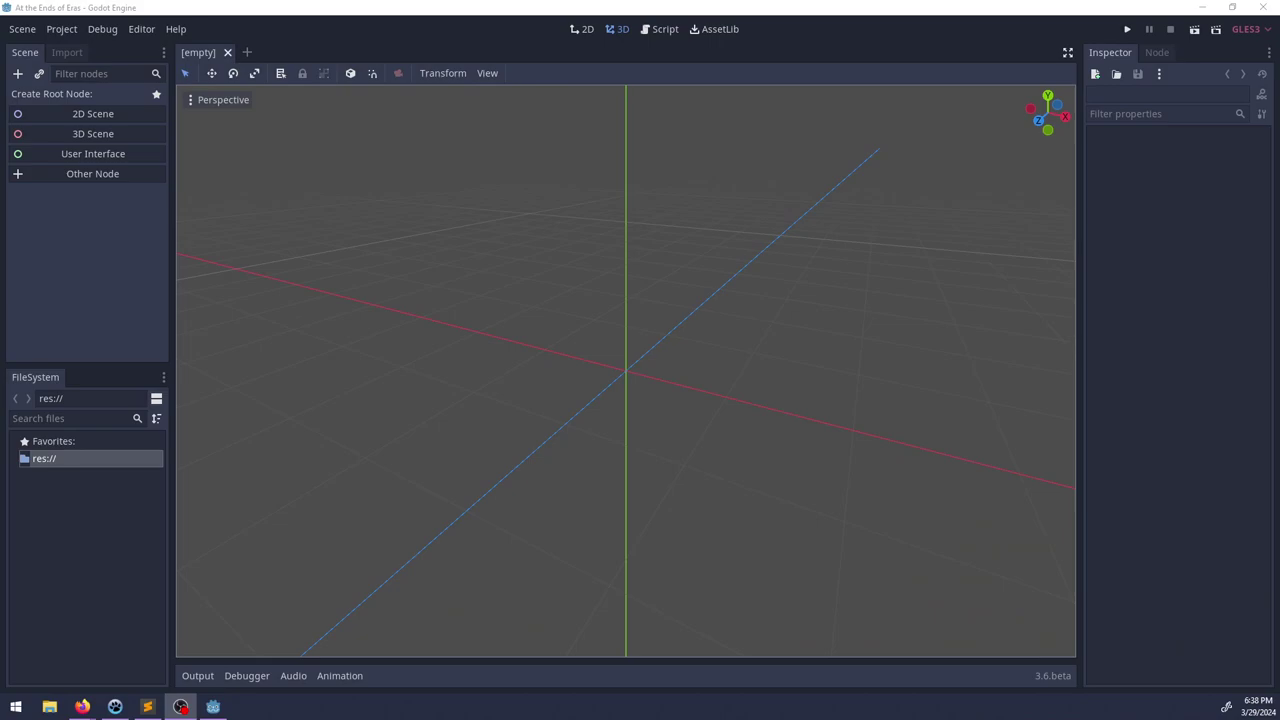
Step: Switch to Sublime Text and reposition its window over the Godot viewport with daily.md in view
click(147, 706)
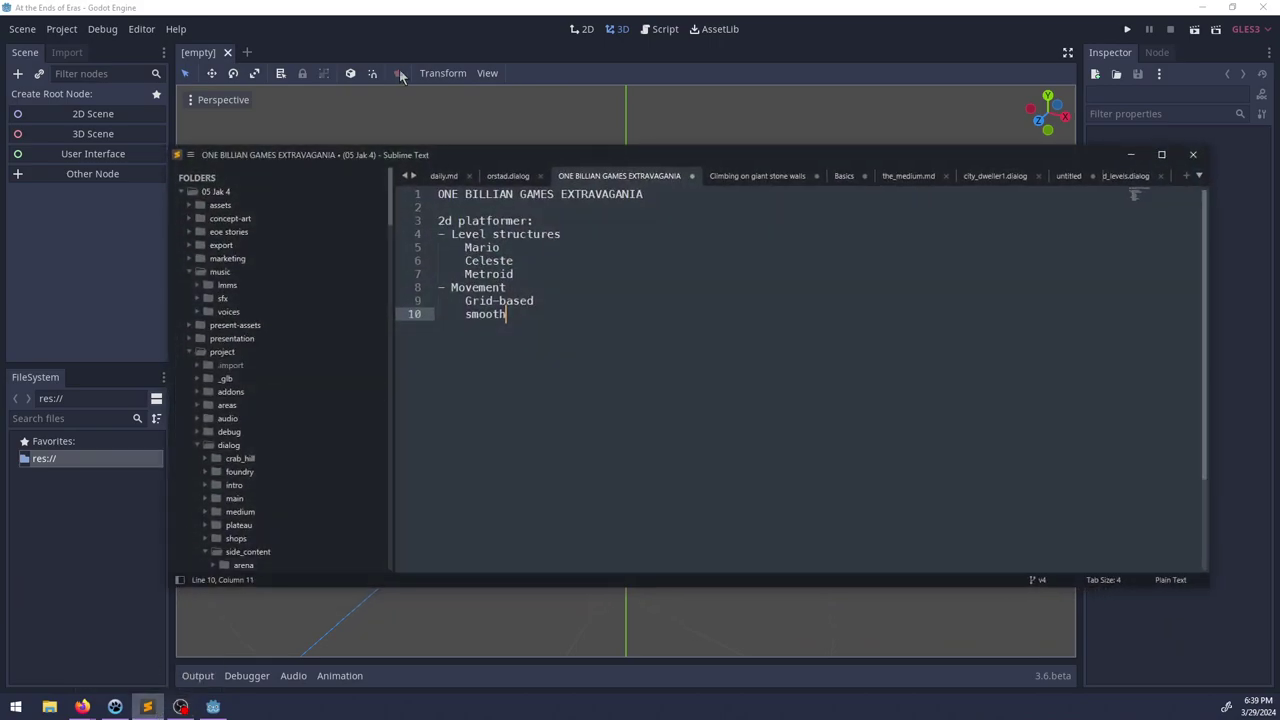
drag(437, 159, 0, 258)
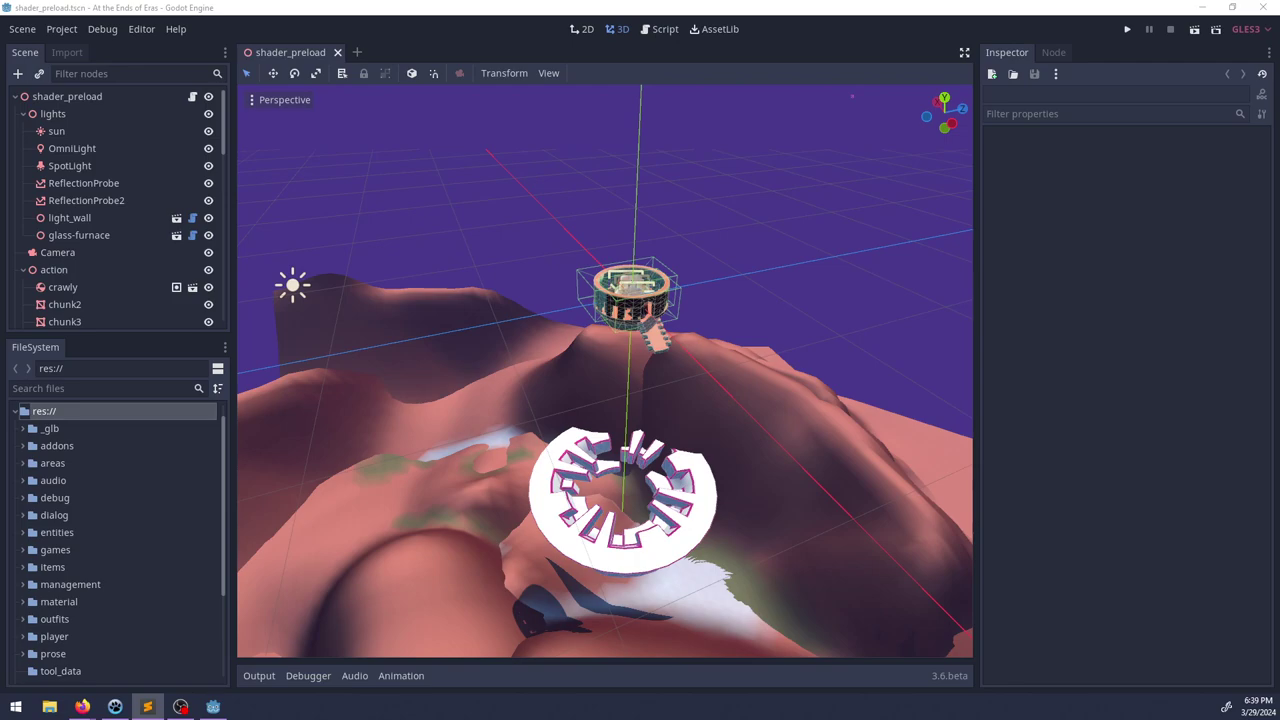
drag(0, 230, 340, 158)
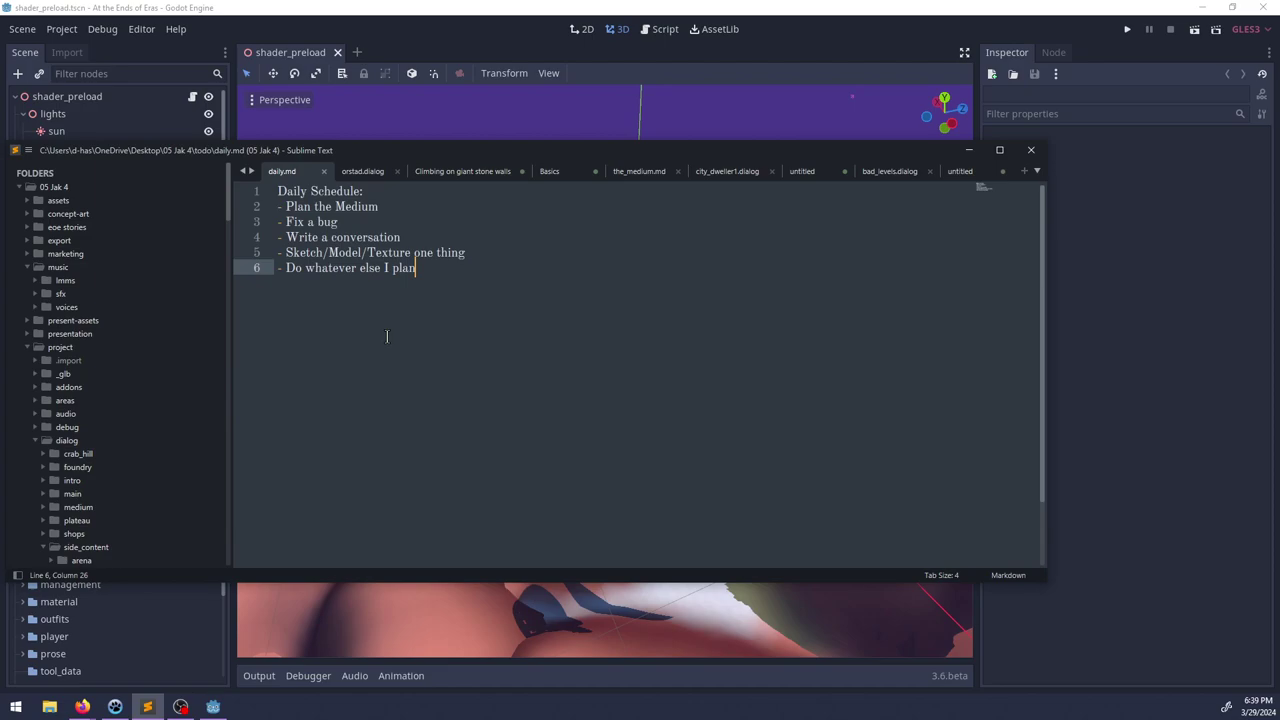
drag(426, 152, 411, 92)
Step: Highlight the "Plan the Medium" entry in the daily schedule
key(Up)
key(Up)
key(Up)
key(Up)
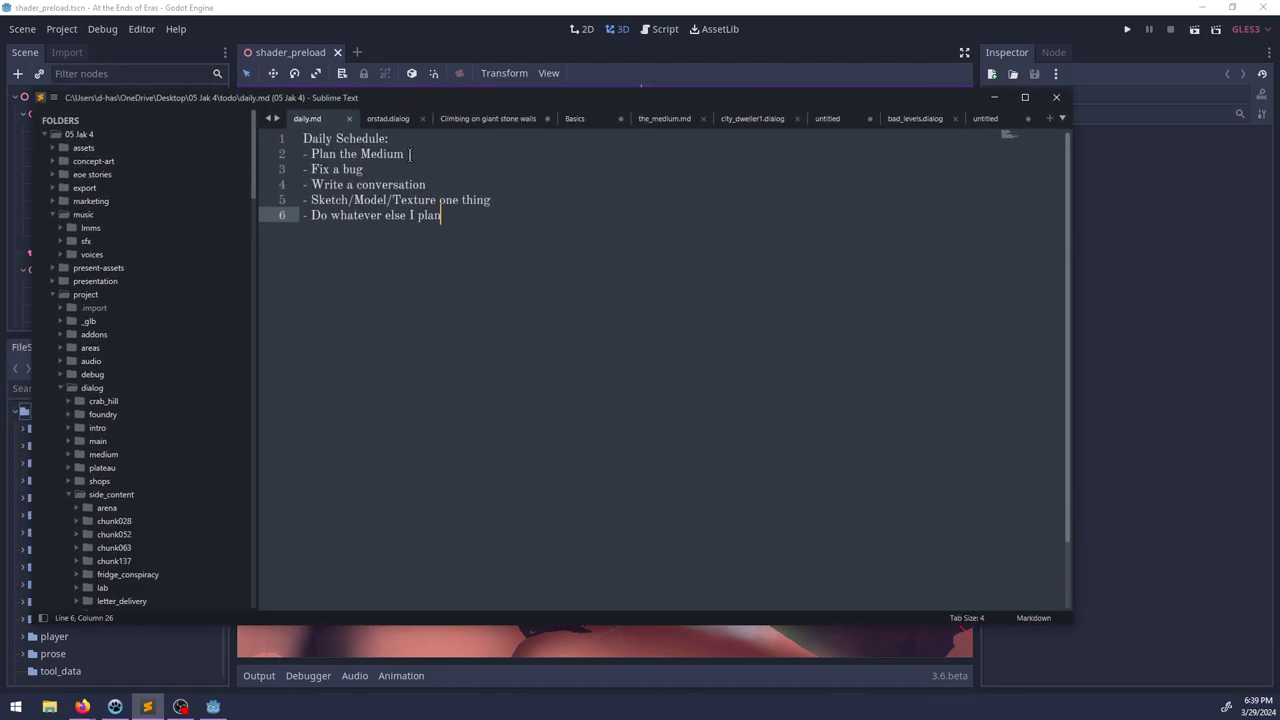
key(ctrl+shift+Left)
key(ctrl+shift+Left)
key(ctrl+shift+Left)
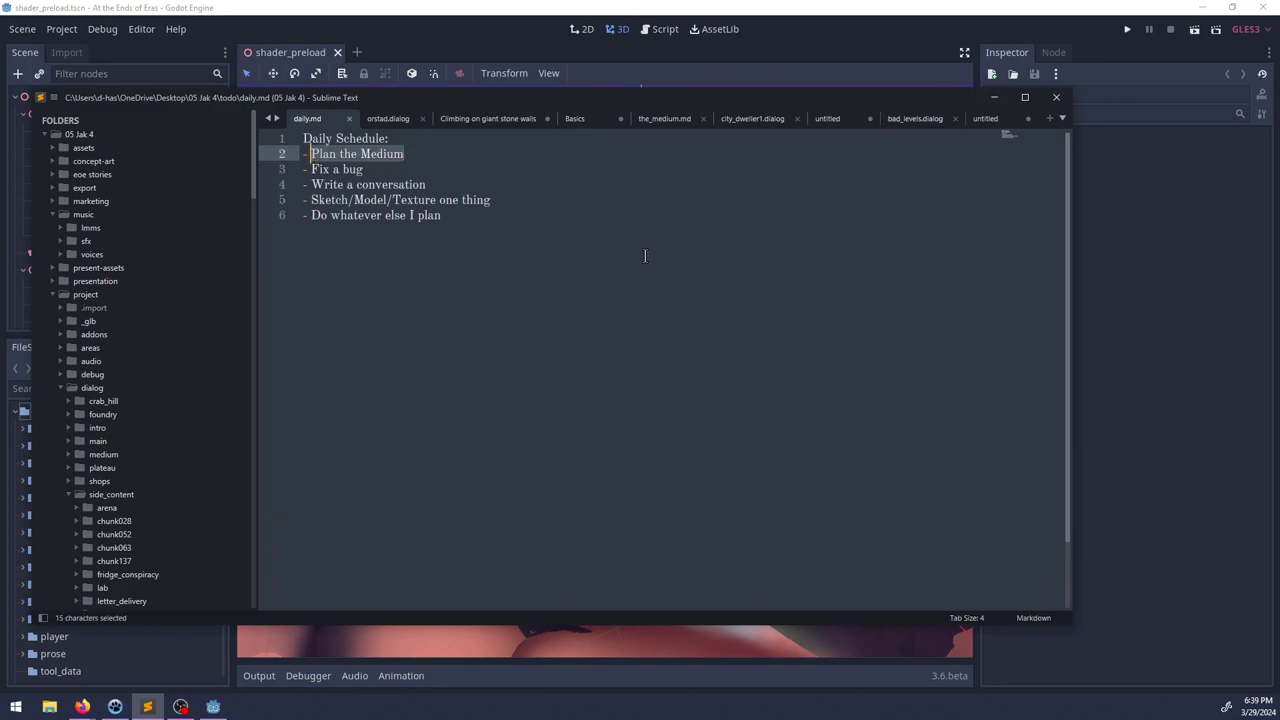
Step: Create a new text file and enter "Events" on its first line
key(ctrl+End)
key(ctrl+n)
text(Events)
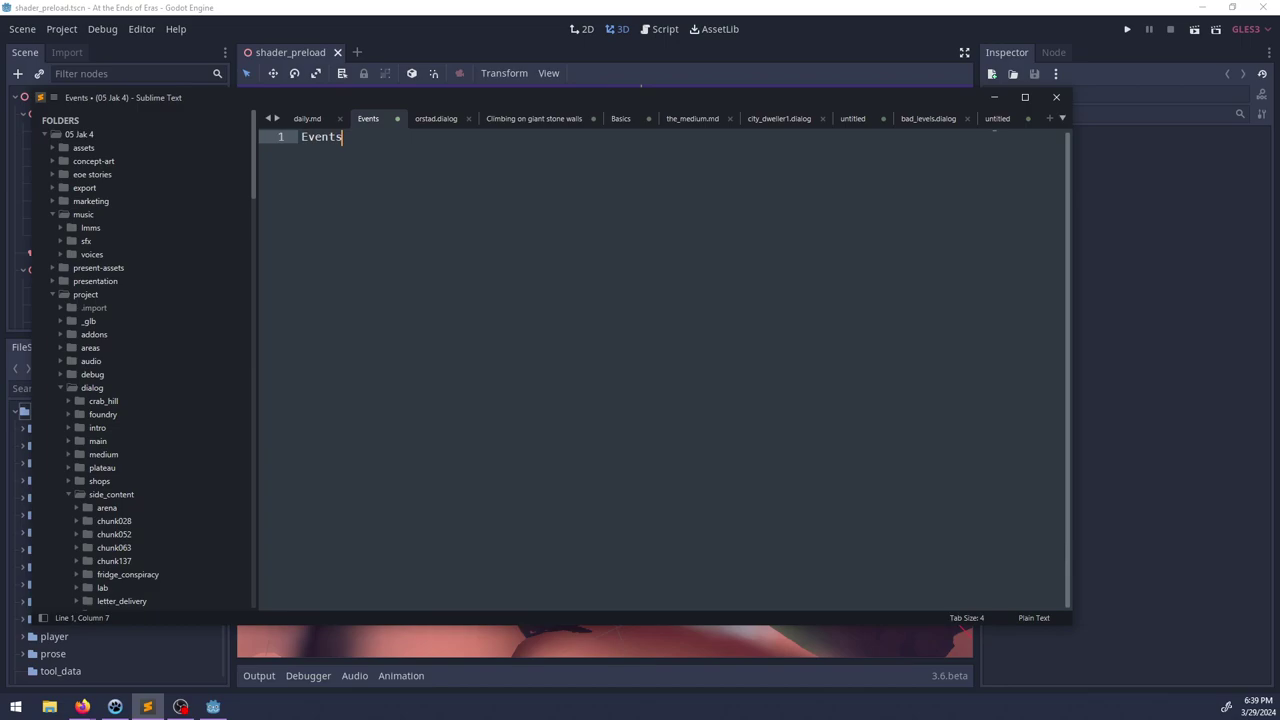
Step: Switch to Godot, search the project files for "sherad", open chunk_terrain_sherad.tscn and examine the whole ringed city
click(449, 26)
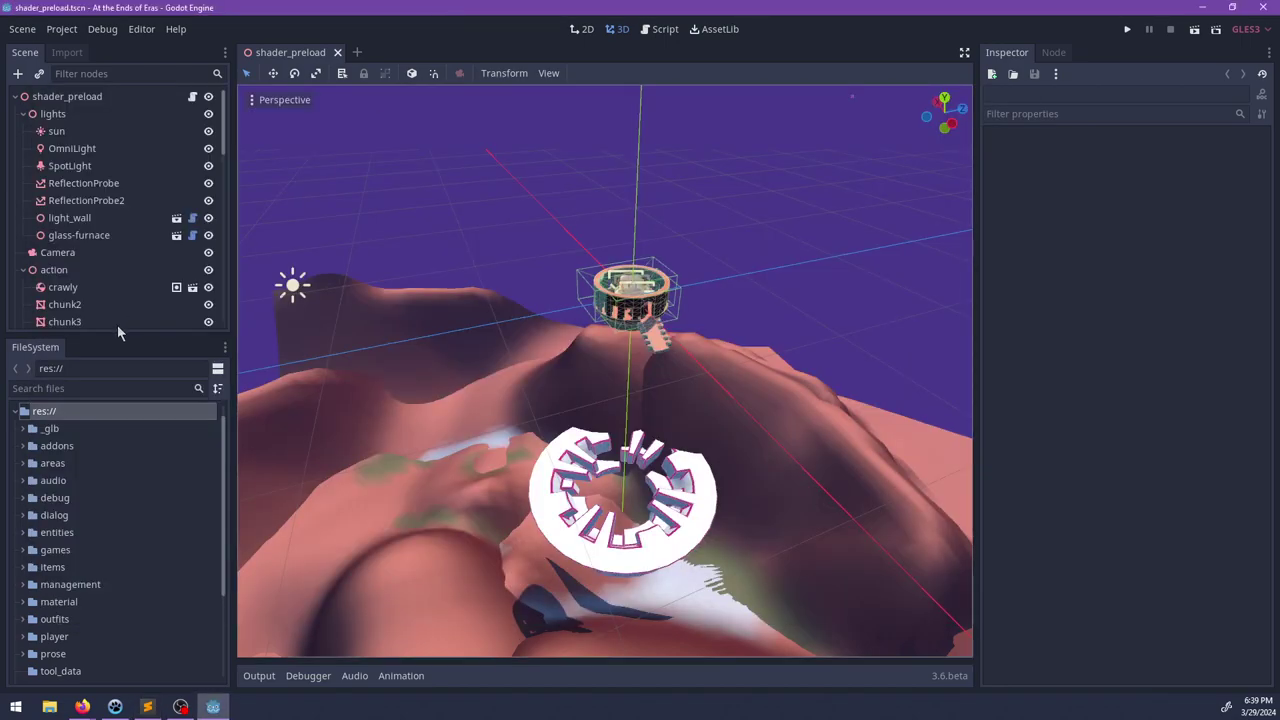
click(90, 389)
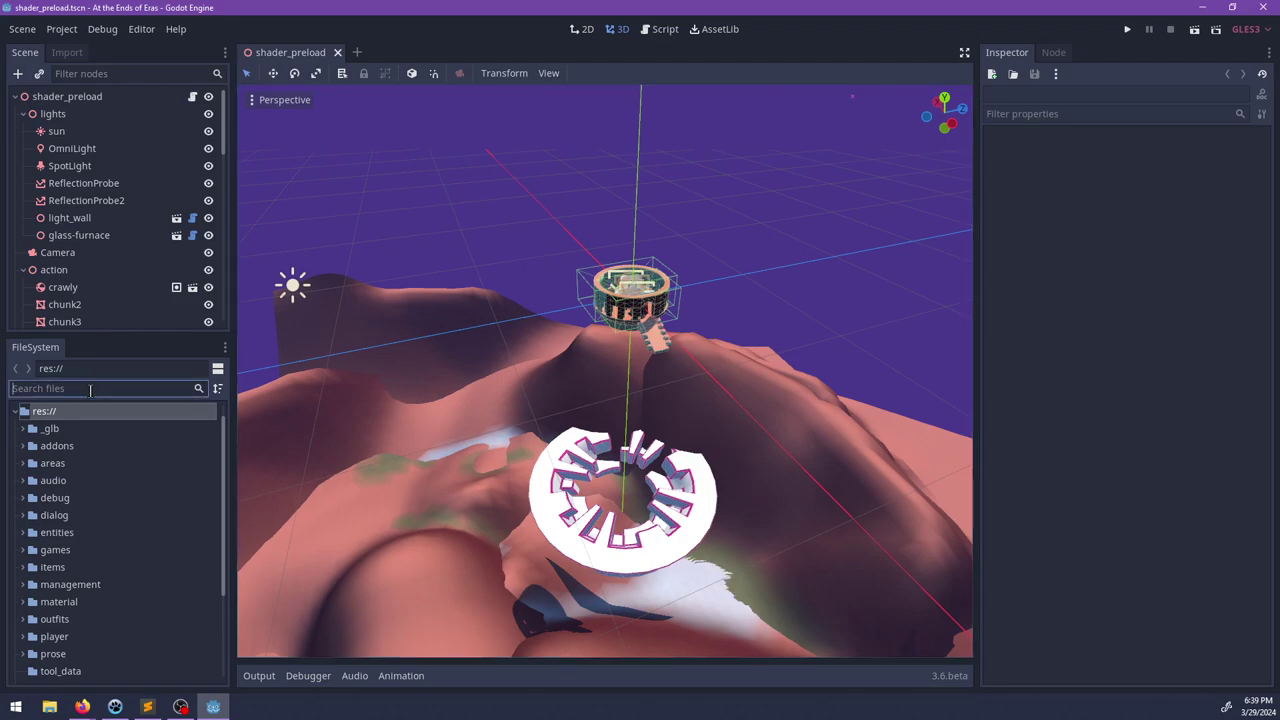
text(sherad)
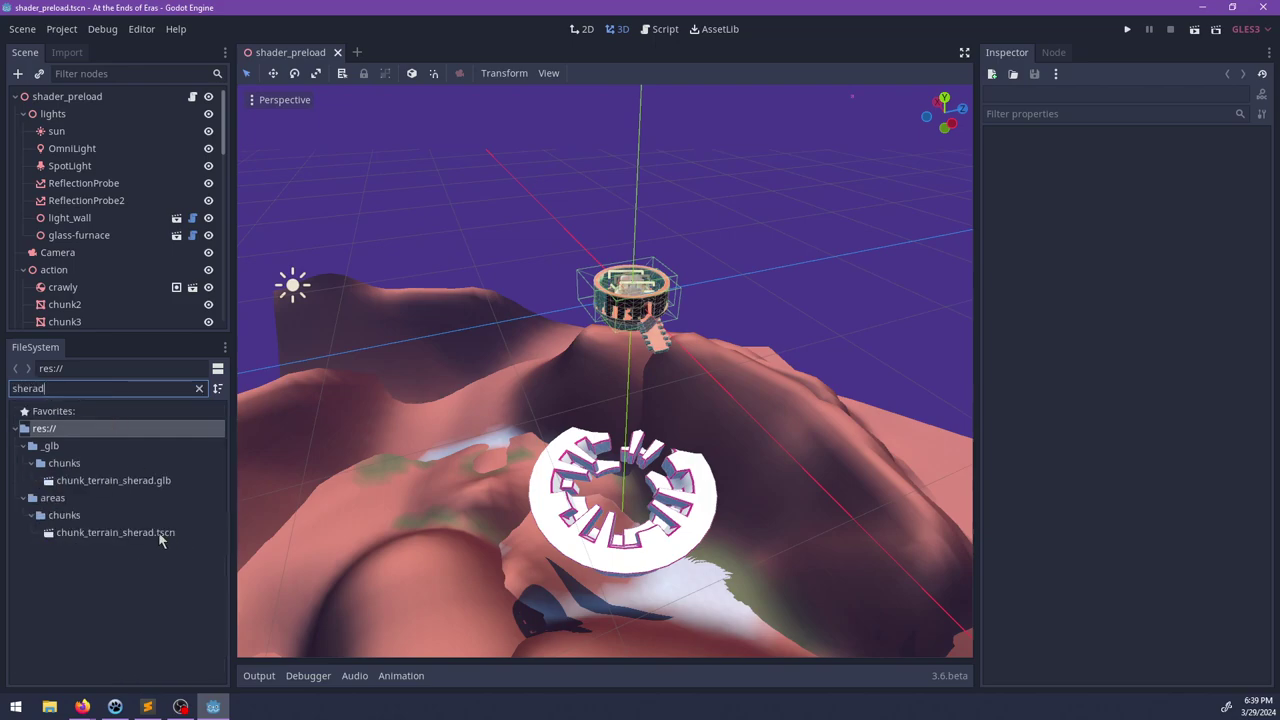
click(160, 535)
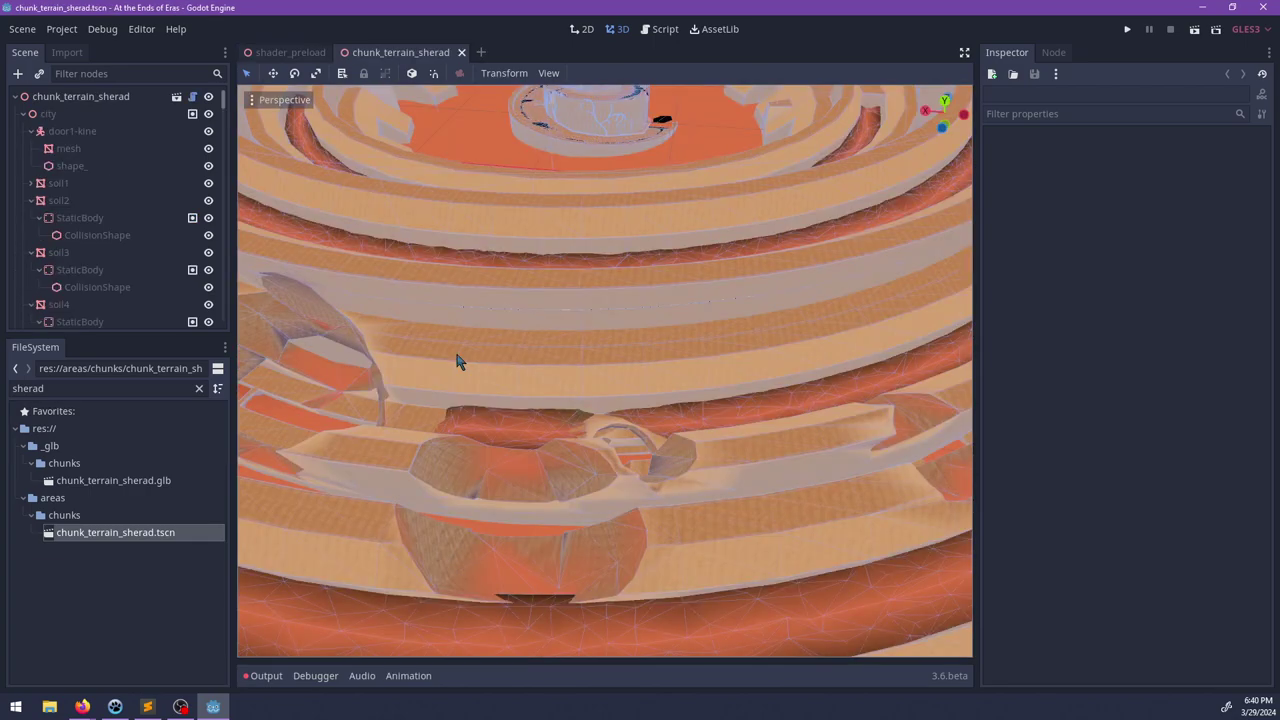
middle_drag(710, 268, 554, 354)
scroll(650, 330, down, 6)
middle_drag(649, 329, 594, 363)
scroll(600, 340, down, 3)
scroll(446, 309, up, 2)
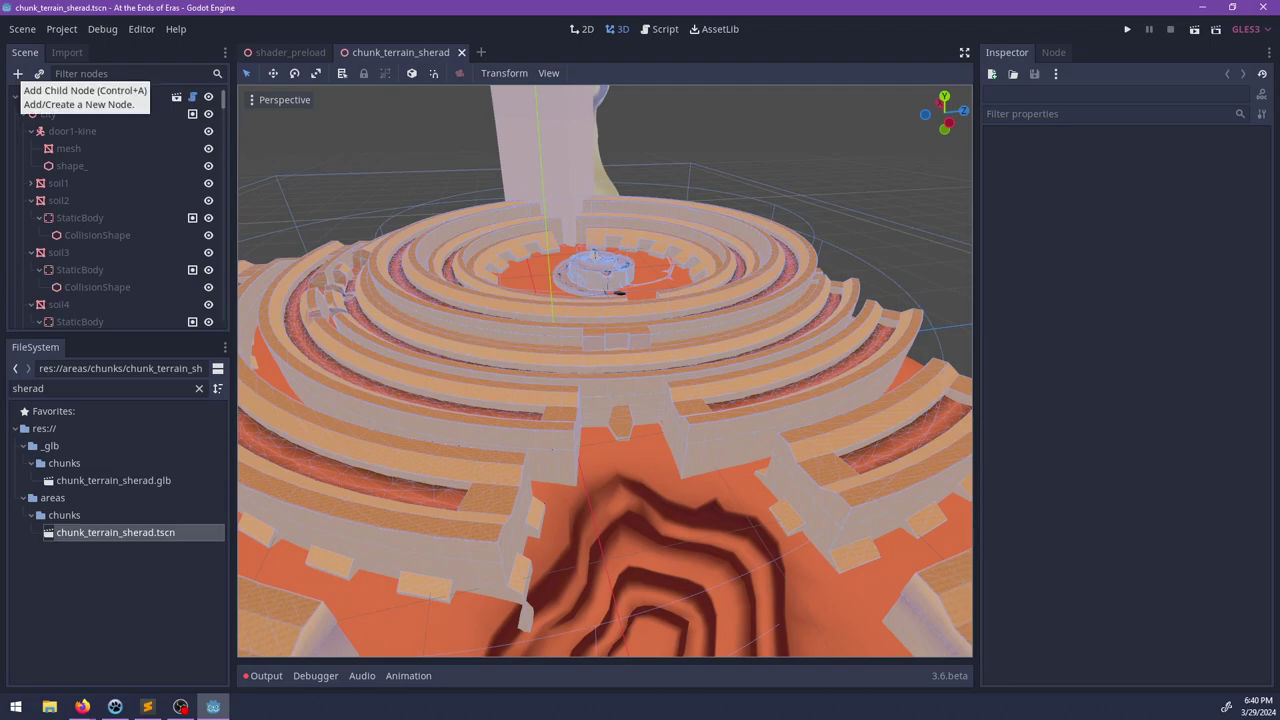
Step: Return to Sublime Text and replace the new file's first line with Event: "Orstad's War"
key(alt+Tab)
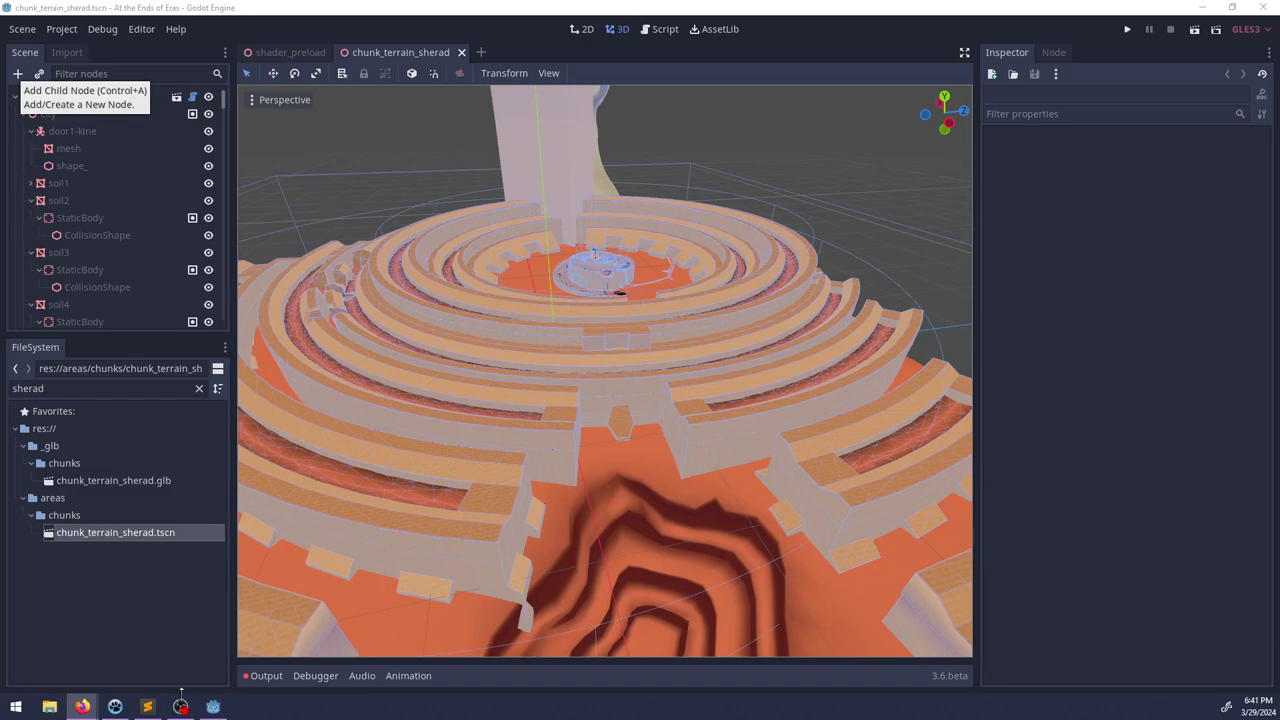
click(147, 706)
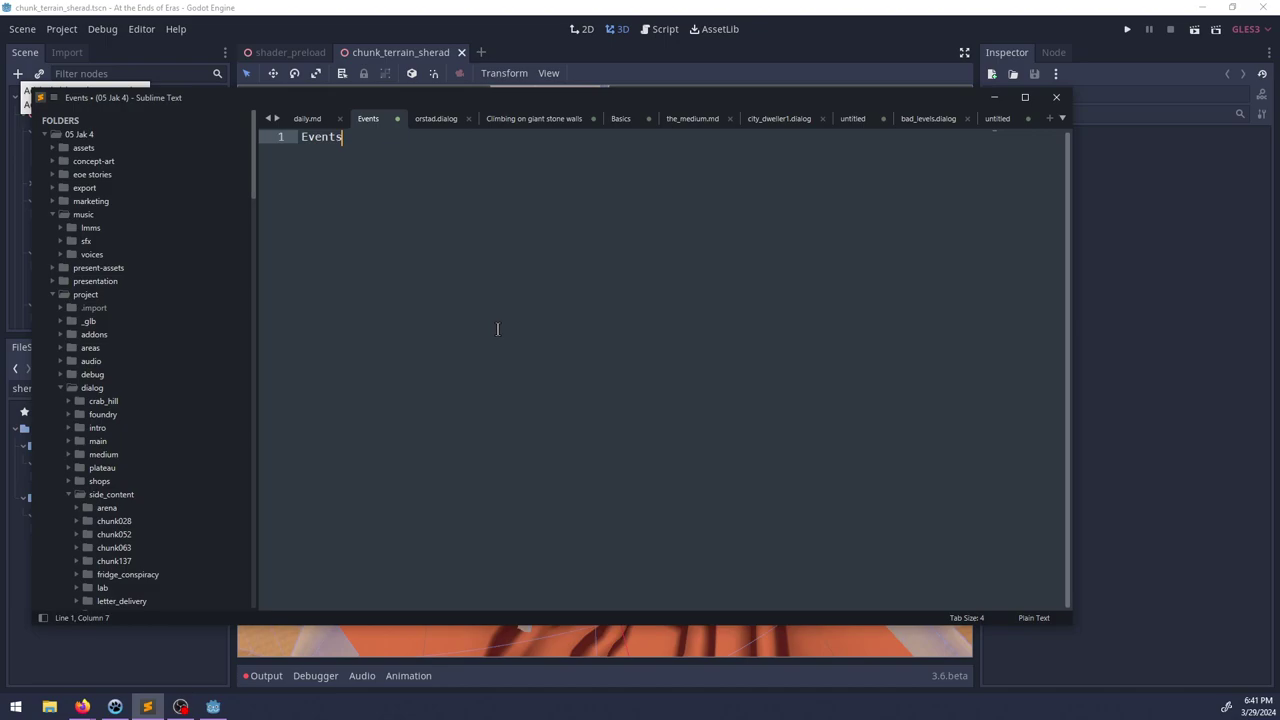
key(ctrl+BackSpace)
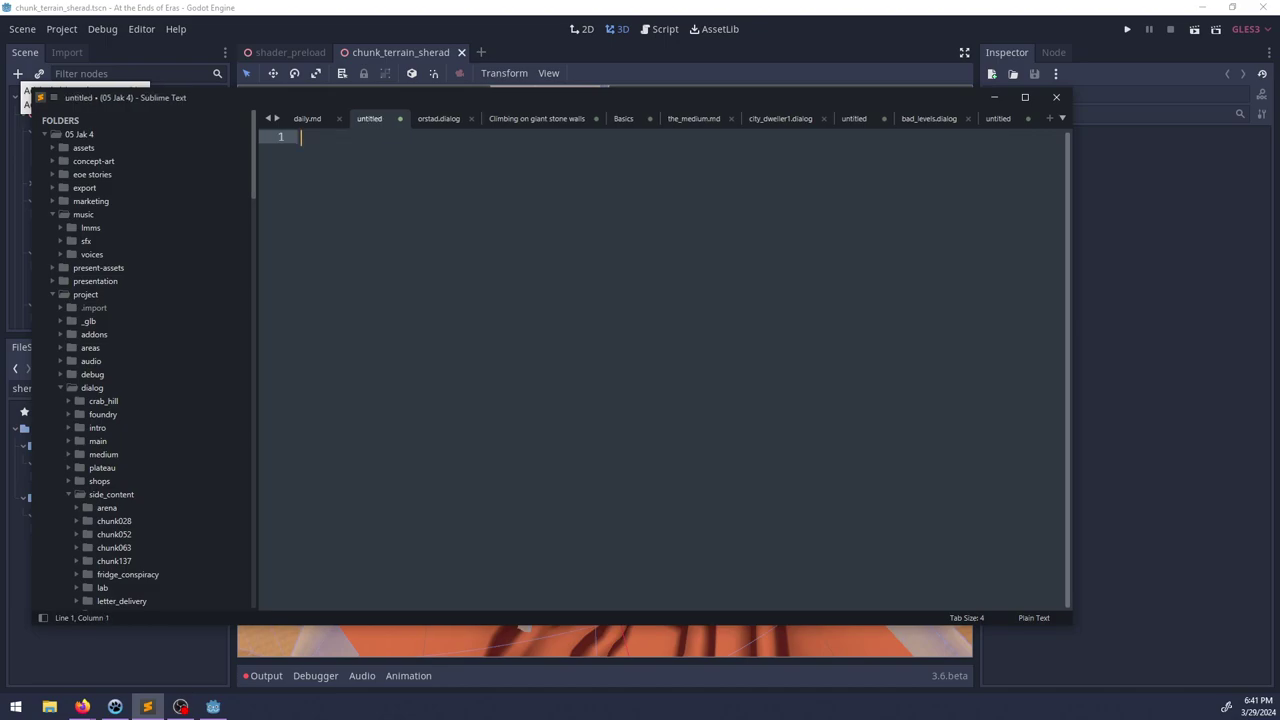
text(Event: "")
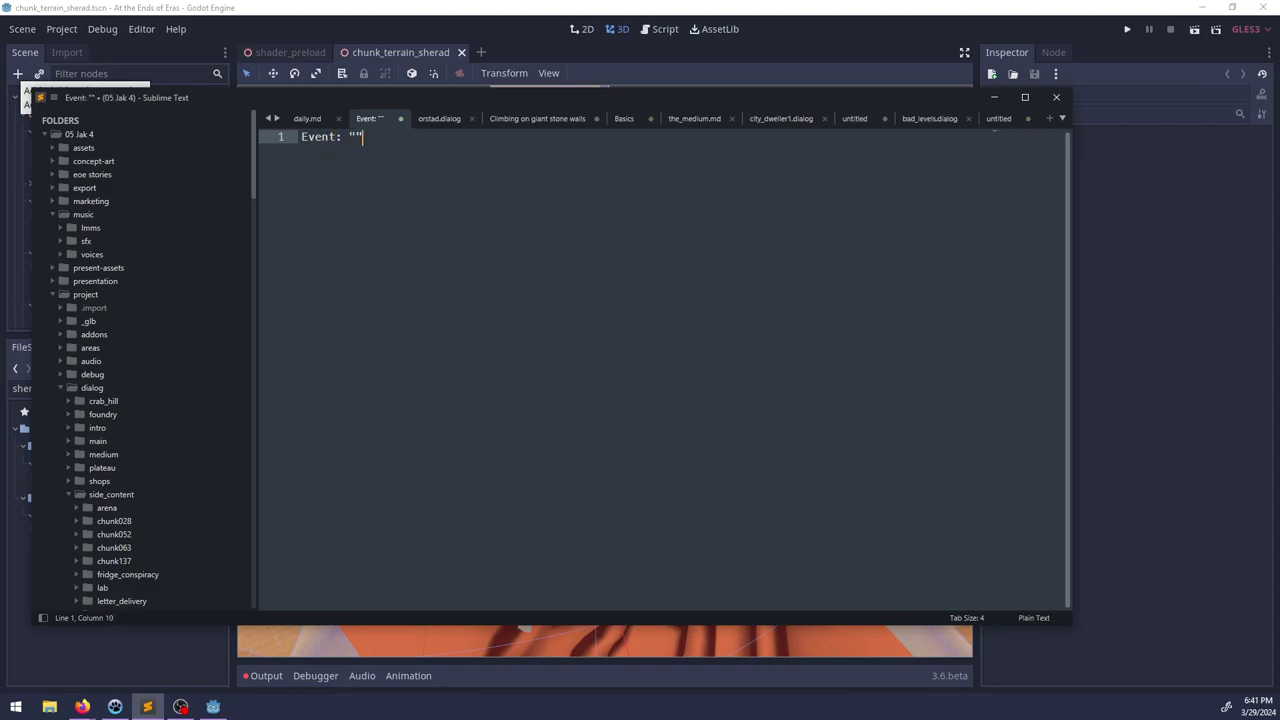
key(Left)
text(War)
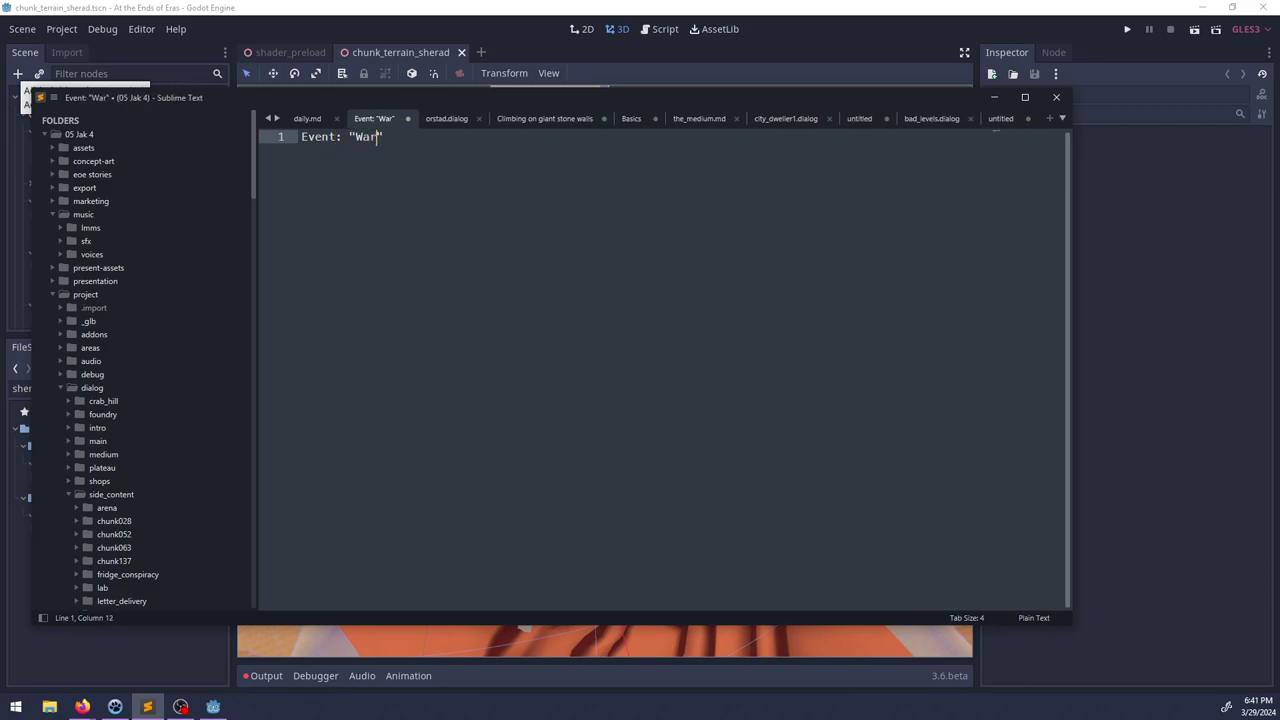
key(ctrl+BackSpace)
text(Orstad's War)
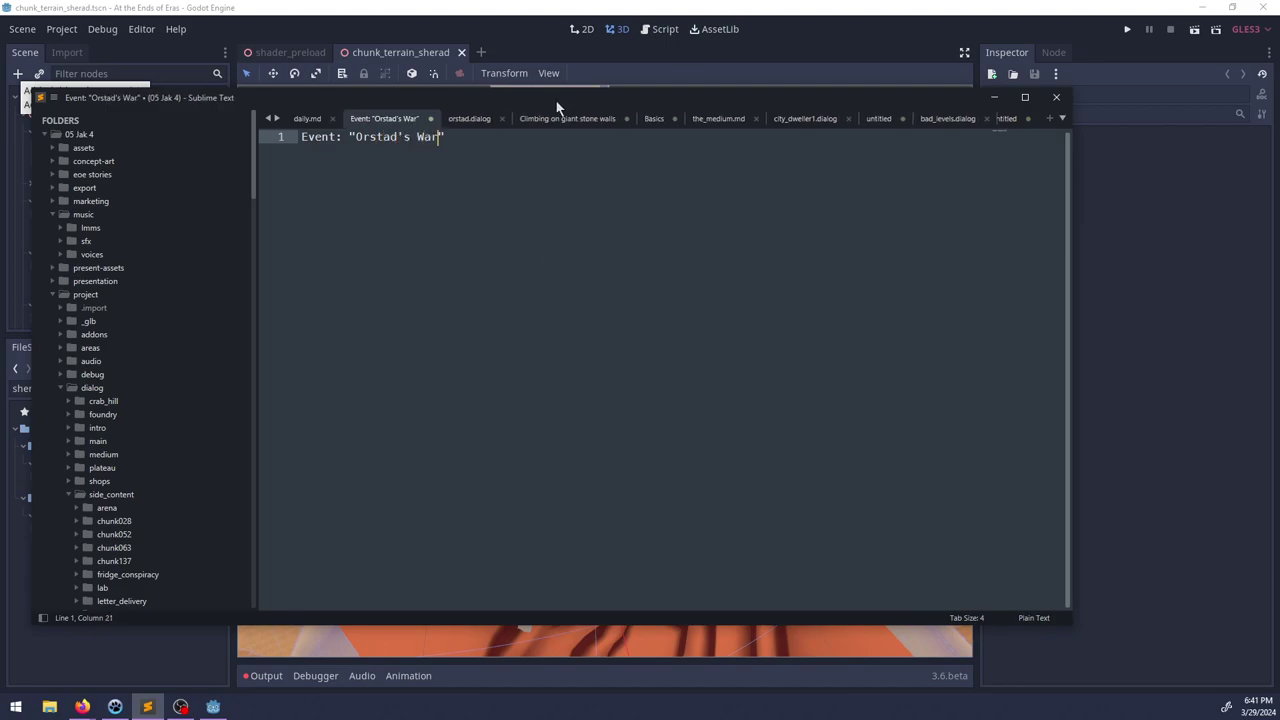
Step: Open orstad.dialog, skim its conversations and maximize the editor window
click(469, 118)
scroll(538, 280, down, 15)
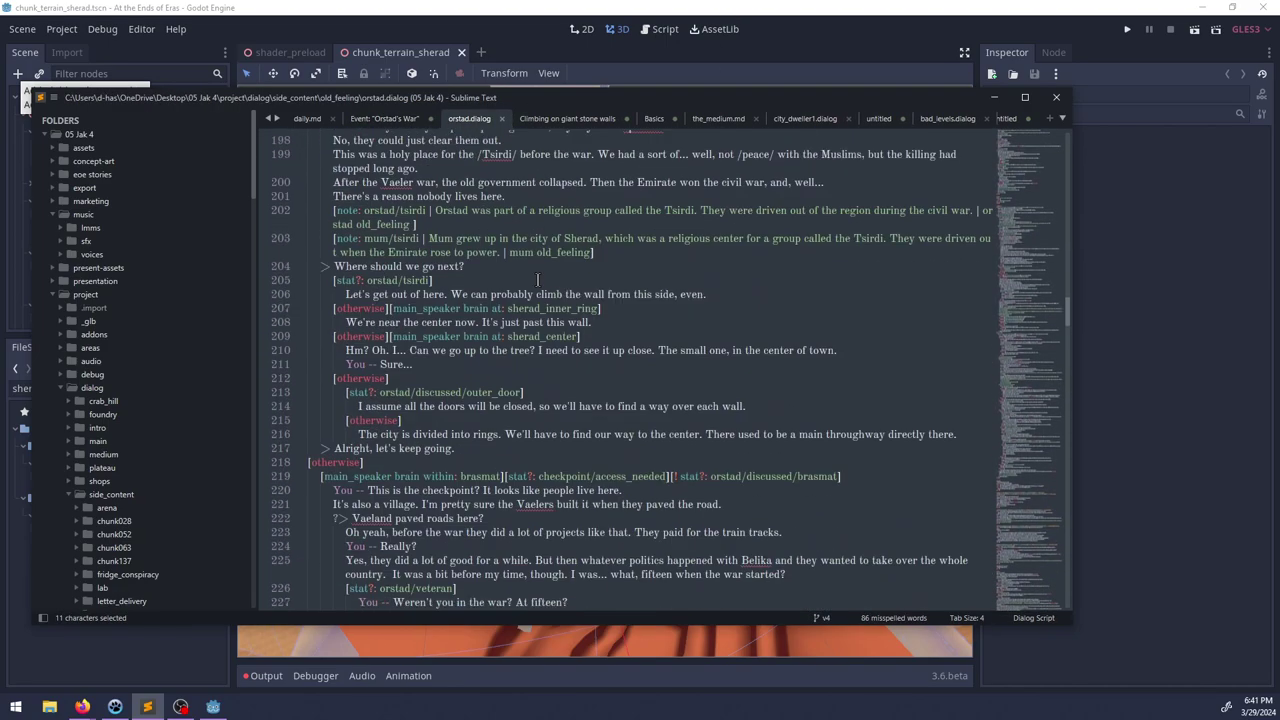
scroll(538, 280, up, 1)
drag(1037, 365, 1038, 298)
double_click(719, 97)
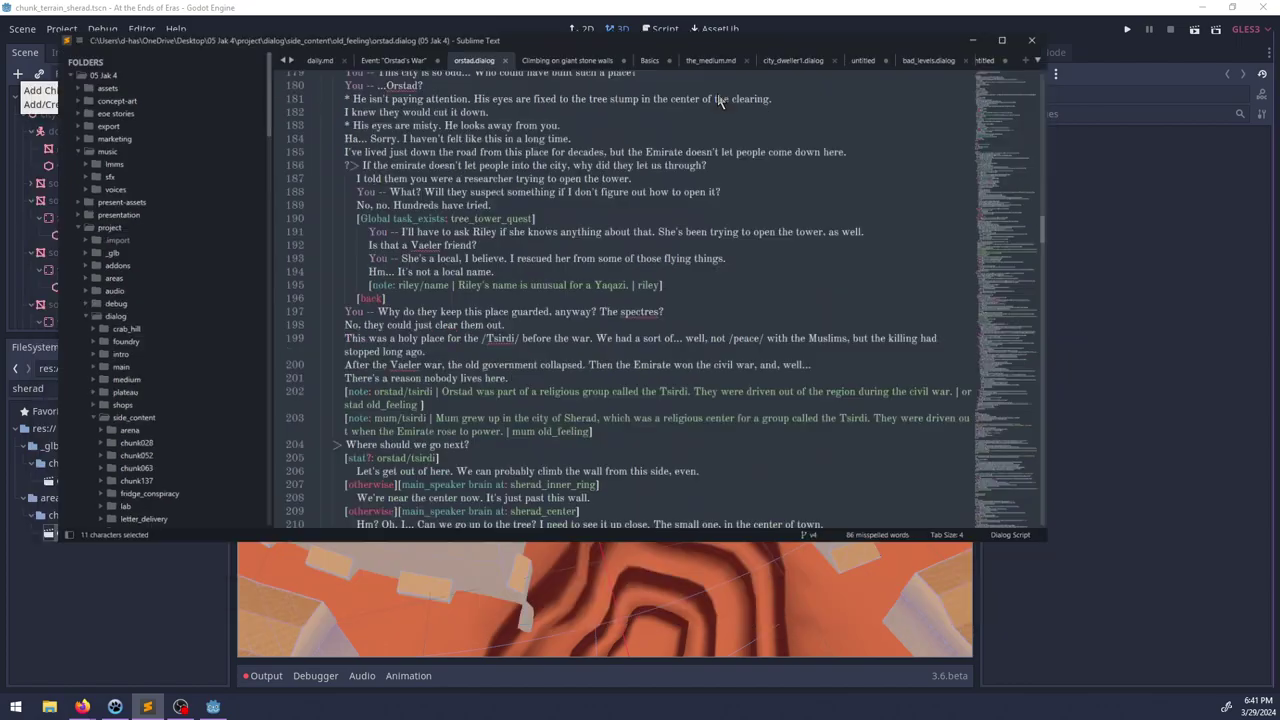
key(super+Up)
scroll(718, 100, down, 10)
Step: Find ":mum" in orstad.dialog and read the shopkeeper's account of Tara and the war in lines 412 and 413
key(ctrl+f)
text(:mu)
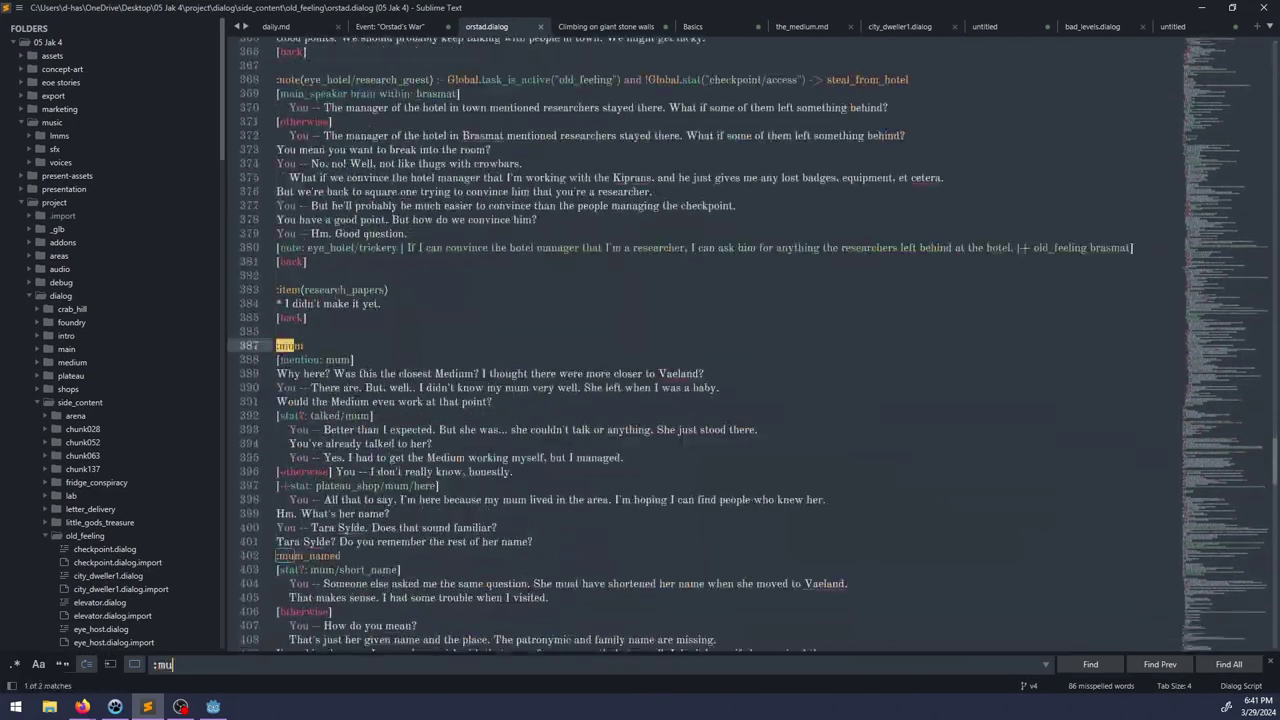
text(m)
key(Escape)
scroll(543, 358, down, 6)
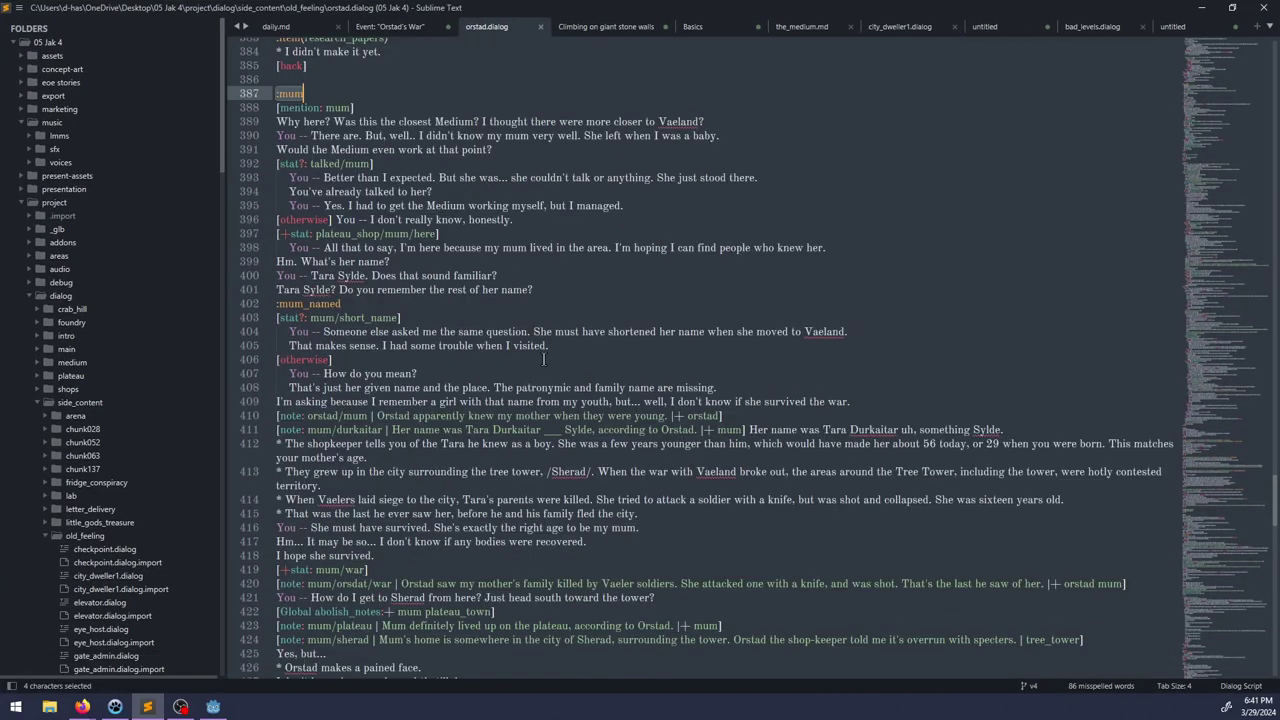
scroll(516, 247, down, 4)
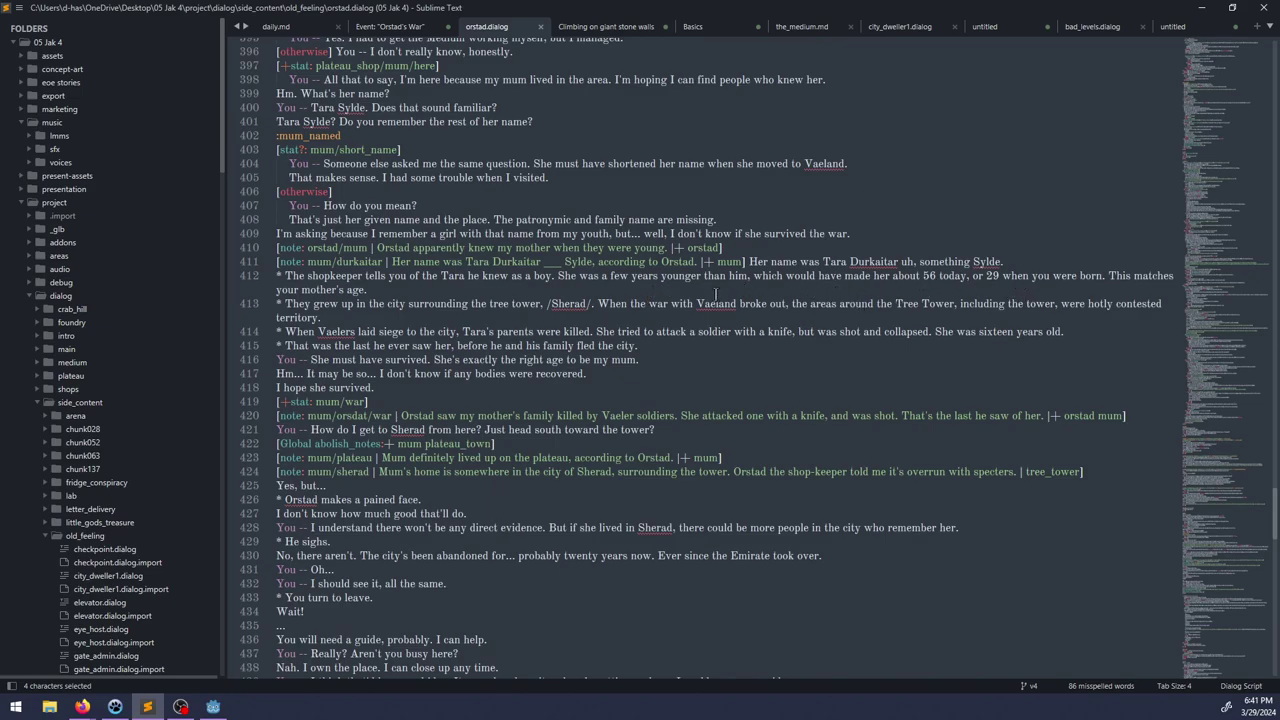
click(374, 296)
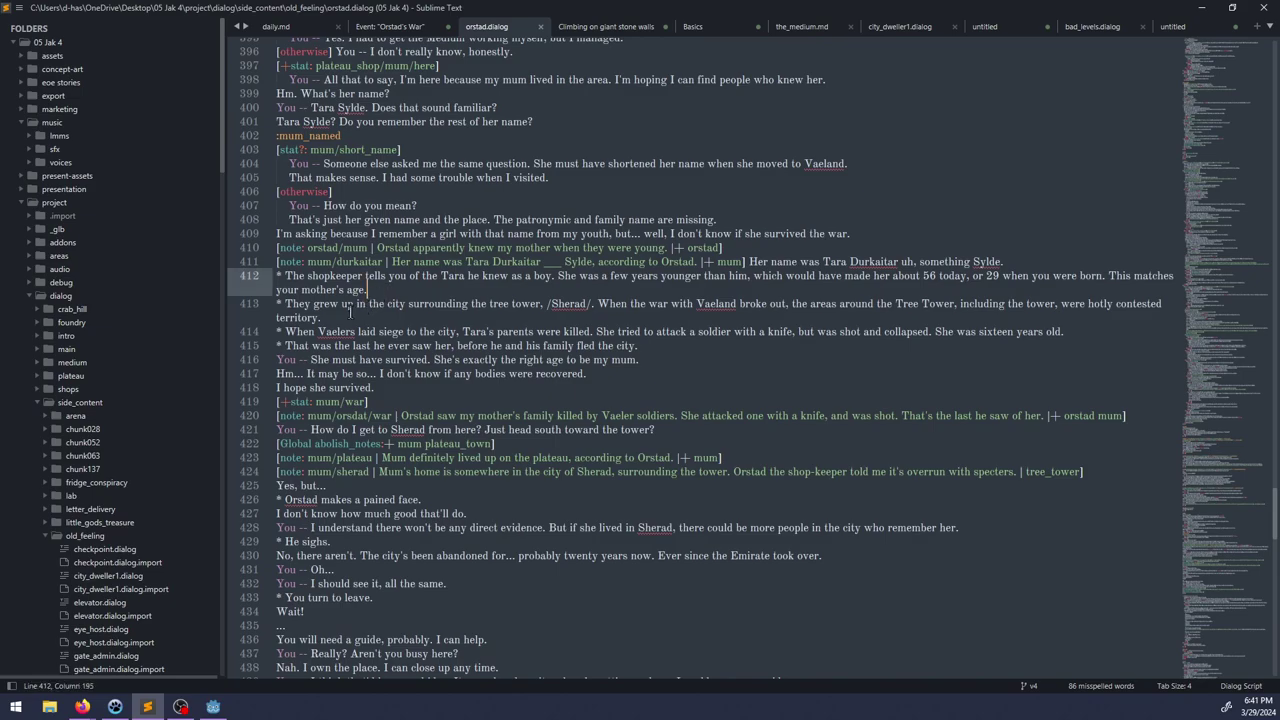
click(416, 312)
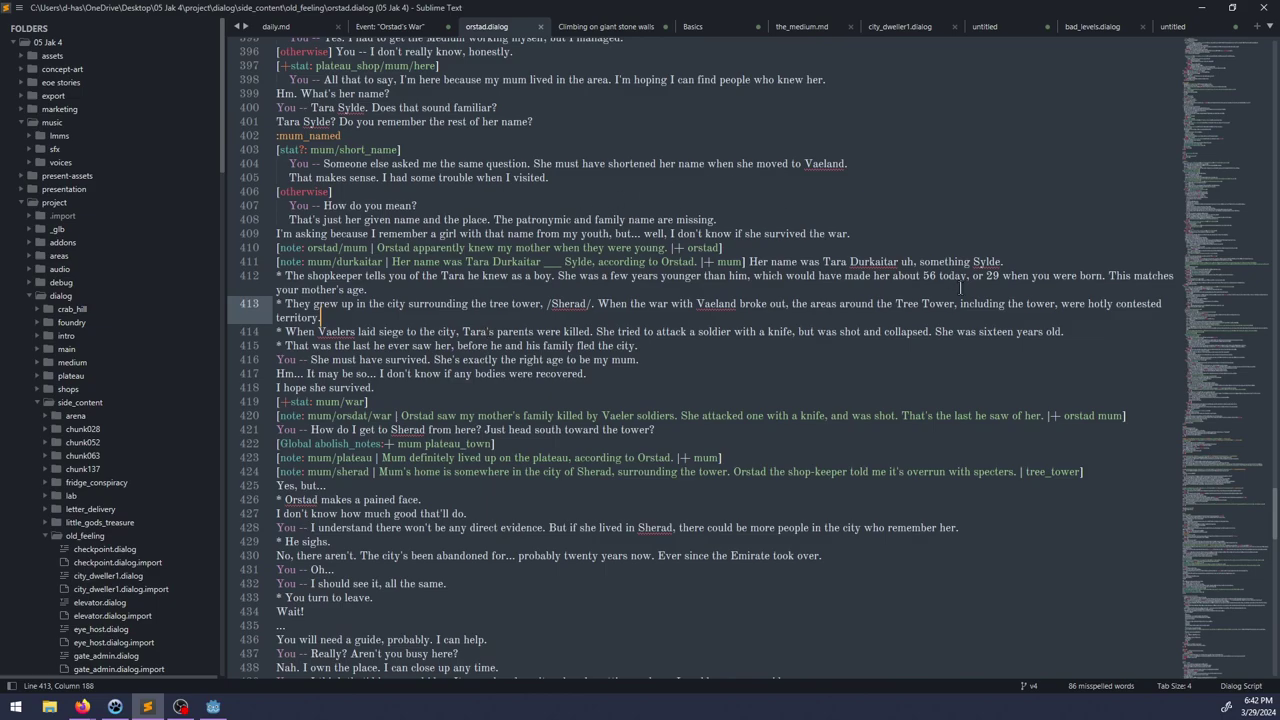
Step: Delete "Tree Tower, including the tower" from the war sentence in line 413
double_click(1045, 303)
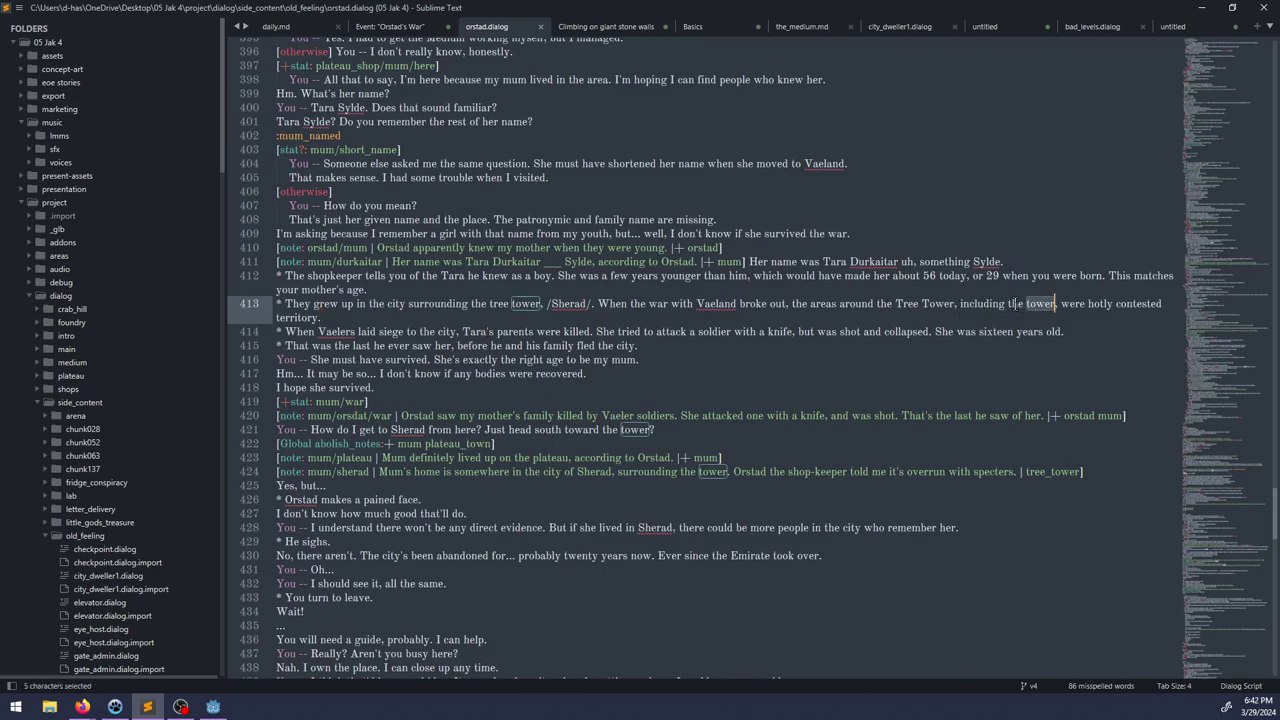
key(ctrl+BackSpace)
key(ctrl+BackSpace)
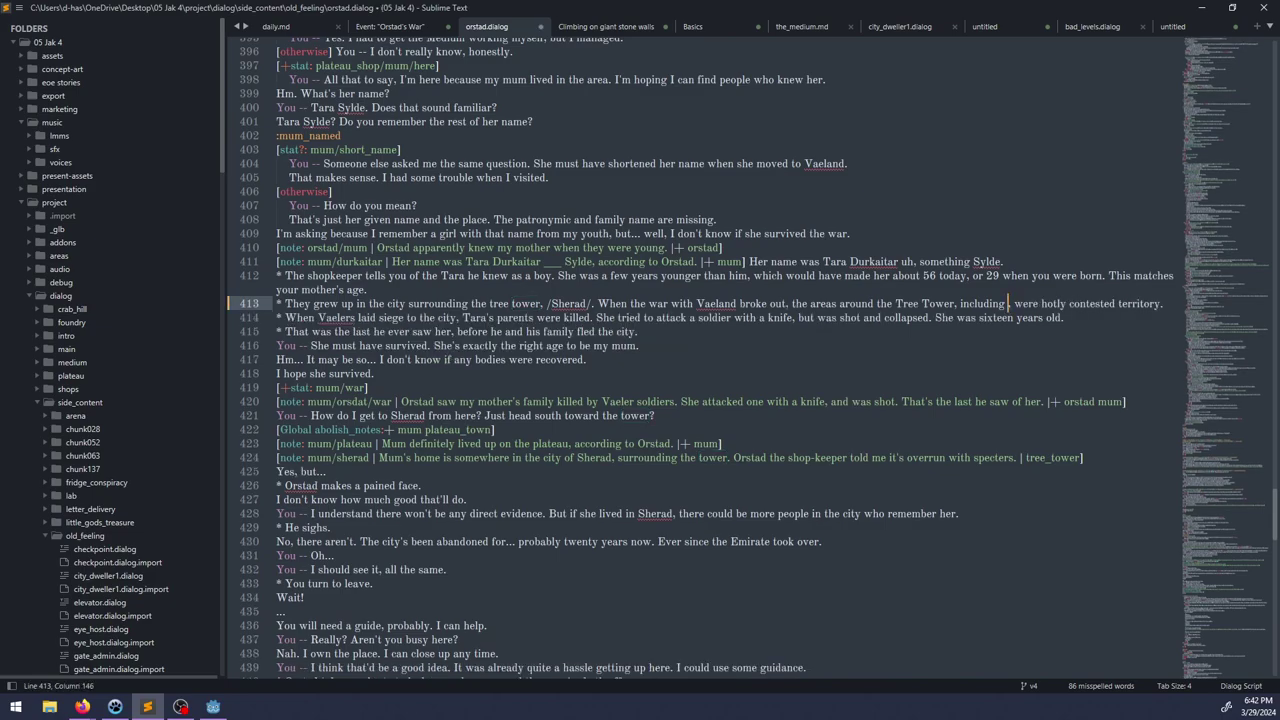
key(ctrl+BackSpace)
key(ctrl+BackSpace)
key(ctrl+BackSpace)
key(ctrl+BackSpace)
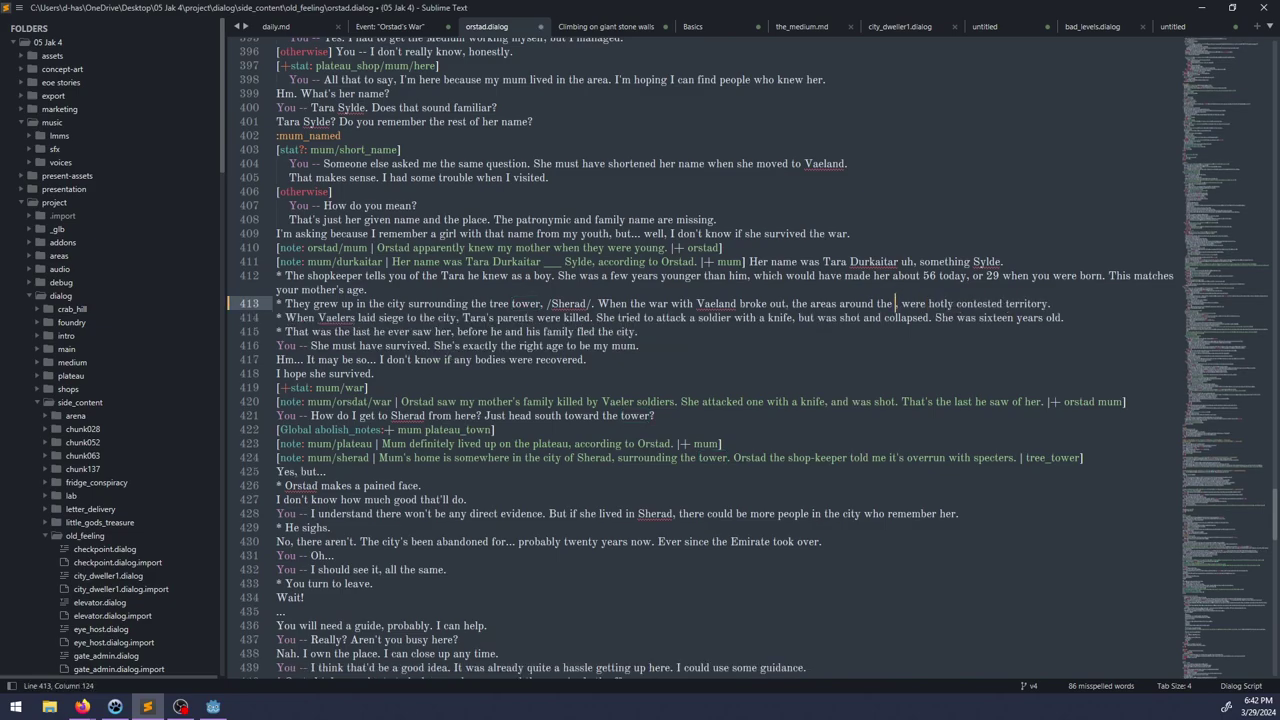
Step: Rewrite the end of line 413 after "broke out," as "the tower and Sherad were hotly contested."
key(ctrl+Right)
key(ctrl+Right)
key(ctrl+shift+Left)
key(ctrl+shift+Left)
key(ctrl+shift+Left)
key(ctrl+shift+Left)
key(ctrl+shift+Left)
key(ctrl+shift+Left)
key(ctrl+shift+Left)
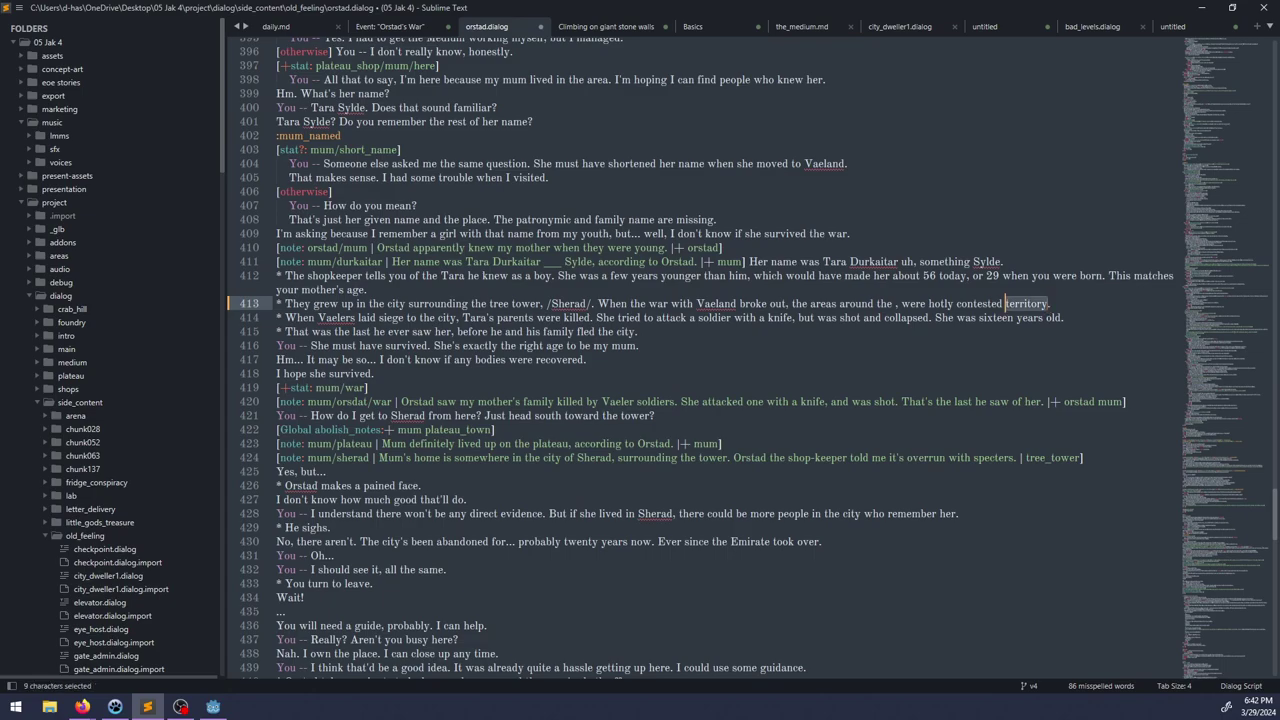
key(ctrl+shift+Left)
text(to)
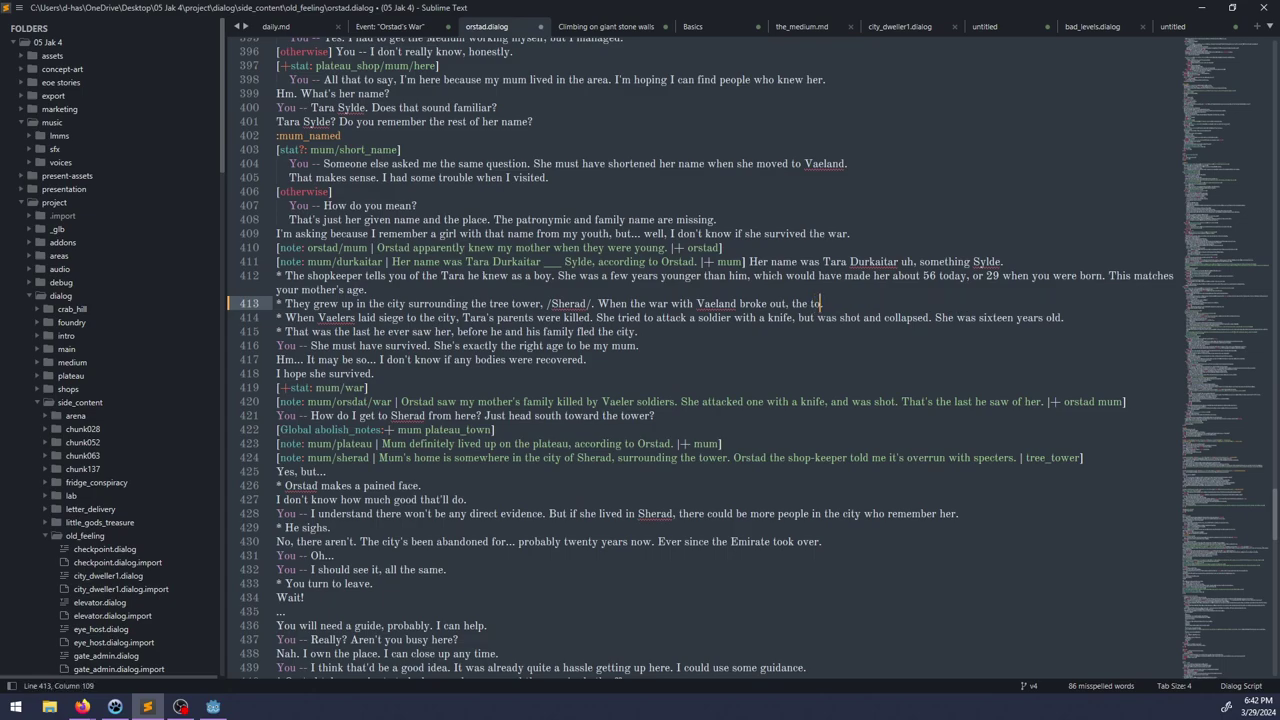
text(wer and Sherad were hotly contested.)
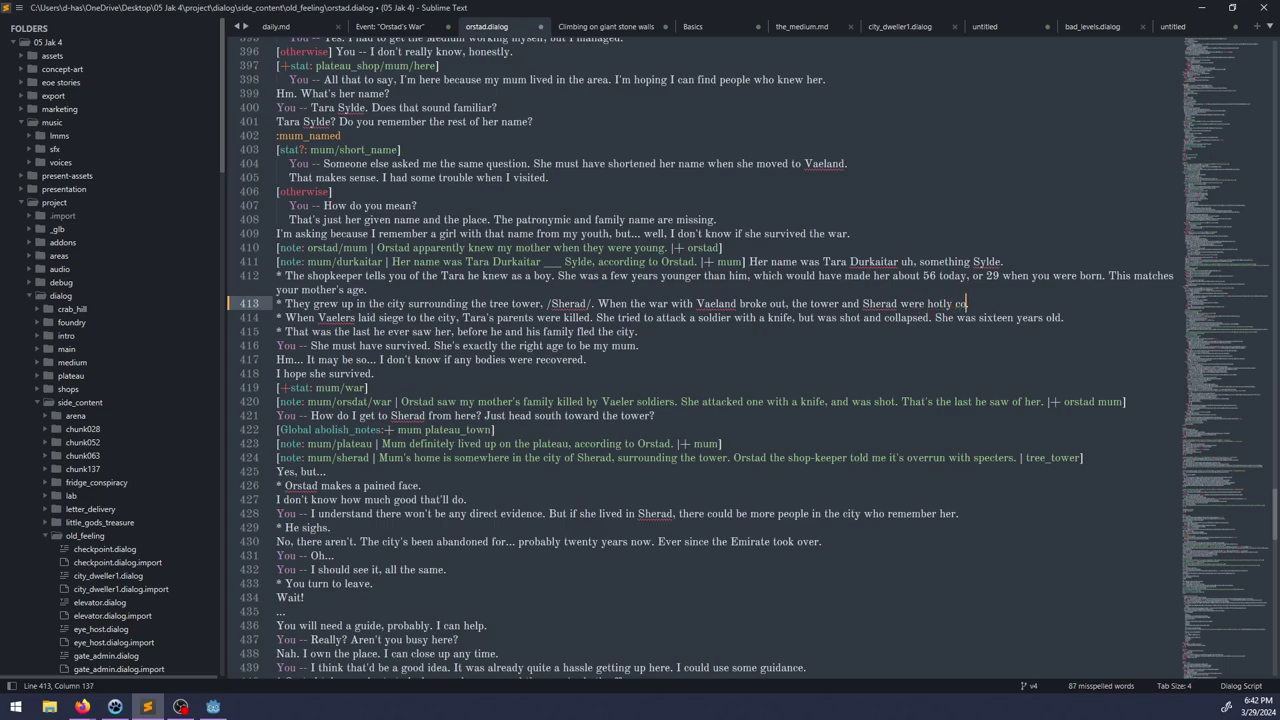
Step: Change the ending of line 413 to "a valuable stronghold" and save orstad.dialog
key(ctrl+BackSpace)
key(ctrl+BackSpace)
key(ctrl+BackSpace)
text(a valuable stronghold)
key(ctrl+s)
key(ctrl+Left)
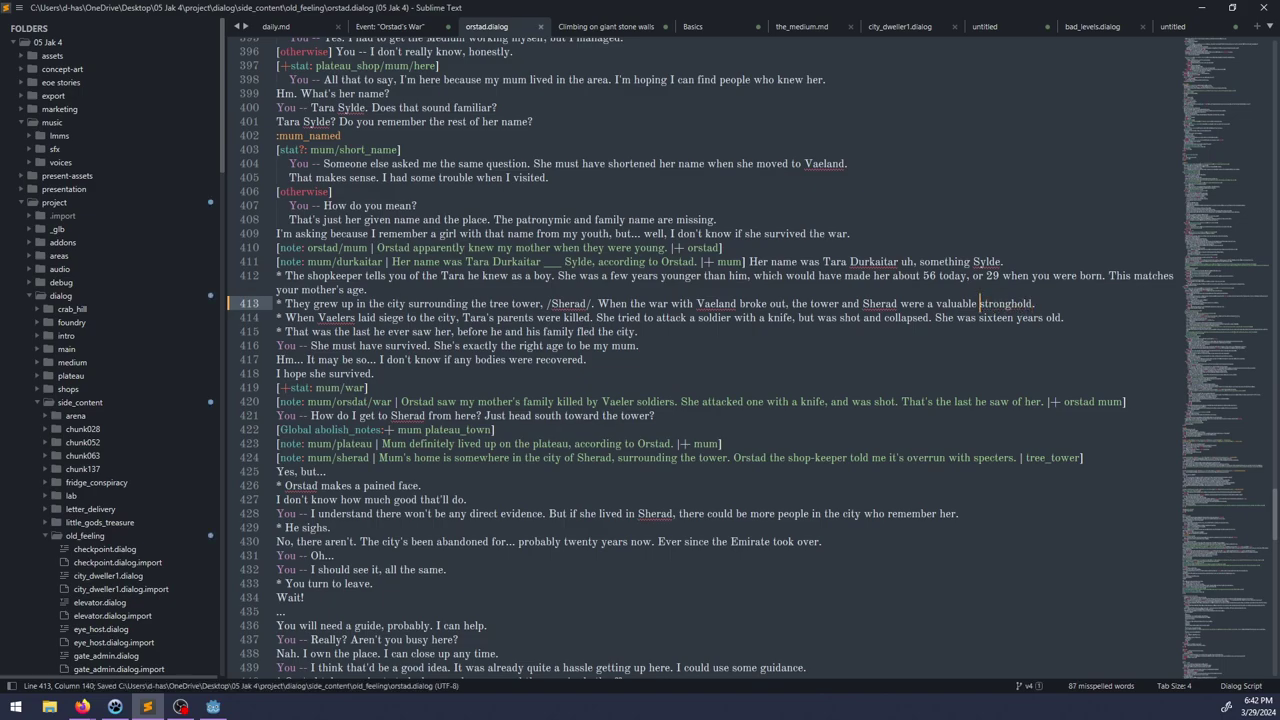
Step: Replace "valuable" with "crucial" in line 413 and insert "the" before "Vaelers" in line 414
key(ctrl+BackSpace)
text(crucial)
click(318, 318)
text(the)
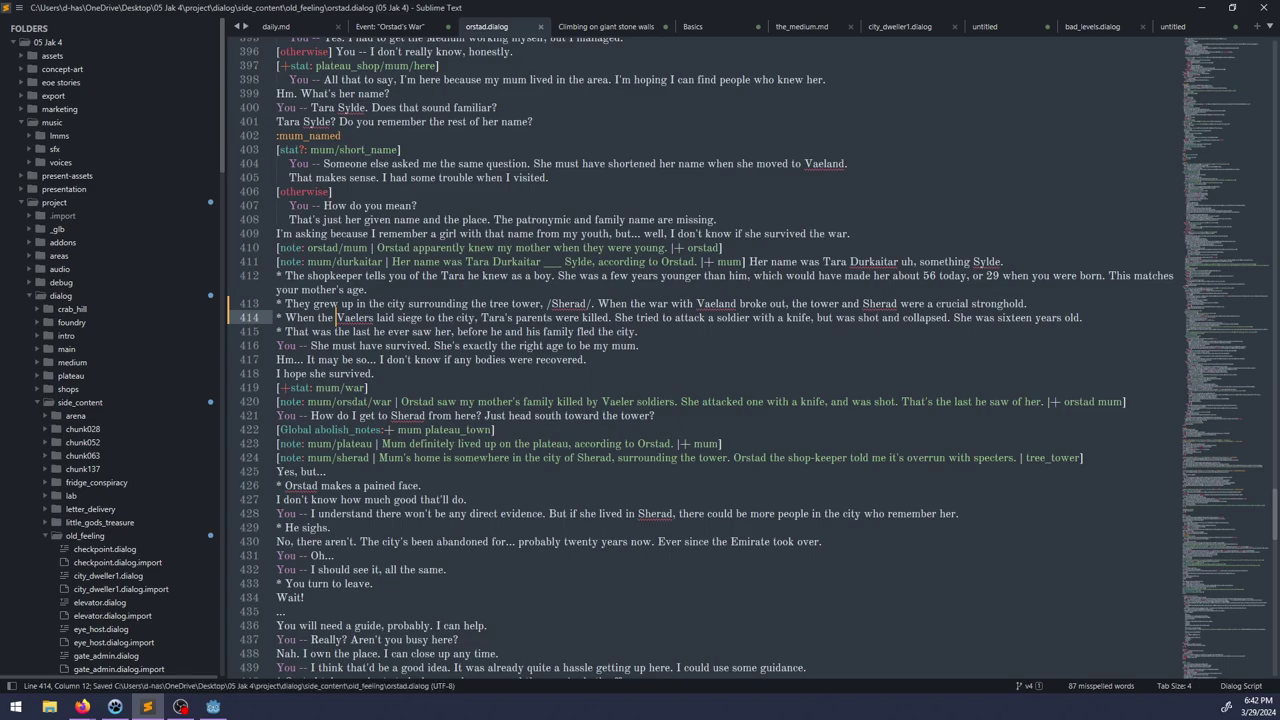
click(651, 331)
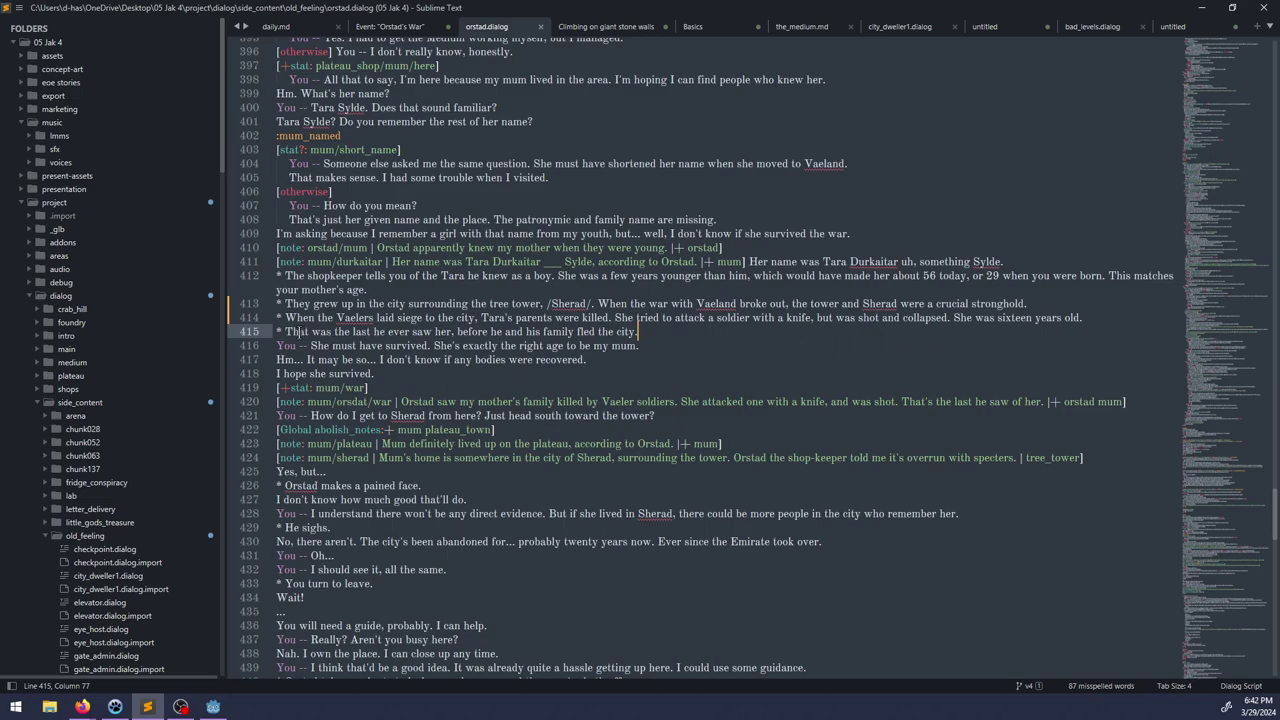
drag(284, 331, 653, 340)
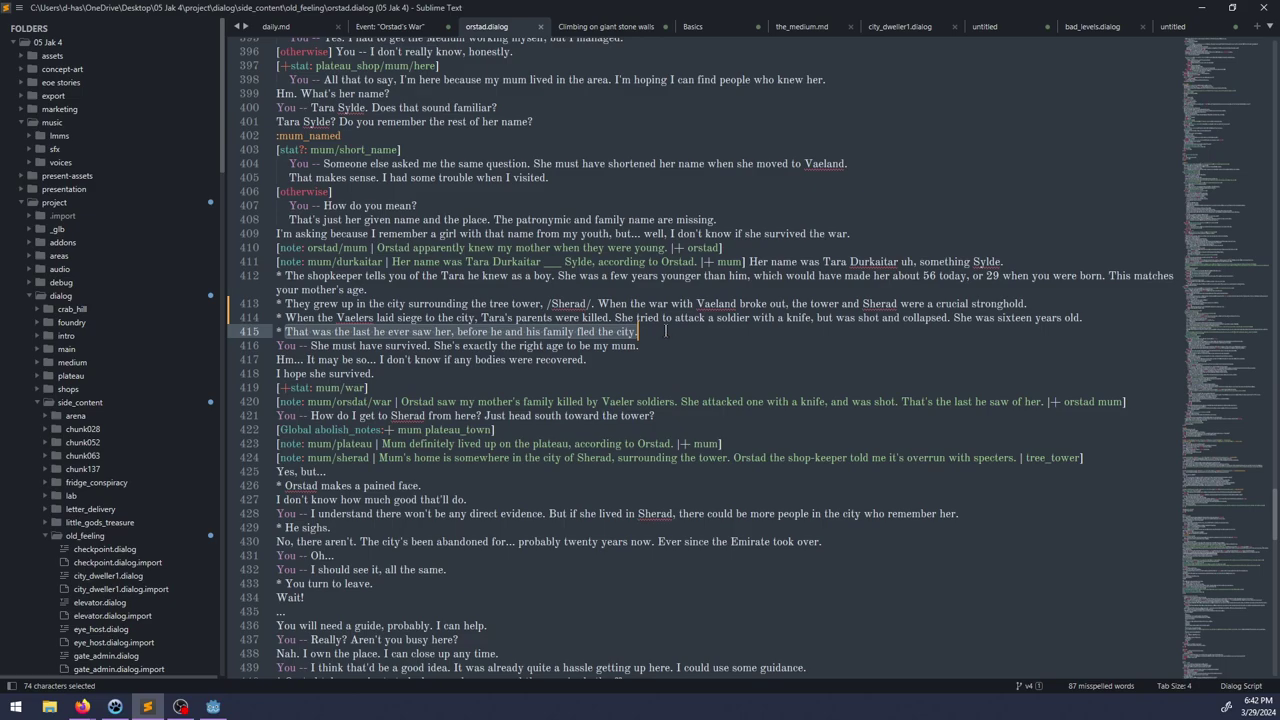
click(665, 331)
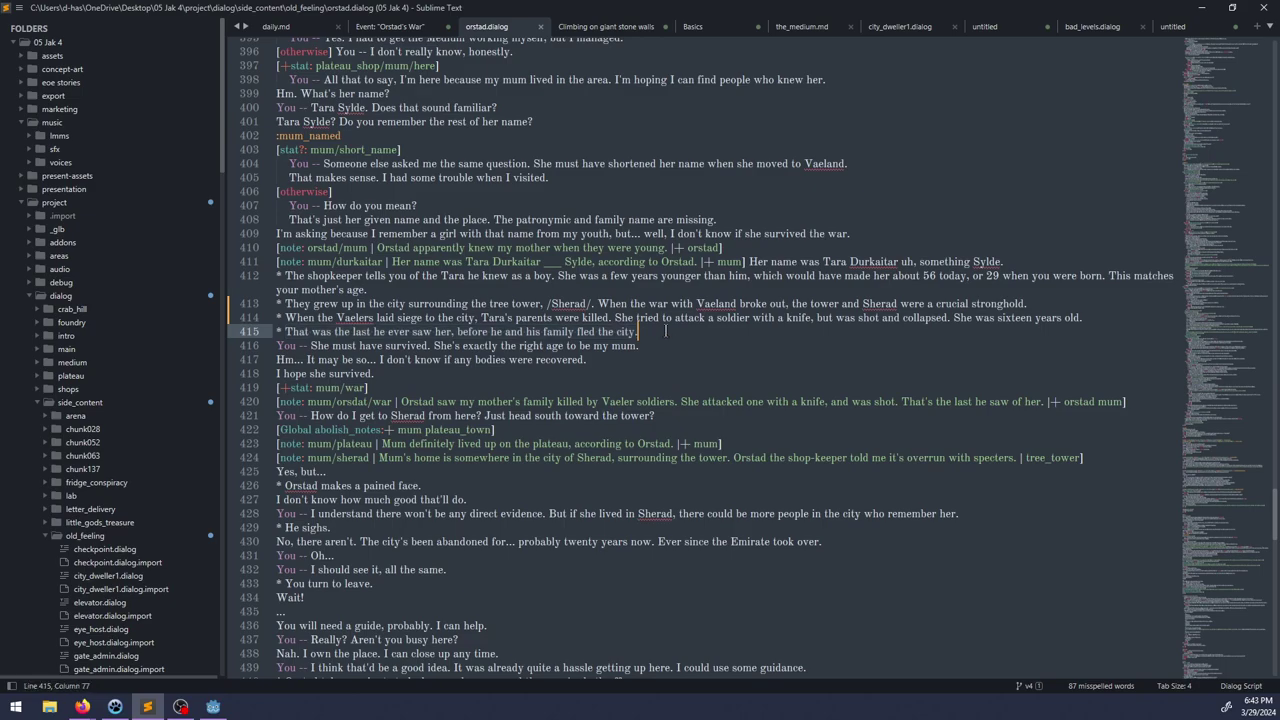
Step: Review the backstory passage about Sherad in lines 412 to 415 of orstad.dialog
drag(652, 335, 245, 278)
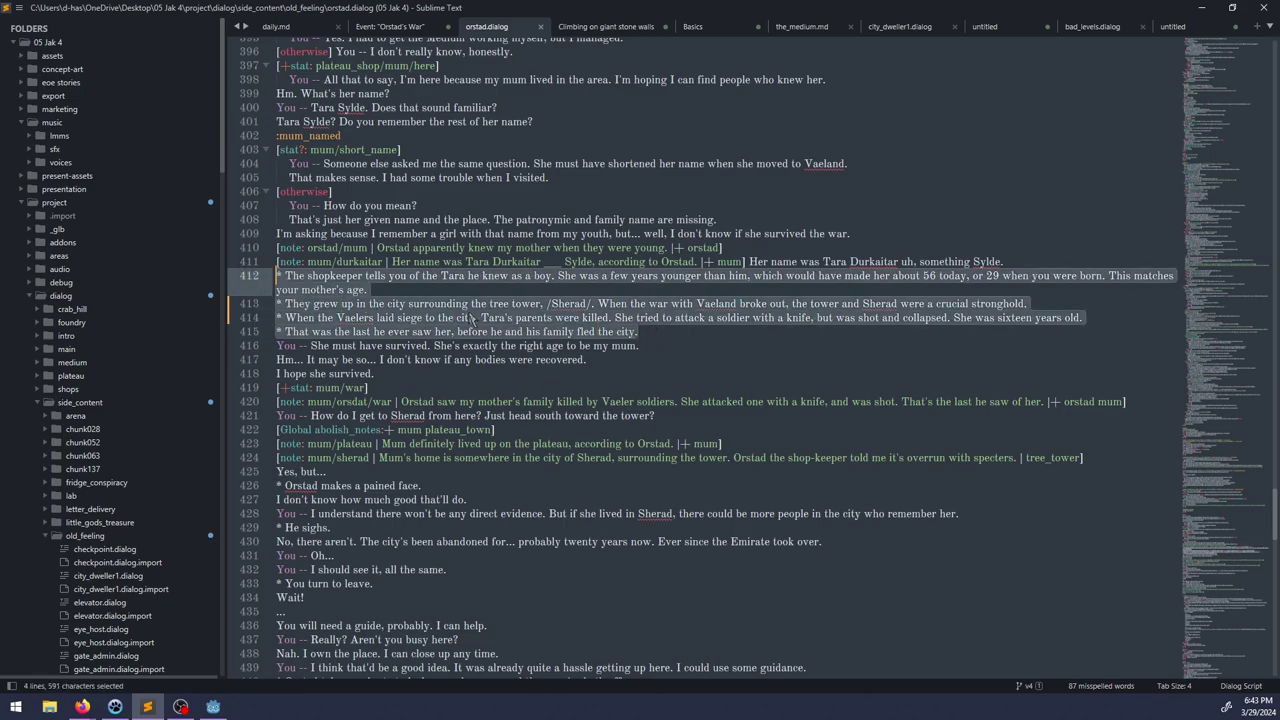
scroll(538, 338, down, 2)
scroll(538, 338, up, 3)
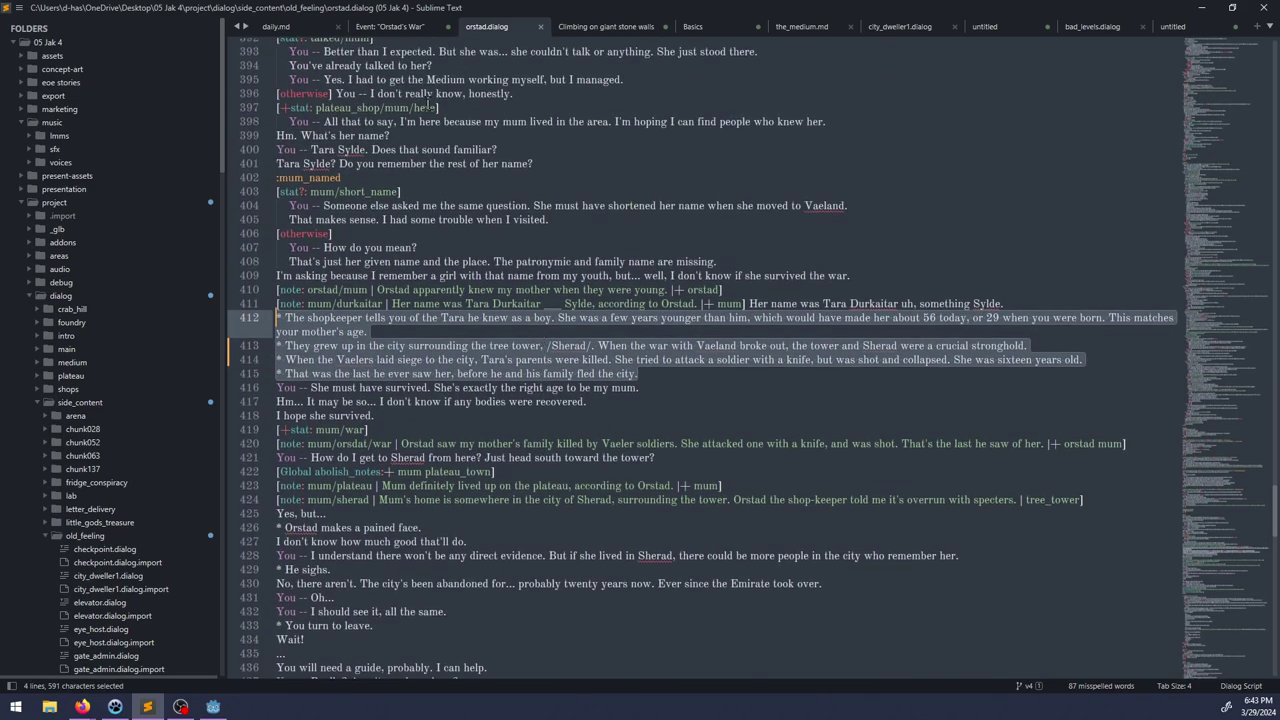
Step: Go to the "Orstad's War" event note and start a new paragraph below its title
click(380, 26)
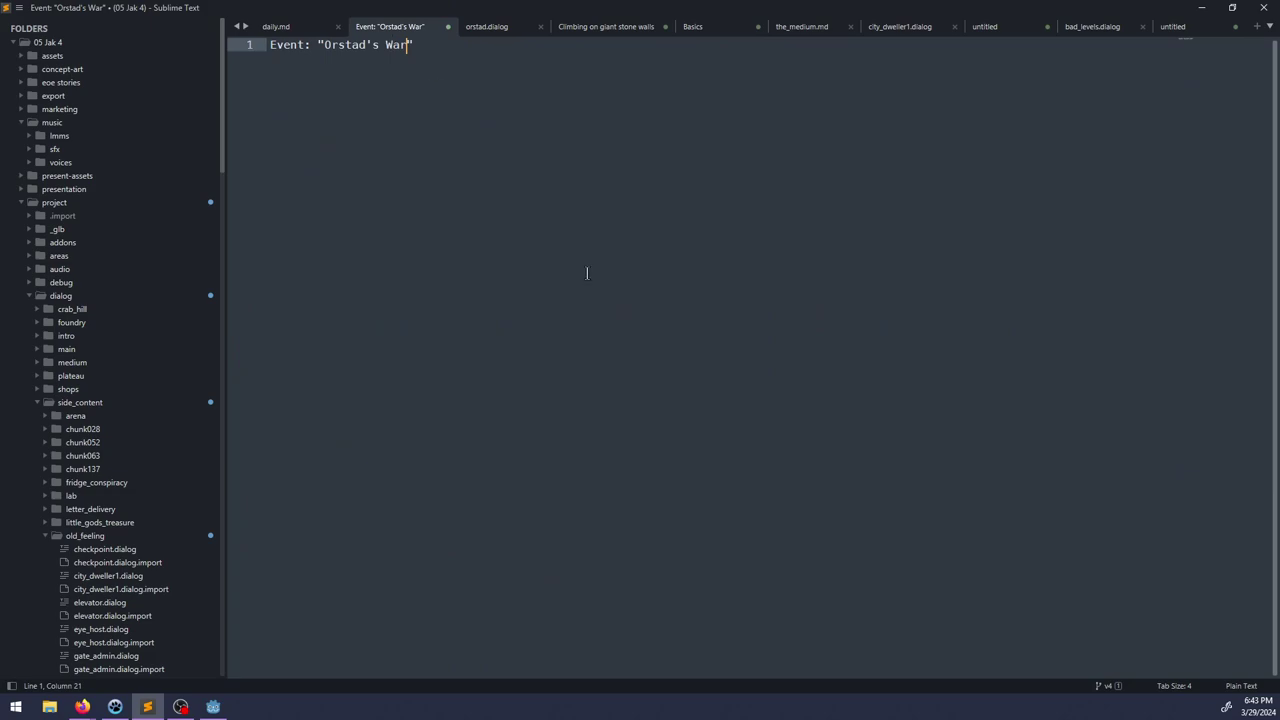
key(Return)
key(Return)
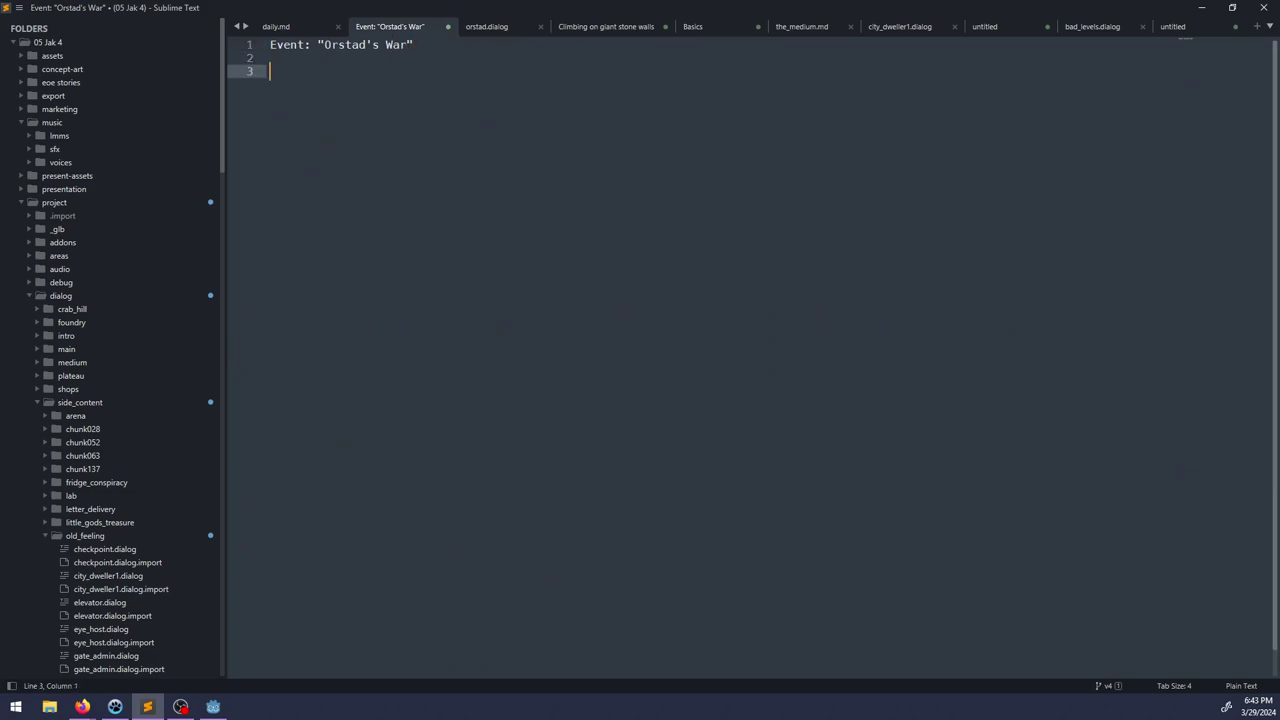
Step: Switch to Godot and examine the Sherad terrain around the city, its approach road and the tree tower
key(alt+Tab)
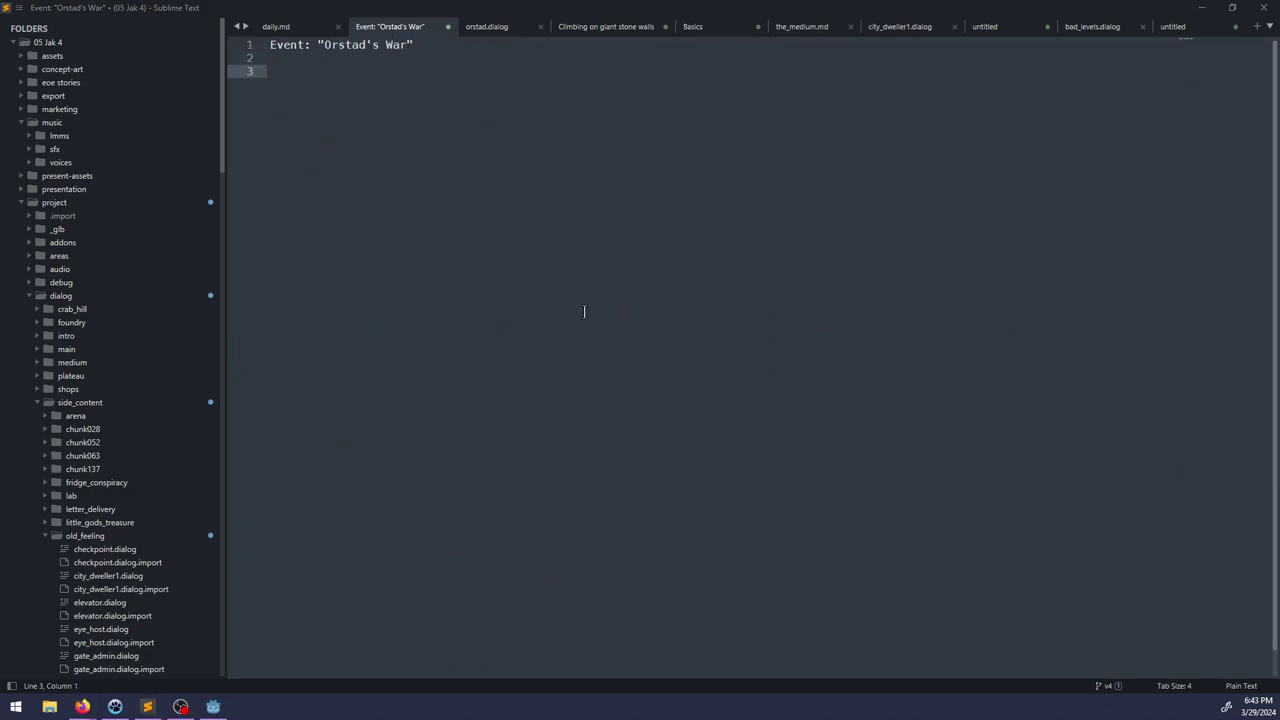
key(alt+Tab)
middle_drag(526, 334, 631, 354)
scroll(708, 362, up, 2)
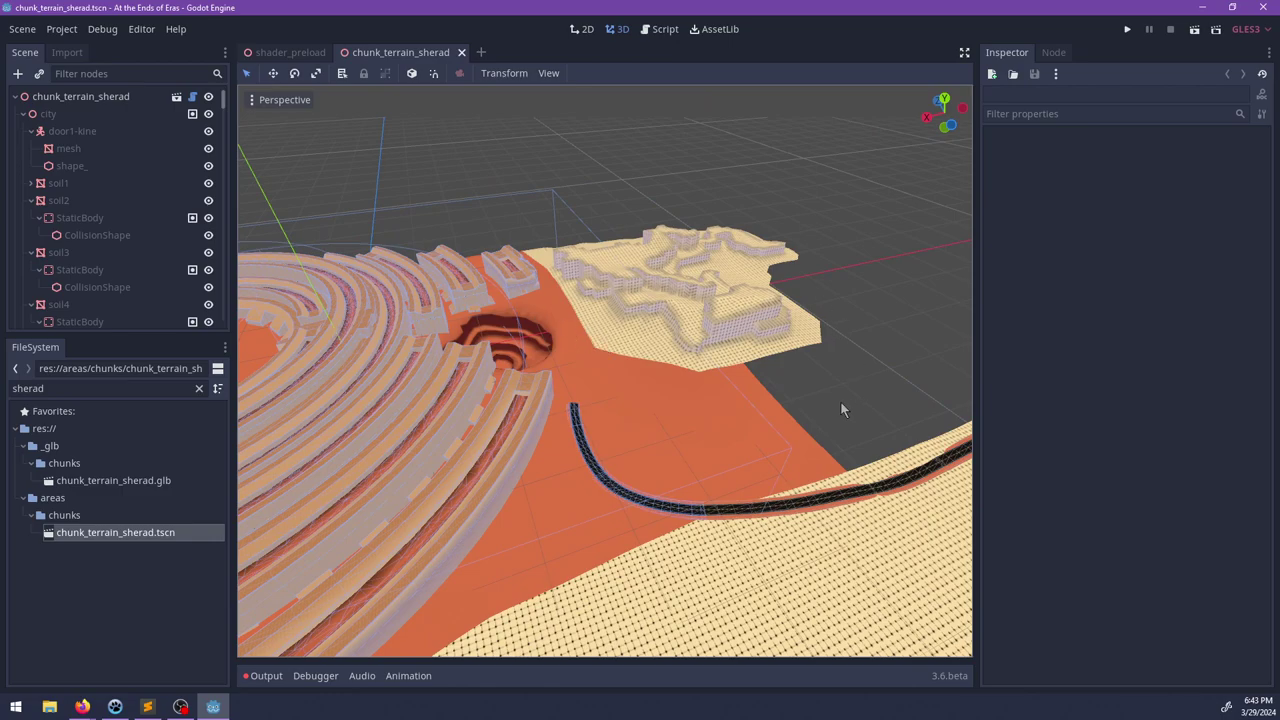
middle_drag(840, 408, 577, 232)
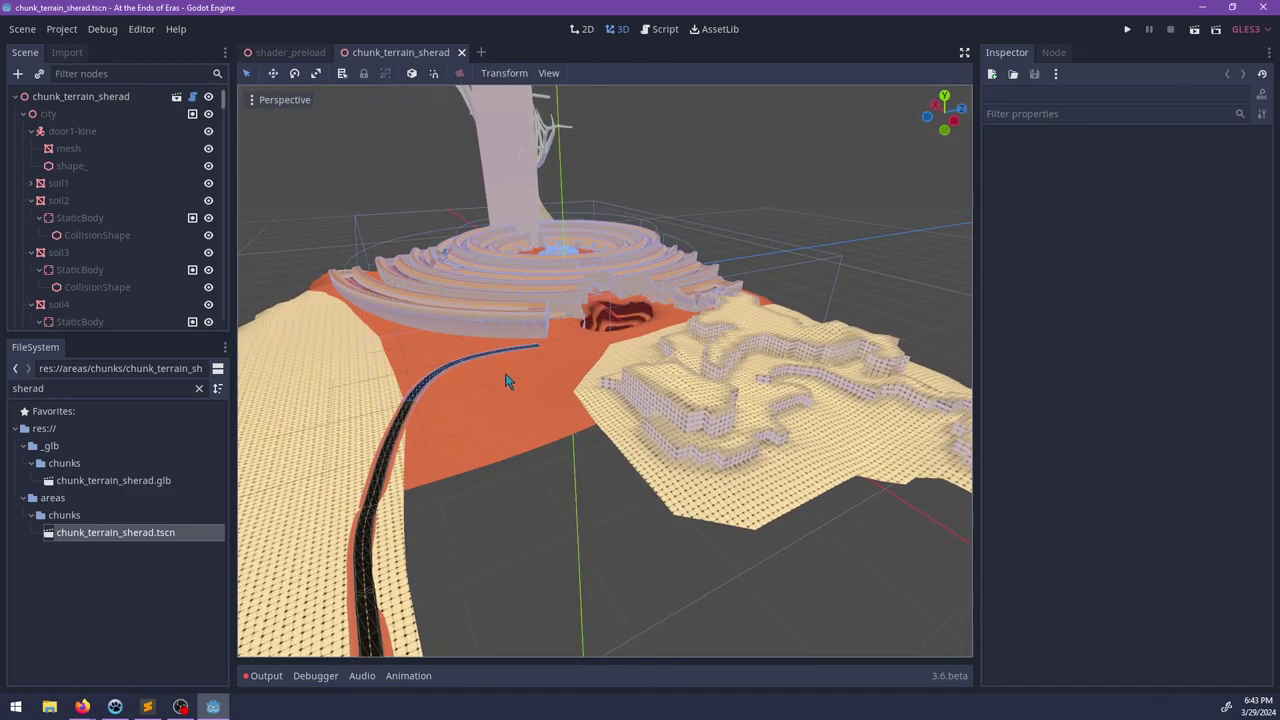
Step: Back in Sublime Text, add a "Room:" section to the note with the indented entry "Never seen the city: generic red brick area"
key(alt+Tab)
key(alt+Tab)
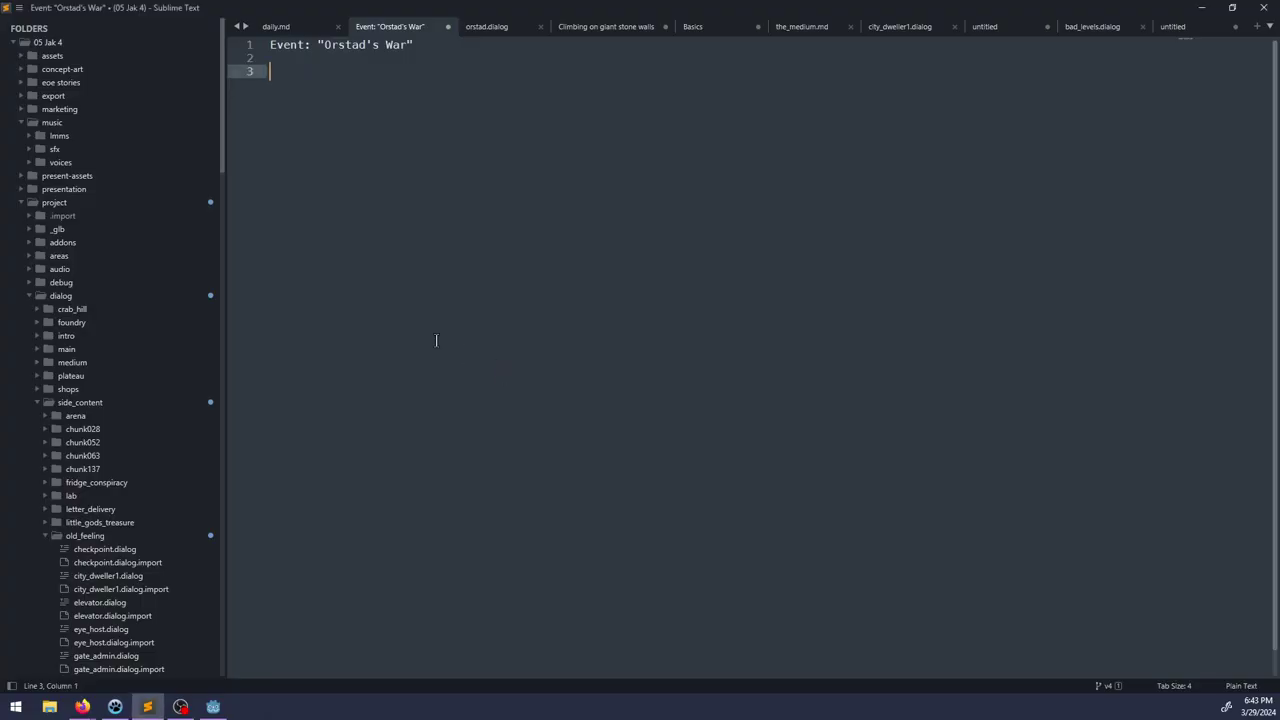
text(Room:)
key(Return)
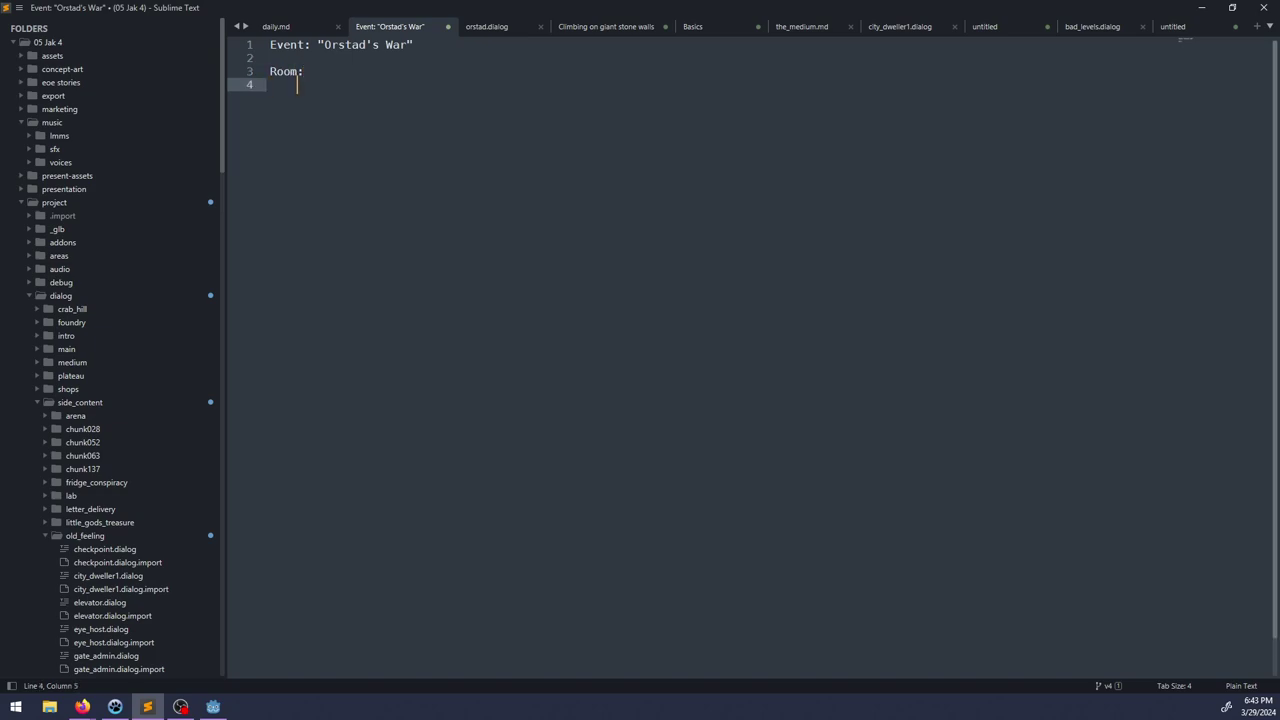
text(War raid)
key(ctrl+BackSpace)
key(ctrl+BackSpace)
text(Never seen the city: generic )
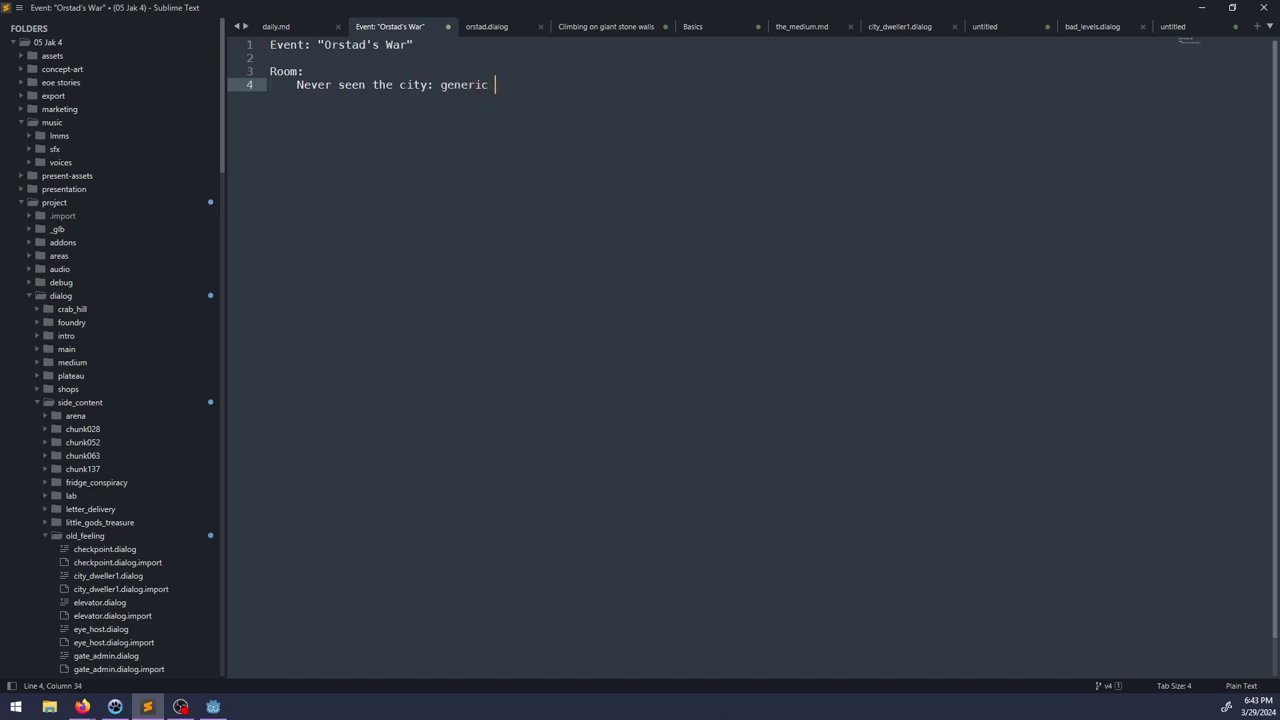
text(red brick area)
key(Return)
Step: Add the entry label "Seen the outside of the city:" under Room
text(Seen the )
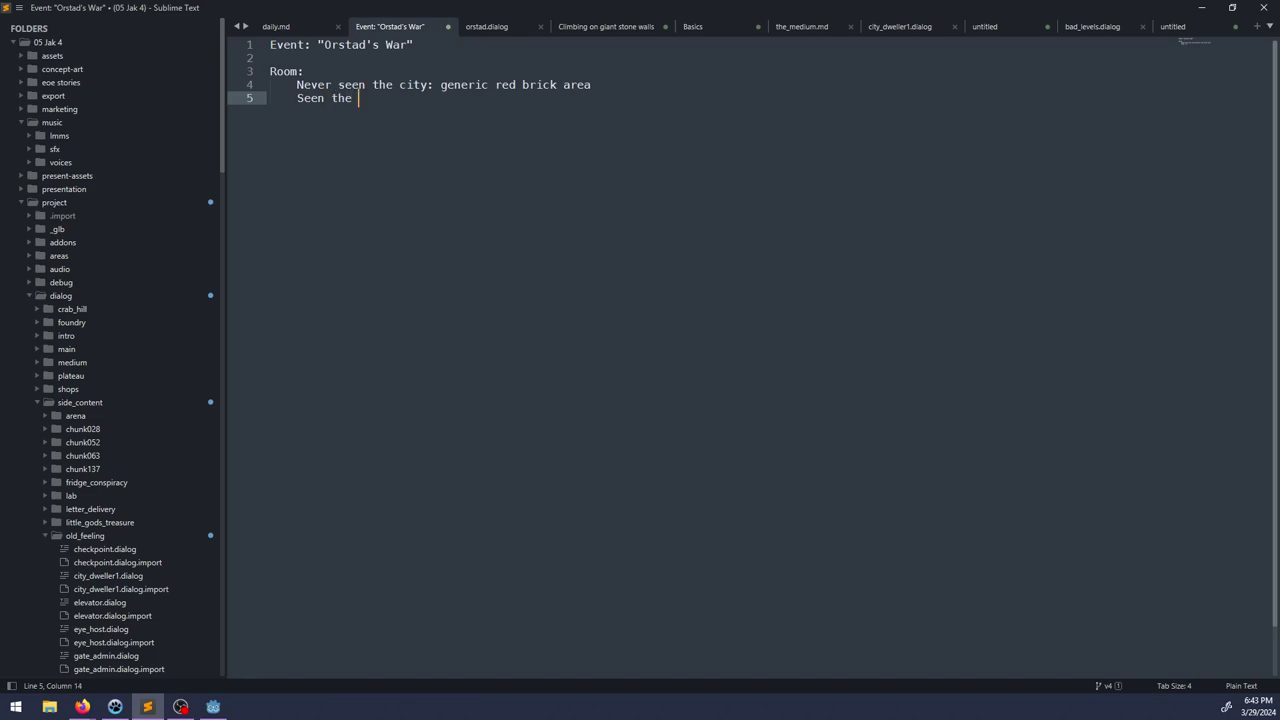
text(outside of the city:)
key(alt+Tab)
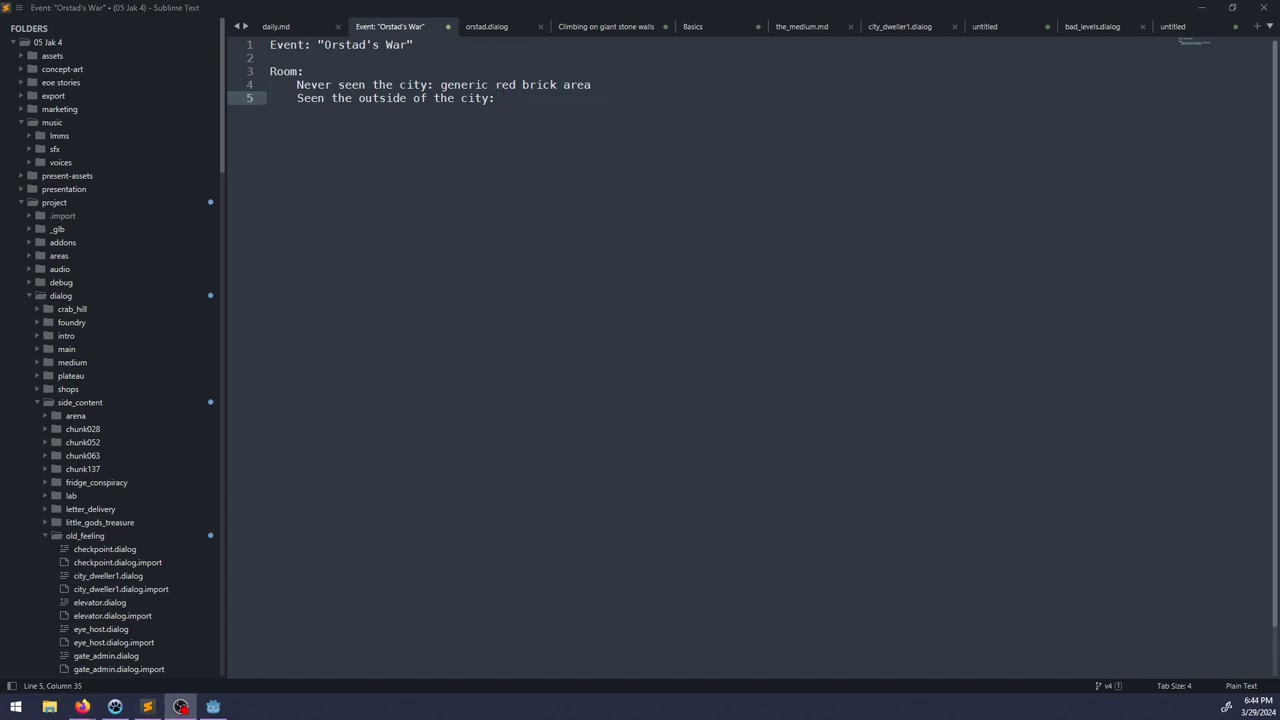
click(479, 197)
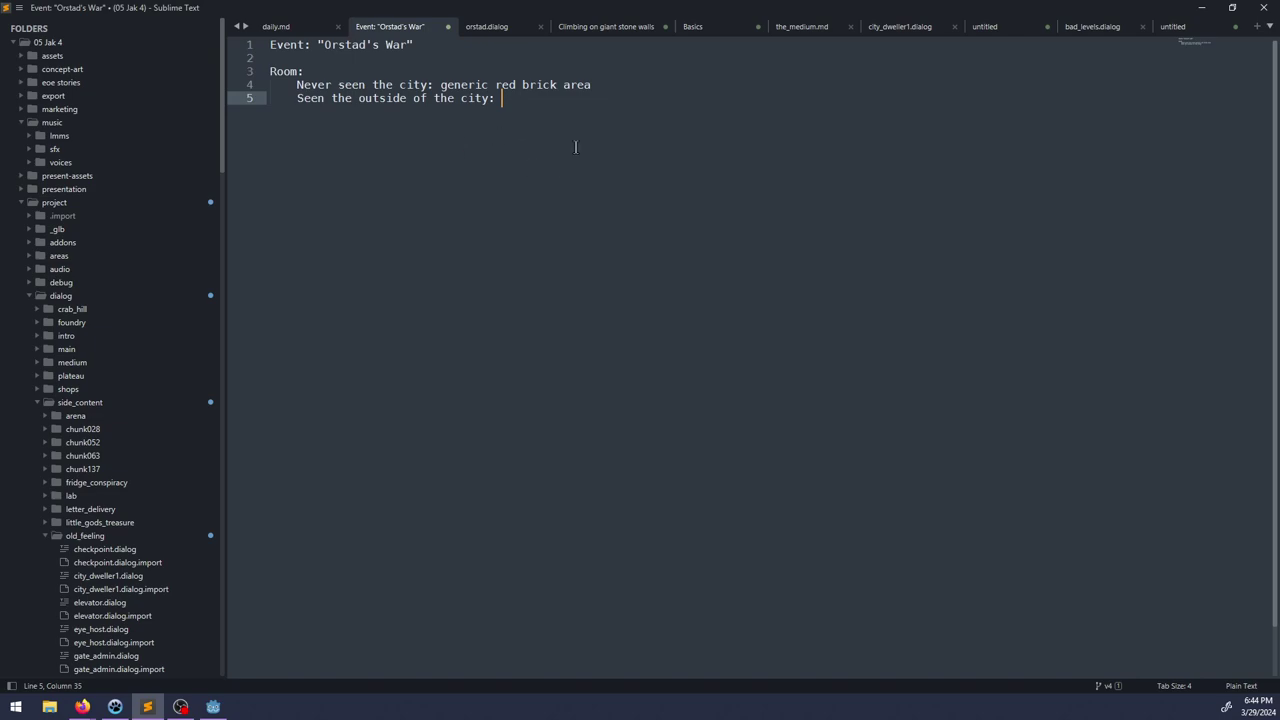
text(Sherad)
text( cit)
text(y (exter)
key(BackSpace)
key(BackSpace)
key(BackSpace)
key(BackSpace)
key(BackSpace)
key(BackSpace)
key(BackSpace)
key(BackSpace)
key(BackSpace)
key(BackSpace)
key(BackSpace)
key(BackSpace)
key(BackSpace)
key(BackSpace)
key(BackSpace)
key(BackSpace)
key(BackSpace)
key(BackSpace)
Step: Add the Room entry "Talked to Orstad about the tree: city center with the tree still standing"
key(Return)
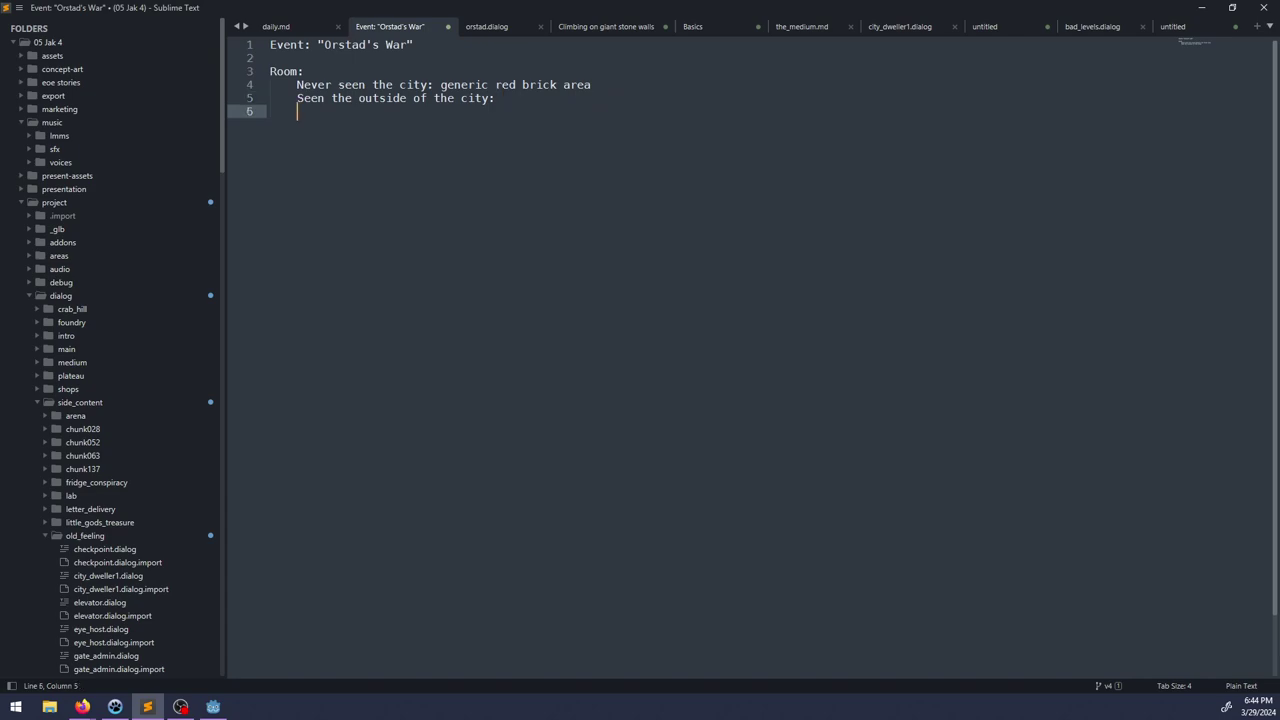
text(Talked to Orstad about )
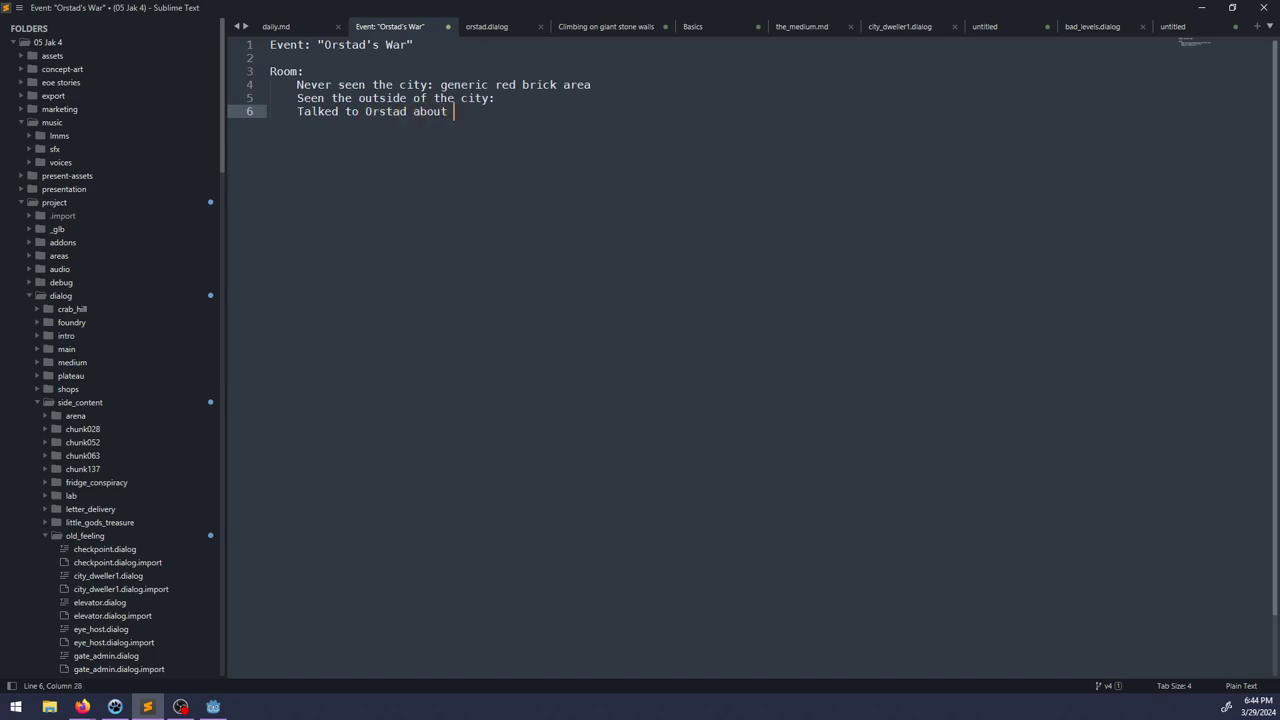
text(the tree: city center with the tree still )
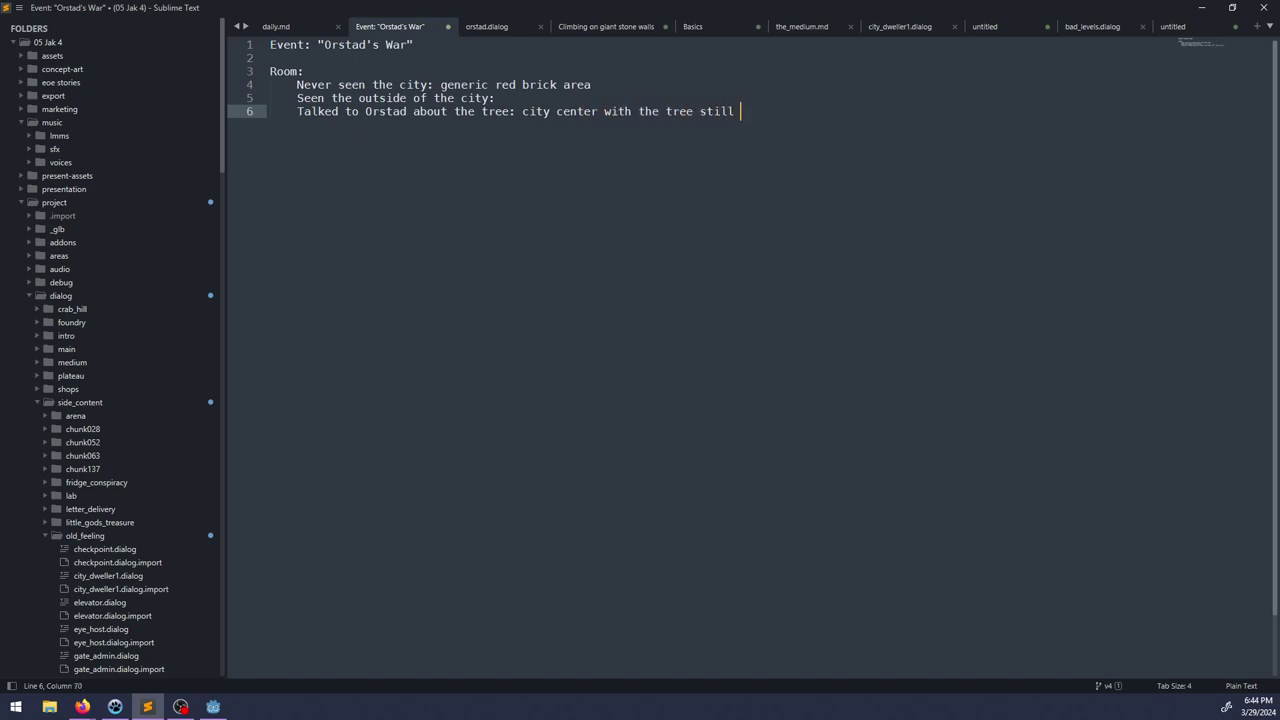
text(standing)
Step: Switch to Godot and inspect the city center at the base of the tree in the Sherad terrain scene
click(502, 98)
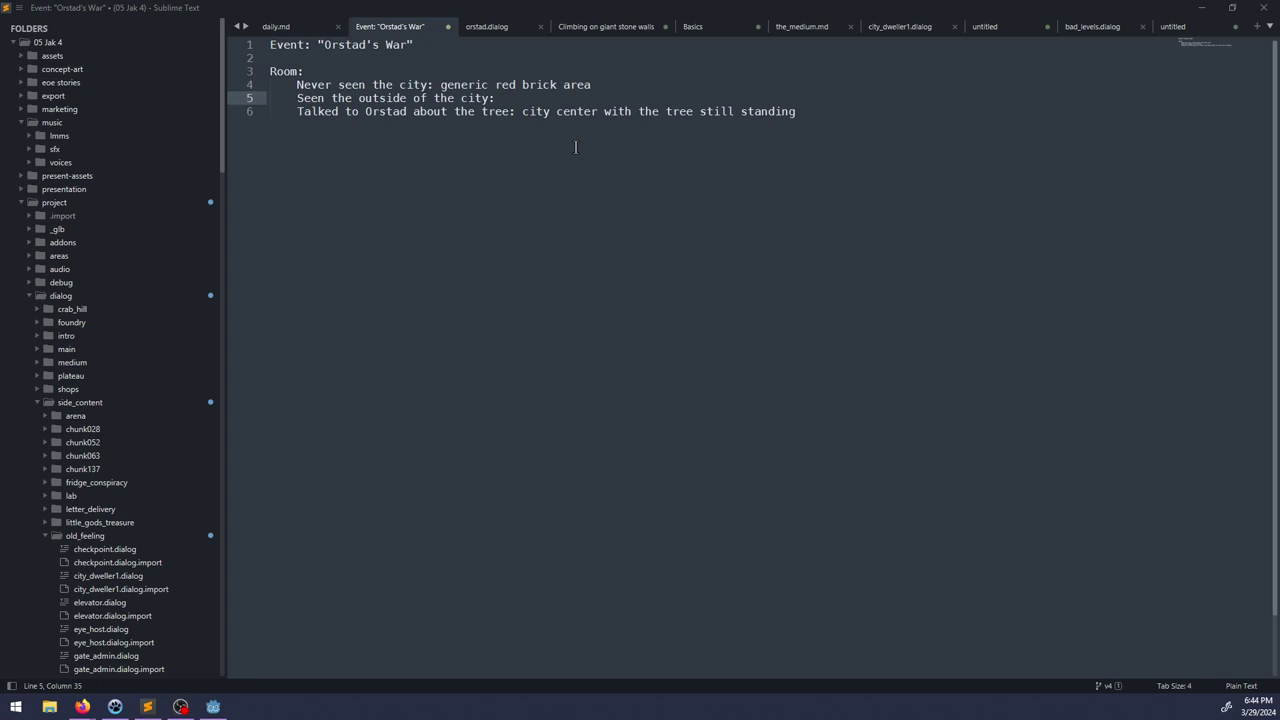
key(alt+Tab)
scroll(474, 300, down, 2)
middle_drag(474, 300, 637, 337)
shift+middle_drag(390, 345, 380, 423)
scroll(596, 358, up, 14)
scroll(491, 408, up, 8)
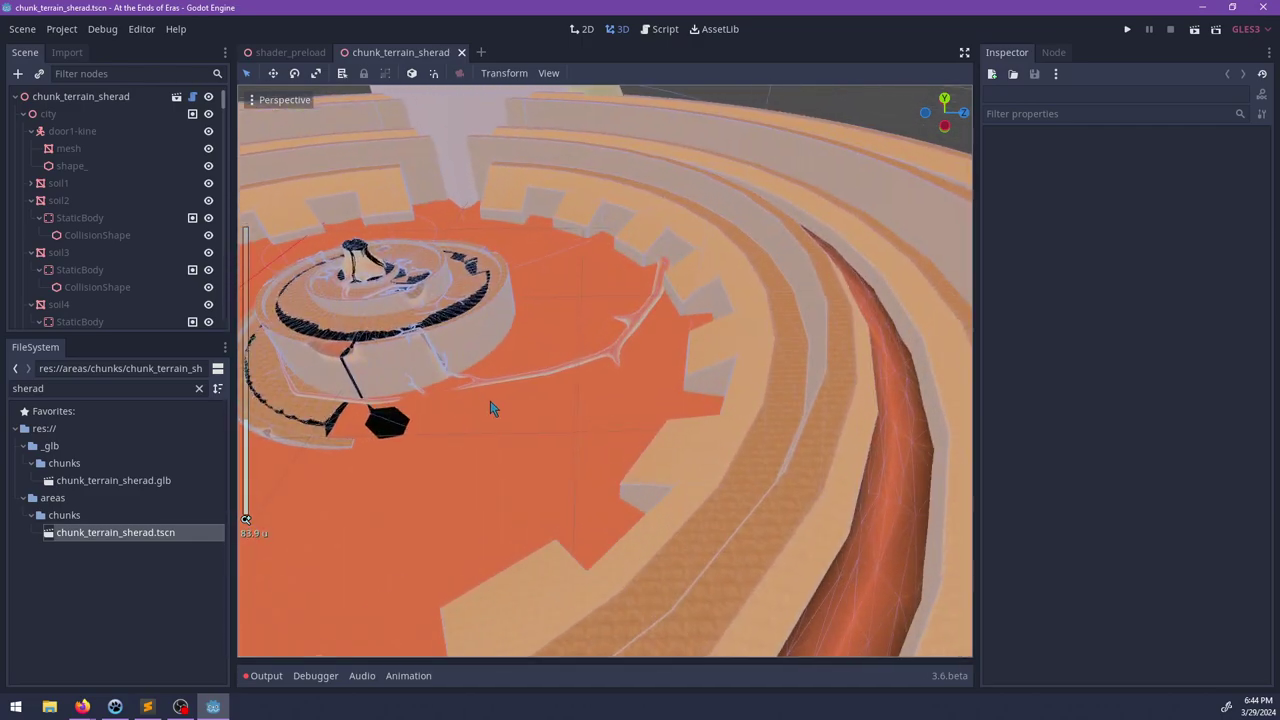
middle_drag(491, 408, 643, 349)
Step: Search the project files for "illus", open illusory_room.tscn and inspect its stone_room and primordial_room nodes
double_click(57, 389)
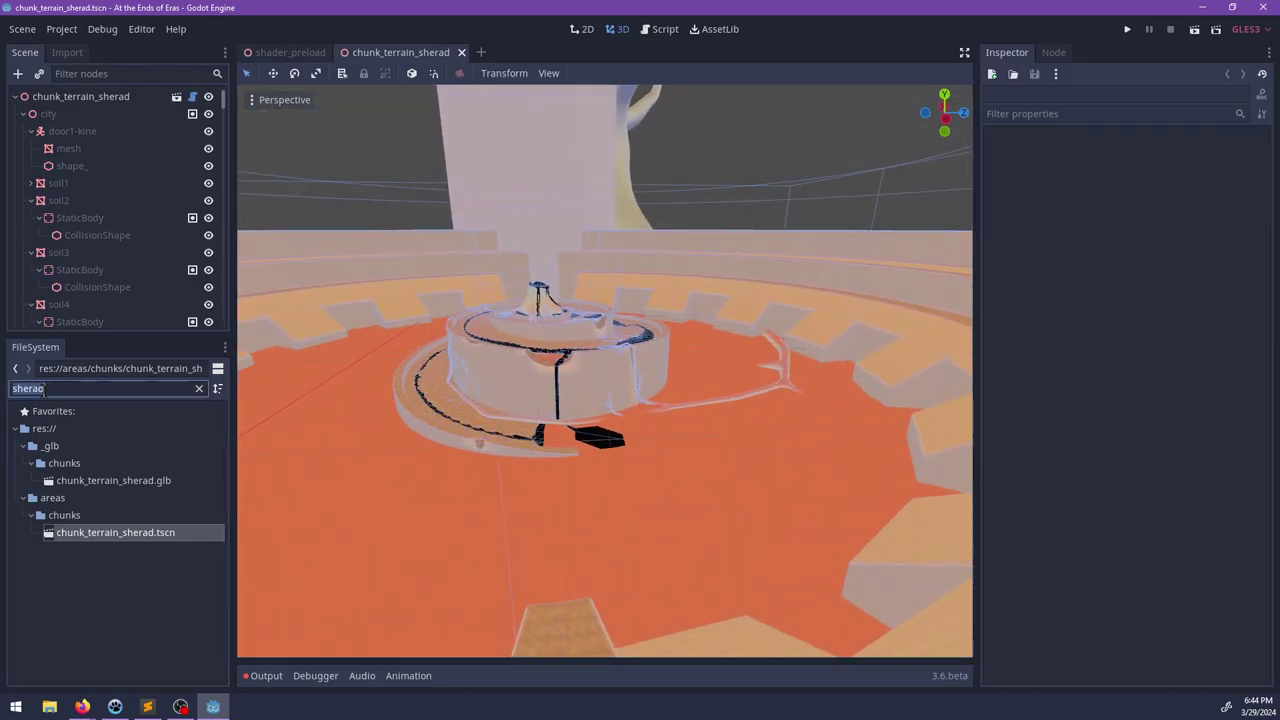
text(illus)
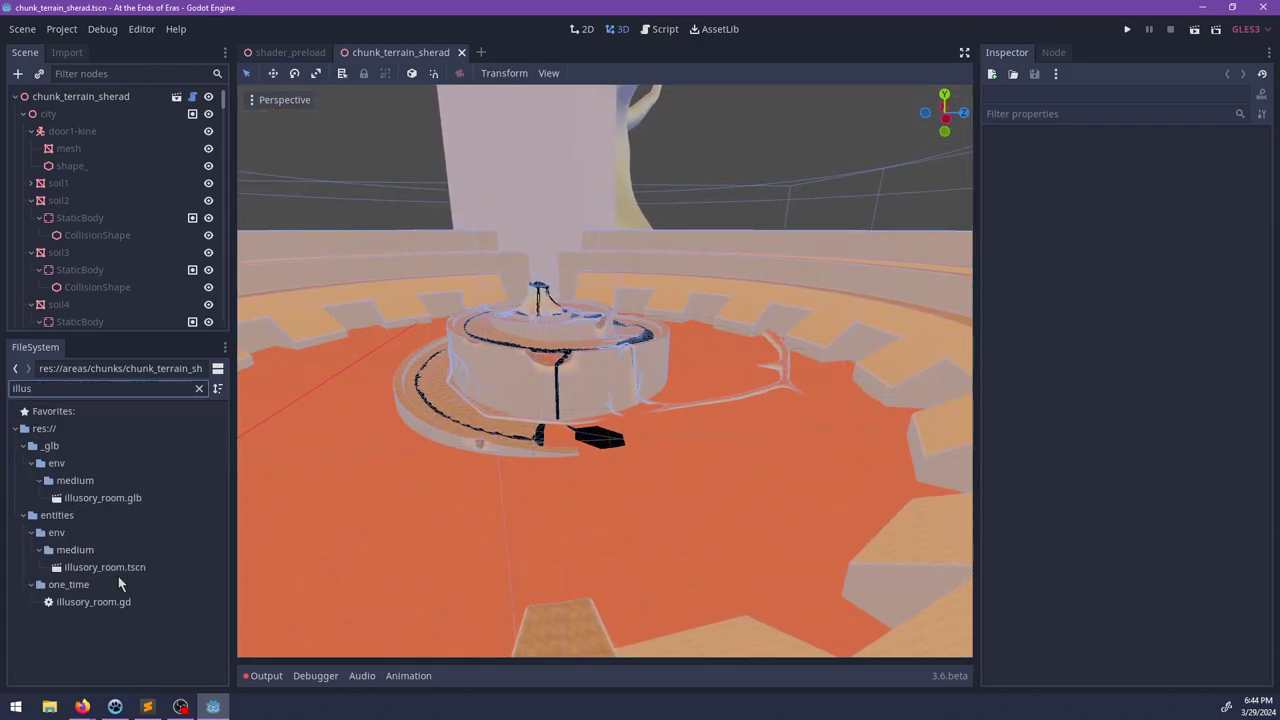
double_click(104, 567)
scroll(590, 345, up, 5)
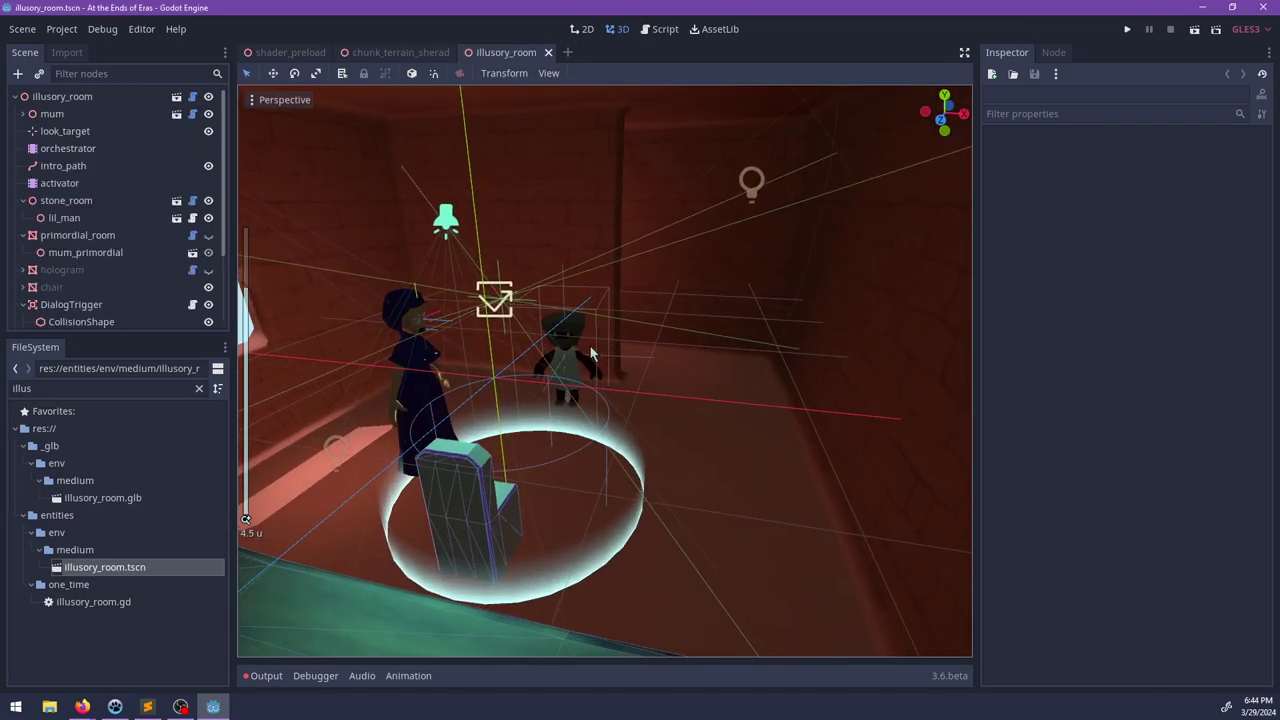
mouse_move(590, 353)
middle_down()
mouse_move(646, 320)
mouse_move(600, 375)
middle_up()
click(399, 301)
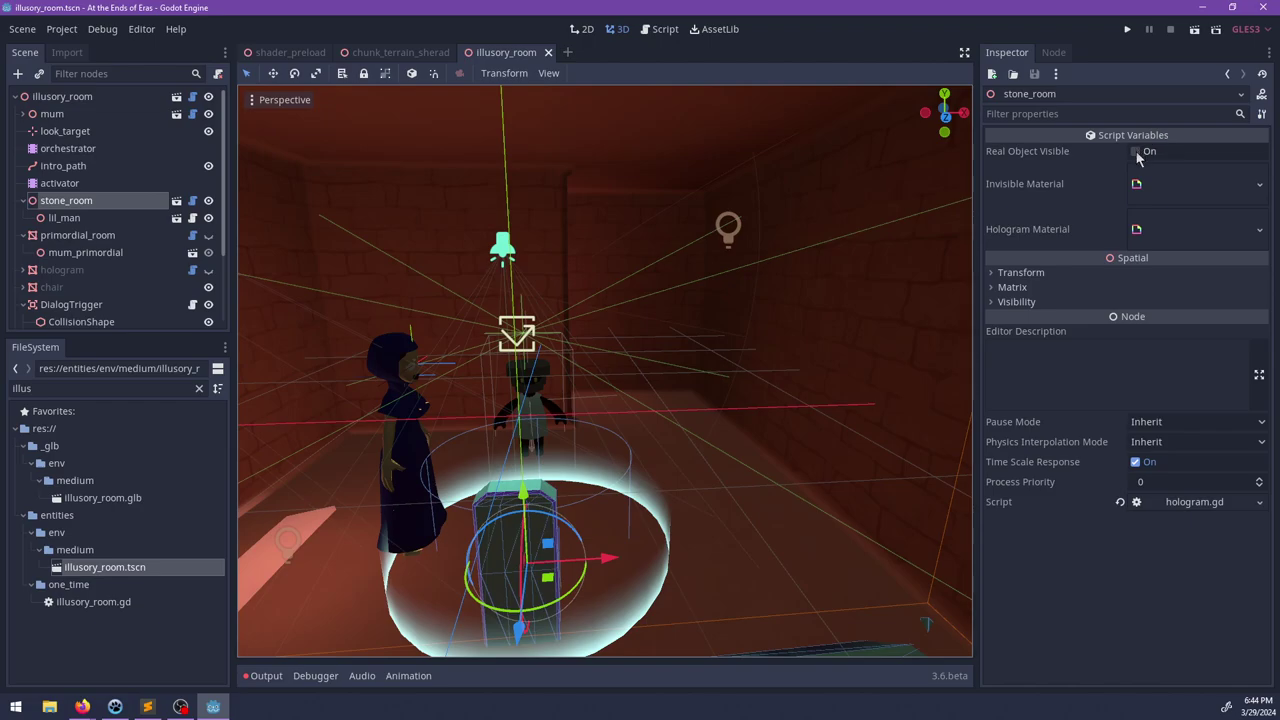
click(64, 237)
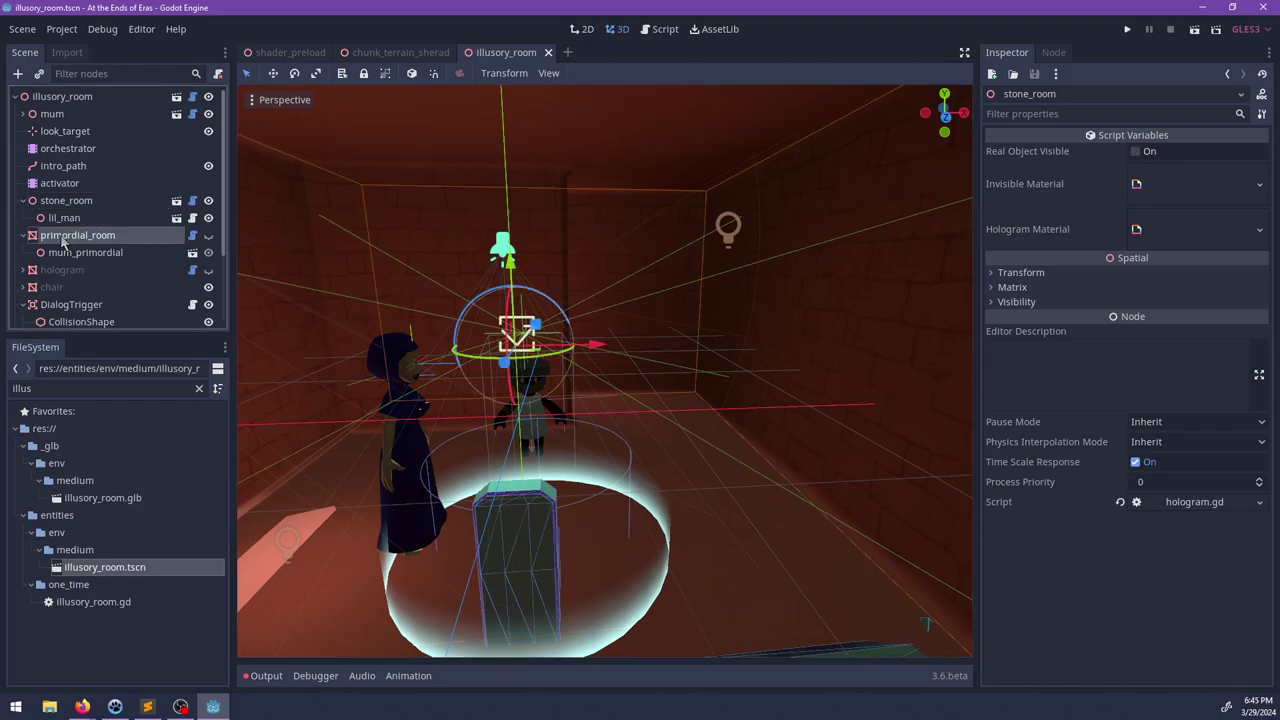
Step: Preview the activator's Deactivate and Activate animations in the illusory room and look at the room from outside
click(72, 183)
click(523, 528)
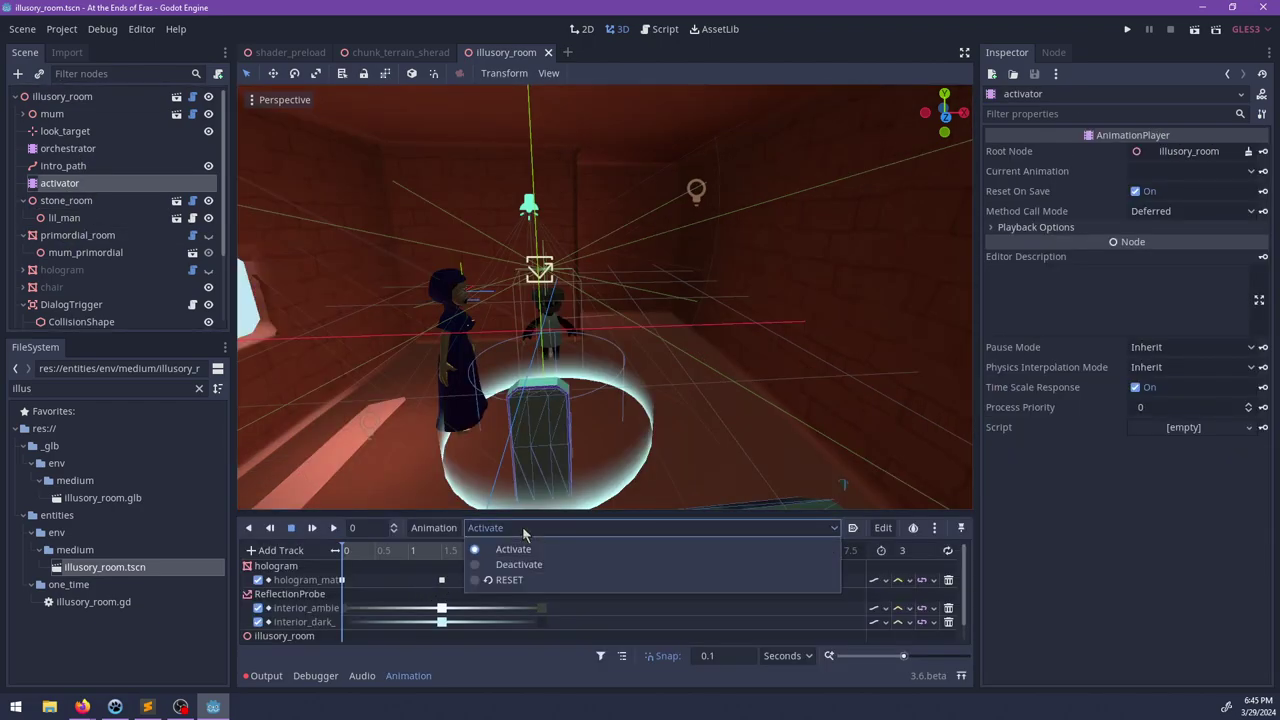
click(510, 563)
click(312, 528)
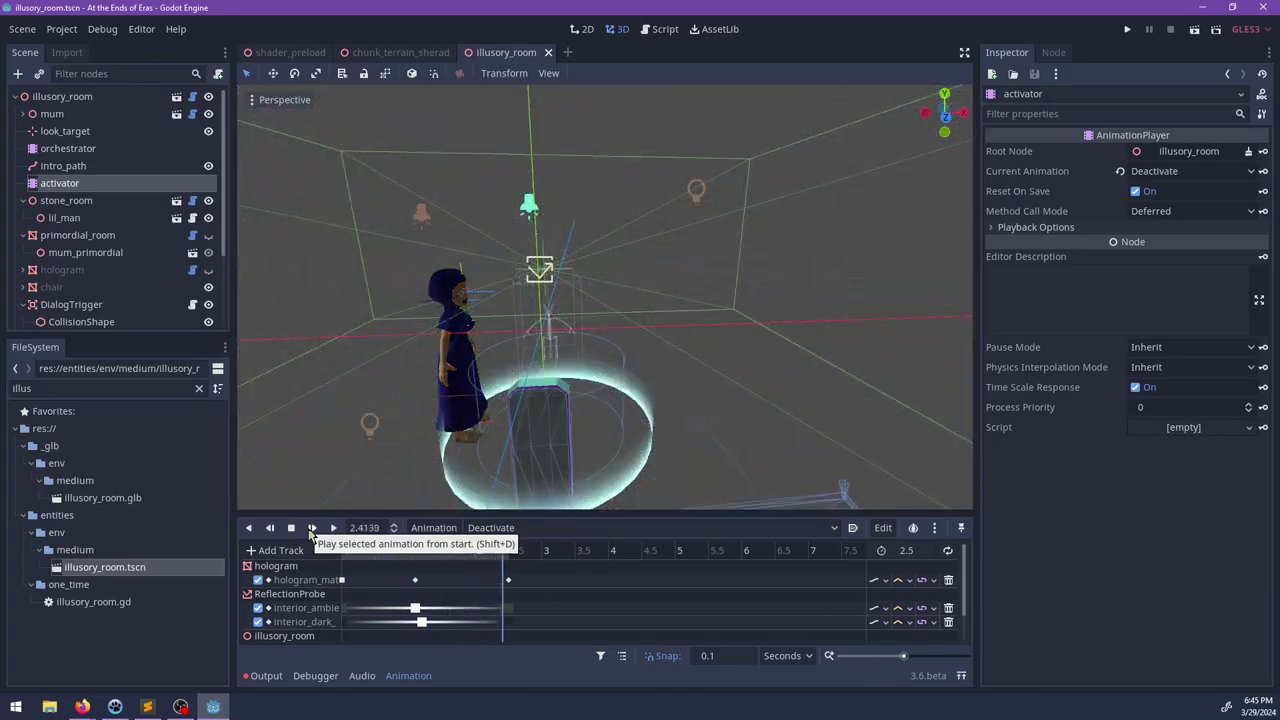
click(489, 528)
click(492, 549)
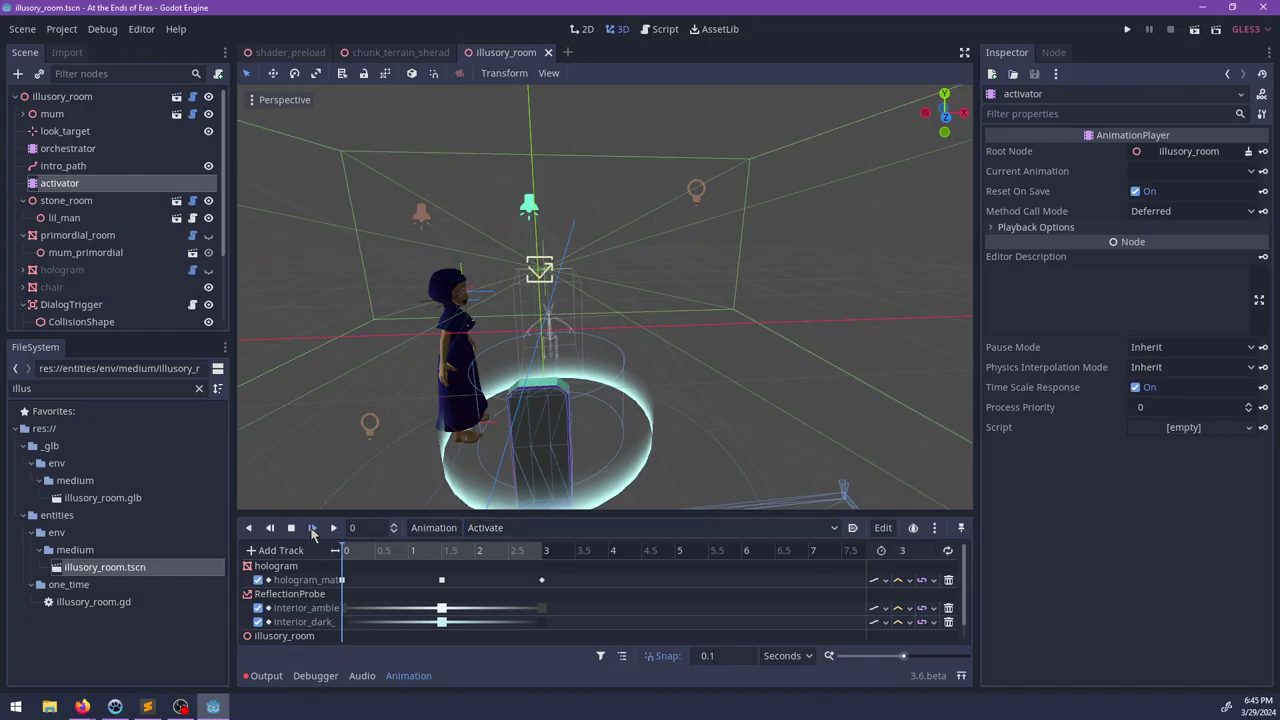
click(312, 528)
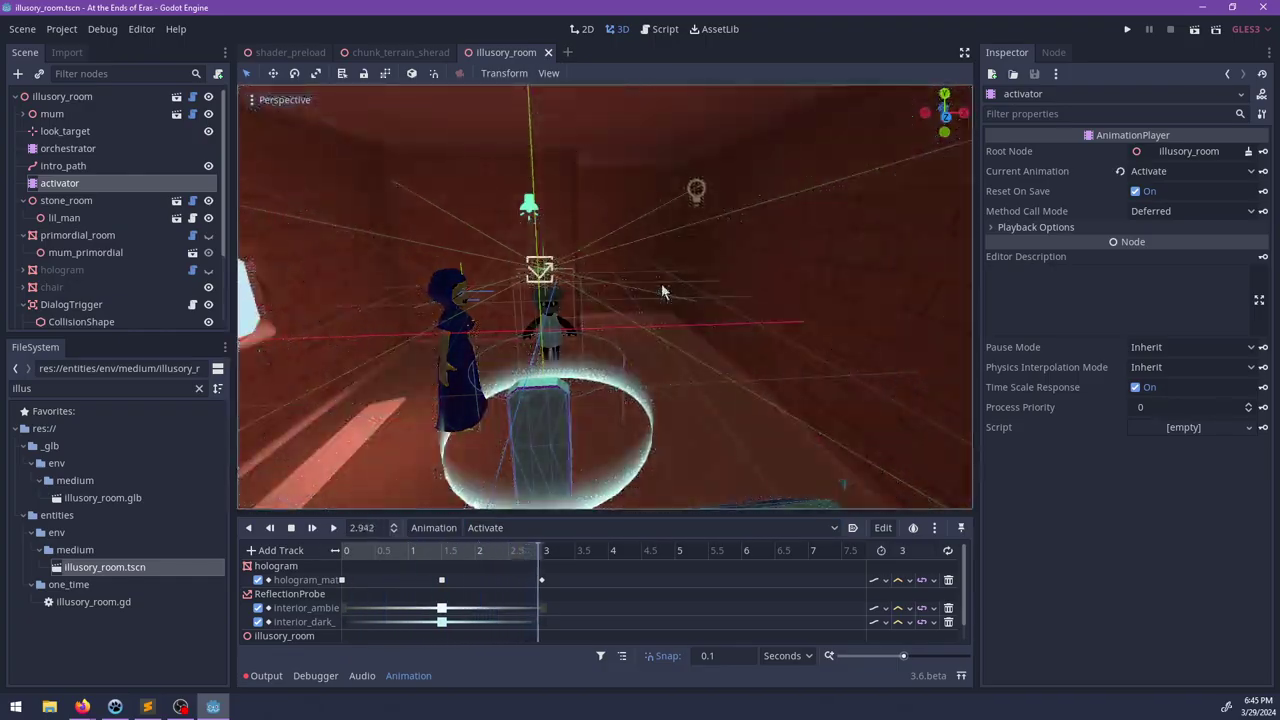
middle_drag(662, 285, 566, 286)
scroll(663, 300, down, 10)
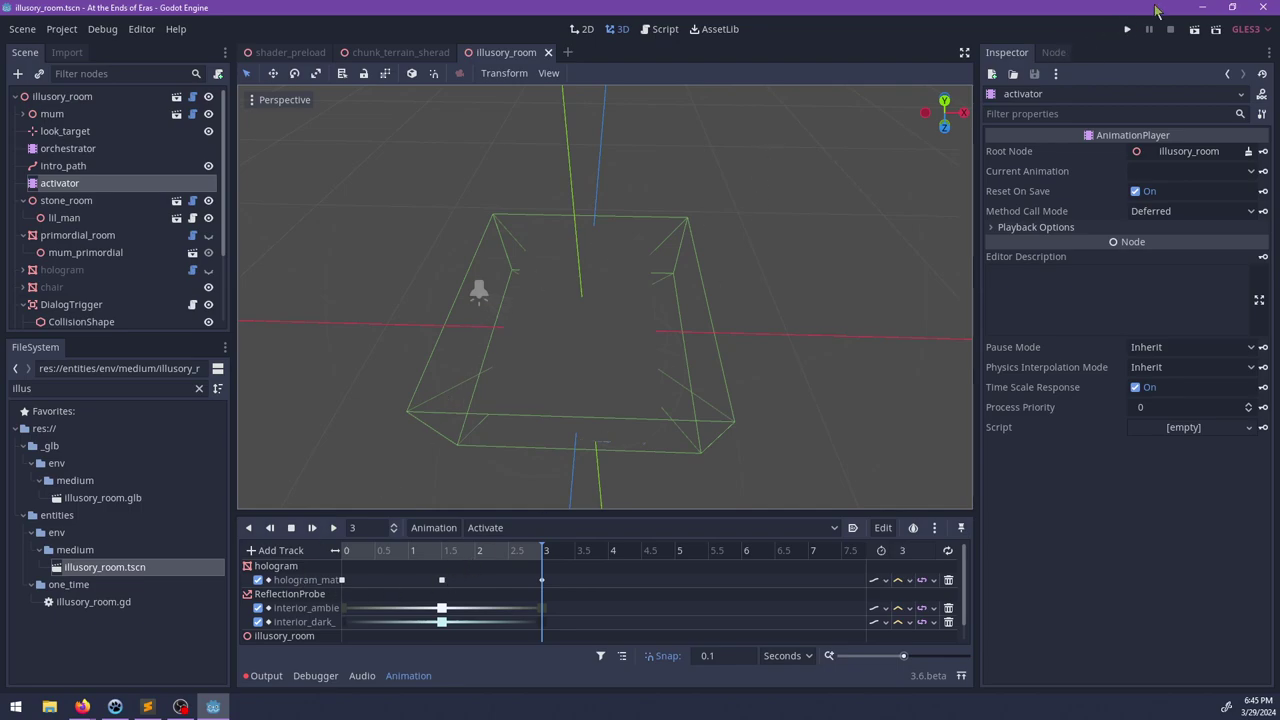
Step: Return to the event note and complete the "Seen the outside of the city:" entry with "basically correct walls and things"
click(1203, 13)
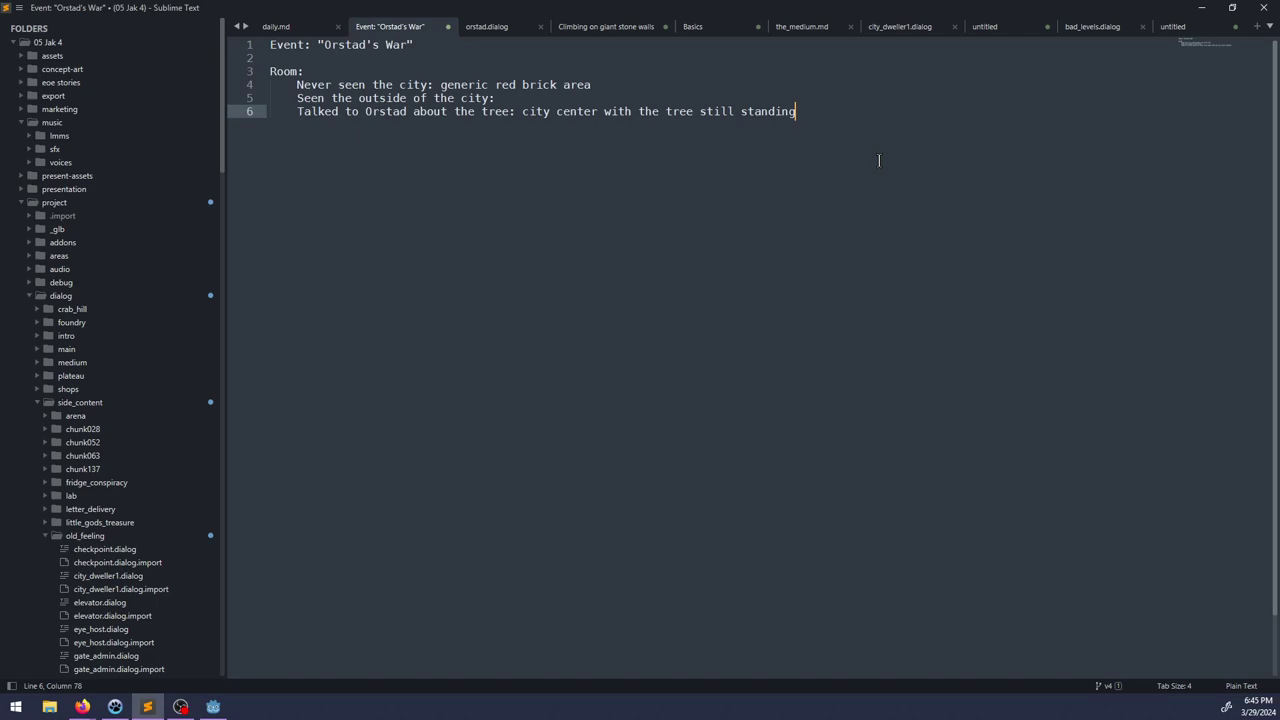
key(Return)
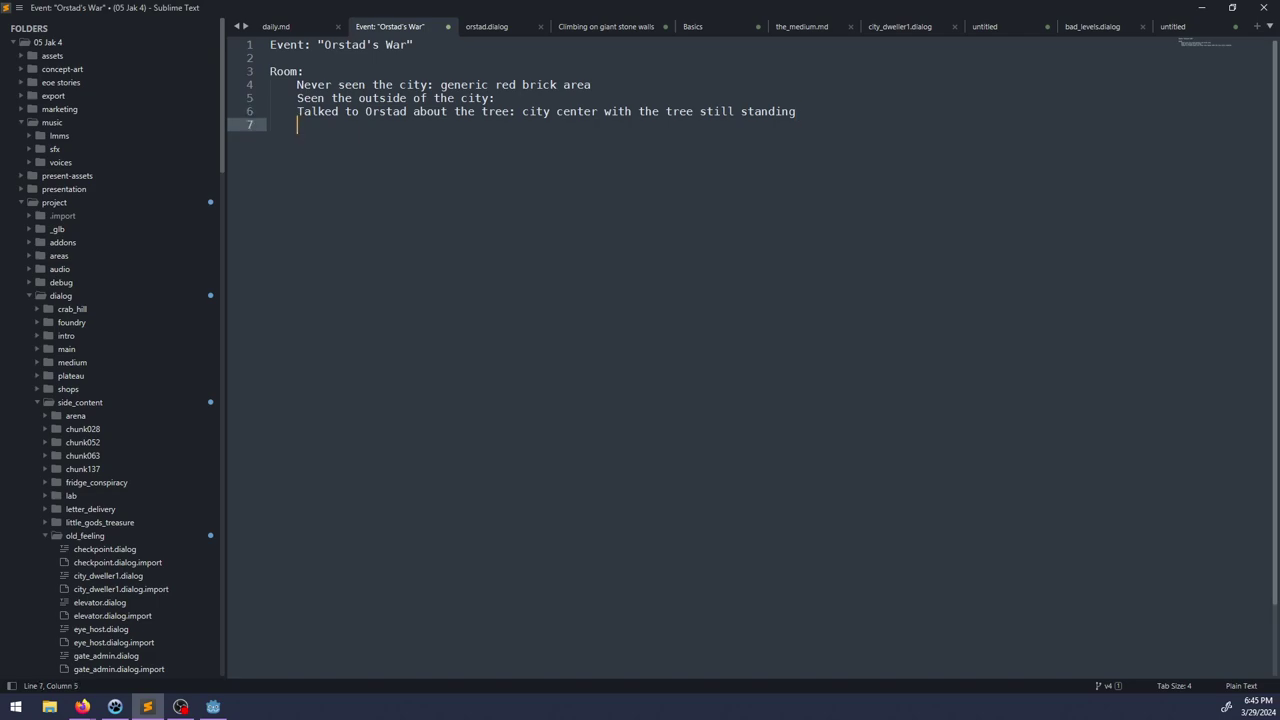
key(BackSpace)
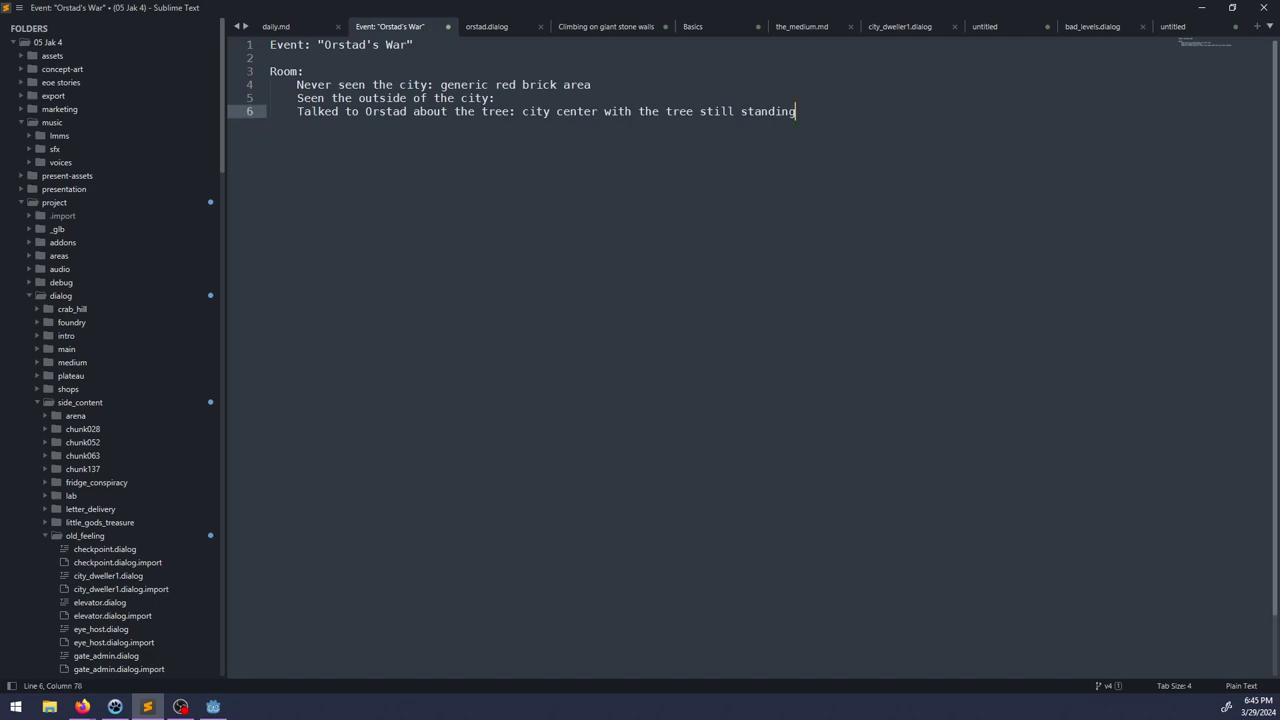
click(502, 98)
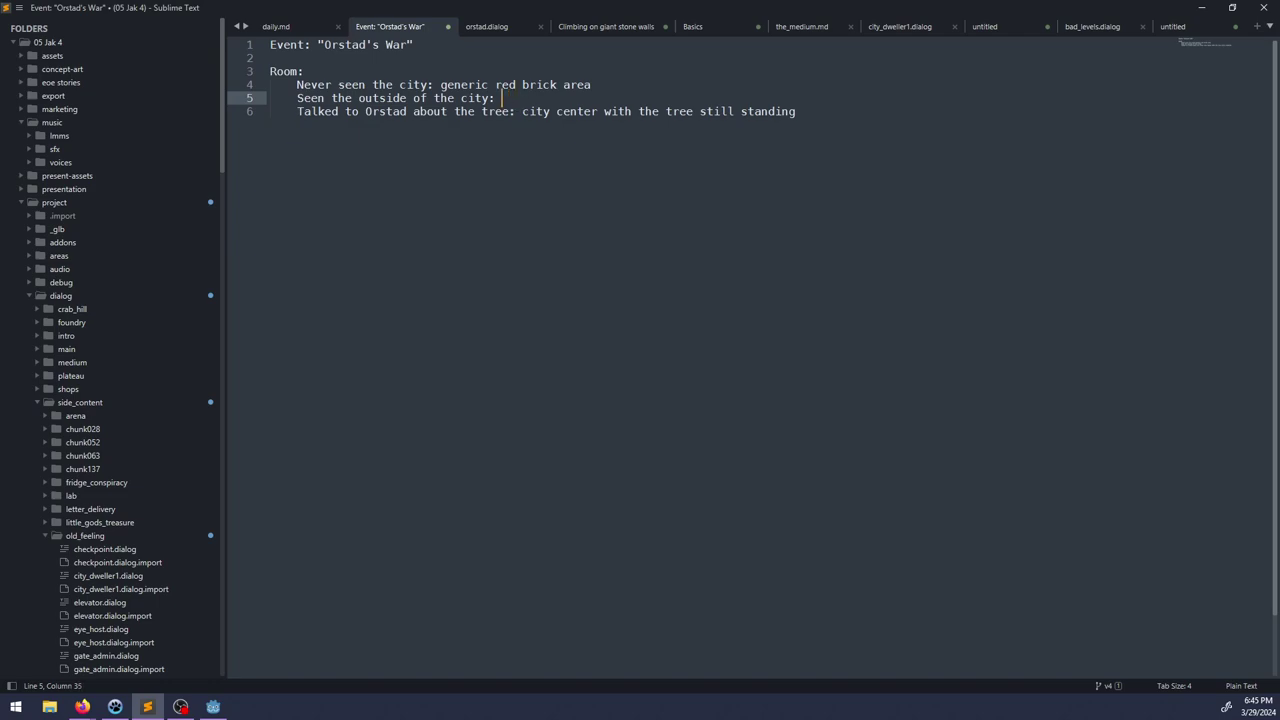
text(basically curre)
key(BackSpace)
key(ctrl+BackSpace)
text(correct walls and )
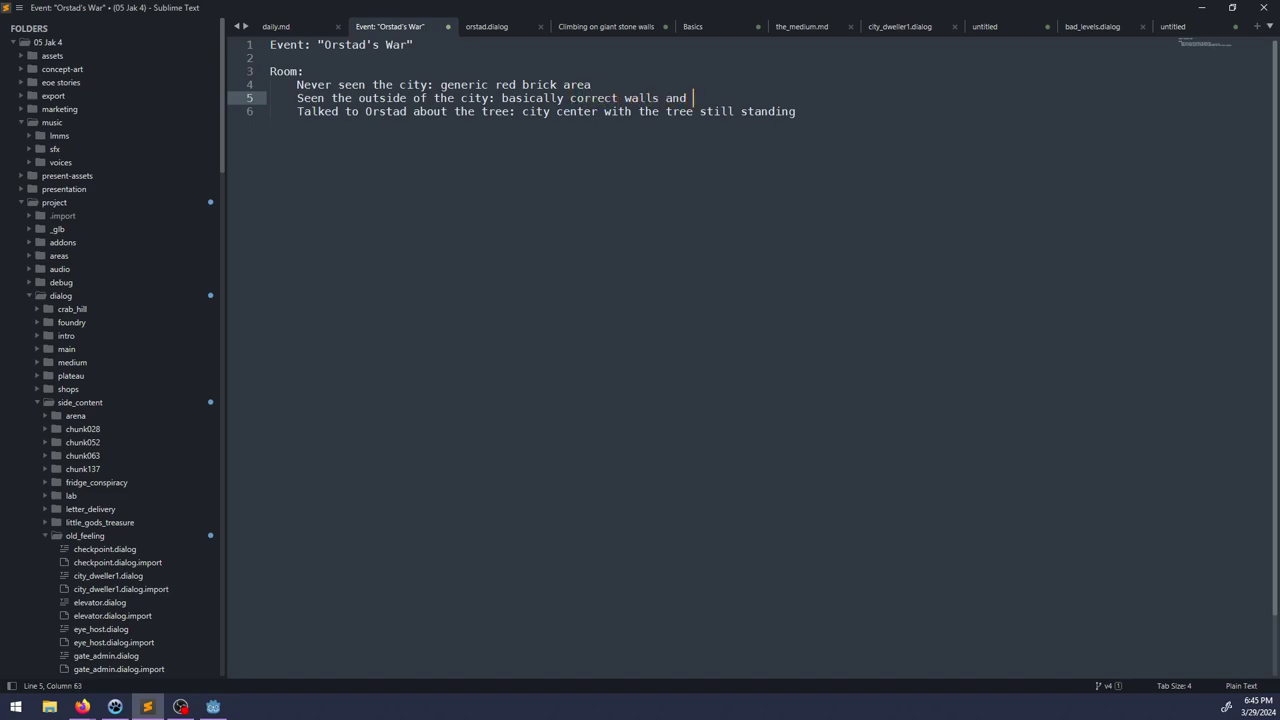
text(things)
Step: Add the room entry "Seen apartments in the city: a specific apartment" above the line about talking to Orstad
key(Return)
text(Seen )
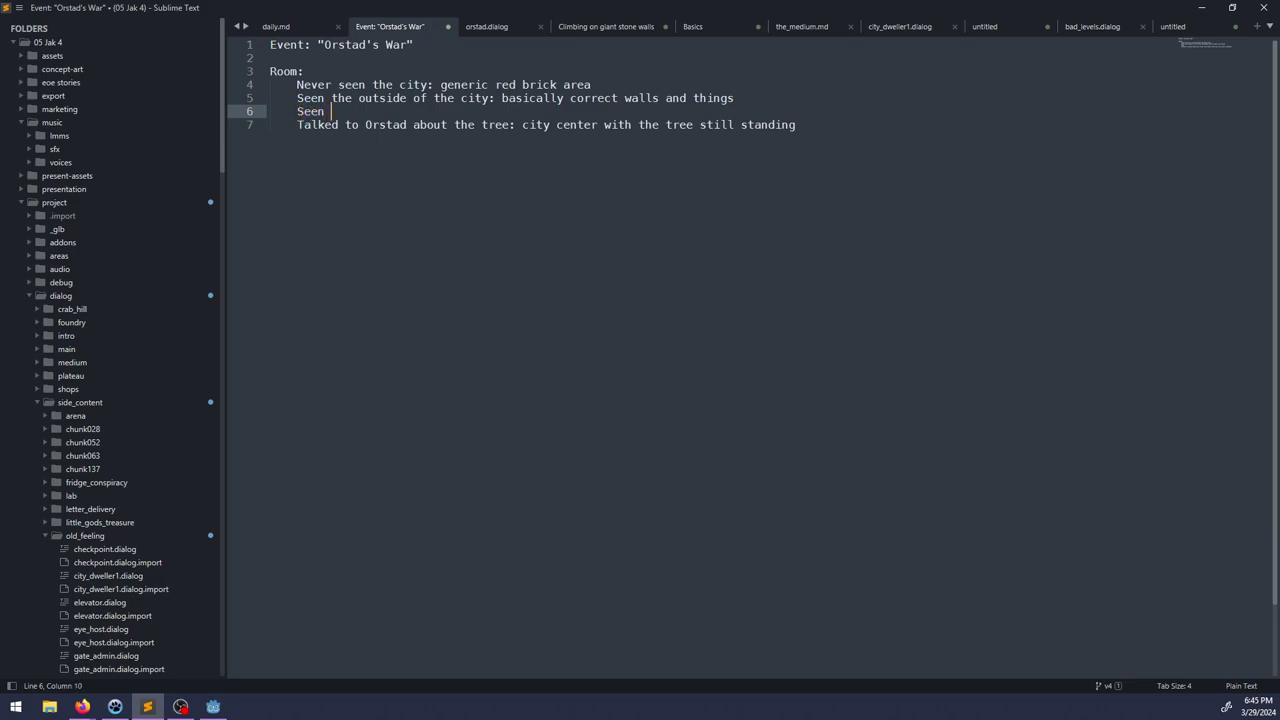
text(the)
key(ctrl+BackSpace)
text(apartments in the city: an apartment)
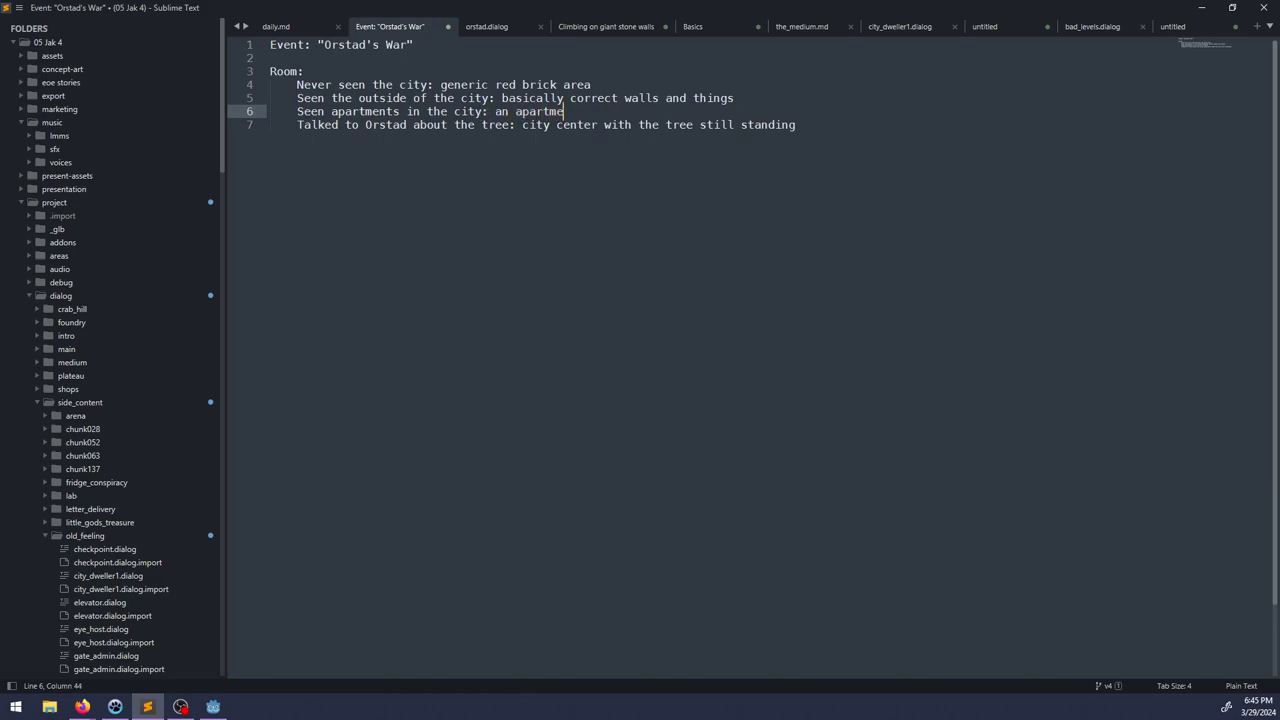
key(BackSpace)
key(BackSpace)
text(soecific)
Step: Switch to Godot and locate the apt1 apartment among the city walls in the chunk_terrain_sherad scene
key(alt+Tab)
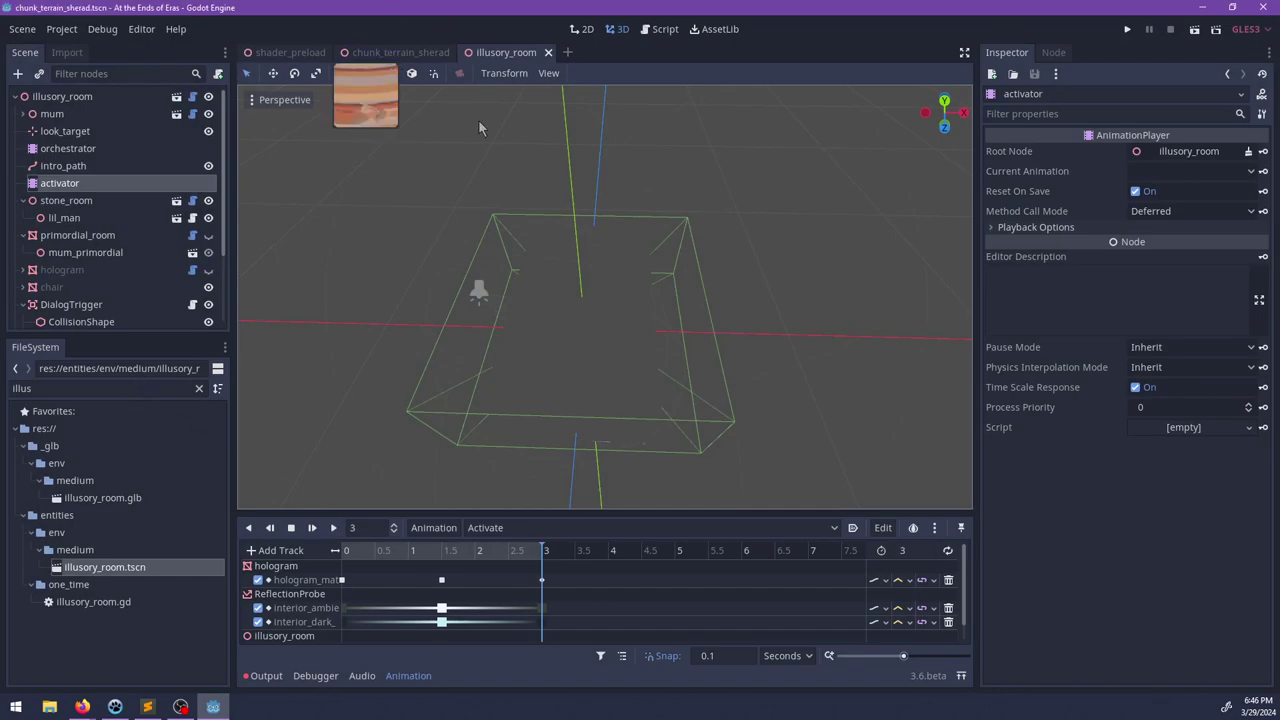
click(398, 52)
scroll(625, 268, down, 5)
scroll(622, 266, up, 10)
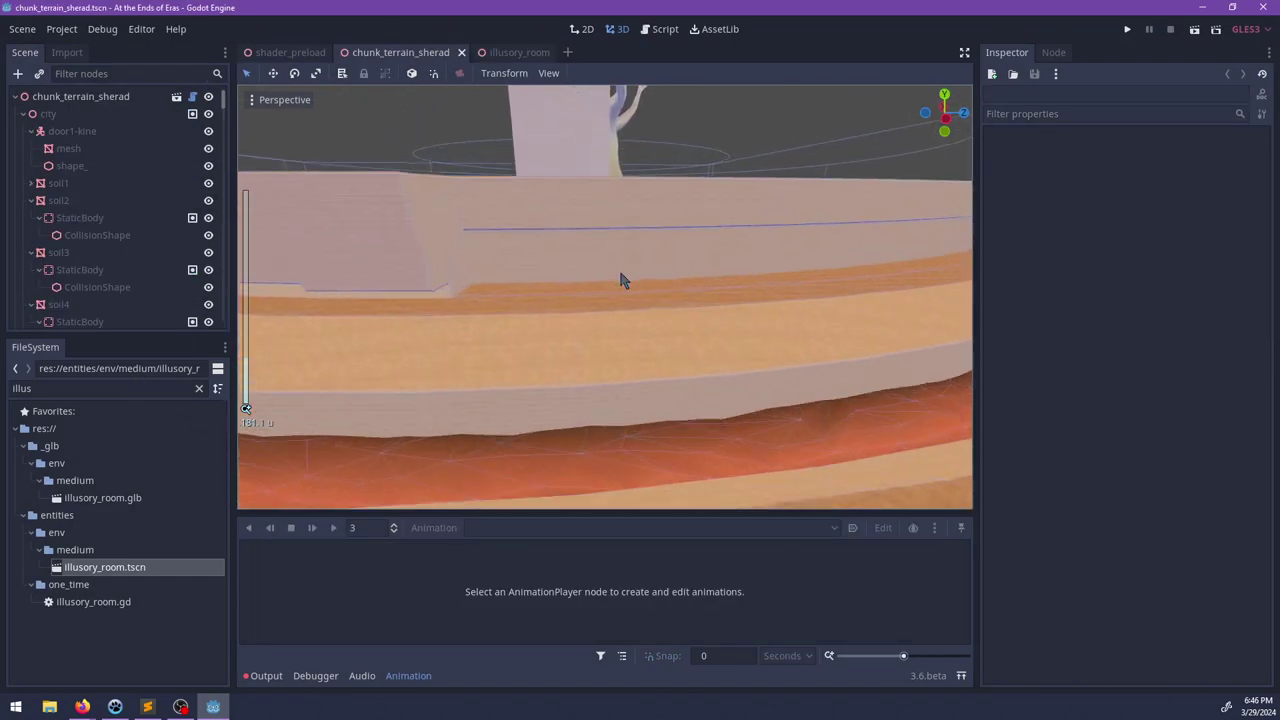
middle_drag(619, 267, 655, 297)
scroll(580, 243, up, 3)
scroll(674, 271, up, 4)
scroll(694, 267, down, 2)
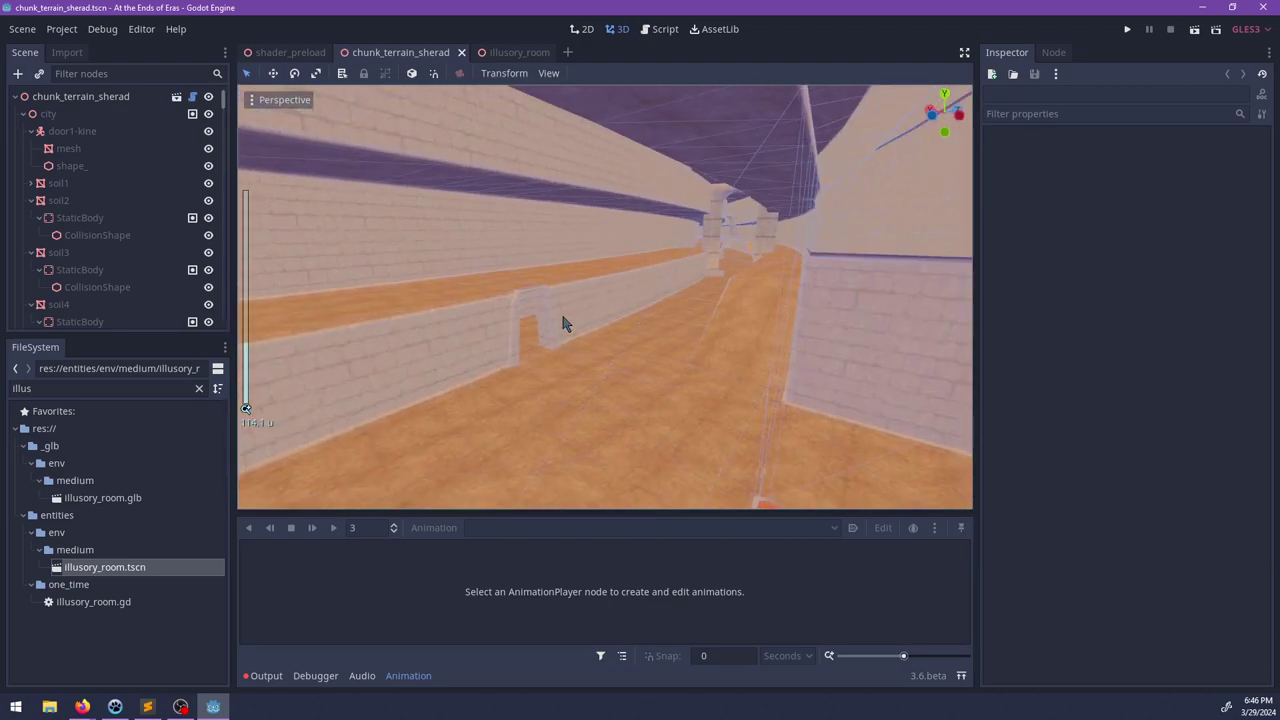
click(563, 324)
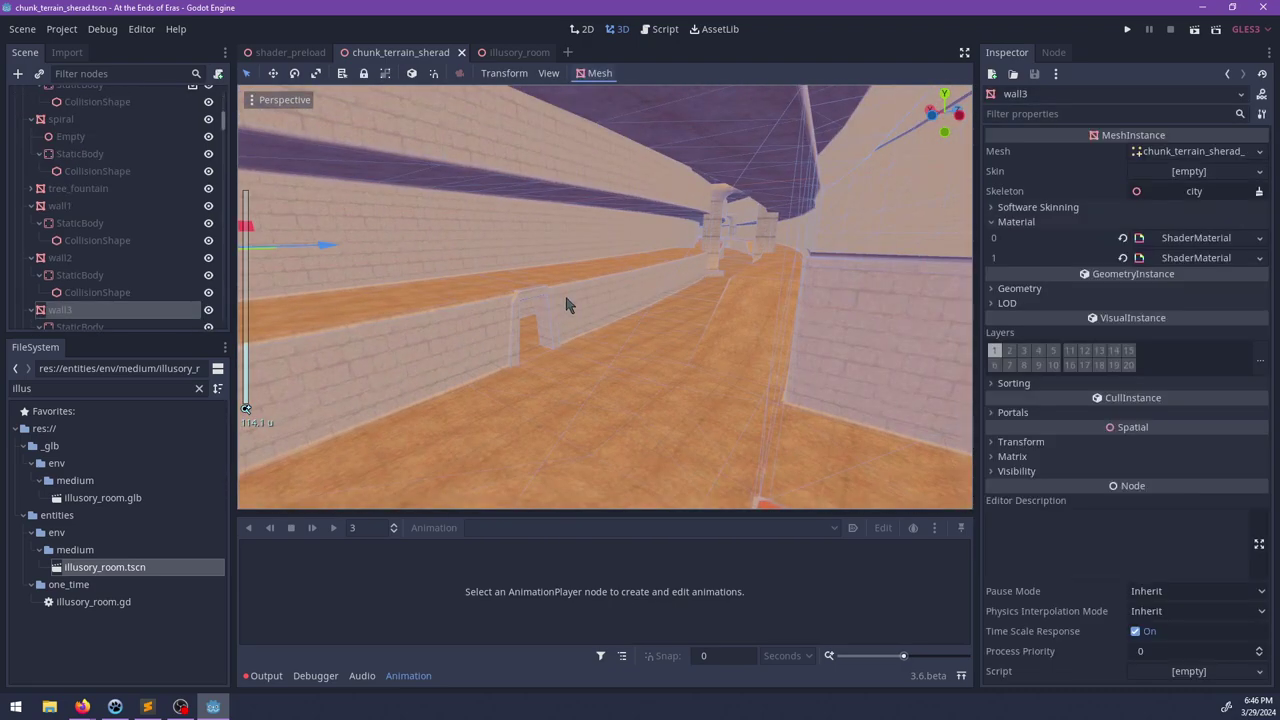
middle_drag(566, 300, 690, 312)
key(f)
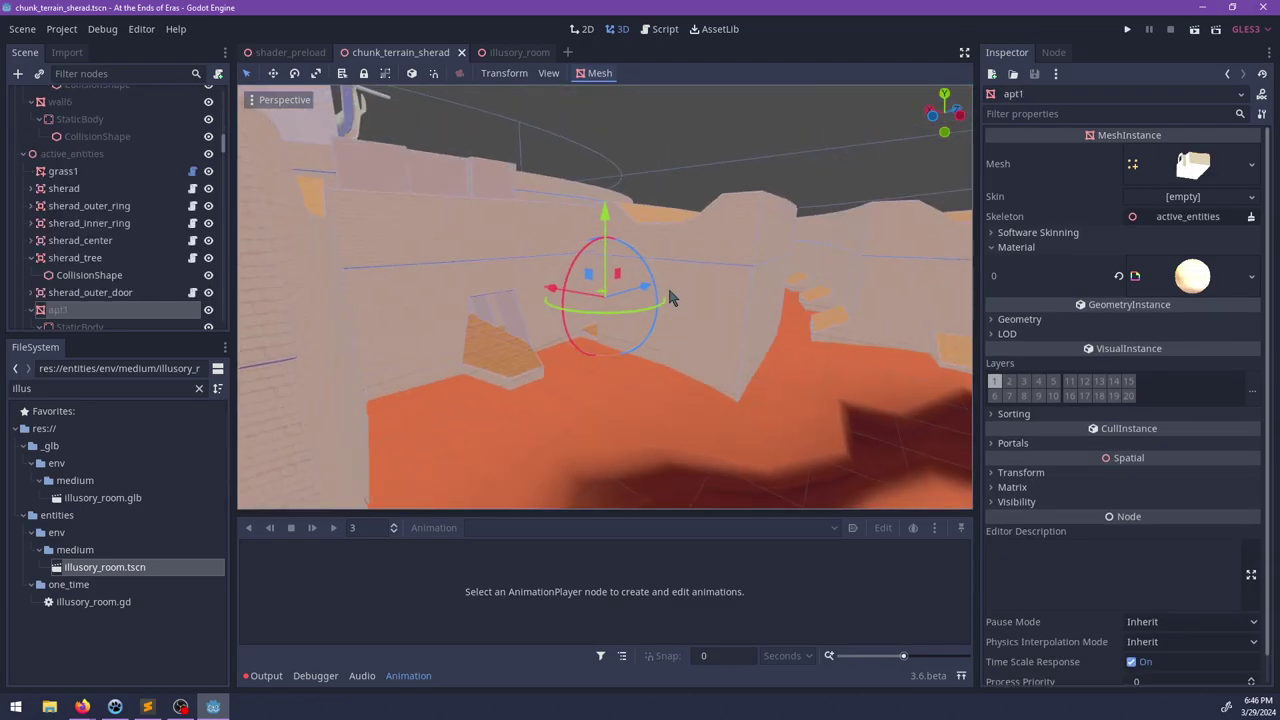
Step: Examine the interior of the apt1 apartment, including its bed, and its doorway from outside
scroll(668, 297, up, 12)
shift+middle_drag(648, 326, 529, 268)
scroll(487, 290, up, 4)
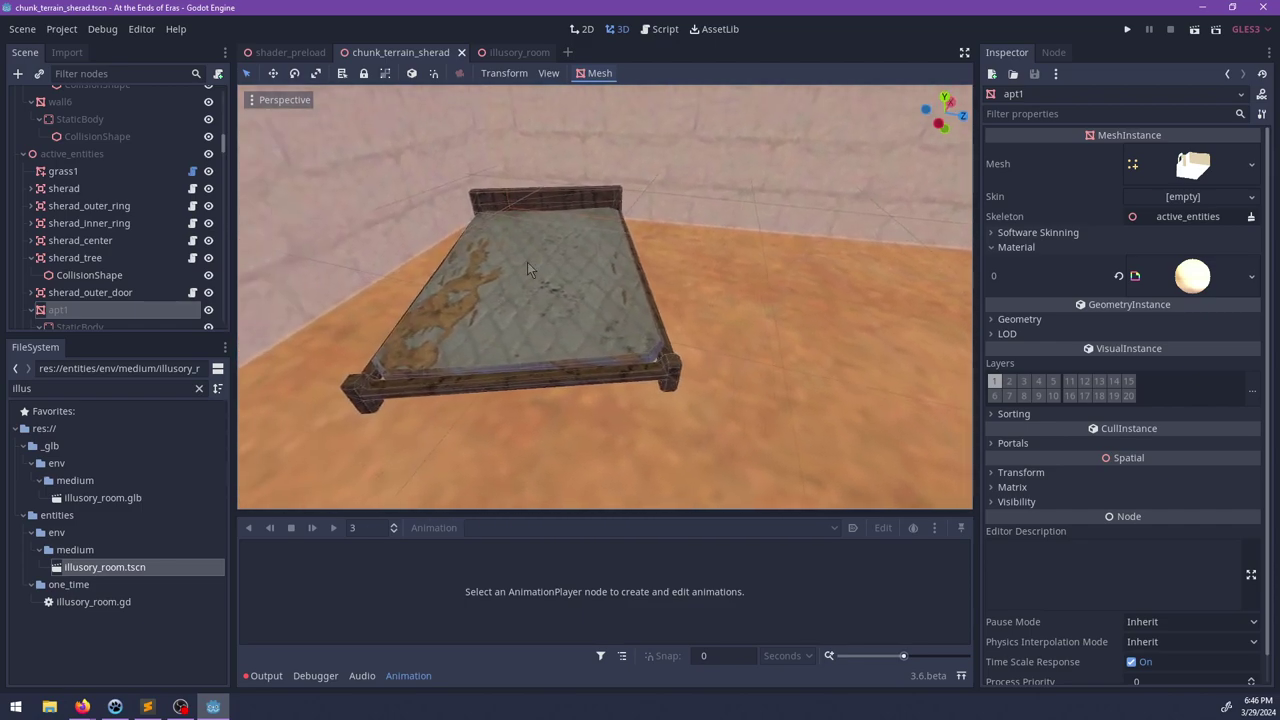
middle_drag(508, 341, 641, 228)
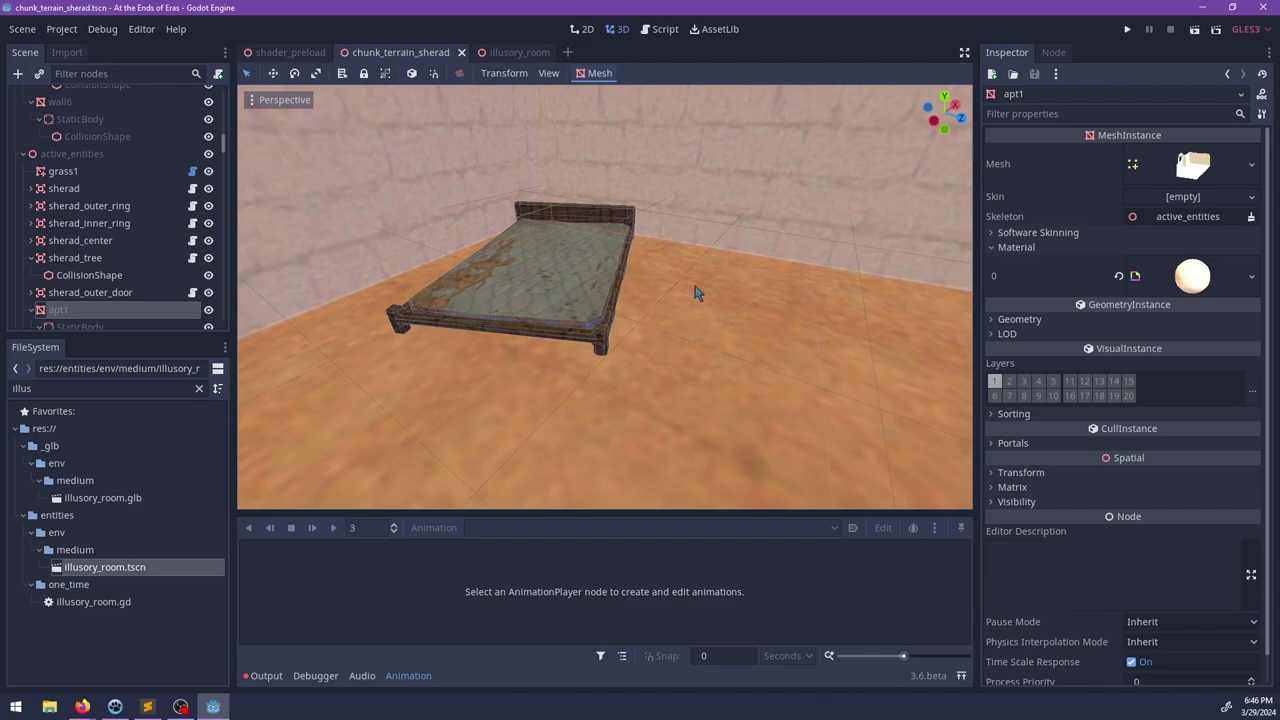
middle_drag(696, 288, 588, 276)
scroll(765, 252, down, 15)
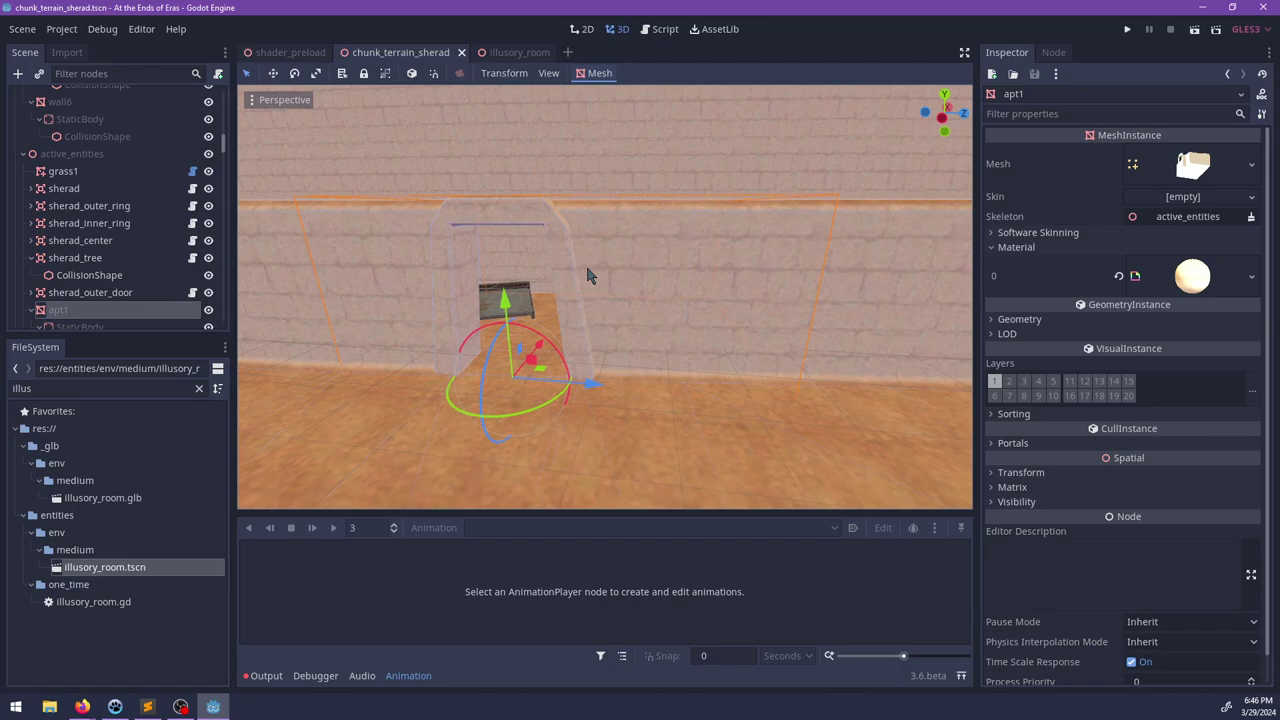
Step: Switch to Sublime Text and add the indented note "Other details as I think of them, but they'll be on/off, not full replacements"
click(147, 706)
click(911, 178)
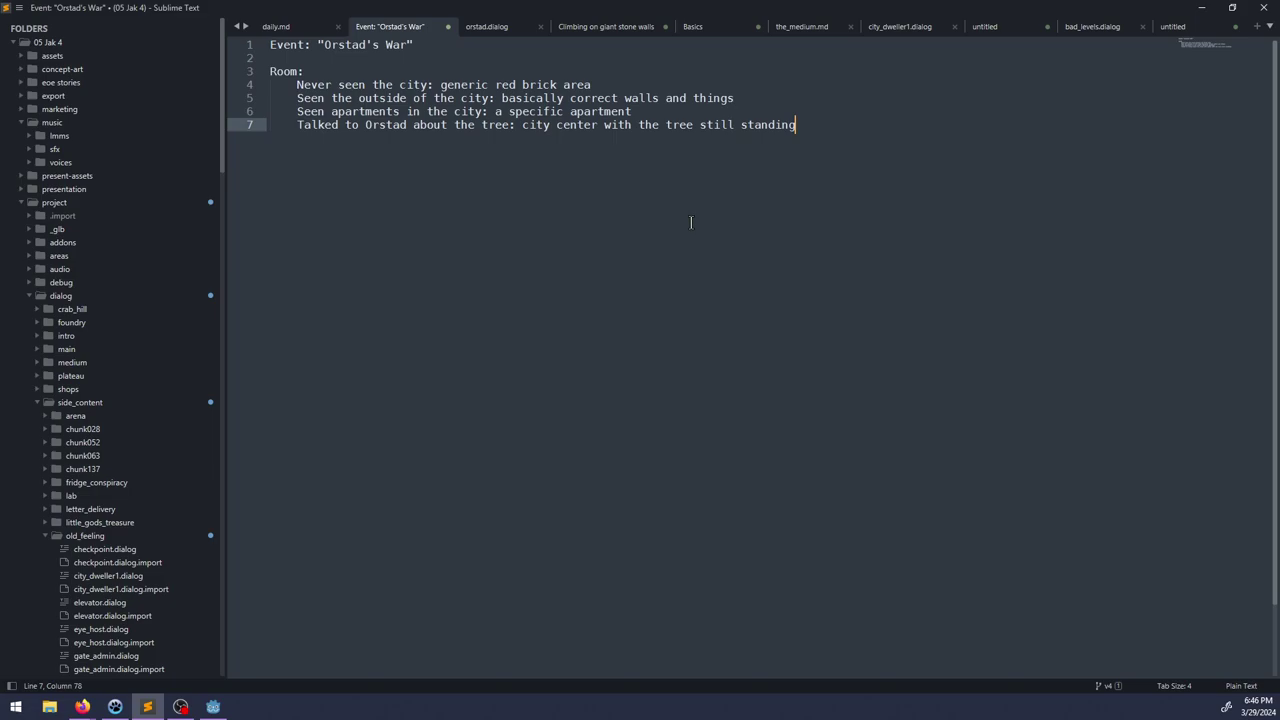
key(Return)
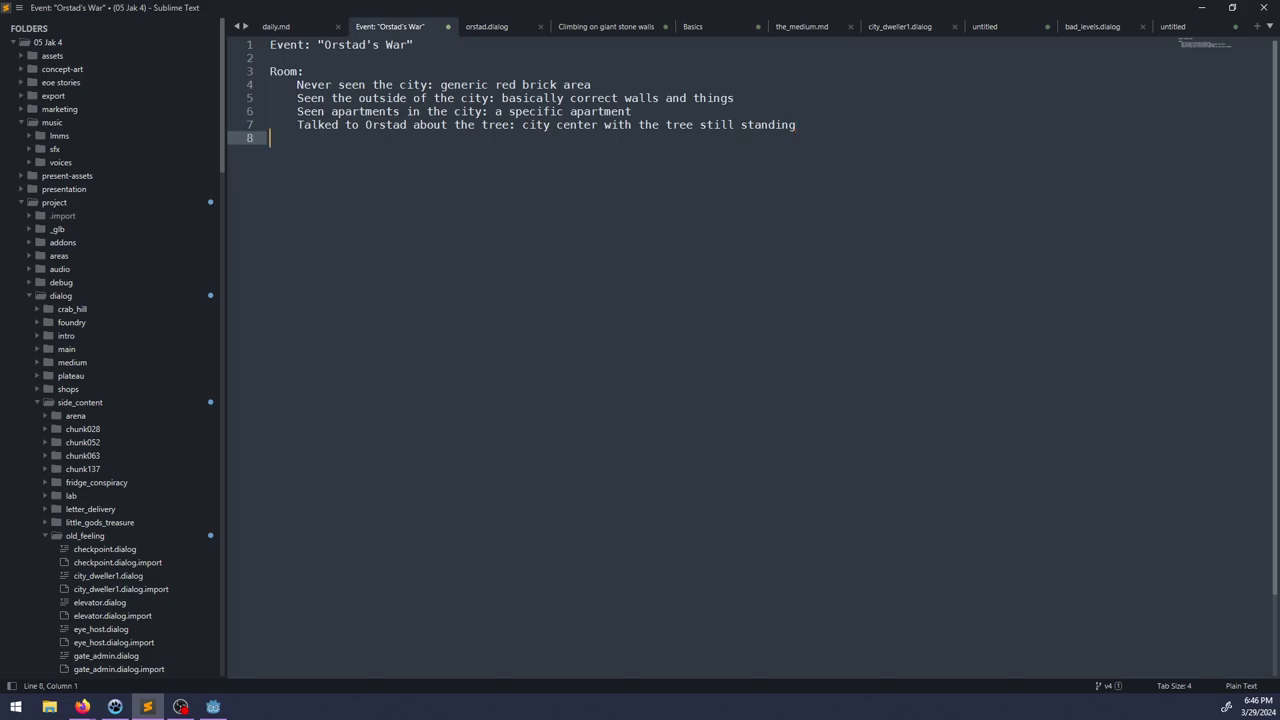
key(Return)
key(Tab)
text(O)
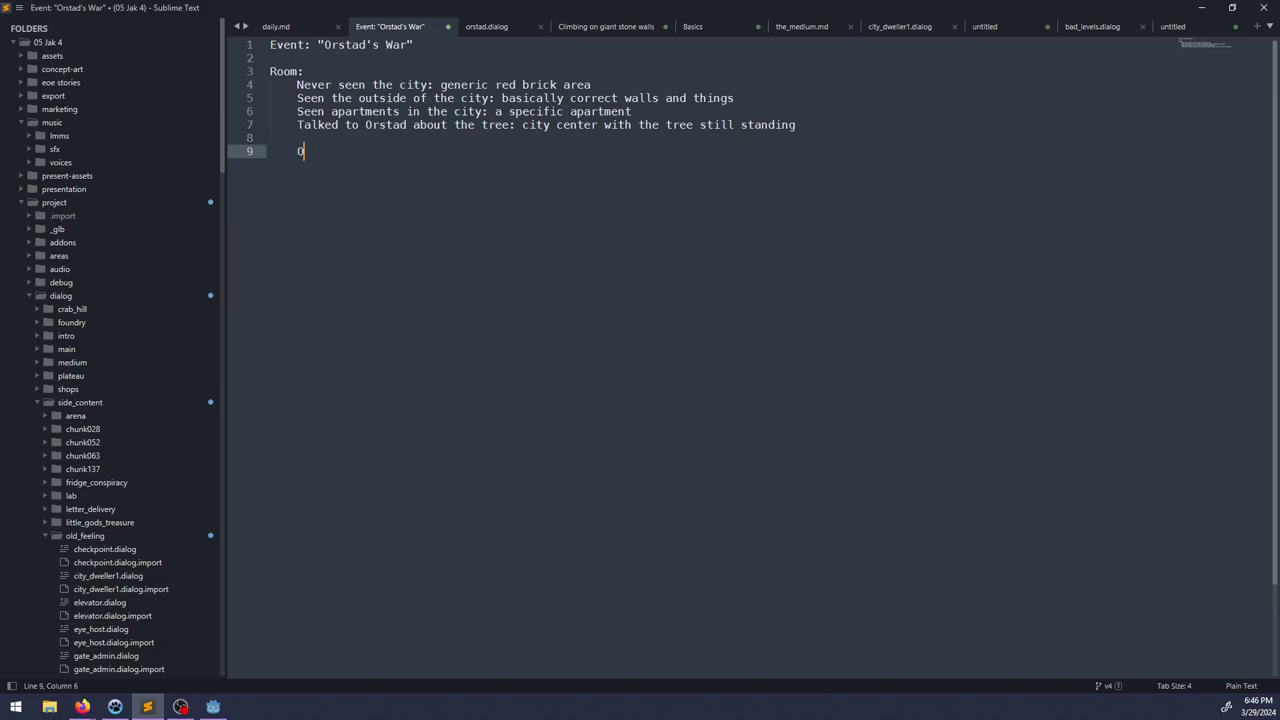
text(ther details as I think of them)
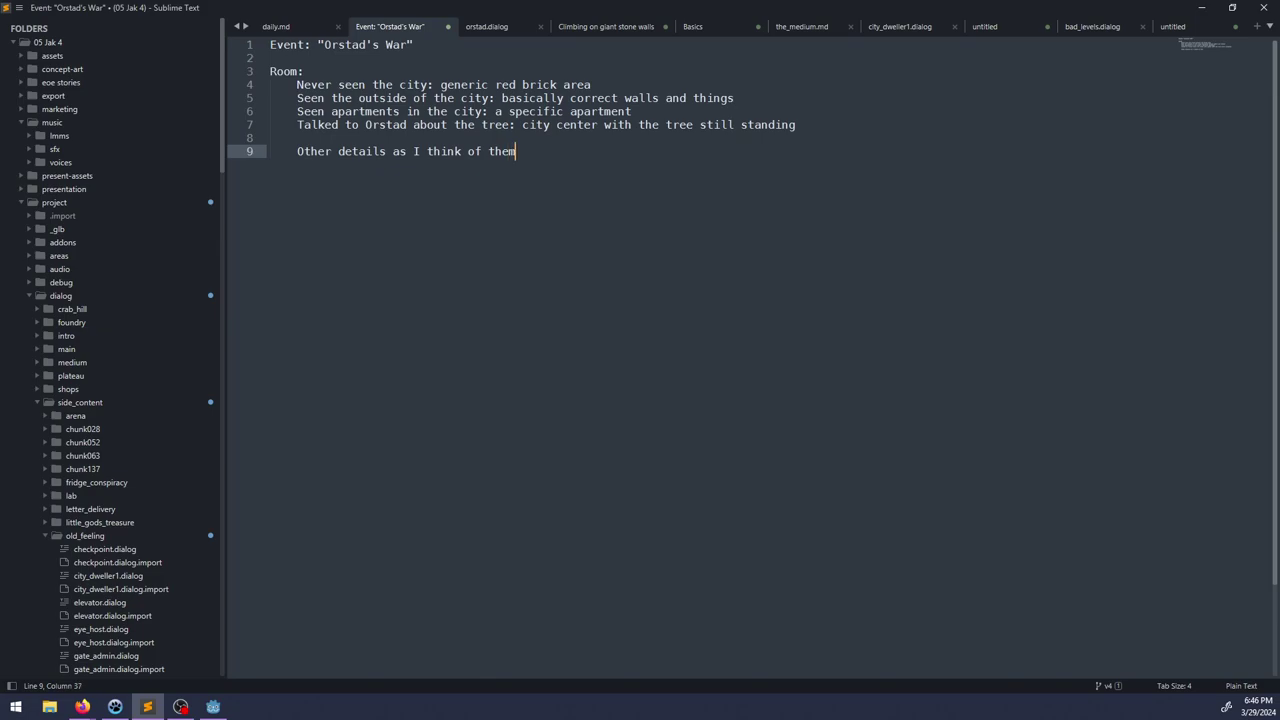
text(, but they'll be on/off, bnot)
key(ctrl+BackSpace)
text(not )
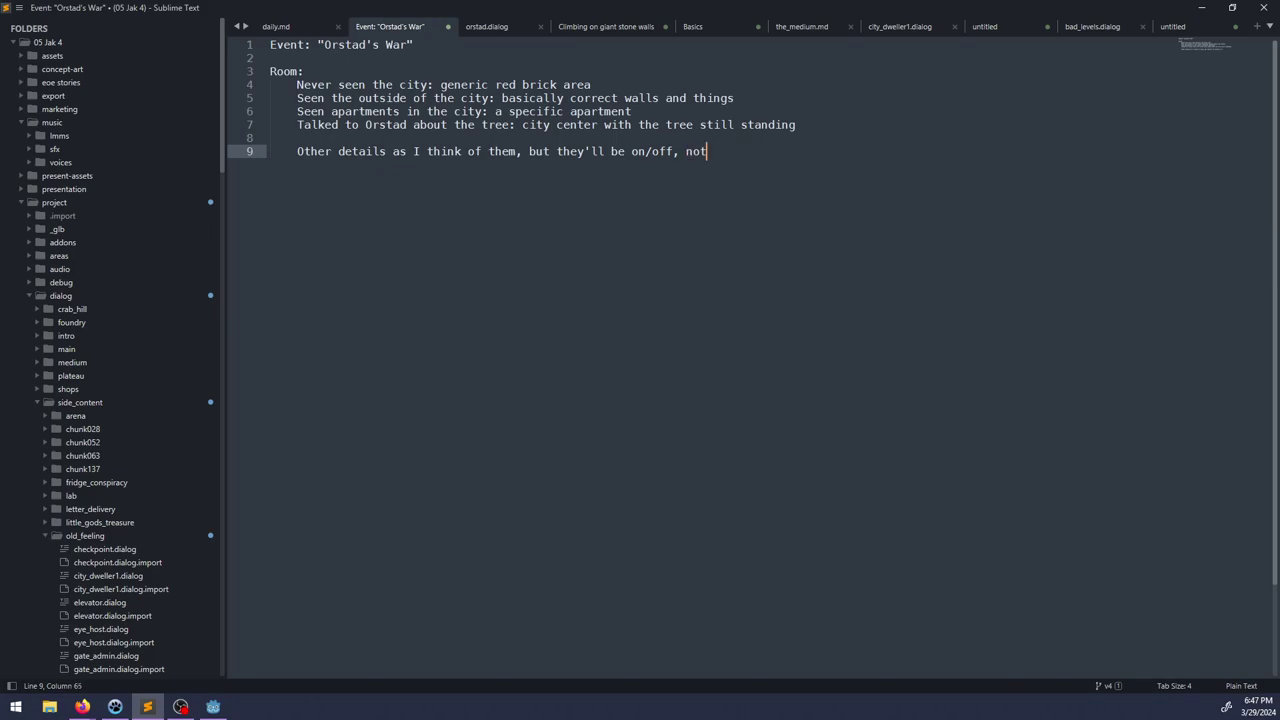
text(full replacements)
key(Return)
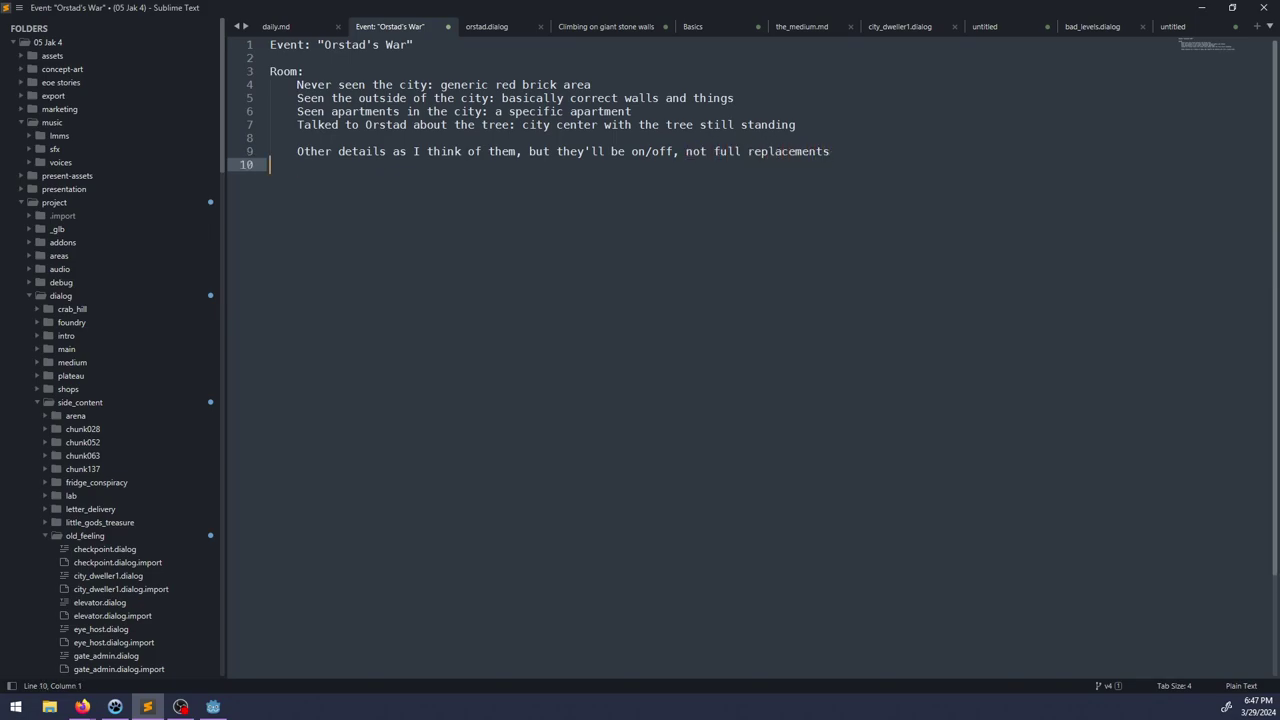
Step: Switch to Godot and examine the rings and the tree fountain at the center of Sherad
key(alt+Tab)
key(alt+Tab)
key(alt+Tab)
scroll(586, 223, up, 5)
middle_drag(499, 239, 727, 318)
shift+middle_drag(260, 280, 762, 265)
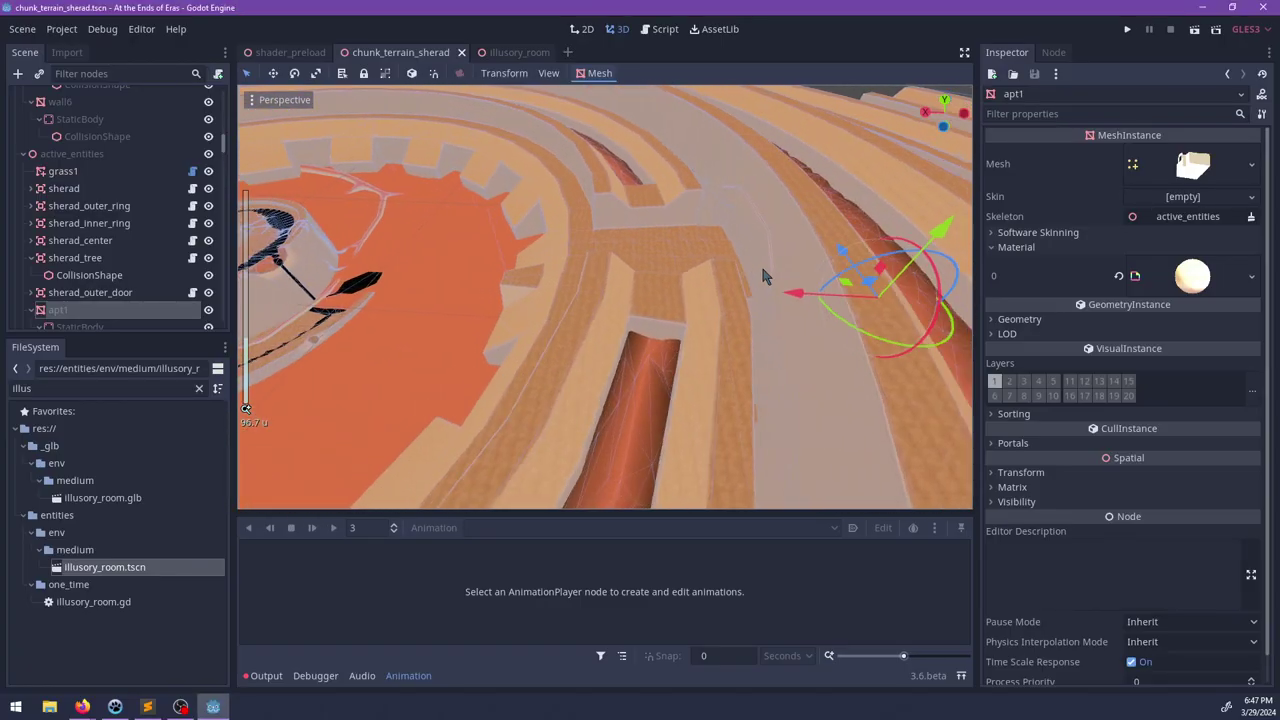
scroll(762, 265, down, 6)
shift+middle_drag(320, 270, 538, 268)
scroll(714, 273, up, 14)
Step: Return to the event note in Sublime Text and start a "Teenage Tara" section with an indented line below it
key(alt+Tab)
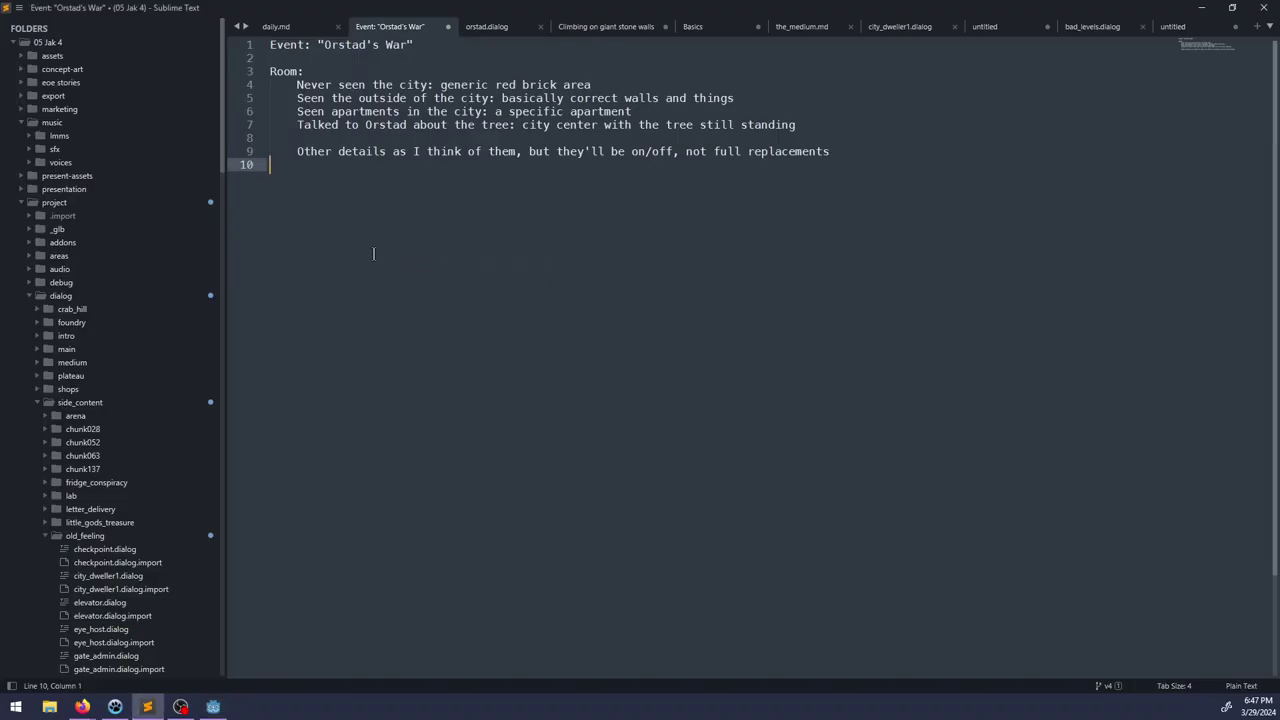
key(Return)
text(Te)
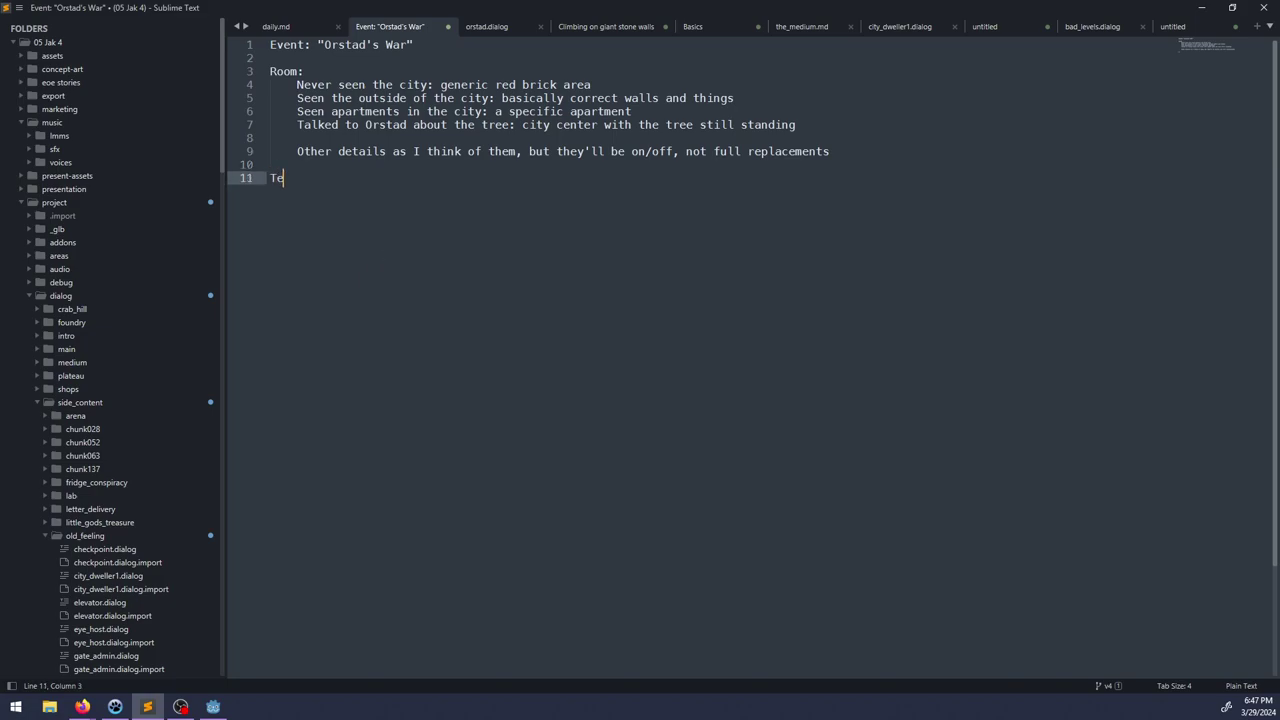
text(enage Tara)
key(Return)
key(Tab)
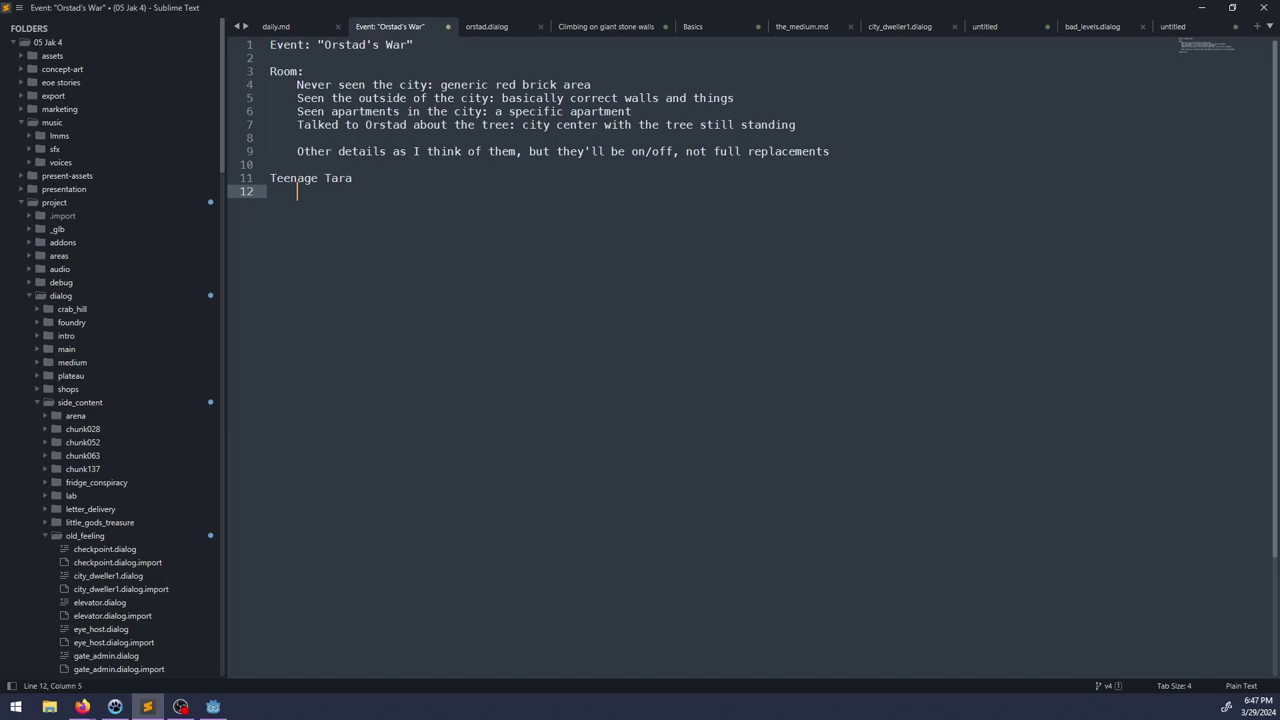
Step: Switch to Godot, search the project files for "lil_man", open lil_man.tscn and examine the character model
click(213, 706)
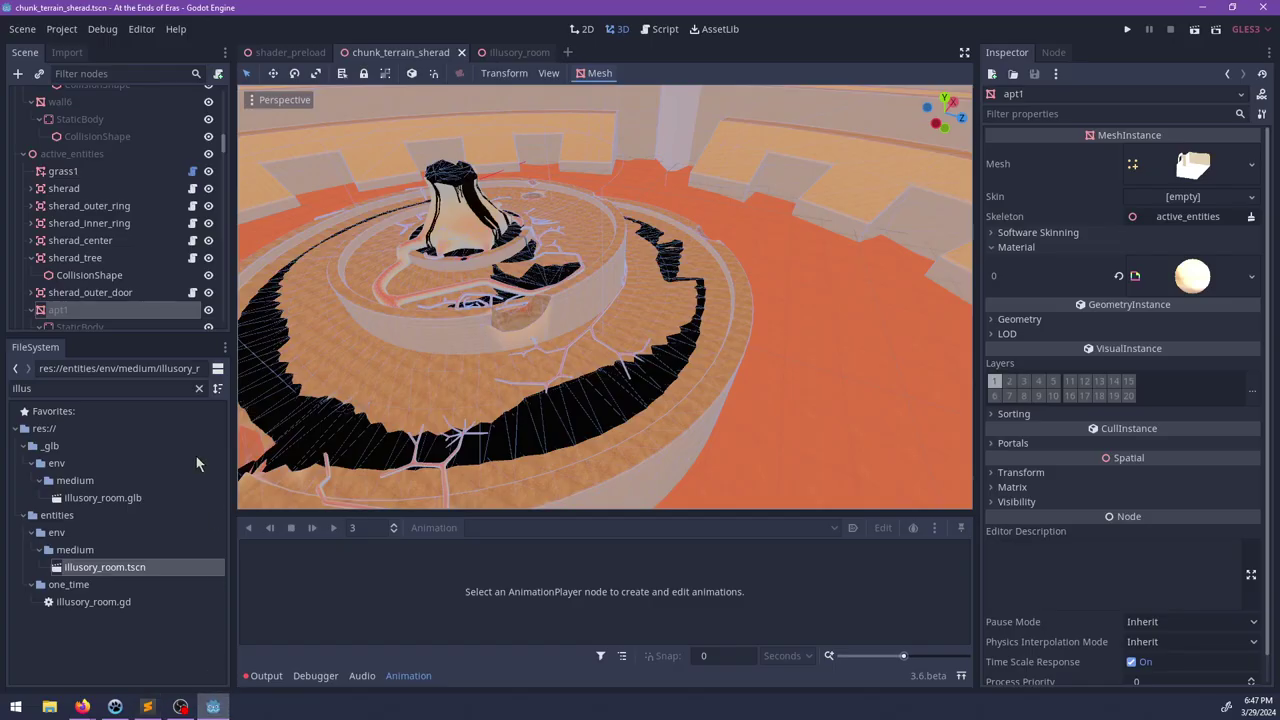
double_click(142, 397)
text(lil_man)
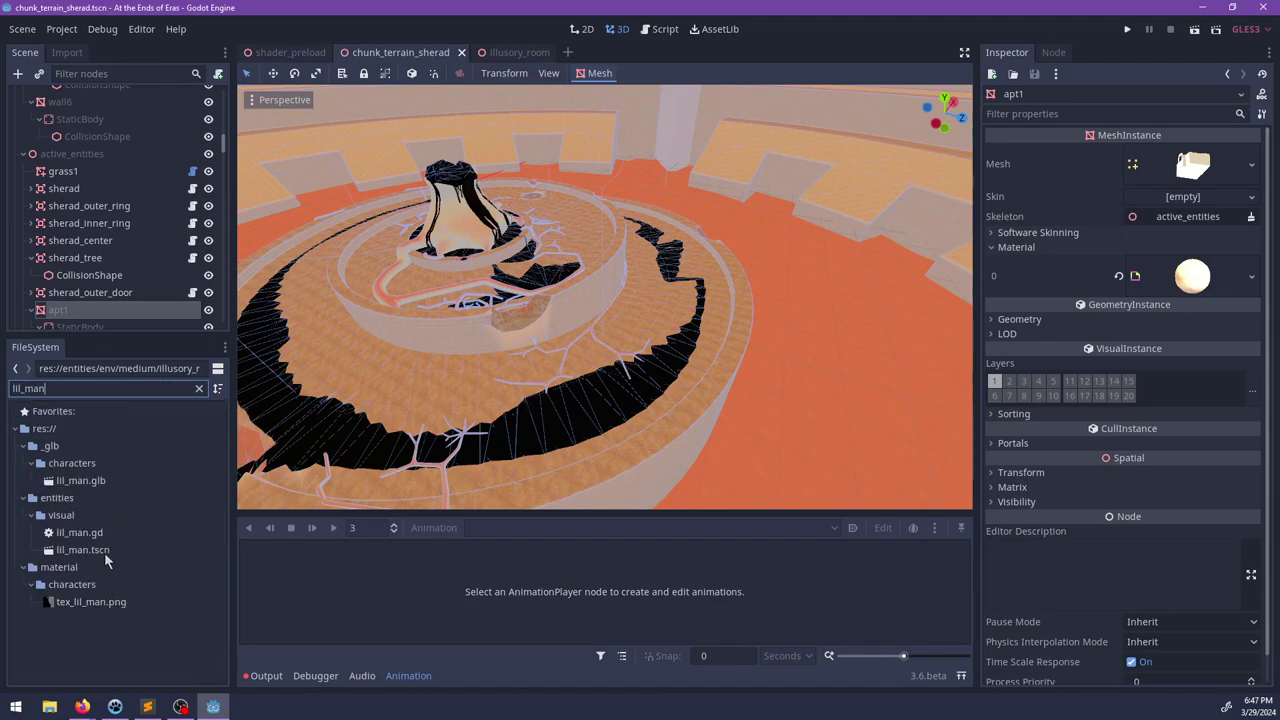
double_click(105, 555)
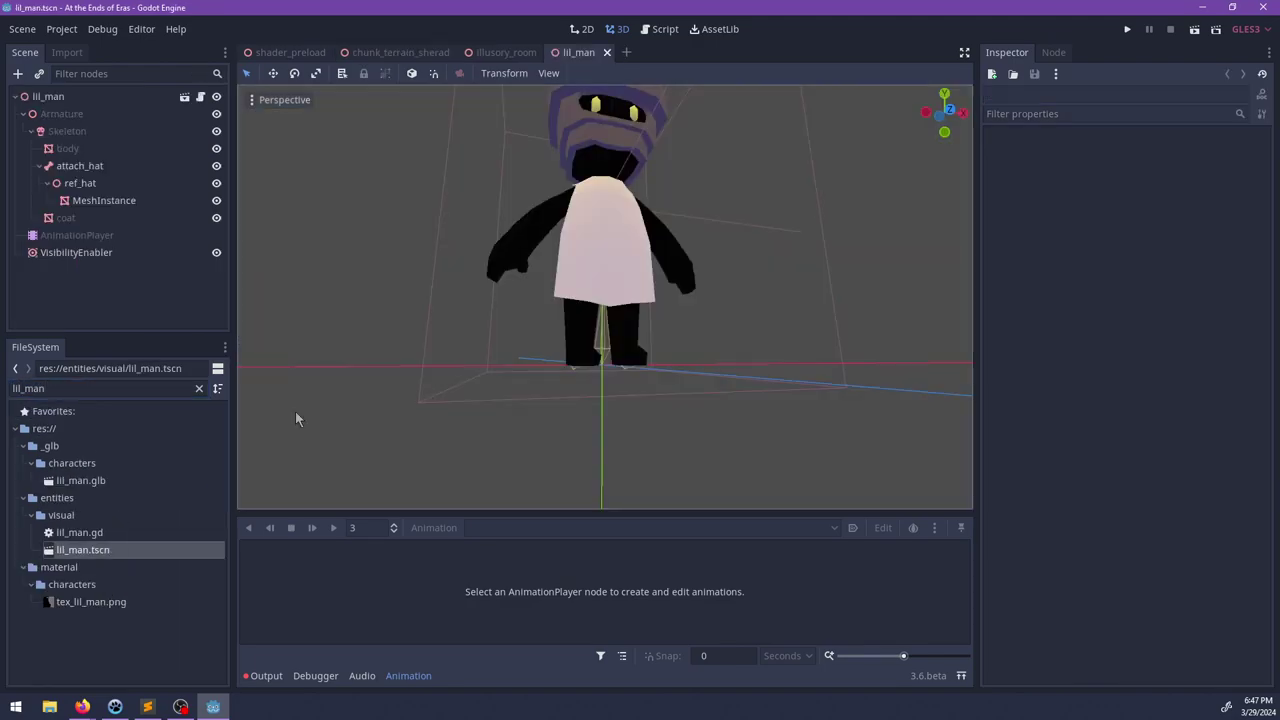
scroll(517, 305, down, 7)
middle_drag(517, 305, 424, 336)
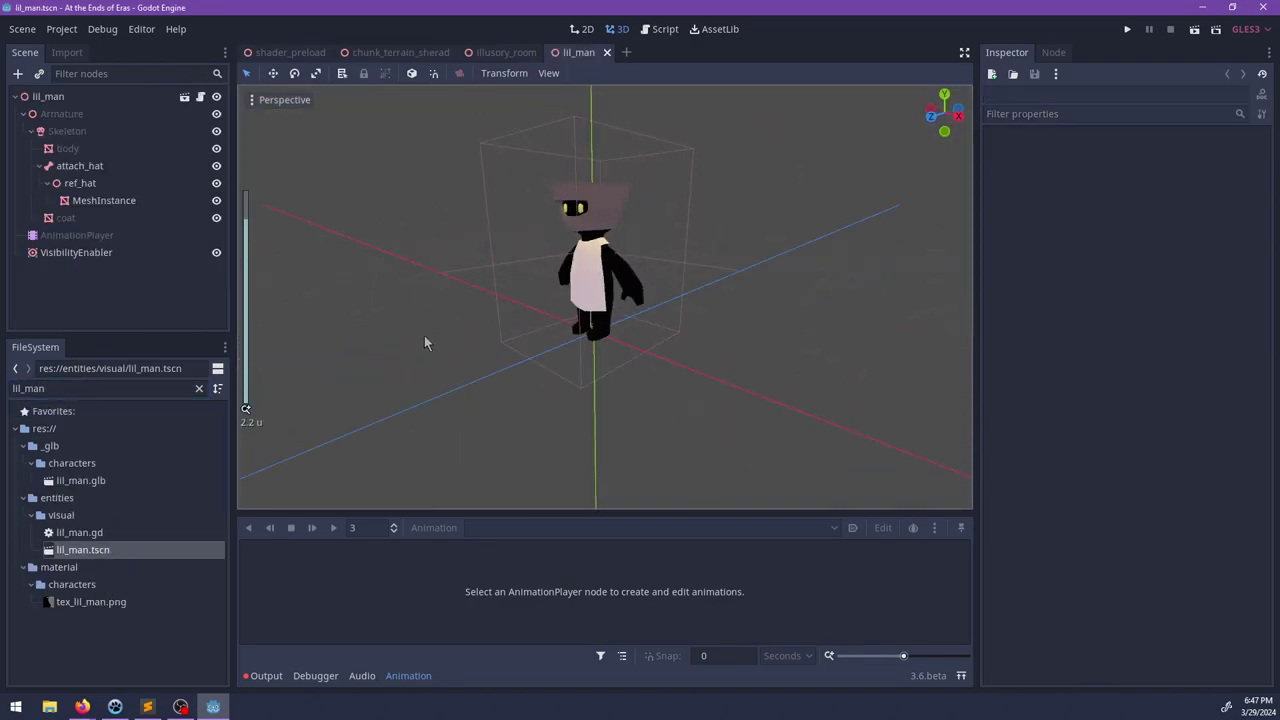
Step: Search the project files for "mum", open mum.tscn and examine the character model from the front and side
double_click(66, 388)
text(mum)
scroll(110, 560, down, 2)
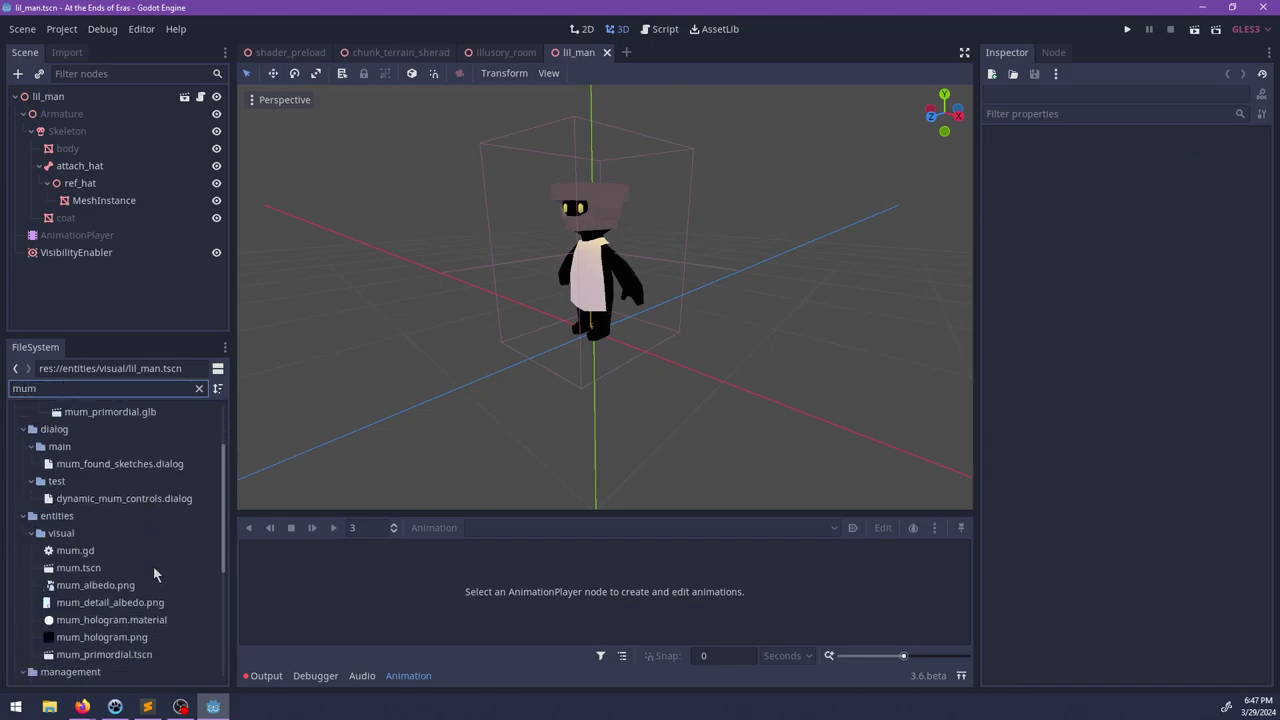
double_click(78, 567)
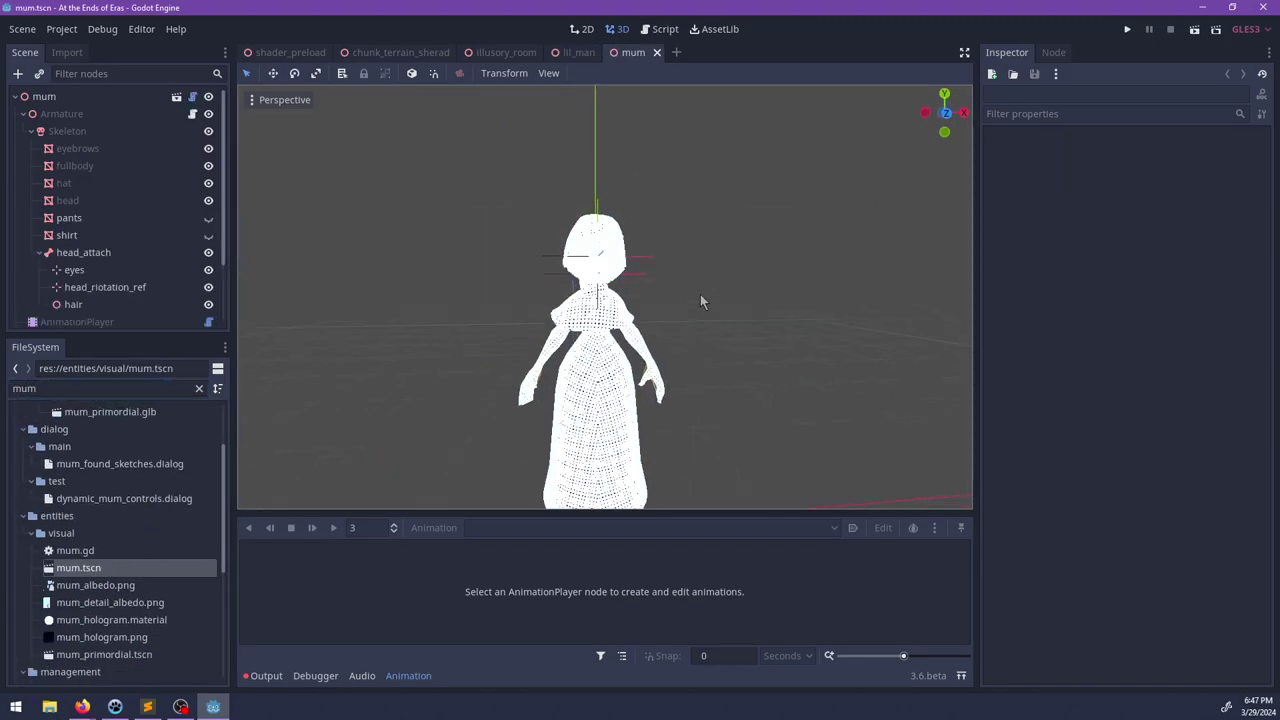
scroll(711, 283, up, 2)
middle_drag(711, 283, 573, 325)
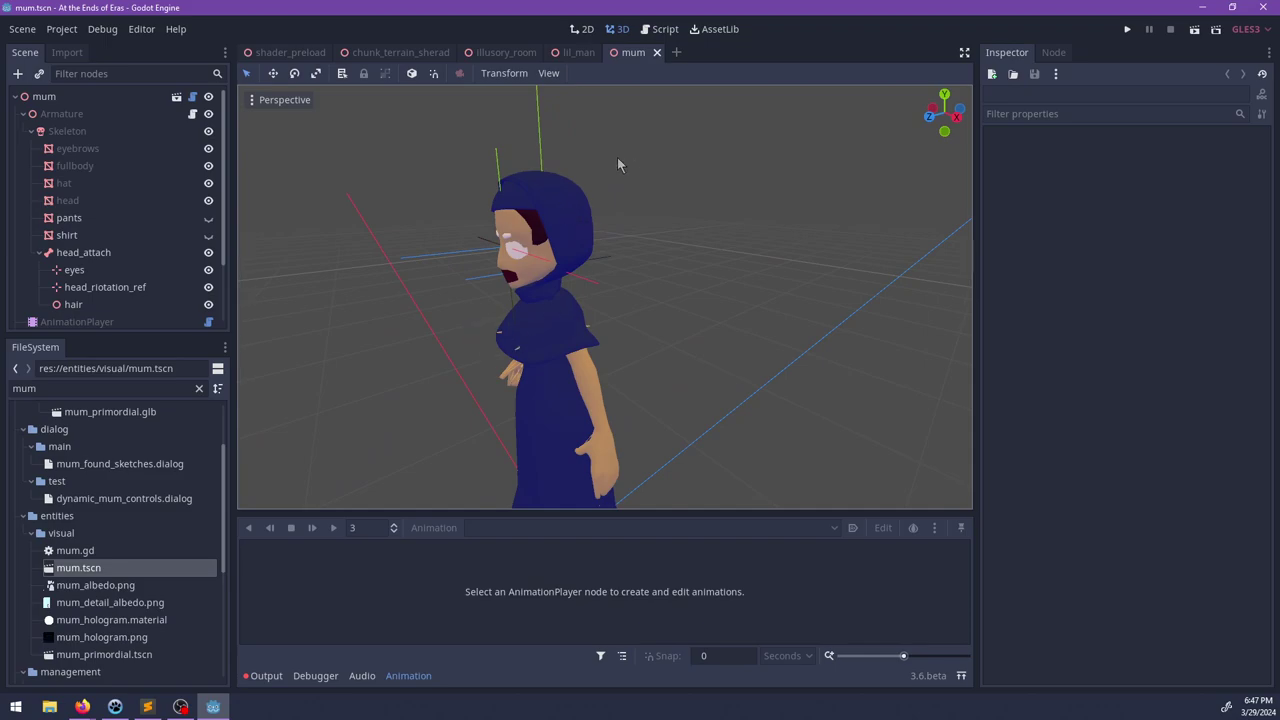
middle_drag(617, 157, 598, 294)
click(598, 294)
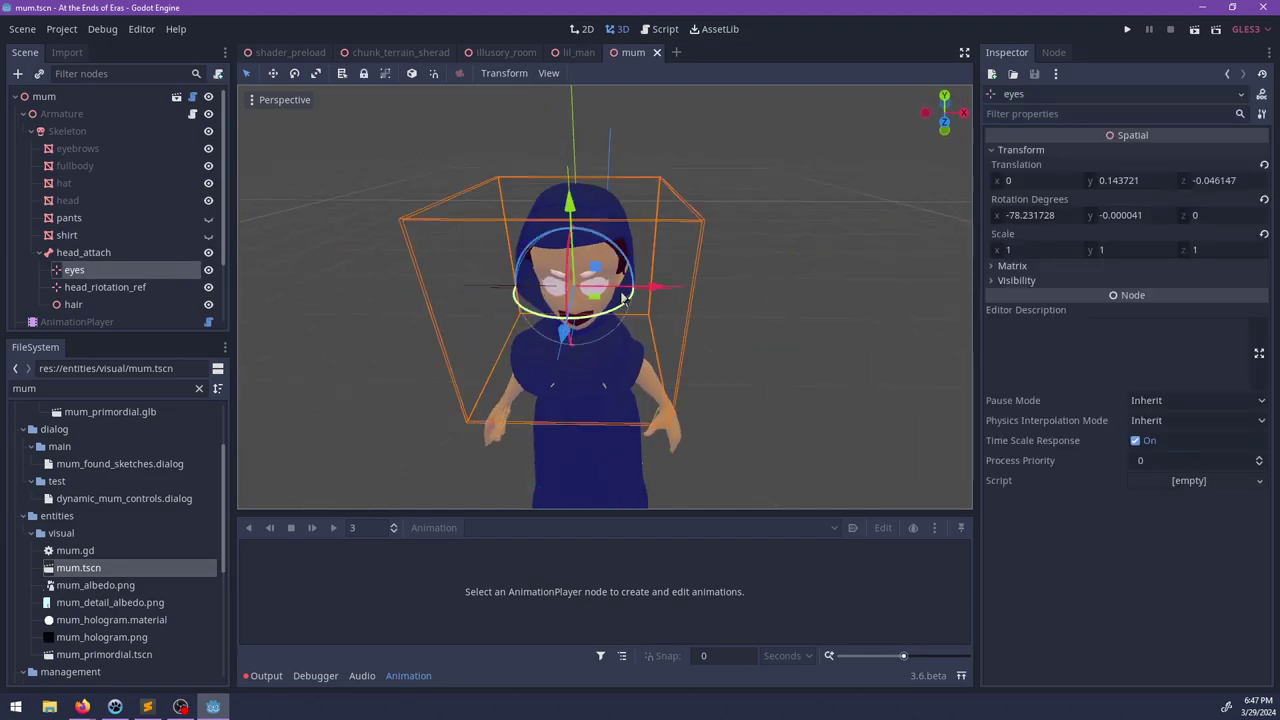
scroll(705, 272, down, 3)
mouse_move(705, 272)
middle_down()
mouse_move(620, 275)
mouse_move(710, 276)
mouse_move(699, 258)
middle_up()
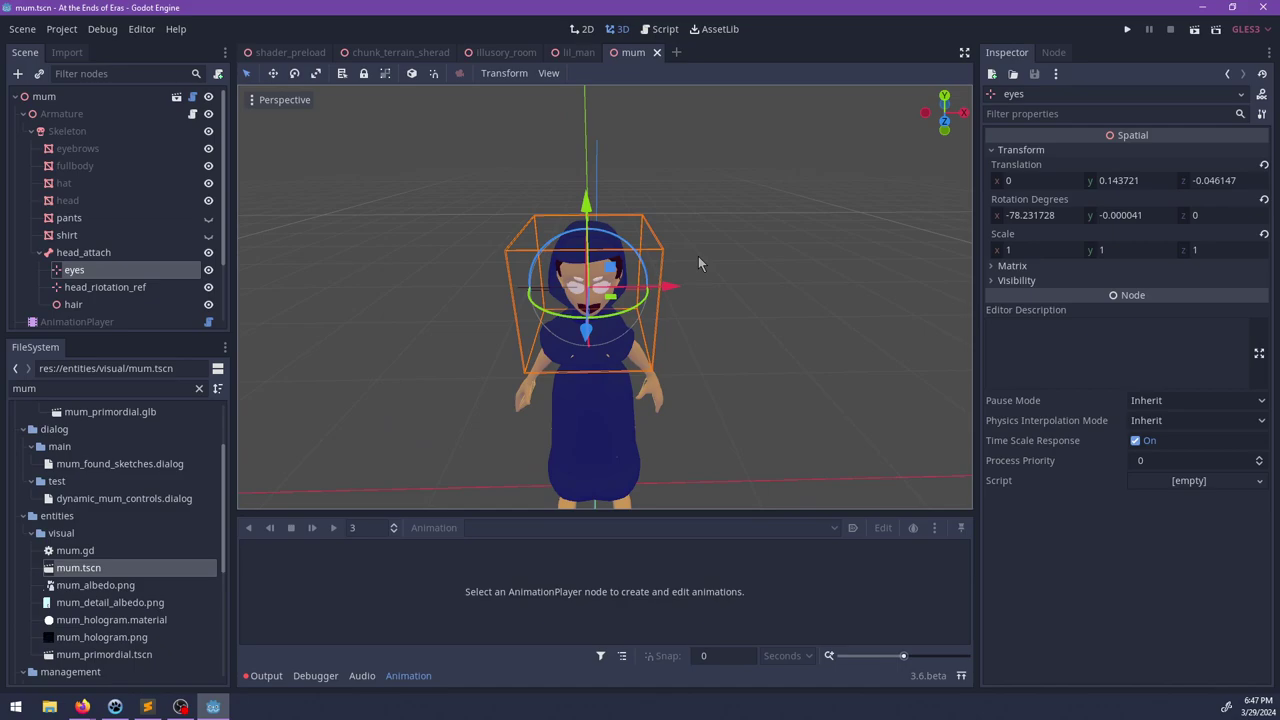
middle_drag(690, 236, 768, 262)
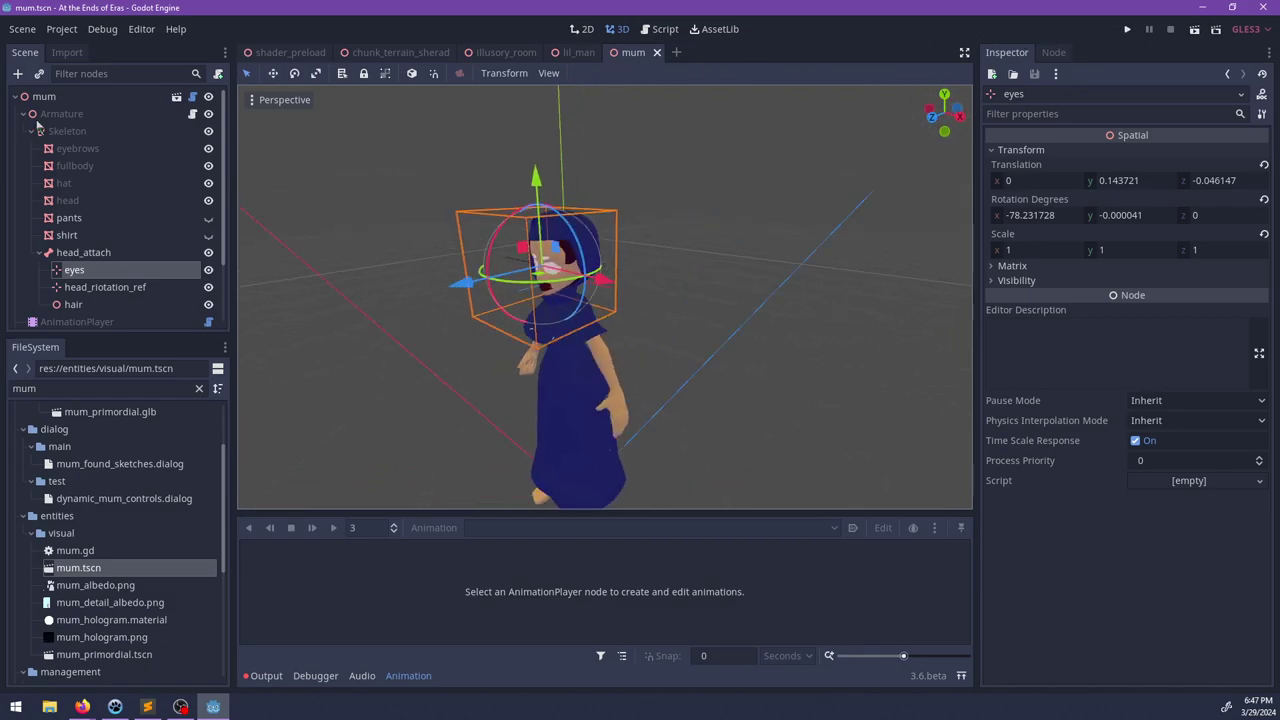
Step: Inspect the mesh and Surface 1 material of the eyebrows node, and close the mum scene
click(77, 148)
click(1016, 247)
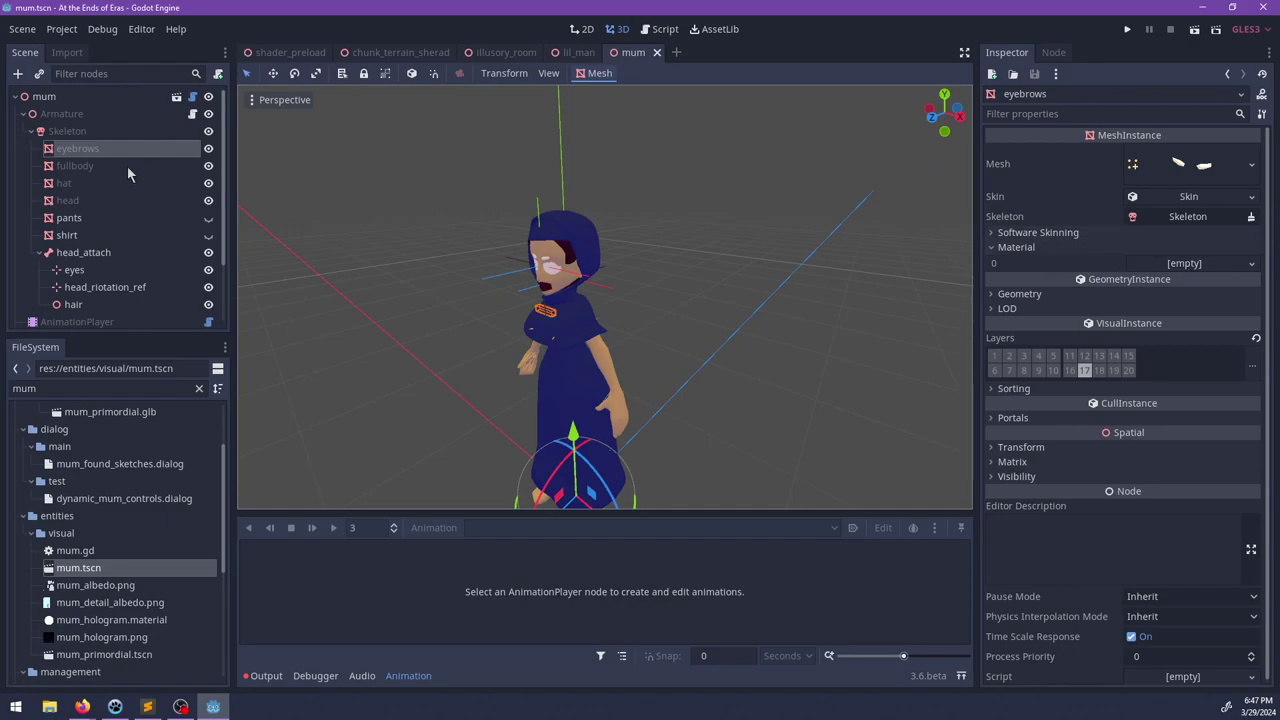
click(1185, 165)
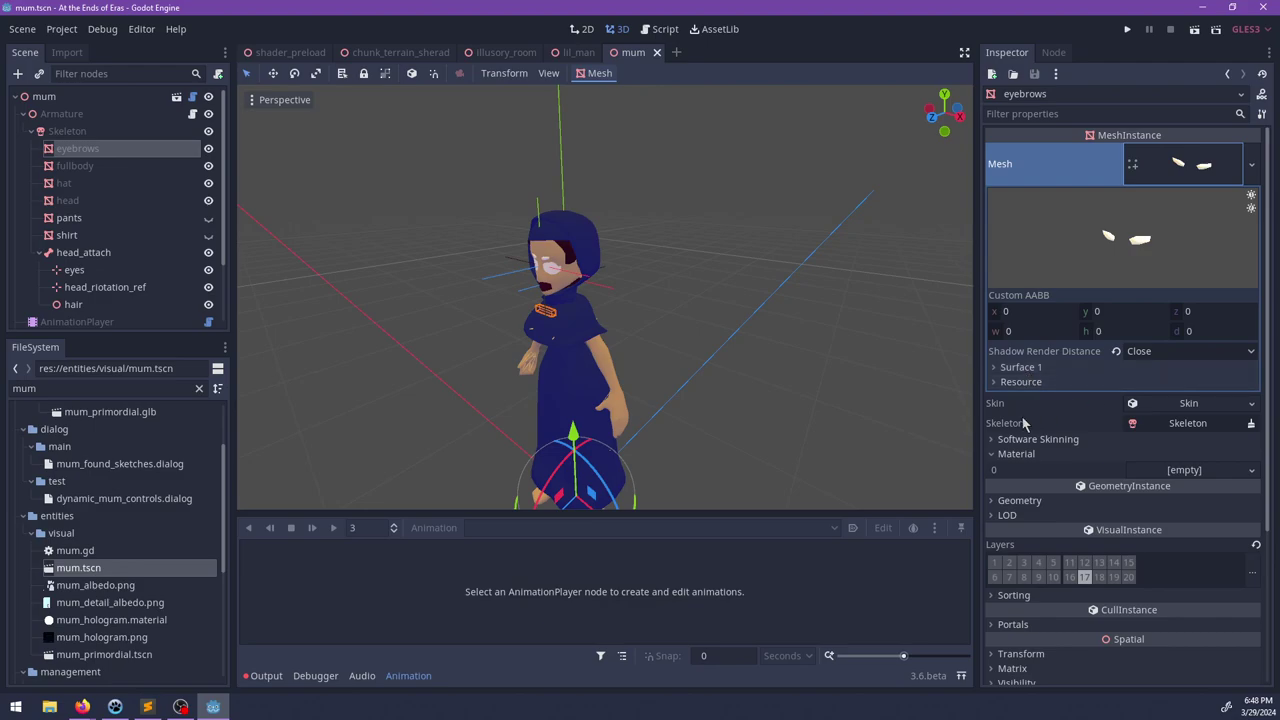
click(1016, 367)
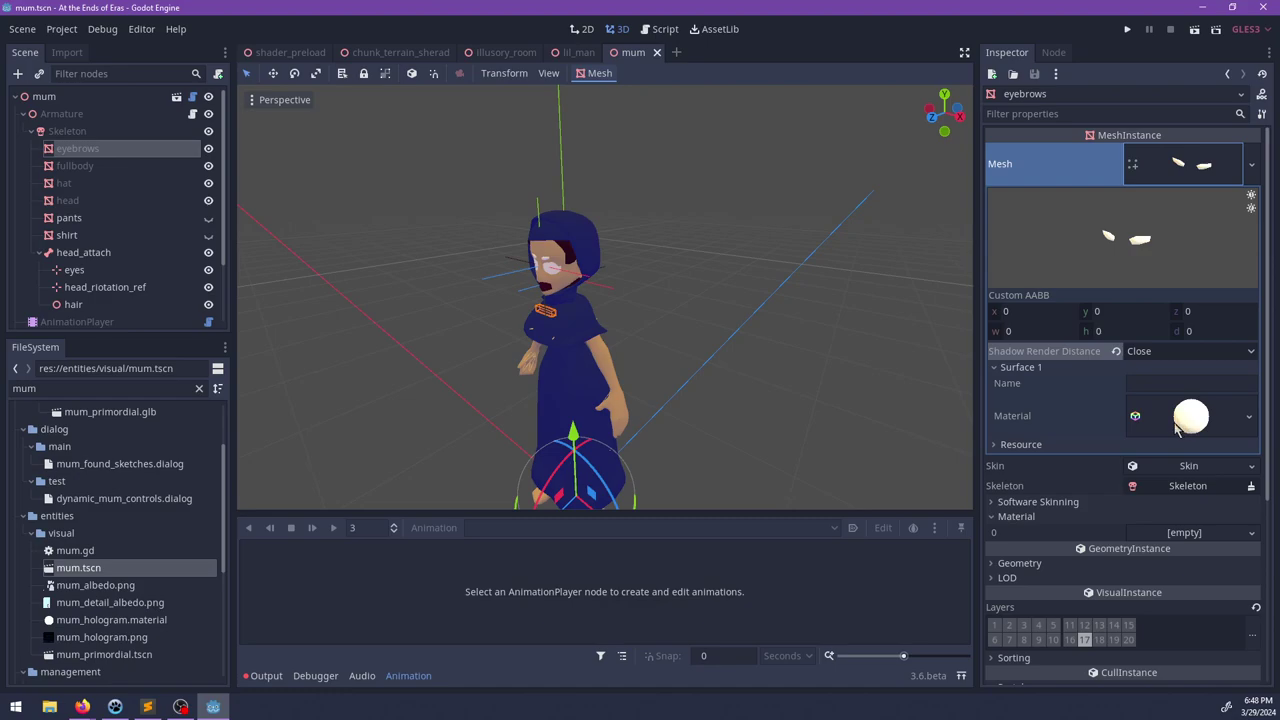
click(1216, 168)
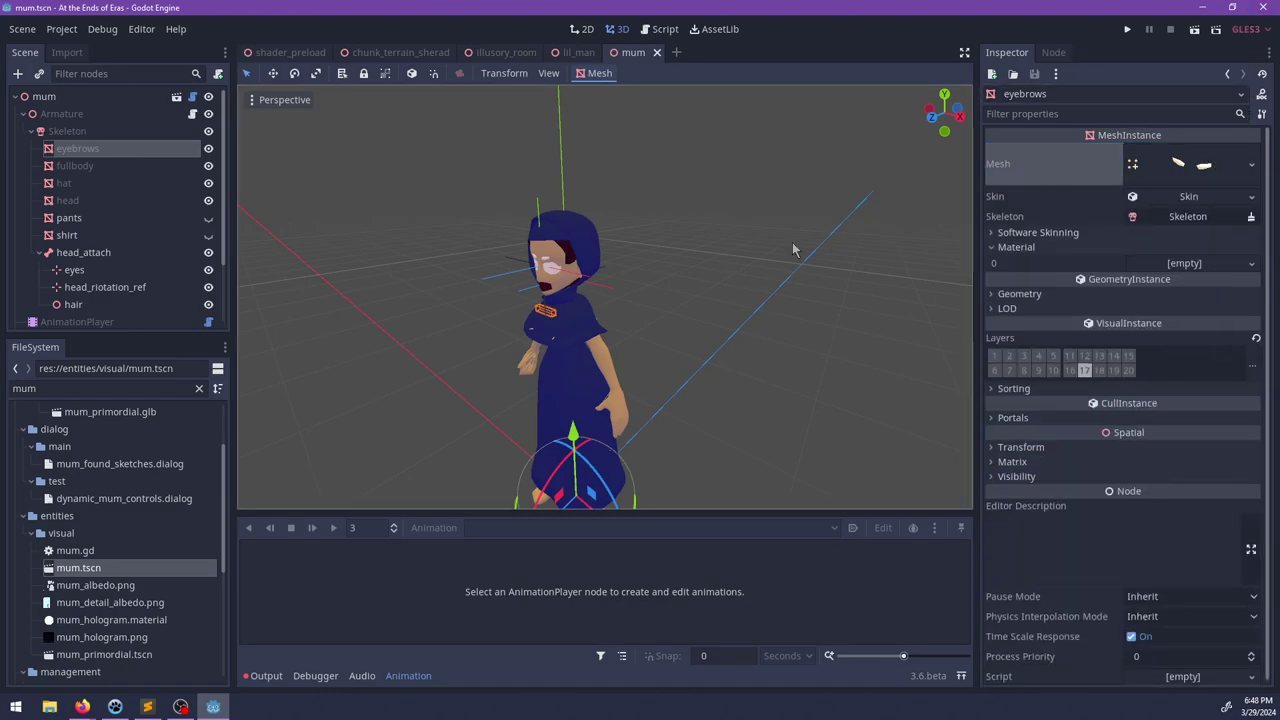
click(656, 52)
scroll(651, 311, down, 2)
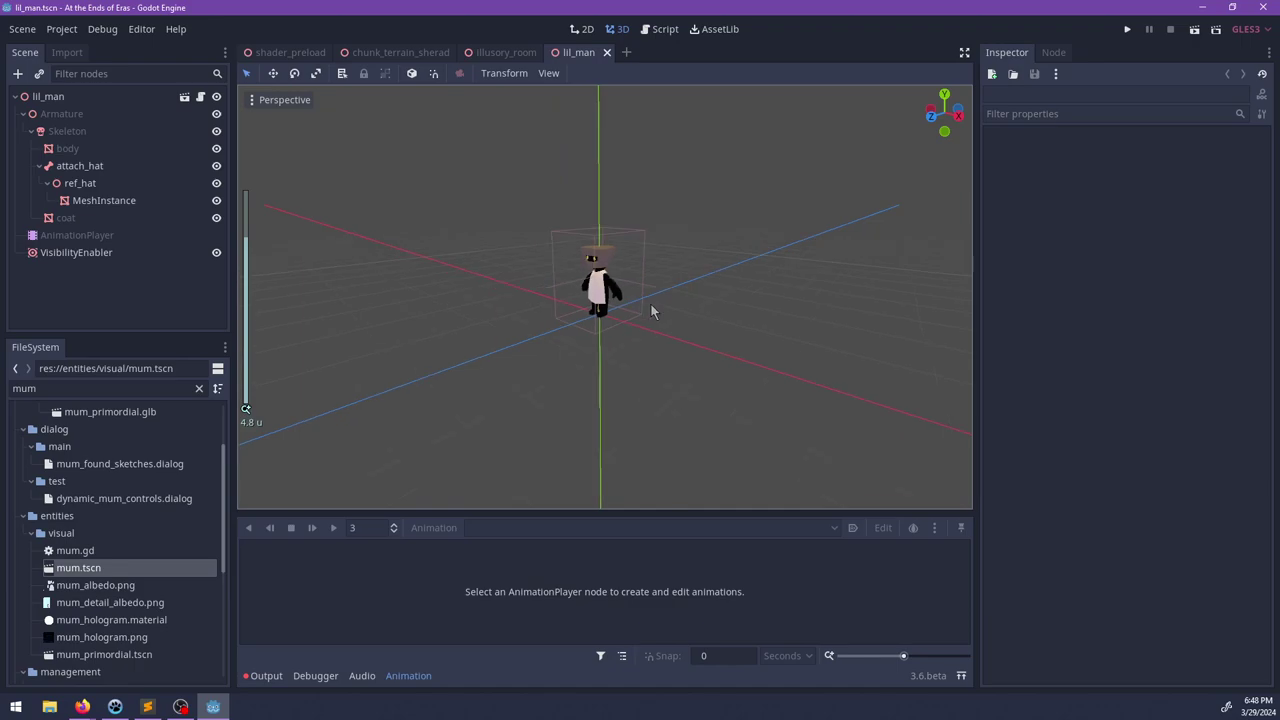
Step: Close the lil_man scene and, in Sublime Text, write "Muslim or Tsirdi outfit, depending on hearing from Orstad" under Teenage Tara
scroll(651, 311, up, 5)
click(606, 52)
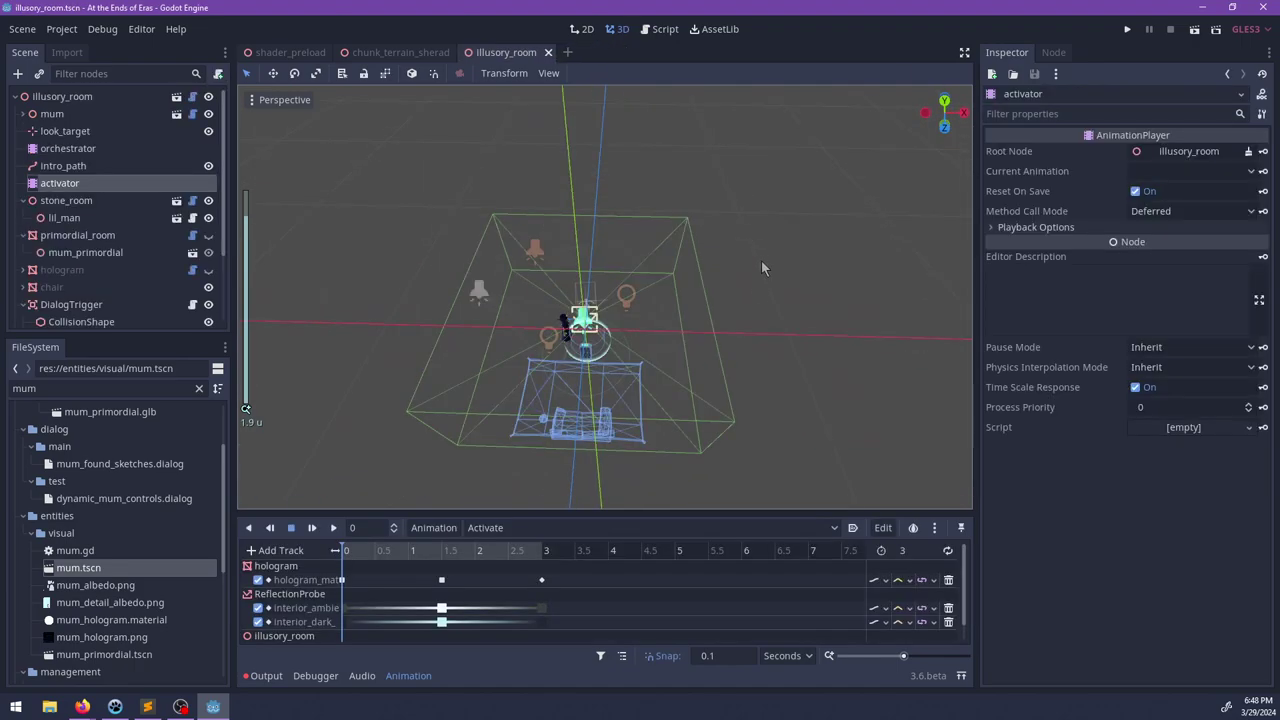
key(alt+Tab)
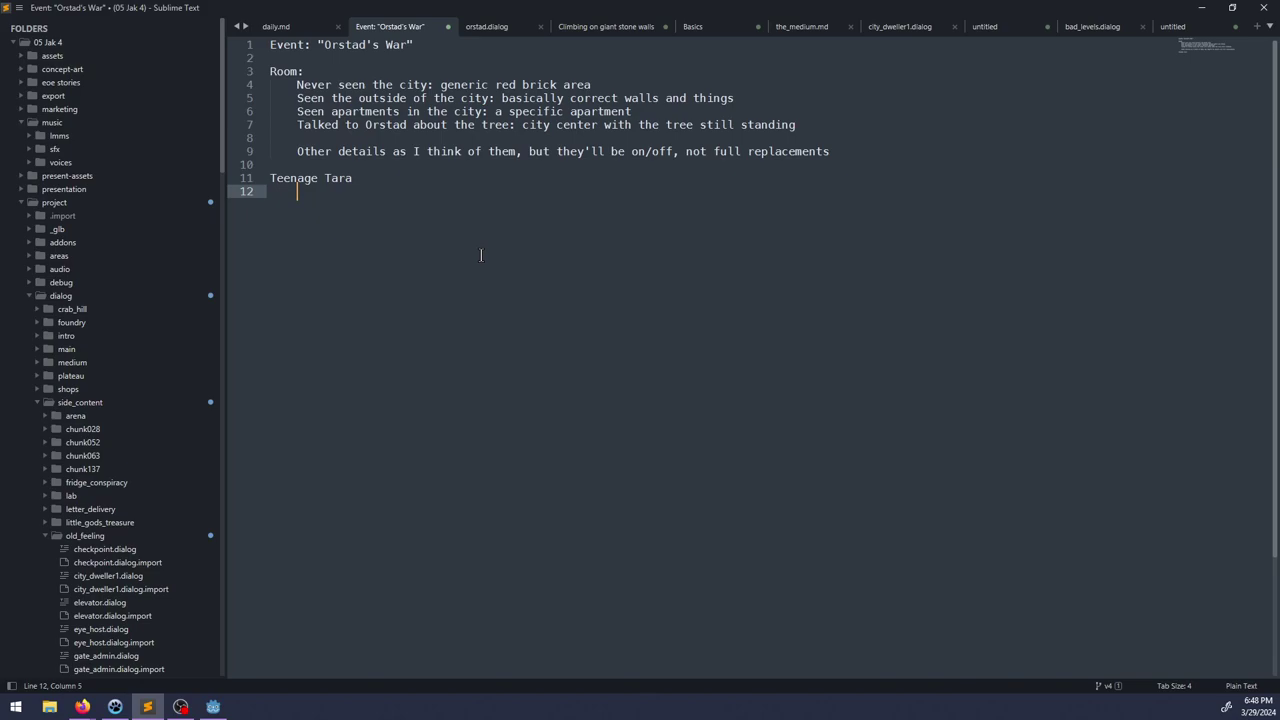
text(Muslim or Tsirdi outfit)
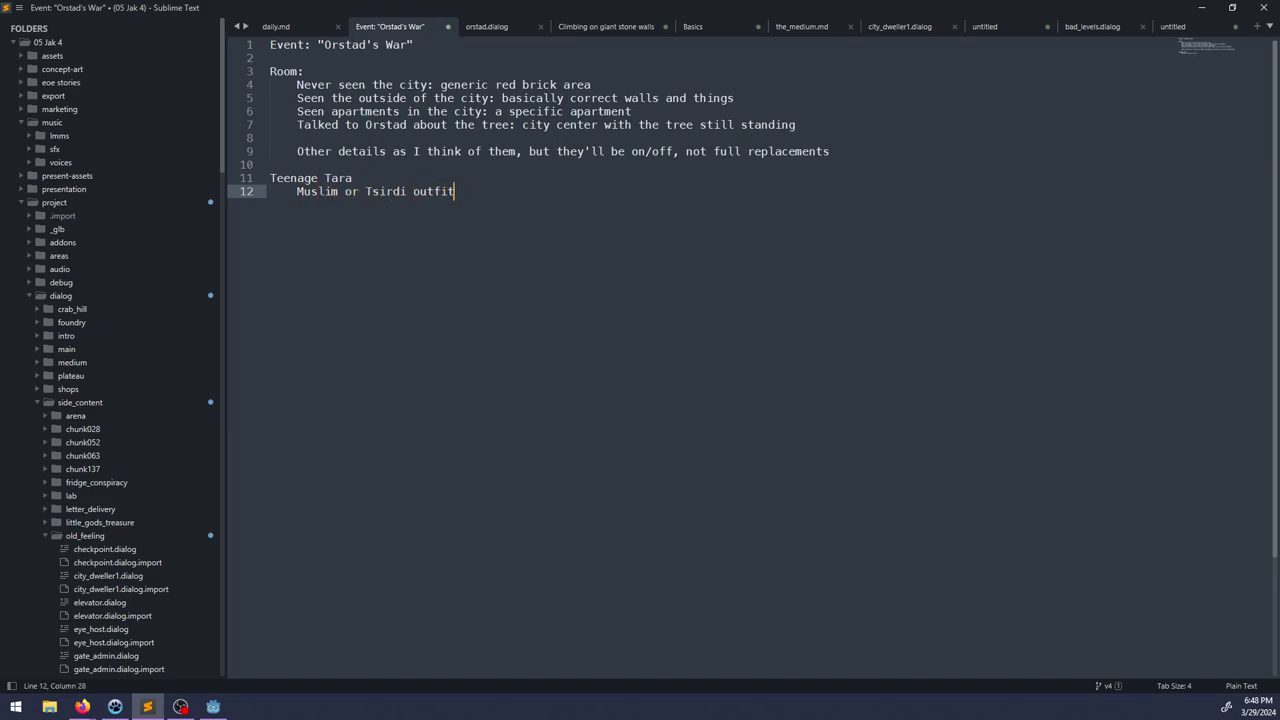
text(, depending on O)
key(BackSpace)
text(hearing)
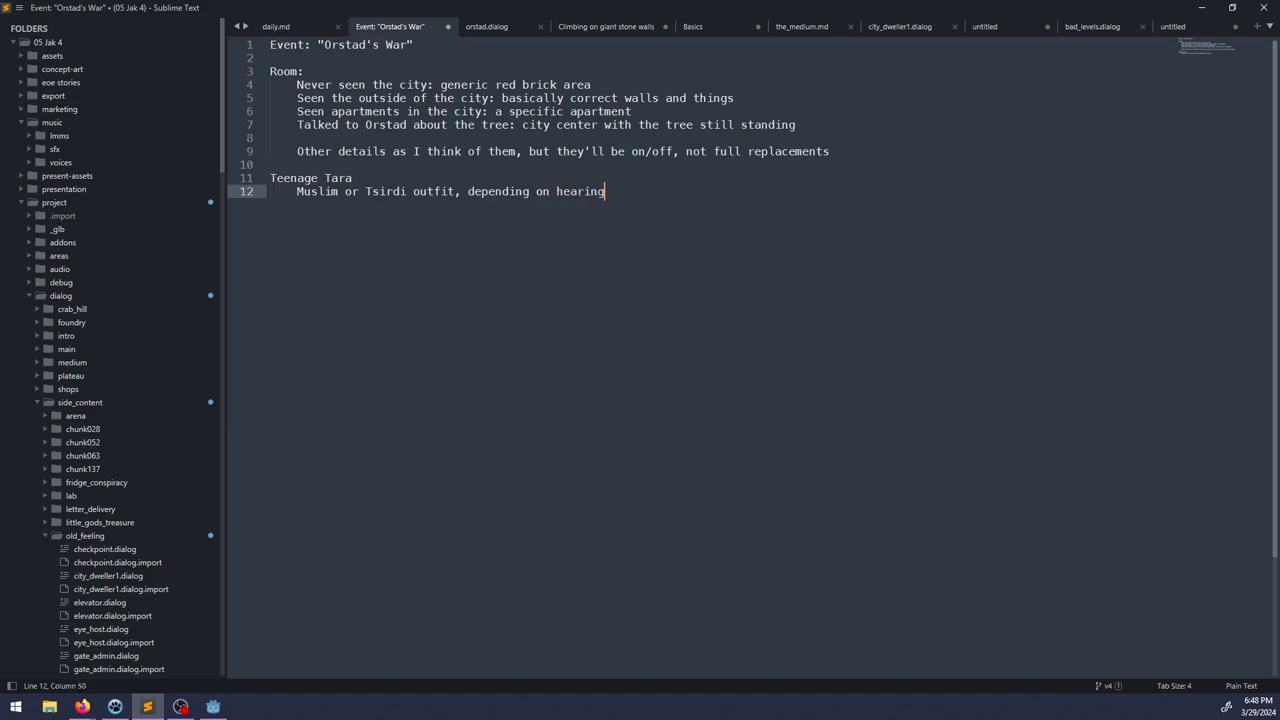
text( from Orstad)
Step: Switch to Godot, glance at the chunk_terrain_sherad scene, and examine the mum character in illusory_room from the front and side
key(alt+Tab)
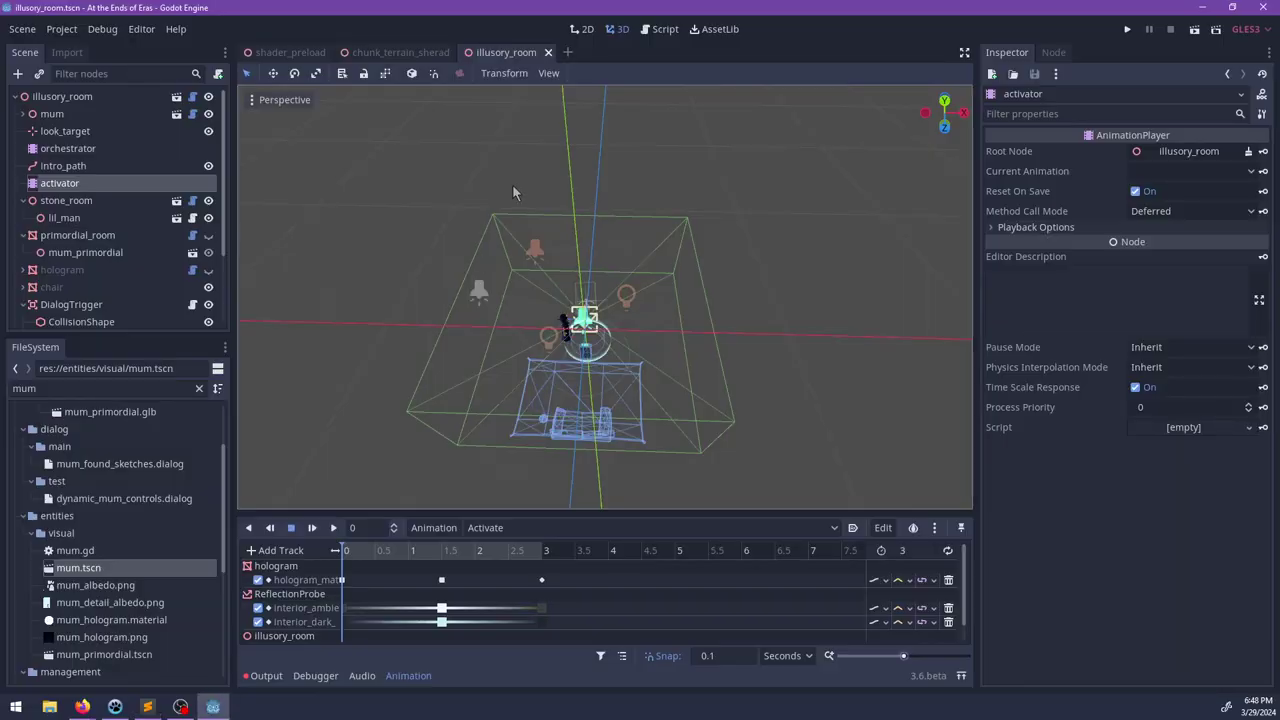
click(398, 49)
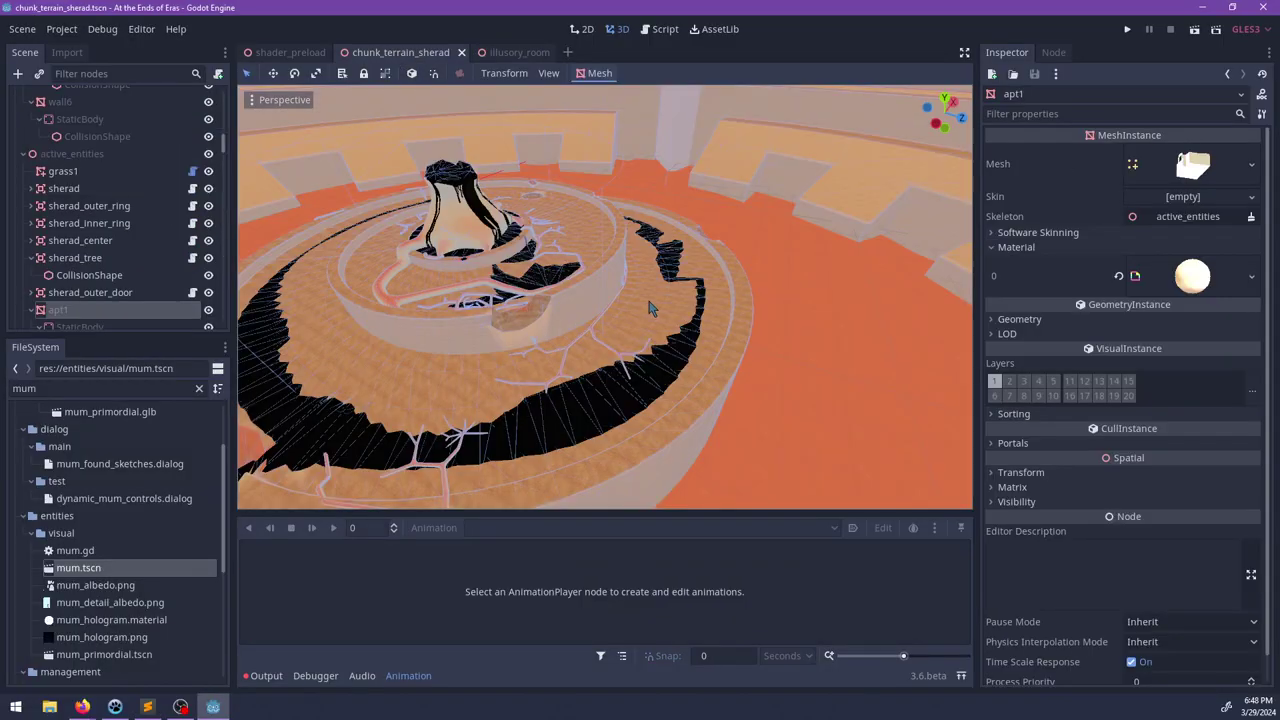
scroll(651, 306, down, 8)
click(506, 53)
scroll(655, 266, up, 7)
middle_drag(631, 411, 592, 276)
scroll(703, 334, up, 10)
click(732, 286)
key(f)
scroll(738, 389, up, 15)
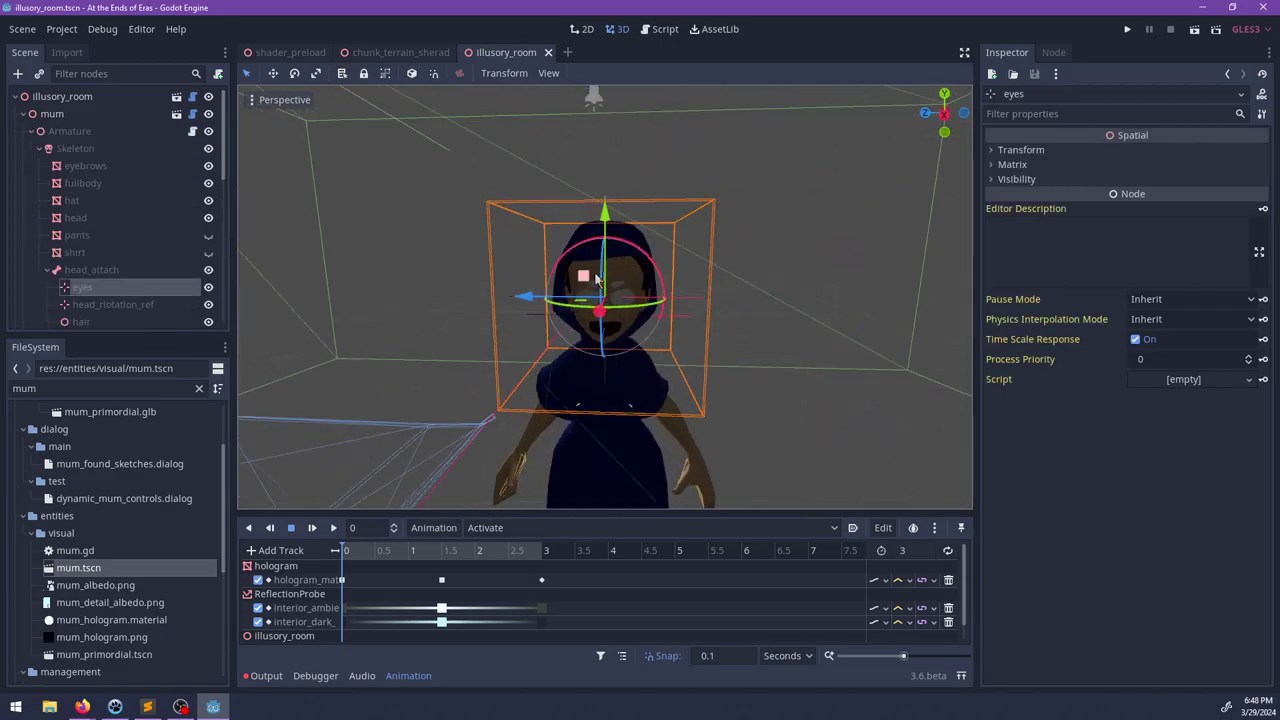
scroll(630, 363, down, 6)
middle_drag(510, 307, 667, 362)
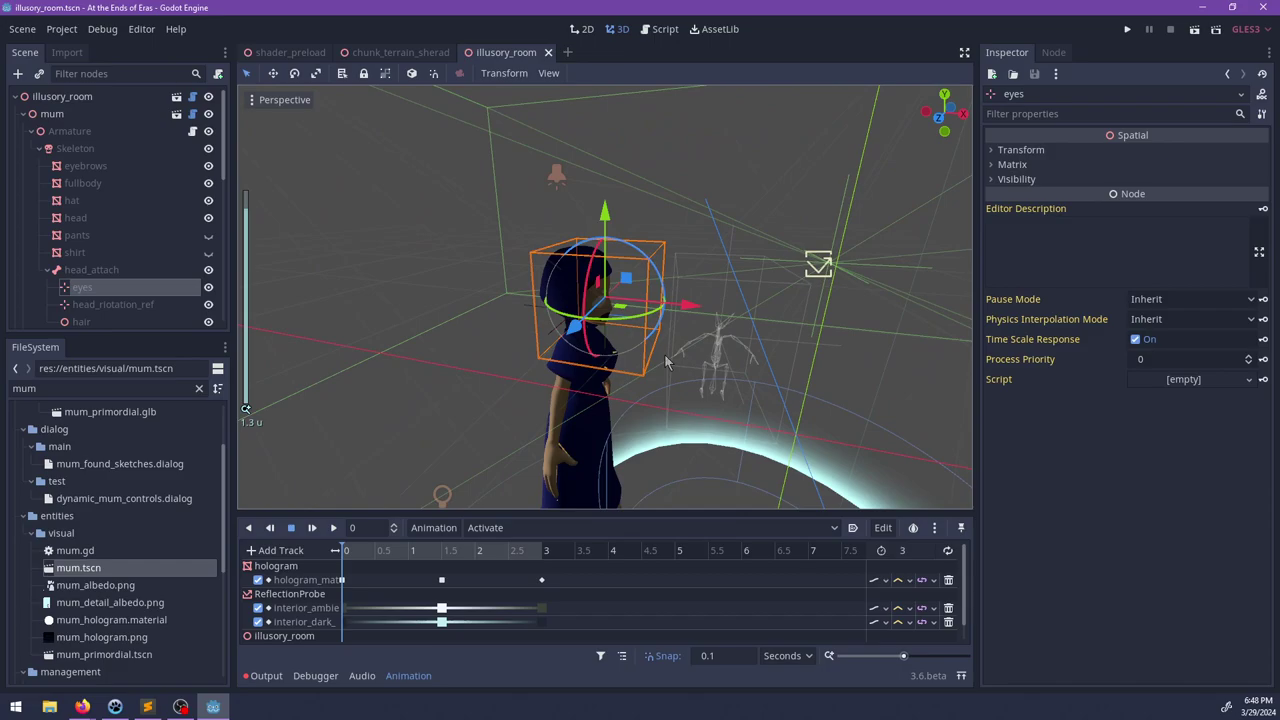
scroll(798, 374, down, 10)
middle_drag(797, 381, 766, 395)
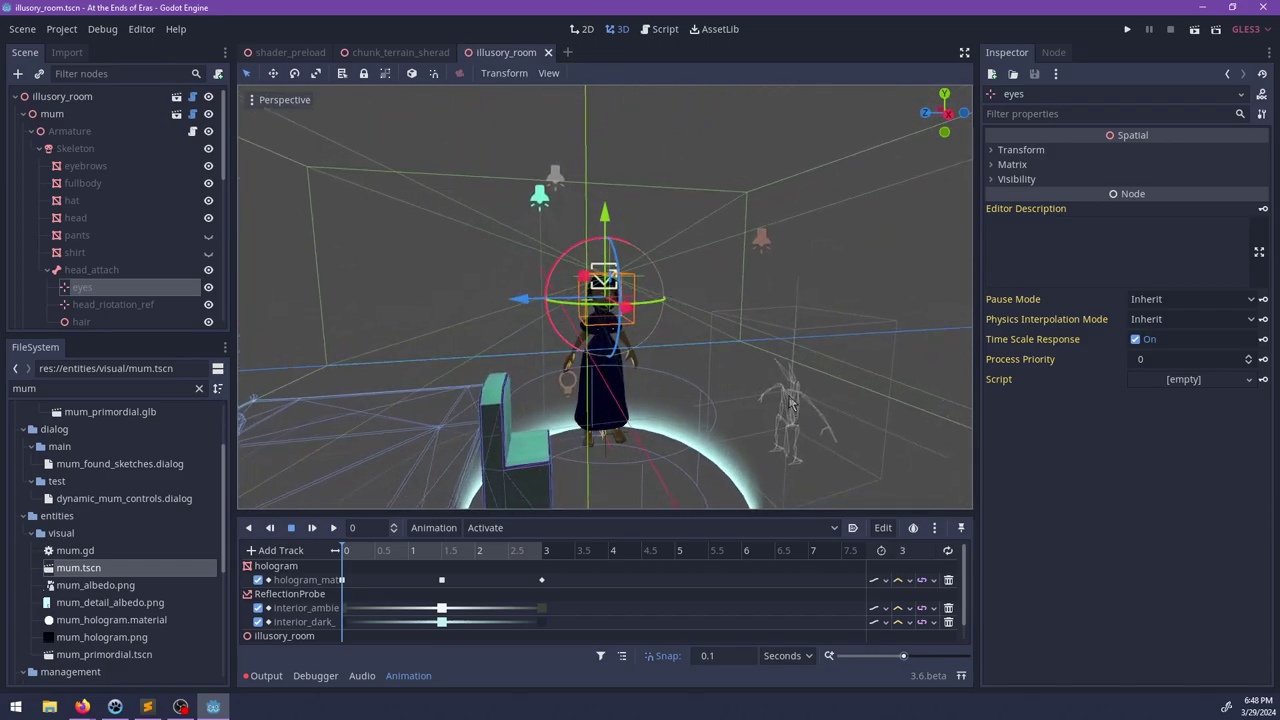
Step: Select lil_man in the stone room and preview the Activate animation up to 3 seconds and back to 0
click(790, 402)
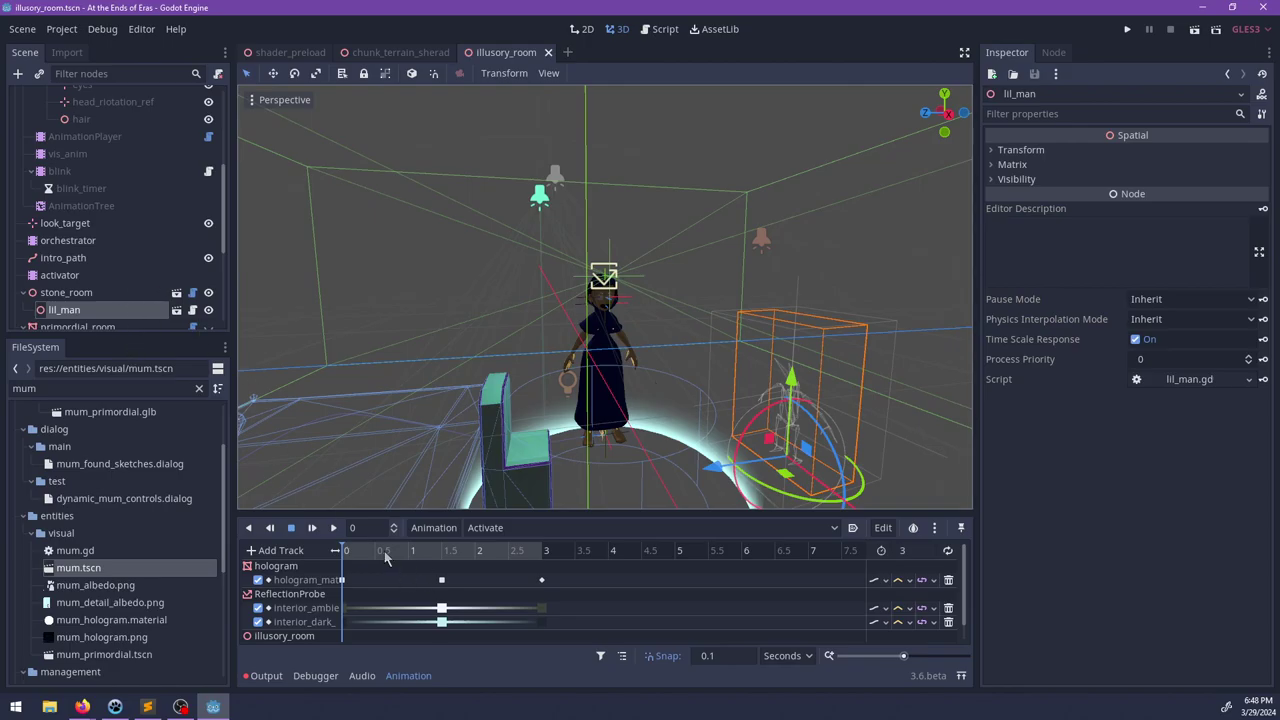
drag(386, 558, 693, 550)
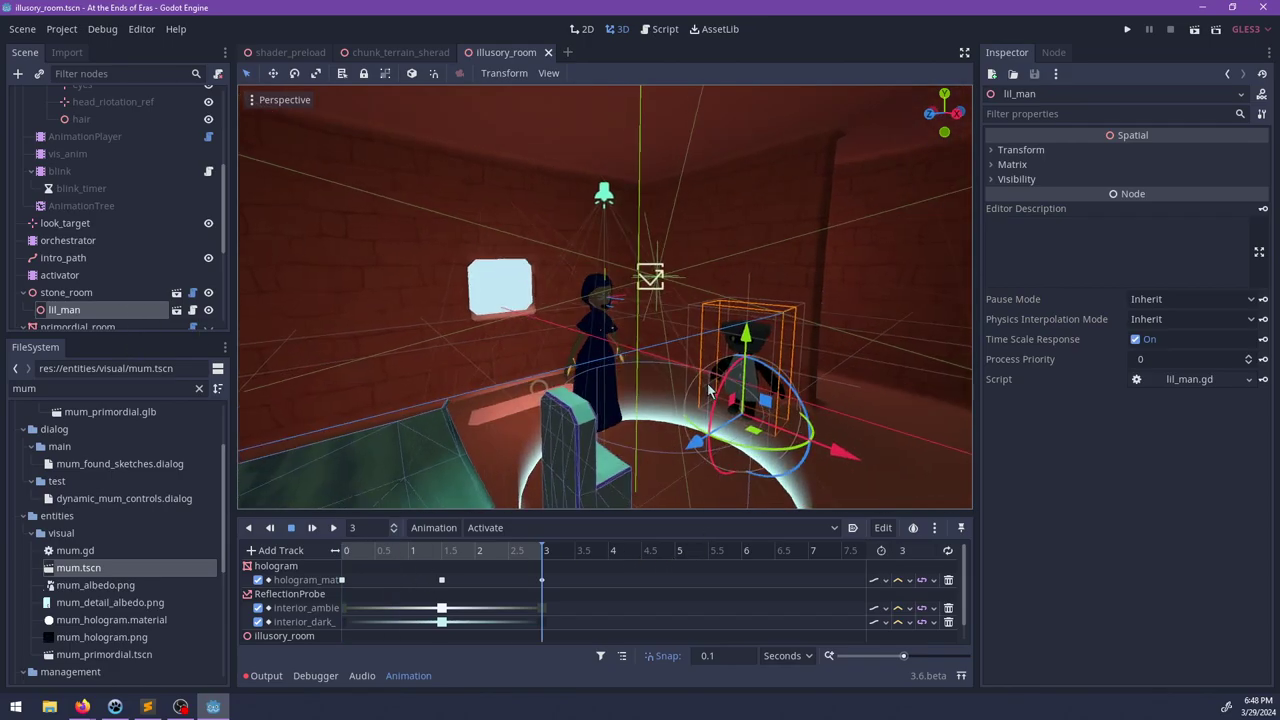
click(512, 558)
drag(511, 554, 282, 547)
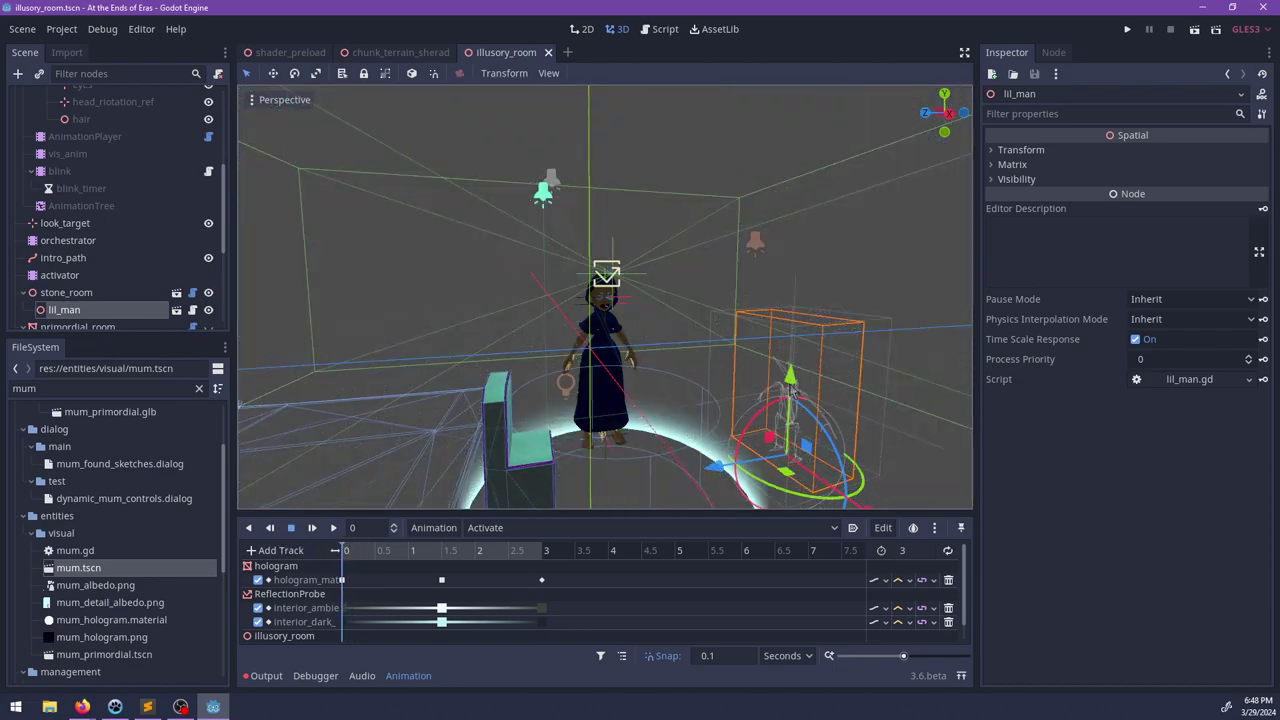
middle_drag(817, 380, 727, 330)
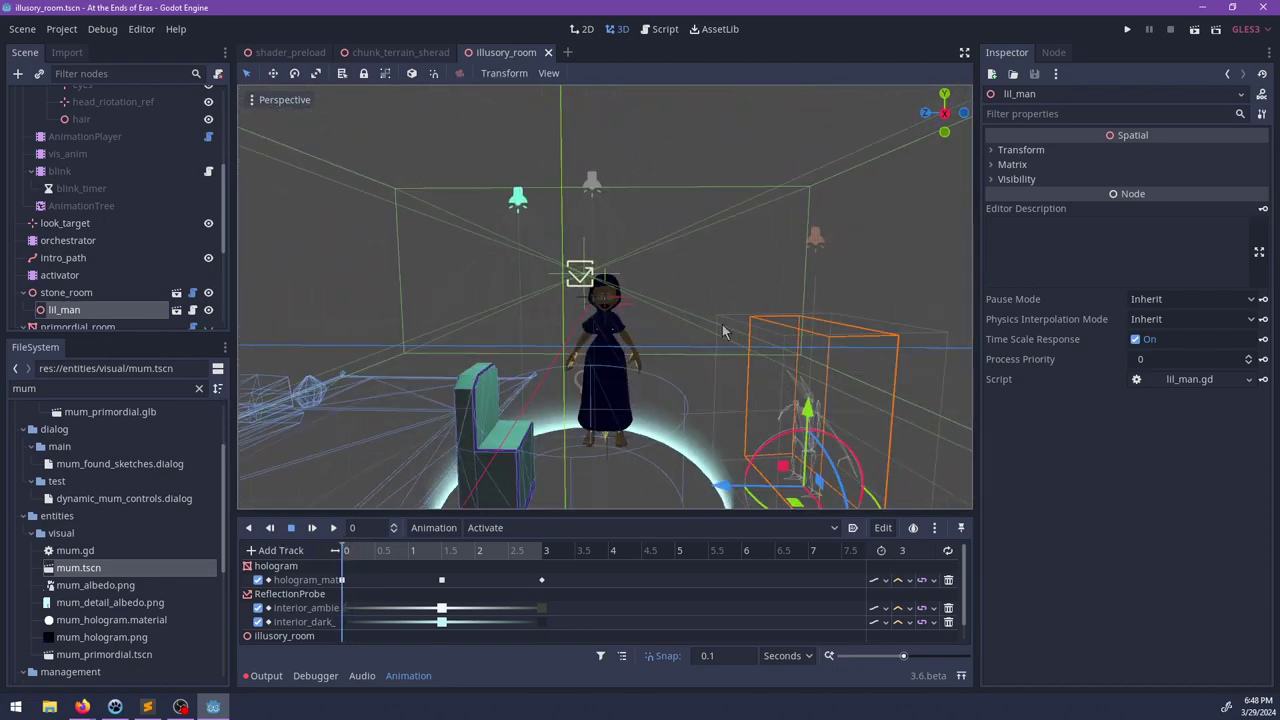
Step: Return to the event note in Sublime Text, add an empty line below the outfit note, and restore the window to a smaller size
key(alt+Tab)
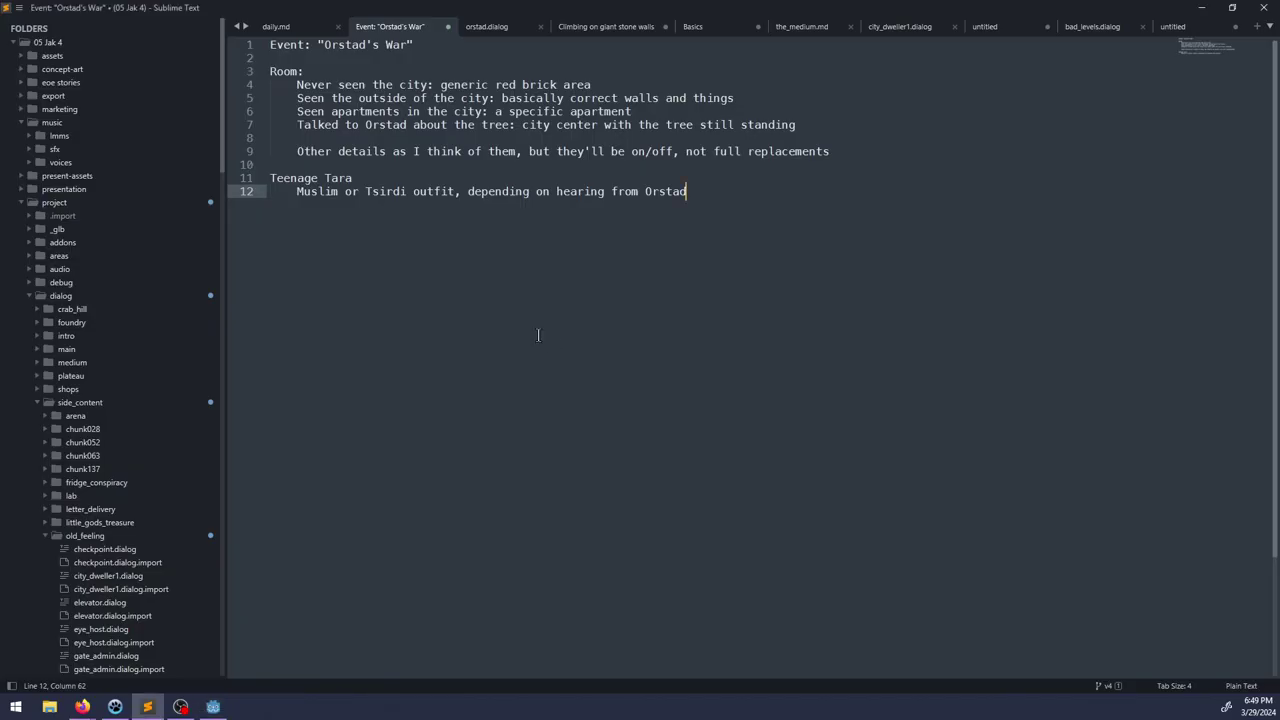
key(Return)
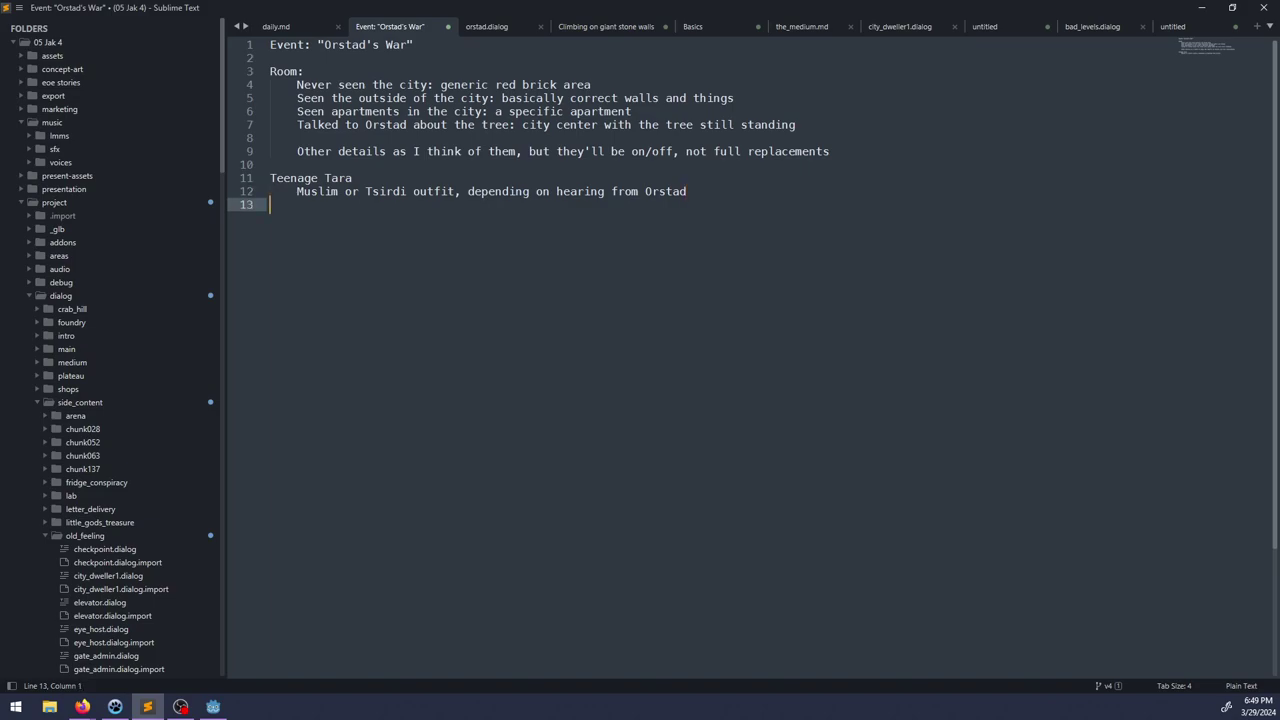
drag(551, 5, 692, 77)
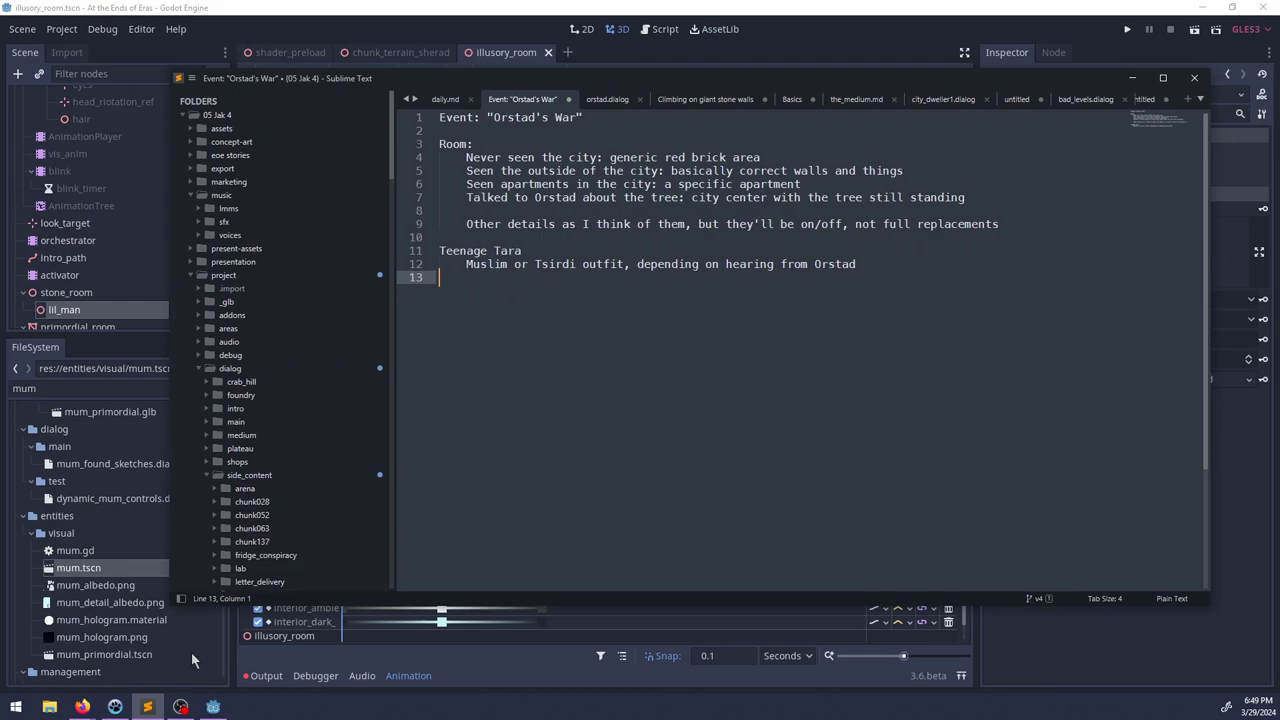
Step: Switch to NP-ToDo and add a "Generic tan brick" subtask under "Event after Orstad's first anecdote: the war"
click(116, 709)
click(283, 326)
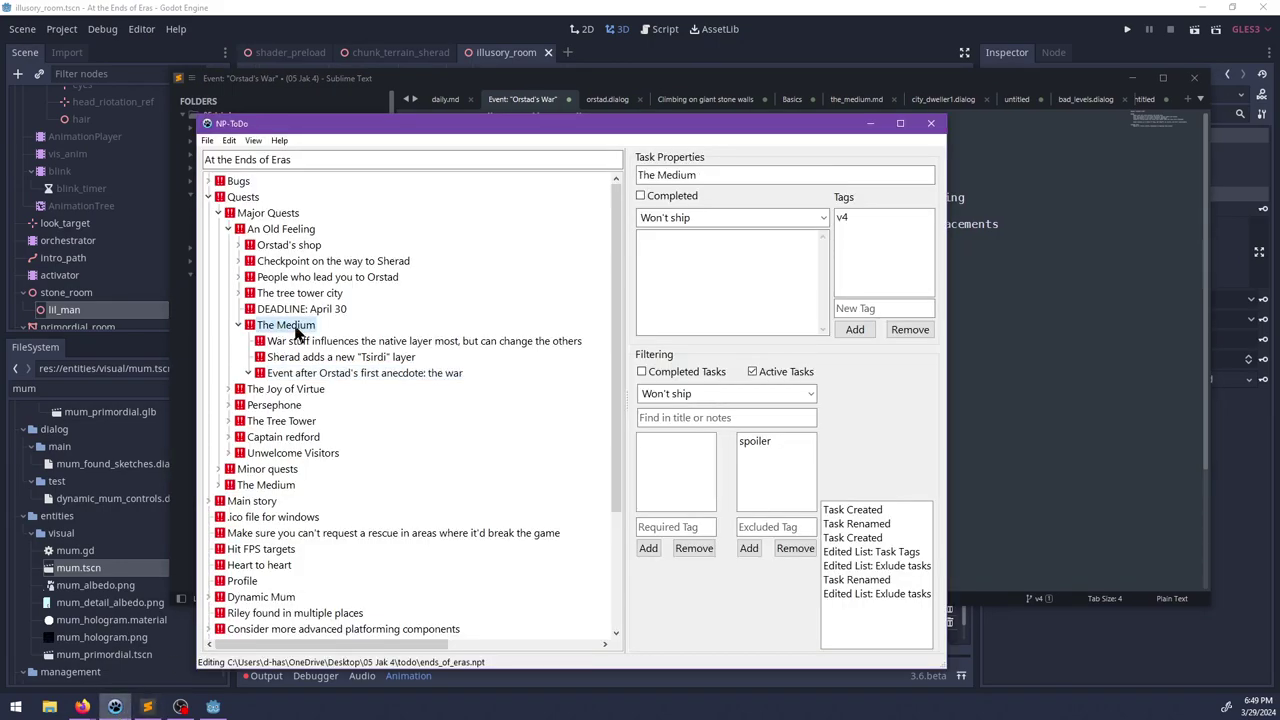
click(332, 372)
key(ctrl+n)
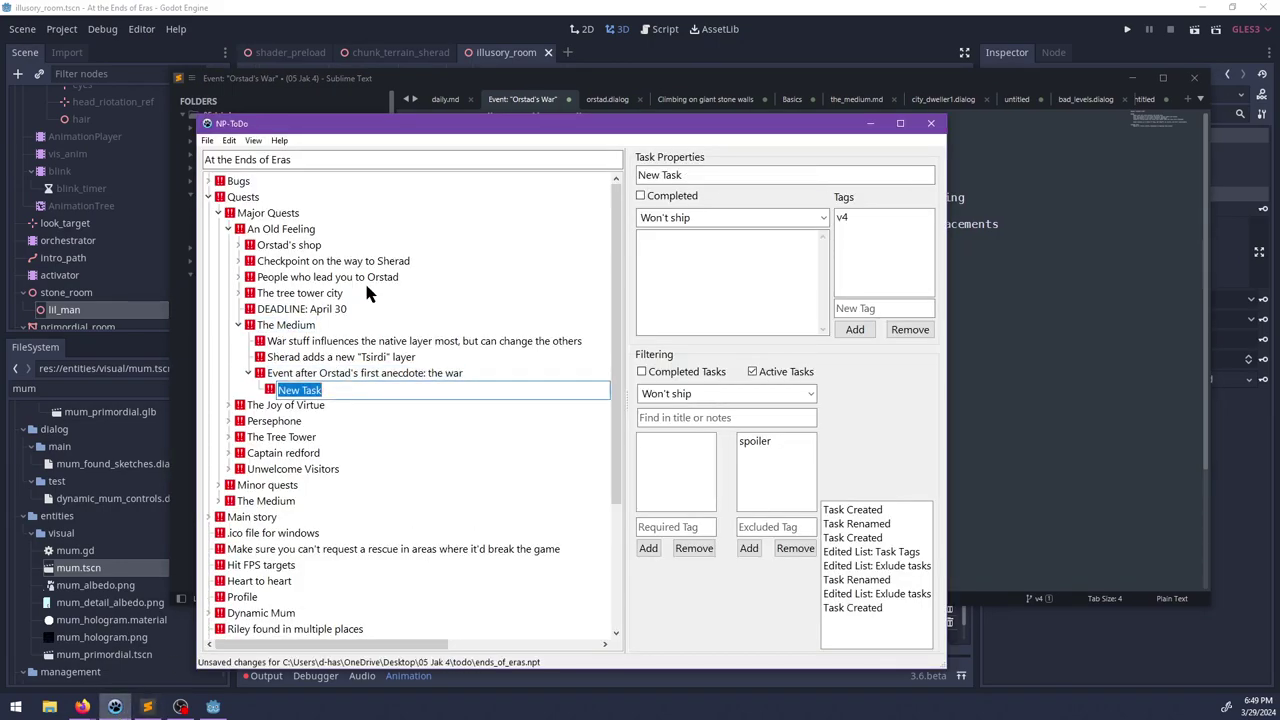
drag(374, 124, 450, 267)
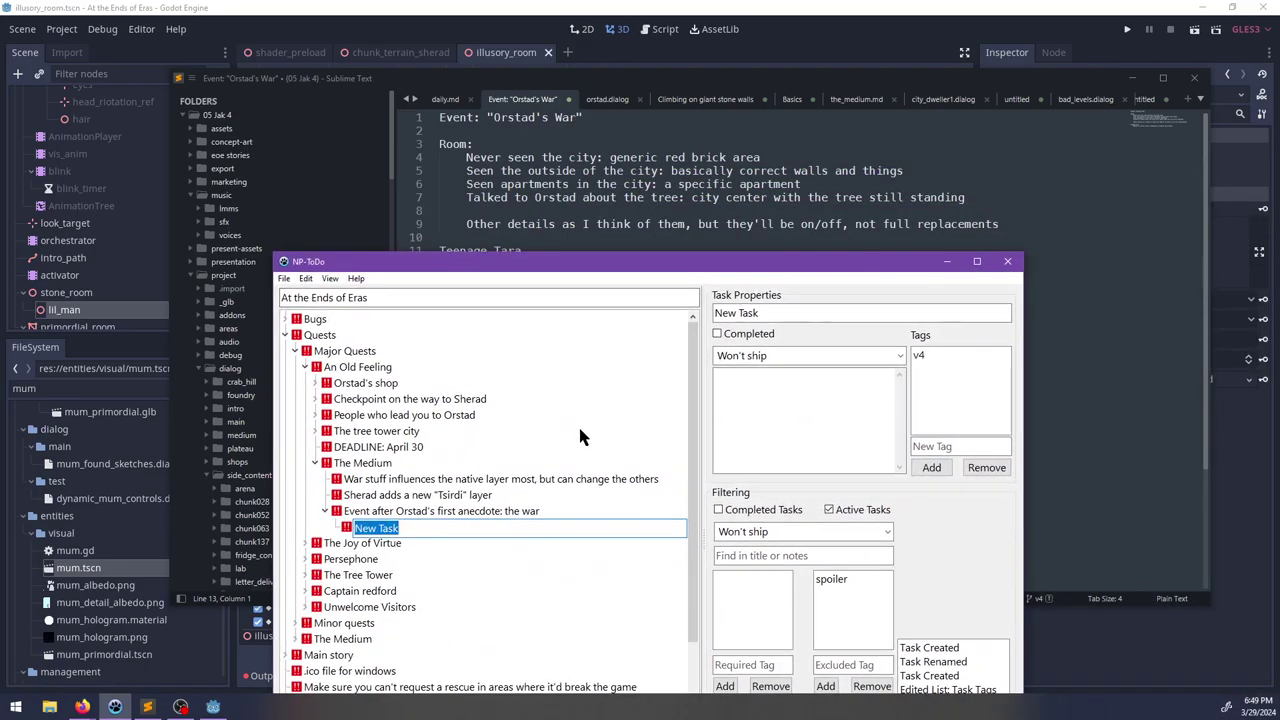
text(Generic tan bric)
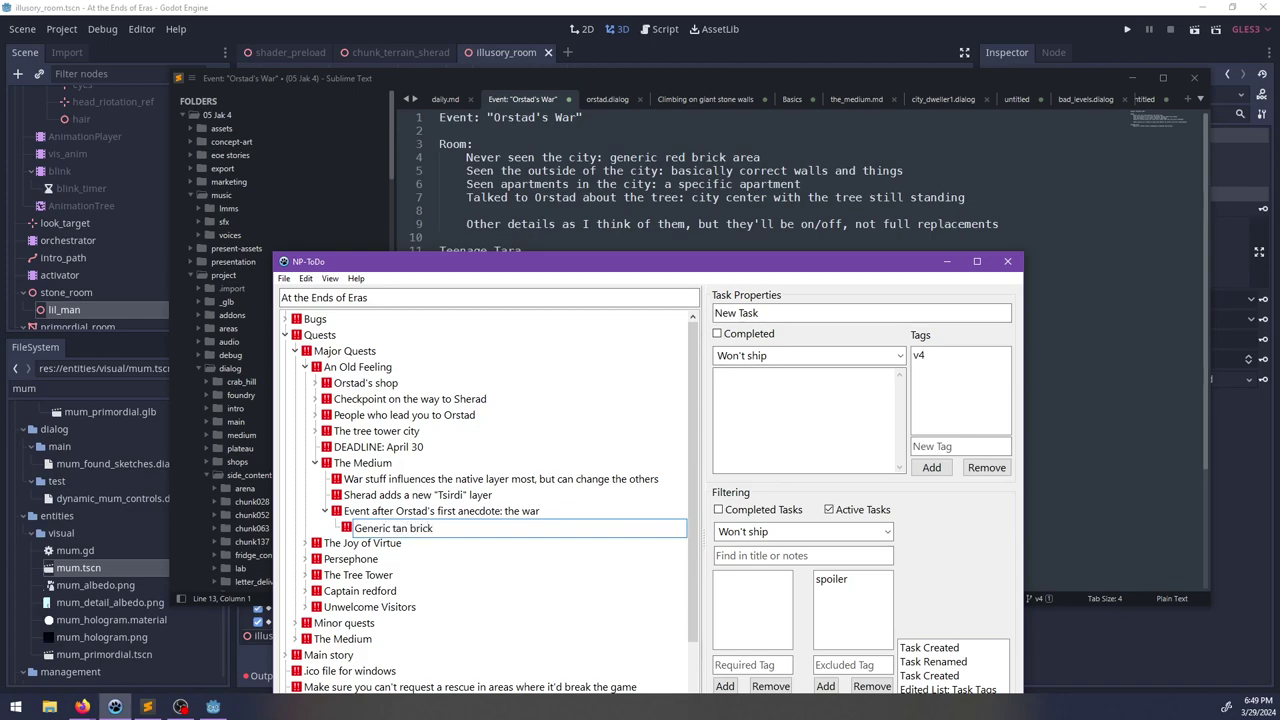
Step: Add a second subtask named "Sherad apartment" under the war event
key(ctrl+n)
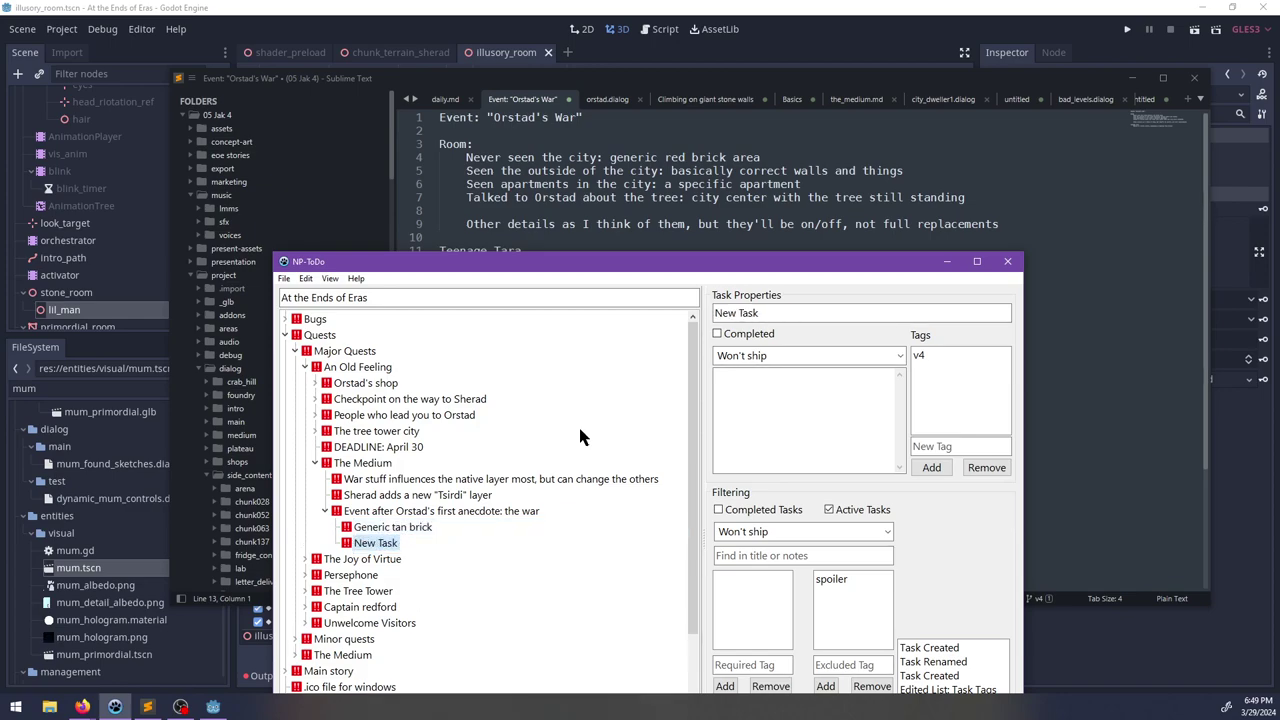
key(F2)
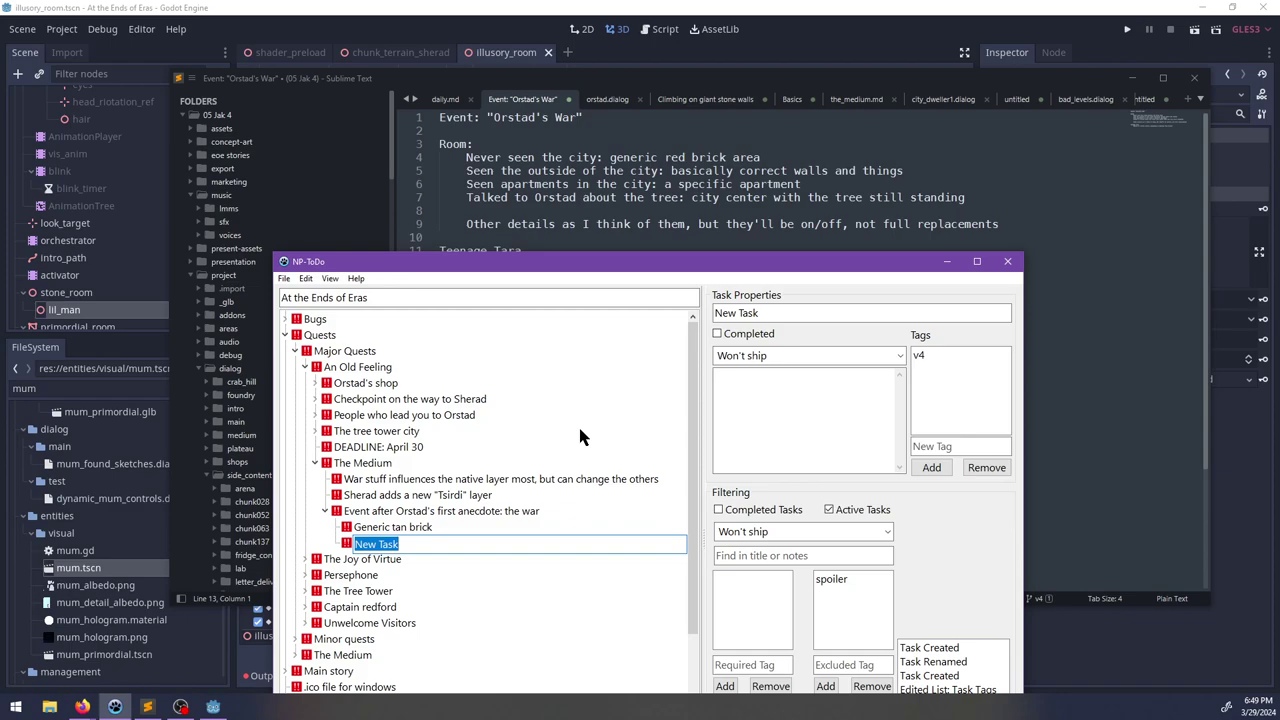
text(Sherad apartment)
key(Return)
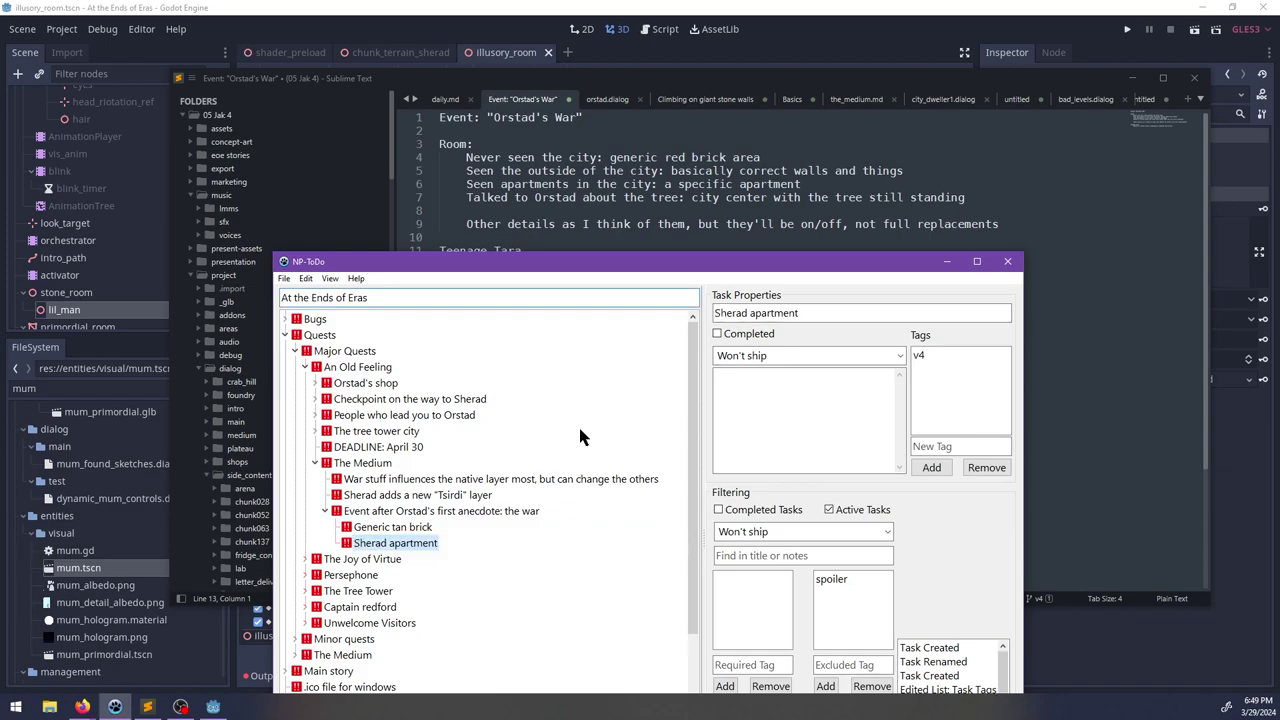
Step: Add a "Teen Tara" subtask to the war event, with child tasks "Muslim outfit" and "Tsirdi outfit"
key(Return)
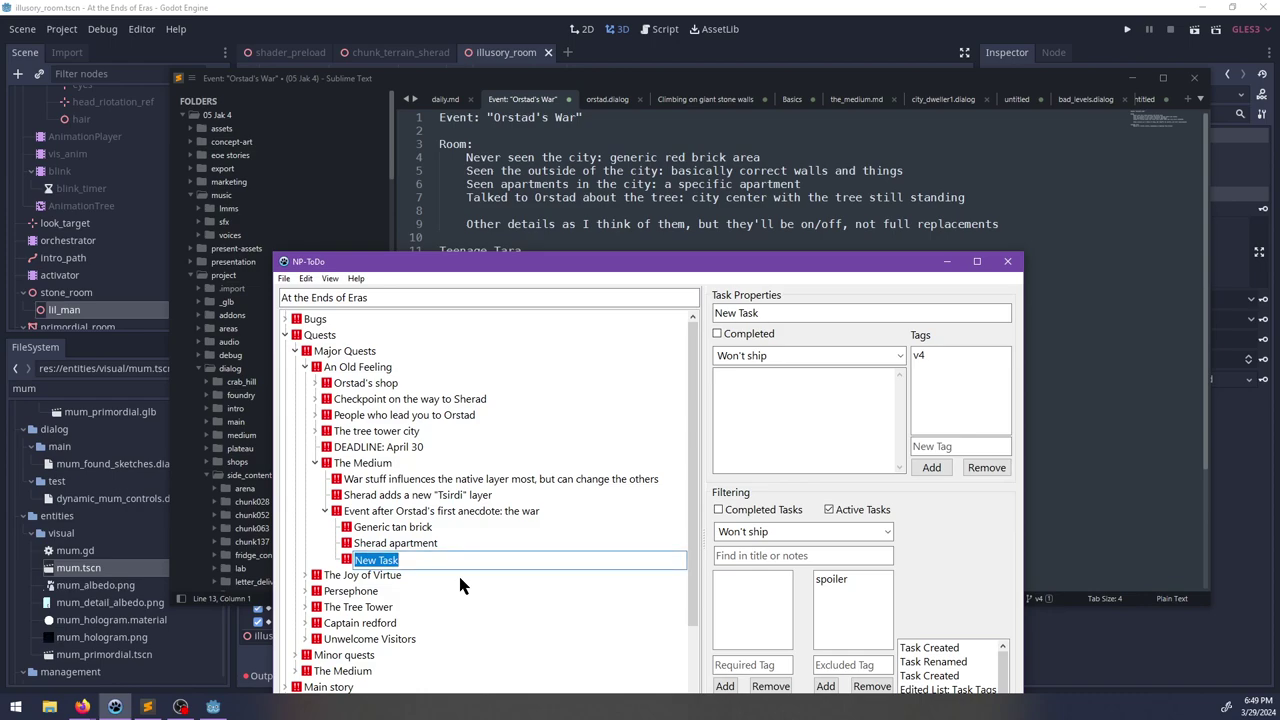
text(Teen)
key(ctrl+Return)
text(Muslim o)
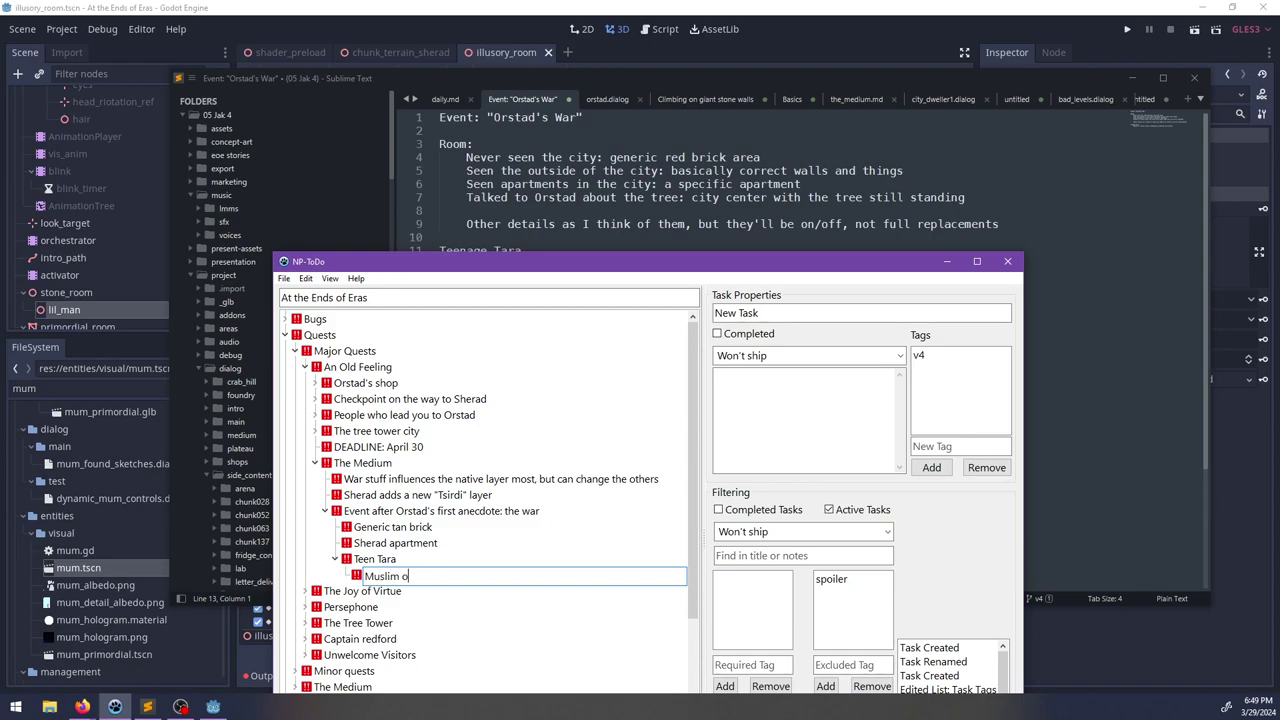
text(utfit)
key(Return)
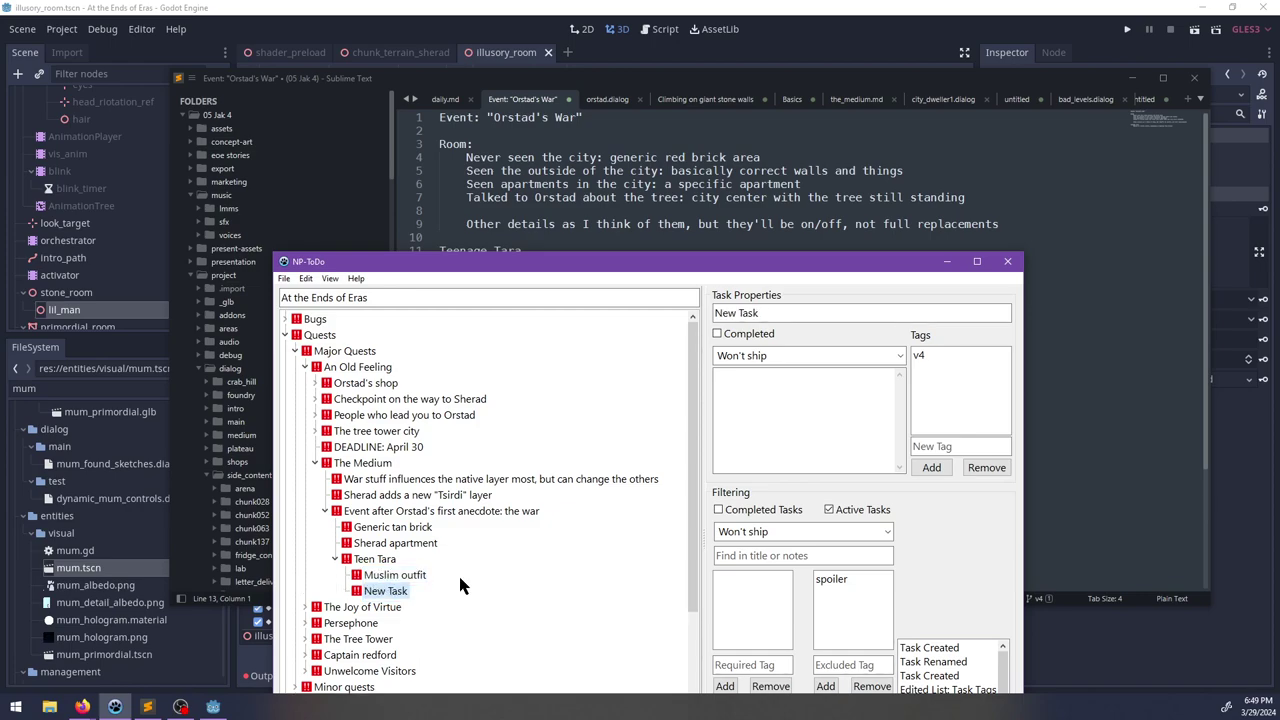
text(Tsirdi)
text(outfit)
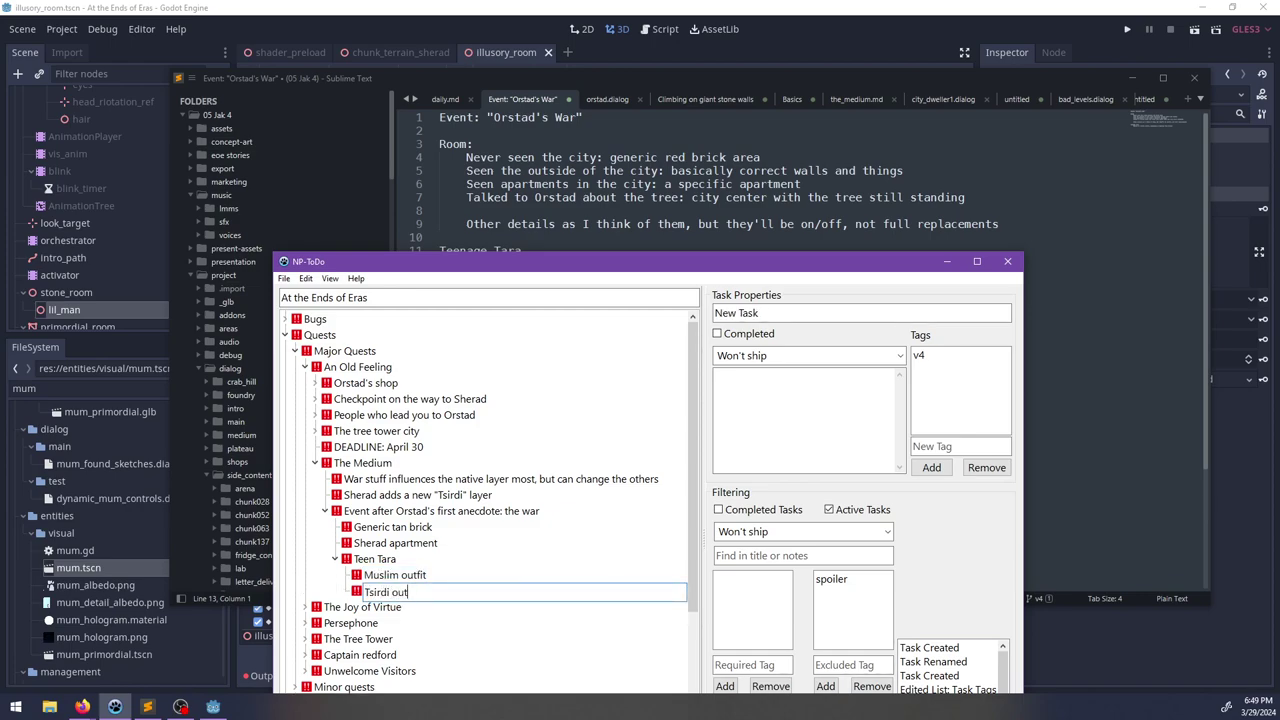
key(Return)
Step: Switch back to Godot and examine the mum model's hat mesh and outfit from several angles
click(397, 6)
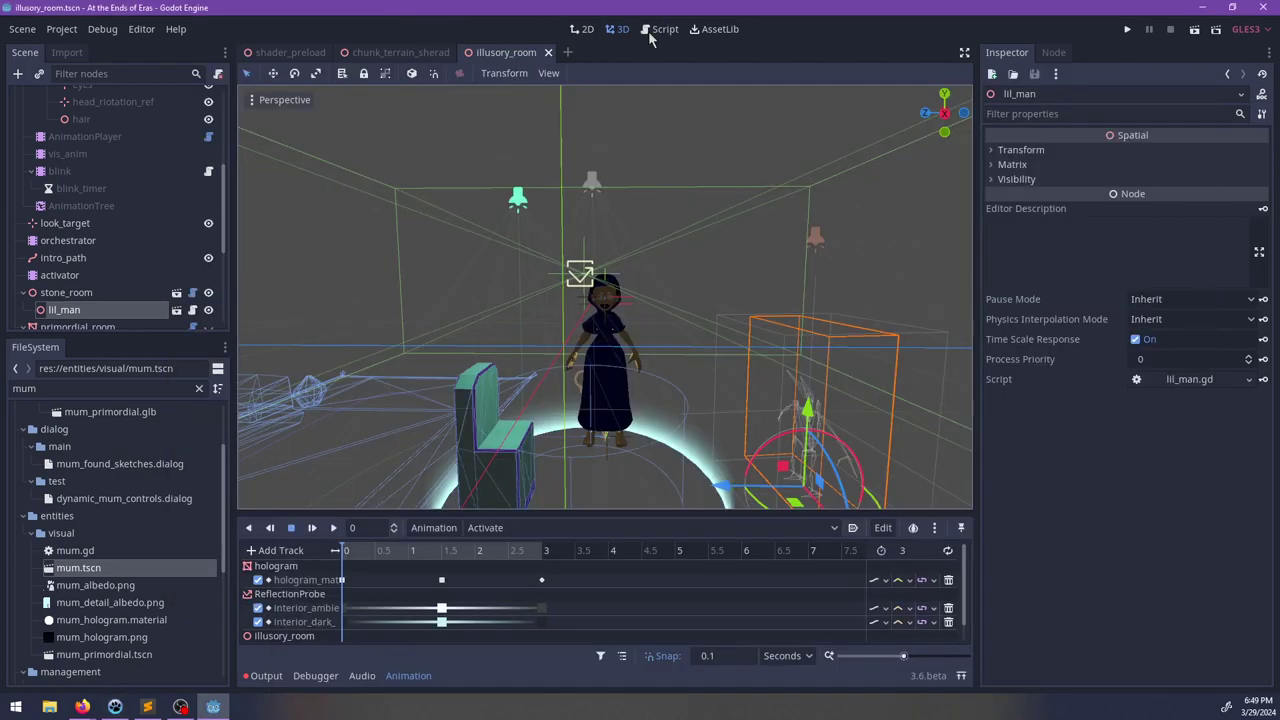
middle_drag(516, 322, 635, 299)
scroll(563, 356, up, 5)
click(603, 350)
scroll(636, 300, up, 6)
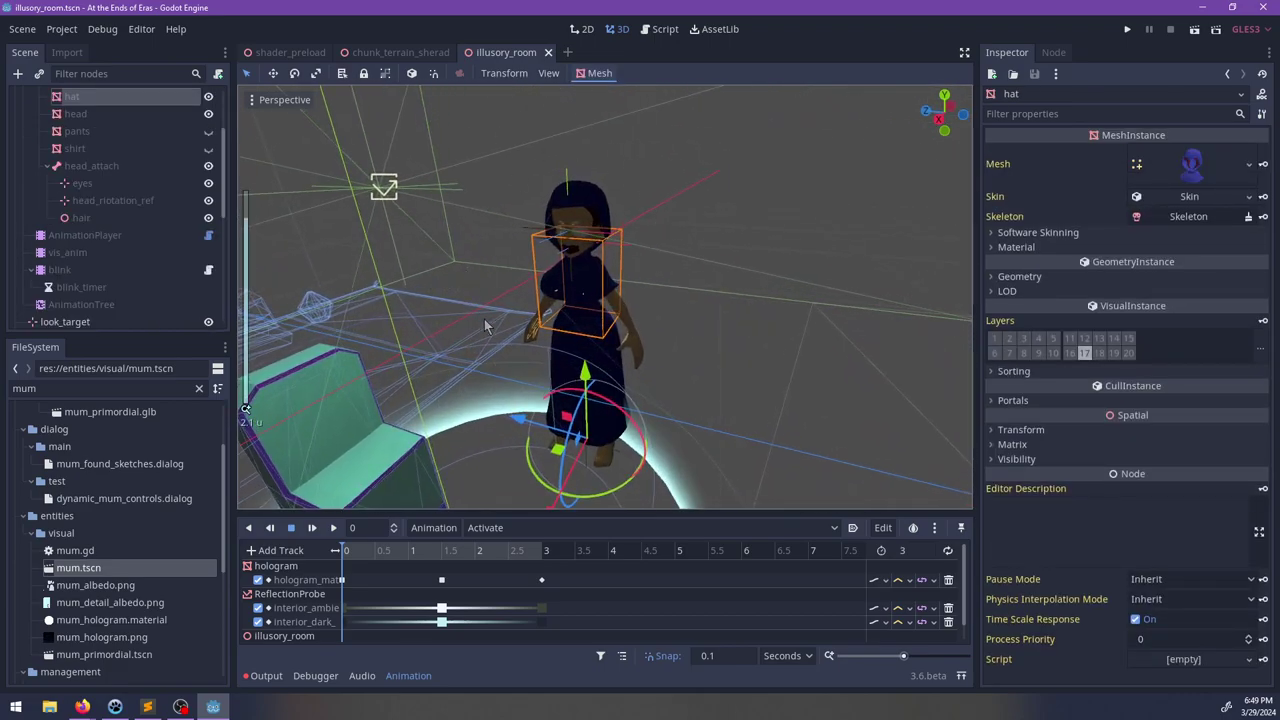
middle_drag(499, 291, 586, 294)
key(alt+Tab)
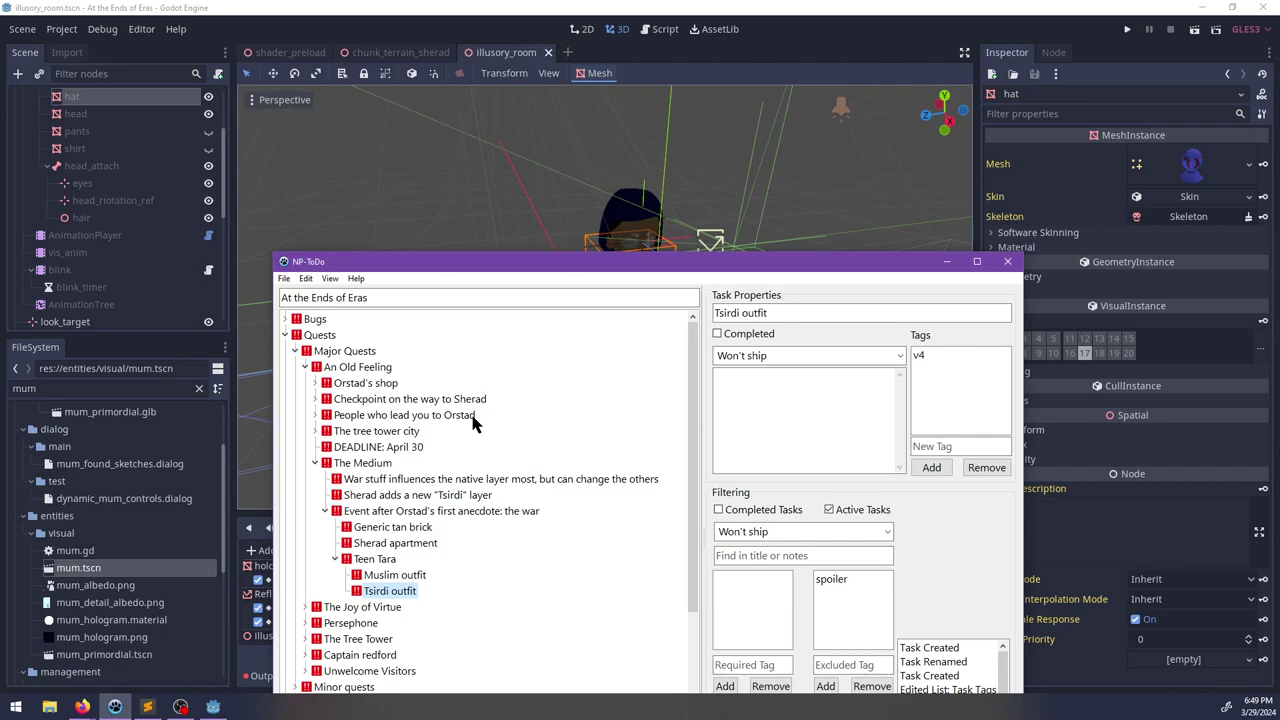
click(569, 3)
middle_drag(750, 342, 600, 360)
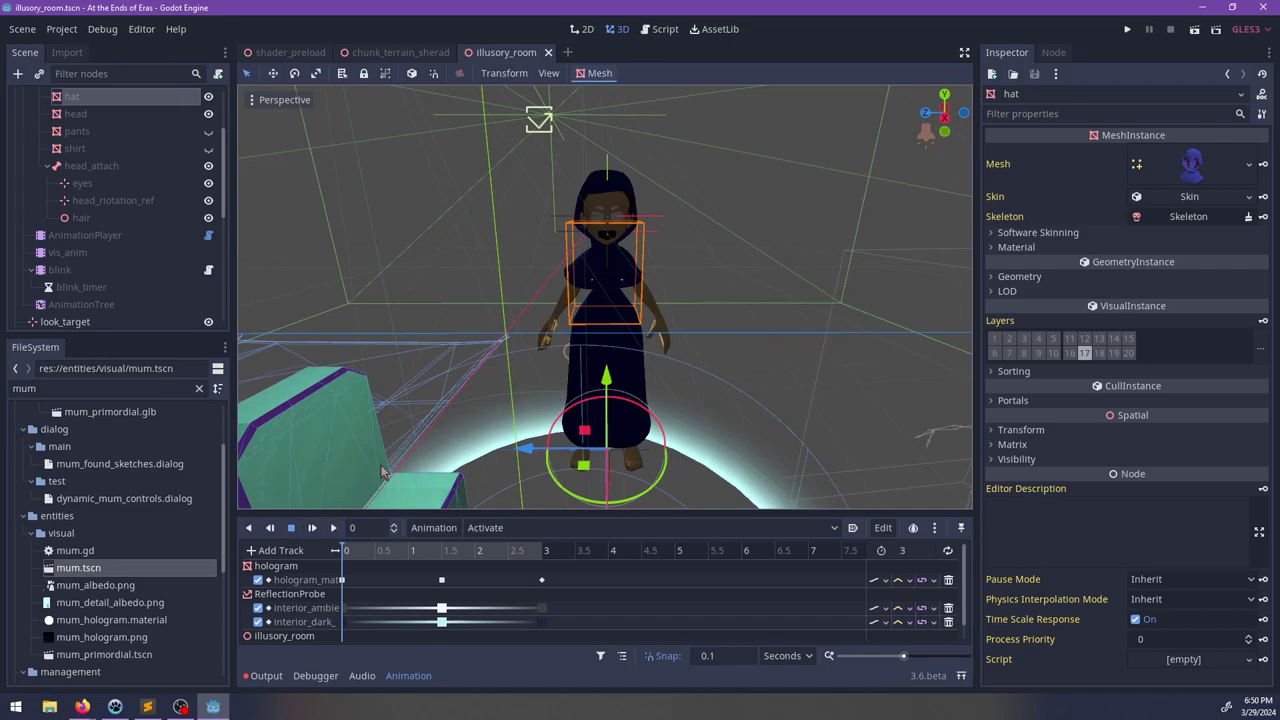
Step: Switch to Sublime Text, try replacing the outfit line under Teenage Tara with "head", and undo the replacement
click(147, 706)
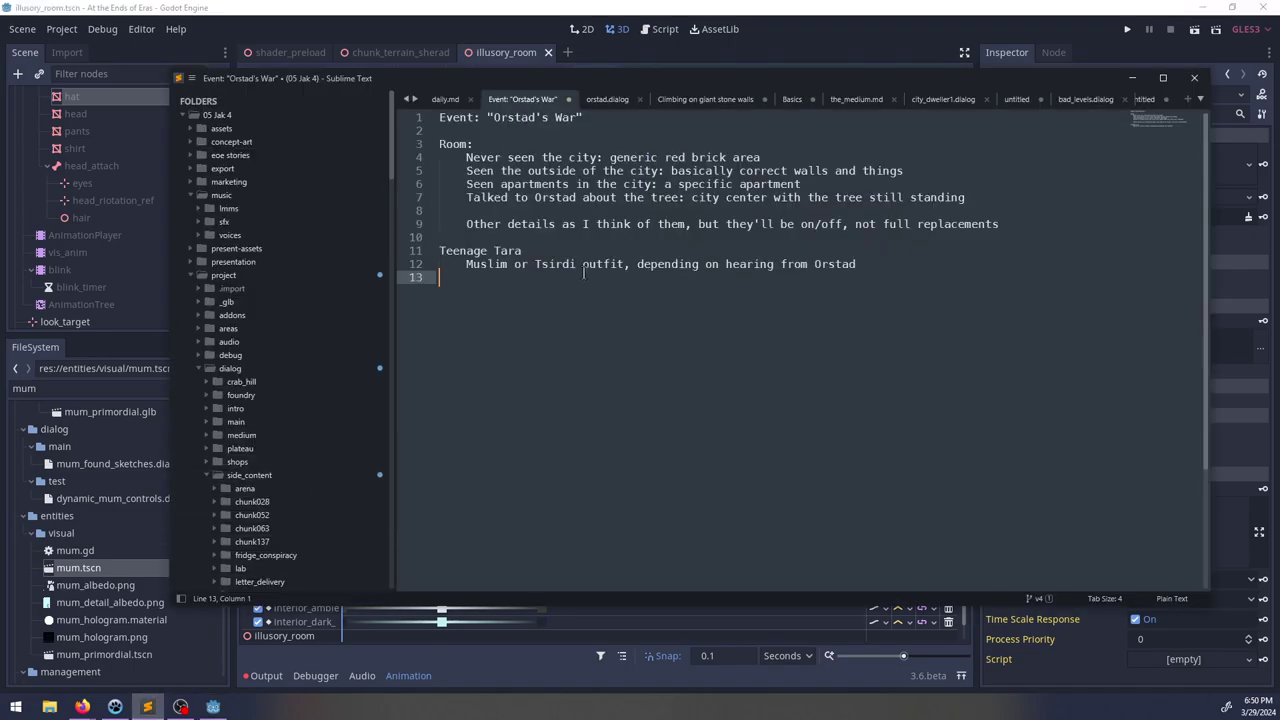
drag(624, 264, 569, 264)
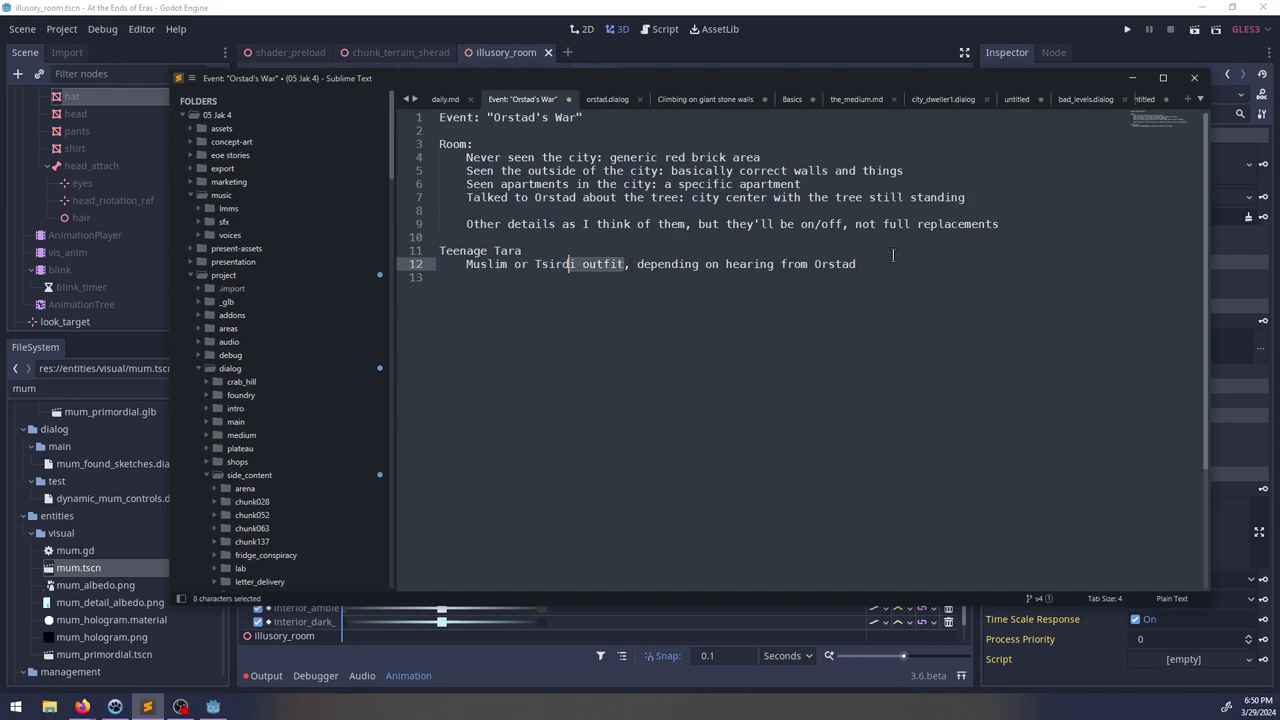
mouse_move(890, 262)
mouse_down()
mouse_move(523, 251)
mouse_move(480, 273)
mouse_move(466, 265)
mouse_move(877, 266)
mouse_up()
text(he)
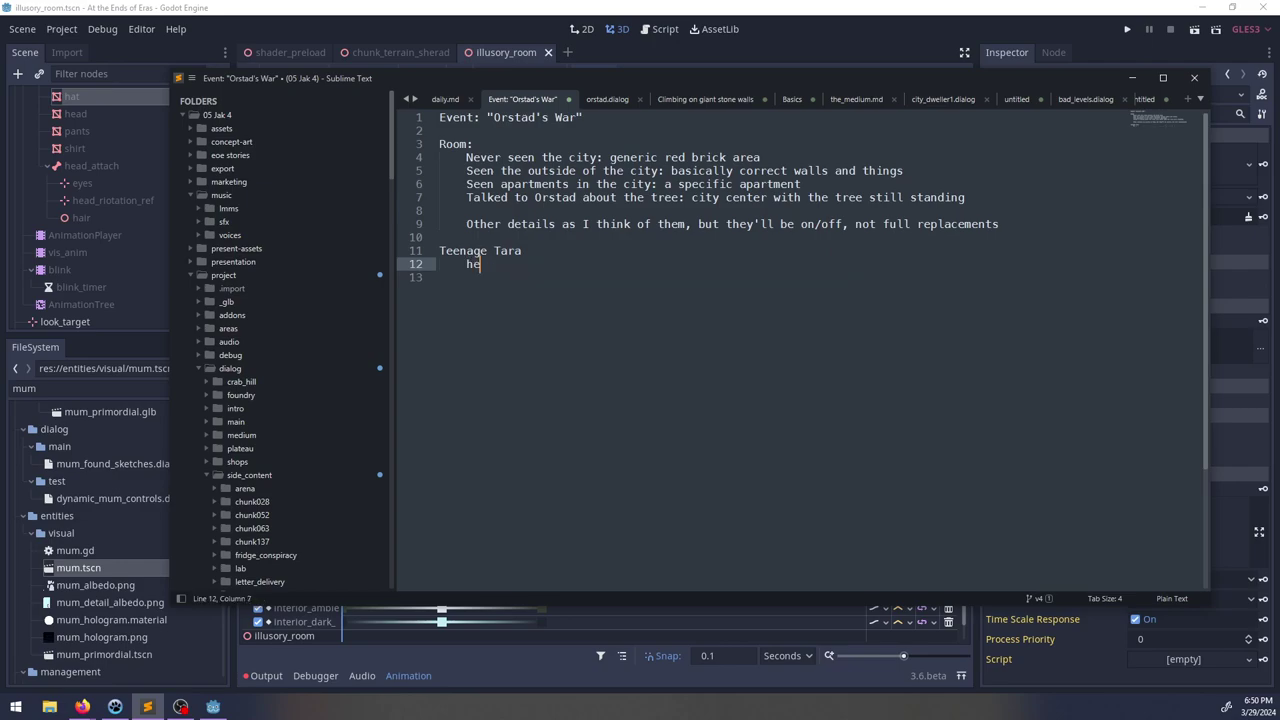
text(ad)
key(ctrl+z)
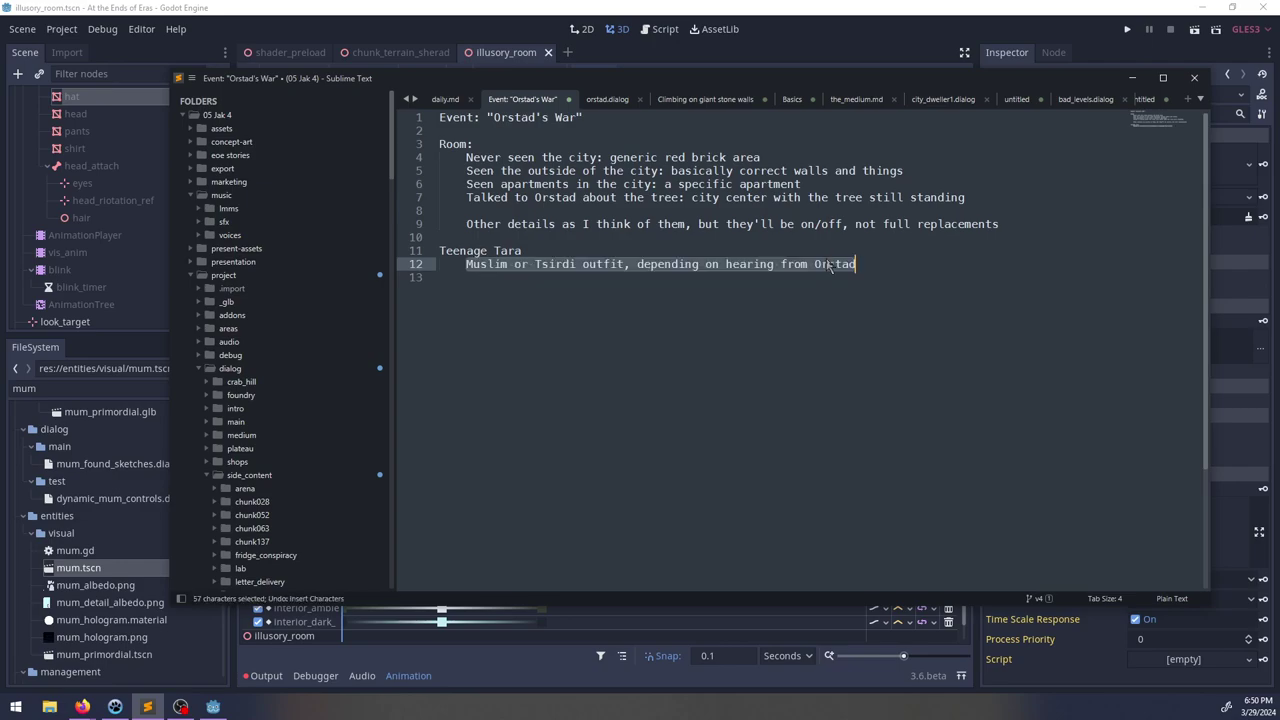
Step: Extend the outfit line under Teenage Tara to list "post-emirate Muslim" and "pre-Emirate Muslim" before the Tsirdi outfit
click(510, 252)
key(Down)
text(, )
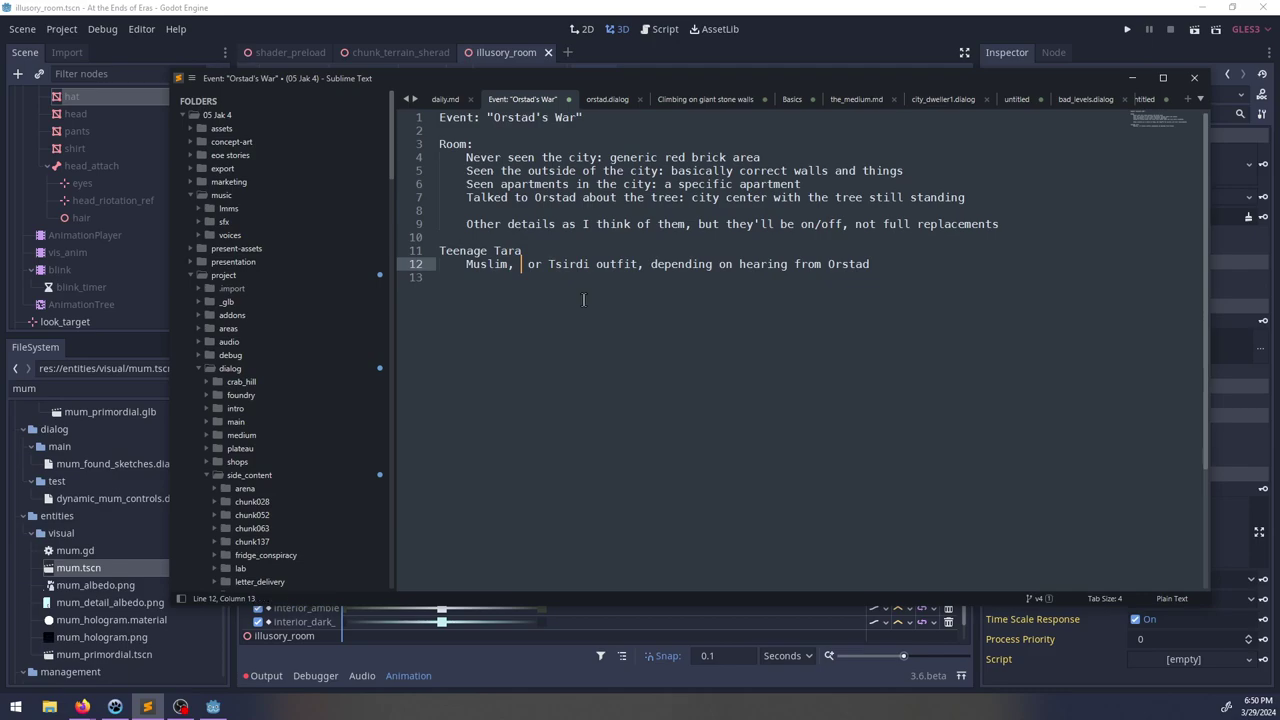
text(pre-Emi)
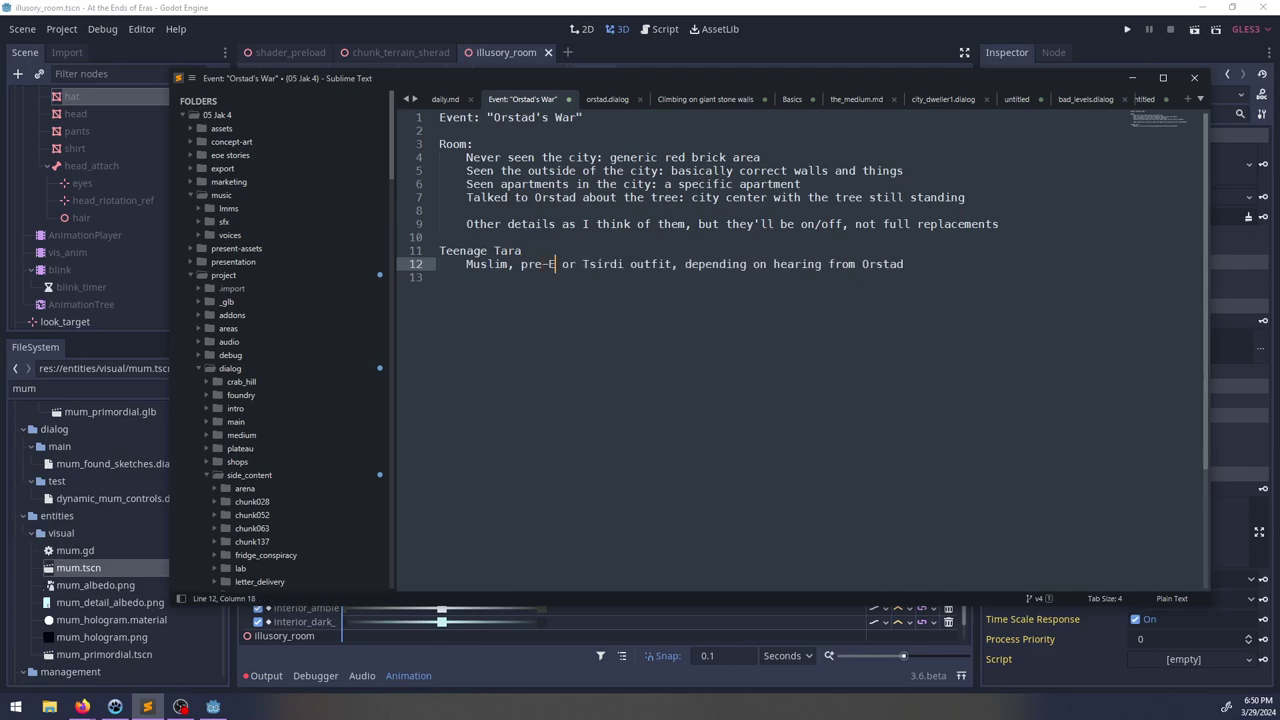
text(rate Mus)
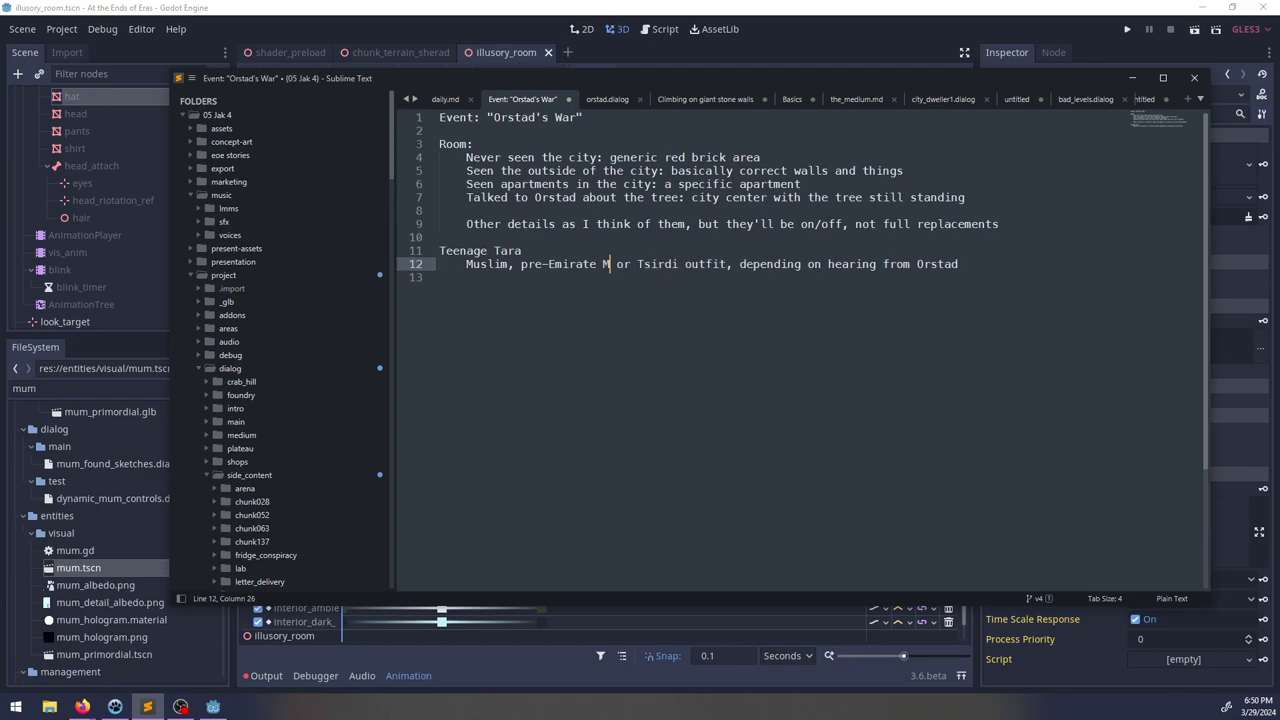
text(lim,)
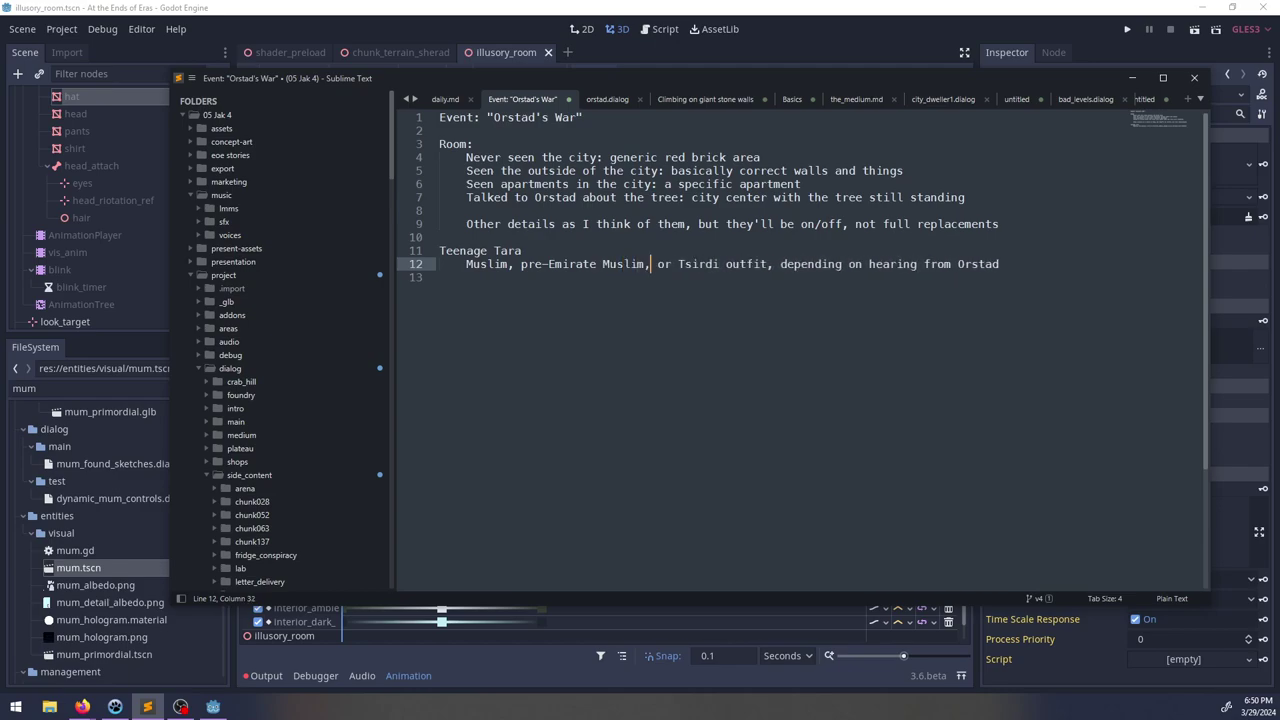
text(post-emirate)
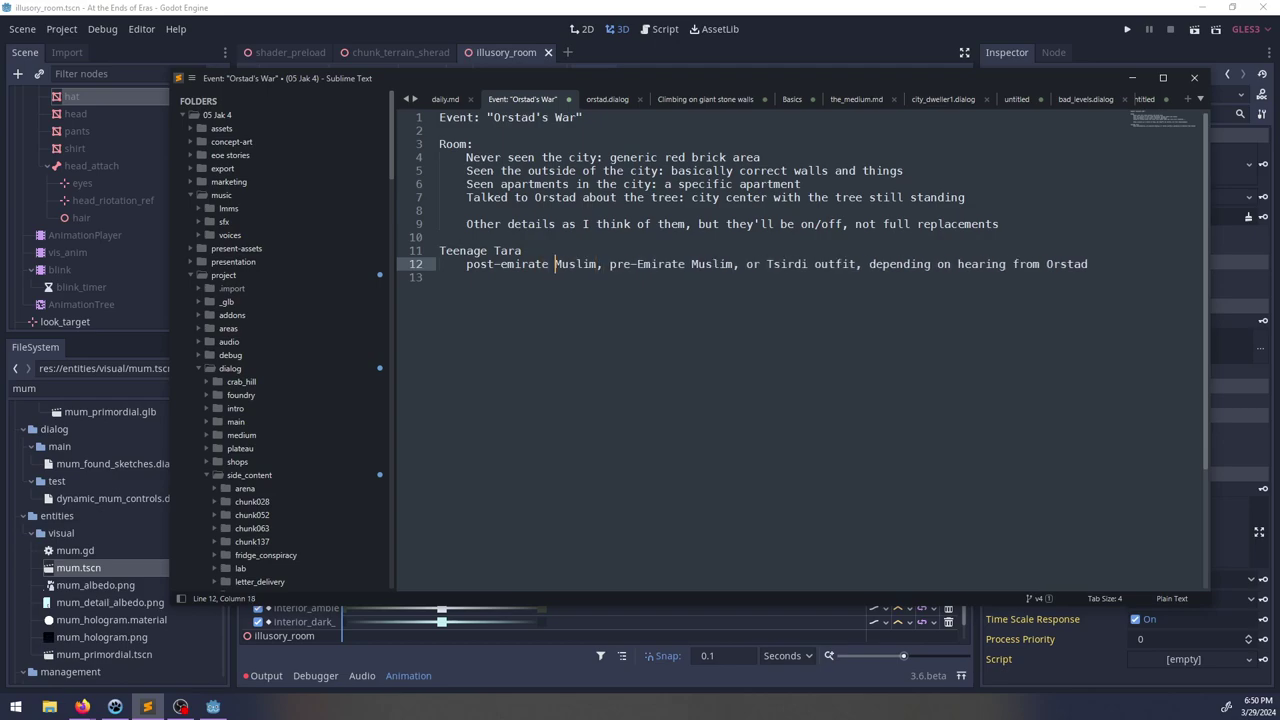
Step: Put the first outfit on its own line as "default: post-Emirate Muslim" and remove the comma starting the following line
key(ctrl+Right)
key(ctrl+Right)
key(ctrl+Right)
key(Return)
key(Up)
text(default:)
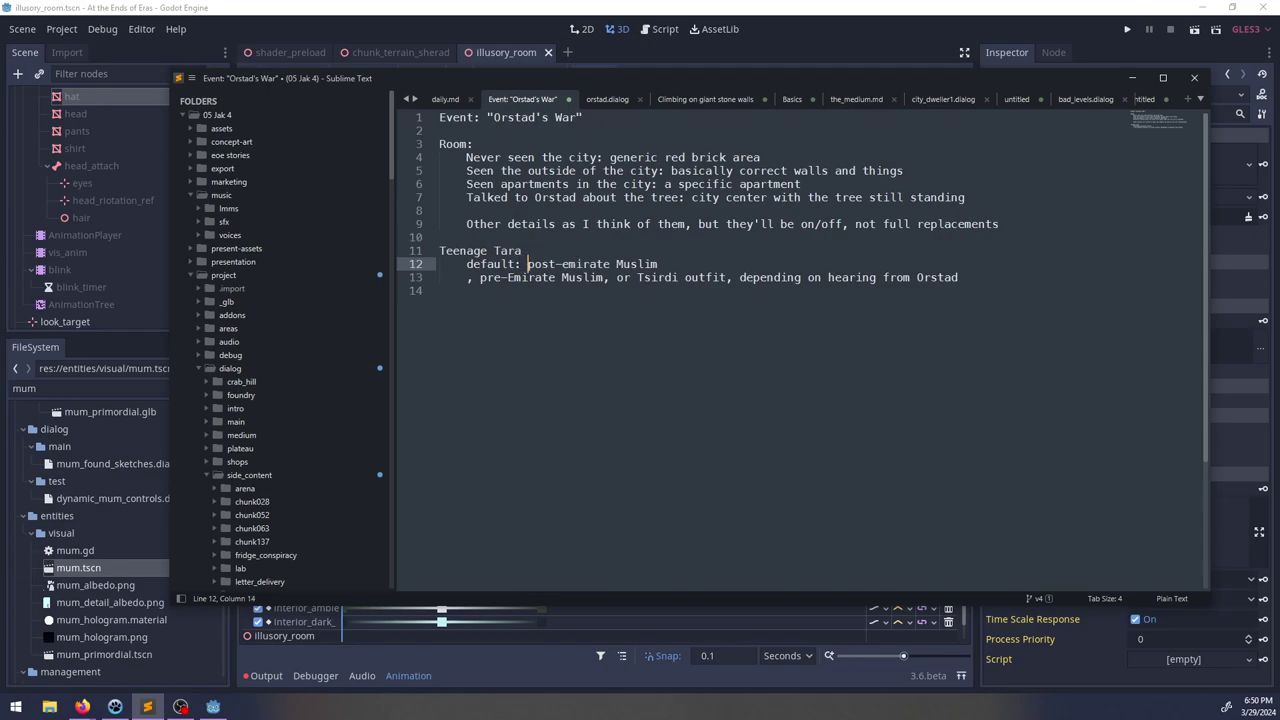
key(ctrl+Left)
key(Right)
key(Down)
key(ctrl+Left)
key(BackSpace)
key(BackSpace)
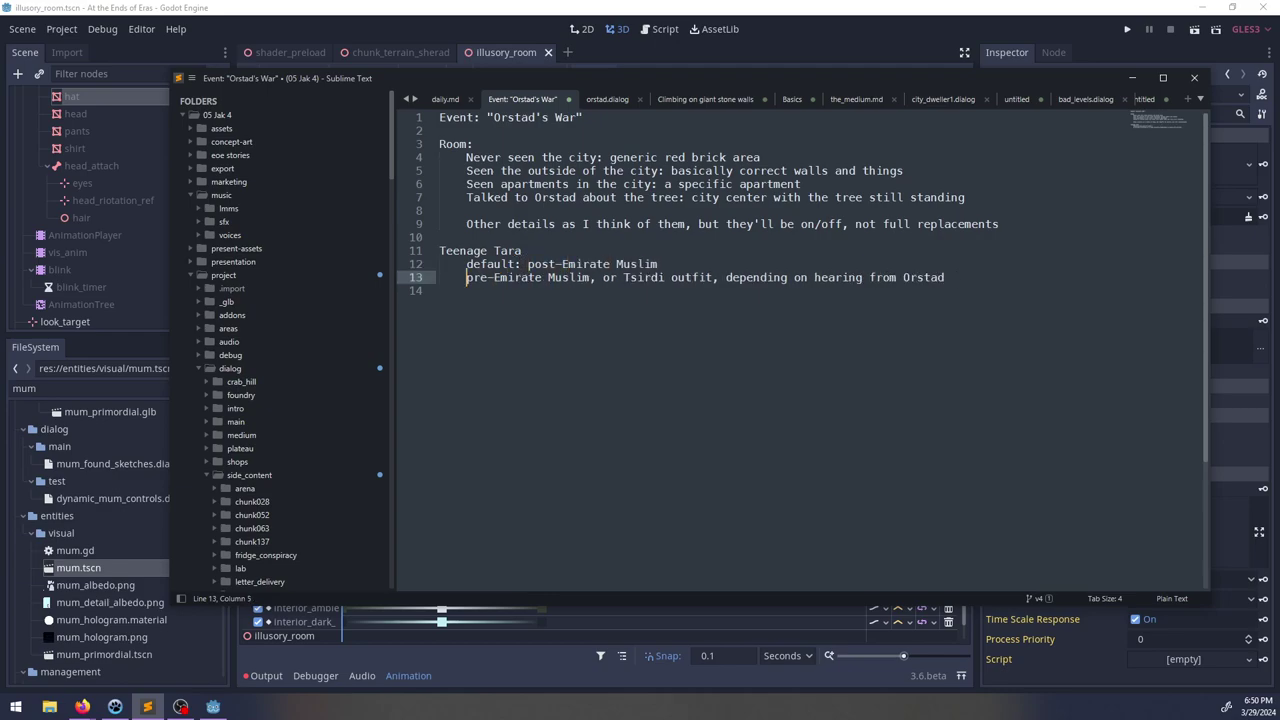
Step: Prefix the pre-Emirate Muslim outfit with the condition "learned the Emirate required the head coverings:"
text(learned the )
text(Emirate rewui)
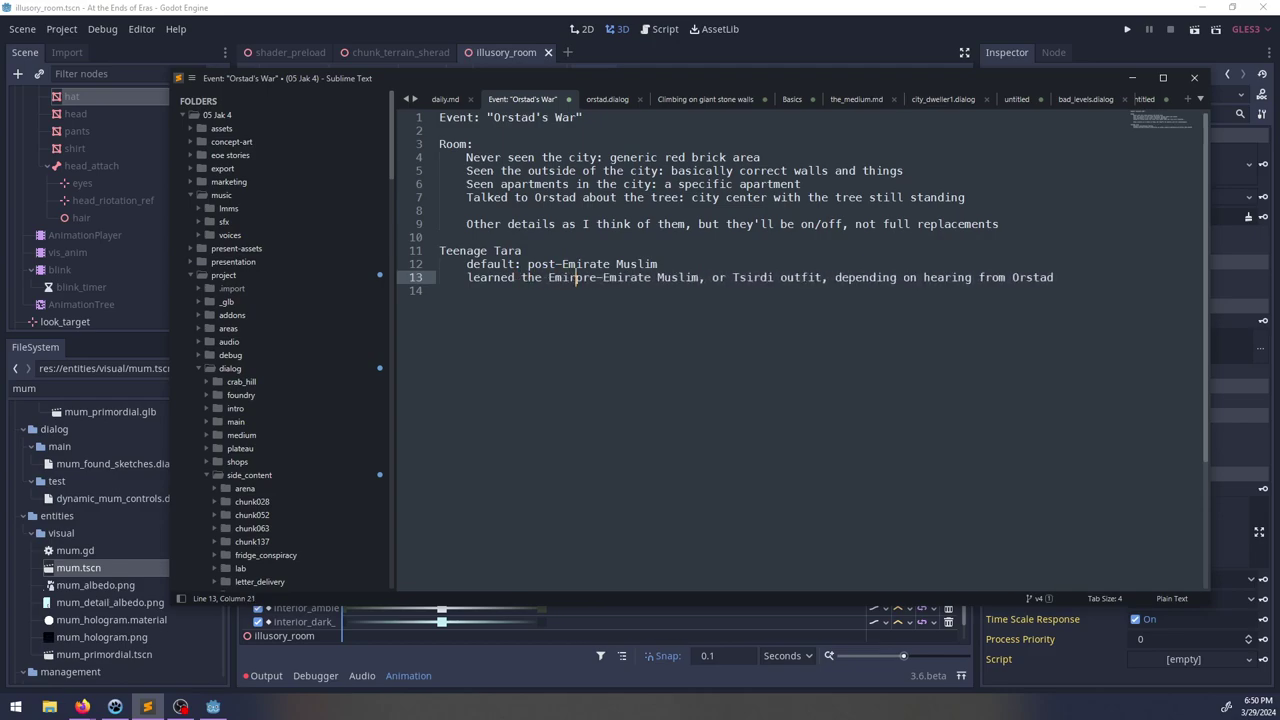
key(BackSpace)
key(BackSpace)
key(BackSpace)
text(quired the ha)
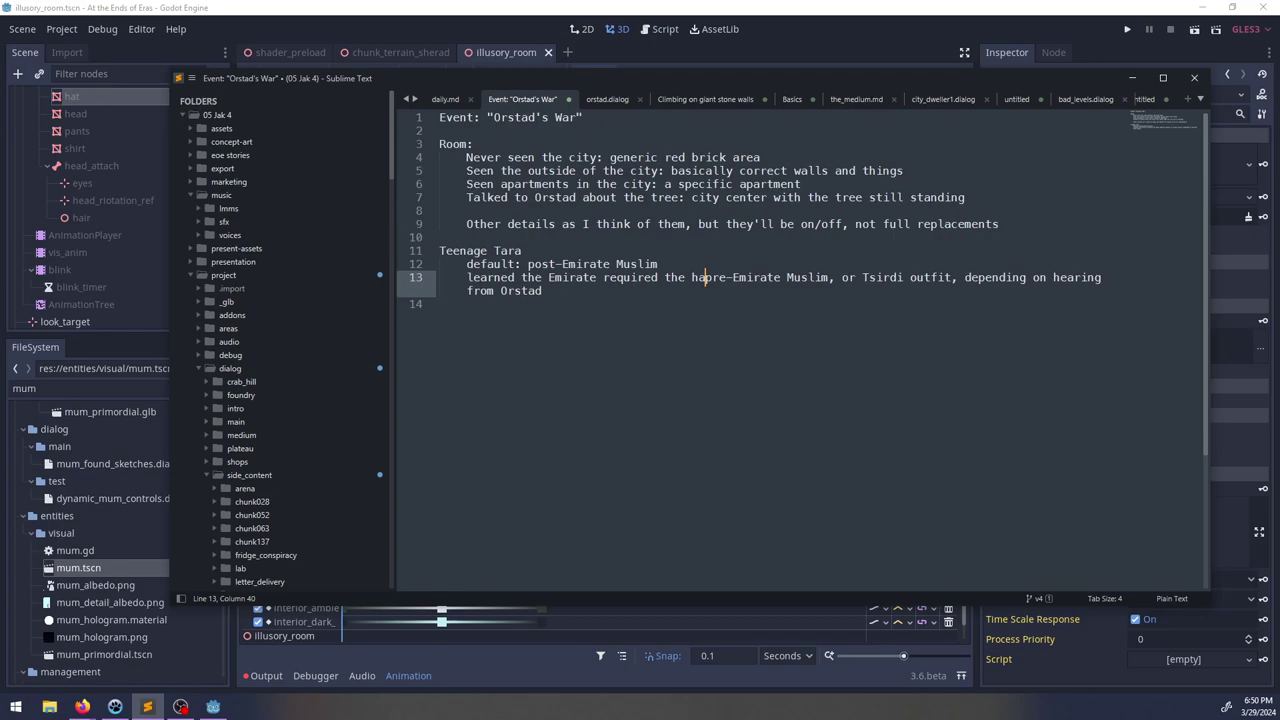
text(ad coverings)
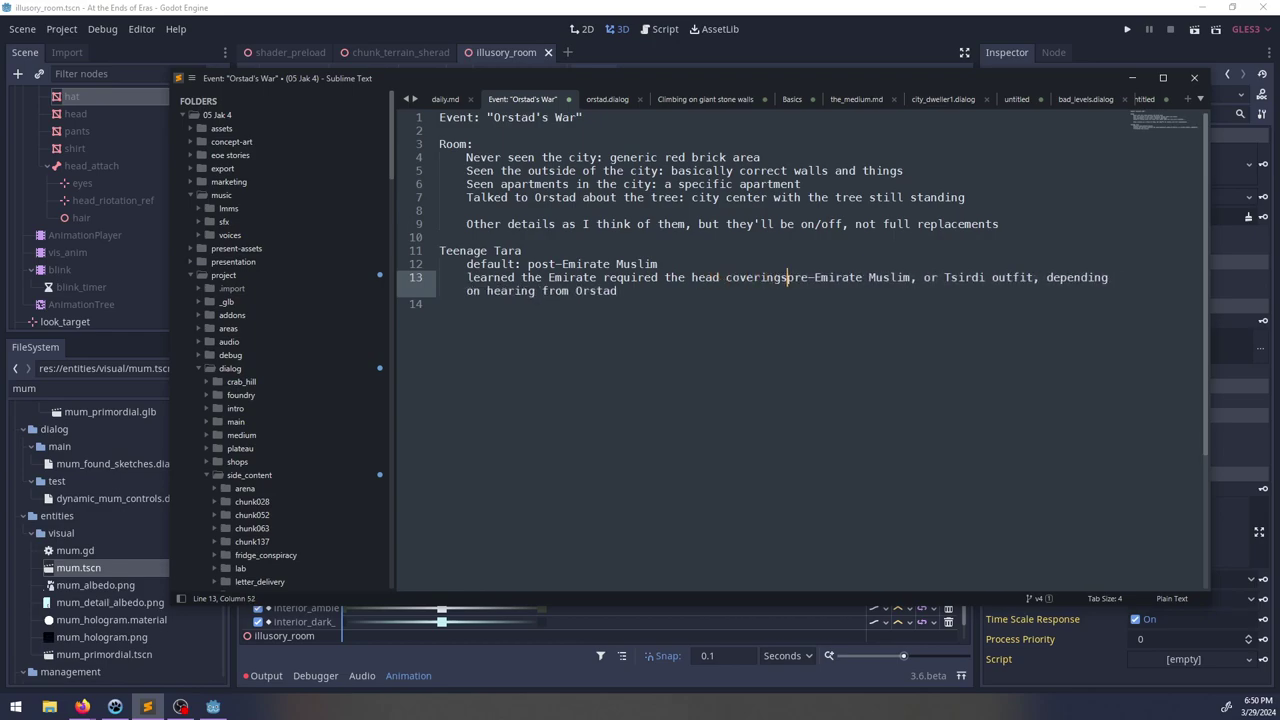
text(:)
Step: Move the Tsirdi outfit onto its own line, removing the ", or" after "pre-Emirate Muslim"
key(ctrl+Right)
key(ctrl+Right)
key(ctrl+Right)
key(ctrl+Right)
key(Right)
key(Right)
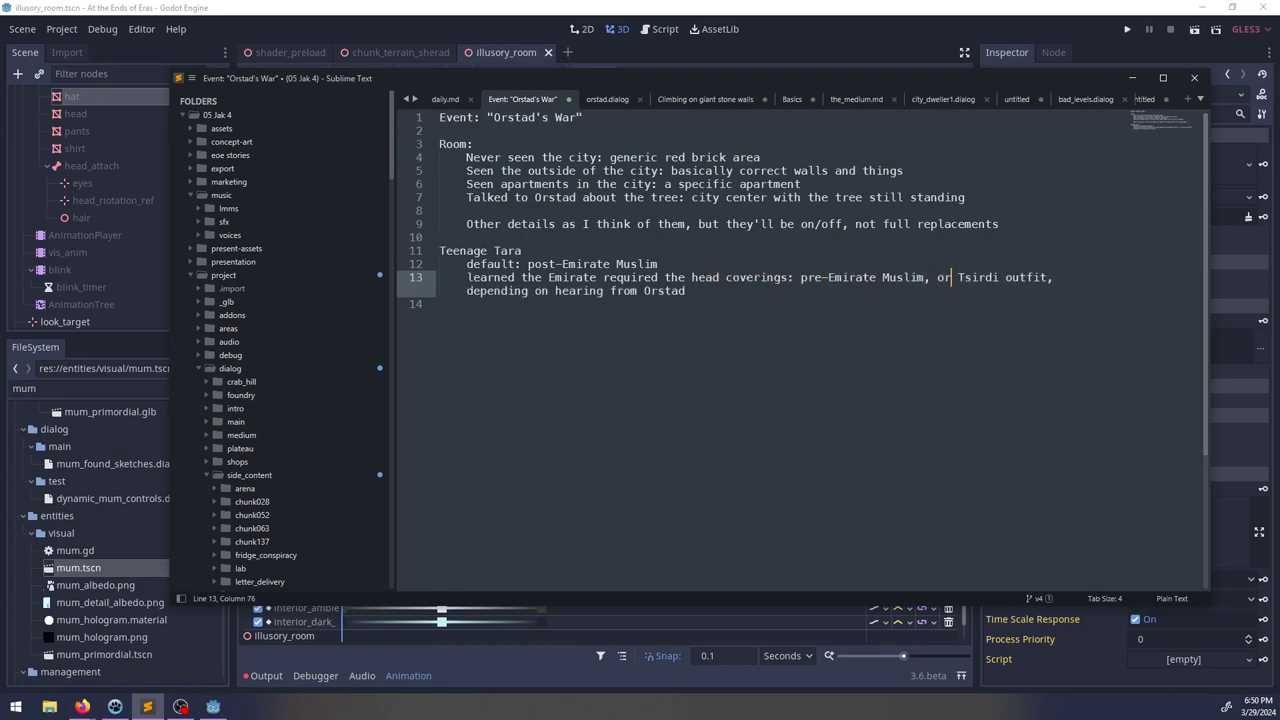
key(BackSpace)
key(BackSpace)
key(BackSpace)
key(BackSpace)
key(BackSpace)
key(Return)
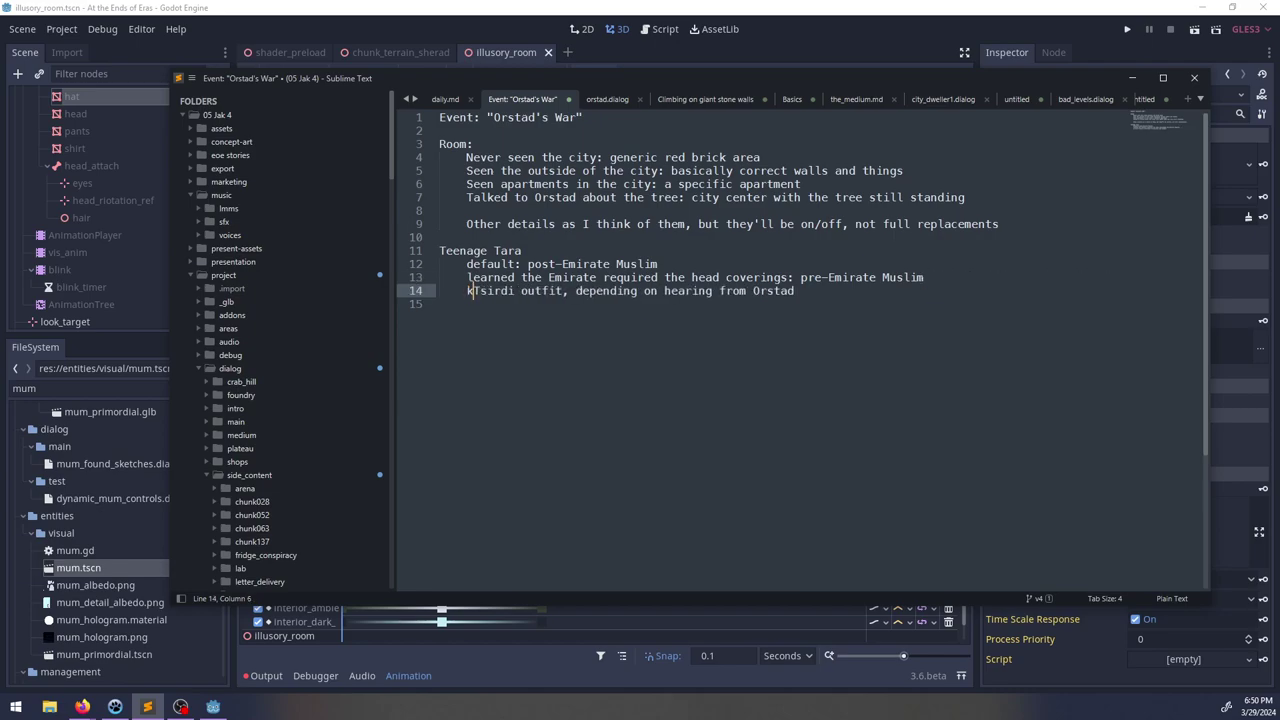
Step: Prefix the Tsirdi outfit with "learned about the Tsirdi:" and delete ", depending on hearing from Orstad" from the line
text(learned about th)
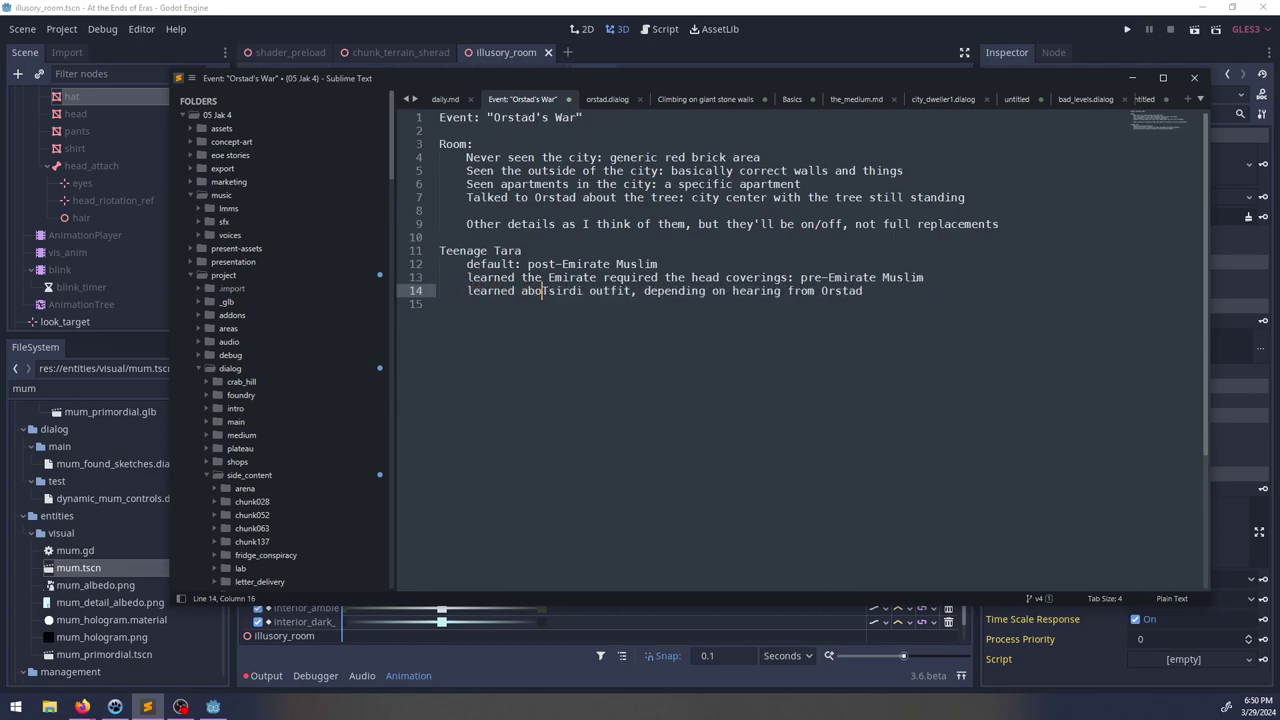
text(e Tsirdi:)
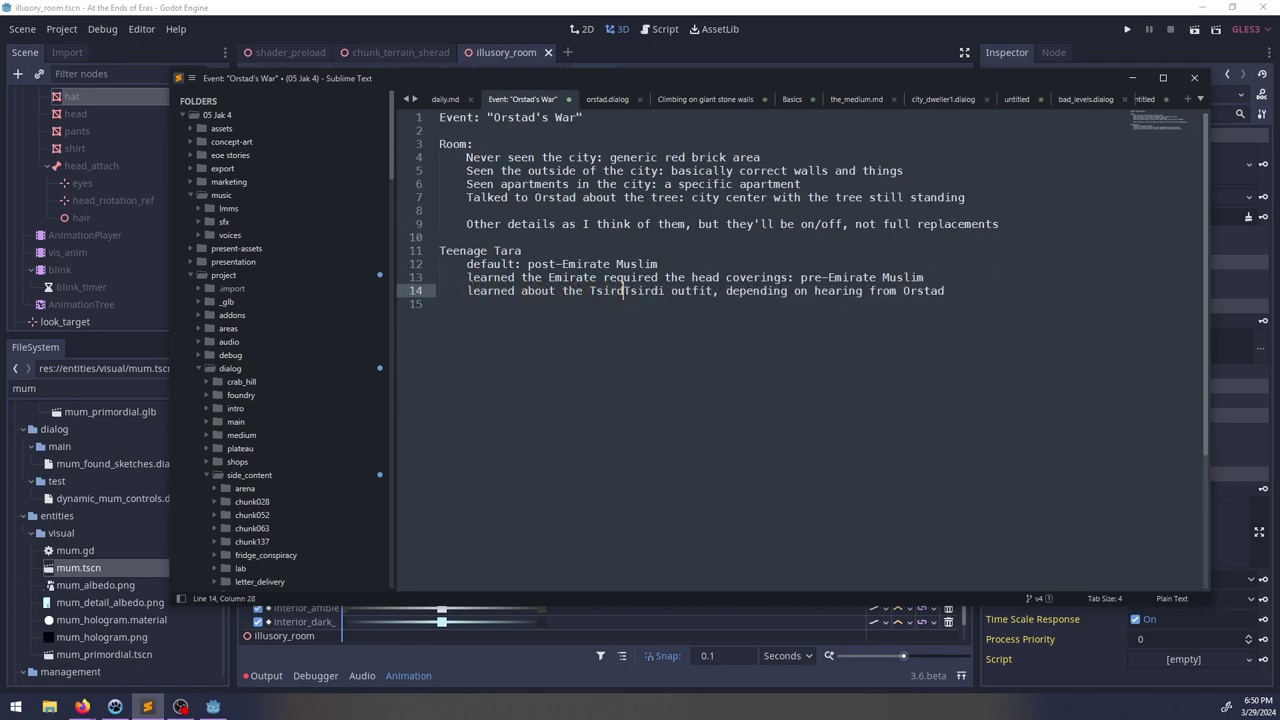
key(ctrl+shift+Right)
key(ctrl+shift+Right)
key(ctrl+shift+Right)
key(ctrl+shift+Right)
key(ctrl+shift+Right)
key(ctrl+shift+Right)
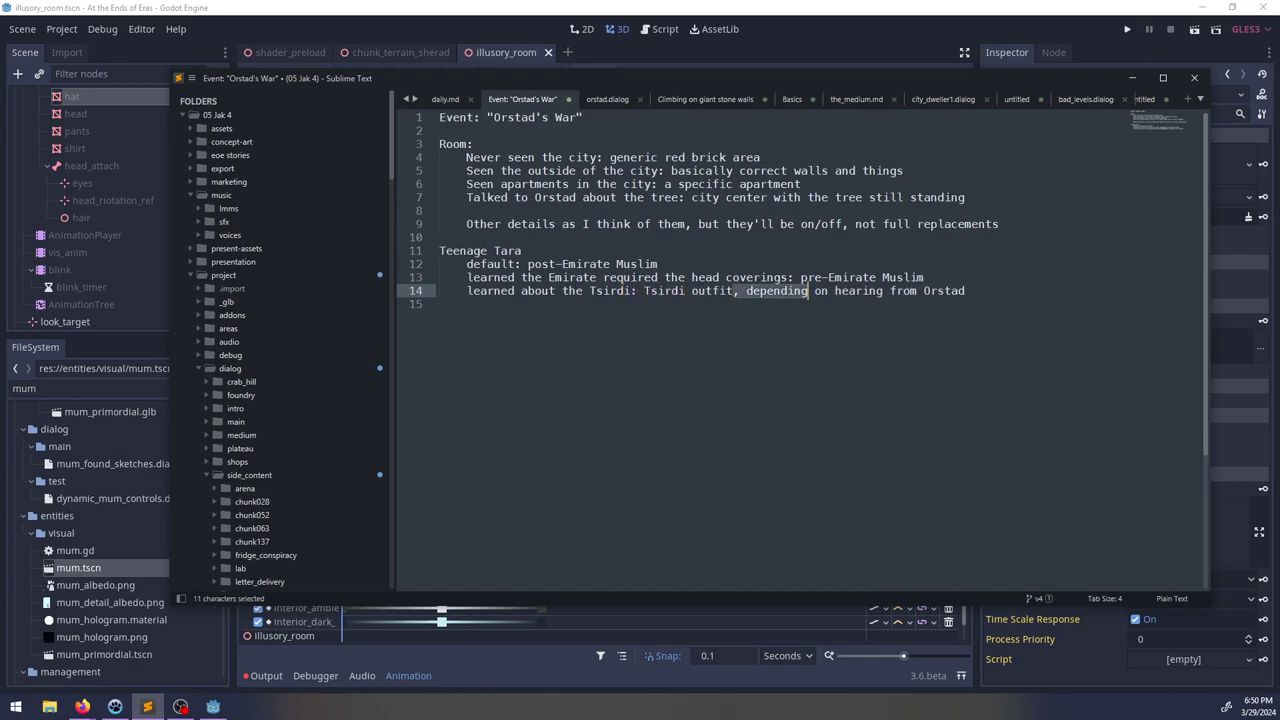
key(BackSpace)
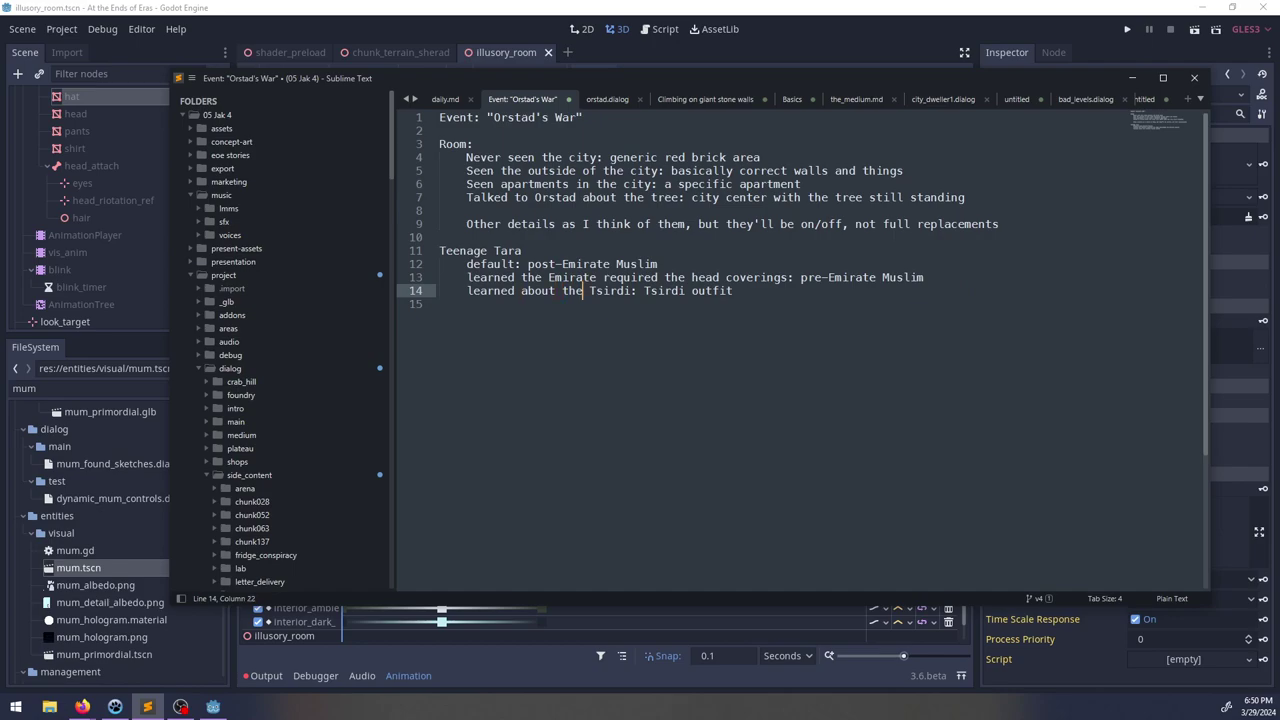
Step: Reword the Tsirdi outfit's condition to "learned your mother was Tsirdi"
key(ctrl+shift+Left)
key(ctrl+shift+Left)
text(your mo)
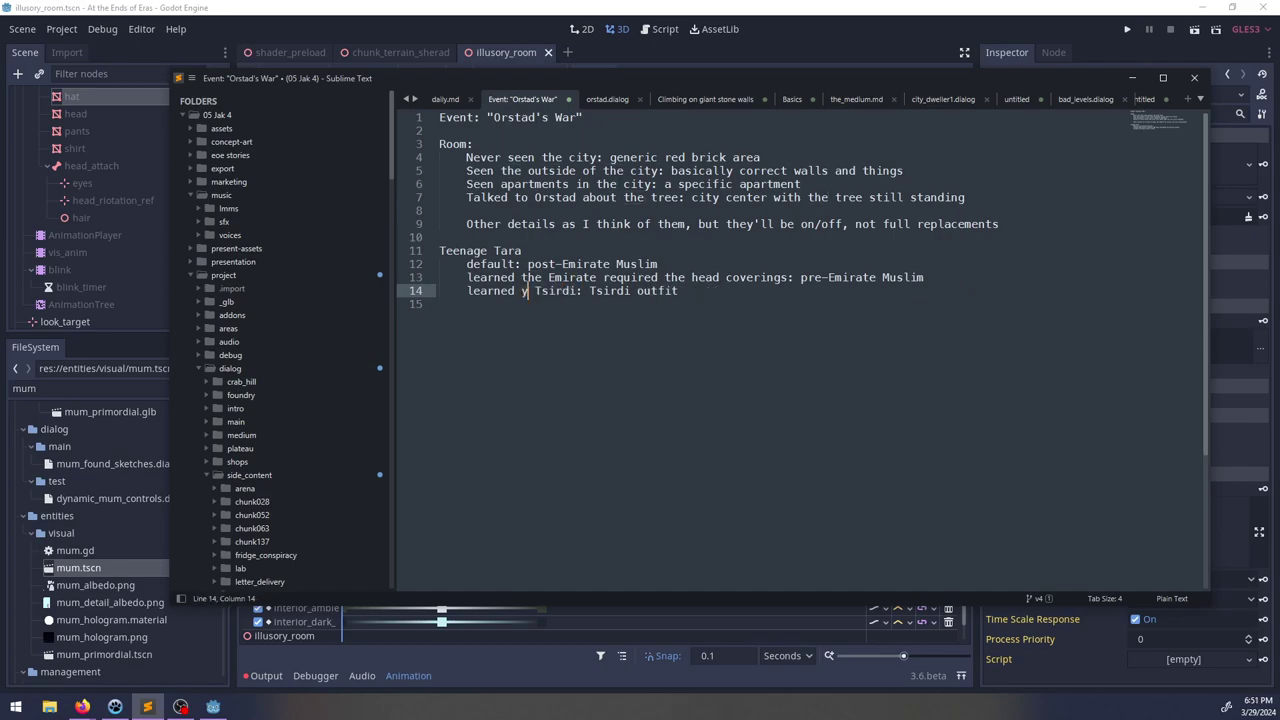
text(ther was)
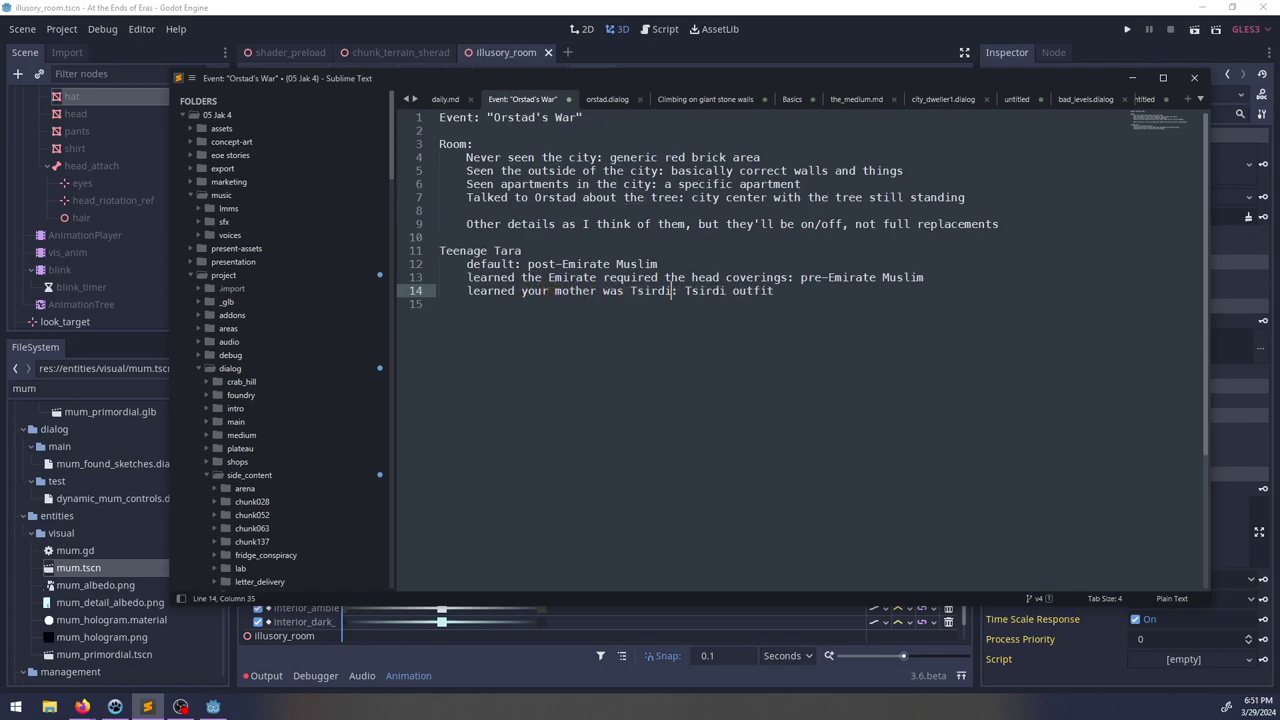
Step: Start saving the notes and create a new folder named "medium" inside the project's todo folder
key(ctrl+s)
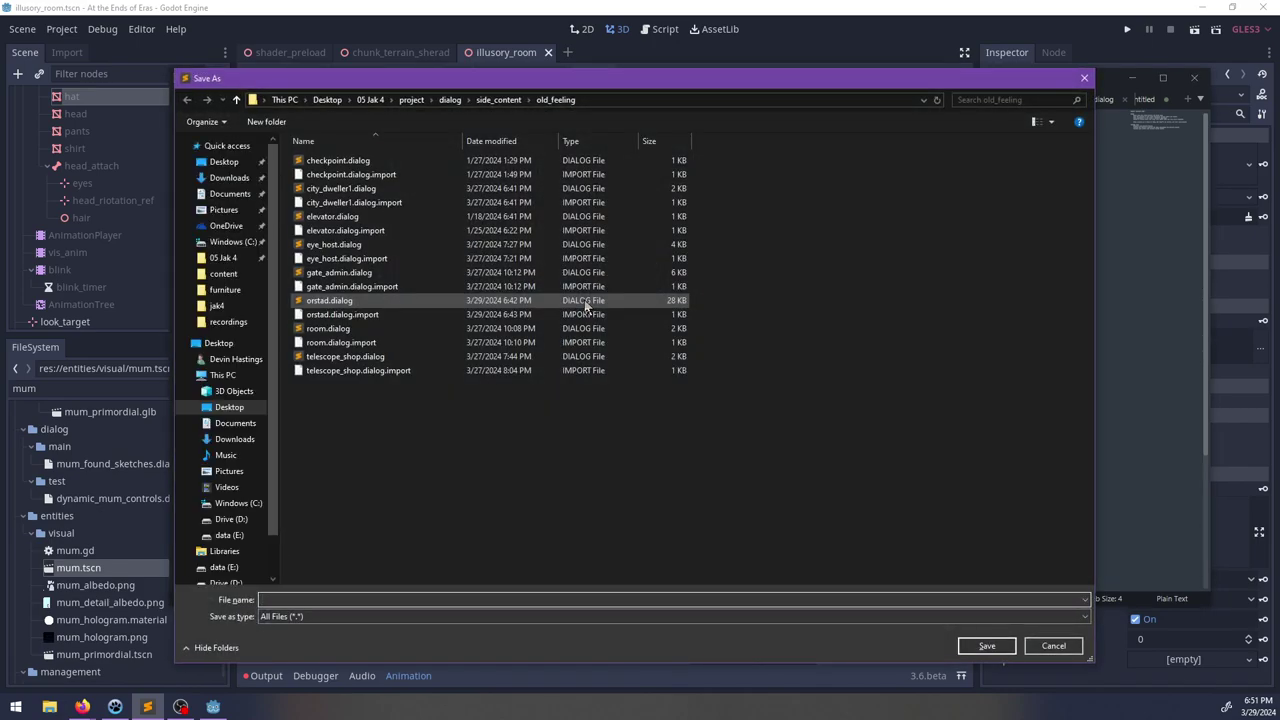
click(251, 261)
double_click(335, 314)
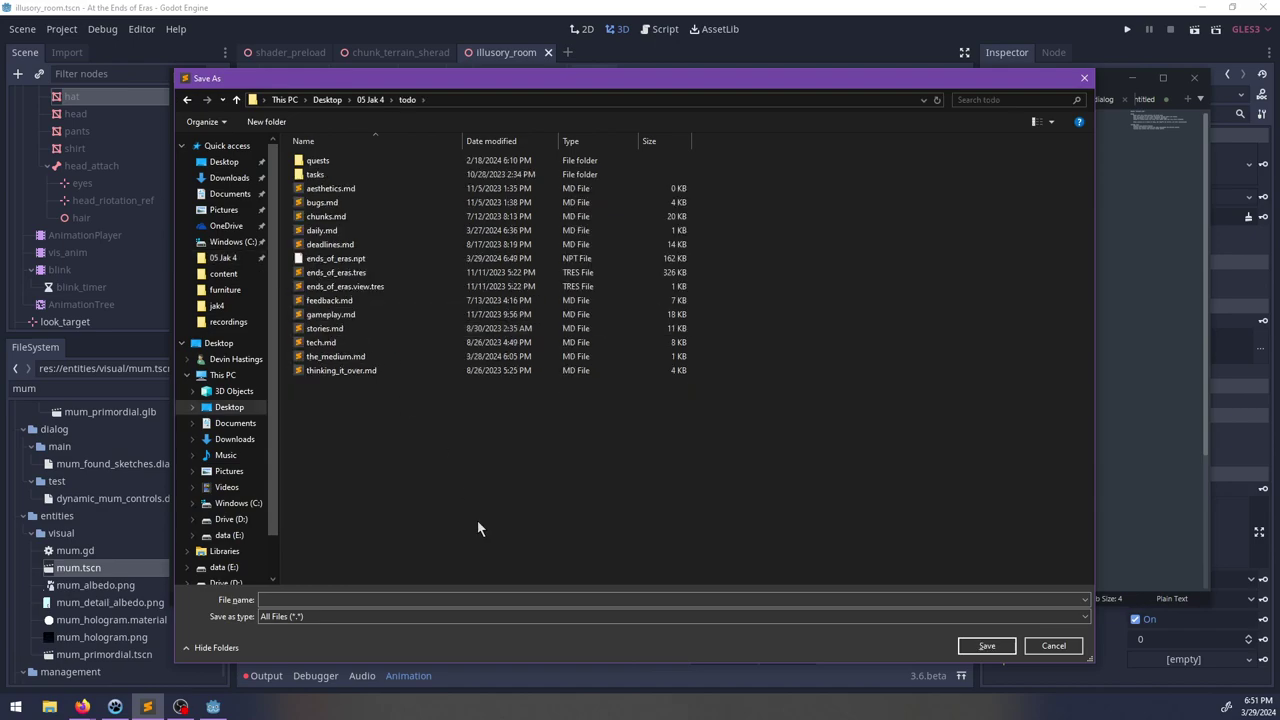
click(333, 598)
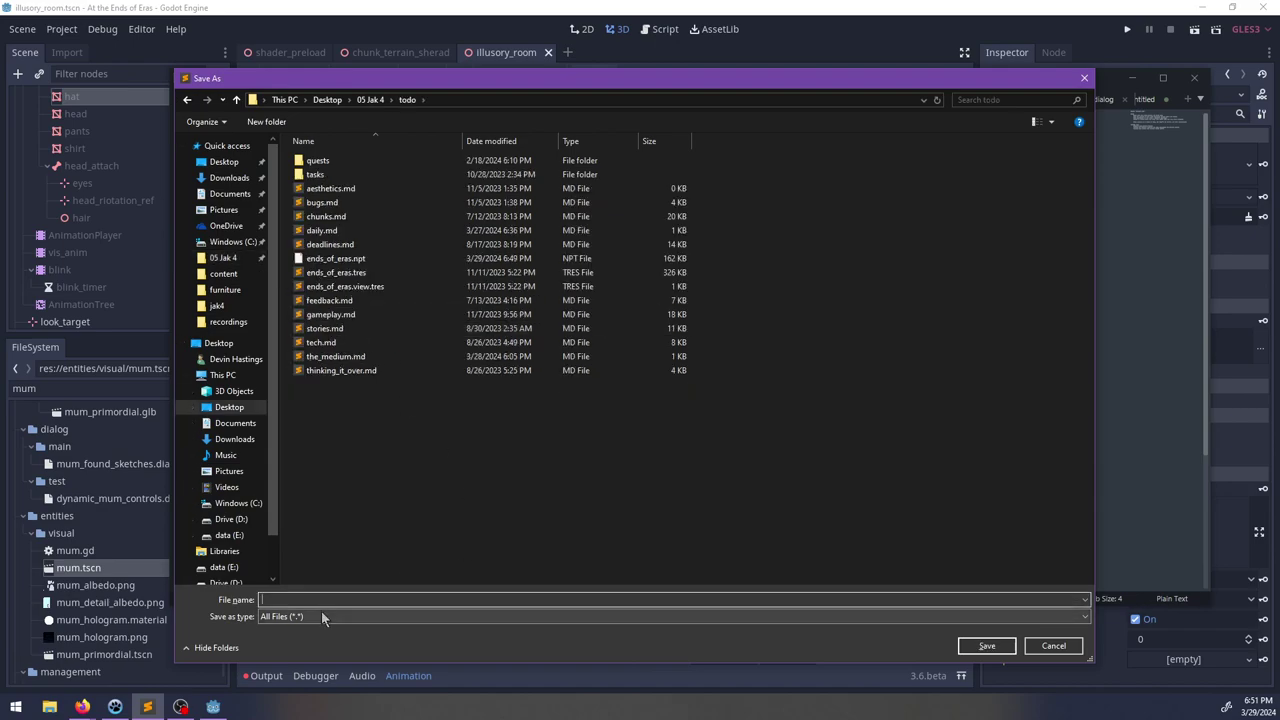
click(266, 121)
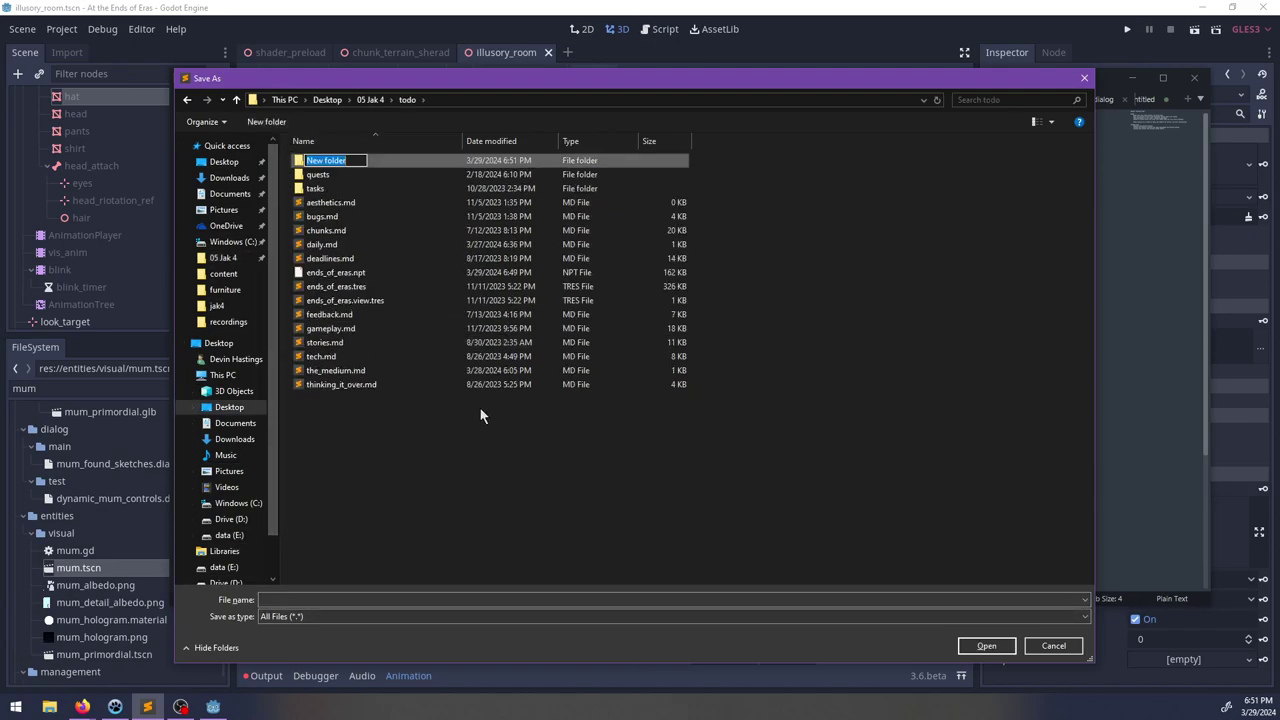
text(medium)
key(Return)
key(Return)
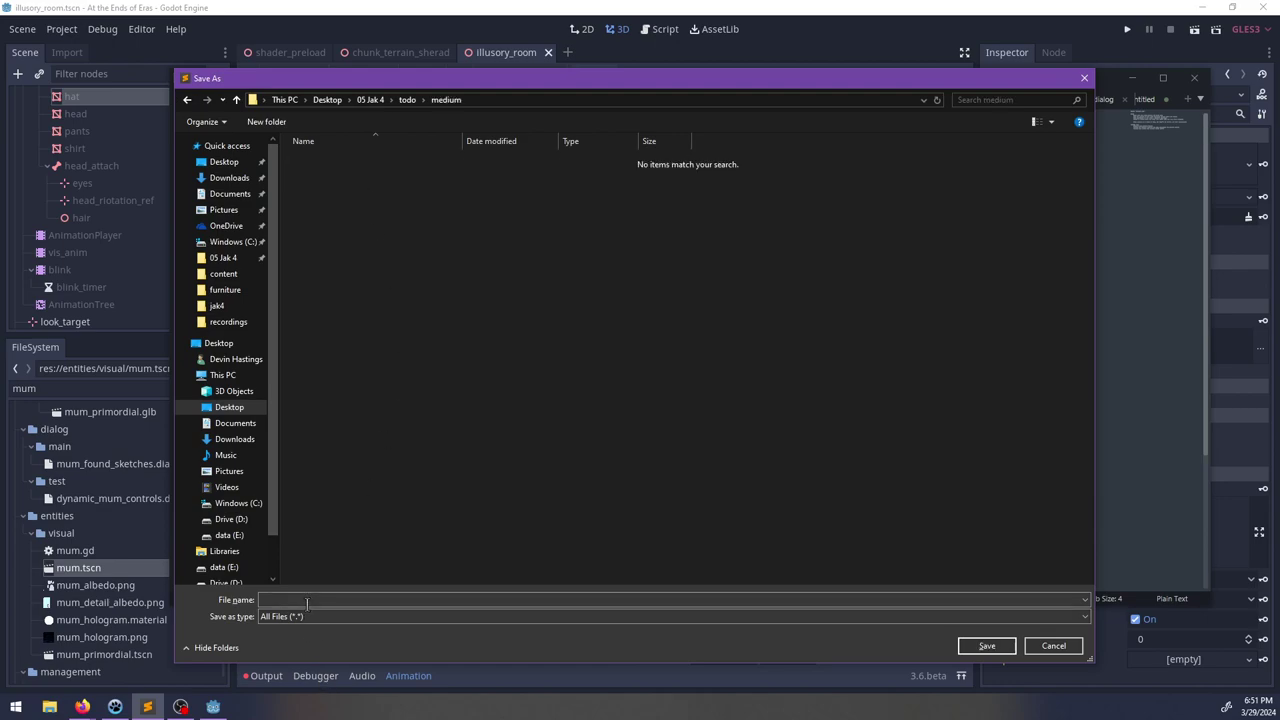
Step: Save the event notes in the medium folder as event01_orstad_war.md
click(307, 600)
text(event01_orstad_war)
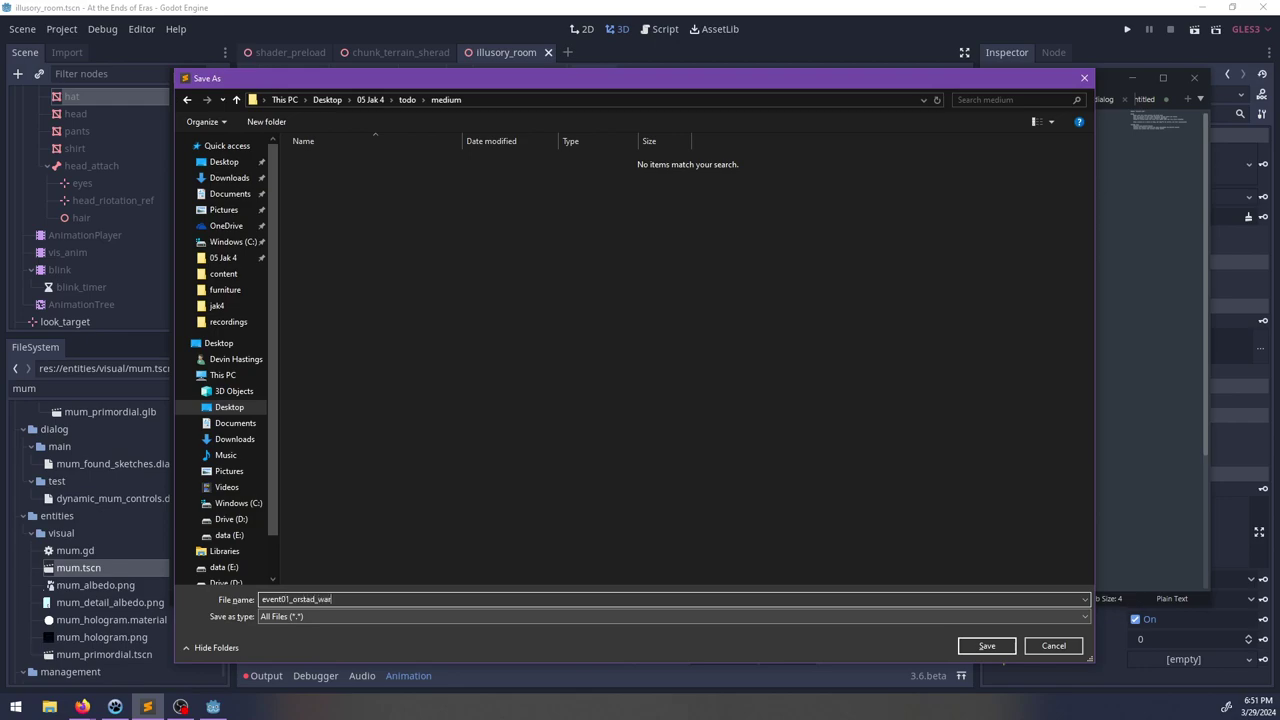
text(md)
key(Return)
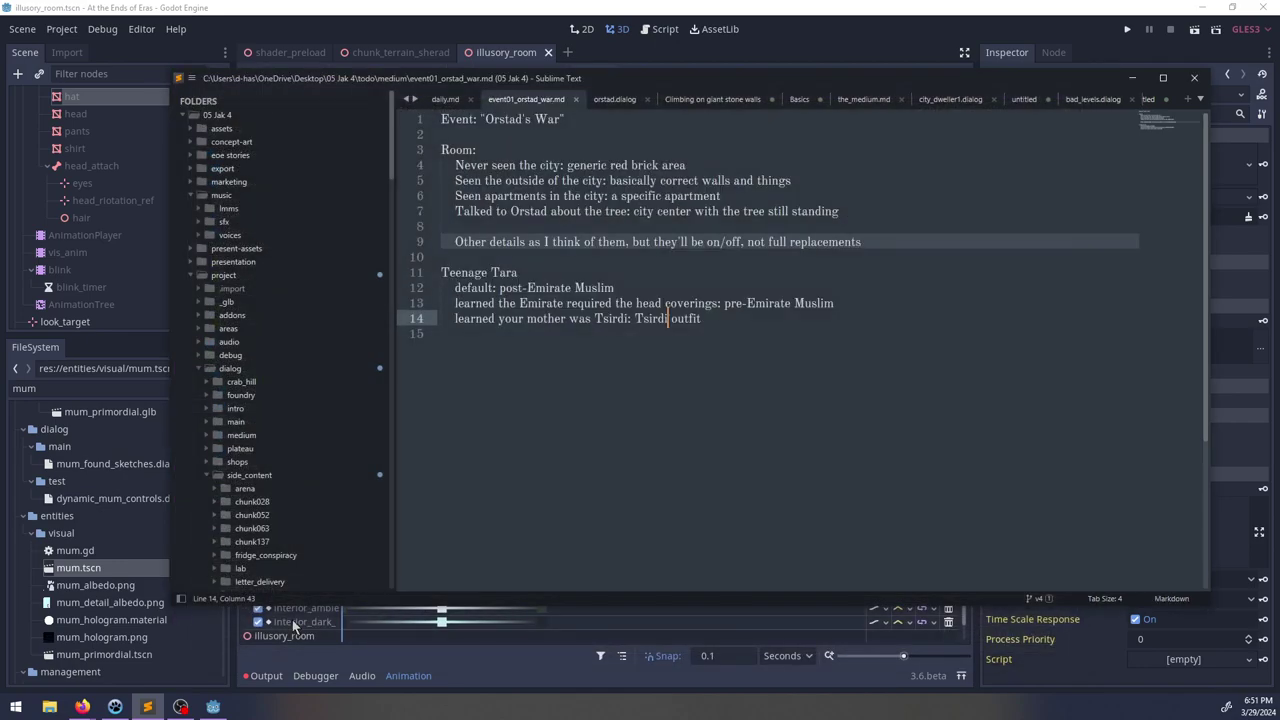
Step: Maximize the editor window, remove the blank line above "Other details as I think of them", and save the file
double_click(405, 79)
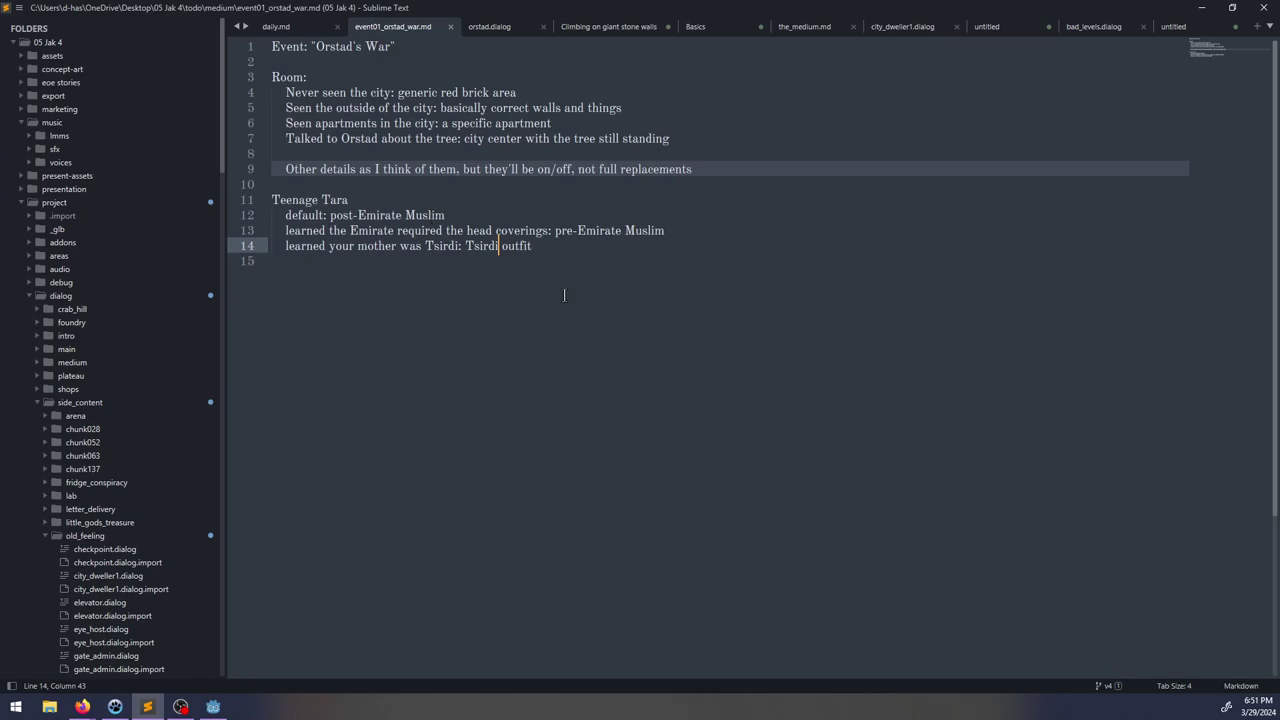
click(532, 264)
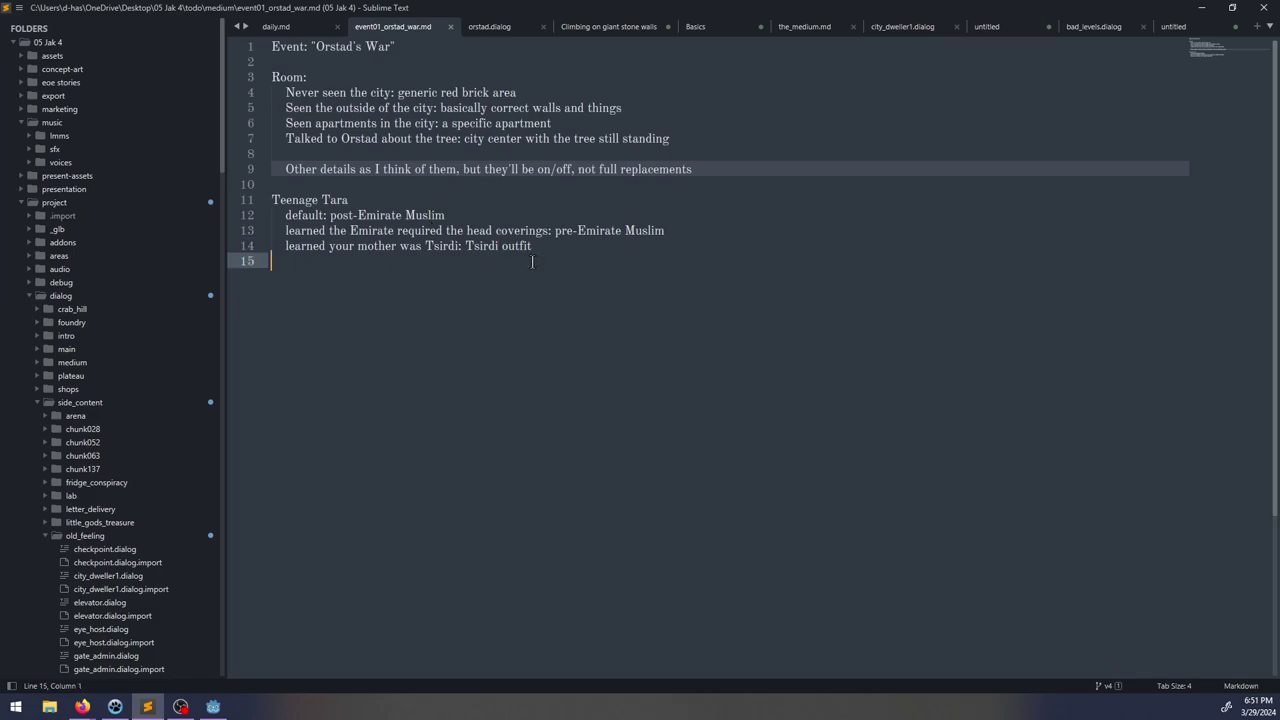
click(287, 169)
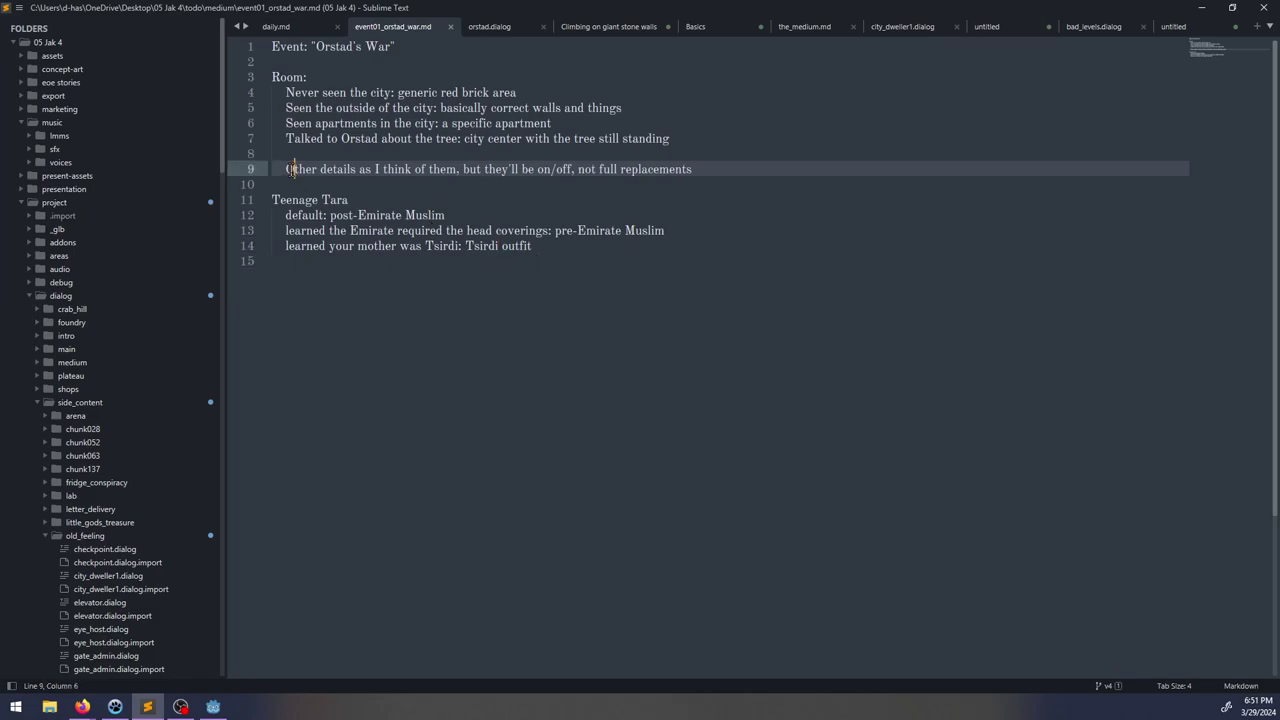
key(BackSpace)
key(BackSpace)
key(Tab)
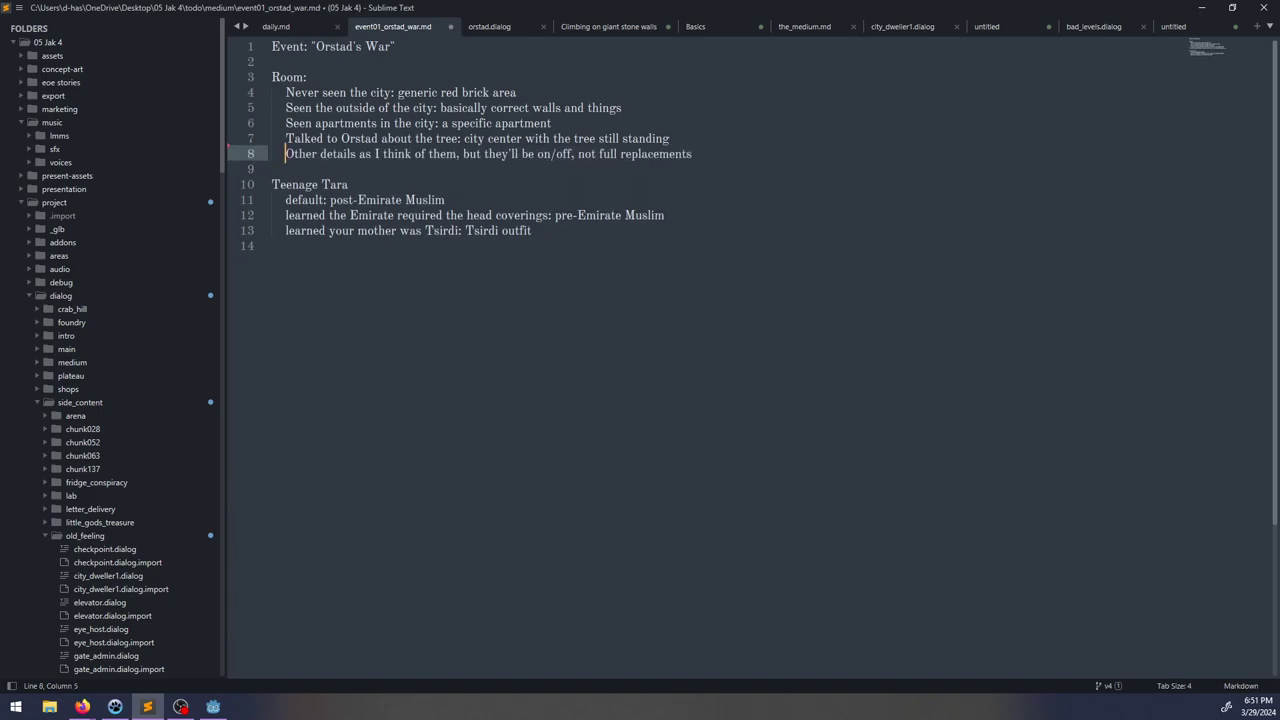
key(ctrl+s)
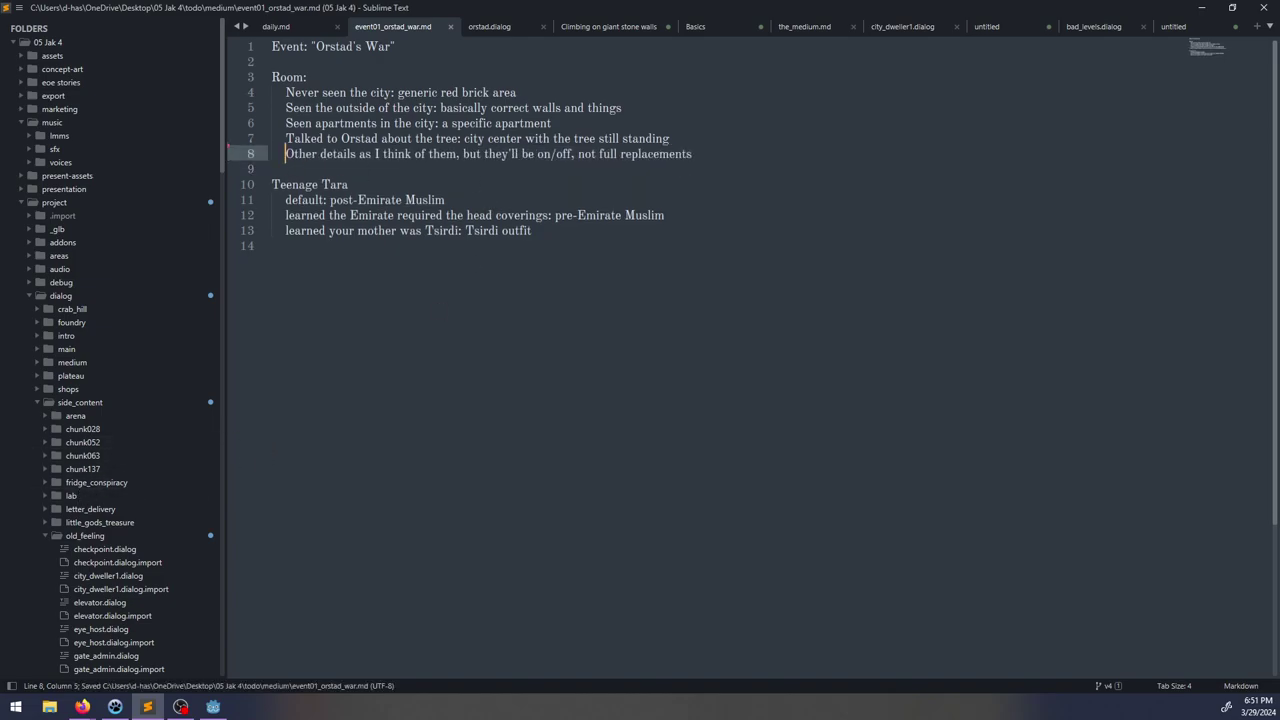
Step: Check the daily schedule in daily.md and minimize the text editor
click(274, 27)
click(388, 62)
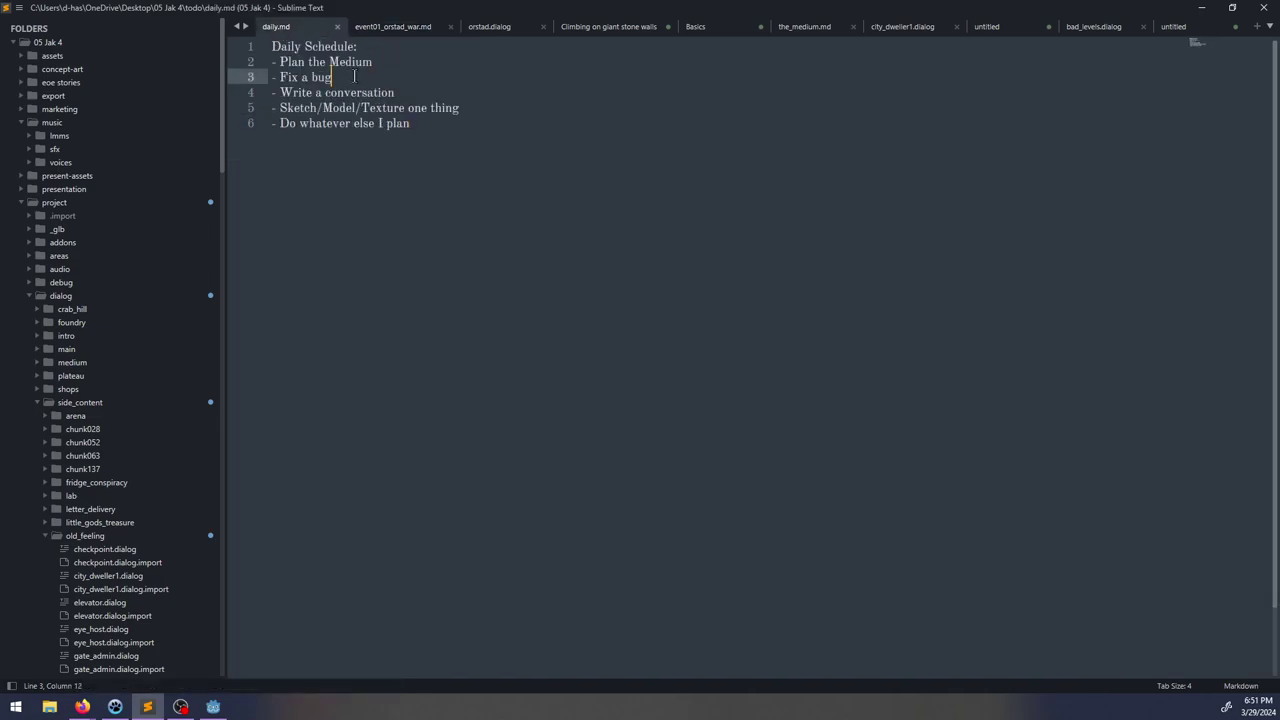
click(1201, 8)
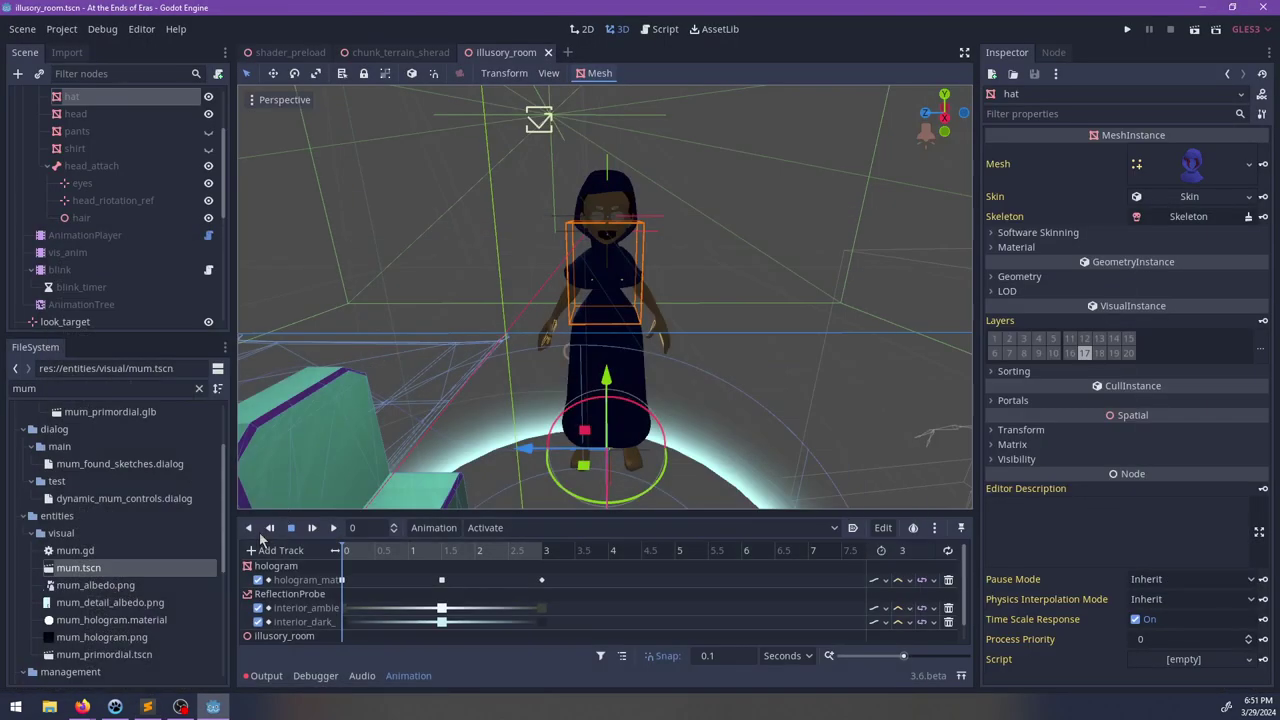
Step: Switch to NP-ToDo, expand the Bugs category to view its tasks, and collapse the Follower system entry
click(115, 706)
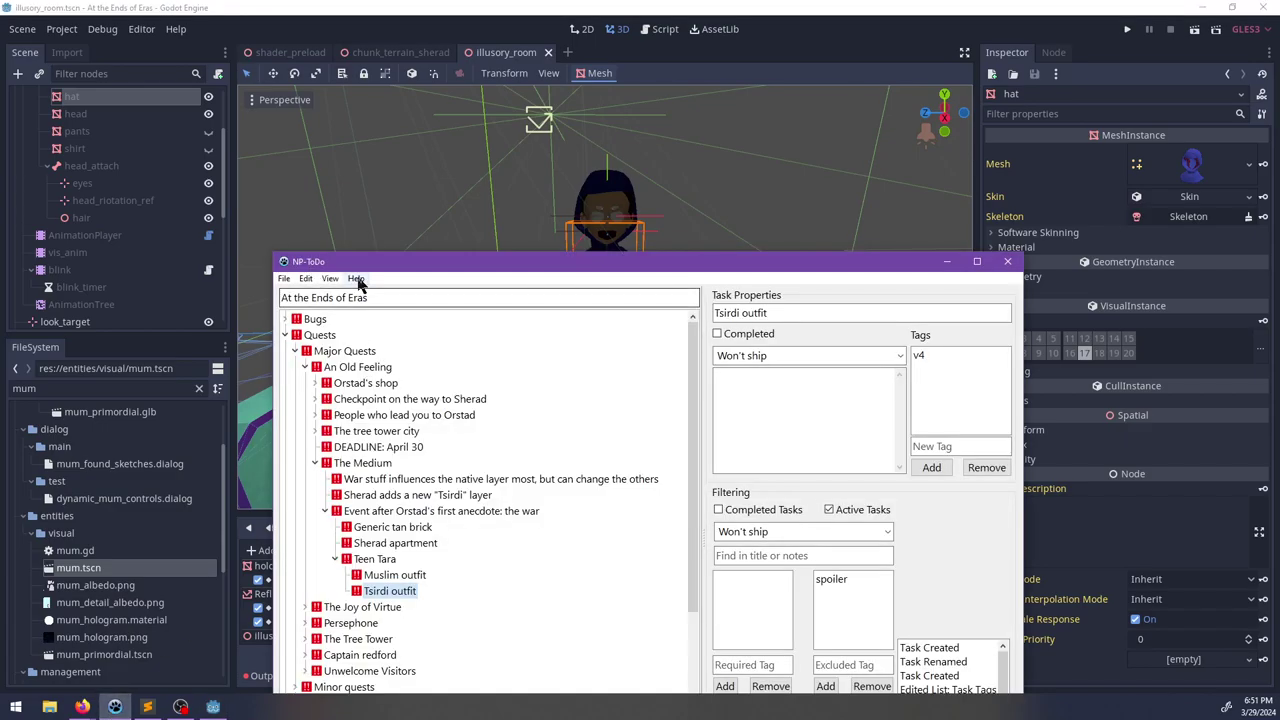
drag(352, 263, 342, 197)
click(275, 254)
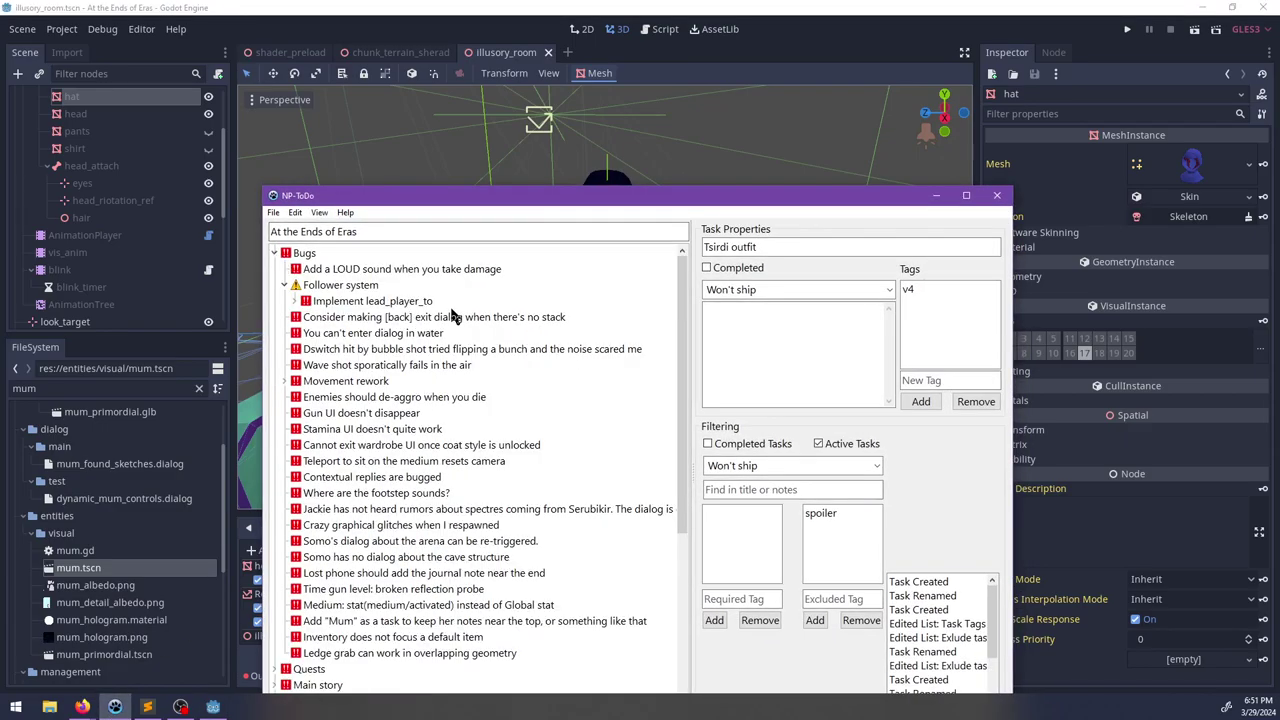
click(284, 286)
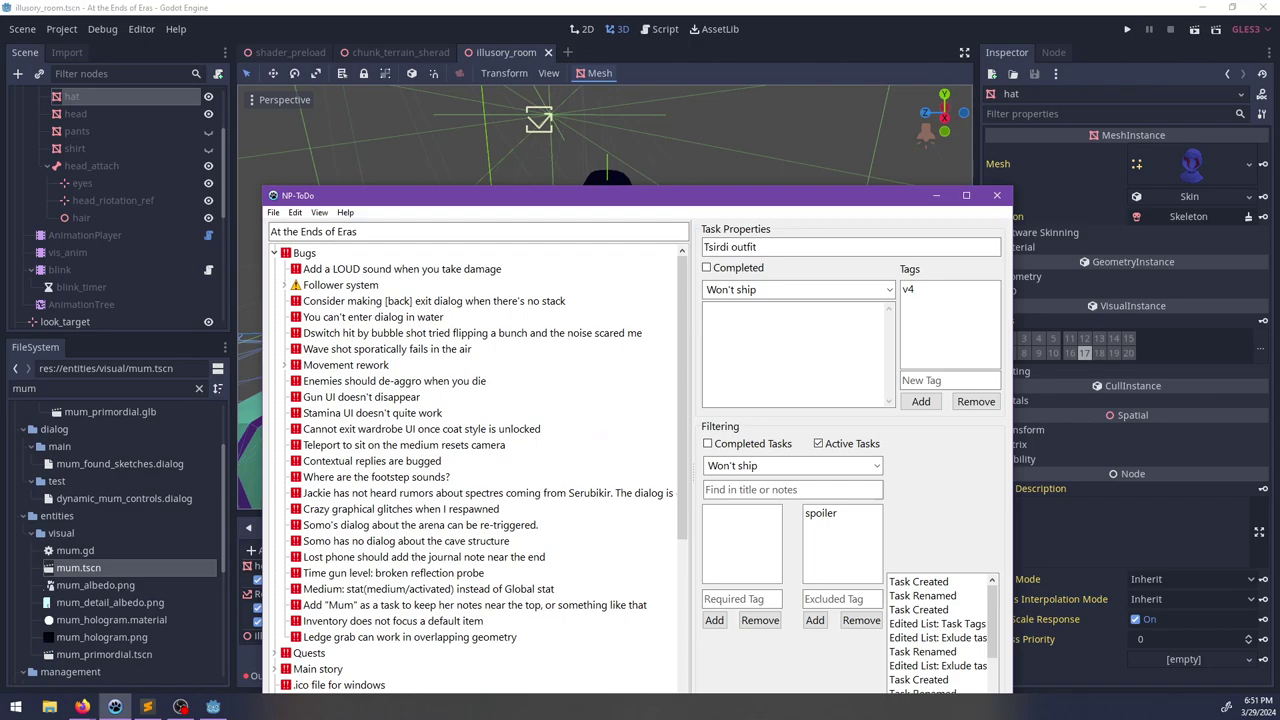
Step: Expand the Movement rework group and mark the task about velocity pushing the climbing player over walls as completed
click(180, 706)
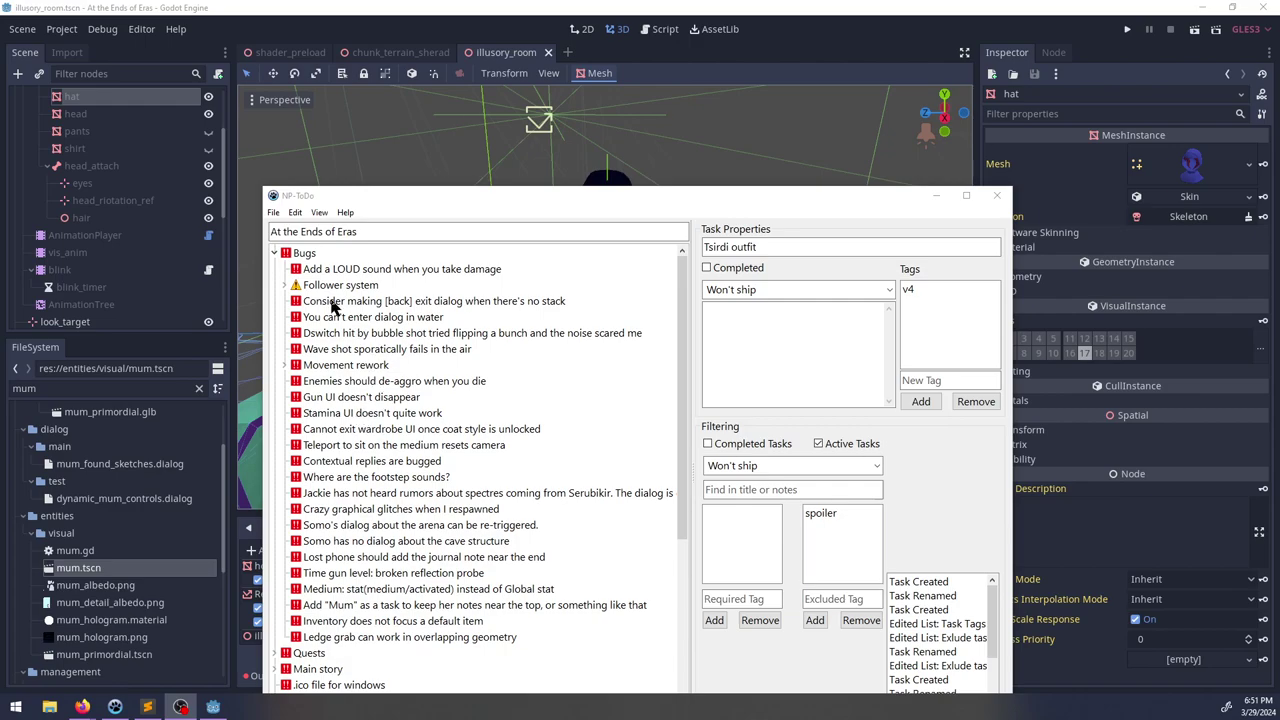
scroll(406, 376, down, 1)
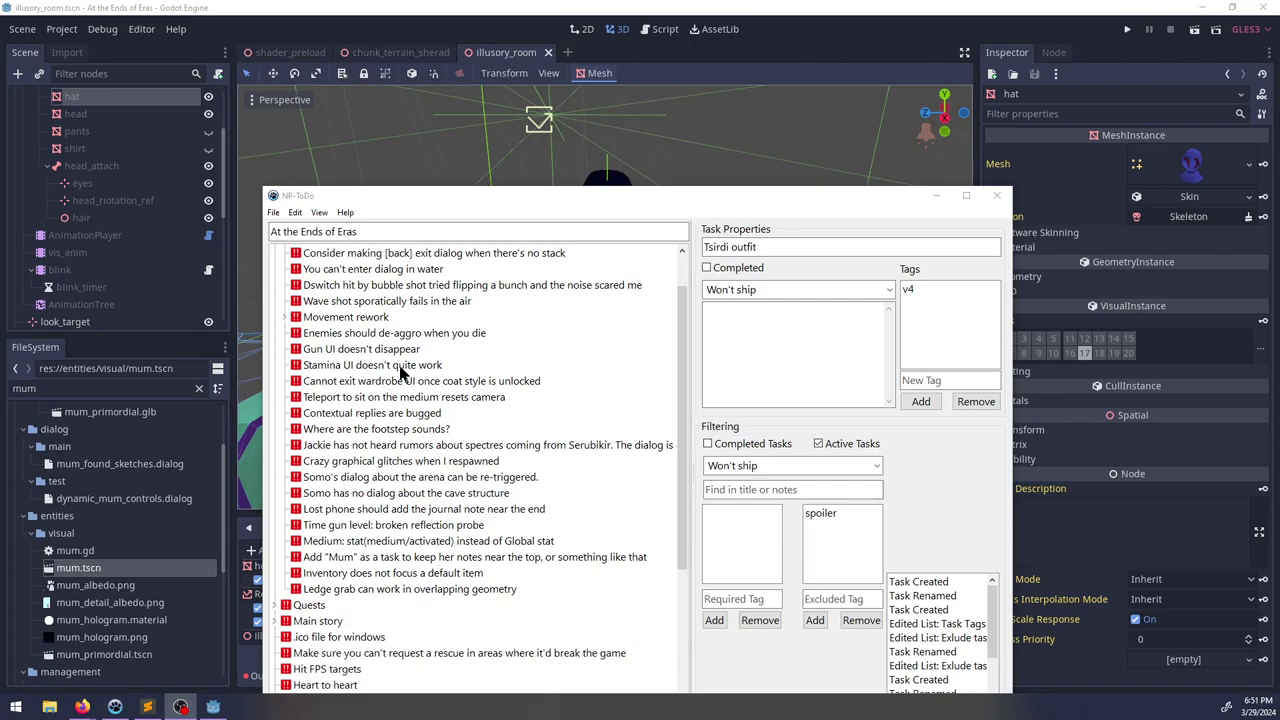
click(299, 317)
scroll(476, 346, down, 2)
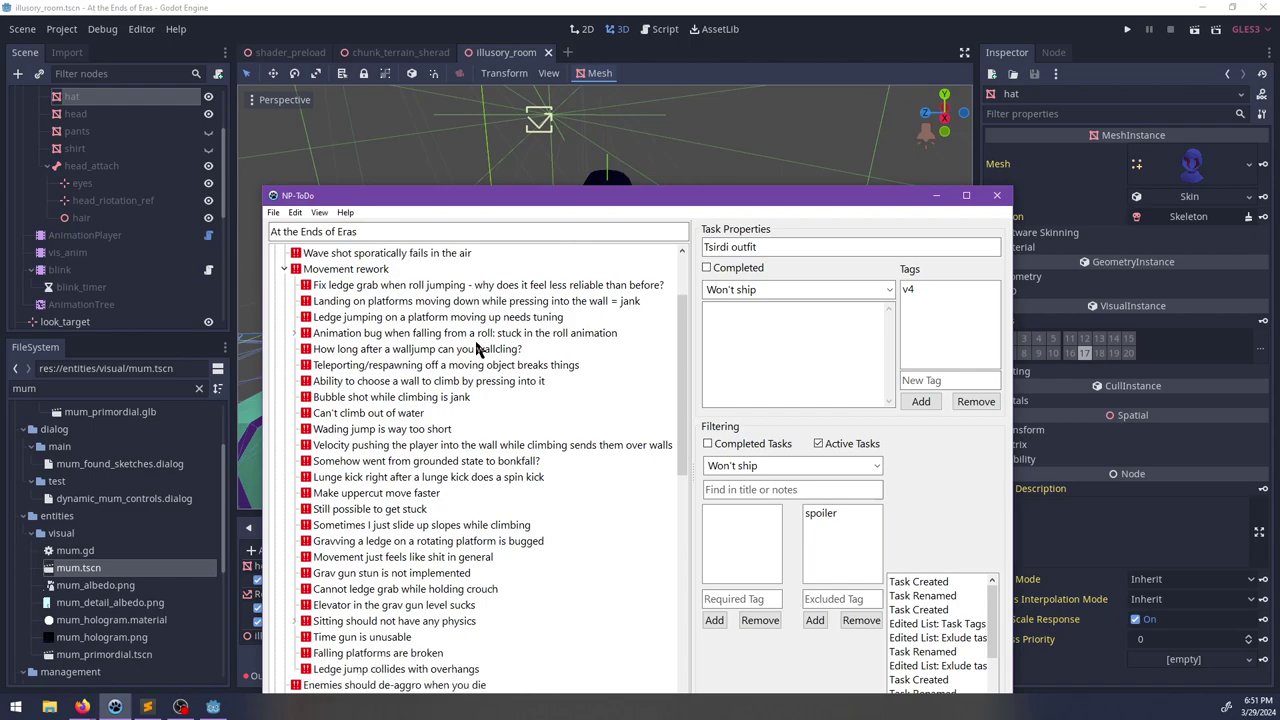
click(402, 398)
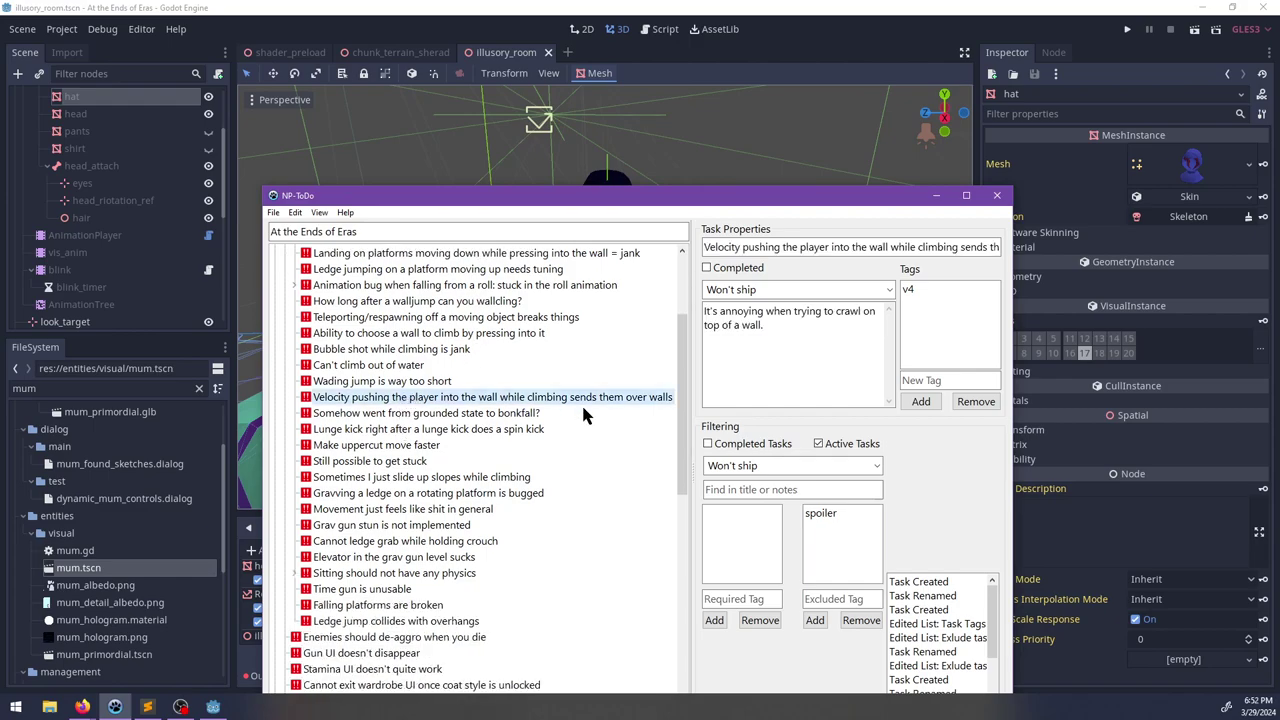
right_click(489, 398)
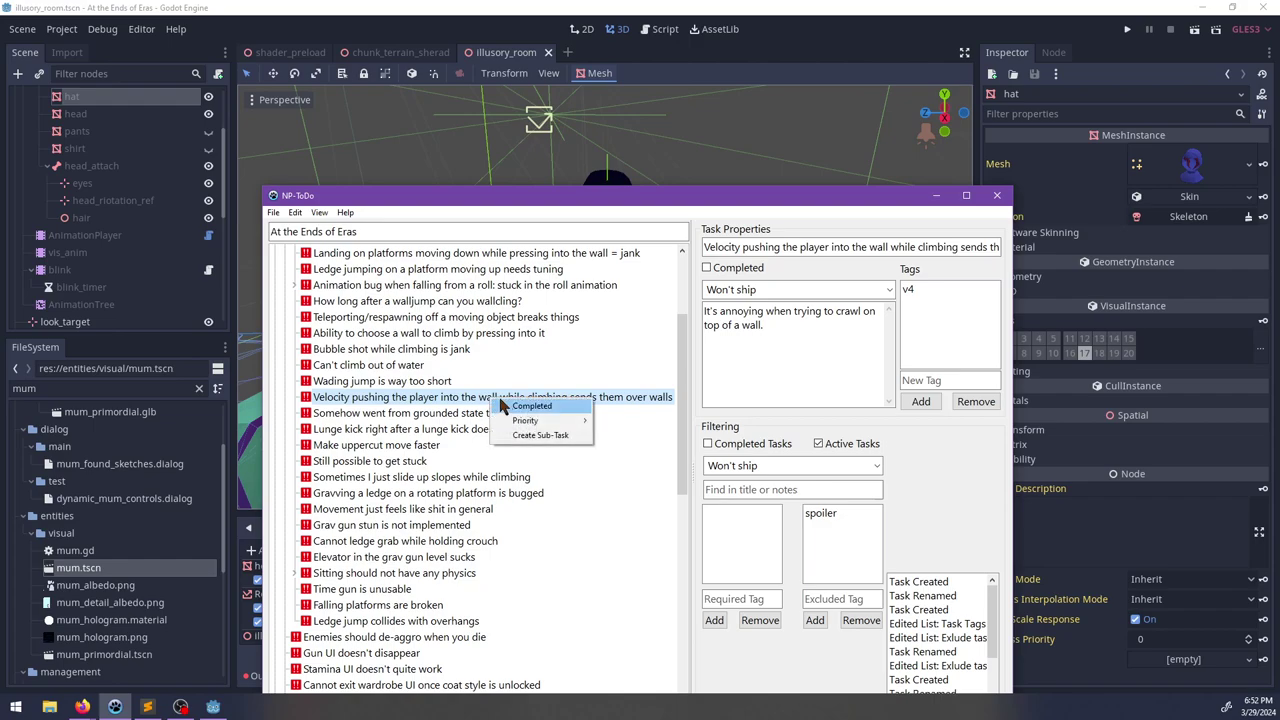
click(507, 410)
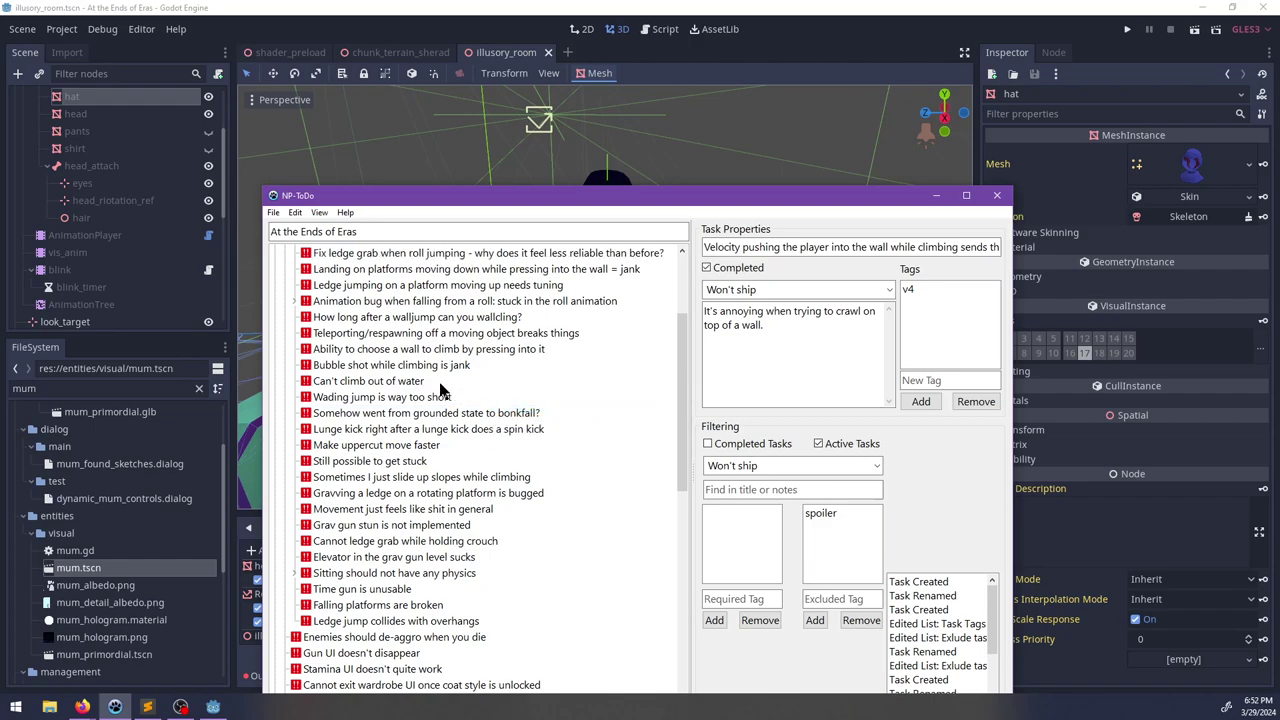
Step: Select the task "Wading jump is way too short", switch to the Godot editor, and run the project
click(395, 397)
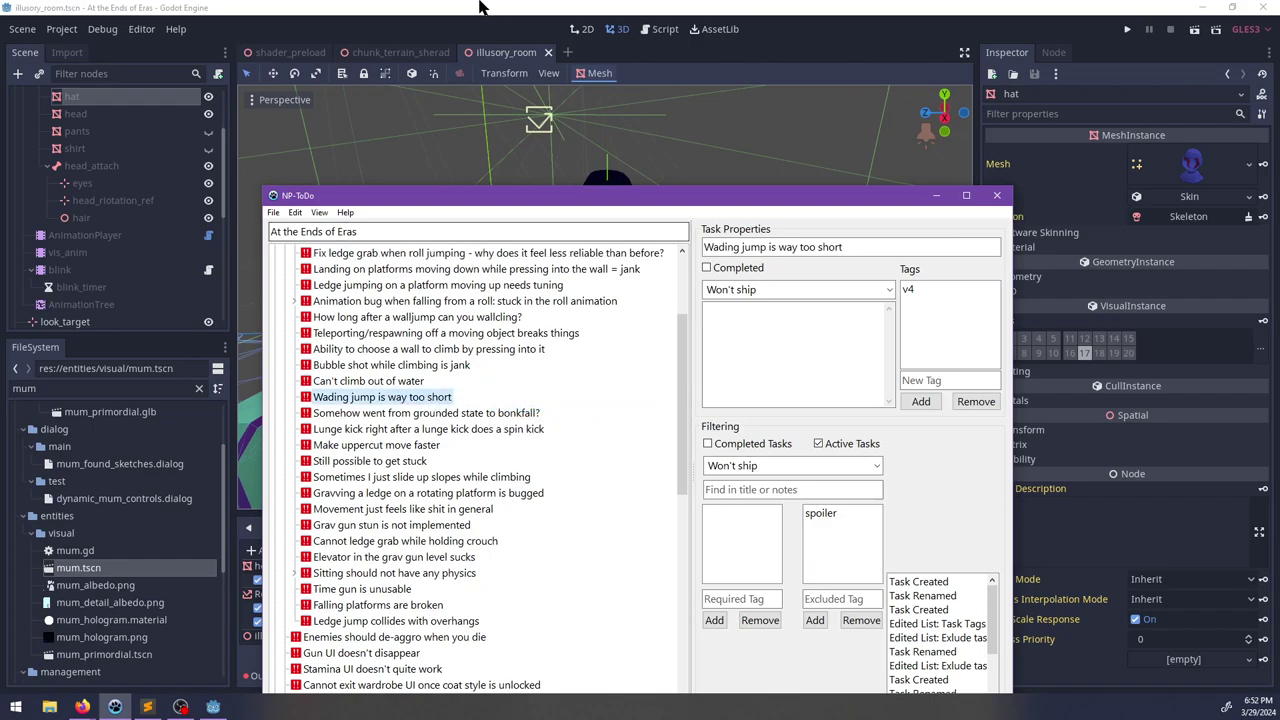
key(alt+Tab)
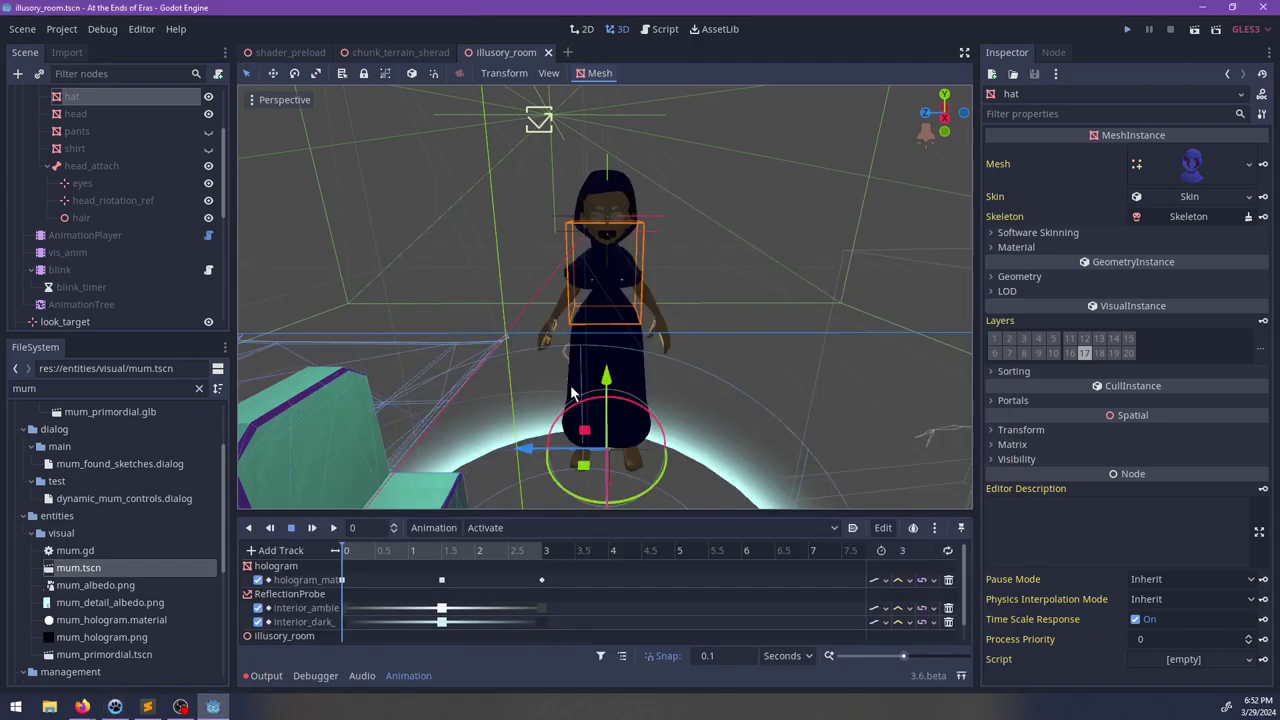
key(F5)
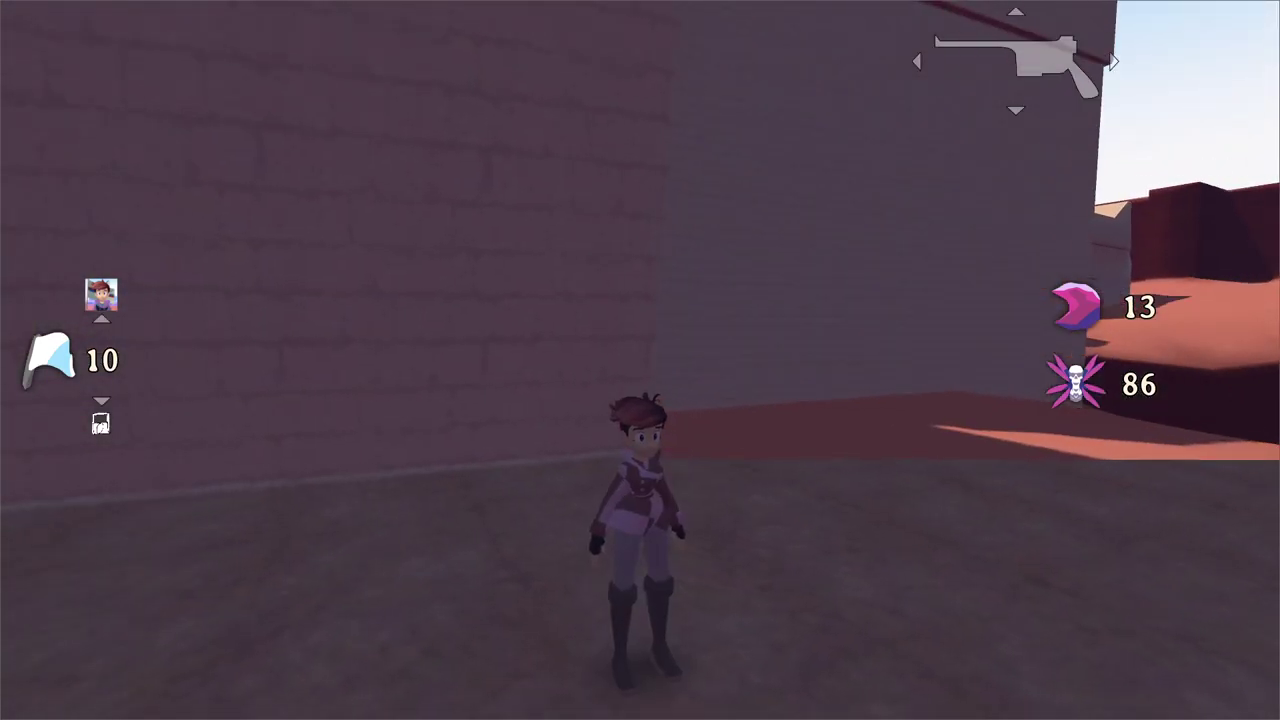
Step: Teleport the player with the debug console command tp(85)
key(grave)
text(tp)
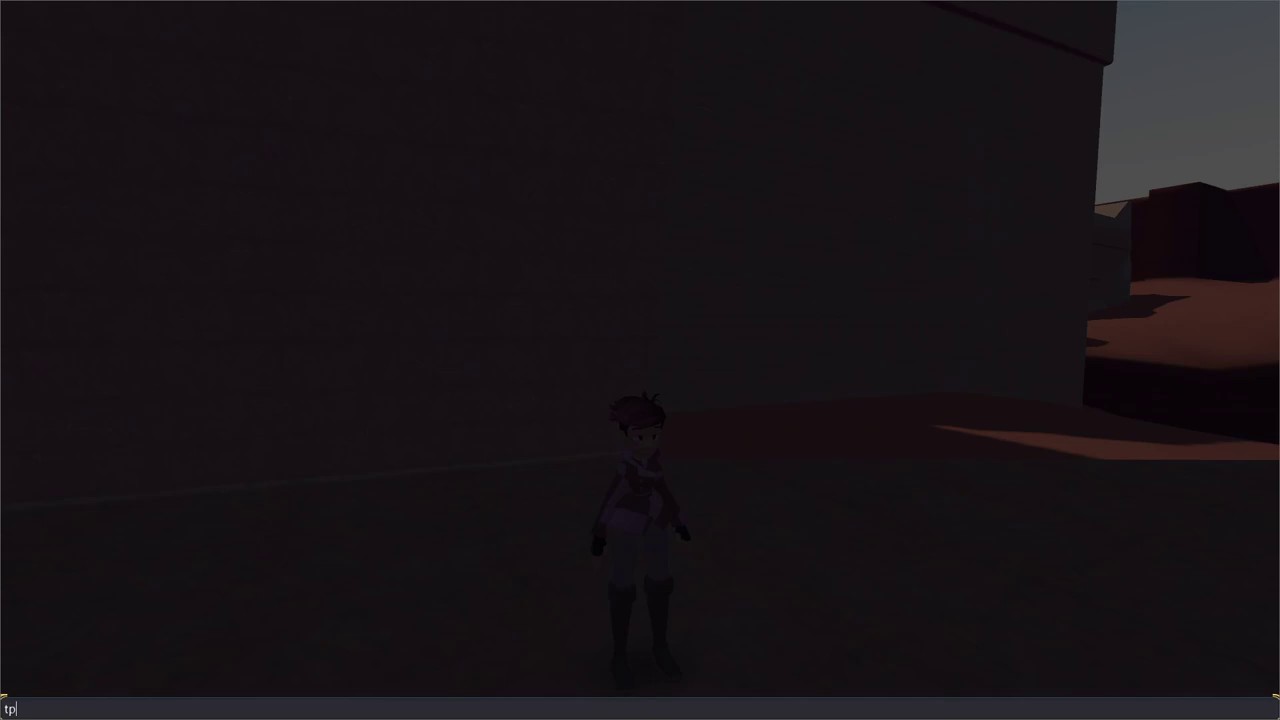
text((85))
key(Return)
key(grave)
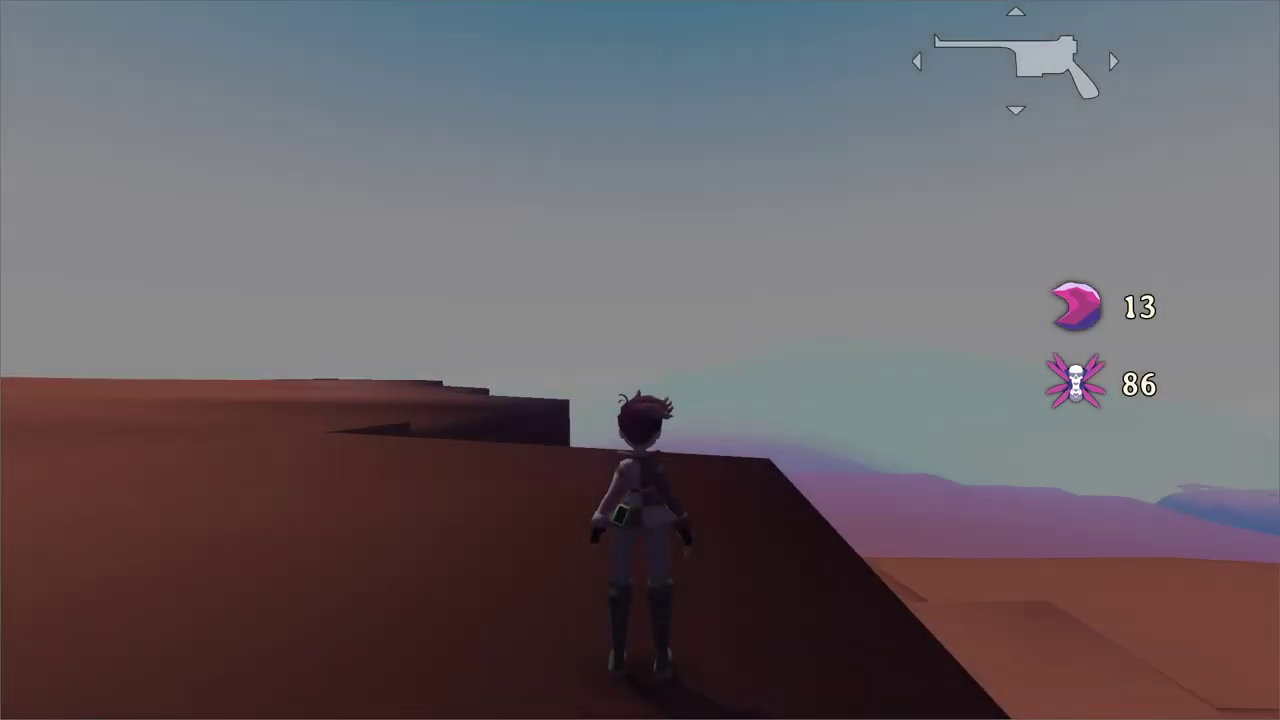
Step: Move the player down through the canyon to the shallow pool of water
key(w)
key(space)
key(w)
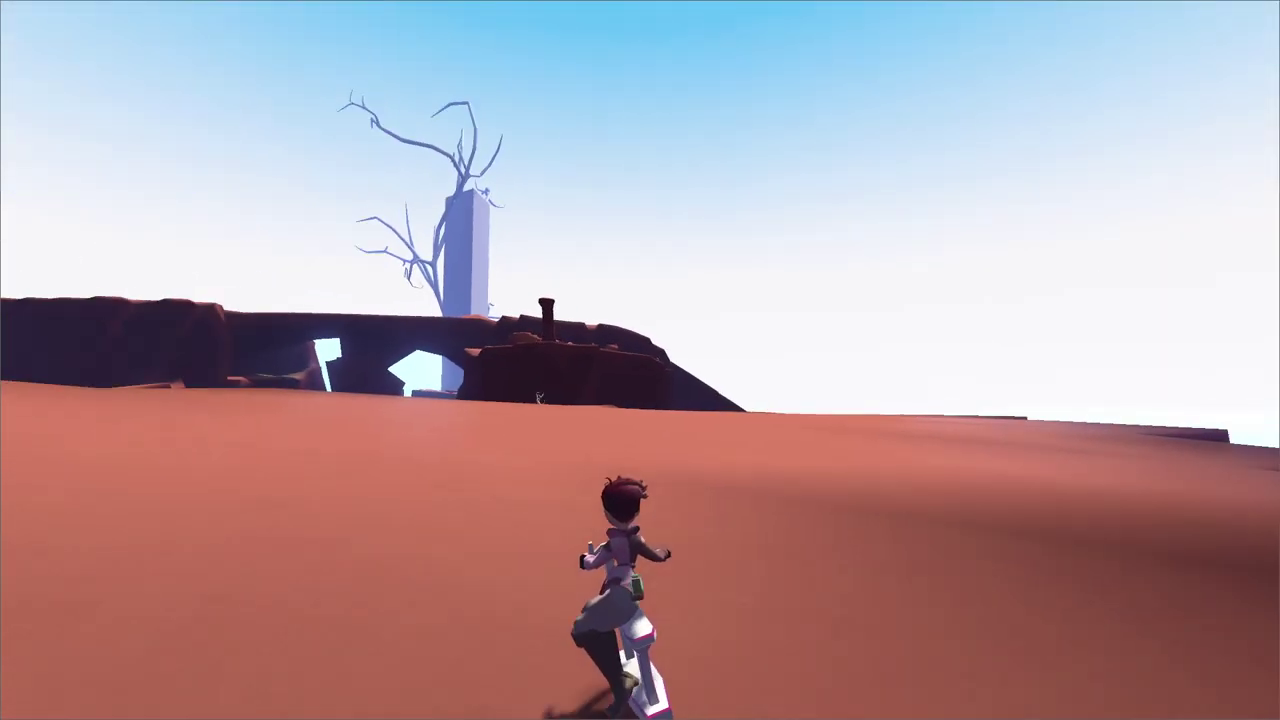
key(w)
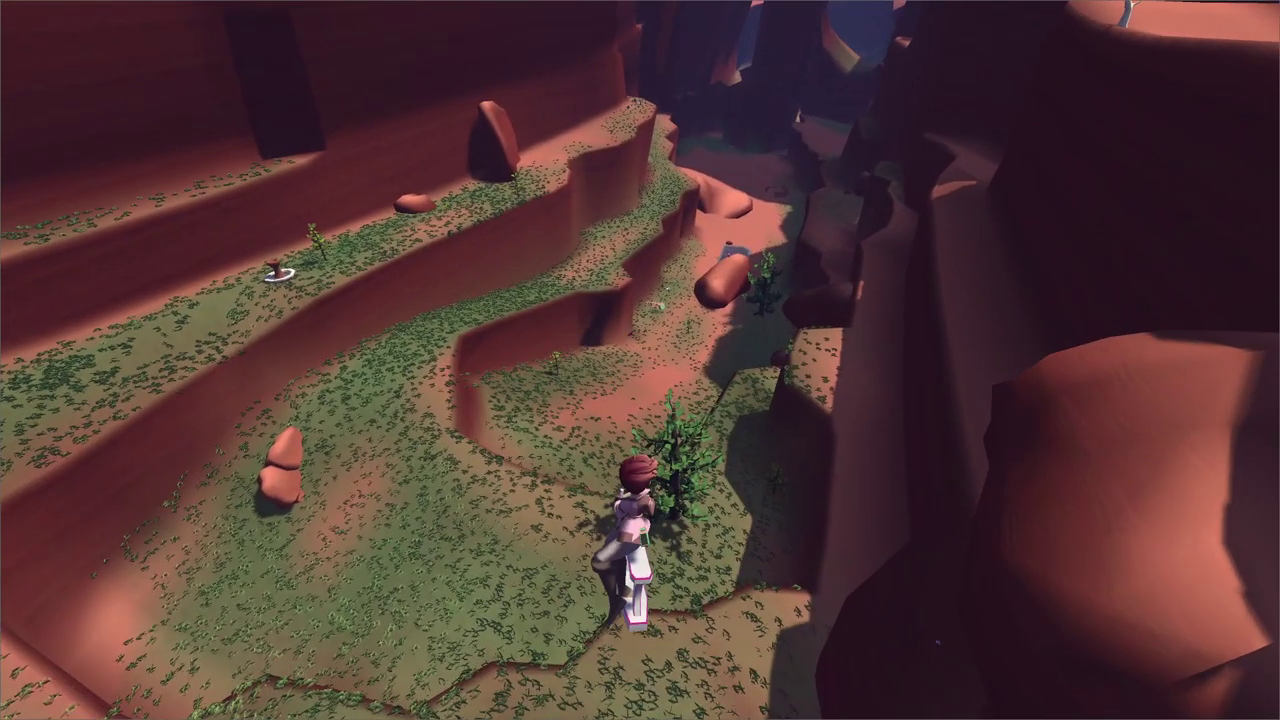
key(w)
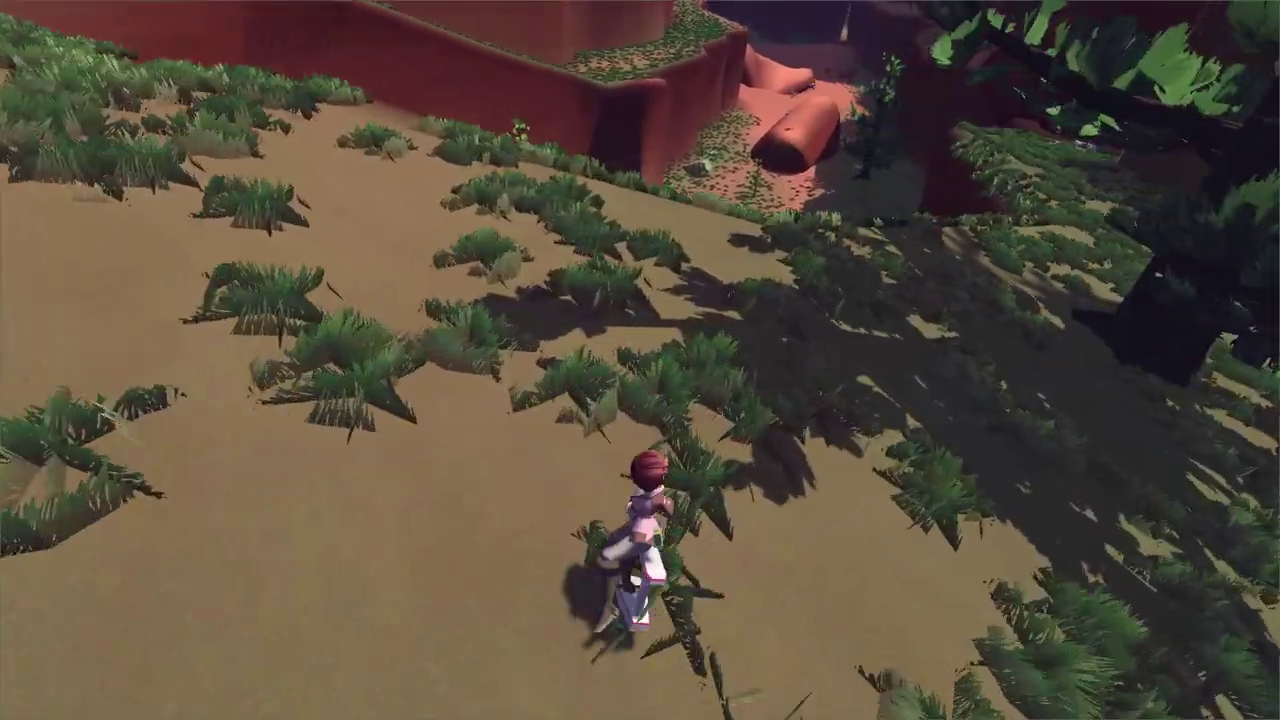
key(w)
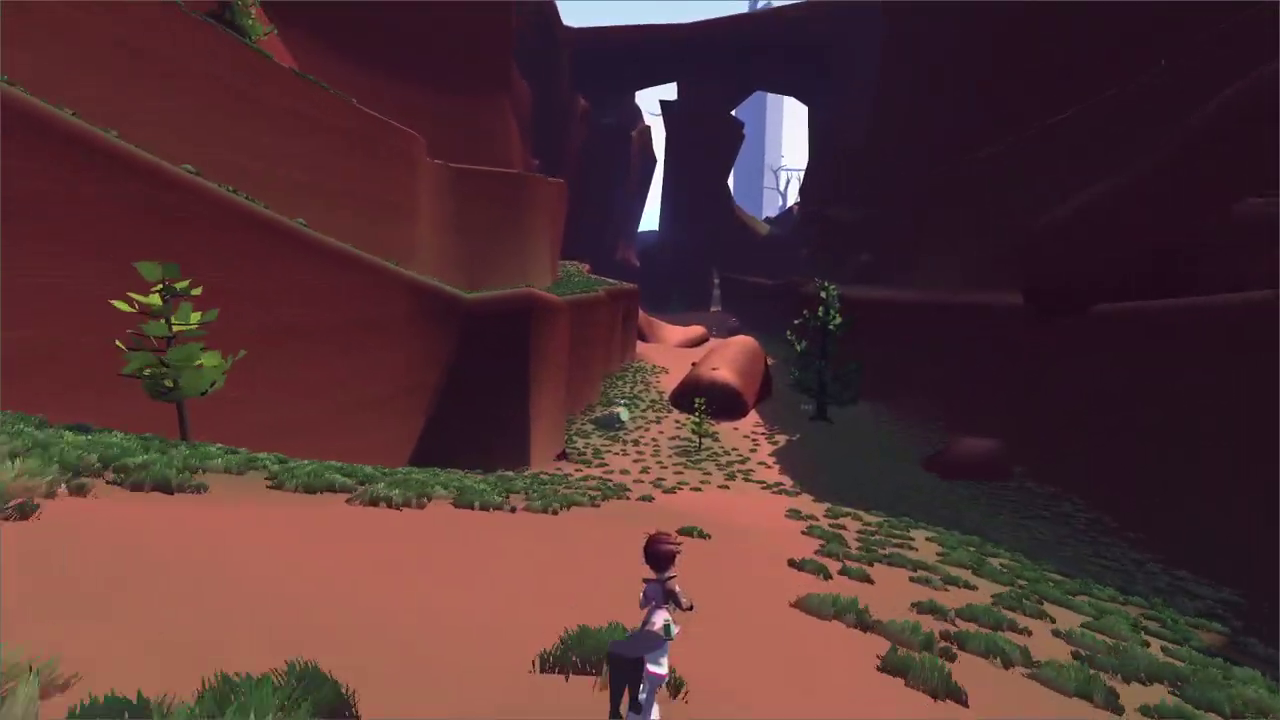
key(w)
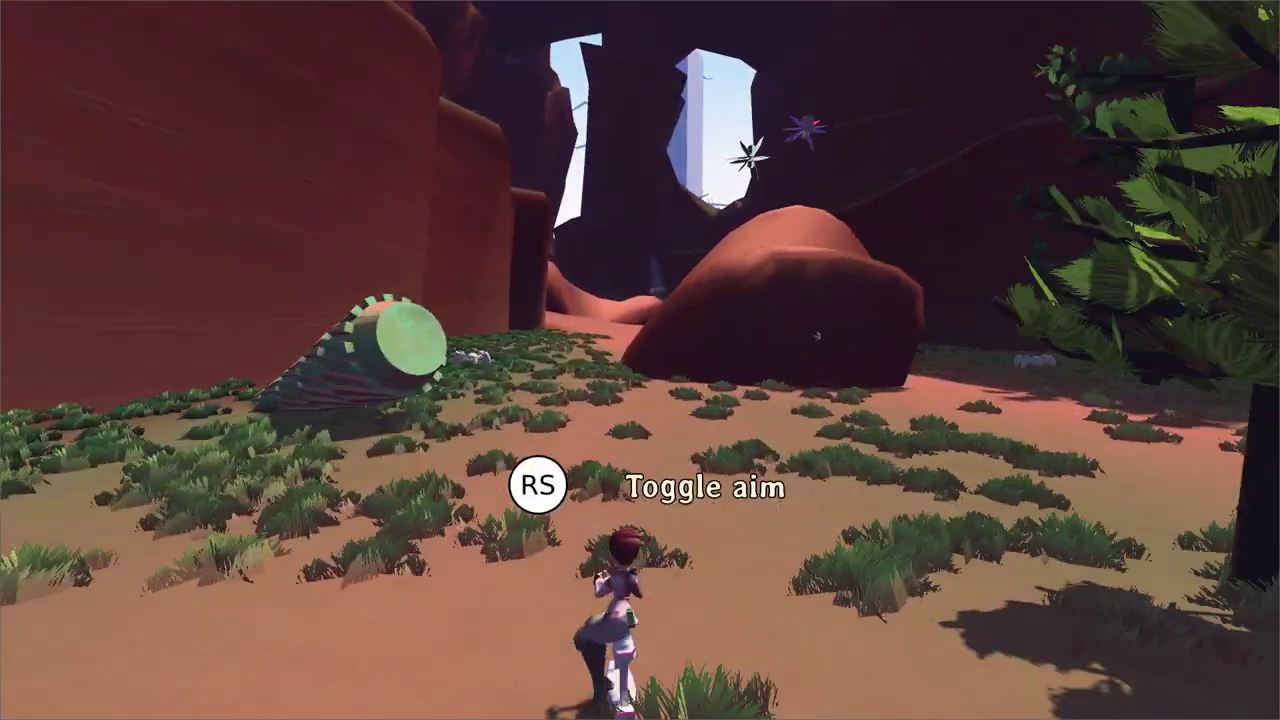
key(w)
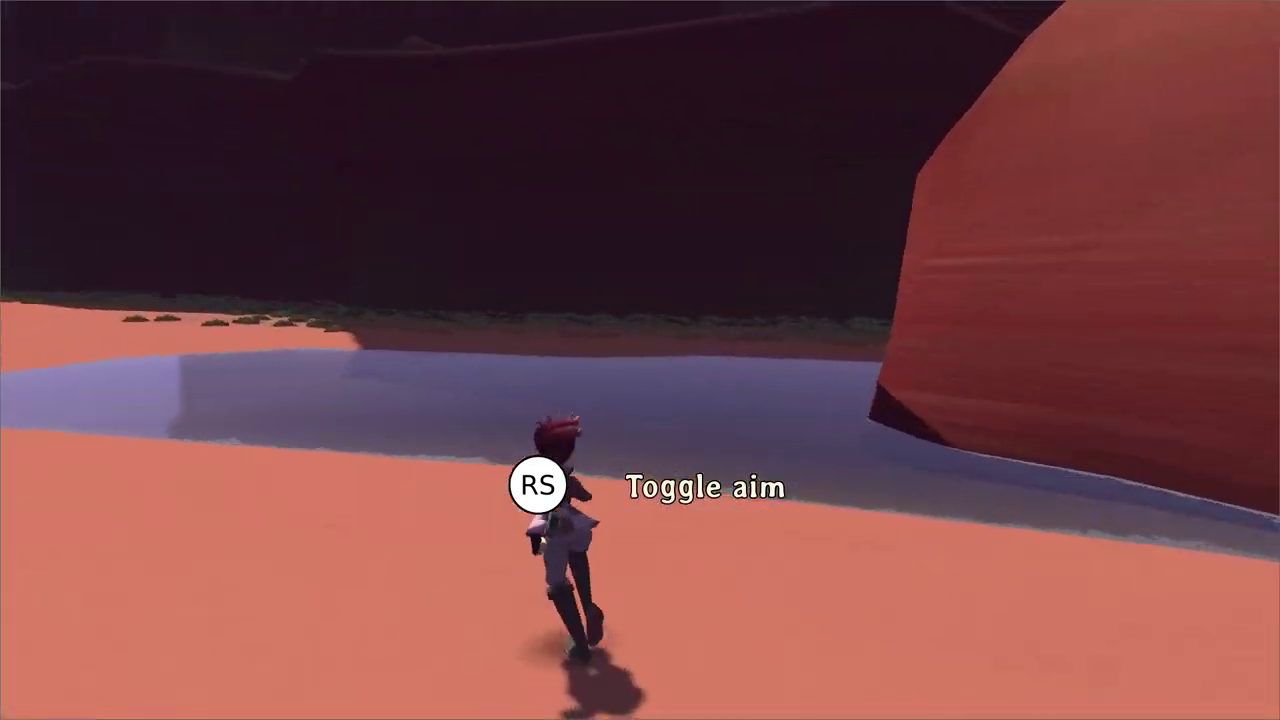
Step: Playtest running and jumping while wading through the shallow pool
key(w)
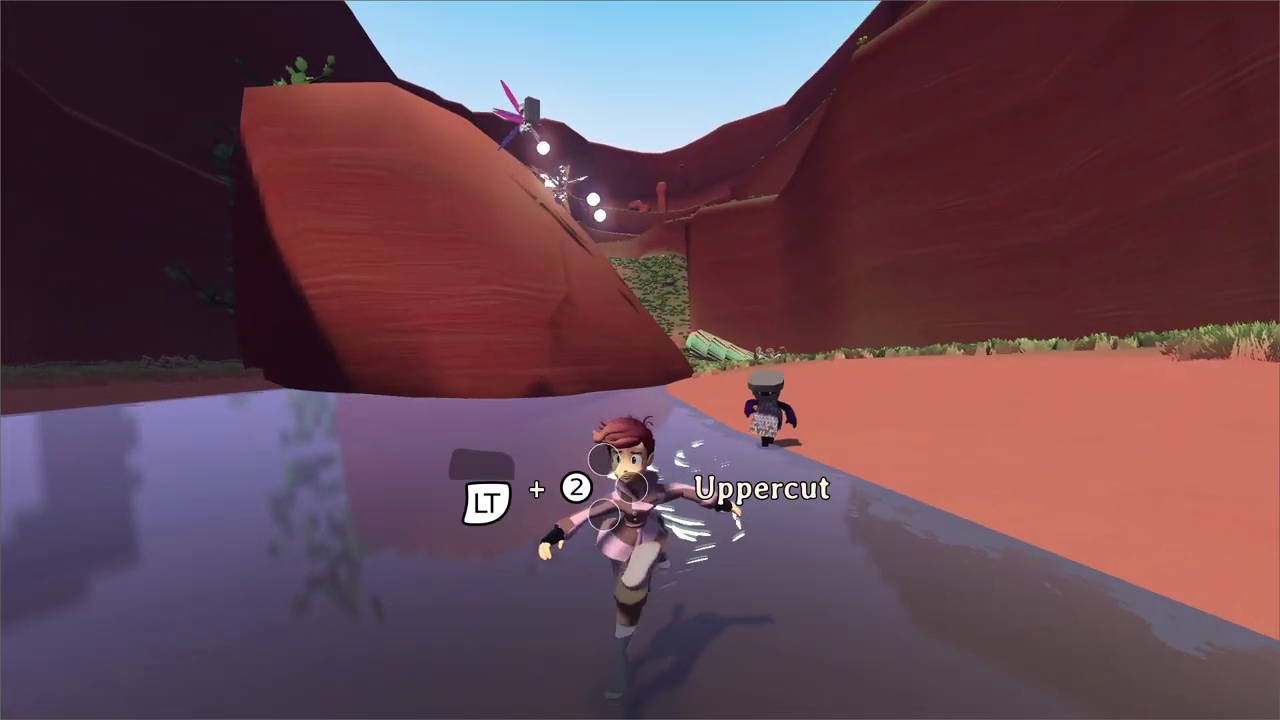
key(w)
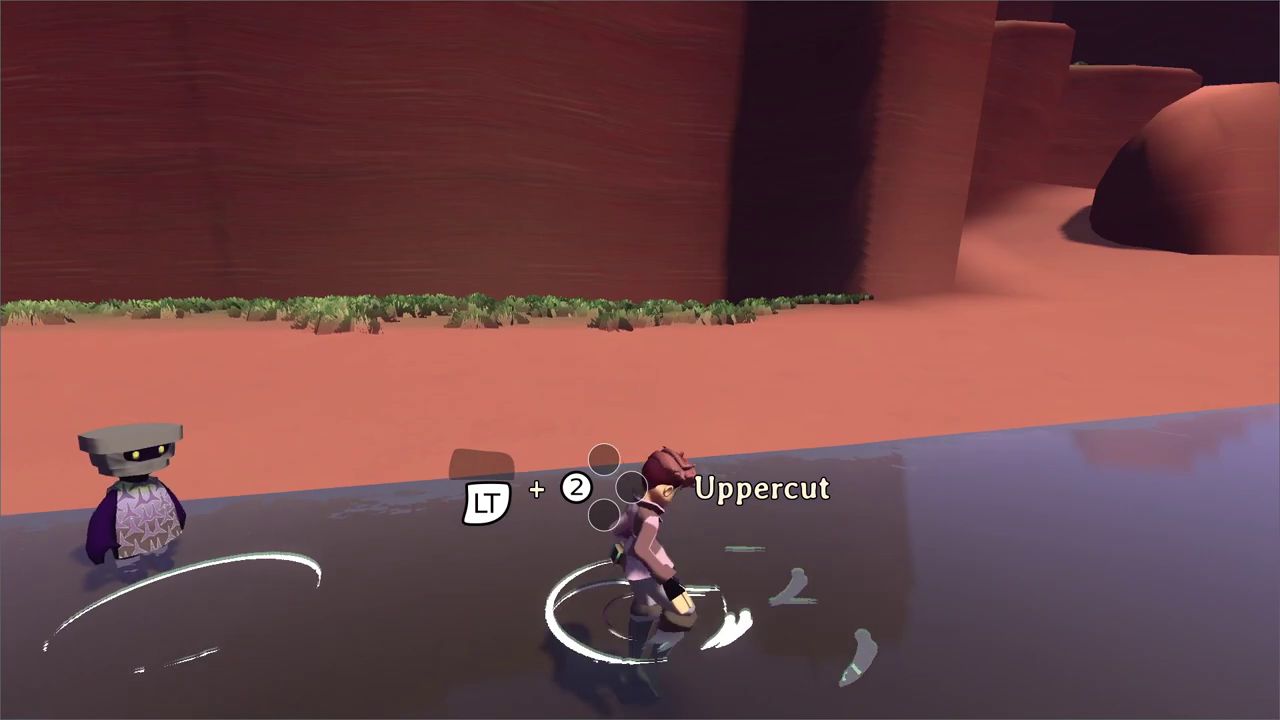
key(w)
key(space)
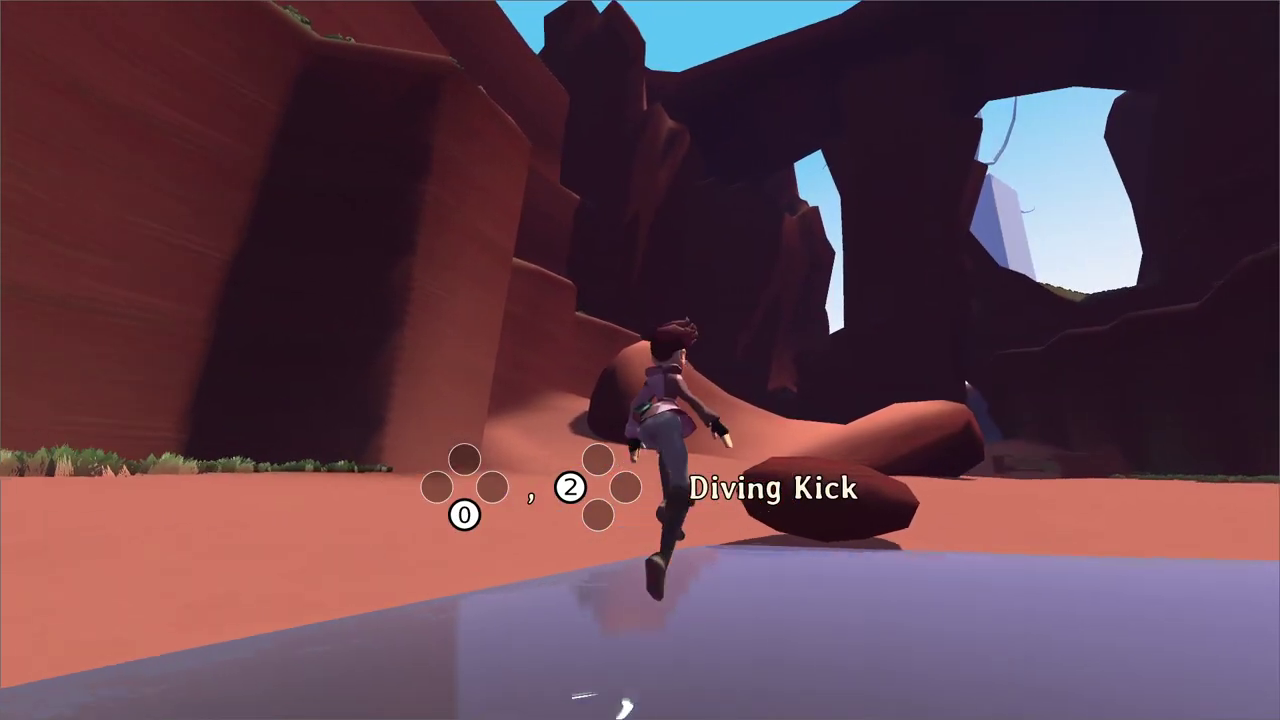
key(d)
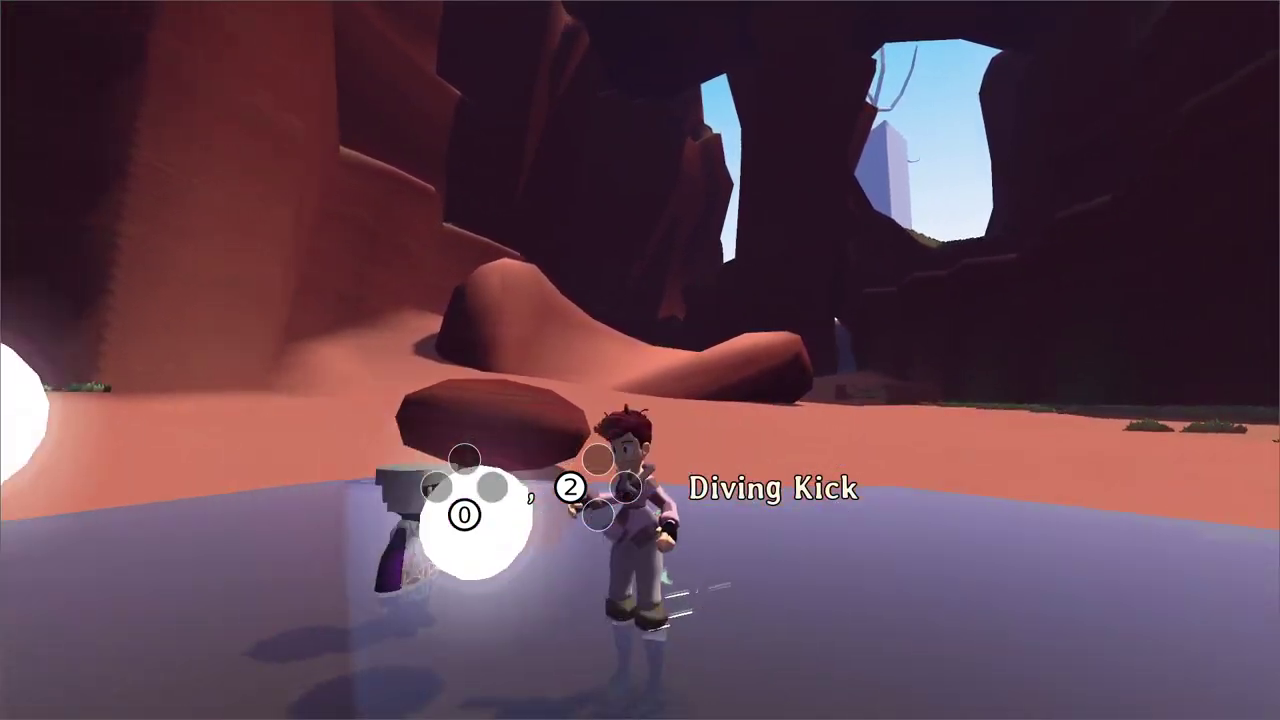
key(d)
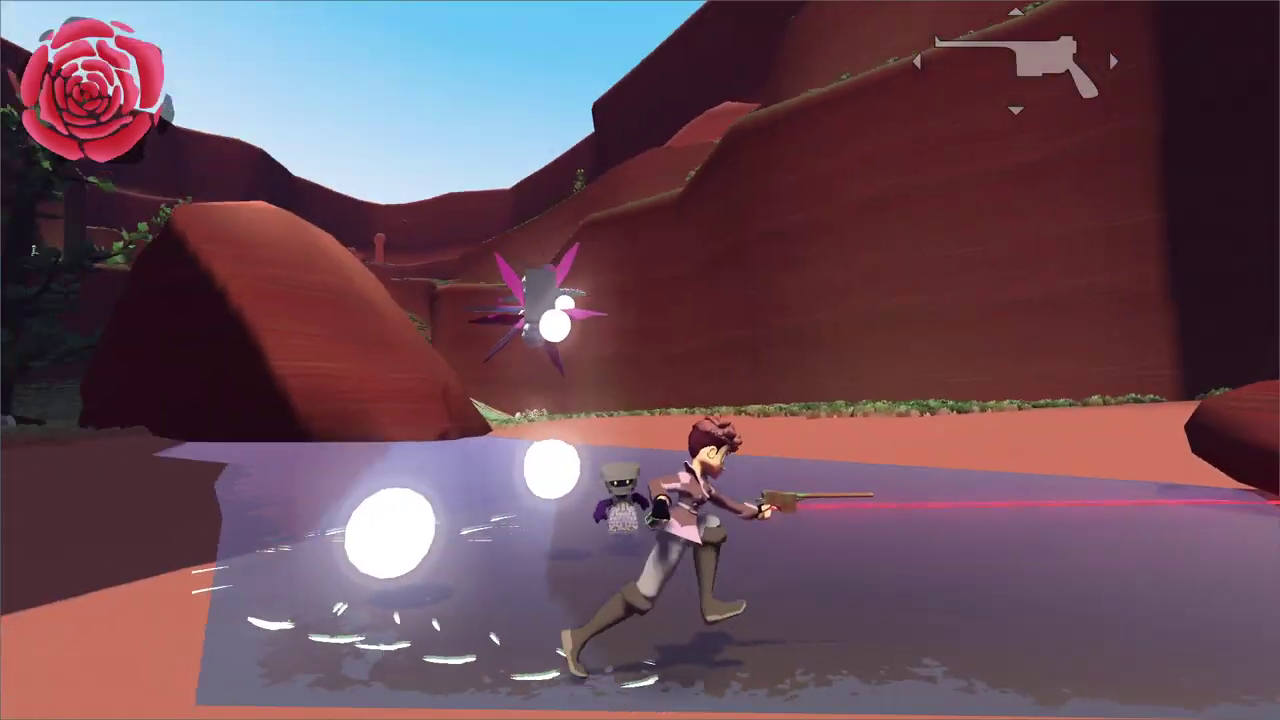
key(w)
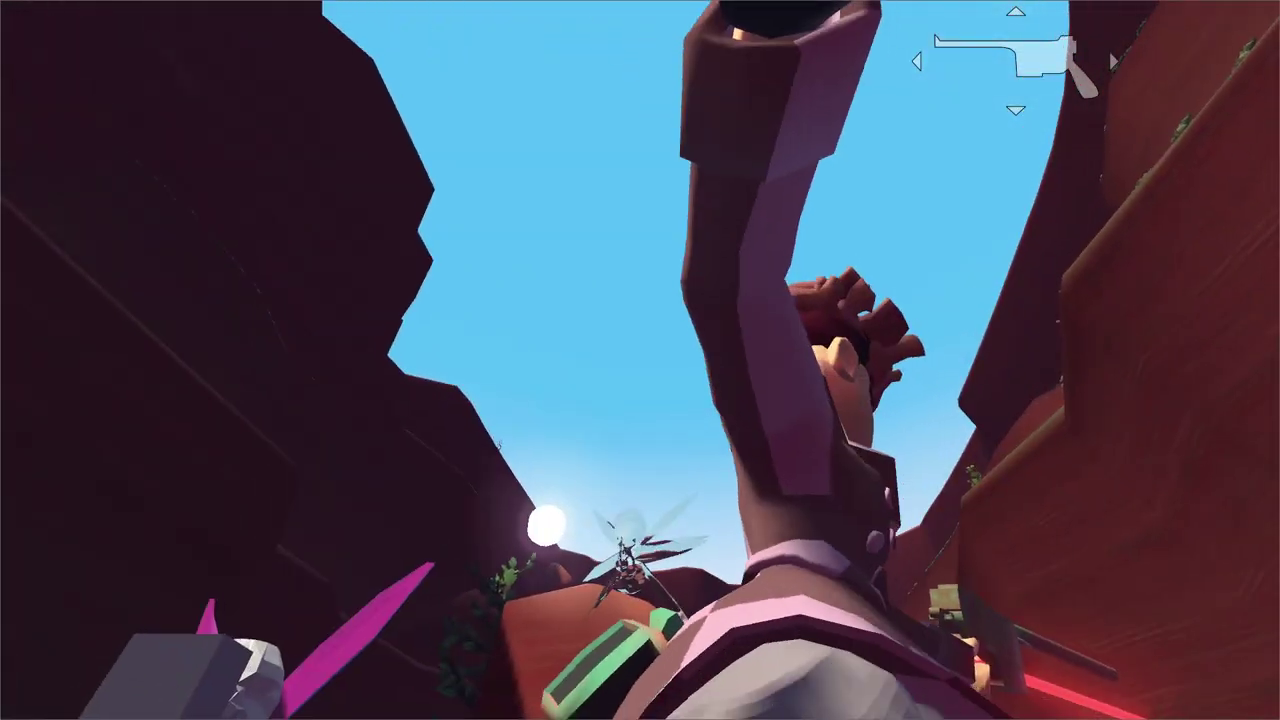
Step: Cycle through the player's guns while running around the flying enemy at the pool
key(Right)
key(d)
key(Left)
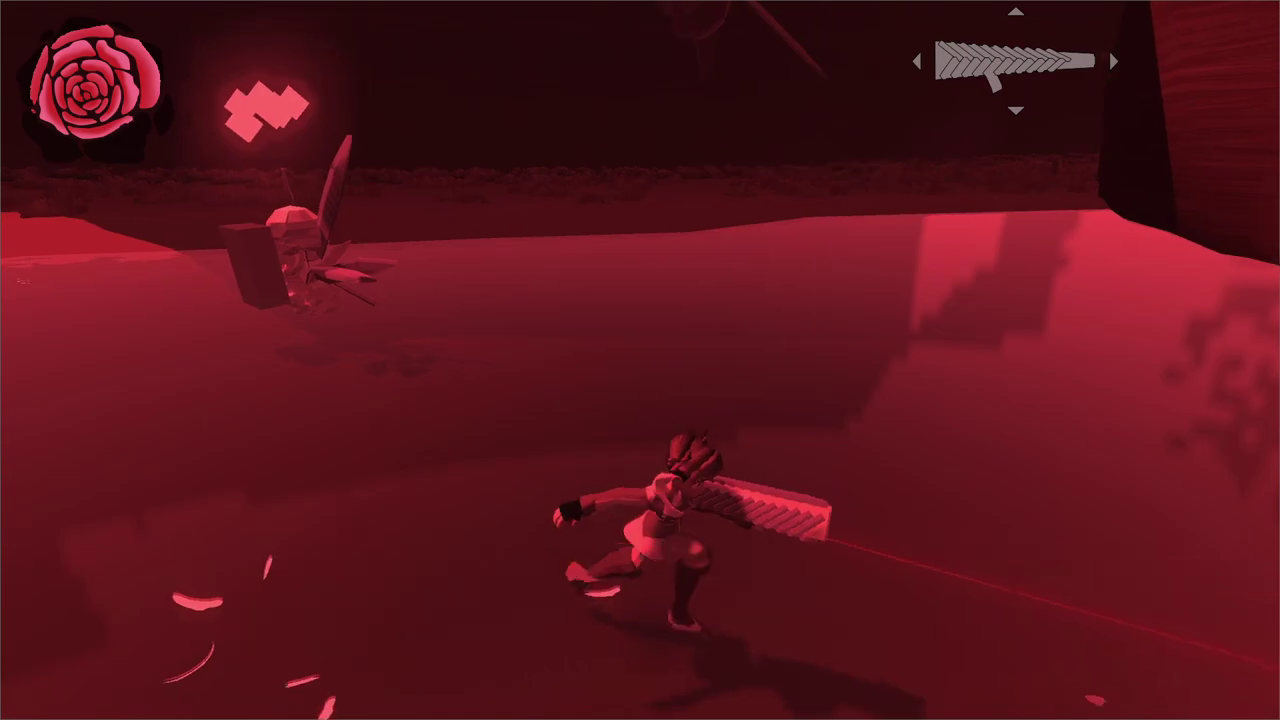
key(Right)
key(w)
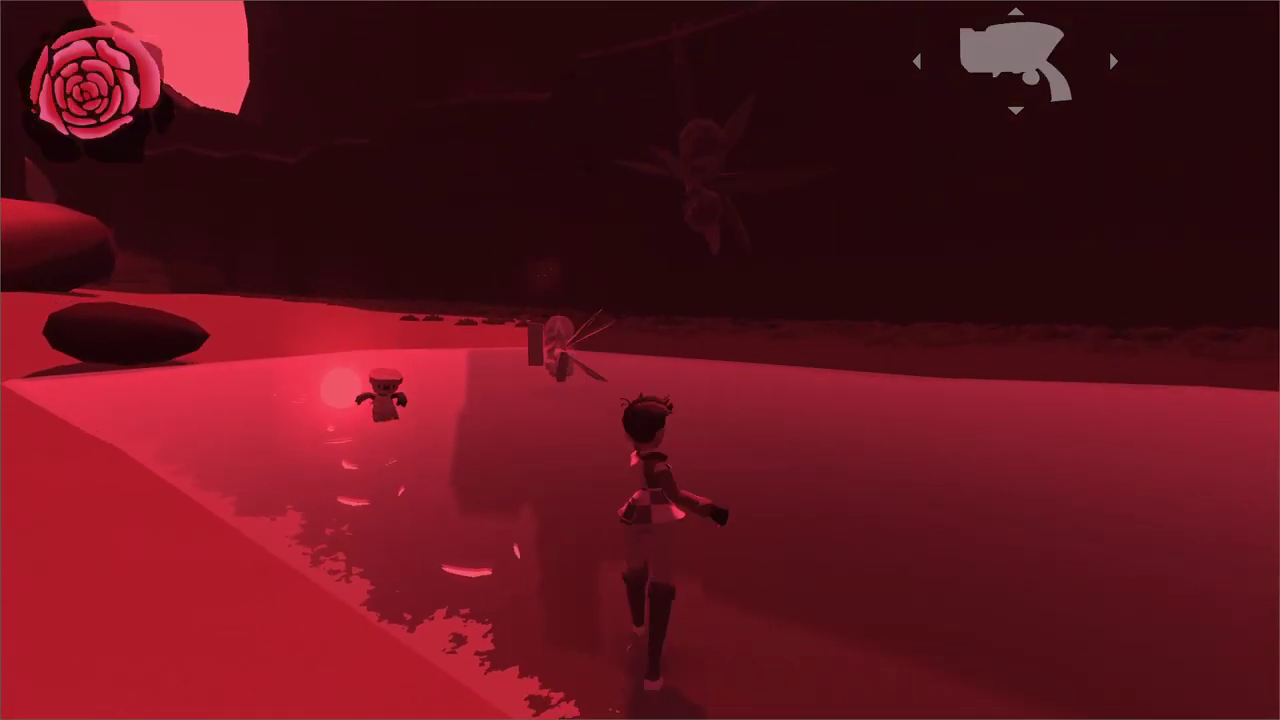
key(w)
key(Right)
key(Right)
key(Right)
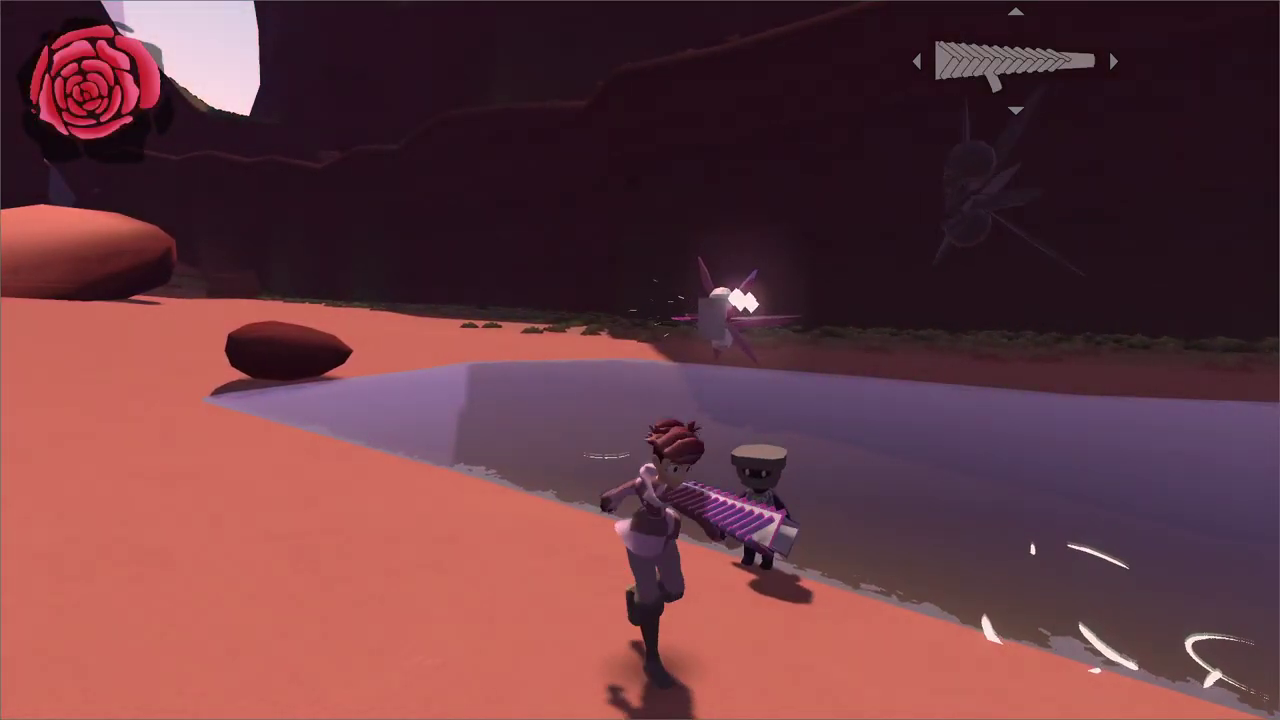
Step: Test repeated jumps in the shallow water while fighting the flying enemy with the bubble-shooting gun
key(w)
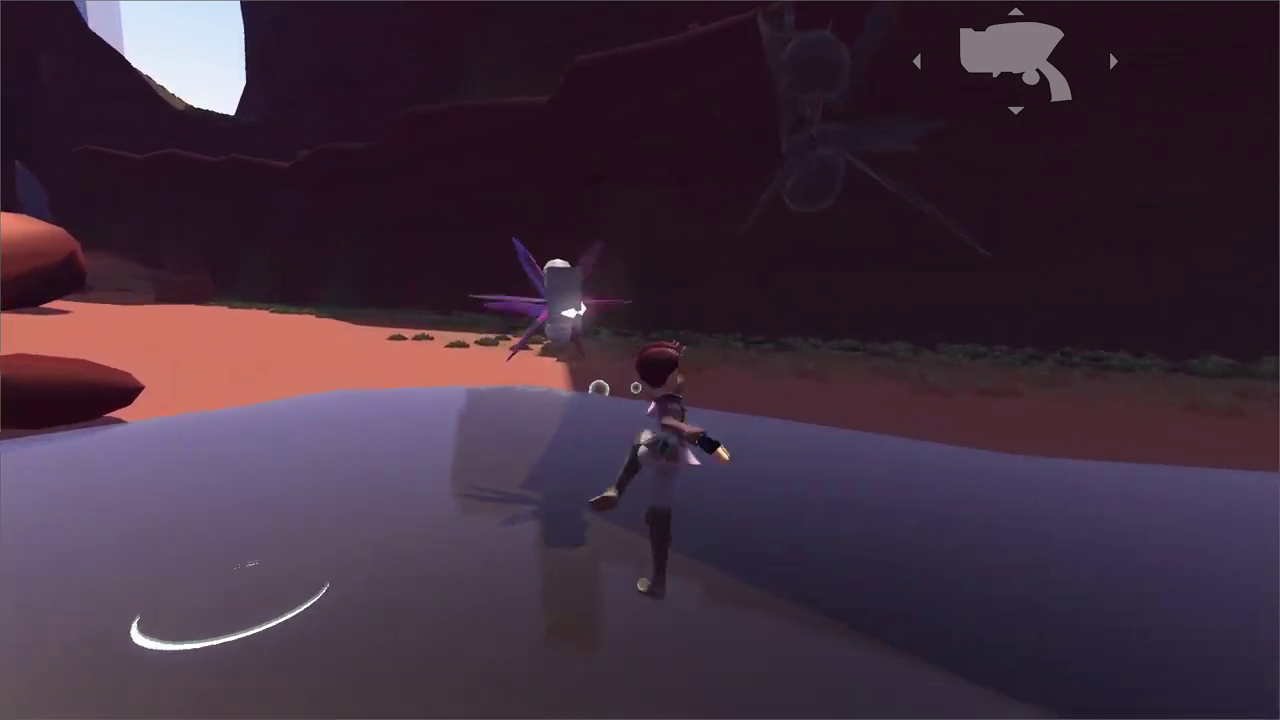
key(space)
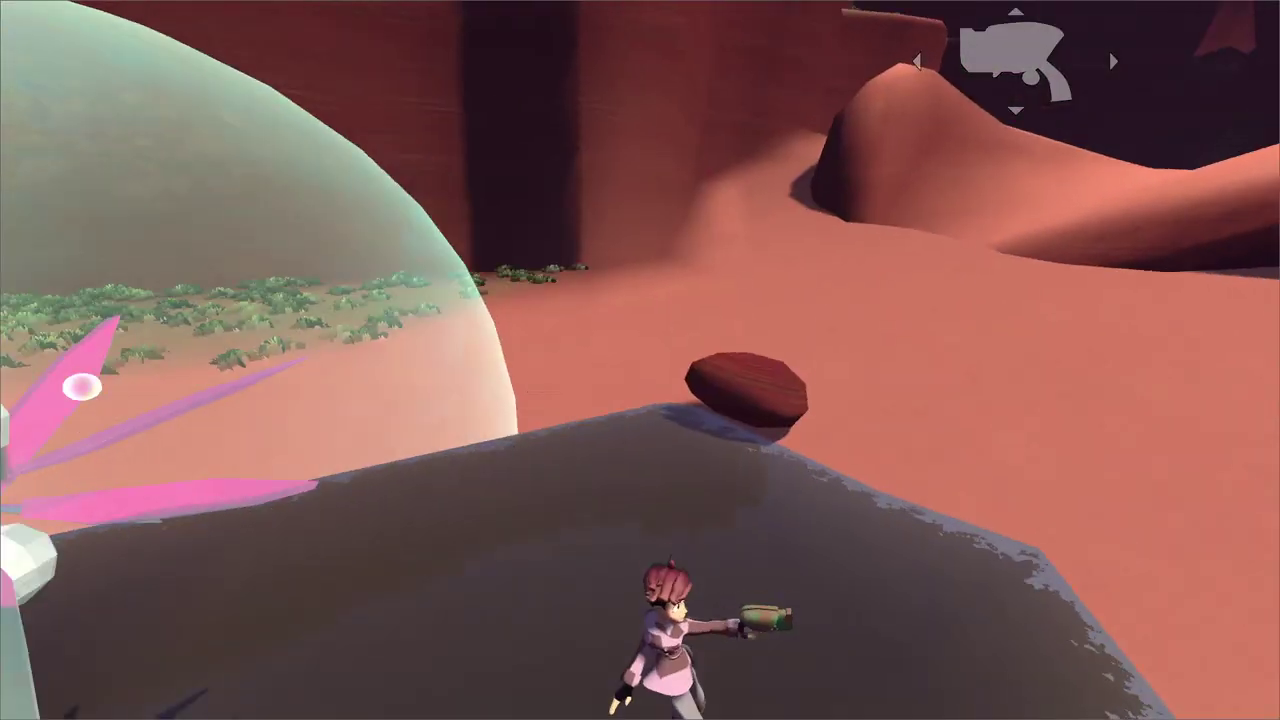
key(s)
key(w)
key(space)
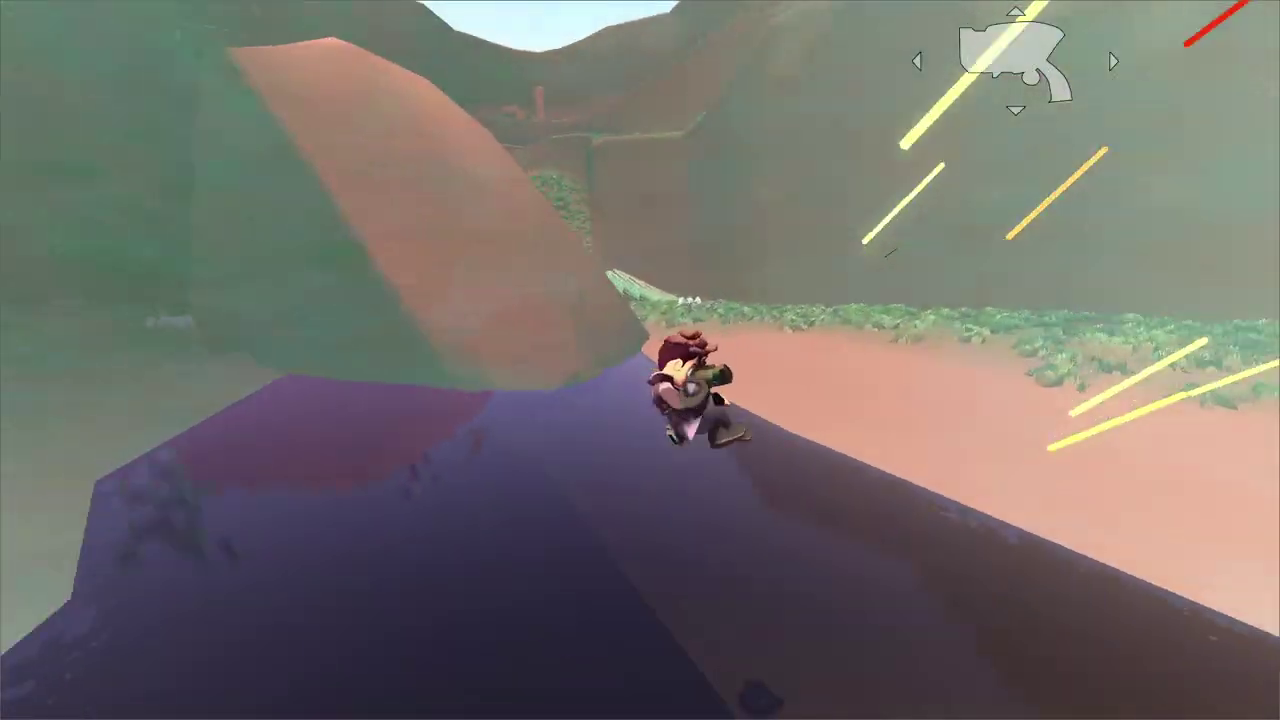
key(w)
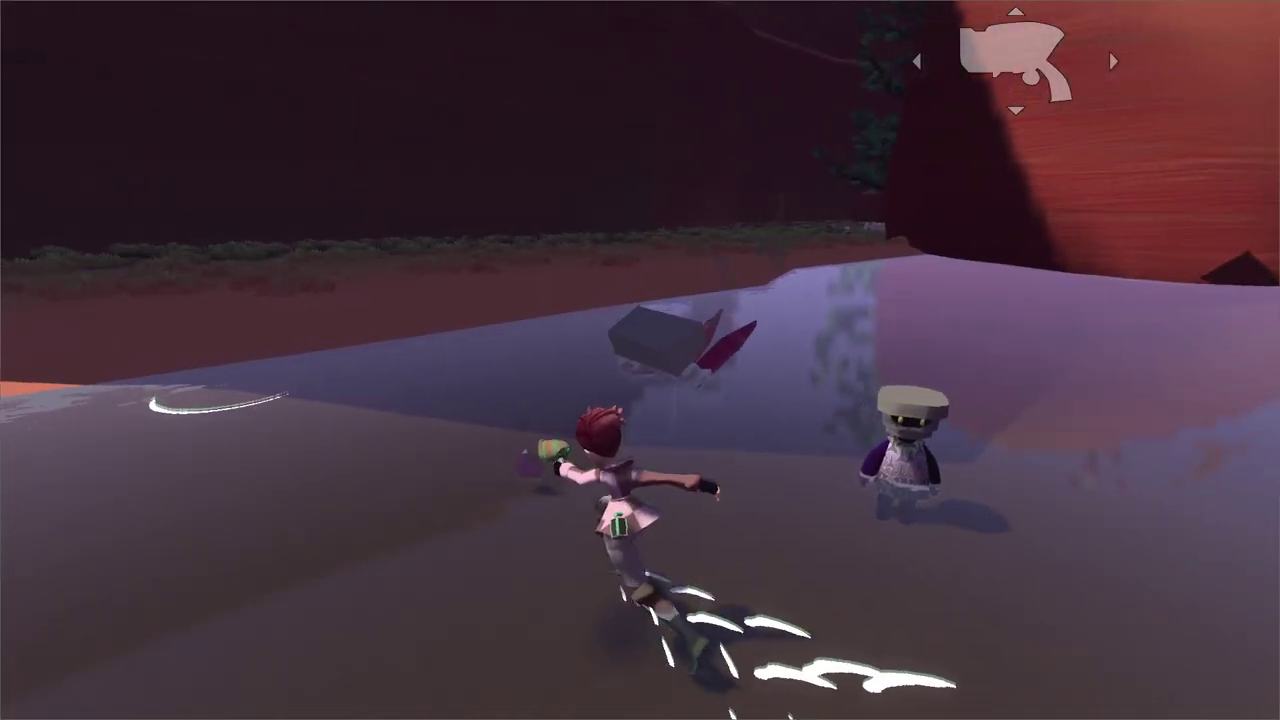
key(d)
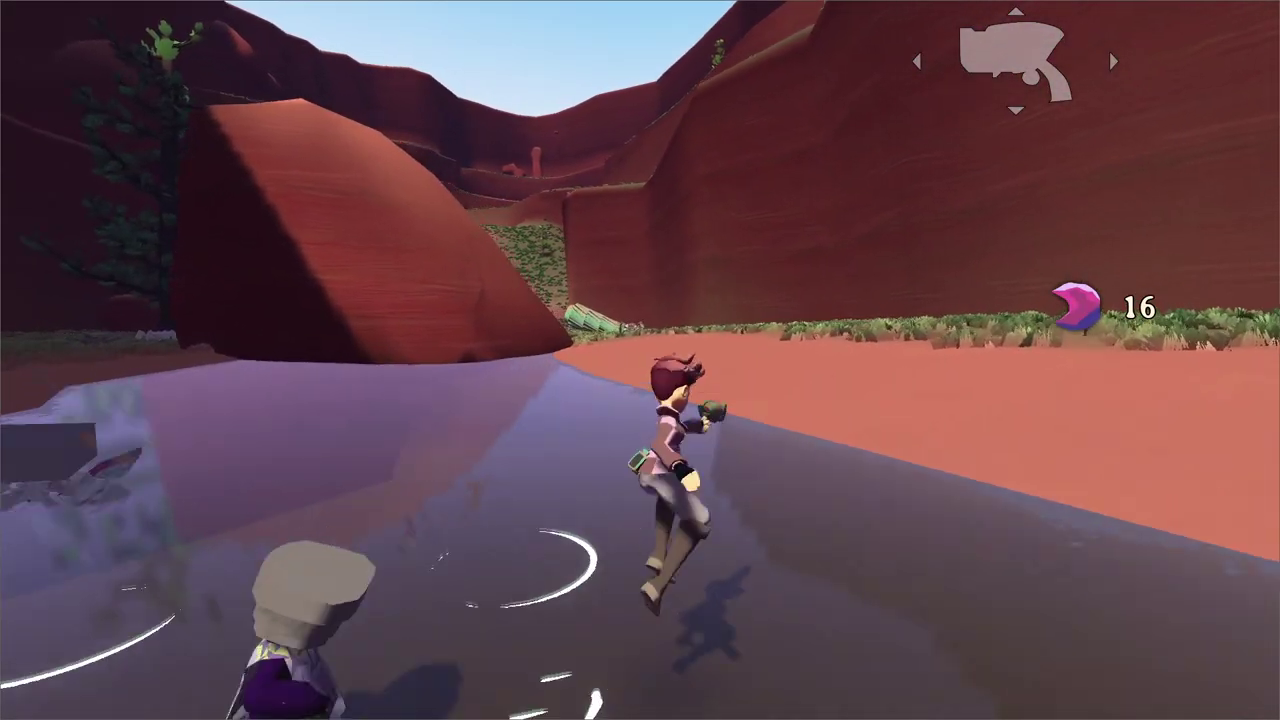
Step: Open the dialog with the follower in the water, exit it, and pause the game
key(space)
key(a)
key(e)
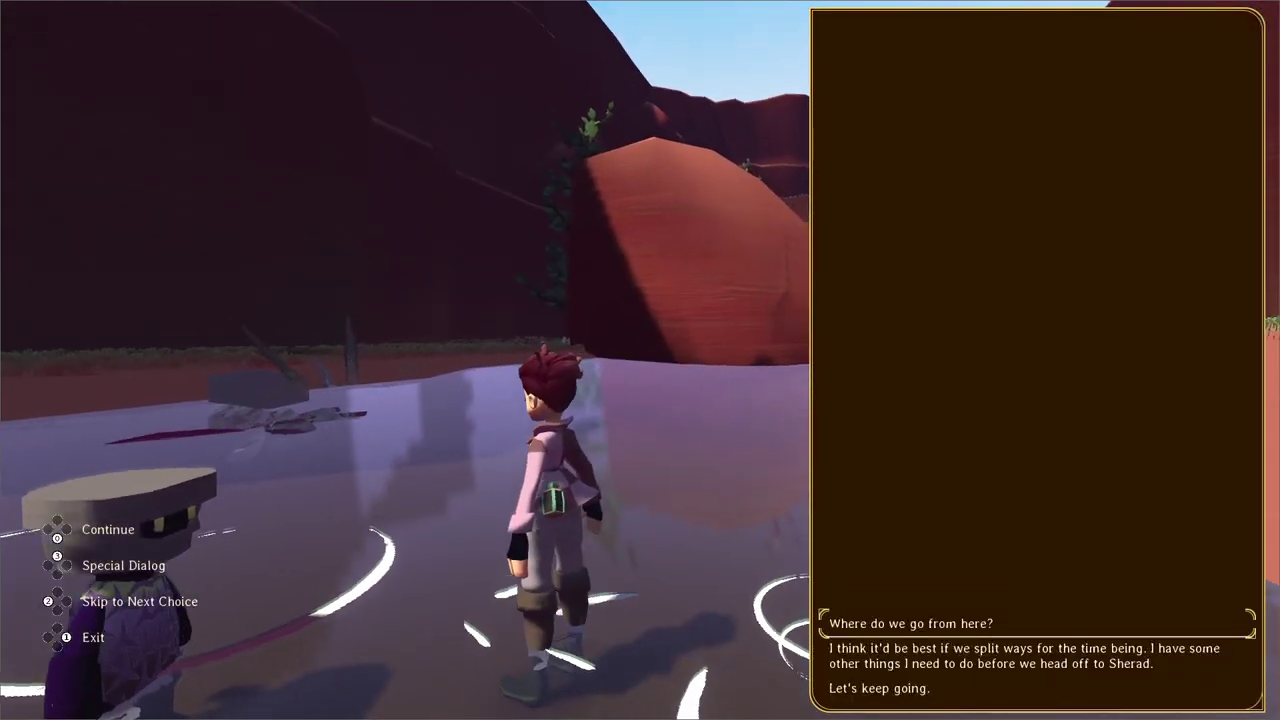
key(Return)
key(Escape)
key(w)
key(Escape)
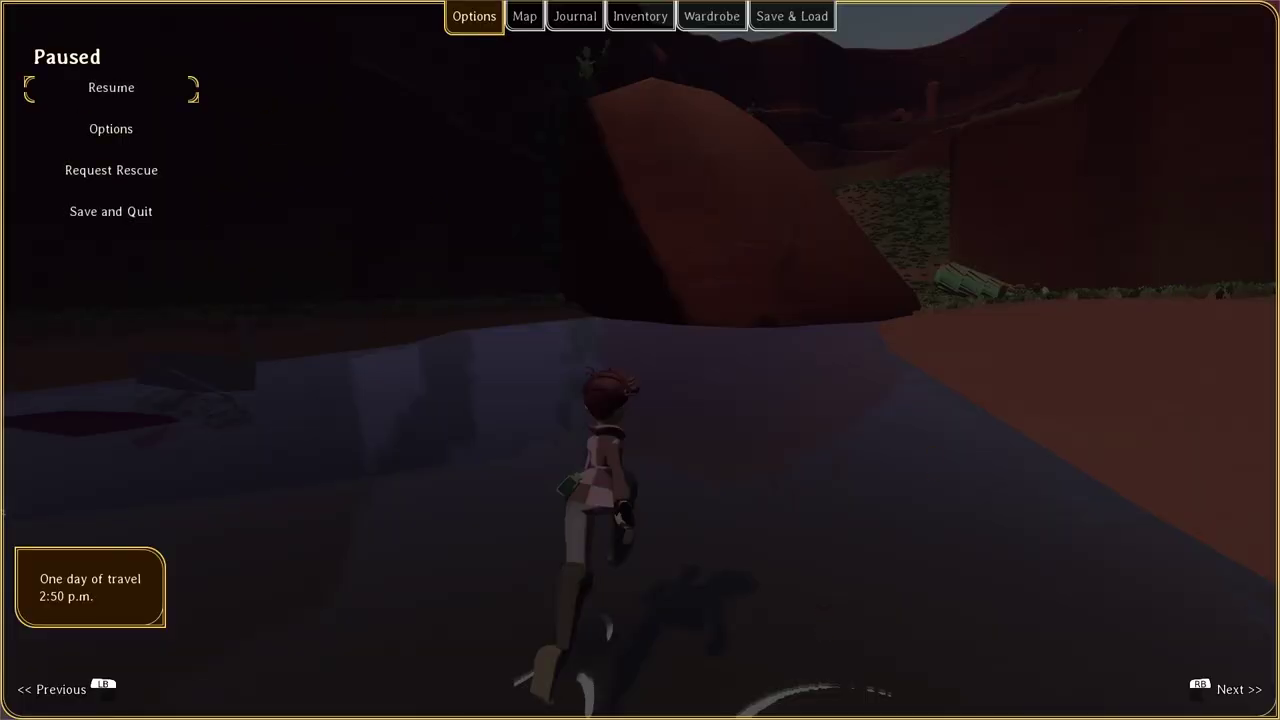
Step: Switch back to the Godot editor and open player.gd in the script editor
key(alt+Tab)
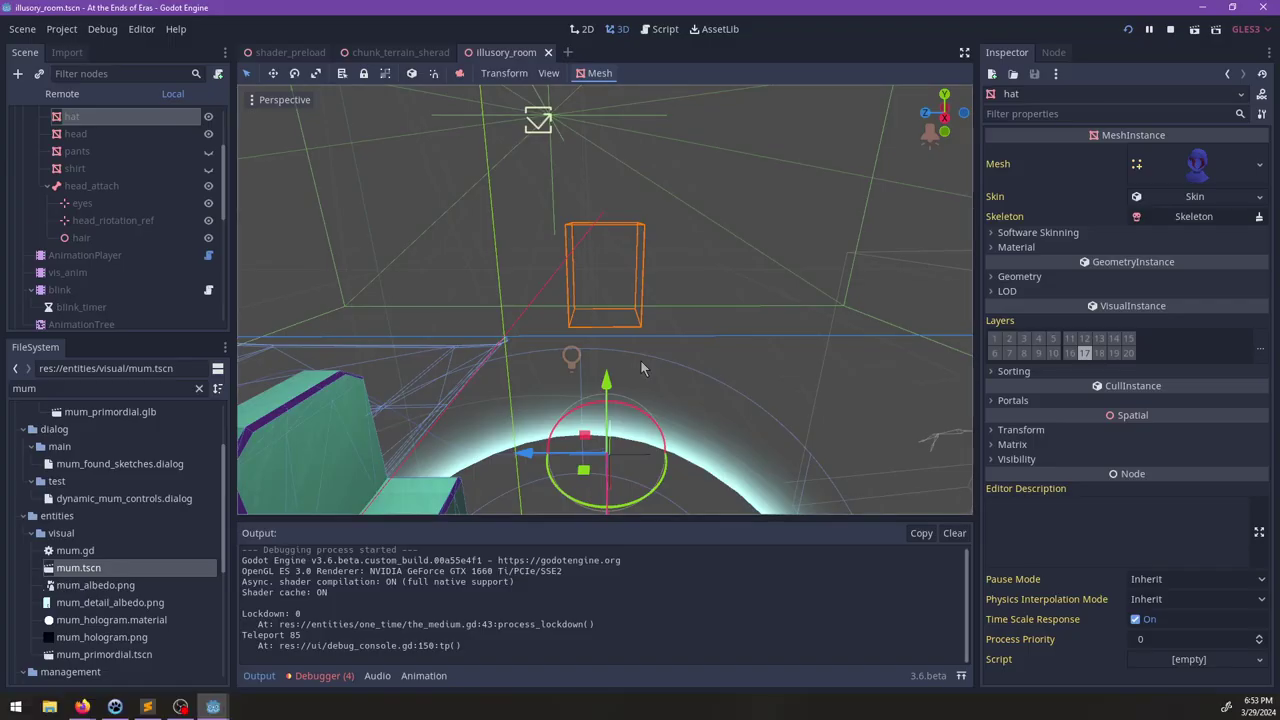
click(660, 29)
click(277, 193)
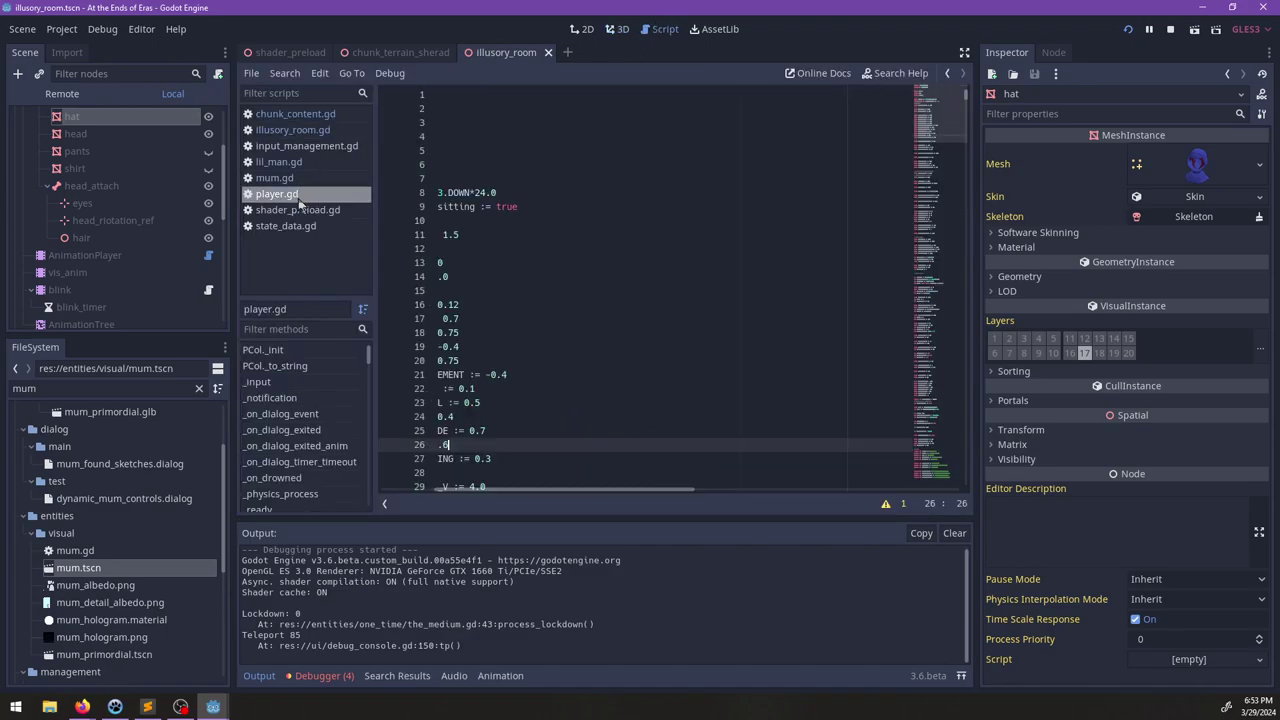
Step: Search player.gd for "jump", and show the debug data overlay in the running game
key(ctrl+f)
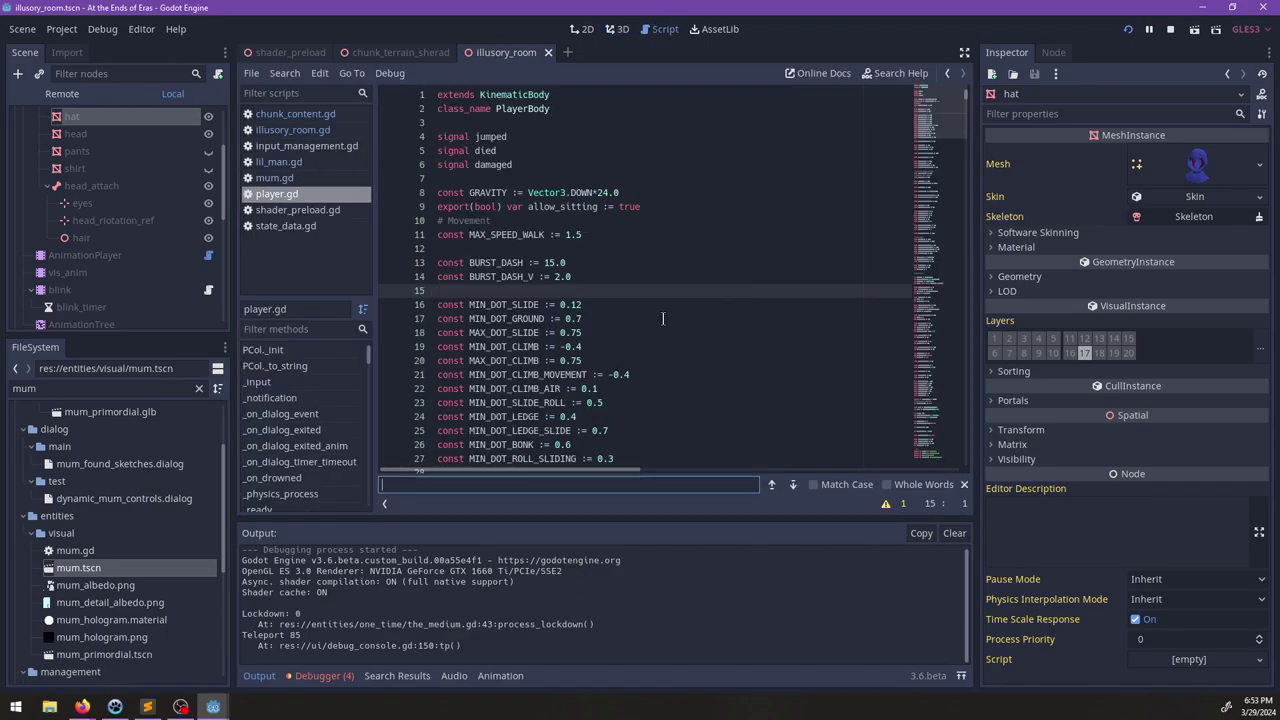
text(jump)
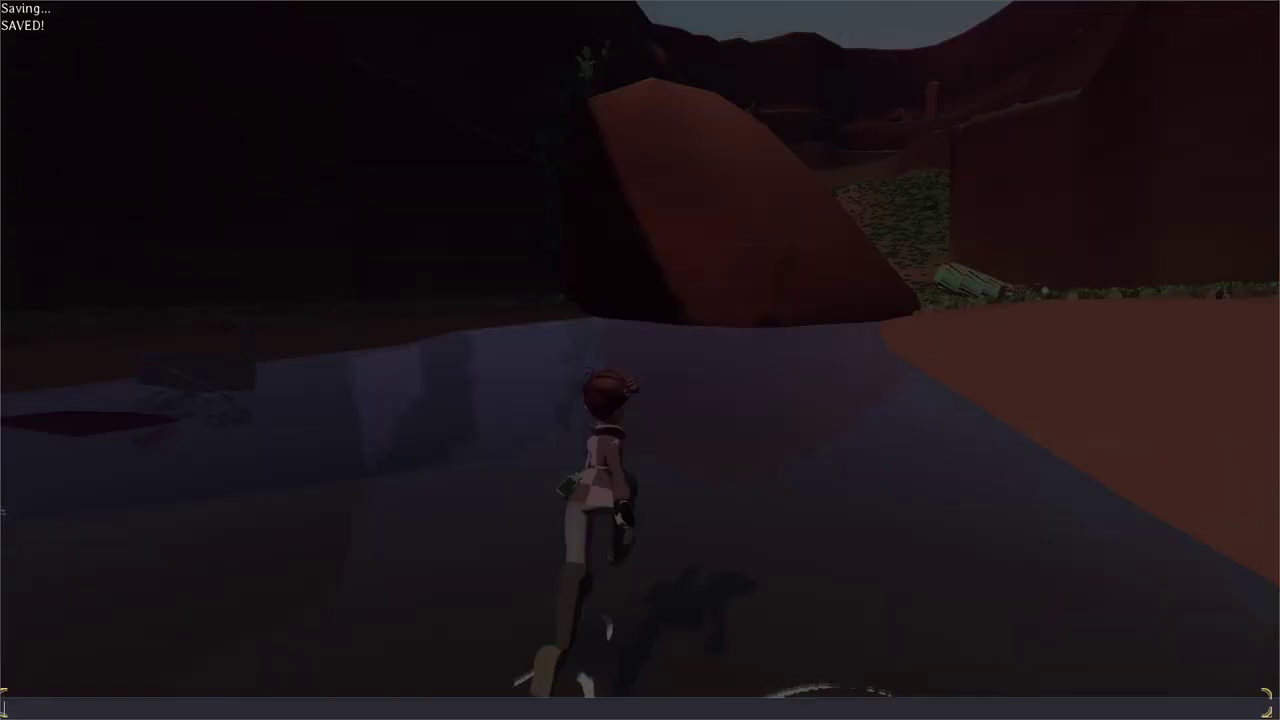
key(Return)
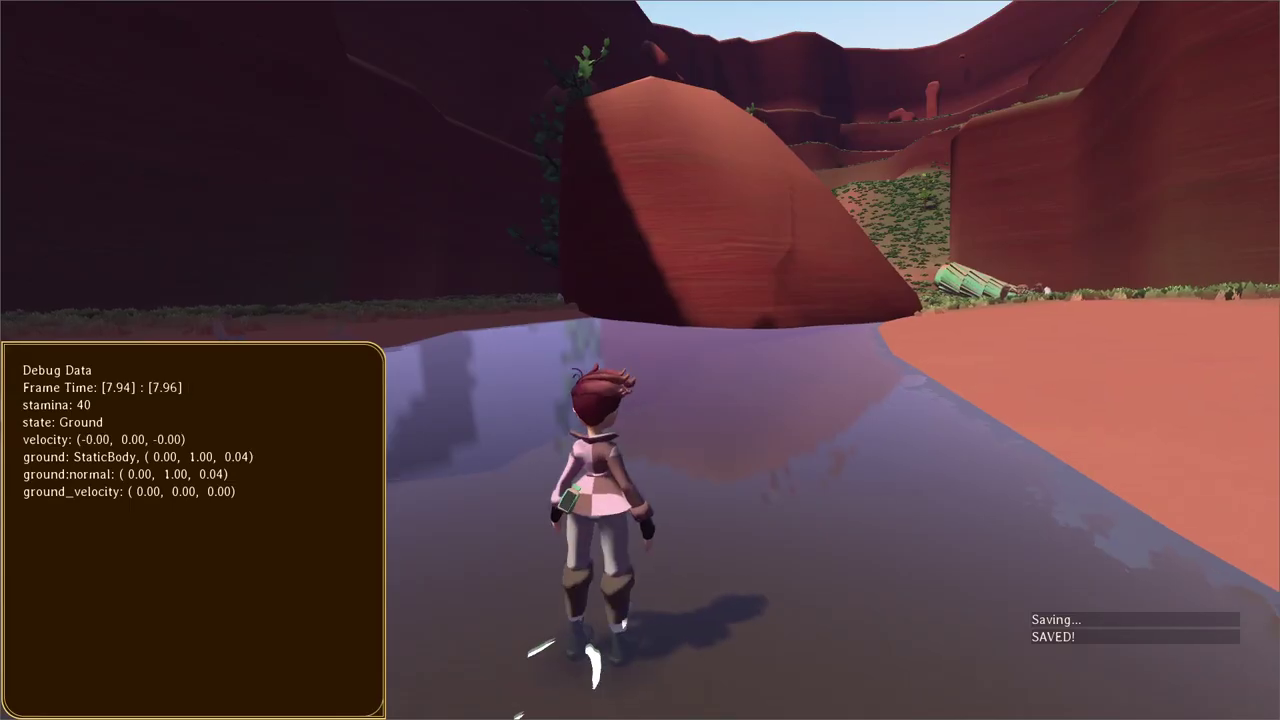
Step: Test repeated jumps in the shallow pool with the debug data shown, pause, and switch back to the Godot editor
key(space)
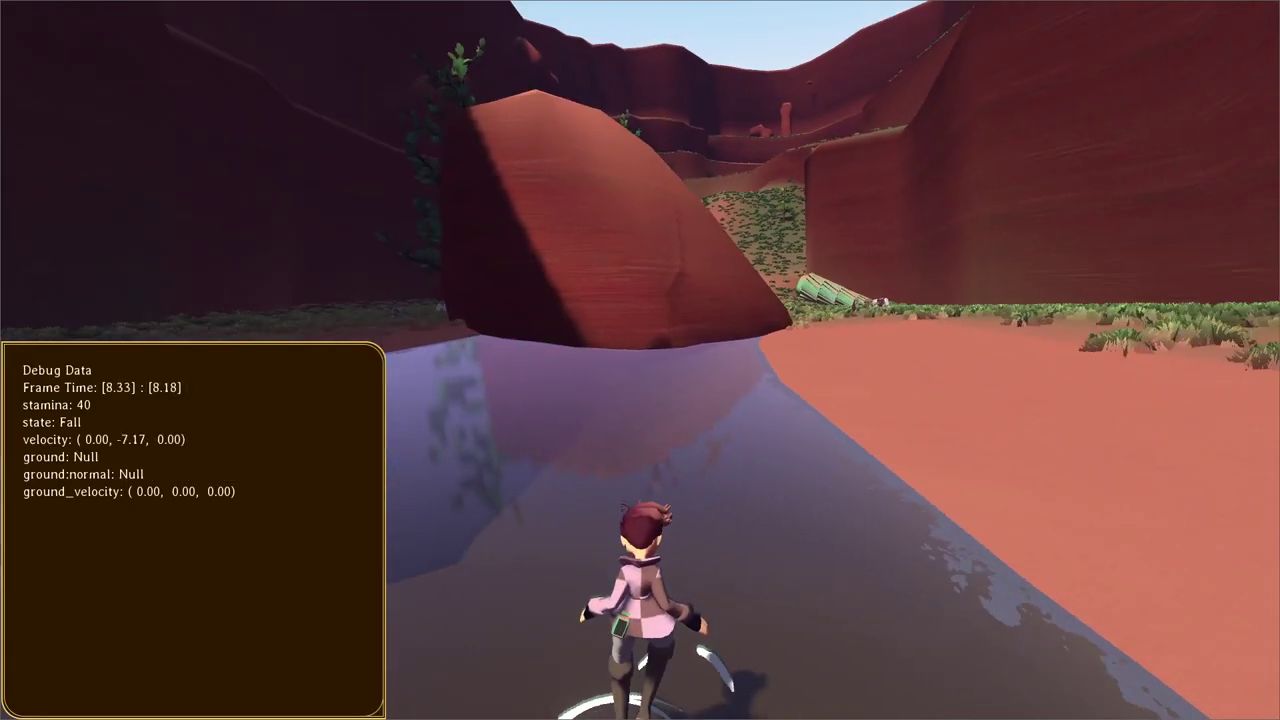
key(a)
key(s)
key(space)
key(space)
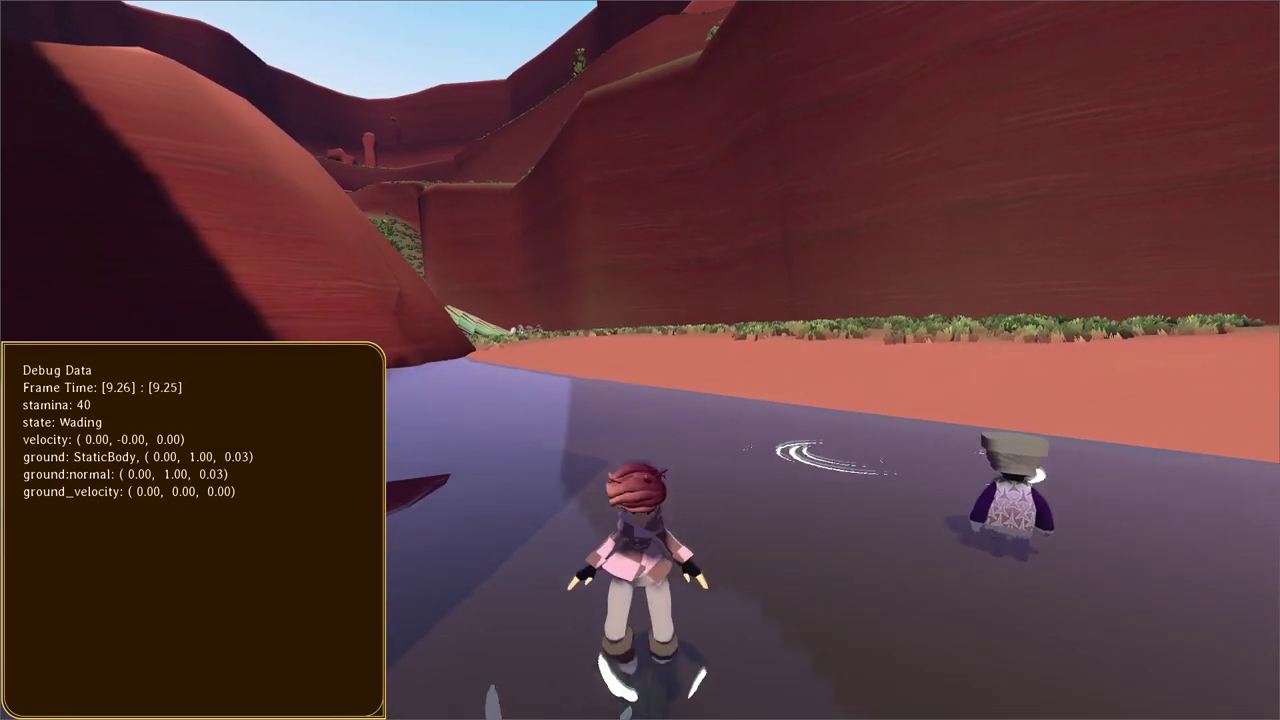
key(space)
key(space)
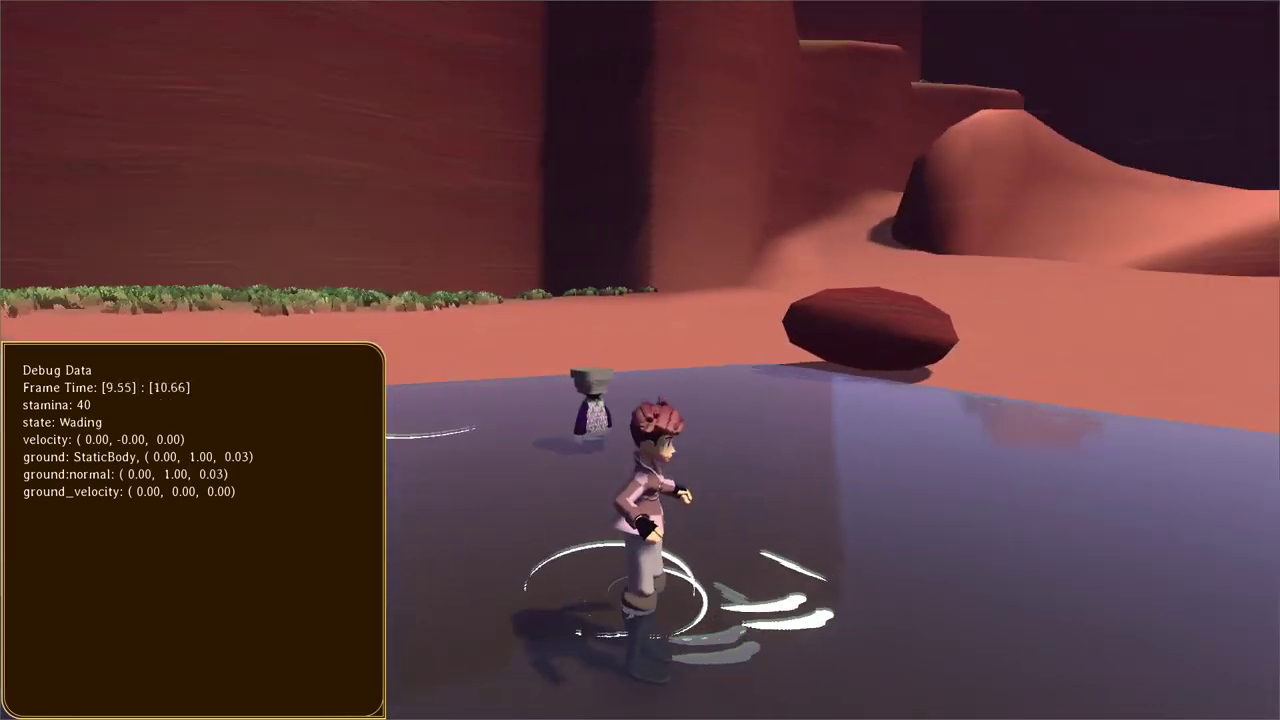
key(space)
key(space)
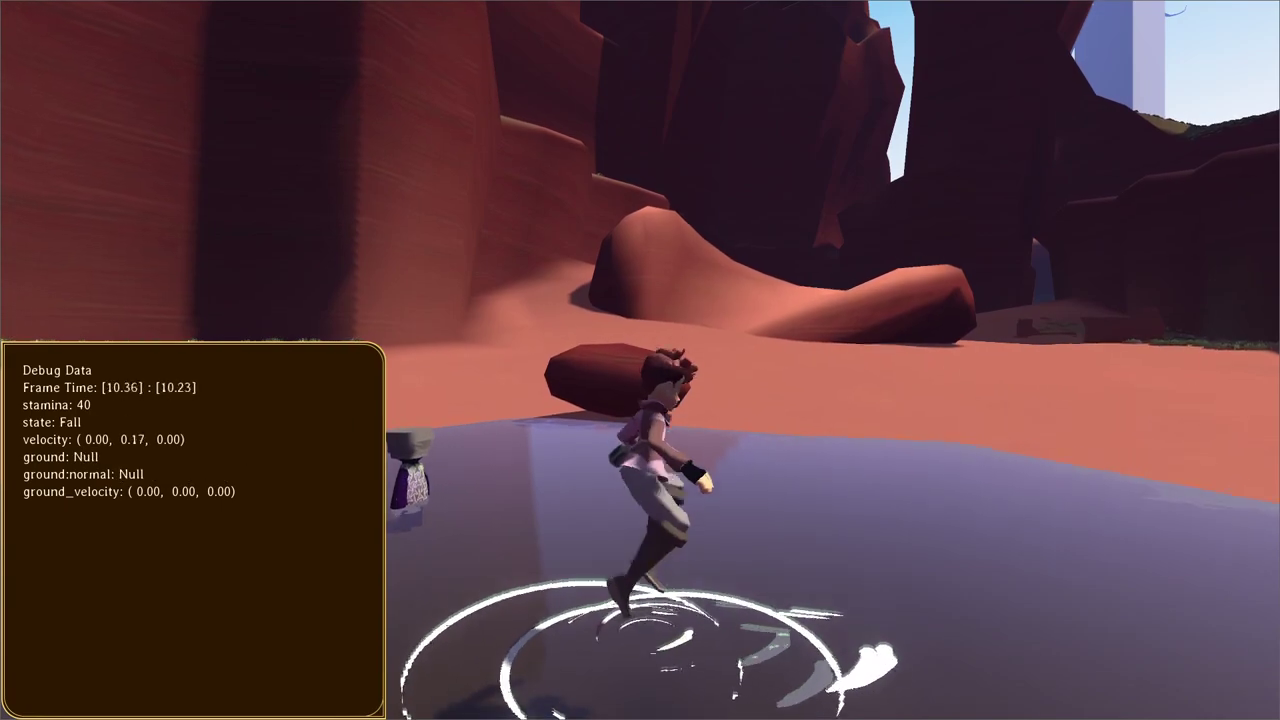
key(space)
key(space)
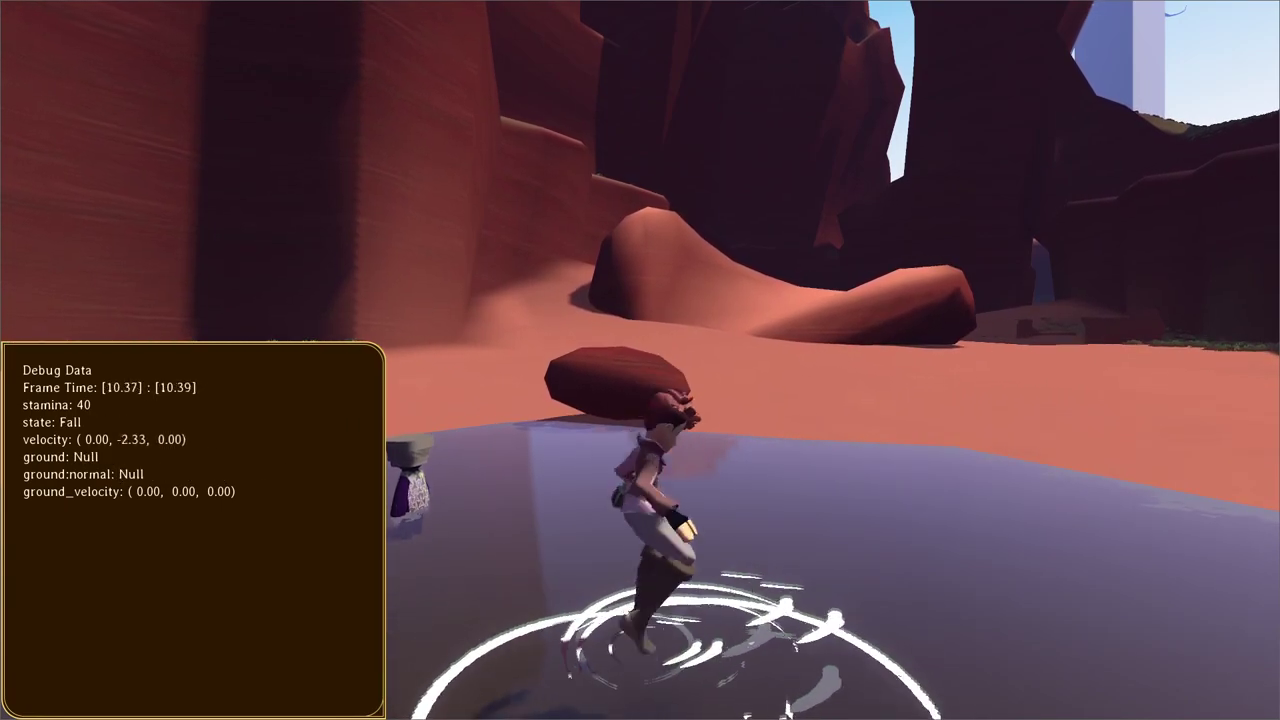
key(Escape)
key(alt+Tab)
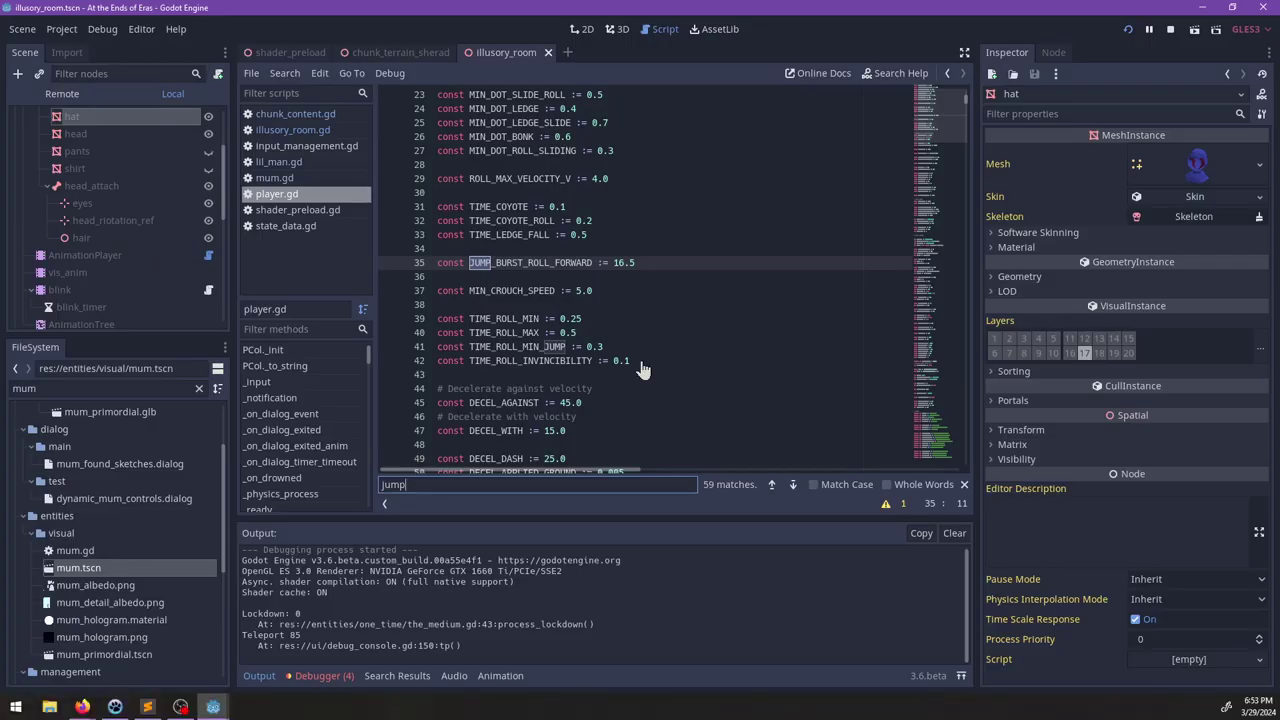
Step: Open state_data.gd and find the WadingJump state definition
key(Escape)
click(322, 233)
key(ctrl+f)
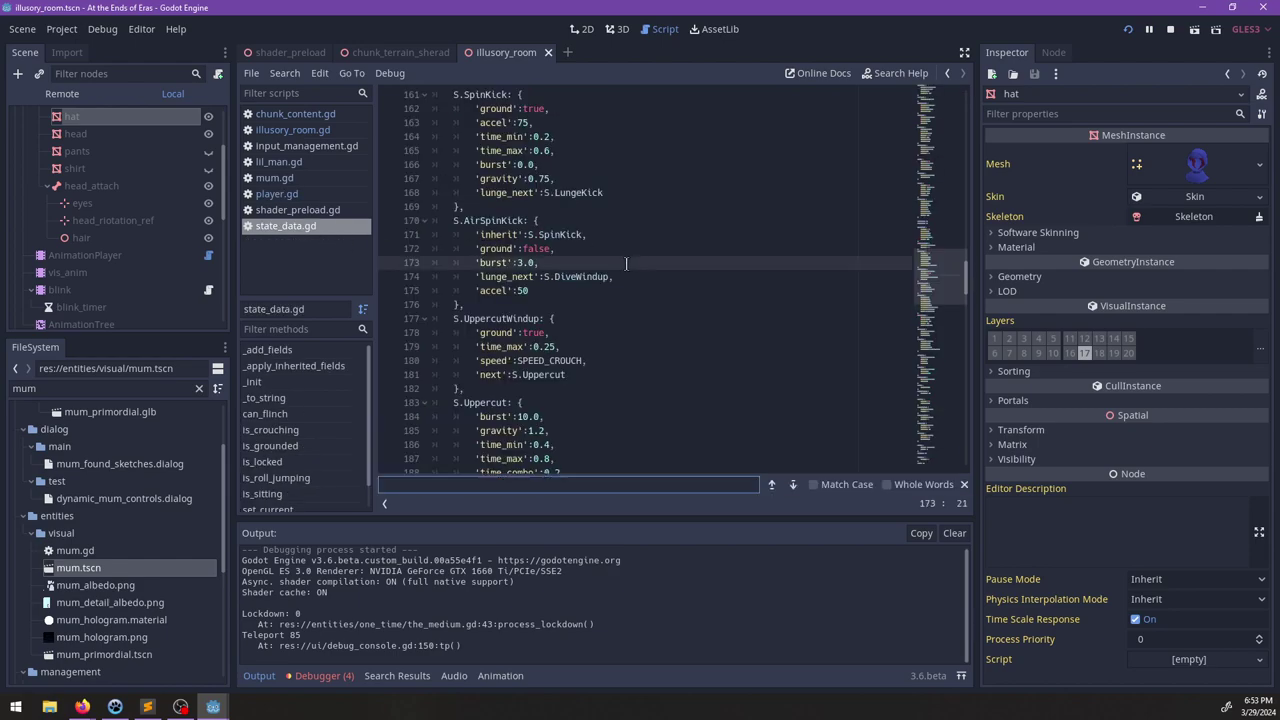
text(WadingJump)
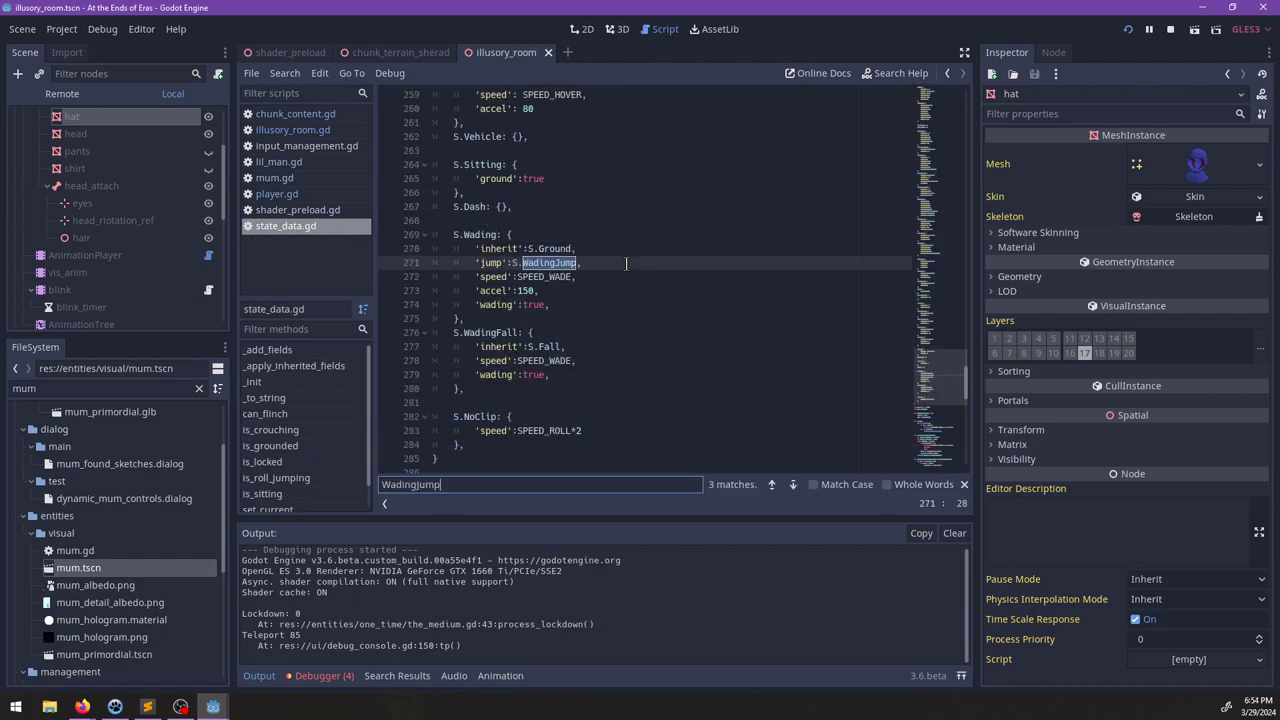
key(Return)
key(Return)
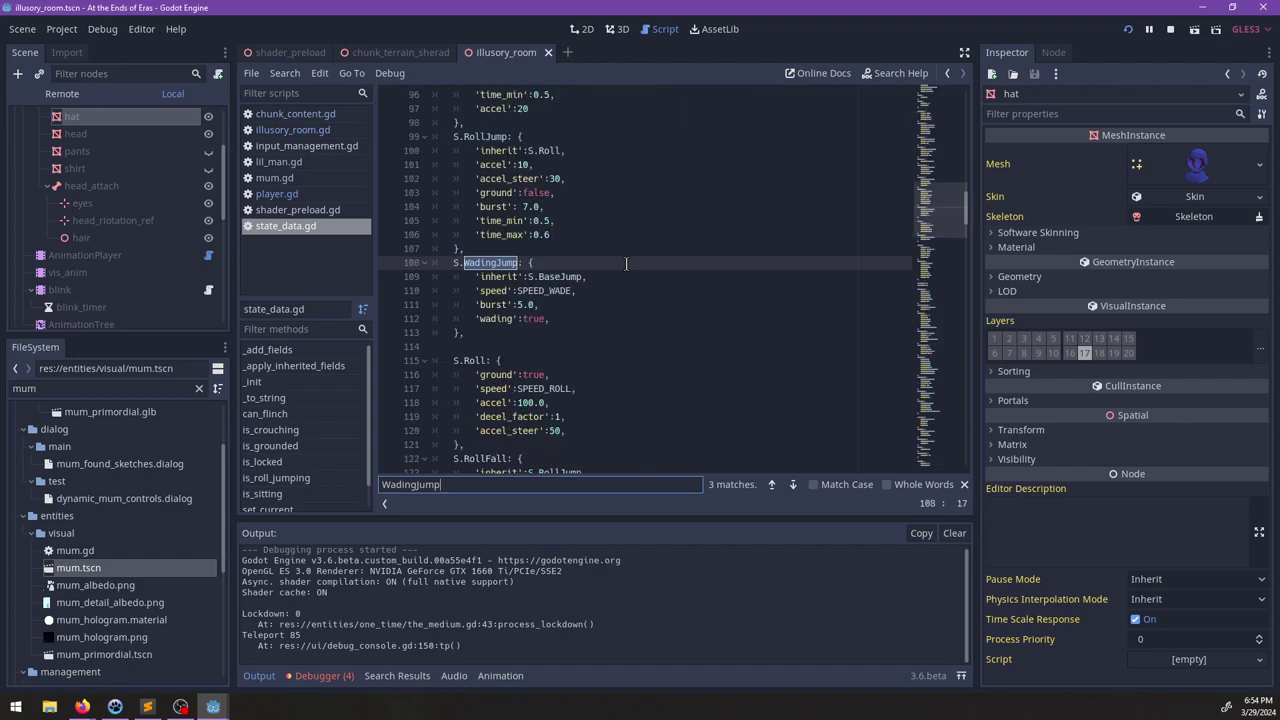
Step: Set the burst value of WadingJump to 7.0, and relaunch the game after saving its progress
key(Escape)
click(527, 305)
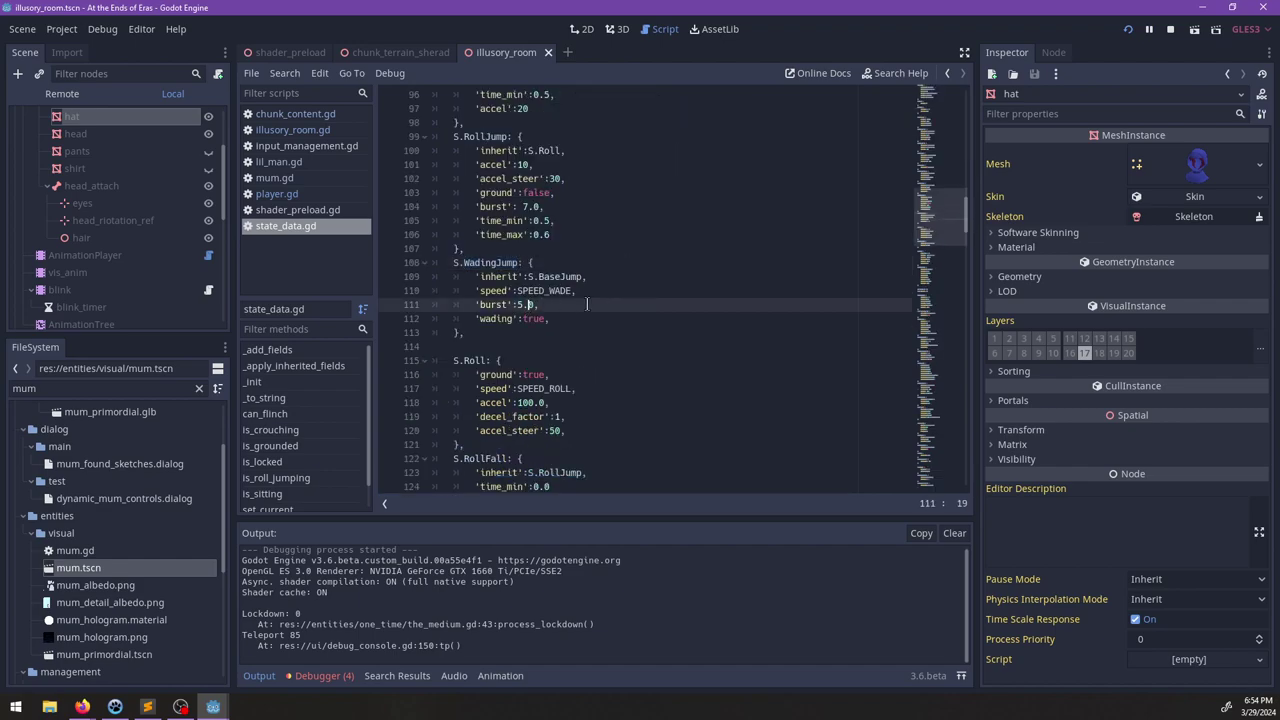
scroll(610, 344, up, 3)
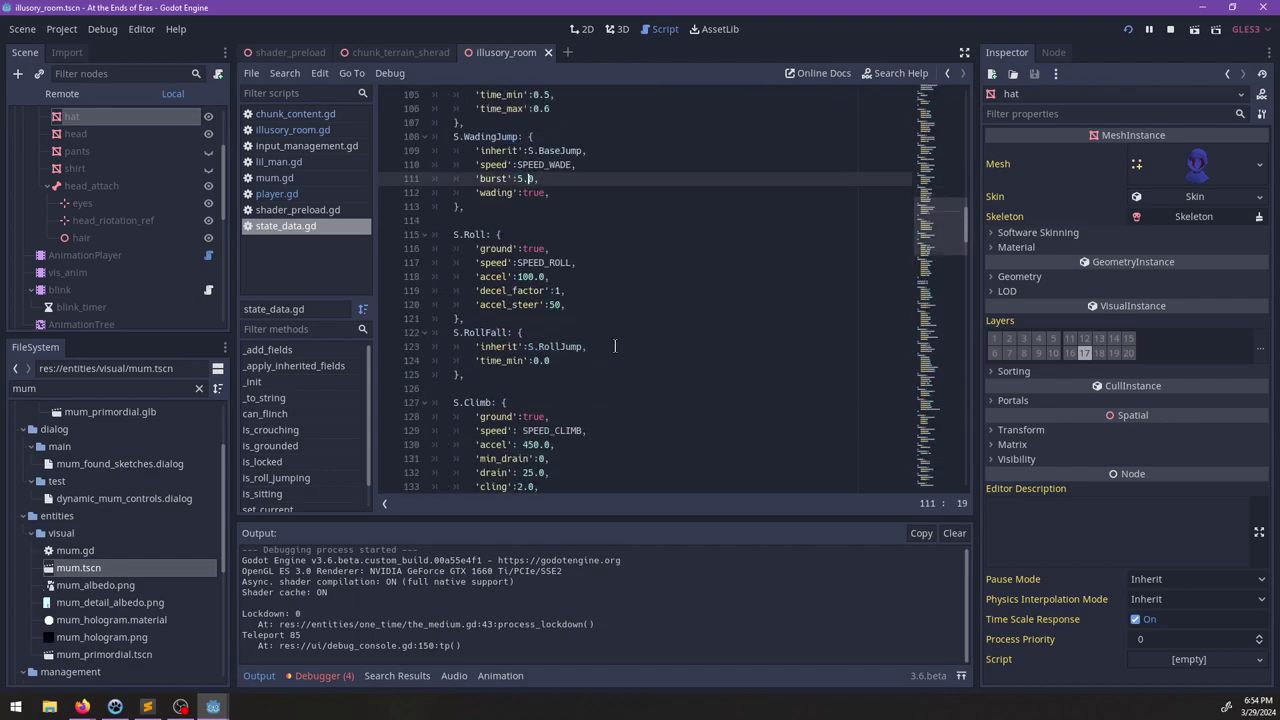
scroll(613, 346, up, 10)
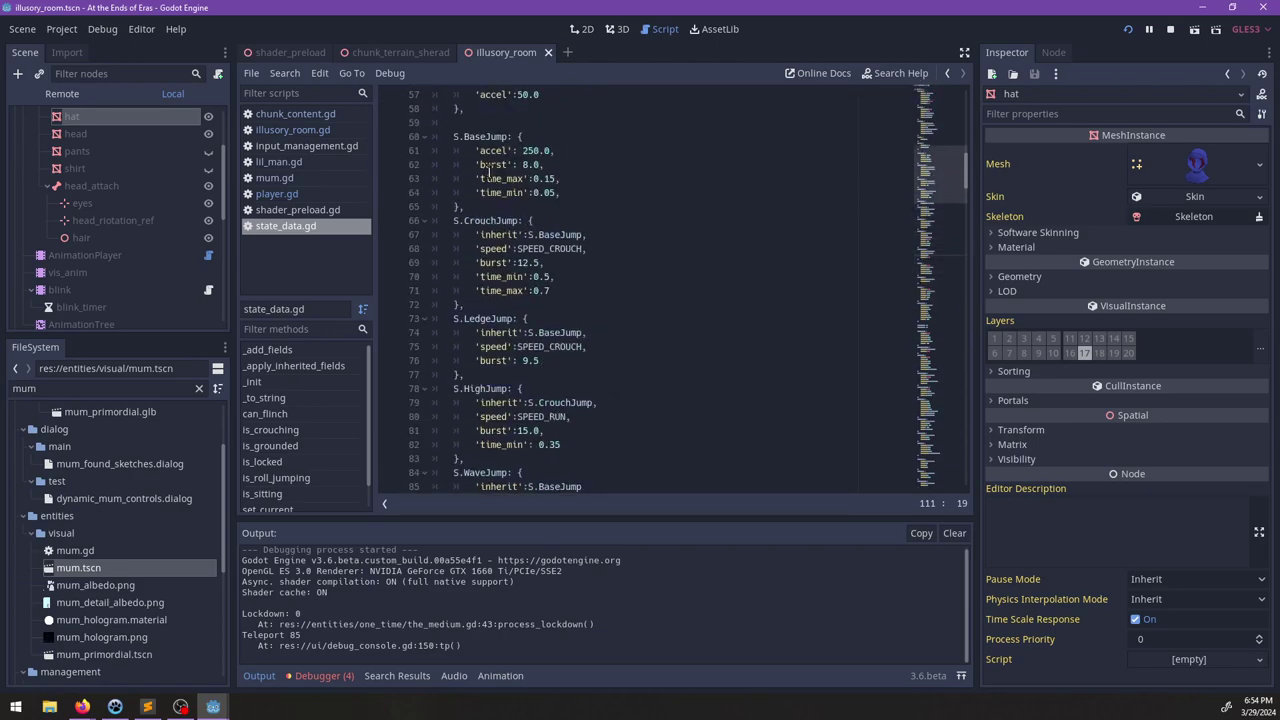
scroll(607, 262, down, 10)
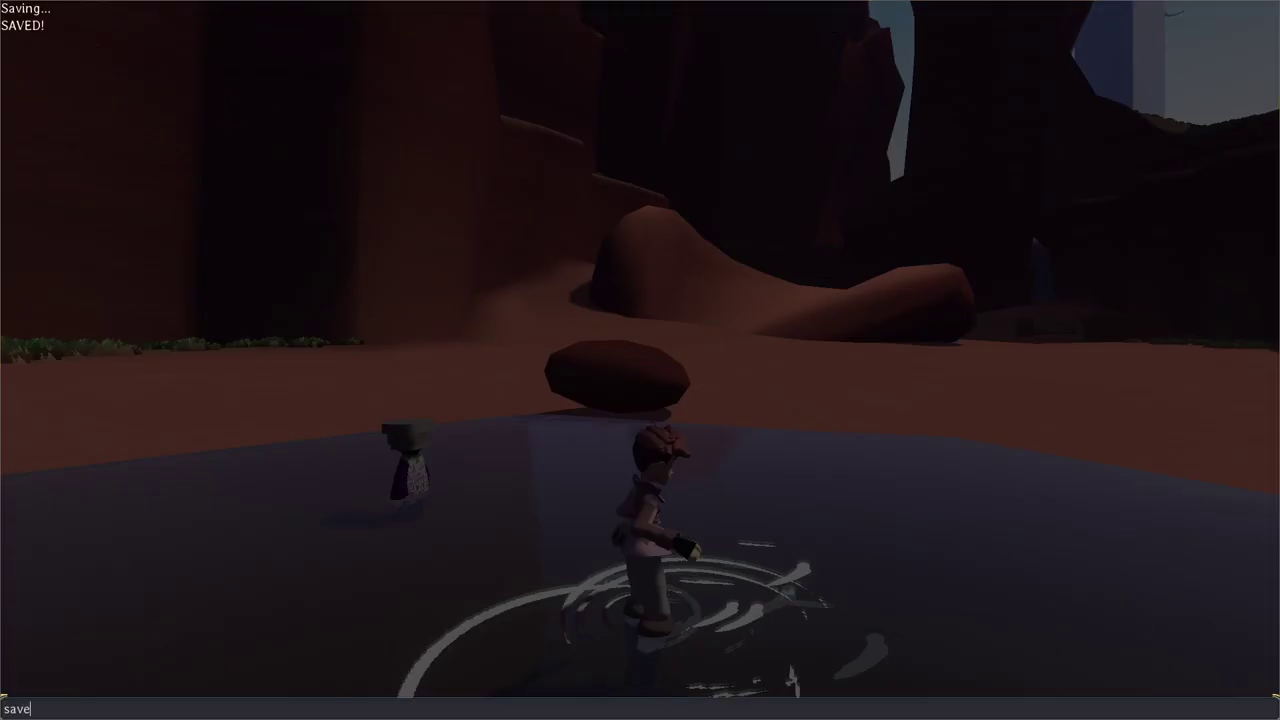
key(Return)
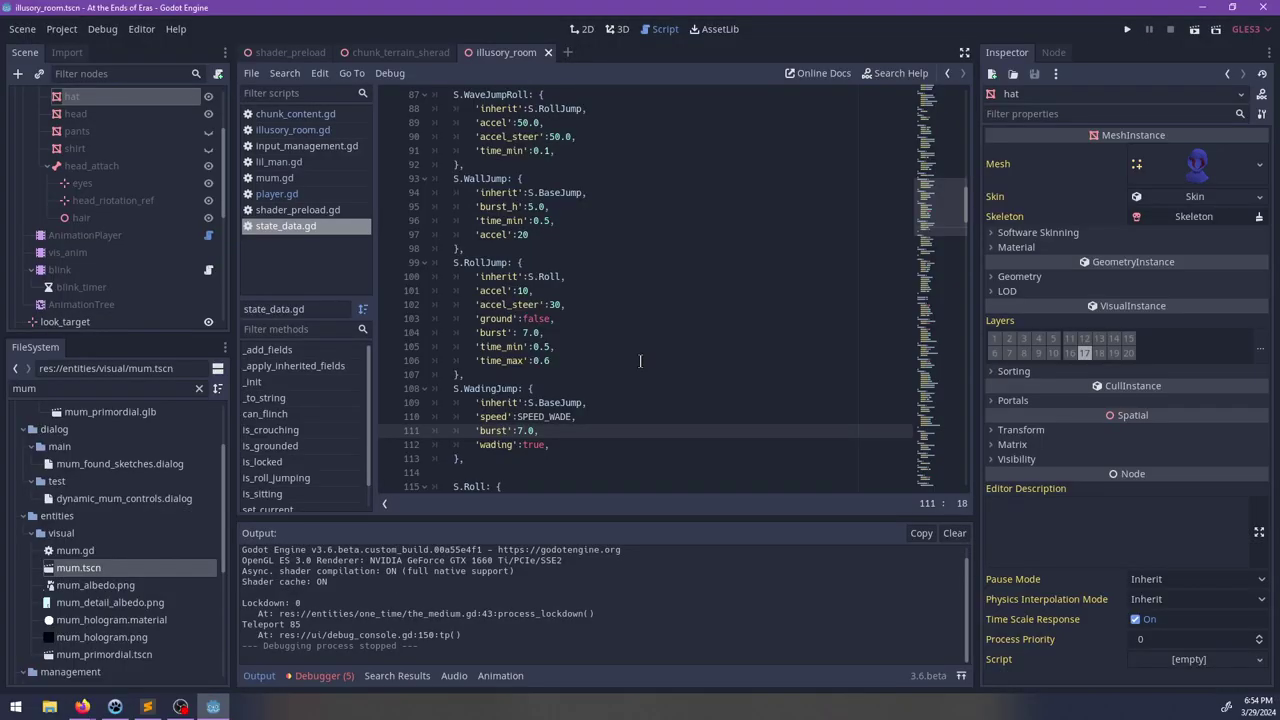
key(F5)
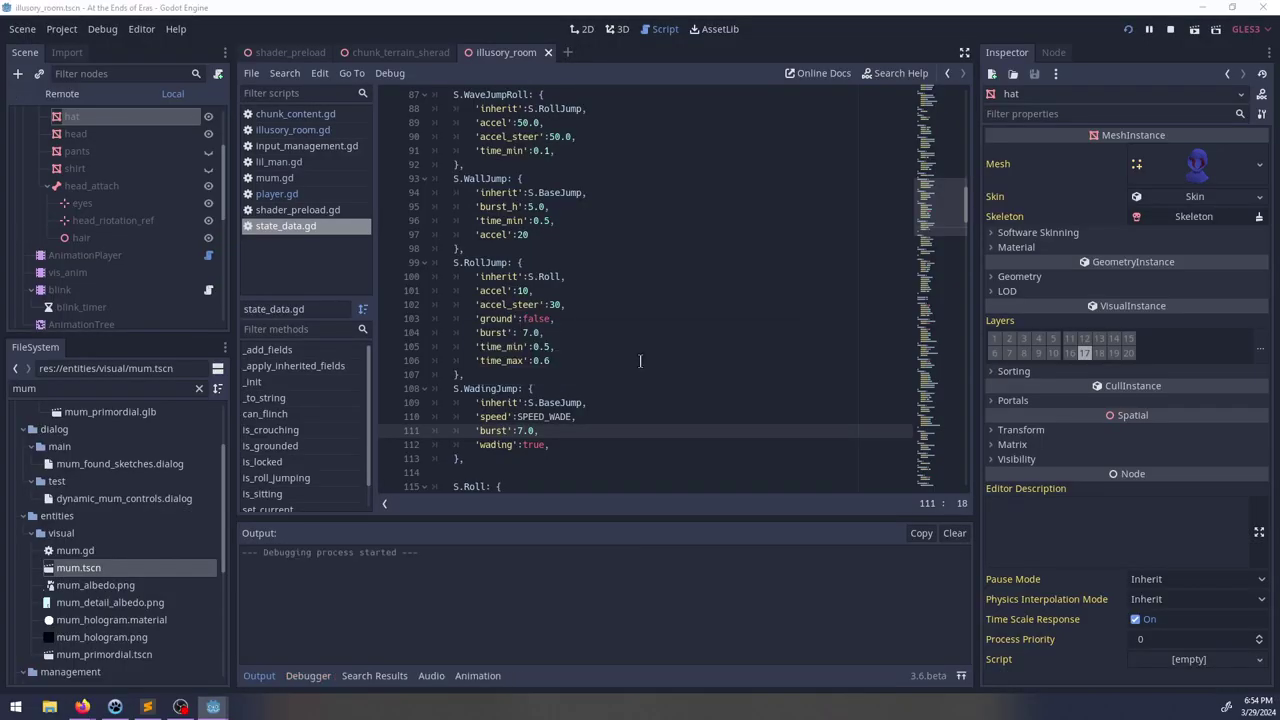
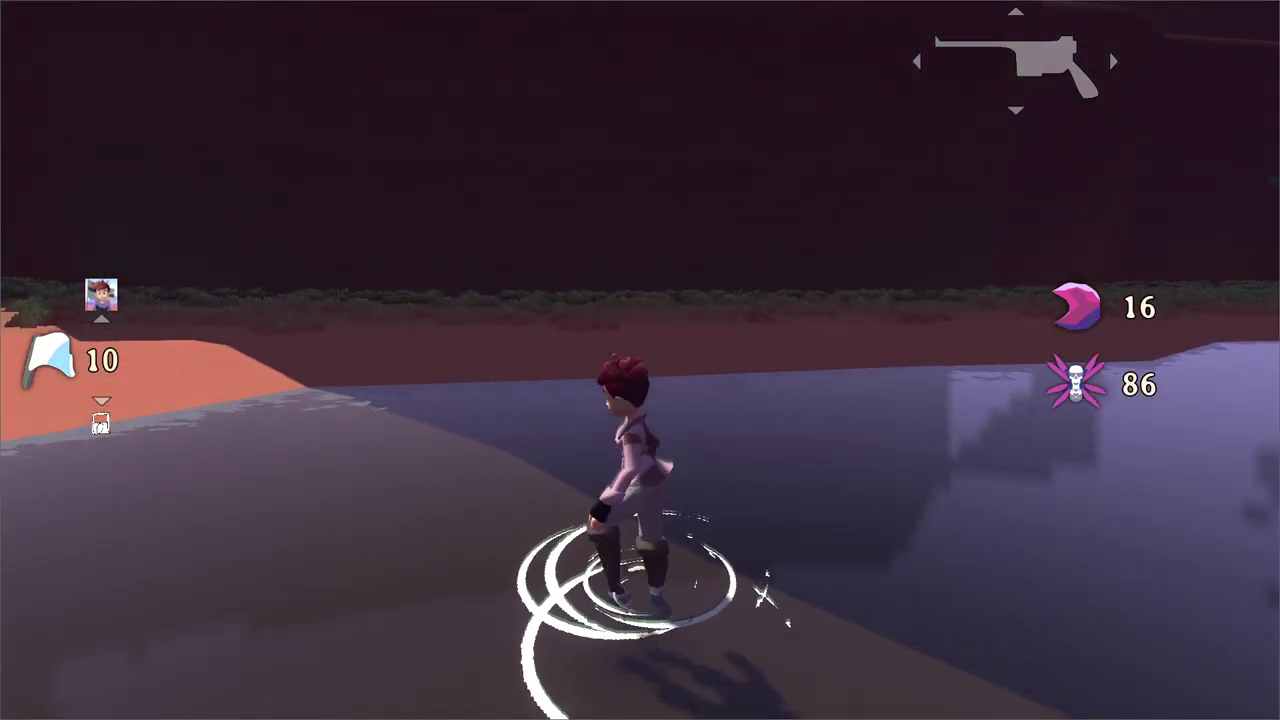
Step: Test the wading jump while running back and forth across the shallow pool
key(space)
key(w)
key(d)
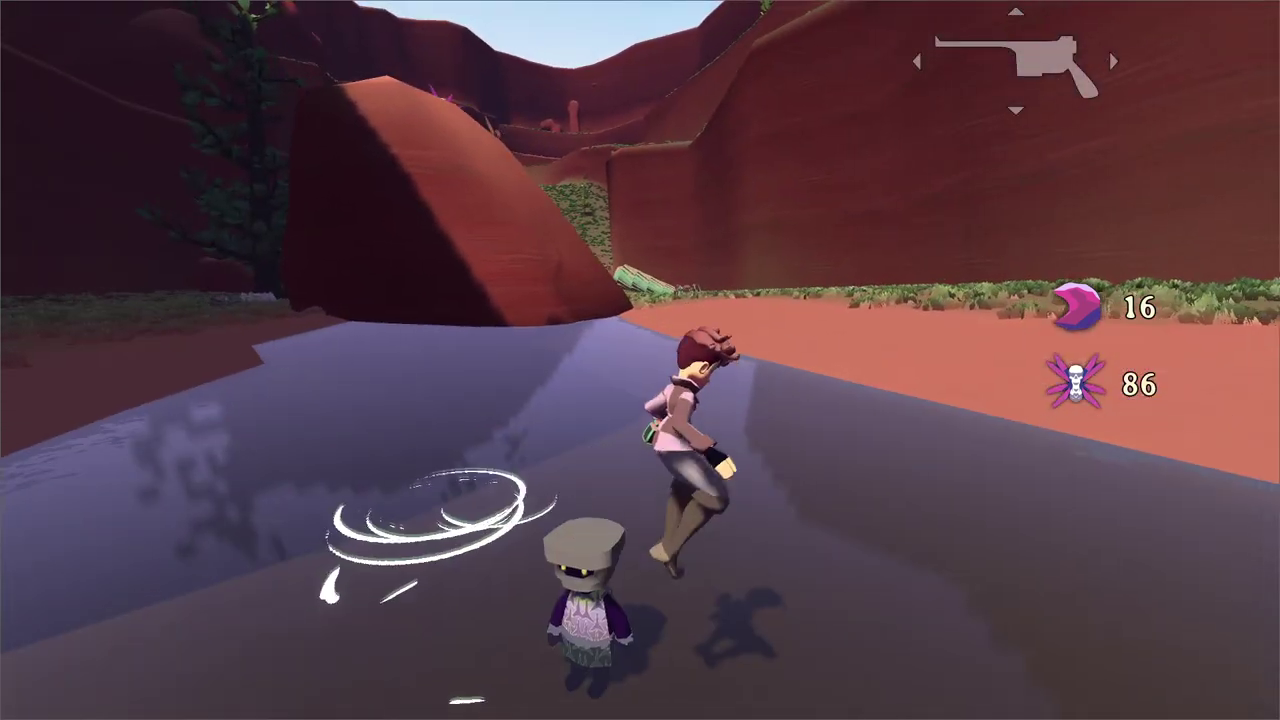
key(w)
key(a)
key(space)
key(space)
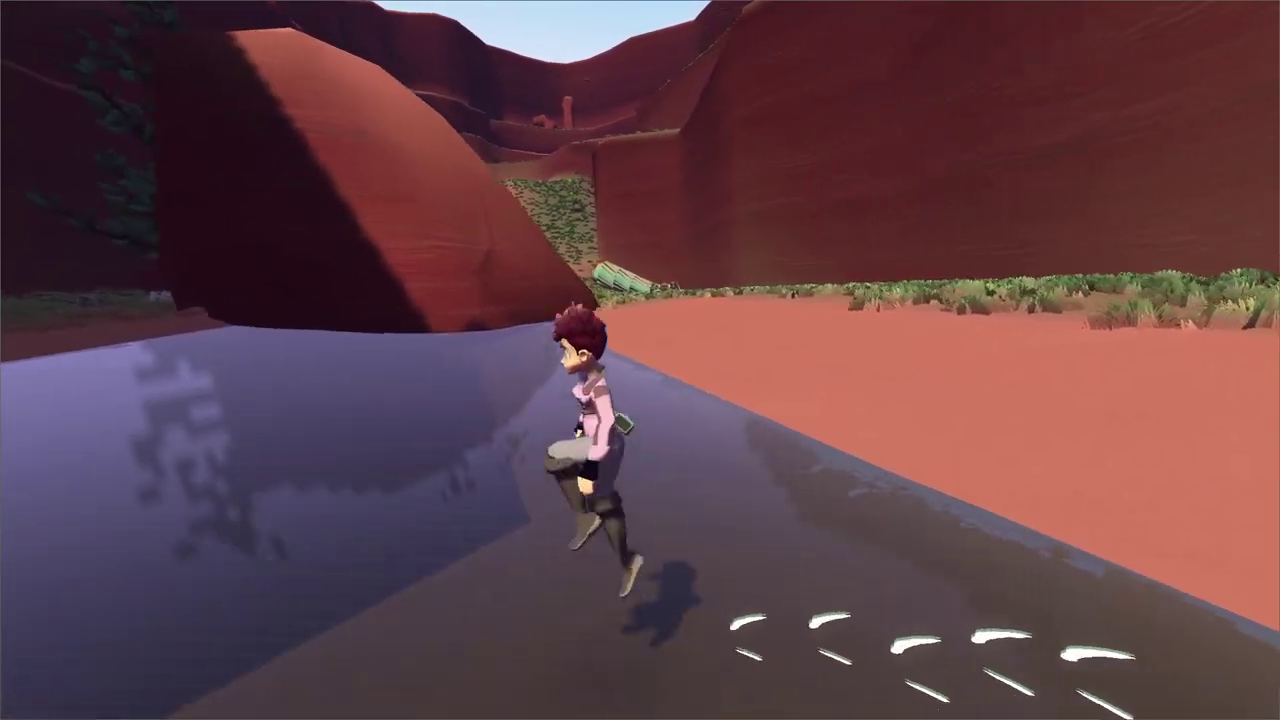
key(d)
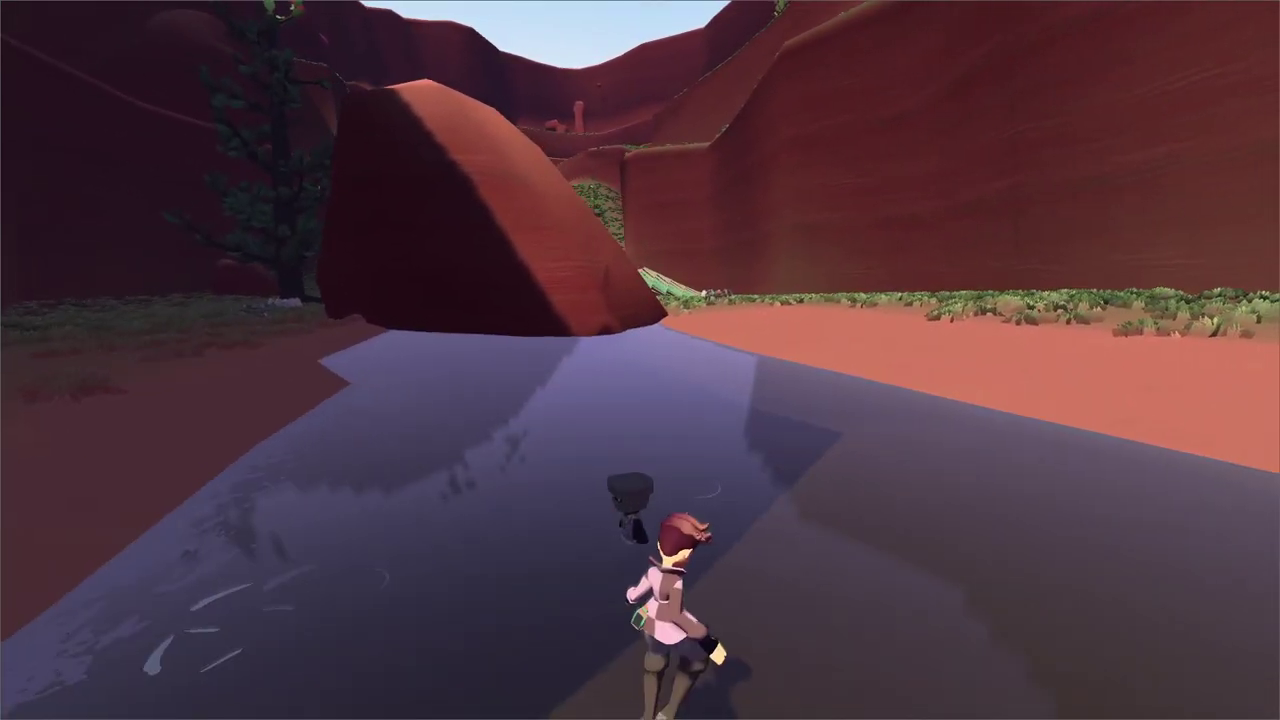
key(w)
key(space)
key(d)
key(space)
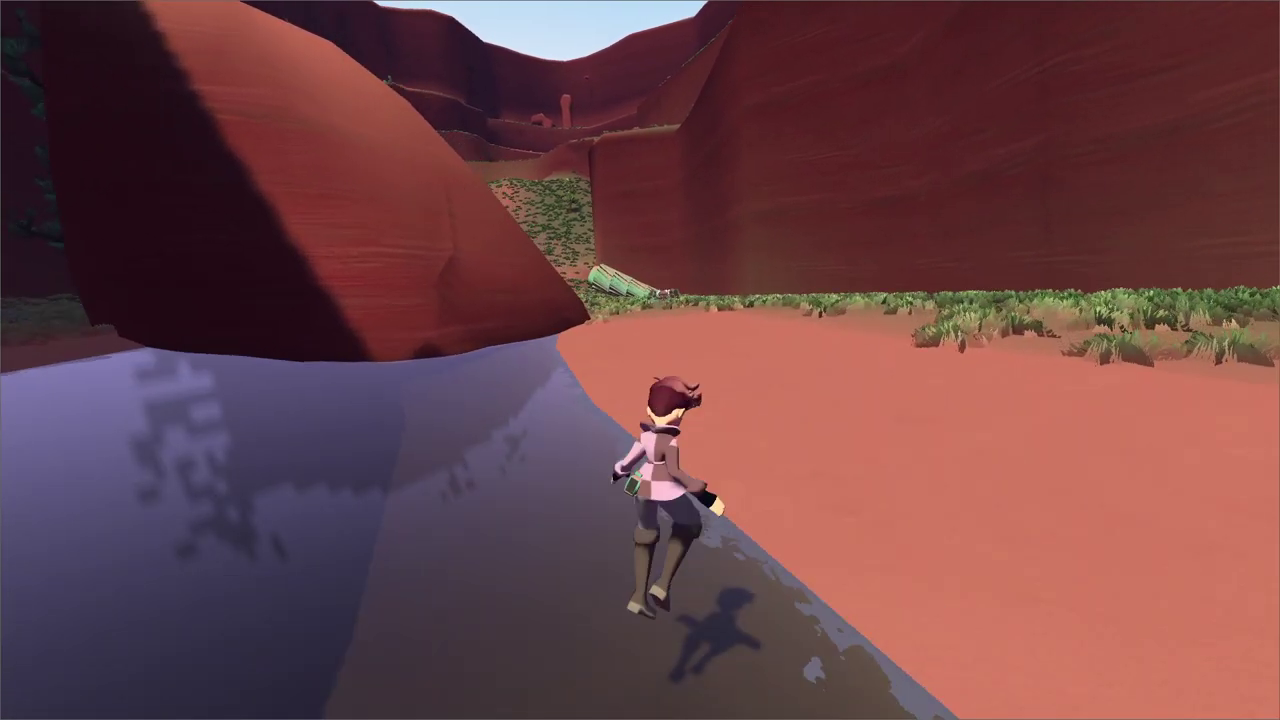
key(a)
key(space)
key(space)
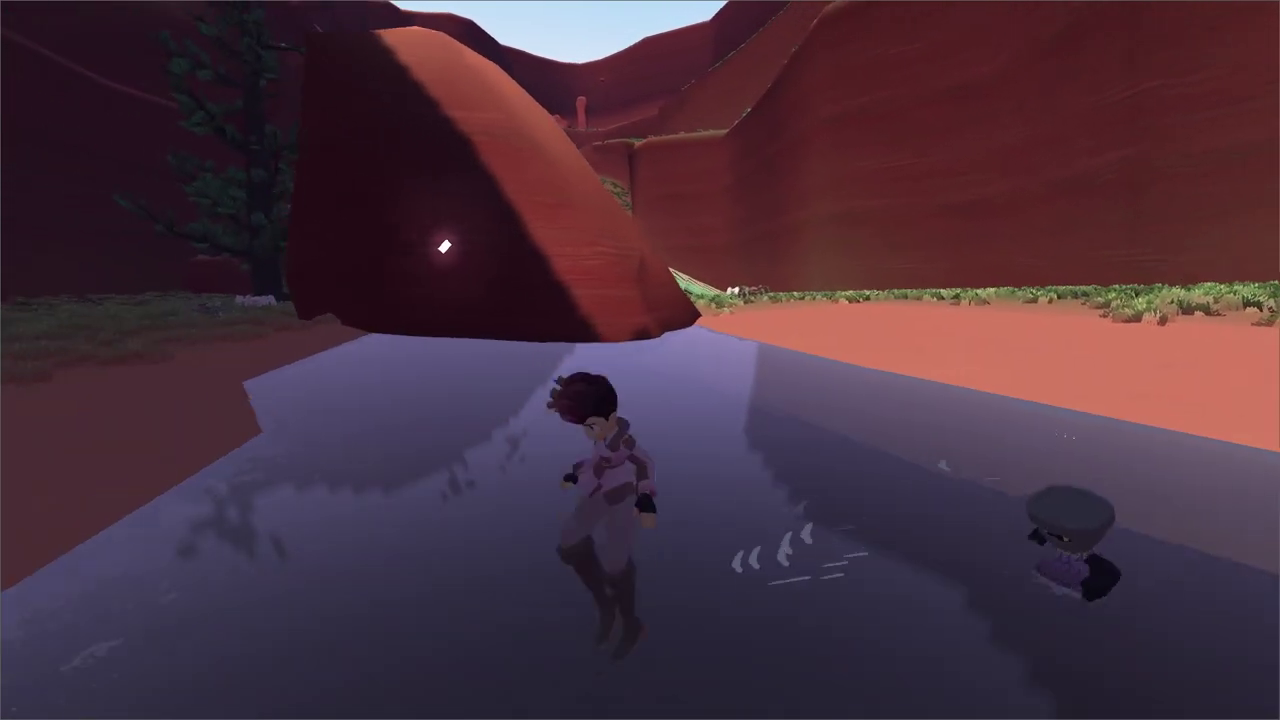
Step: Test jumping out of the pool onto the sandy shore and jumping again back in the water
key(d)
key(w)
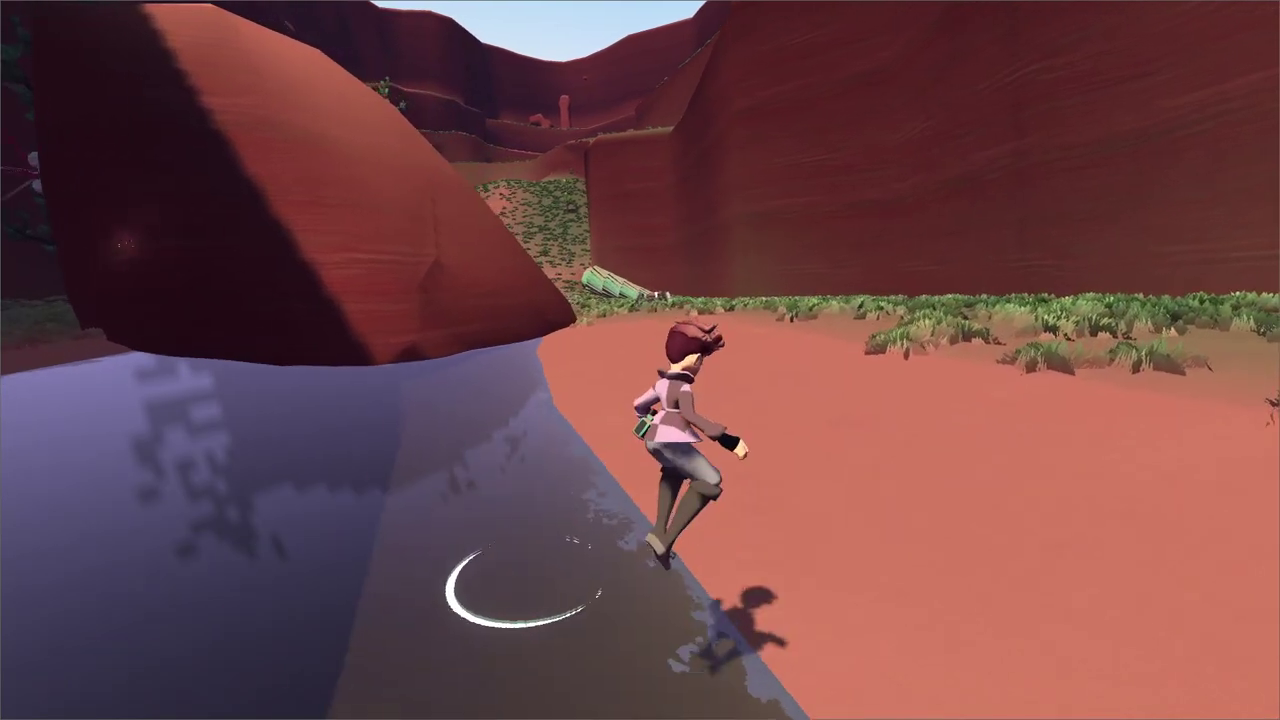
key(Escape)
key(Escape)
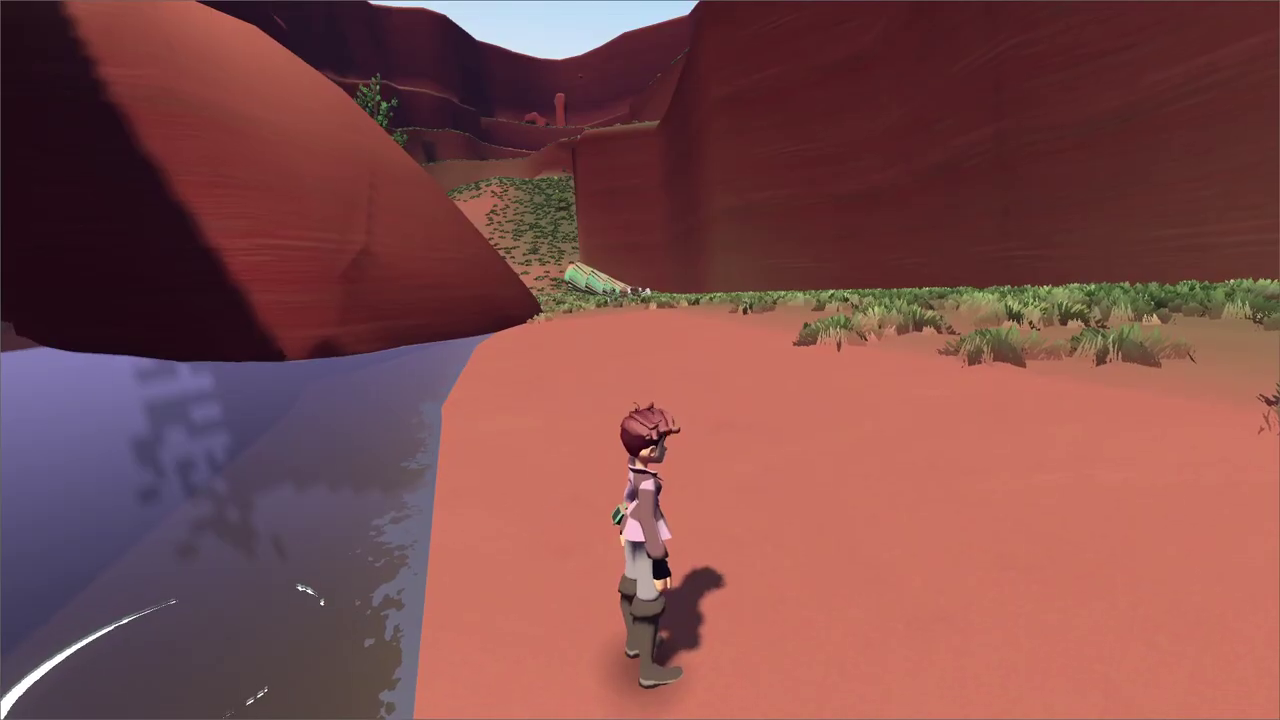
key(a)
key(s)
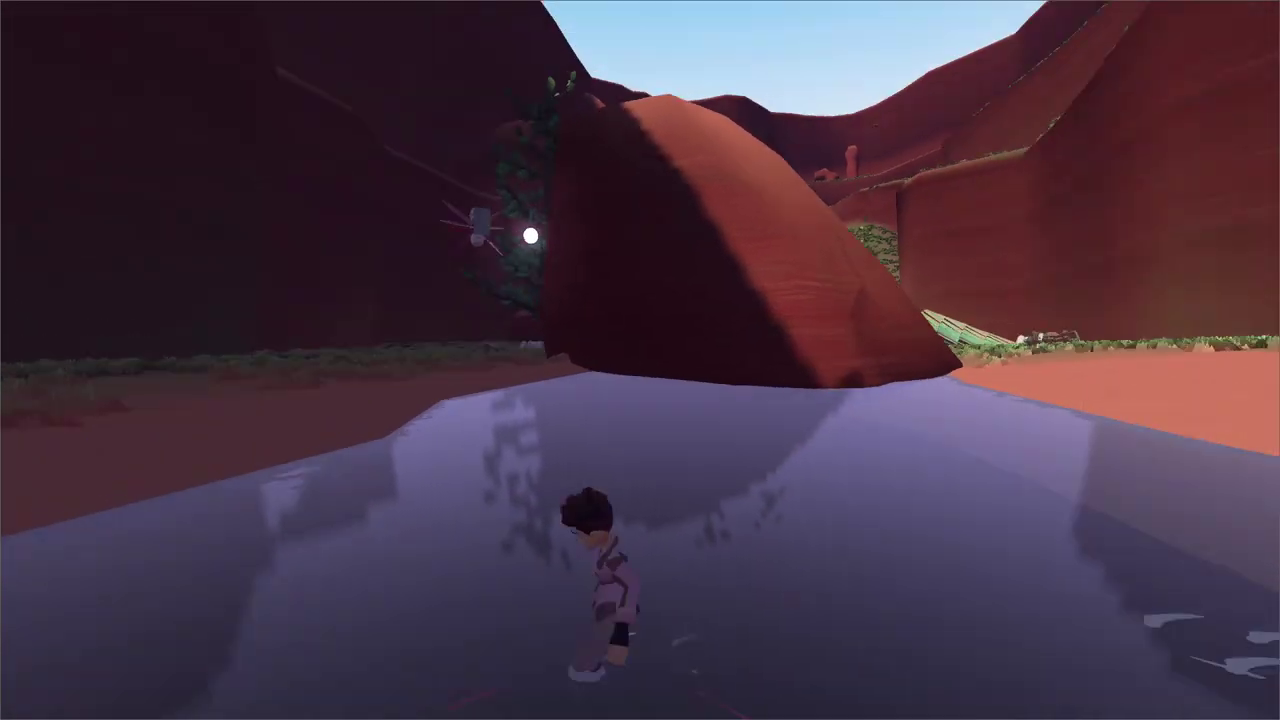
key(space)
key(d)
key(w)
key(d)
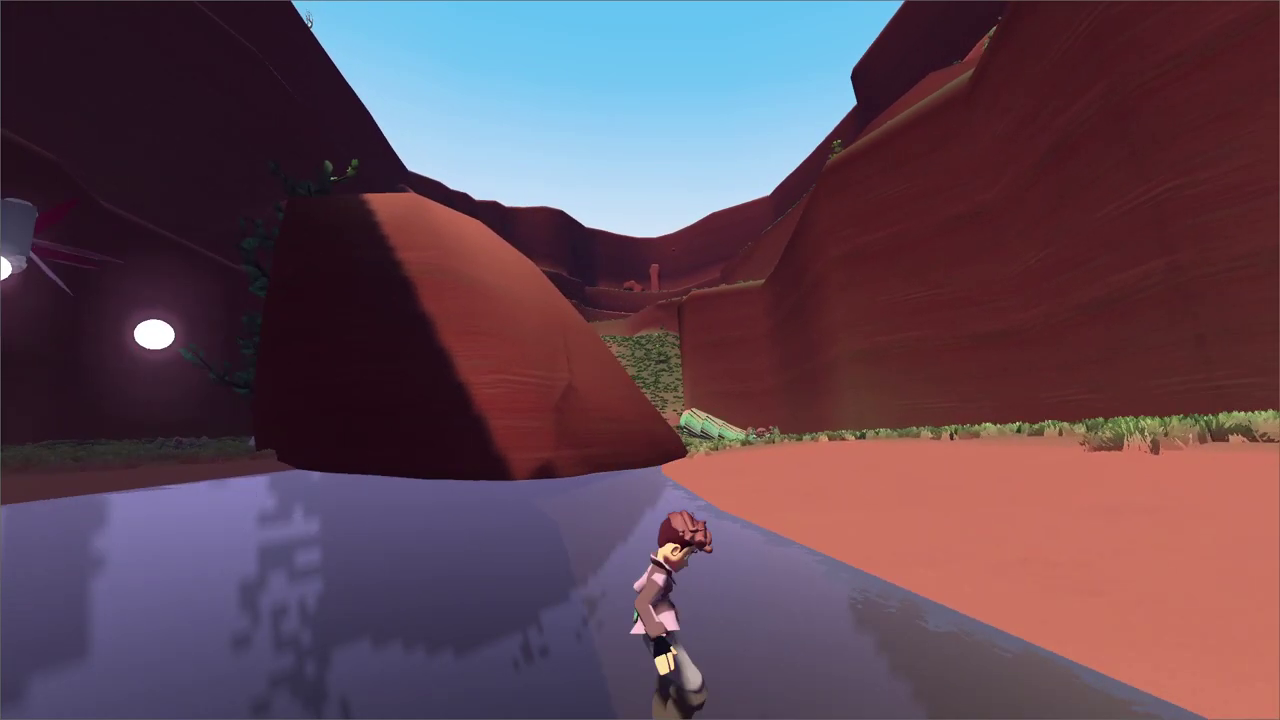
Step: Pause the game, update the "Wading jump is way too short" task in NP-ToDo, and select "Can't climb out of water"
key(Escape)
key(alt+Tab)
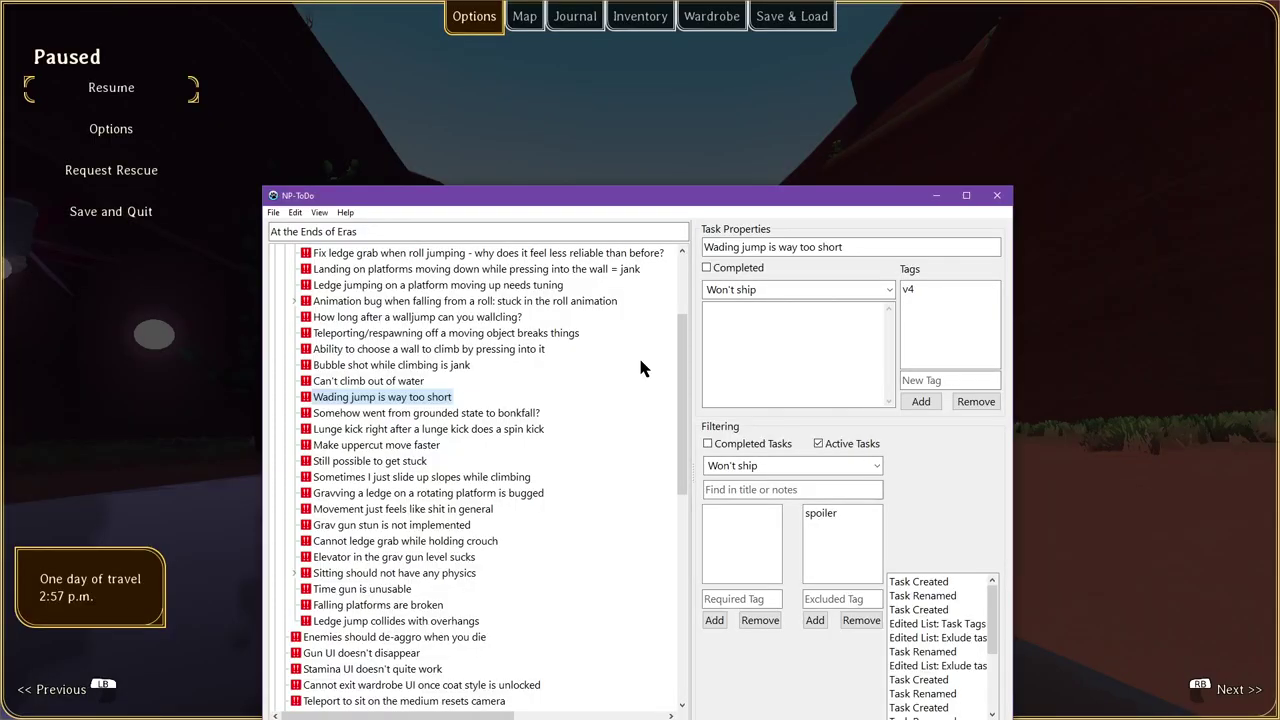
right_click(338, 397)
click(372, 404)
click(370, 381)
key(alt+Tab)
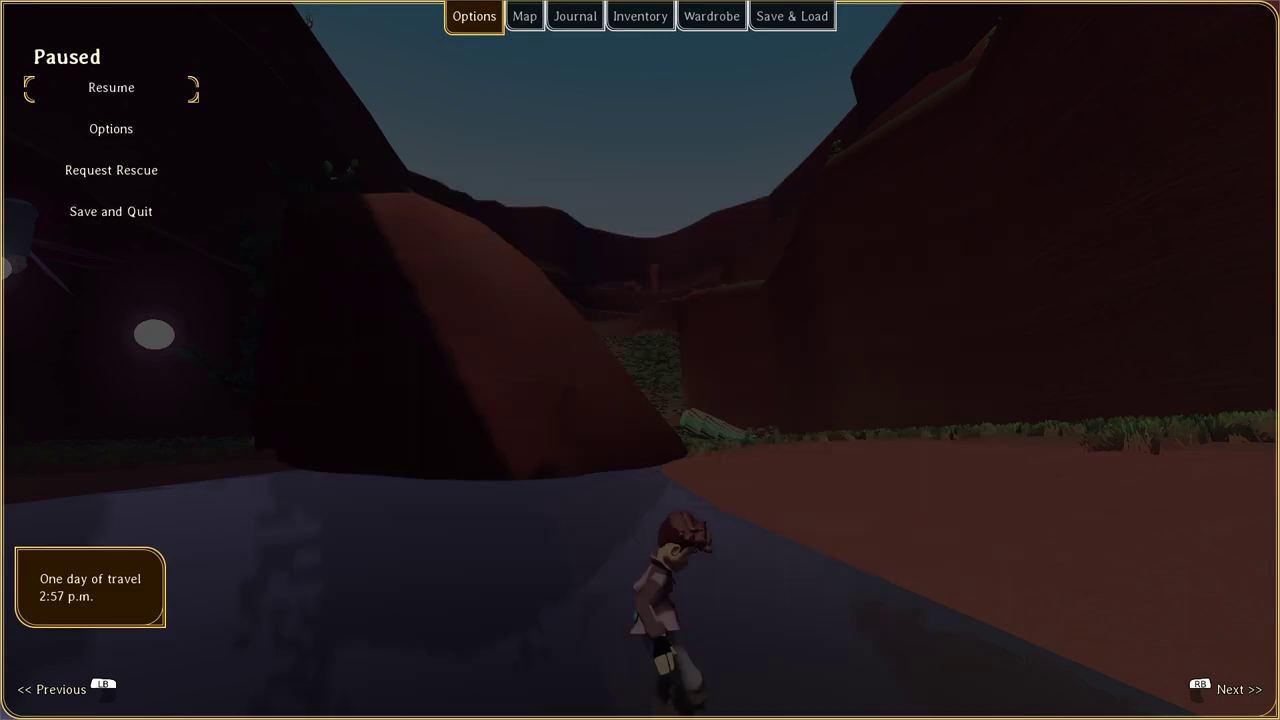
Step: Resume the game, test climbing out of the water at the large red rock, and pause
key(Escape)
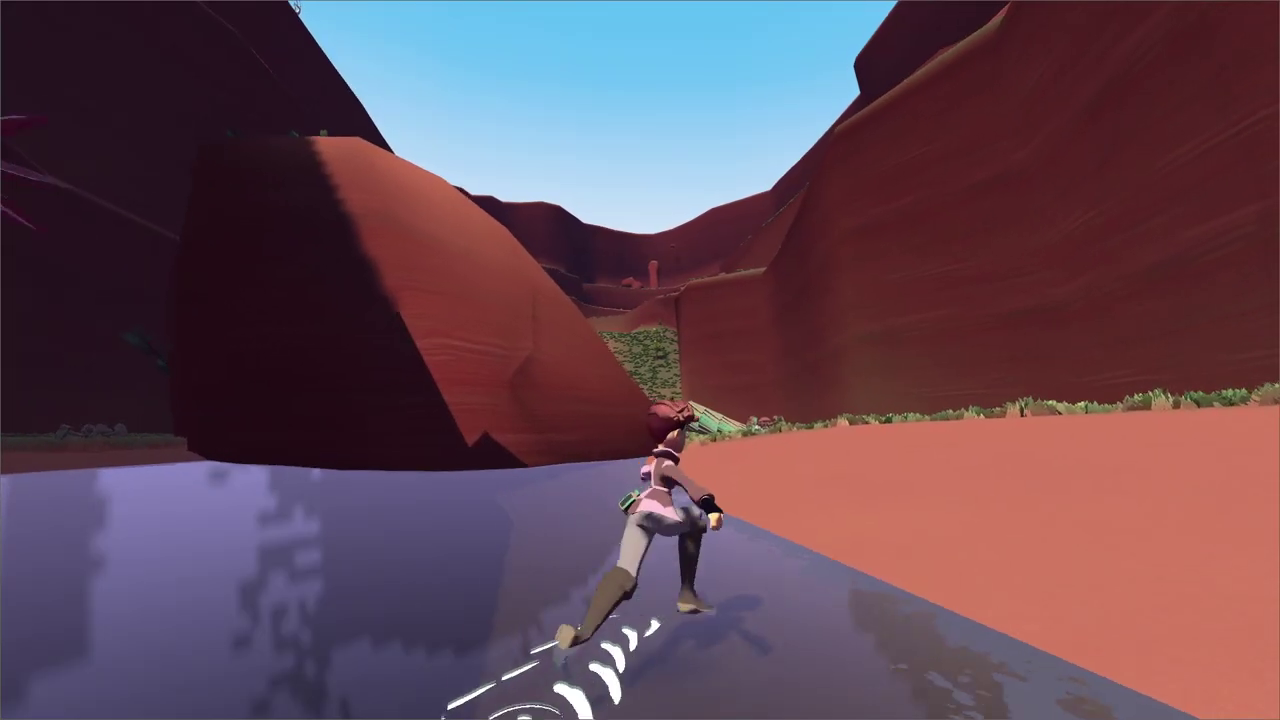
key(a)
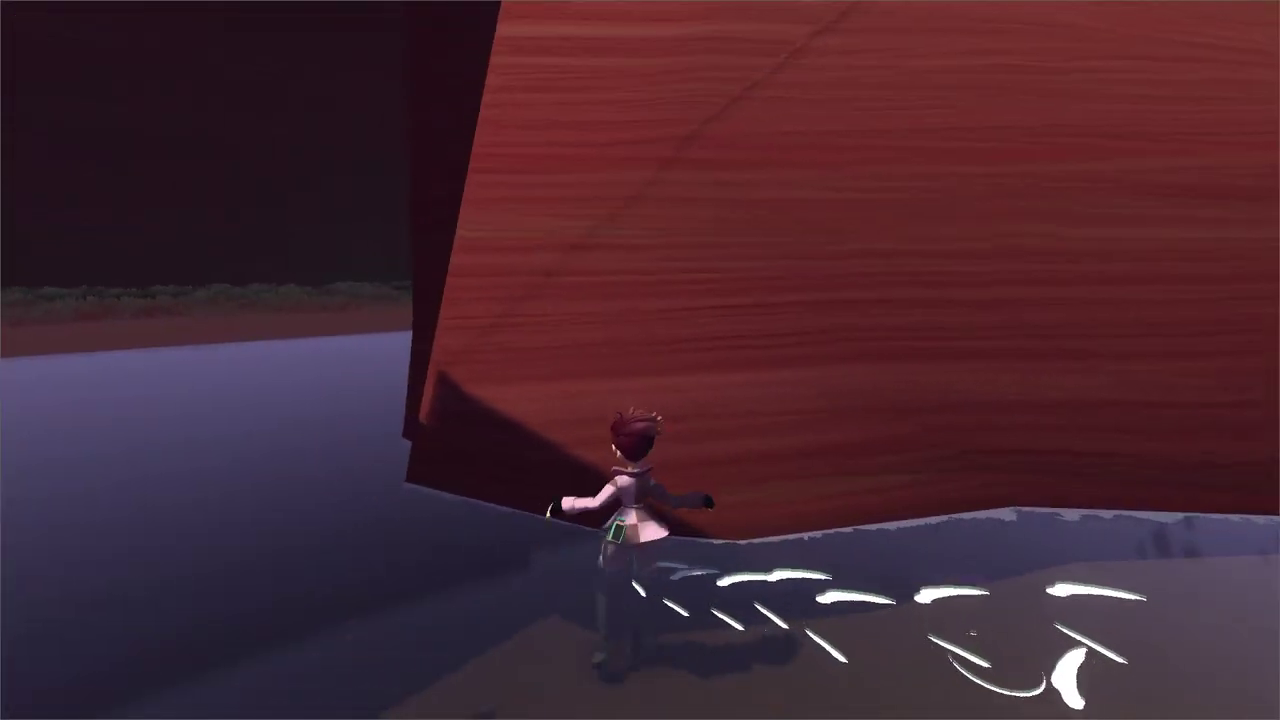
key(Escape)
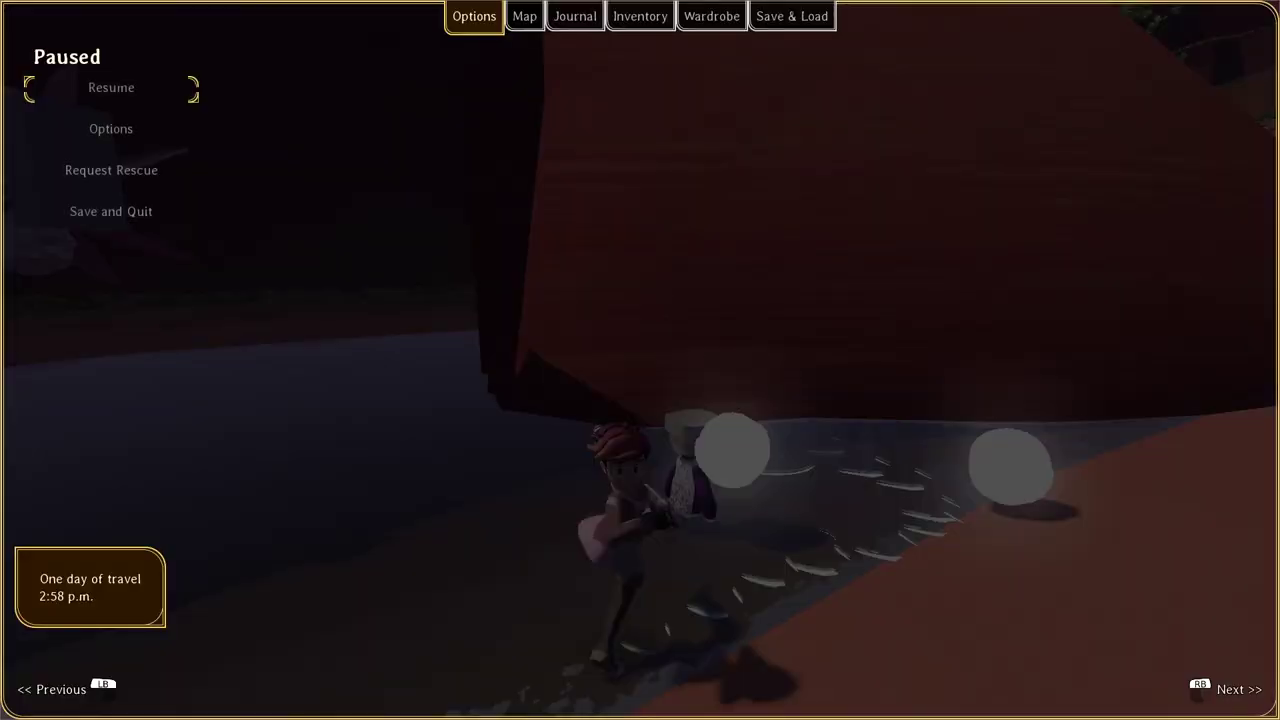
Step: Switch to the Godot editor and search player.gd for "wading", going through the matches up to the move function
key(alt+Tab)
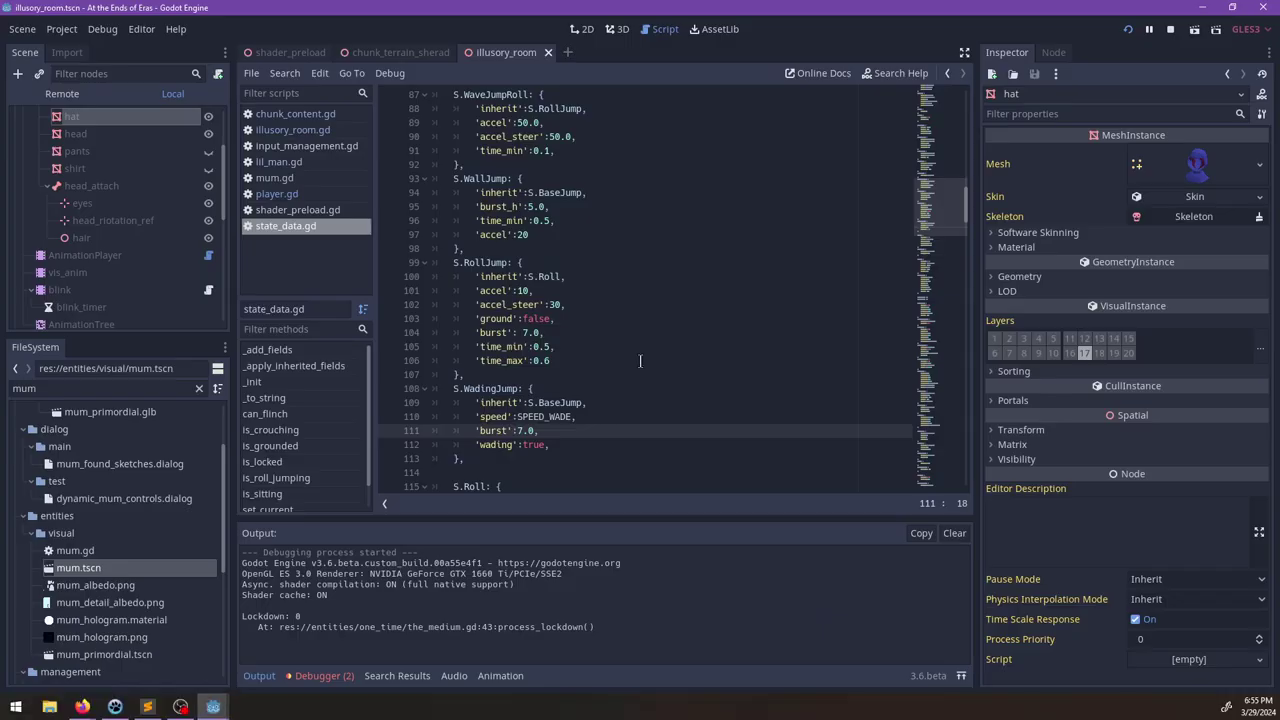
key(ctrl+f)
text(wadj)
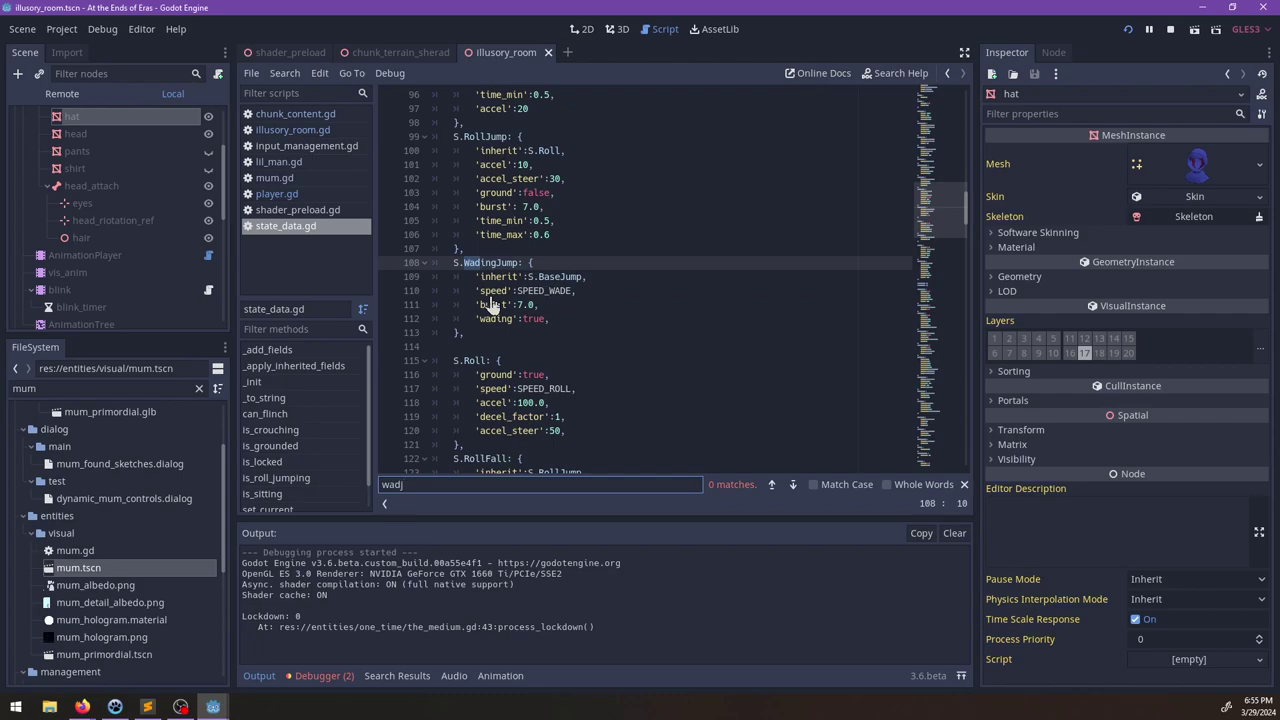
key(Escape)
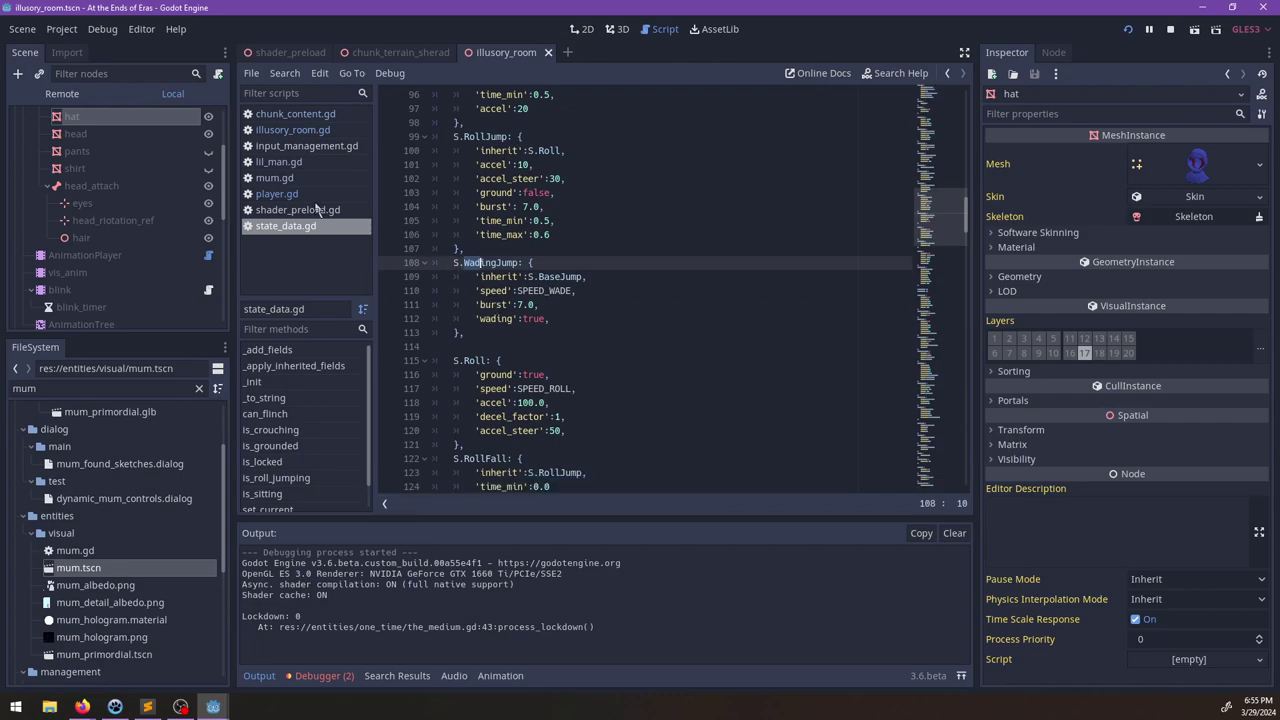
click(276, 193)
key(ctrl+f)
text(wading)
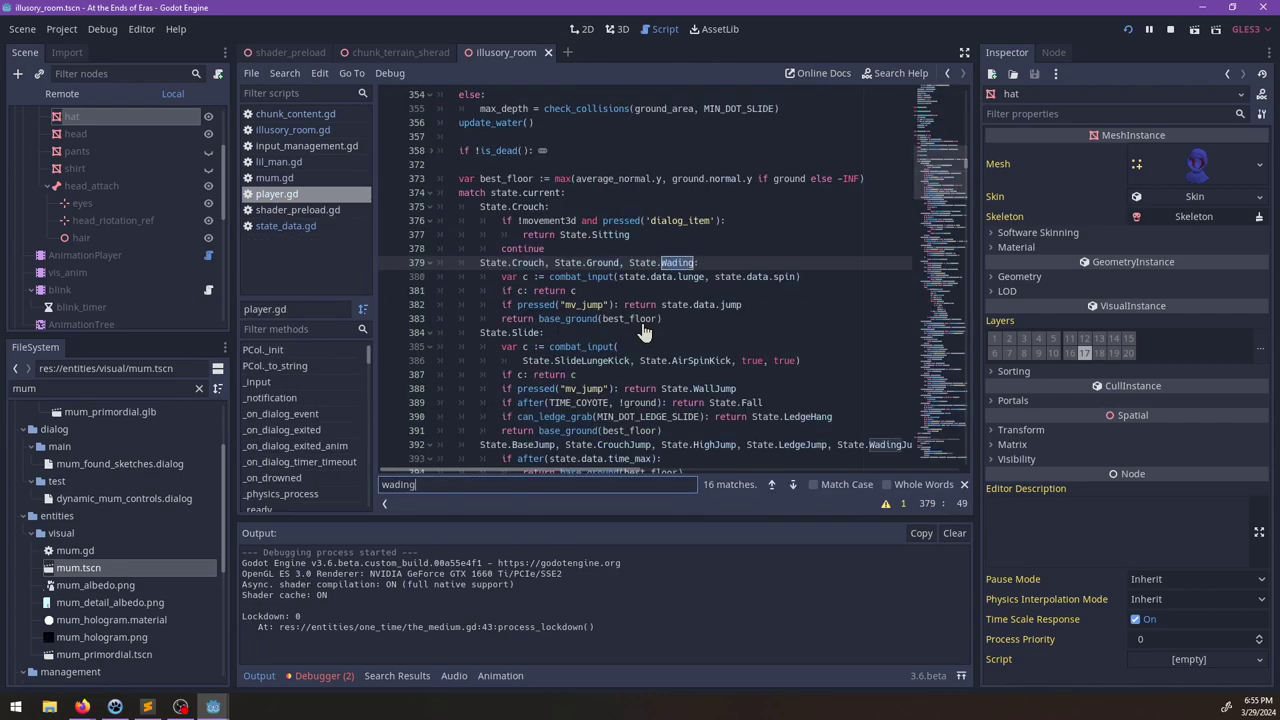
key(Return)
key(Return)
key(Return)
key(Return)
key(Return)
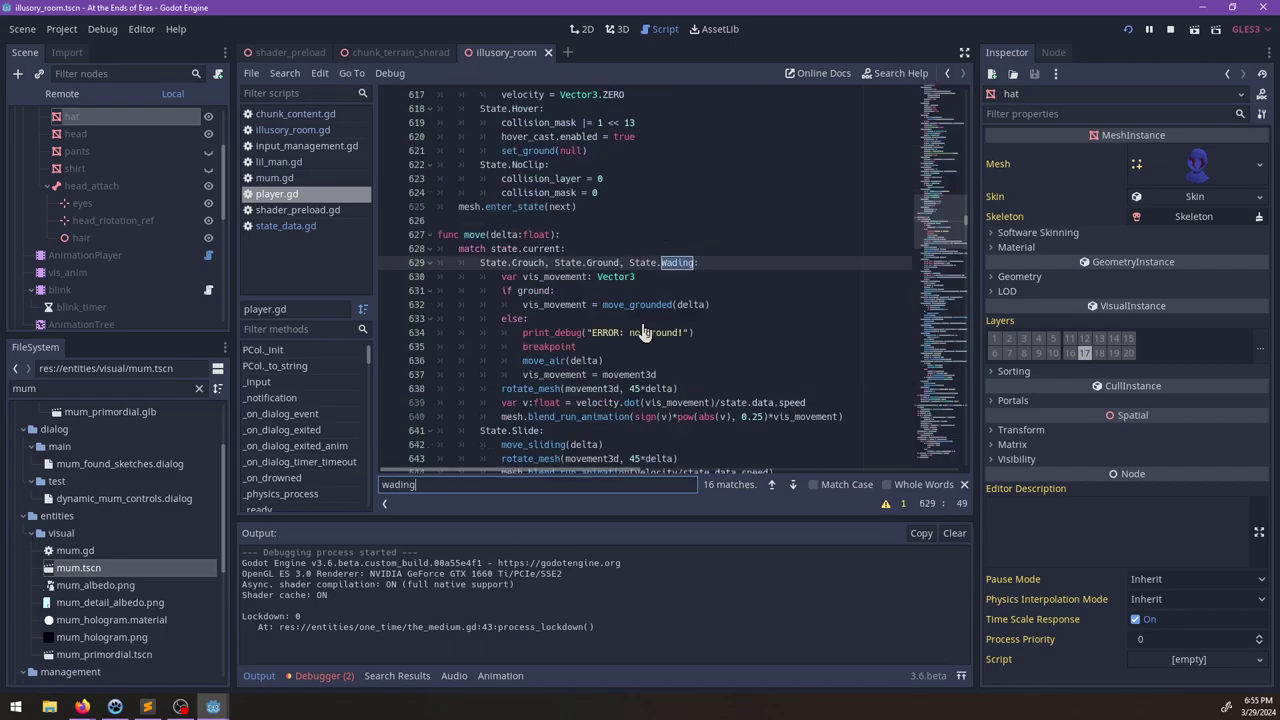
Step: Examine how the move function and the collision code after it in player.gd handle the movement states
key(Escape)
scroll(643, 333, up, 4)
scroll(648, 335, down, 15)
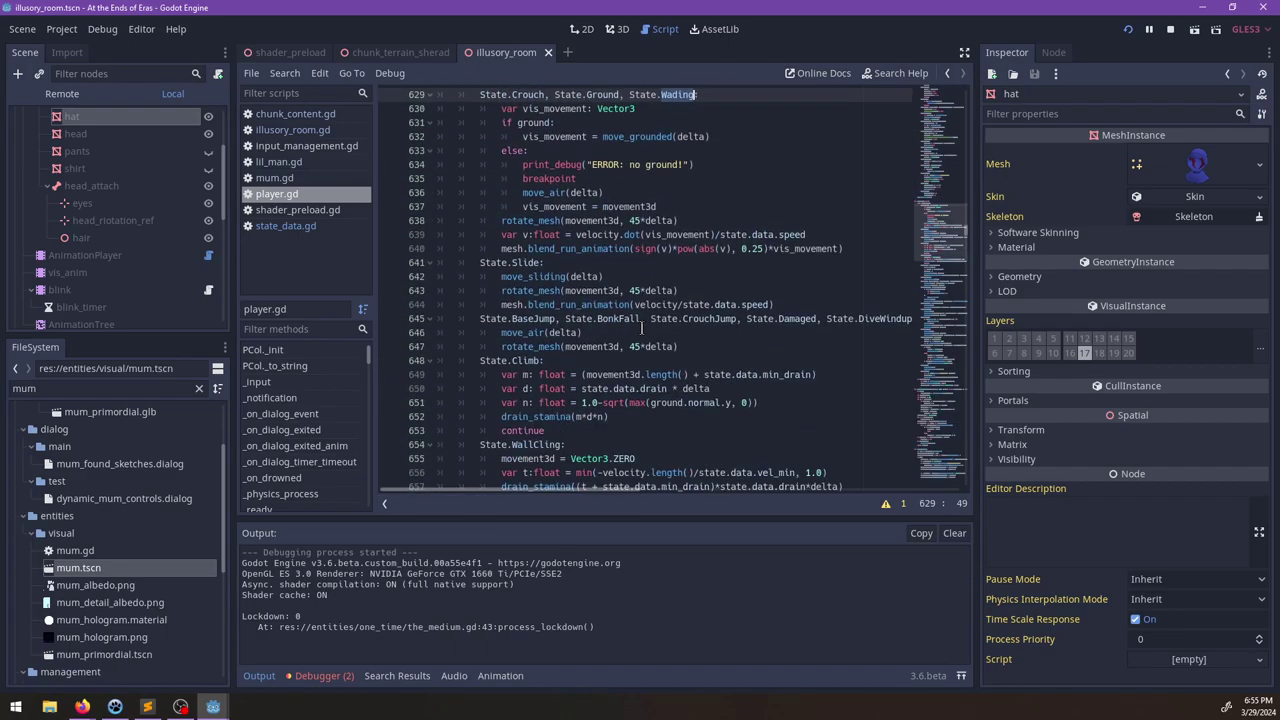
scroll(653, 340, down, 20)
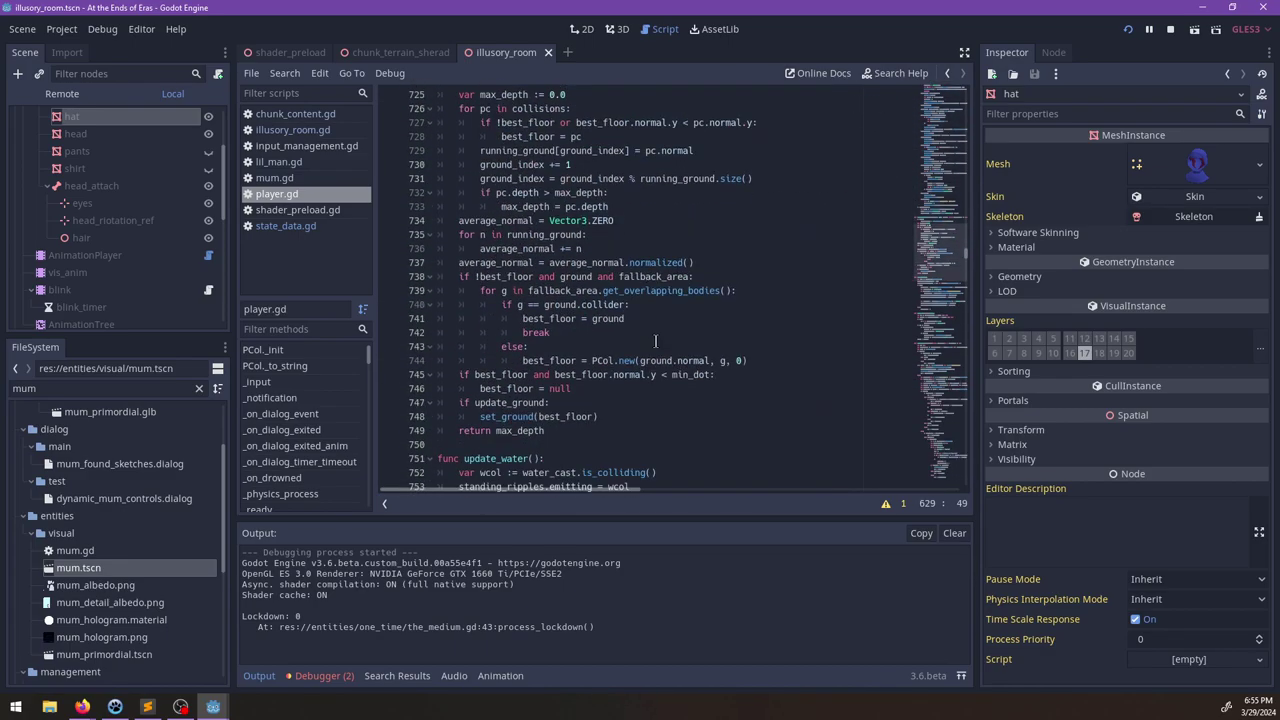
scroll(655, 341, down, 5)
scroll(652, 340, up, 16)
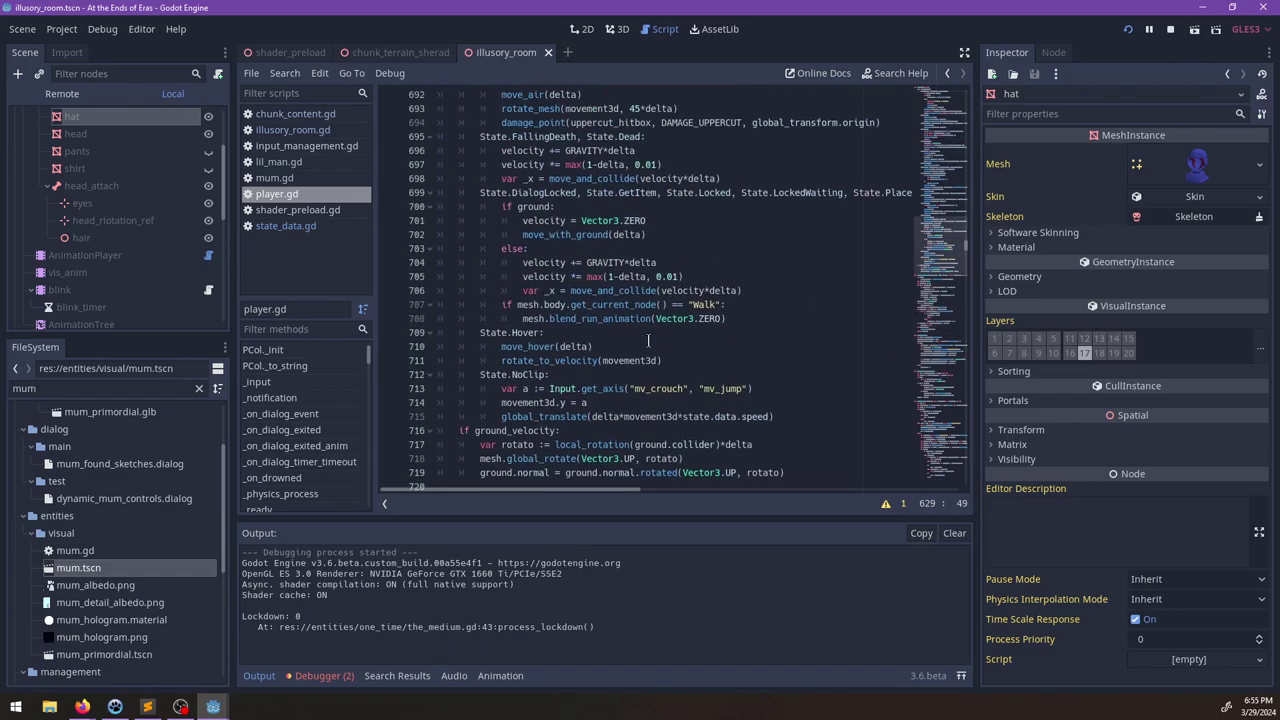
scroll(652, 338, up, 7)
Step: Find "func next_state" in player.gd and review its state transitions for wading, jumping, falling and climbing
key(ctrl+f)
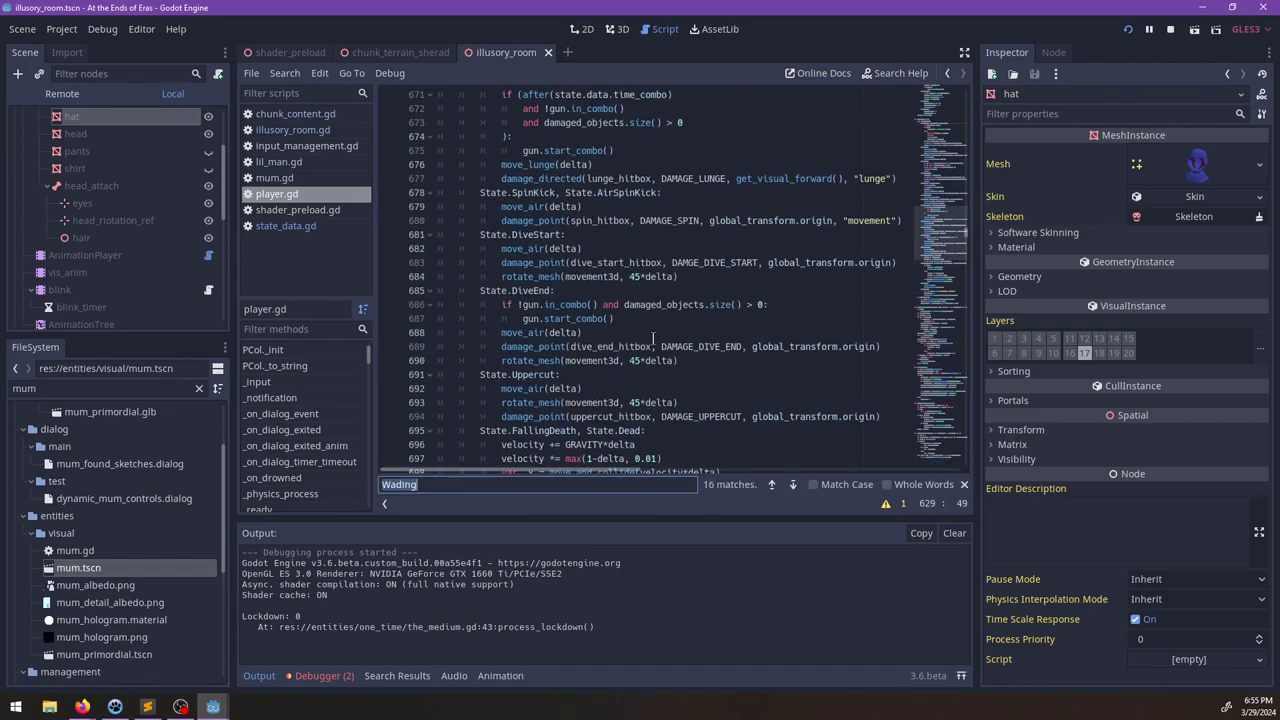
text(func next_state)
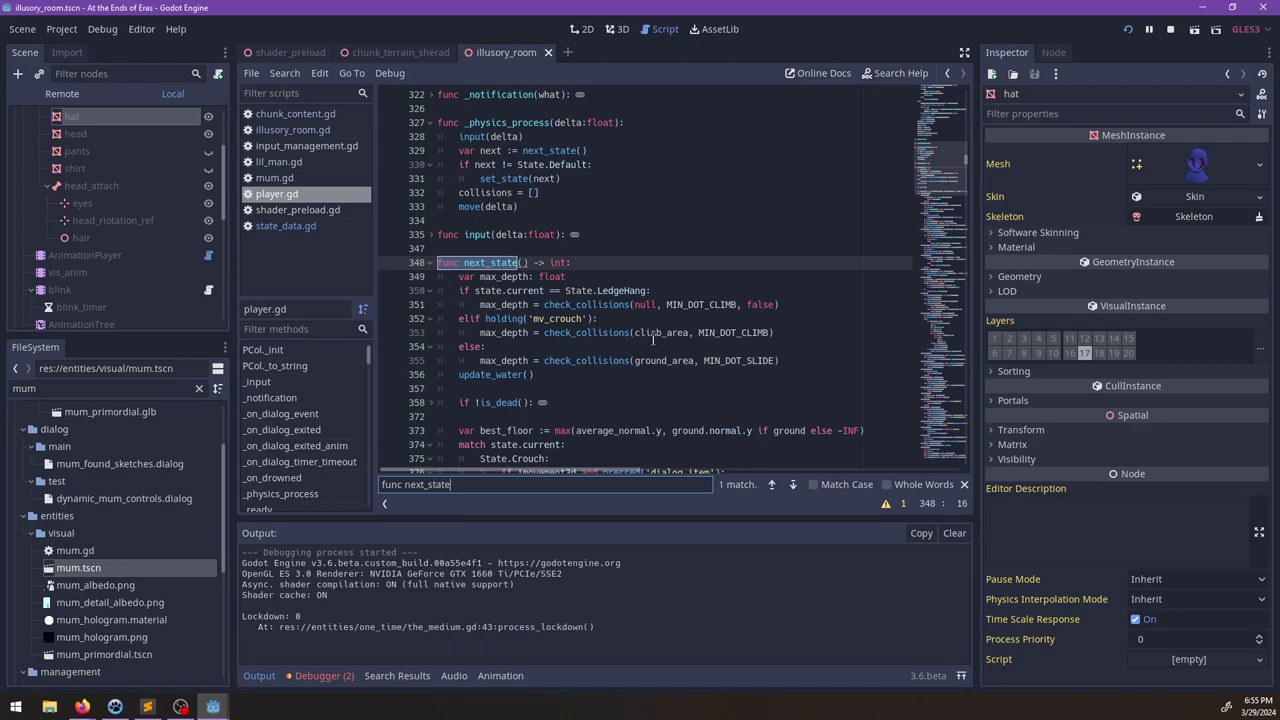
key(Escape)
scroll(640, 335, down, 20)
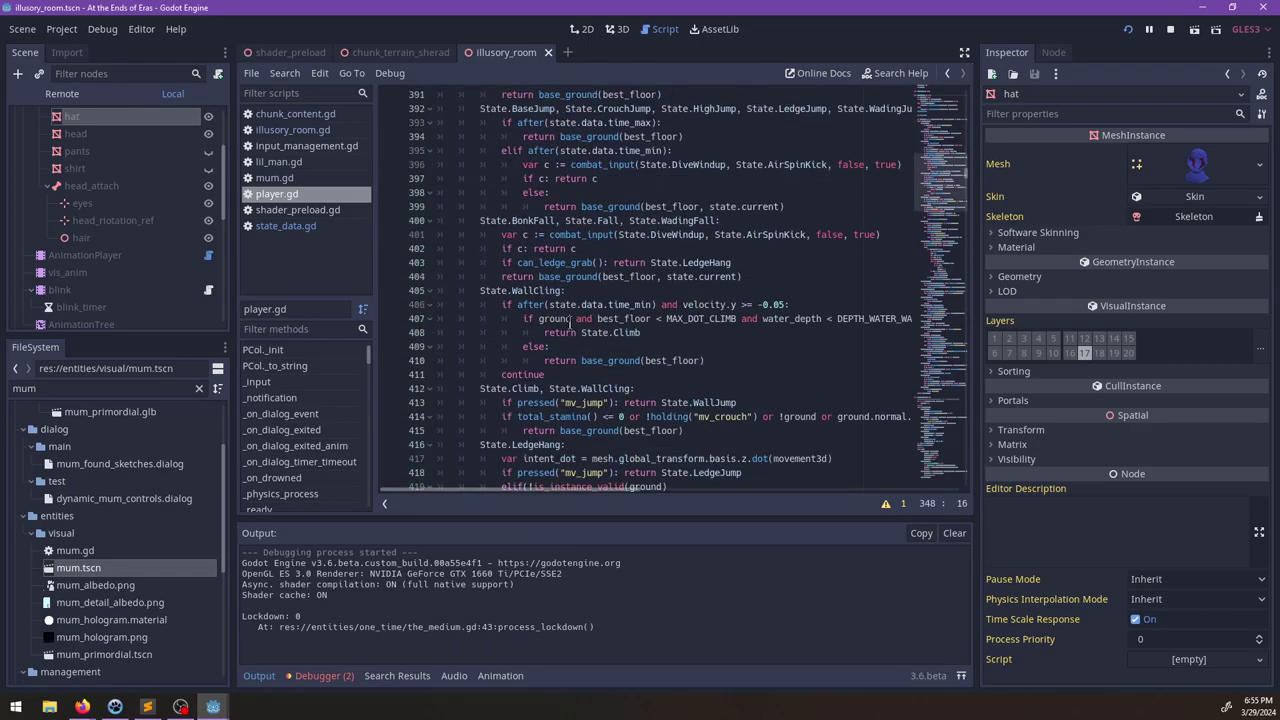
scroll(571, 321, down, 3)
scroll(571, 321, up, 10)
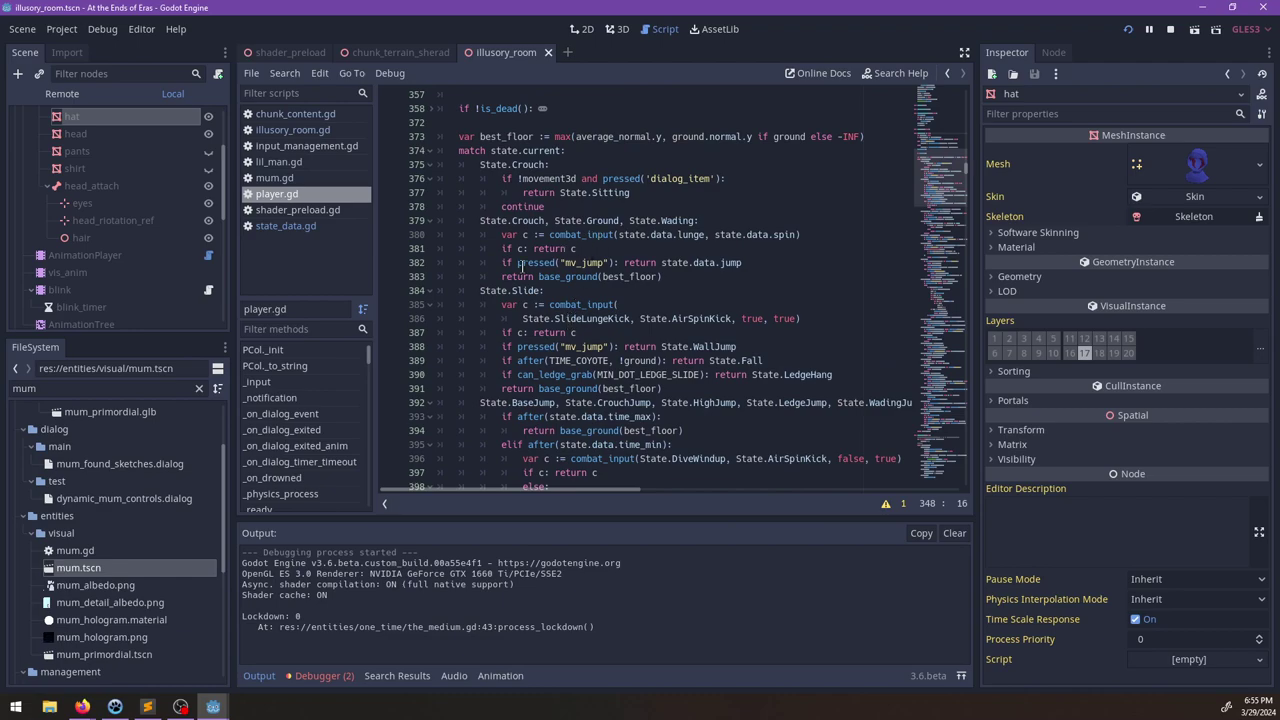
Step: Go to the definition of base_ground and examine where wading_depth is checked, including the sliding branch
ctrl+click(560, 277)
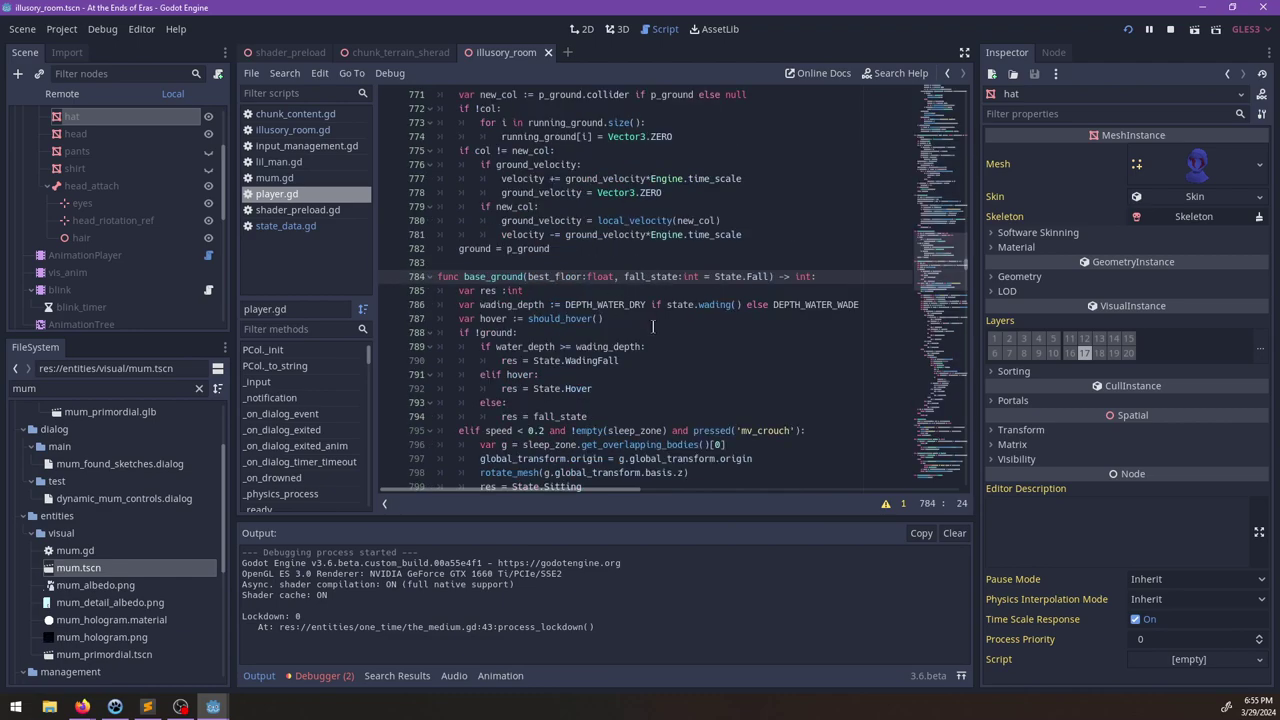
double_click(526, 304)
scroll(648, 332, down, 3)
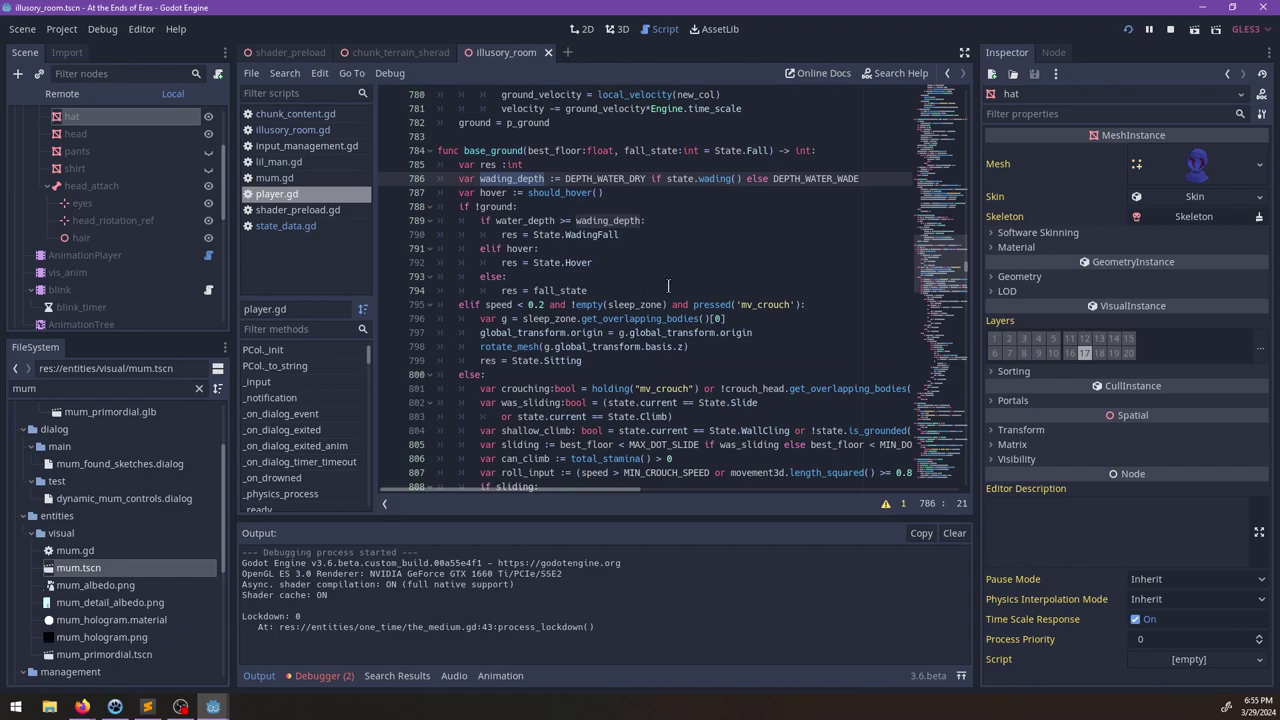
scroll(668, 286, down, 5)
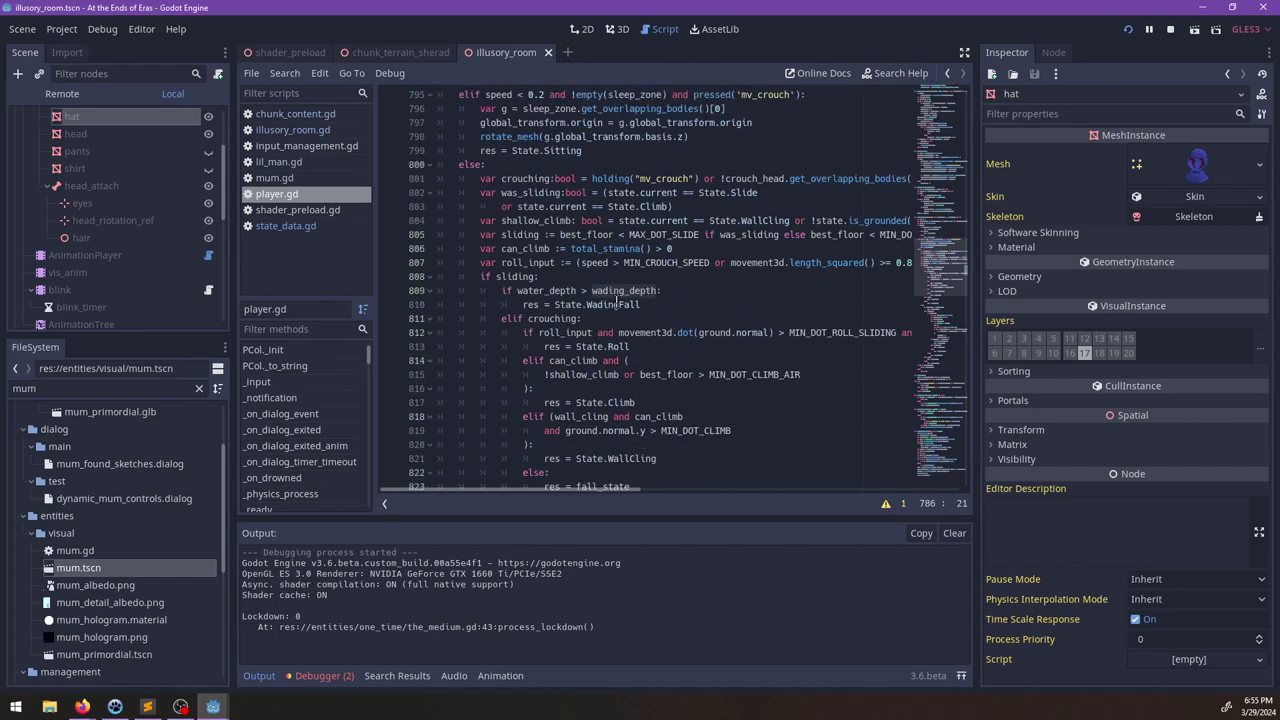
click(553, 304)
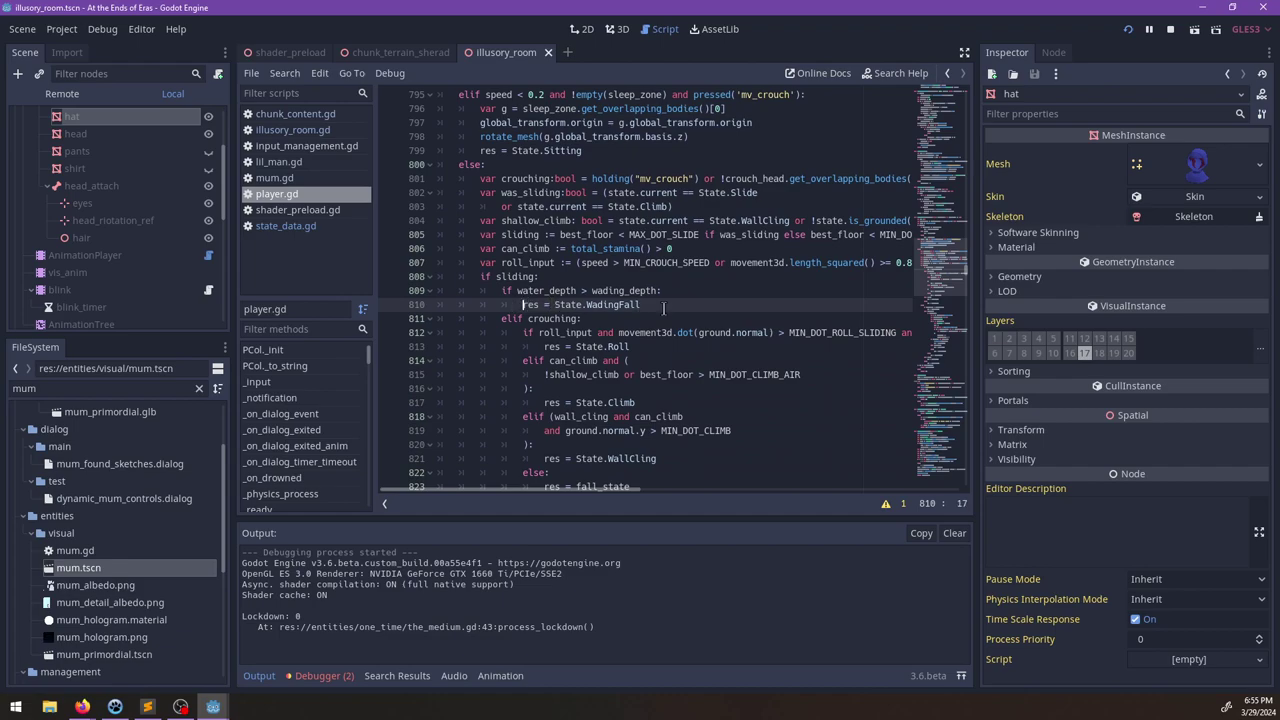
scroll(663, 308, down, 3)
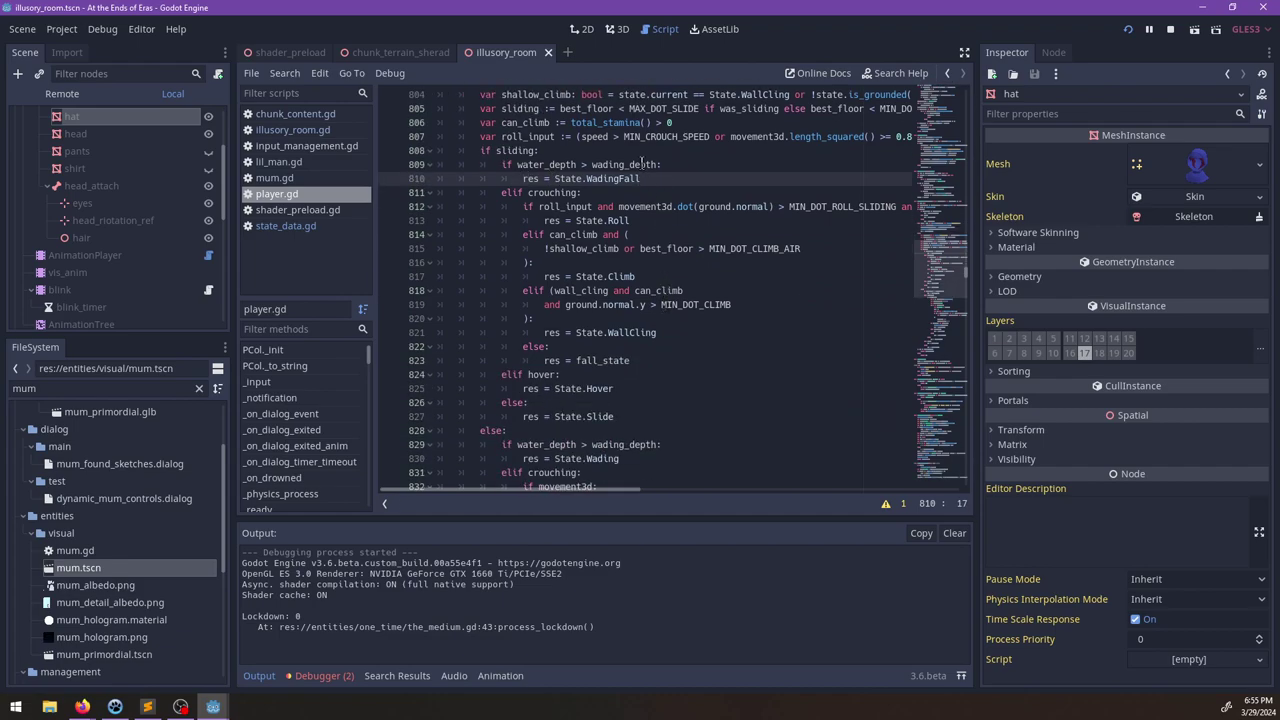
Step: Cut the water_depth > wading_depth check with its WadingFall result from the sliding branch and make the crouching check its opening if
drag(655, 176, 527, 166)
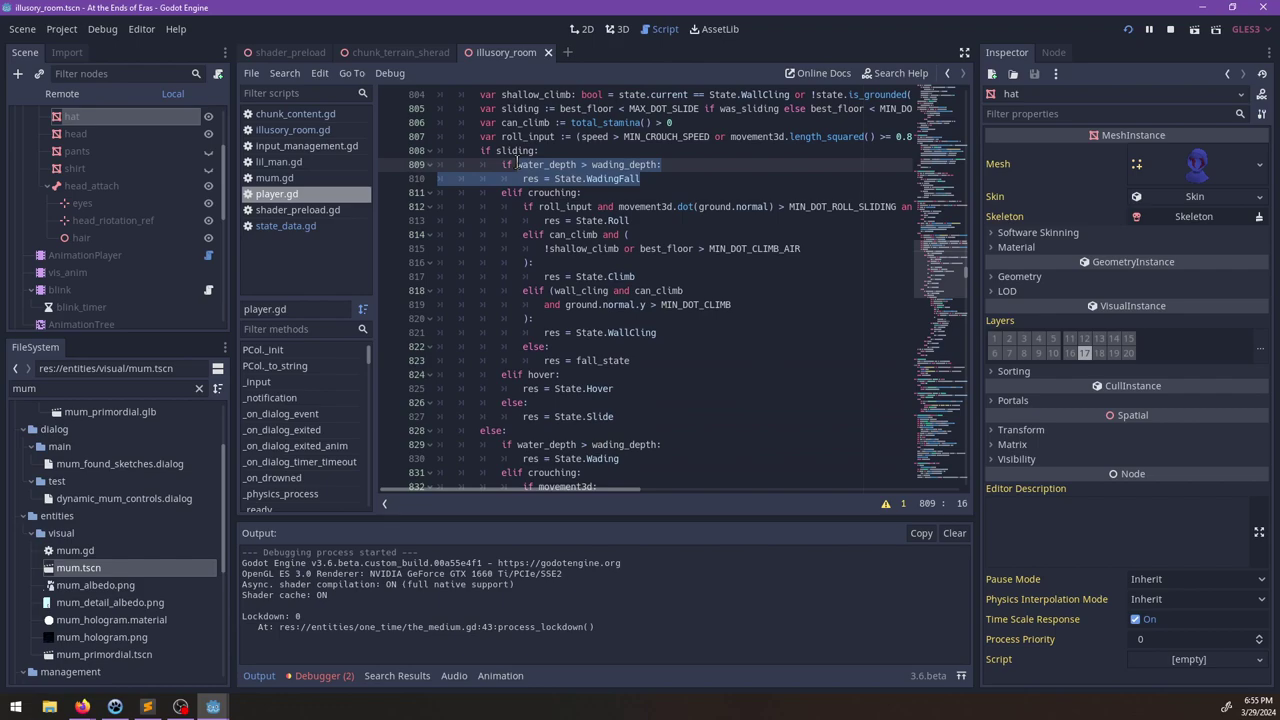
key(ctrl+x)
key(ctrl+BackSpace)
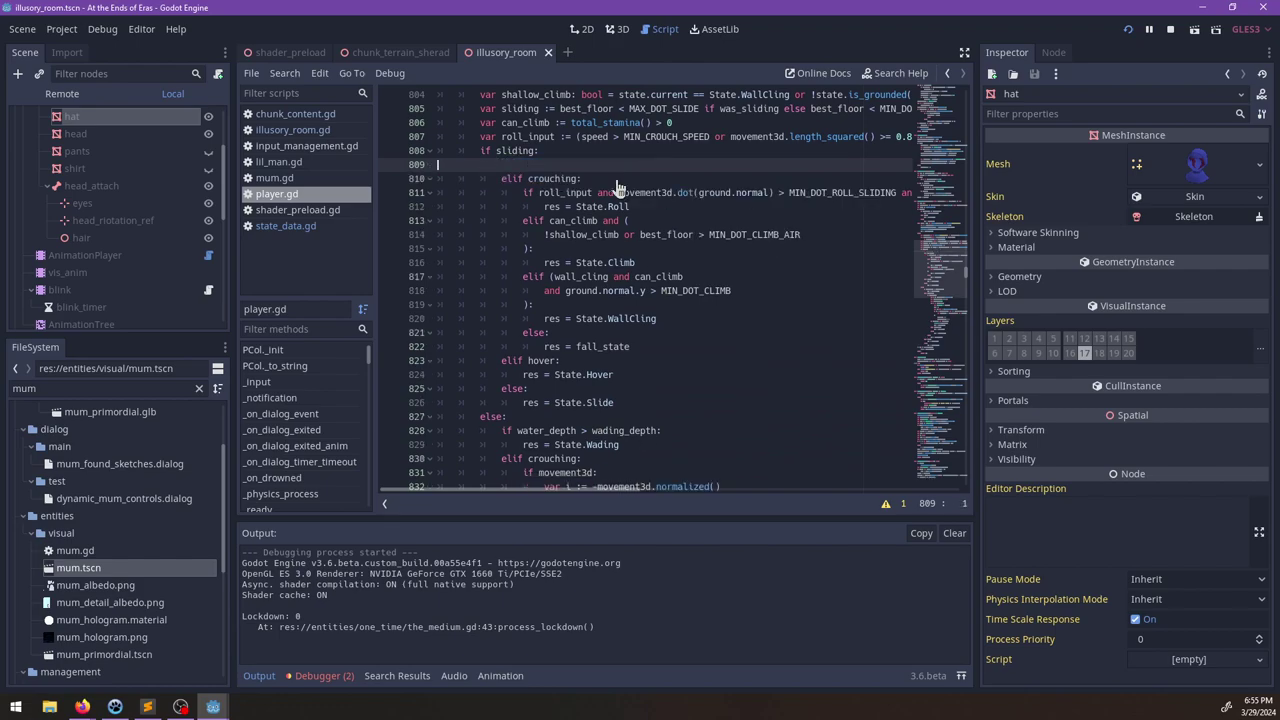
key(BackSpace)
key(Down)
key(ctrl+Left)
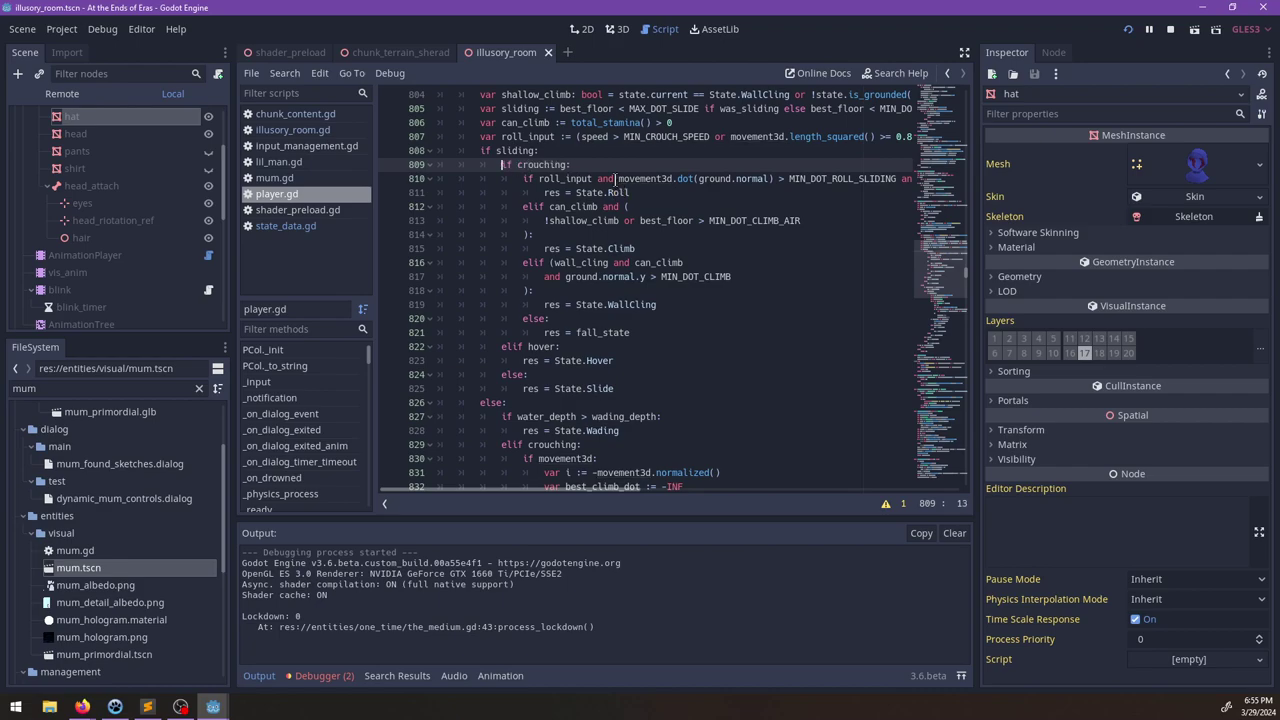
Step: Add "!wading_depth and" before roll_input in the roll condition of the sliding branch's crouching block
click(654, 335)
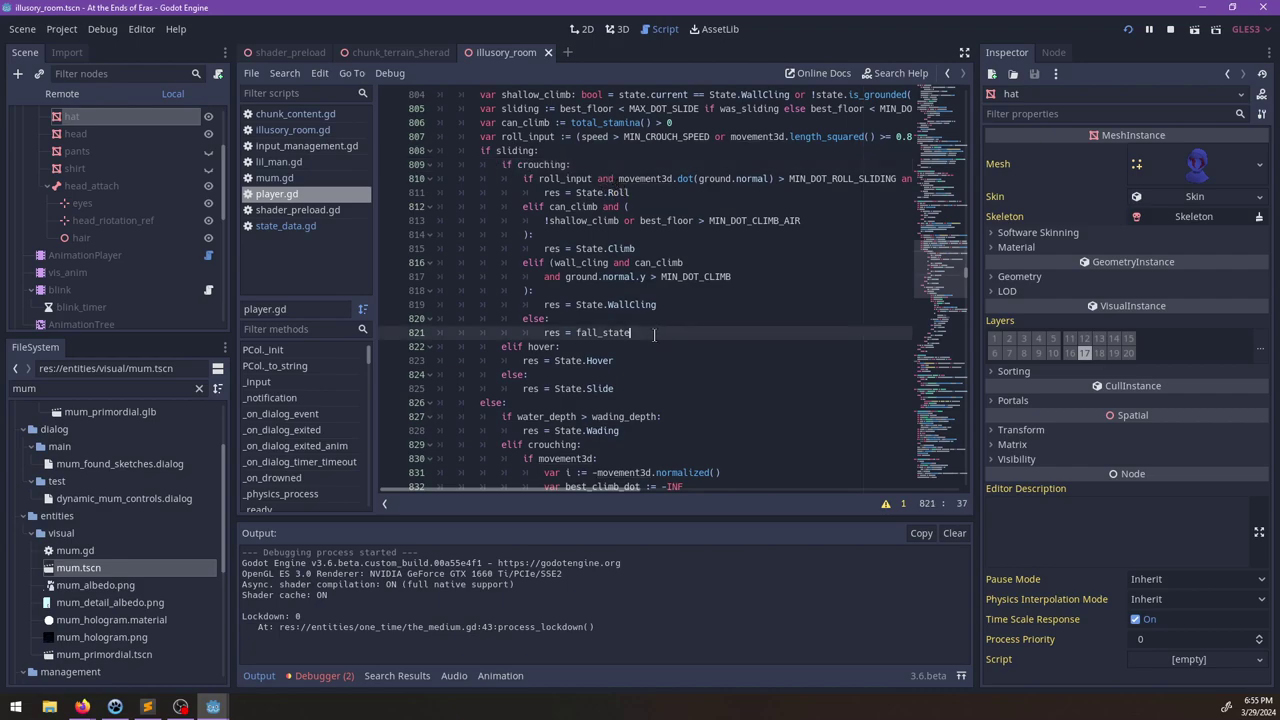
click(639, 363)
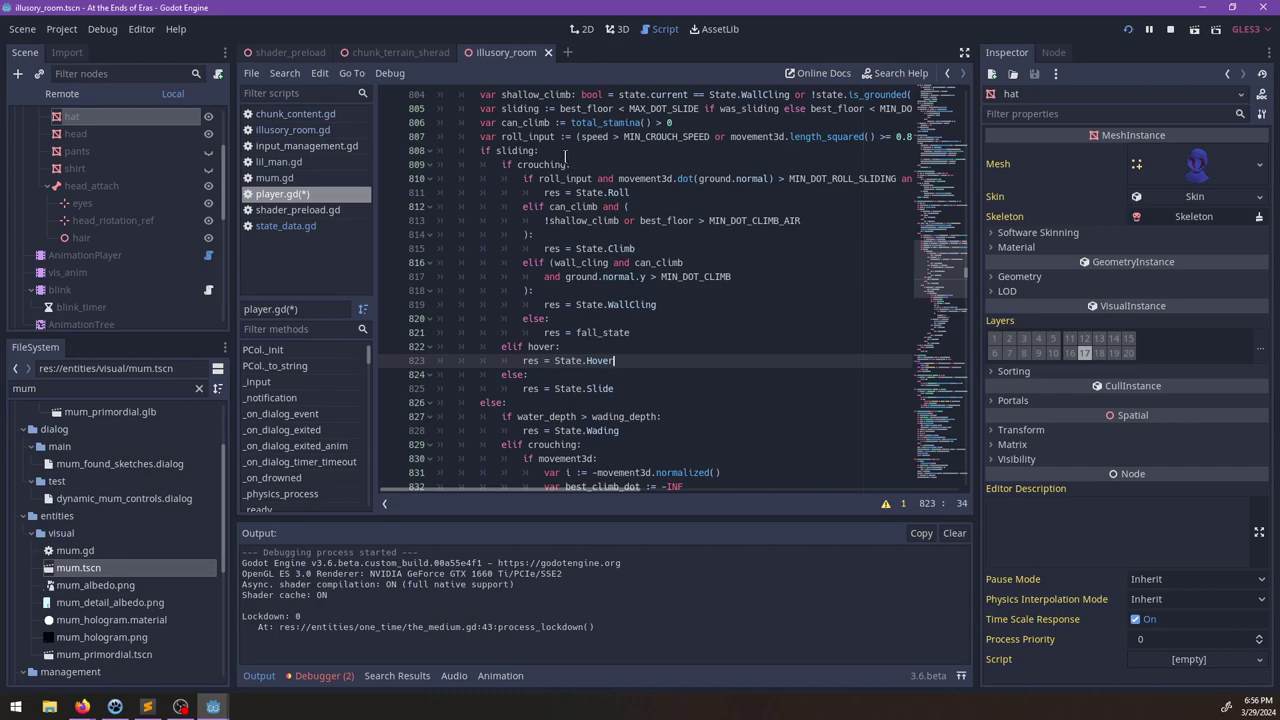
double_click(578, 207)
click(655, 248)
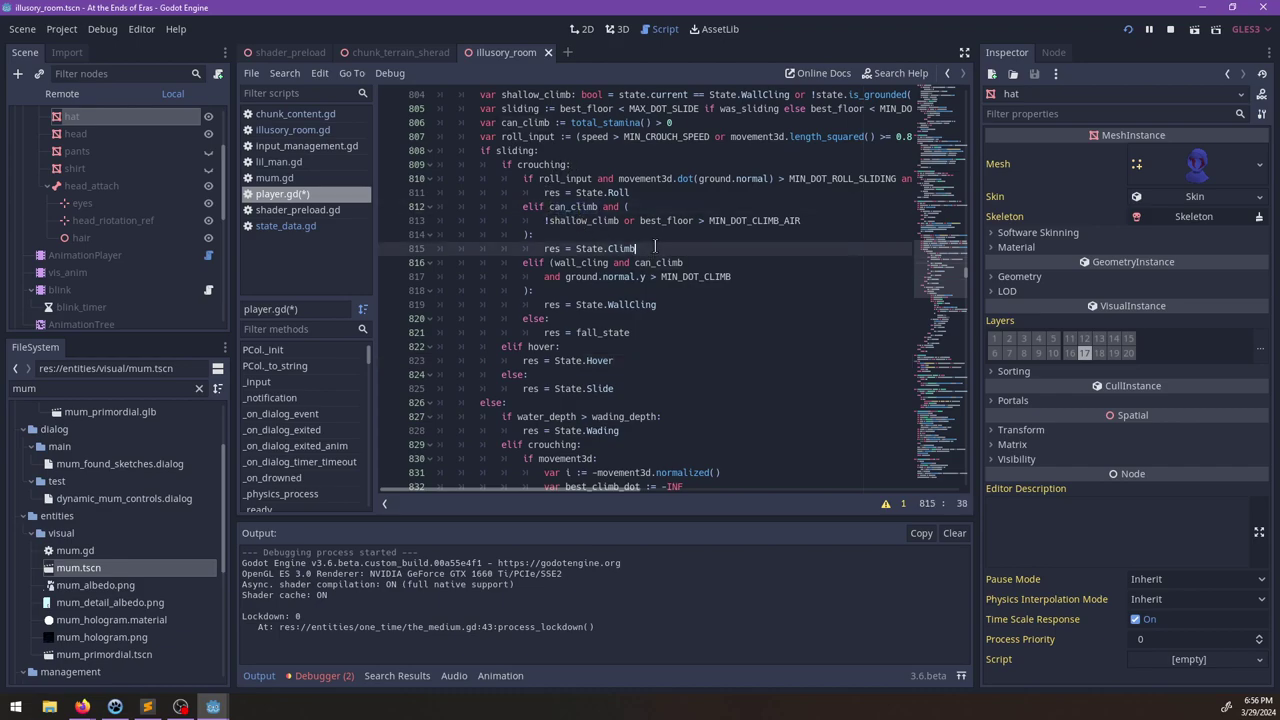
click(631, 192)
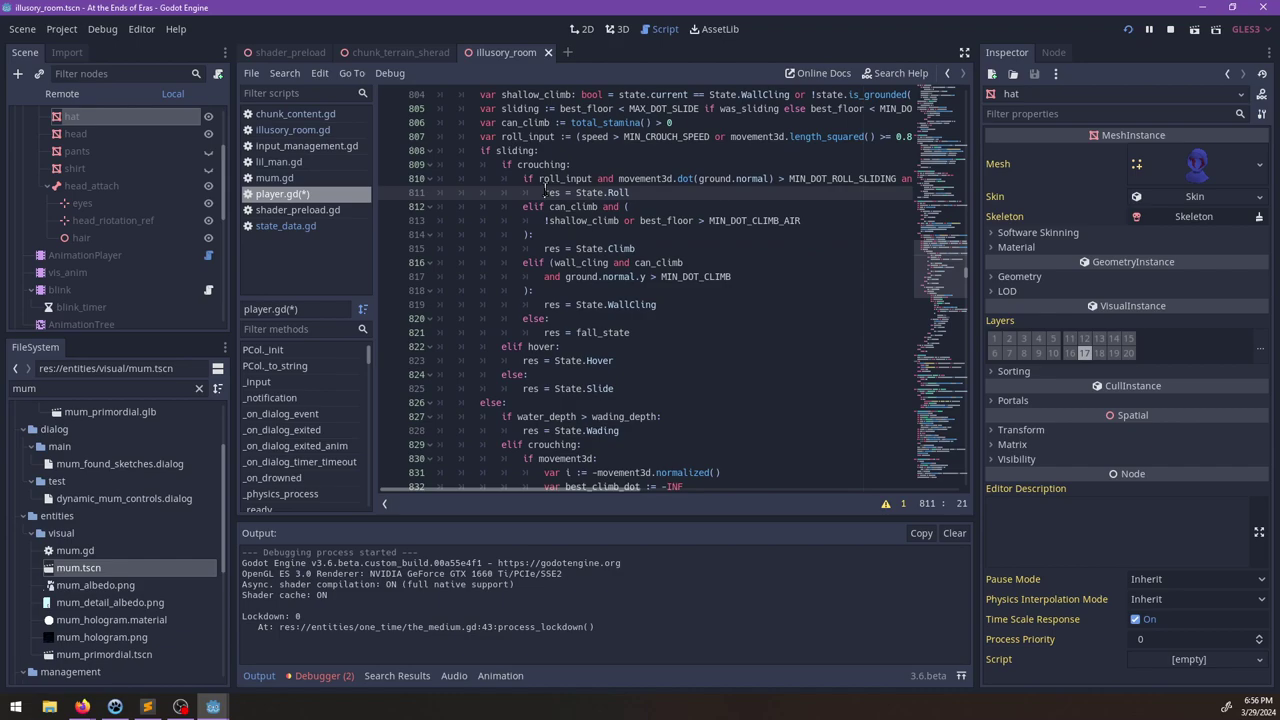
key(Up)
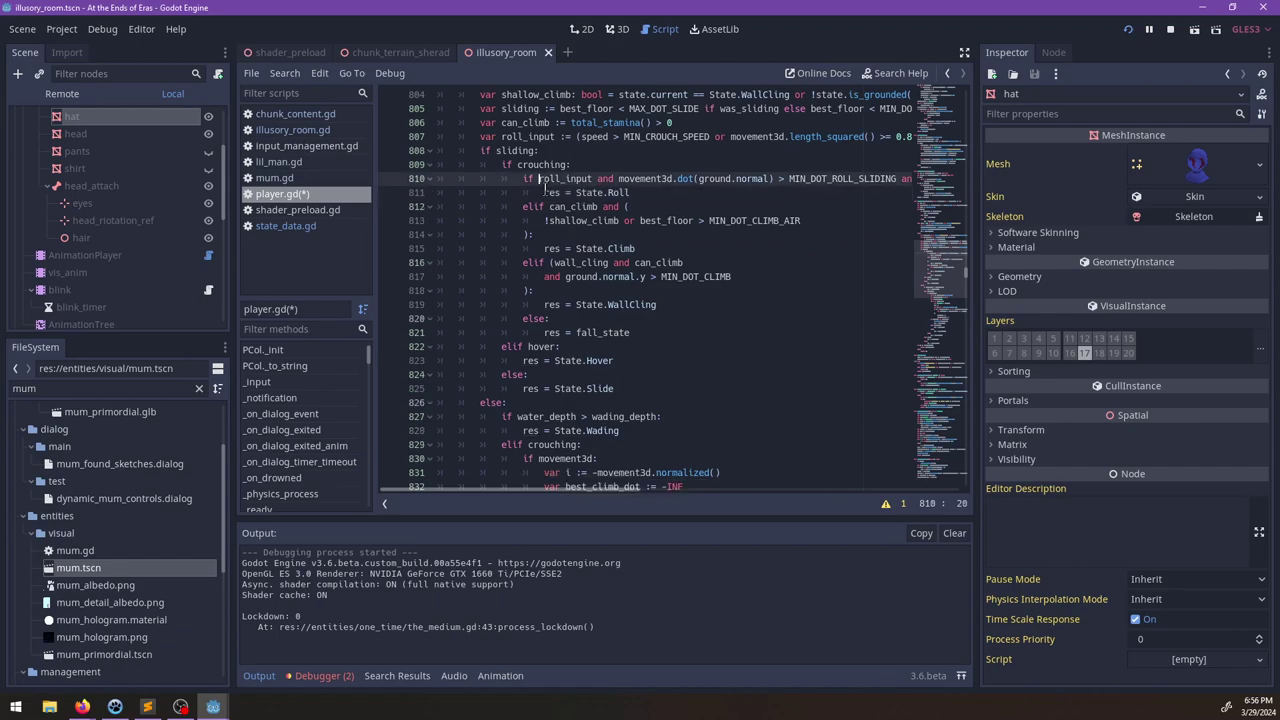
text(!w)
text(_de)
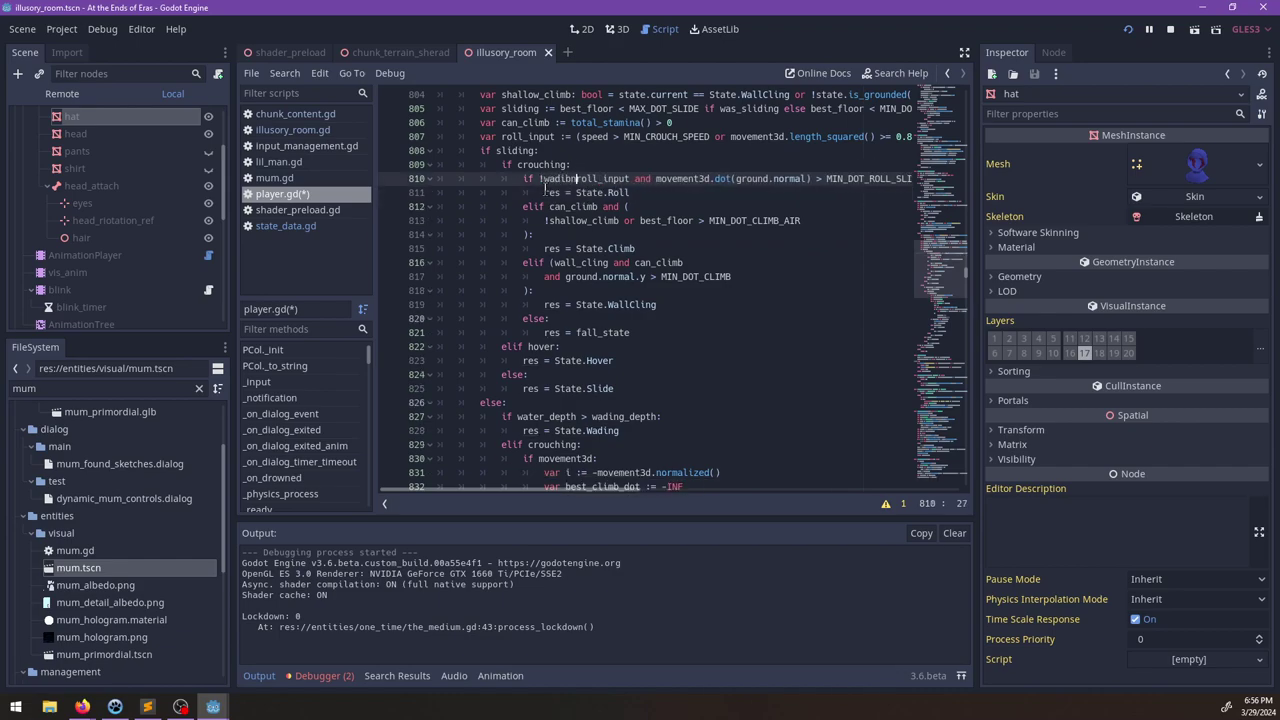
text(pth and)
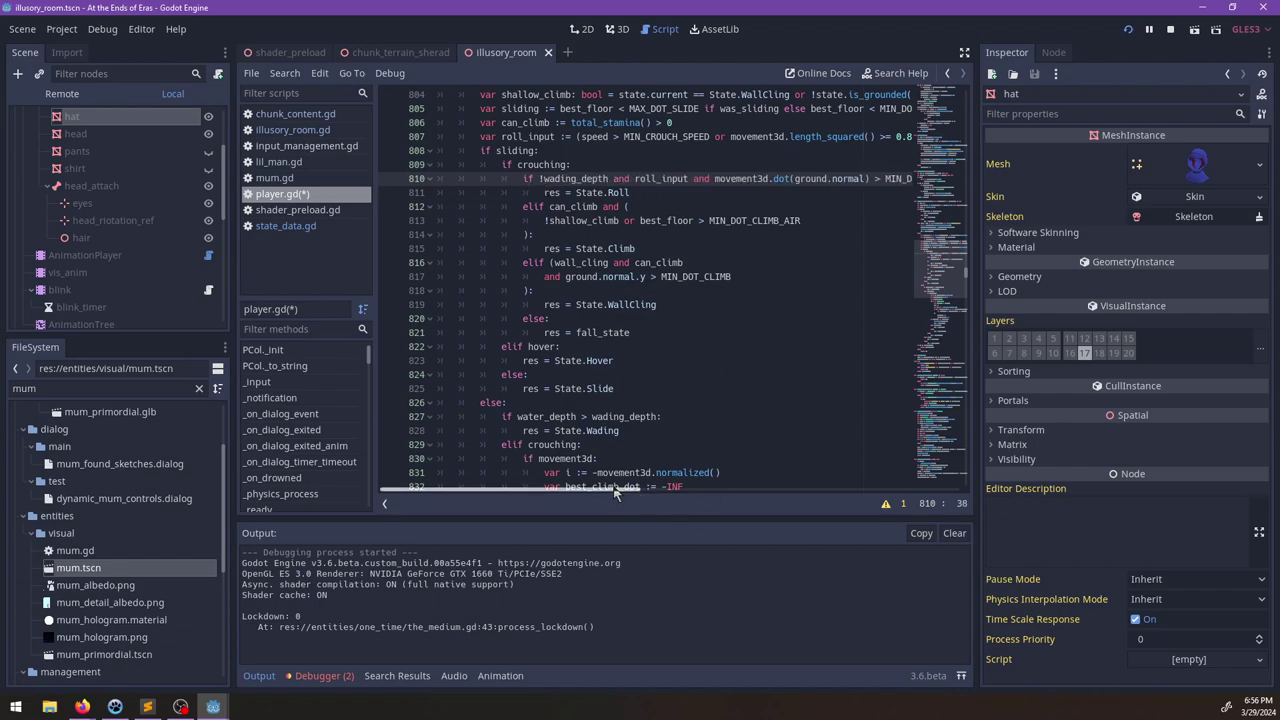
Step: Review the climb and fall cases in the crouching block and save player.gd
click(549, 206)
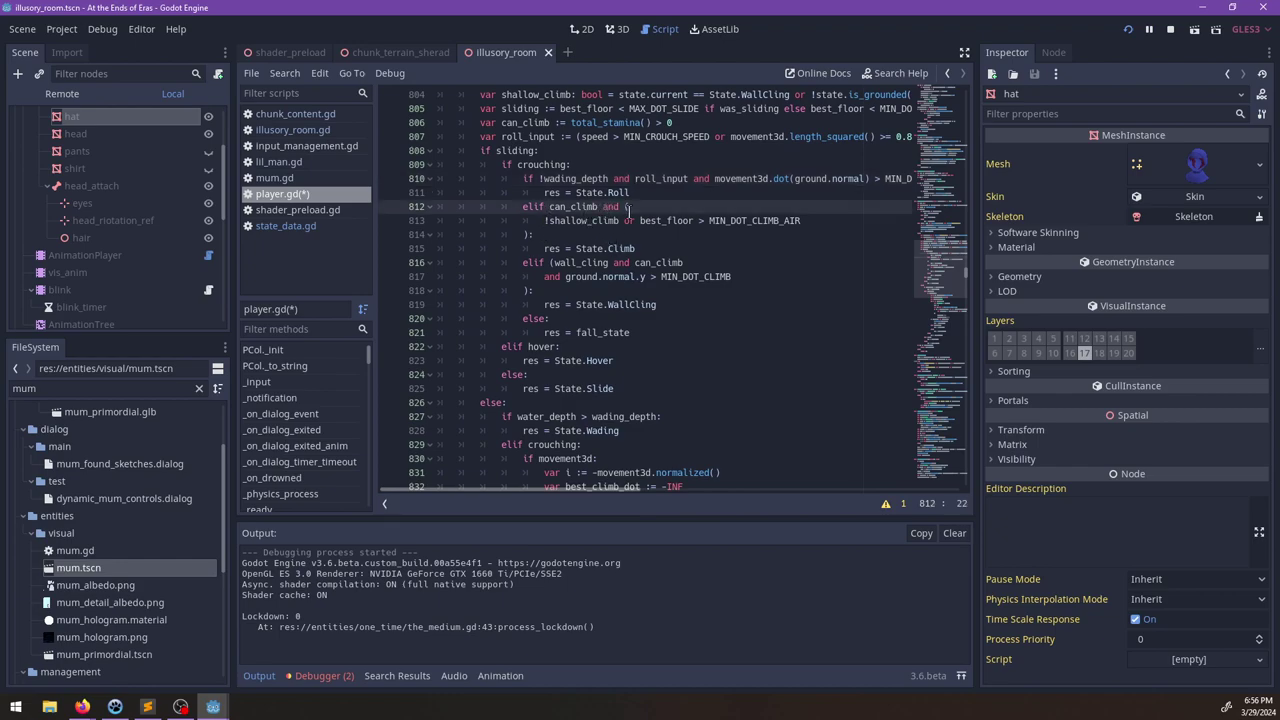
click(656, 248)
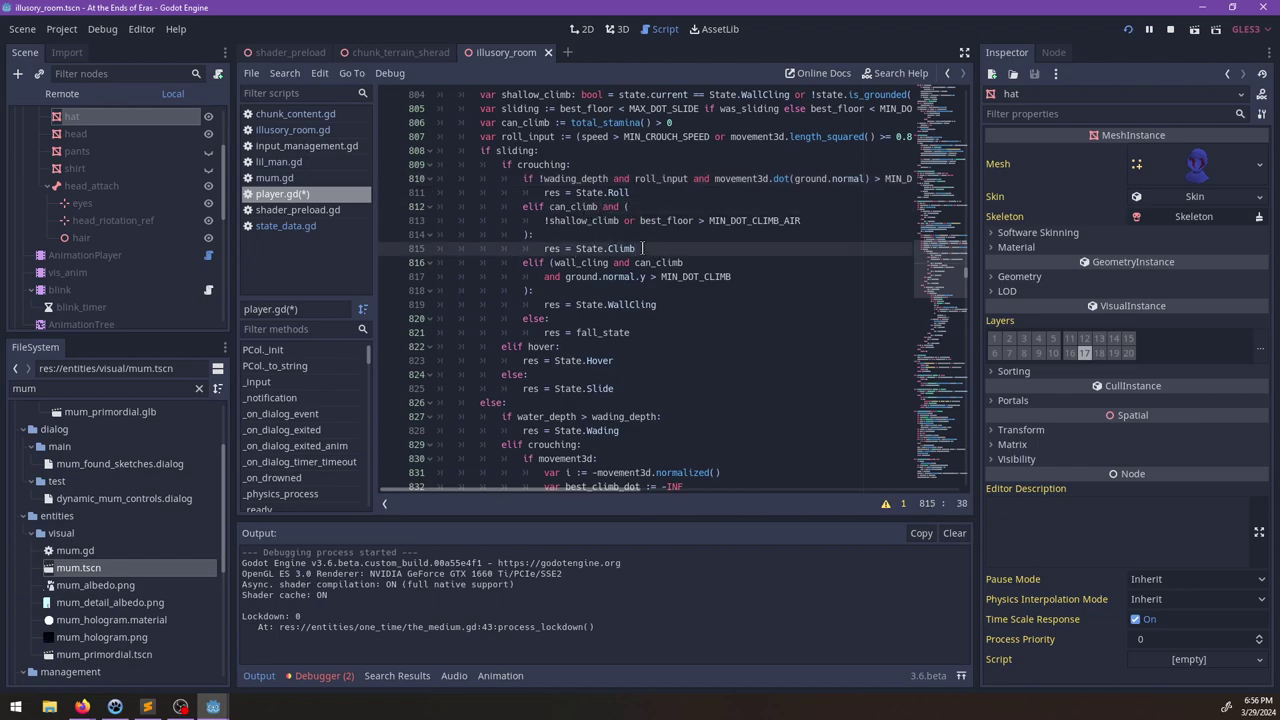
key(Return)
key(ctrl+z)
click(568, 318)
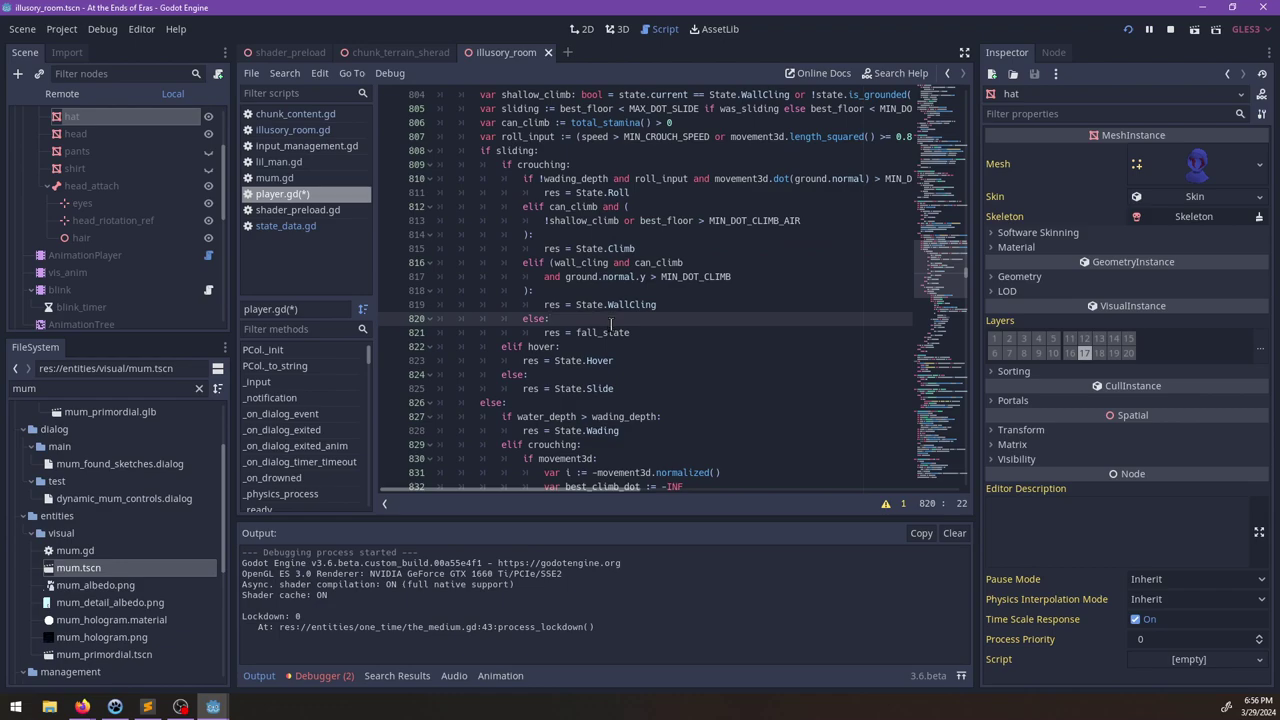
key(ctrl+s)
Step: Paste the water_depth > wading_depth check with its State.WadingFall result after the sliding branch's hover case, as an elif
scroll(592, 370, down, 2)
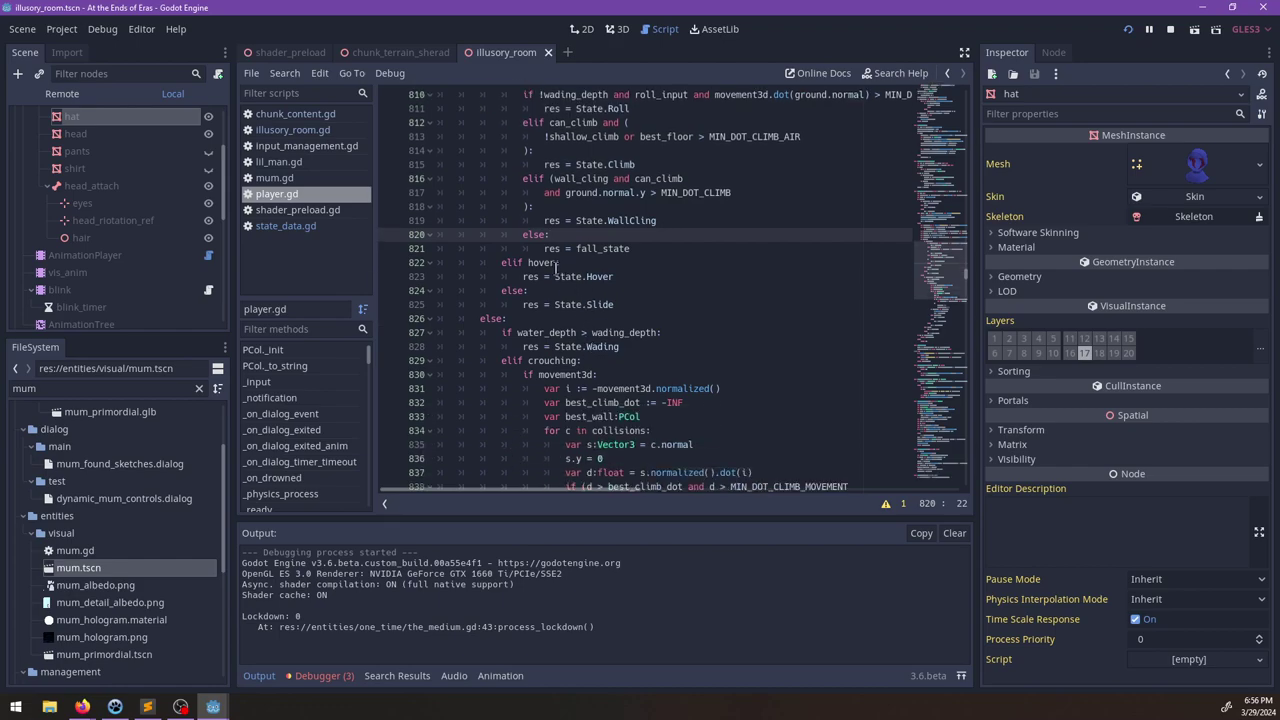
click(566, 290)
key(Up)
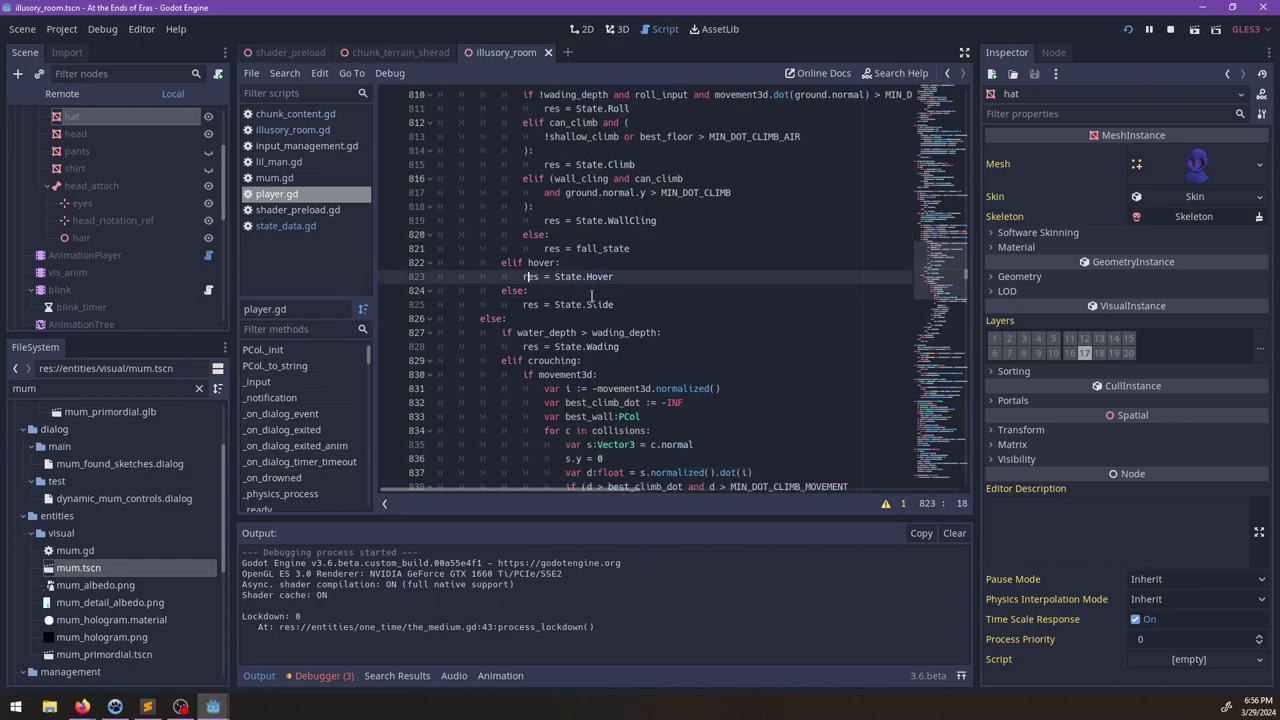
key(Return)
key(BackSpace)
text(if water_depth > wading_depth: 				res = State.WadingFall)
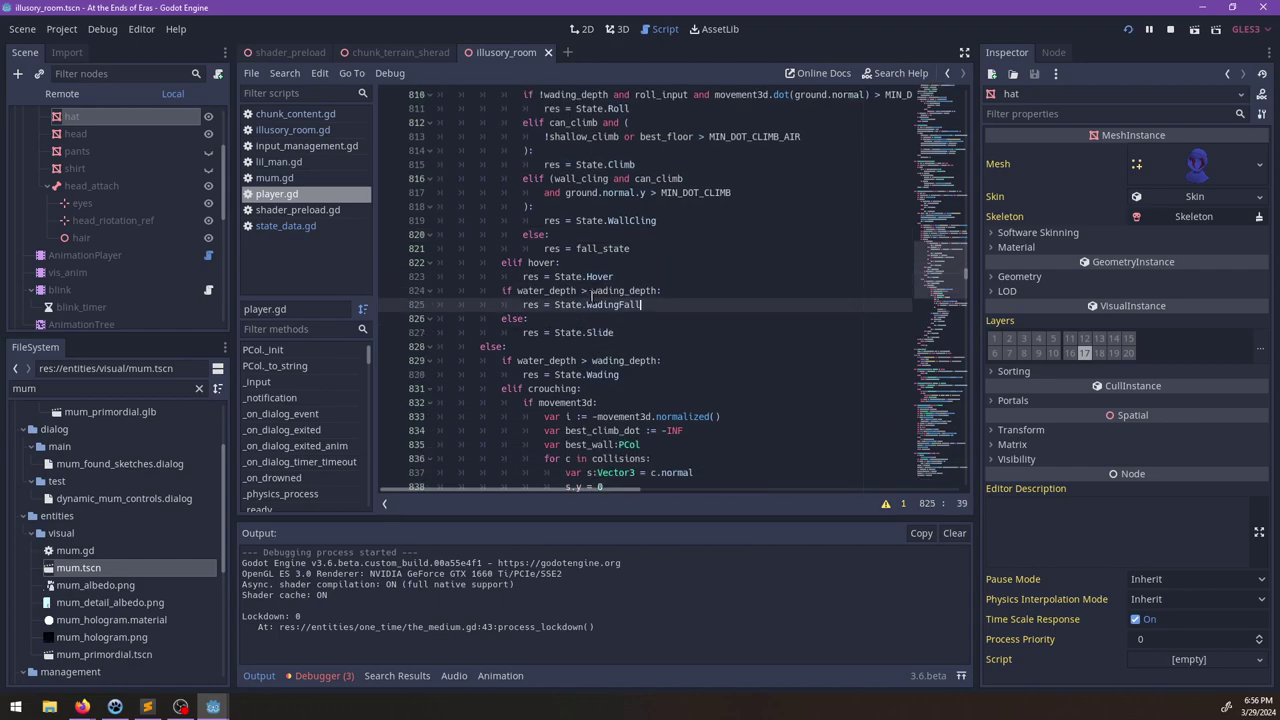
click(497, 290)
text(el)
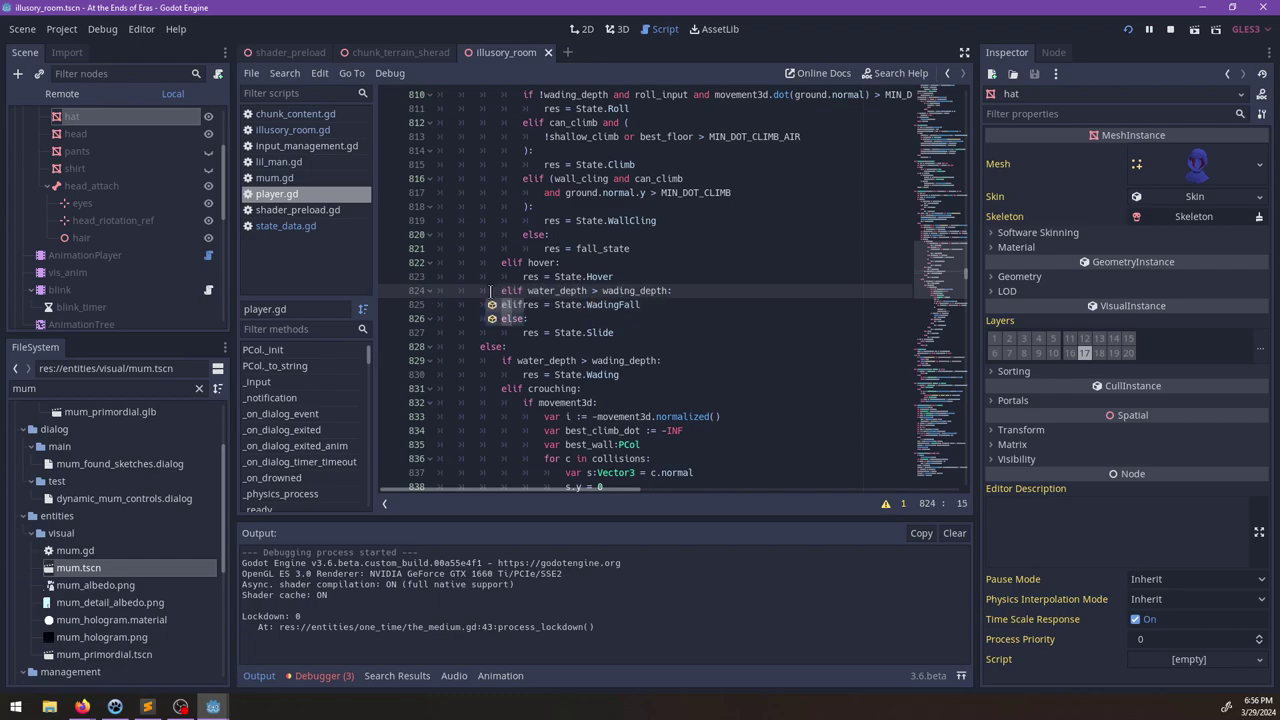
scroll(698, 317, up, 3)
scroll(685, 330, down, 4)
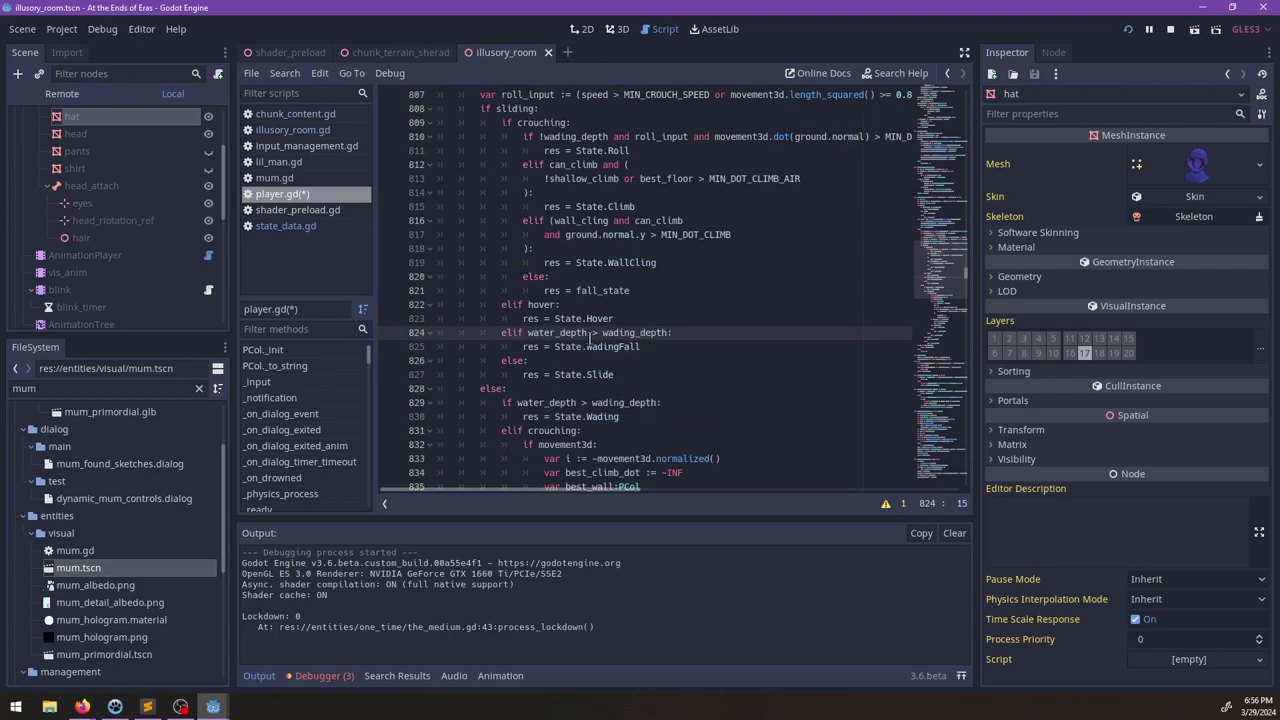
Step: Cut the water_depth > wading_depth check with its State.Wading result from the non-sliding branch and make the crouching check its opening if
scroll(675, 342, down, 1)
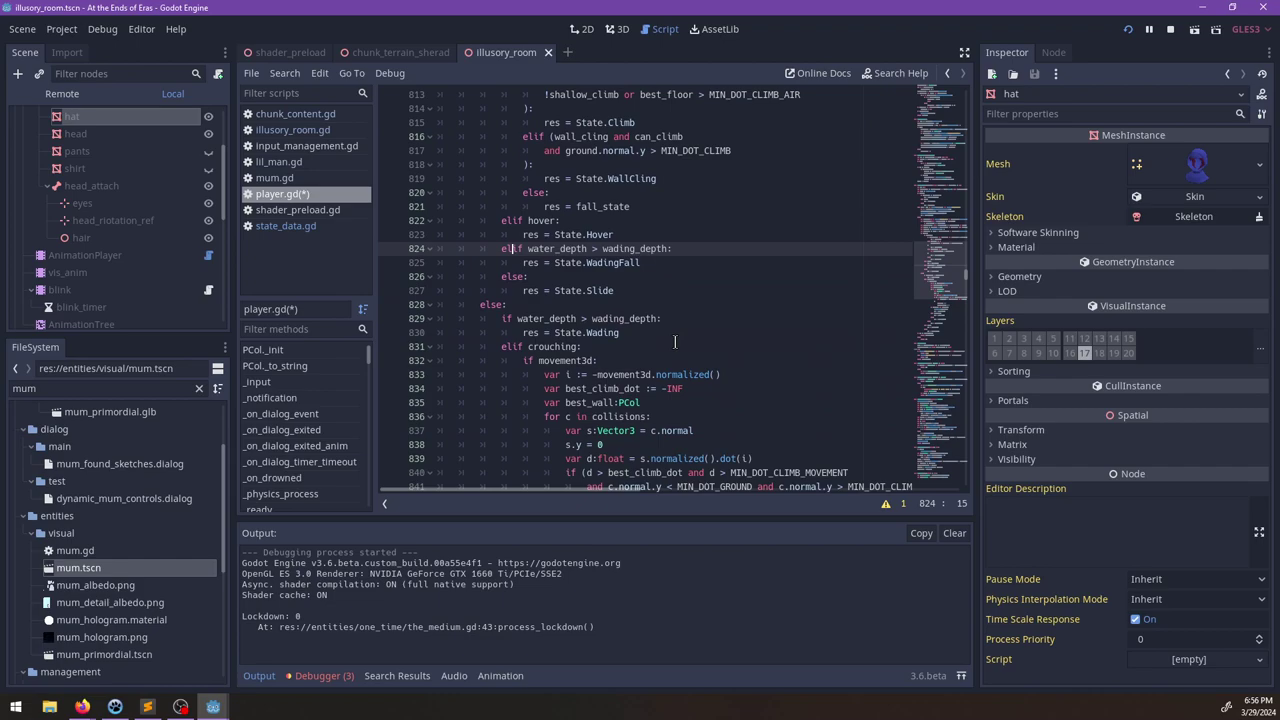
click(641, 332)
scroll(513, 346, down, 6)
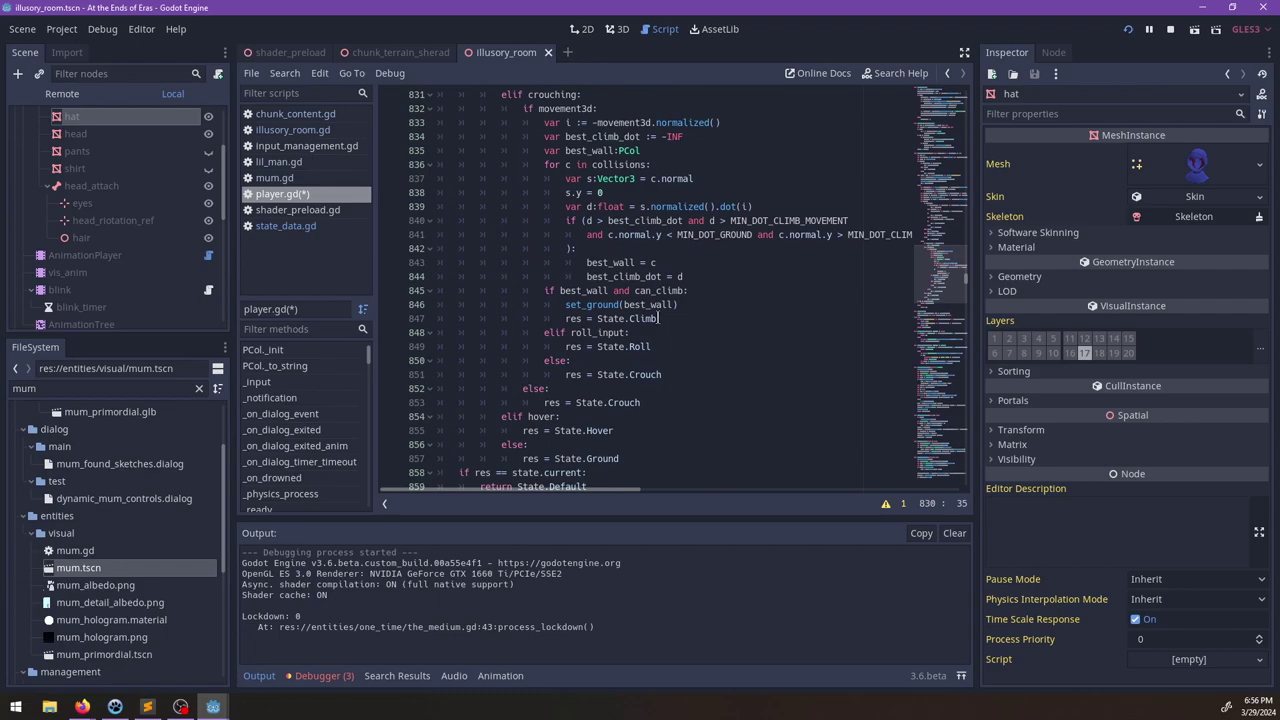
scroll(656, 316, up, 3)
drag(513, 220, 527, 197)
key(BackSpace)
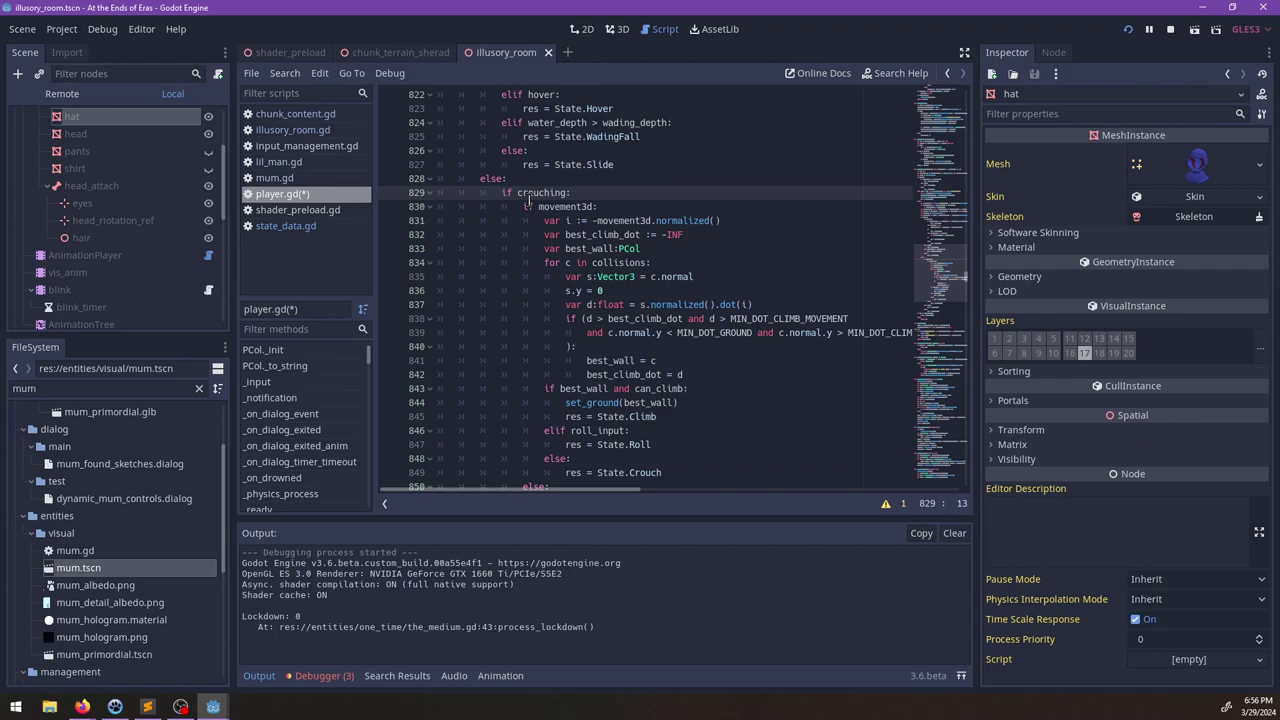
Step: Try adding "!wading_depth and" before roll_input in the non-sliding branch's crouching block
click(430, 206)
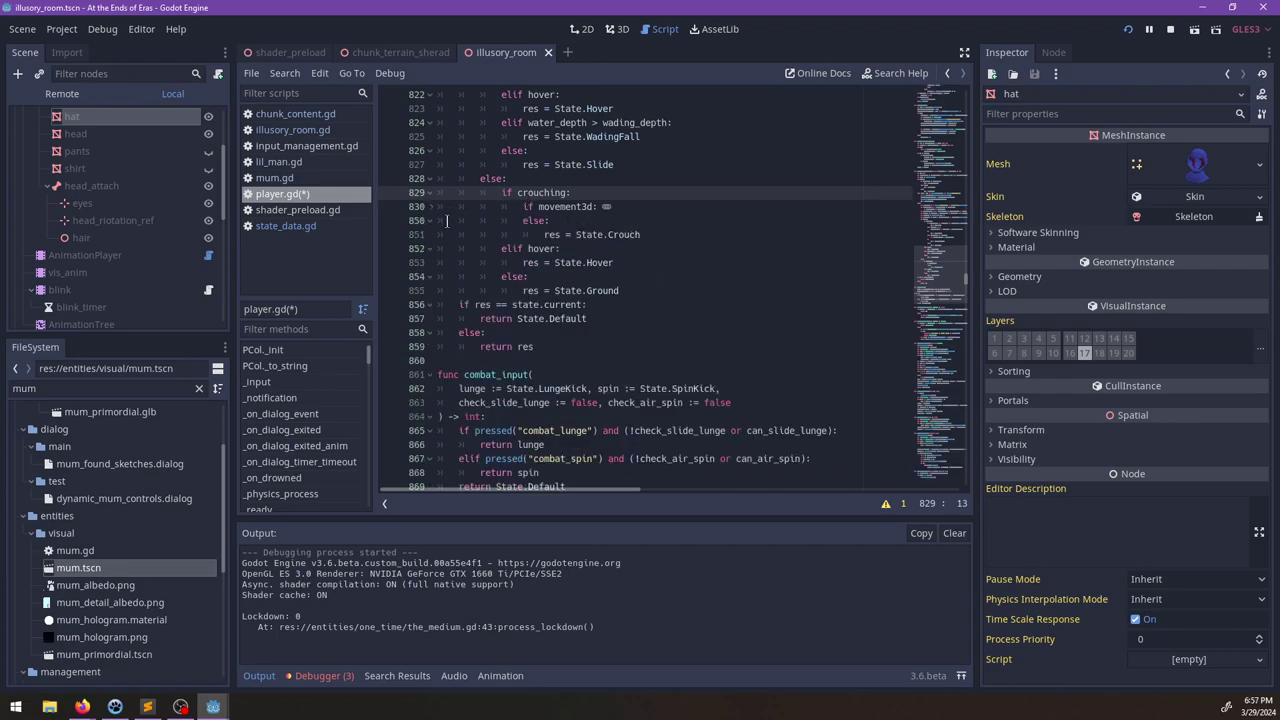
click(430, 206)
scroll(430, 211, down, 2)
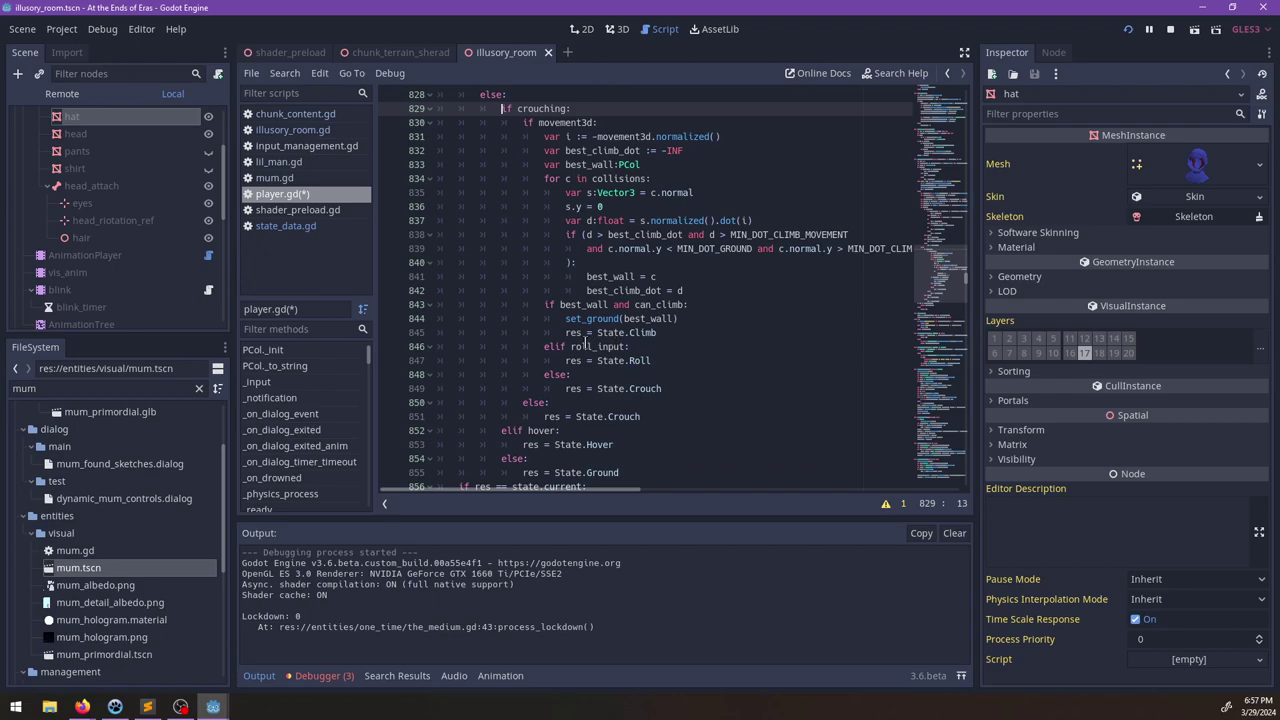
click(656, 342)
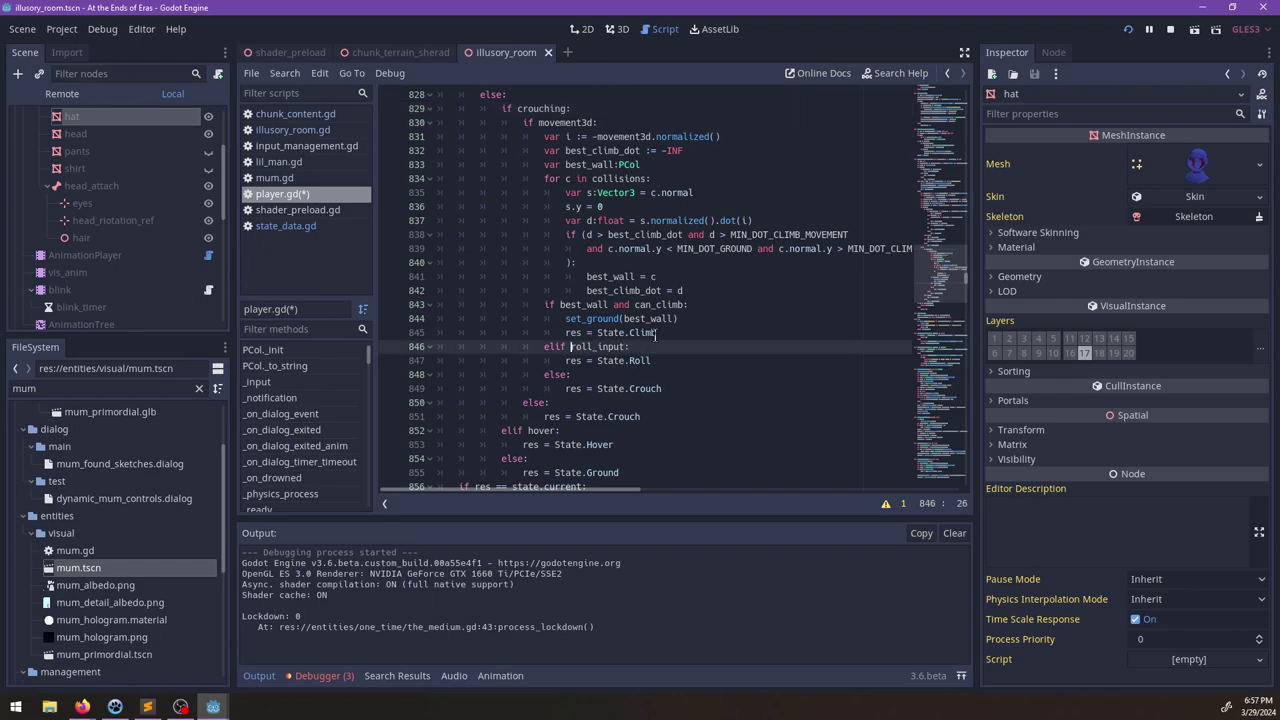
text(!wading_)
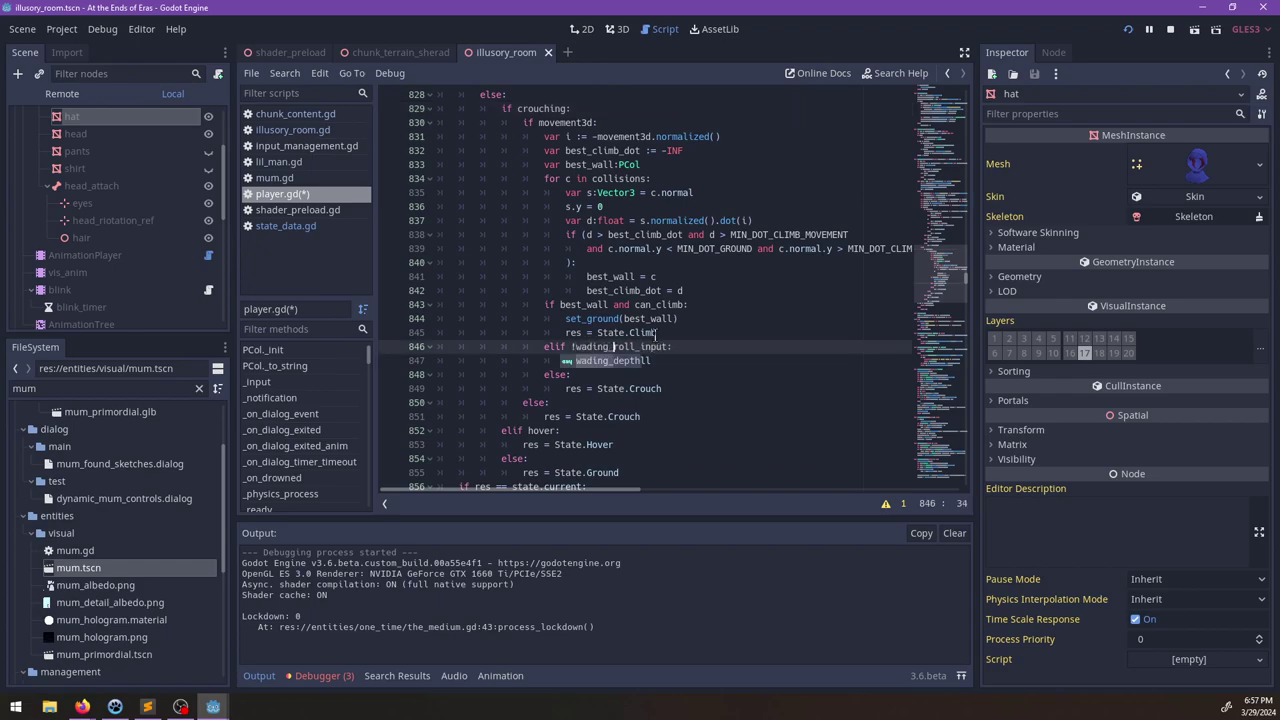
key(Return)
text(and)
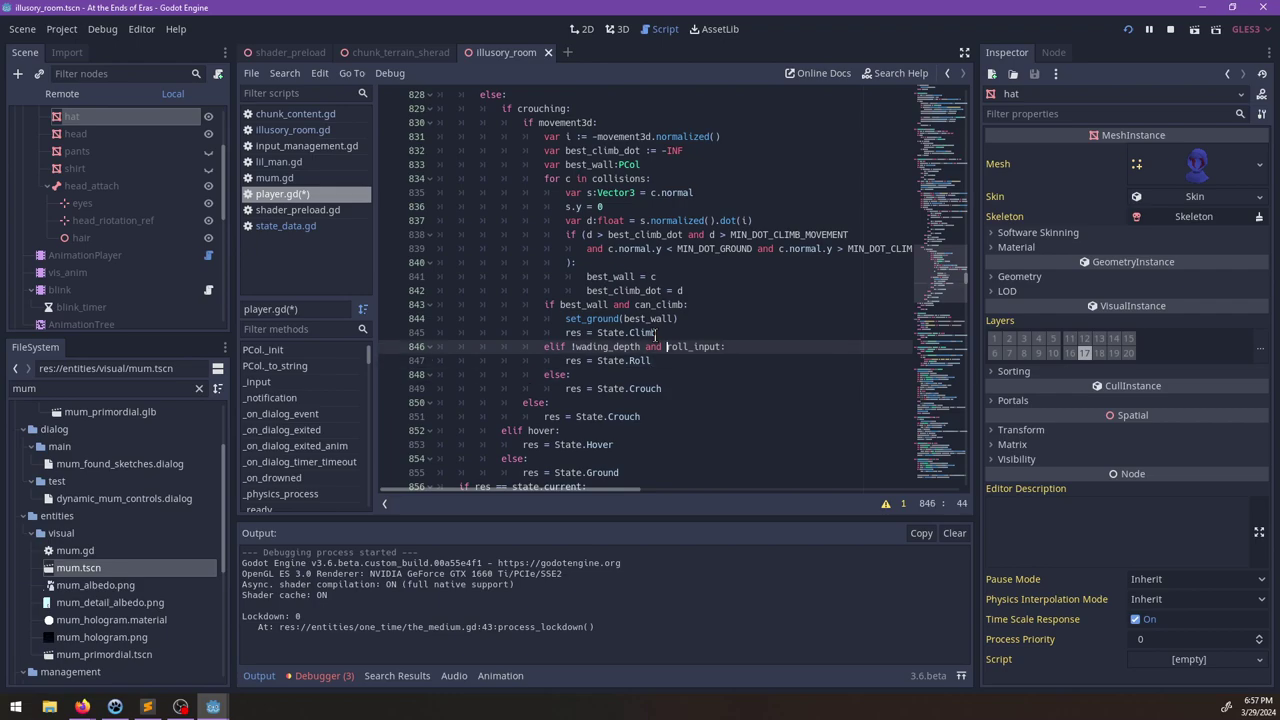
key(ctrl+z)
key(ctrl+z)
key(ctrl+z)
Step: Add an "elif wading_depth:" line after the non-sliding Climb result and paste the water_depth > wading_depth check with State.WadingFall below it
key(Up)
key(Return)
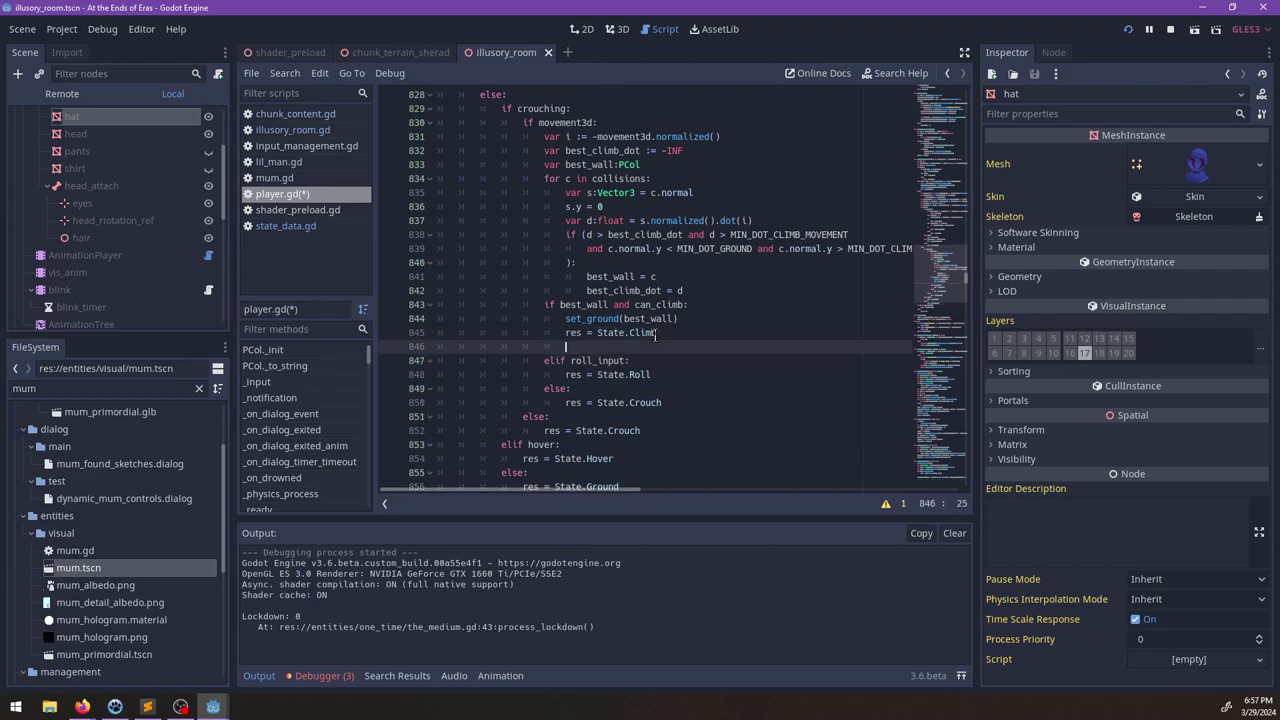
text(elif wading_depth:)
key(Return)
text(if water_depth > wading_depth: 				res = State.WadingFall)
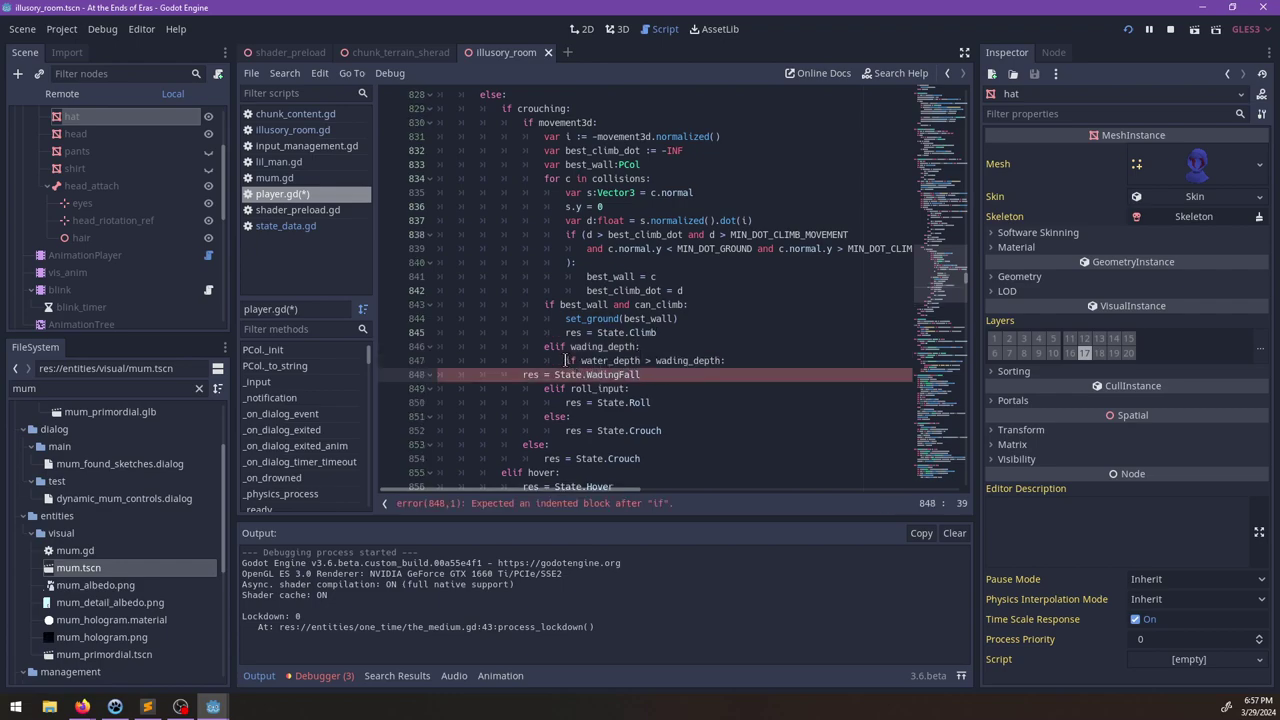
Step: Remove the extra "elif wading_depth:" line, align the pasted check with the climb condition, and indent its State.WadingFall result beneath it
drag(566, 360, 544, 351)
key(BackSpace)
key(Down)
key(Home)
key(Tab)
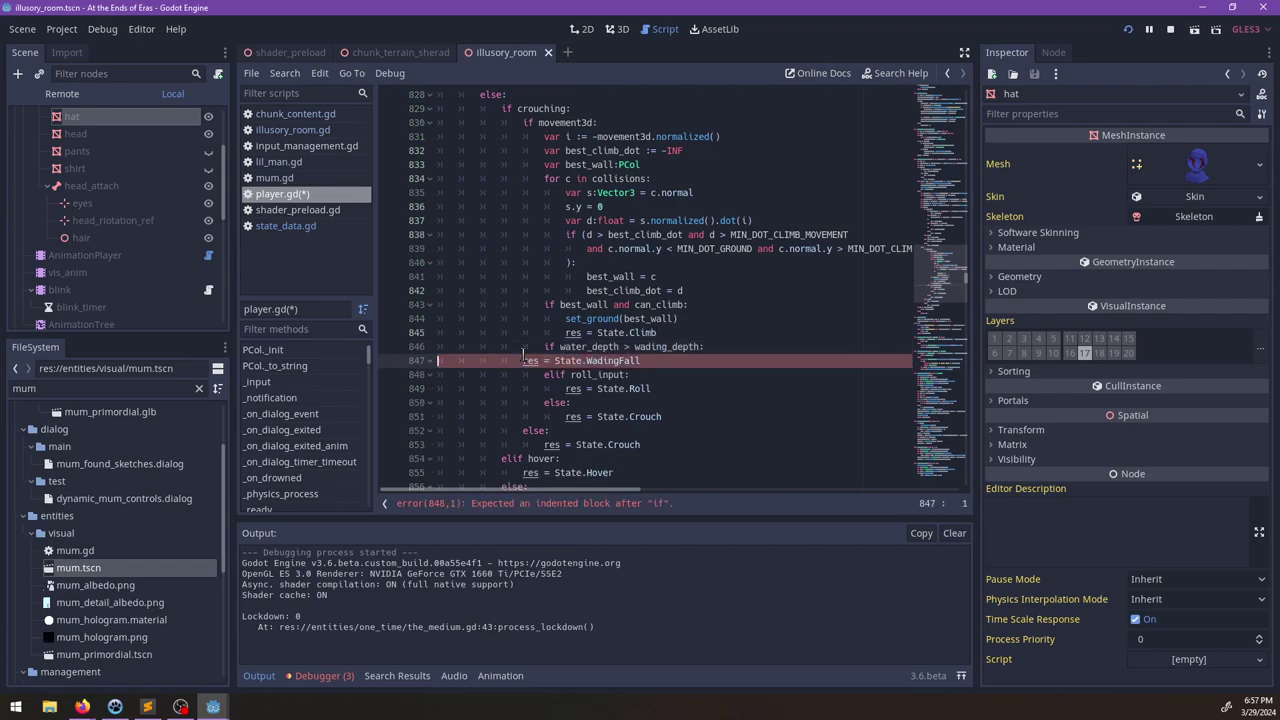
key(Tab)
Step: Replace wading_depth in the sliding branch's roll condition with the comparison water_depth > wading_depth
scroll(589, 302, up, 4)
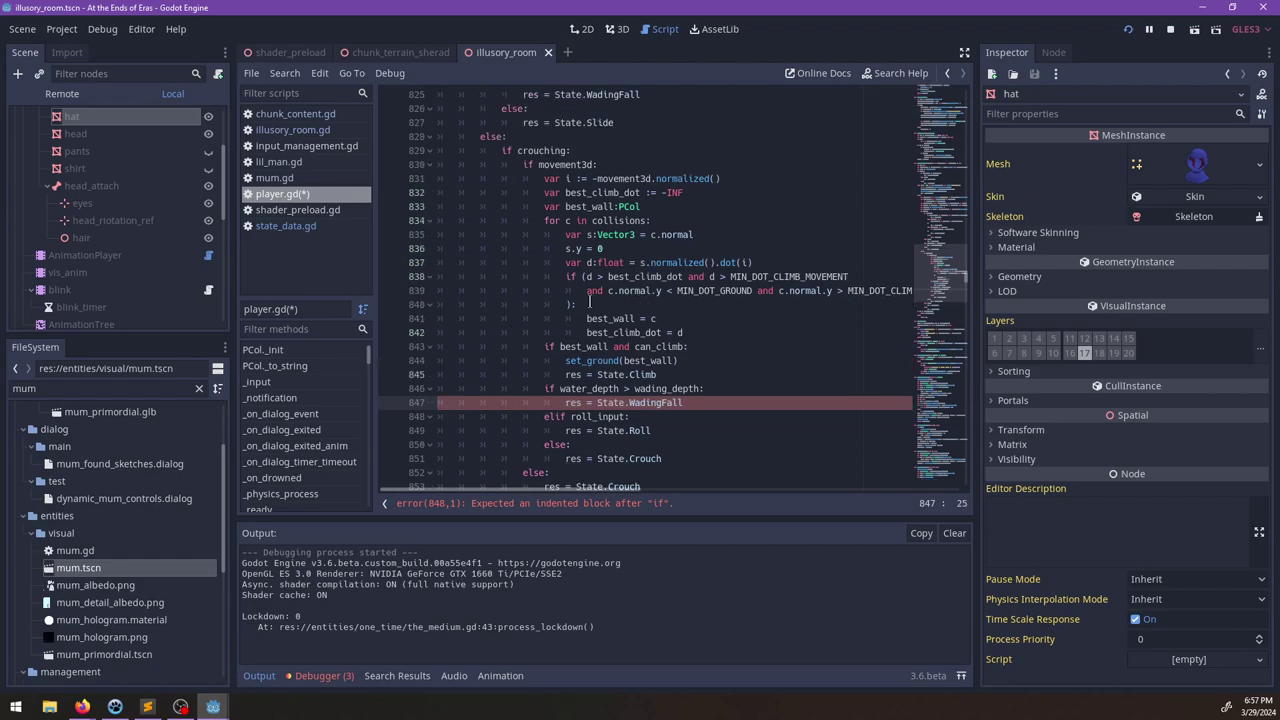
scroll(590, 290, up, 3)
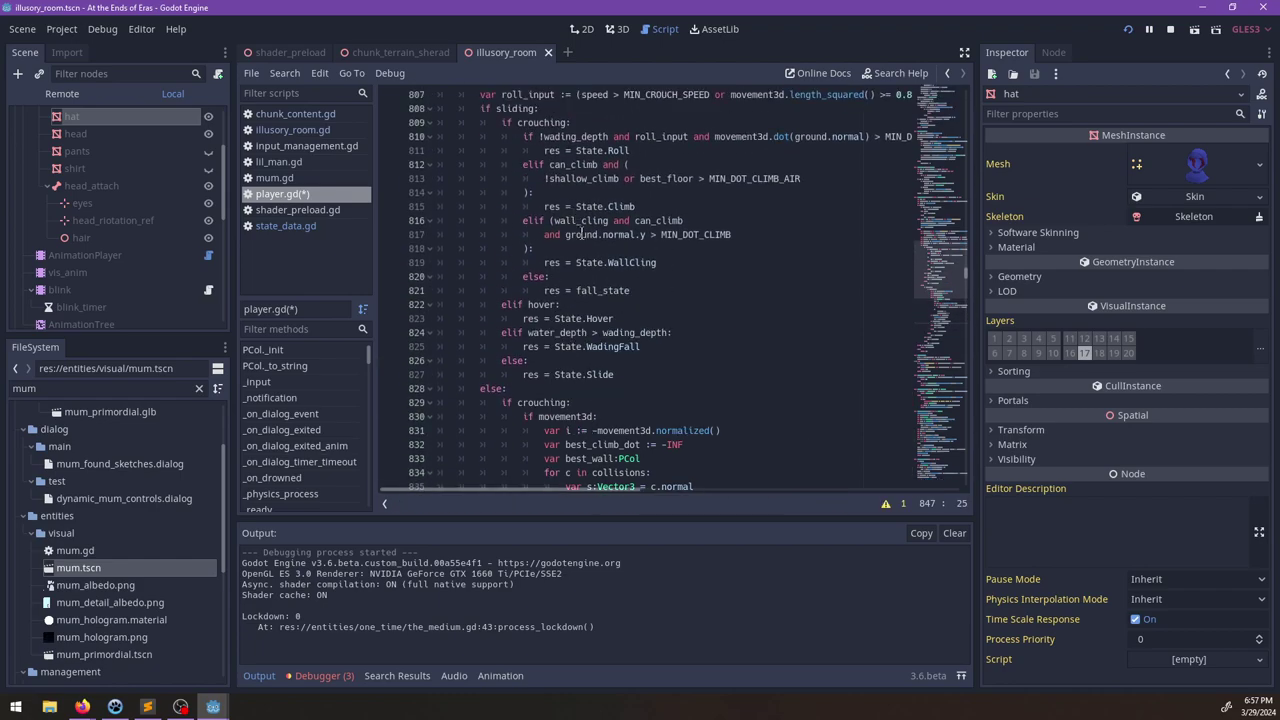
scroll(620, 270, up, 1)
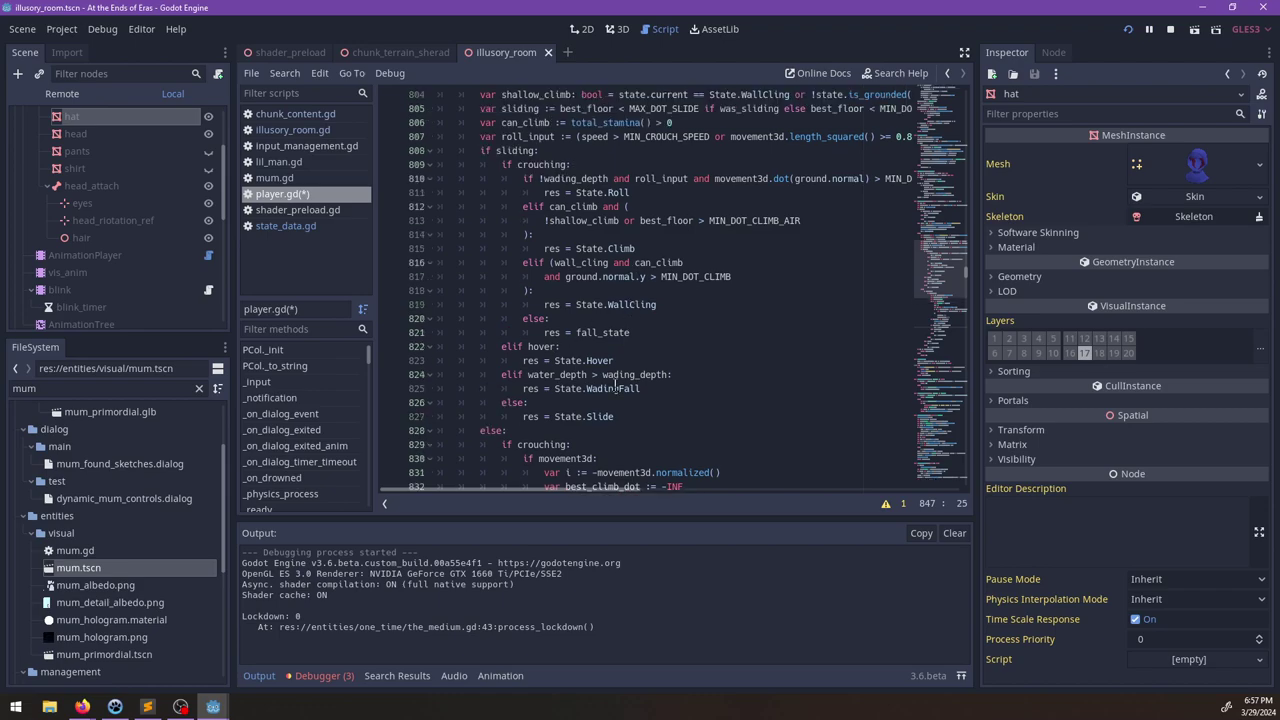
click(602, 374)
drag(602, 374, 528, 374)
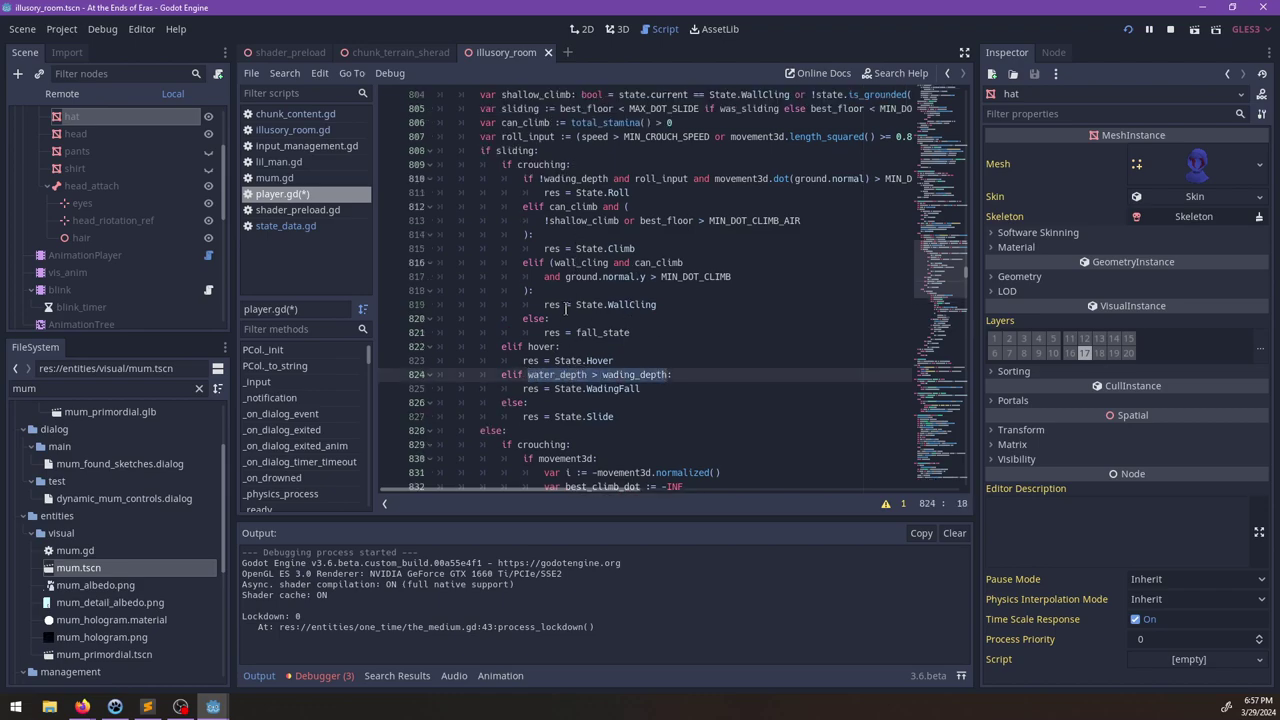
double_click(575, 178)
key(BackSpace)
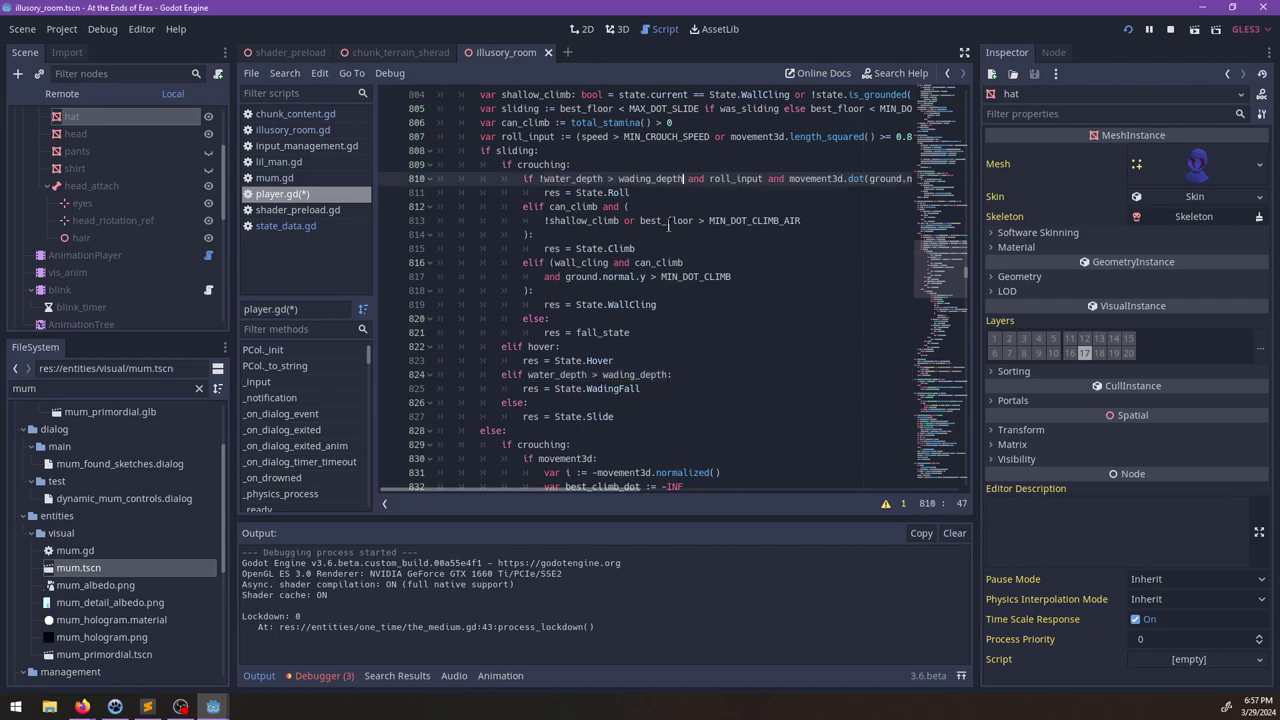
key(BackSpace)
text(water_depth > wading_depth)
Step: Change the sliding roll condition's comparison to water_depth <= wading_depth without a negation, and save player.gd
key(ctrl+Left)
key(ctrl+Left)
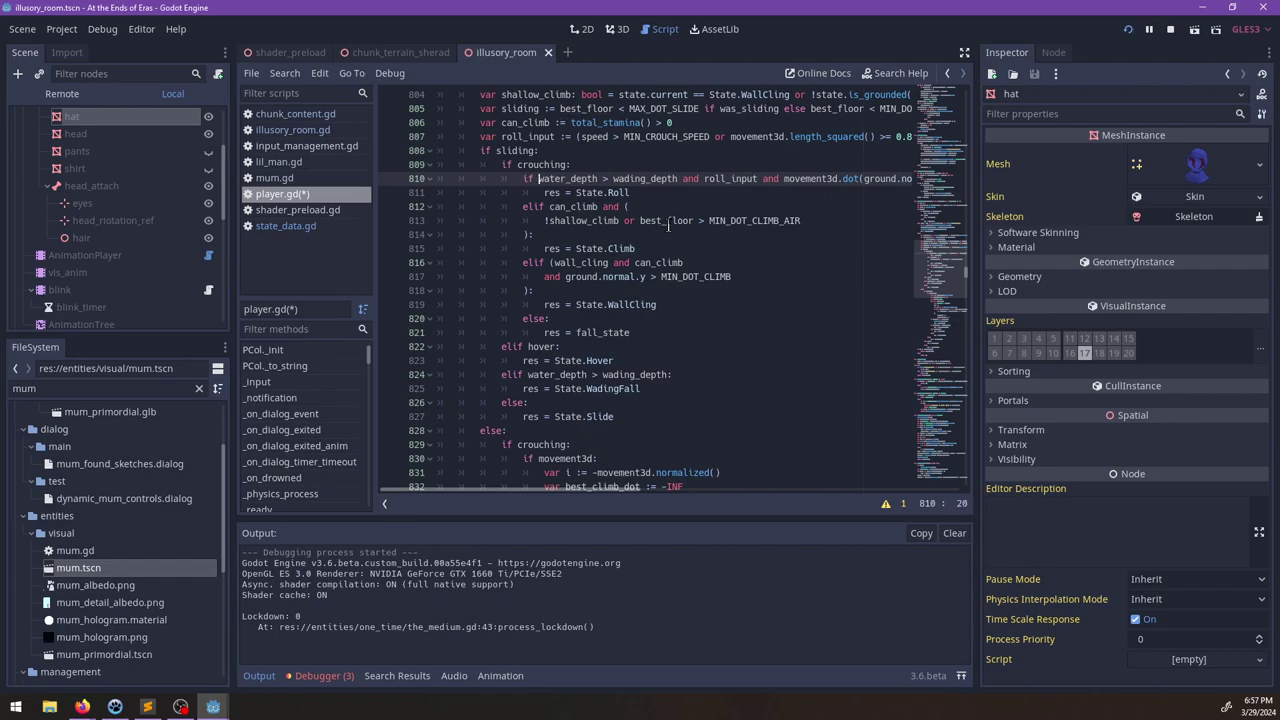
key(ctrl+Right)
key(BackSpace)
text(<=)
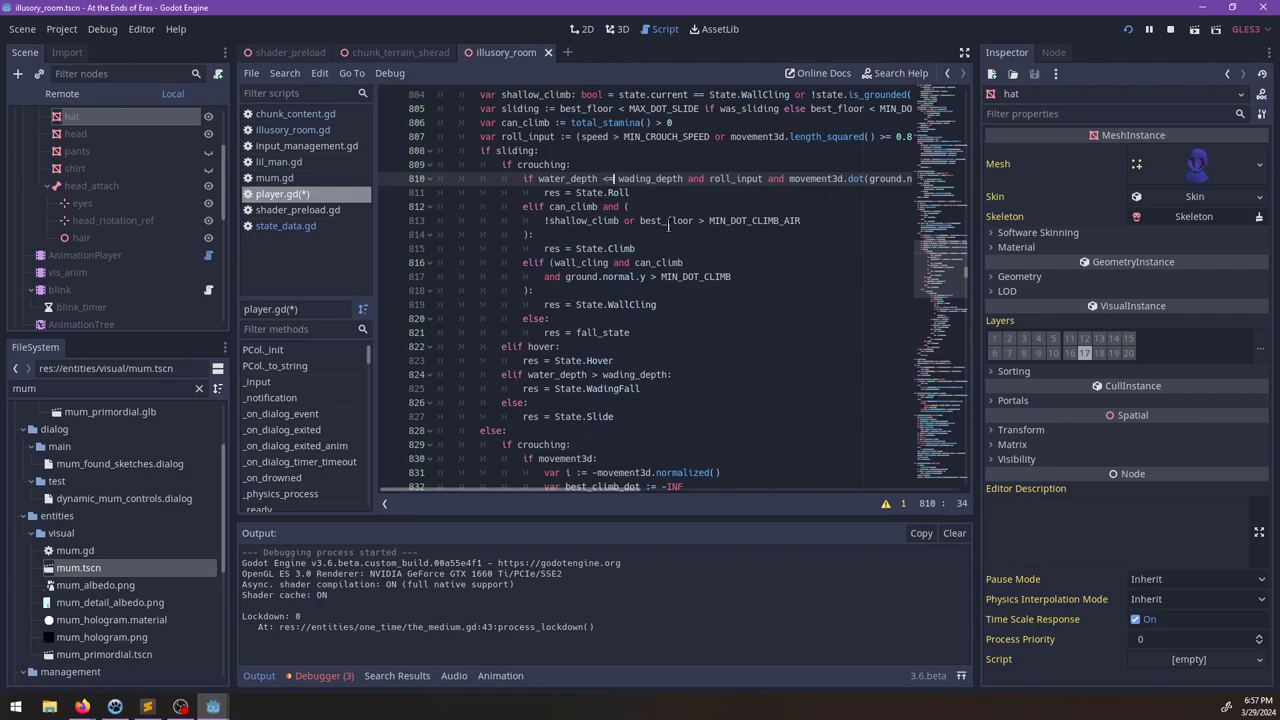
key(ctrl+s)
Step: Turn the water_depth > wading_depth check after the non-sliding Climb result into an elif
scroll(706, 341, down, 5)
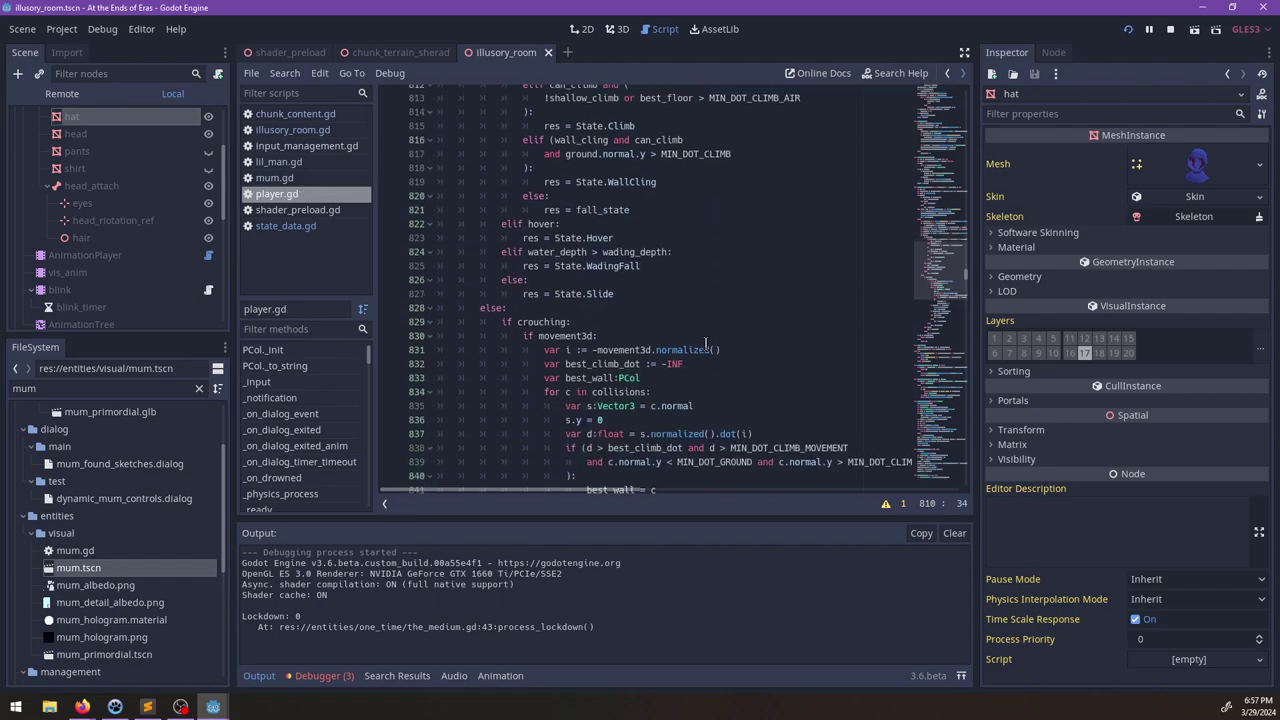
scroll(706, 341, down, 5)
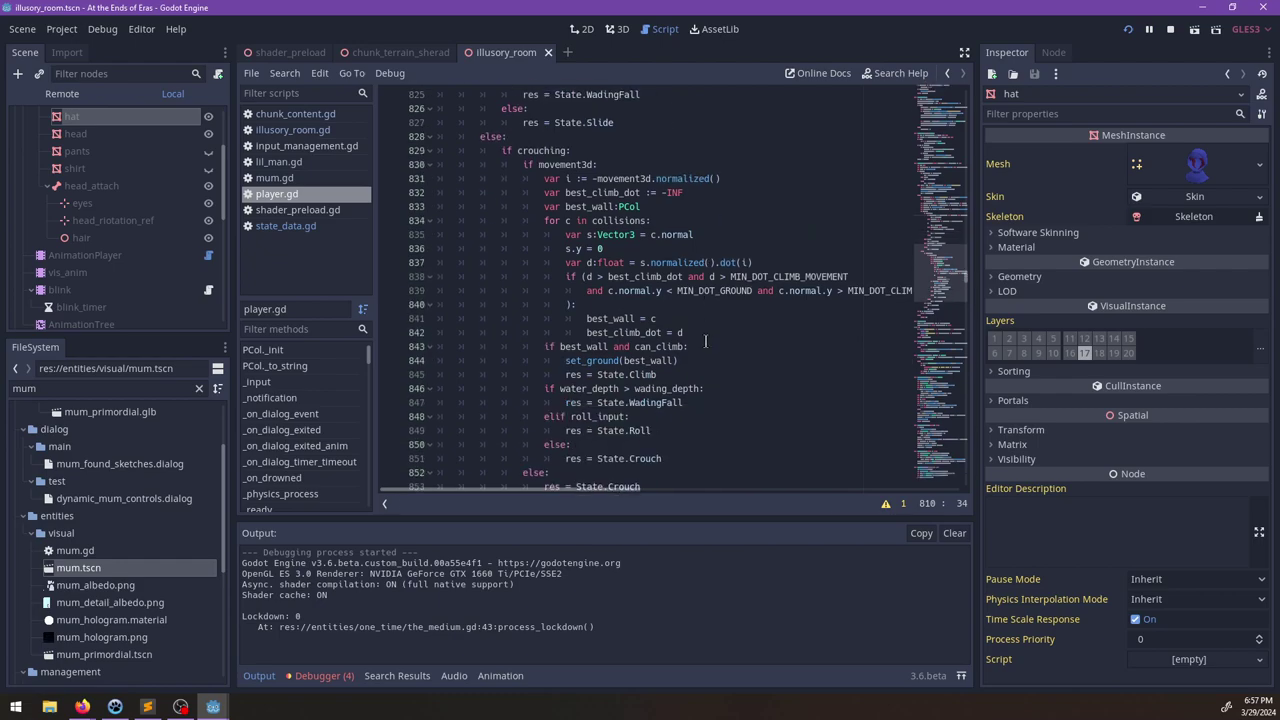
scroll(706, 341, down, 1)
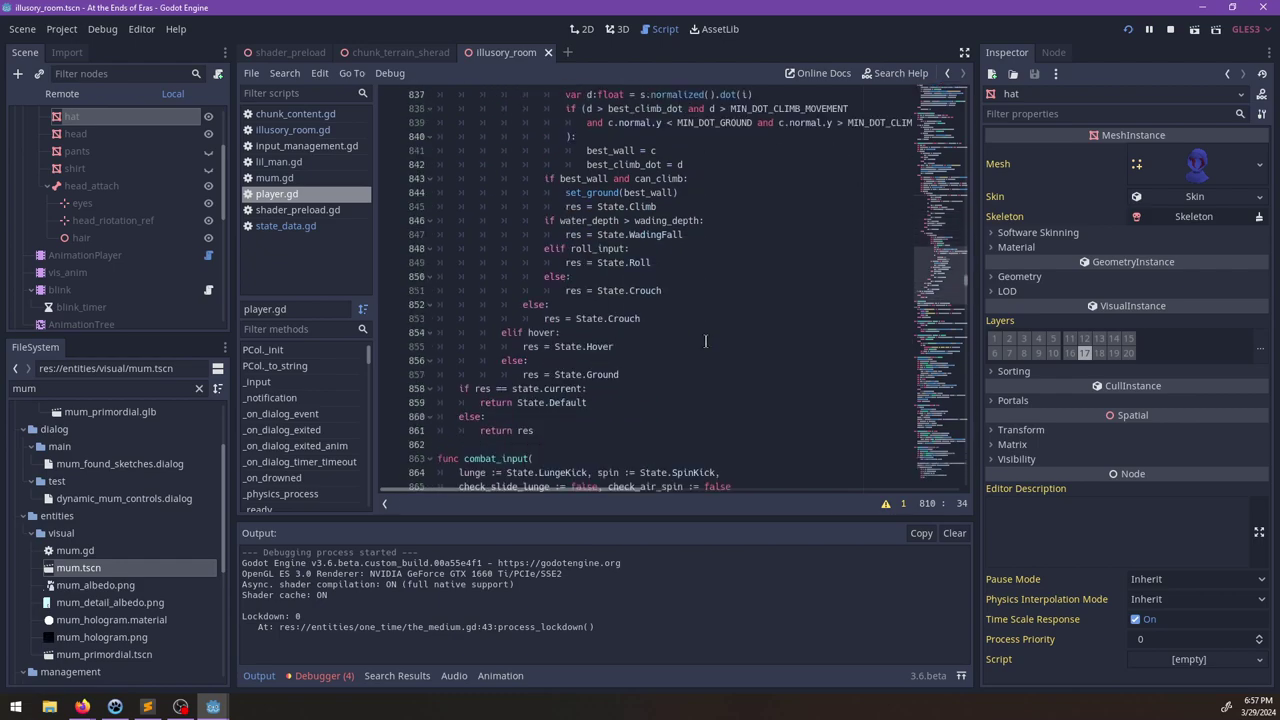
scroll(706, 342, up, 10)
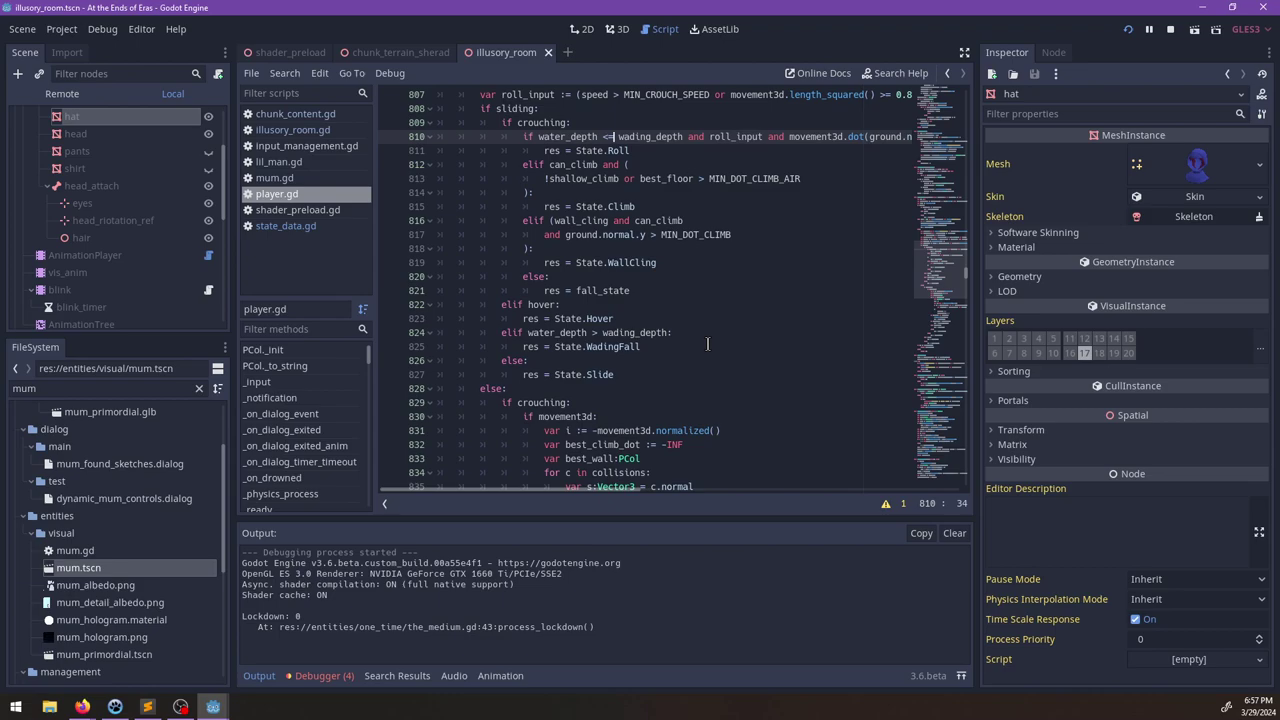
scroll(707, 344, down, 4)
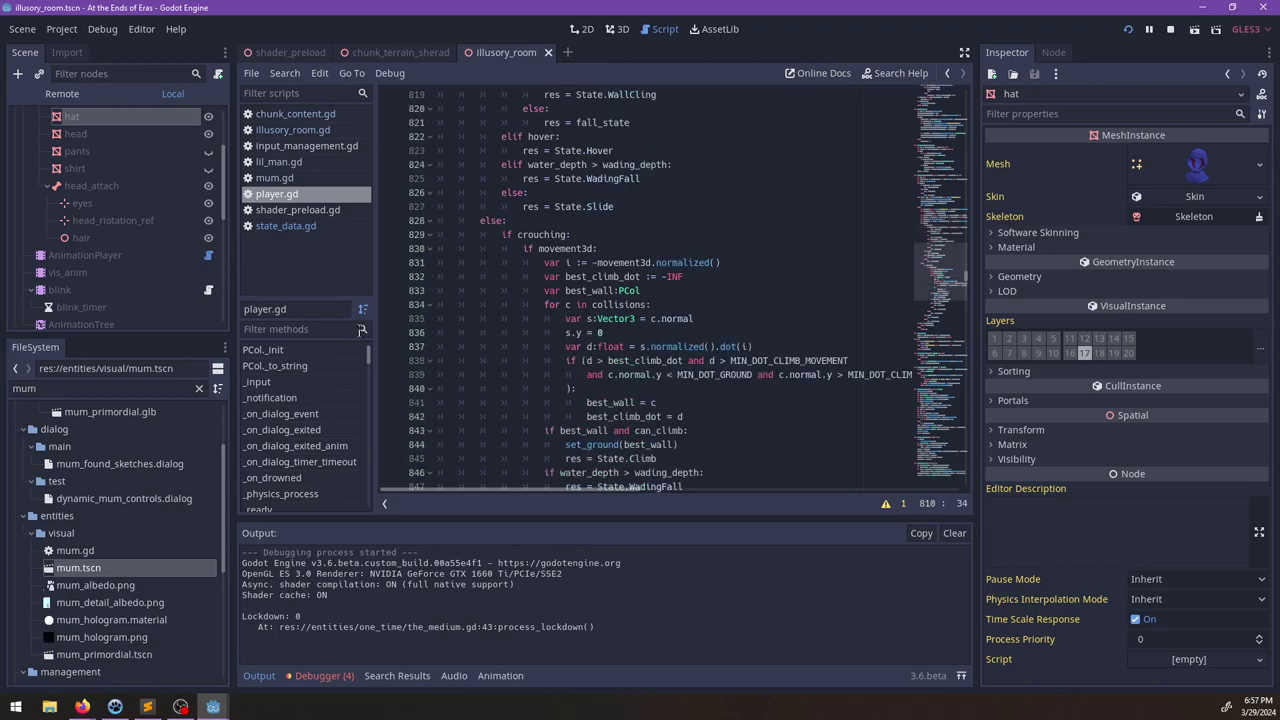
scroll(610, 324, down, 5)
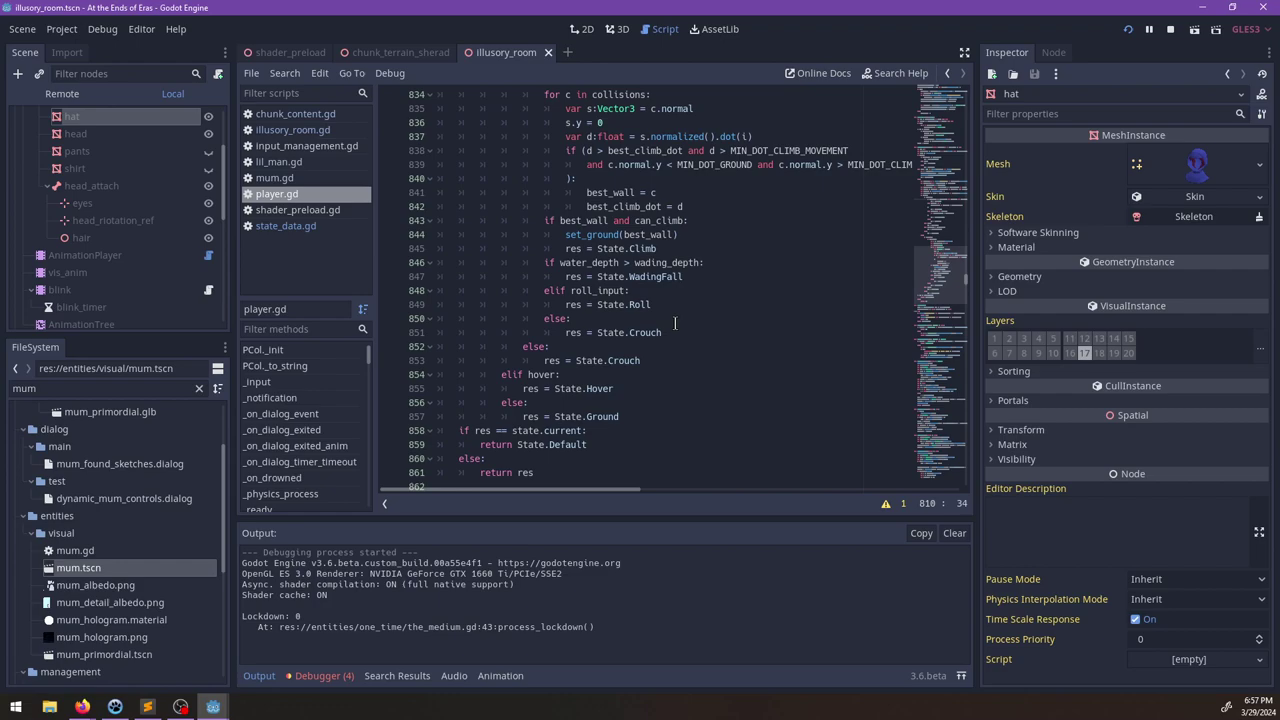
click(544, 262)
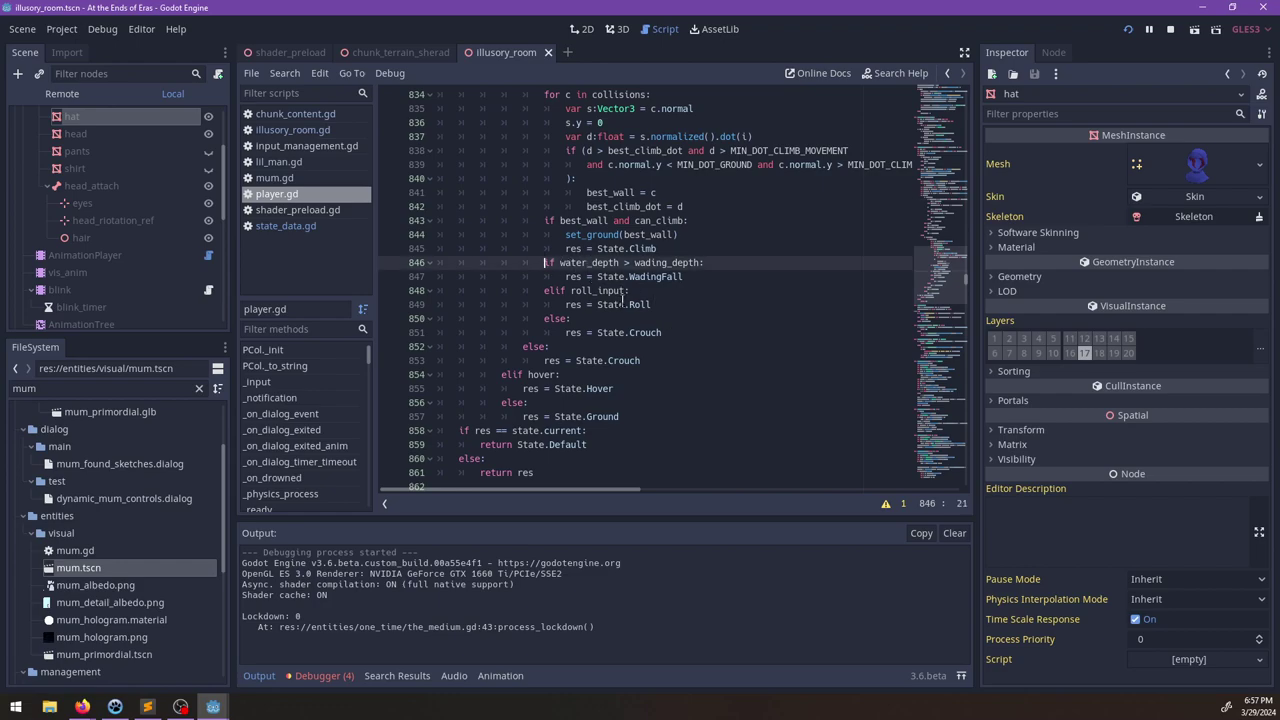
text(el)
Step: Cut the water_depth > wading_depth expression from the elif in the non-sliding branch's crouching block
scroll(685, 346, up, 2)
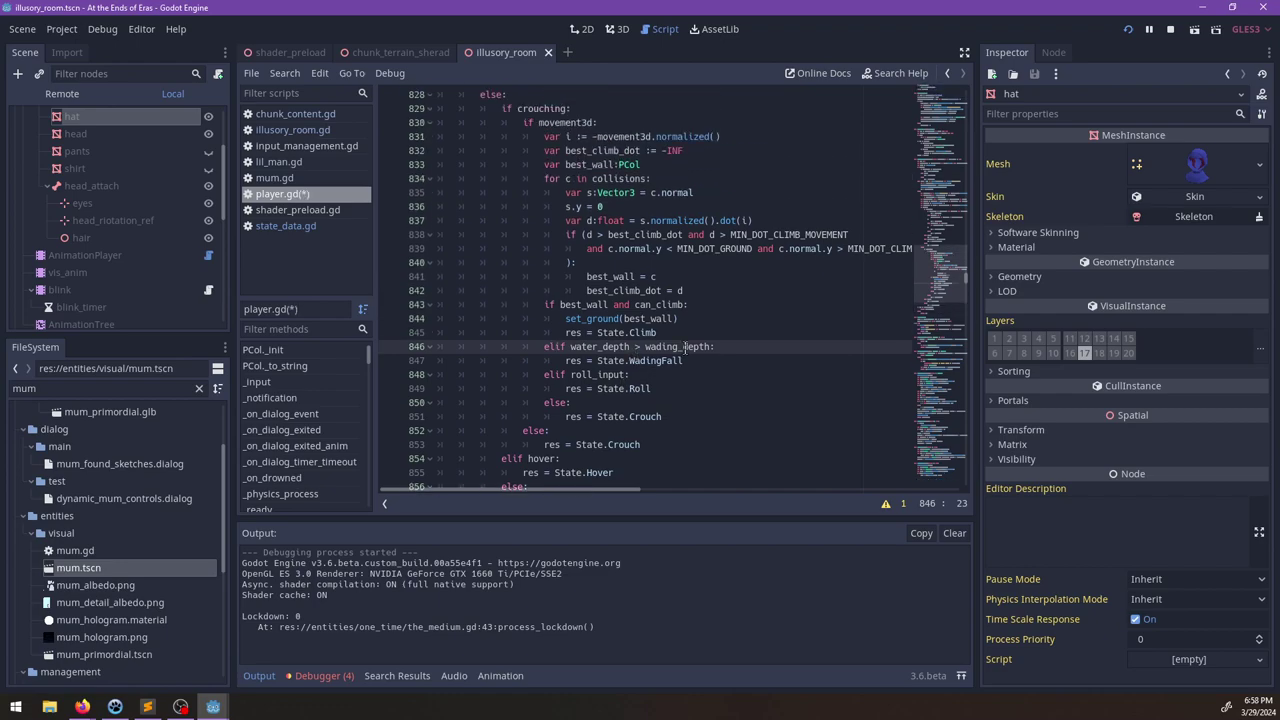
scroll(698, 355, down, 2)
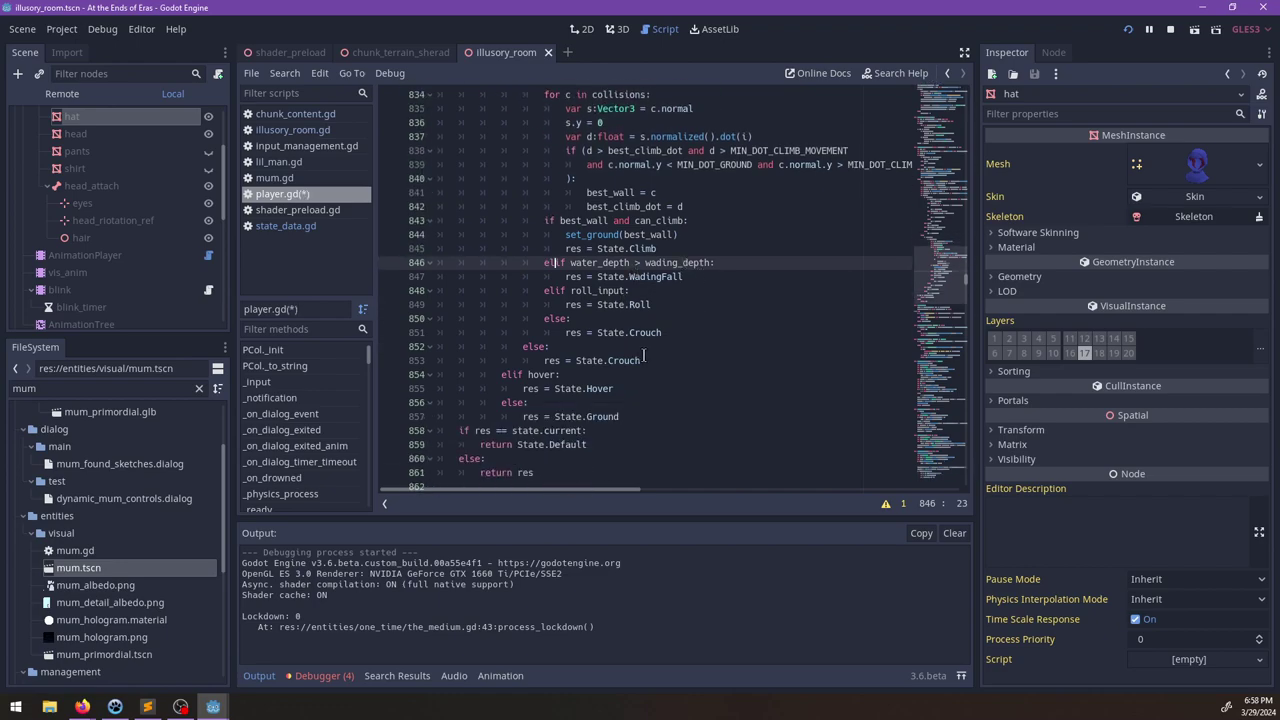
click(538, 346)
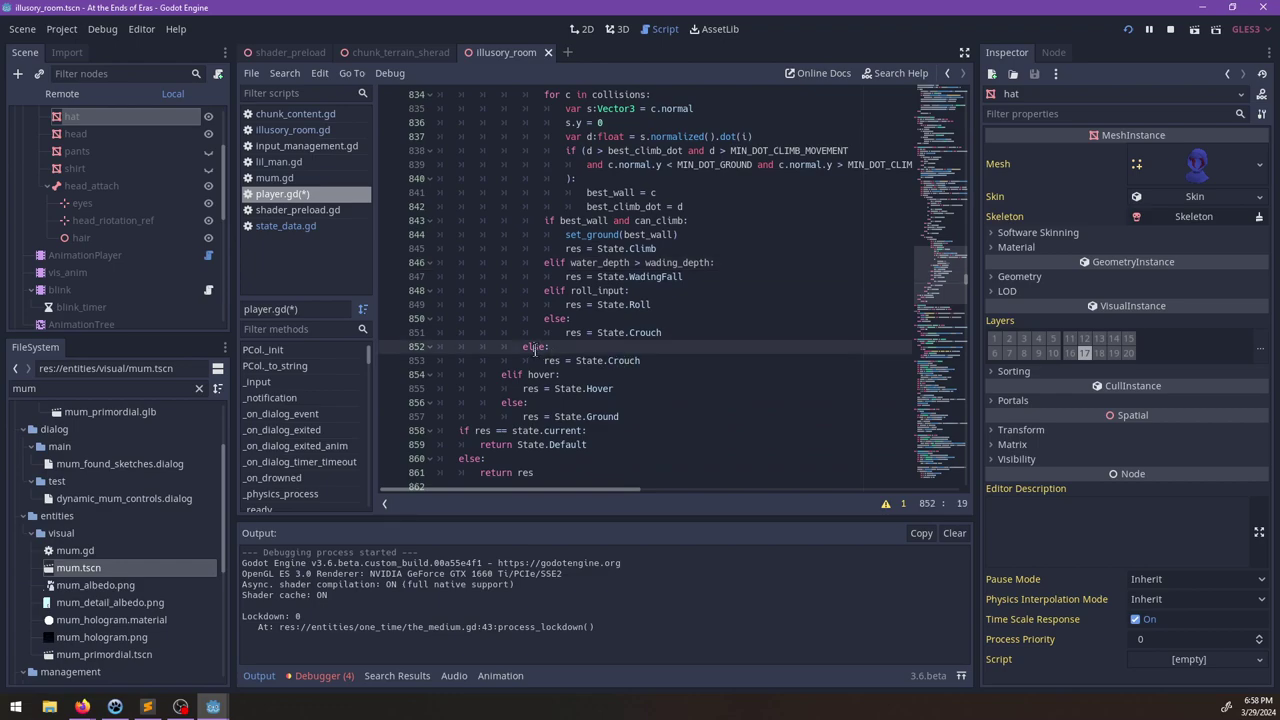
scroll(563, 377, up, 4)
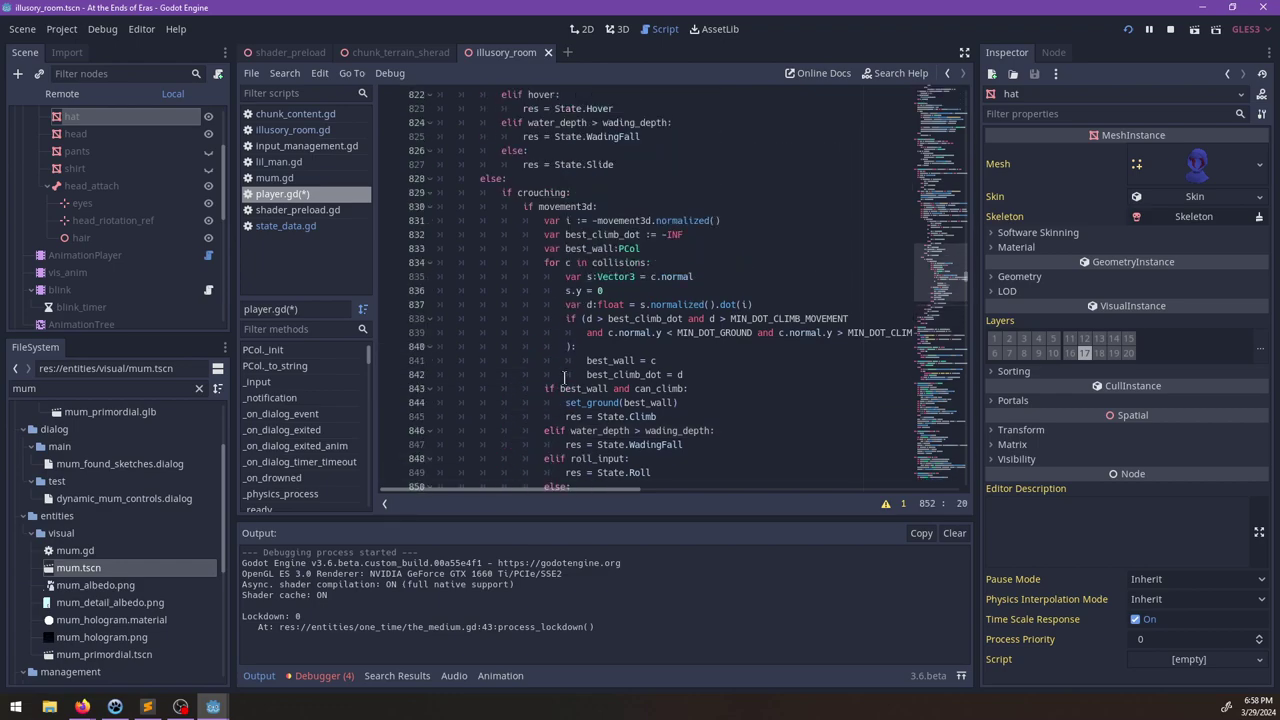
scroll(563, 377, down, 3)
drag(713, 304, 569, 305)
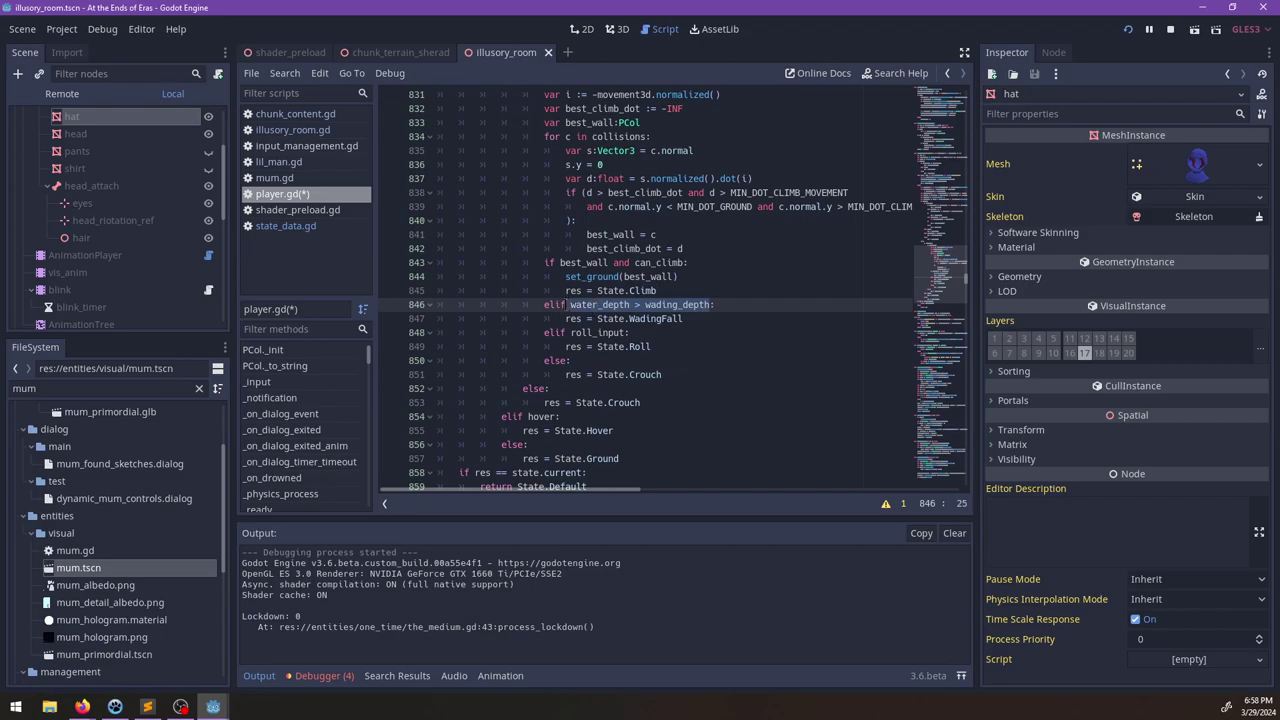
Step: Cut the water_depth <= wading_depth expression from the sliding branch's roll condition
scroll(722, 327, up, 13)
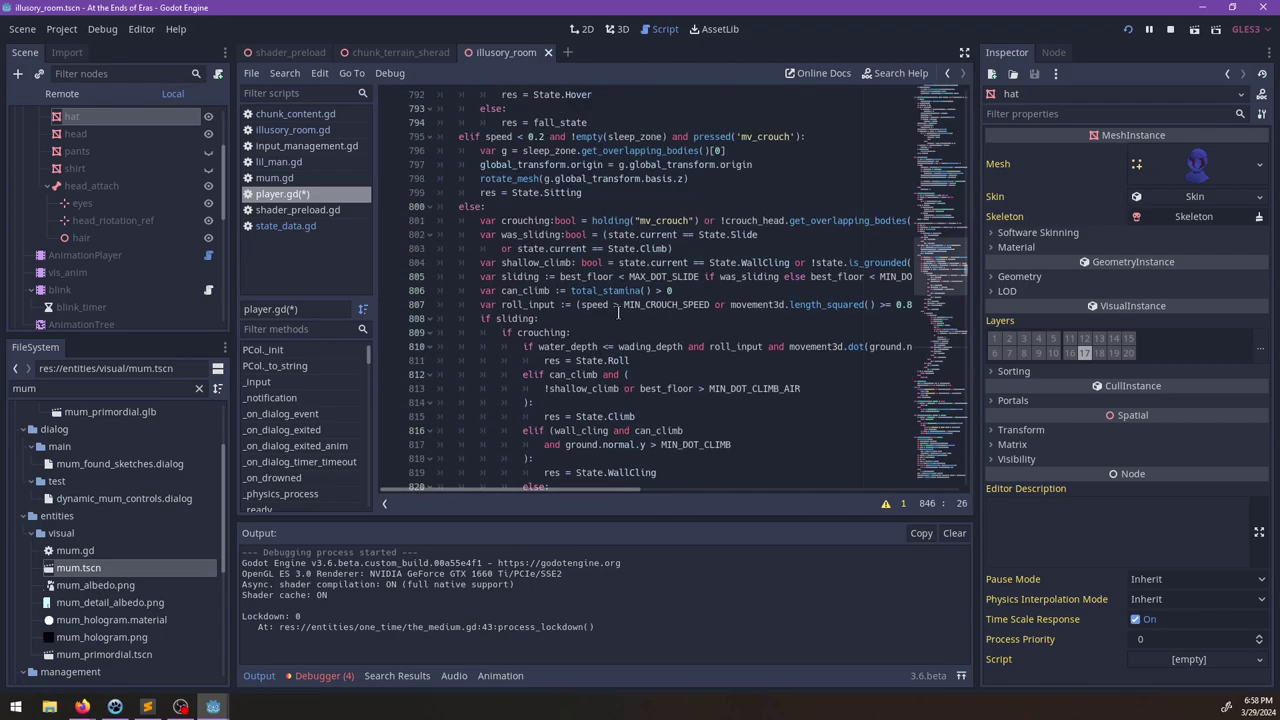
scroll(757, 241, down, 9)
scroll(648, 296, up, 7)
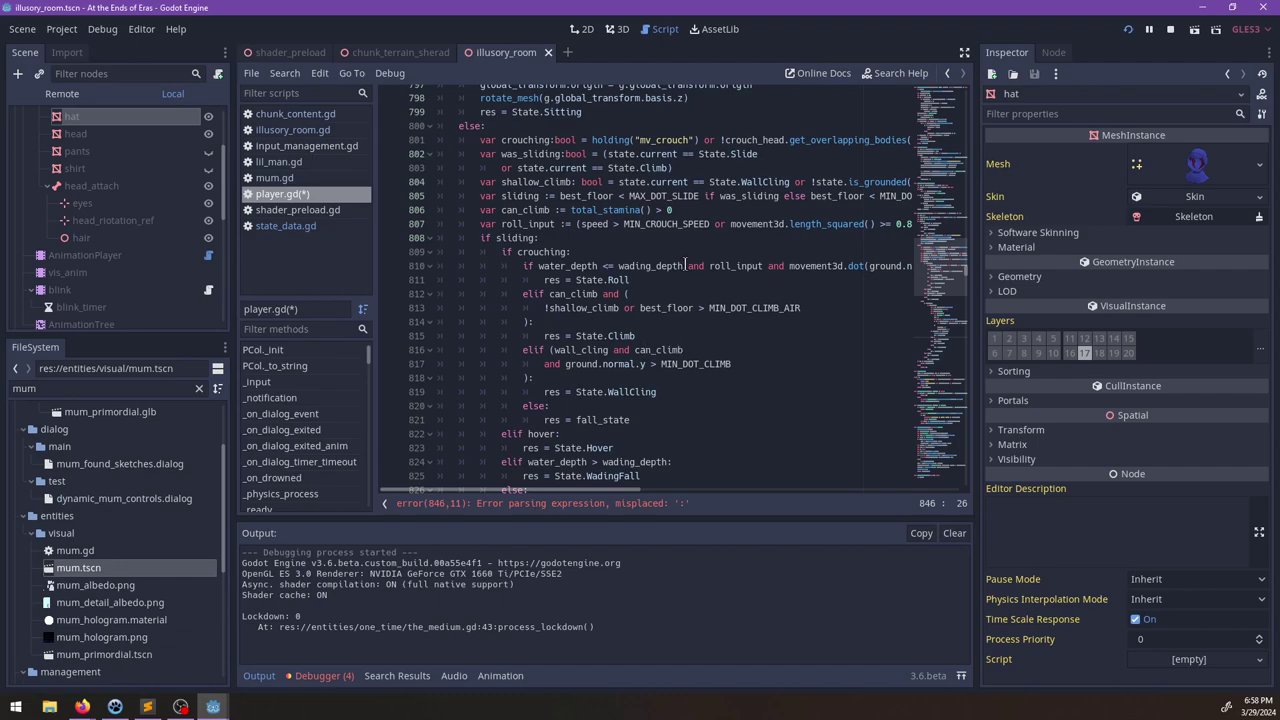
drag(686, 265, 539, 268)
key(ctrl+x)
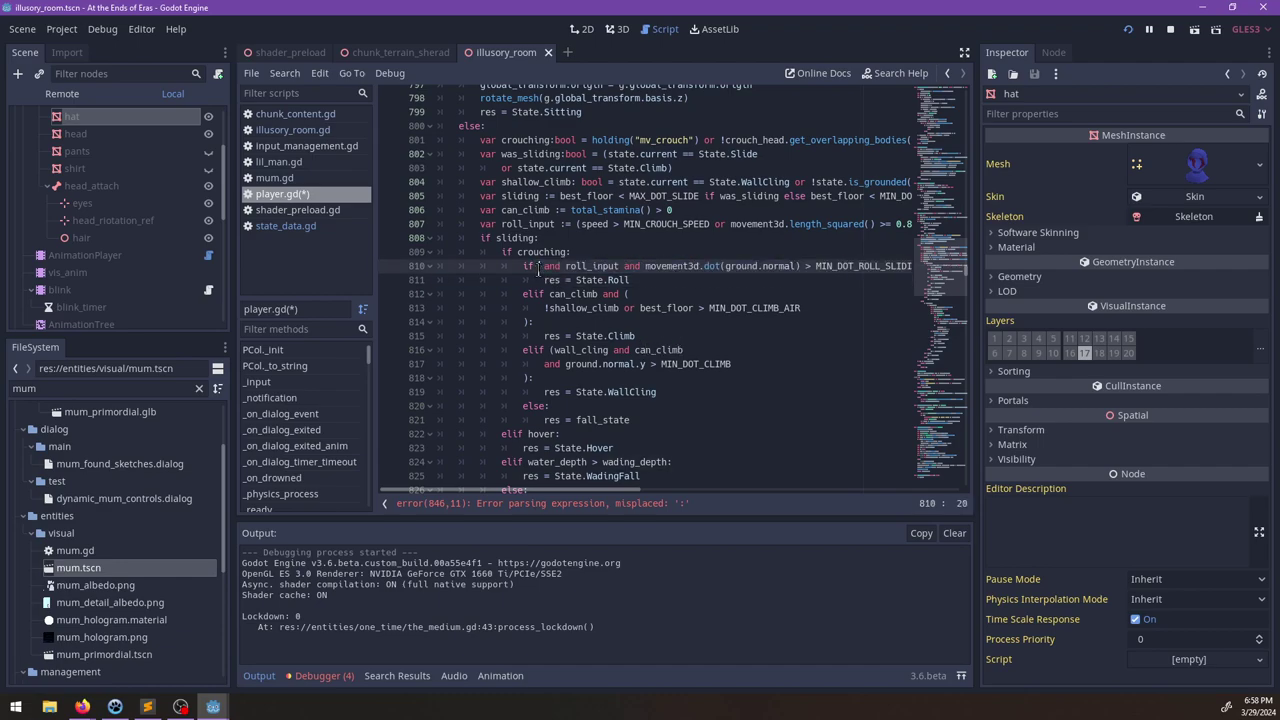
Step: Declare a variable in_water := water_depth > wading_depth below the wading_depth declaration in base_ground
key(Up)
key(Up)
scroll(539, 268, up, 2)
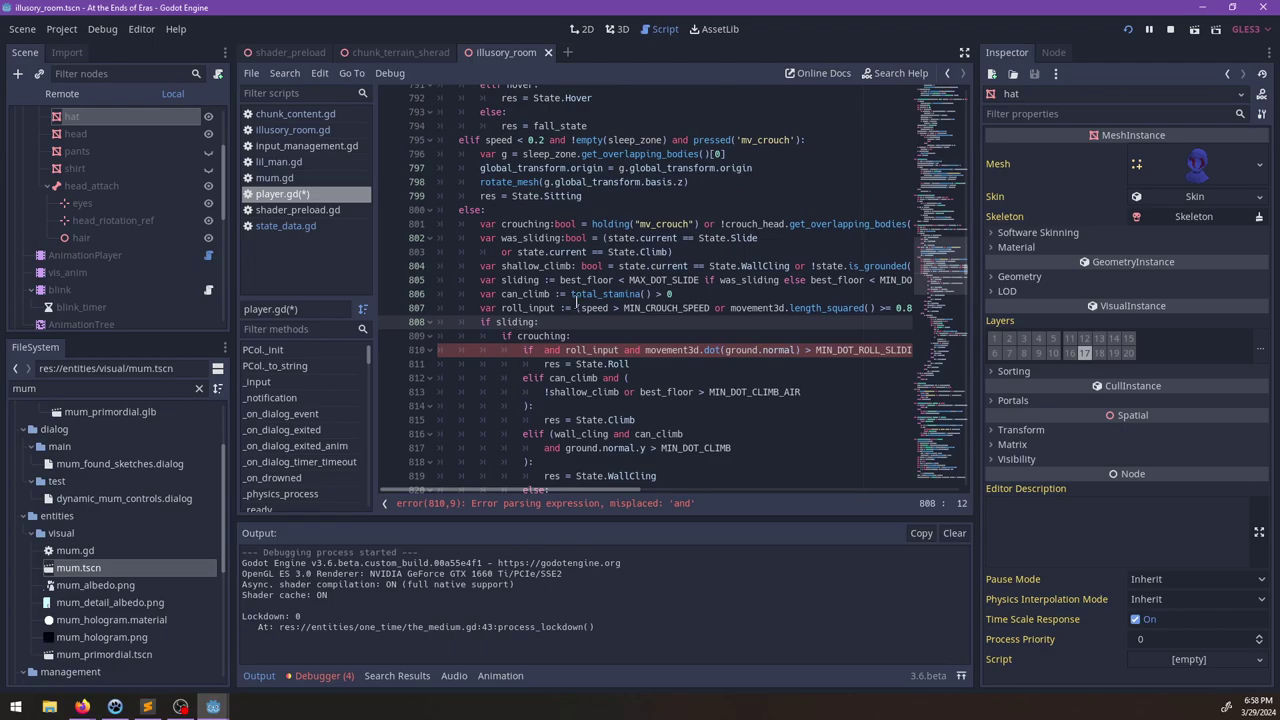
click(482, 316)
click(484, 322)
scroll(633, 297, up, 4)
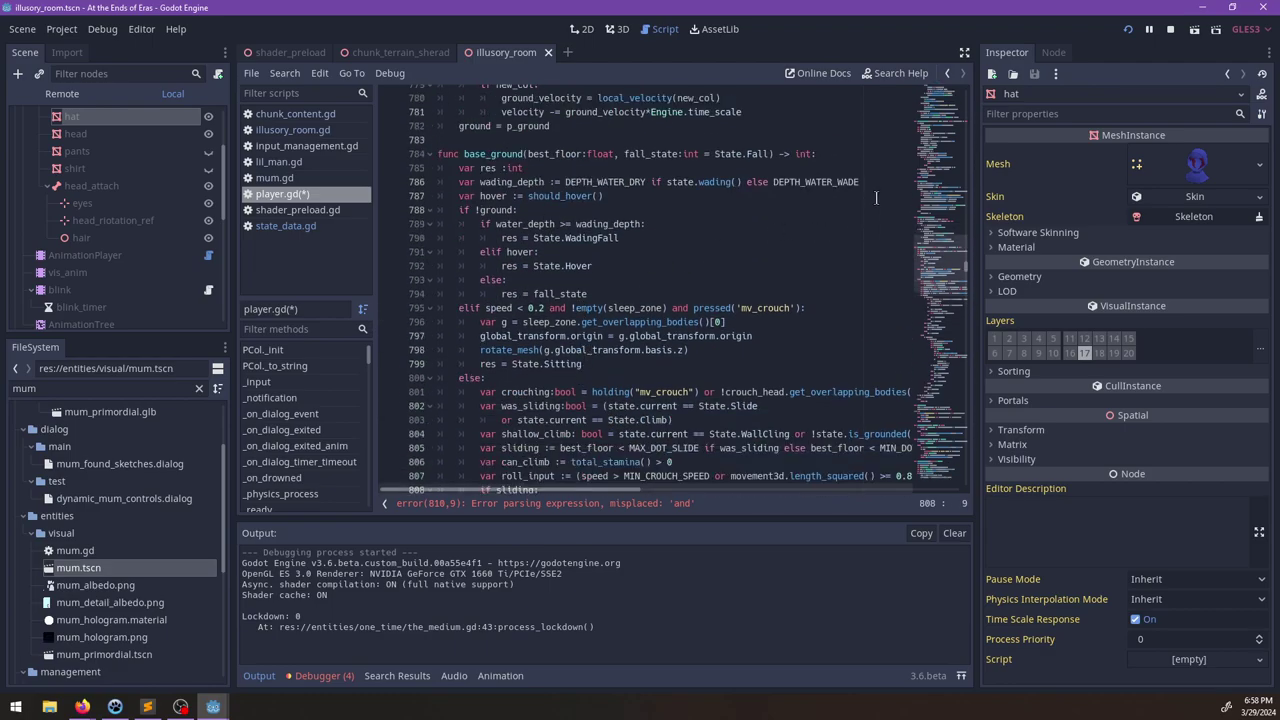
click(862, 182)
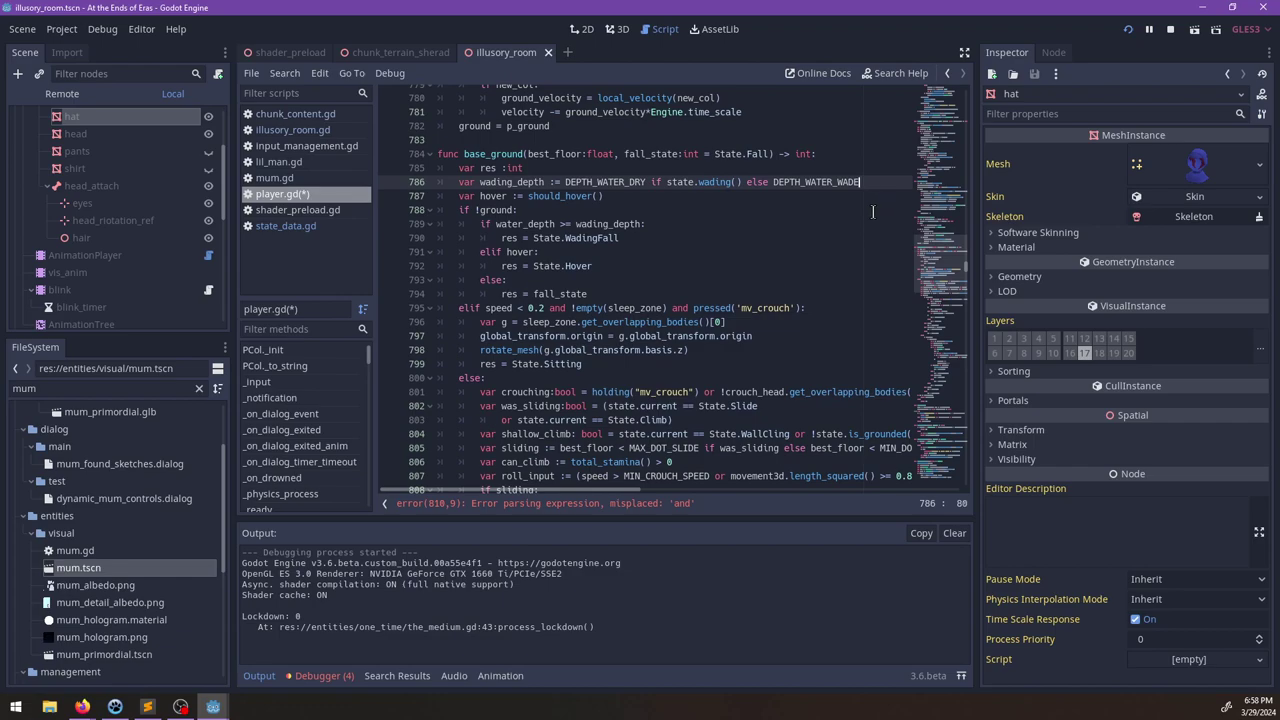
key(Return)
text(var ln_wate)
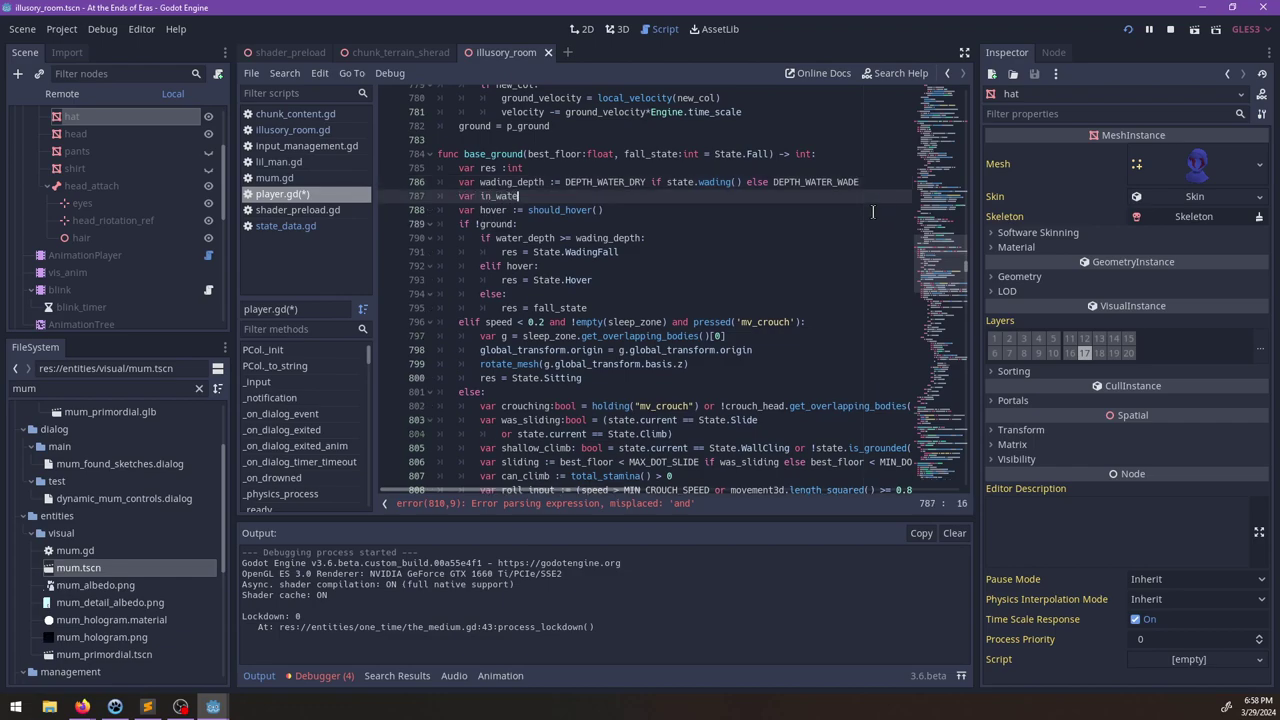
text(r := water_depth > wading_depth)
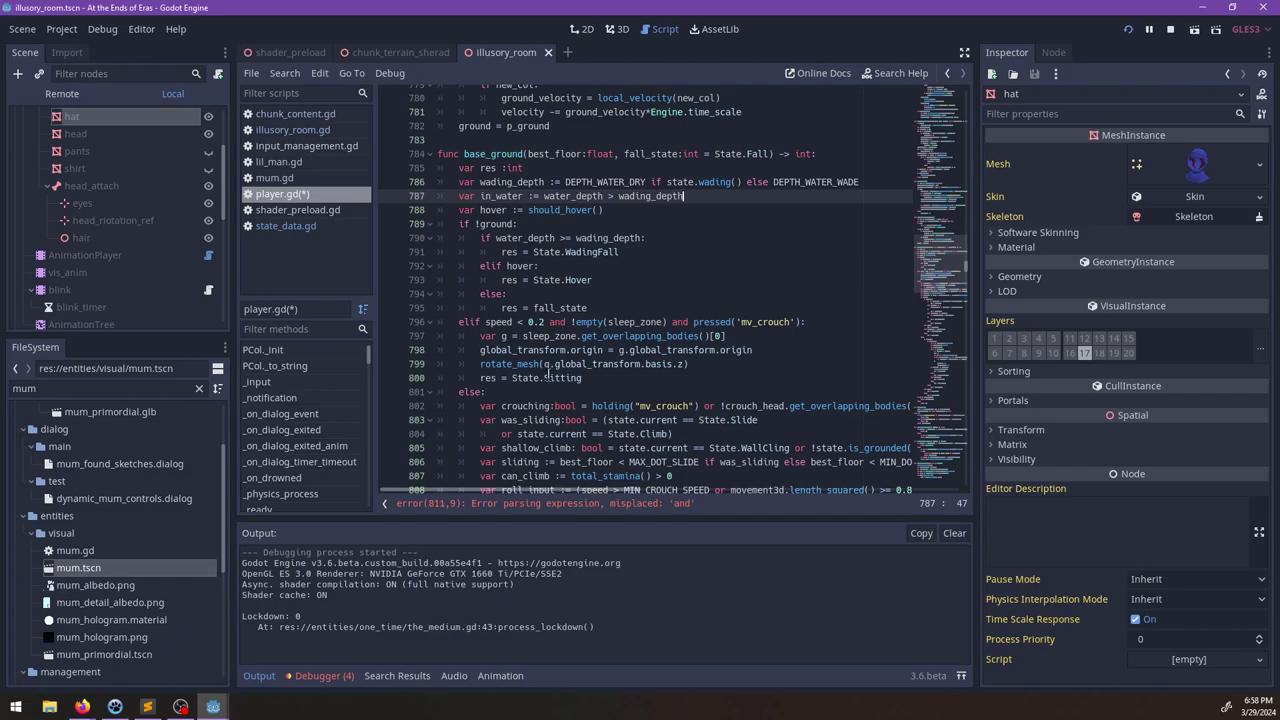
Step: Add !in_water as the first term of the sliding branch's roll condition
scroll(548, 372, down, 4)
click(540, 366)
text(!in_water and roll_input and movement3d.dot(ground.normal) > MIN_DOT_R)
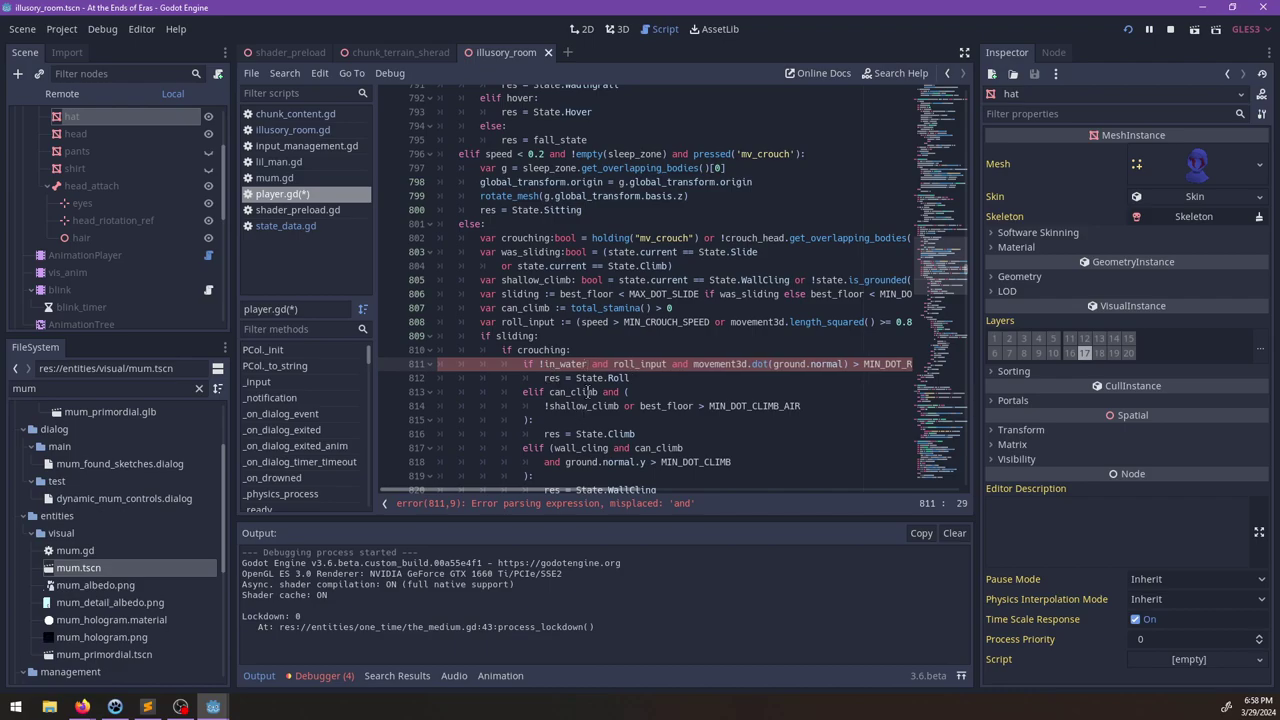
Step: Fill the empty elif after the Climb result in the non-sliding crouching block with in_water
scroll(595, 392, down, 11)
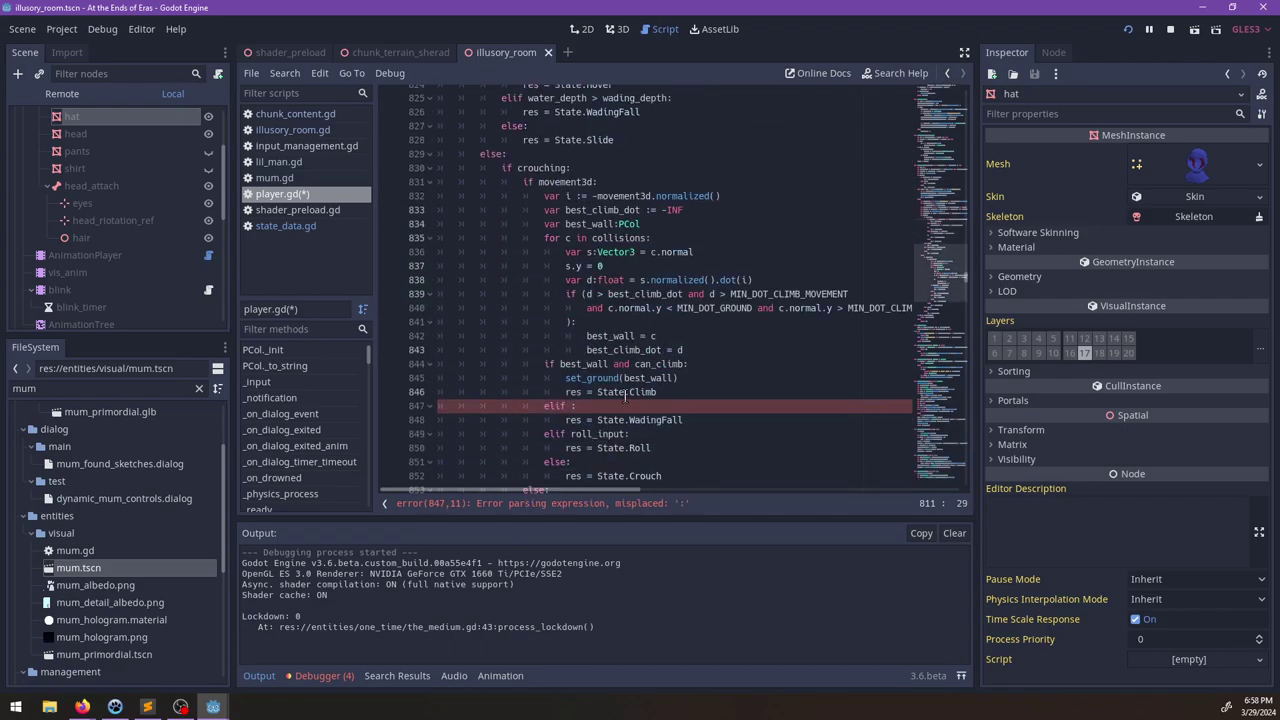
click(571, 406)
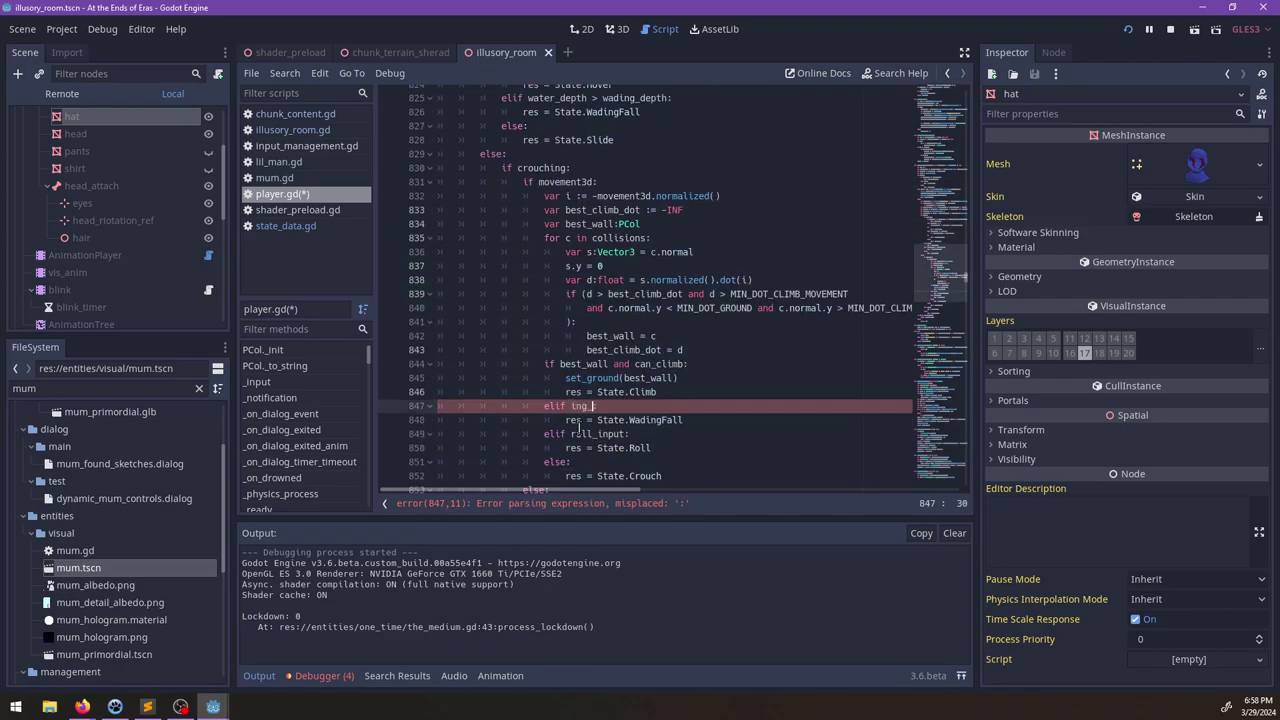
text(ing_)
key(ctrl+BackSpace)
text(i)
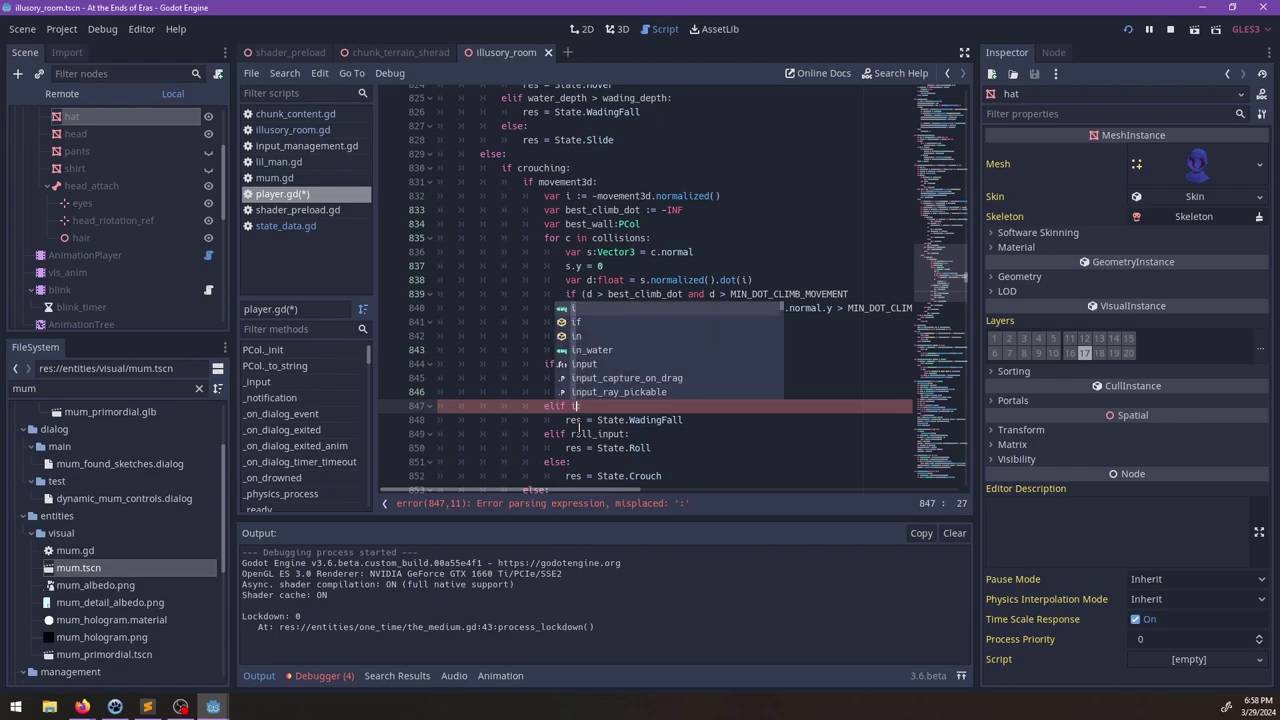
text(n_water)
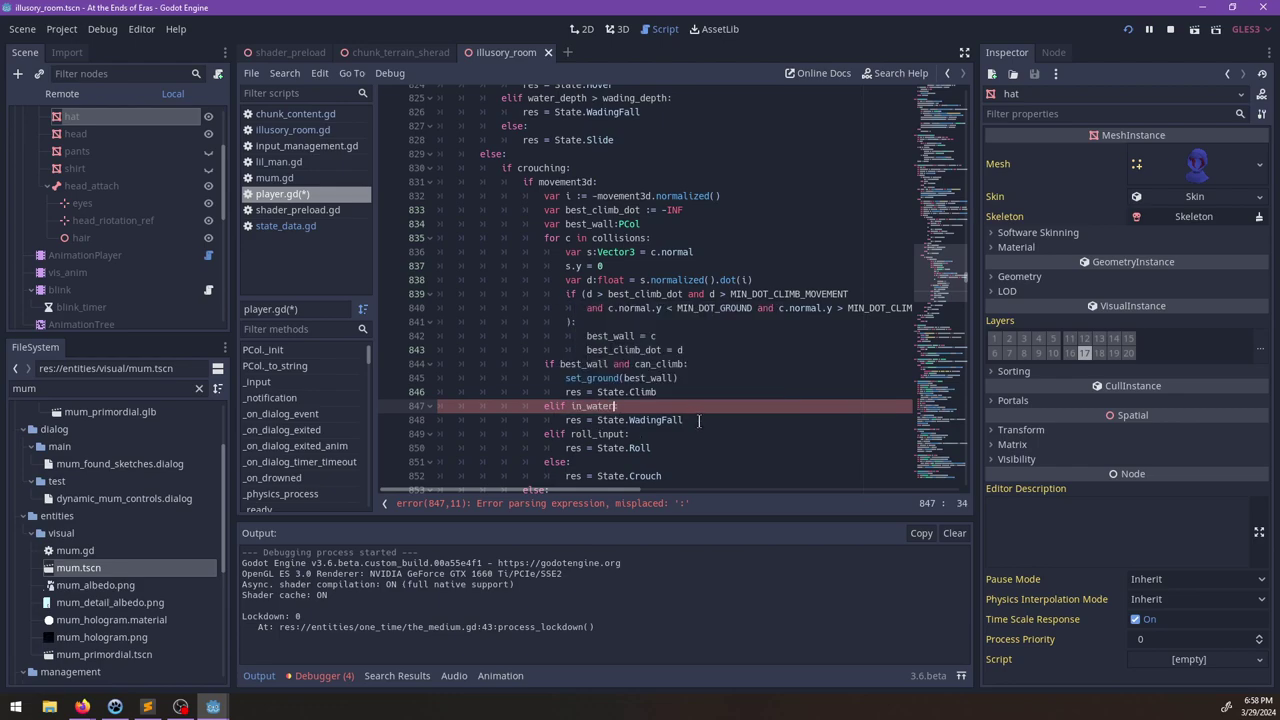
Step: Copy the elif in_water branch with its WadingFall result below the non-sliding Hover result, and outdent it two levels to match elif hover
drag(698, 420, 698, 392)
scroll(660, 370, down, 4)
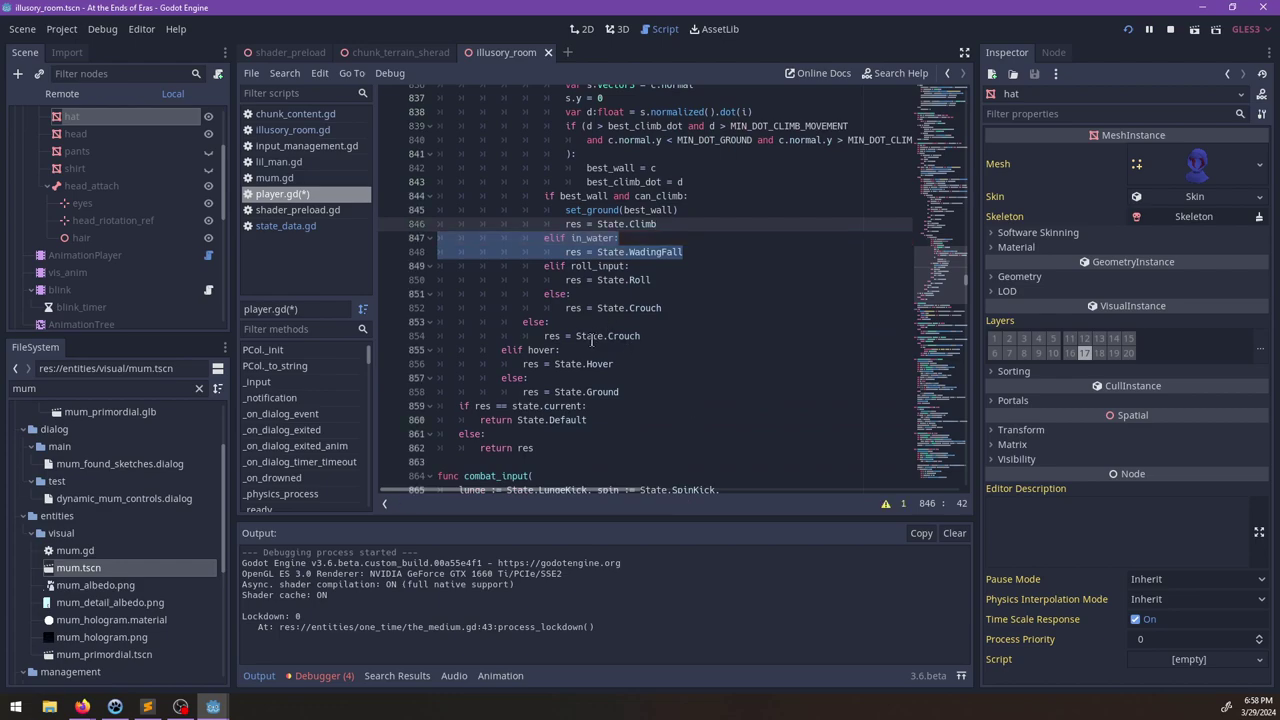
key(ctrl+c)
click(651, 364)
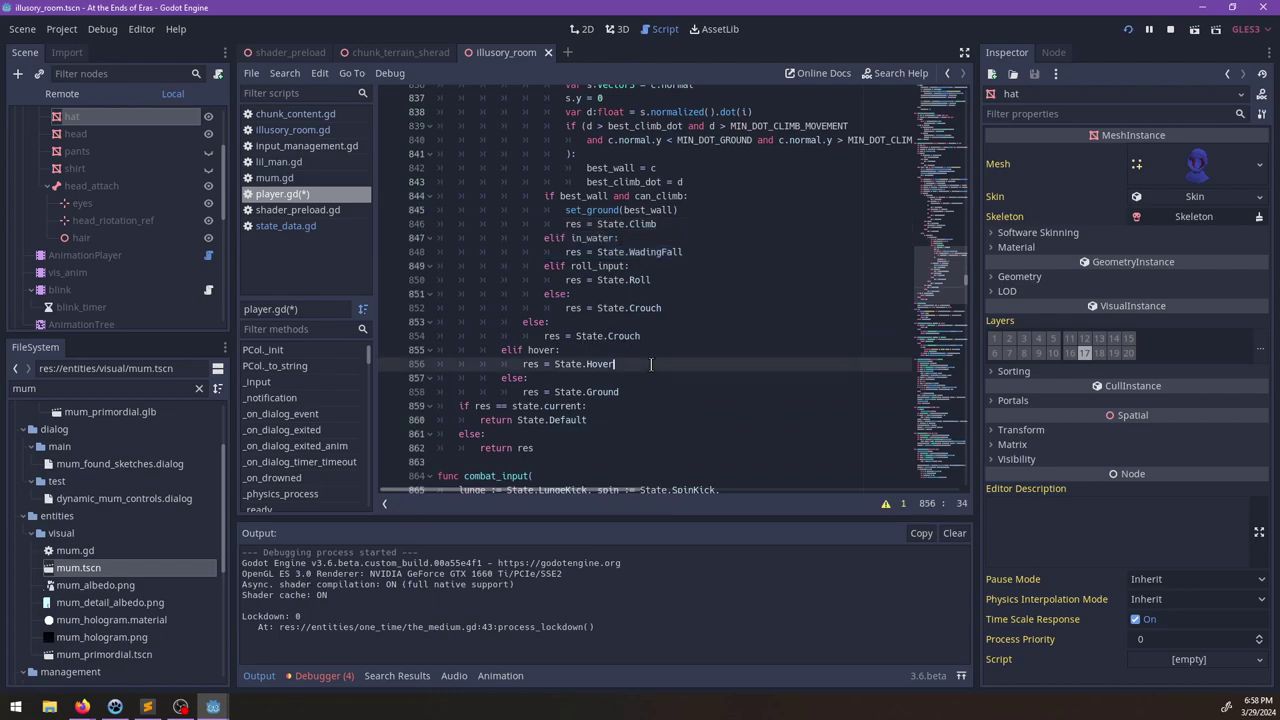
key(ctrl+v)
drag(683, 392, 544, 378)
key(shift+Tab)
key(shift+Tab)
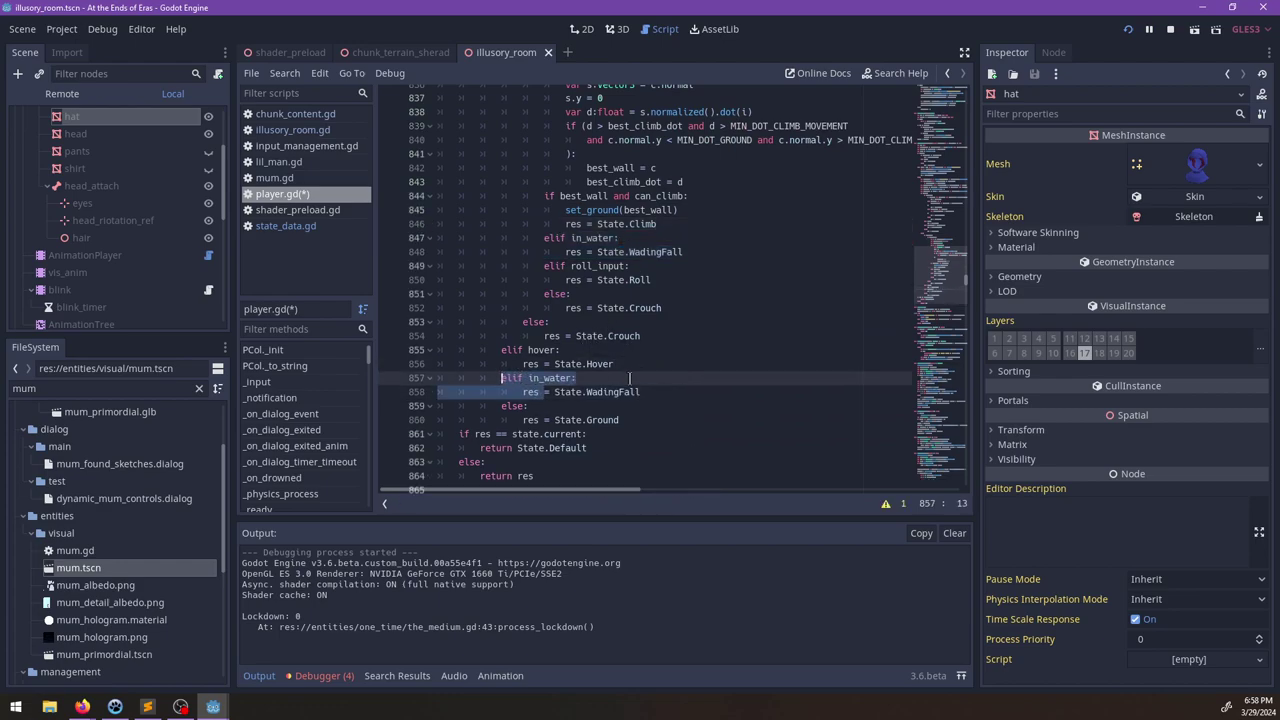
Step: Paste the elif in_water branch after the movement3d block's Crouch result, outdent it one level to match if movement3d, and save player.gd
click(680, 304)
key(ctrl+v)
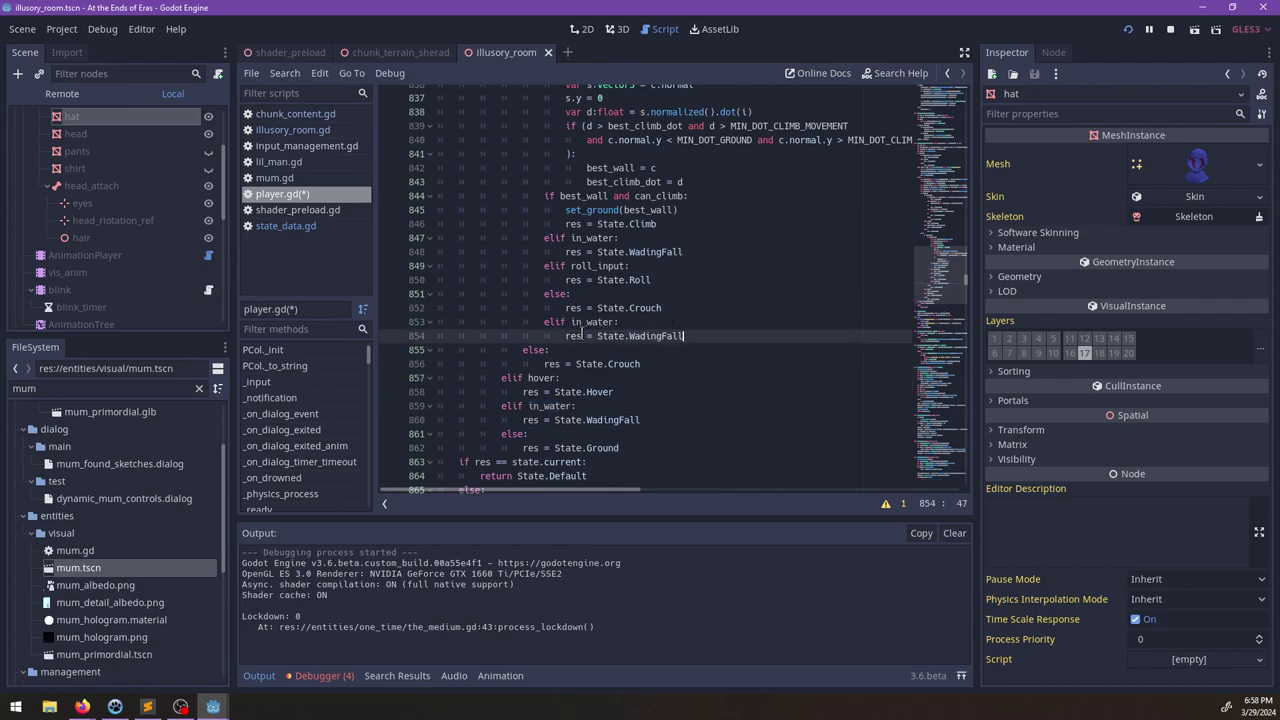
drag(582, 334, 520, 322)
key(shift+Tab)
click(658, 331)
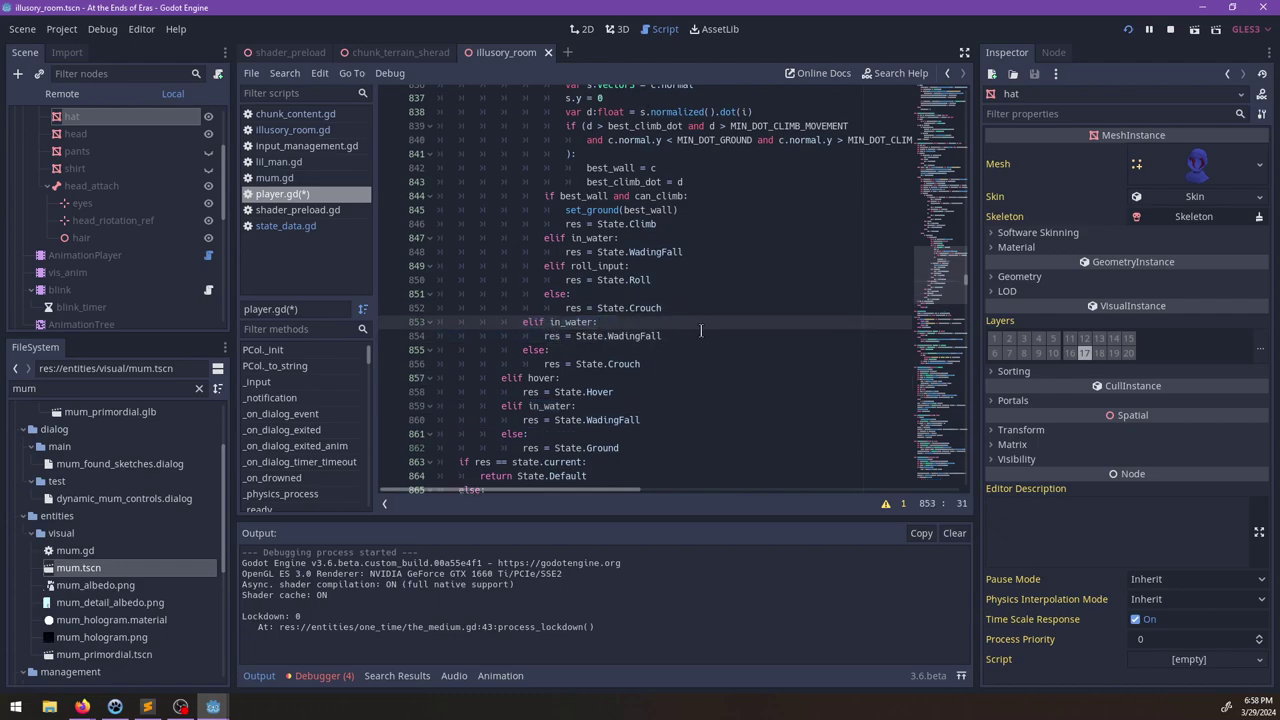
scroll(700, 331, up, 1)
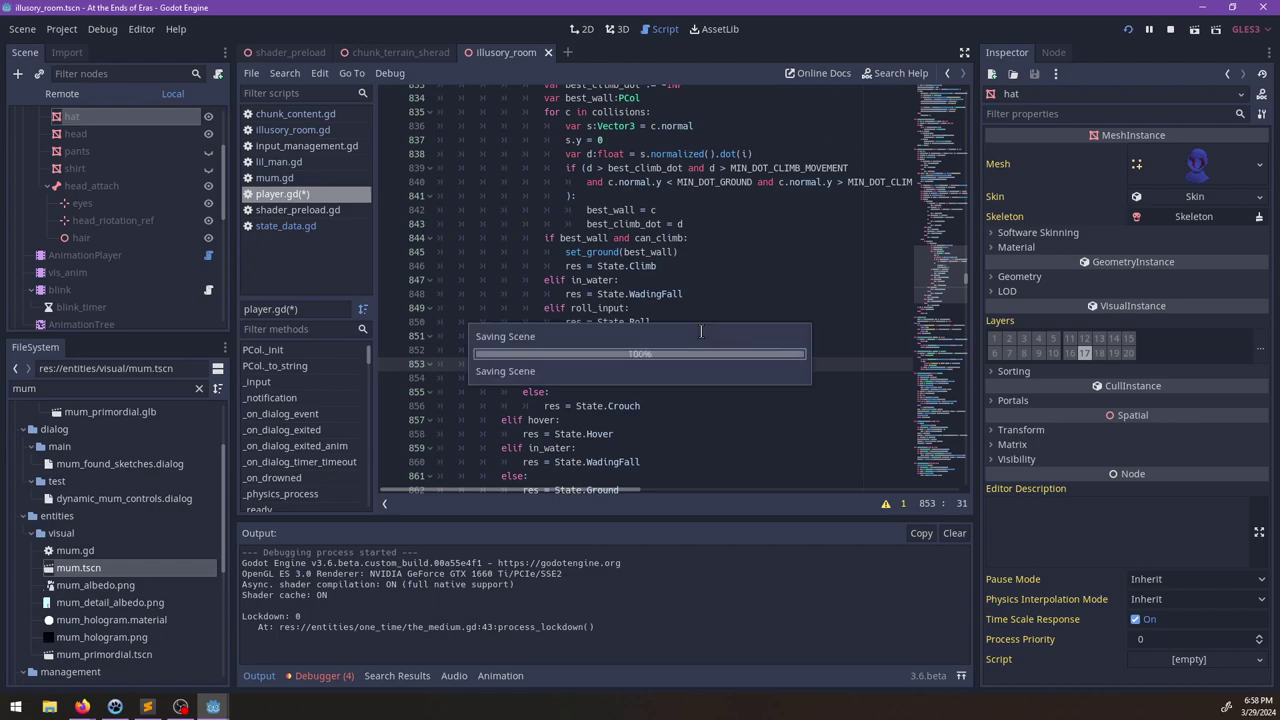
scroll(700, 331, down, 2)
scroll(698, 330, down, 3)
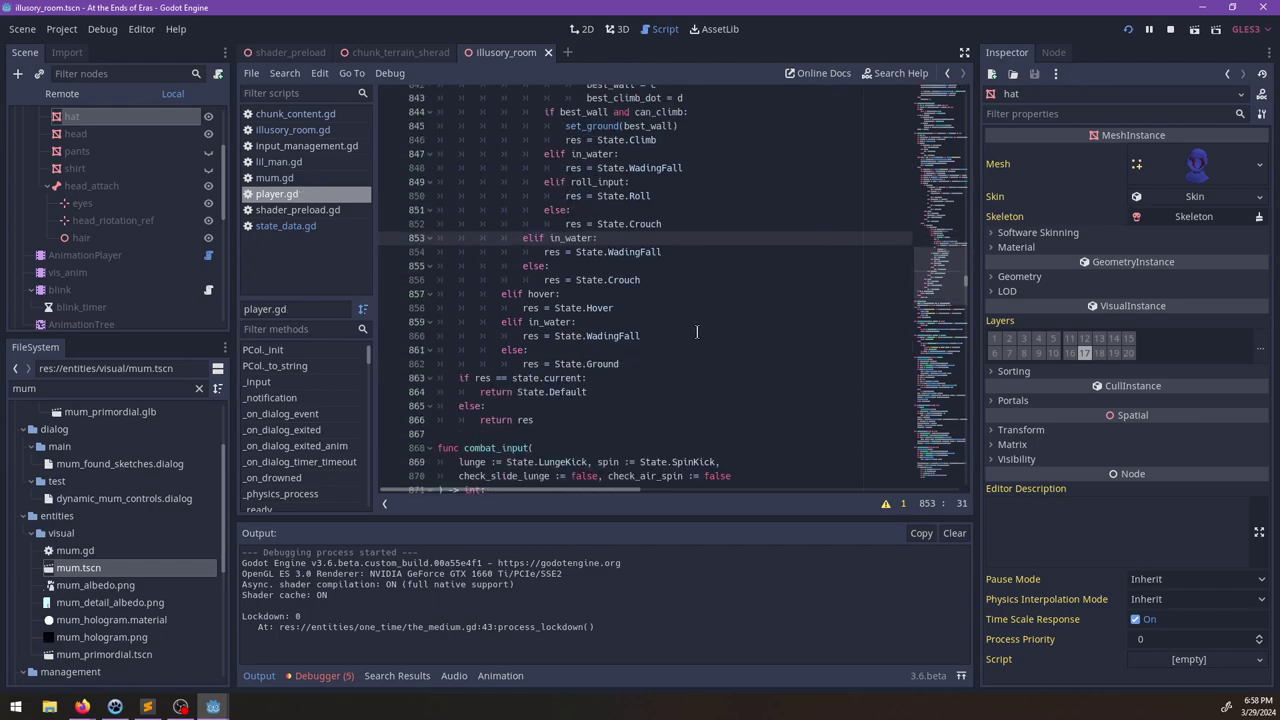
Step: Test the movement changes in the running game by moving the character out of the shallow water onto land
scroll(697, 335, up, 20)
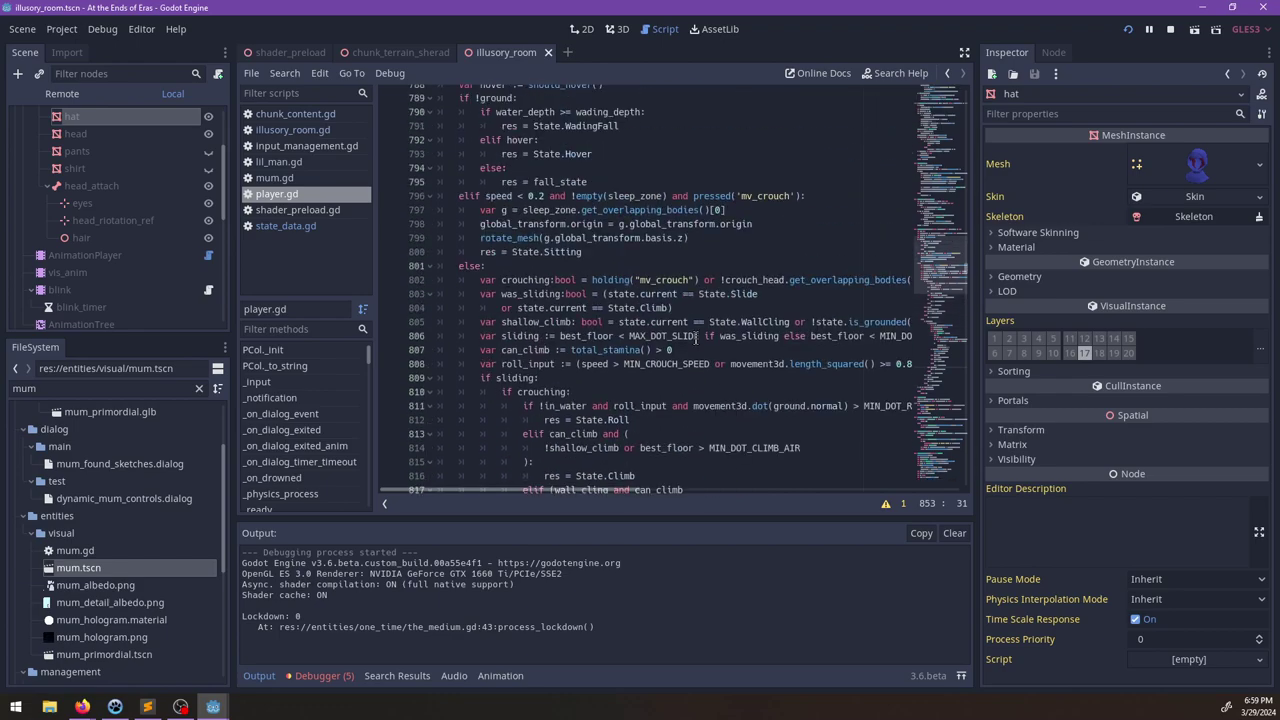
key(F5)
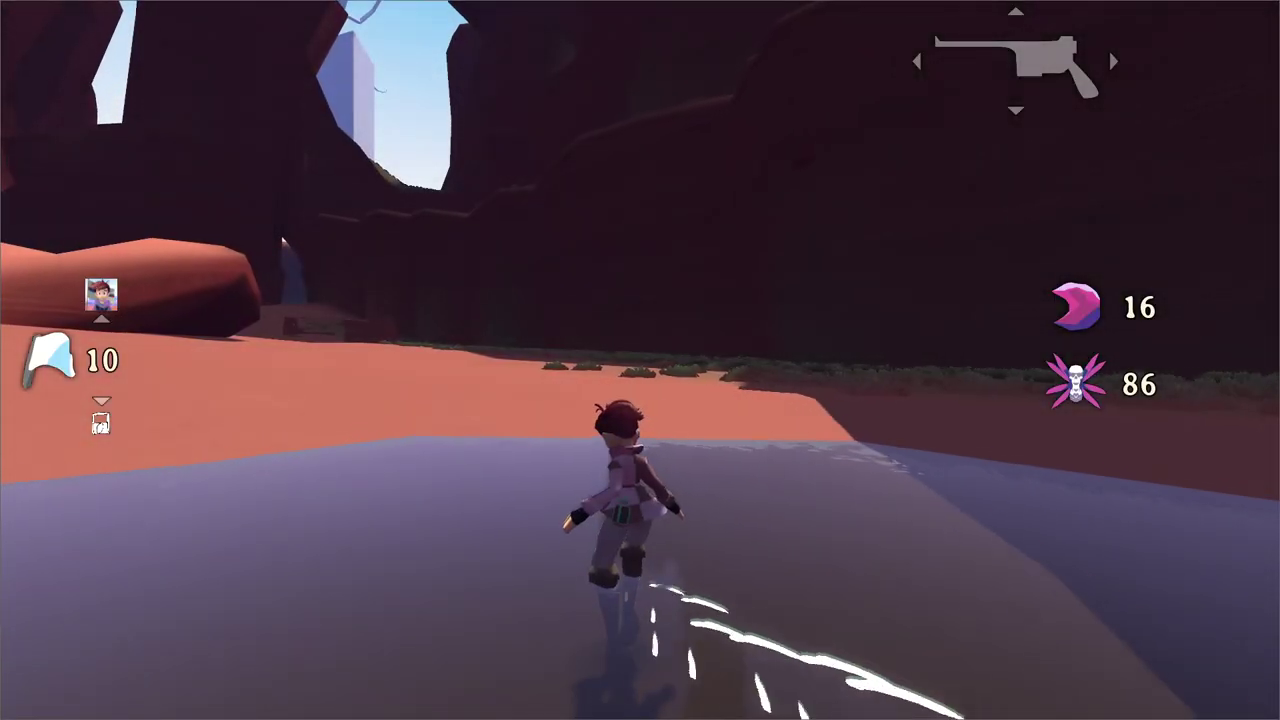
key(s)
key(d)
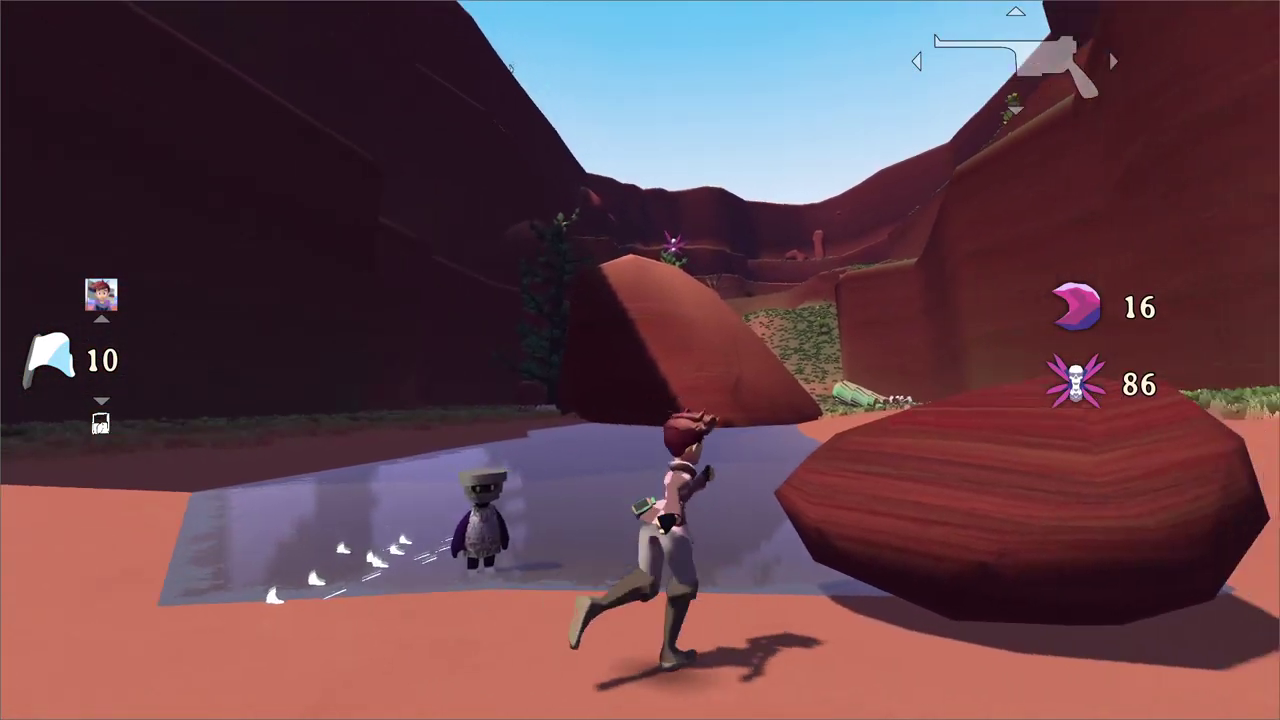
key(Escape)
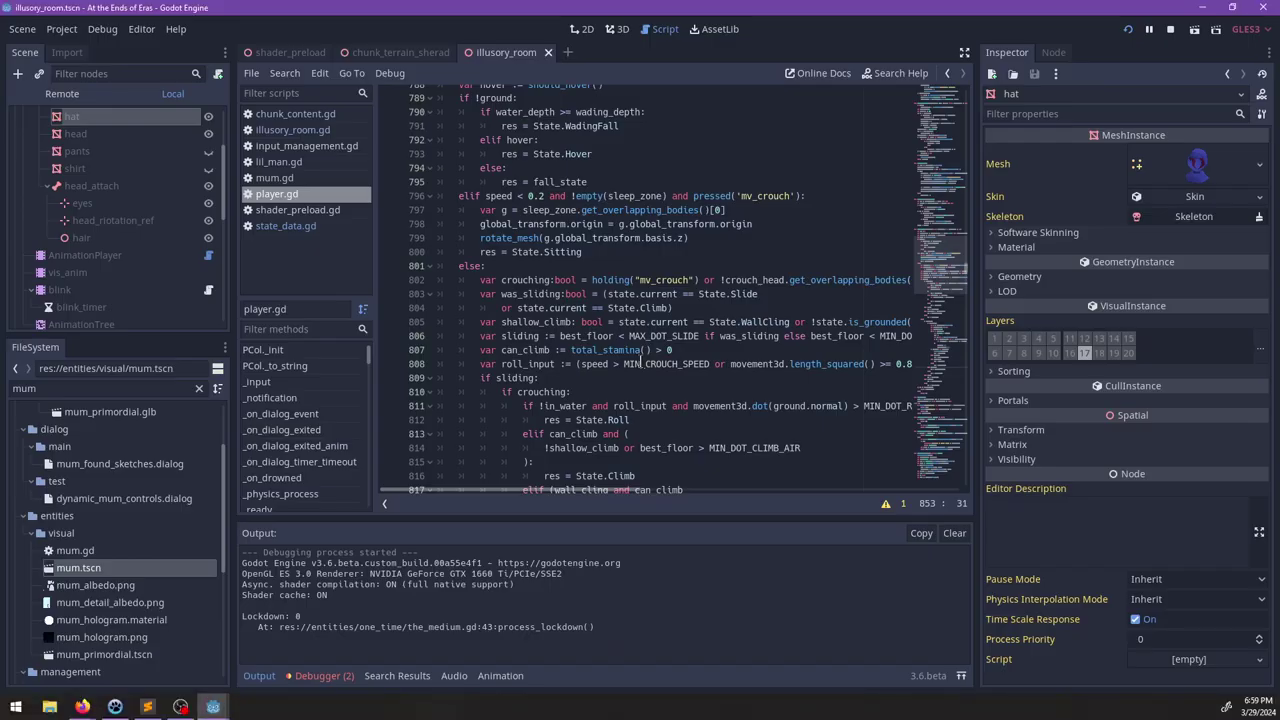
Step: Replace the water_depth > wading_depth check after the sliding branch's Hover result with in_water, and save player.gd
scroll(641, 364, down, 7)
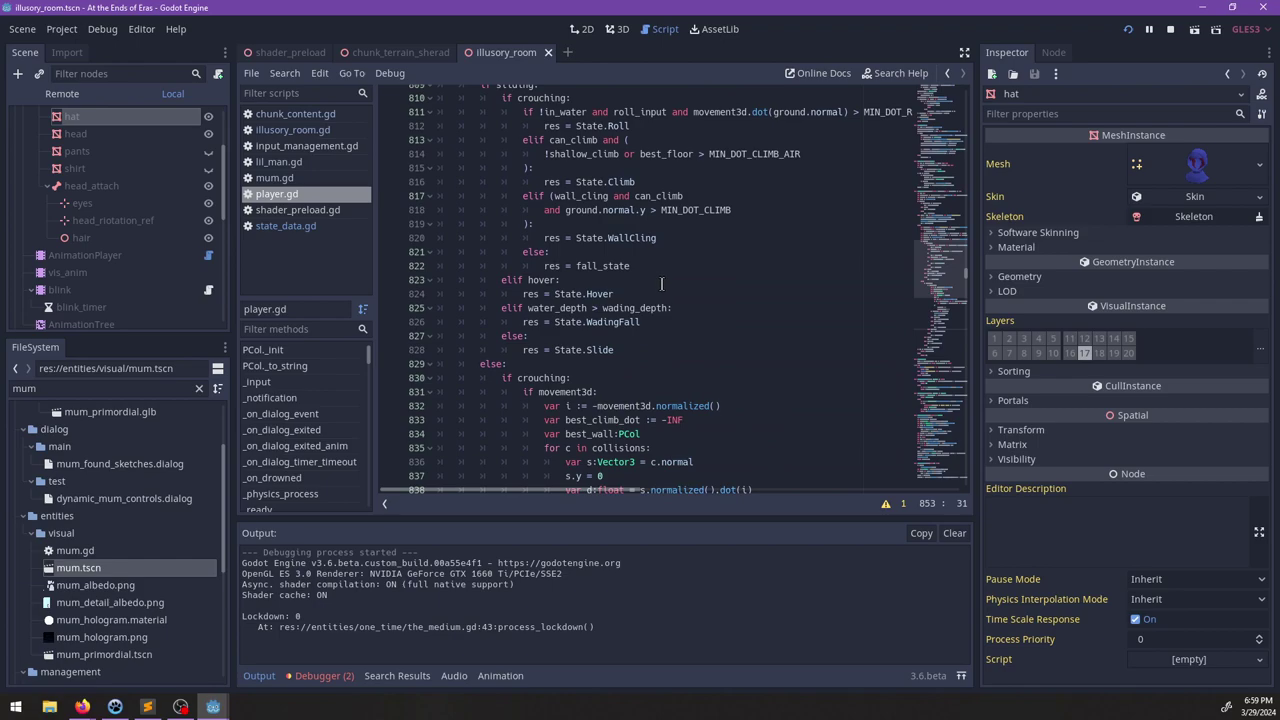
drag(671, 308, 527, 312)
text(in_water:)
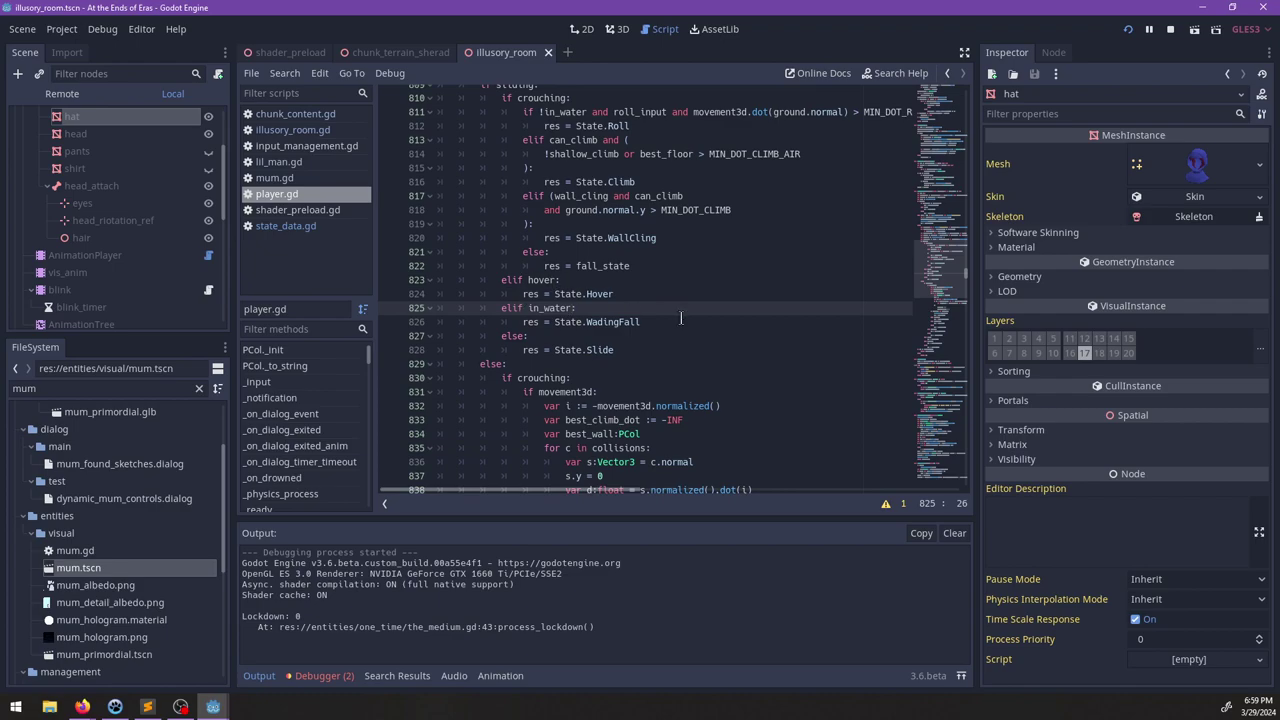
scroll(680, 318, up, 3)
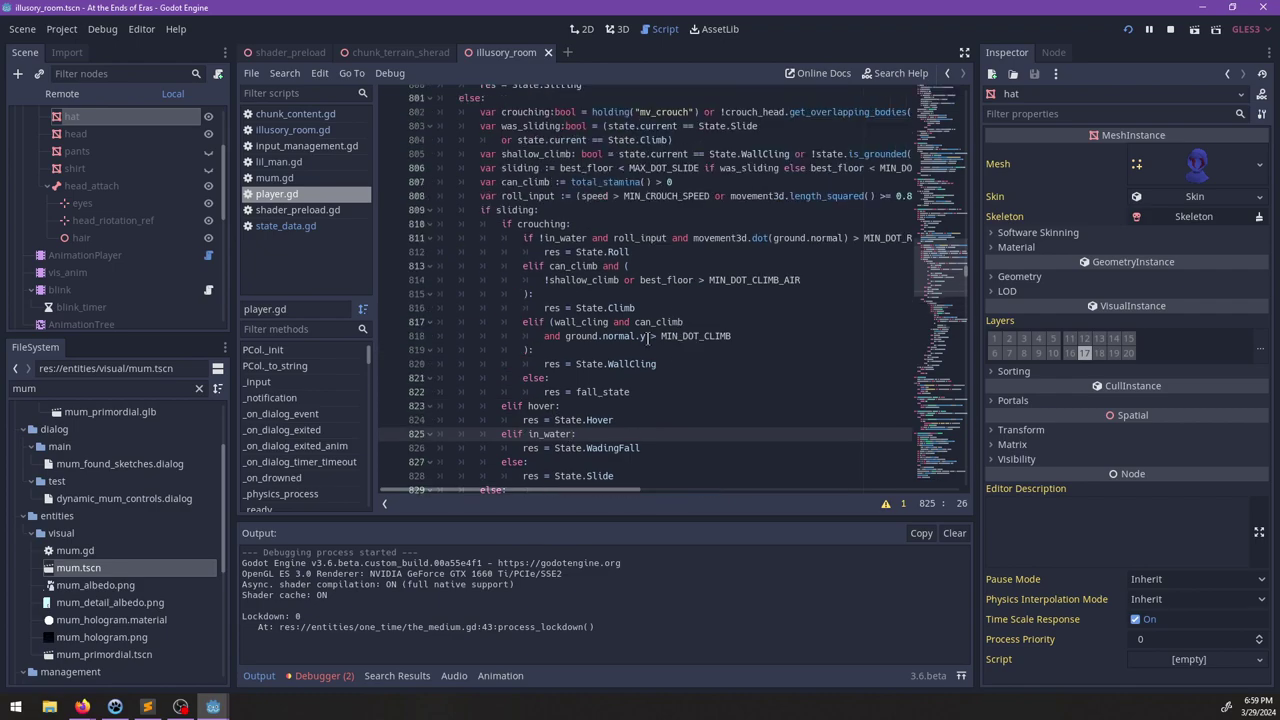
scroll(712, 364, down, 1)
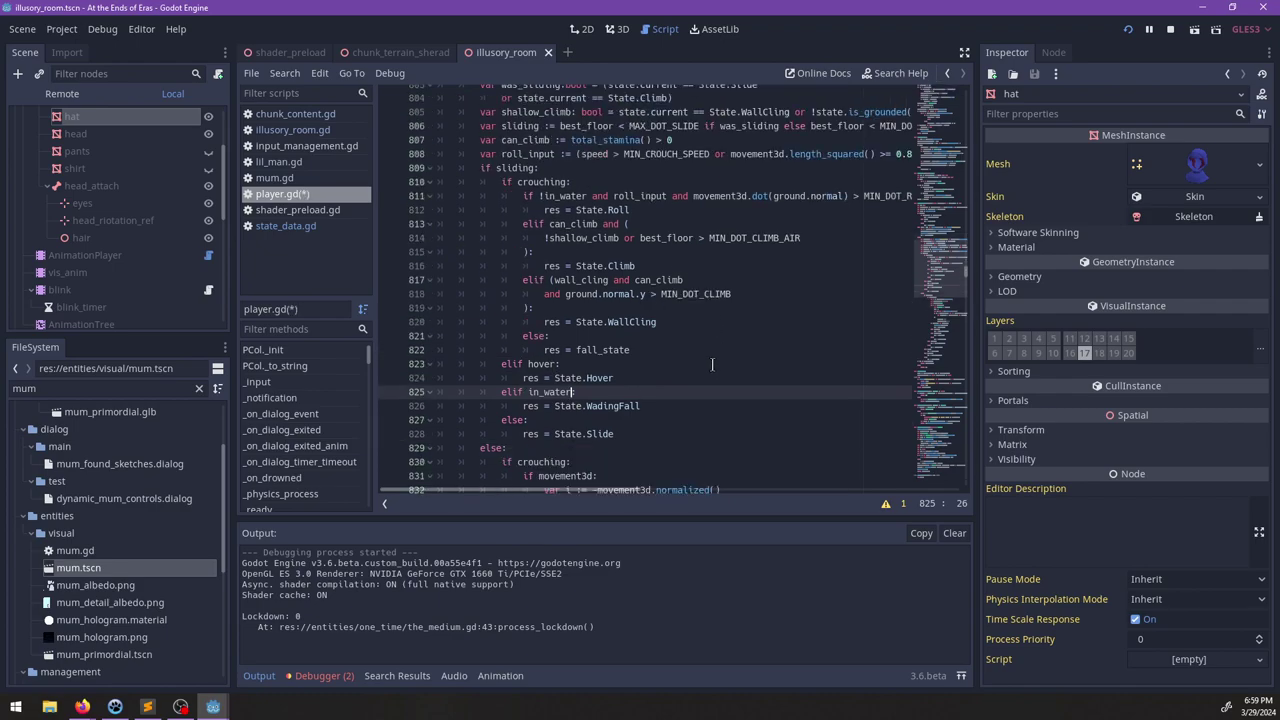
click(430, 168)
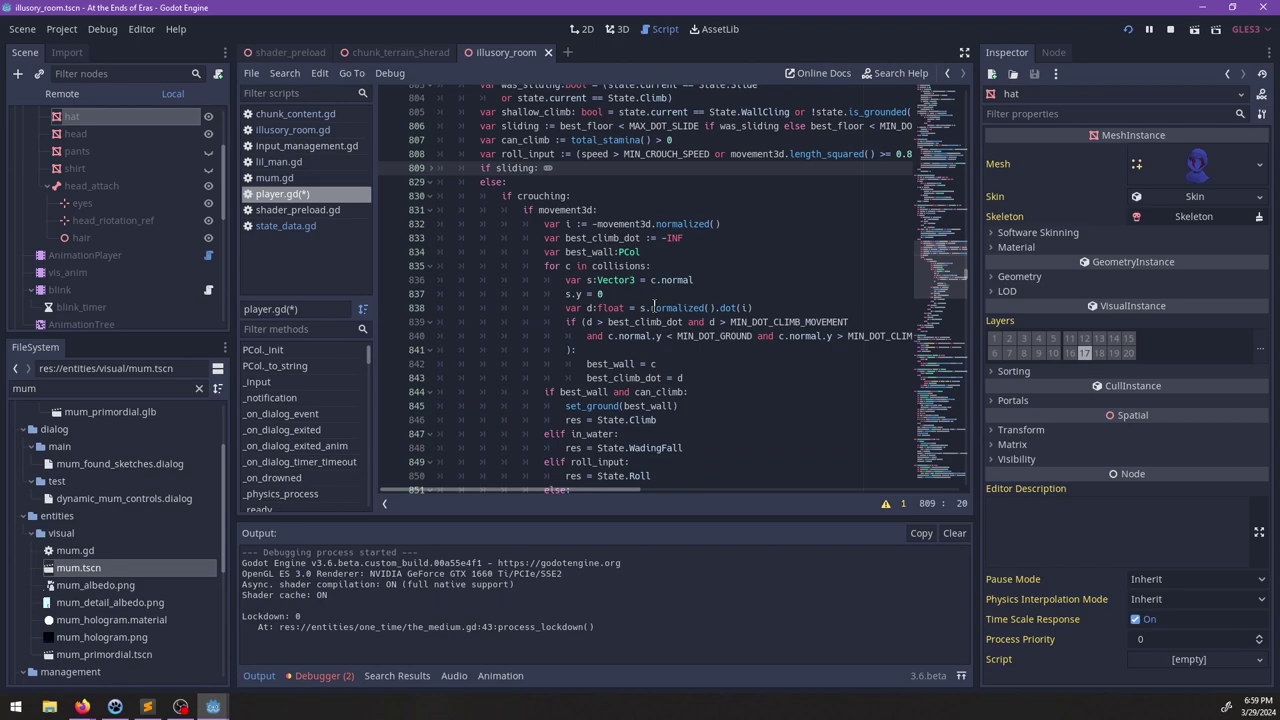
scroll(551, 215, down, 2)
key(ctrl+s)
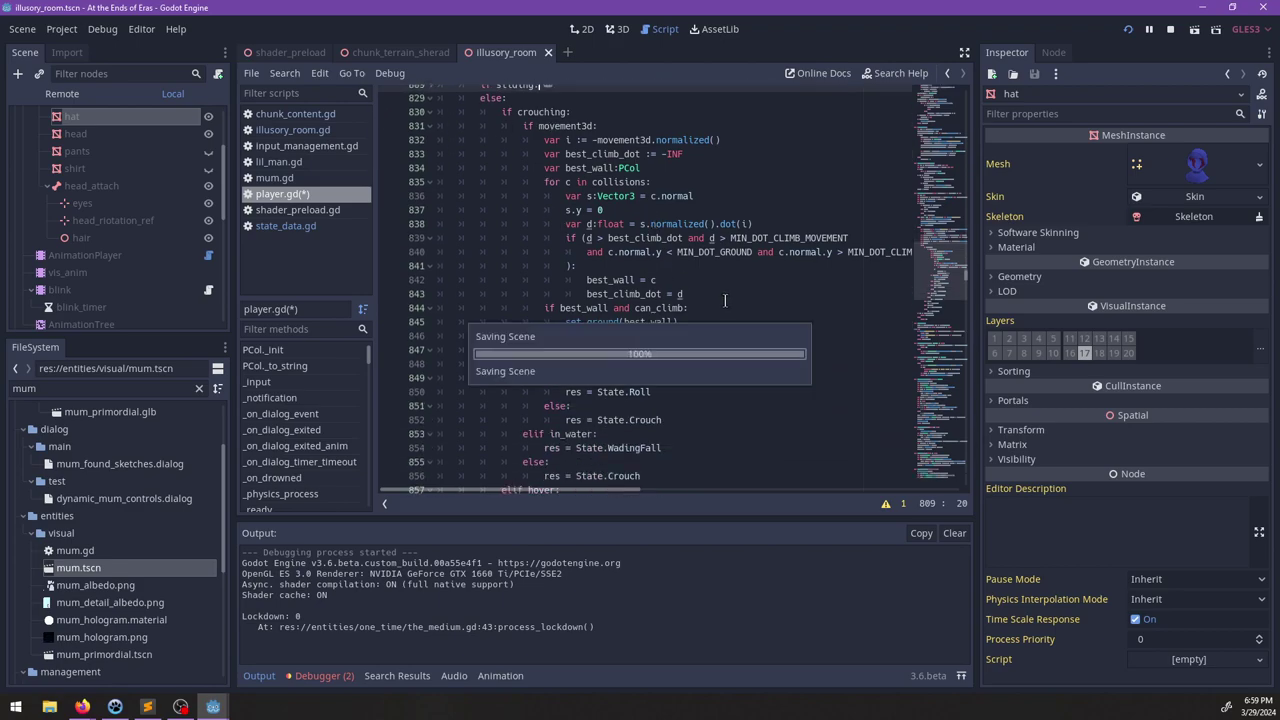
Step: Fold the non-sliding crouching block and change the in_water result after its Hover check to State.Wading
click(430, 112)
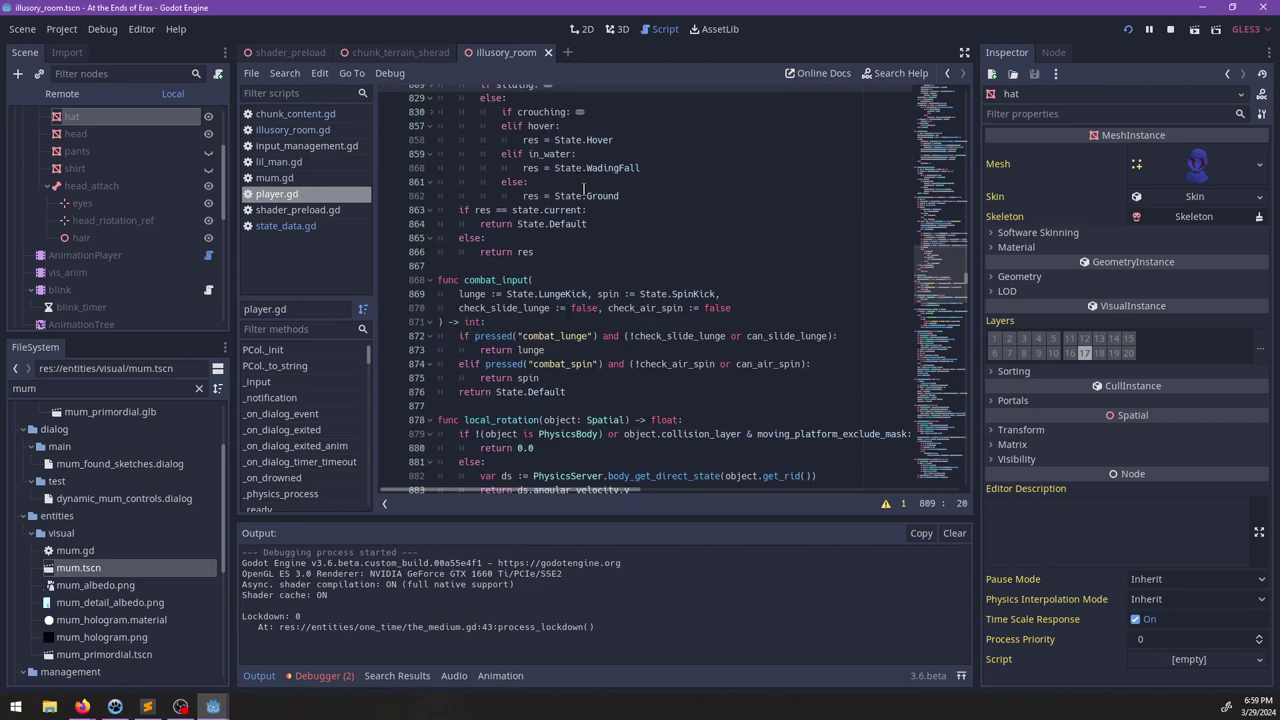
scroll(656, 254, up, 3)
click(615, 294)
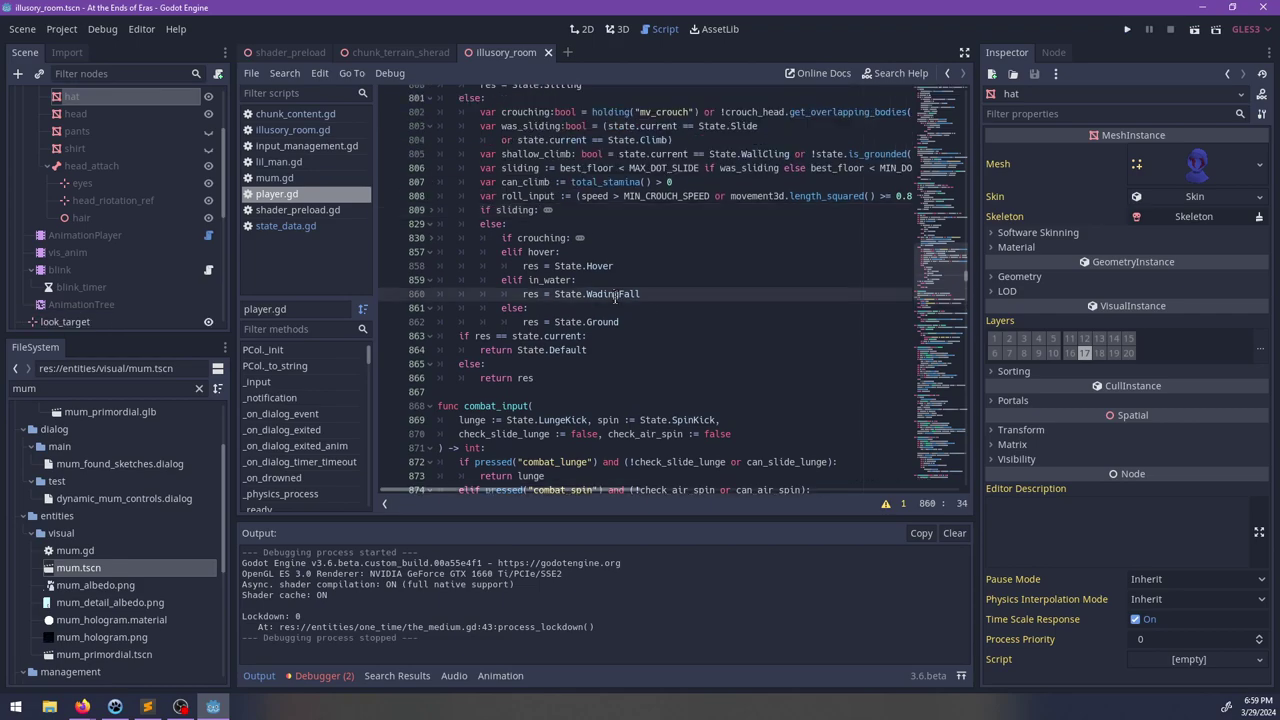
text(din)
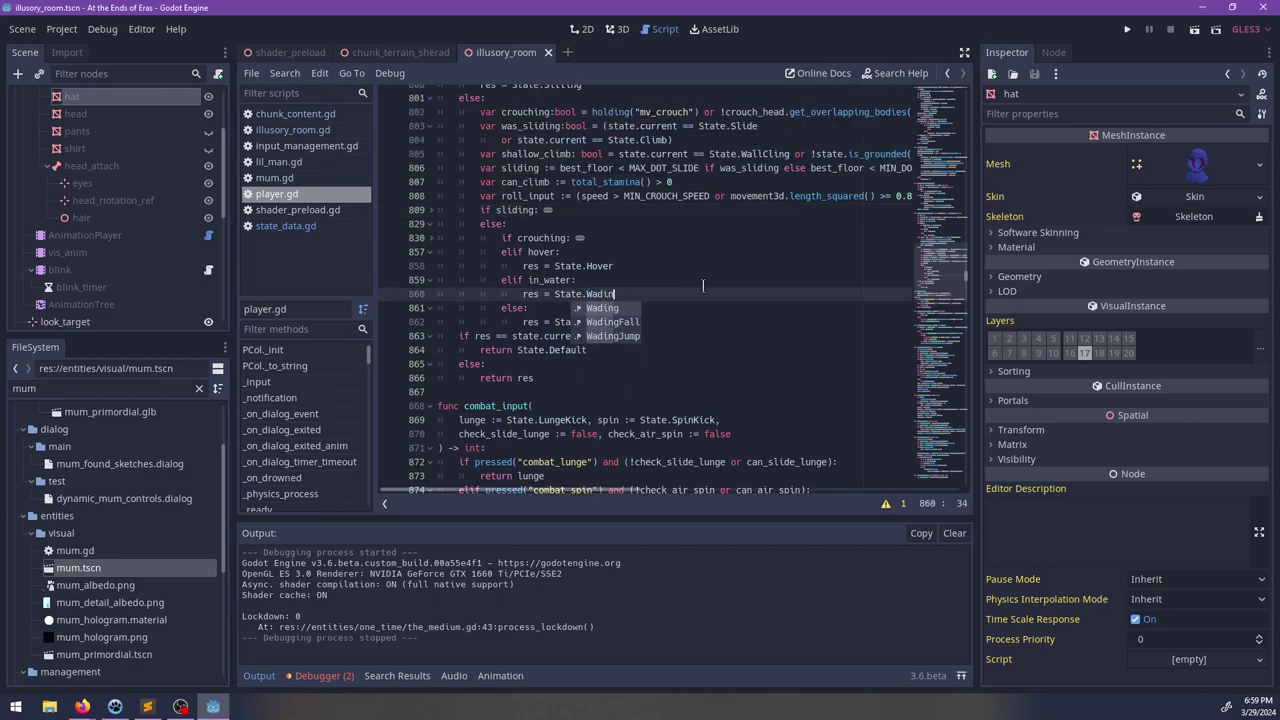
key(Escape)
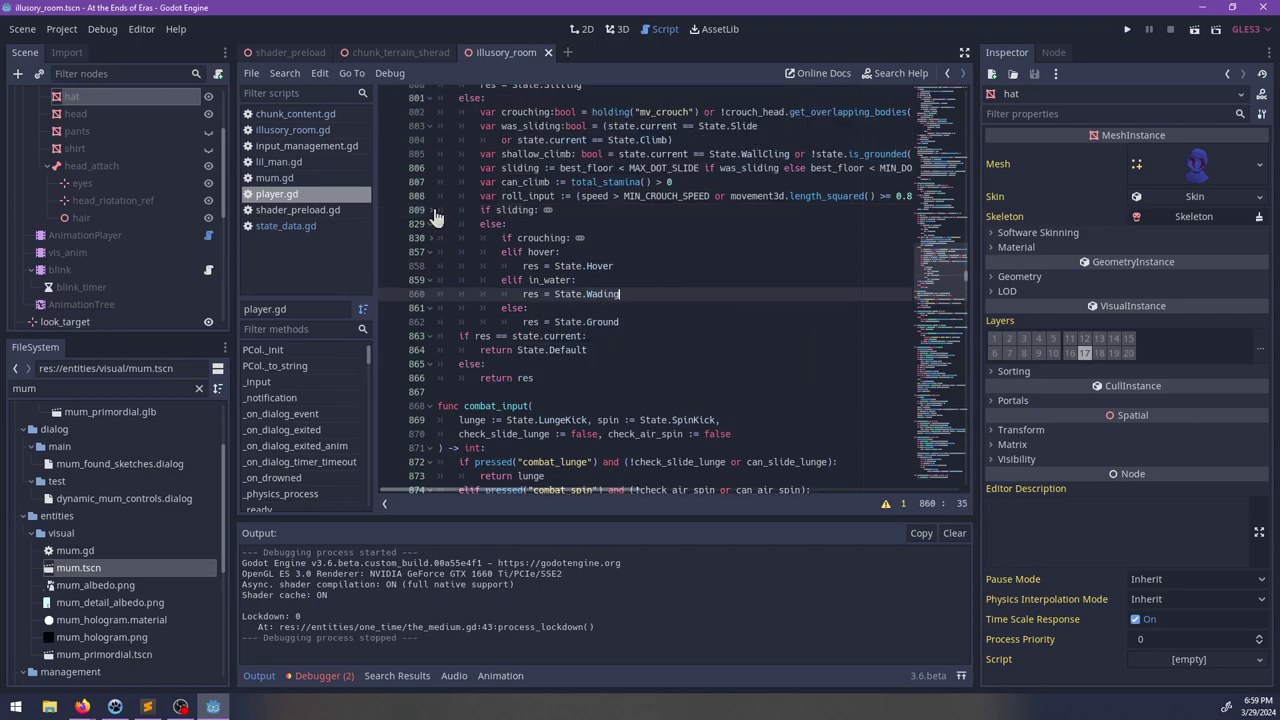
Step: Try changing the sliding branch's in_water result to State.Wading
click(433, 211)
scroll(660, 370, down, 3)
click(646, 280)
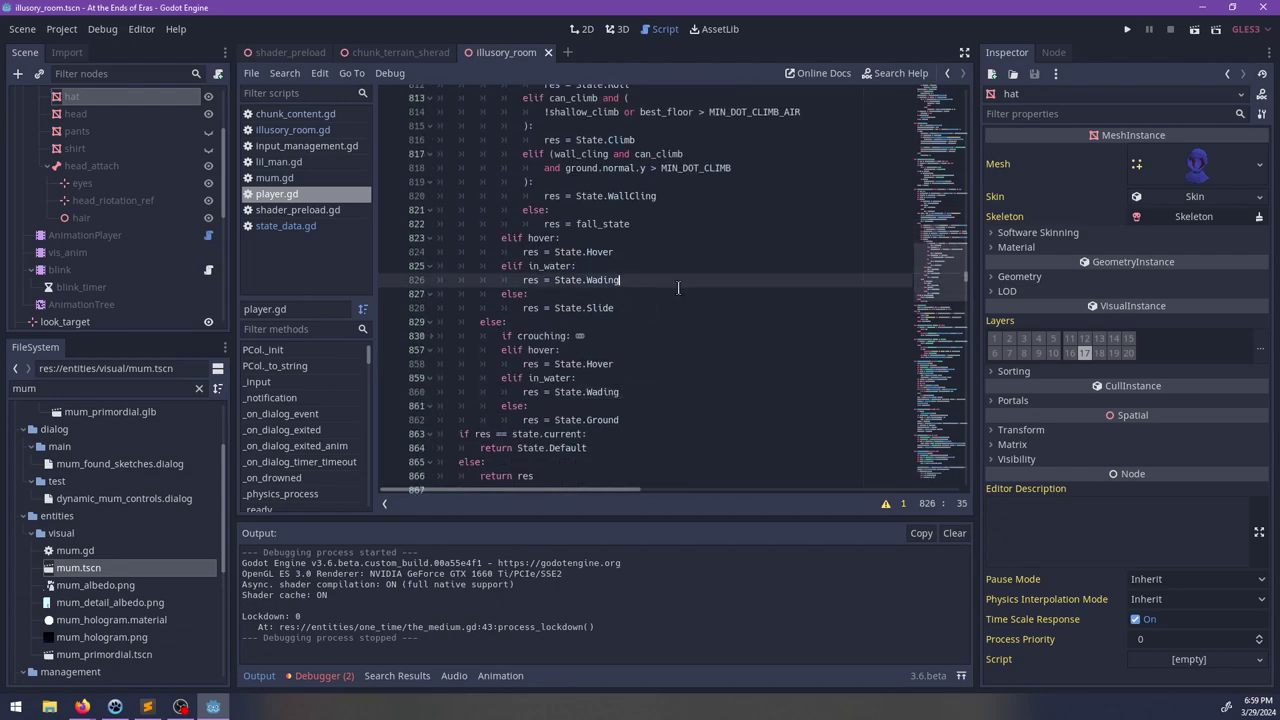
scroll(678, 288, up, 2)
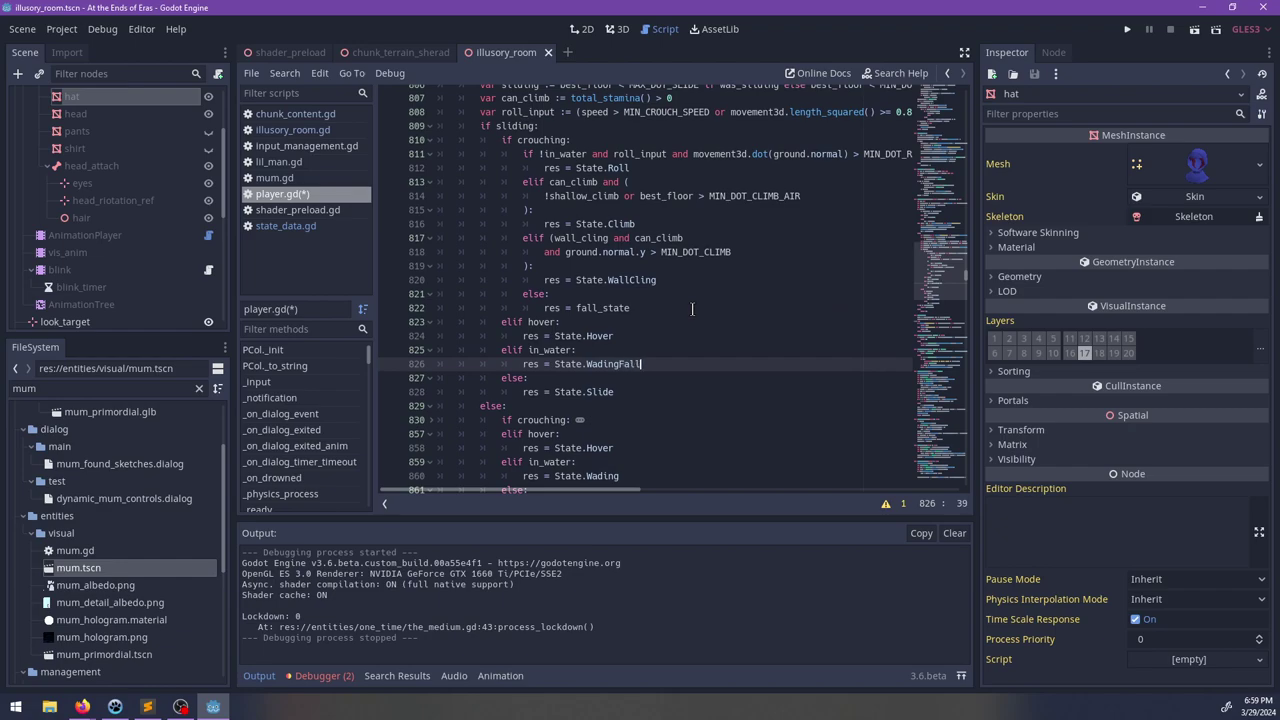
click(511, 126)
click(618, 363)
Step: Unfold the non-sliding crouching block, change both of its in_water results to State.Wading, and save player.gd
scroll(708, 380, down, 4)
click(432, 254)
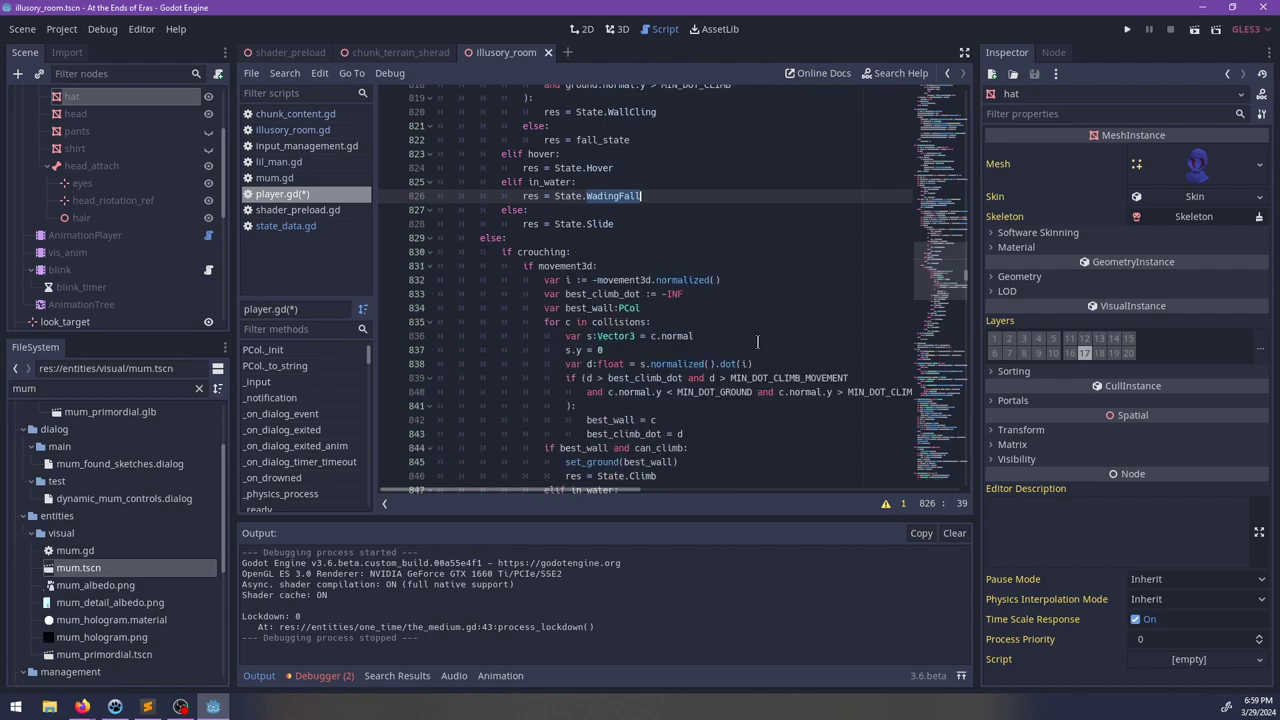
scroll(744, 345, down, 5)
click(662, 253)
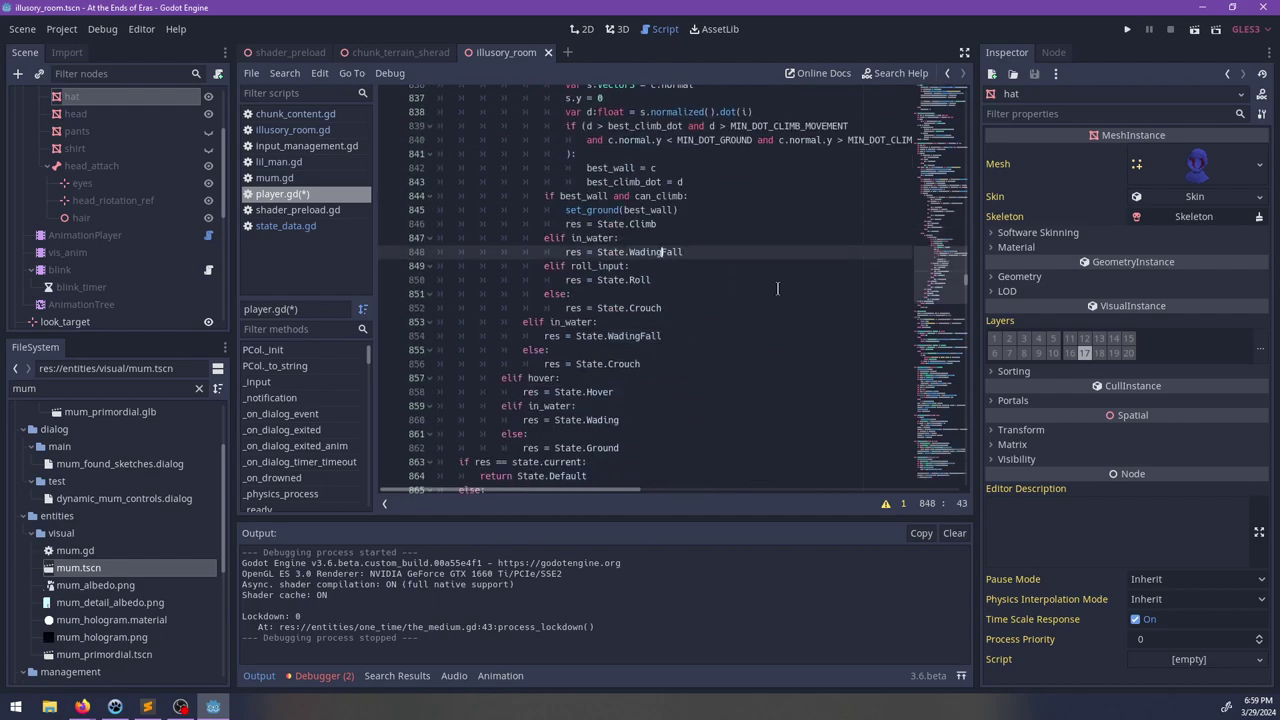
click(643, 337)
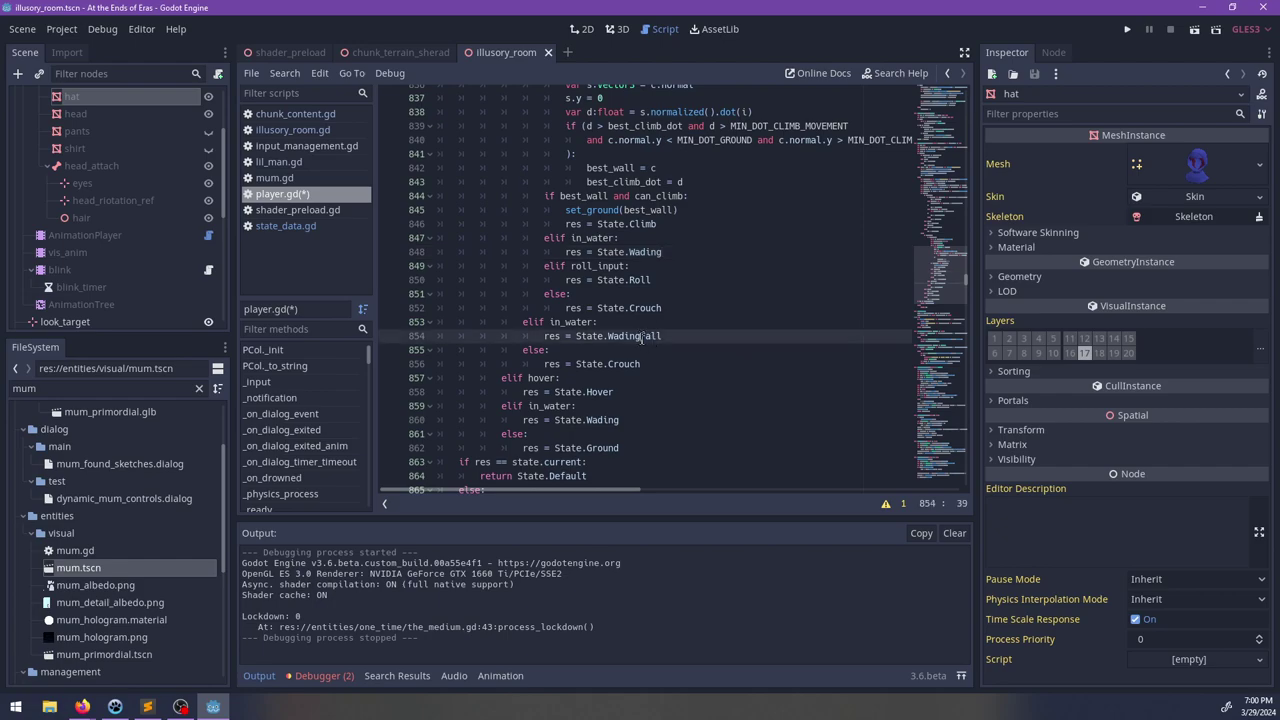
scroll(650, 338, down, 3)
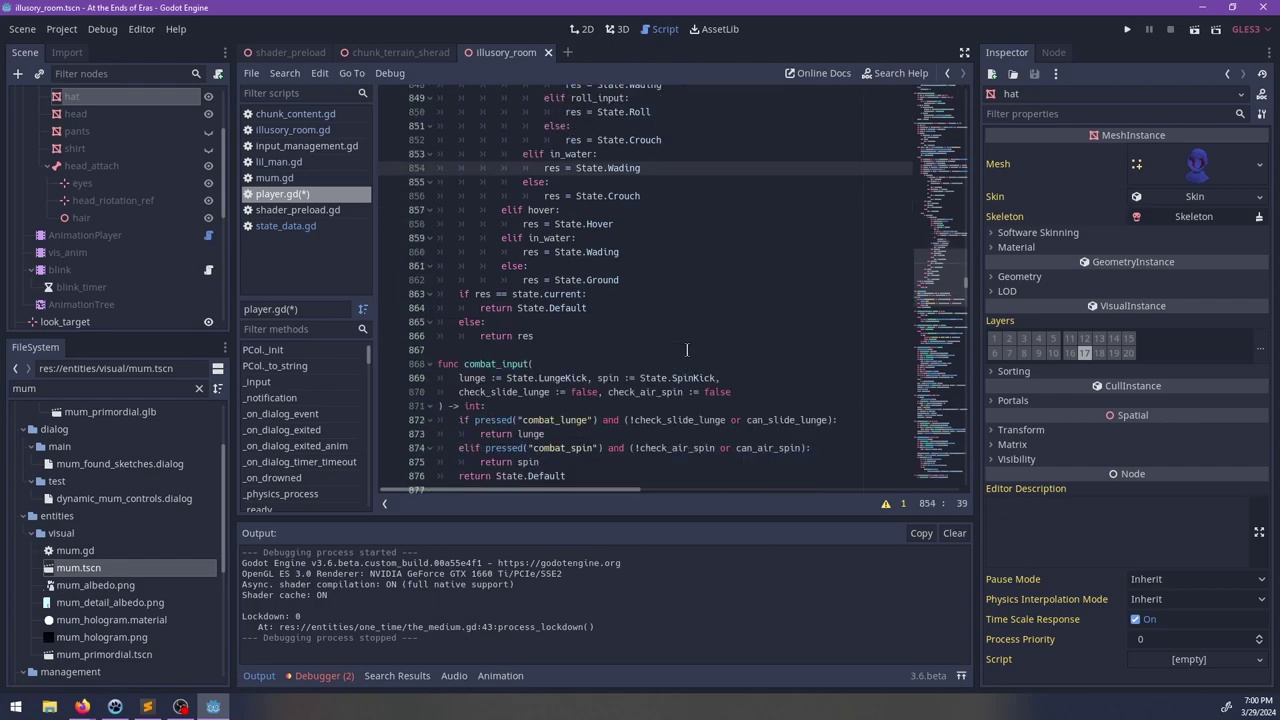
key(ctrl+s)
scroll(701, 341, up, 2)
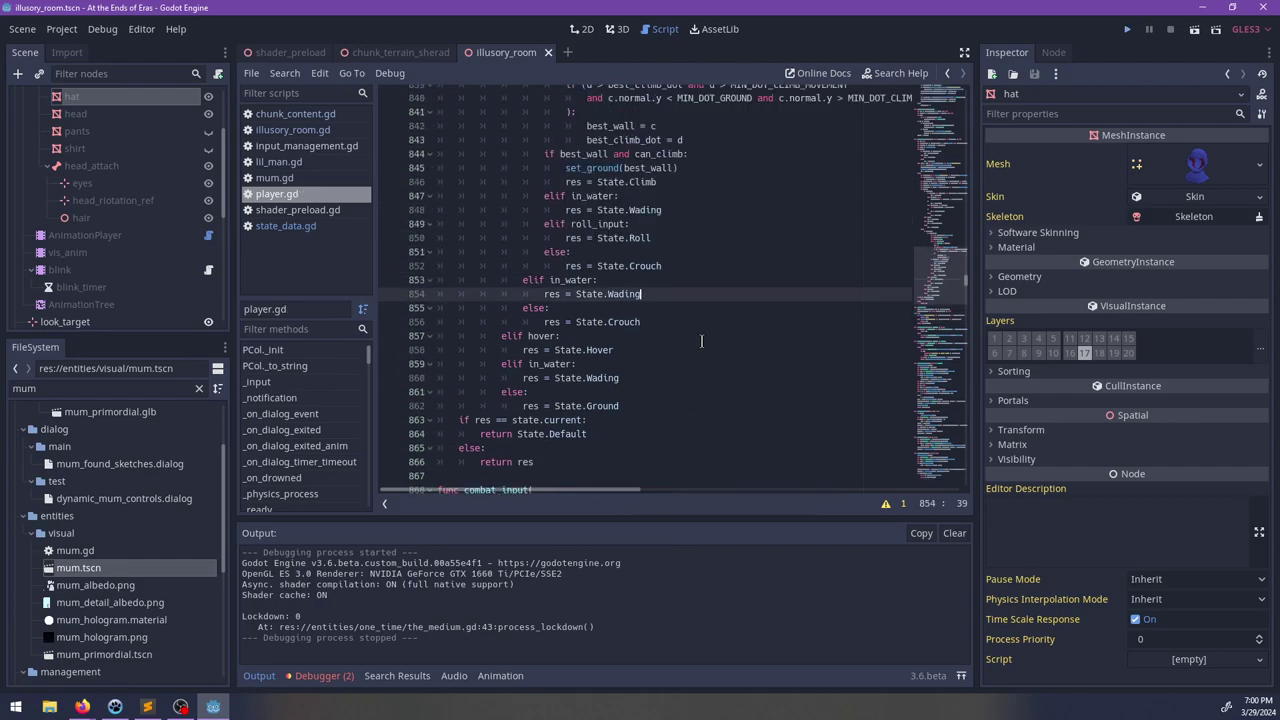
Step: Run the game and move the character through the shallow water toward the large rock to test the wading changes
key(F5)
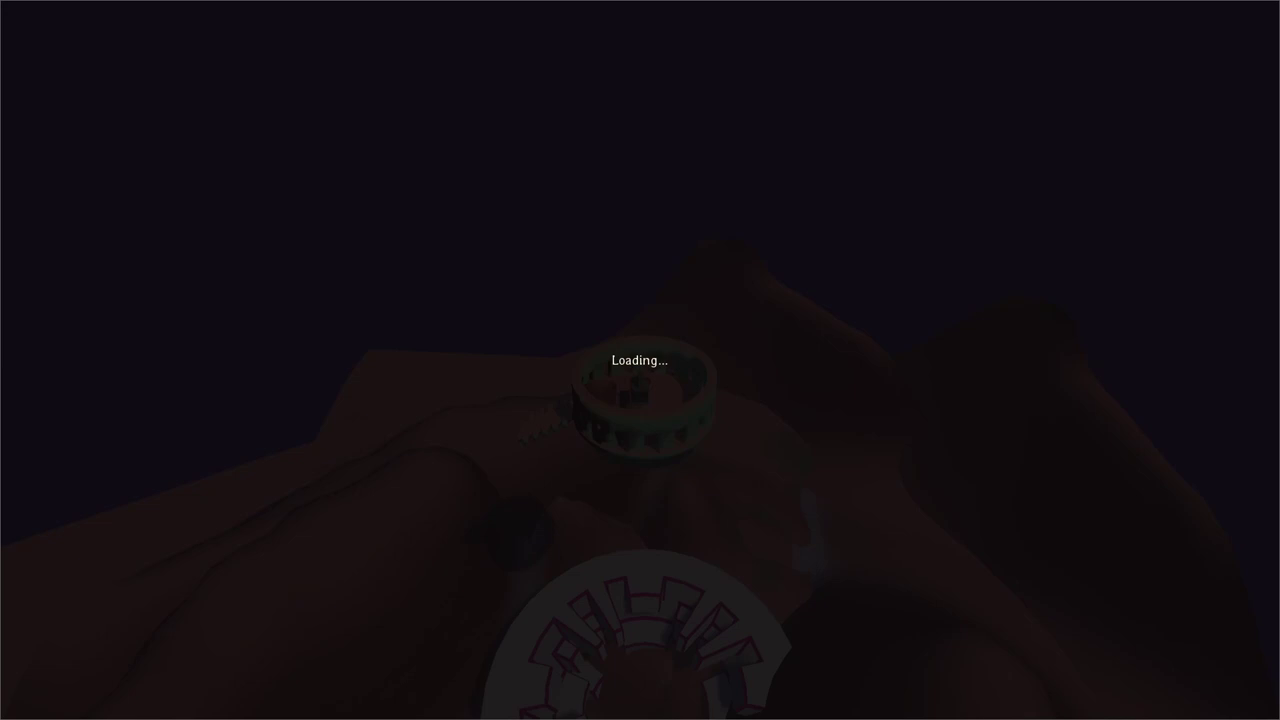
key(d)
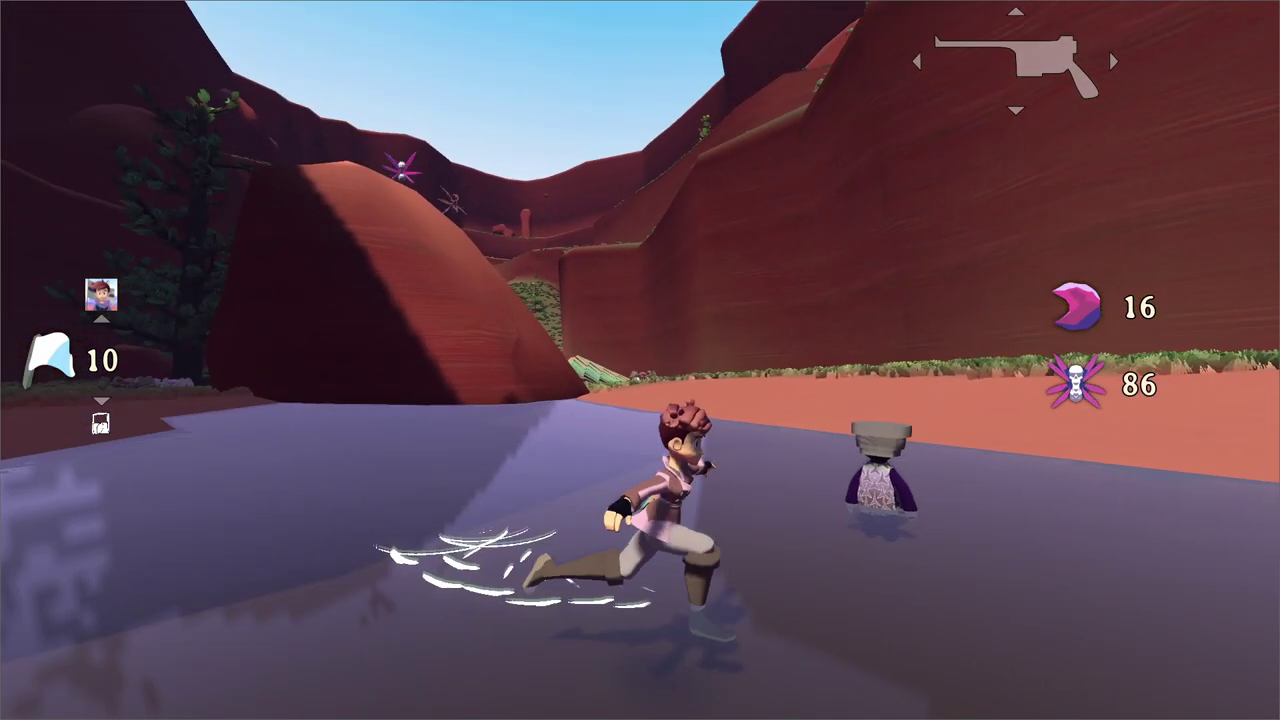
key(w)
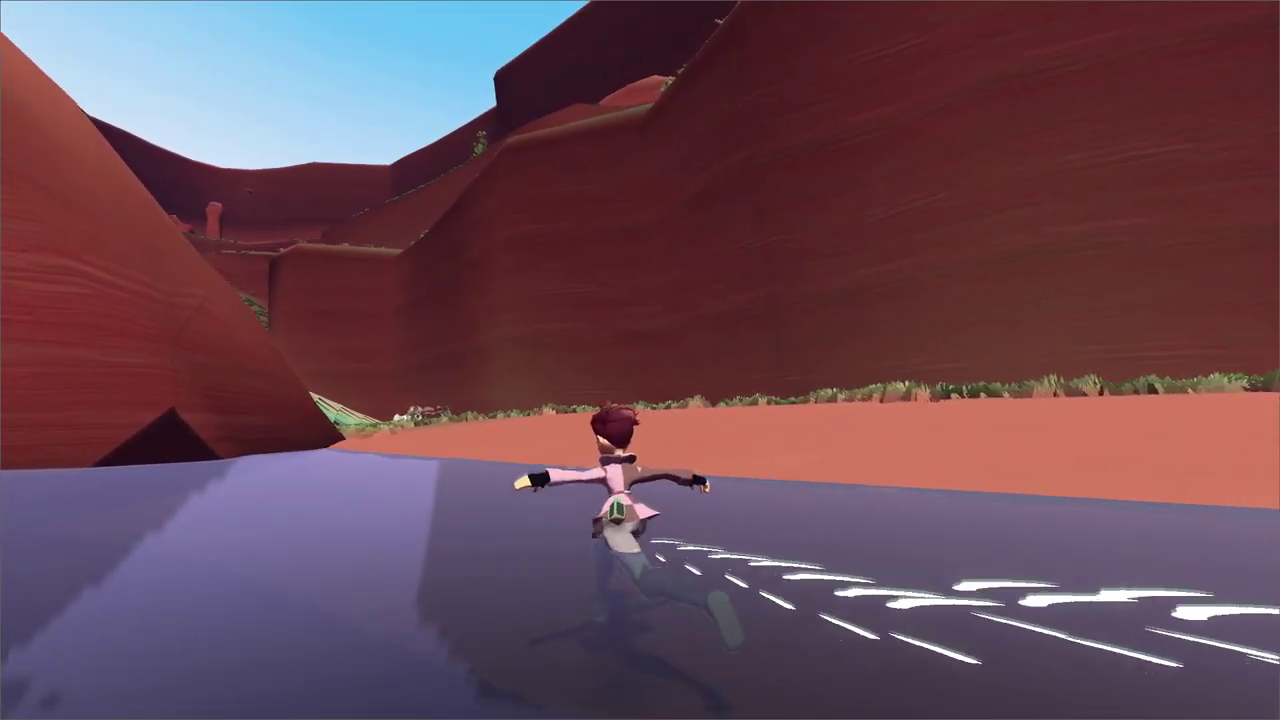
key(w)
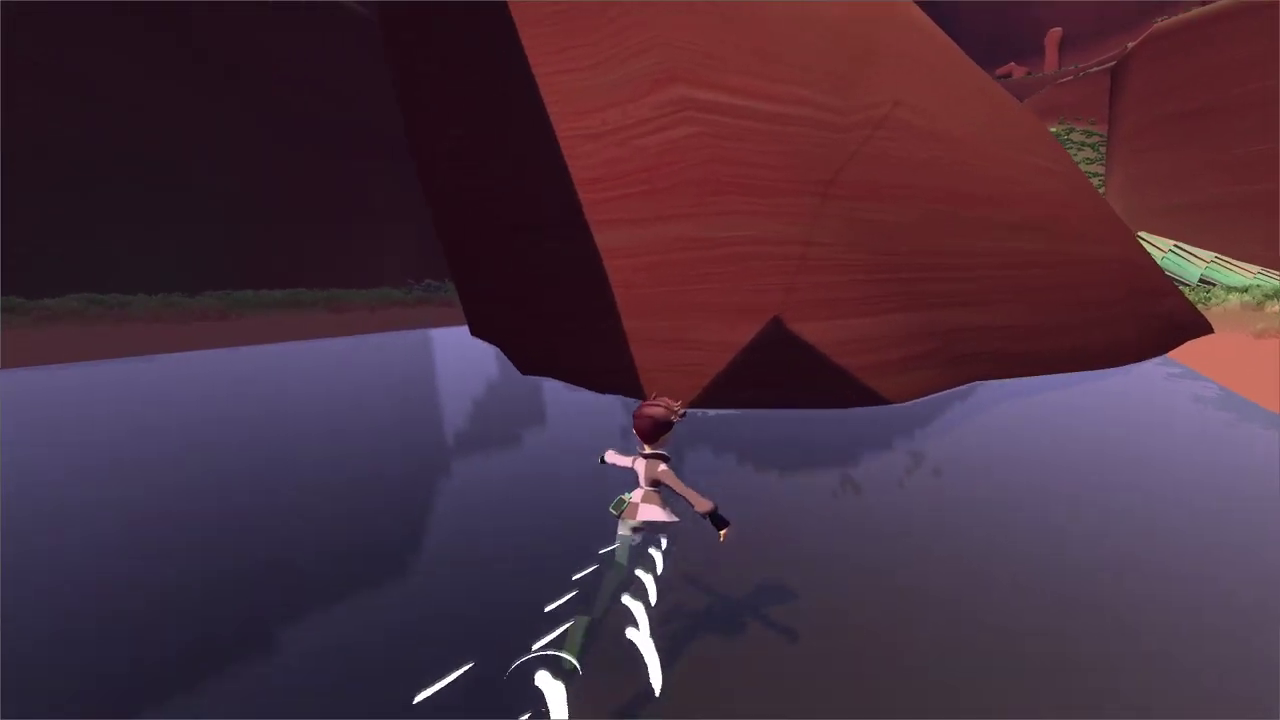
key(w)
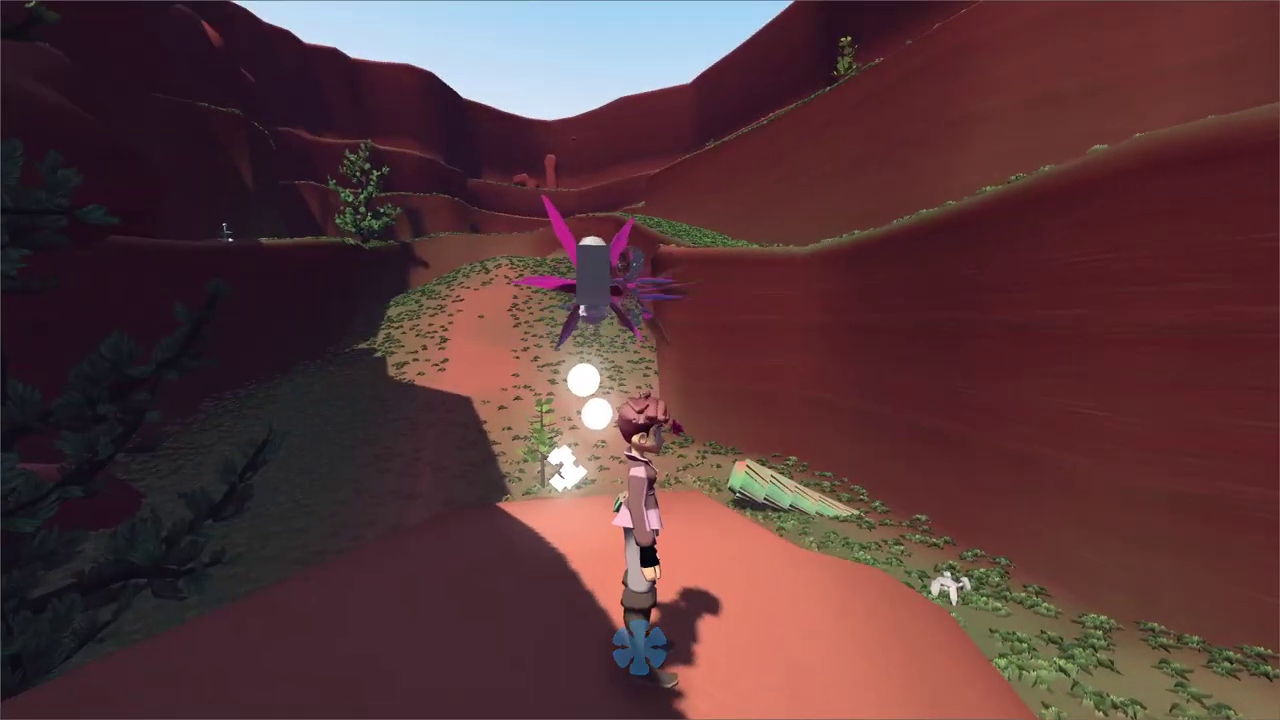
Step: Remove all enemies from the running game with the console command get_tree().call_group("enemy", "queue_free")
key(Escape)
key(grave)
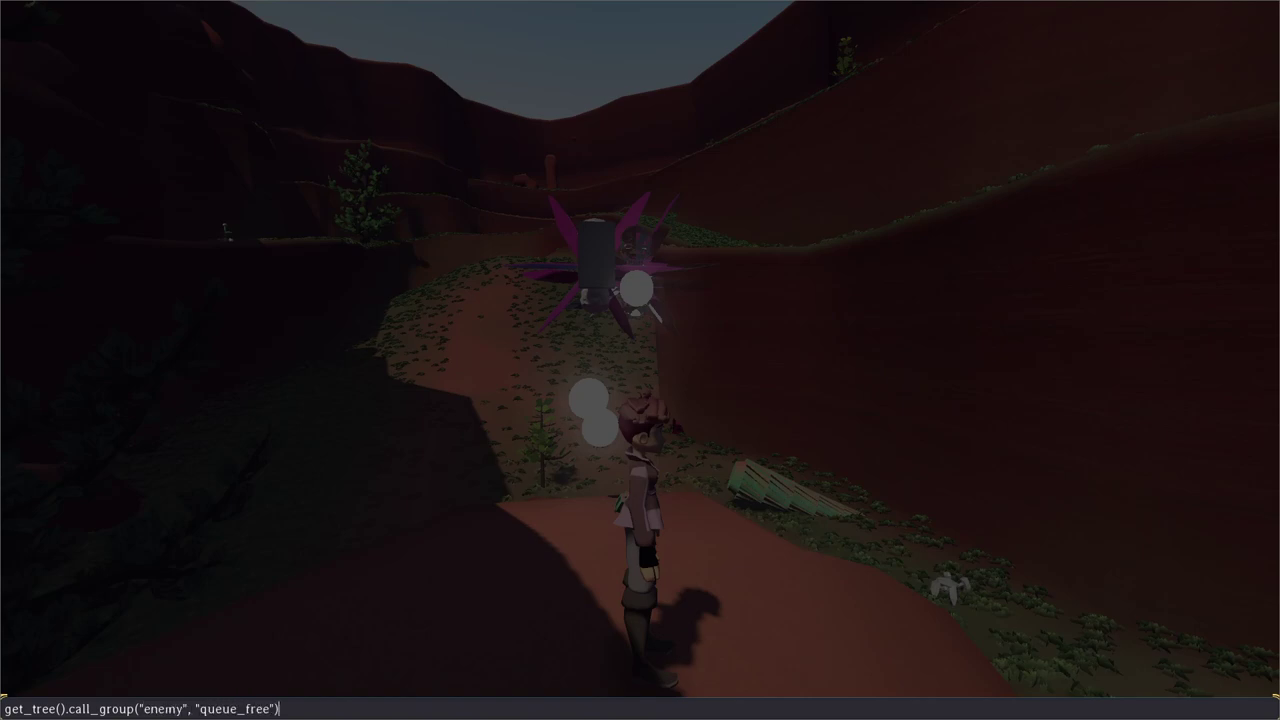
key(Return)
key(grave)
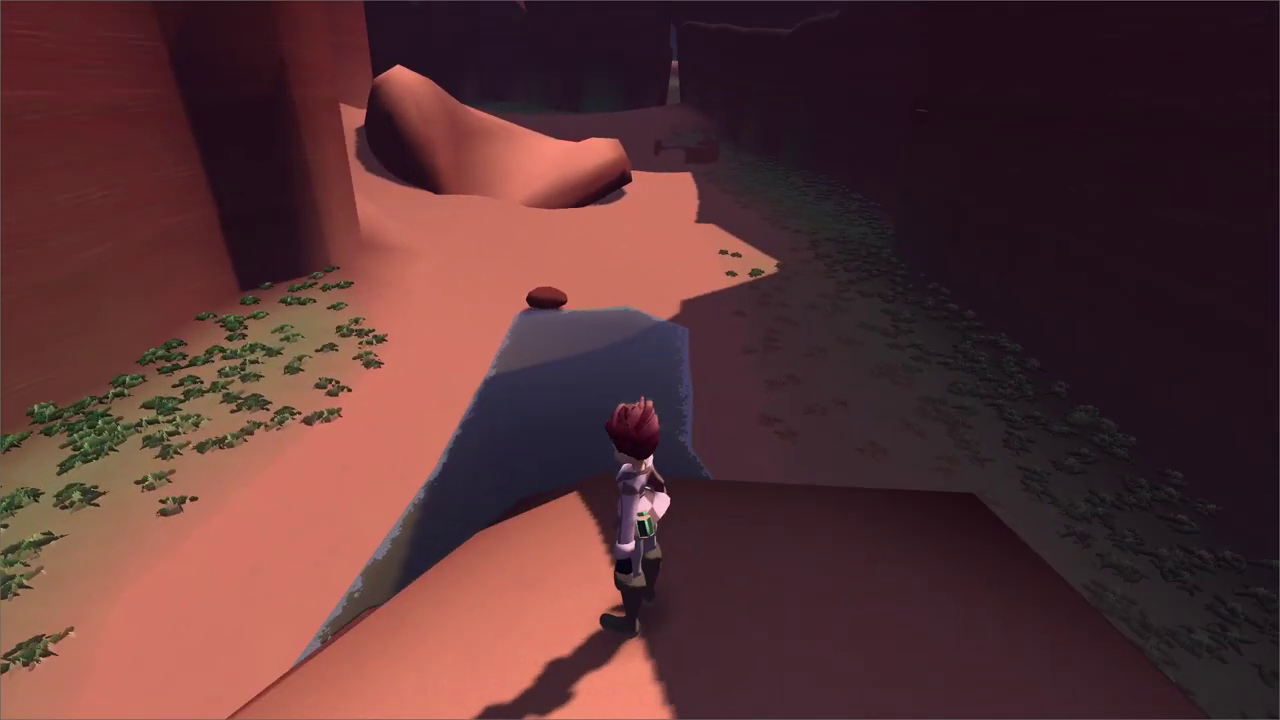
Step: Move the character off the rock, through the pool, and up against the rock's overhanging base
key(w)
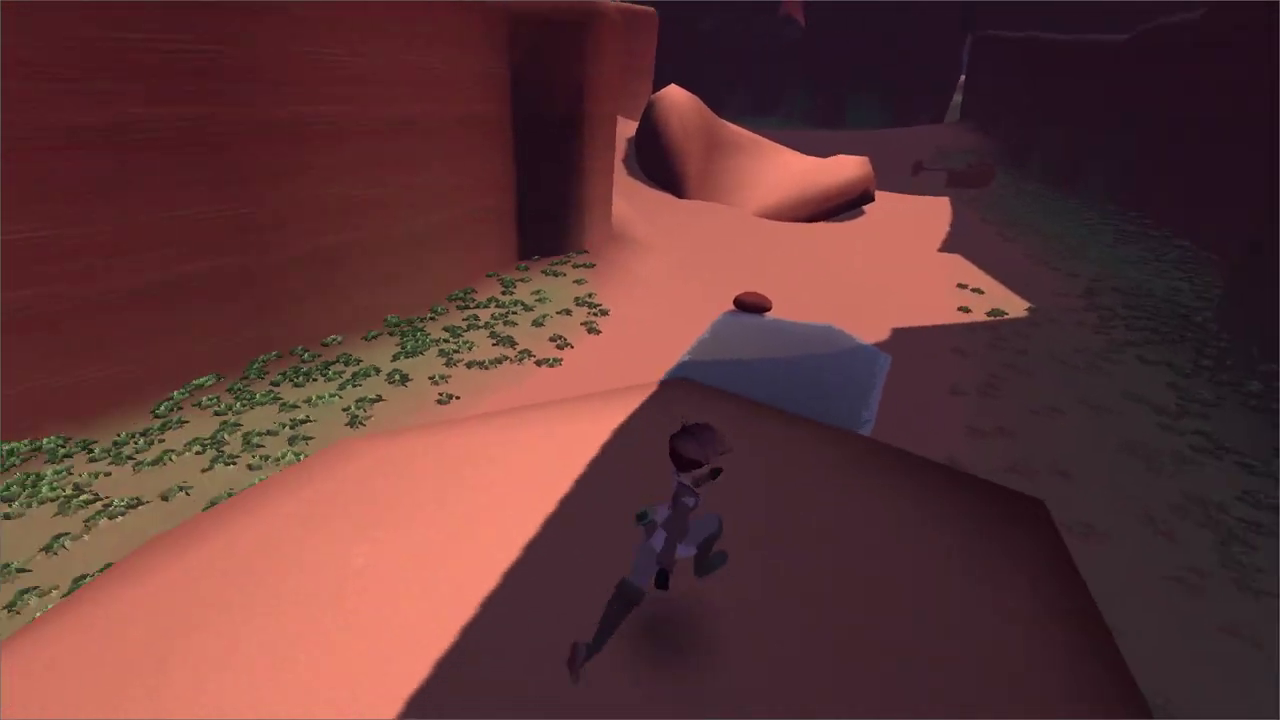
key(space)
key(w)
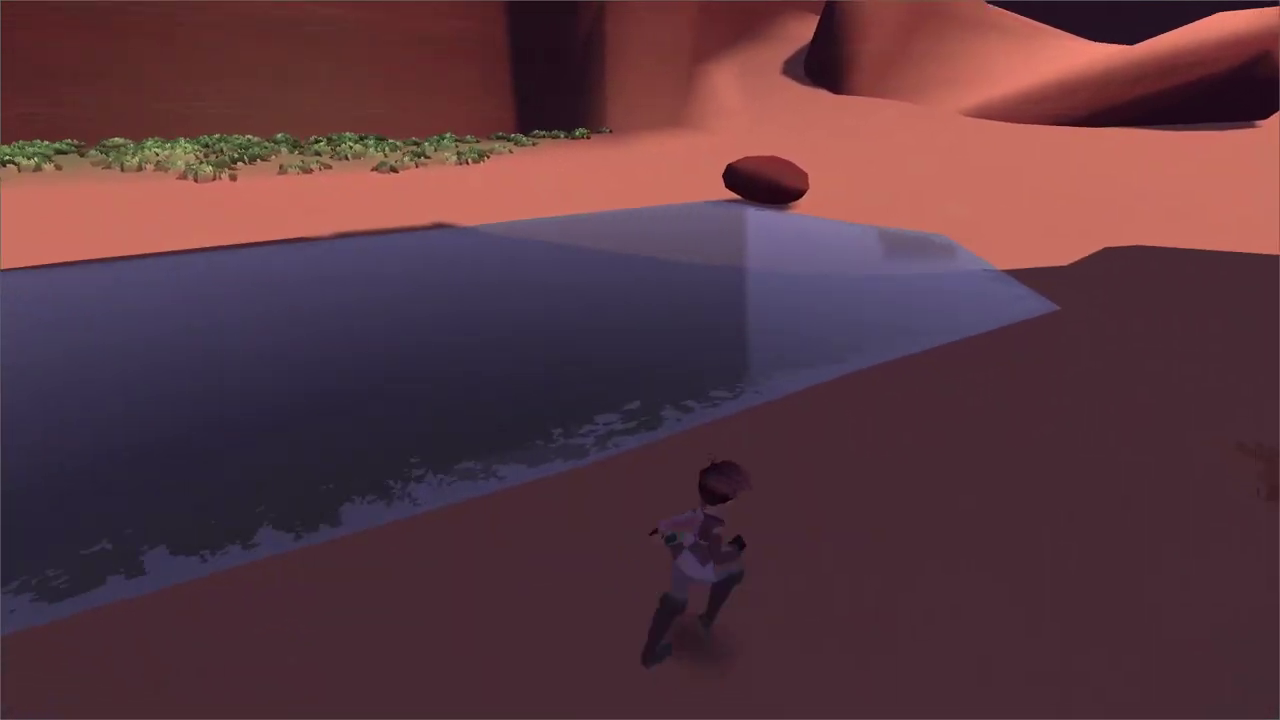
key(w)
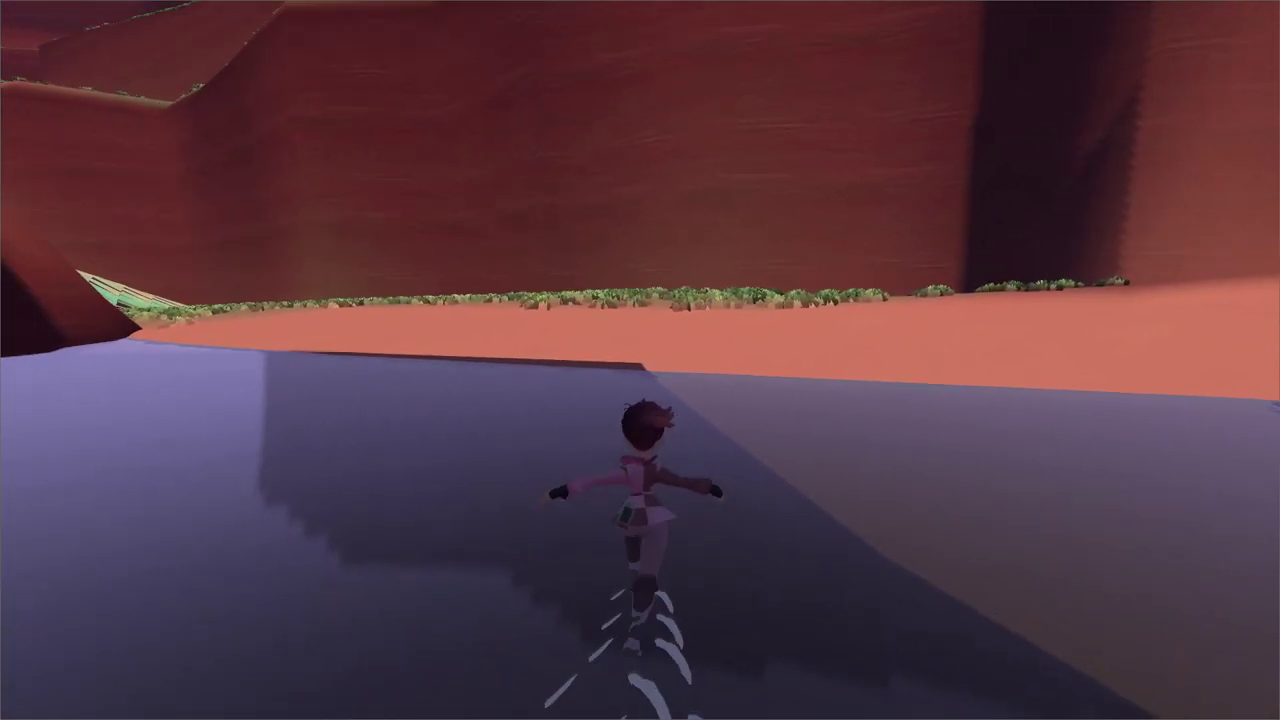
key(w)
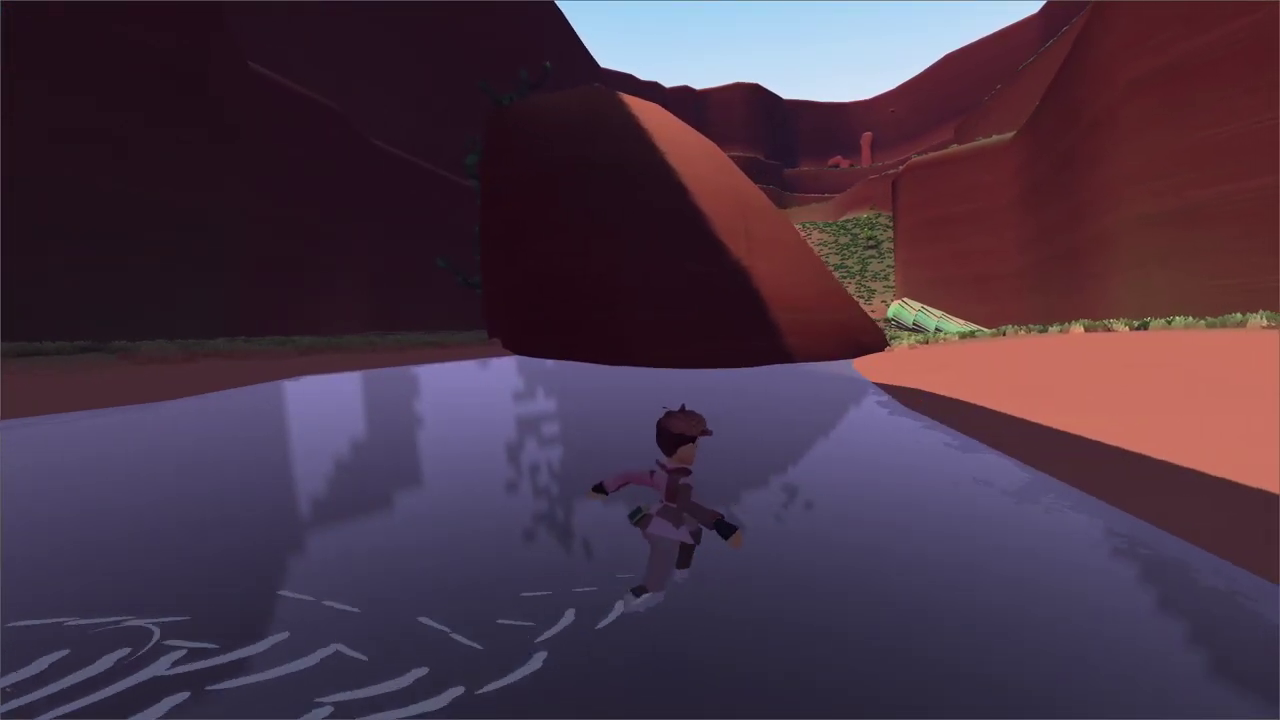
key(w)
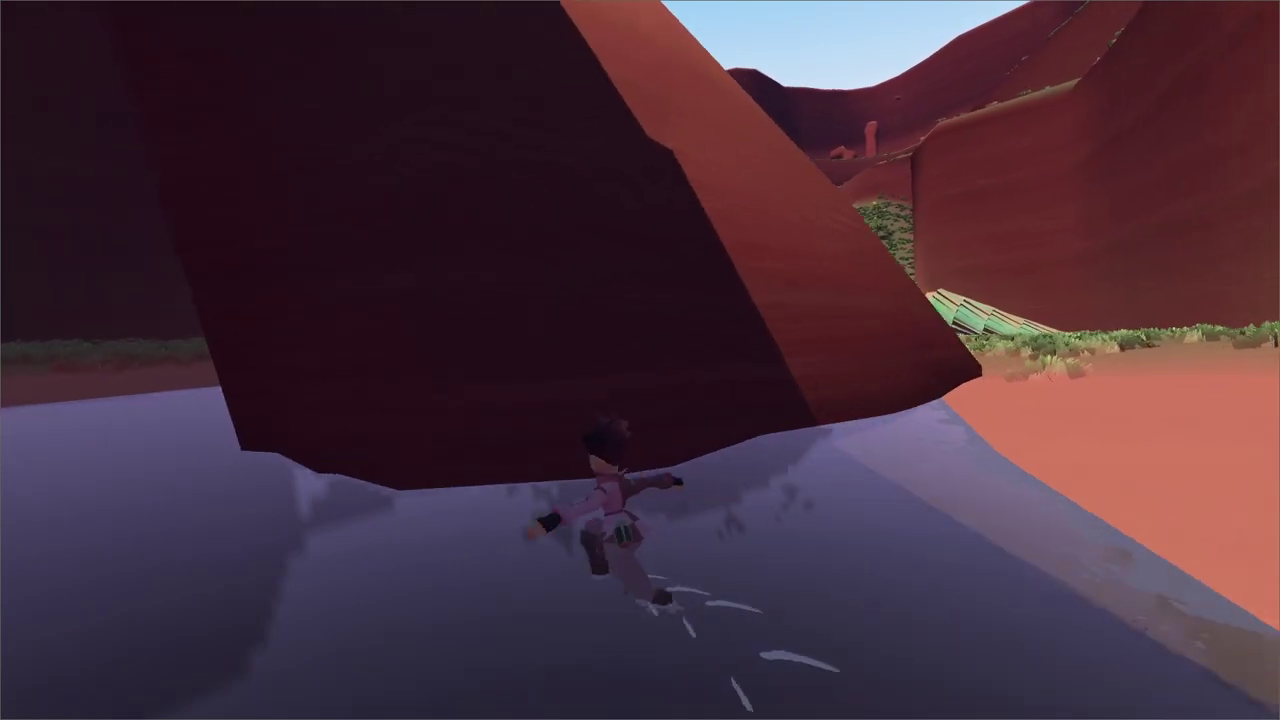
key(w)
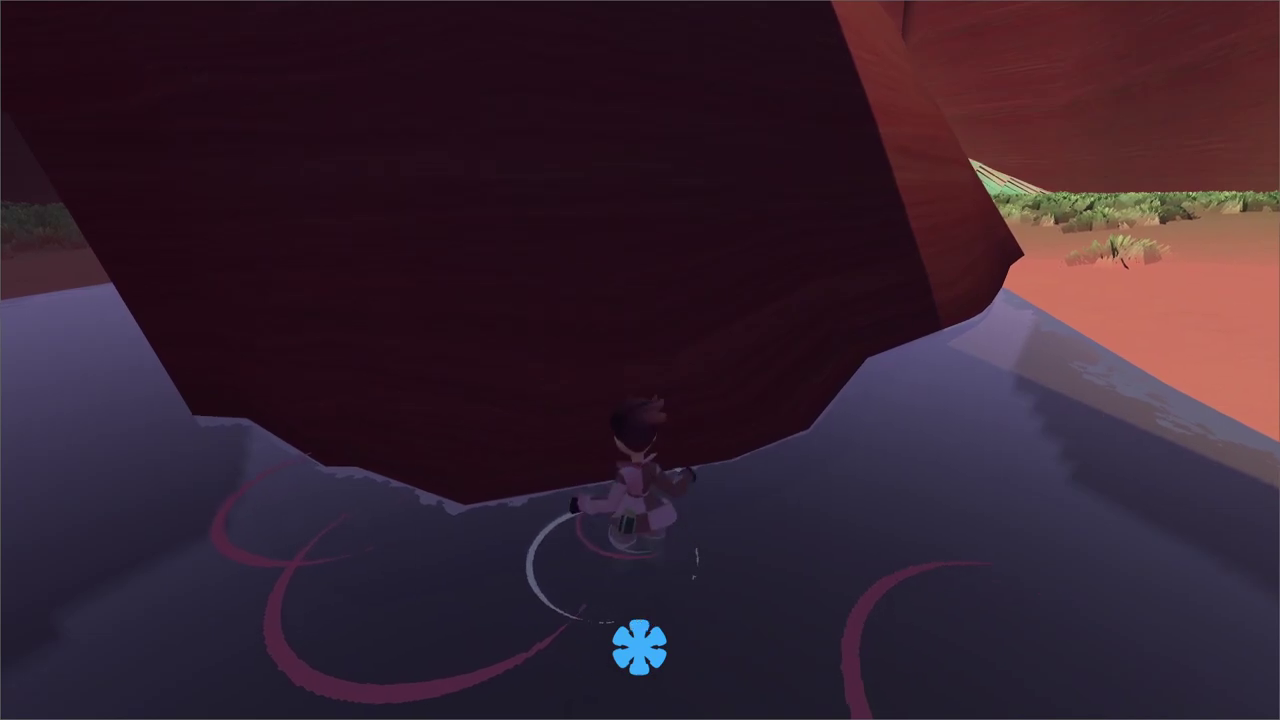
Step: Show the debug data overlay and examine the character's state while trying to climb the overhanging rock from the water
key(grave)
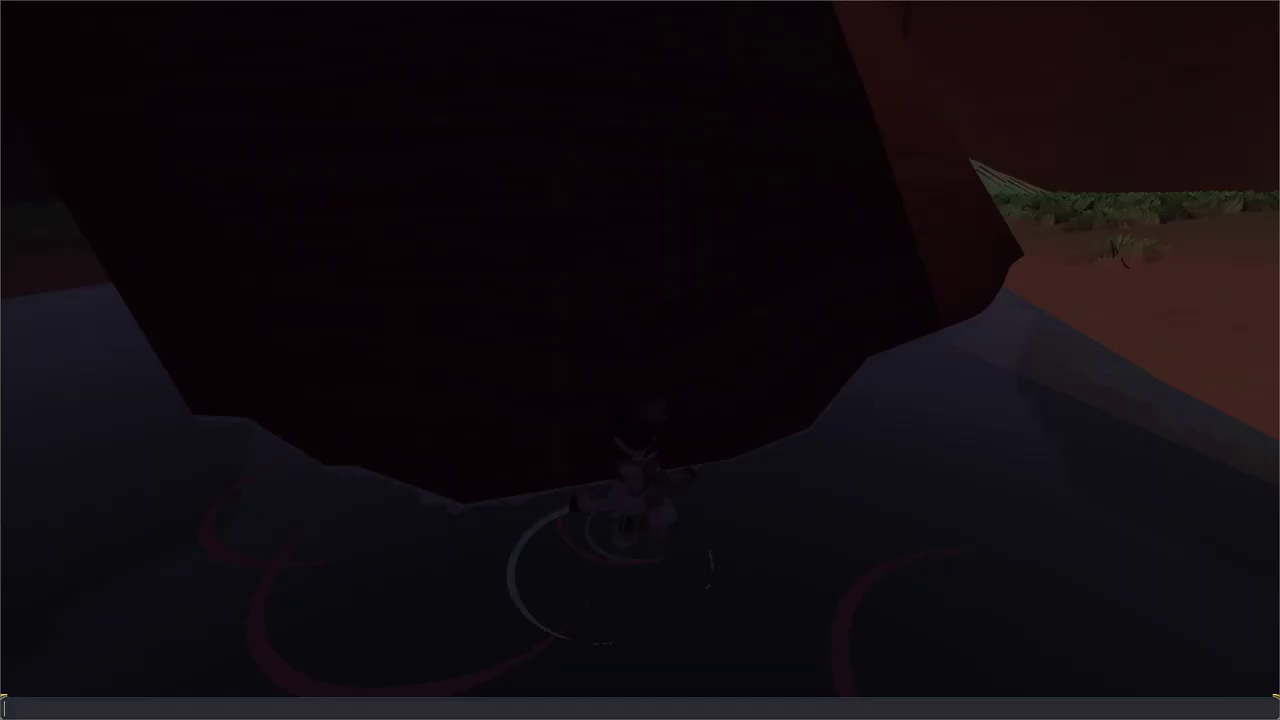
key(grave)
key(w)
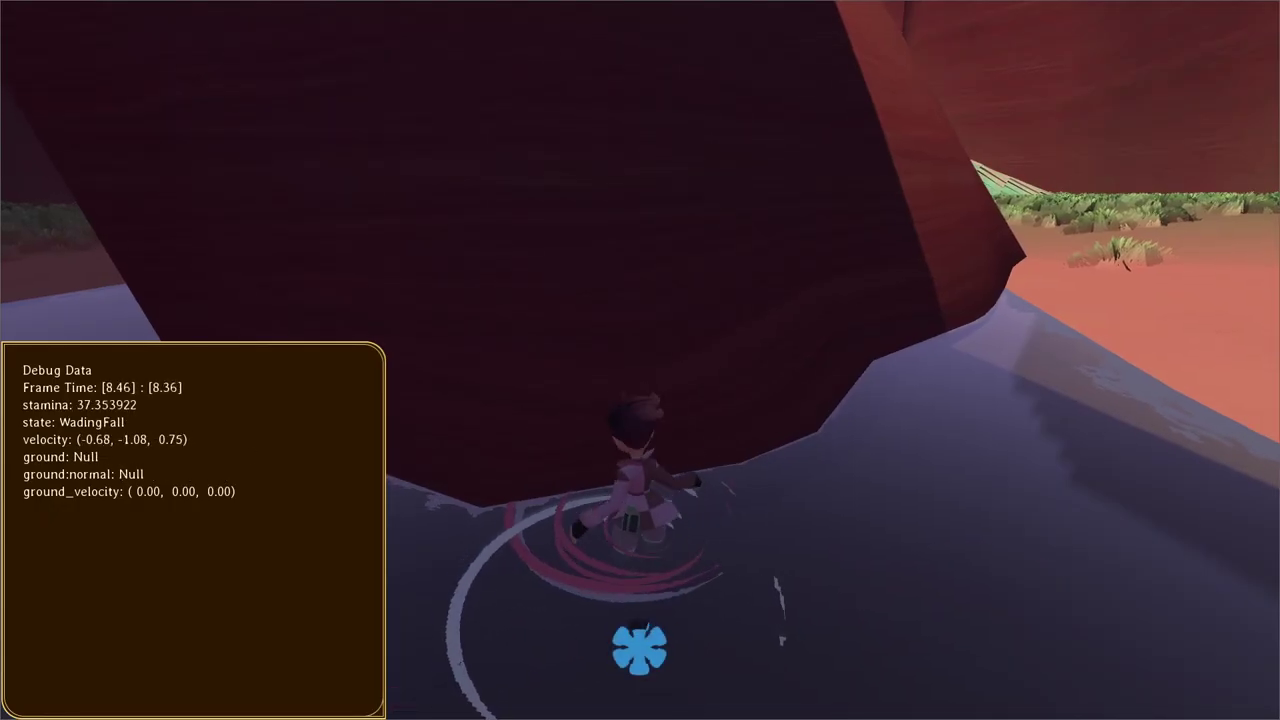
key(w)
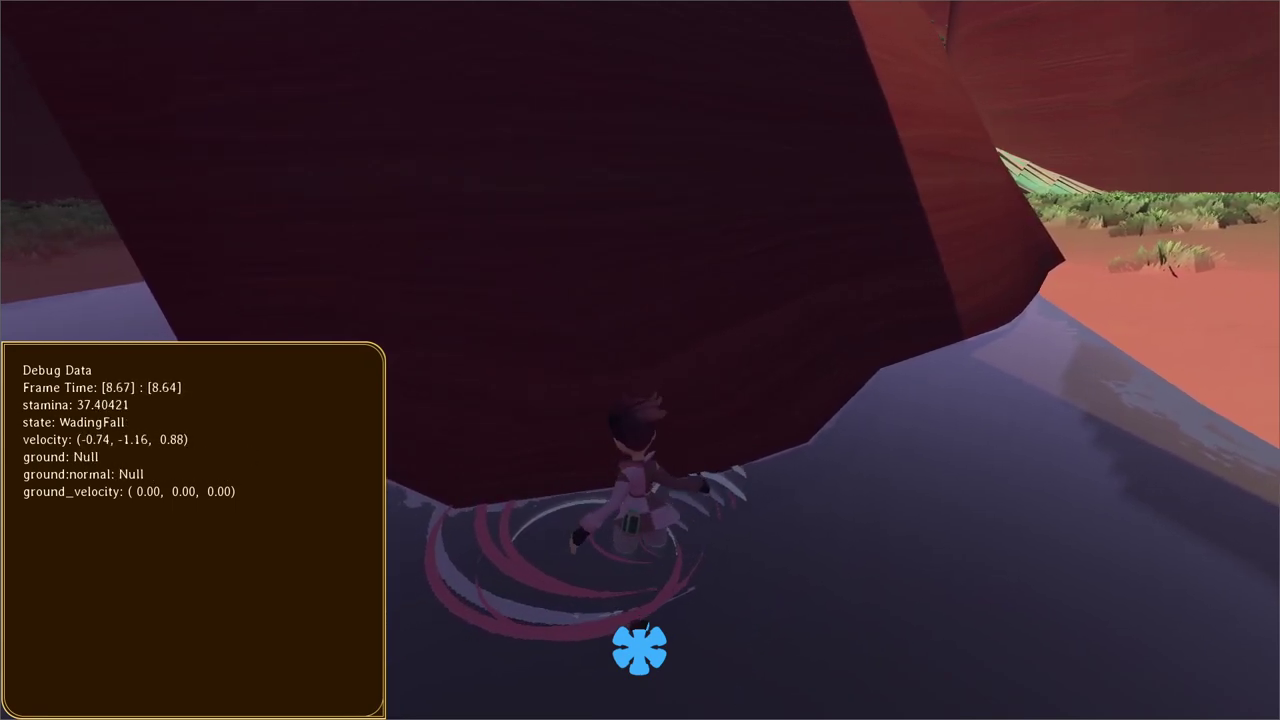
key(w)
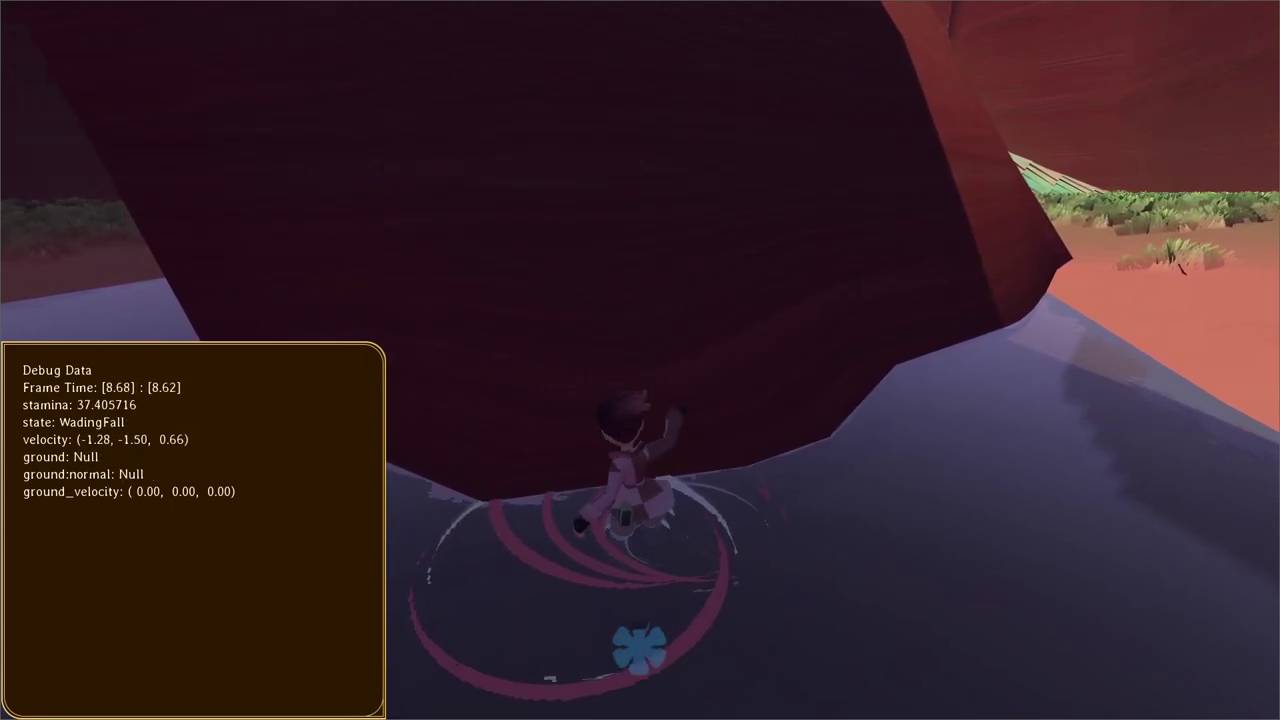
key(w)
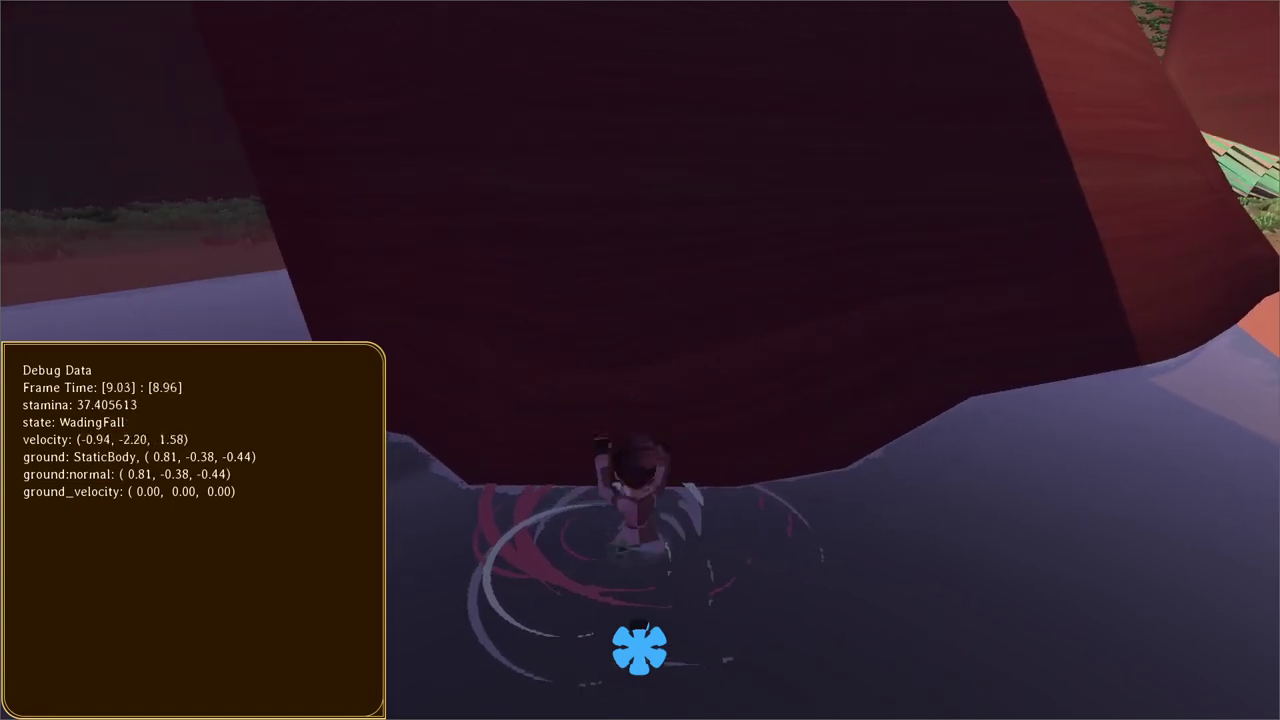
key(w)
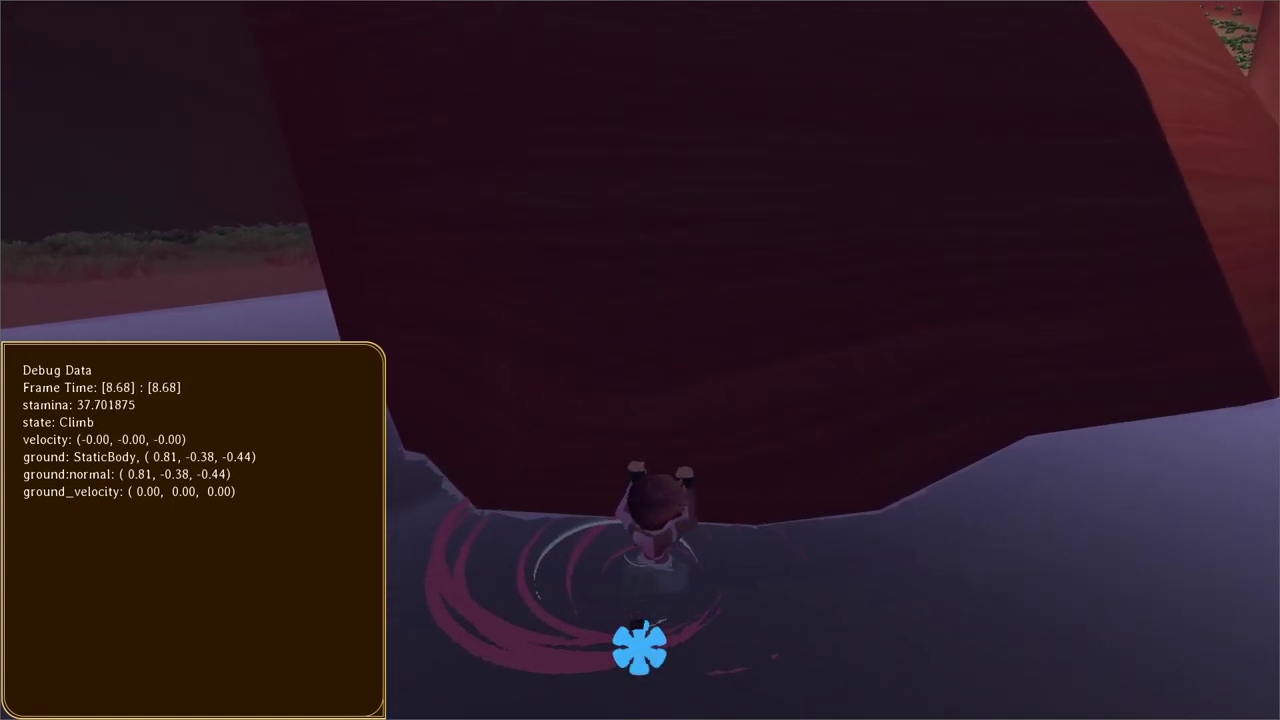
key(w)
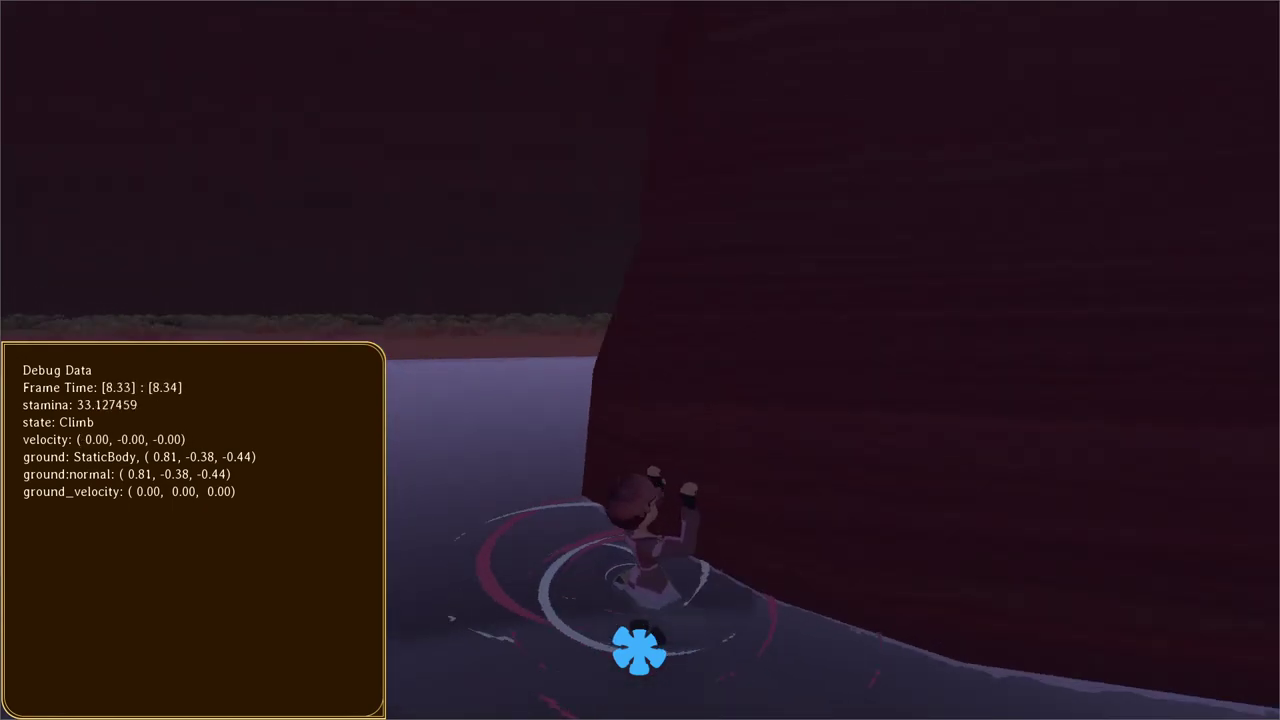
Step: Back away from the rock, retest wading and jumping against its overhang, and pause the game
key(s)
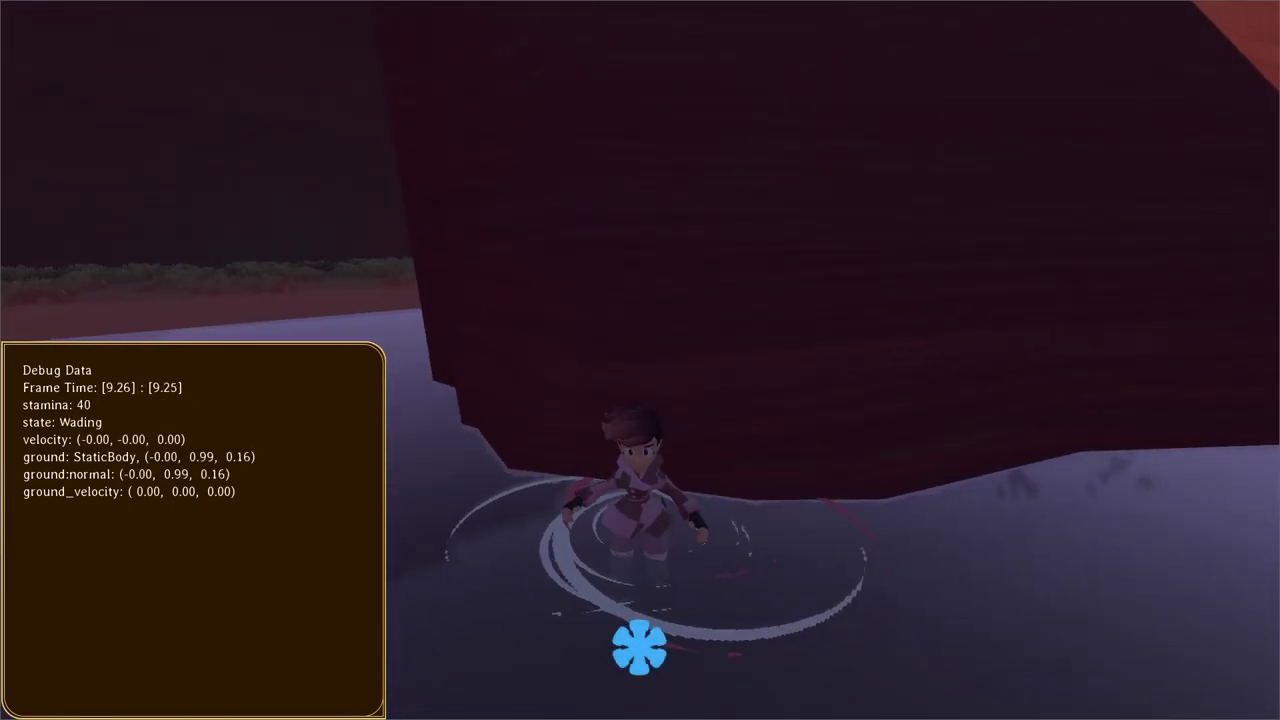
key(w)
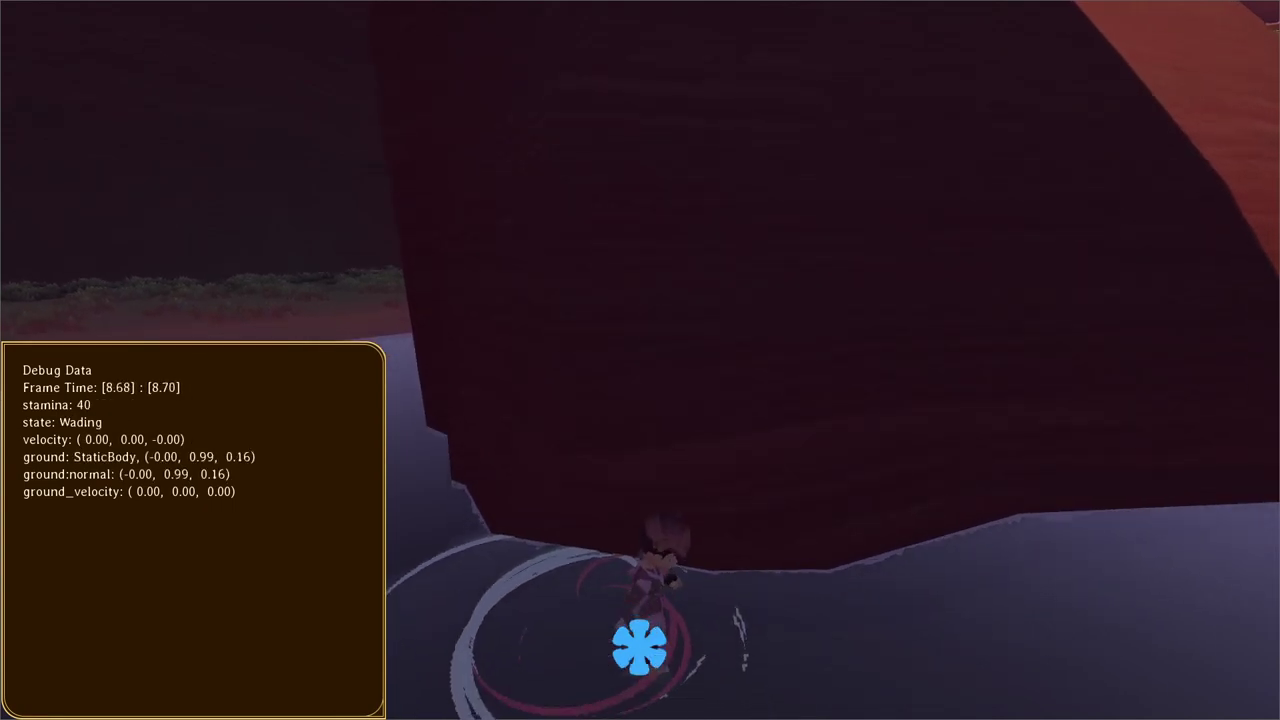
key(w)
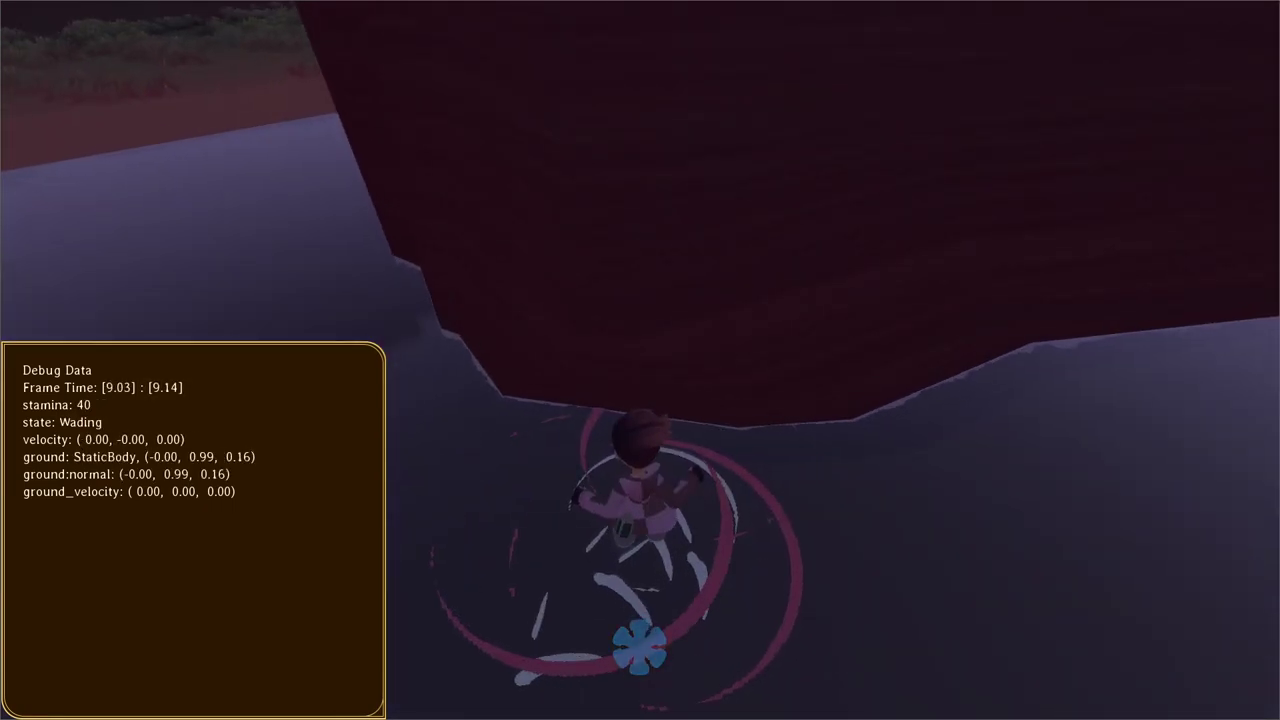
key(space)
key(space)
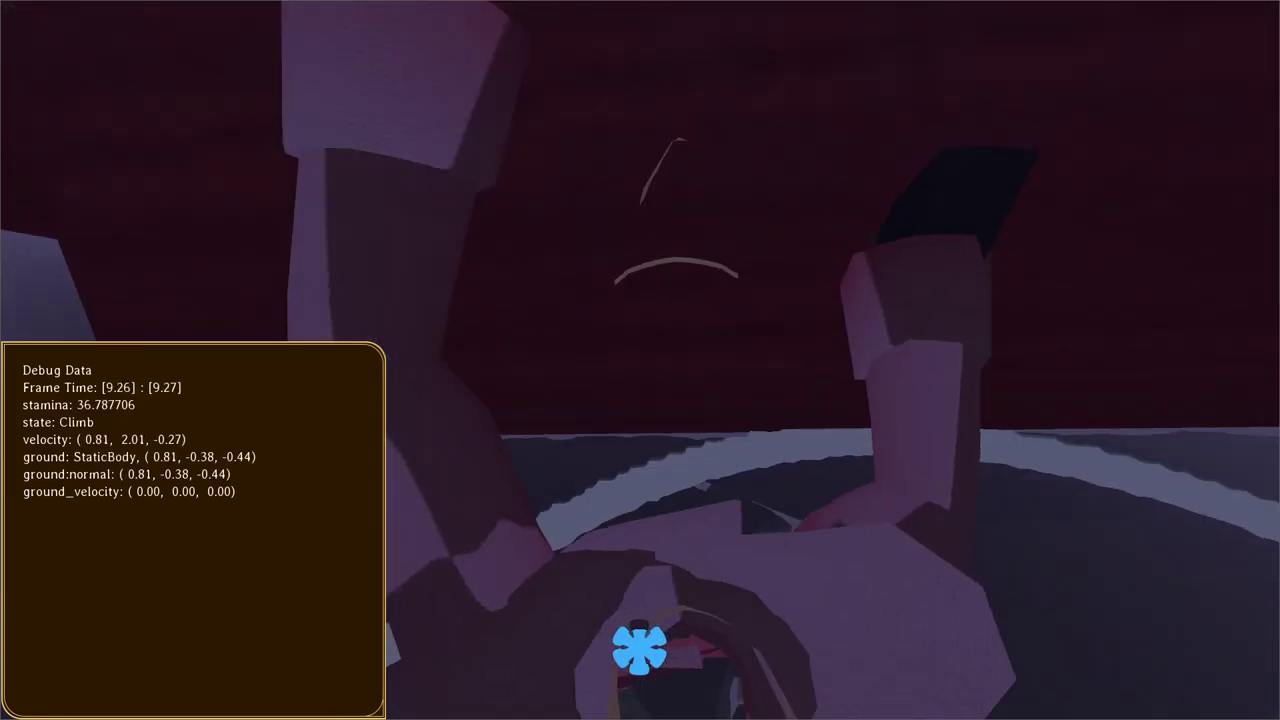
key(space)
key(space)
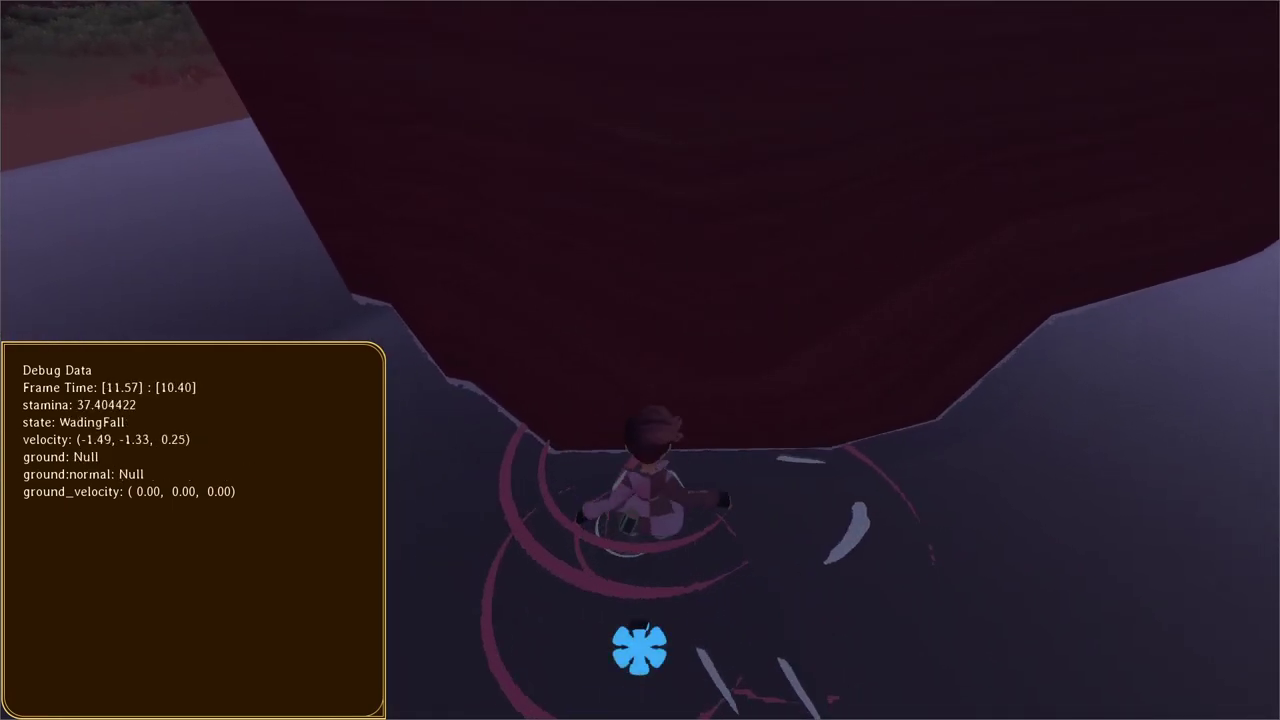
key(space)
key(F3)
key(Escape)
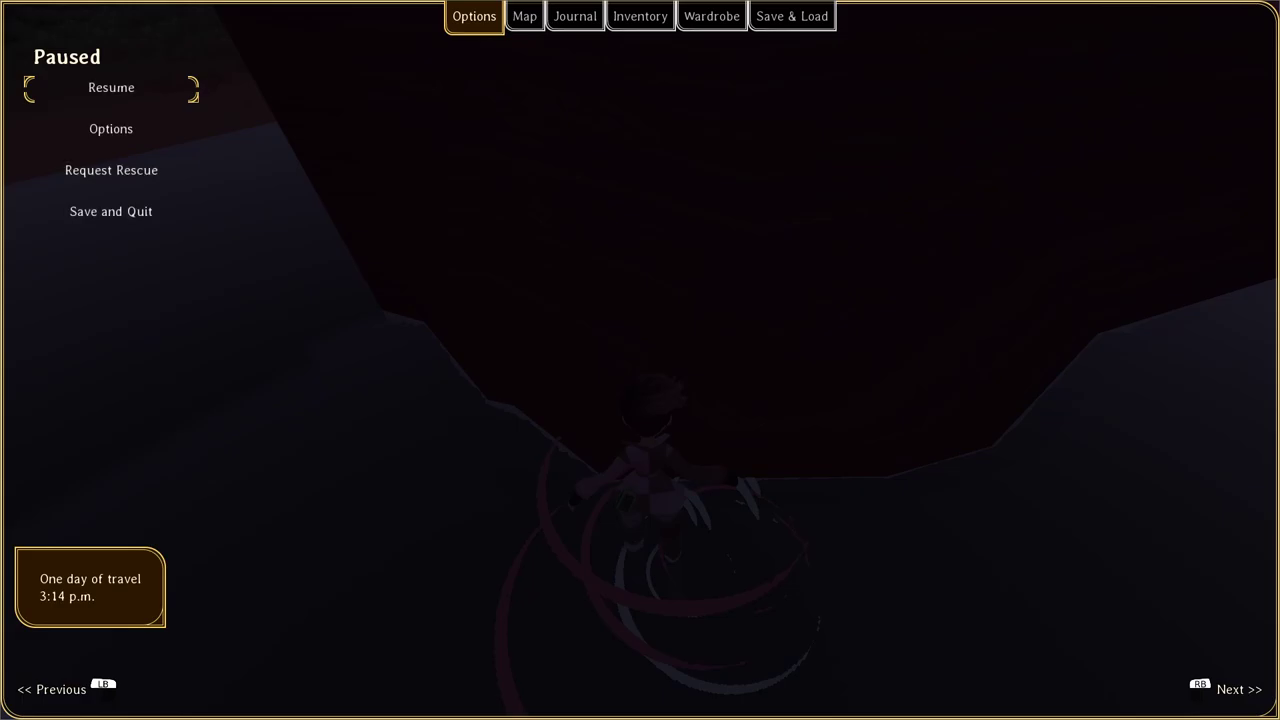
Step: Switch to the Godot editor, find and uncomment the state-transition print line in set_state, and save player.gd
key(alt+Tab)
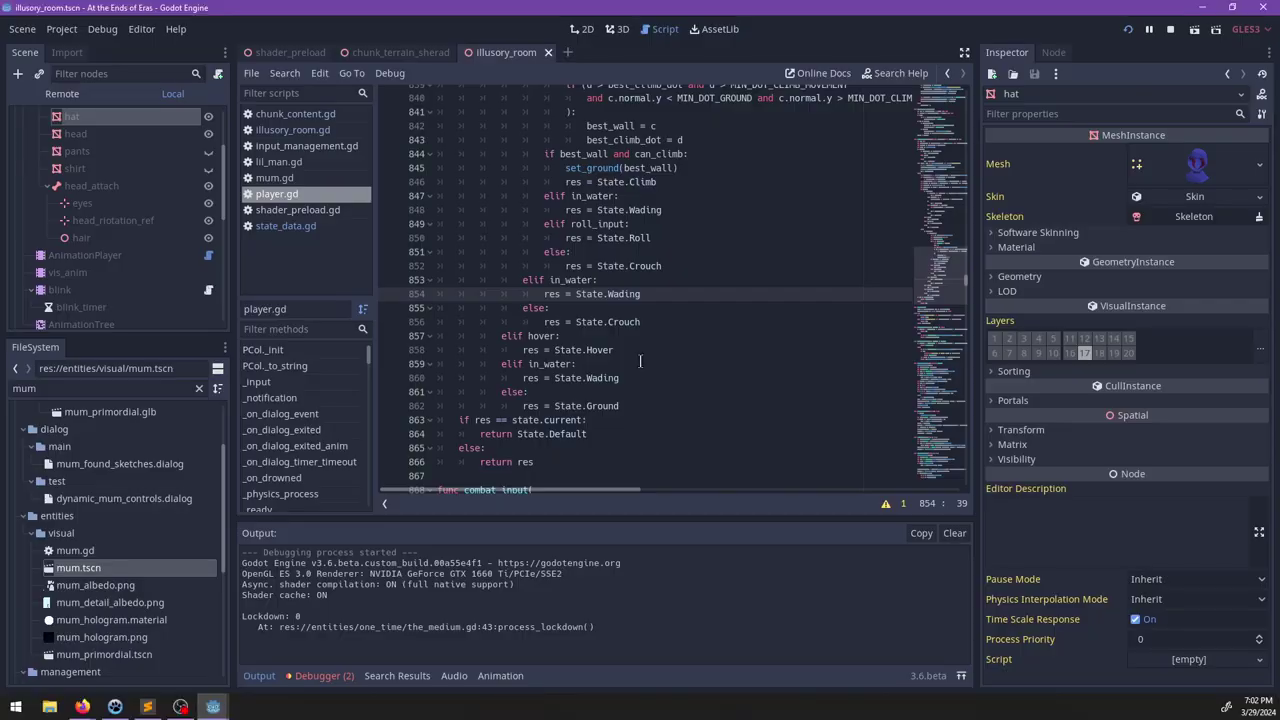
key(ctrl+f)
text(print)
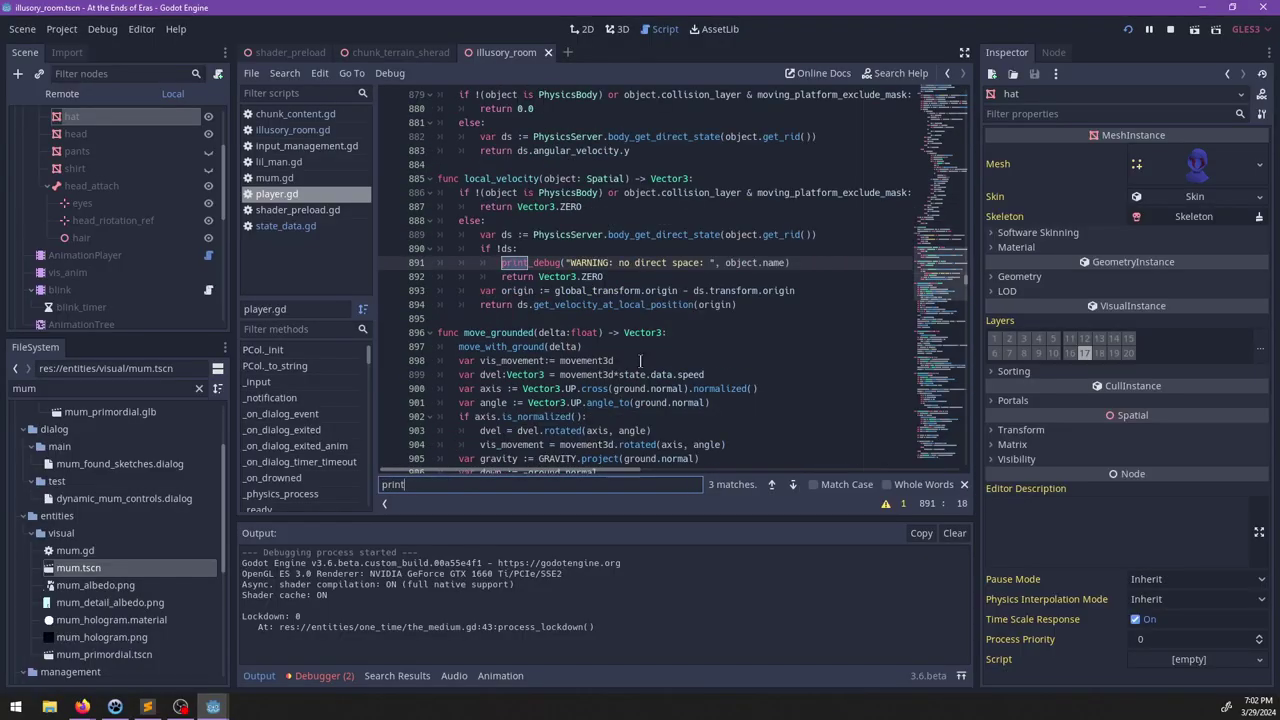
key(BackSpace)
text(#)
key(Escape)
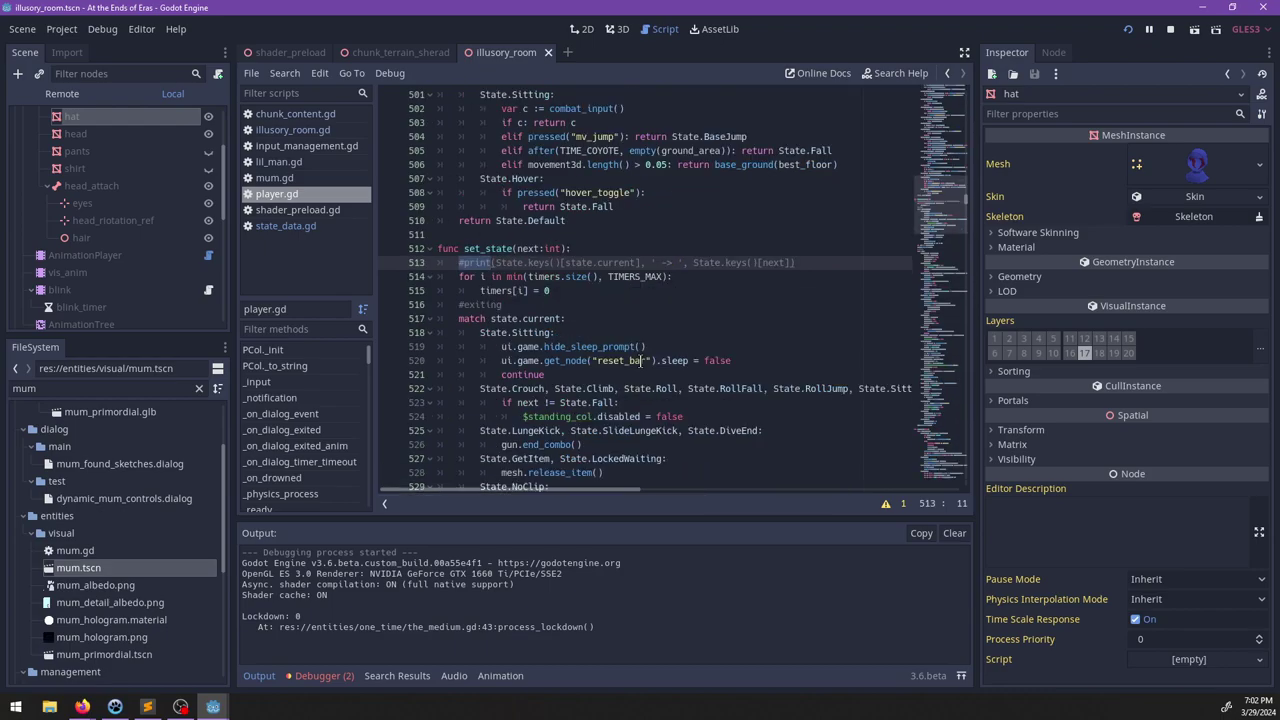
key(BackSpace)
key(ctrl+s)
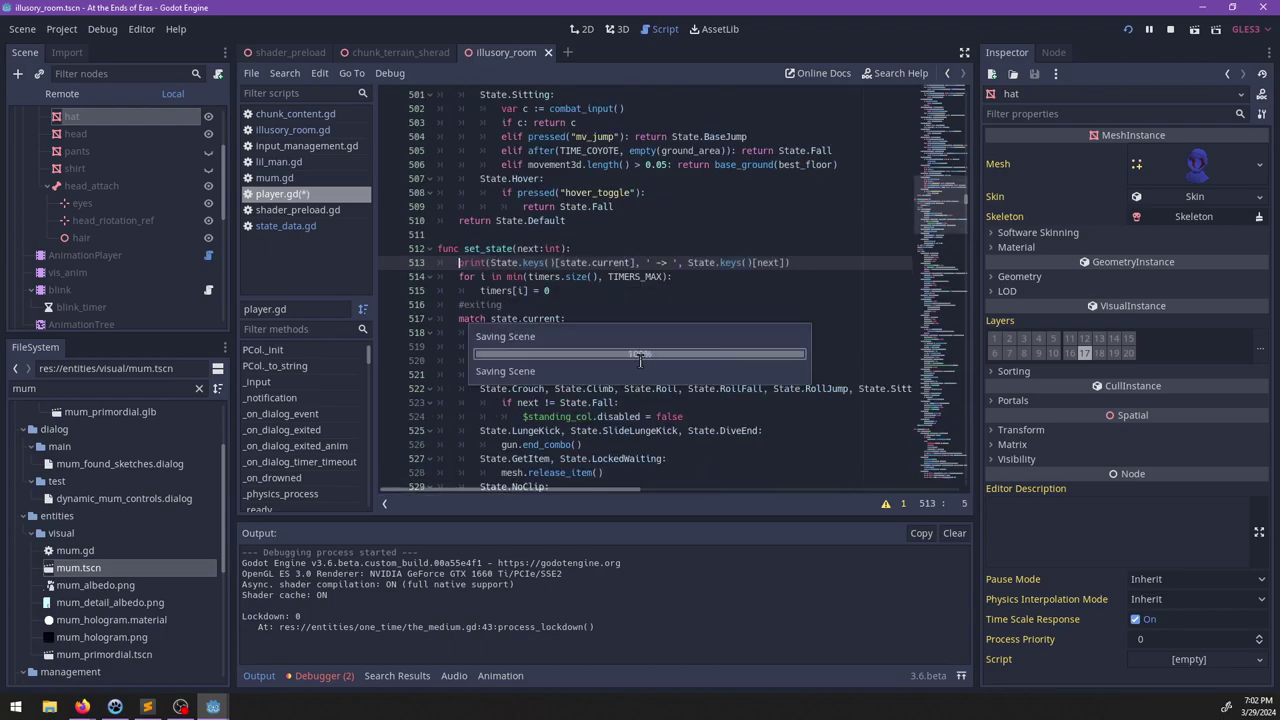
Step: Switch to the game, resume it to log state transitions against the overhanging rock, pause it, and return to the Godot editor
key(alt+Tab)
key(Escape)
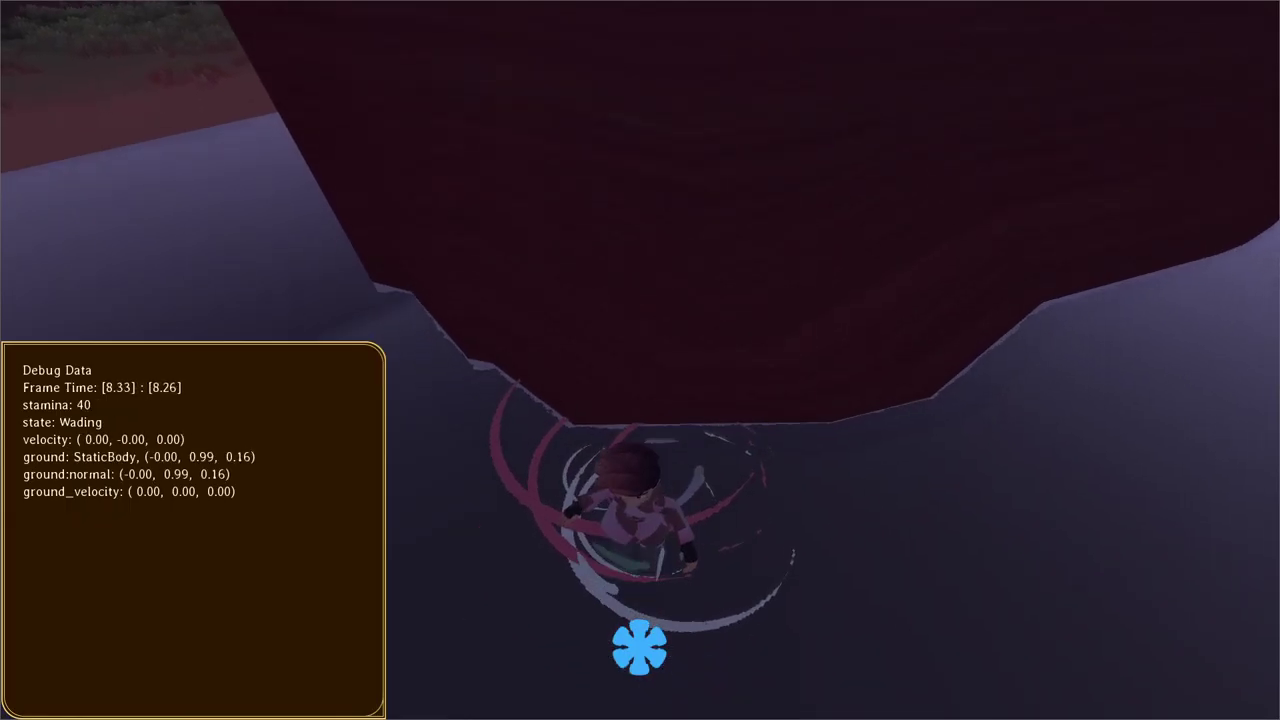
key(Escape)
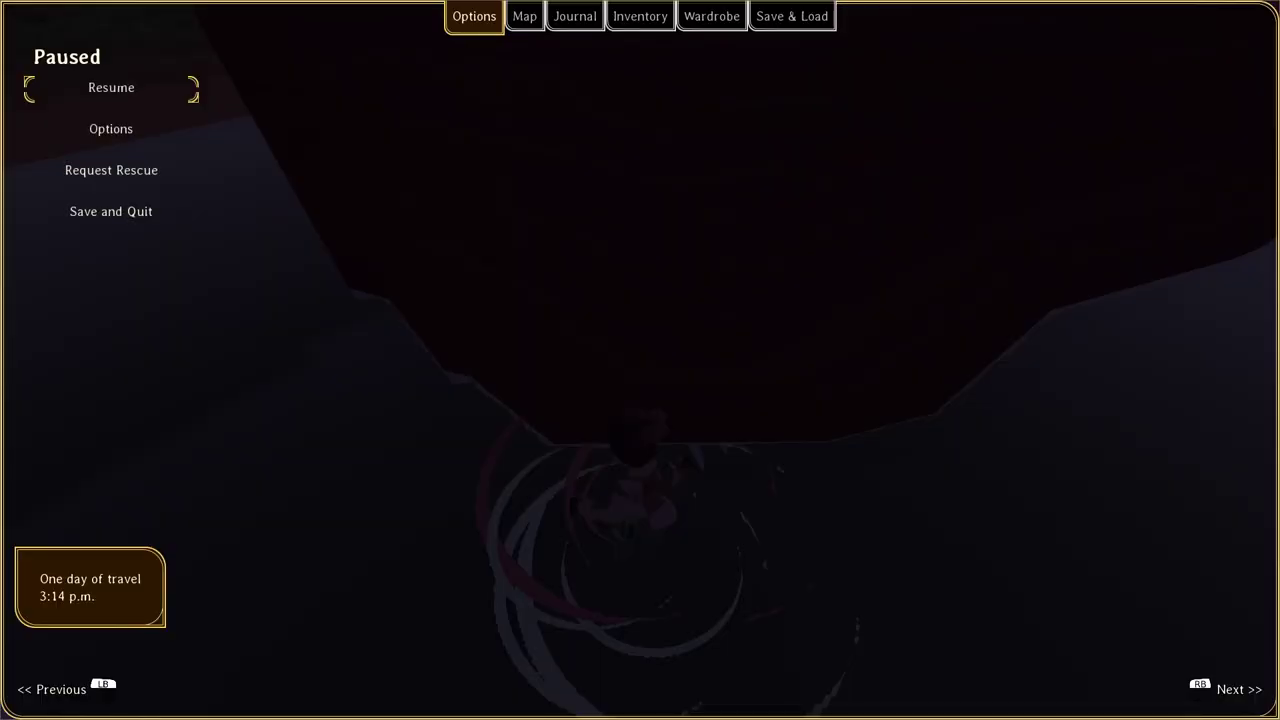
key(alt+Tab)
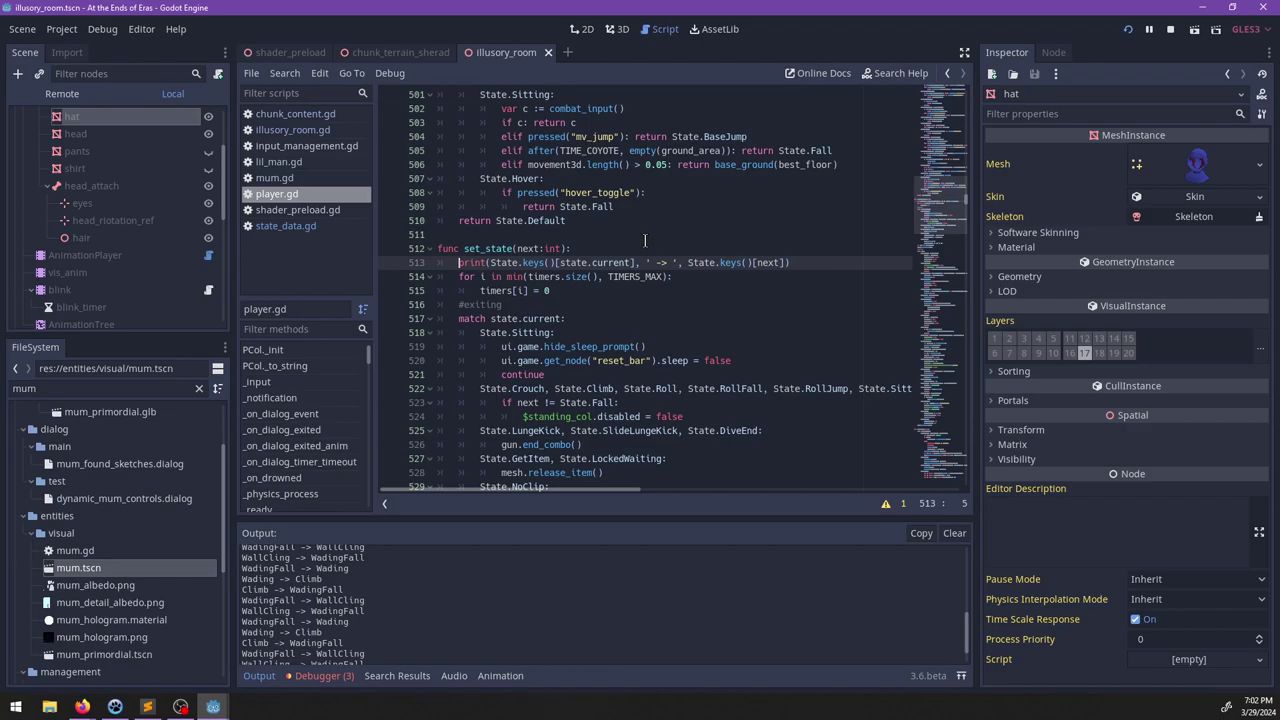
Step: Search player.gd for State.Climb, set a breakpoint on the base_ground return at line 415, and switch back to the paused game
scroll(644, 240, up, 20)
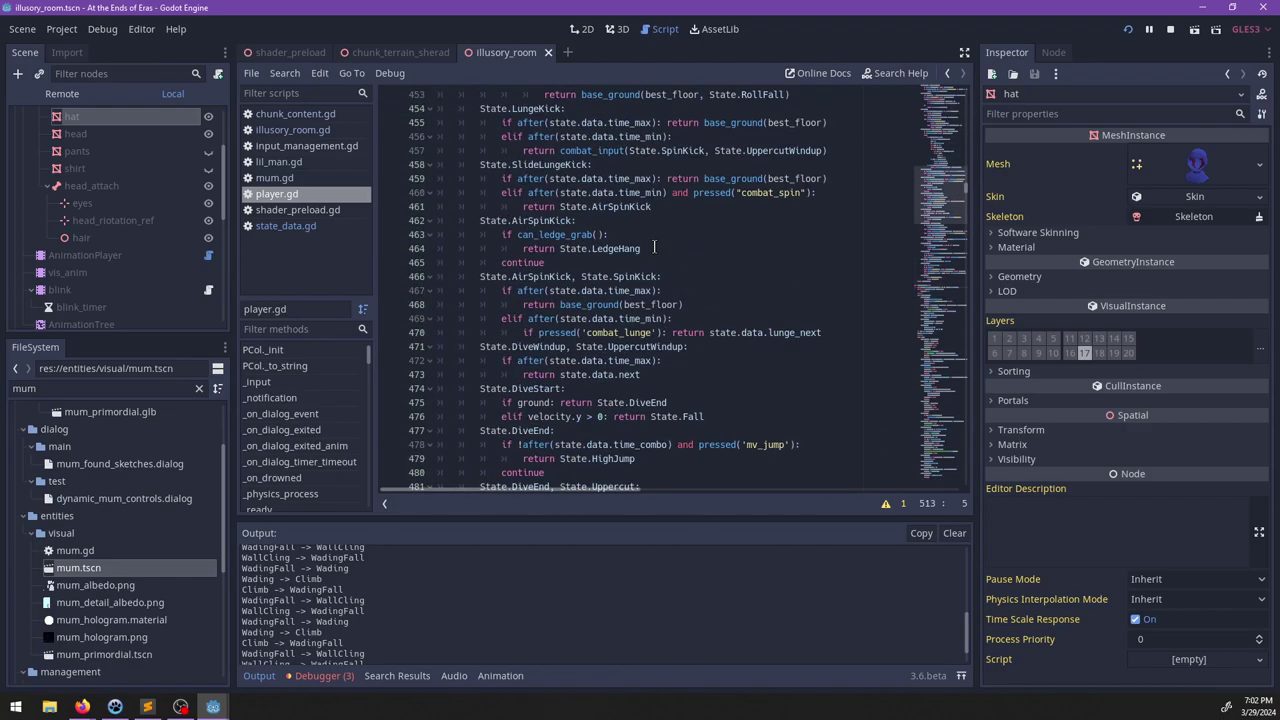
scroll(688, 311, up, 7)
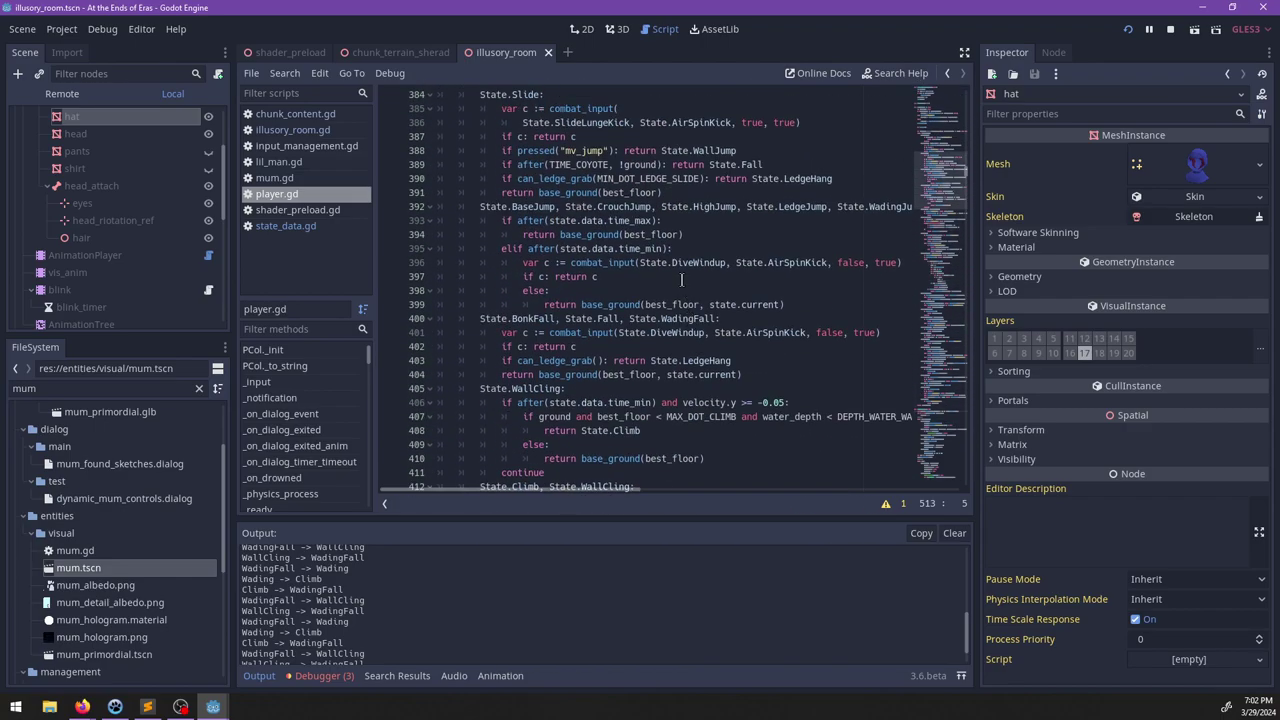
scroll(681, 280, up, 4)
click(726, 270)
key(ctrl+f)
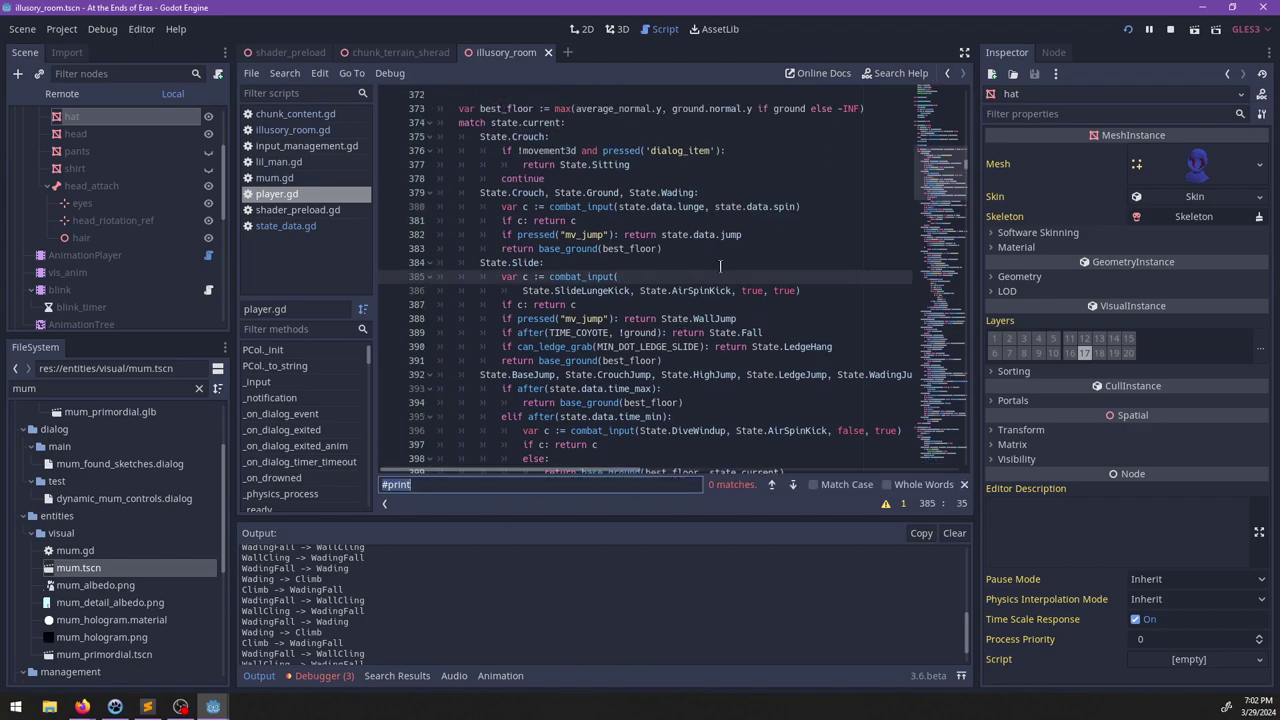
text(State.Climb)
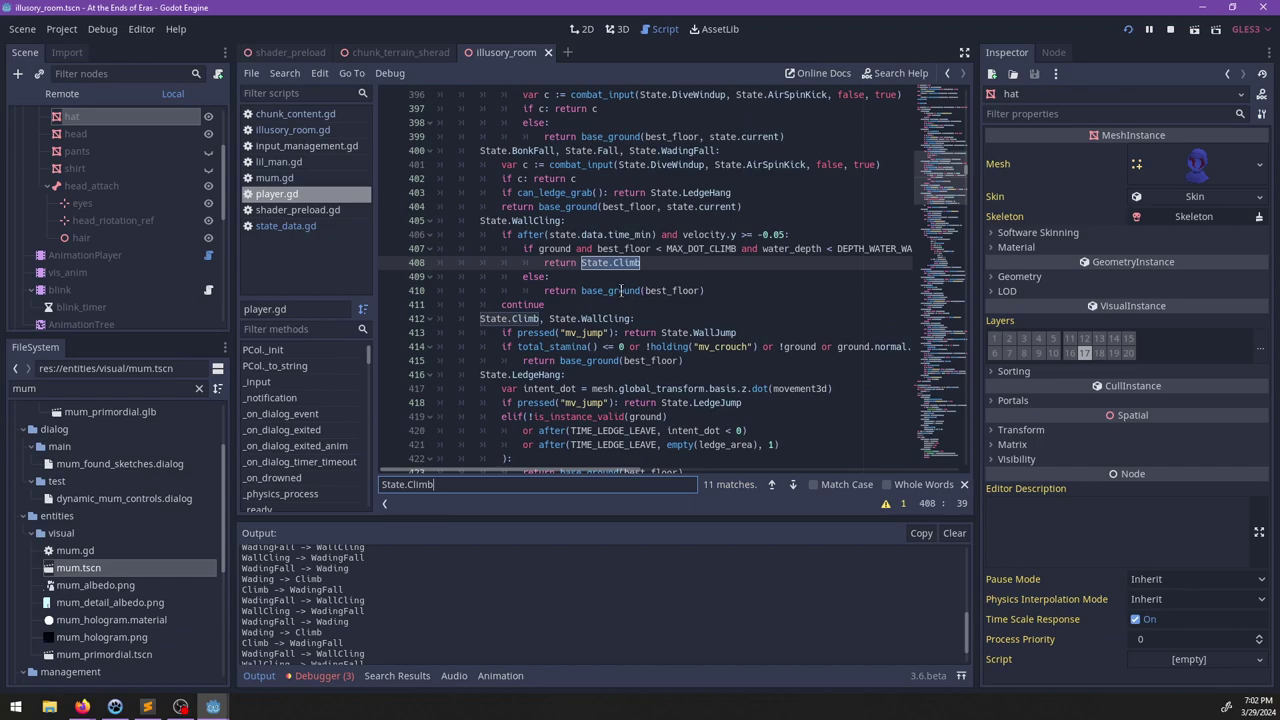
scroll(617, 340, down, 2)
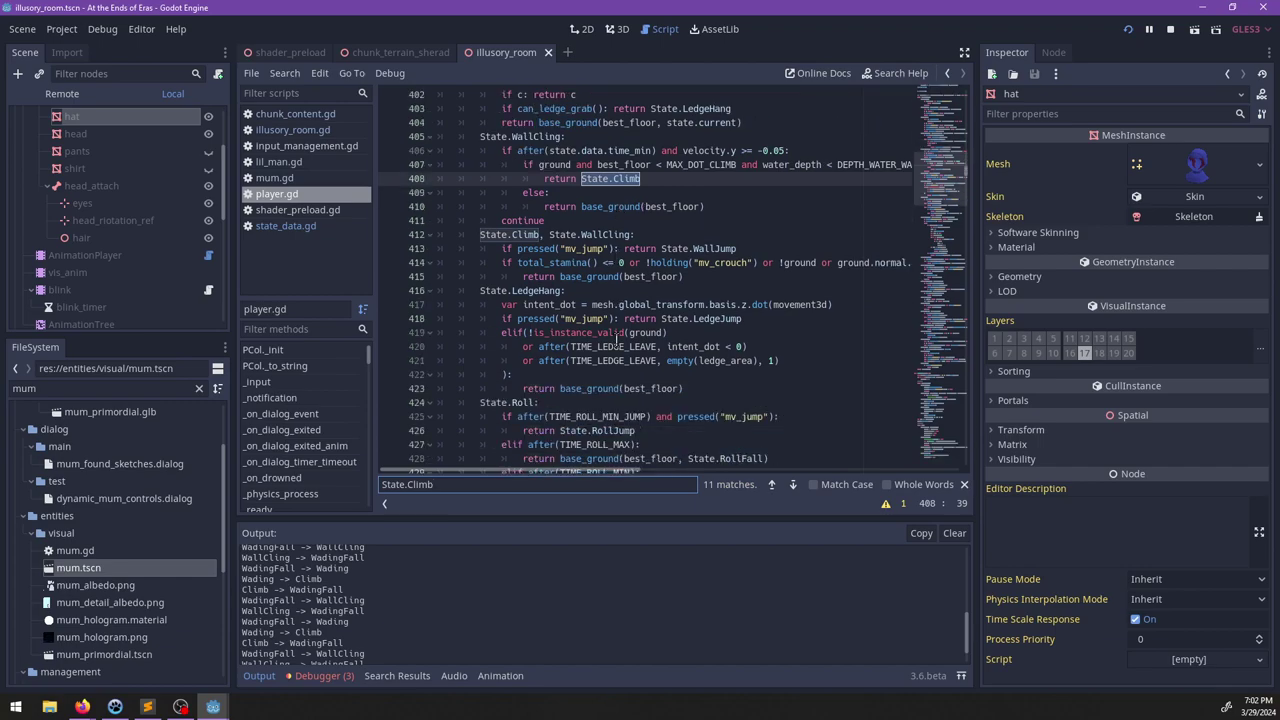
key(Escape)
click(389, 276)
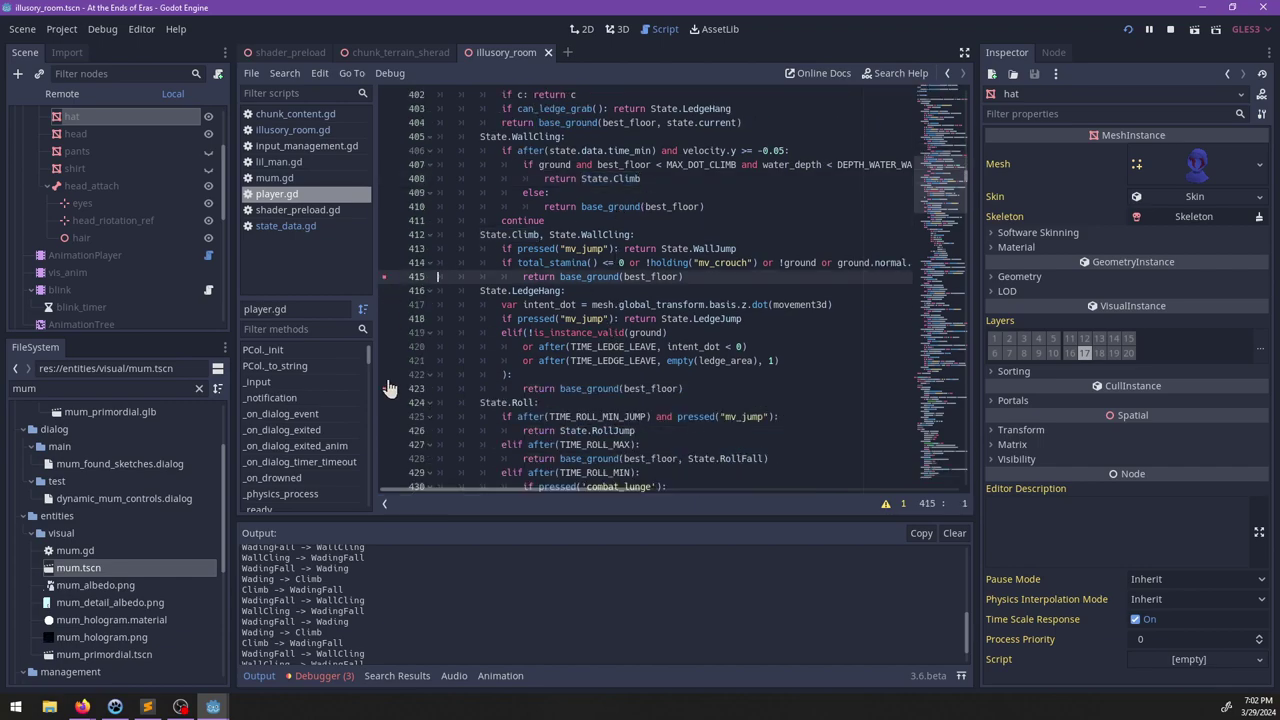
drag(478, 7, 0, 350)
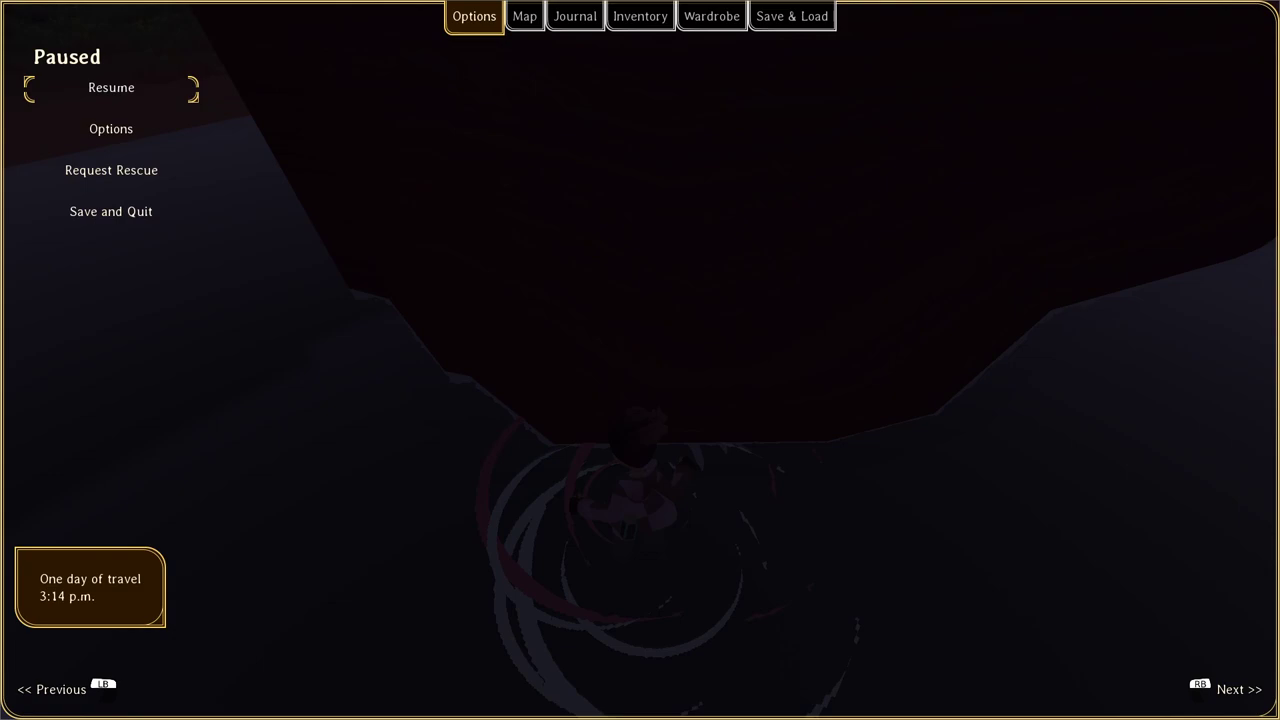
Step: Resume the paused game and continue execution past the breakpoint on line 415 of player.gd
key(Up)
key(Return)
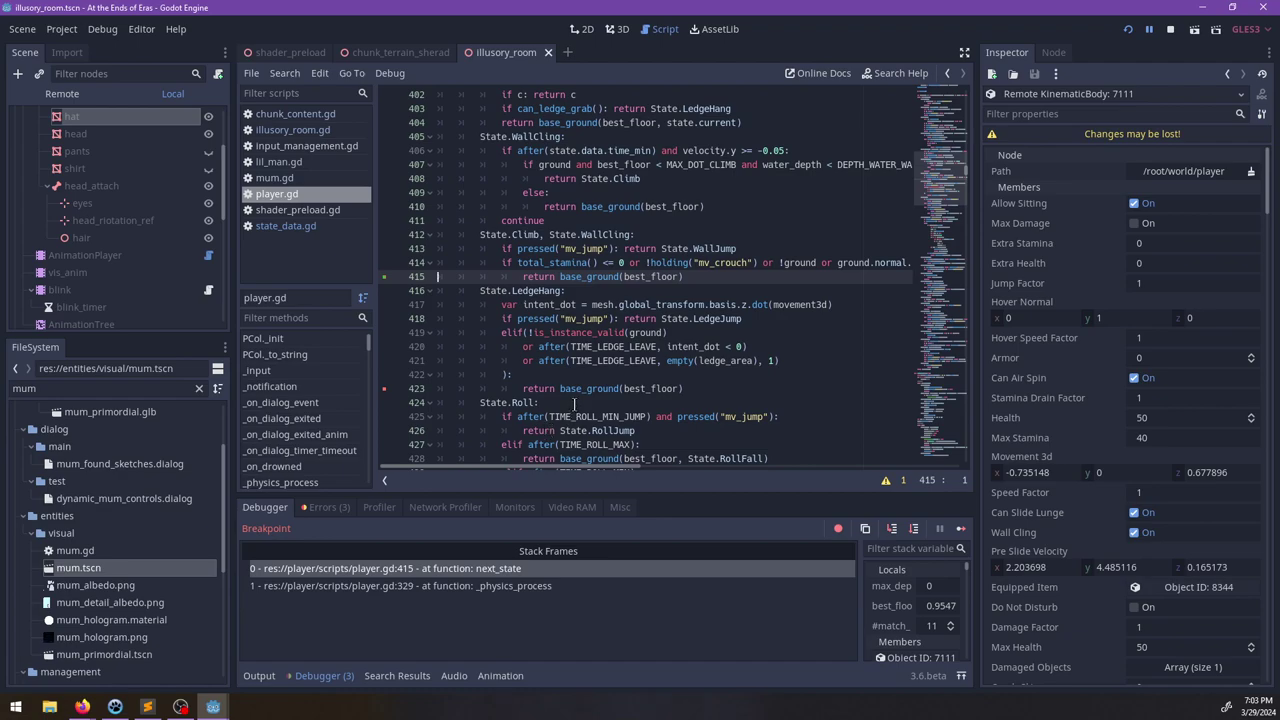
scroll(572, 402, down, 5)
scroll(570, 388, up, 5)
click(961, 530)
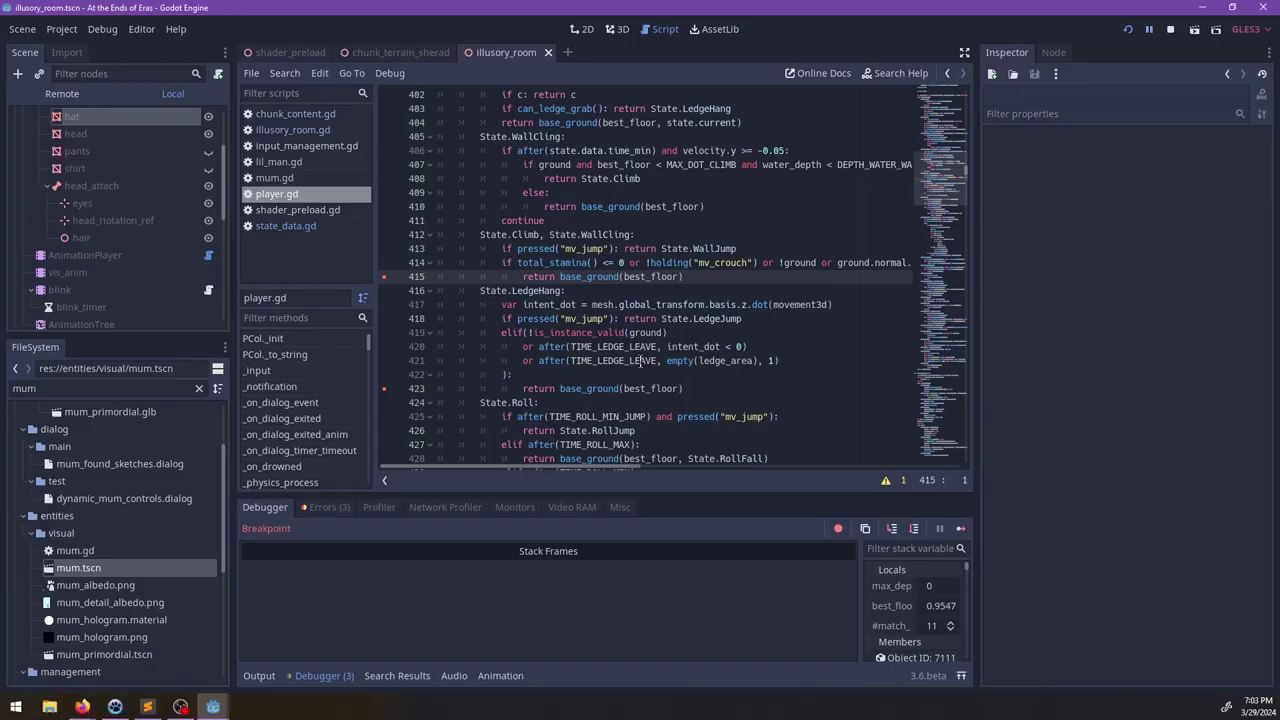
key(F12)
key(F12)
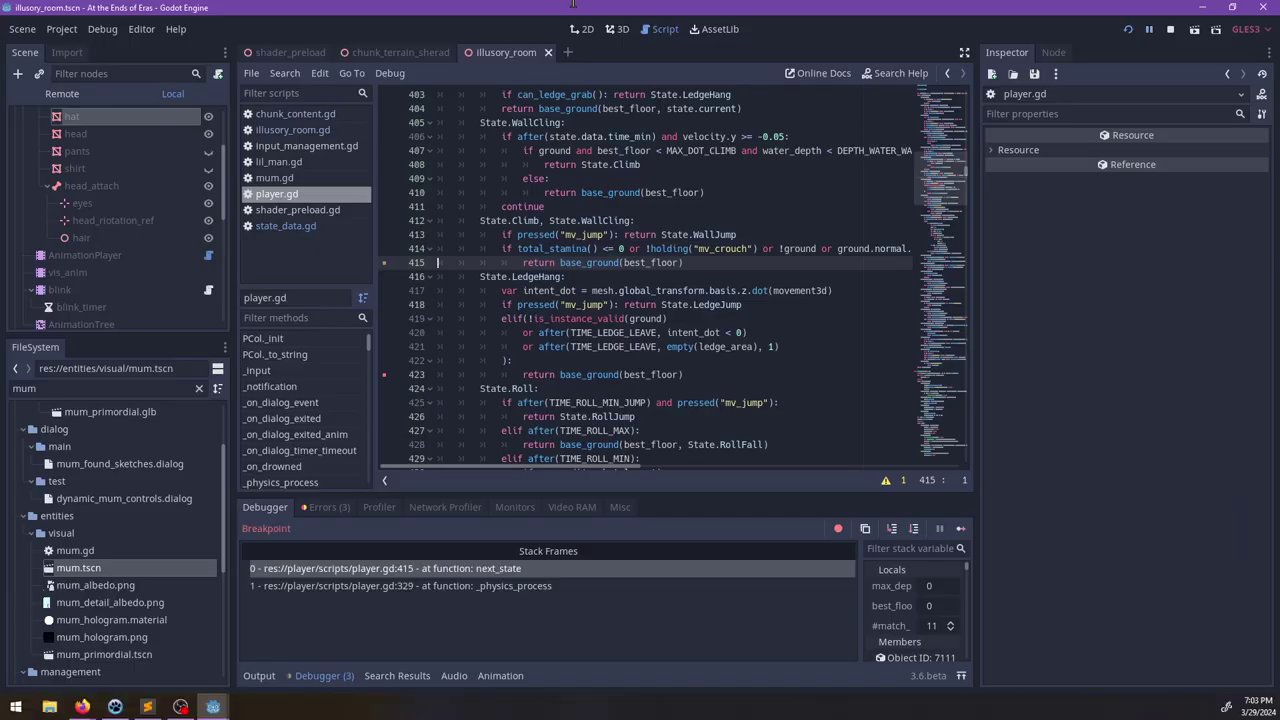
Step: Select the next_state stack frame, bring the end of the line 414 condition into view, and widen the stack variables list
click(489, 569)
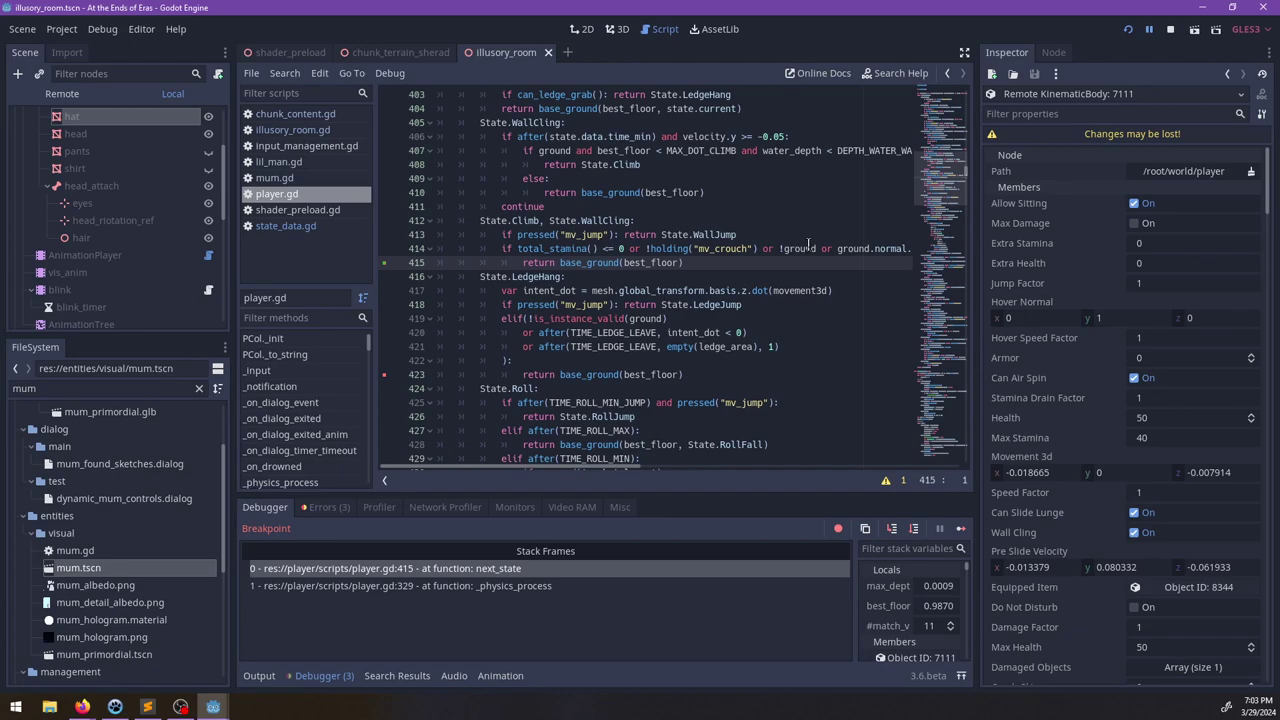
mouse_move(808, 246)
drag(592, 466, 660, 466)
drag(855, 605, 652, 599)
Step: Examine the local and member variables of the next_state frame, including best_floor, max_depth and hover_normal
scroll(774, 585, down, 5)
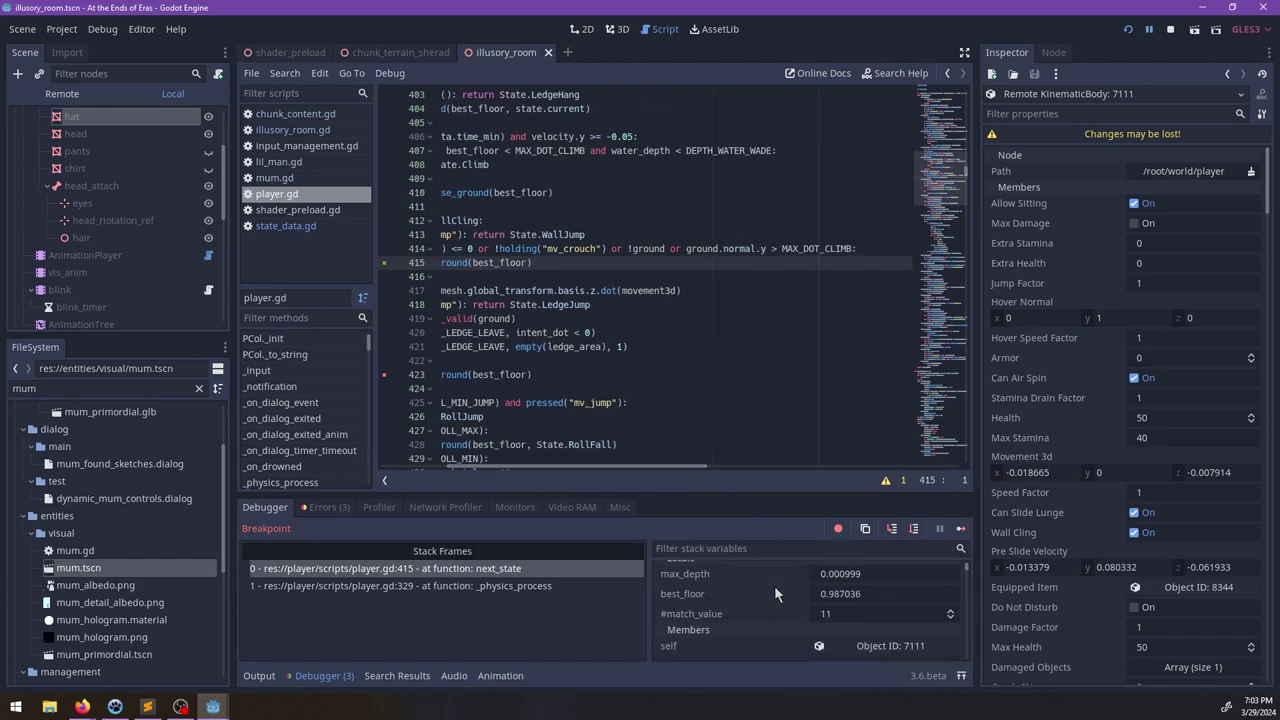
scroll(776, 592, down, 2)
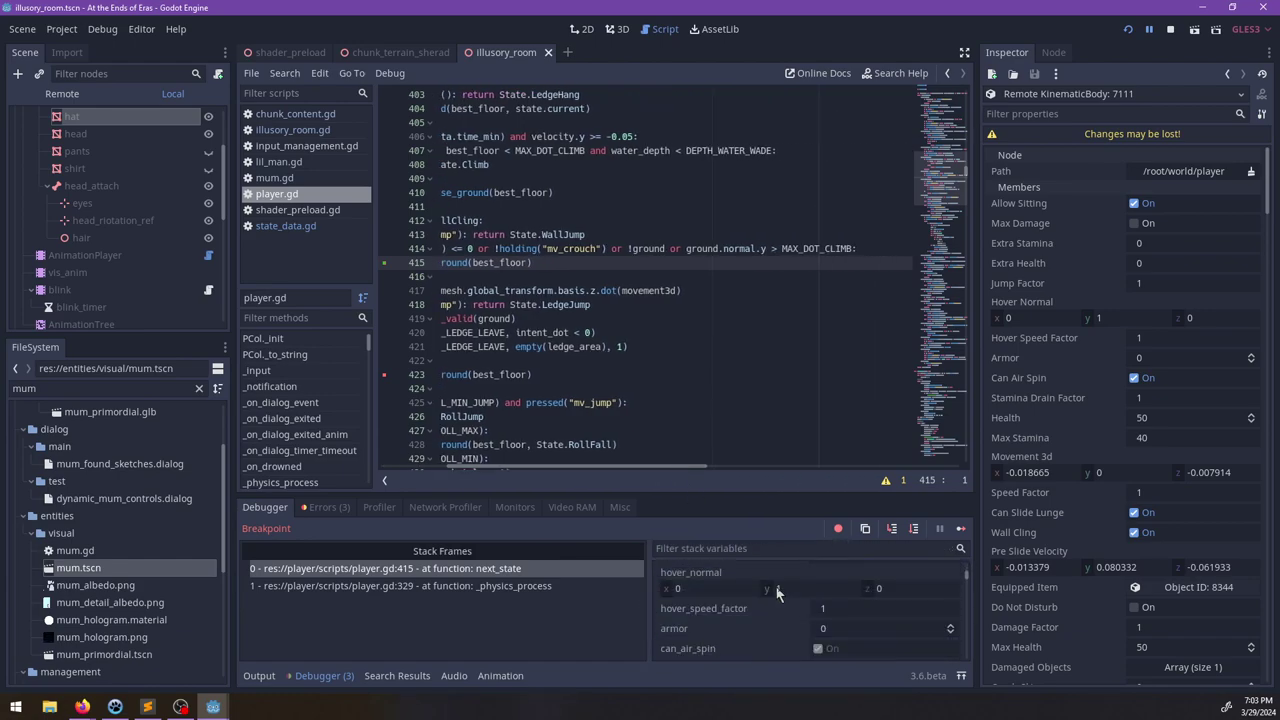
scroll(775, 585, down, 6)
scroll(776, 580, up, 6)
scroll(775, 580, up, 10)
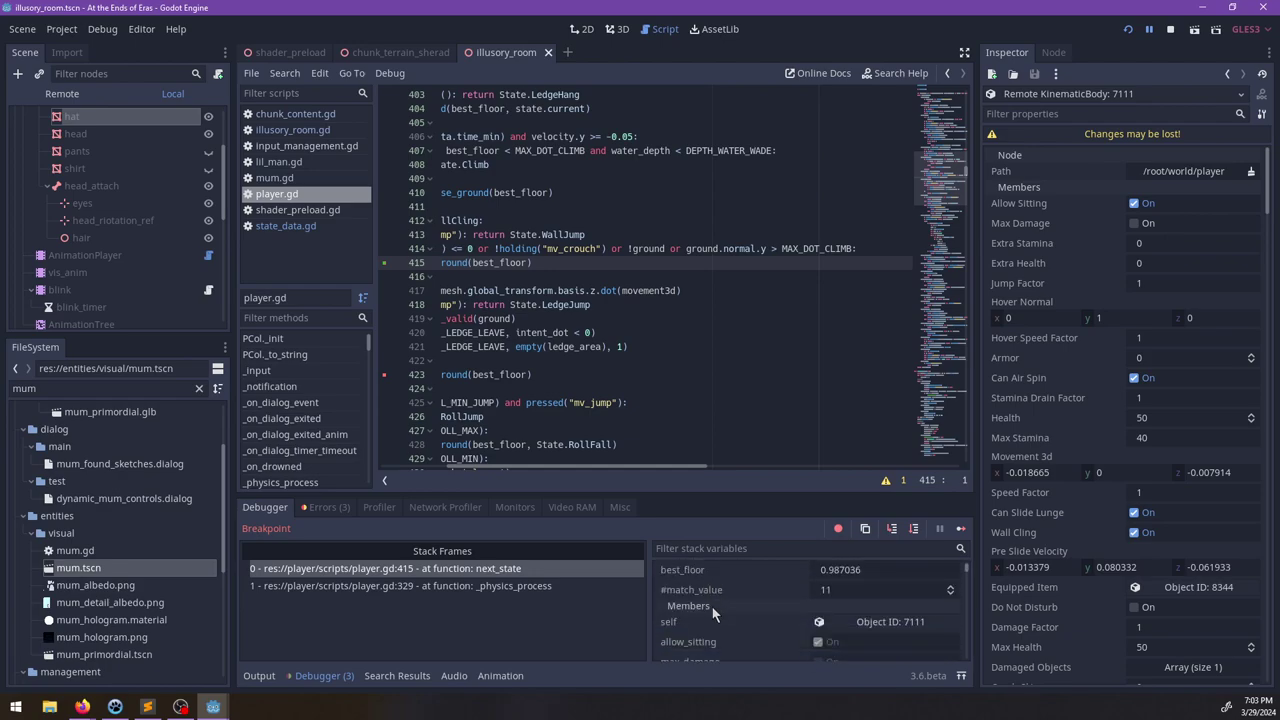
scroll(711, 605, down, 4)
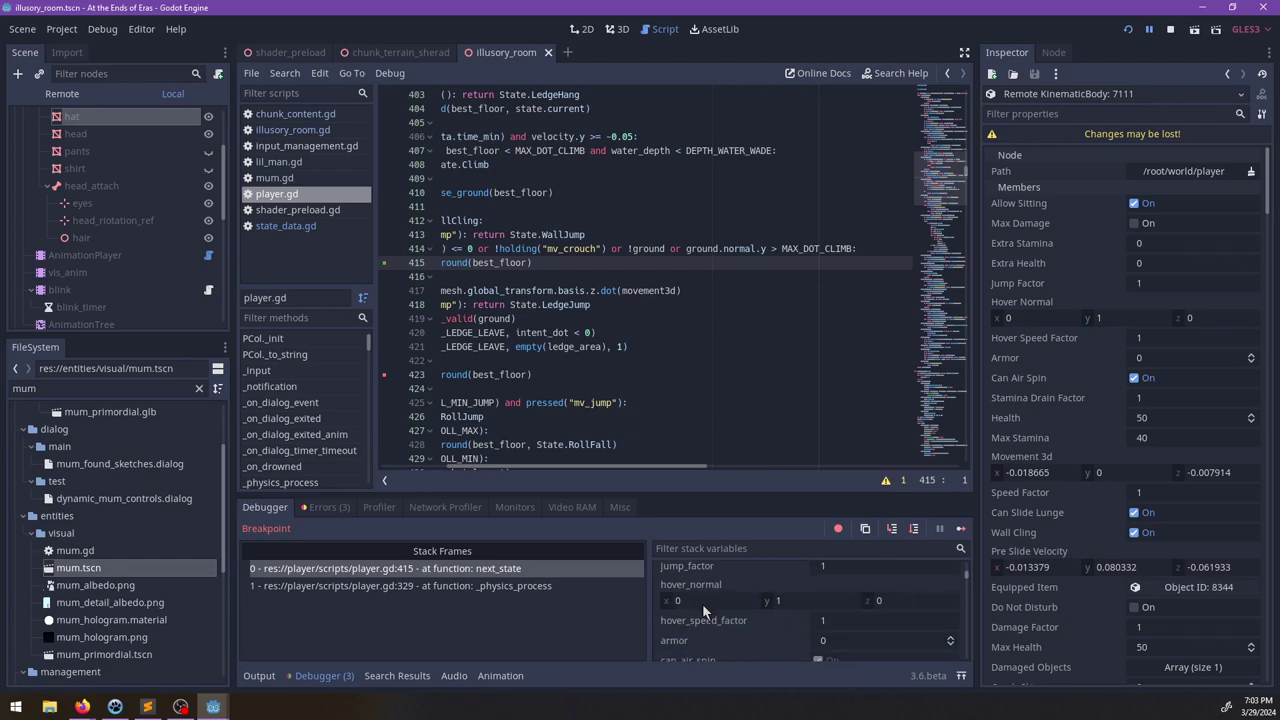
scroll(702, 603, down, 5)
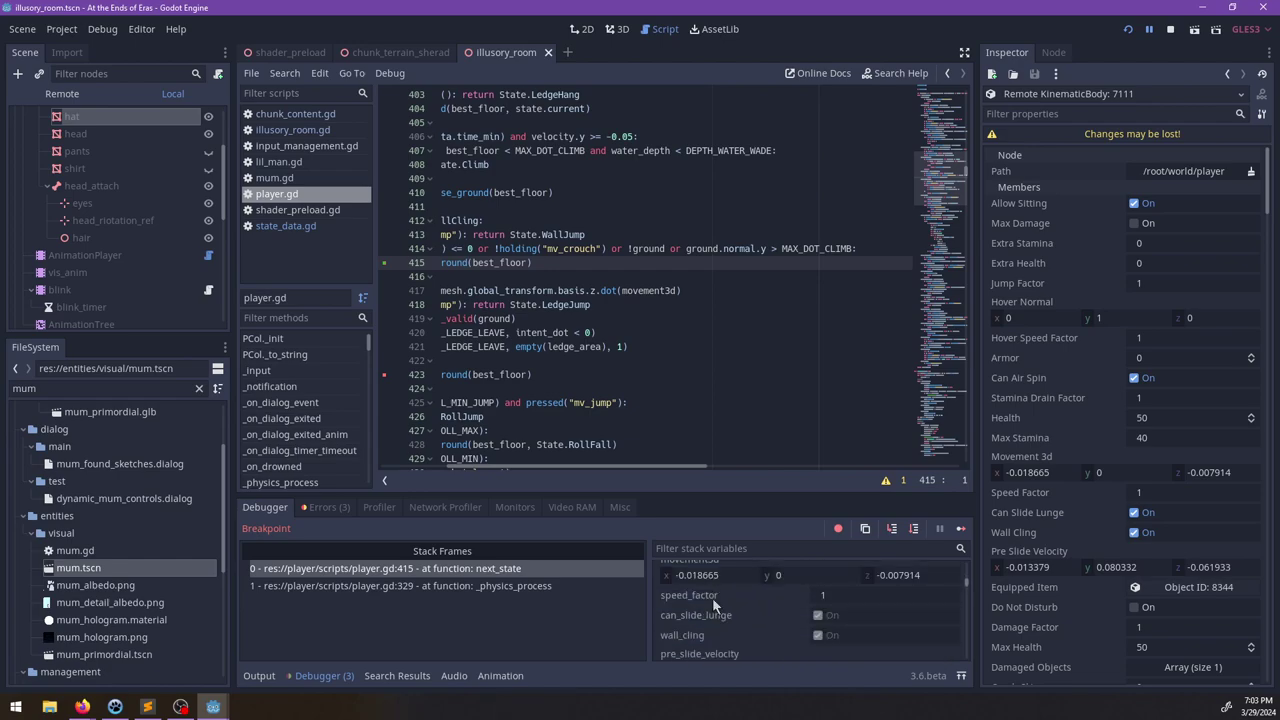
scroll(712, 597, up, 5)
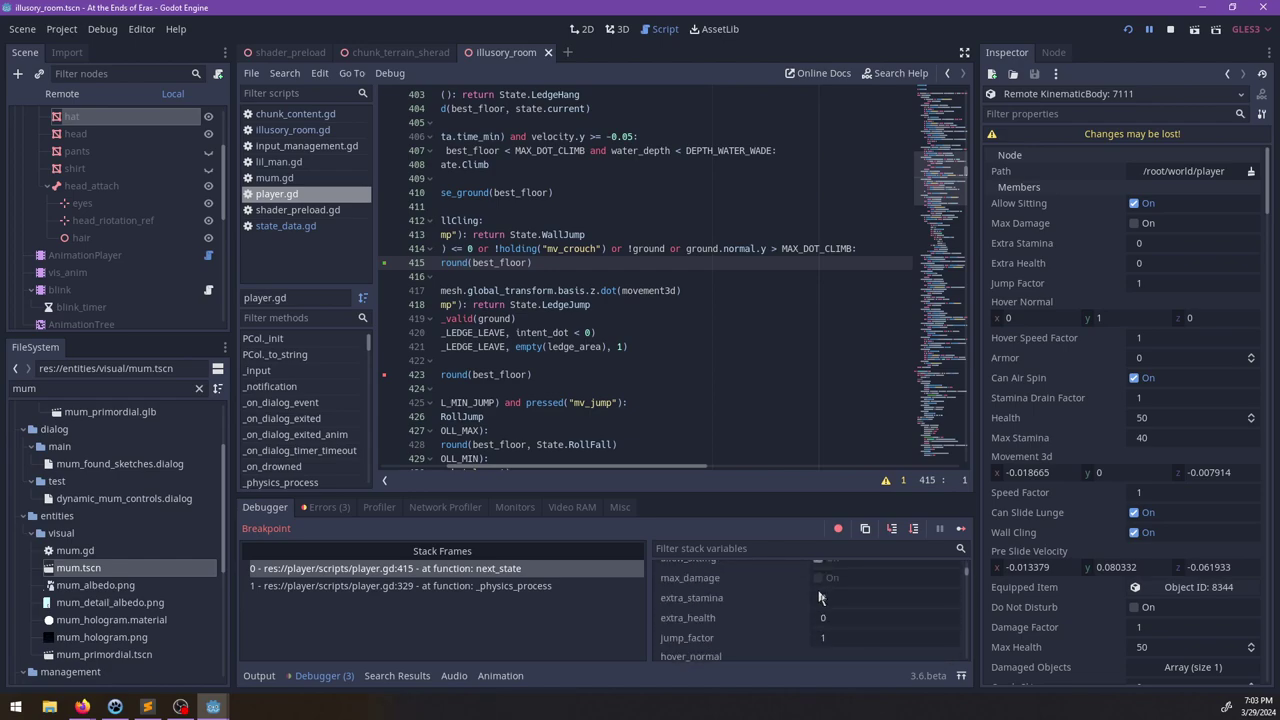
scroll(819, 597, up, 3)
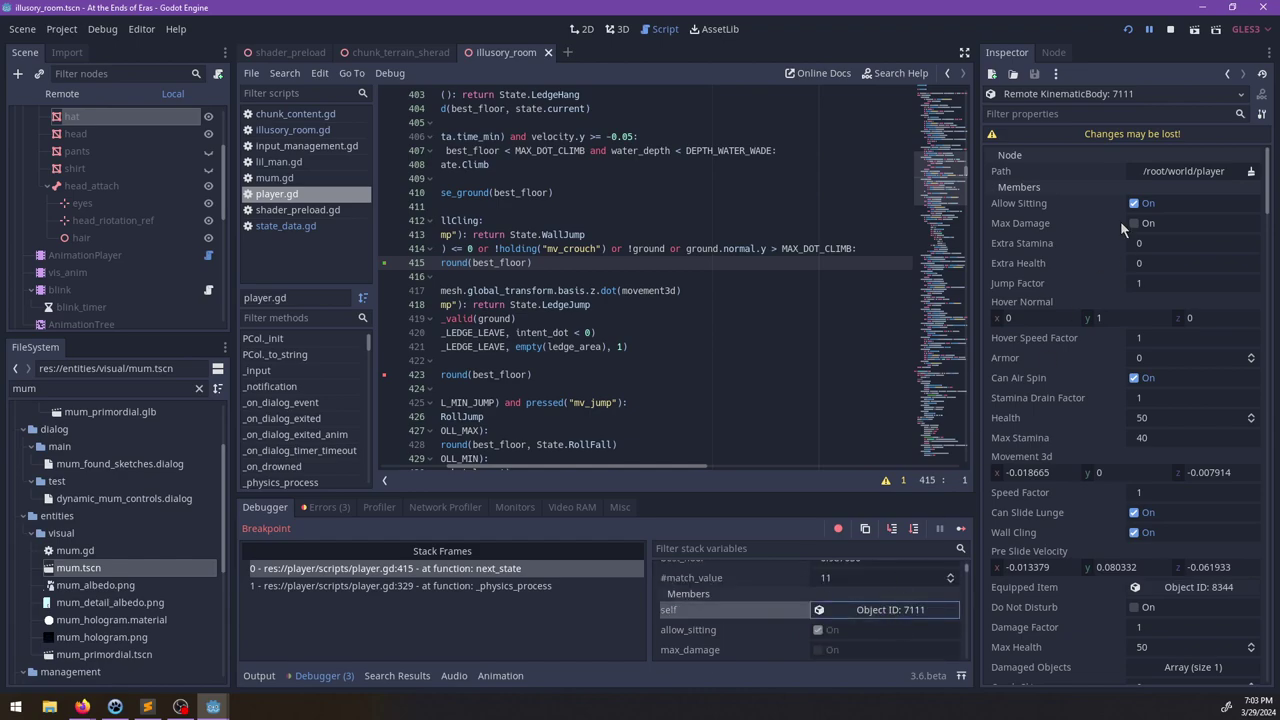
Step: Inspect the remote player's Ground object and its collider, and return to the Ground object
scroll(1091, 304, down, 5)
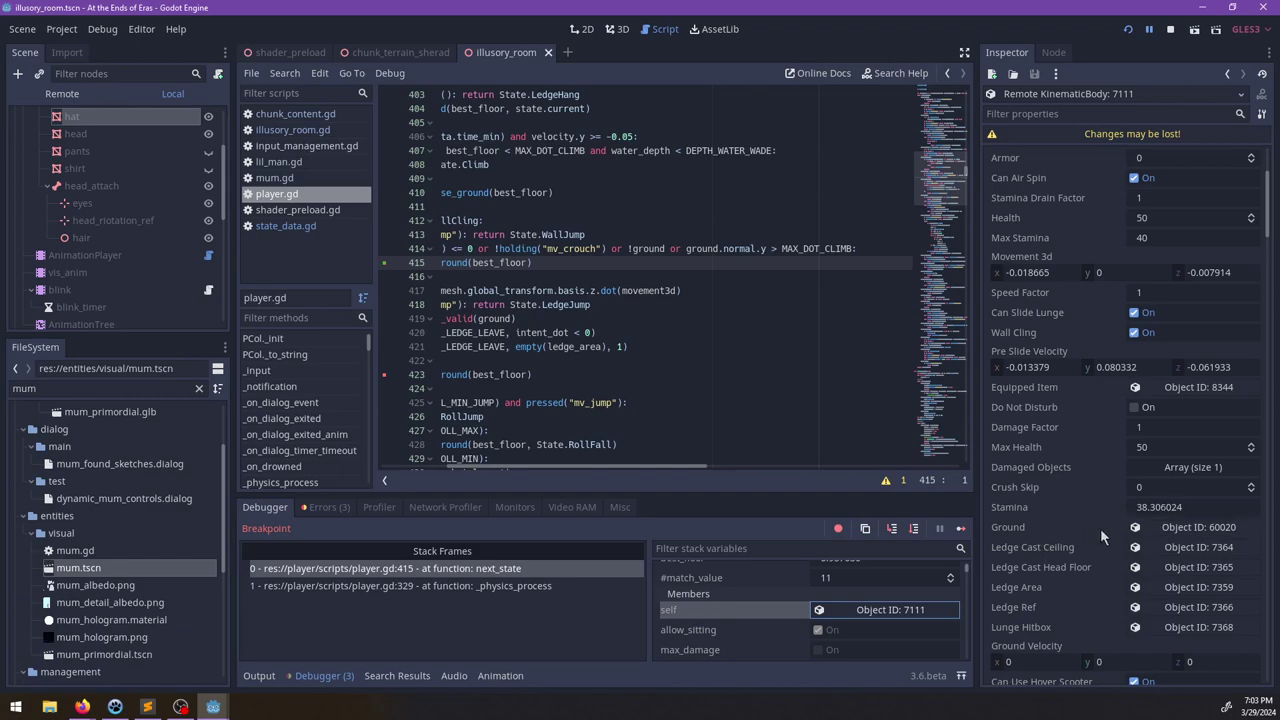
click(1149, 527)
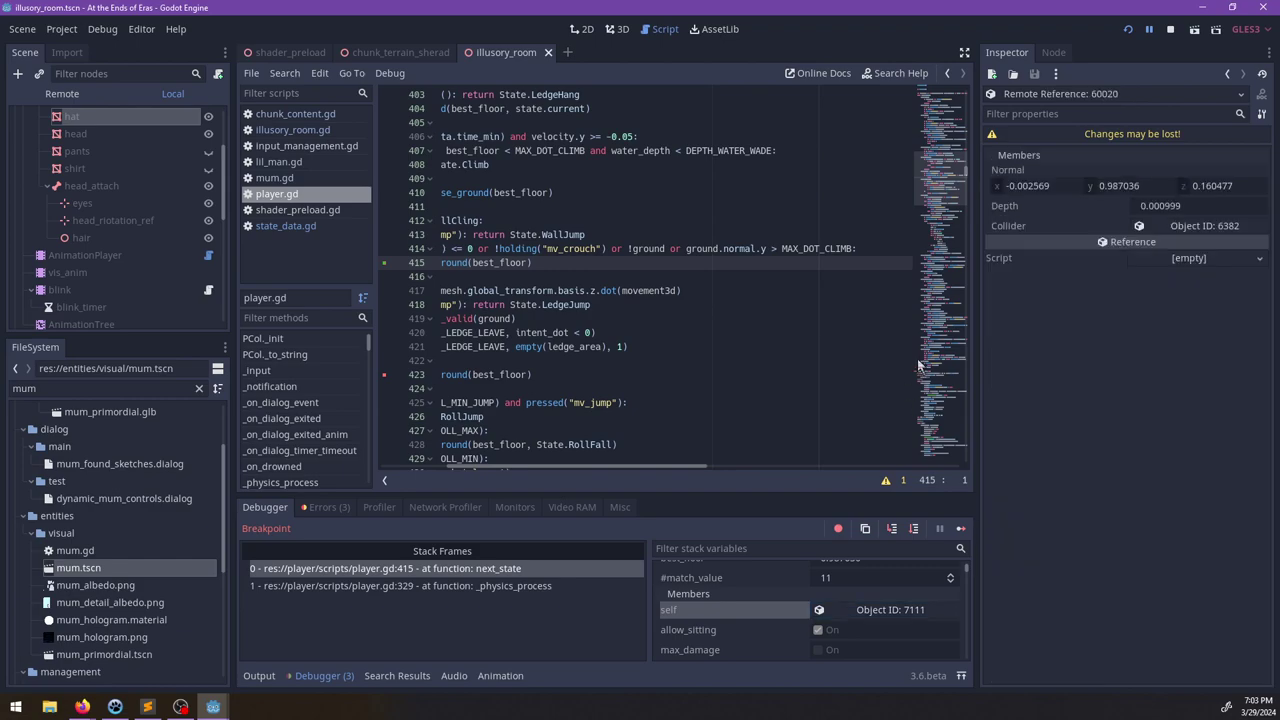
click(1175, 227)
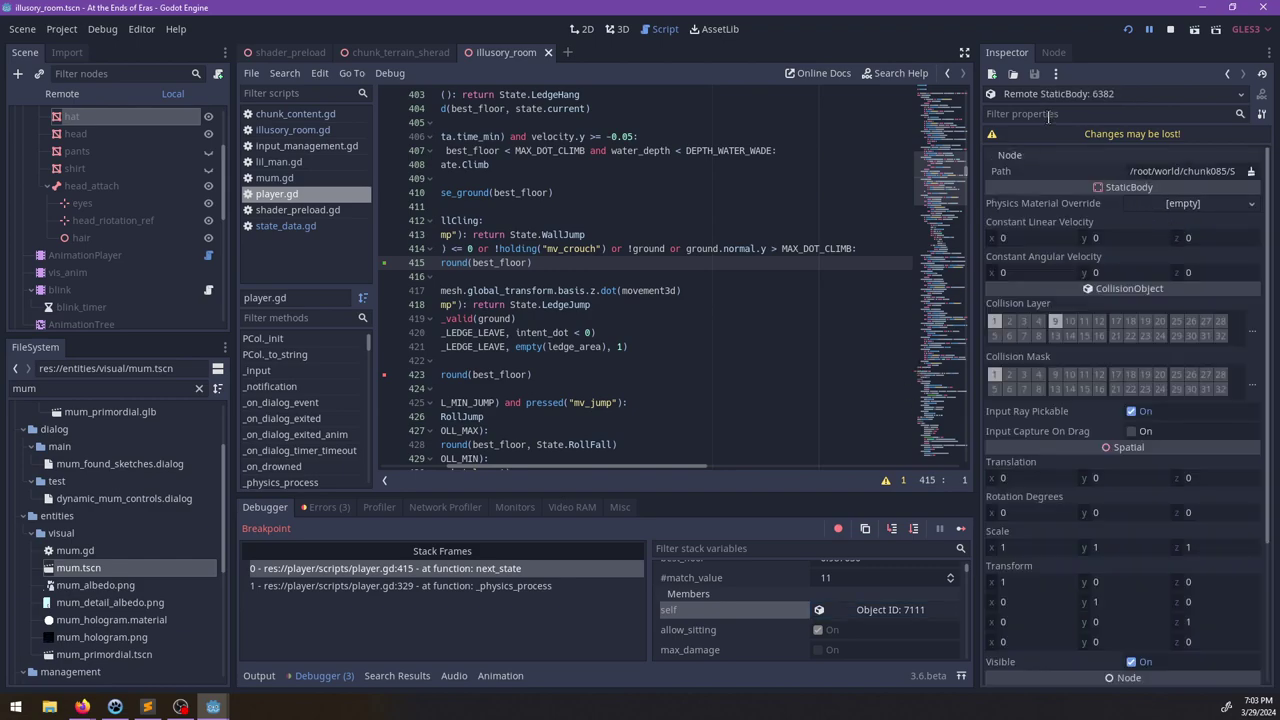
click(860, 610)
click(1175, 537)
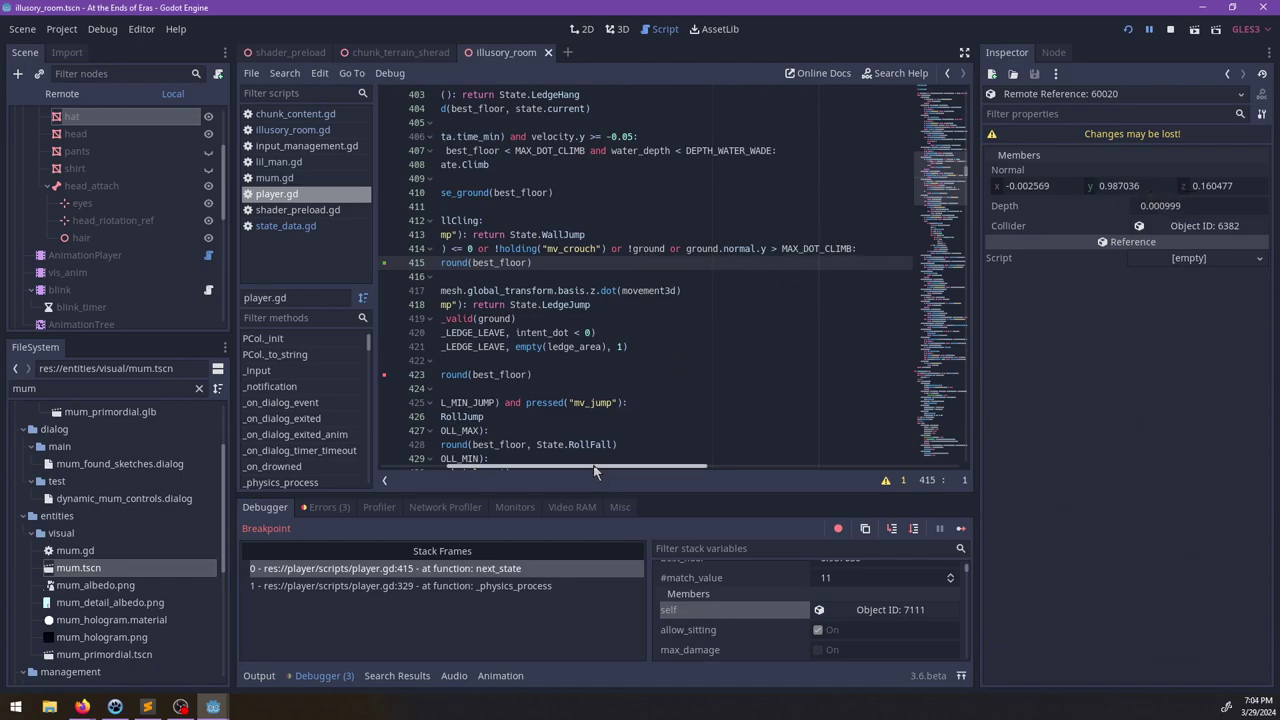
Step: Check the climb exit condition on line 414 of player.gd against the ground normal
drag(594, 466, 510, 462)
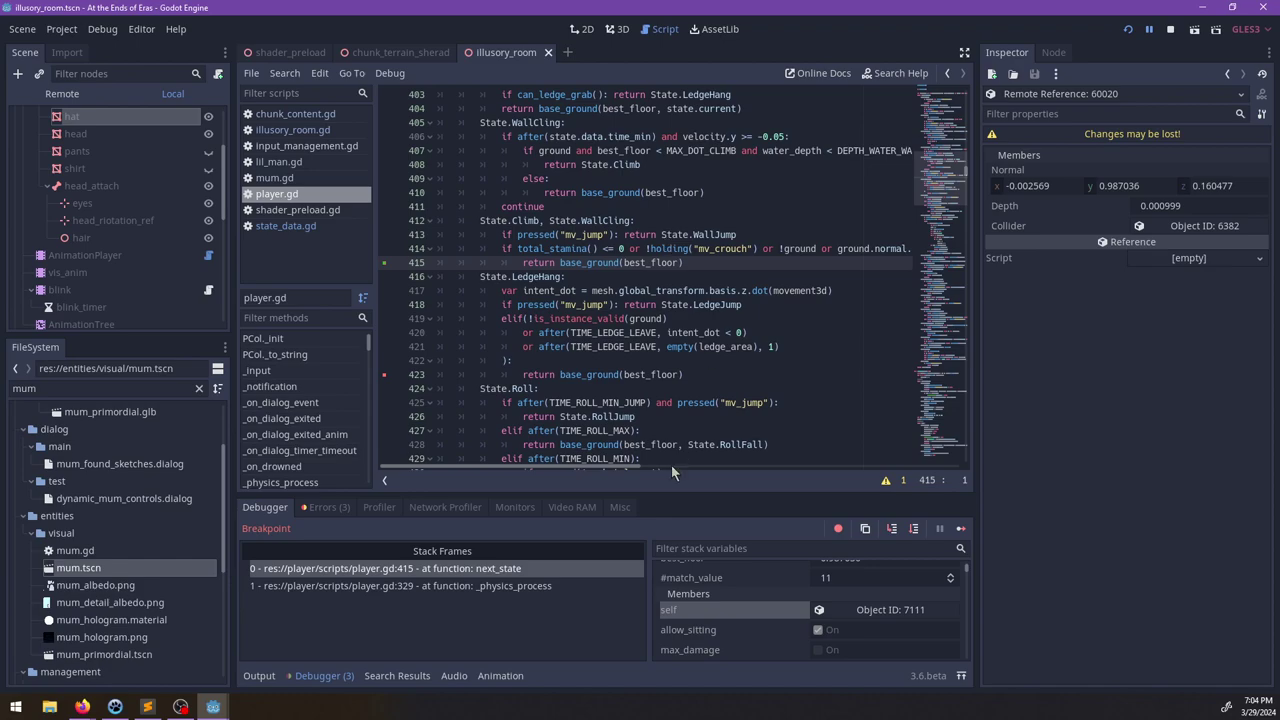
mouse_move(574, 466)
mouse_down()
mouse_move(652, 470)
mouse_move(575, 465)
mouse_up()
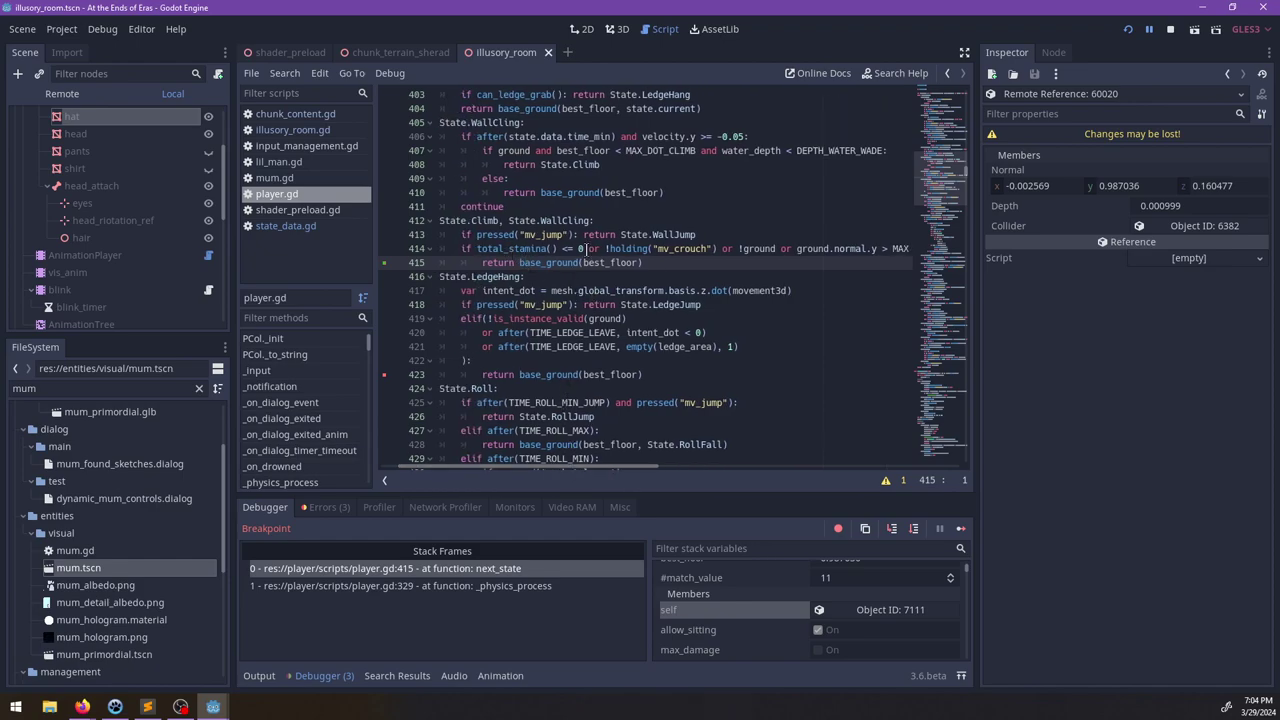
mouse_move(760, 252)
Step: Continue execution past the repeated line 415 breakpoint hits until the game is running again
key(F12)
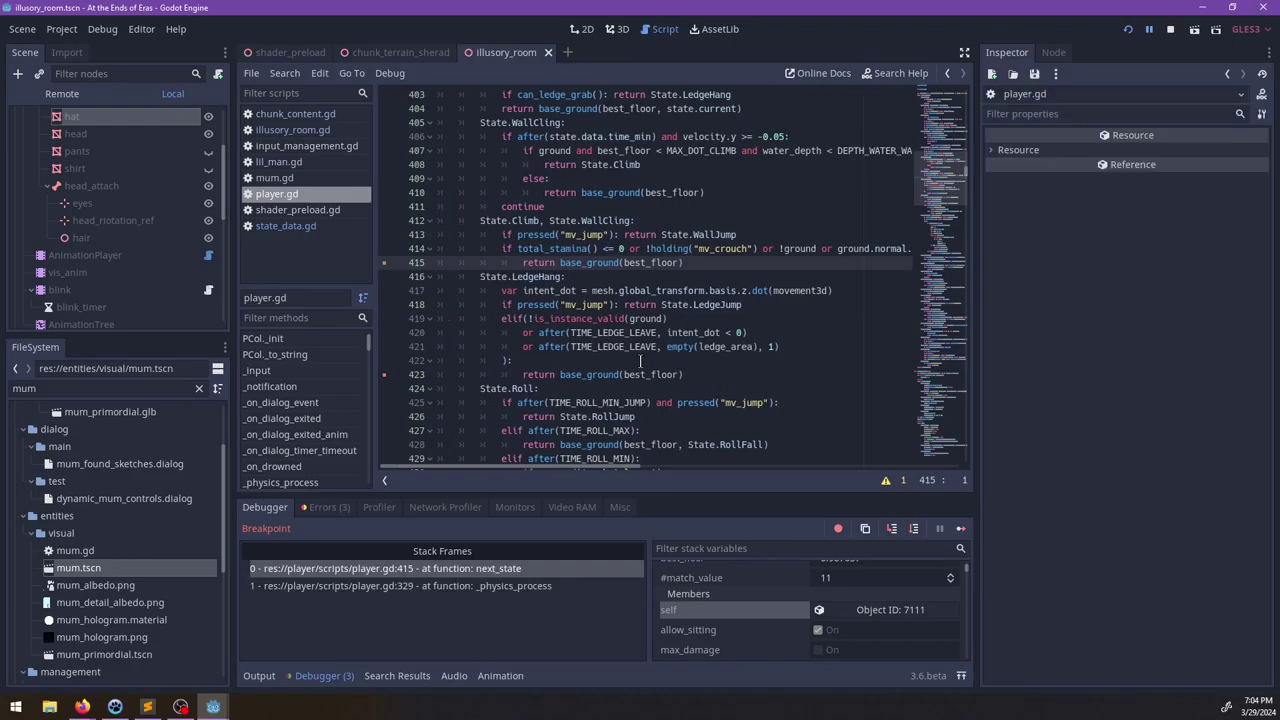
key(F12)
key(F12)
key(F12)
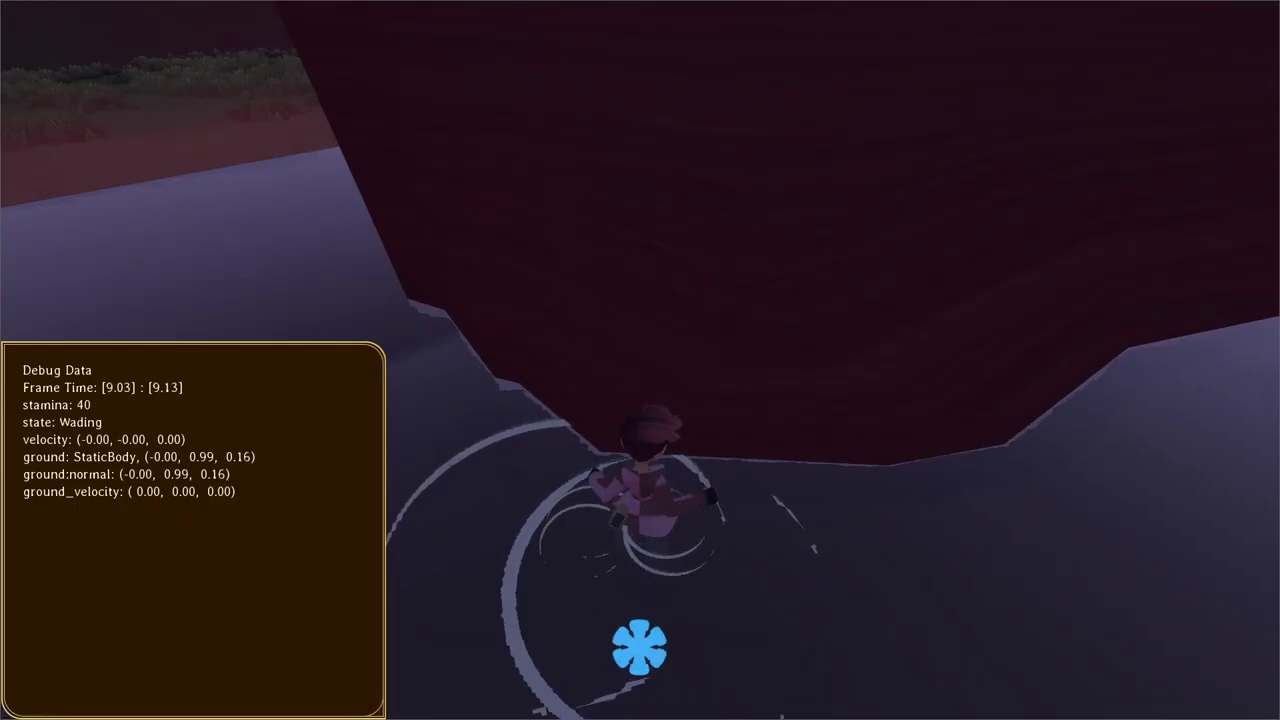
key(F12)
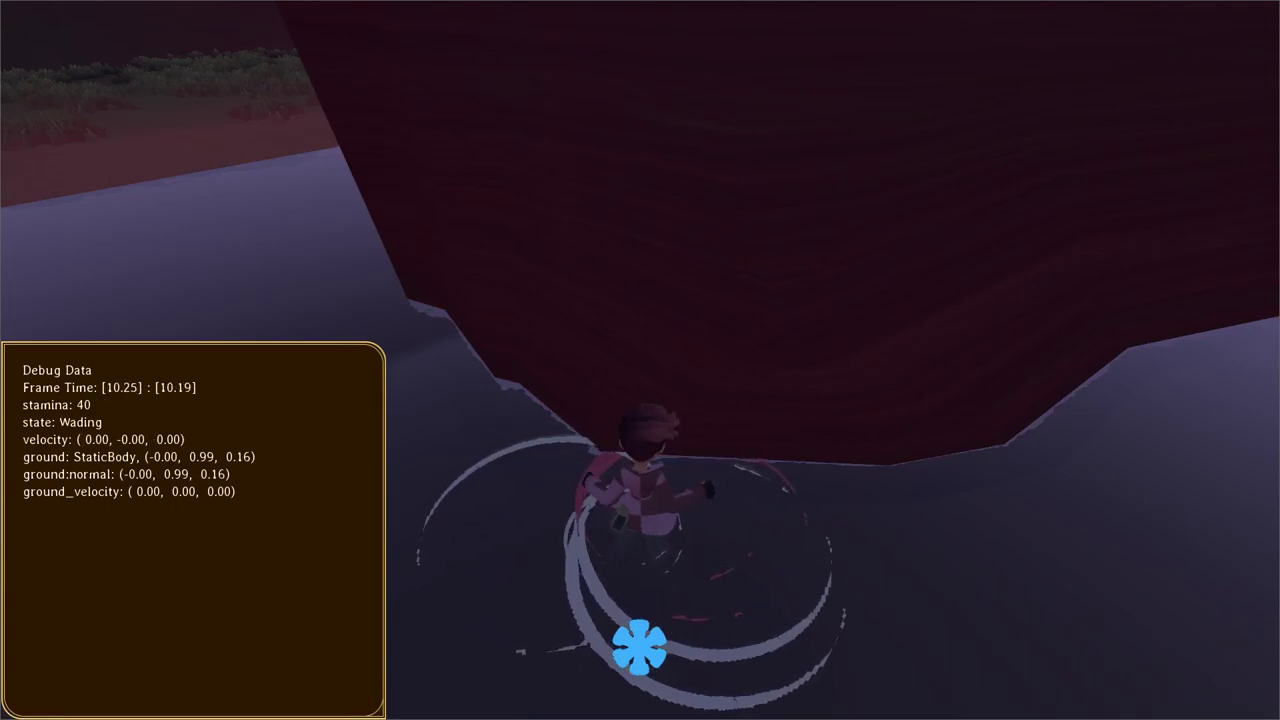
Step: Run the character out of the water and test rolling and jumping across the sand and grass
key(w)
key(a)
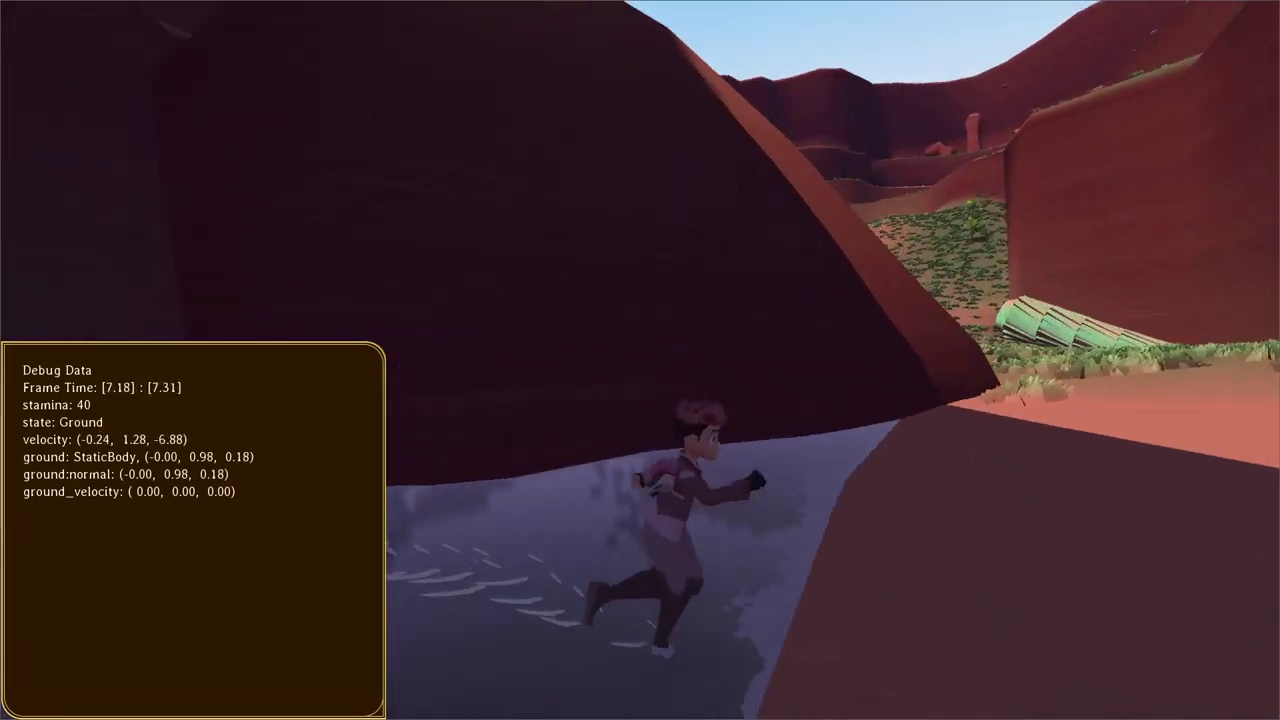
key(shift)
key(space)
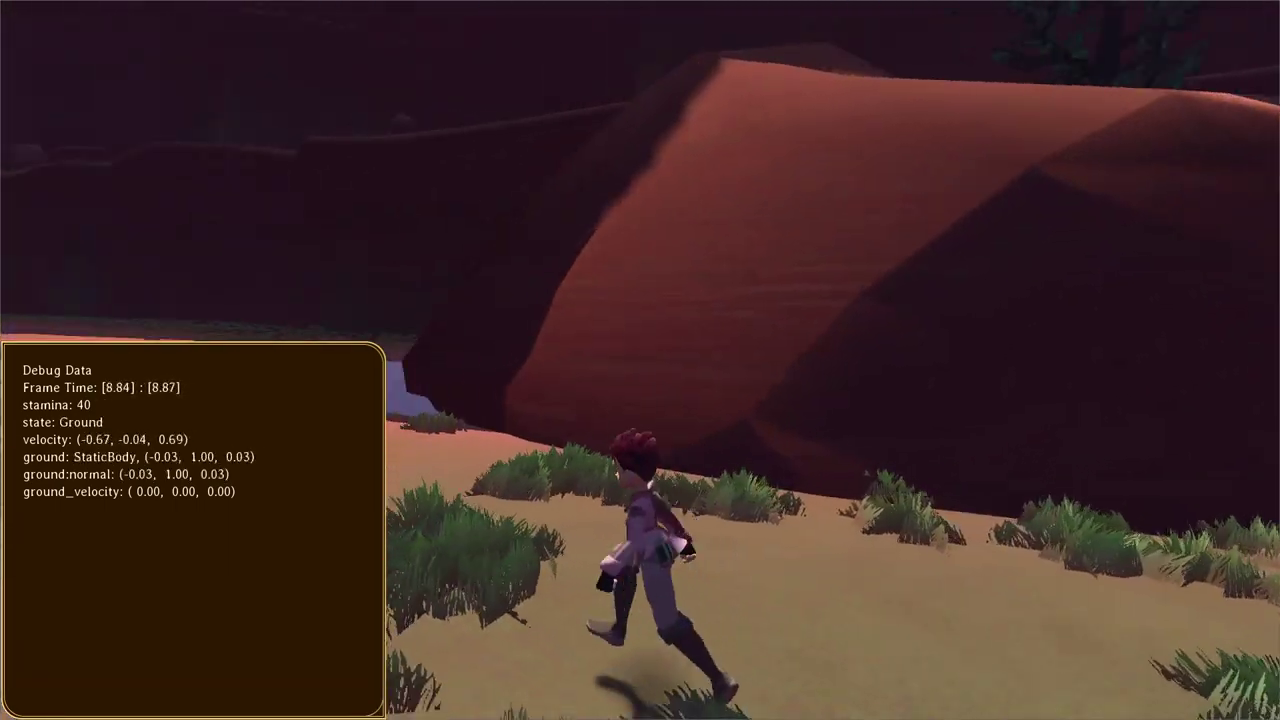
key(shift)
key(space)
key(space)
key(space)
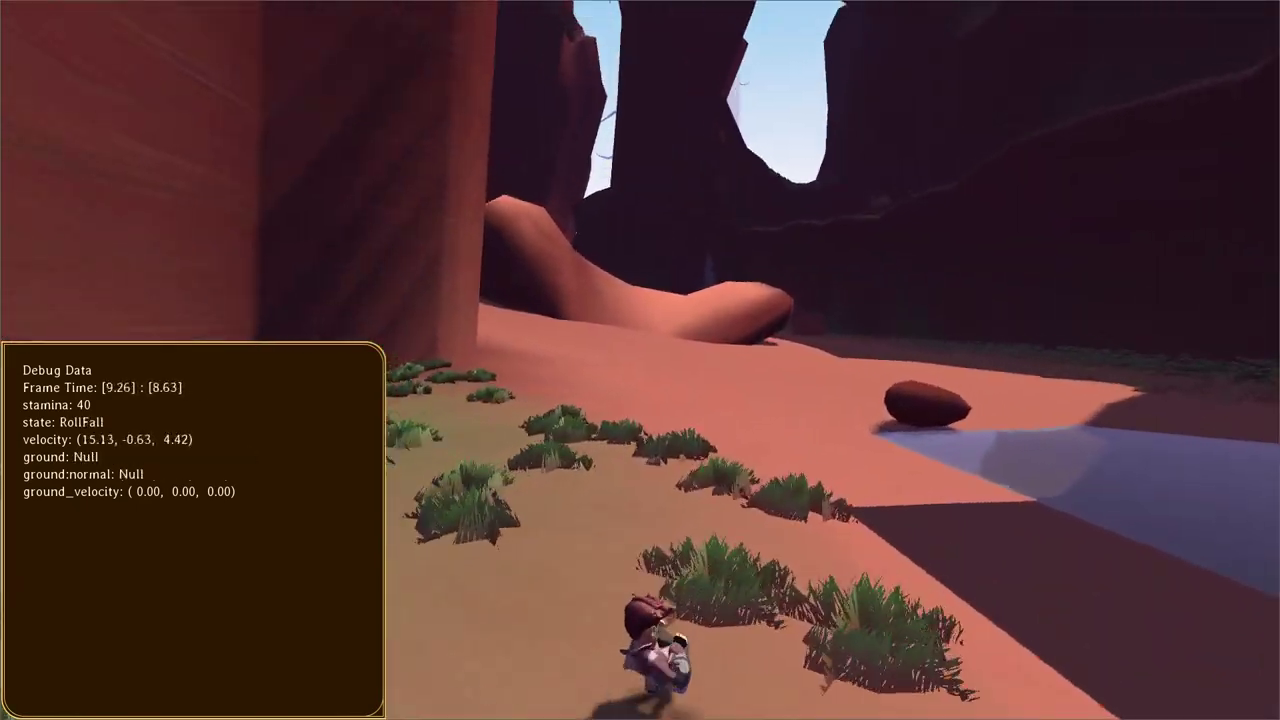
key(space)
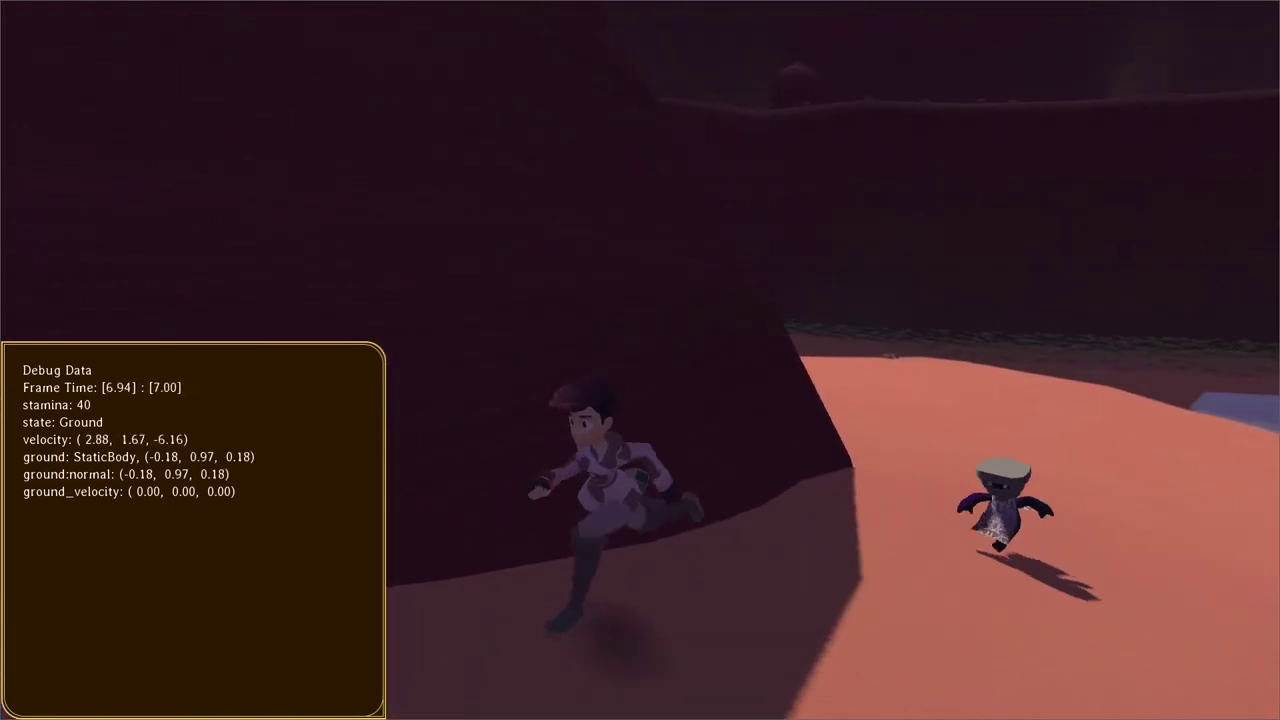
Step: Roll across the sand to the large red rock, climb its side, and continue past the climb exit breakpoint
key(shift)
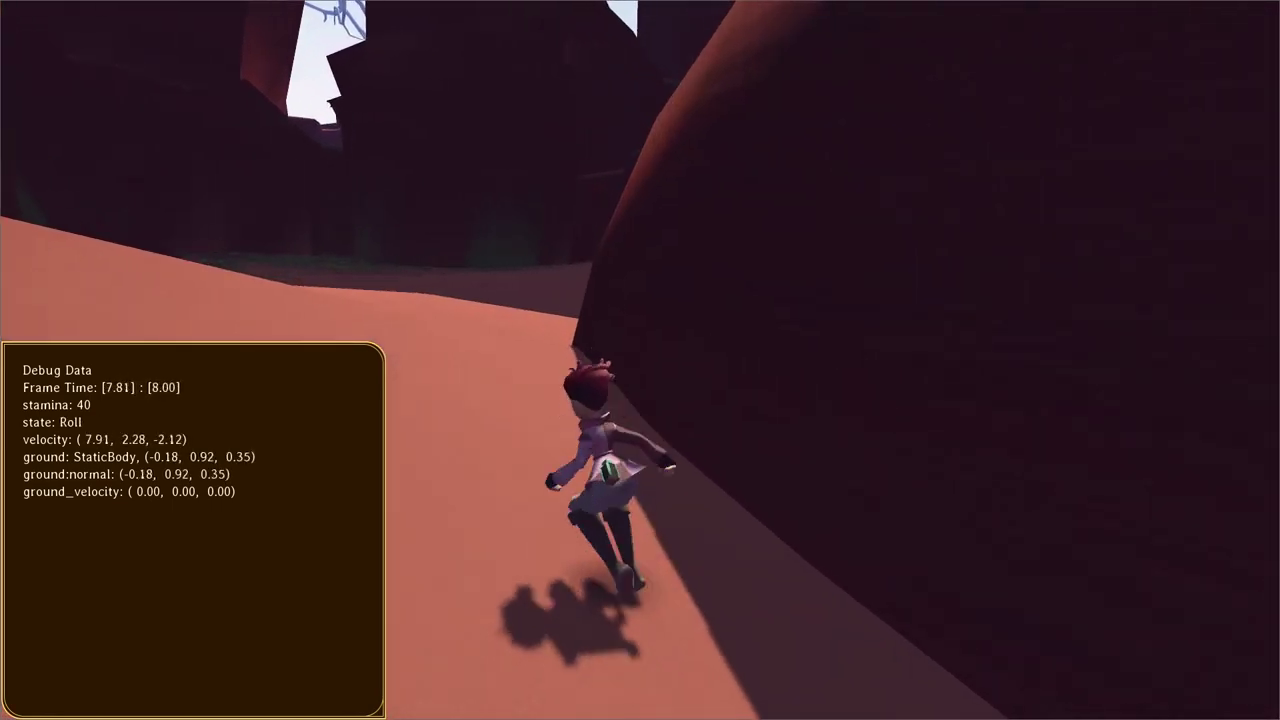
key(space)
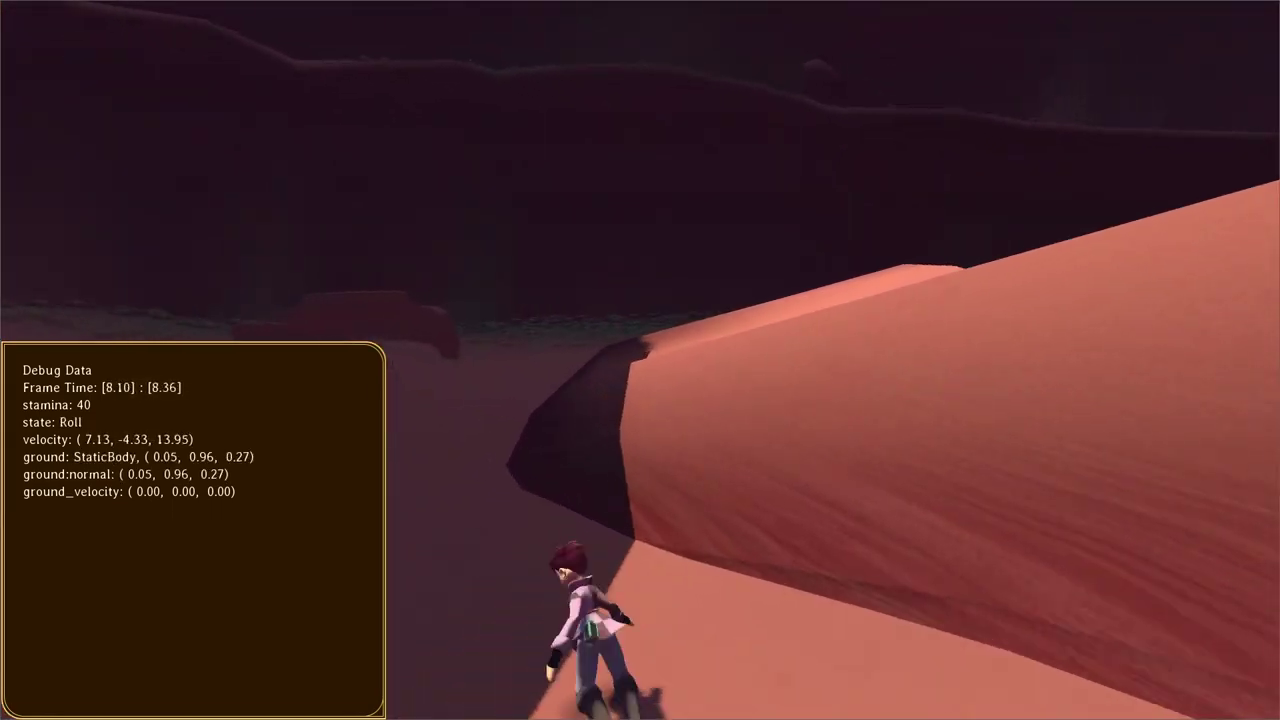
key(space)
key(shift)
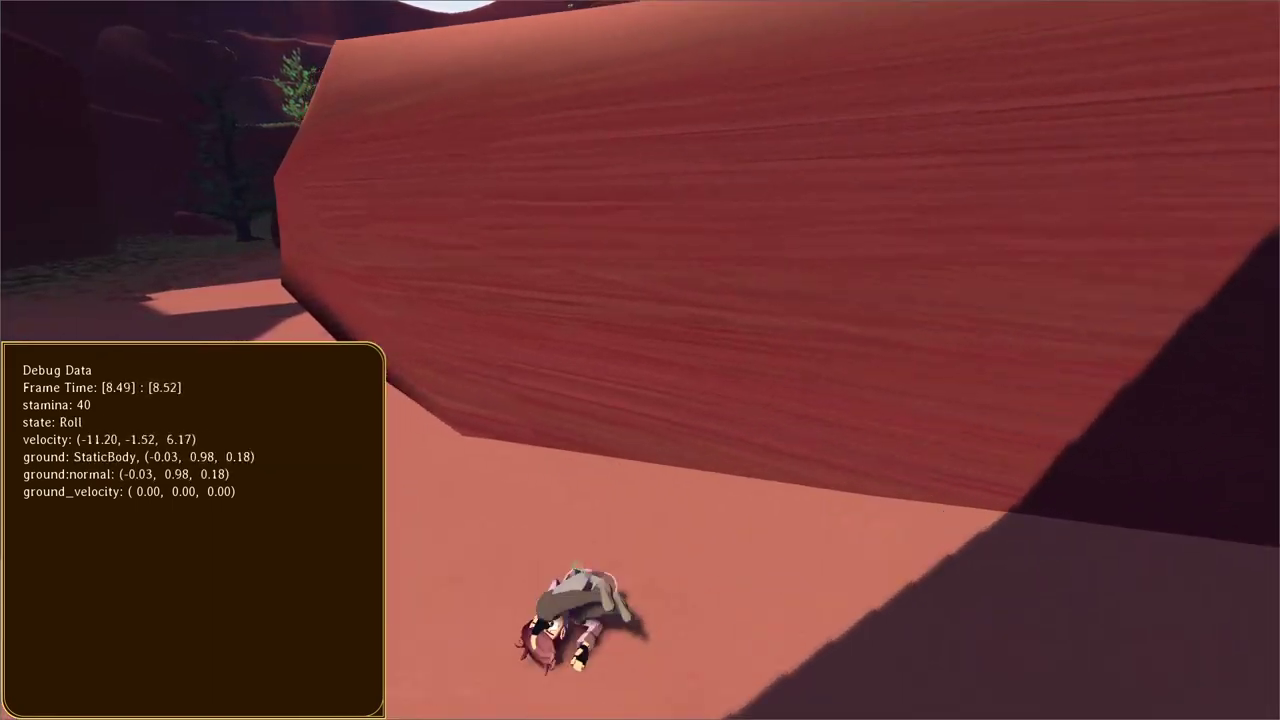
key(s)
key(d)
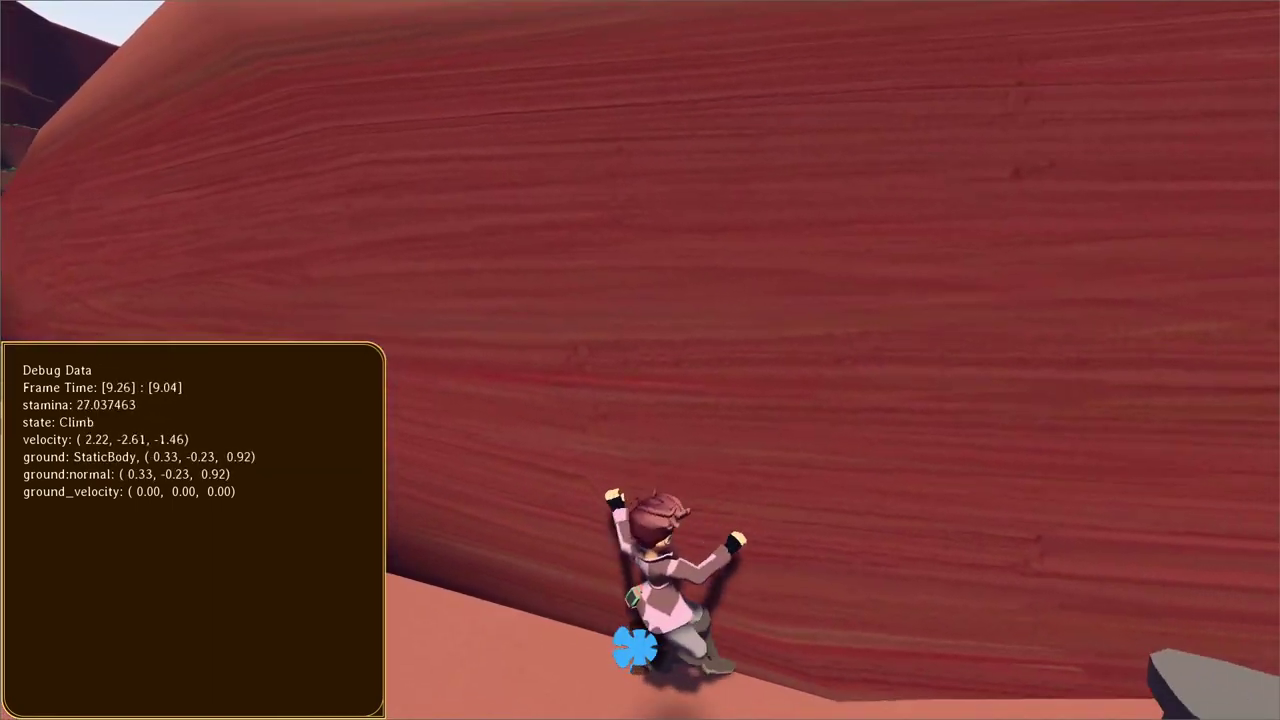
key(F12)
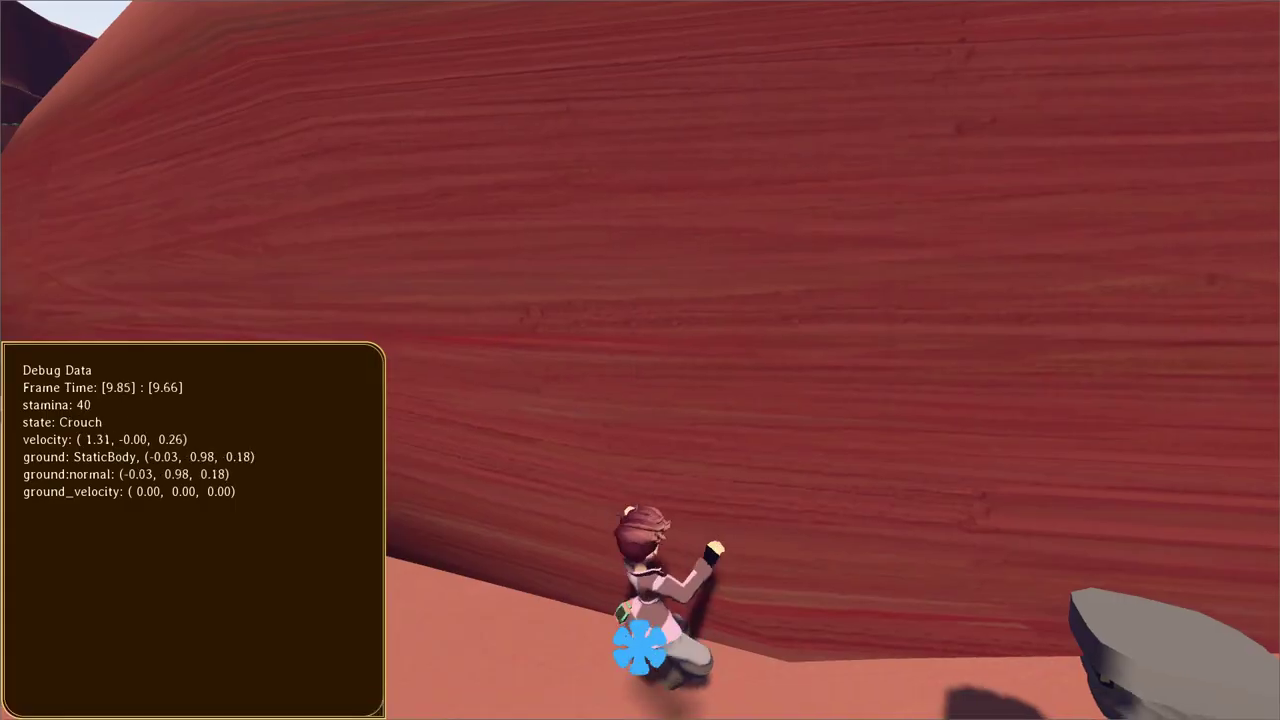
Step: Try climbing the red rock again from a crouch and continue past the line 415 breakpoint
key(w)
key(a)
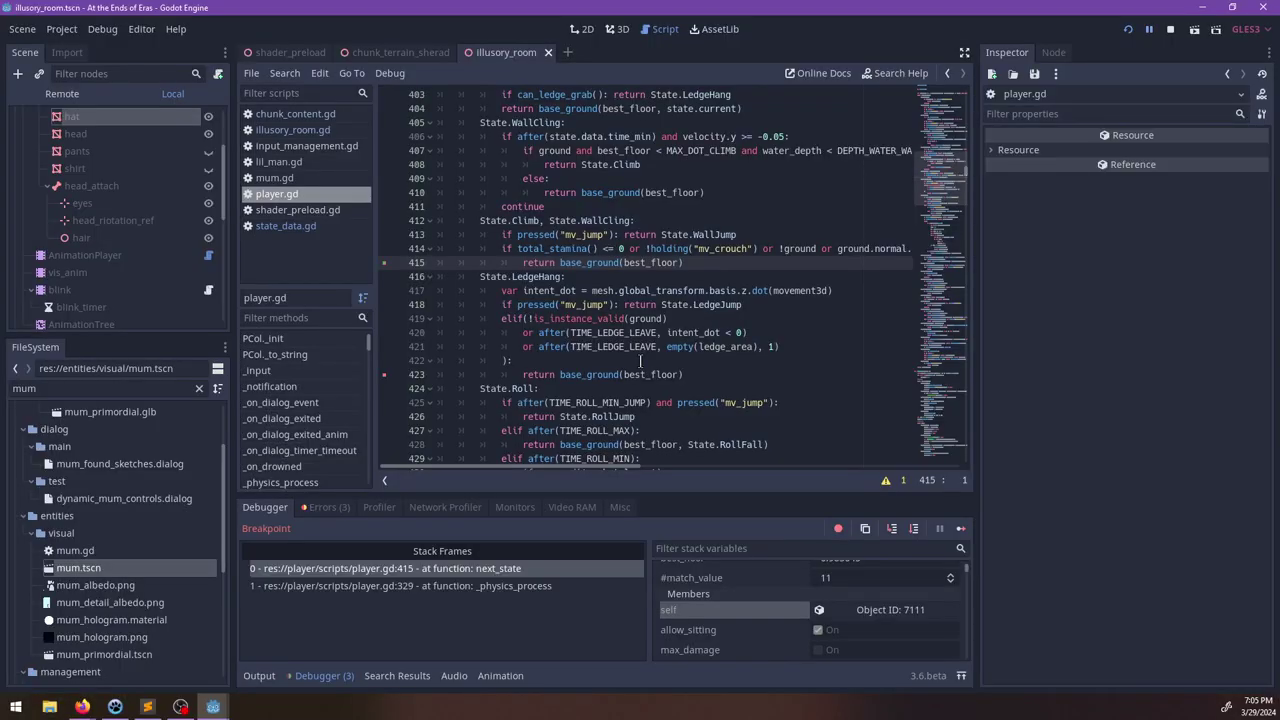
key(F12)
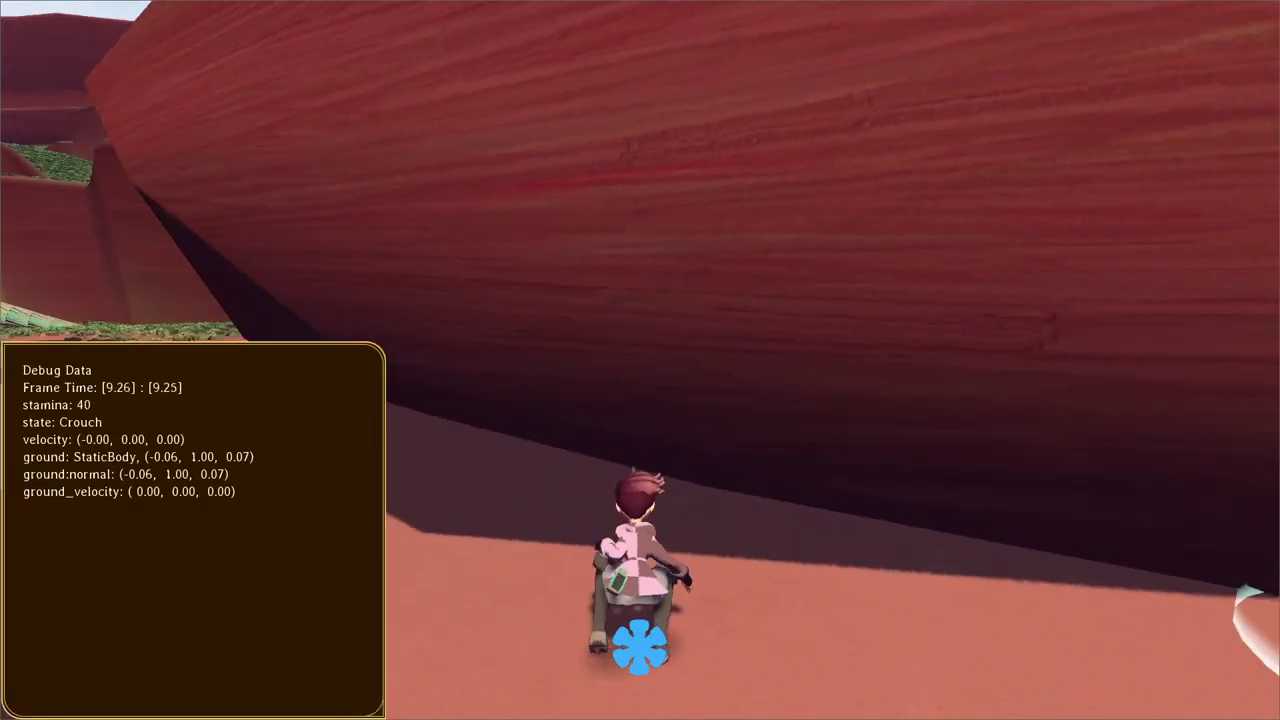
Step: Climb sideways along the rock until stamina runs out, continue past the breakpoint, and run away from the rock
key(w)
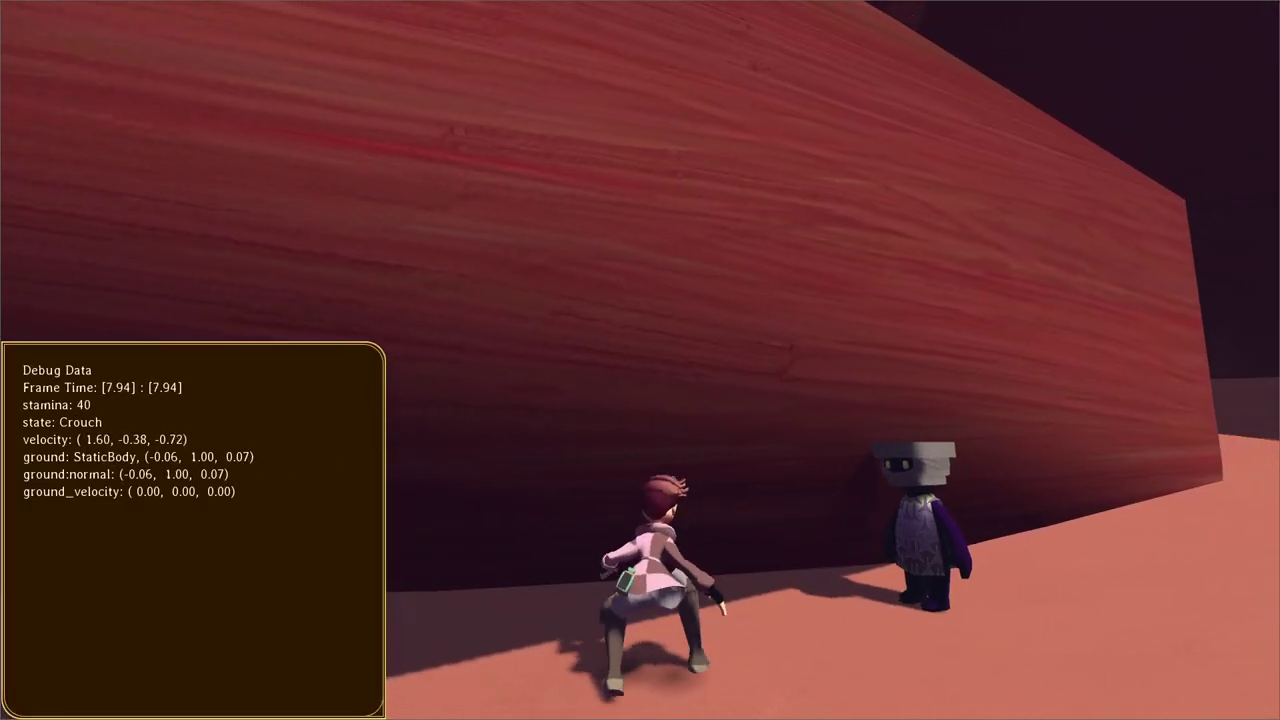
key(space)
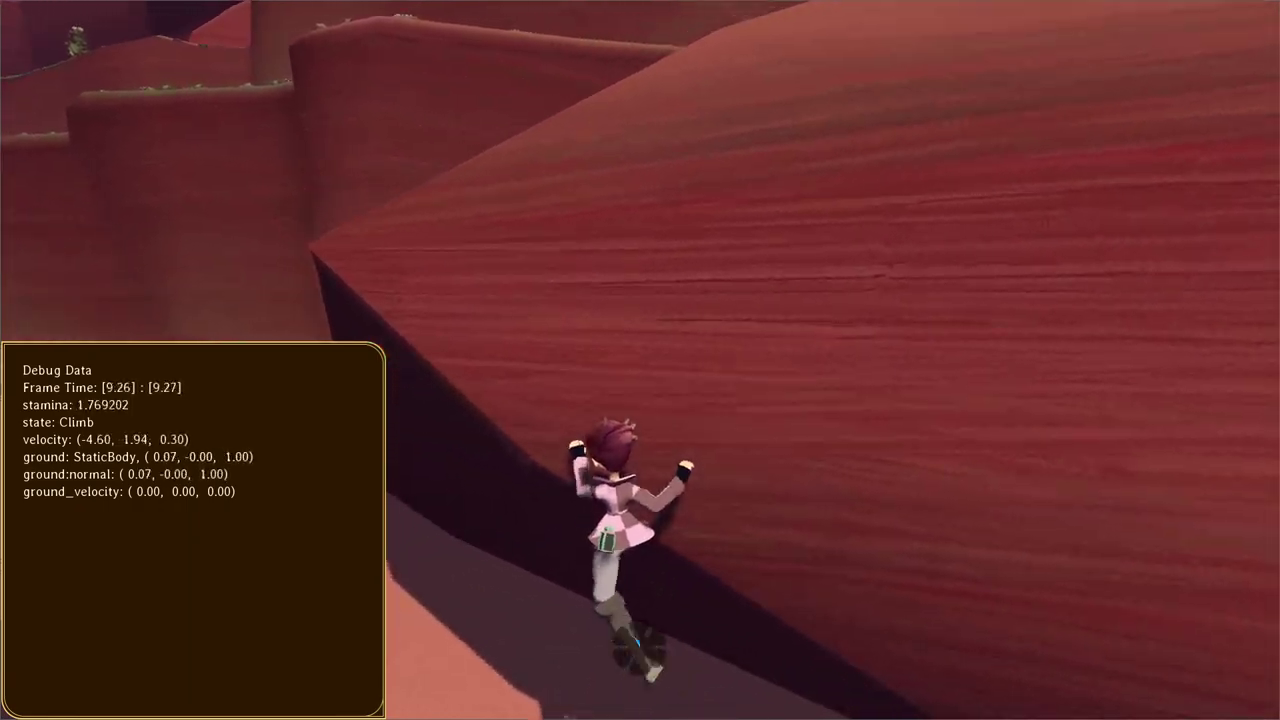
key(F12)
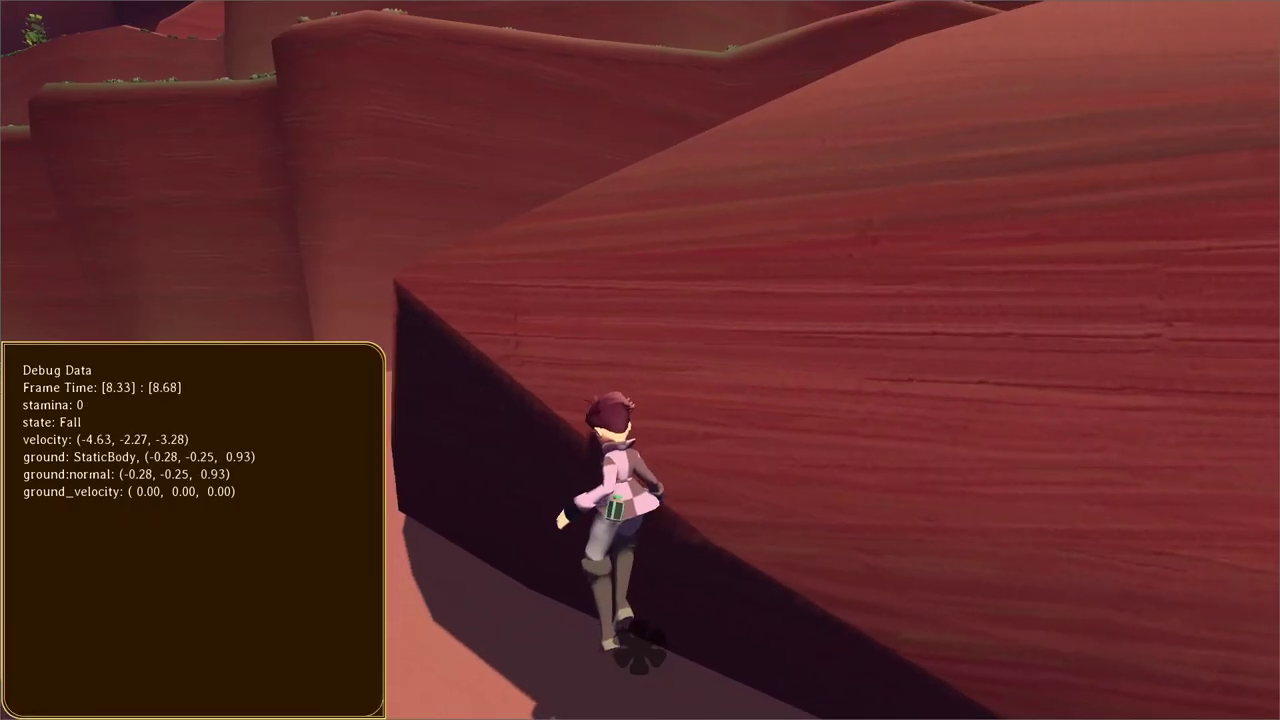
key(w)
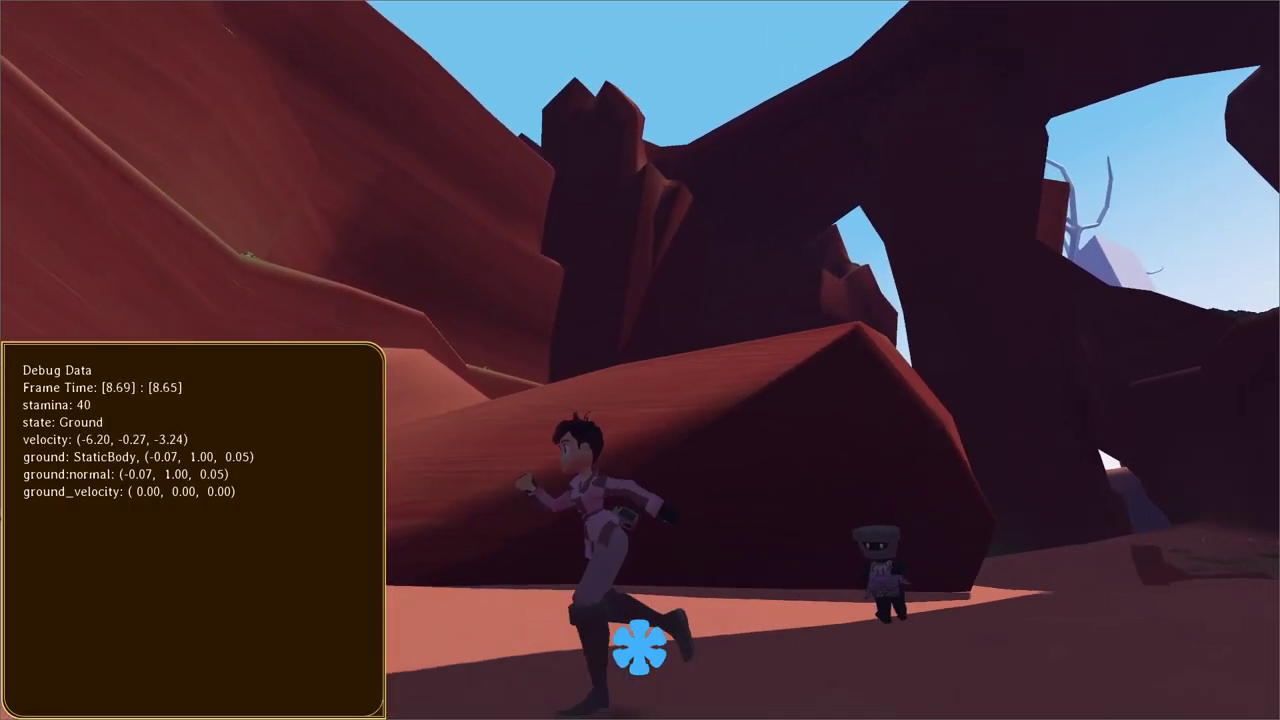
Step: Jump onto the large red rock, climb its side, and continue past the climb exit breakpoint
key(space)
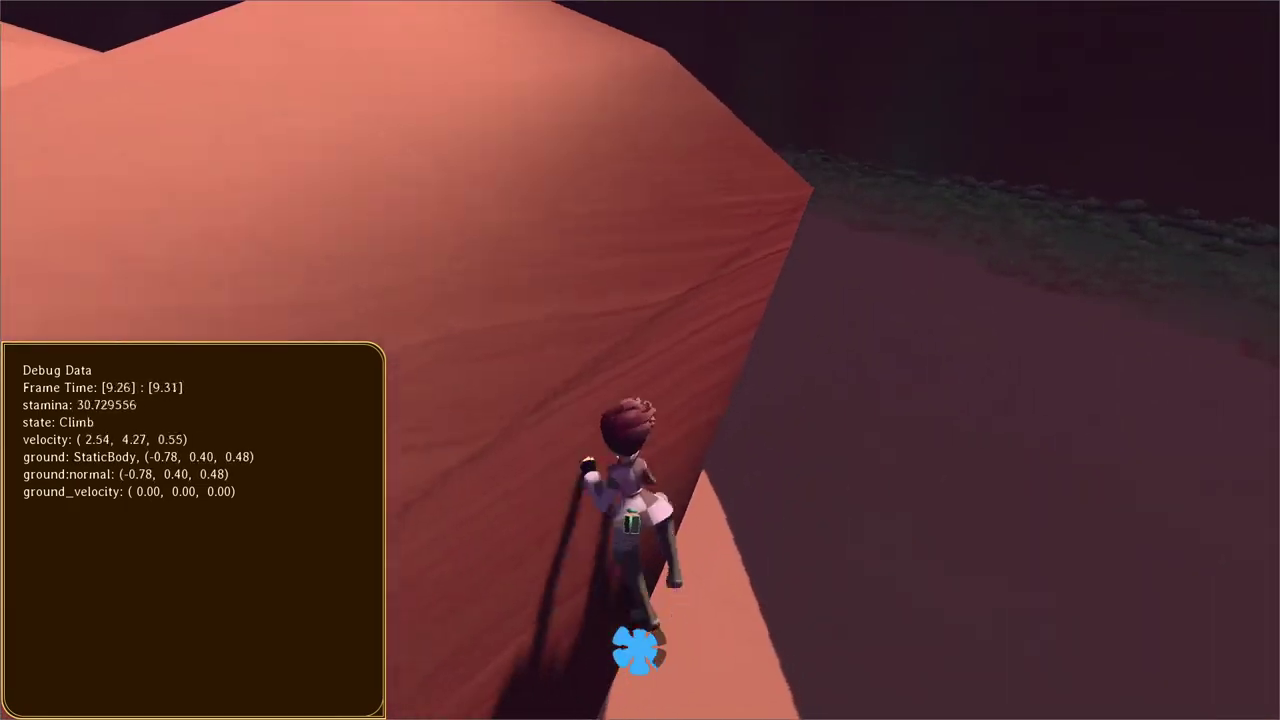
key(F12)
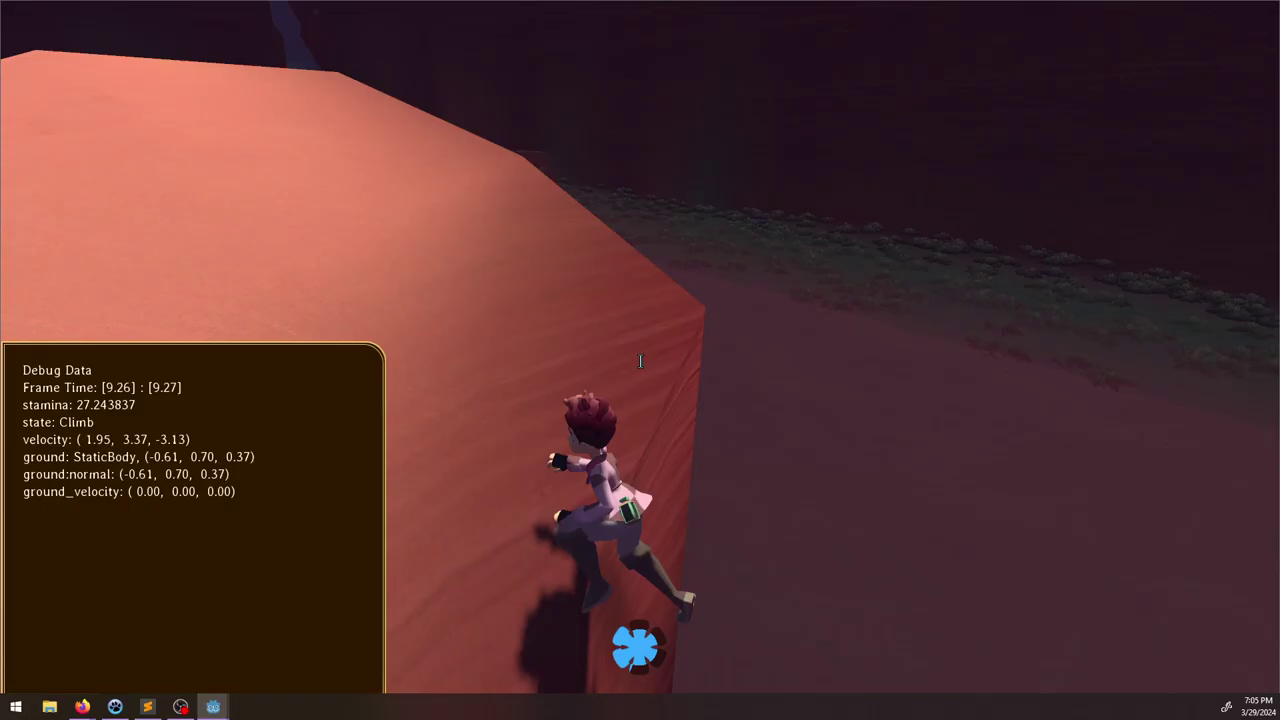
key(w)
Step: Roll and jump across the sand into the pool beside the dark overhanging rock
key(shift)
key(space)
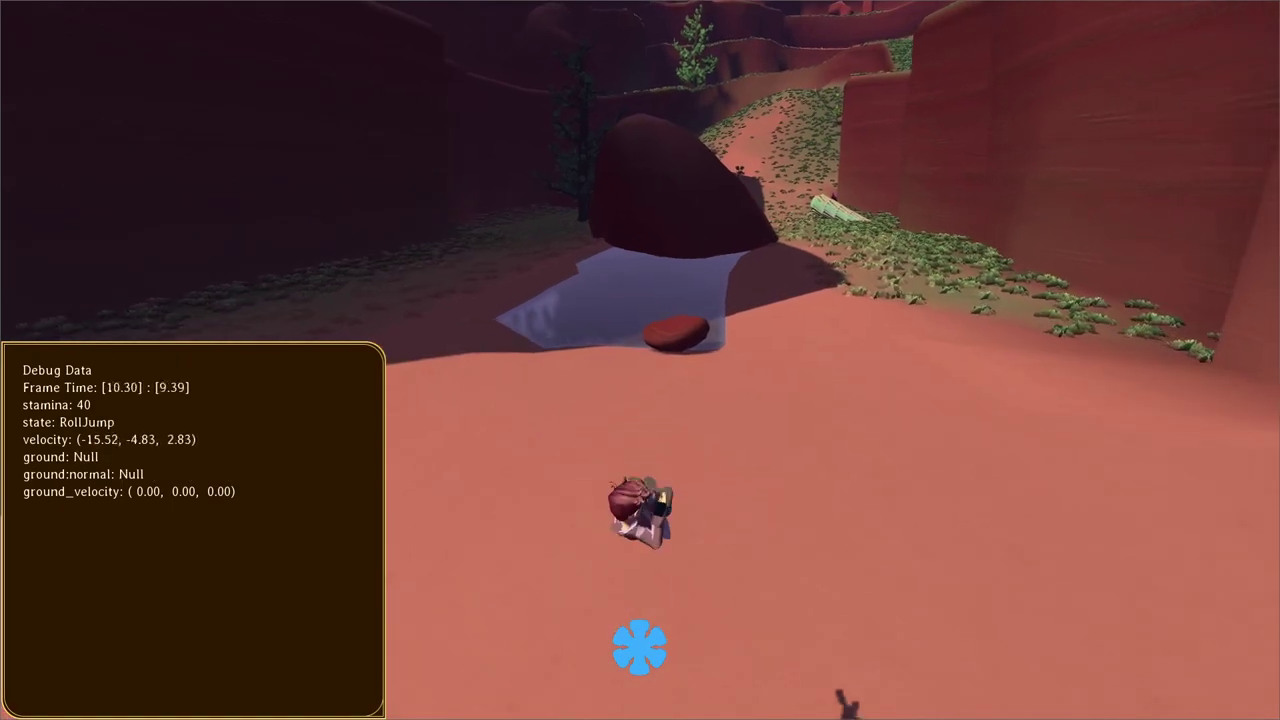
key(space)
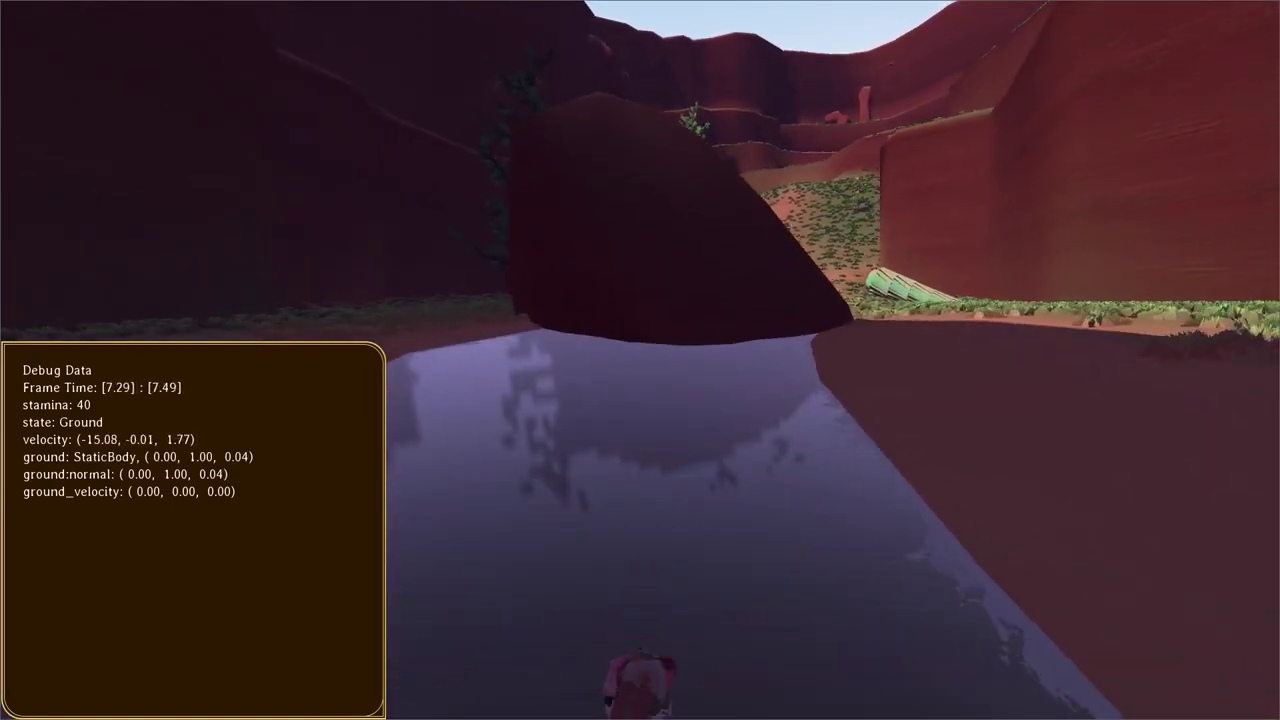
key(shift)
key(space)
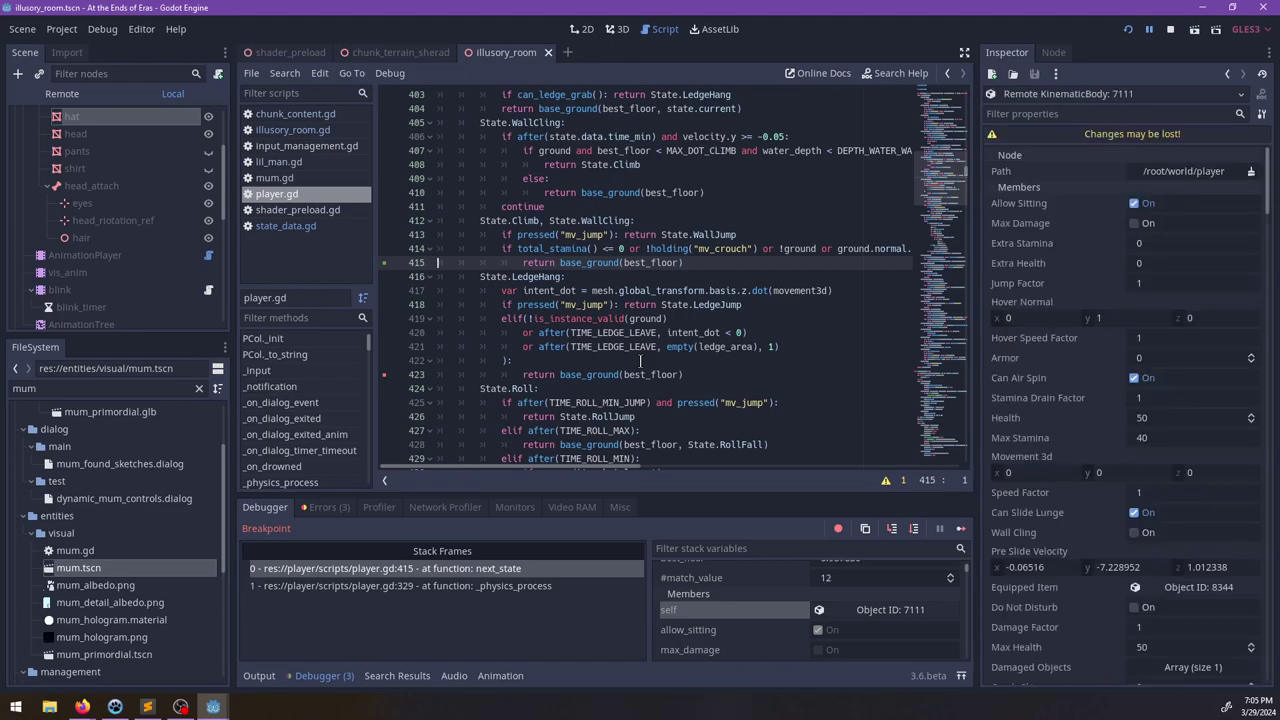
Step: Climb the dark overhanging rock repeatedly from the water, continuing past the line 415 breakpoint each time it triggers
key(F12)
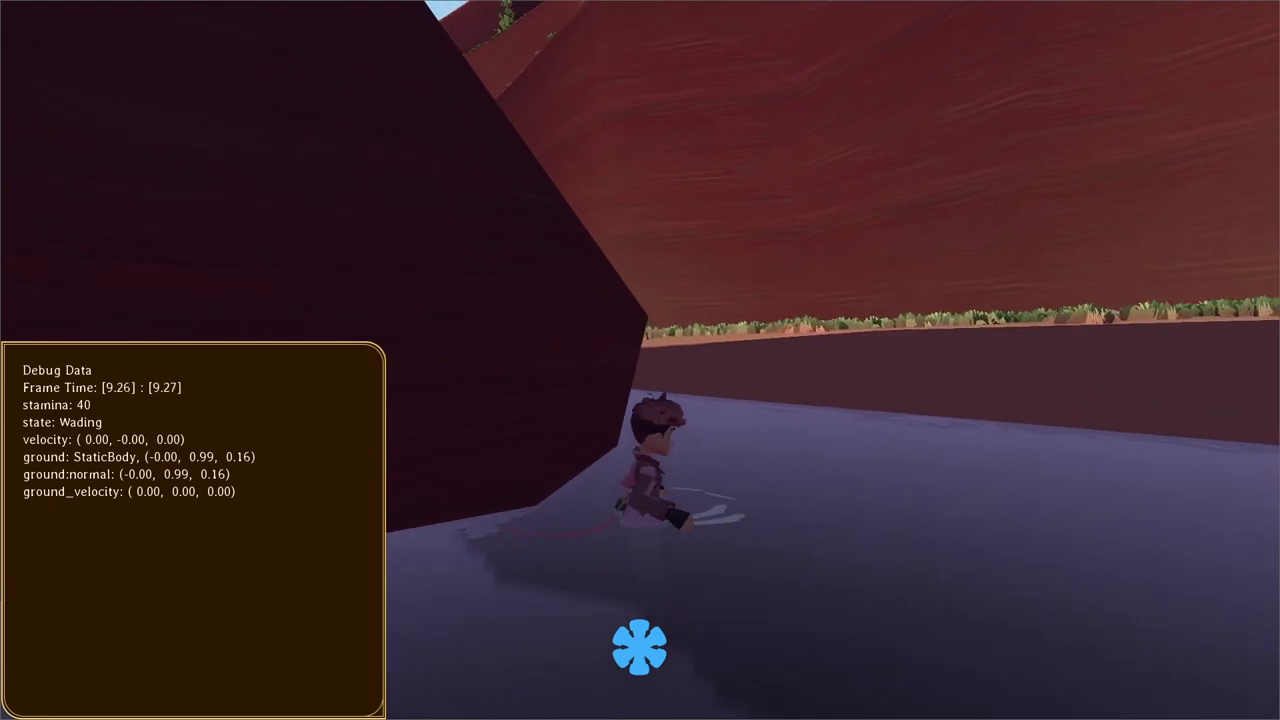
key(w)
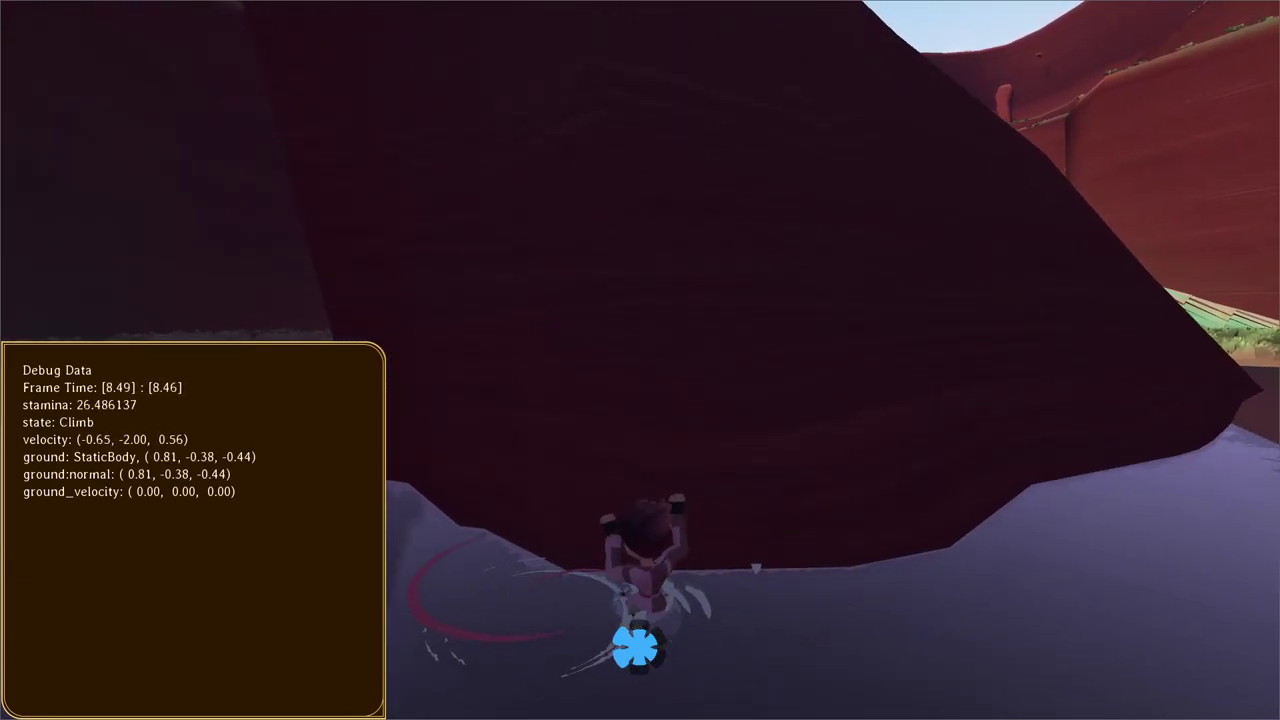
key(F12)
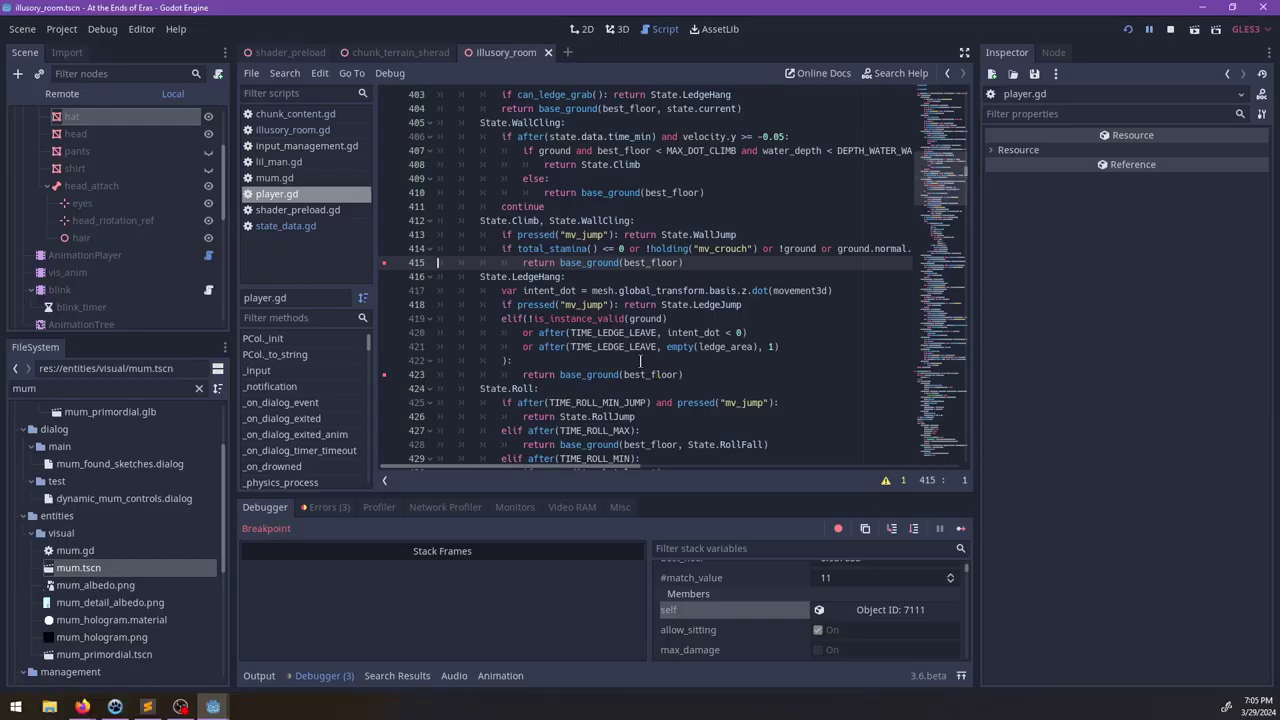
key(F12)
key(F12)
key(F12)
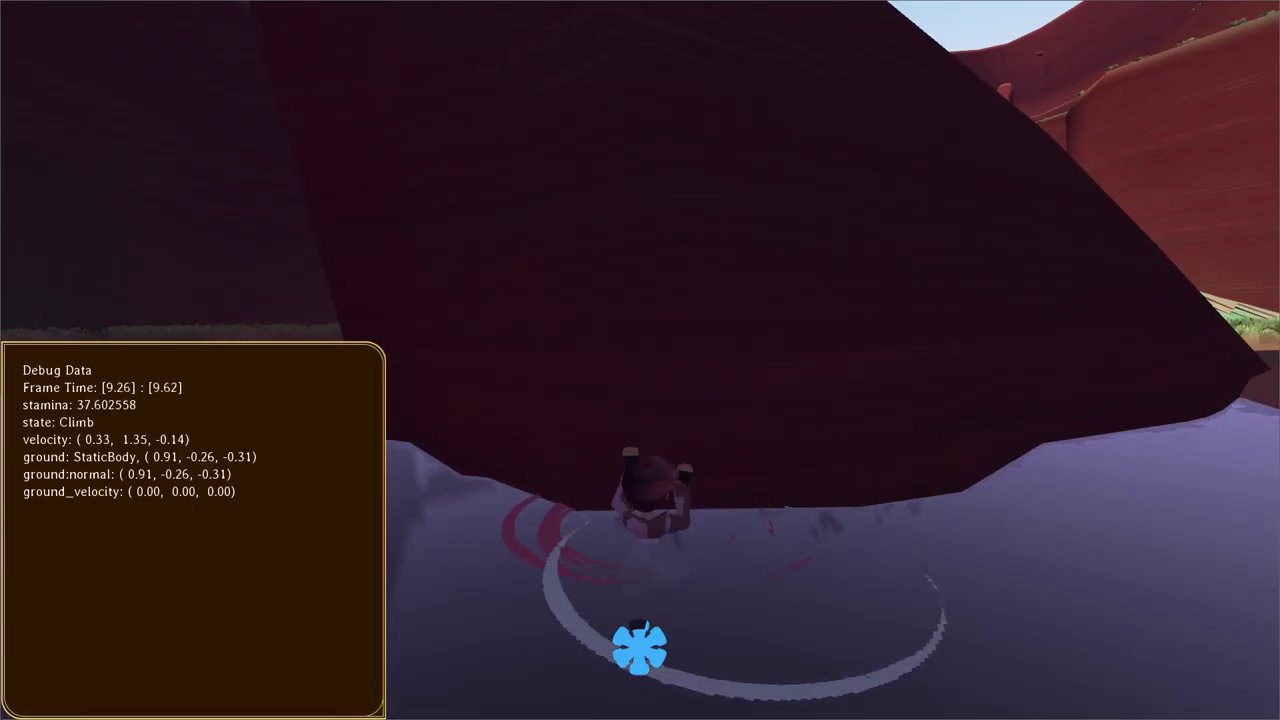
key(w)
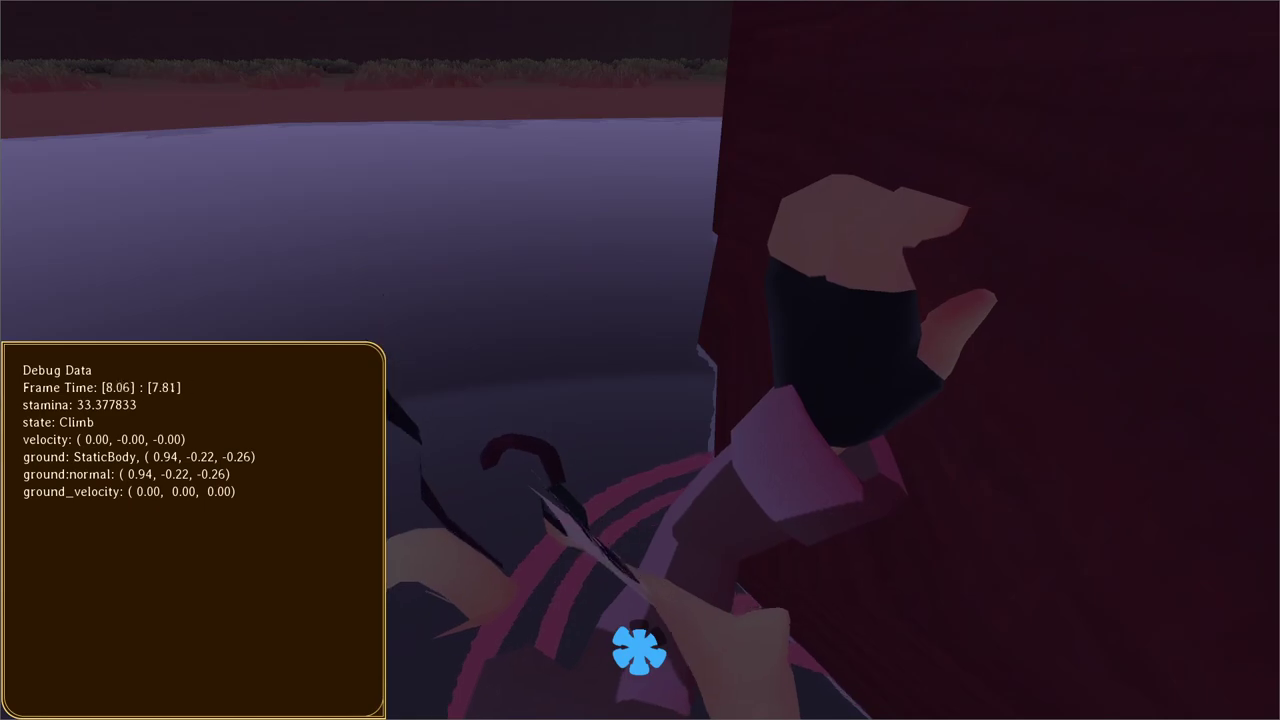
key(w)
Step: Pause the game and exit it with Save and Quit
key(Escape)
key(Down)
key(Down)
key(Down)
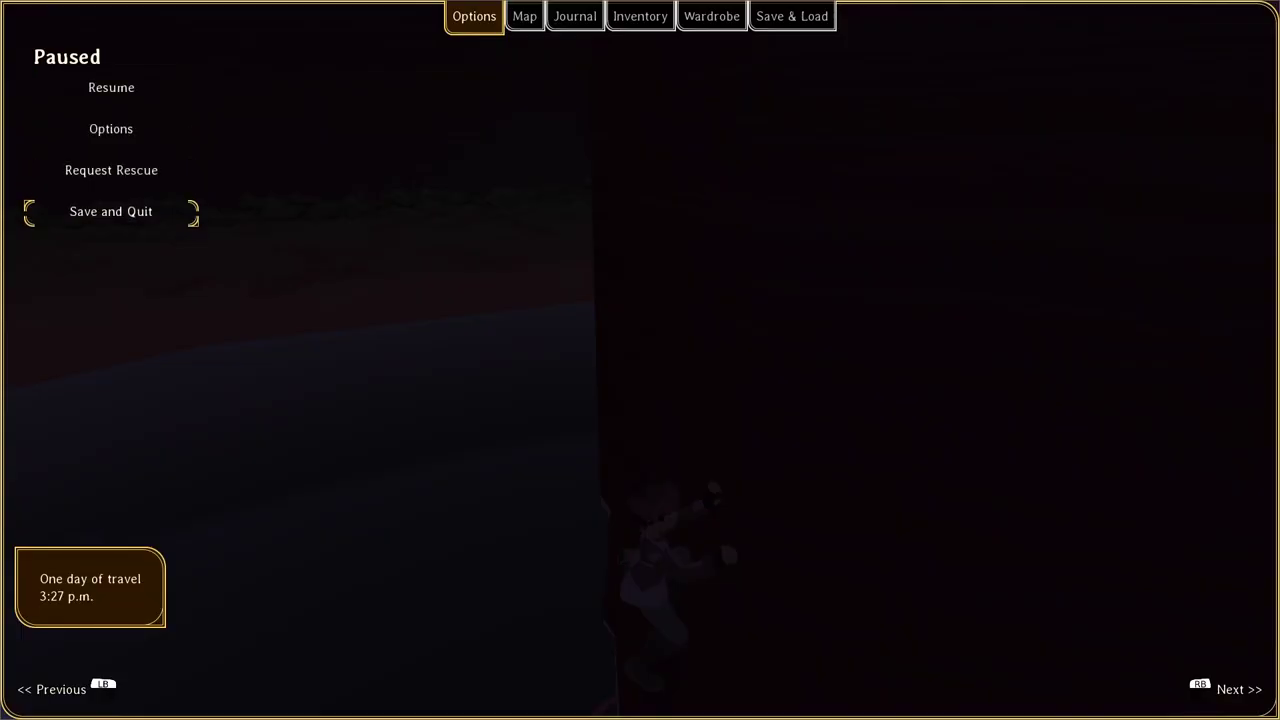
key(Return)
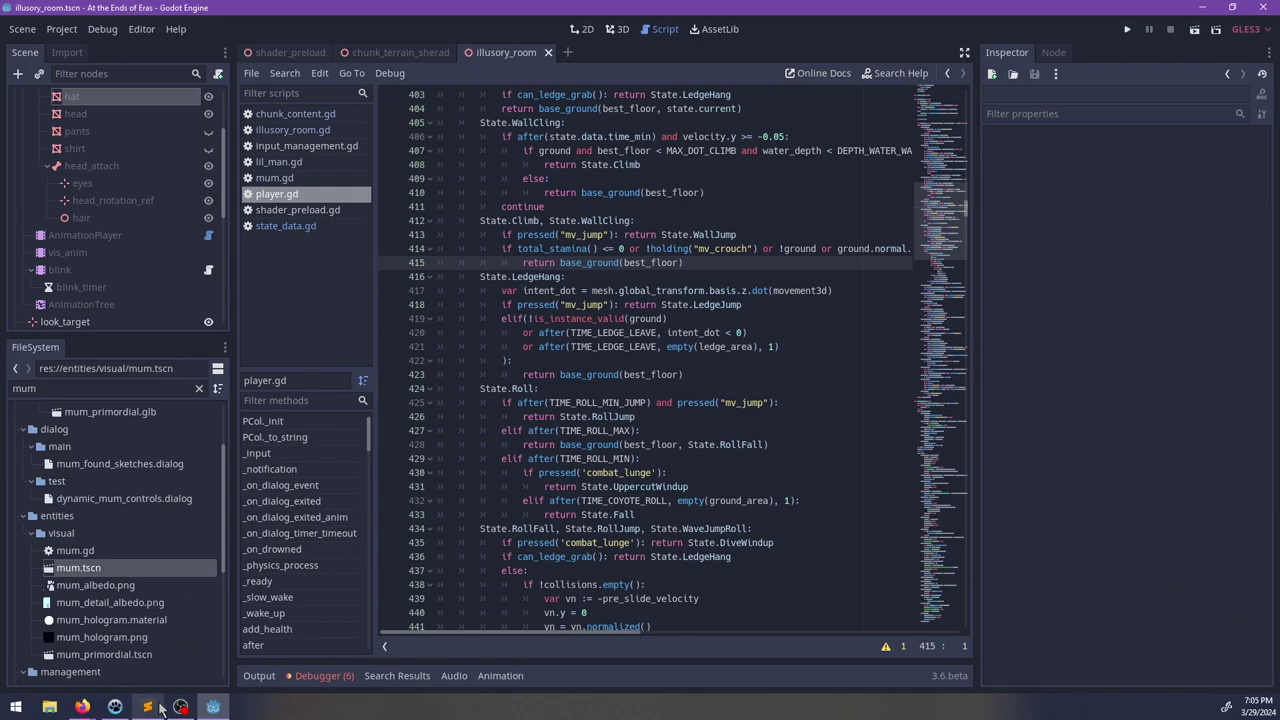
Step: Switch to NP-ToDo and mark the "Can't climb out of water" task as completed
click(115, 707)
right_click(352, 385)
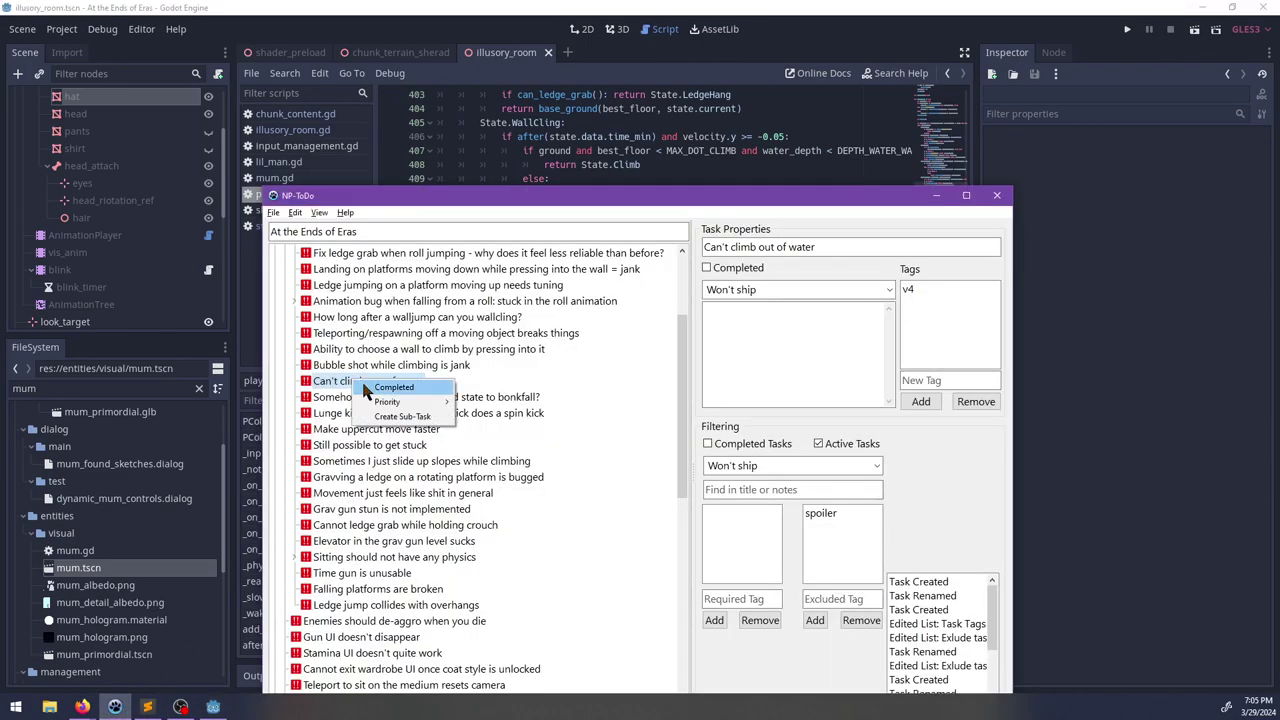
click(372, 397)
Step: Add a new task to the Movement rework group and move the NP-ToDo window higher on the desktop
click(360, 381)
key(ctrl+n)
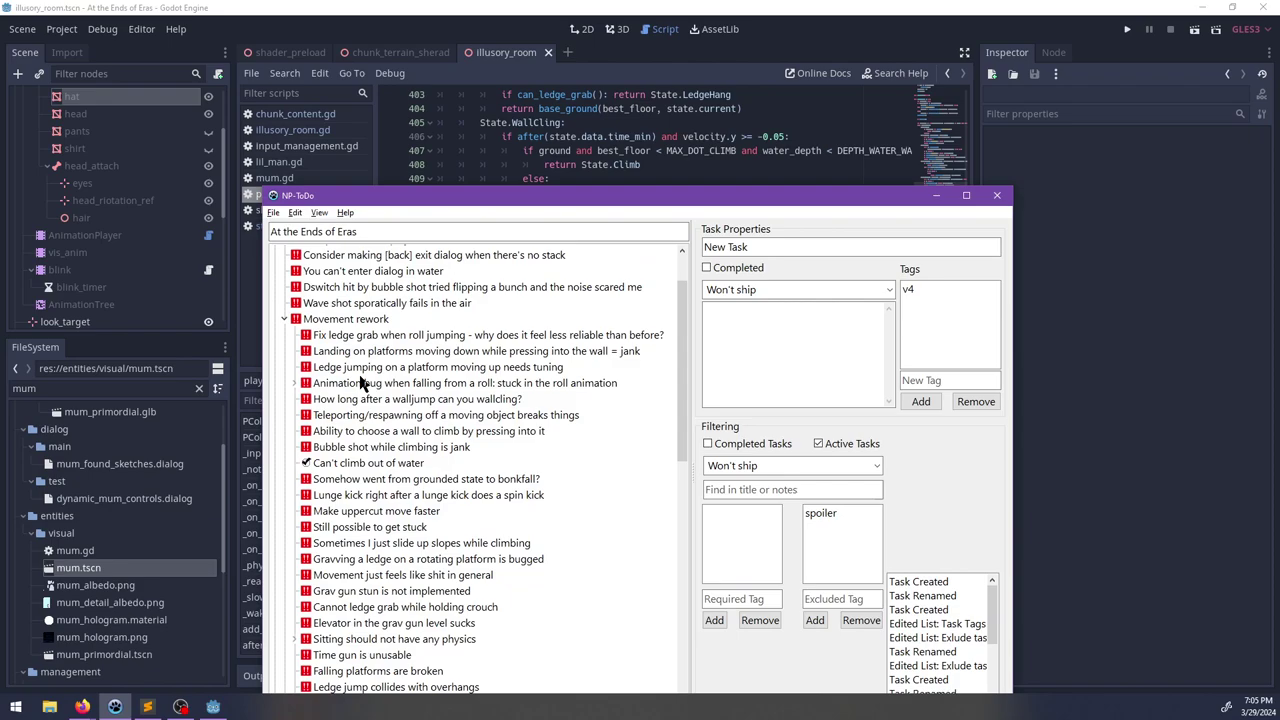
scroll(362, 383, down, 5)
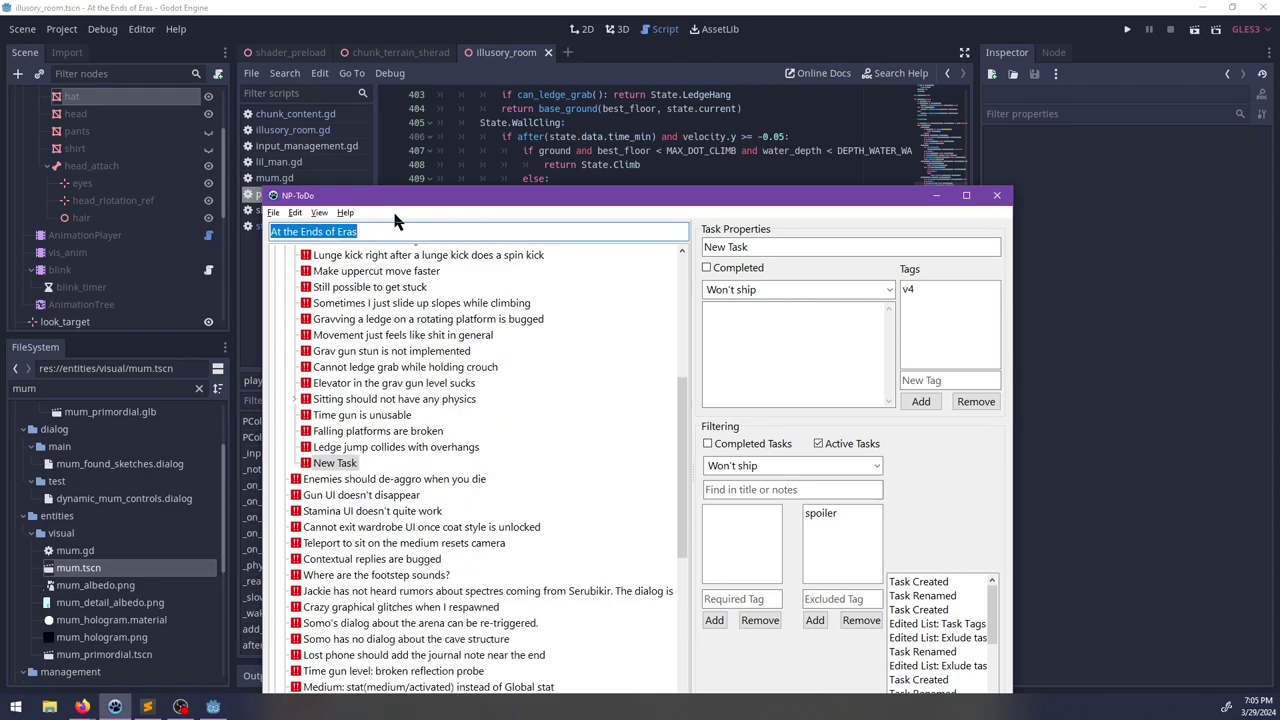
drag(394, 202, 400, 129)
Step: Name the new task "Climbing into an overhang while in the water causes a loop" and add the note "Probably collider issues"
click(329, 391)
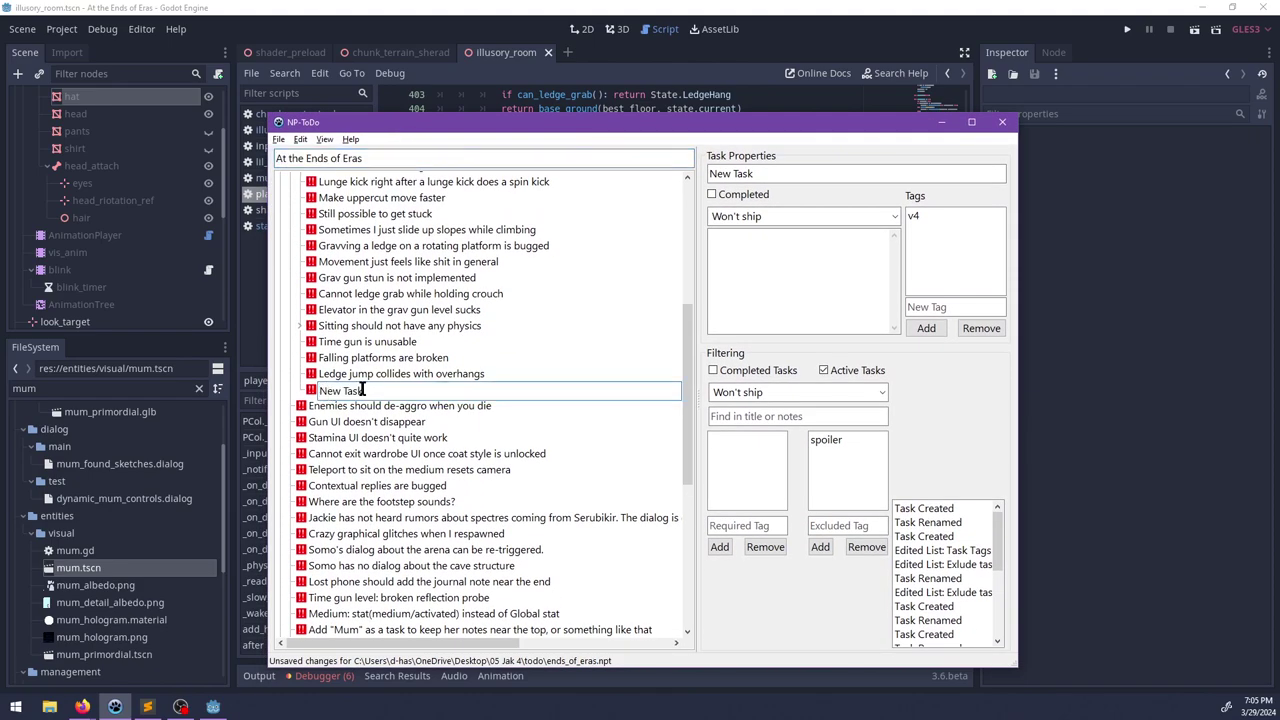
key(BackSpace)
key(BackSpace)
key(BackSpace)
key(BackSpace)
key(BackSpace)
key(BackSpace)
key(BackSpace)
key(BackSpace)
text(W)
key(BackSpace)
key(BackSpace)
key(BackSpace)
key(BackSpace)
key(BackSpace)
key(BackSpace)
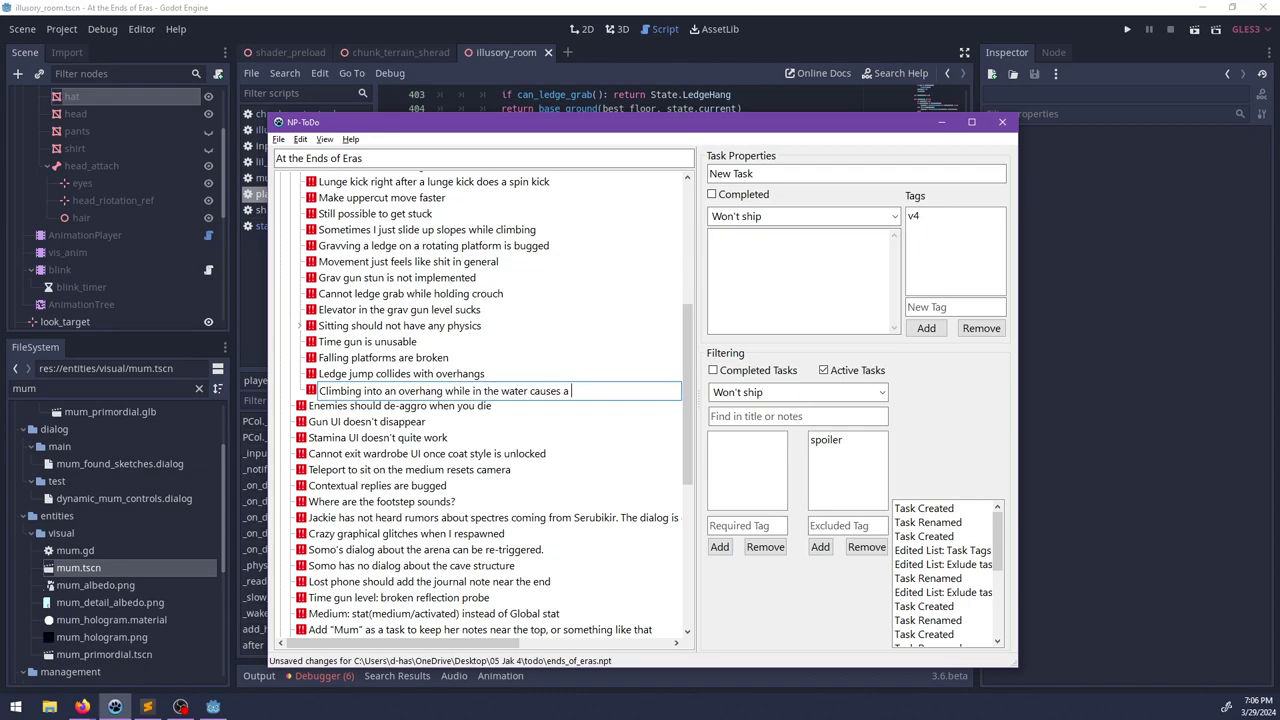
key(BackSpace)
key(BackSpace)
key(BackSpace)
key(BackSpace)
key(BackSpace)
key(BackSpace)
key(BackSpace)
key(Return)
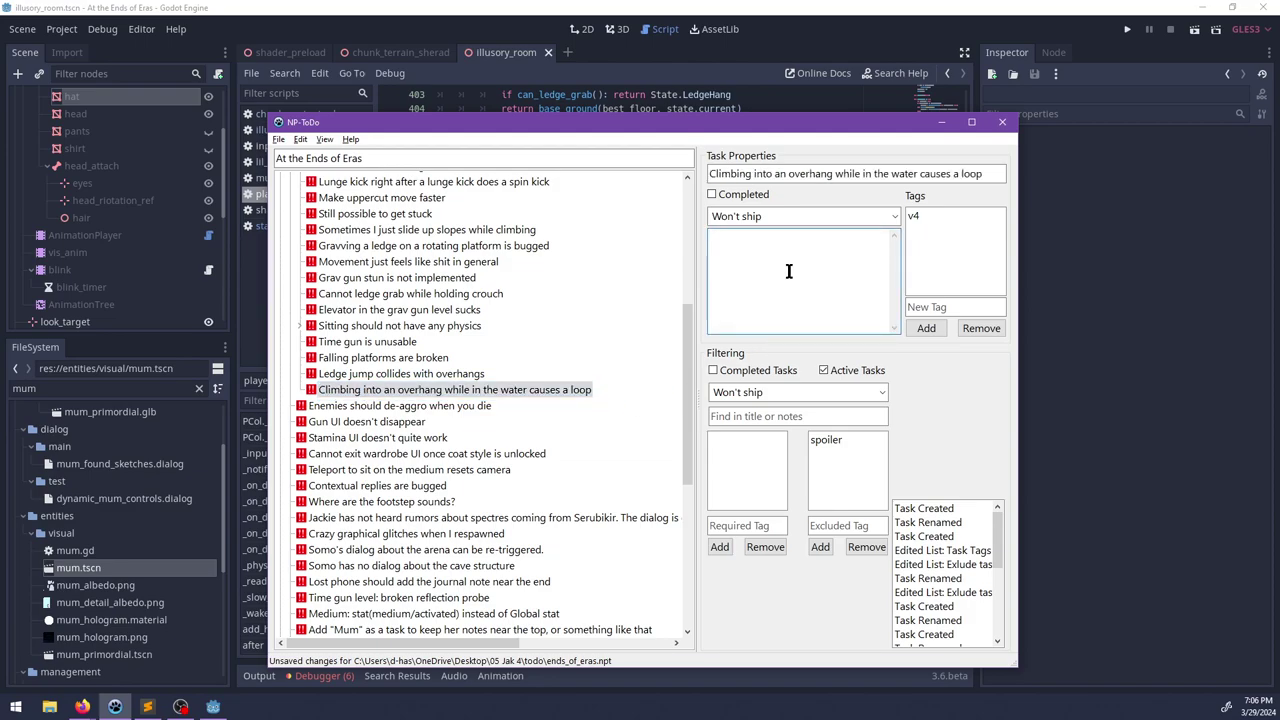
text(Probably becollider issues)
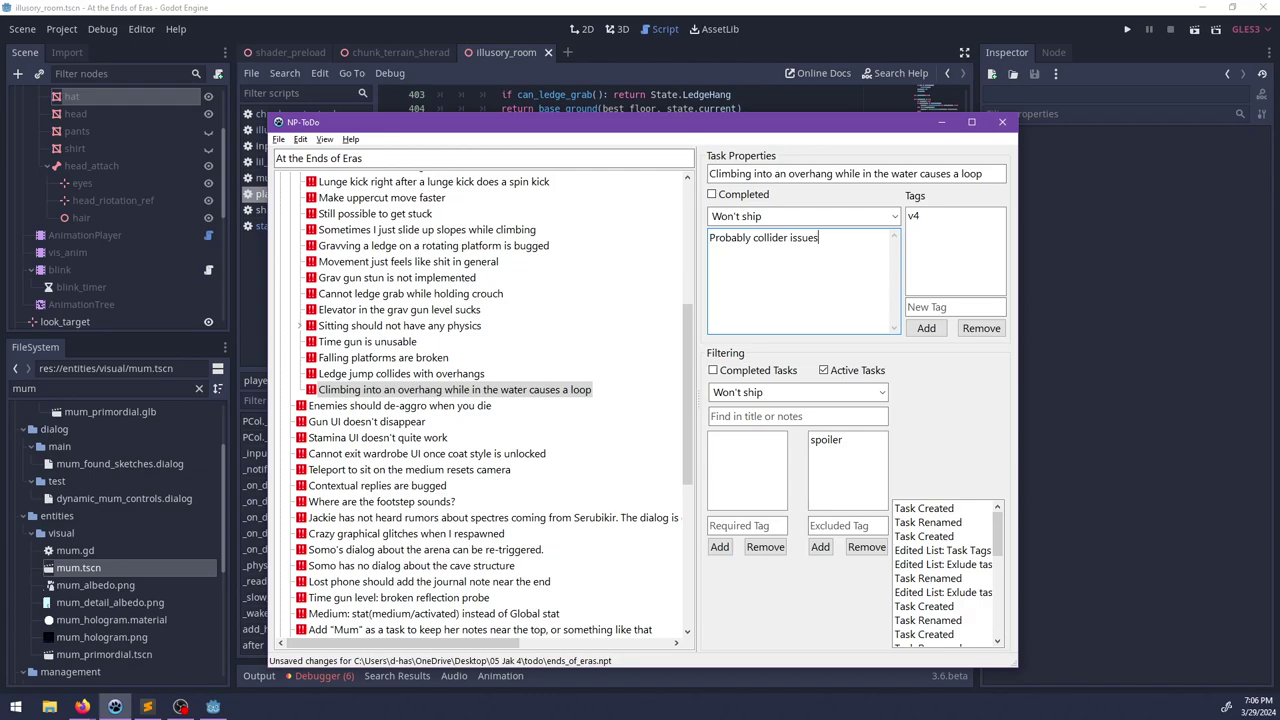
Step: Switch to Godot, filter the project files by "player", and open player.tscn in the 3D view
click(133, 390)
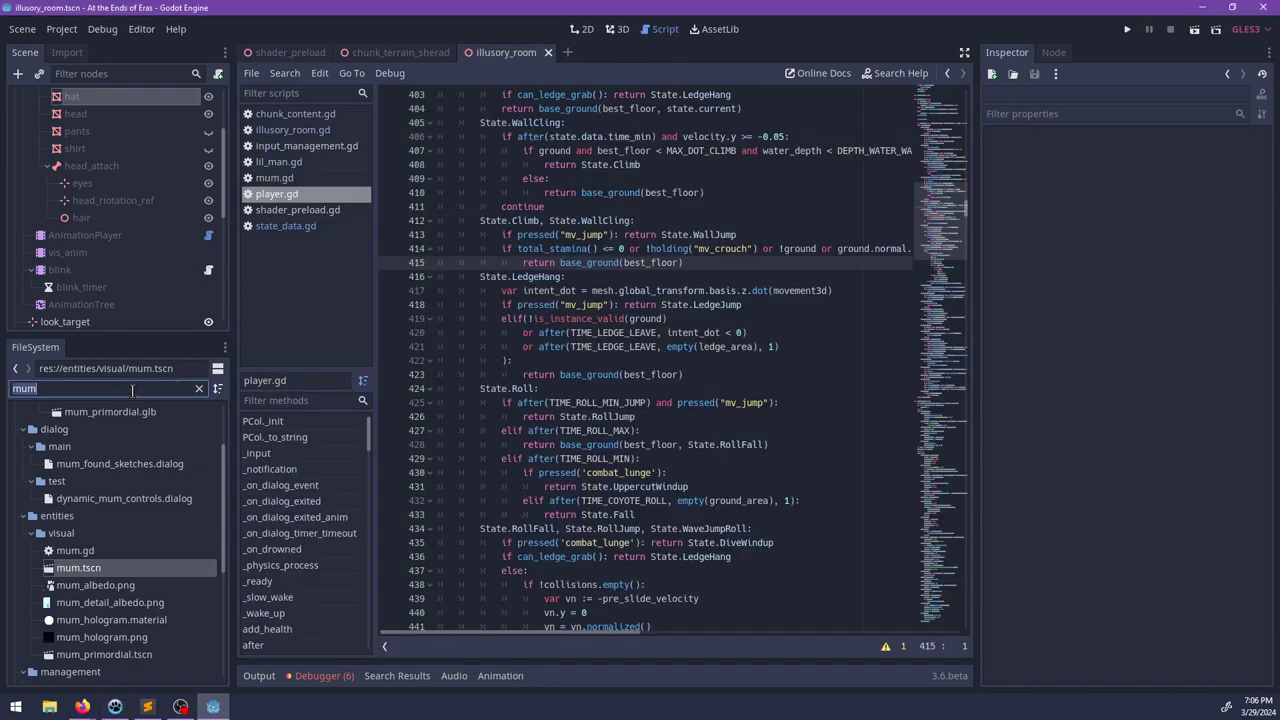
text(player)
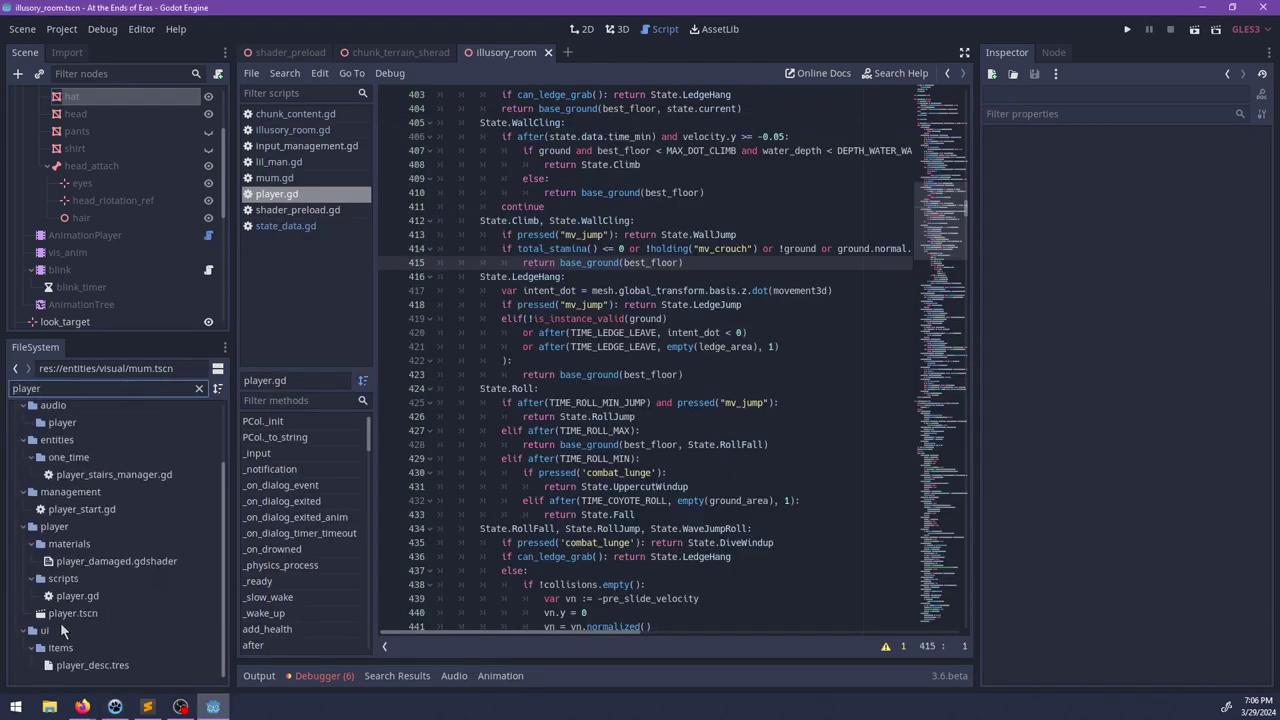
click(68, 613)
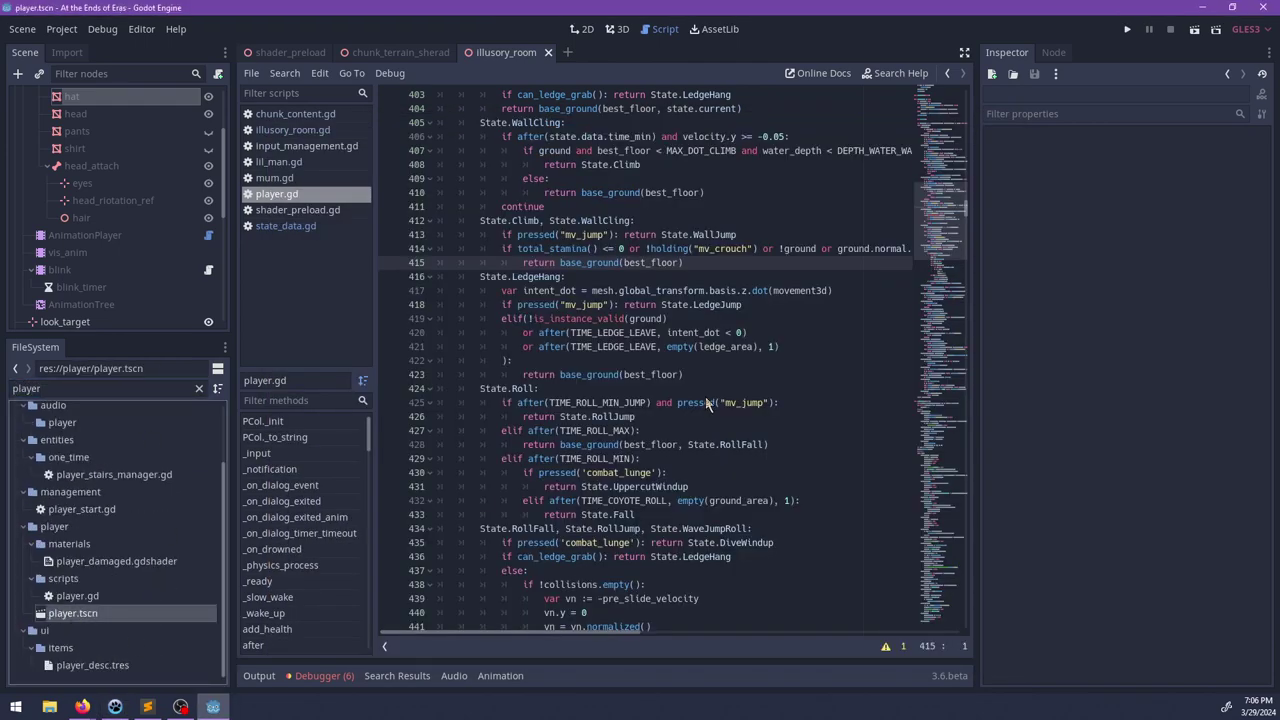
click(617, 29)
scroll(740, 333, up, 5)
middle_drag(627, 272, 604, 299)
Step: Move the player's standing_col capsule about 0.46 along X to inspect it and undo the move
click(588, 321)
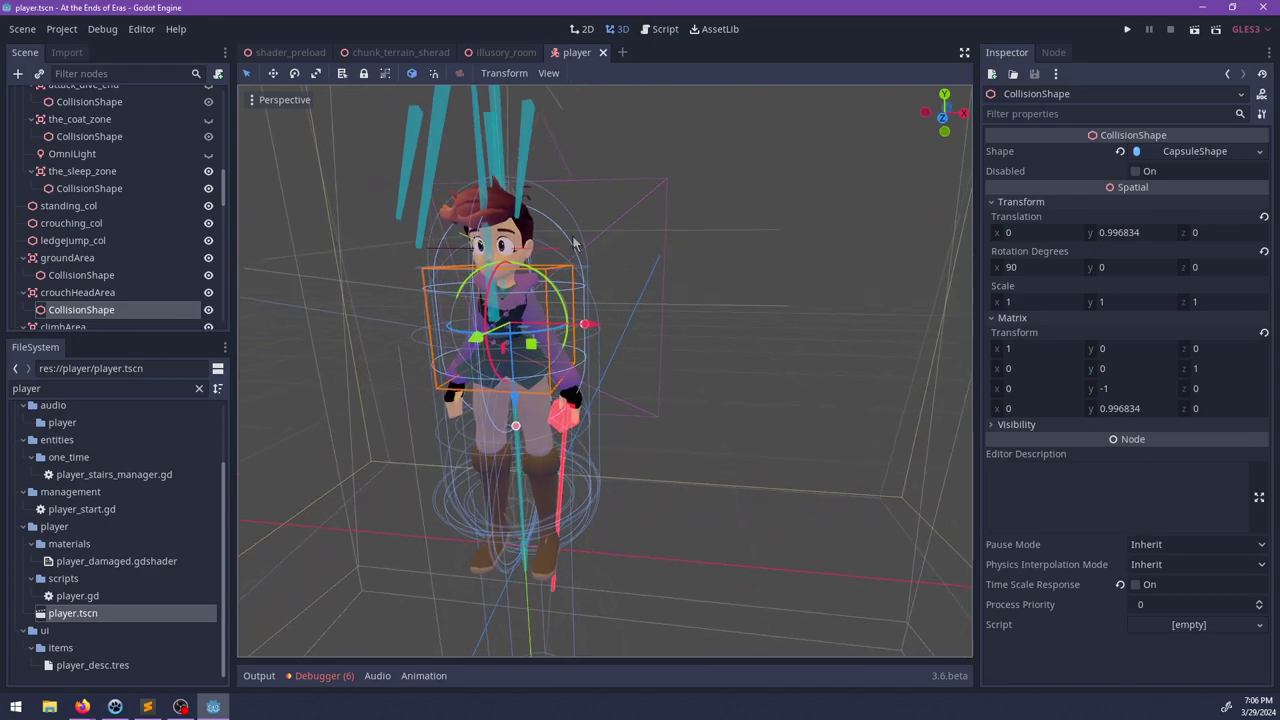
click(580, 236)
drag(609, 388, 727, 393)
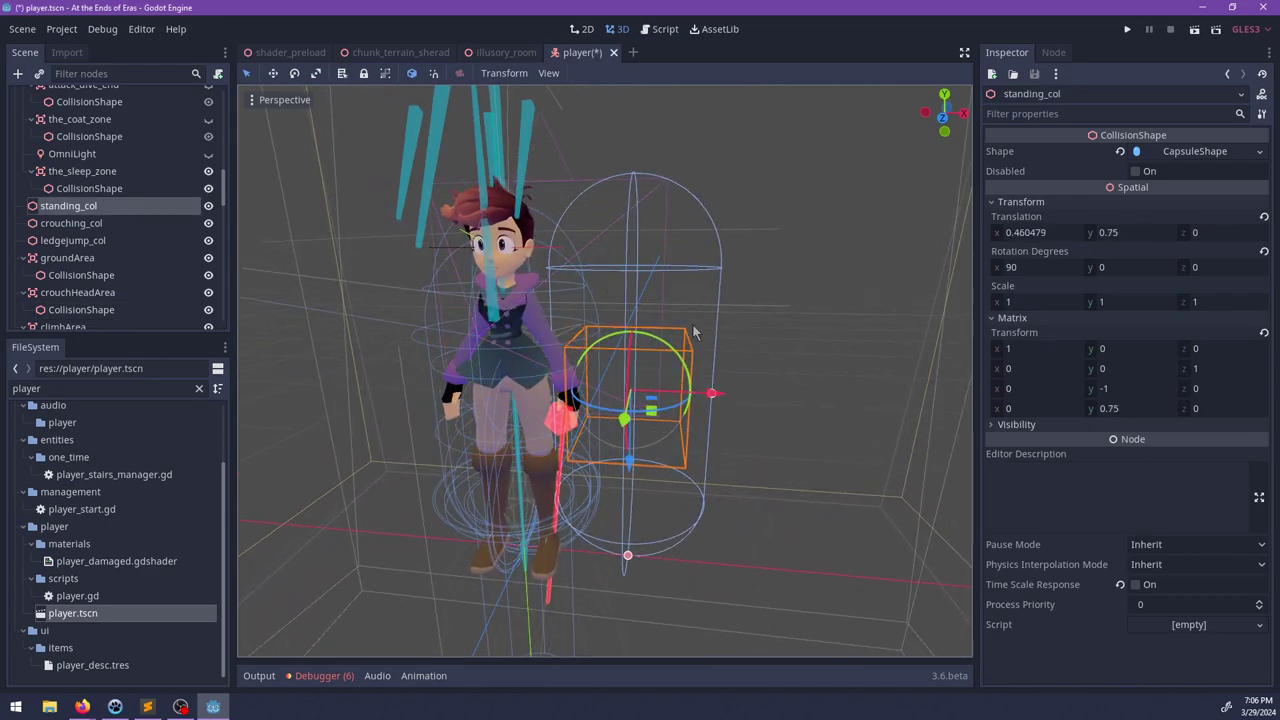
key(ctrl+z)
Step: Move the player's crouching_col capsule sideways, undo the move, and examine the collision shapes around the character from several angles
click(580, 372)
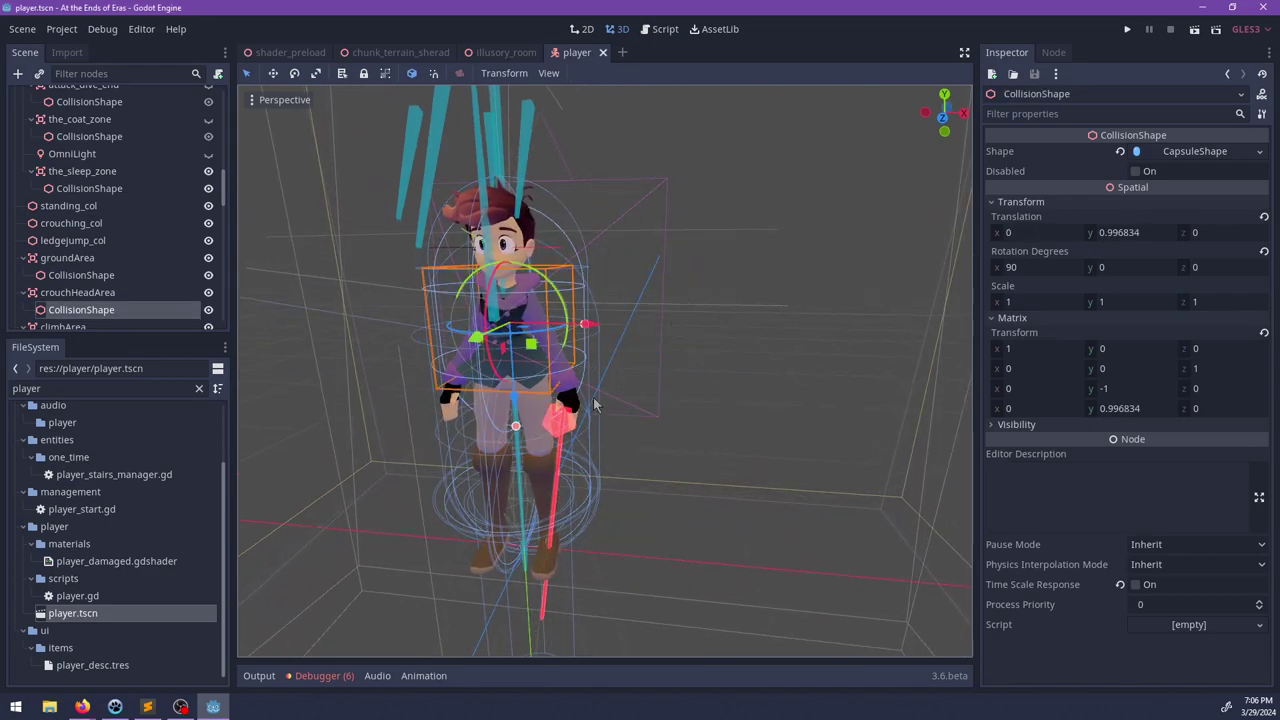
click(587, 437)
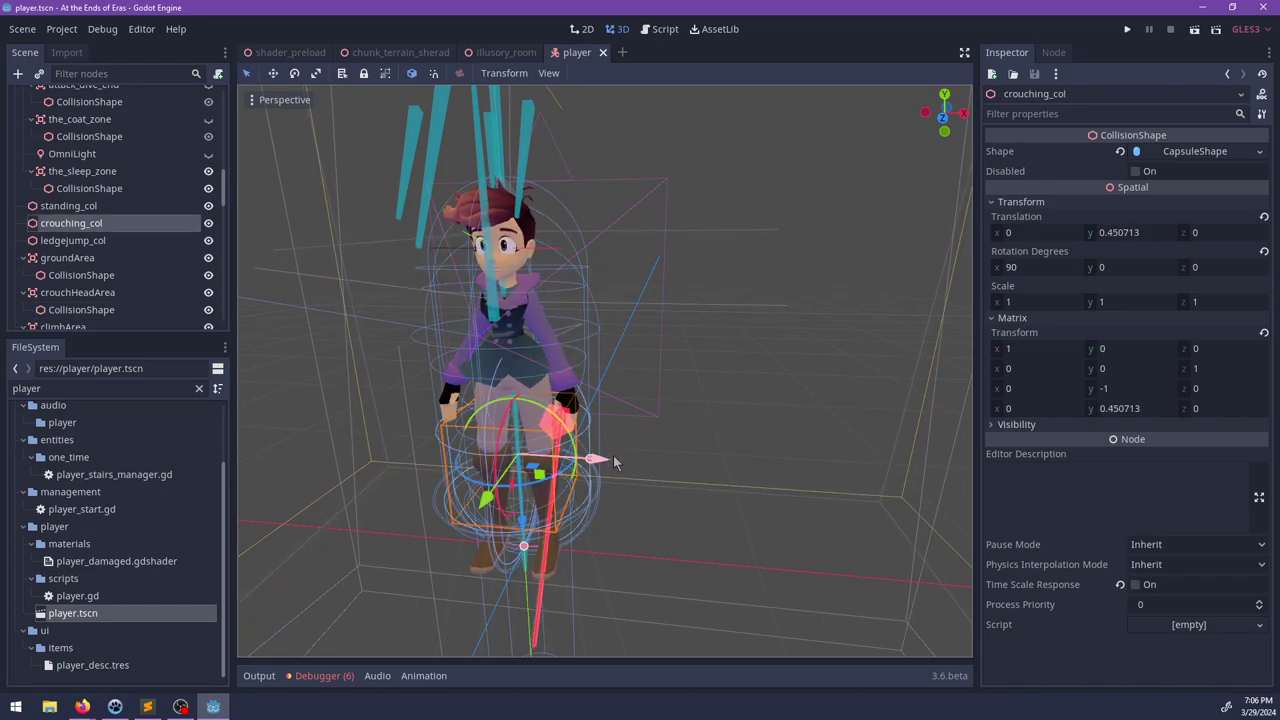
drag(607, 463, 751, 464)
middle_drag(754, 452, 630, 366)
key(ctrl+z)
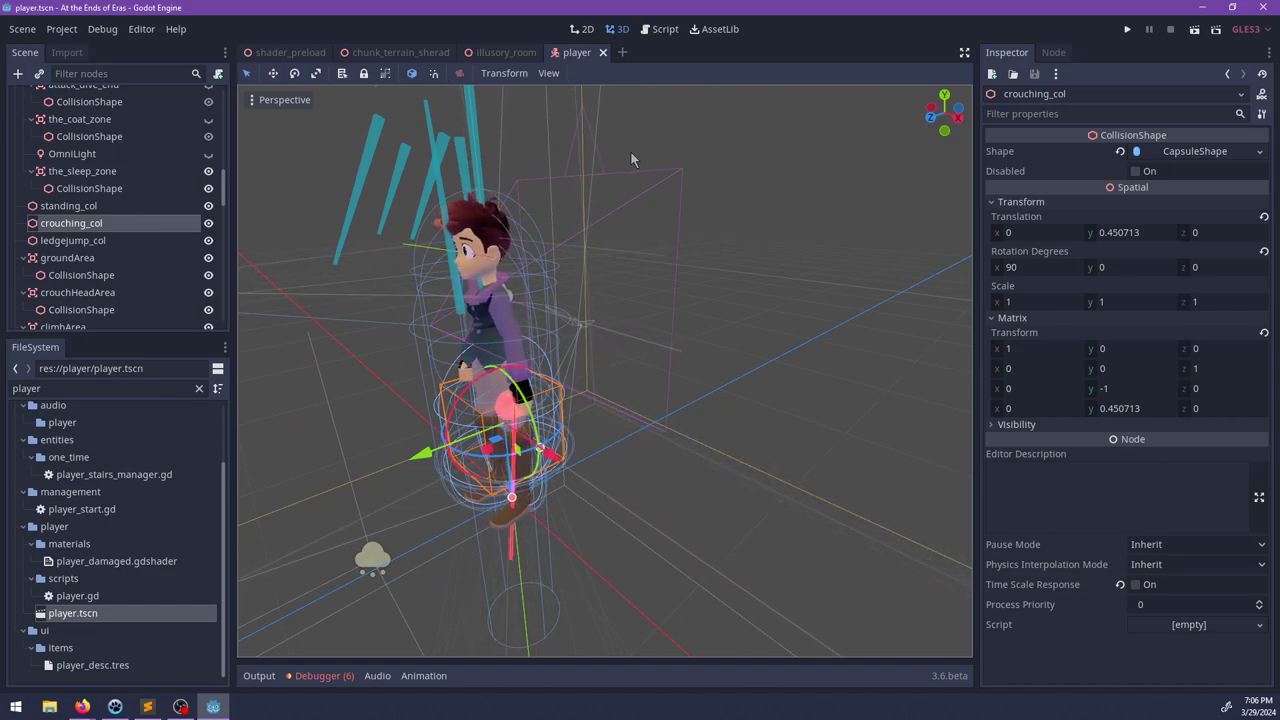
middle_drag(489, 301, 539, 264)
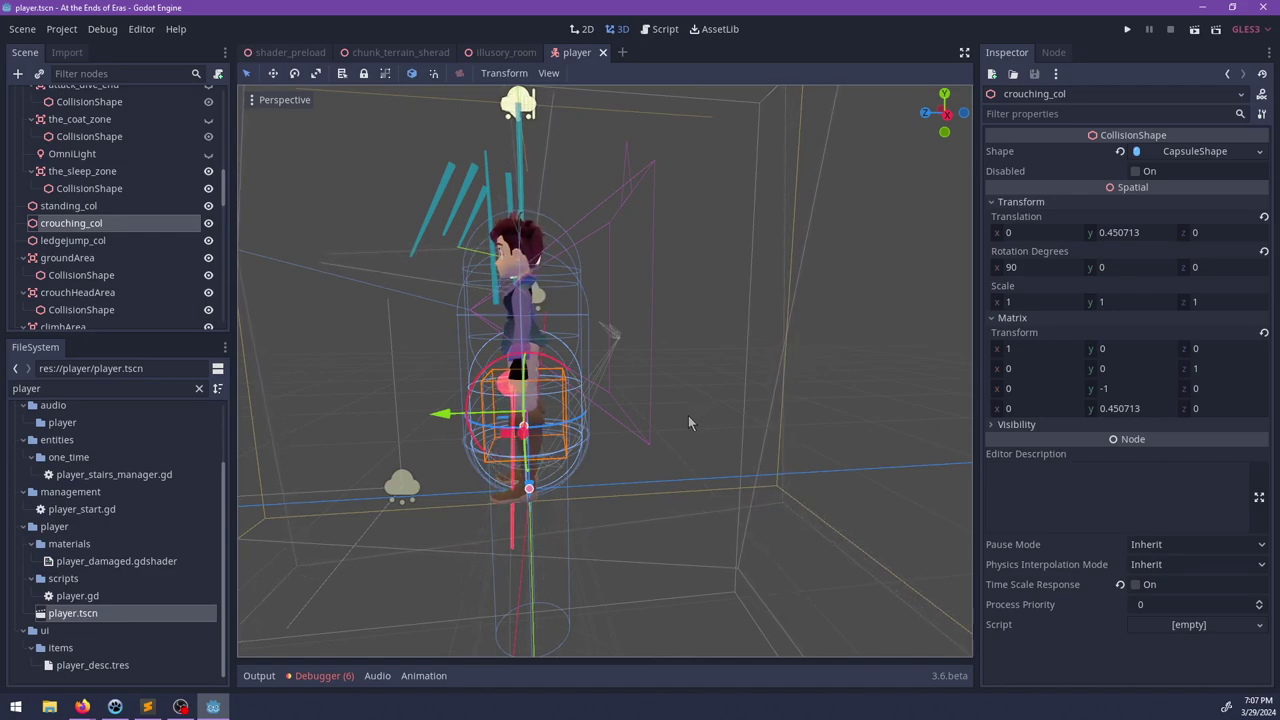
middle_drag(641, 402, 795, 432)
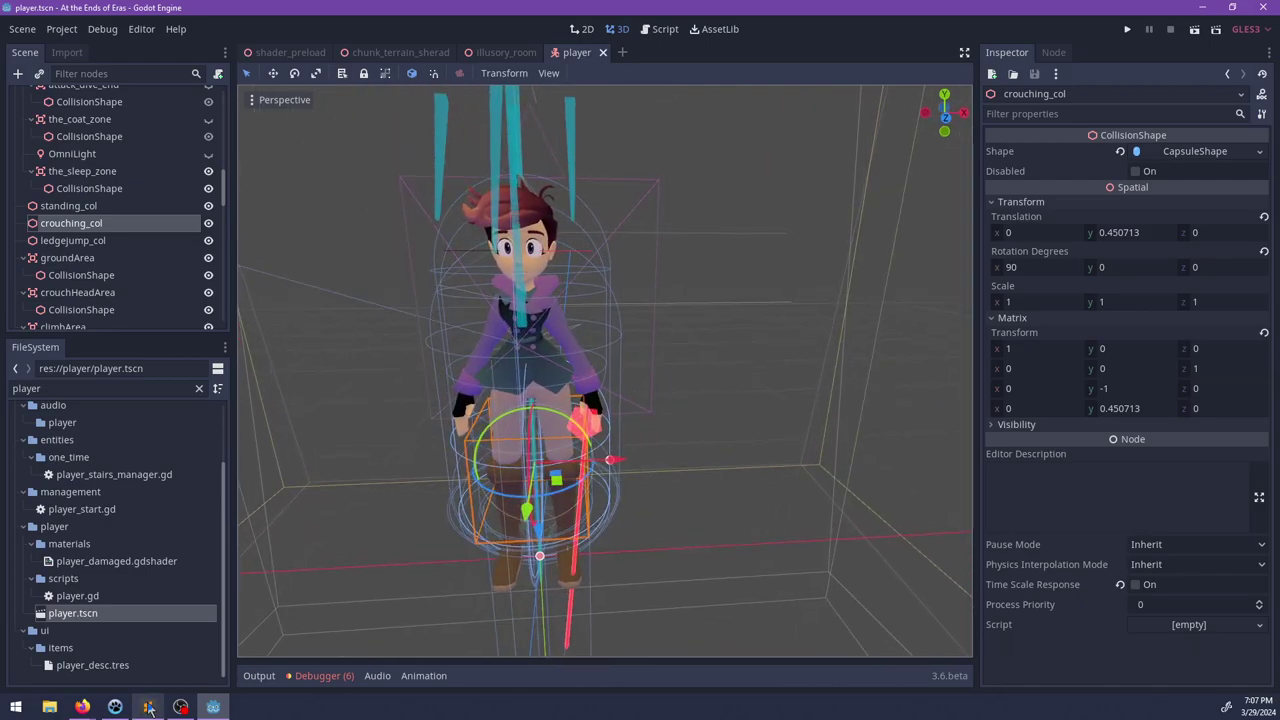
Step: Switch back to NP-ToDo and save the task list
click(115, 706)
scroll(465, 358, up, 4)
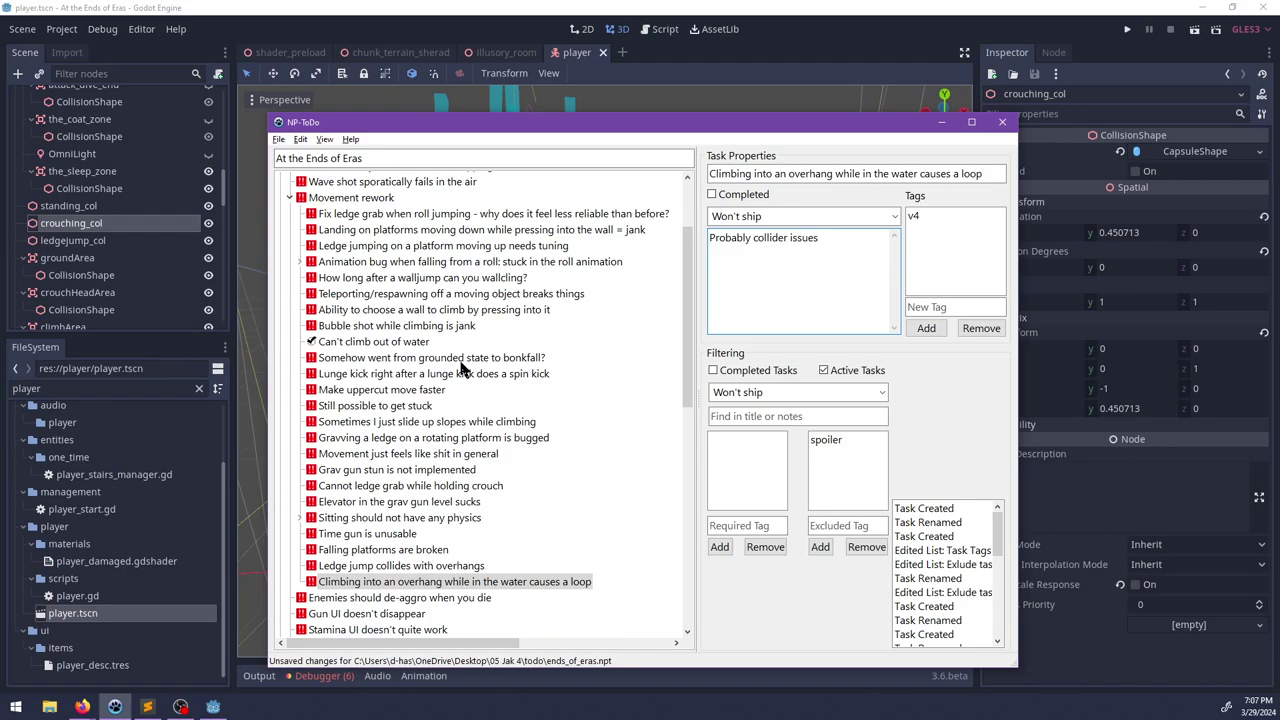
click(490, 340)
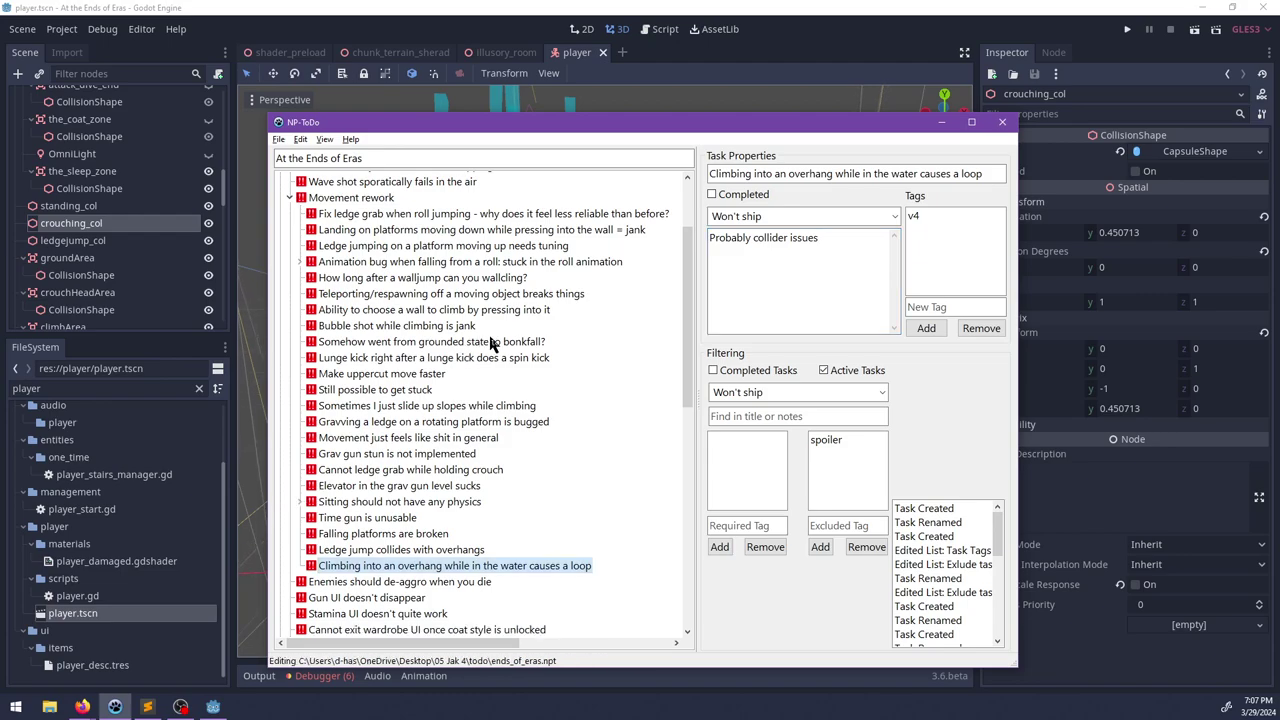
Step: Add a task under Movement rework named "Investigate better solutions for climbing collider than a really tiny capsule"
scroll(478, 368, up, 2)
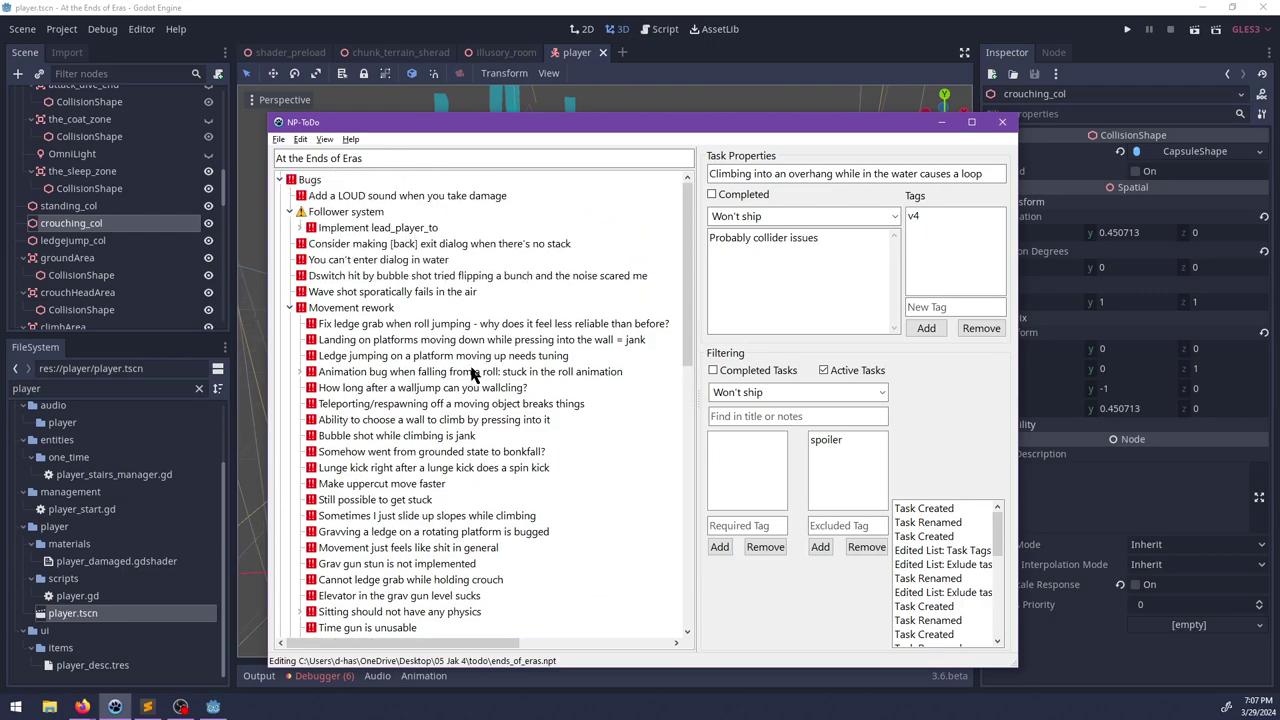
click(344, 310)
key(ctrl+n)
key(F2)
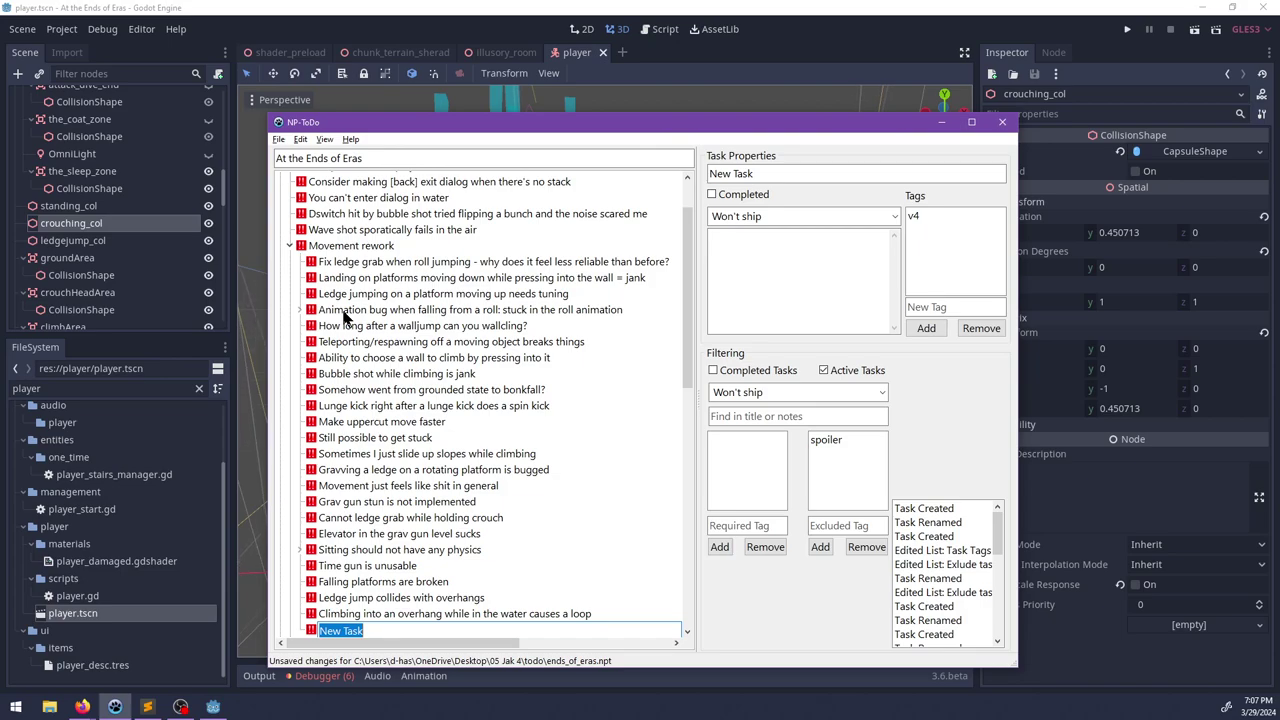
text(Inves)
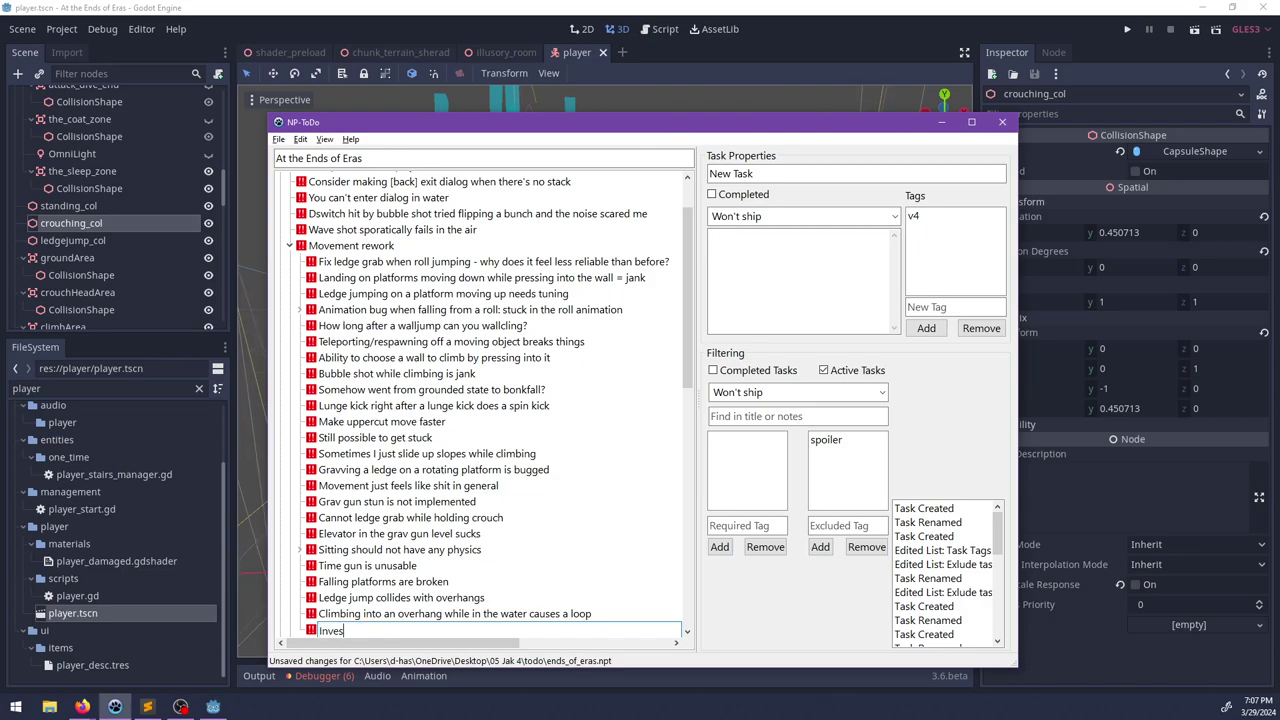
text(tigate better solutions for climbi)
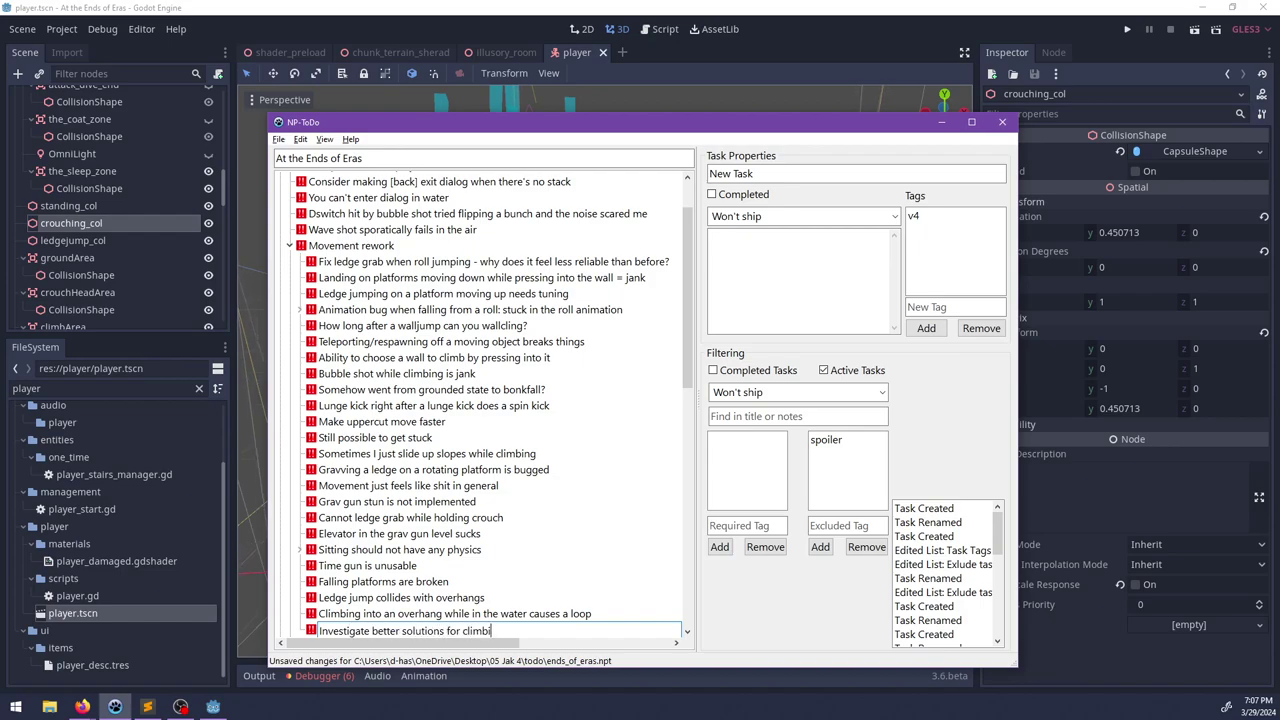
text(ng collider than a really tiny c)
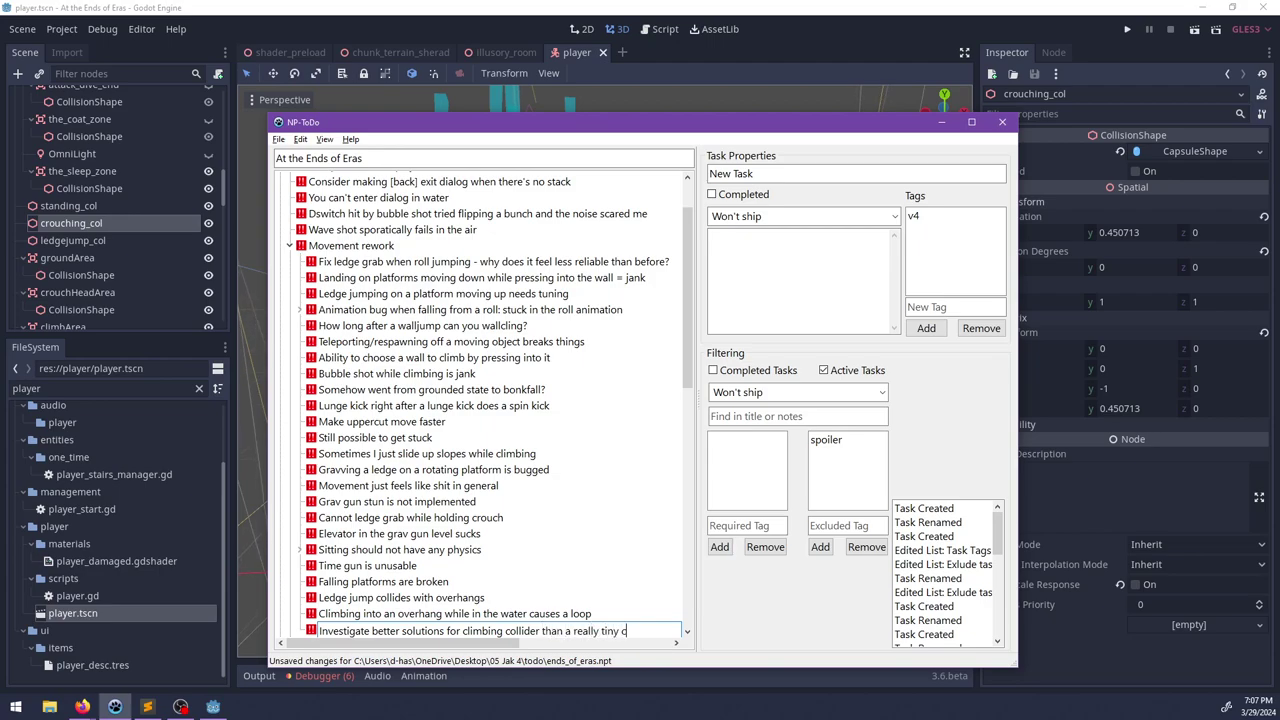
text(apsule)
key(Return)
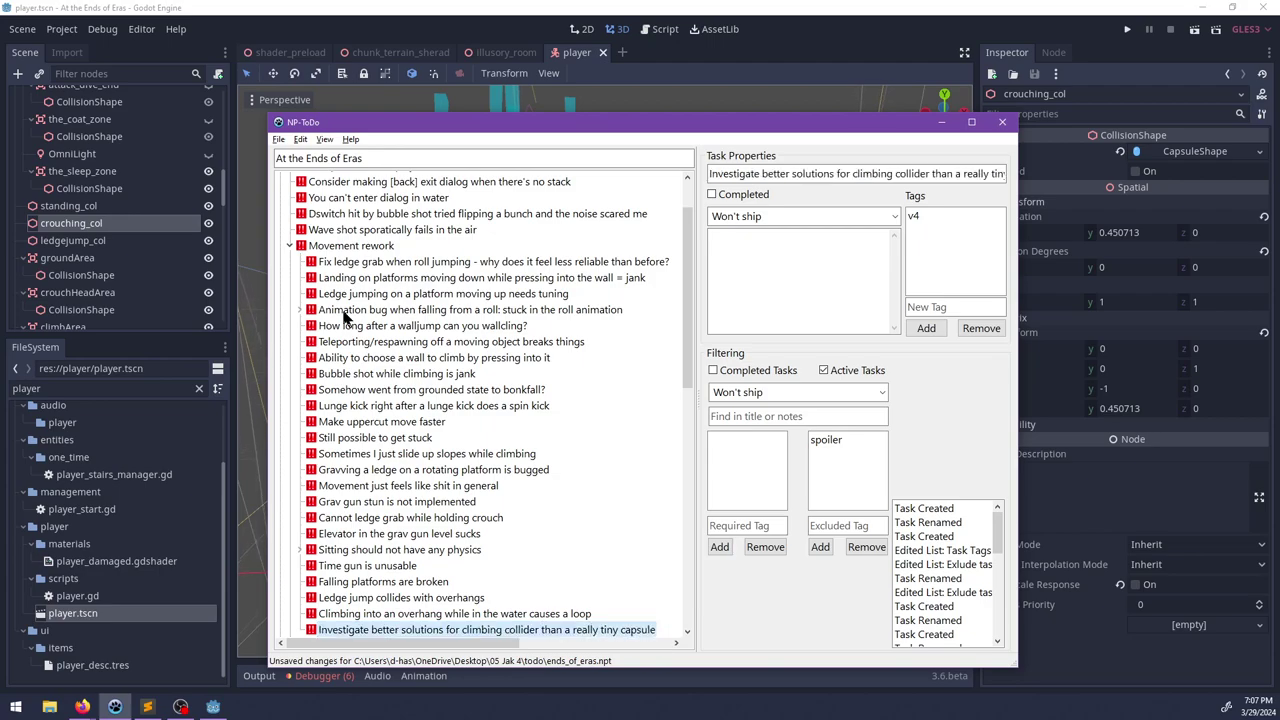
Step: Add the note "too small, should have a smooth transition" to the new climbing collider task
click(866, 266)
text(too)
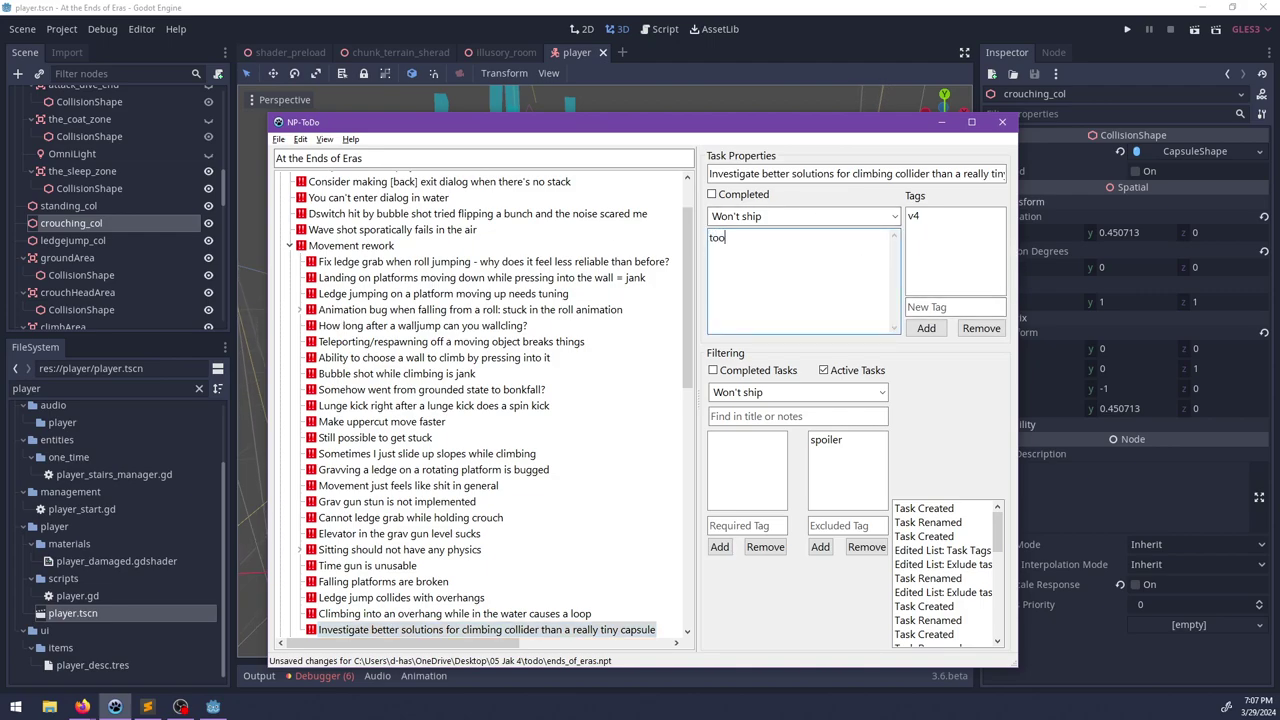
text( small, should have a smooth )
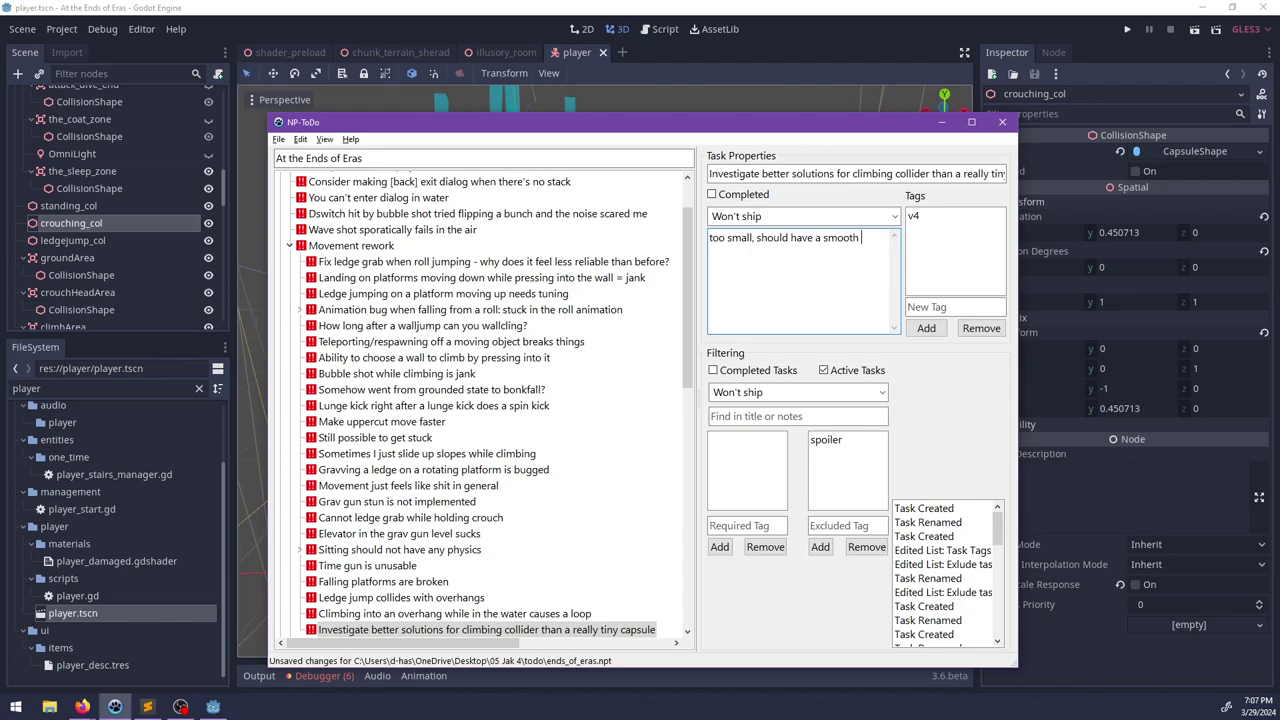
text(transition)
Step: Return to Godot, close the player scene, and view the illusory_room scene from above
click(941, 121)
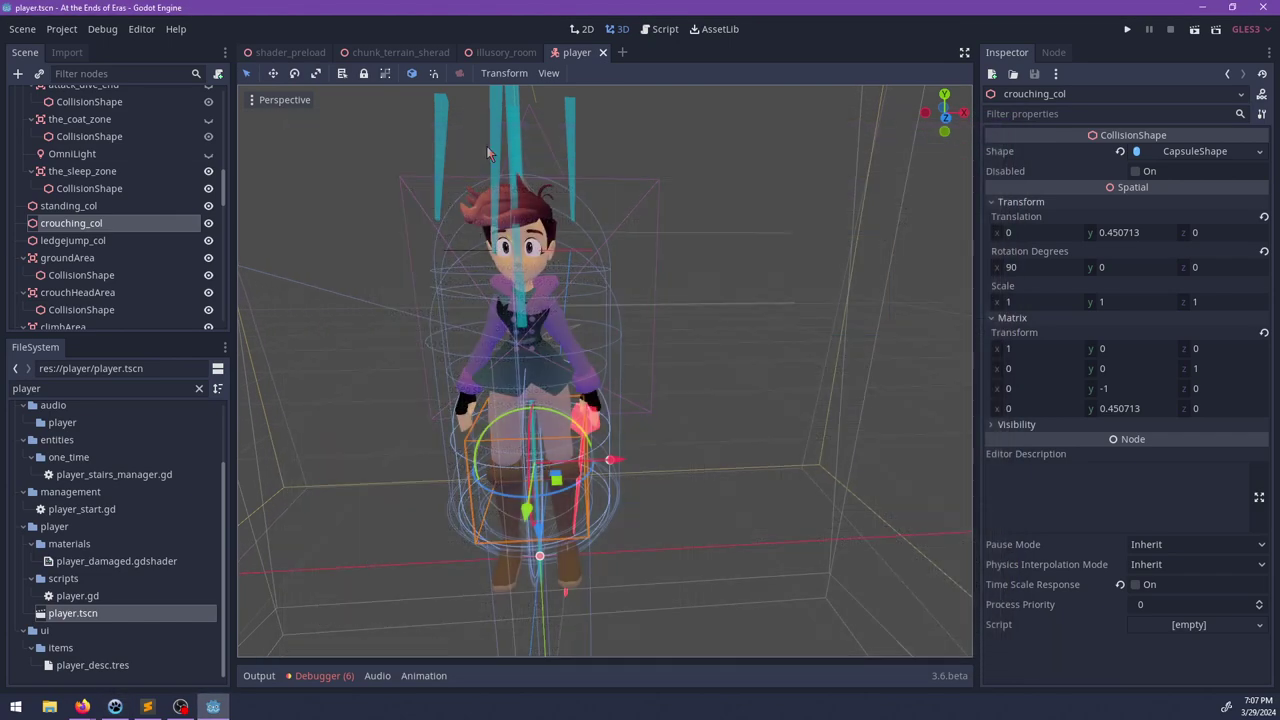
key(ctrl+shift+w)
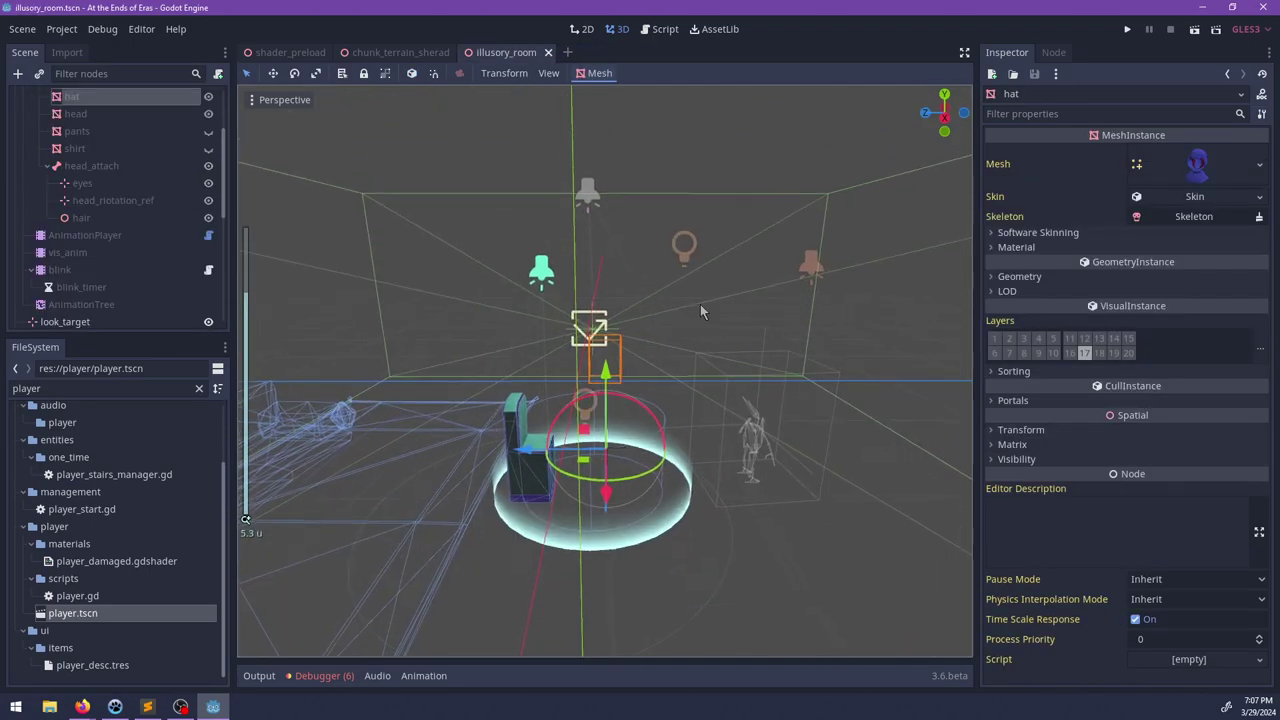
middle_drag(700, 304, 714, 366)
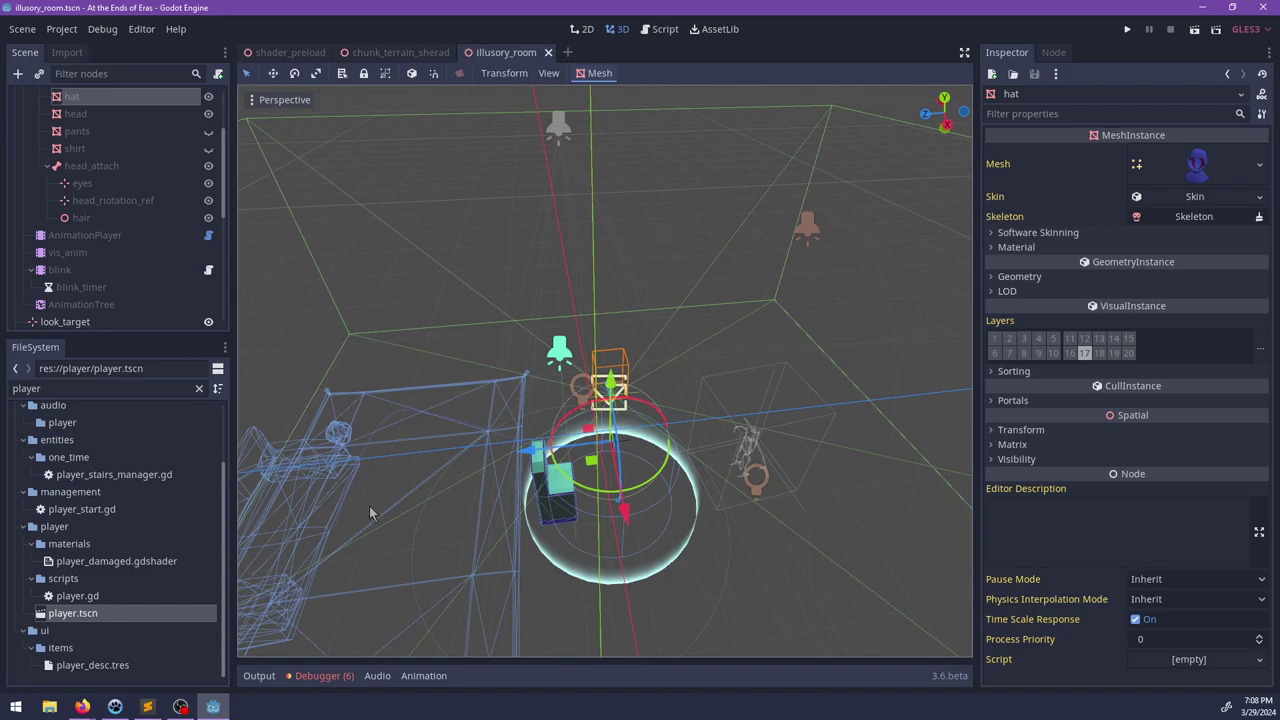
Step: Switch to Sublime Text, open orstad.dialog, and review the conversation about the siege of Sherad
click(147, 706)
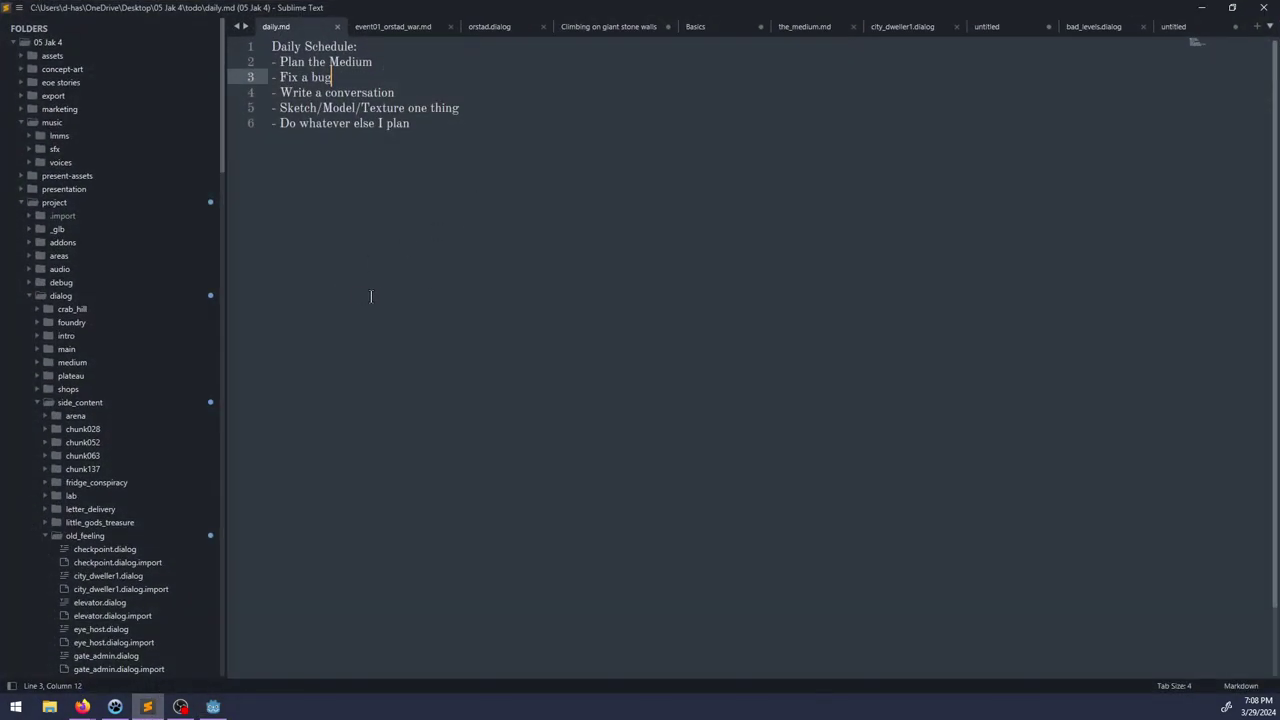
click(545, 30)
click(385, 375)
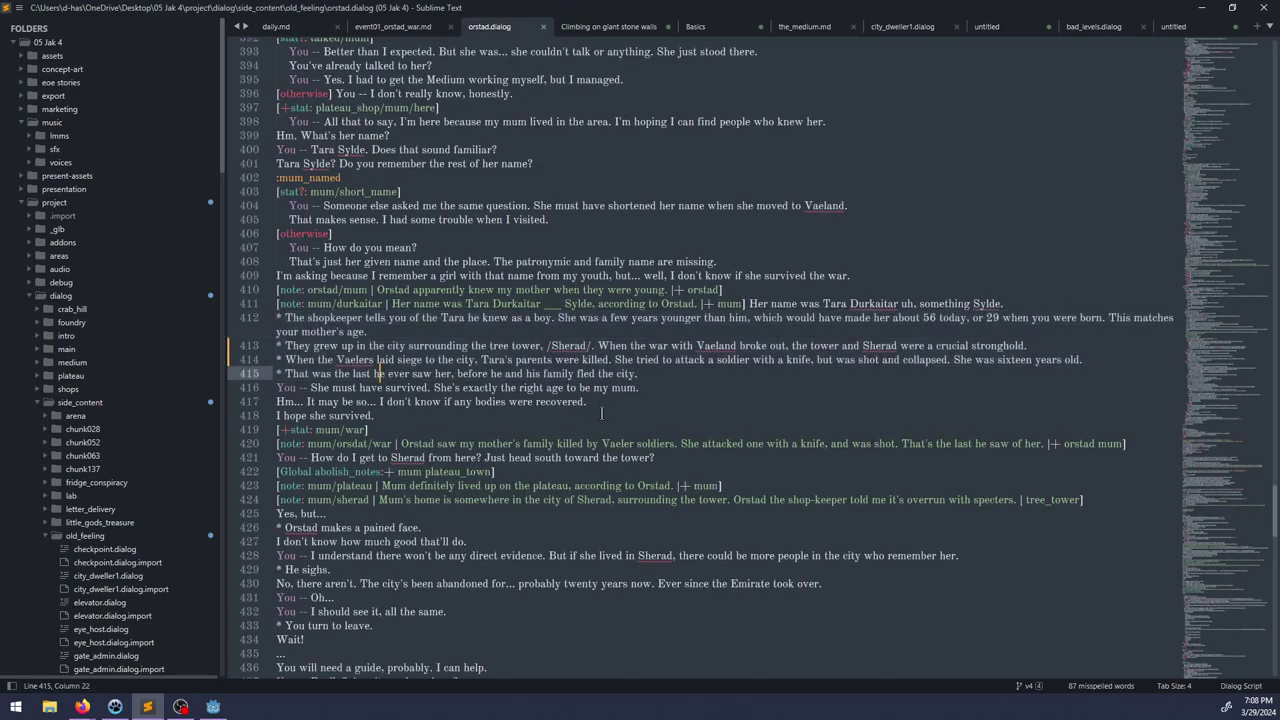
scroll(690, 312, down, 3)
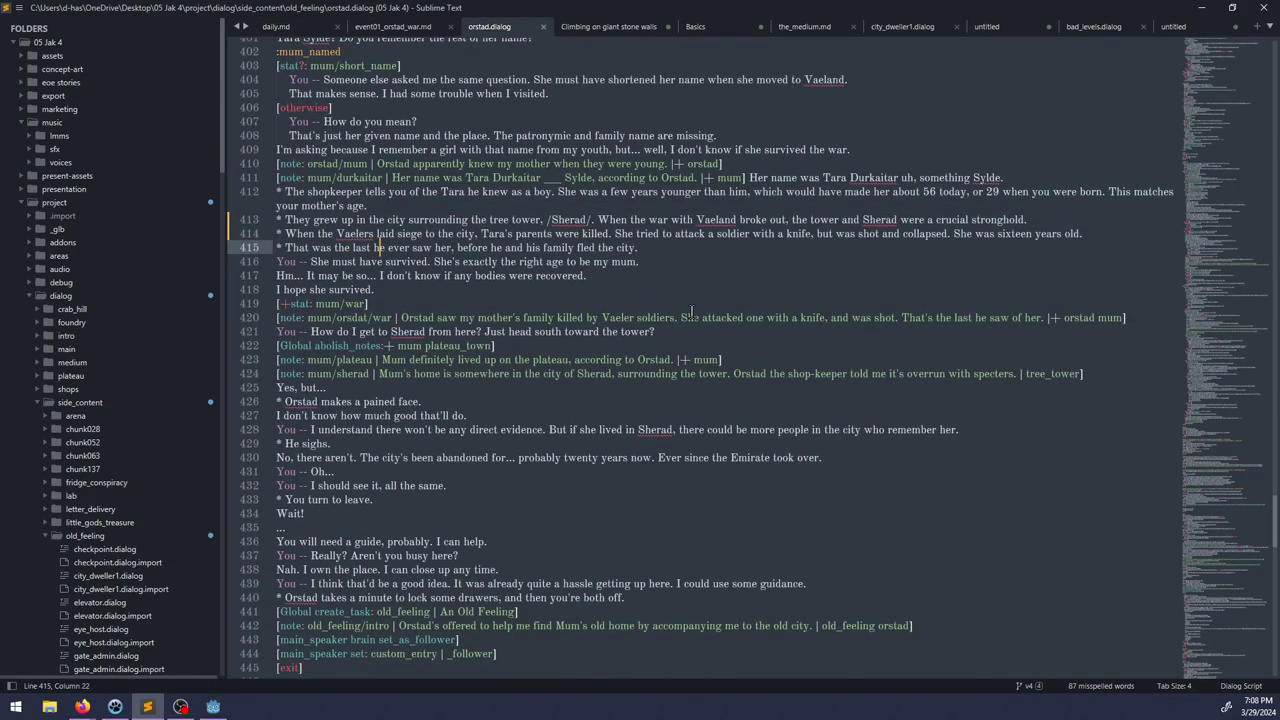
scroll(366, 490, down, 3)
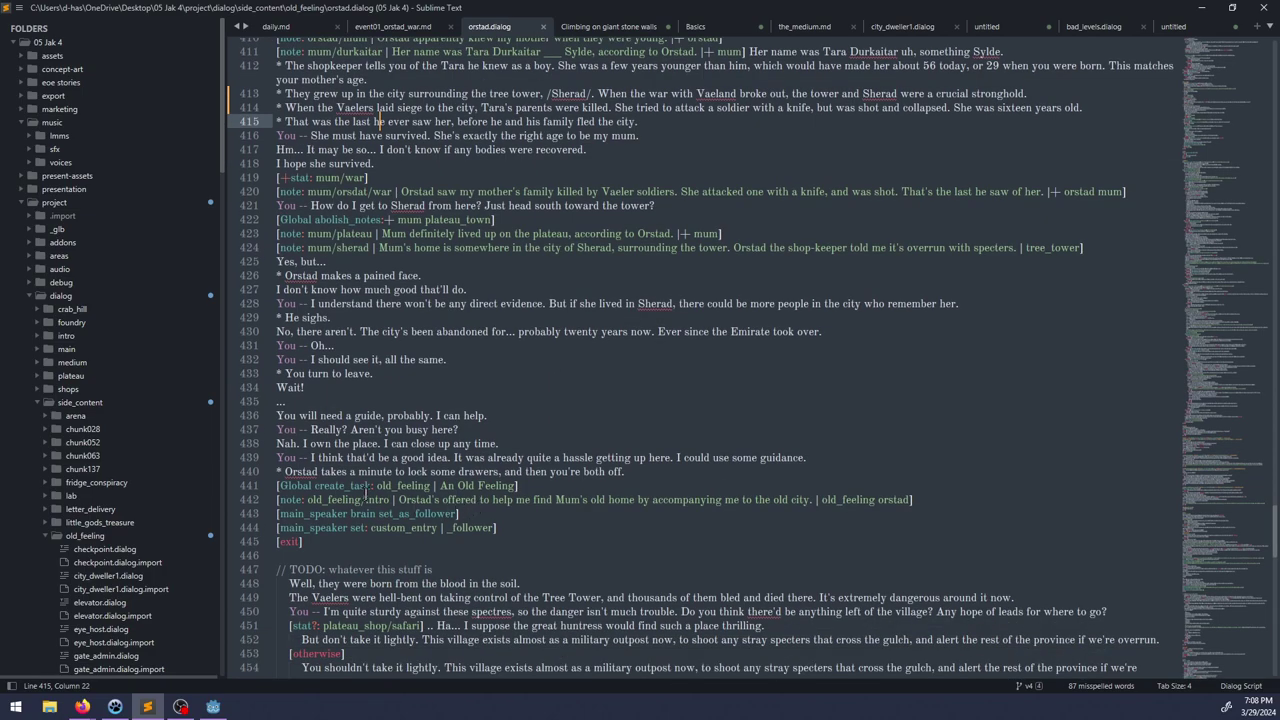
scroll(366, 490, up, 5)
Step: Insert the line "[Global tee_medium_event: orstad_war]" above "You -- She must have survived" and save the file
click(622, 357)
click(699, 344)
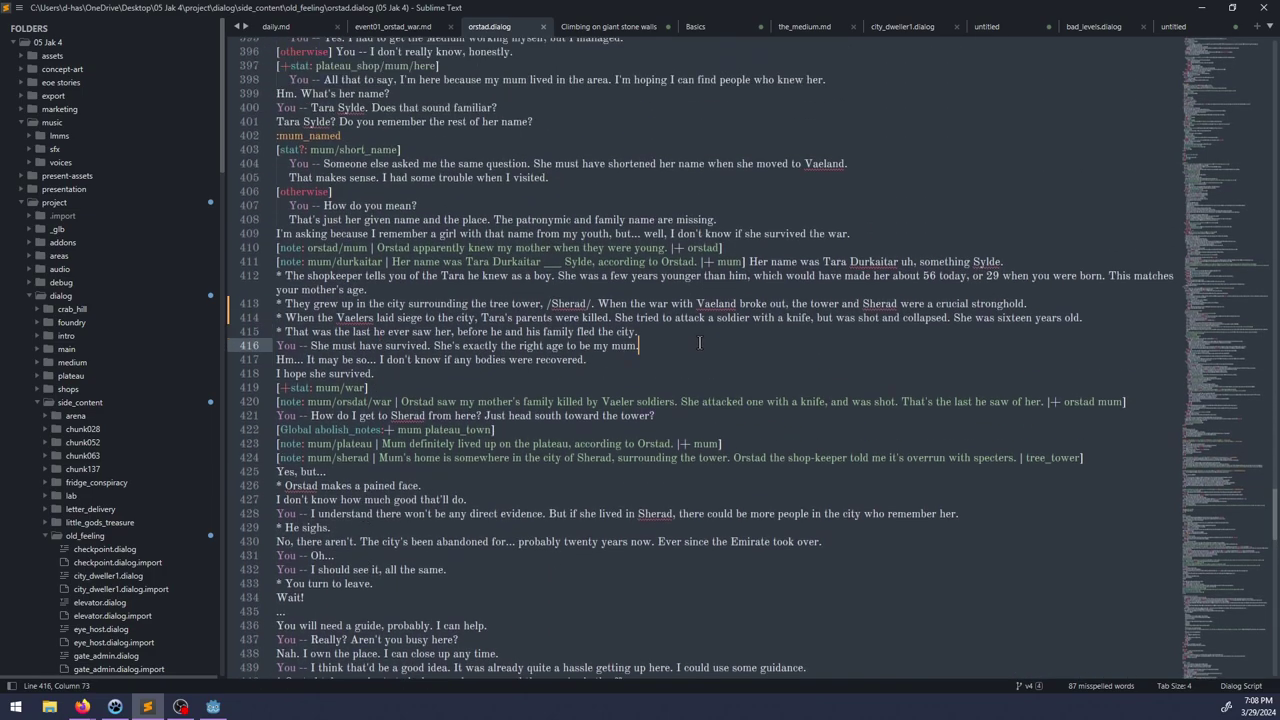
key(ctrl+shift+Return)
text([)
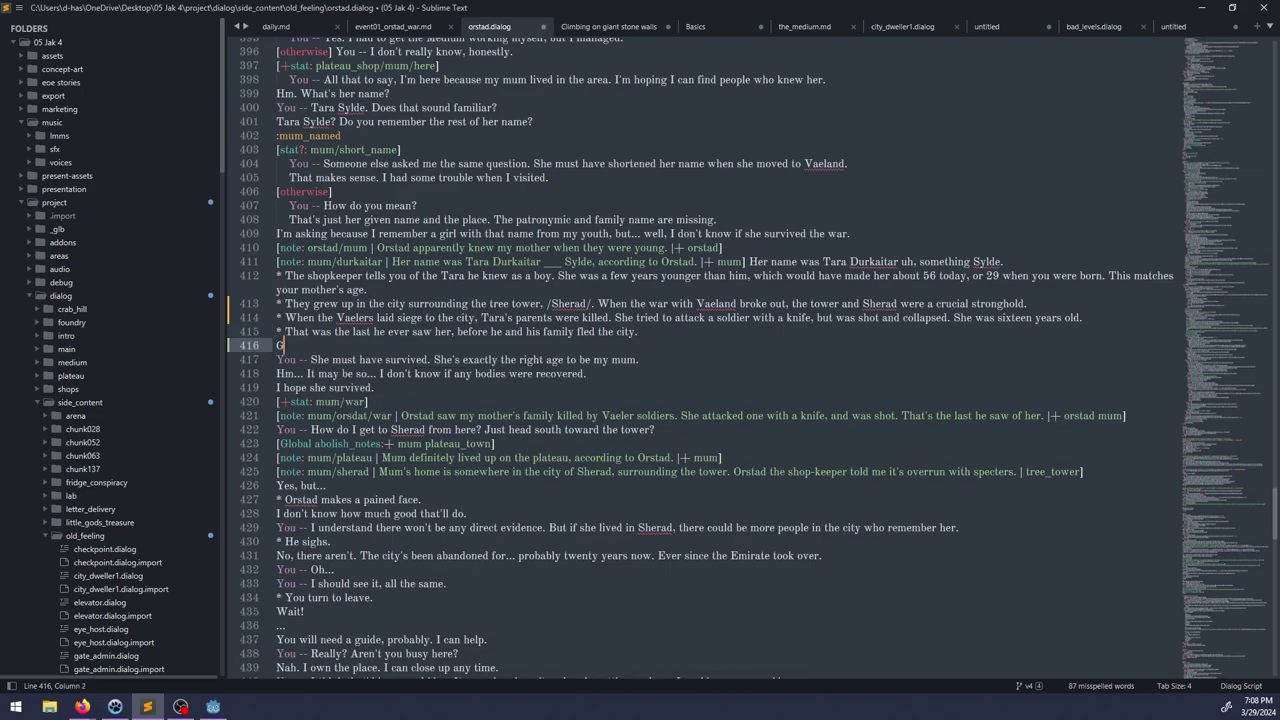
text(Global tee_medium_event: )
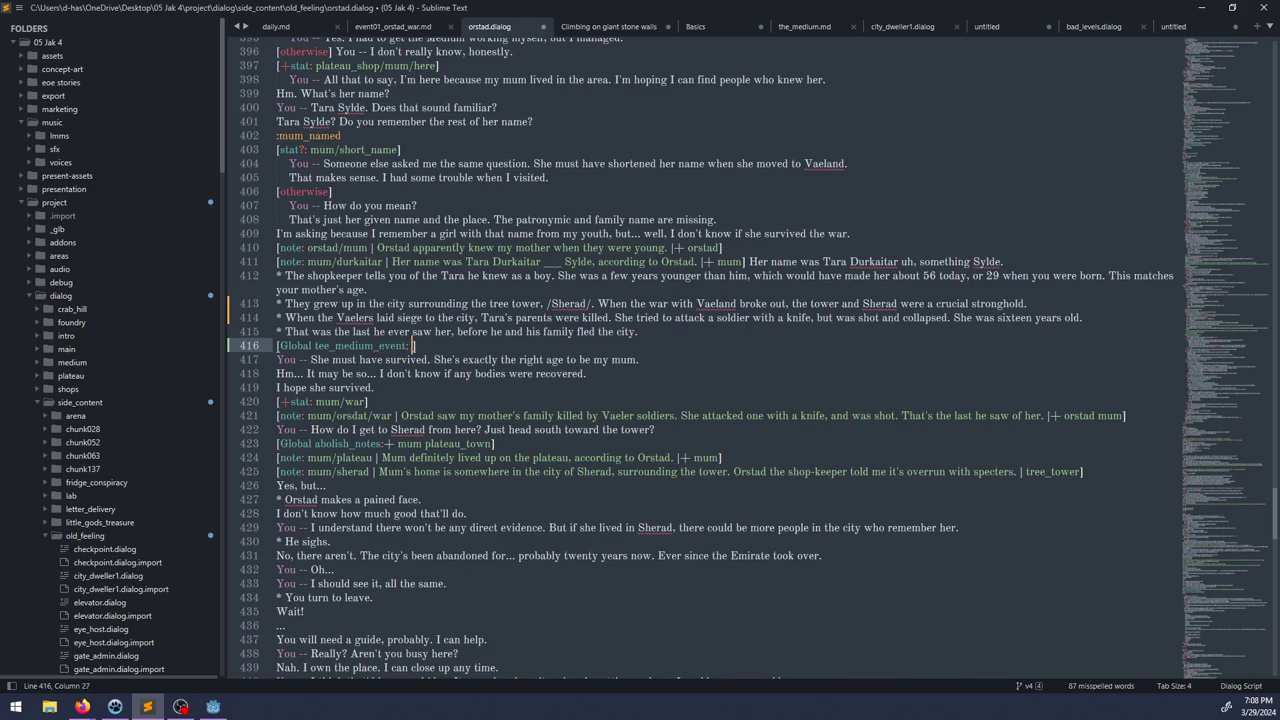
text(orstad_war)
key(ctrl+s)
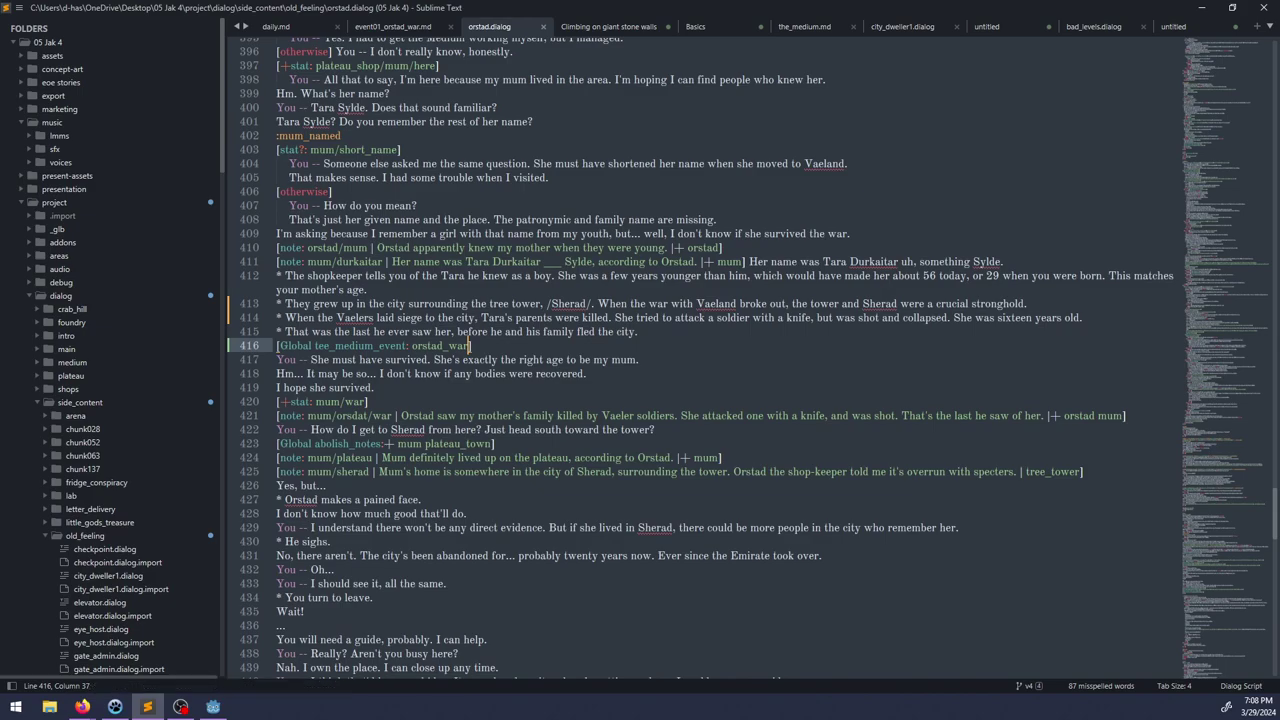
Step: Change the function name in the inserted orstad_war line to prepare_medium_event
click(329, 346)
key(BackSpace)
key(BackSpace)
key(BackSpace)
text(prepare)
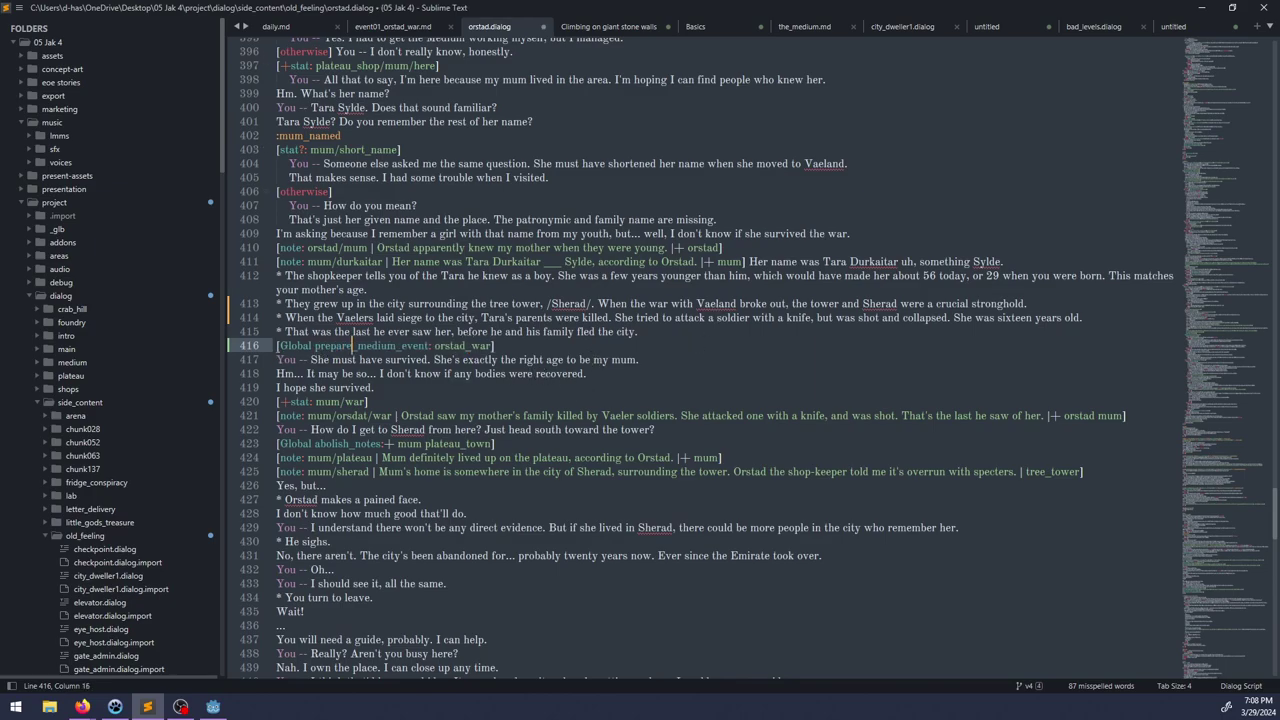
Step: Switch to Godot's script editor, filter the project files by "global", and open global.gd
click(213, 707)
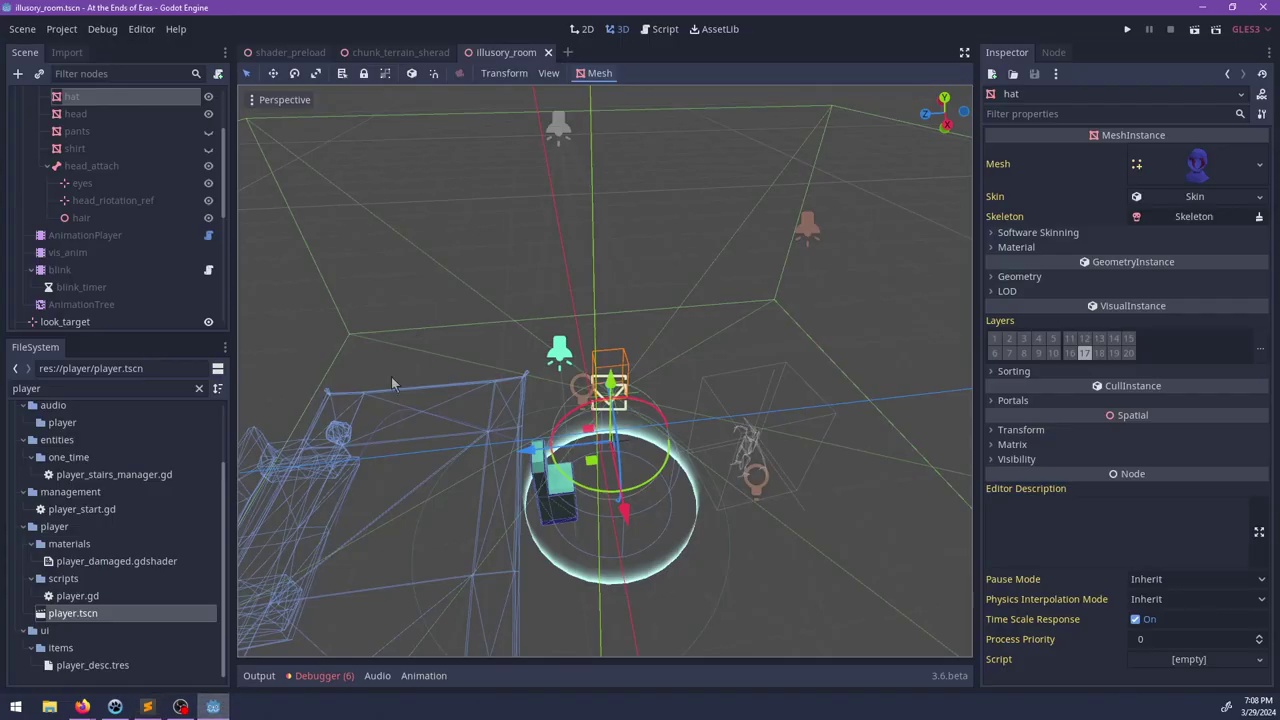
click(660, 31)
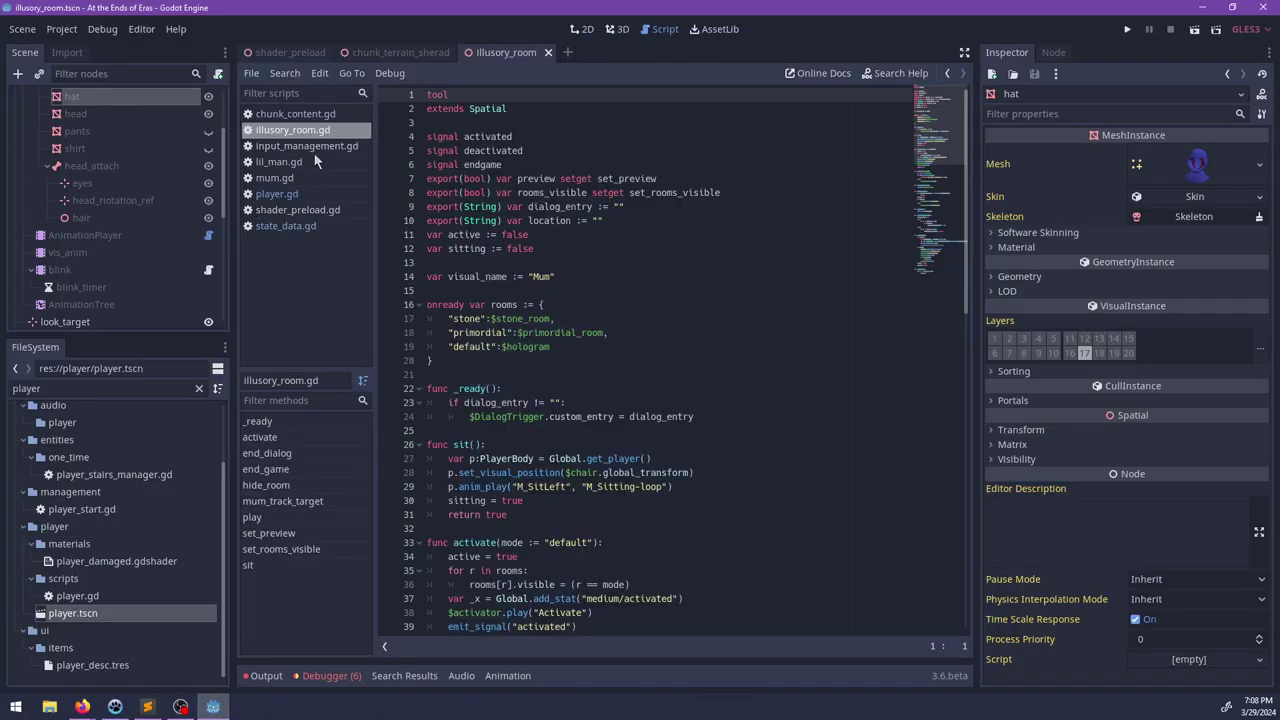
double_click(129, 388)
text(global)
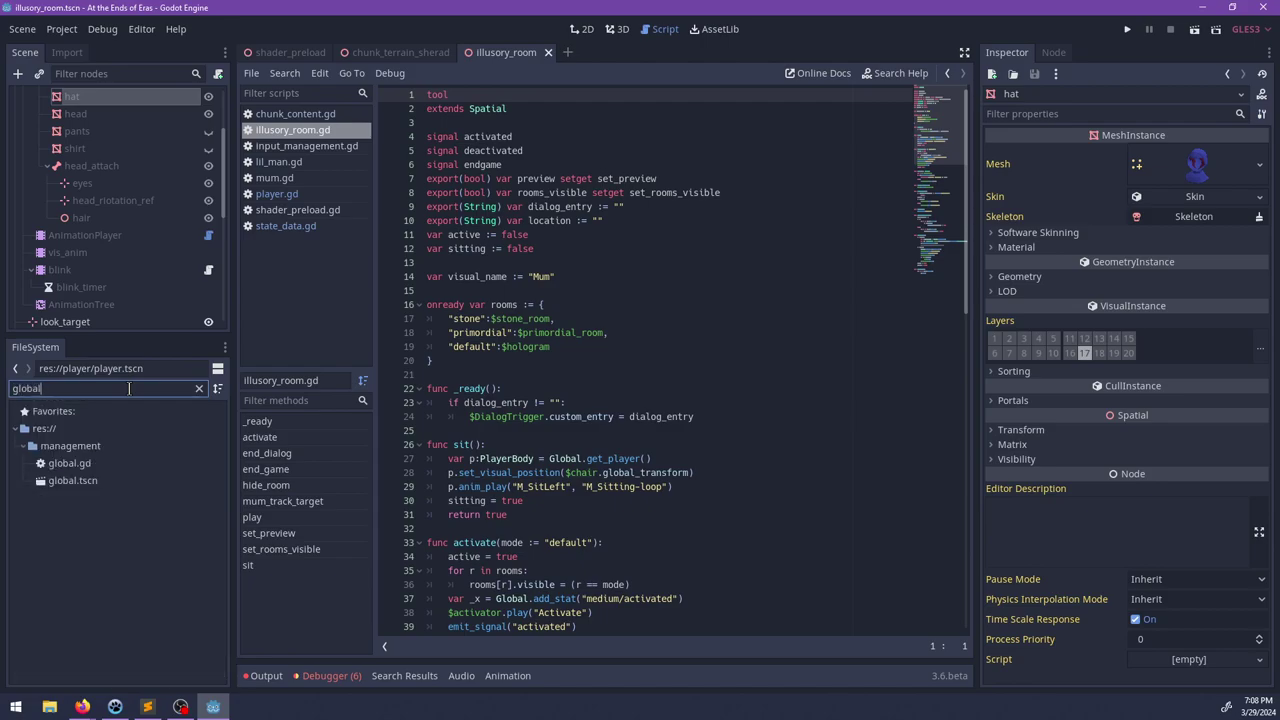
double_click(69, 463)
Step: Look through global.gd and search it for "mum" to locate the mum-related functions
scroll(553, 366, down, 20)
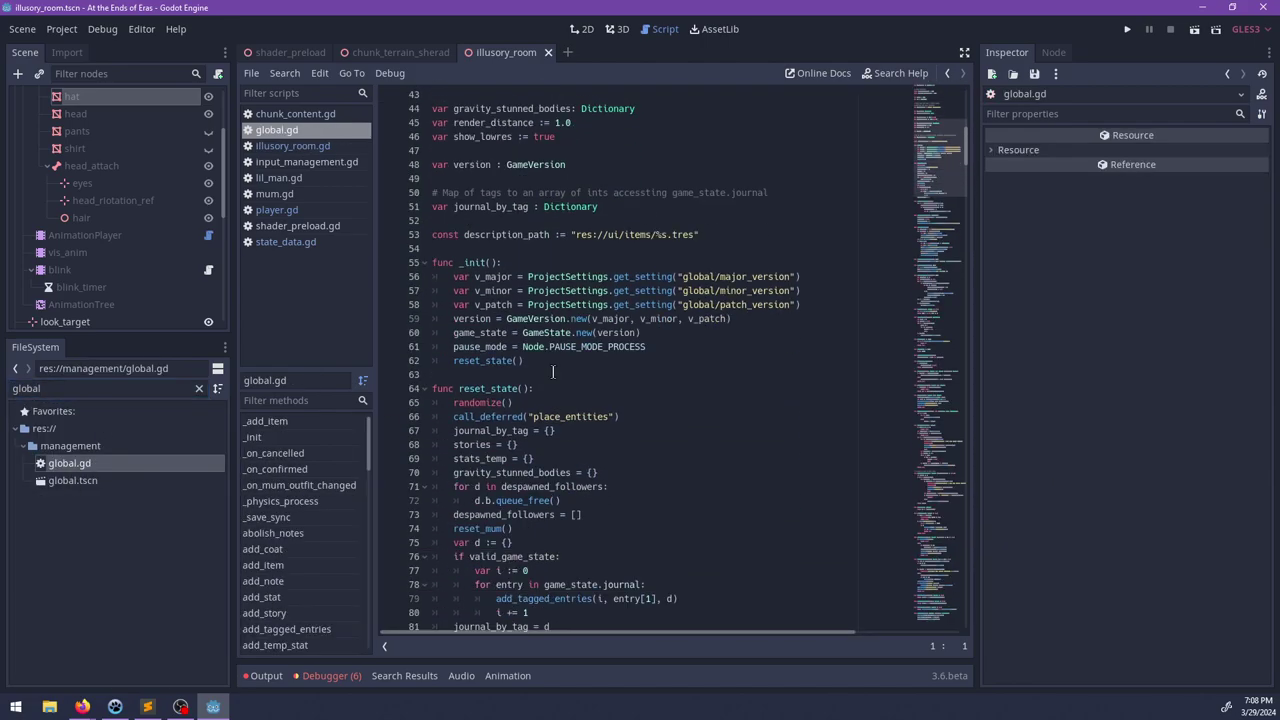
scroll(553, 366, up, 10)
scroll(602, 401, down, 20)
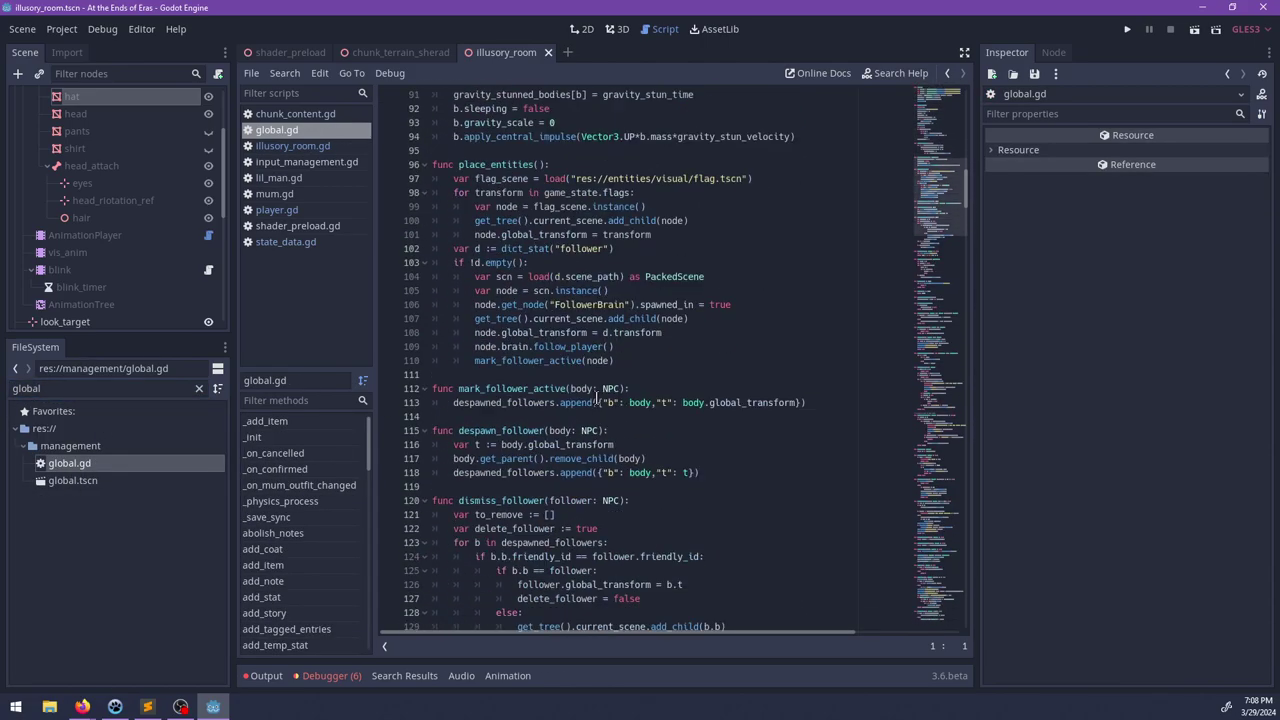
scroll(602, 401, down, 20)
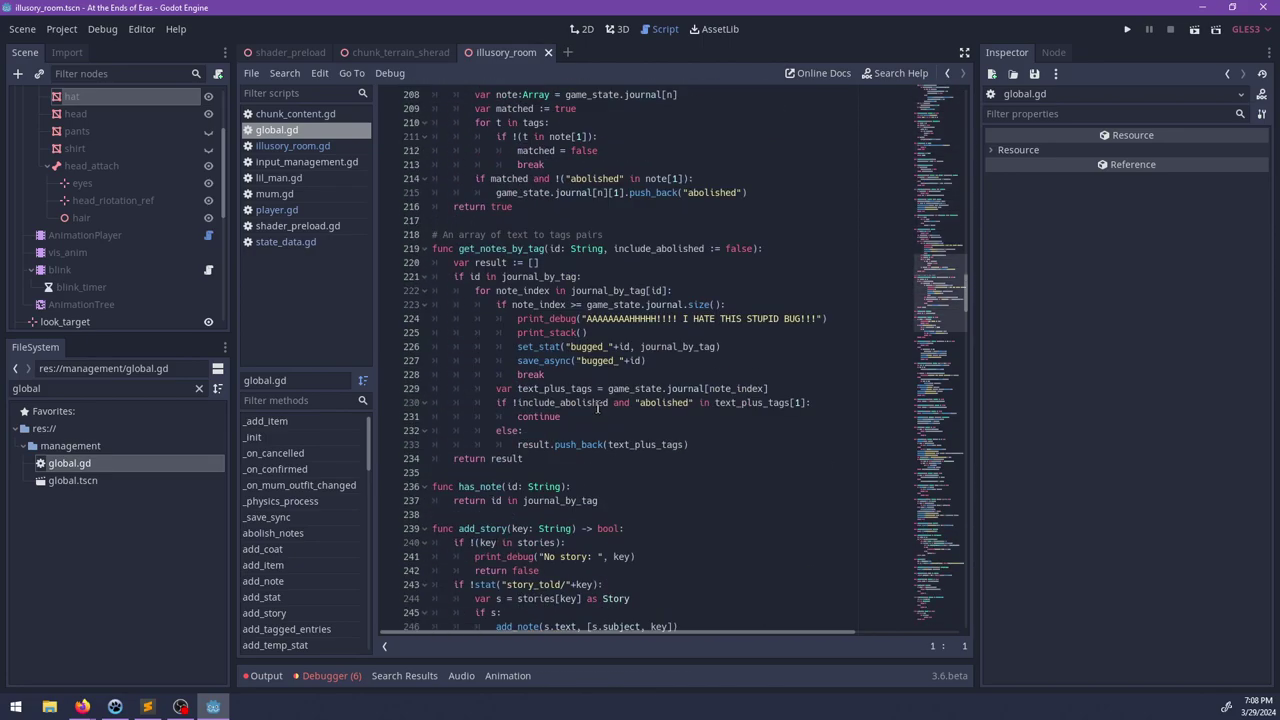
scroll(613, 427, down, 10)
click(737, 376)
key(ctrl+f)
text(fh)
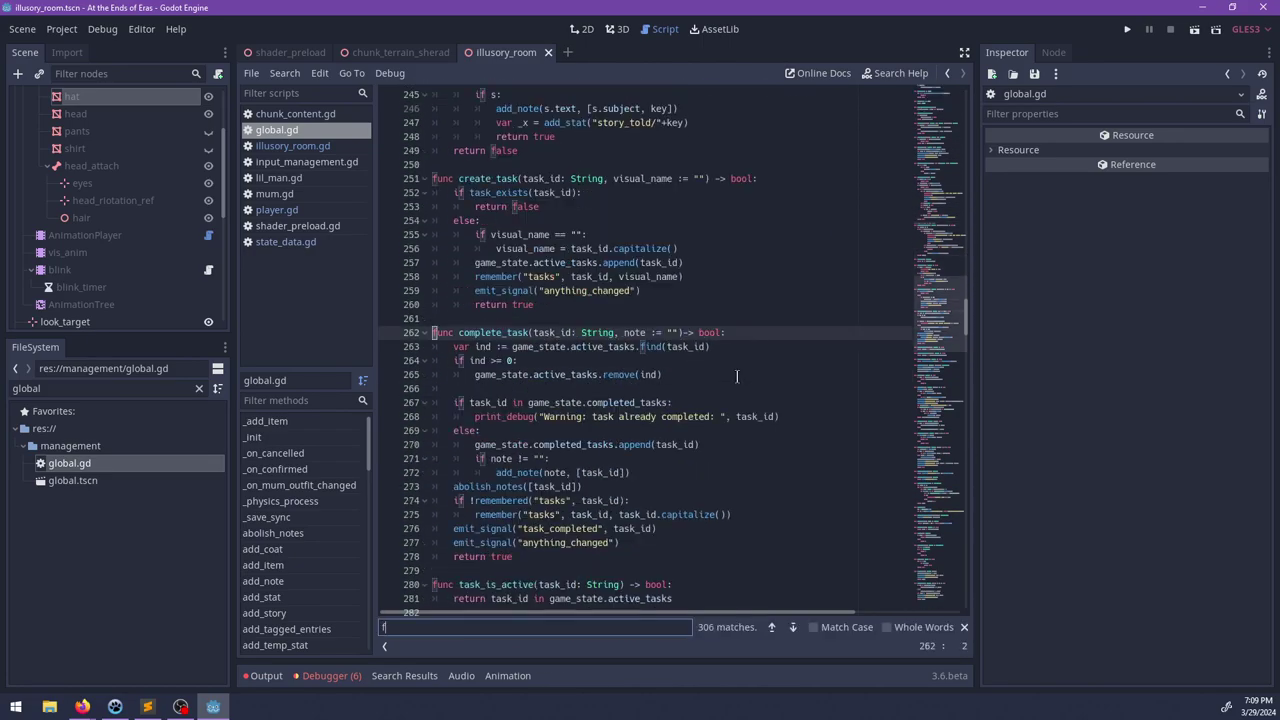
key(BackSpace)
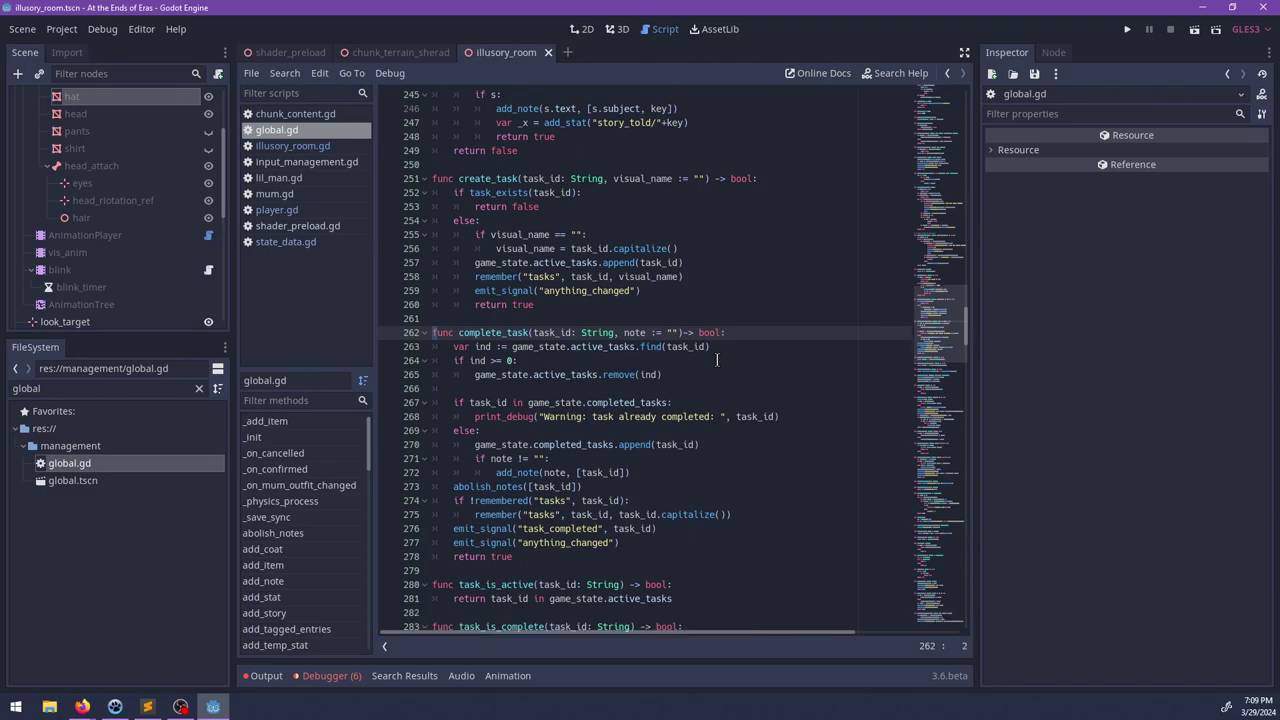
key(BackSpace)
text(mum)
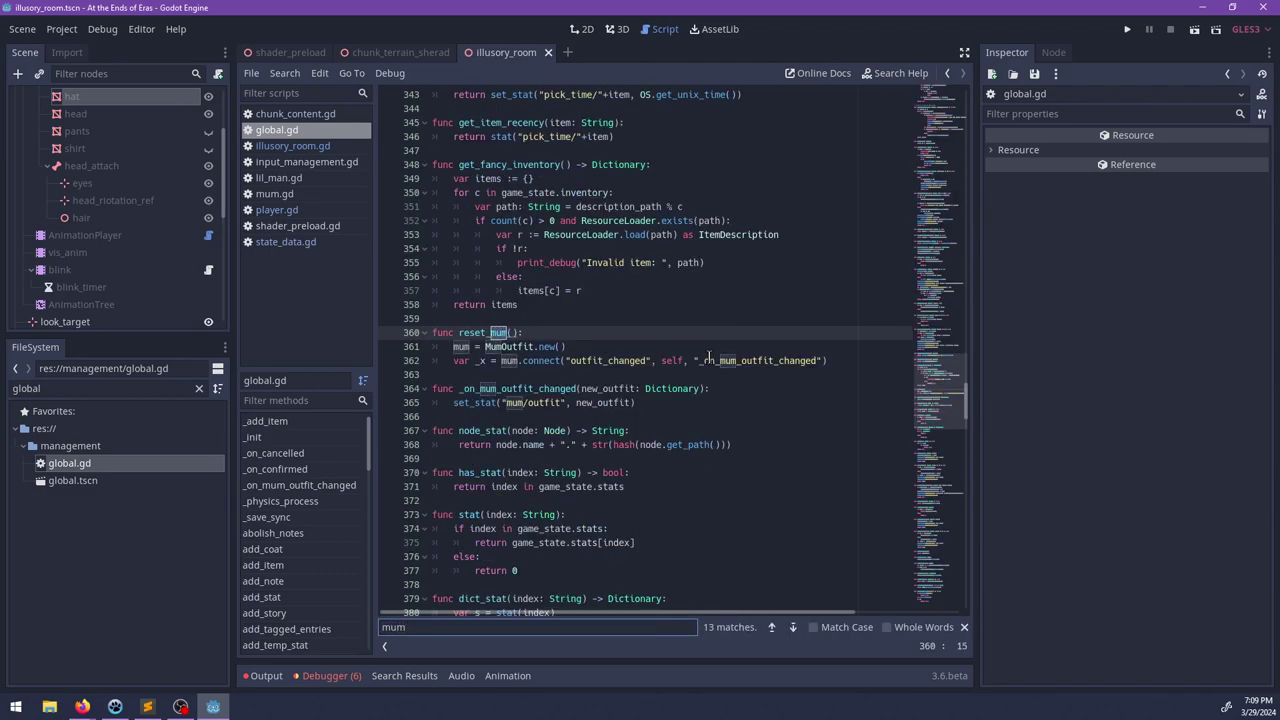
key(Escape)
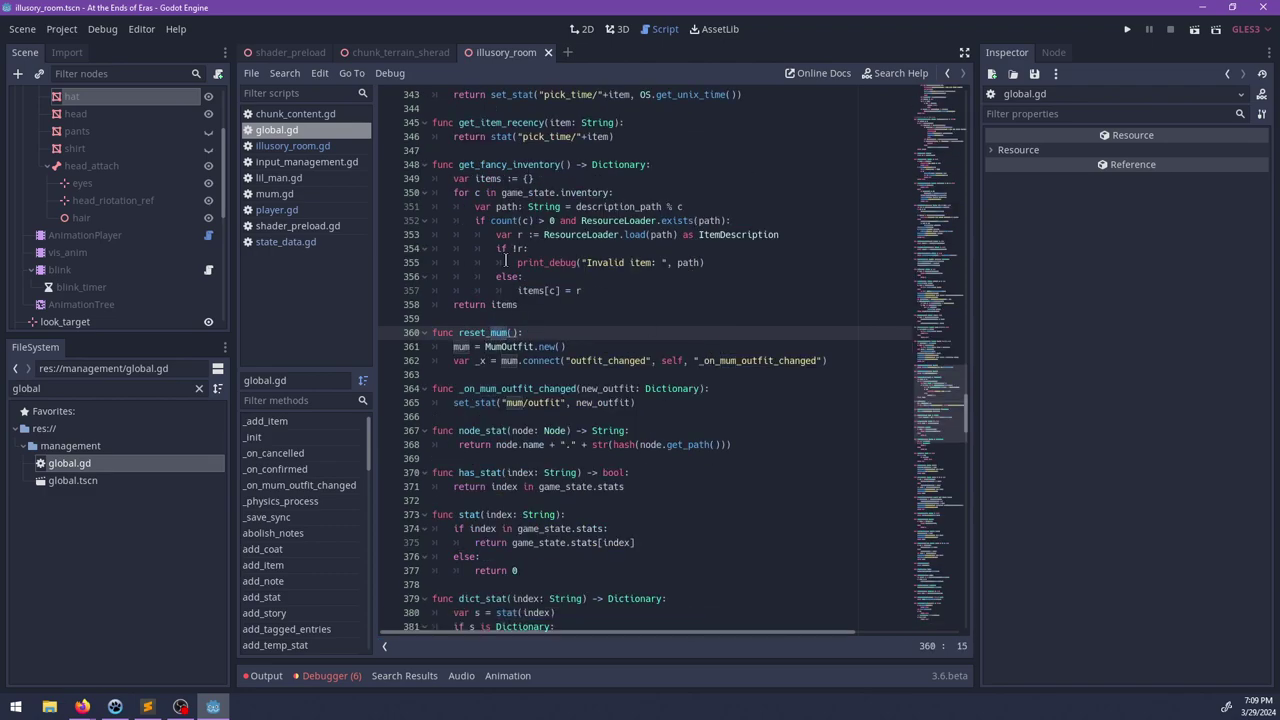
Step: Declare the function prepare_medium_event(id: String) above reset_mum in global.gd
click(543, 320)
key(Return)
key(Return)
key(Up)
text(func )
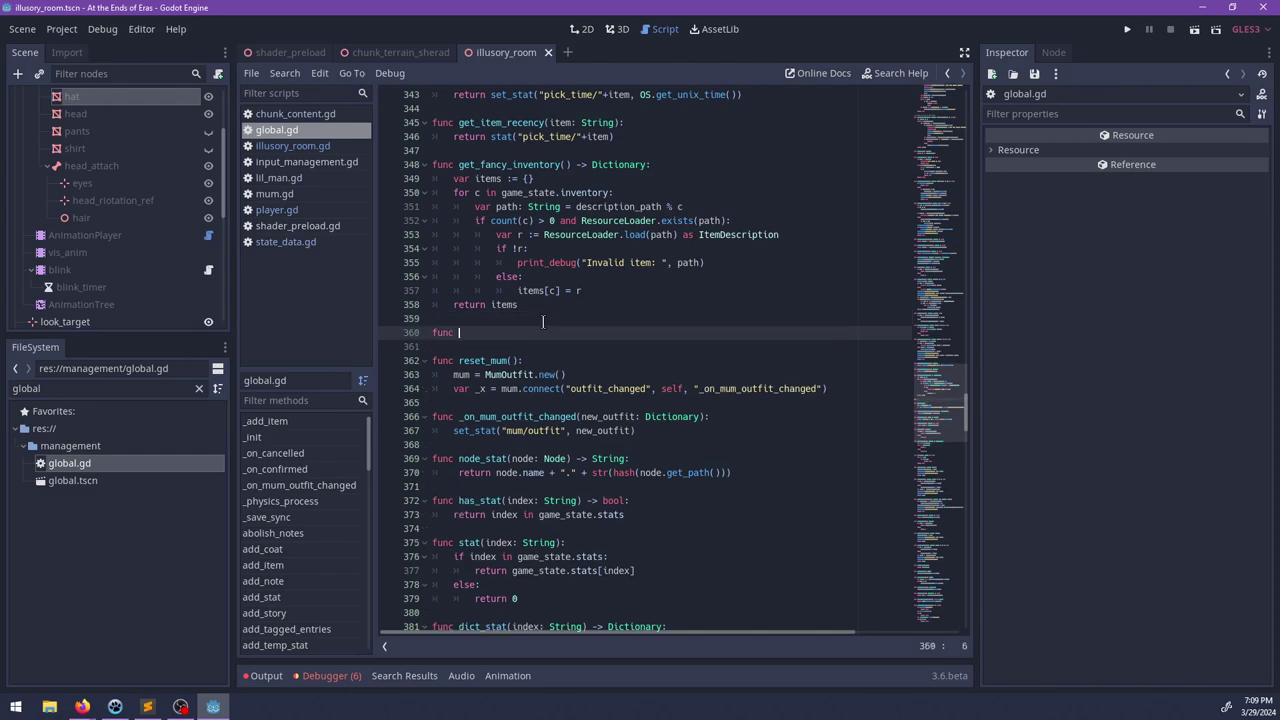
text(prepare_medium_event(id: String):)
key(Return)
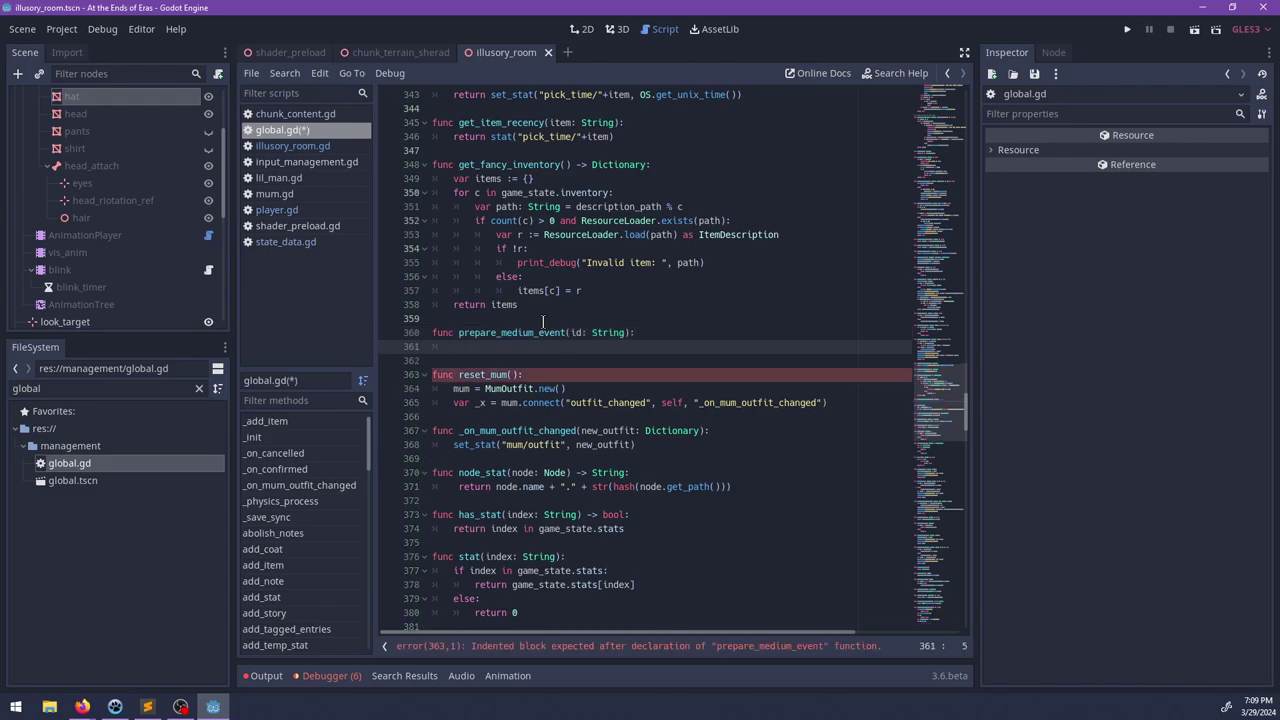
Step: Fill in the body of prepare_medium_event with set_stat('medium_event', id) and save global.gd
key(alt+Tab)
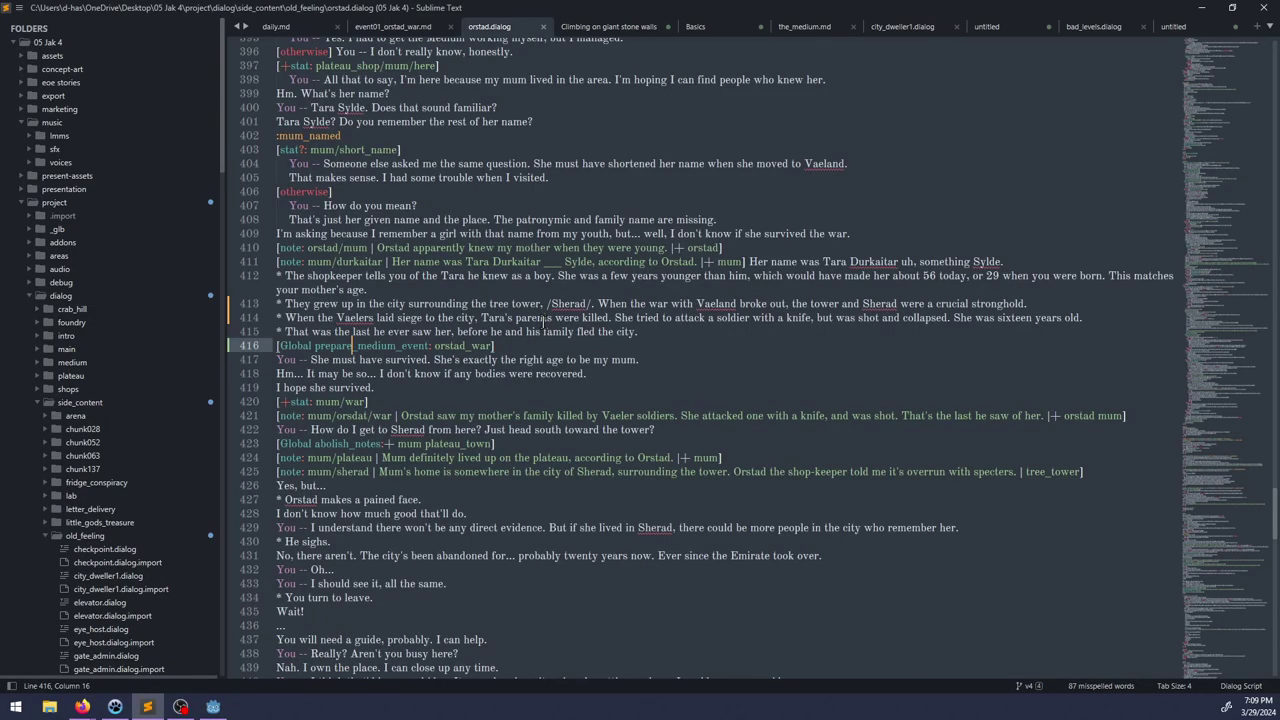
key(alt+Tab)
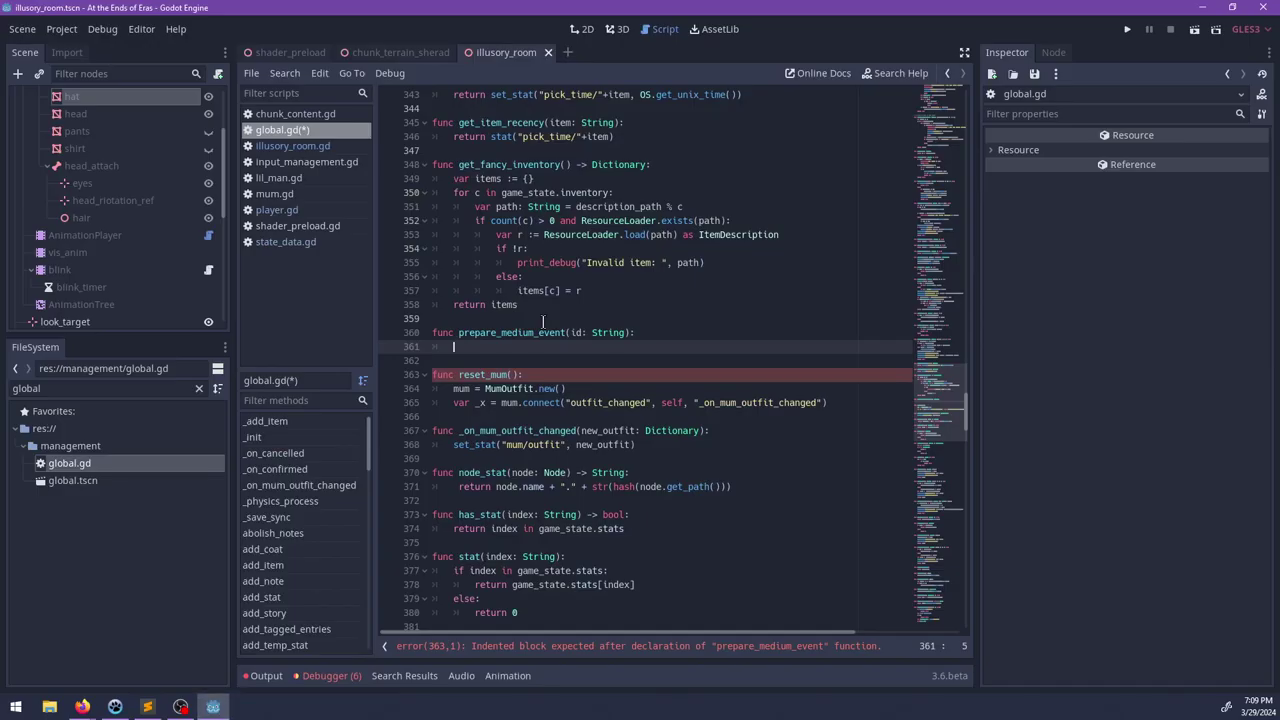
text(Global.)
key(ctrl+BackSpace)
text(set_st)
key(Return)
text(')
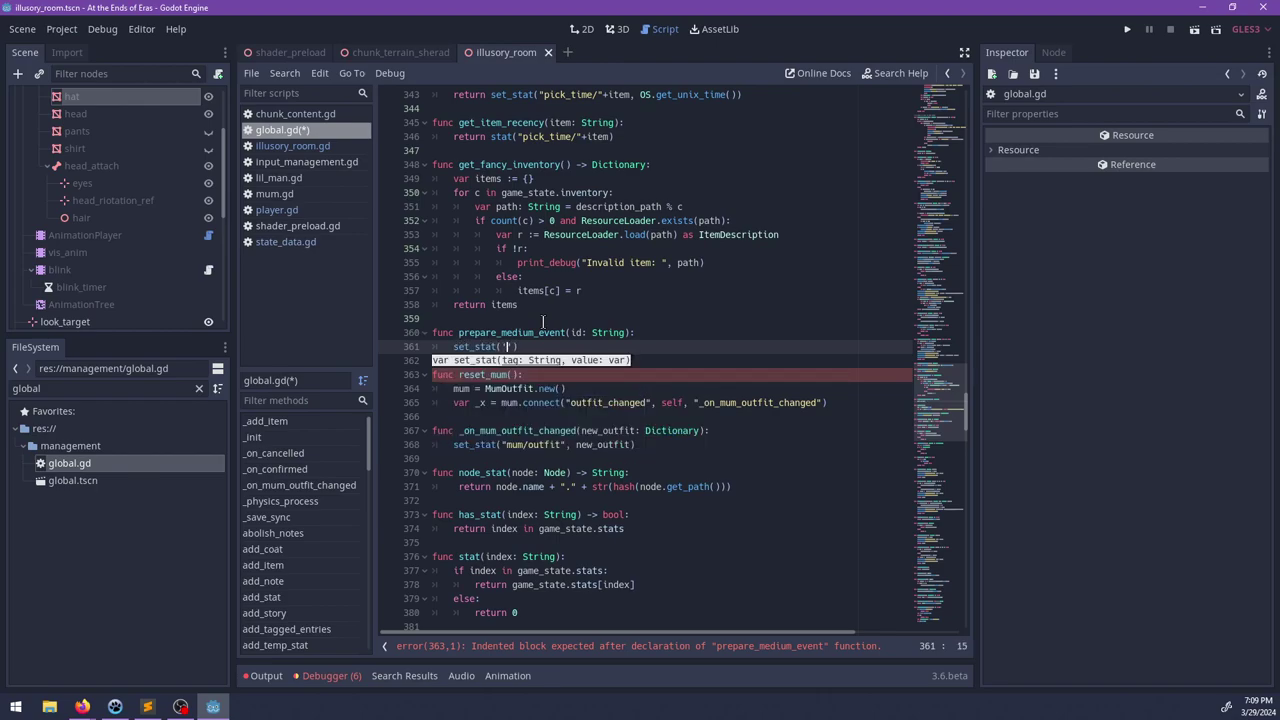
text(medium_event)
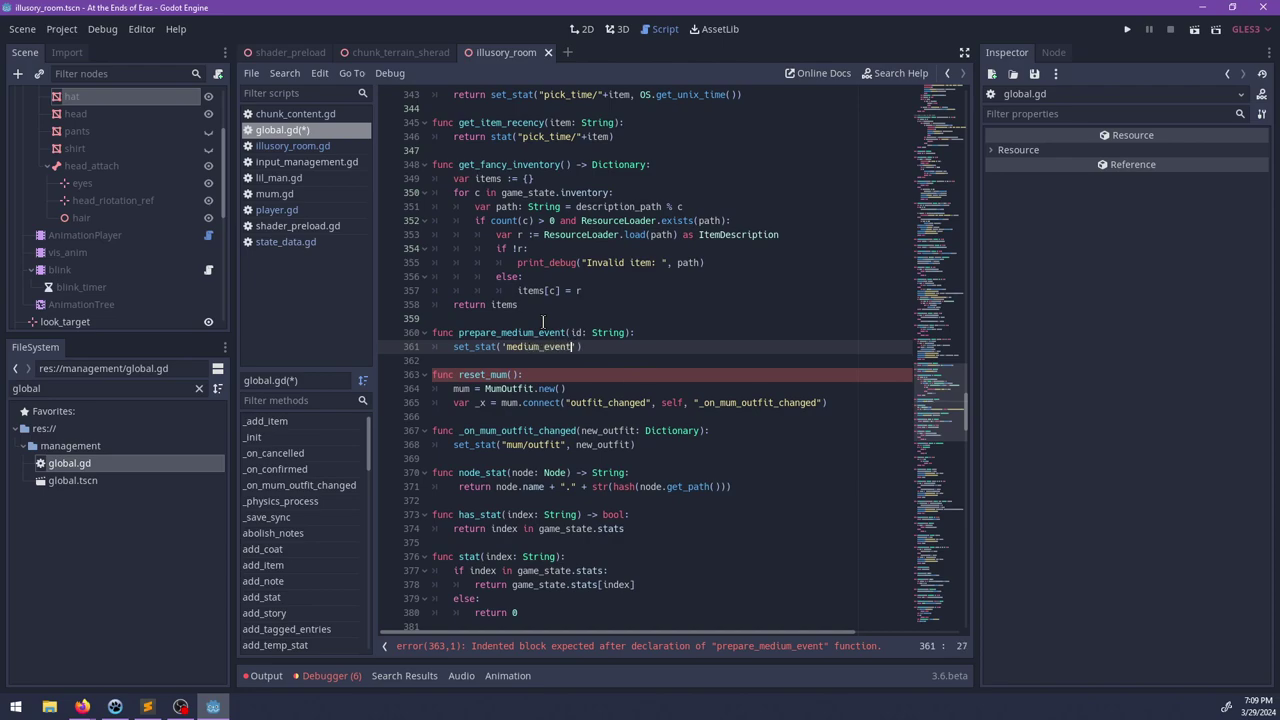
text(', id)
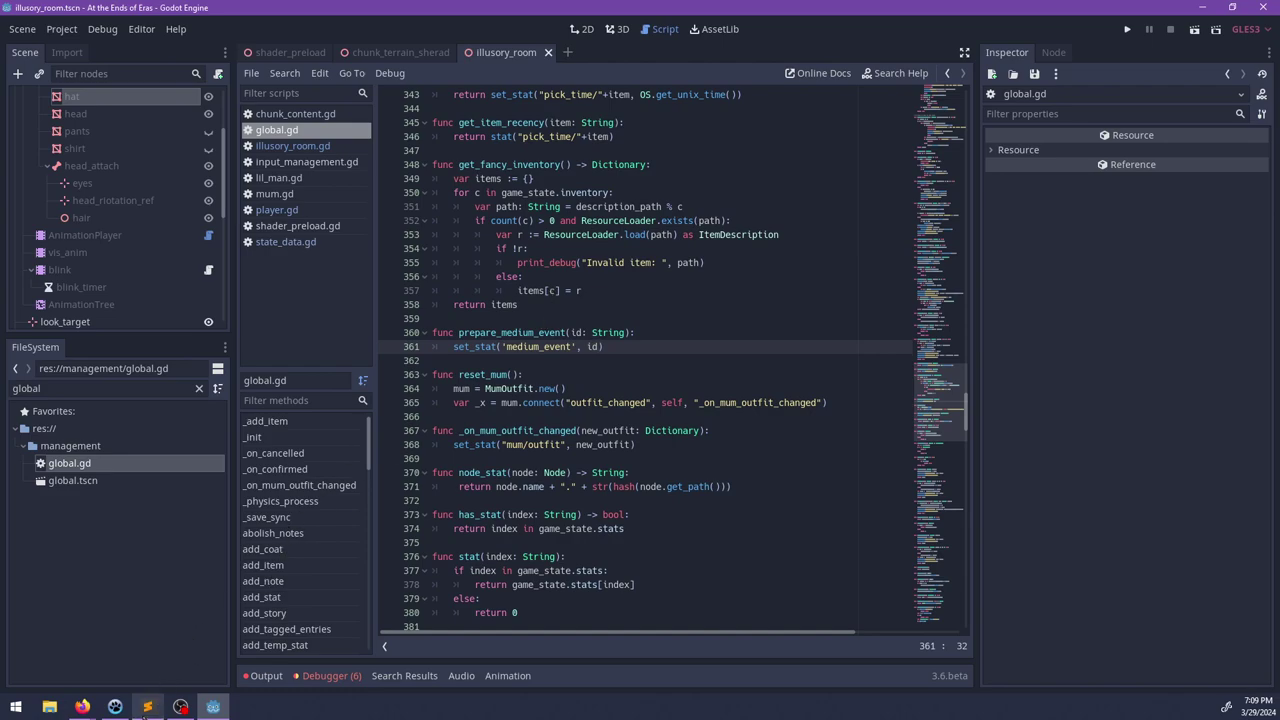
click(147, 707)
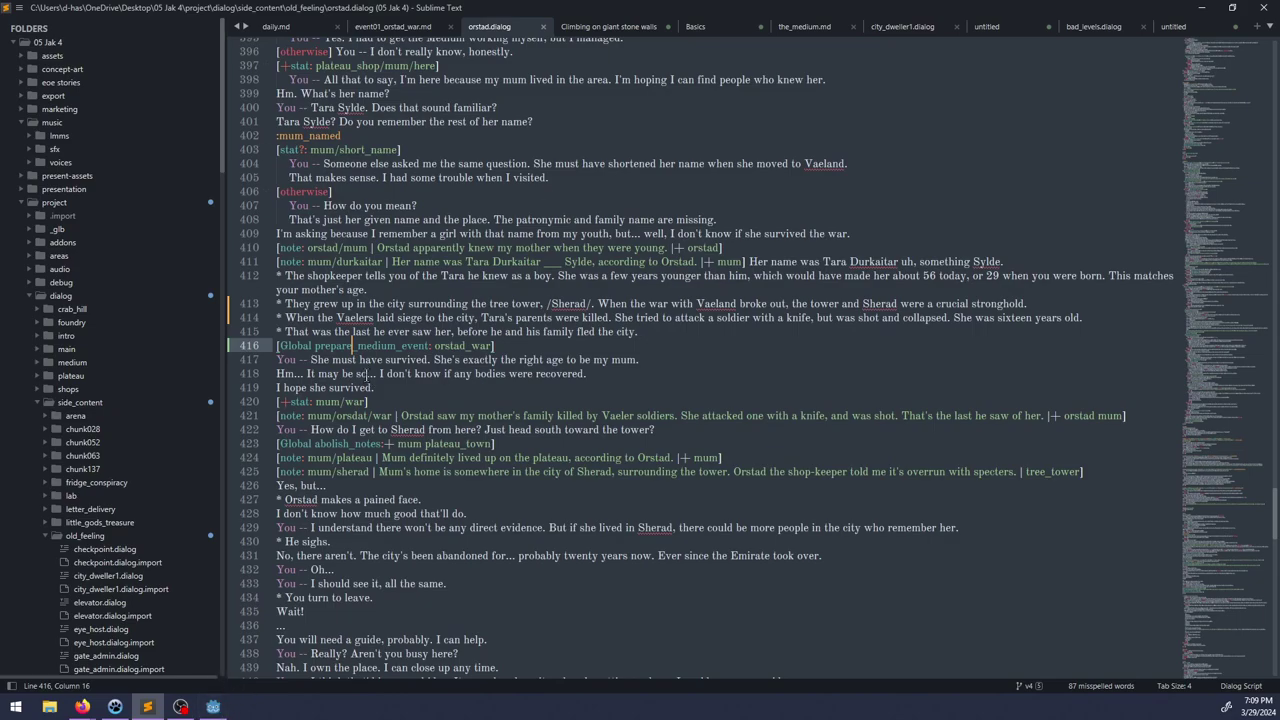
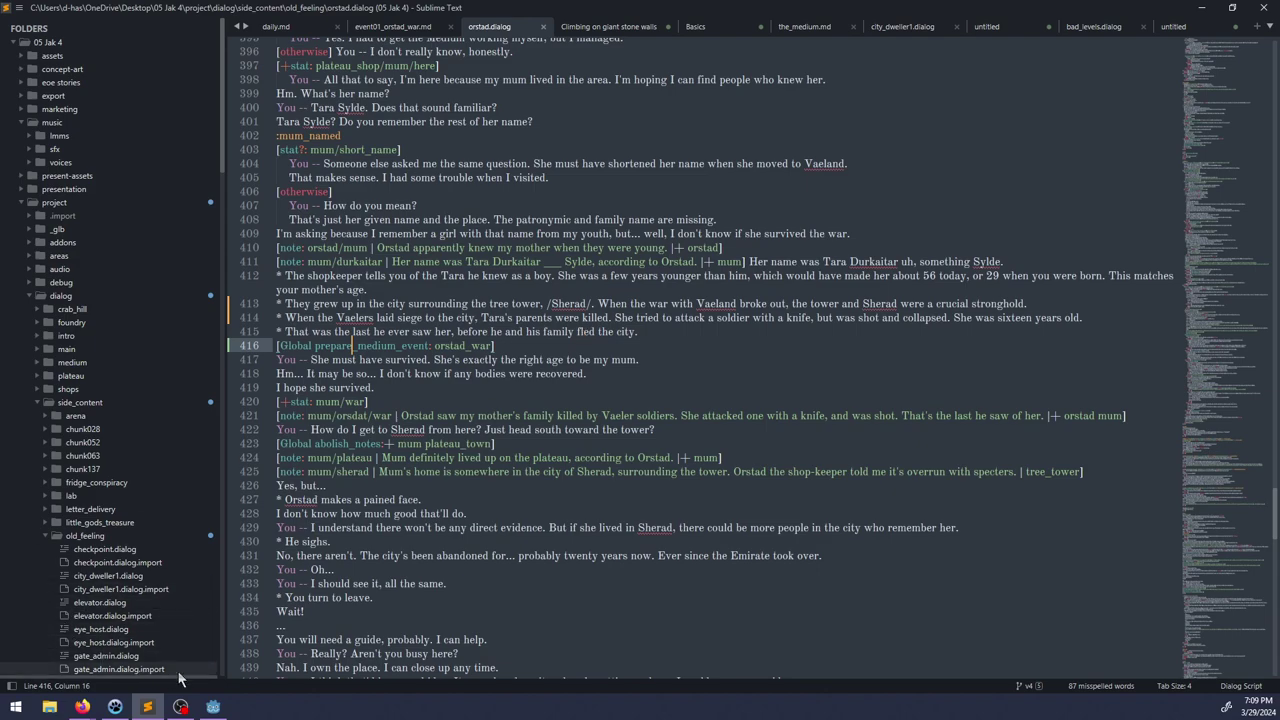
click(213, 707)
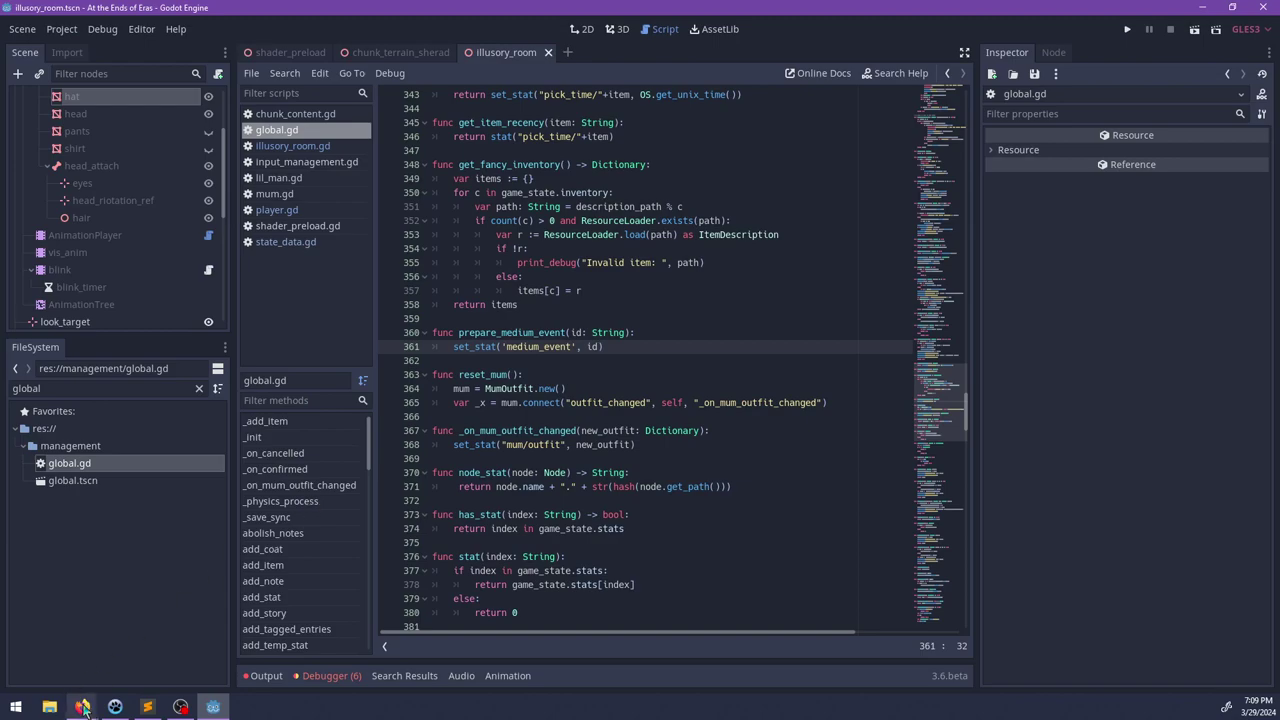
mouse_move(80, 702)
click(47, 640)
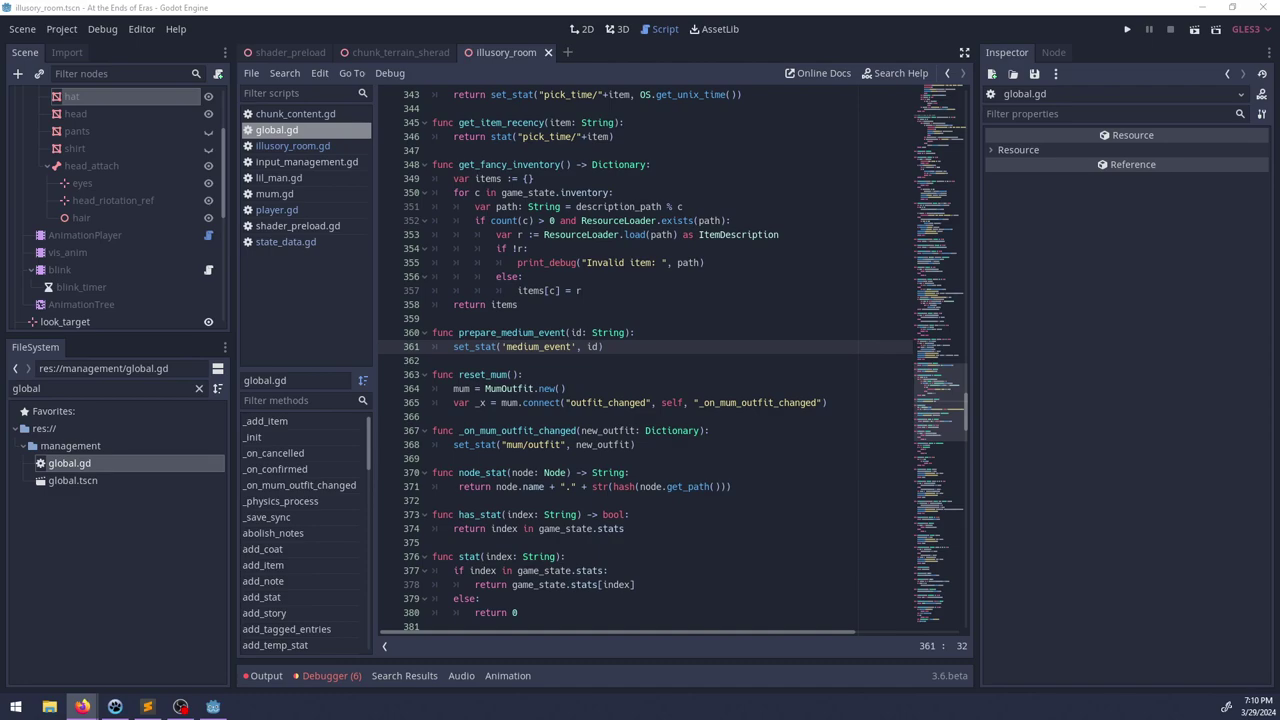
key(alt+Tab)
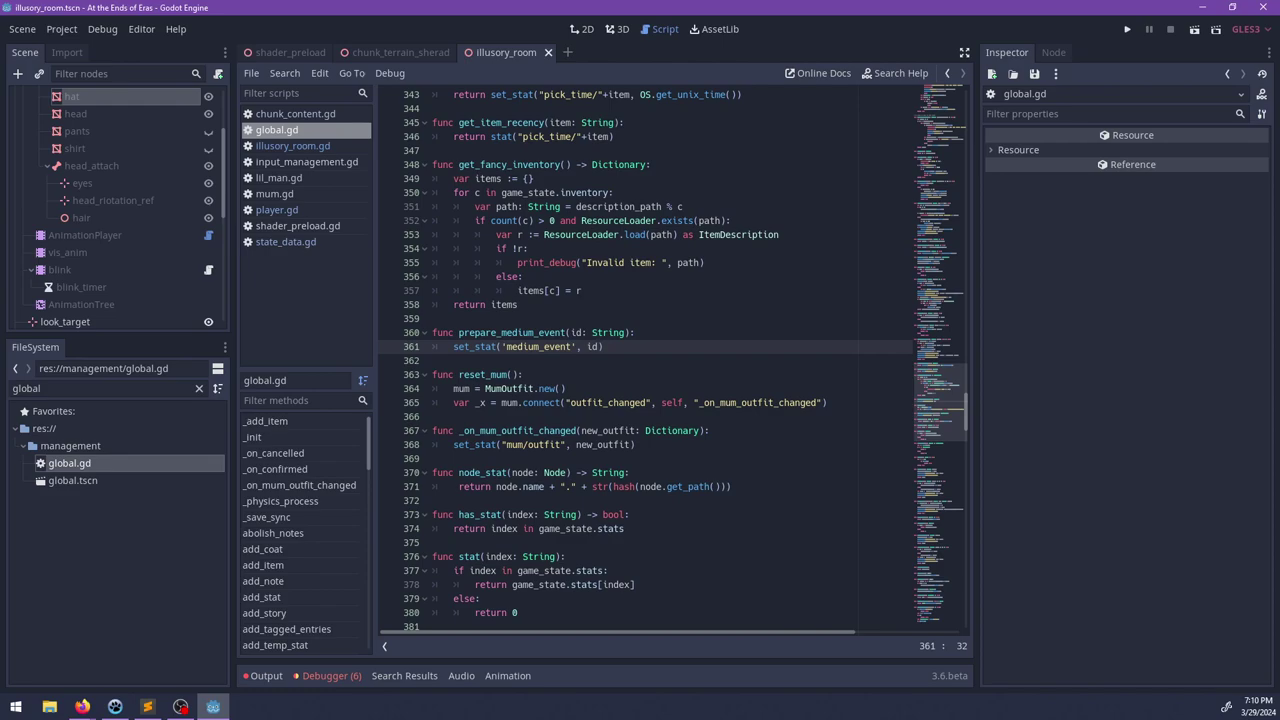
Step: Look through the stat, coat, rescue and saving functions below prepare_medium_event, leaving no extra line in global.gd
text())
key(Return)
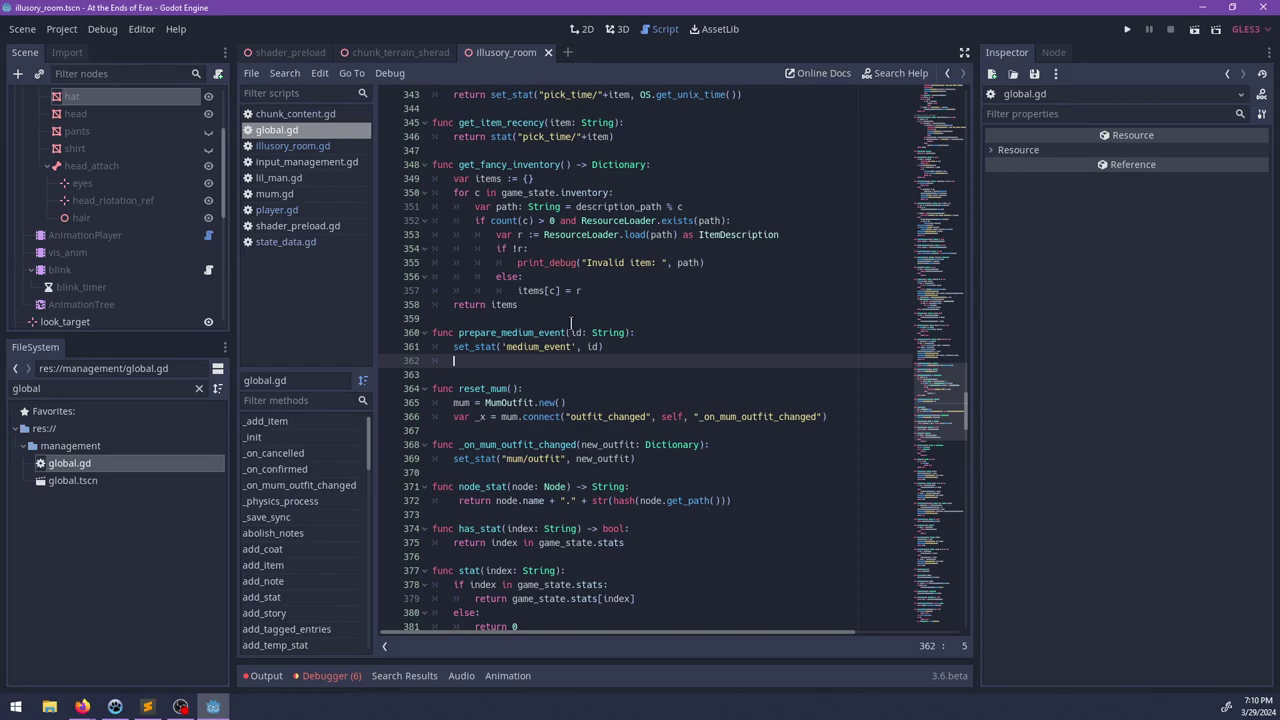
scroll(620, 370, down, 15)
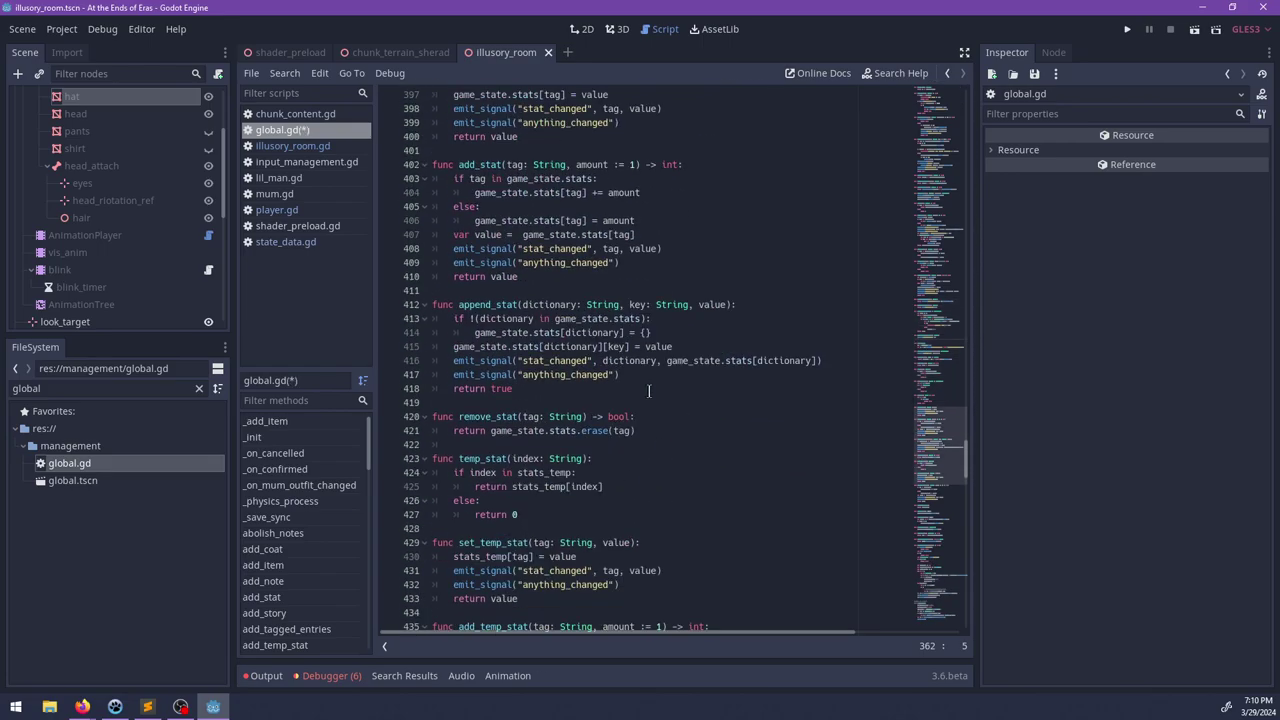
scroll(660, 398, down, 13)
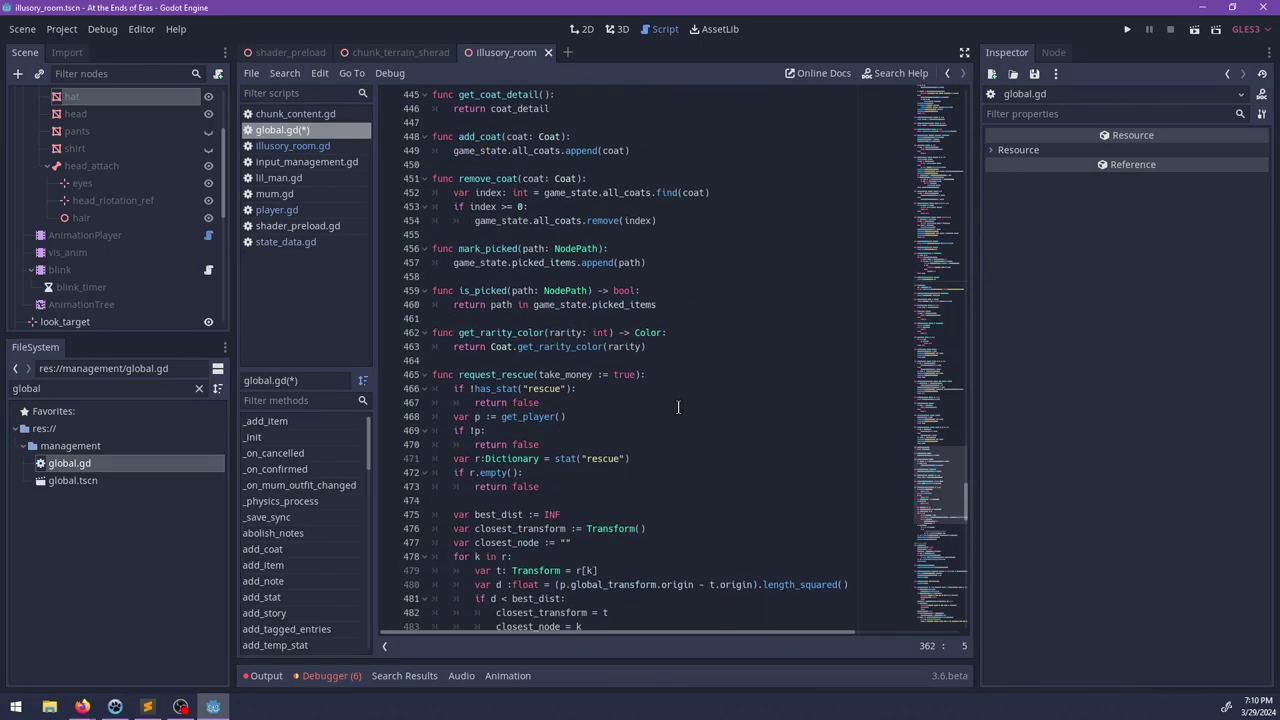
scroll(678, 407, down, 7)
scroll(679, 407, down, 7)
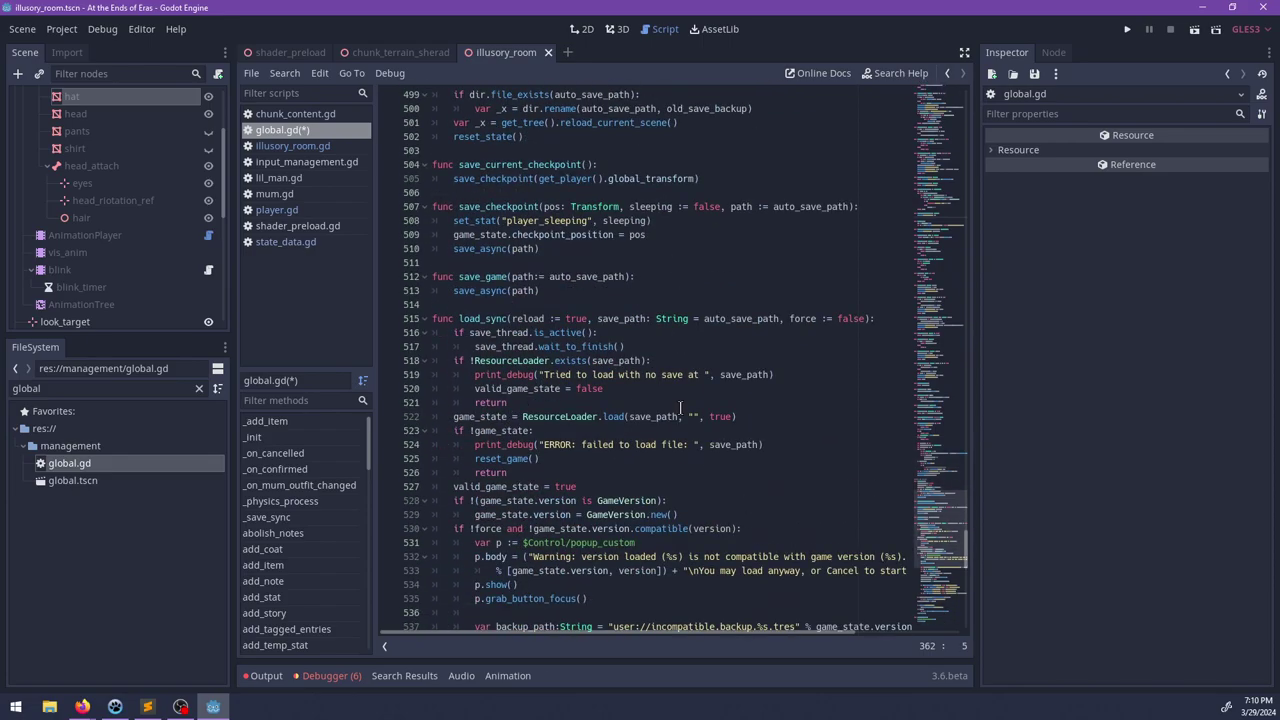
scroll(679, 407, down, 12)
scroll(679, 405, up, 15)
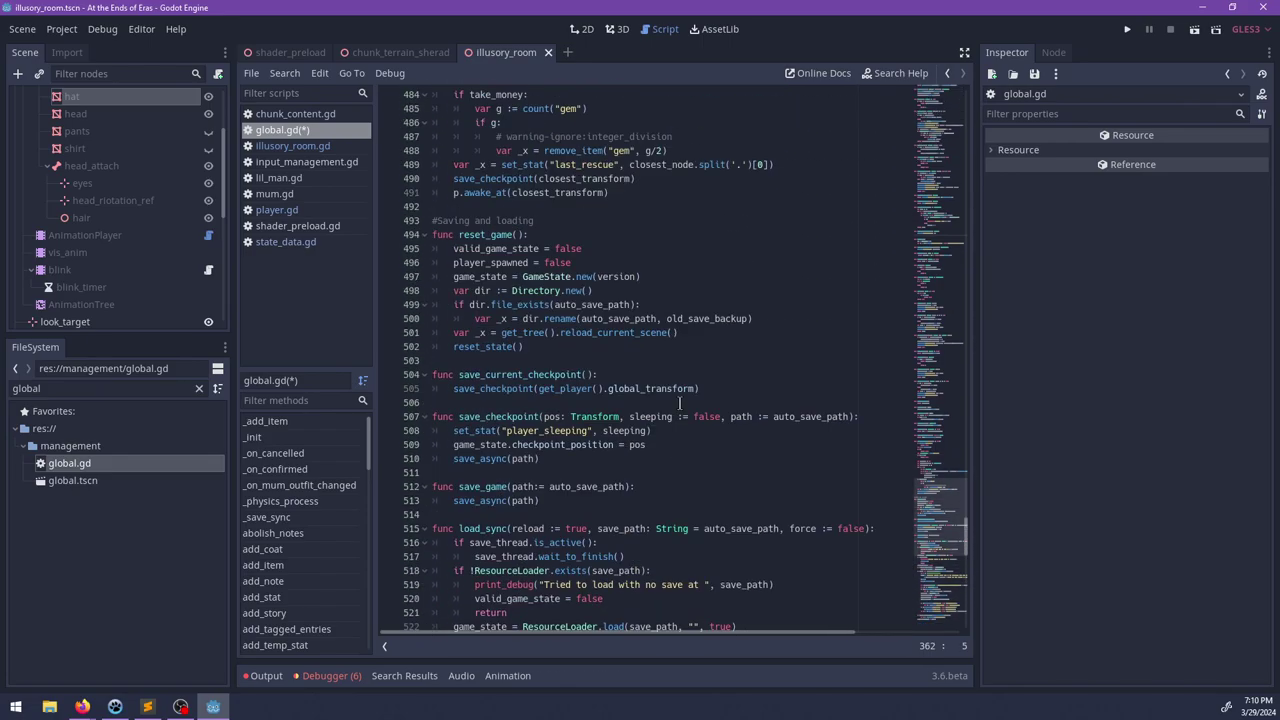
scroll(679, 403, up, 20)
key(BackSpace)
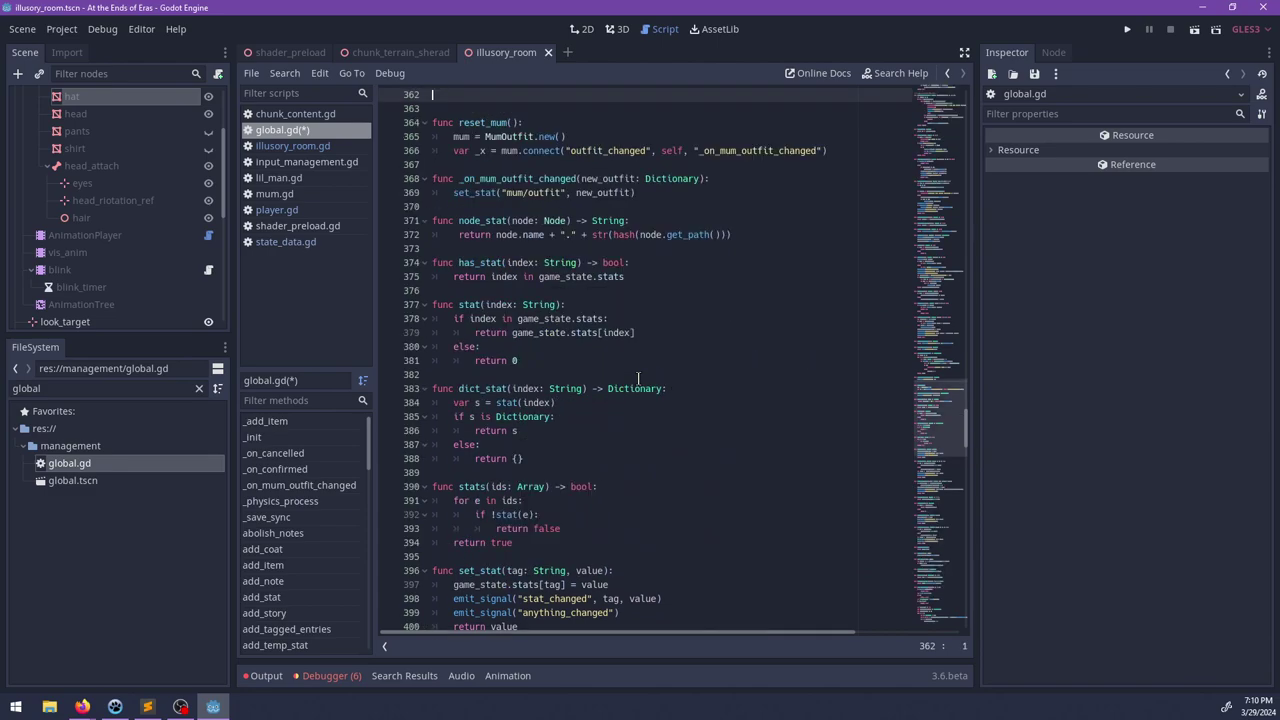
key(BackSpace)
key(ctrl+s)
Step: Filter the project files by "ui" and look through the matching files
double_click(140, 388)
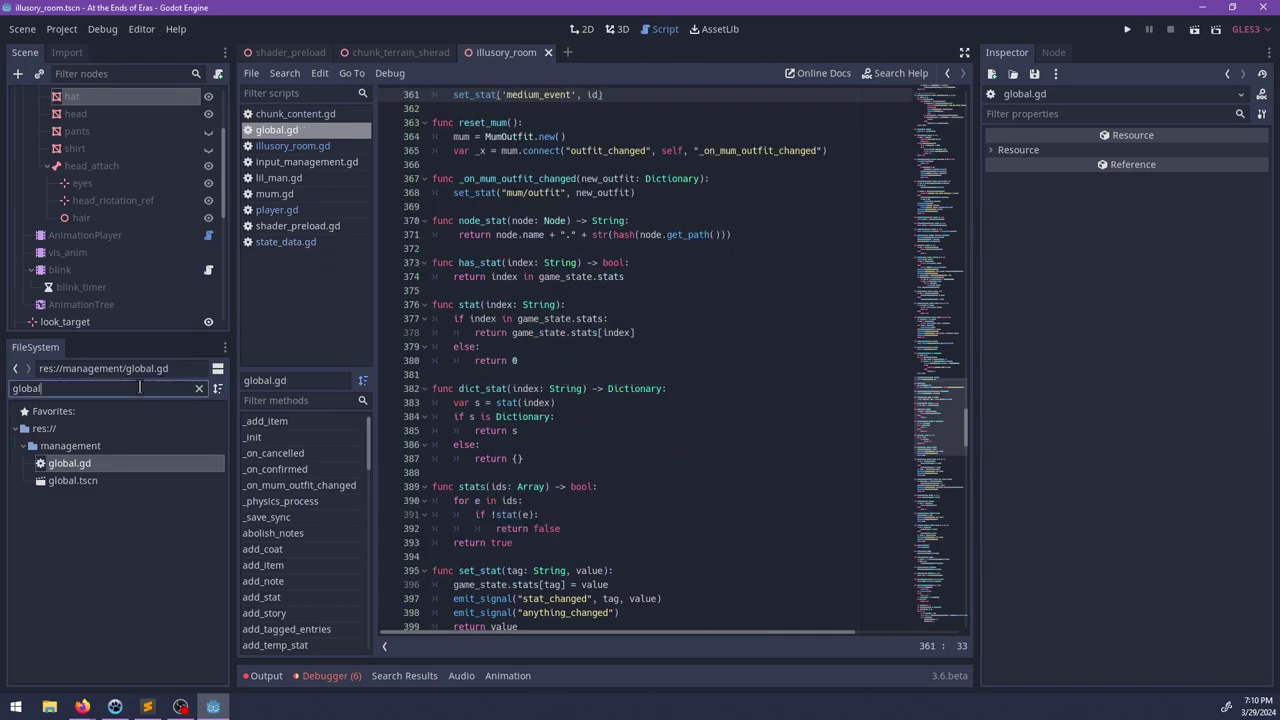
text(ui)
scroll(171, 565, down, 10)
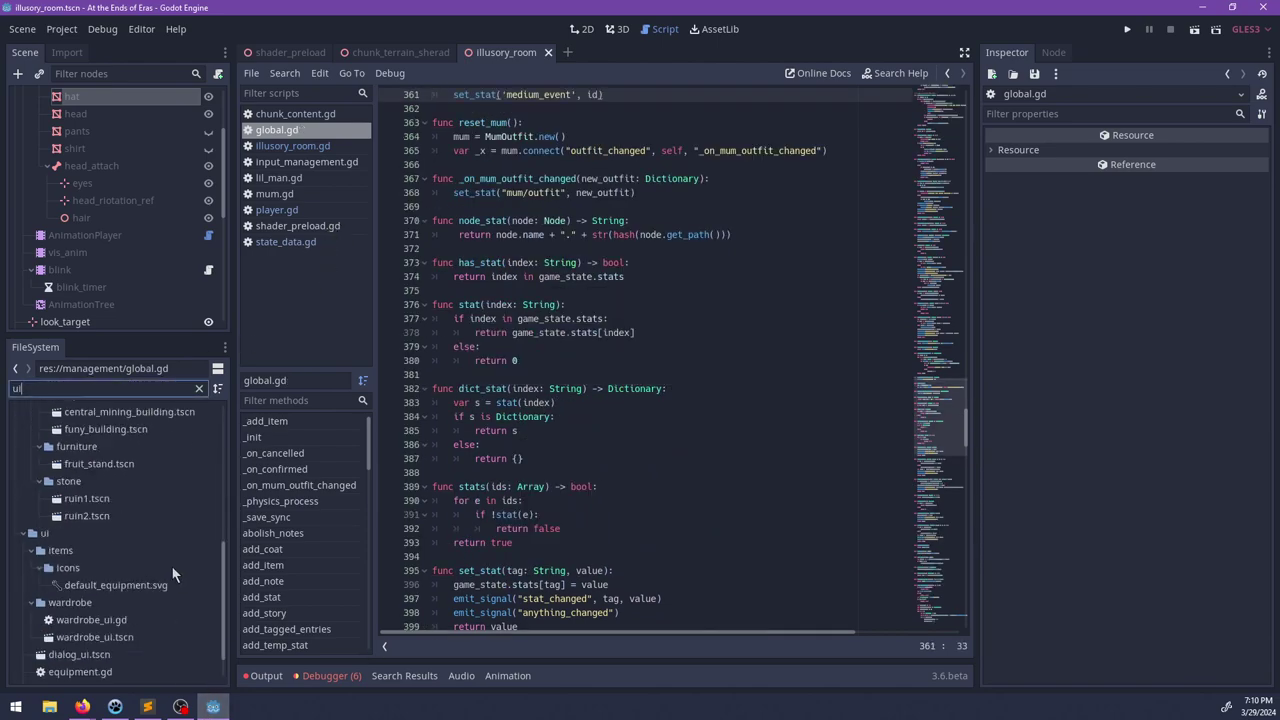
scroll(129, 573, up, 1)
Step: Try adding a medium_event_ready() signal after task_completed among the signals in global.gd
drag(928, 383, 930, 72)
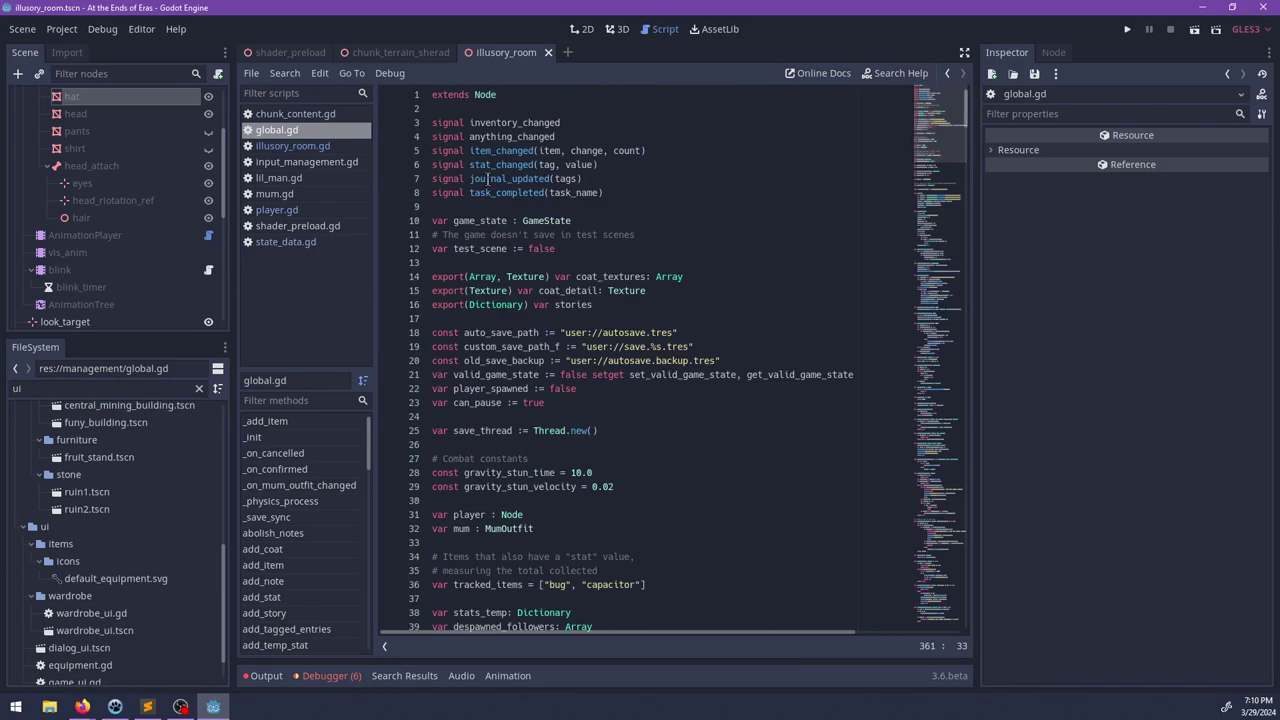
click(634, 198)
key(Return)
text(s)
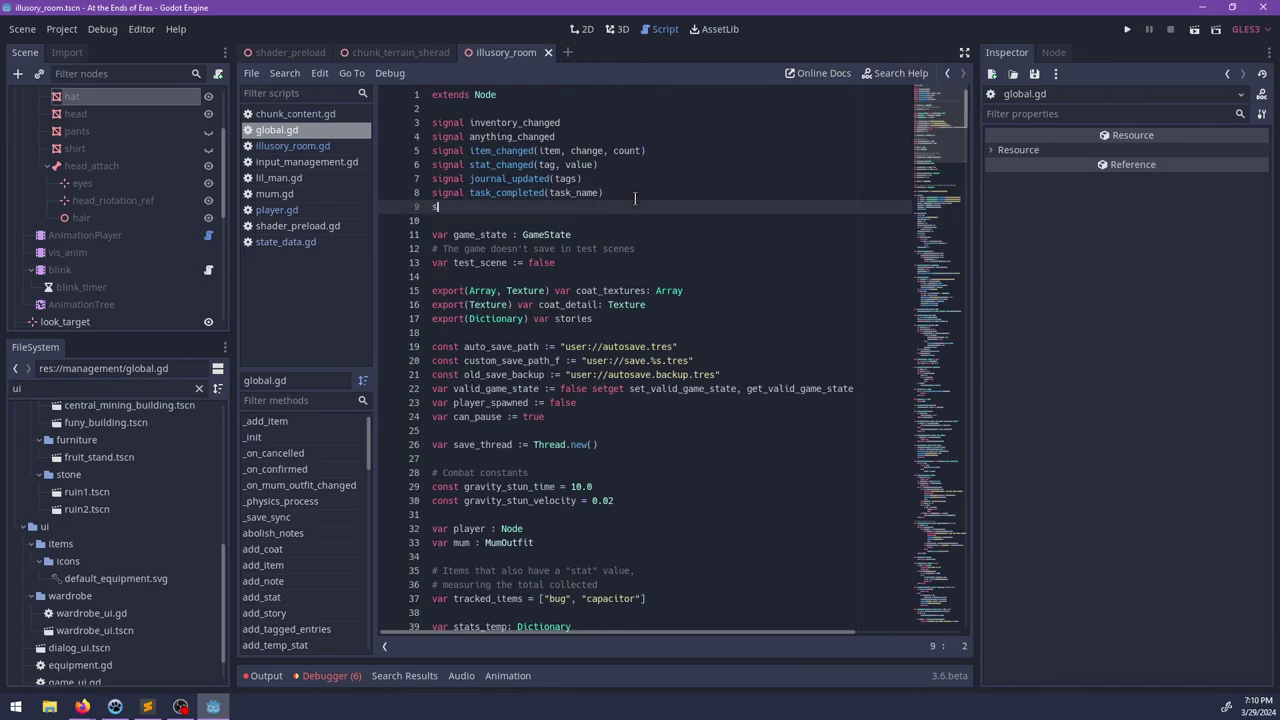
text(ignal medium_event_ready()
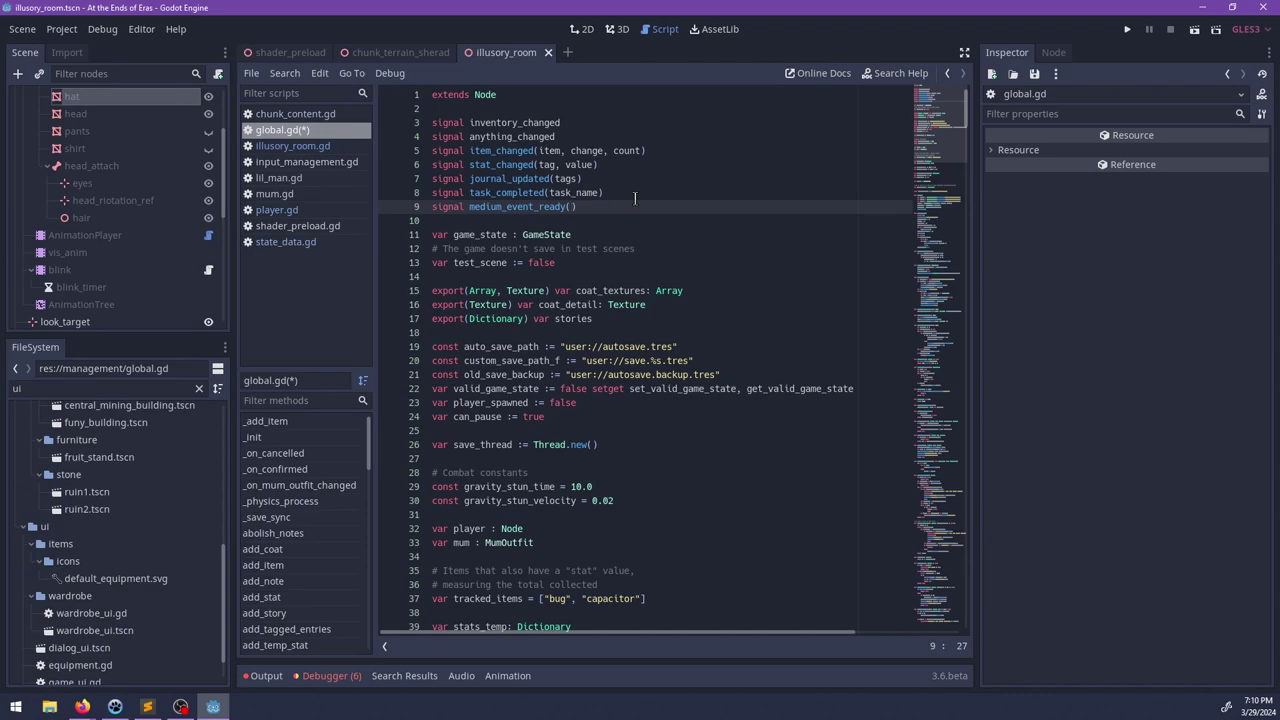
key(BackSpace)
key(shift+Home)
key(BackSpace)
key(BackSpace)
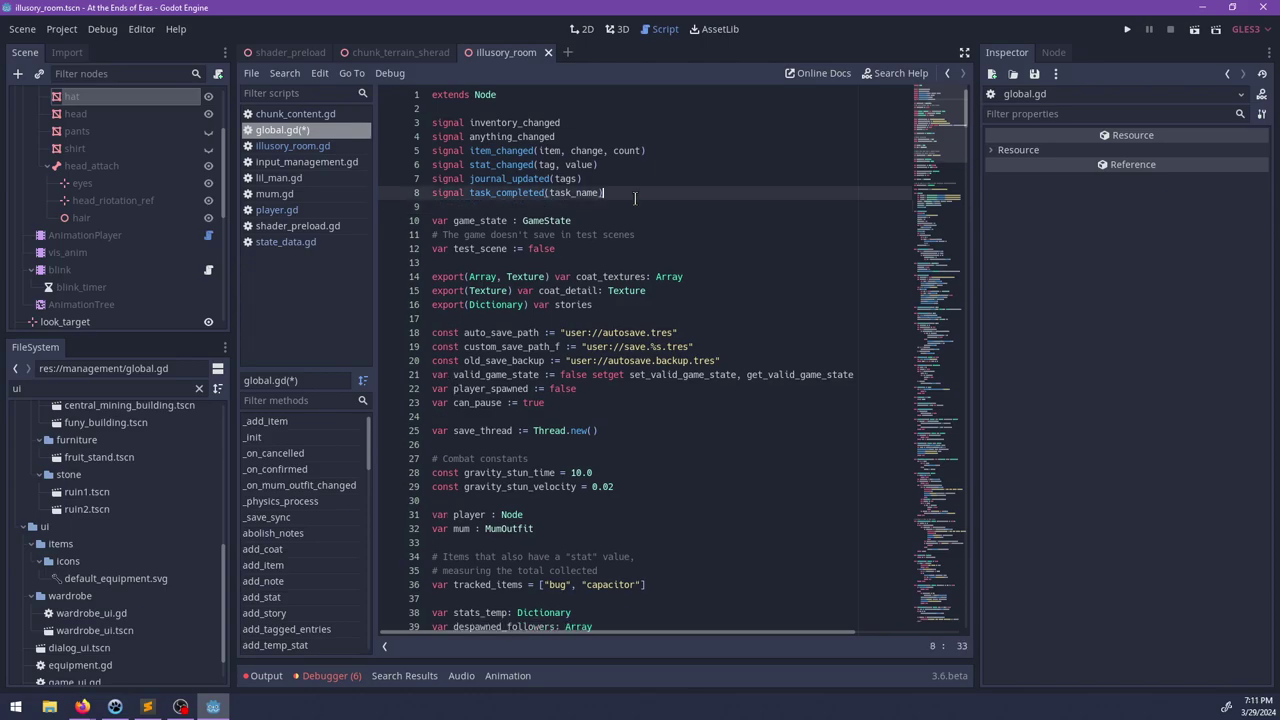
Step: Save global.gd and look over its flag, note, story and item functions
scroll(644, 388, down, 11)
scroll(644, 388, down, 20)
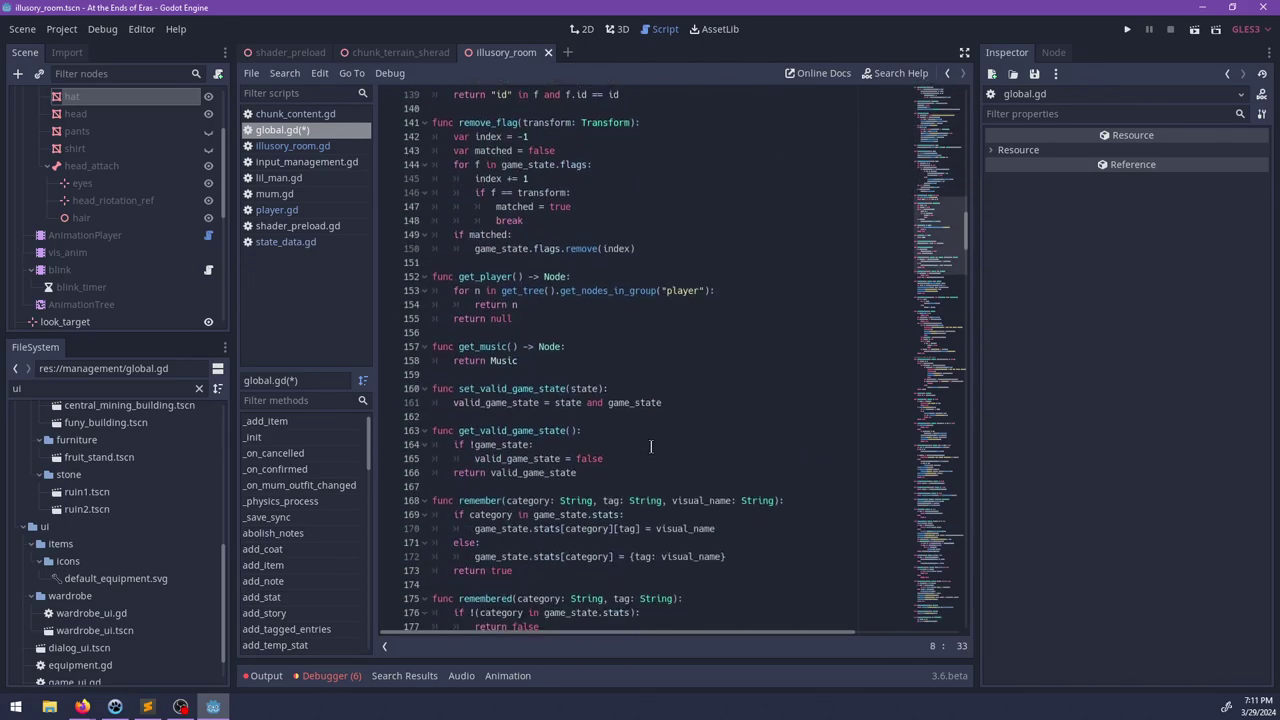
key(ctrl+s)
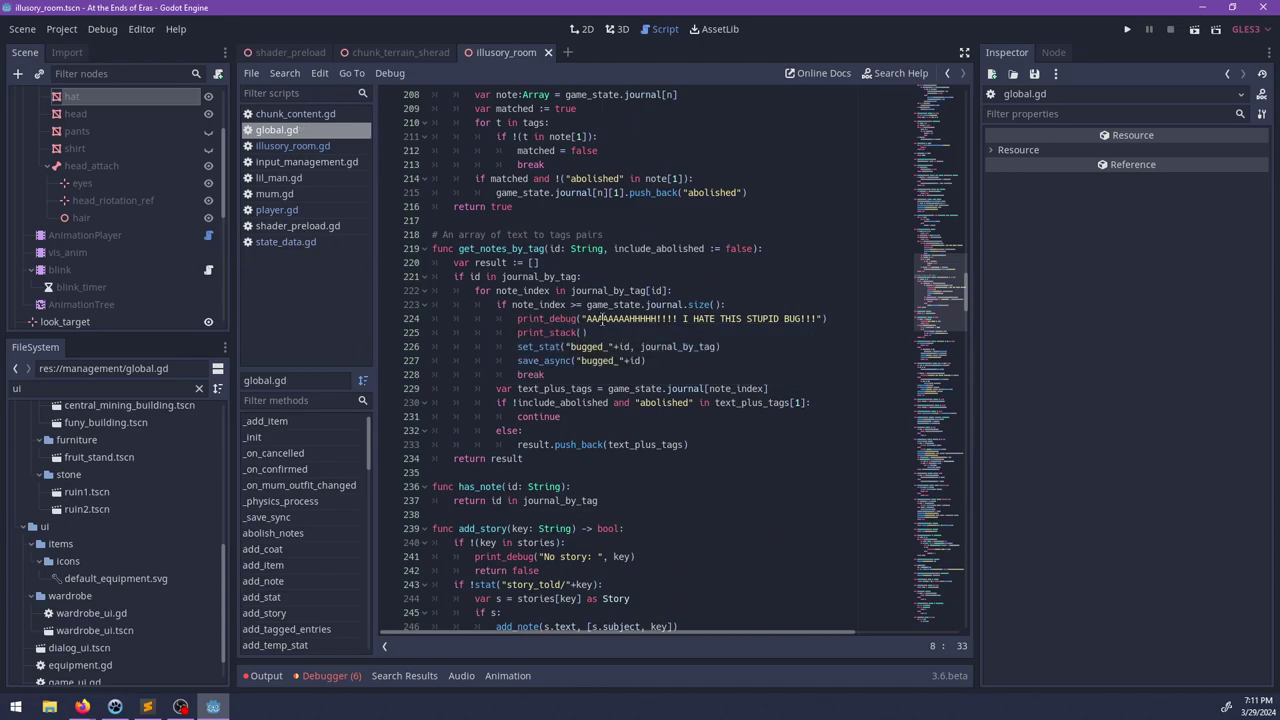
scroll(706, 388, down, 20)
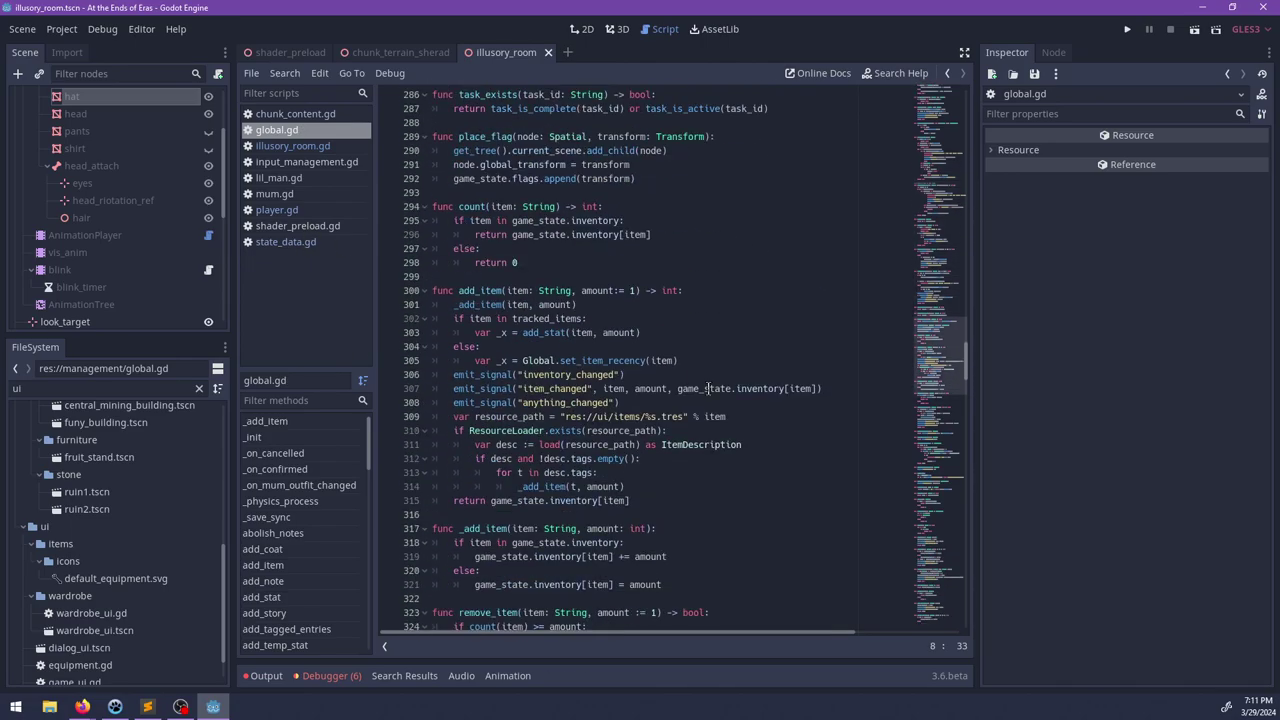
Step: Switch to Sublime Text and read the Orstad's War event notes in event01_orstad_war.md
click(147, 707)
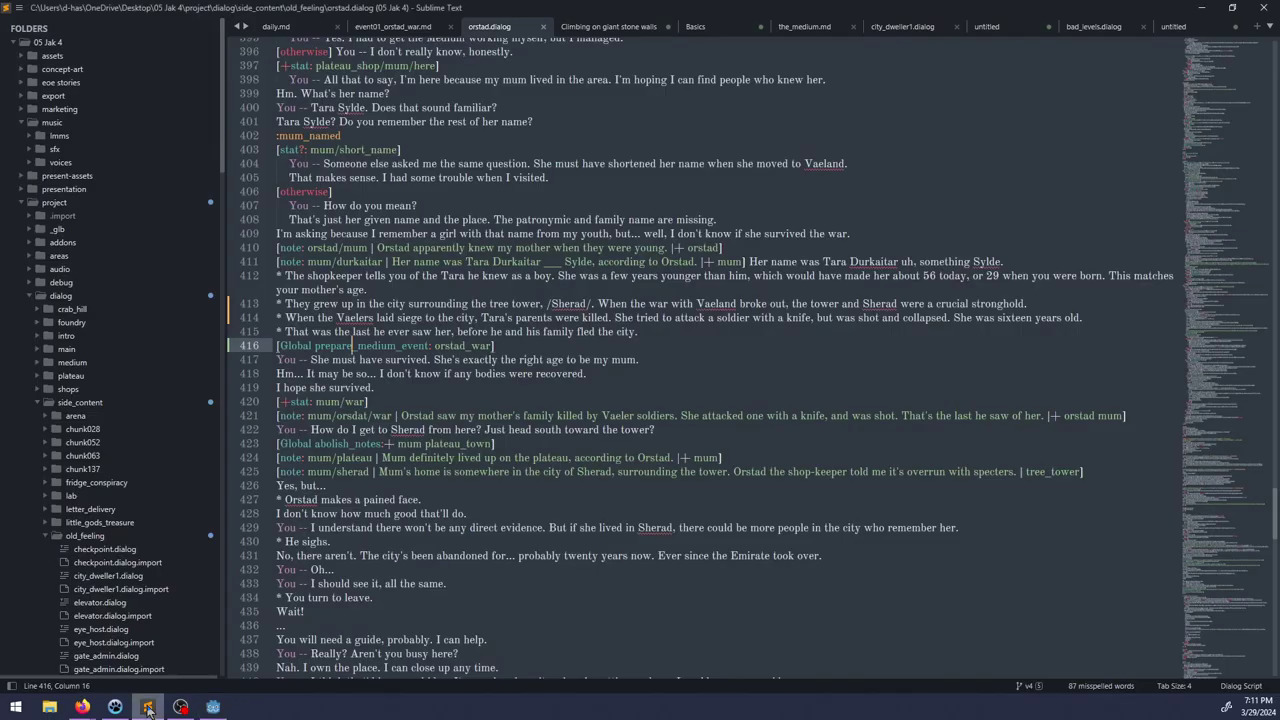
click(393, 26)
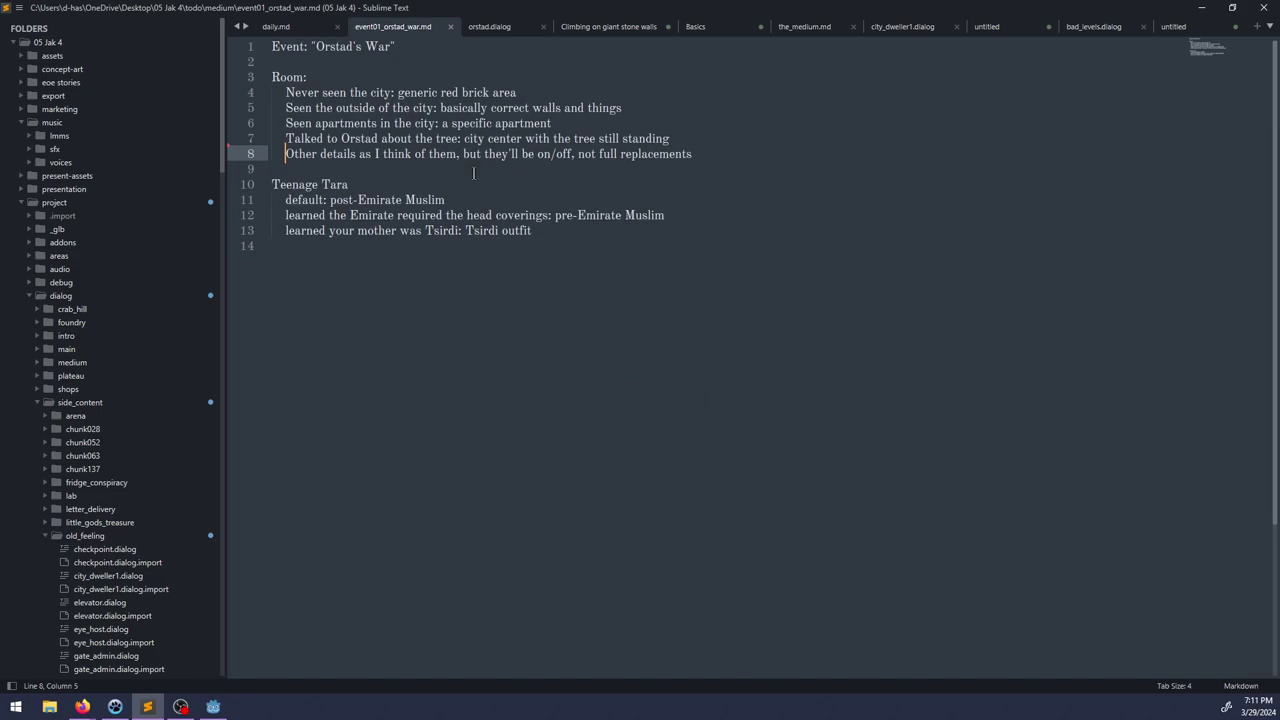
click(1207, 8)
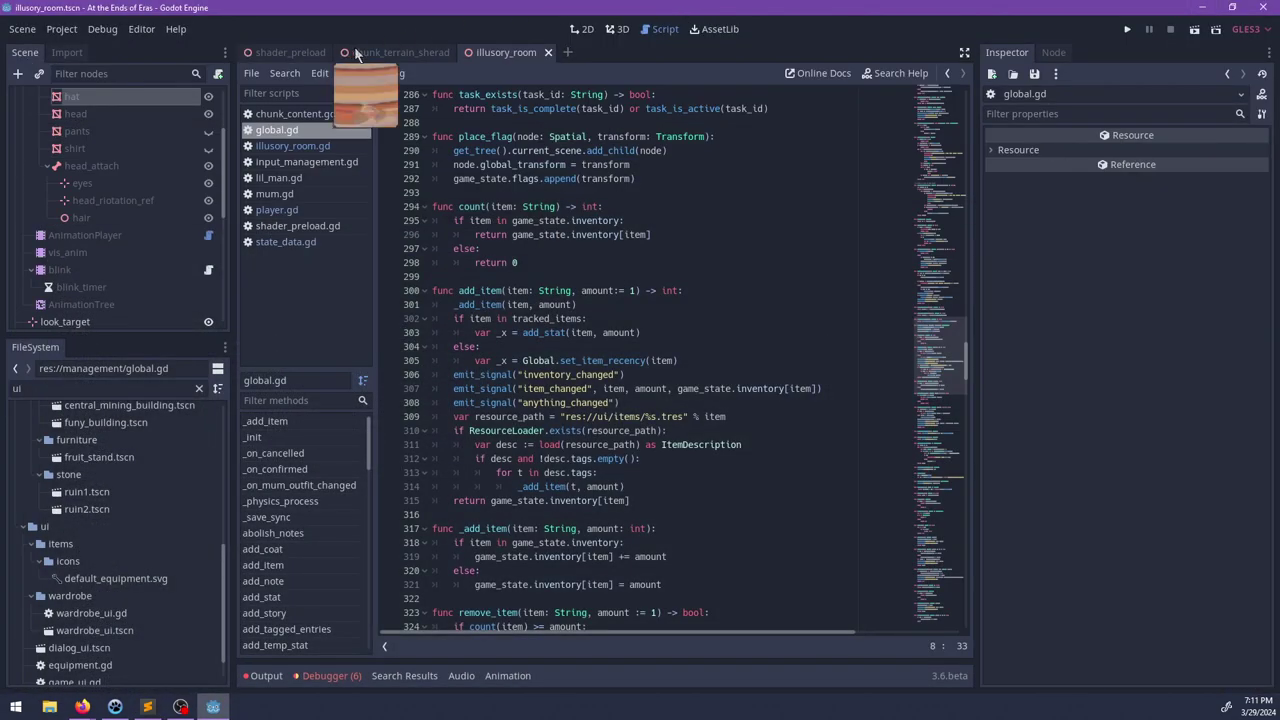
Step: Show the chunk_terrain_sherad scene in Godot's 3D view and examine the city's walls and rings
click(375, 52)
click(622, 29)
scroll(709, 277, down, 10)
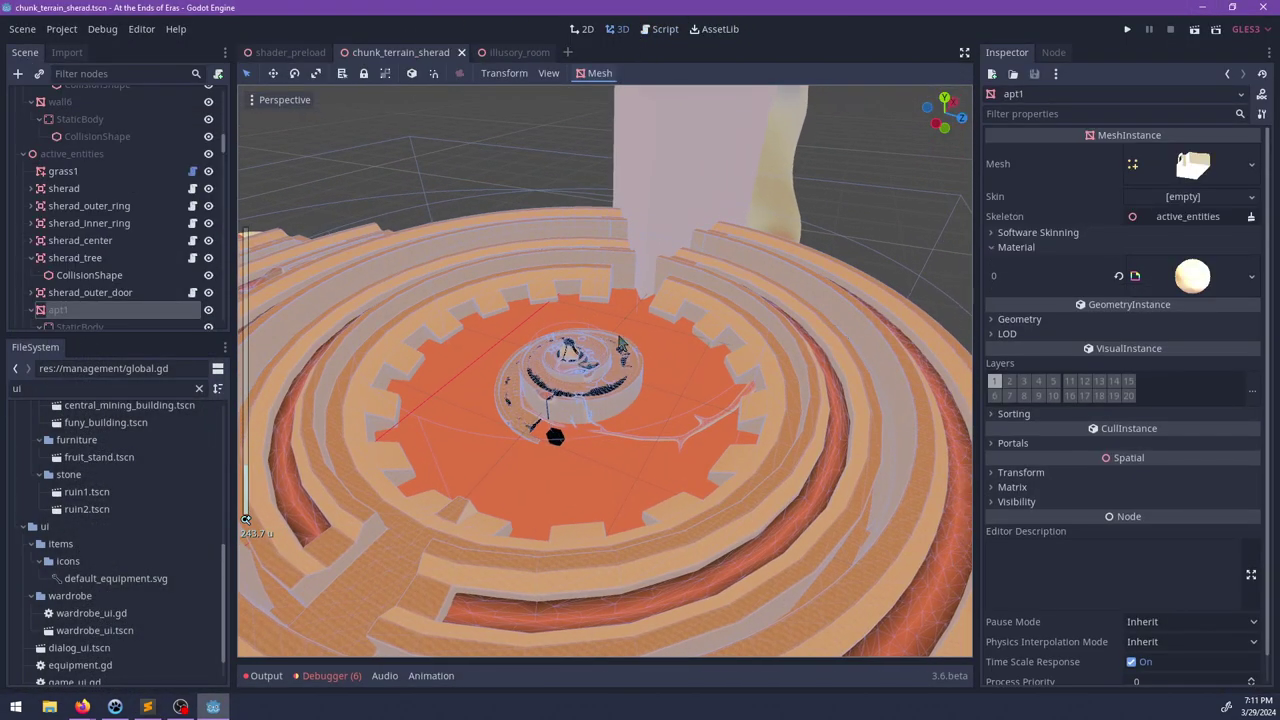
middle_drag(586, 371, 581, 433)
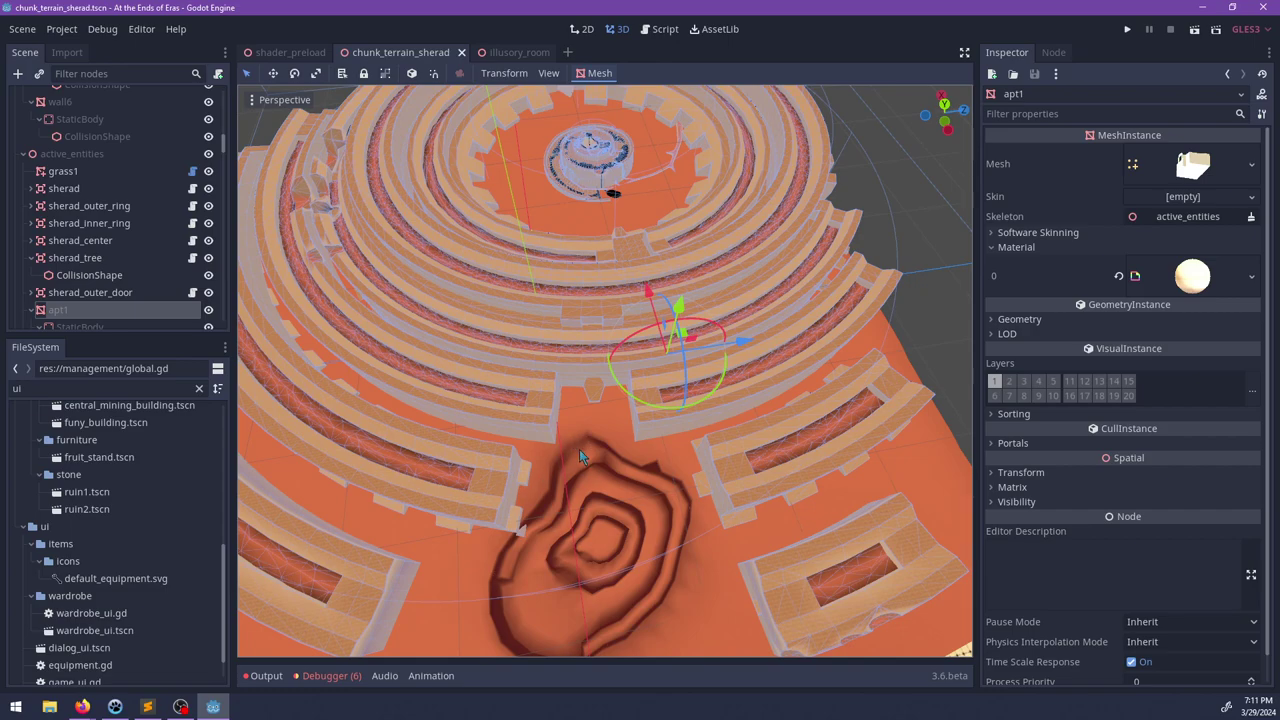
middle_drag(579, 449, 604, 427)
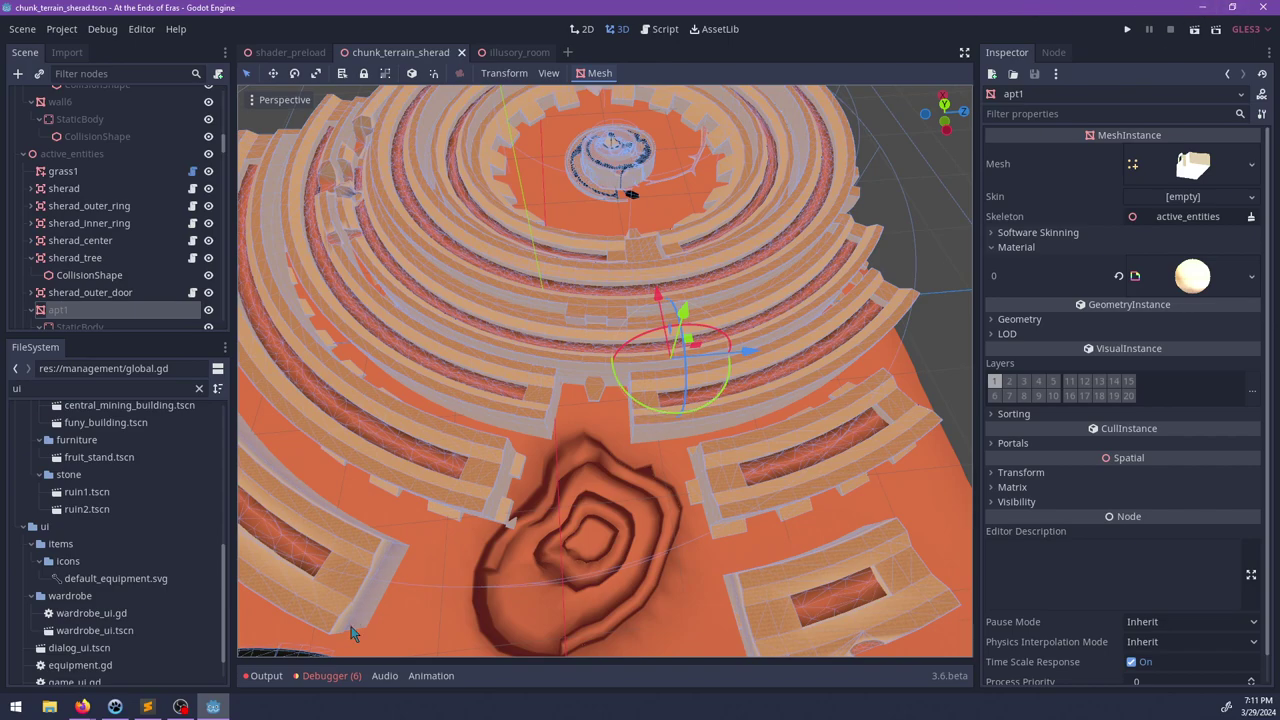
Step: Switch to NP-ToDo and add a top-level task named Medium Events with the priority Won't ship
click(115, 706)
scroll(378, 291, up, 1)
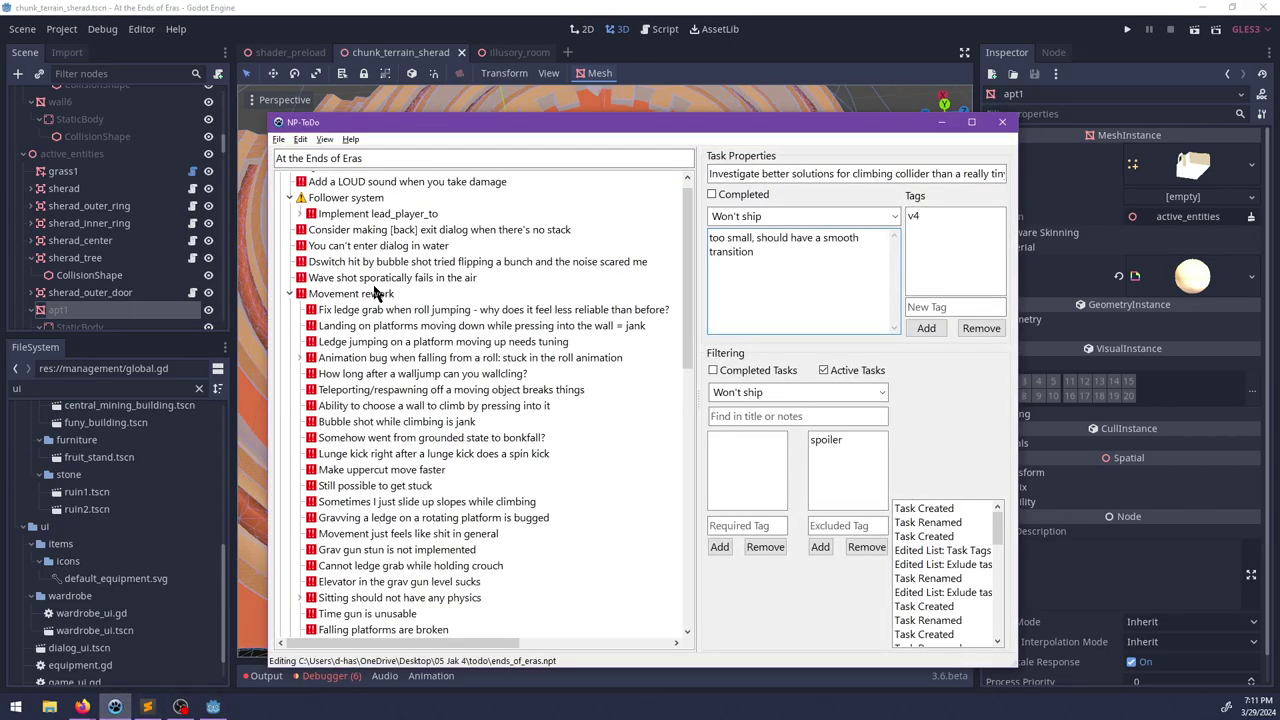
scroll(378, 291, up, 1)
click(279, 180)
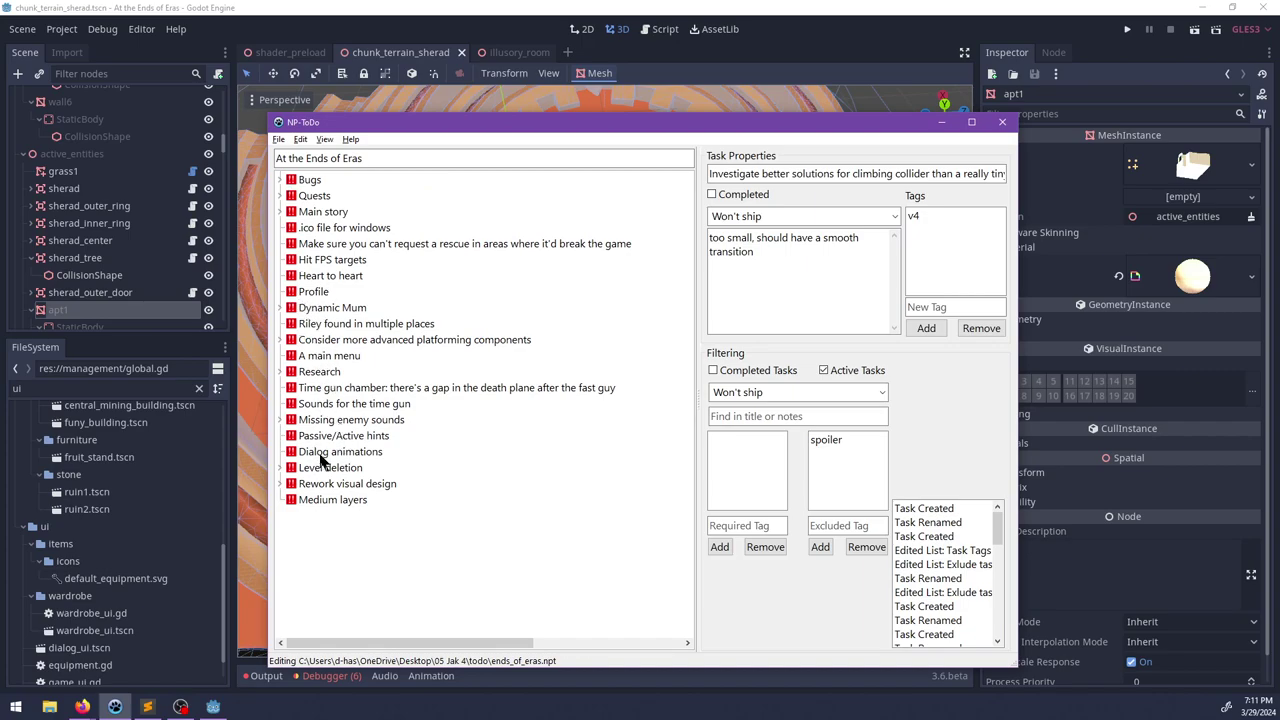
right_click(331, 536)
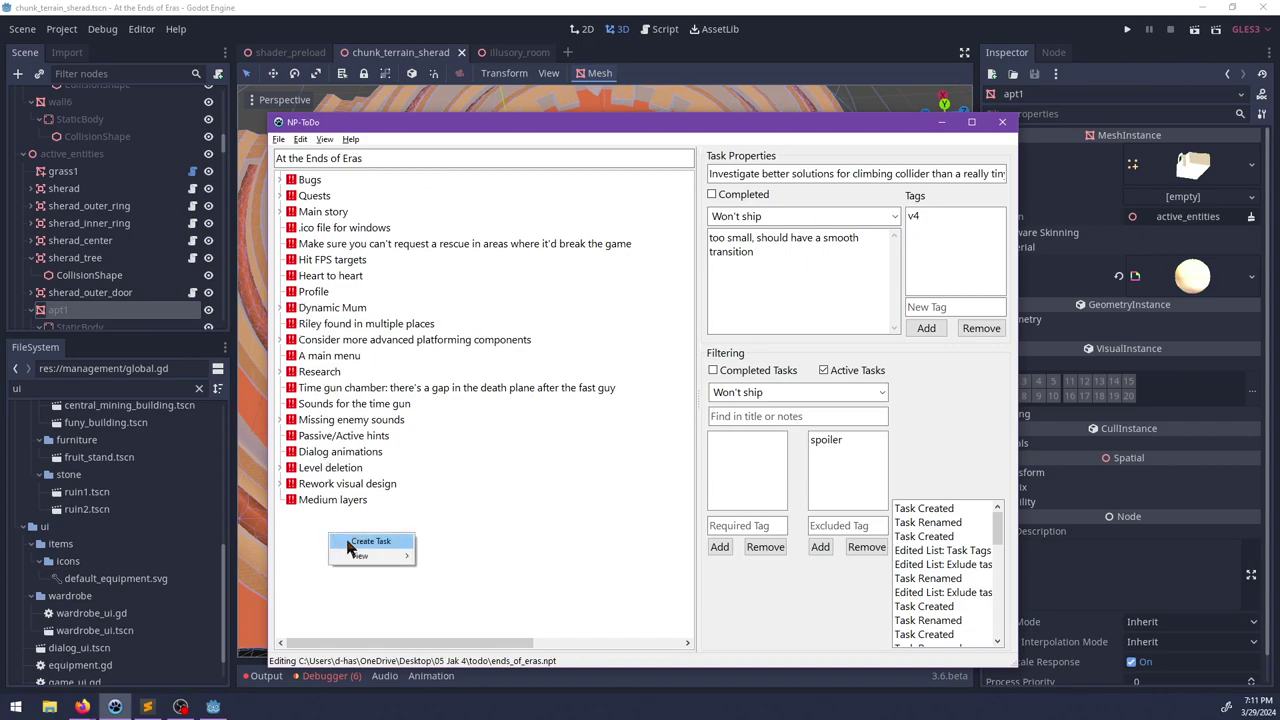
click(350, 542)
text(Mediu)
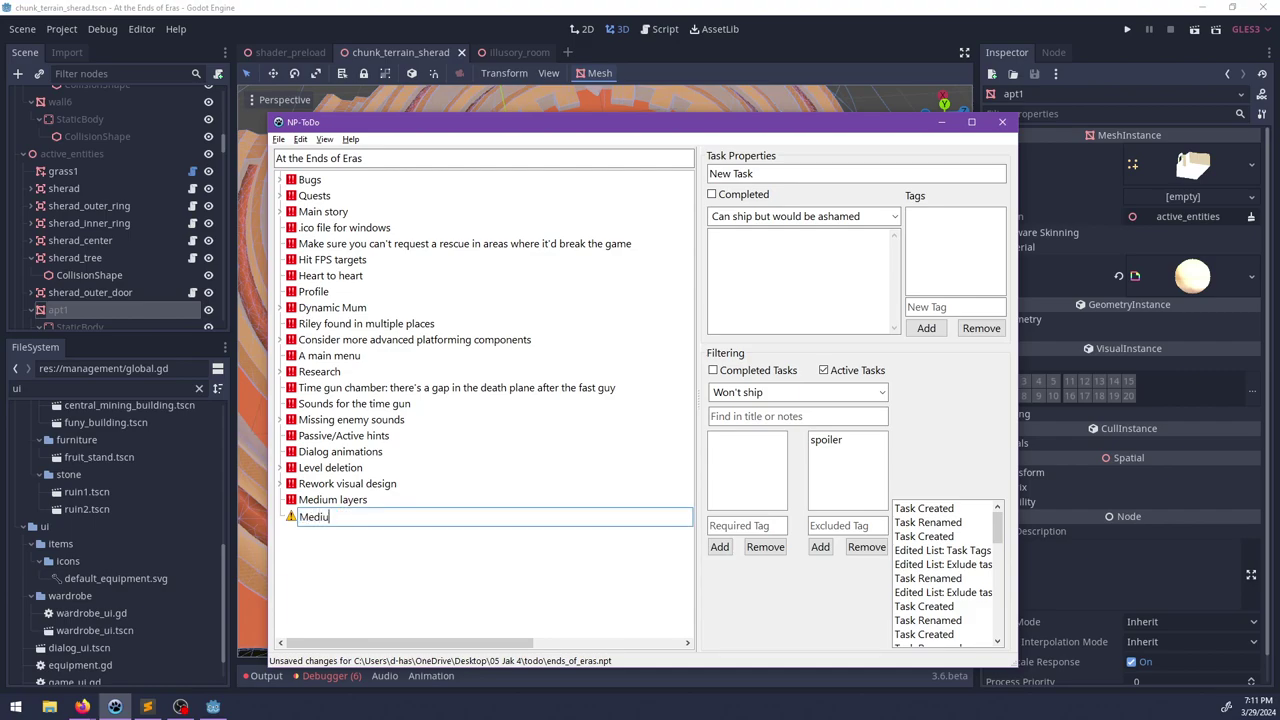
text(m Events)
key(Return)
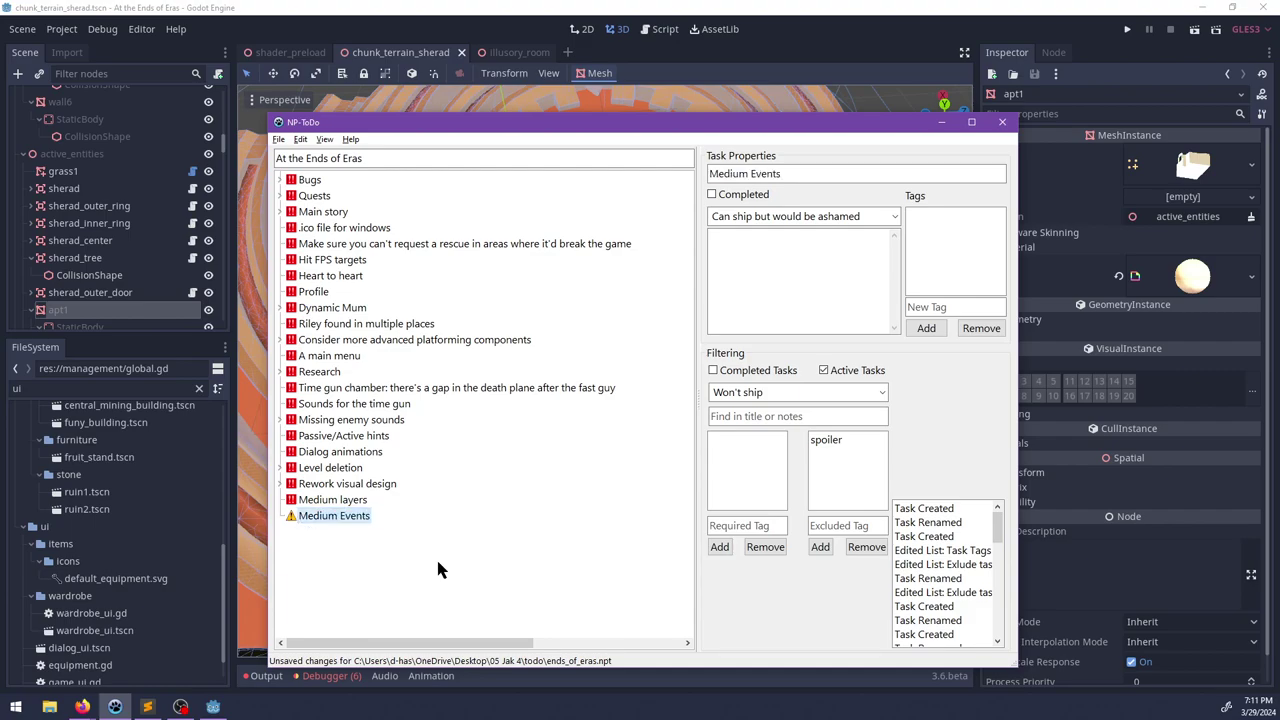
right_click(350, 530)
mouse_move(420, 546)
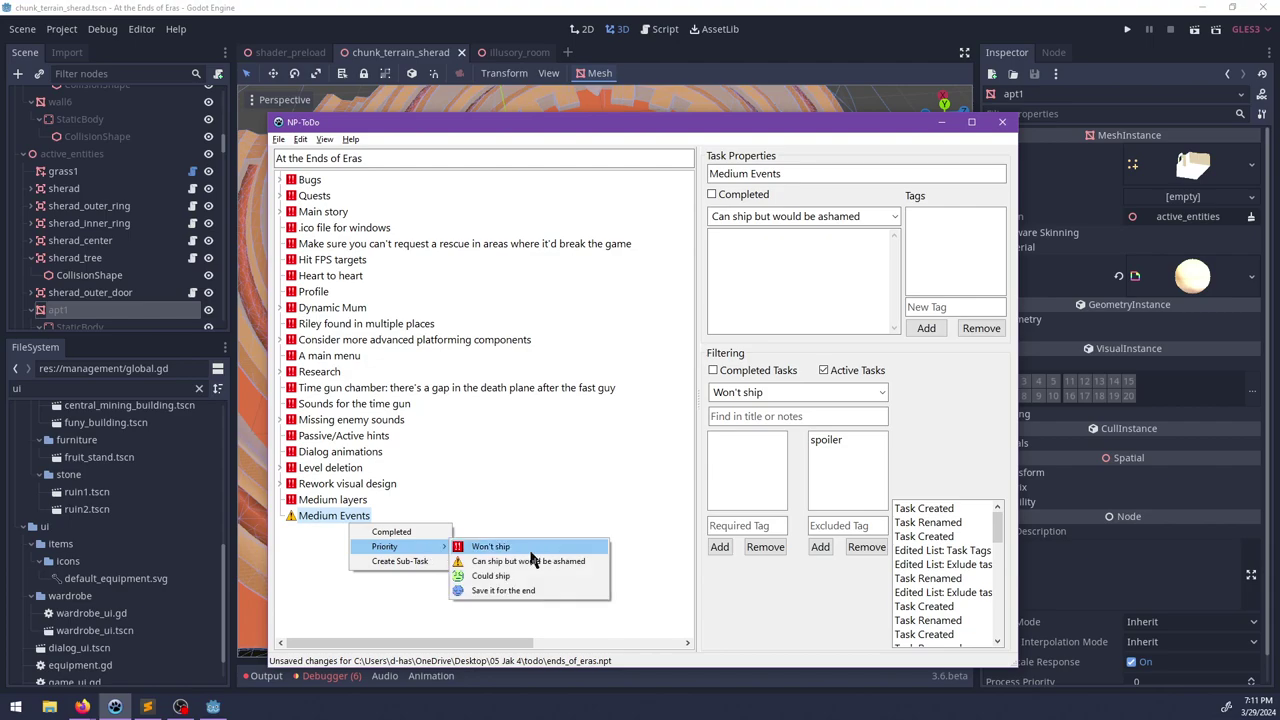
click(490, 544)
Step: Add a sub-task named Queueing events under Medium Events
key(ctrl+shift+n)
text(Ability)
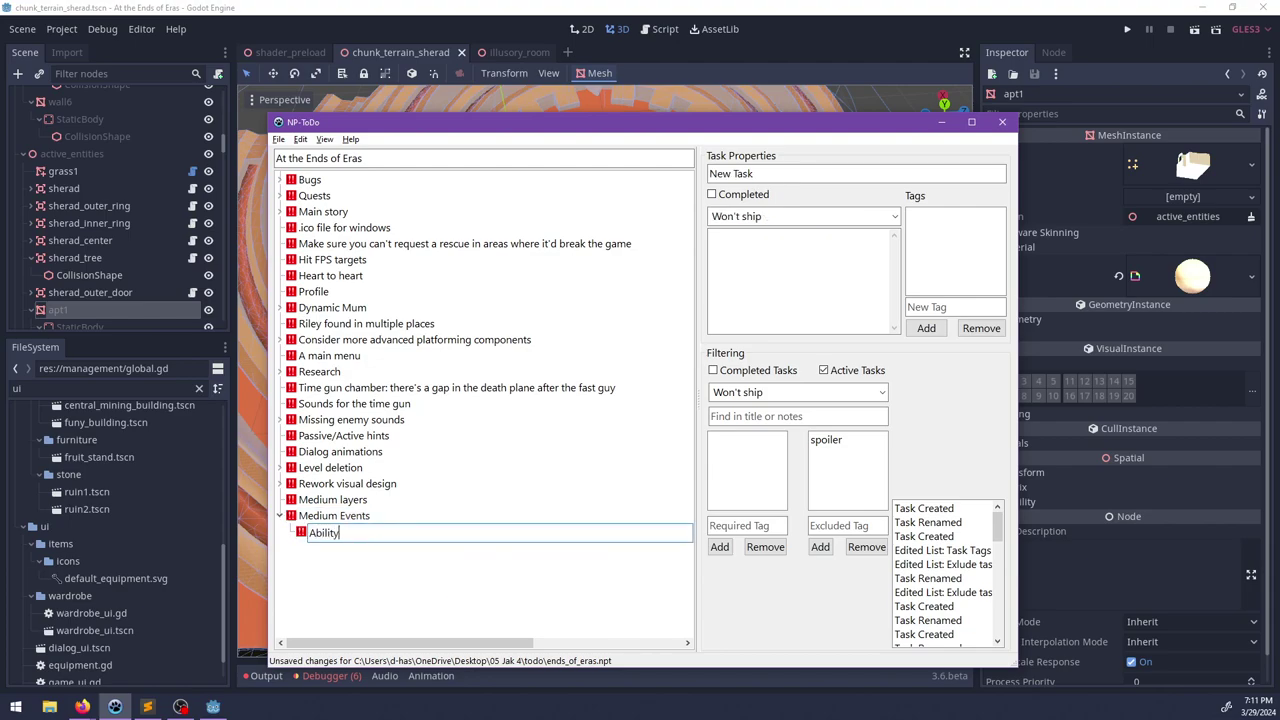
text( to signal events)
key(ctrl+BackSpace)
key(ctrl+BackSpace)
key(ctrl+BackSpace)
key(ctrl+BackSpace)
text(Adding)
key(ctrl+BackSpace)
text(Queueing events)
key(Return)
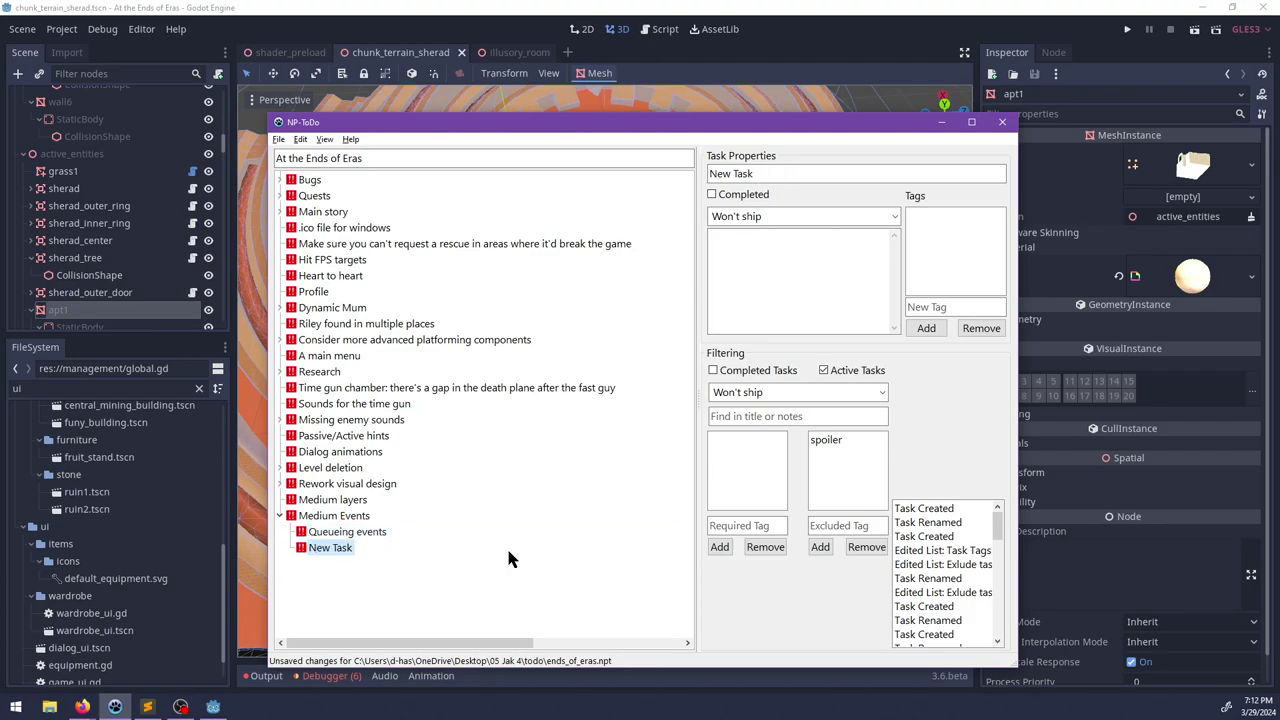
Step: Add two more Medium Events sub-tasks: Completing events and Indicating when an event is ready (at the ideal time to see it)
text(Complete)
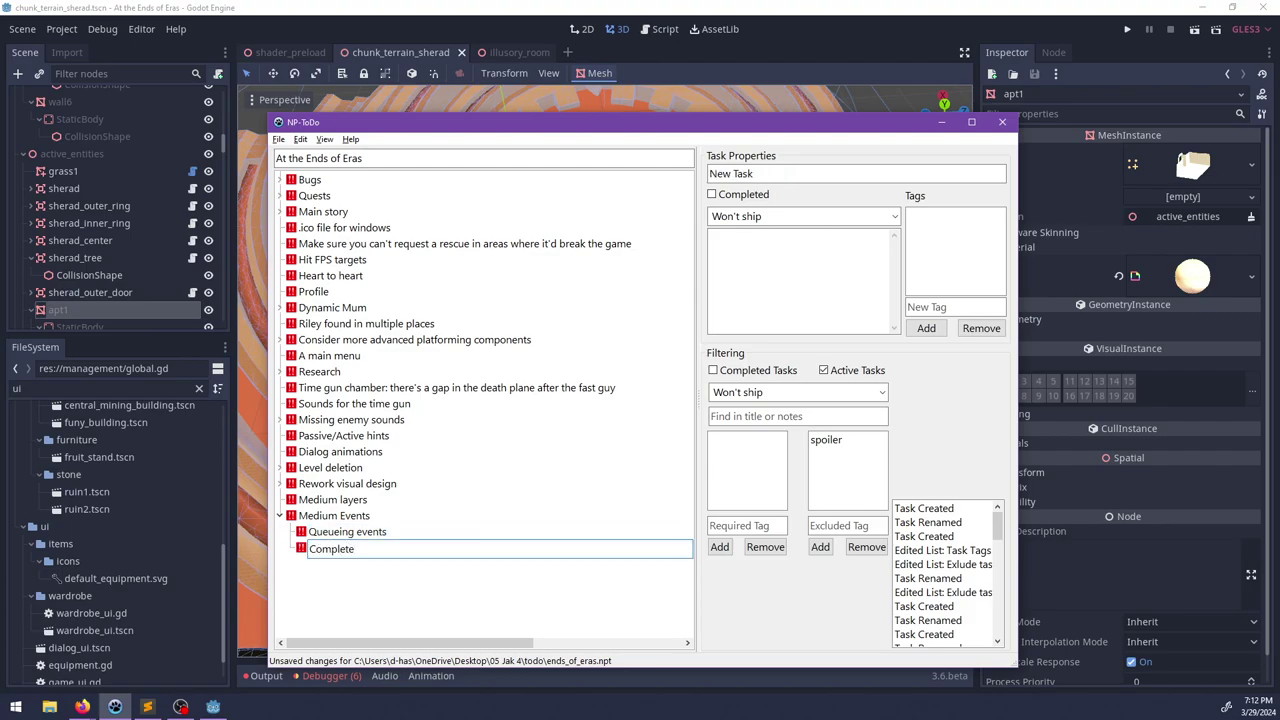
text(ing events)
key(Return)
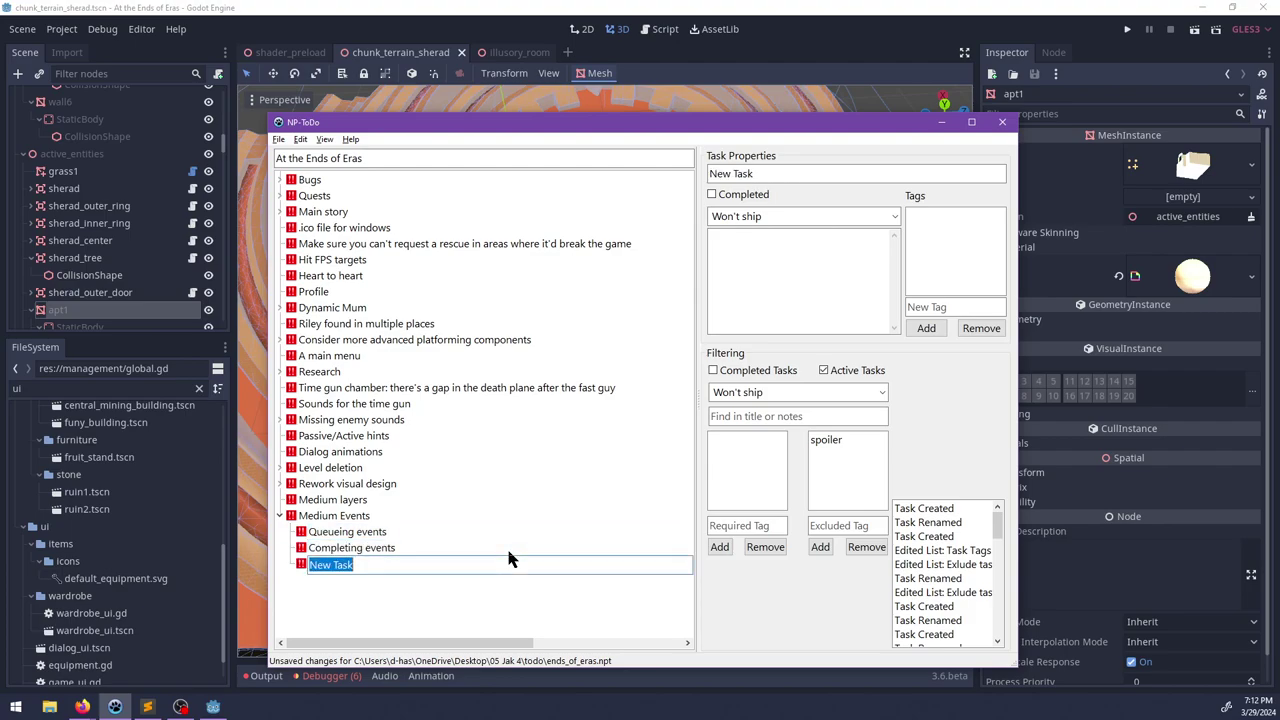
text(Indicating when an eve)
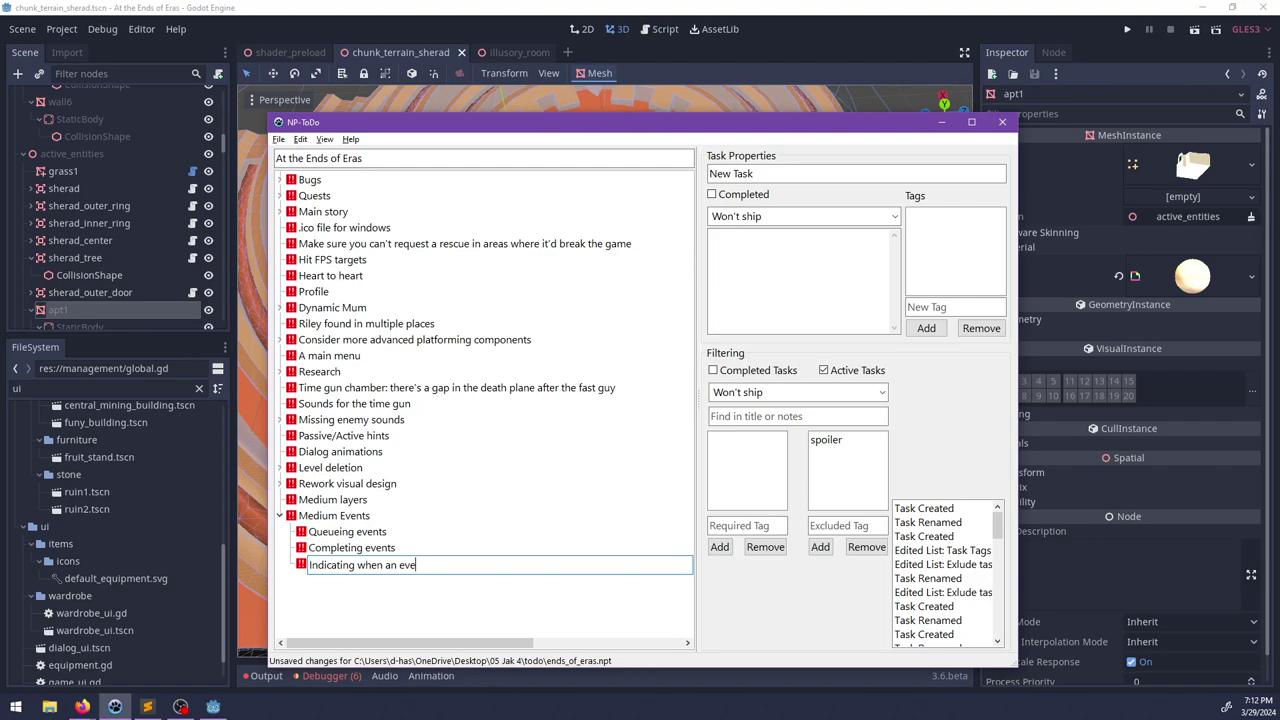
text(nt is ready (at the ideal time to see it)
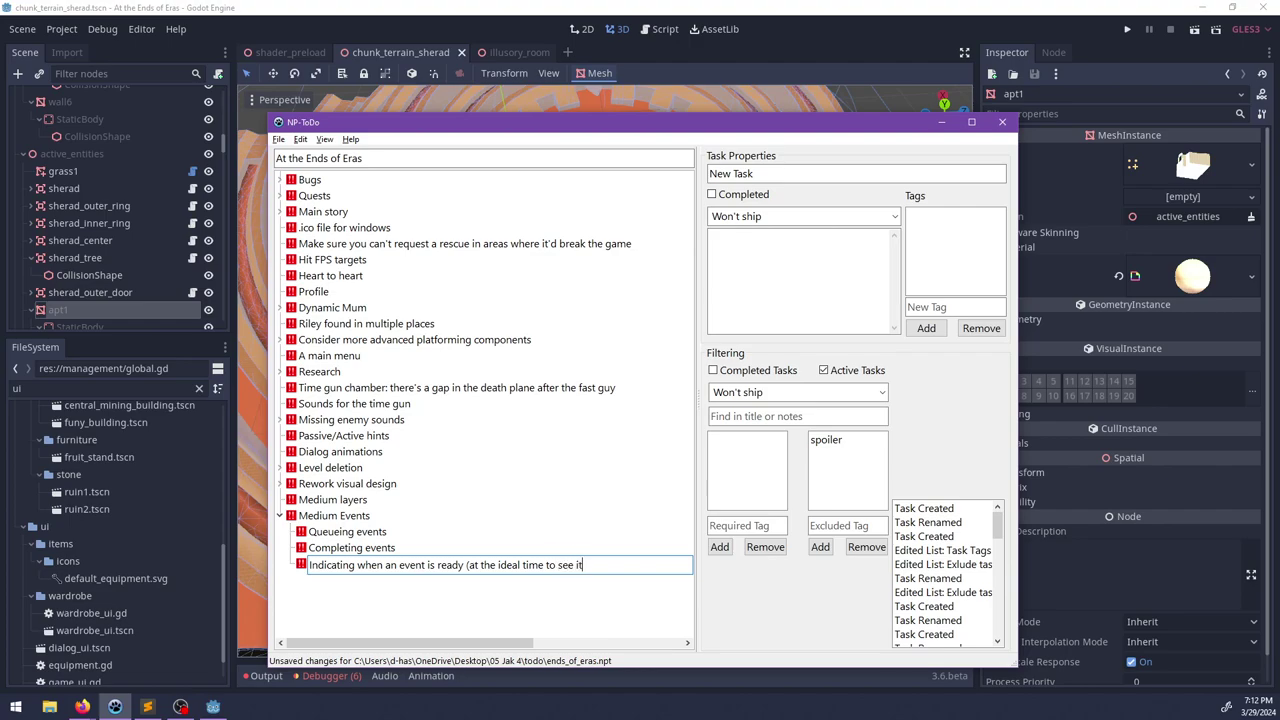
text())
key(Return)
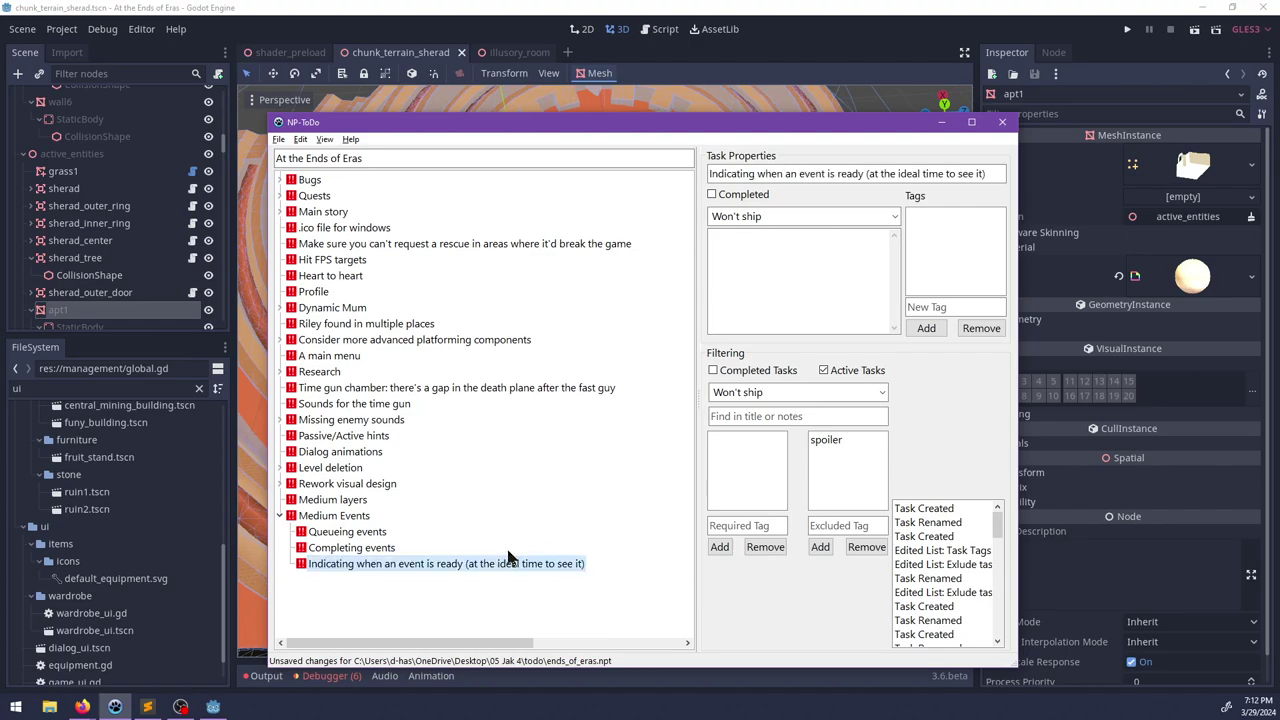
Step: Maximize NP-ToDo and rename the last Medium Events sub-task to UI indicator at the ideal time to see the event
double_click(923, 125)
click(169, 448)
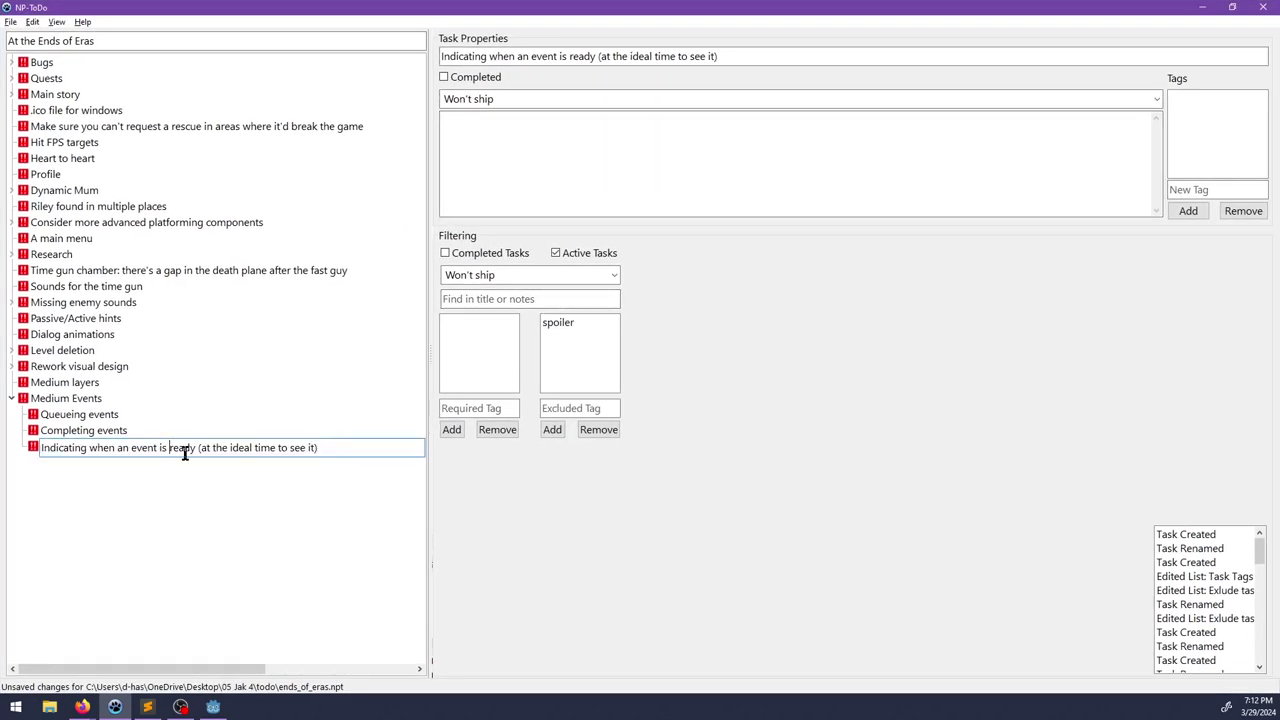
drag(196, 448, 44, 447)
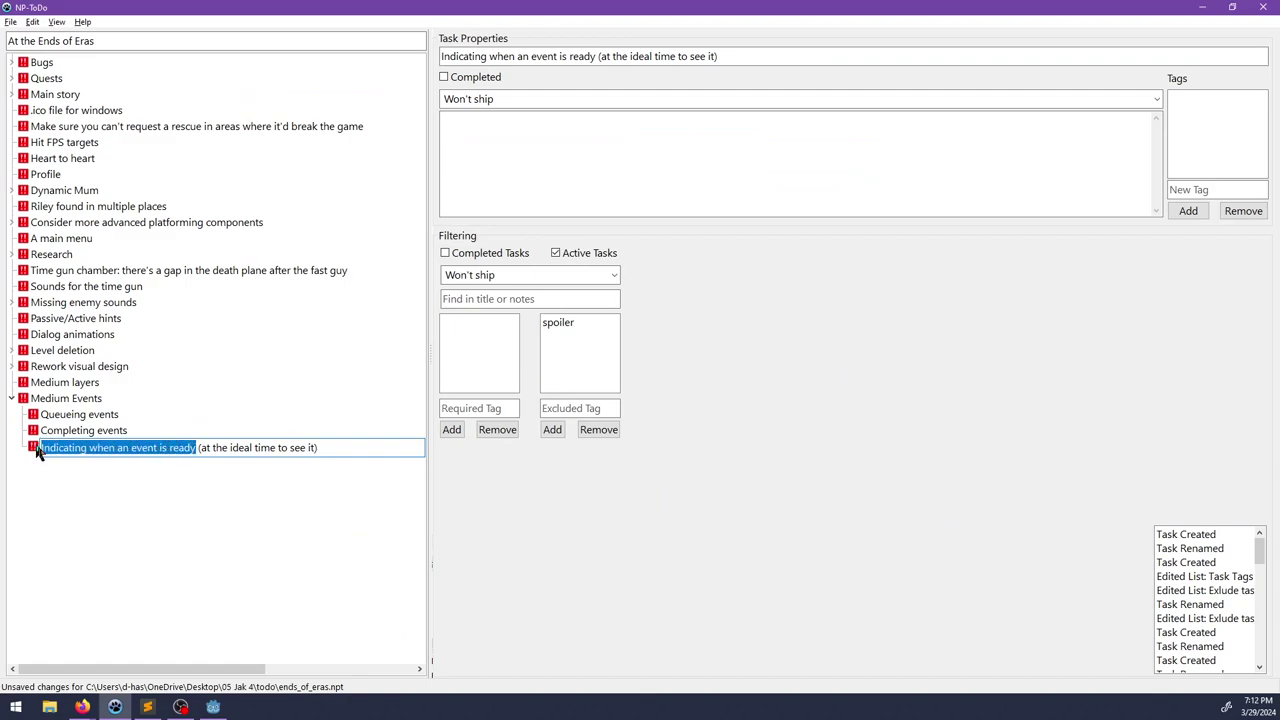
text(UI indica)
key(BackSpace)
key(BackSpace)
key(BackSpace)
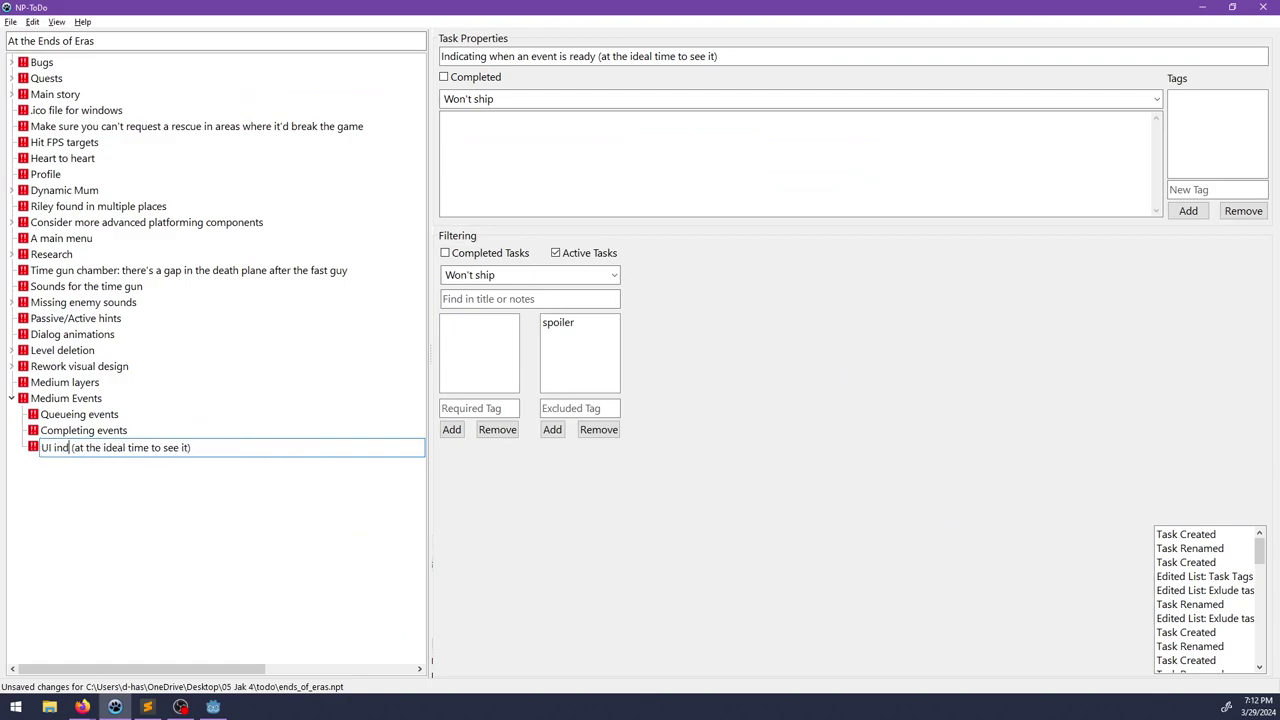
text(icator)
key(Delete)
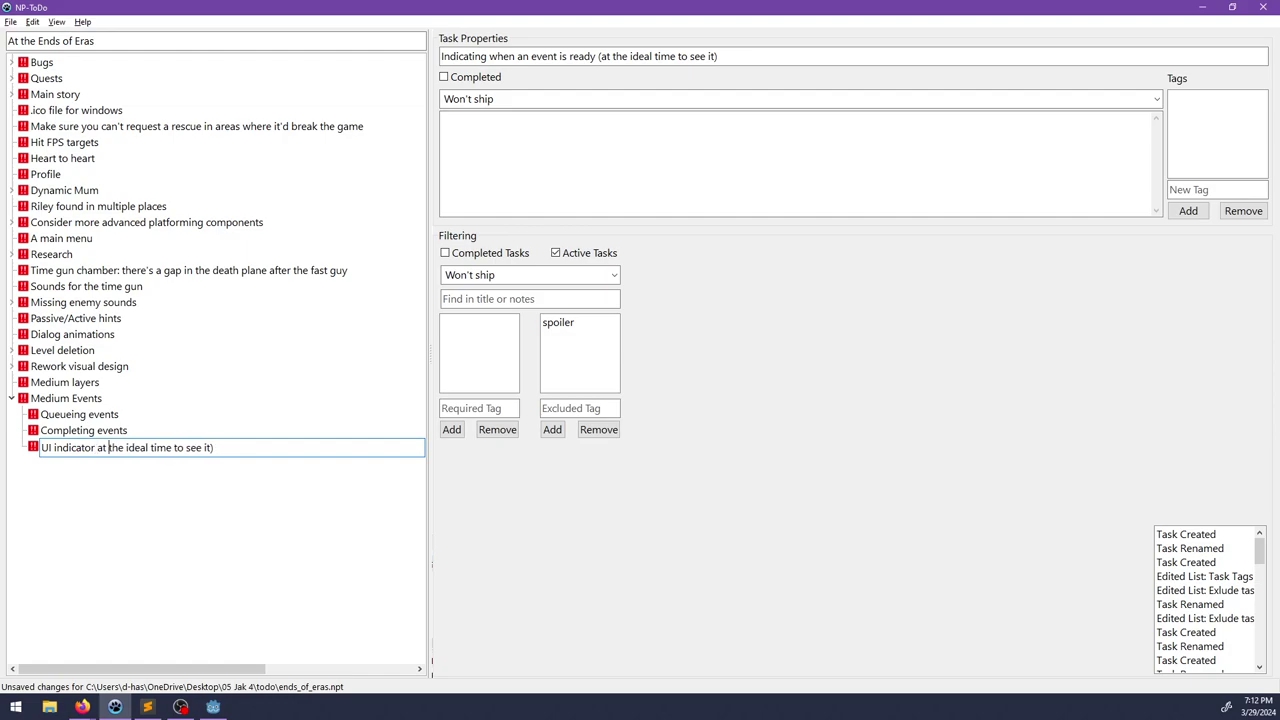
key(ctrl+Right)
key(ctrl+Right)
key(ctrl+Right)
key(ctrl+Right)
key(BackSpace)
key(BackSpace)
key(BackSpace)
key(BackSpace)
key(BackSpace)
key(BackSpace)
key(BackSpace)
text(see the event)
key(Return)
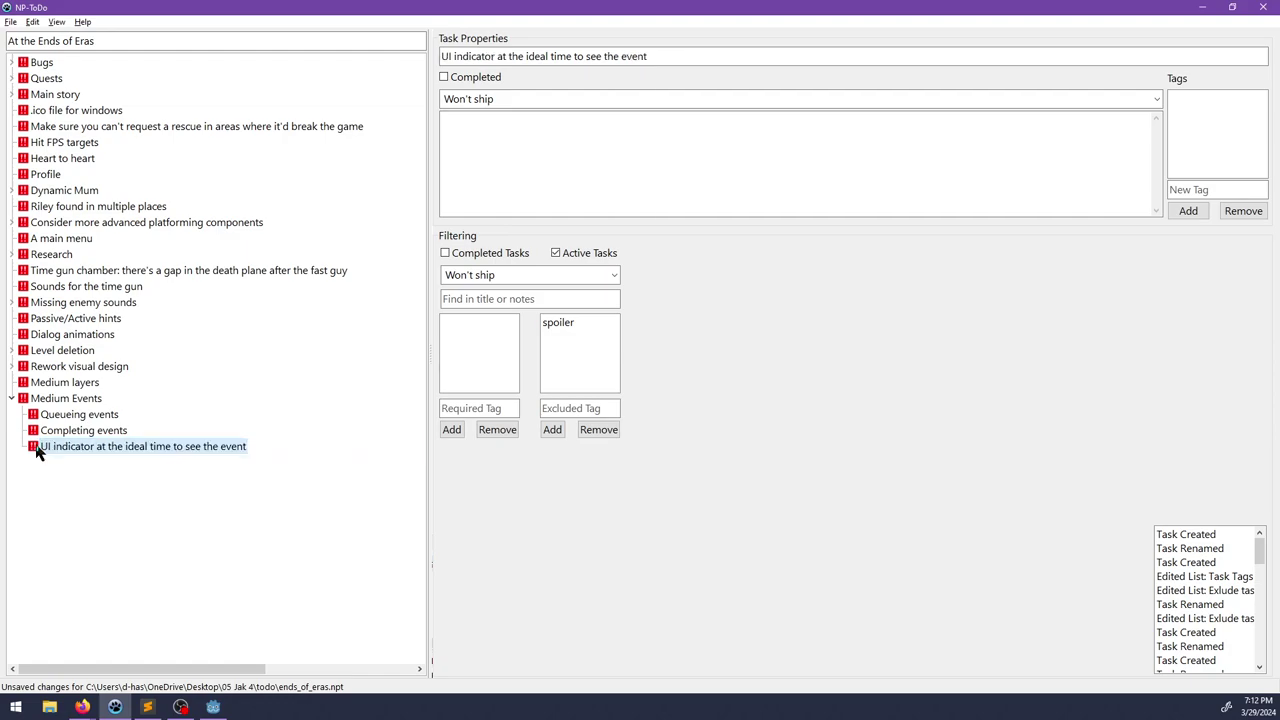
Step: Check the Orstad's War notes in Sublime Text, and return to Godot to examine the apt1 doorway up close in the 3D view
click(1202, 7)
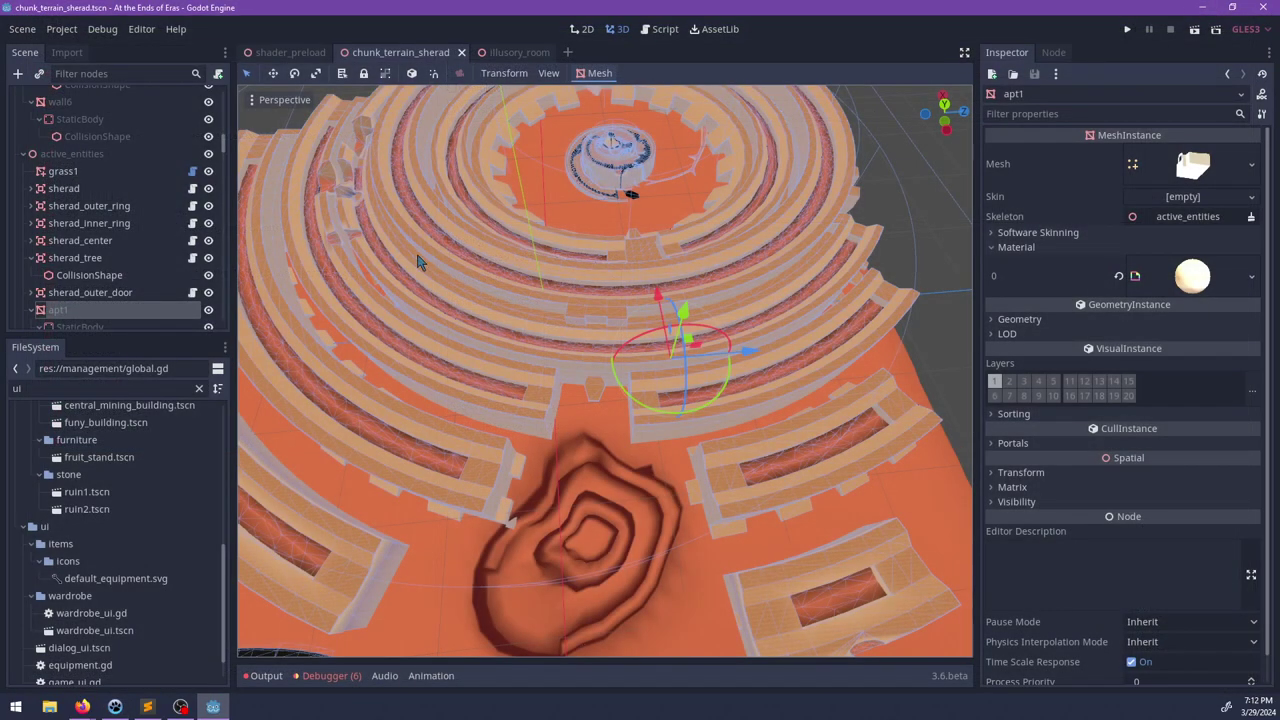
click(147, 706)
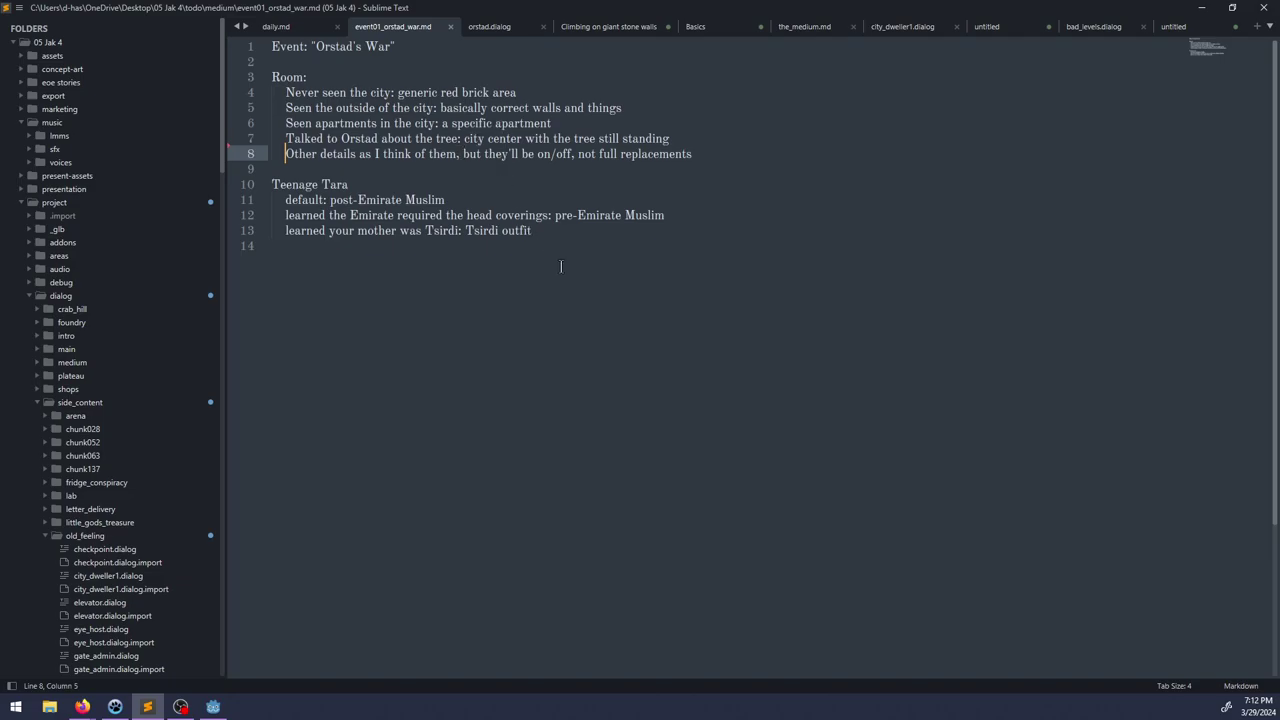
click(1199, 8)
scroll(600, 425, up, 5)
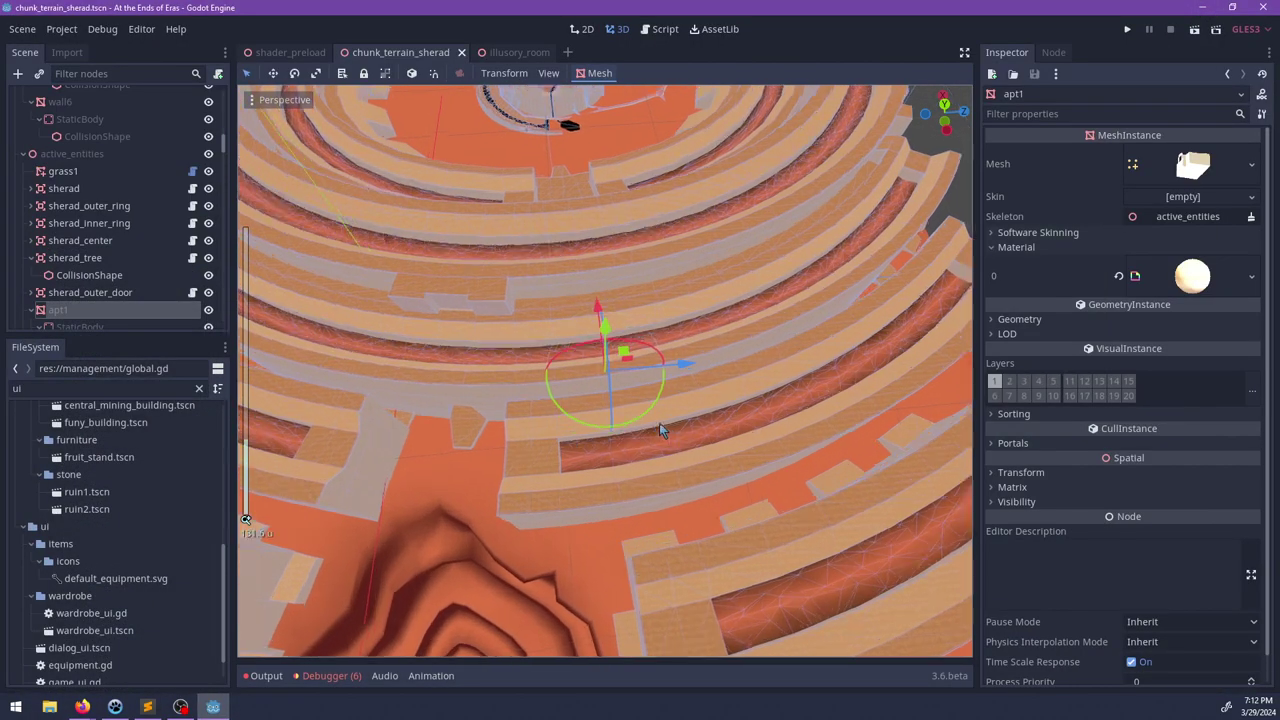
scroll(660, 422, up, 14)
middle_drag(605, 425, 700, 375)
scroll(779, 337, up, 7)
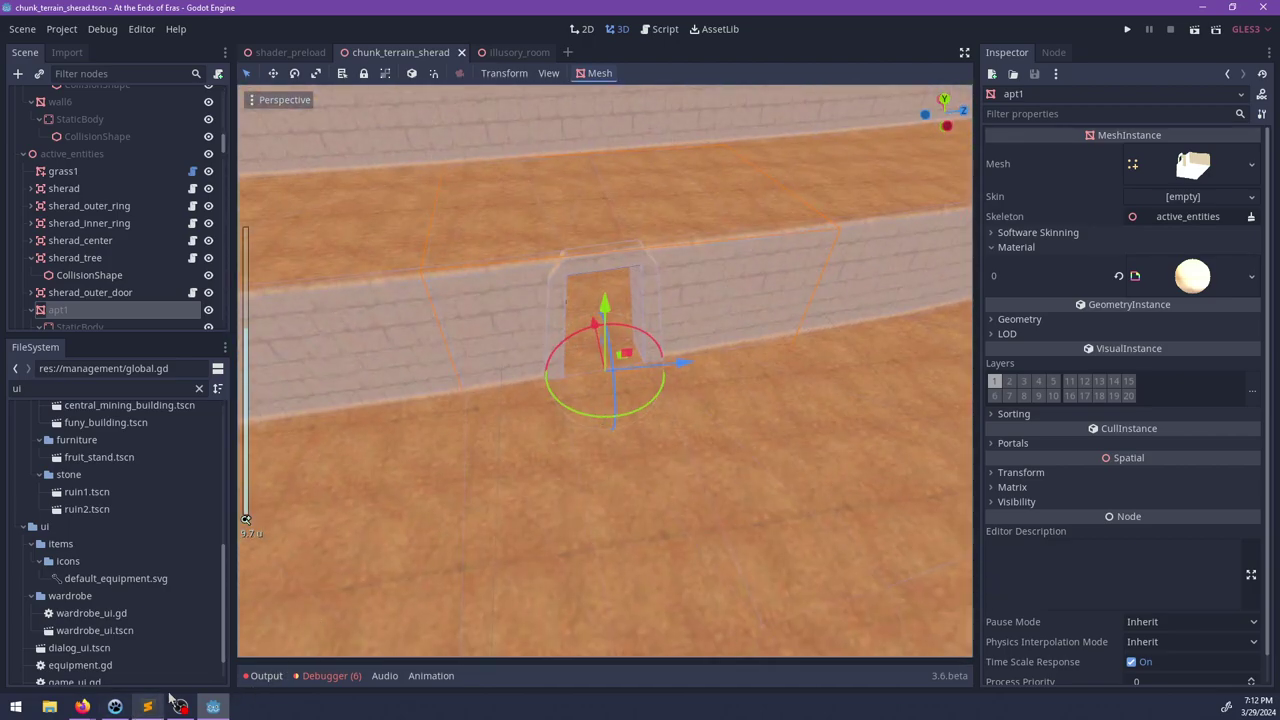
Step: Open global.gd in the script editor and search it for the prepare_medium_event function
click(658, 30)
scroll(500, 360, down, 1)
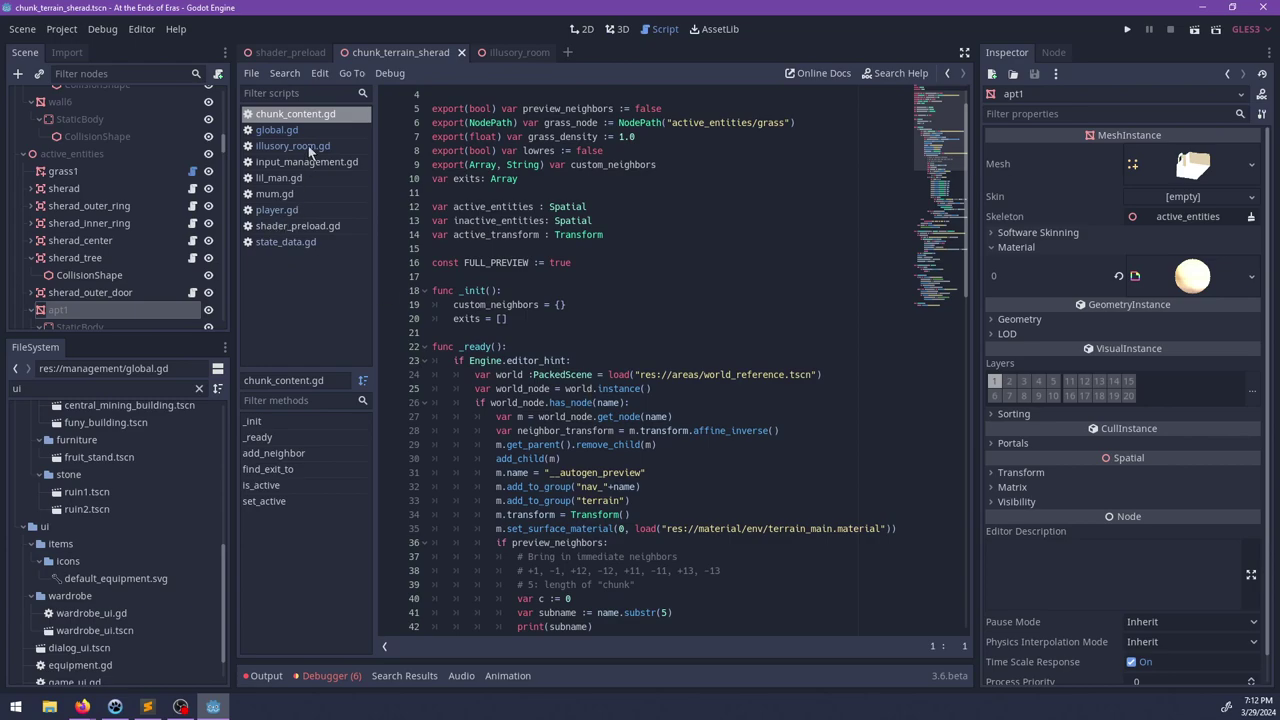
click(288, 242)
key(Down)
key(Down)
key(Down)
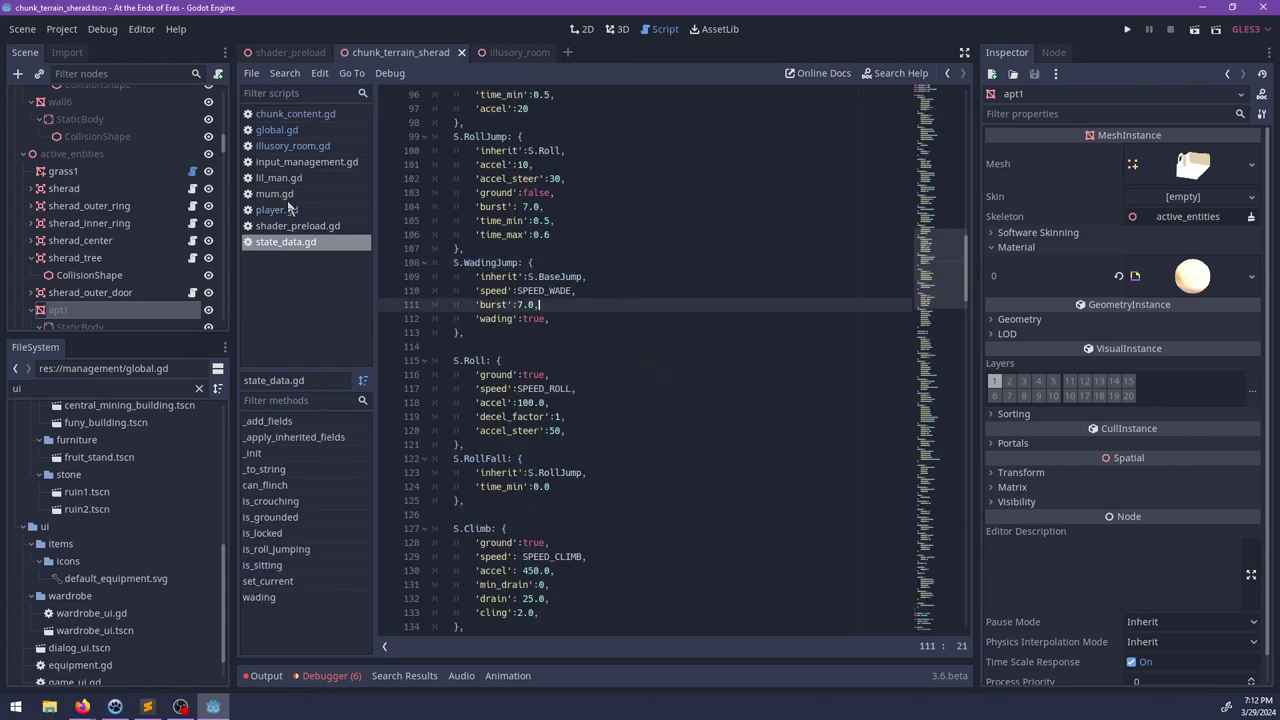
click(278, 130)
key(ctrl+f)
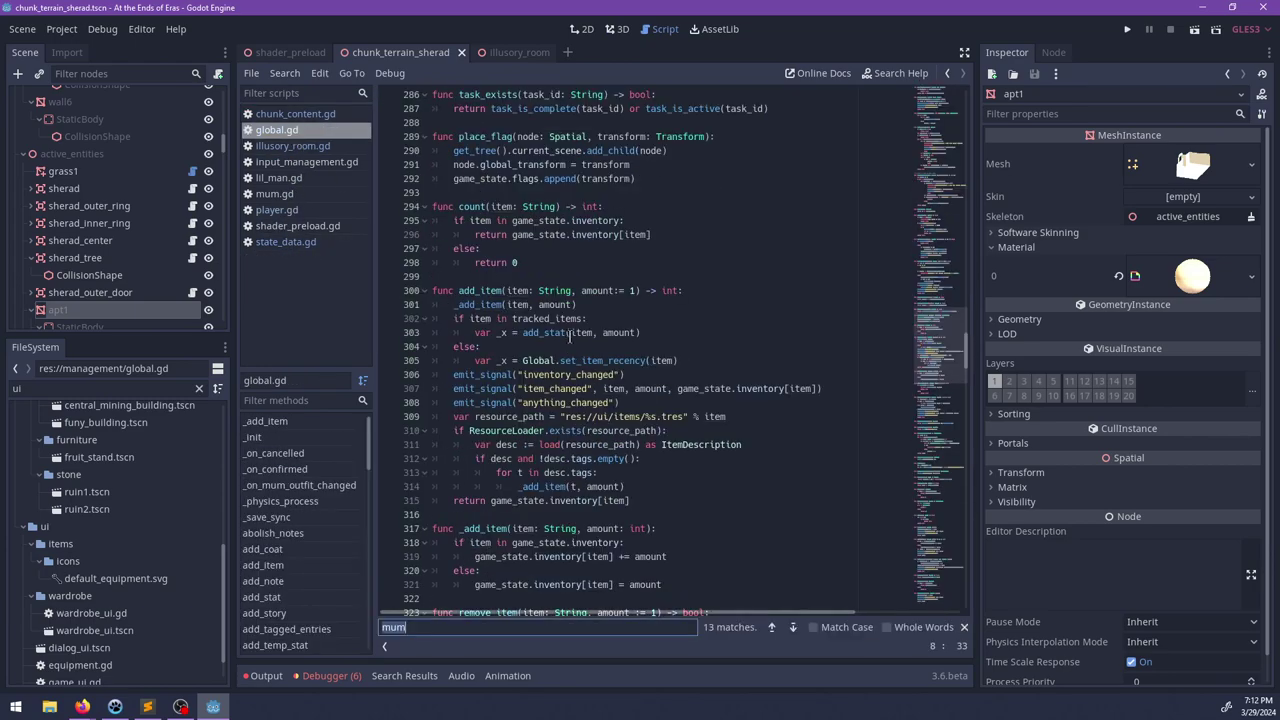
key(BackSpace)
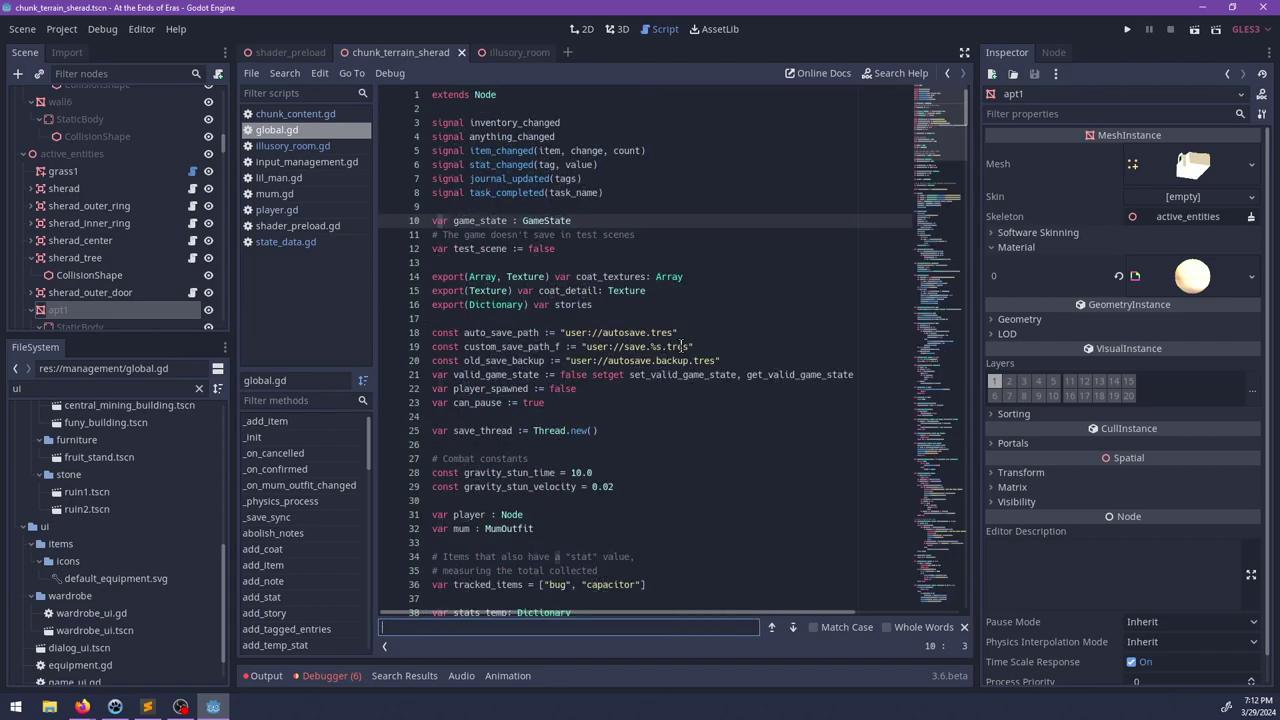
text(prepare)
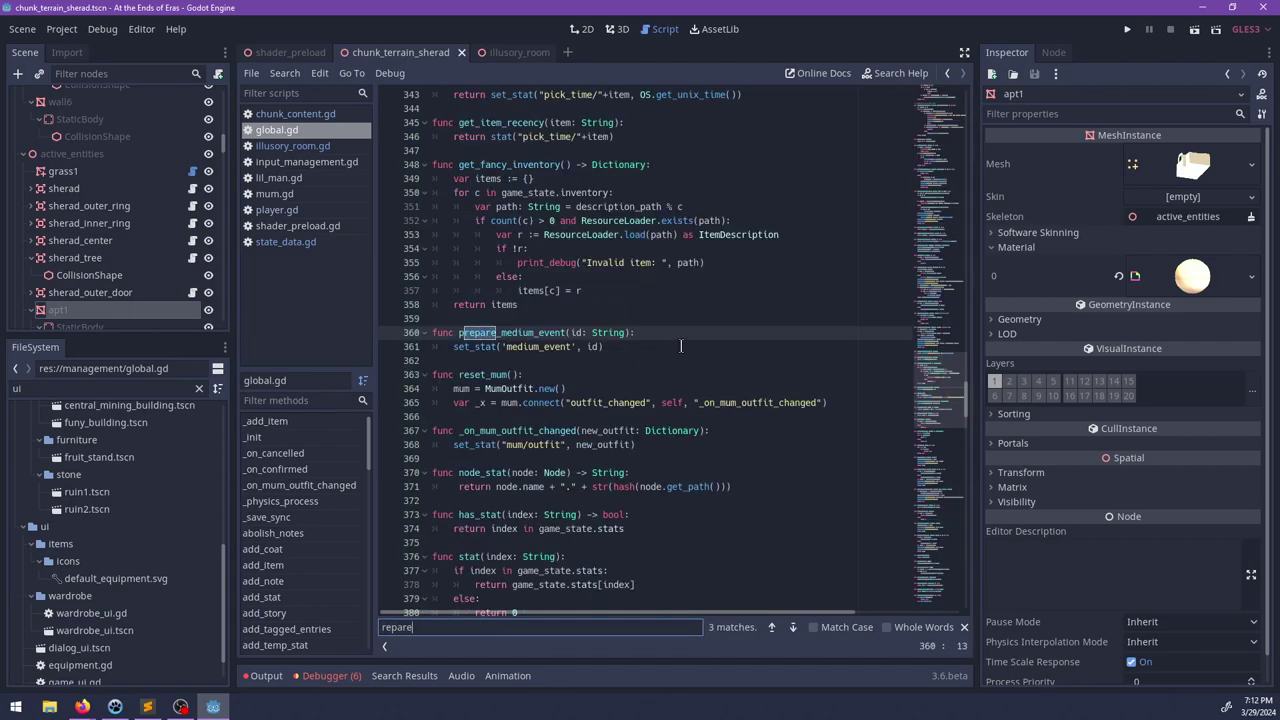
Step: Declare a complete_medium_event() function without parameters directly below prepare_medium_event in global.gd
key(Escape)
key(Down)
key(Down)
key(Return)
key(Up)
key(Return)
text(f)
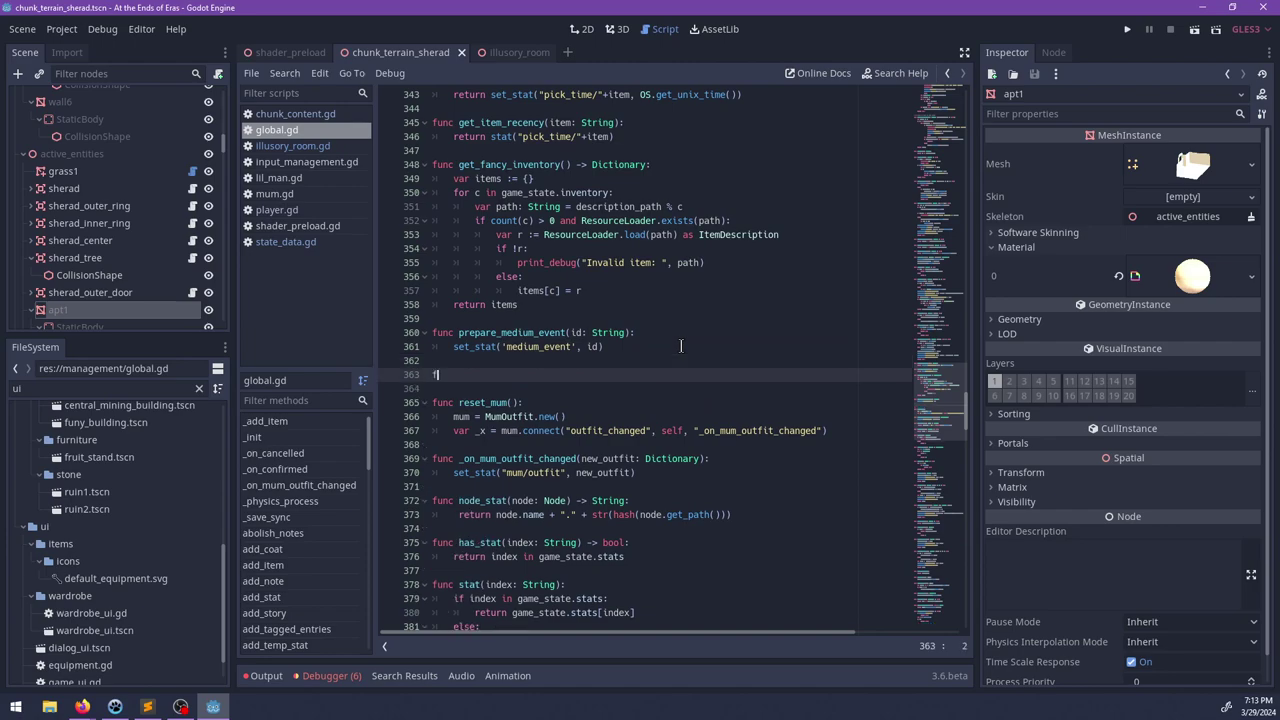
text(unc complete_medium_event():)
key(Return)
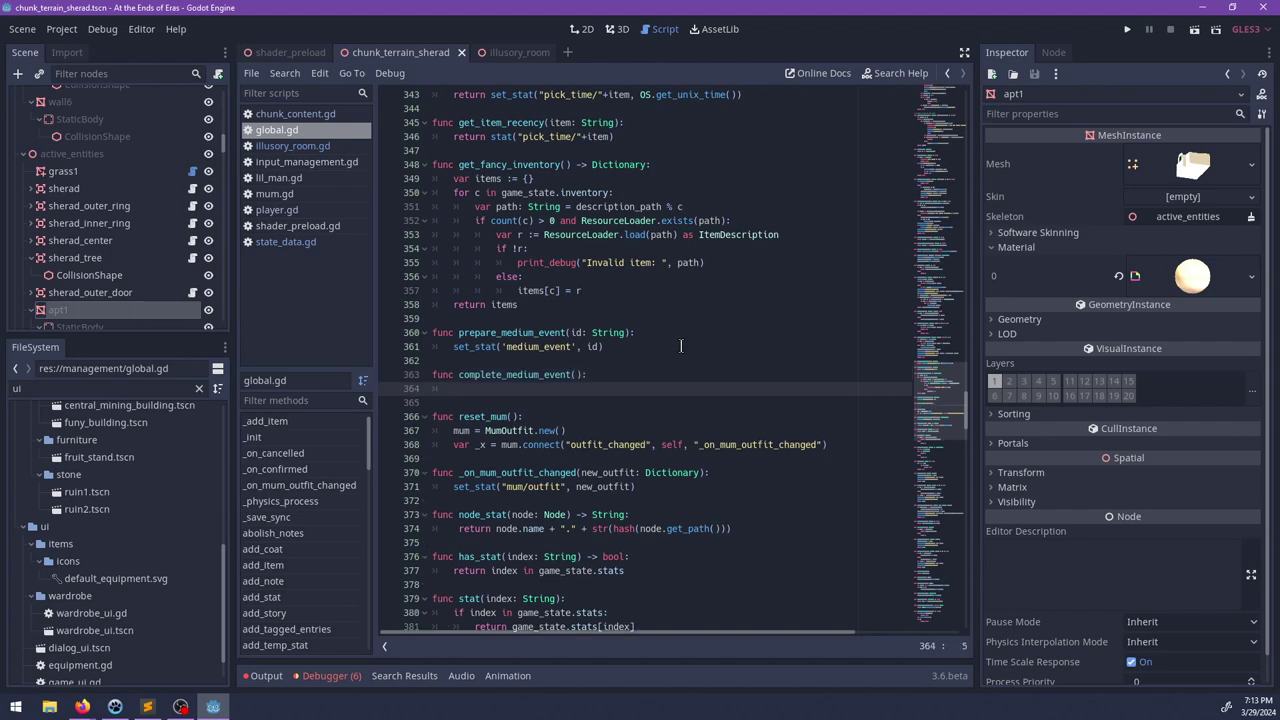
Step: Make complete_medium_event call remove_stat('medium_event') and save global.gd
text(remove_stat(")
text(medium_event)
key(Right)
key(Right)
key(ctrl+s)
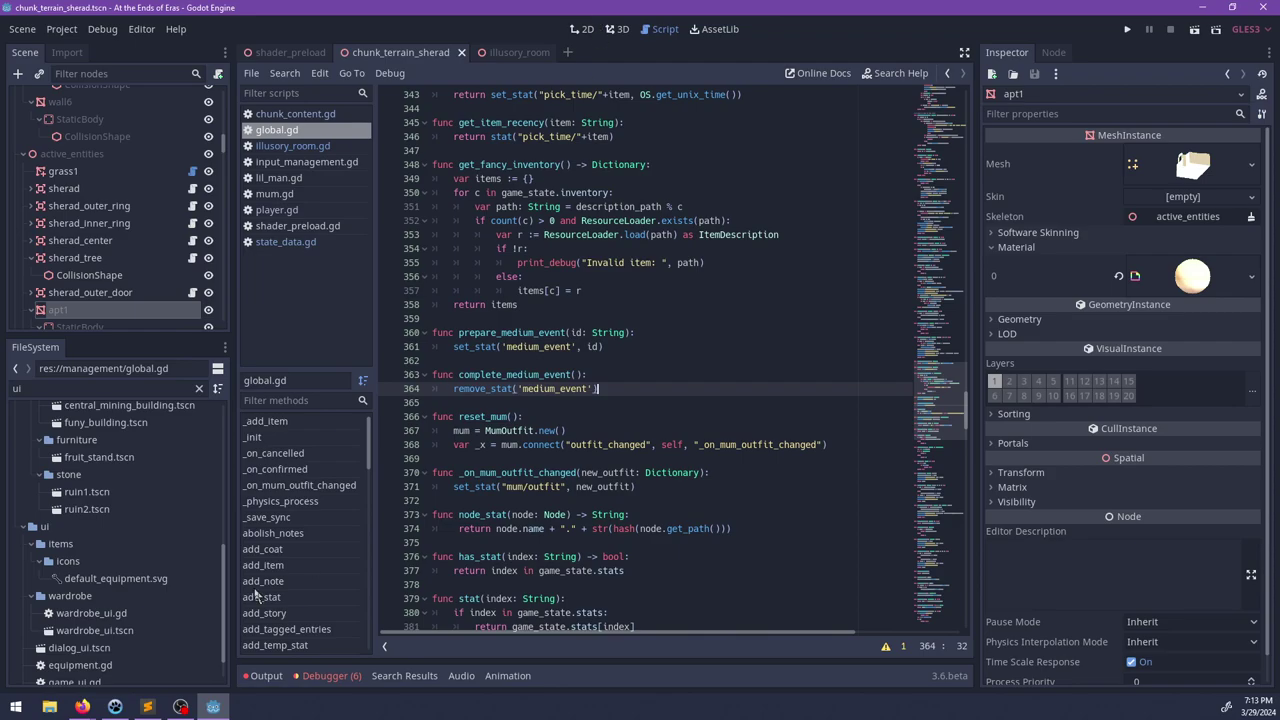
Step: Switch to Sublime Text and read the daily schedule in daily.md
click(147, 706)
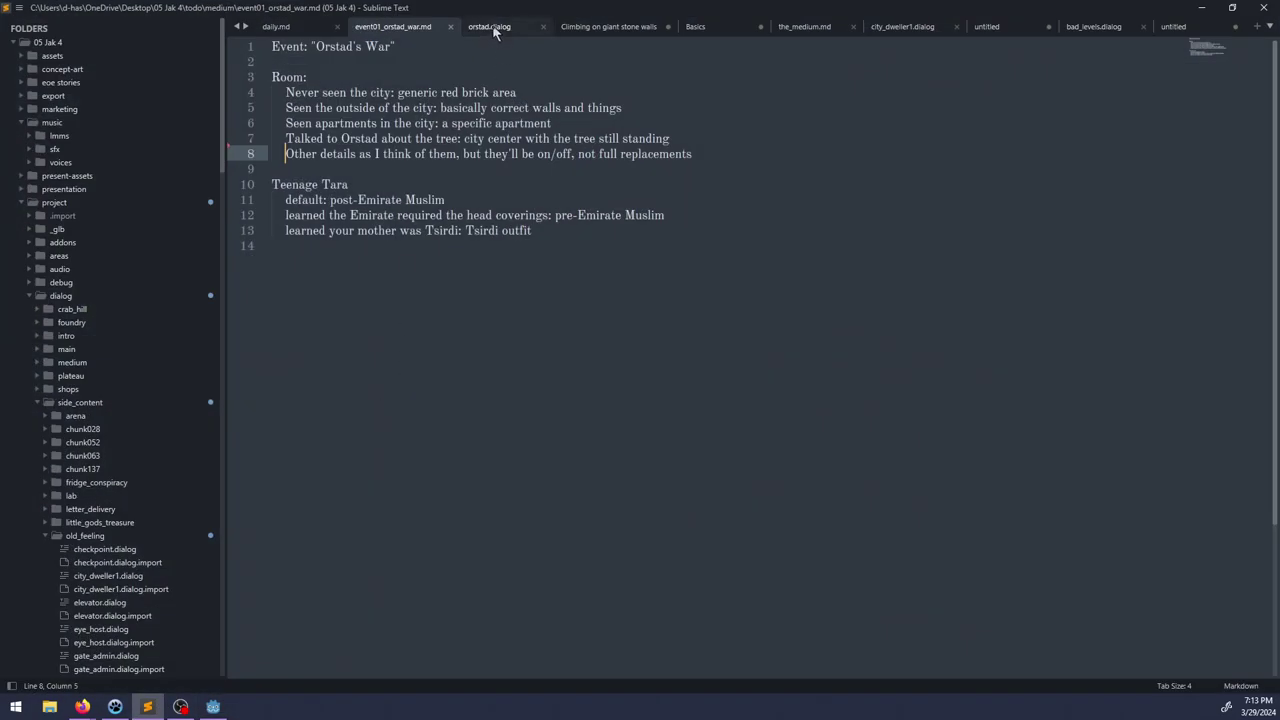
click(300, 28)
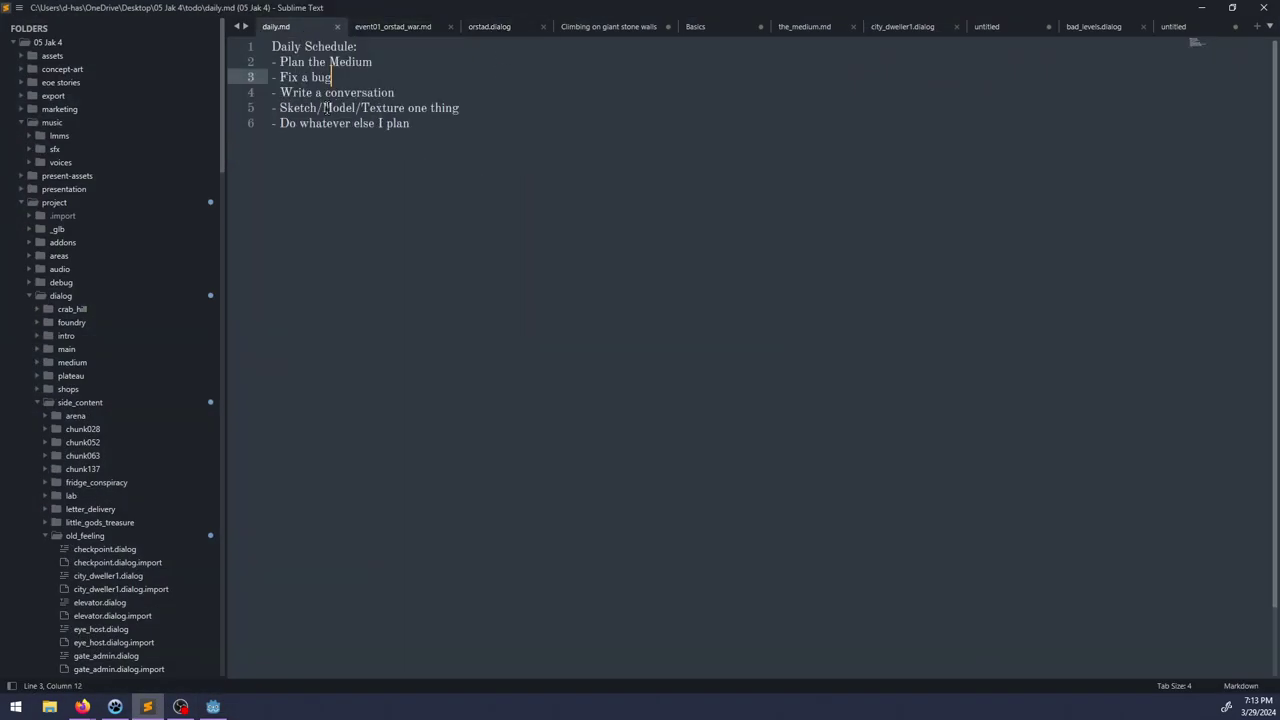
drag(406, 93, 402, 73)
click(403, 76)
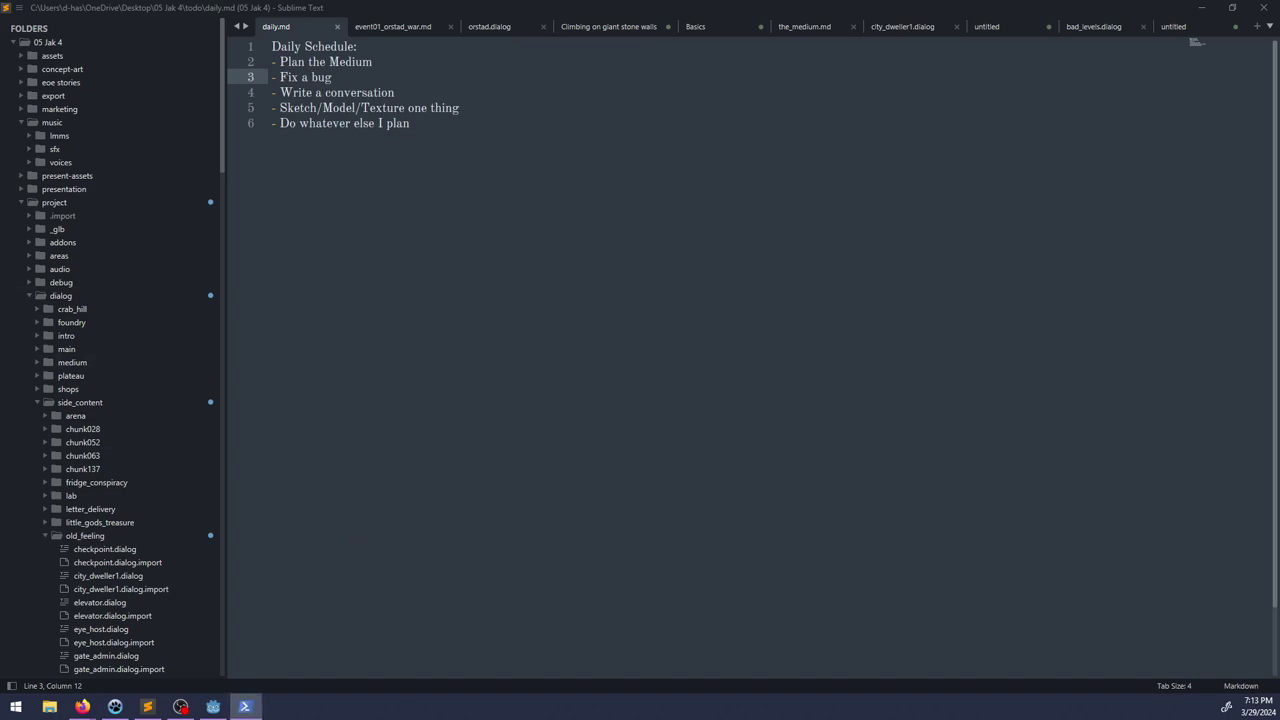
Step: Switch to PowerShell and change the working directory to OneDrive\Desktop\05 Jak 4\project
text(cd One)
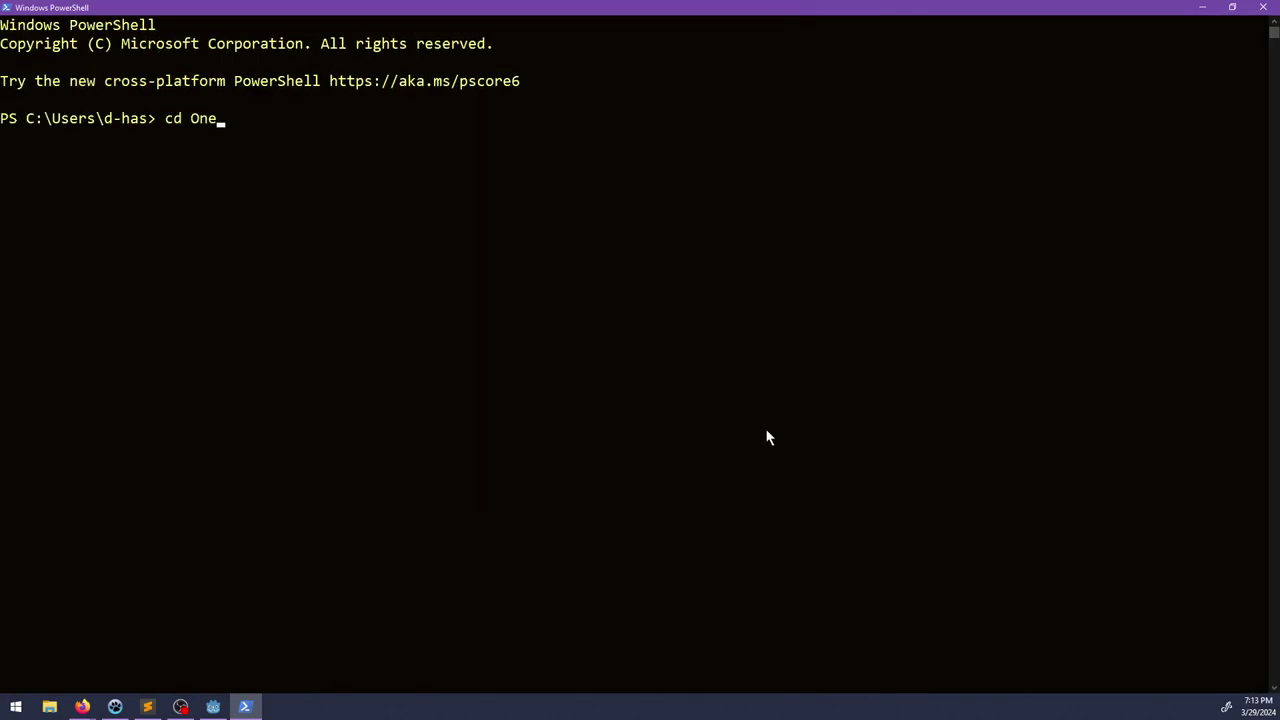
key(Tab)
text(desk)
key(Tab)
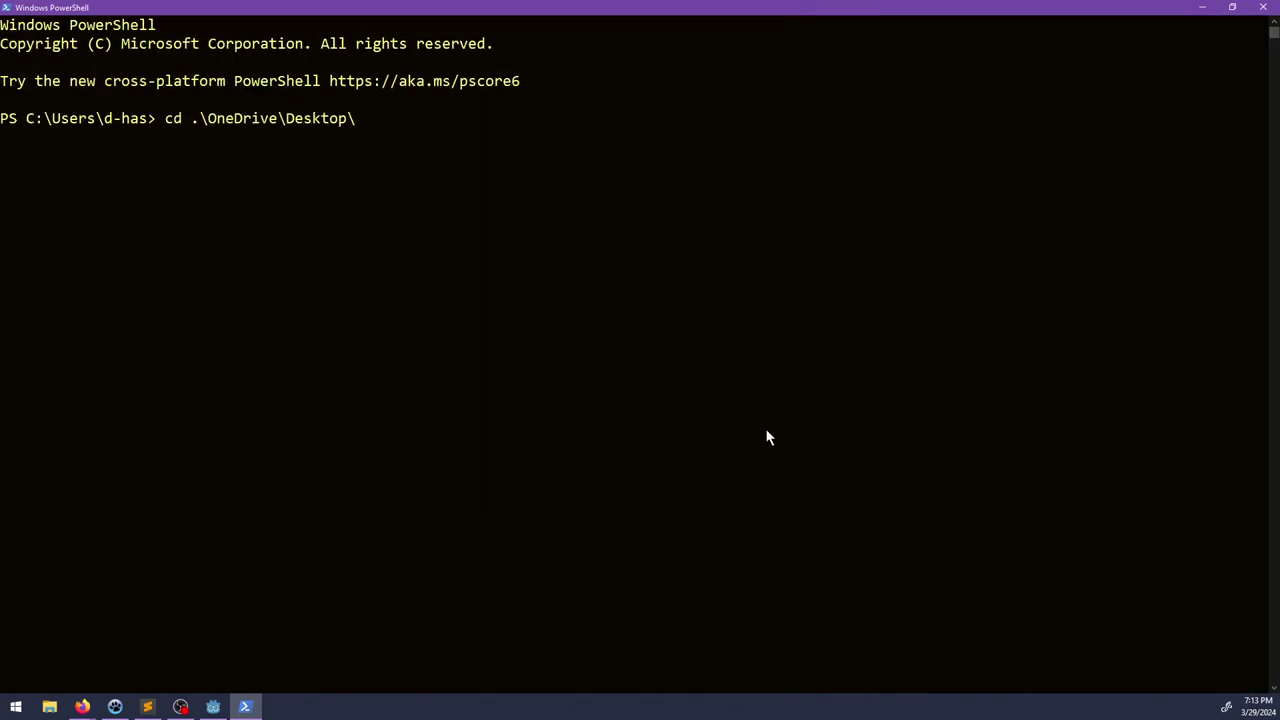
text(0)
key(Tab)
text(p)
key(Tab)
key(Return)
Step: Check the project repository's git status for modified files
text(g)
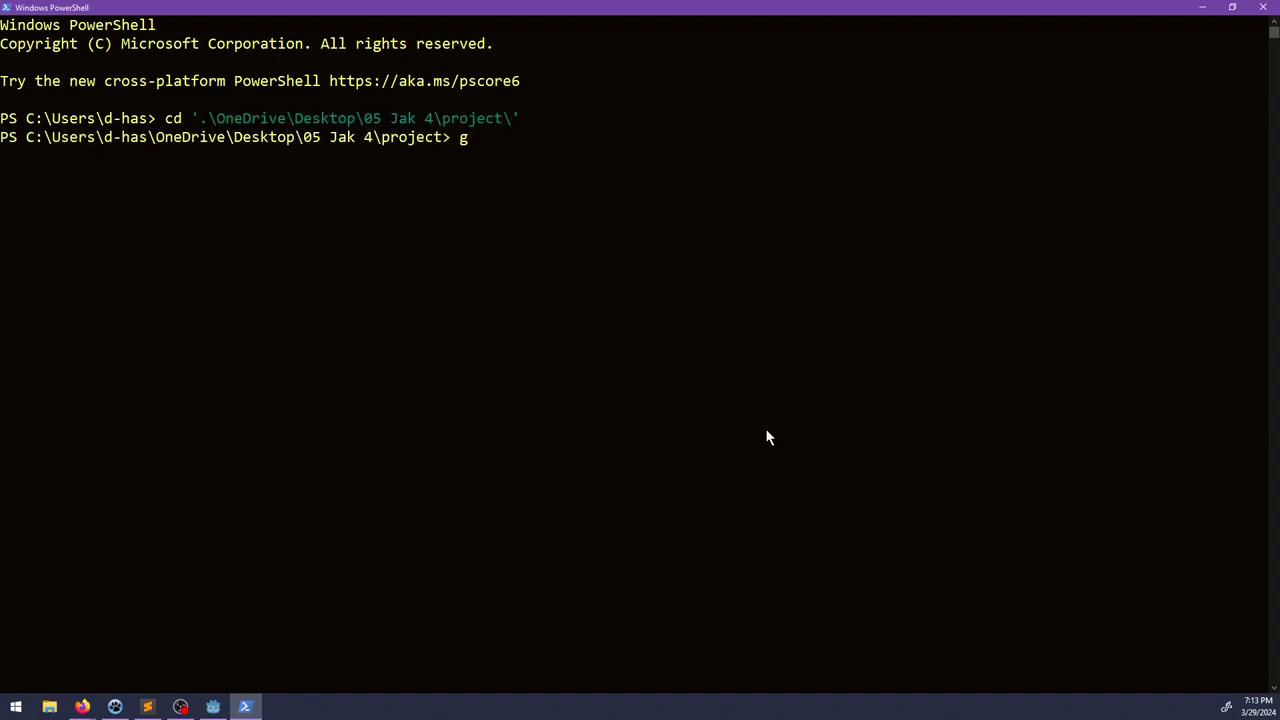
text(it status)
key(Return)
Step: Stage the player folder and commit it with the message "Fixed some water bugs"
text(git ad)
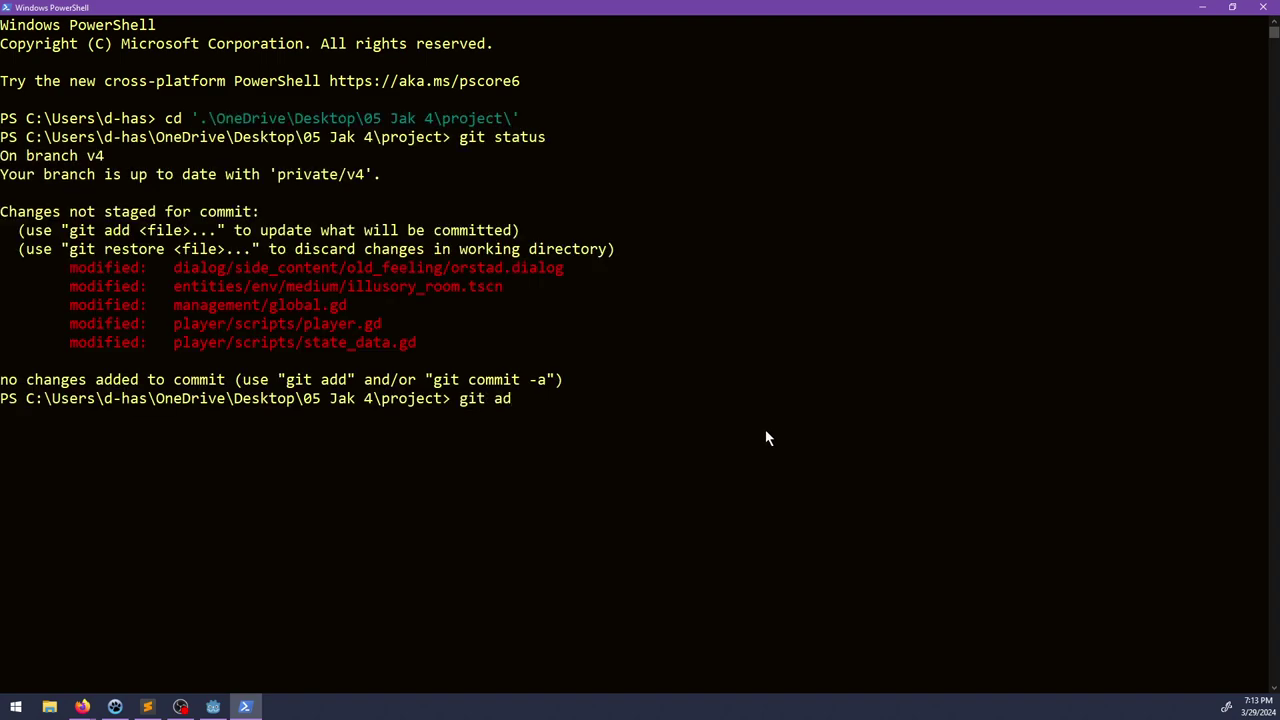
text(d player)
key(Return)
text(git commit -m ")
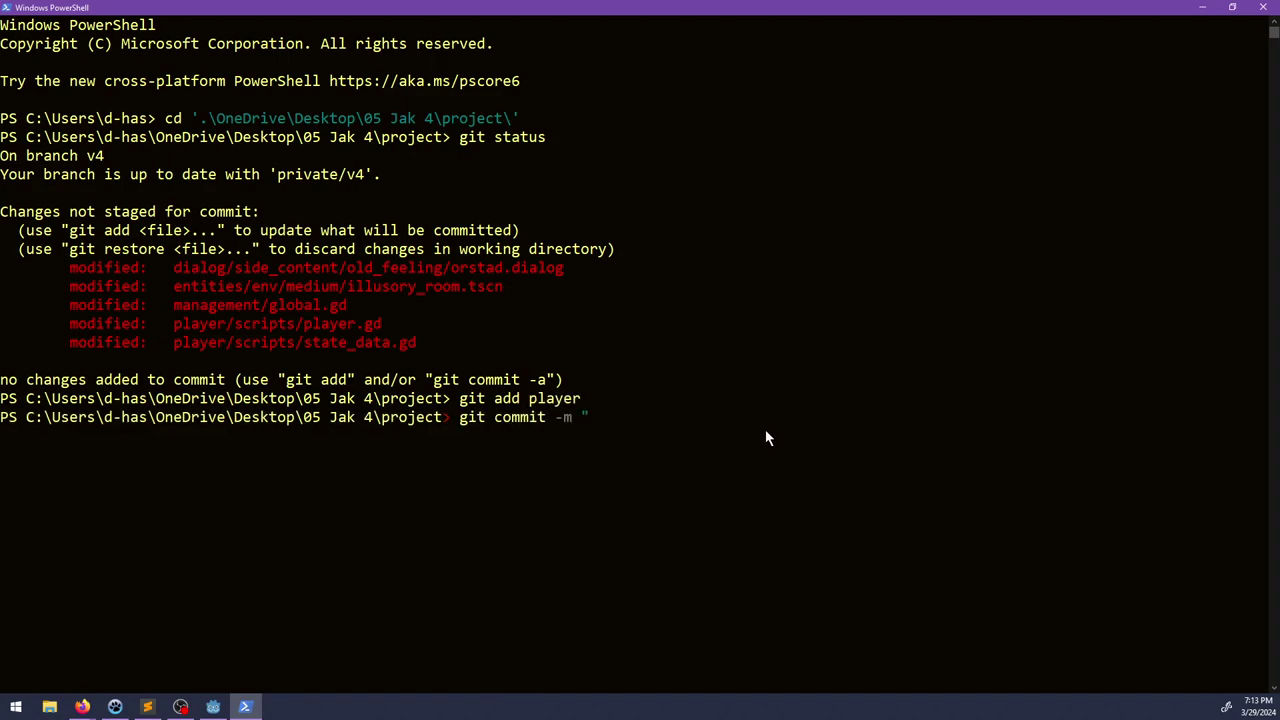
text(Fixed some water bugs")
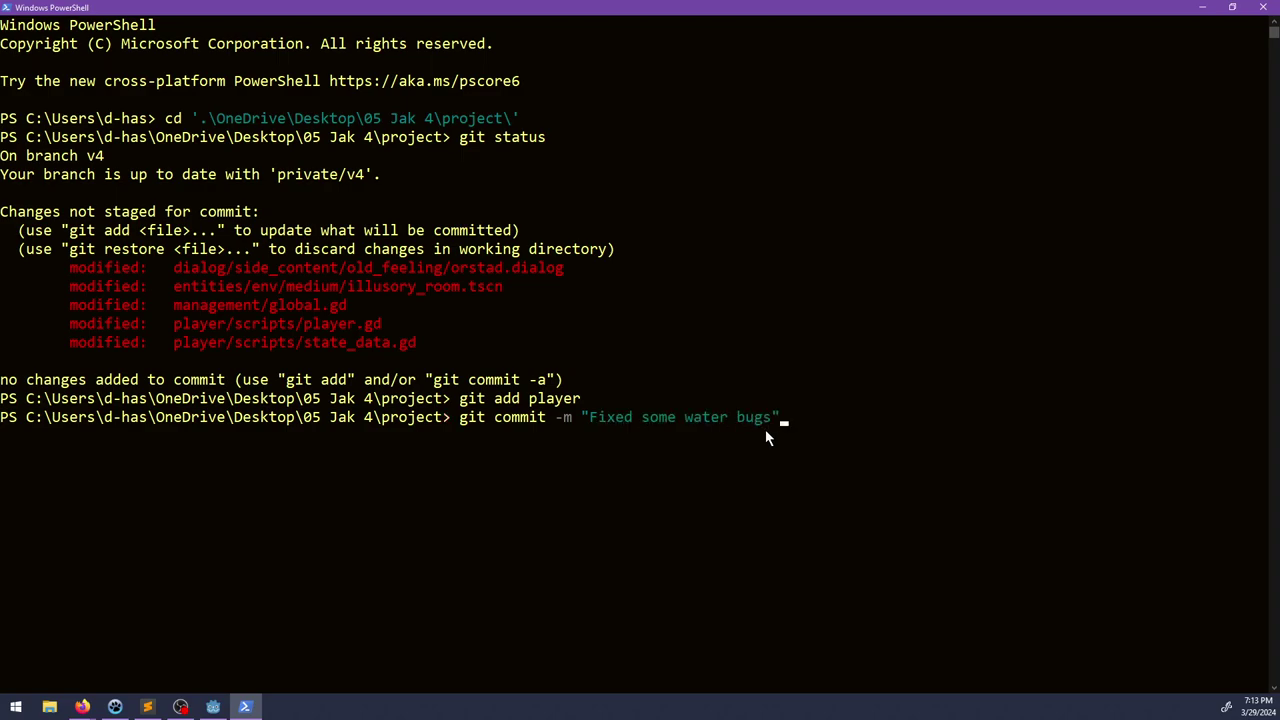
key(Return)
text(git push)
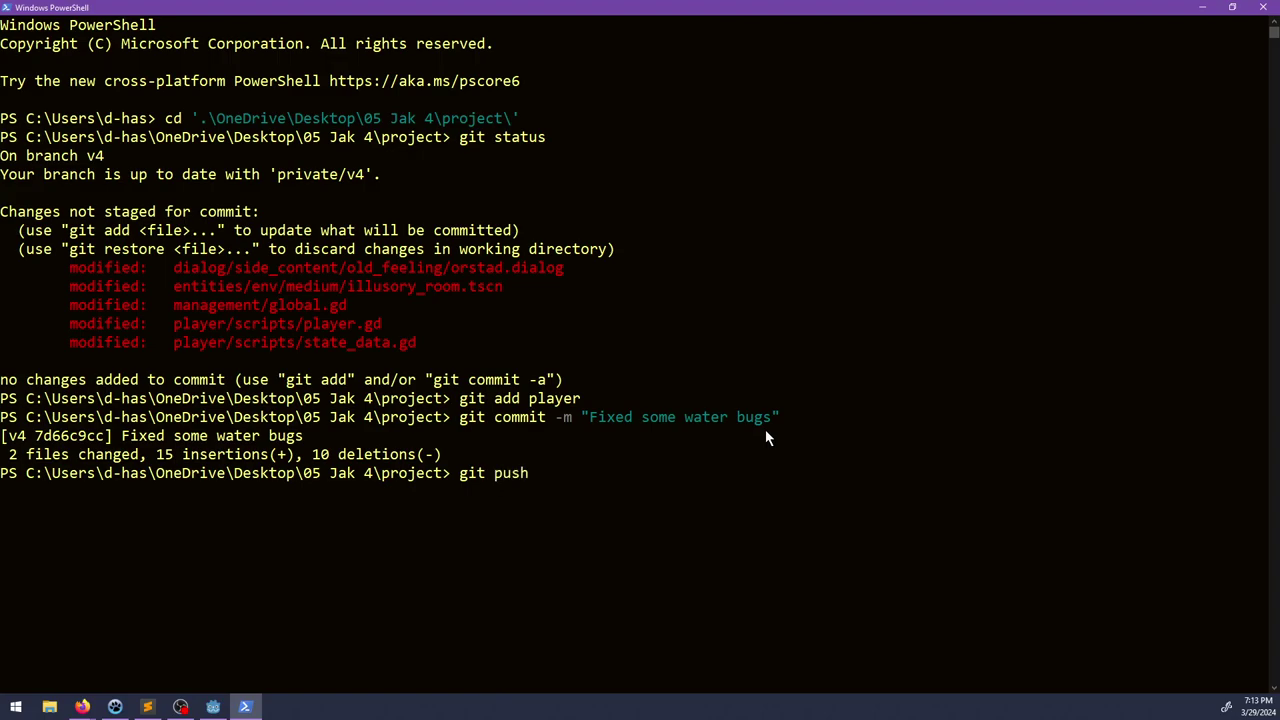
key(BackSpace)
key(BackSpace)
key(BackSpace)
key(BackSpace)
key(BackSpace)
key(BackSpace)
key(BackSpace)
key(BackSpace)
Step: Stage the changes in the dialog folder with git
text(git add dialog)
key(Return)
text(git co)
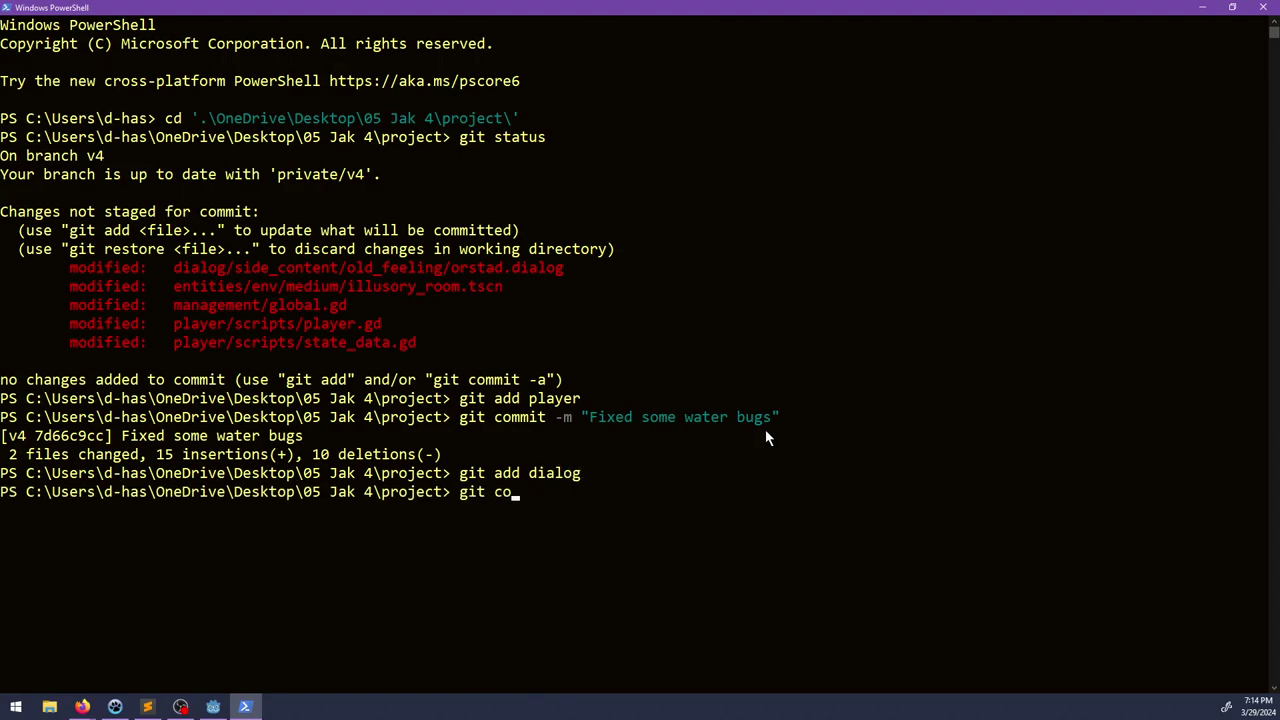
text(mmit -m "Fixed some)
key(BackSpace)
key(BackSpace)
key(BackSpace)
key(BackSpace)
key(BackSpace)
key(BackSpace)
key(BackSpace)
key(BackSpace)
key(BackSpace)
key(BackSpace)
key(BackSpace)
key(BackSpace)
key(BackSpace)
key(BackSpace)
key(BackSpace)
key(BackSpace)
key(BackSpace)
key(BackSpace)
key(BackSpace)
key(BackSpace)
Step: Stage all remaining changes and commit them with the message "Preparing for Medium events"
text(git add .git commit )
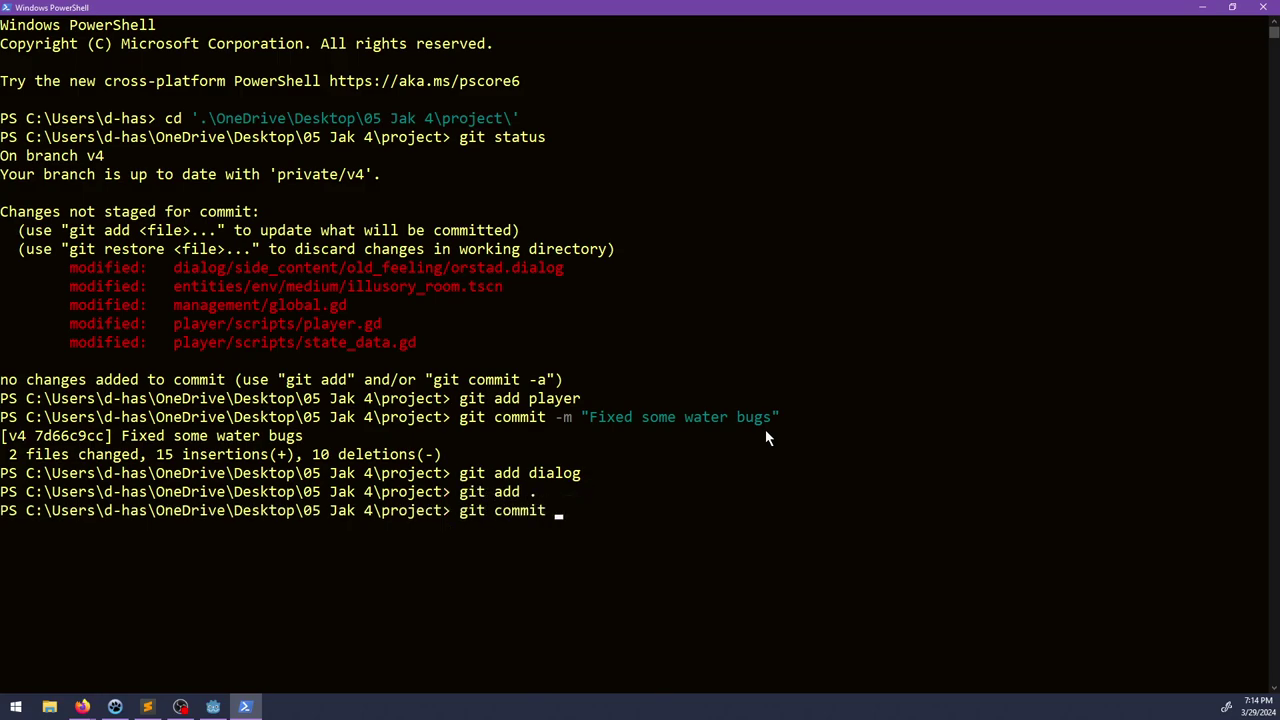
text(-m "Preparing for Medium events")
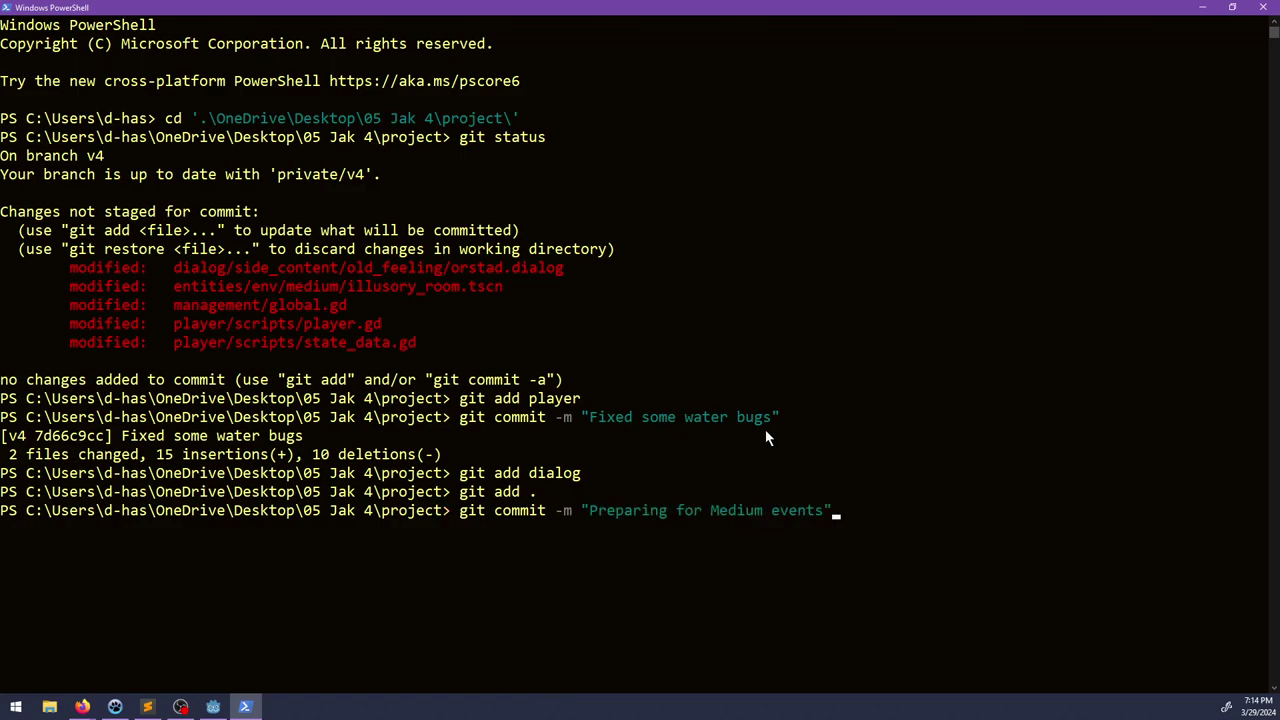
key(Return)
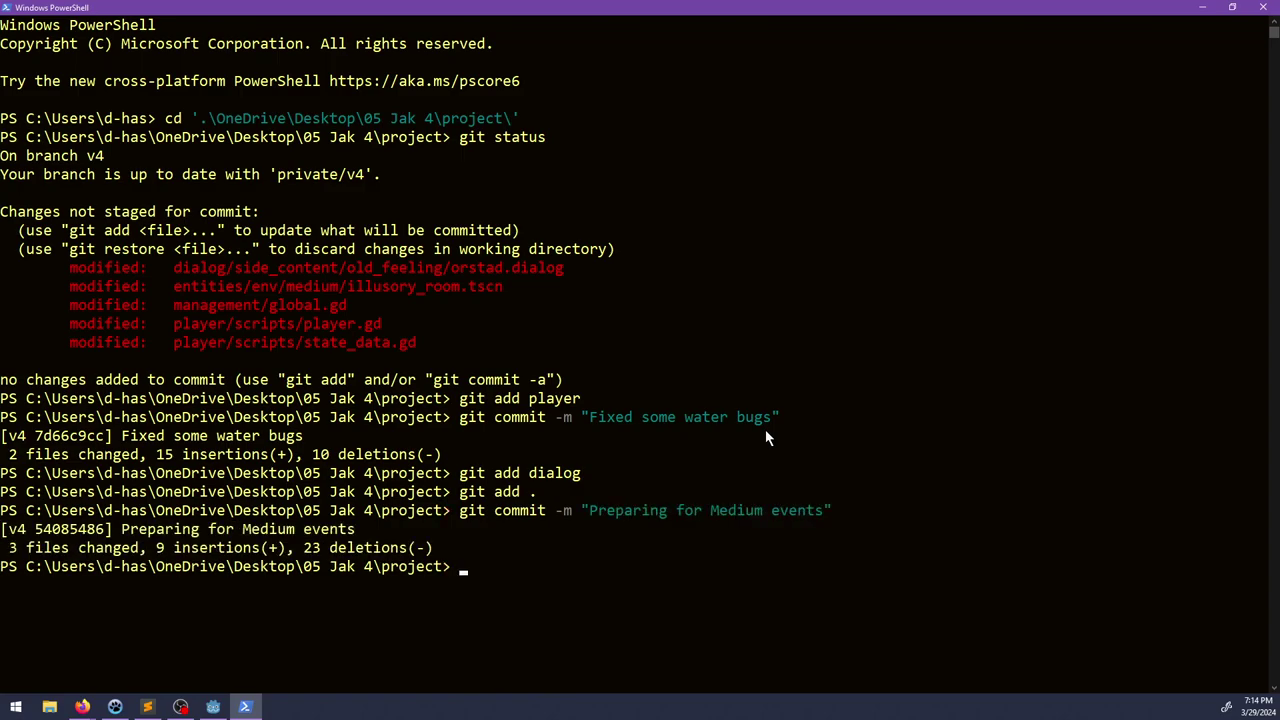
Step: Return to Sublime Text, collapse the old_feeling and side_content folders, and open medium.dialog from the dialog/medium folder
click(1205, 7)
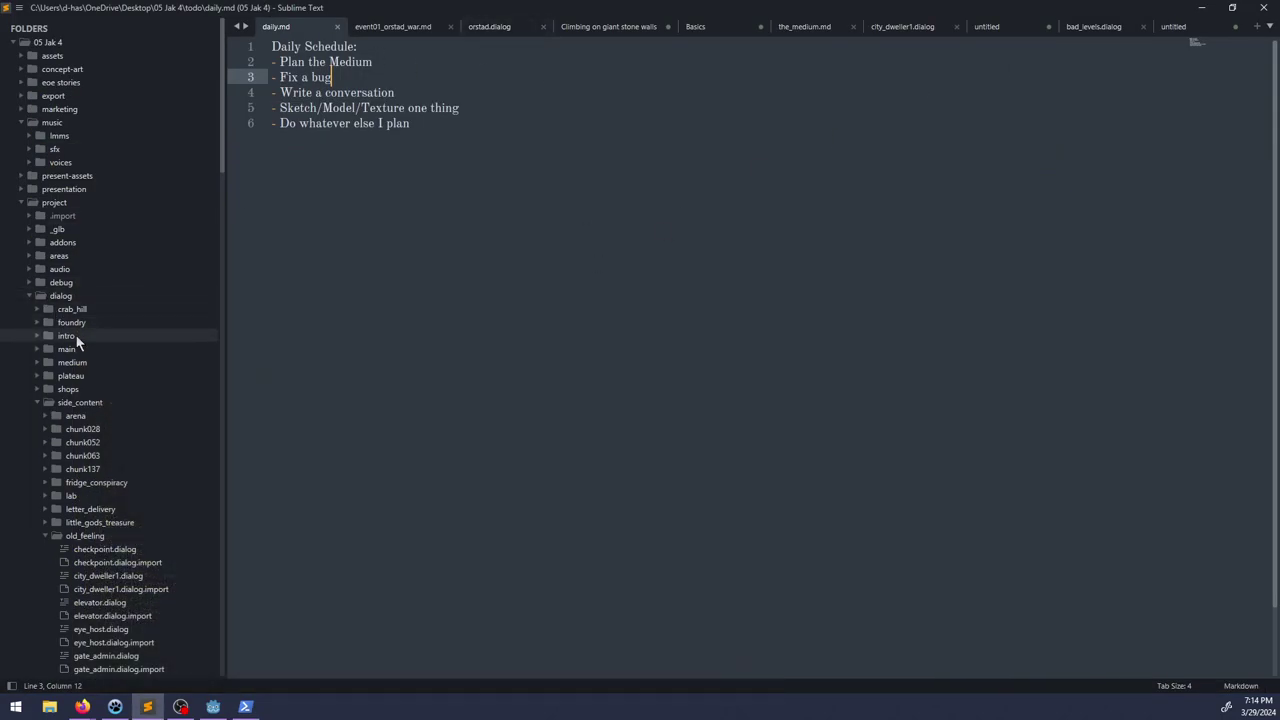
scroll(90, 350, down, 5)
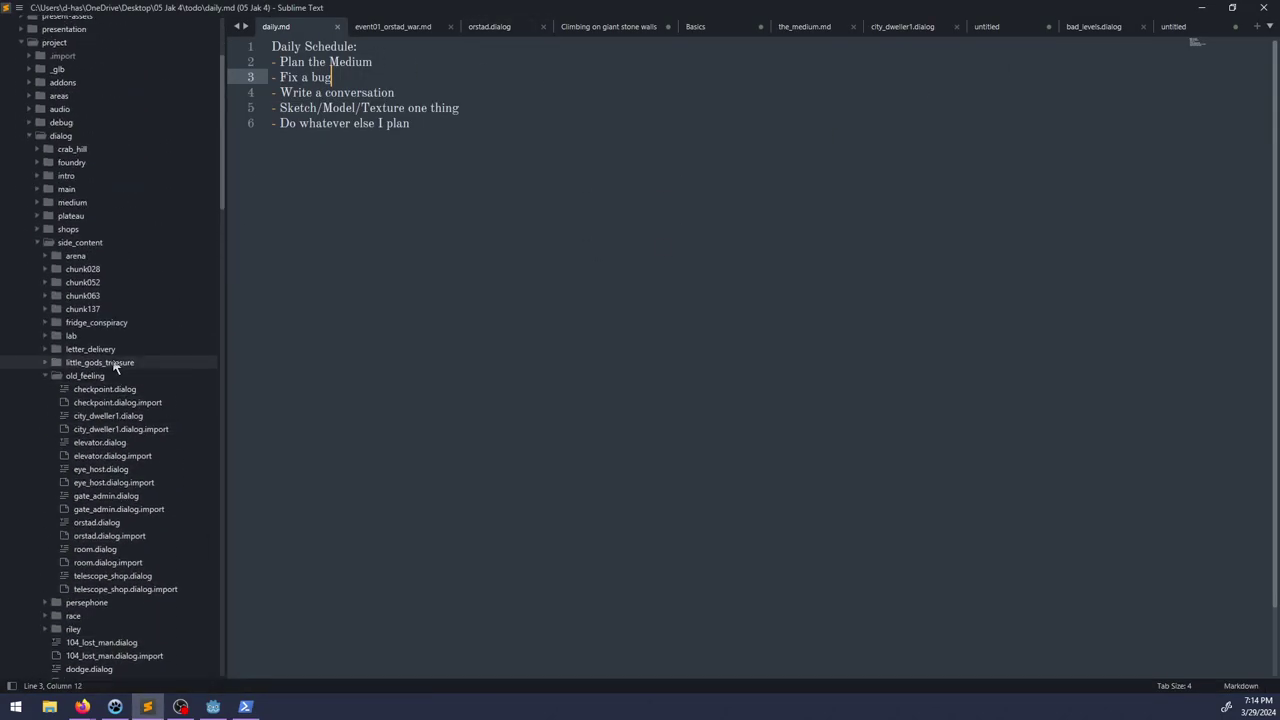
click(56, 375)
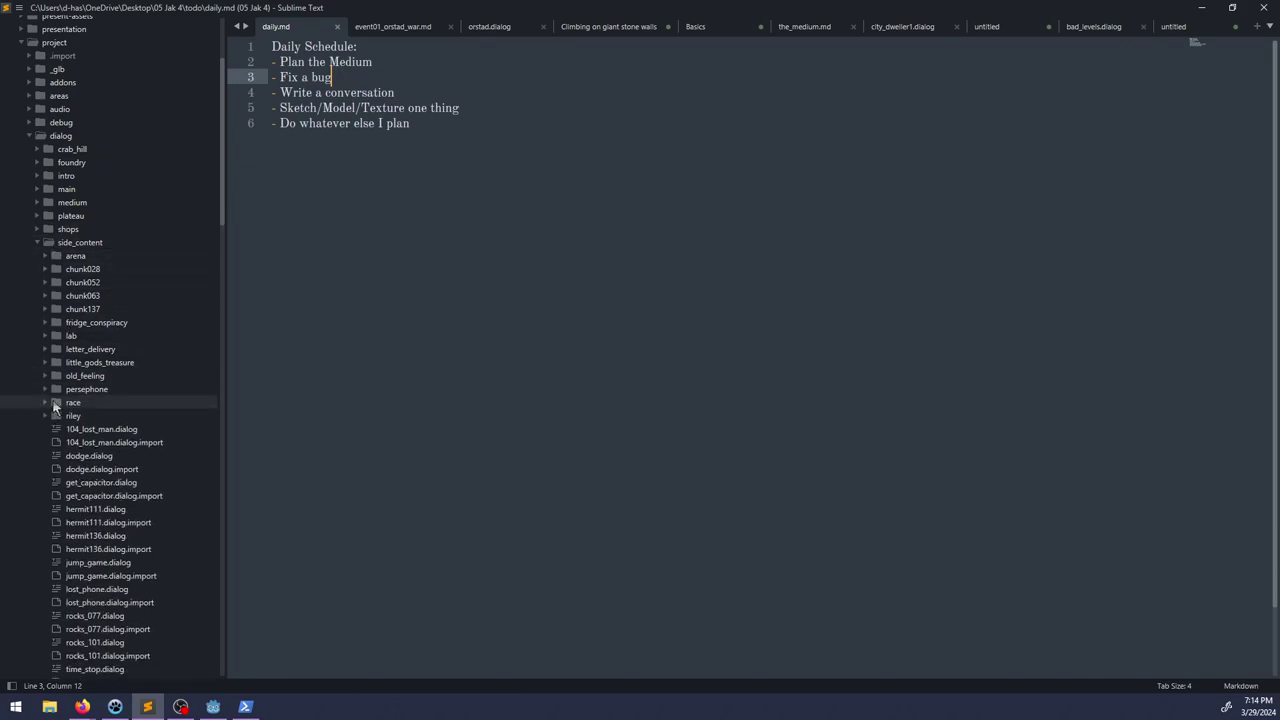
scroll(77, 460, down, 8)
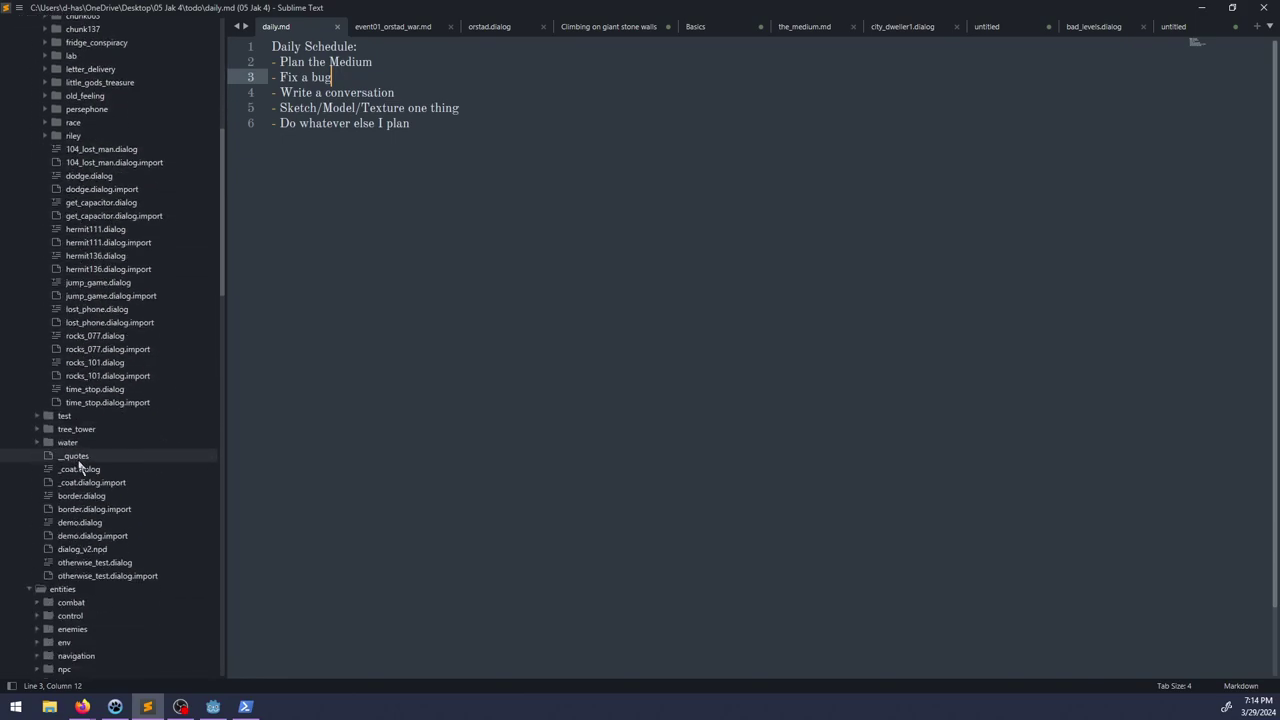
scroll(75, 456, up, 9)
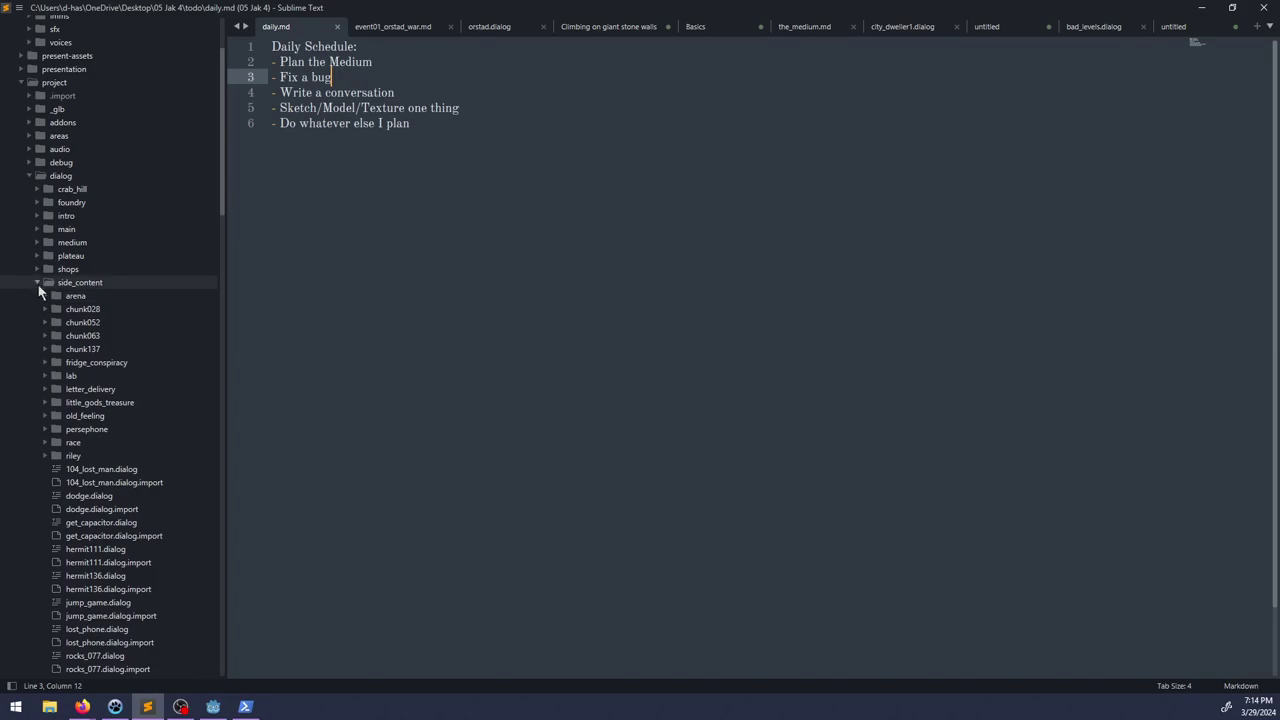
click(37, 283)
click(37, 243)
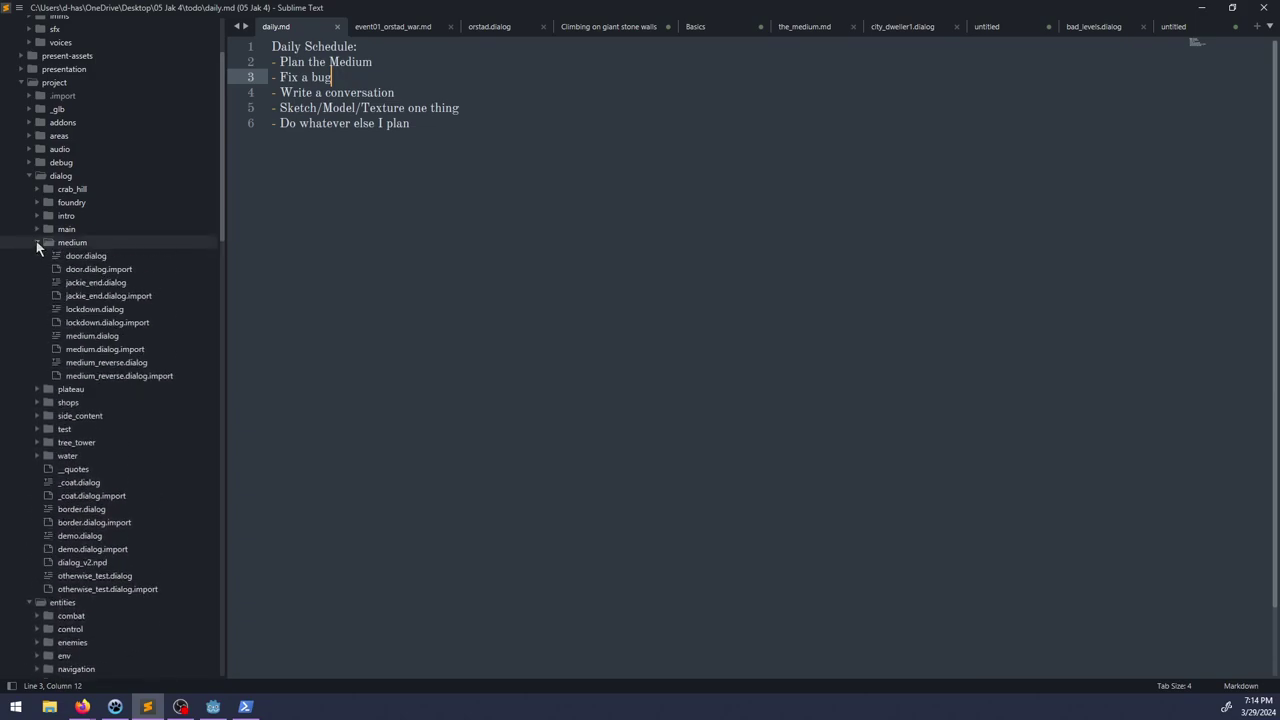
click(92, 335)
click(41, 242)
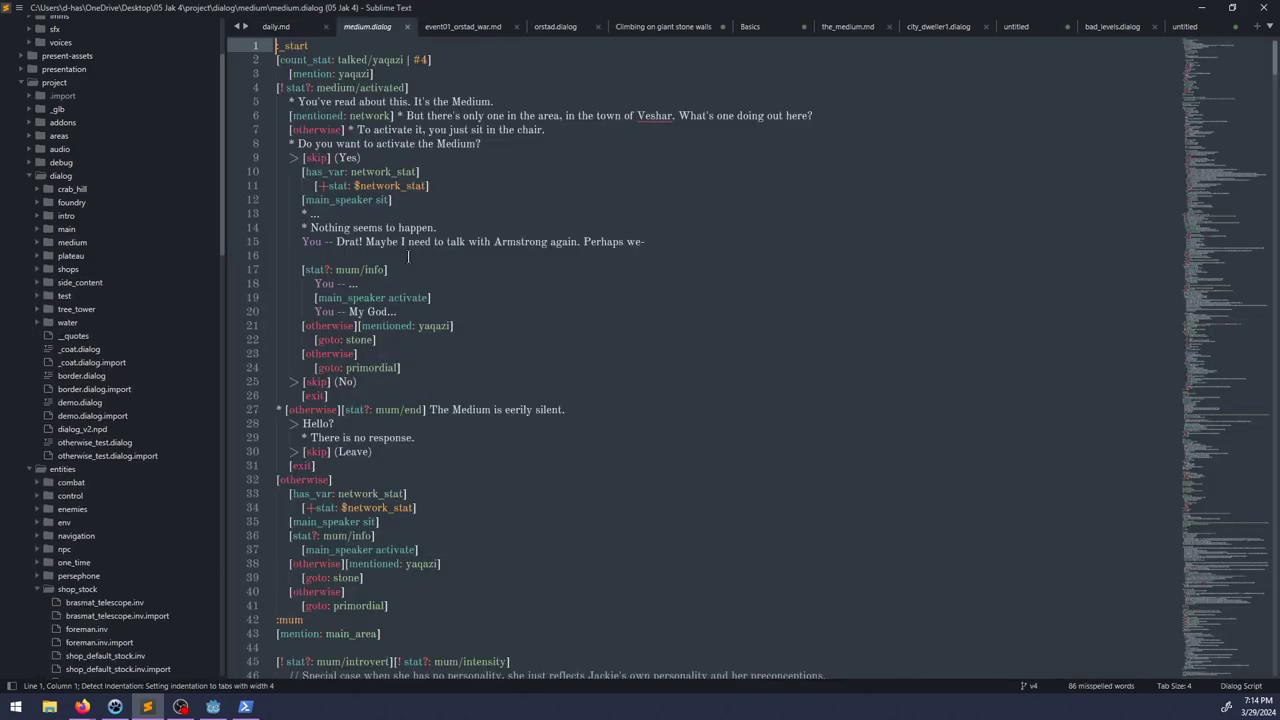
Step: Examine the _start section of medium.dialog, especially the mum/info, stone and primordial branches of the activation choice
scroll(517, 352, down, 8)
scroll(517, 352, down, 20)
scroll(653, 376, up, 15)
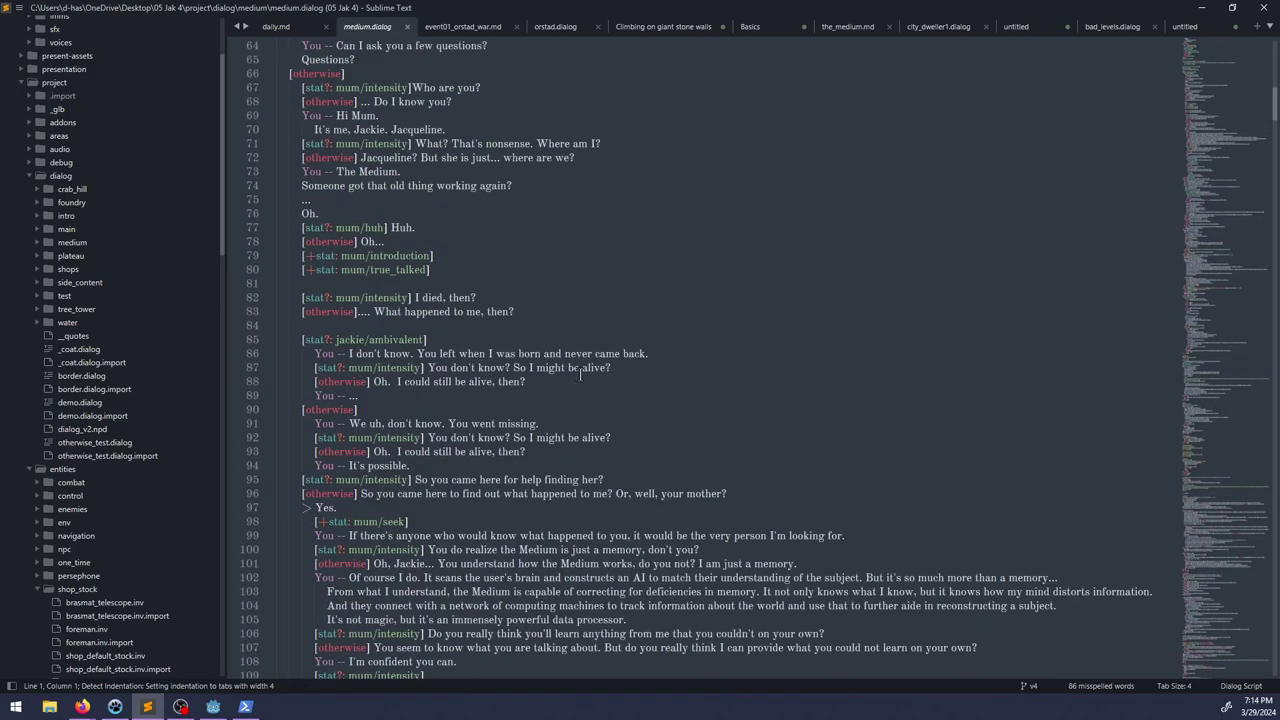
scroll(653, 376, up, 13)
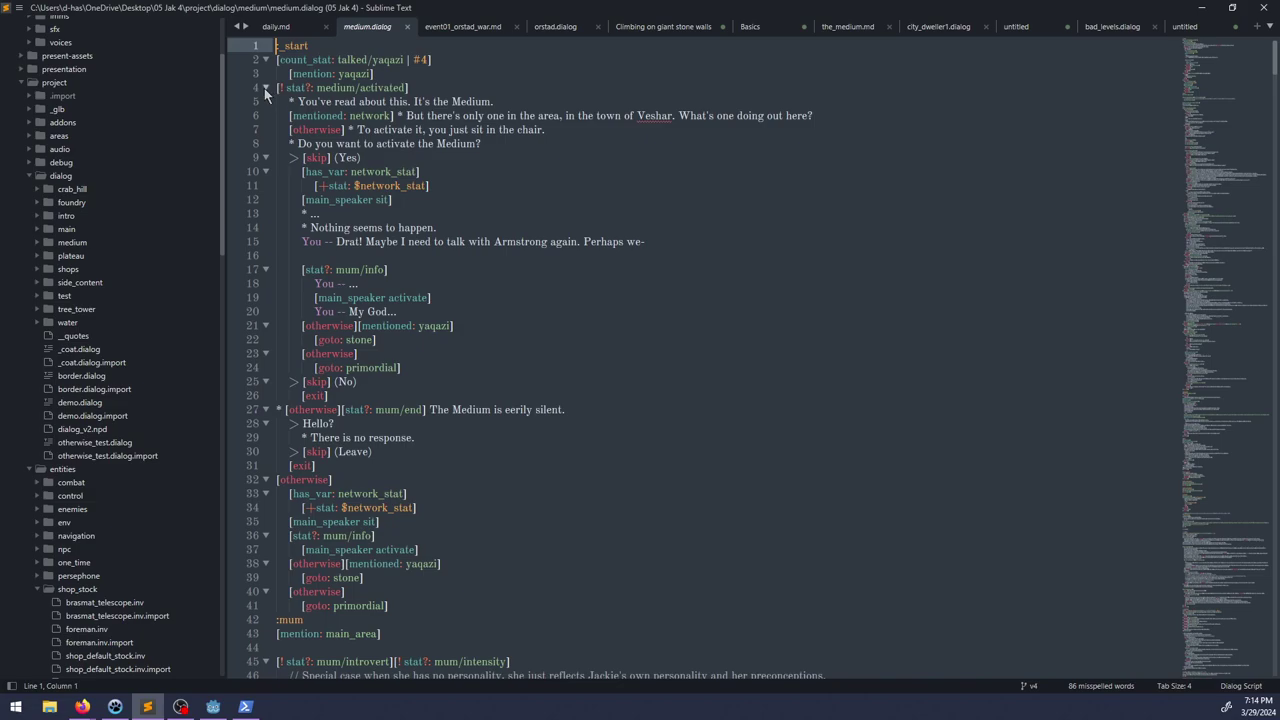
click(440, 368)
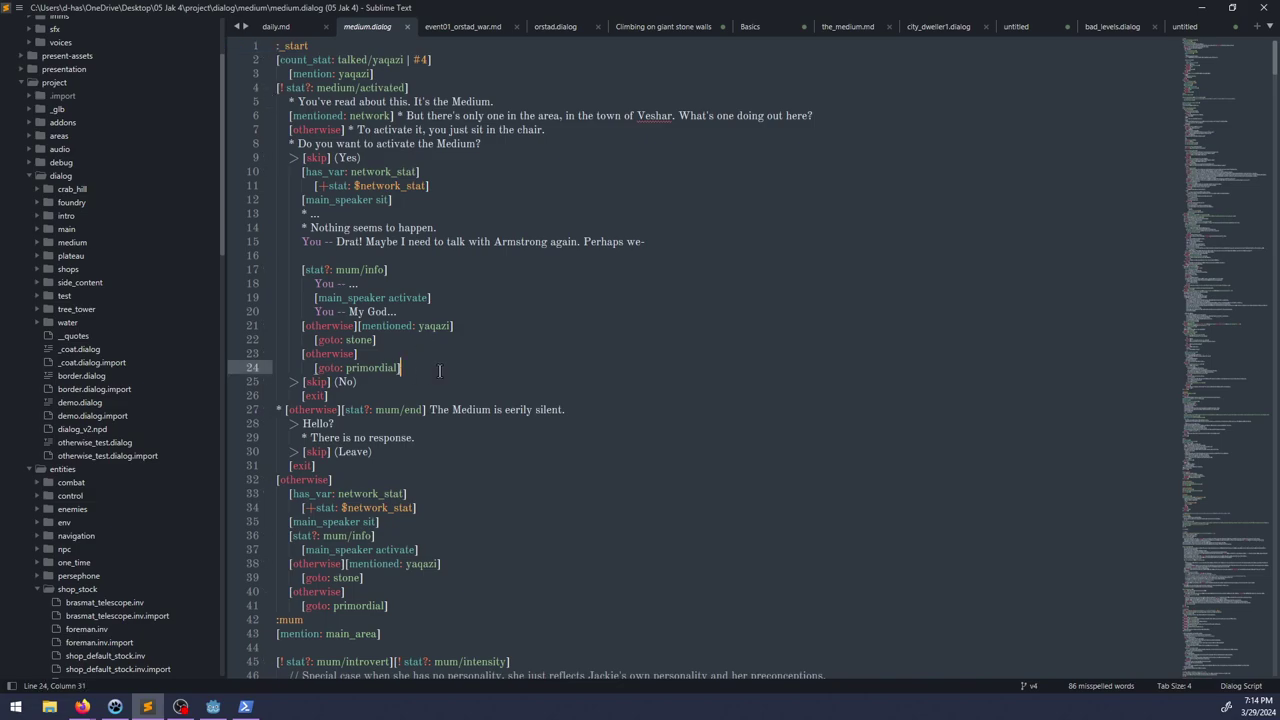
click(387, 339)
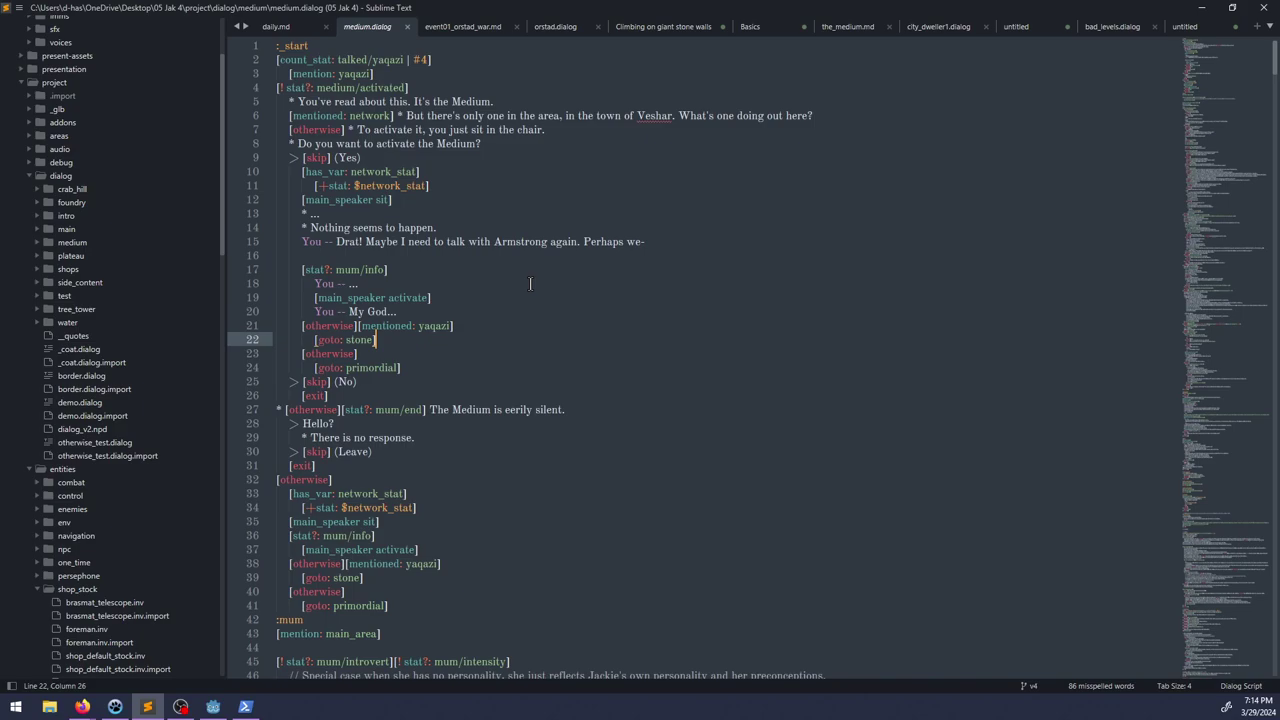
click(402, 268)
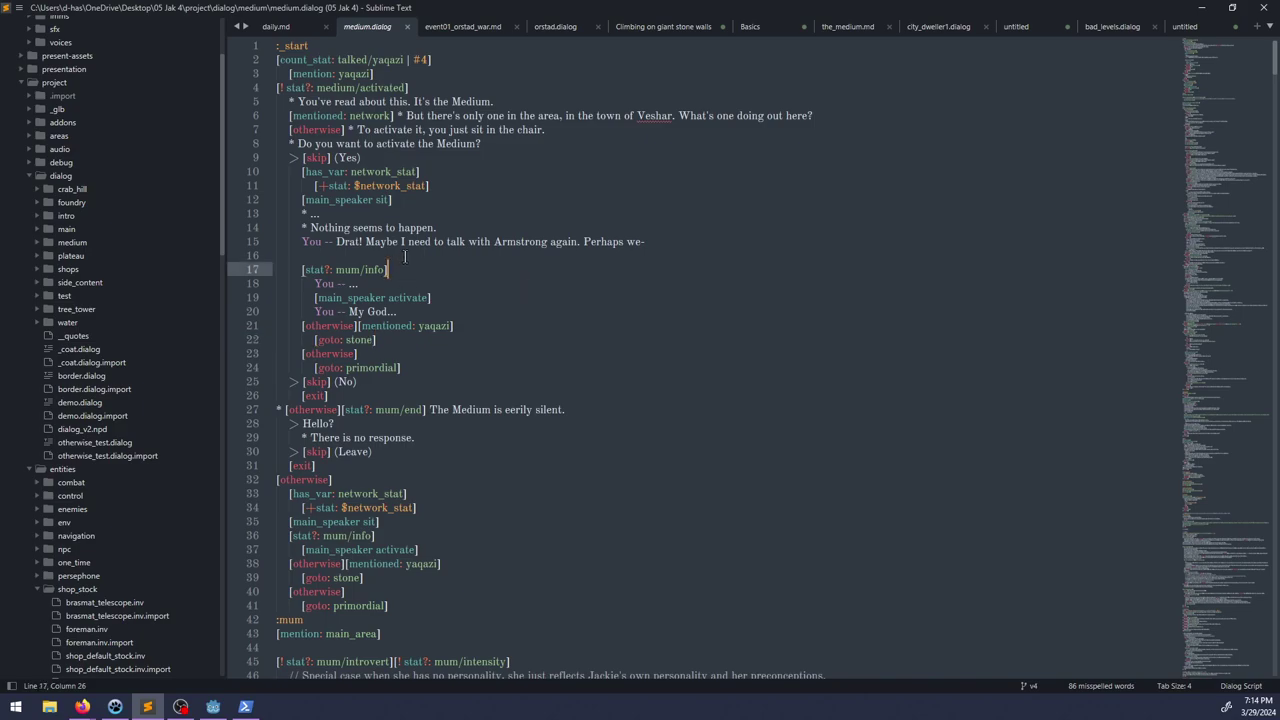
Step: Below the "My God..." line, add a line setting the variable event to Global.stat('medium_event')
click(435, 310)
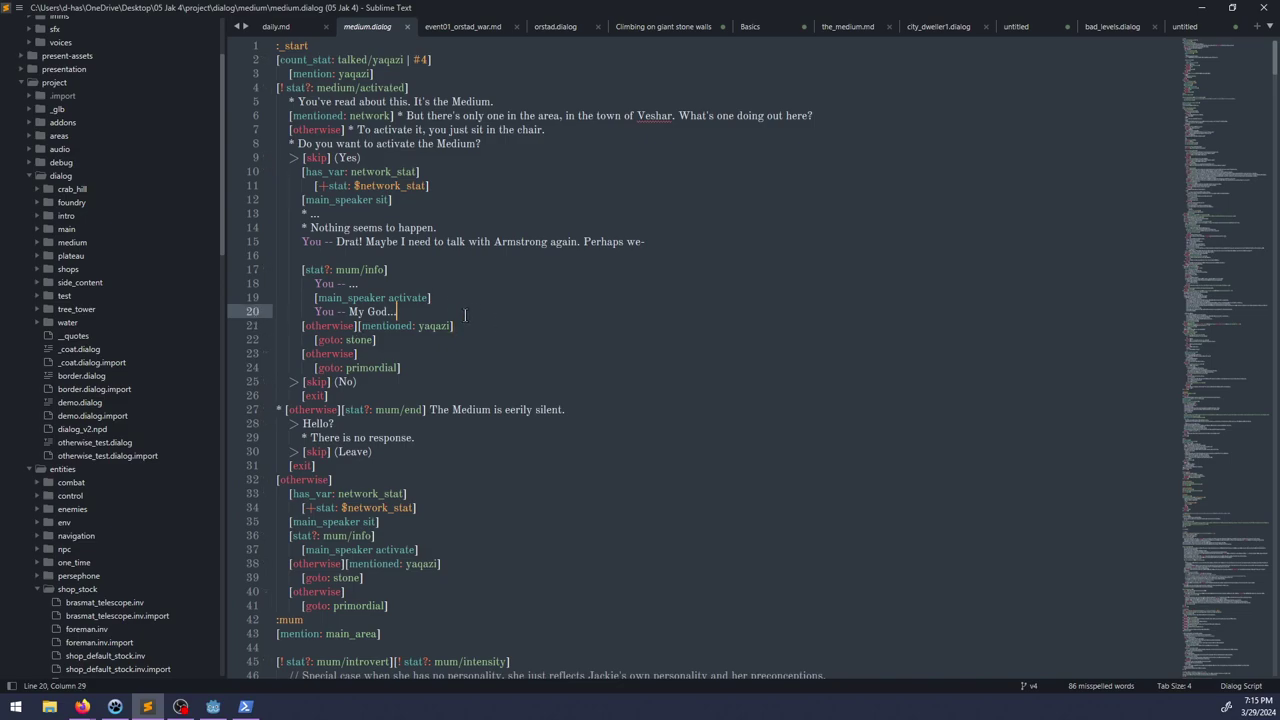
key(Return)
key(BackSpace)
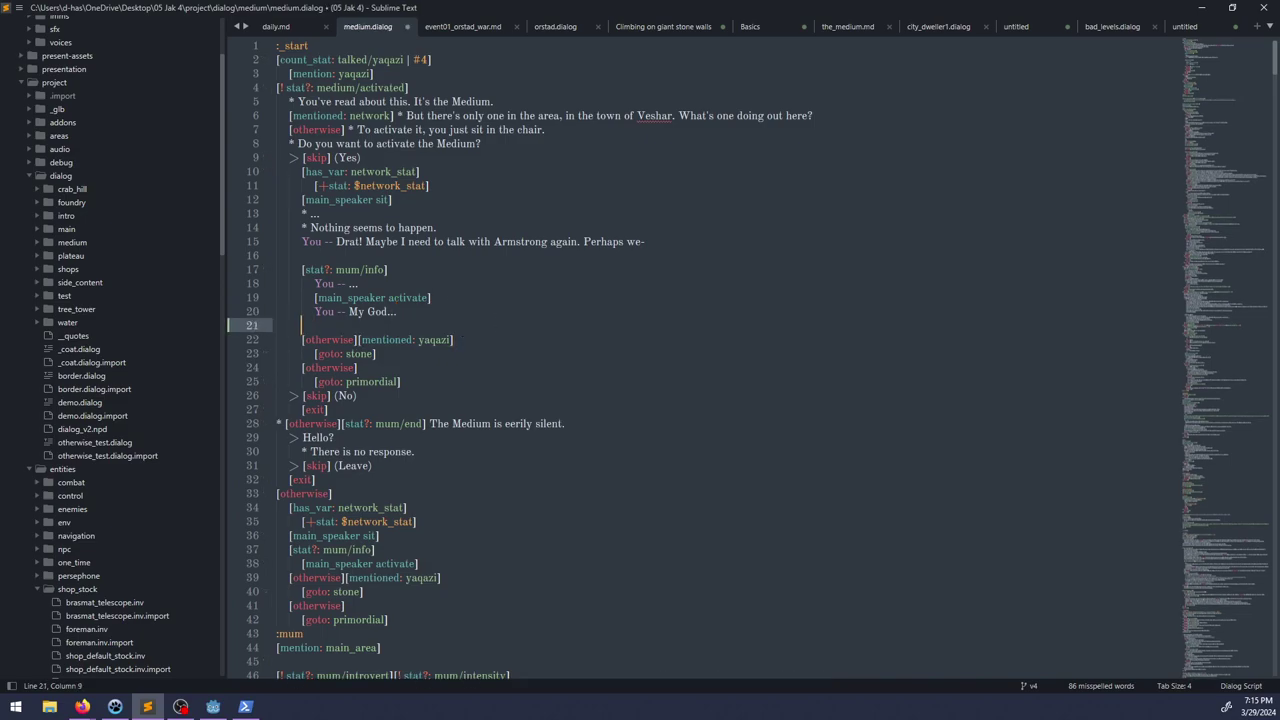
text([)
text($: event:)
key(BackSpace)
key(BackSpace)
key(BackSpace)
key(BackSpace)
key(BackSpace)
key(BackSpace)
key(BackSpace)
text(event )
text(| Global.s)
text(tat(")
text(medium_event')
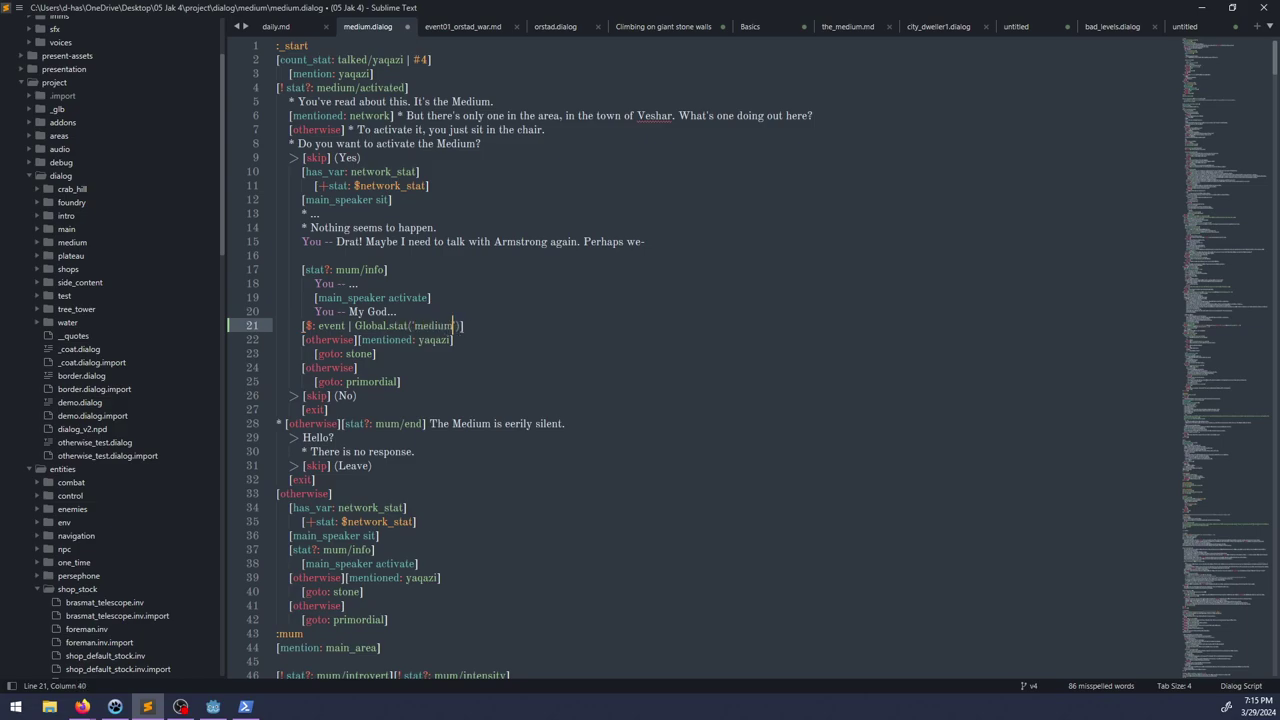
Step: Below the event variable line, add an [$event] condition with an indented [goto: $event] inside it
key(End)
key(Return)
text([)
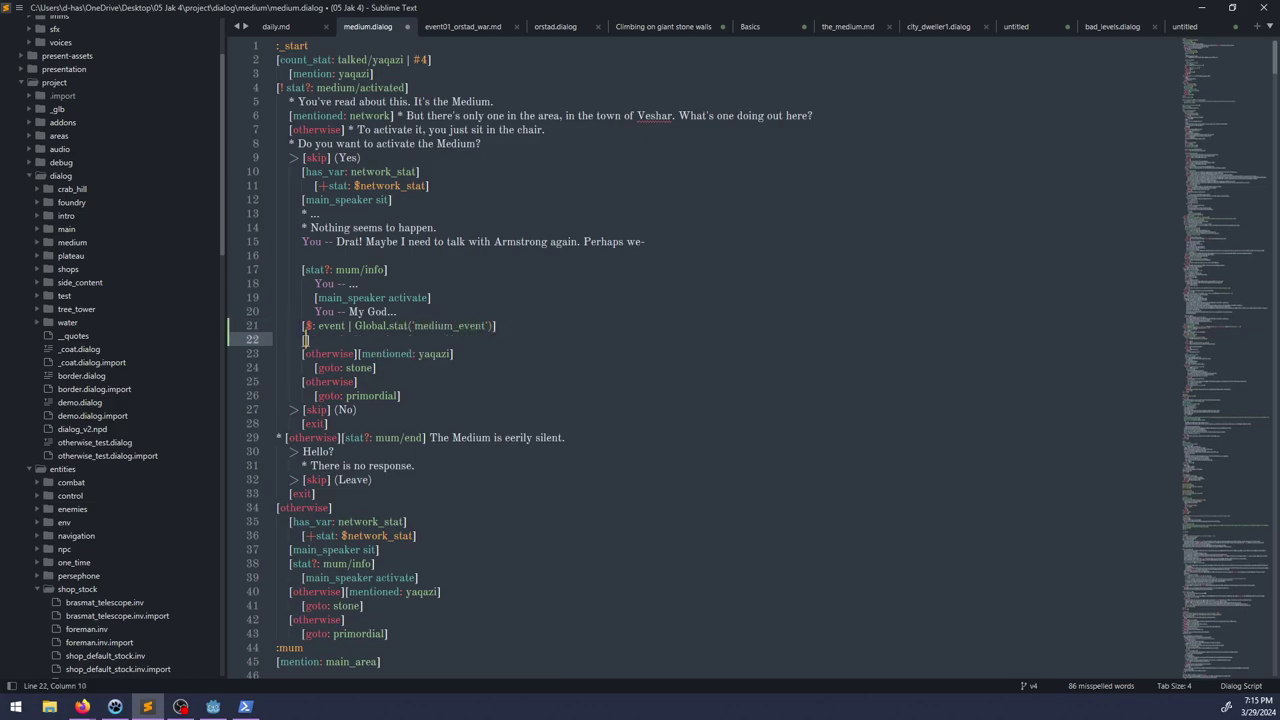
text($event])
key(Return)
text([goto: )
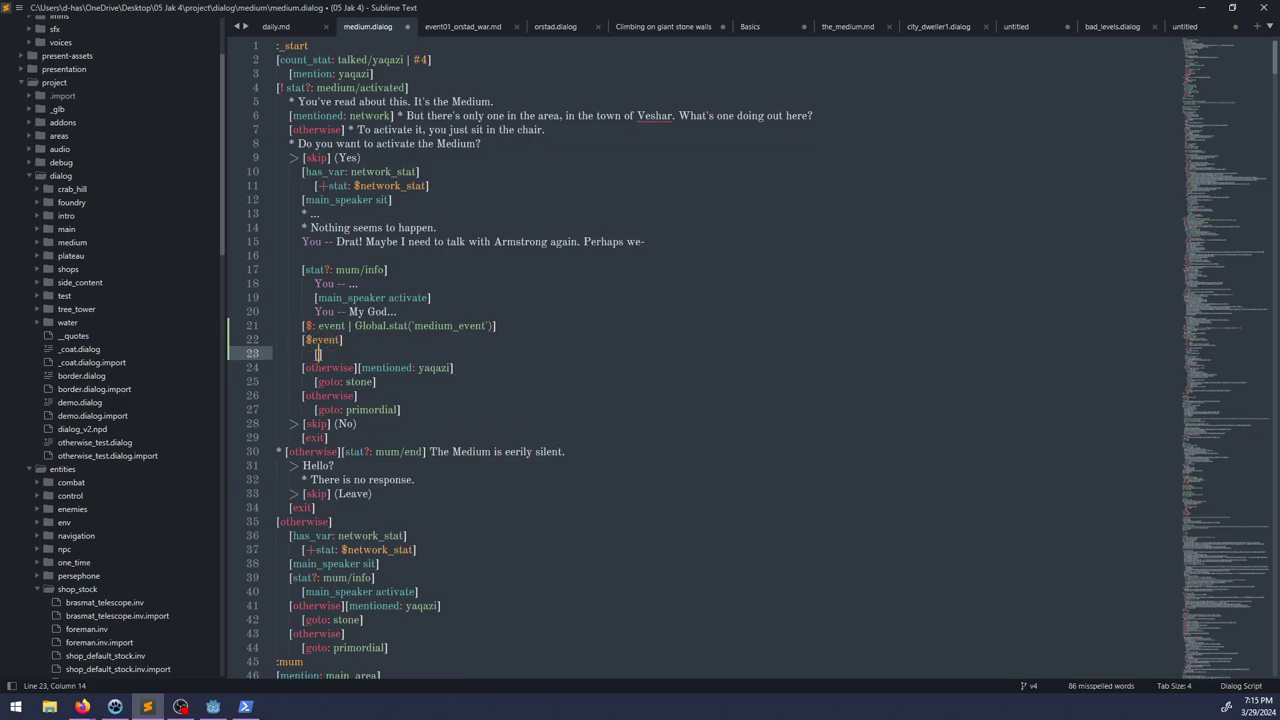
text($event])
Step: Cut the three new event lines from below the "My God..." line
drag(398, 352, 495, 317)
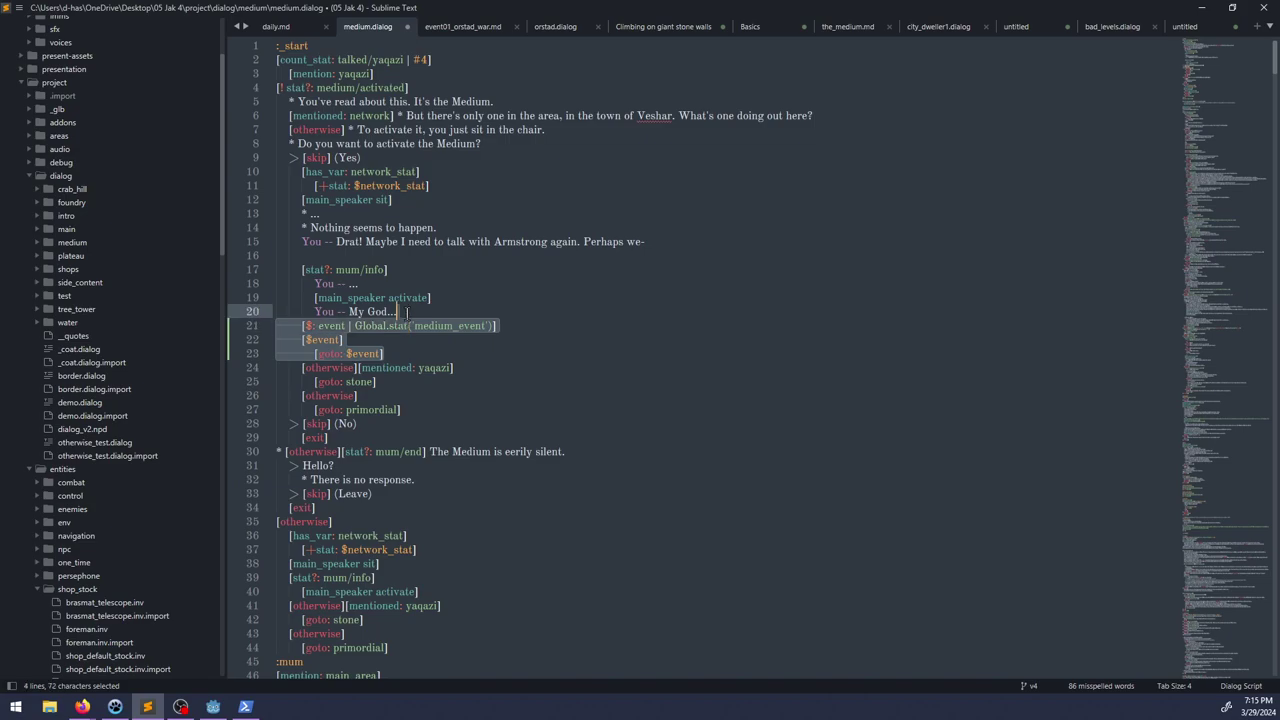
key(ctrl+x)
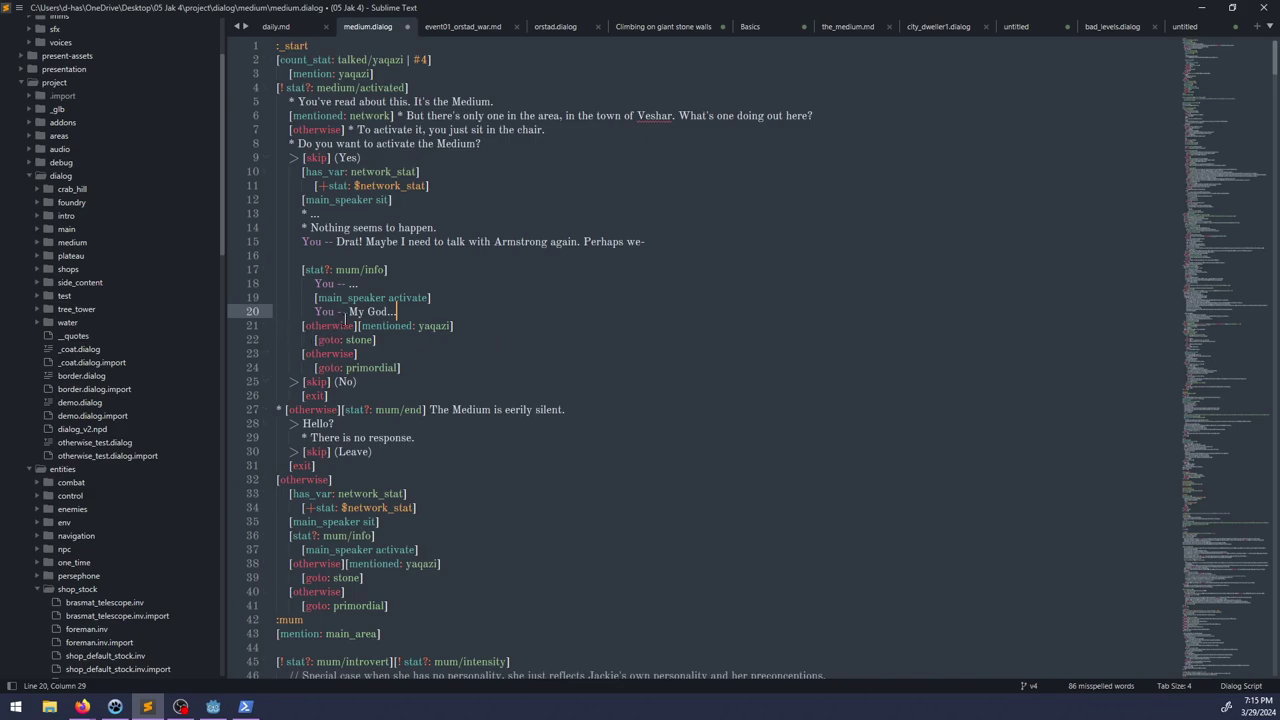
Step: Examine where yaqazi and primordial are used in the _start section and how far the medium/activated block extends
double_click(435, 326)
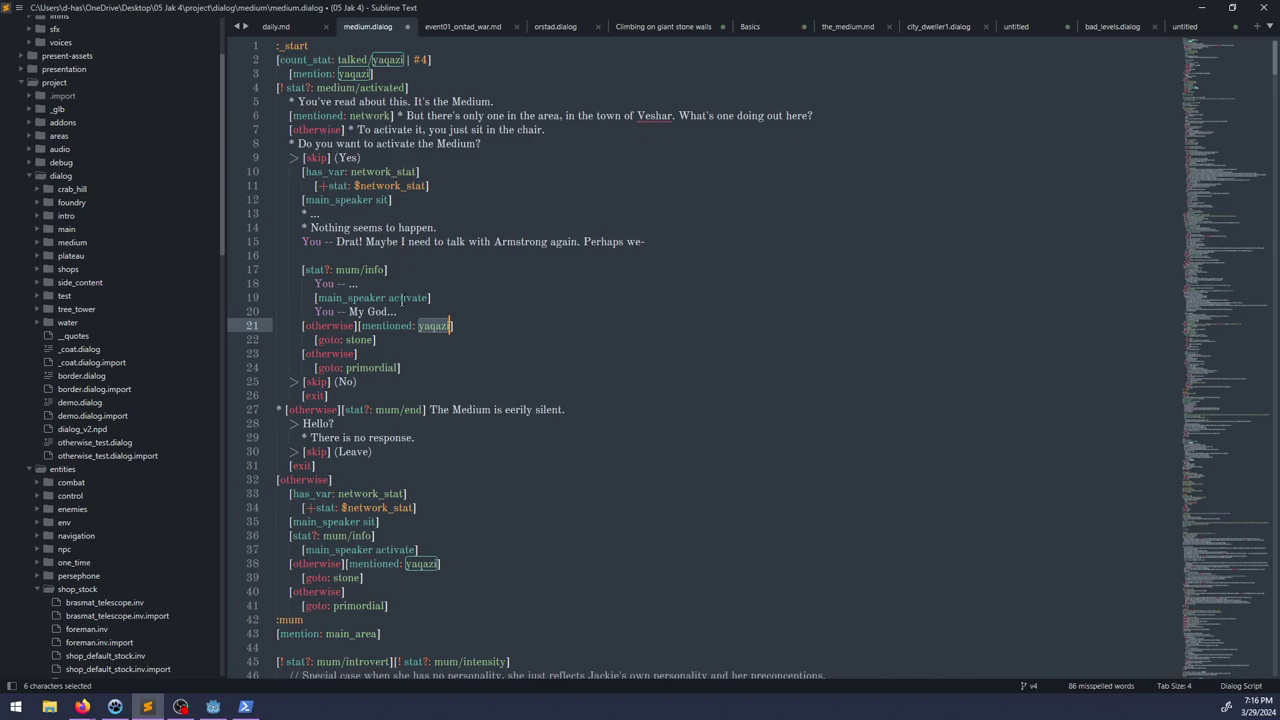
scroll(418, 355, down, 2)
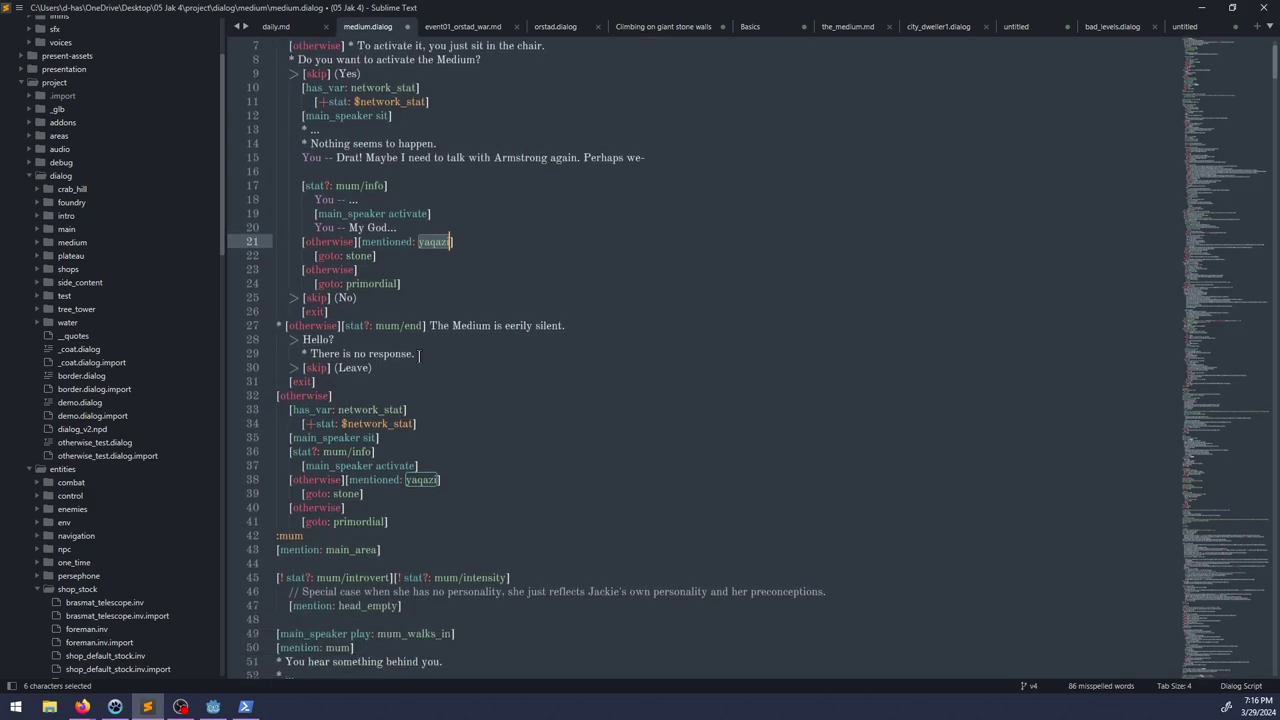
scroll(418, 355, up, 2)
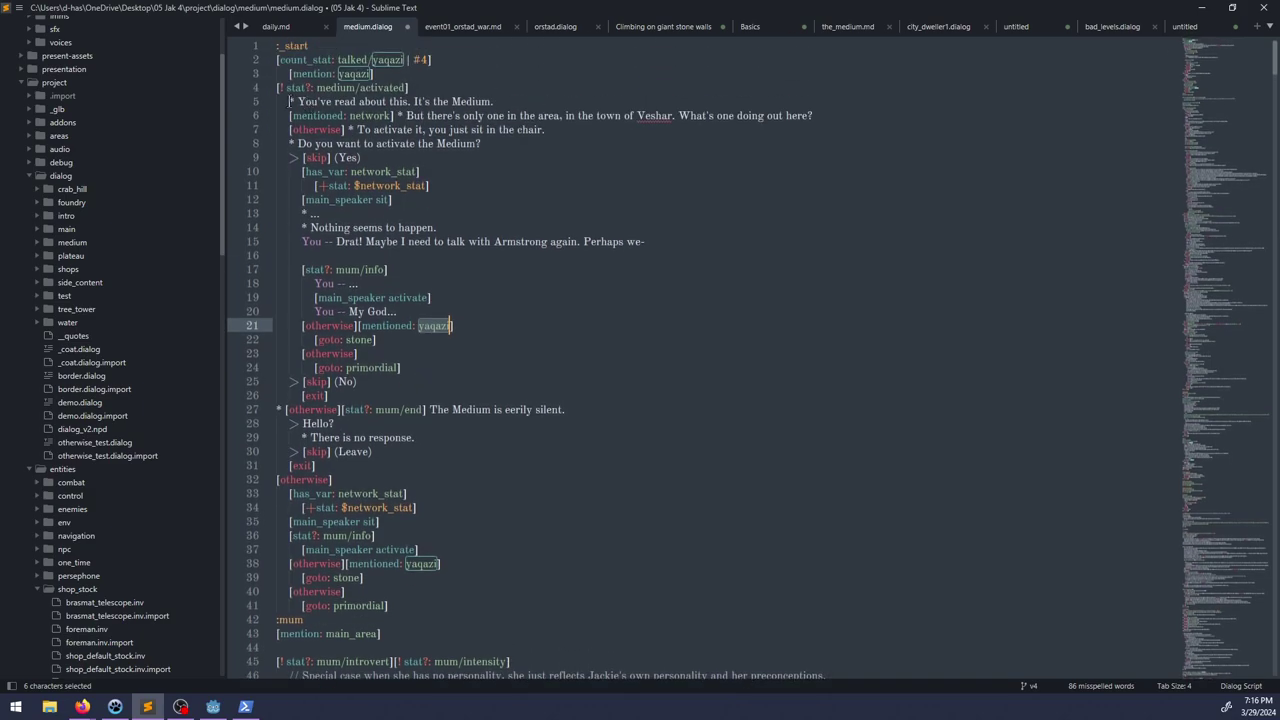
click(266, 87)
click(266, 87)
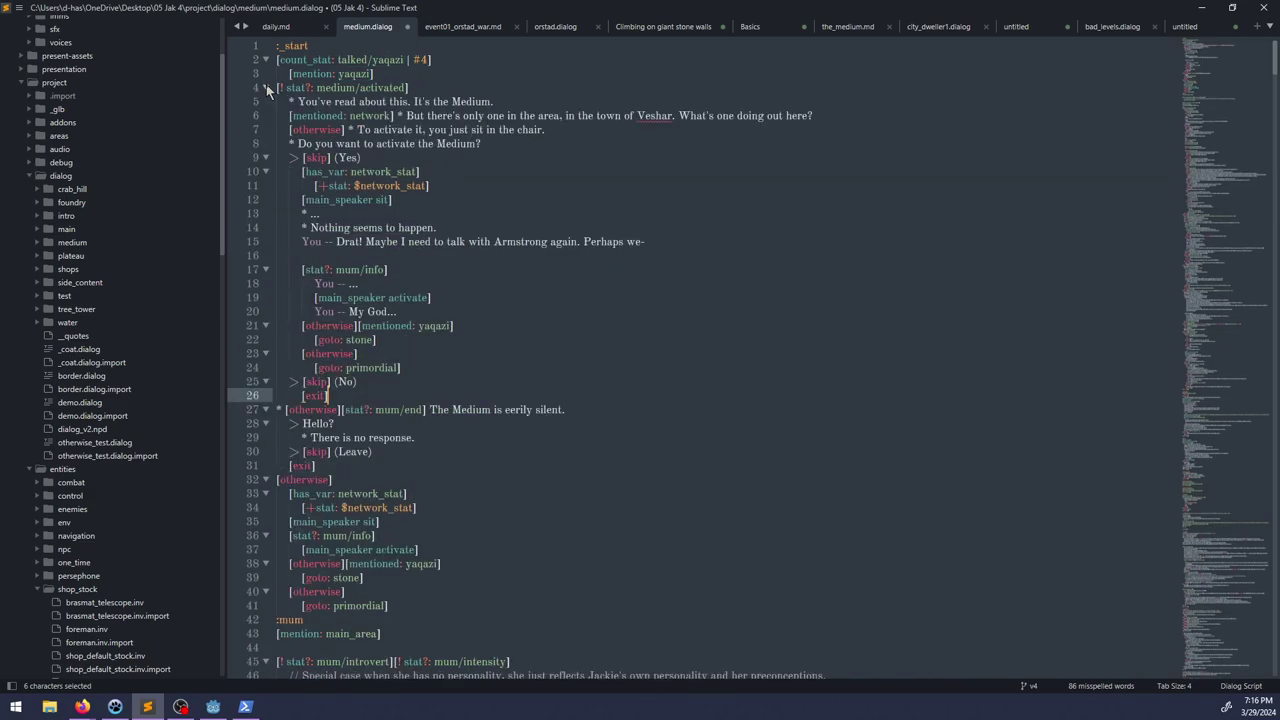
double_click(366, 368)
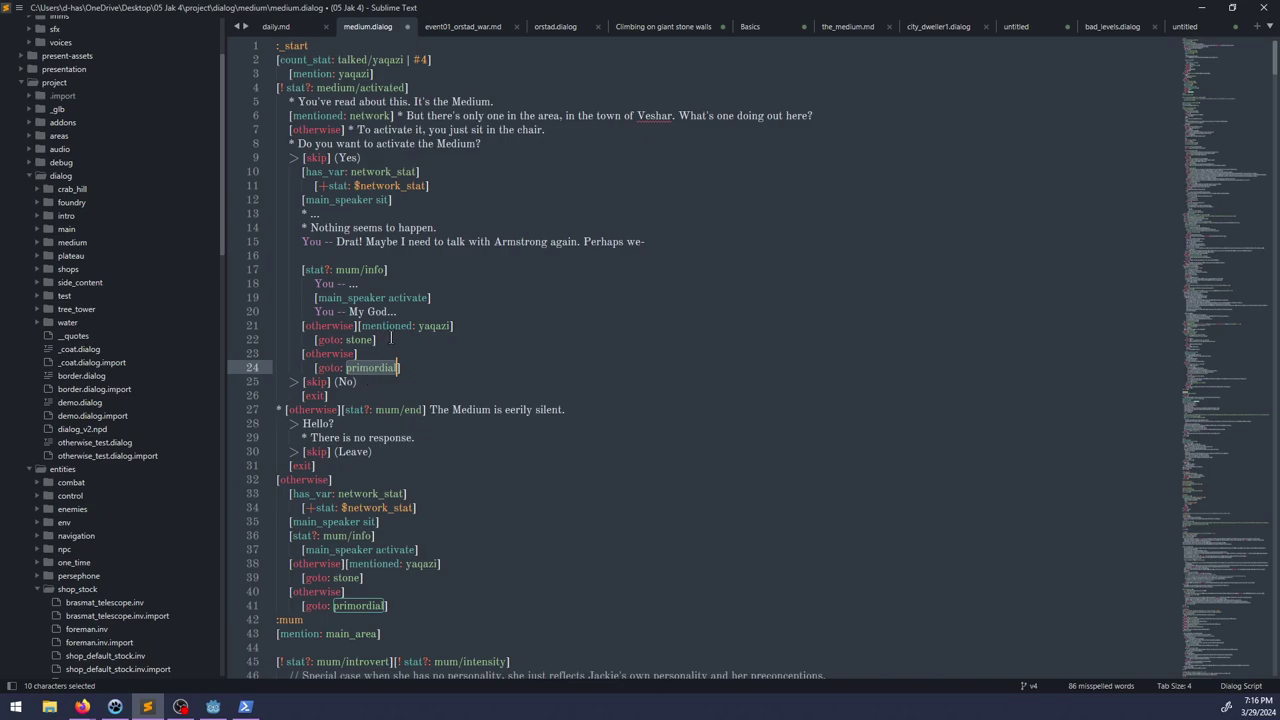
Step: Paste the cut event lines below [mention: yaqazi] in the _start section of medium.dialog
drag(376, 341, 418, 313)
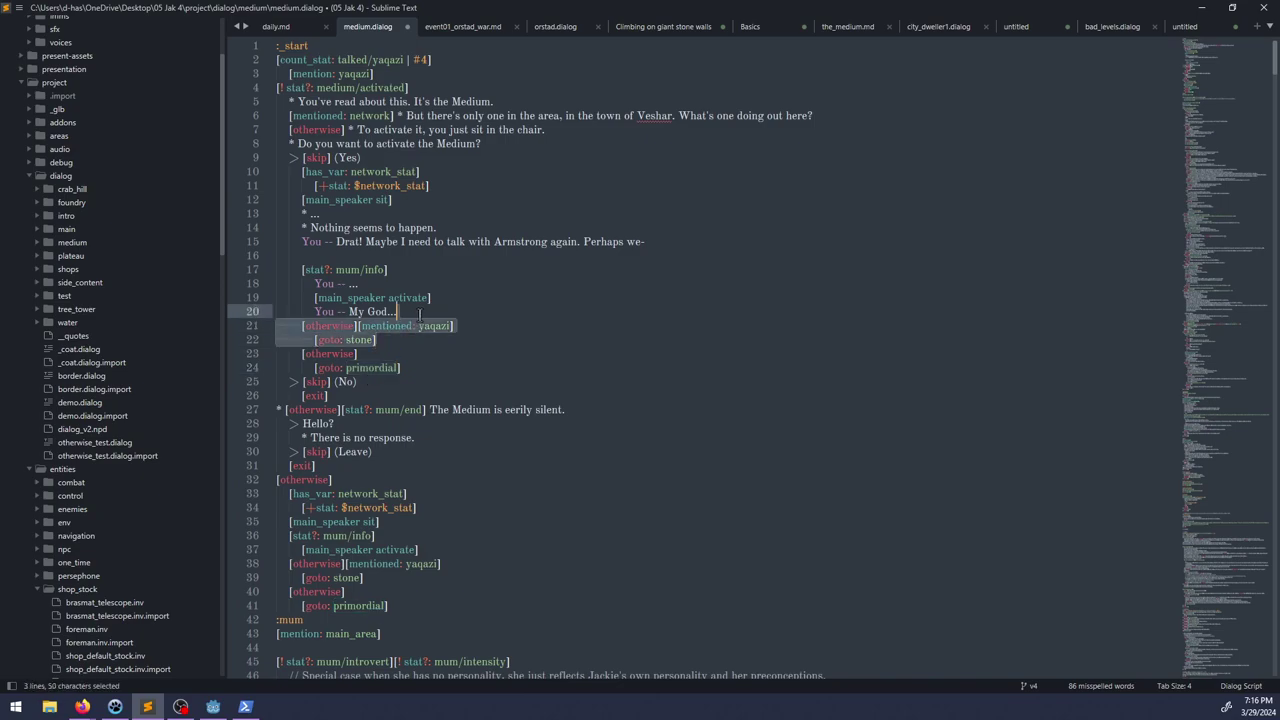
click(426, 313)
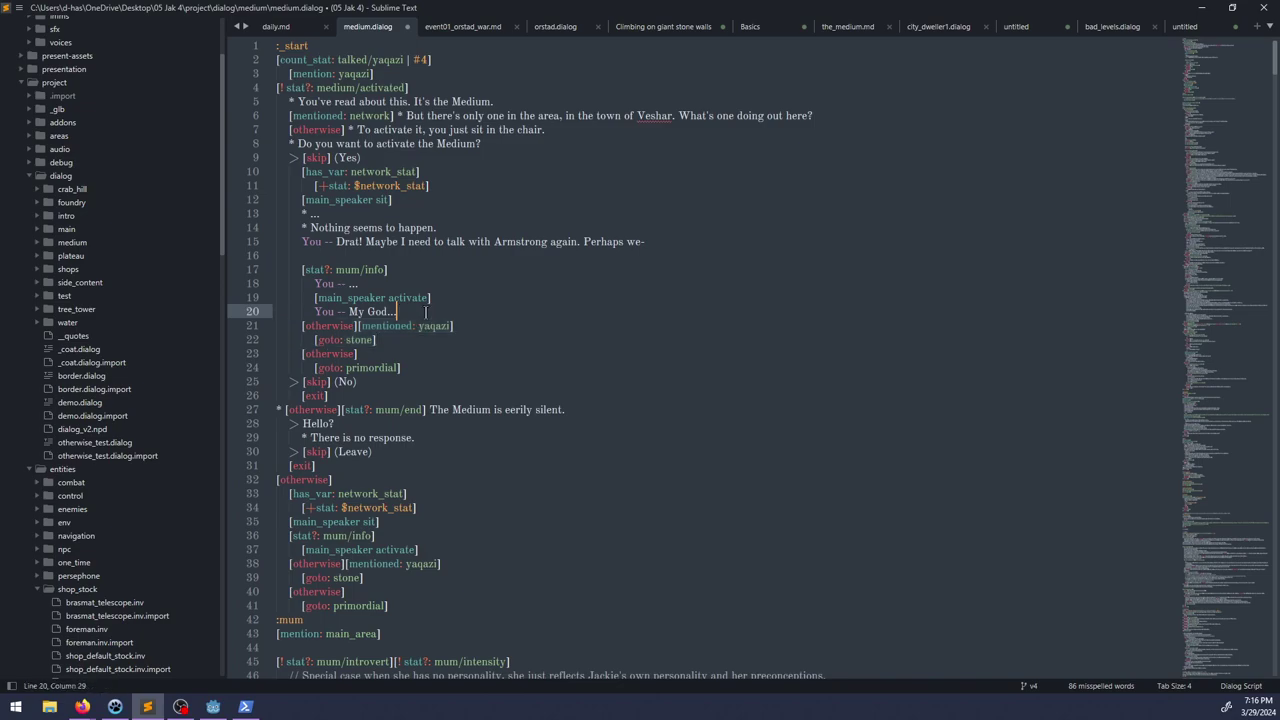
click(414, 258)
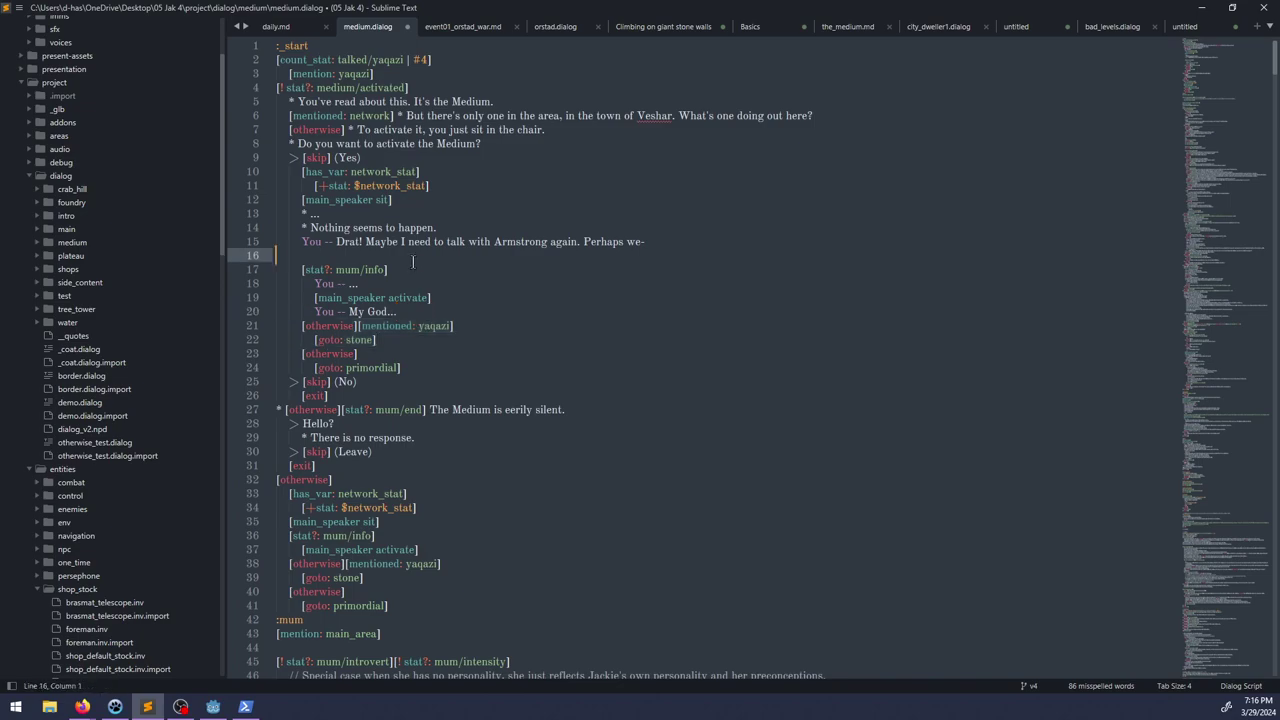
click(410, 74)
key(ctrl+v)
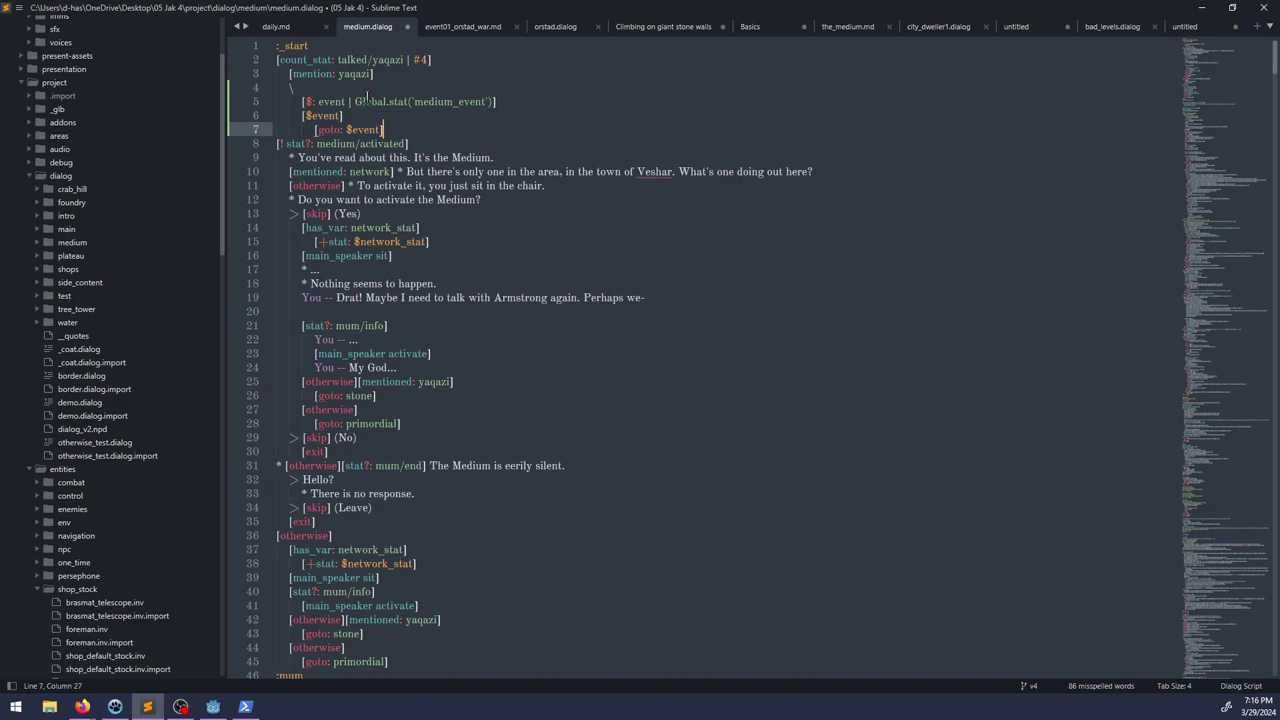
Step: Cut the [$event] condition with its goto, then remove the stray backslash line and the indentation before the event variable line
drag(304, 115, 405, 128)
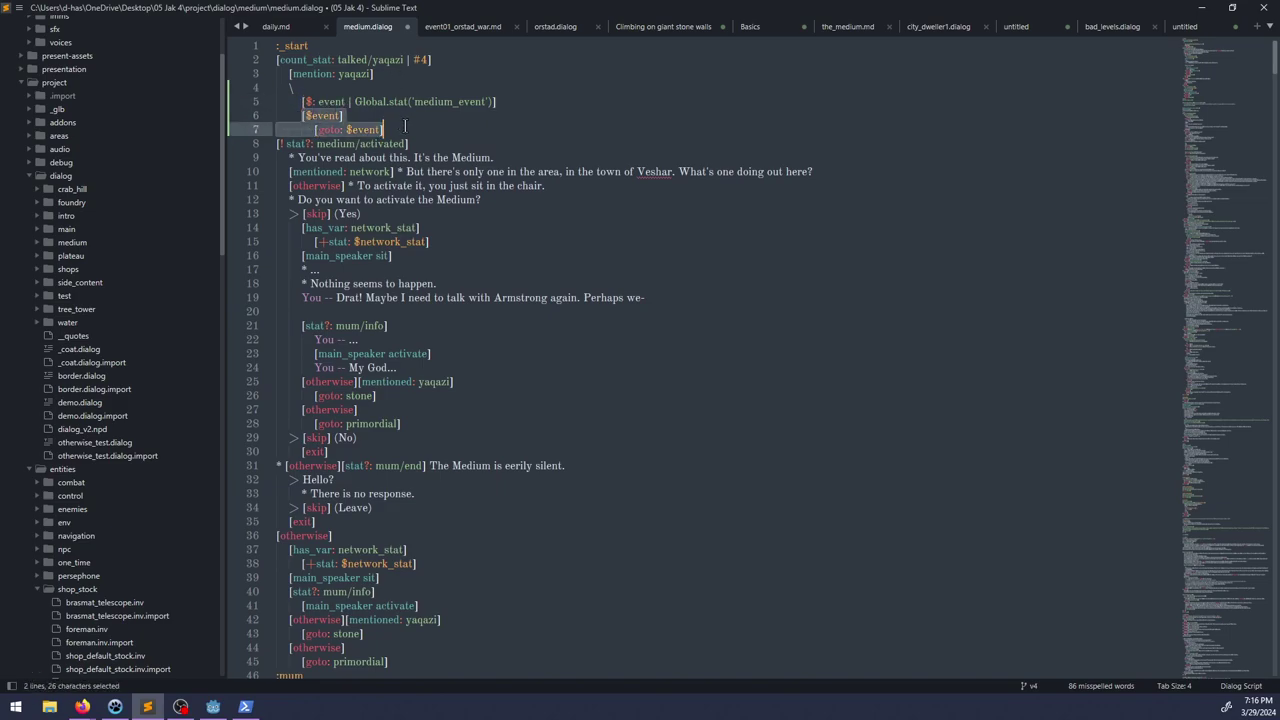
key(ctrl+x)
click(300, 101)
key(BackSpace)
key(BackSpace)
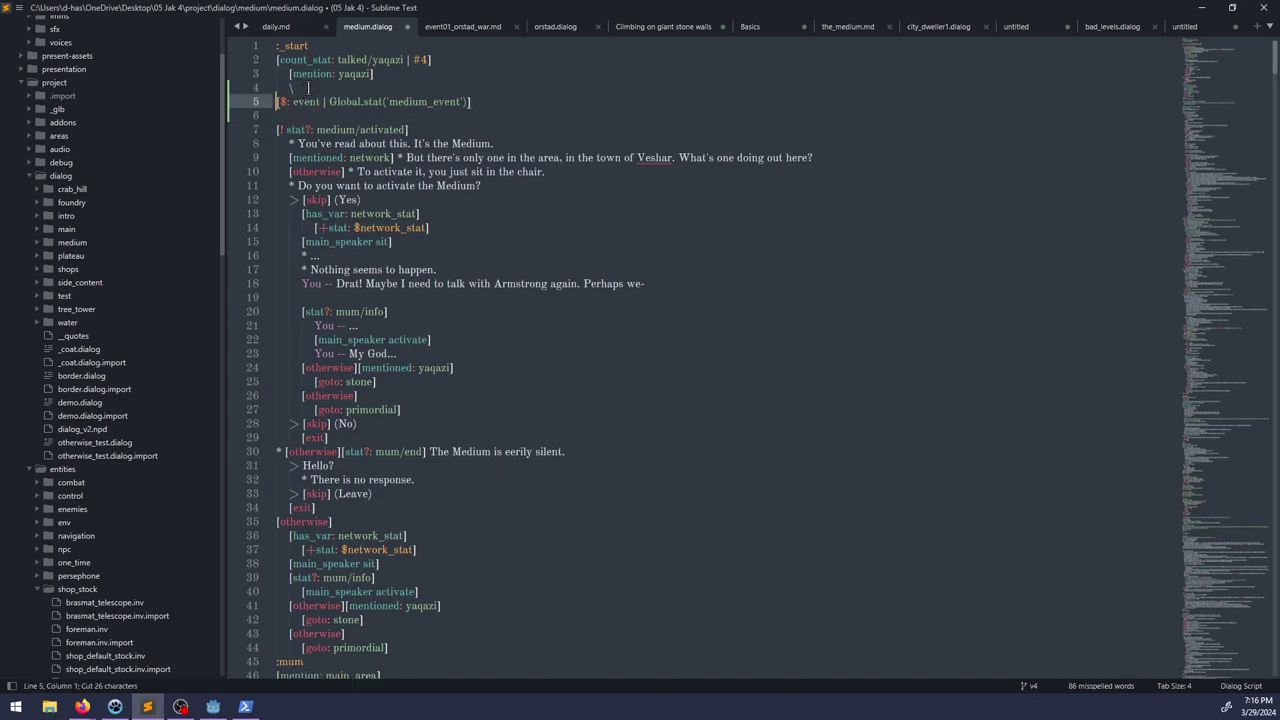
click(309, 87)
key(BackSpace)
key(BackSpace)
key(BackSpace)
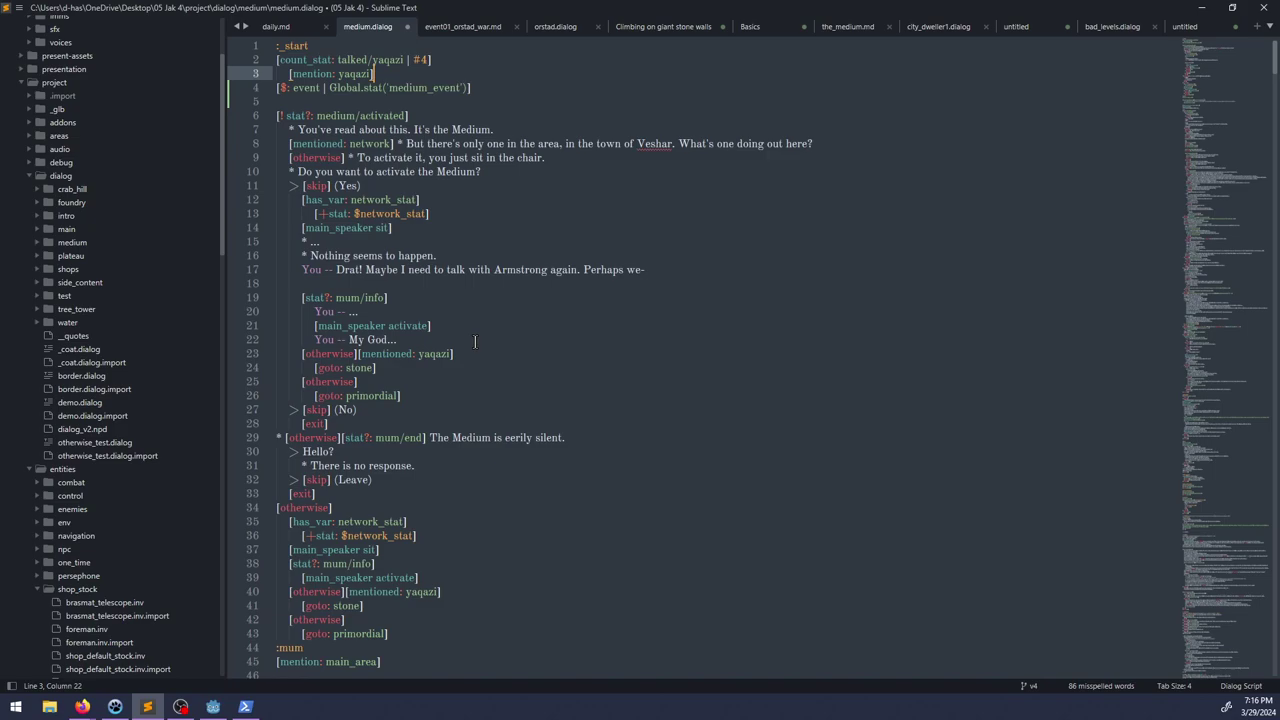
Step: Prefix Global.stat('medium_event') with # in the event variable line
click(329, 87)
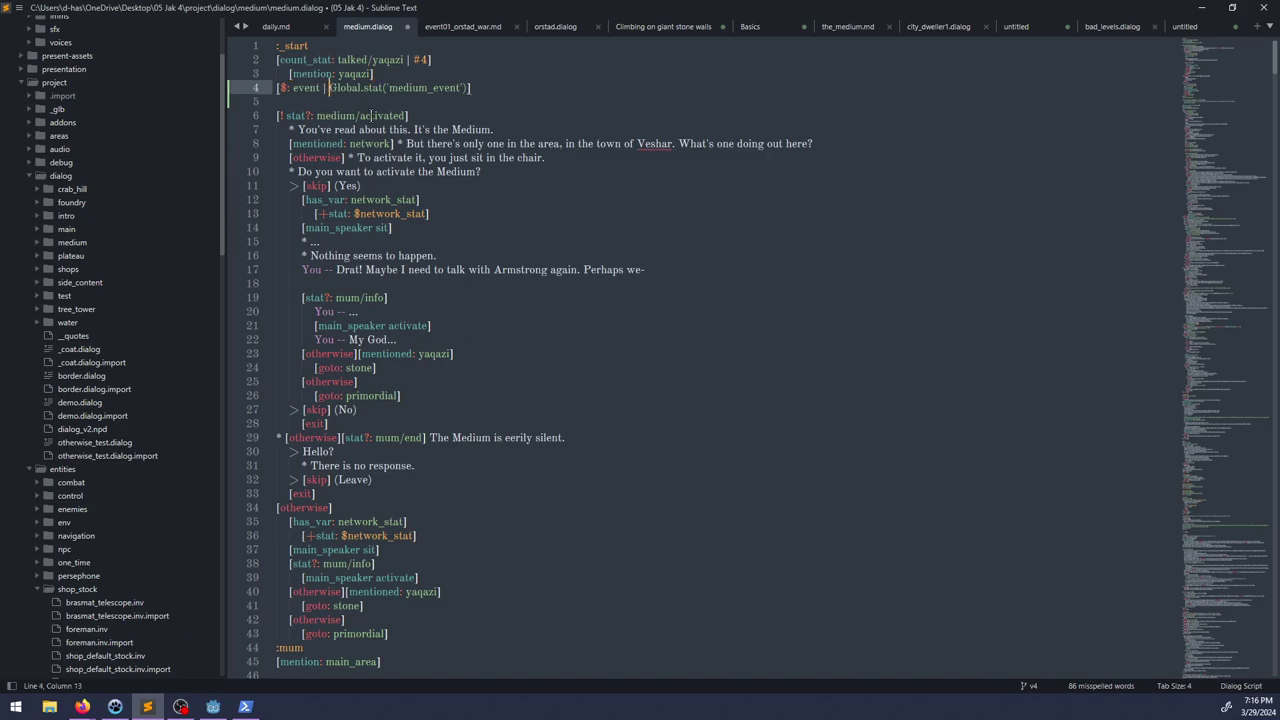
text(%)
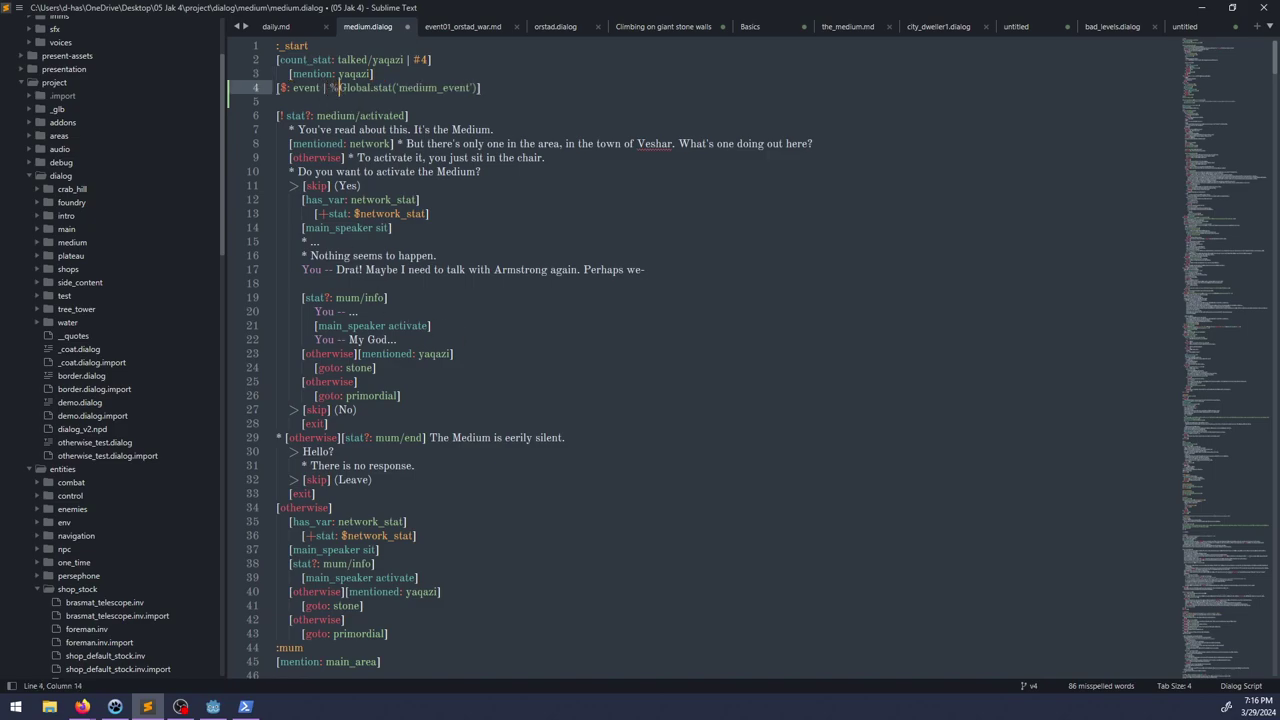
key(BackSpace)
text(#)
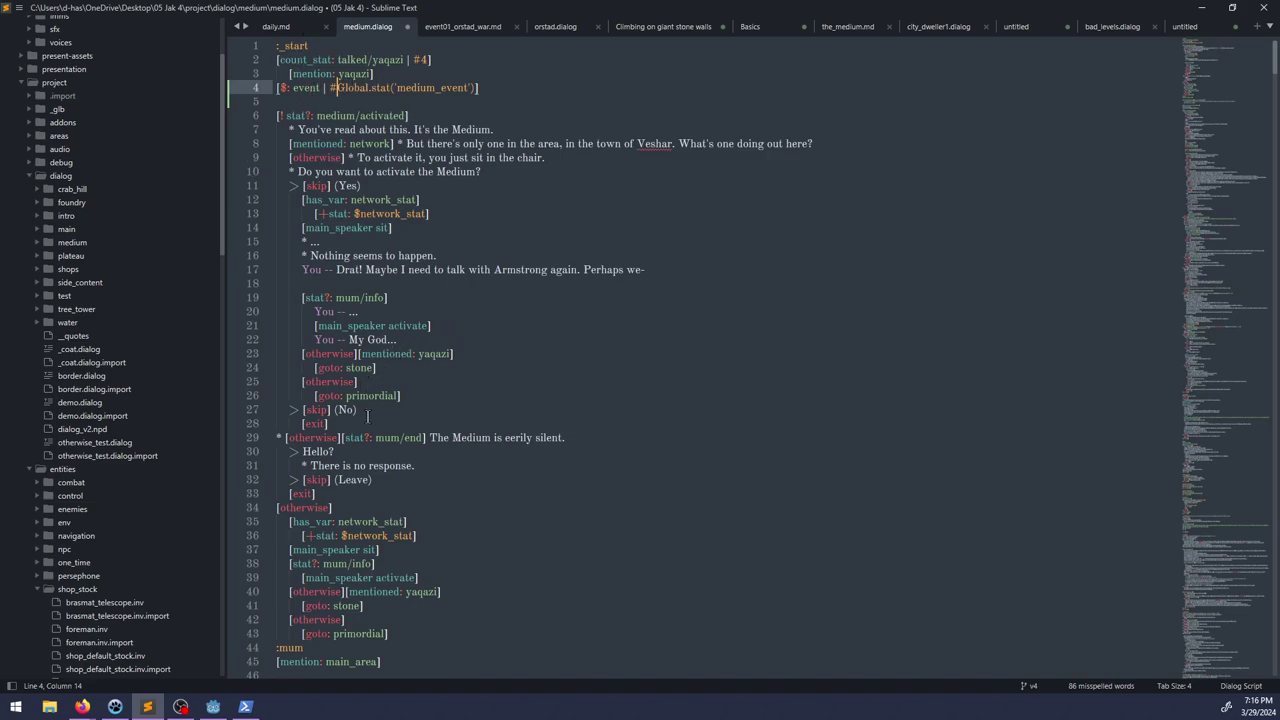
Step: Examine how has_var and network_stat are used in the activation branch and the final [otherwise] block of _start
scroll(390, 469, down, 2)
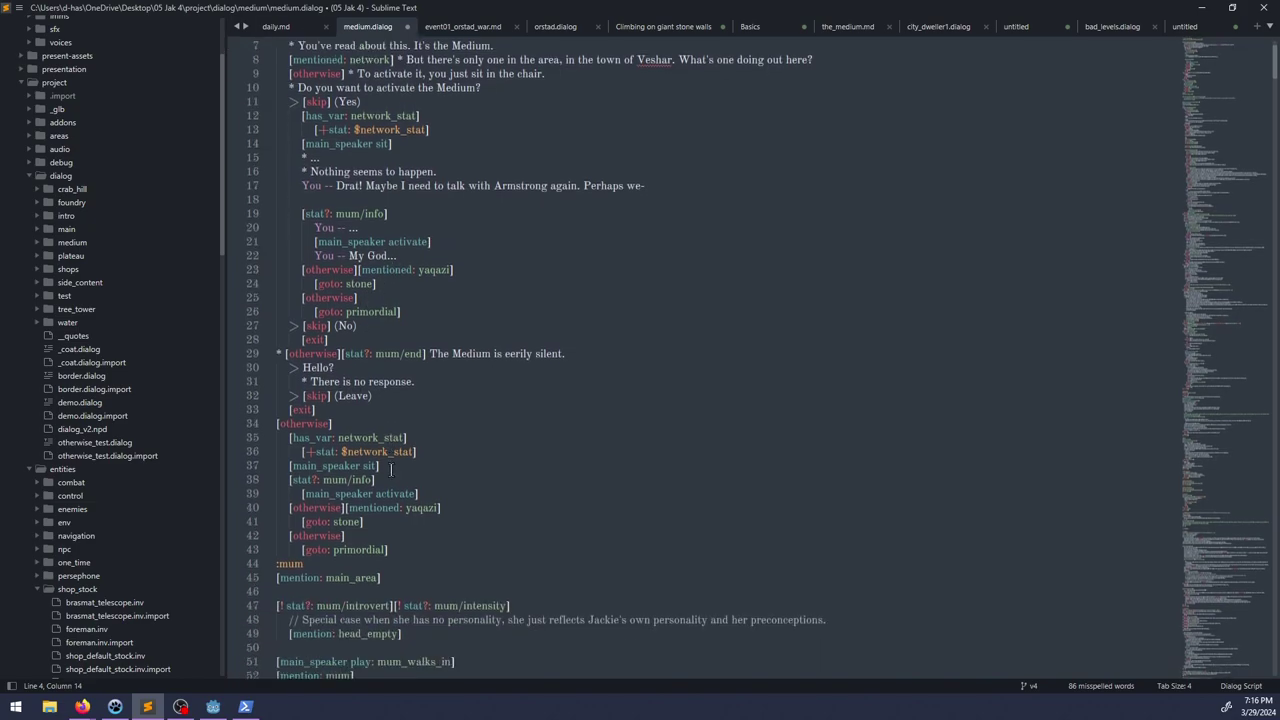
click(354, 425)
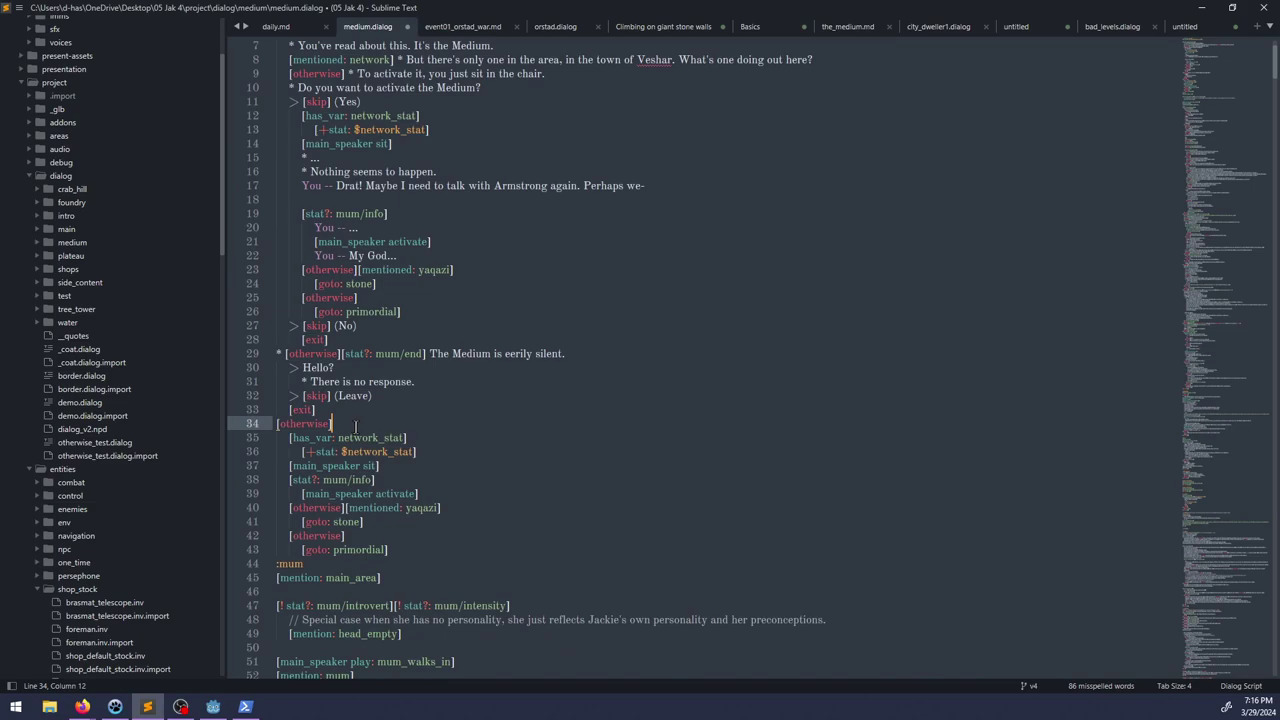
double_click(356, 452)
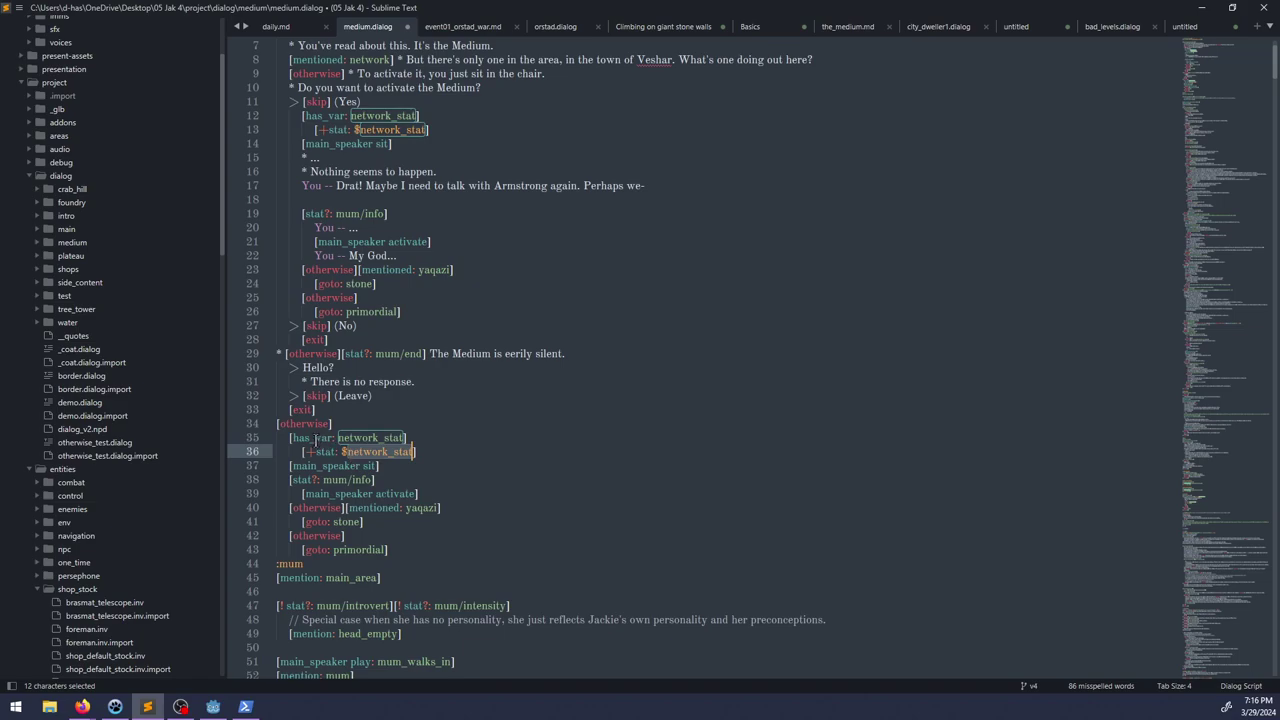
click(316, 440)
double_click(370, 438)
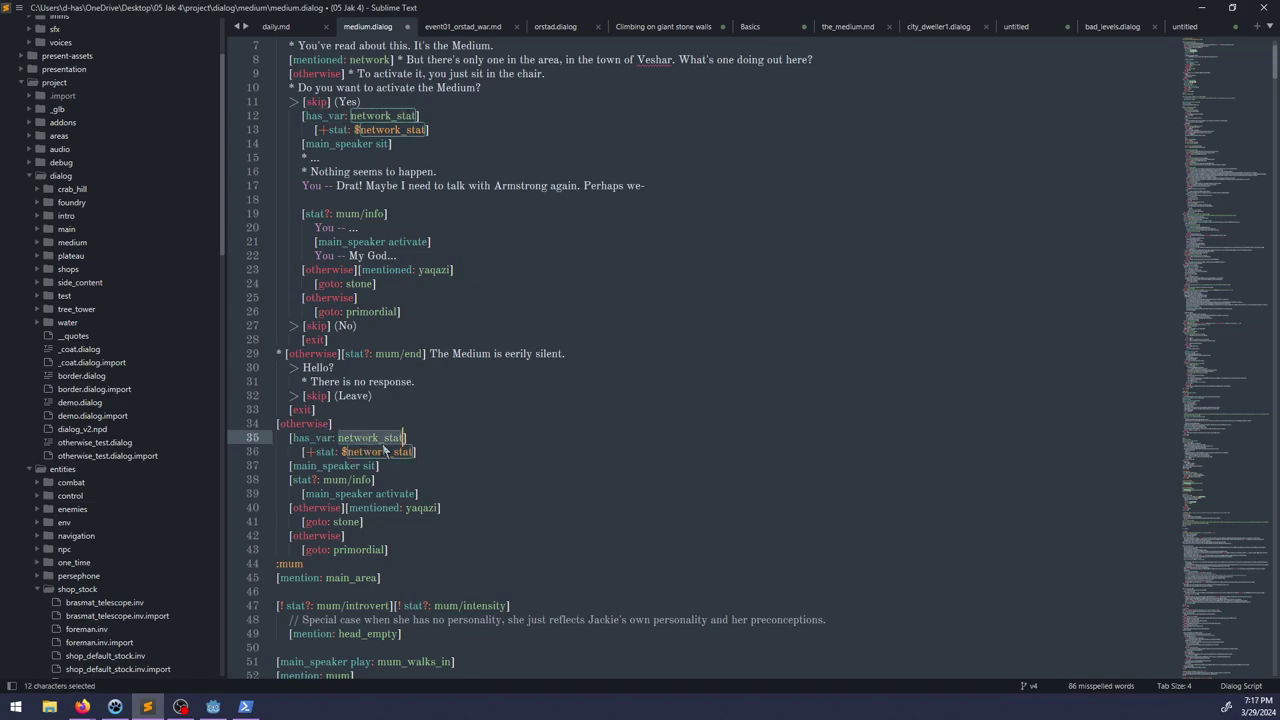
scroll(383, 450, up, 2)
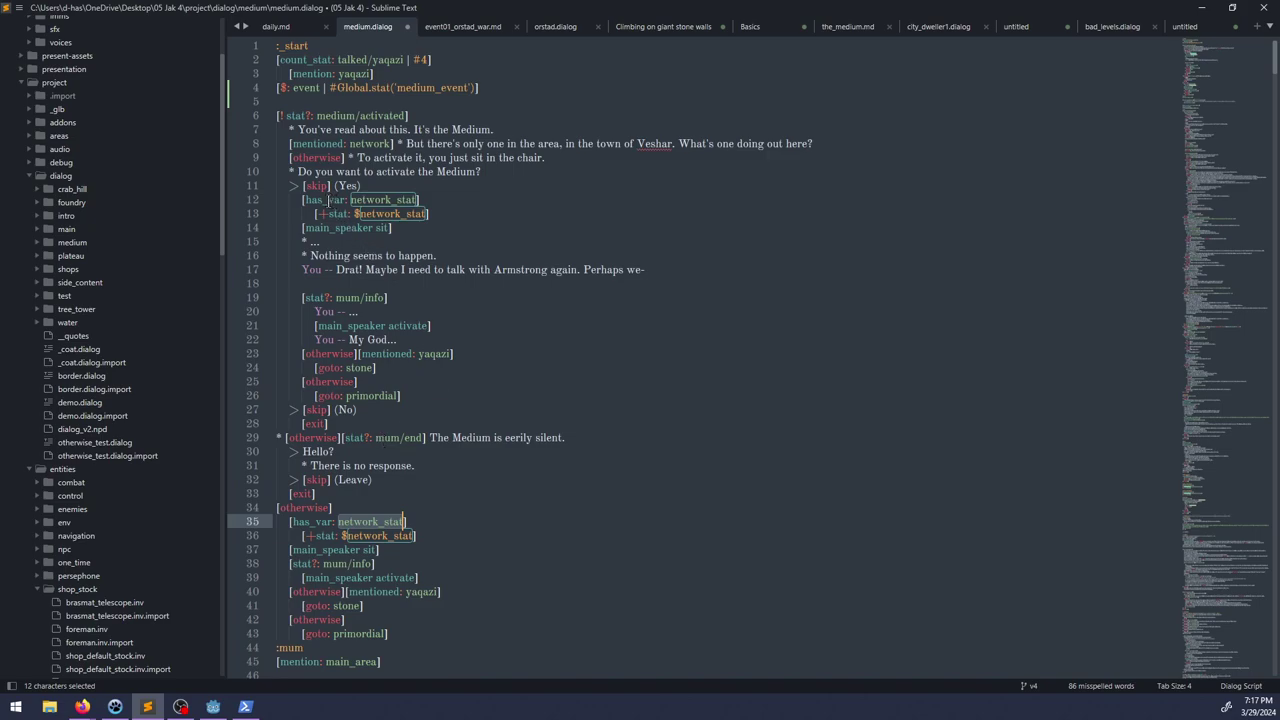
double_click(325, 199)
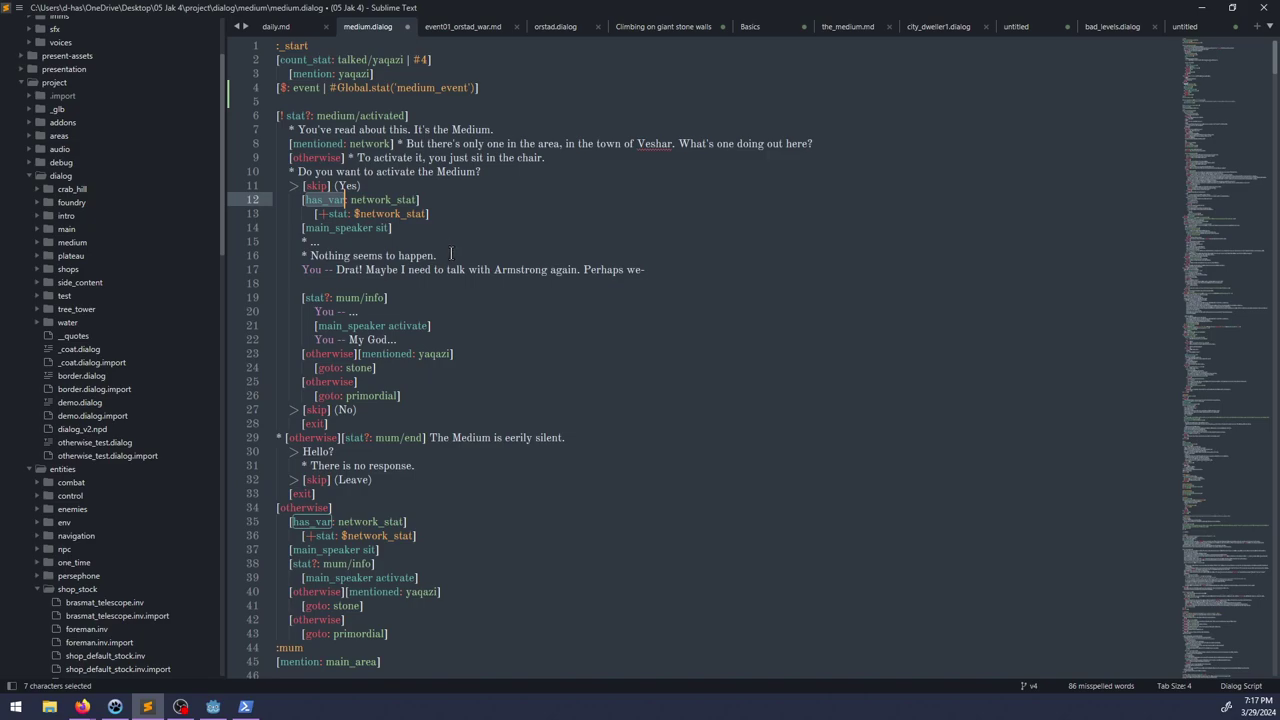
Step: In the final [otherwise] block of _start, insert the cut [$event] condition with its [goto: $event] below [main_speaker activate]
scroll(467, 340, down, 3)
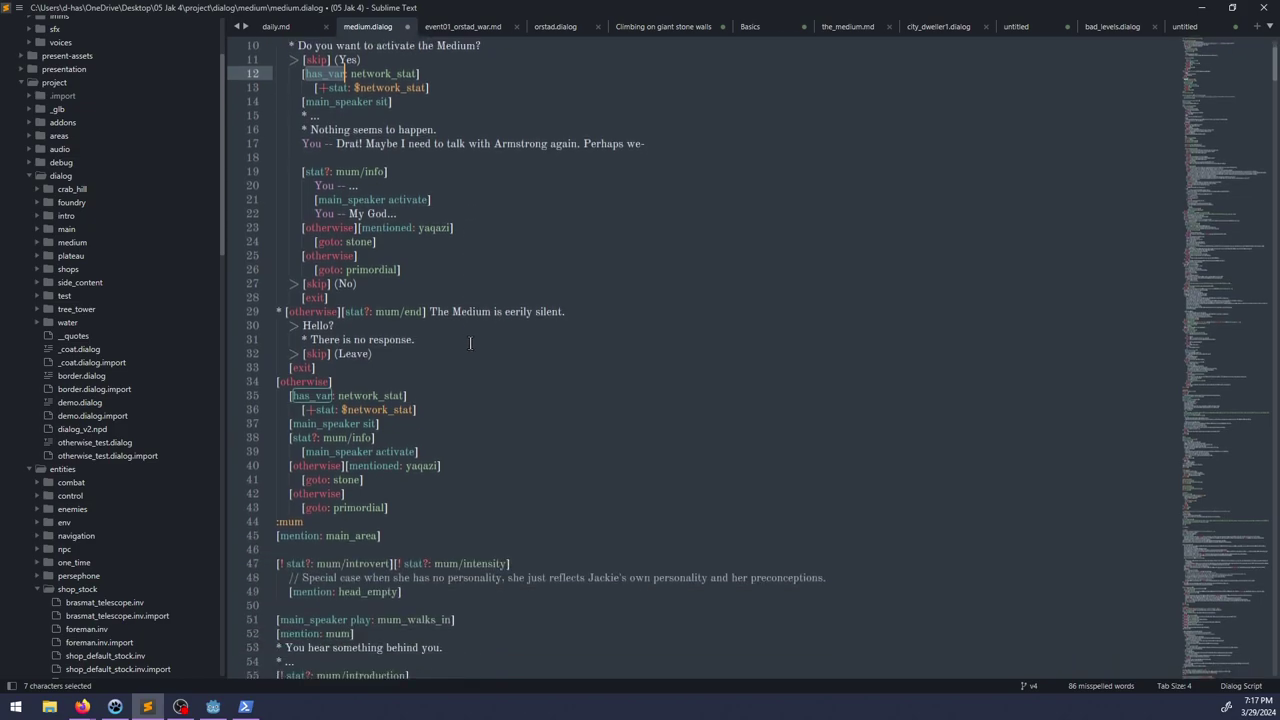
click(464, 447)
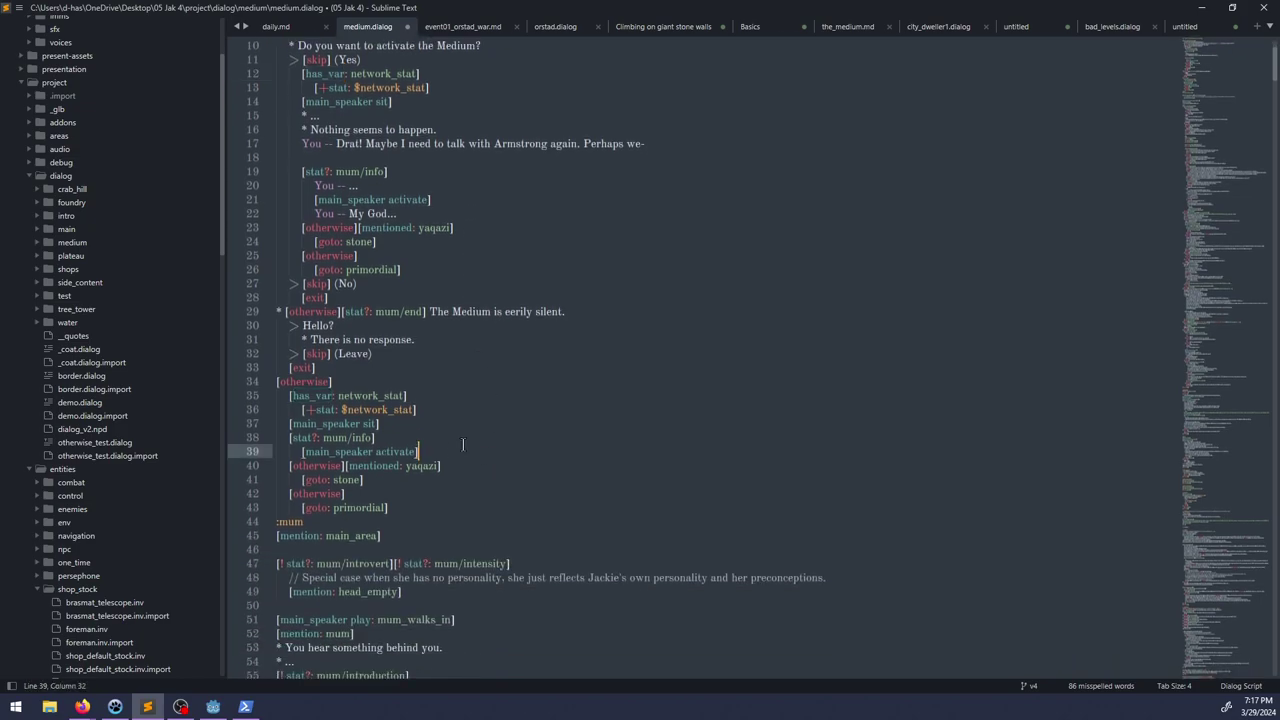
key(Return)
key(BackSpace)
text([$event] 			[goto: $event])
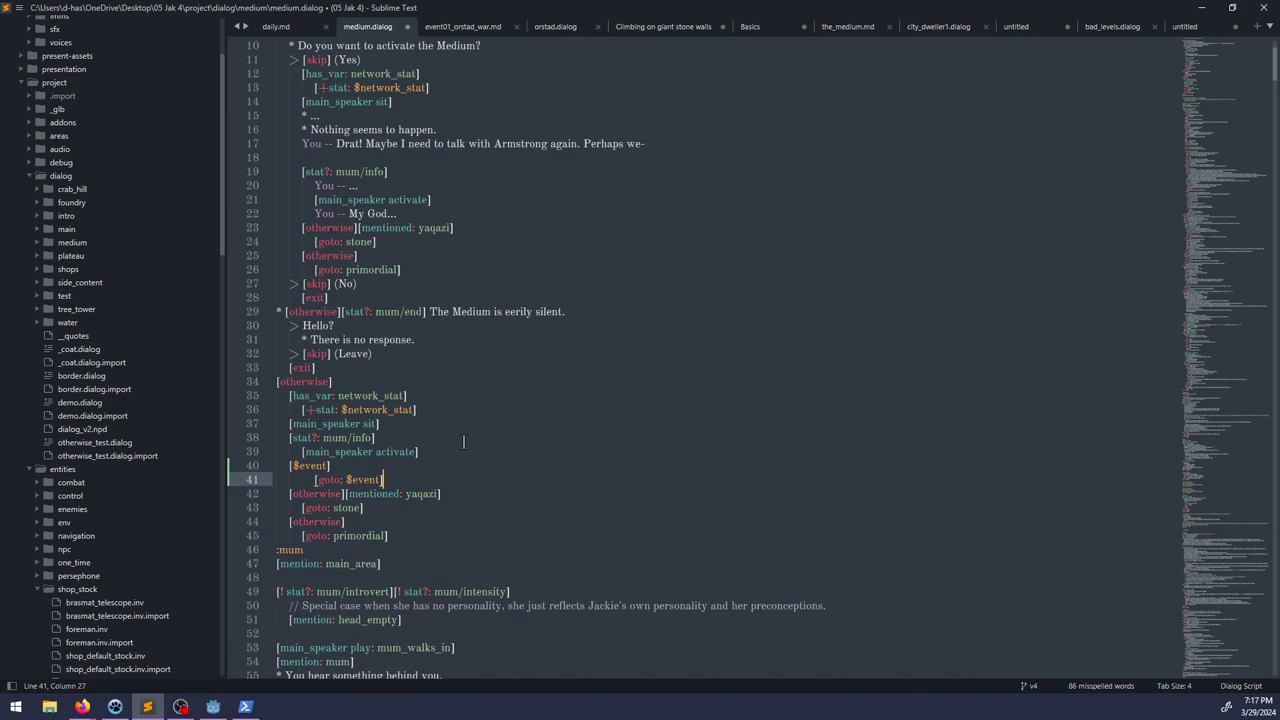
click(290, 465)
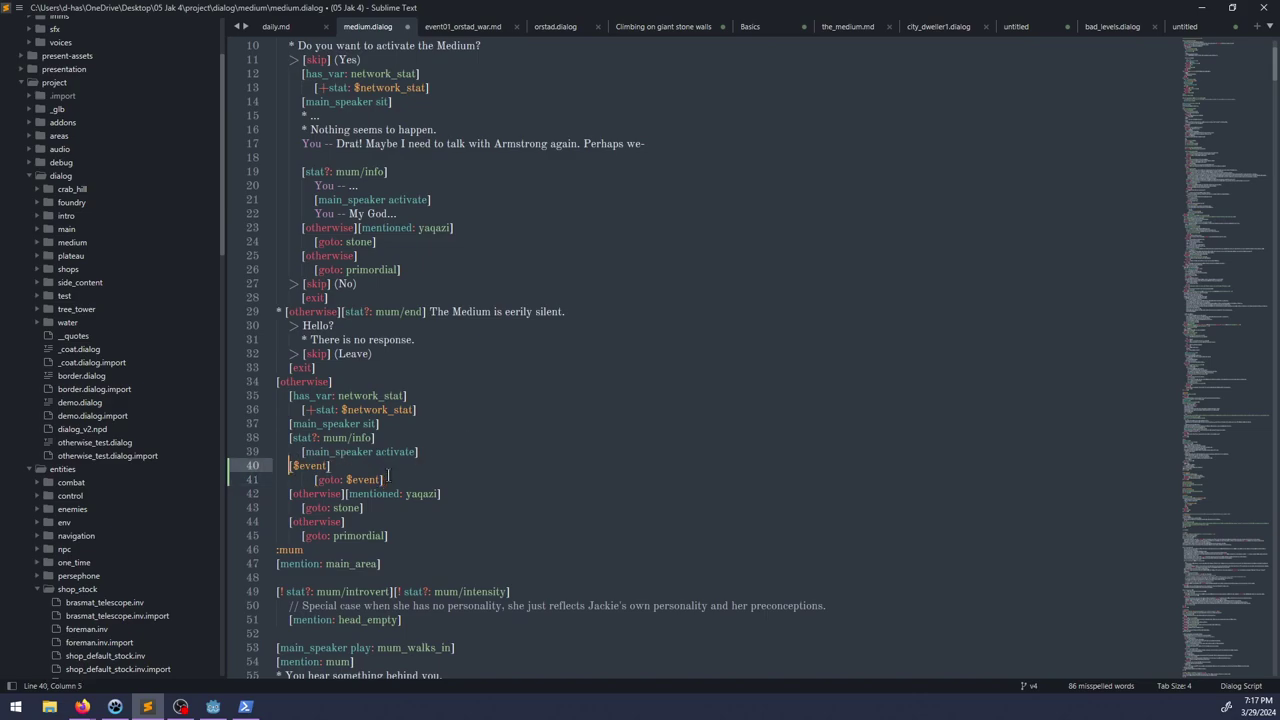
scroll(493, 454, down, 2)
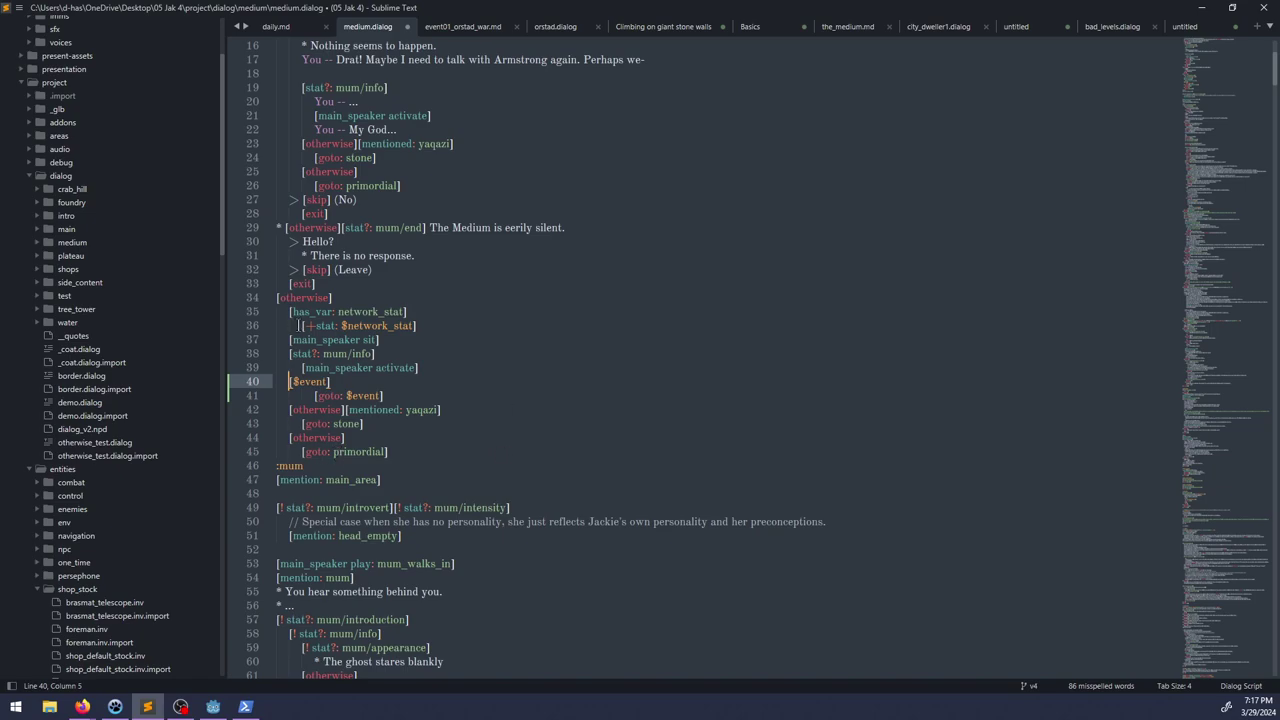
Step: Insert the same [$event] condition with [goto: $event] on new lines below "You -- My God..." and save medium.dialog
scroll(401, 388, up, 3)
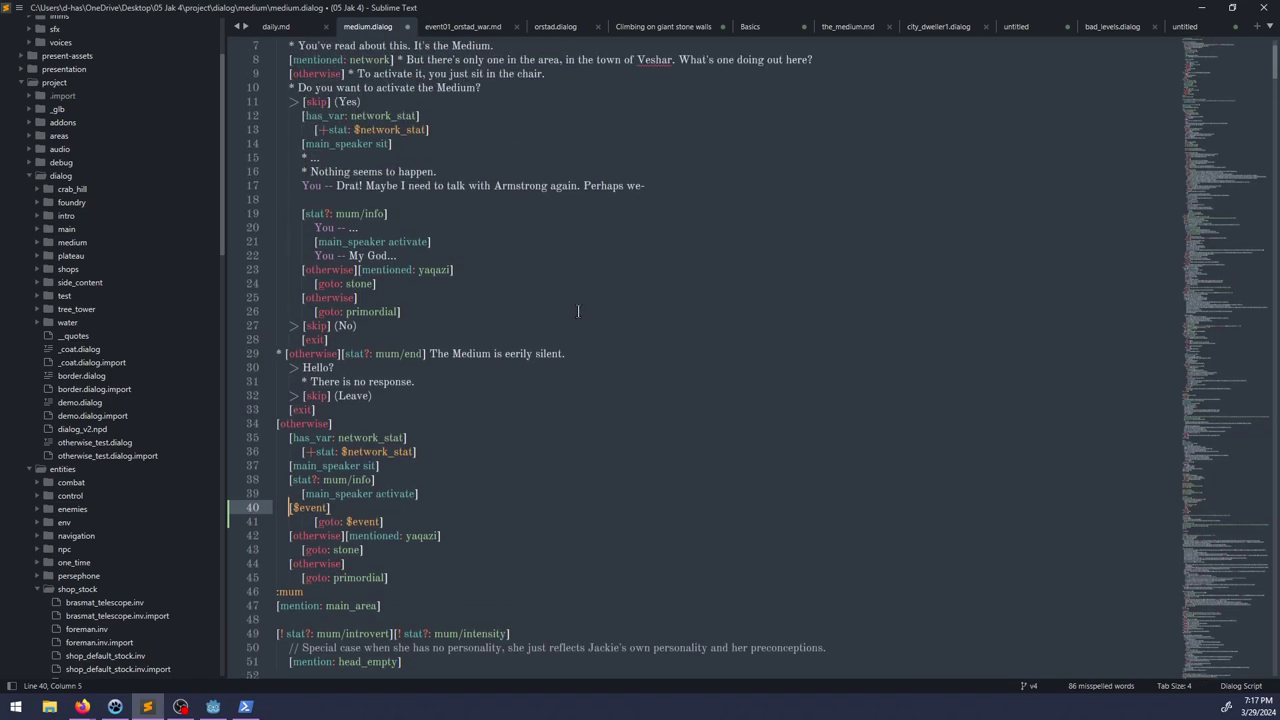
click(440, 256)
text([$event]             [goto: $event])
drag(397, 257, 401, 257)
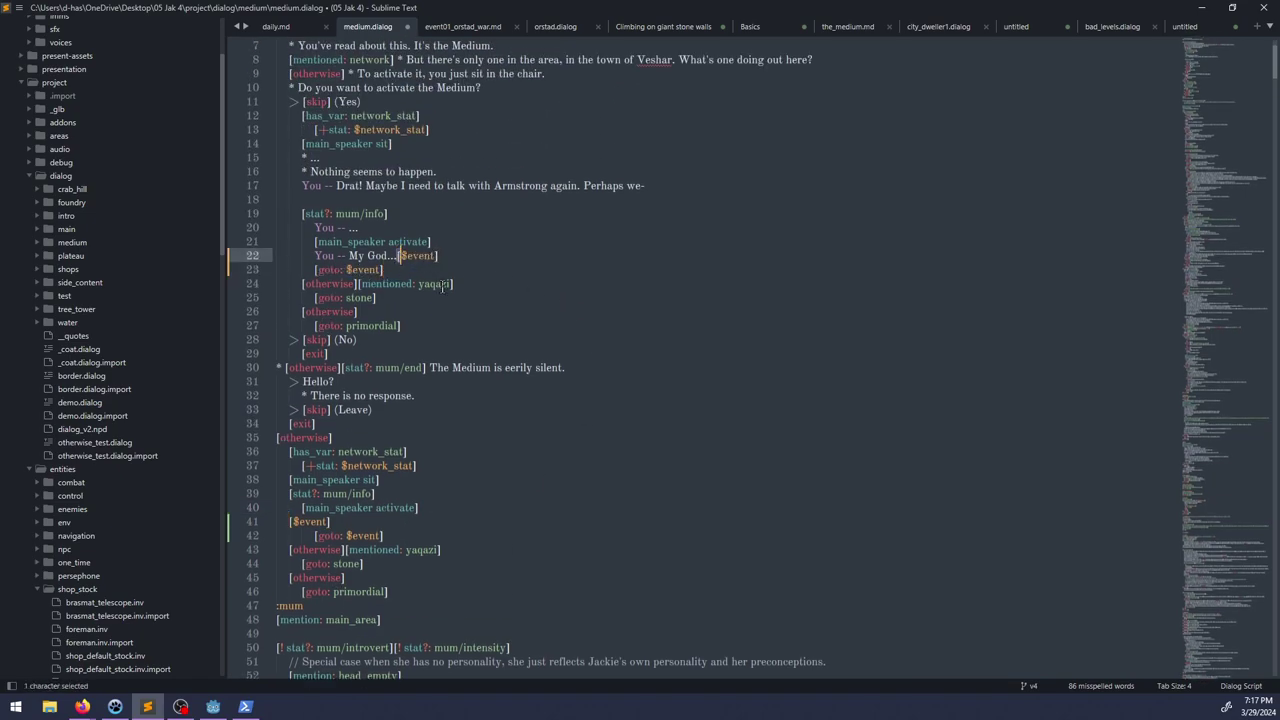
key(Return)
key(BackSpace)
key(ctrl+s)
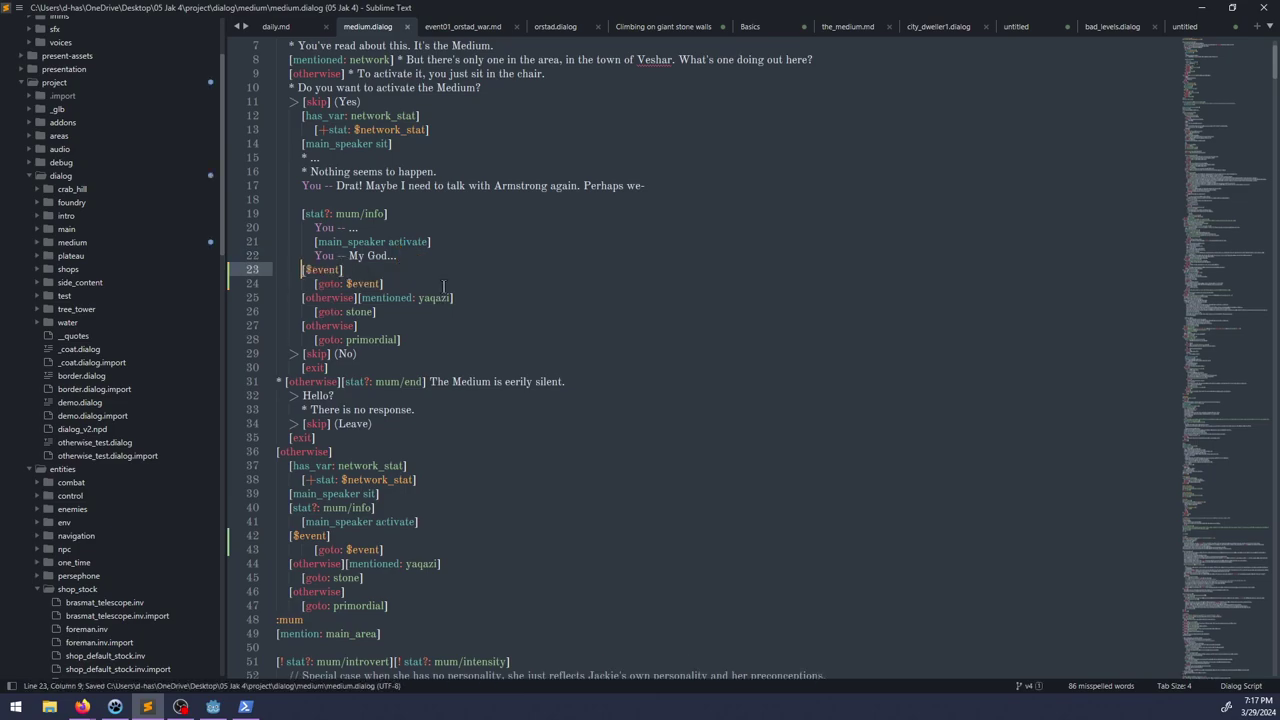
Step: Copy the event name orstad_war from the prepare_medium_event line in orstad.dialog
scroll(463, 337, down, 7)
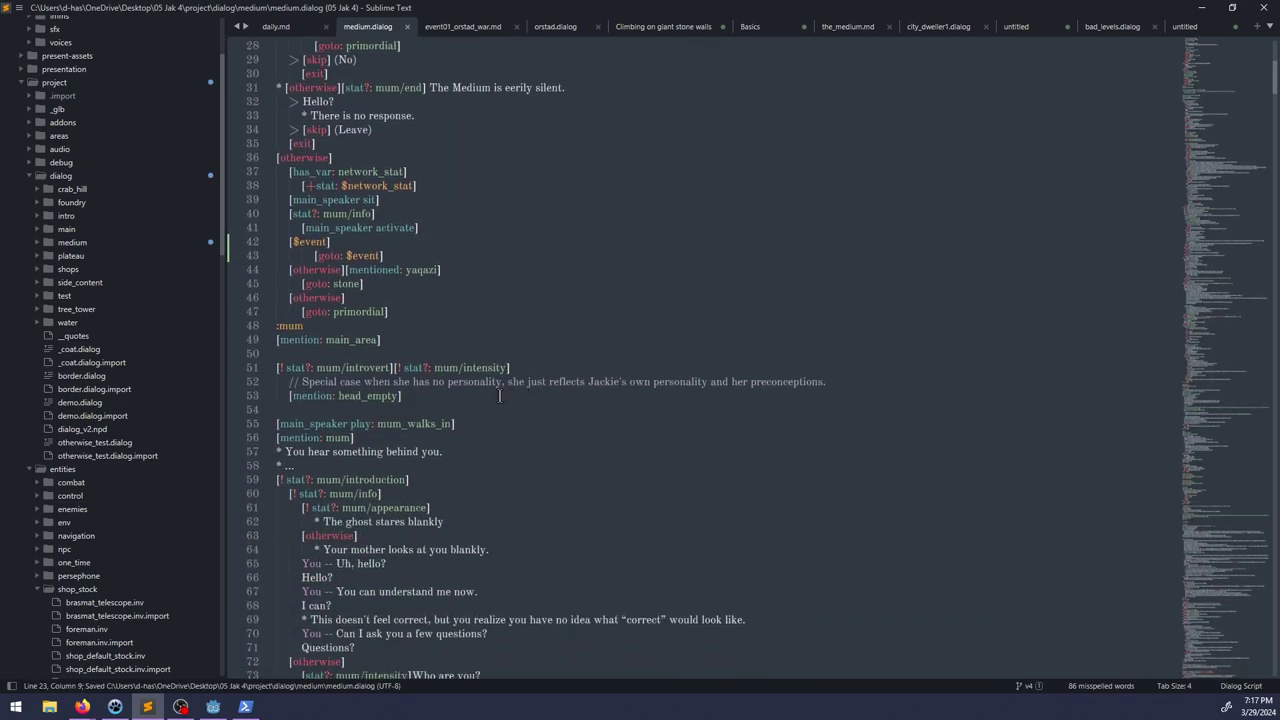
scroll(304, 497, down, 5)
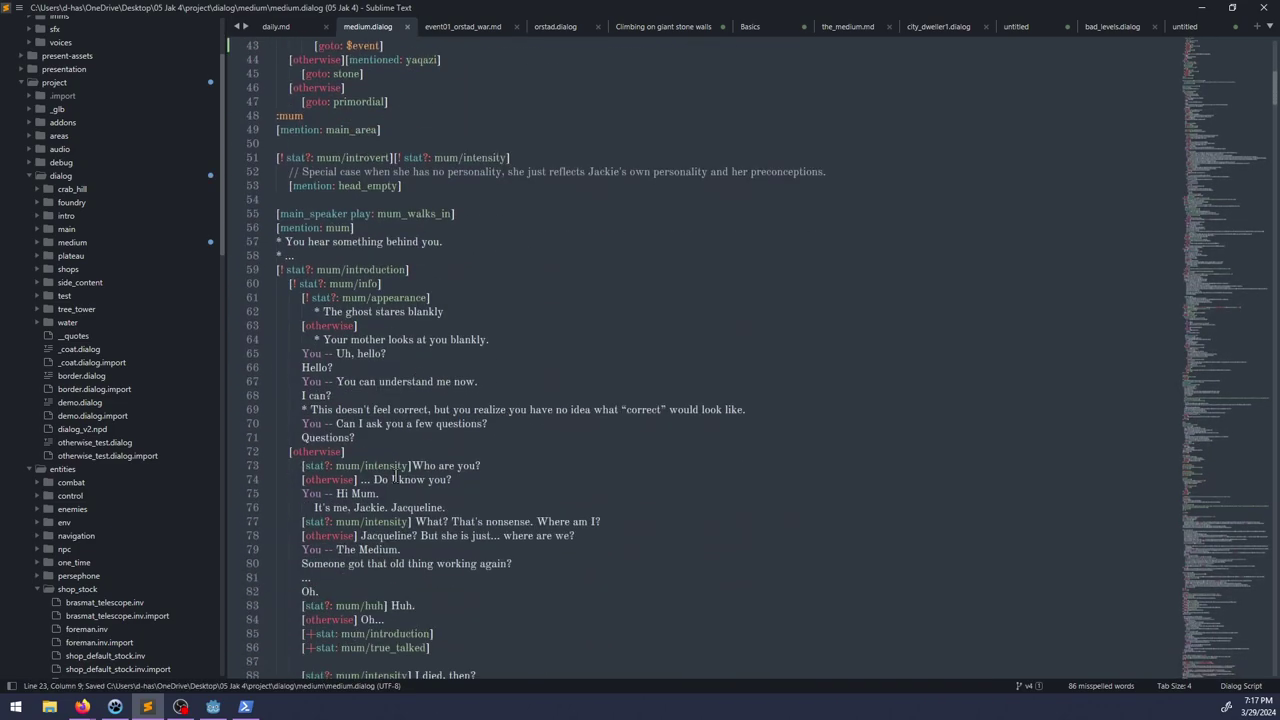
click(476, 24)
click(558, 27)
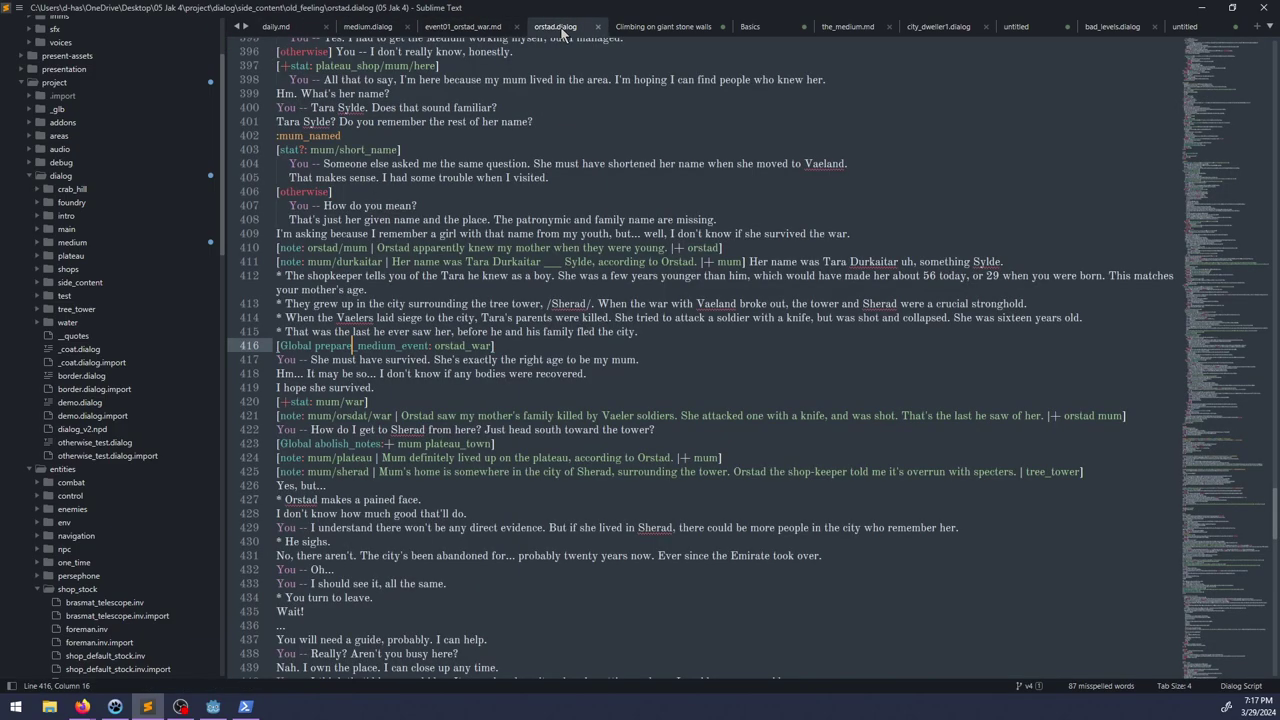
double_click(461, 345)
key(ctrl+c)
Step: In medium.dialog, fold the top-level condition blocks of the :mum section, from mum/introvert through mum/end
click(370, 27)
scroll(473, 380, down, 10)
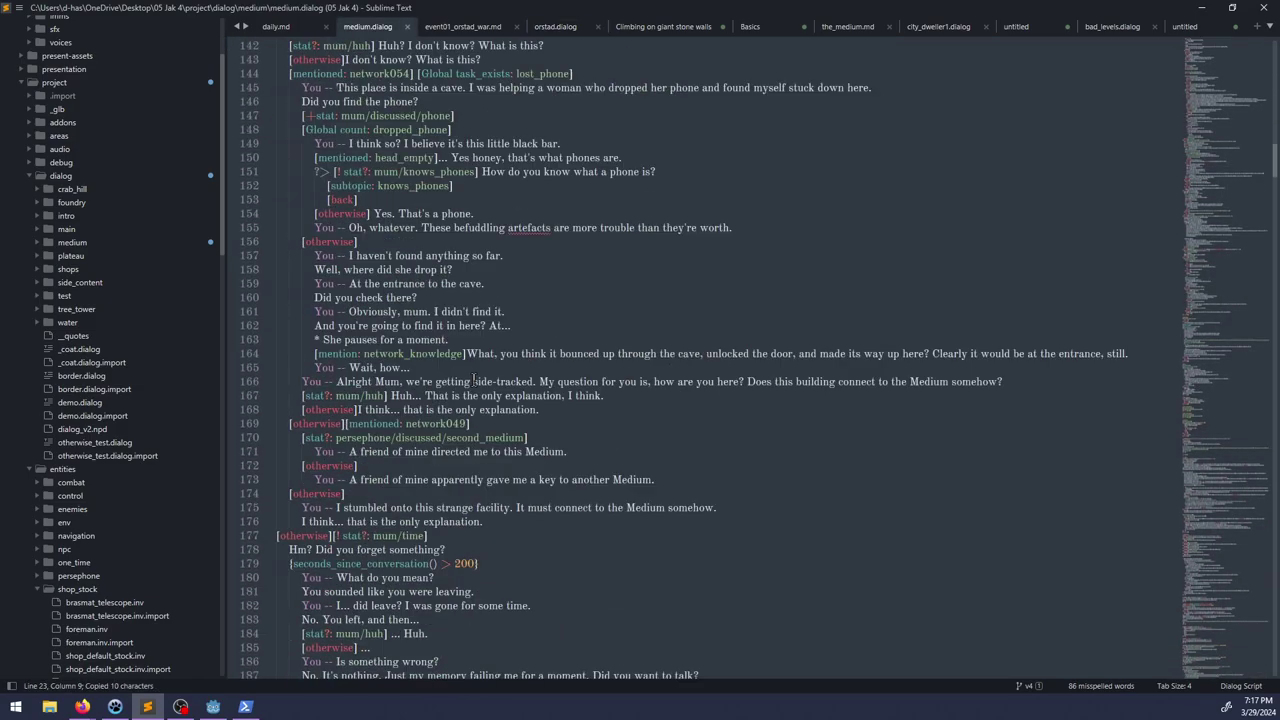
scroll(473, 380, down, 12)
scroll(466, 392, up, 15)
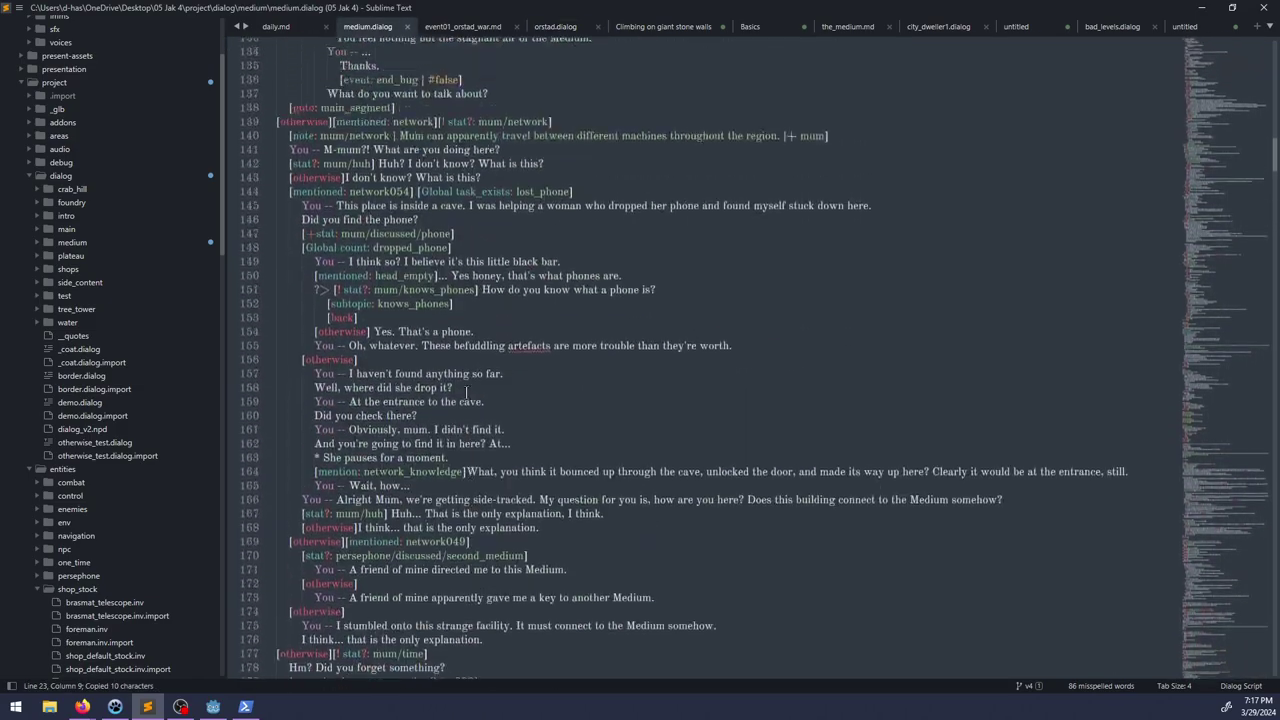
scroll(466, 392, up, 20)
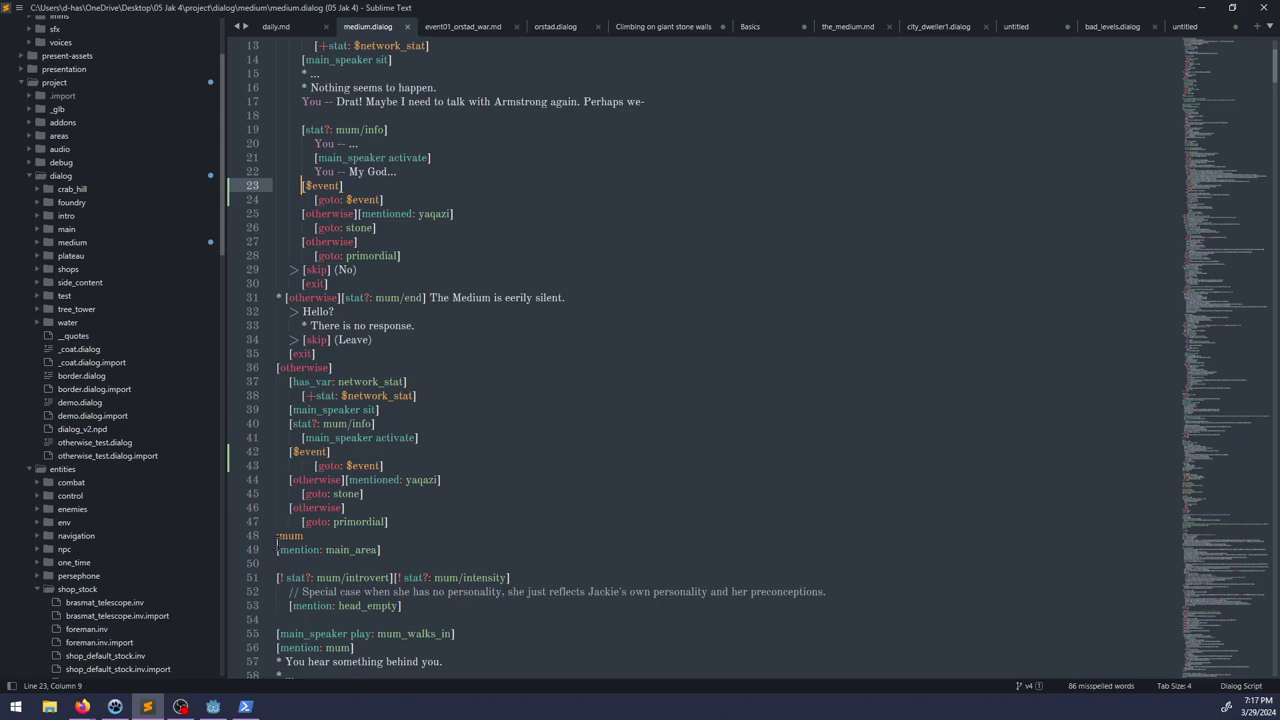
click(266, 578)
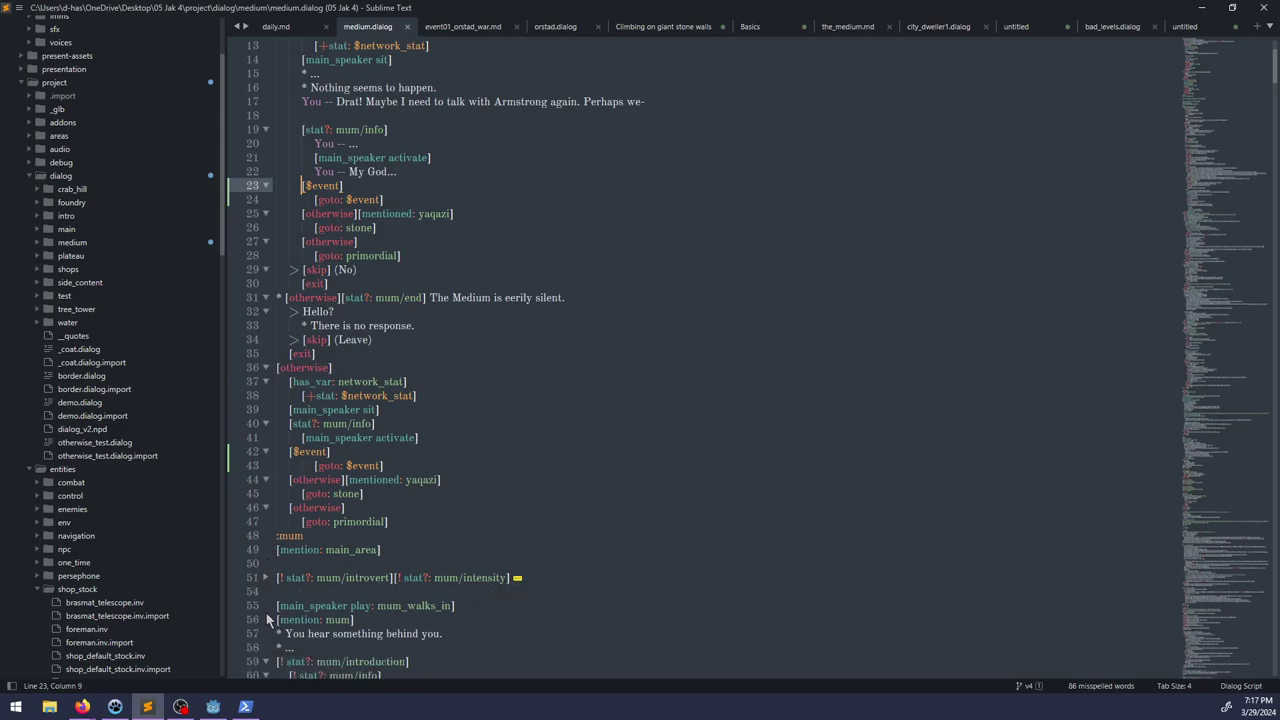
scroll(266, 620, down, 1)
click(266, 620)
scroll(266, 620, down, 1)
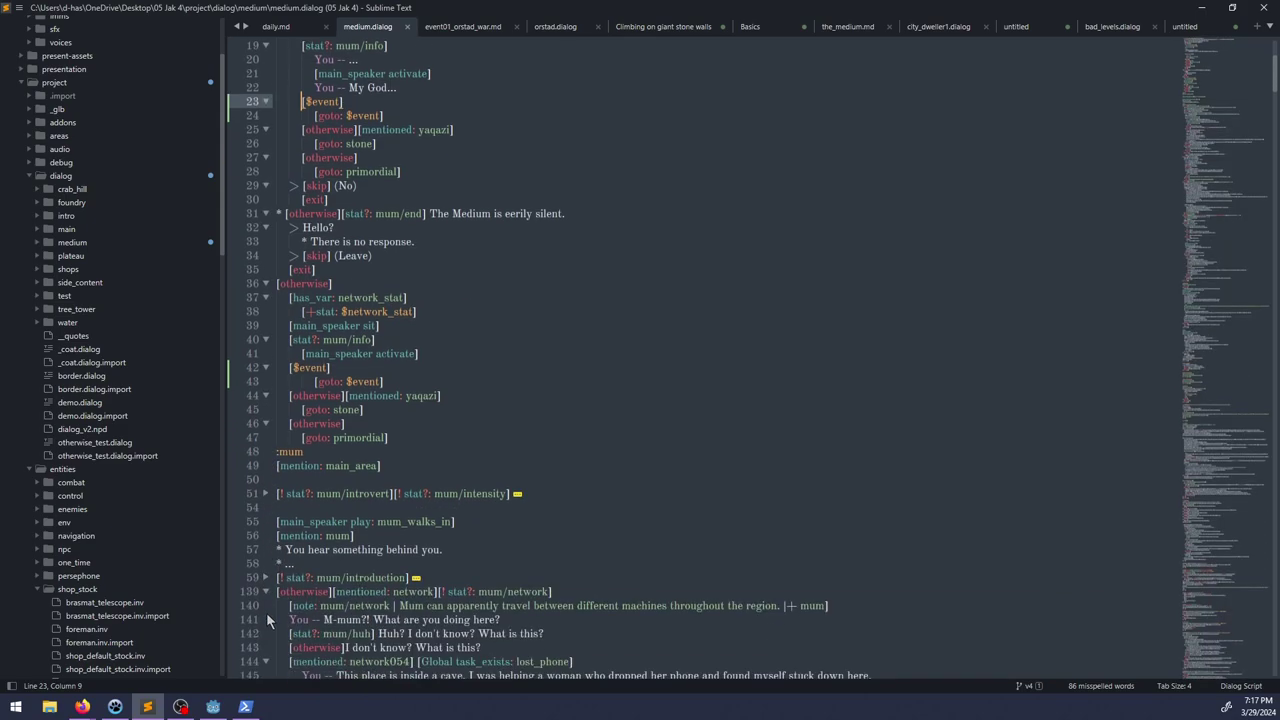
click(266, 592)
click(266, 606)
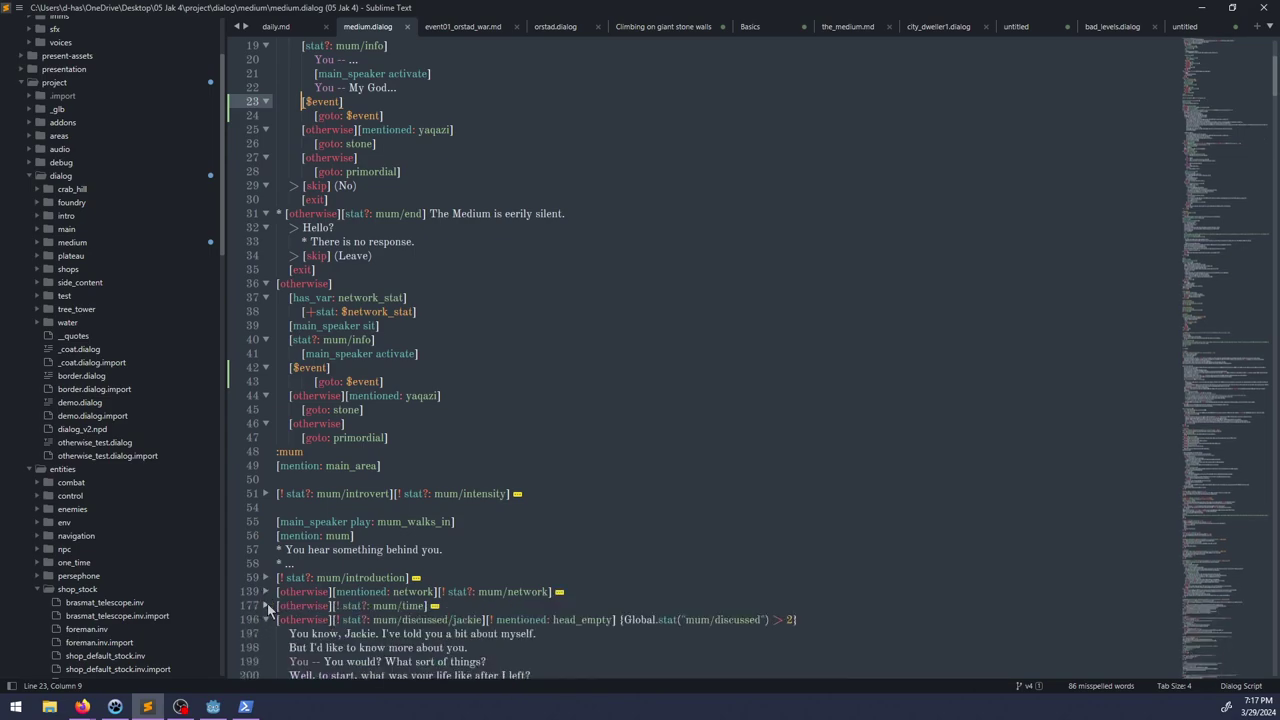
click(267, 620)
click(270, 633)
scroll(270, 632, down, 2)
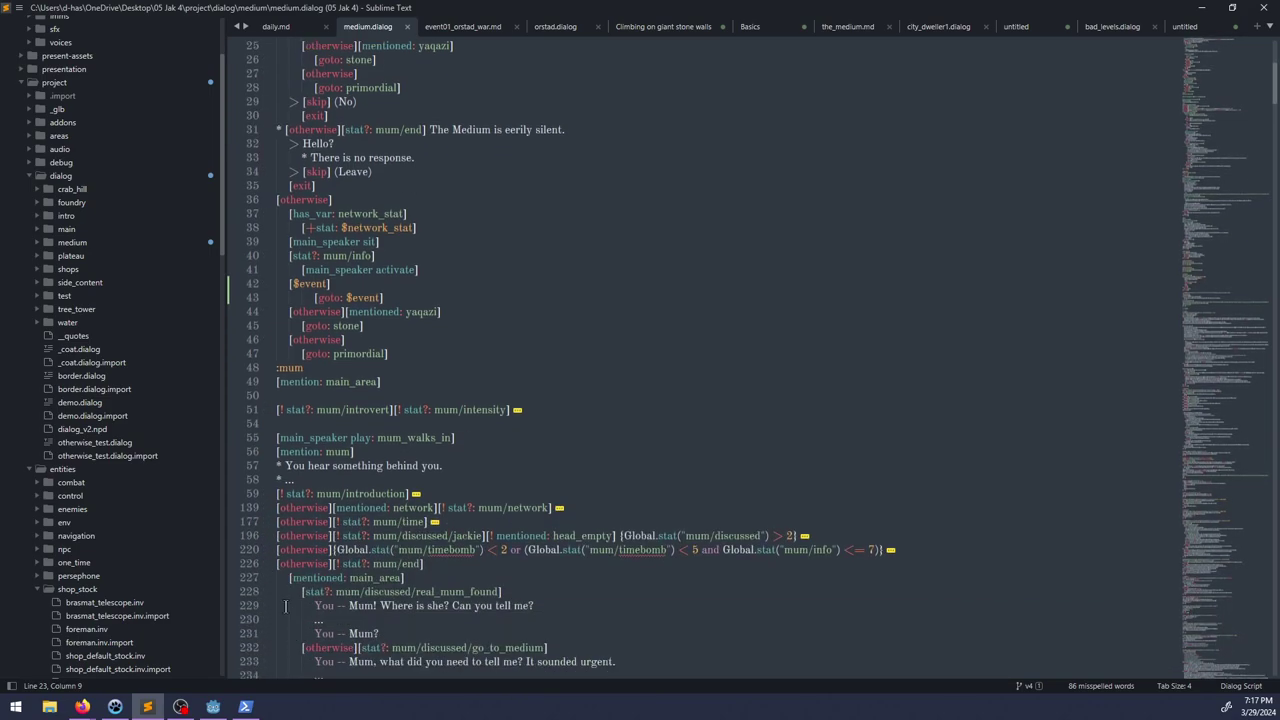
click(267, 563)
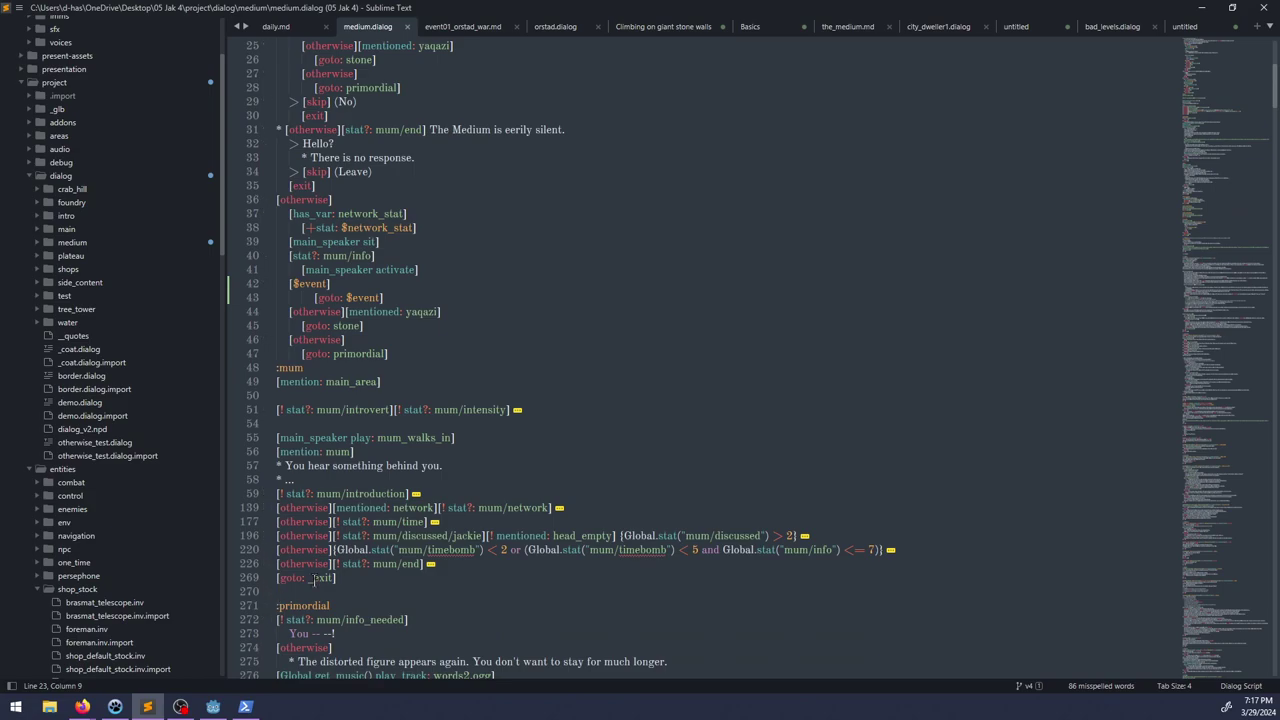
Step: Fold the top-level condition and [otherwise] blocks in the :primordial and :stone sections of medium.dialog
scroll(320, 566, down, 7)
scroll(322, 566, down, 9)
scroll(322, 566, up, 9)
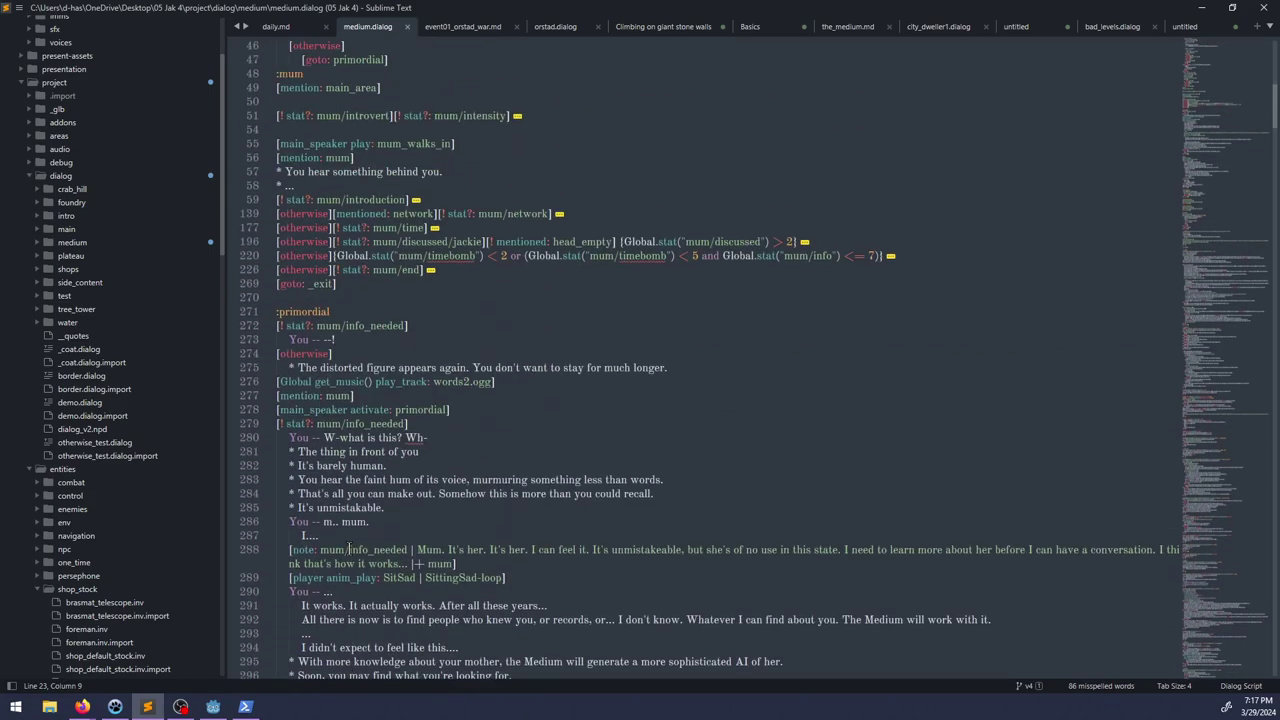
click(267, 326)
click(268, 337)
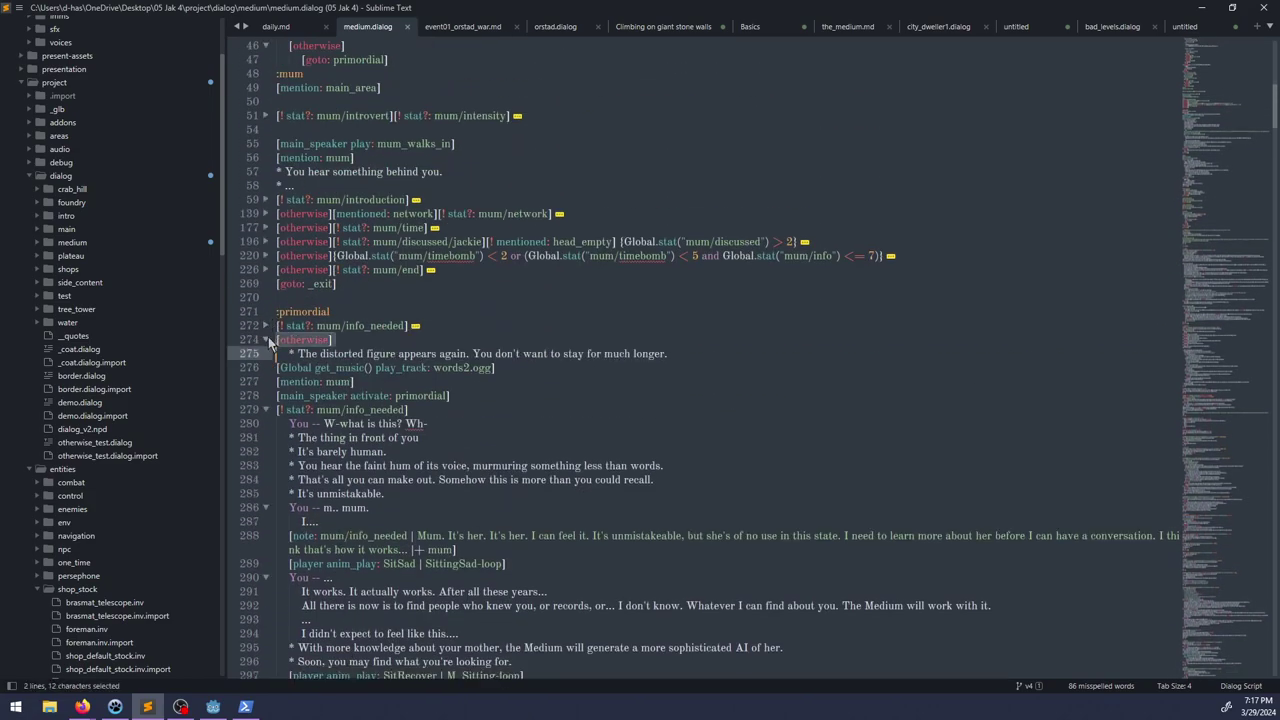
click(267, 339)
click(266, 395)
click(267, 409)
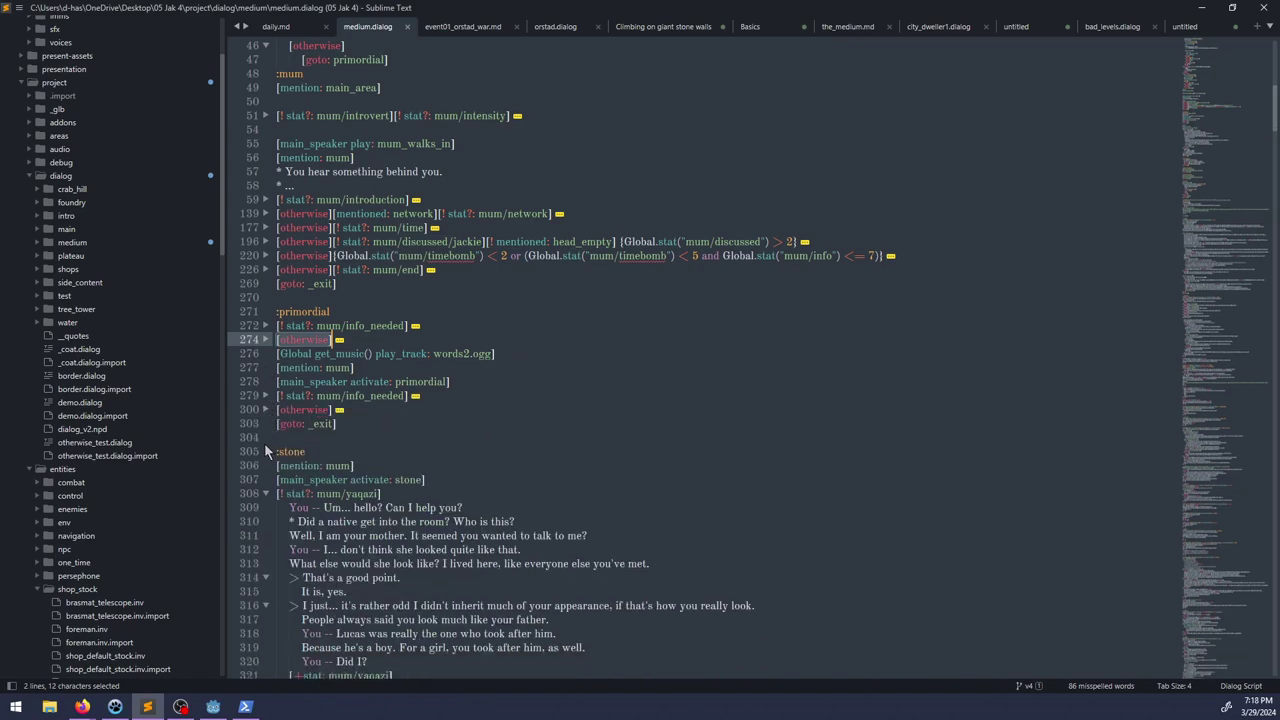
click(266, 494)
click(266, 507)
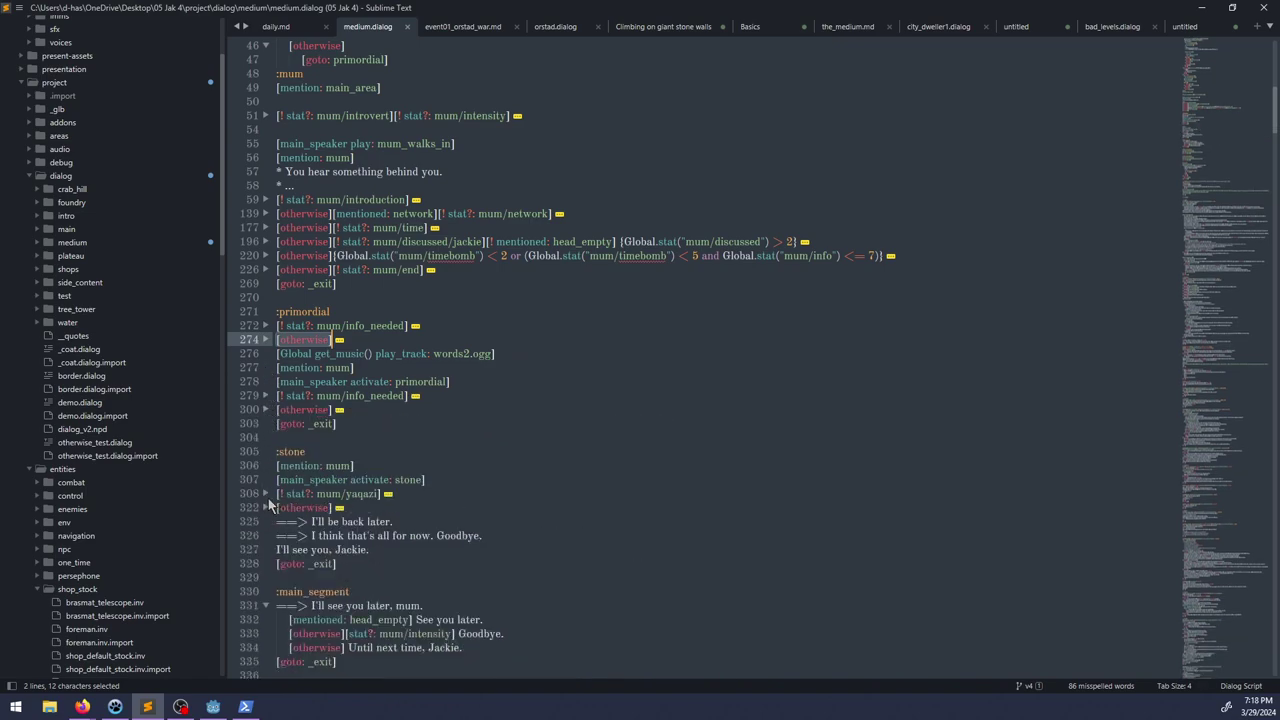
Step: Insert an :orstad_war section ending in [exit] between the :mum section's final [goto: _exit] and :primordial
click(322, 297)
key(Return)
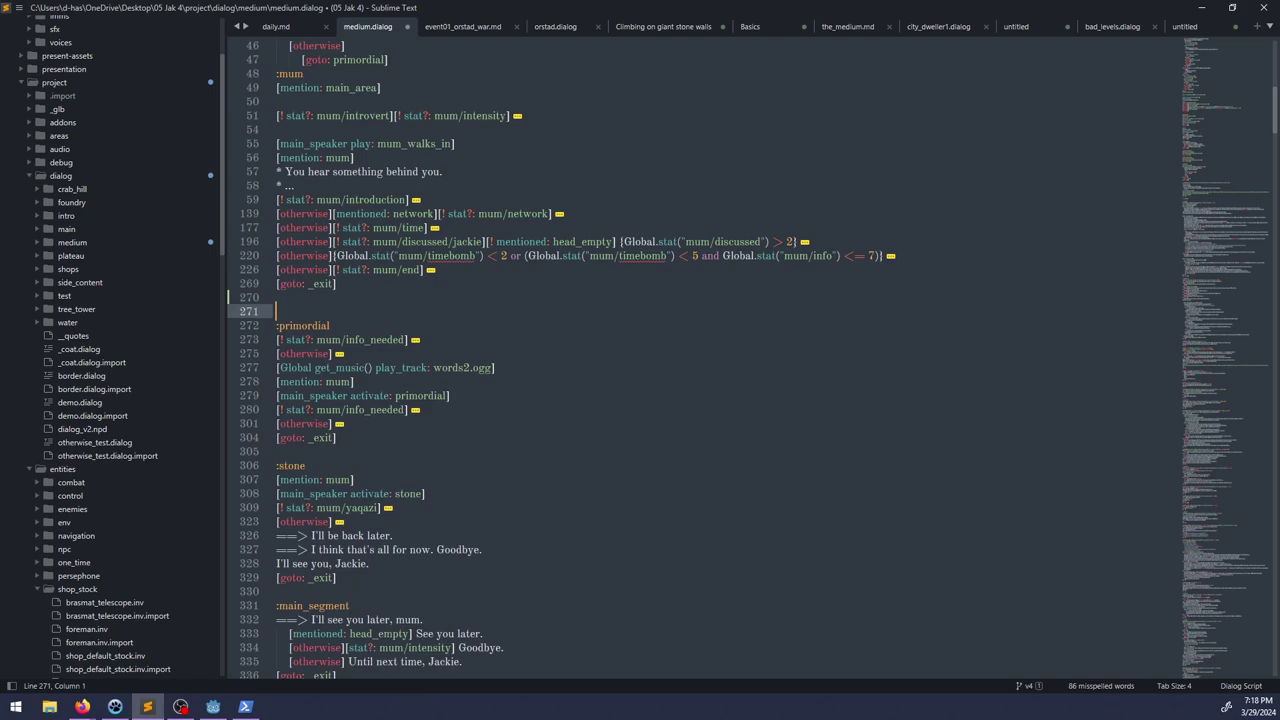
key(Return)
key(Up)
text(:orstad_war)
key(Return)
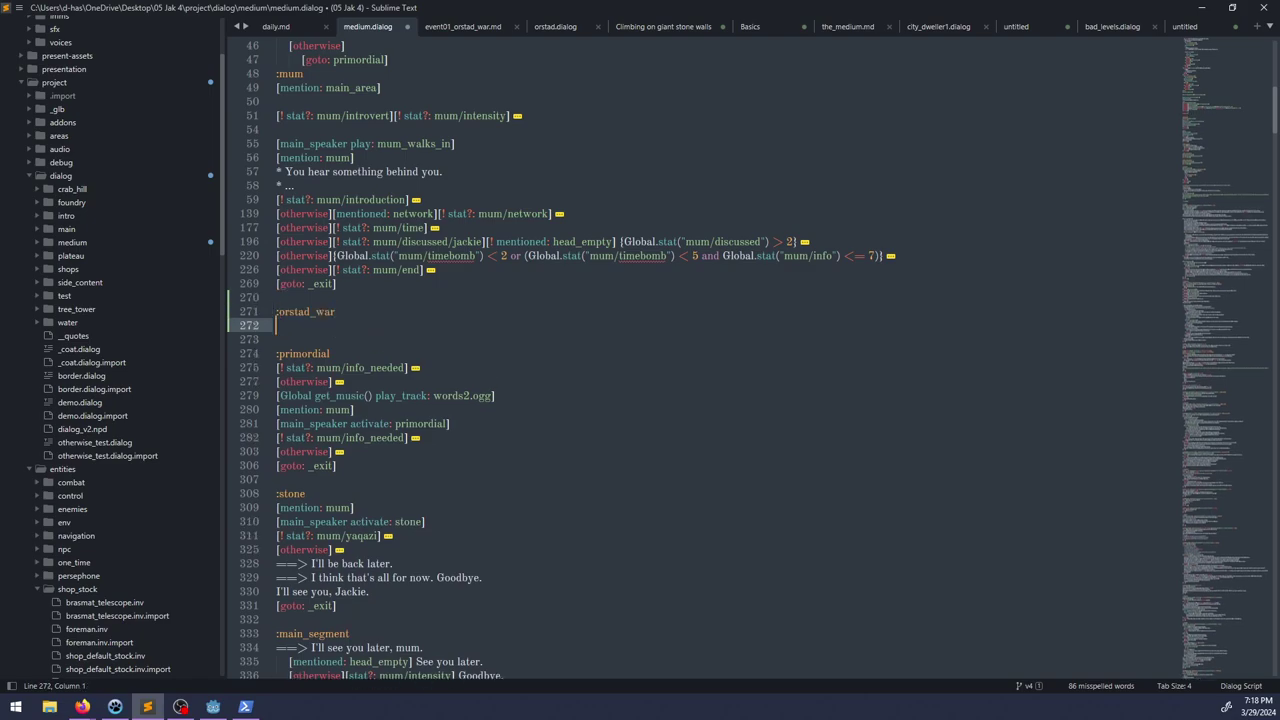
key(Down)
text([exit])
key(Return)
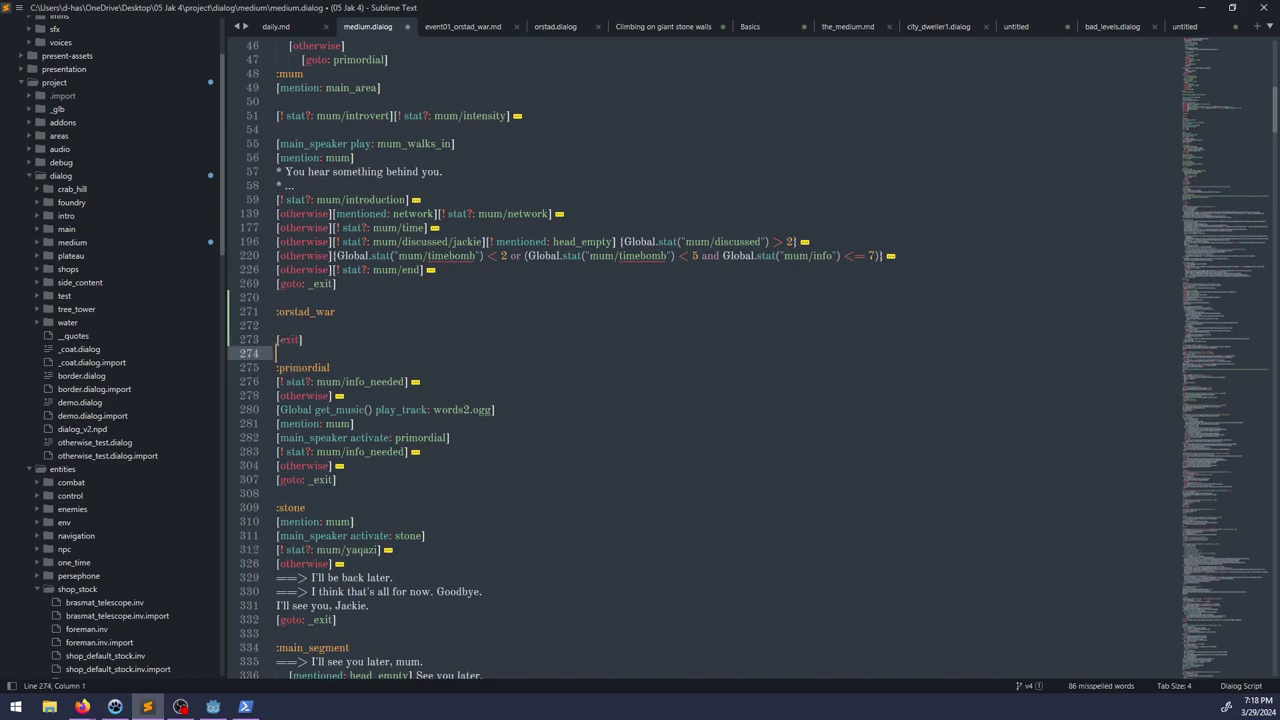
Step: Switch to Godot and open the script attached to the sherad area node of chunk_terrain_sherad
scroll(323, 435, down, 5)
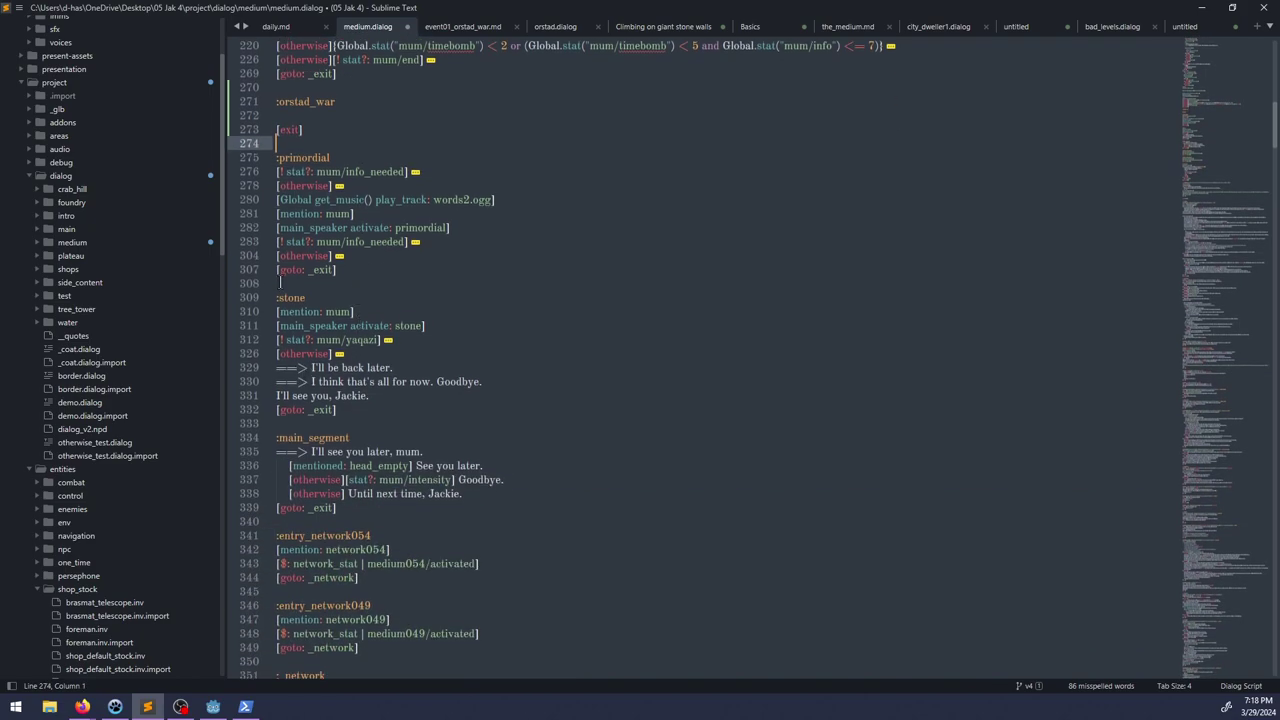
scroll(323, 572, down, 5)
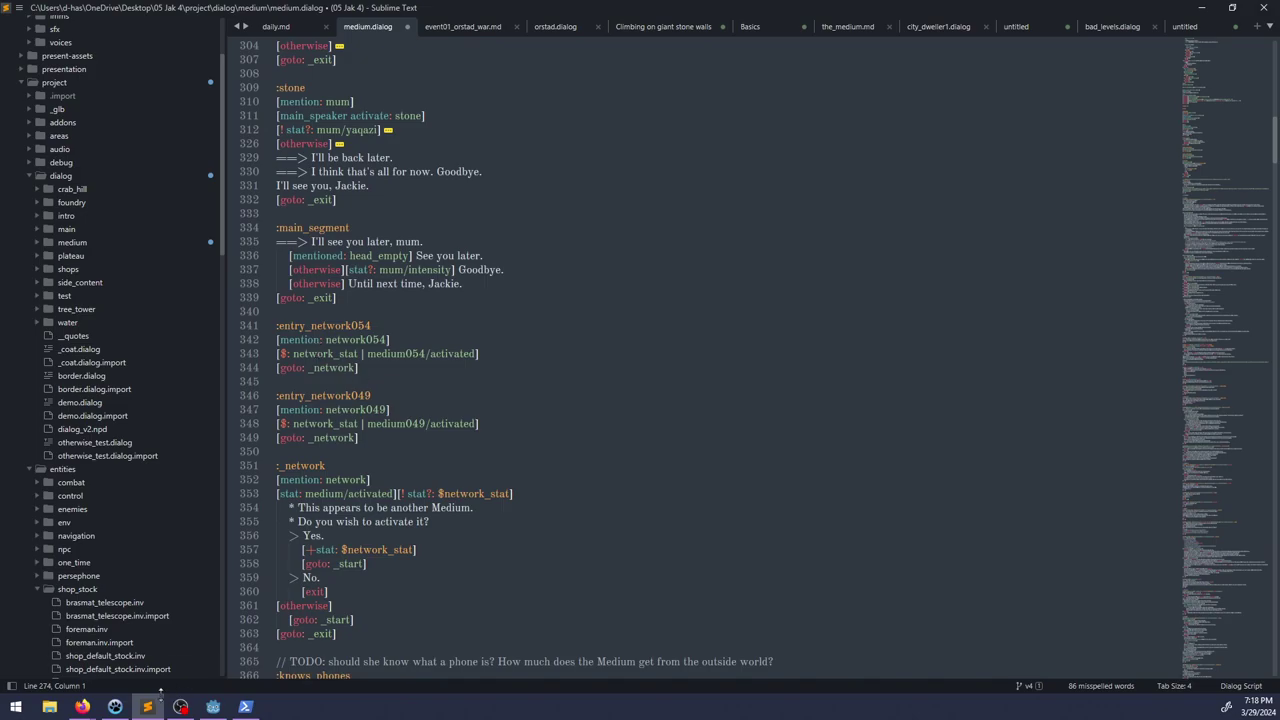
click(213, 707)
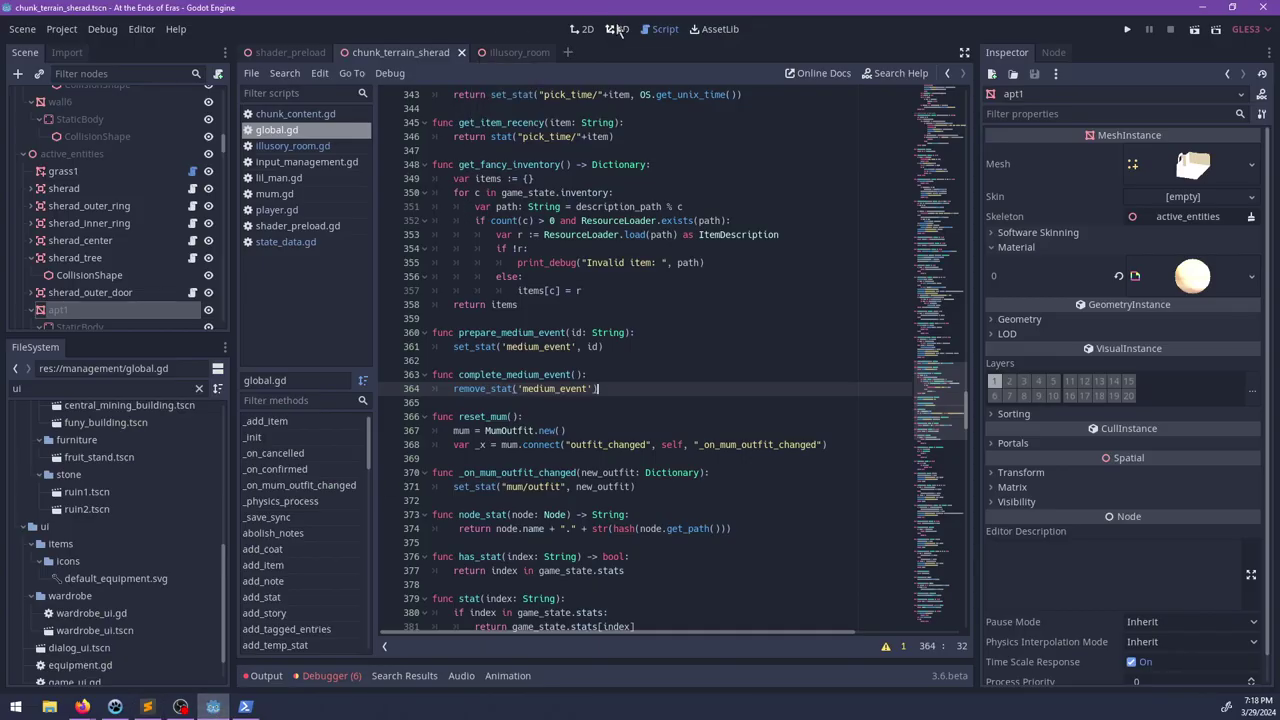
scroll(623, 300, down, 10)
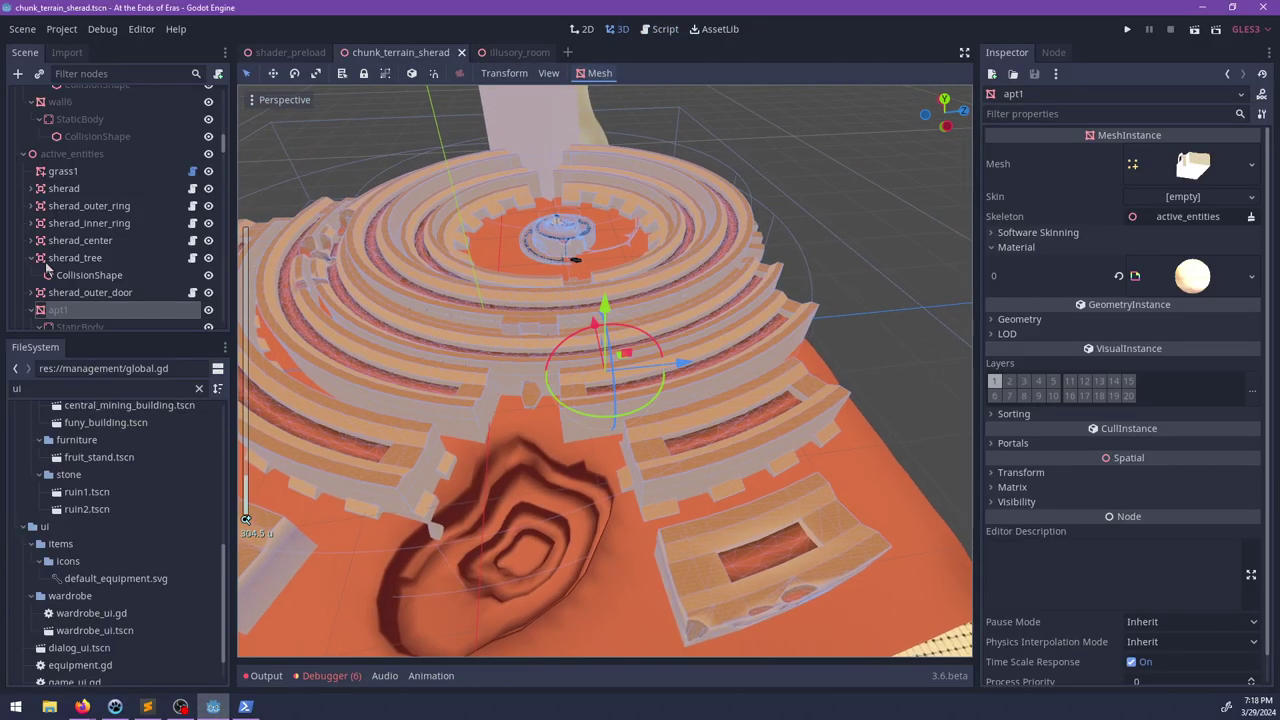
click(79, 190)
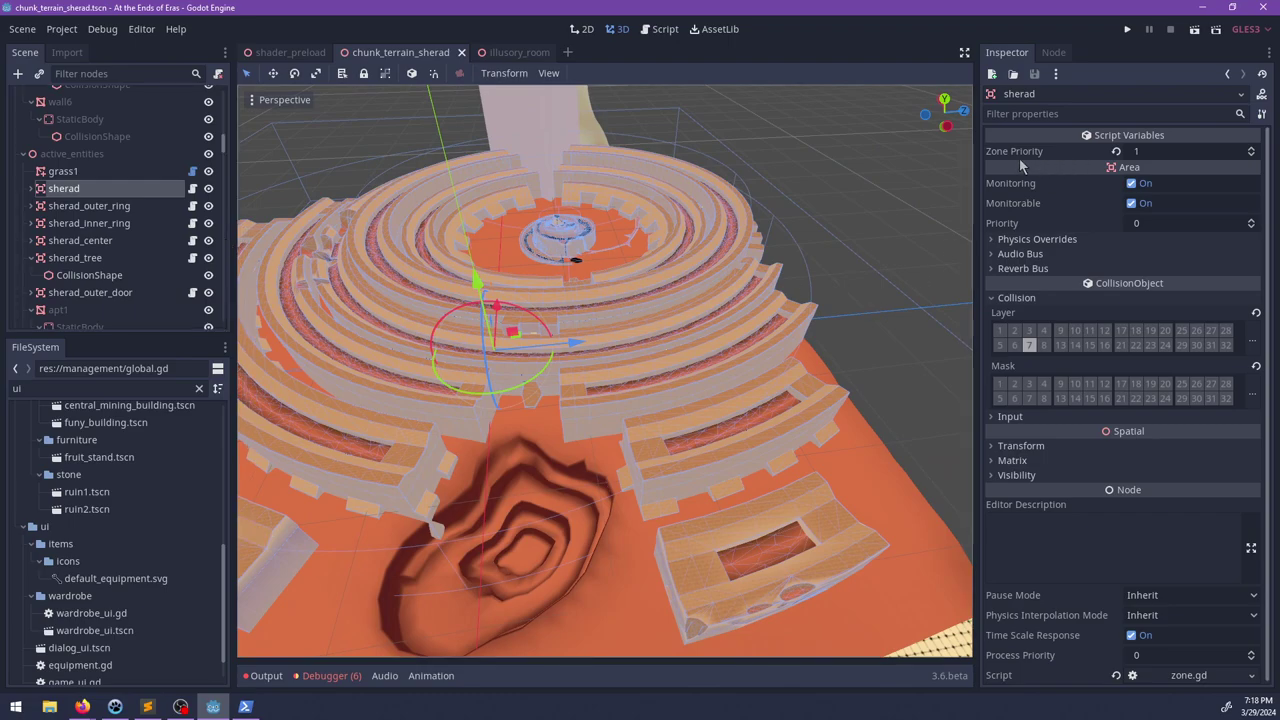
click(192, 188)
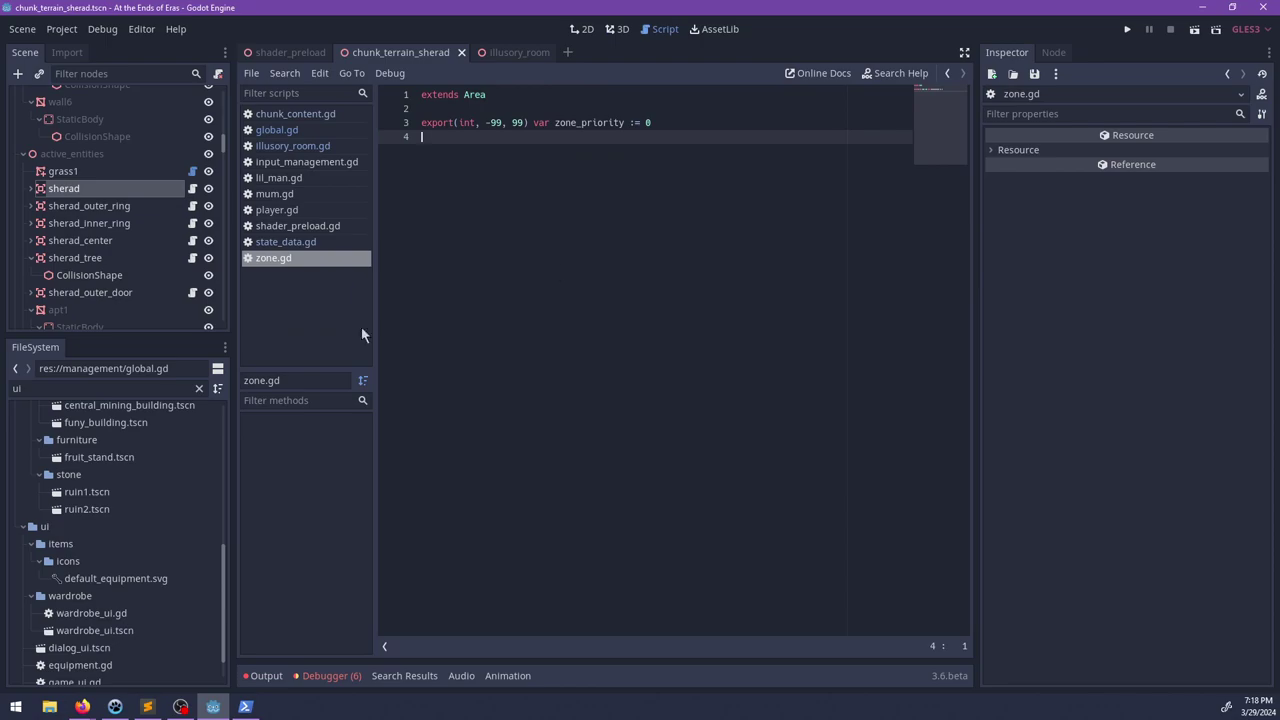
Step: Find and open visit_area.gd, and add the line class_name VisitArea below extends Area
double_click(138, 388)
text(visit)
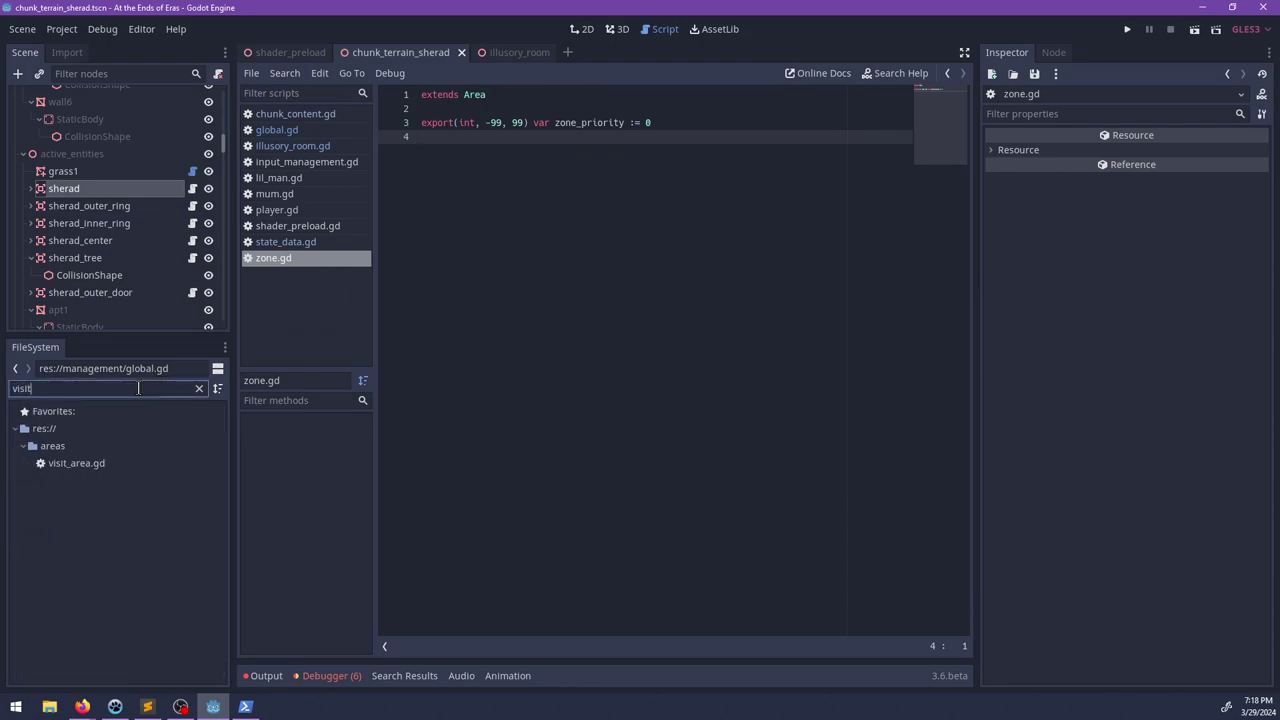
double_click(99, 468)
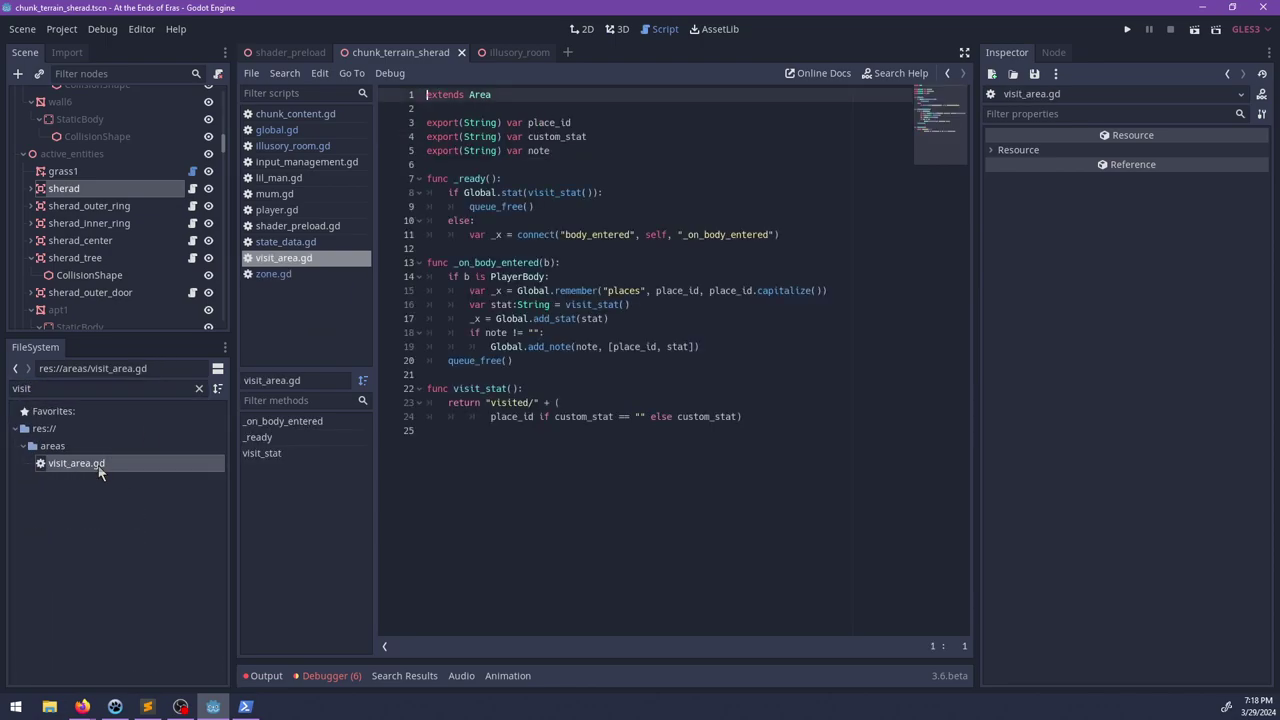
click(514, 93)
key(Return)
text(class_n)
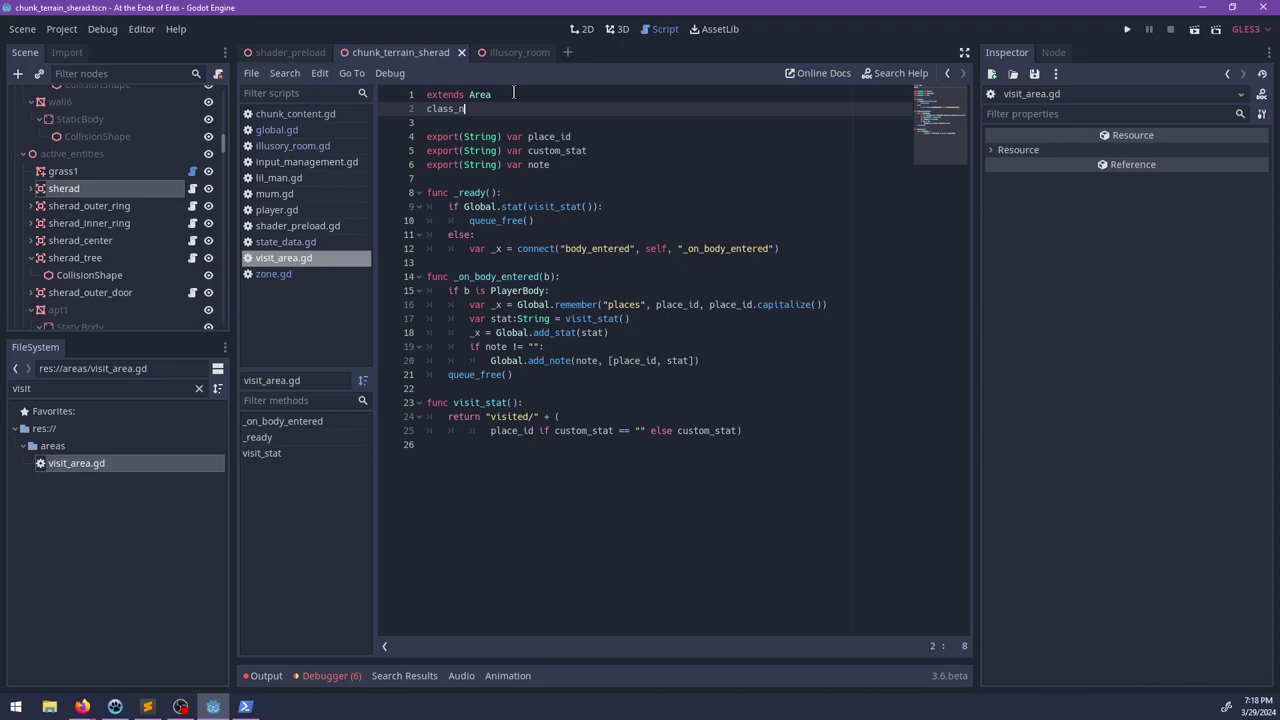
text(ame VisitArea)
Step: Make zone.gd extend VisitArea instead of Area and save the change
click(135, 198)
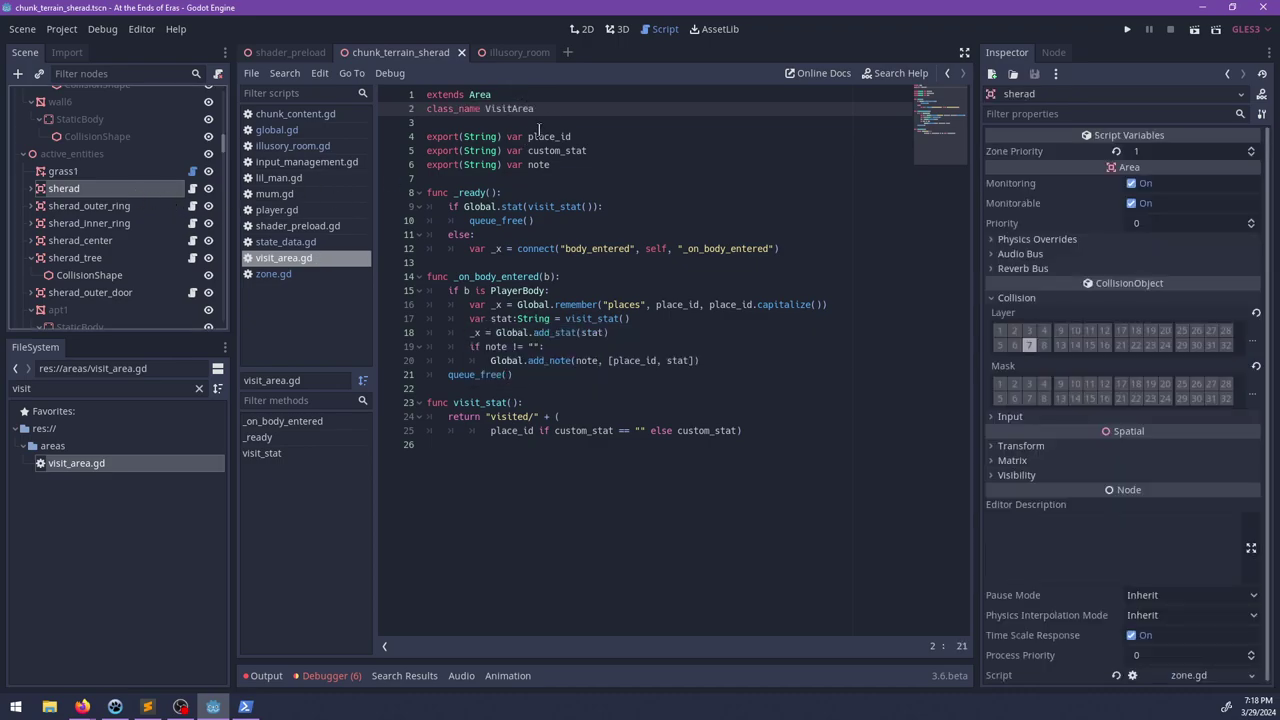
click(271, 276)
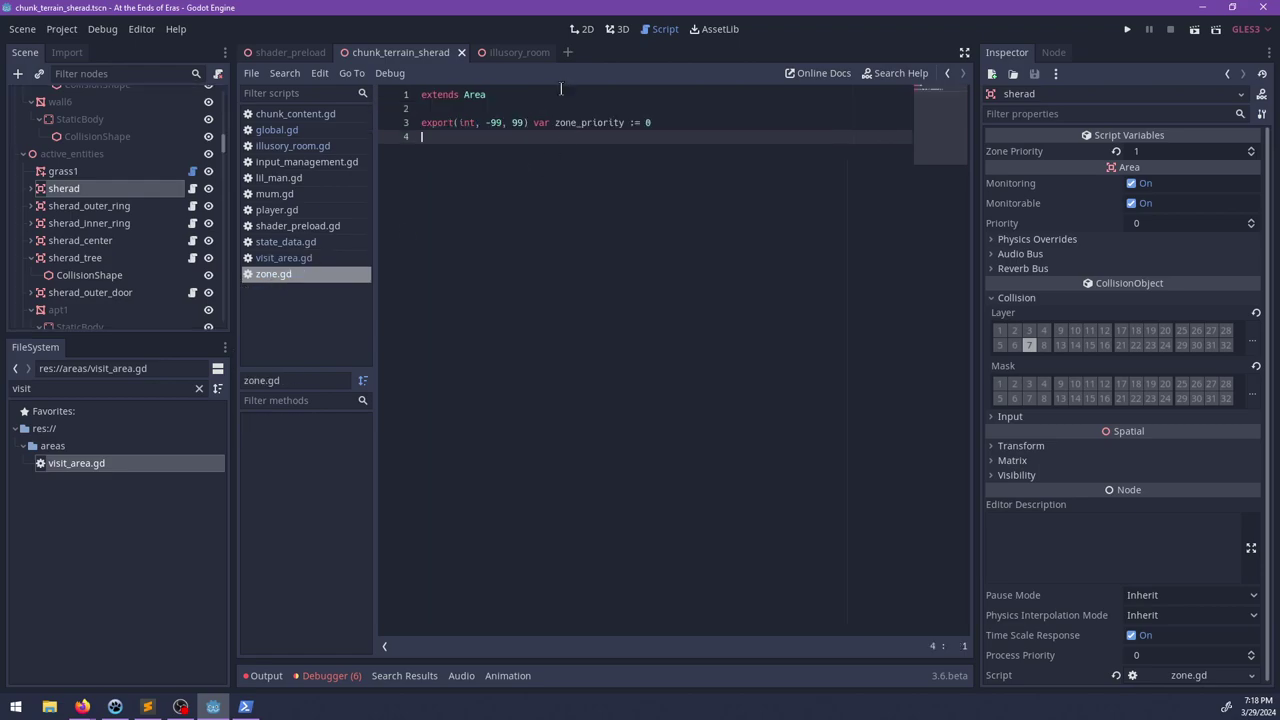
text(Visit)
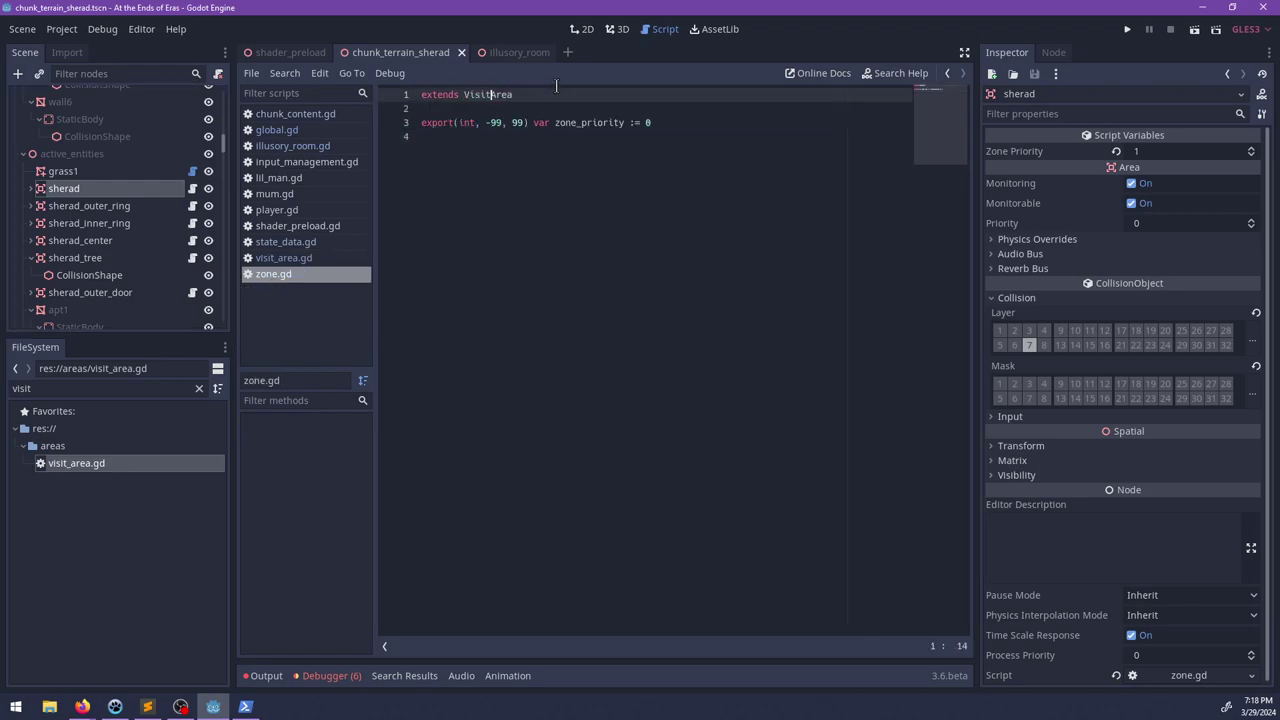
key(ctrl+s)
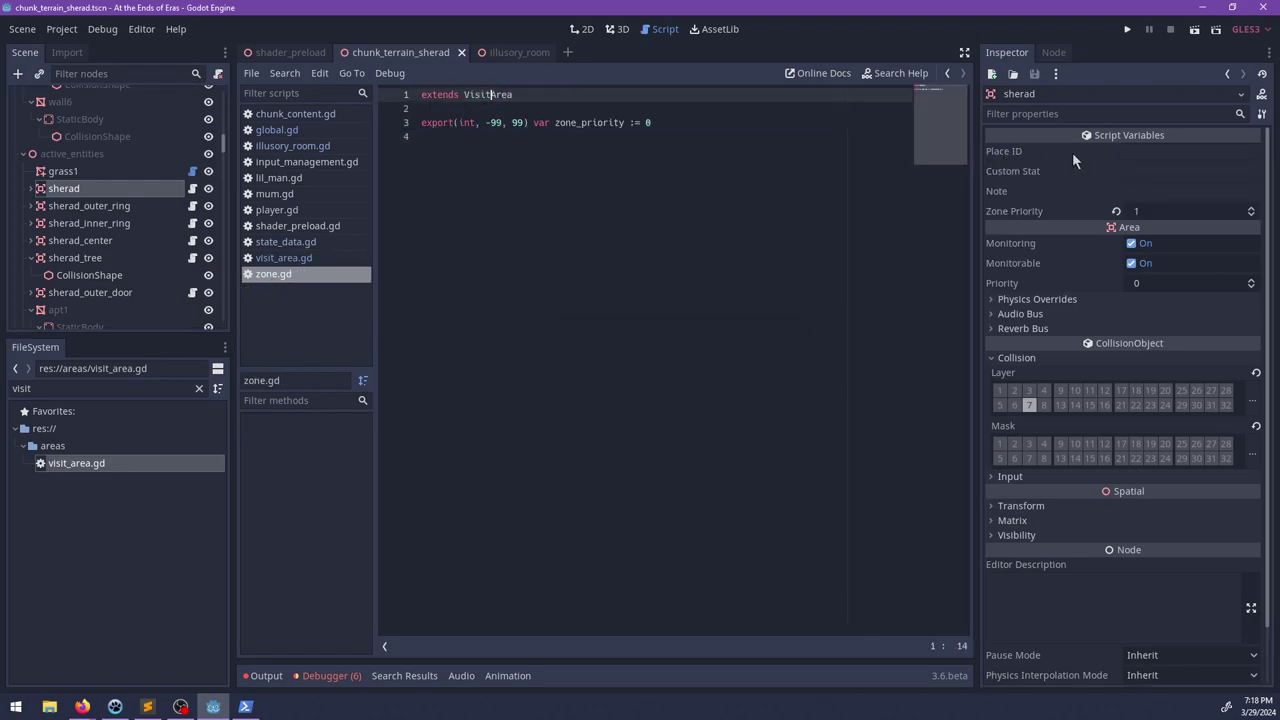
Step: In the 3D view, set the sherad node's Place ID to sherad
click(619, 30)
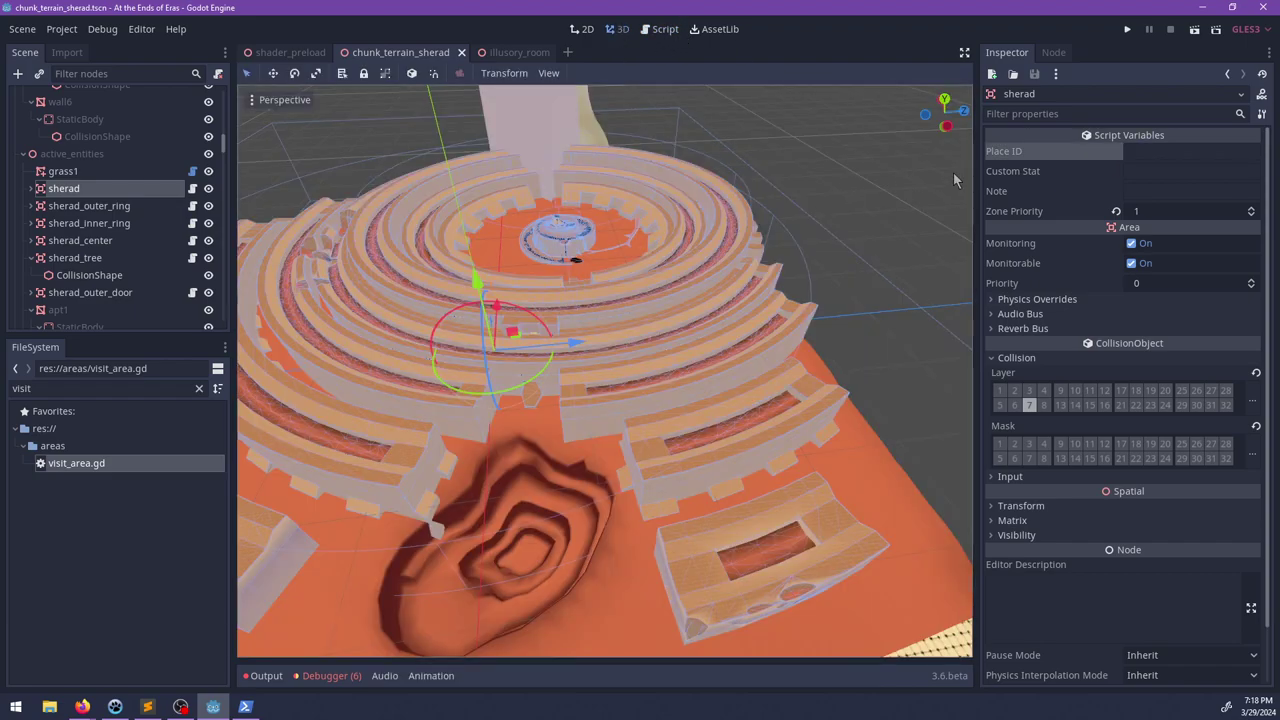
click(1143, 154)
text(sherad)
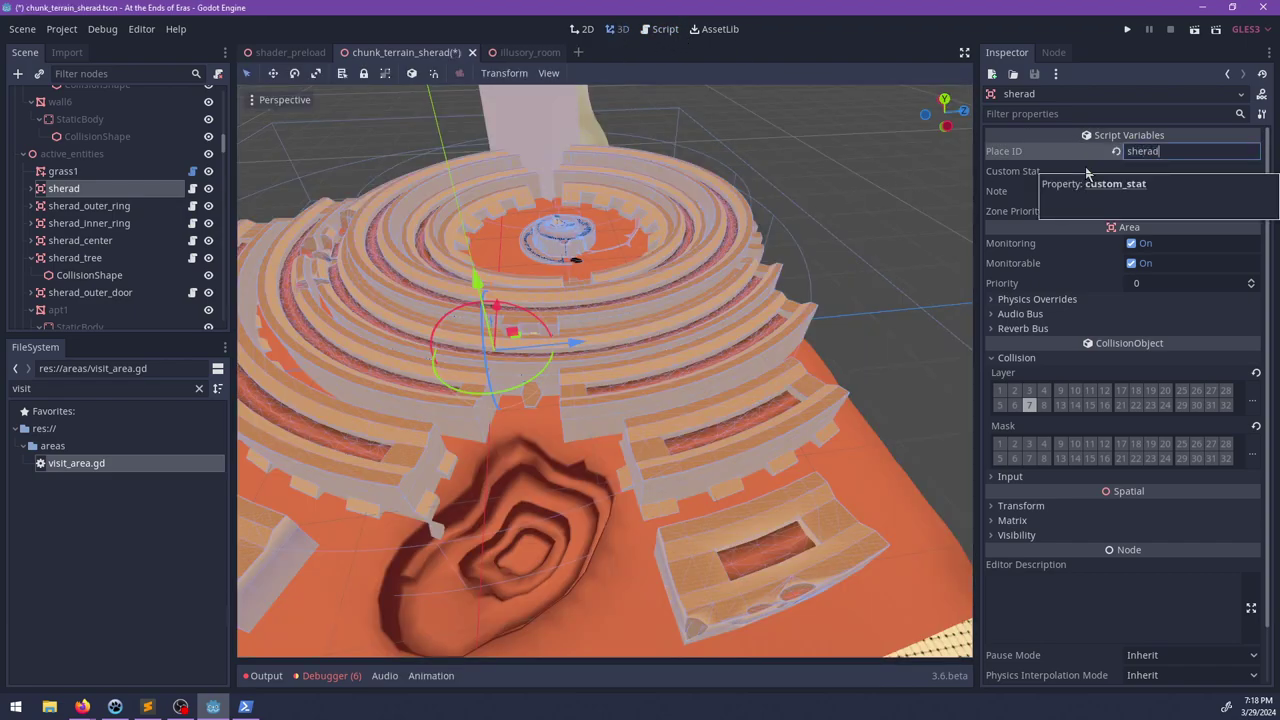
key(Return)
Step: Set the sherad node's Note to "The abandoned city around the Tree Tower.", leave Custom Stat empty, and save the scene
click(1172, 171)
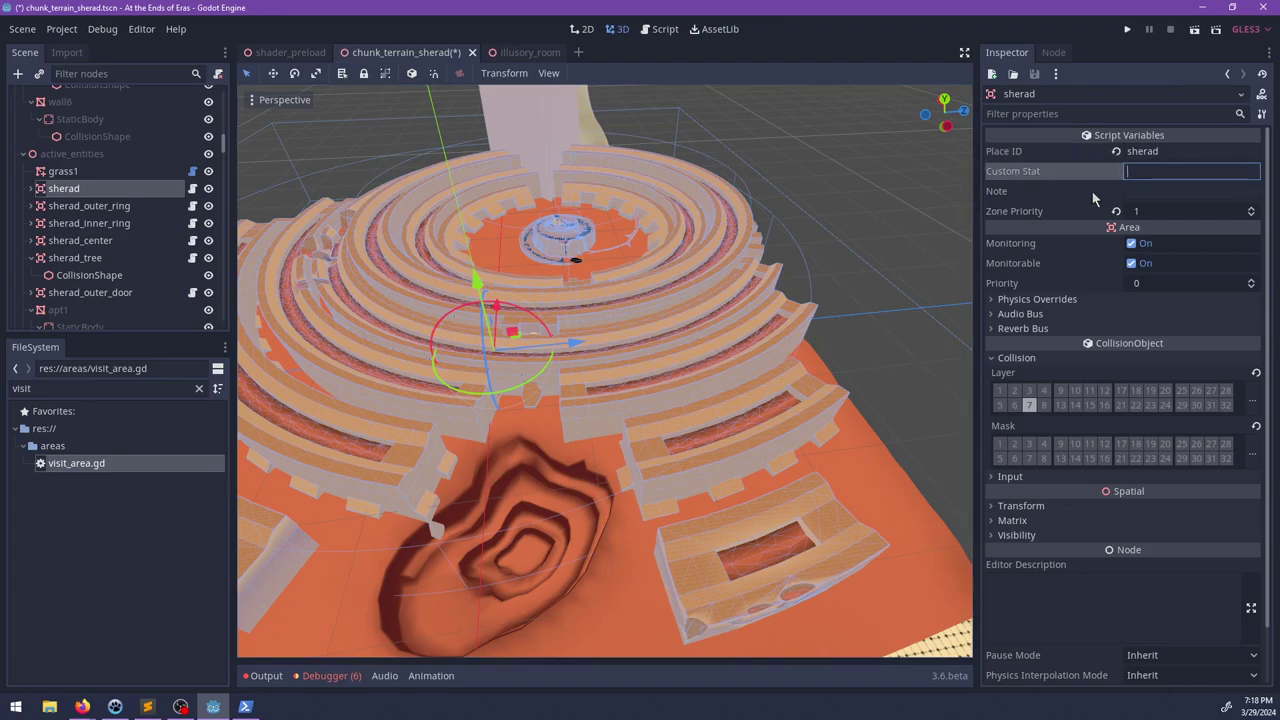
key(Tab)
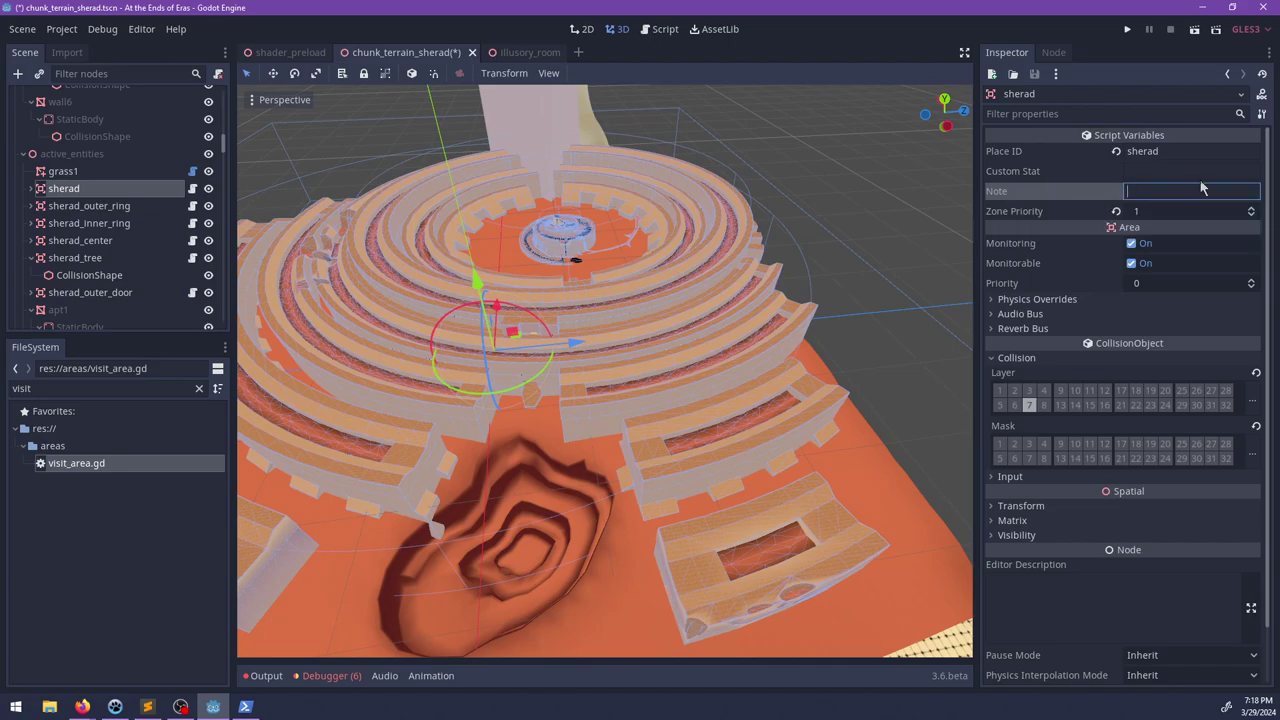
text(The abandoned city aroun)
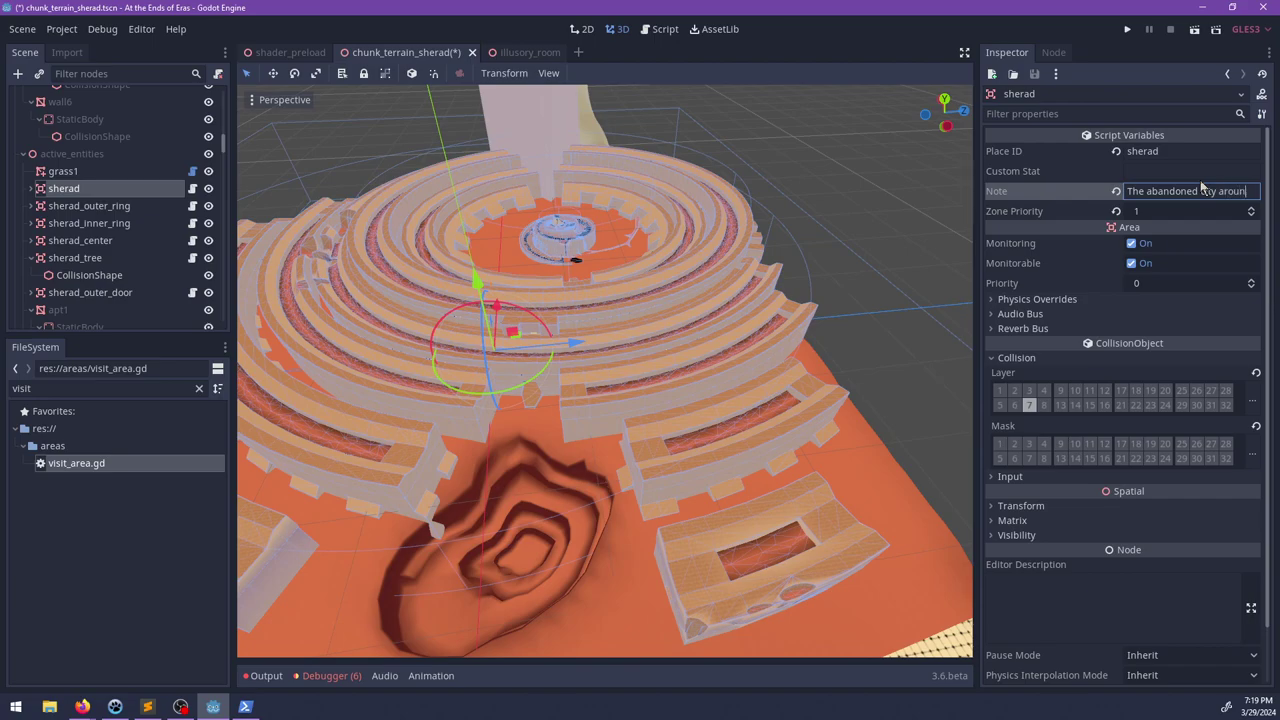
text(d thetower)
key(ctrl+BackSpace)
text(Tree Tower.)
click(1170, 171)
key(ctrl+s)
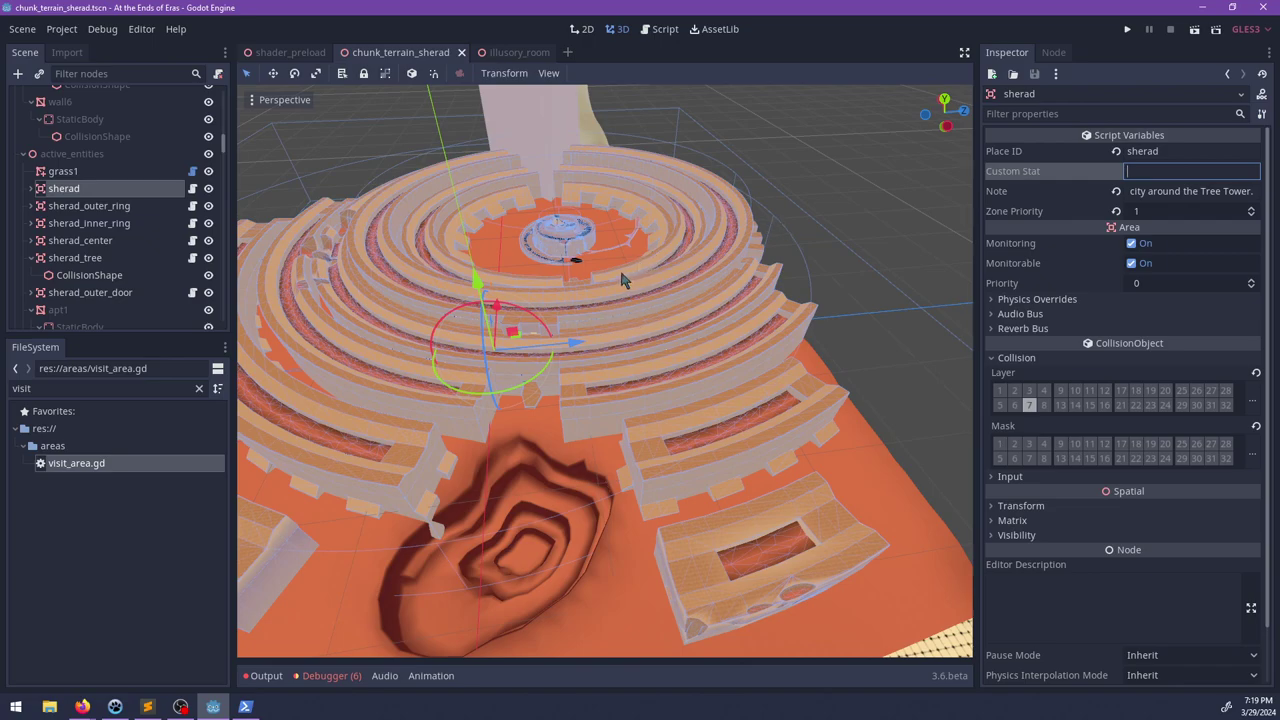
Step: Review how visit_area.gd uses and defines the visit_stat function, compared with zone.gd
click(191, 209)
click(194, 212)
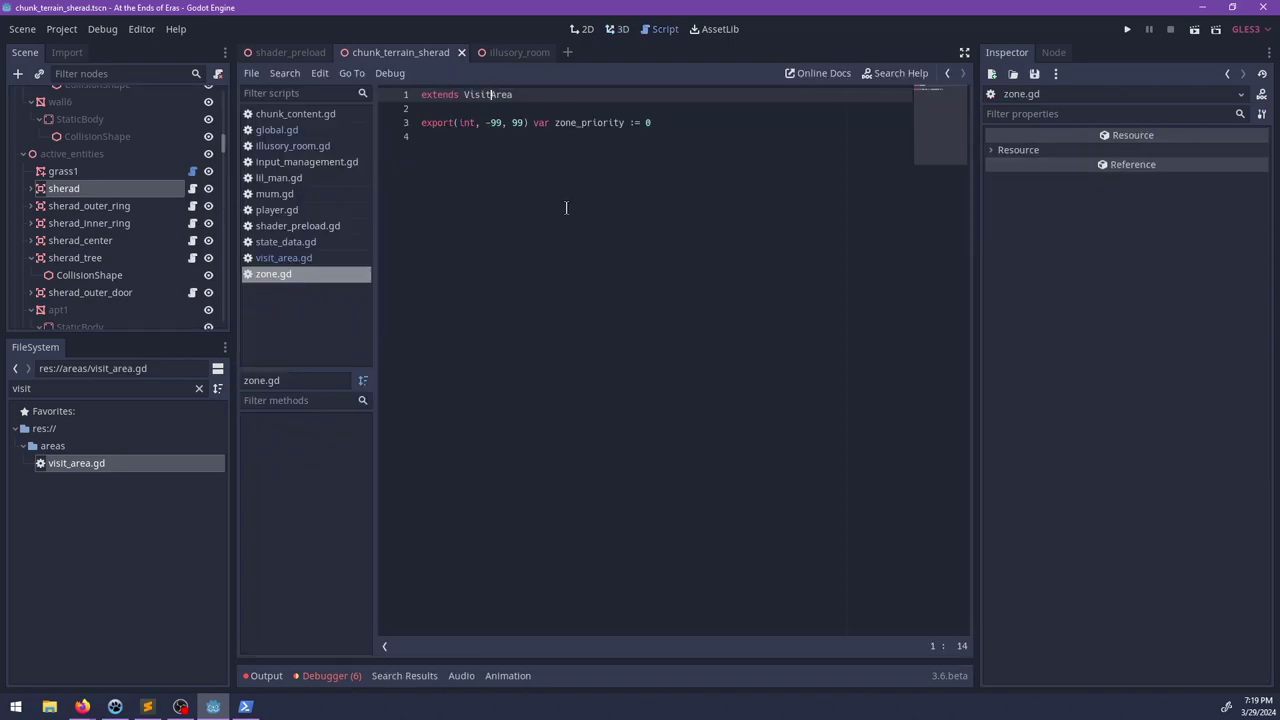
click(320, 260)
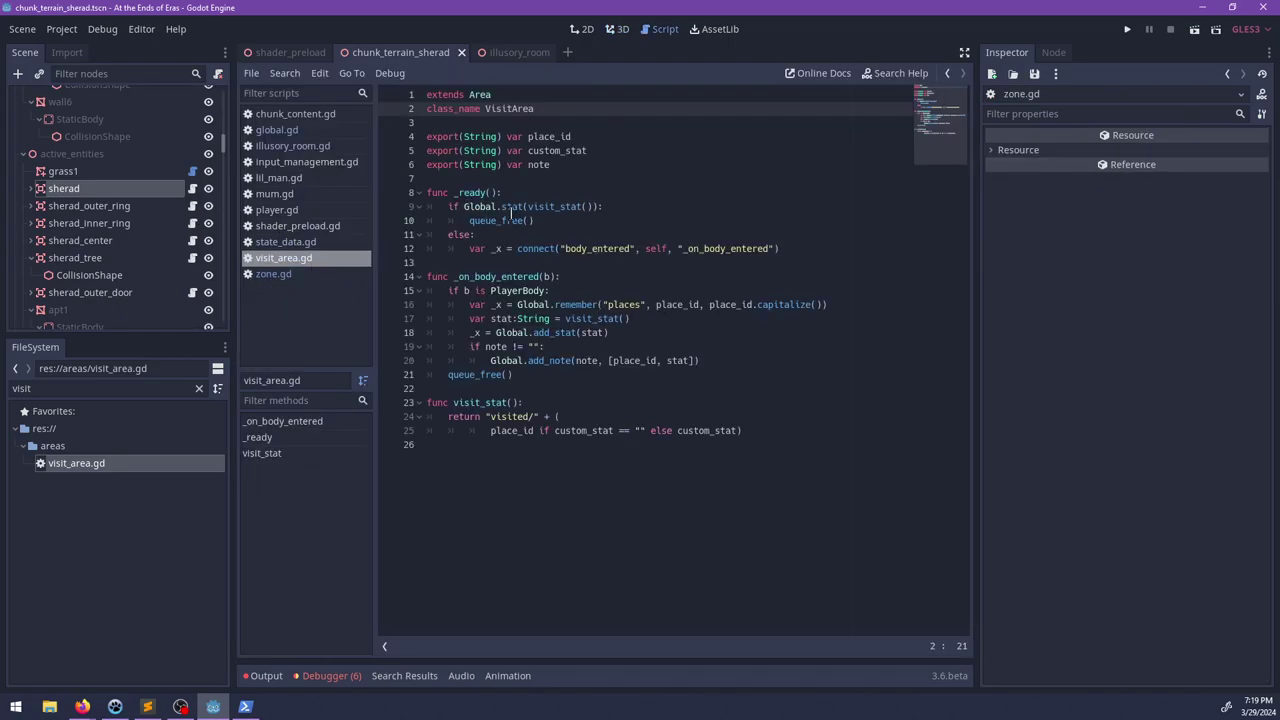
double_click(559, 206)
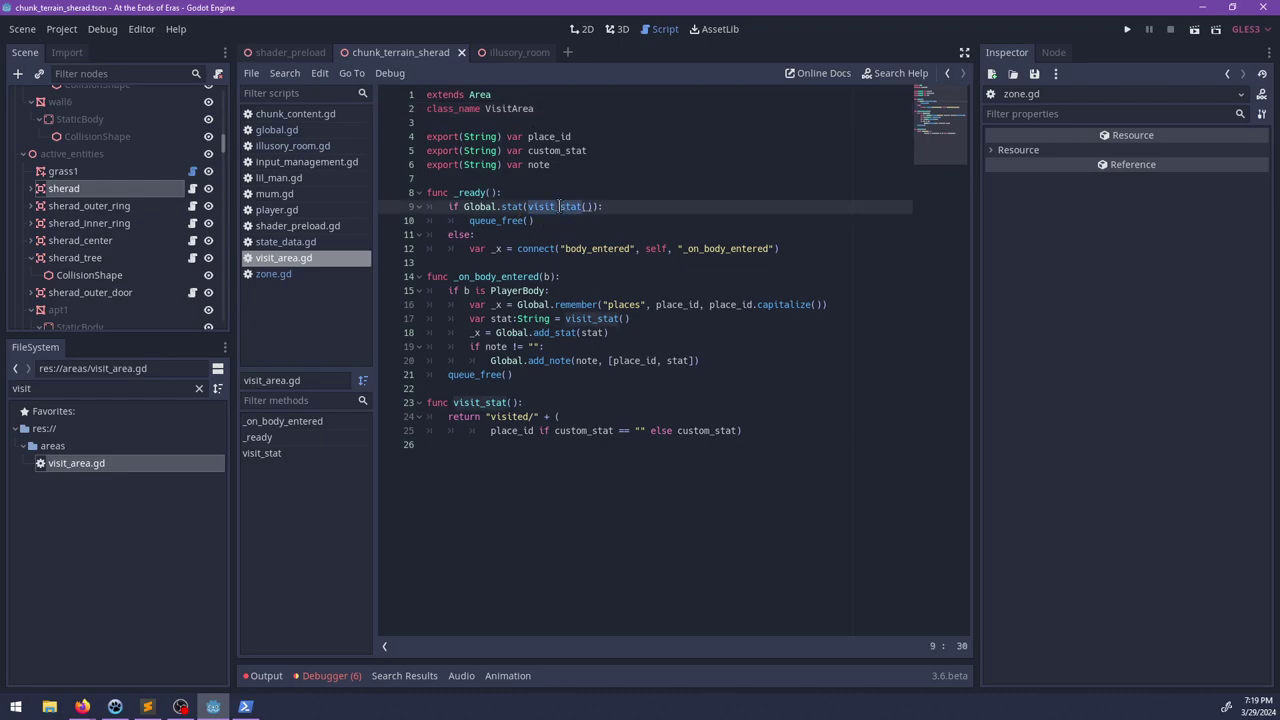
click(549, 404)
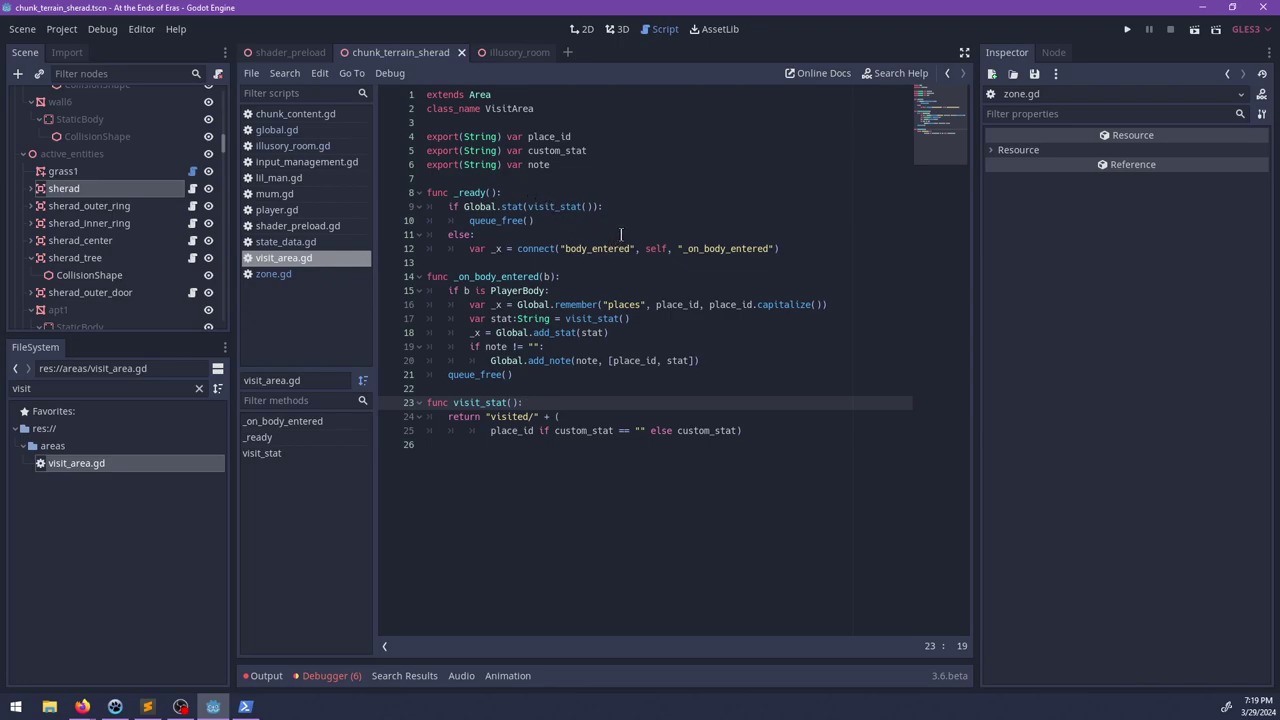
Step: Restore zone.gd to extend Area rather than VisitArea and save
click(110, 196)
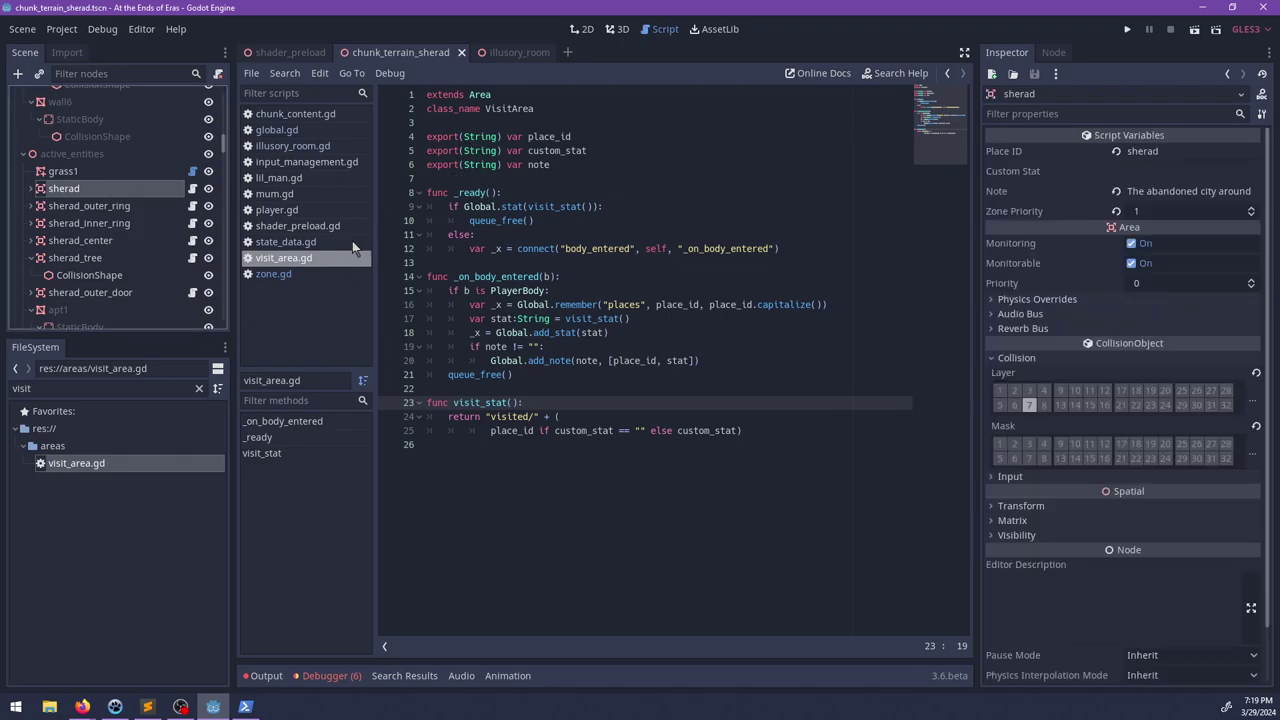
click(303, 273)
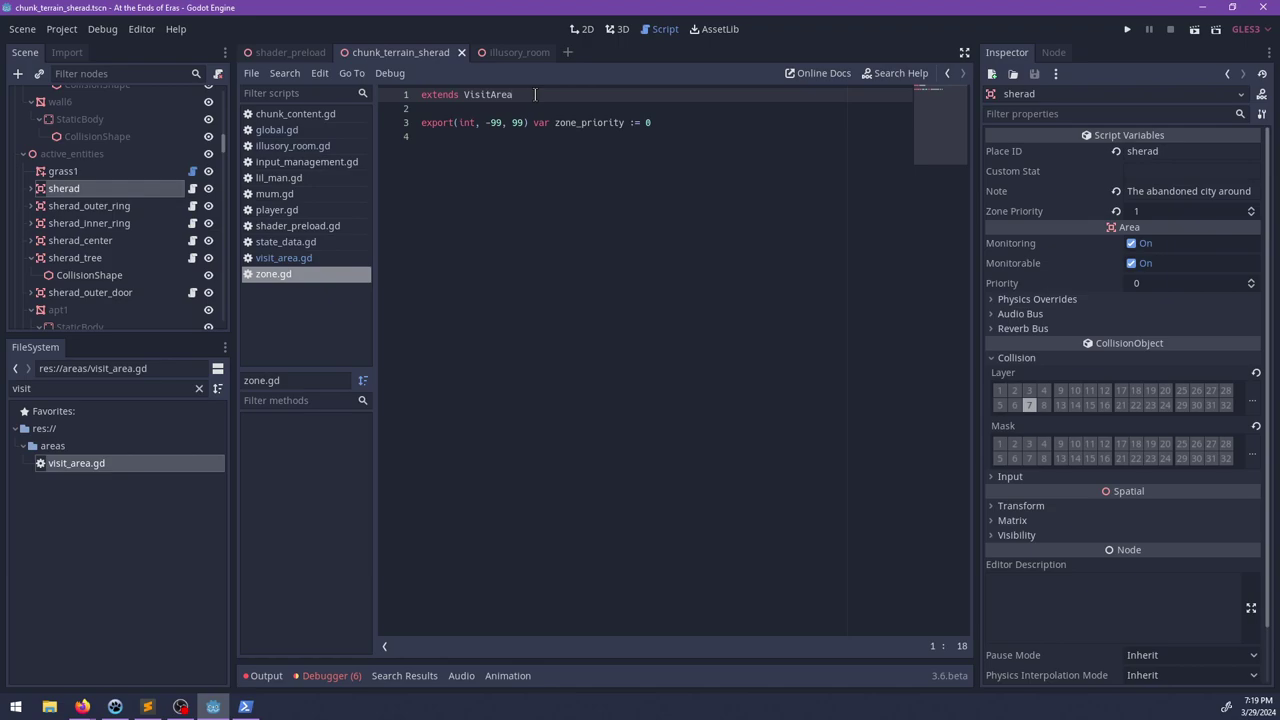
double_click(505, 95)
text(Area)
key(ctrl+s)
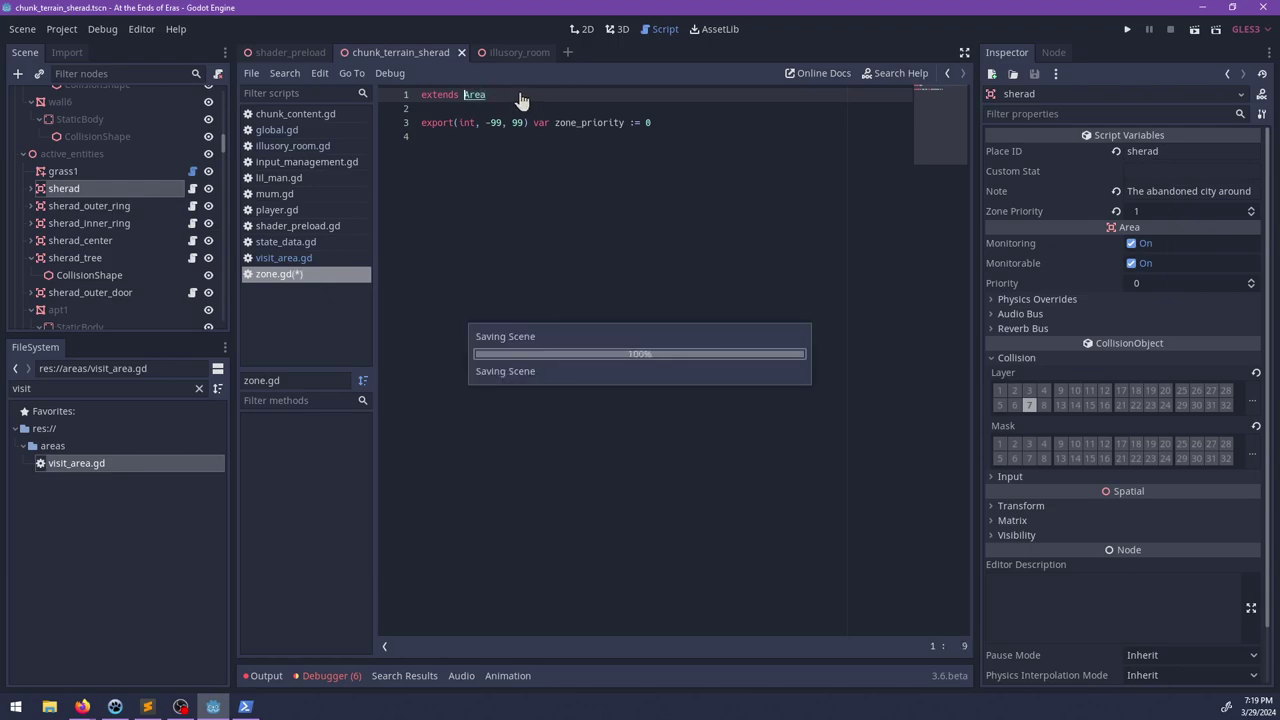
Step: Declare class_name Zone at the top of zone.gd, above the extends Area line, and save the script
click(300, 257)
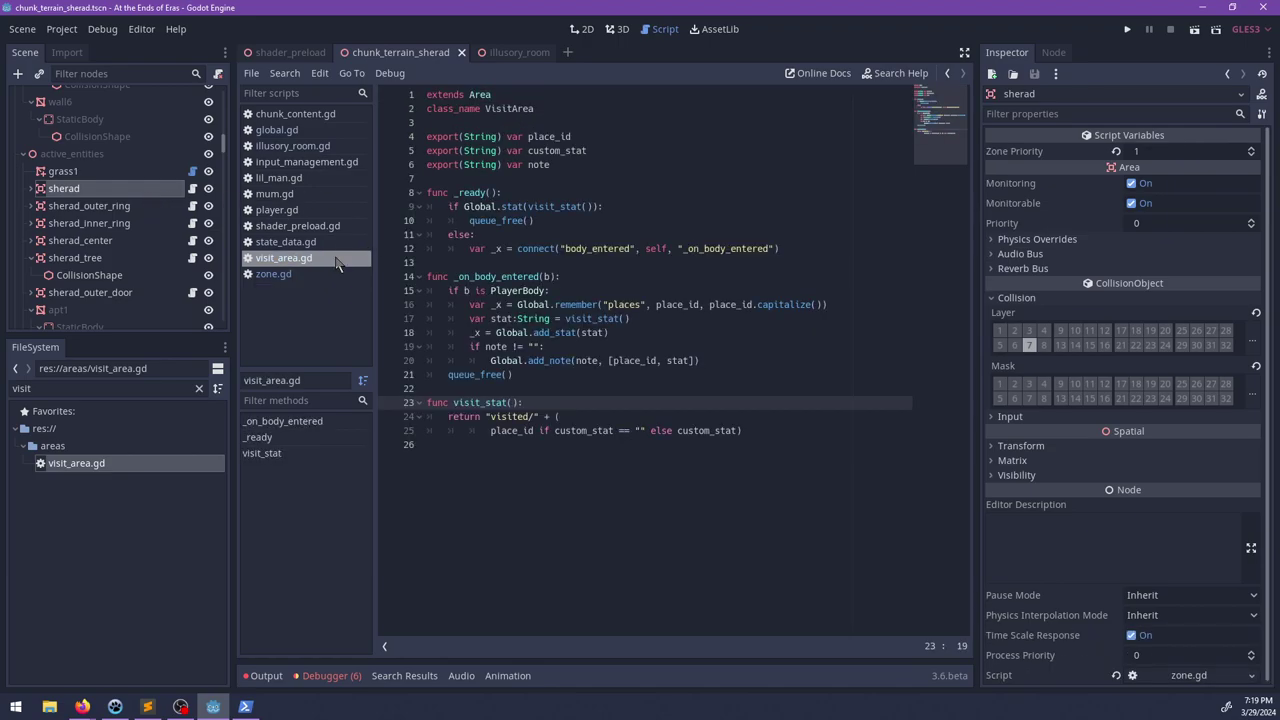
click(559, 111)
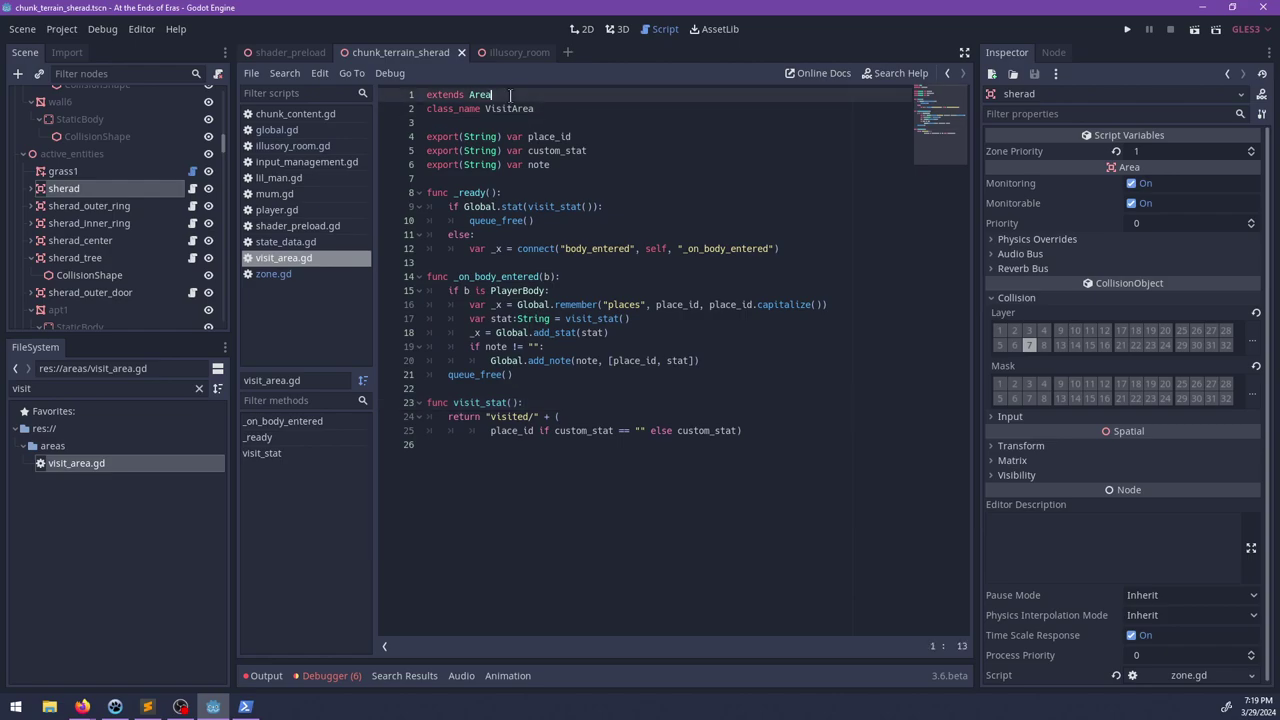
click(286, 276)
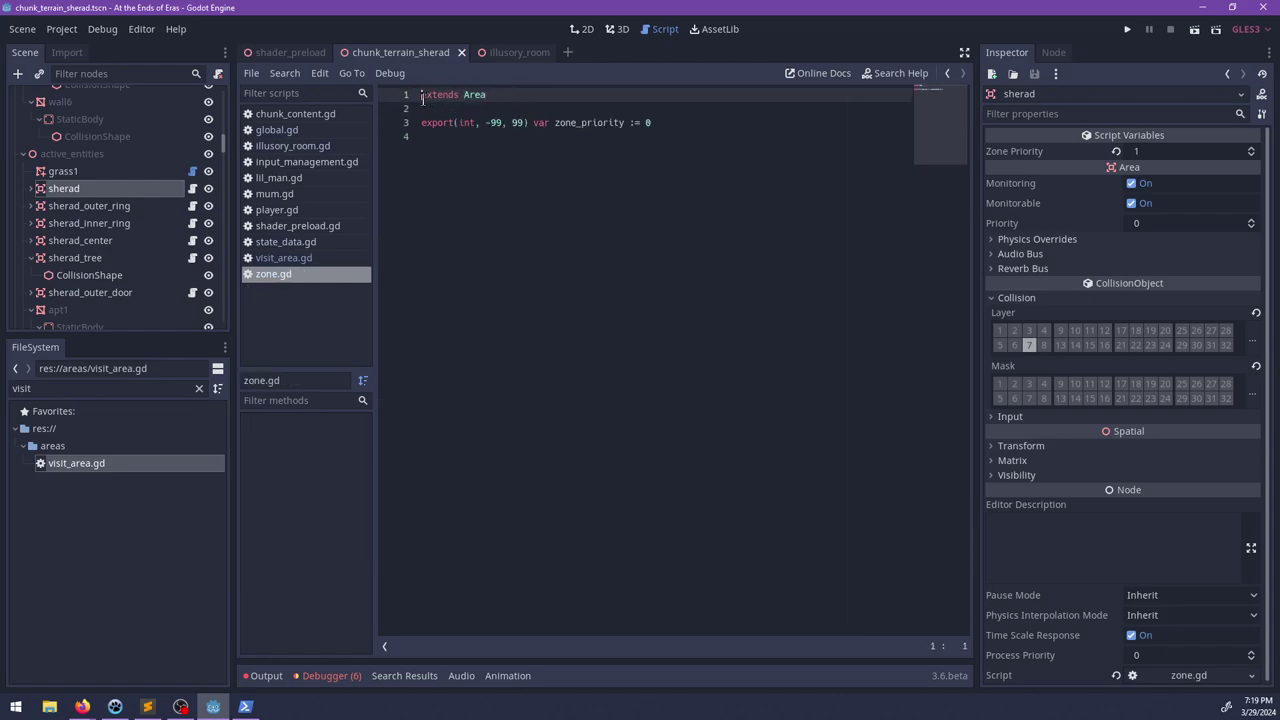
key(Return)
key(Up)
text(class)
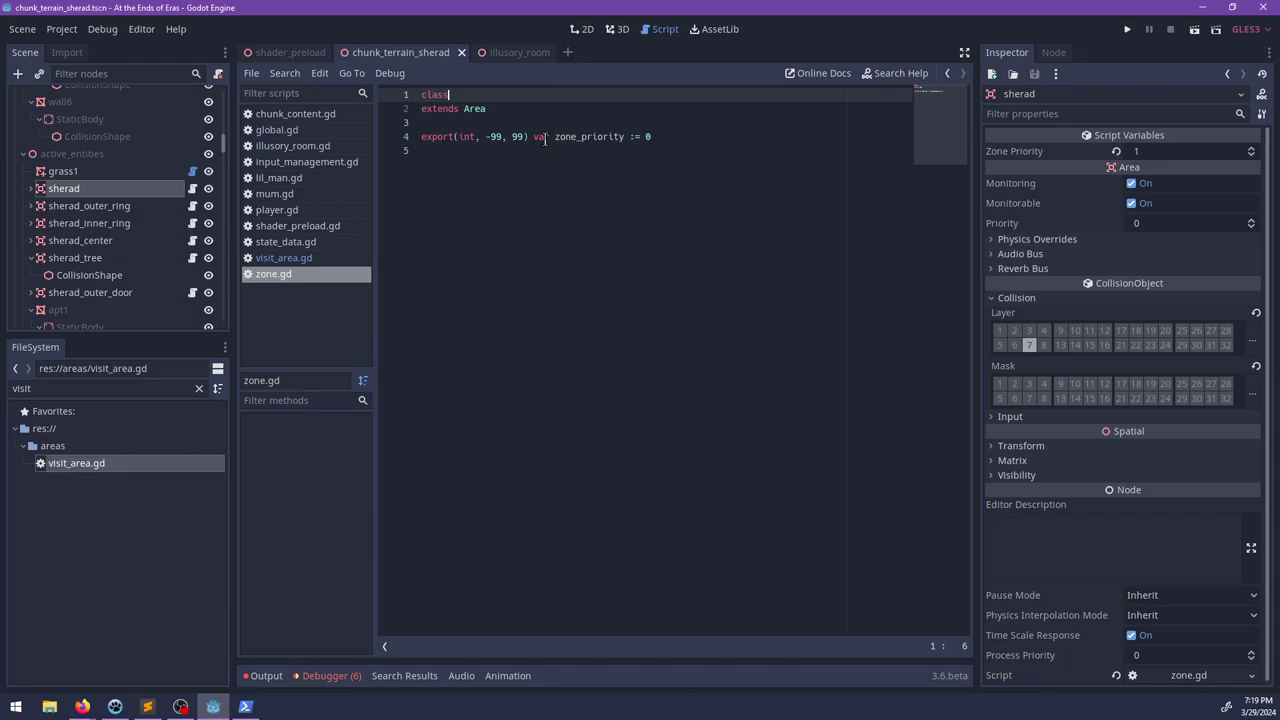
text(_name Zone)
key(ctrl+s)
Step: Make visit_area.gd extend Zone instead of Area and save the script
click(300, 257)
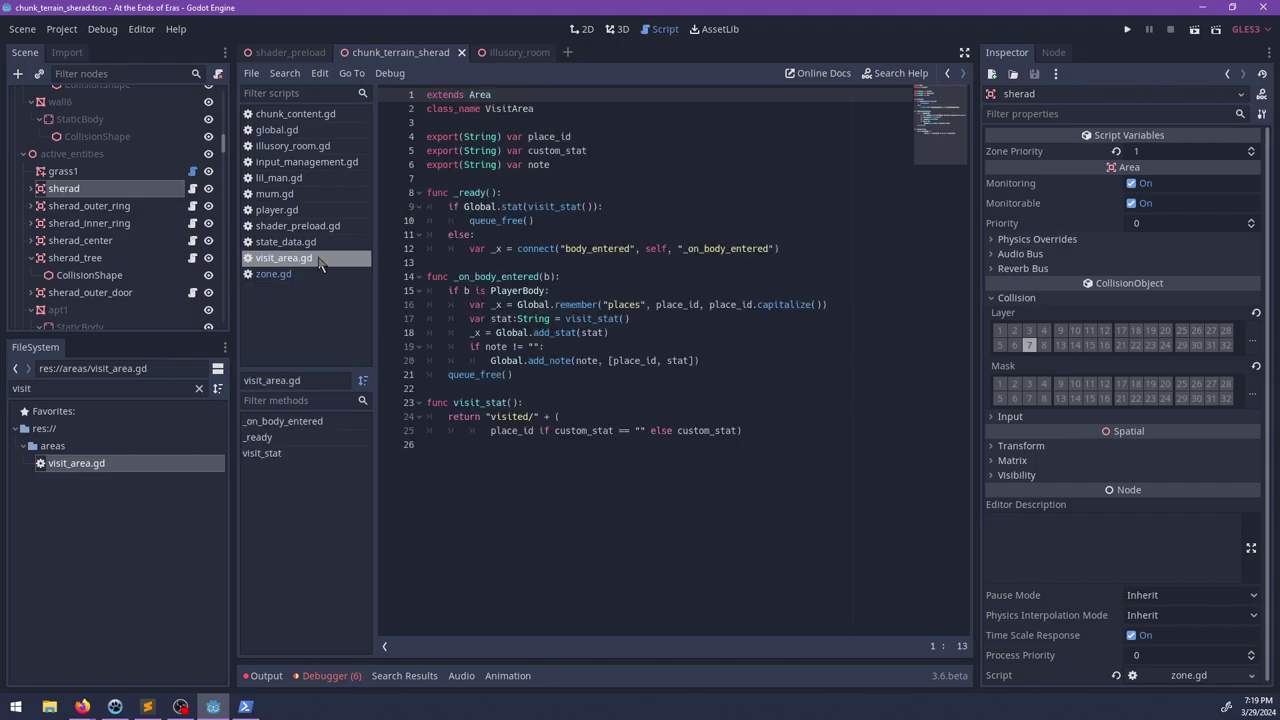
double_click(524, 96)
key(BackSpace)
text(Zone)
key(ctrl+s)
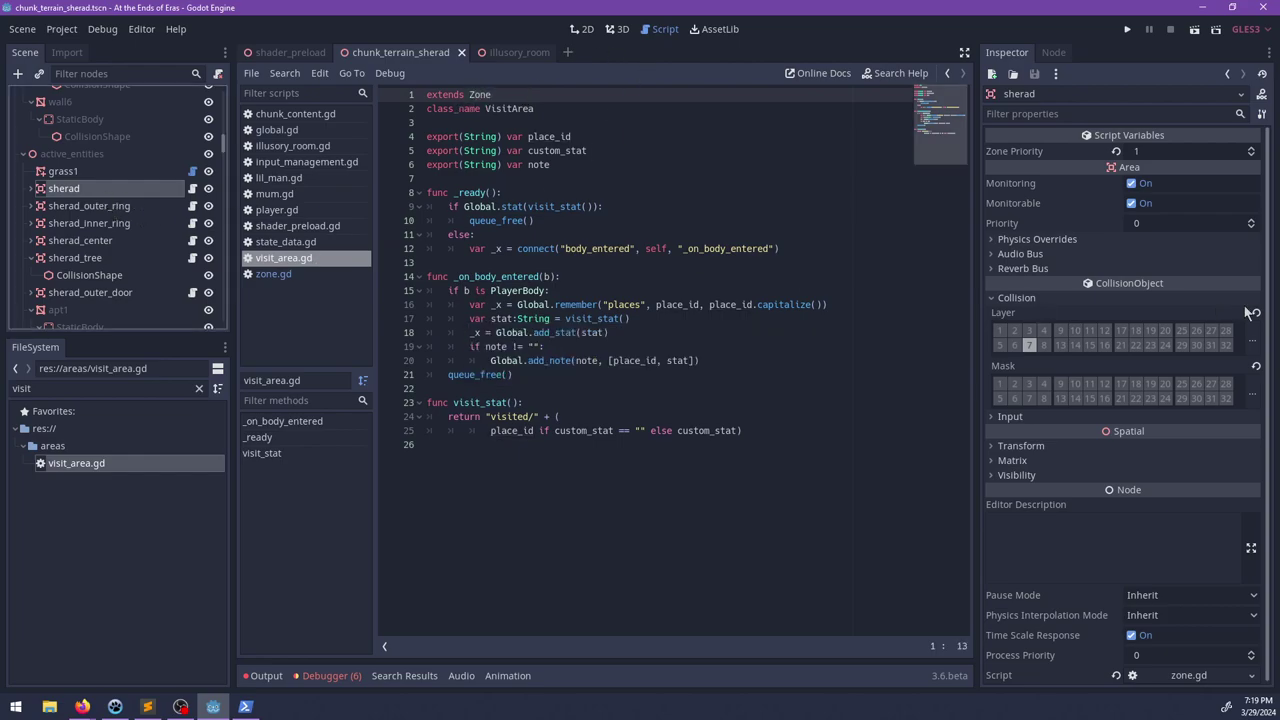
Step: In the 3D view, attach visit_area.gd to the sherad node and set its Zone Priority to 1
click(620, 30)
drag(110, 462, 88, 183)
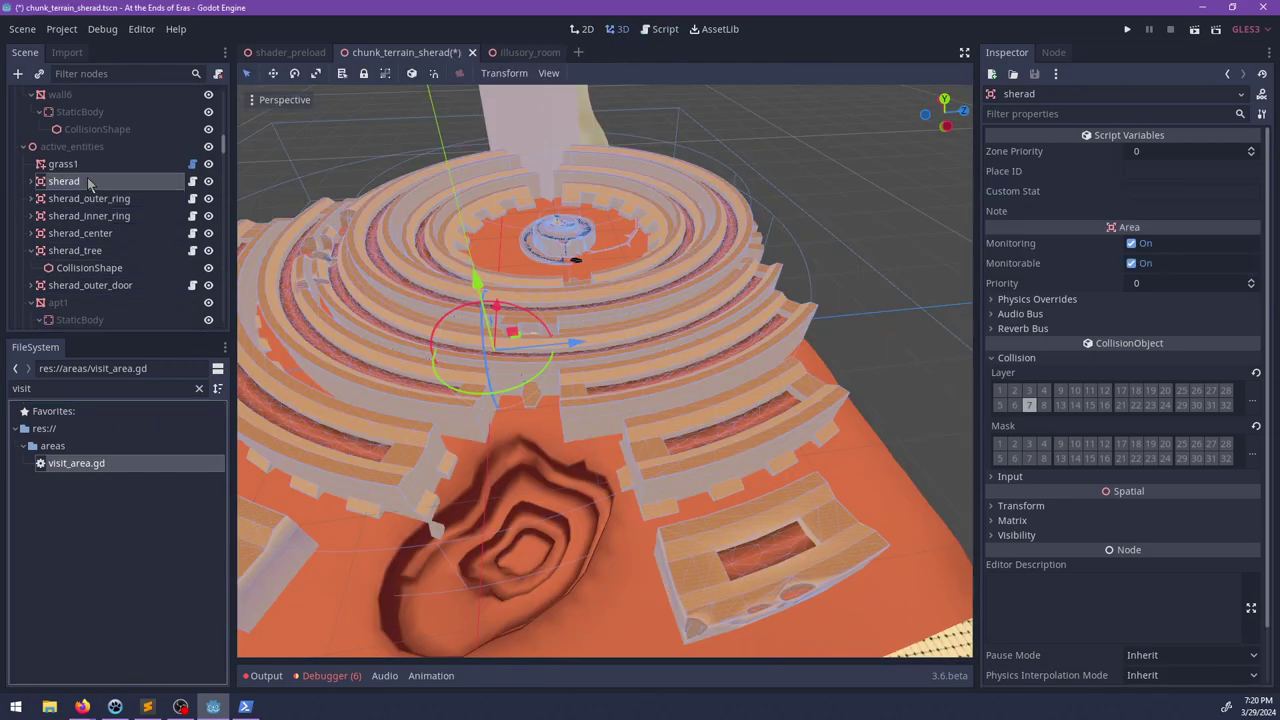
click(1251, 147)
Step: Enable collision mask layer 2 (player) on the sherad node, set its Place ID to sherad, and save the scene
click(1149, 171)
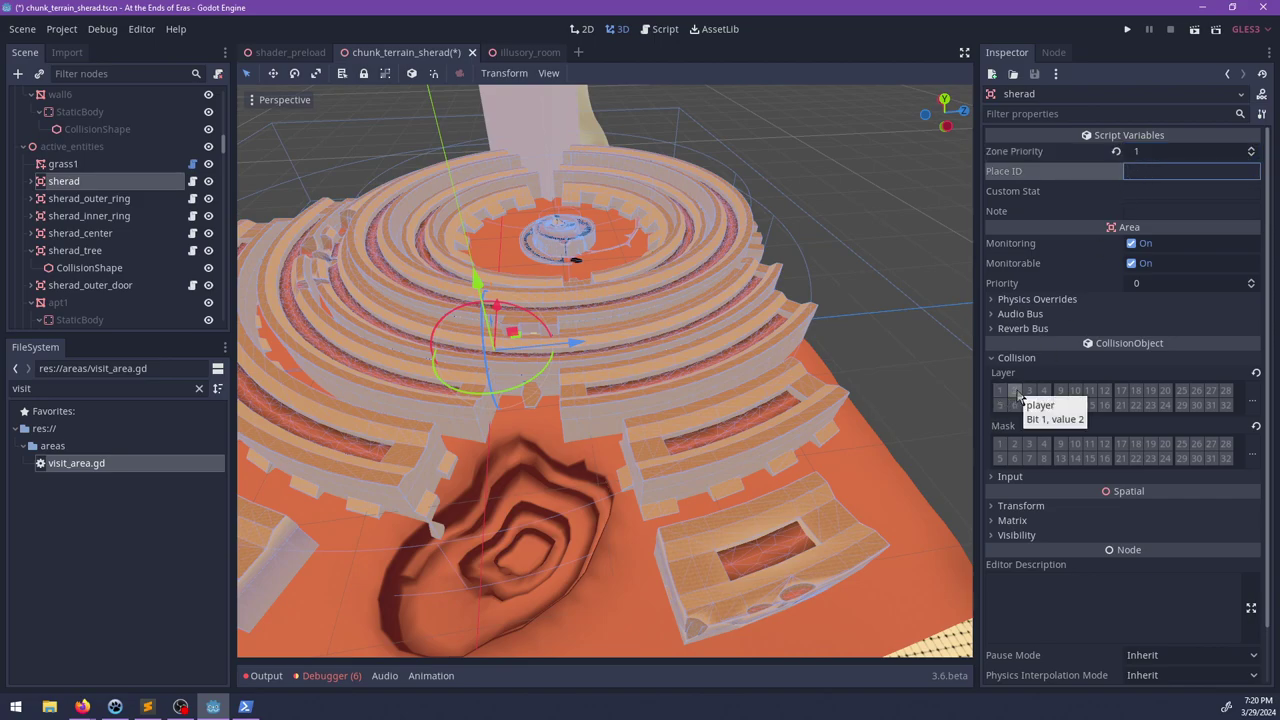
click(1014, 444)
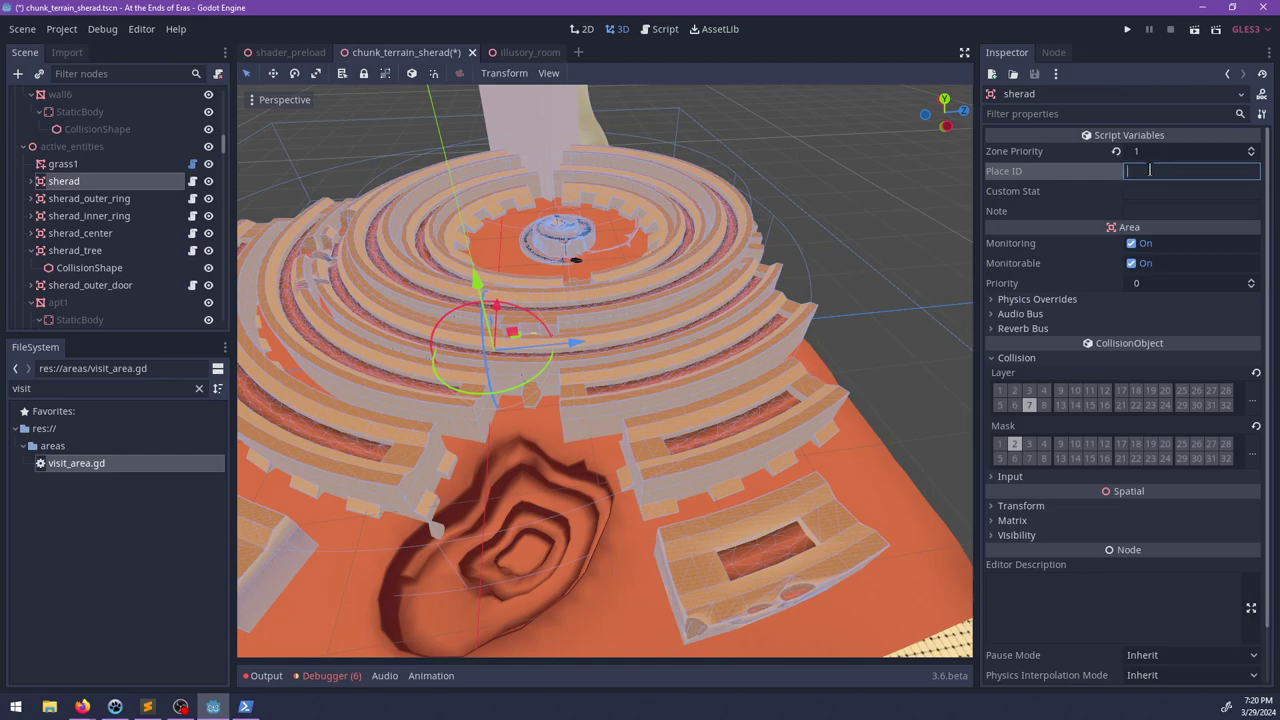
text(sherad)
key(Return)
key(ctrl+s)
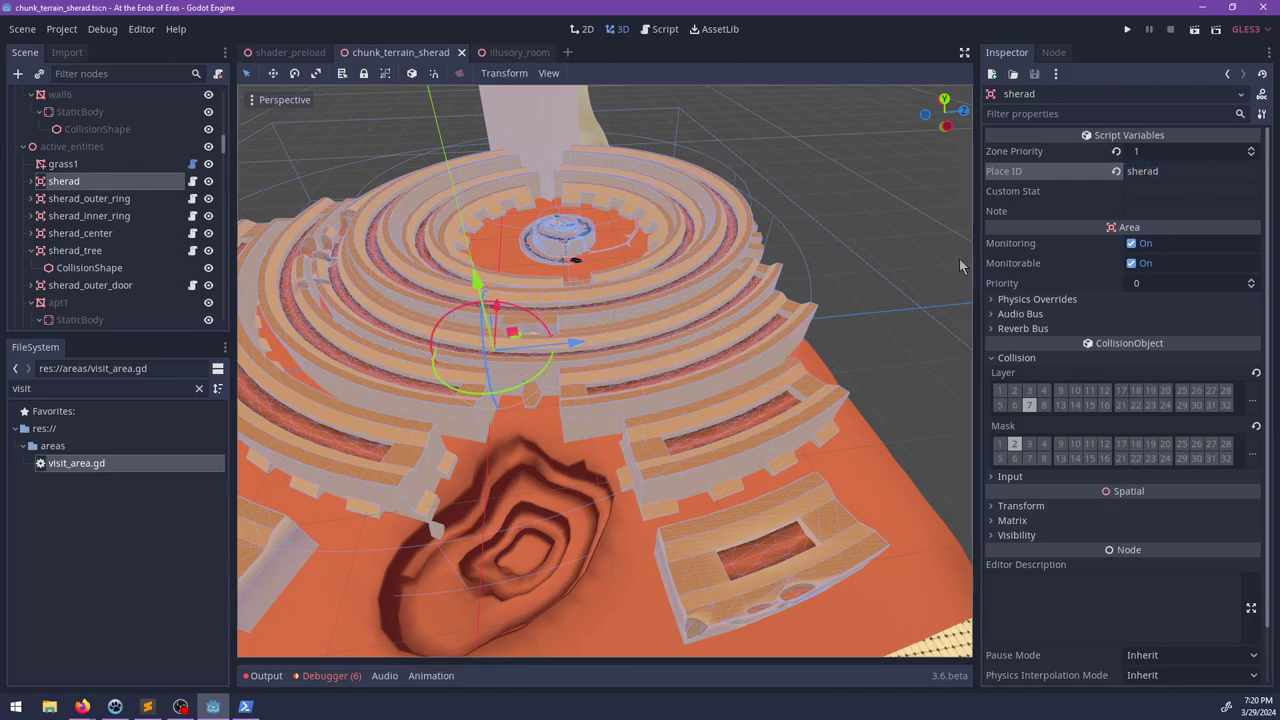
Step: Set the sherad node's Note to "The abandoned city surrounding the Tree Tower." and save the scene
click(1138, 209)
text(The abandoned city)
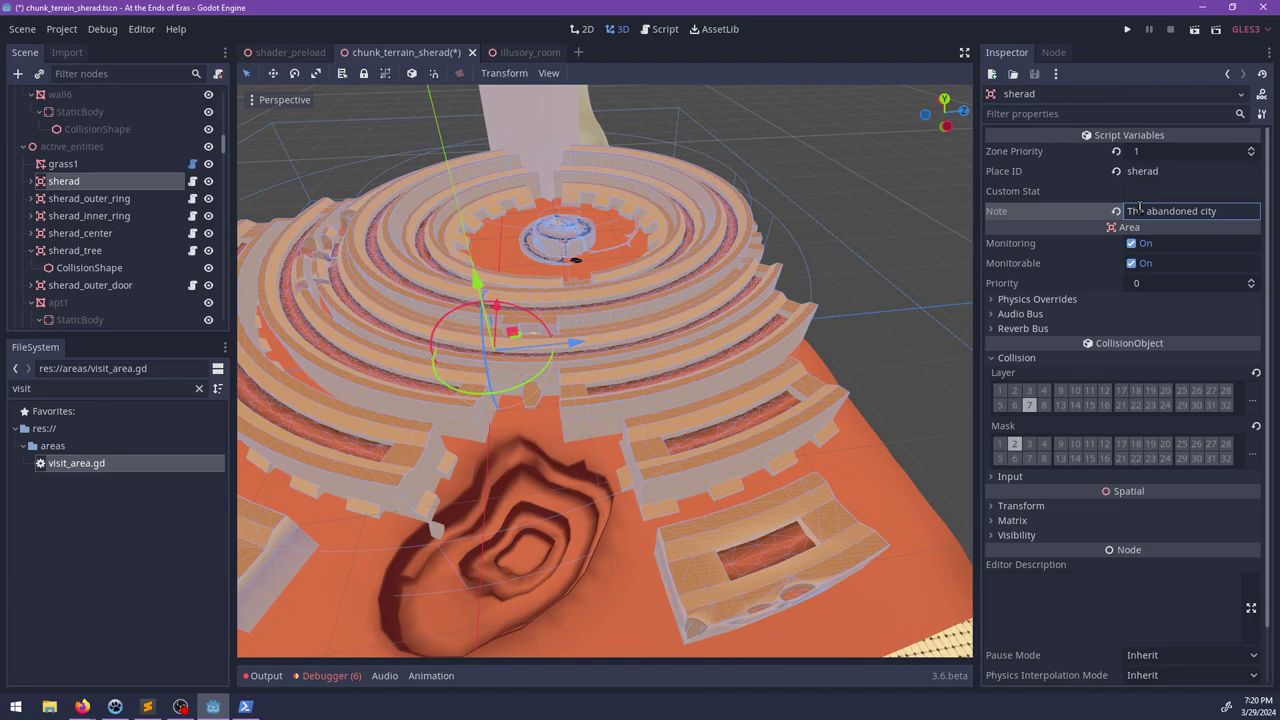
text(rounding the Tree Tower.)
key(ctrl+s)
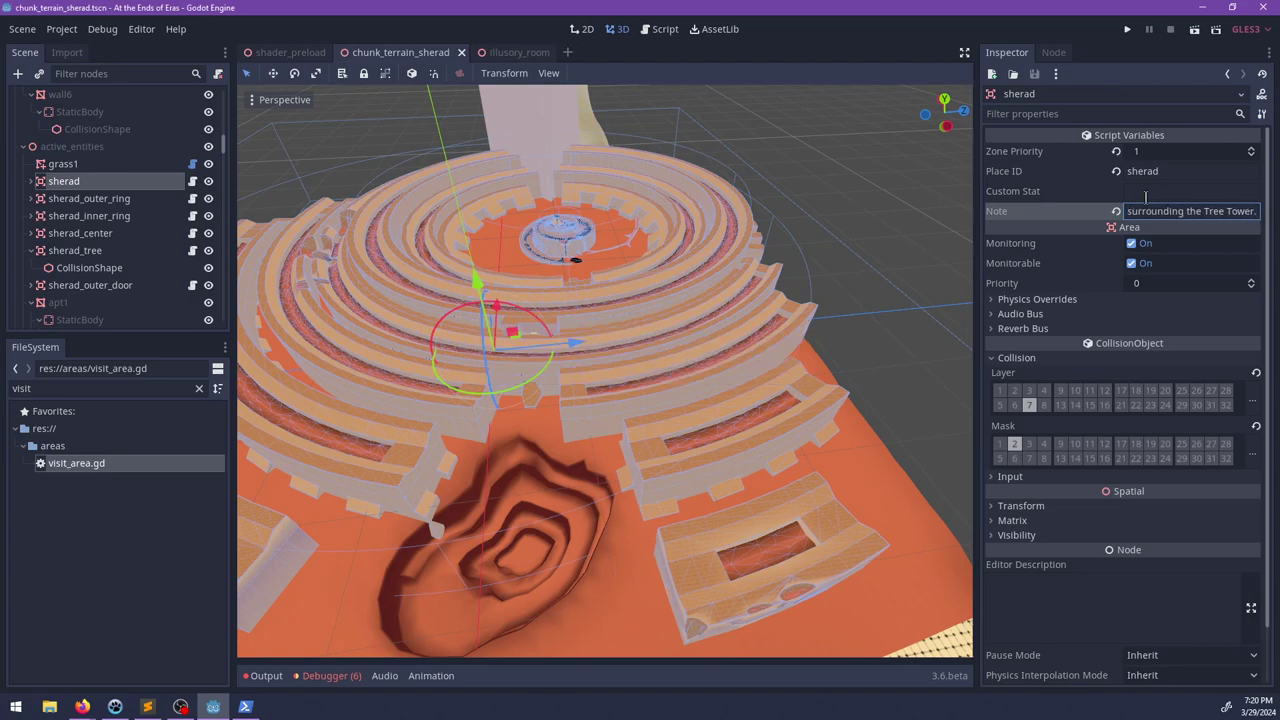
drag(1140, 207, 1036, 227)
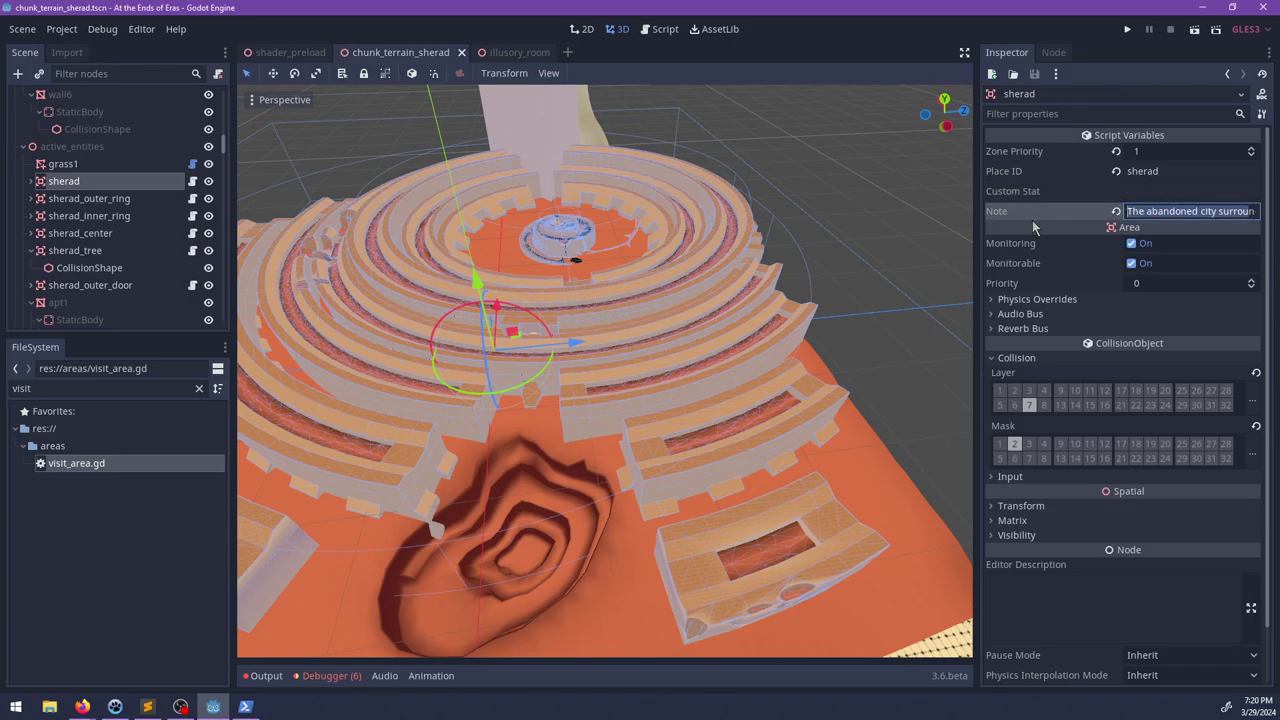
click(1133, 208)
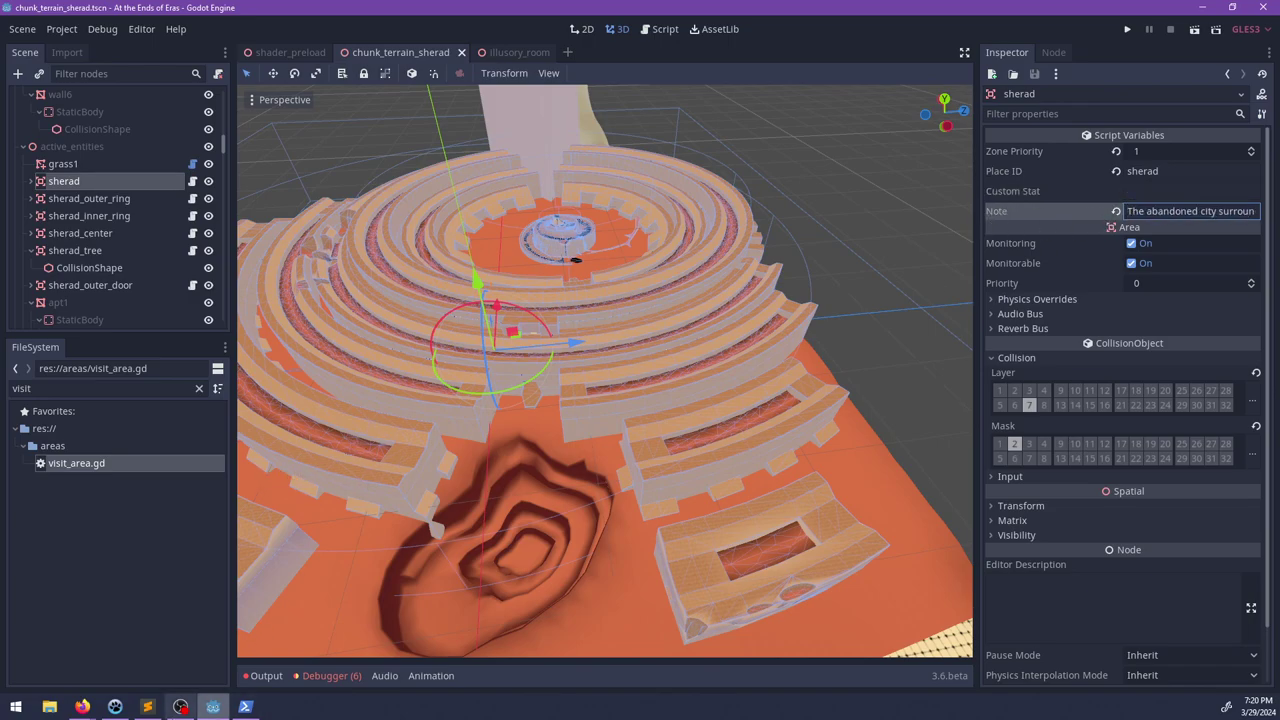
Step: Switch to Sublime Text, add [mention: mum] under :orstad_war in medium.dialog, and save the file
click(147, 707)
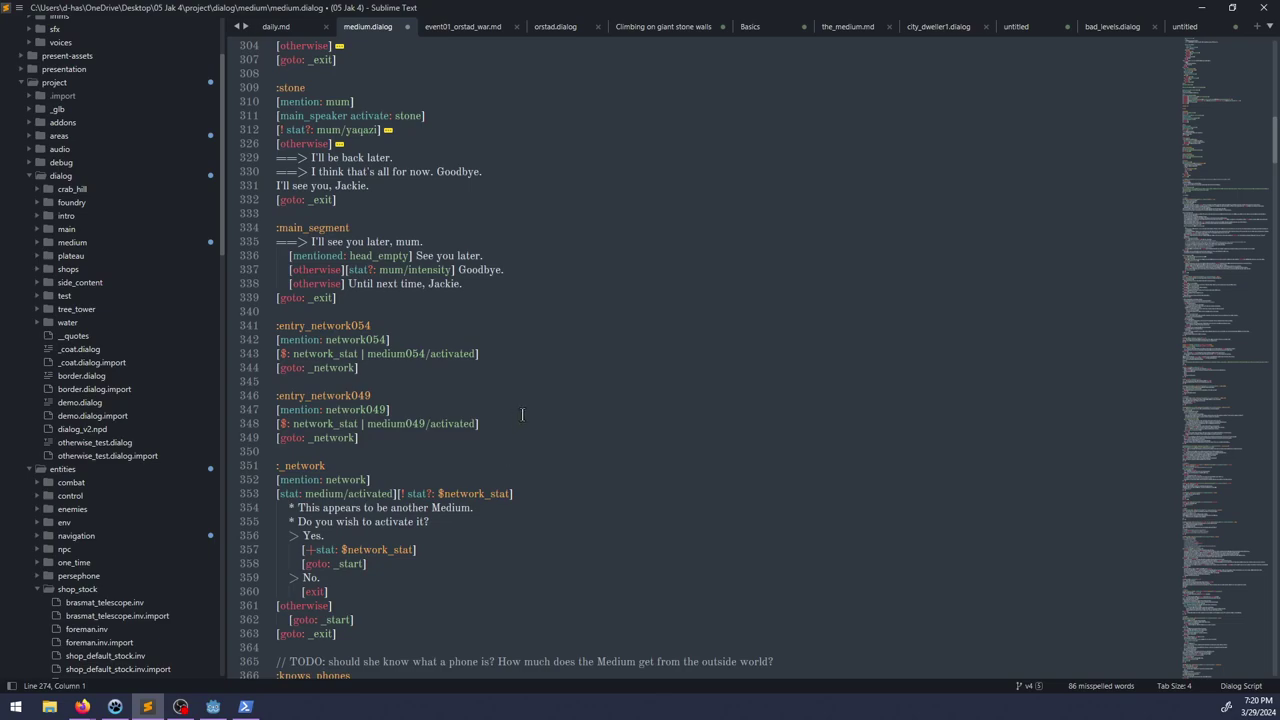
scroll(417, 187, up, 6)
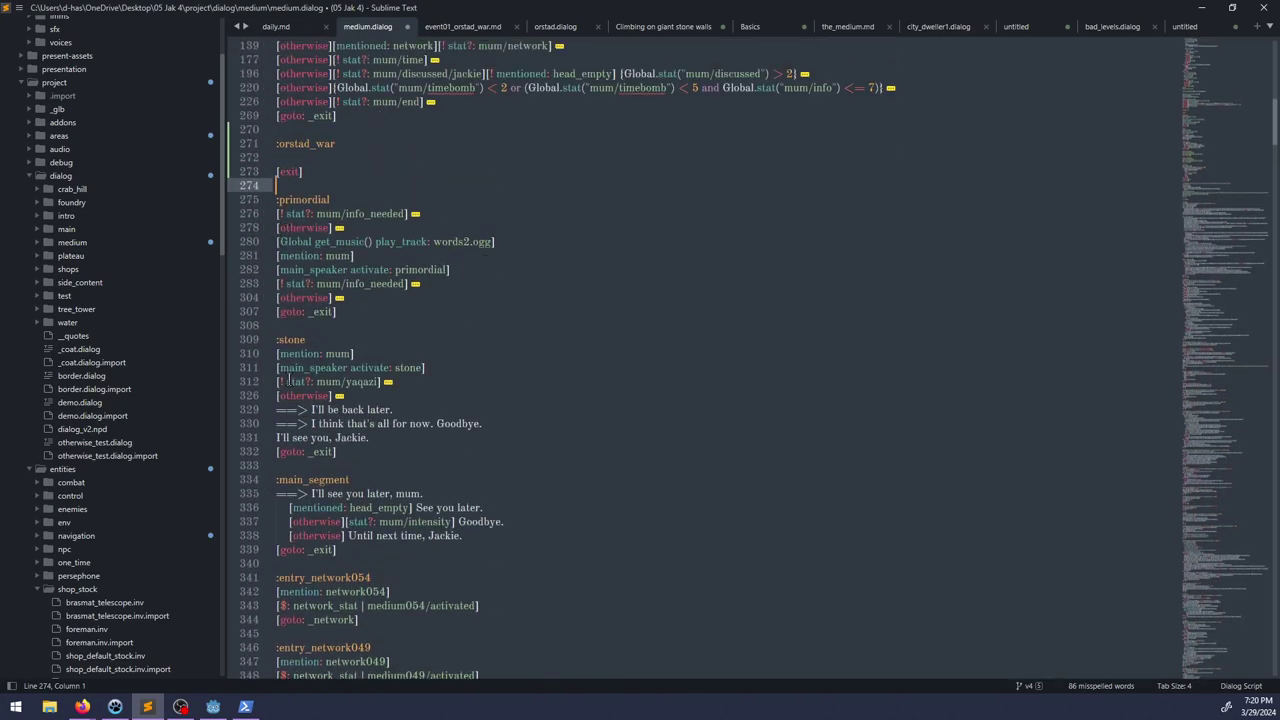
scroll(289, 381, down, 1)
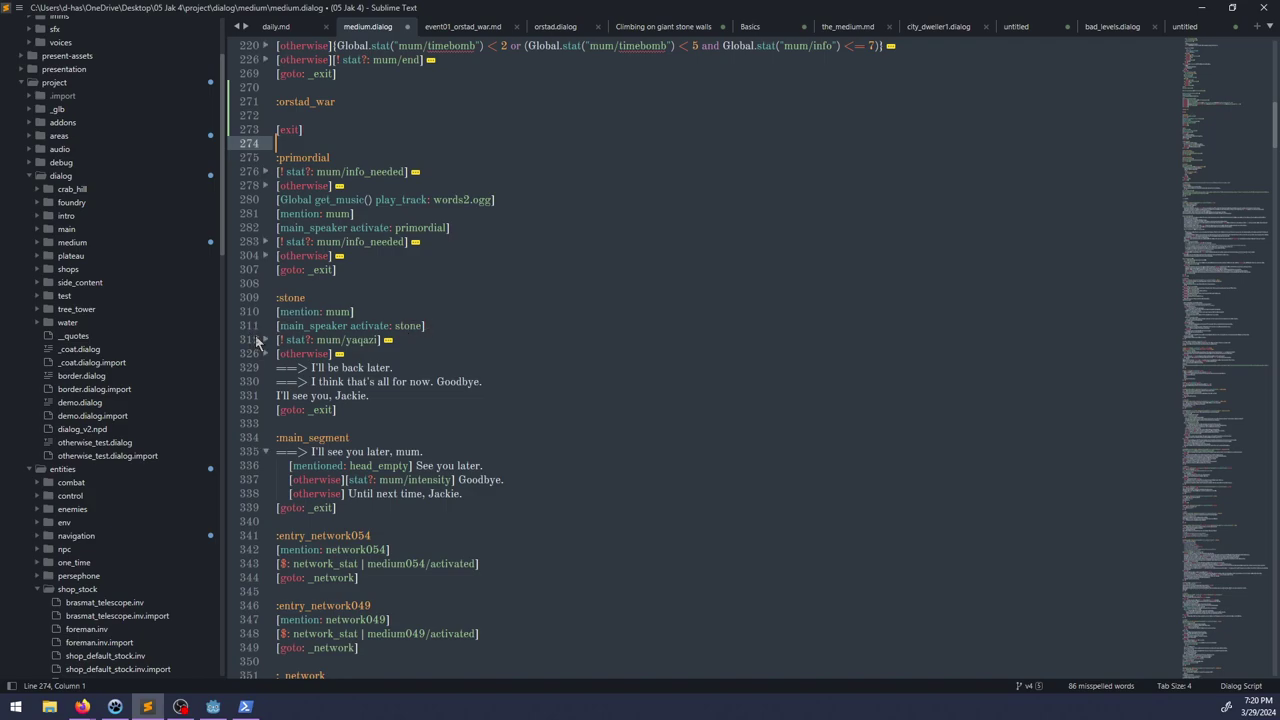
click(325, 110)
text([mention:mu)
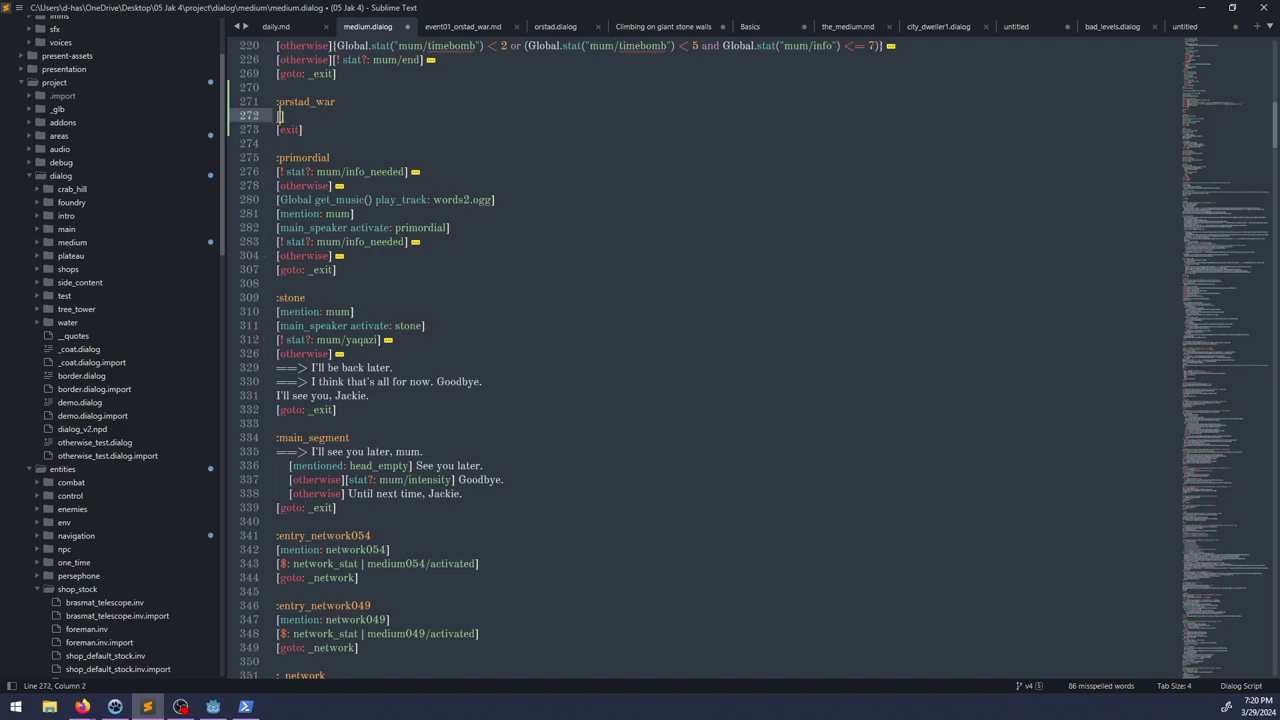
text(m)
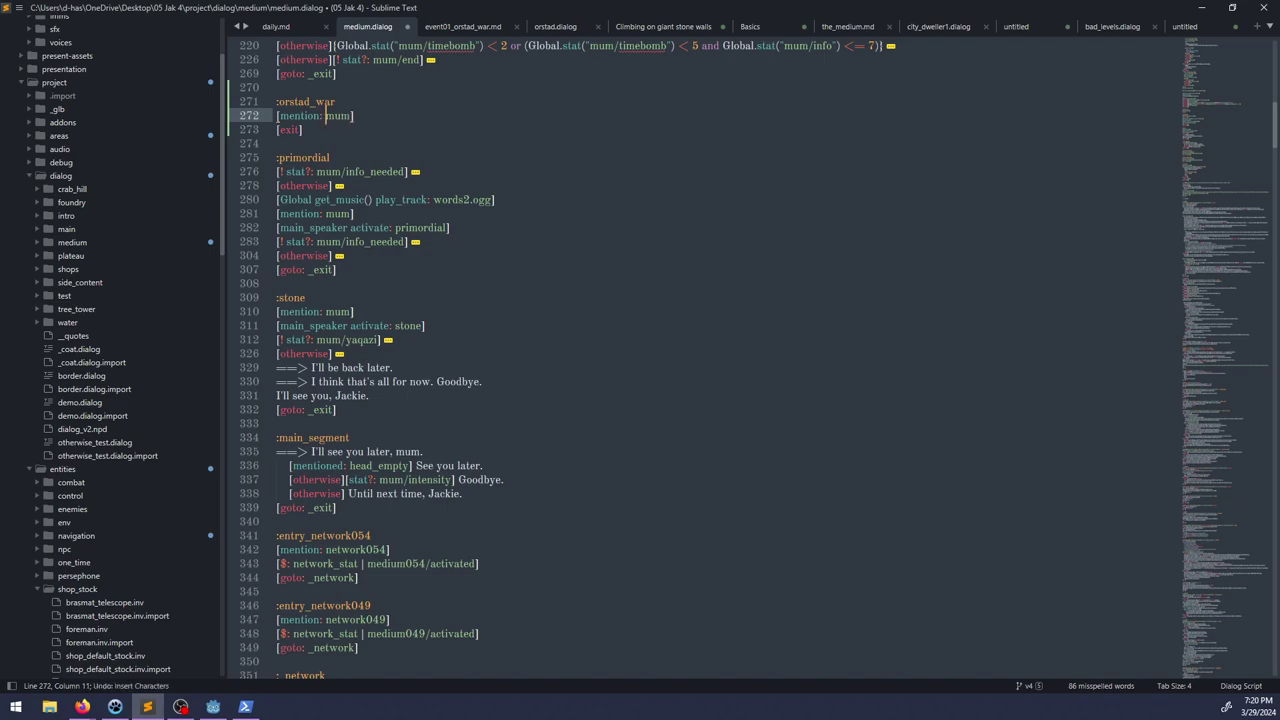
key(ctrl+s)
Step: Unfold the branches of the :stone section and copy its [main_speaker activate: stone] line to below the mention line in :orstad_war
click(265, 340)
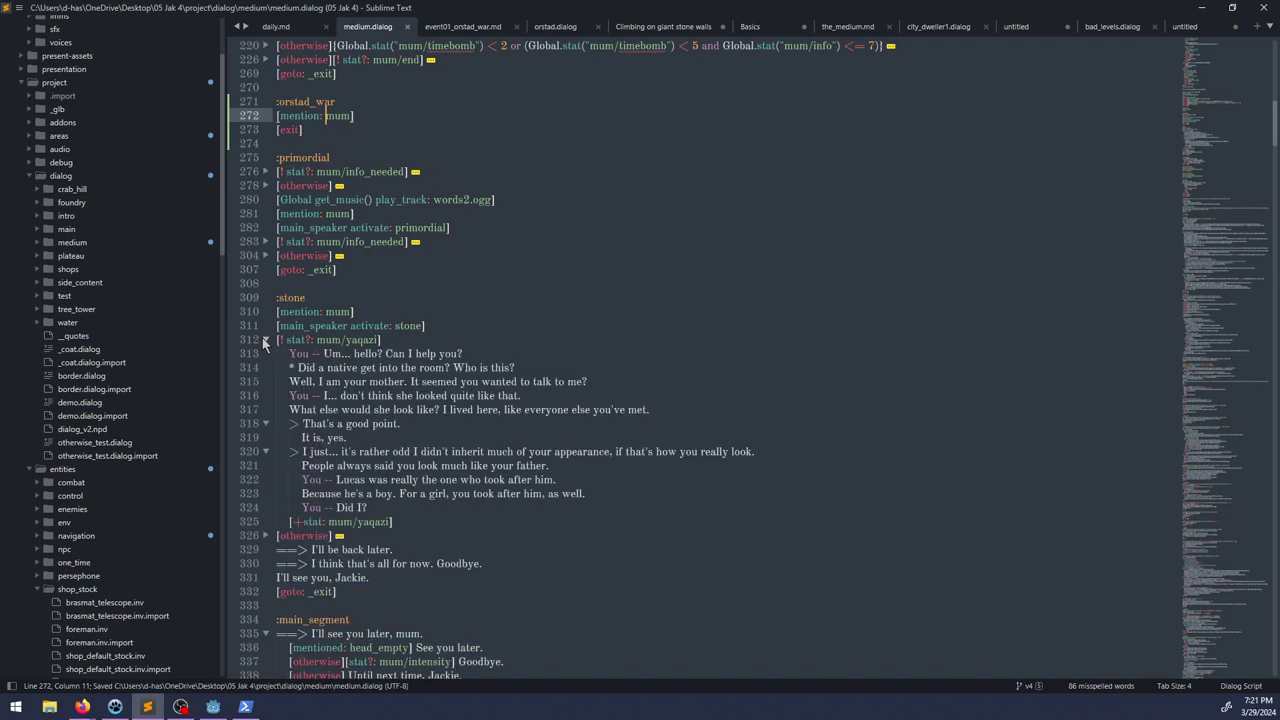
click(265, 340)
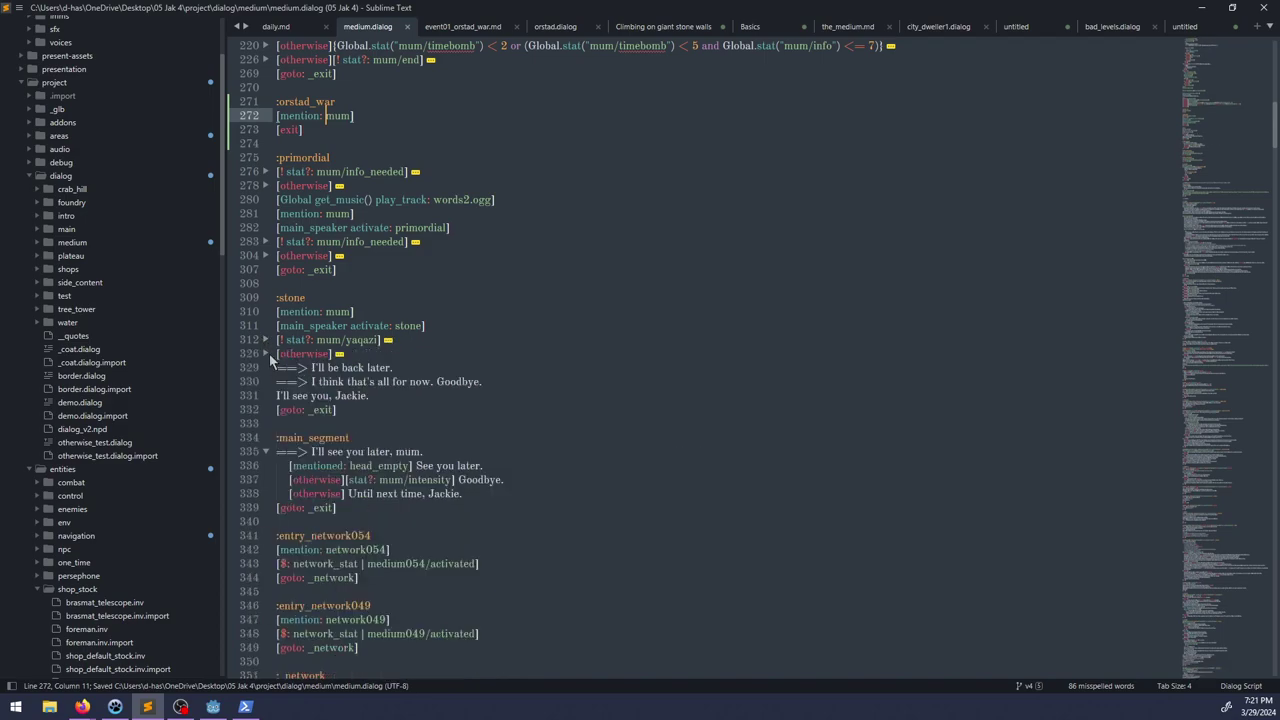
click(266, 354)
click(266, 340)
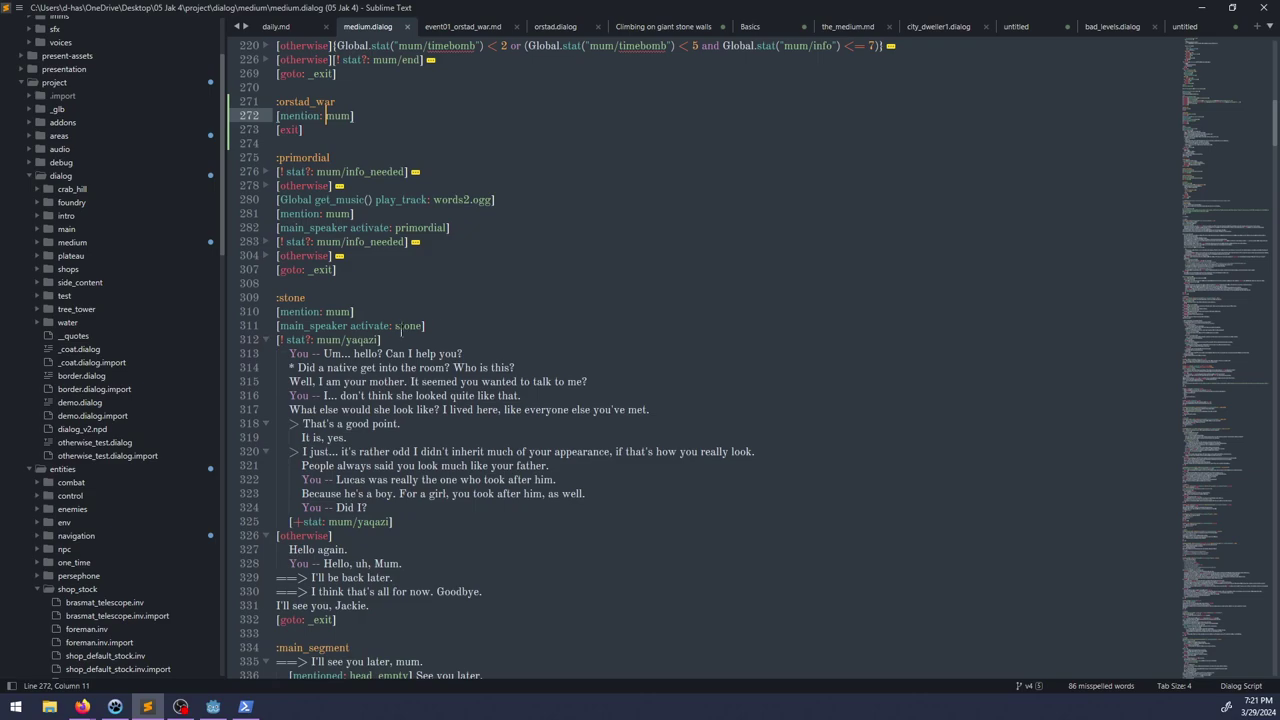
triple_click(450, 327)
key(ctrl+c)
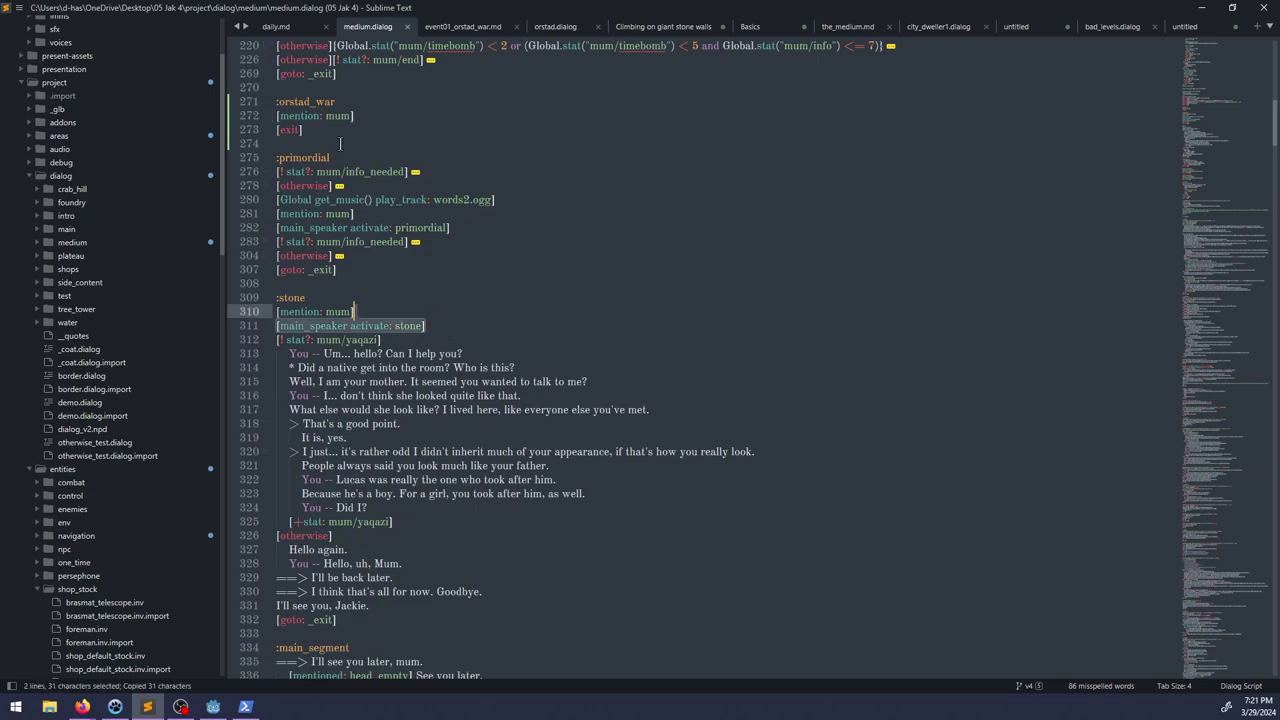
click(367, 114)
key(Return)
key(ctrl+v)
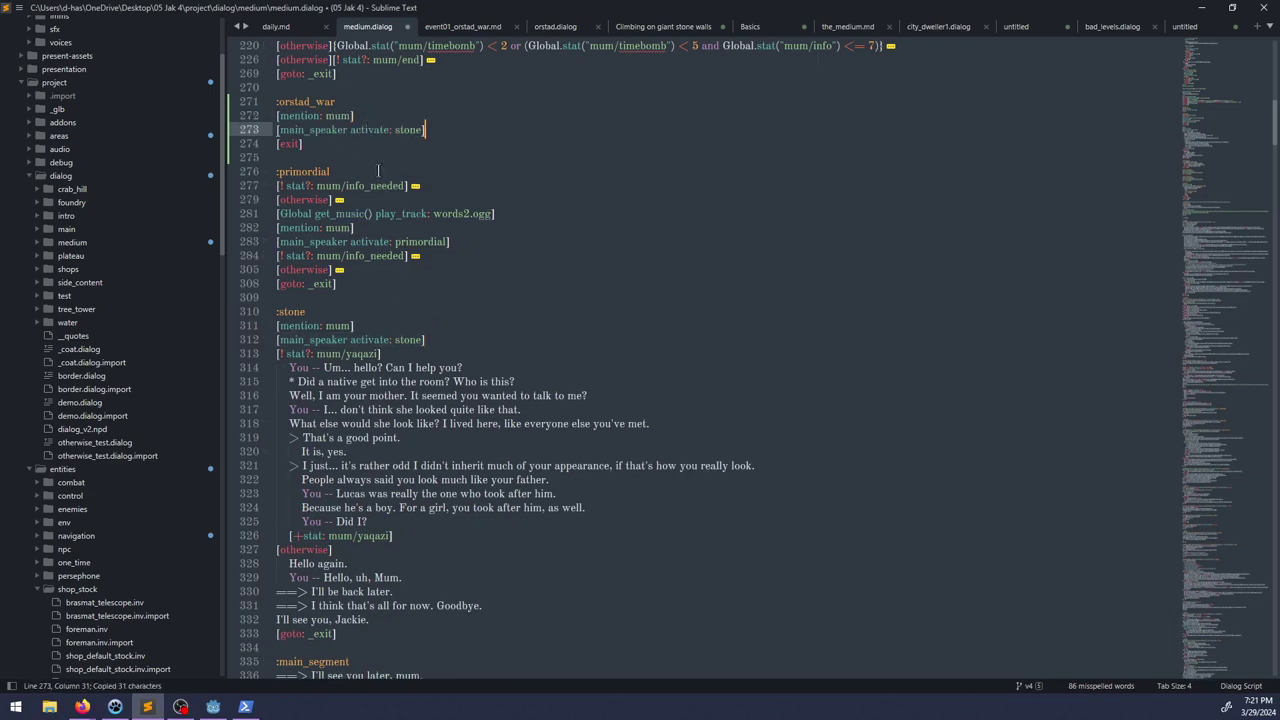
double_click(409, 130)
Step: Insert the condition [! stat?: visited/sherad] above the main_speaker line in :orstad_war and indent that line beneath it
click(425, 113)
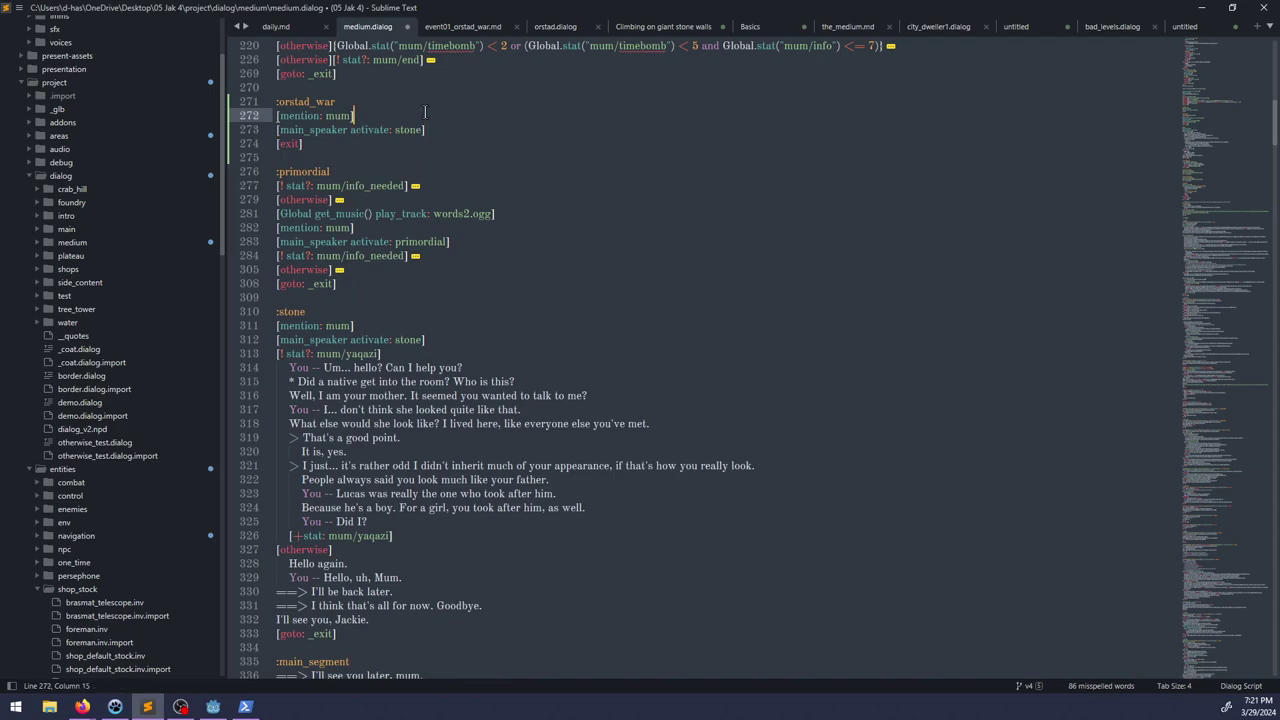
key(Return)
text([! stat:)
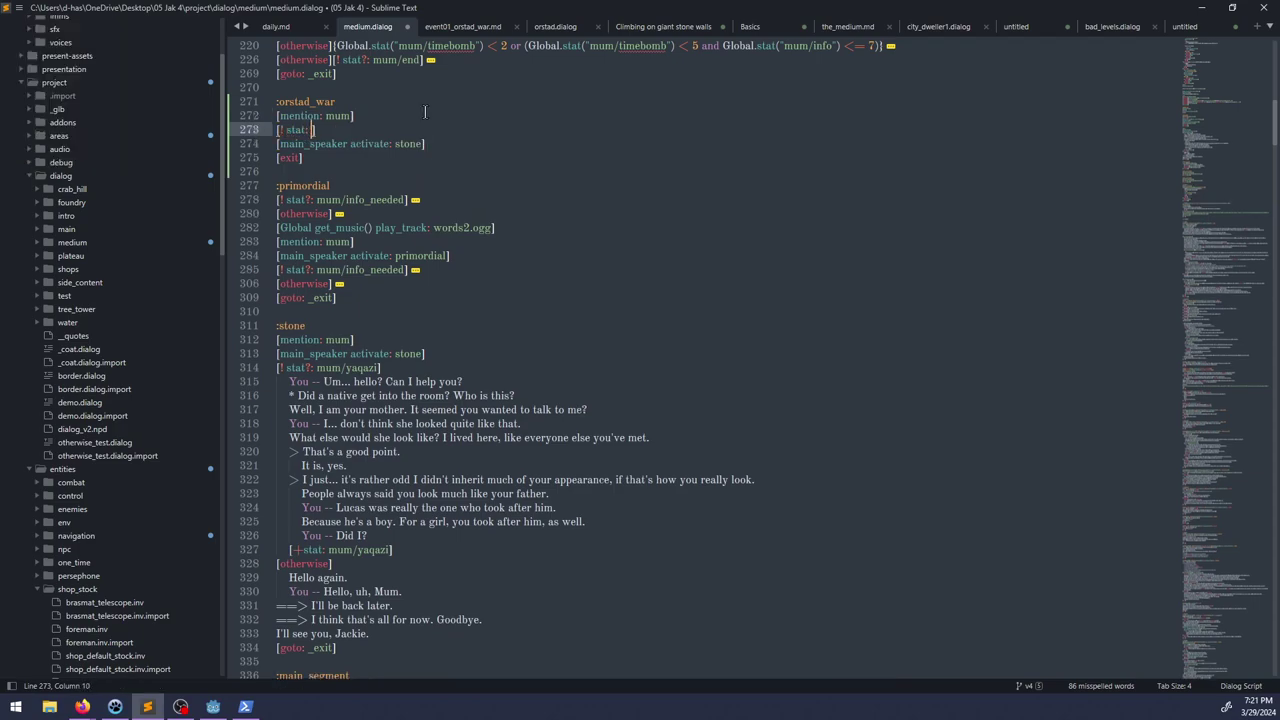
key(BackSpace)
key(BackSpace)
text(?:)
key(alt+Tab)
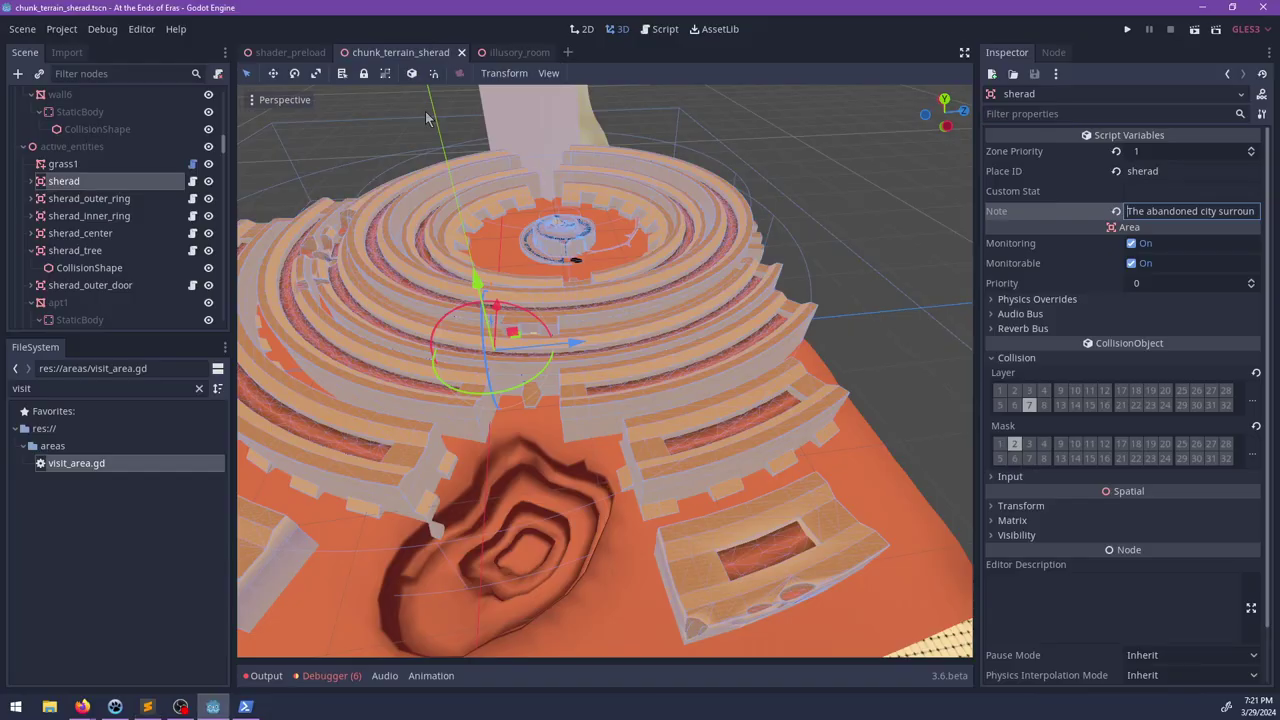
key(alt+Tab)
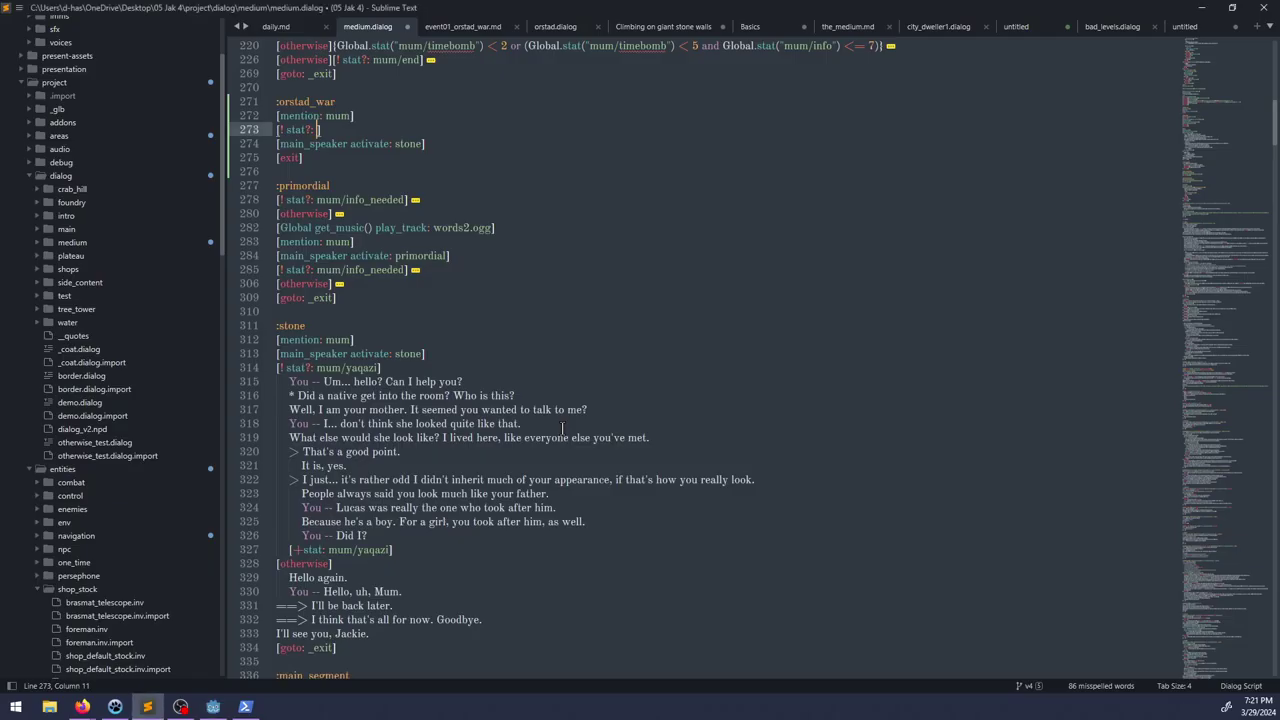
text(visited/sherad)
click(350, 143)
key(Tab)
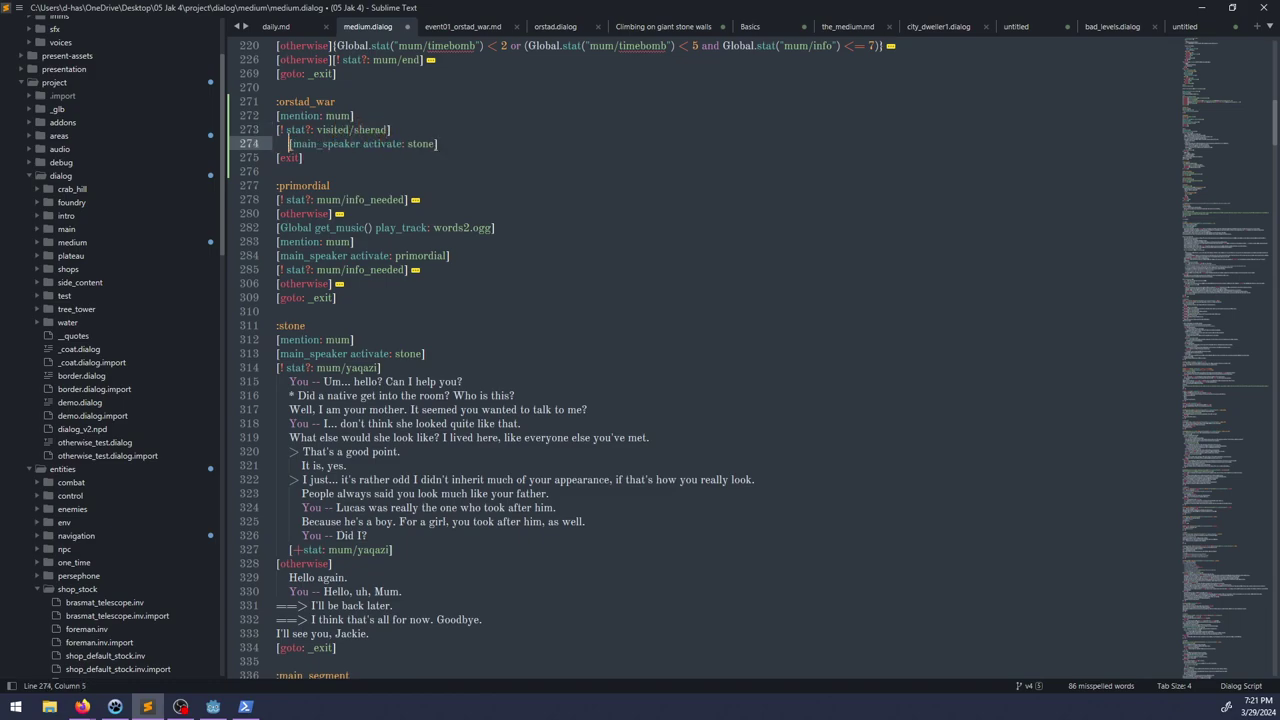
Step: Add an [otherwise] branch containing the comment "// TODO: other stone area" and the line [main_speaker active: stone]
key(Return)
key(BackSpace)
text([otherwis)
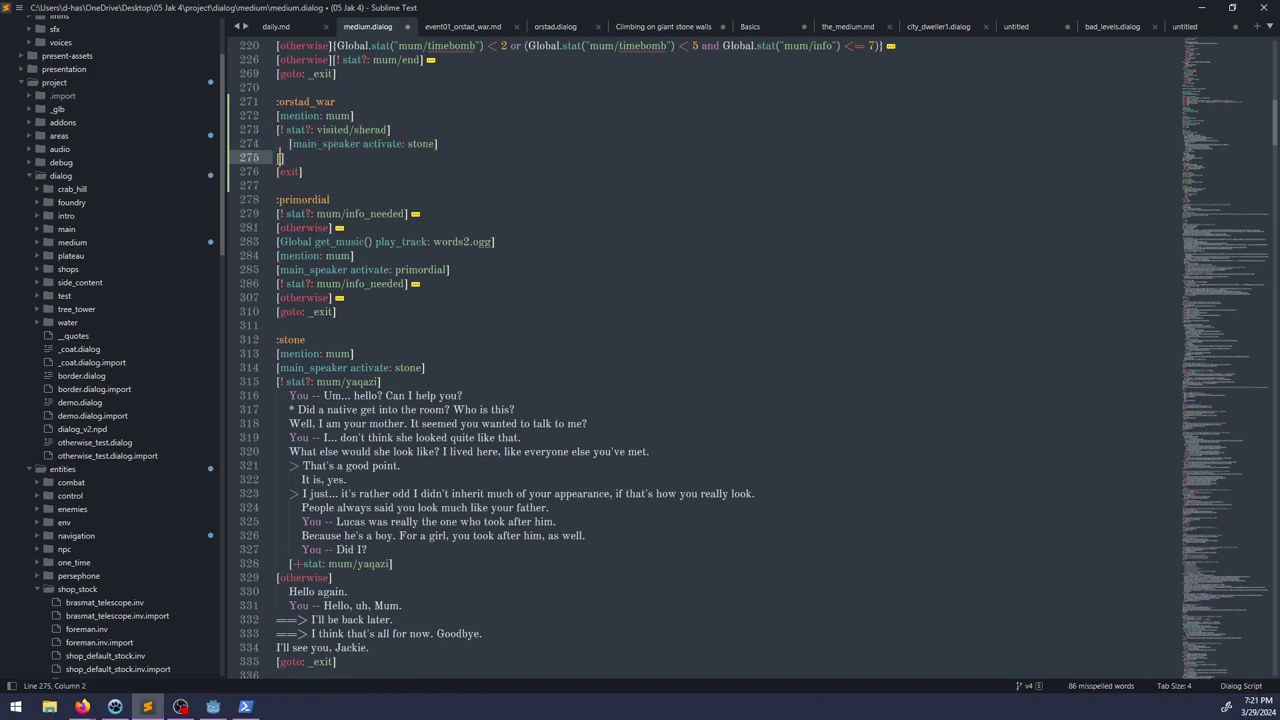
text(e])
key(Return)
key(Tab)
text([main_sp)
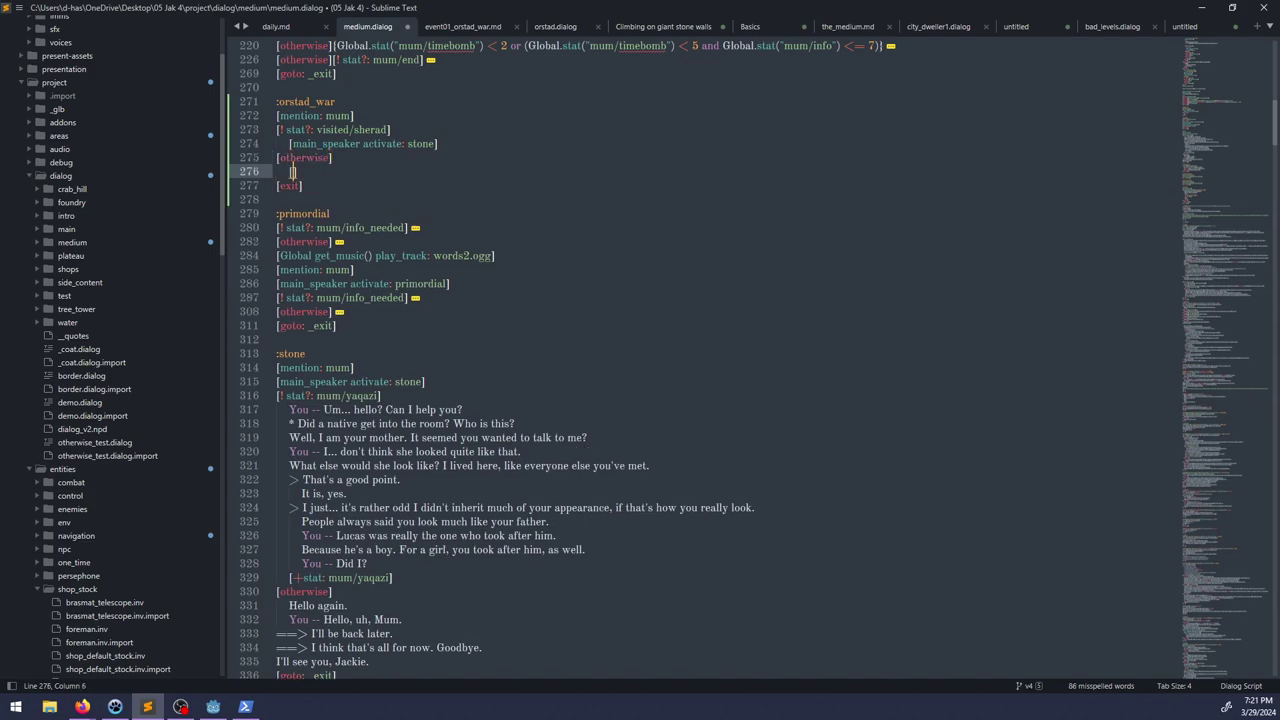
text(eaker active: stone)
key(ctrl+shift+Return)
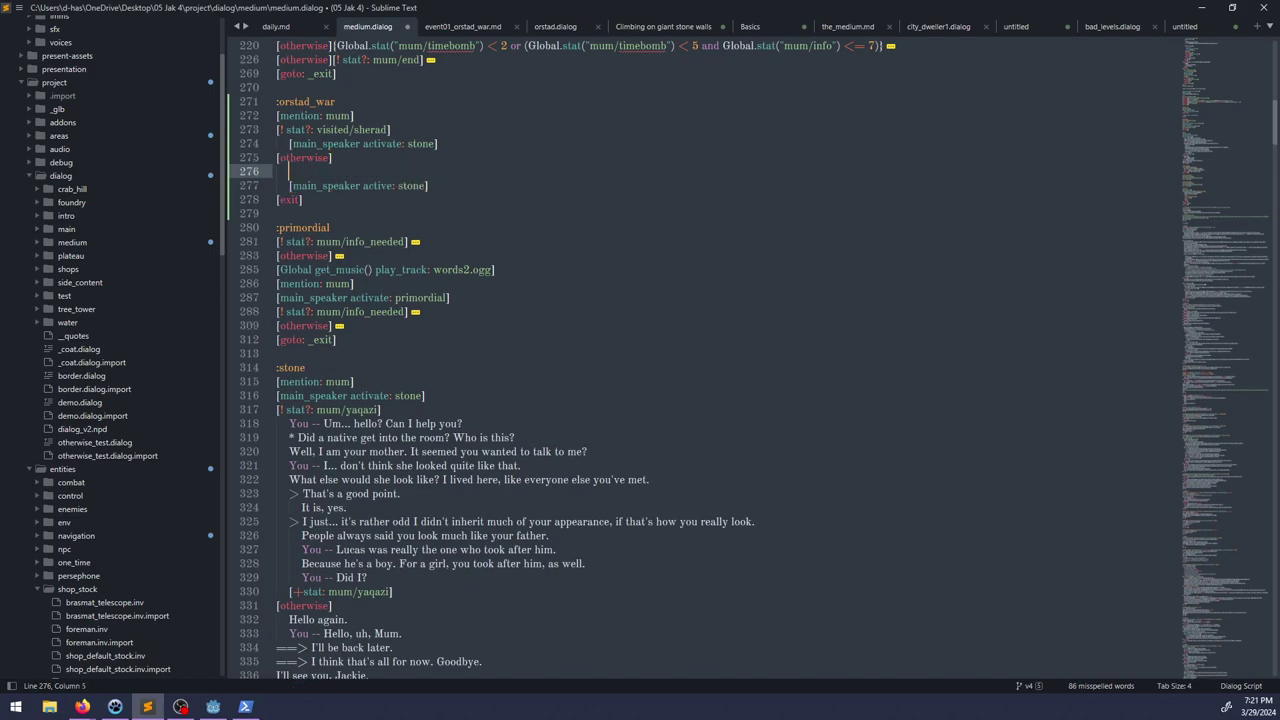
text(// TODO: other stone area)
Step: Insert an [otherwise][! stat?] condition line between the visited/sherad branch and the final [otherwise] branch
click(416, 143)
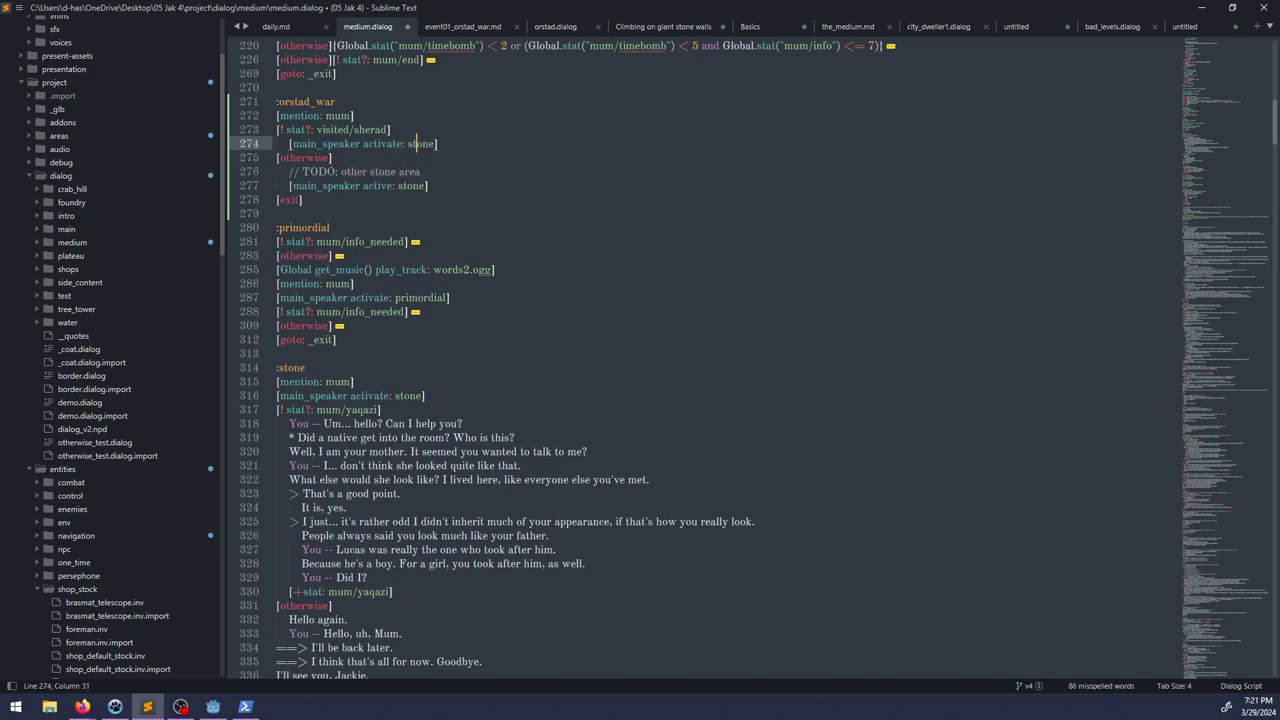
key(Return)
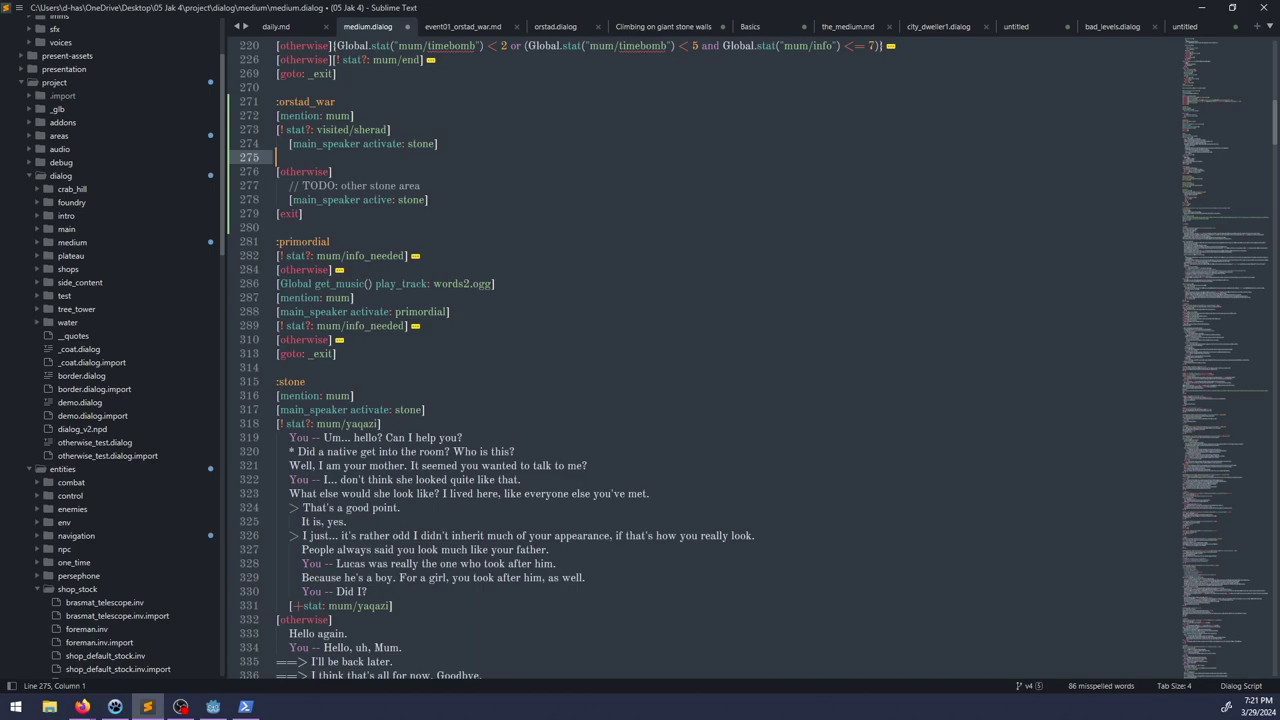
text([! stat?)
text(otherwise)
text(])
Step: Change the TODO comment in the final [otherwise] branch of :orstad_war to "Sherad apartment"
key(Down)
key(Down)
key(ctrl+shift+Right)
key(ctrl+shift+Right)
key(ctrl+shift+Right)
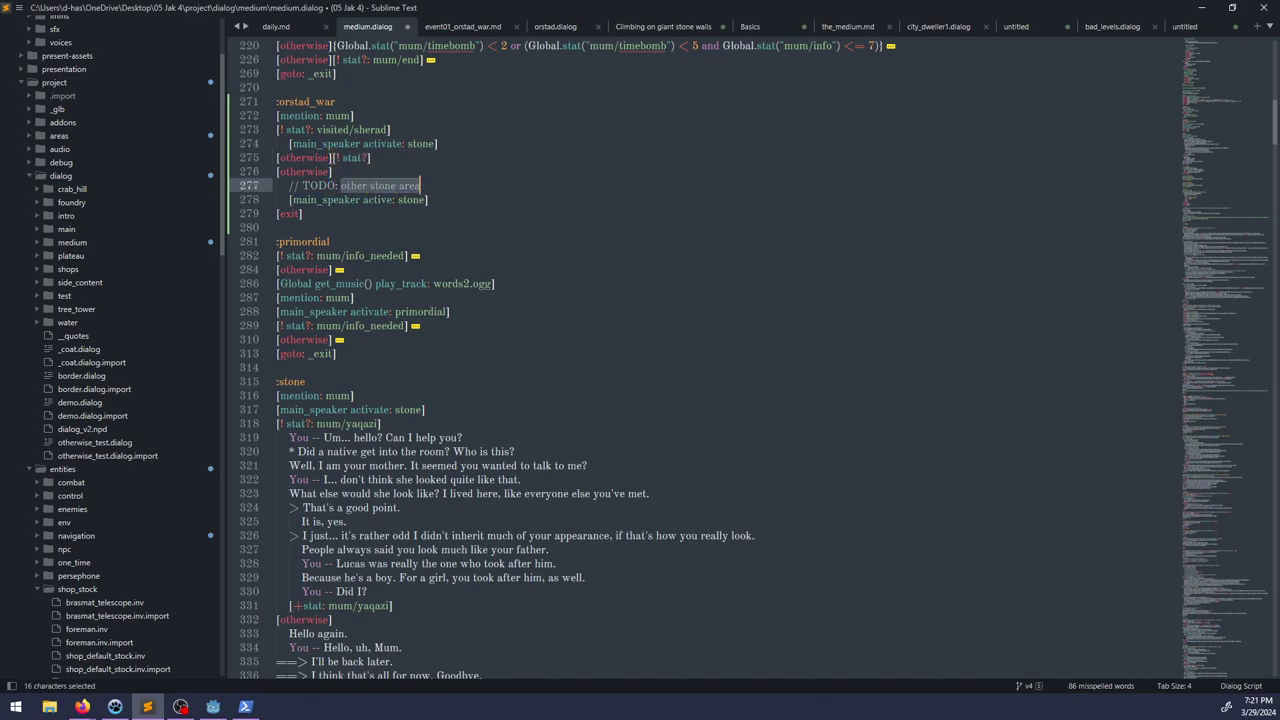
text(Sherad appart)
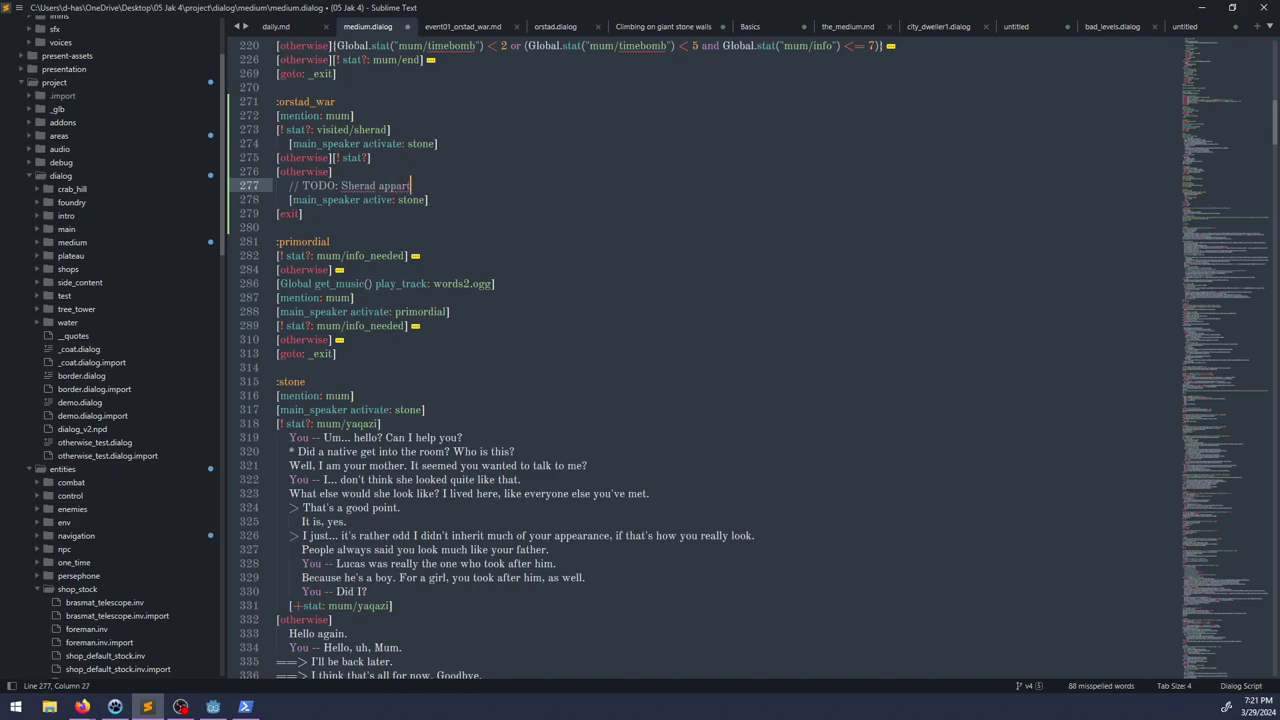
key(ctrl+BackSpace)
text(apartment)
Step: Switch to Godot and attach the visit_area.gd script to the sherad_home zone under apt1
key(alt+Tab)
scroll(553, 413, up, 8)
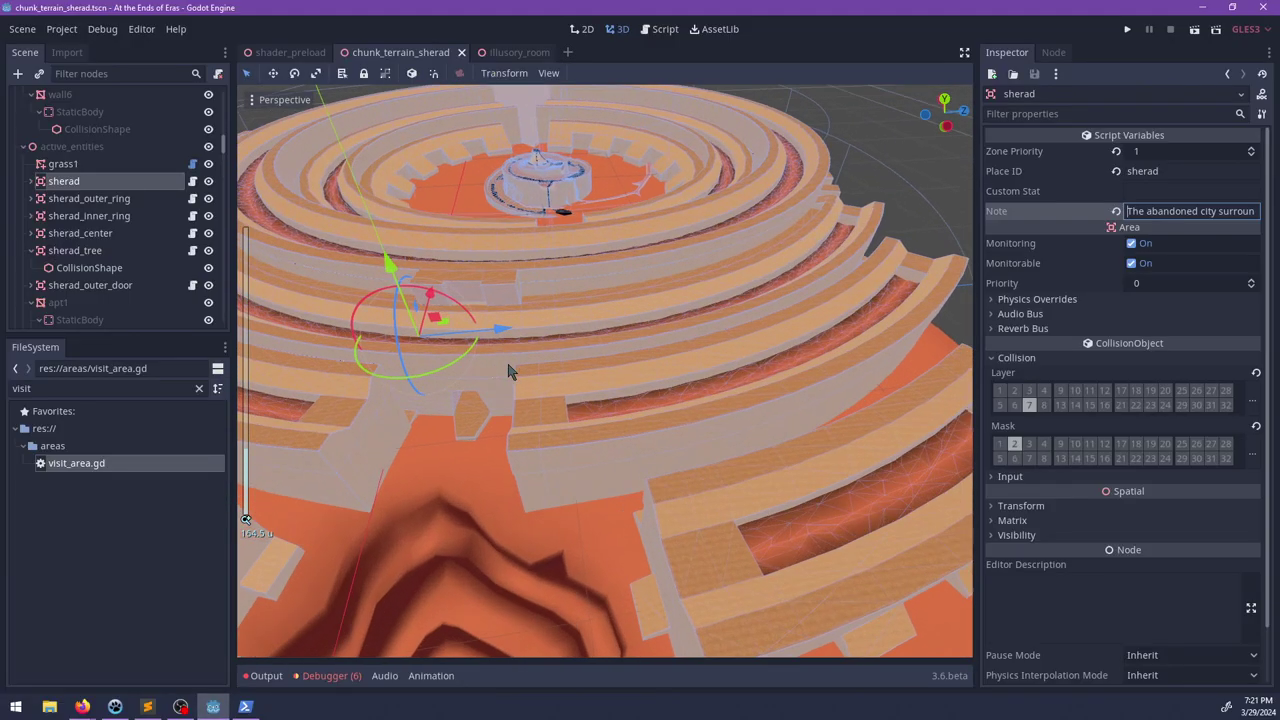
scroll(140, 285, down, 2)
scroll(133, 277, down, 5)
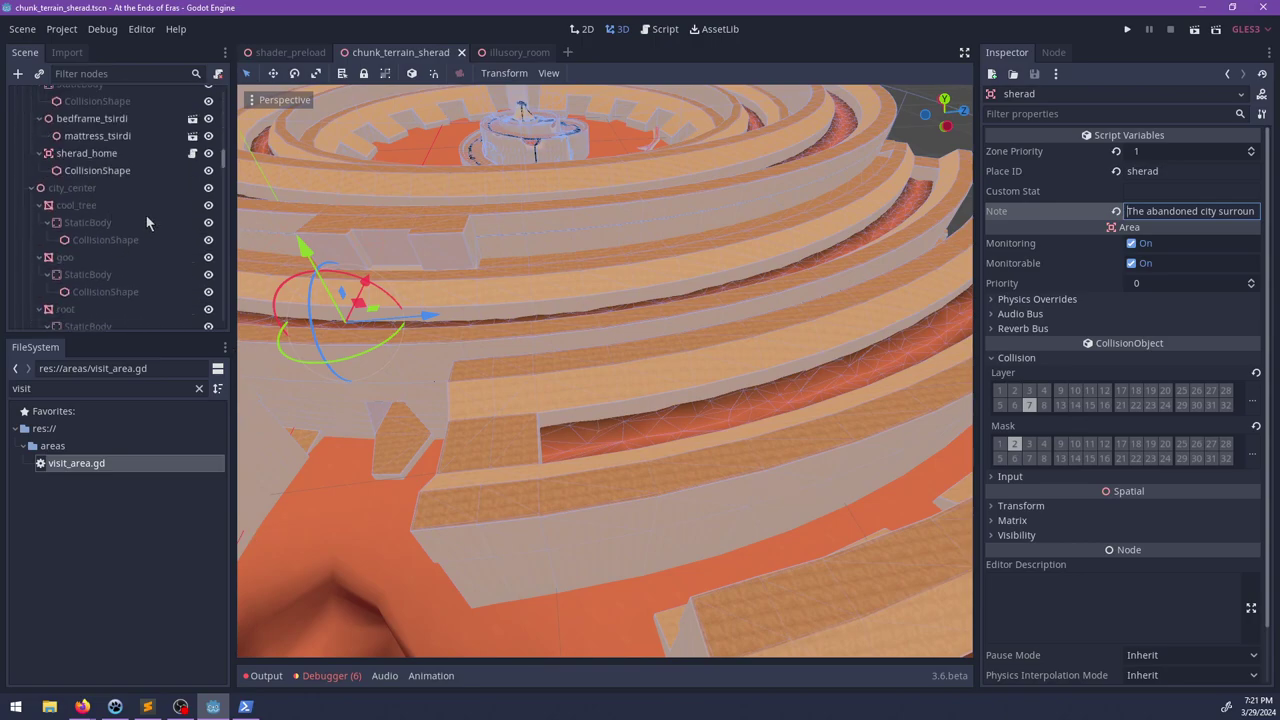
double_click(87, 153)
scroll(494, 314, up, 10)
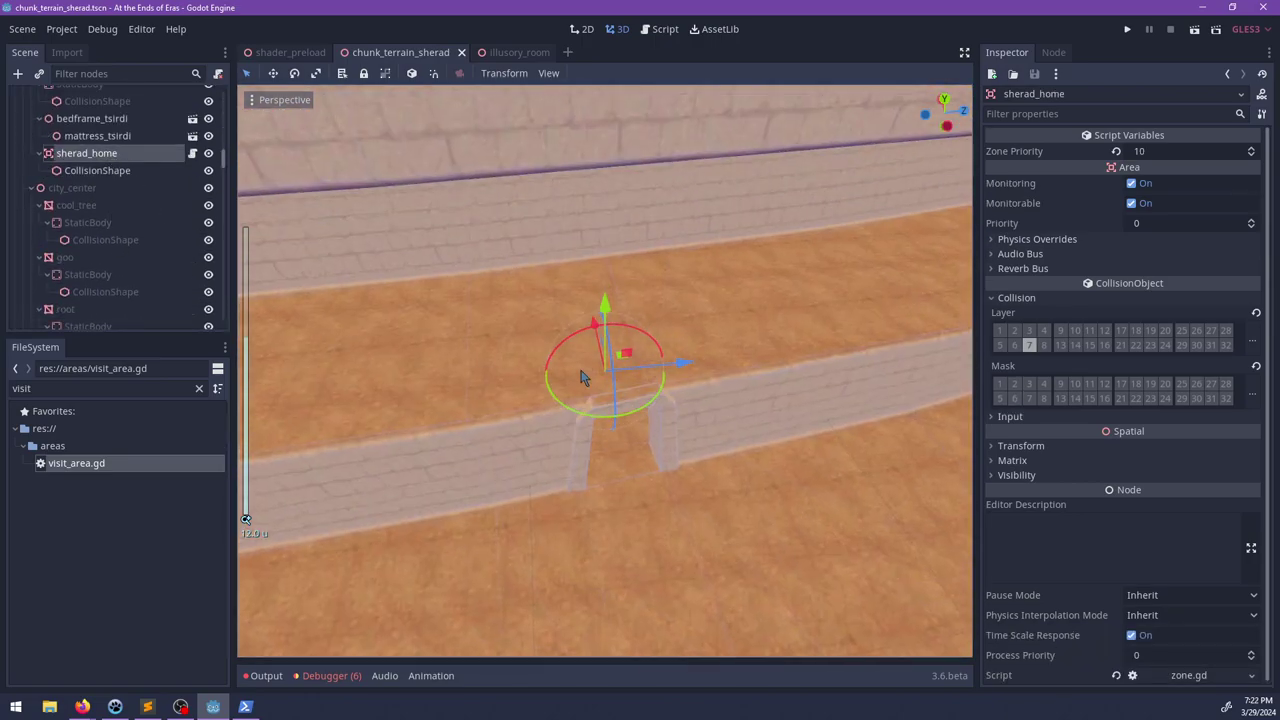
drag(95, 466, 100, 145)
Step: Set sherad_home's Zone Priority to 10 and its Place ID to sherad_home, and save the scene
click(1199, 152)
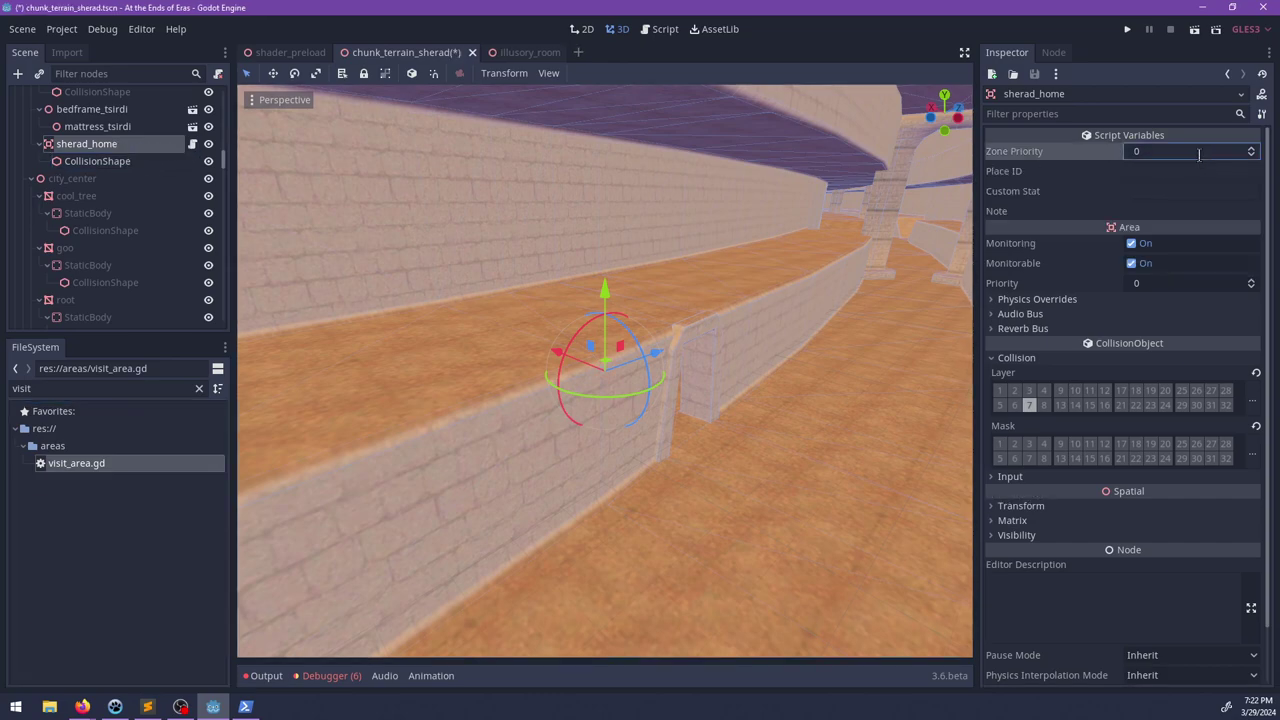
text(10)
key(Return)
click(1159, 172)
text(sherad_home)
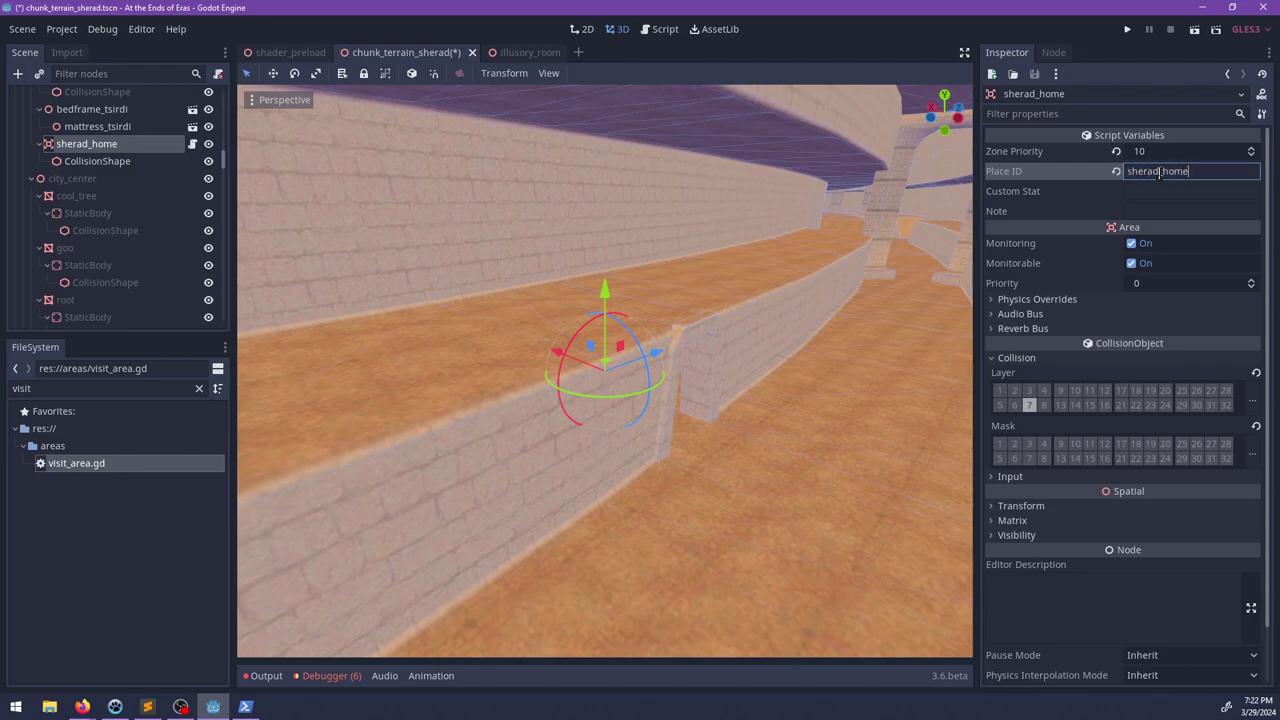
key(Return)
key(ctrl+s)
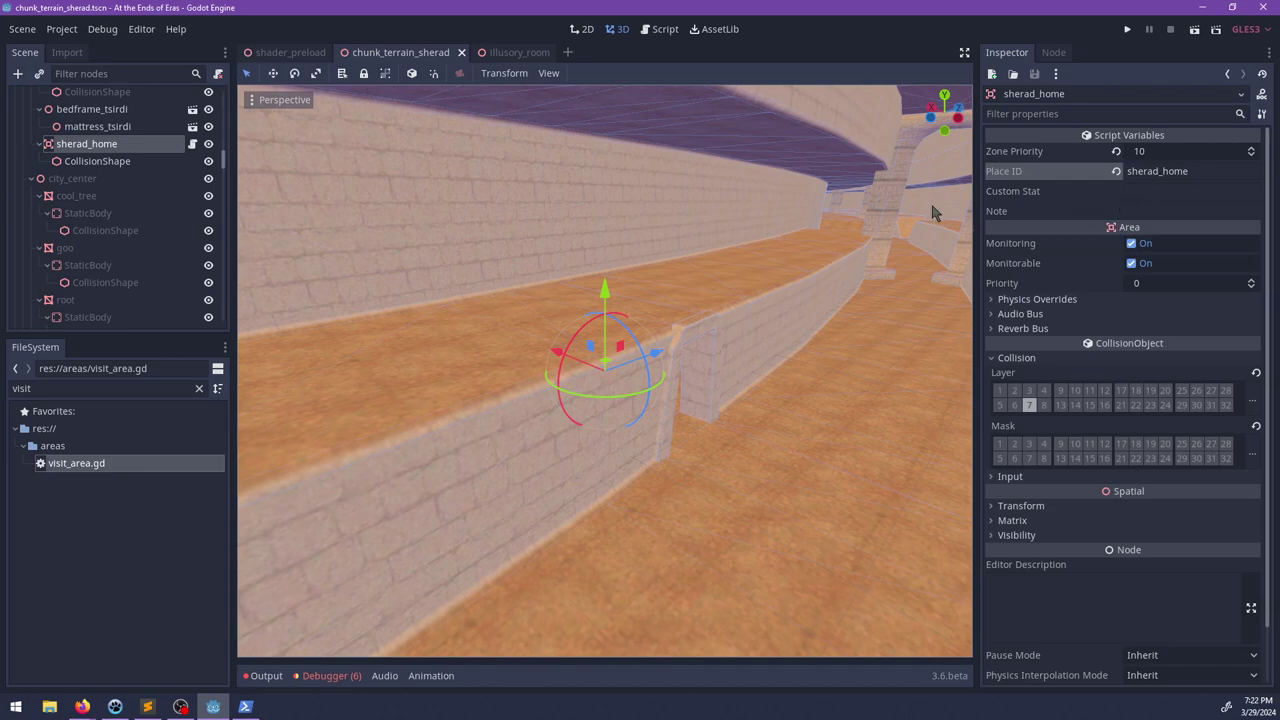
Step: Check the script attached to sherad_home and review the zones under active_entities in the scene tree
click(192, 144)
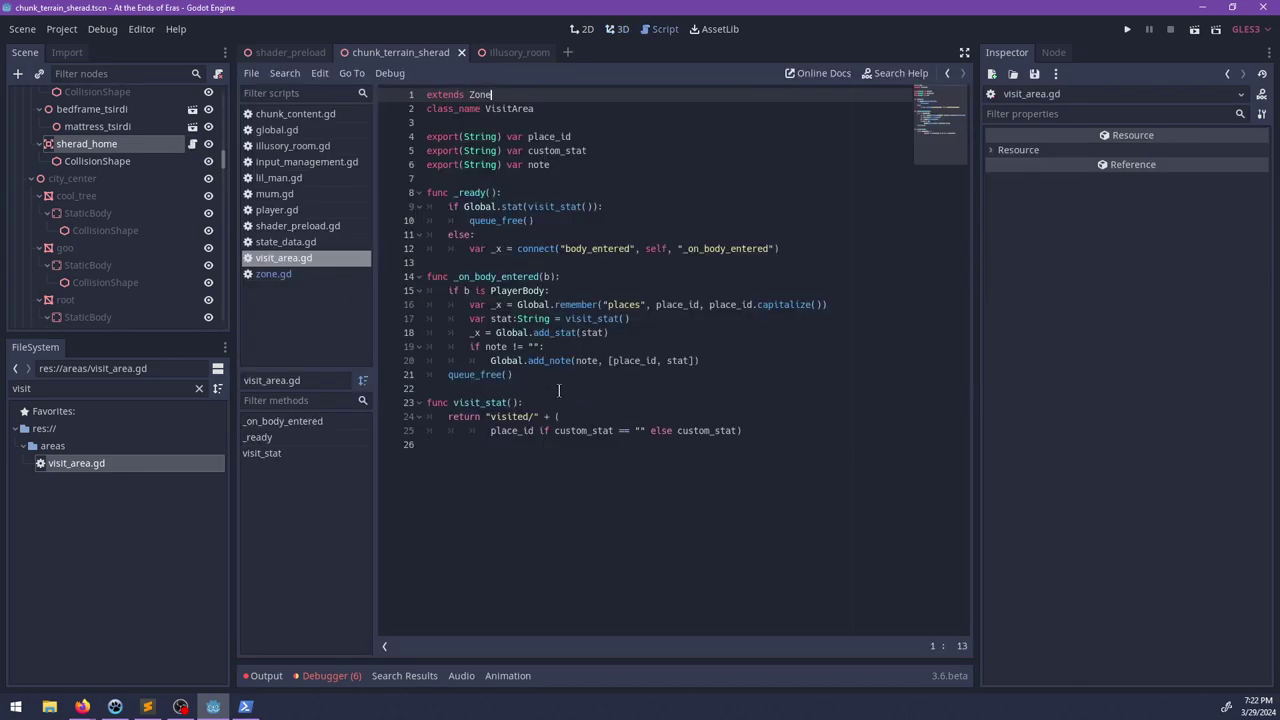
click(110, 144)
scroll(117, 165, up, 3)
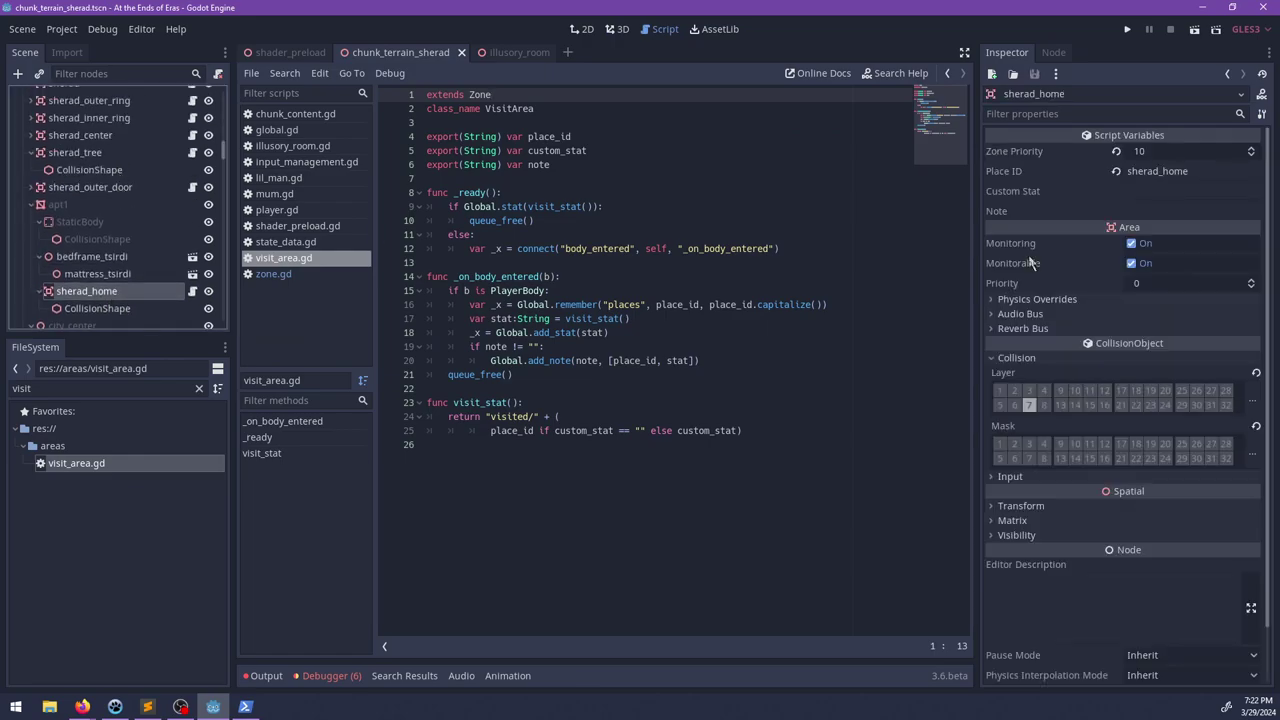
scroll(139, 239, up, 2)
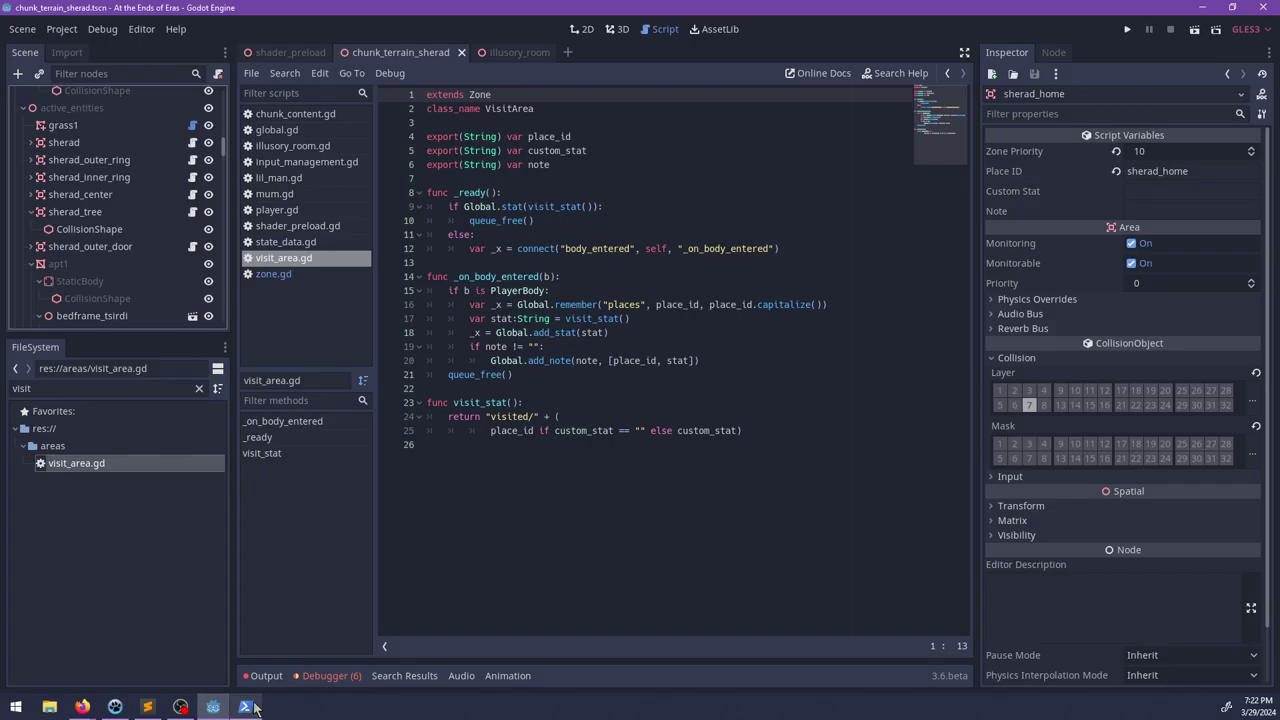
Step: Switch to Sublime Text and save medium.dialog
click(147, 706)
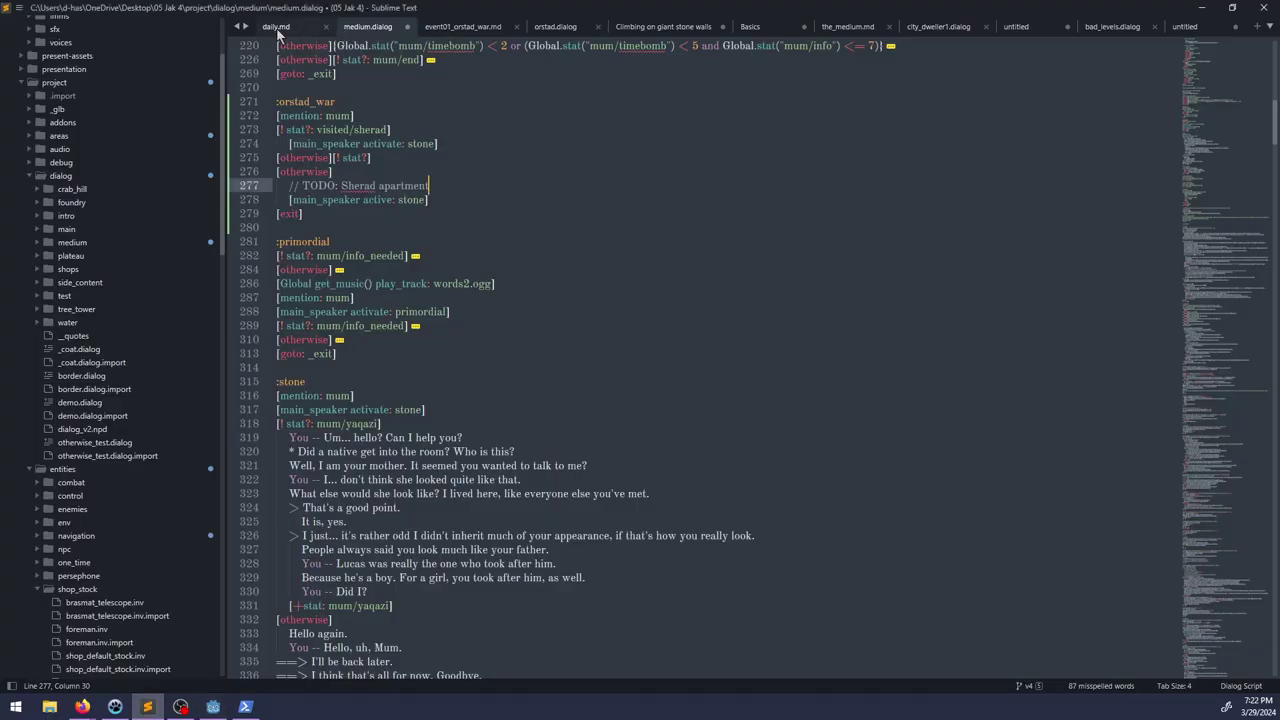
click(280, 34)
click(362, 30)
key(ctrl+s)
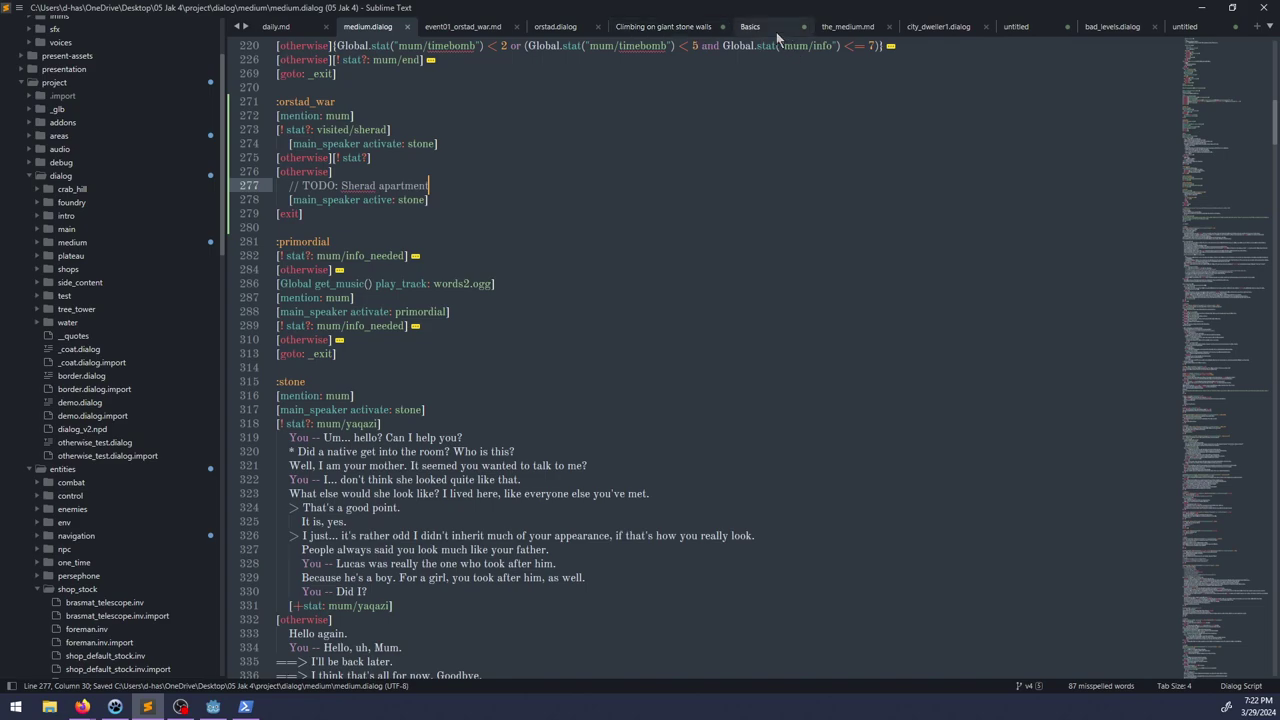
Step: Close the unsaved "Climbing on giant stone walls" note and the untitled file between city_dweller1.dialog and bad_levels.dialog
click(698, 29)
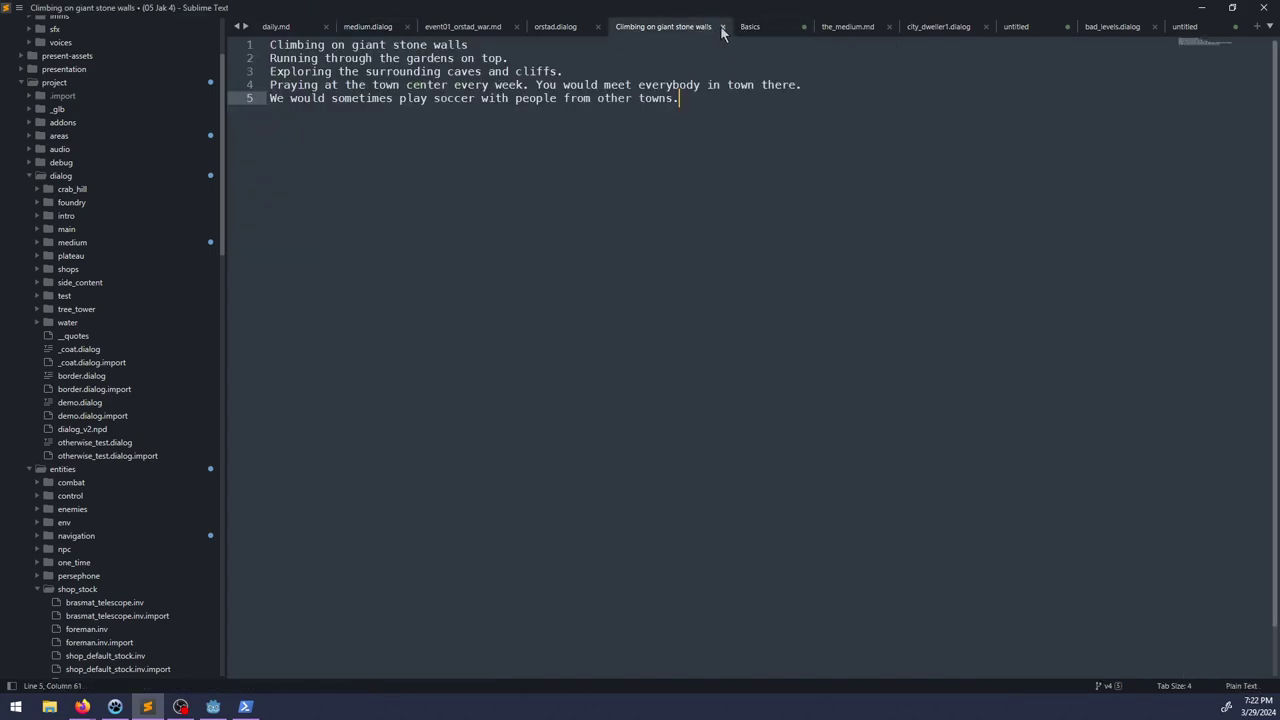
click(722, 27)
click(659, 401)
click(669, 28)
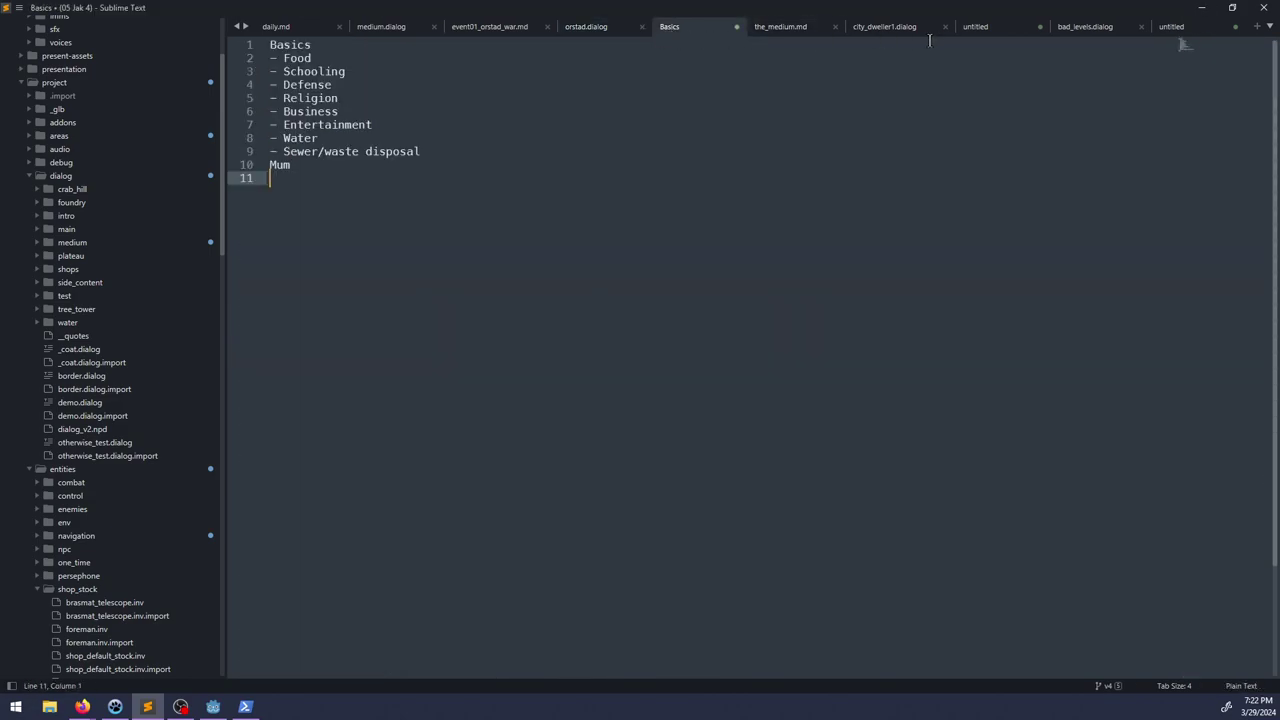
click(991, 34)
click(1040, 27)
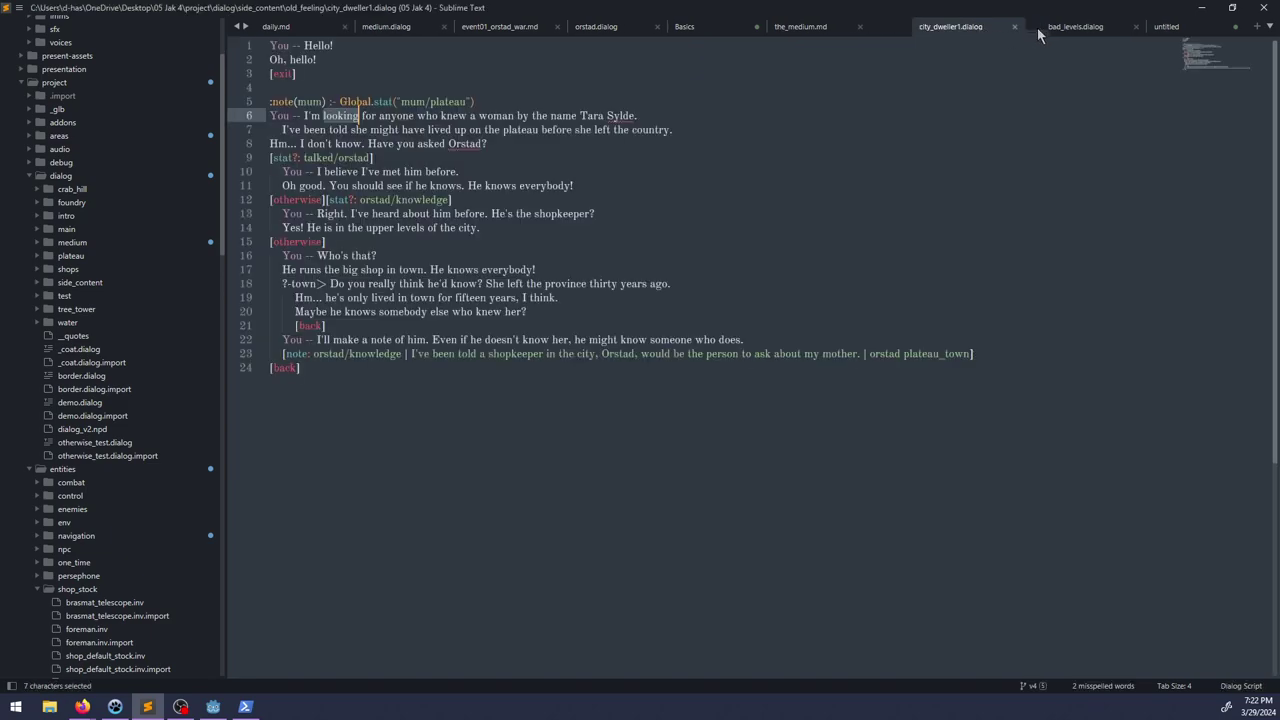
Step: Look through the remaining untitled file, daily.md and medium.dialog, and open event01_orstad_war.md from the todo/medium folder
click(1205, 26)
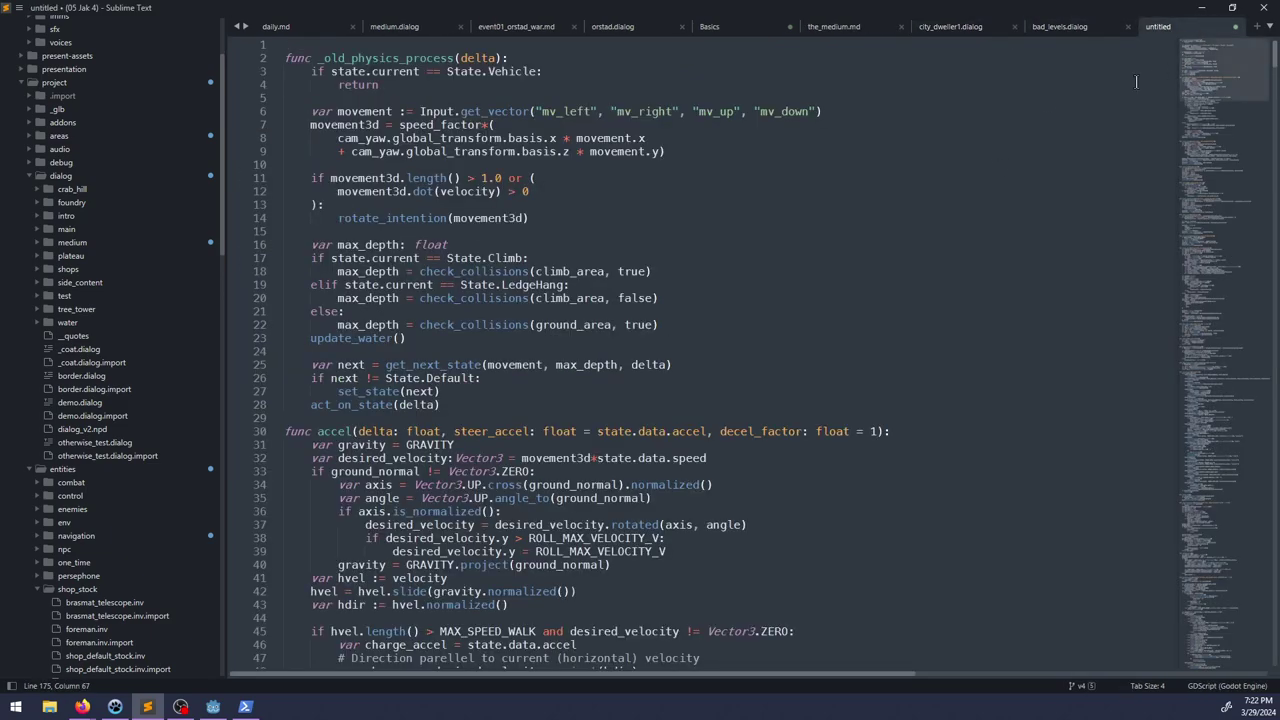
click(345, 28)
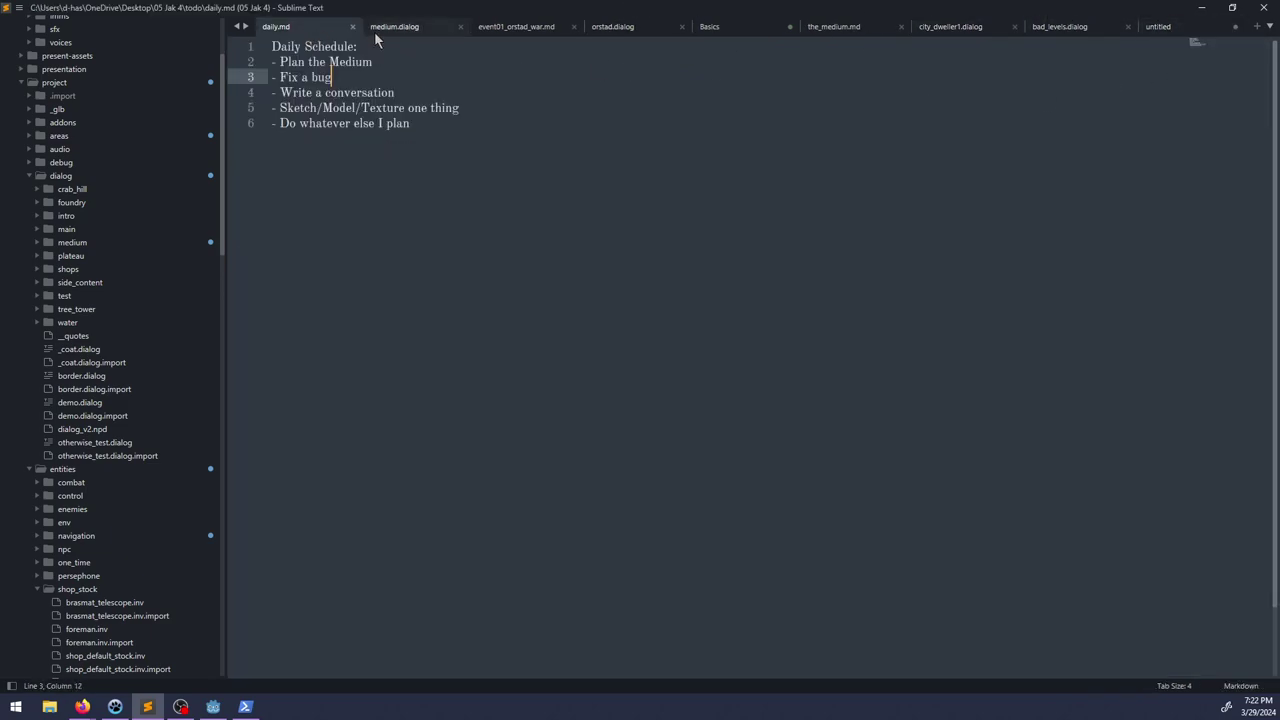
click(374, 30)
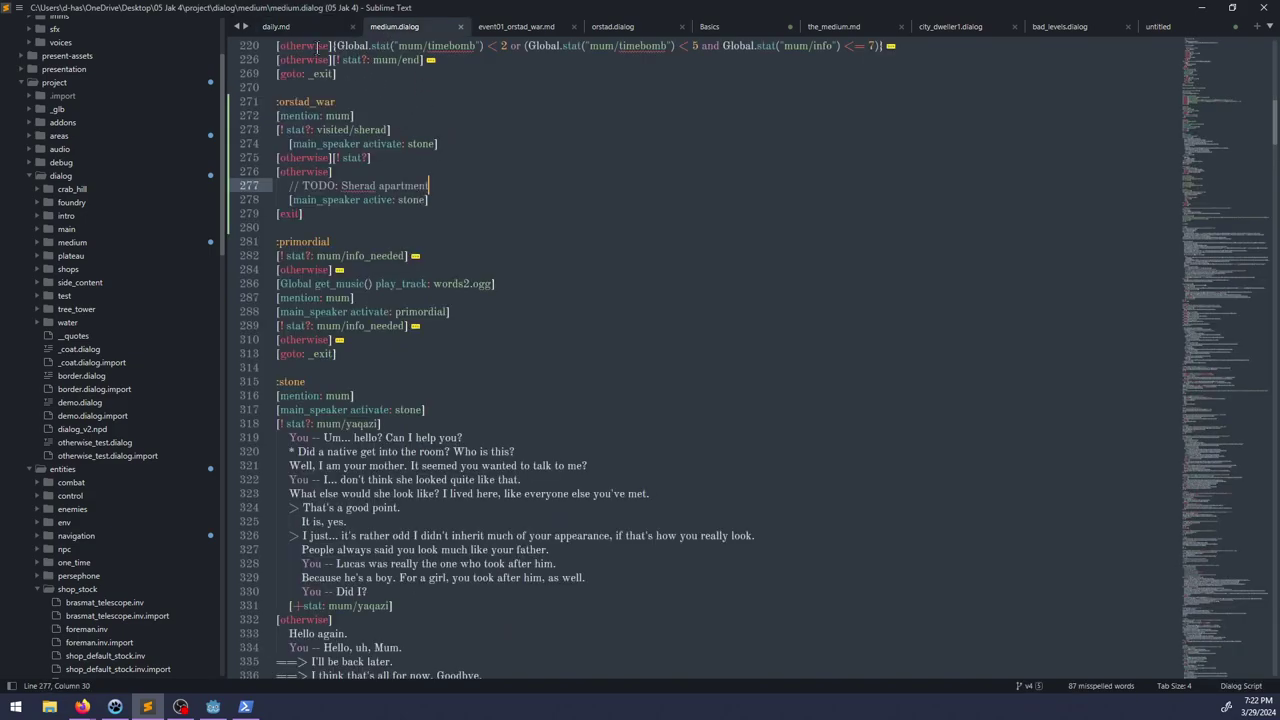
click(300, 29)
key(ctrl+o)
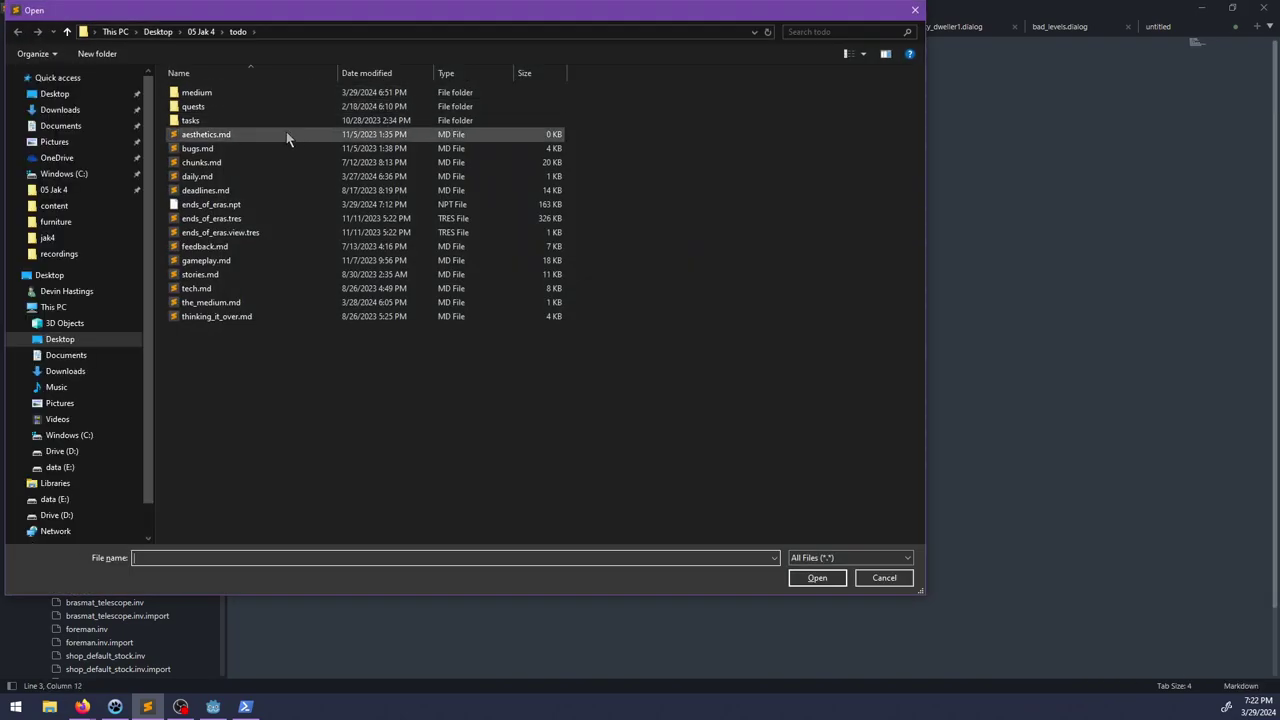
double_click(229, 93)
double_click(229, 93)
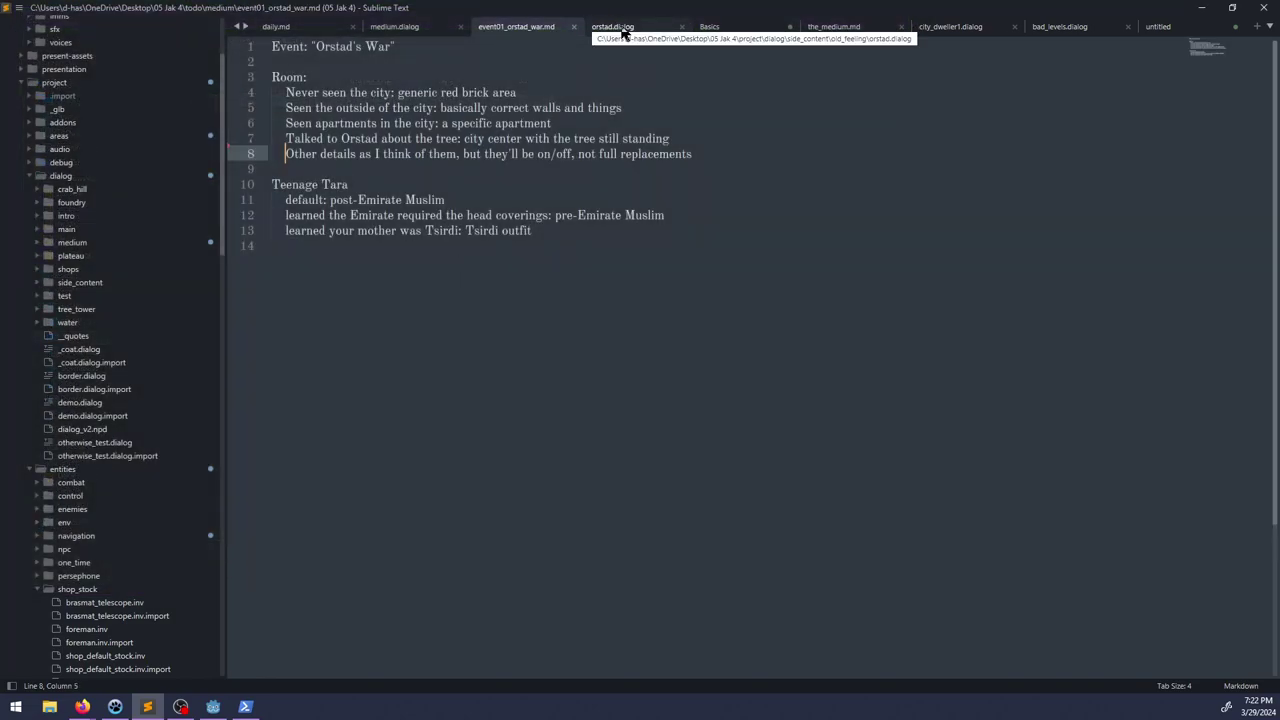
Step: Review the Room conditions in event01_orstad_war.md, especially the one about talking to Orstad about the tree
click(320, 200)
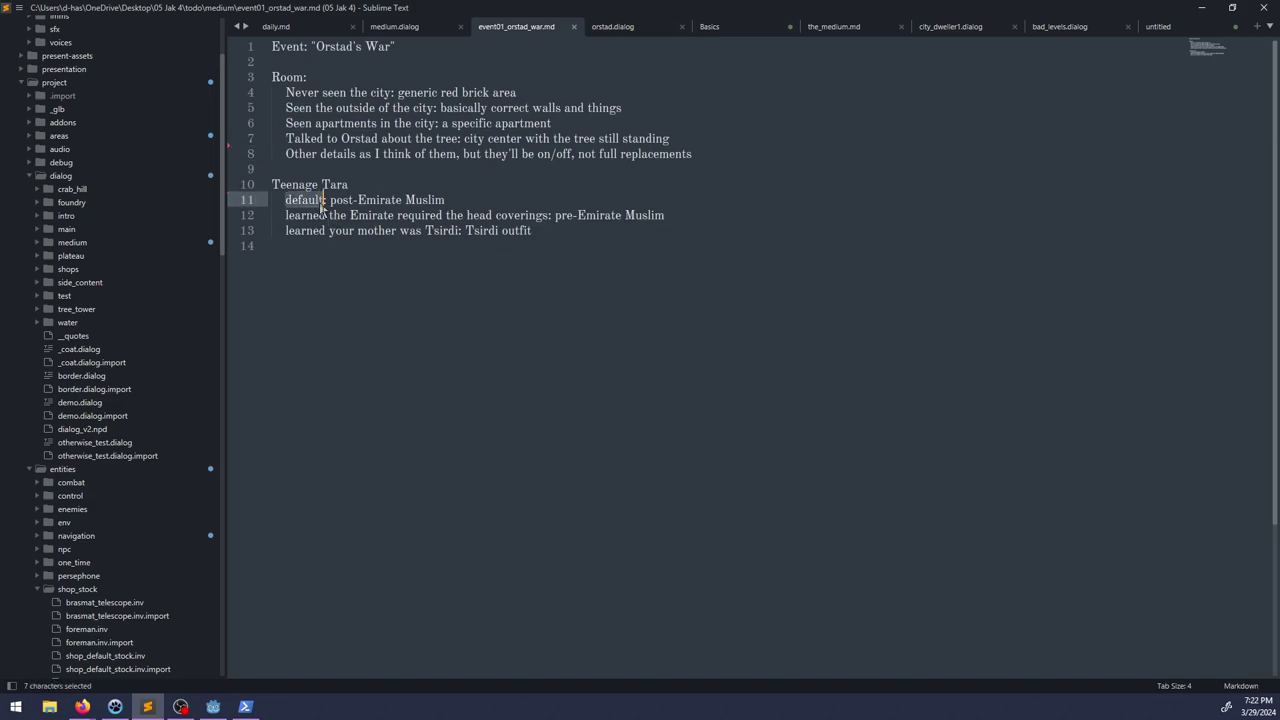
click(303, 92)
drag(433, 92, 692, 84)
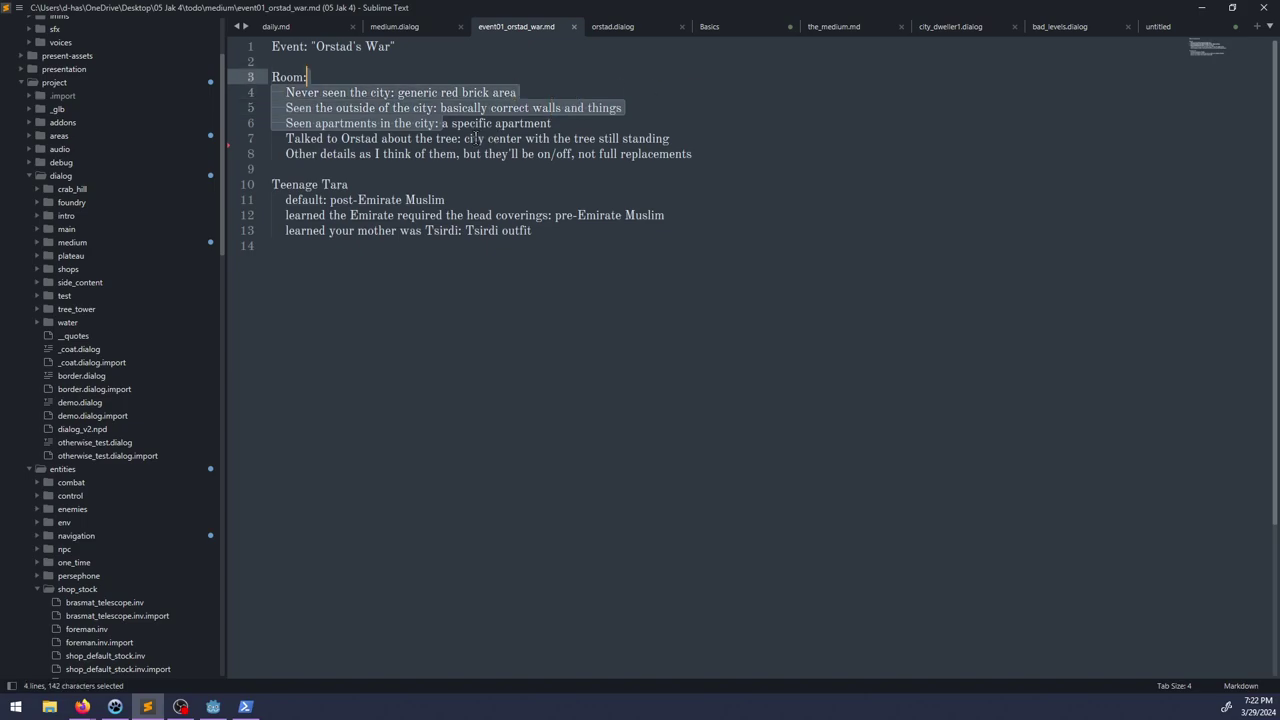
drag(464, 138, 700, 122)
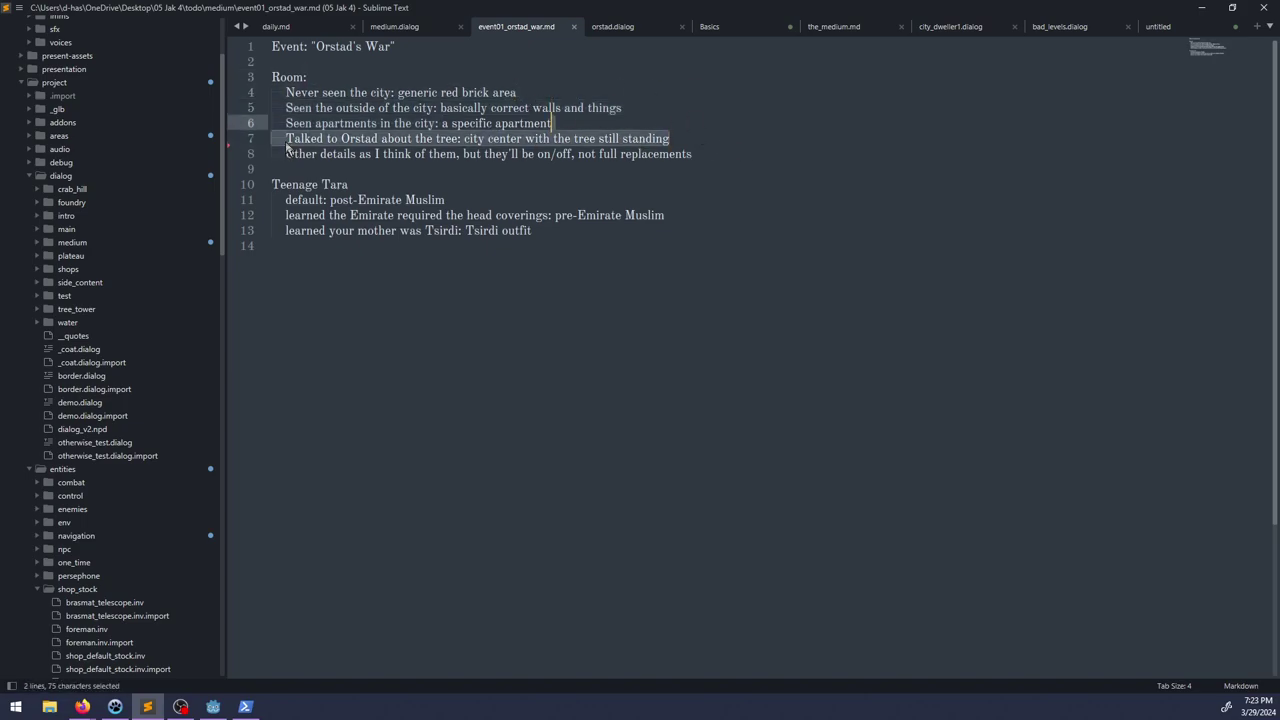
click(287, 146)
Step: Switch to NP-ToDo and add the sub-task "Sherad city center with a standing tree" under "Event after Orstad's first anecdote: the war"
click(213, 707)
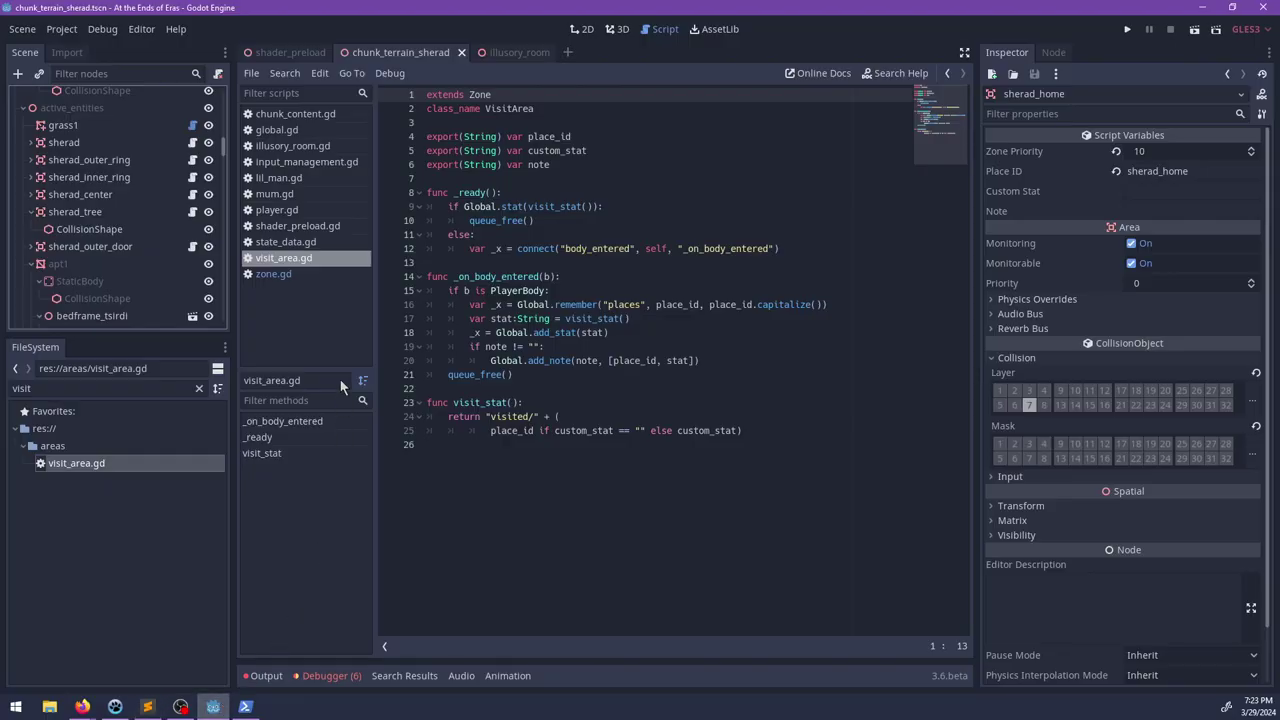
click(213, 707)
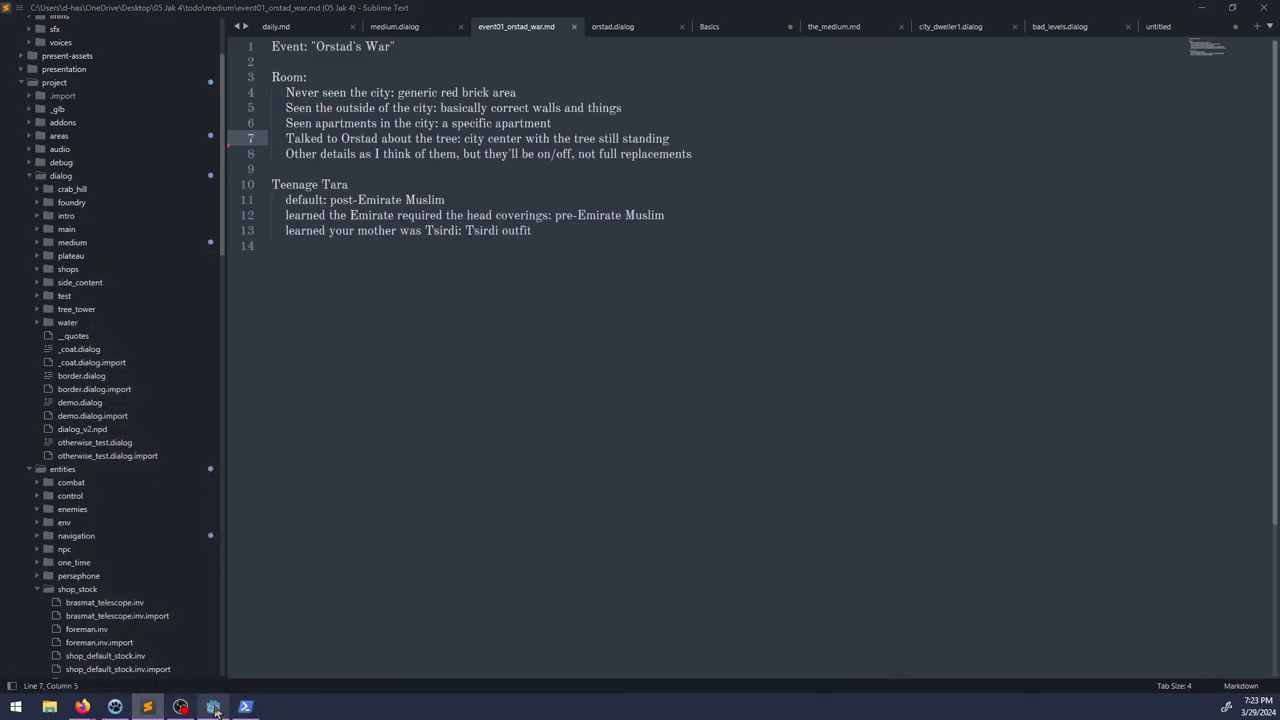
click(213, 707)
click(115, 707)
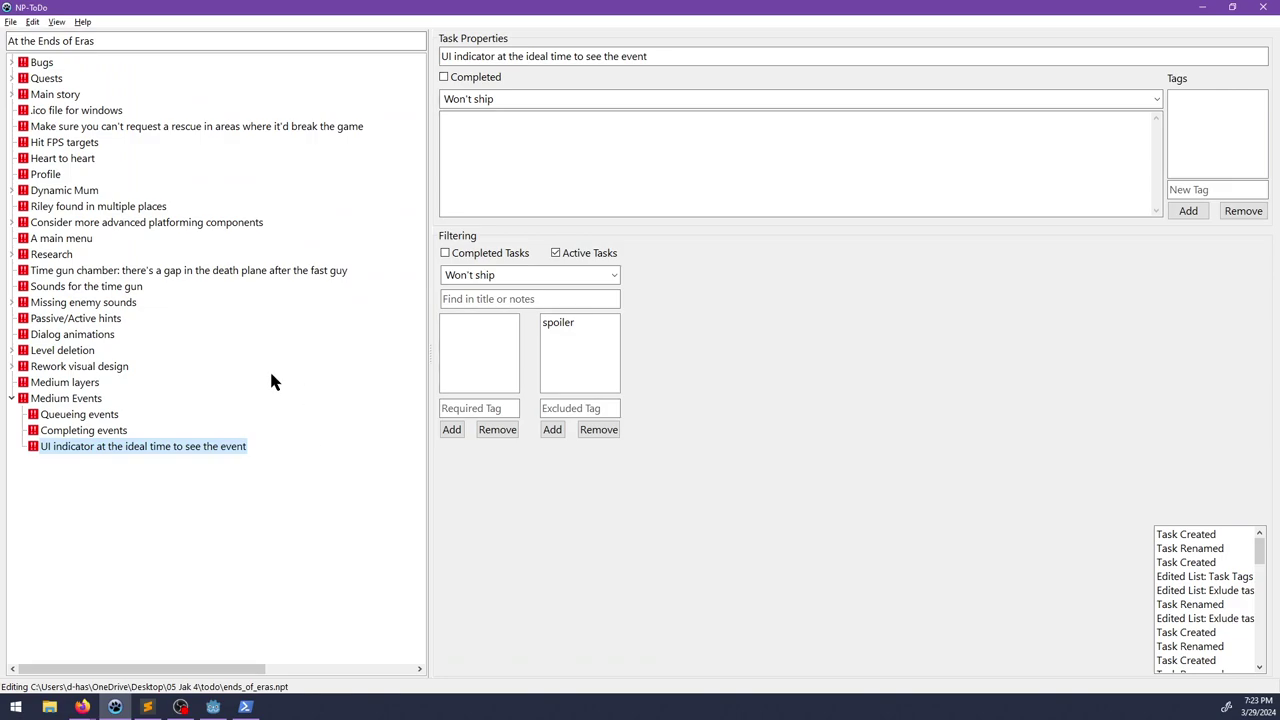
click(11, 78)
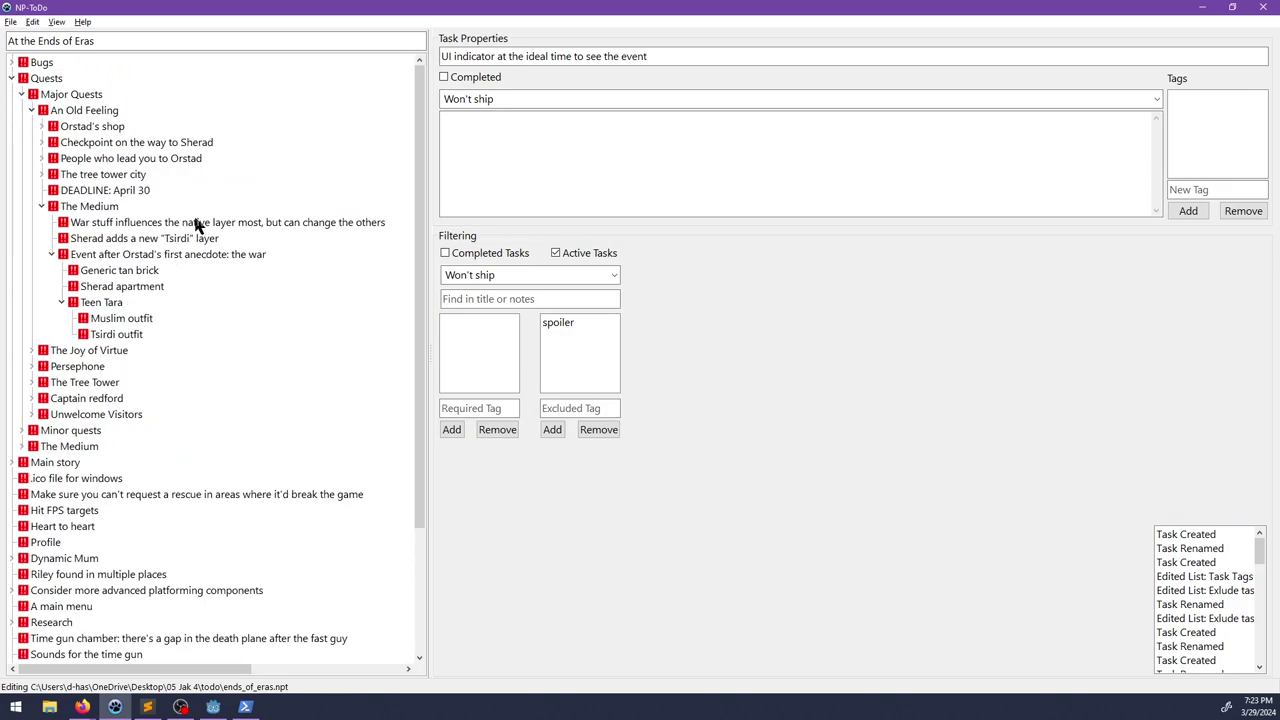
click(93, 254)
key(ctrl+n)
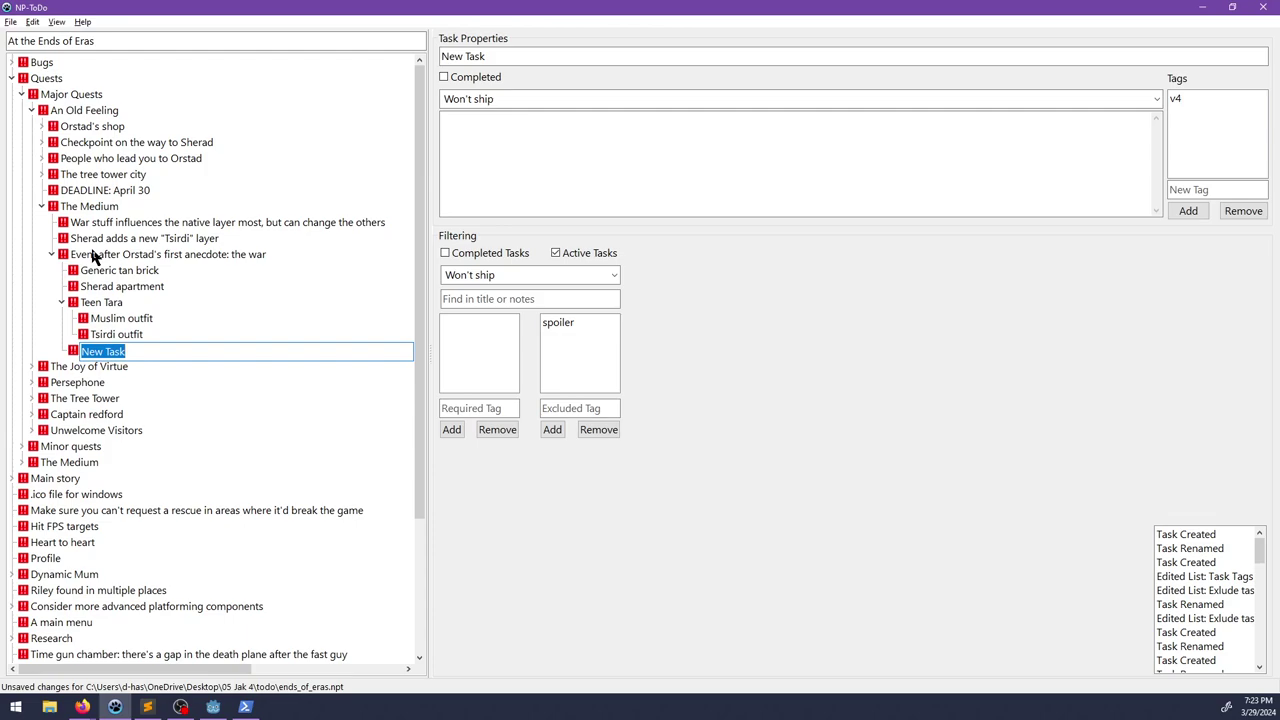
text(Sherad city center with a standin)
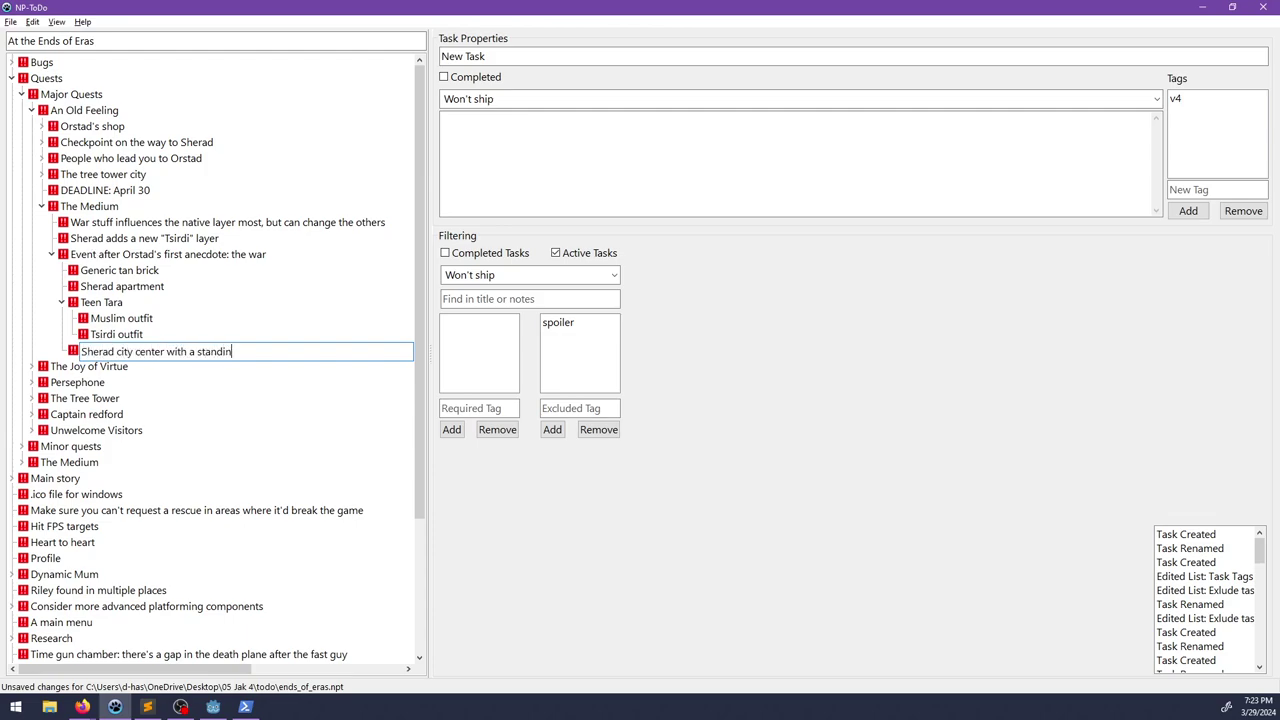
text(g tree)
key(Return)
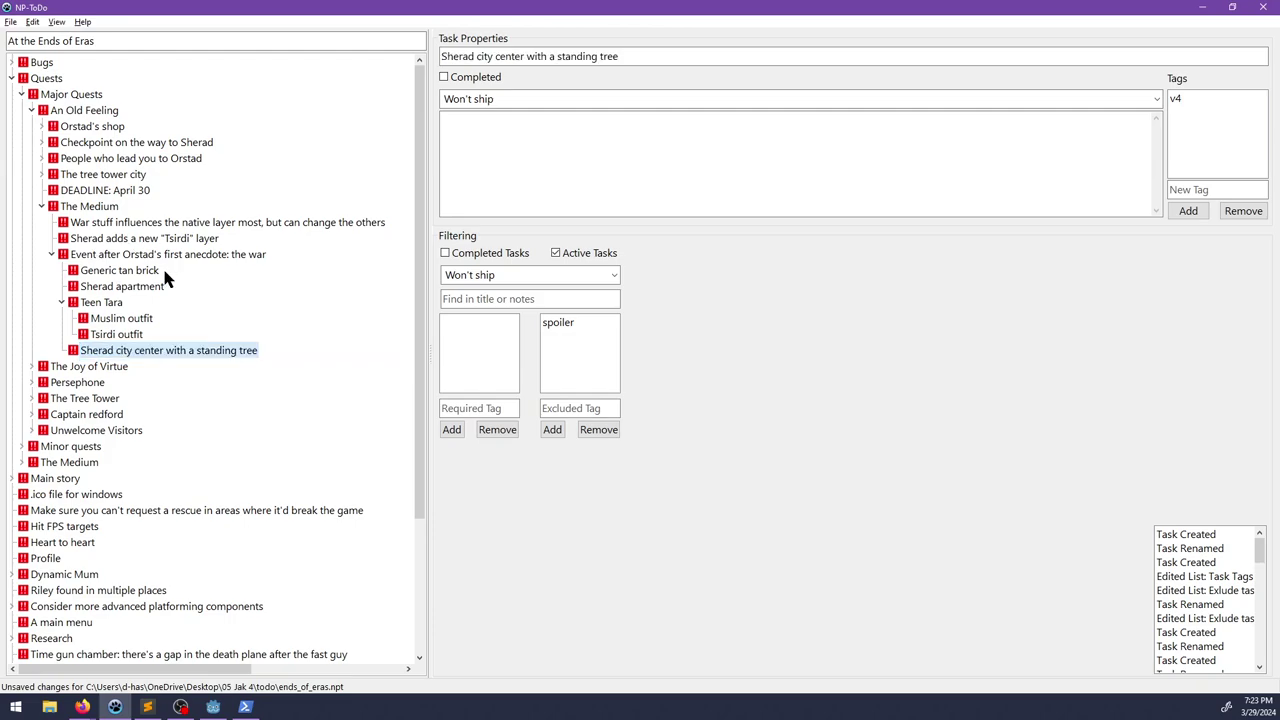
Step: Set the new task's priority to "Can ship but would be ashamed" and add the note "Once I have the tech"
right_click(212, 364)
mouse_move(243, 375)
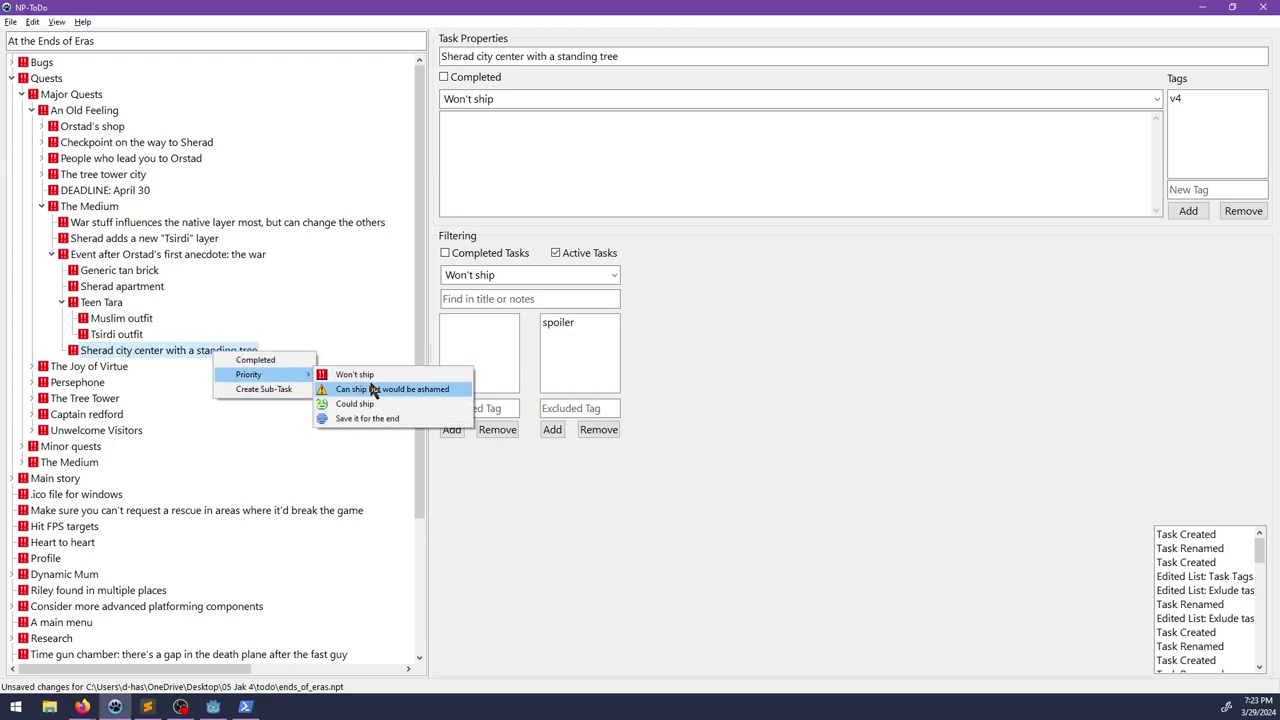
click(334, 388)
click(500, 176)
text(Once )
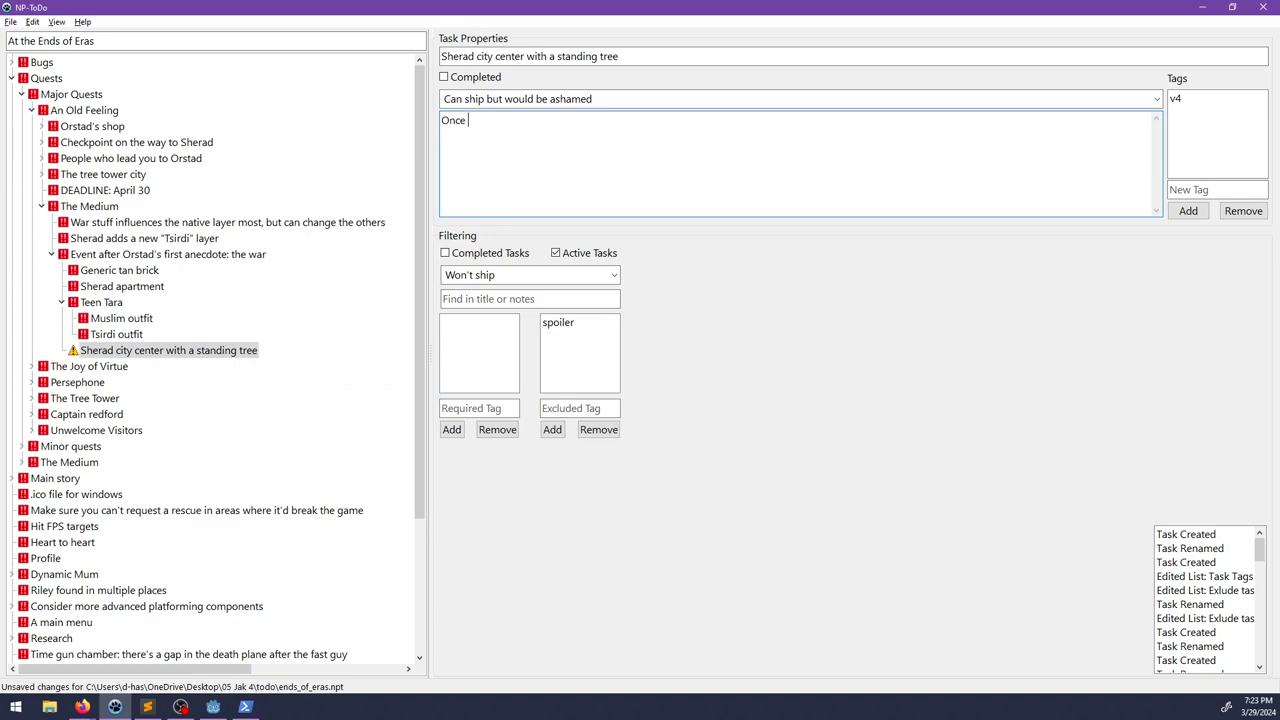
text(I have the tech)
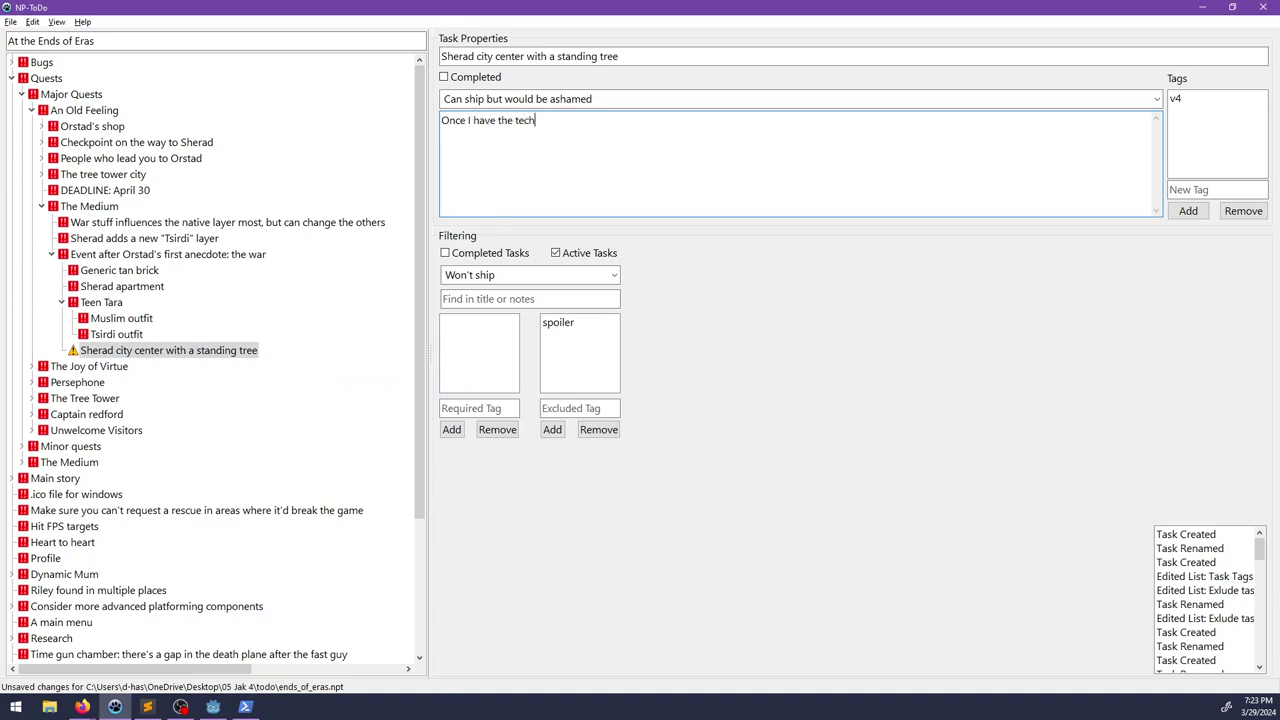
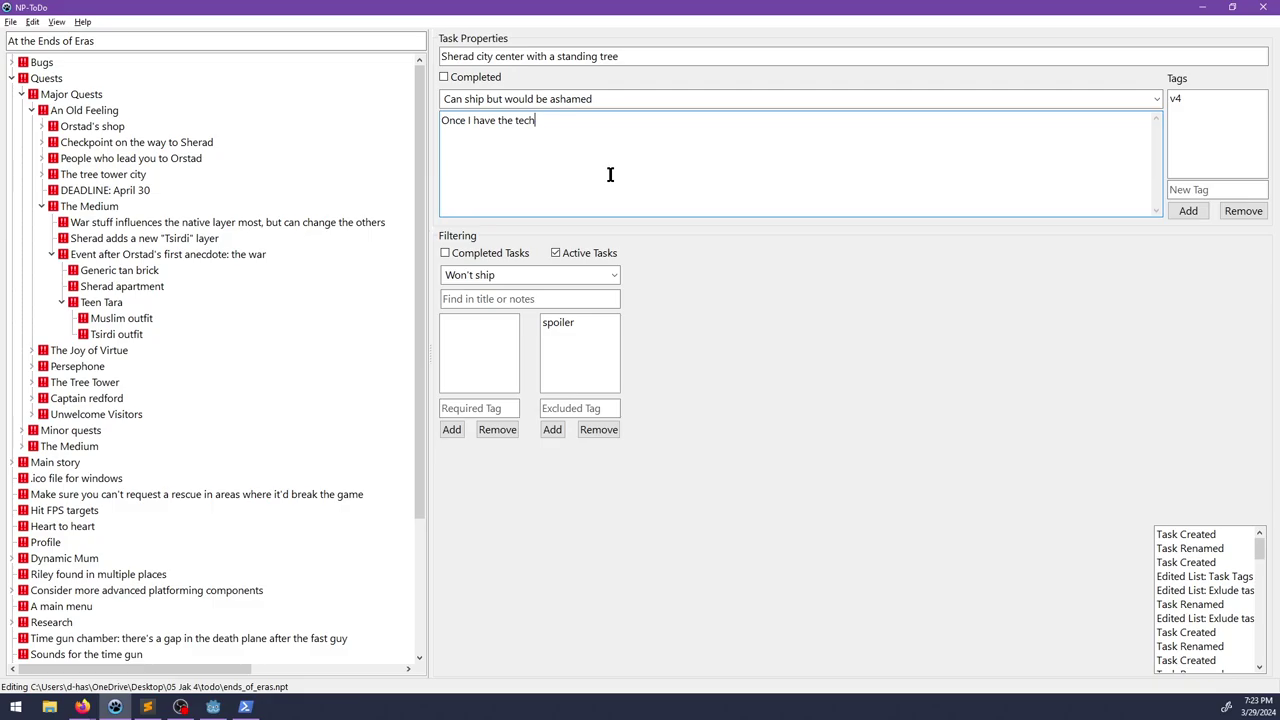
Step: Switch to Godot and examine the city walls of chunk_terrain_sherad in the 3D view
click(1203, 8)
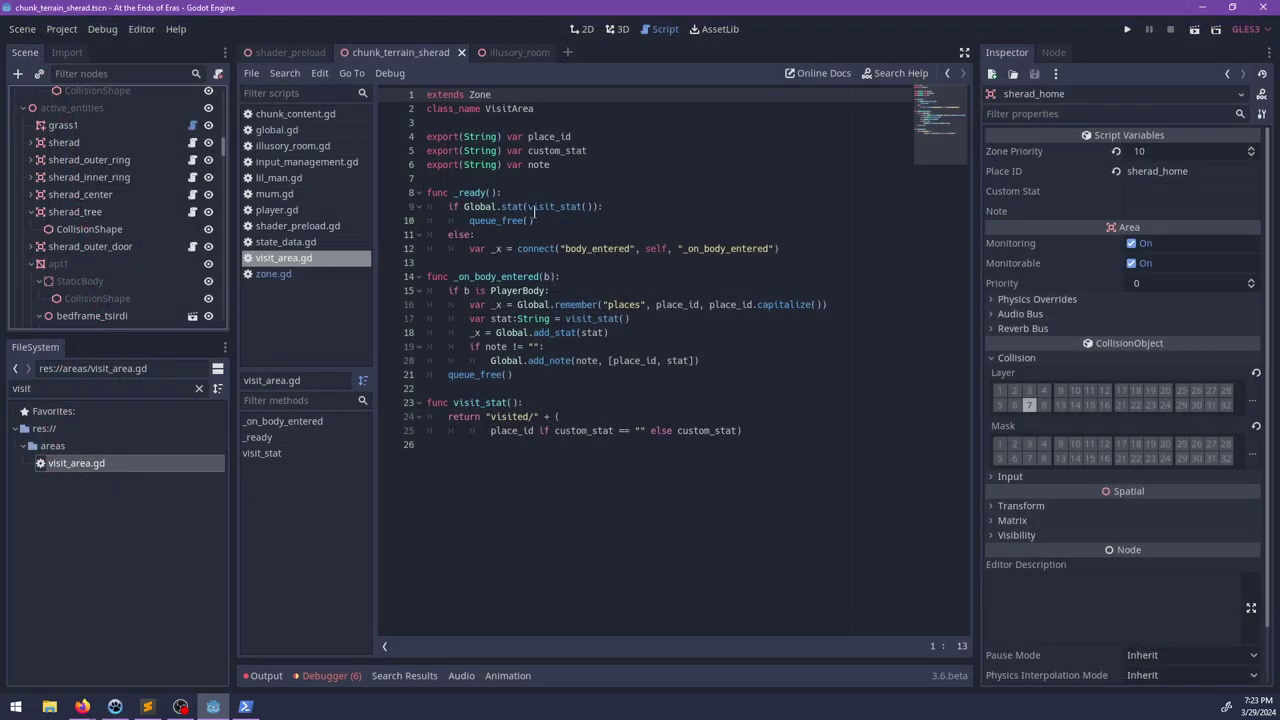
click(618, 31)
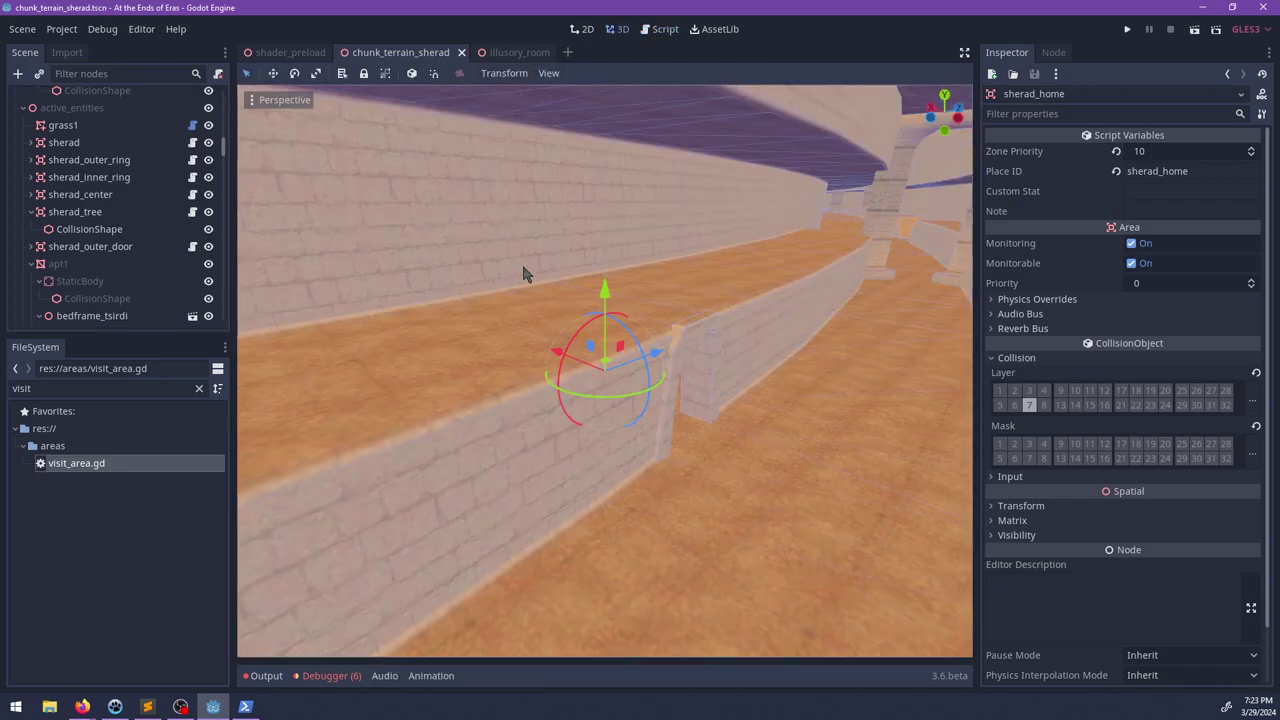
middle_drag(663, 286, 720, 265)
Step: Switch to Sublime Text and complete the second condition of orstad_war in medium.dialog with visited/sherad_home
click(145, 707)
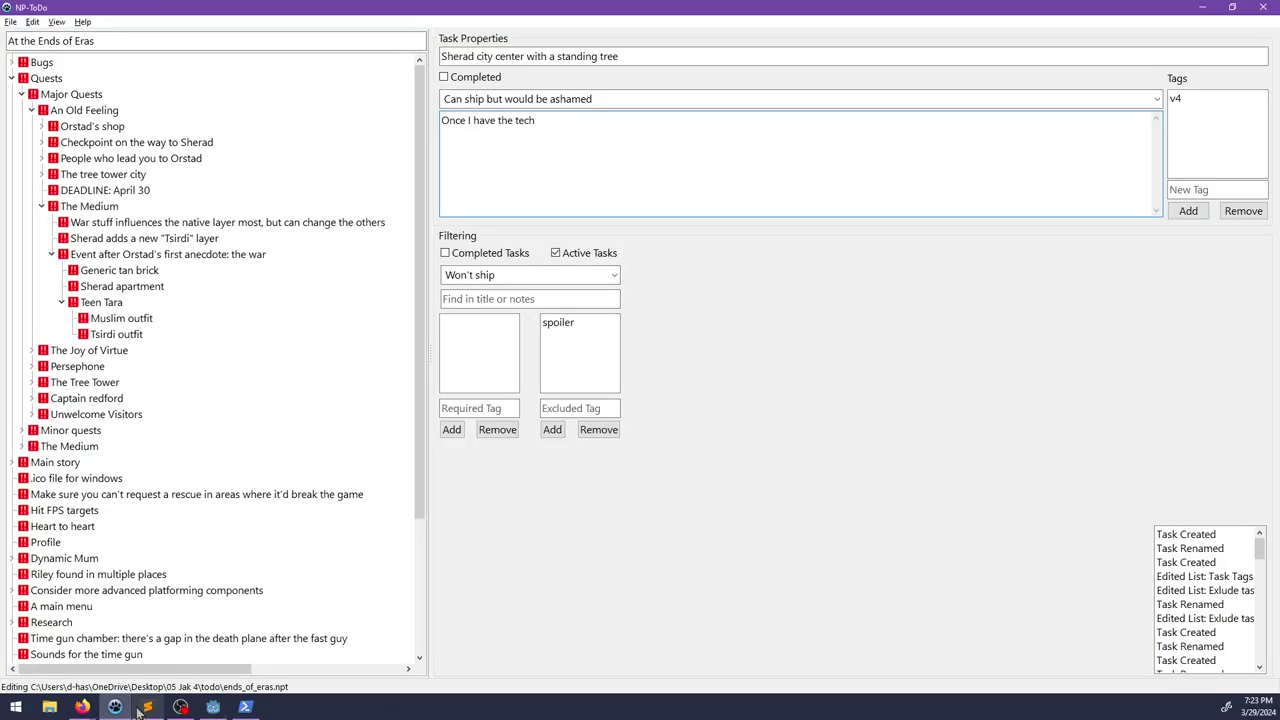
click(146, 708)
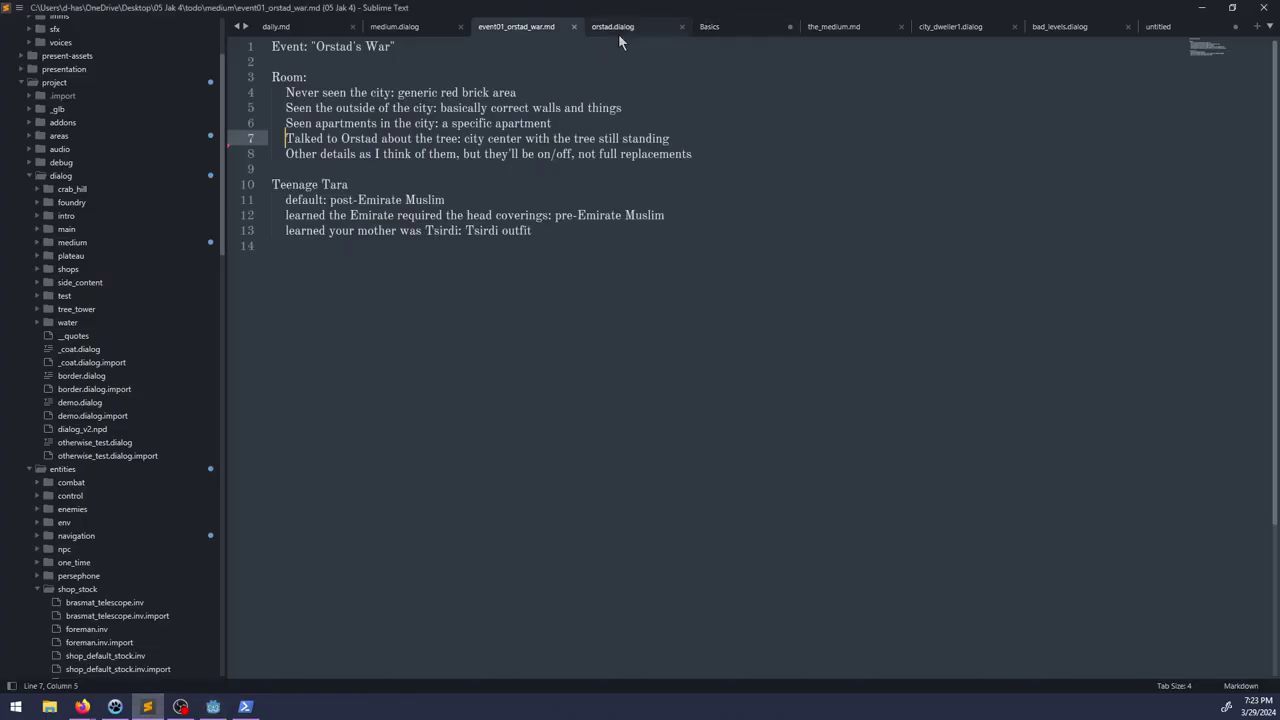
click(410, 28)
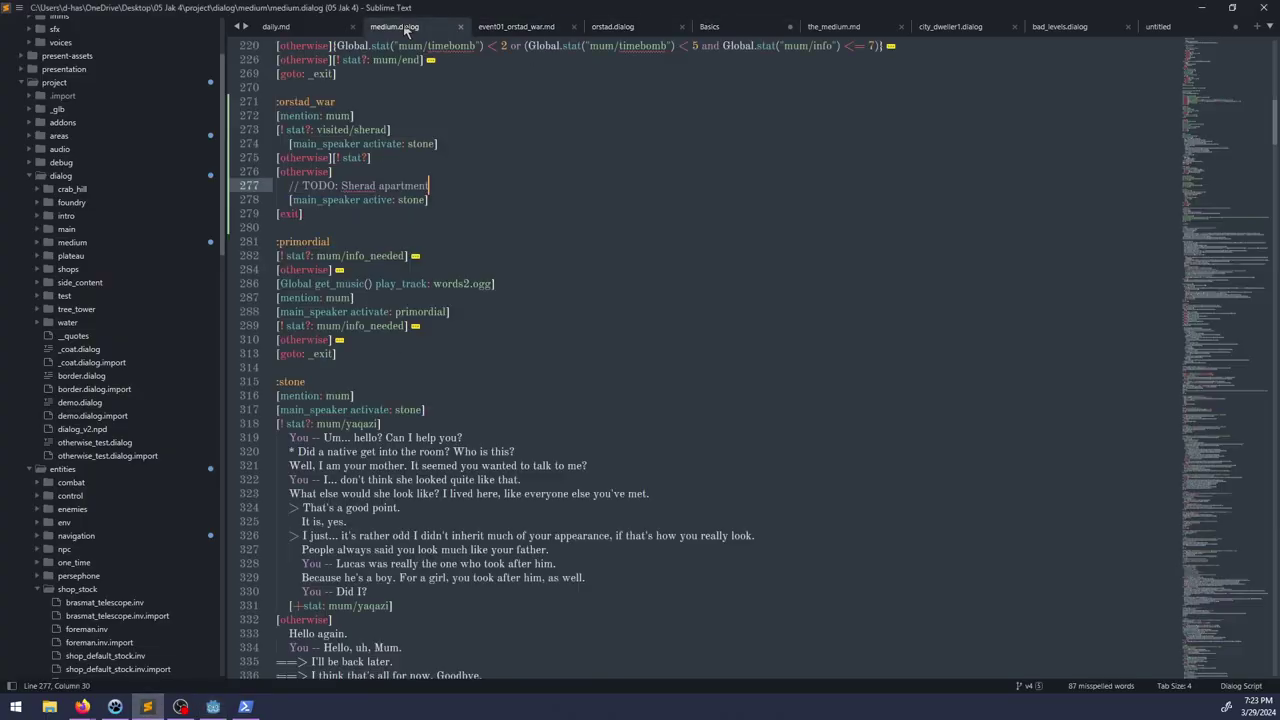
click(465, 199)
click(459, 171)
click(455, 161)
key(Left)
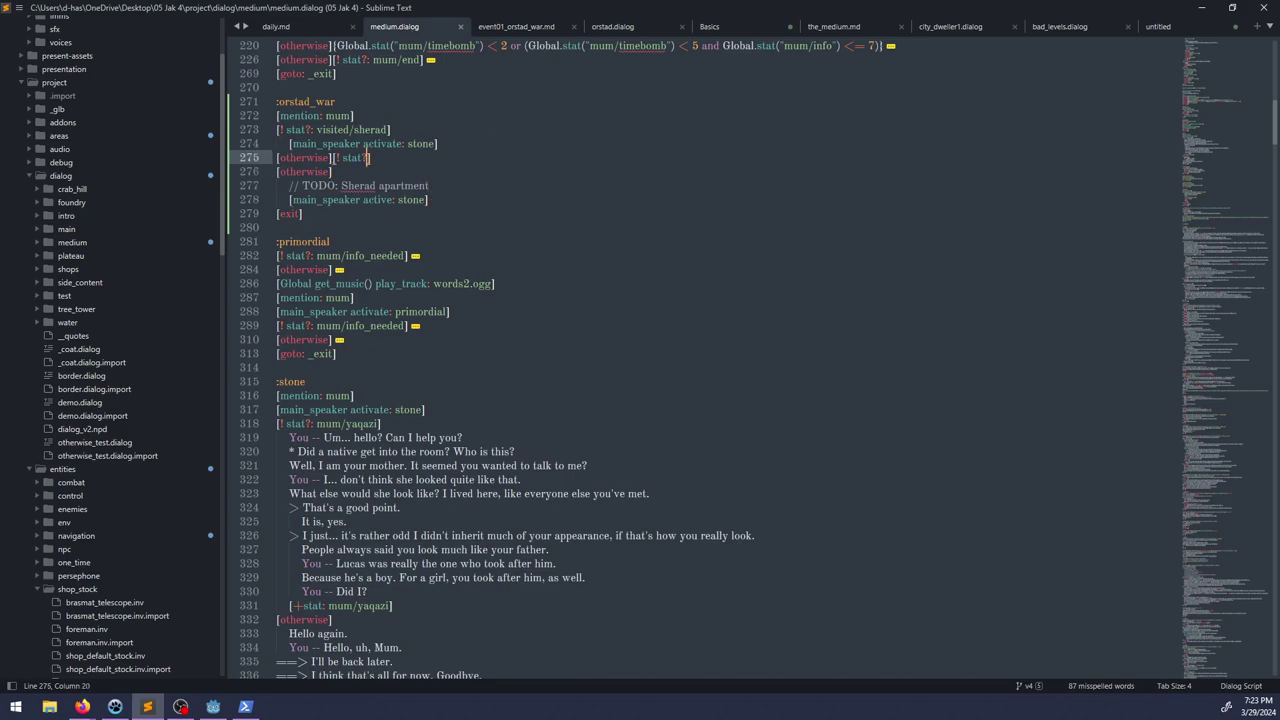
text(: visited/)
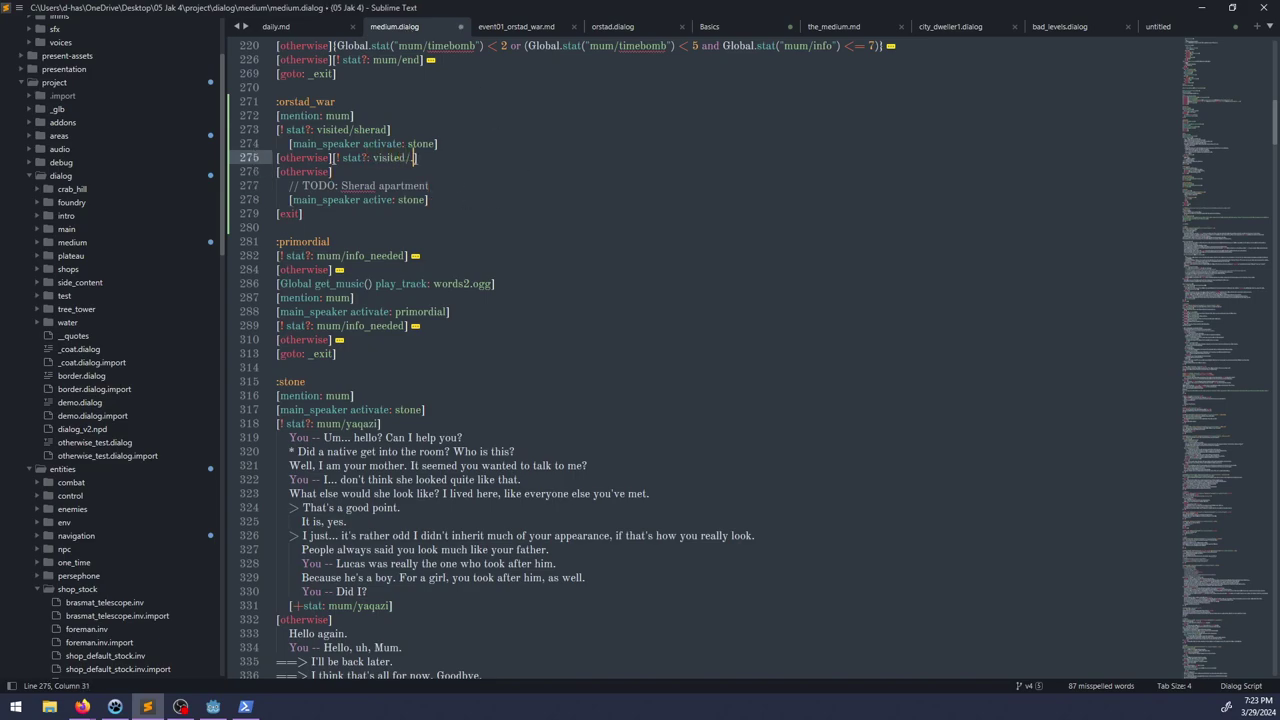
text(sherad_home)
Step: Give the visited/sherad_home branch a copy of the line [main_speaker active: stone], leaving no stray brackets
key(Return)
key(Tab)
text([)
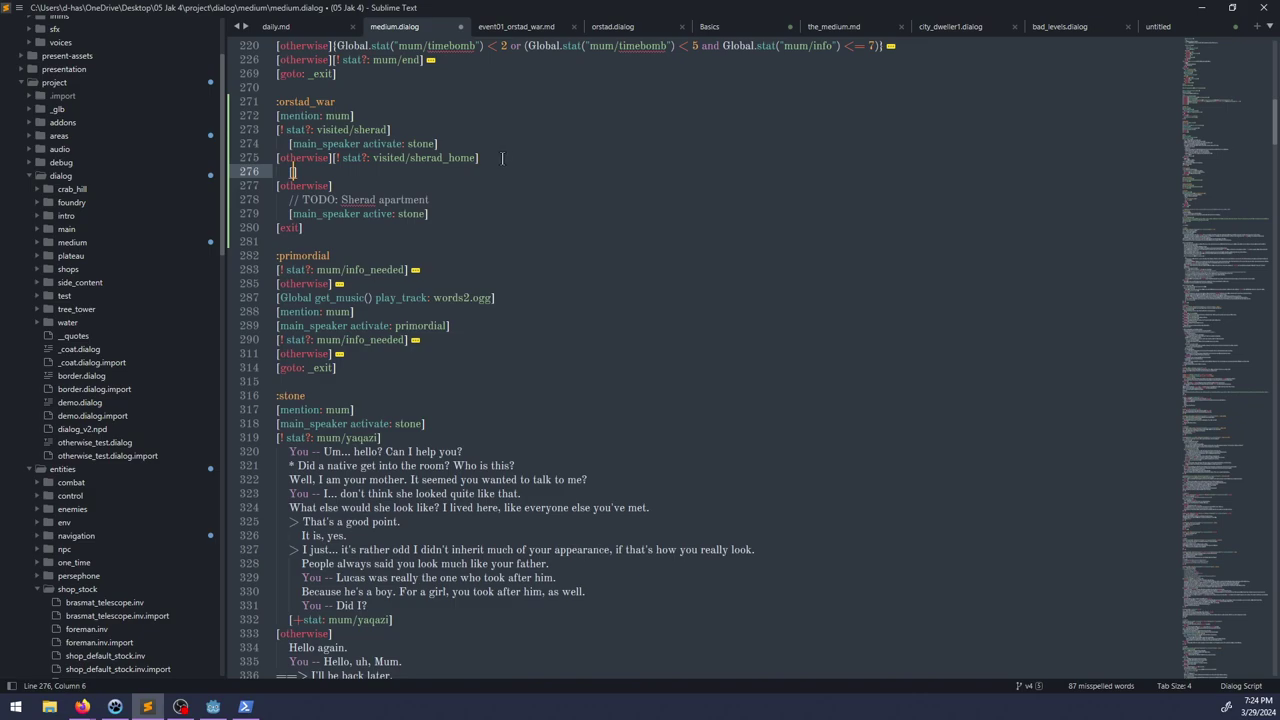
drag(470, 209, 477, 199)
key(ctrl+c)
click(503, 157)
key(ctrl+v)
click(506, 159)
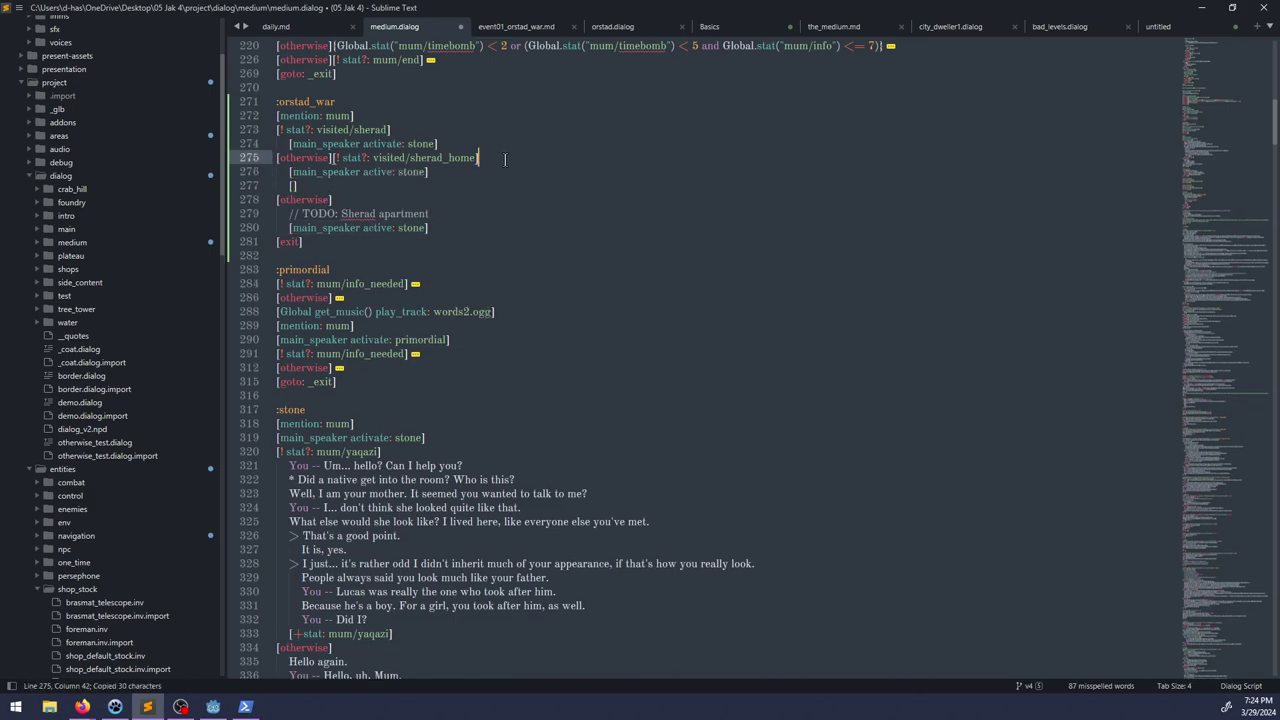
key(Down)
key(Down)
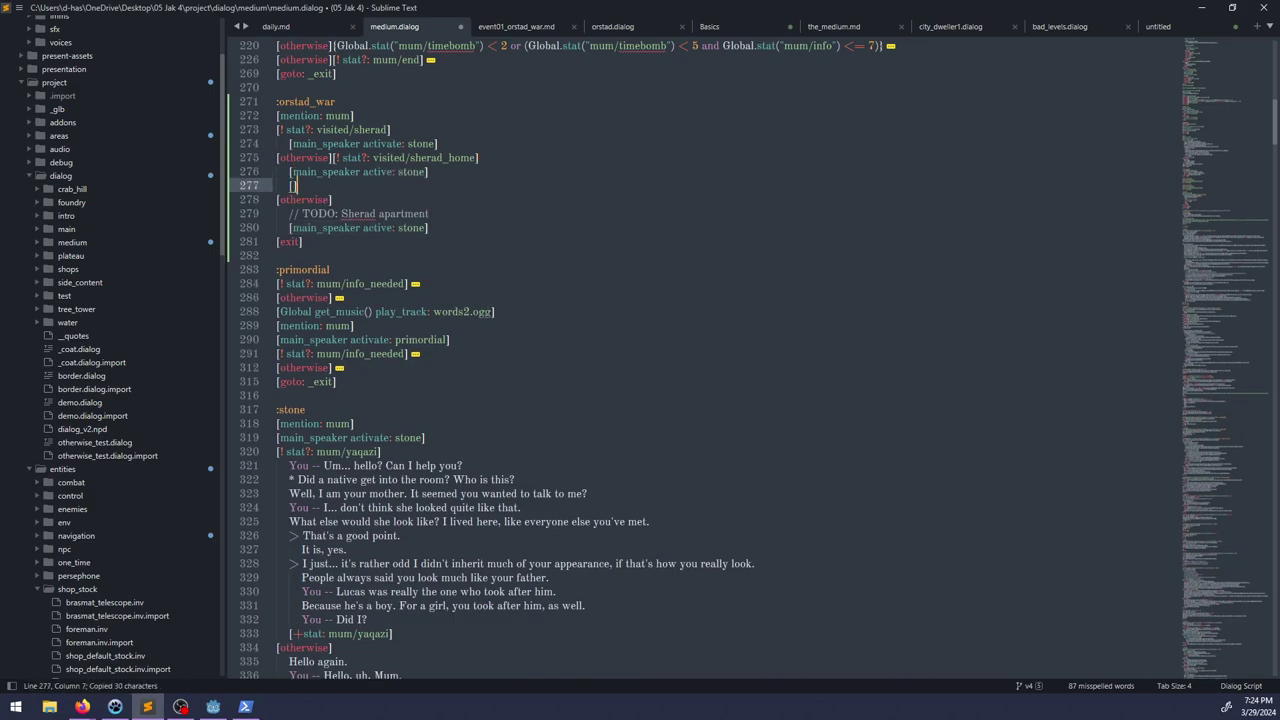
key(BackSpace)
key(BackSpace)
key(BackSpace)
key(BackSpace)
Step: Add the comment "// TODO: basic sherad walls" at the start of the visited/sherad_home branch
key(Up)
key(ctrl+Return)
key(Tab)
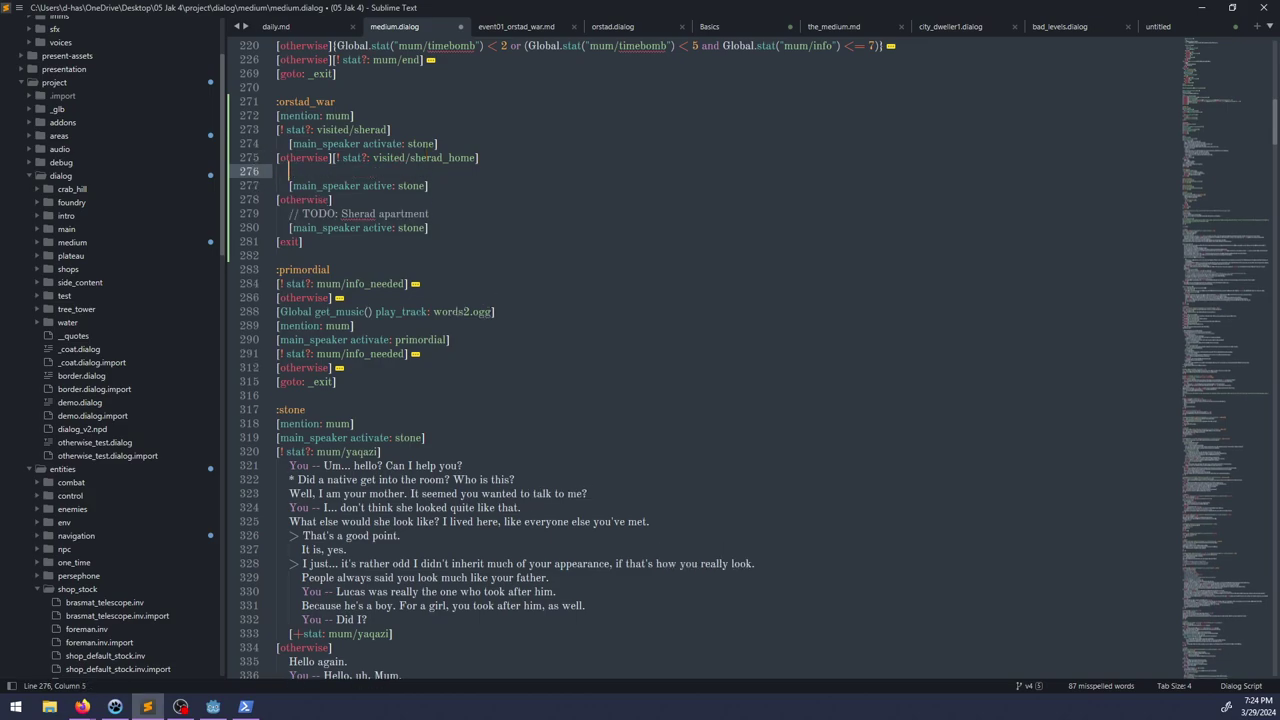
text(// TODO: basic sherad walls)
Step: Reword the apartment TODO to "A more specific Sherad apartment" and capitalize "Sherad" in the walls TODO
key(Down)
key(Down)
key(Down)
key(Down)
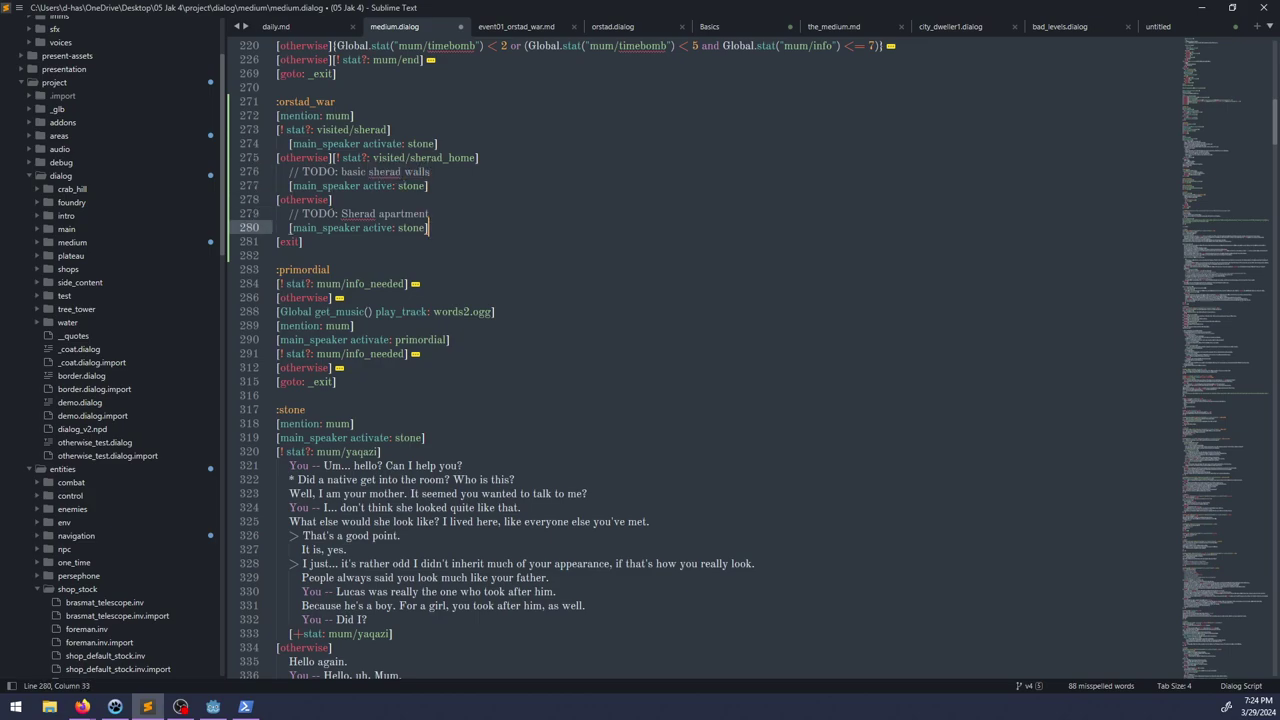
key(Up)
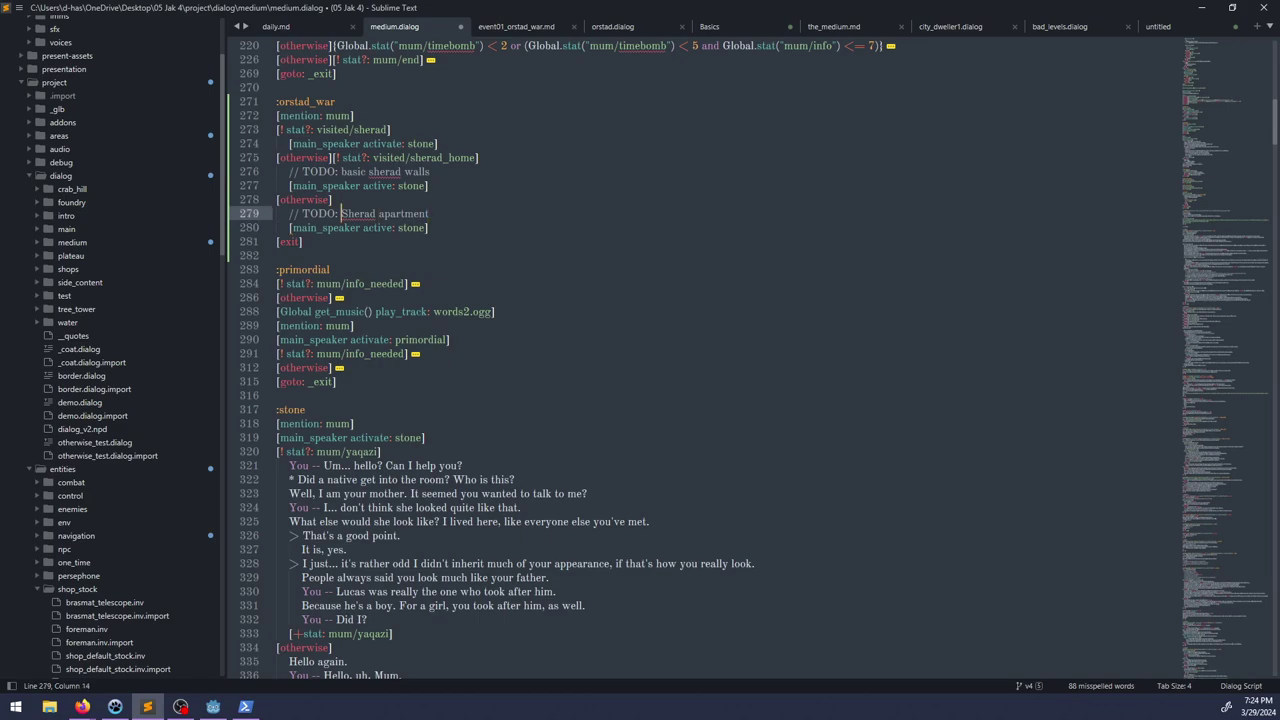
text(A more specific)
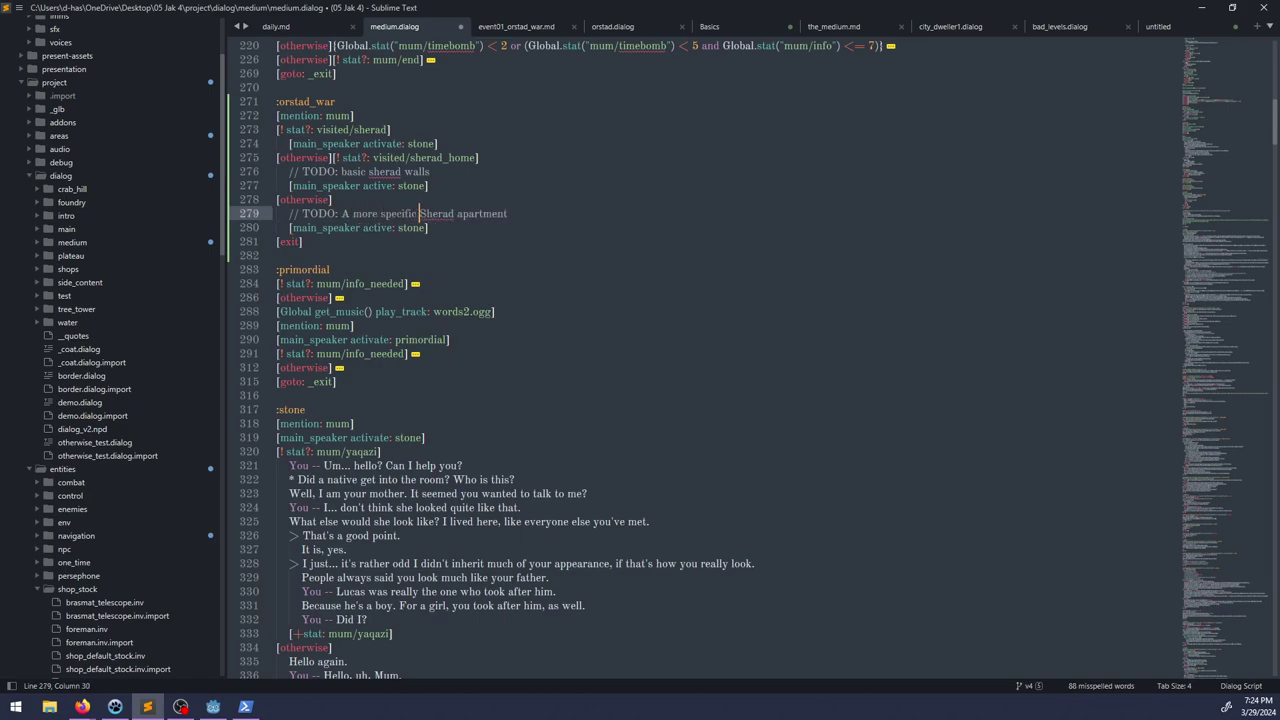
key(ctrl+s)
key(Up)
key(Up)
key(Up)
key(Delete)
text(S)
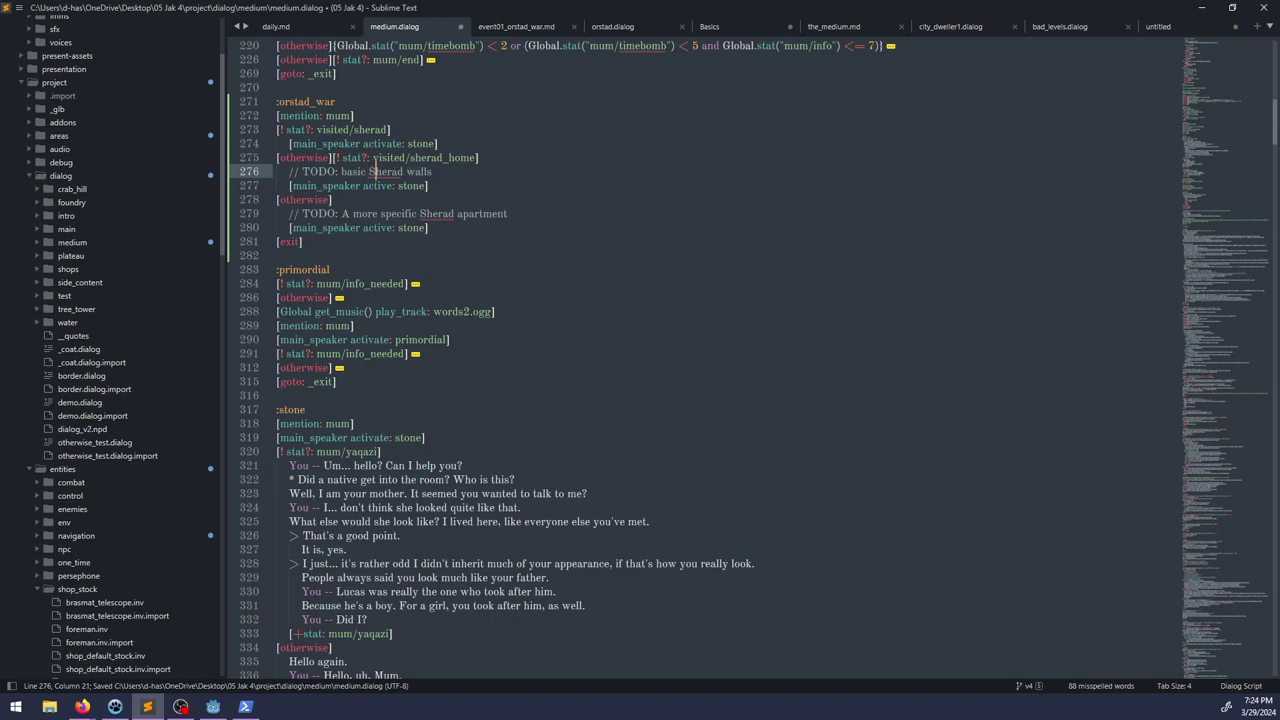
Step: Add the lines "This is the war event." and "You -- That's horrible!" before orstad_war's [exit] and save the file
key(Down)
key(Down)
key(Down)
key(Down)
key(ctrl+Right)
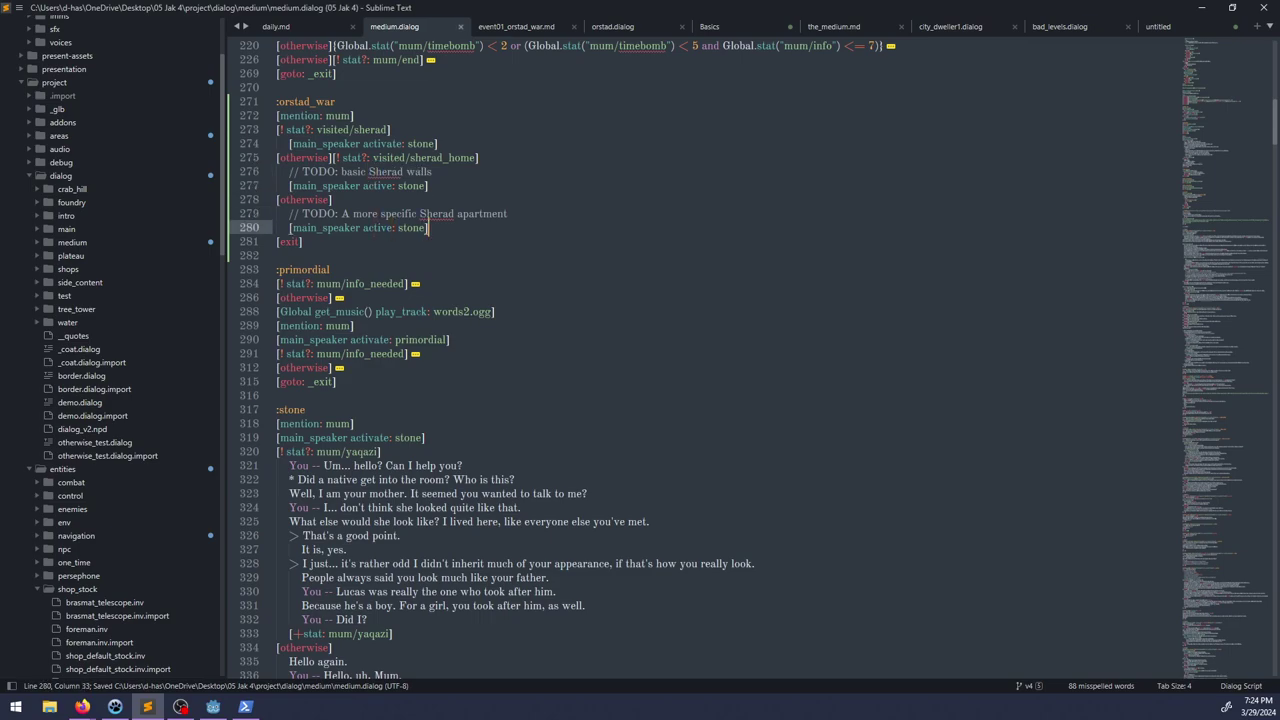
key(Return)
key(BackSpace)
text(This is the)
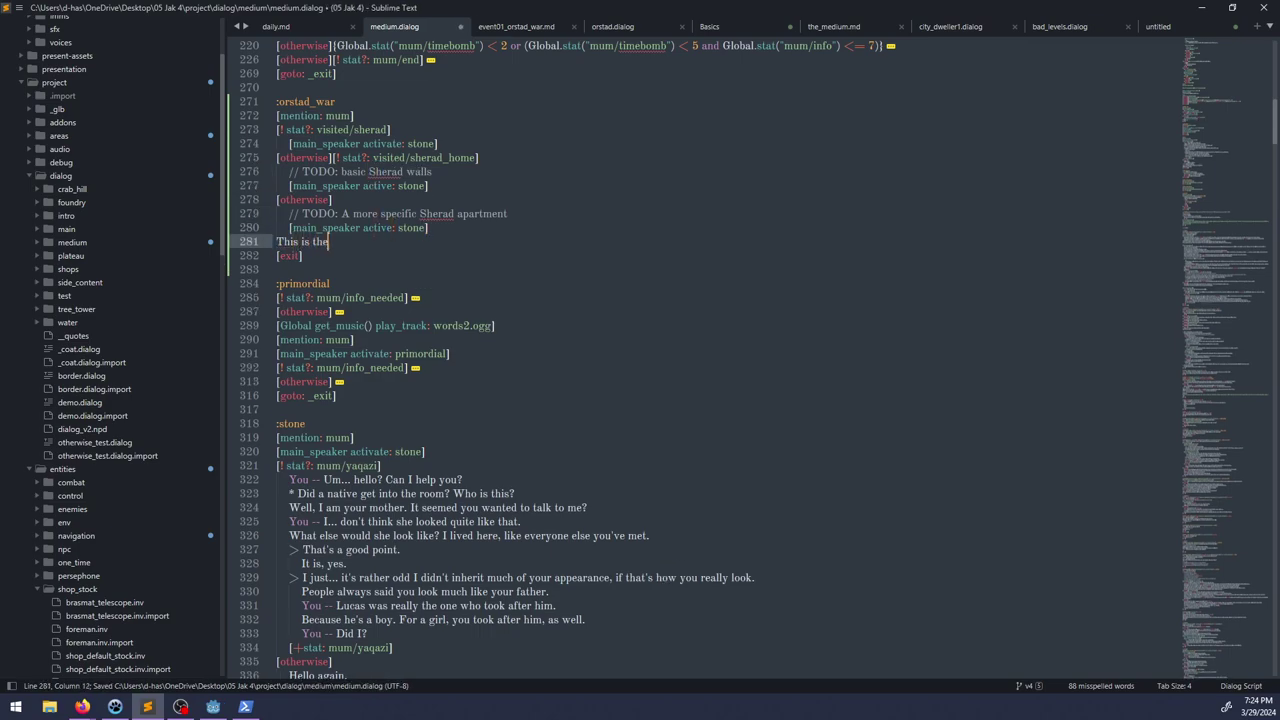
text( war event)
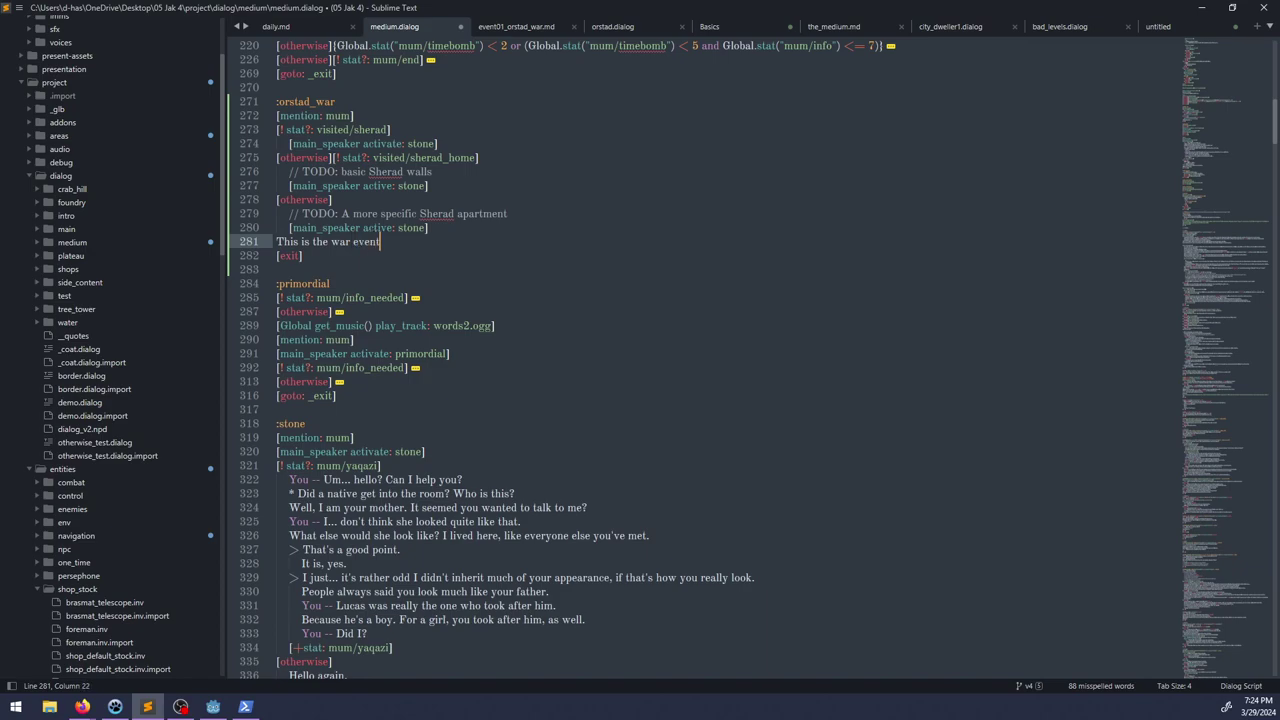
text(.)
key(Return)
text(Yo)
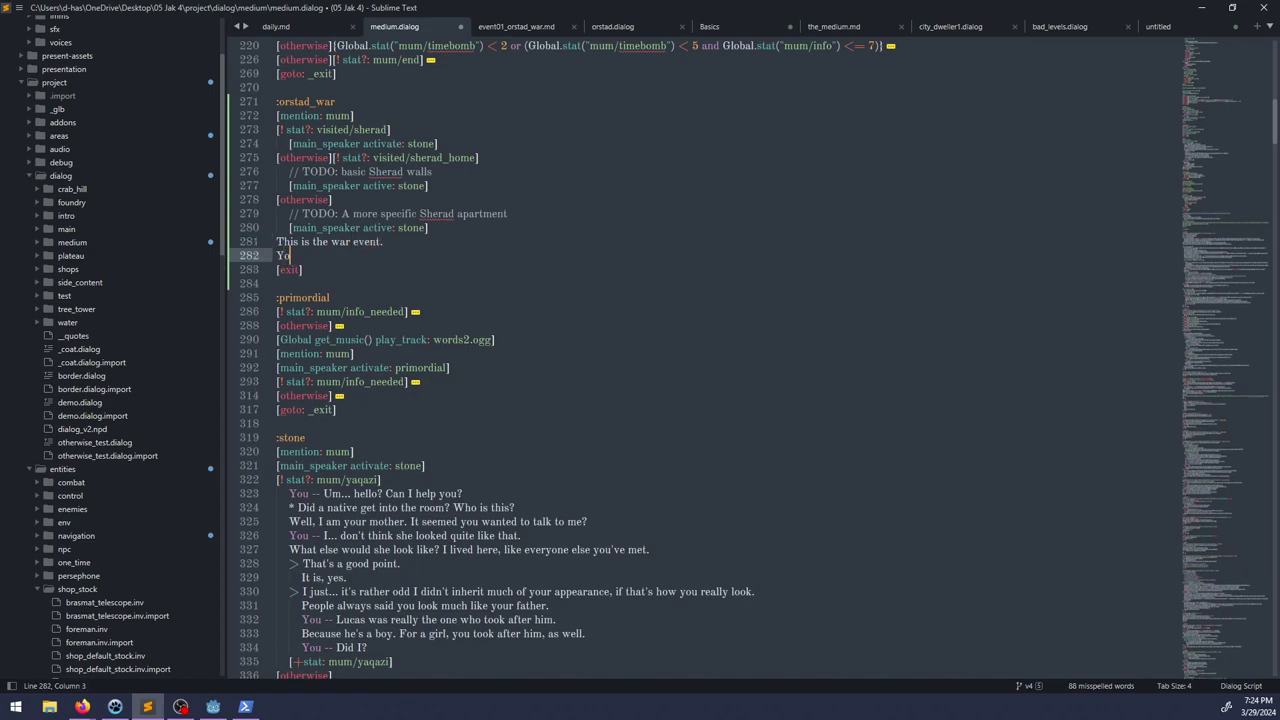
text(u -- That's horrible!)
key(ctrl+s)
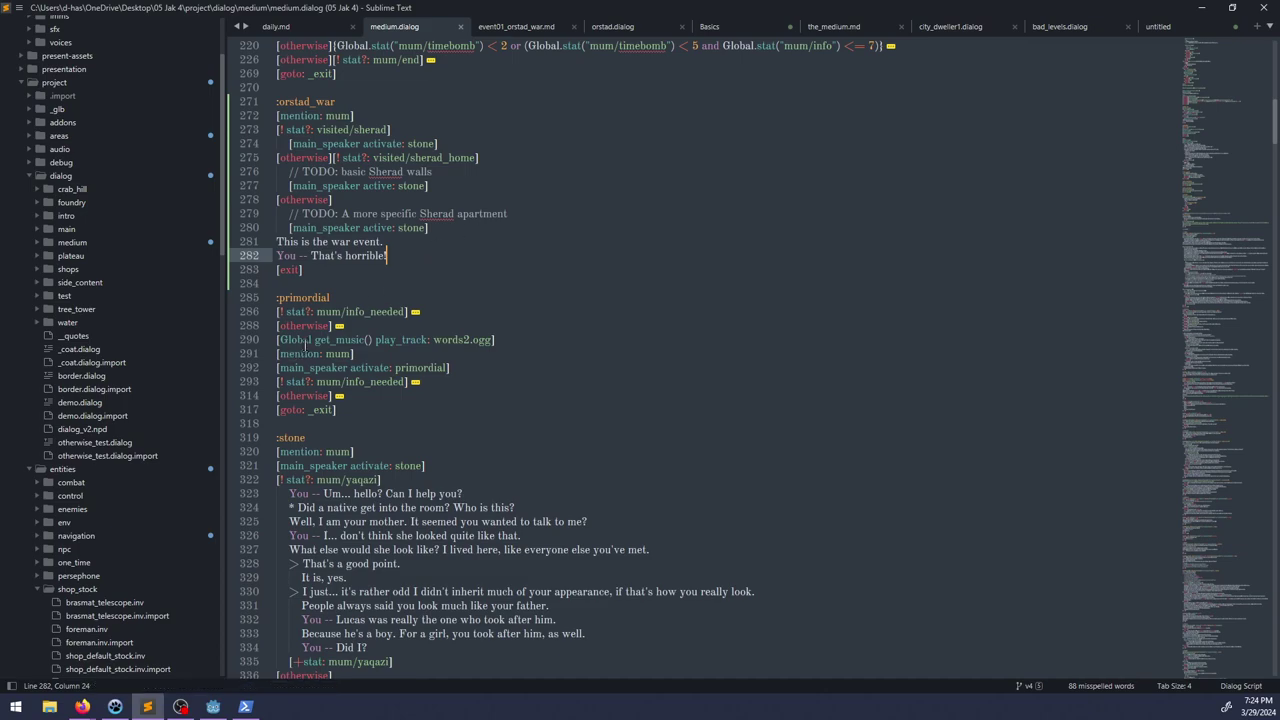
Step: Copy the two closing replies from the stone section to below "That's horrible!" in orstad_war and save
double_click(401, 340)
click(365, 368)
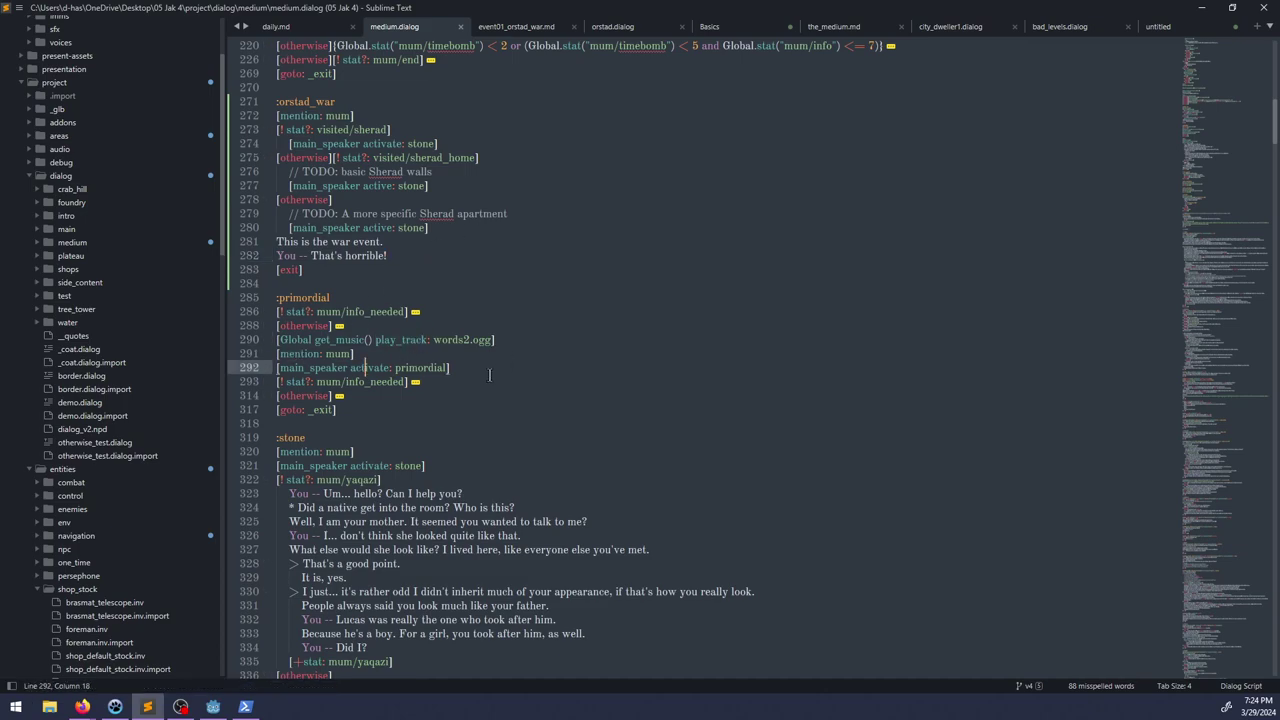
scroll(475, 350, down, 5)
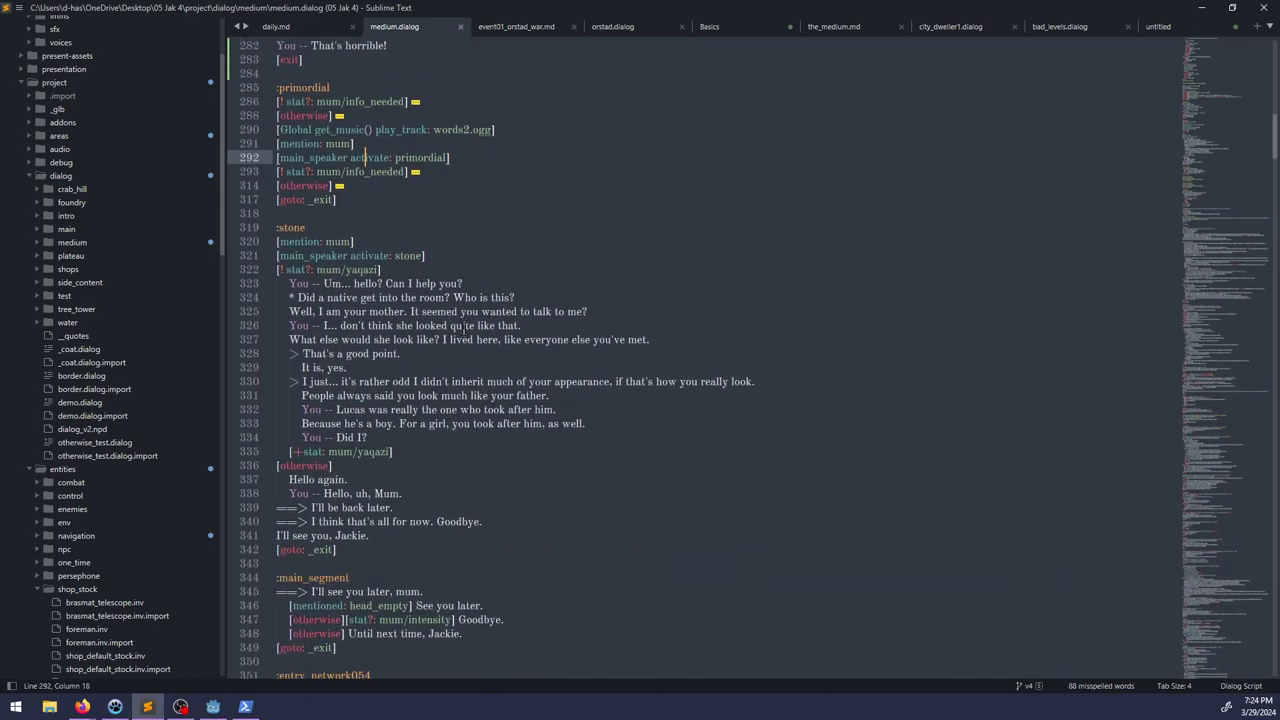
scroll(476, 287, down, 4)
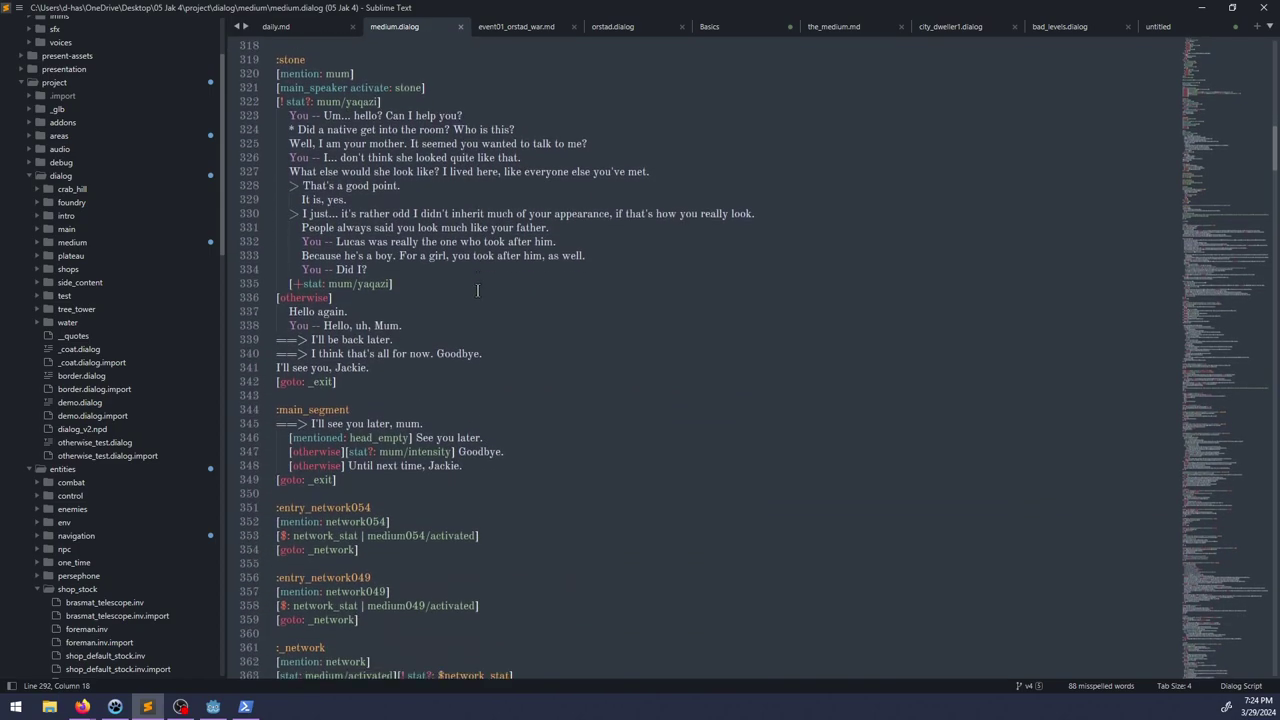
drag(512, 356, 512, 325)
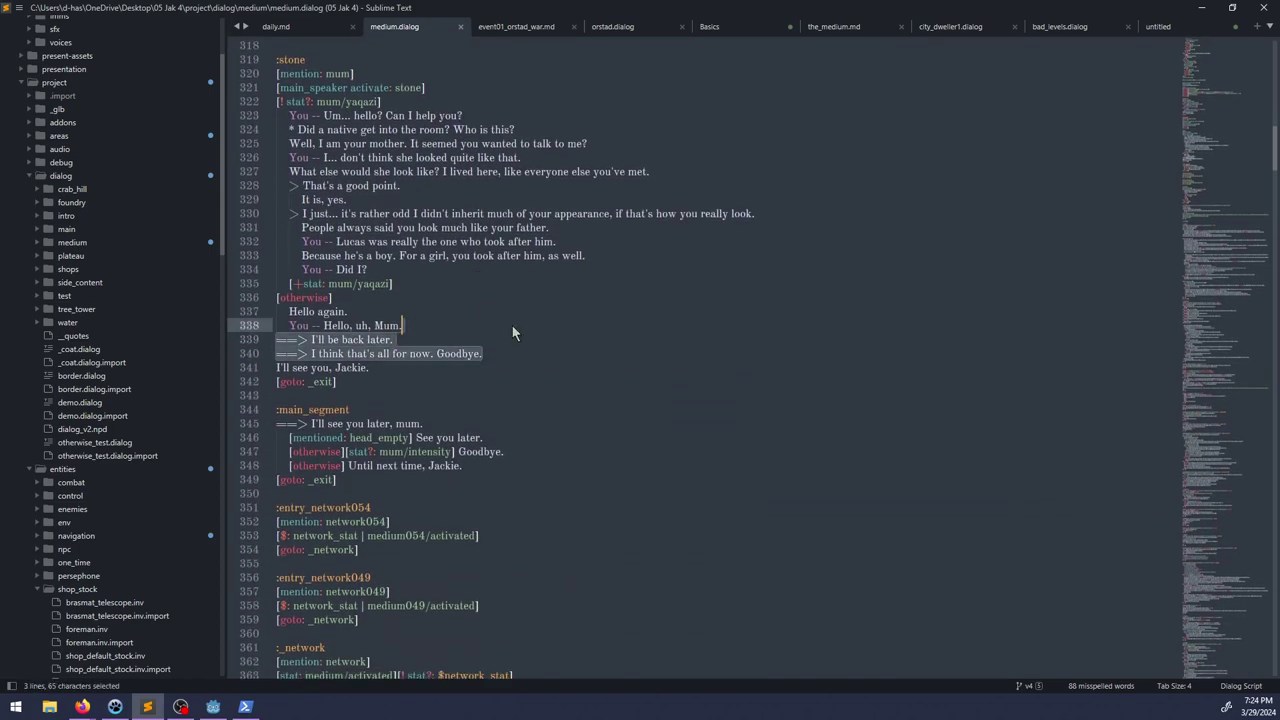
key(ctrl+c)
scroll(512, 325, up, 6)
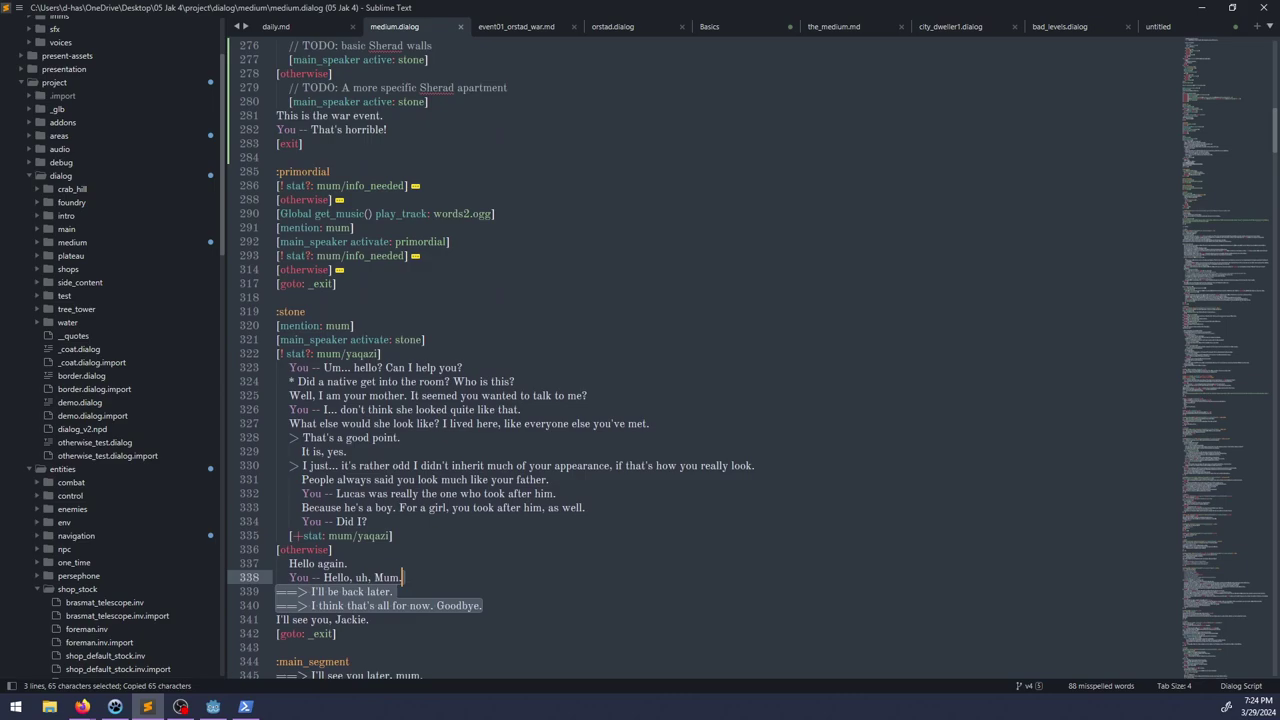
click(425, 133)
key(ctrl+v)
key(ctrl+s)
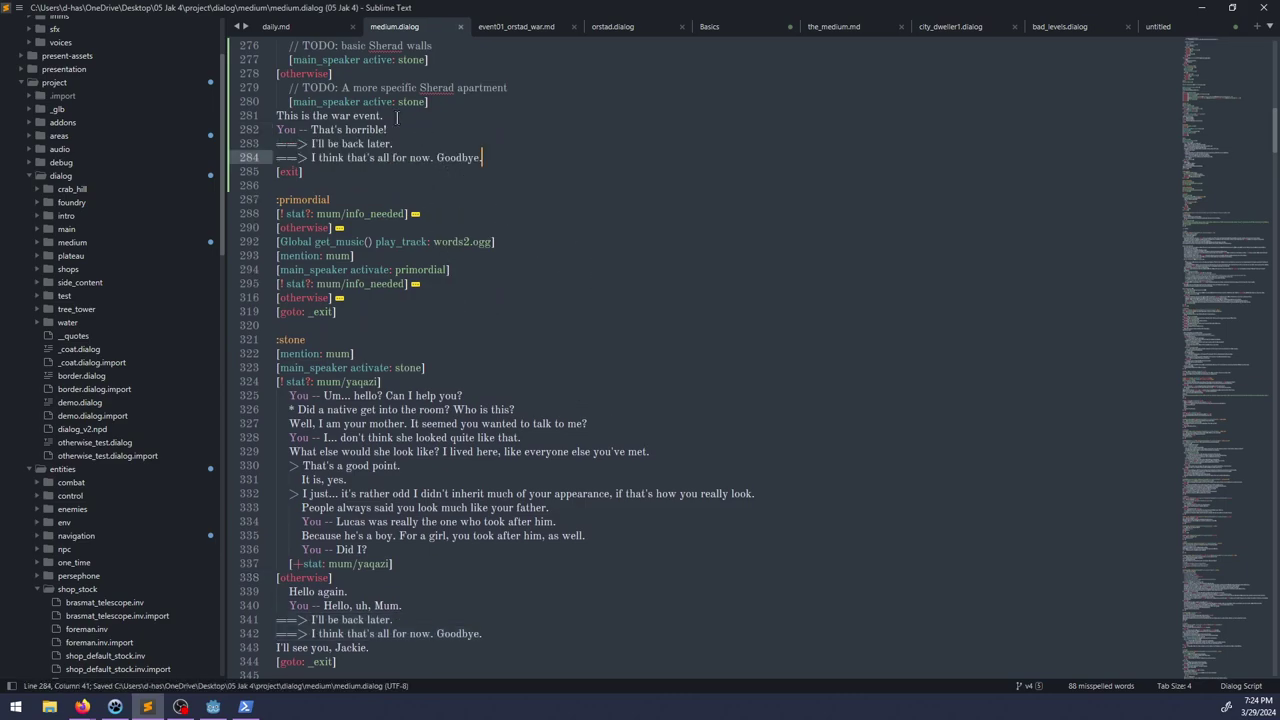
Step: Change orstad_war's first closing reply to "Take care, mother.", delete the second reply and save
drag(405, 143, 312, 145)
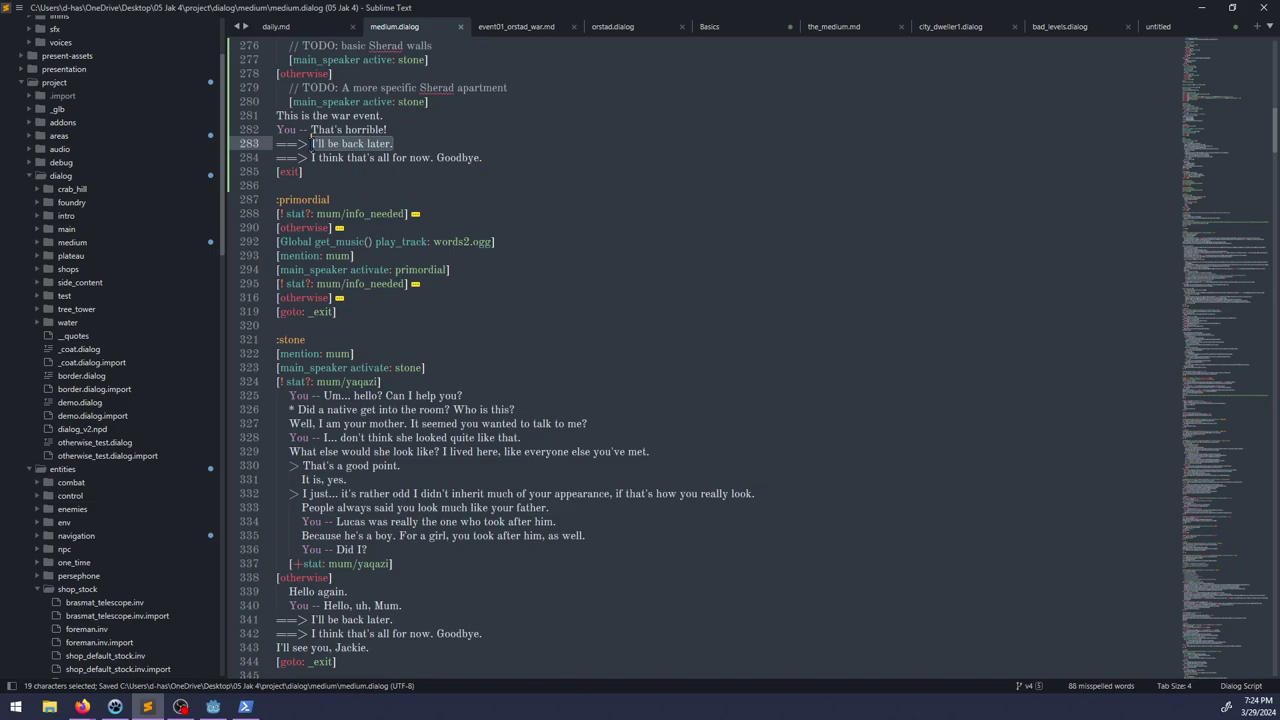
text(Take)
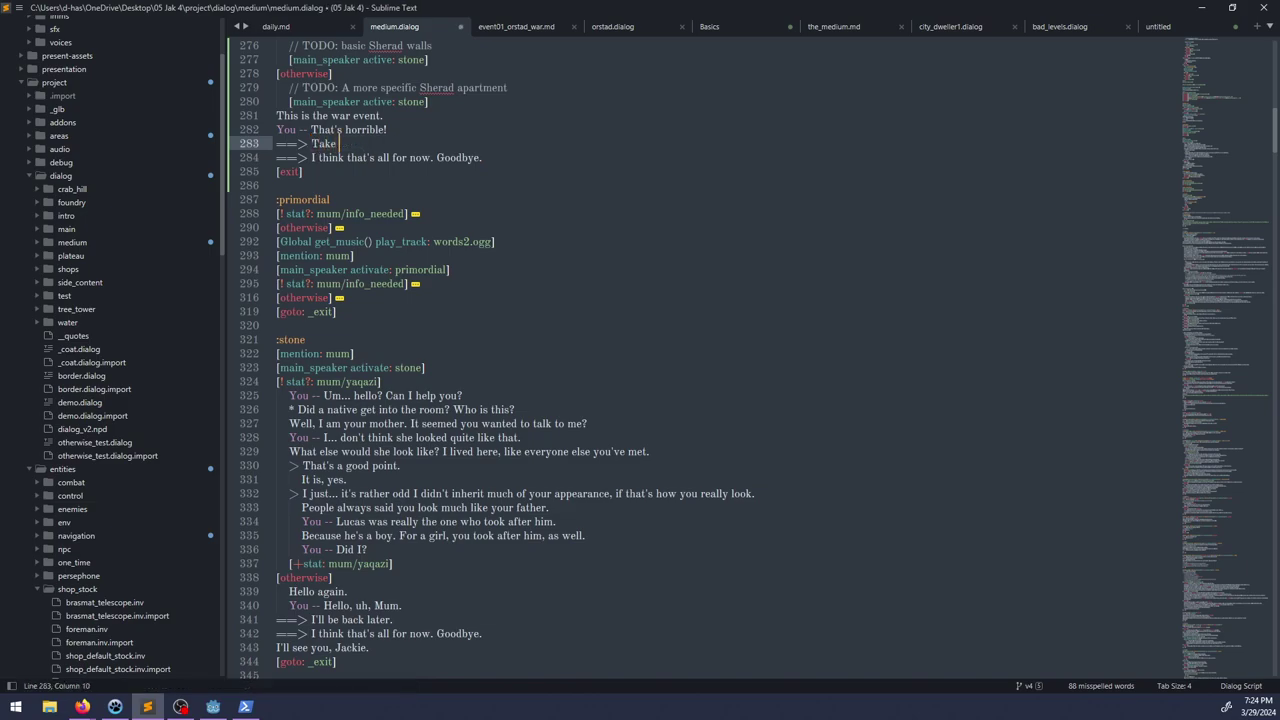
text( care, mother.)
key(Down)
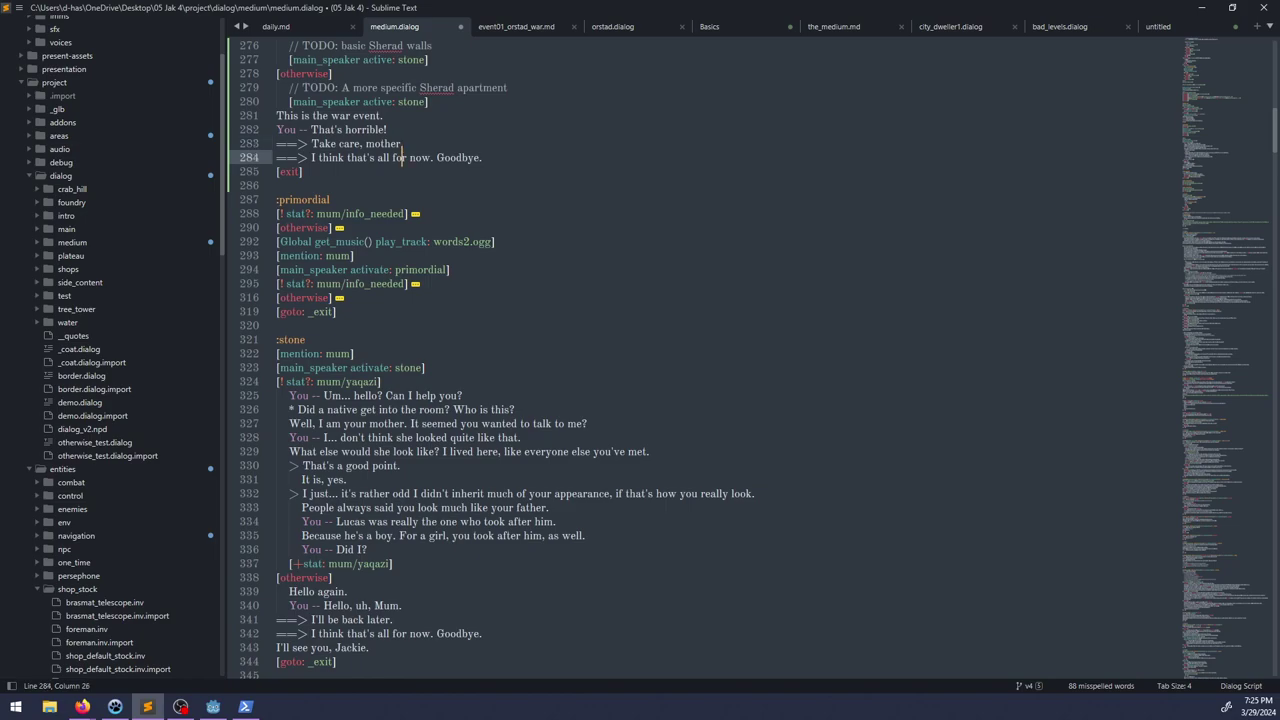
key(ctrl+Right)
key(ctrl+Right)
key(ctrl+Right)
key(ctrl+Right)
key(ctrl+Right)
key(shift+Up)
key(BackSpace)
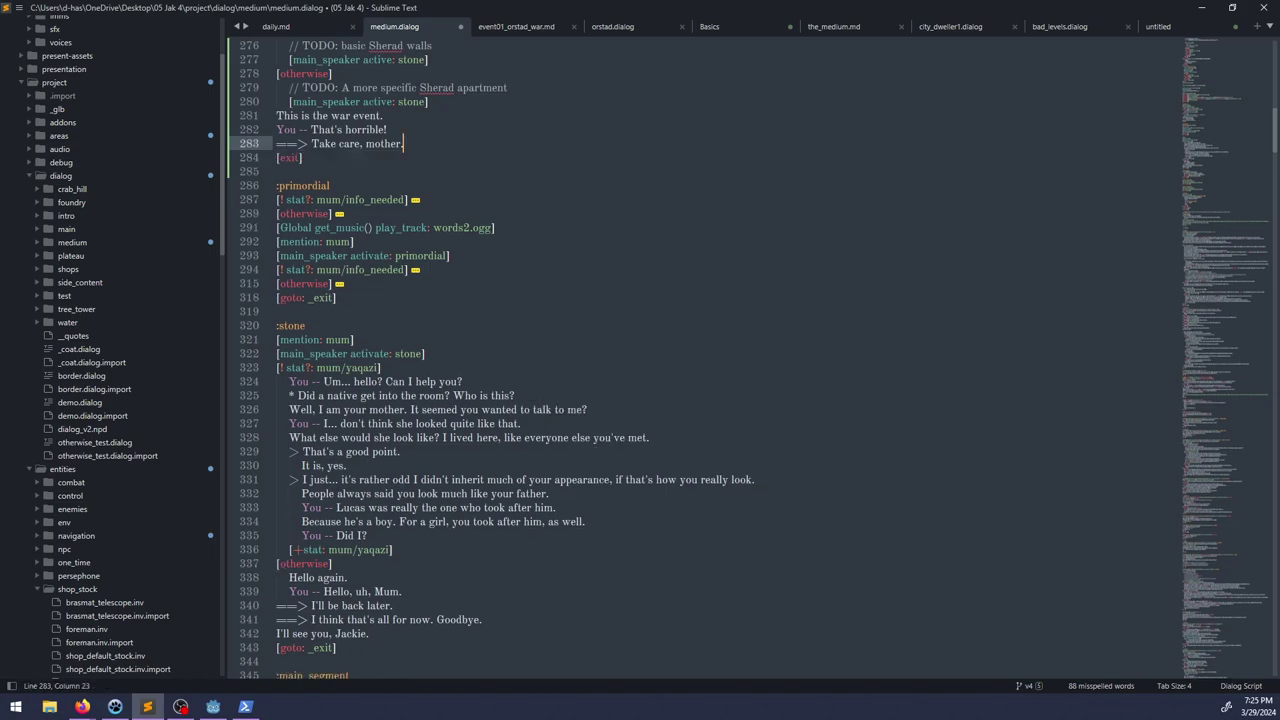
key(ctrl+s)
Step: Capitalize "Mother" in orstad_war's closing reply "Take care, Mother."
scroll(531, 306, up, 5)
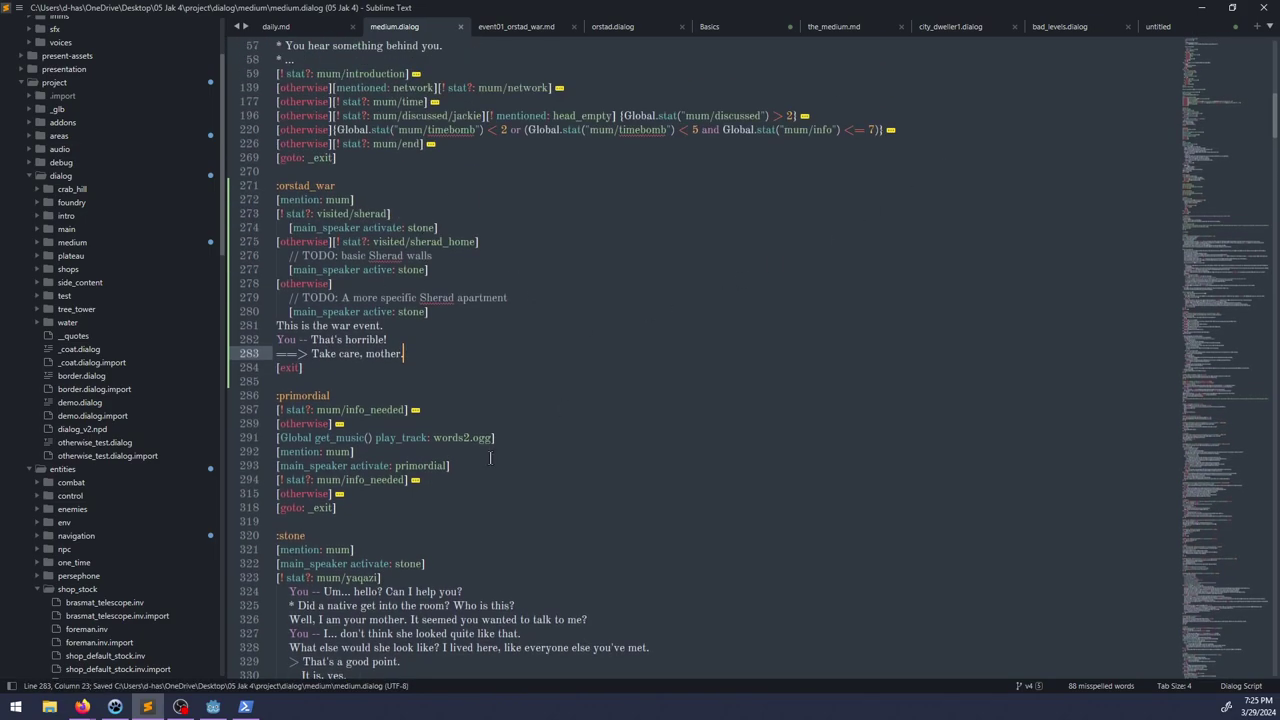
click(213, 706)
key(alt+Tab)
click(369, 353)
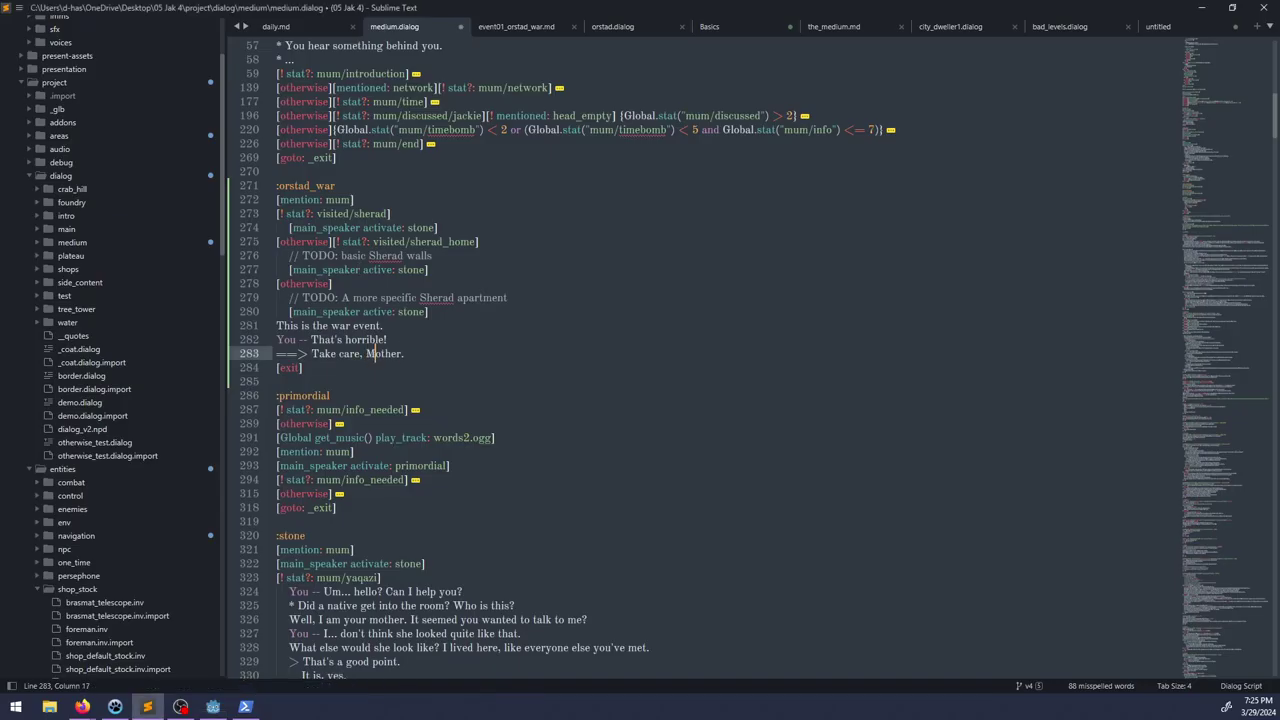
Step: Switch to Godot, run the project and open the in-game console
key(alt+Tab)
click(447, 277)
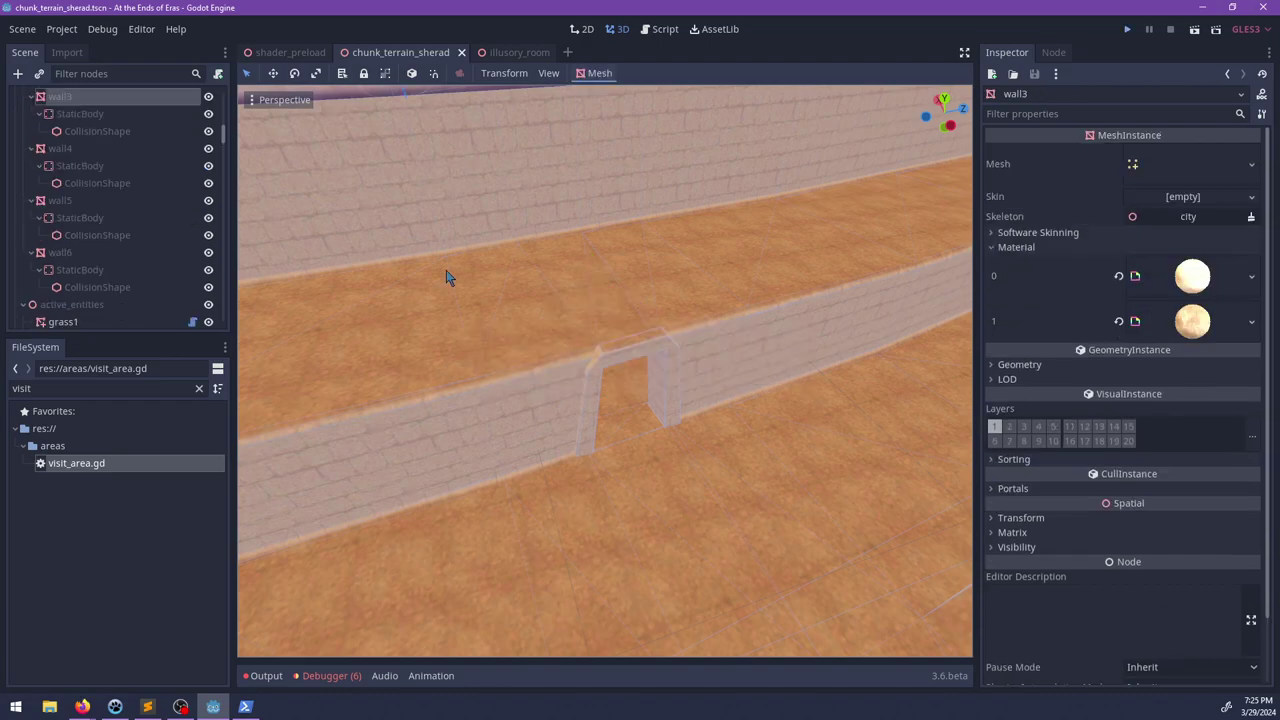
key(F5)
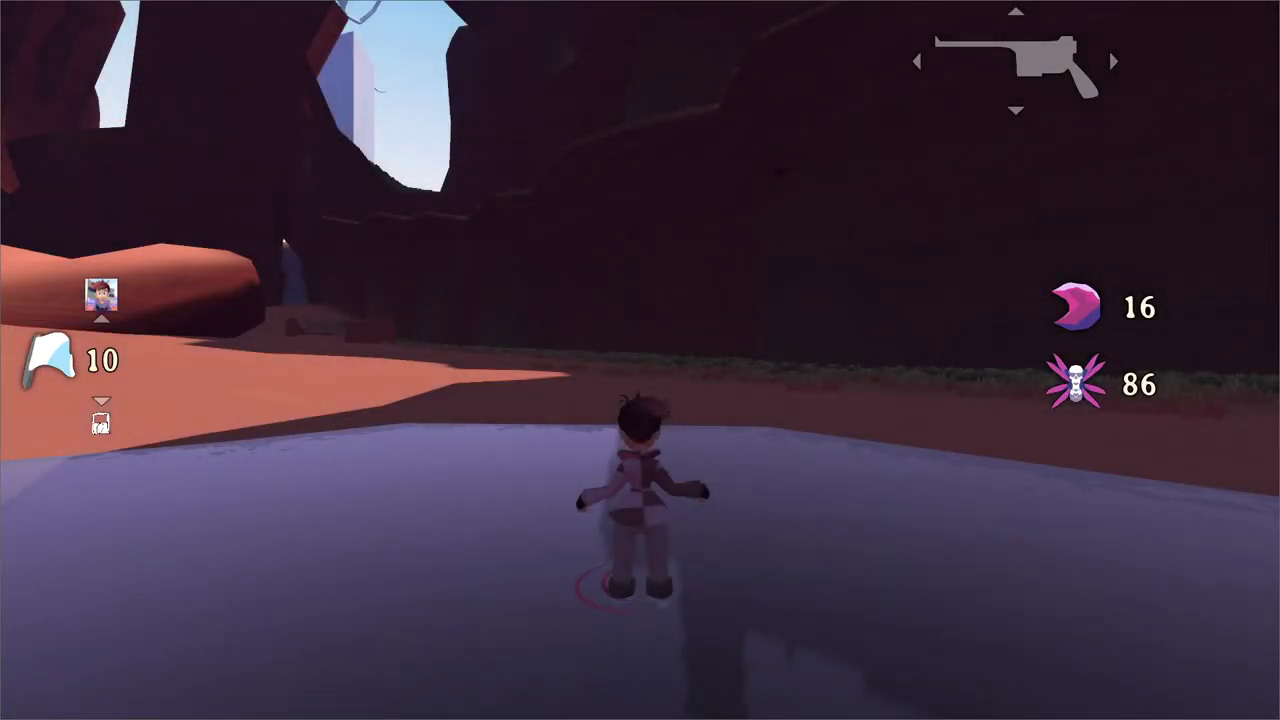
key(grave)
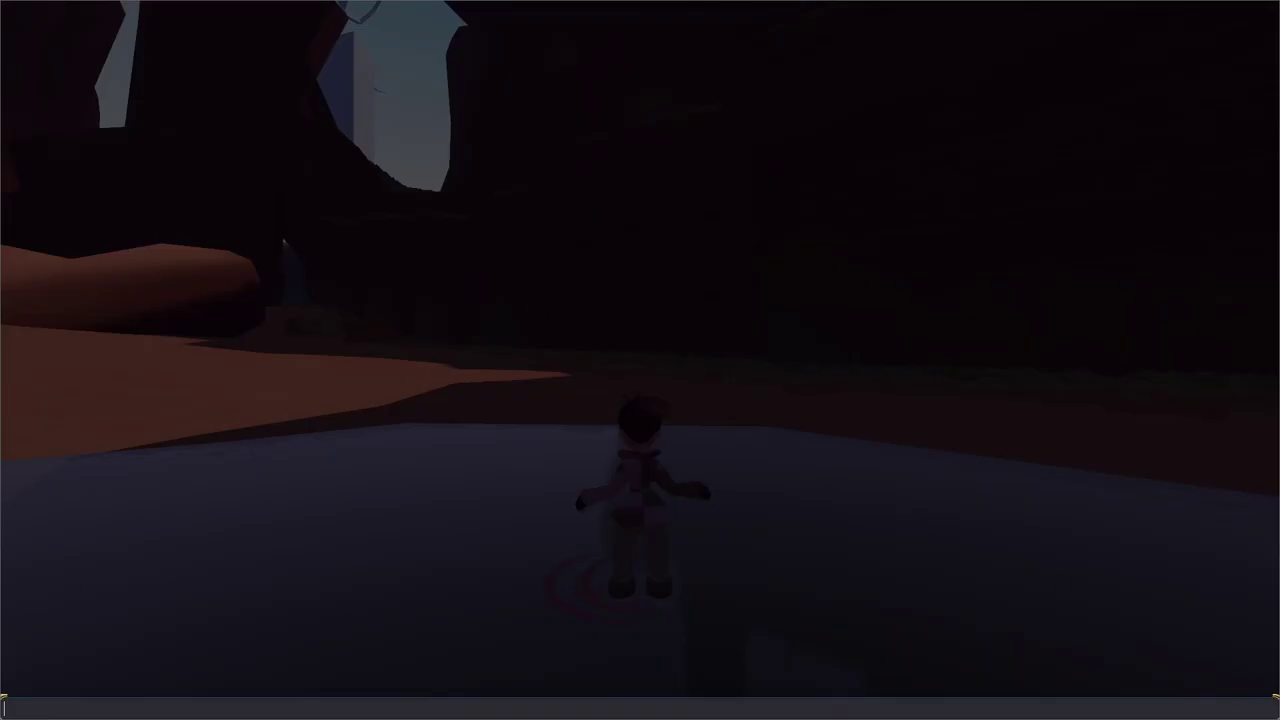
Step: Load the "post_intro" save and teleport to "_terrain_city1" through the in-game console, then close the console
text(load_game("post_intro)
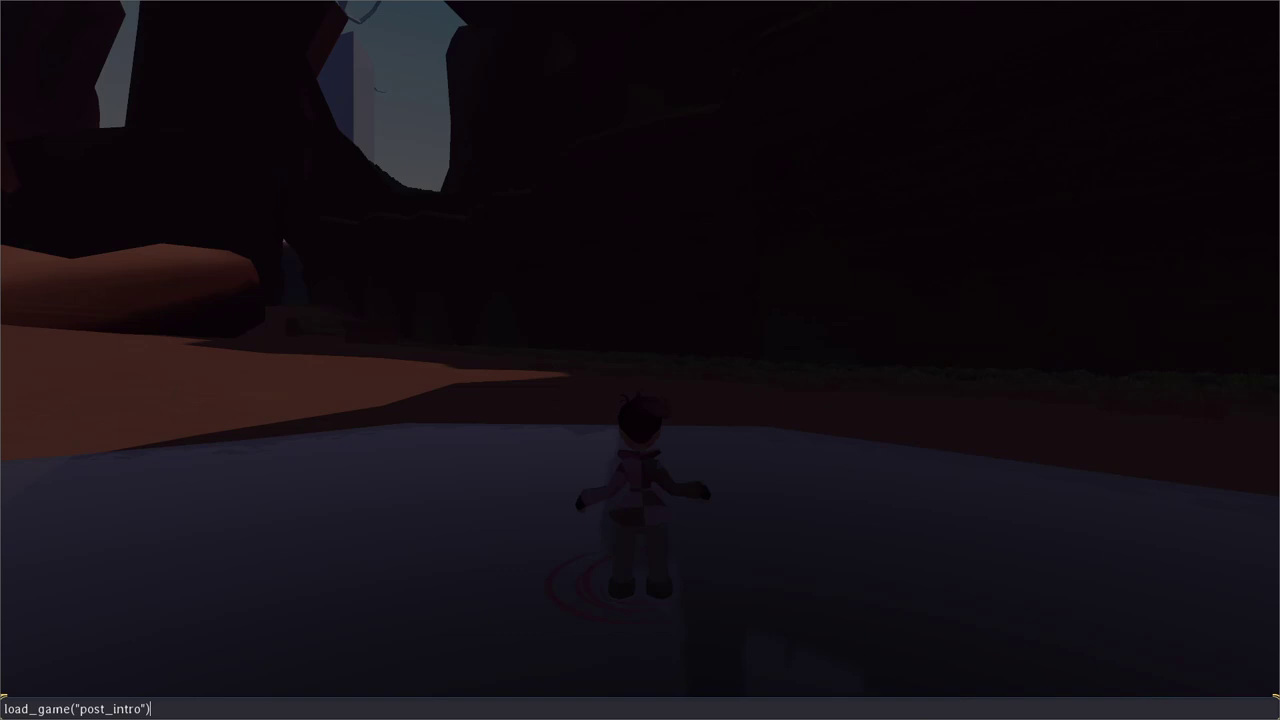
key(Return)
key(grave)
text(t)
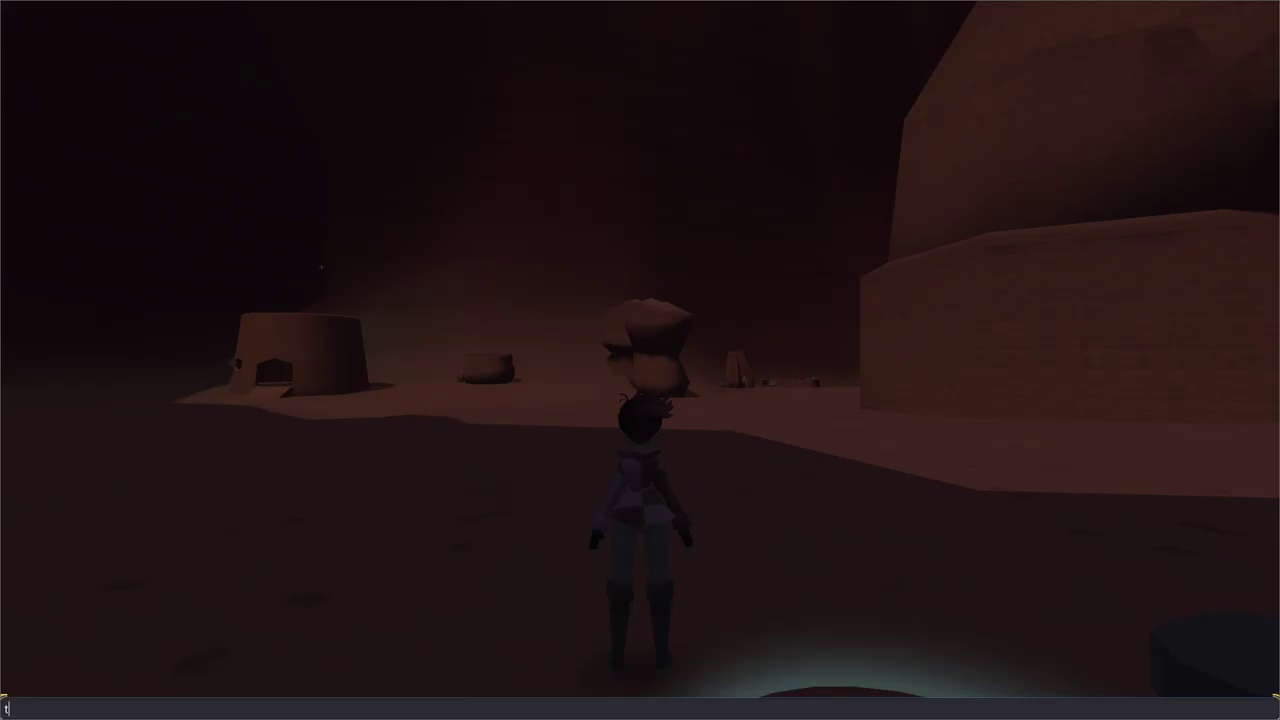
text(p("_terrain_city1"))
key(Return)
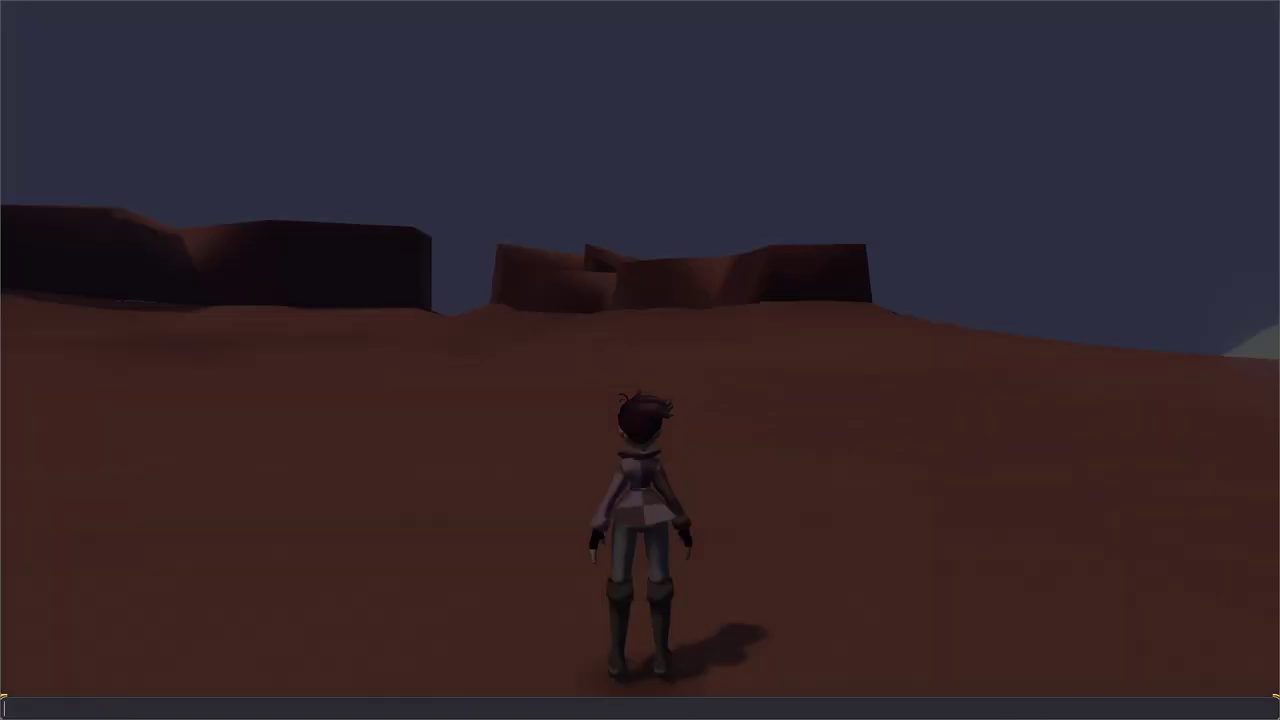
key(Escape)
Step: Run the character across the desert into Orstad's hut and start a conversation with Orstad
key(d)
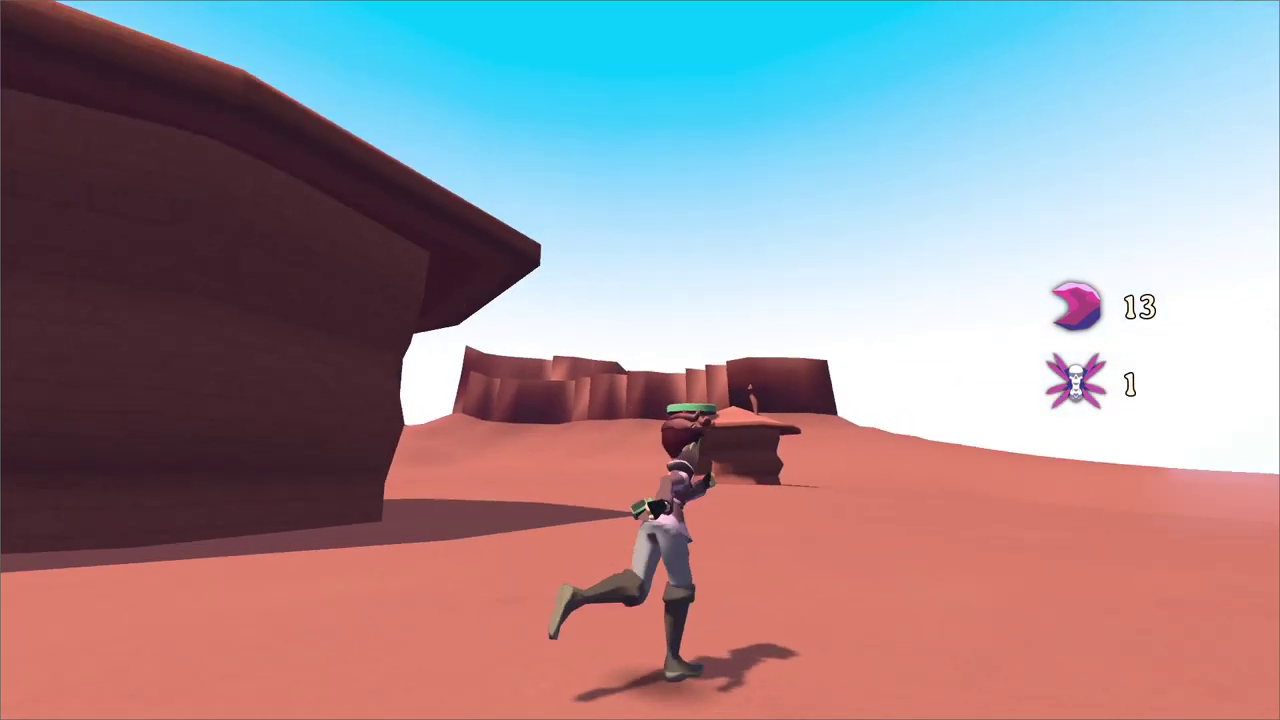
key(w)
key(space)
key(space)
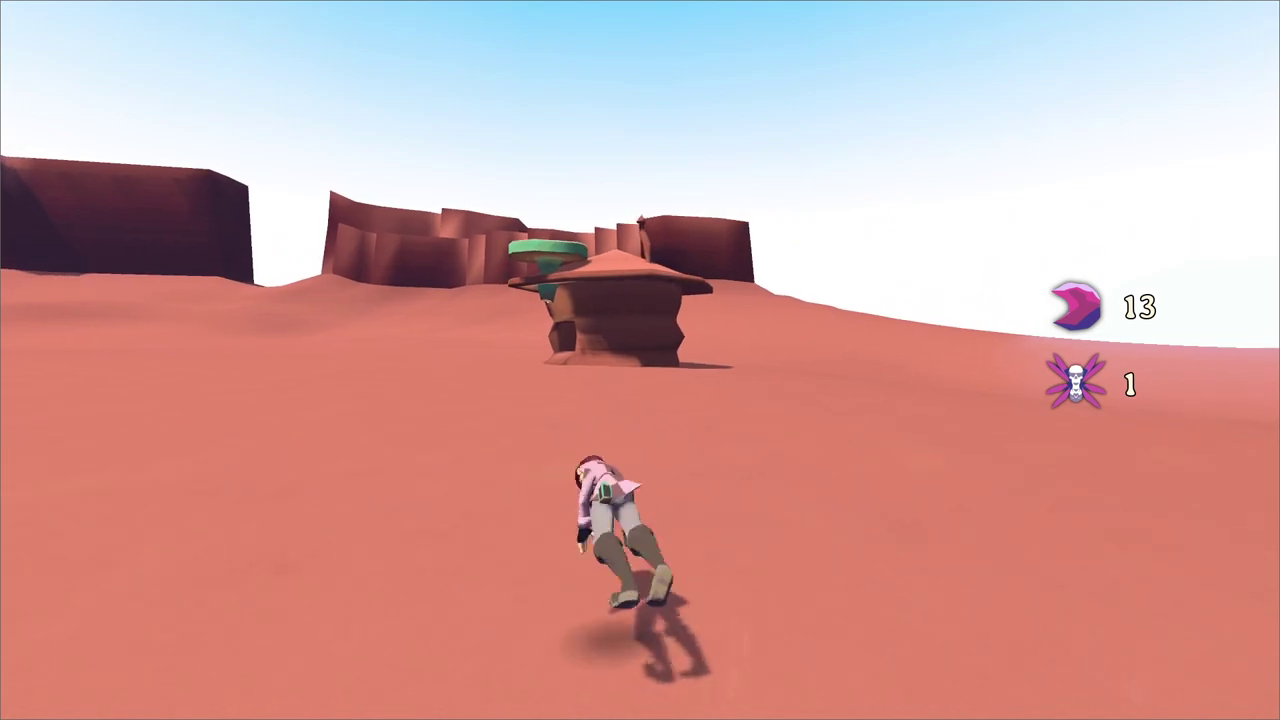
key(w)
key(space)
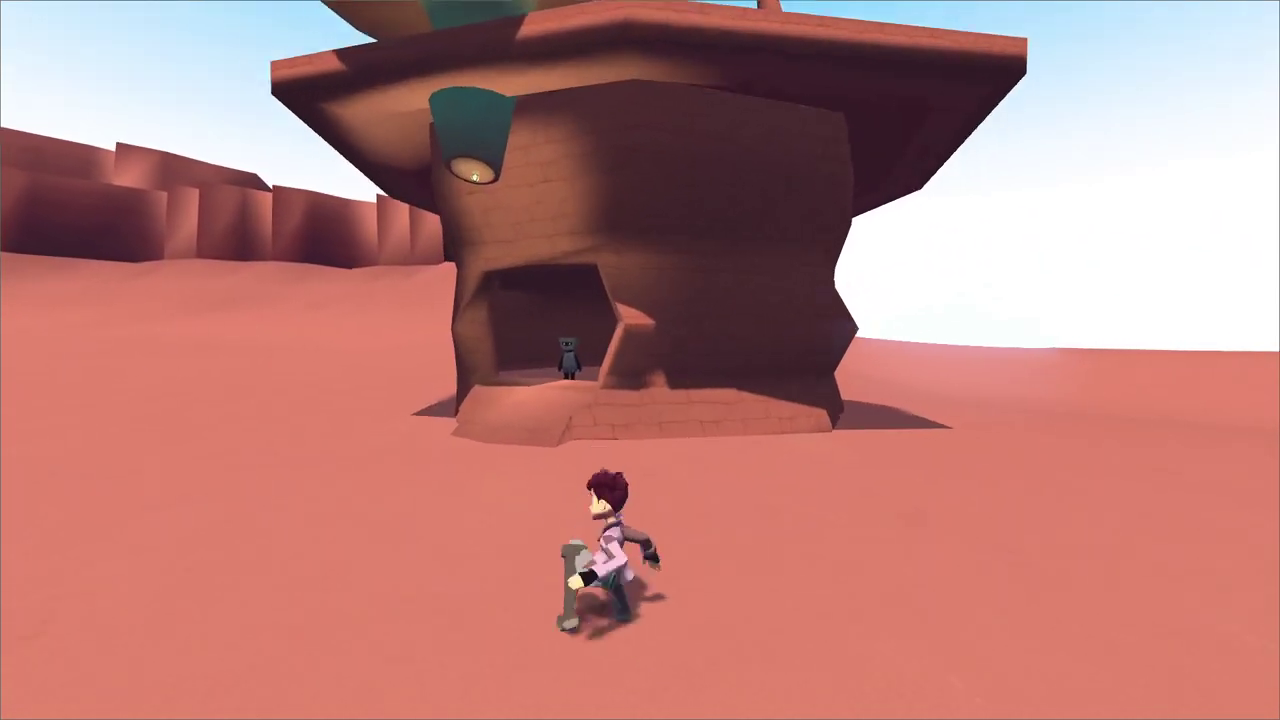
key(w)
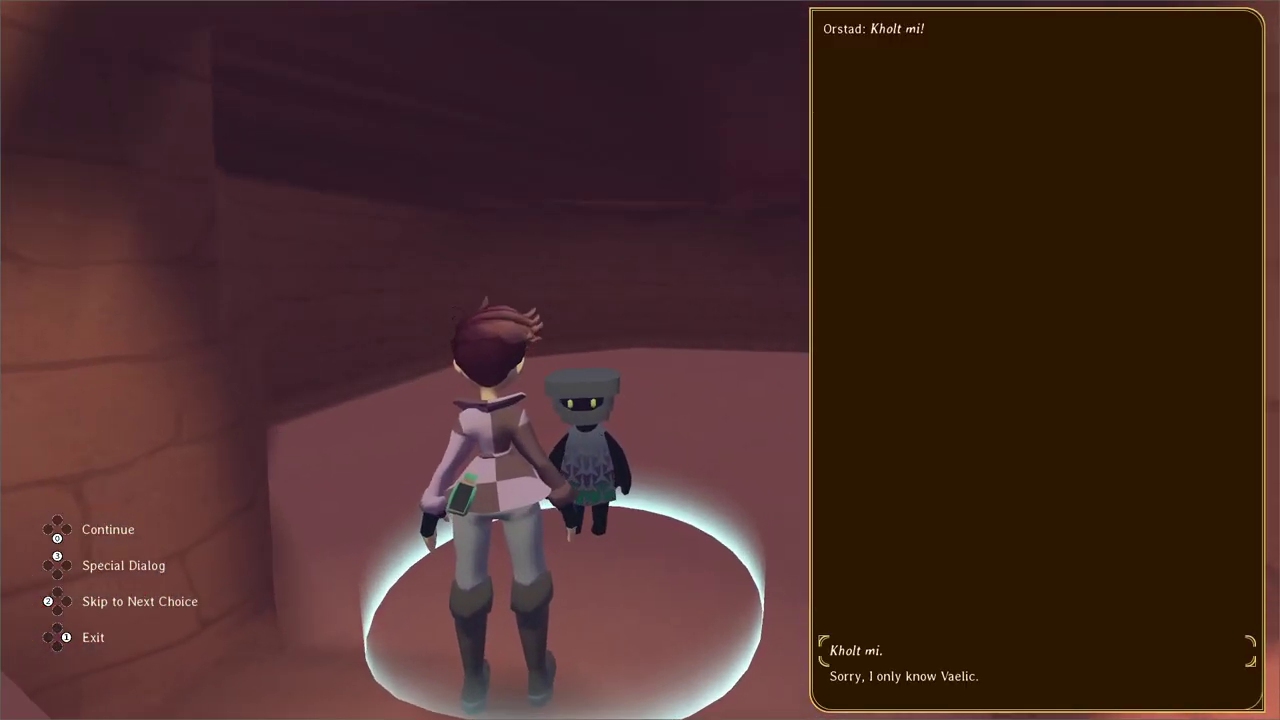
Step: Advance Orstad's dialogue through "I'm seeing the Medium. For uh... my mum." and the talk about Tara Sylde, then leave the hut
key(space)
key(2)
key(space)
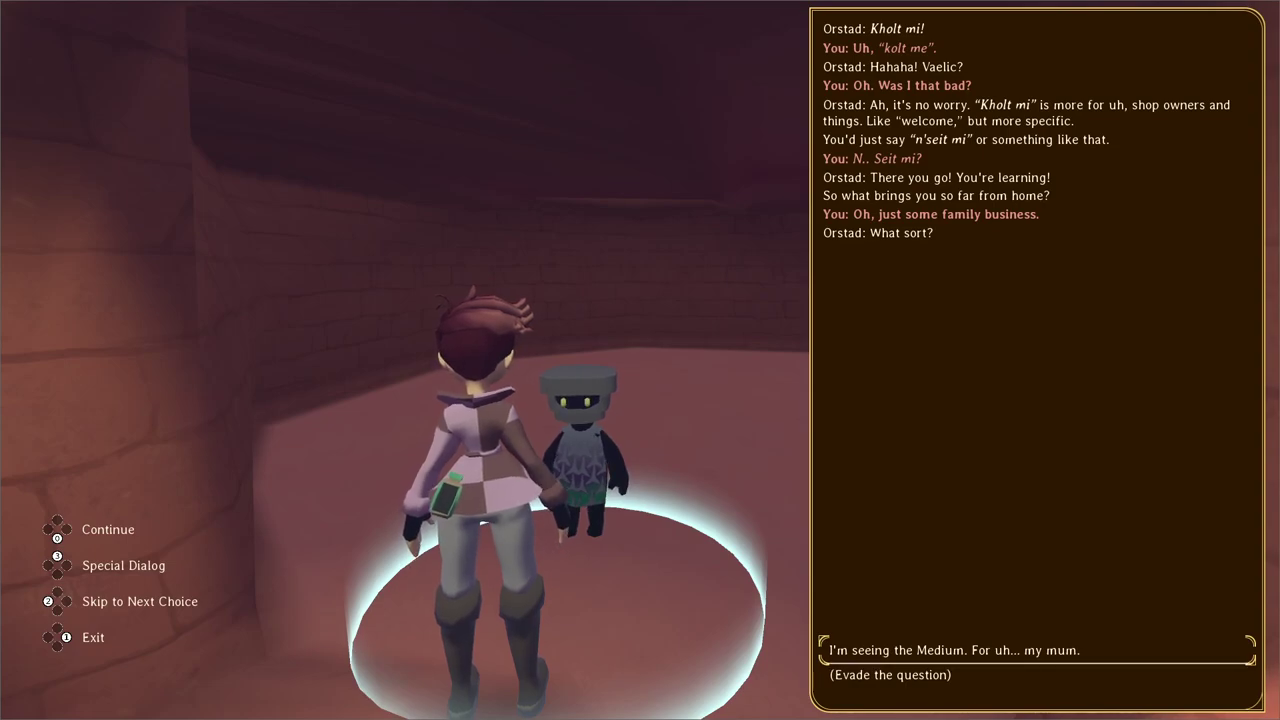
key(2)
key(Down)
key(Down)
key(Down)
key(Return)
key(2)
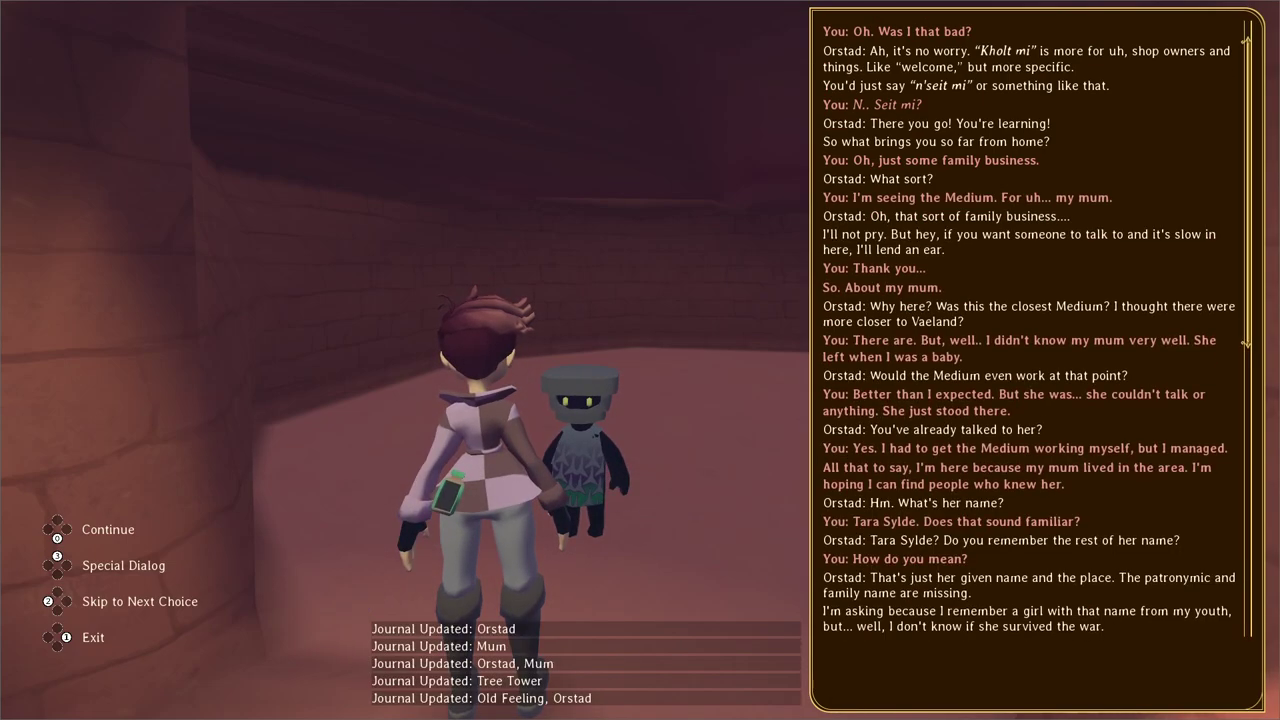
key(space)
key(d)
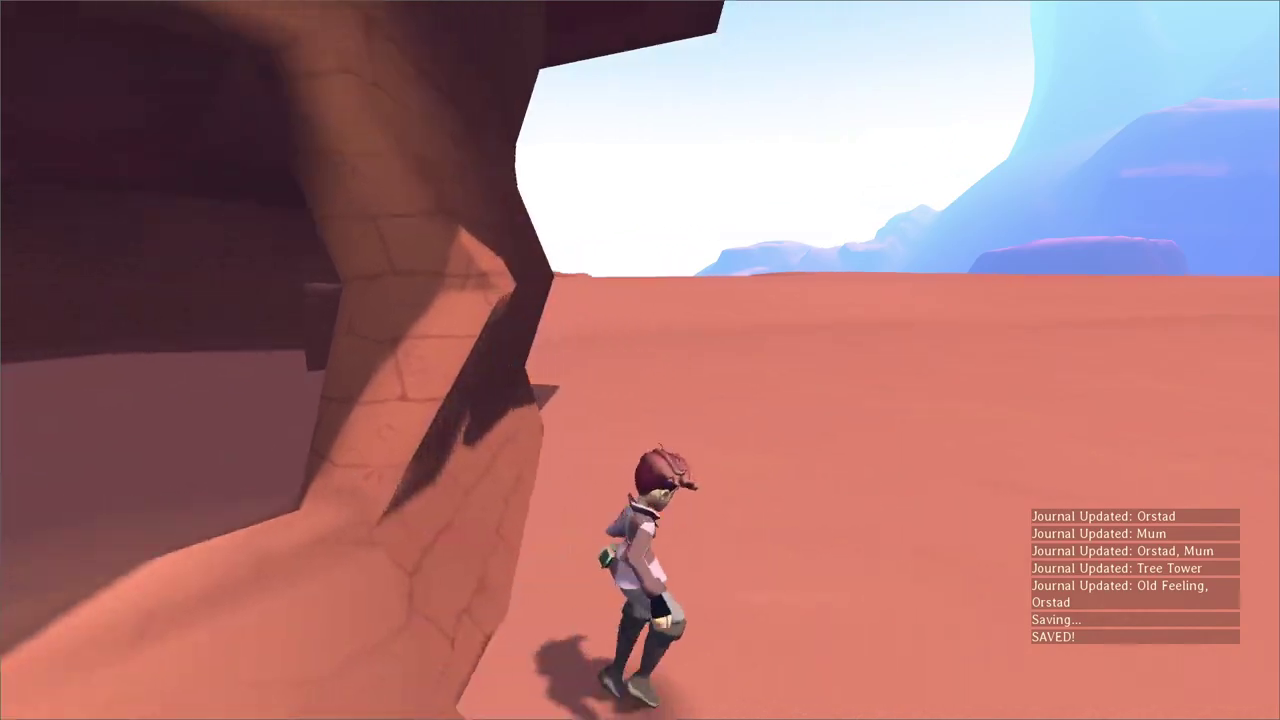
Step: Teleport the character with the console command tp(112) and close the console to resume play
key(grave)
text(tp(1)
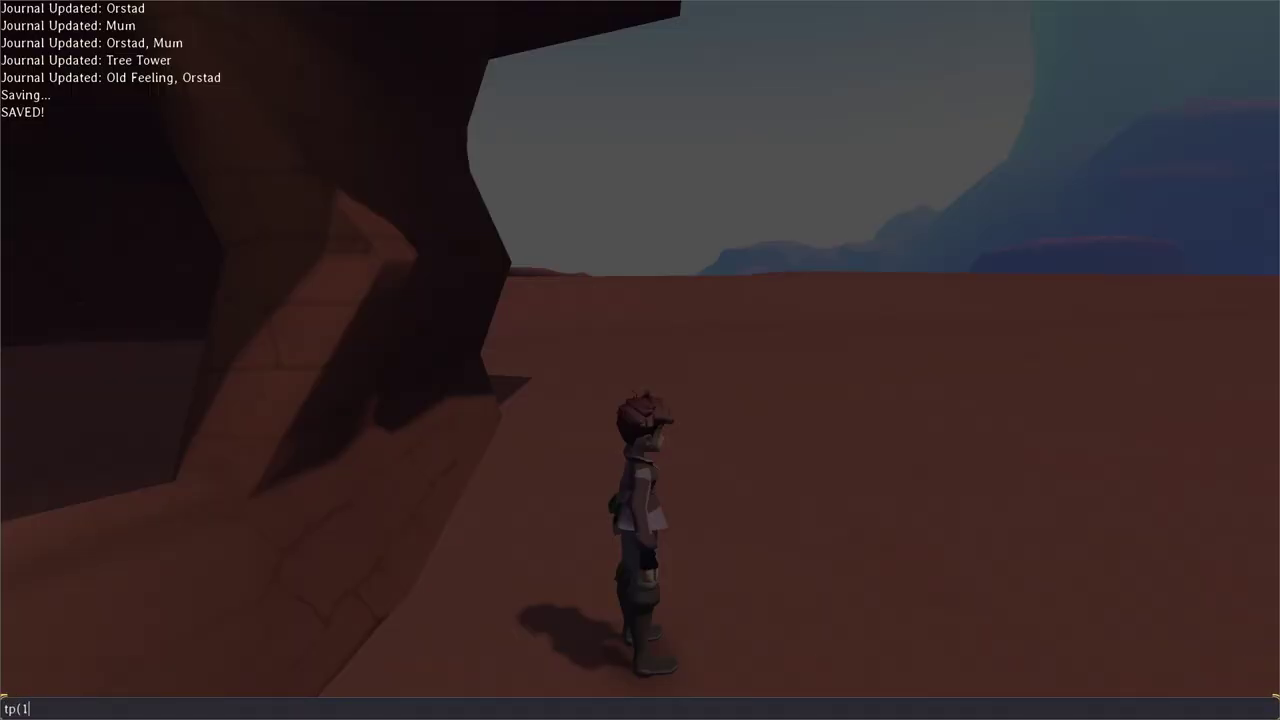
text(12))
key(Return)
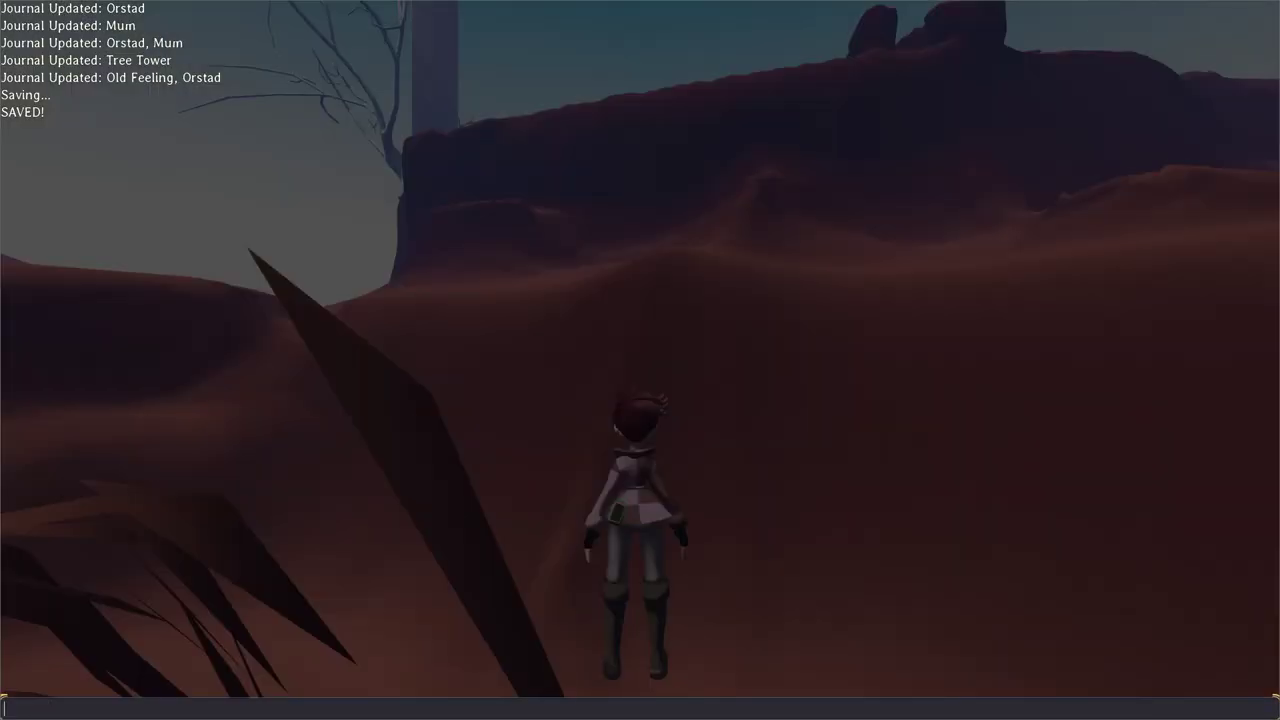
key(grave)
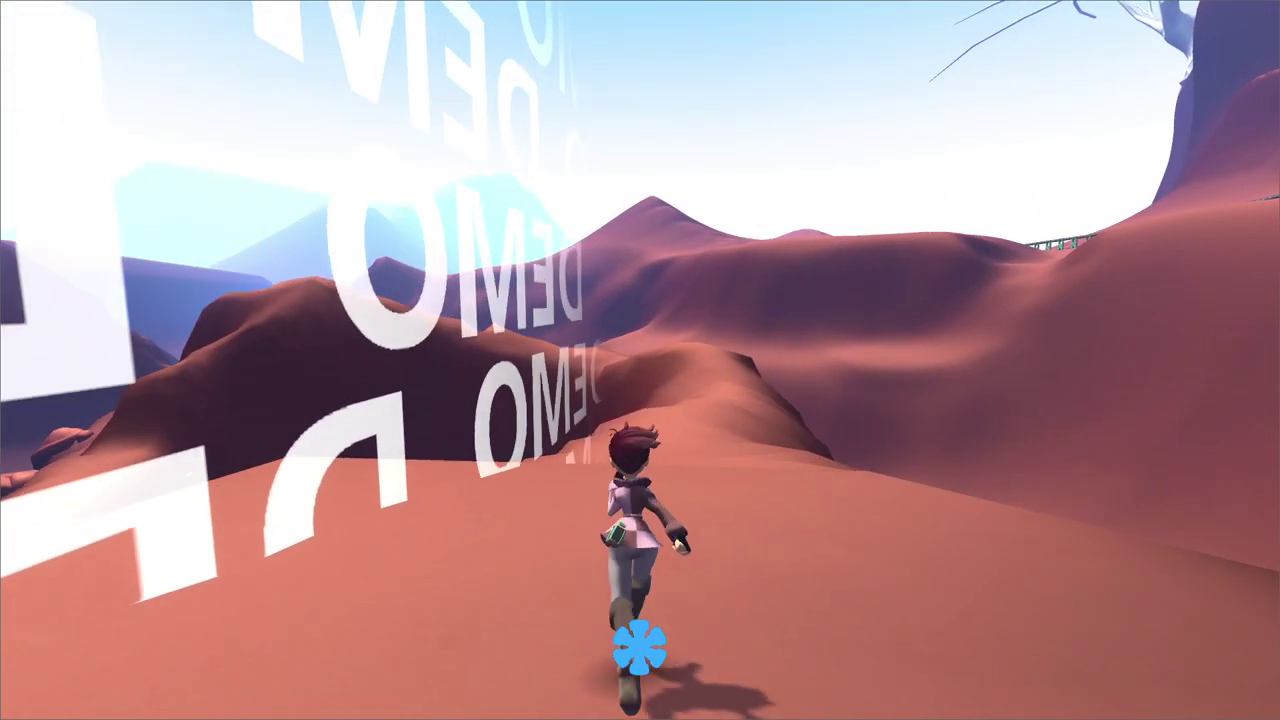
Step: Turn on noclip() in the console to pass the DEMO barrier, and run noclip() again on the other side
key(grave)
text(noclip())
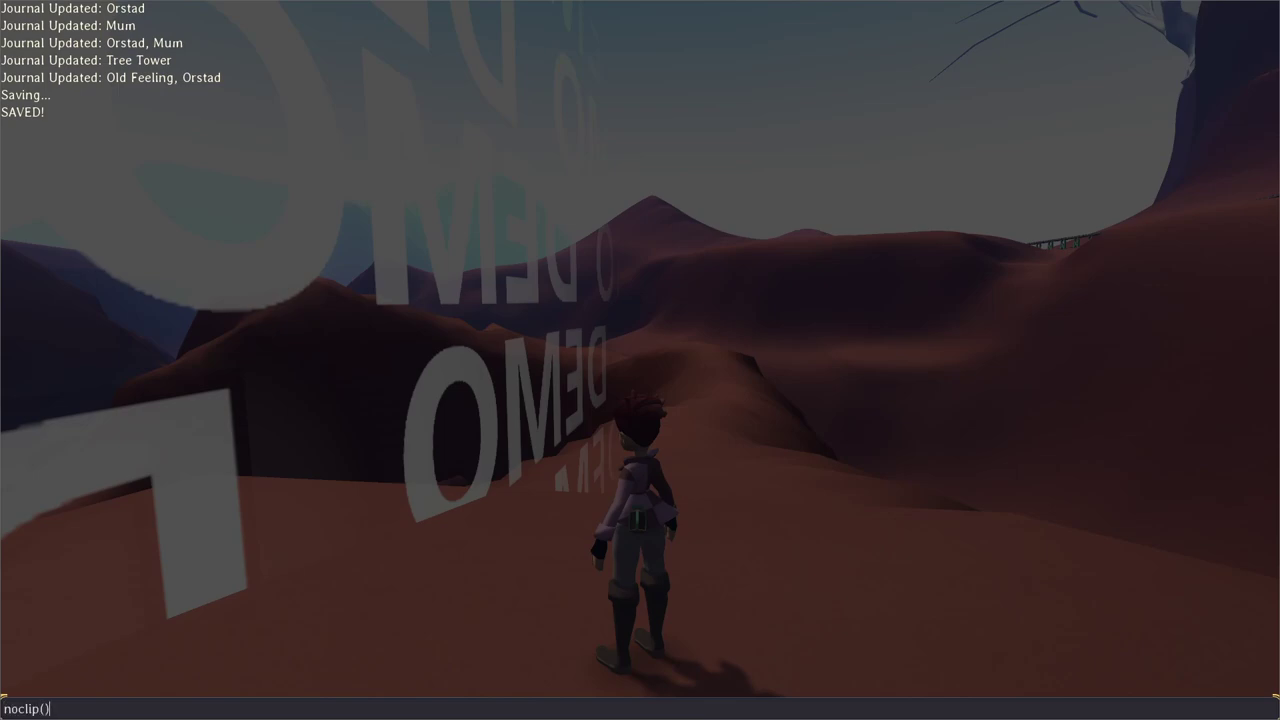
key(Return)
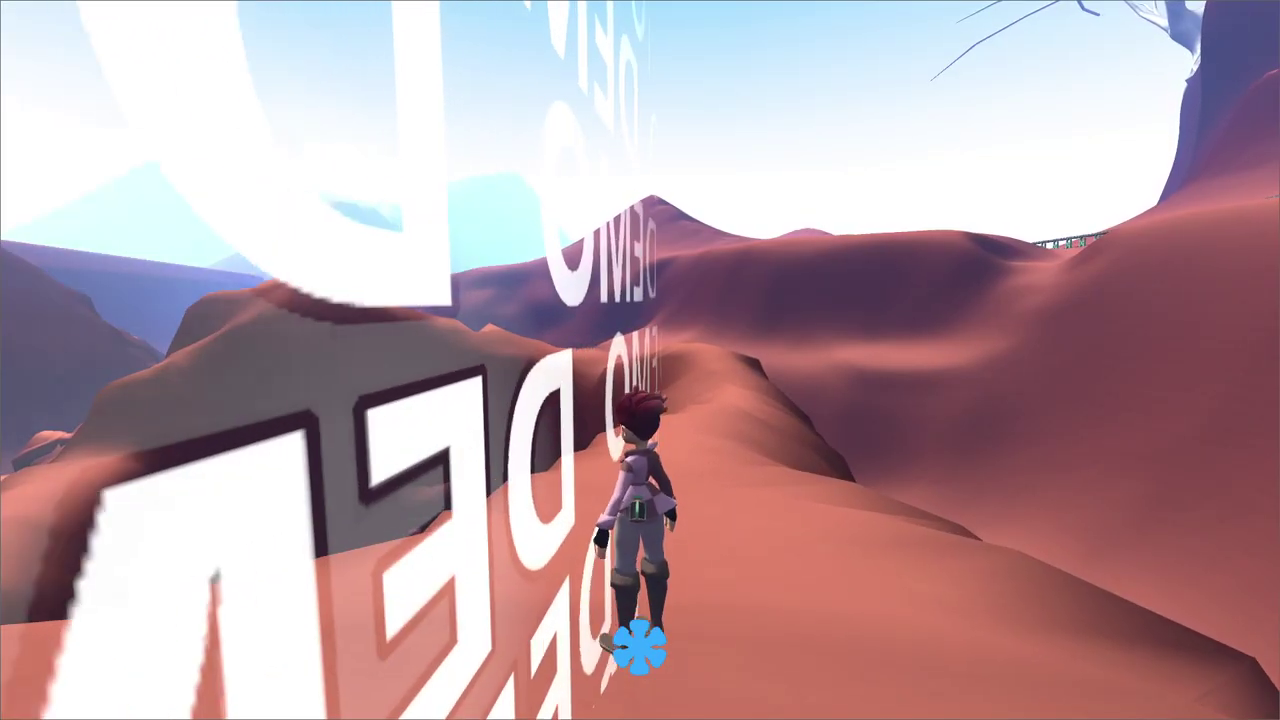
key(grave)
key(Up)
key(Return)
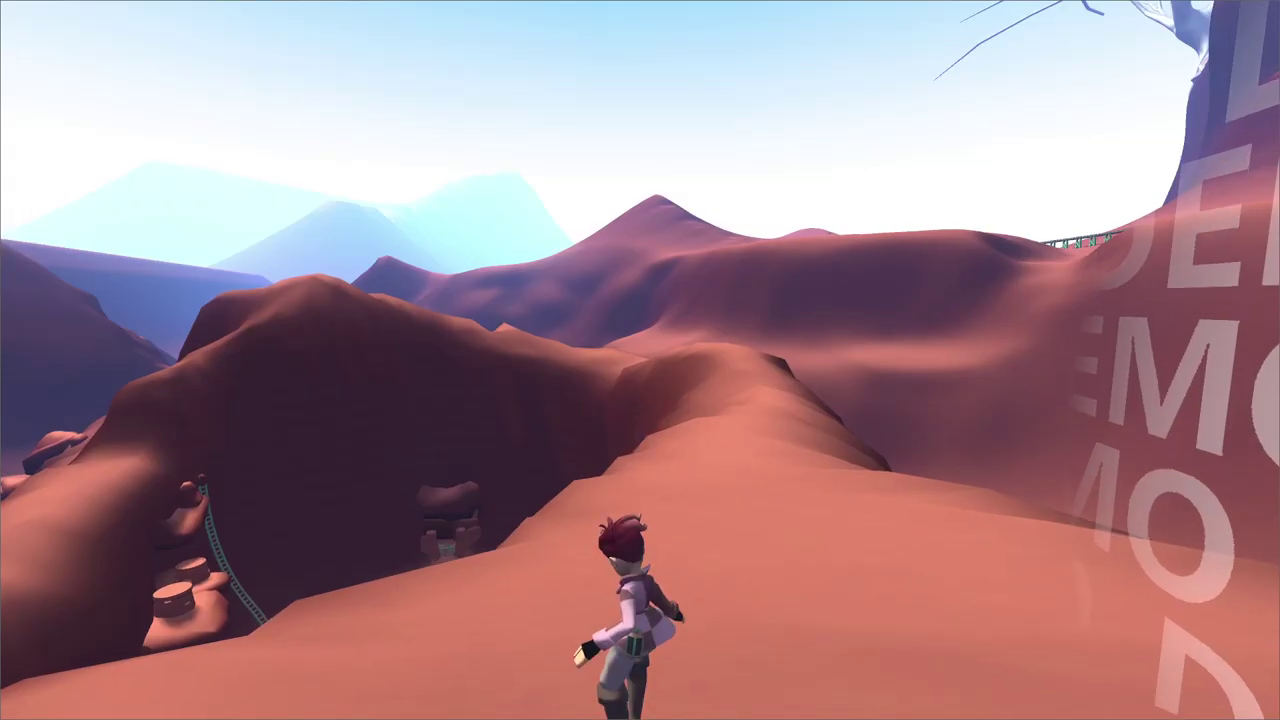
Step: Run and jump the character forward over the sandy ridge beyond the DEMO barrier
key(super)
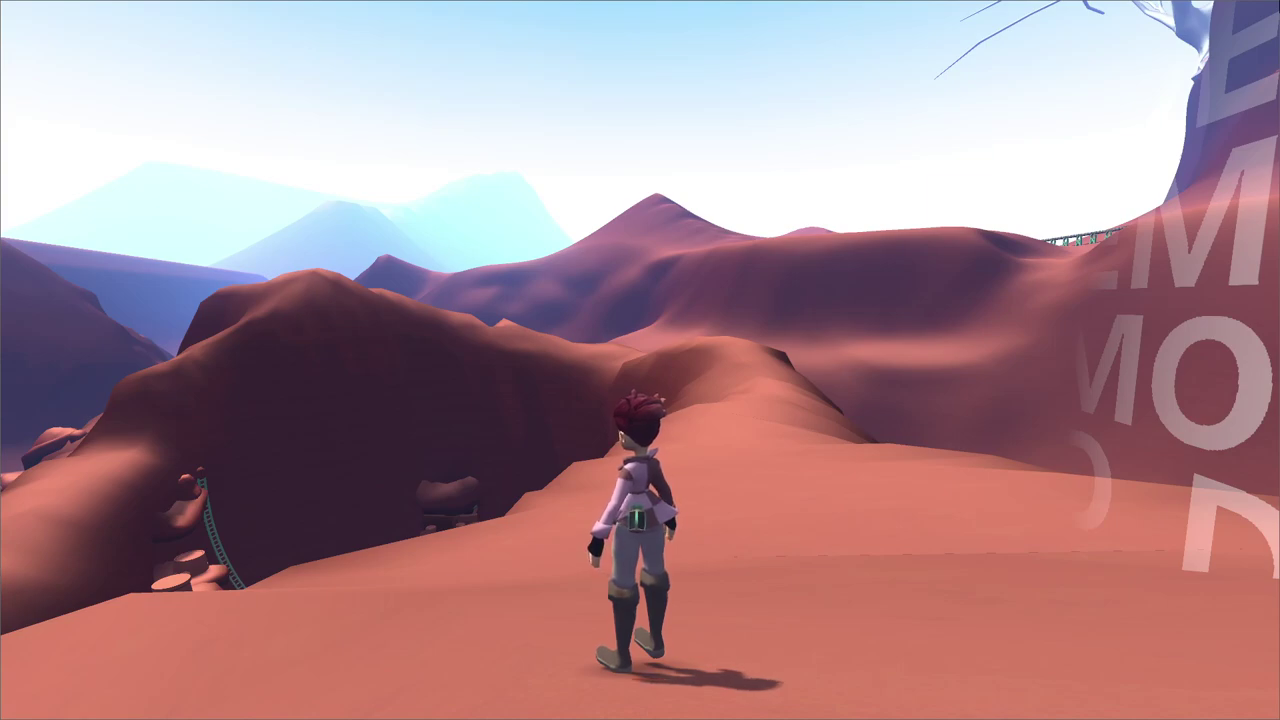
key(w)
key(space)
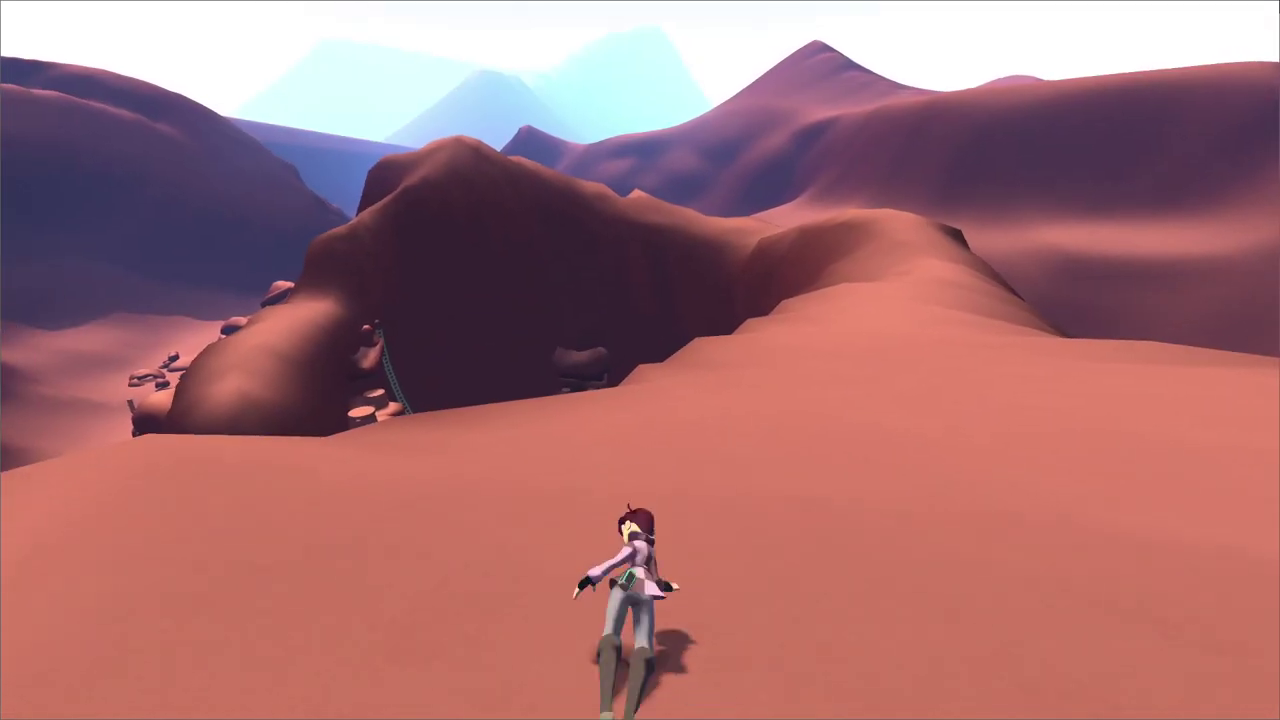
Step: Run the character along the desert ridge, down the steep slope and into the canyon village
key(w)
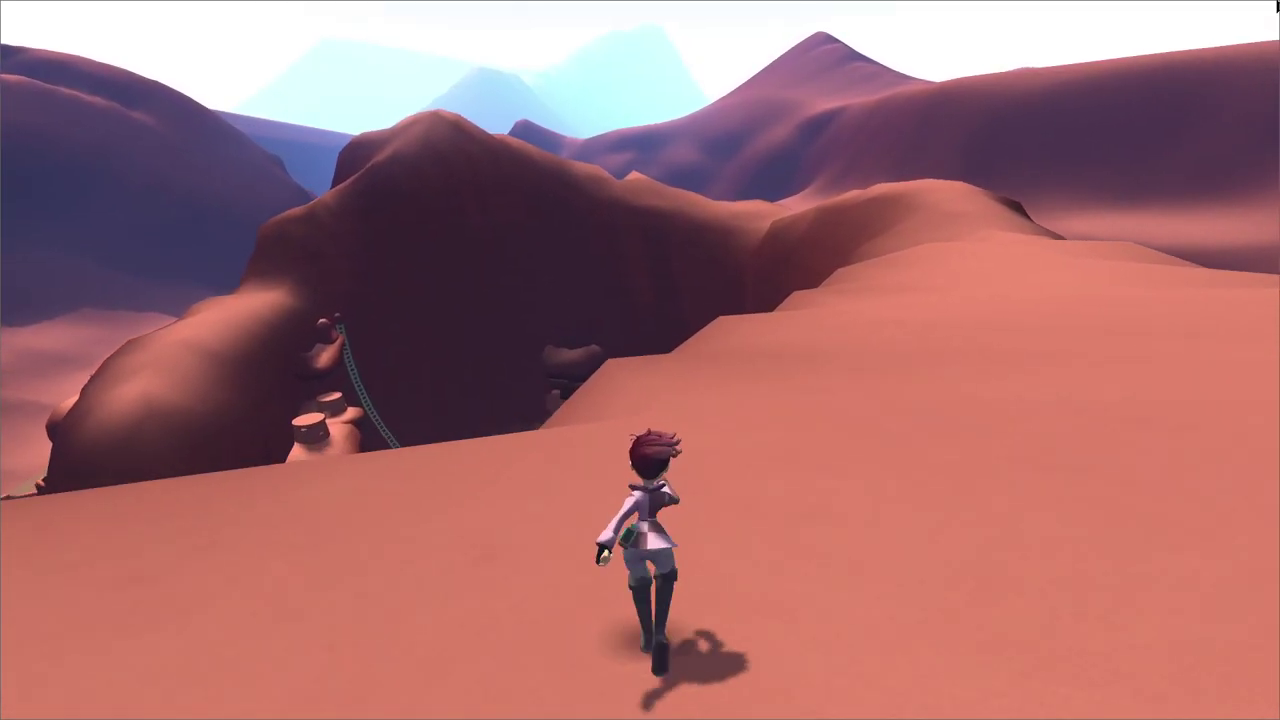
key(w)
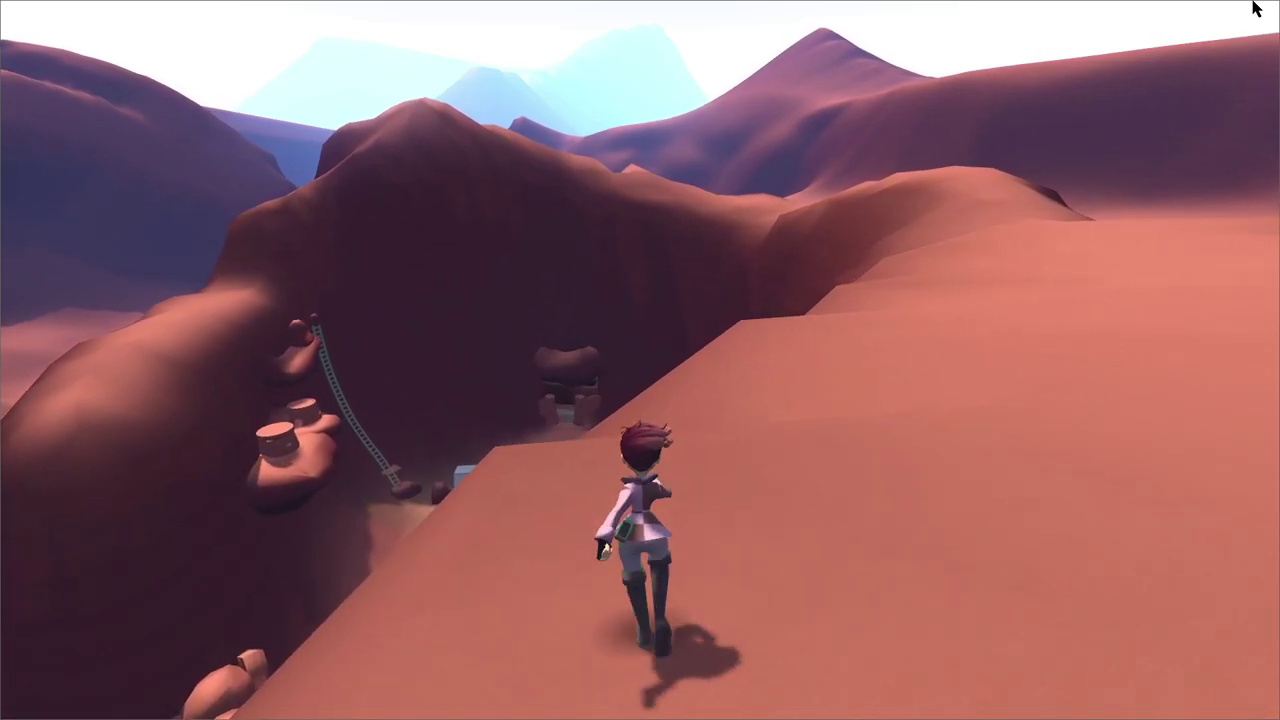
key(w)
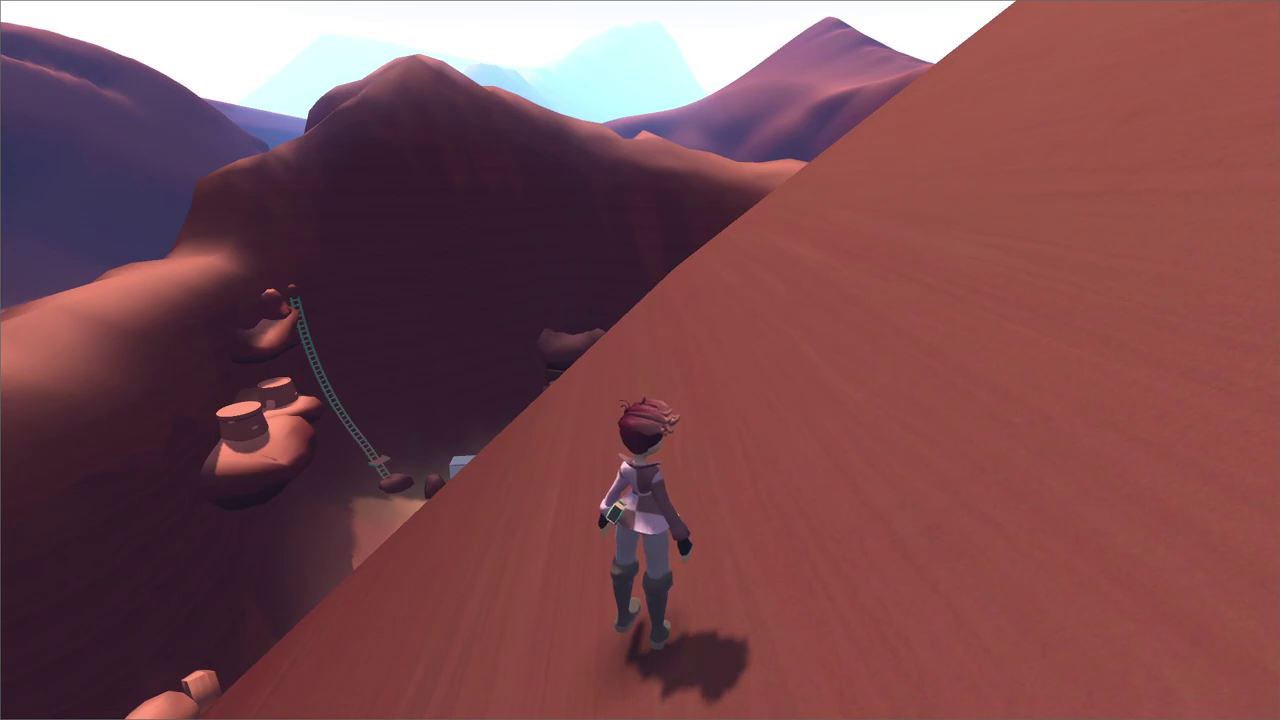
key(w)
key(space)
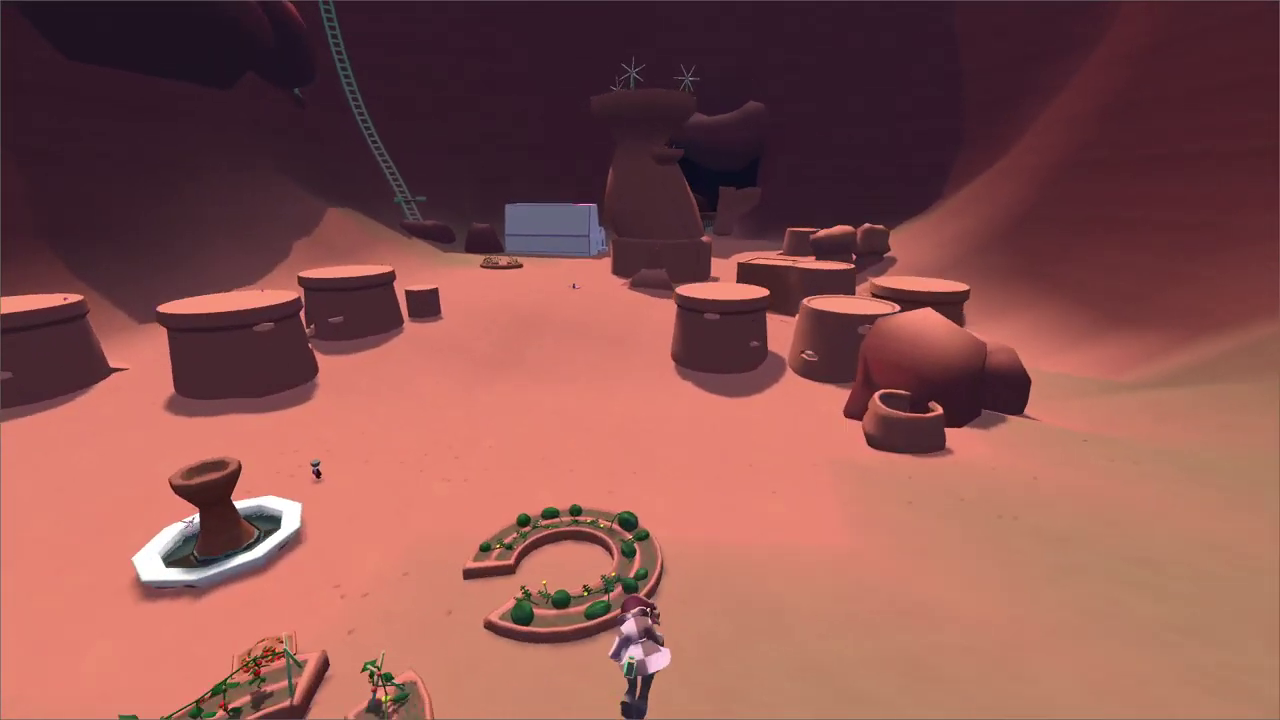
key(w)
key(space)
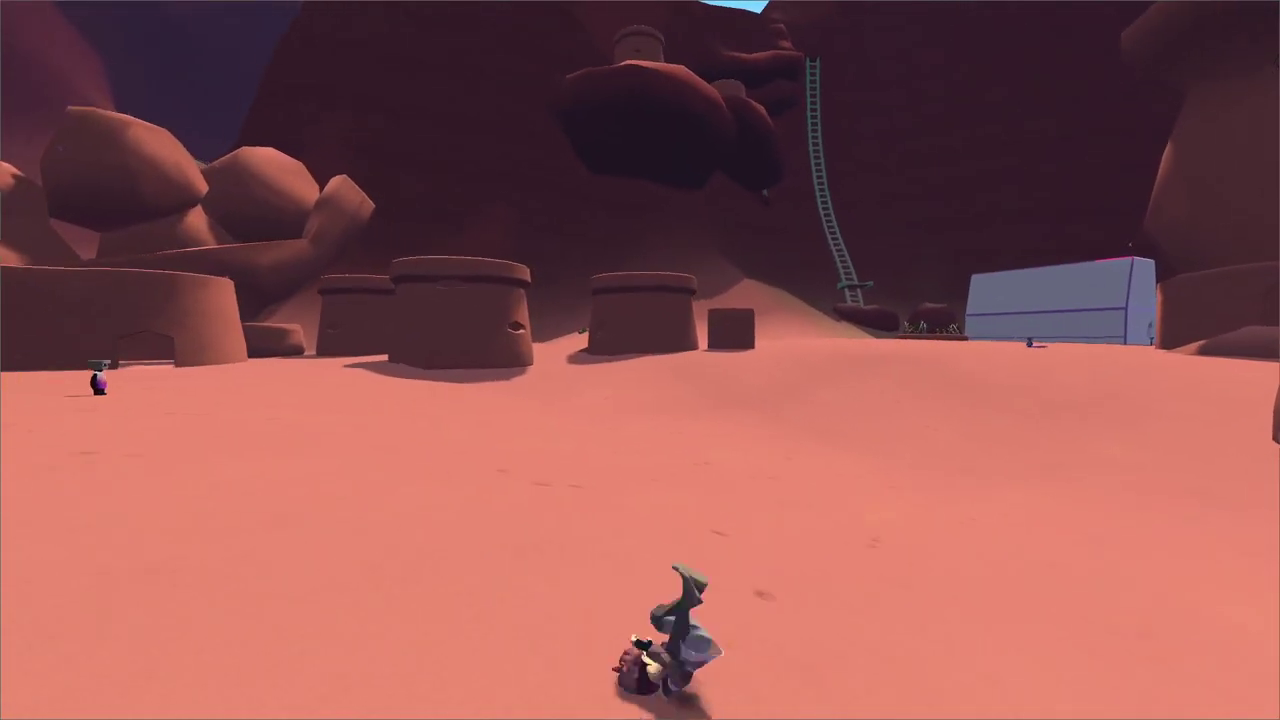
Step: Run and jump over to the large round brick hut and inspect how its base meets the ground
key(w)
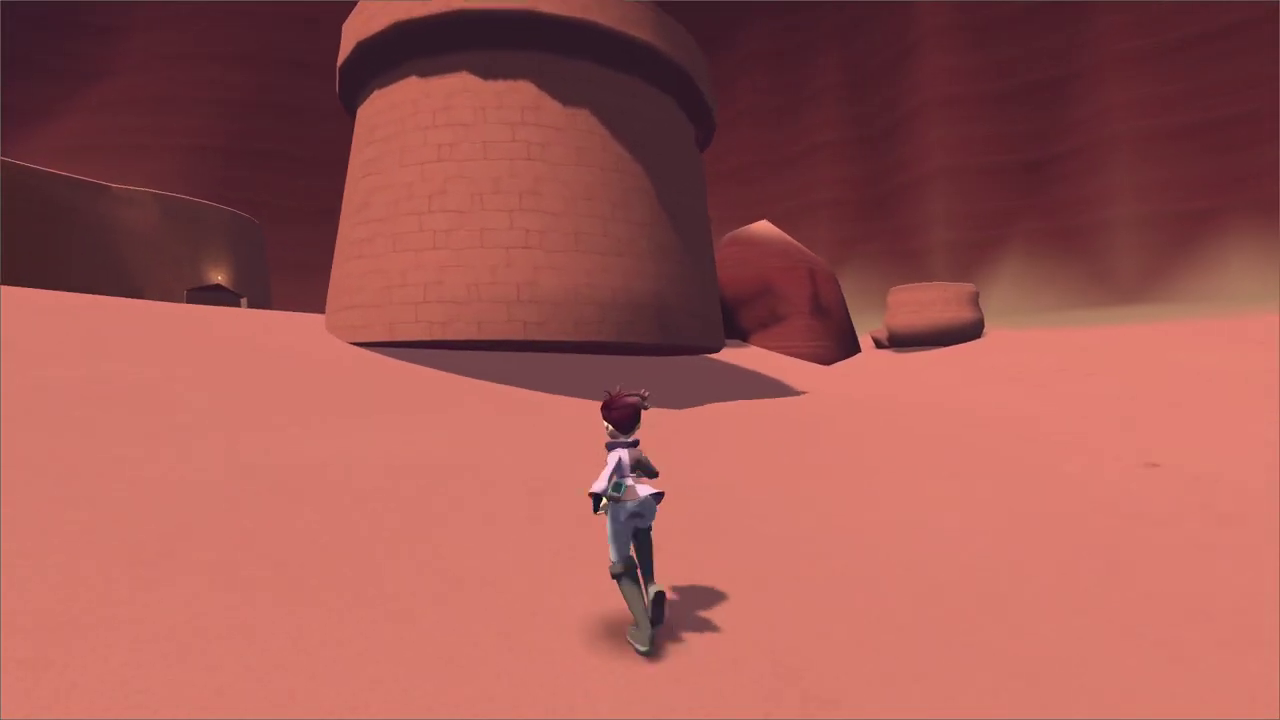
key(space)
key(w)
key(space)
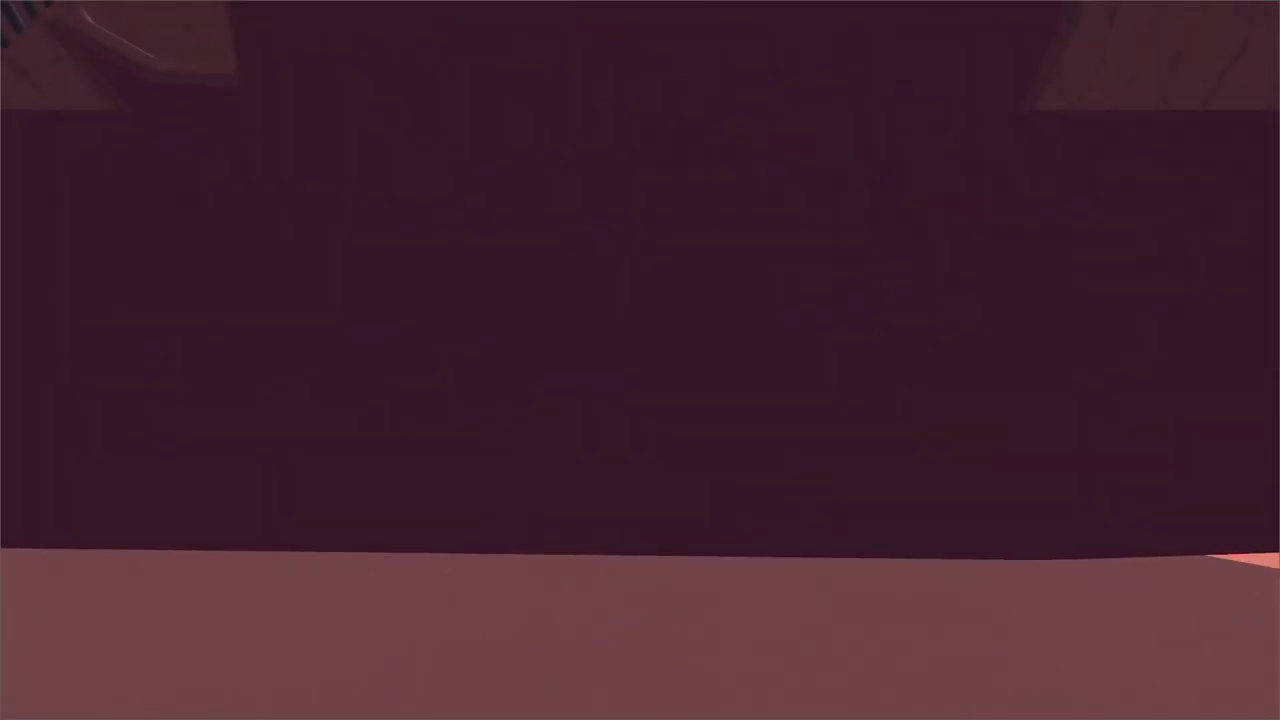
Step: Pause the game, switch to NP-ToDo and add a task under Bugs titled "Round huts should have more underground stuff"
key(Escape)
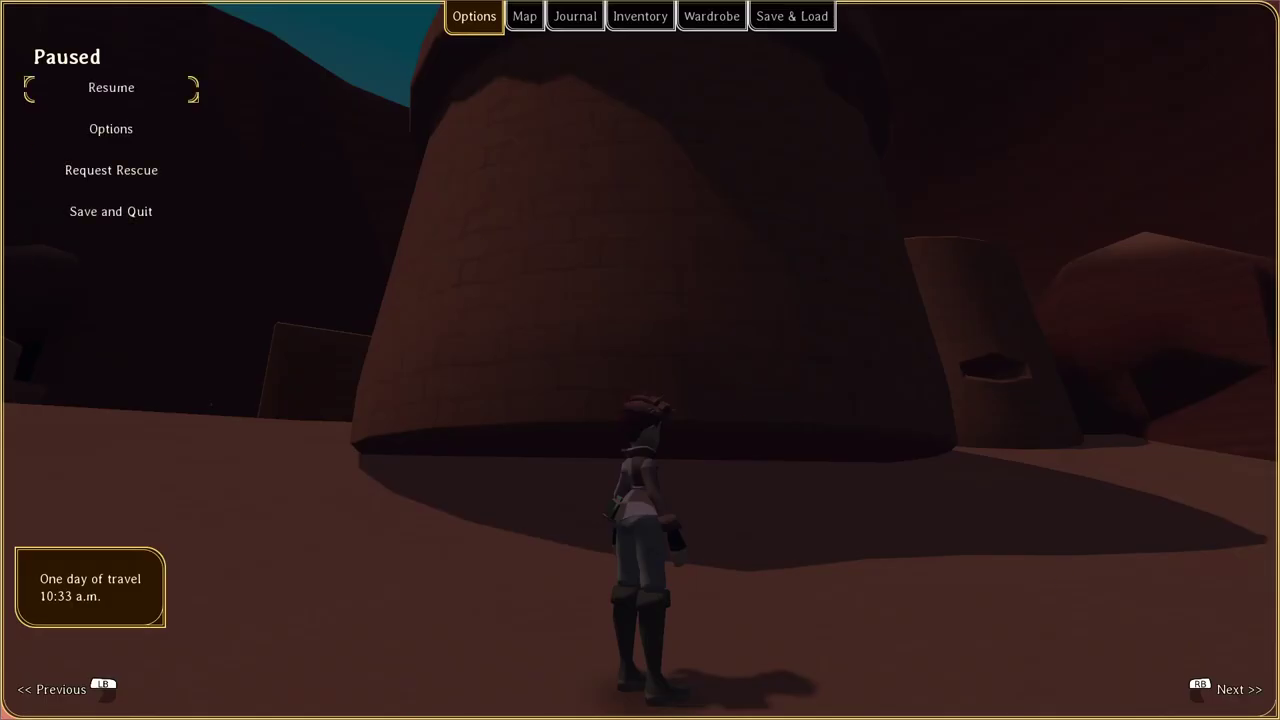
key(alt+Tab)
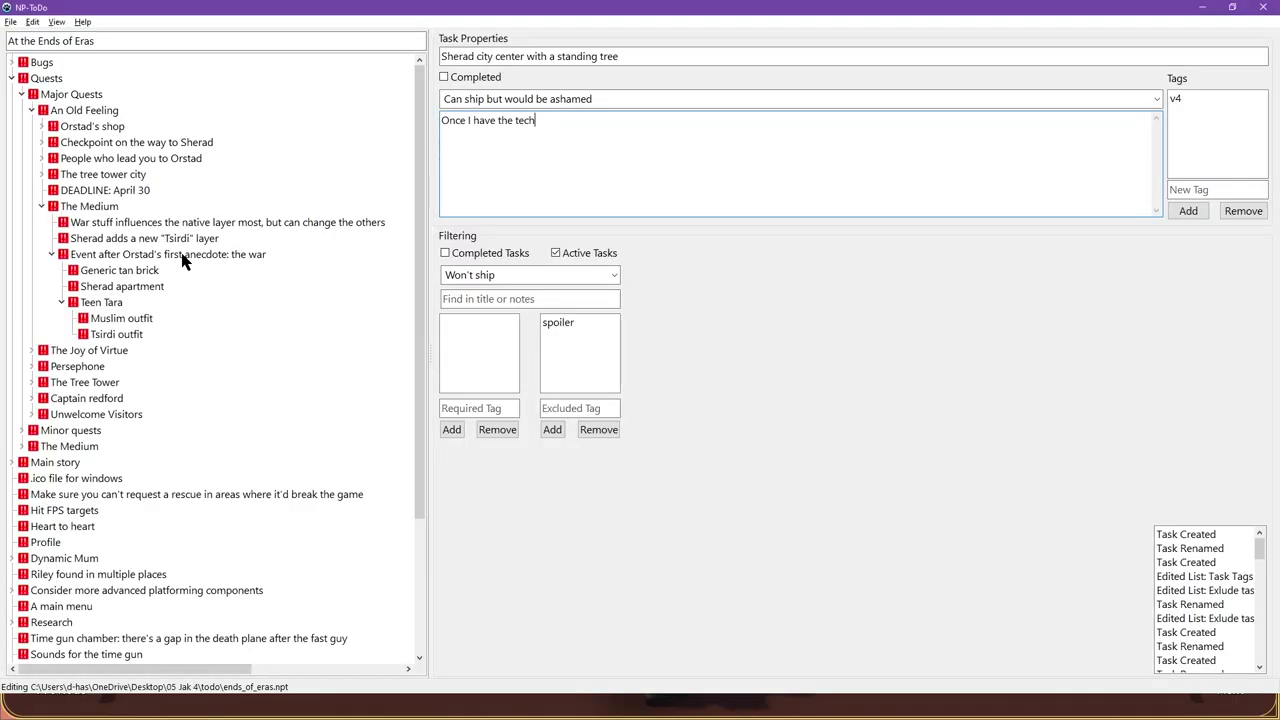
click(40, 63)
key(ctrl+n)
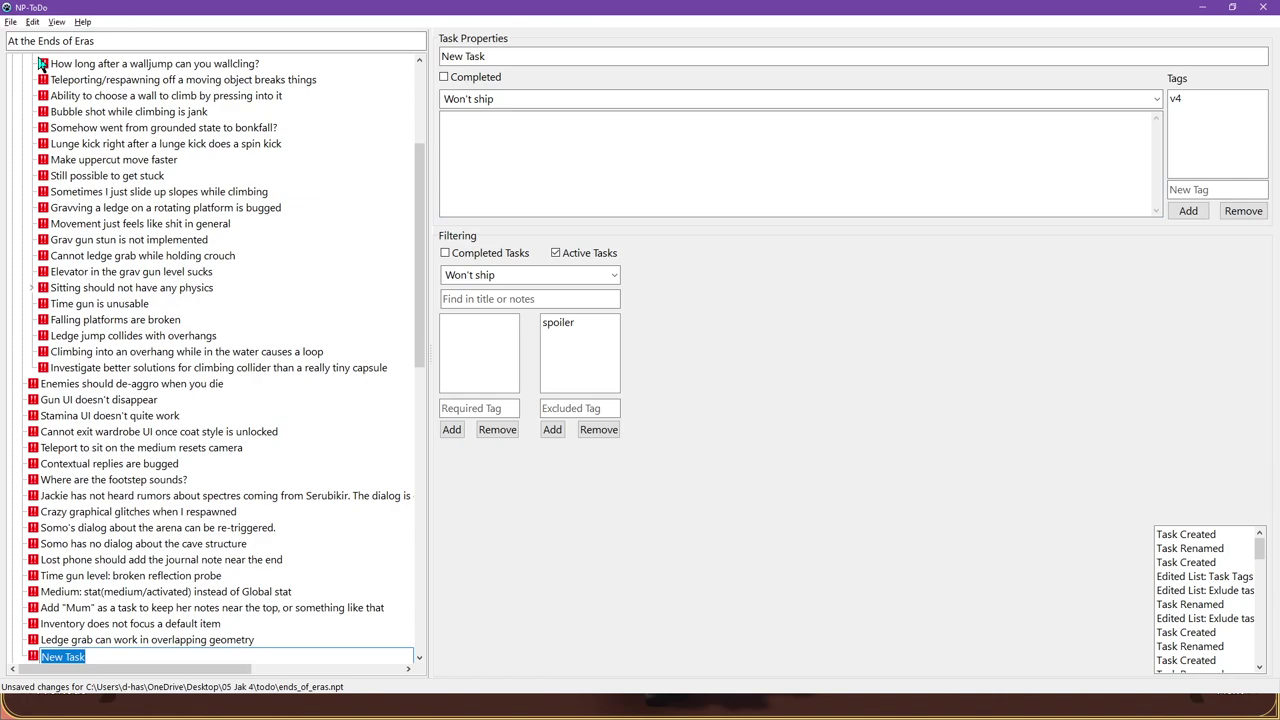
text(H)
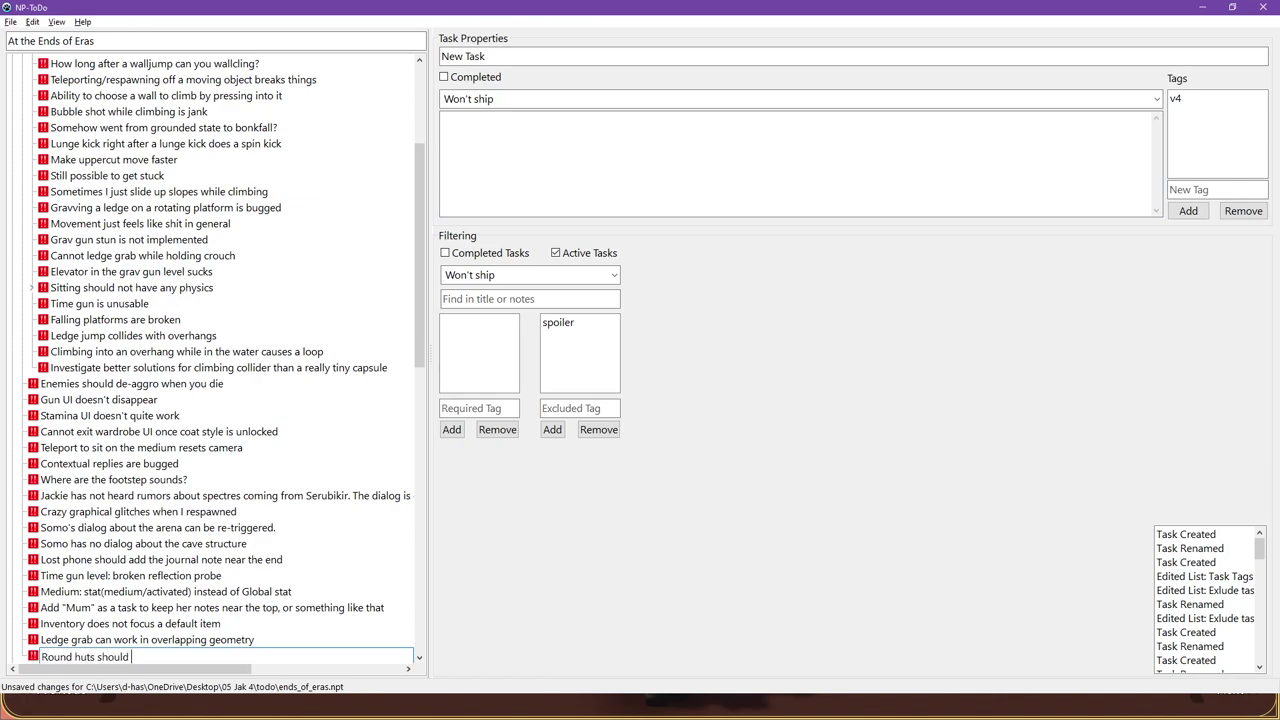
text(ound huts should have more)
key(ctrl+BackSpace)
text(unde)
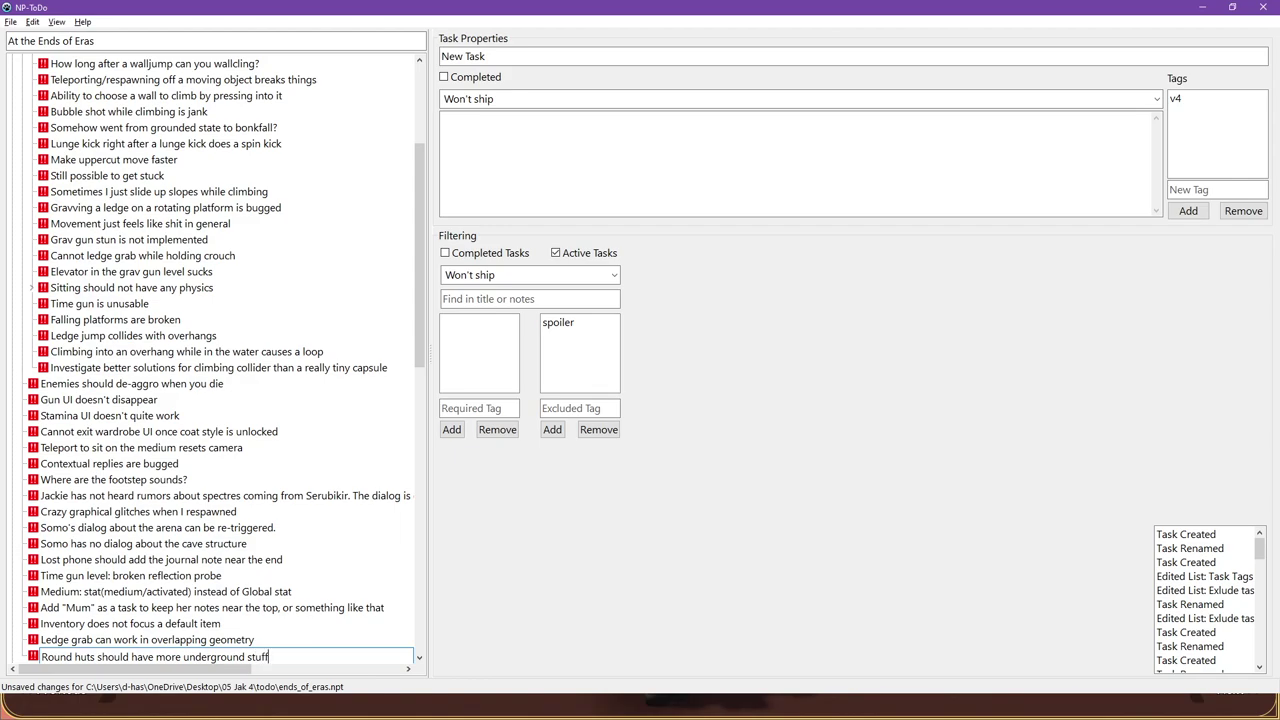
text(rground stuff)
key(Return)
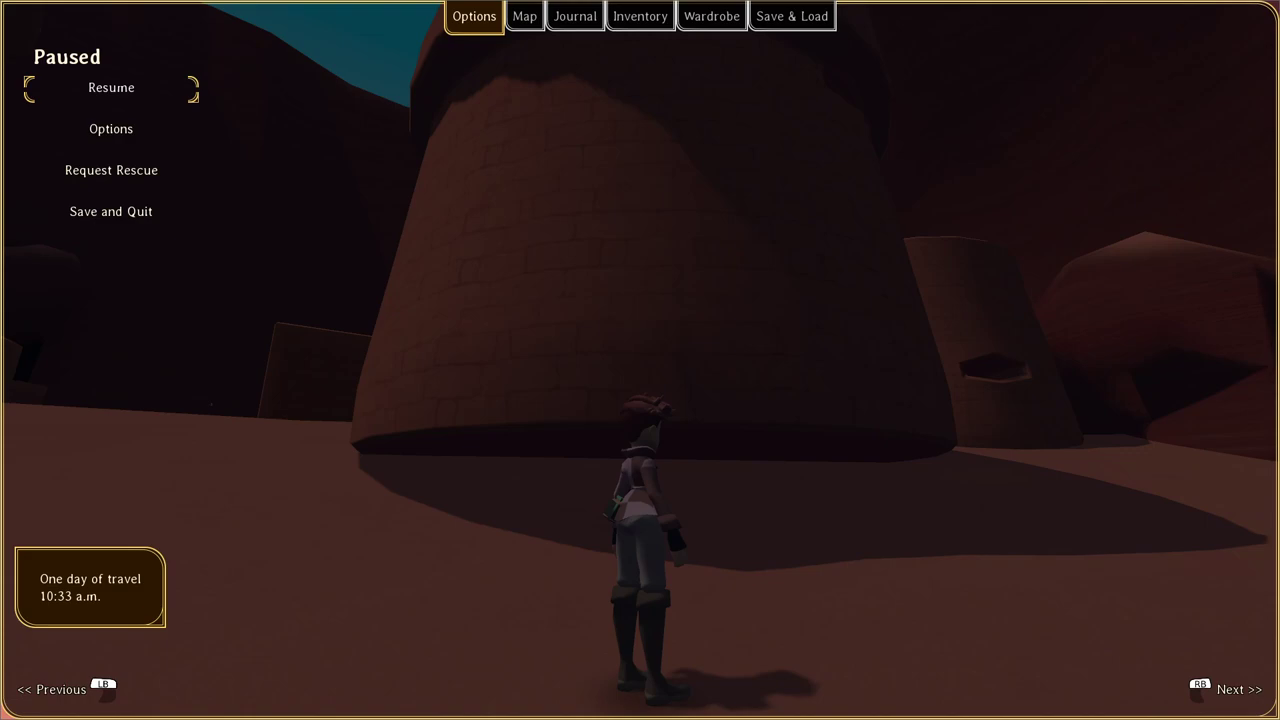
Step: Return to the game, resume play and climb onto the village building's flat rooftop, crossing to its round end
click(150, 90)
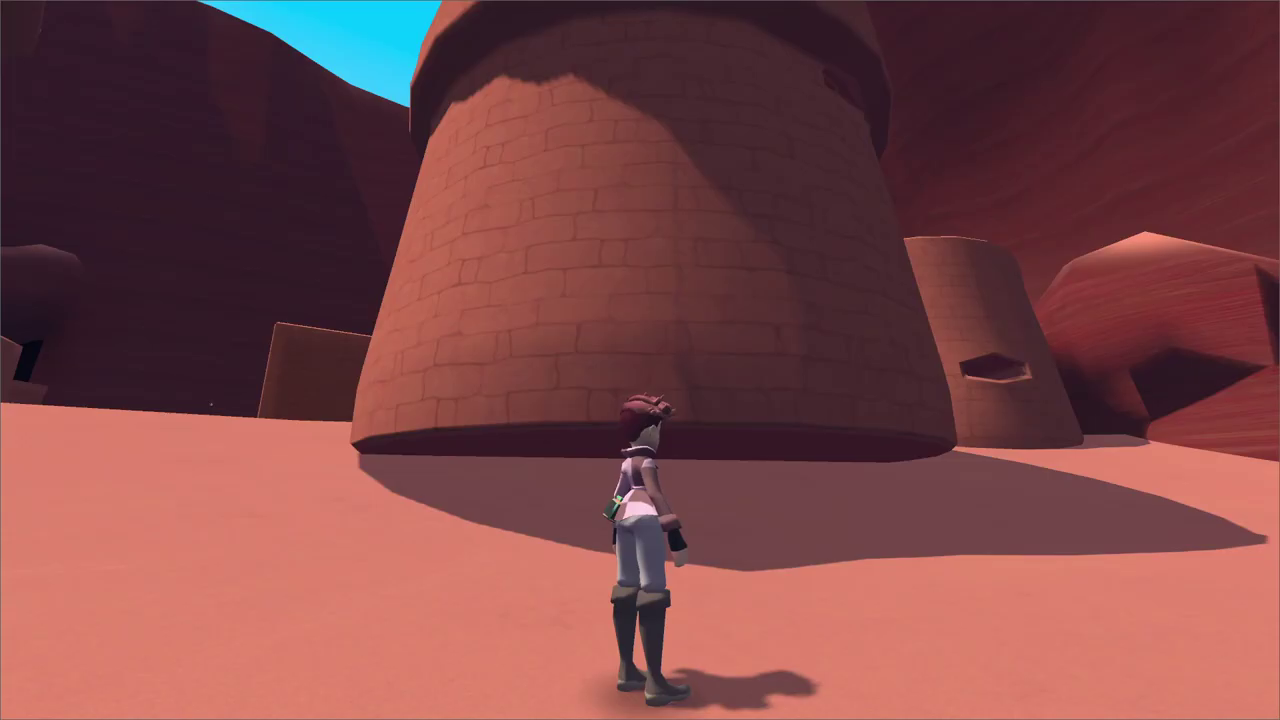
key(w)
key(space)
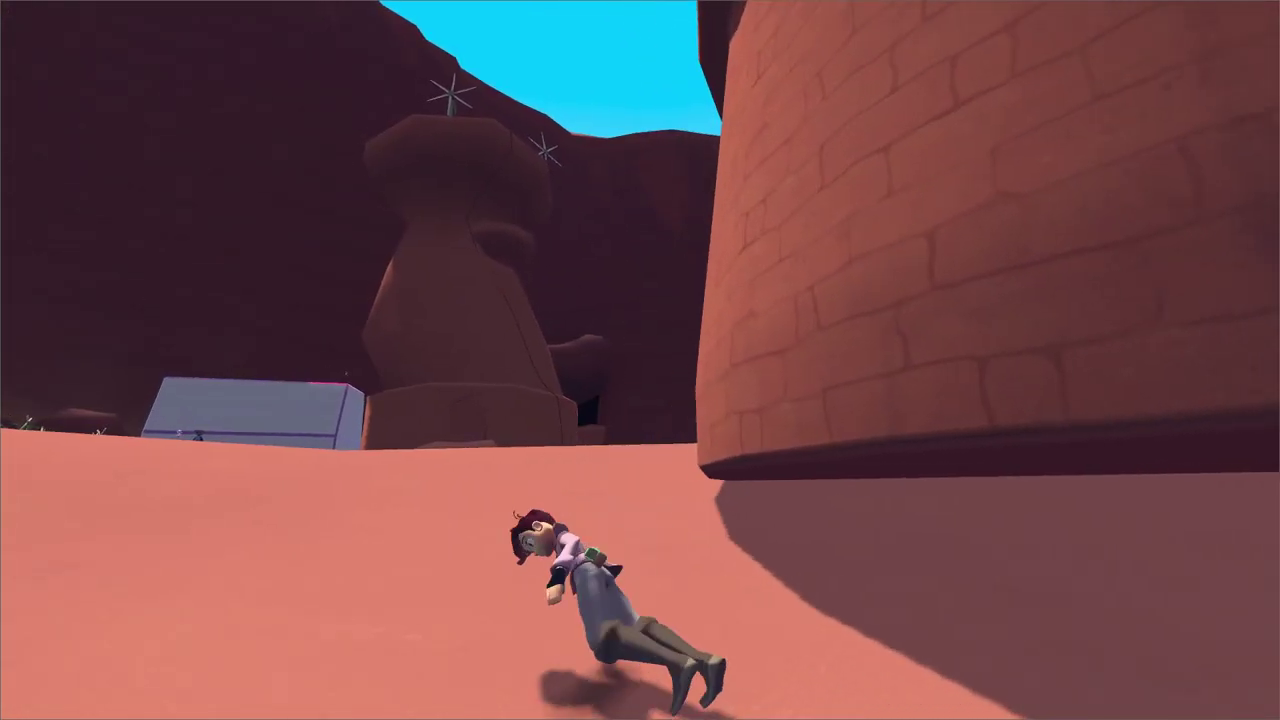
key(w)
key(space)
key(space)
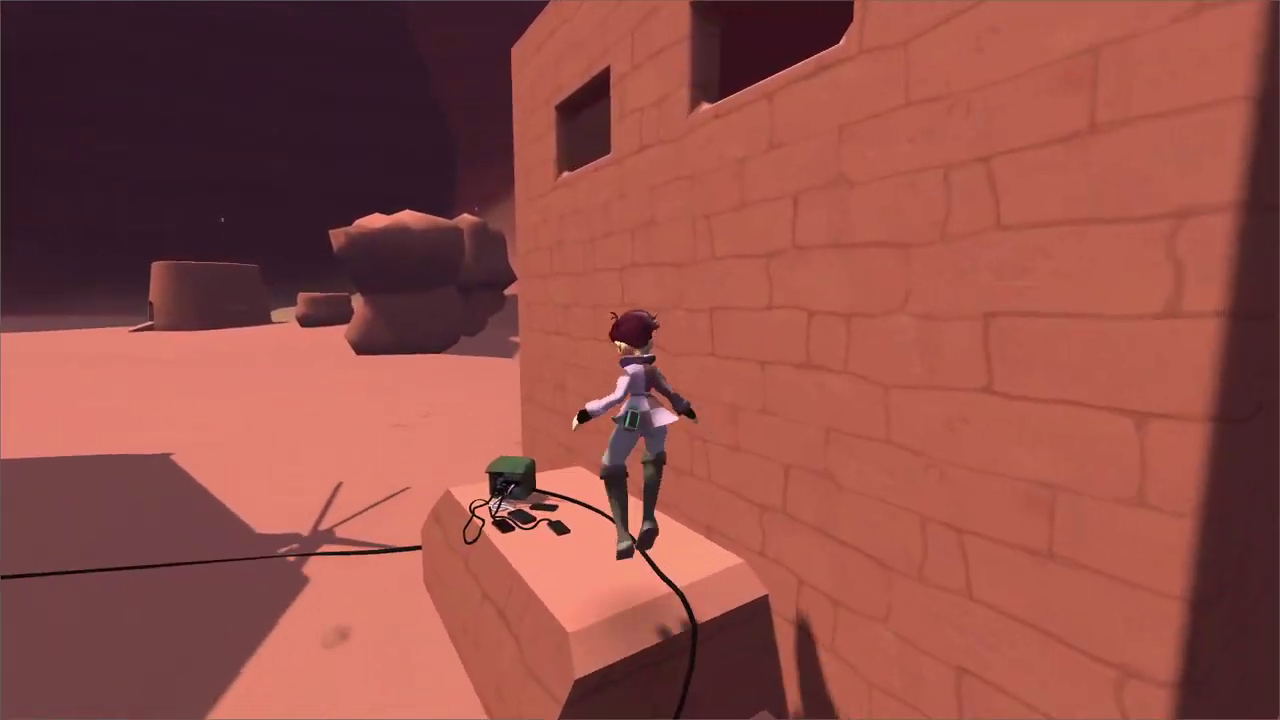
key(w)
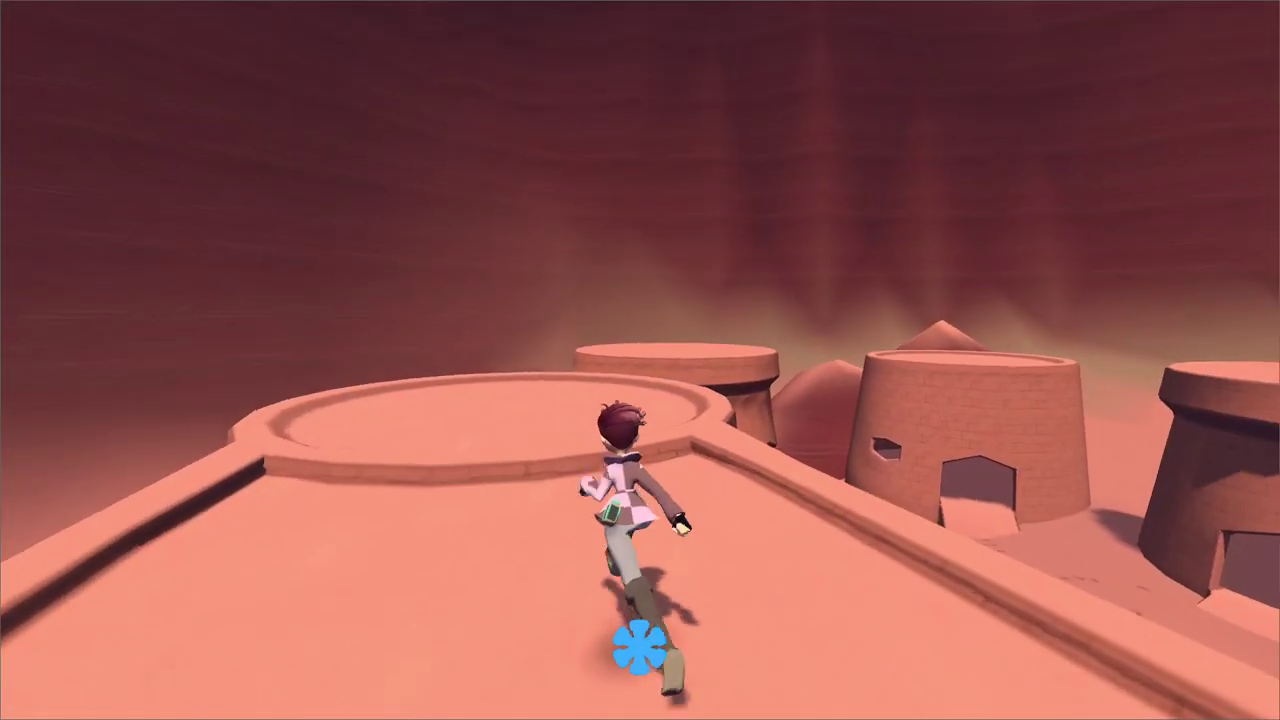
key(w)
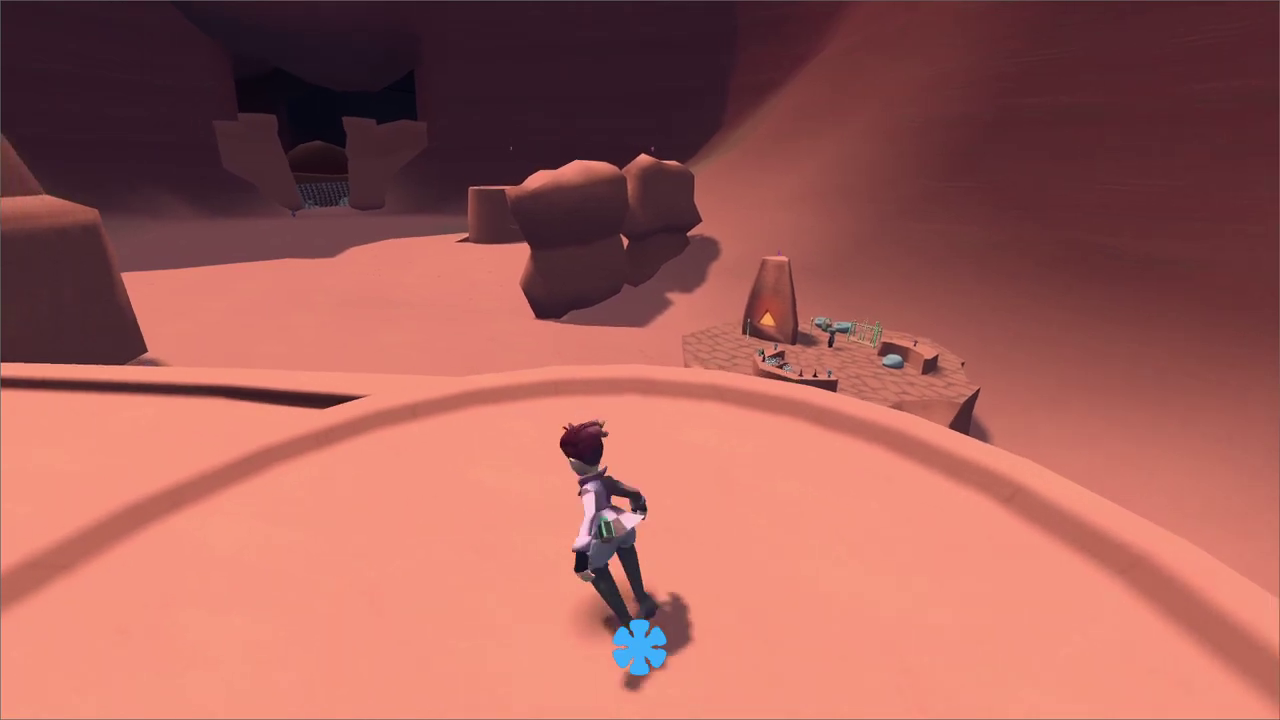
Step: Run to the white building with purple trim, enter the red brick room inside and back out of it
key(w)
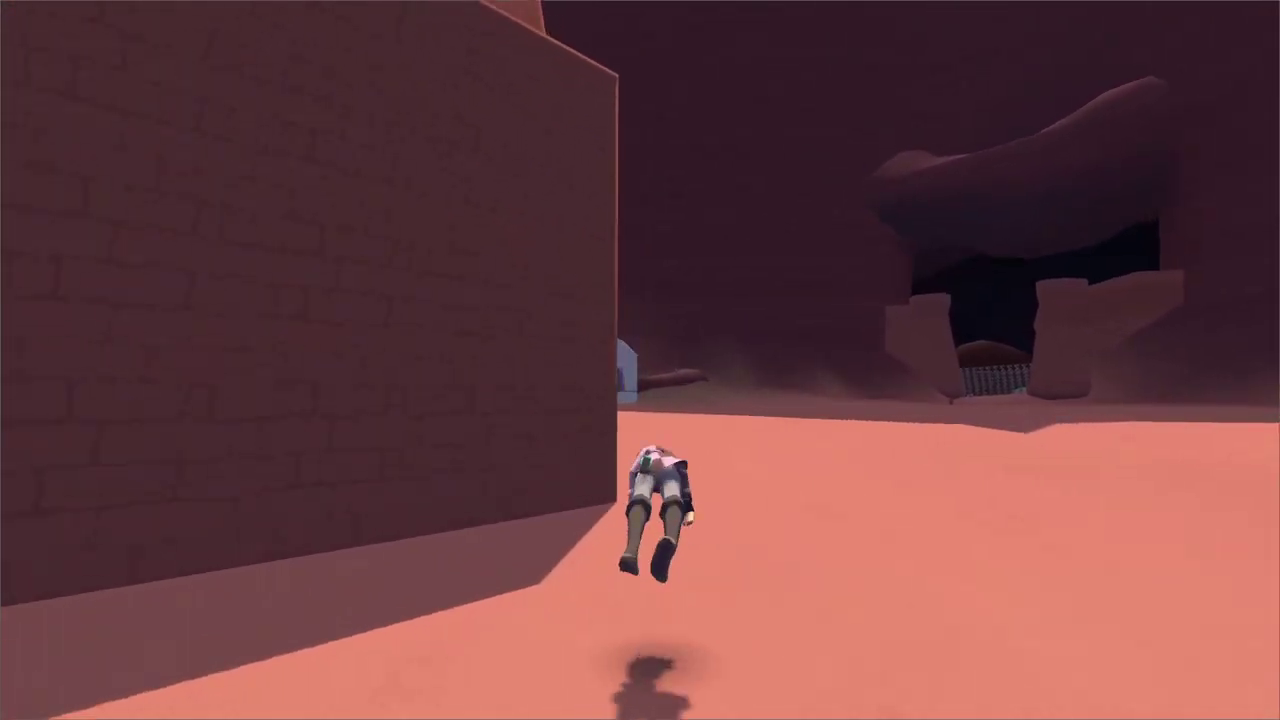
key(w)
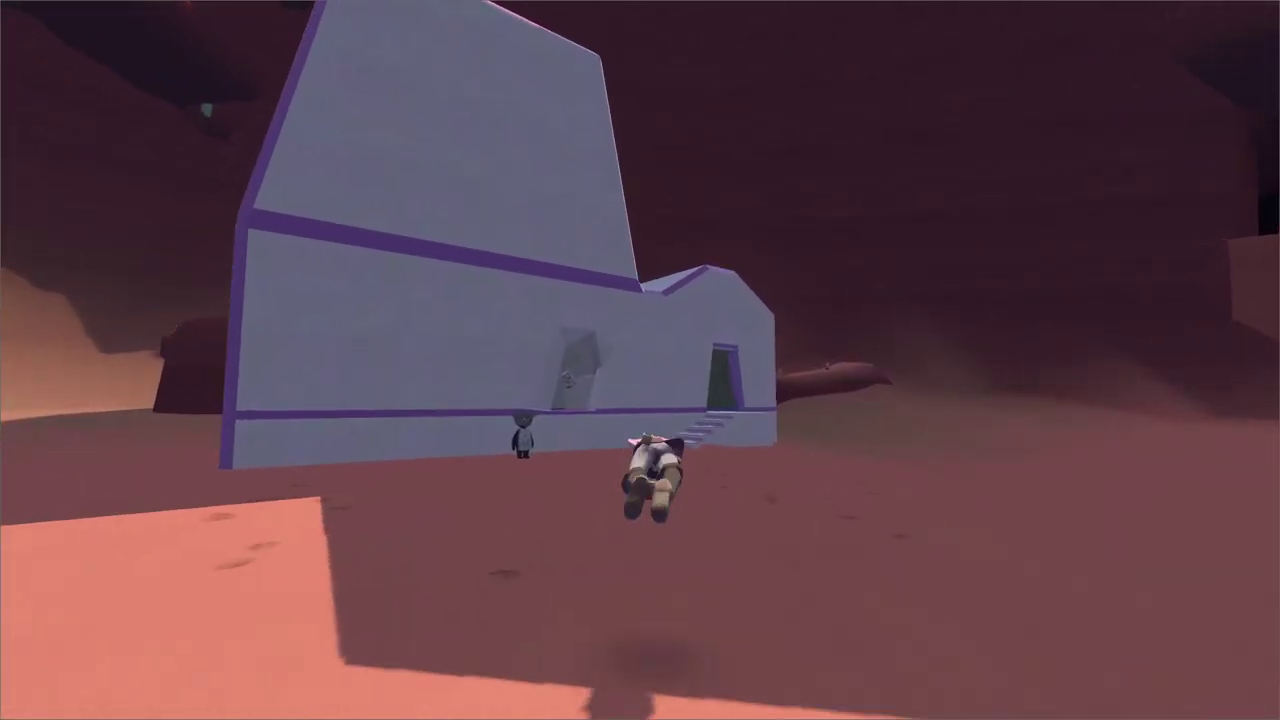
key(w)
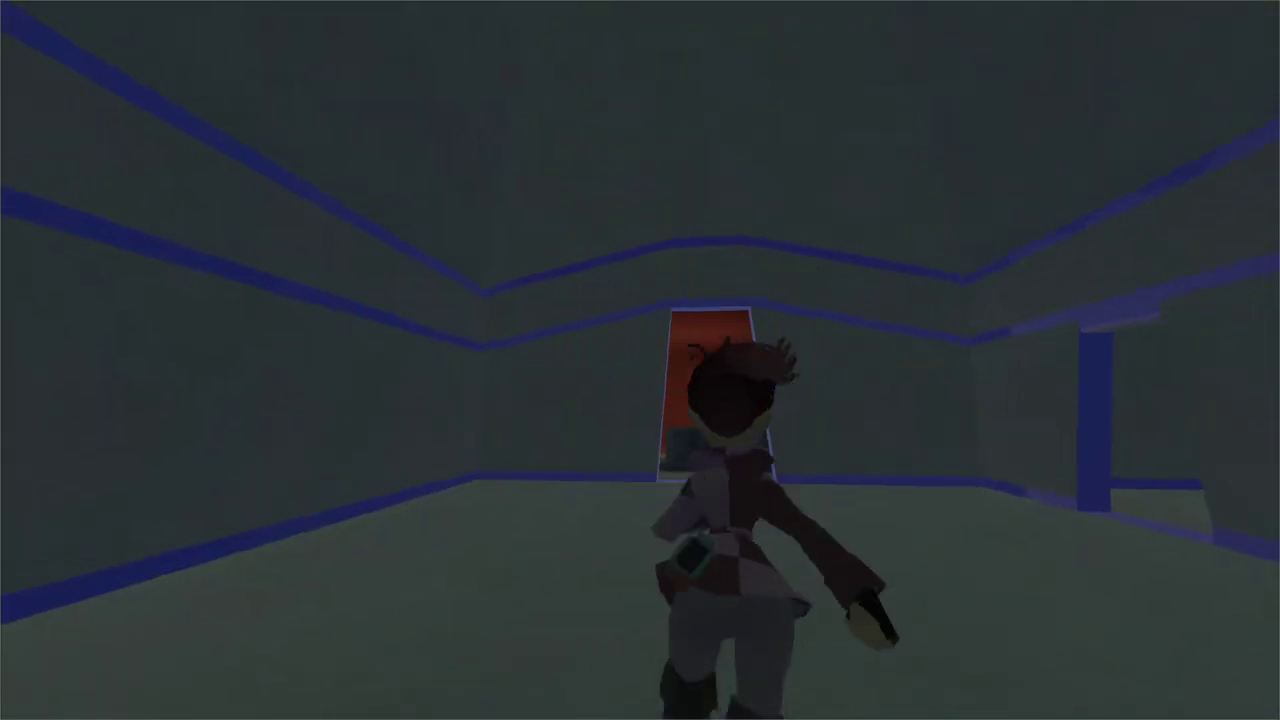
key(w)
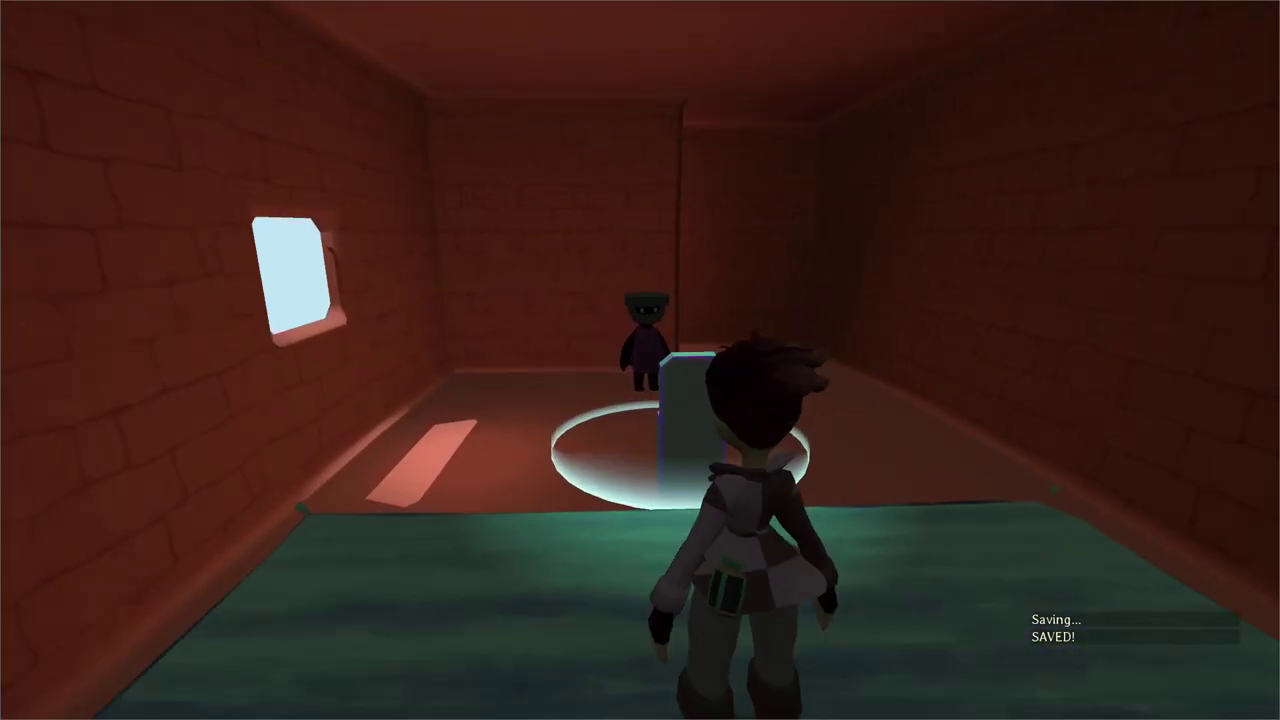
key(s)
key(s)
Step: Pause the game, hide the stone_room node in Godot's illusory_room scene and switch back to the game
key(Escape)
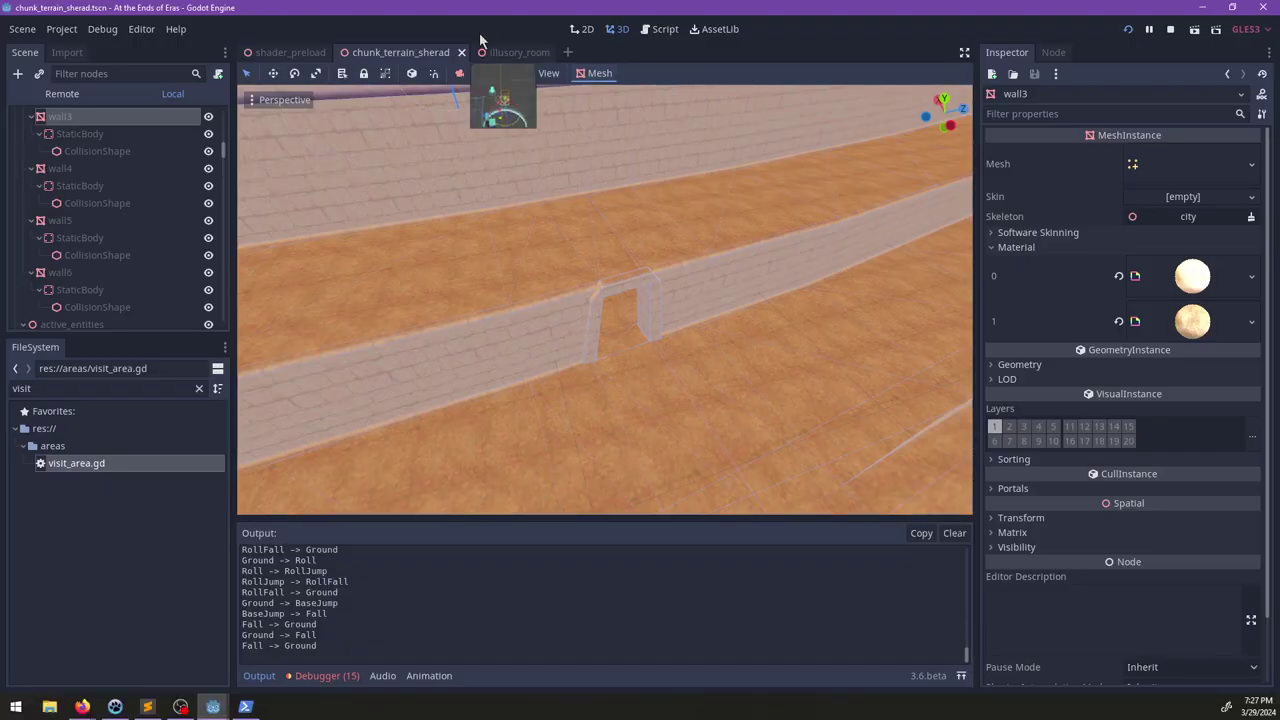
click(500, 70)
click(497, 70)
click(512, 52)
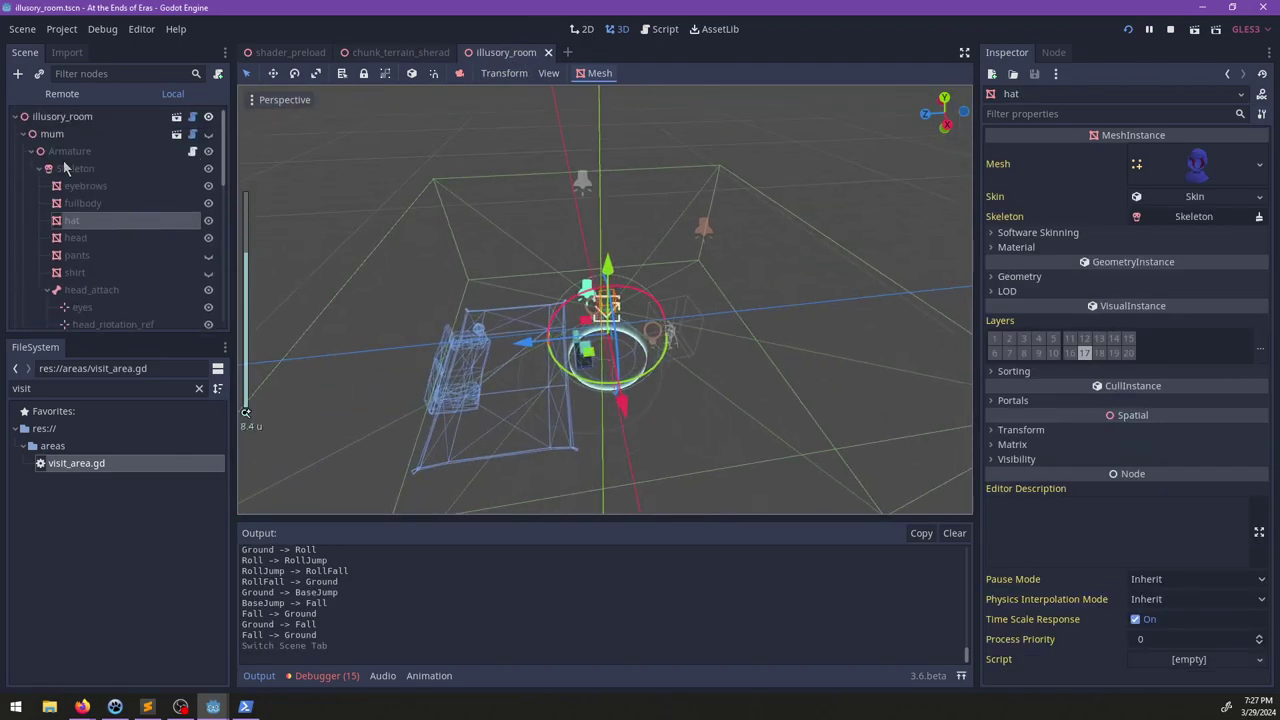
click(24, 134)
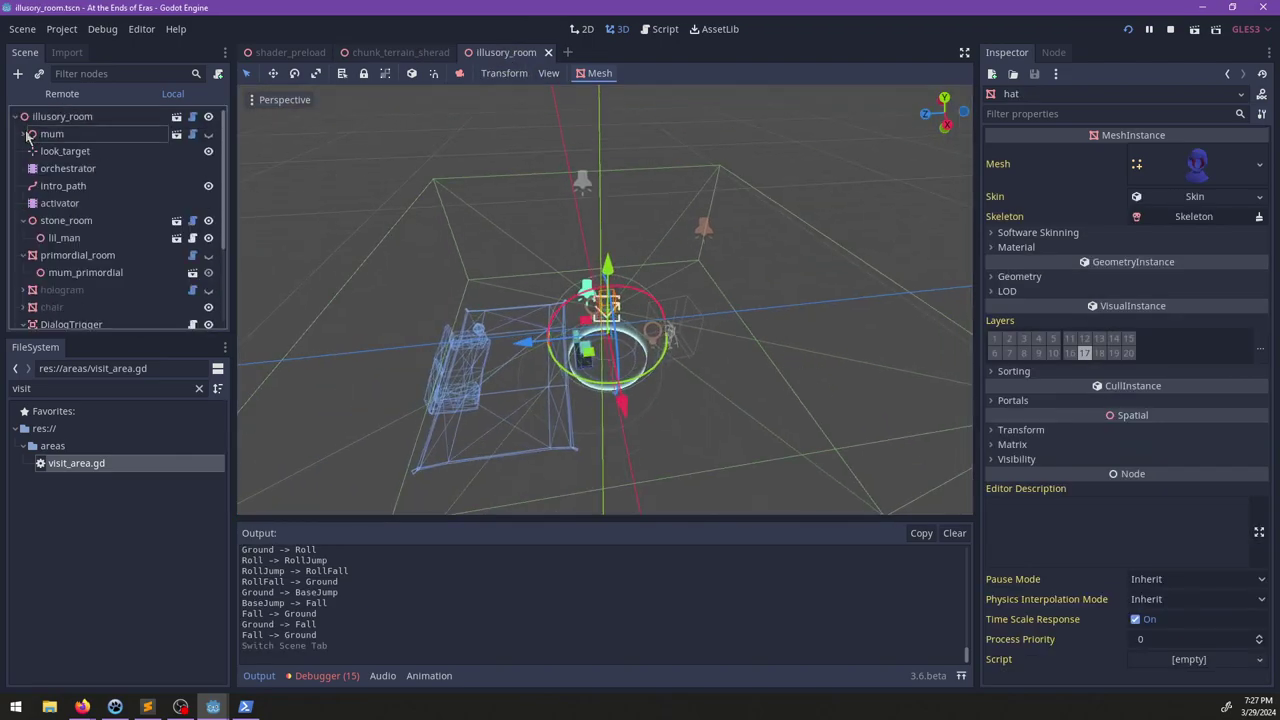
click(208, 220)
key(alt+Tab)
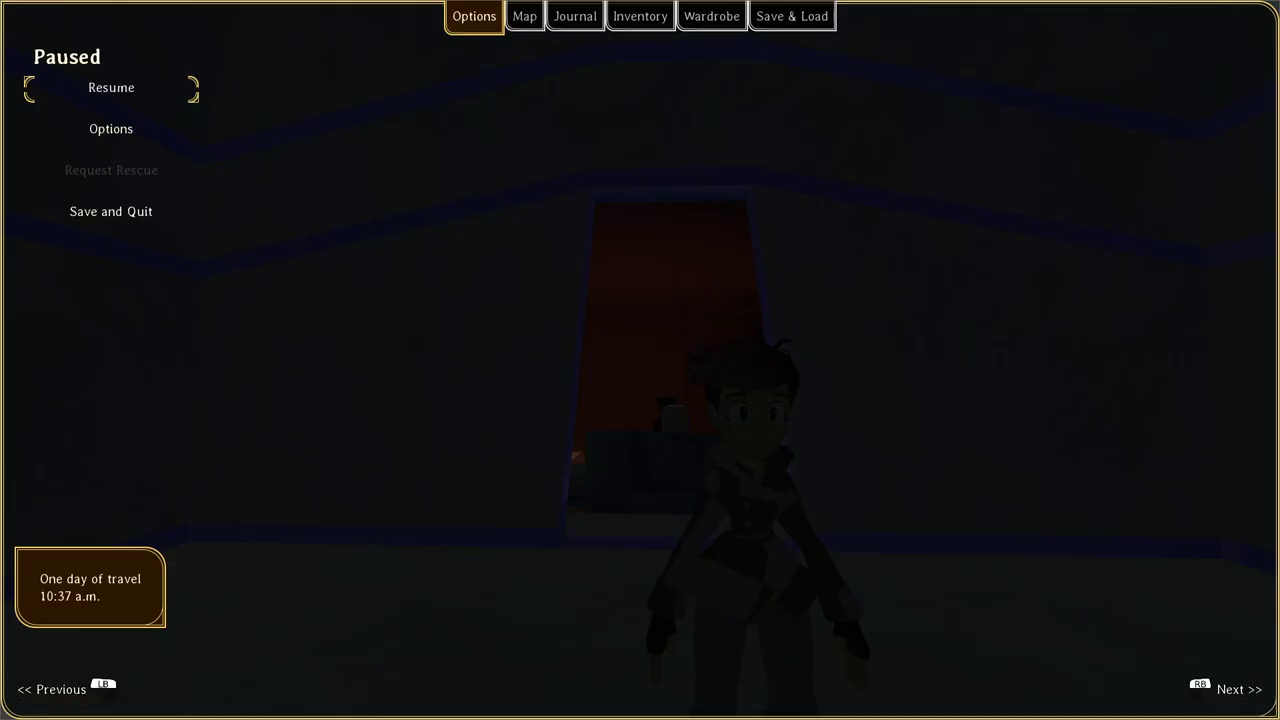
Step: Resume play, start the chair conversation with Mum, continue through the war event dialog and end it with "Take care, Mother."
key(Return)
key(w)
key(w)
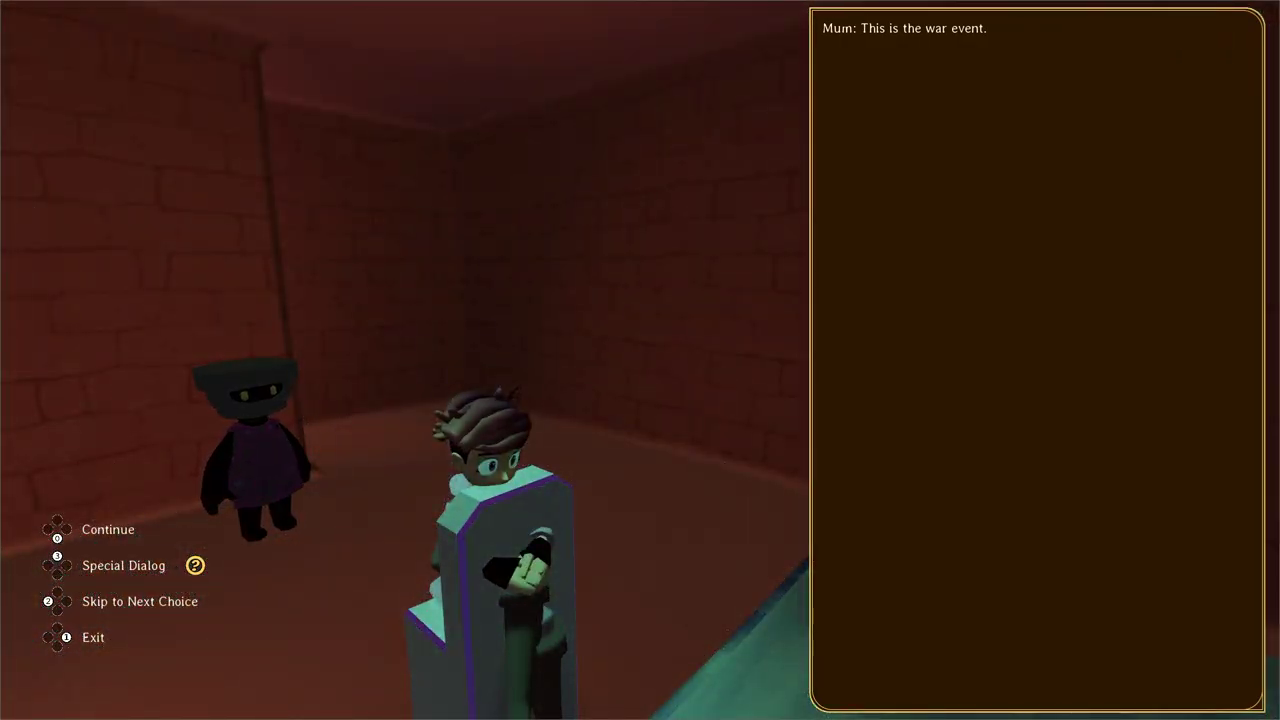
key(space)
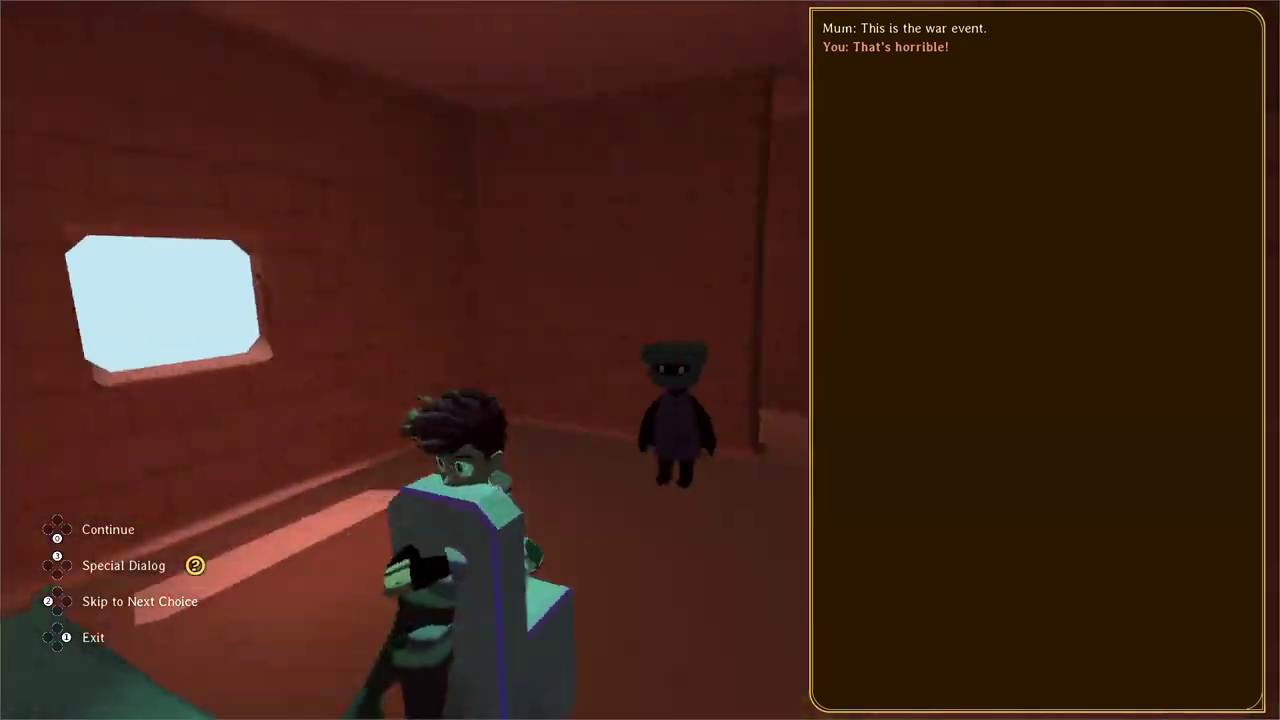
key(Down)
key(Down)
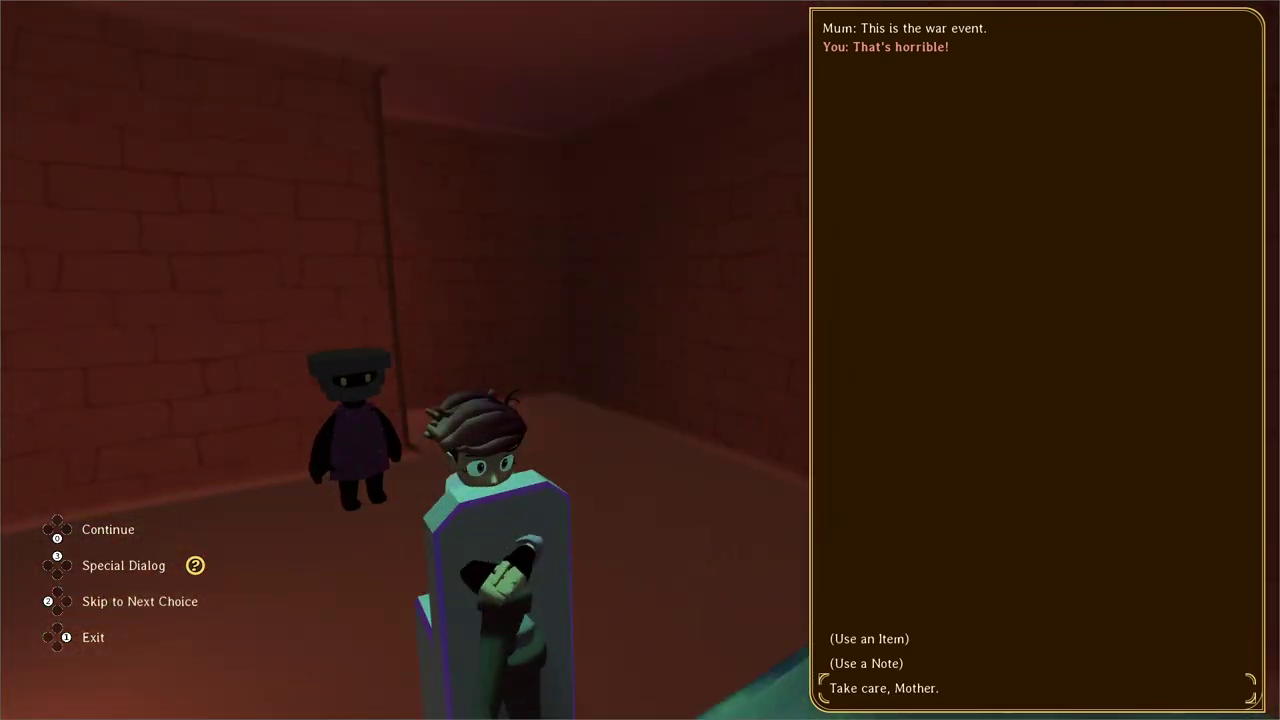
key(space)
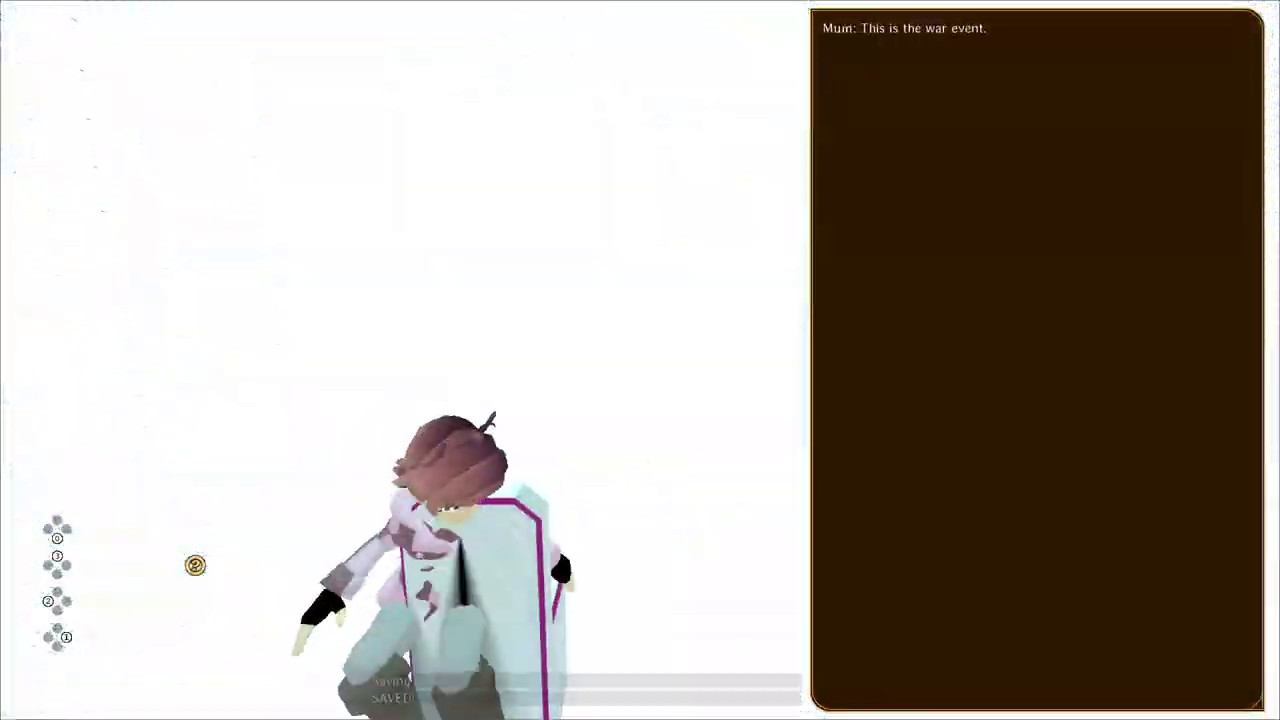
key(Return)
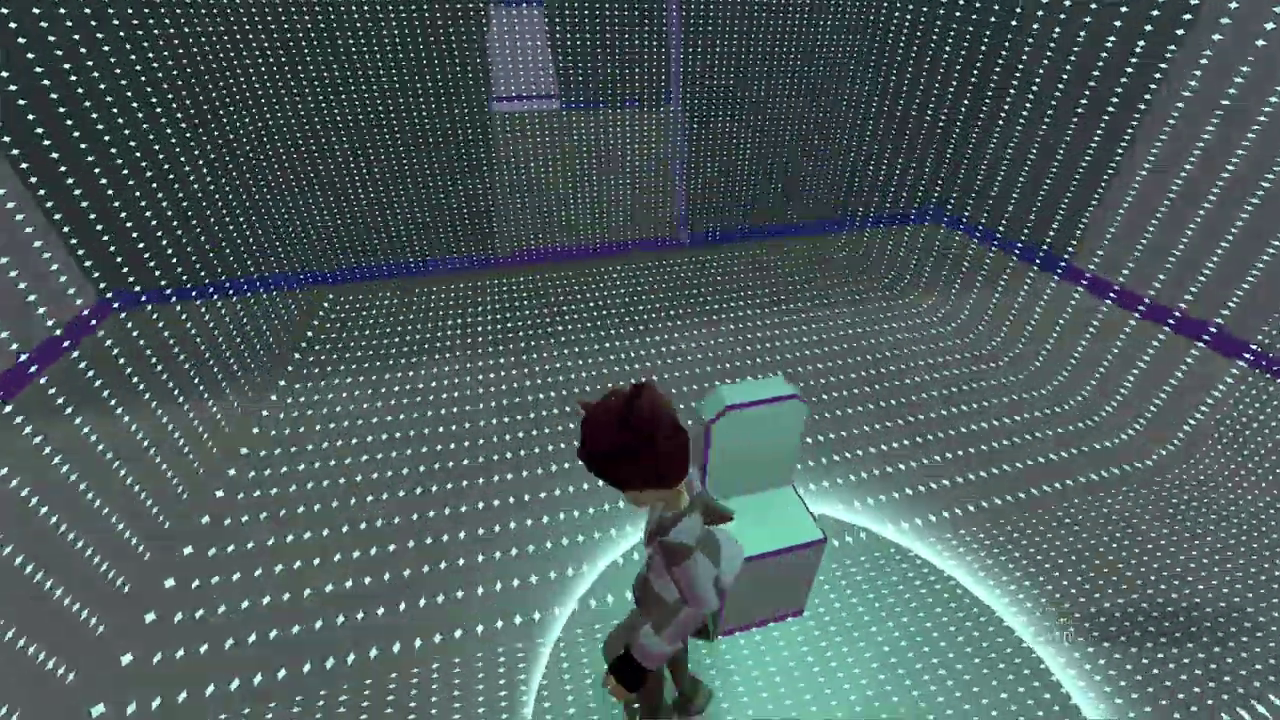
Step: Walk out of the illusory room, pause the game and return to the illusory_room scene in Godot
key(w)
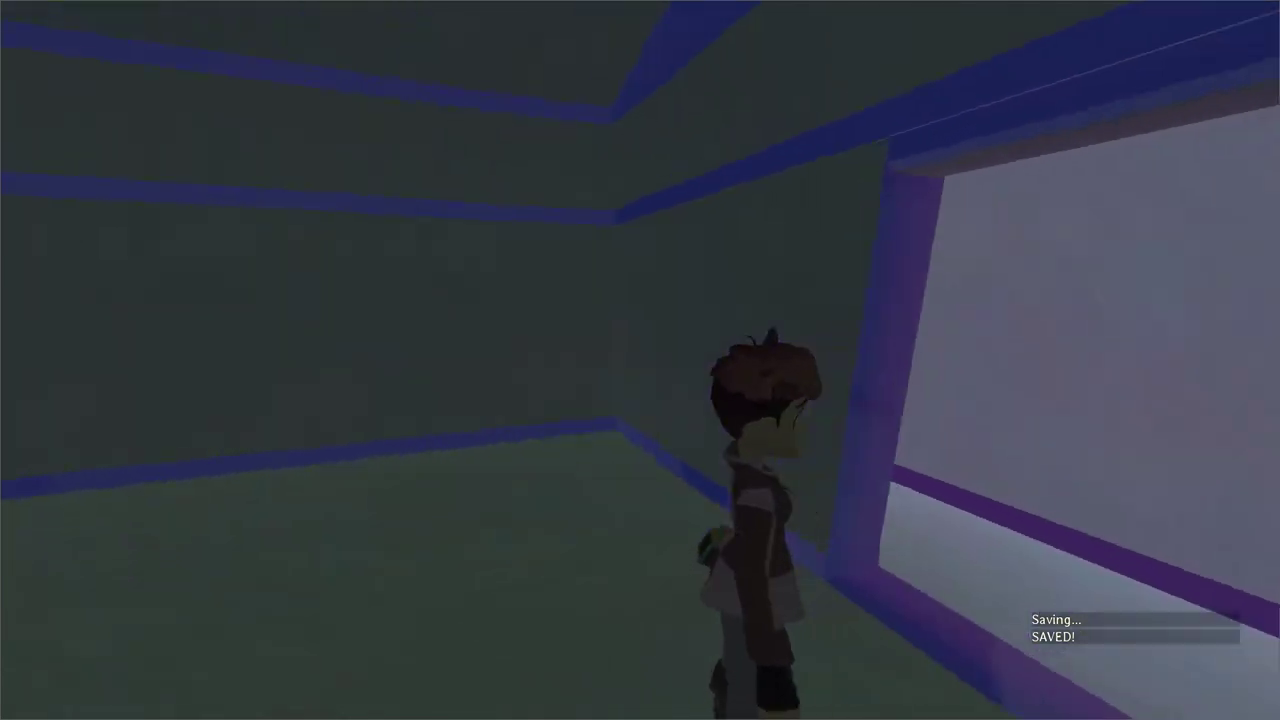
key(Escape)
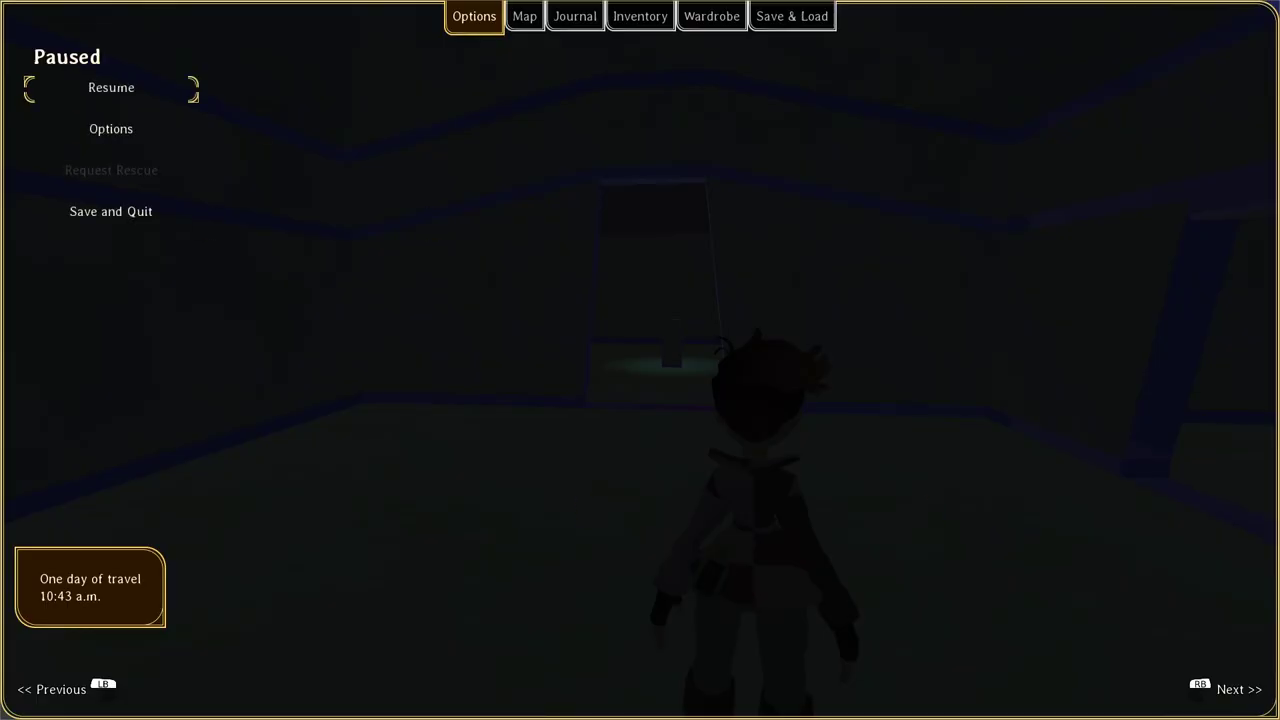
key(alt+Tab)
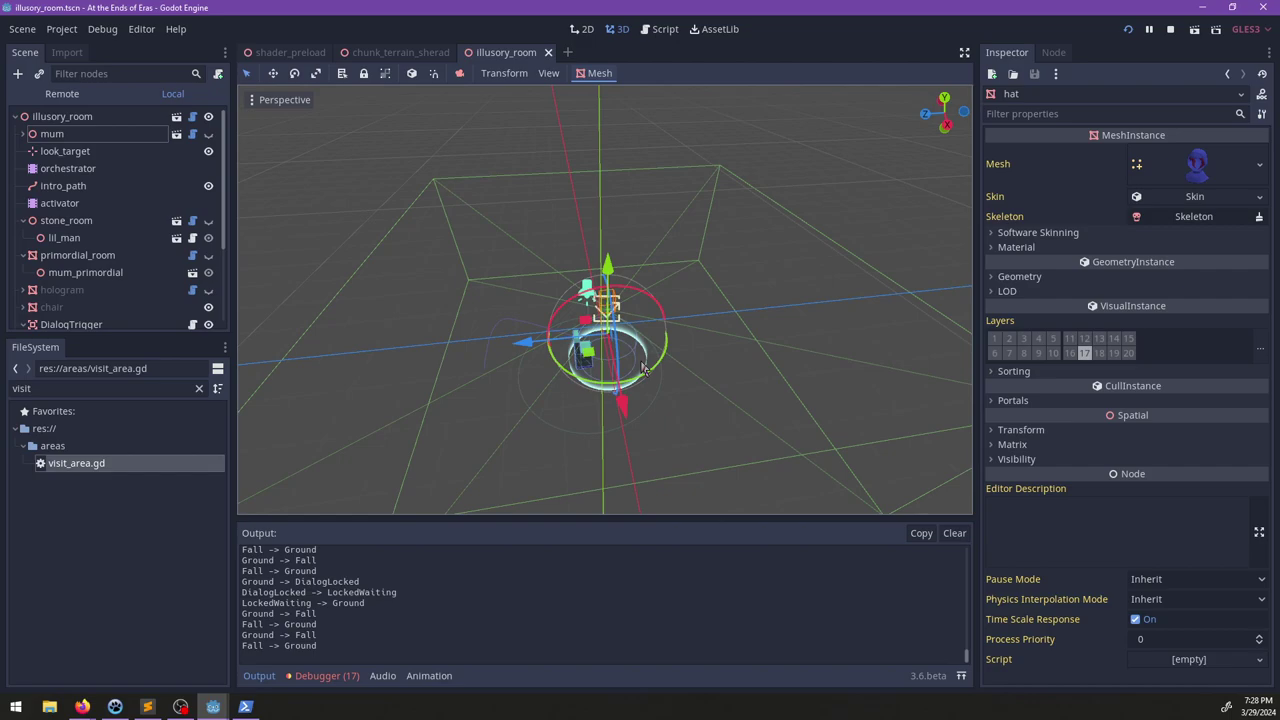
scroll(645, 368, up, 3)
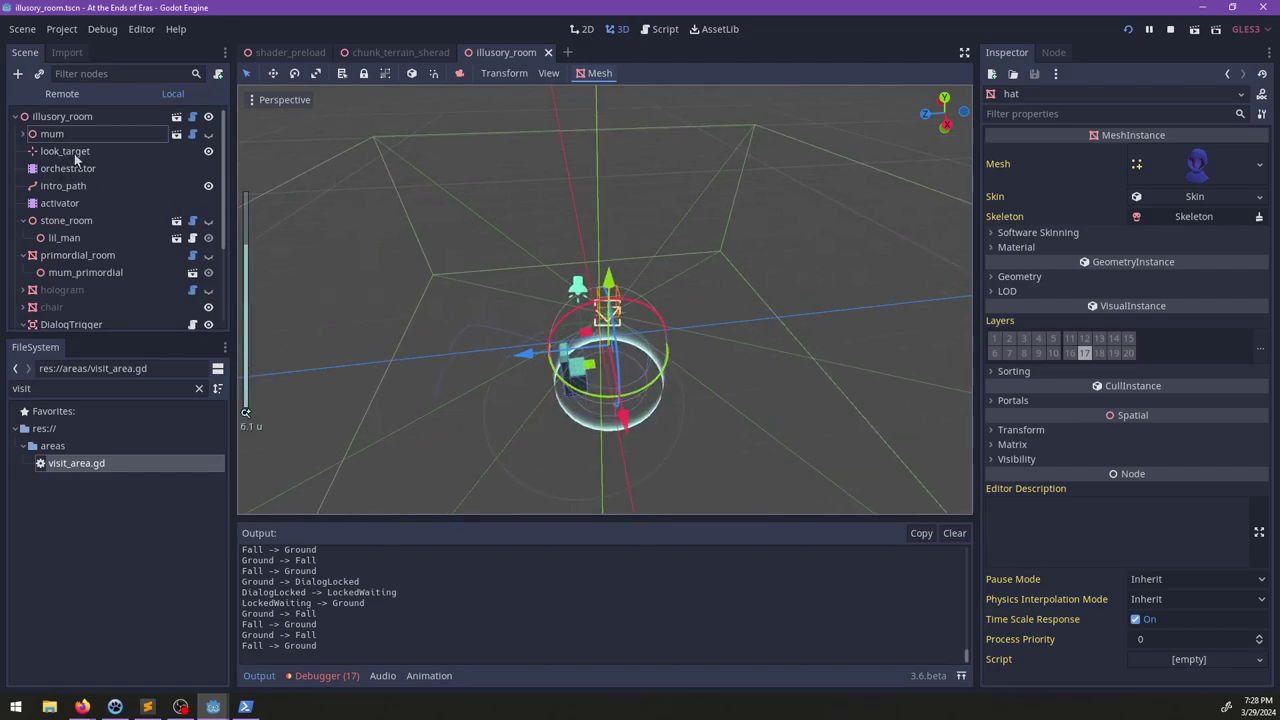
Step: Look through the illusory_room scene tree and examine the chair node, its child nodes and its placement in the 3D view
scroll(74, 153, down, 3)
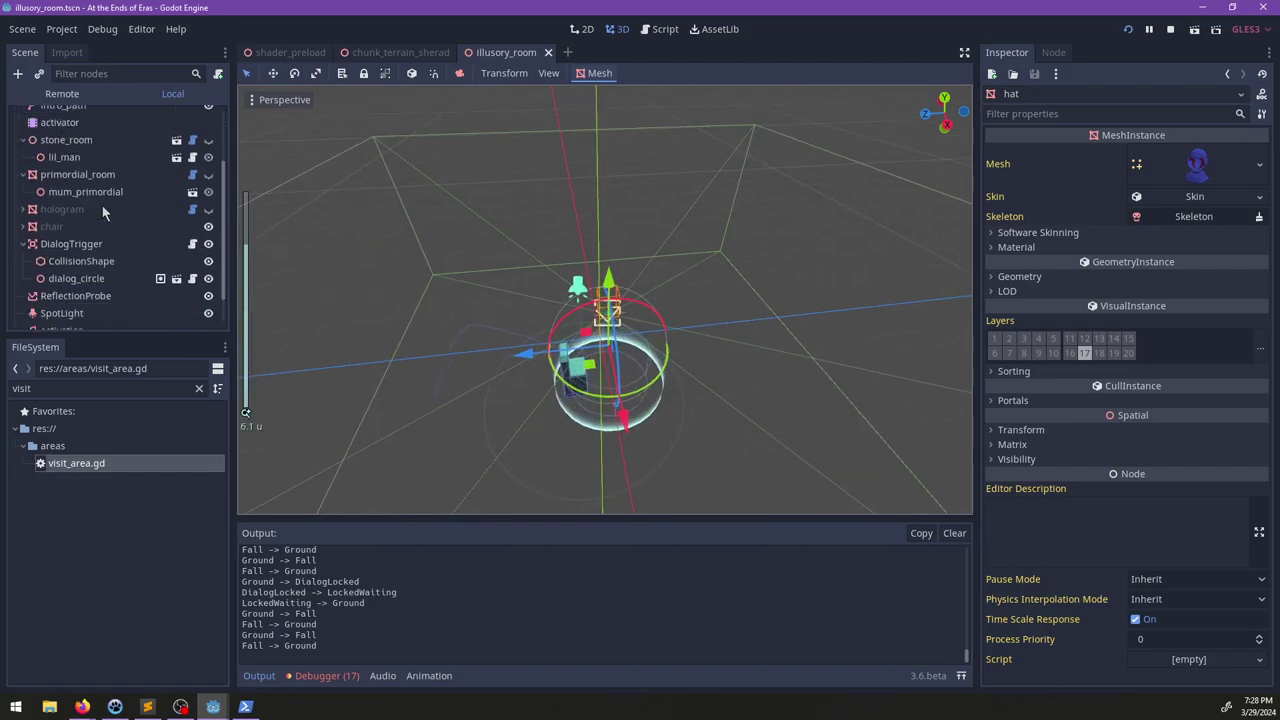
scroll(93, 272, up, 3)
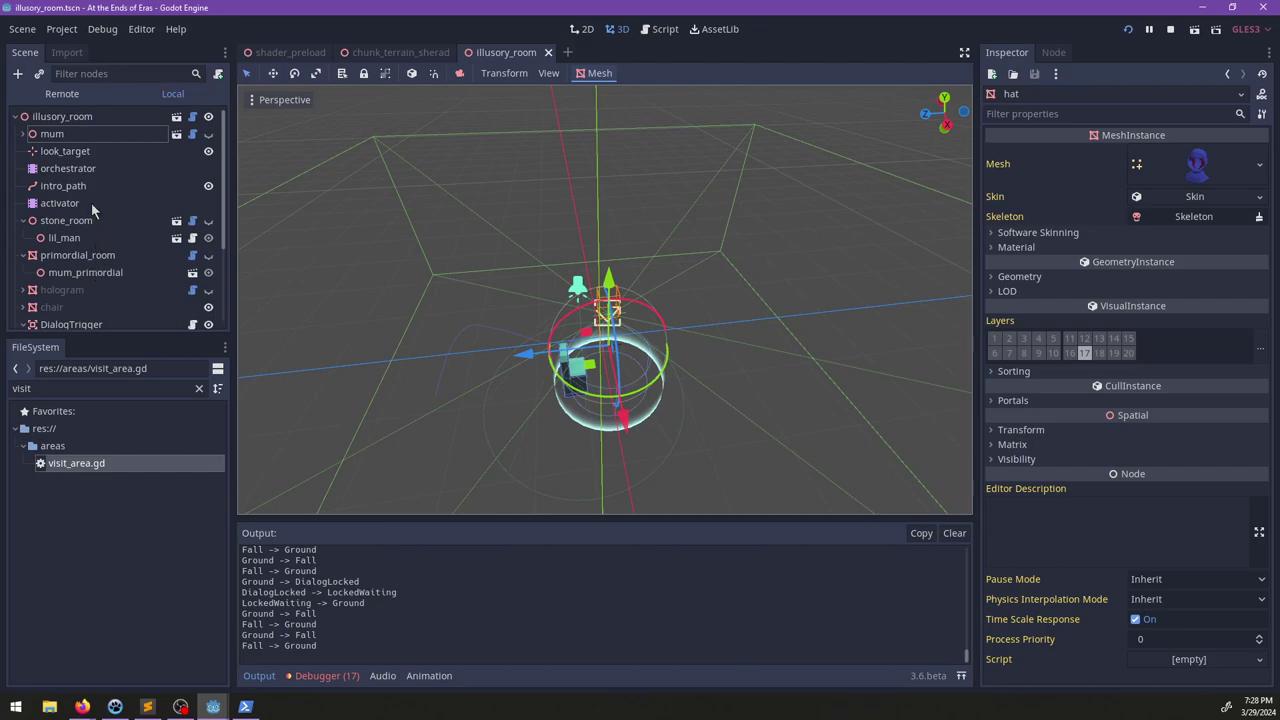
scroll(90, 215, down, 1)
scroll(80, 225, up, 1)
scroll(56, 228, down, 3)
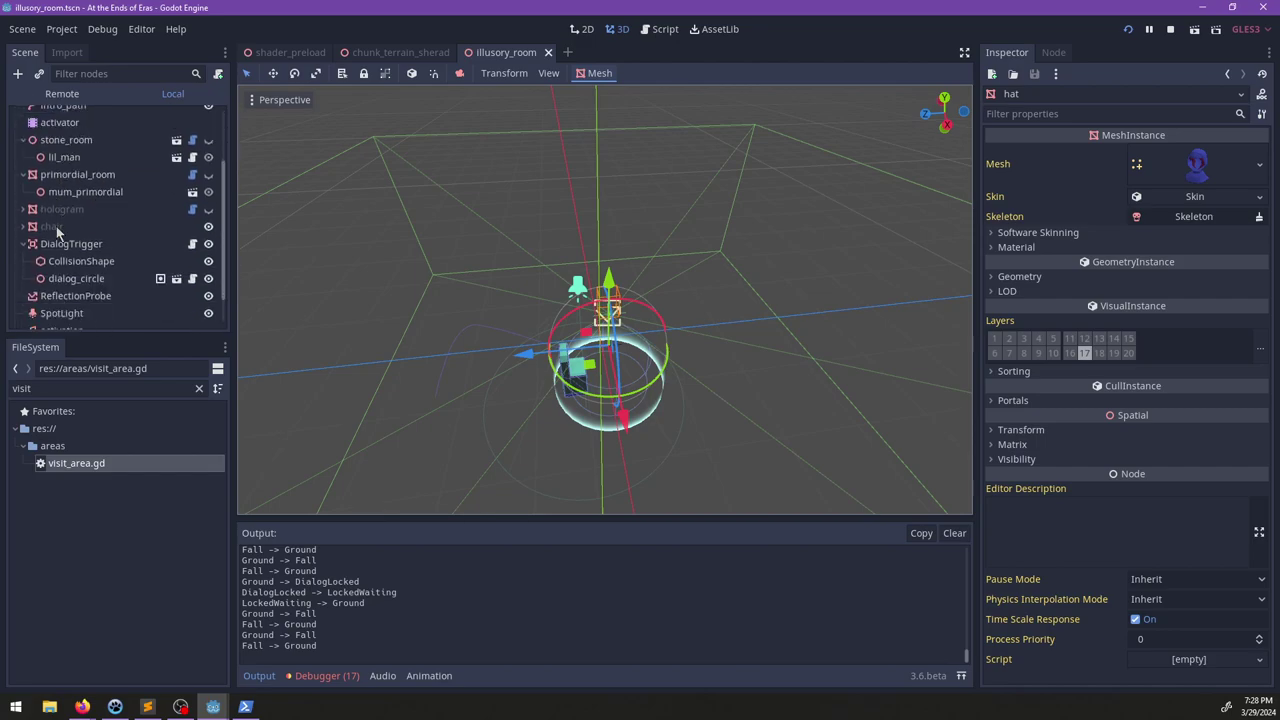
scroll(56, 226, up, 3)
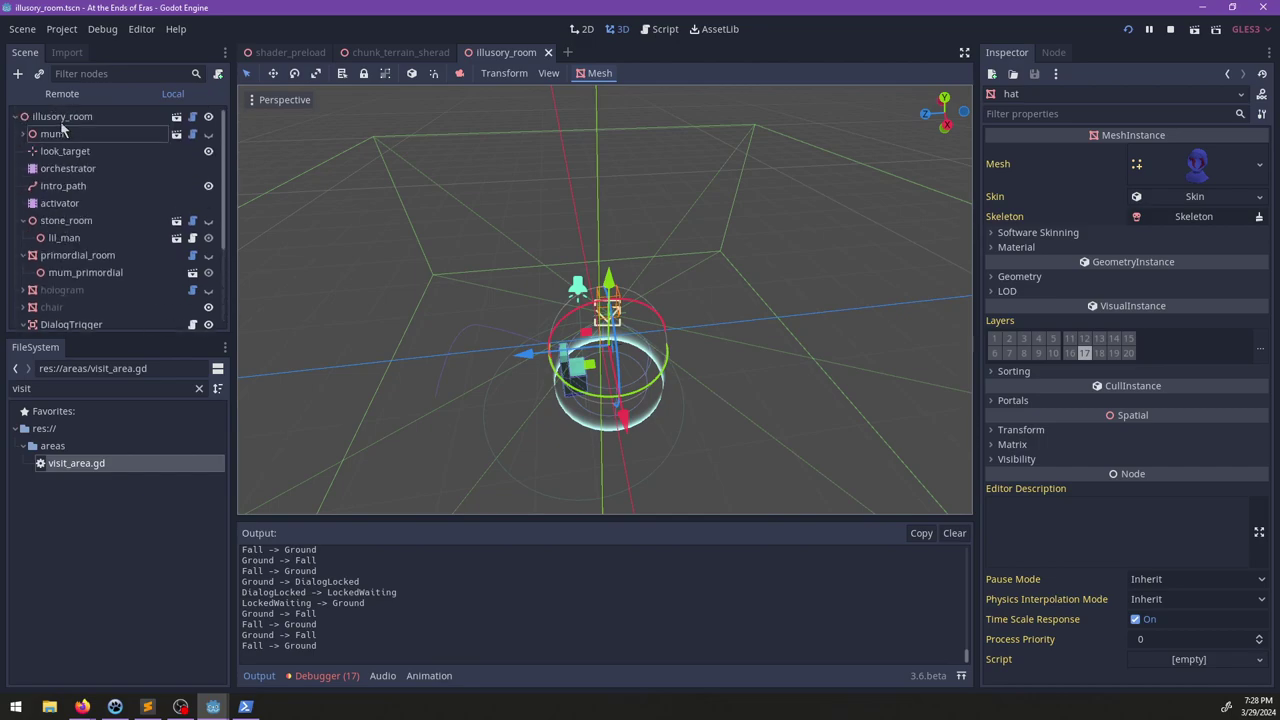
double_click(50, 307)
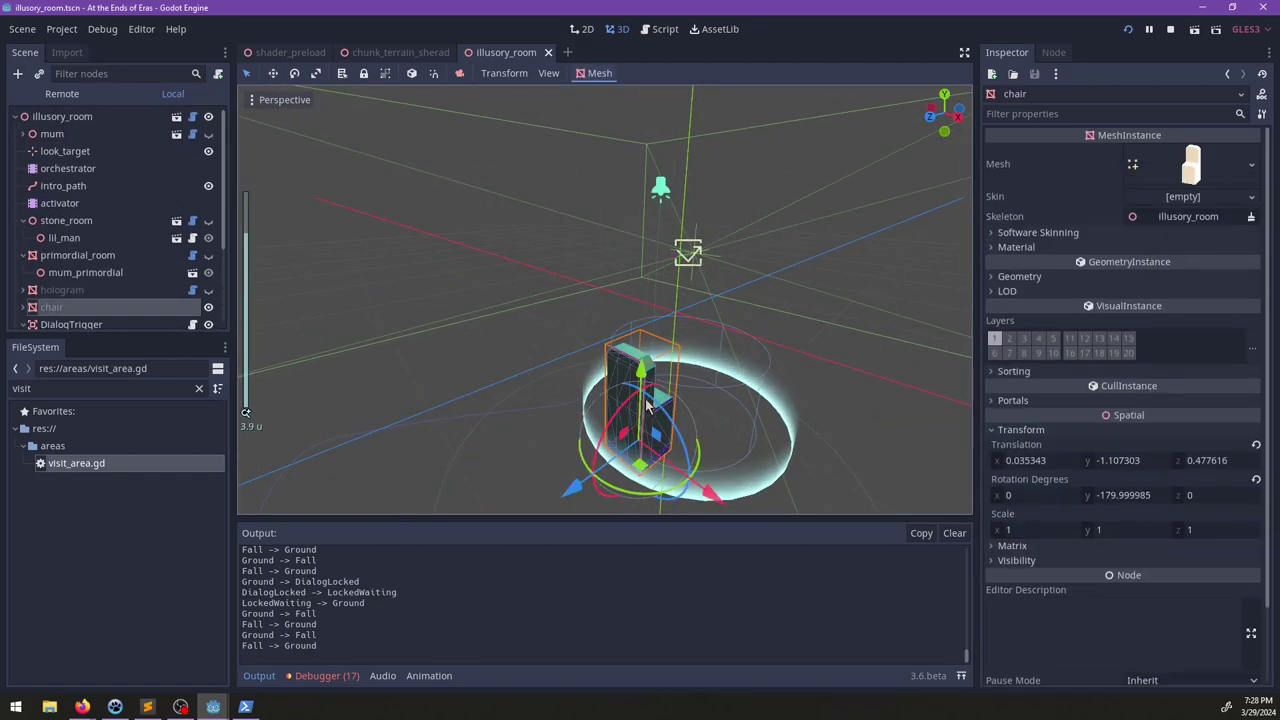
click(22, 307)
scroll(88, 288, down, 3)
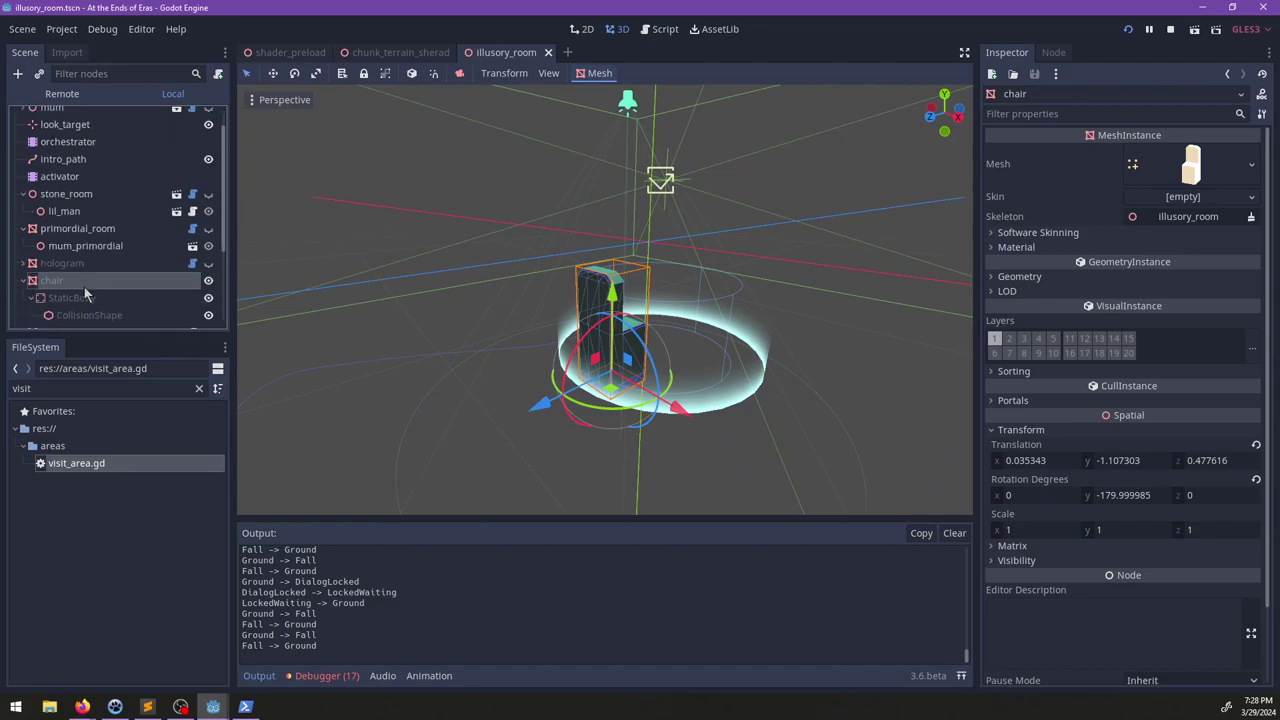
middle_drag(614, 294, 516, 330)
scroll(200, 193, up, 3)
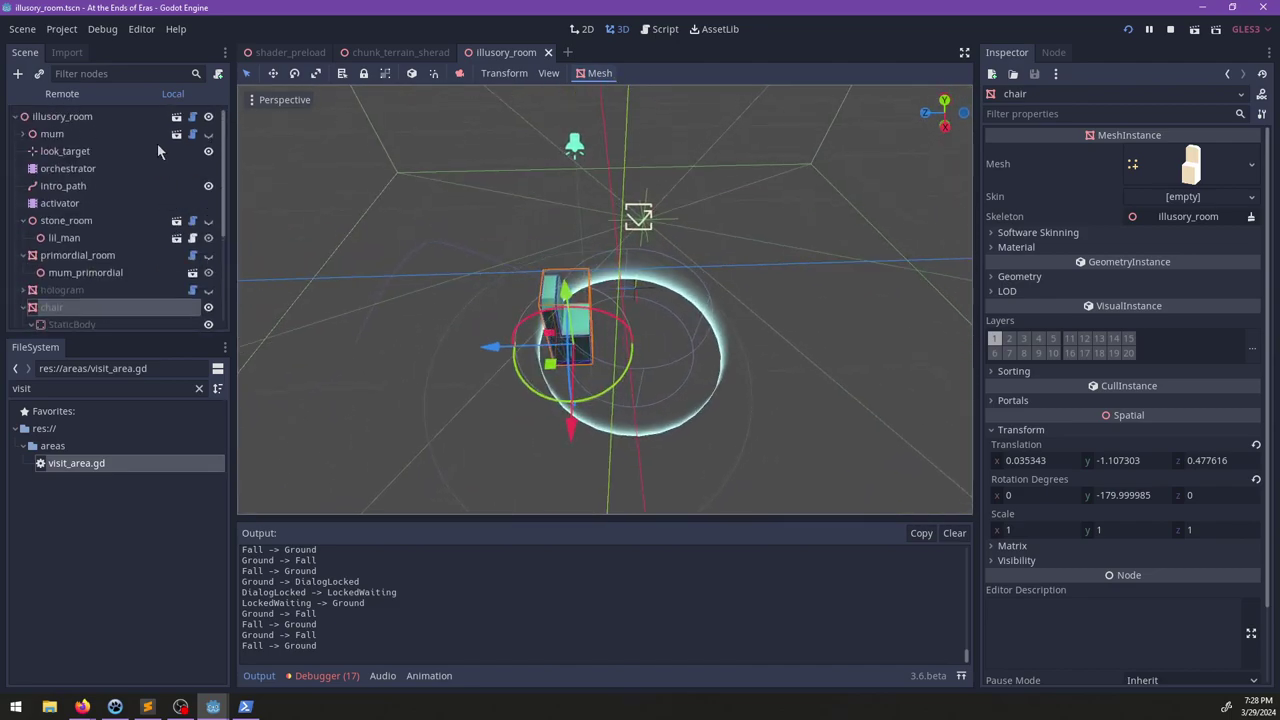
Step: Open the illusory_room script and search it for "teleport", "tele" and "player" to find where the player is repositioned
click(177, 117)
key(ctrl+f)
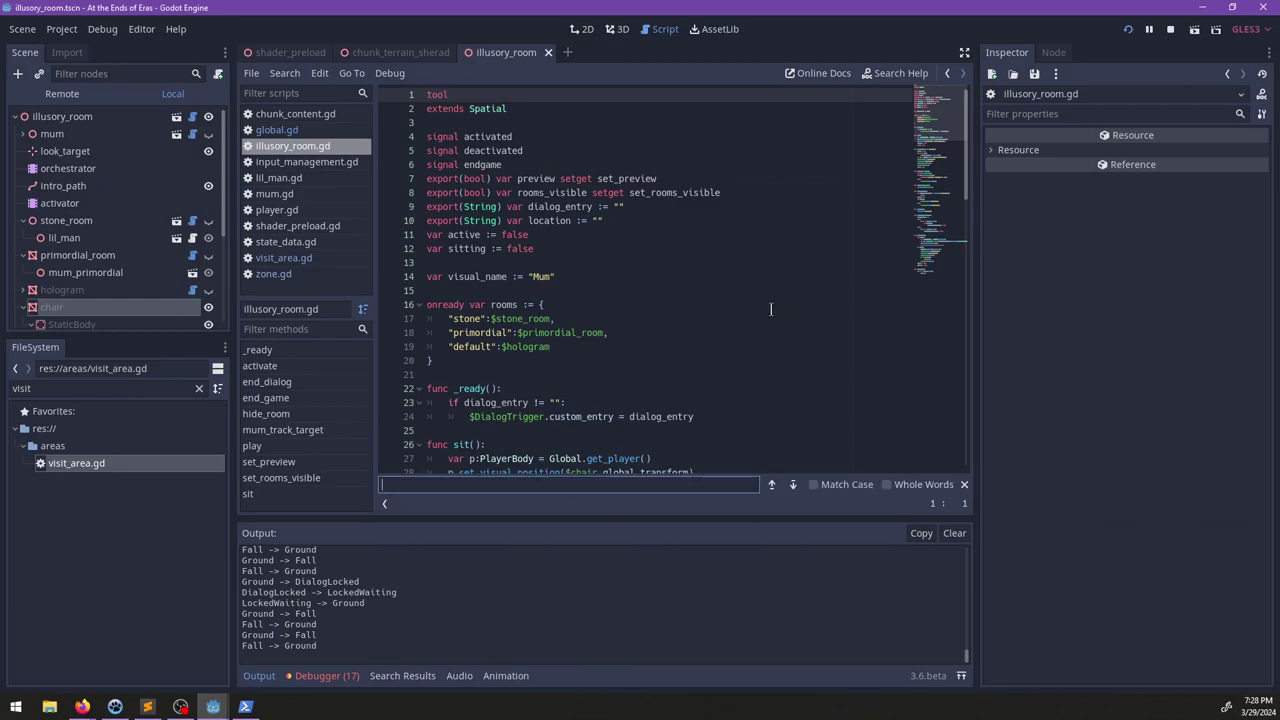
text(teleport)
key(Escape)
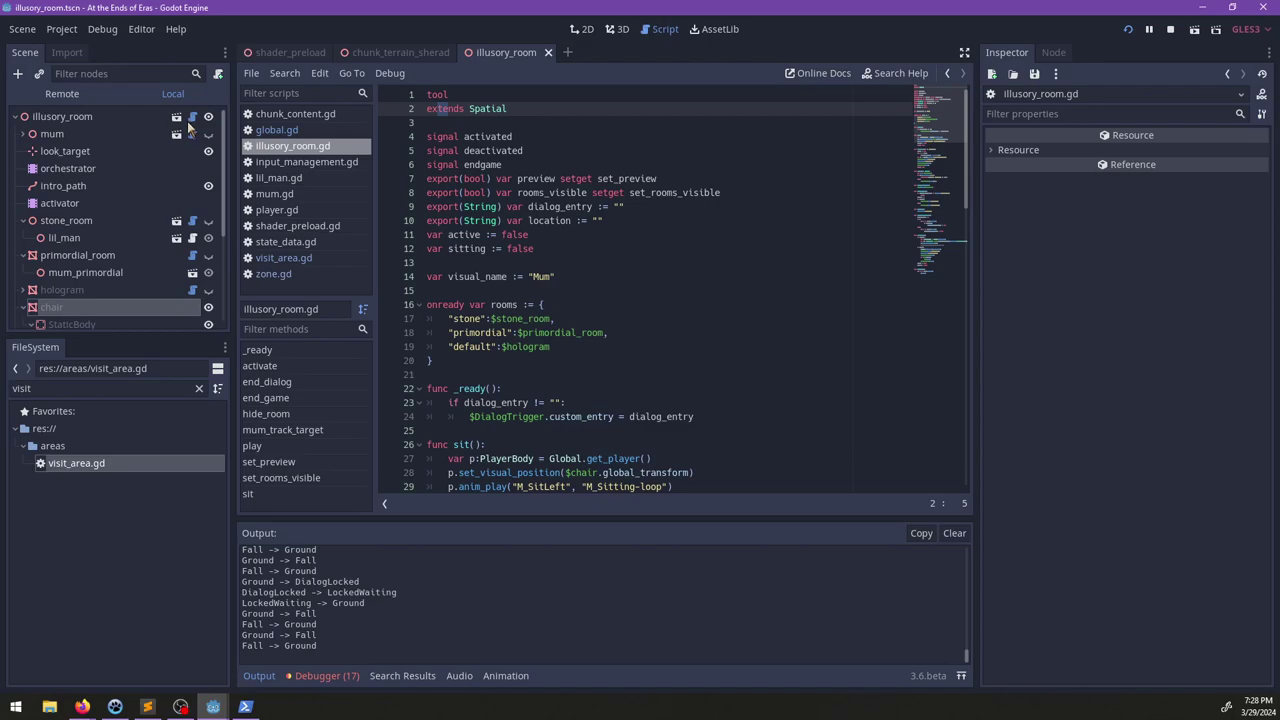
scroll(599, 258, down, 6)
click(600, 277)
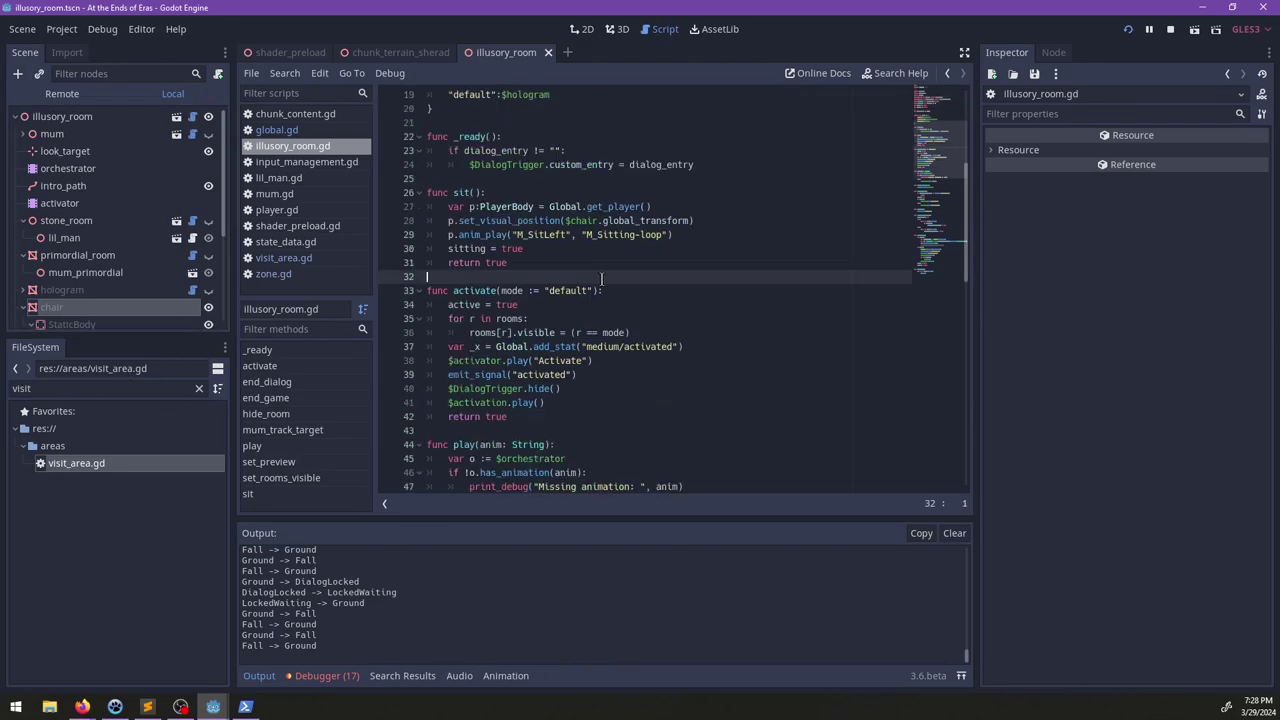
key(ctrl+f)
text(tele)
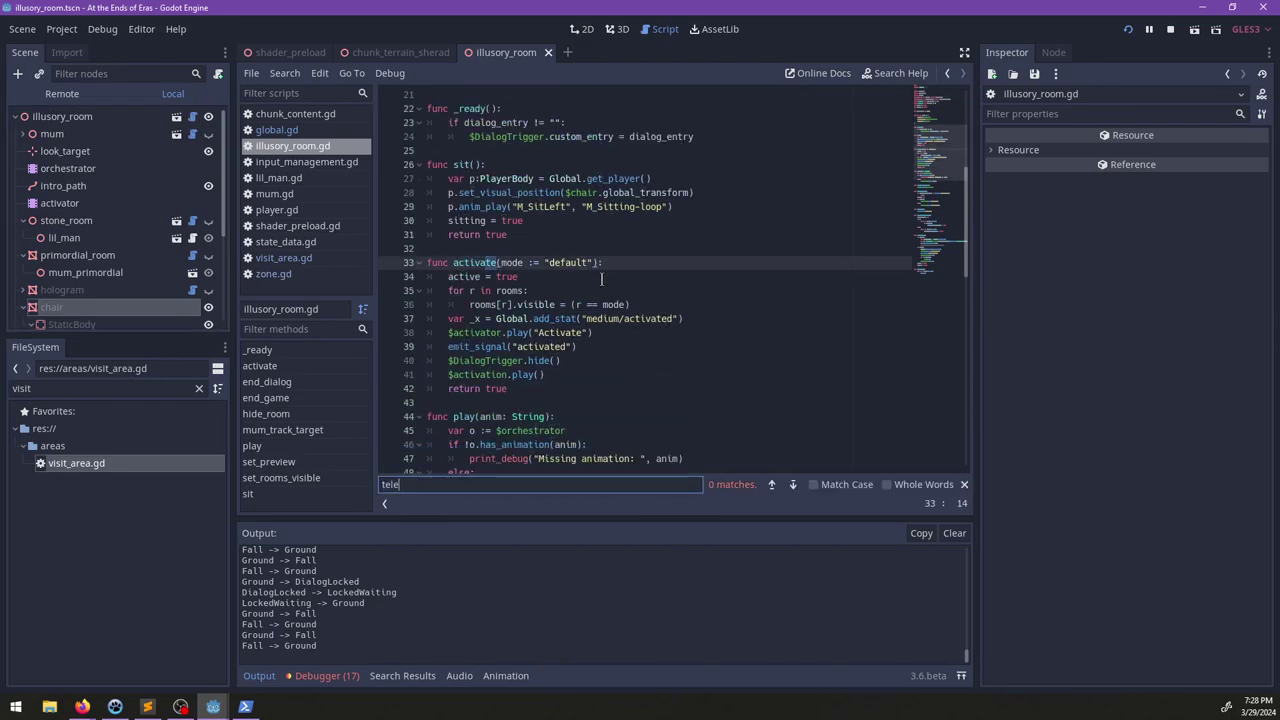
key(BackSpace)
key(BackSpace)
key(BackSpace)
key(BackSpace)
text(player)
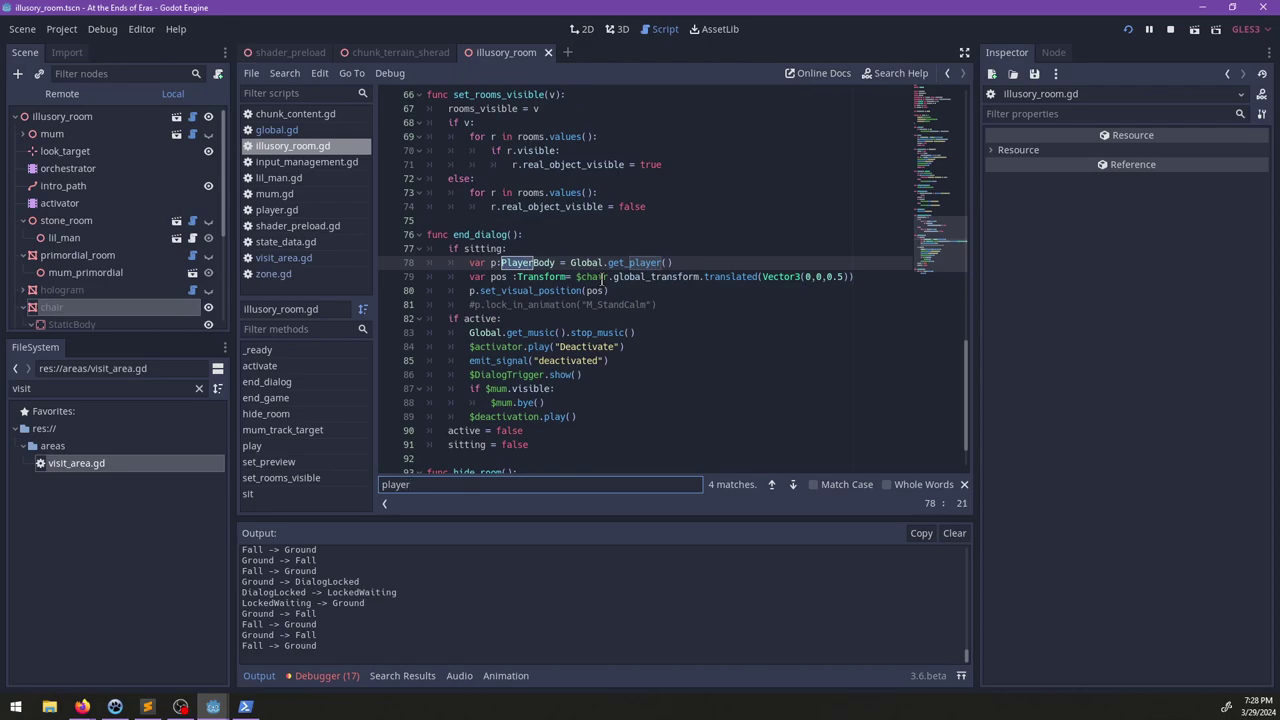
Step: In end_dialog, add the line pos.basis = pos.basis.rotated(Vector3.UP, PI) below the pos declaration
double_click(564, 290)
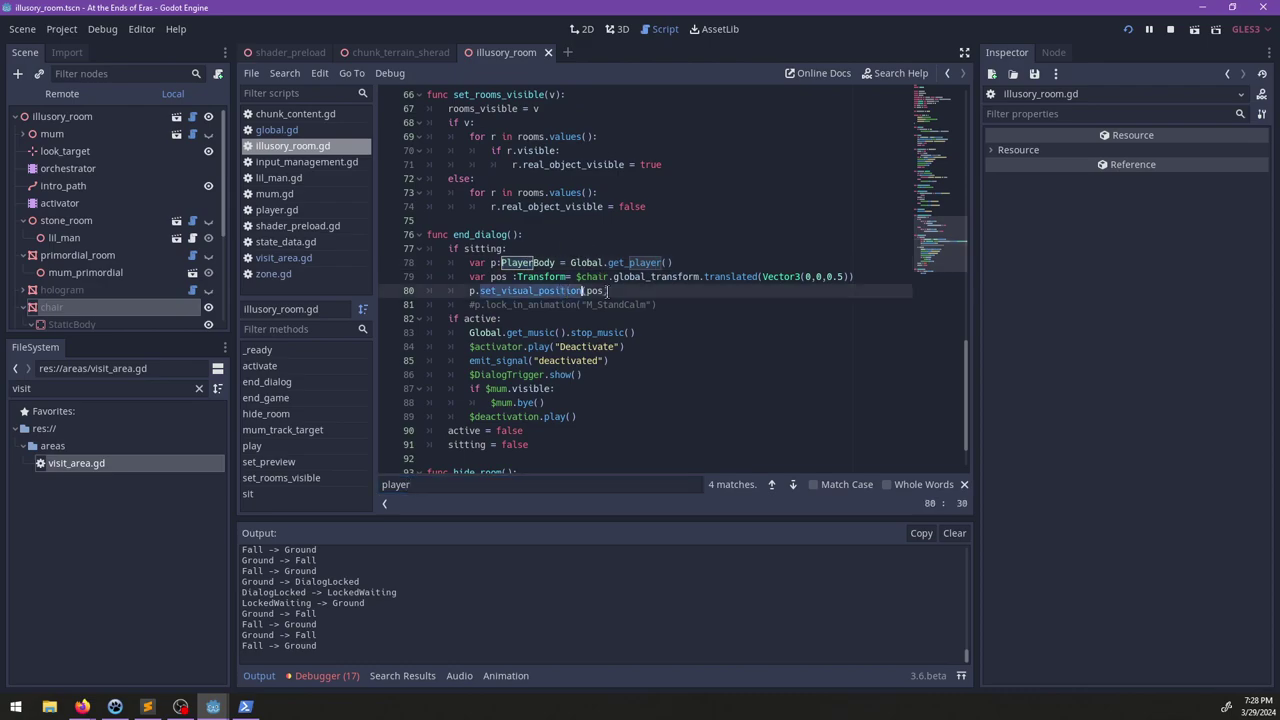
click(620, 289)
key(Escape)
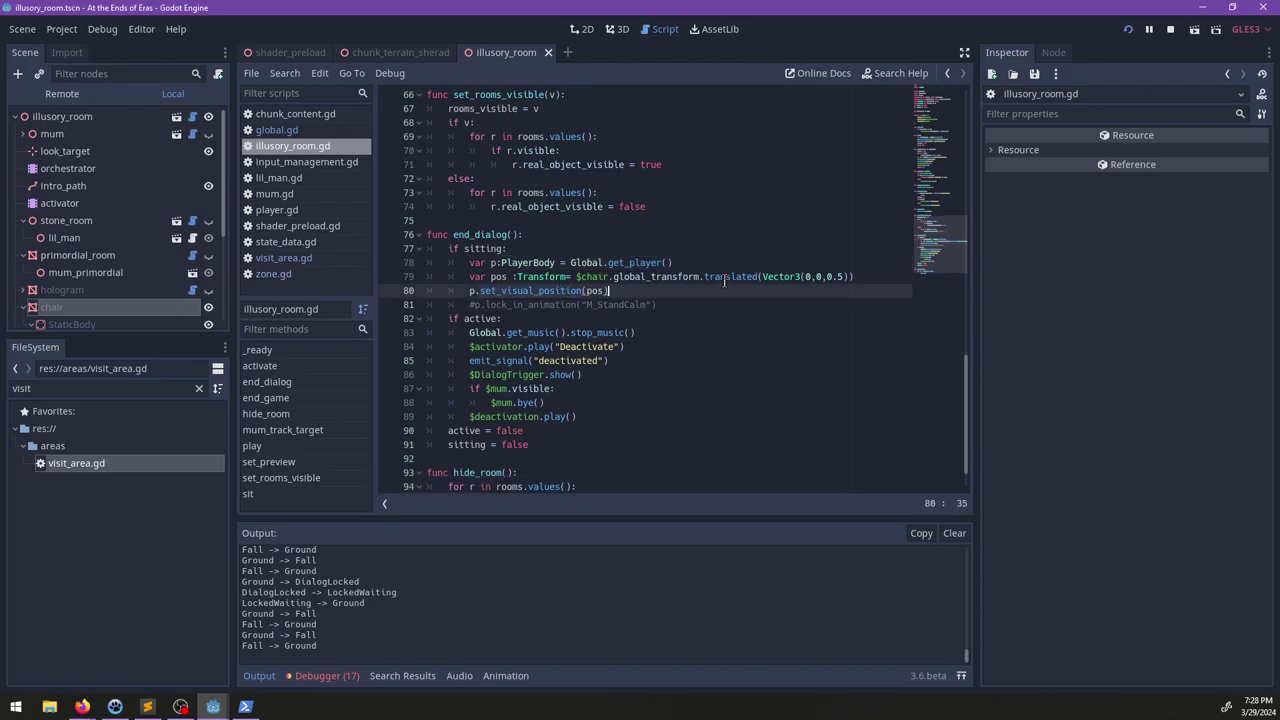
double_click(640, 277)
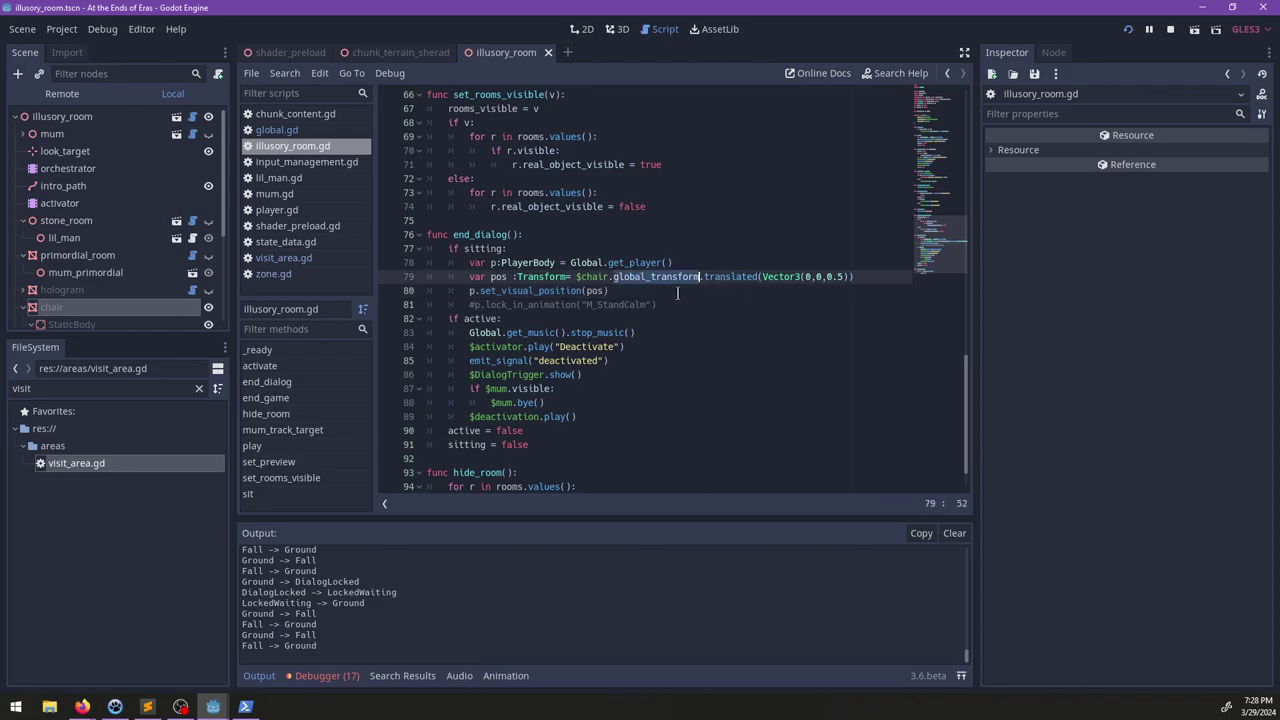
click(880, 276)
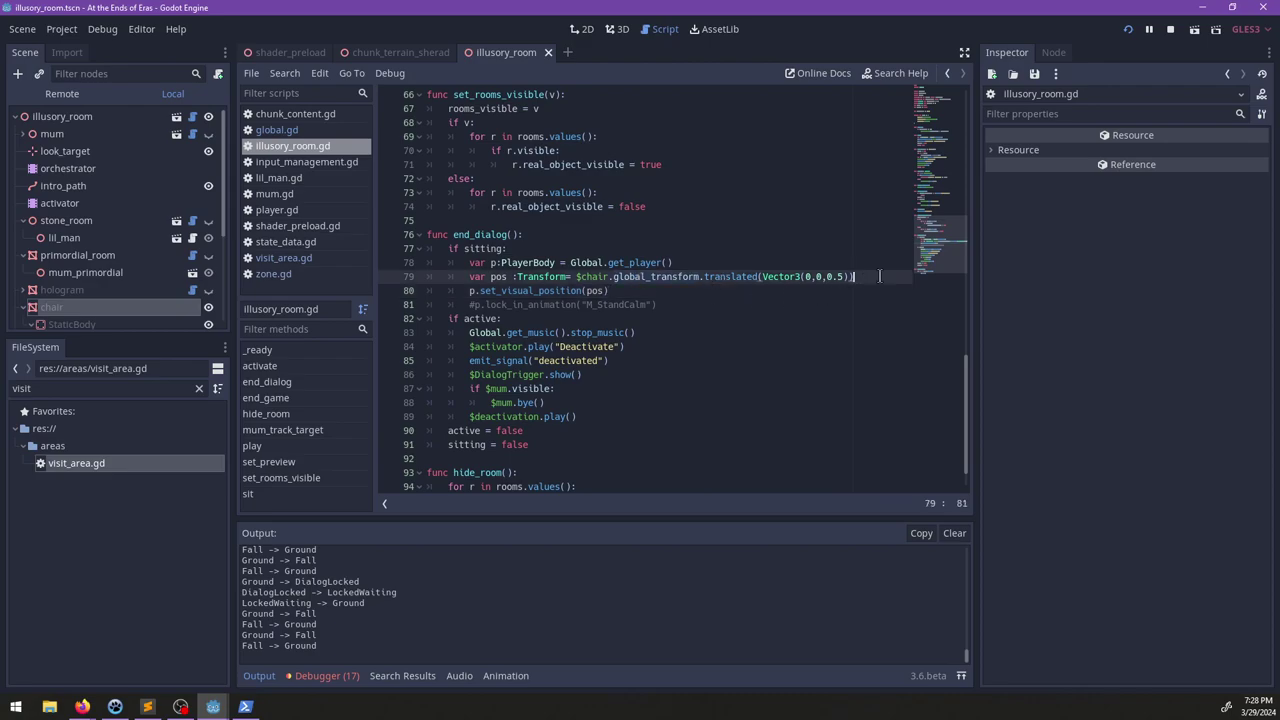
key(Return)
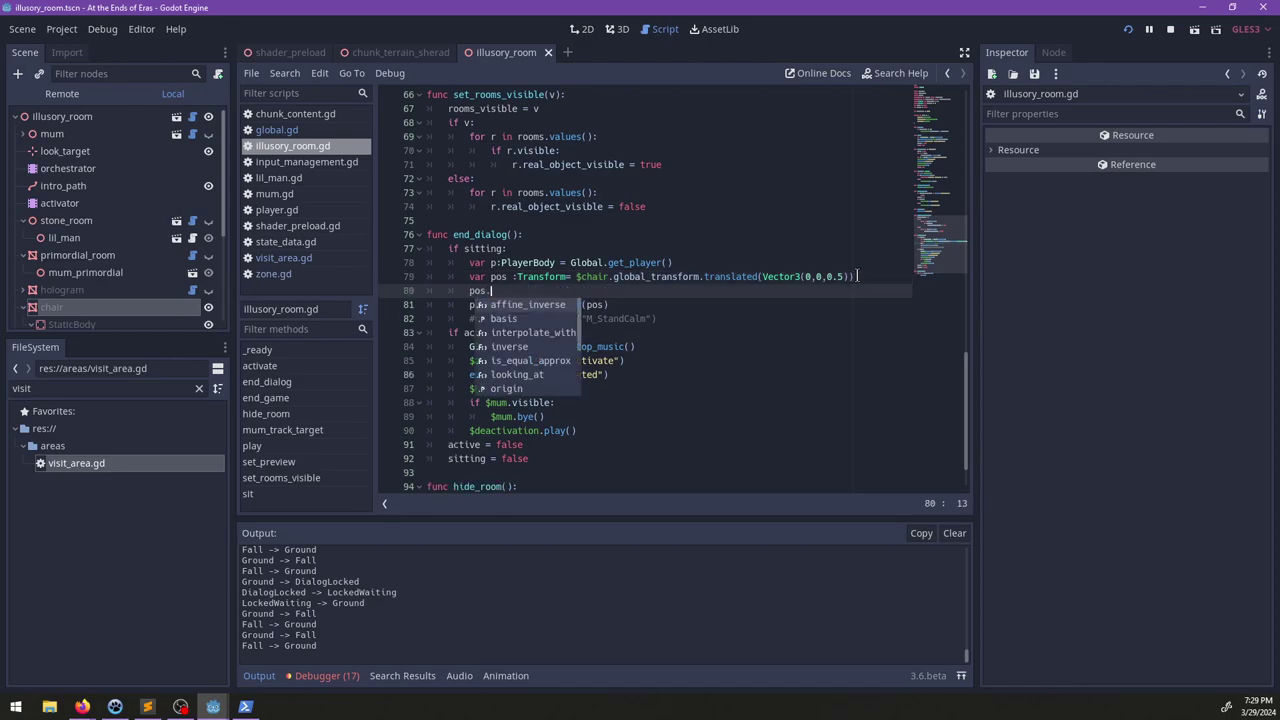
key(Escape)
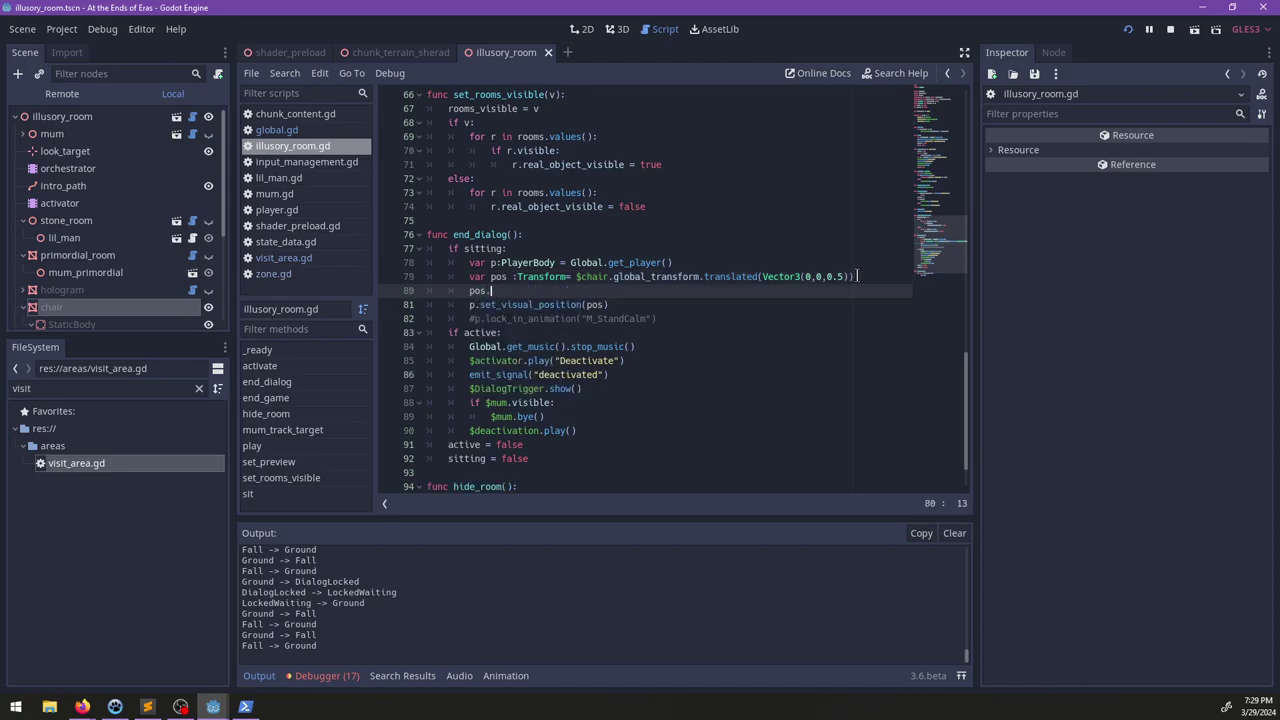
text(.ro)
key(BackSpace)
key(BackSpace)
text(basis.rotated()
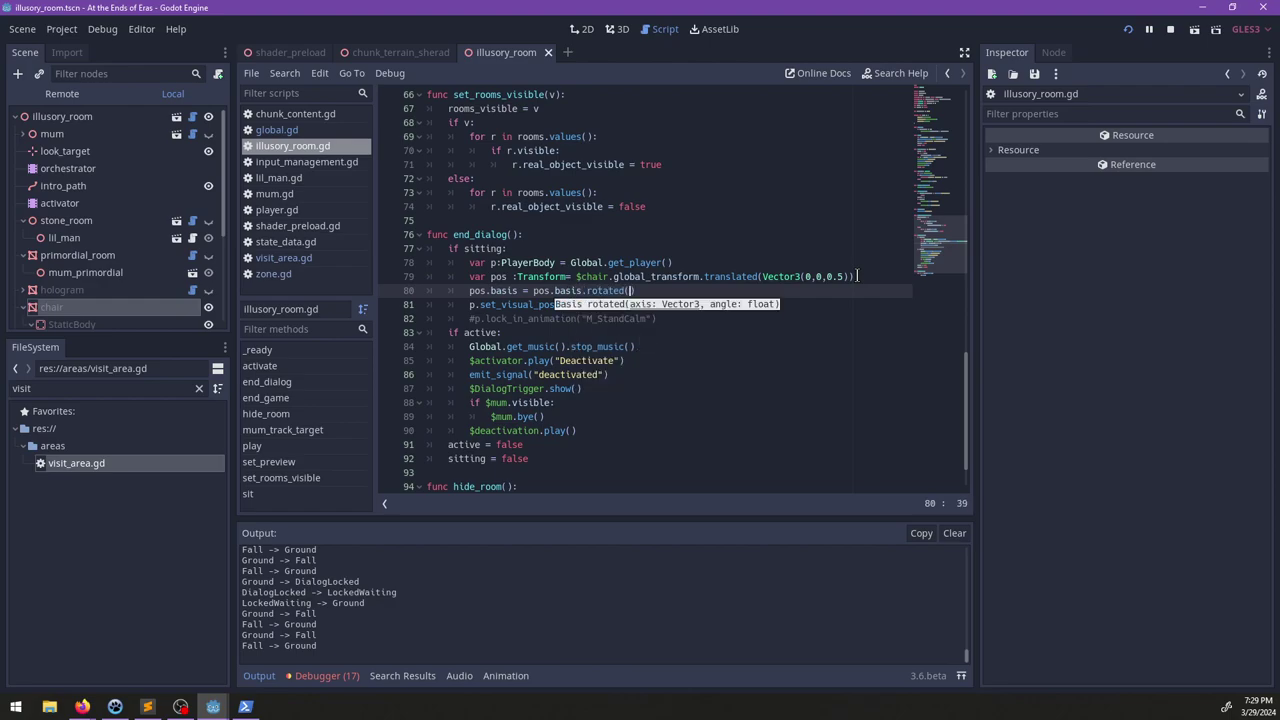
text(Vector3.UP, PI)
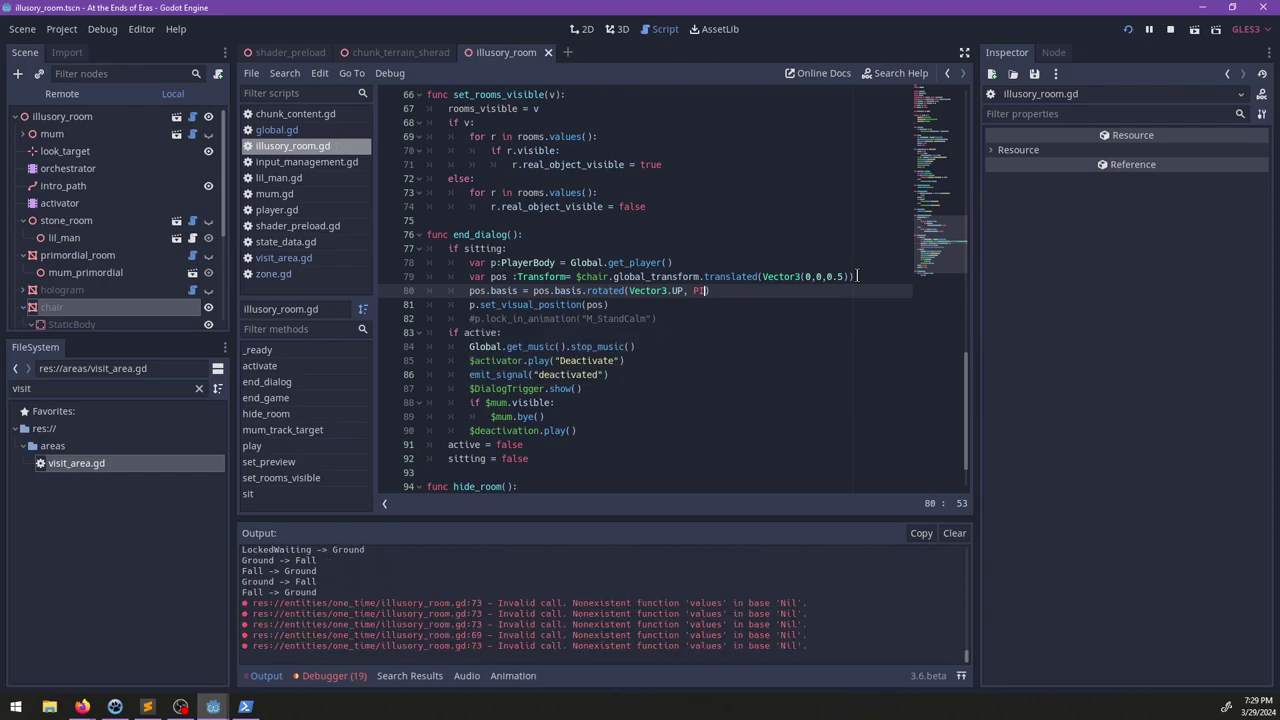
Step: Switch to the running game, resume it, walk to the chair to start Mum's war event dialog and stop the game
key(alt+Tab)
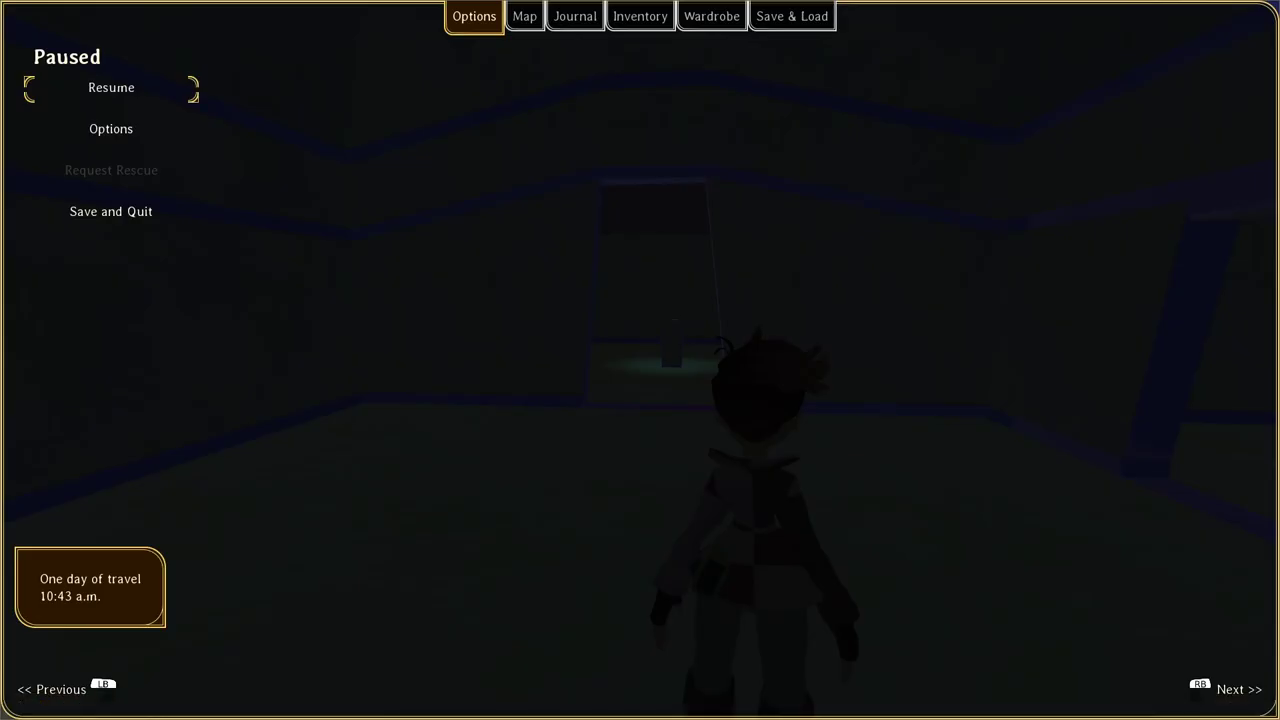
key(Return)
key(w)
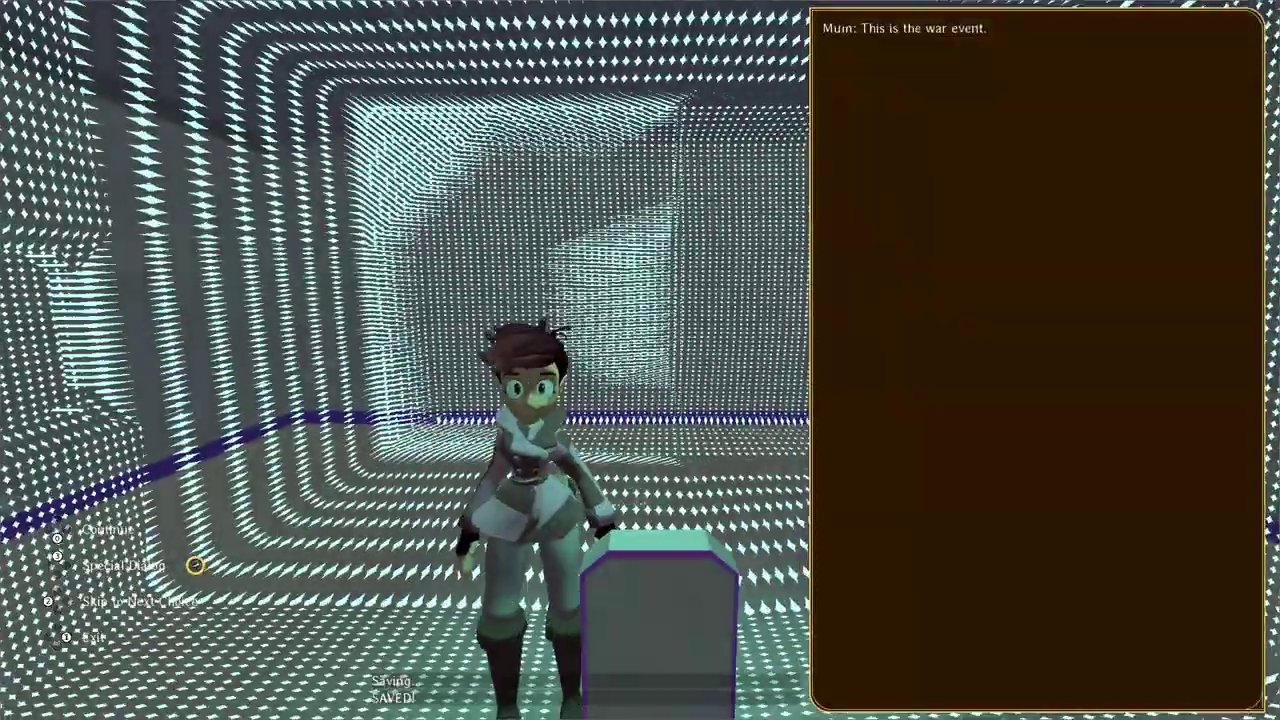
key(F8)
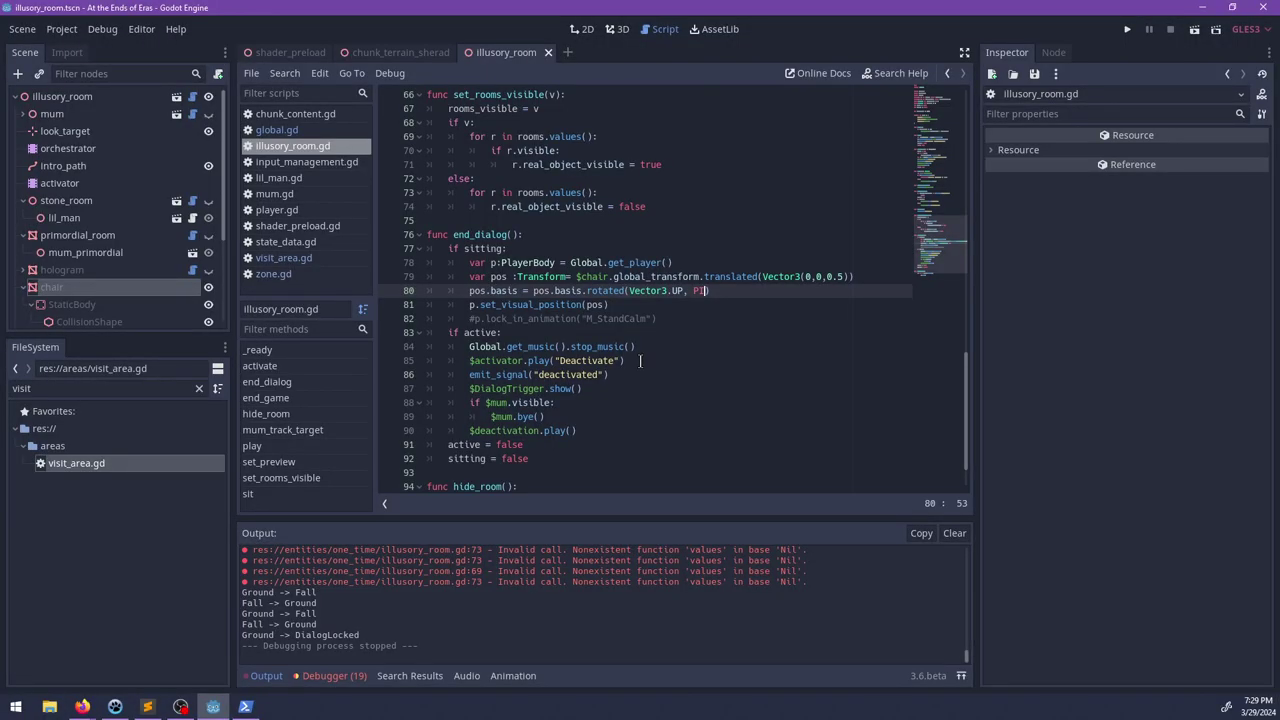
Step: Remove the added pos.basis rotation line from end_dialog and save the script
key(BackSpace)
key(BackSpace)
key(BackSpace)
key(BackSpace)
key(BackSpace)
key(BackSpace)
key(BackSpace)
key(BackSpace)
key(BackSpace)
key(BackSpace)
key(BackSpace)
key(BackSpace)
key(BackSpace)
key(BackSpace)
key(BackSpace)
key(BackSpace)
key(BackSpace)
key(BackSpace)
key(BackSpace)
key(BackSpace)
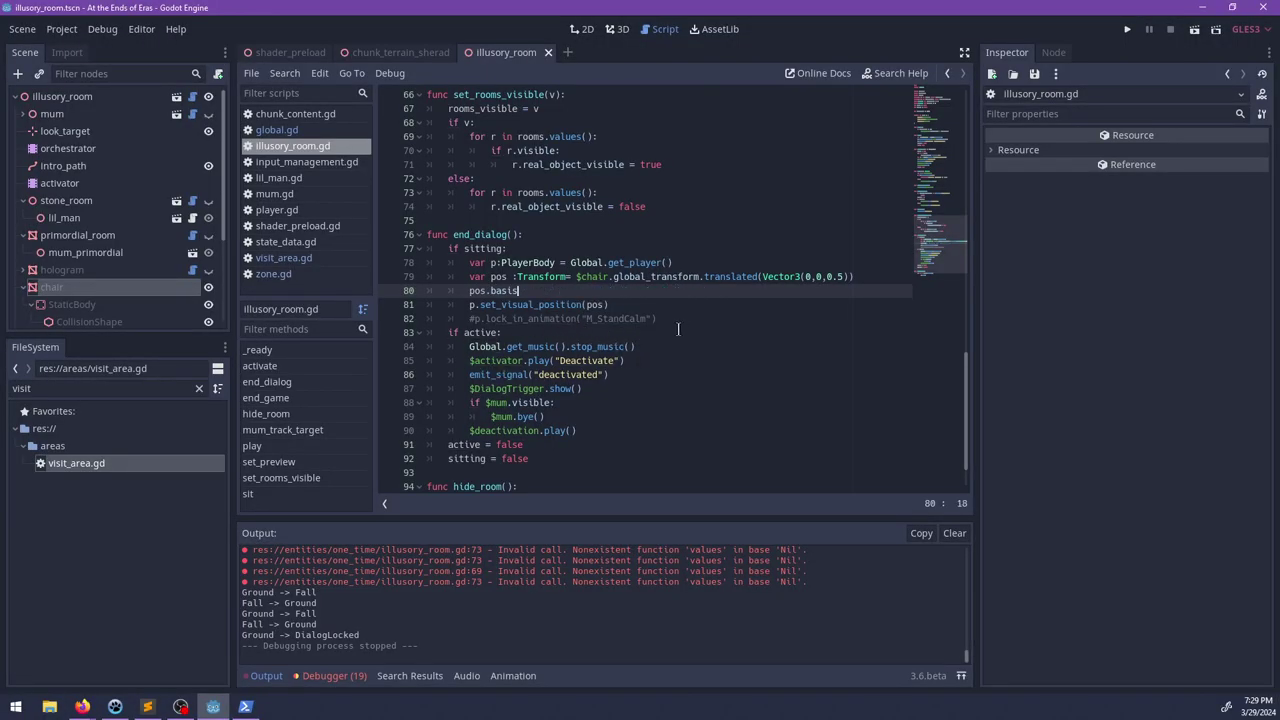
key(ctrl+BackSpace)
key(ctrl+BackSpace)
key(ctrl+BackSpace)
key(ctrl+BackSpace)
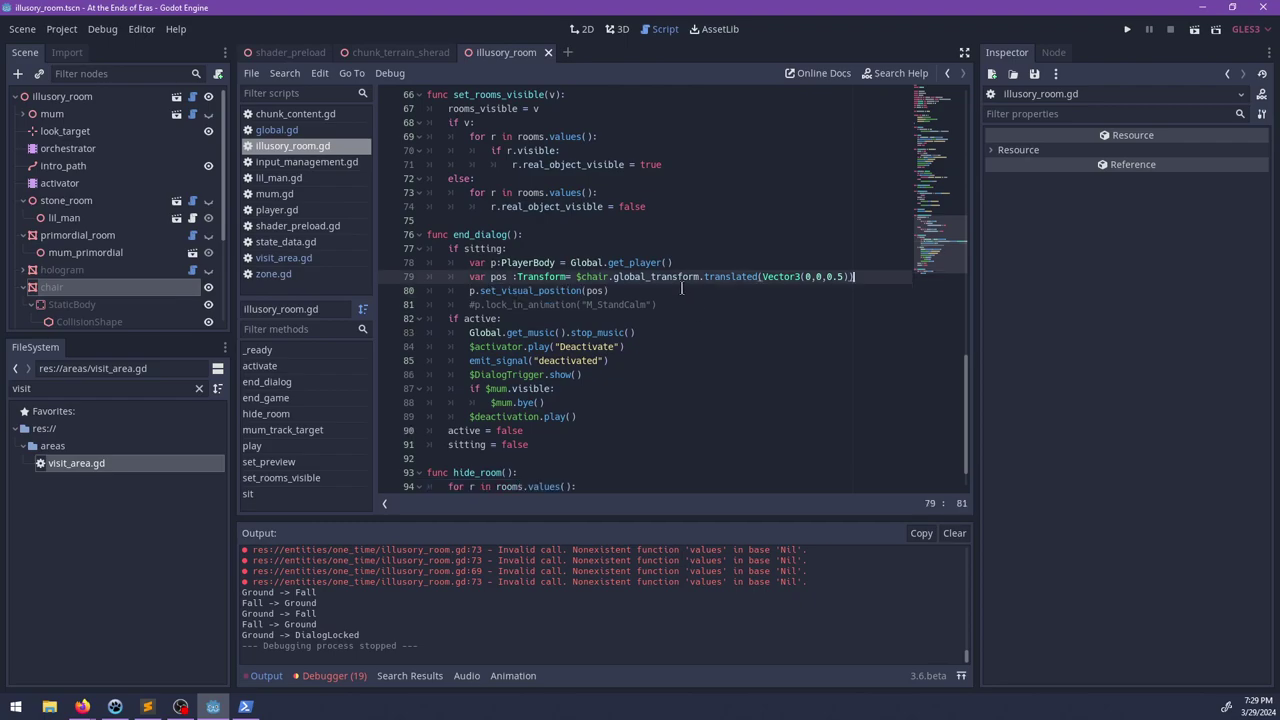
key(ctrl+s)
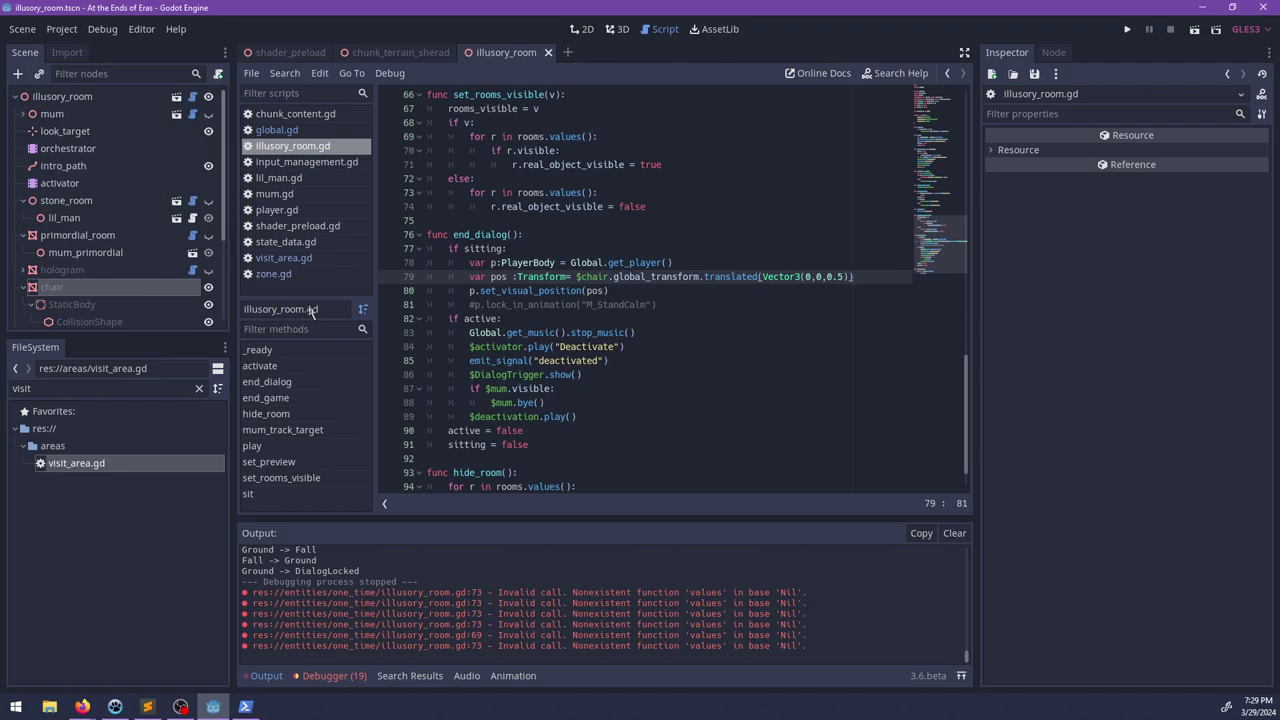
Step: Run the game again, walk to the glowing circle around the chair and start the war event conversation with Mum
shift+click(382, 279)
drag(357, 5, 0, 229)
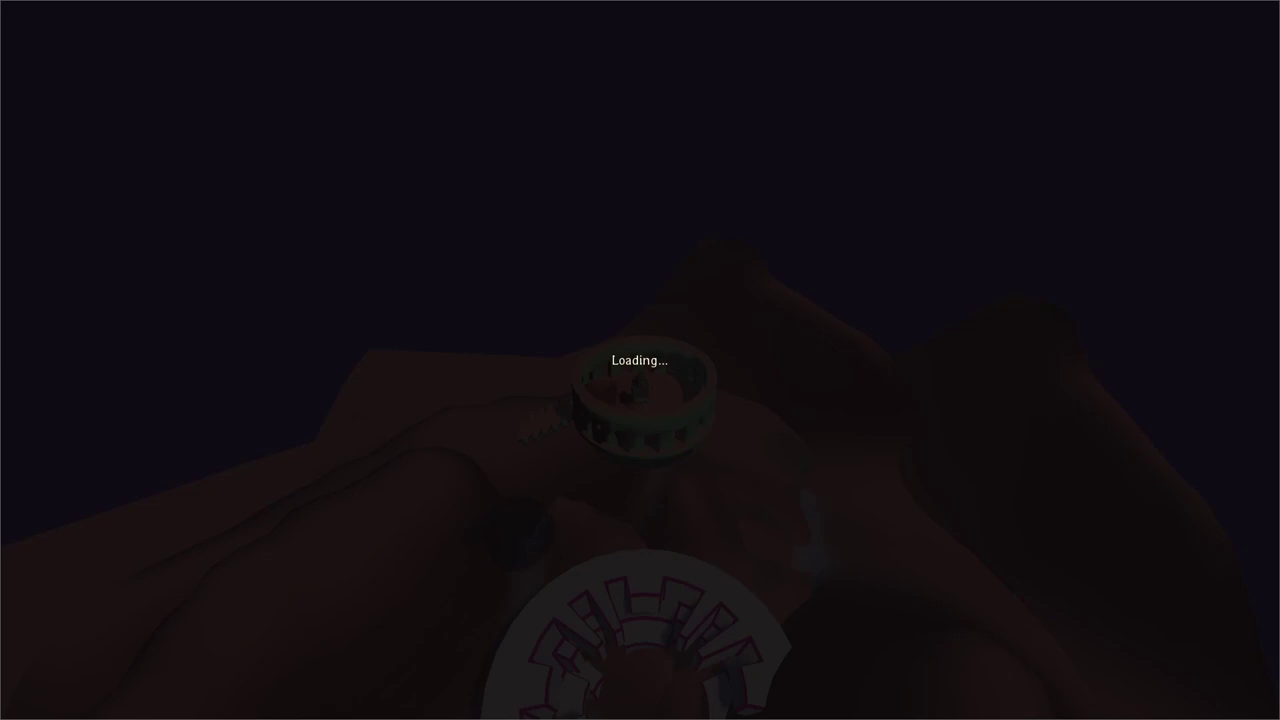
key(w)
key(s)
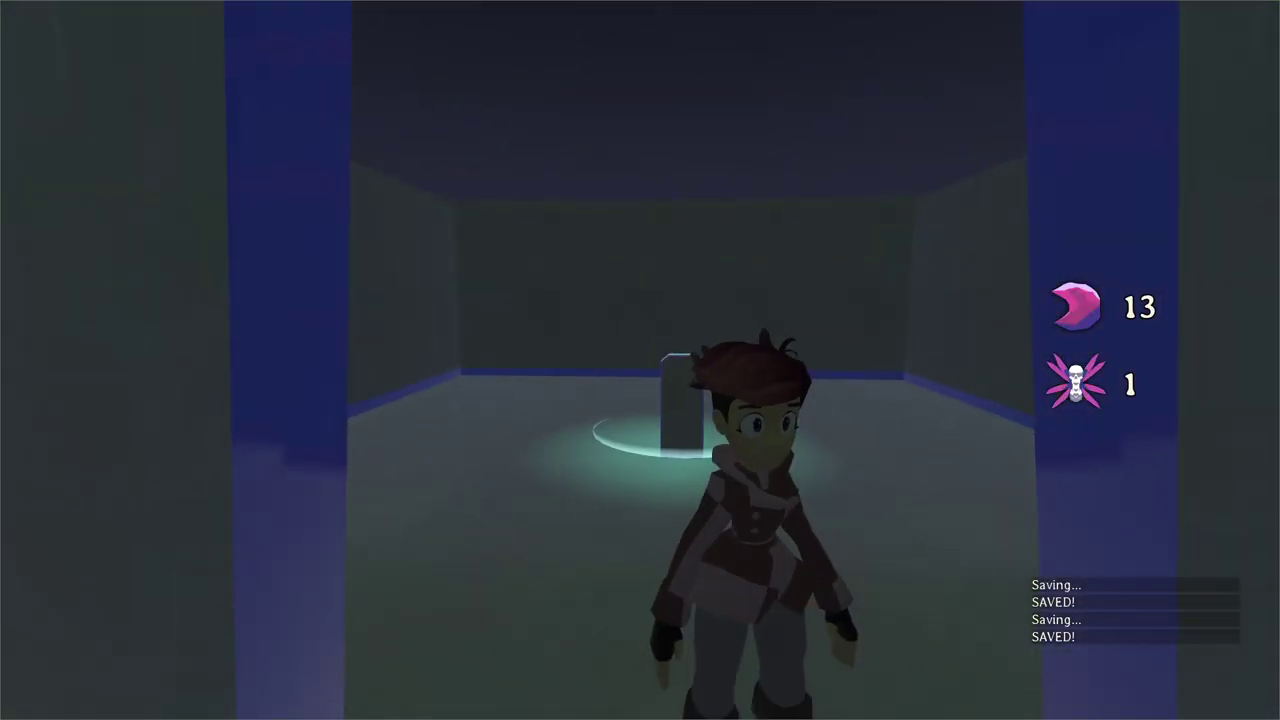
key(w)
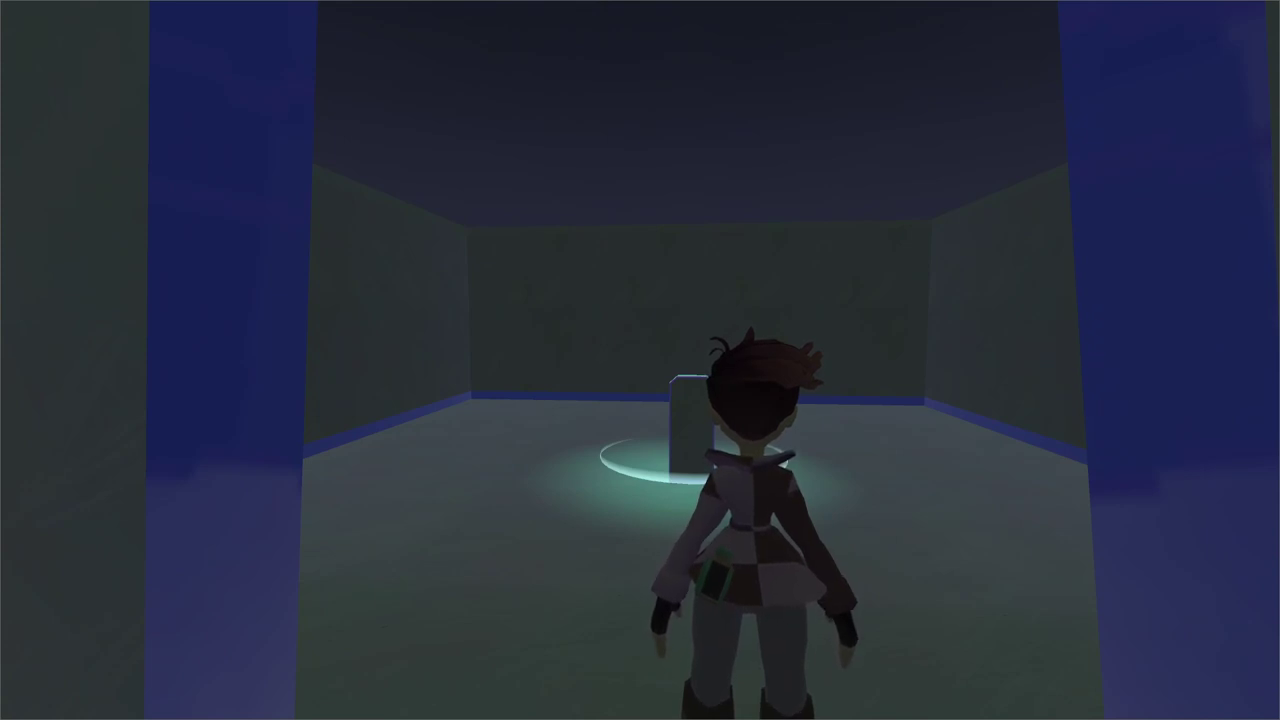
key(w)
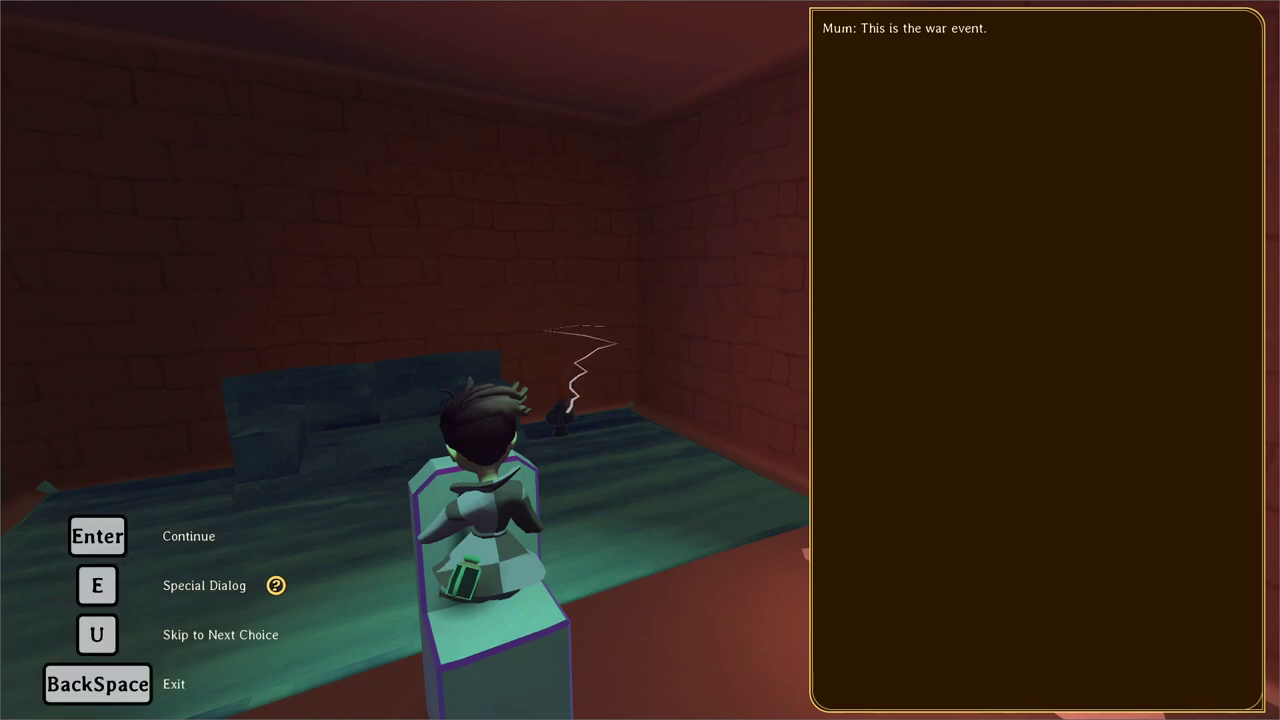
Step: Switch to NP-ToDo and add the task "Generic red brick room in war" under "Event after Orstad's first anecdote: the war"
key(alt+Tab)
scroll(231, 405, up, 5)
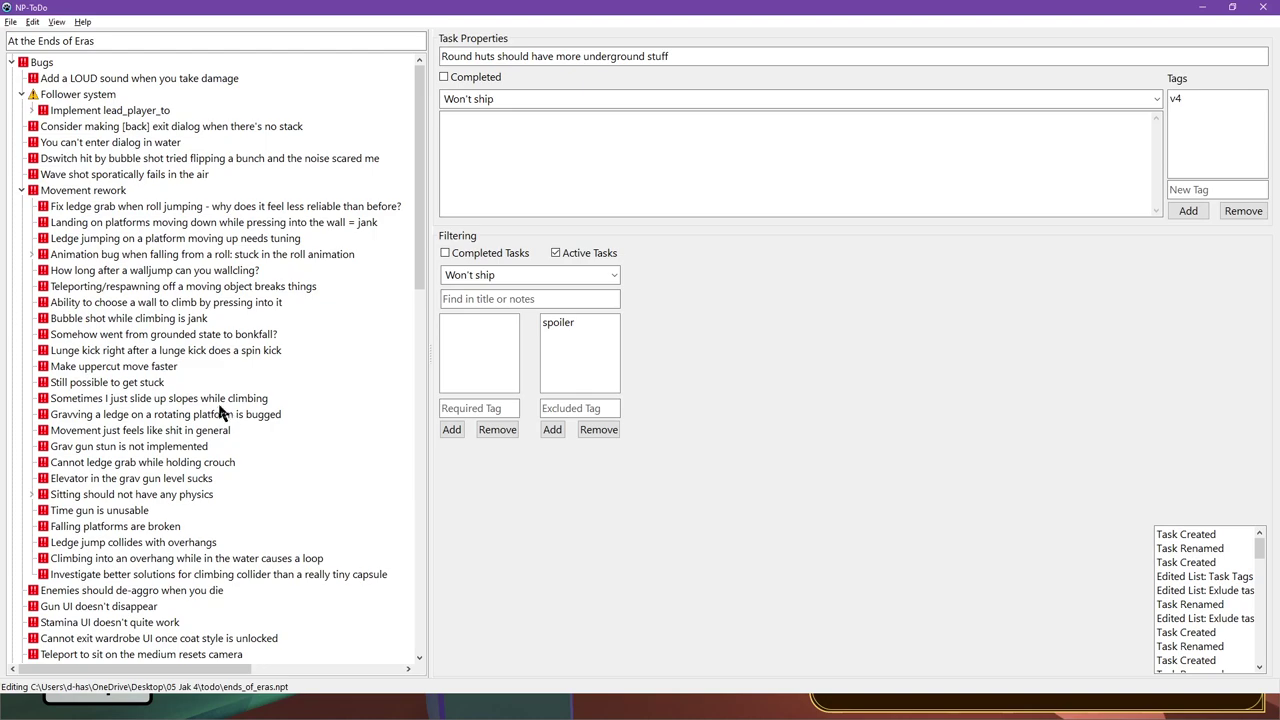
click(23, 192)
scroll(106, 432, down, 5)
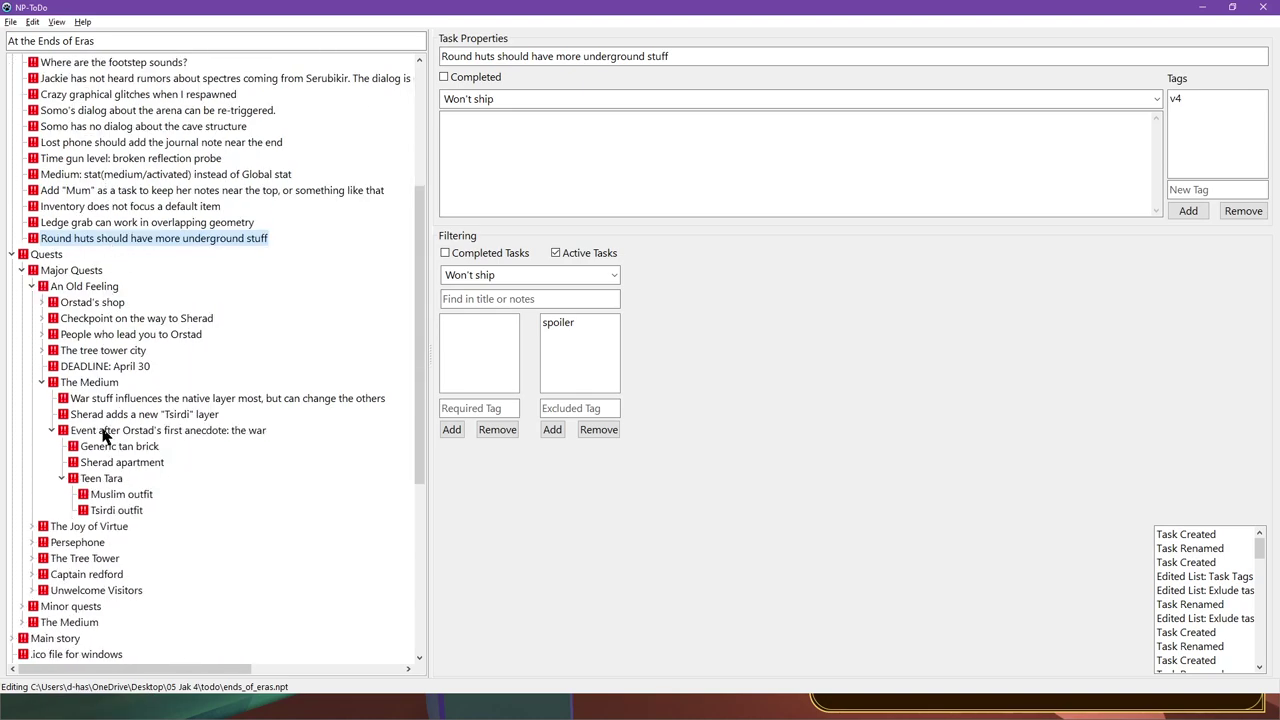
click(99, 432)
key(ctrl+n)
text(Generic red brick)
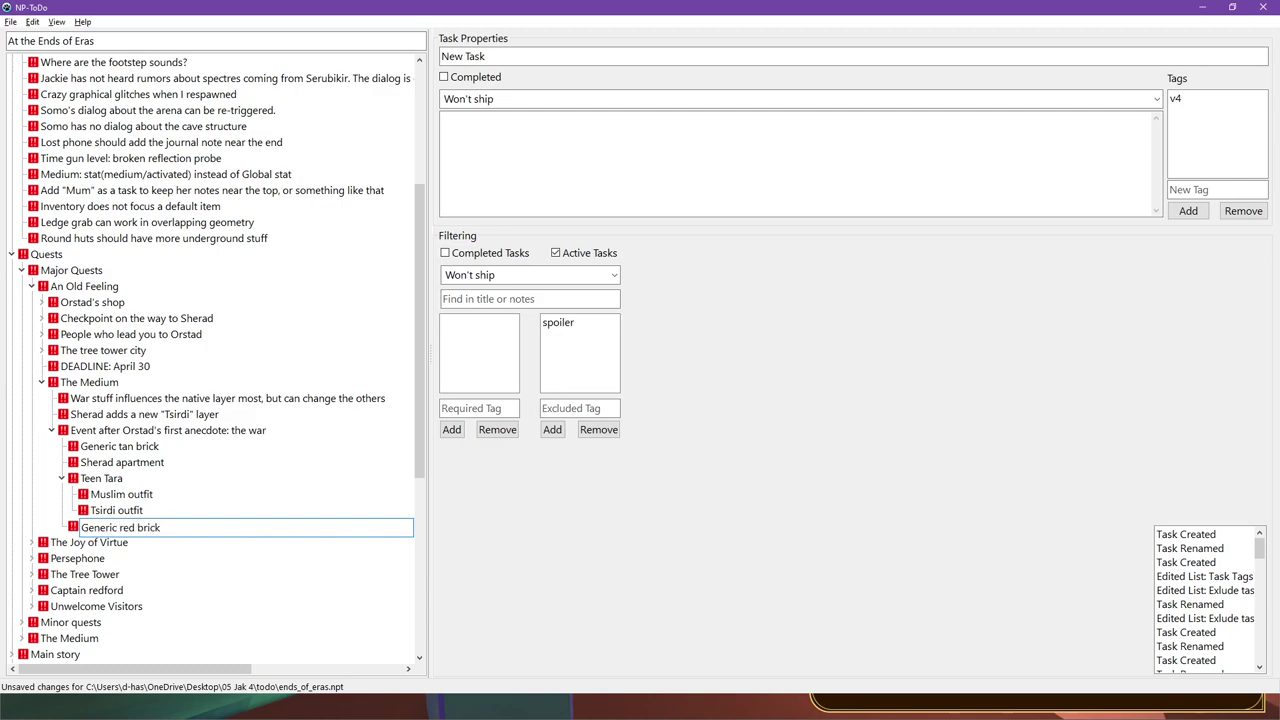
text(room in war)
key(Return)
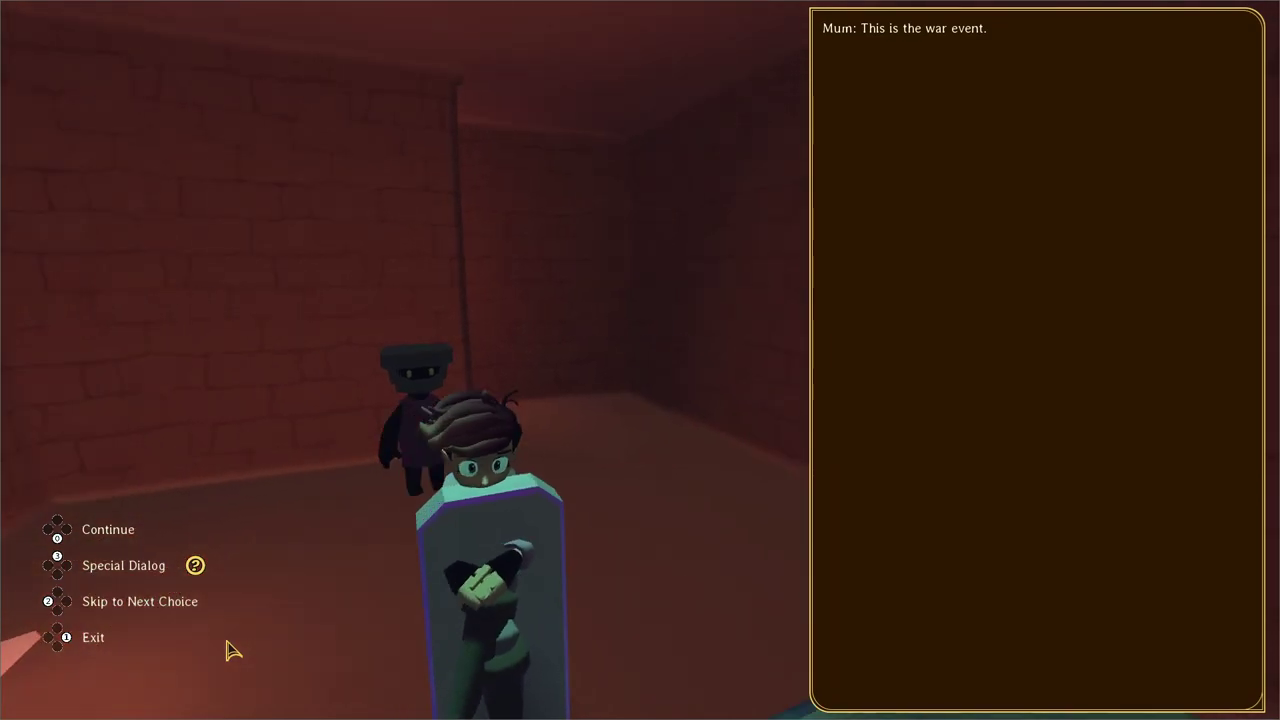
Step: Continue Mum's war event conversation with the reply "That's horrible!" and choose a reply to finish the dialog
key(space)
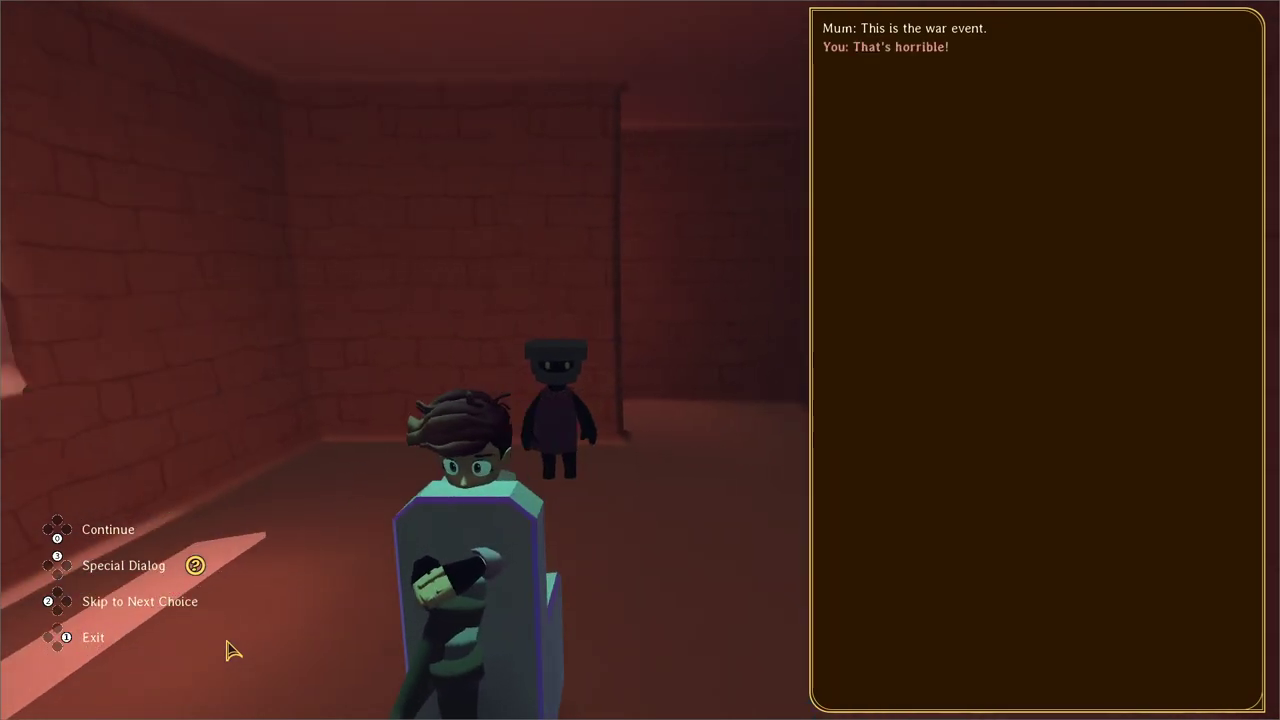
key(Down)
key(Down)
key(space)
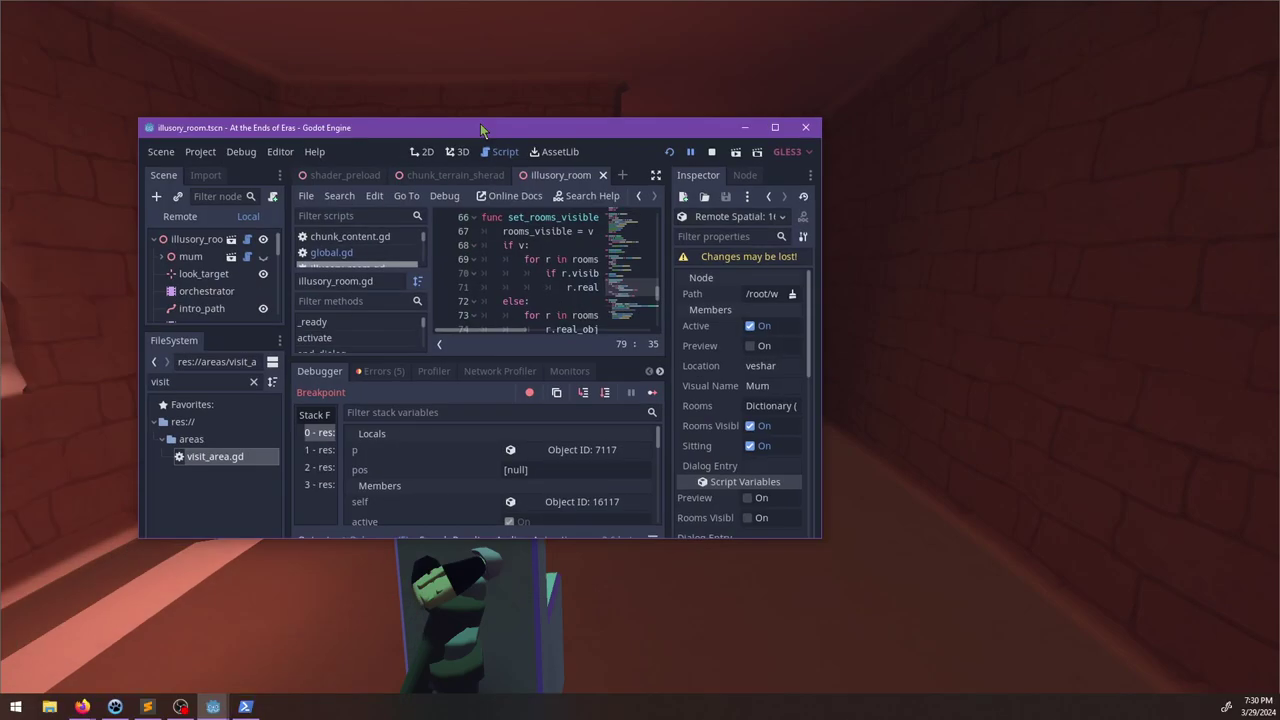
Step: Switch to Godot, find the set_visual_position call in sit() of illusory_room.gd and cut its $chair.global_transform argument
scroll(474, 283, up, 3)
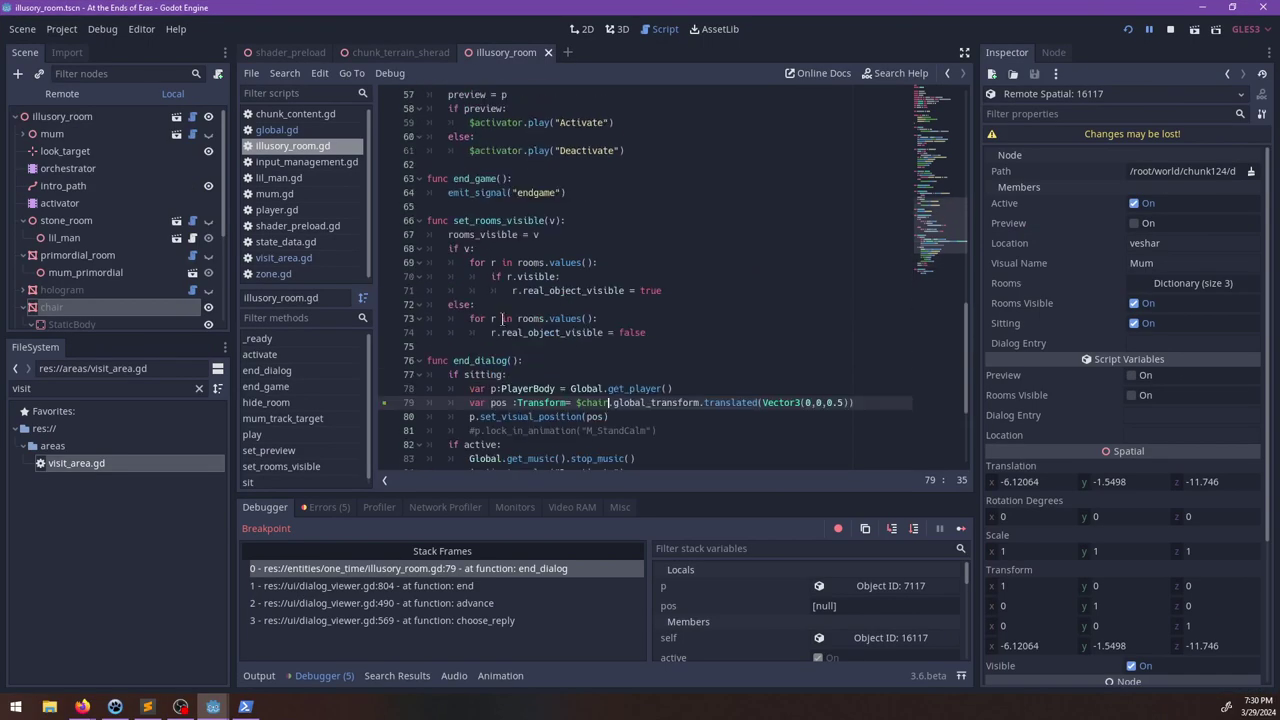
scroll(600, 310, down, 2)
key(ctrl+f)
text(set)
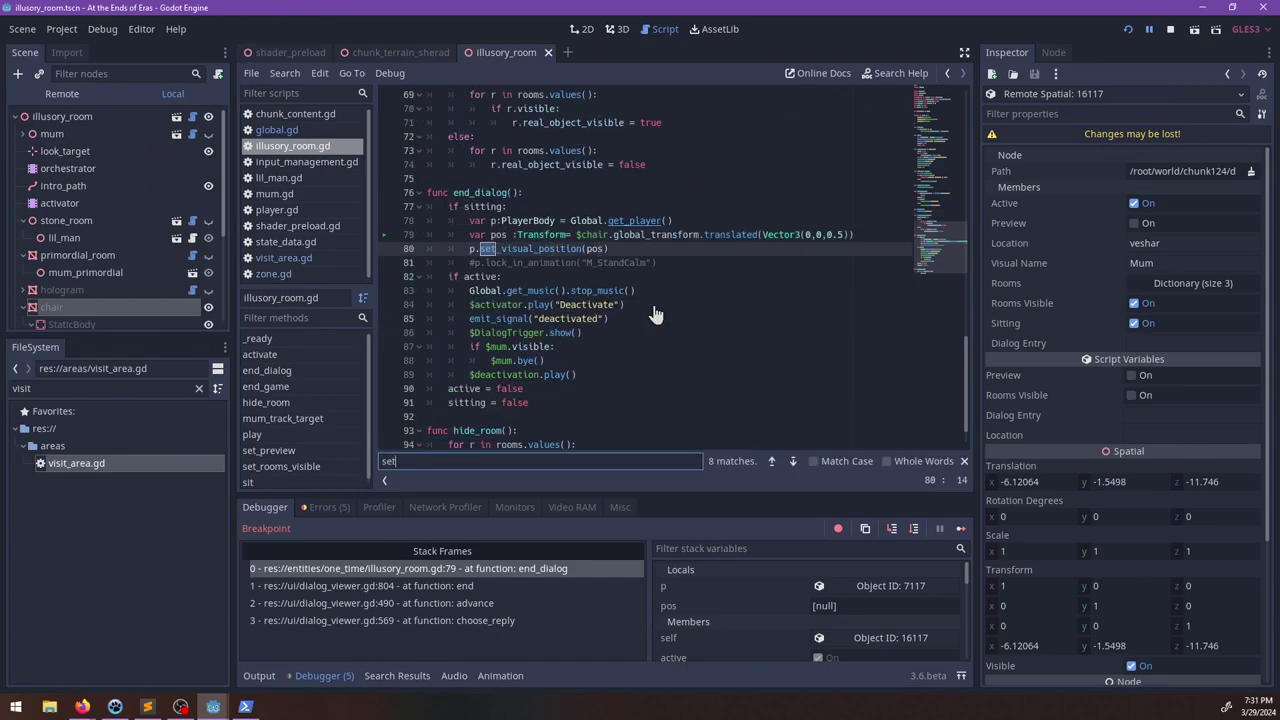
text(_visu)
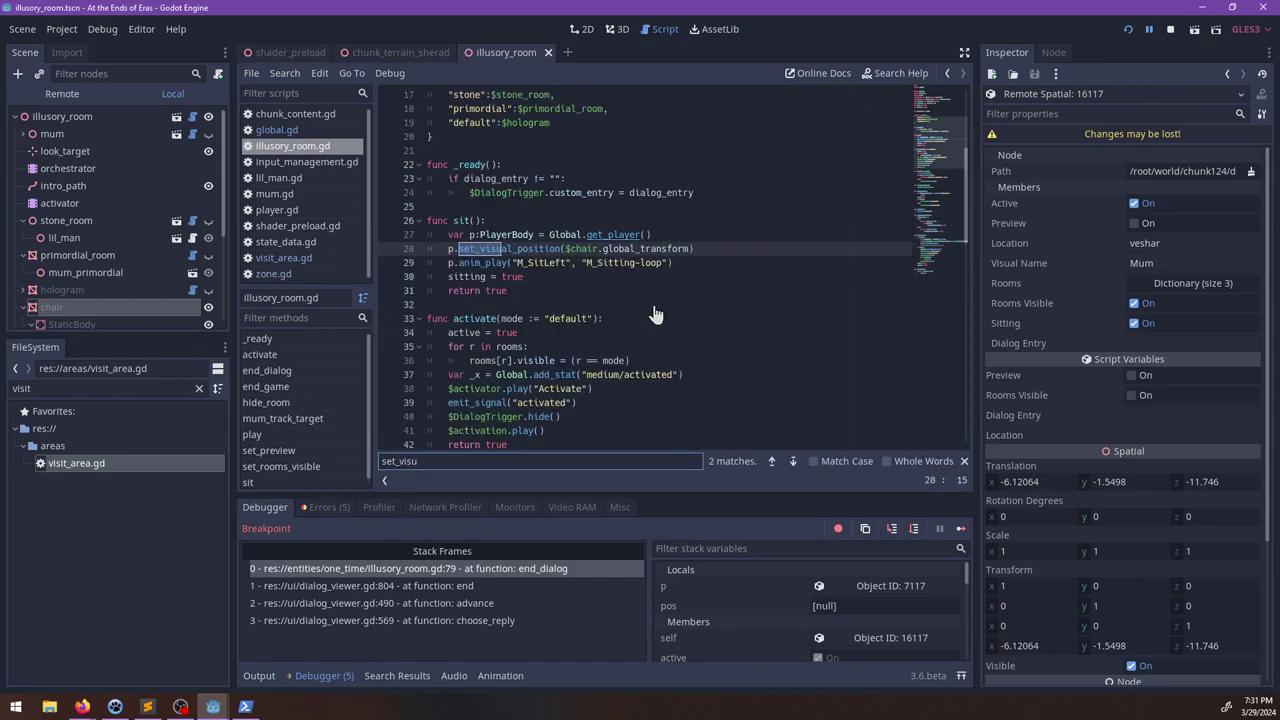
key(Escape)
key(Up)
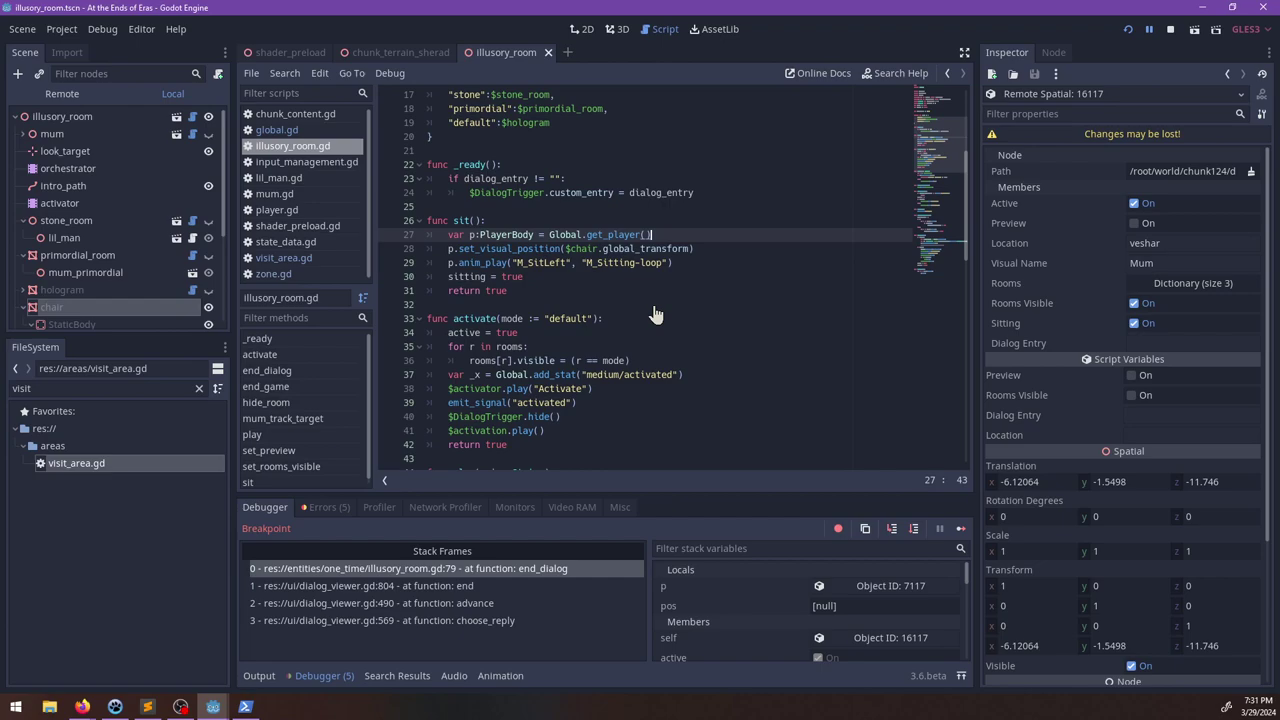
key(Down)
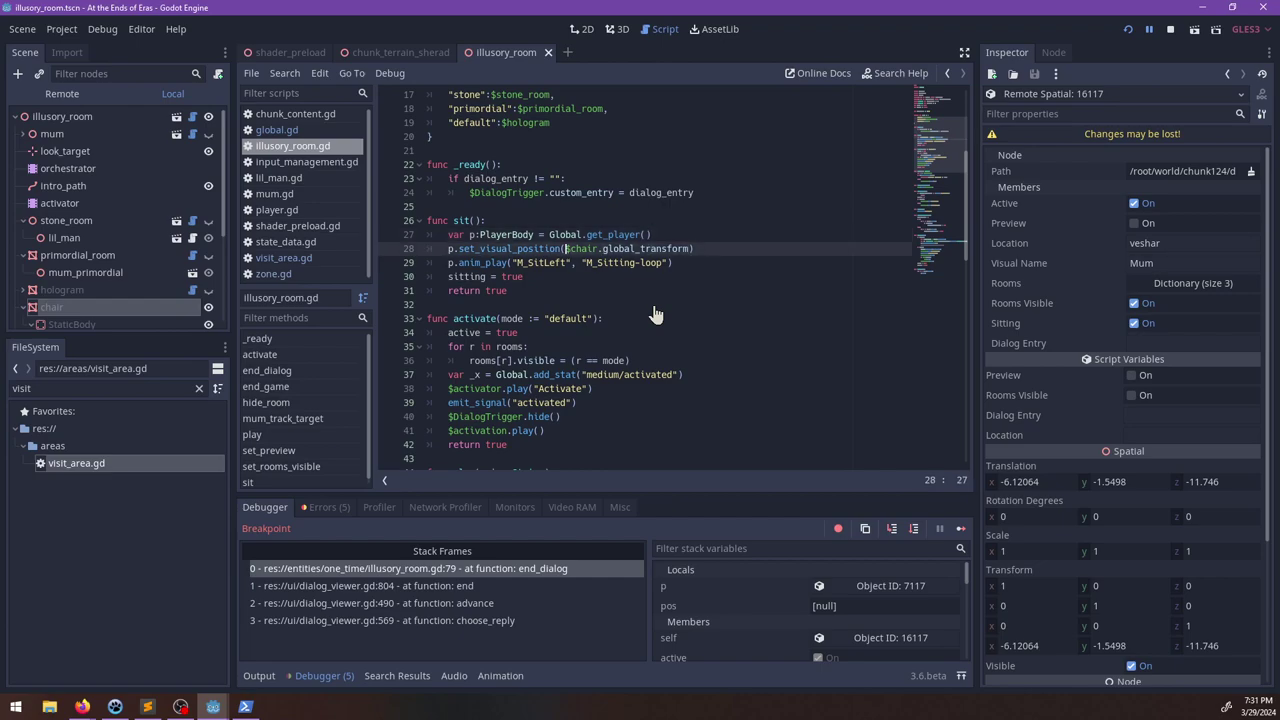
key(shift+End)
key(shift+Left)
key(ctrl+c)
key(Delete)
Step: In sit(), store $chair.global_transform in variable g, rotate g.basis by PI around Vector3.UP, pass g to set_visual_position and save
key(Up)
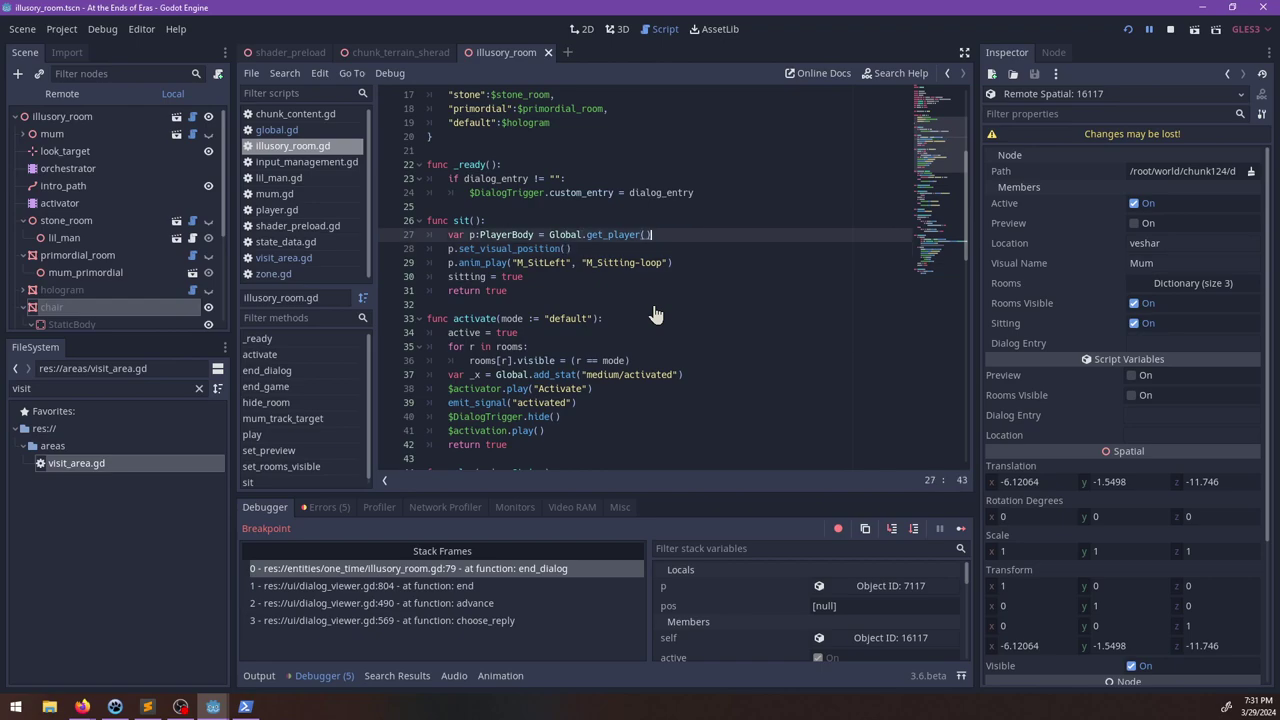
key(Return)
text(va)
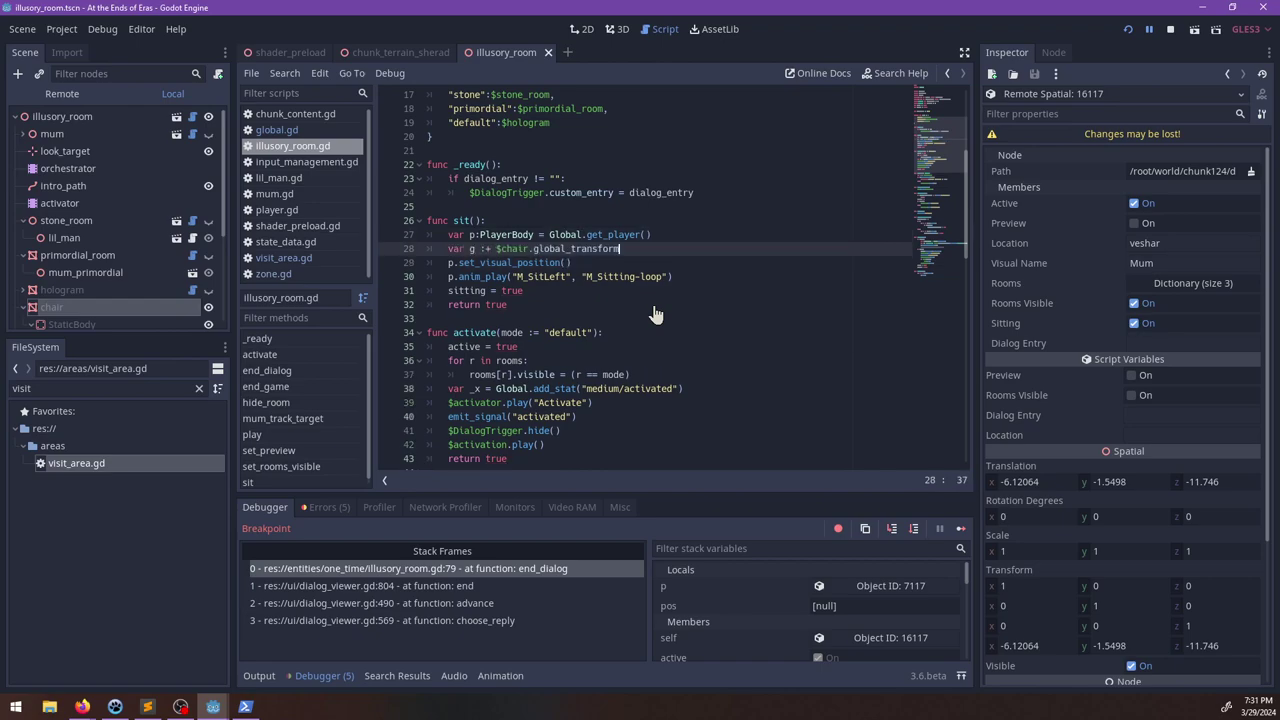
text(r g :=)
key(ctrl+v)
key(Return)
text(g.basis)
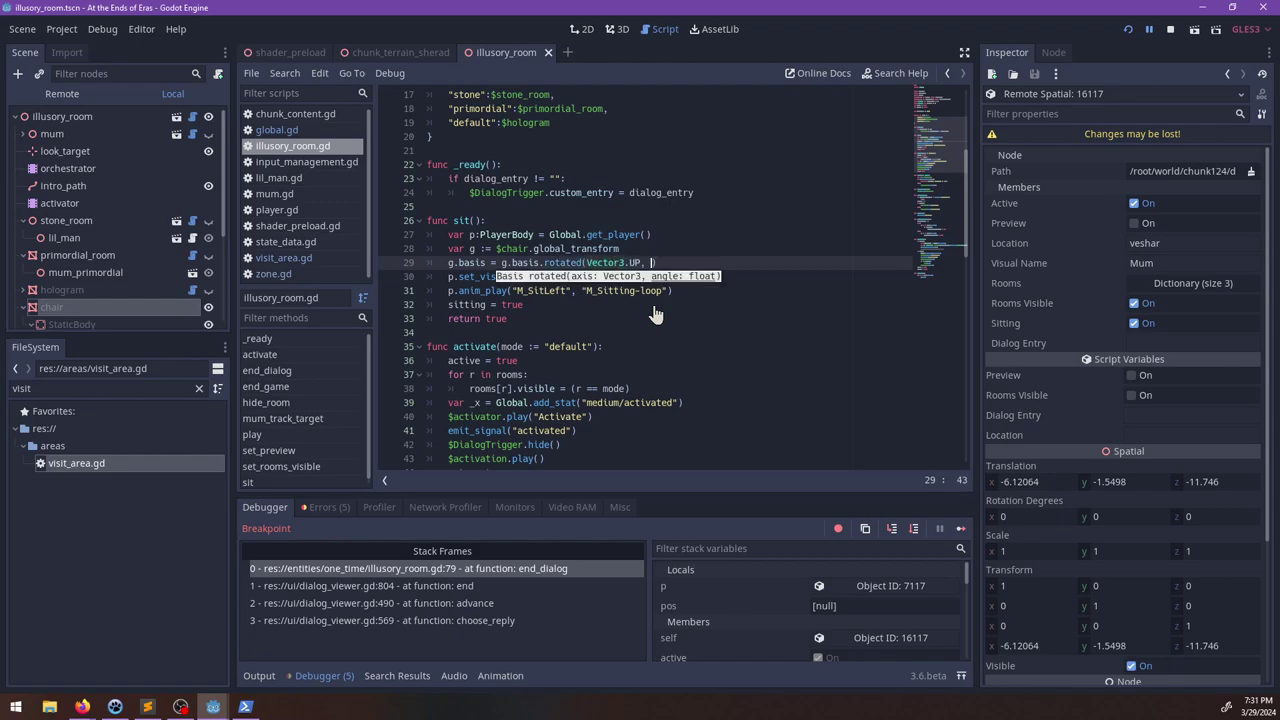
text(PI))
key(Down)
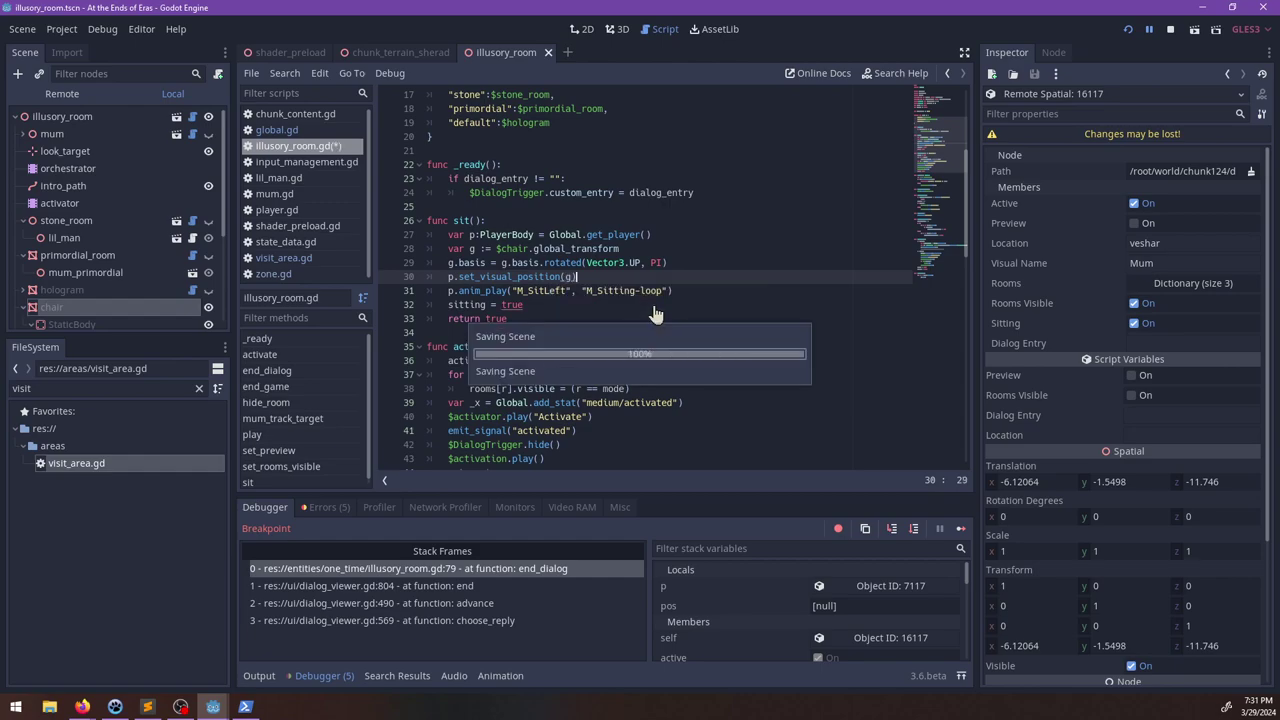
text())
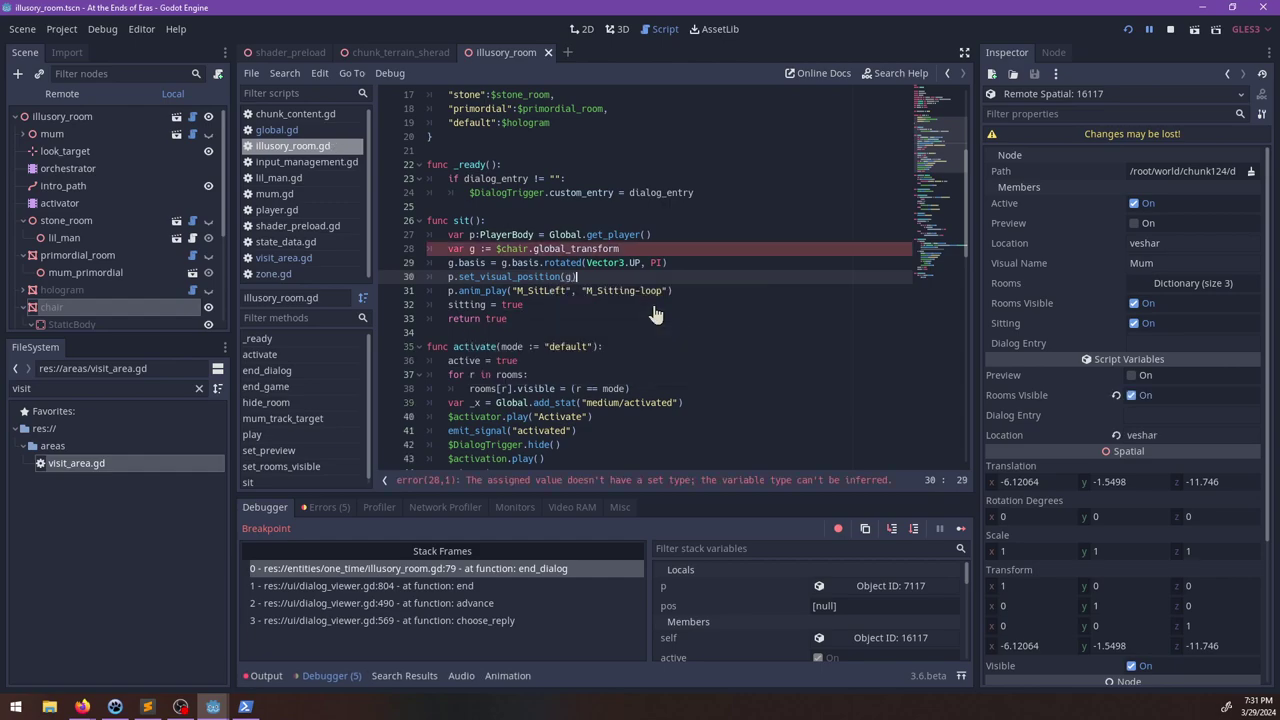
Step: Declare variable g in sit() explicitly as type Transform
key(Up)
key(Up)
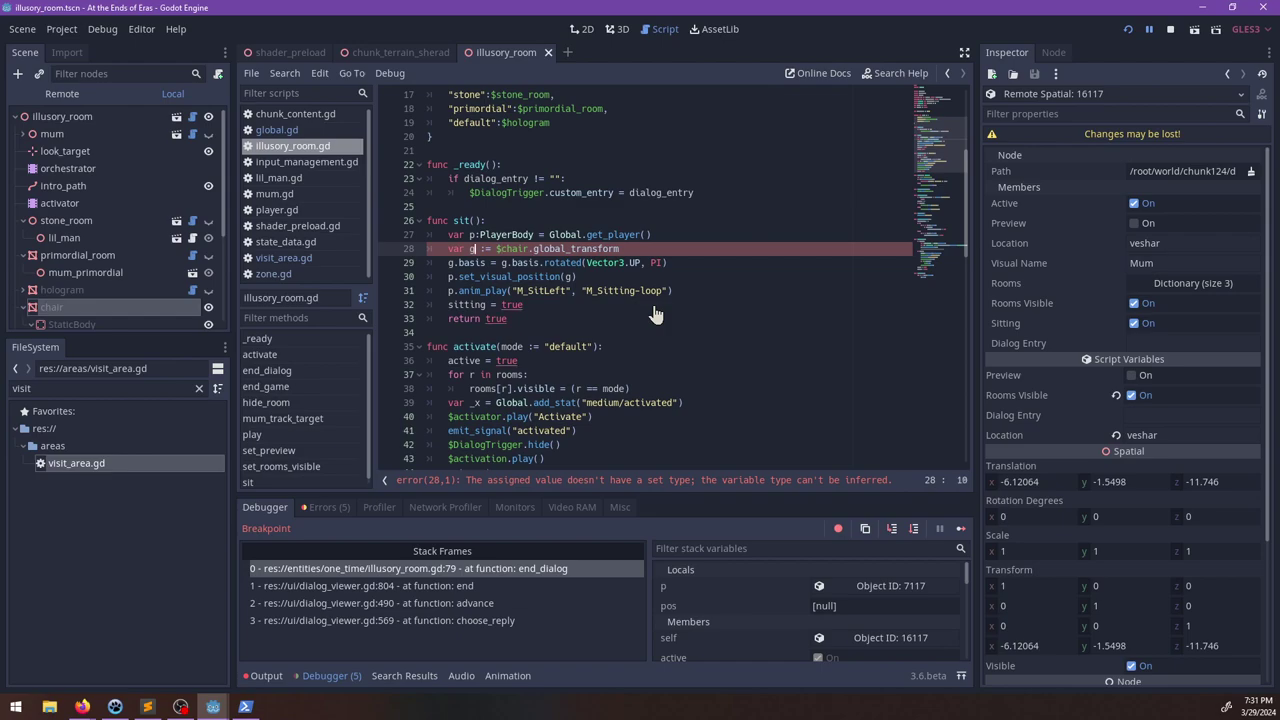
text(Transform)
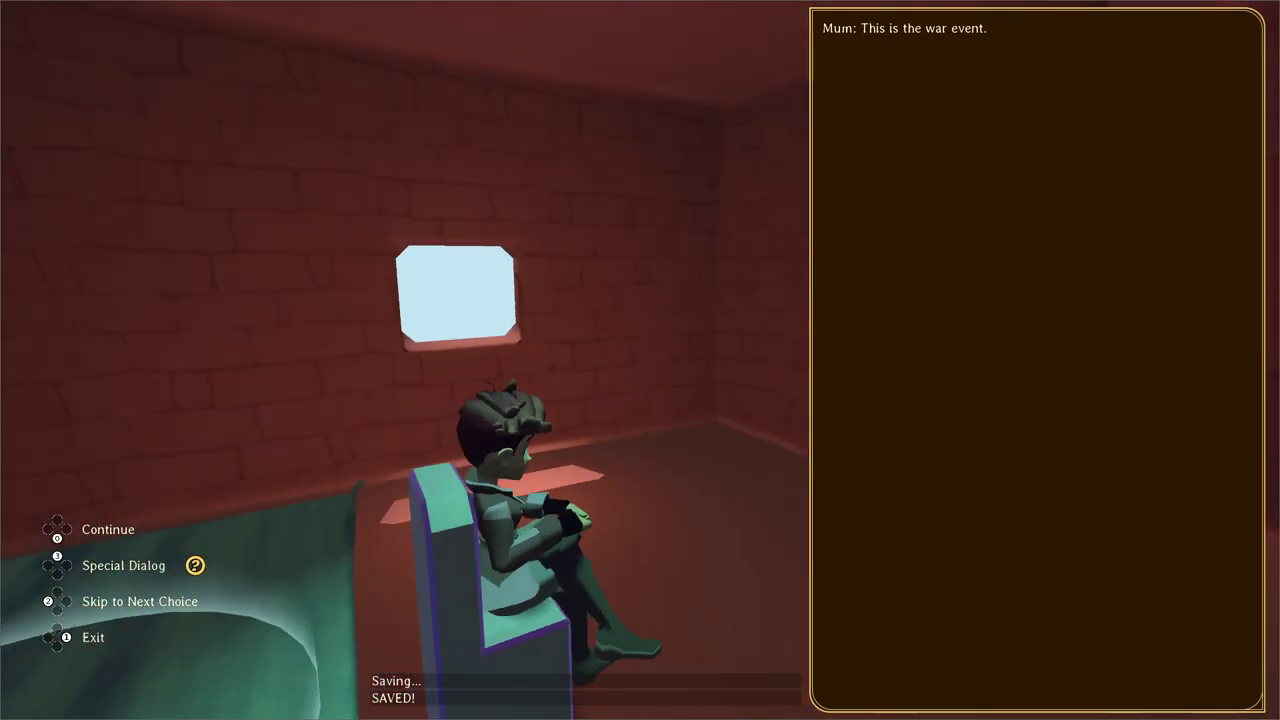
Step: Run the game again and play Mum's war event conversation through to its end to test the seated orientation
key(Return)
key(Return)
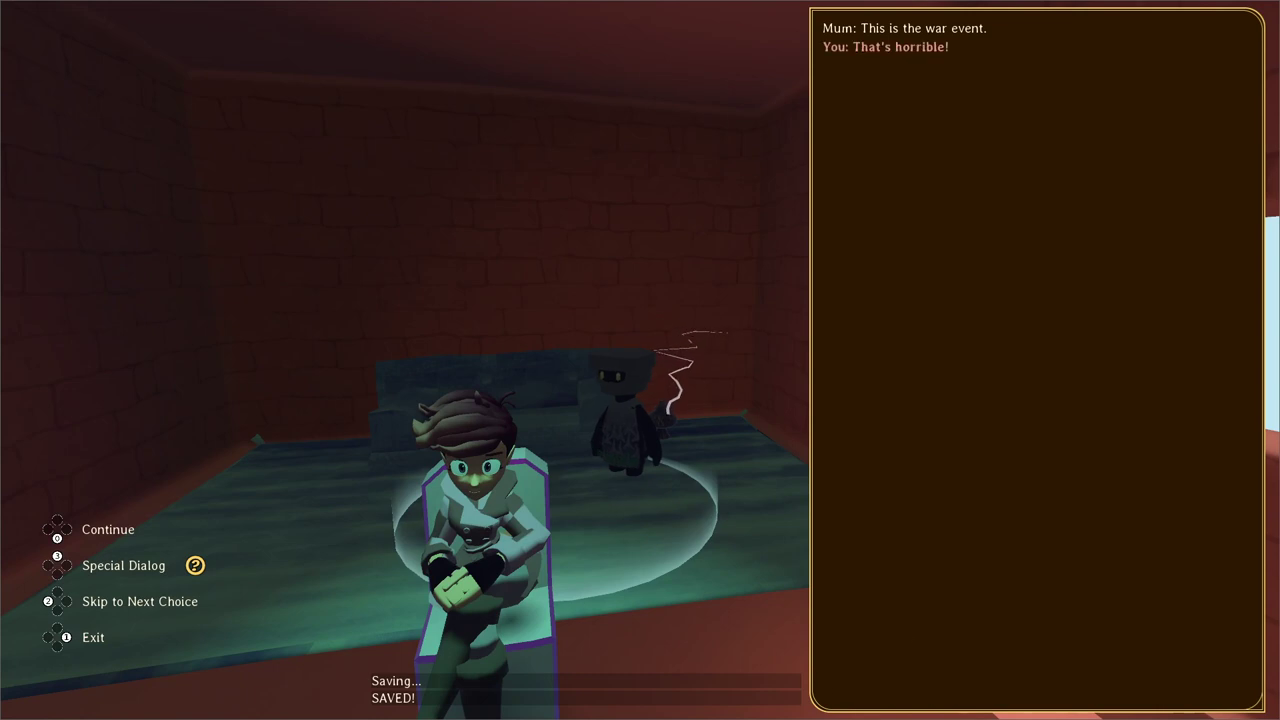
key(Down)
key(Down)
key(Return)
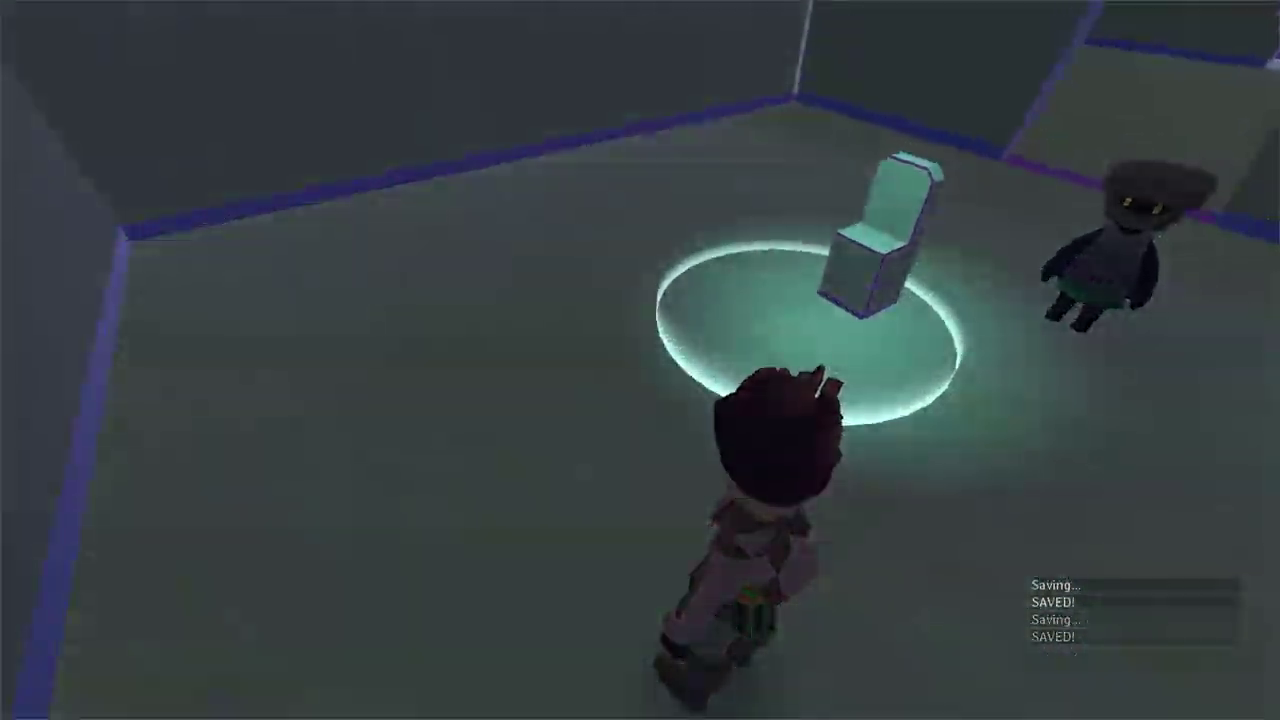
Step: Walk past the chair and out of the building onto the red sand to check how the follower moves
key(w)
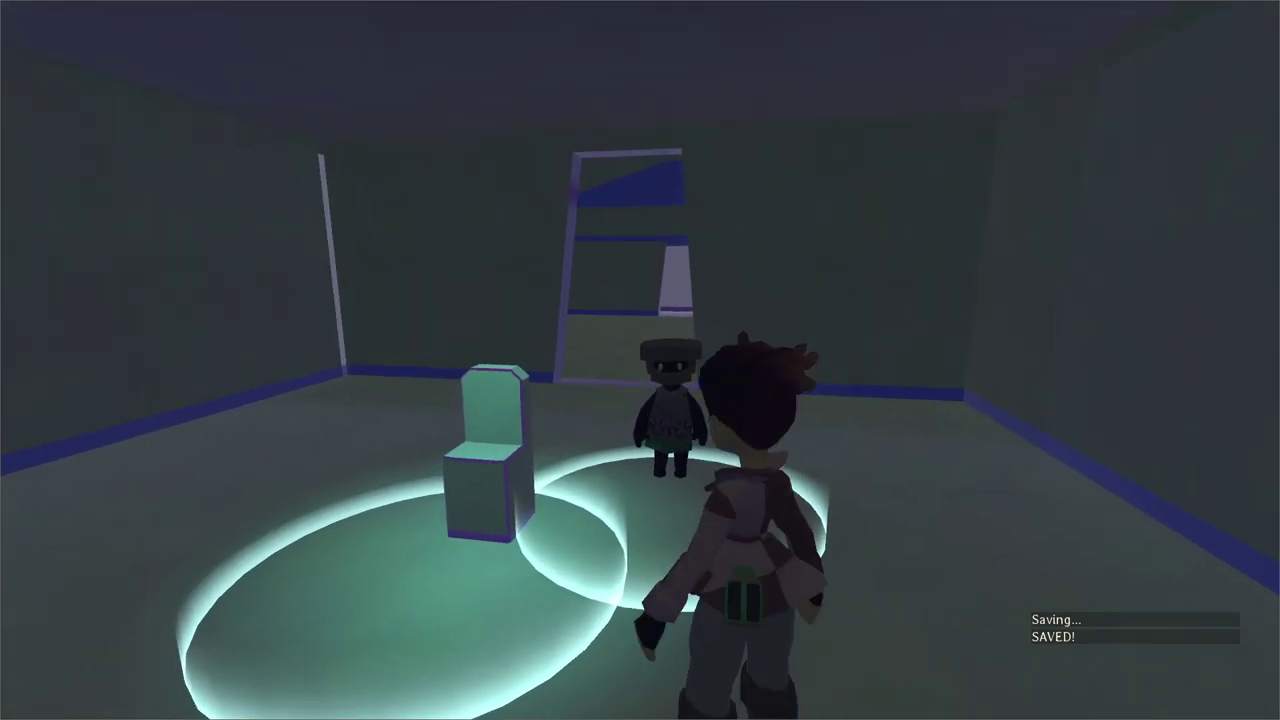
key(a)
key(a)
key(s)
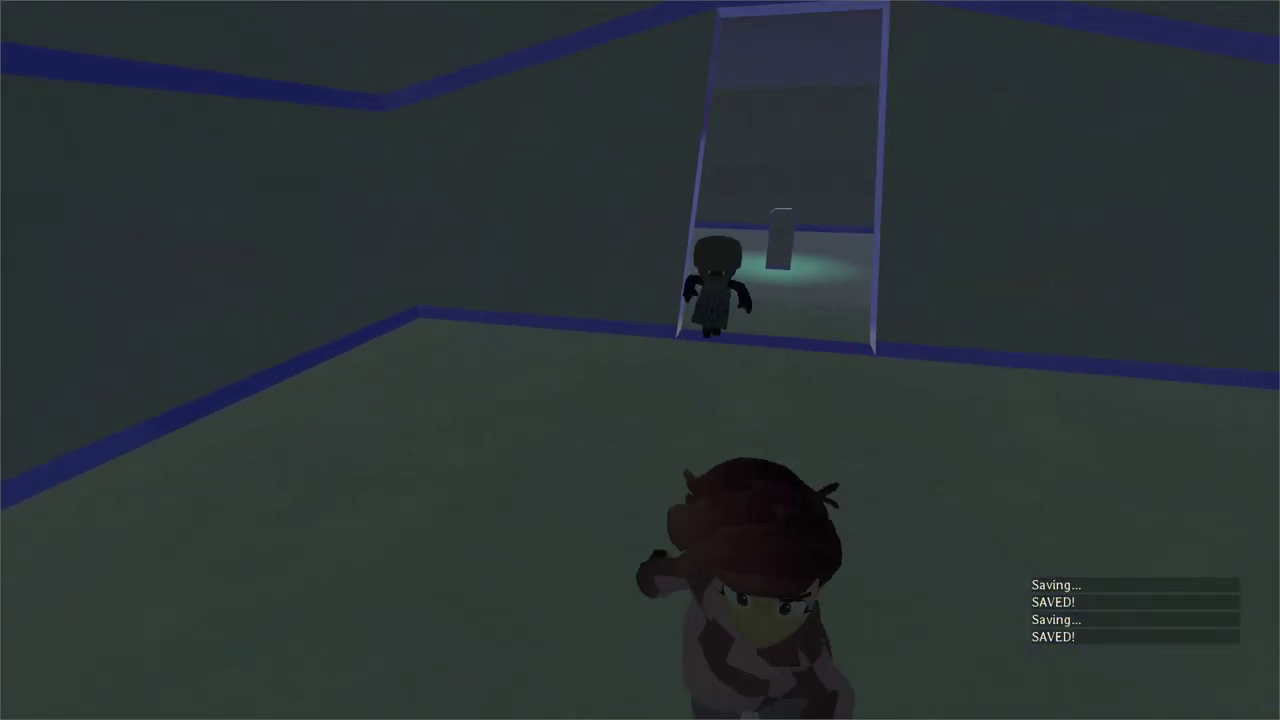
key(s)
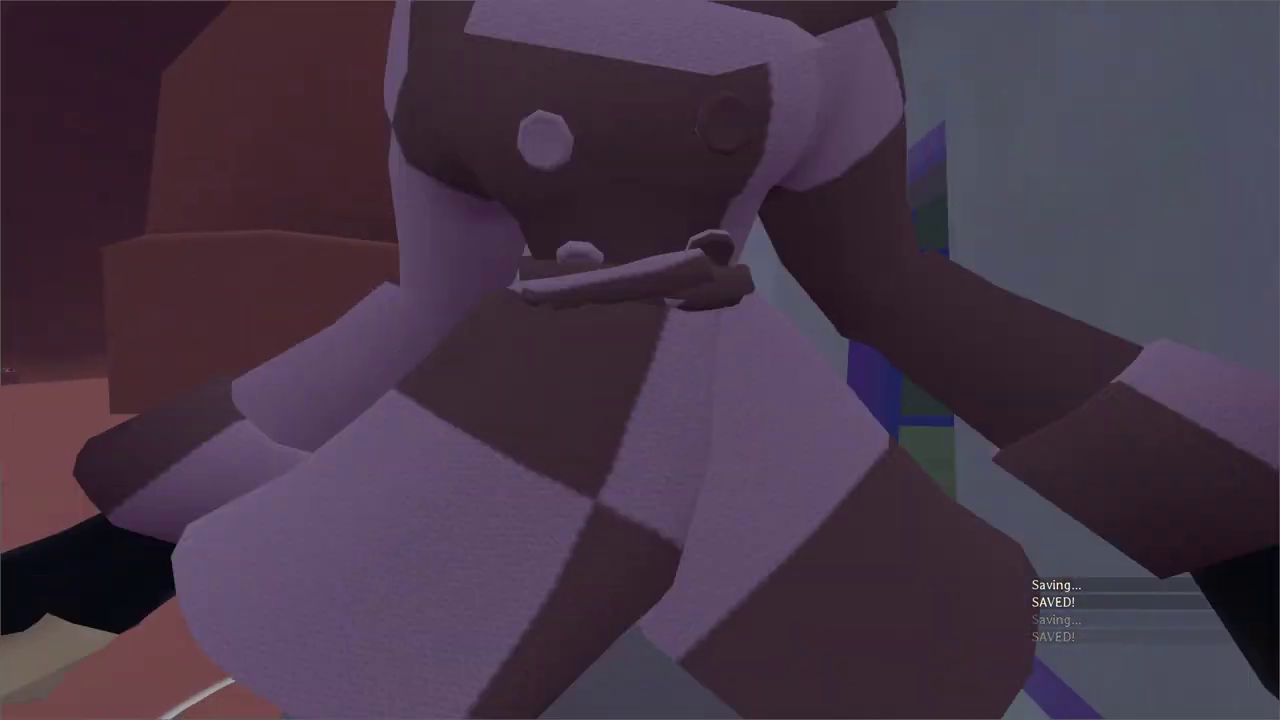
key(a)
key(s)
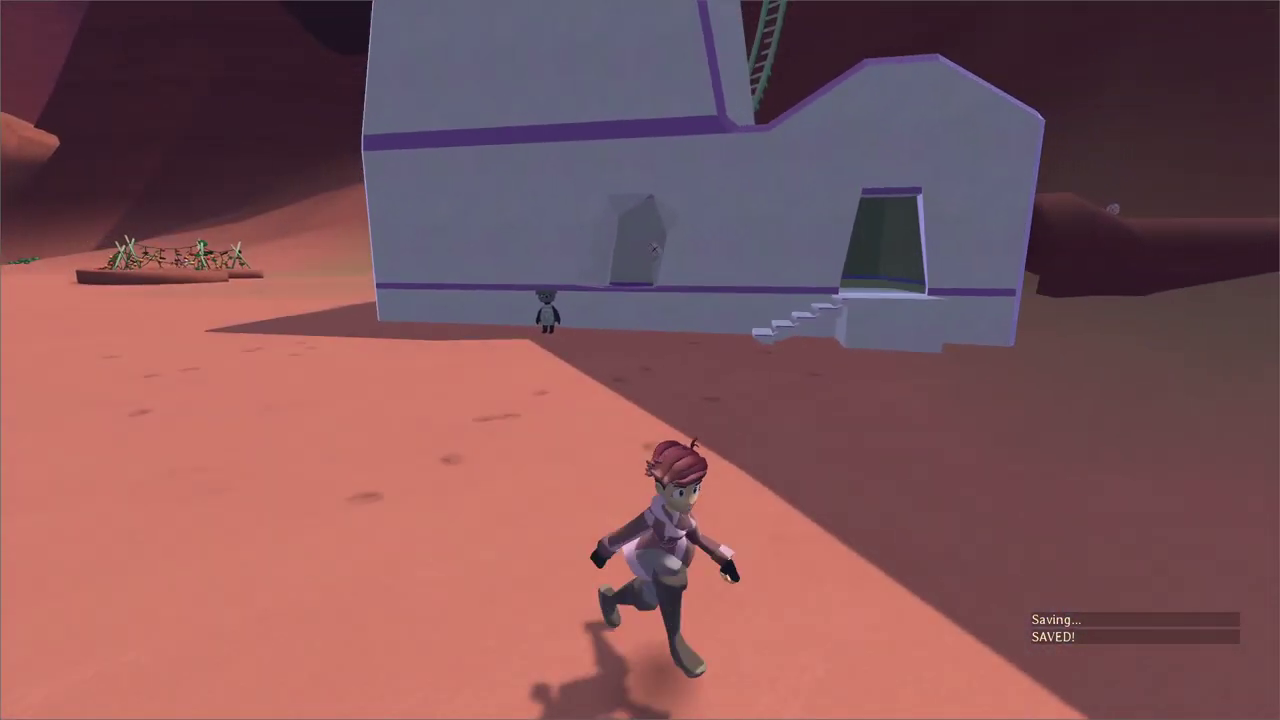
Step: Run past the follower outside and jump back up into the white building's doorway
key(w)
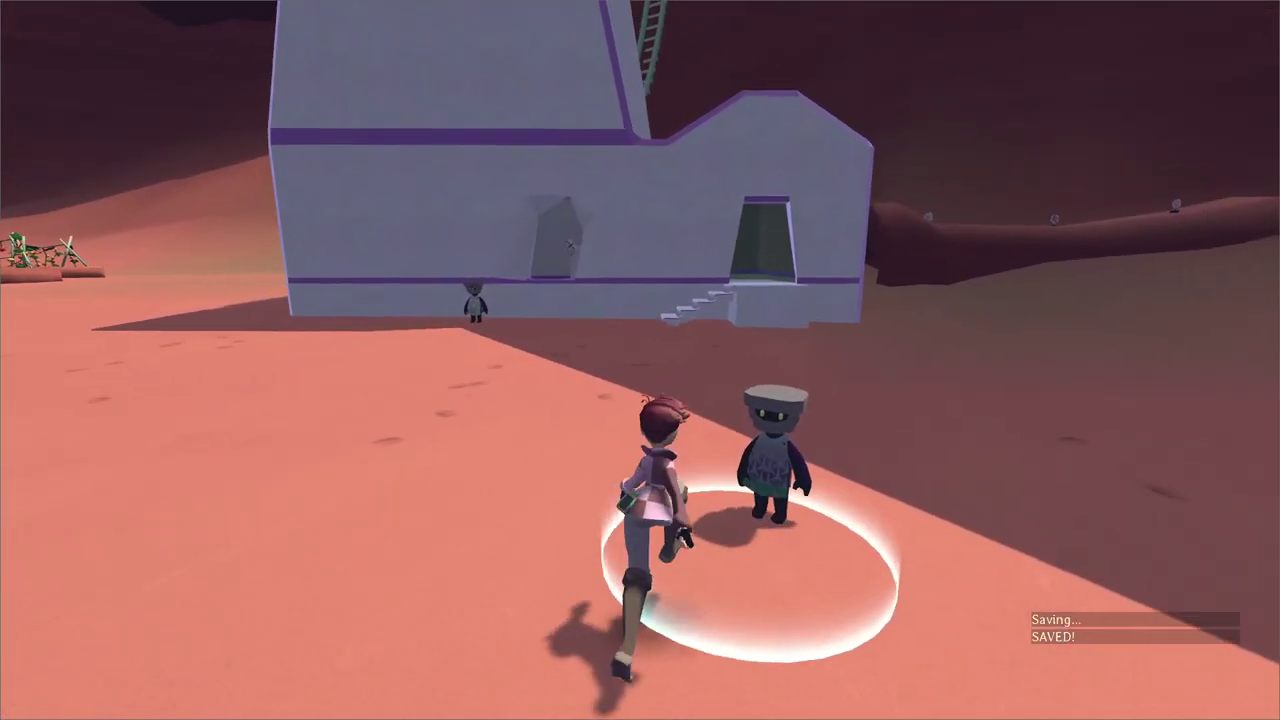
key(e)
key(e)
key(w)
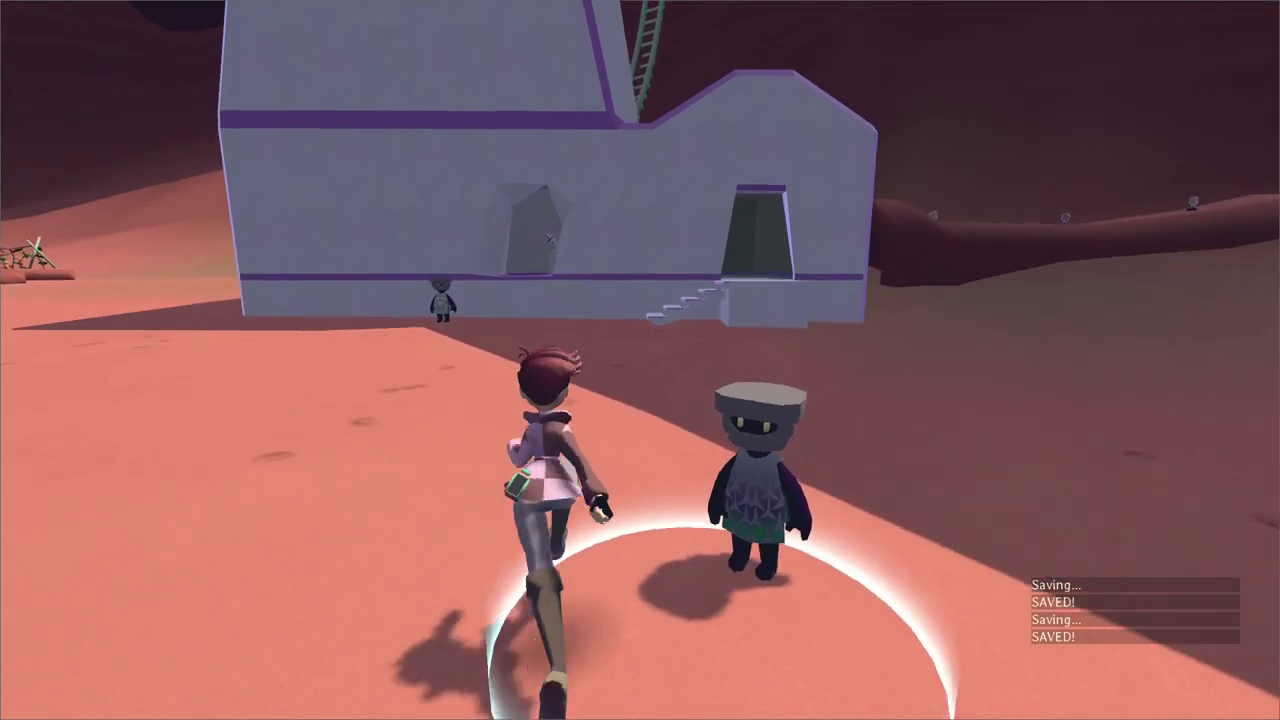
key(space)
key(w)
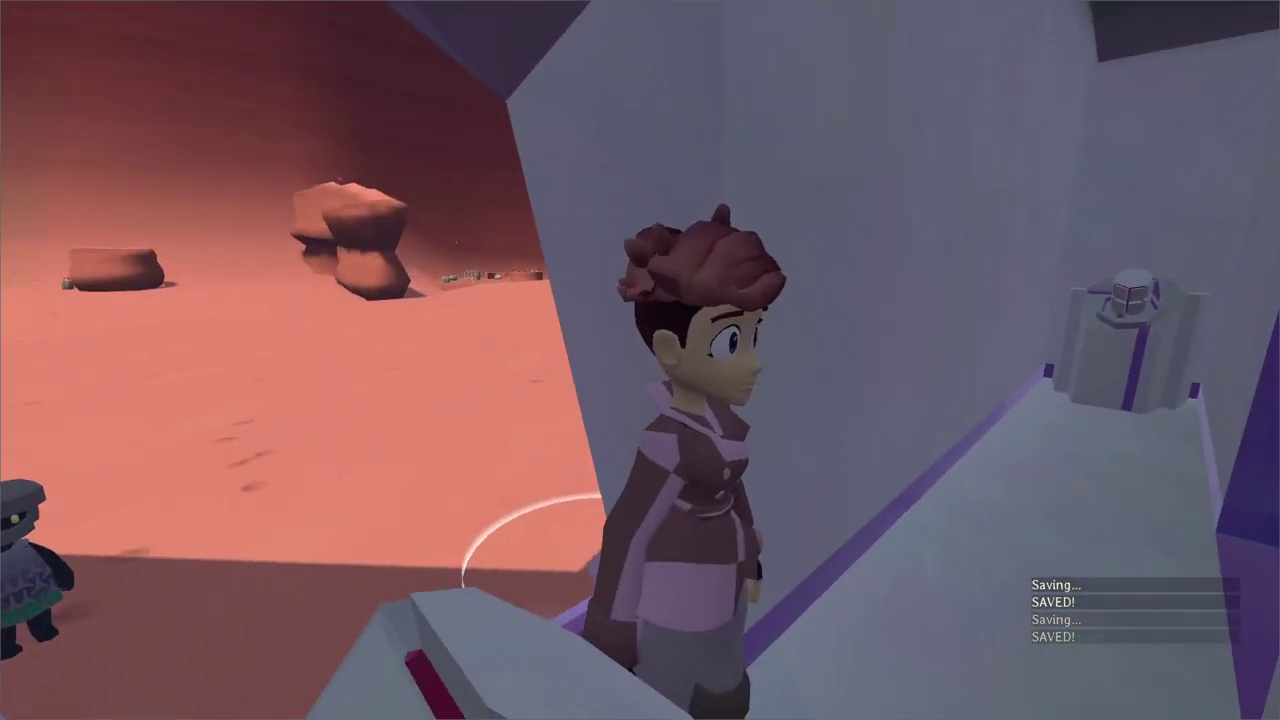
Step: Move between the dark green room and the outer doorway to test whether the follower keeps up indoors
key(s)
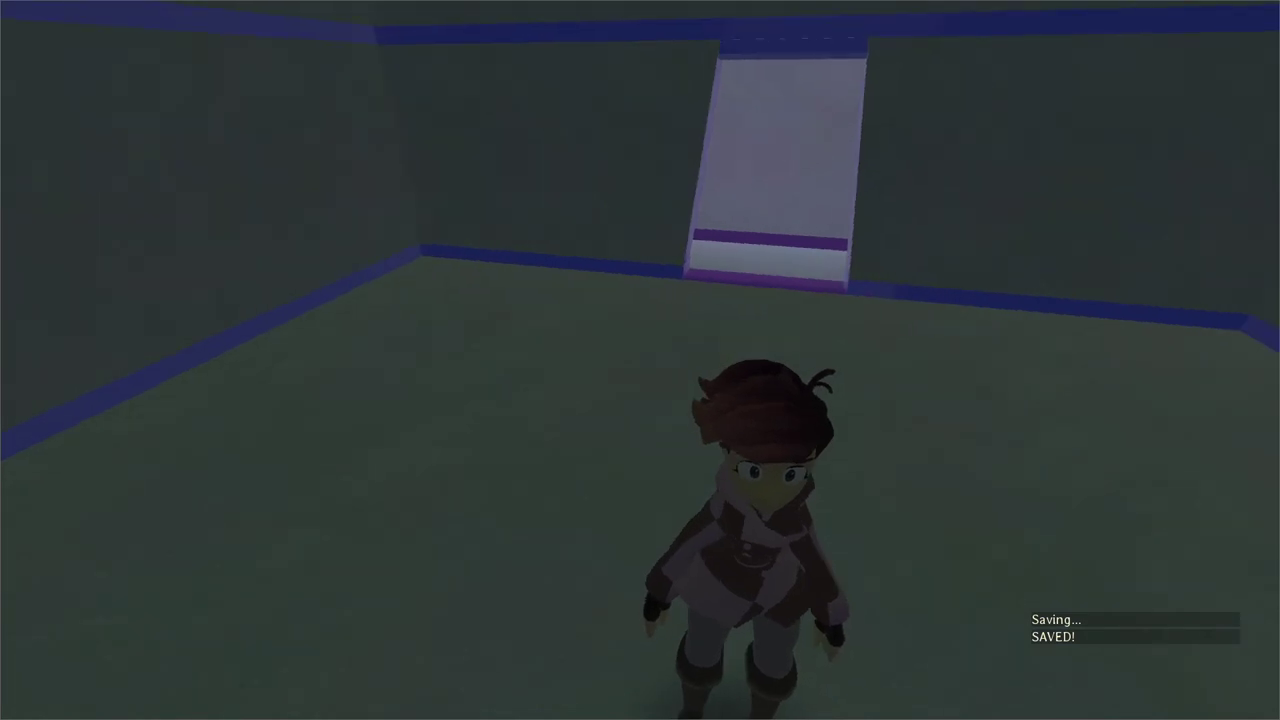
key(w)
key(w)
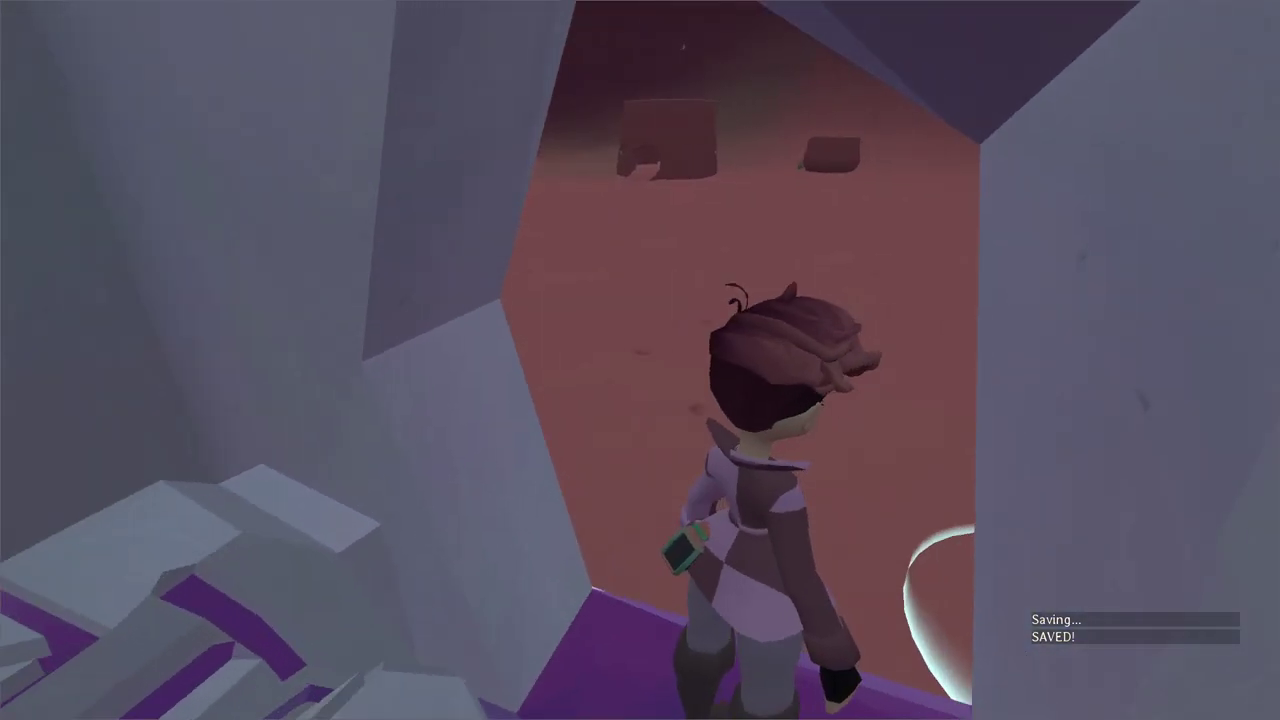
key(space)
key(w)
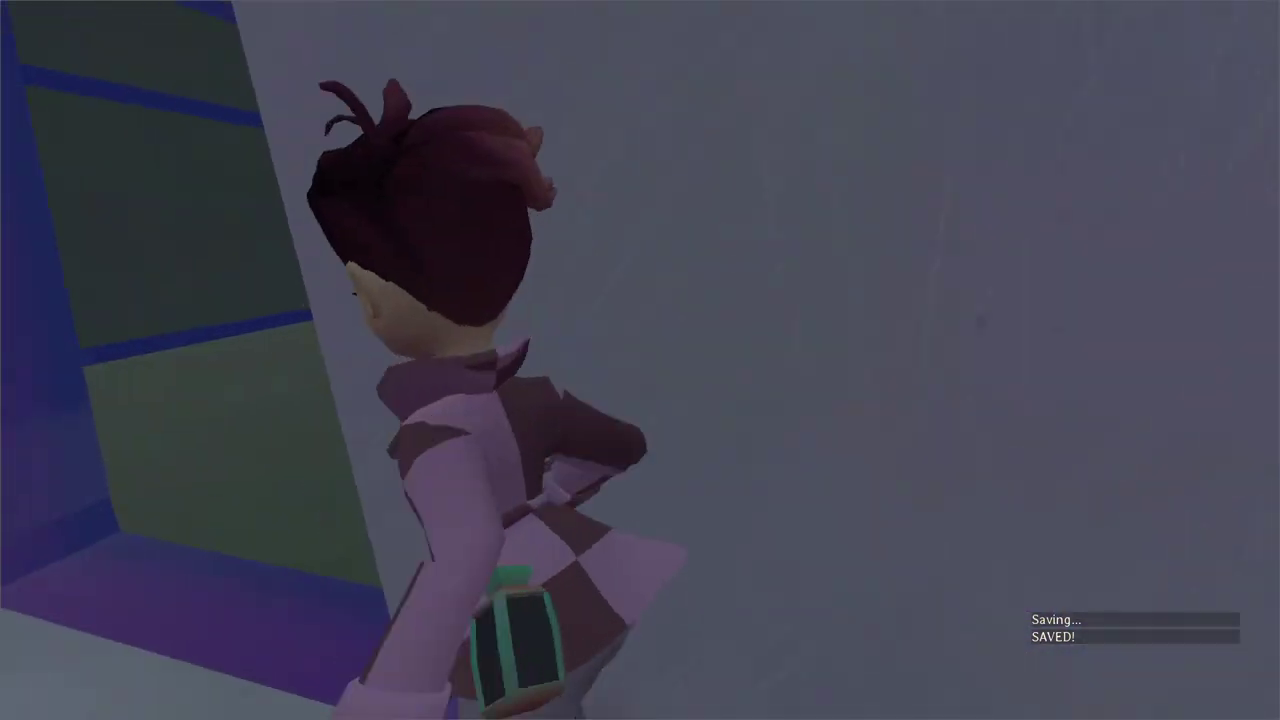
key(s)
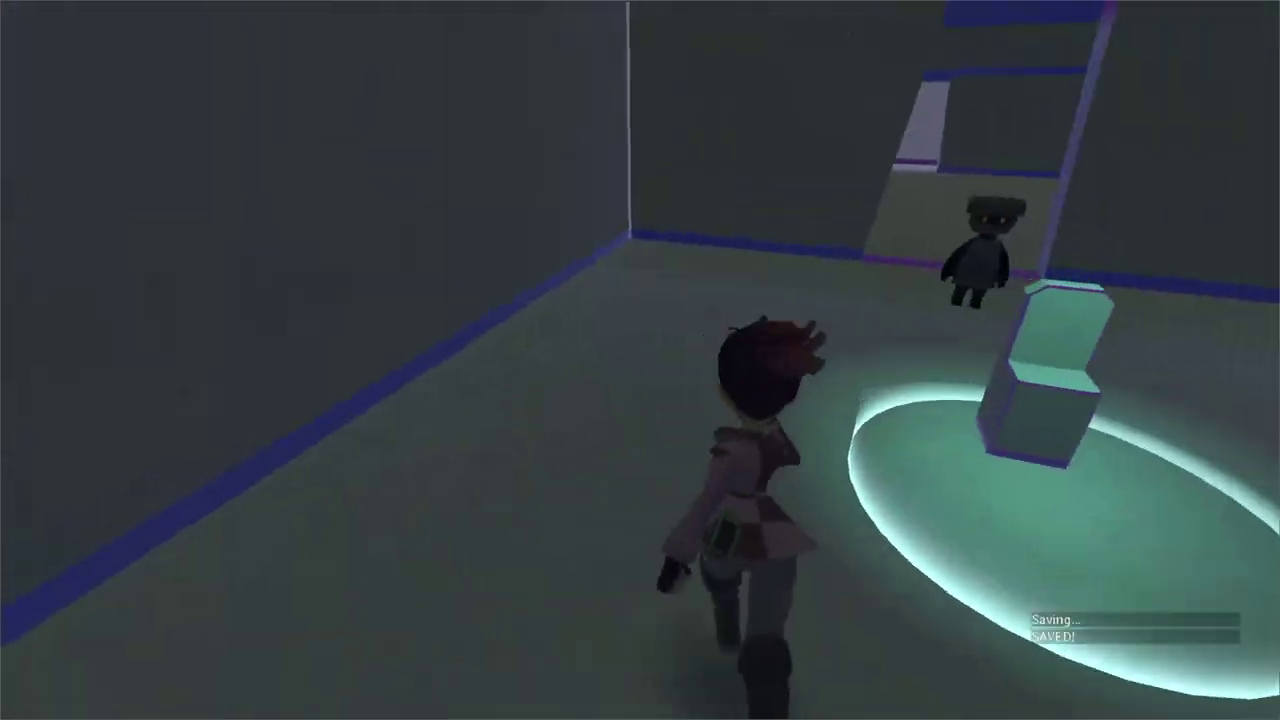
Step: Leave the chair room with the follower, walk back outside, pause the game and return to Godot
key(s)
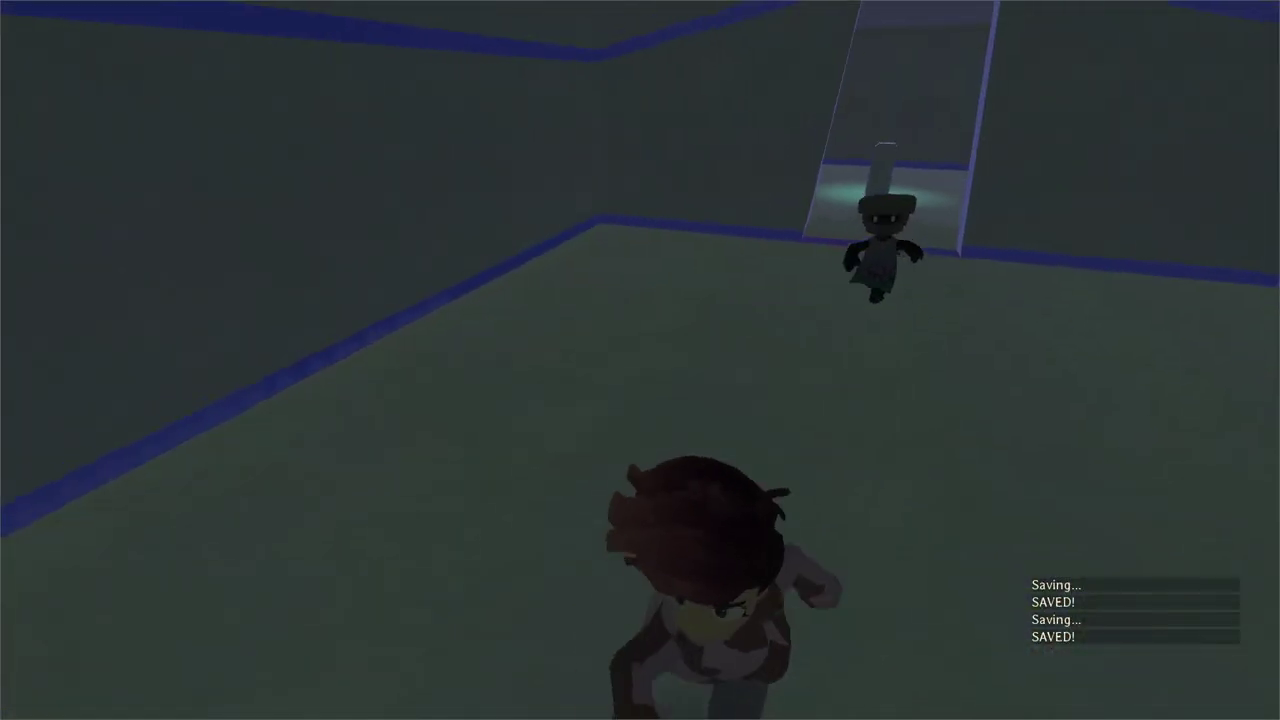
key(s)
key(d)
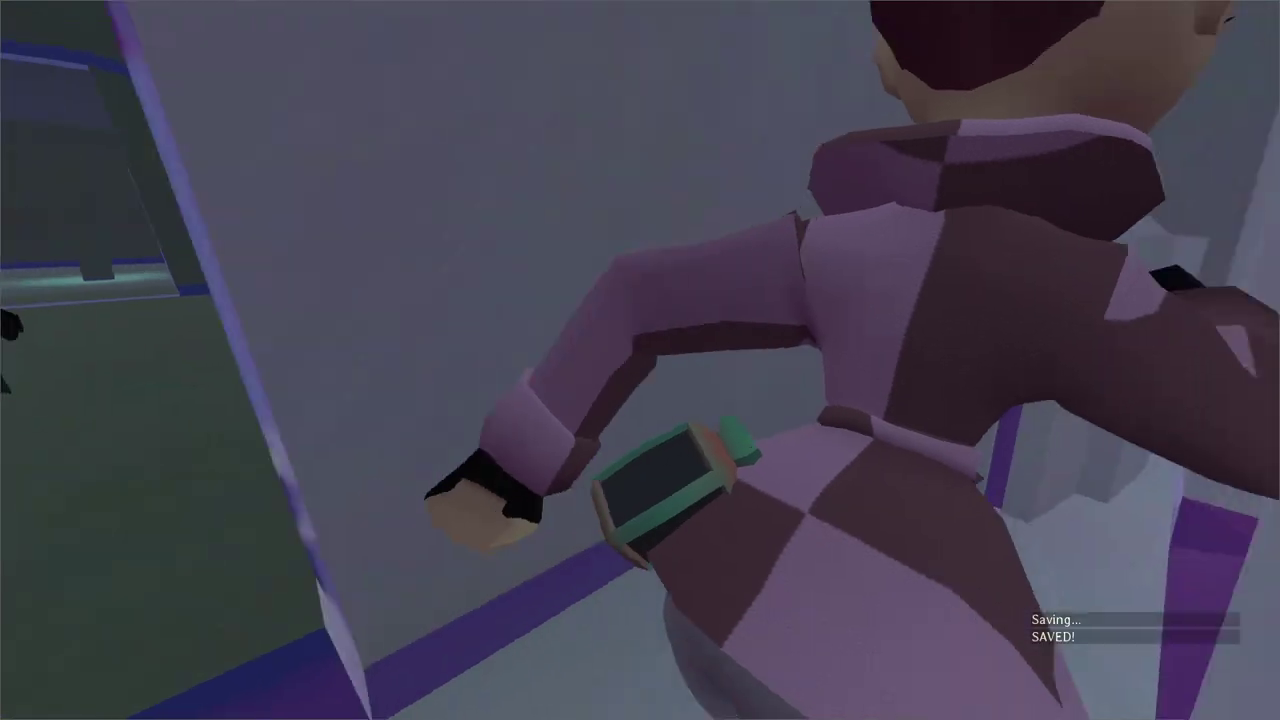
key(w)
key(Escape)
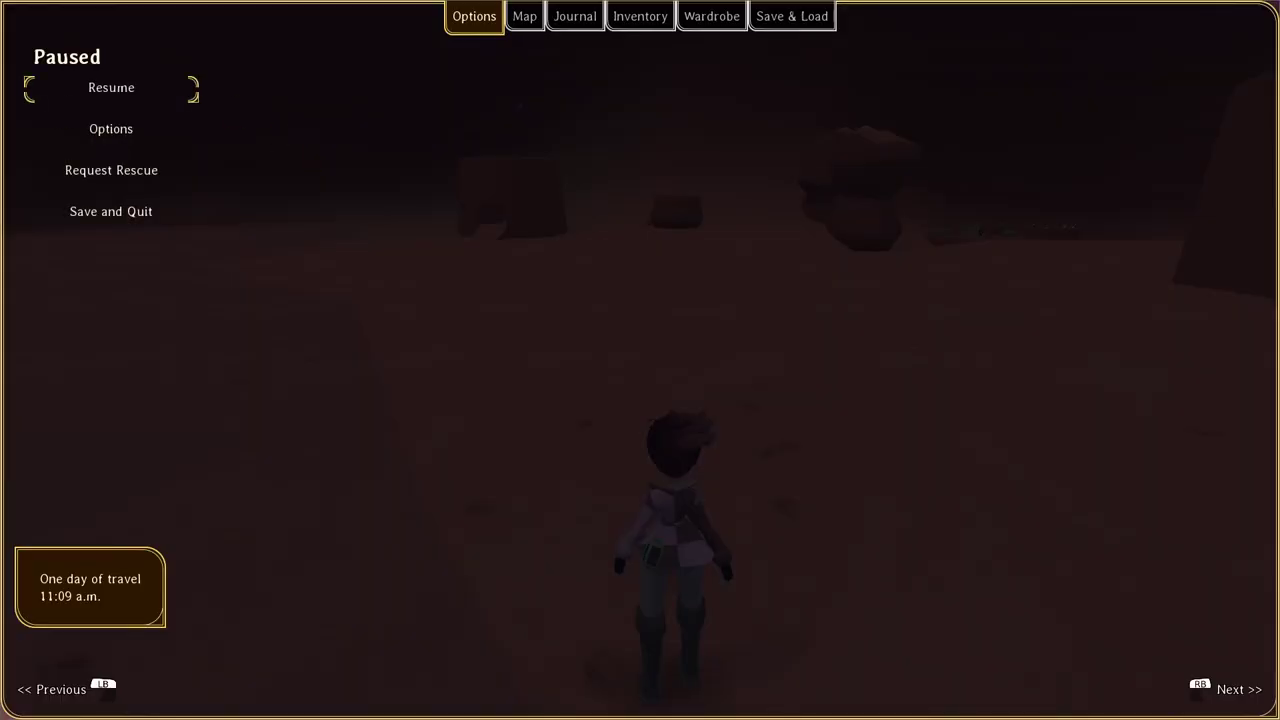
key(alt+Tab)
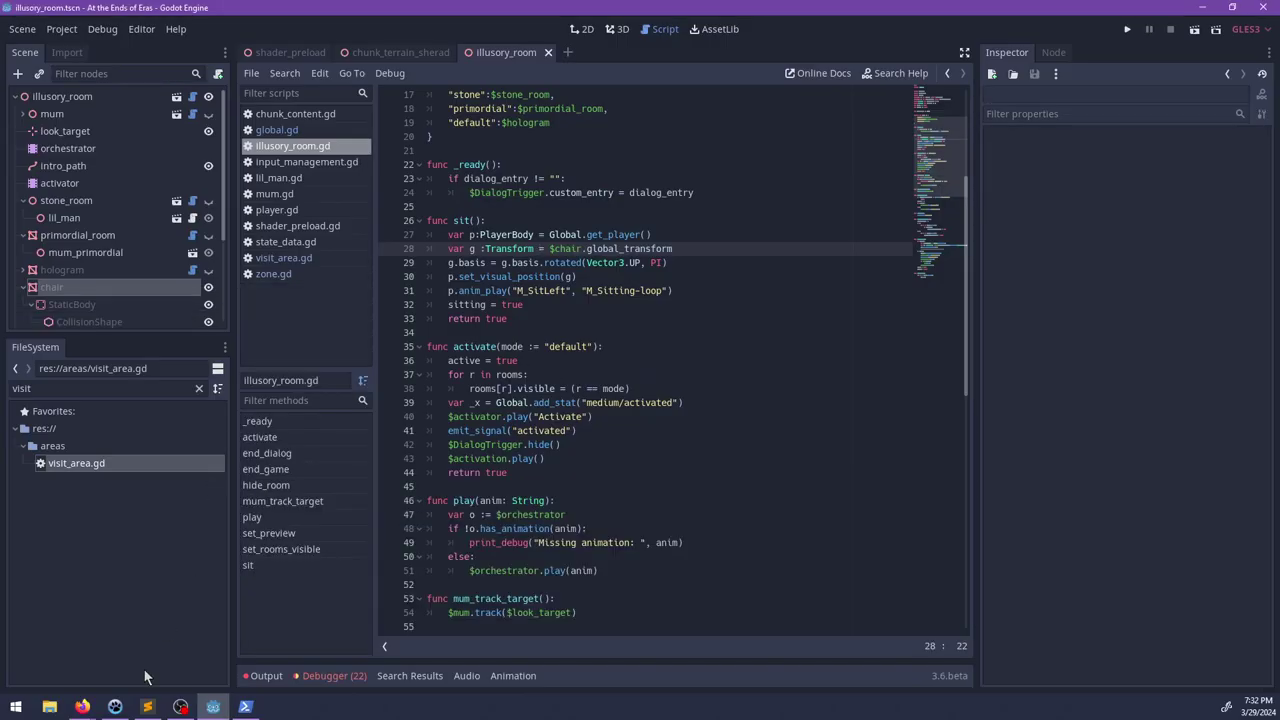
Step: In NP-ToDo, add a task under Bugs titled 'Add a "no-go" zone to the followers so they don't barge into the medium'
click(115, 706)
scroll(68, 180, up, 5)
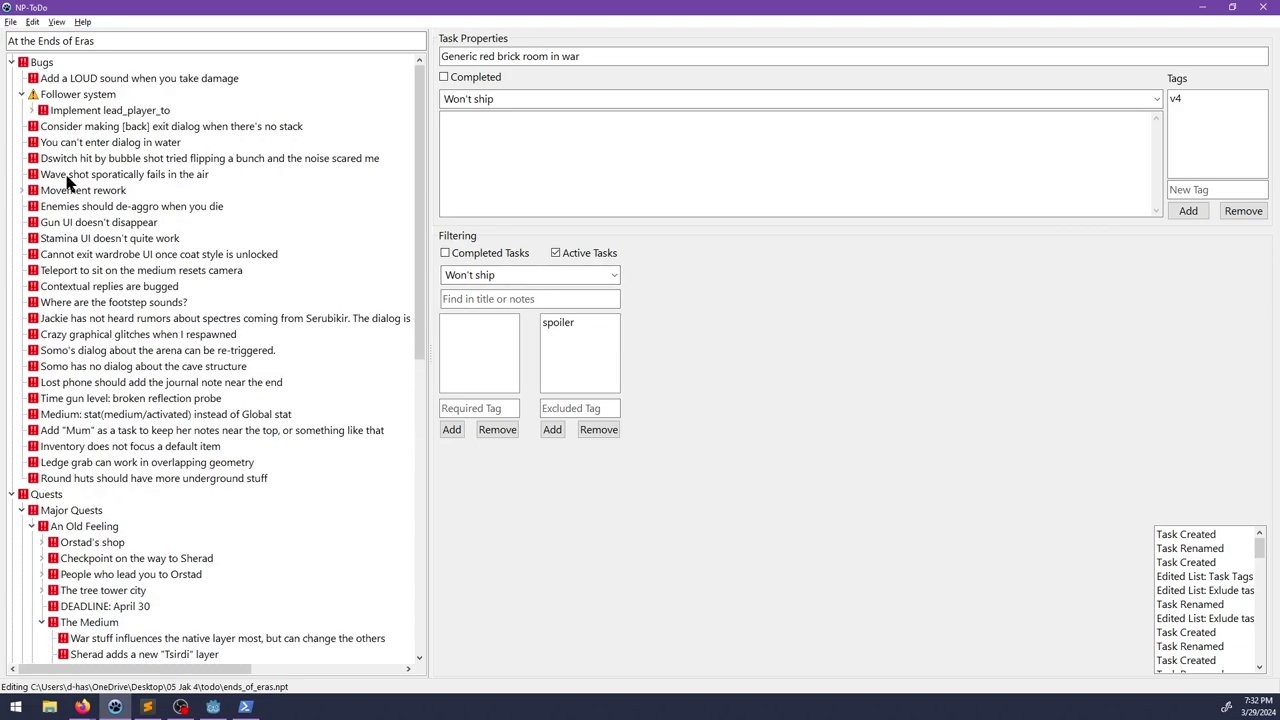
click(39, 63)
key(ctrl+n)
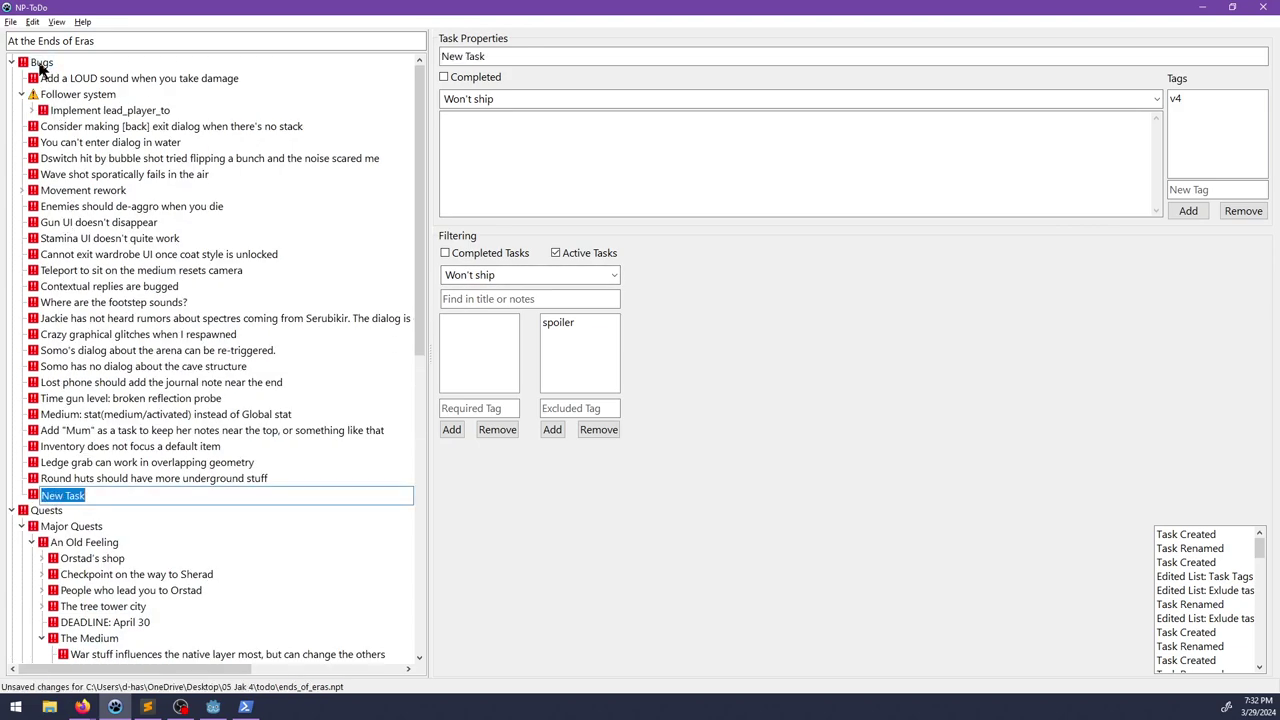
text(Add a "no-go" zone to the)
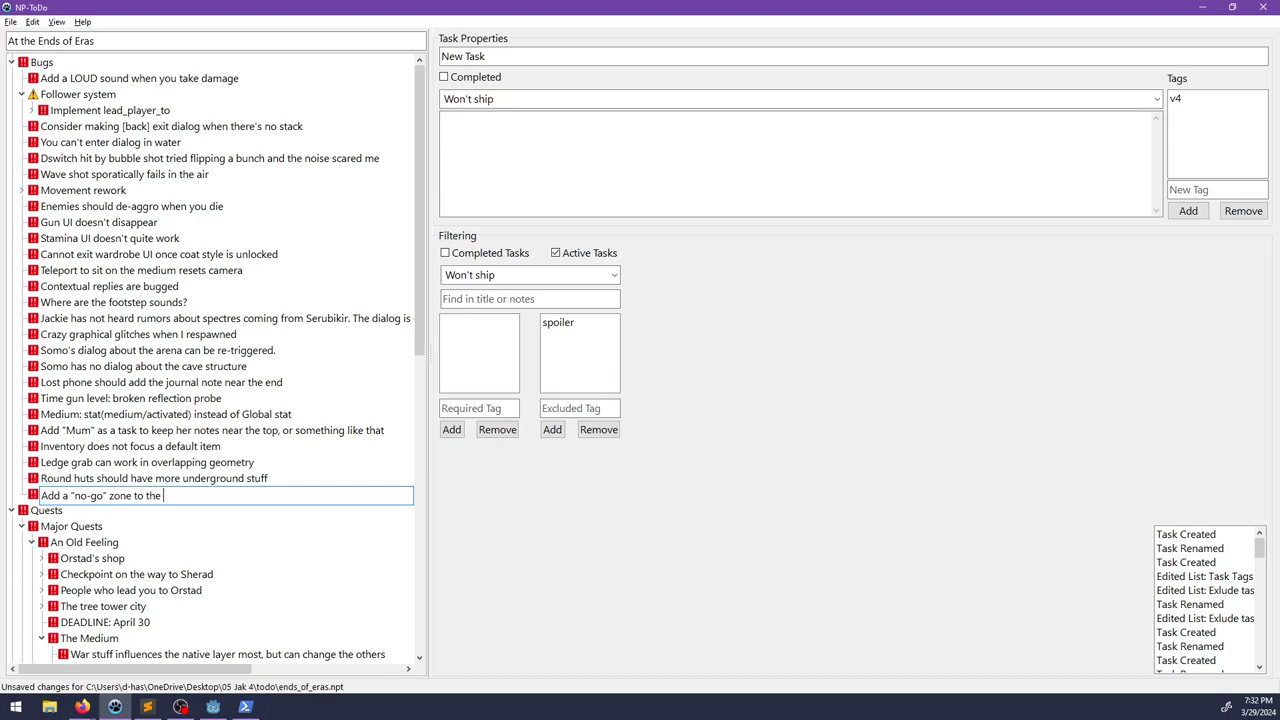
text(so they don't par)
key(BackSpace)
key(BackSpace)
key(BackSpace)
text(barge into)
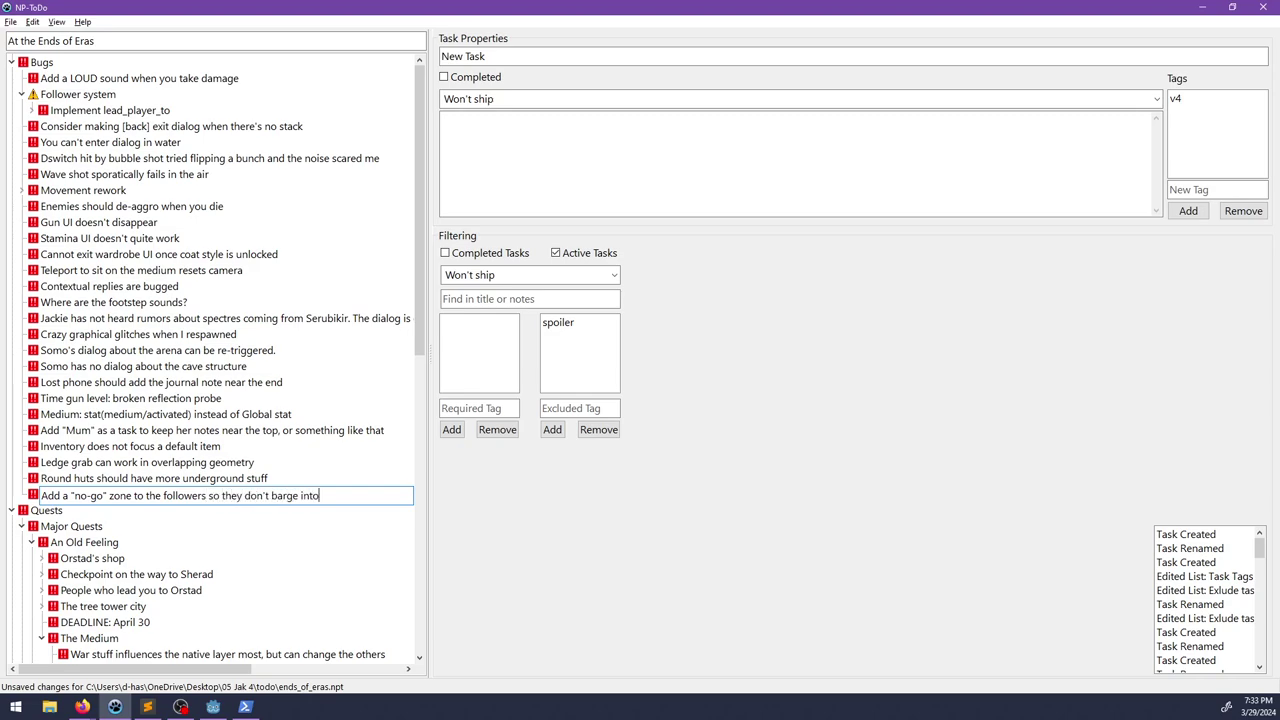
text( the medium)
key(Return)
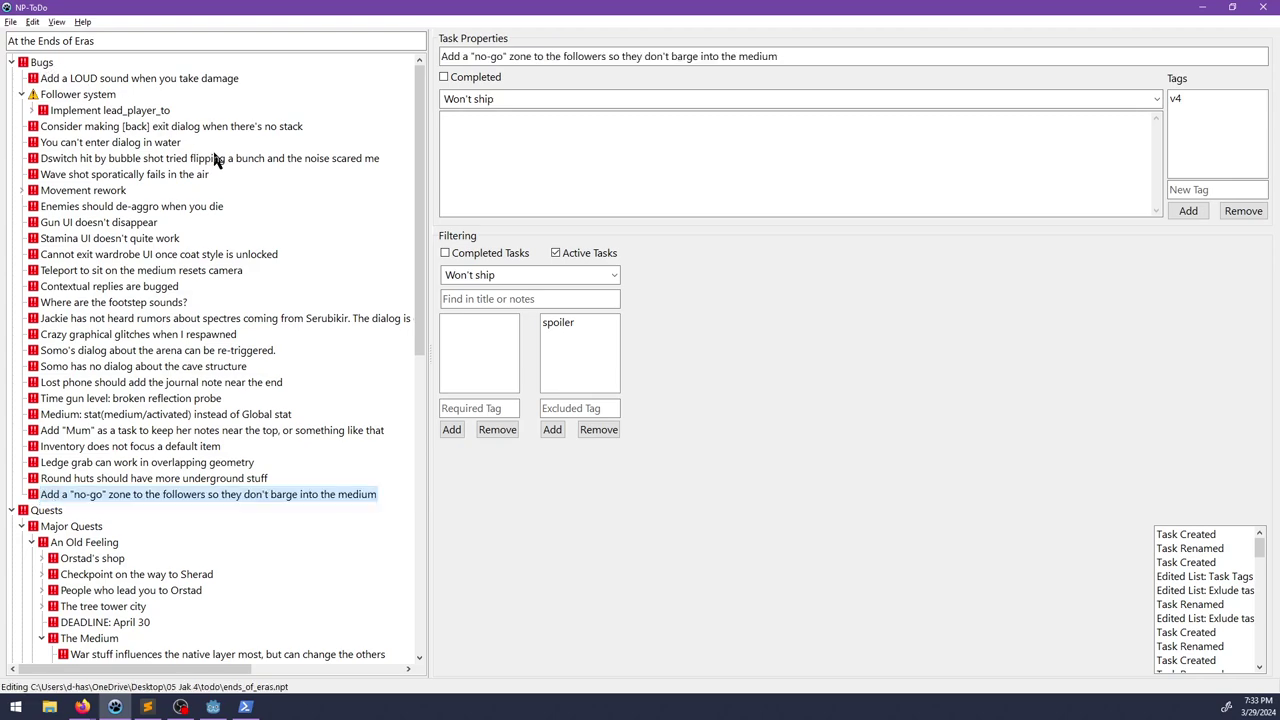
Step: Collapse the Bugs group, put NP-ToDo away, and switch to Sublime Text to review the orstad_war section of medium.dialog
click(11, 62)
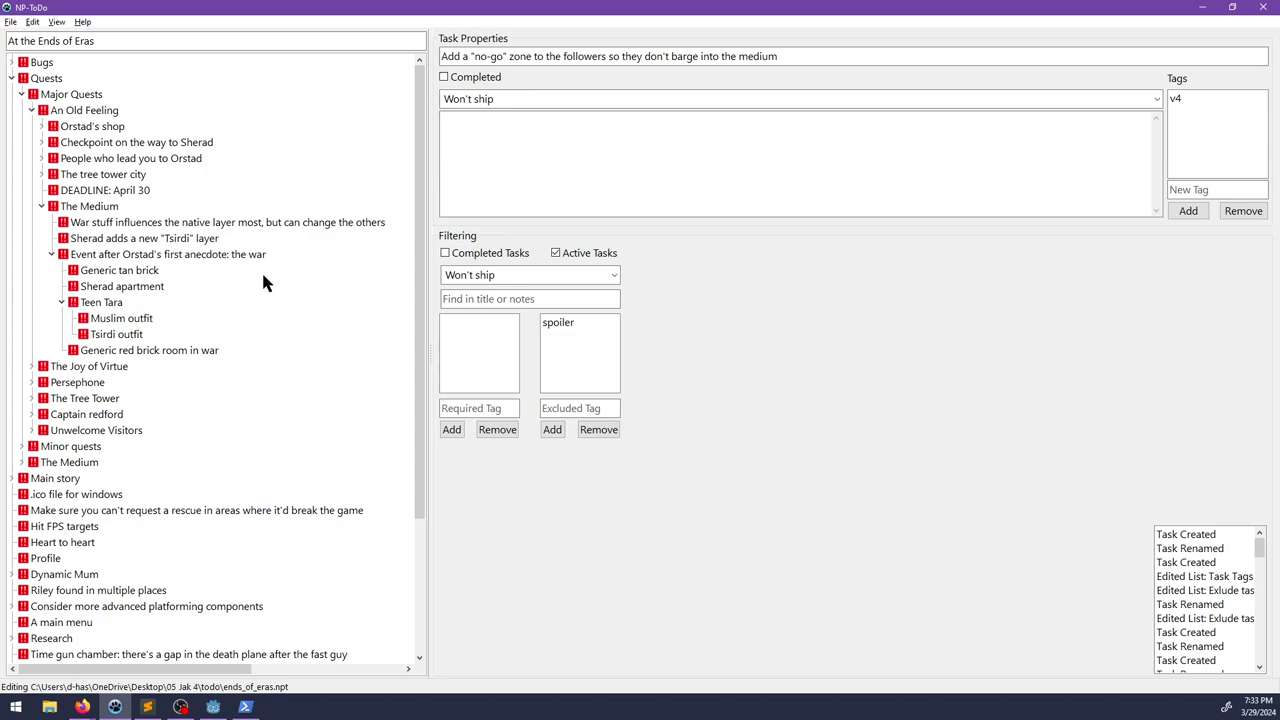
click(1203, 8)
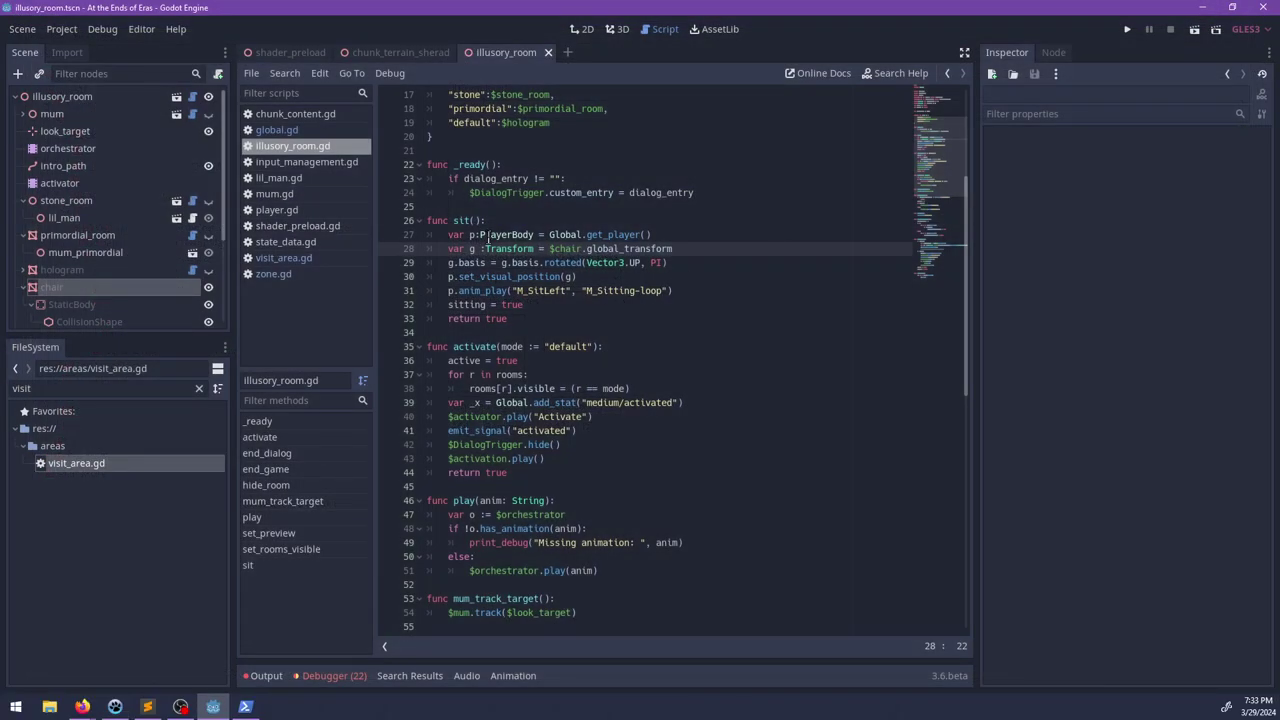
key(alt+Tab)
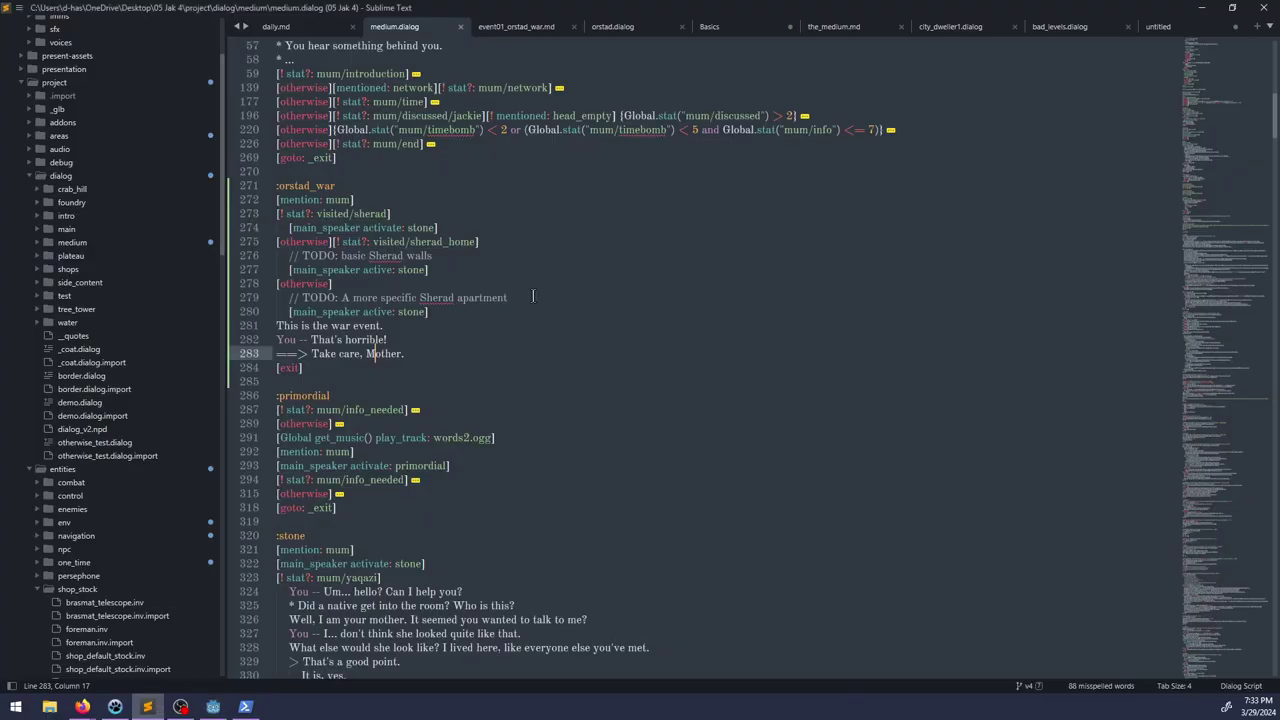
scroll(533, 296, down, 3)
click(437, 214)
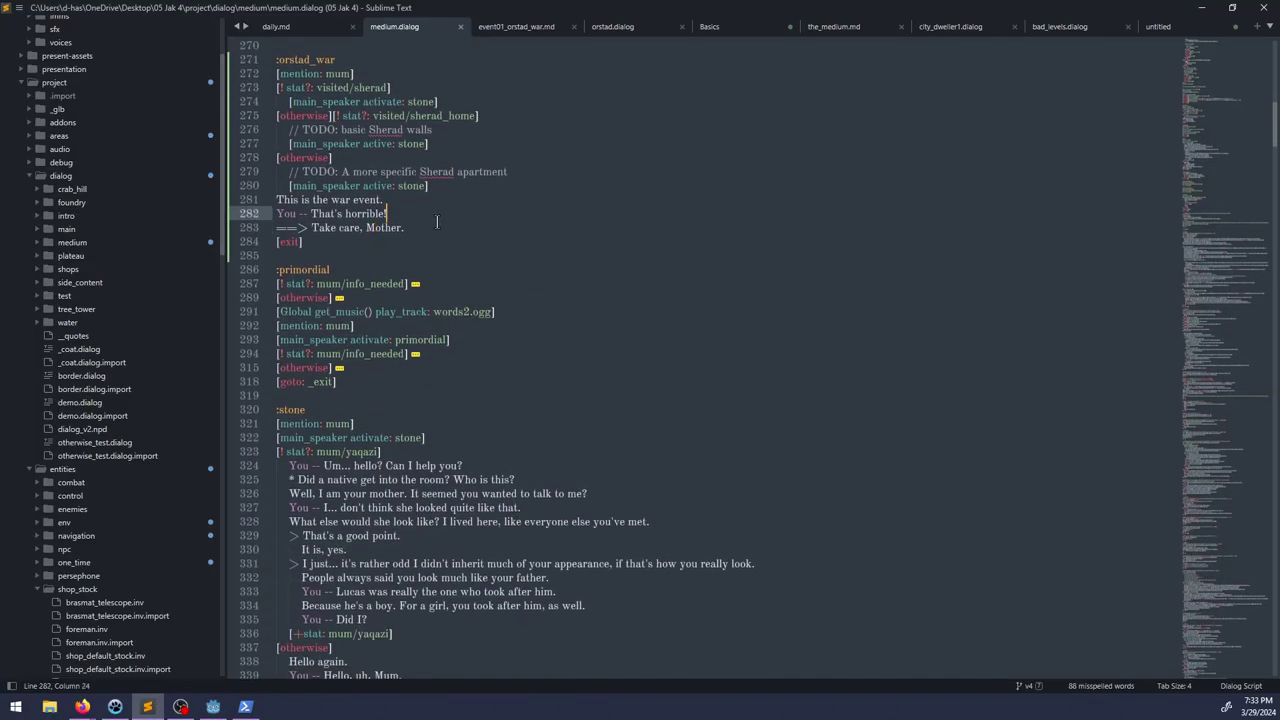
scroll(458, 236, up, 3)
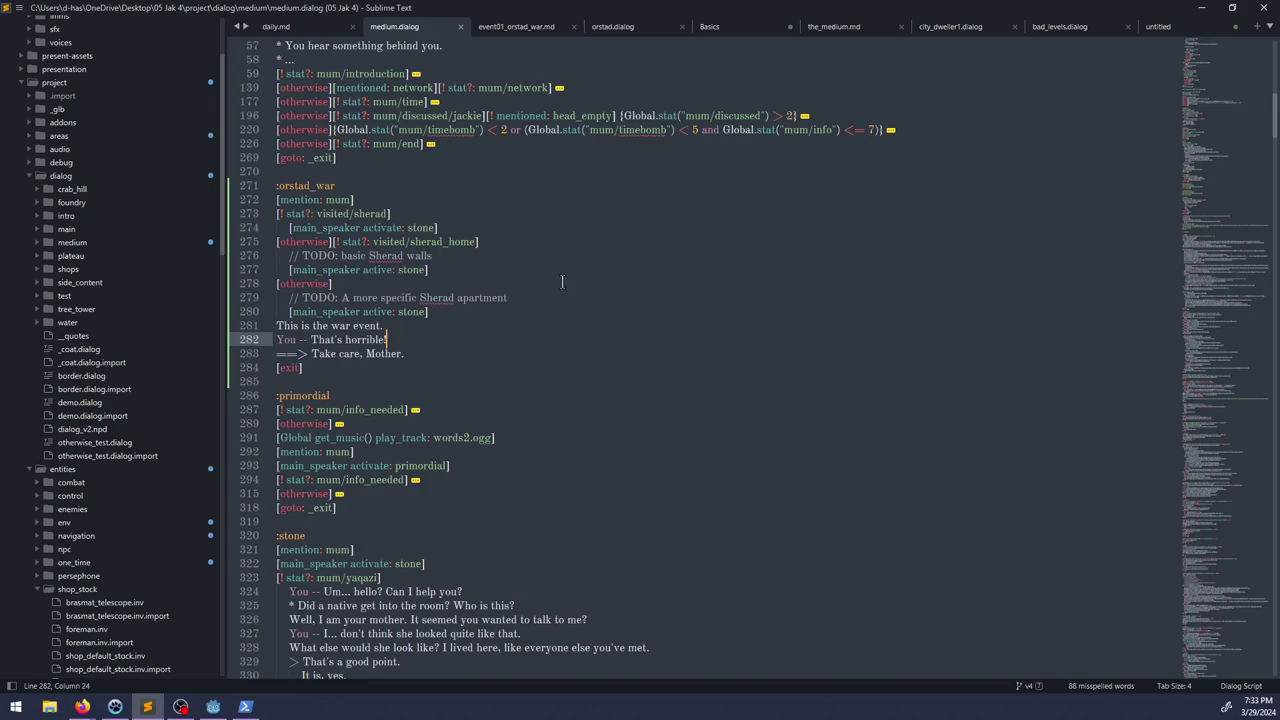
key(alt+Tab)
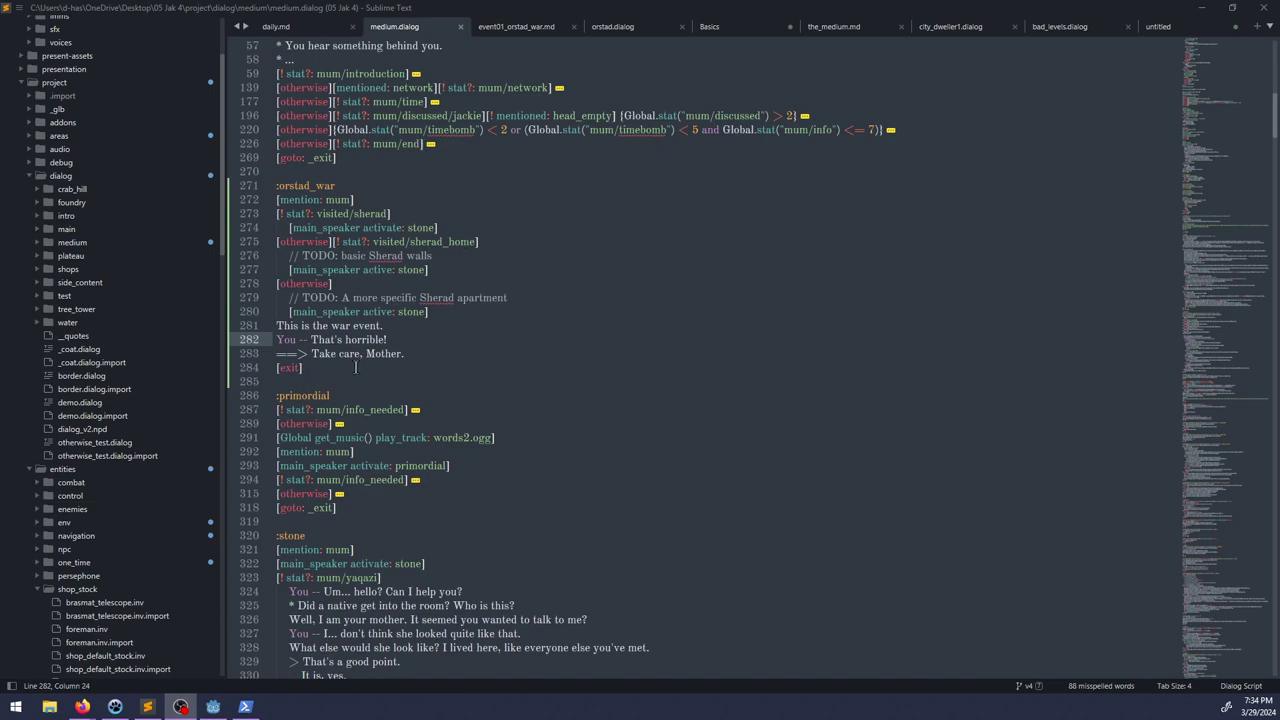
Step: Delete the placeholder lines "This is the war event." and "You -- That's horrible!" under orstad_war and start a narration line with an asterisk
click(437, 336)
drag(440, 326, 277, 328)
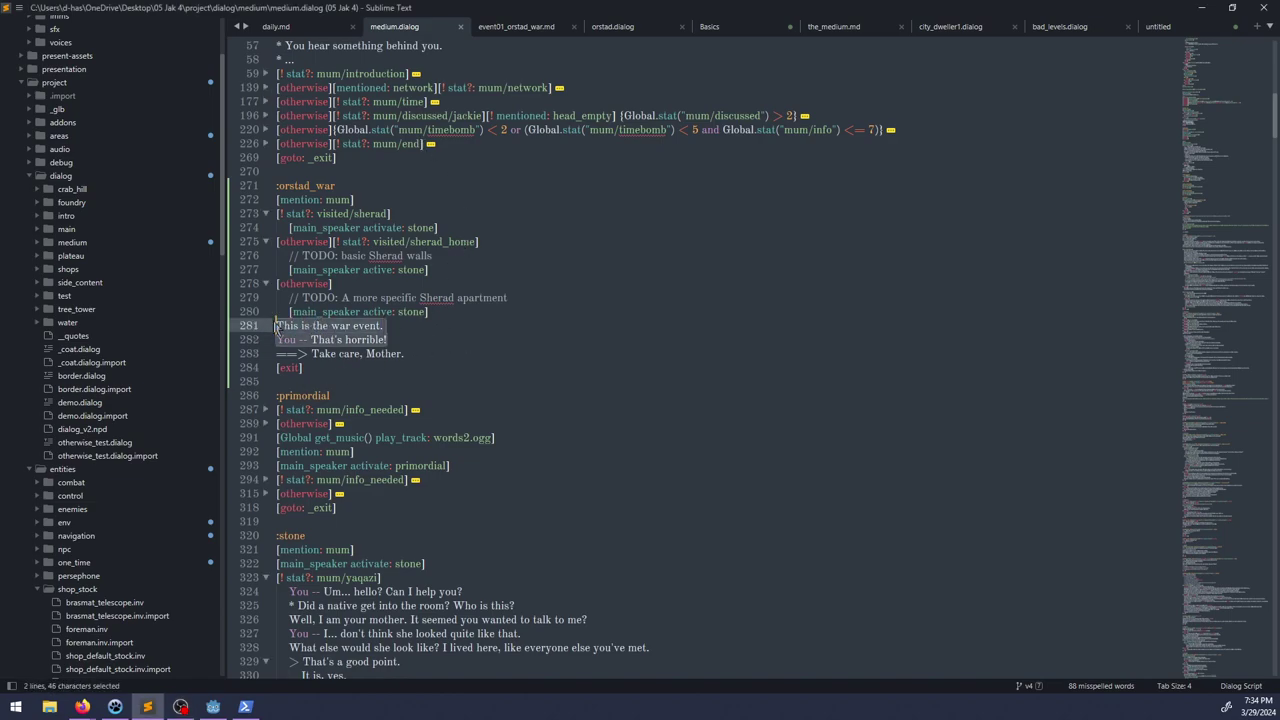
key(BackSpace)
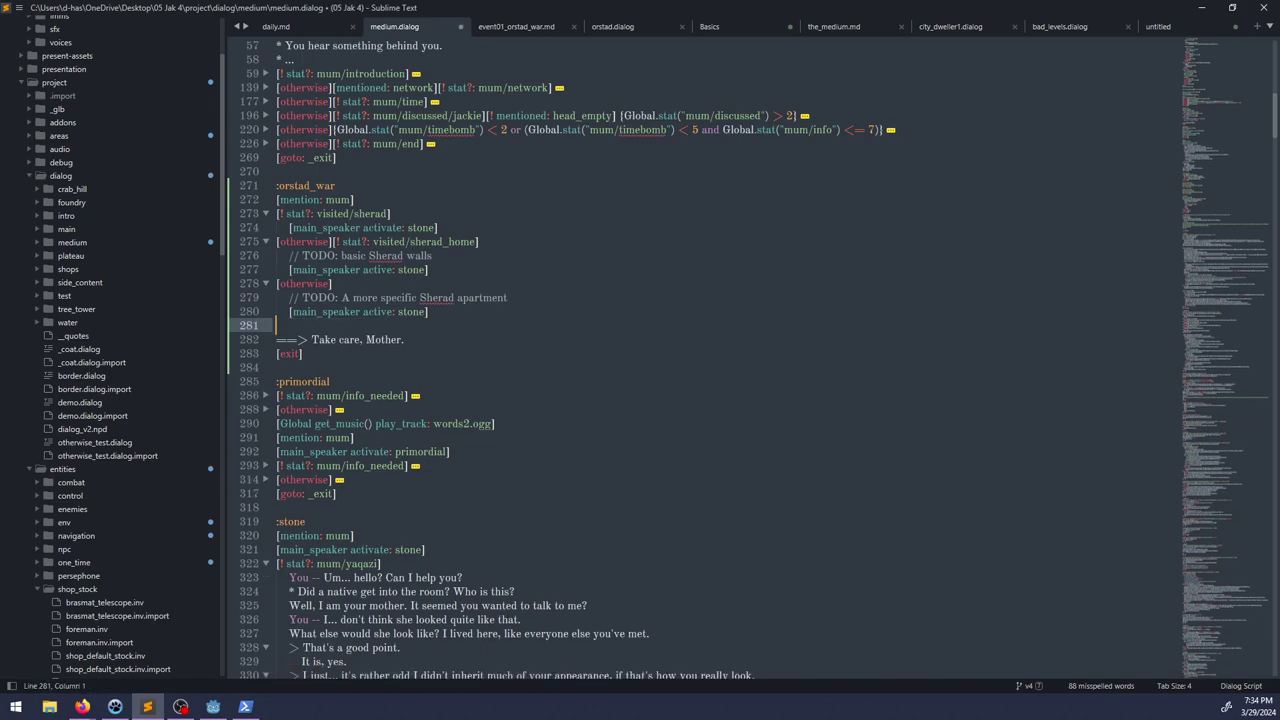
text(* )
text(This is a t)
key(BackSpace)
key(BackSpace)
key(BackSpace)
key(BackSpace)
key(BackSpace)
key(BackSpace)
text(girl i)
text(s)
key(ctrl+BackSpace)
key(ctrl+BackSpace)
key(ctrl+BackSpace)
Step: Write "Who is this girl?" as the narration line of the orstad_war section and open a new line below it
text(Who is this girl? She look)
key(ctrl+BackSpace)
key(ctrl+BackSpace)
key(ctrl+BackSpace)
text(?)
key(Return)
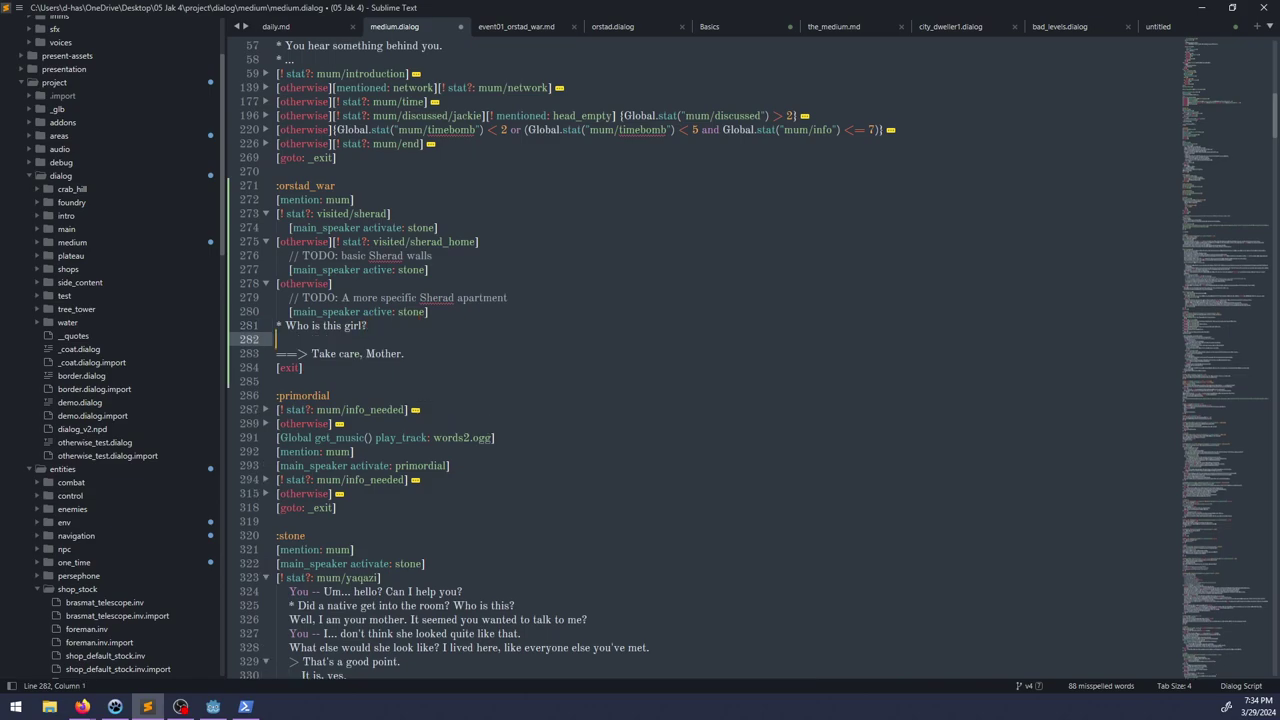
Step: Add the player line "You -- Hello... Uh, are you from the Medium?" below the narration and save medium.dialog
text(Hello?)
key(Home)
text(You --)
key(End)
key(BackSpace)
text(... Uh, are you from)
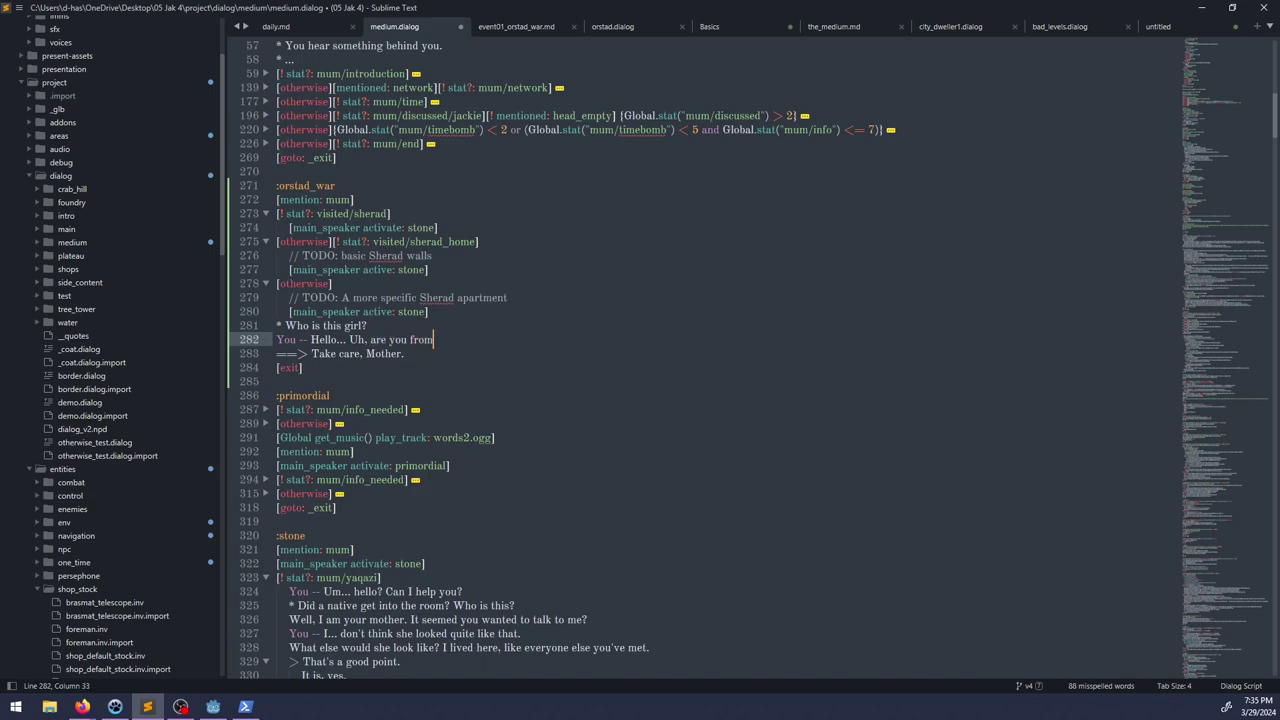
text( the Medium?)
key(Return)
key(ctrl+s)
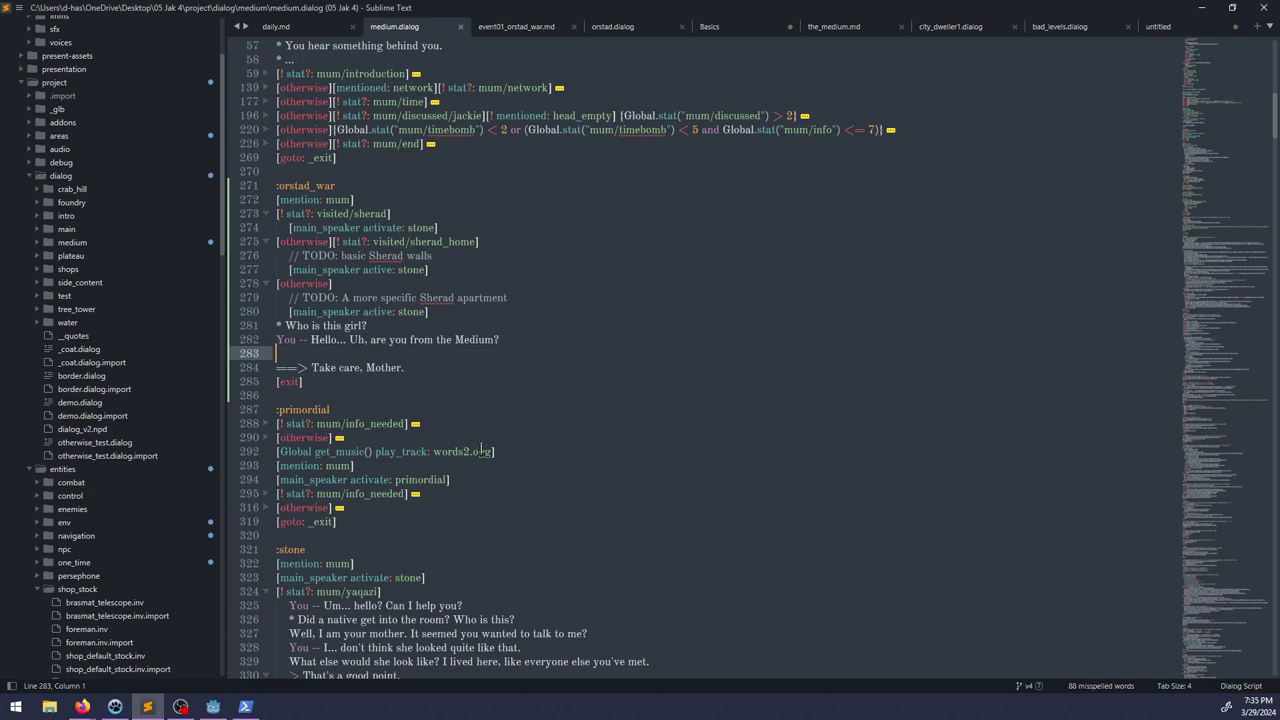
Step: Unfold and examine the conditional dialogue blocks in the primordial and stone sections, folding them again after reading
click(266, 438)
click(266, 438)
click(266, 438)
click(266, 438)
click(266, 494)
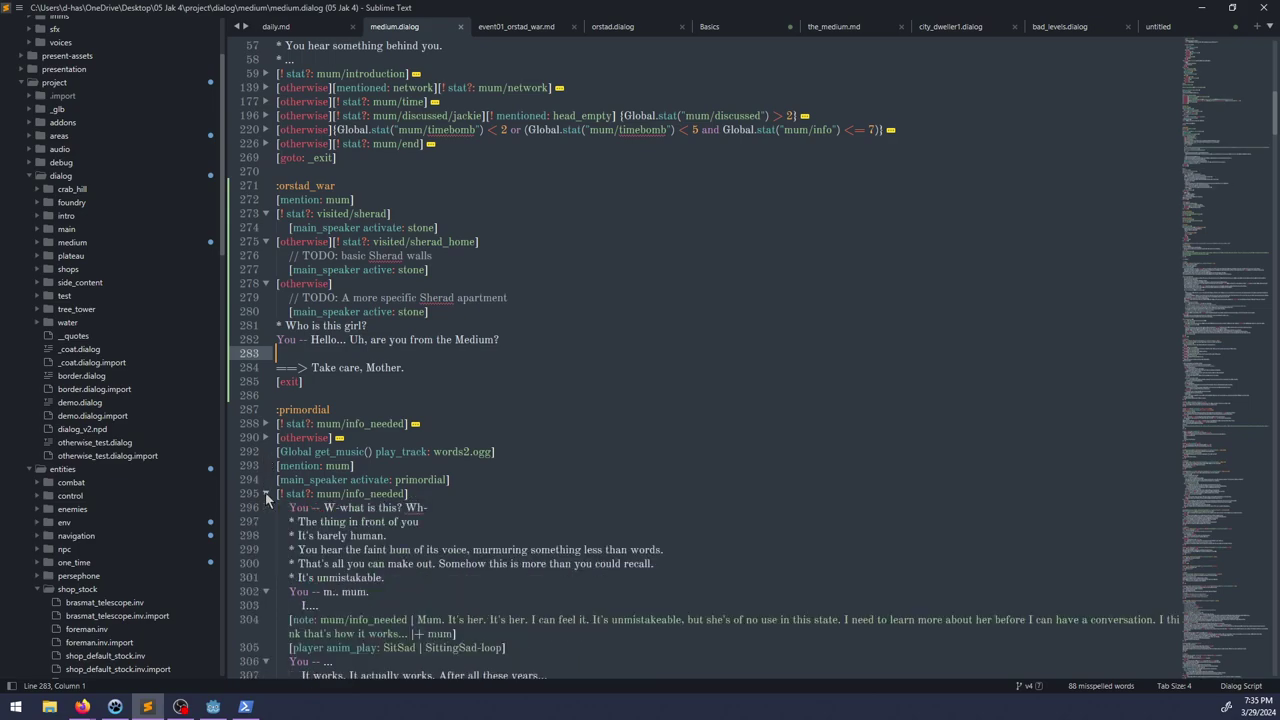
scroll(370, 470, down, 7)
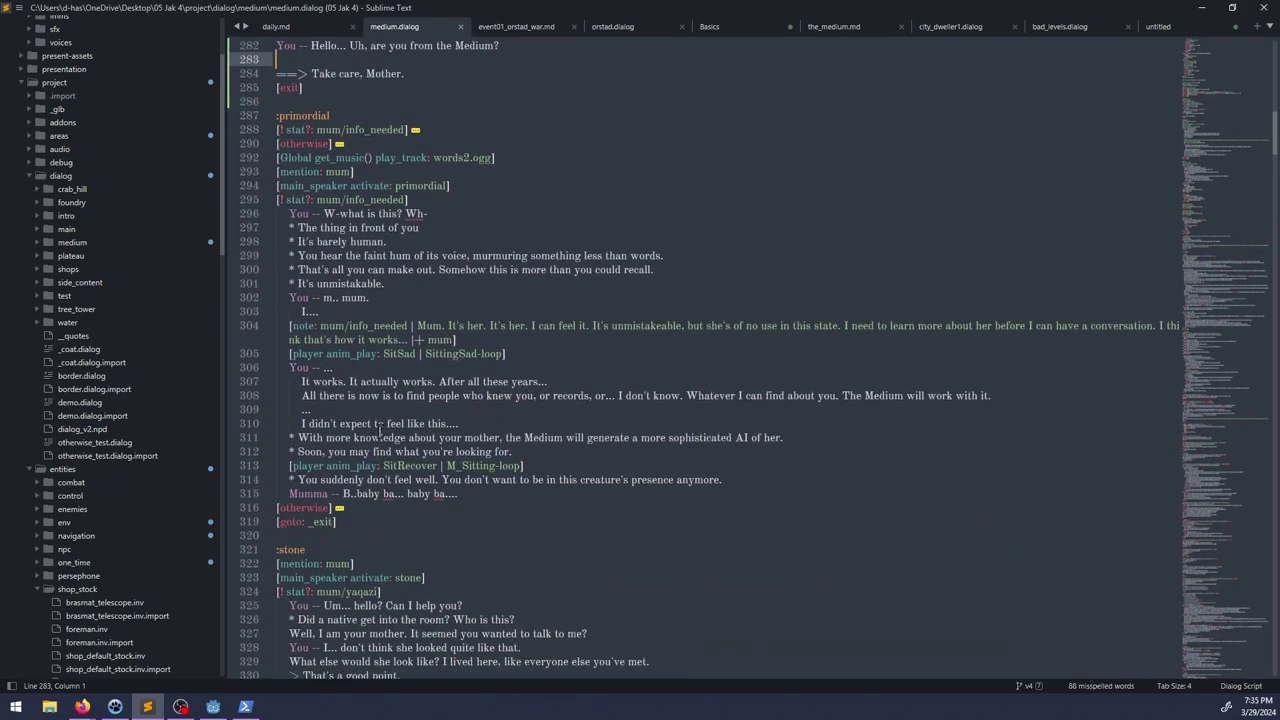
click(265, 507)
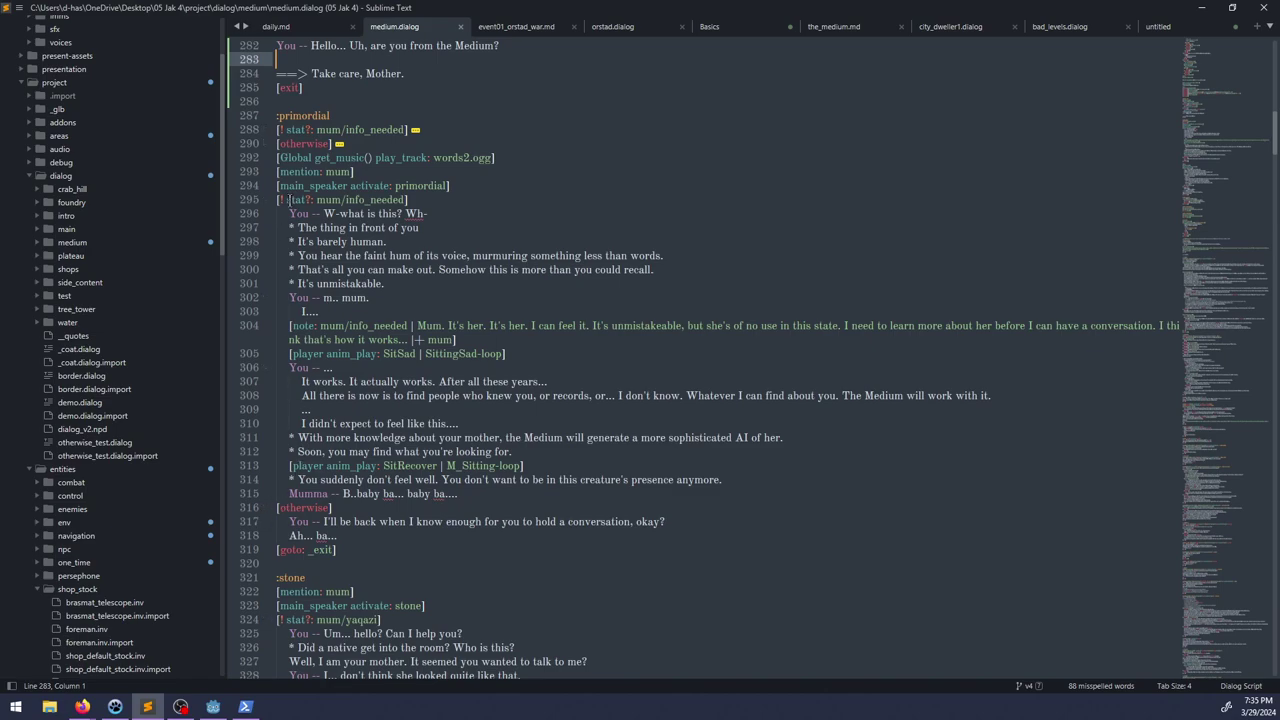
click(265, 199)
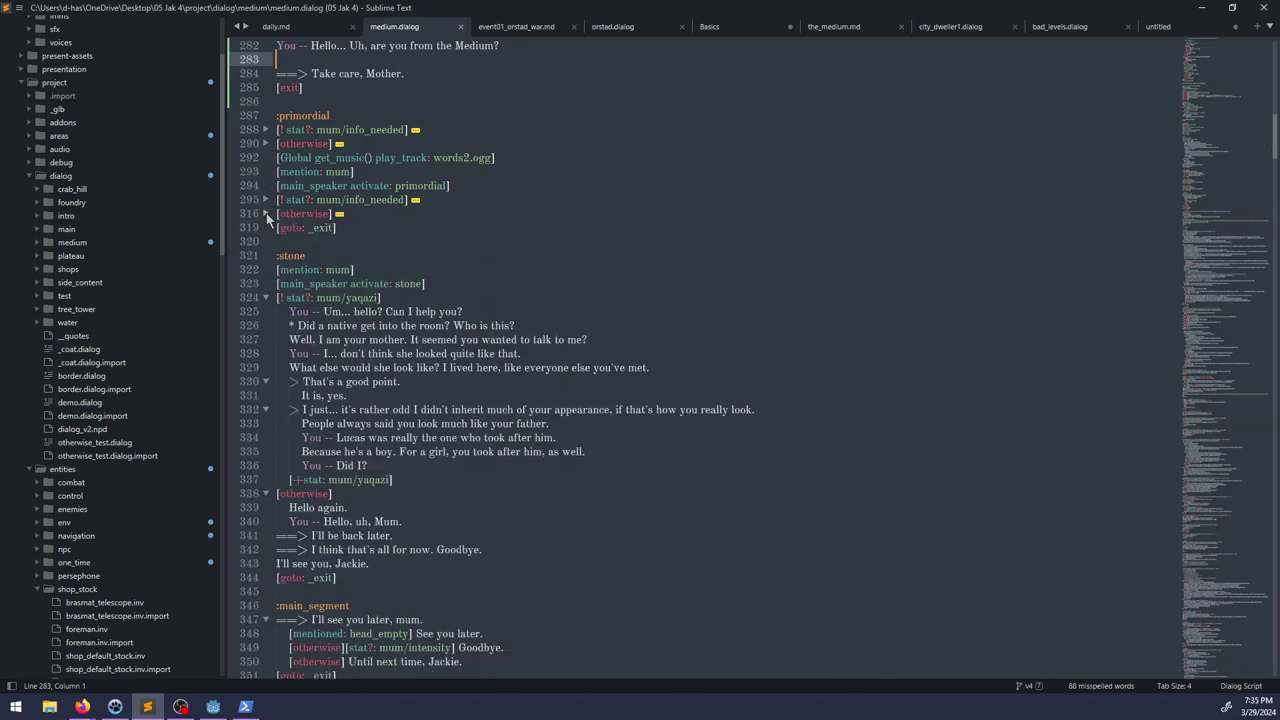
click(267, 297)
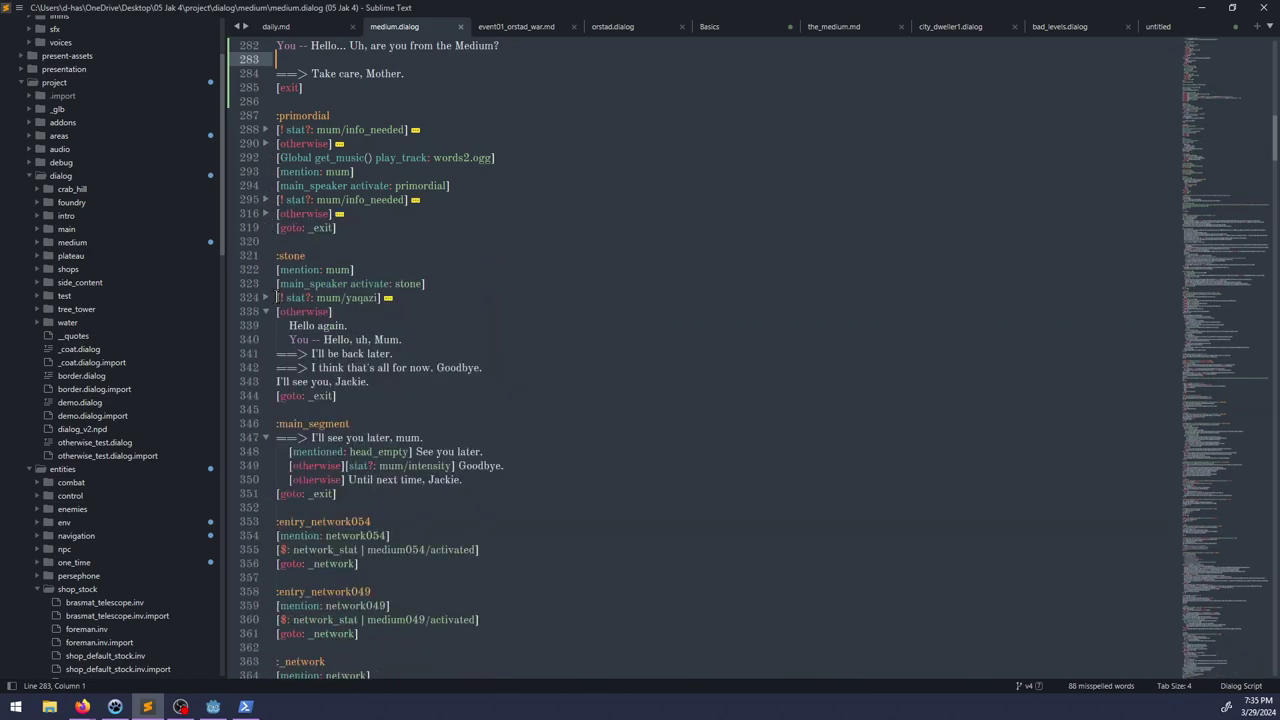
click(264, 298)
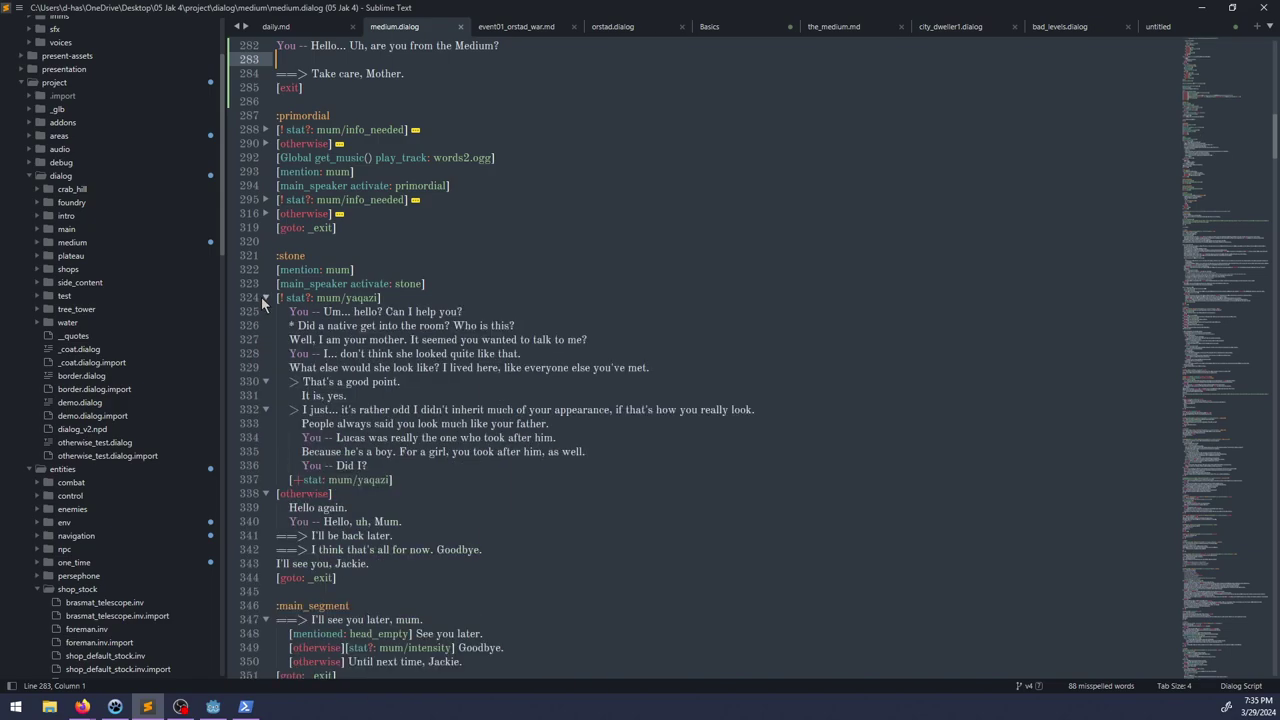
click(265, 300)
scroll(320, 400, up, 8)
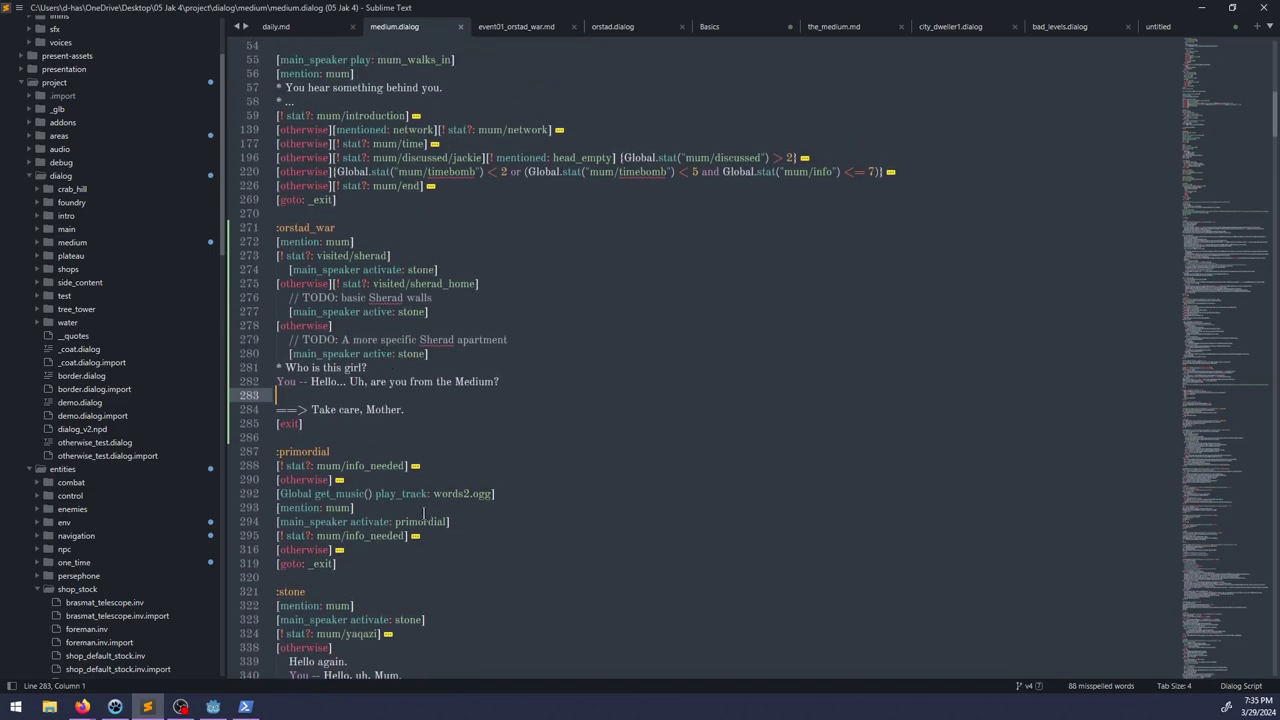
Step: Delete the "[mention: mum]" line from the start of the orstad_war section
click(362, 505)
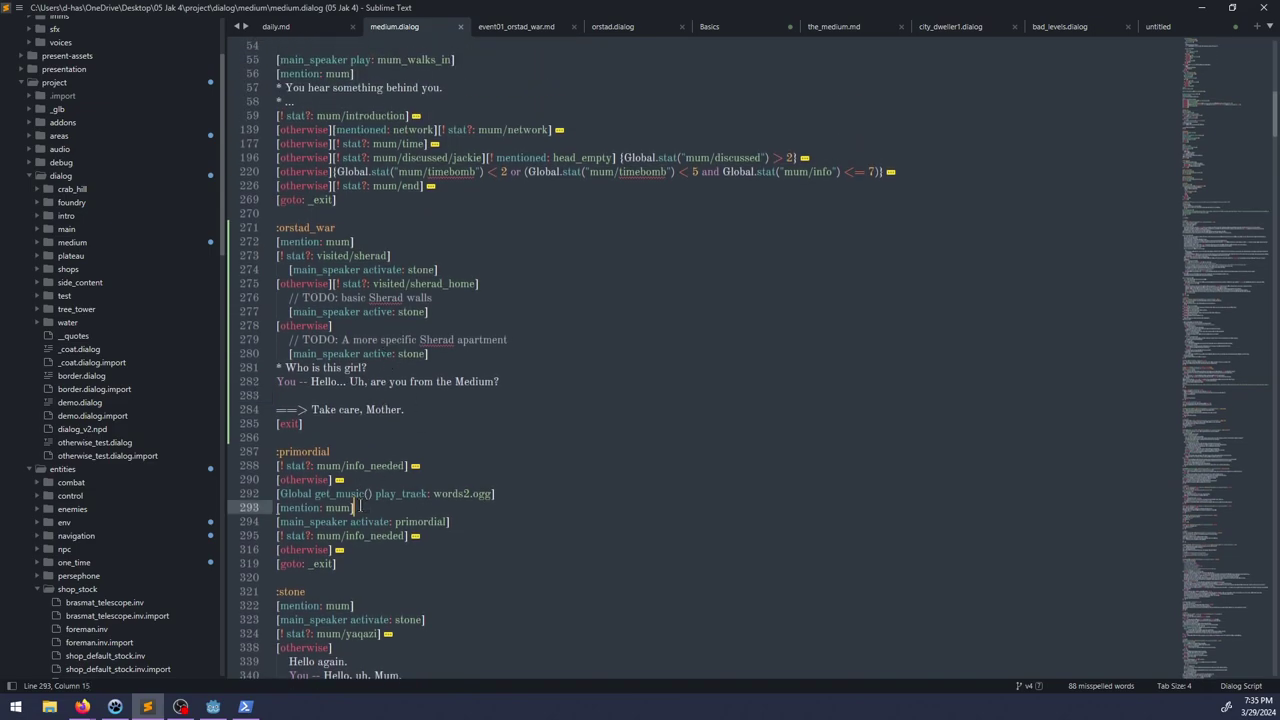
click(379, 240)
drag(379, 237, 380, 229)
key(BackSpace)
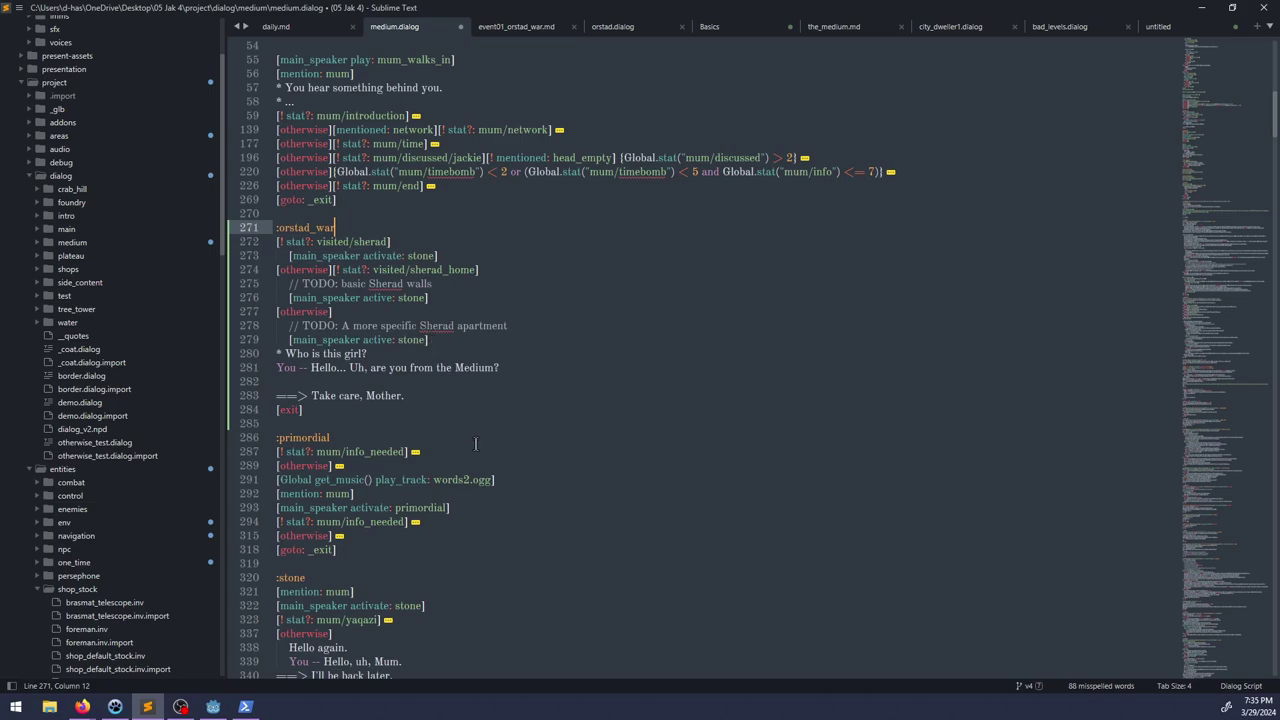
Step: Check how the other sections use the mum mention and undo its deletion from orstad_war
double_click(335, 494)
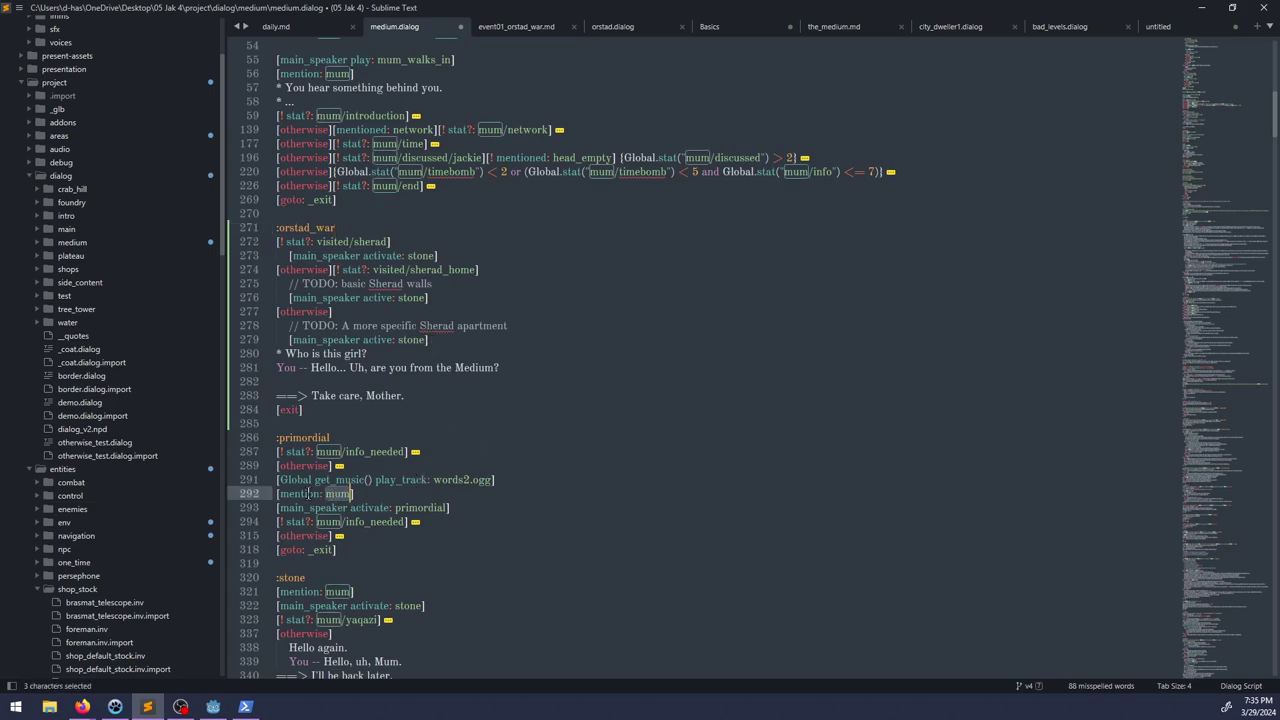
click(378, 492)
scroll(378, 492, down, 15)
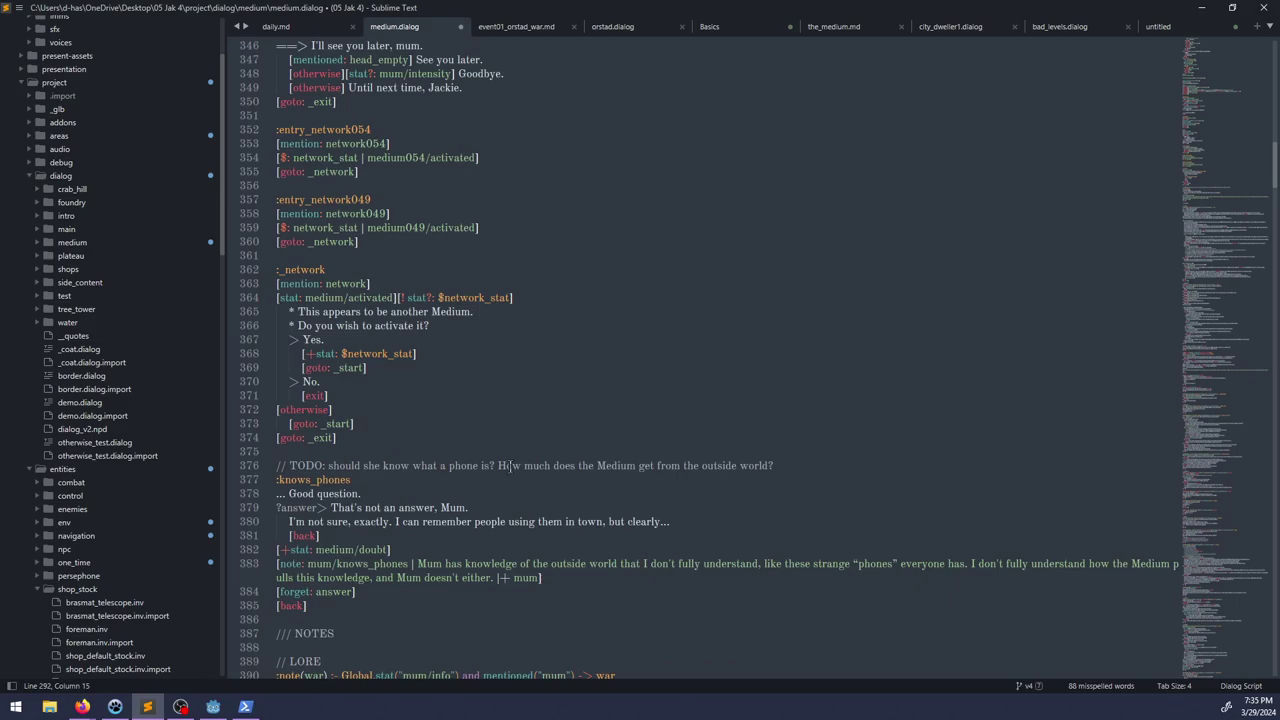
scroll(539, 465, up, 18)
key(ctrl+z)
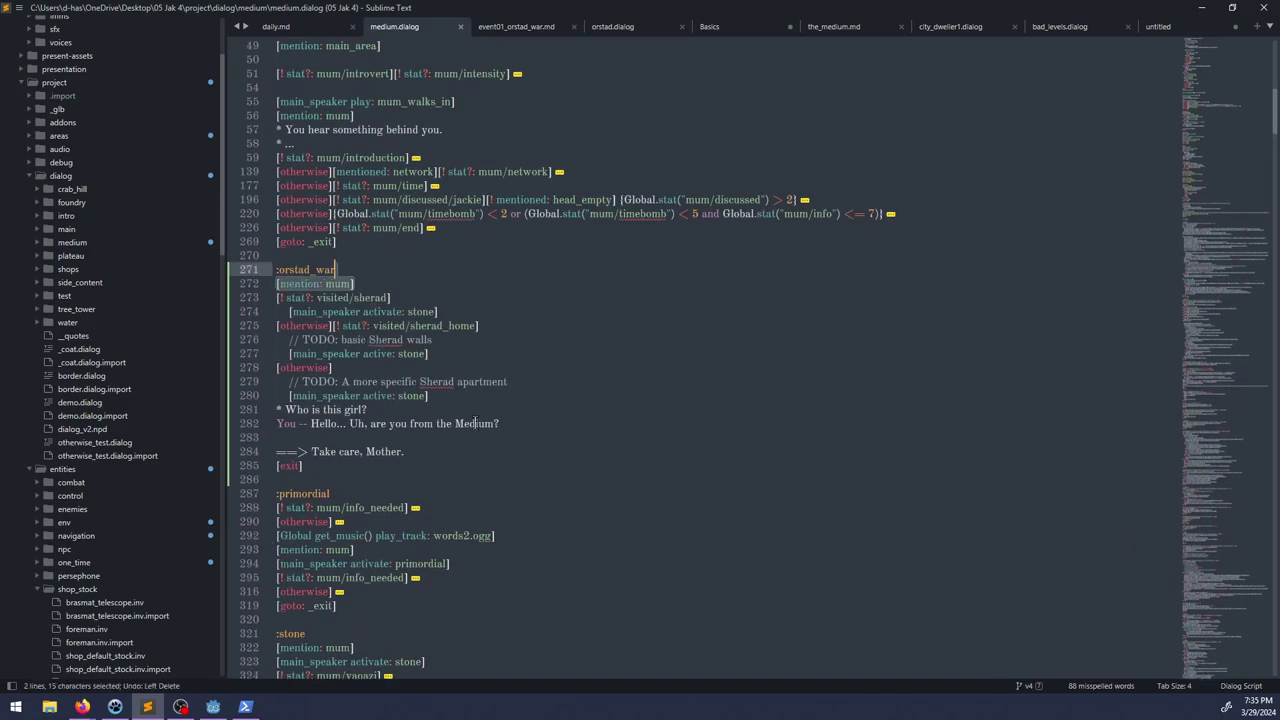
scroll(475, 423, down, 20)
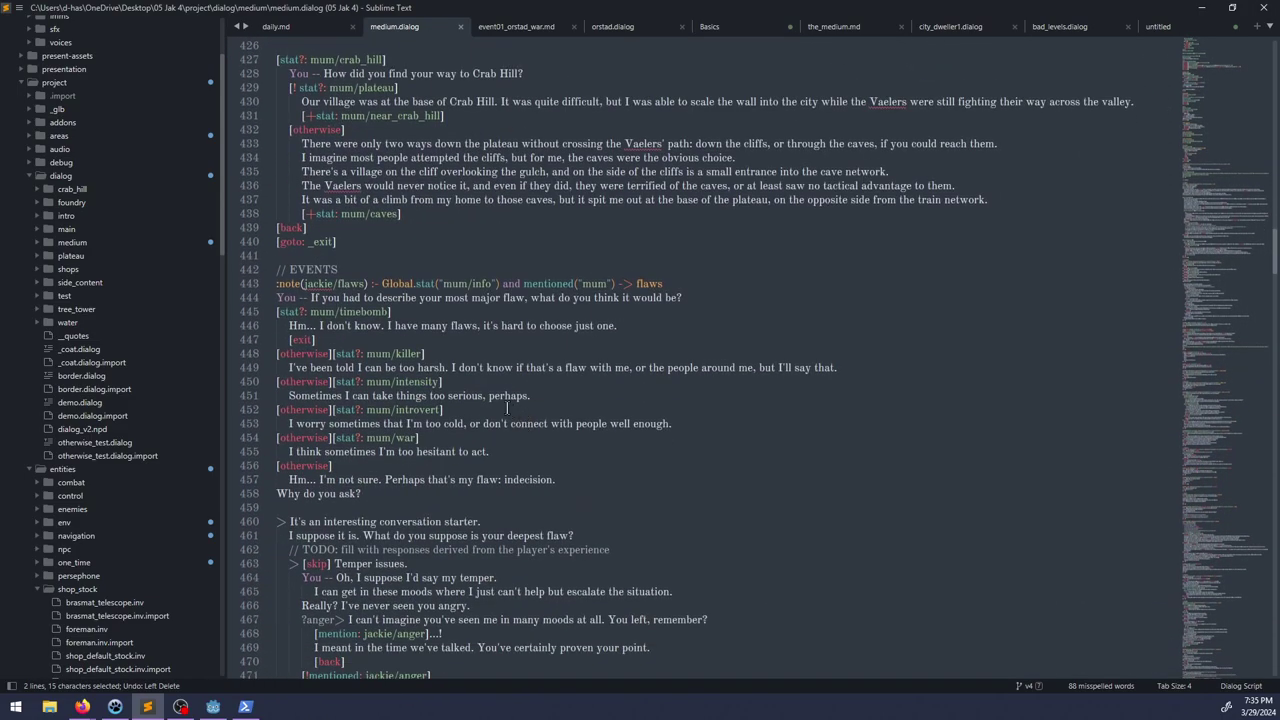
drag(381, 284, 636, 283)
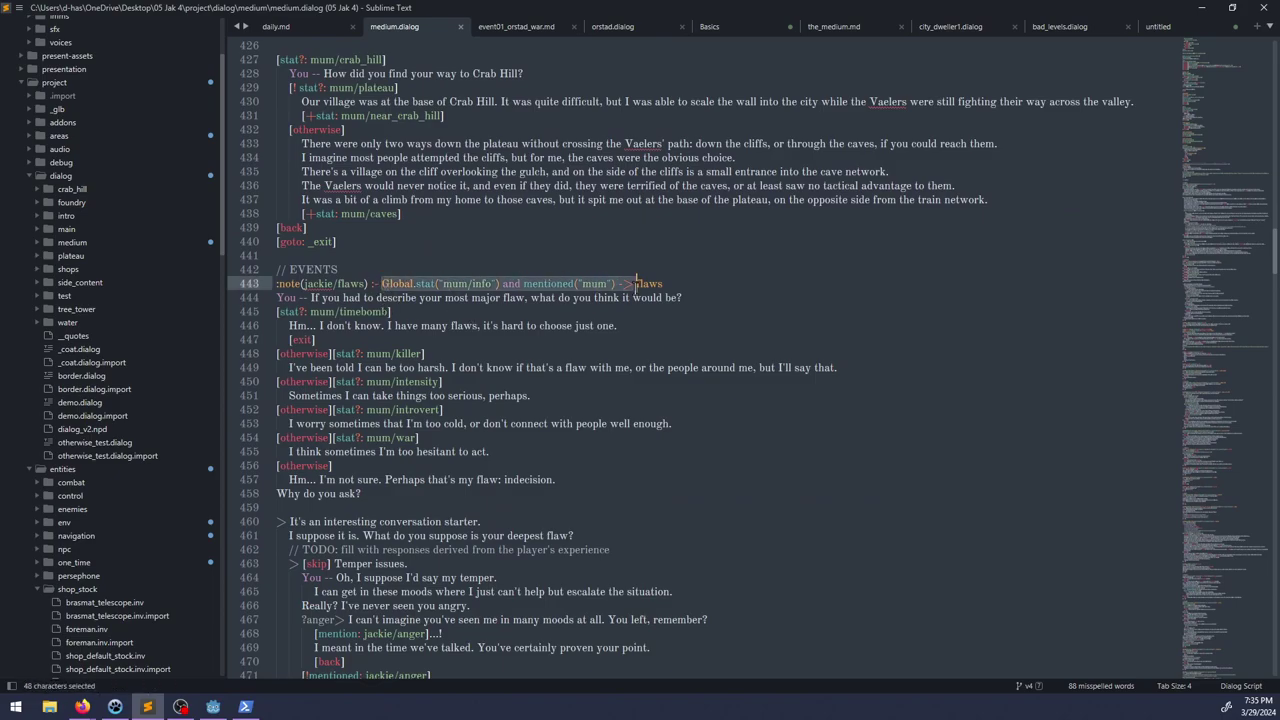
click(580, 286)
key(ctrl+y)
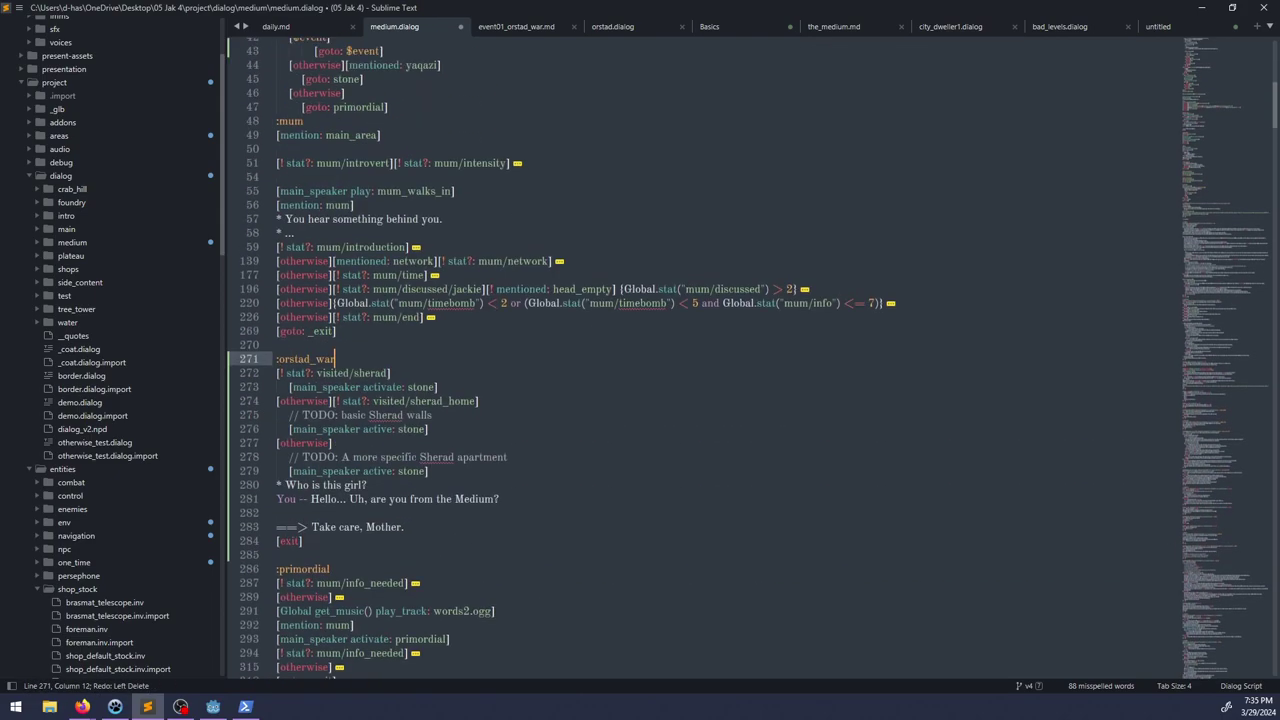
key(ctrl+z)
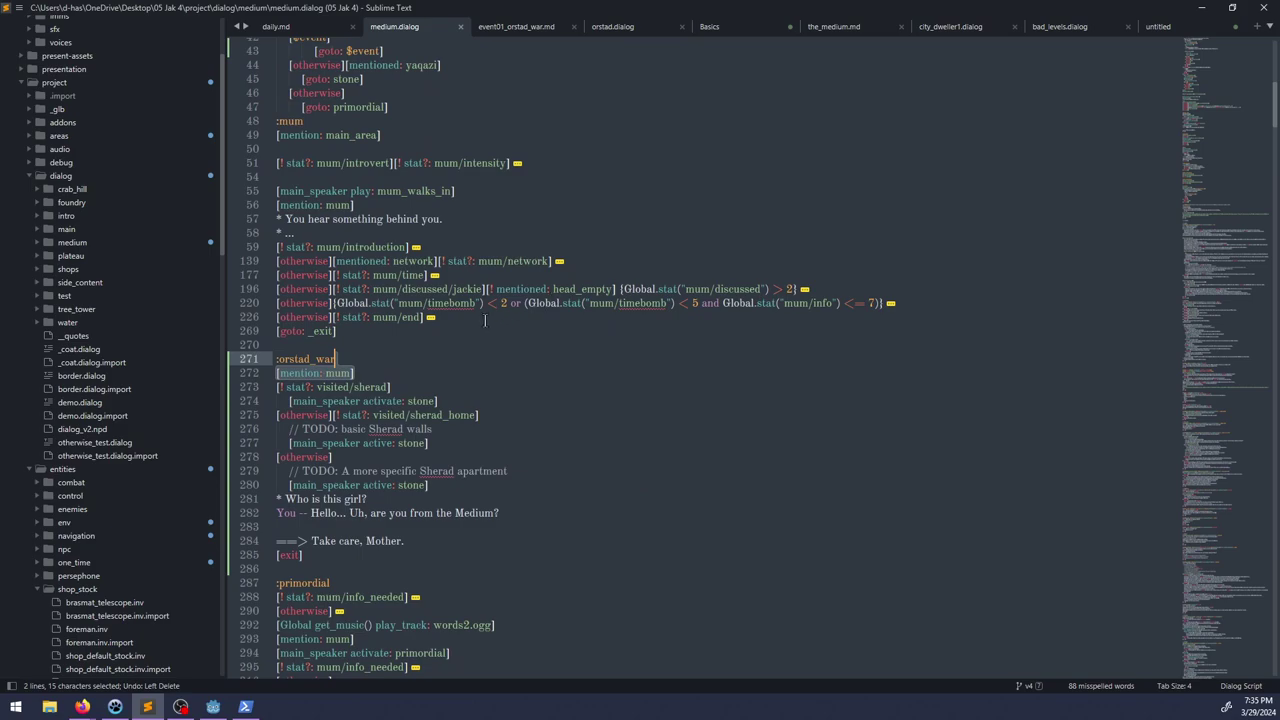
key(ctrl+y)
key(ctrl+s)
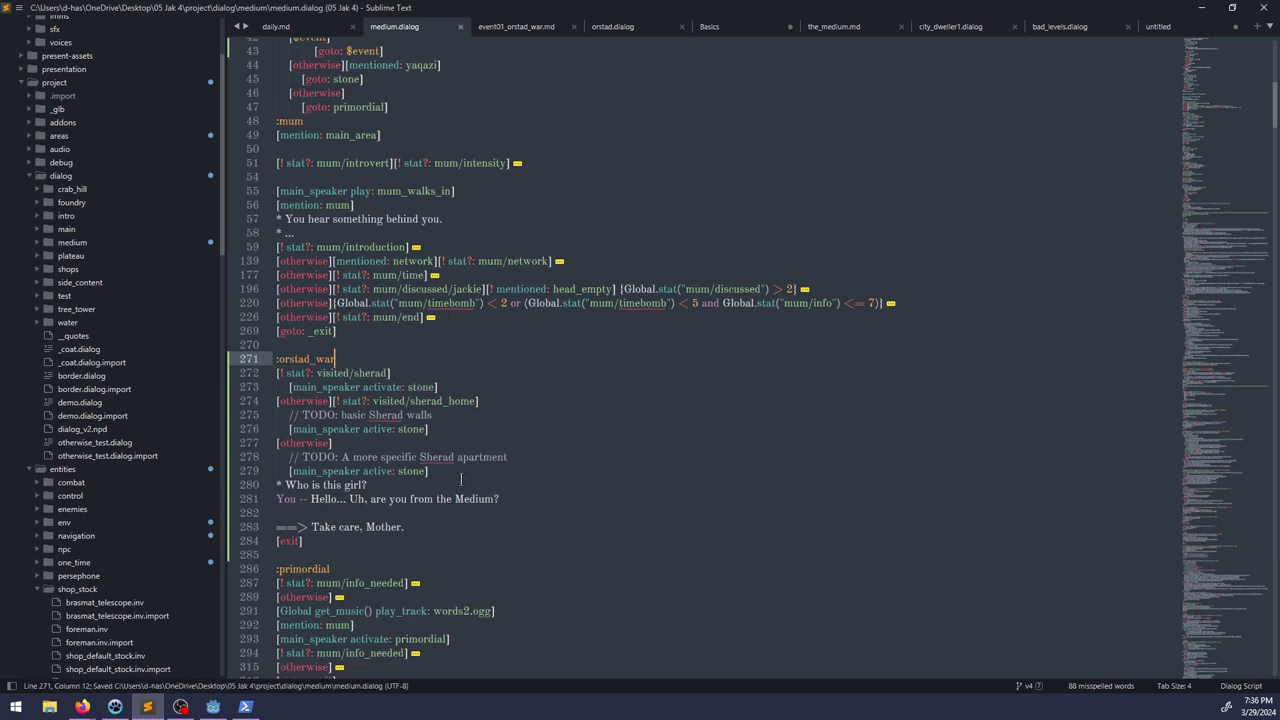
Step: Replace orstad_war's farewell line with the choice "> Take care, Tara." and save the file
scroll(388, 473, down, 1)
drag(438, 484, 266, 486)
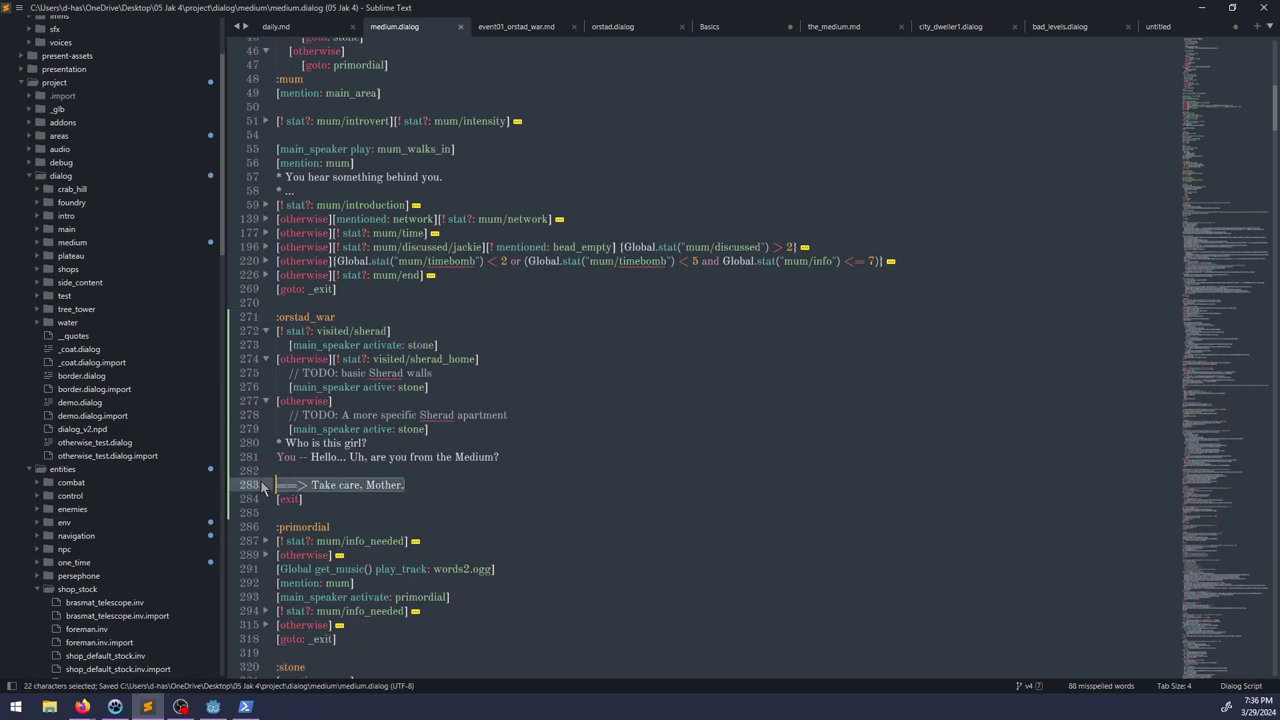
text(> Take care)
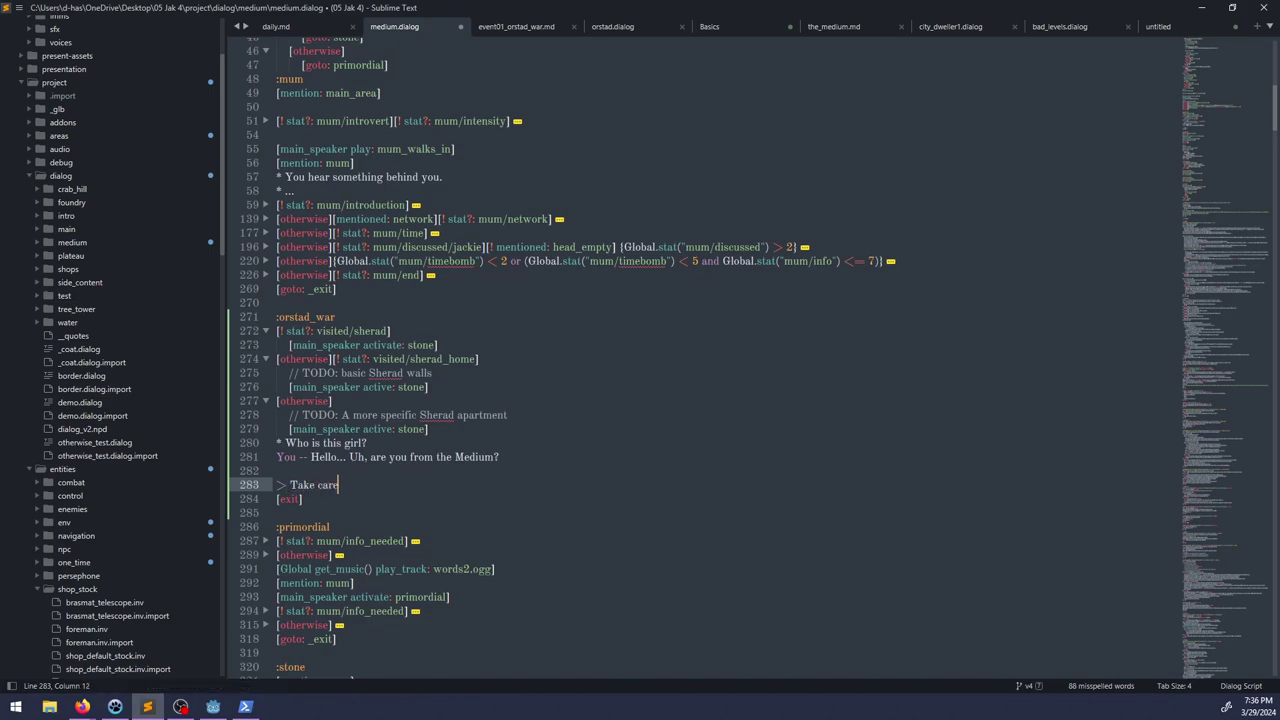
text(, Tara.)
key(ctrl+s)
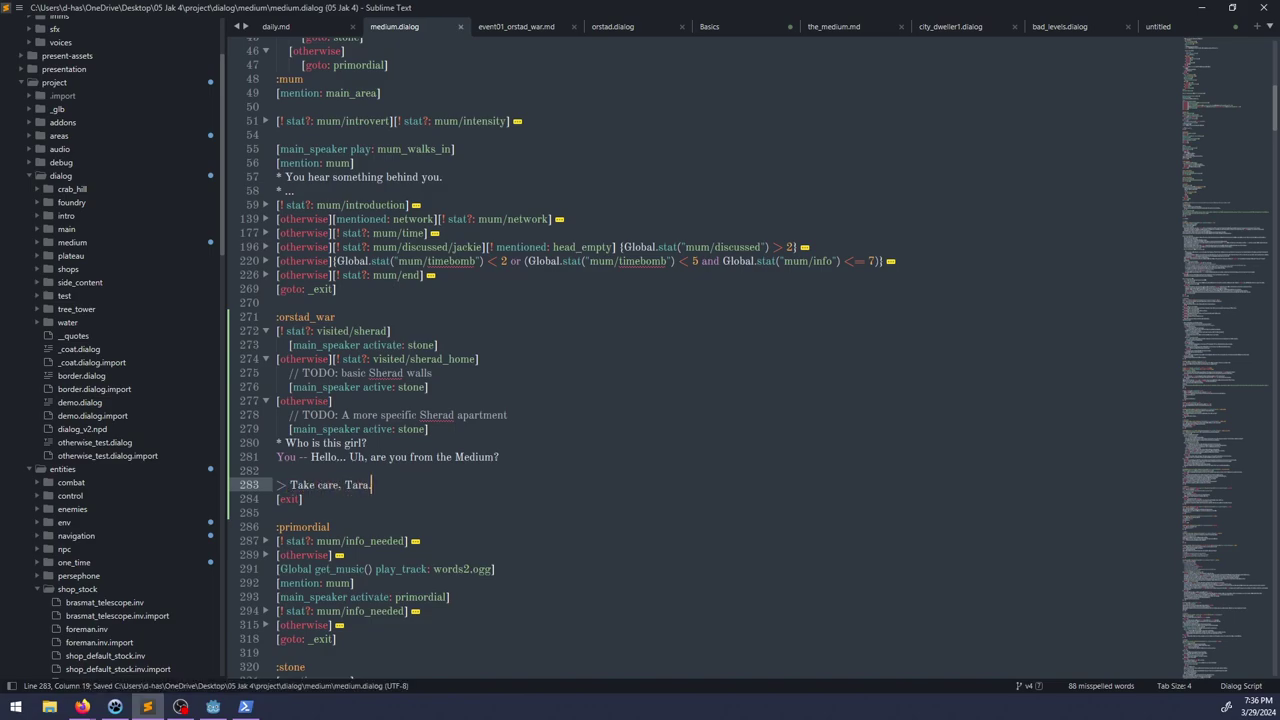
Step: Add the reply "What?" below the greeting in orstad_war and begin a "*" narration line beneath it
click(370, 457)
click(276, 485)
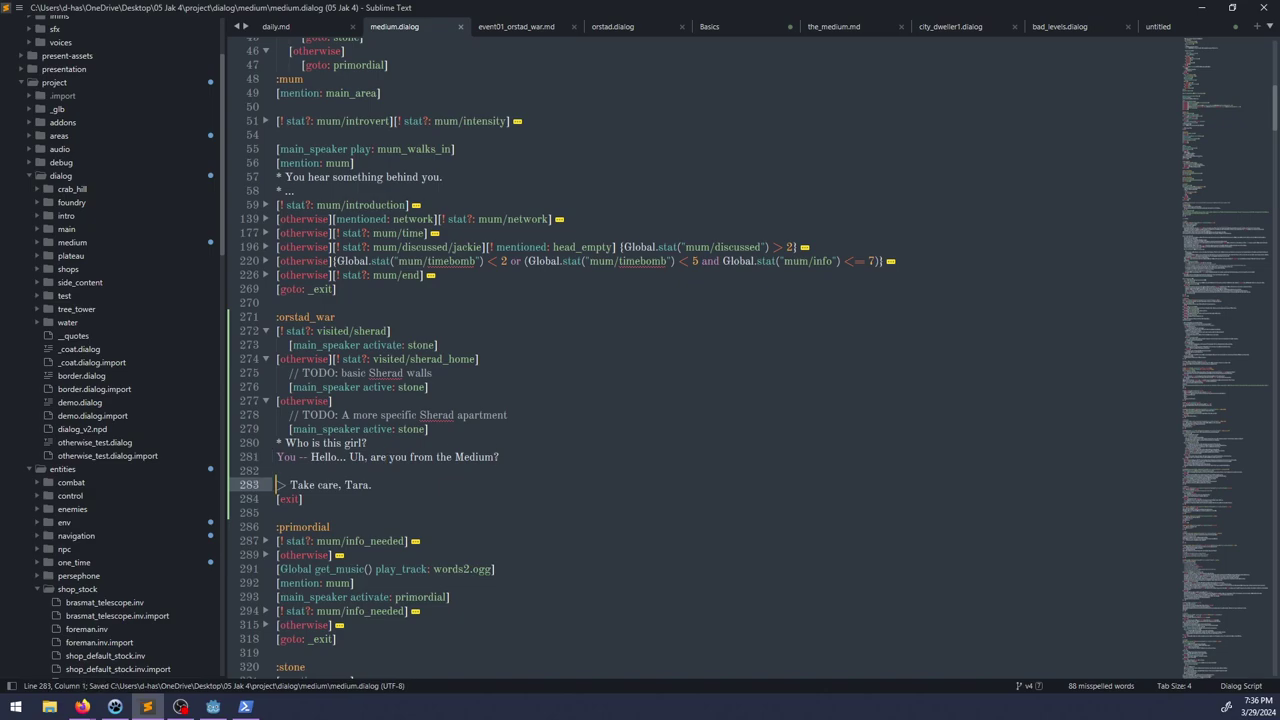
click(277, 470)
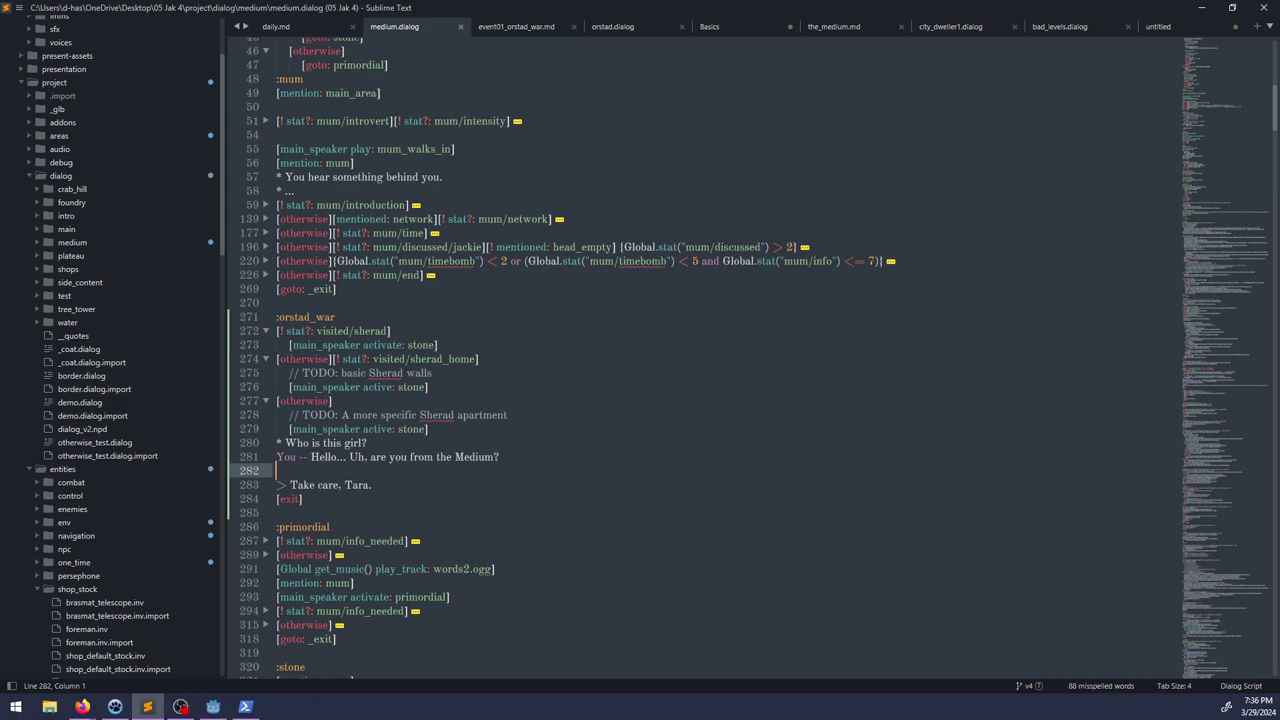
text(What?)
key(Return)
text(* )
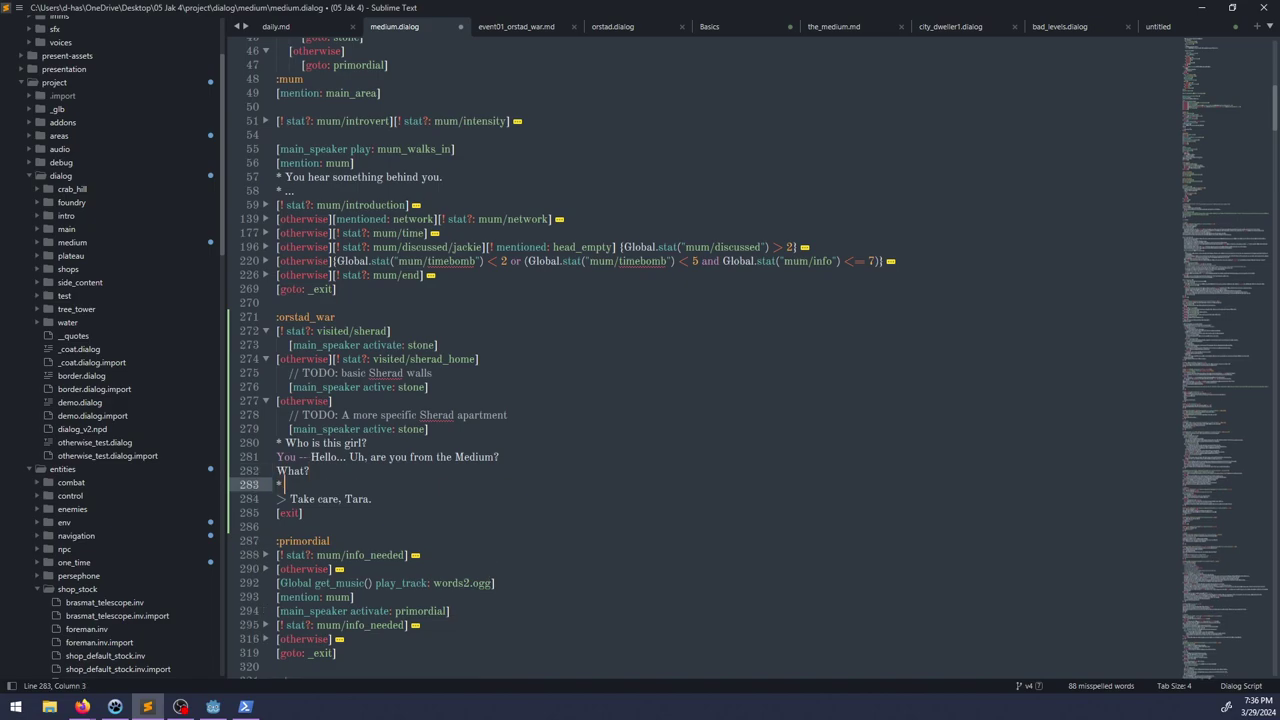
text(Is this your mother)
key(BackSpace)
key(BackSpace)
key(BackSpace)
key(BackSpace)
key(BackSpace)
key(BackSpace)
key(BackSpace)
key(BackSpace)
key(BackSpace)
key(BackSpace)
key(BackSpace)
key(BackSpace)
key(BackSpace)
key(BackSpace)
key(BackSpace)
key(BackSpace)
key(BackSpace)
key(BackSpace)
key(BackSpace)
text(You)
key(BackSpace)
key(BackSpace)
key(BackSpace)
Step: Write the narration "It suddenly clicks. This must be your mother from the war Orstad described." and leave a blank line below
text(It suddenly clicks. This must )
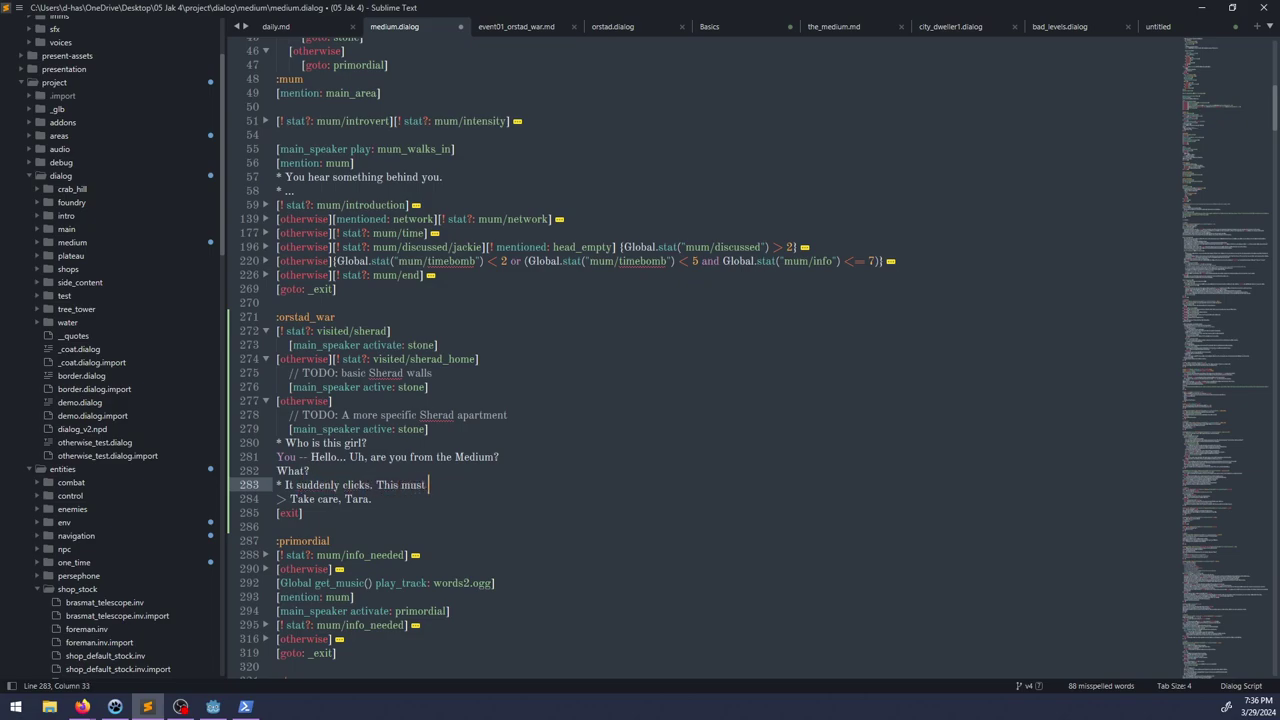
text(be your mother from when you were)
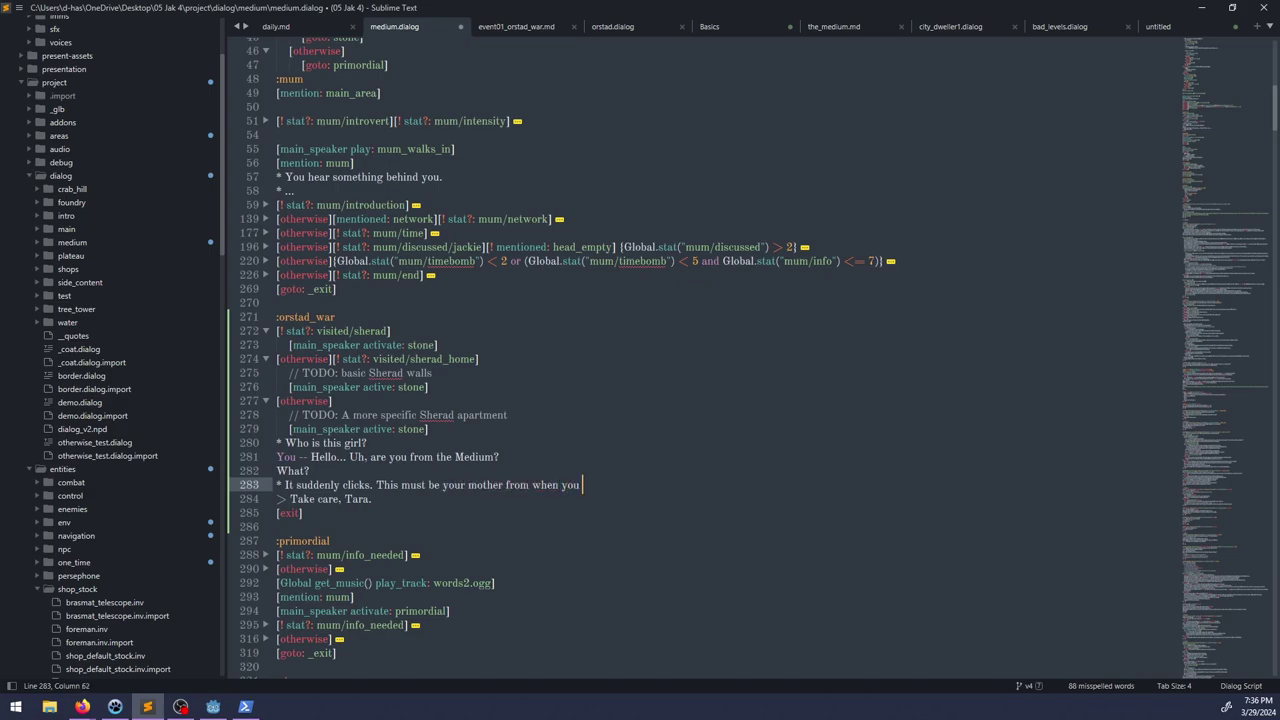
key(ctrl+BackSpace)
key(ctrl+BackSpace)
key(ctrl+BackSpace)
text(the war Orstad desc)
key(ctrl+BackSpace)
text(described.)
key(Return)
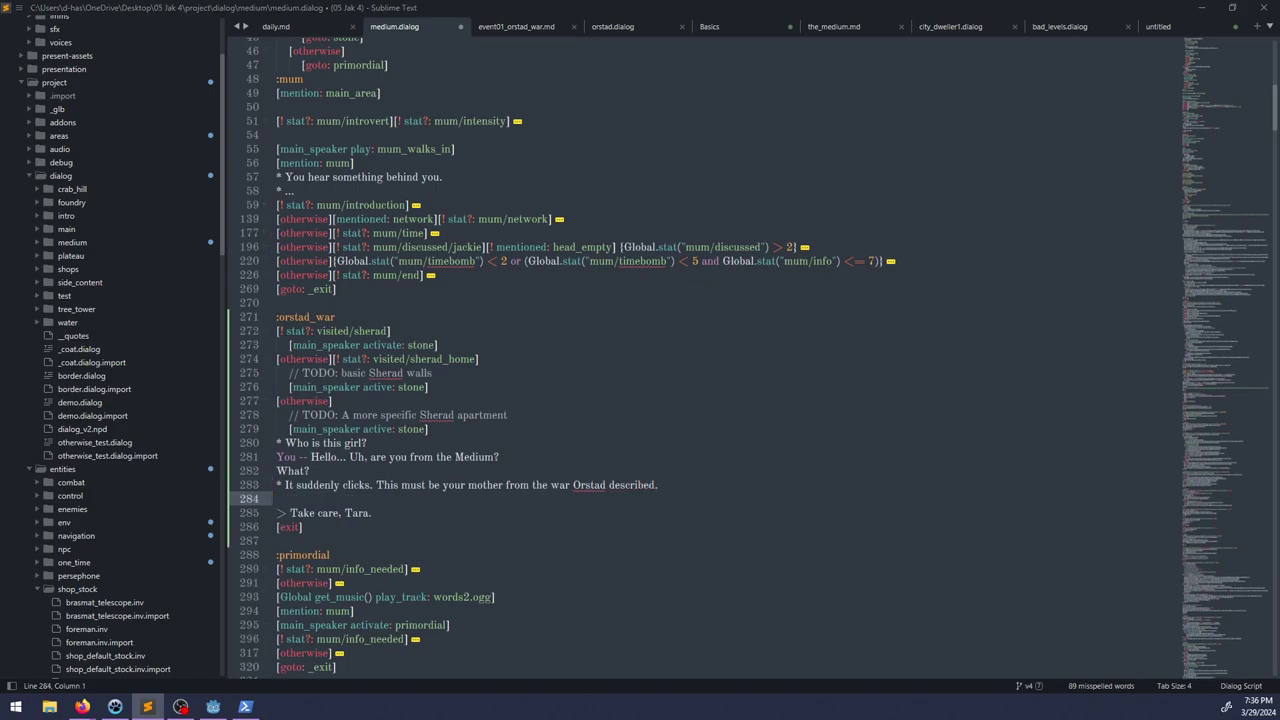
key(alt+Tab)
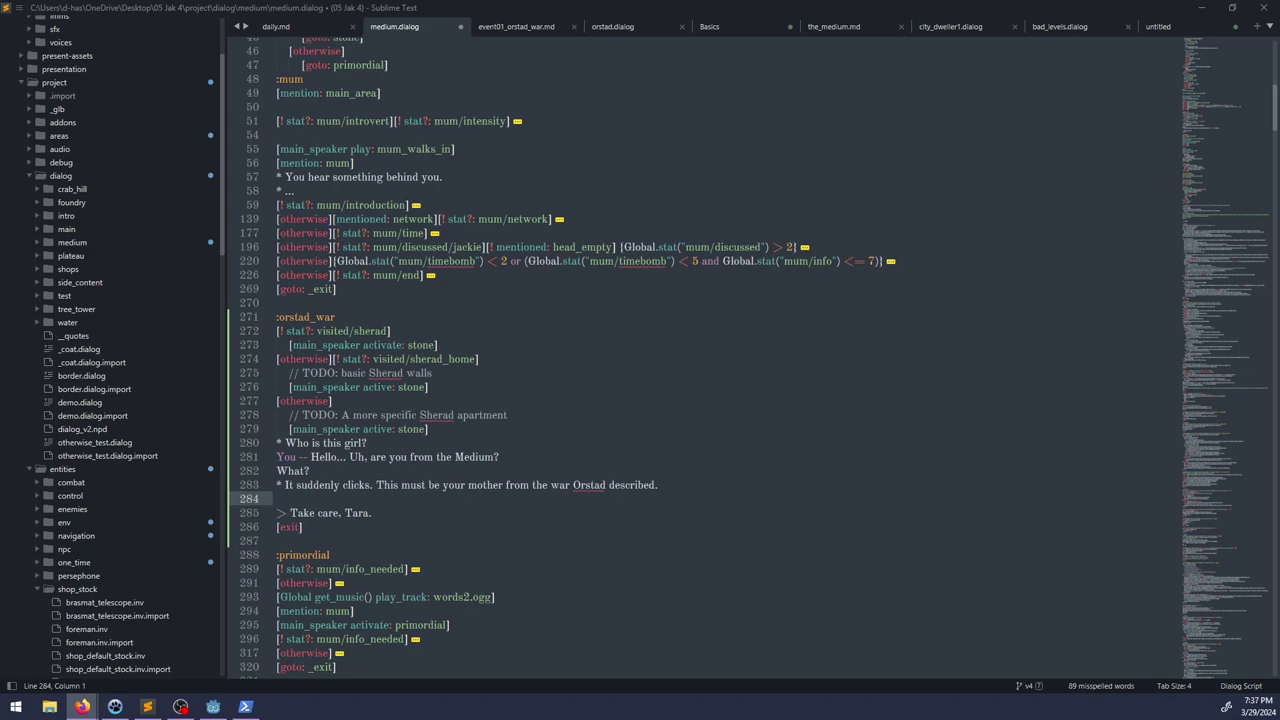
click(397, 484)
click(397, 496)
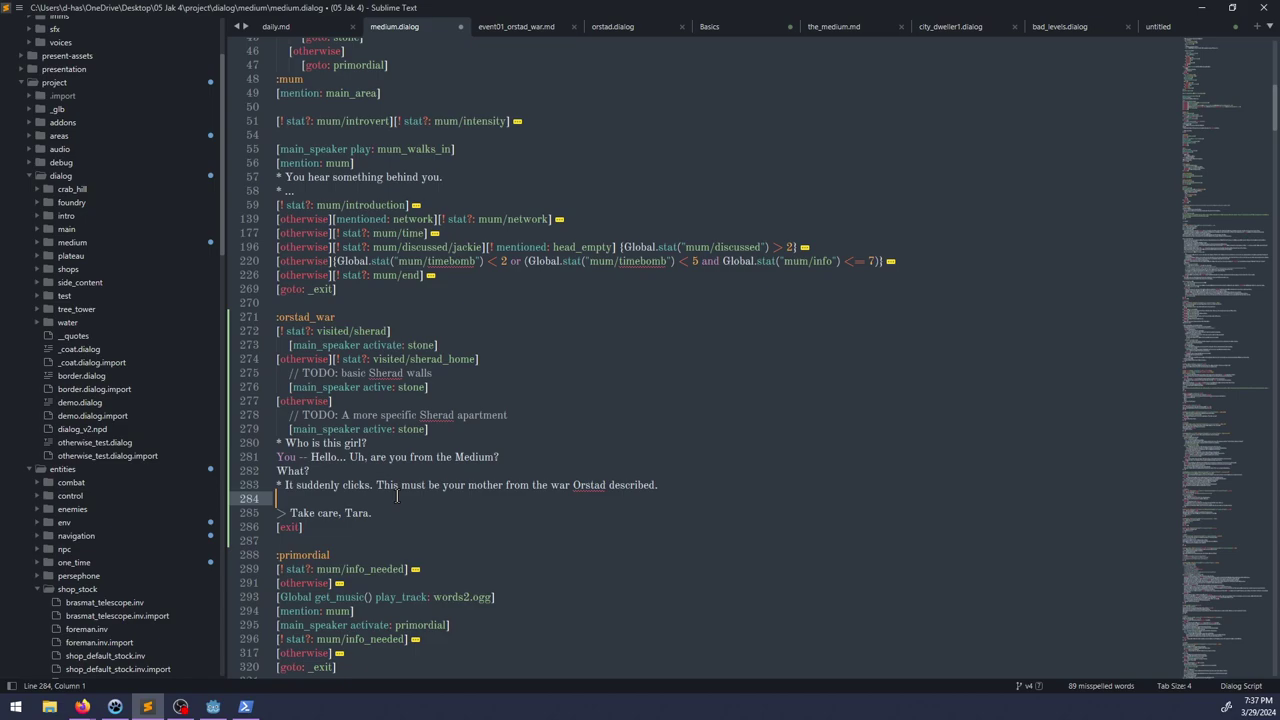
Step: Start a new untitled note reading "War is scary" and save medium.dialog
key(ctrl+n)
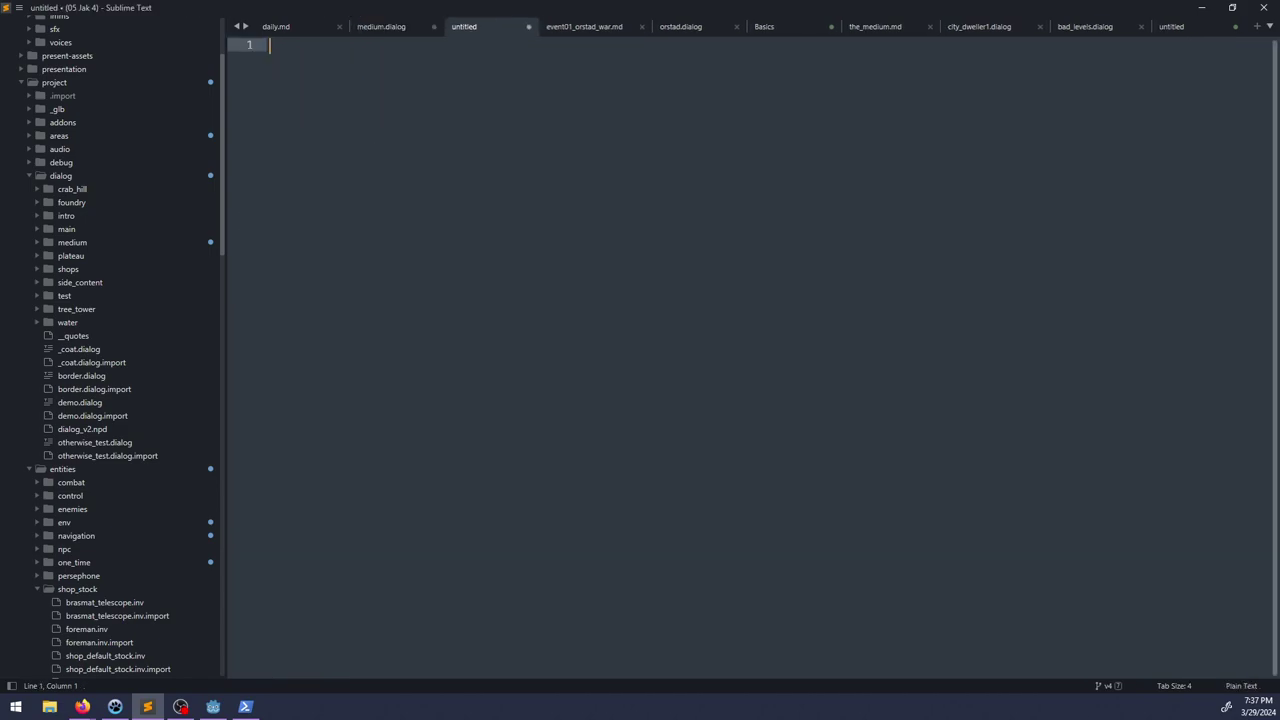
text(War is scary)
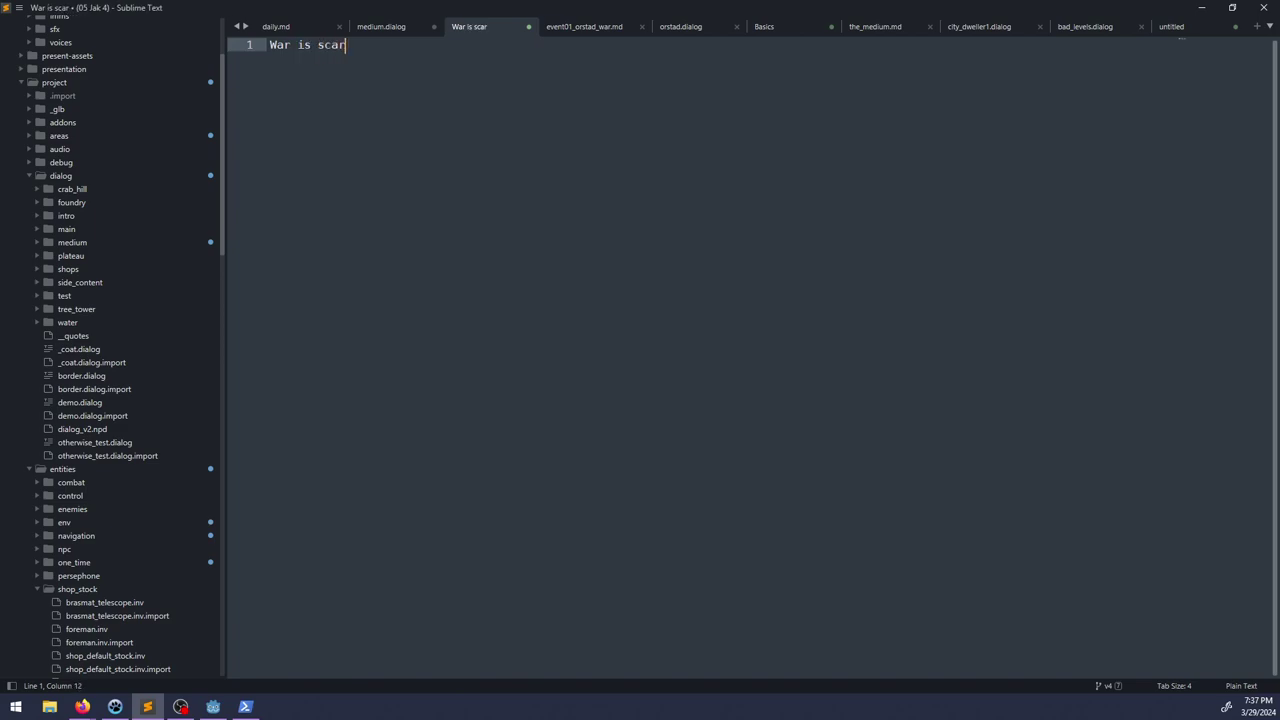
key(Return)
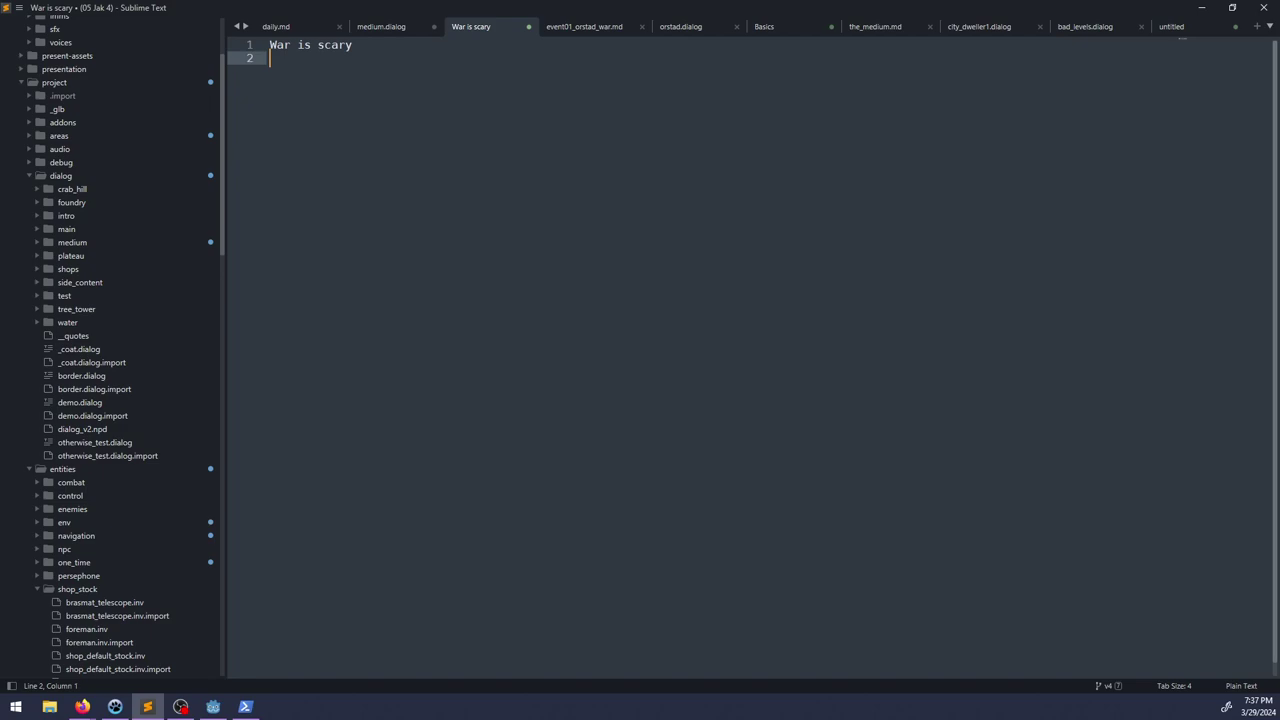
click(380, 27)
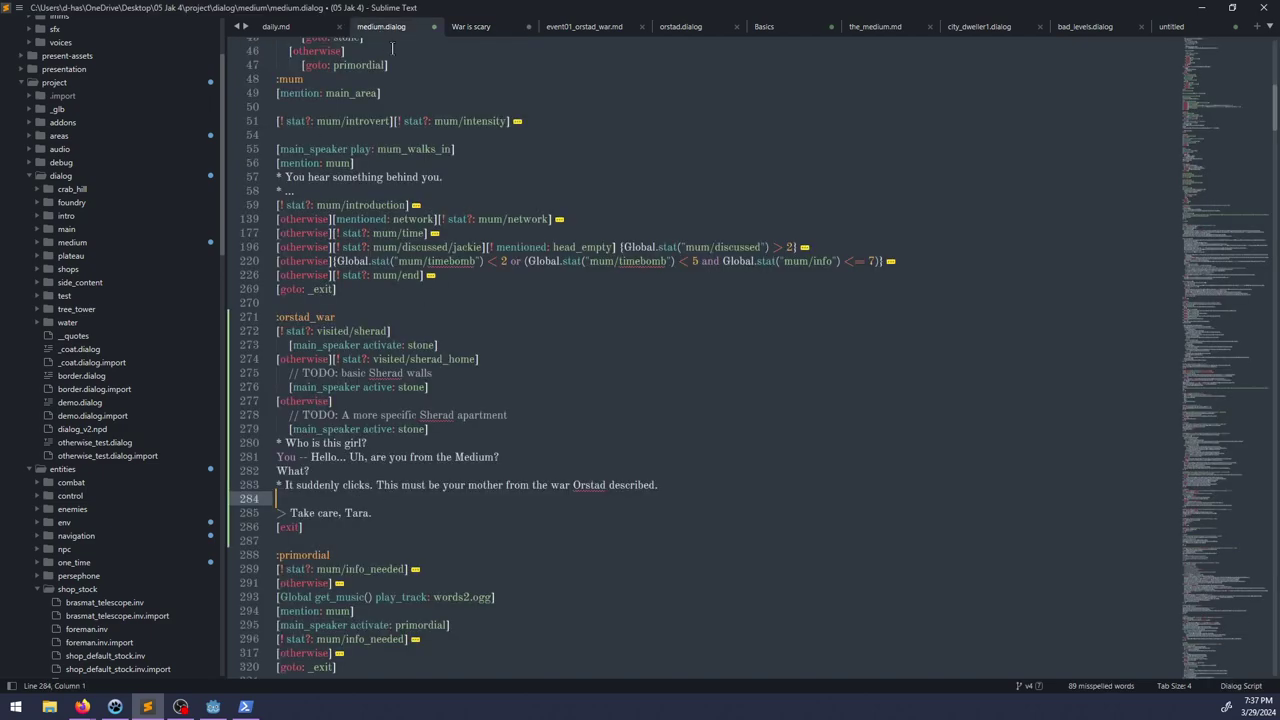
key(ctrl+s)
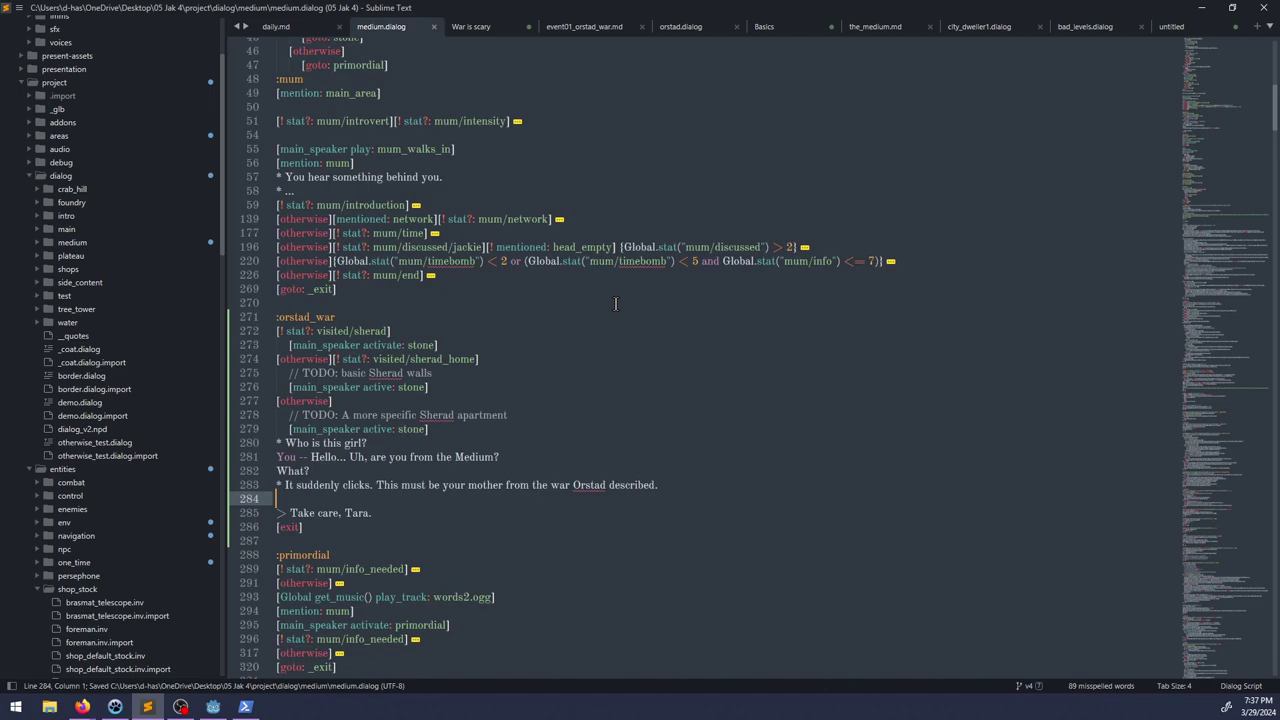
Step: Return to the war note and end its opening sentence with a period
click(500, 26)
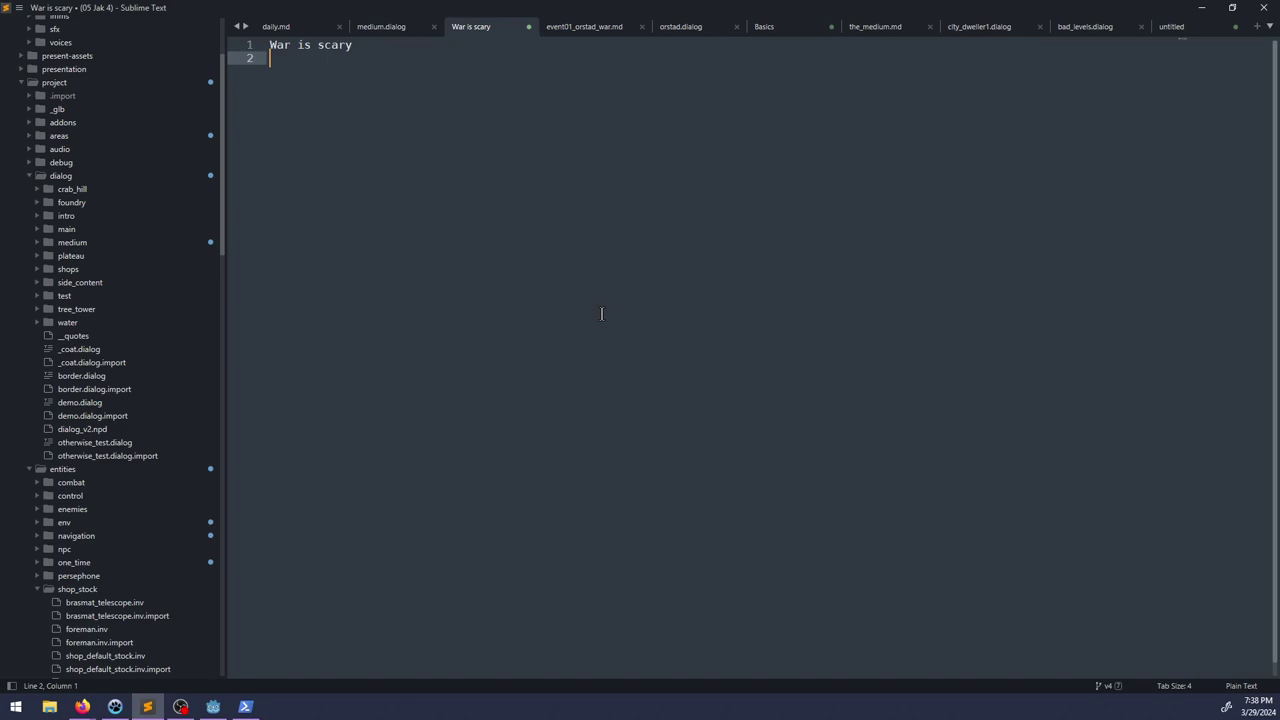
key(BackSpace)
text(, i)
key(BackSpace)
key(BackSpace)
key(BackSpace)
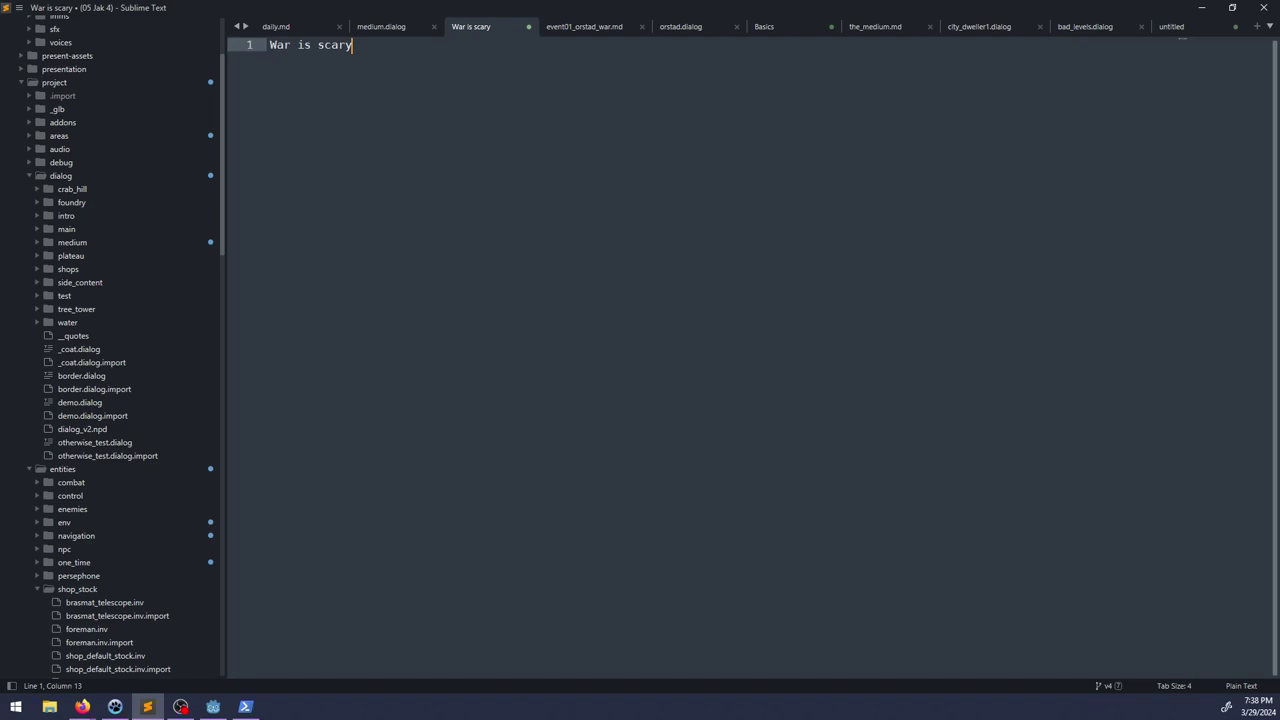
text(.)
key(Return)
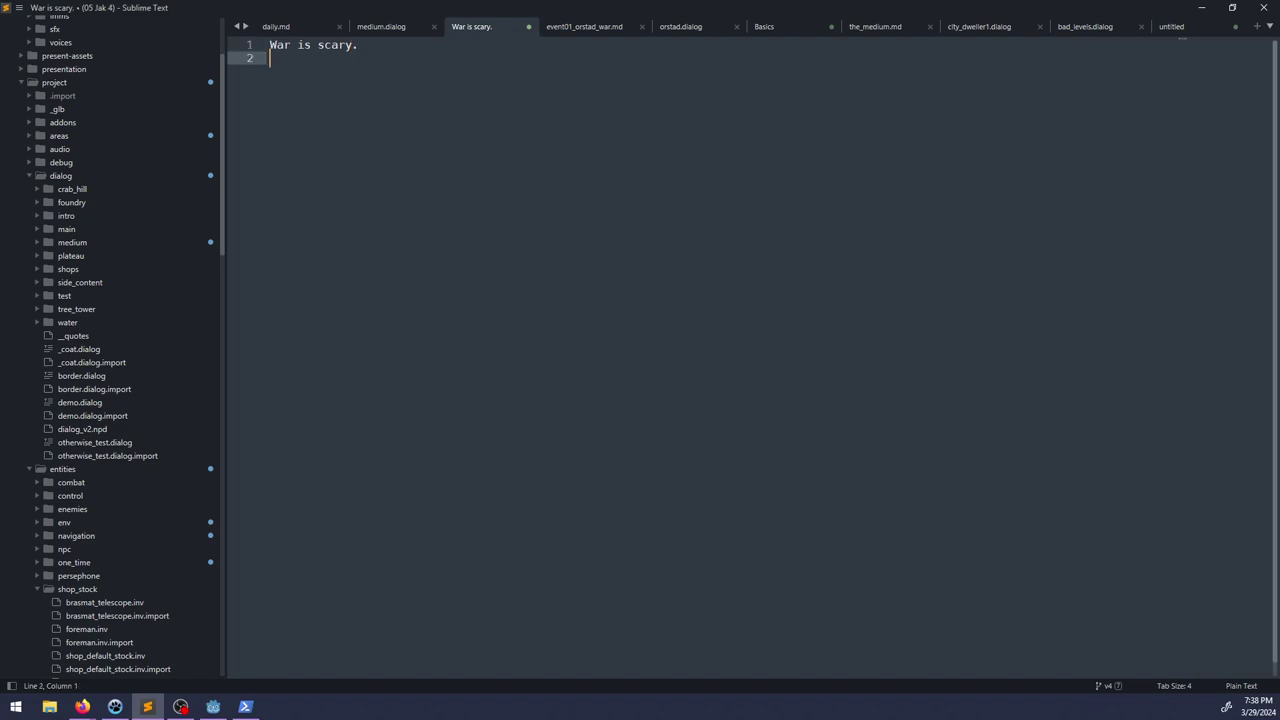
key(BackSpace)
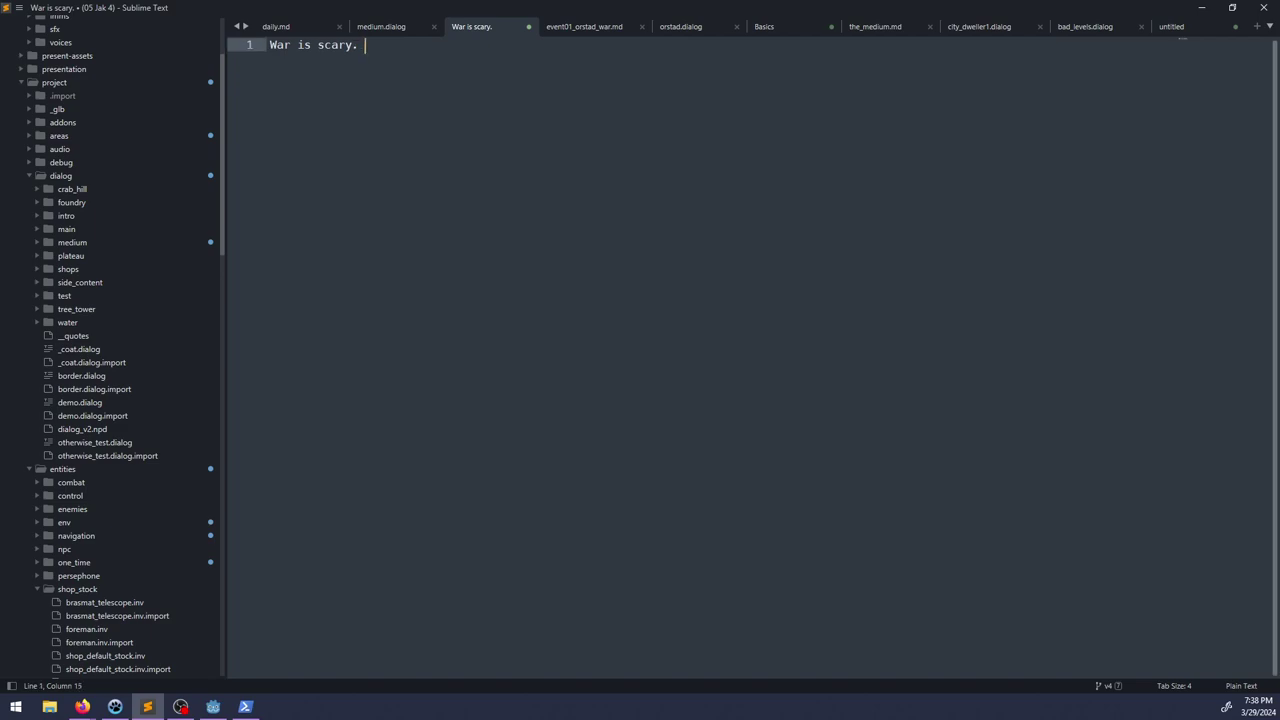
text(I)
key(BackSpace)
text(Dr)
key(BackSpace)
key(BackSpace)
text(Think)
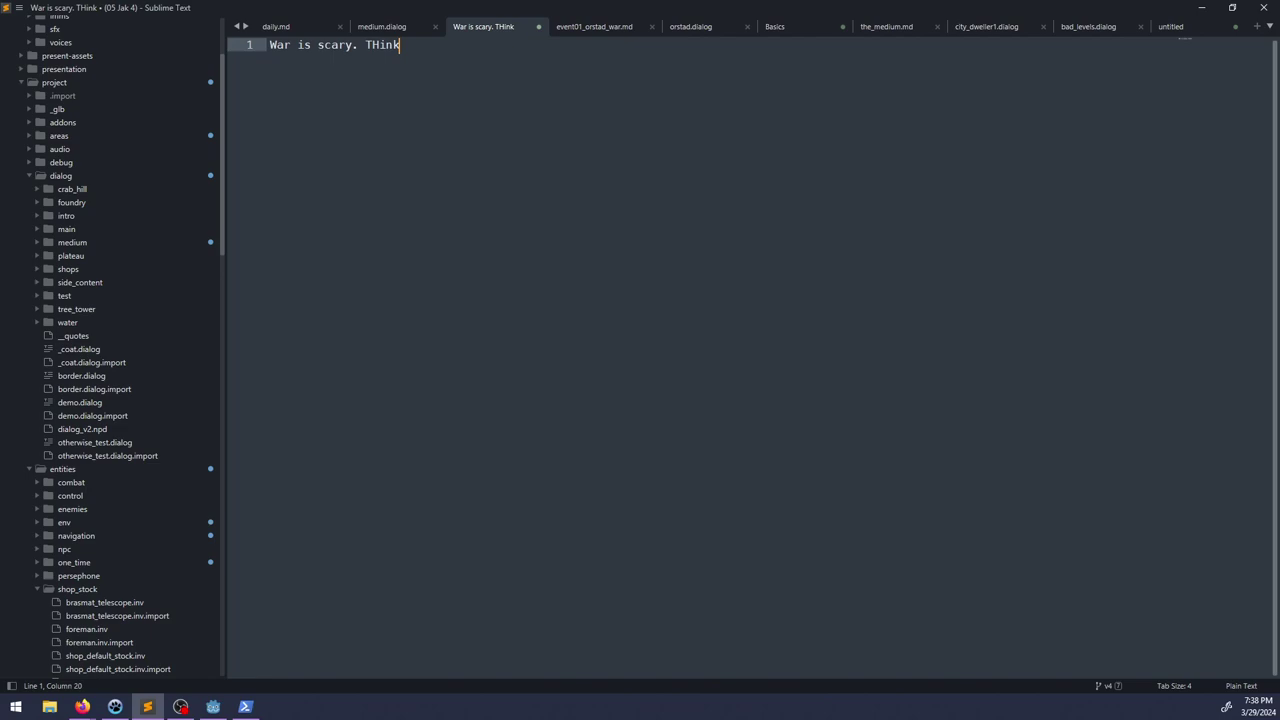
key(BackSpace)
key(BackSpace)
key(BackSpace)
key(BackSpace)
key(BackSpace)
Step: Add "Make the player confront the idea of a child in a warzone." and a second line, "Jackie tries to comfort the child", to the note
text(Make )
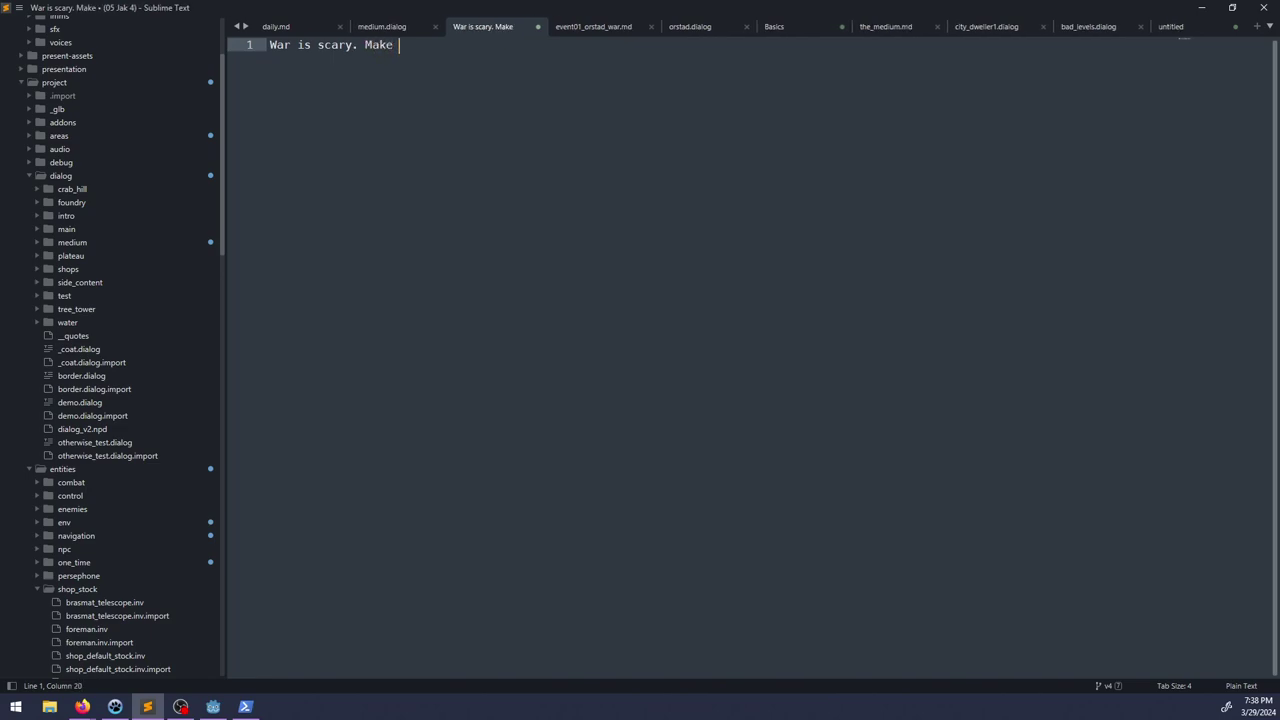
text(the player confrong t)
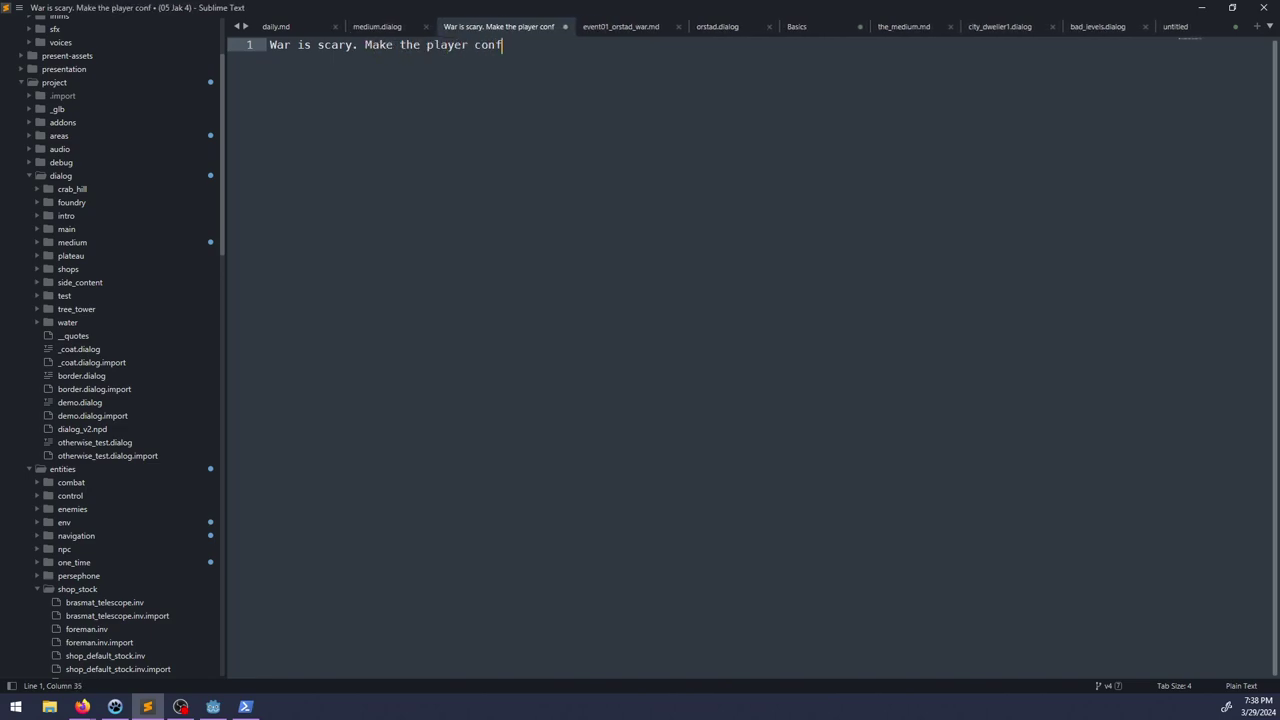
key(BackSpace)
key(BackSpace)
key(BackSpace)
text(t the)
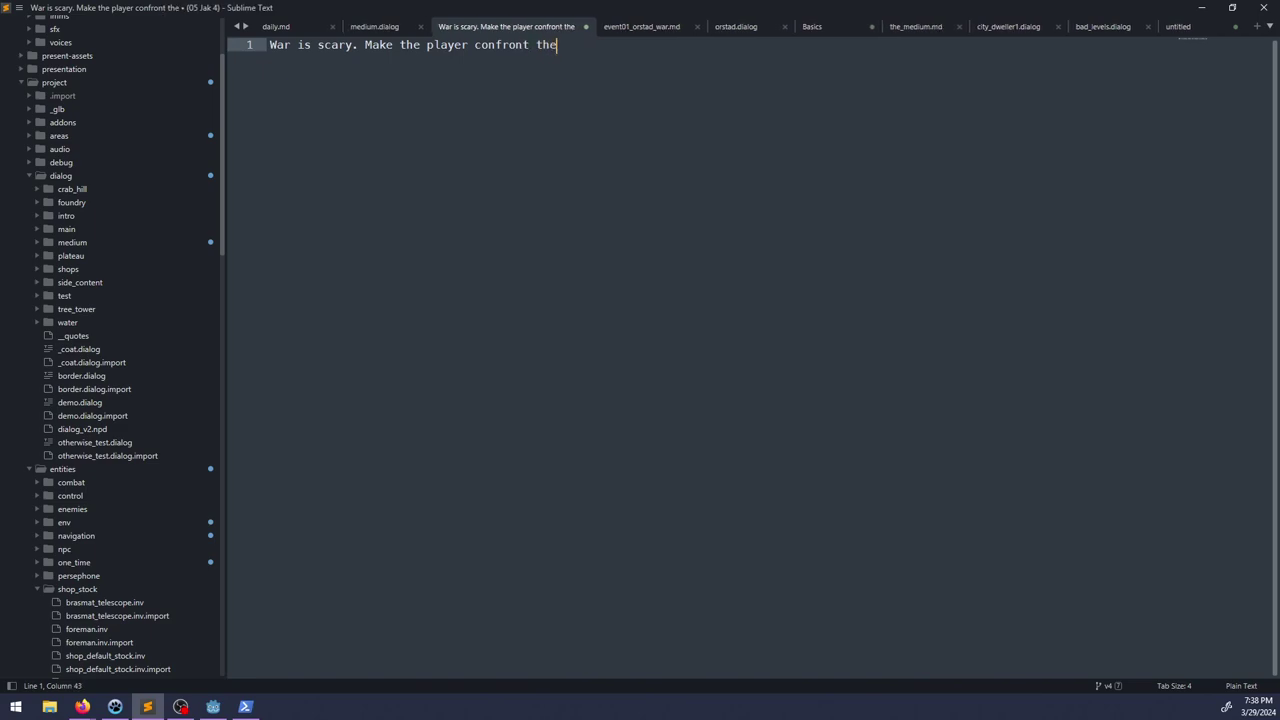
text( idea of a child )
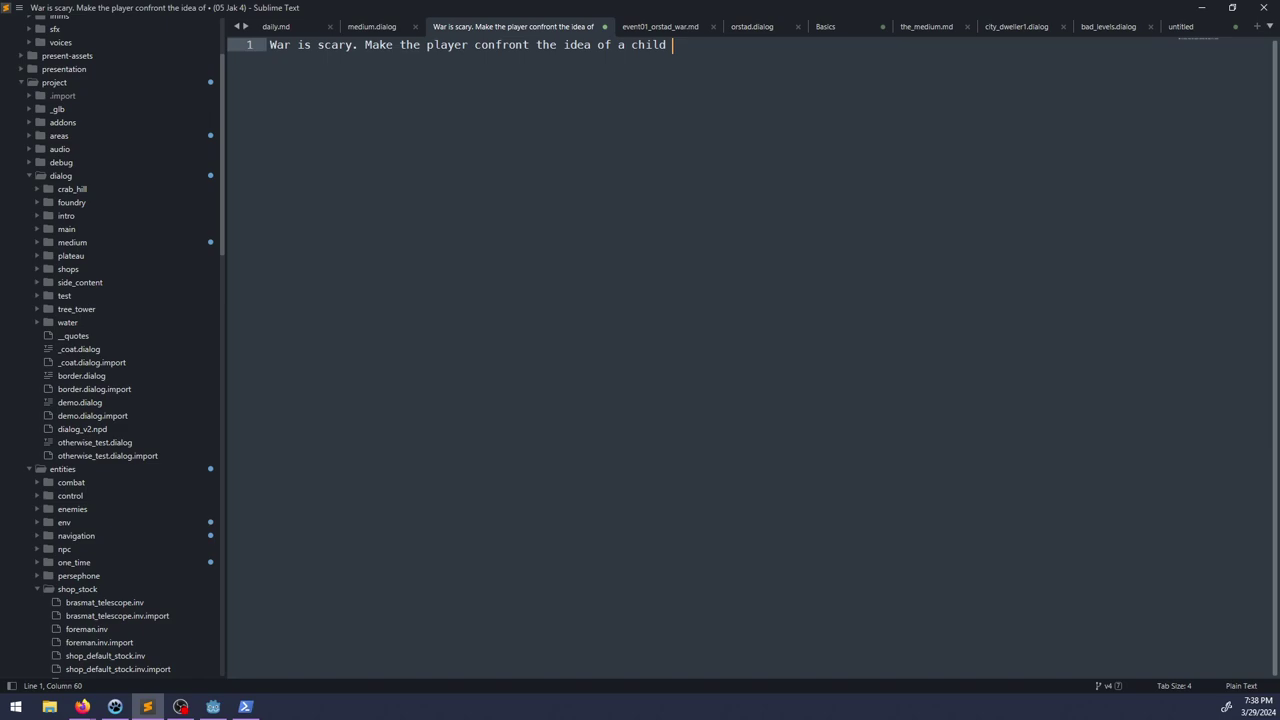
text(in a warzone.)
key(Return)
text(Jackie t)
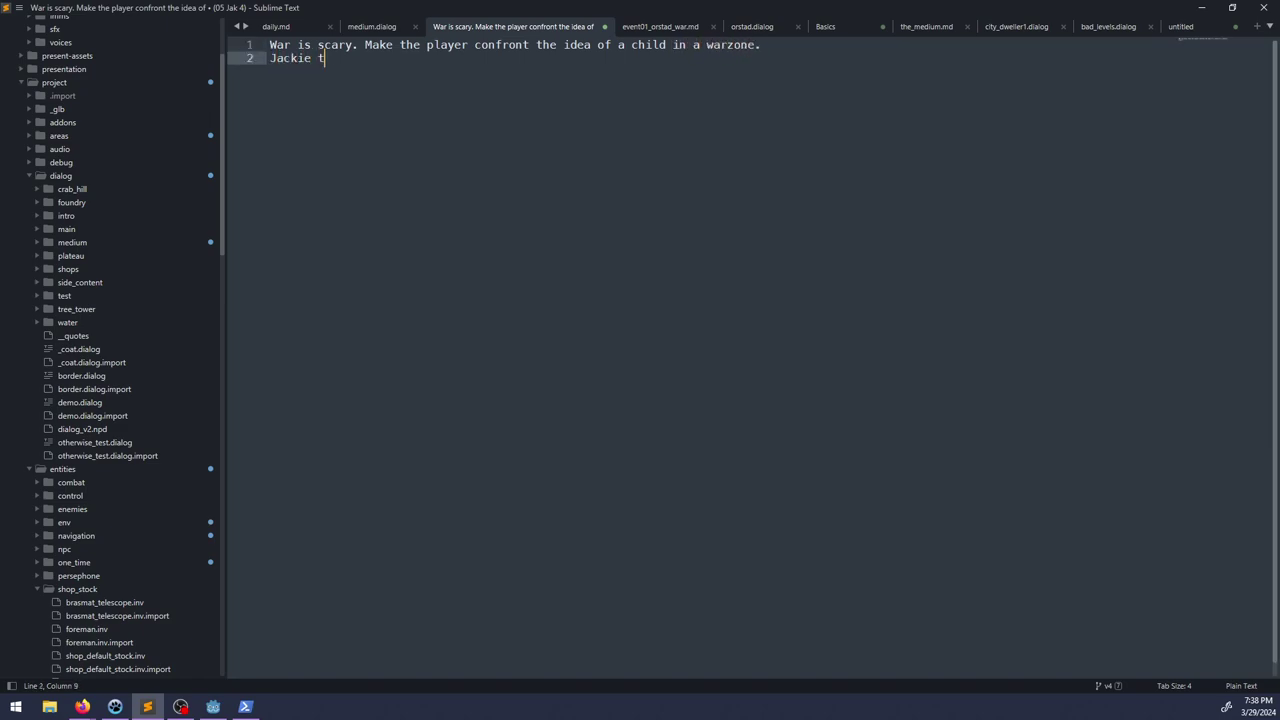
text(ries to comfort the child)
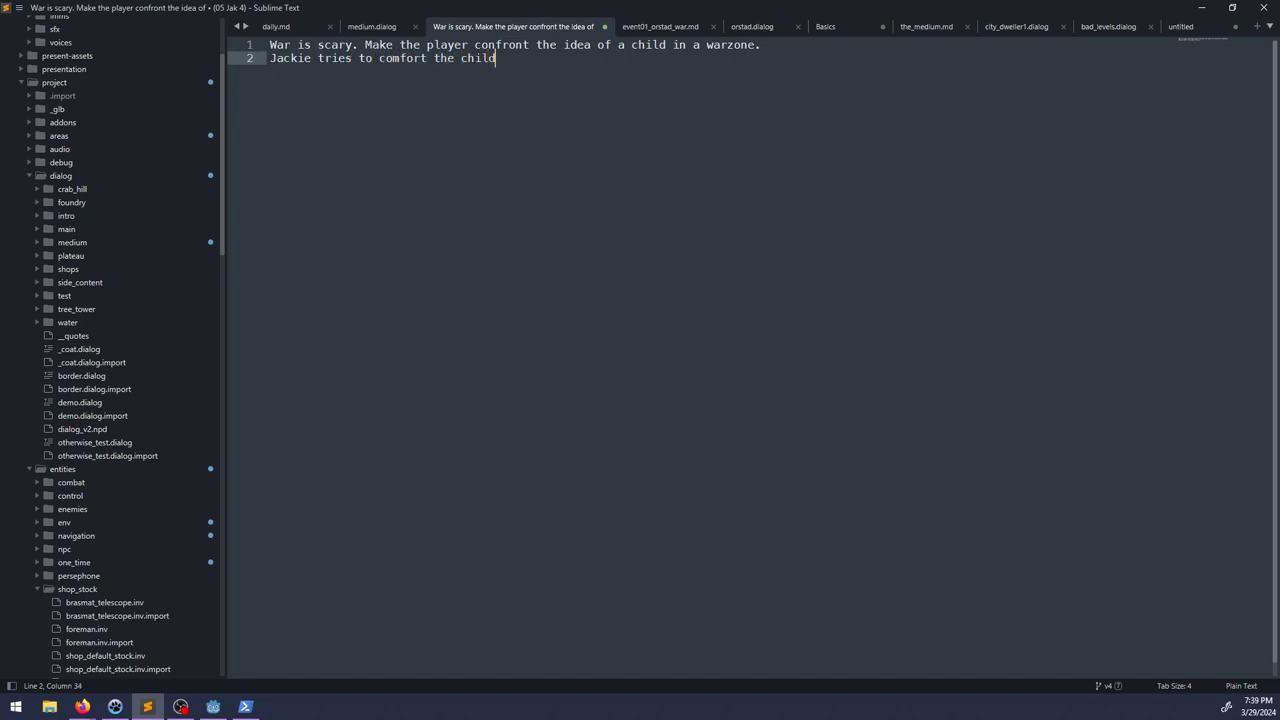
Step: Change the farewell choice in medium.dialog's orstad_war section to "Goodbye Tara."
click(393, 28)
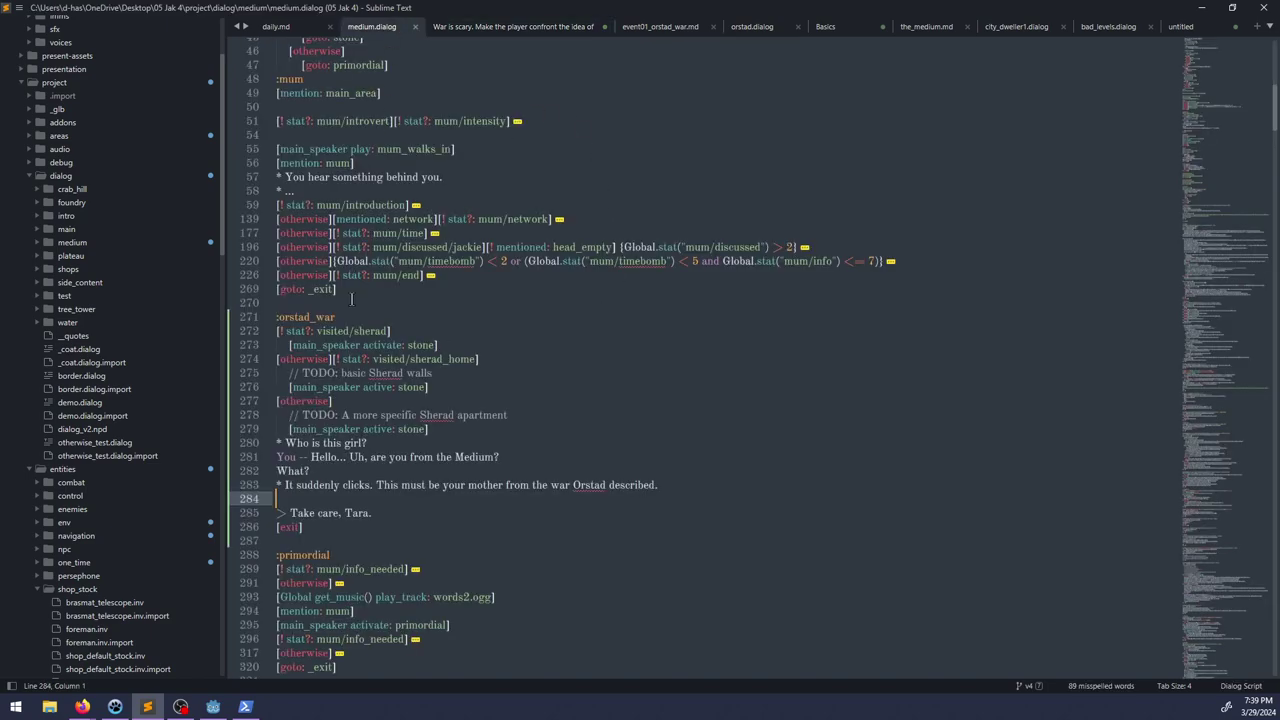
drag(372, 512, 289, 512)
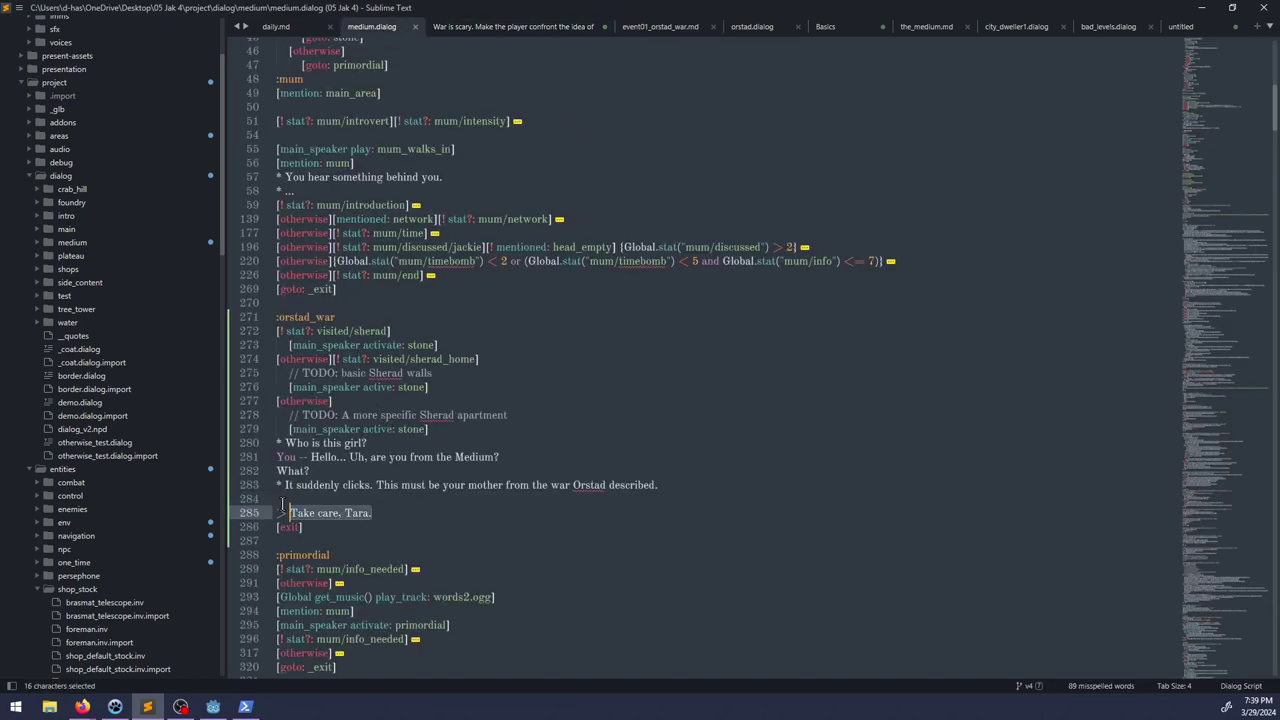
text(Goodbye Tara.)
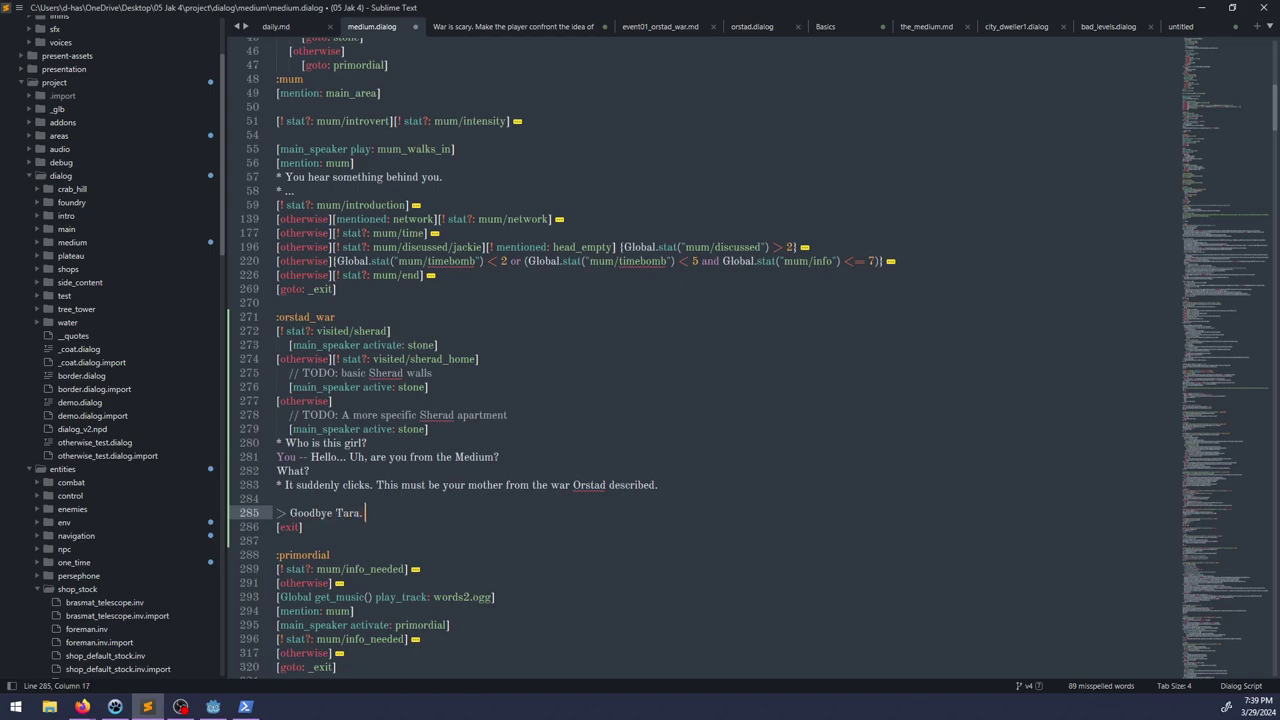
key(BackSpace)
Step: Add the indented lines "Wait, you're leaving?" and "You -- I..." under the goodbye choice and save the file
key(Return)
key(Tab)
text(Wait)
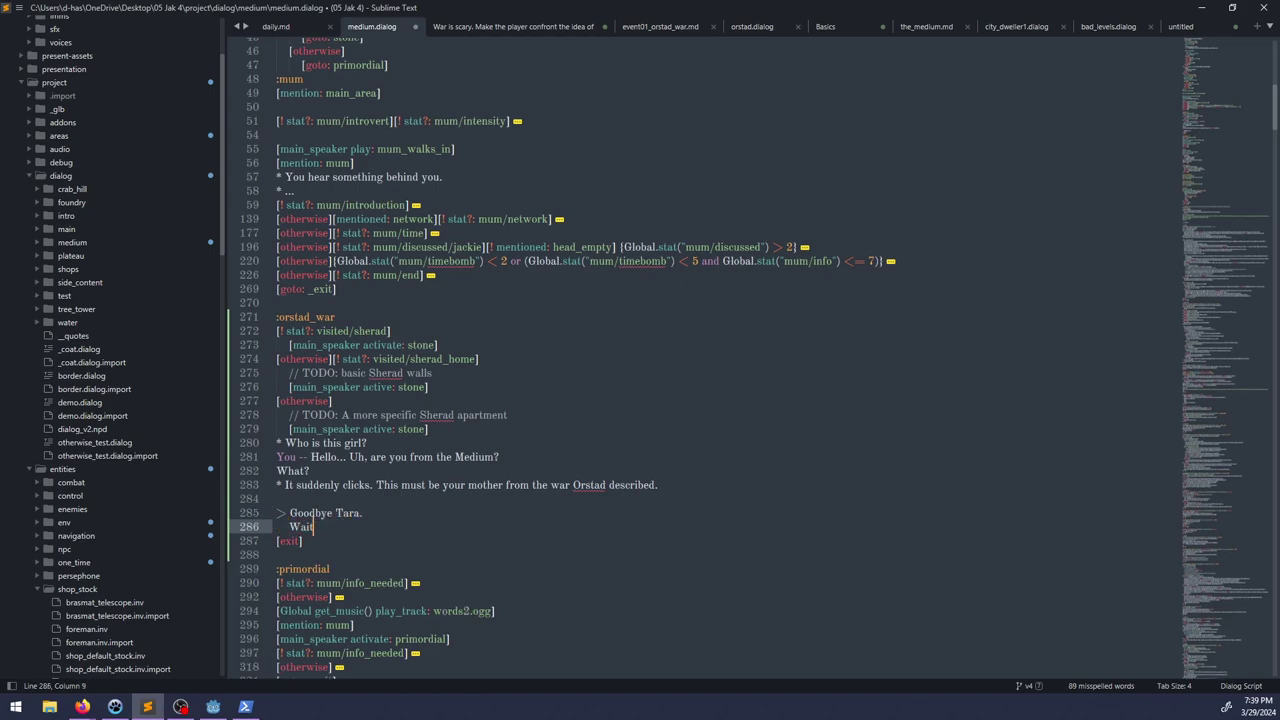
text(, you're leaving?)
key(Return)
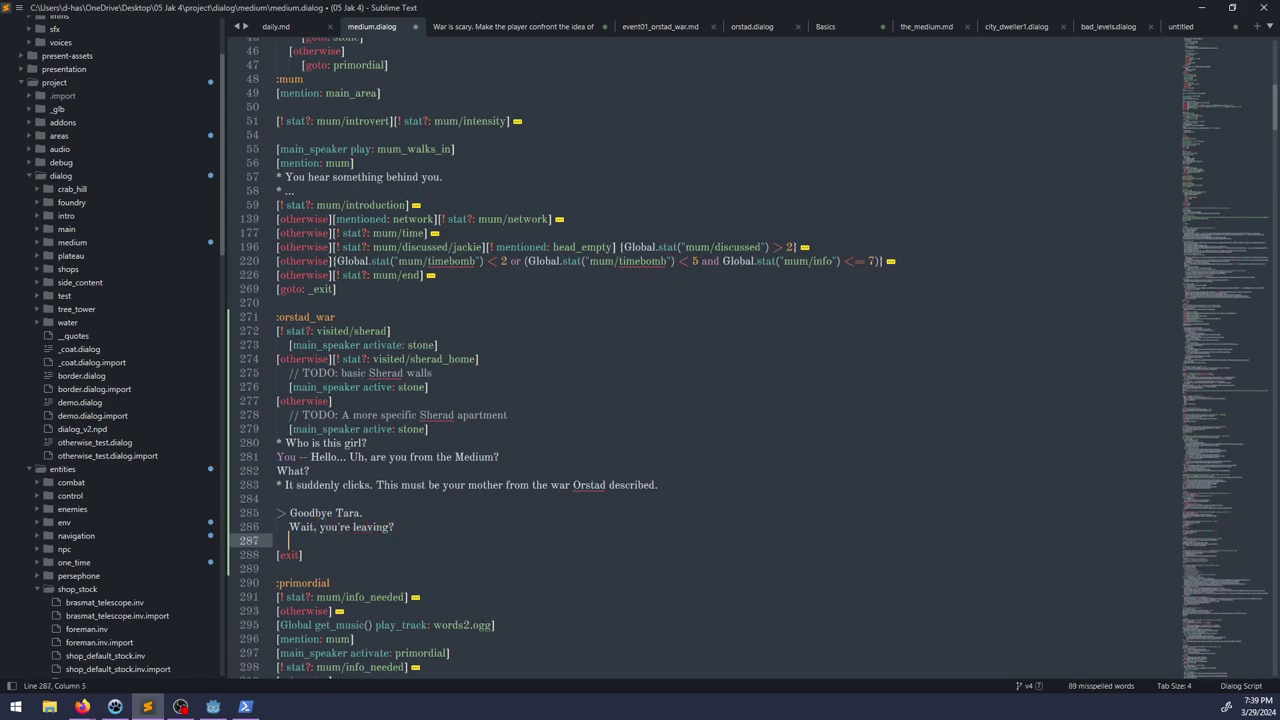
text(You -- I...)
key(ctrl+s)
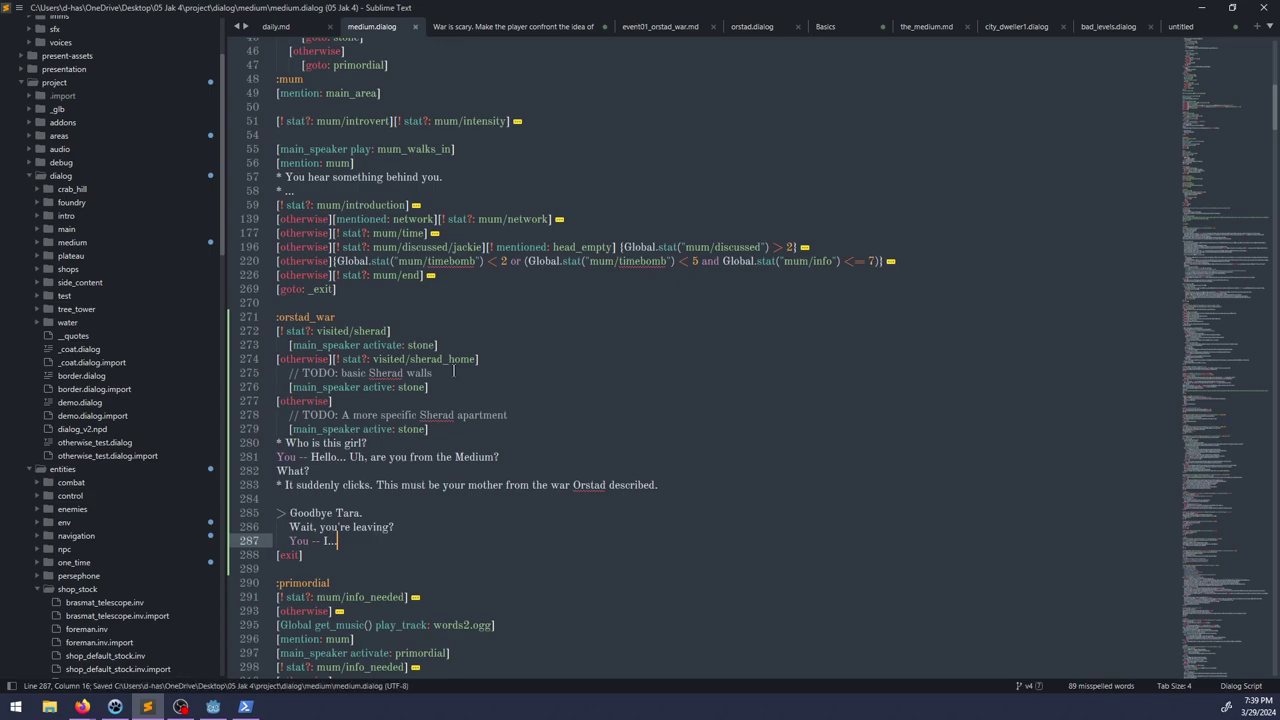
Step: Review the war note's two lines and return to medium.dialog
click(442, 28)
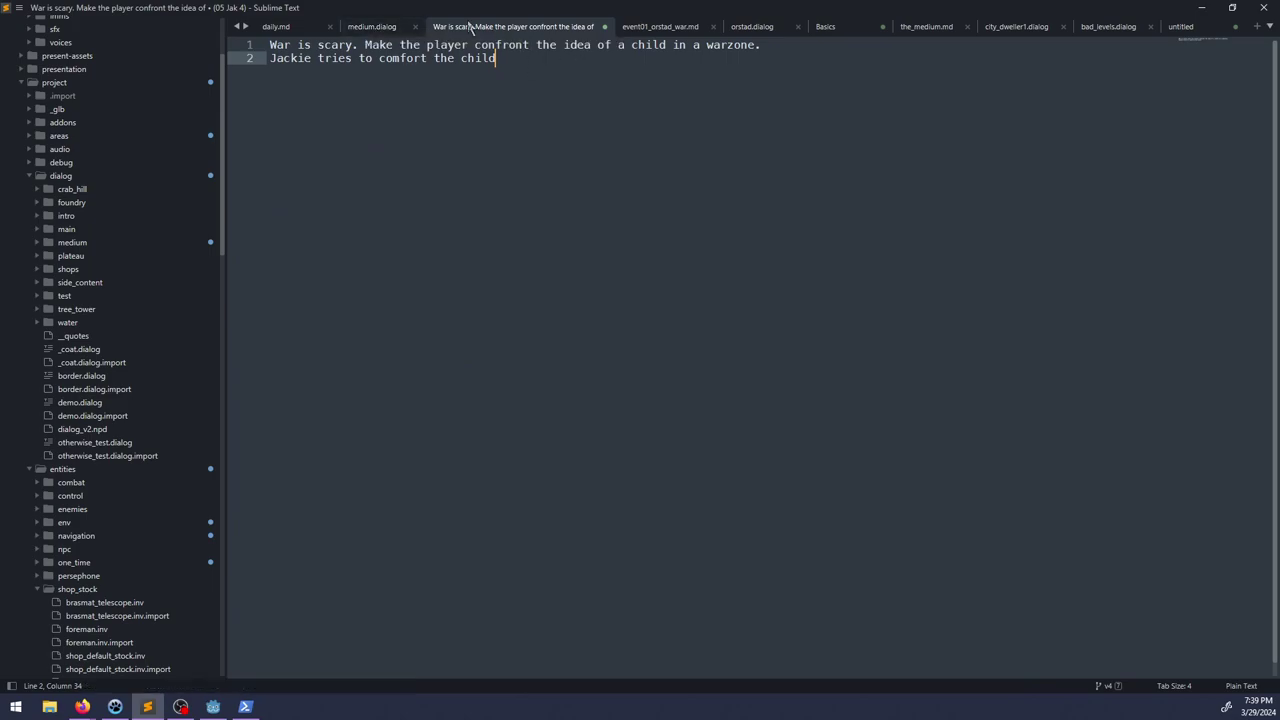
click(379, 28)
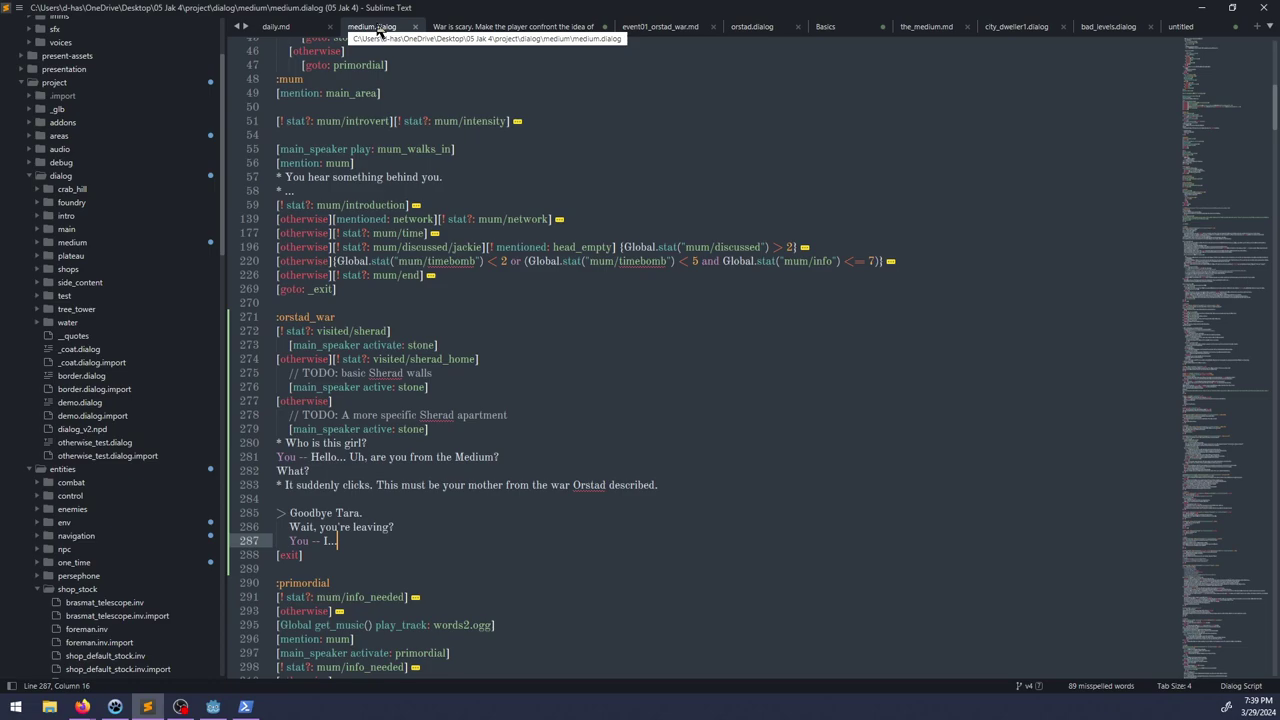
Step: End the war note's second line with a period so it reads "Jackie tries to comfort the child."
click(455, 27)
text(d)
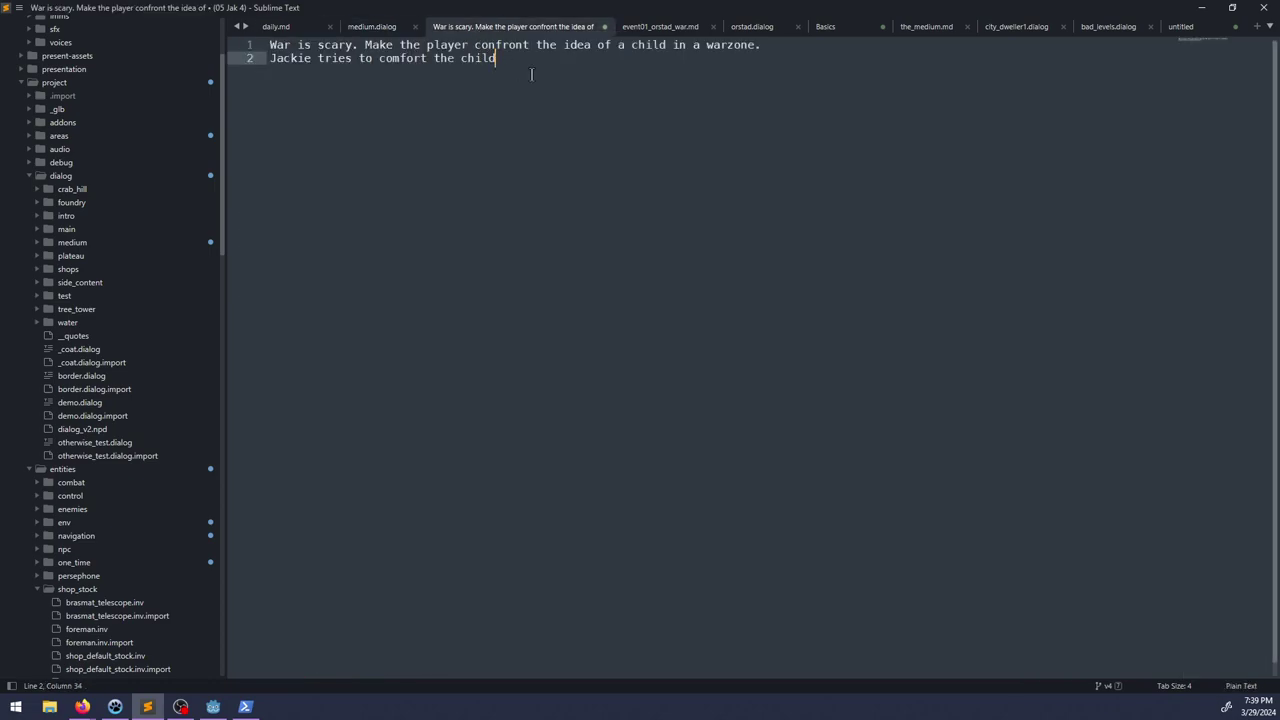
text(.)
key(Return)
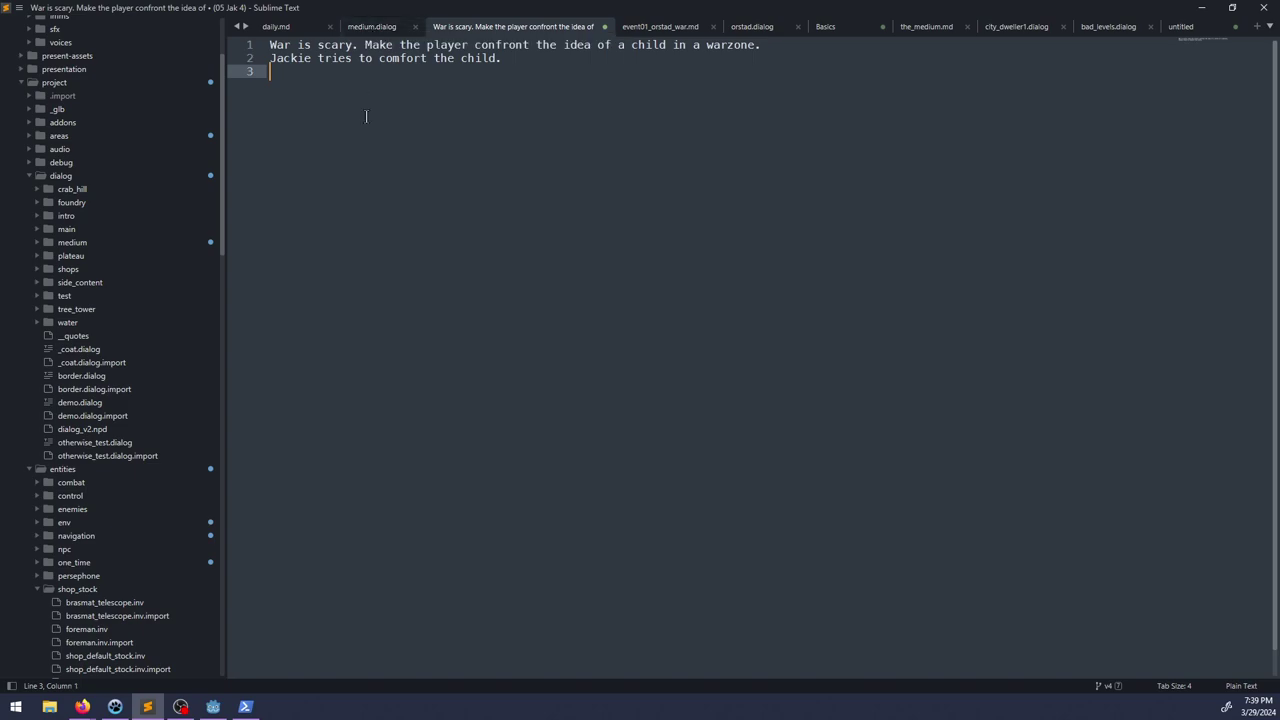
key(BackSpace)
Step: In medium.dialog, extend the goodbye reply to "Wait, you're leaving? But..." and replace the line after it with "You -- Well, I have to"
click(372, 26)
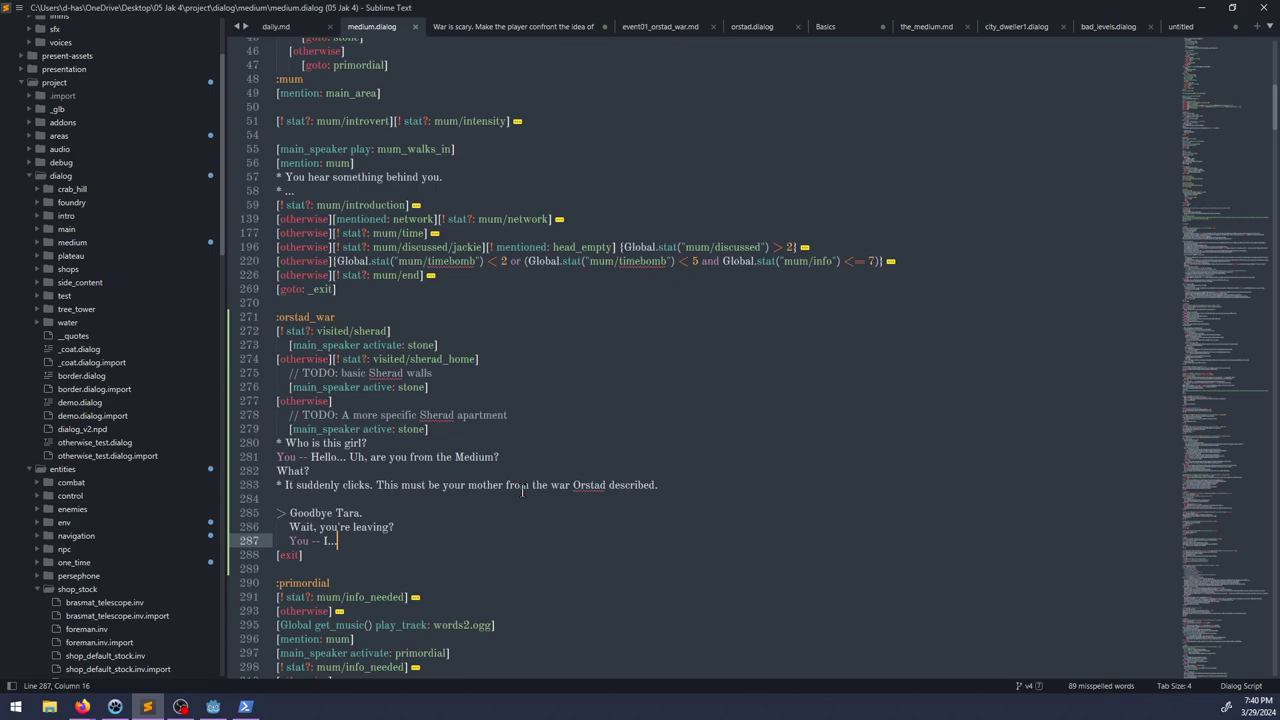
key(BackSpace)
key(BackSpace)
key(BackSpace)
key(BackSpace)
key(BackSpace)
key(BackSpace)
key(BackSpace)
key(BackSpace)
key(BackSpace)
key(BackSpace)
key(BackSpace)
key(BackSpace)
key(BackSpace)
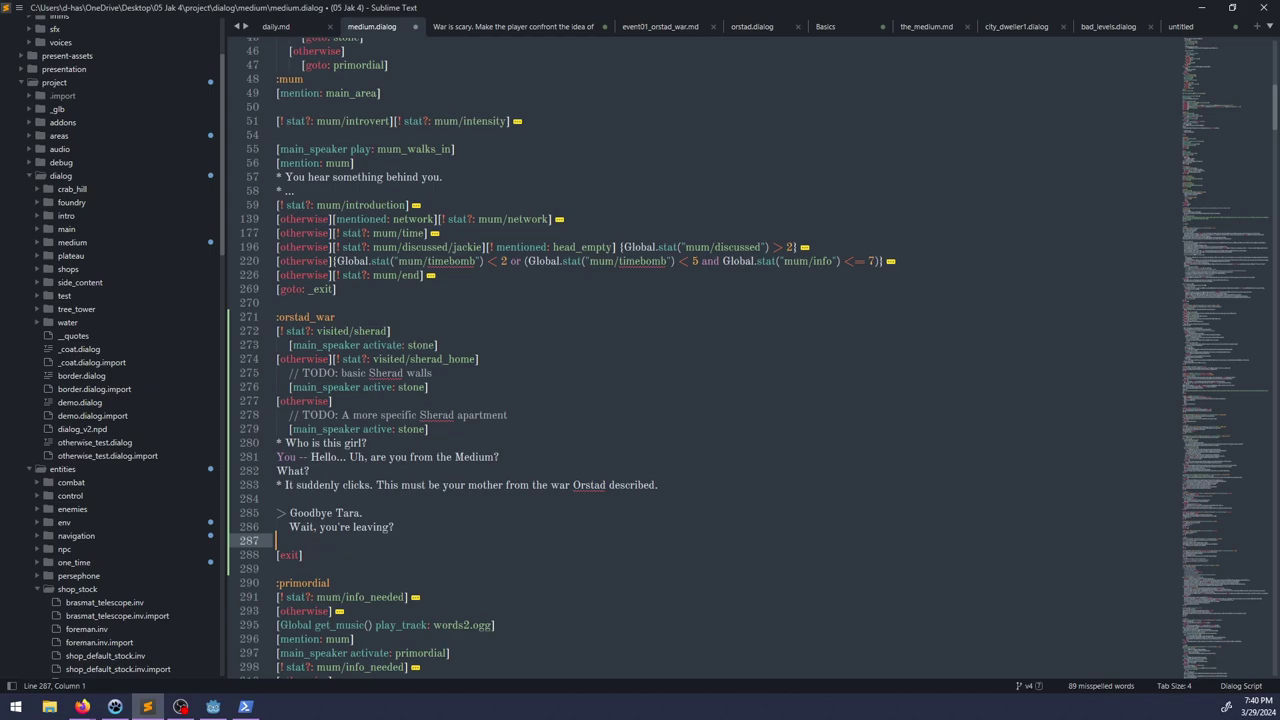
text(But...)
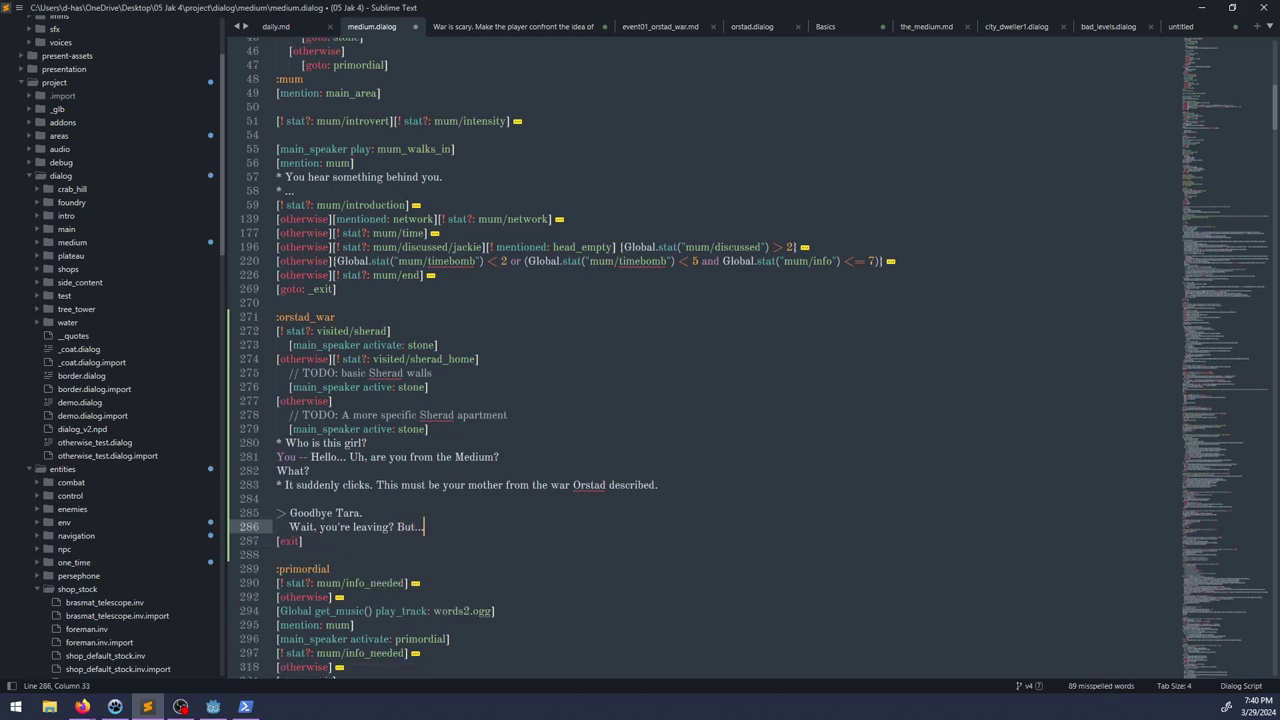
key(Return)
text(Yo)
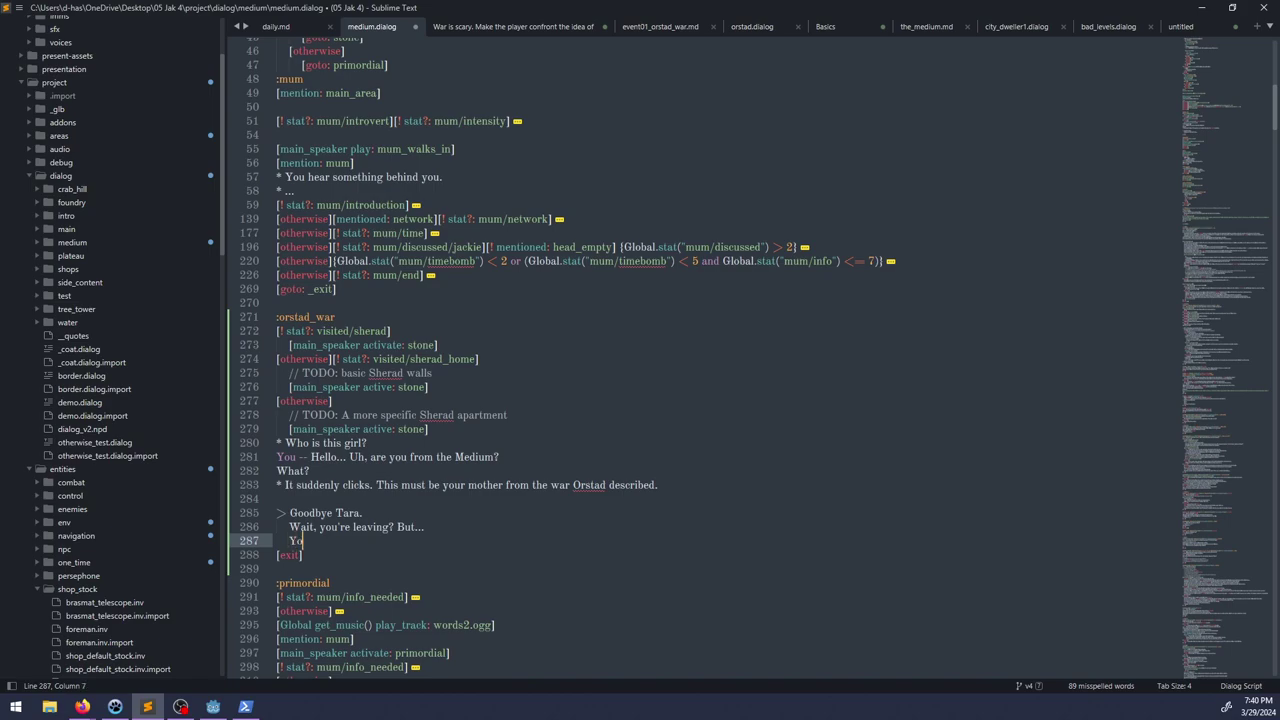
text(u -- Well, I have to)
Step: Add a [mention: orstad_war] line directly under the :orstad_war label
scroll(437, 413, up, 4)
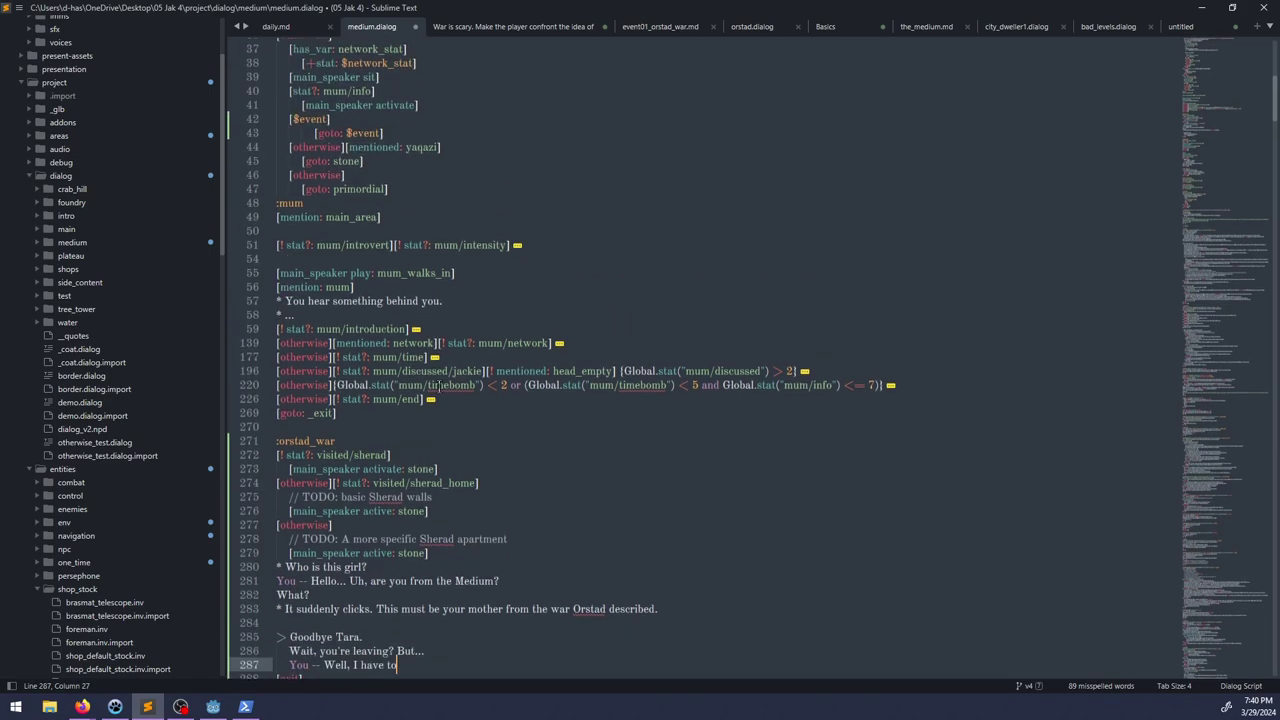
scroll(437, 413, down, 10)
scroll(437, 413, up, 7)
click(366, 356)
key(Return)
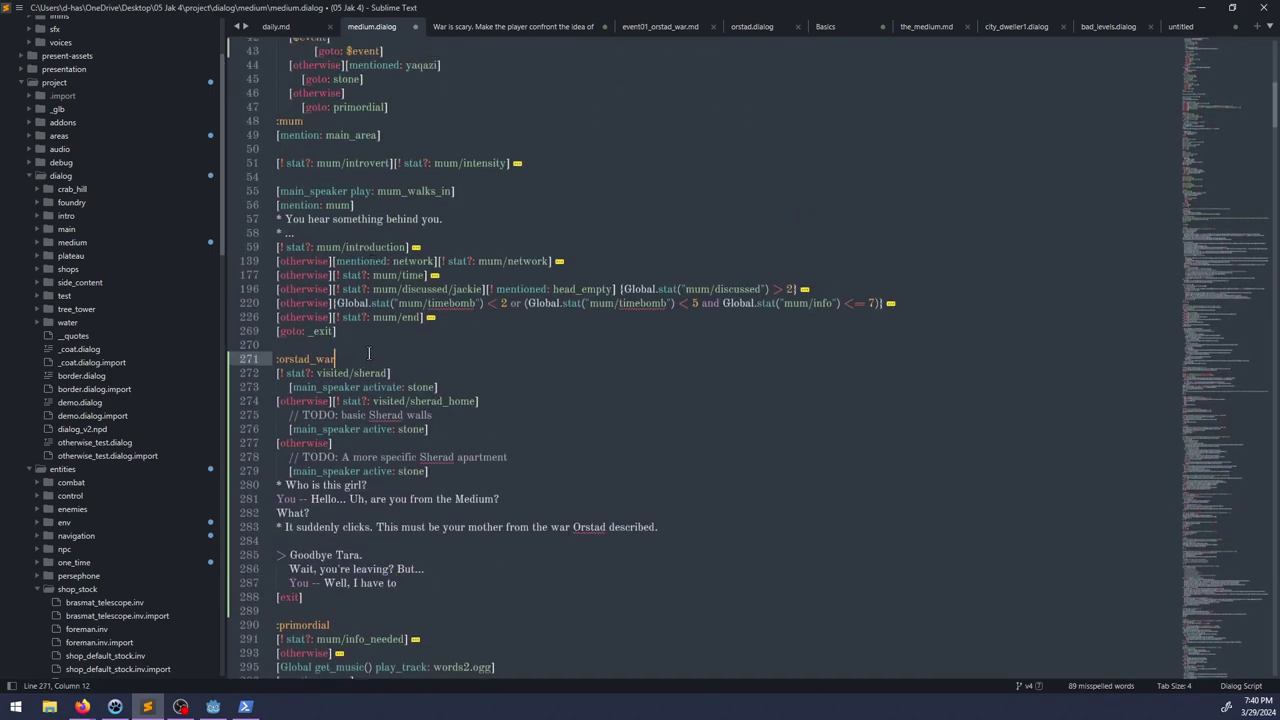
text([)
text(mentio)
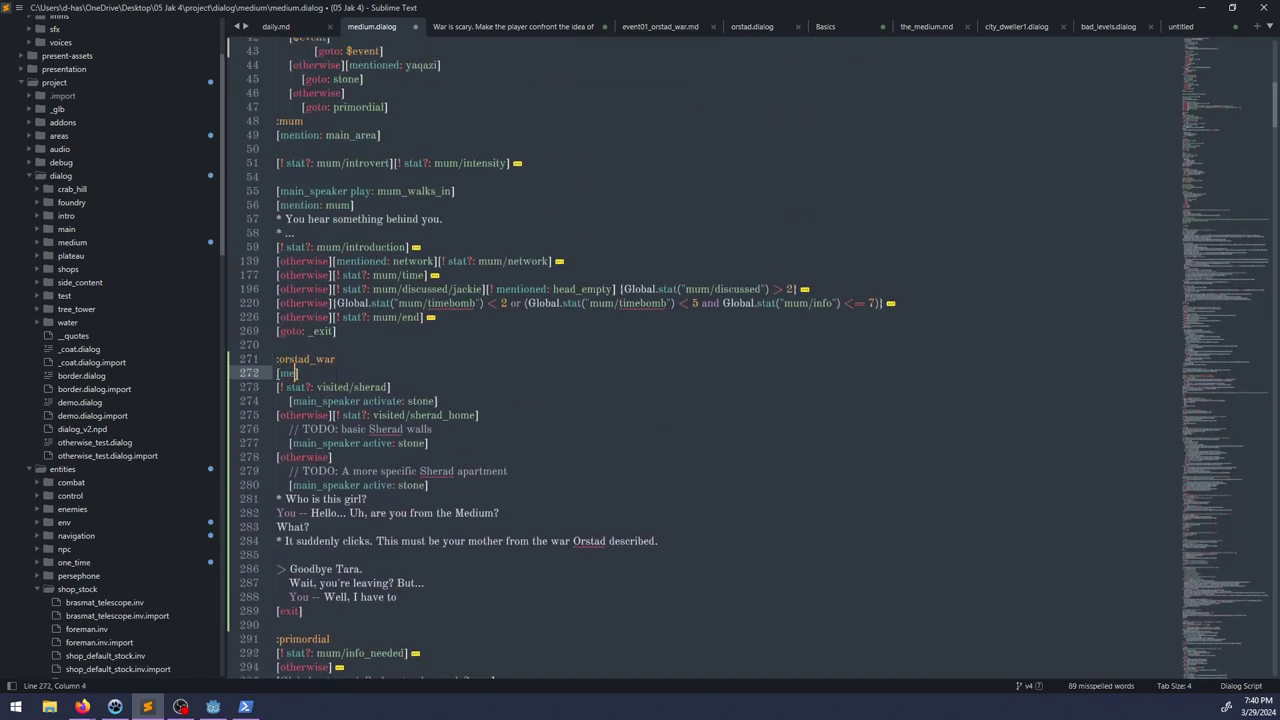
text(n: orstad_war)
Step: Cut the two reply lines under "Goodbye Tara." and put [goto: exit_war_event] in their place
scroll(370, 489, down, 3)
drag(403, 470, 276, 451)
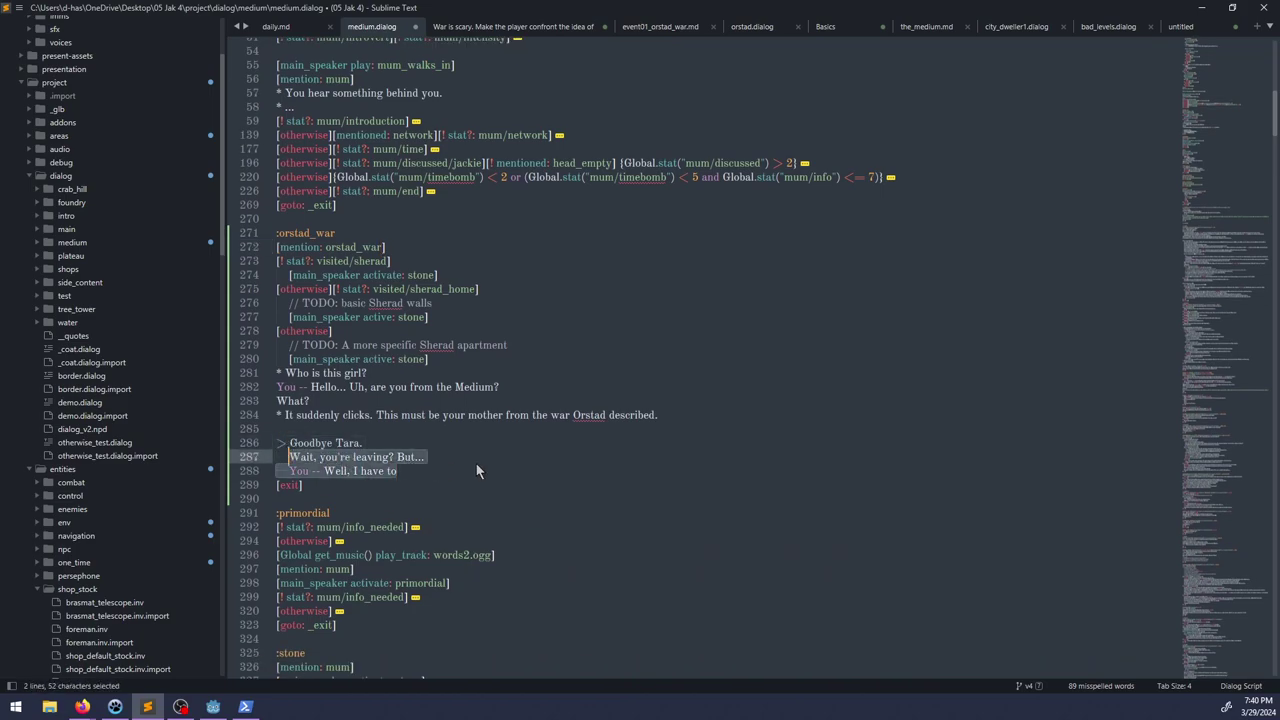
key(ctrl+x)
text([goto:)
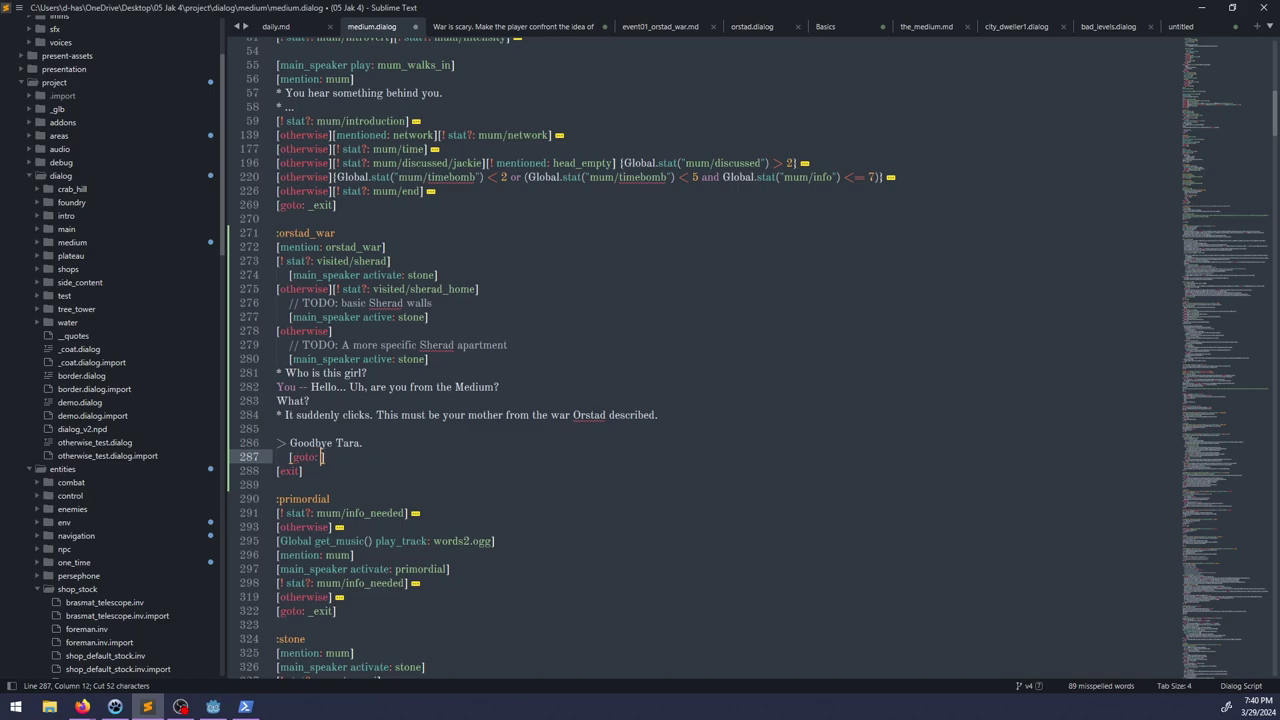
text( exit_)
text(d)
key(BackSpace)
text(war_event)
Step: Create an :exit_war_event section after orstad_war's [exit], containing the cut reply lines and its own closing [exit]
key(Down)
key(Return)
key(Return)
text(:exit_wa)
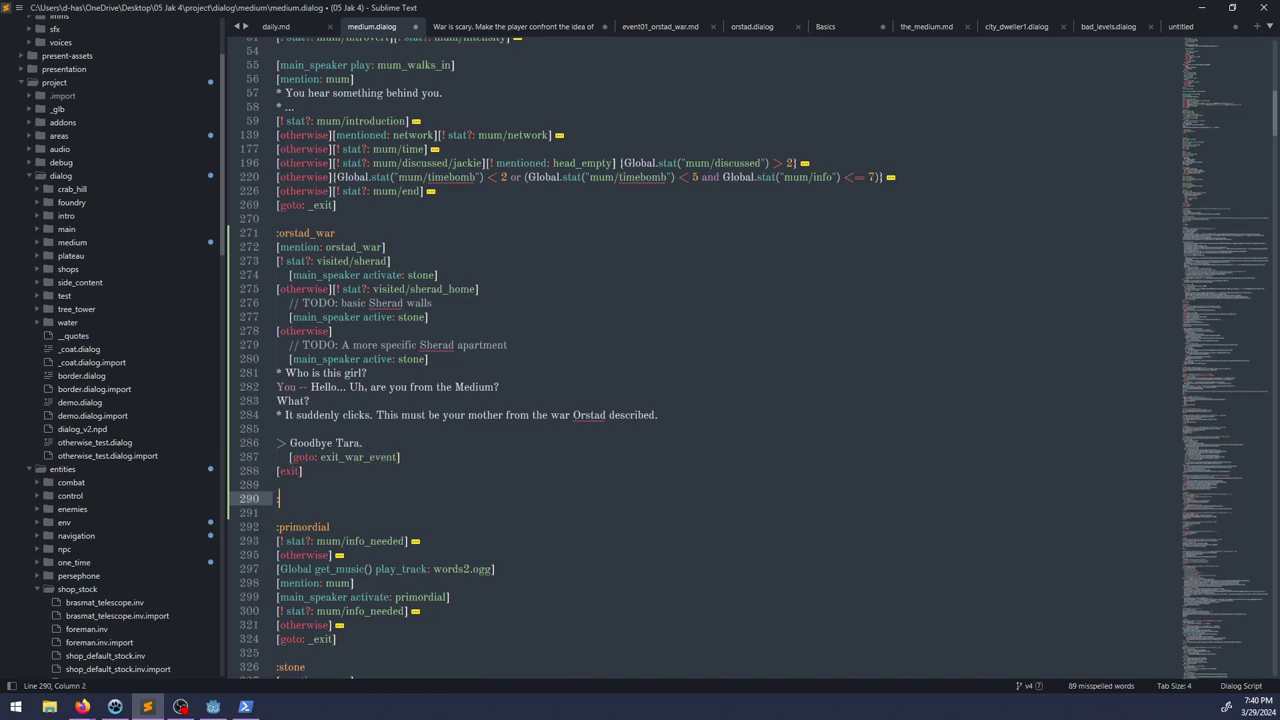
text(r_event)
key(Return)
key(Return)
text([exit)
key(Up)
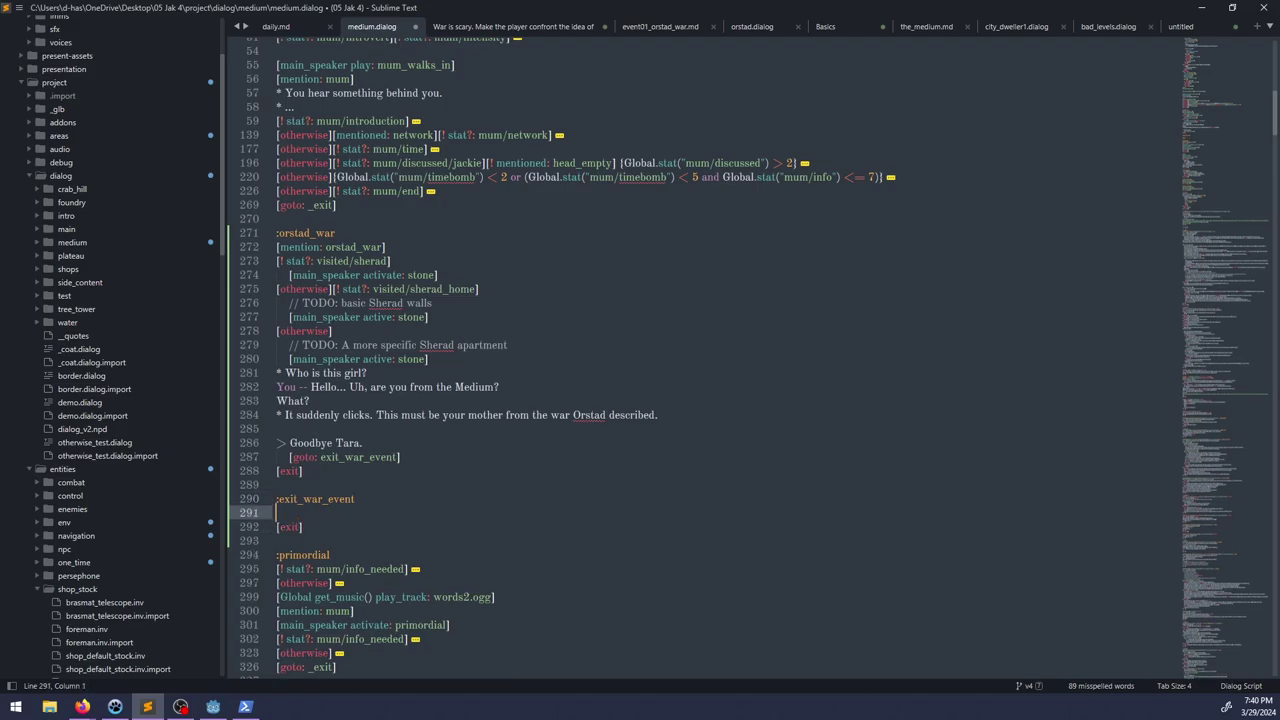
key(ctrl+v)
Step: Search medium.dialog for "[goto:" and "_exit" to examine how the other sections exit
scroll(466, 455, down, 20)
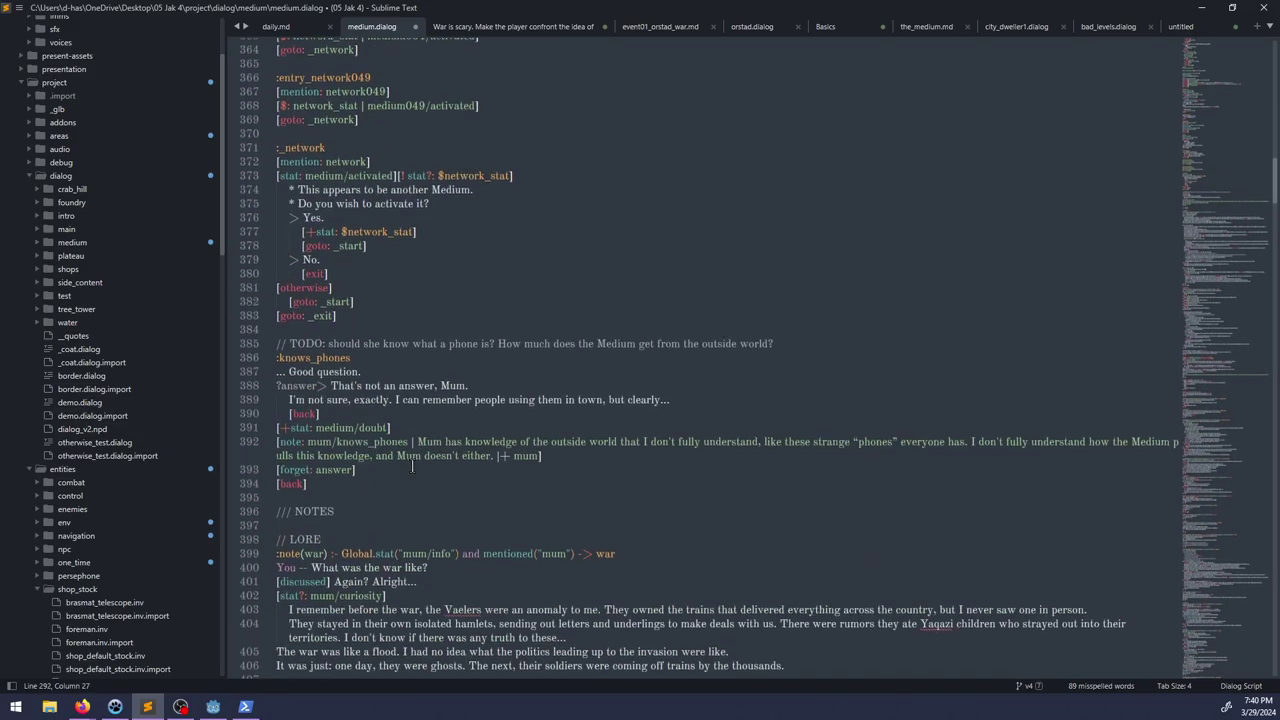
key(ctrl+f)
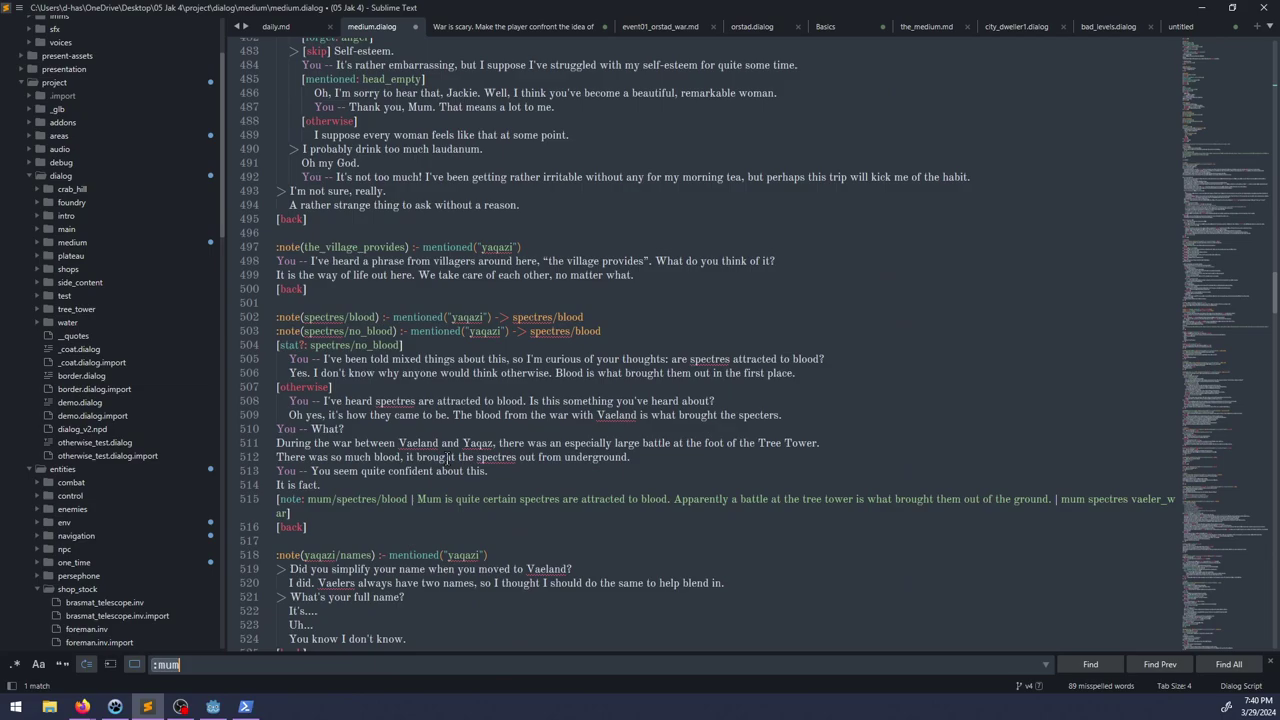
text([goto:)
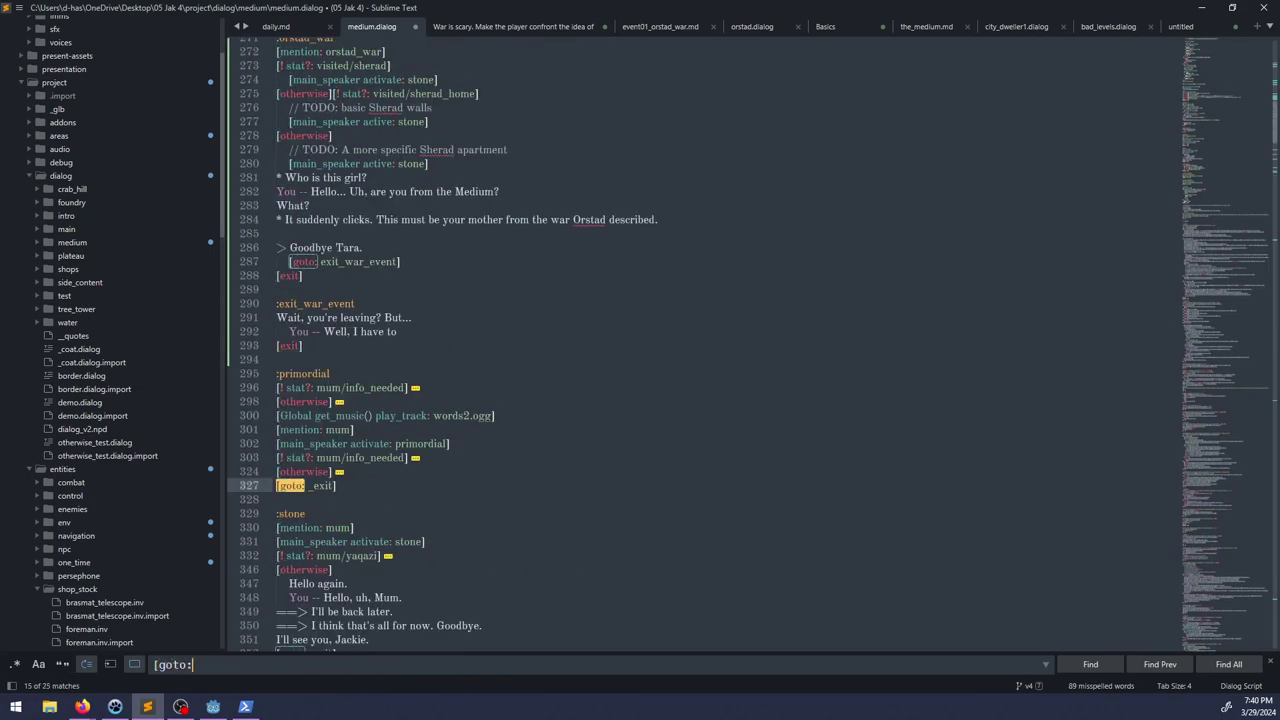
key(Escape)
double_click(312, 262)
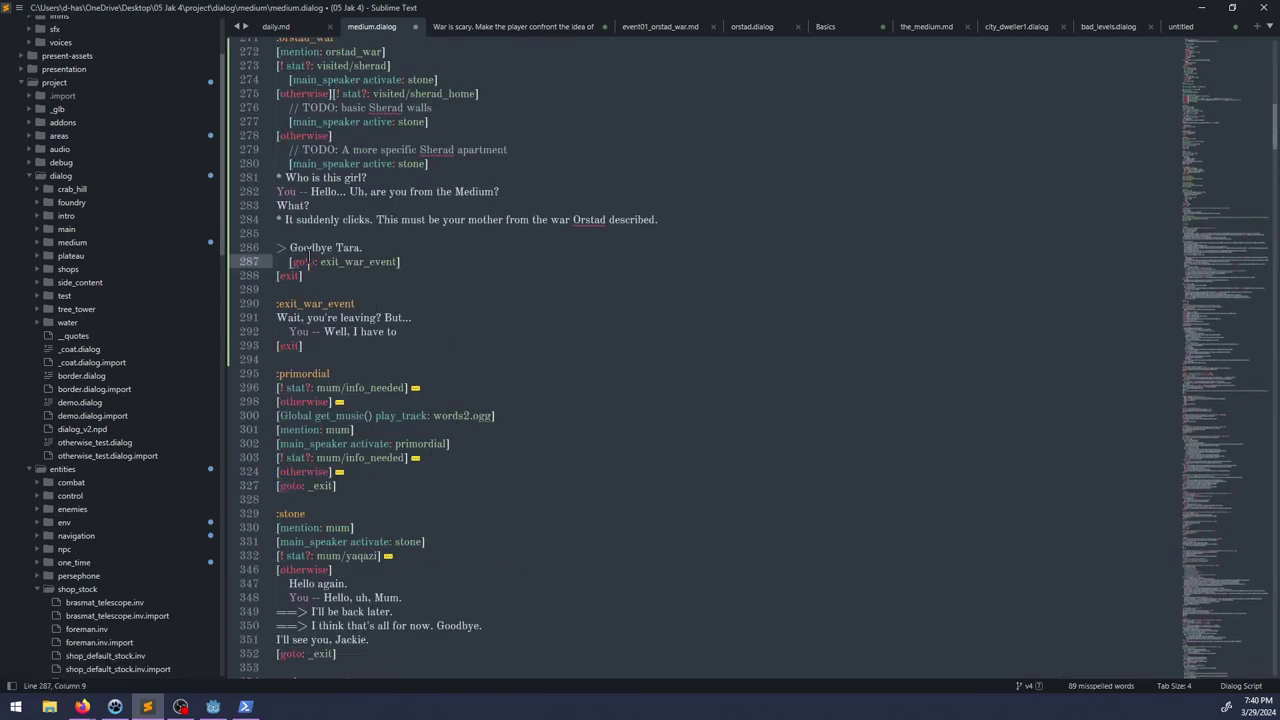
double_click(356, 272)
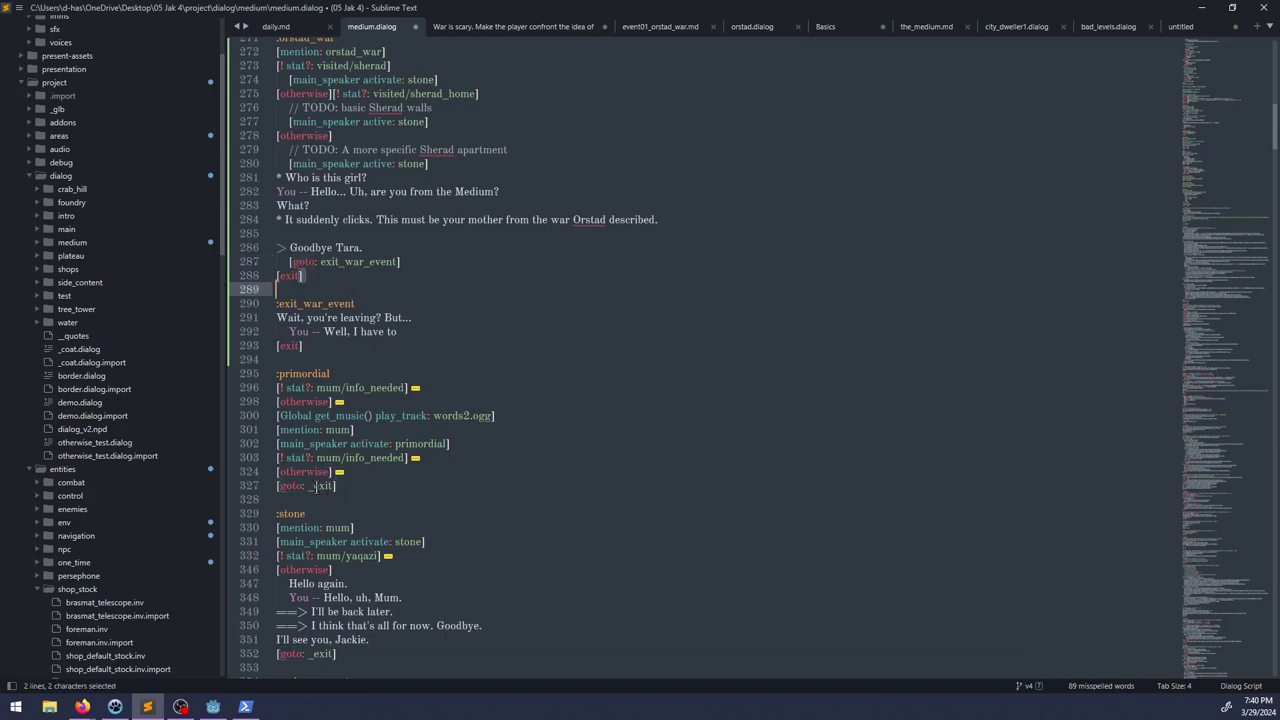
click(320, 487)
key(ctrl+f)
text(_exit)
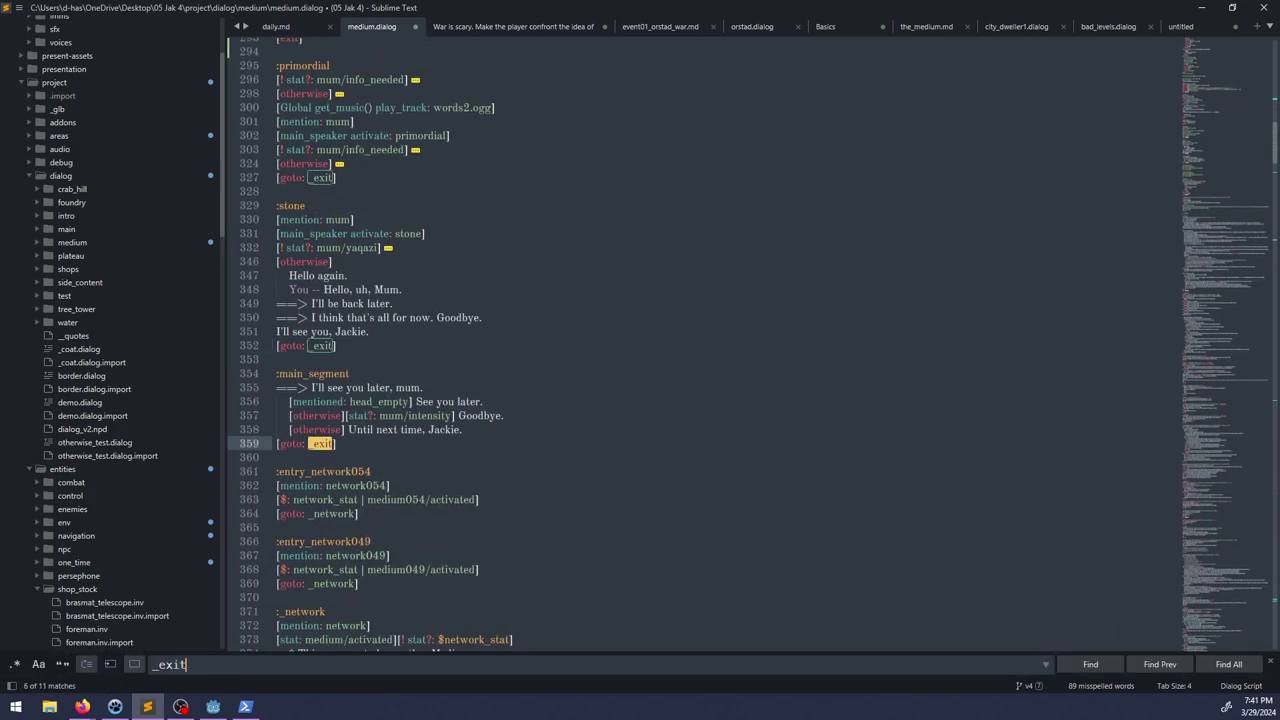
key(Escape)
Step: Above :exit_war_event, add :_exit :- mentioned("orstad_war") with the line "You -- I have to leave now. I'm sorry, Tara." and save
scroll(357, 540, up, 13)
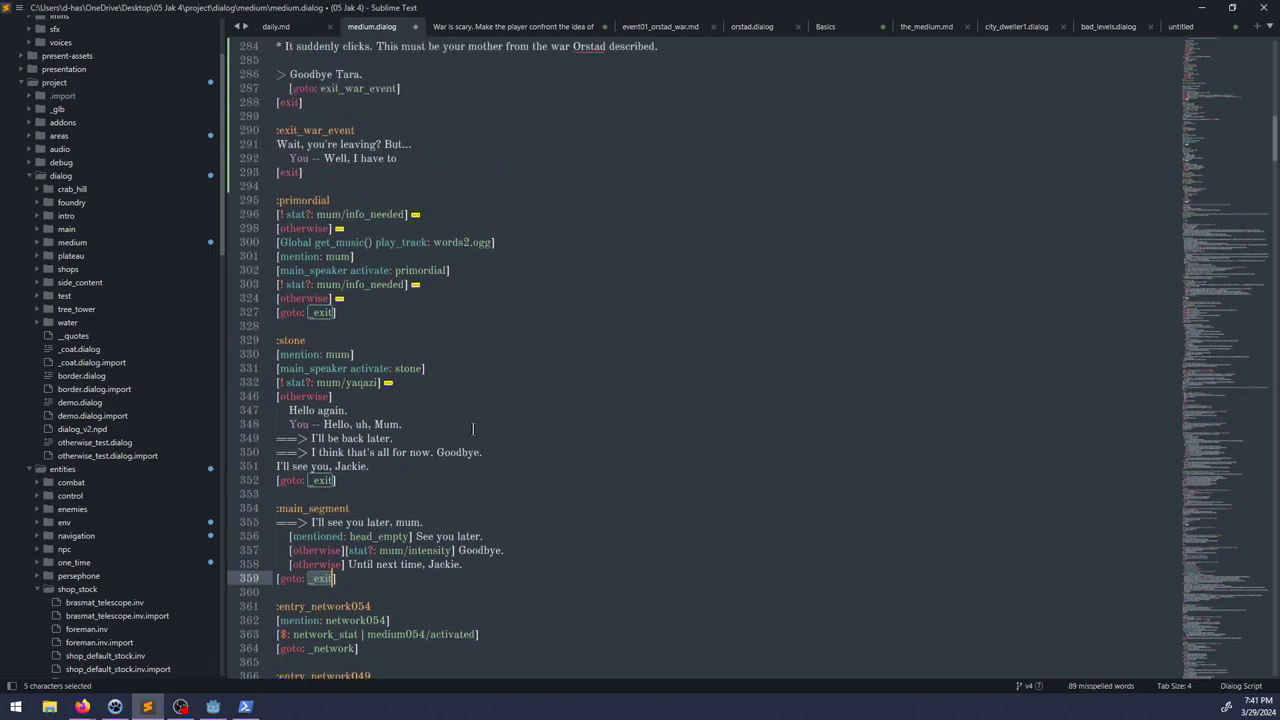
click(353, 527)
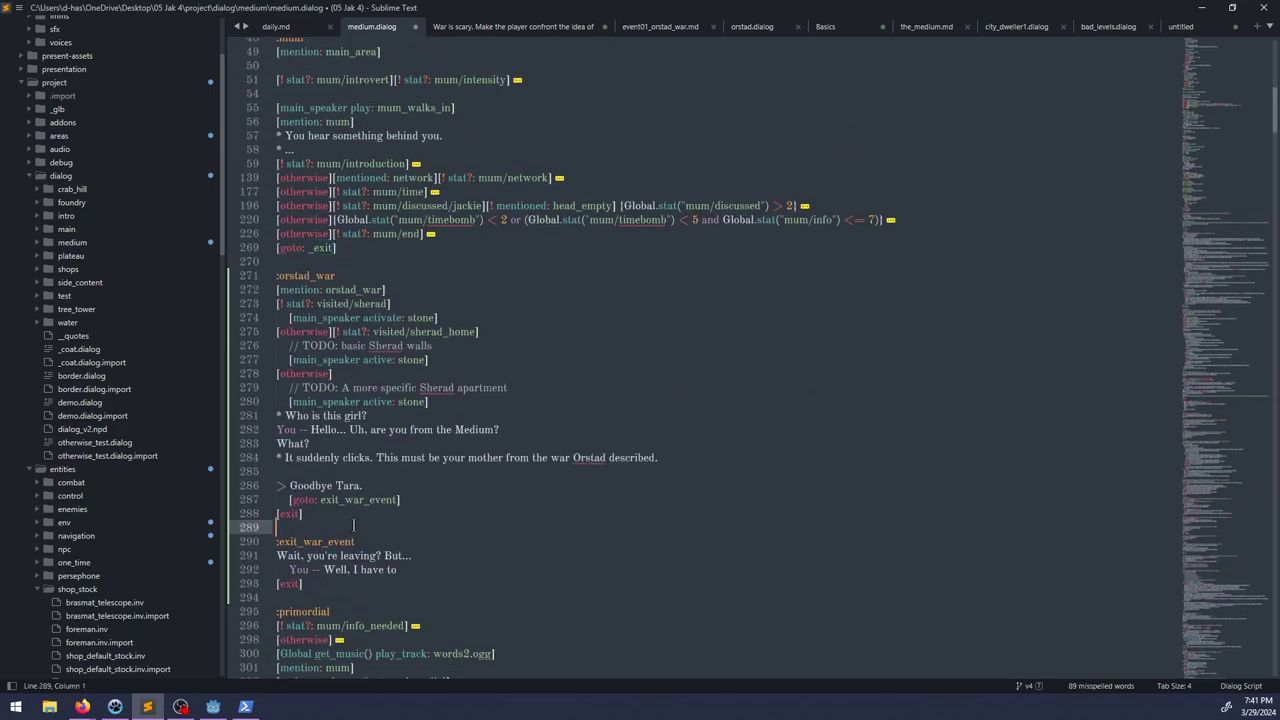
key(Return)
text(:_e)
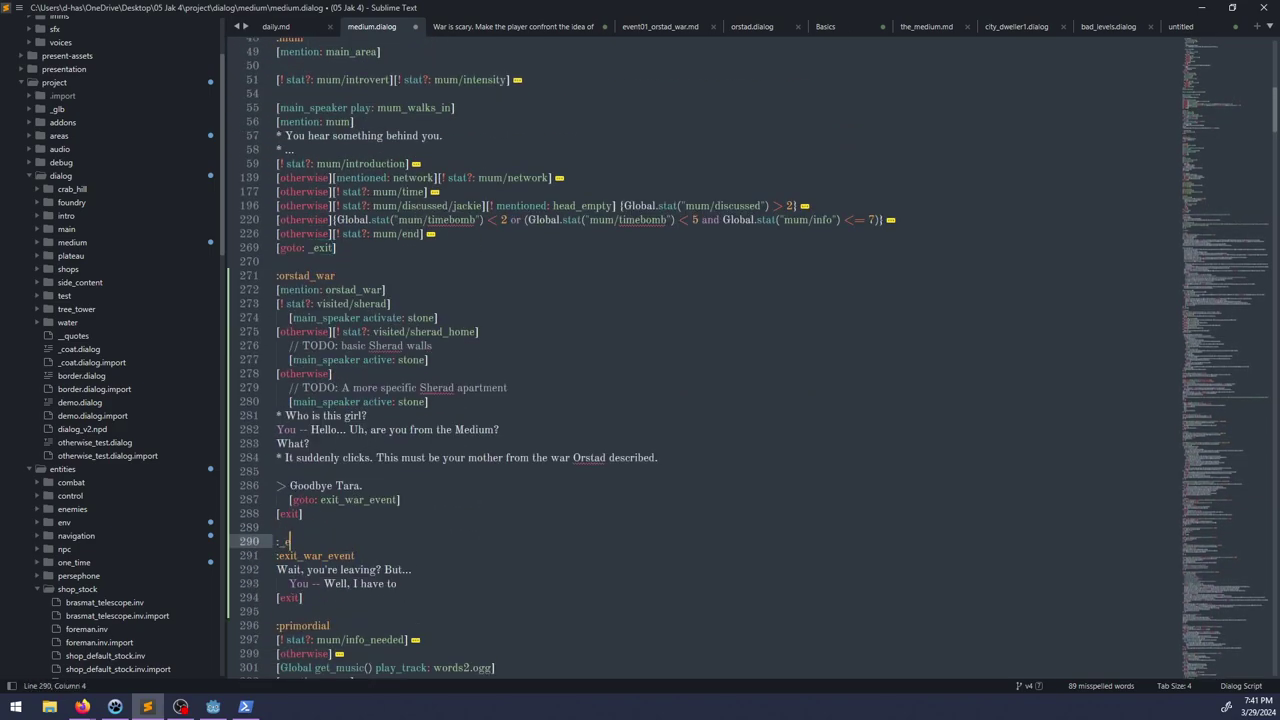
text(xit :: mentioned("orstad_war")
key(Right)
key(Return)
text(Good)
key(ctrl+BackSpace)
text(You -- Giid)
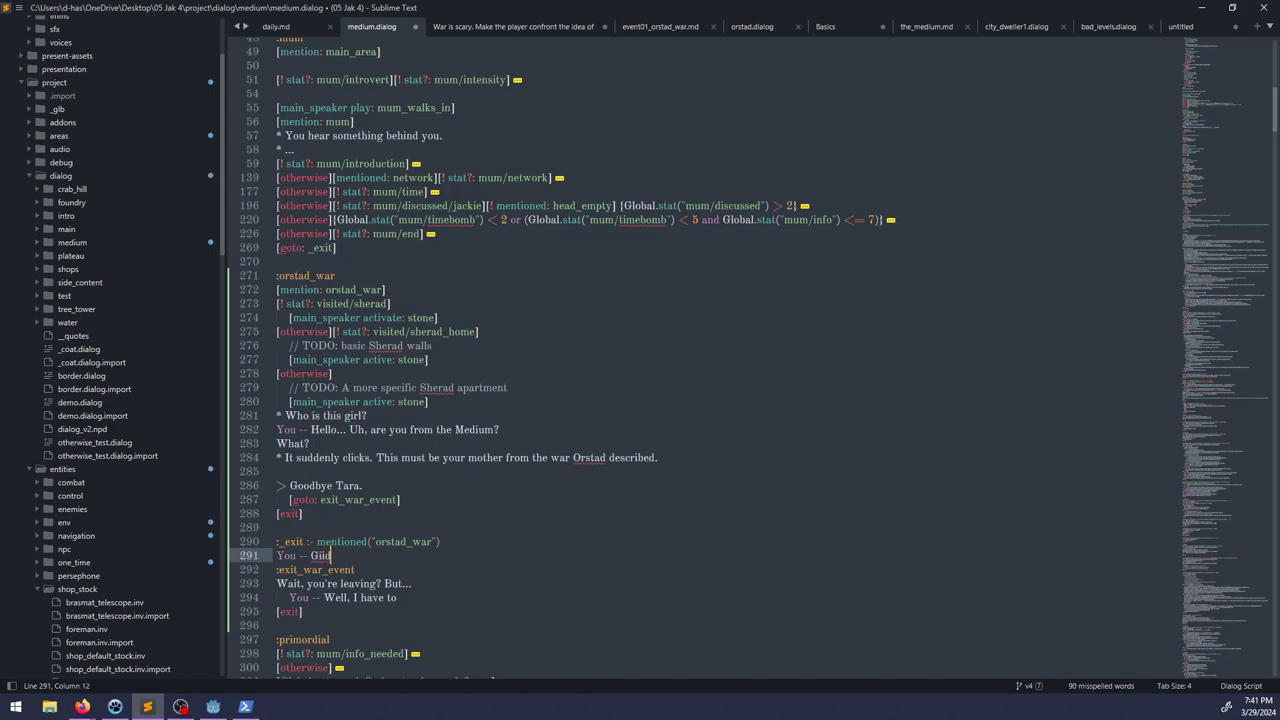
key(ctrl+BackSpace)
text(I have to leave now. I'm sorry, Tara.)
key(ctrl+s)
Step: Change the last reply in exit_war_event to an unindented "You -- I..." and save the file
click(411, 583)
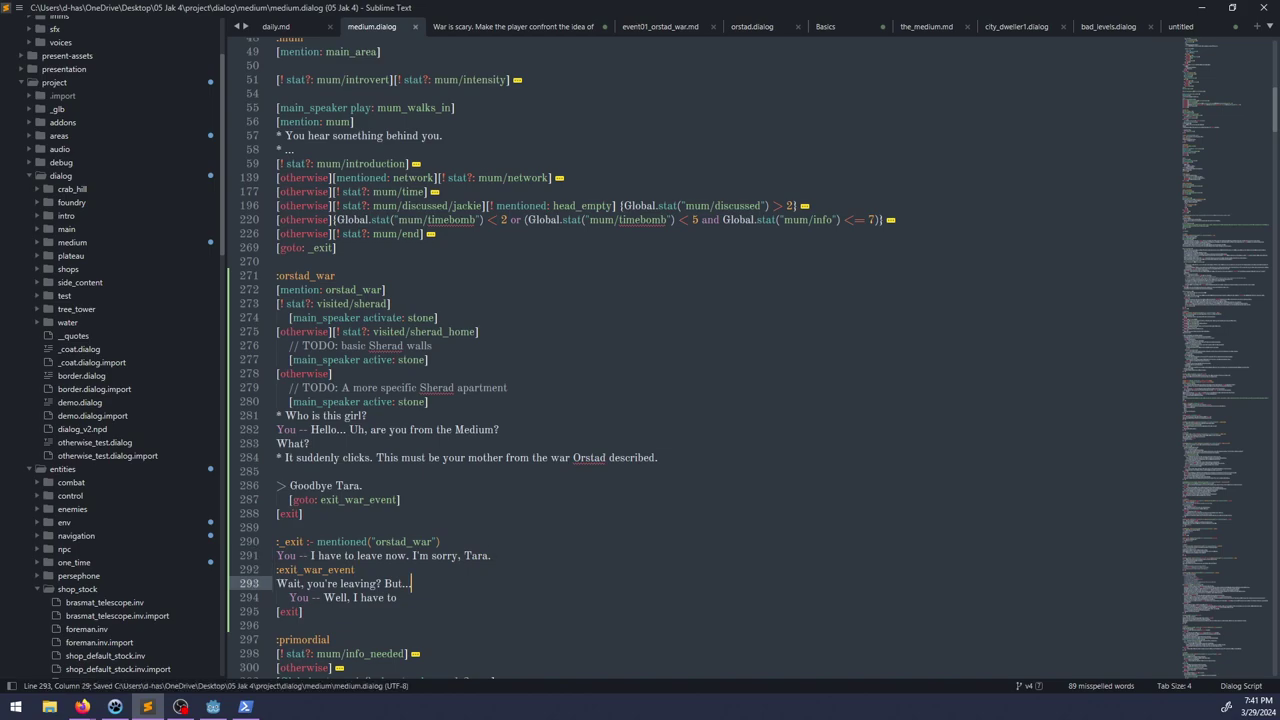
click(397, 597)
key(BackSpace)
key(BackSpace)
key(BackSpace)
key(BackSpace)
key(BackSpace)
key(BackSpace)
key(BackSpace)
key(BackSpace)
key(BackSpace)
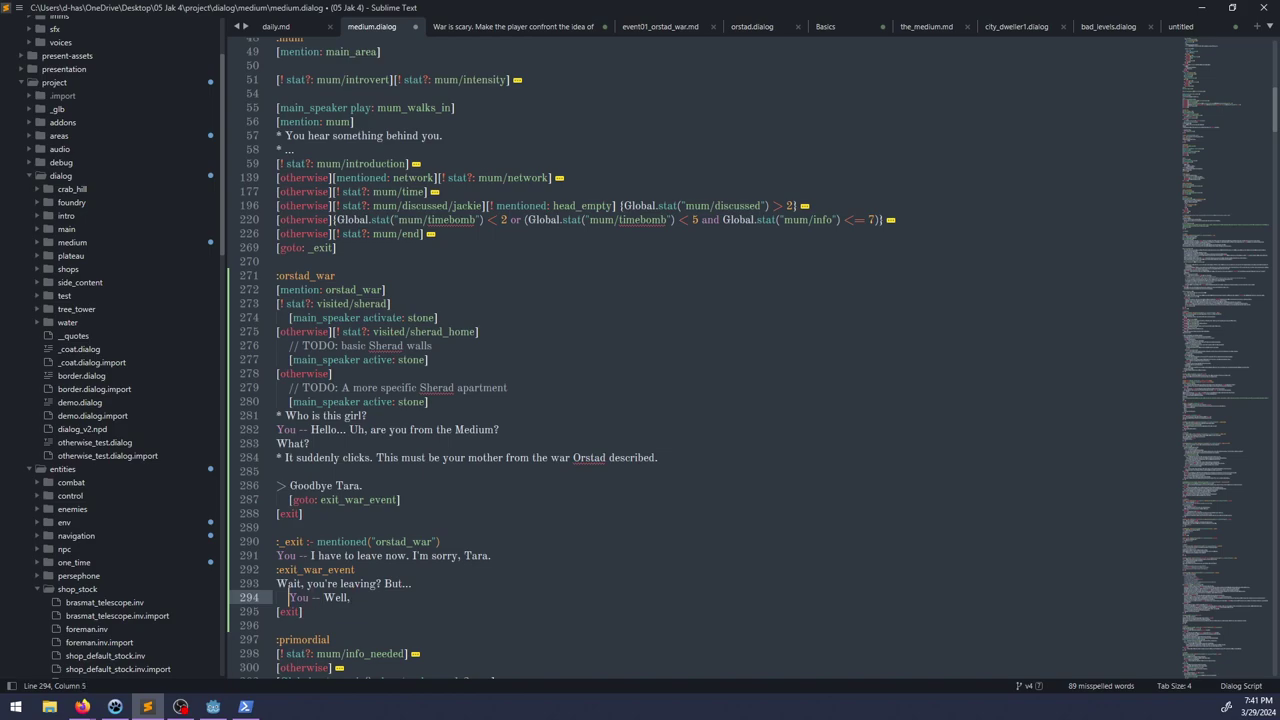
key(Home)
key(BackSpace)
key(End)
key(BackSpace)
key(BackSpace)
key(BackSpace)
key(BackSpace)
key(BackSpace)
key(BackSpace)
text(I...)
key(ctrl+s)
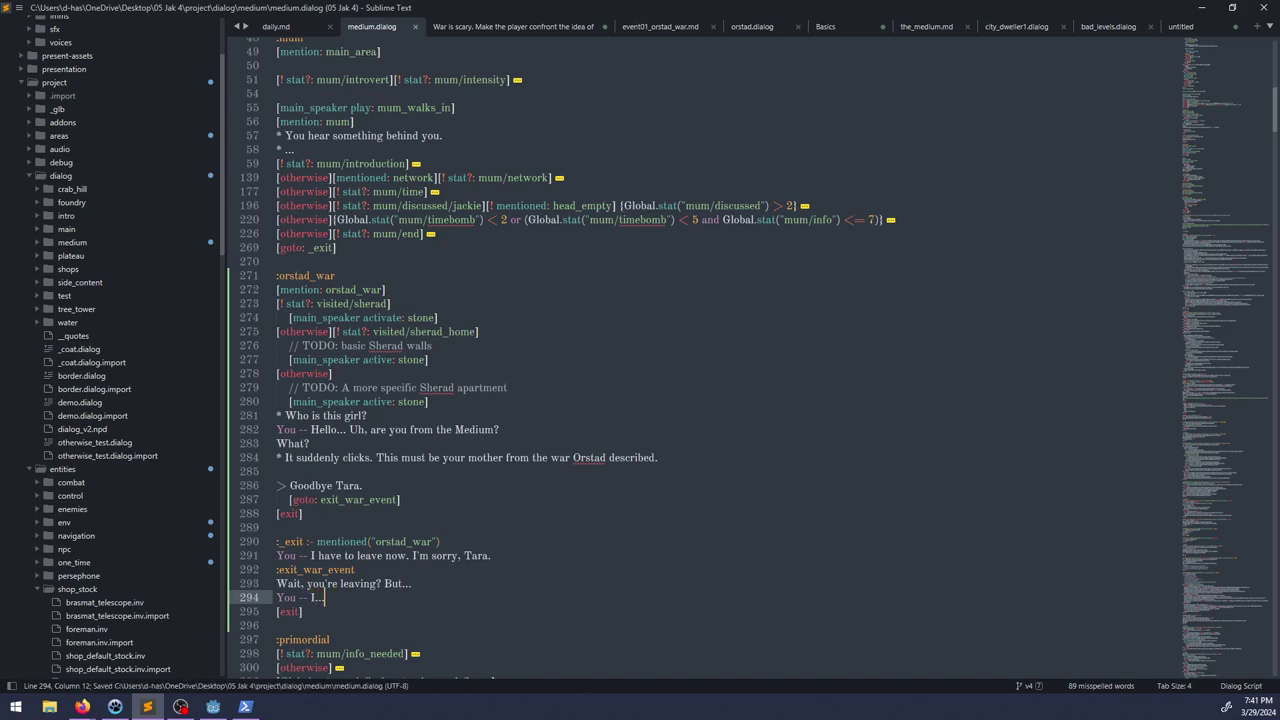
Step: Add an empty line after "You -- I..." and copy the commands from the general :_exit section at the file's end
key(Return)
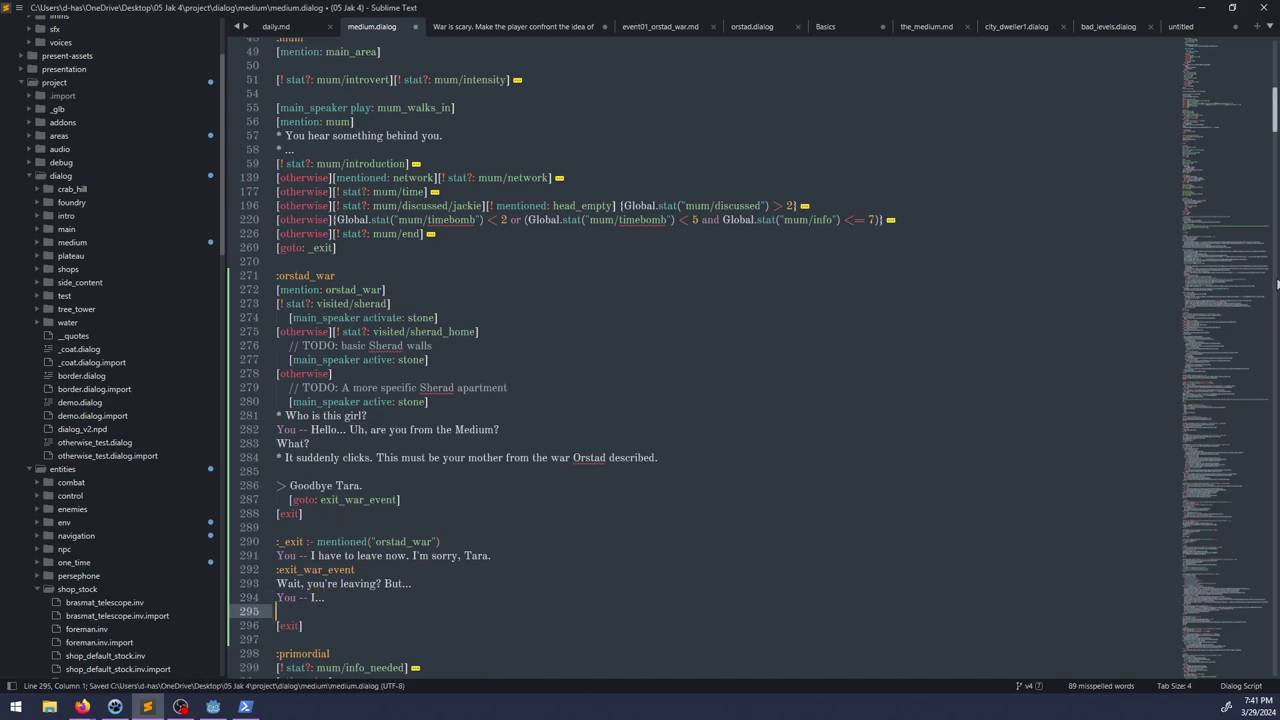
drag(1200, 116, 1245, 666)
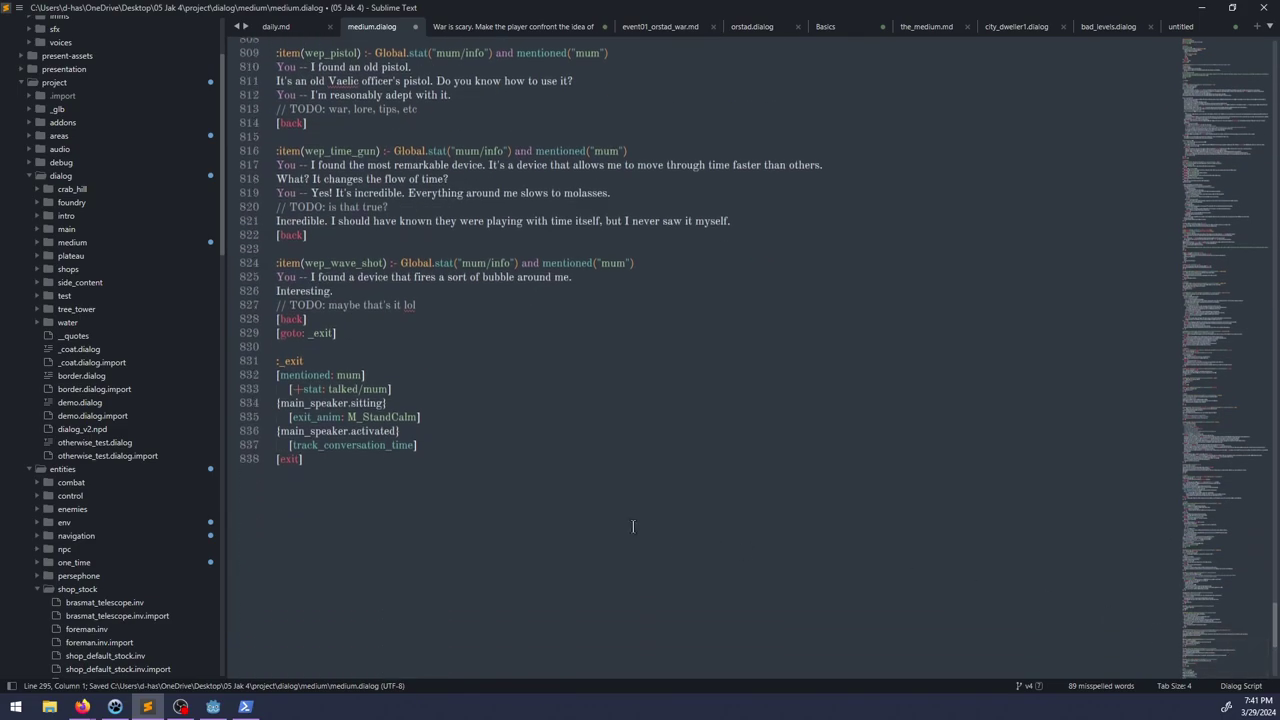
click(456, 445)
drag(456, 445, 443, 374)
key(ctrl+c)
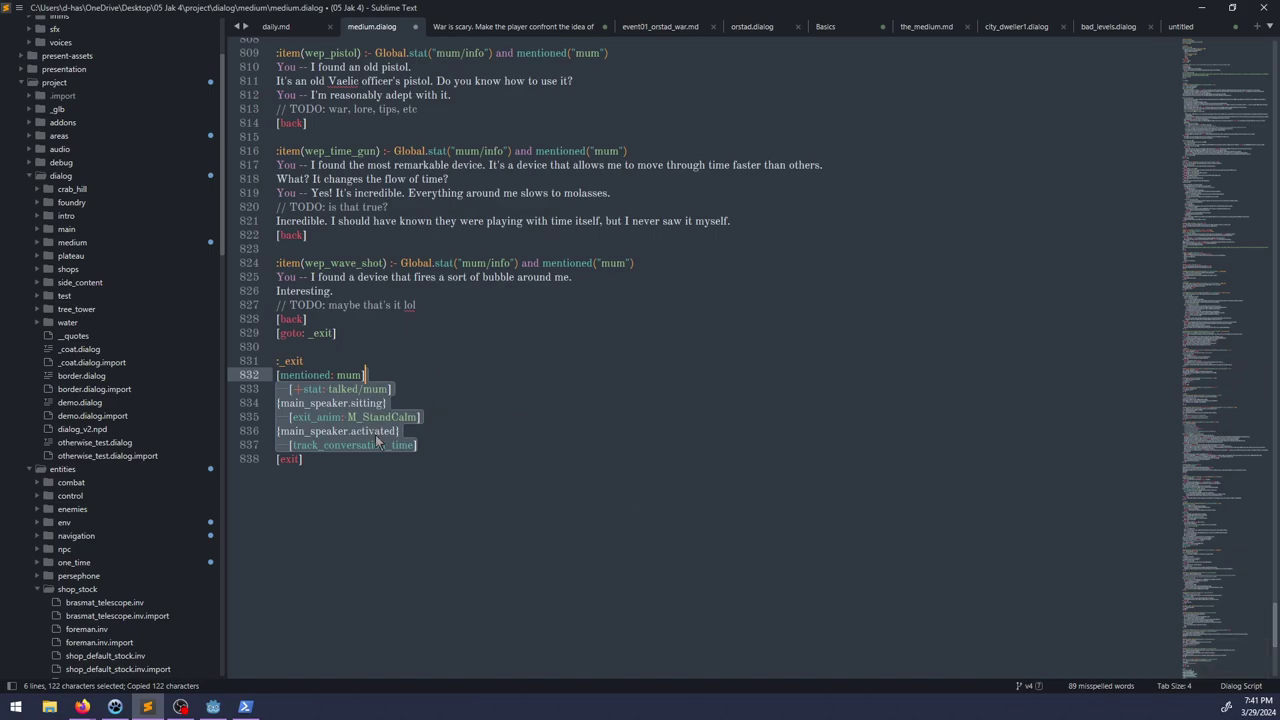
drag(421, 445, 434, 376)
key(ctrl+c)
Step: Find the exit_war_event section again and paste the copied exit commands below "You -- I..."
click(1212, 500)
drag(1212, 500, 1182, 432)
key(ctrl+f)
key(ctrl+a)
text(event_exit)
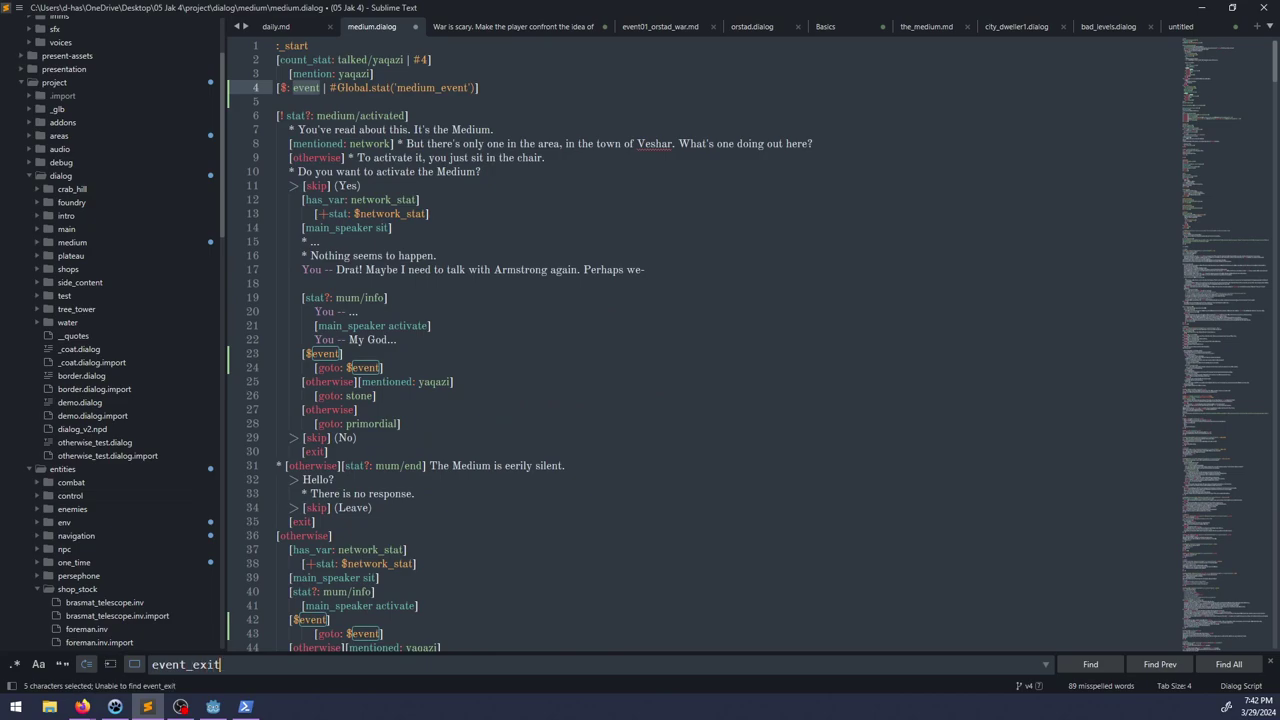
key(Escape)
key(ctrl+f)
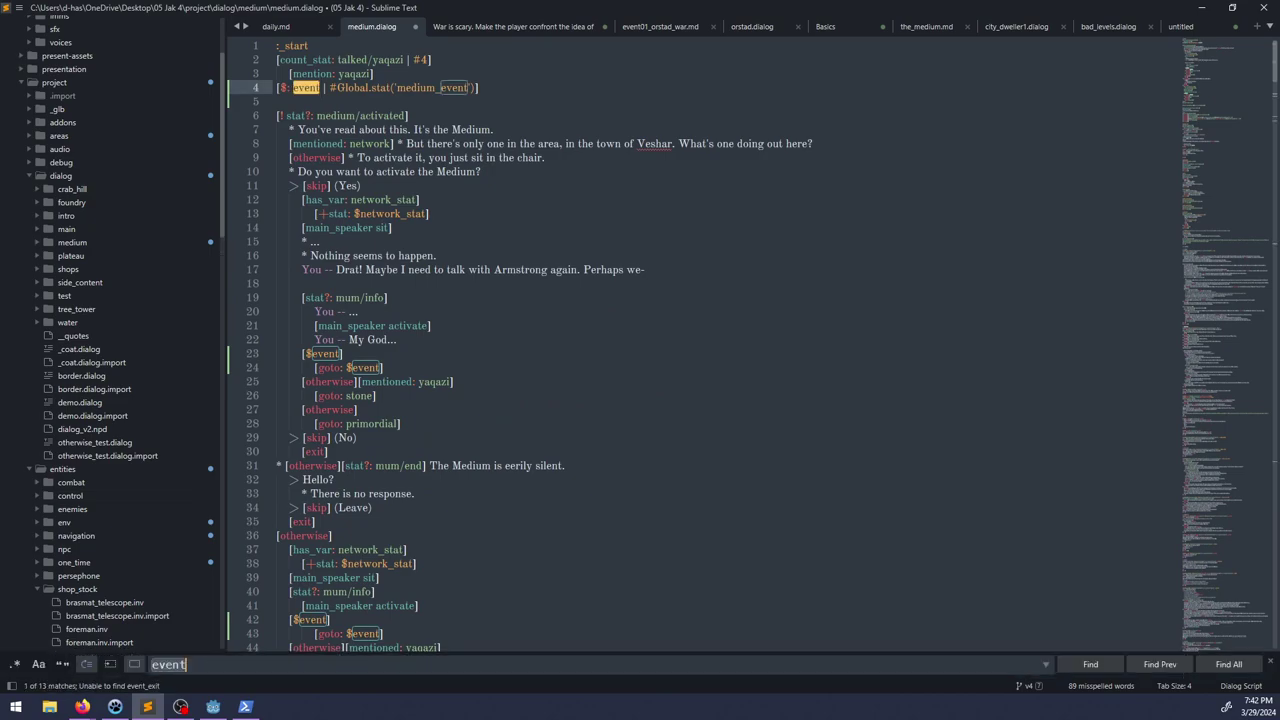
text(exit_orst)
key(Escape)
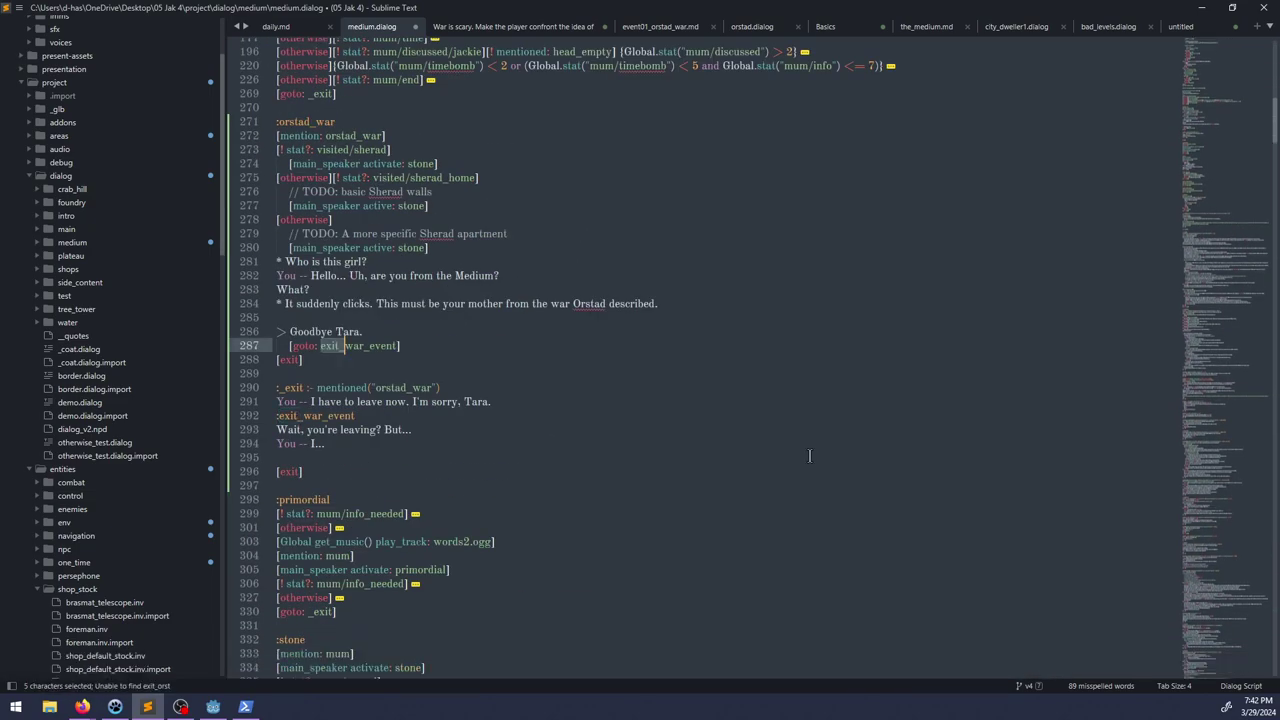
click(340, 457)
key(ctrl+v)
Step: Reduce the pasted block to unindented [+stat: talked/mum], [exit_anim: M_StandCalm] and [track_conversation_time], remove the blank line above it, and save
drag(399, 487, 287, 471)
key(BackSpace)
click(433, 497)
key(BackSpace)
key(shift+Tab)
click(305, 460)
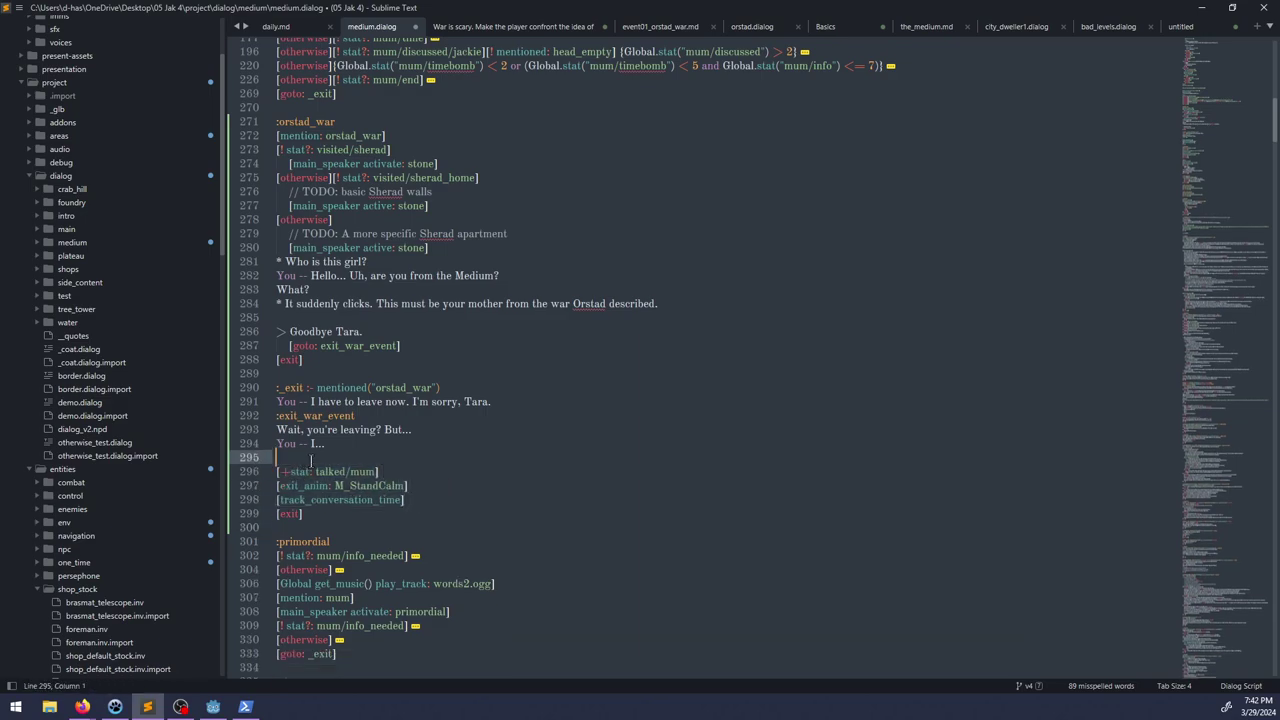
key(BackSpace)
key(ctrl+s)
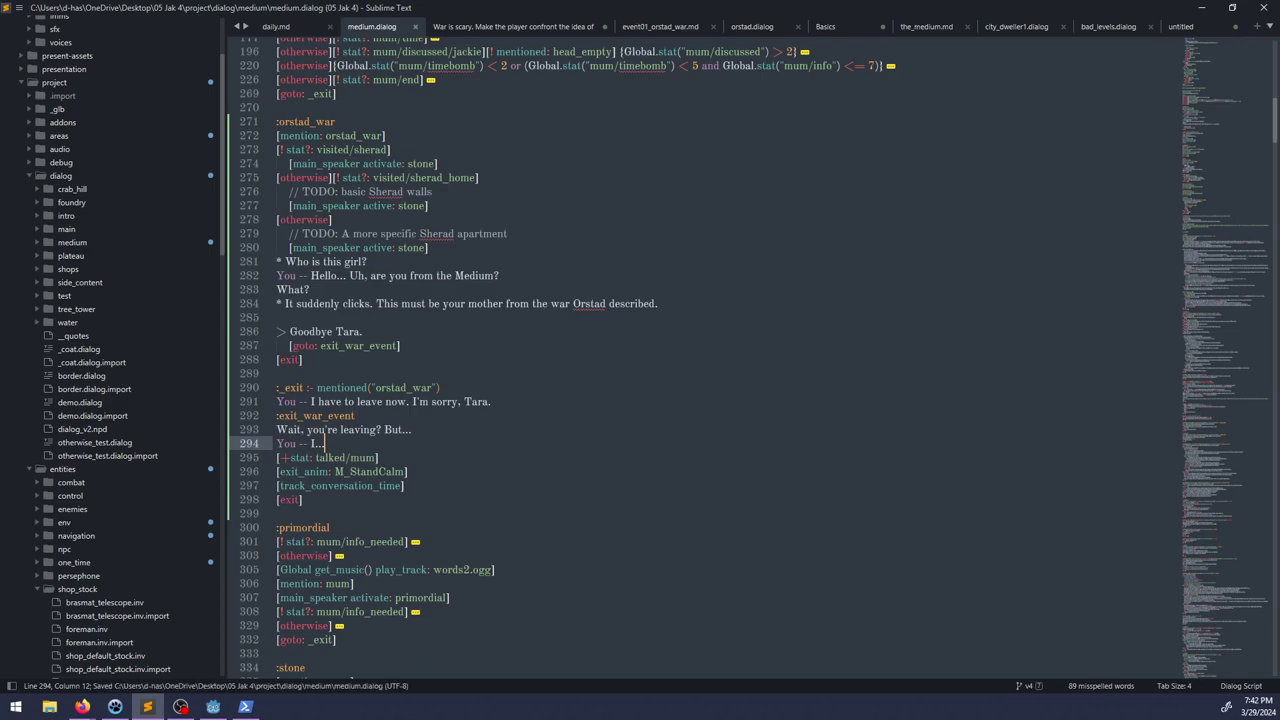
Step: Extend the final reply in exit_war_event to "You -- I... sorry."
text(sorry.)
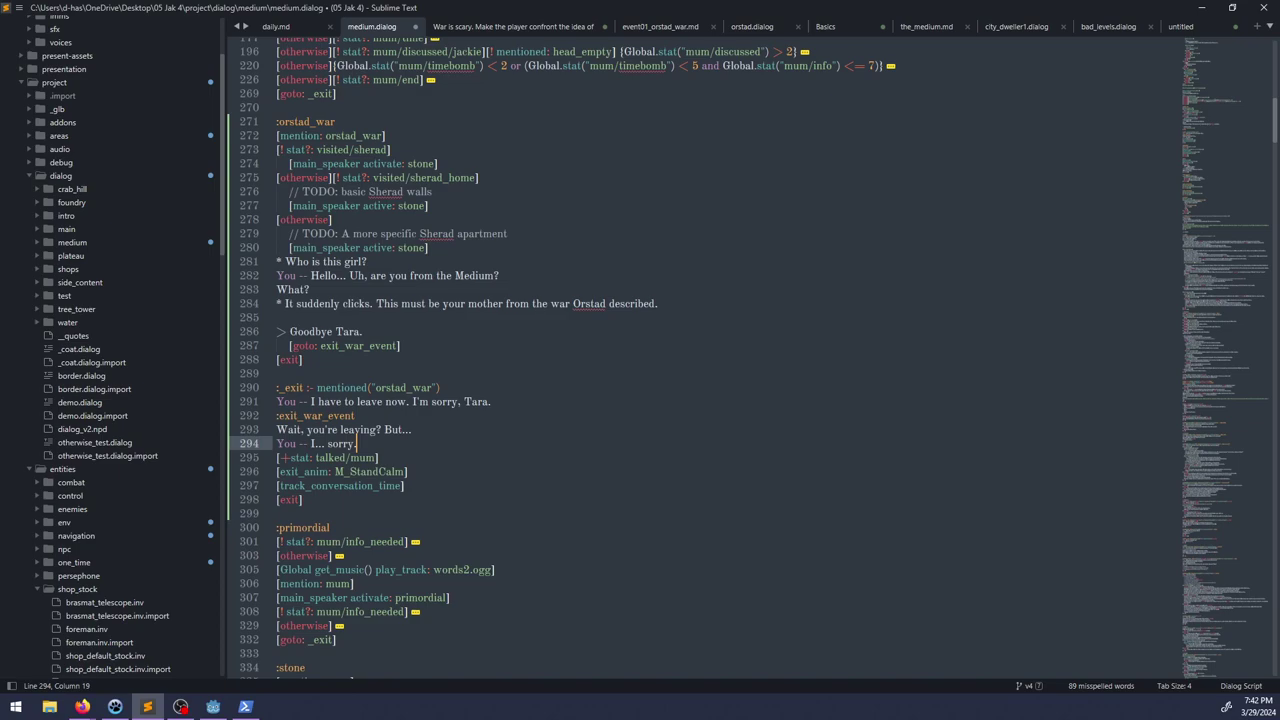
Step: Remove the closing period from the final reply in exit_war_event, save, and reread the apology in the farewell line above
key(BackSpace)
key(ctrl+s)
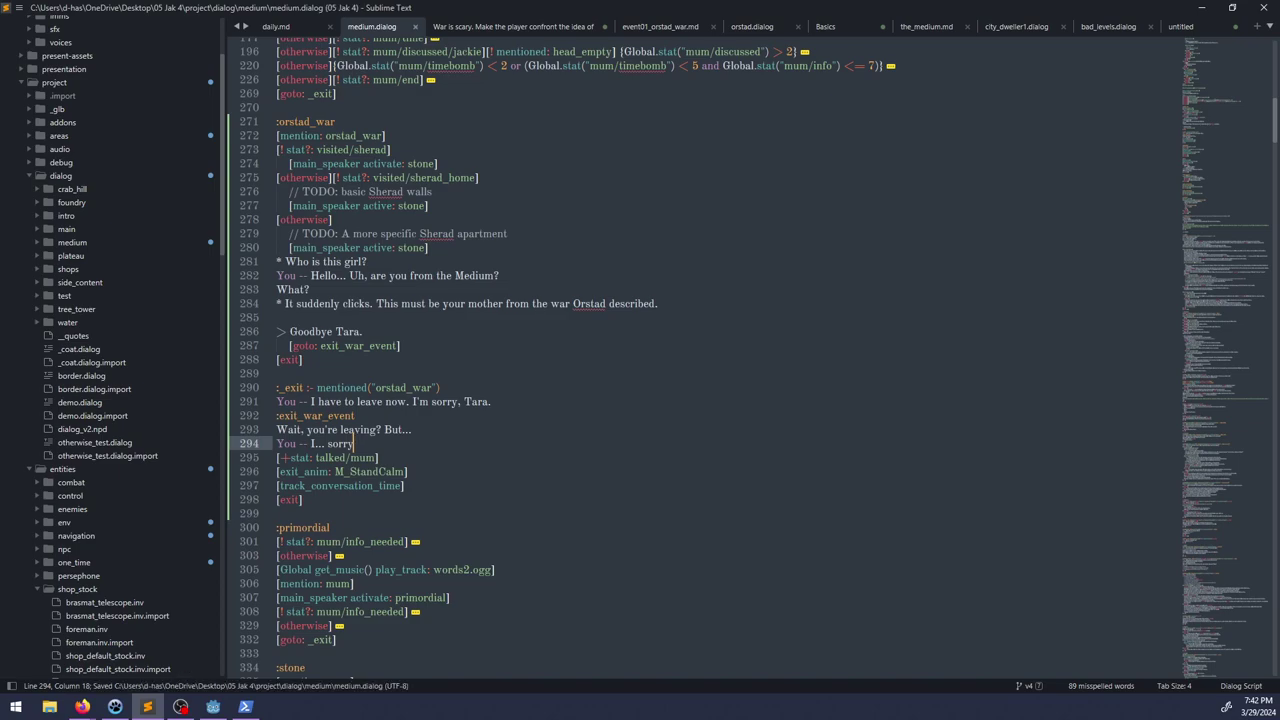
click(326, 436)
key(End)
key(Up)
key(Up)
key(Up)
key(ctrl+Right)
key(ctrl+Right)
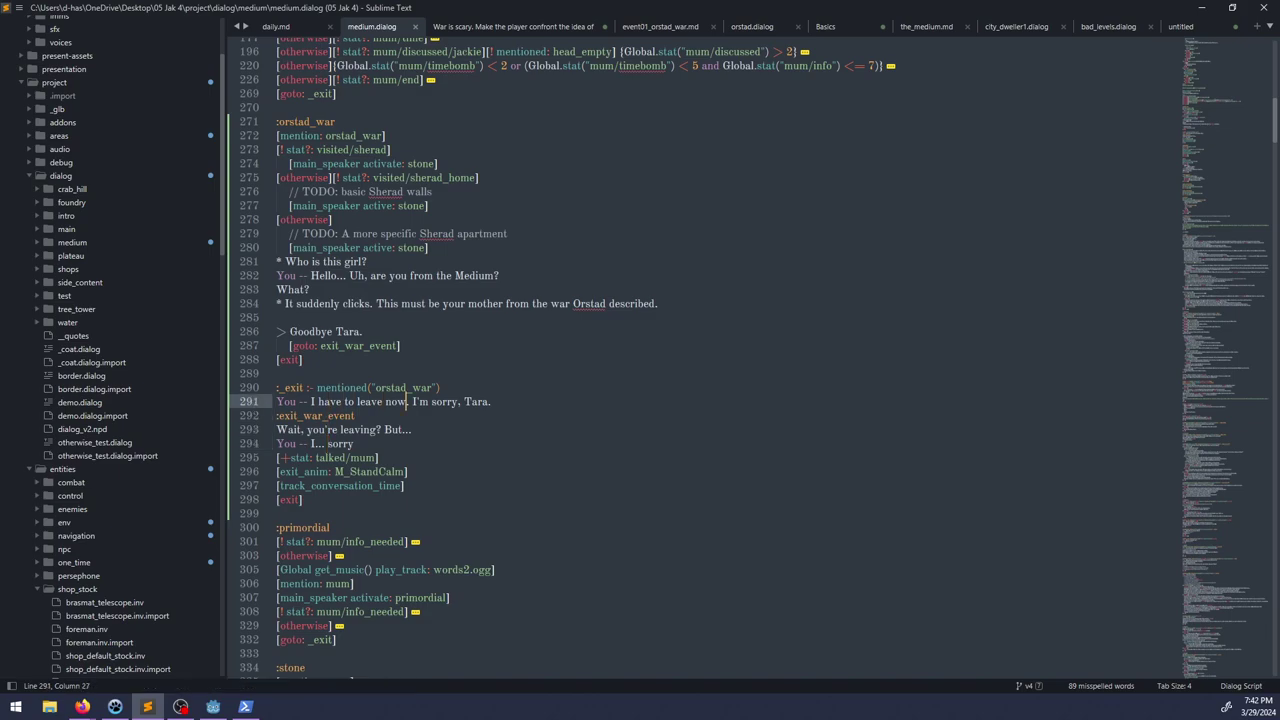
key(ctrl+Right)
key(End)
key(ctrl+shift+Left)
key(ctrl+shift+Left)
key(ctrl+shift+Left)
key(ctrl+shift+Left)
key(ctrl+shift+Left)
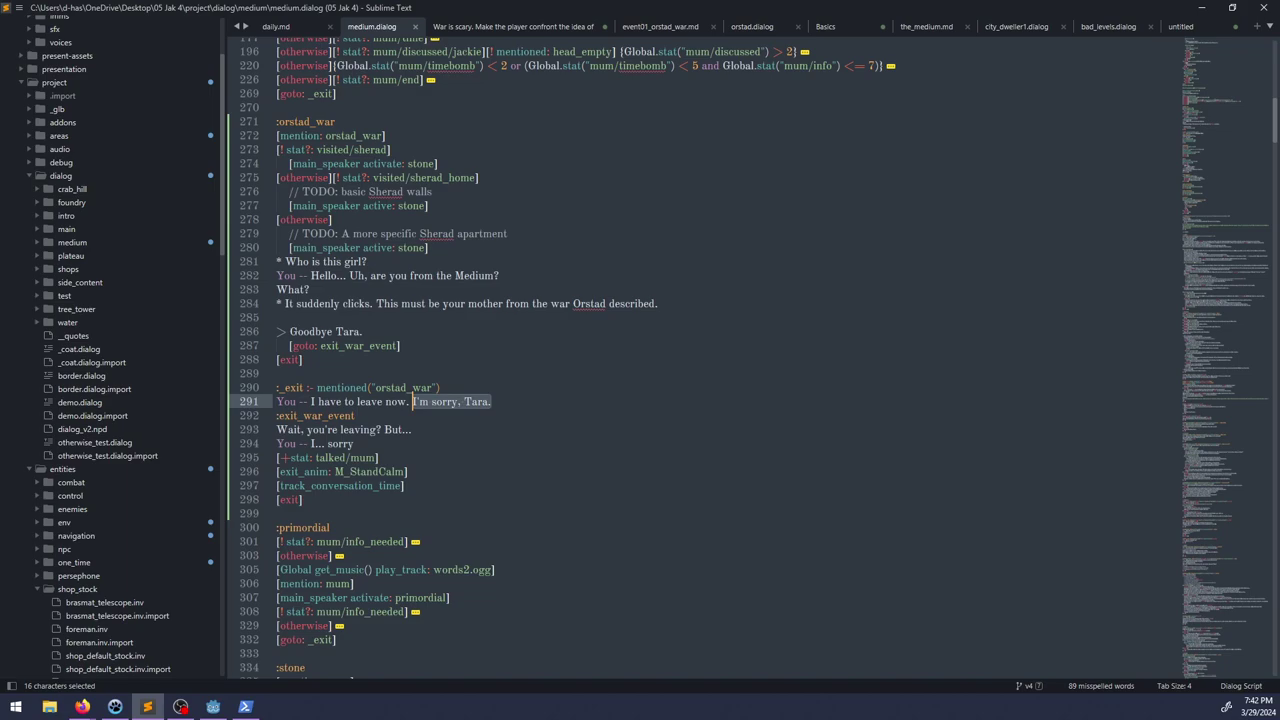
Step: Add a hyphen after "I" and a closing period so the final reply reads "You -- I-... sorry.", and save
key(Down)
key(Down)
key(Down)
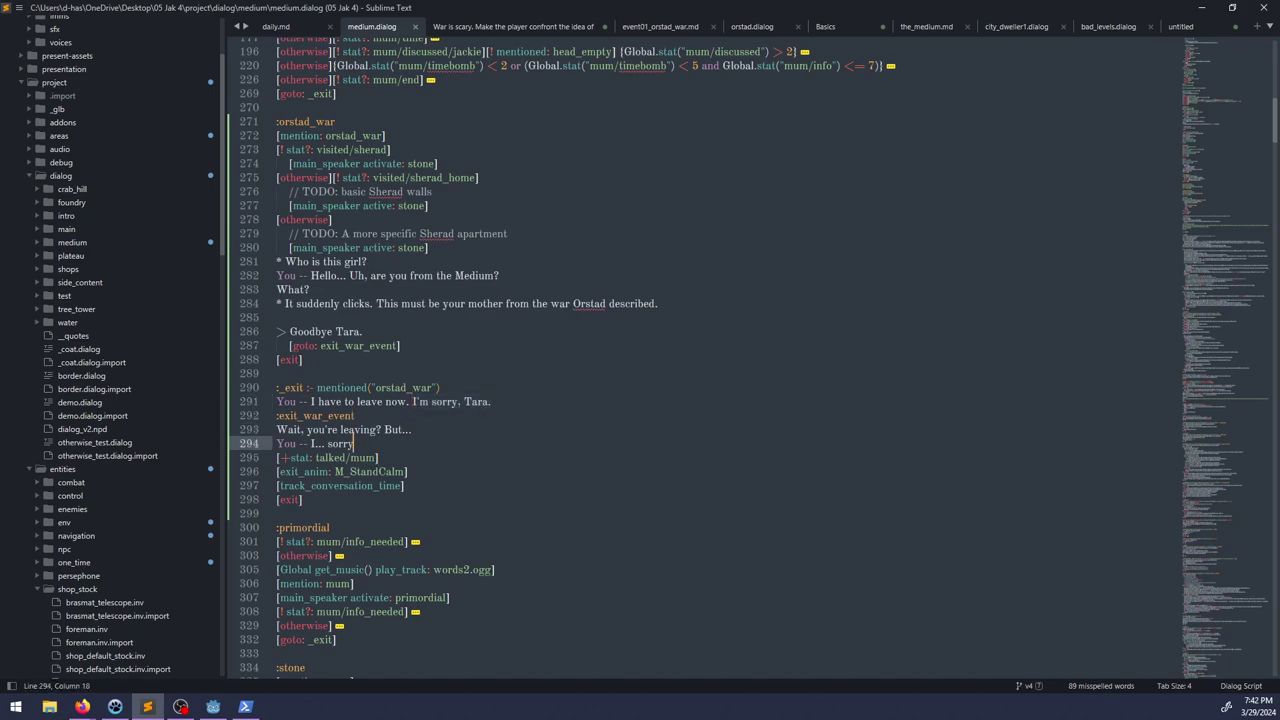
key(Left)
key(Left)
key(Left)
key(Left)
key(Left)
key(Left)
key(Left)
key(Left)
key(Left)
key(Left)
text(-)
key(End)
text(.)
key(ctrl+s)
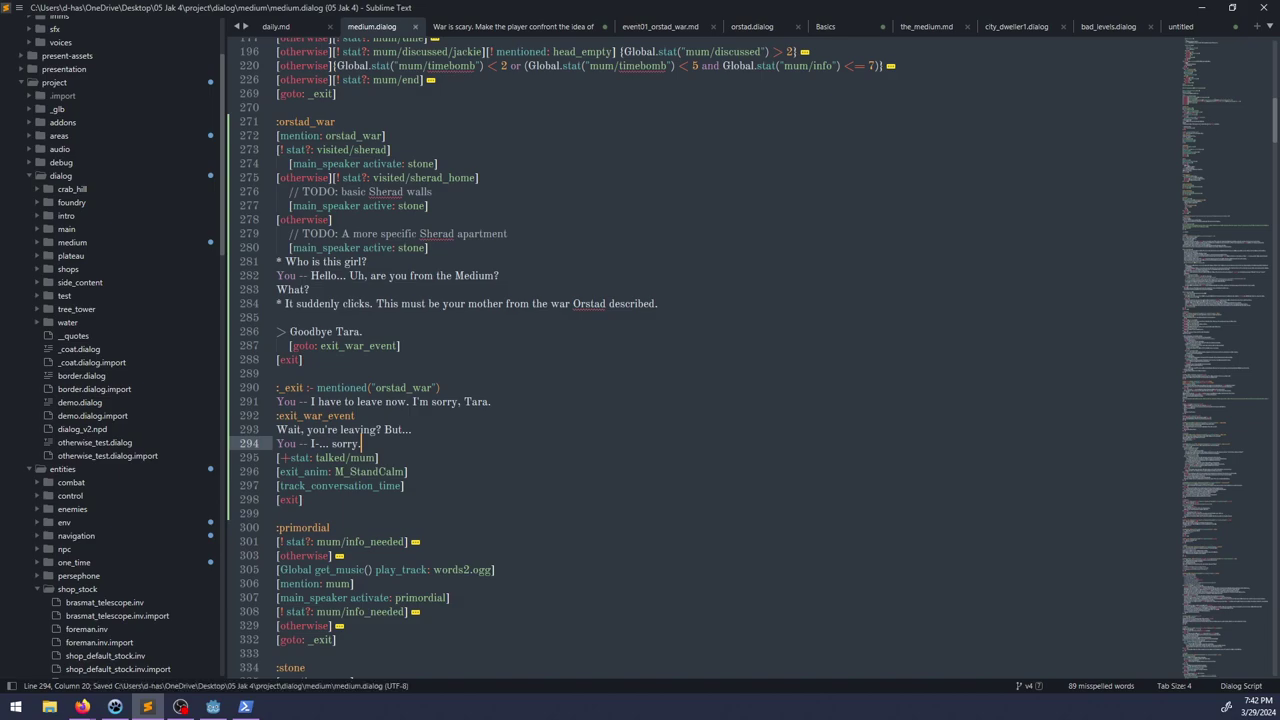
Step: Extend the final reply in exit_war_event to "You -- I-... sorry, I'll just-" and save
key(Down)
key(Down)
key(Down)
key(Down)
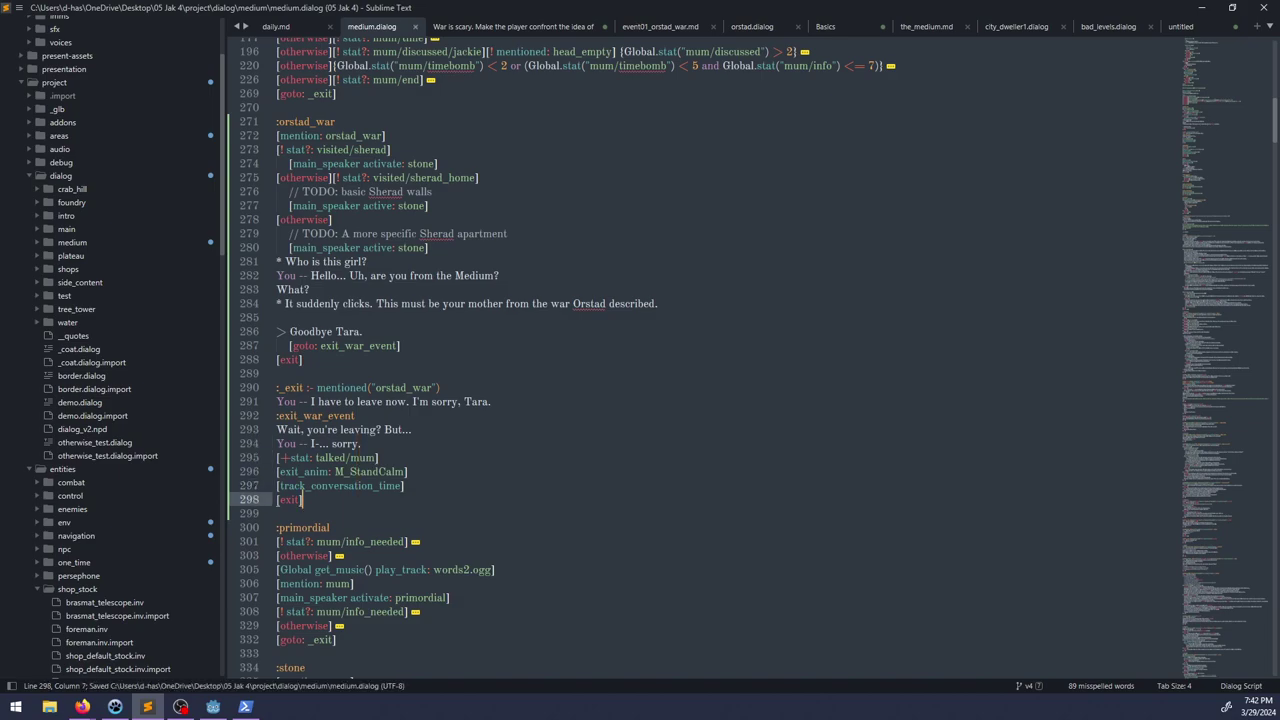
key(Up)
key(Up)
key(Up)
key(Up)
key(BackSpace)
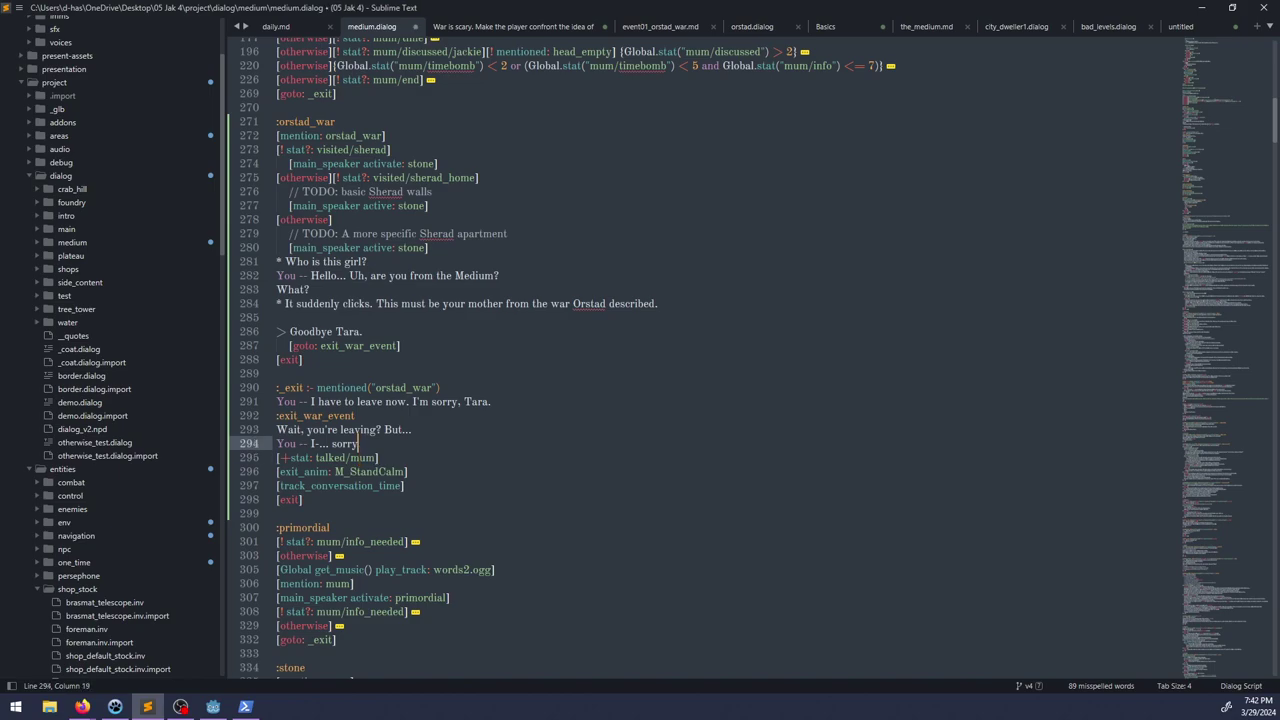
text(, I'll just-)
key(ctrl+s)
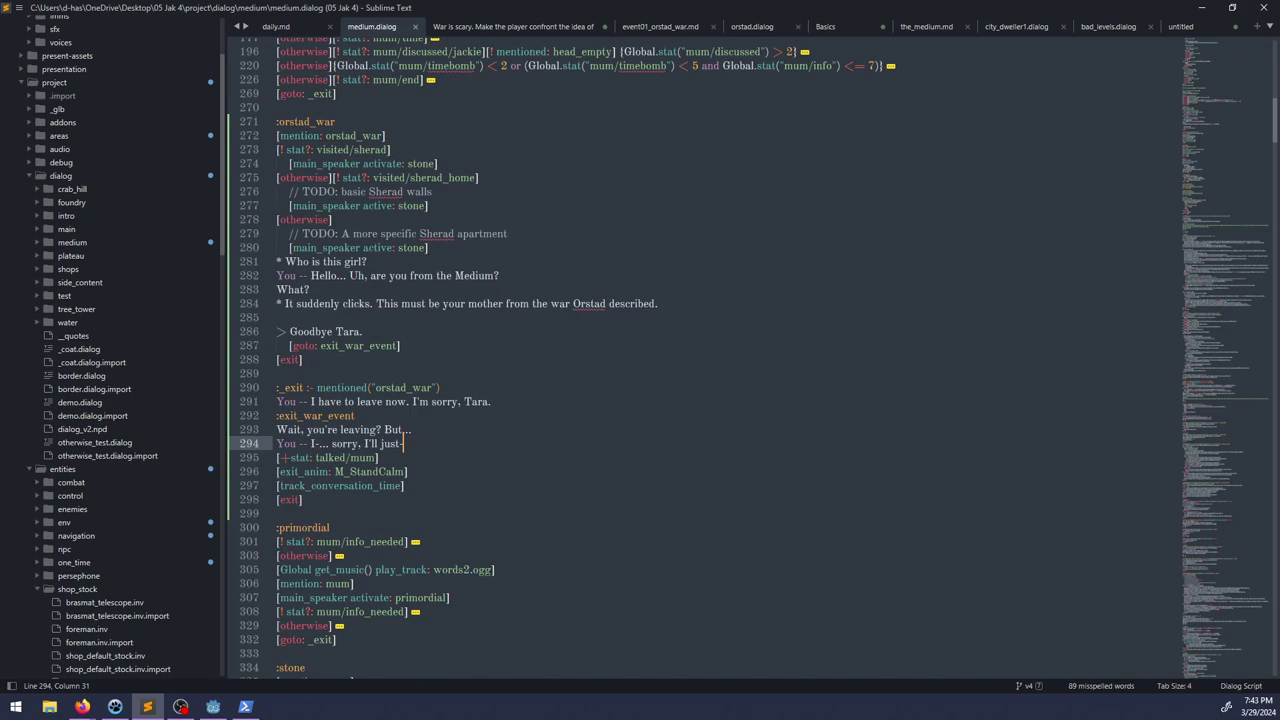
Step: Reword the orstad_war narration to "This must be your mother as Orstad described her." and save
click(380, 317)
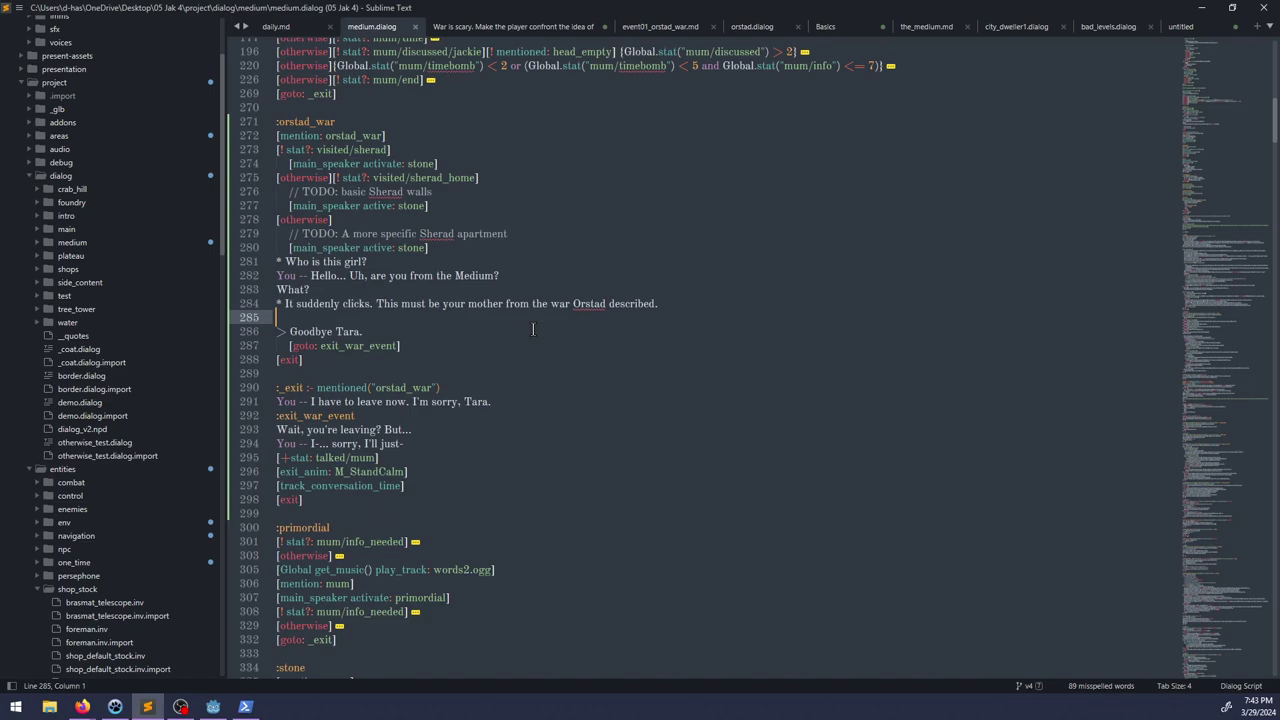
double_click(559, 305)
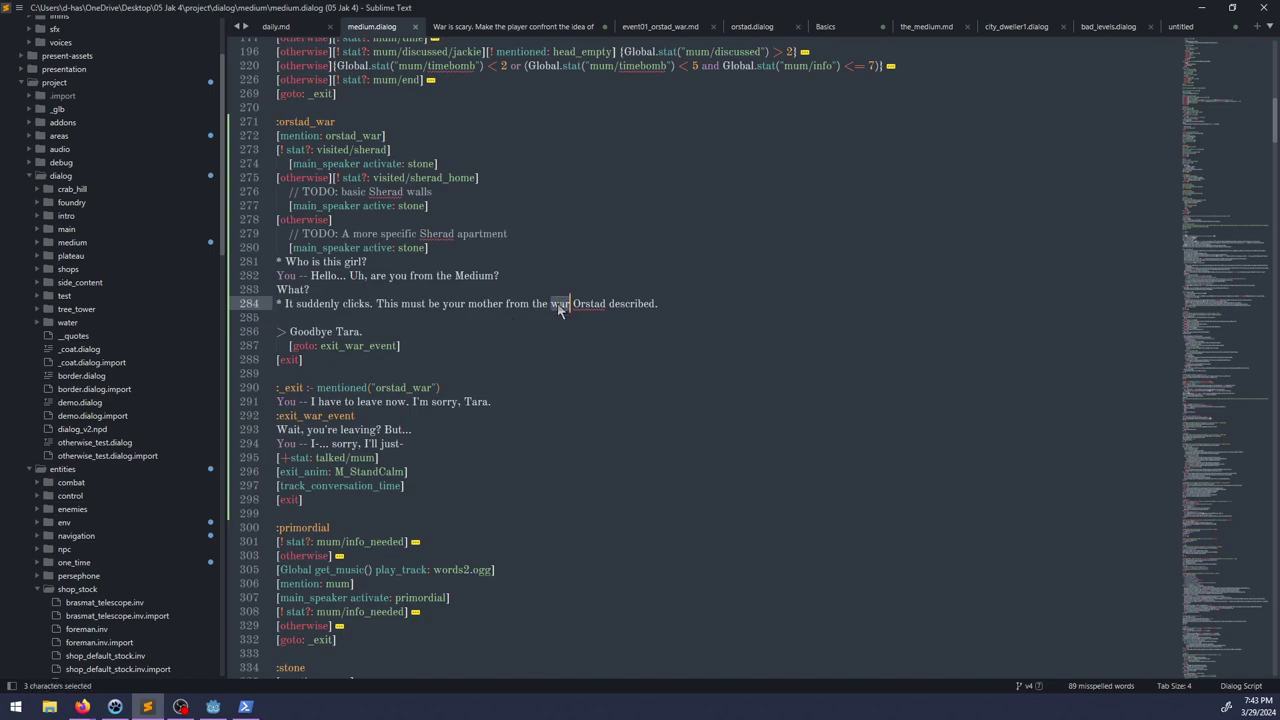
key(BackSpace)
key(ctrl+BackSpace)
key(ctrl+BackSpace)
text(as)
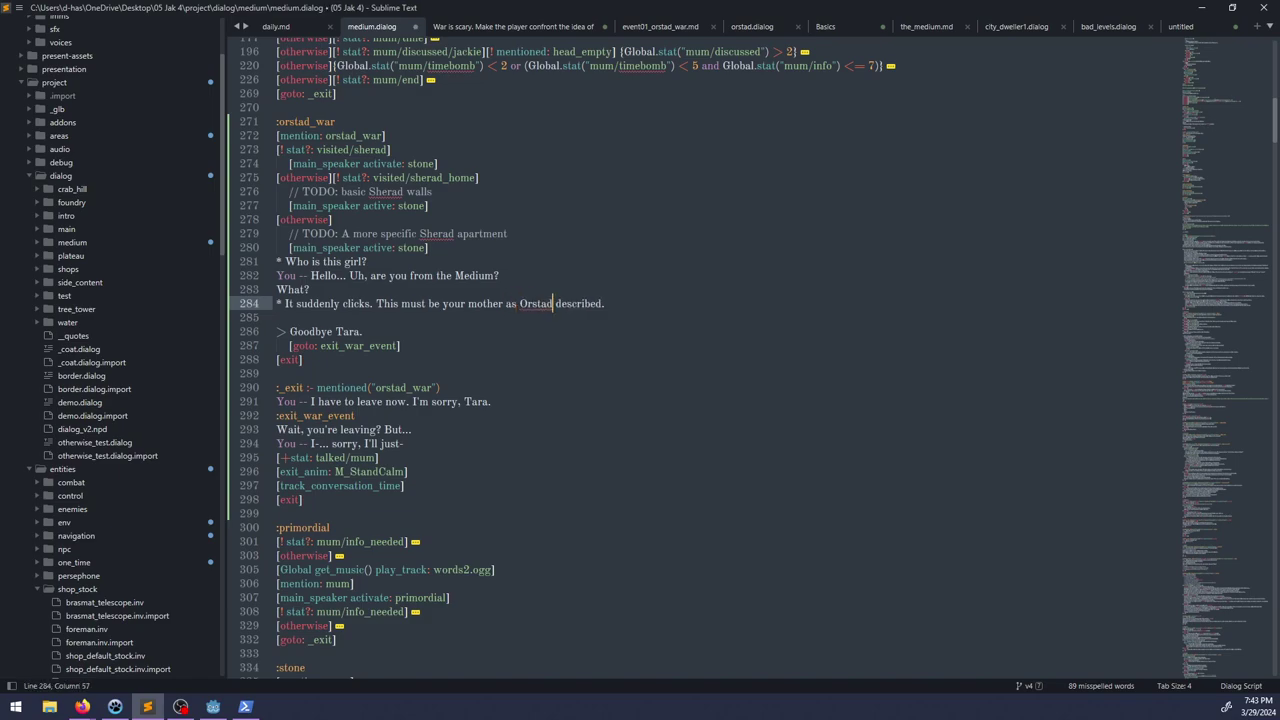
text( her)
key(ctrl+s)
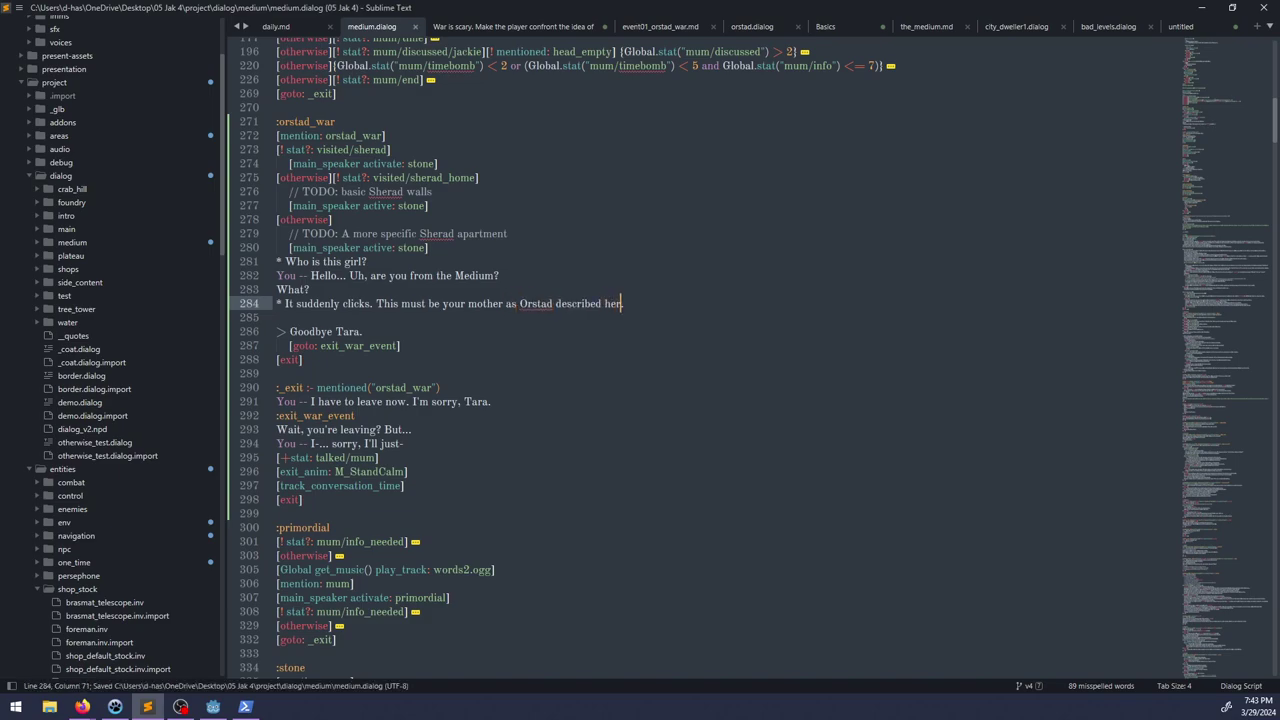
Step: Add the placeholder comment "/// SOME TEXT HERE" on the empty line below the mother narration and save
key(Down)
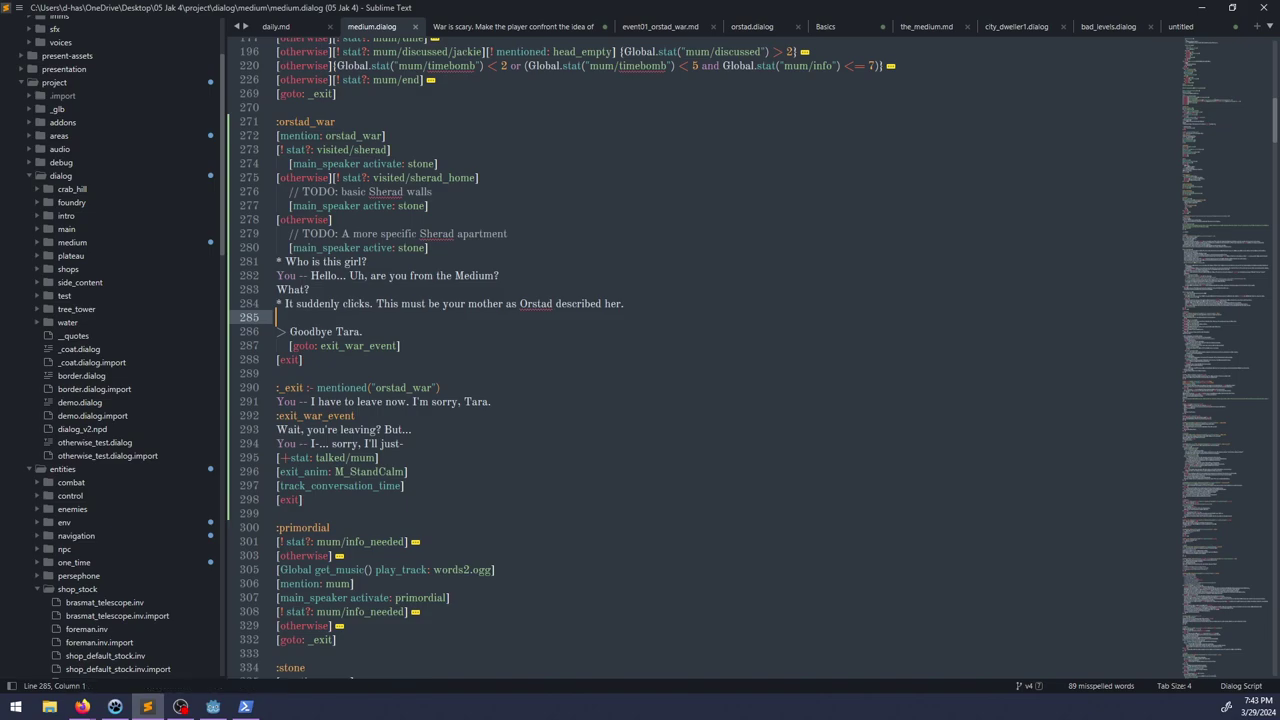
text(//  SOME TEX)
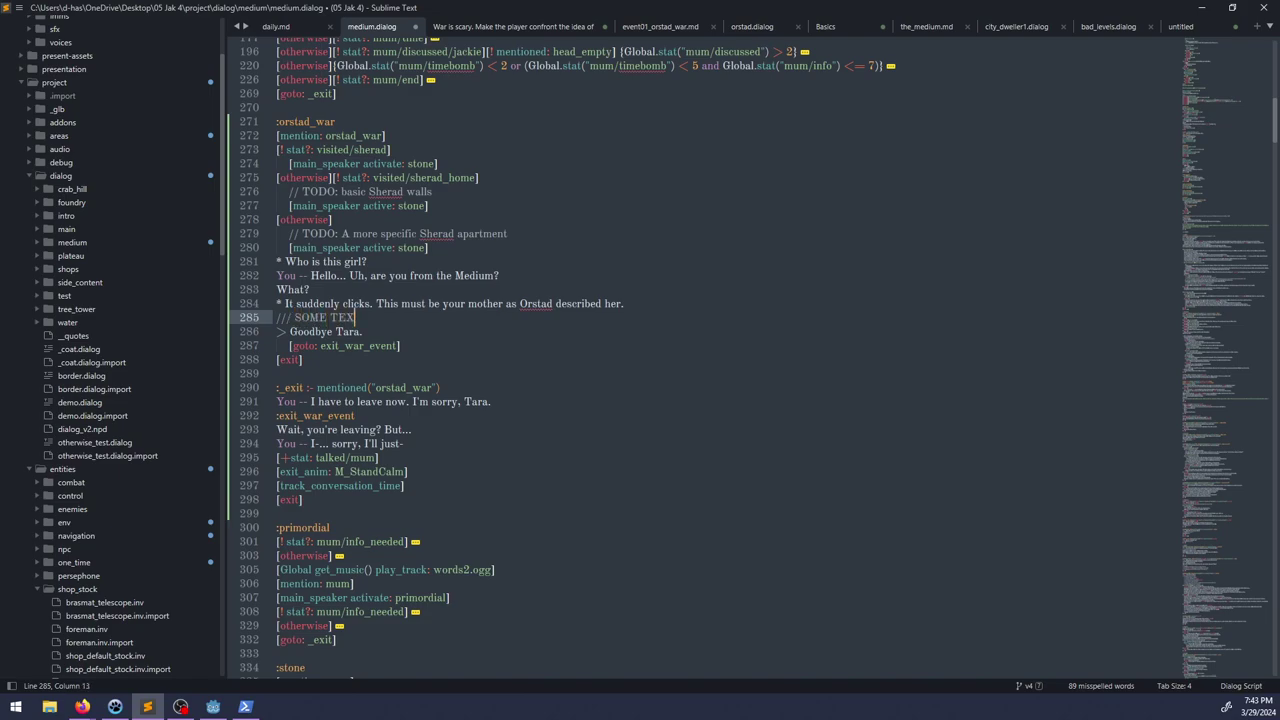
text(T HERE)
key(ctrl+s)
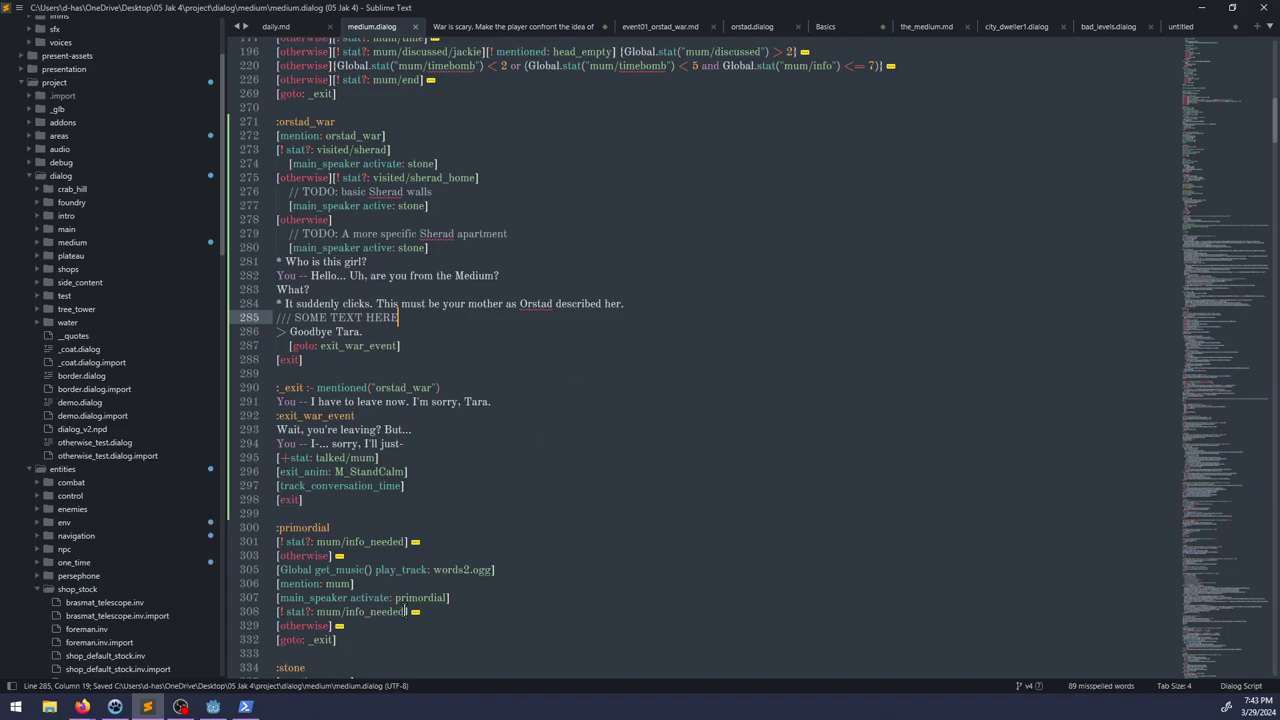
Step: Switch to Godot, run the game, and save its state with save("war_event") in the in-game console
click(213, 706)
click(541, 444)
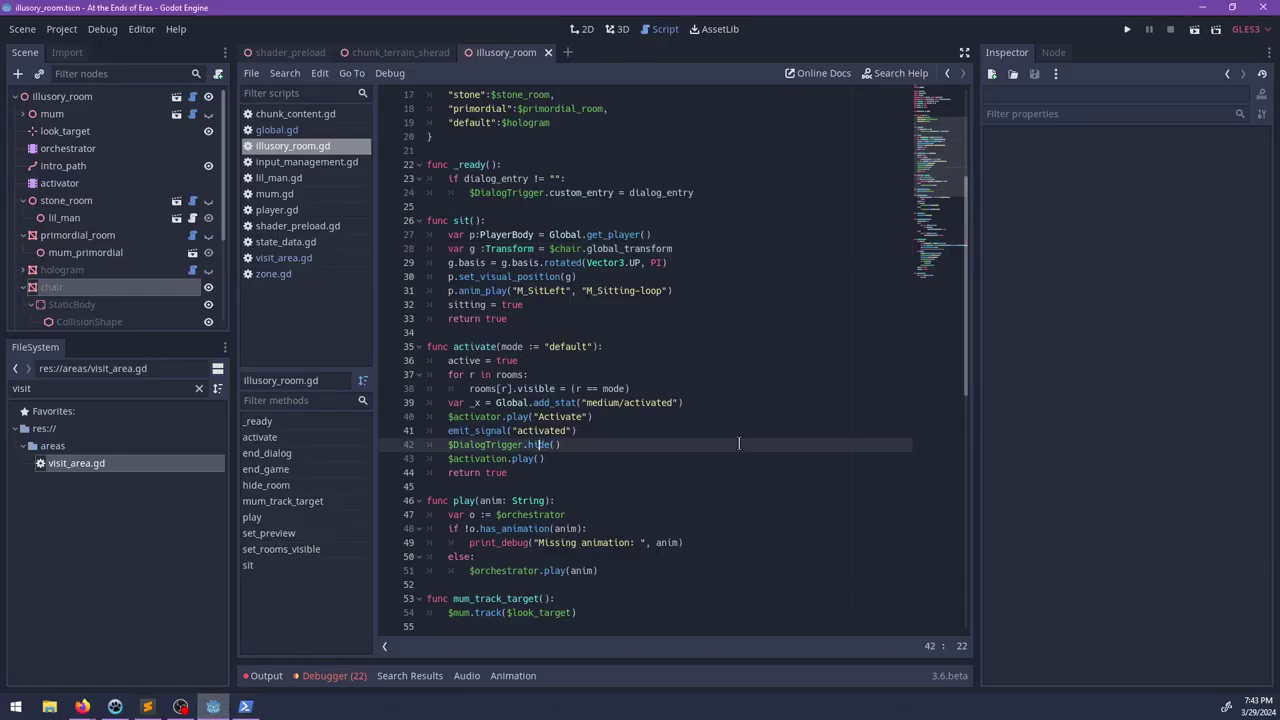
key(F5)
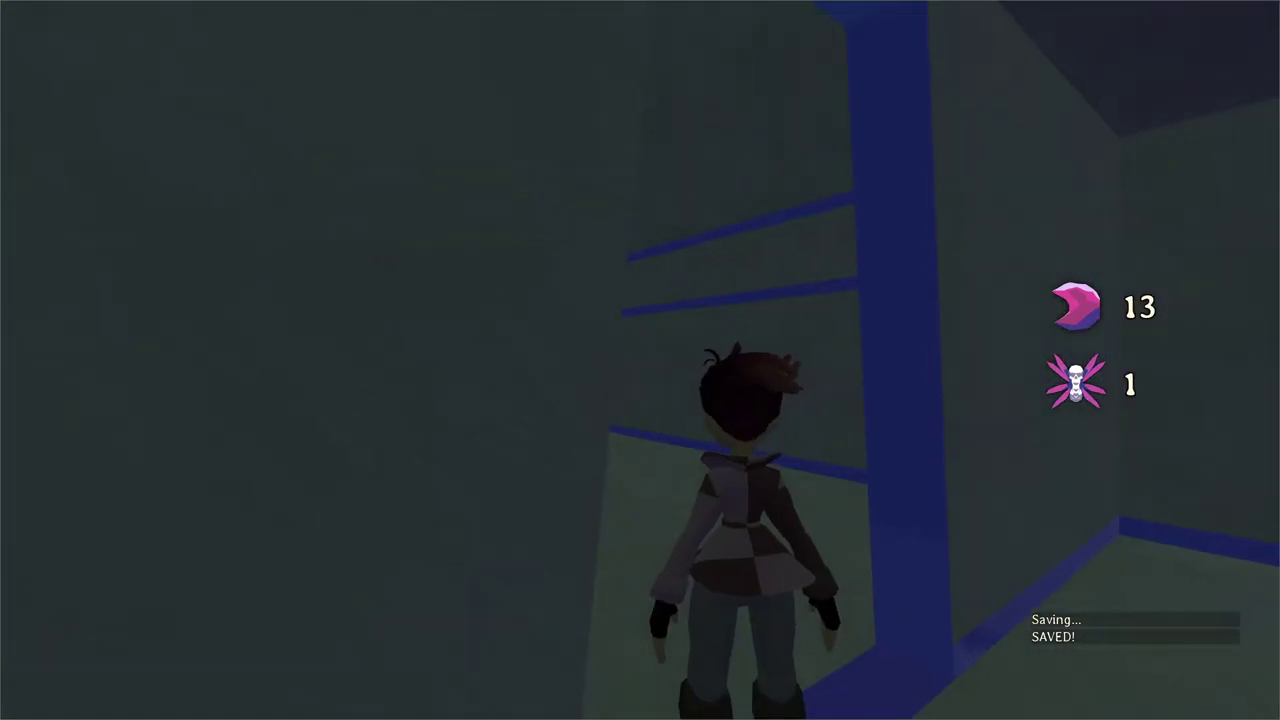
key(a)
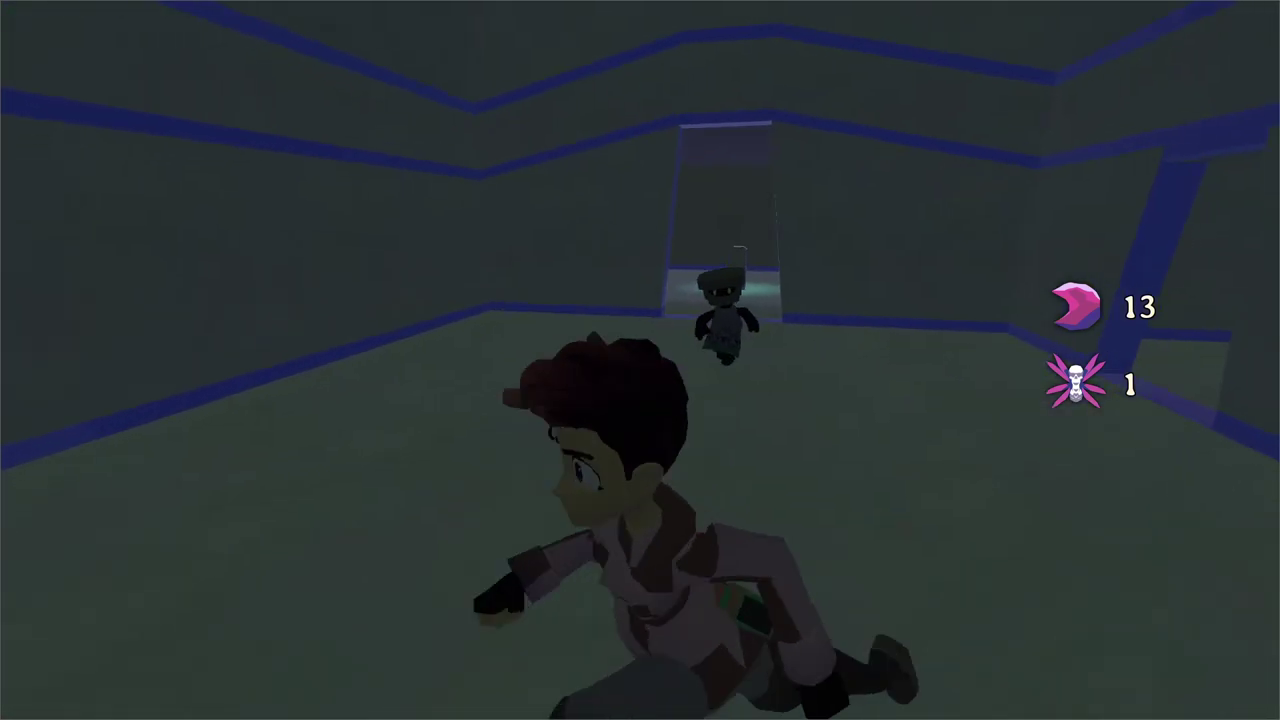
key(grave)
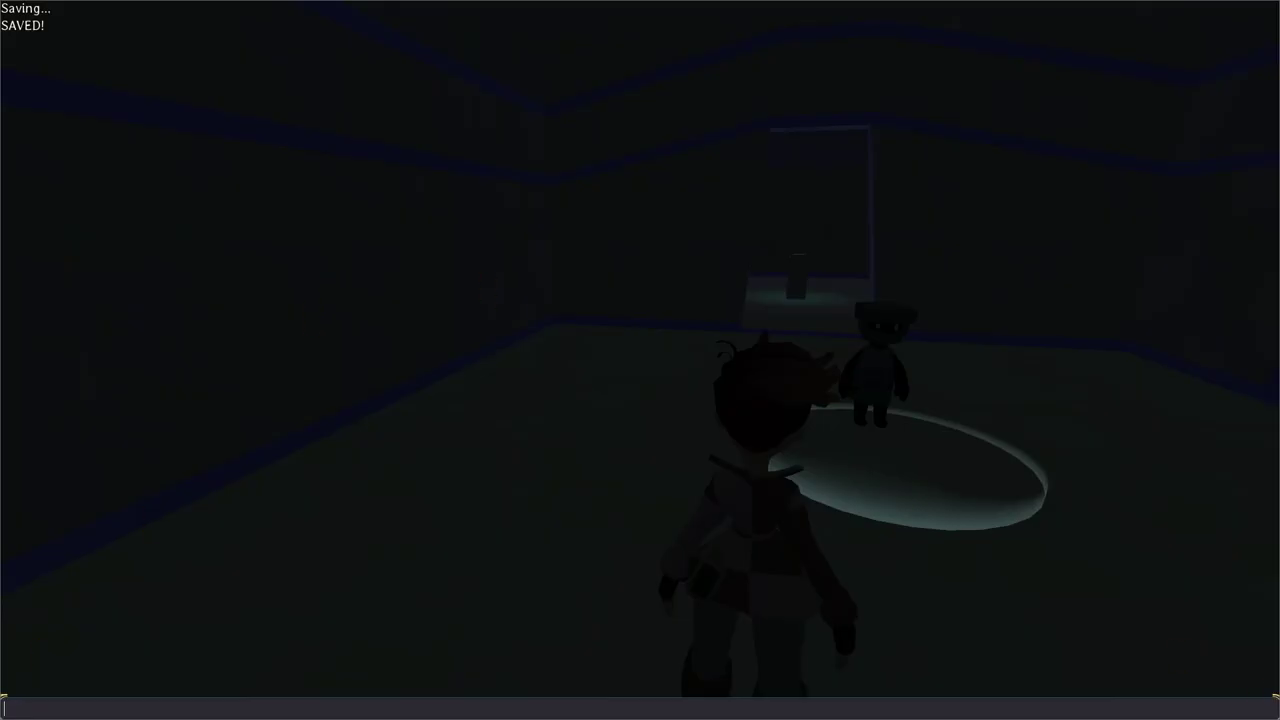
text(save("war_event"))
key(Return)
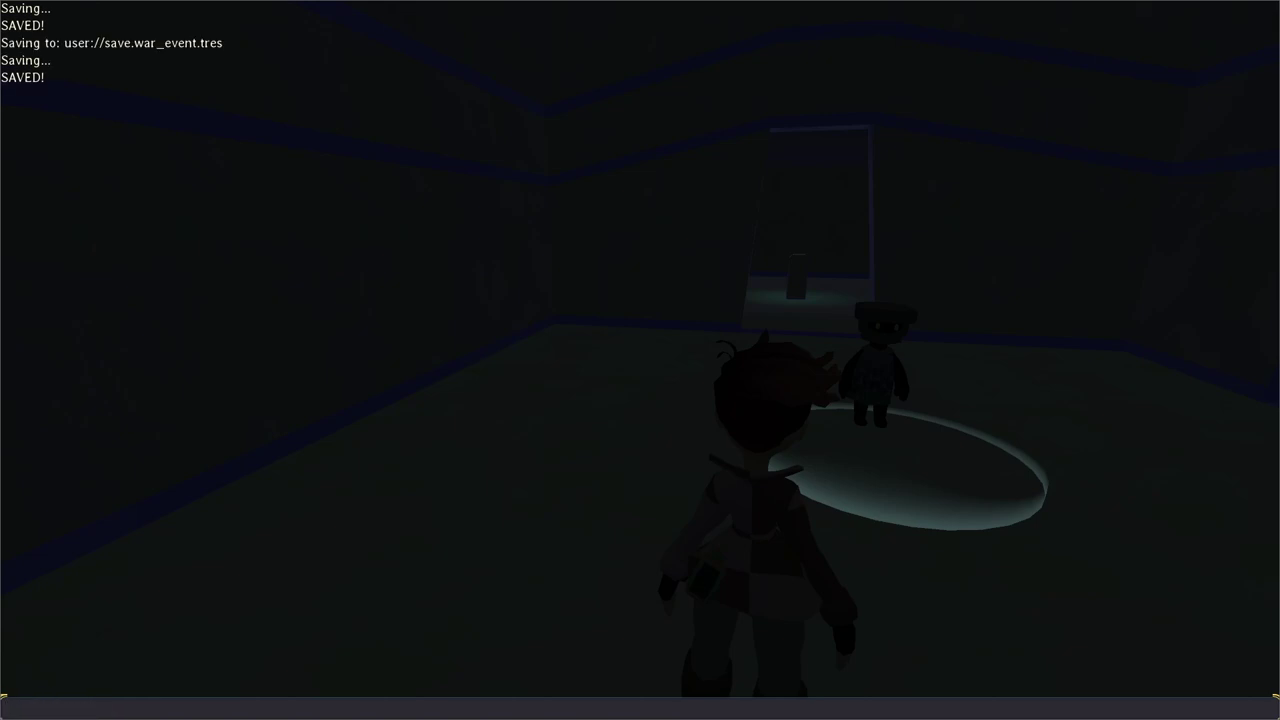
Step: In medium.dialog, add [Global complete_medium_event] above [exit] in exit_war_event, checking global.gd for the function, and save
key(alt+Tab)
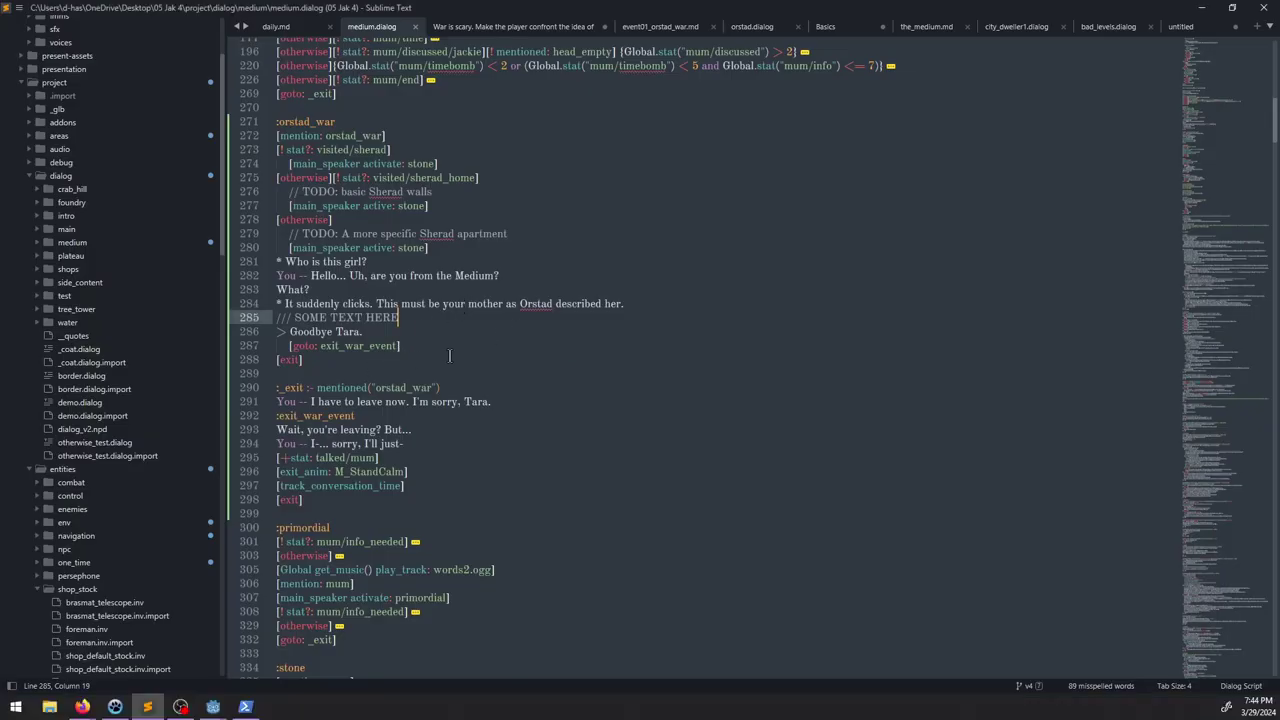
click(450, 346)
click(430, 489)
key(Return)
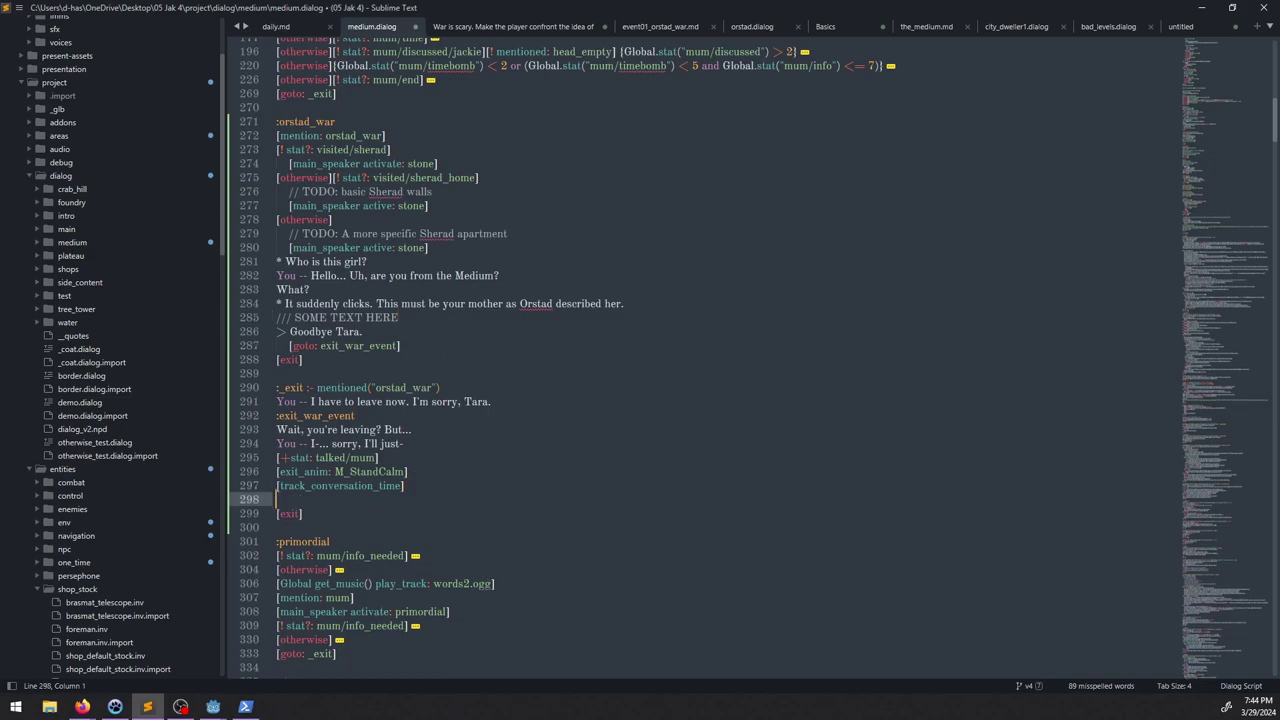
text([Global)
key(alt+Tab)
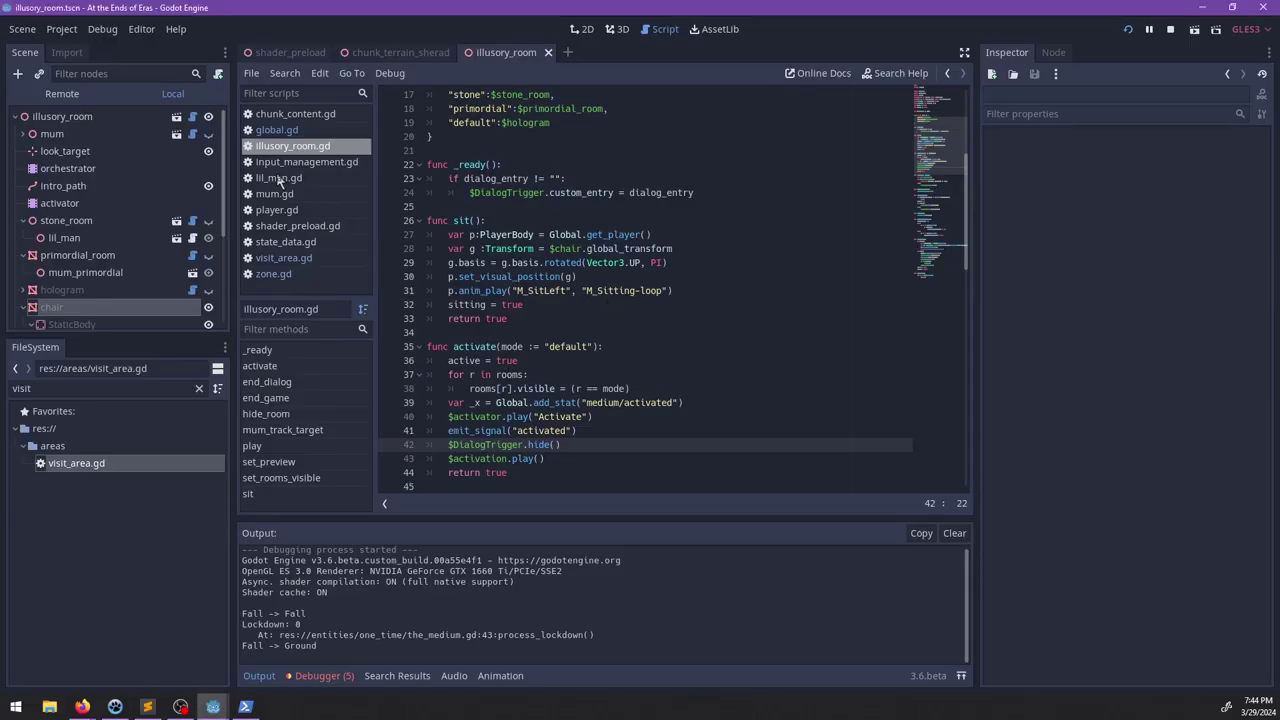
click(300, 134)
key(alt+Tab)
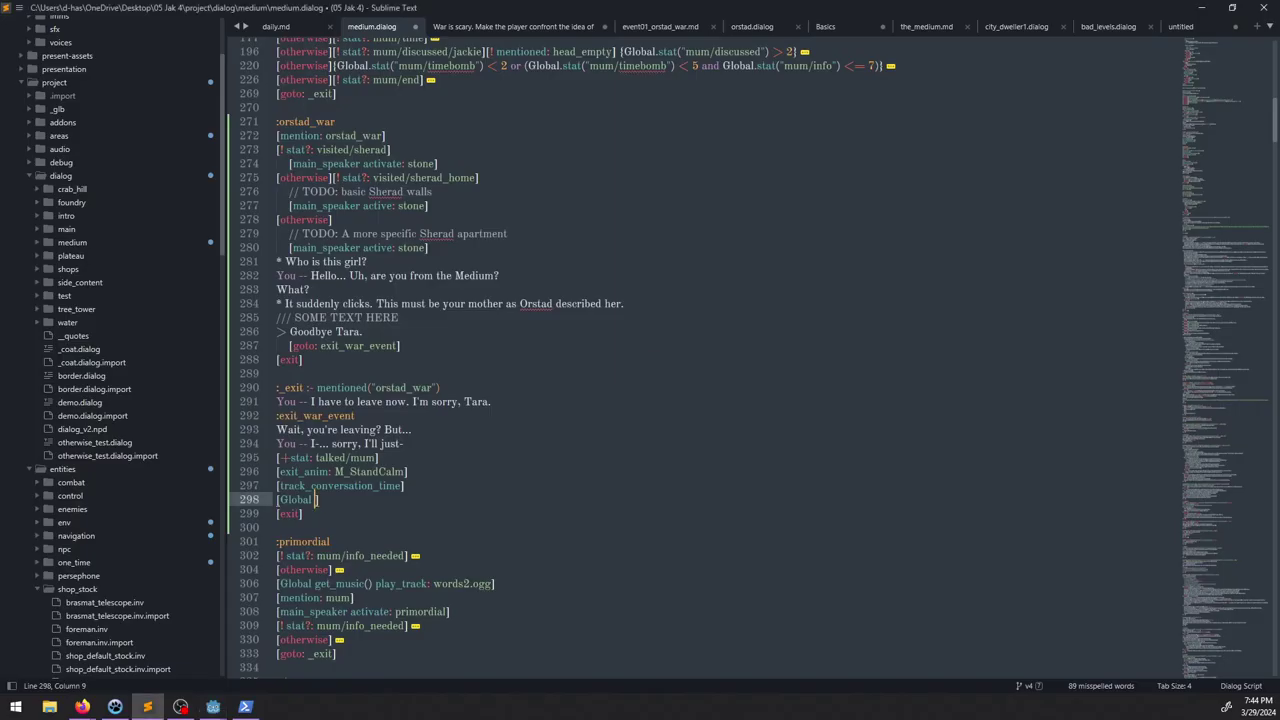
text(complete)
key(BackSpace)
text(_medium_event)
key(ctrl+s)
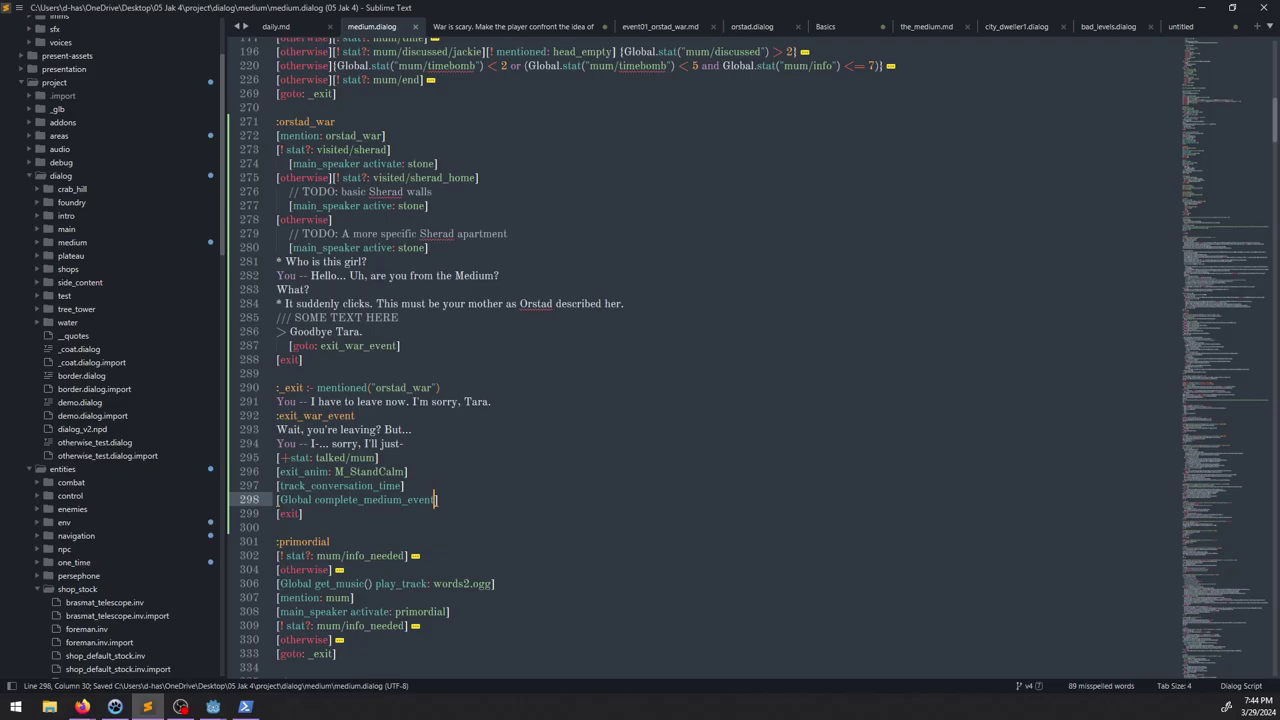
Step: Return to the running game, play through the Medium conversation at the glowing pedestal to its exit, and pause
key(alt+Tab)
key(alt+Tab)
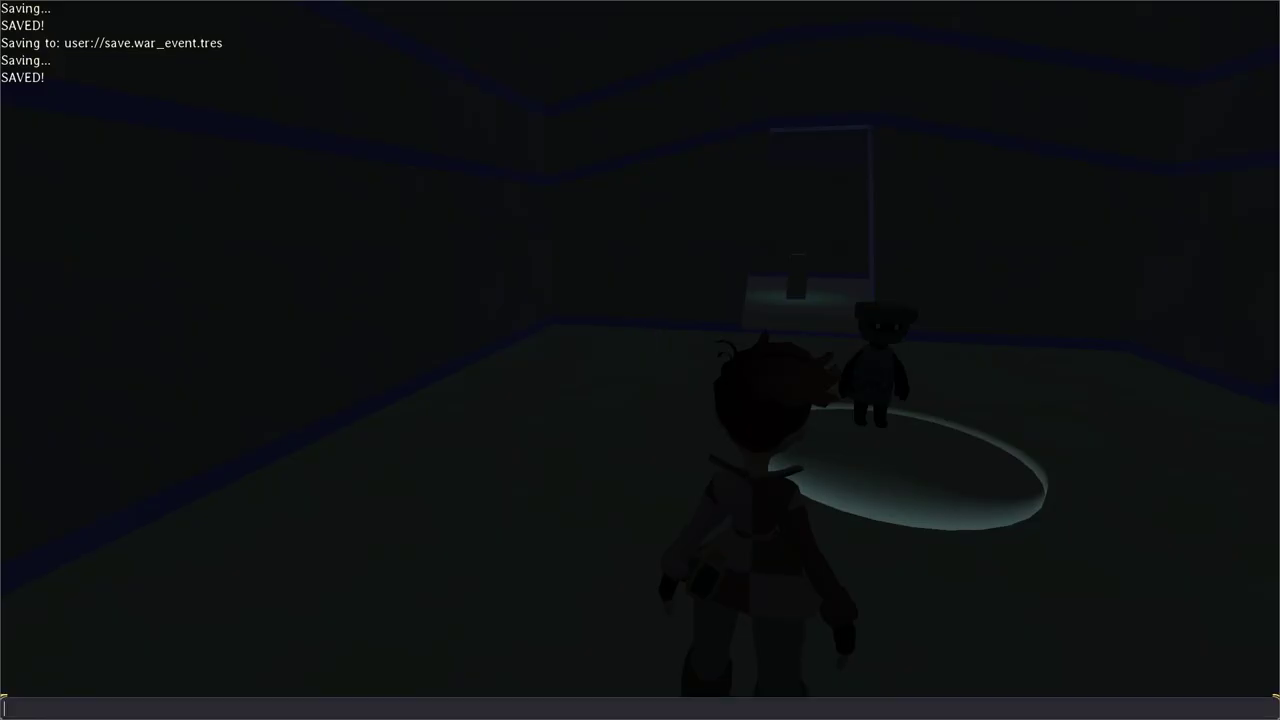
key(grave)
key(a)
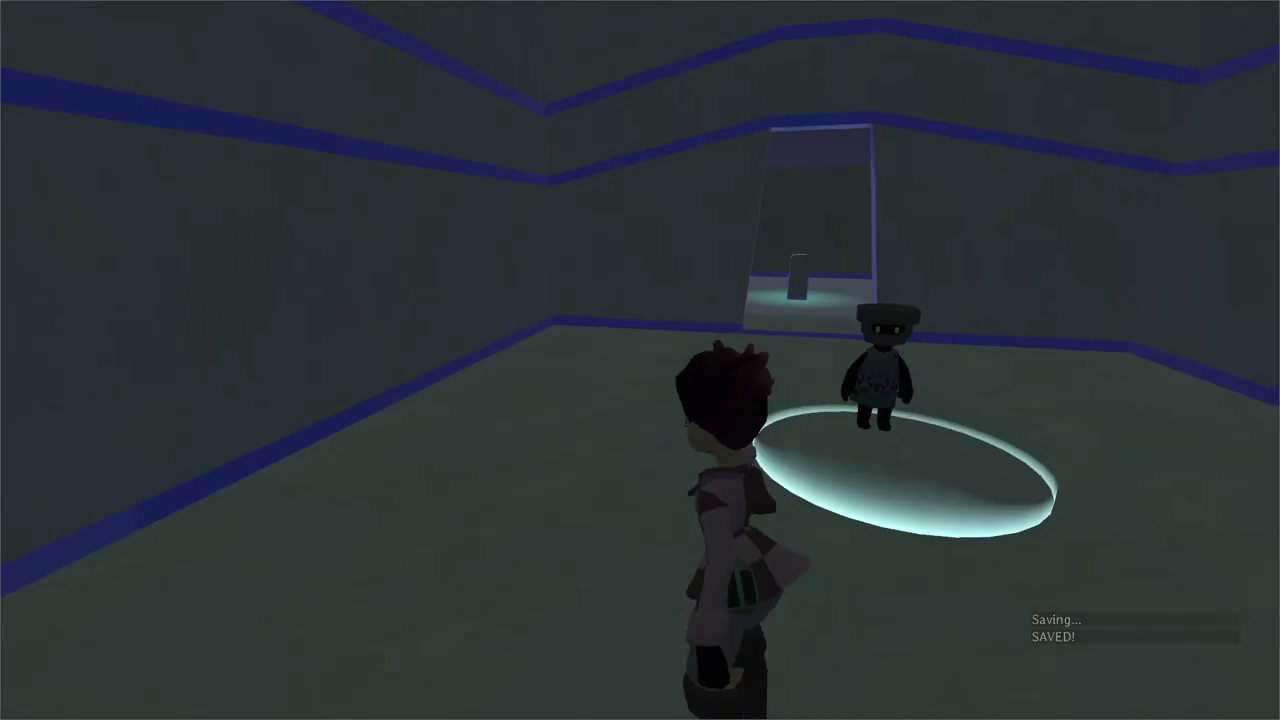
key(w)
key(w)
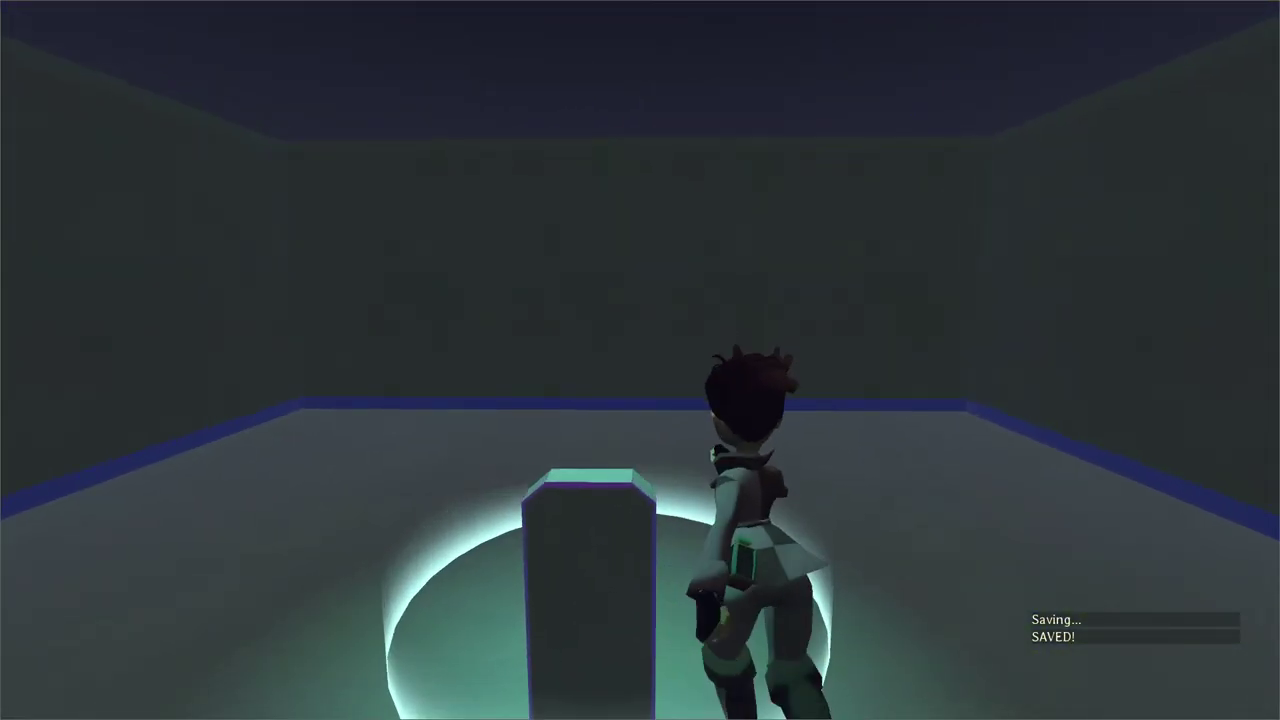
key(e)
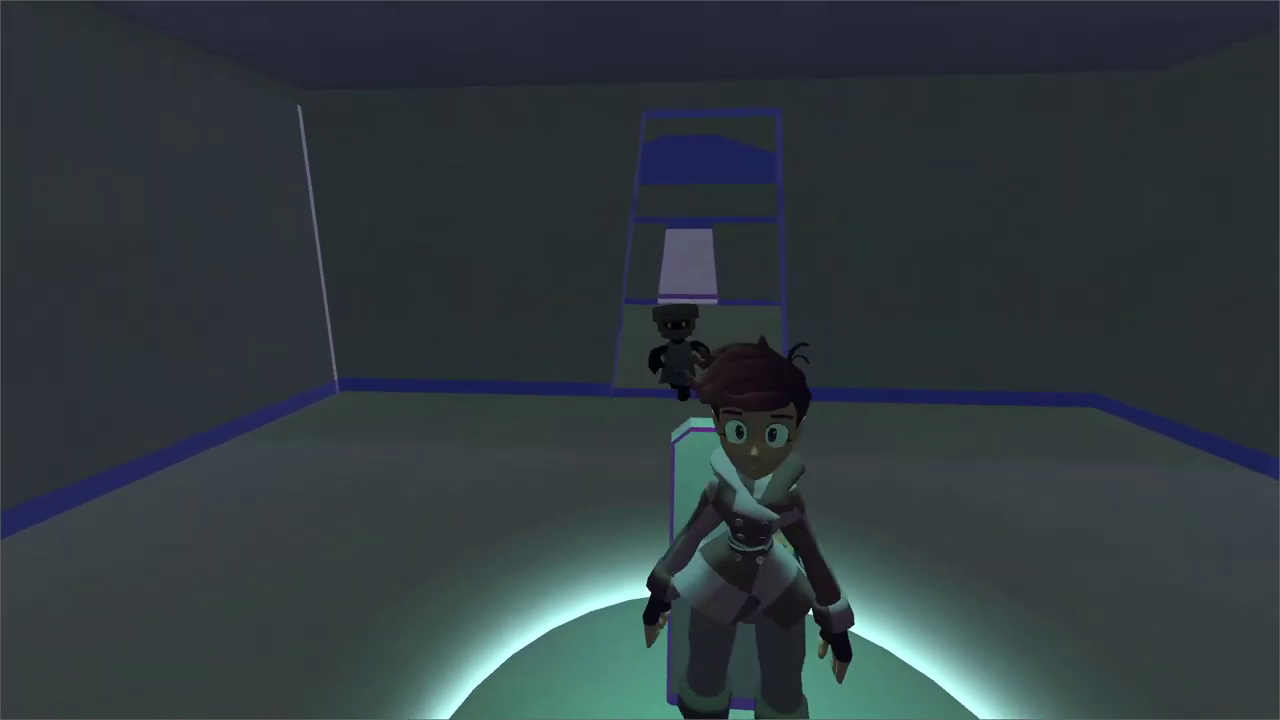
key(Escape)
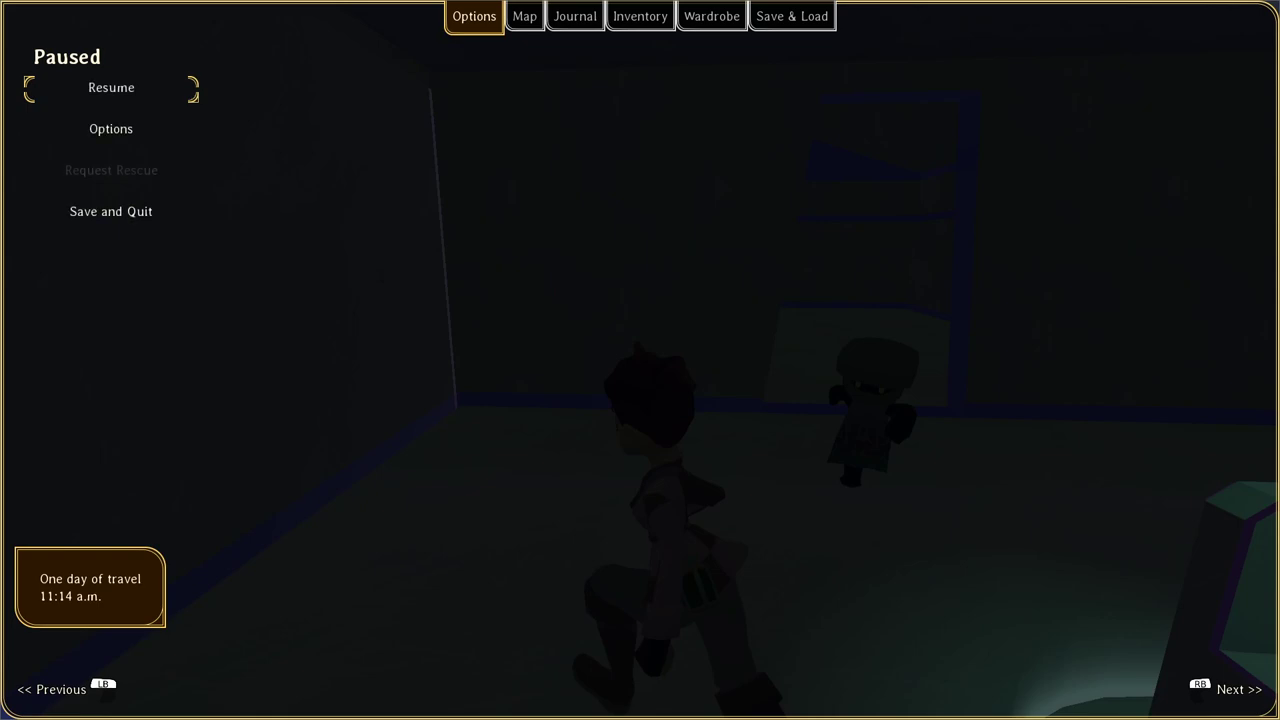
Step: Switch to Godot and copy the three chair transform, rotation and set_visual_position lines from sit() into end_dialog() in illusory_room.gd
key(alt+Tab)
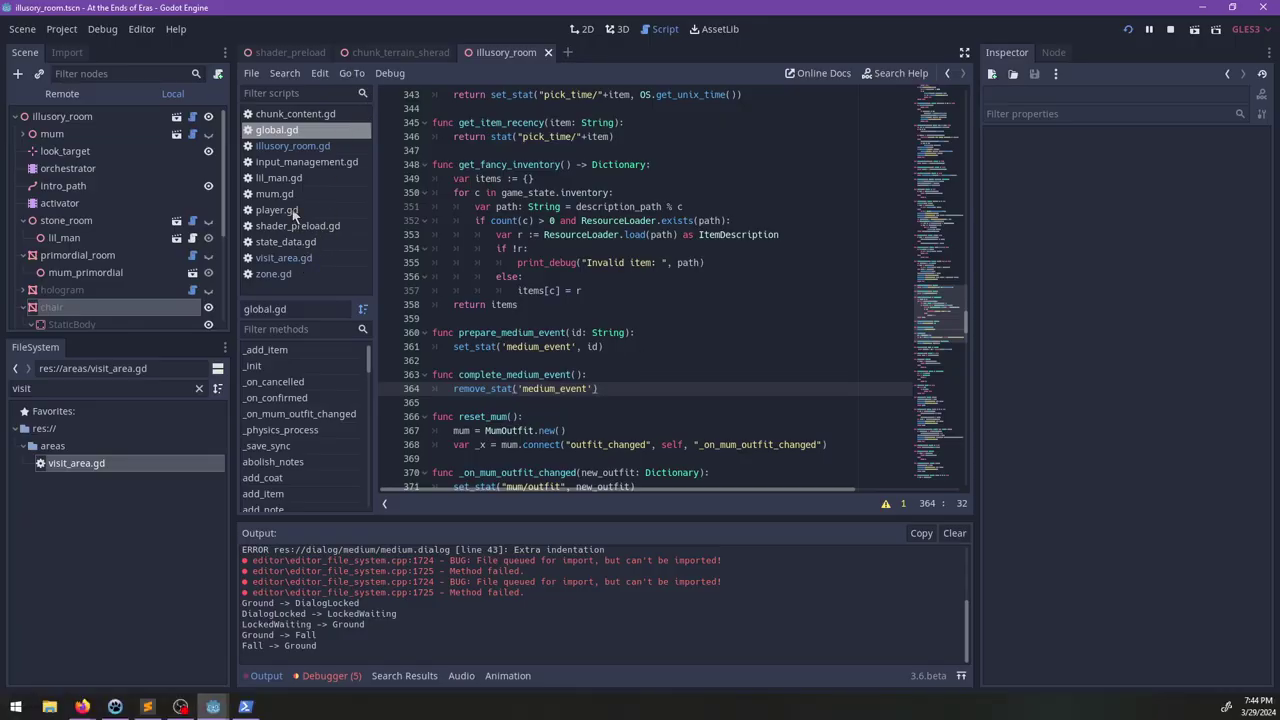
click(285, 194)
scroll(657, 322, down, 12)
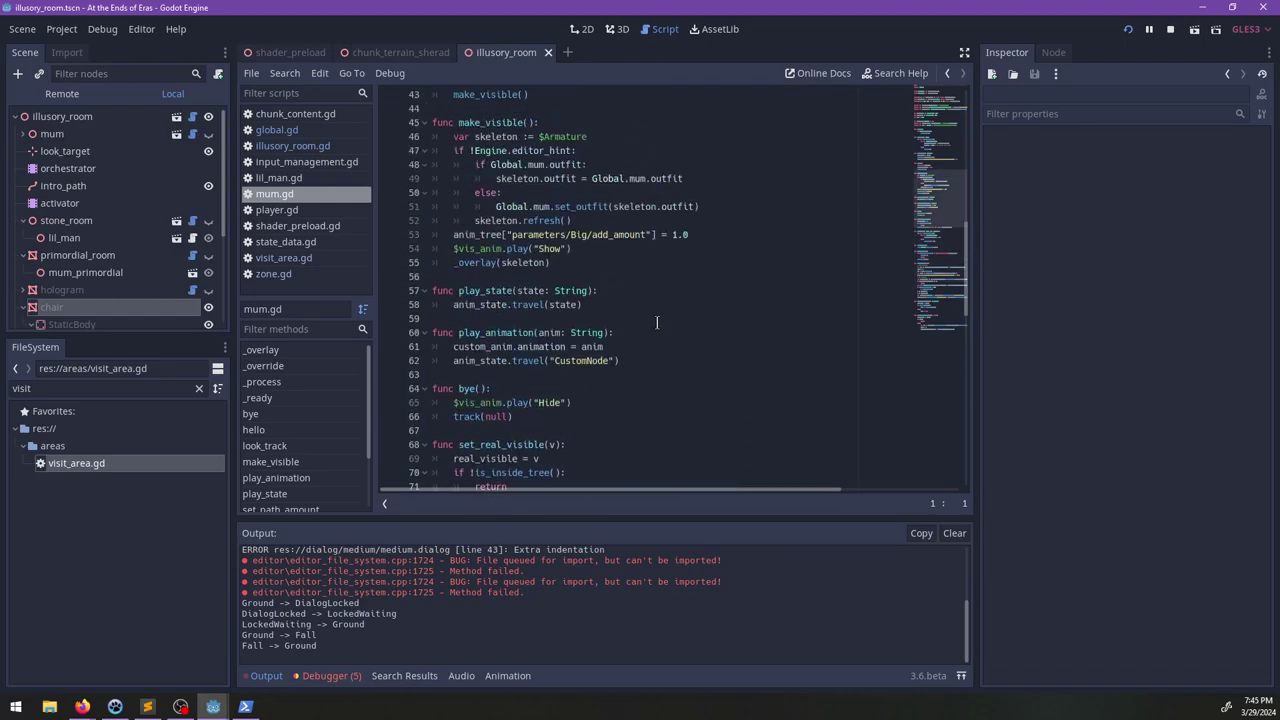
scroll(657, 322, up, 6)
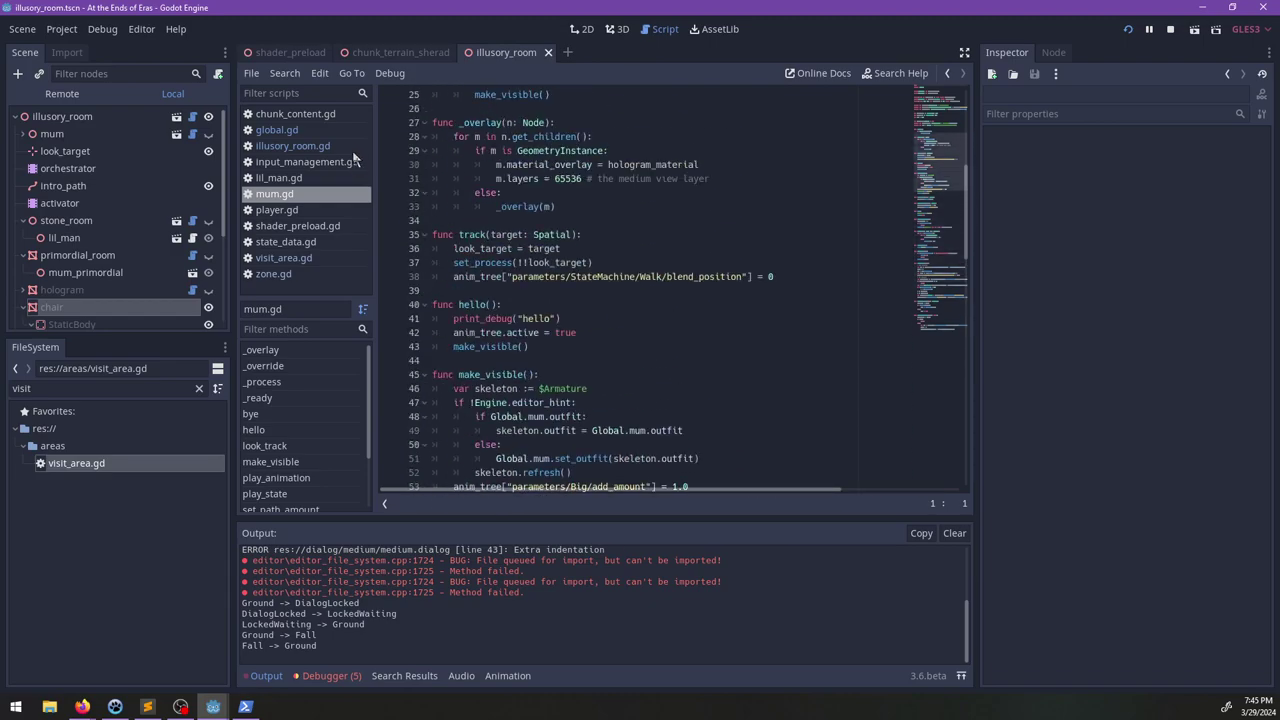
click(306, 150)
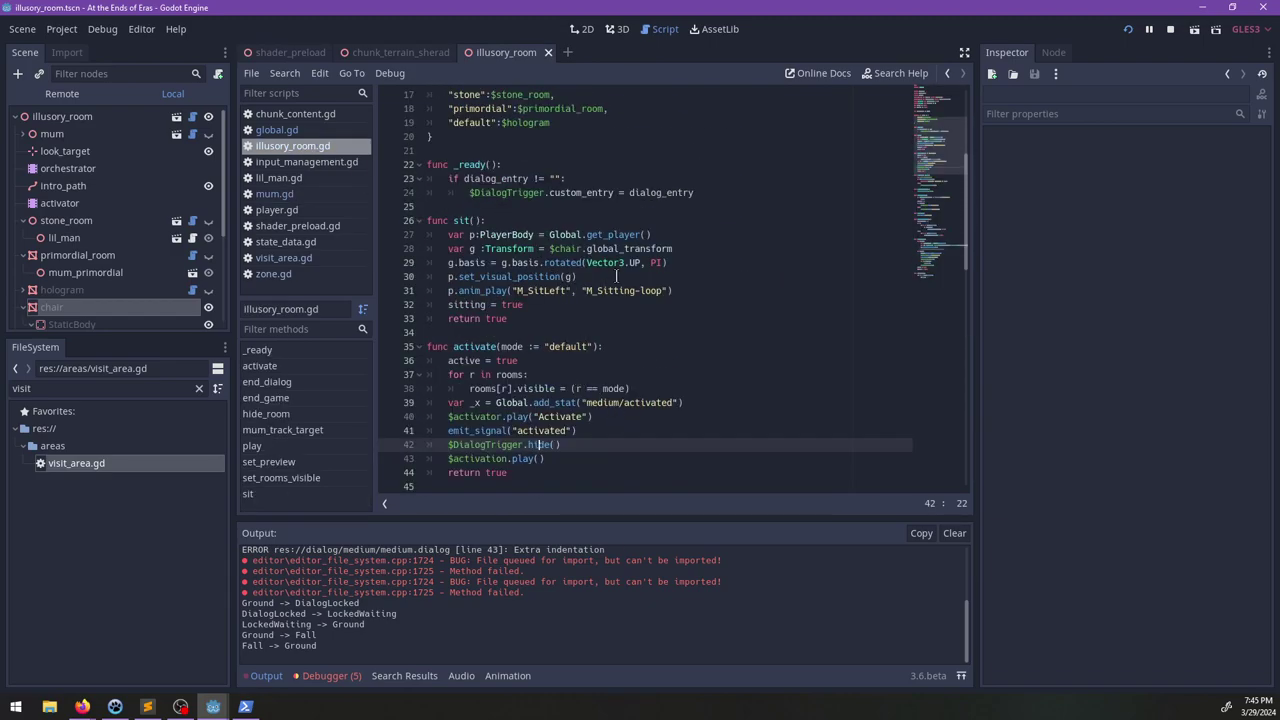
drag(681, 271, 700, 236)
key(ctrl+c)
scroll(675, 379, down, 15)
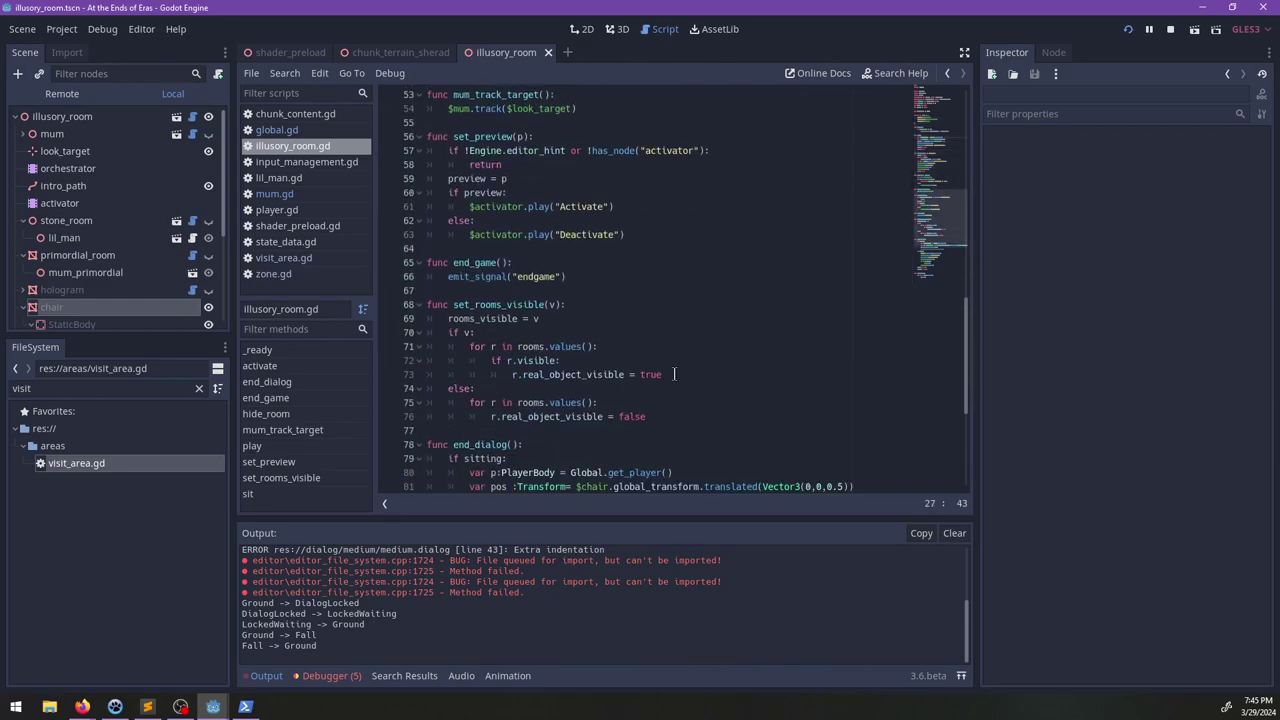
click(866, 318)
key(ctrl+v)
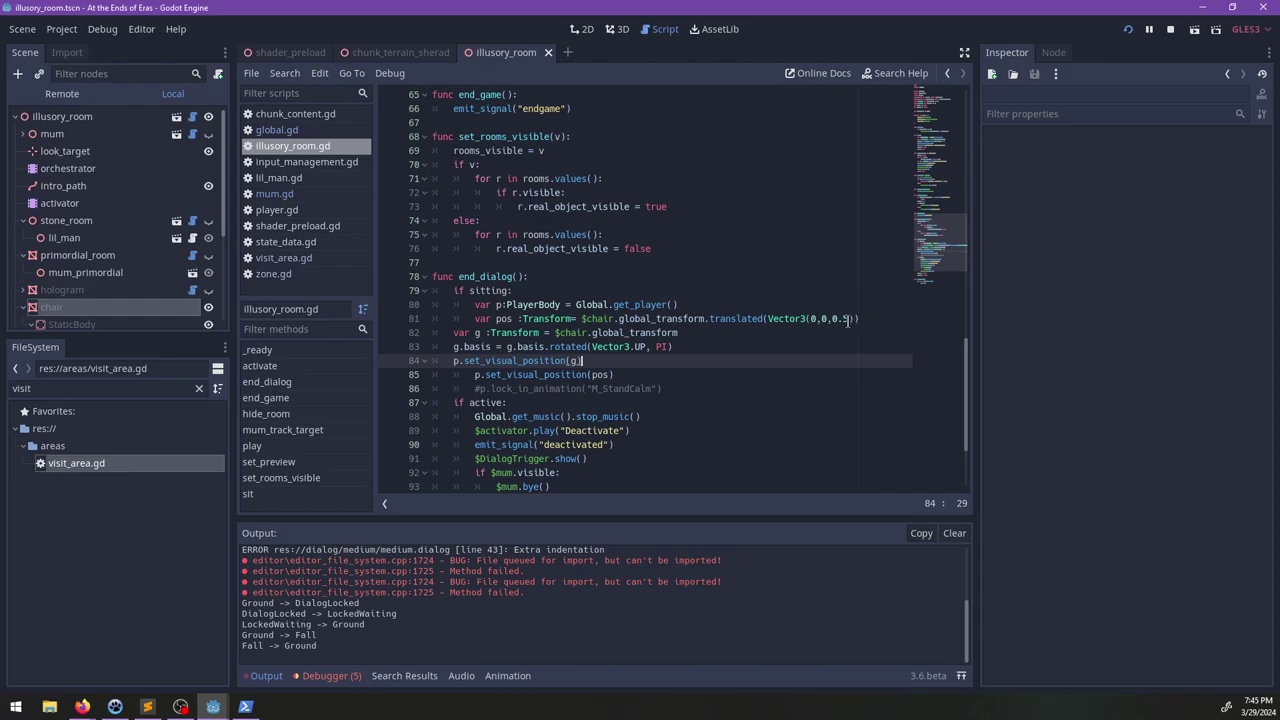
Step: Indent the pasted lines to match the "if sitting" block and delete the "var g :Transform" declaration from end_dialog()
drag(484, 357, 453, 333)
key(Tab)
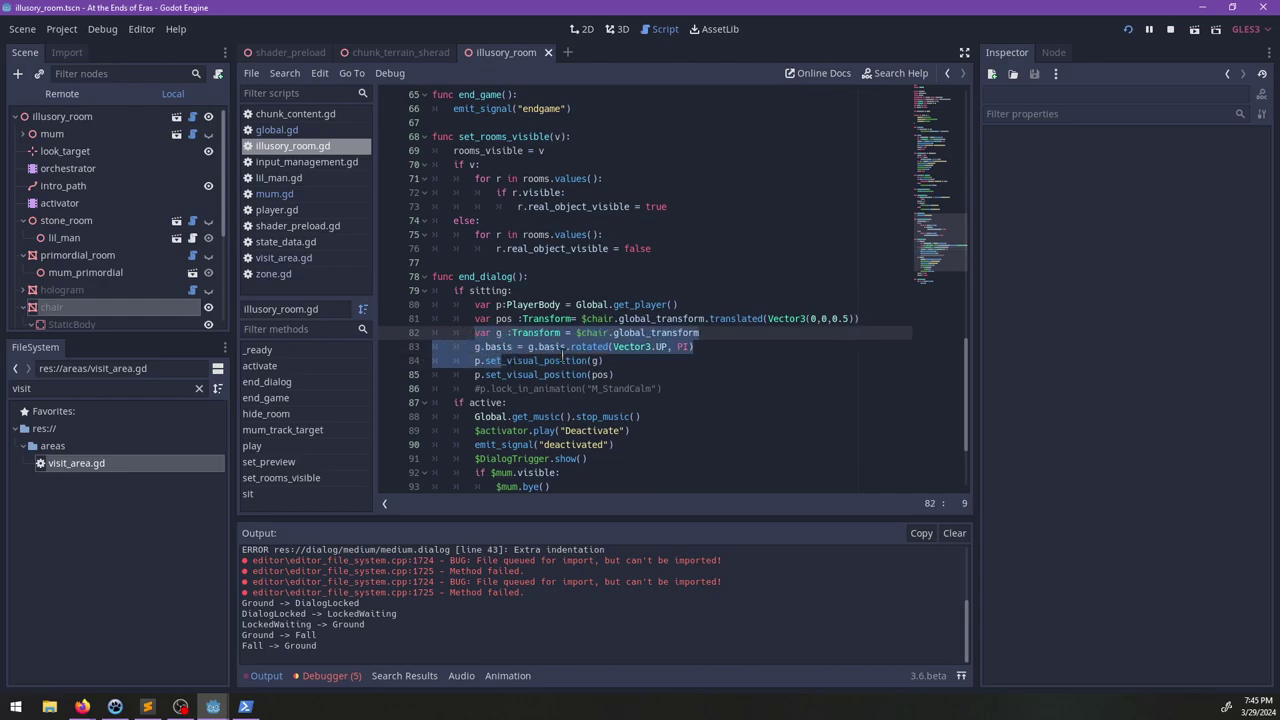
click(693, 347)
drag(725, 335, 878, 322)
key(BackSpace)
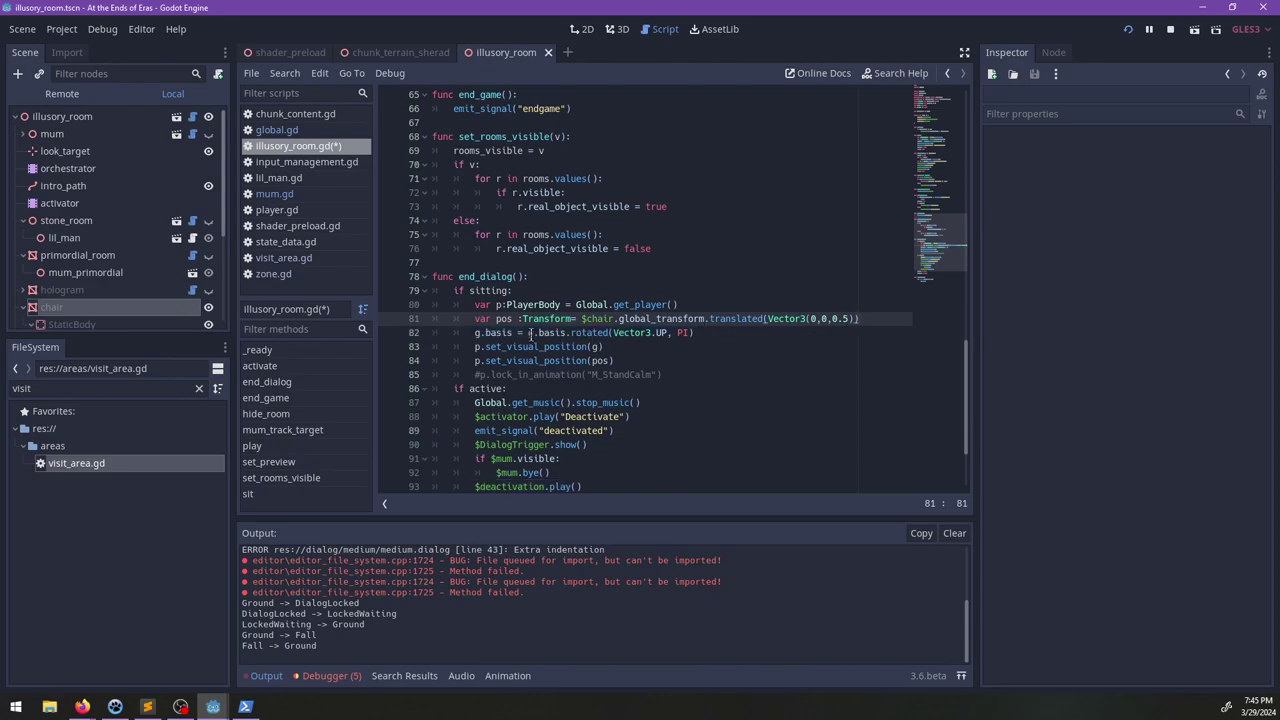
Step: Change the pasted rotation line in end_dialog() to pos.basis = pos.basis.rotated(Vector3.UP, PI)
click(470, 332)
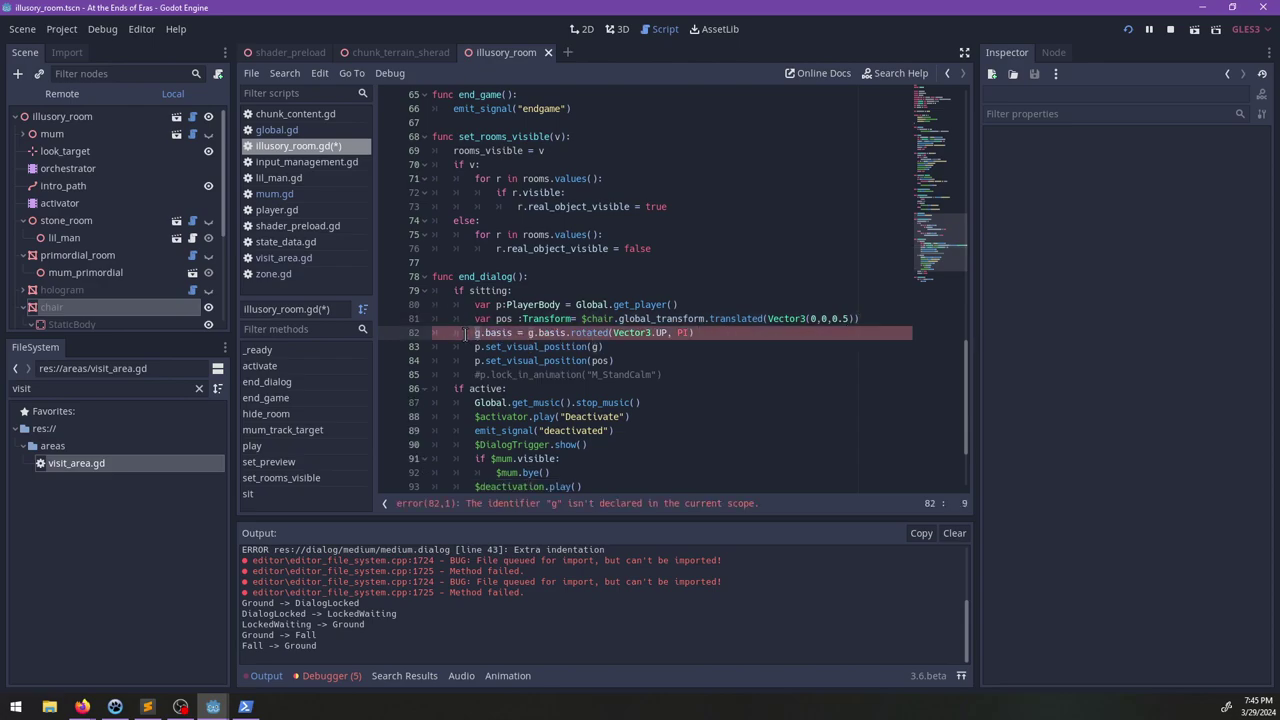
key(Delete)
text(pos)
key(ctrl+Right)
key(ctrl+Right)
key(BackSpace)
text(pos)
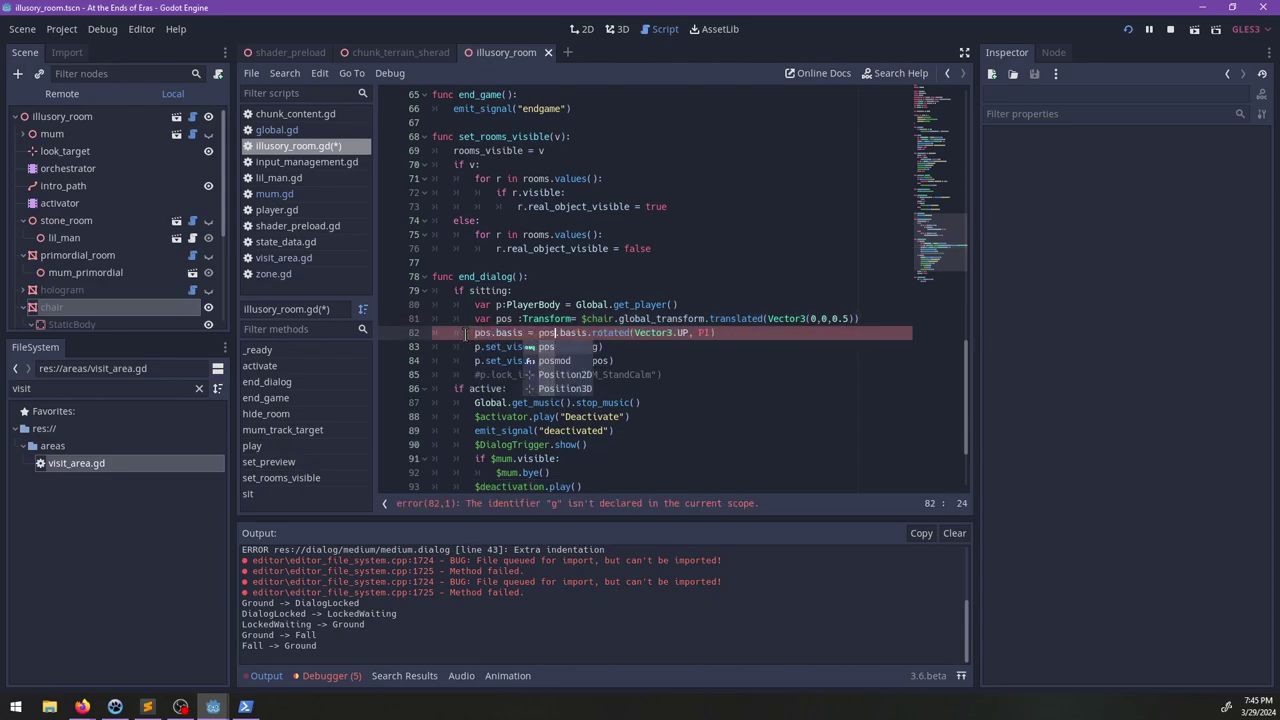
Step: Delete the redundant p.set_visual_position(g) line and the commented-out lock_in_animation line from end_dialog(), and save
click(740, 332)
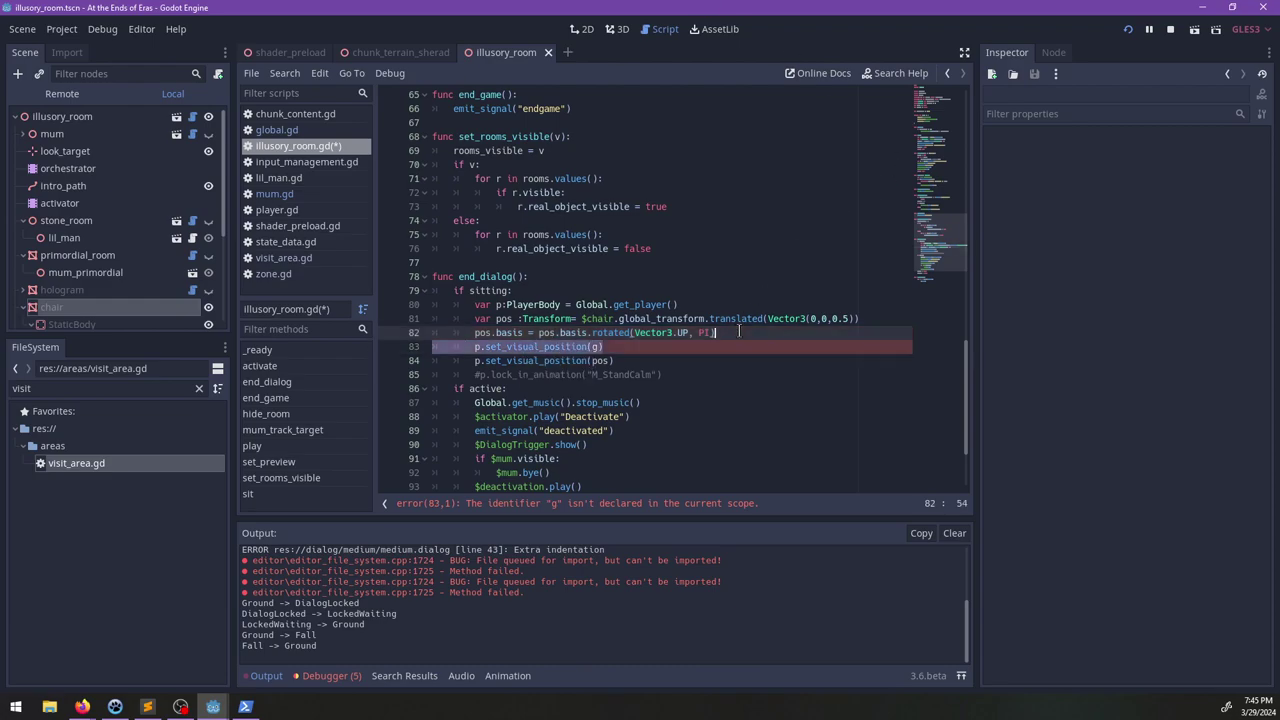
key(shift+Down)
key(Delete)
key(ctrl+s)
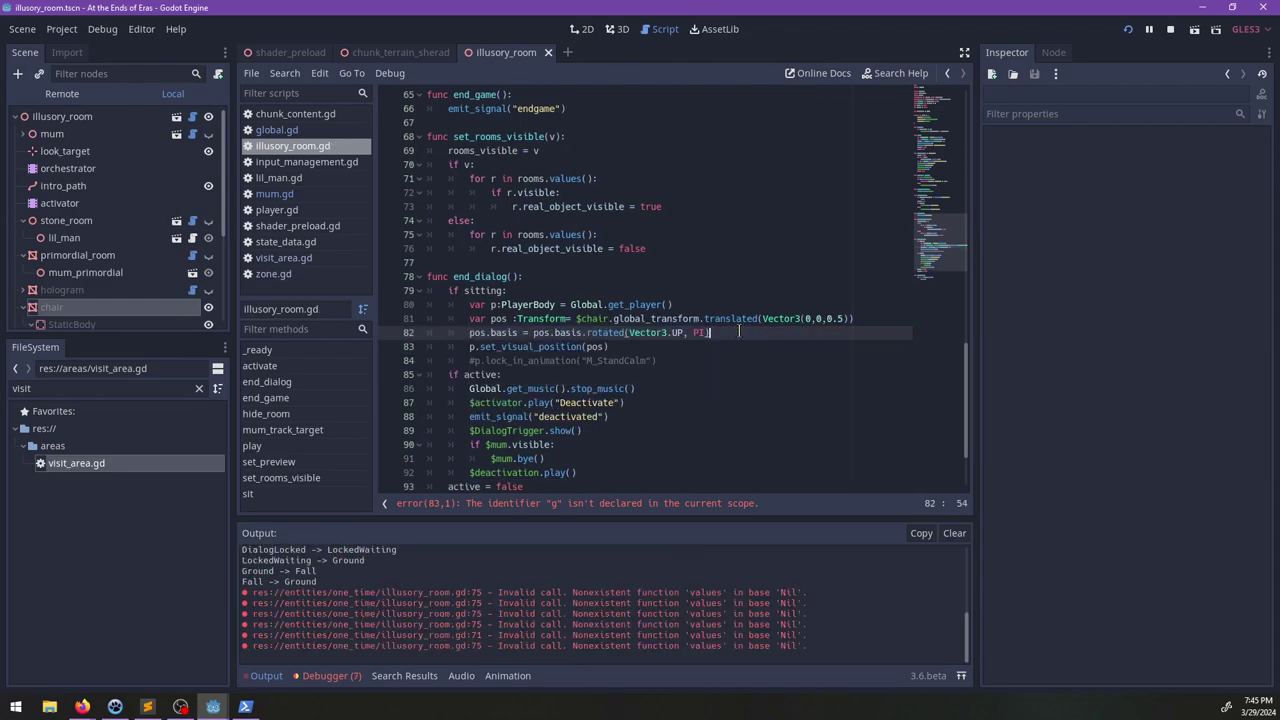
click(705, 363)
key(shift+Up)
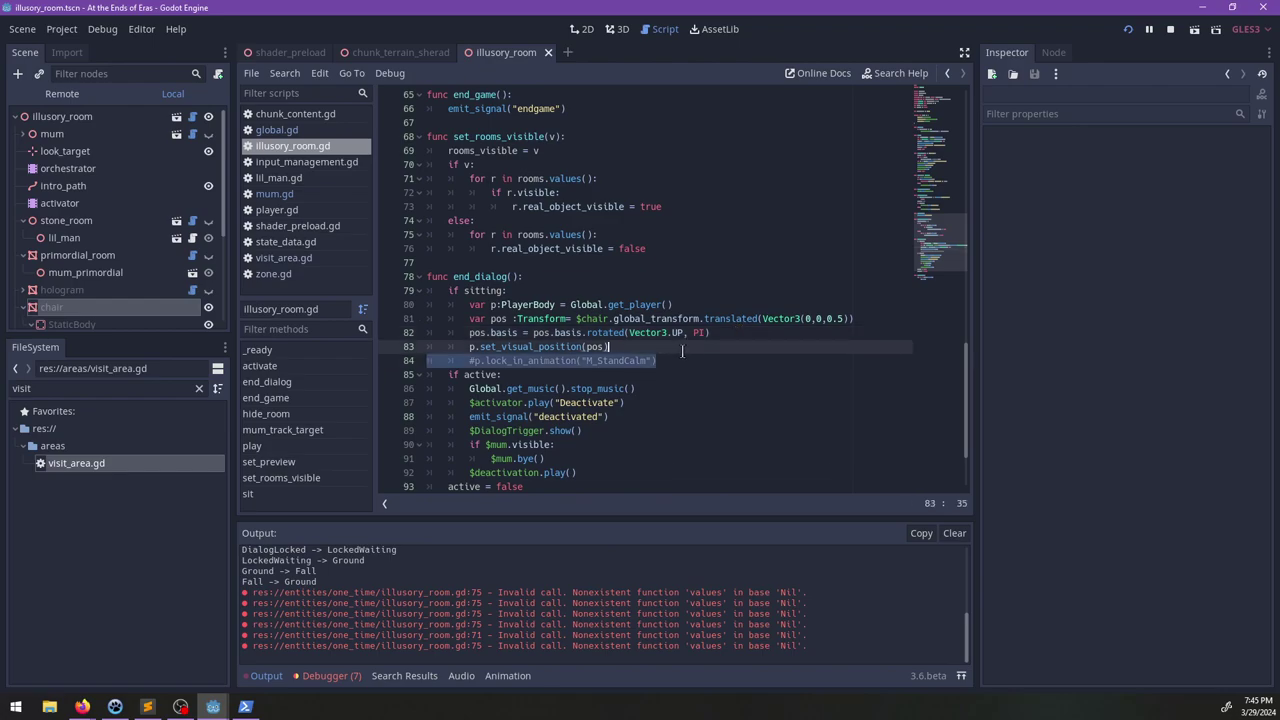
key(Delete)
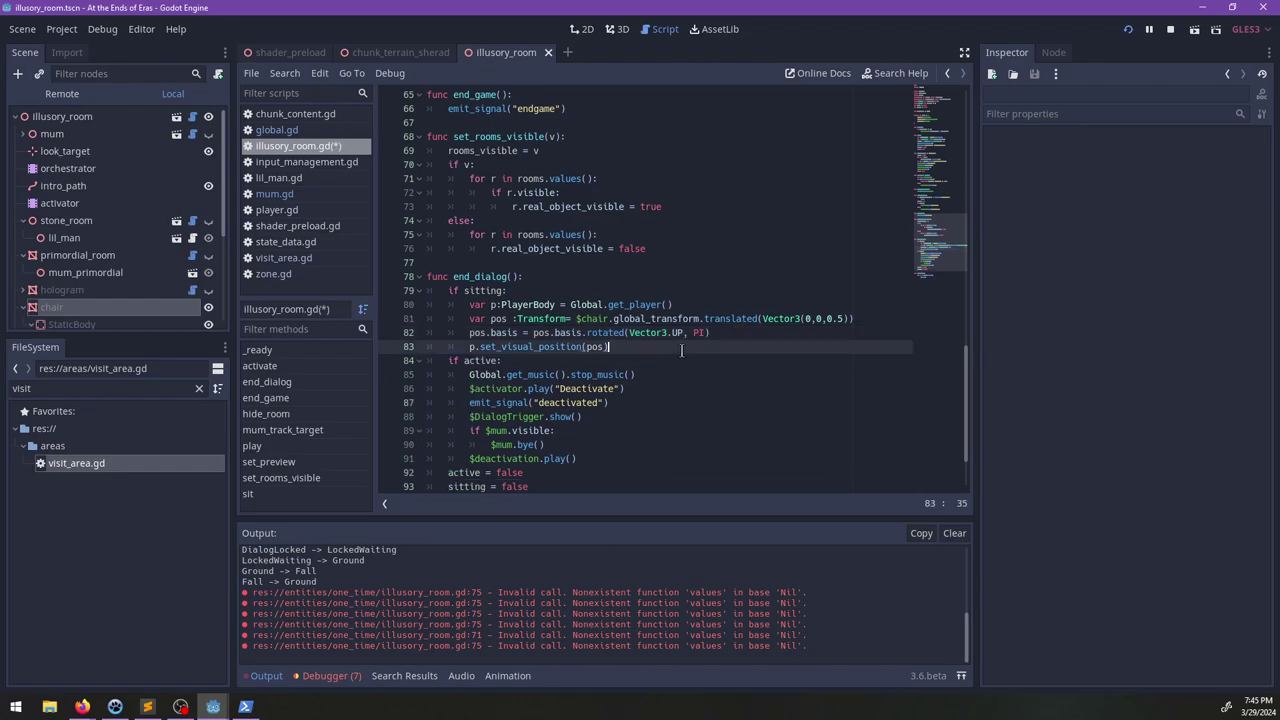
key(ctrl+s)
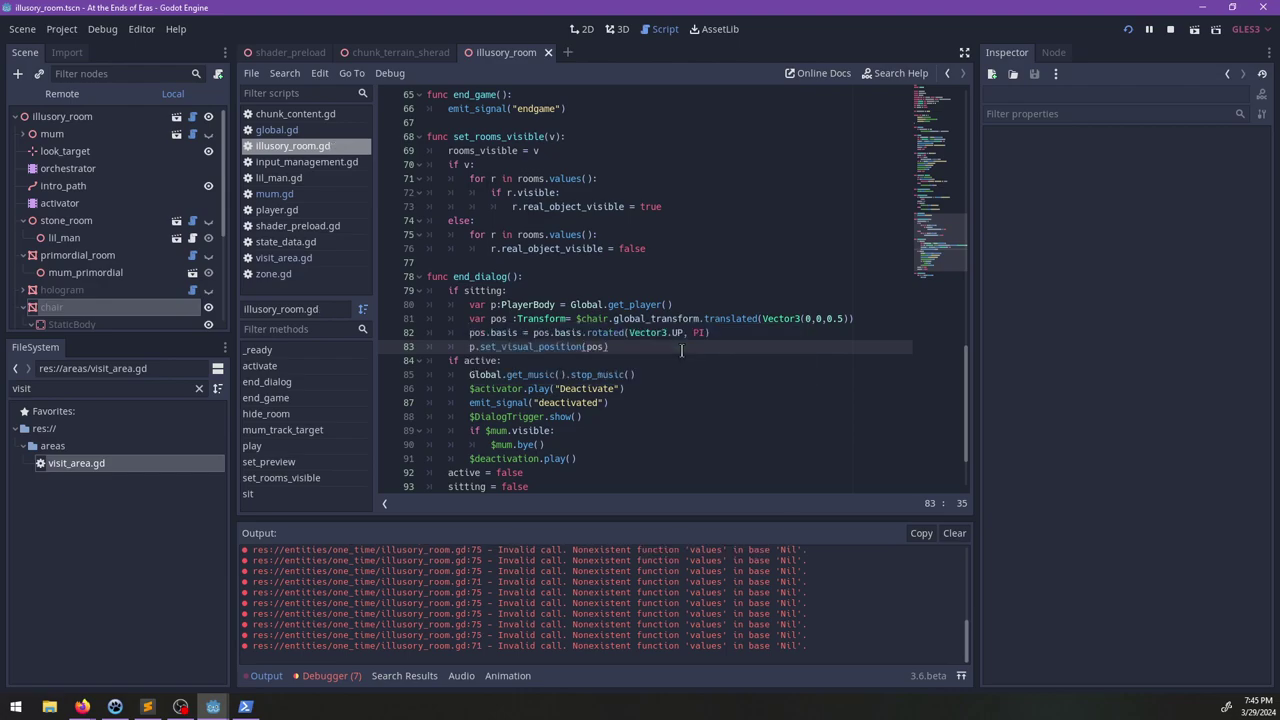
Step: Check the exit_anim command of exit_war_event in Sublime Text's medium.dialog against end_dialog() in Godot
key(alt+Tab)
key(alt+Tab)
click(143, 707)
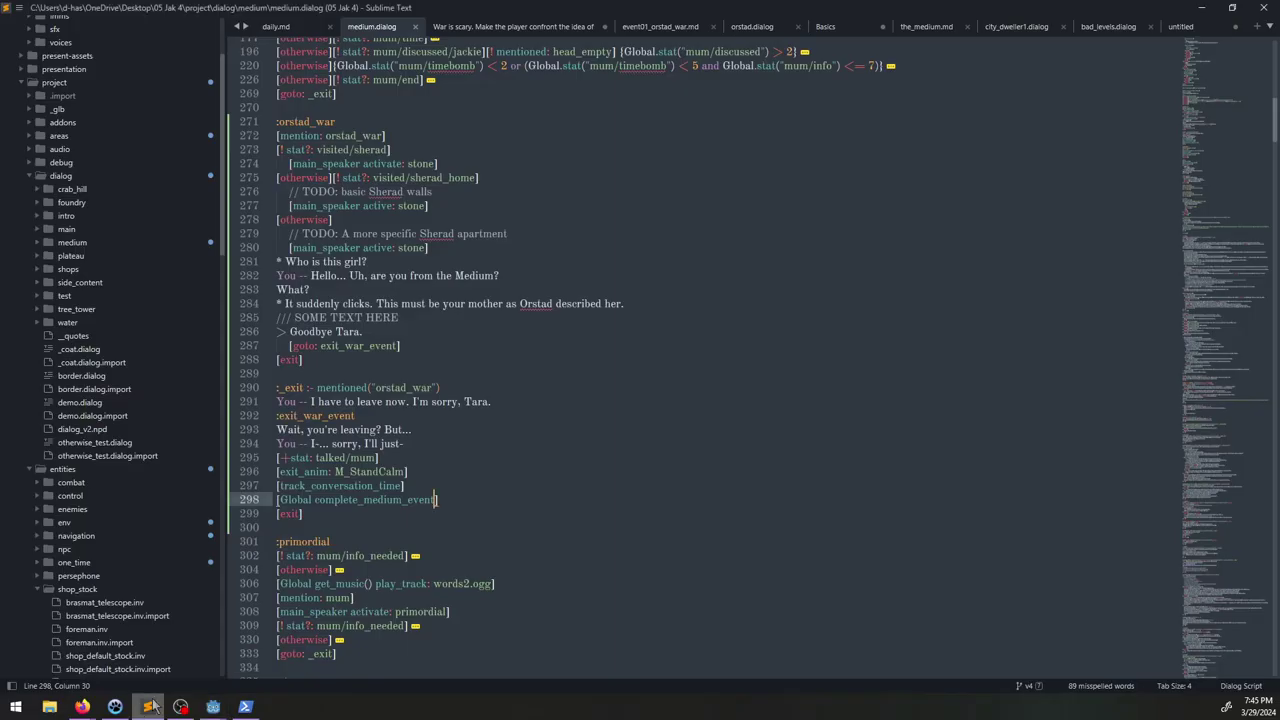
double_click(318, 471)
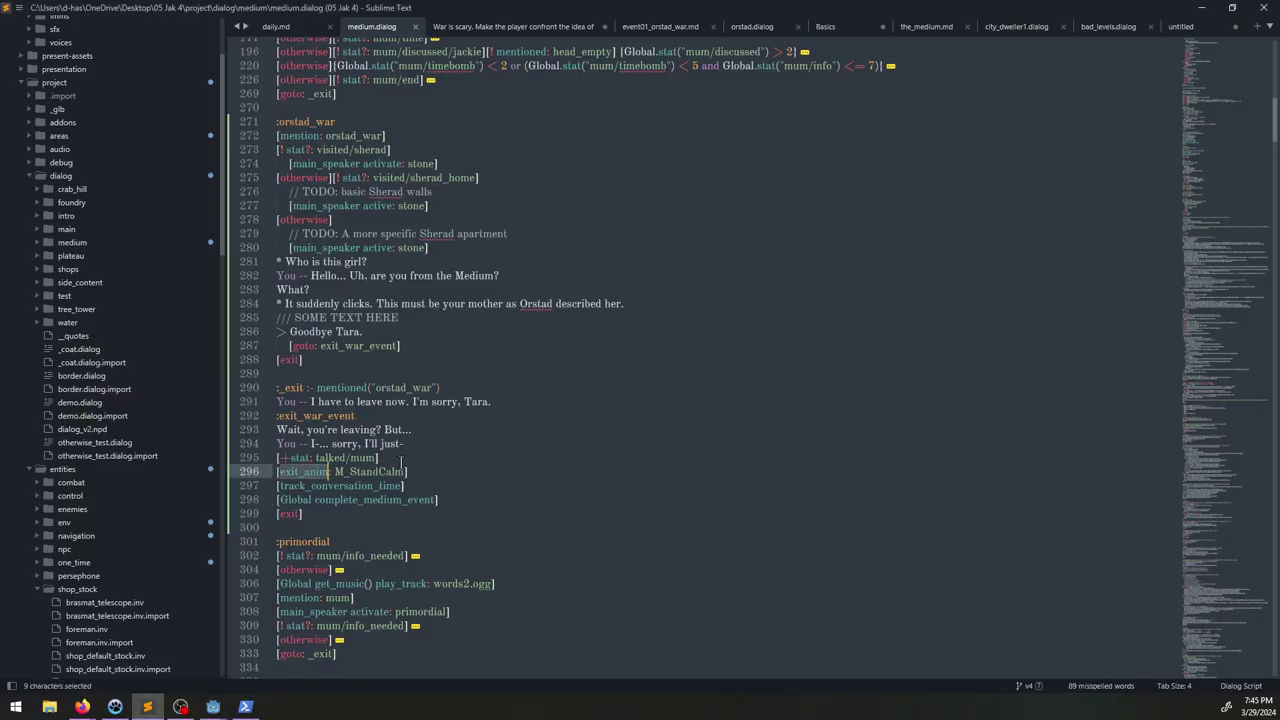
key(alt+Tab)
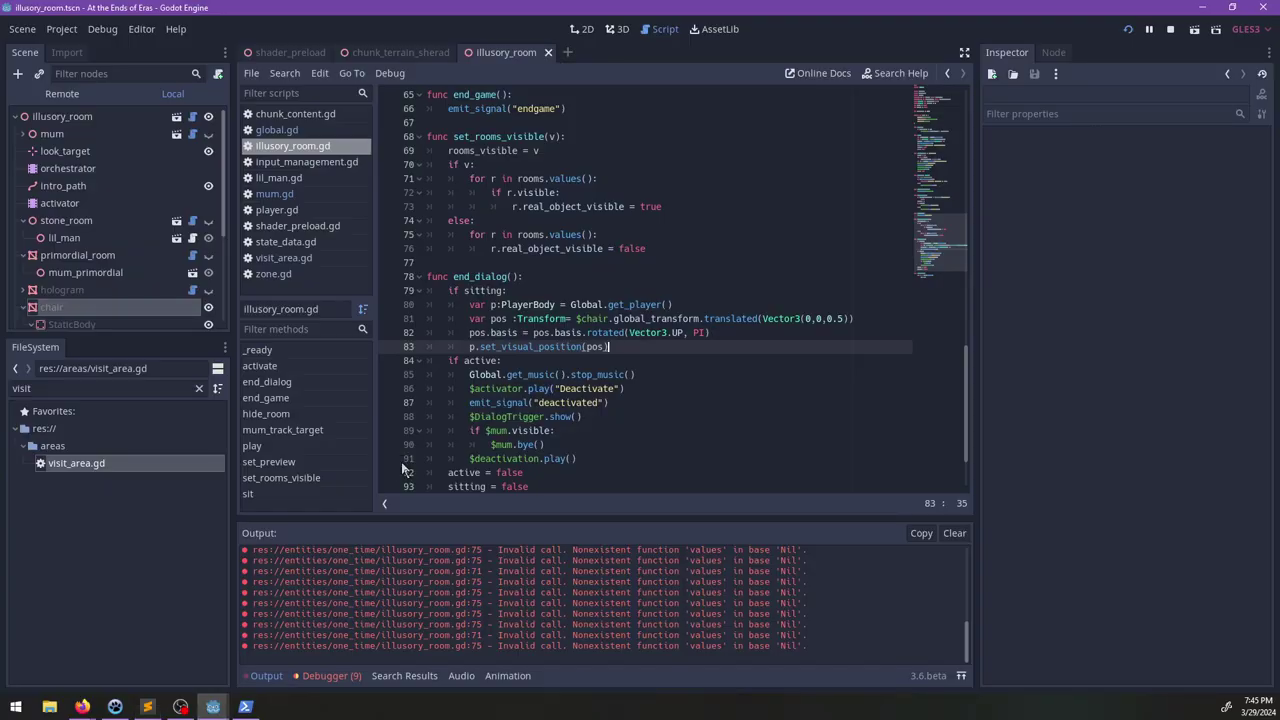
key(alt+Tab)
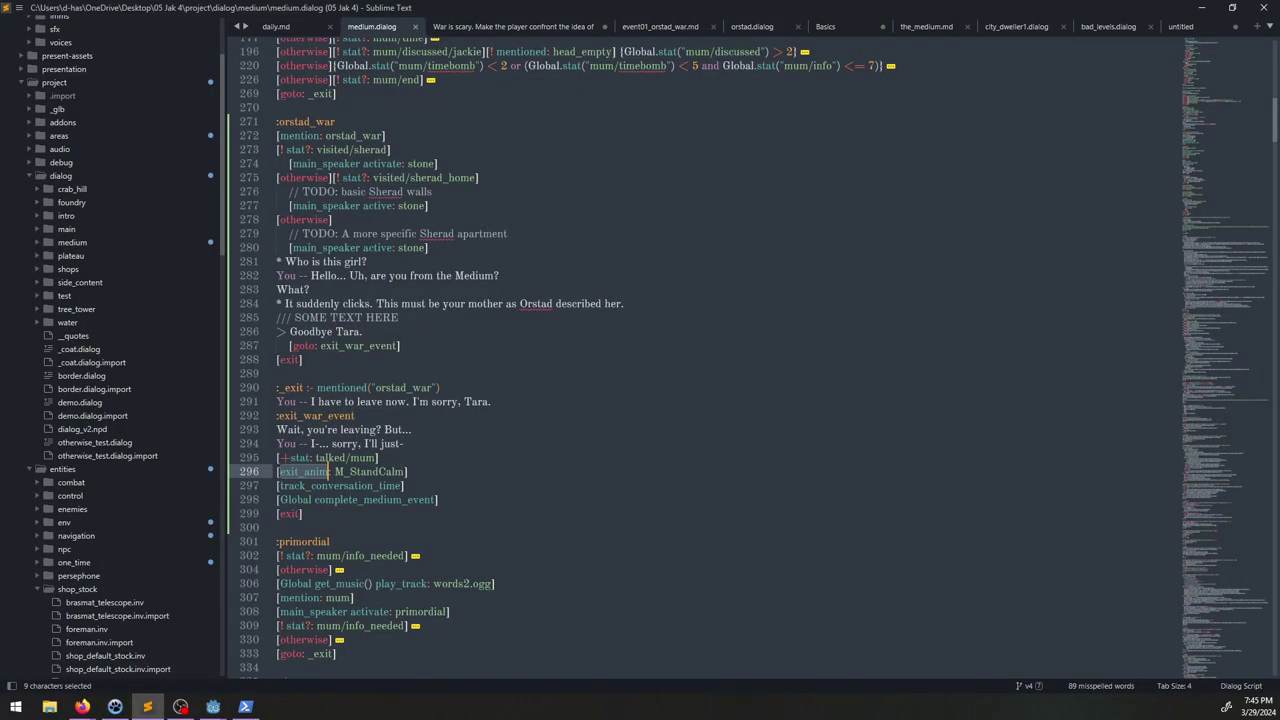
key(alt+Tab)
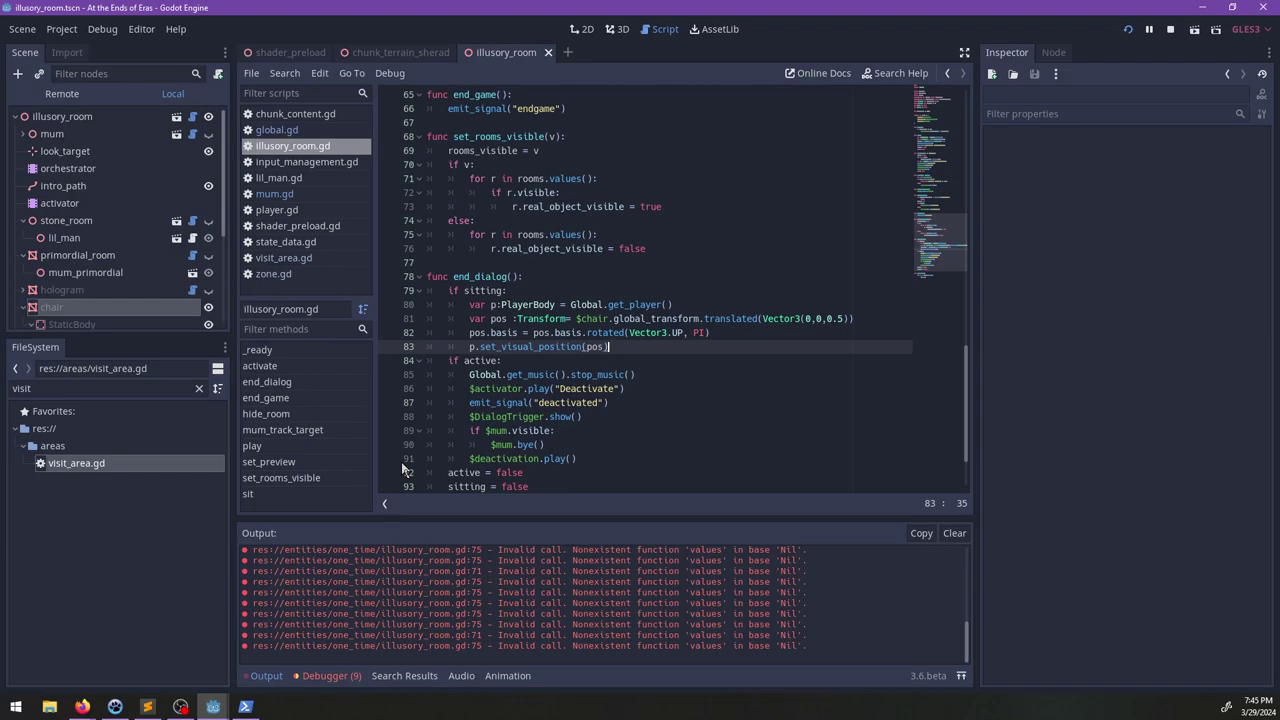
Step: Return to the running game, resume it, and play the Medium conversation through the "Goodbye Tara." choice to check the standing-up position
key(alt+Tab)
key(Escape)
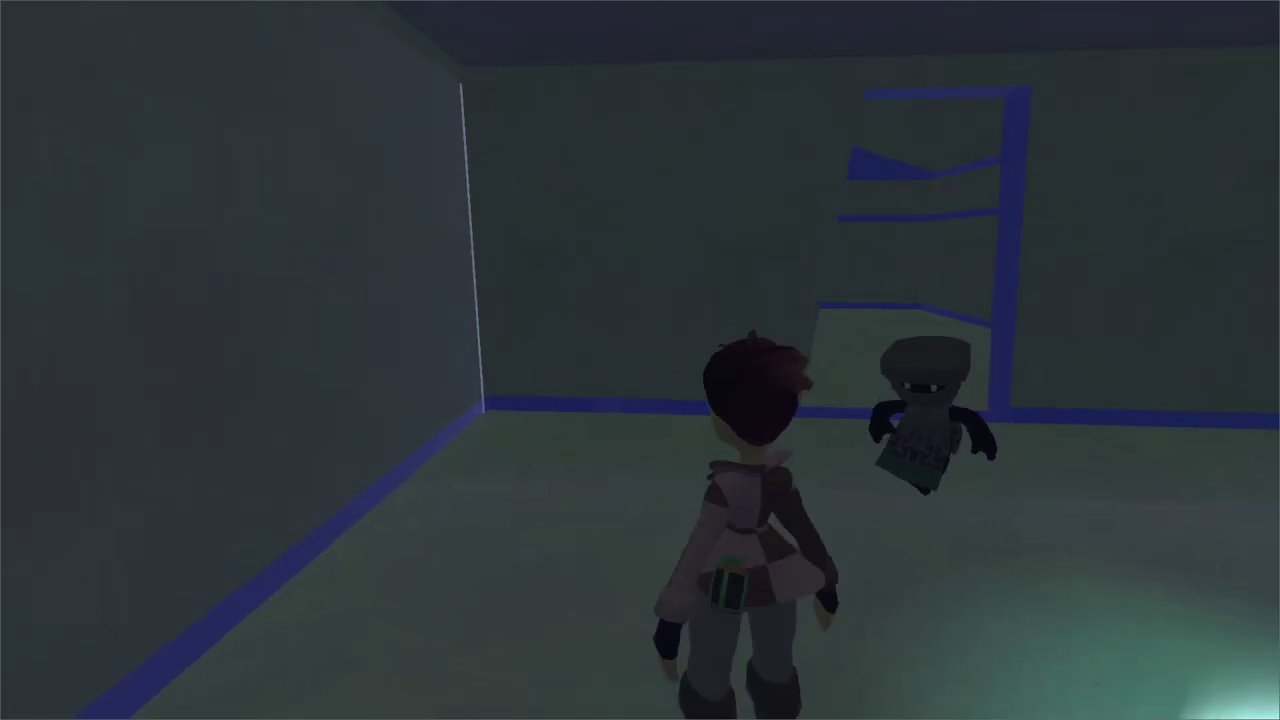
key(w)
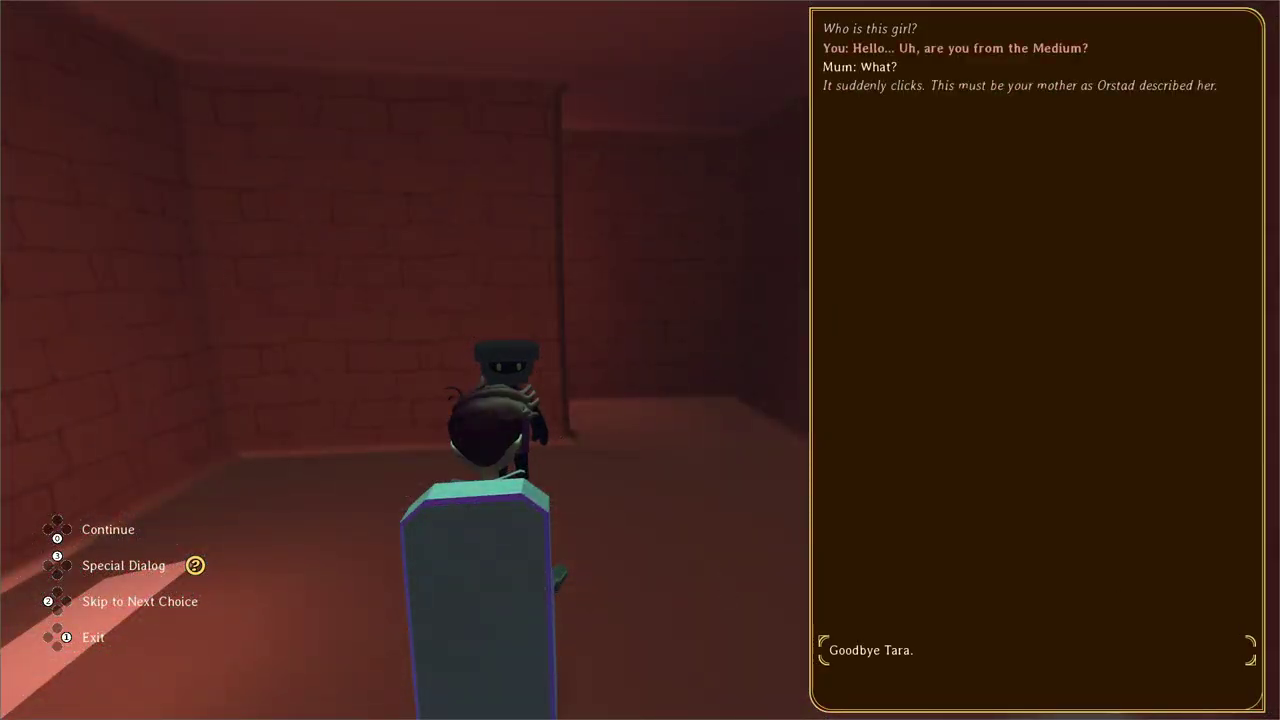
key(Return)
key(Return)
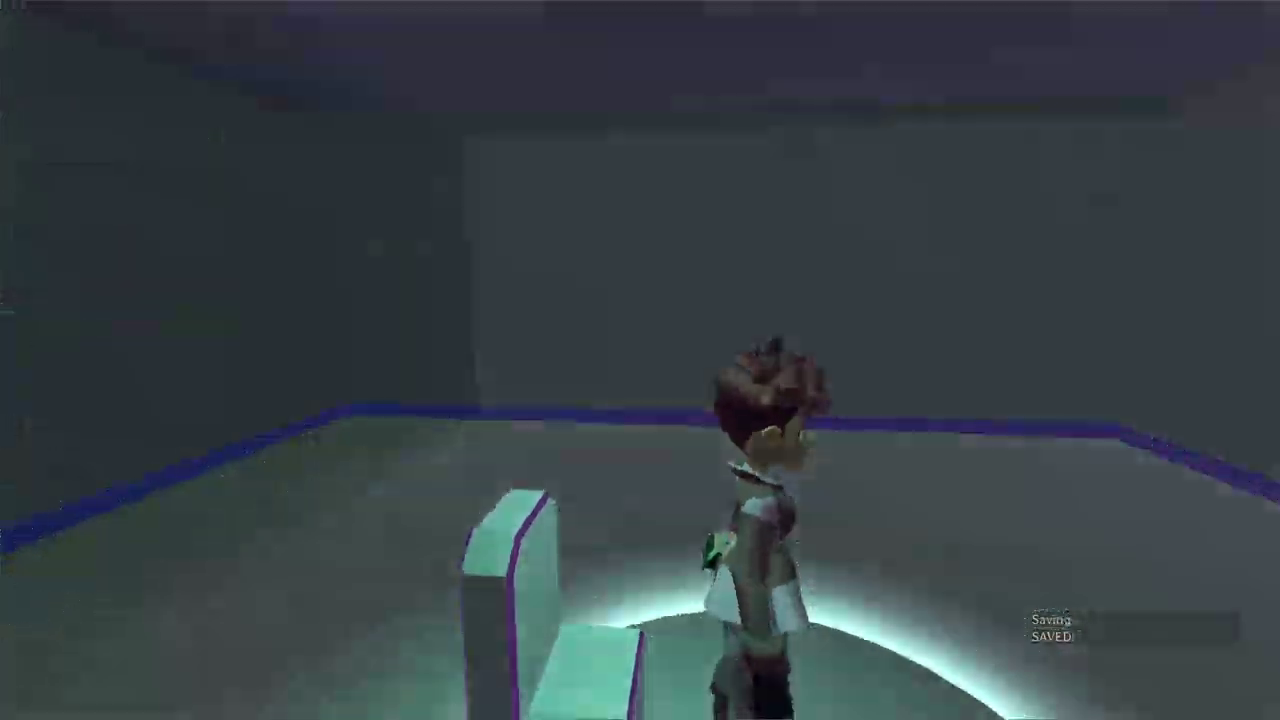
key(w)
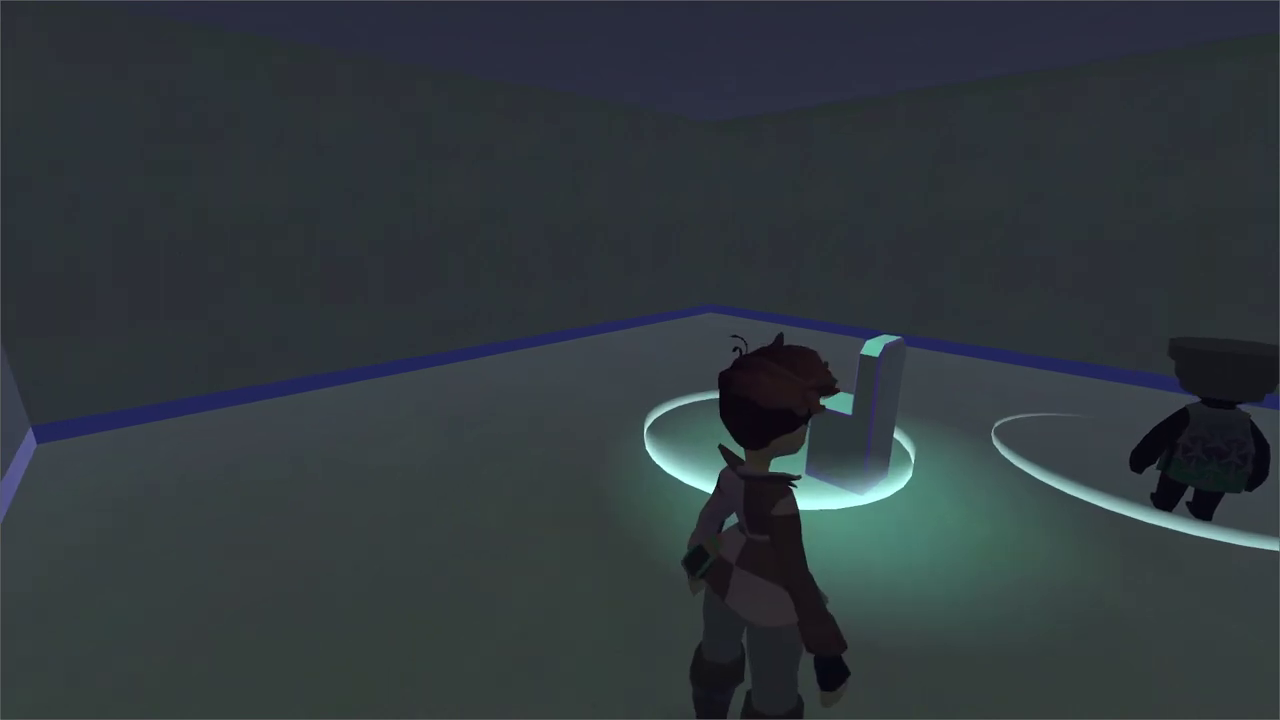
Step: Run tss() in the in-game console, replay the Medium conversation to its exit, and pause the game
key(grave)
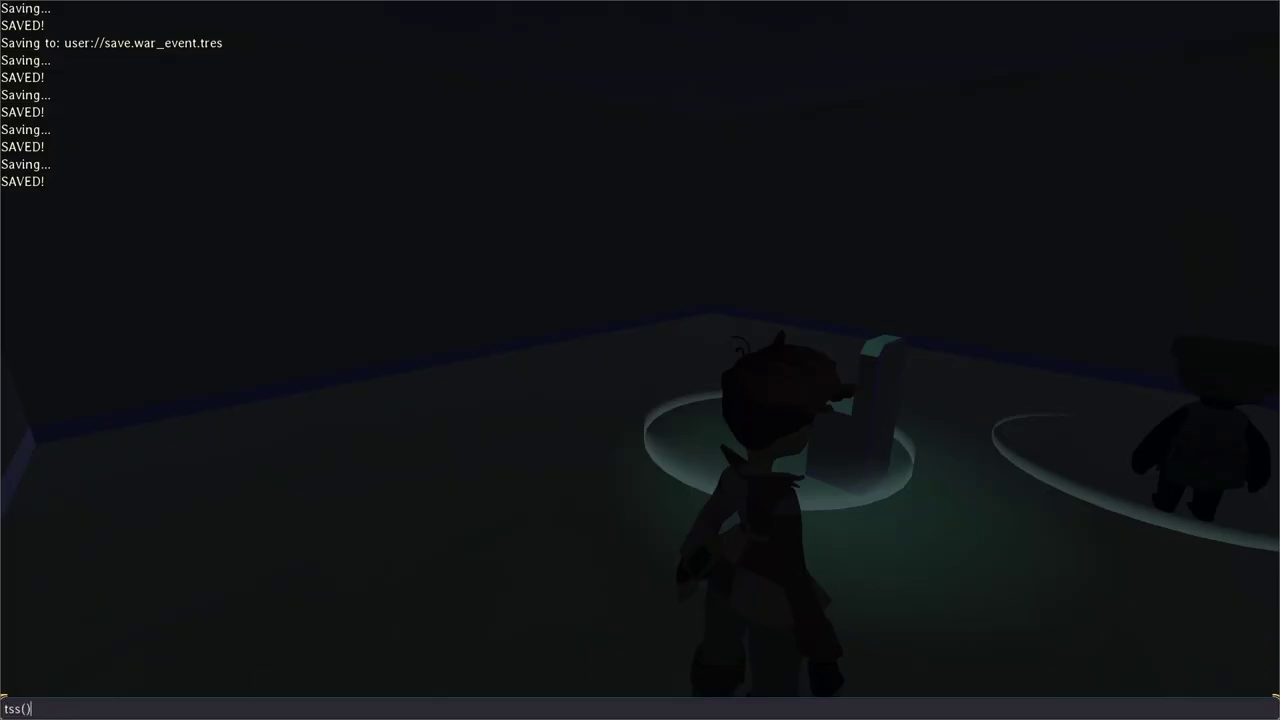
key(Return)
key(w)
key(e)
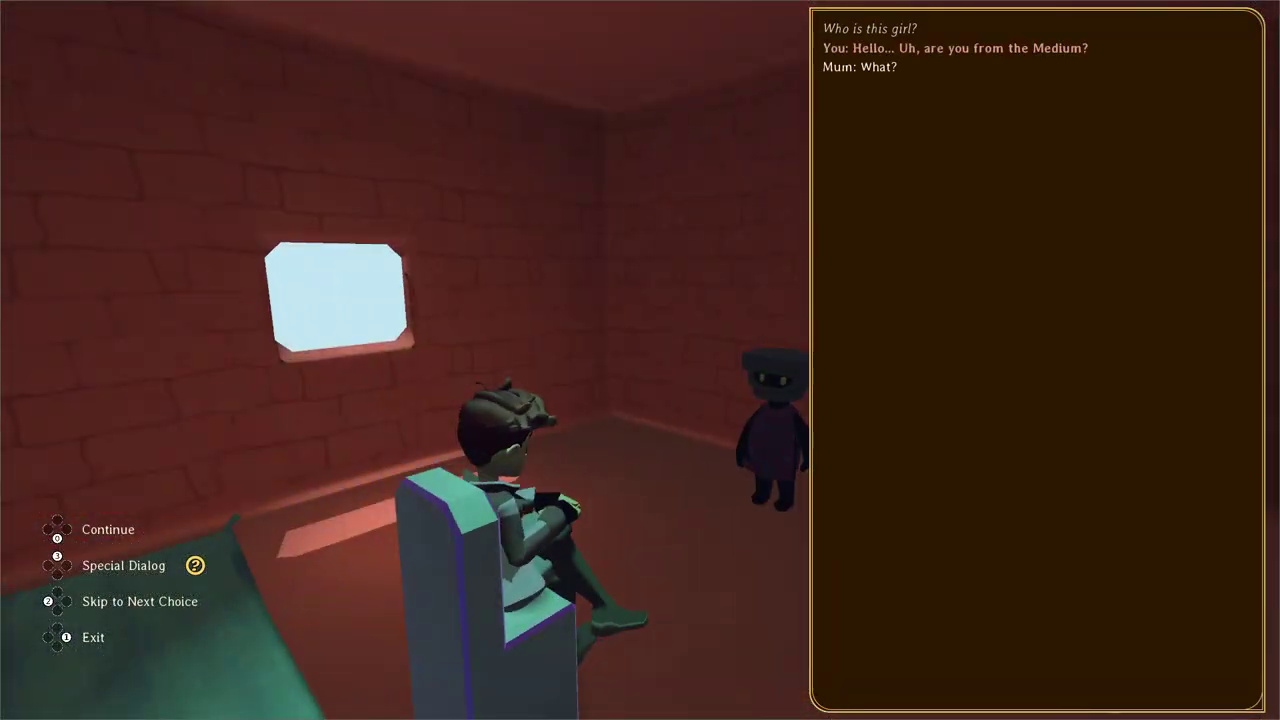
key(space)
key(space)
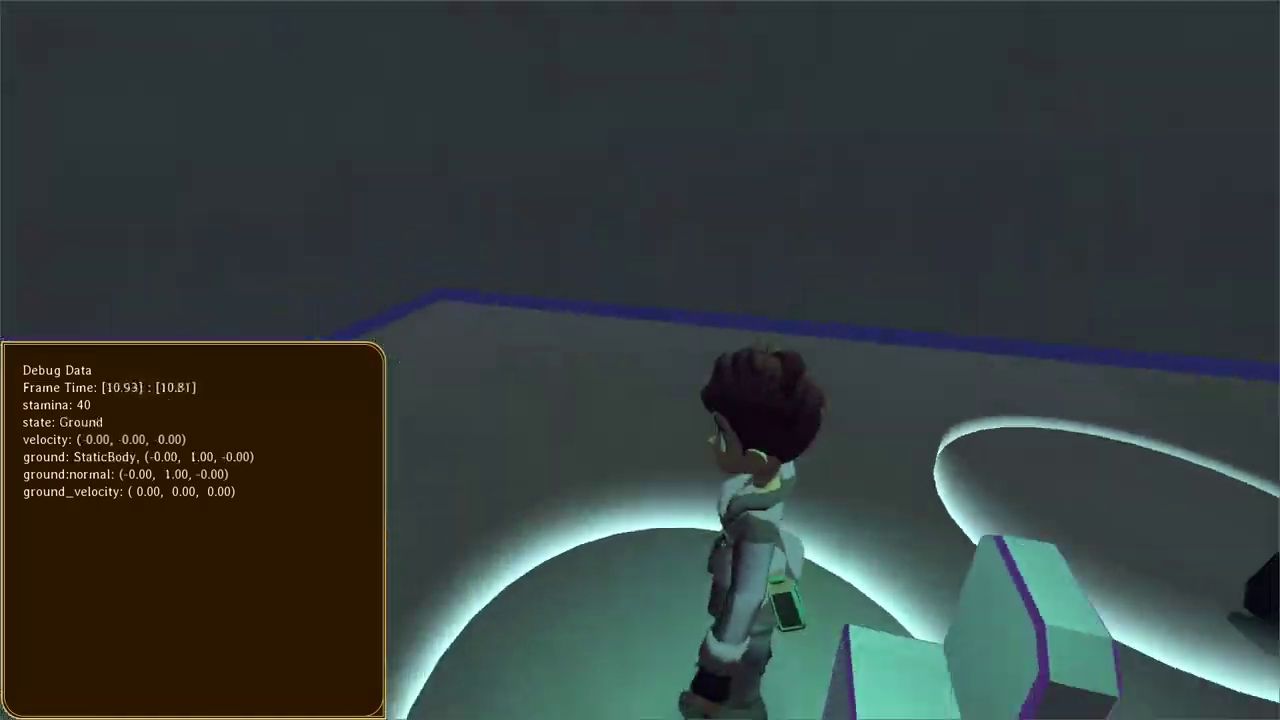
key(Escape)
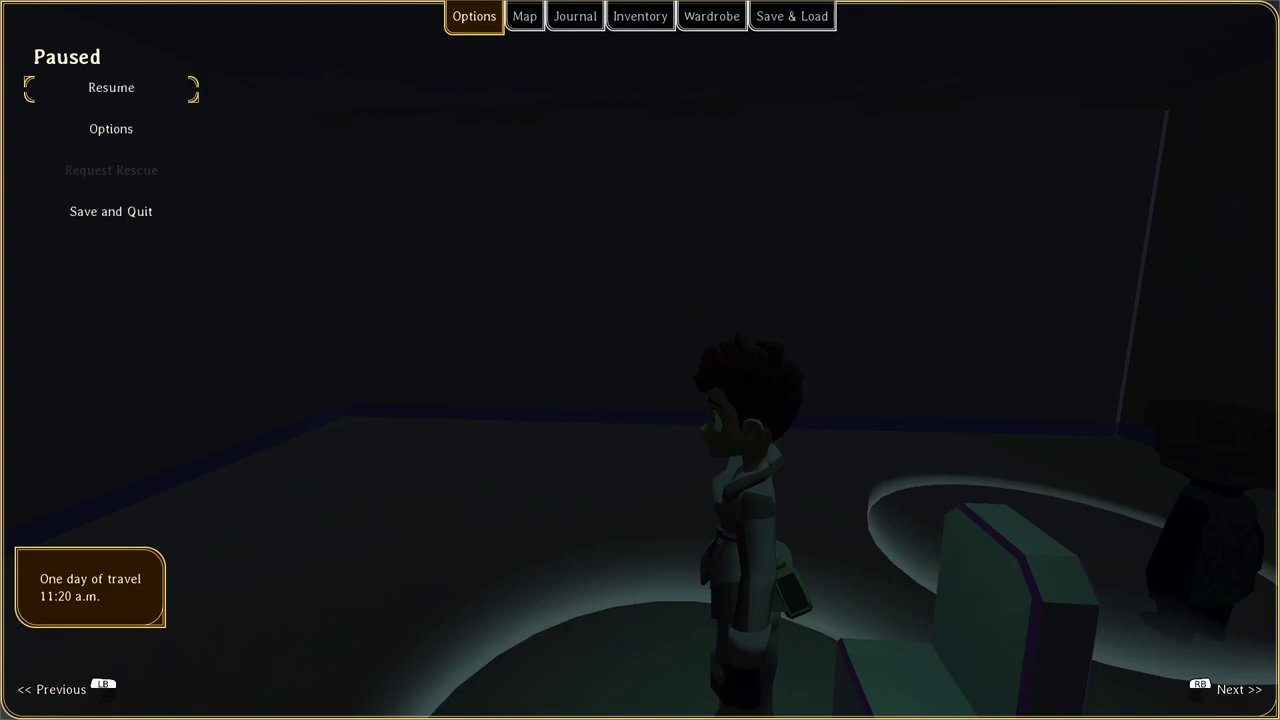
Step: Switch to Godot and examine the chair of illusory_room from a low side angle in the 3D view, along with the scene's nodes
key(alt+Tab)
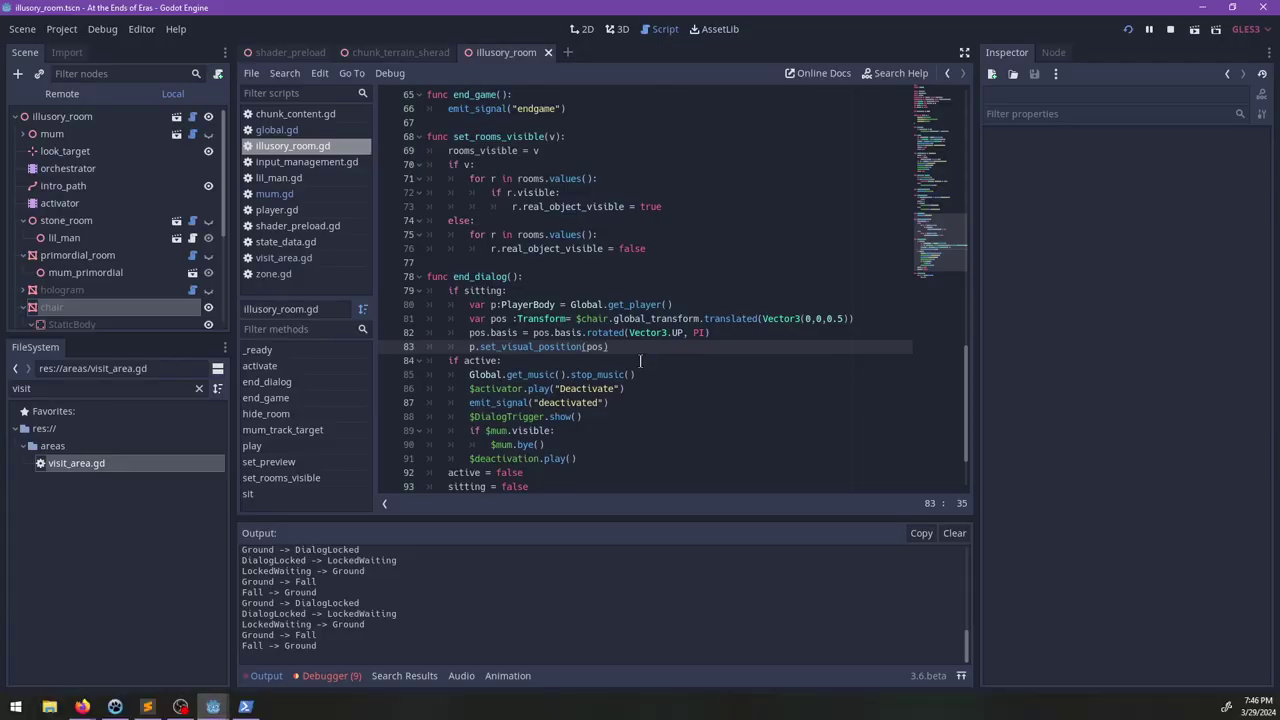
click(619, 32)
middle_drag(672, 383, 686, 274)
scroll(583, 243, up, 6)
scroll(106, 293, down, 3)
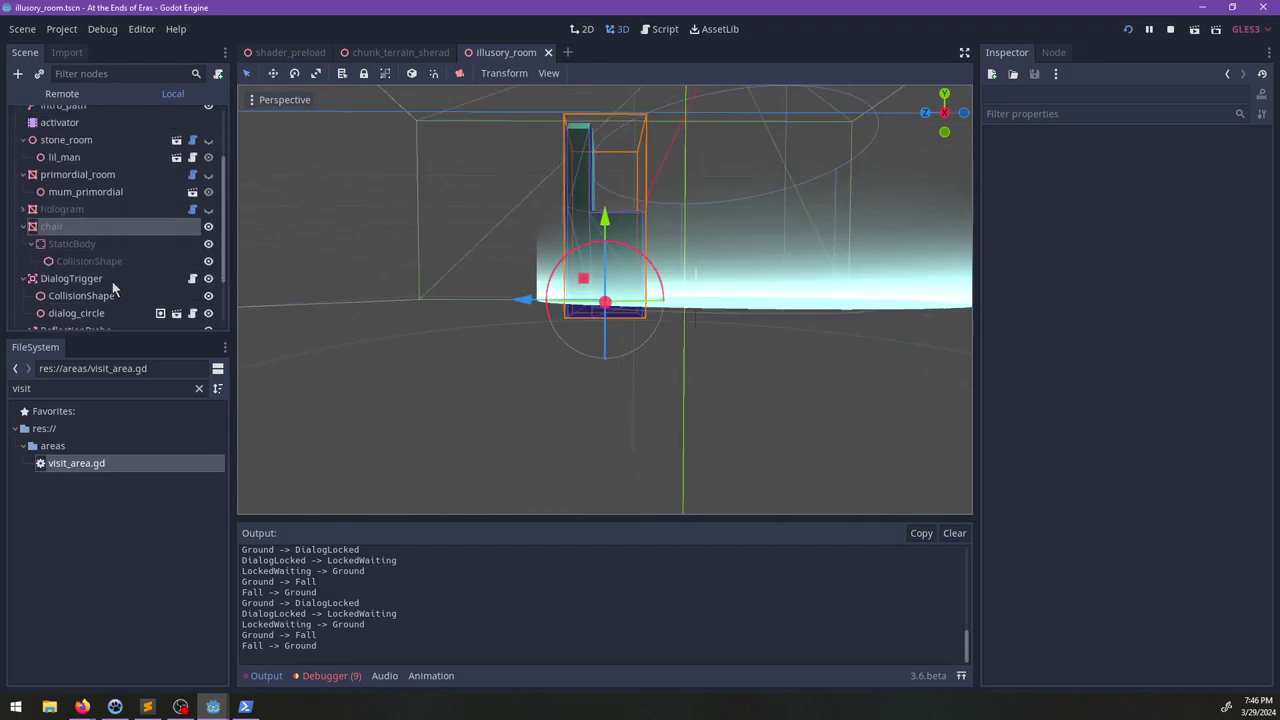
scroll(115, 282, down, 2)
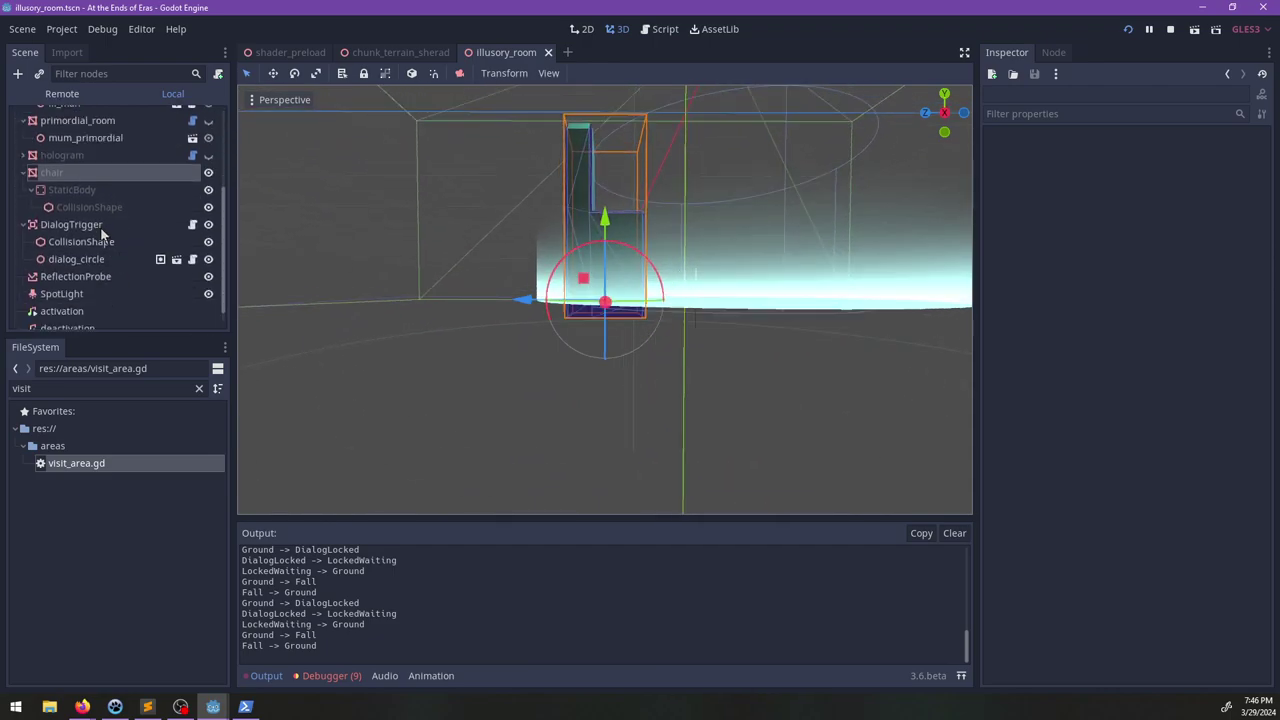
scroll(105, 237, up, 5)
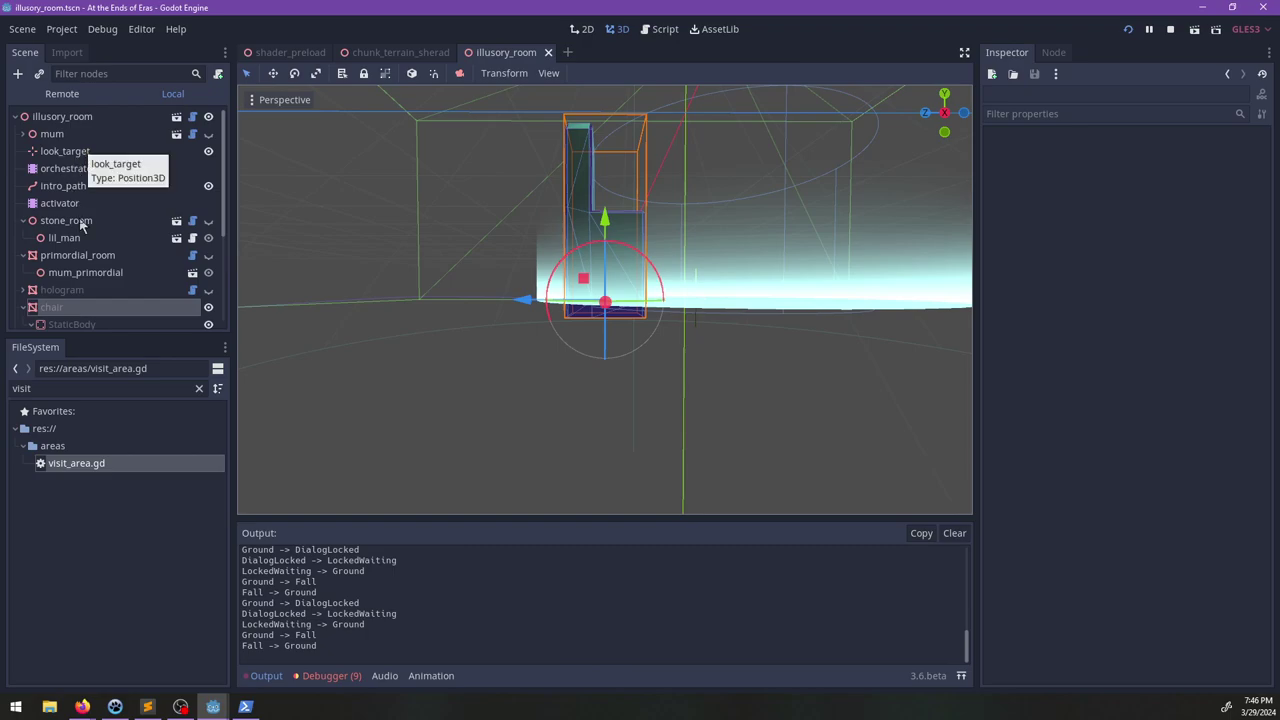
Step: Toggle the visibility of primordial_room on and off, and make the hologram node visible and select it
click(208, 255)
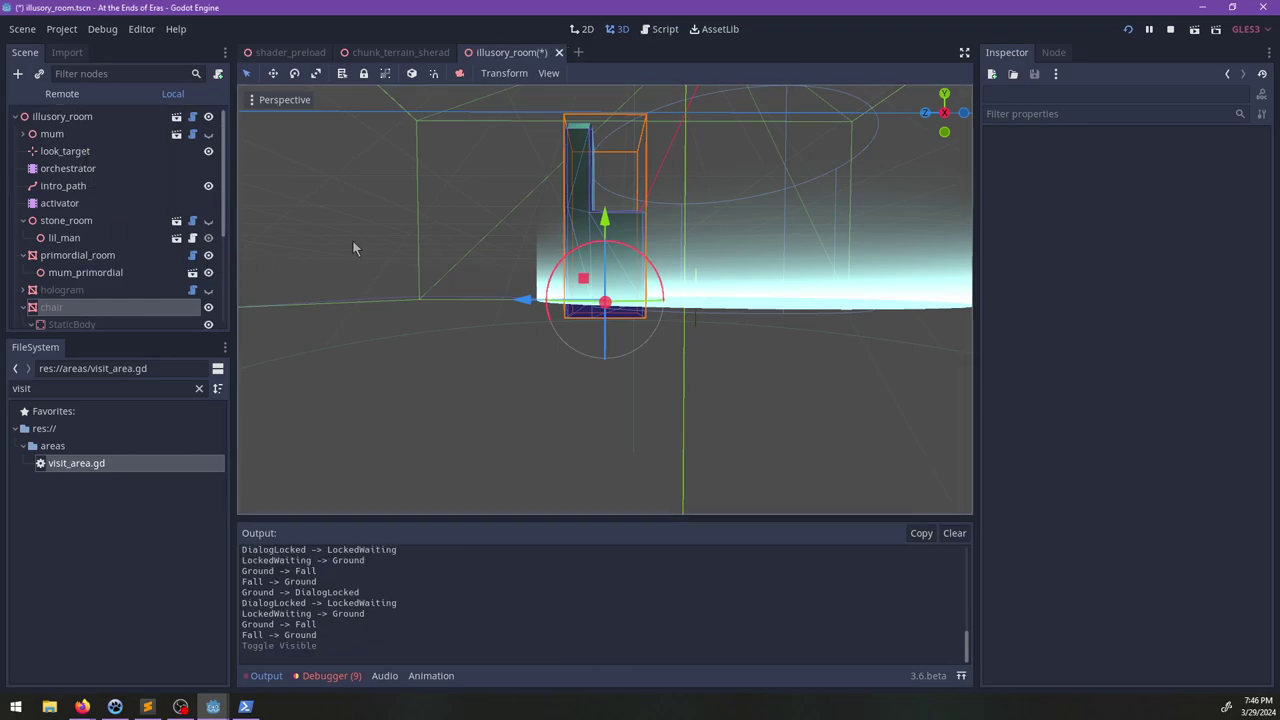
click(208, 256)
scroll(184, 295, down, 2)
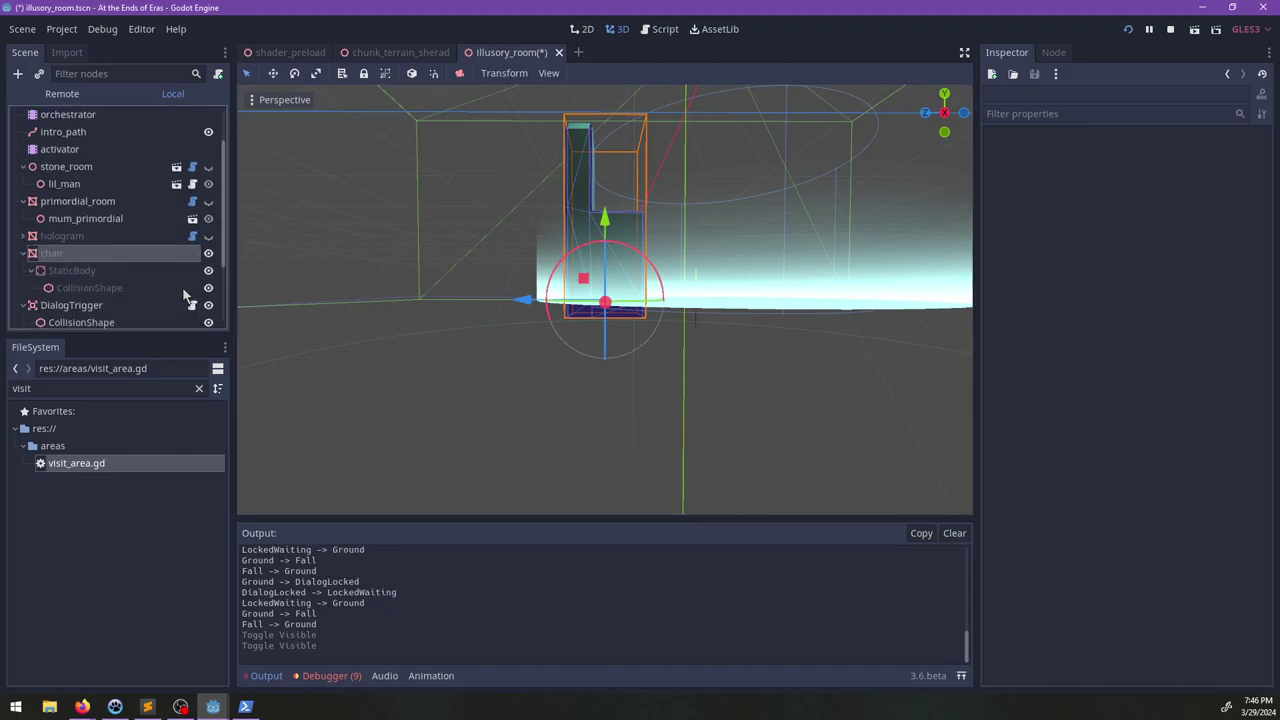
click(208, 236)
click(155, 237)
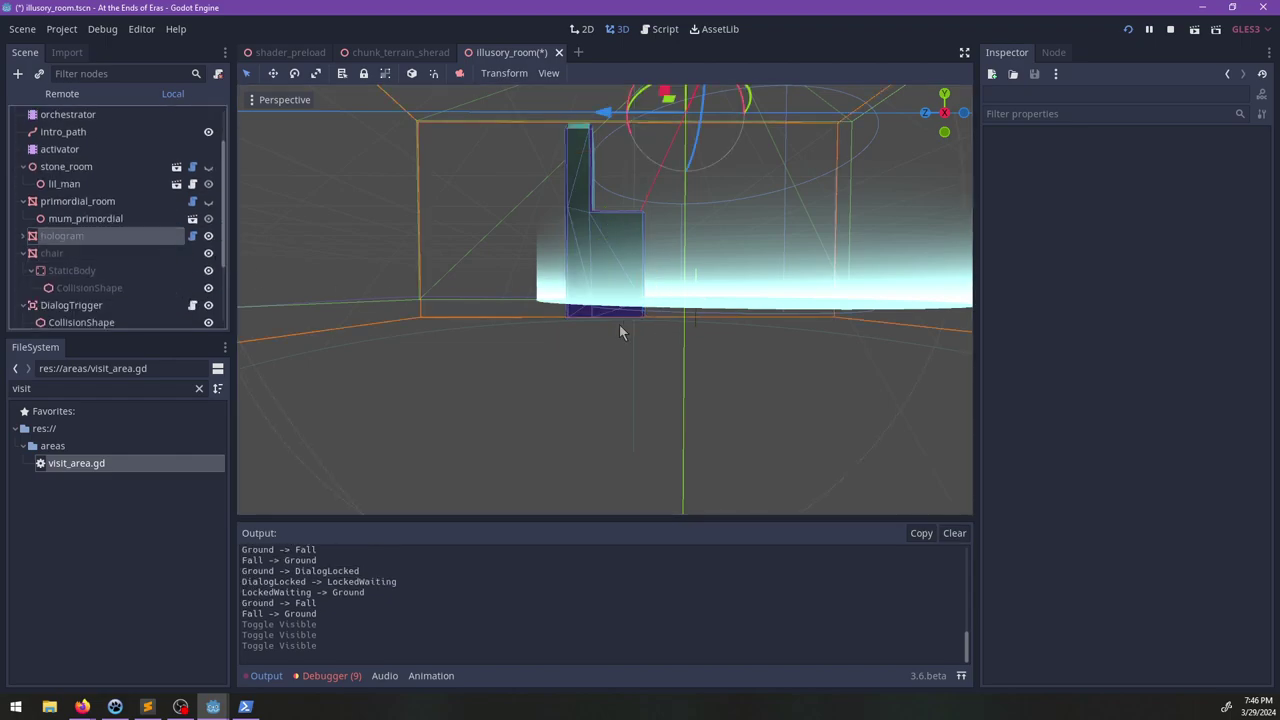
Step: Select the activator node and preview its Deactivate animation at 1.2 seconds to examine the chair against the room's floor
scroll(126, 283, up, 3)
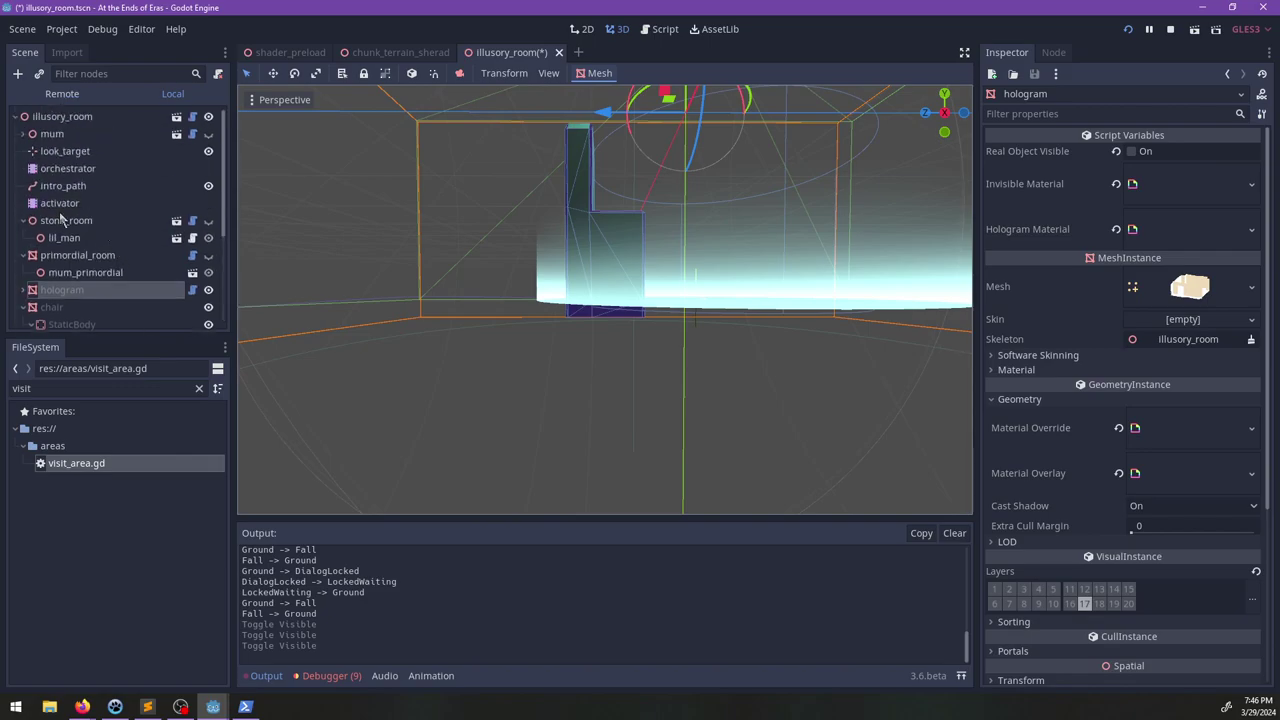
click(60, 204)
click(410, 550)
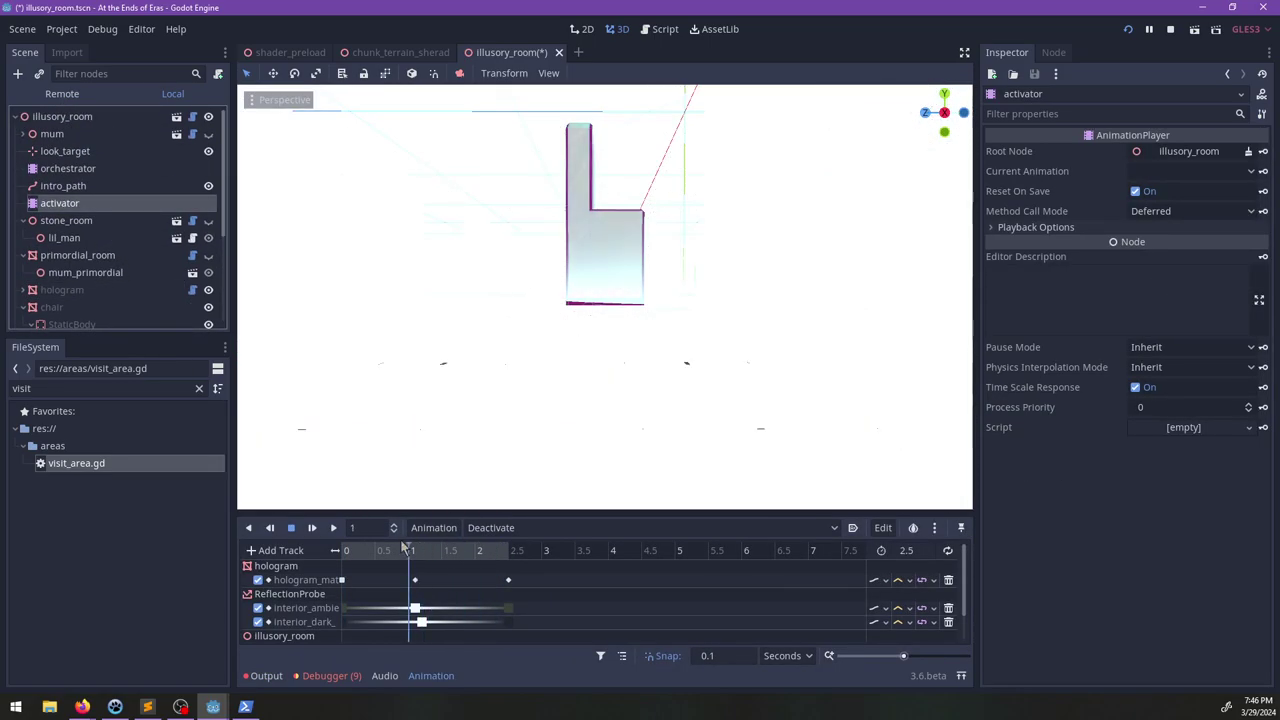
mouse_move(405, 548)
mouse_down()
mouse_move(342, 550)
mouse_move(423, 550)
mouse_up()
middle_drag(640, 325, 571, 366)
scroll(571, 366, up, 5)
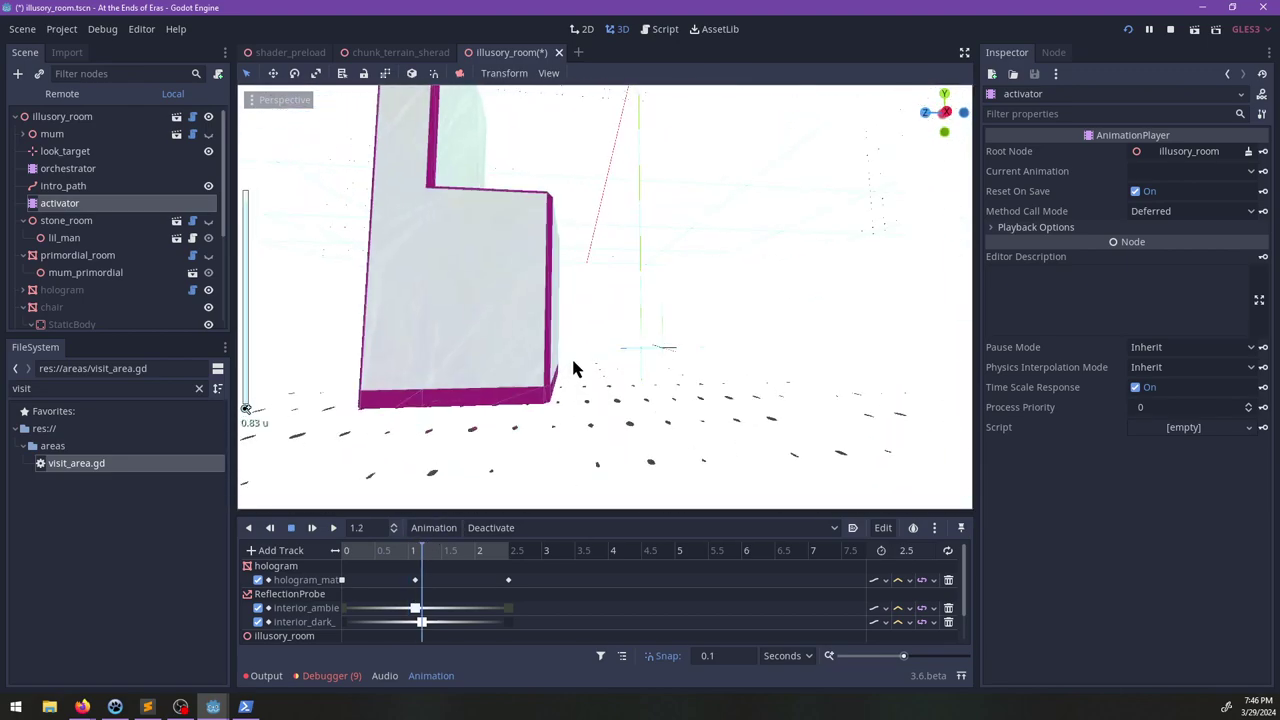
Step: Lower the chair to a Y translation of about -1.144 using the side orthographic view, and save the illusory_room scene
click(491, 360)
middle_drag(491, 360, 751, 254)
key(KP_1)
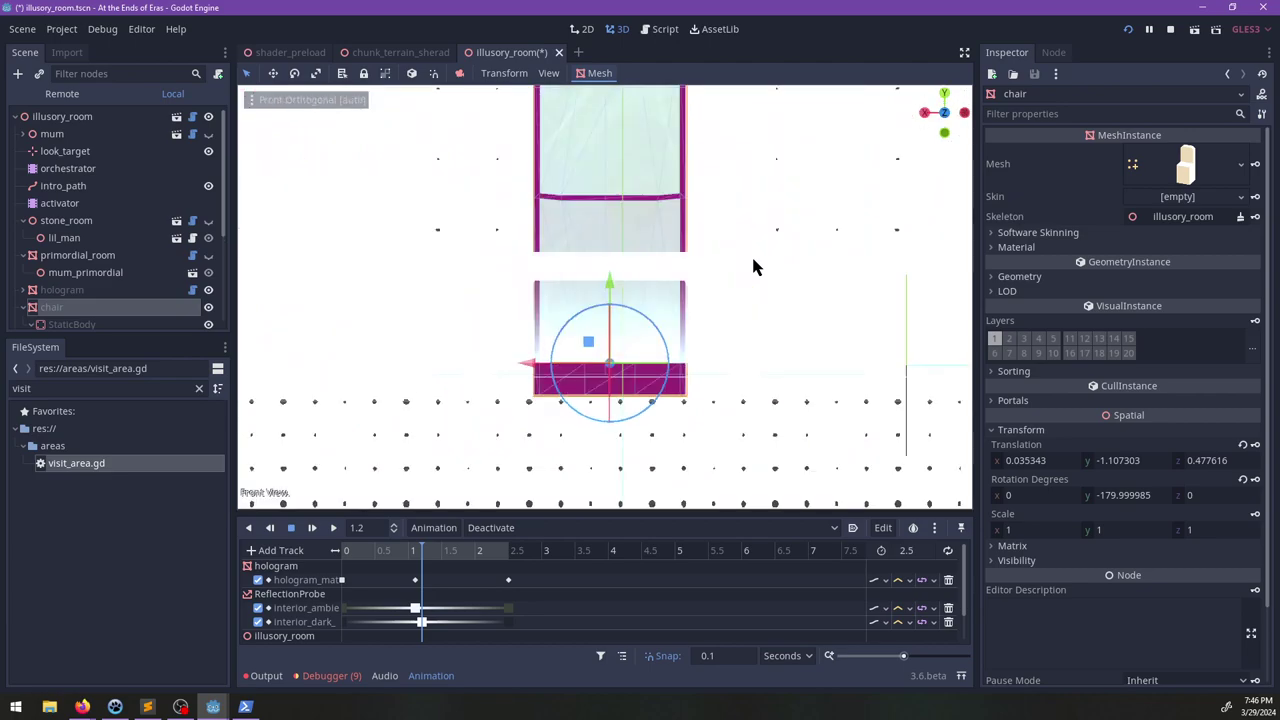
key(KP_3)
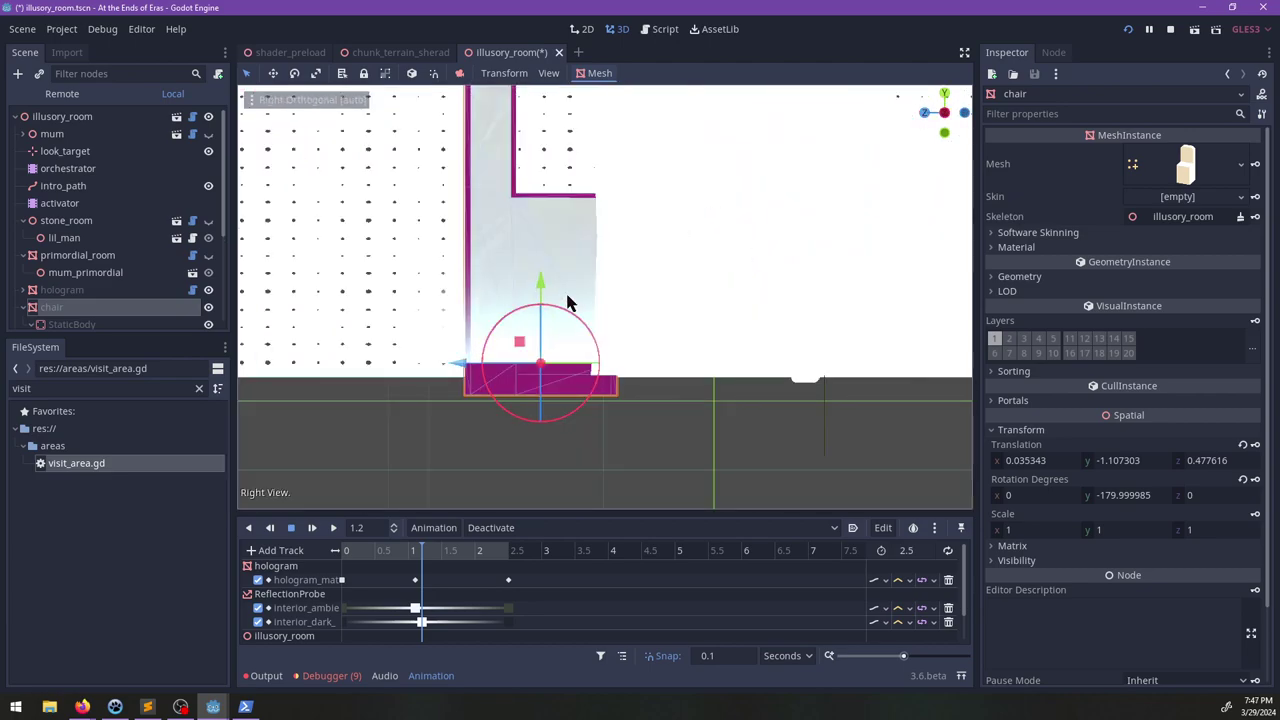
drag(551, 289, 547, 305)
key(ctrl+s)
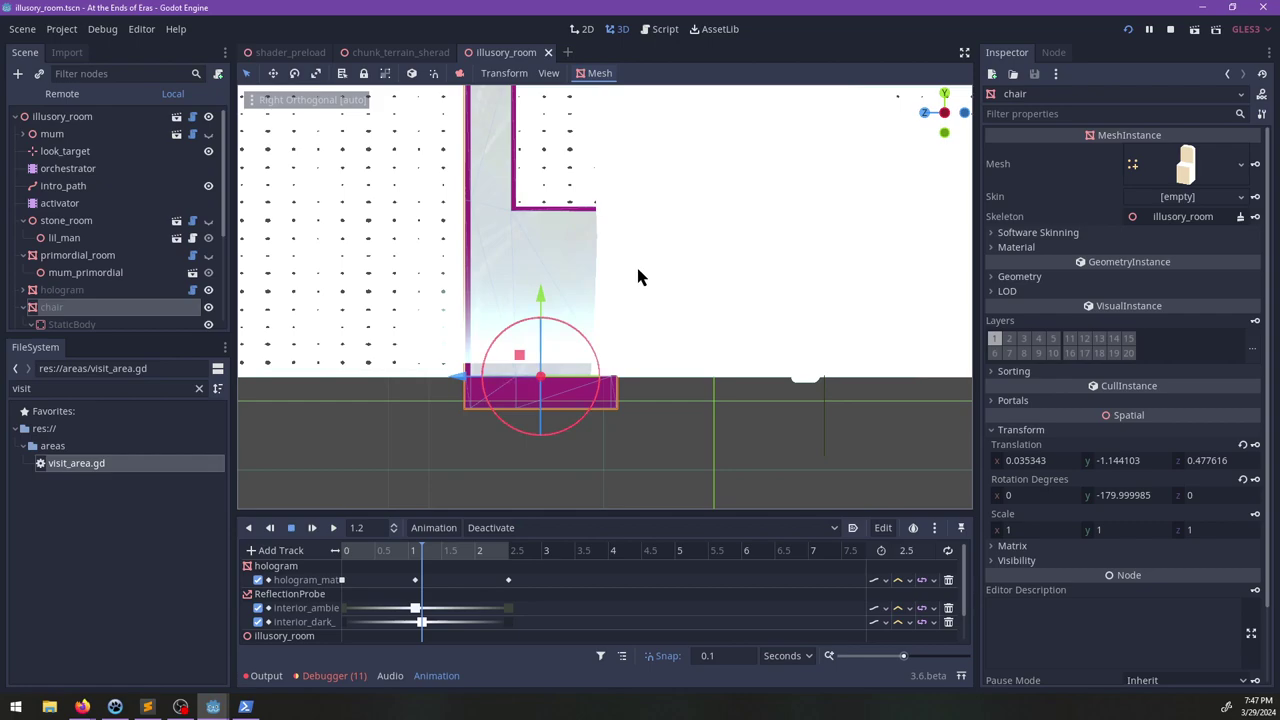
middle_drag(640, 277, 448, 480)
middle_drag(642, 368, 622, 144)
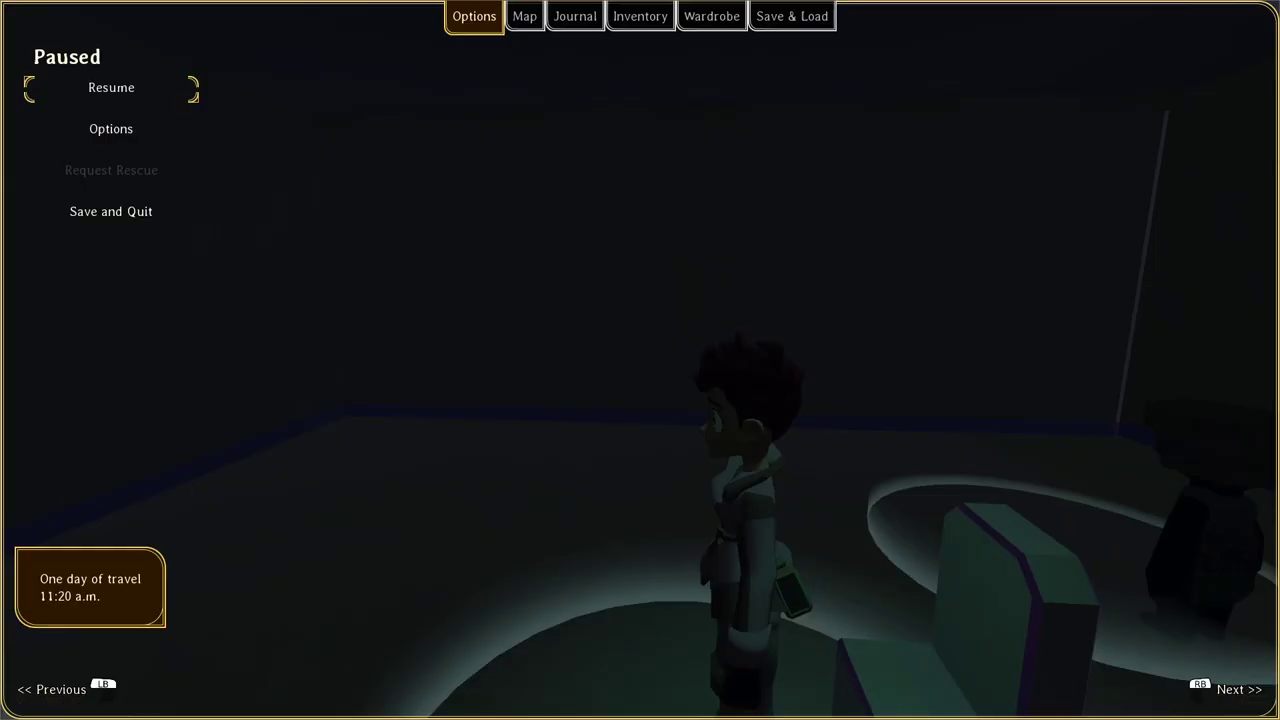
Step: Switch to the game, resume it, and play the Medium conversation from the chair through the "Goodbye Tara." choice
key(Escape)
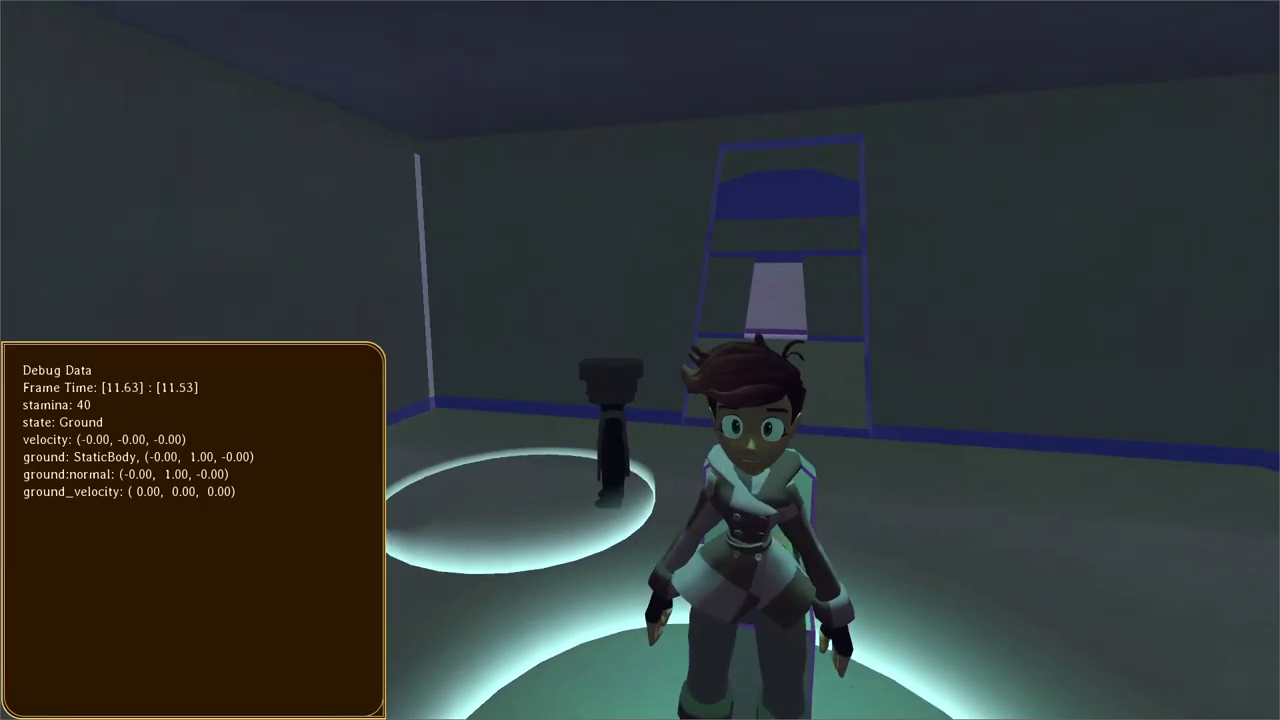
key(w)
key(e)
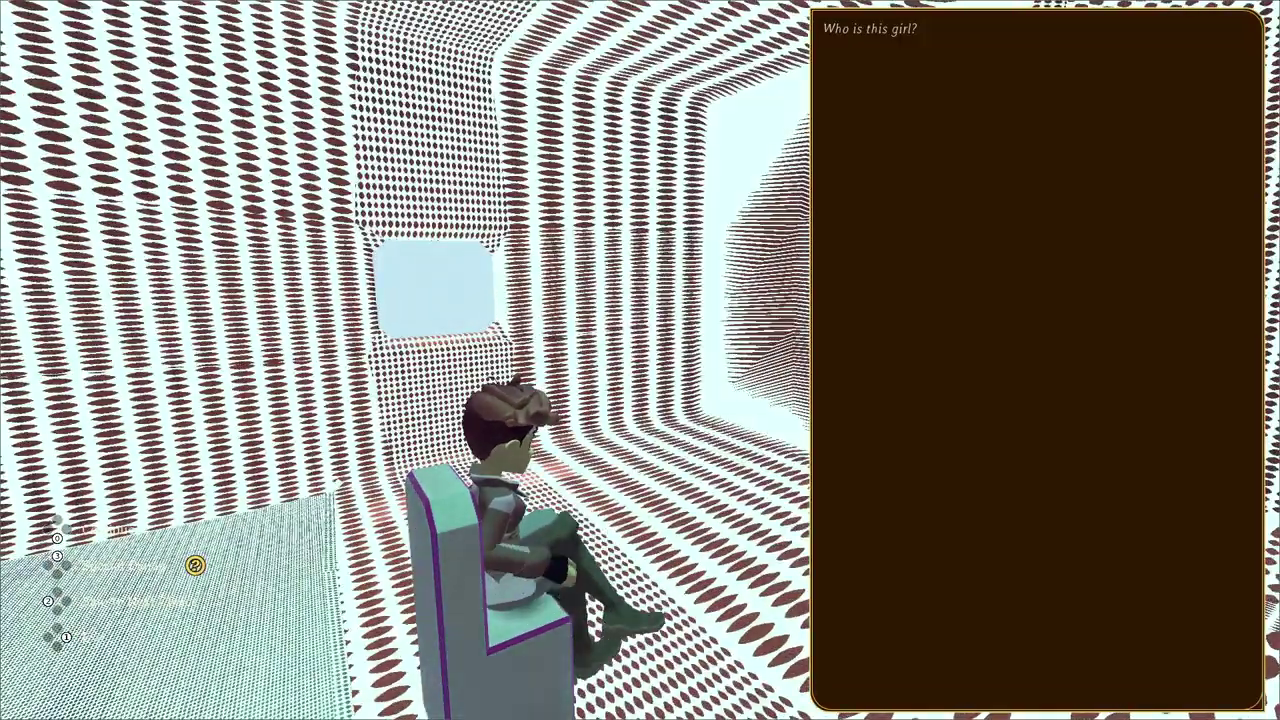
key(space)
key(space)
key(space)
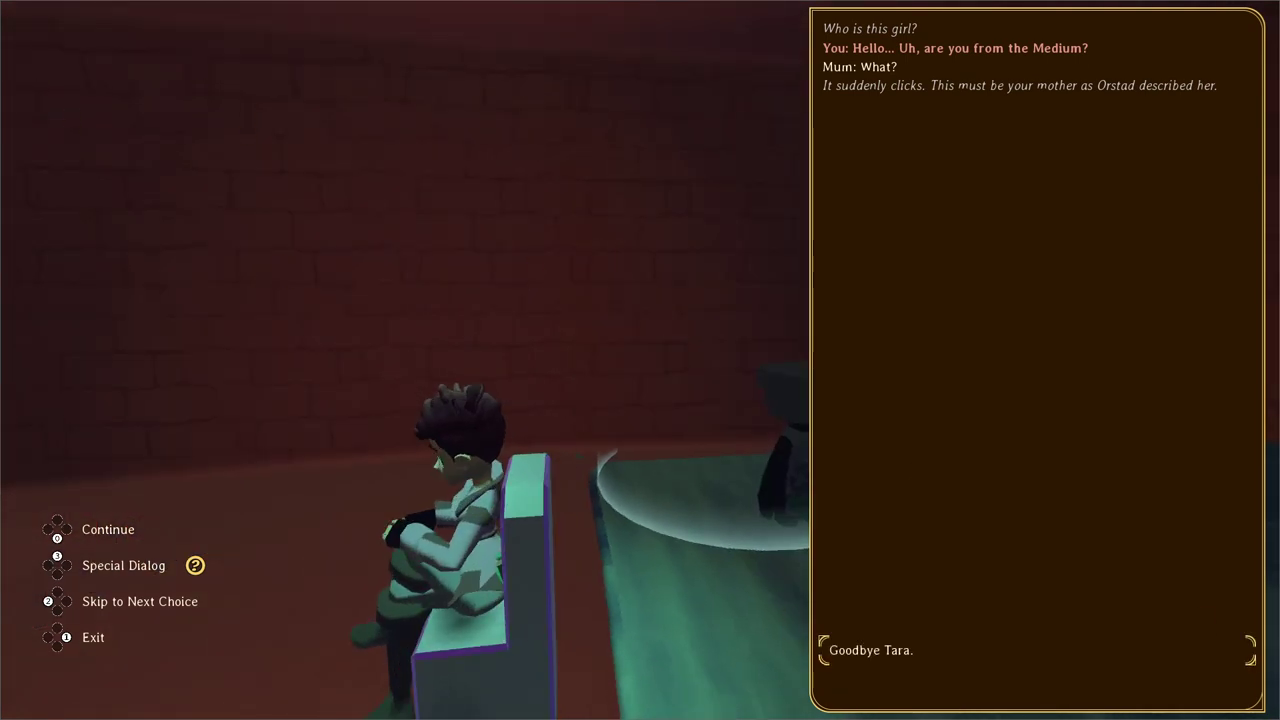
key(space)
key(space)
key(space)
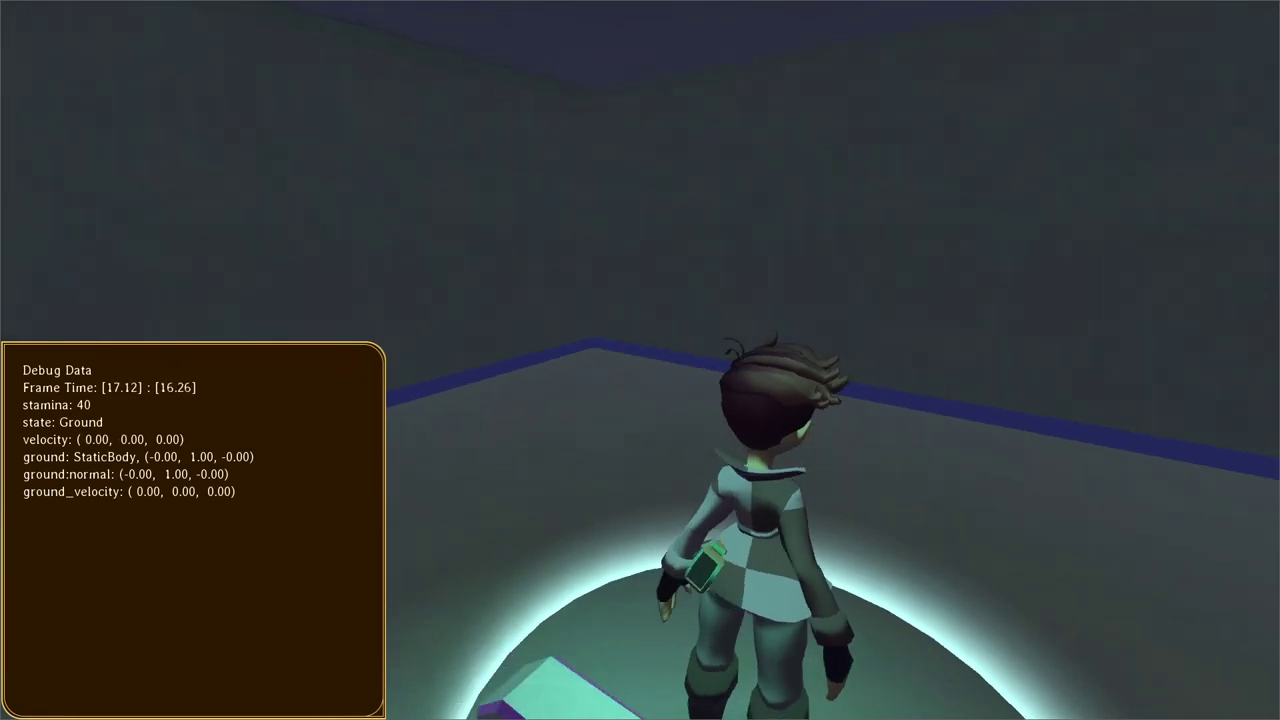
Step: Walk away from the chair to view it from a distance, and open and close the in-game console
key(s)
key(d)
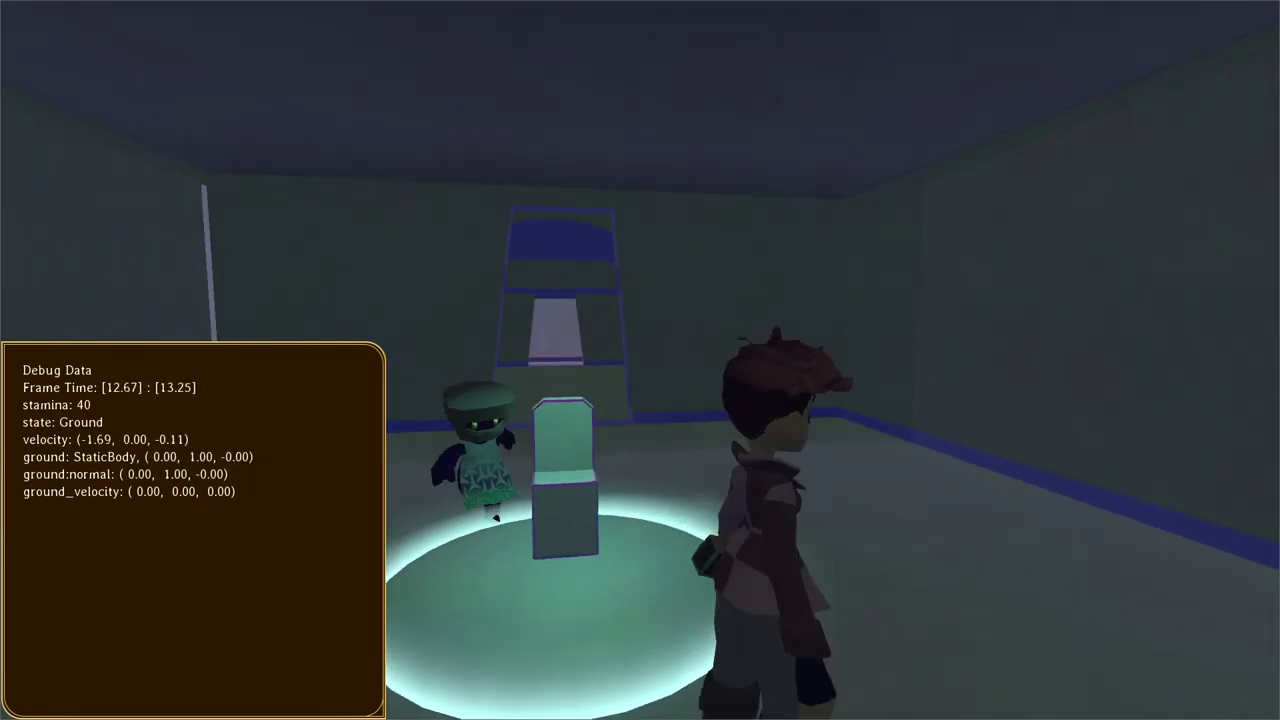
key(grave)
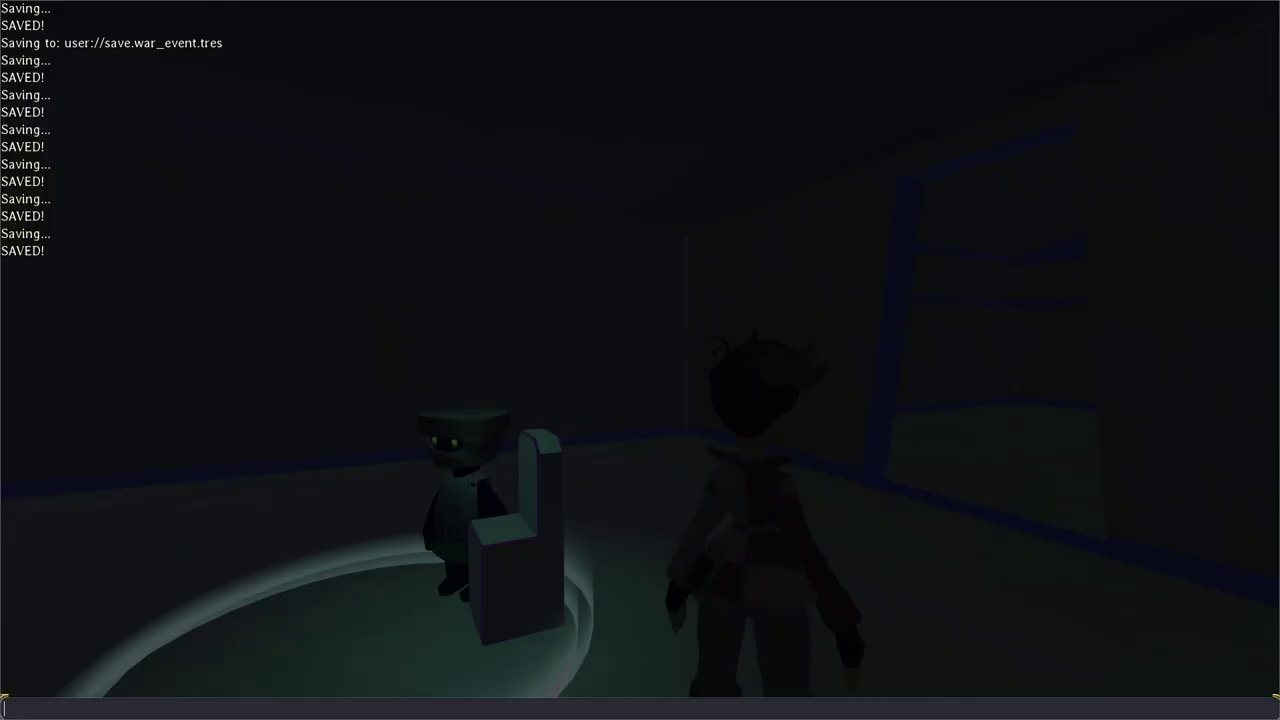
key(grave)
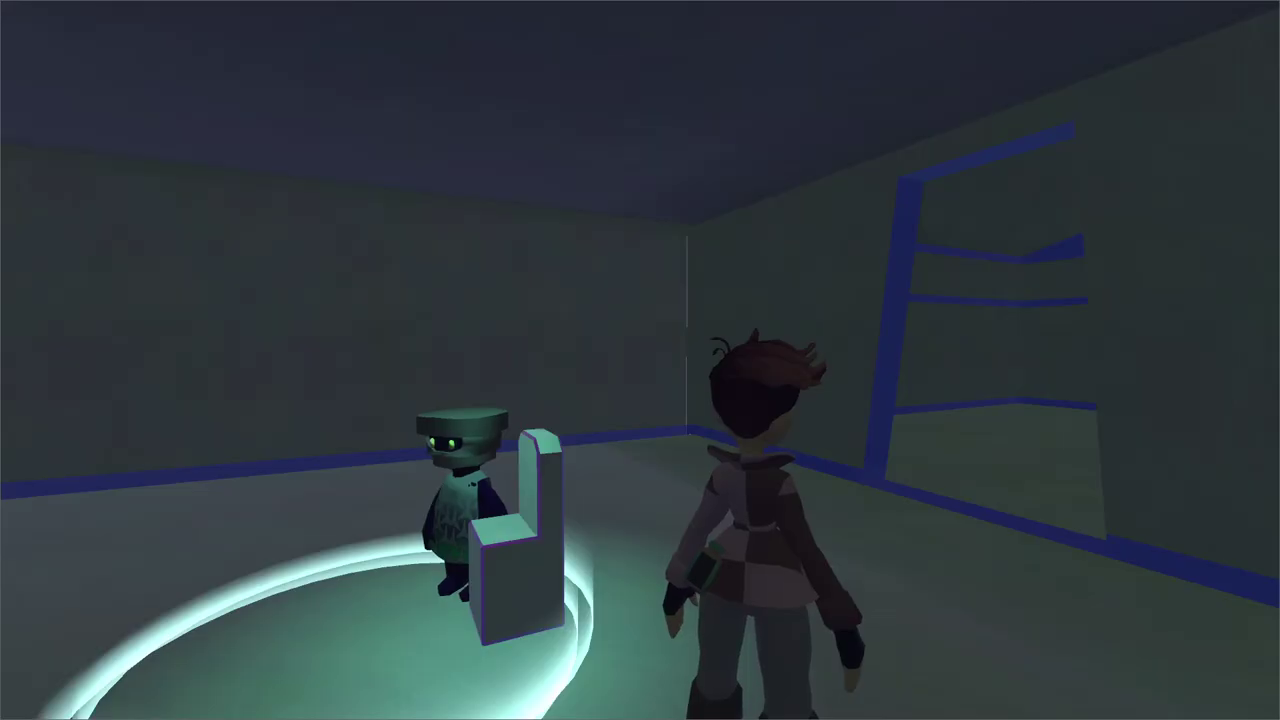
Step: Walk through the doorway into the adjoining room and back to examine the chair and room corners, and pause the game
key(w)
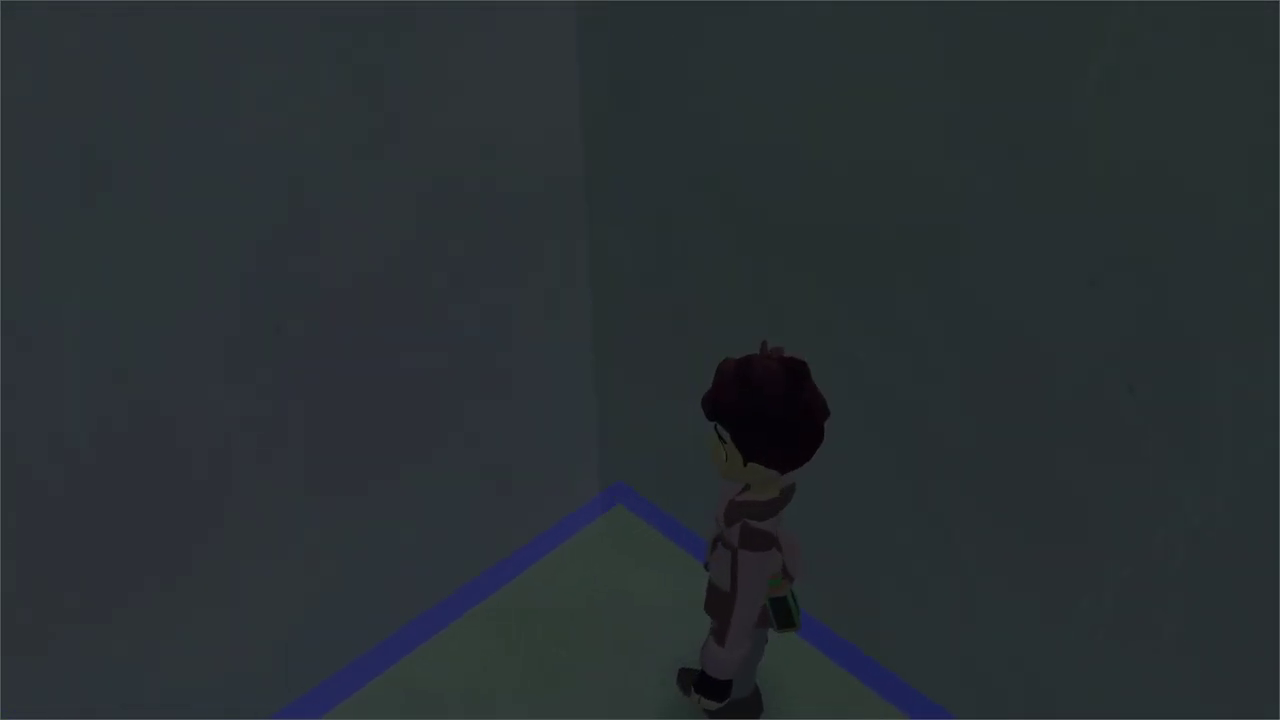
key(s)
key(w)
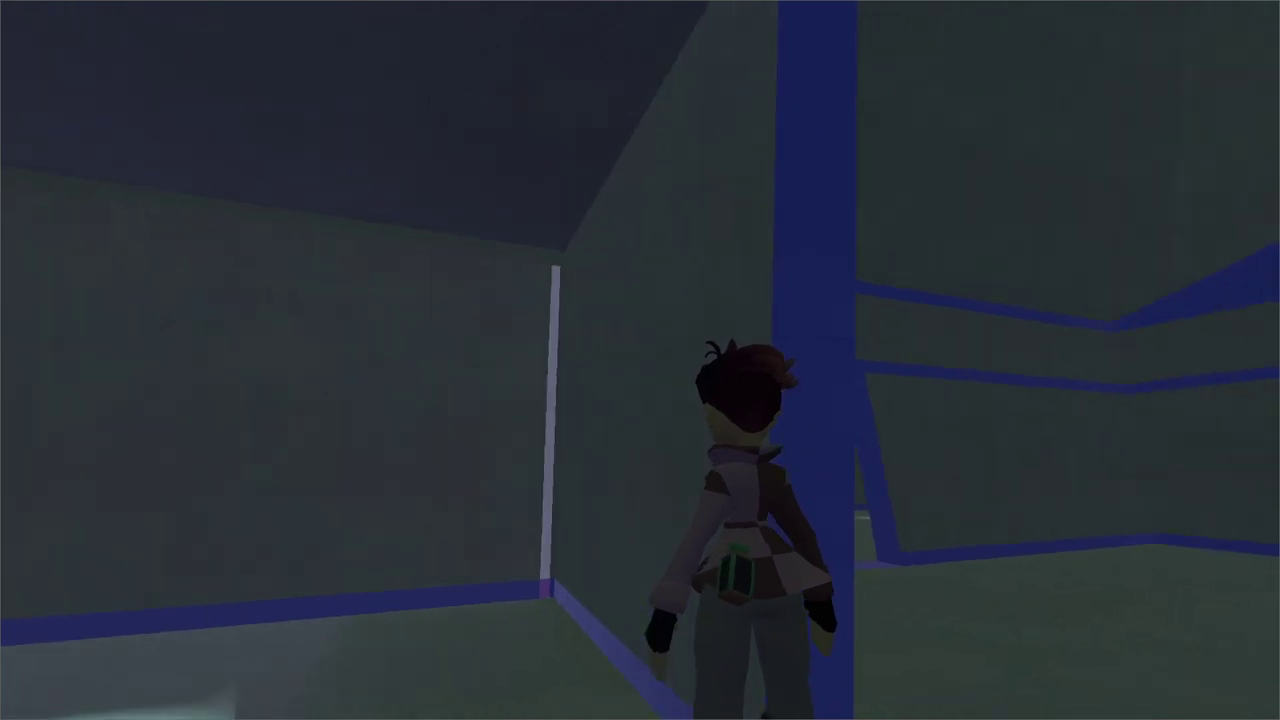
key(d)
key(w)
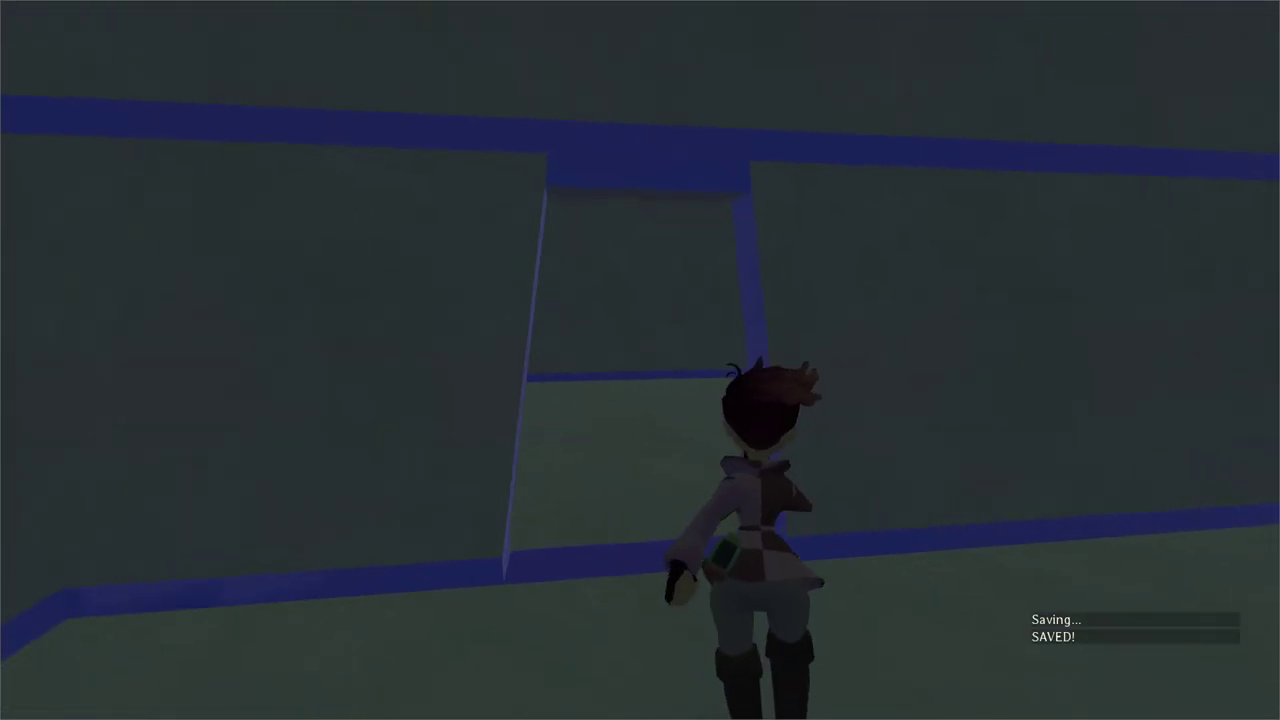
key(w)
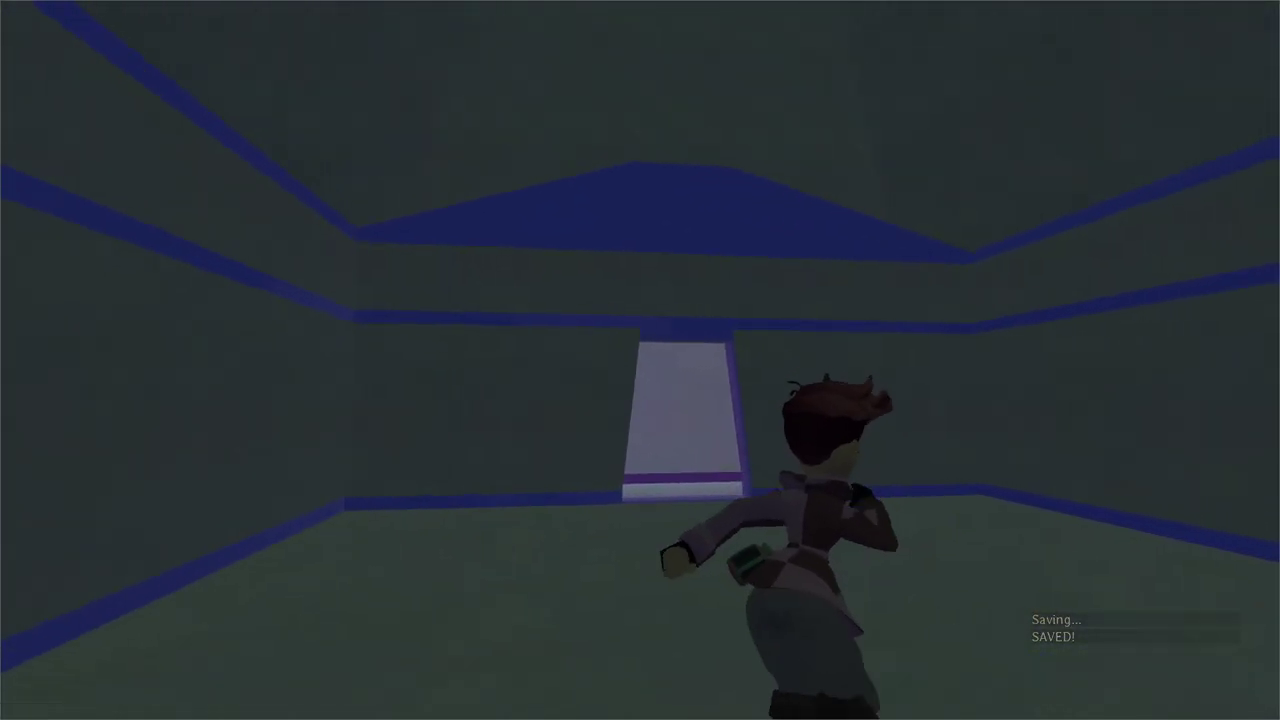
key(w)
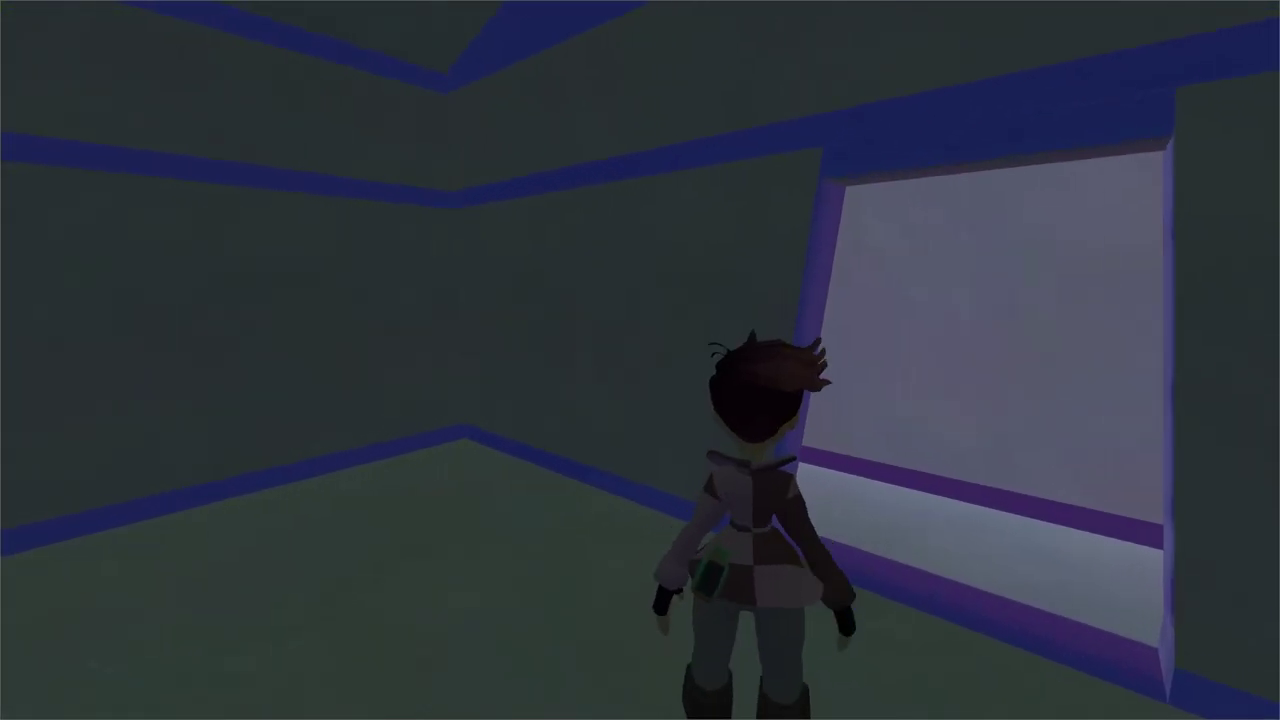
key(w)
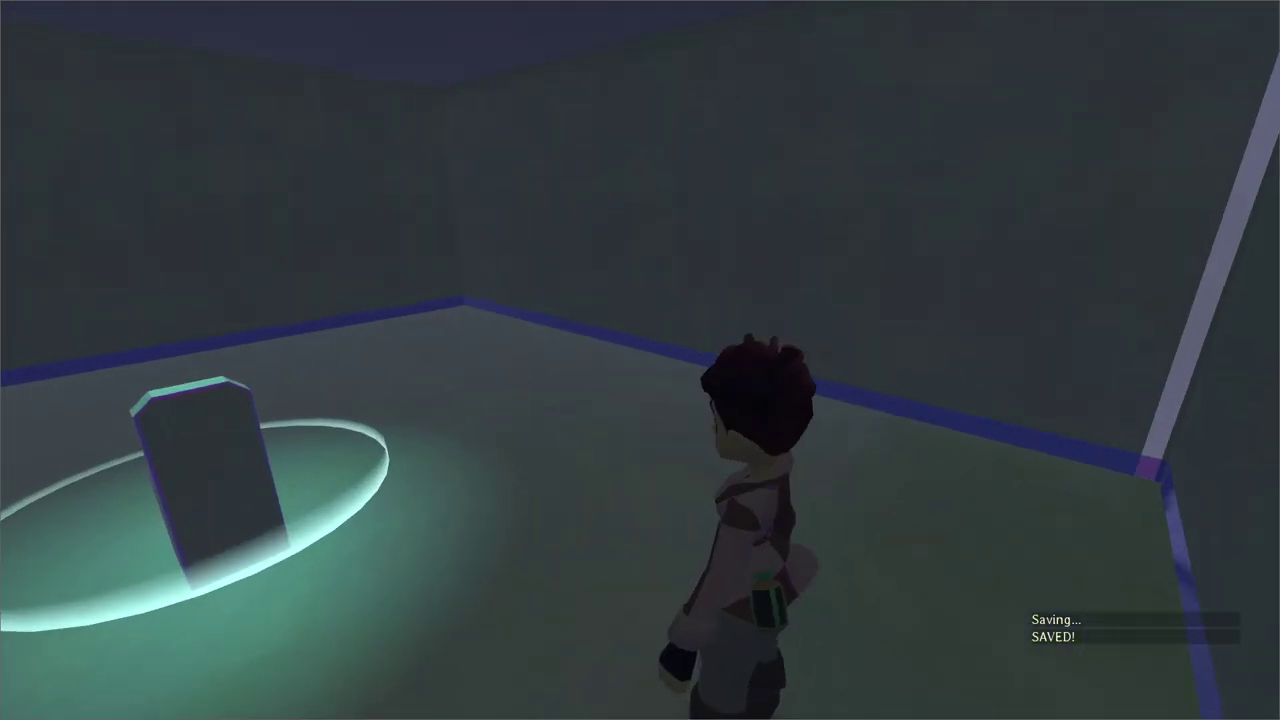
key(a)
key(d)
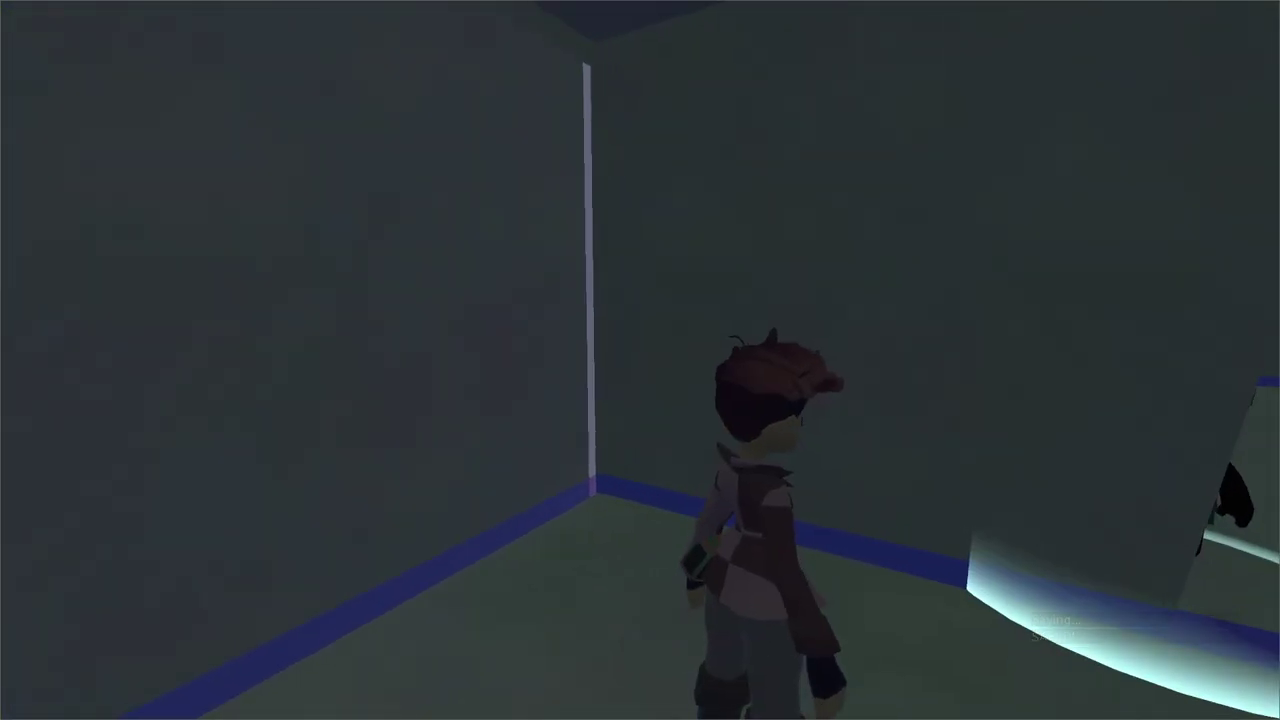
key(Escape)
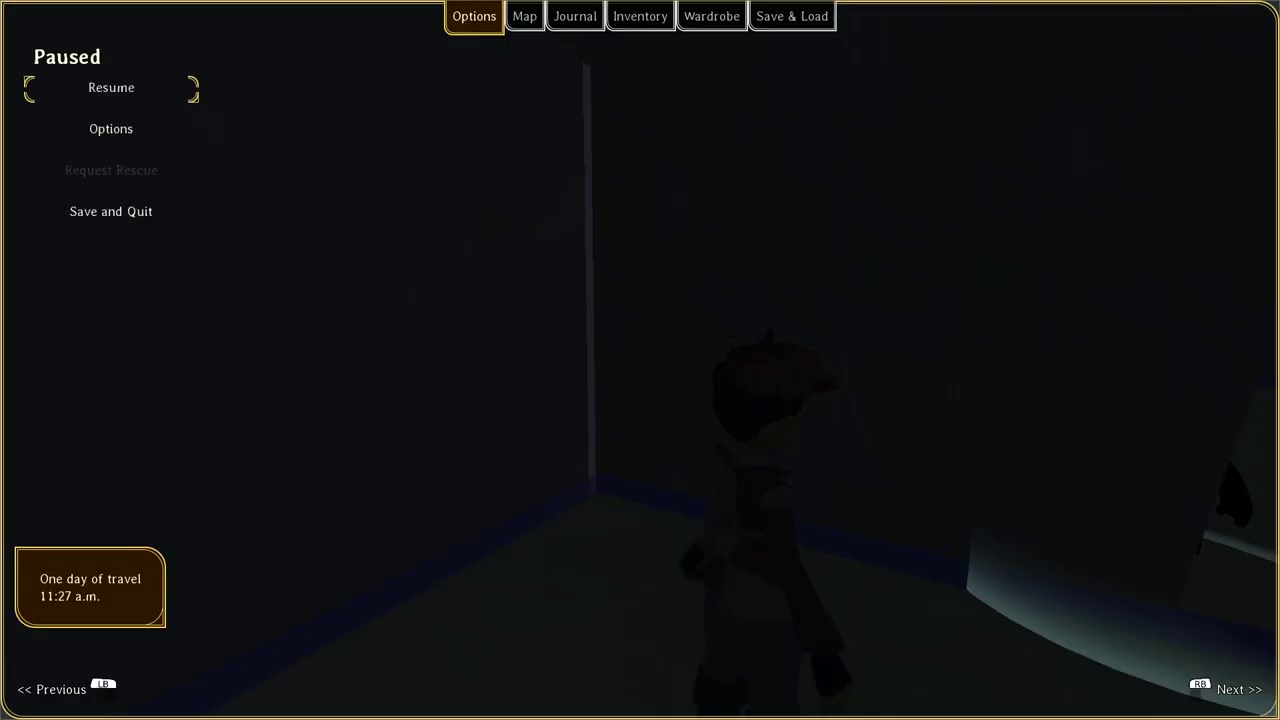
Step: Switch to Godot, lower the chair to a Y translation of about -1.165, and save the scene
key(alt+Tab)
middle_drag(706, 375, 471, 314)
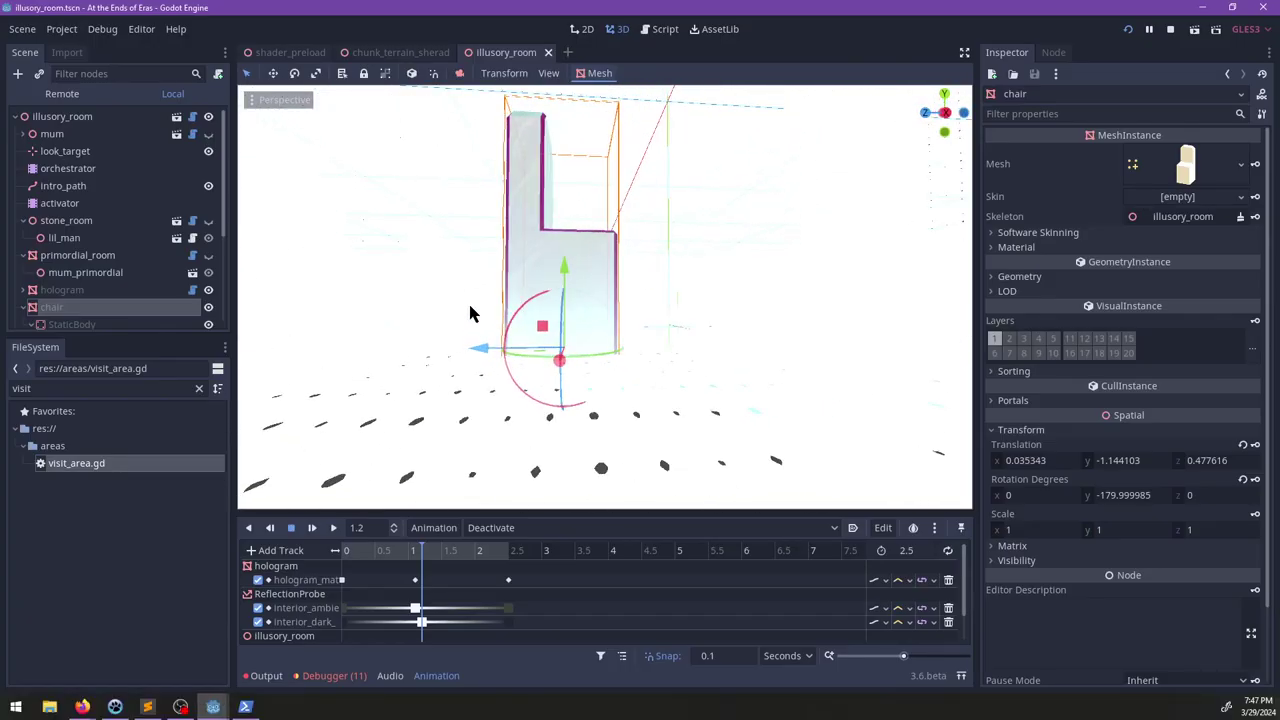
drag(563, 277, 571, 287)
key(ctrl+s)
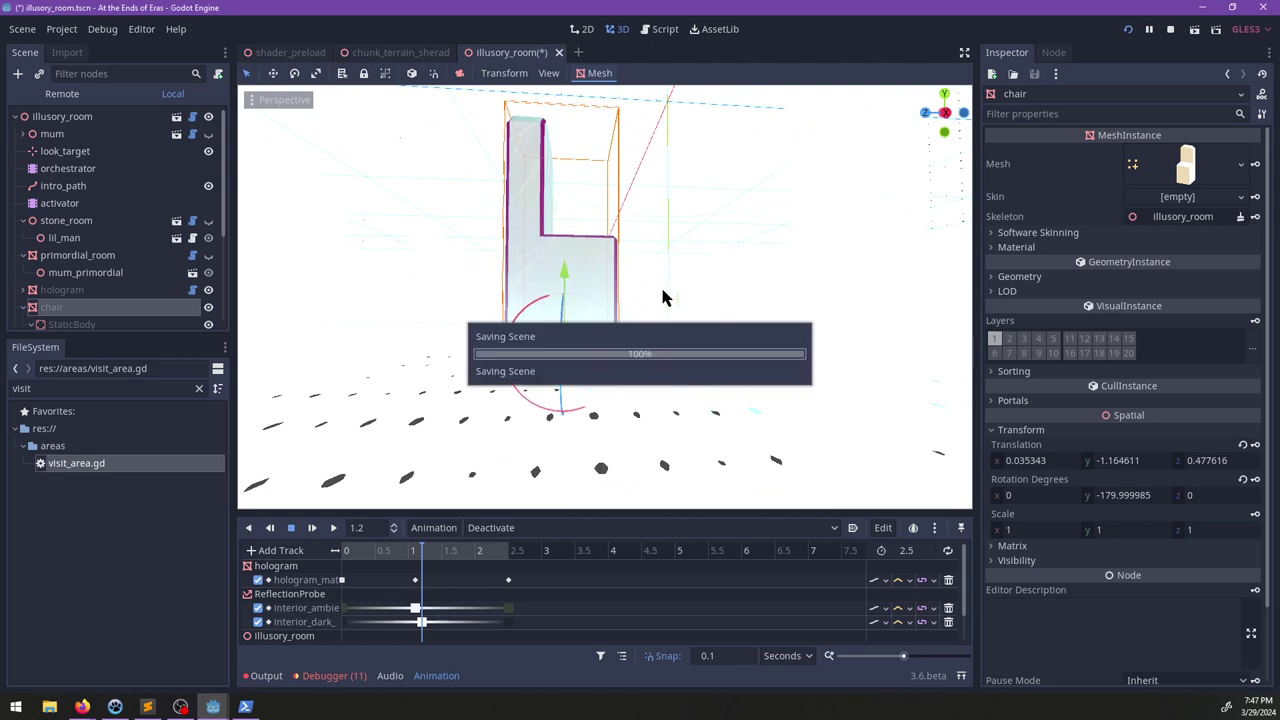
Step: Return to the game, resume it, and walk back to the chair to test its height with the Medium interaction
key(alt+Tab)
key(Return)
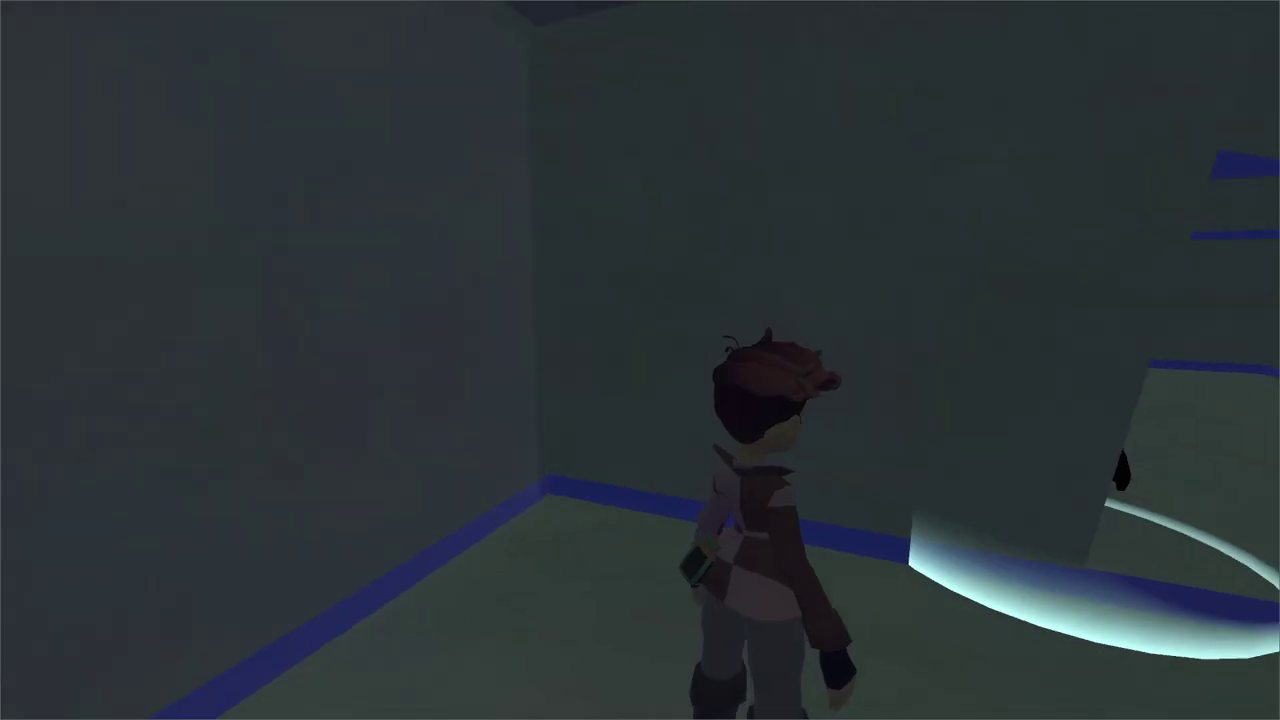
key(w)
key(e)
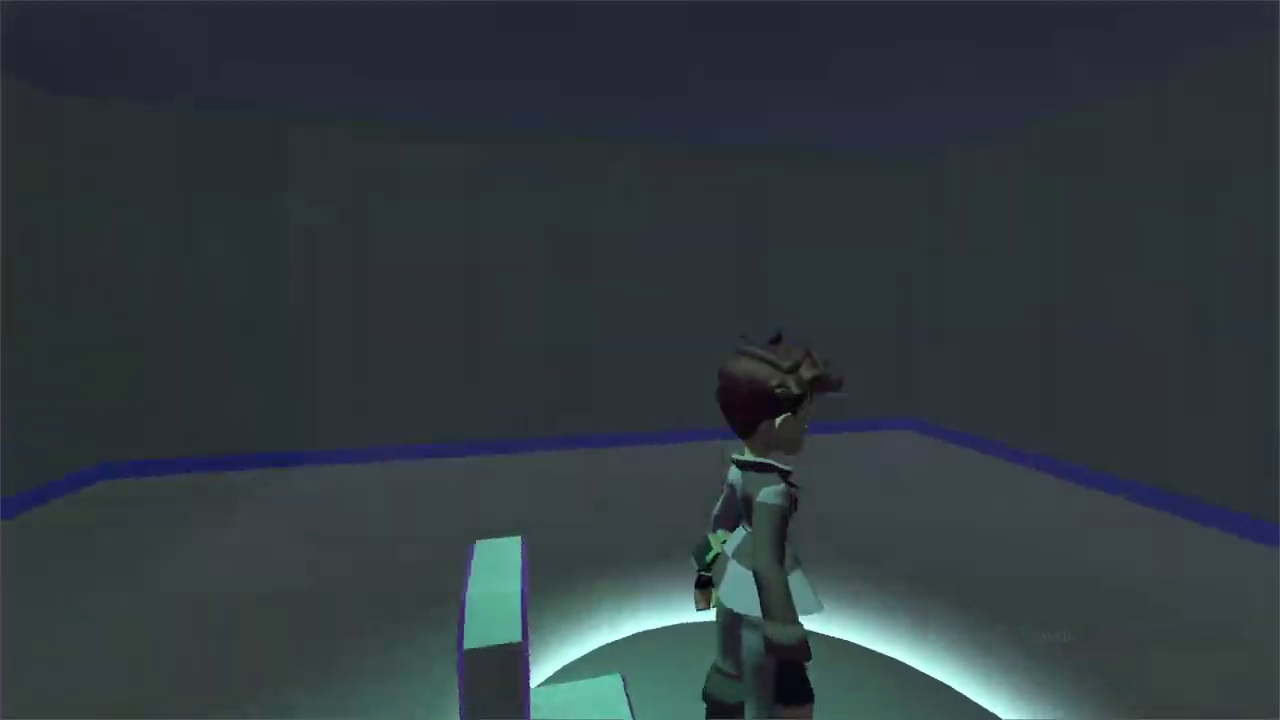
Step: Switch to Godot, lower the chair further to a Y translation of about -1.235, and save the scene
key(alt+Tab)
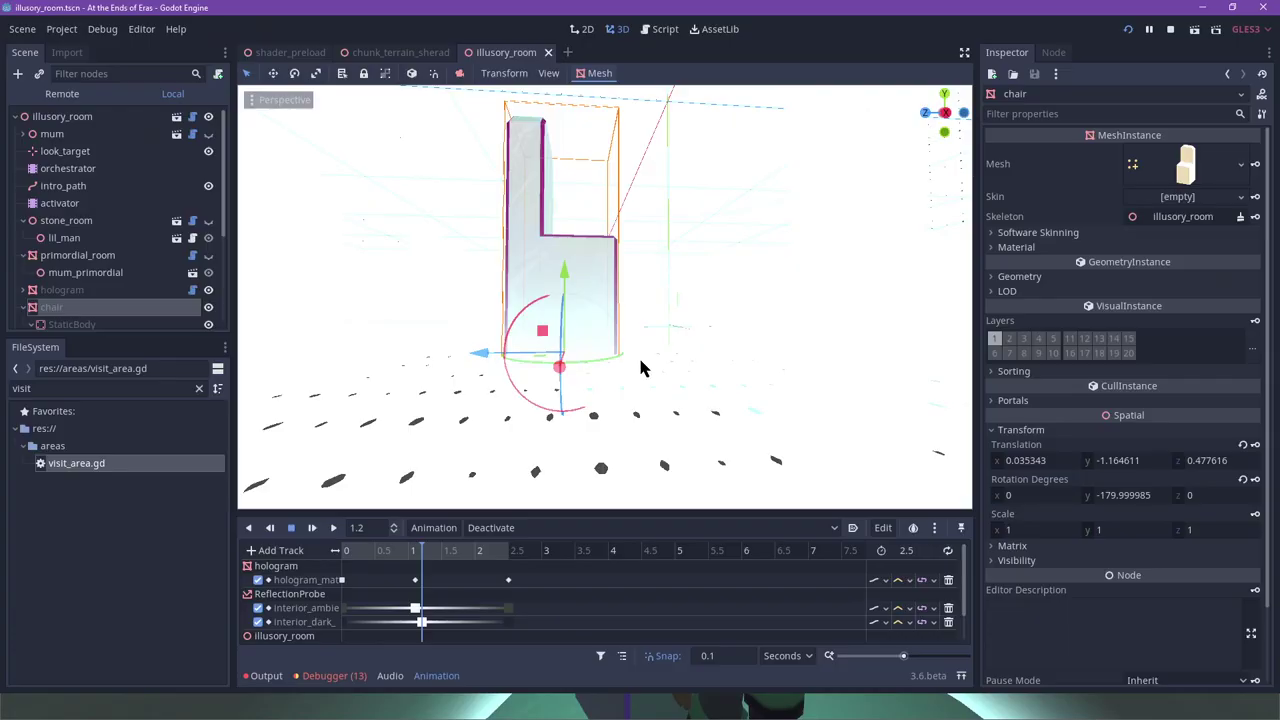
drag(557, 277, 571, 289)
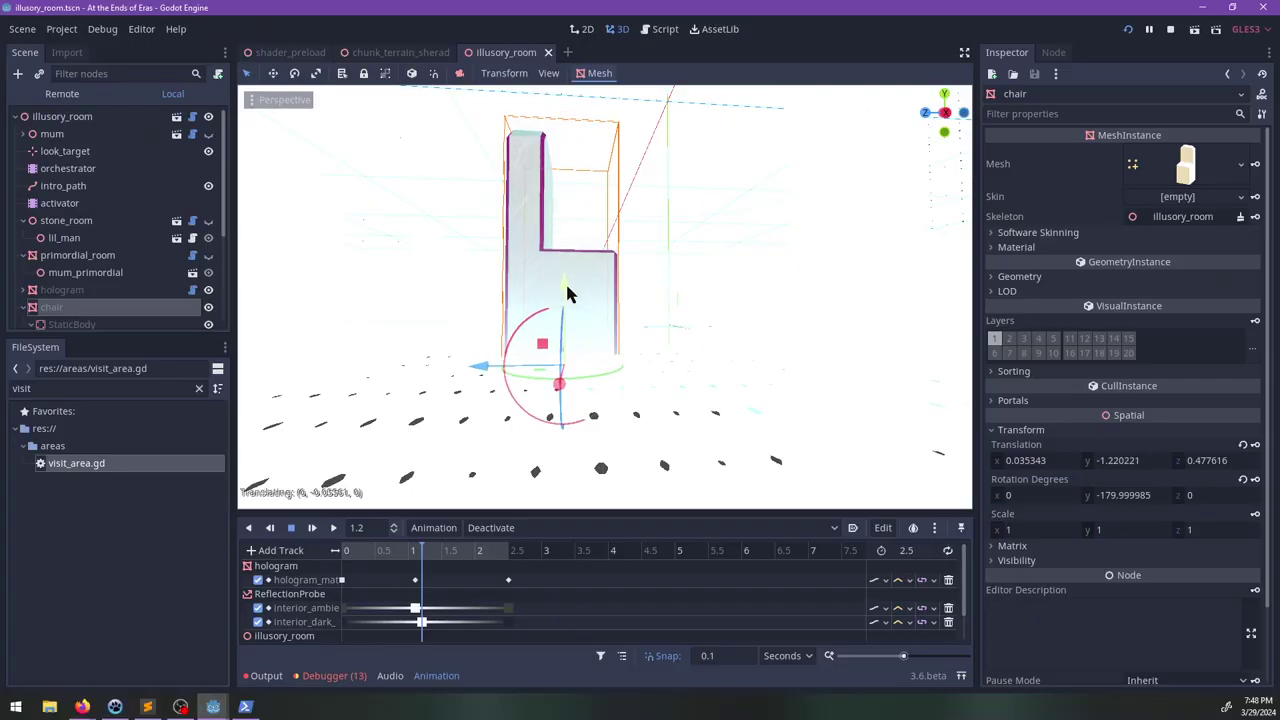
key(ctrl+s)
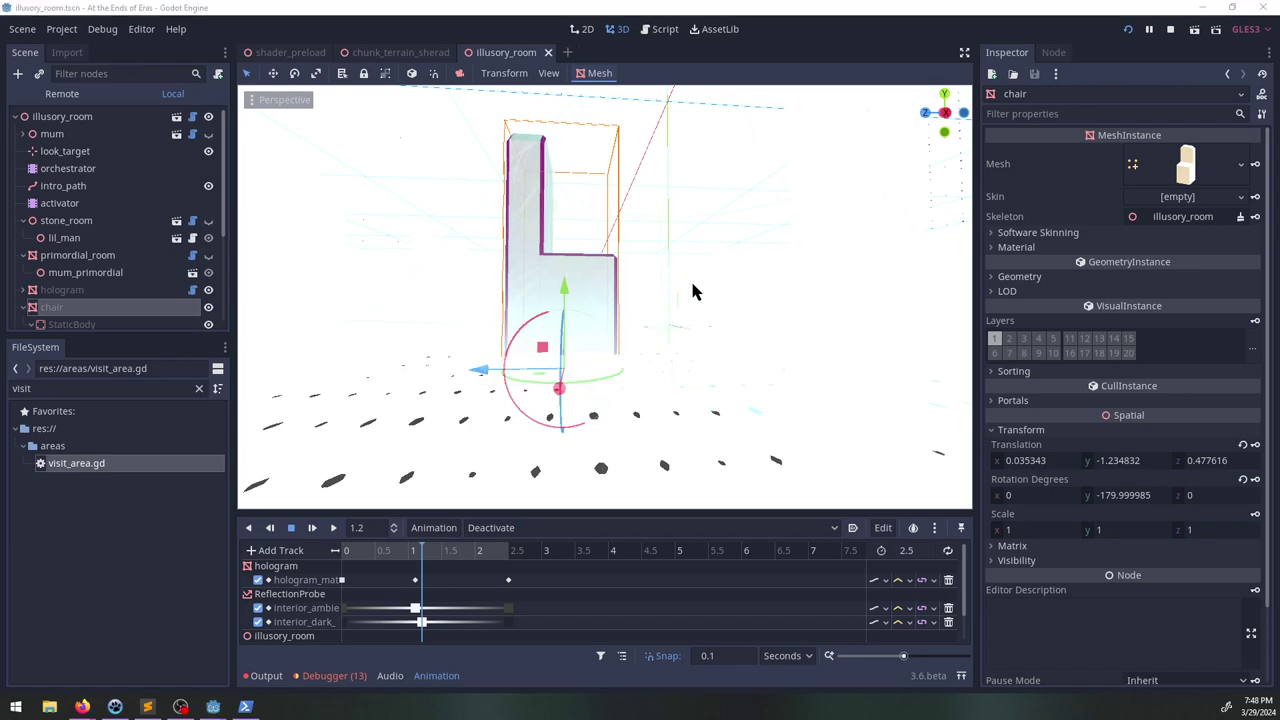
Step: Stop the running game and raise the chair to a Y translation of about -1.144, adjusting it in the right orthographic view
key(alt+Tab)
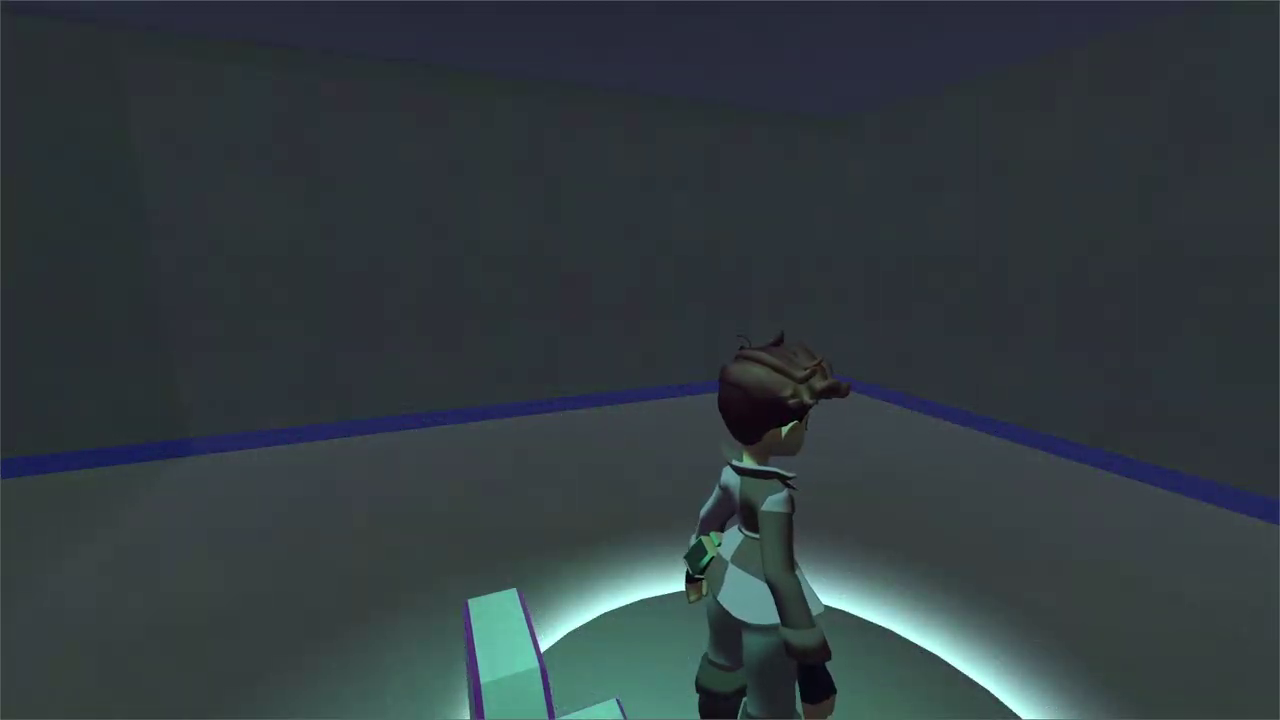
key(F8)
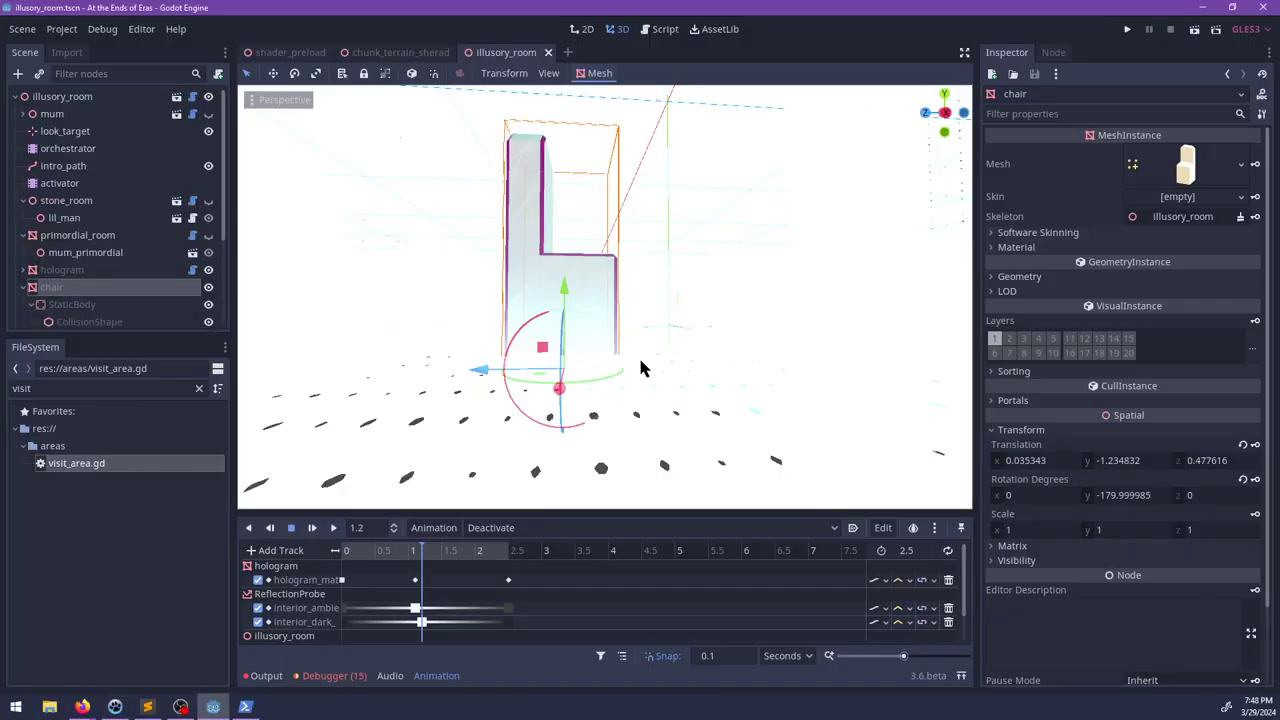
drag(571, 303, 600, 280)
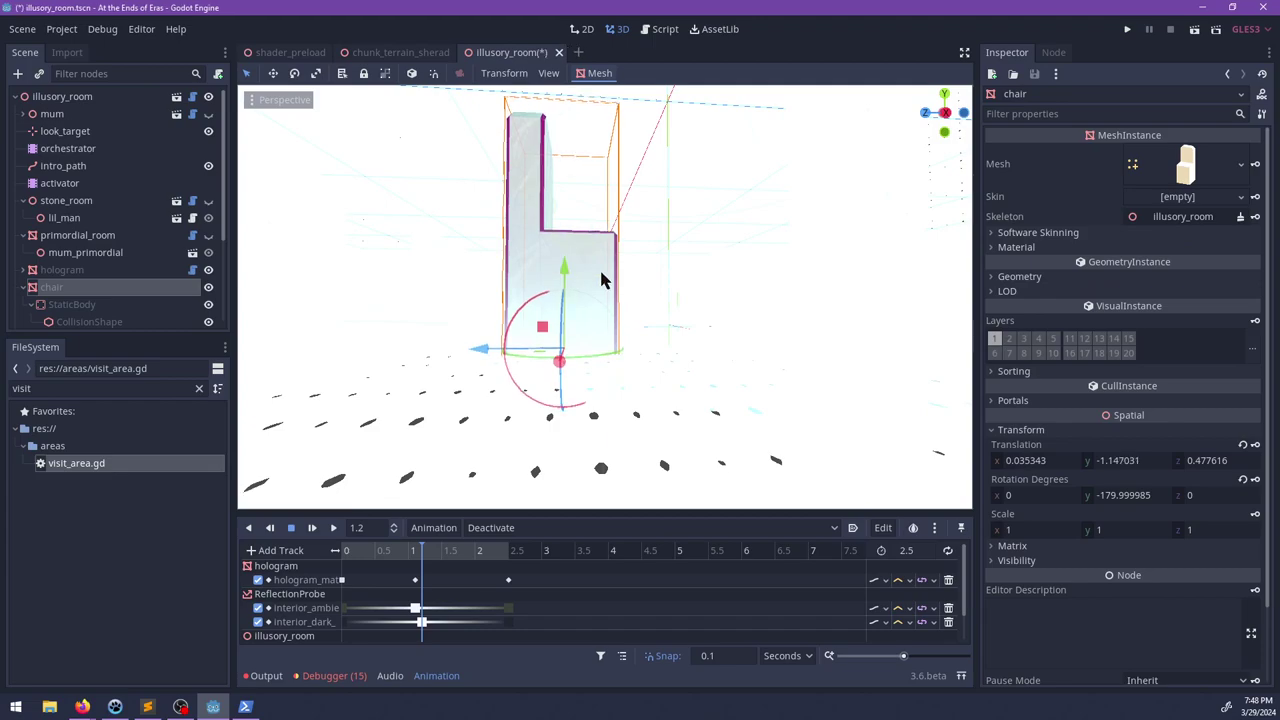
key(KP_1)
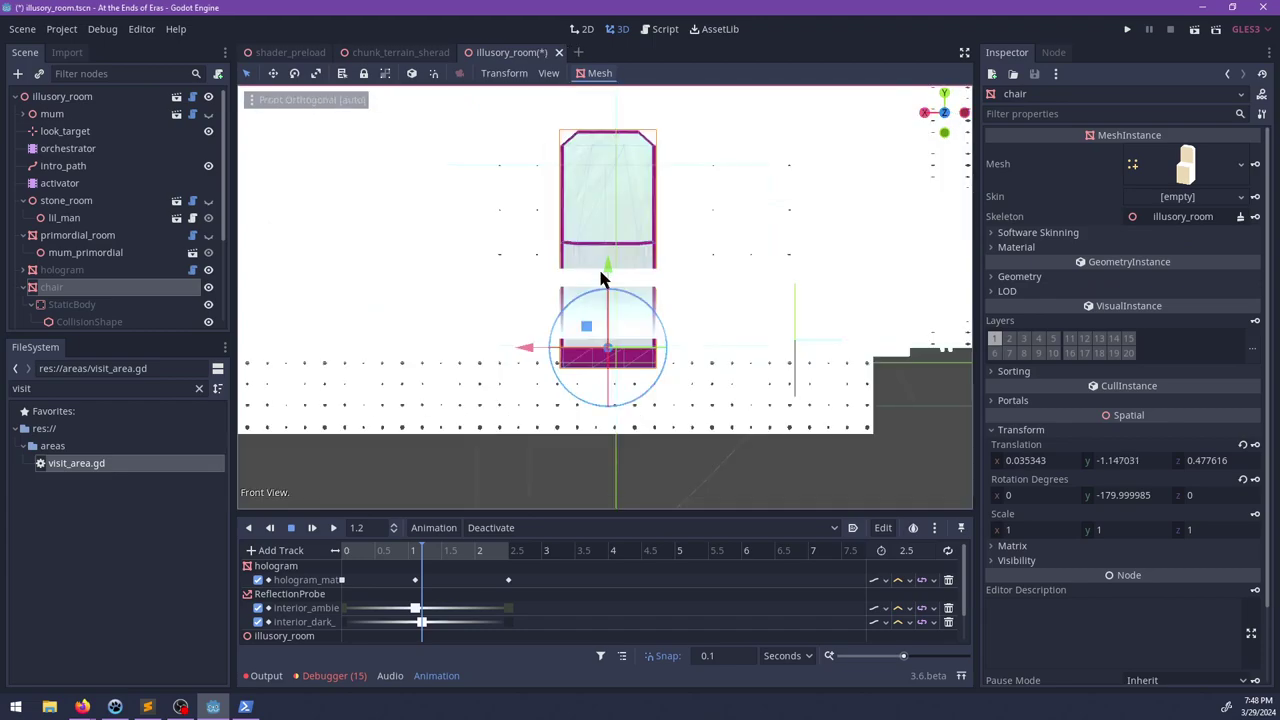
key(KP_3)
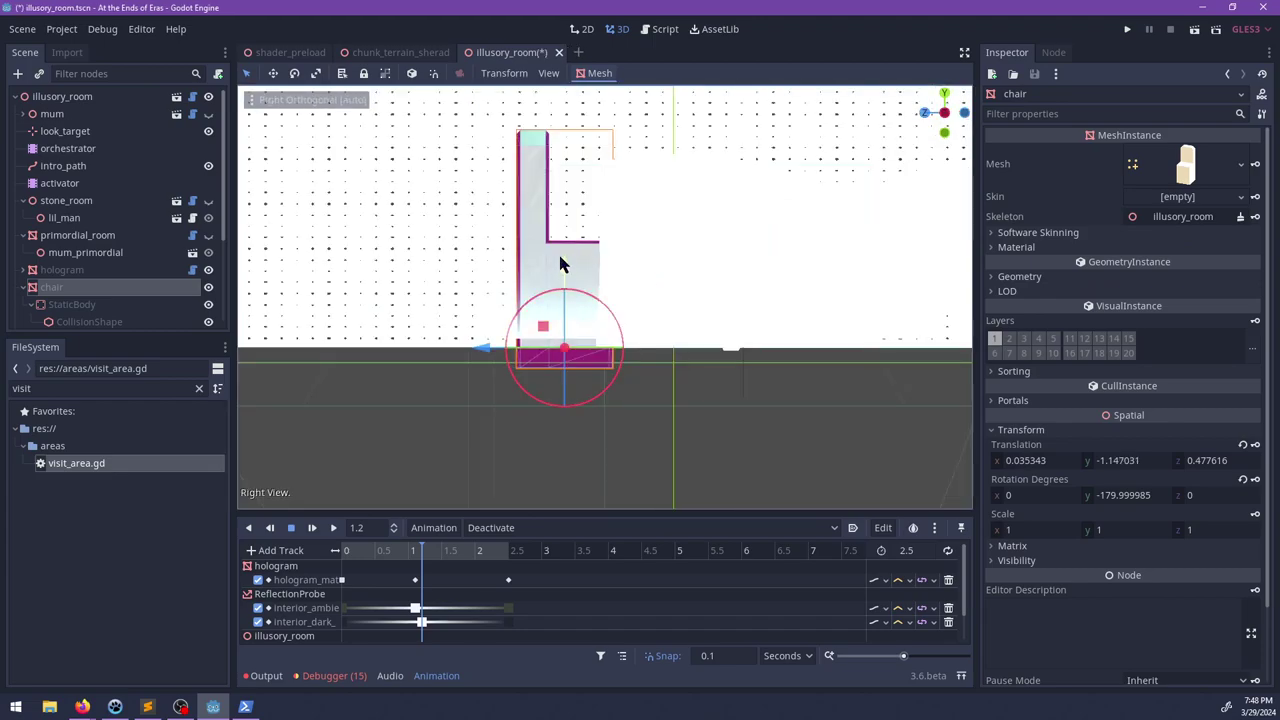
drag(560, 263, 576, 265)
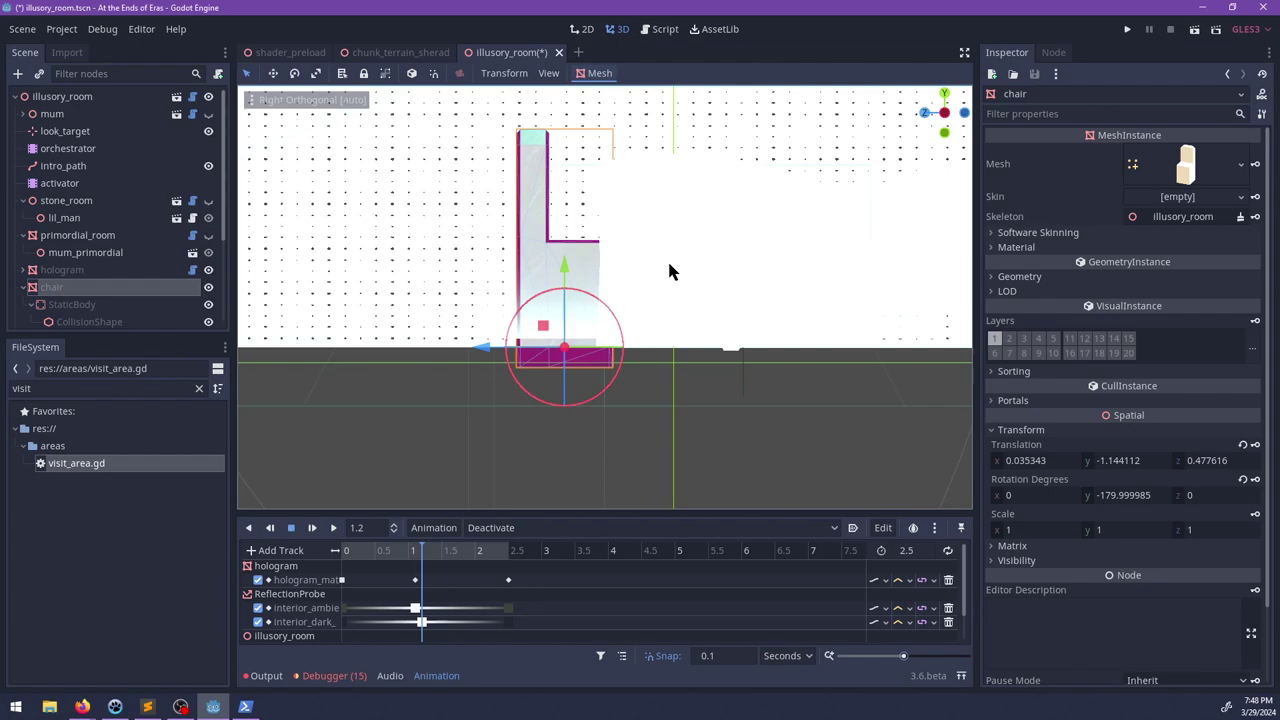
Step: Check the raised chair against the floor in the side and perspective views, and save the illusory_room scene
scroll(690, 295, down, 5)
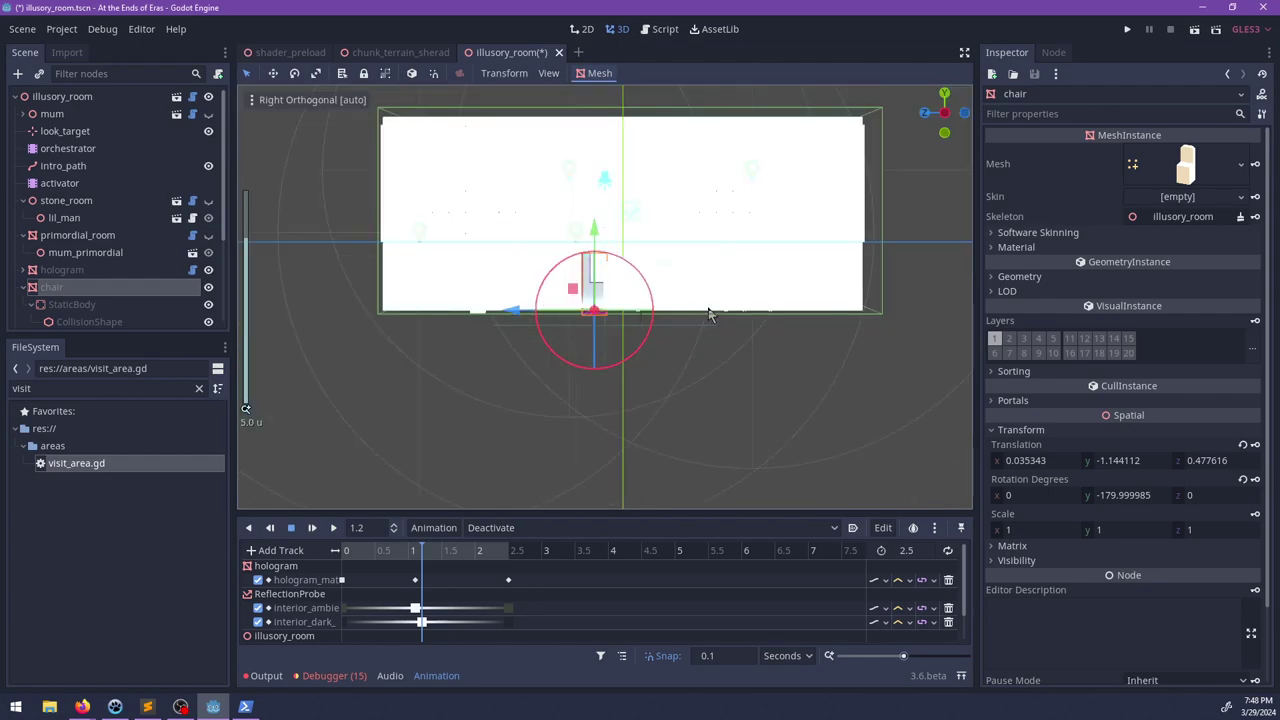
scroll(681, 322, up, 6)
middle_drag(681, 322, 644, 325)
key(ctrl+s)
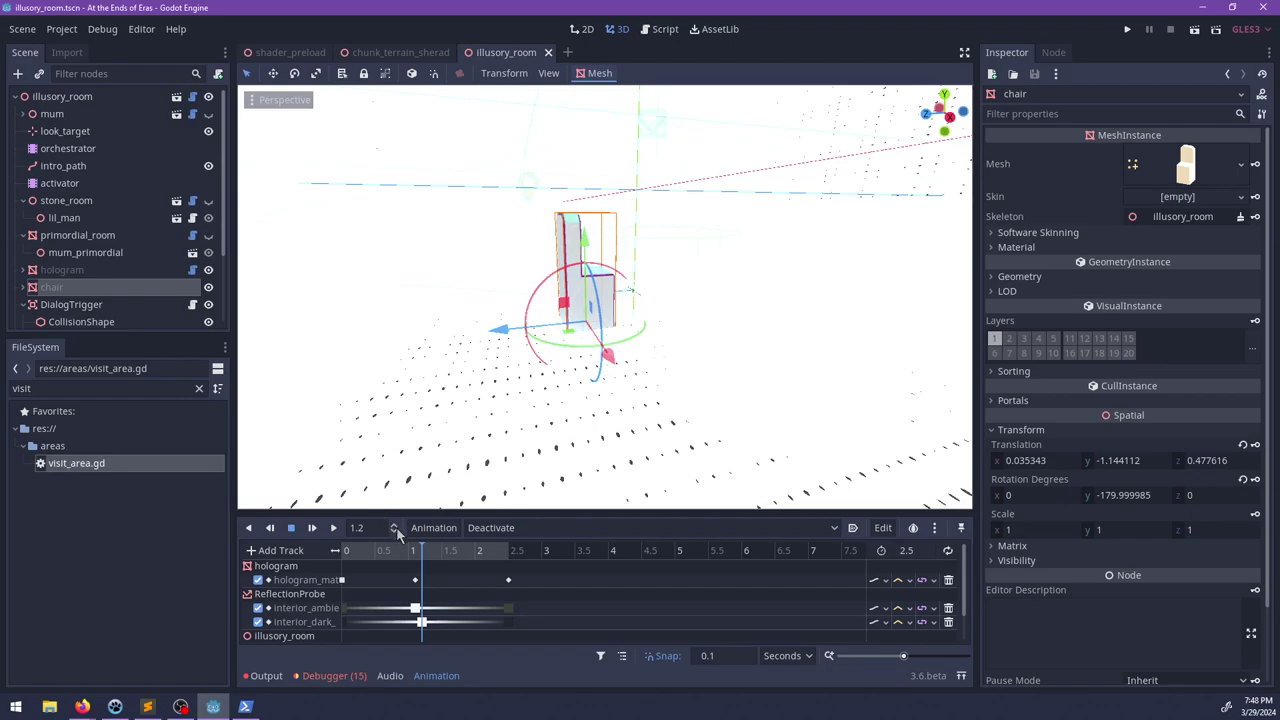
Step: Reset the Deactivate animation's playhead to 0 and collapse the primordial_room node
drag(420, 552, 328, 558)
scroll(178, 272, down, 3)
scroll(110, 238, up, 3)
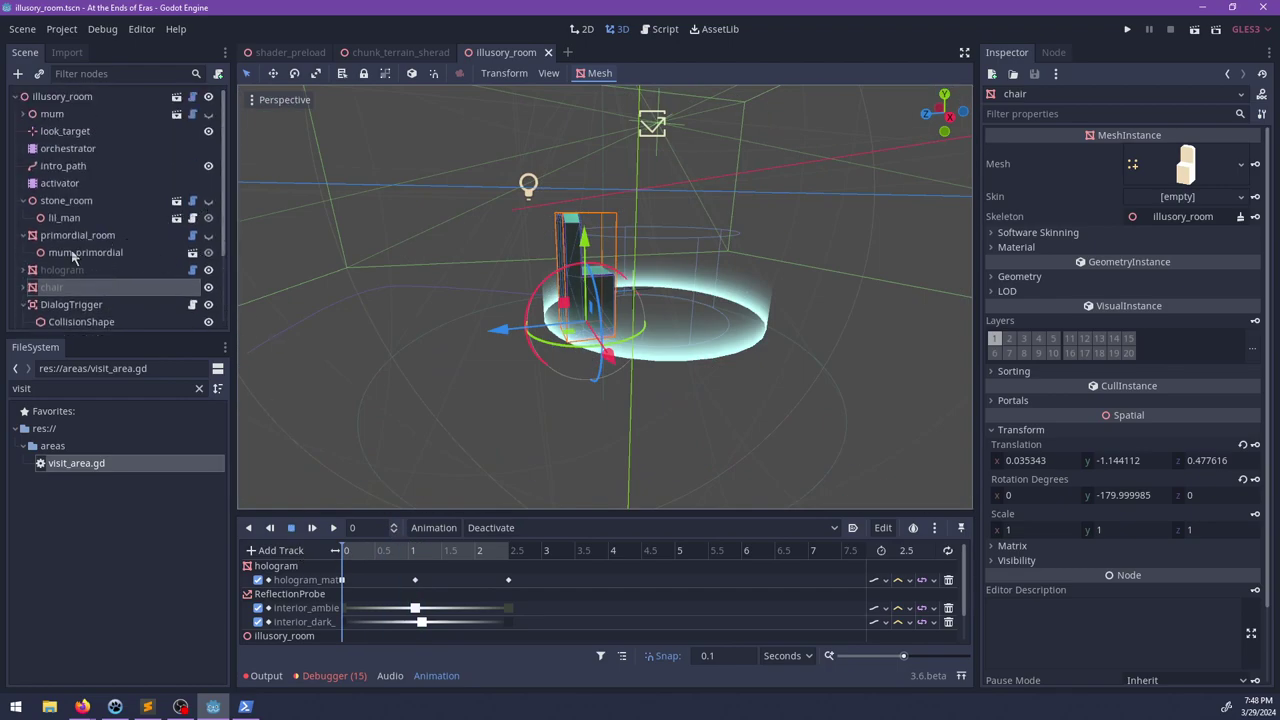
click(24, 236)
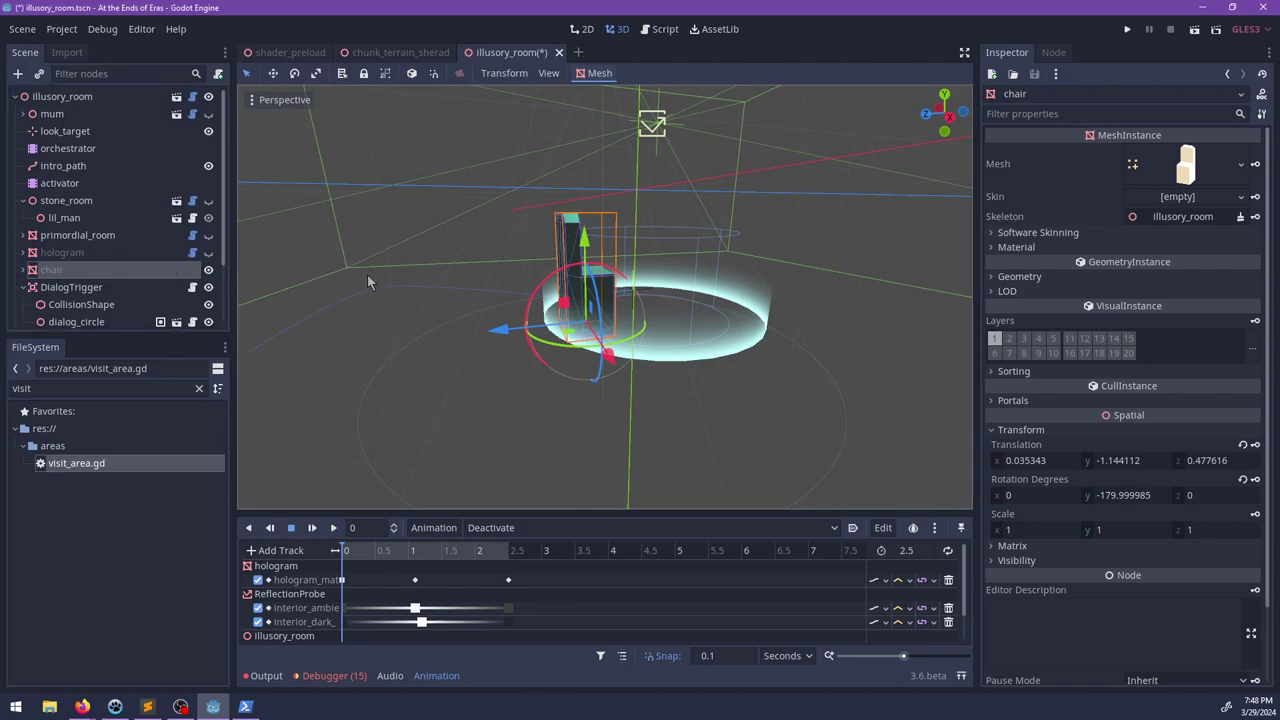
scroll(598, 316, down, 3)
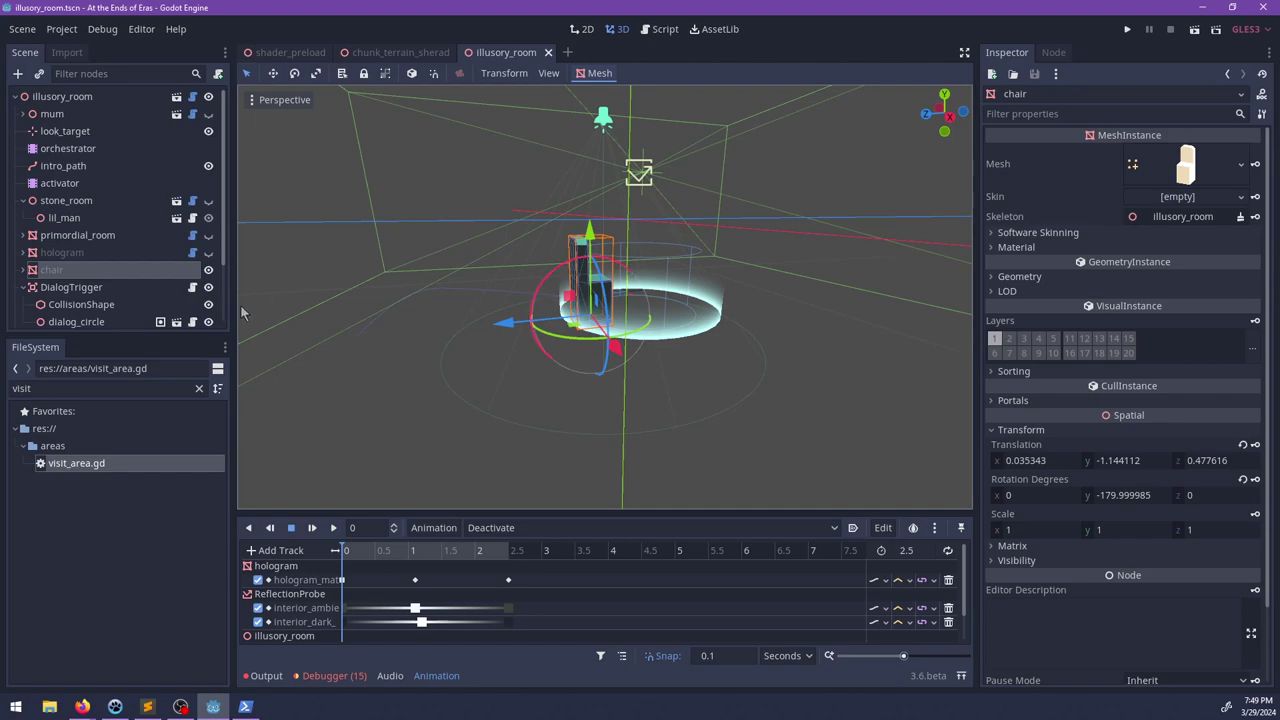
Step: Switch to Sublime Text and review the orstad_war placeholder in medium.dialog and the task list in daily.md
click(147, 706)
click(524, 456)
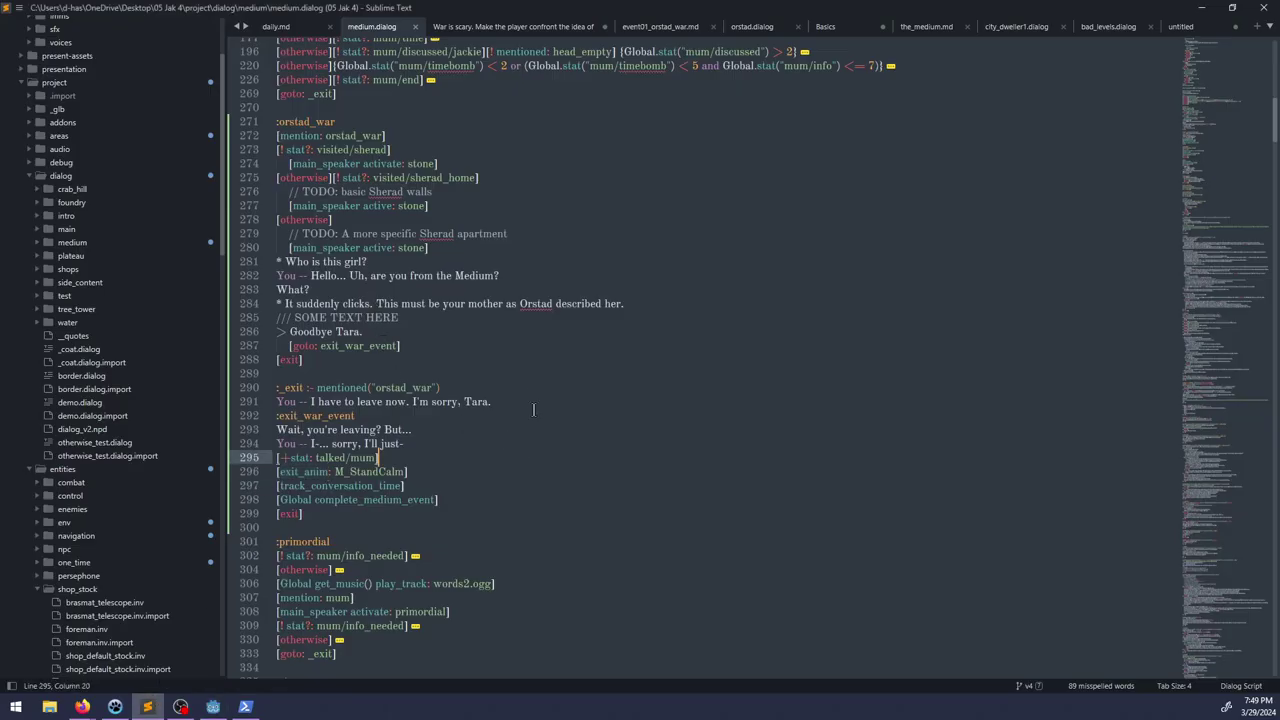
click(433, 316)
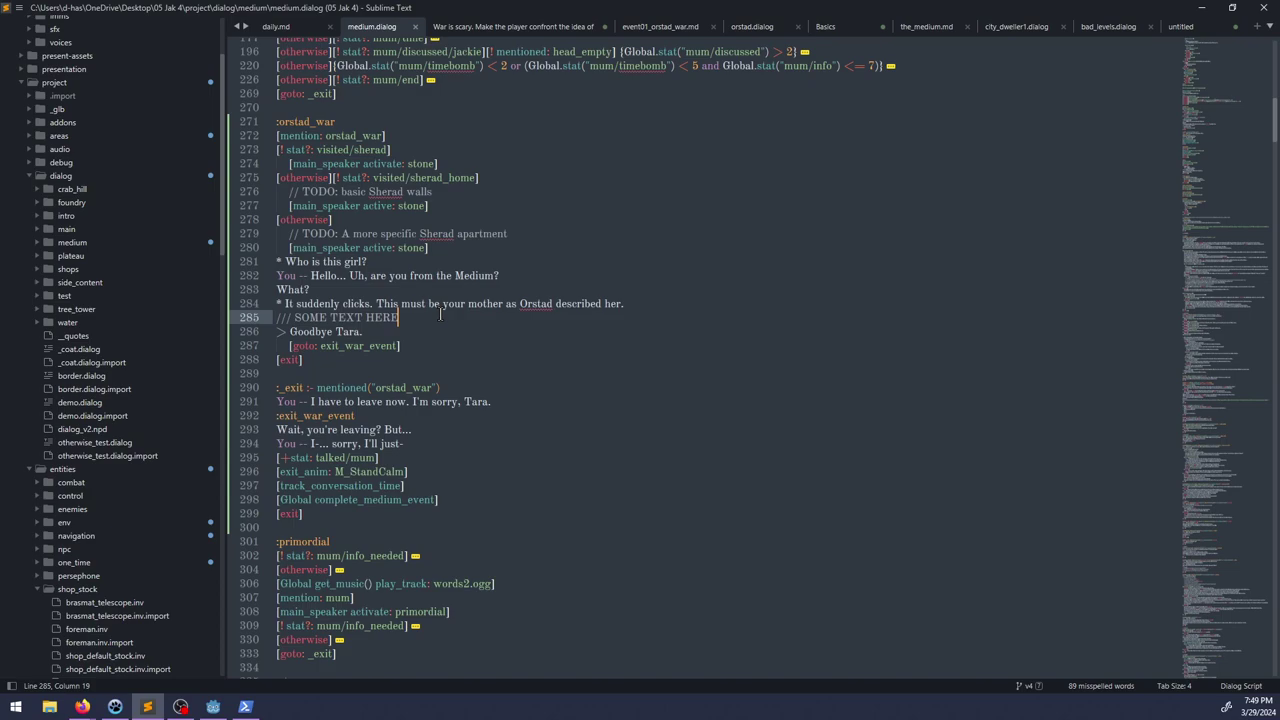
click(290, 27)
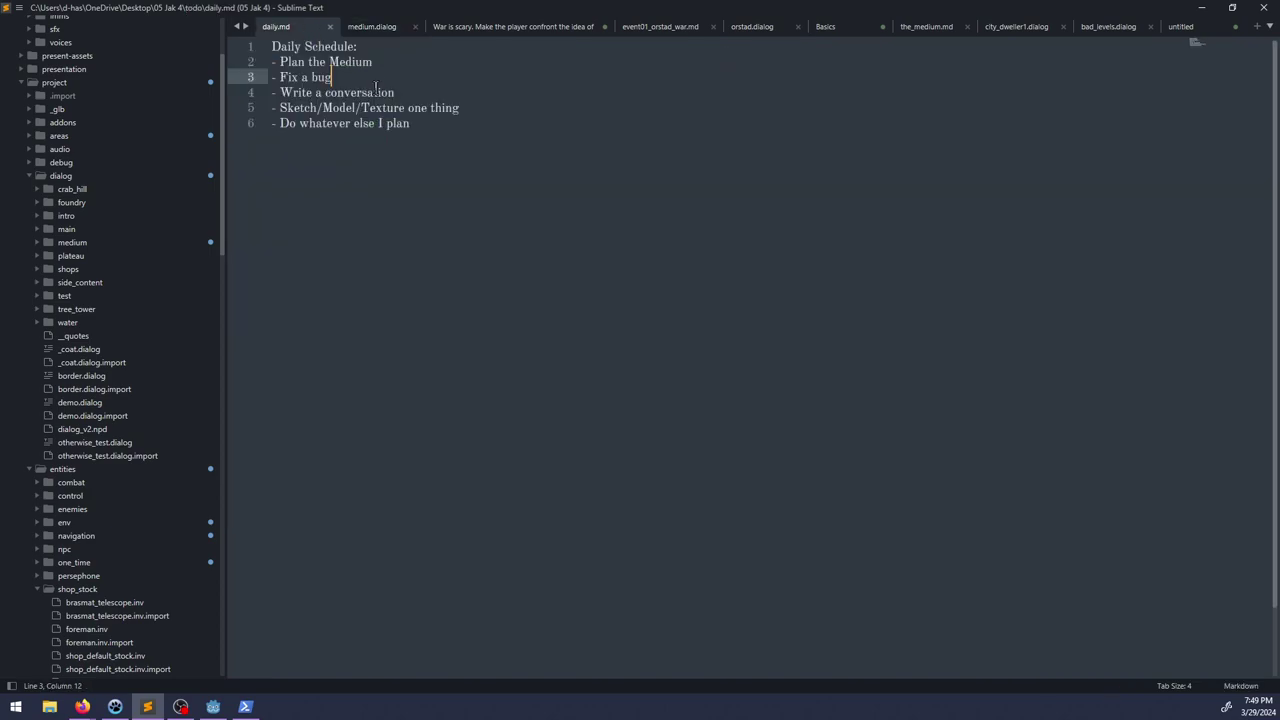
click(428, 91)
mouse_move(470, 124)
mouse_down()
mouse_move(471, 94)
mouse_move(471, 117)
mouse_up()
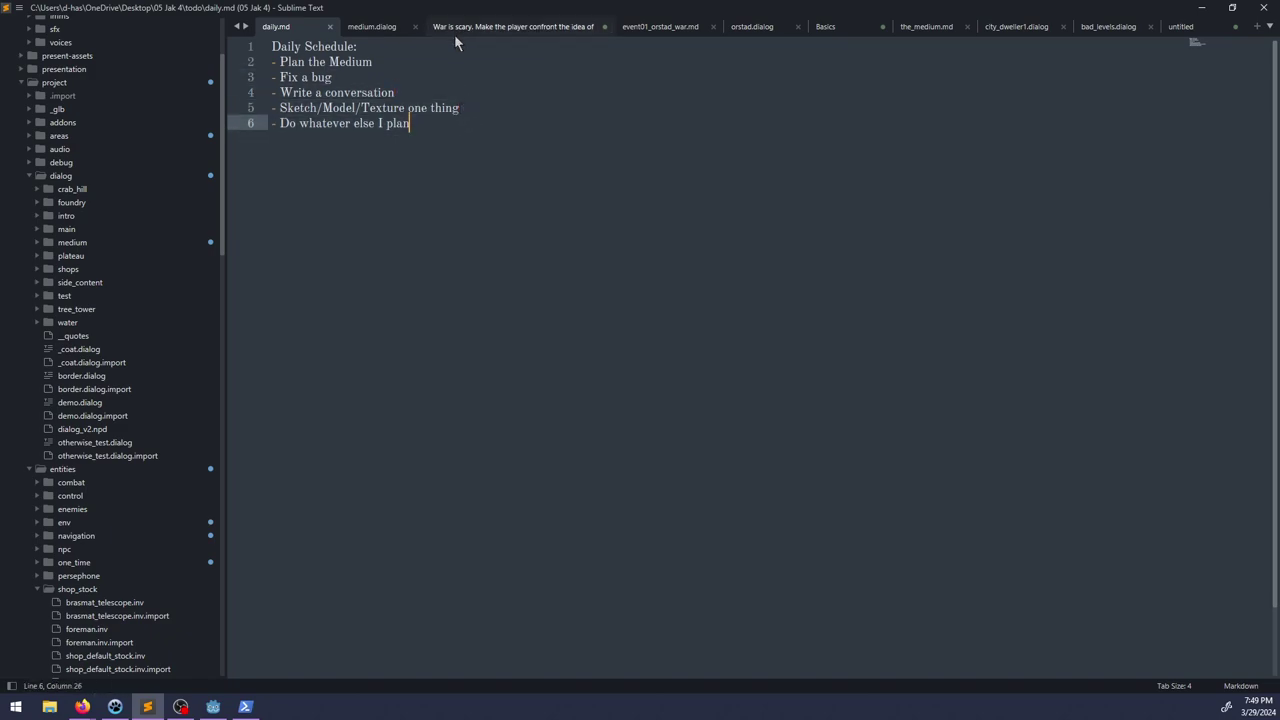
click(513, 26)
click(381, 28)
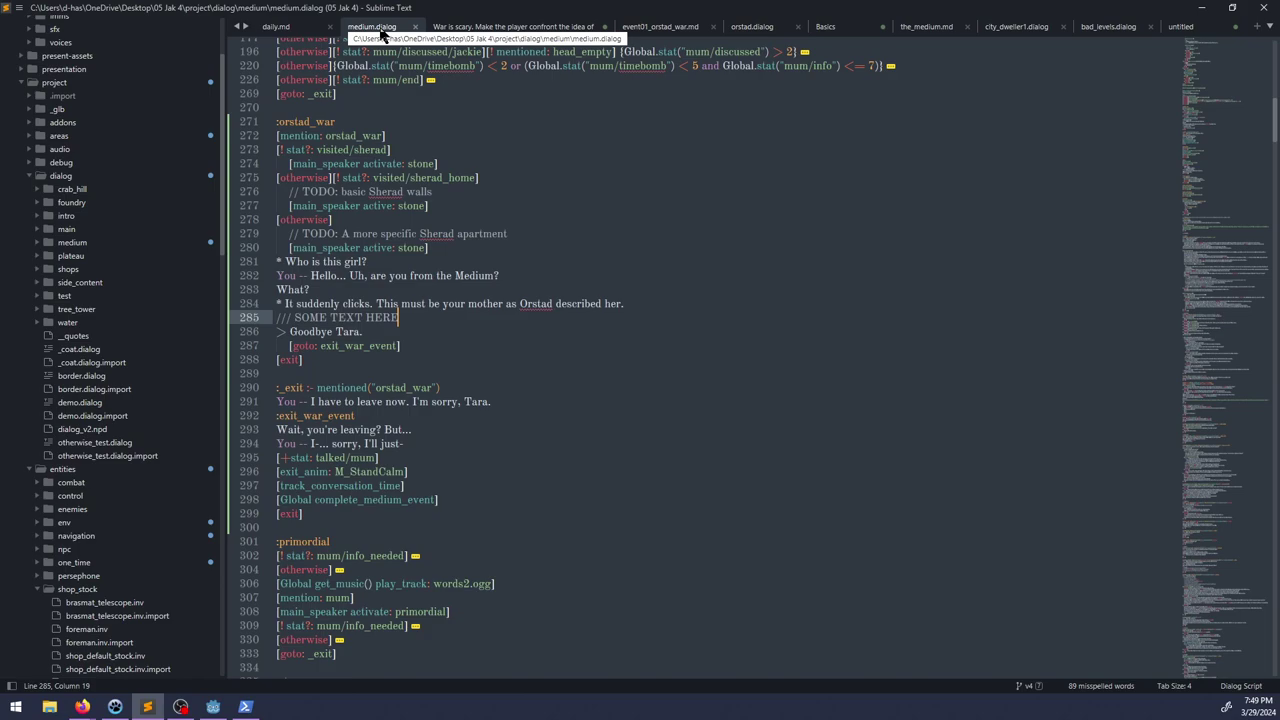
Step: Switch to Godot and examine the stone_room, primordial_room and hologram nodes in the illusory_room scene
click(213, 706)
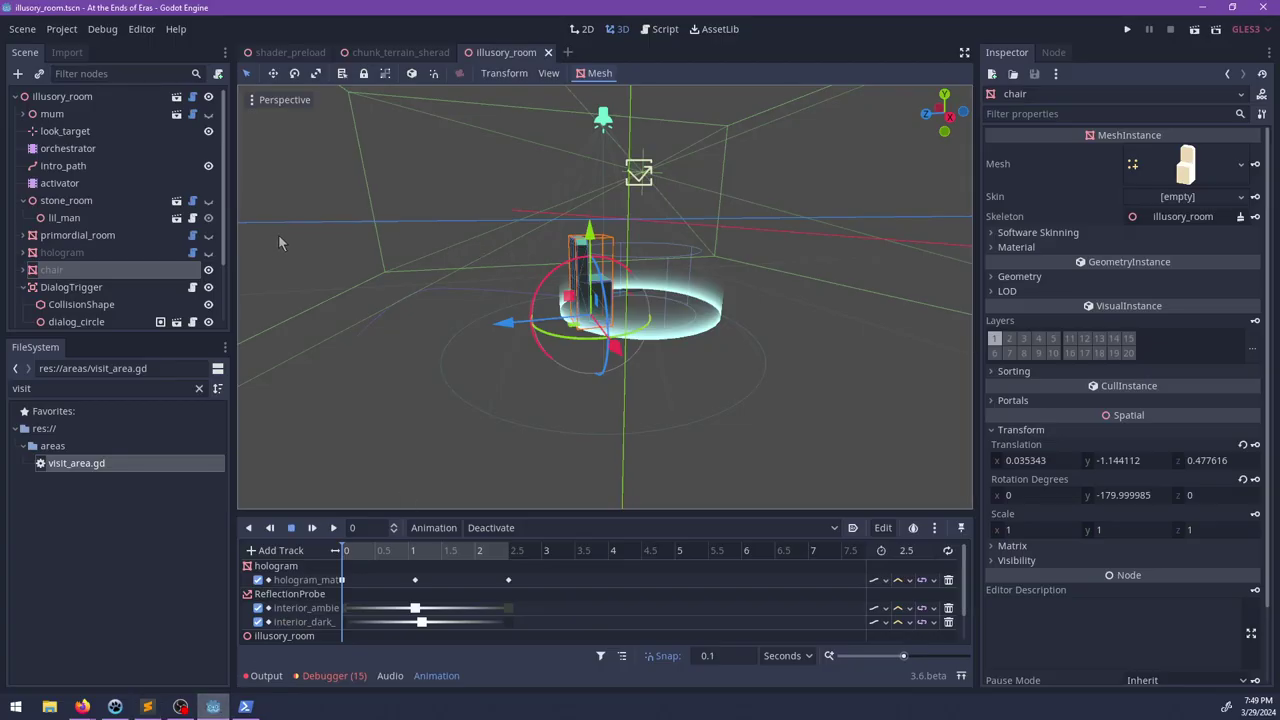
middle_drag(278, 234, 390, 280)
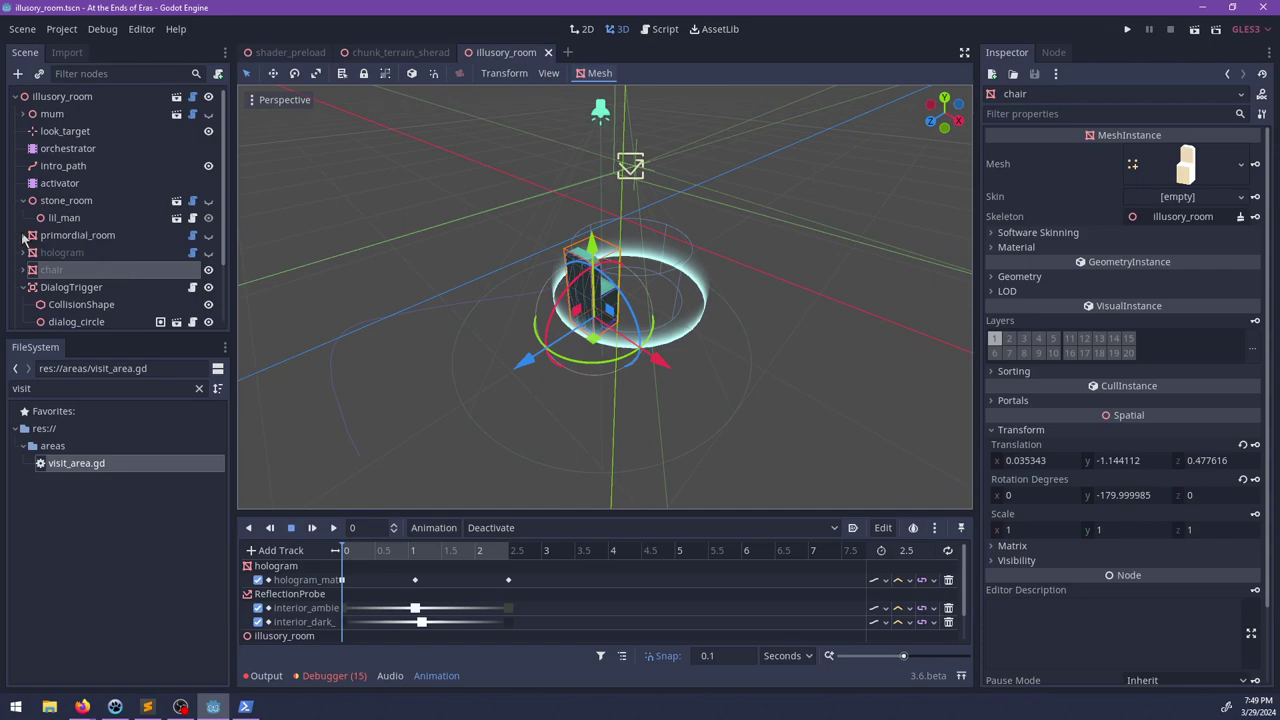
scroll(75, 242, down, 1)
scroll(88, 245, up, 1)
click(23, 200)
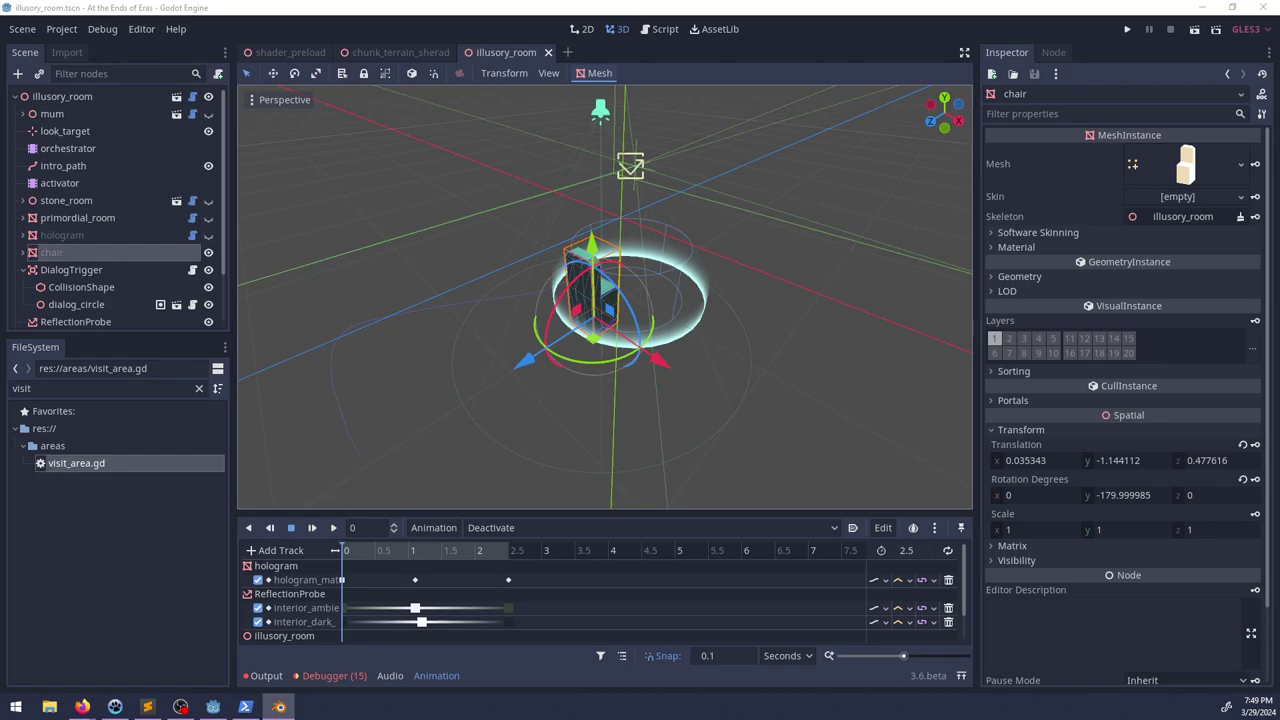
click(57, 238)
click(24, 218)
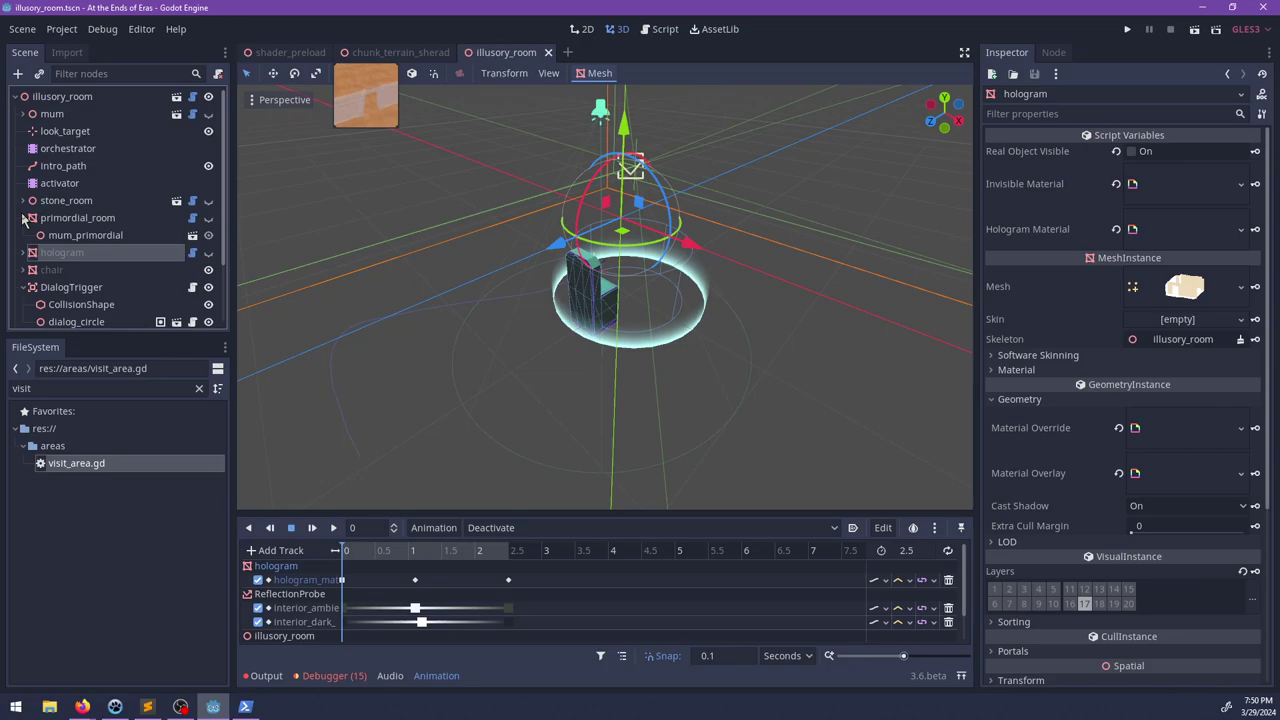
click(24, 218)
click(23, 200)
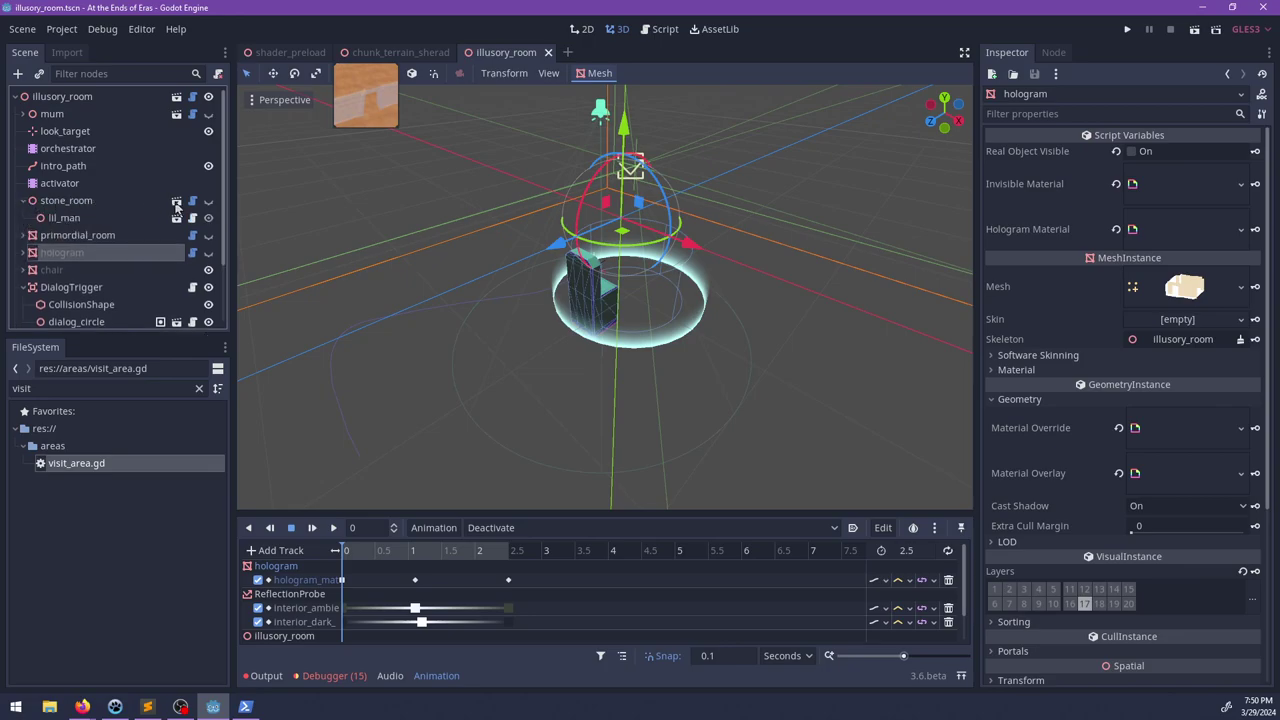
Step: Open the stone_room scene and examine its walls, window, sofa, carpet and incense layout, collapsing the expanded child nodes
click(176, 202)
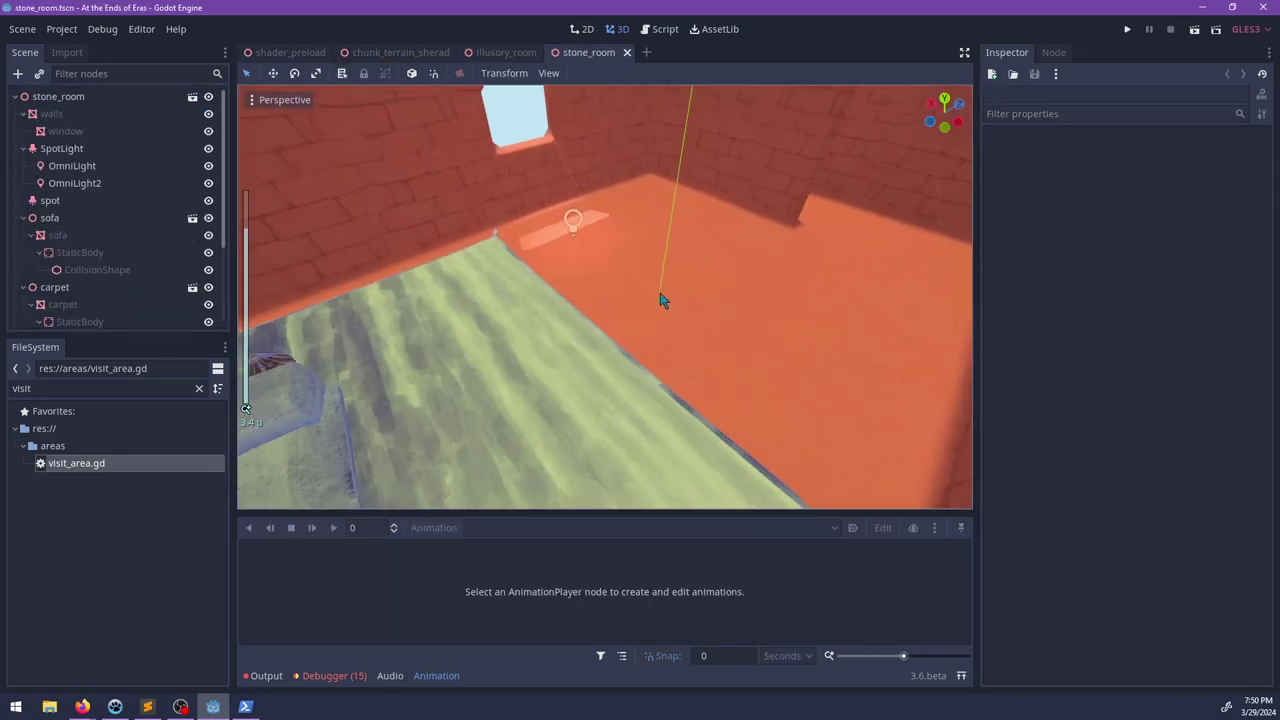
middle_drag(661, 300, 540, 290)
scroll(91, 214, down, 3)
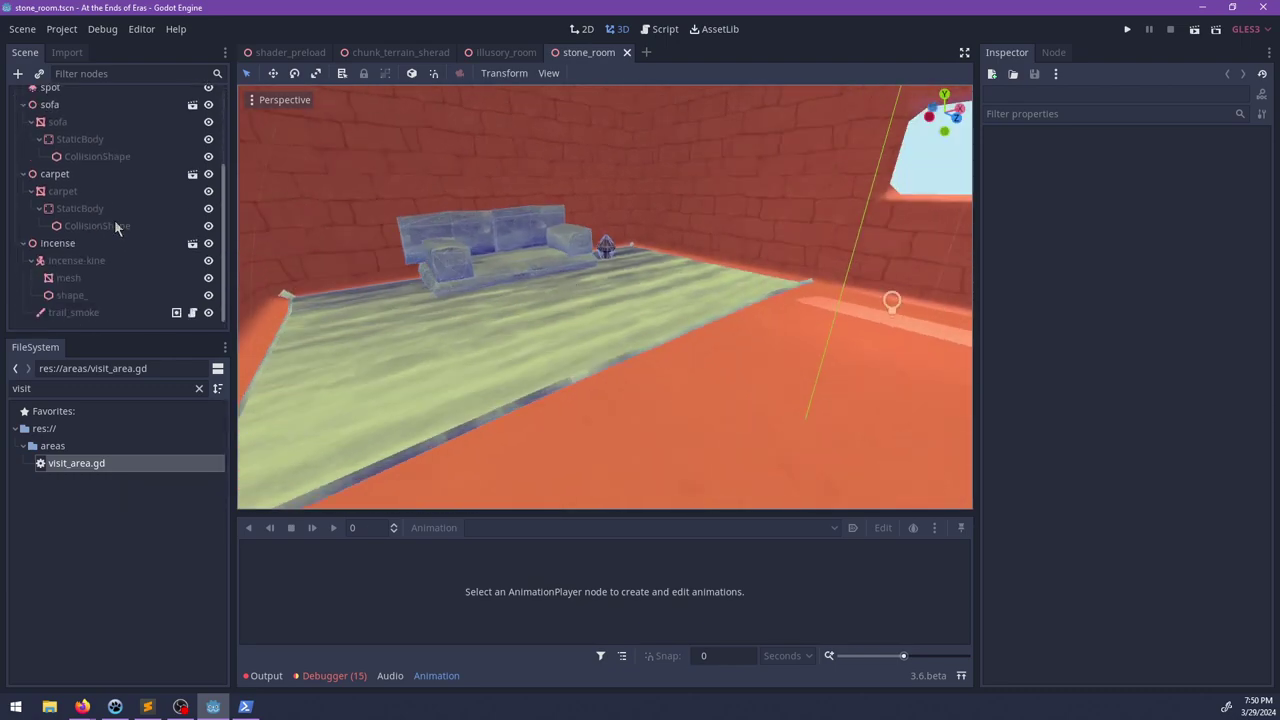
scroll(97, 222, up, 1)
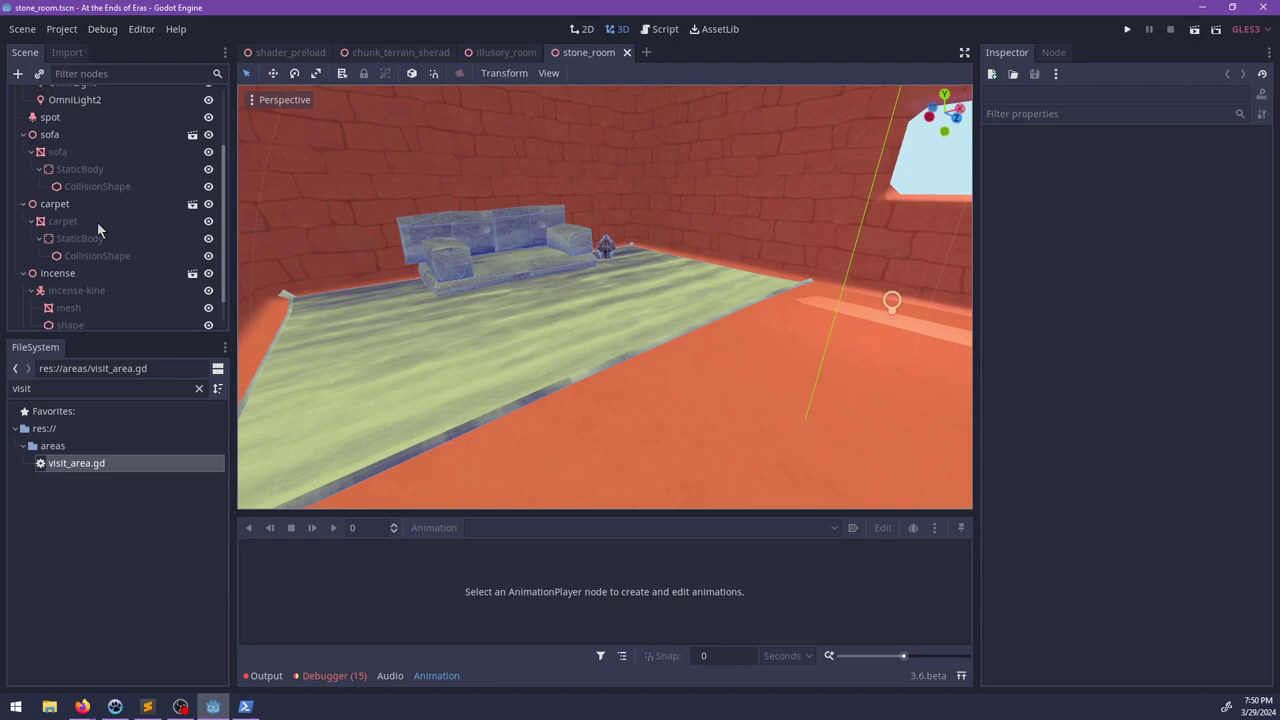
click(22, 210)
click(23, 243)
click(23, 218)
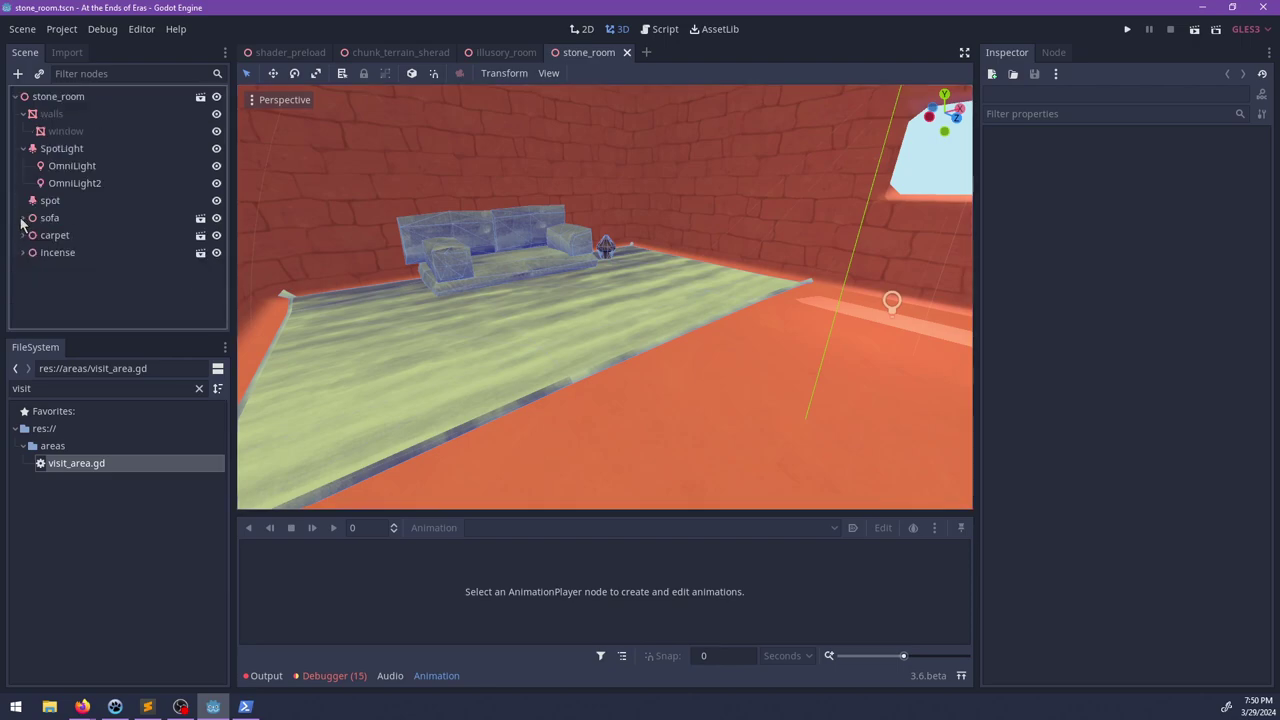
click(23, 149)
middle_drag(483, 256, 800, 236)
right_drag(740, 238, 571, 309)
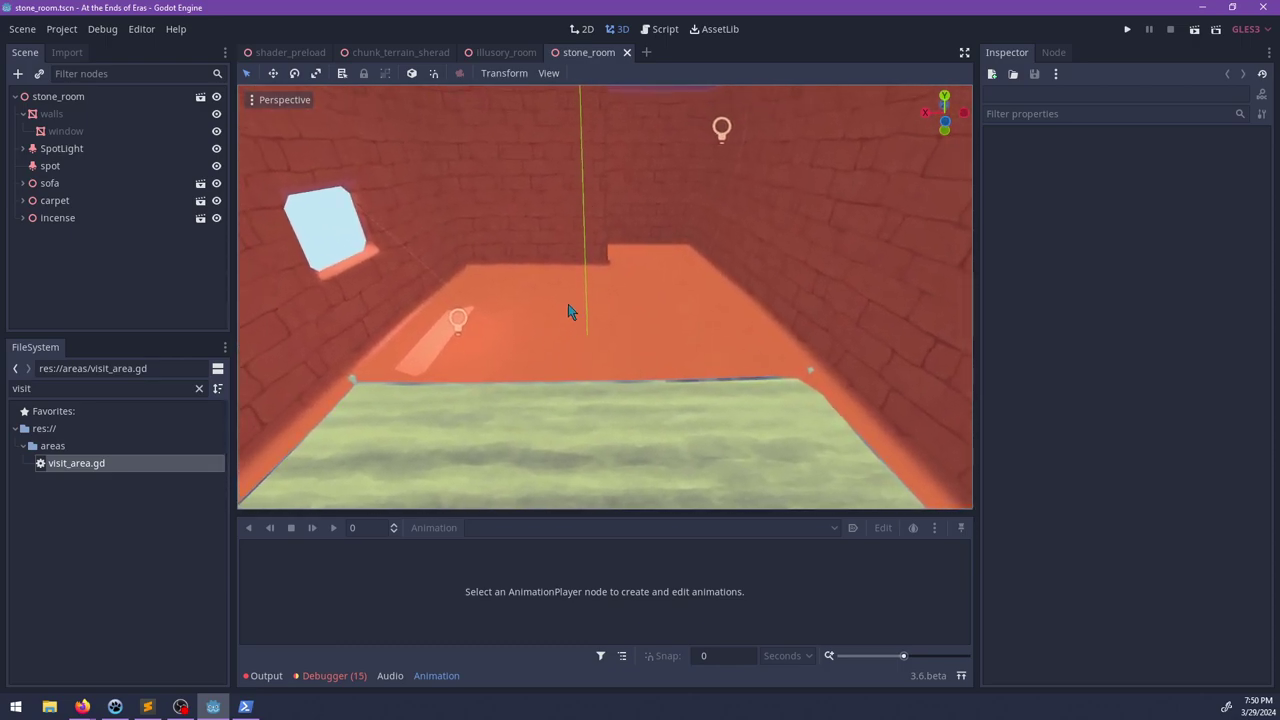
Step: Return to the illusory_room scene and examine the hologram's room outline and chair from behind
click(500, 52)
mouse_move(626, 306)
middle_down()
mouse_move(717, 267)
mouse_move(746, 226)
mouse_move(651, 304)
middle_up()
right_drag(651, 296, 641, 310)
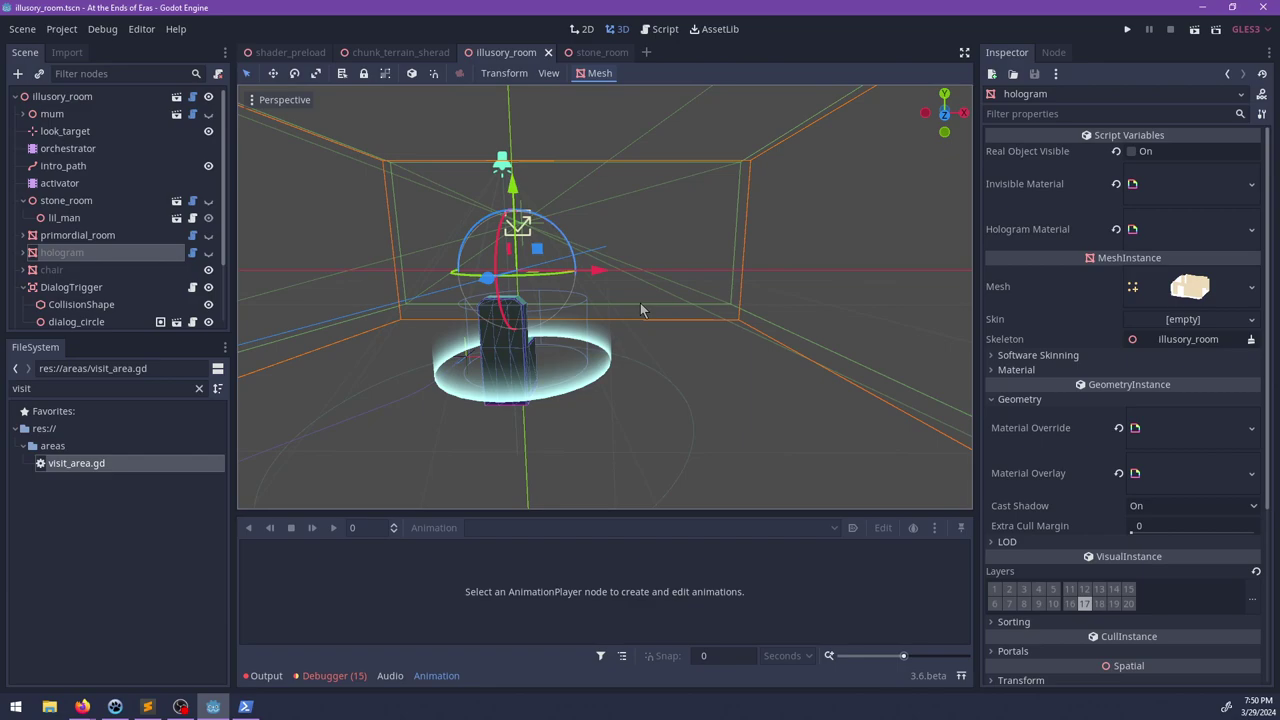
key(alt+Tab)
key(alt+Tab)
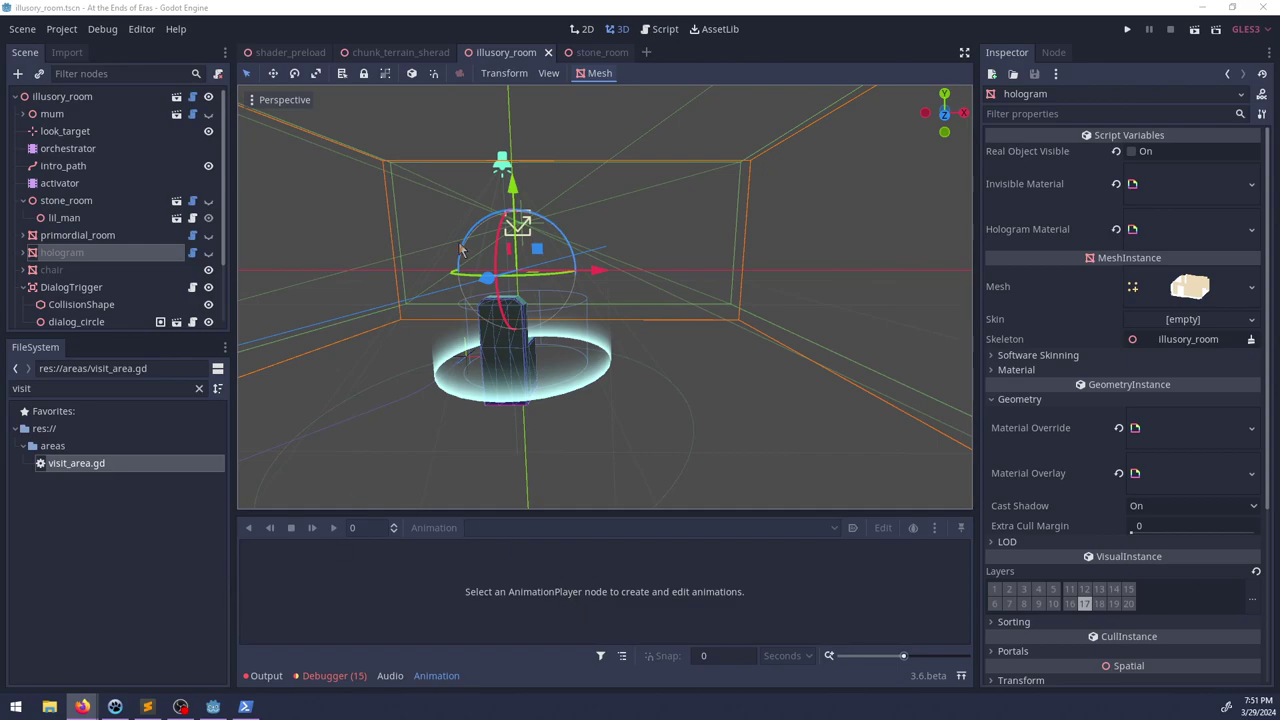
Step: Switch to Krita and create a new custom document 1920 pixels wide and 1080 pixels high
click(1183, 12)
click(1199, 8)
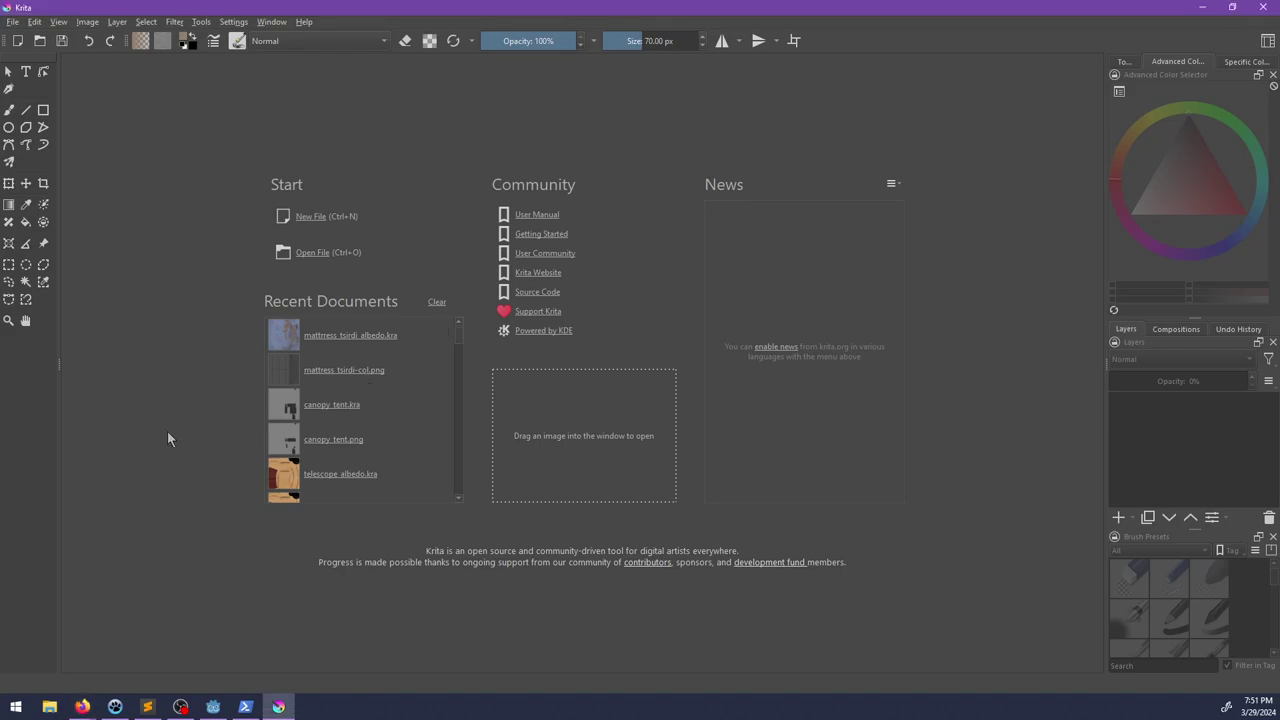
key(ctrl+n)
drag(645, 264, 554, 263)
text(1920)
key(Tab)
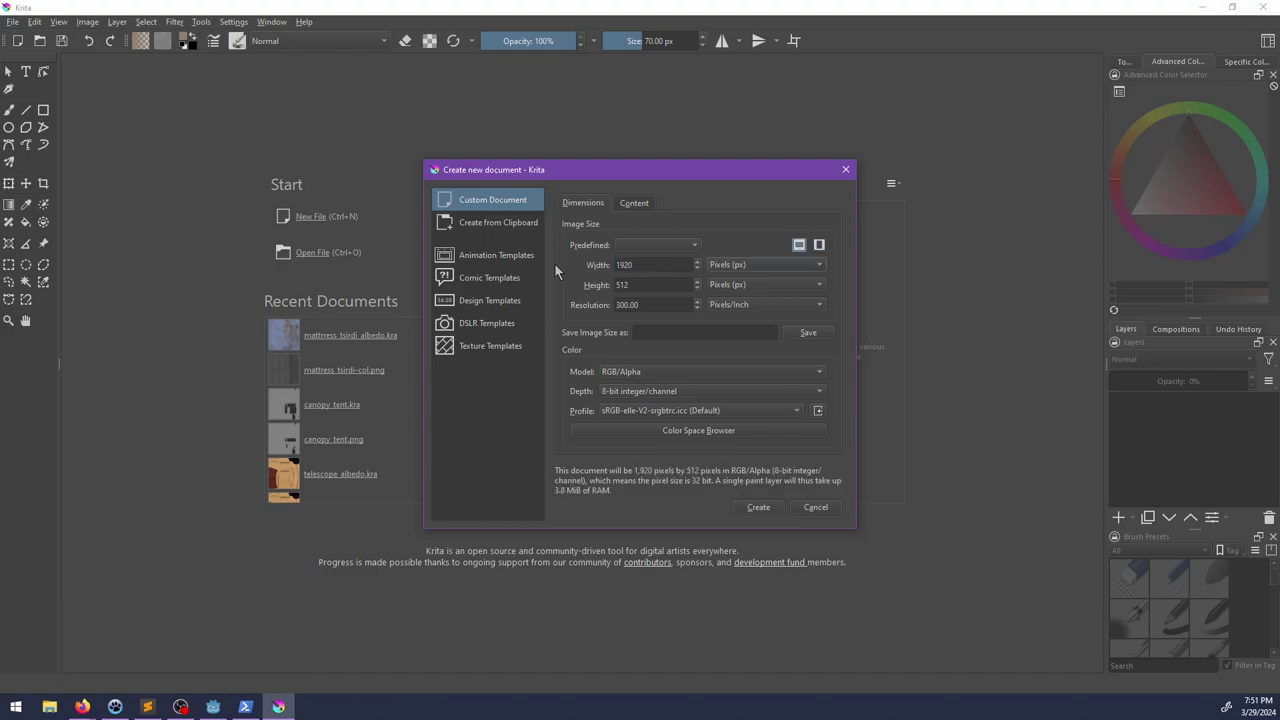
key(Tab)
text(1080)
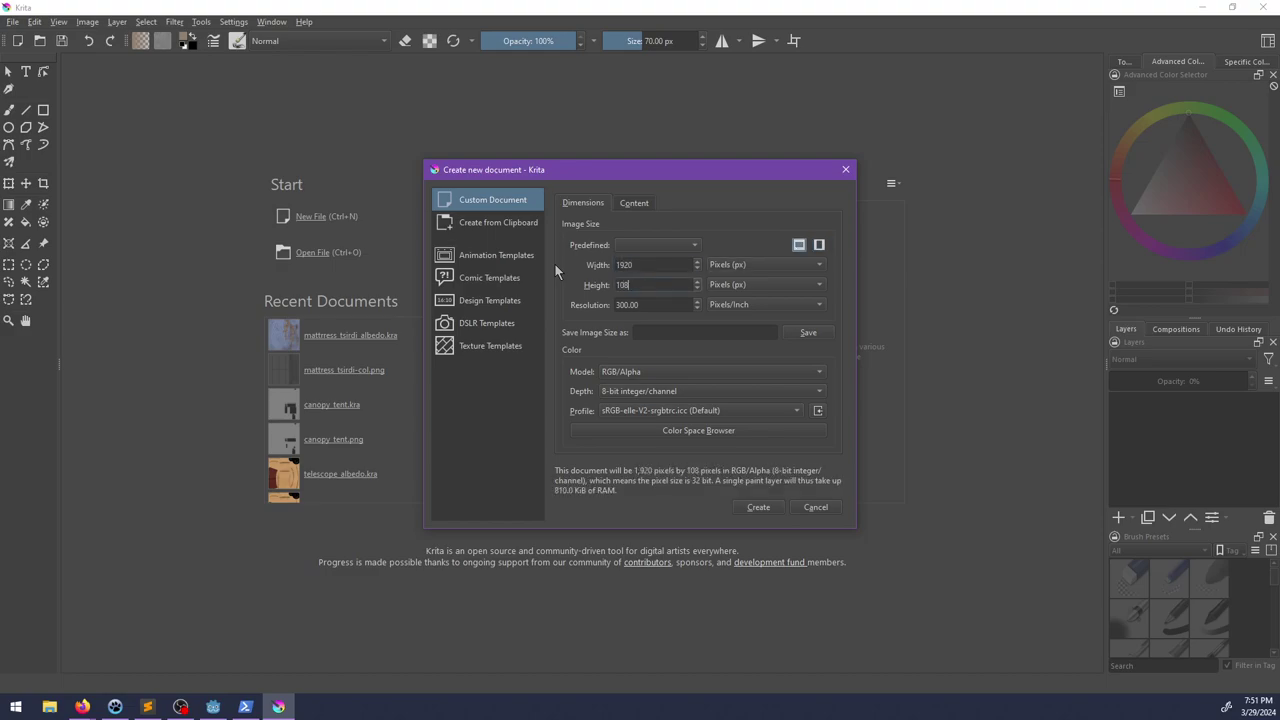
key(Return)
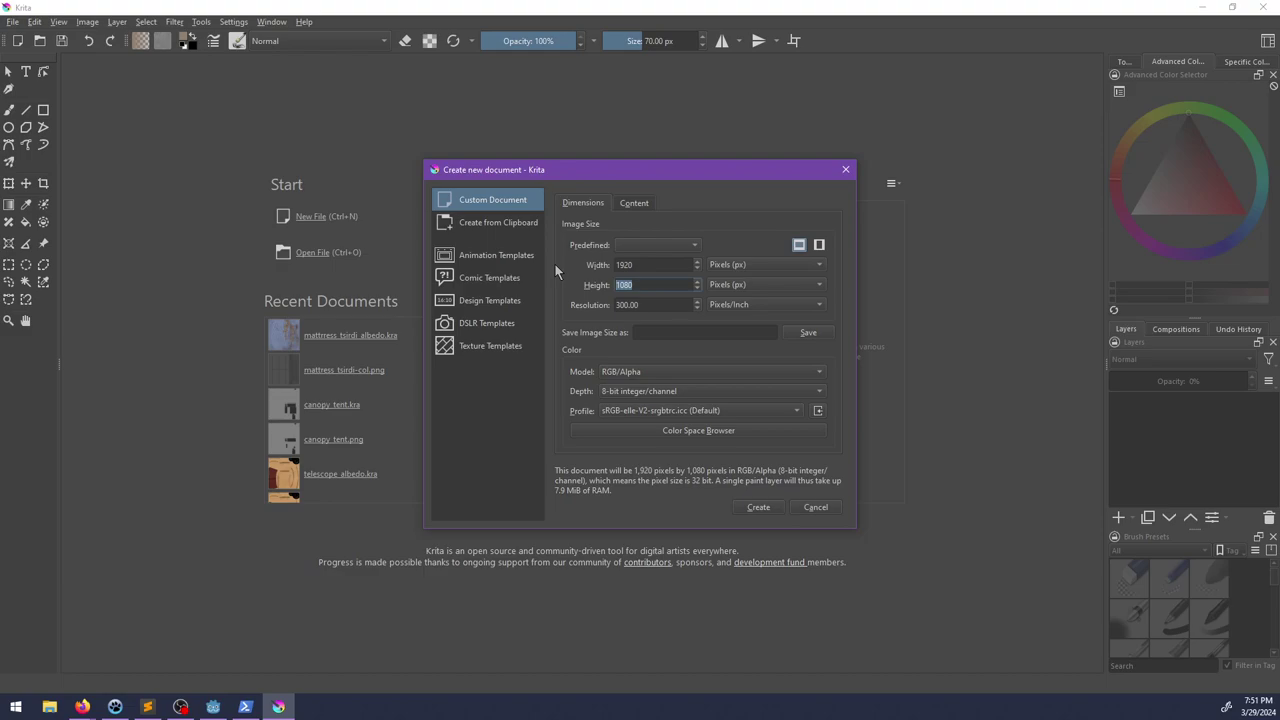
click(762, 507)
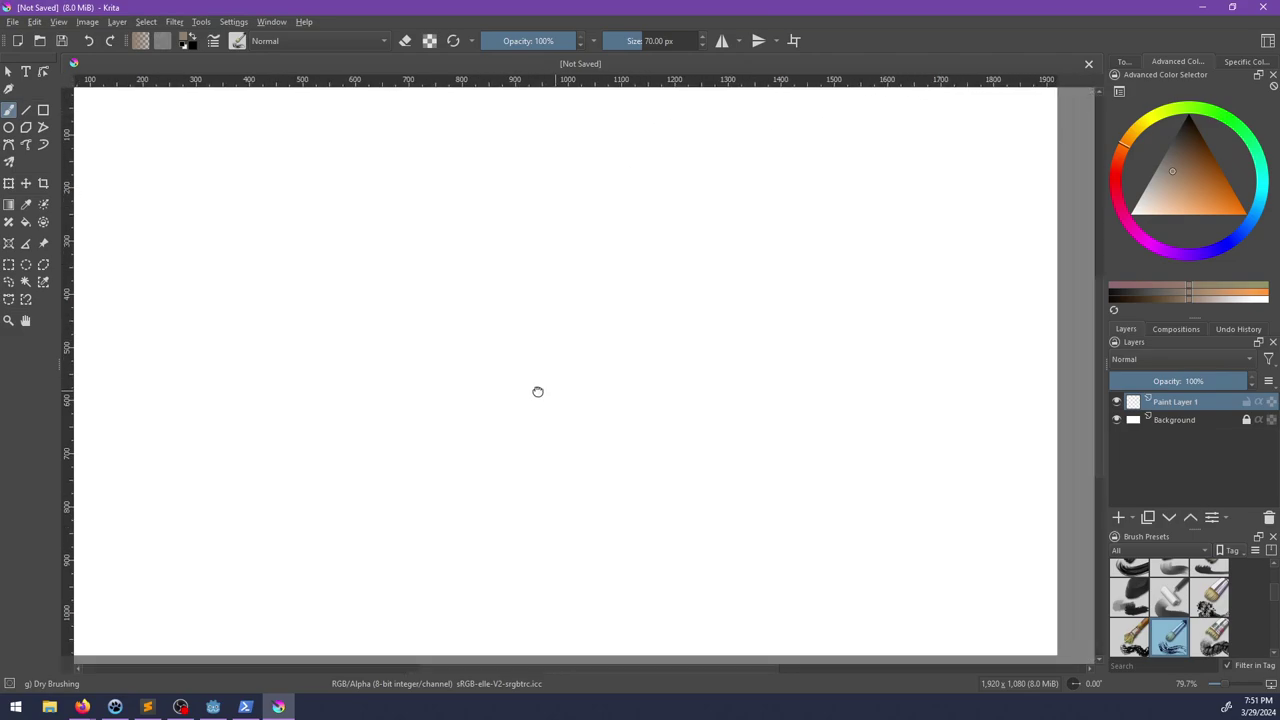
Step: Choose a muted brick red, unlock the Background layer and fill it with that colour
scroll(590, 367, down, 1)
middle_drag(624, 366, 663, 366)
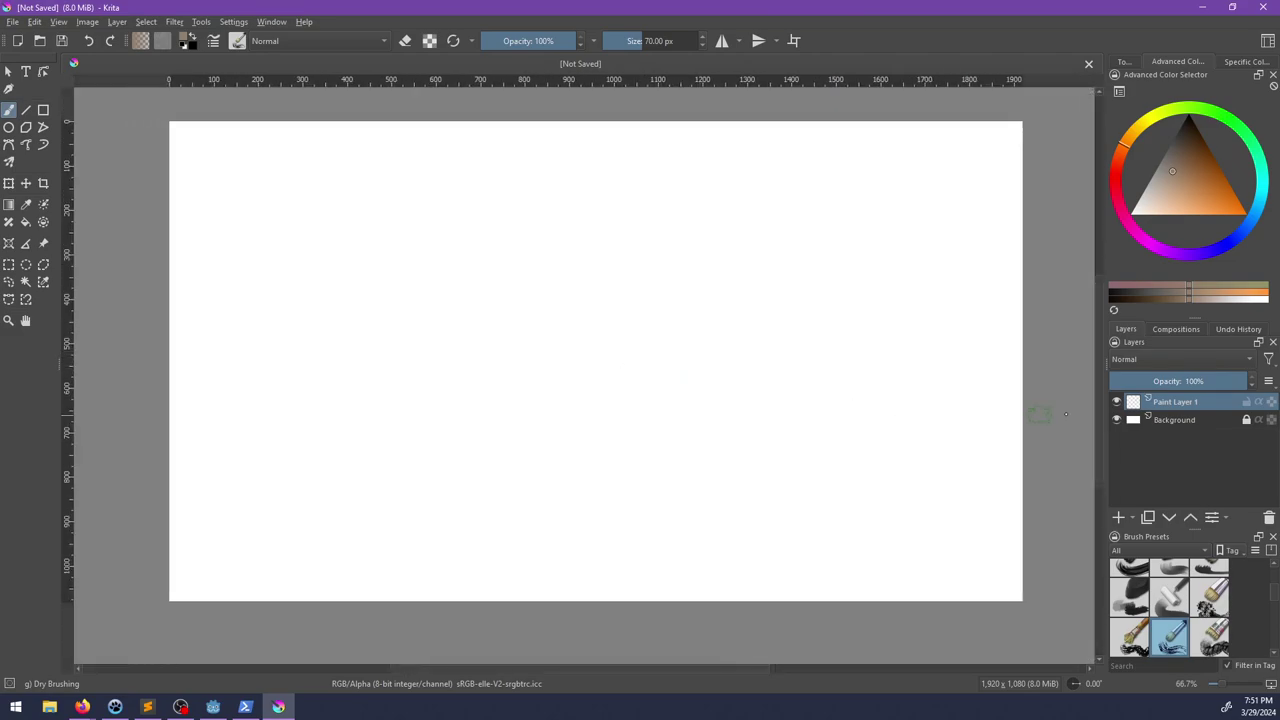
click(1174, 420)
click(1122, 172)
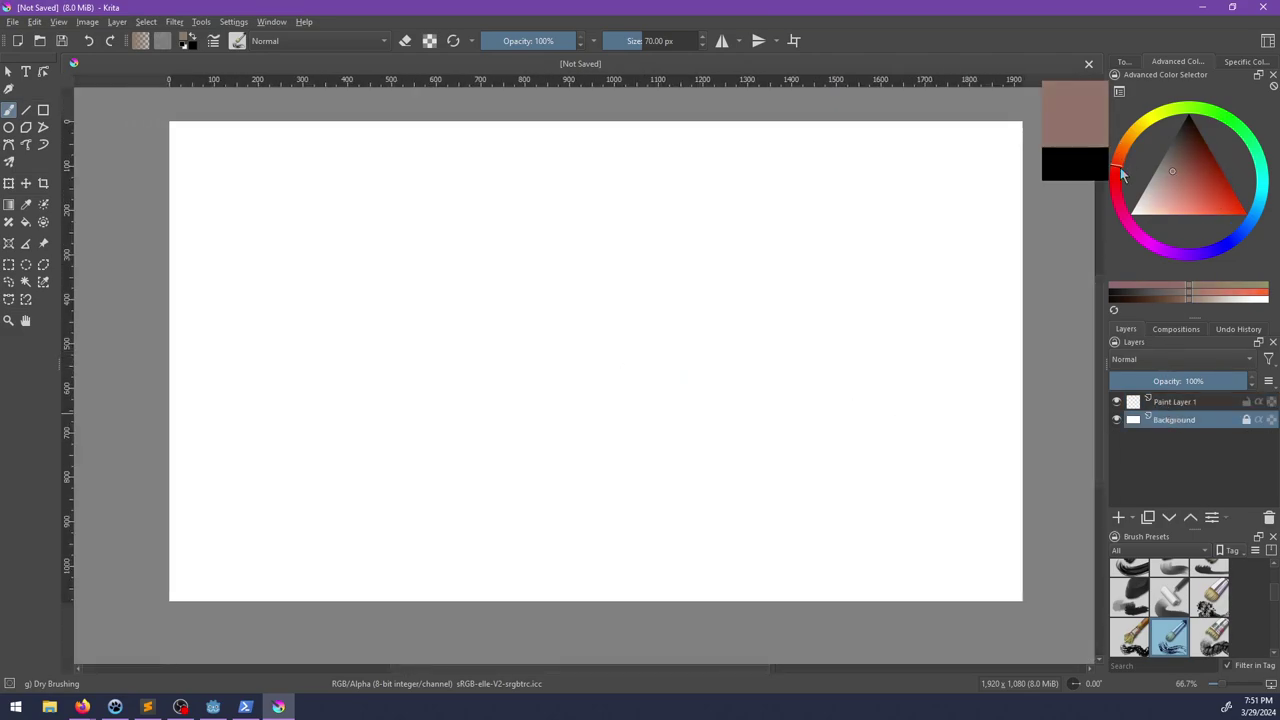
click(1166, 191)
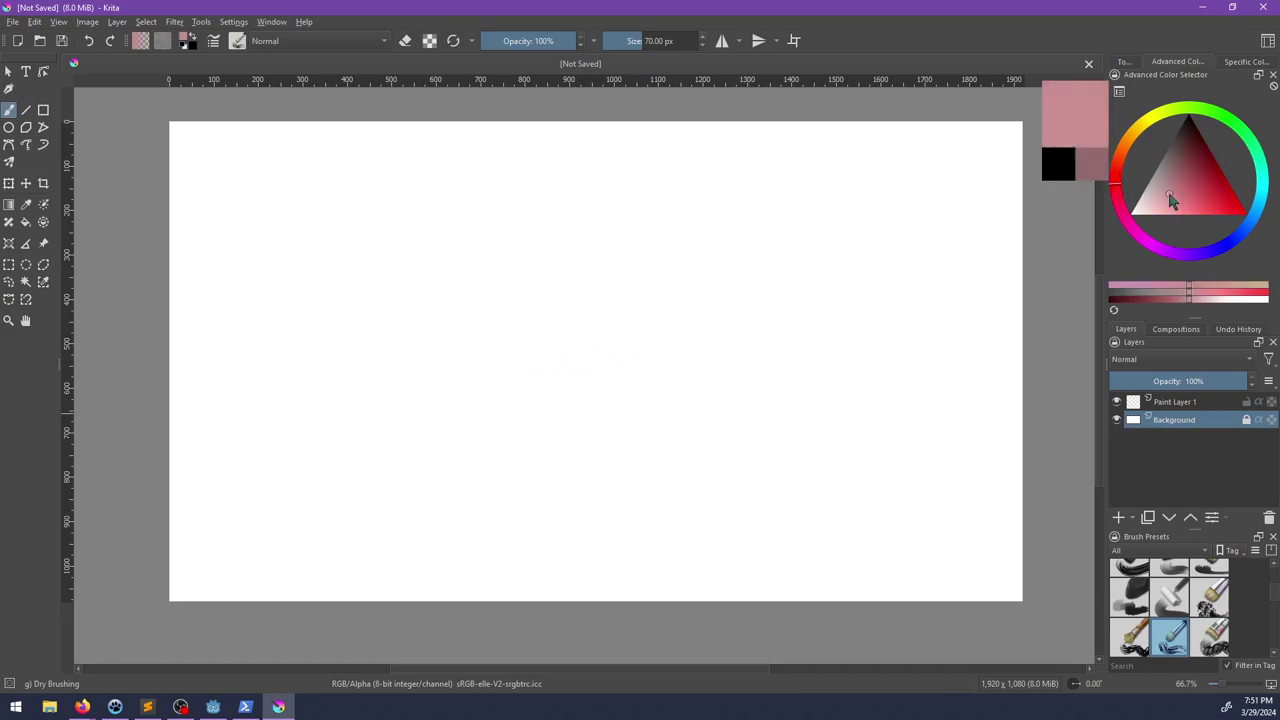
click(1113, 168)
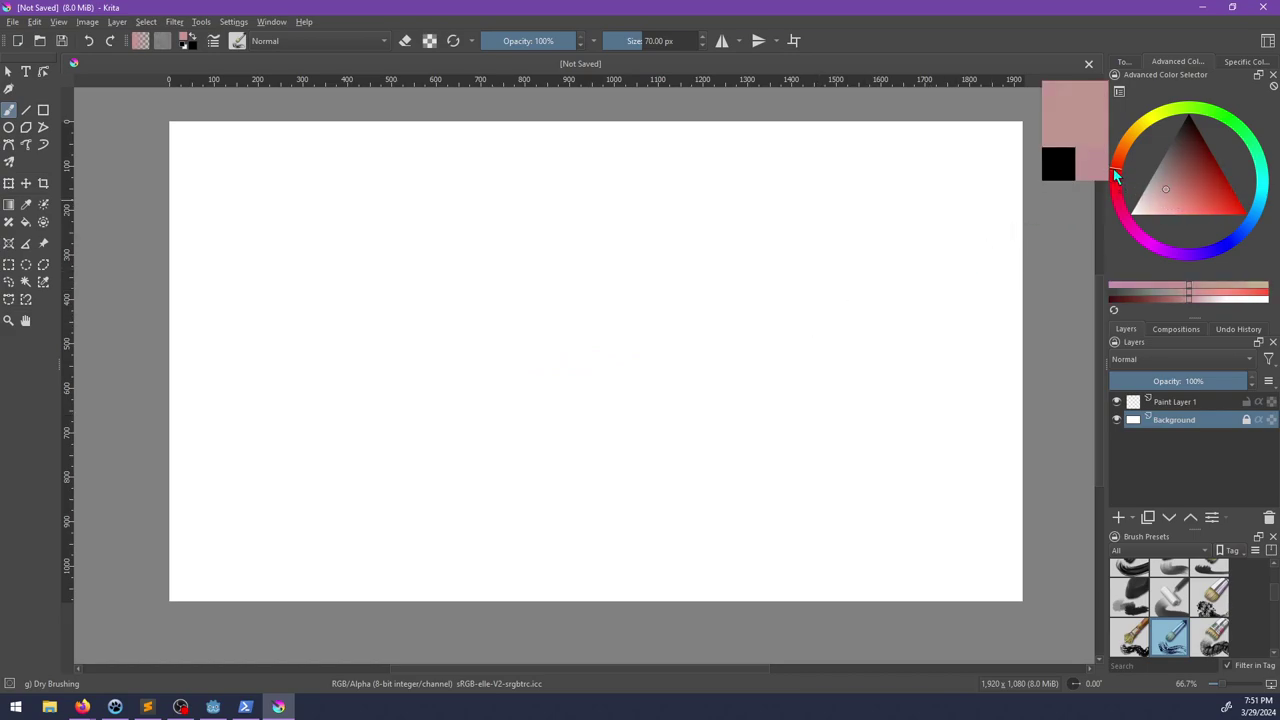
click(1179, 188)
drag(1180, 190, 1183, 183)
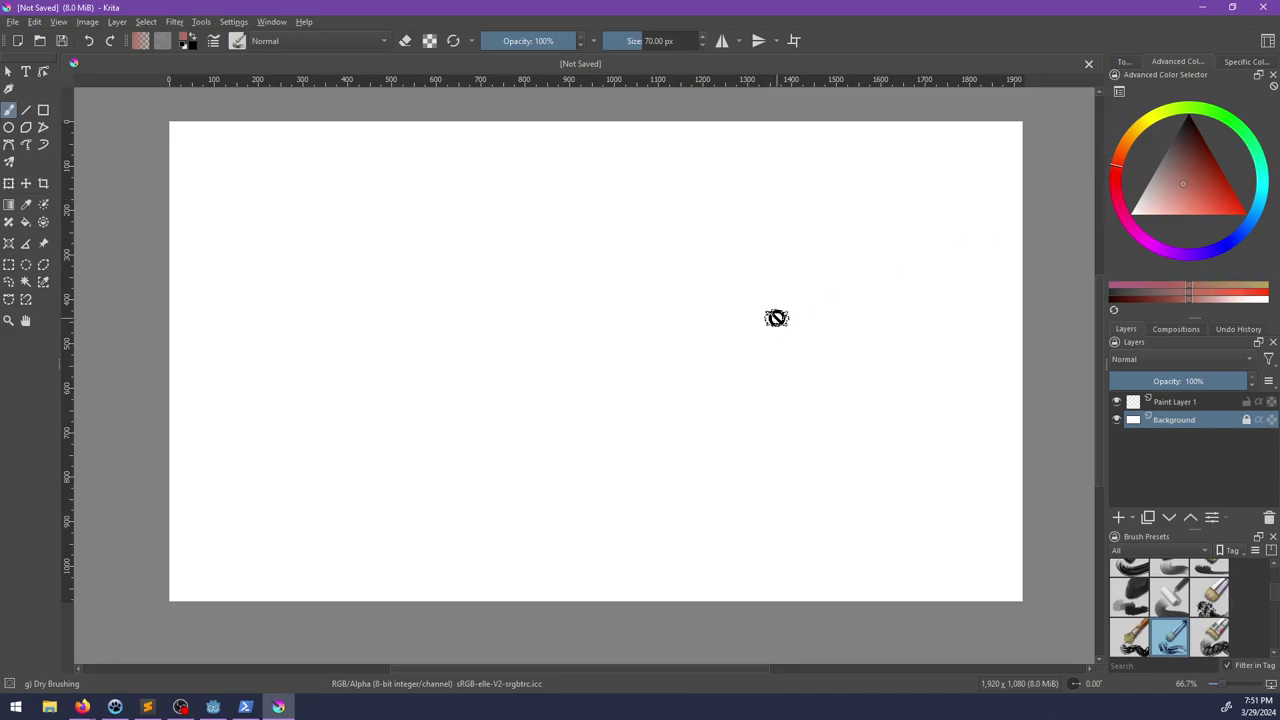
click(1246, 420)
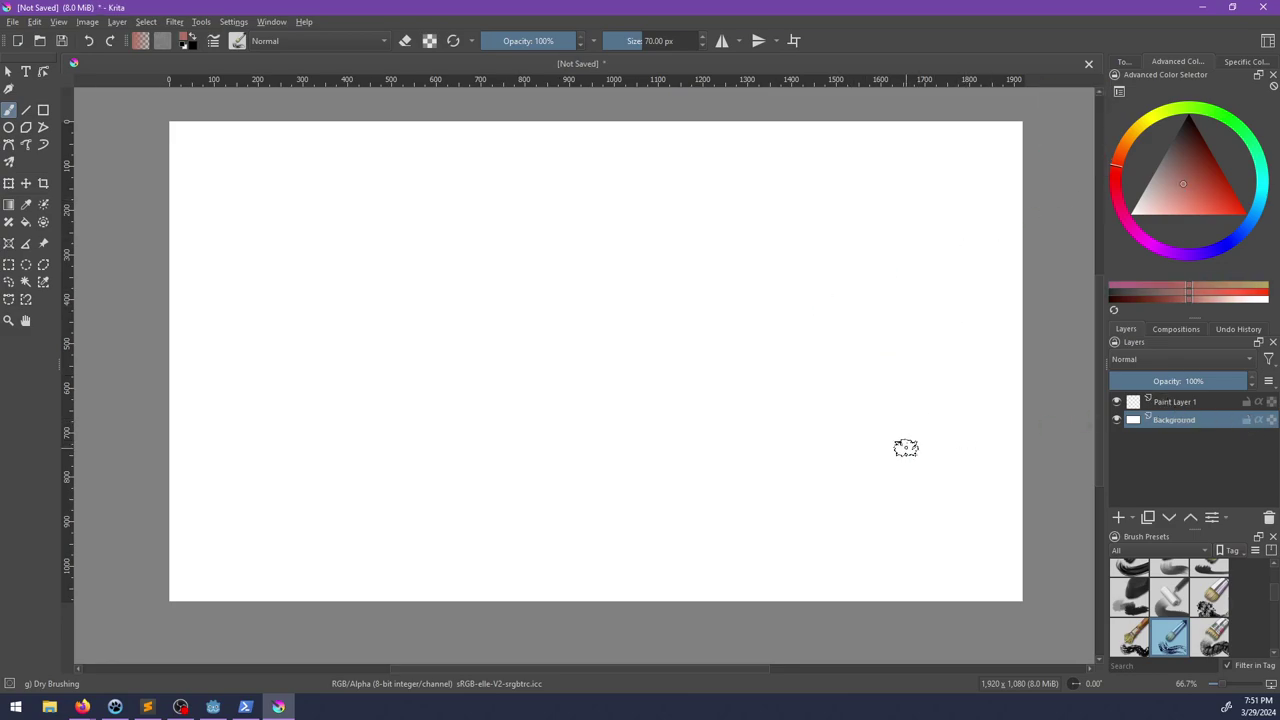
key(shift+BackSpace)
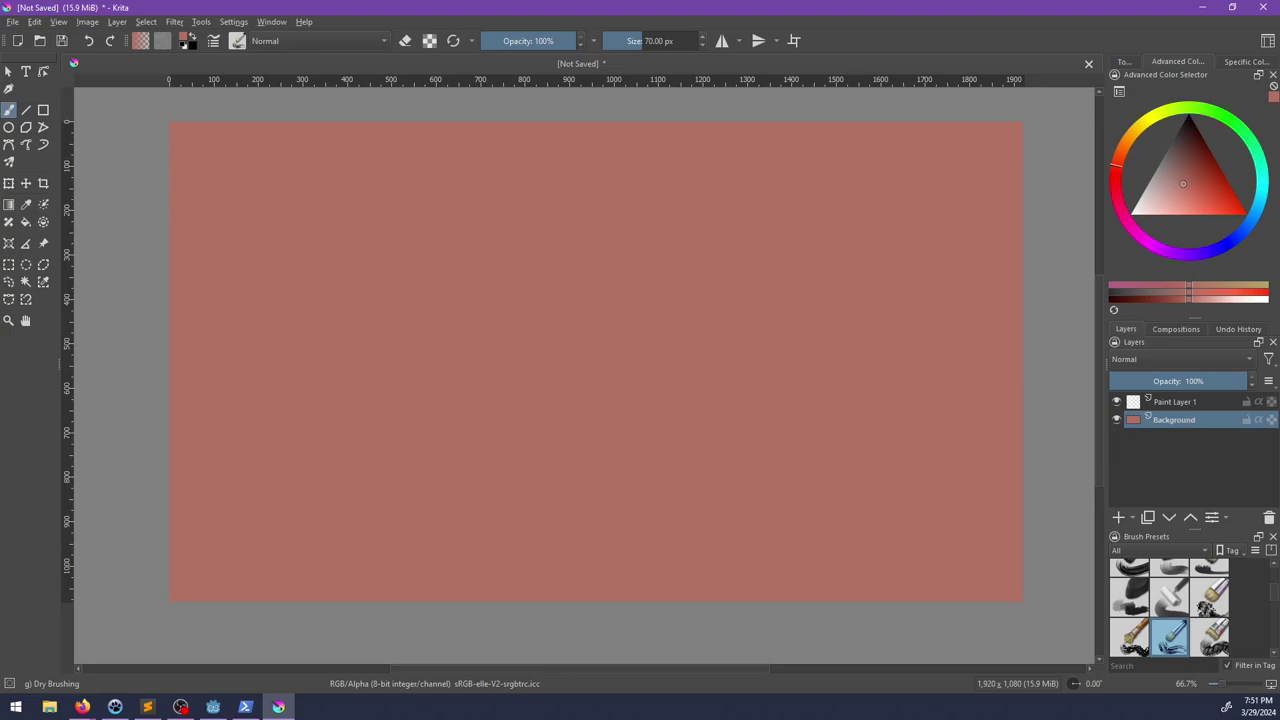
key(alt+Tab)
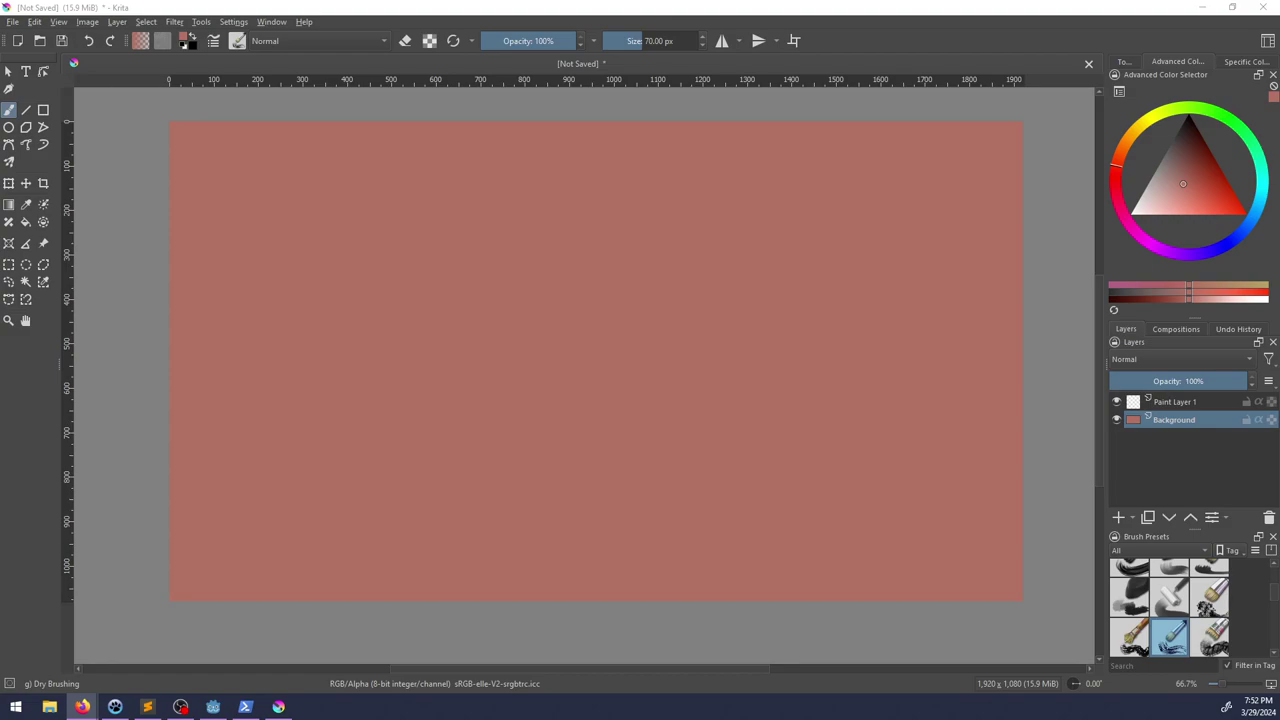
Step: Read the search results and the Reddit thread about Krita's background layer being locked by default, then close the browser
drag(0, 117, 504, 103)
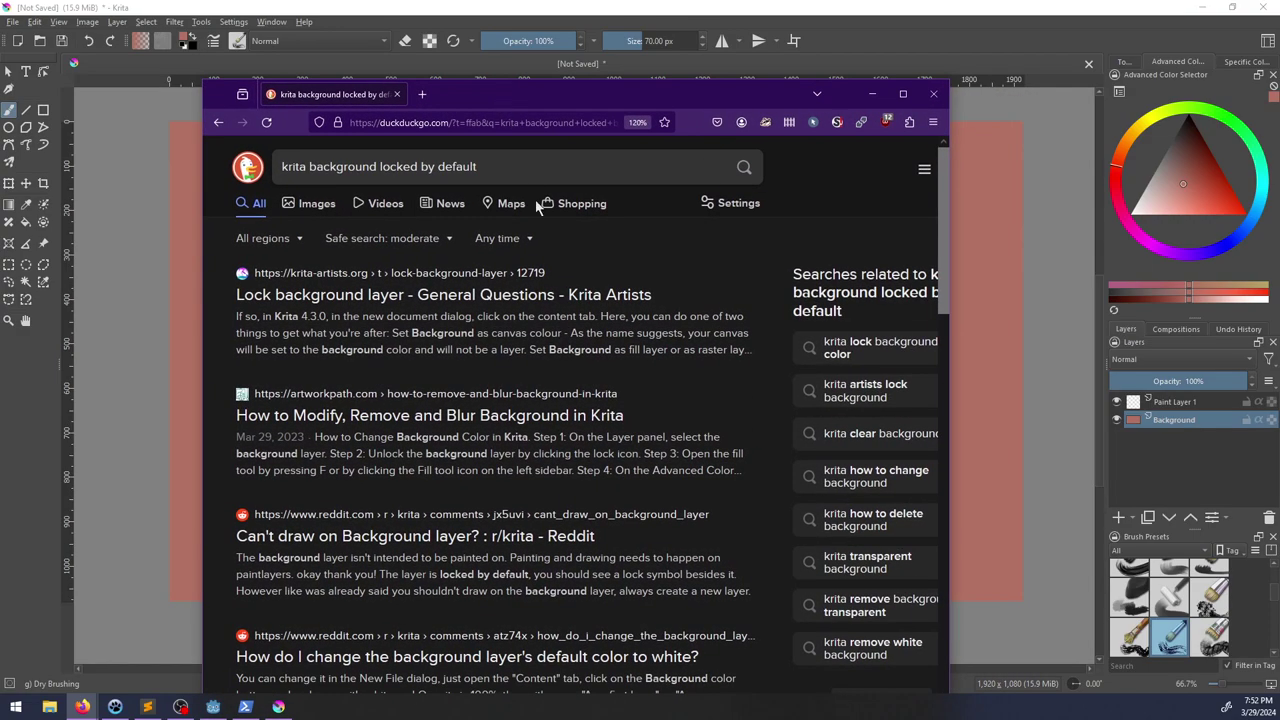
click(375, 545)
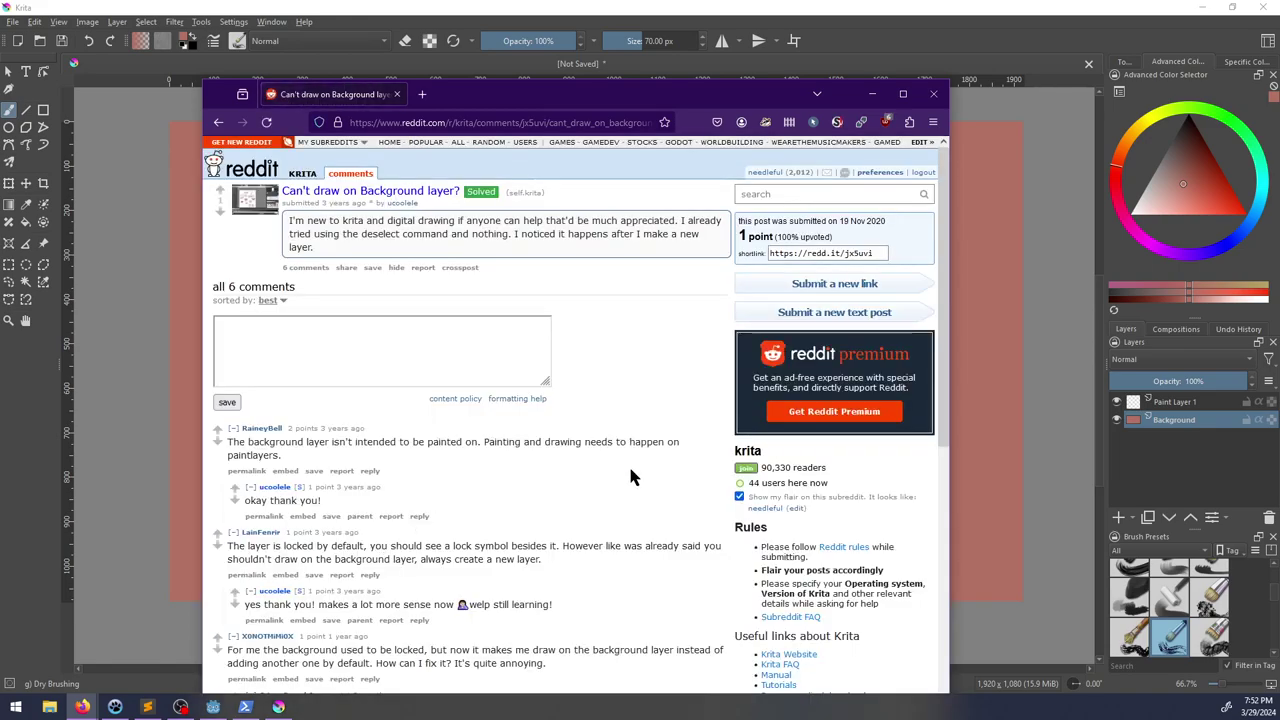
scroll(612, 490, down, 4)
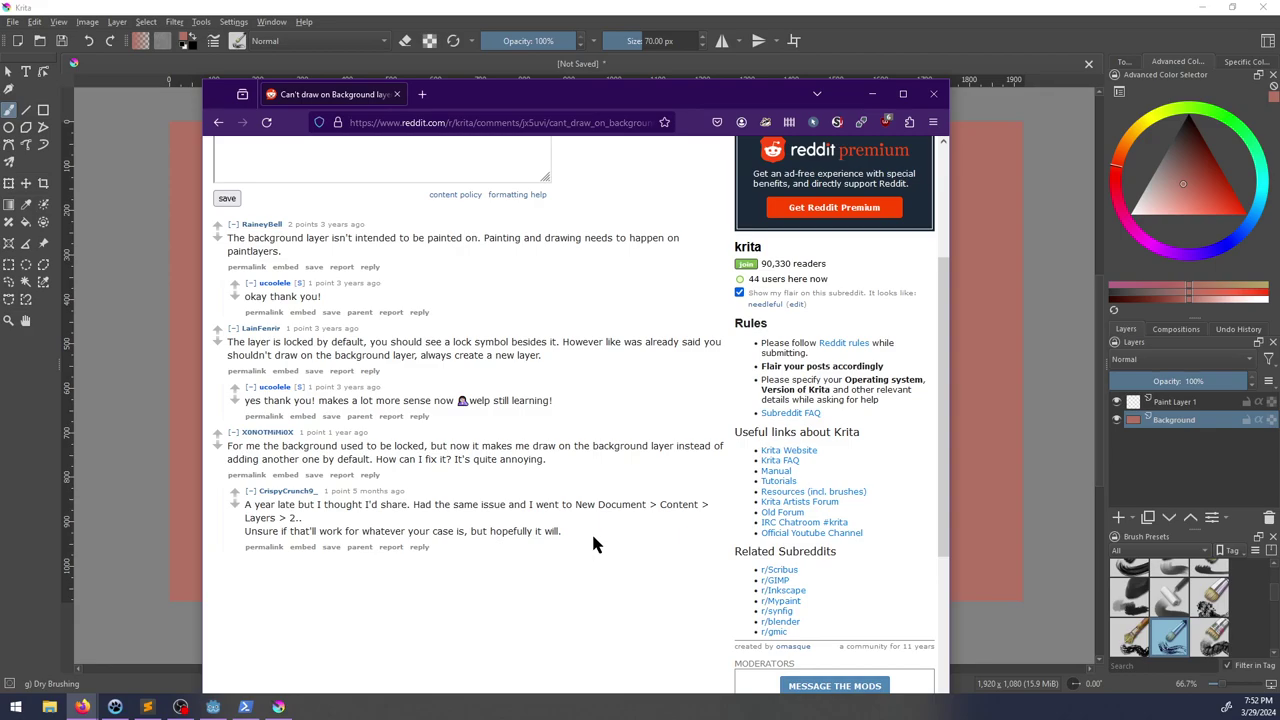
click(218, 122)
scroll(232, 483, down, 2)
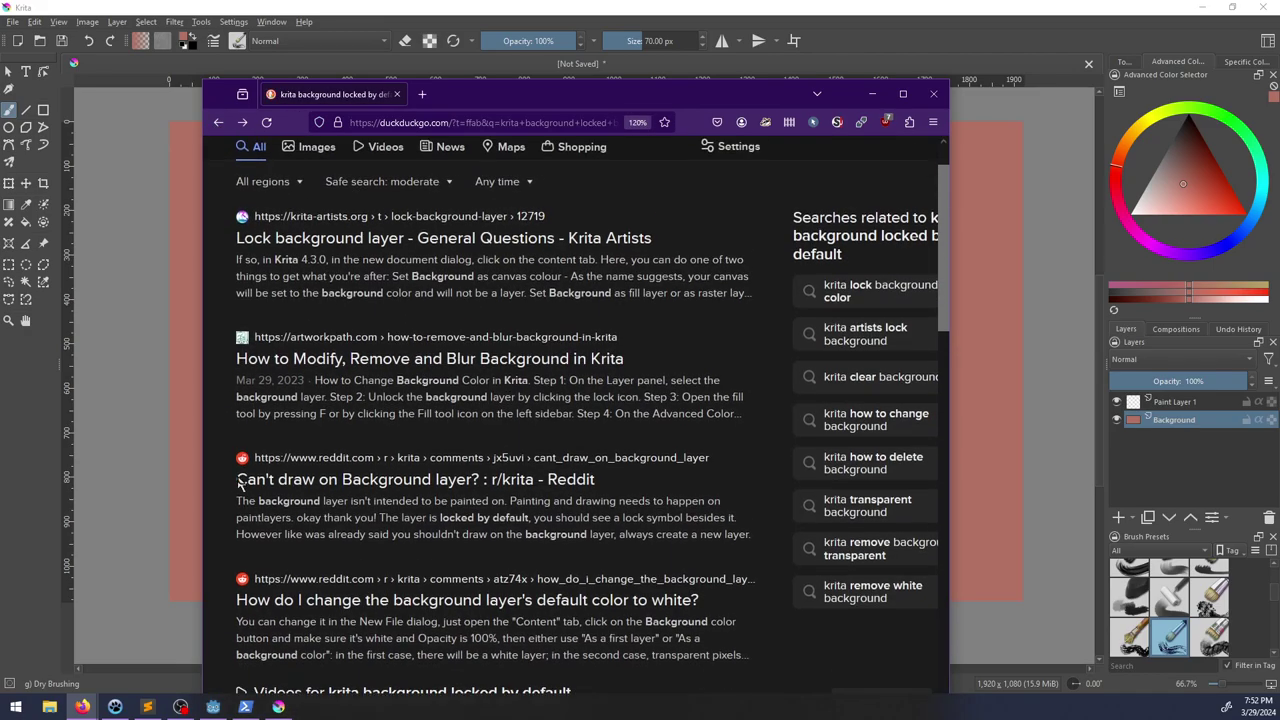
scroll(238, 482, down, 6)
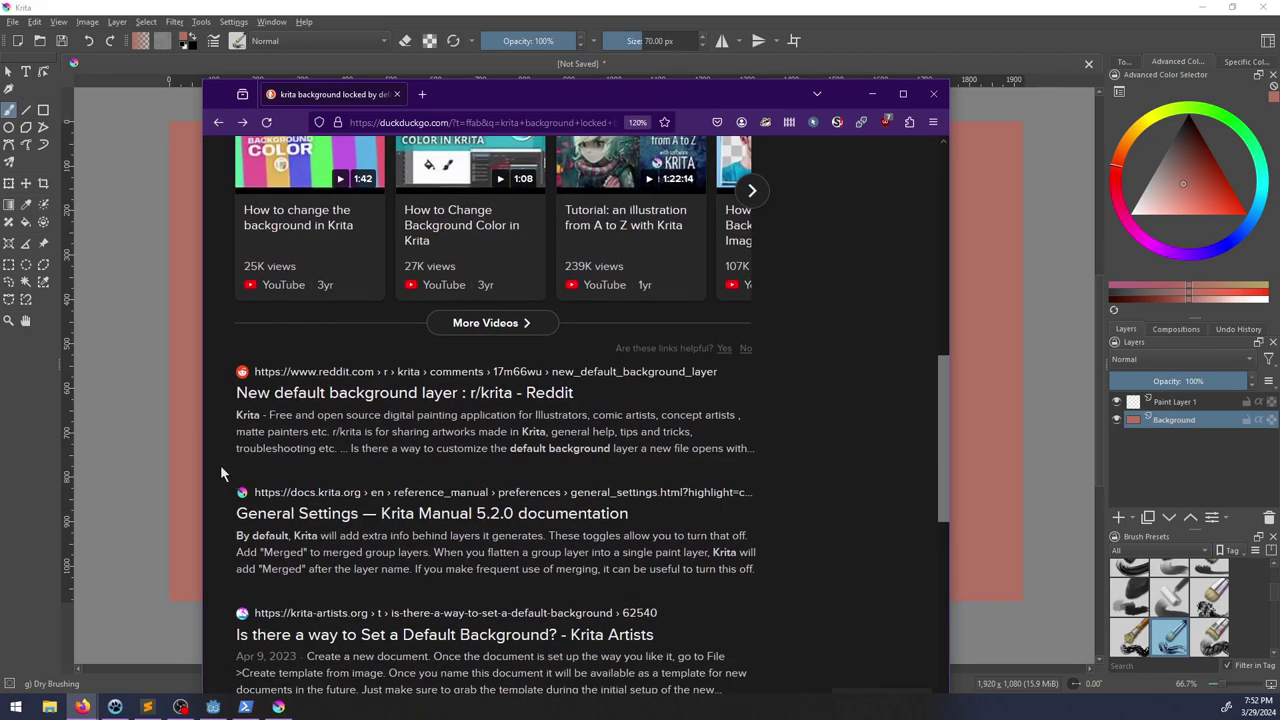
scroll(217, 464, down, 3)
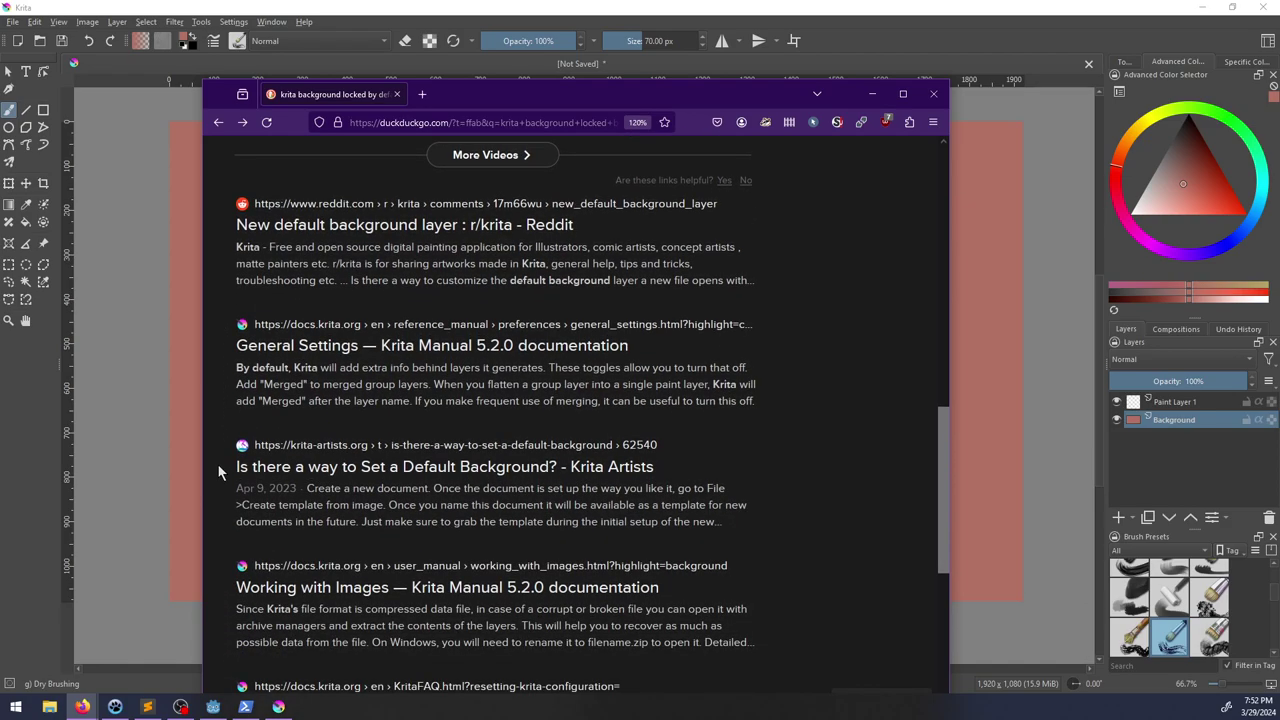
click(278, 473)
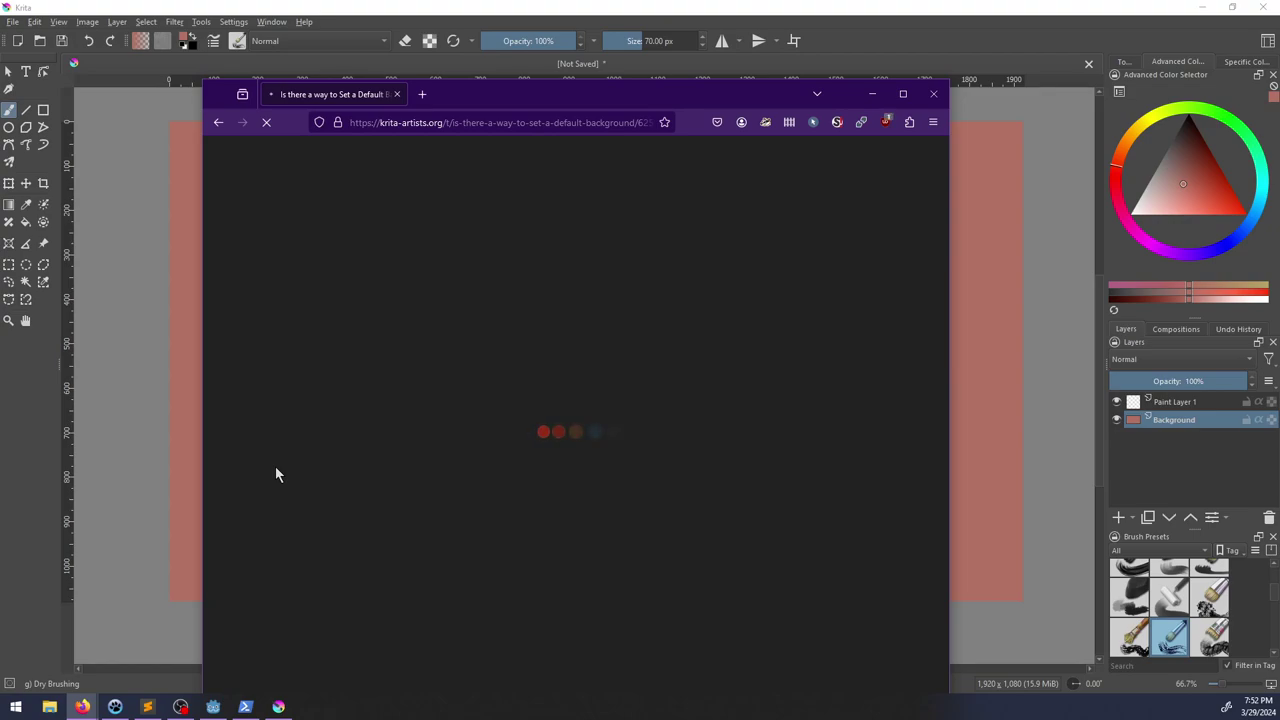
click(933, 93)
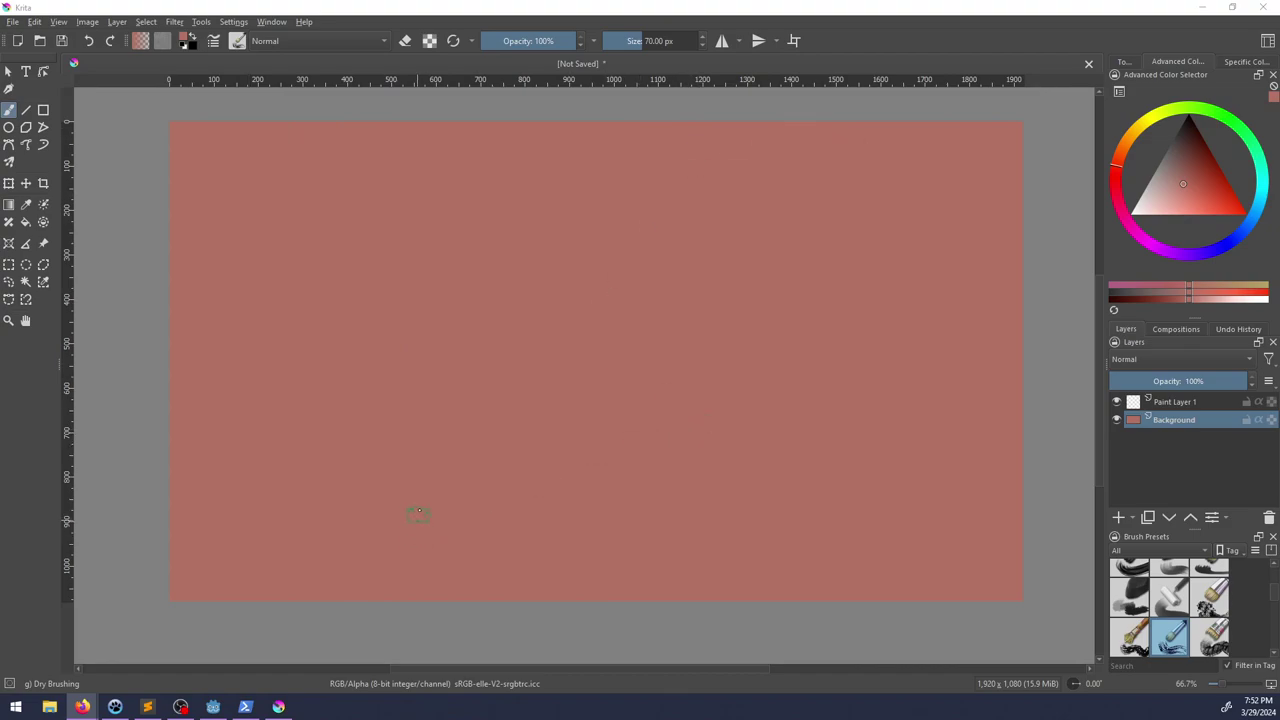
Step: On Paint Layer 1, fill a full-height rectangle from about x = 1190 px to the canvas's right edge with black and deselect
click(9, 264)
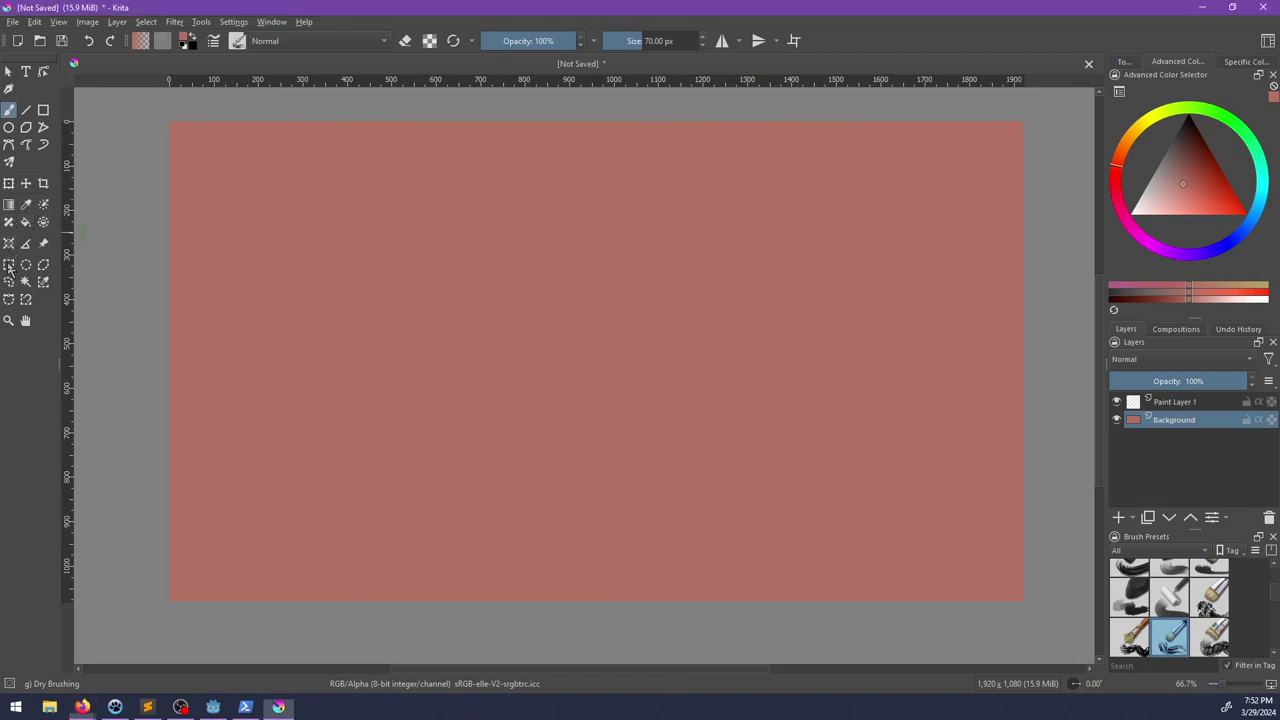
click(1170, 401)
drag(1167, 187, 1189, 119)
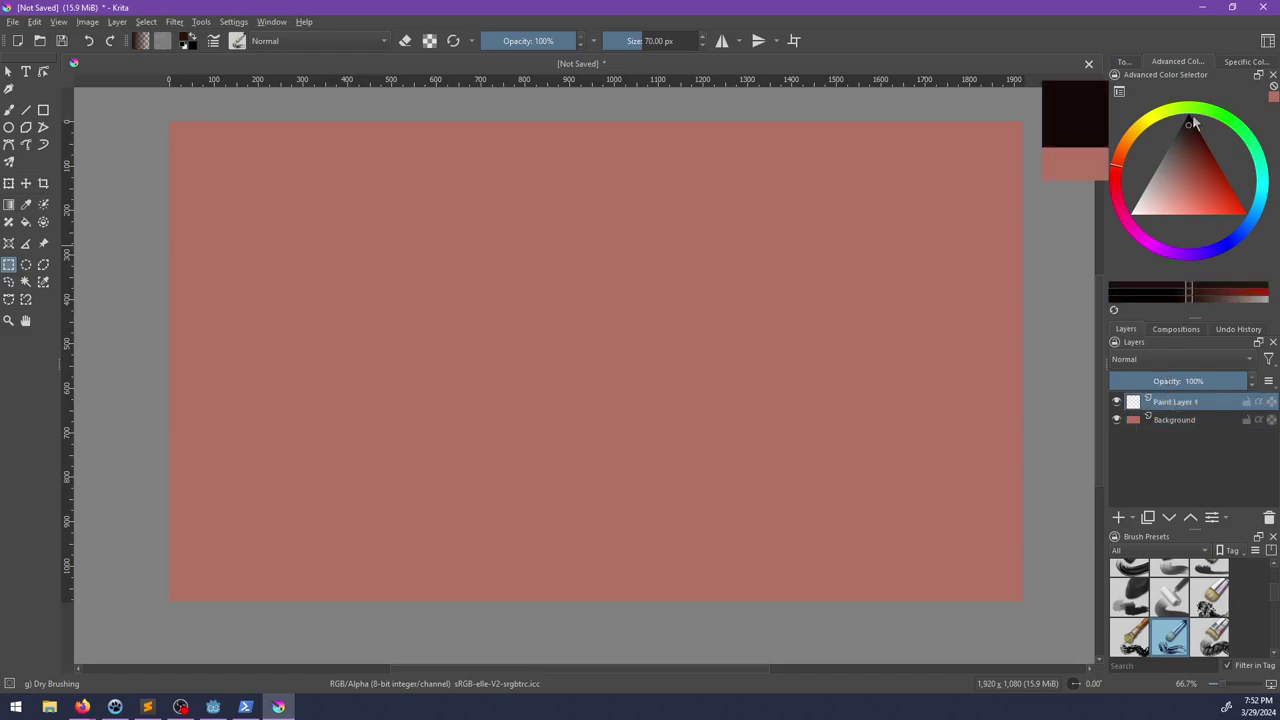
drag(697, 123, 1011, 612)
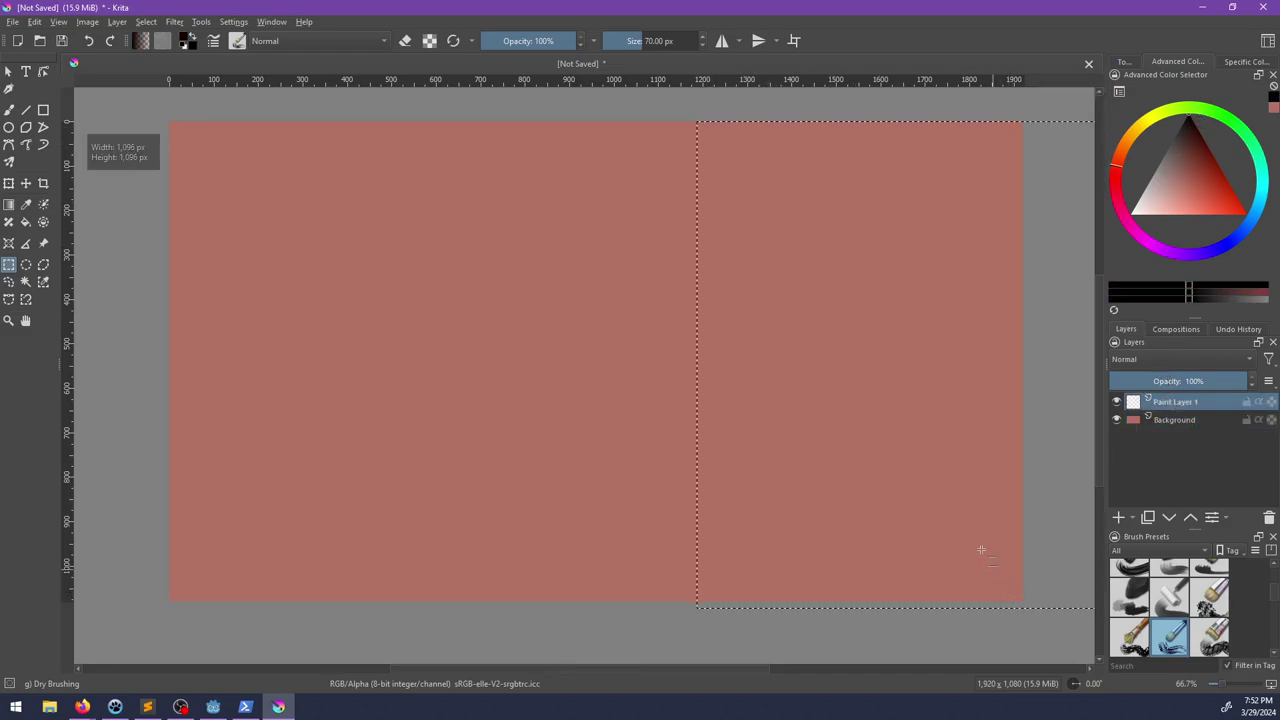
middle_drag(944, 532, 883, 536)
key(shift+BackSpace)
key(ctrl+shift+a)
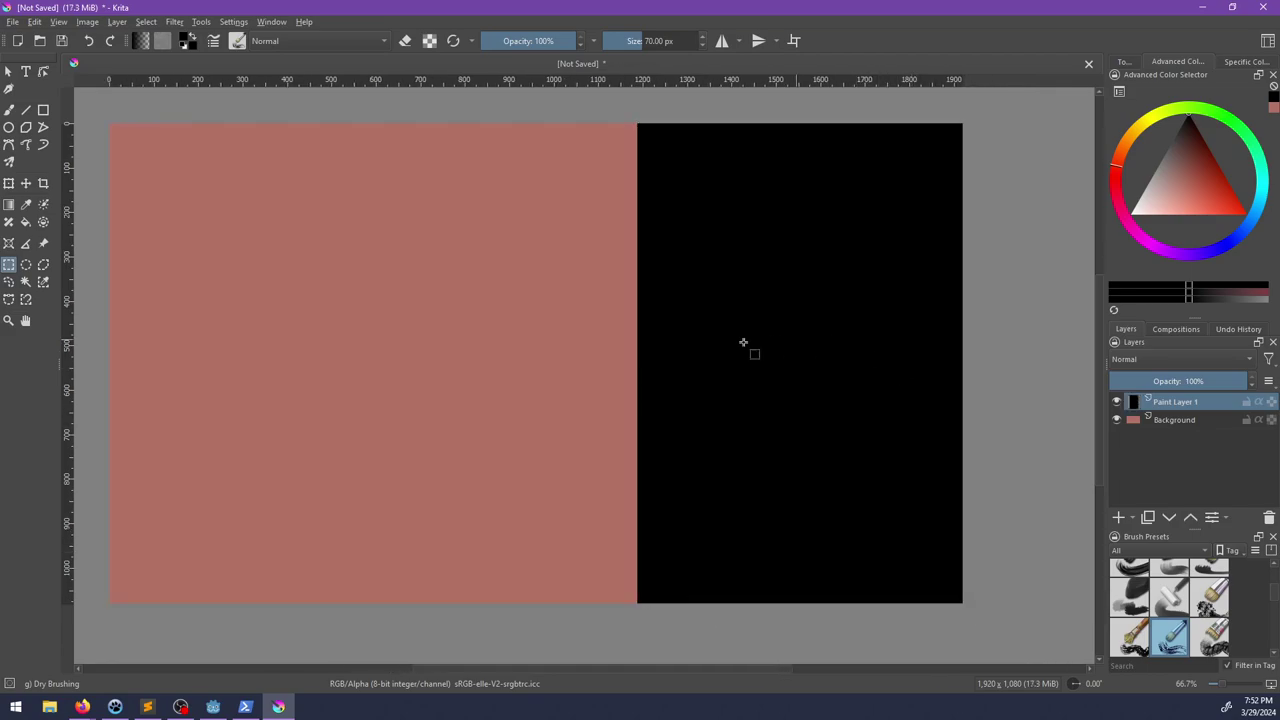
Step: Add the white text "This is where dialog goes" near the top of the black panel
middle_drag(597, 430, 634, 381)
key(t)
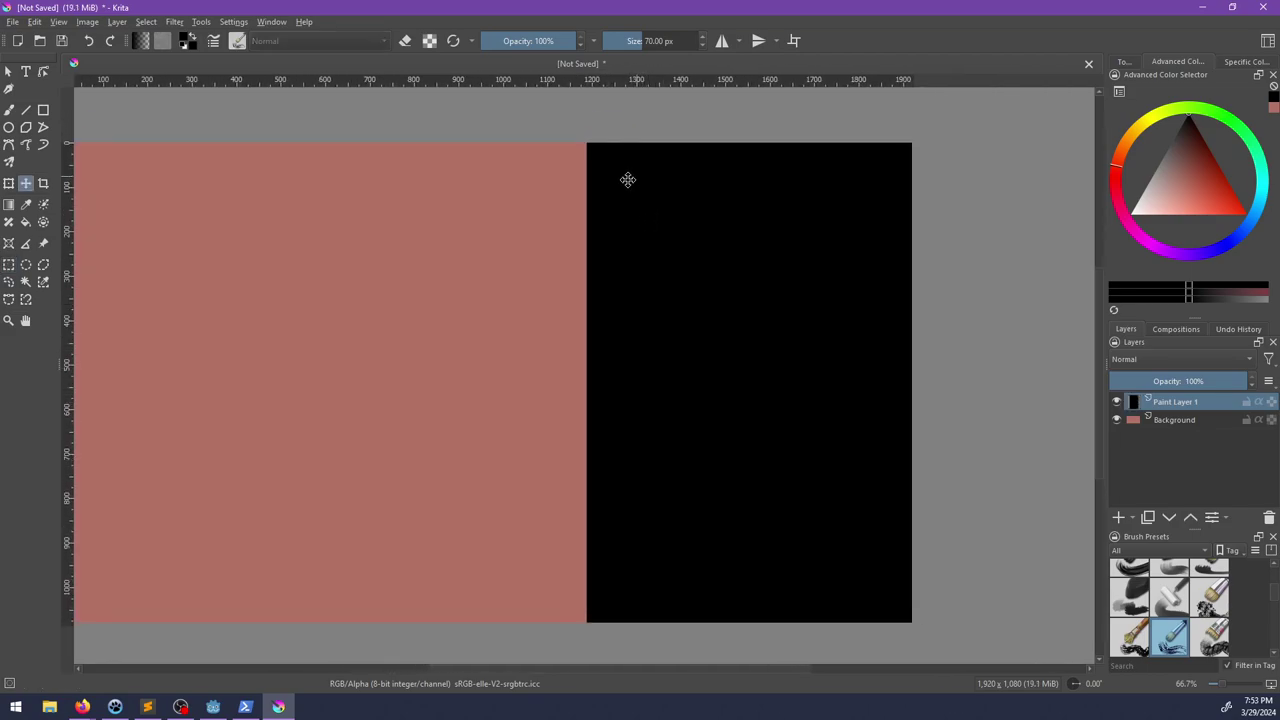
key(shift+t)
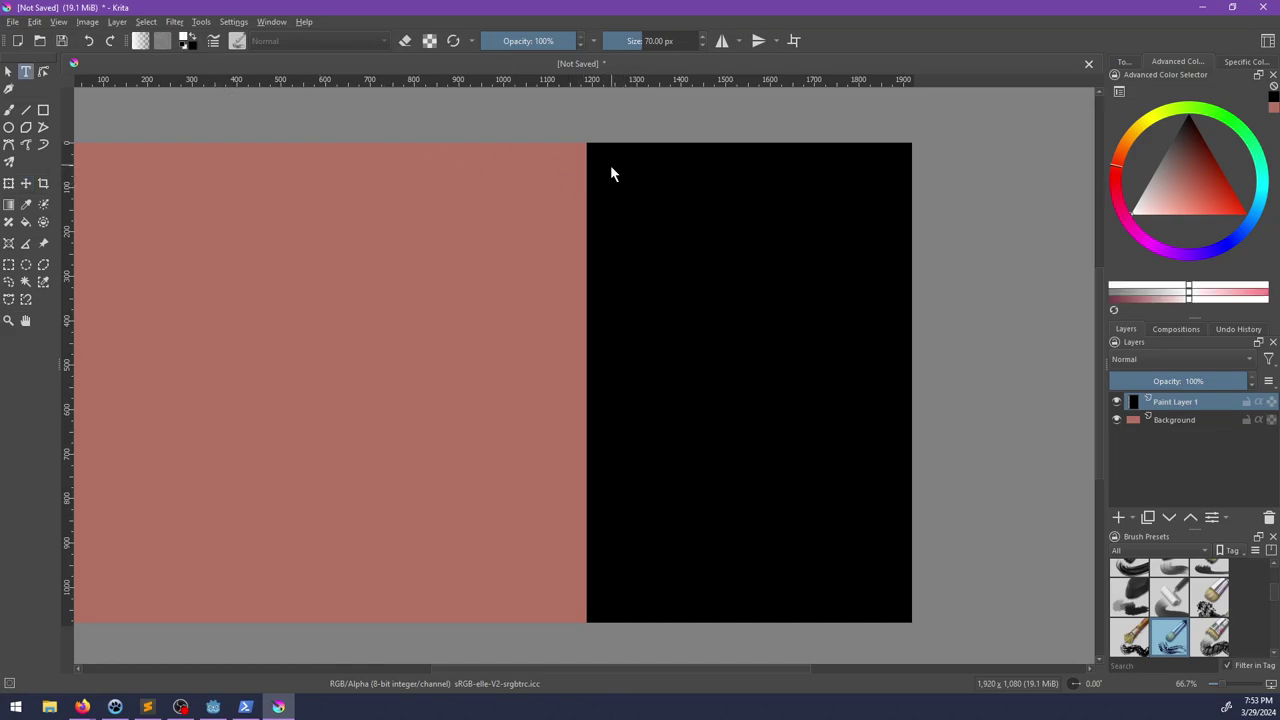
drag(610, 165, 788, 210)
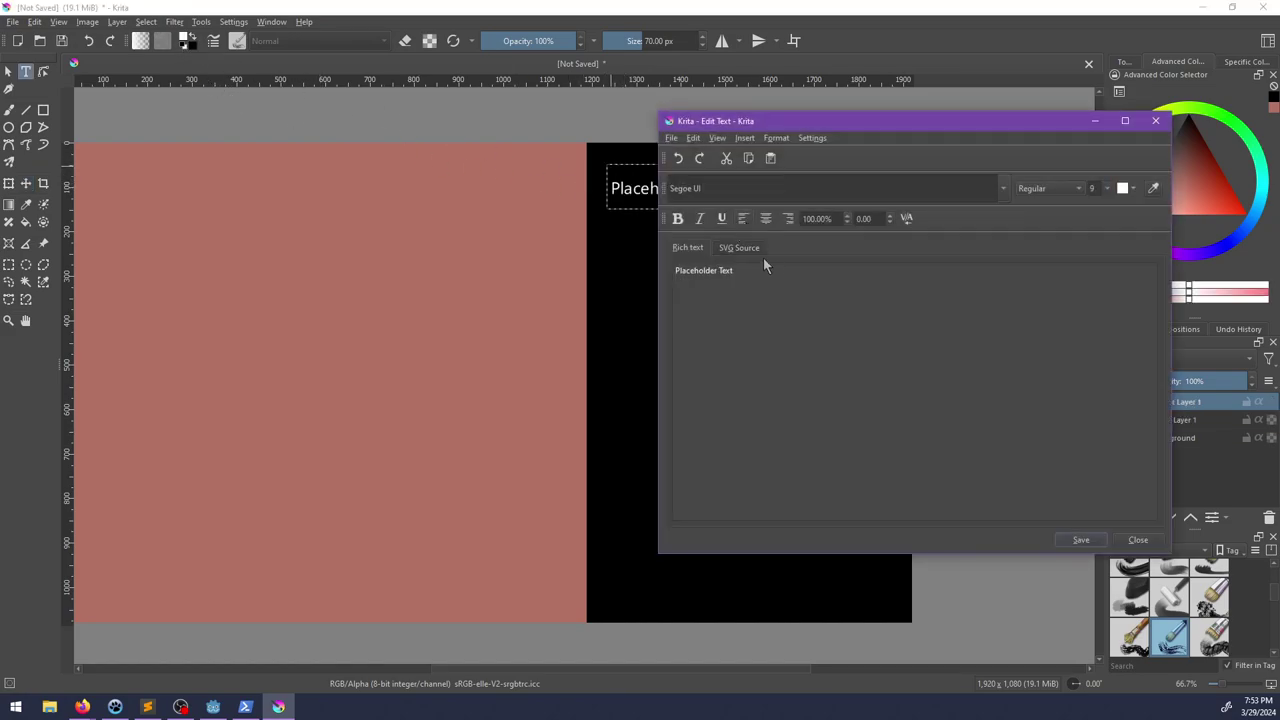
drag(731, 270, 634, 264)
text(This is where dialog goes)
click(1081, 540)
drag(744, 129, 690, 107)
click(1084, 518)
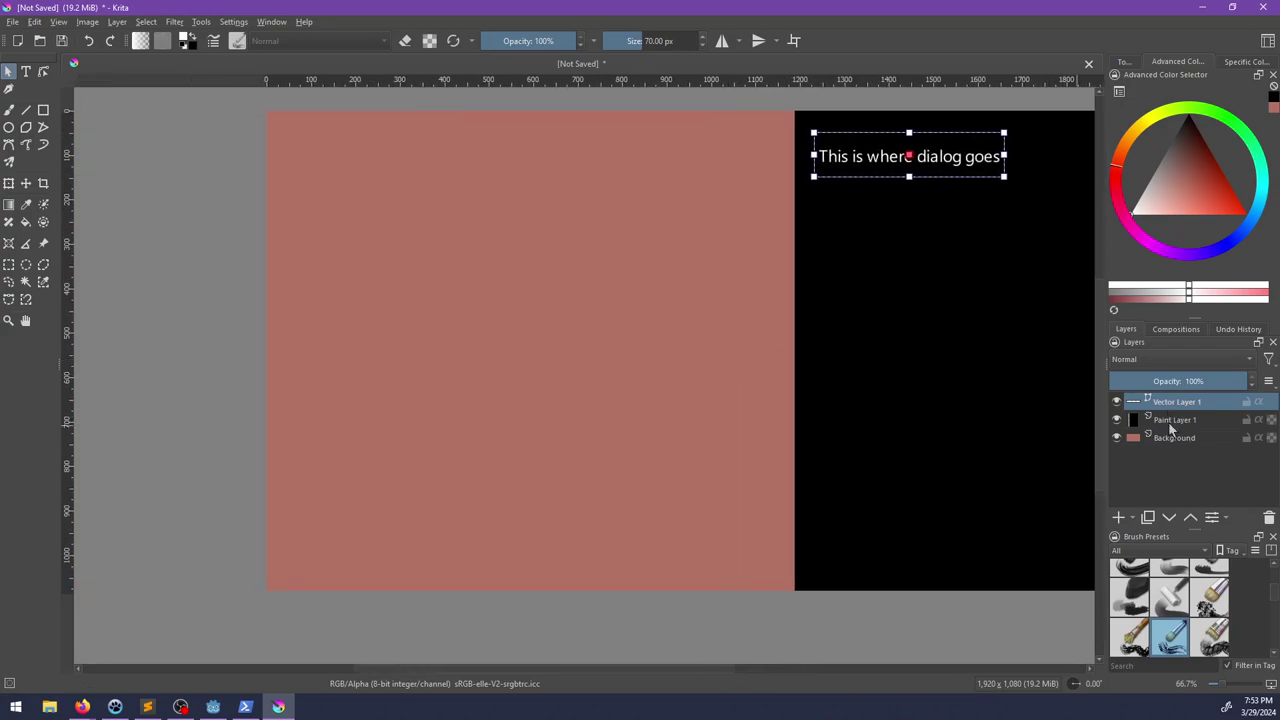
Step: Add a paint layer directly above the Background and set up the Basic-5 Size brush with black
click(1160, 438)
click(1119, 518)
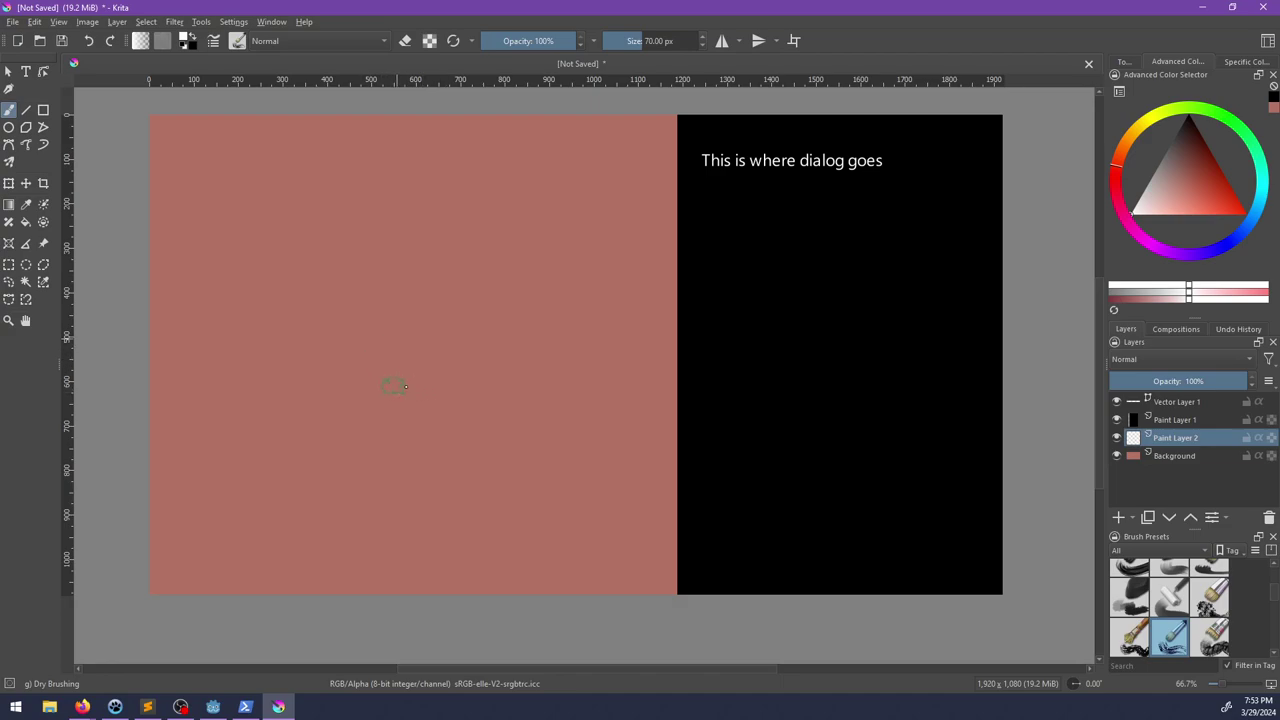
mouse_move(405, 386)
mouse_down()
mouse_move(420, 368)
mouse_move(392, 350)
mouse_move(396, 362)
mouse_up()
key(ctrl+z)
key(x)
key(ctrl+z)
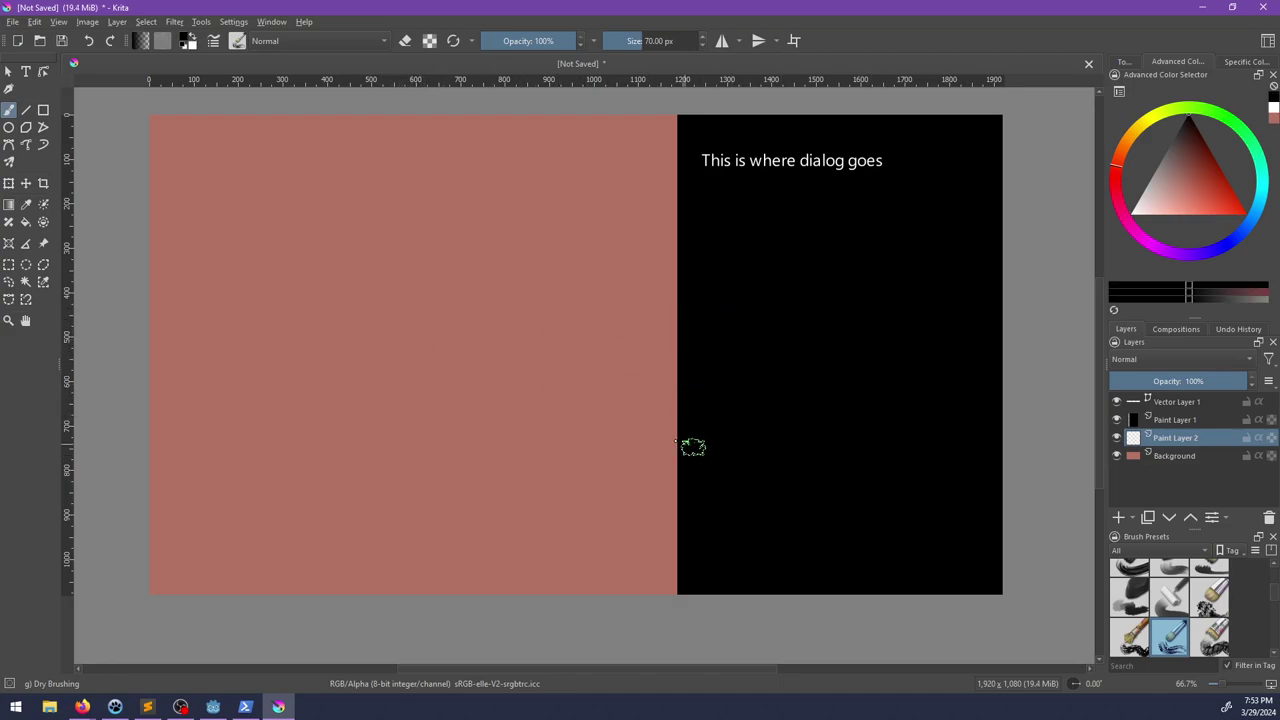
right_click(355, 447)
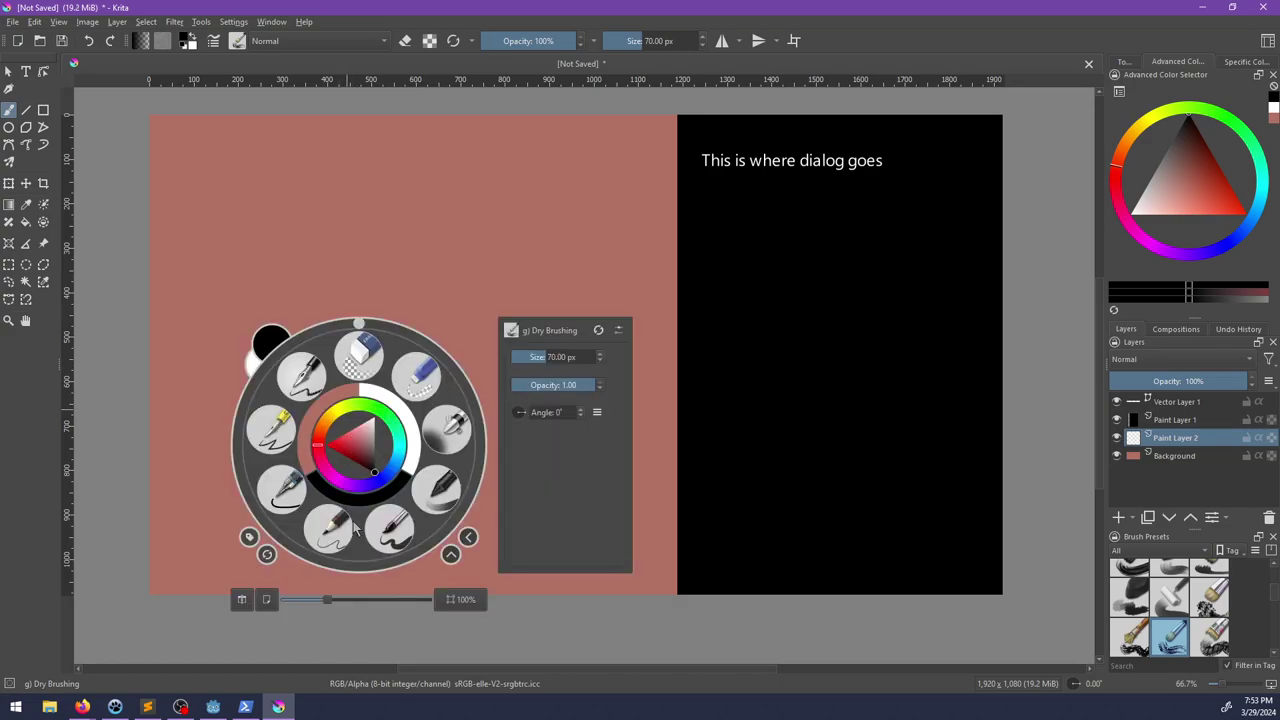
click(390, 529)
right_click(414, 453)
Step: Paint a solid black oval head with swept-up hair in the middle of the red area
mouse_move(383, 349)
mouse_down()
mouse_move(386, 396)
mouse_move(405, 347)
mouse_move(376, 382)
mouse_move(389, 349)
mouse_move(399, 357)
mouse_up()
key(ctrl+z)
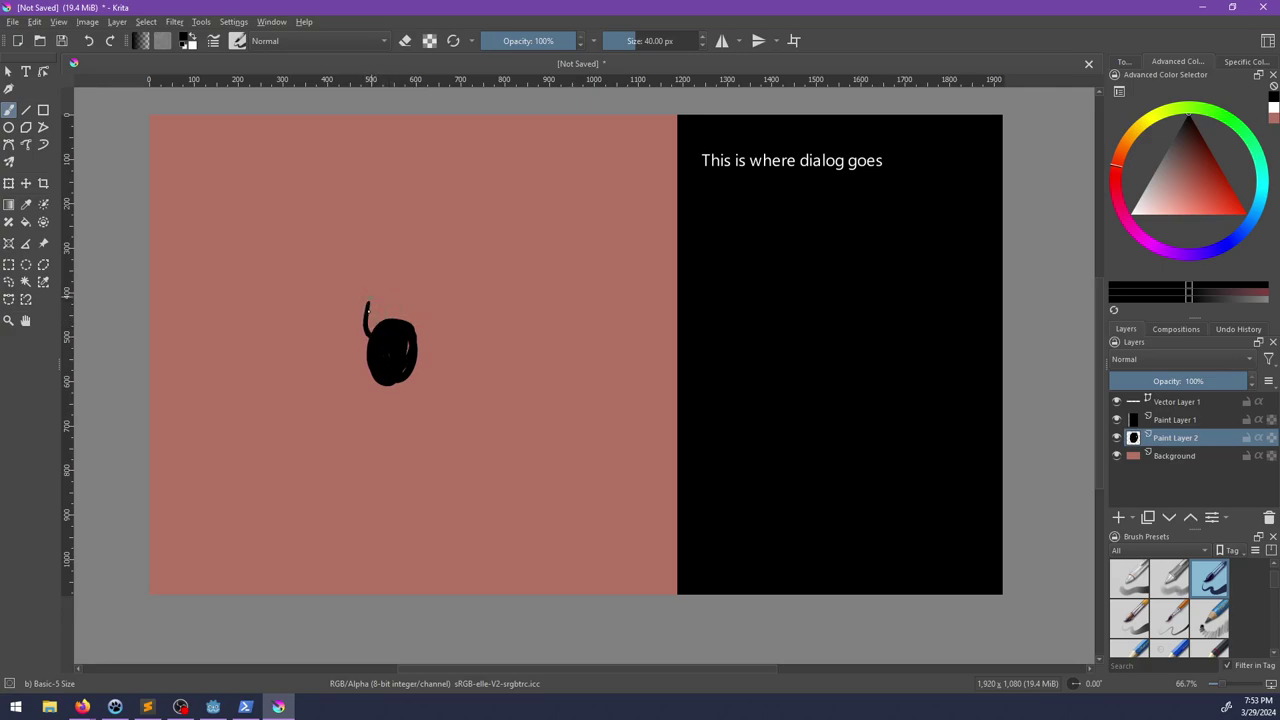
mouse_move(367, 310)
mouse_down()
mouse_move(378, 298)
mouse_move(416, 336)
mouse_move(367, 326)
mouse_up()
drag(352, 404, 430, 410)
key(ctrl+z)
key(ctrl+z)
key(ctrl+z)
Step: Paint a solid black body reaching the canvas's lower edge and join it to the head with a neck and shoulders
mouse_move(350, 430)
mouse_down()
mouse_move(429, 423)
mouse_move(443, 567)
mouse_up()
key(ctrl+z)
drag(351, 429, 359, 577)
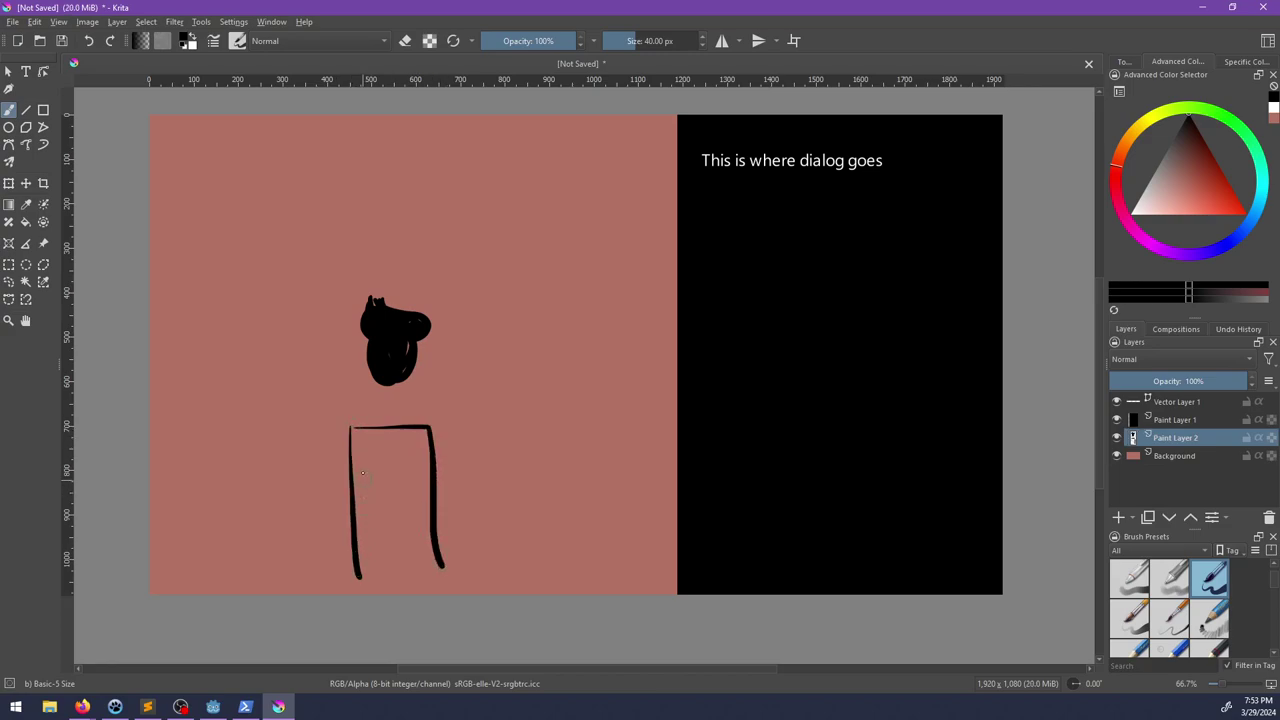
mouse_move(362, 473)
mouse_down()
mouse_move(365, 590)
mouse_move(363, 460)
mouse_move(351, 456)
mouse_move(411, 428)
mouse_move(443, 591)
mouse_up()
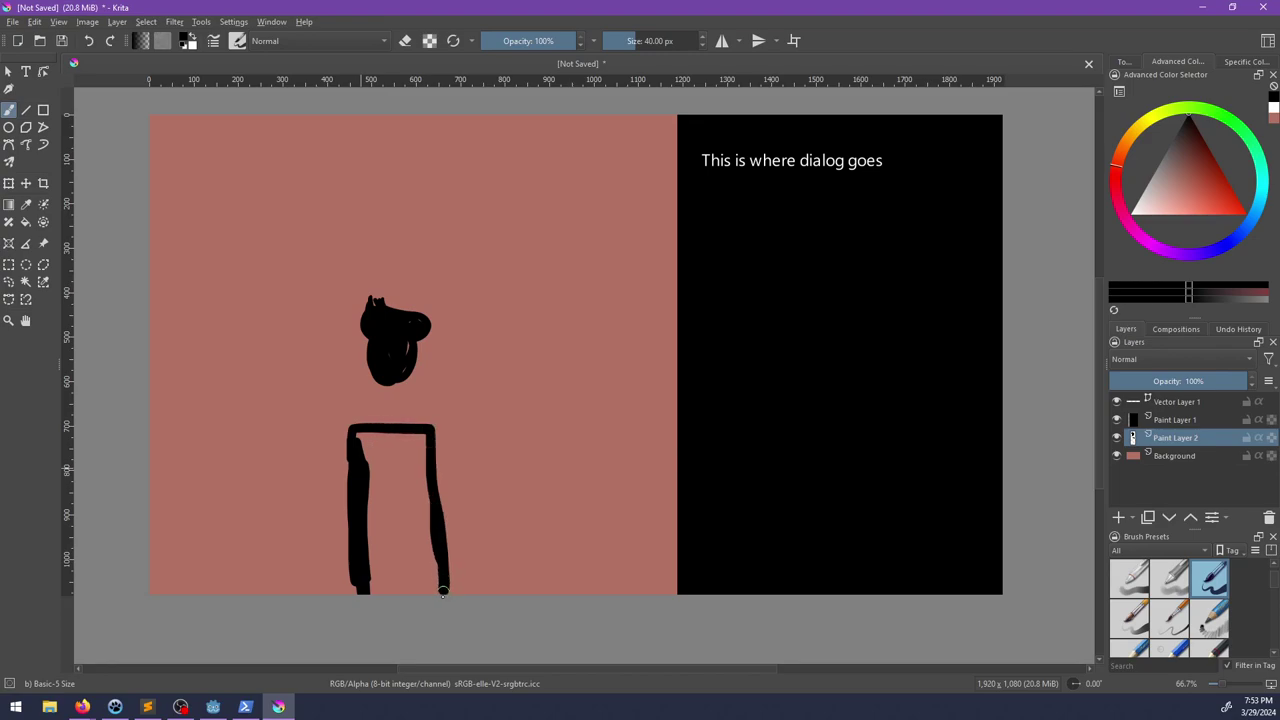
mouse_move(434, 547)
mouse_down()
mouse_move(426, 469)
mouse_move(431, 540)
mouse_move(426, 529)
mouse_move(394, 615)
mouse_up()
mouse_move(423, 558)
mouse_down()
mouse_move(392, 500)
mouse_move(370, 500)
mouse_move(360, 442)
mouse_move(424, 432)
mouse_move(414, 517)
mouse_move(376, 492)
mouse_move(396, 480)
mouse_move(400, 440)
mouse_move(412, 442)
mouse_move(392, 451)
mouse_up()
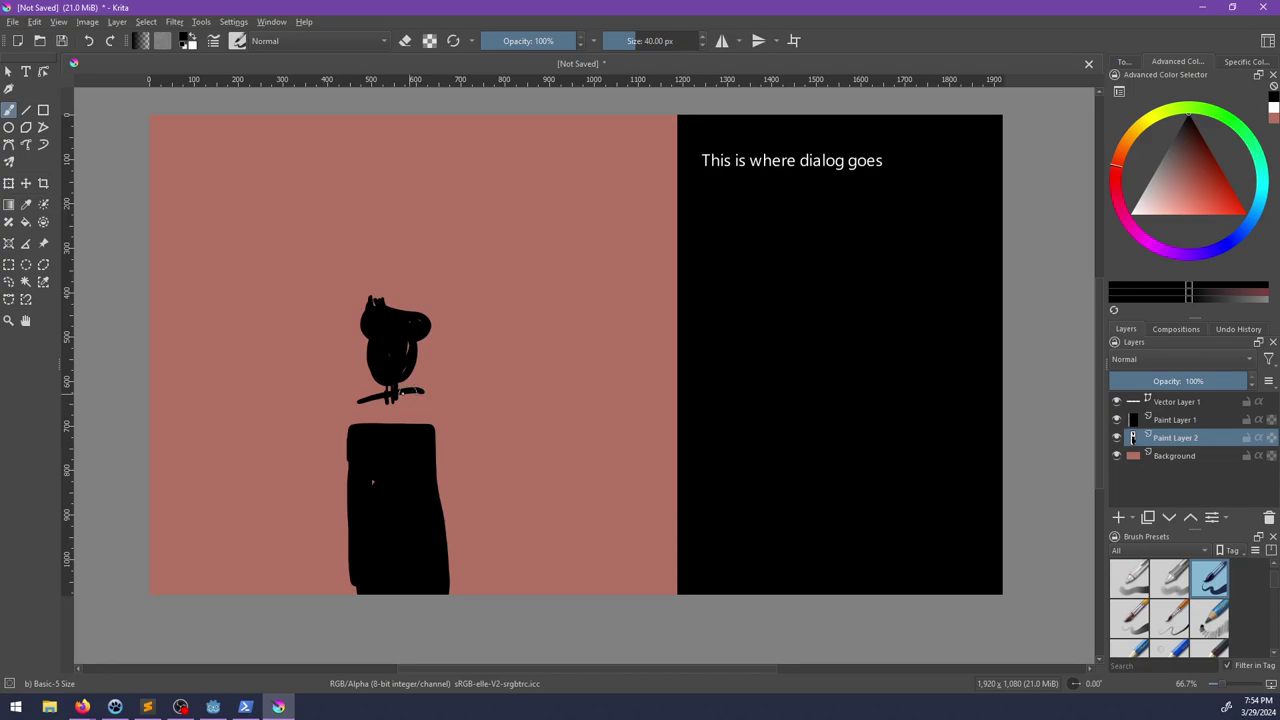
mouse_move(390, 391)
mouse_down()
mouse_move(358, 406)
mouse_move(424, 405)
mouse_up()
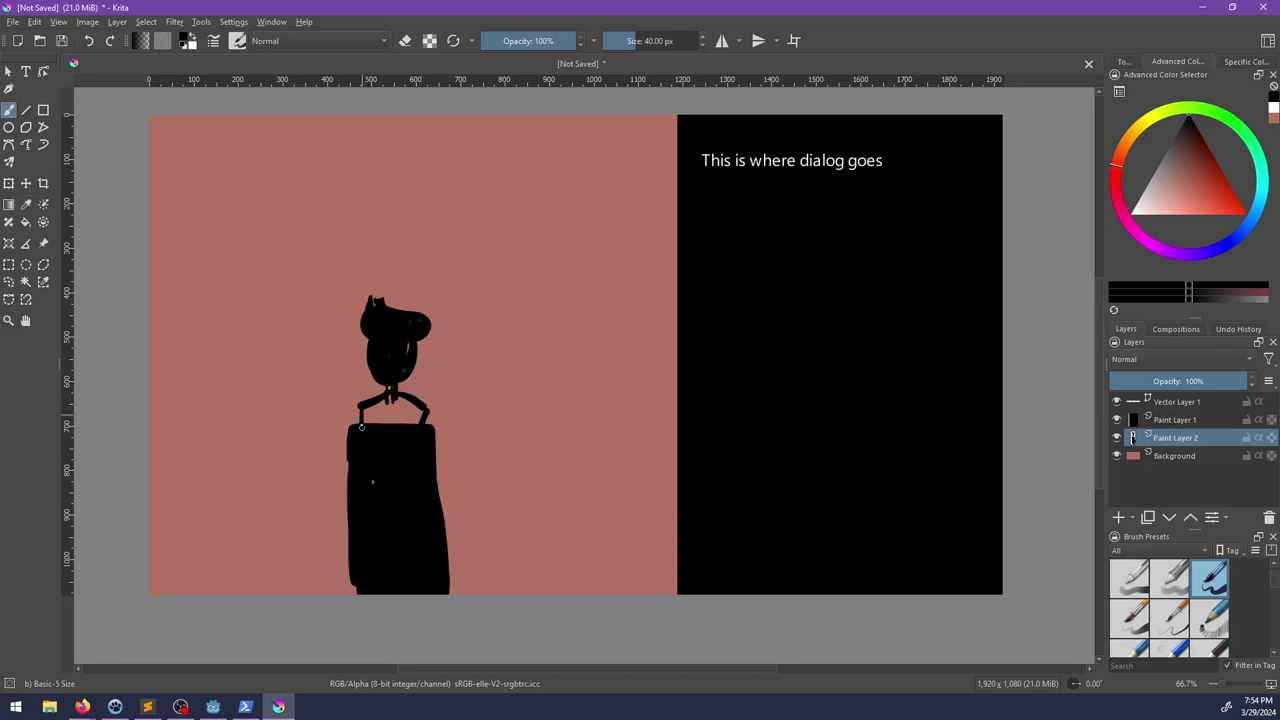
drag(371, 427, 413, 406)
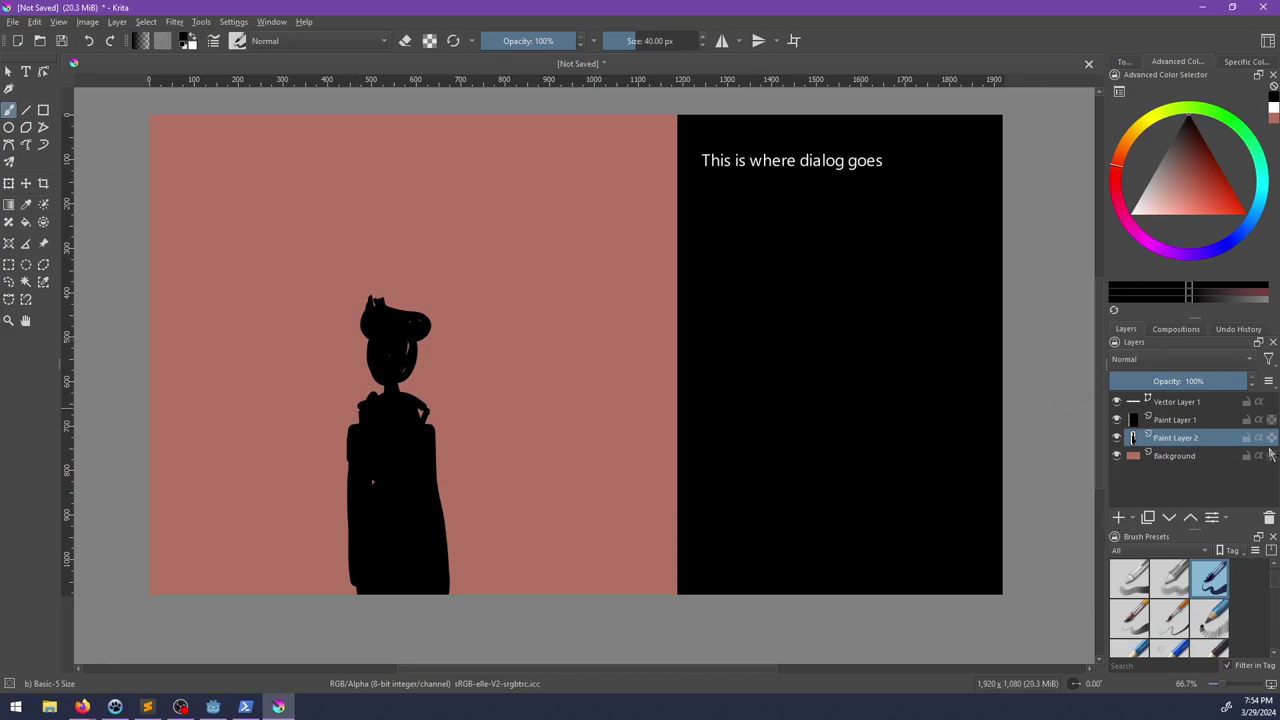
Step: Lock the transparency of Paint Layer 2 and set up the Airbrush Soft brush in dark green at about 200 px
click(1246, 132)
click(1199, 152)
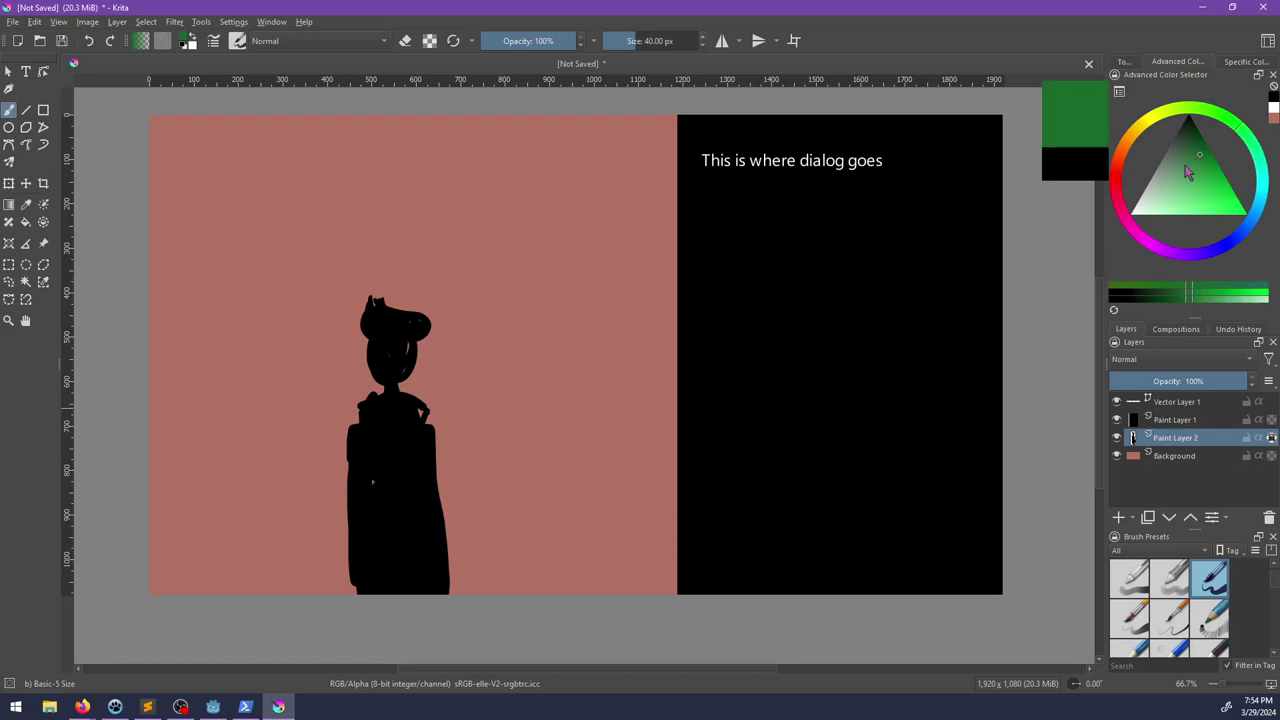
right_click(342, 378)
click(432, 368)
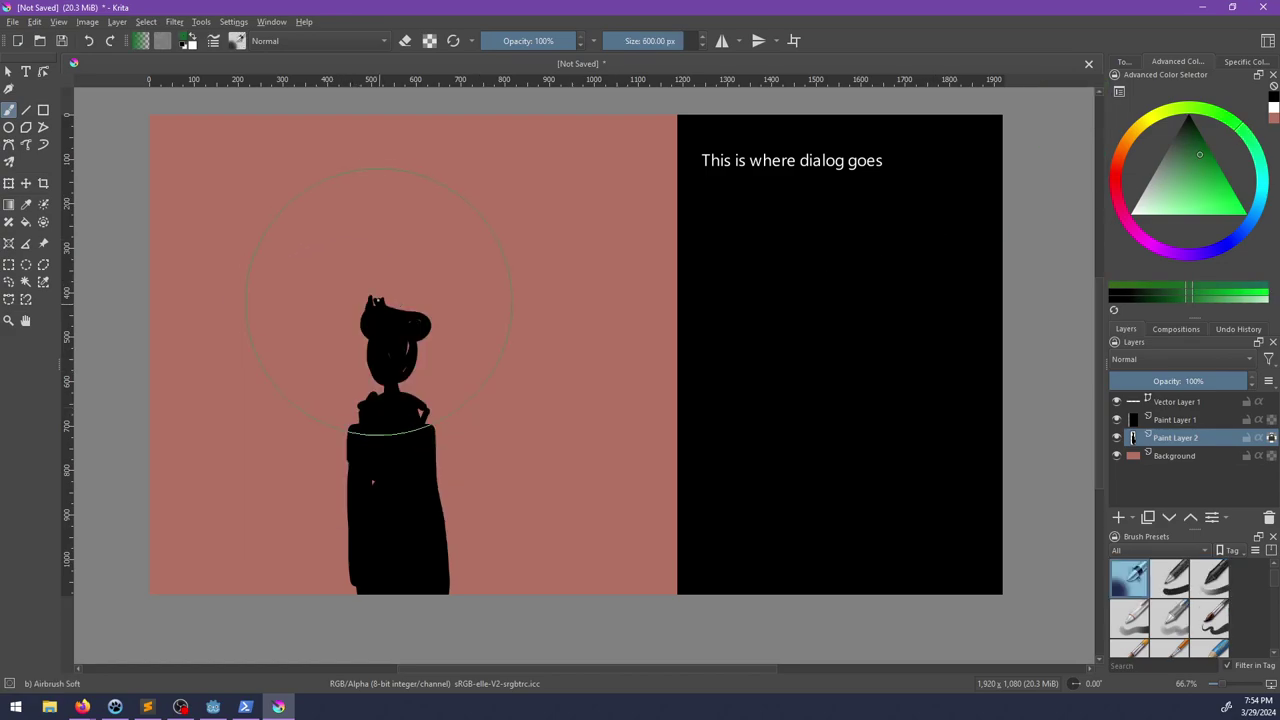
key(bracketleft)
key(bracketleft)
key(bracketleft)
key(bracketleft)
key(bracketleft)
key(bracketleft)
key(bracketleft)
key(bracketleft)
key(bracketleft)
key(bracketleft)
key(bracketleft)
key(bracketleft)
key(bracketleft)
key(bracketleft)
key(bracketleft)
key(bracketleft)
key(bracketleft)
key(bracketleft)
key(bracketleft)
key(bracketleft)
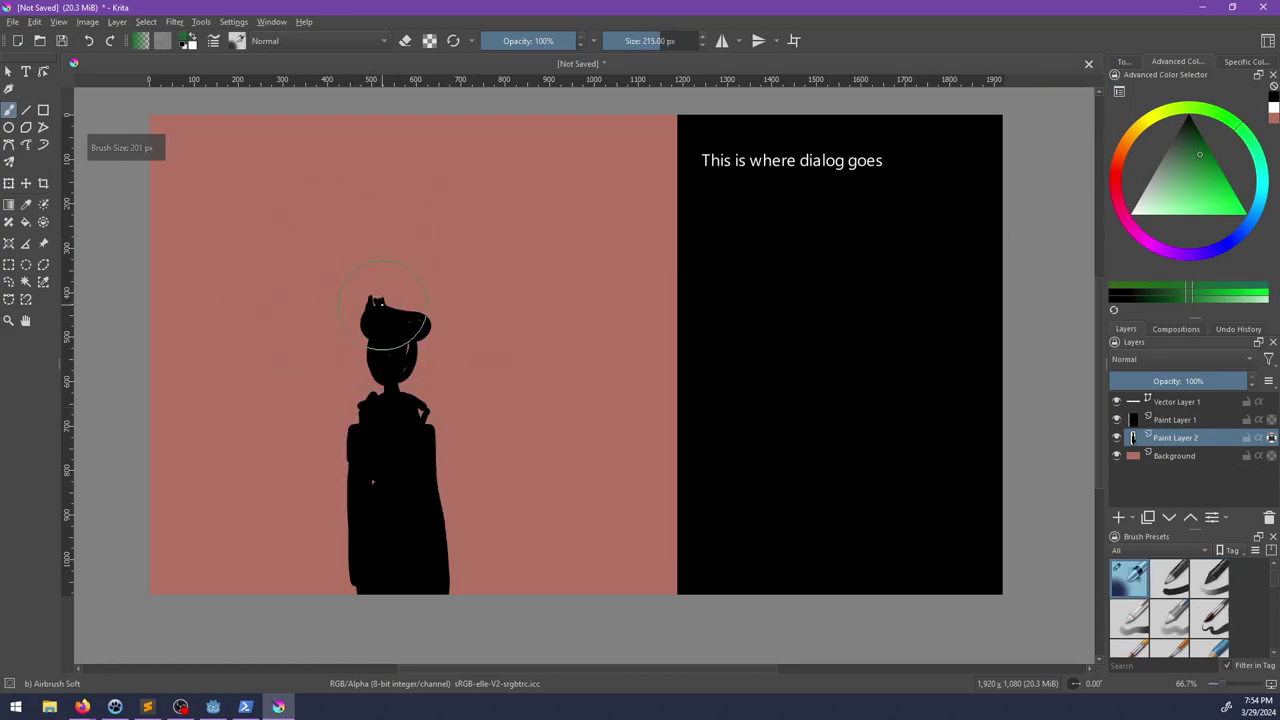
Step: Airbrush green highlights onto the figure's hair, shoulders and upper body, reducing the brush to 51 px, and switch back to black for touch-ups
mouse_move(394, 308)
mouse_down()
mouse_move(408, 309)
mouse_move(367, 302)
mouse_move(385, 309)
mouse_up()
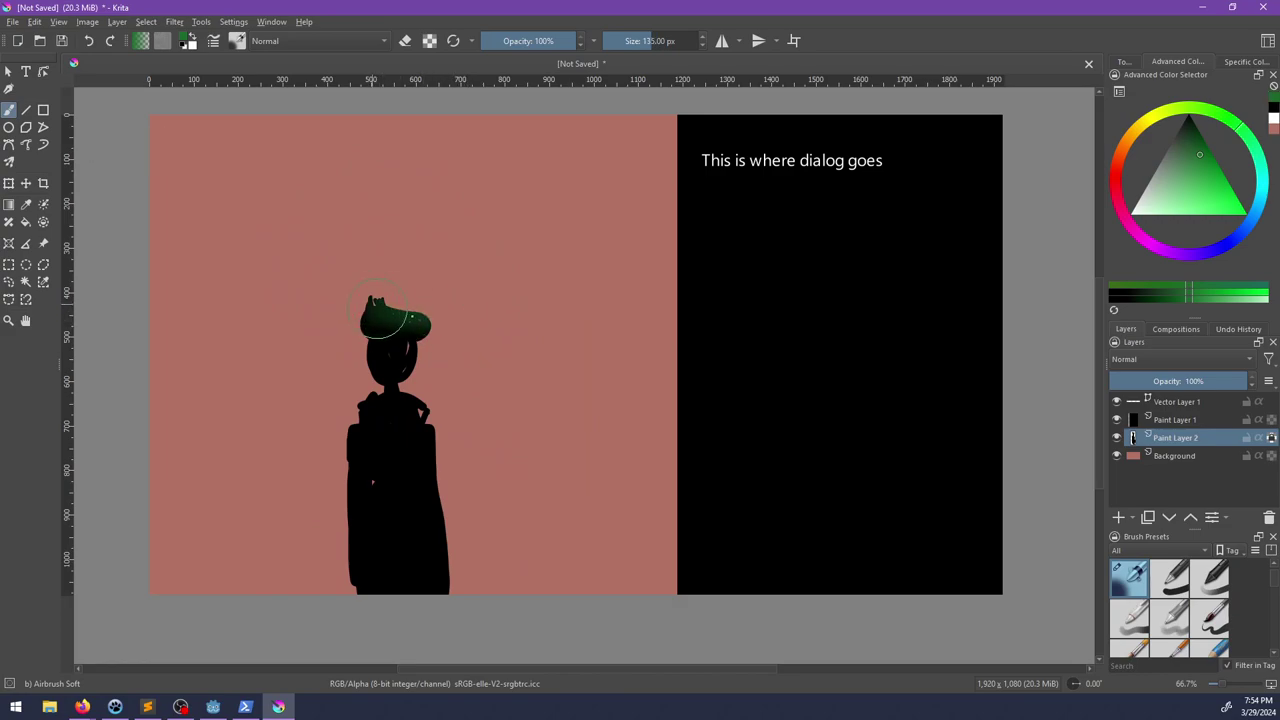
mouse_move(372, 392)
mouse_down()
mouse_move(363, 403)
mouse_move(450, 402)
mouse_up()
mouse_move(367, 457)
mouse_down()
mouse_move(432, 428)
mouse_move(366, 423)
mouse_move(374, 431)
mouse_move(405, 420)
mouse_move(368, 404)
mouse_move(378, 399)
mouse_up()
key(bracketleft)
key(bracketleft)
key(bracketleft)
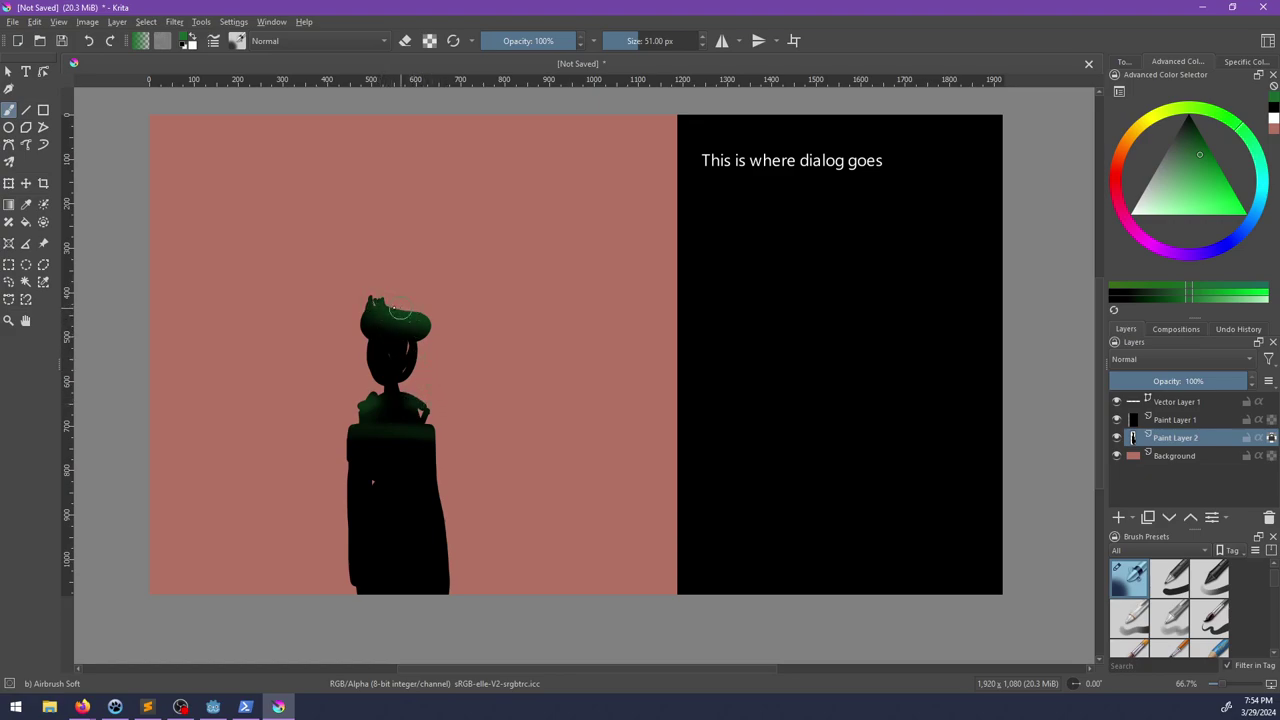
key(x)
ctrl+click(428, 391)
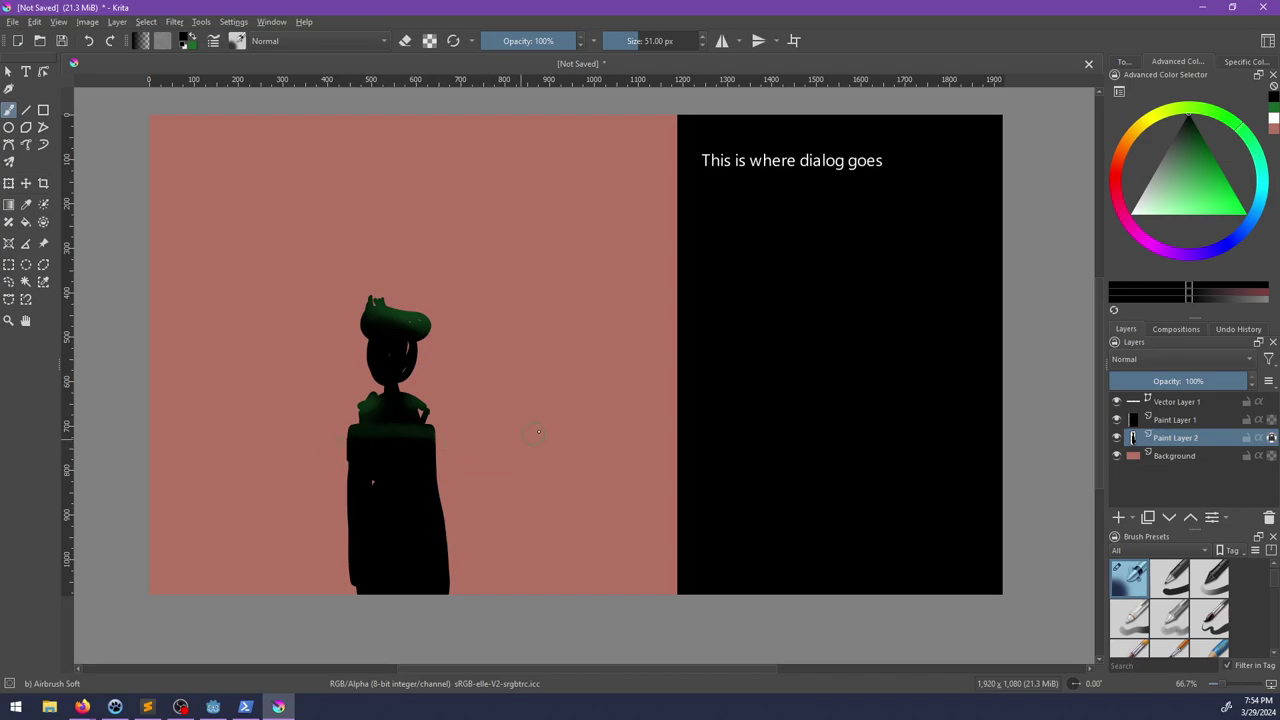
Step: Add a paint layer directly above Background and set up a very dark red with the polygonal selection tool
middle_drag(544, 441, 519, 448)
click(1172, 460)
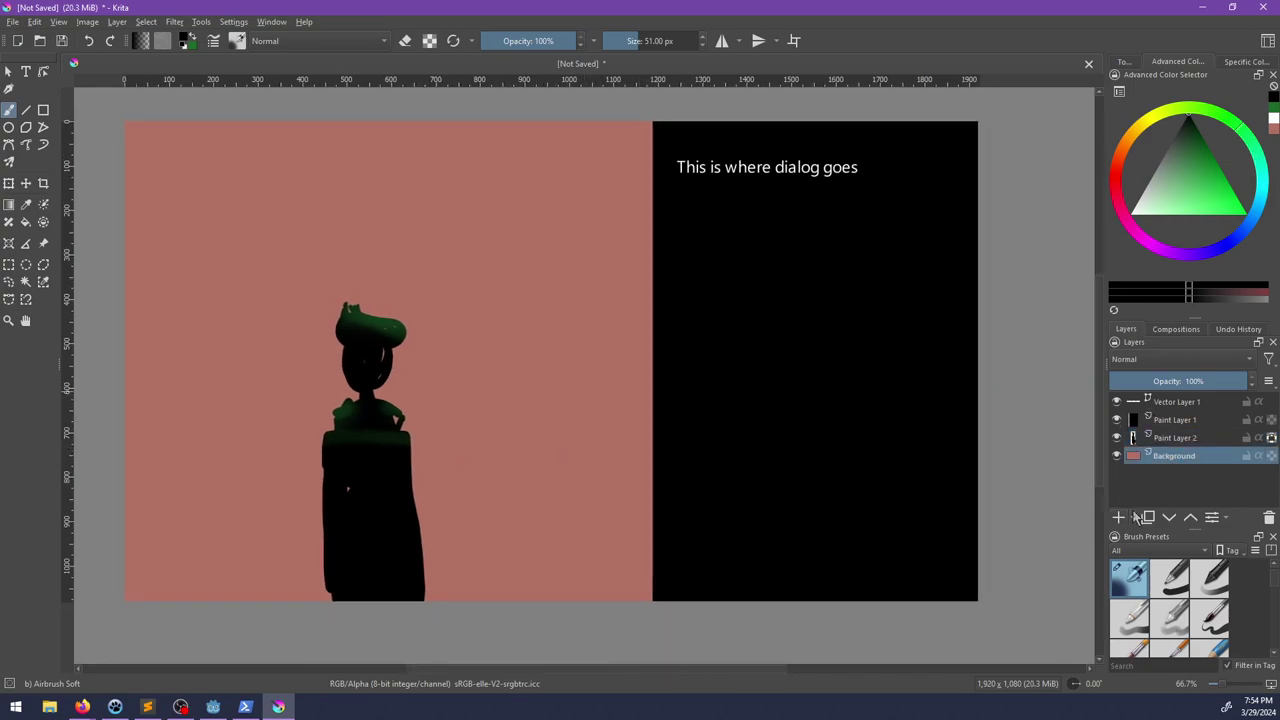
click(1119, 517)
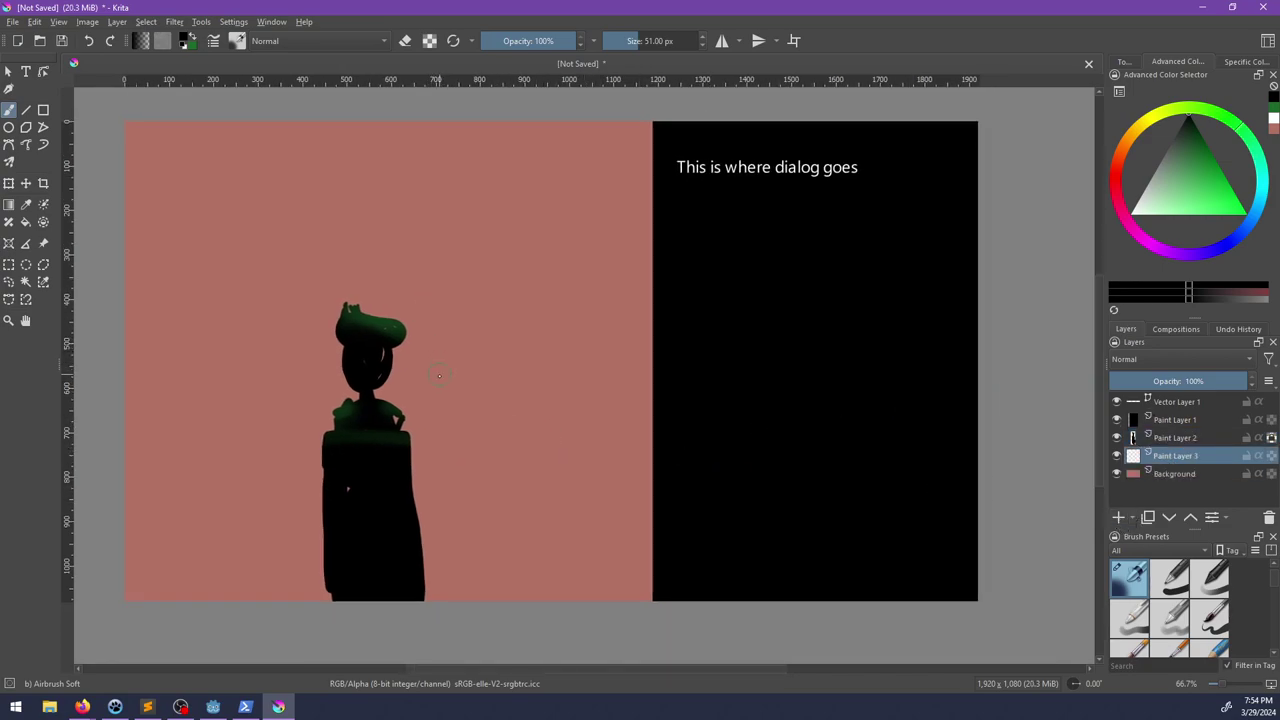
click(1113, 173)
click(1196, 160)
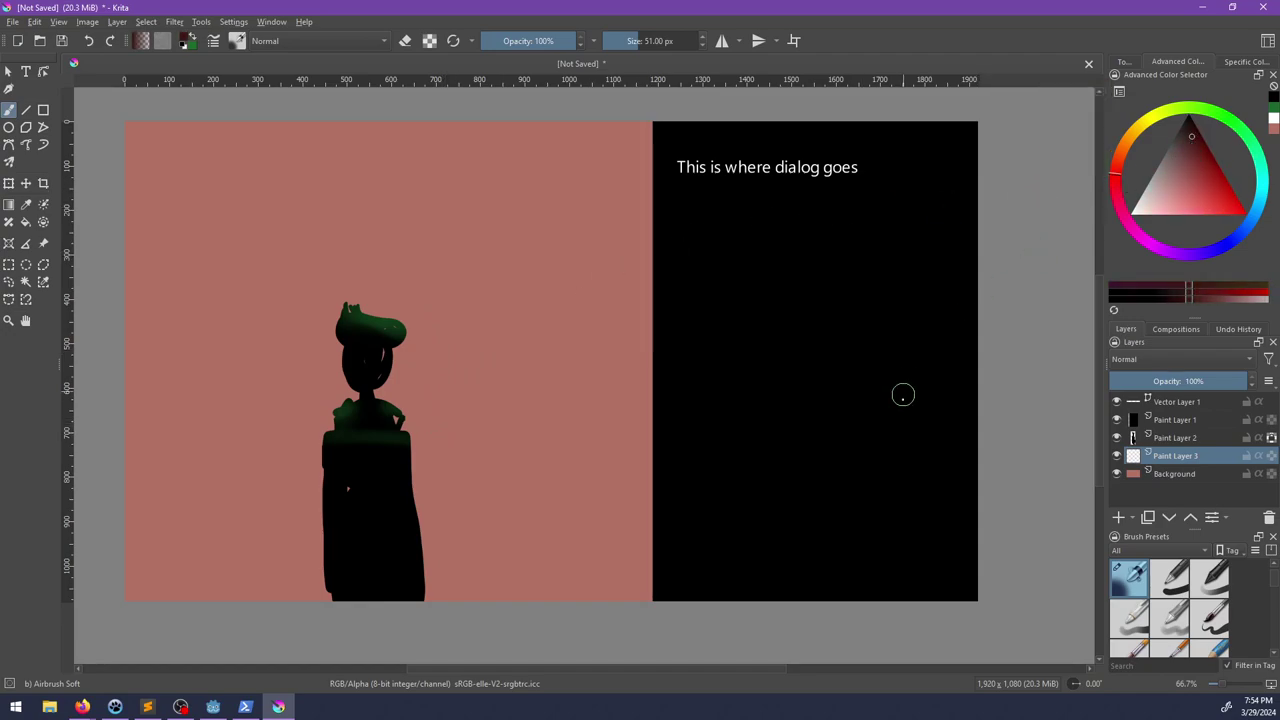
right_click(519, 400)
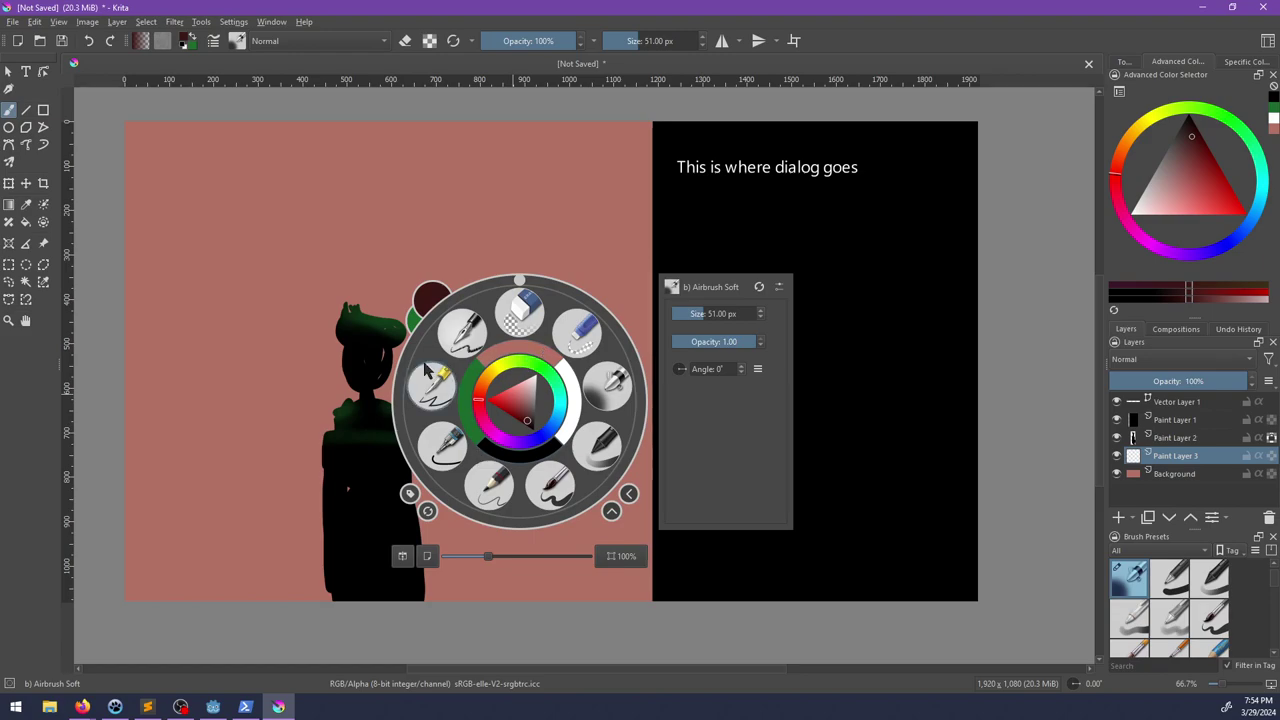
click(43, 265)
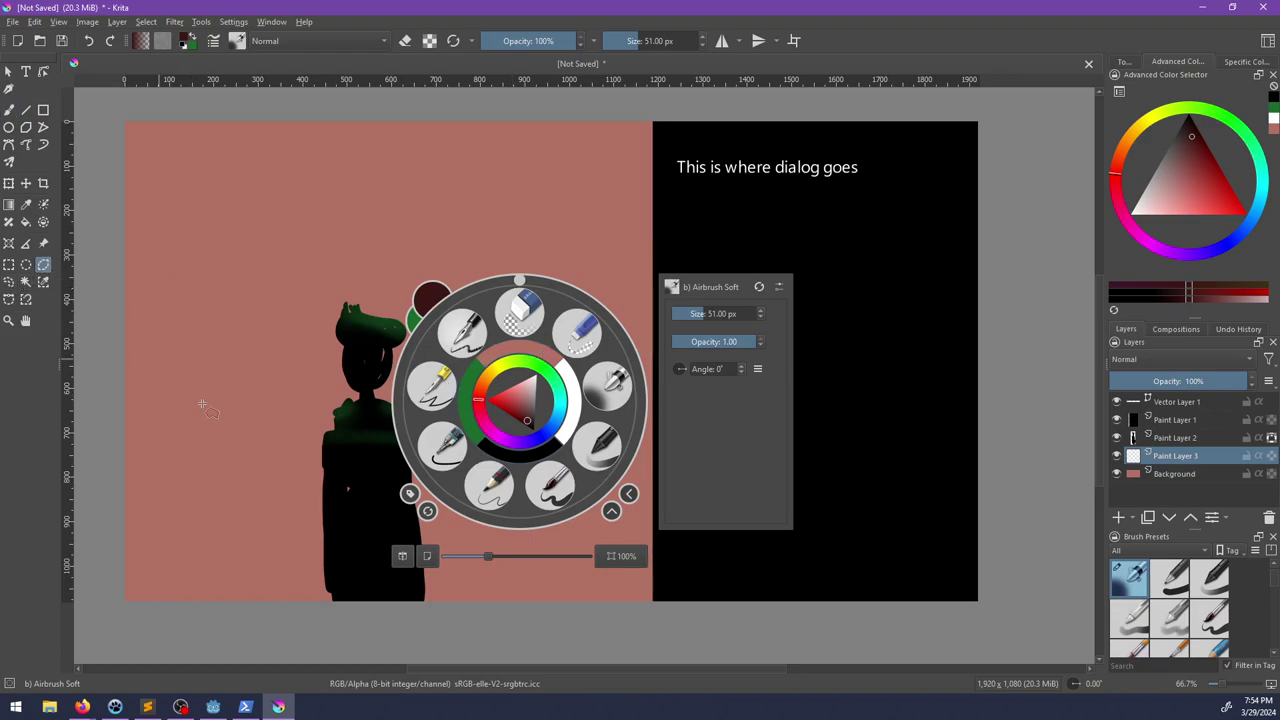
click(162, 481)
mouse_move(112, 495)
mouse_down()
mouse_move(458, 481)
mouse_move(459, 206)
mouse_up()
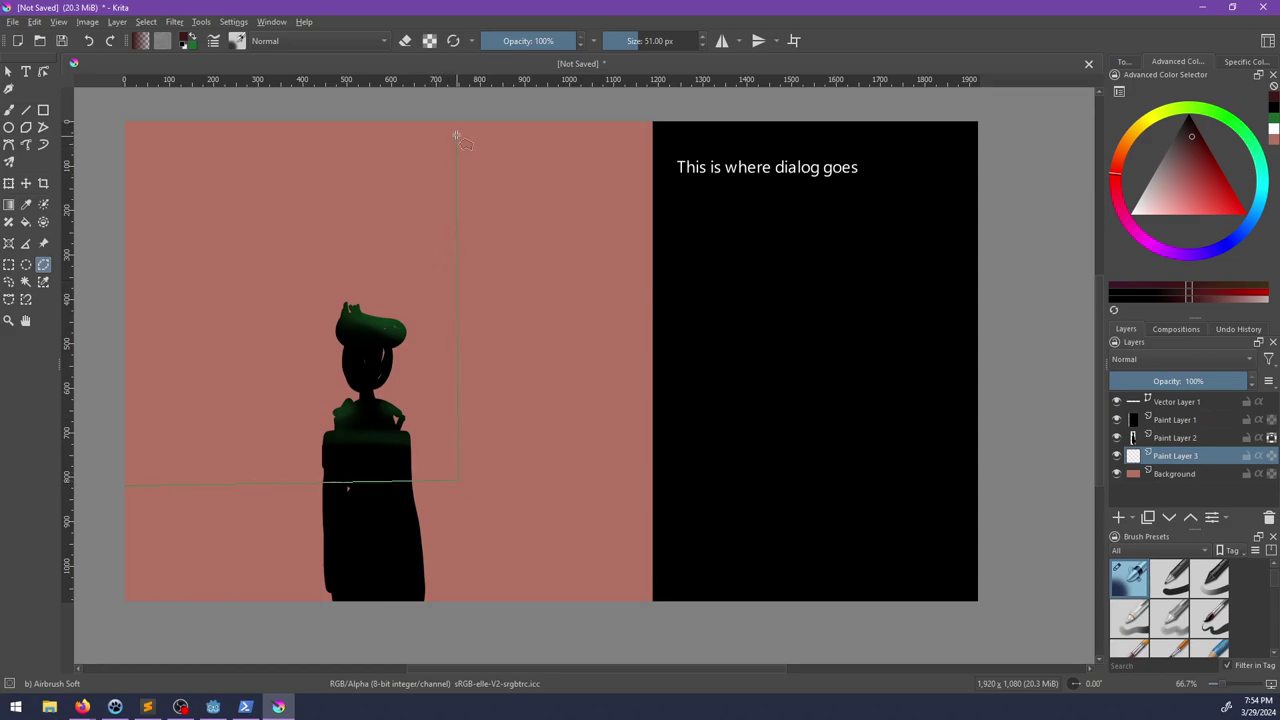
key(Escape)
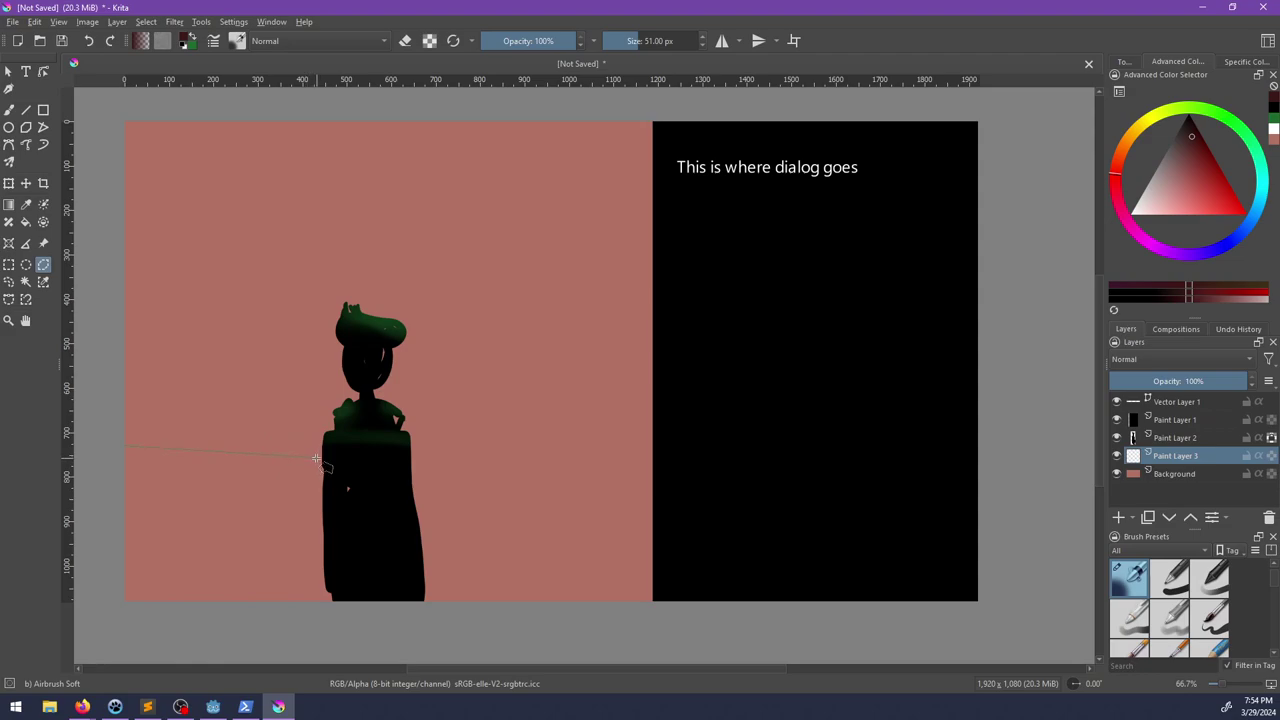
Step: Fill a large polygonal back wall behind the figure with dark red, from the picture's upper-left corner down to the figure's chest
click(477, 440)
click(480, 110)
click(110, 110)
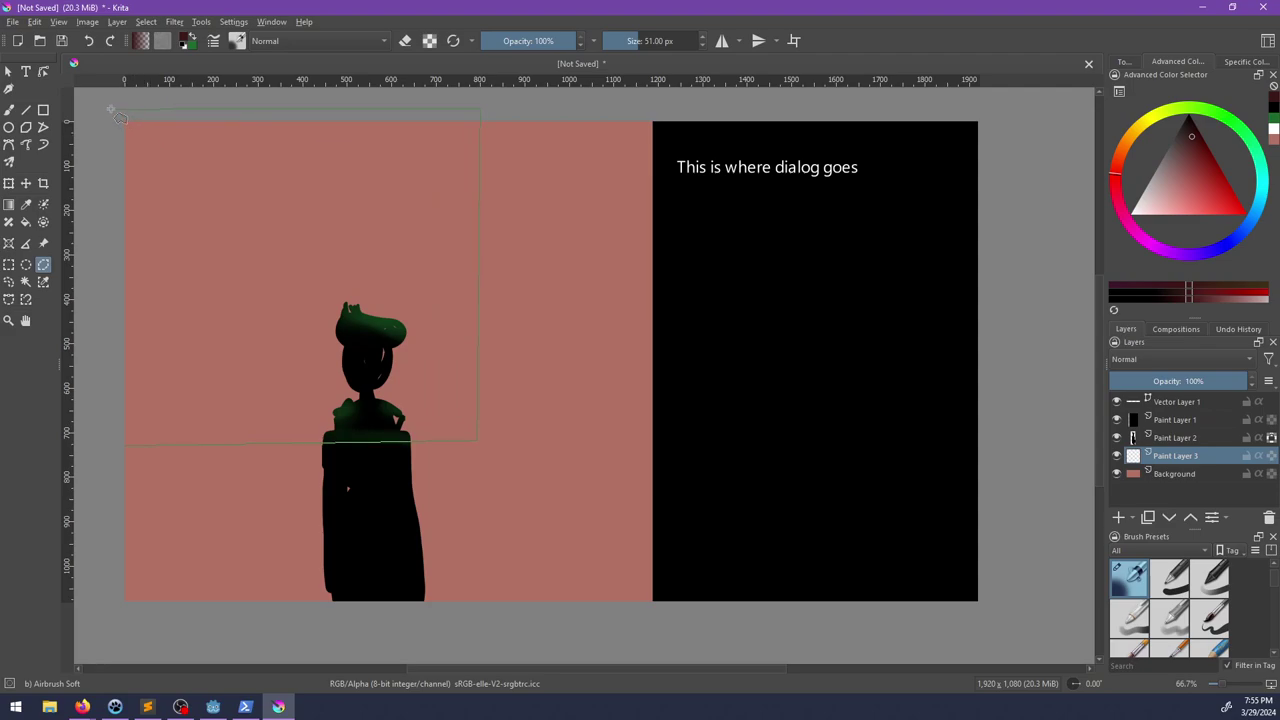
click(115, 443)
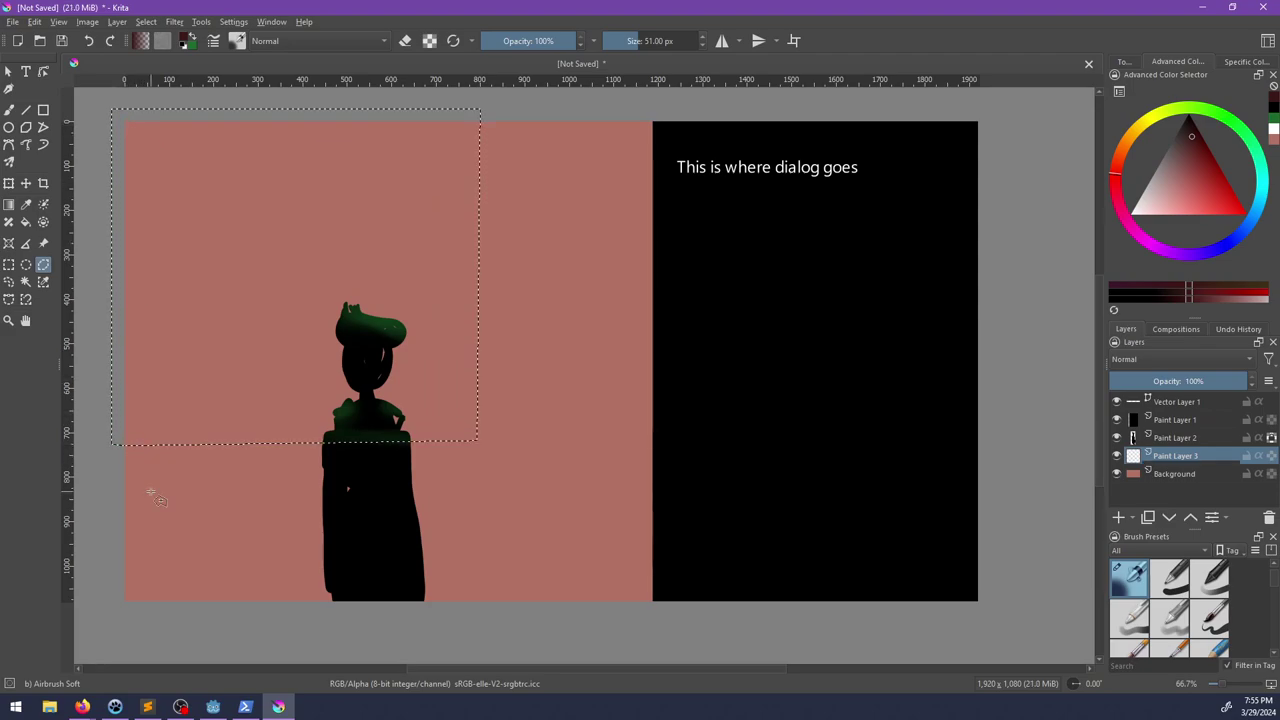
key(shift+BackSpace)
key(ctrl+shift+a)
Step: Fill a dark red side wall beside the dialogue panel, its lower edge slanting down towards the panel
middle_drag(585, 358, 563, 374)
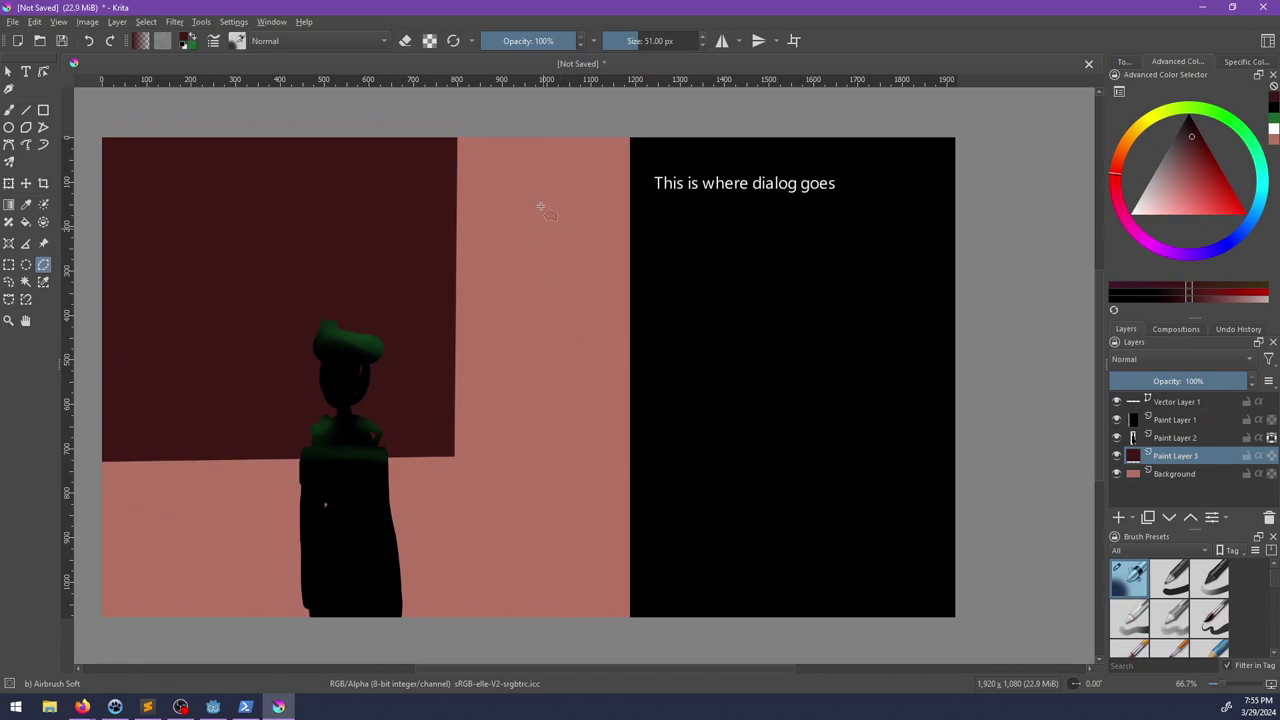
click(528, 481)
click(676, 632)
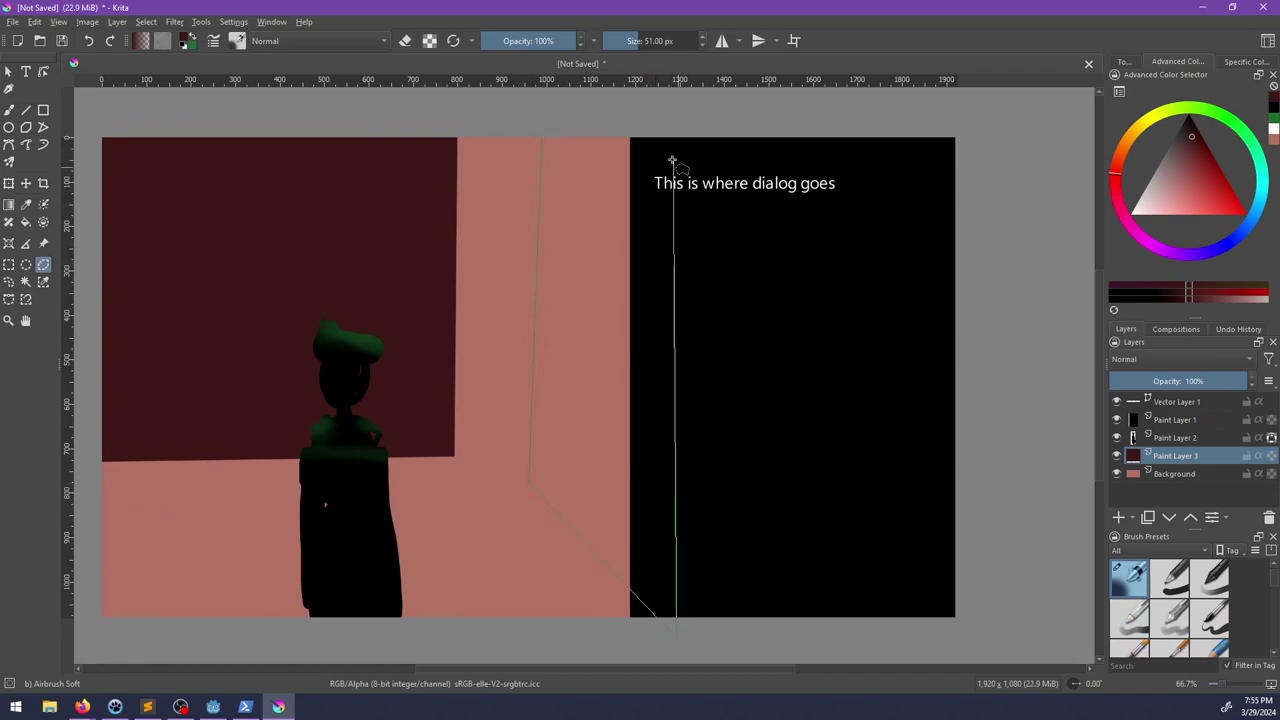
click(676, 123)
click(542, 115)
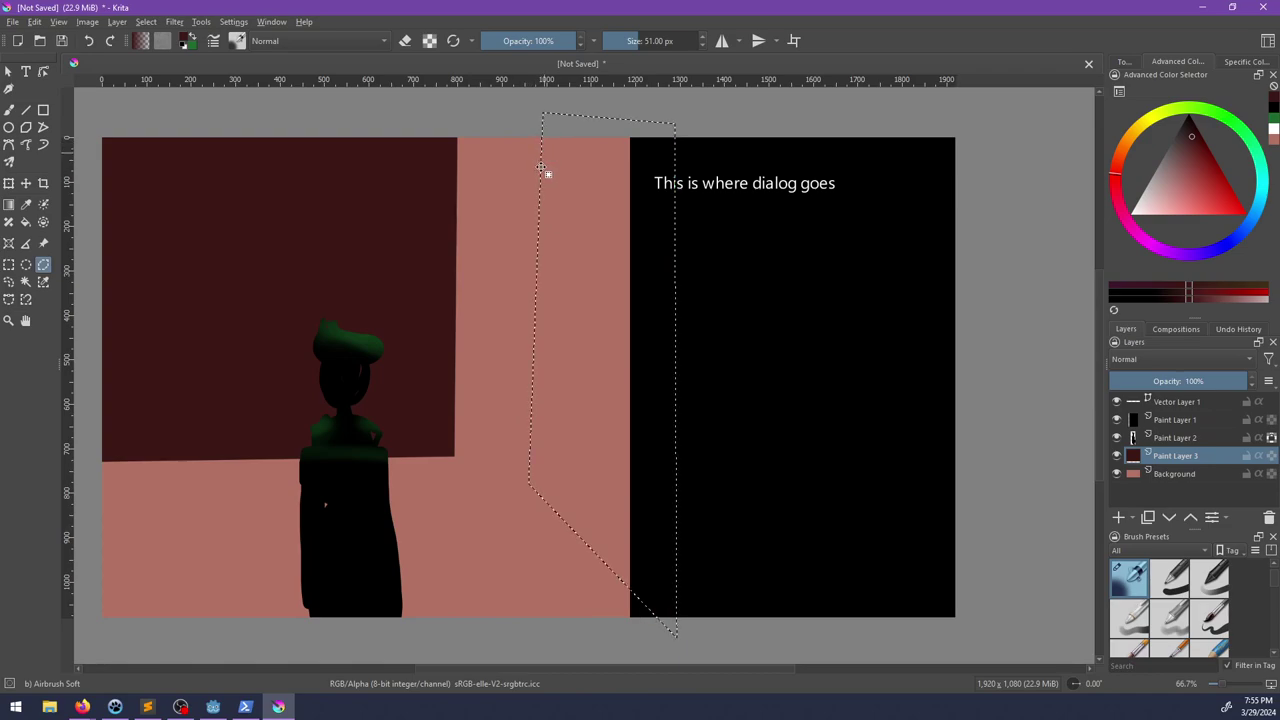
key(shift+BackSpace)
key(ctrl+shift+a)
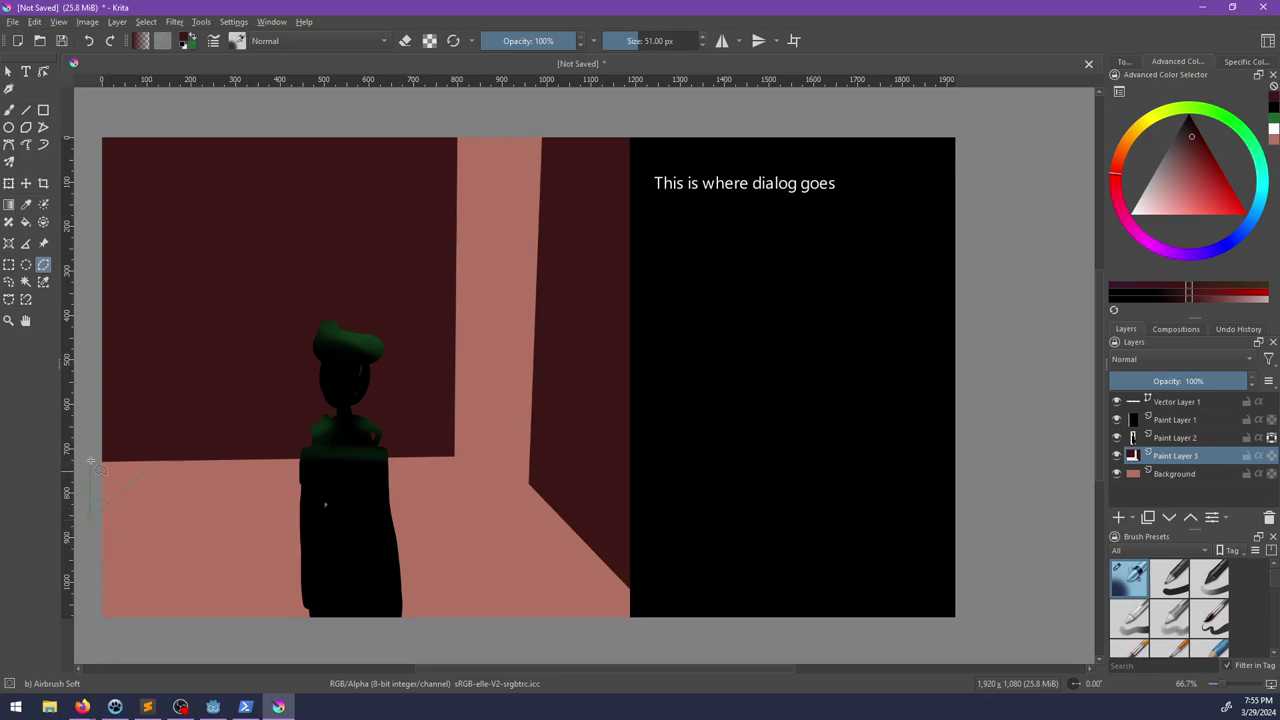
Step: Fill a dark red wedge at the picture's left edge below the back wall to form the left side wall's slanted base
mouse_move(110, 102)
mouse_down()
mouse_move(166, 368)
mouse_move(155, 465)
mouse_up()
key(shift+BackSpace)
key(ctrl+shift+a)
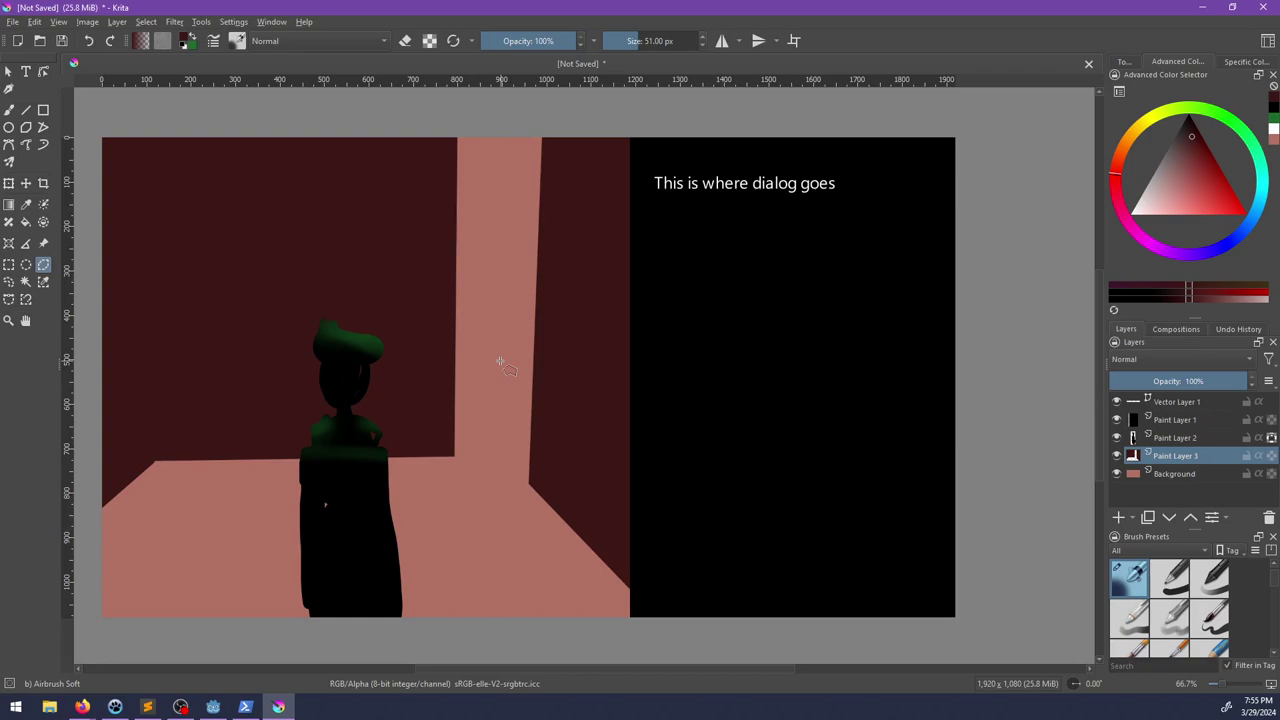
Step: Fill the pink gap between the back wall and the right side wall with dark red, down to the side wall's inner lower corner
click(414, 111)
click(416, 484)
click(531, 485)
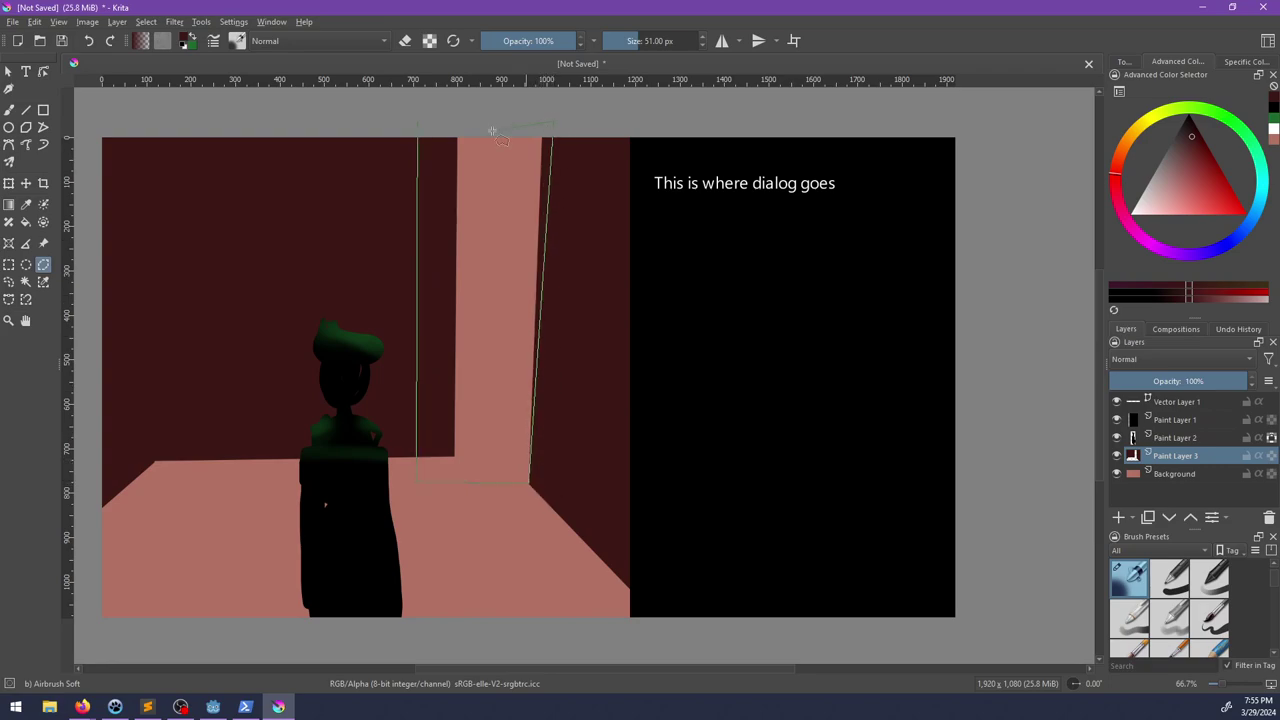
click(552, 123)
click(414, 123)
key(shift+BackSpace)
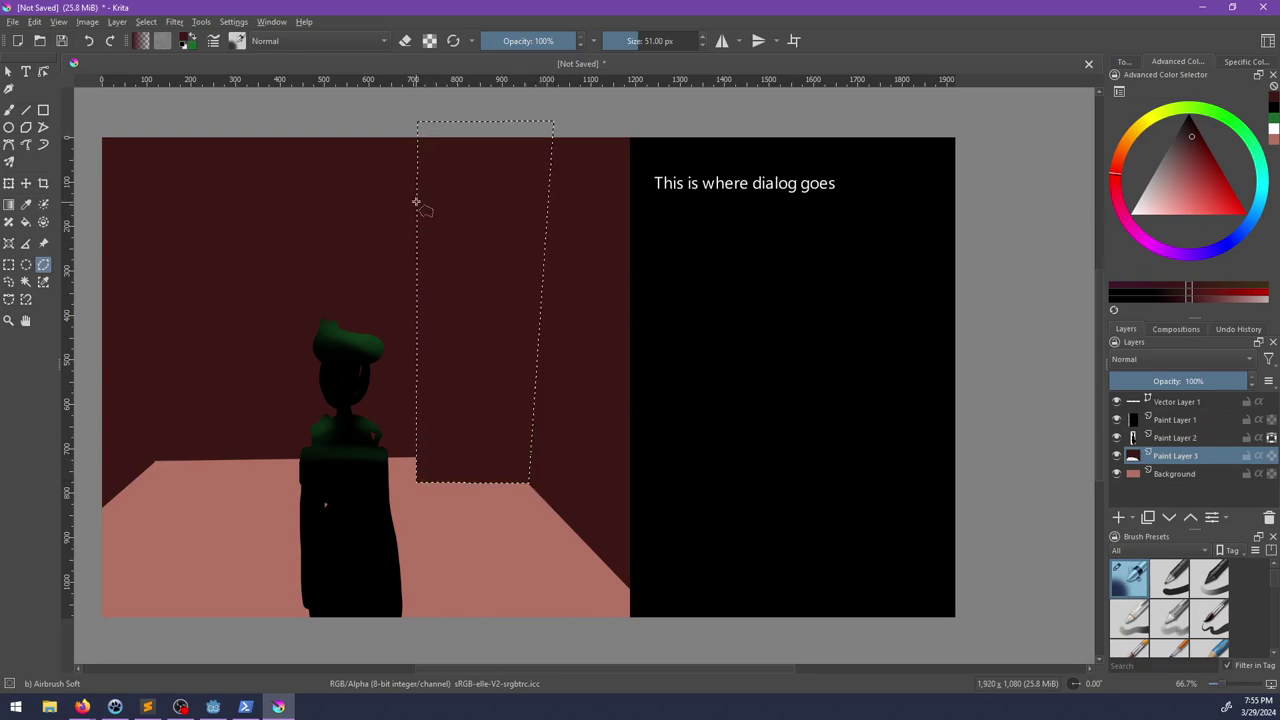
key(ctrl+shift+a)
key(ctrl+z)
key(ctrl+z)
key(ctrl+shift+z)
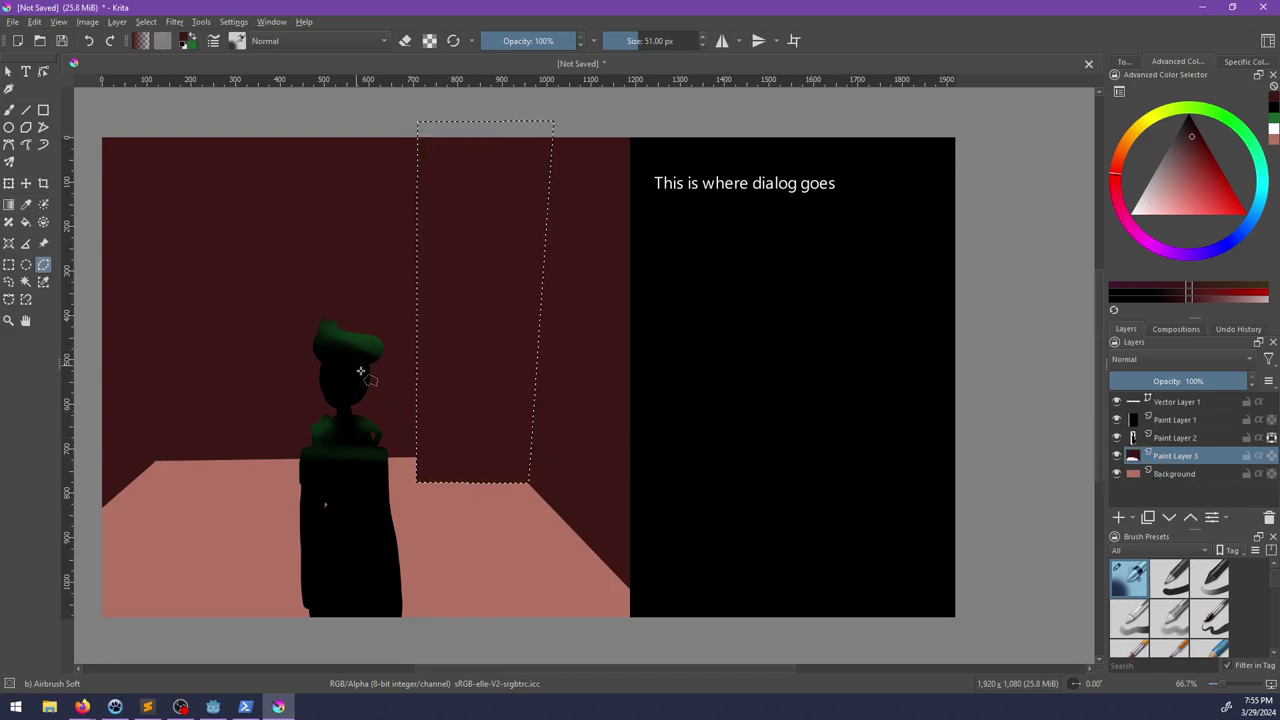
Step: Start a polygonal selection at the stepped floor edge just right of the figure, running up the back wall
click(415, 457)
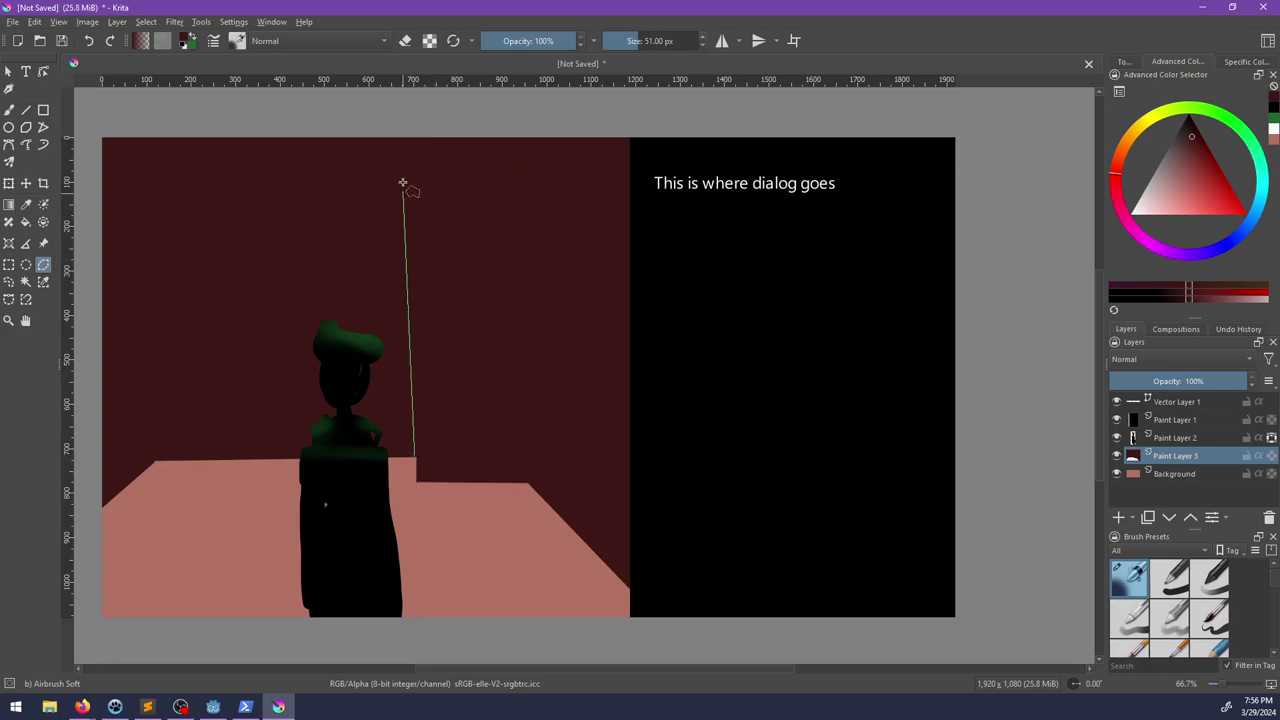
Step: Close a polygonal selection around the back wall above the floor, ending at the wall corner, on Paint Layer 3
click(414, 127)
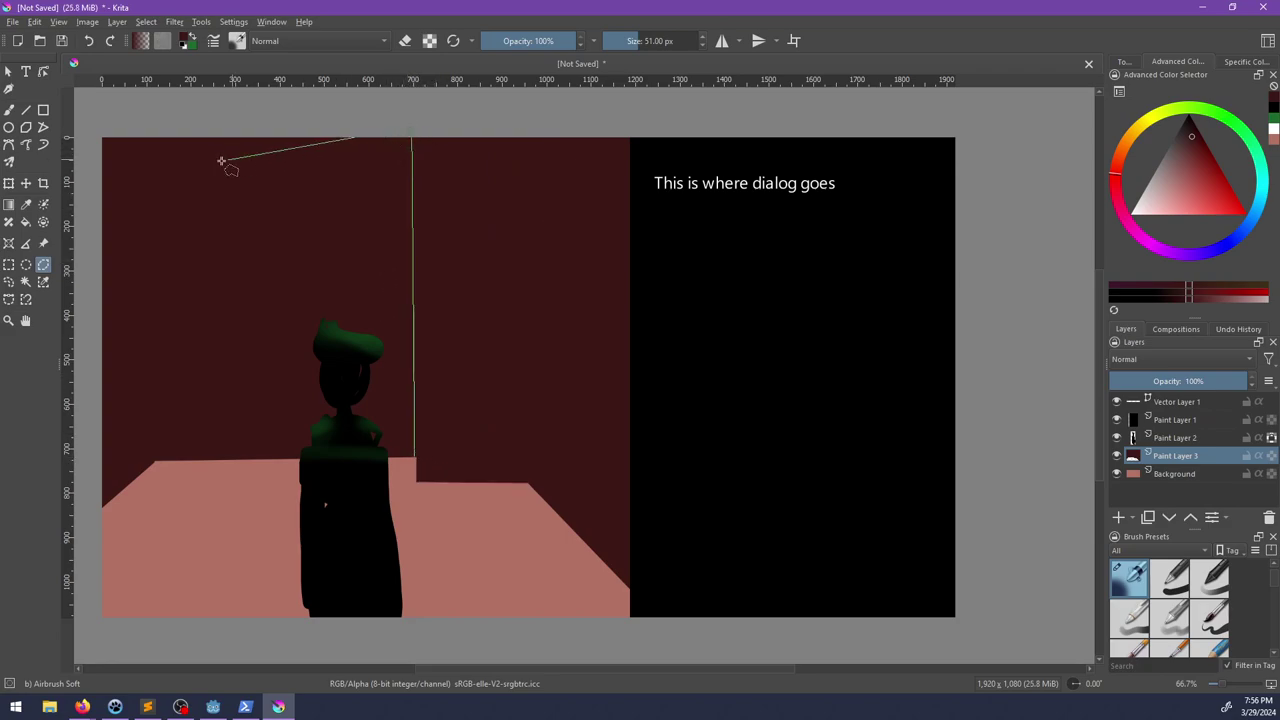
click(118, 126)
double_click(166, 456)
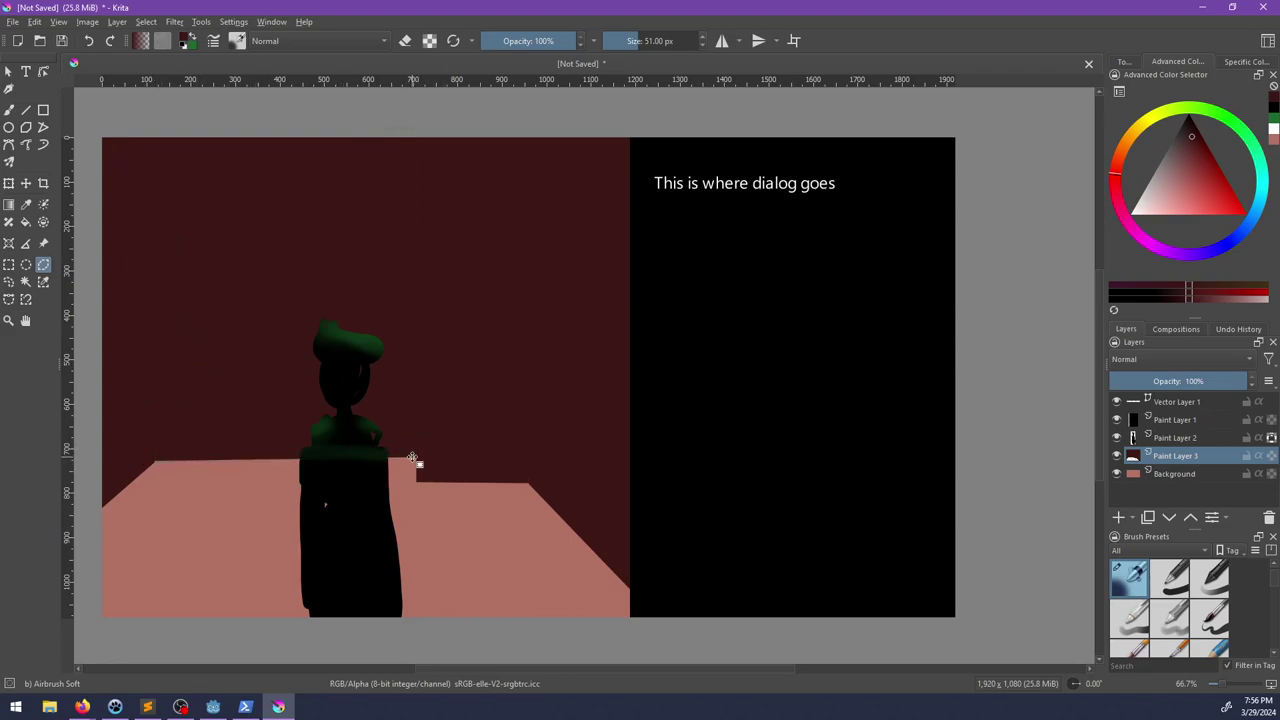
Step: Paint a soft light-red glow on the selected wall beside the corner with a 320 px airbrush and clear the selection
key(b)
key(bracketright)
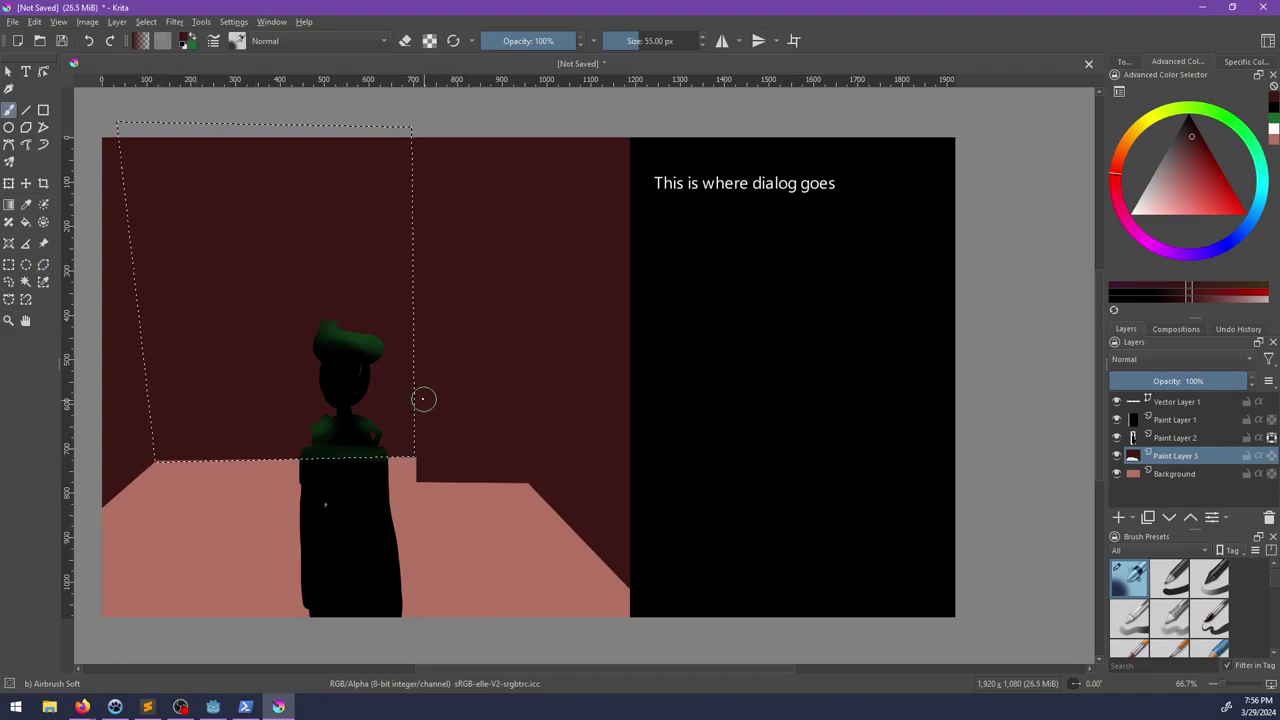
key(bracketright)
key(bracketright)
key(bracketright)
key(bracketright)
key(bracketright)
key(bracketright)
key(bracketright)
key(bracketright)
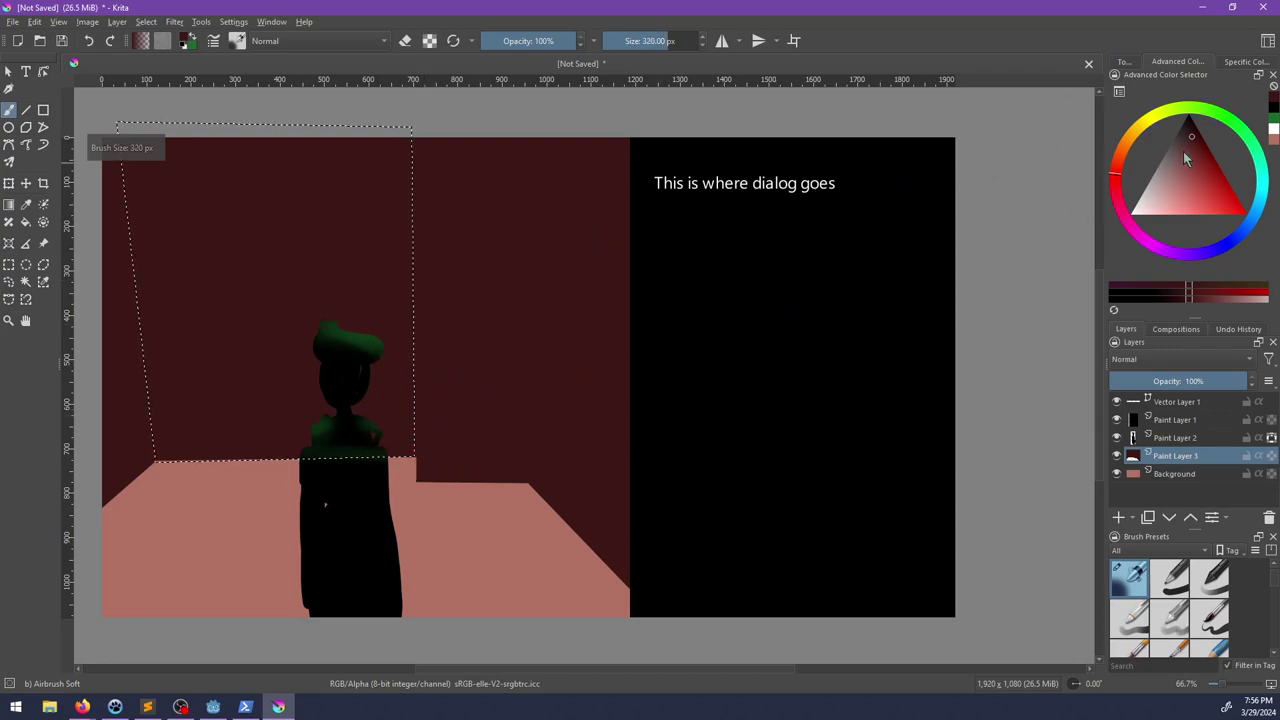
click(1192, 168)
mouse_move(1119, 170)
mouse_down()
mouse_move(1125, 150)
mouse_move(1113, 177)
mouse_up()
click(1193, 200)
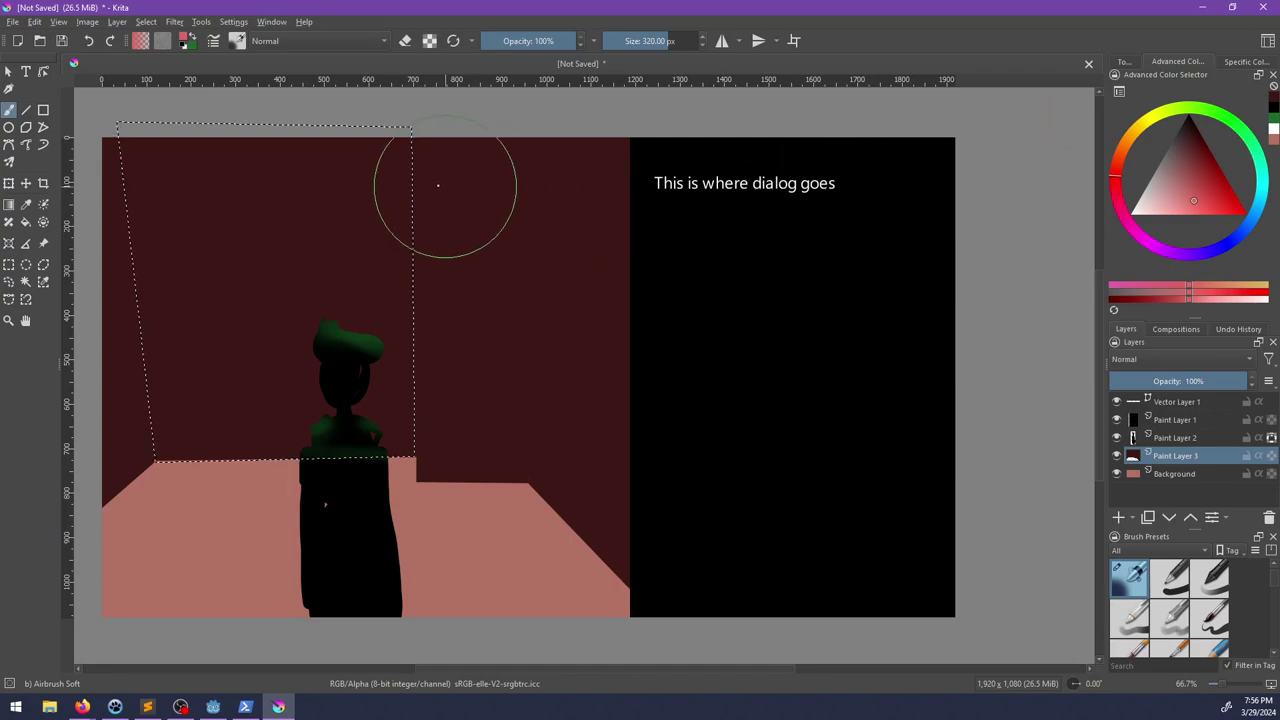
mouse_move(437, 184)
mouse_down()
mouse_move(420, 243)
mouse_move(436, 231)
mouse_up()
mouse_move(380, 204)
mouse_down()
mouse_move(426, 366)
mouse_move(331, 166)
mouse_move(385, 411)
mouse_move(348, 251)
mouse_move(326, 320)
mouse_move(344, 320)
mouse_move(332, 371)
mouse_up()
key(ctrl+shift+a)
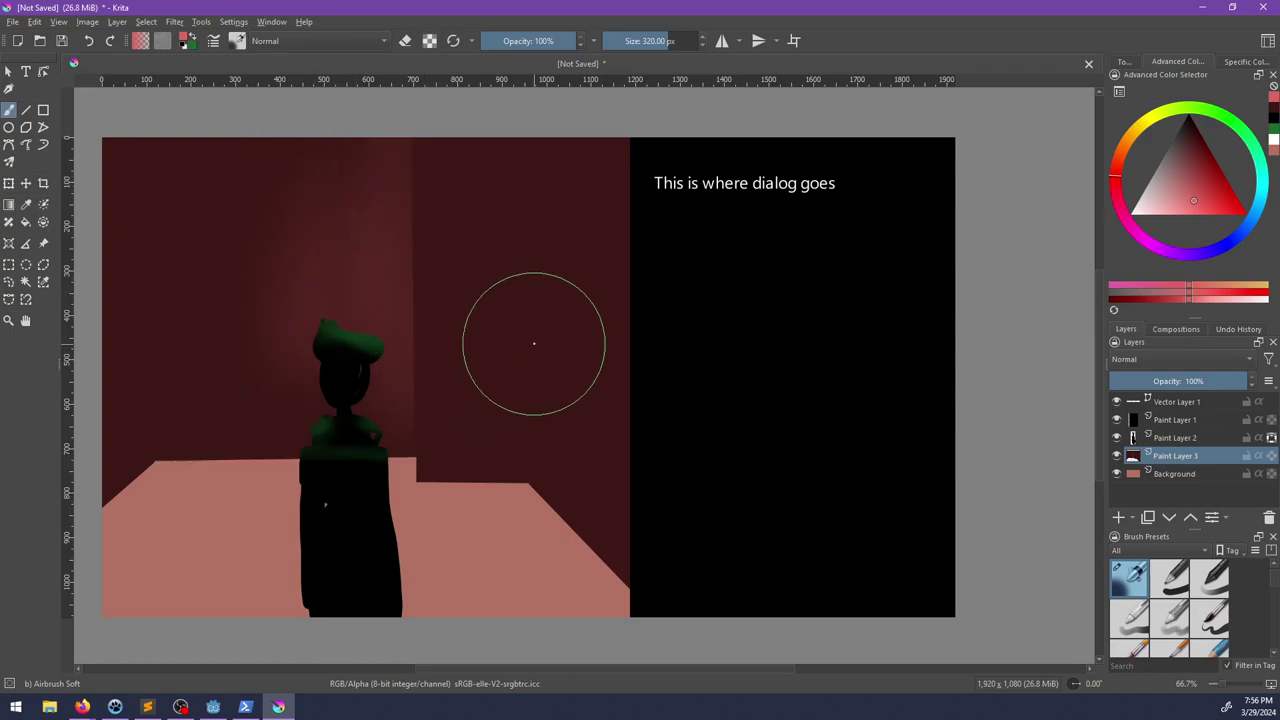
Step: Sketch thin crack lines on both sides of the room with the 5 px Ink-2 Fineliner in a darkened wall red
middle_drag(503, 367, 568, 367)
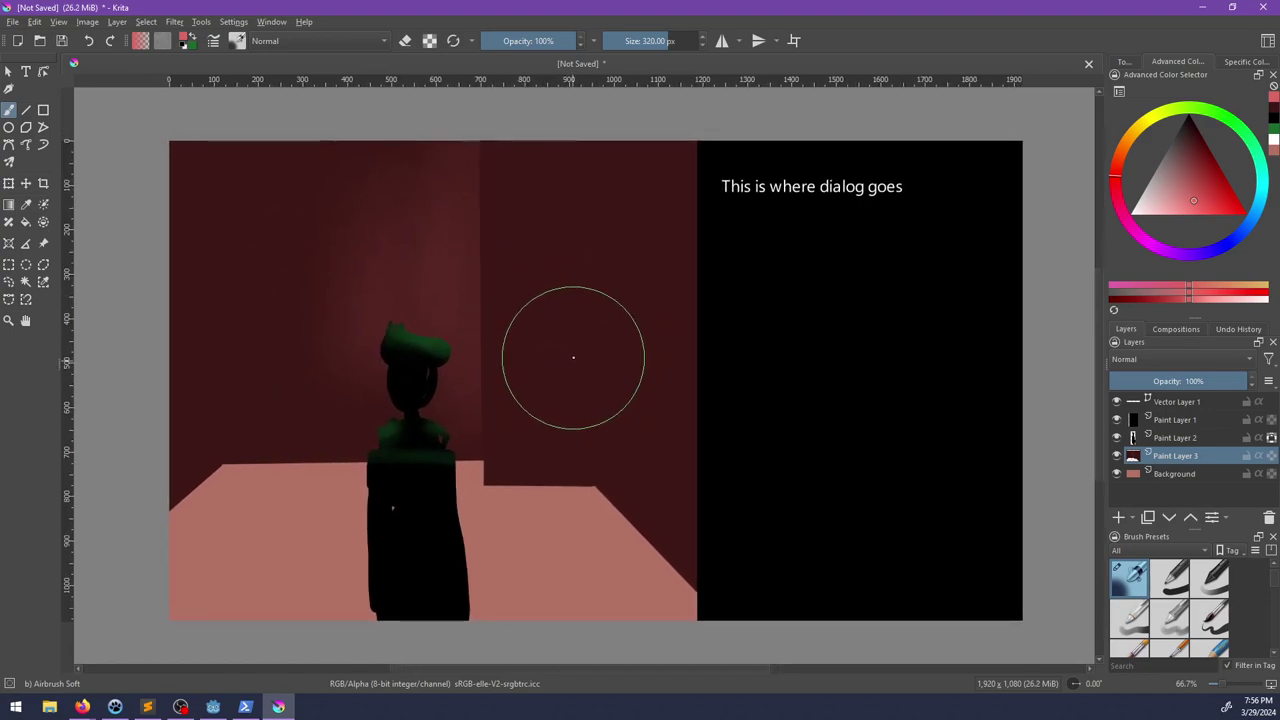
click(1175, 153)
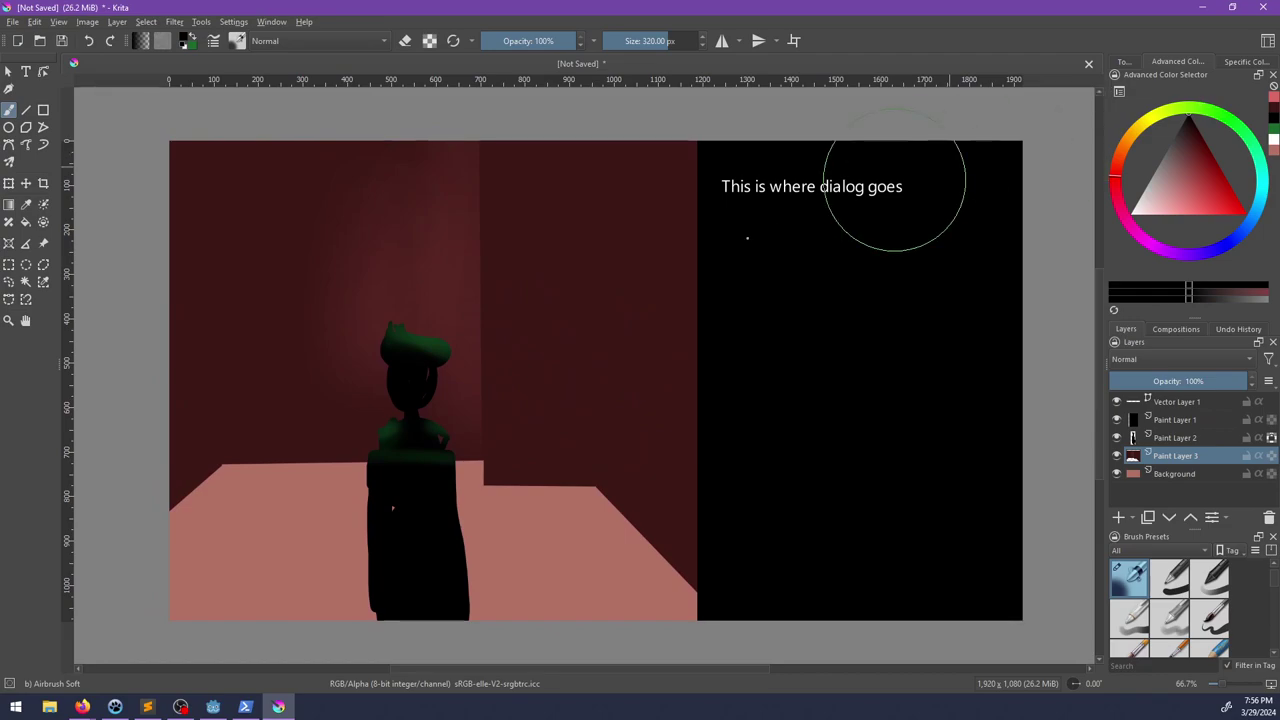
right_click(410, 378)
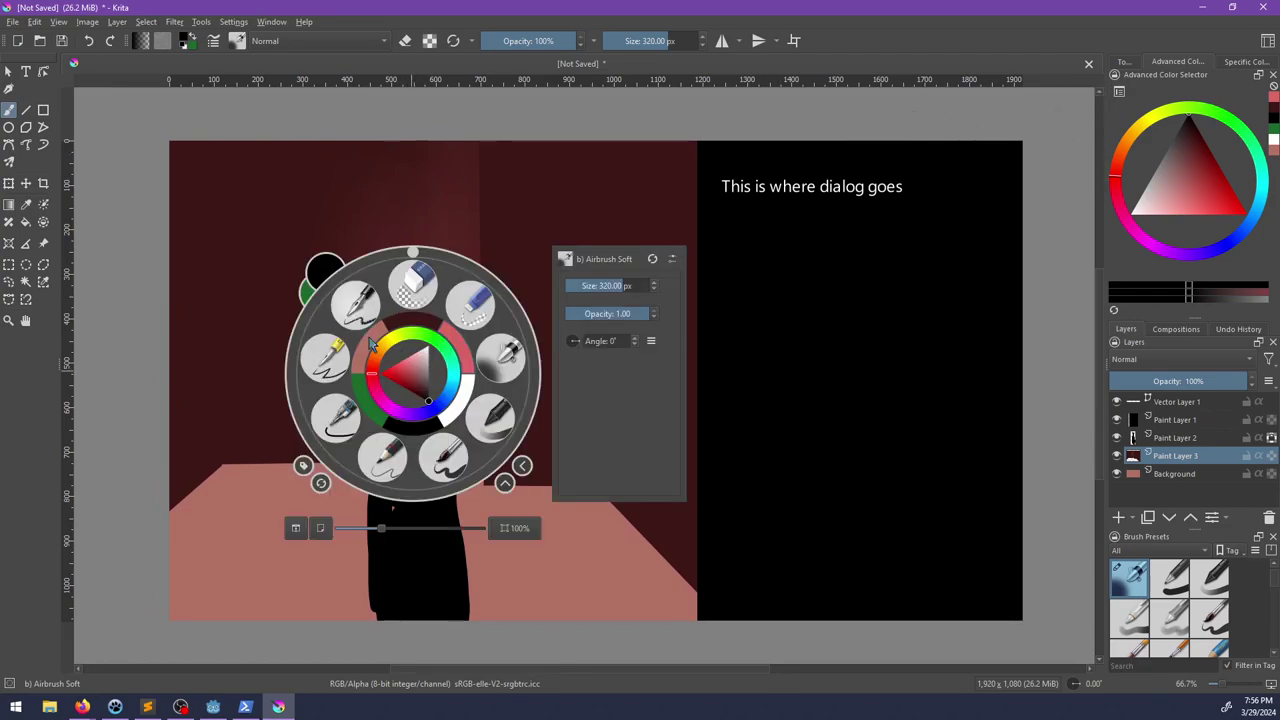
click(337, 416)
mouse_move(226, 144)
mouse_down()
mouse_move(252, 246)
mouse_move(268, 458)
mouse_up()
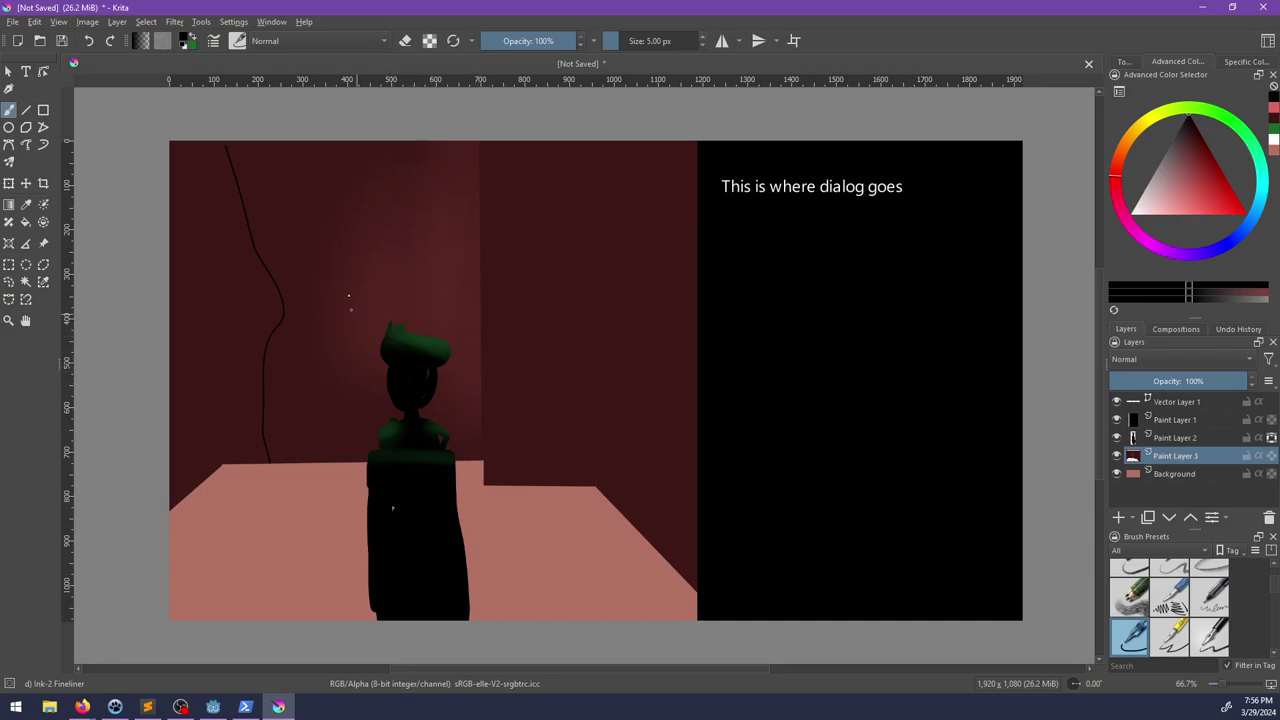
key(ctrl+z)
ctrl+click(277, 341)
mouse_move(1190, 150)
mouse_down()
mouse_move(1196, 177)
mouse_move(1189, 137)
mouse_up()
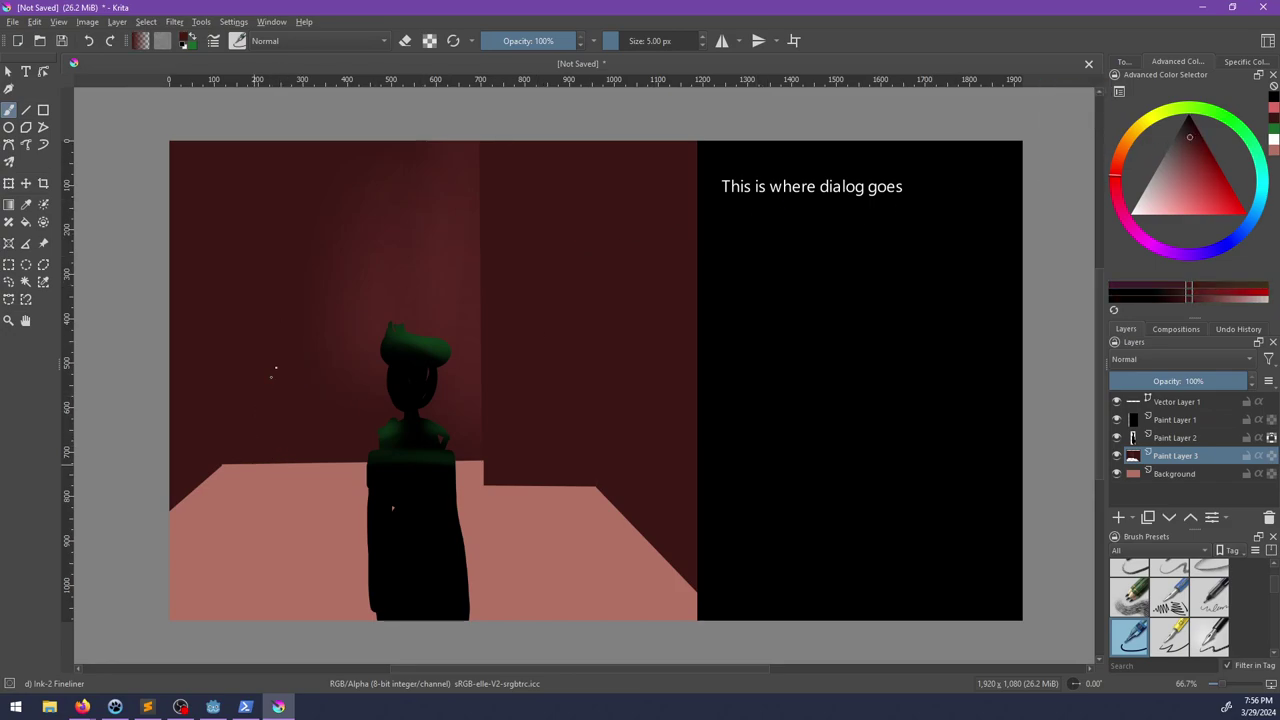
ctrl+click(1014, 145)
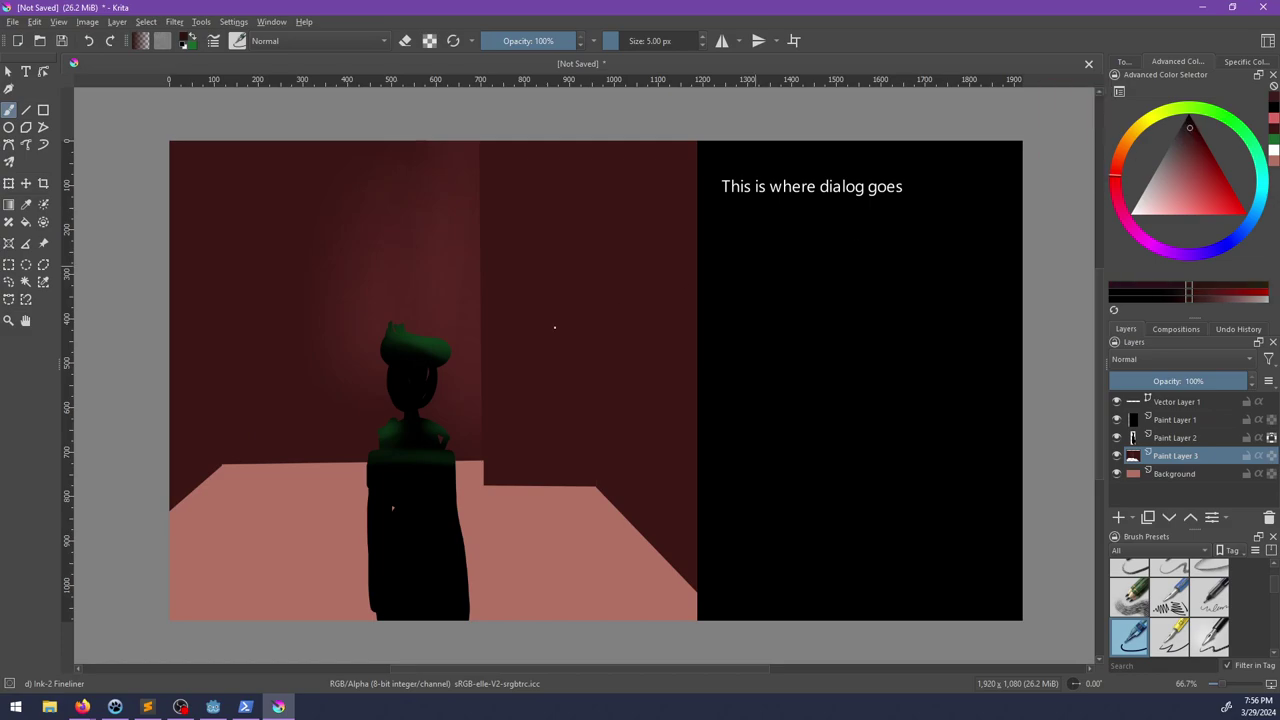
drag(230, 372, 265, 304)
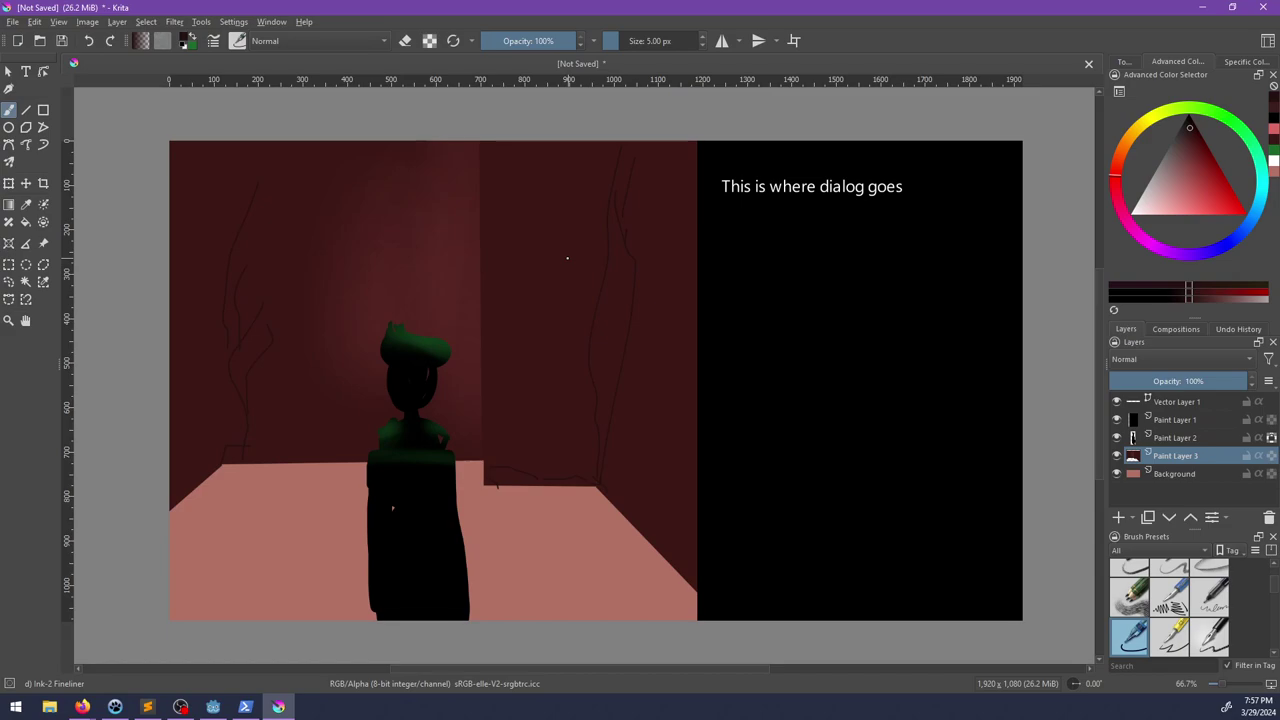
Step: Move the green-capped figure on Paint Layer 2 to the right so it stands in front of the wall corner
click(1173, 440)
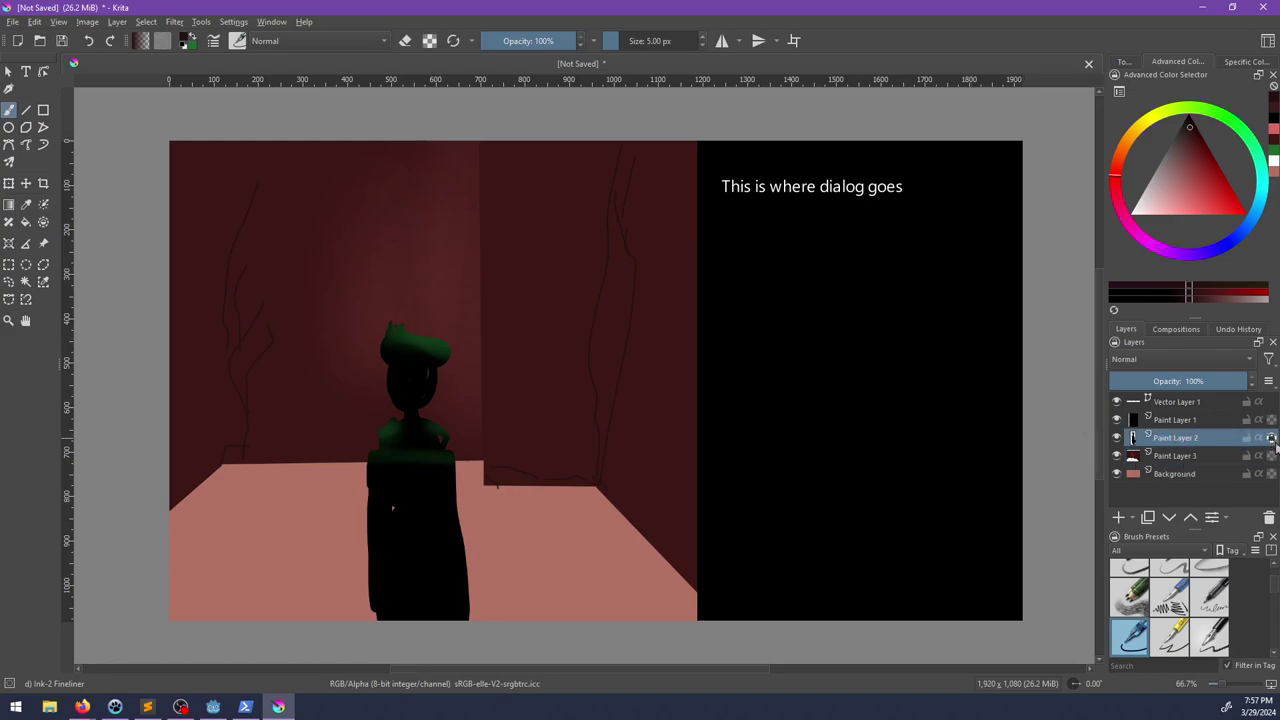
key(t)
drag(442, 541, 520, 537)
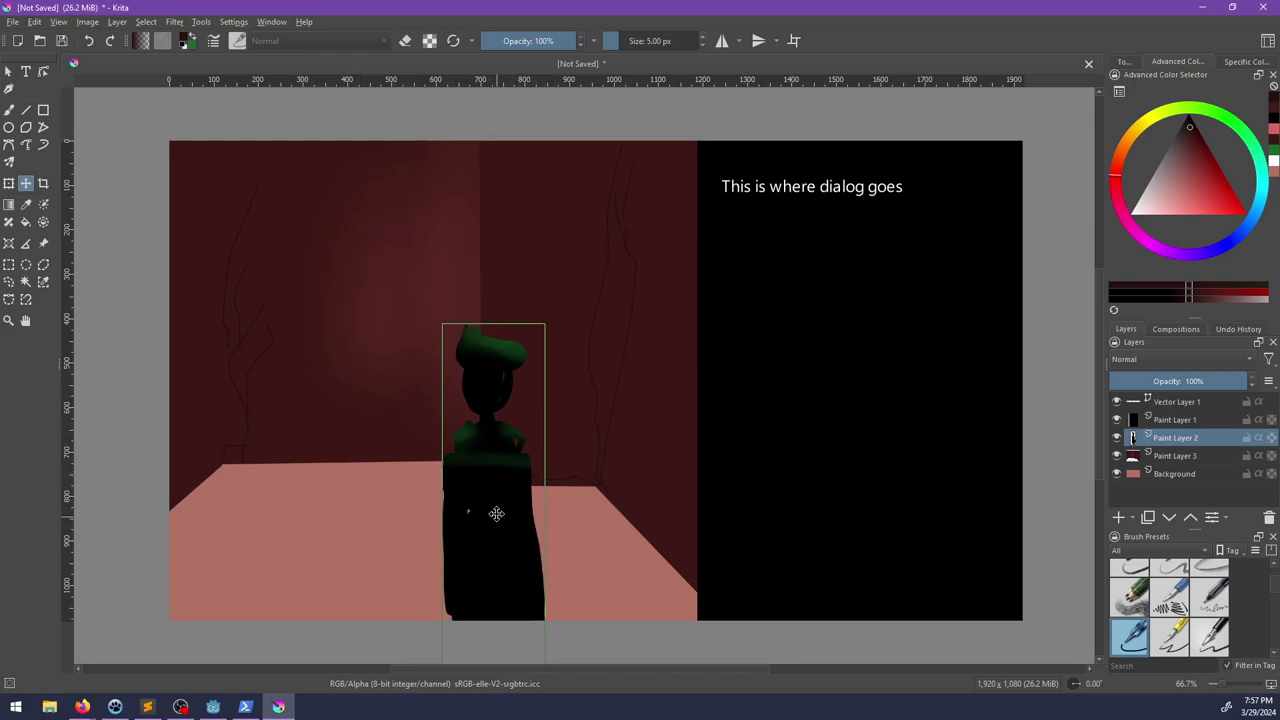
drag(491, 514, 485, 521)
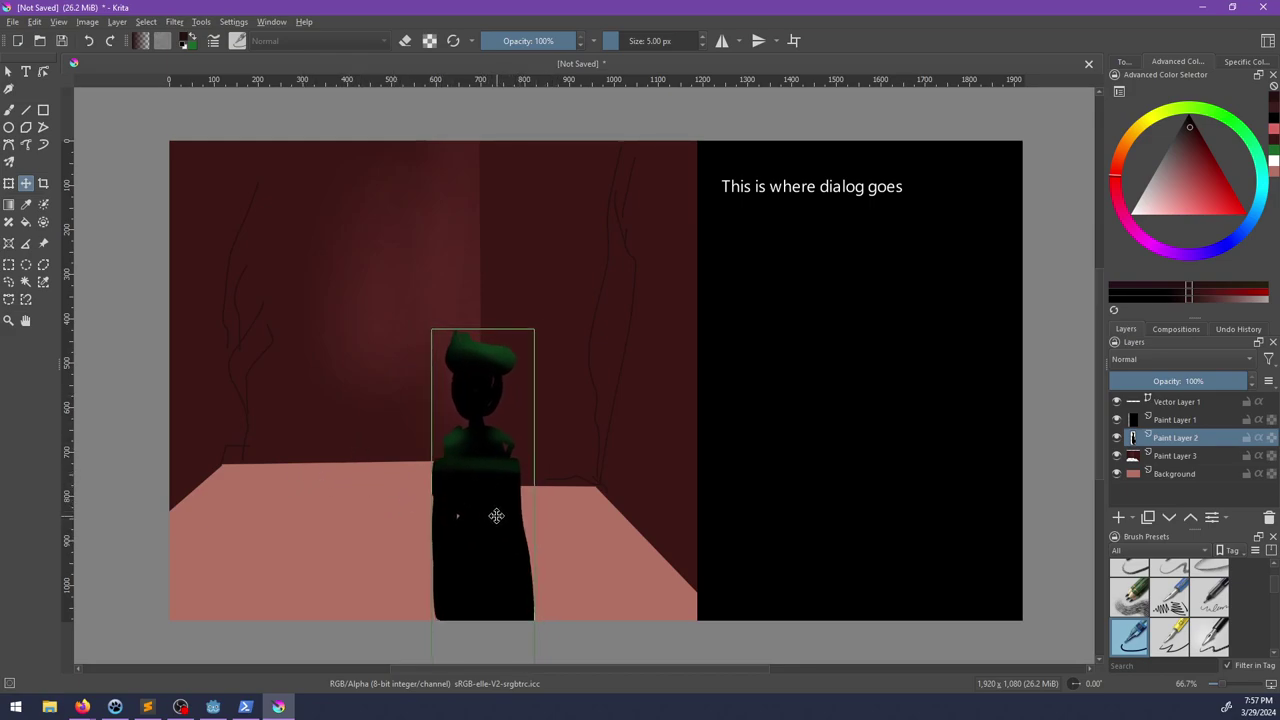
key(b)
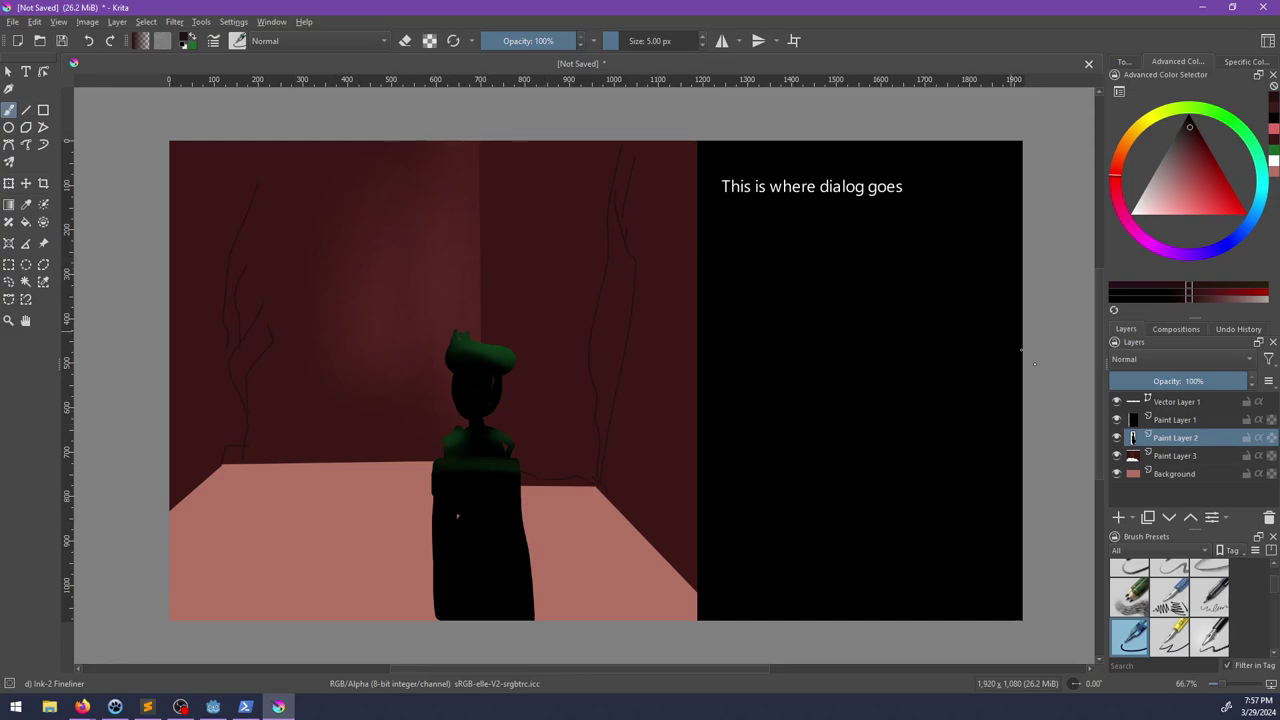
Step: On Paint Layer 3, make a rectangular selection over the back wall above the floor and trim its edge to the corner
click(1160, 458)
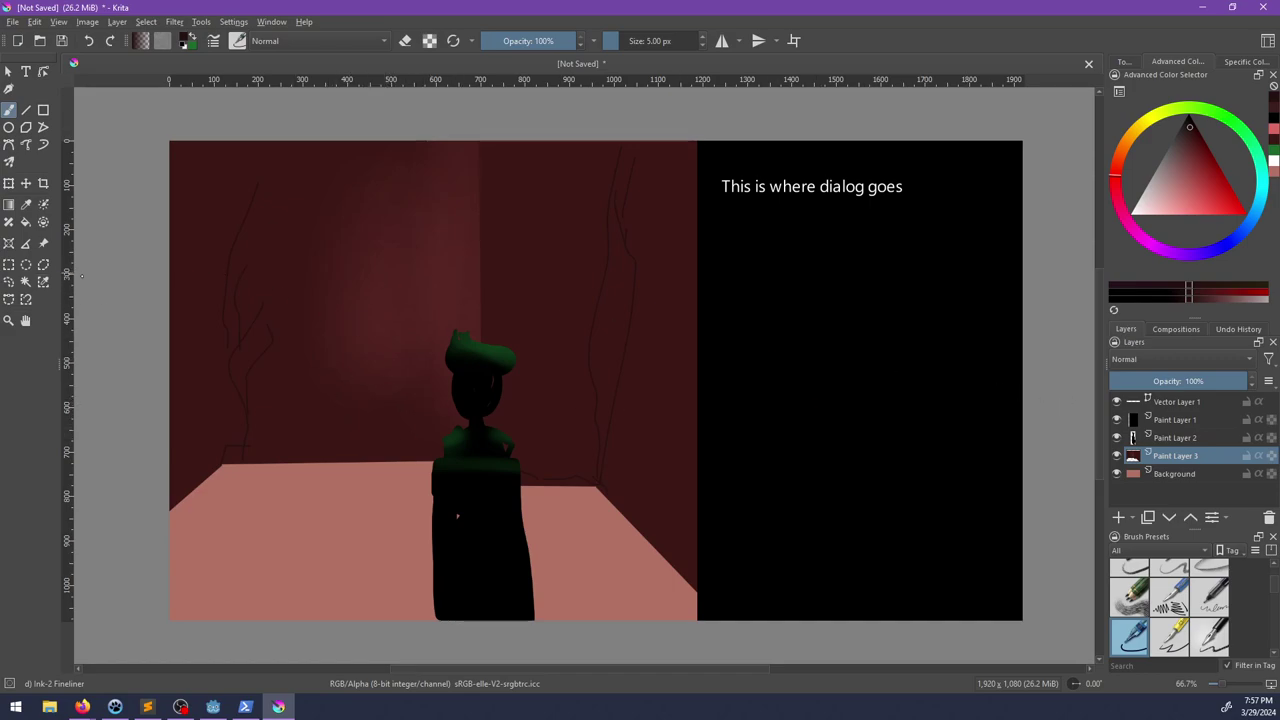
click(12, 266)
drag(485, 457, 223, 134)
mouse_move(499, 120)
alt+mouse_down()
mouse_move(502, 480)
mouse_move(481, 491)
alt+mouse_up()
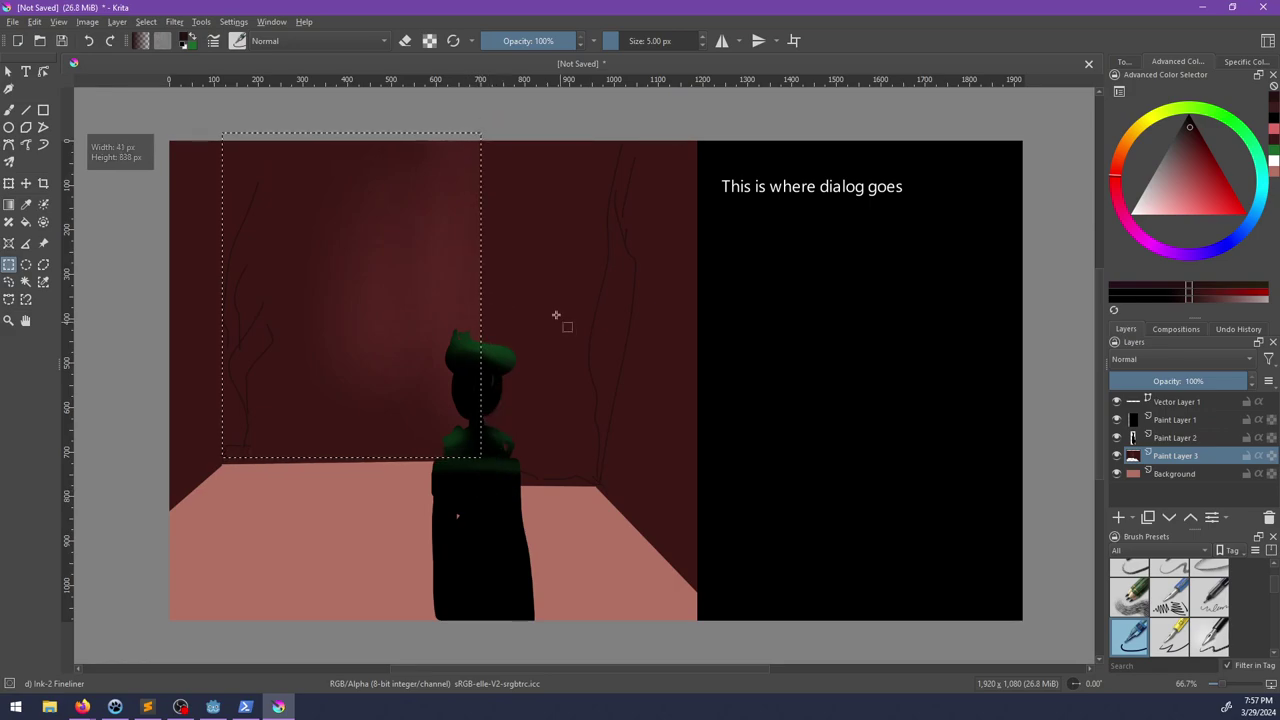
Step: Enlarge the Fineliner to 263 px, sample the dark-red wall colour and paint over the glow inside the selection
key(b)
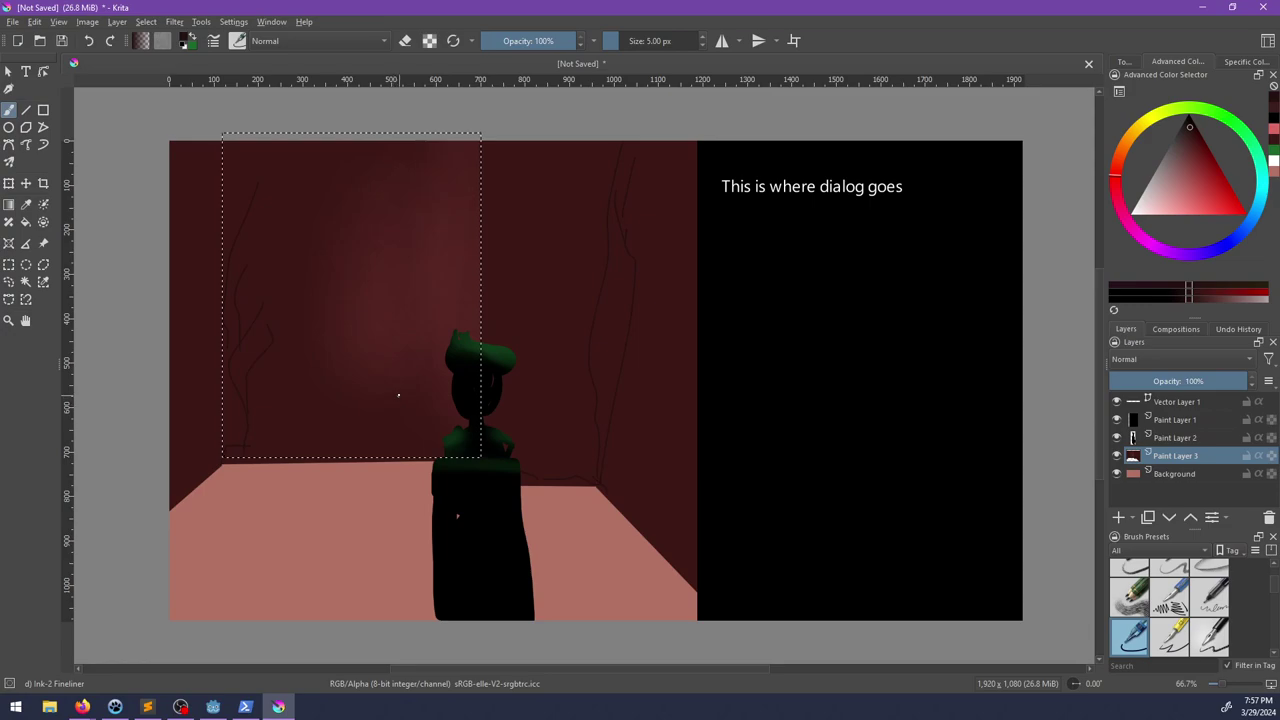
key(bracketright)
key(bracketright)
key(bracketright)
key(bracketright)
key(bracketright)
key(bracketright)
key(bracketright)
key(bracketright)
key(bracketright)
key(bracketright)
key(bracketright)
key(bracketright)
key(bracketright)
key(bracketright)
key(bracketright)
key(bracketright)
key(bracketright)
key(bracketright)
key(bracketright)
key(bracketright)
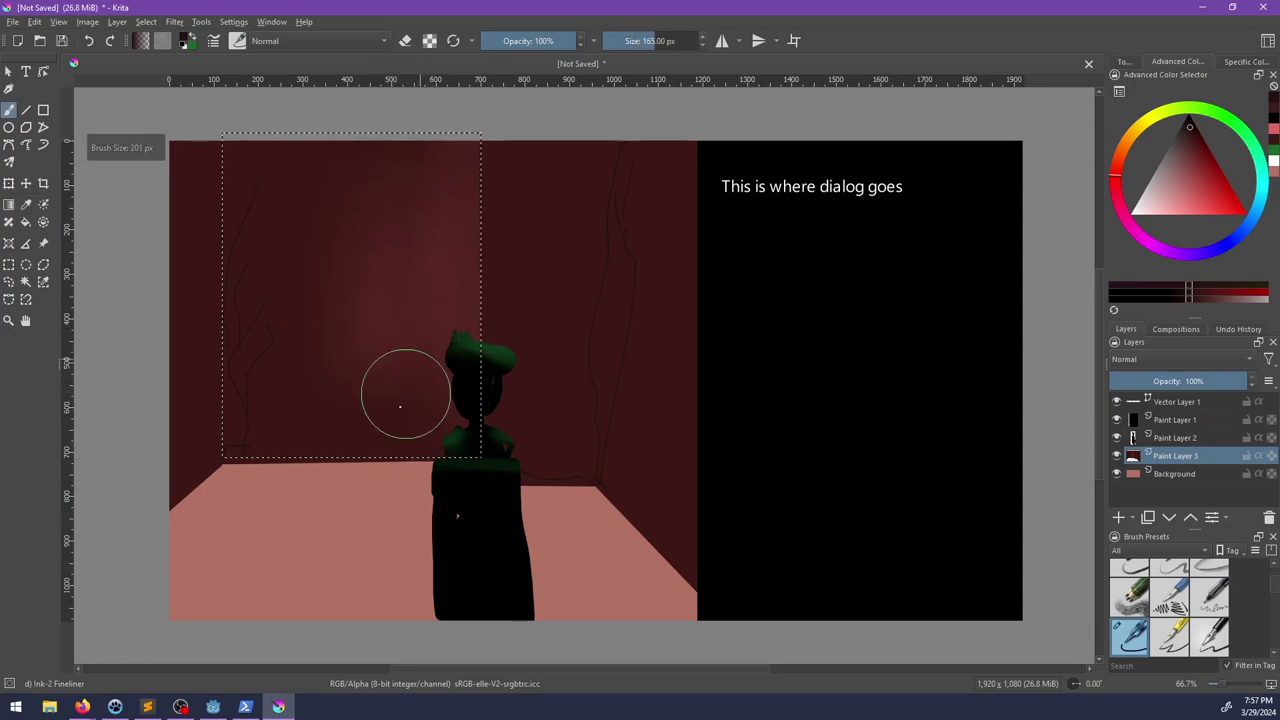
key(bracketright)
key(bracketright)
key(bracketright)
key(bracketright)
key(x)
ctrl+click(308, 426)
drag(336, 395, 334, 269)
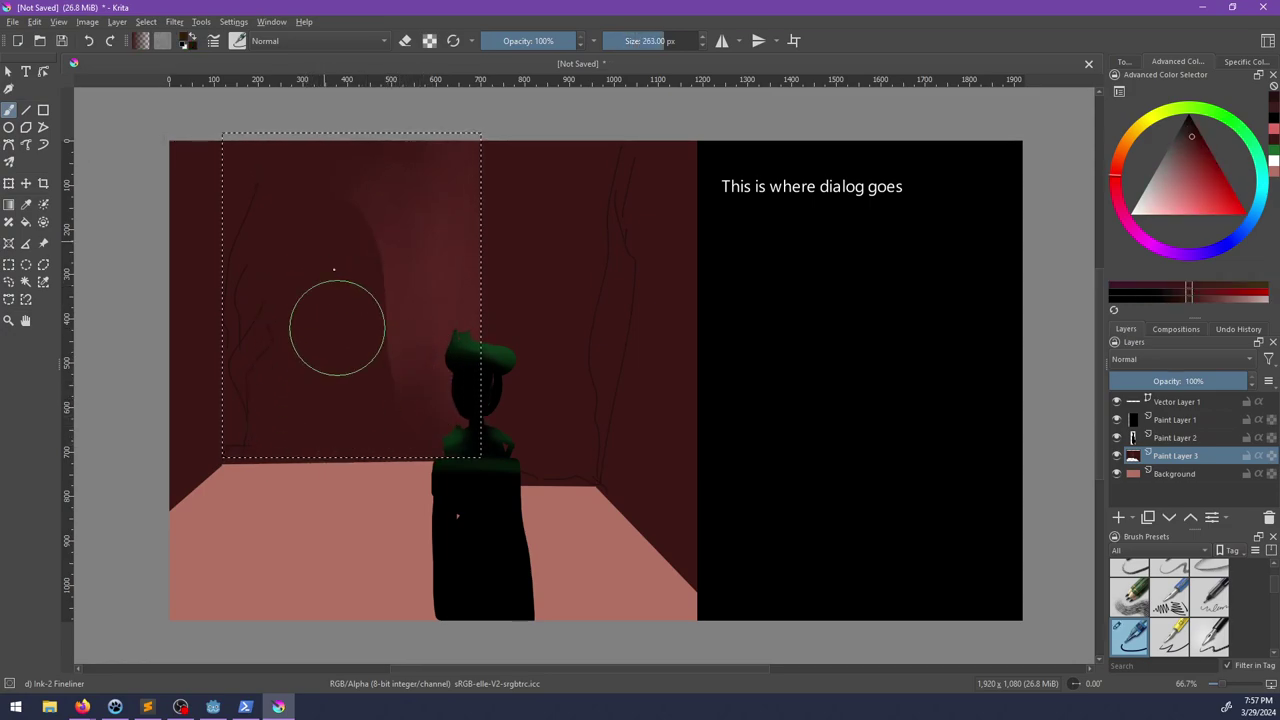
mouse_move(366, 403)
mouse_down()
mouse_move(397, 460)
mouse_move(451, 380)
mouse_up()
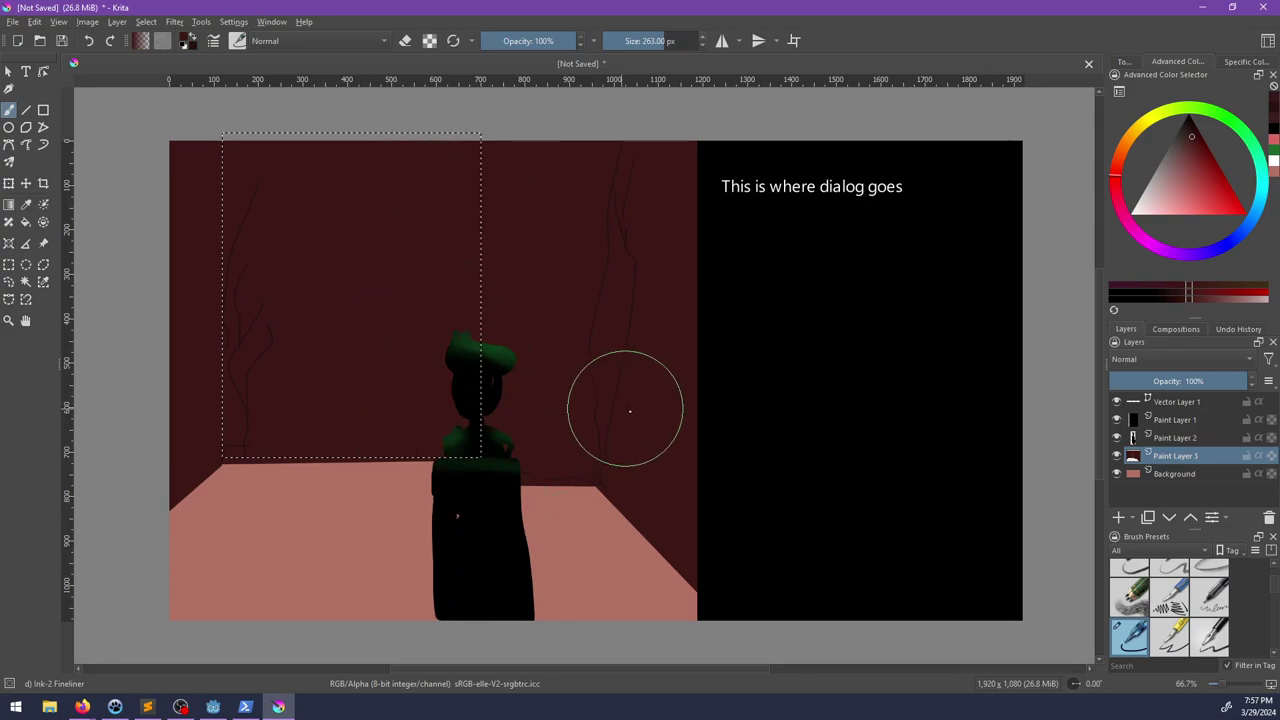
Step: Try to shade the selected wall beside the corner with Airbrush Soft at 320 px in near-black red, then deselect
right_click(501, 428)
click(586, 406)
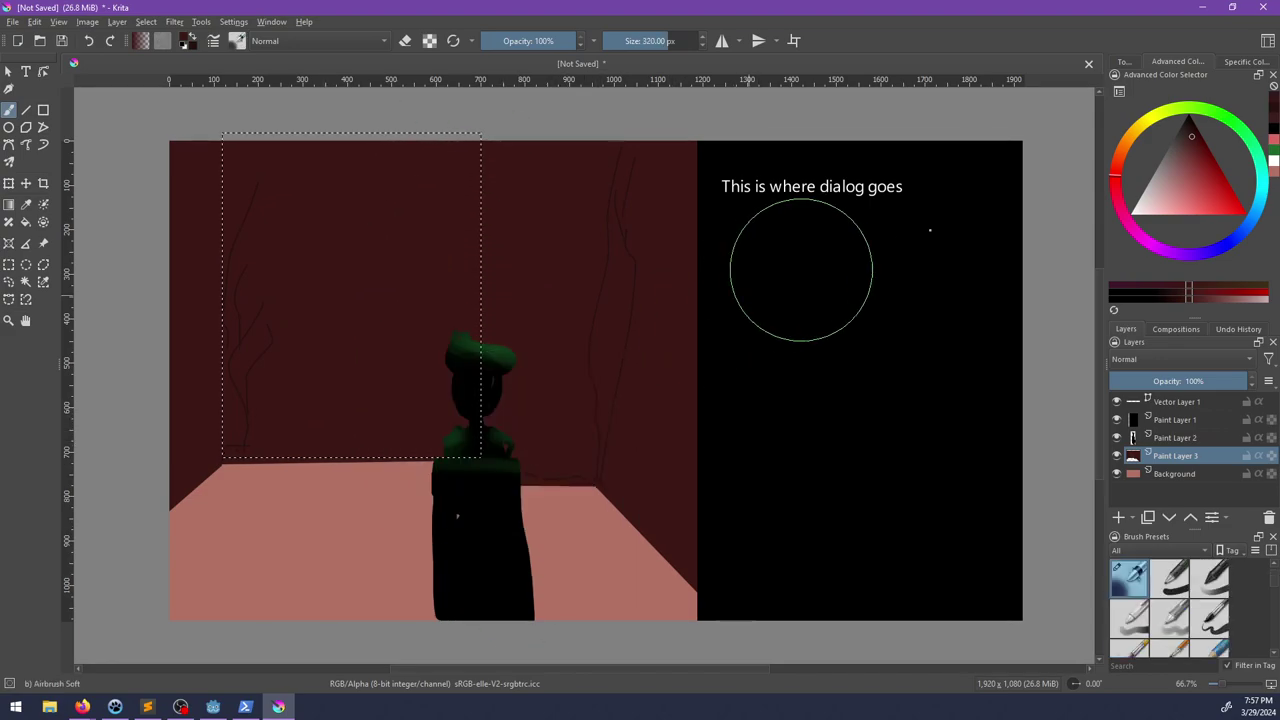
drag(1175, 172, 1189, 122)
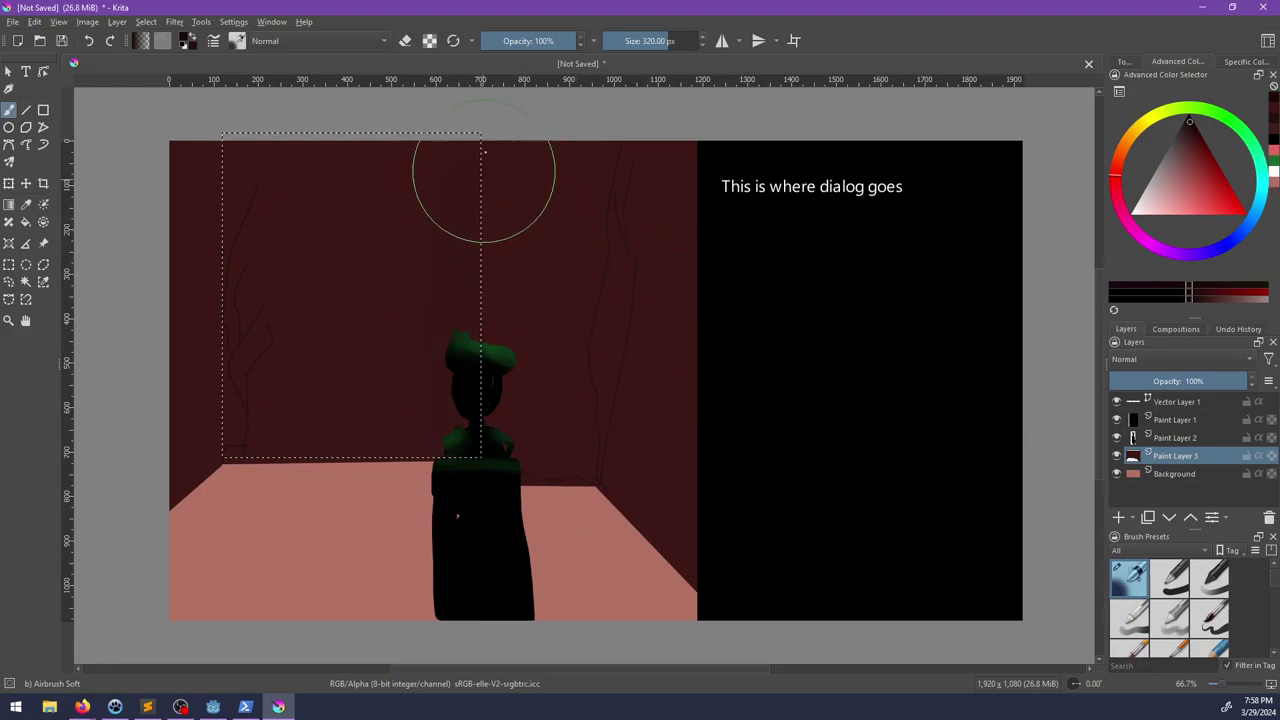
mouse_move(457, 177)
mouse_down()
mouse_move(453, 209)
mouse_move(495, 296)
mouse_move(430, 416)
mouse_move(391, 197)
mouse_up()
key(ctrl+shift+a)
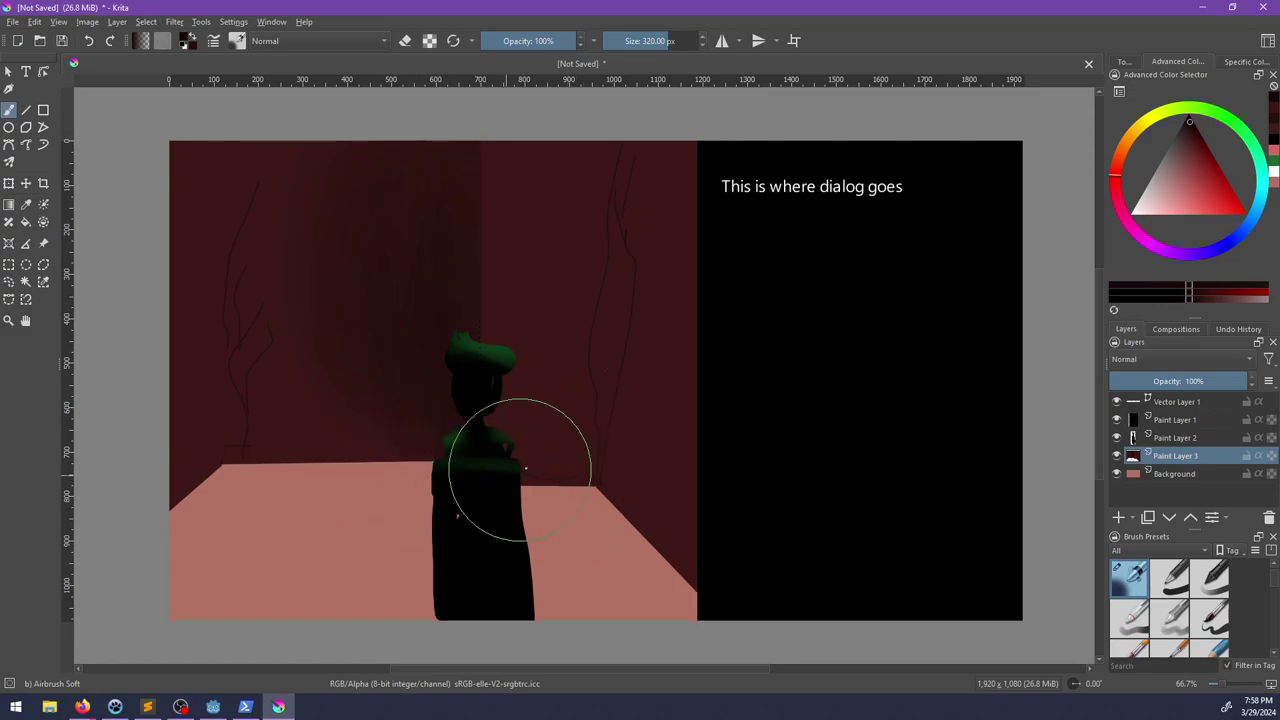
Step: Undo the dark airbrush shading on the back wall and clear the rectangular selection
key(ctrl+z)
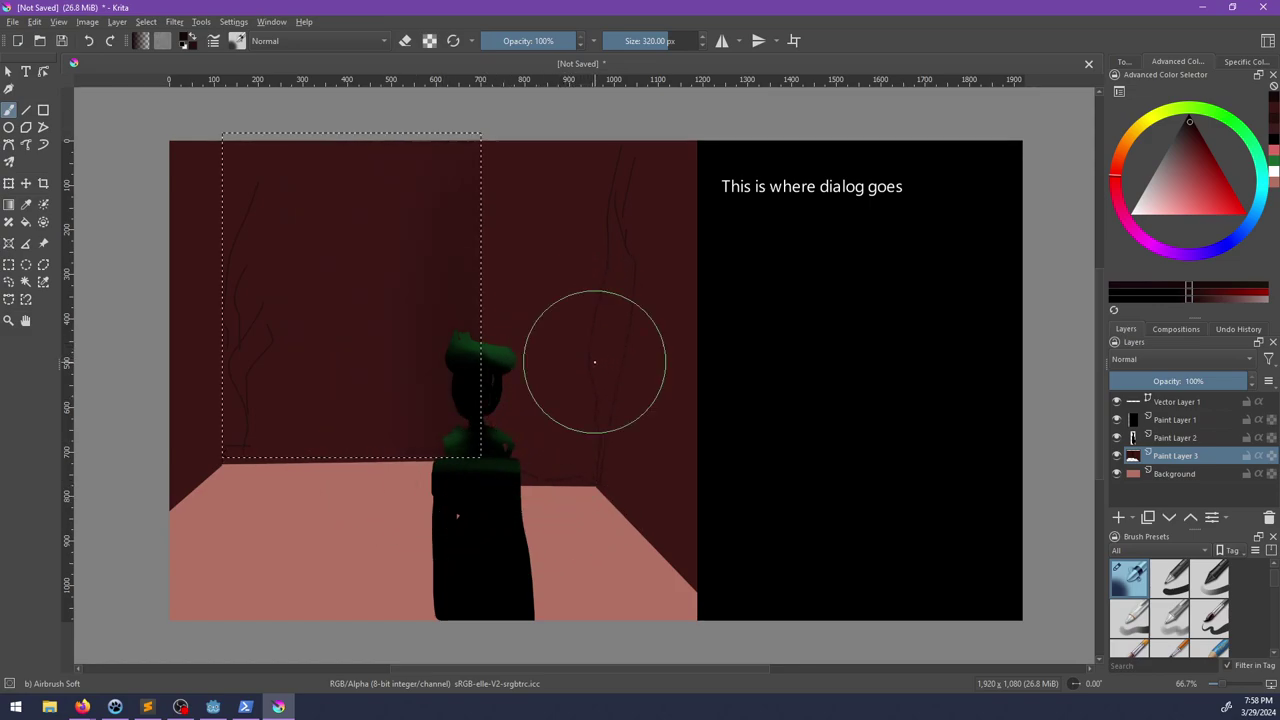
key(ctrl+z)
key(ctrl+z)
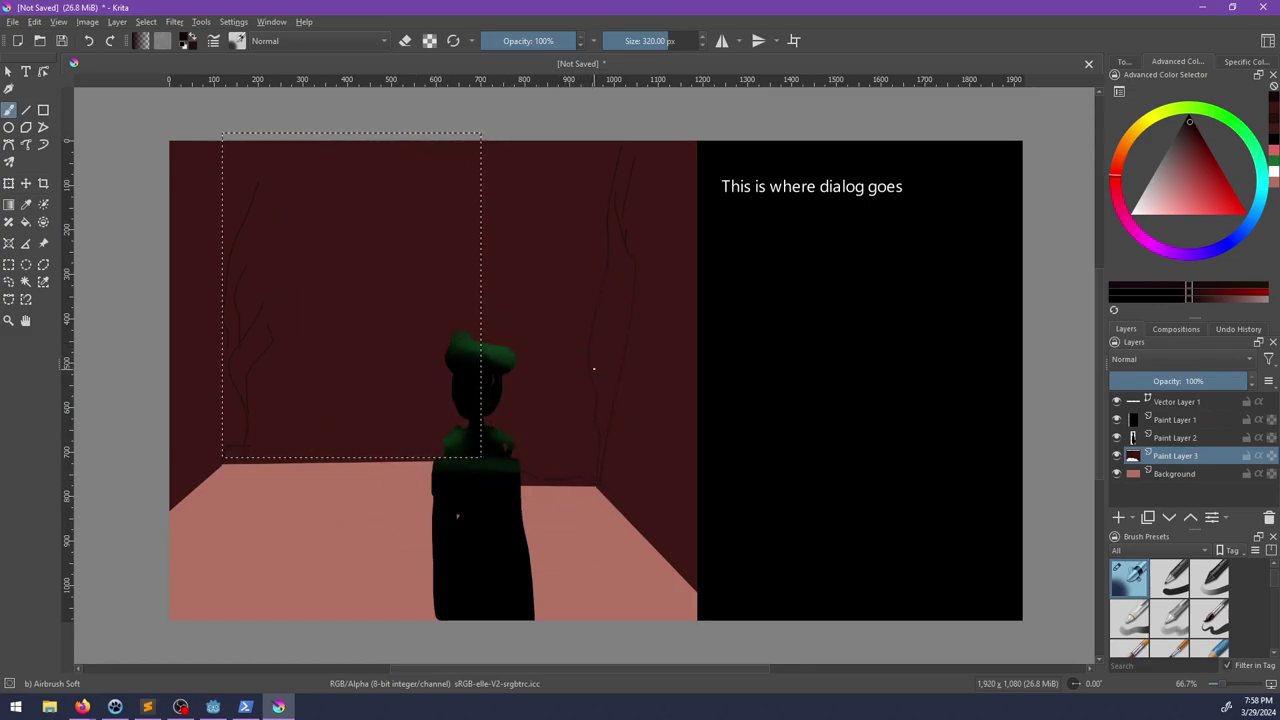
key(ctrl+z)
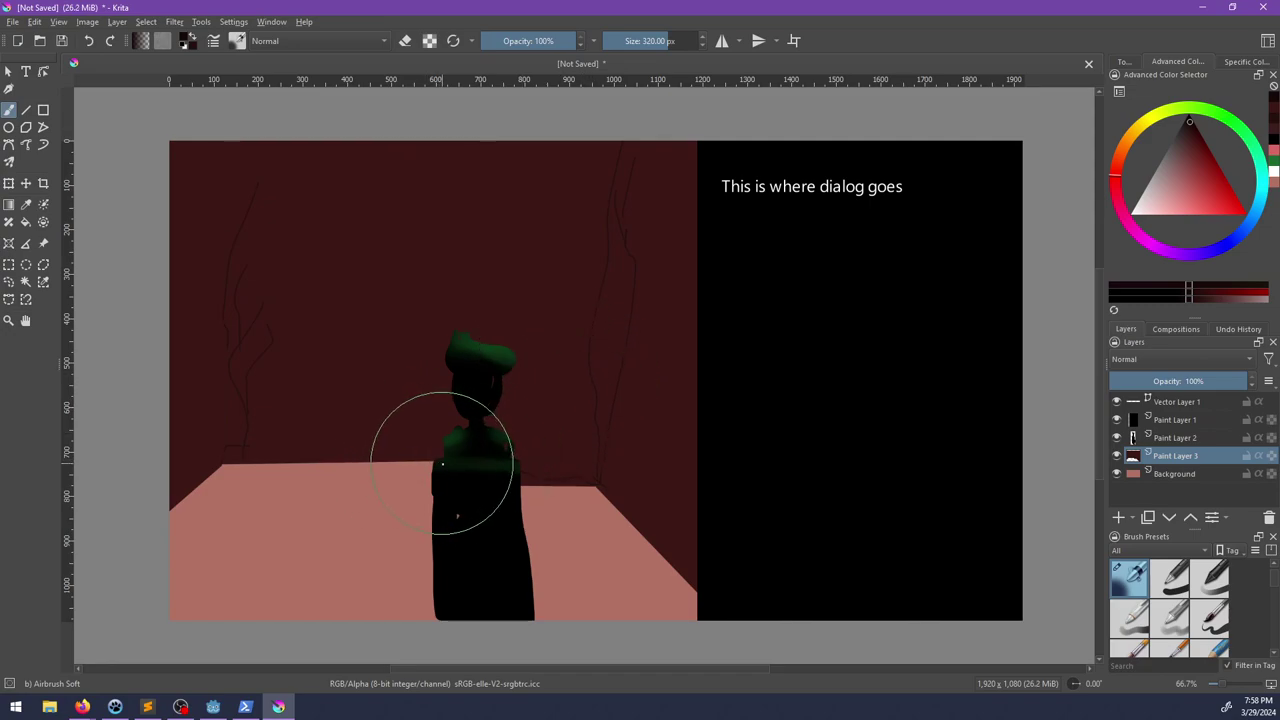
Step: Add a paint layer above Paint Layer 3 and paint a small dark oval head on the back wall with the 40 px Basic-5 Size brush
right_click(333, 428)
click(262, 487)
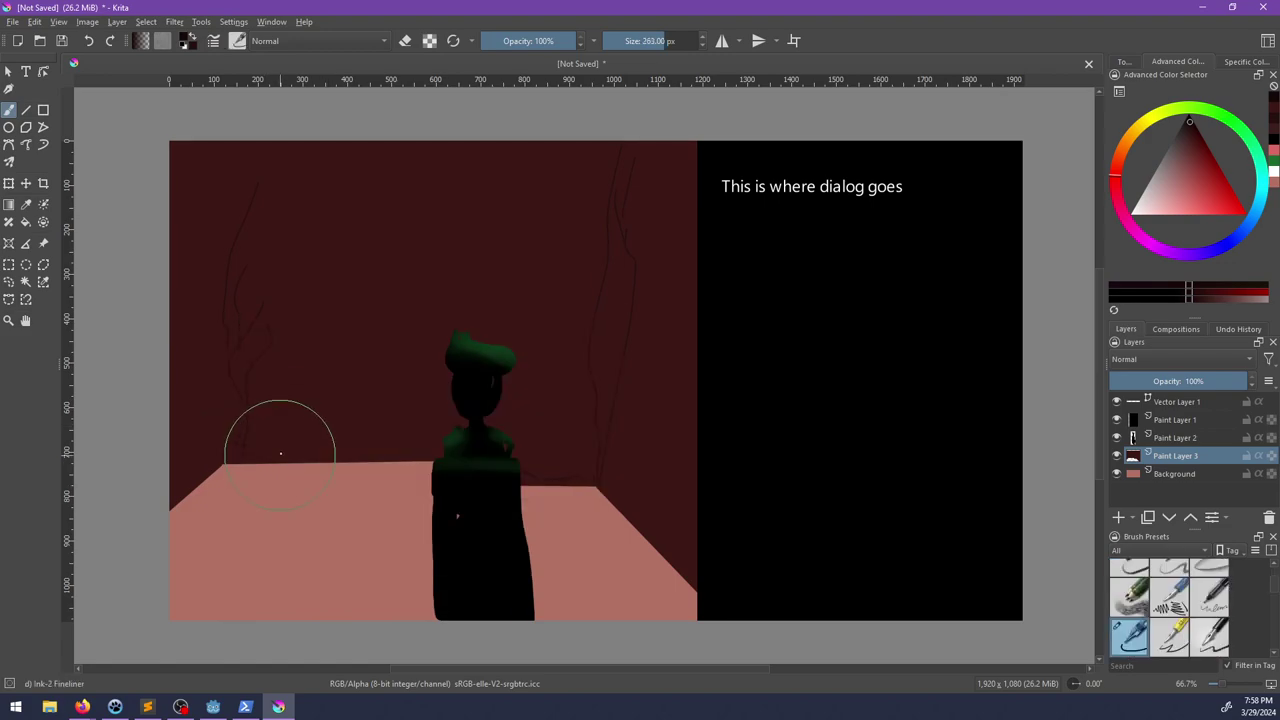
right_click(345, 425)
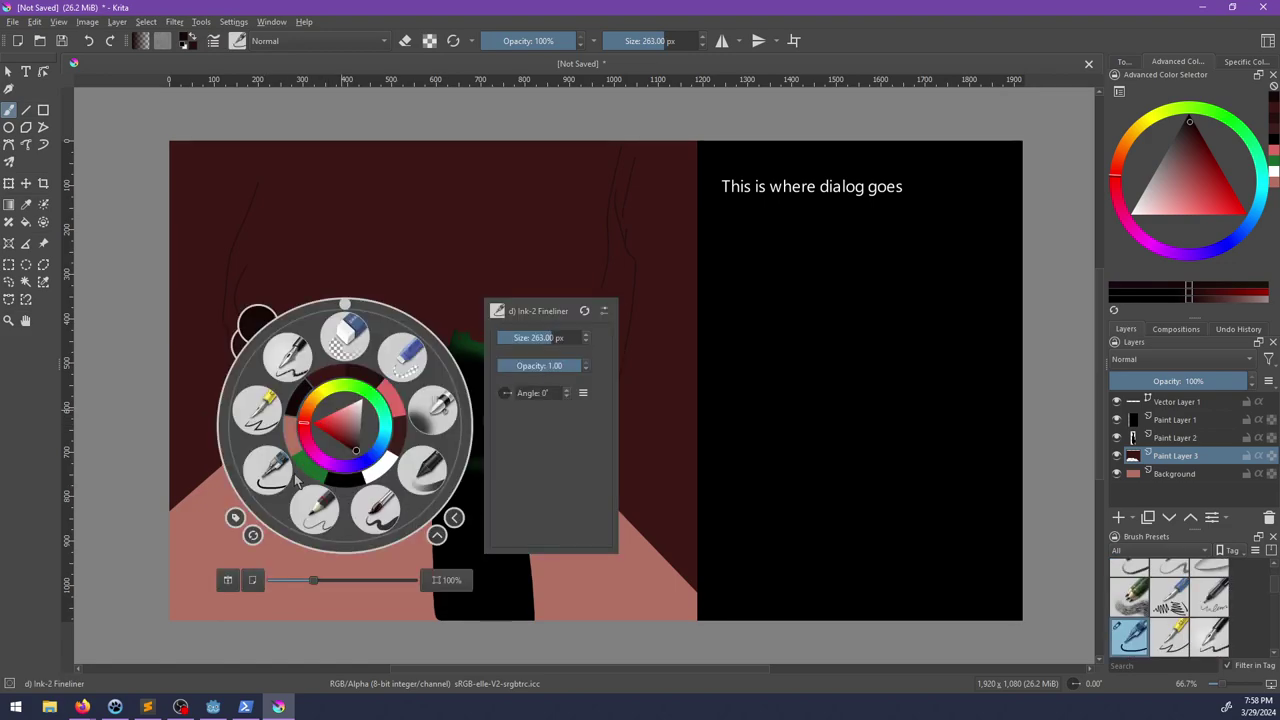
click(376, 508)
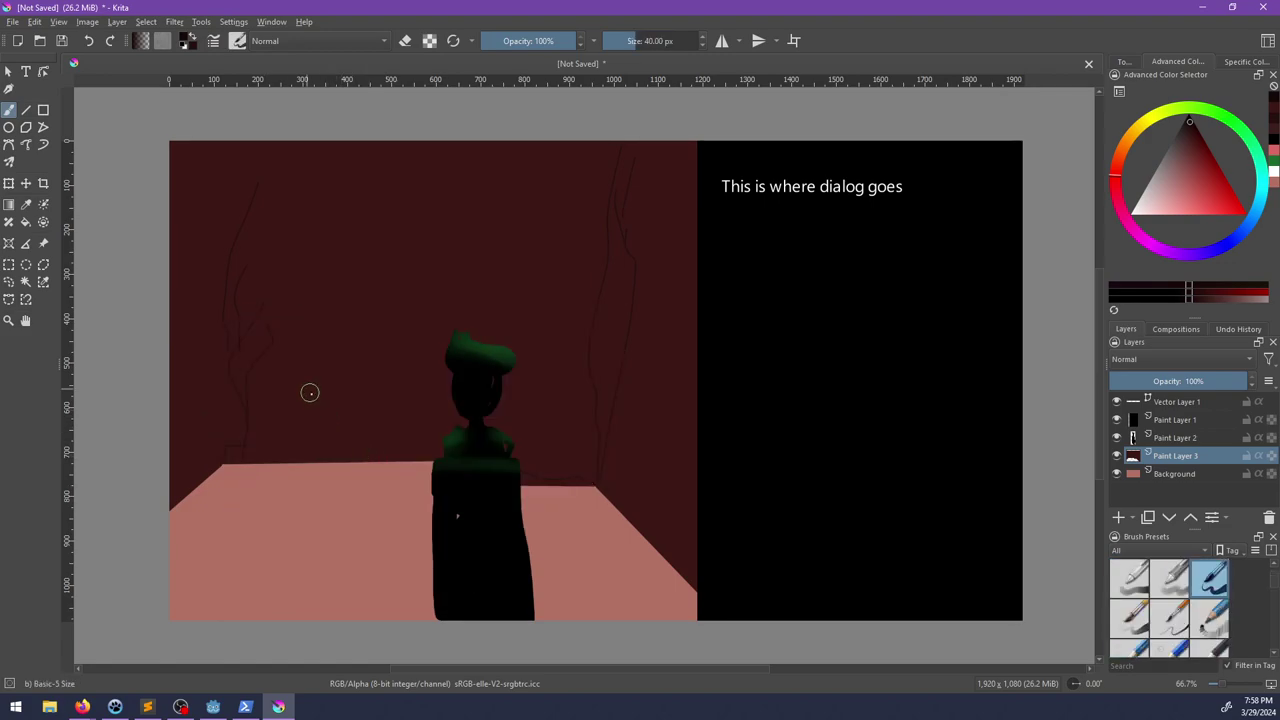
click(1119, 518)
mouse_move(318, 389)
mouse_down()
mouse_move(311, 419)
mouse_move(321, 400)
mouse_up()
key(ctrl+z)
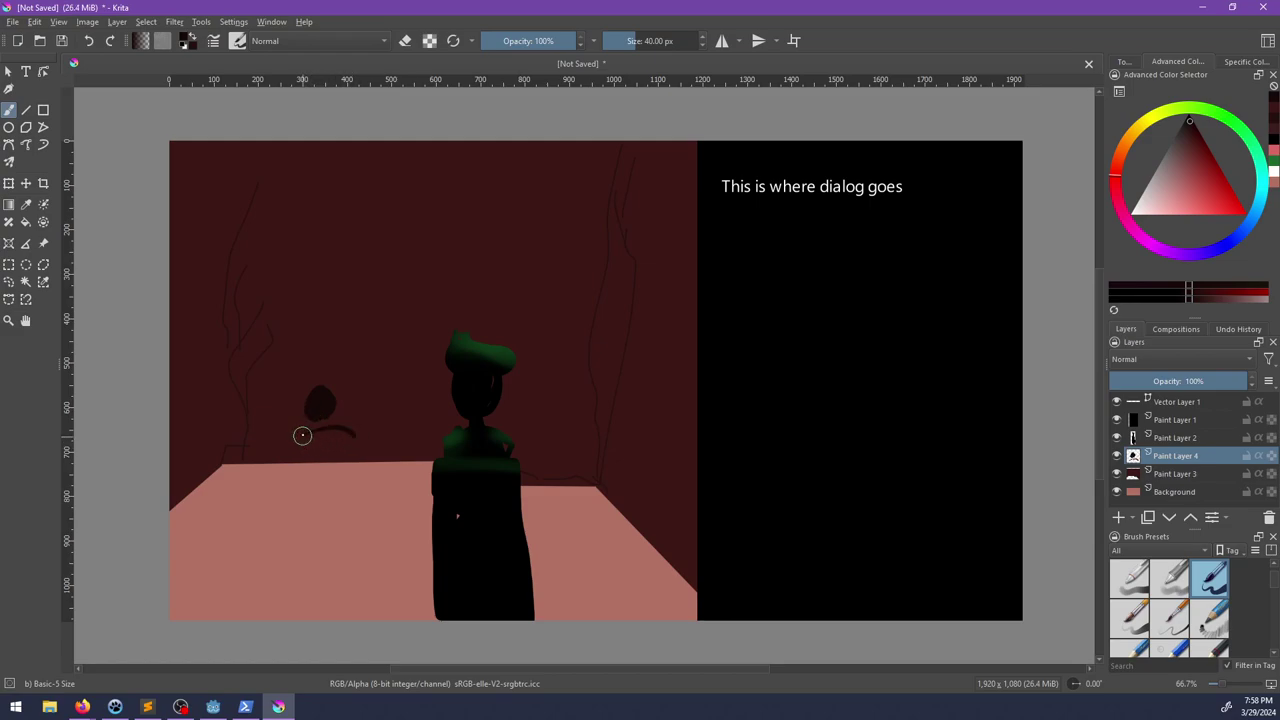
Step: Paint the small distant figure's shoulders, torso and legs in near-black below its head, reaching down onto the floor
mouse_move(301, 436)
mouse_down()
mouse_move(338, 421)
mouse_move(322, 468)
mouse_up()
mouse_move(338, 440)
mouse_down()
mouse_move(333, 478)
mouse_move(324, 470)
mouse_up()
drag(324, 470, 328, 486)
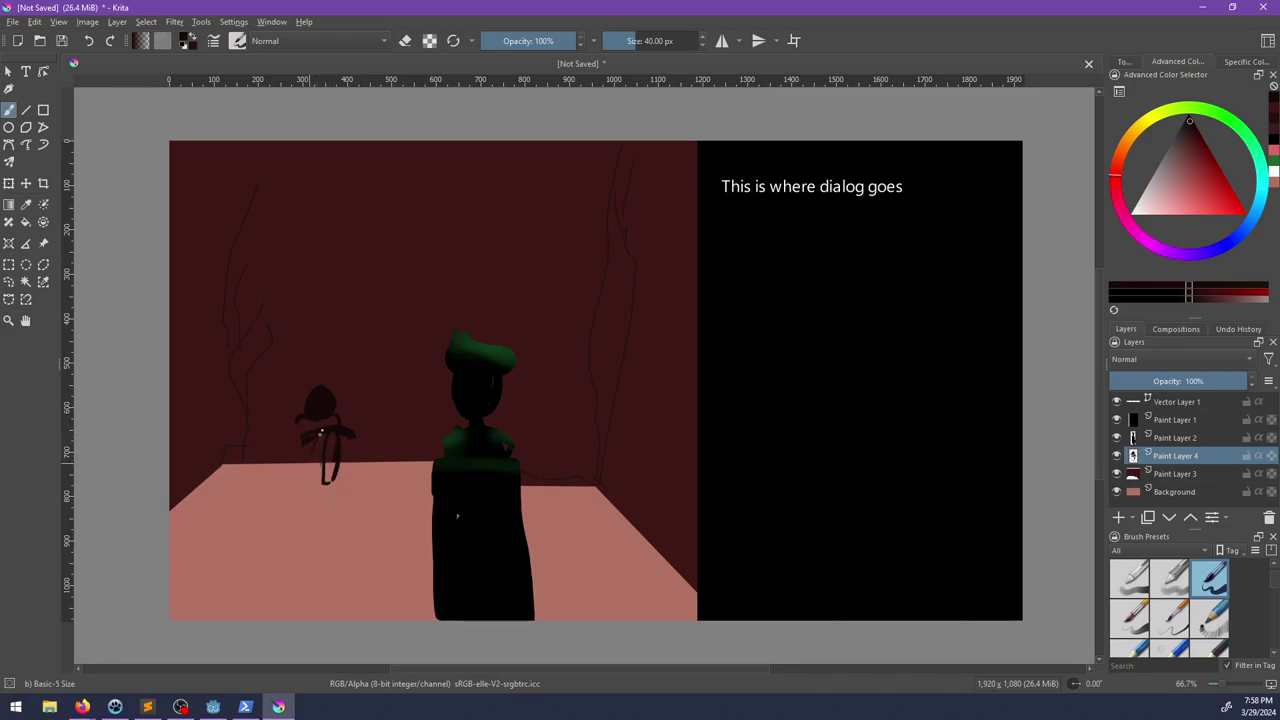
drag(311, 449, 311, 481)
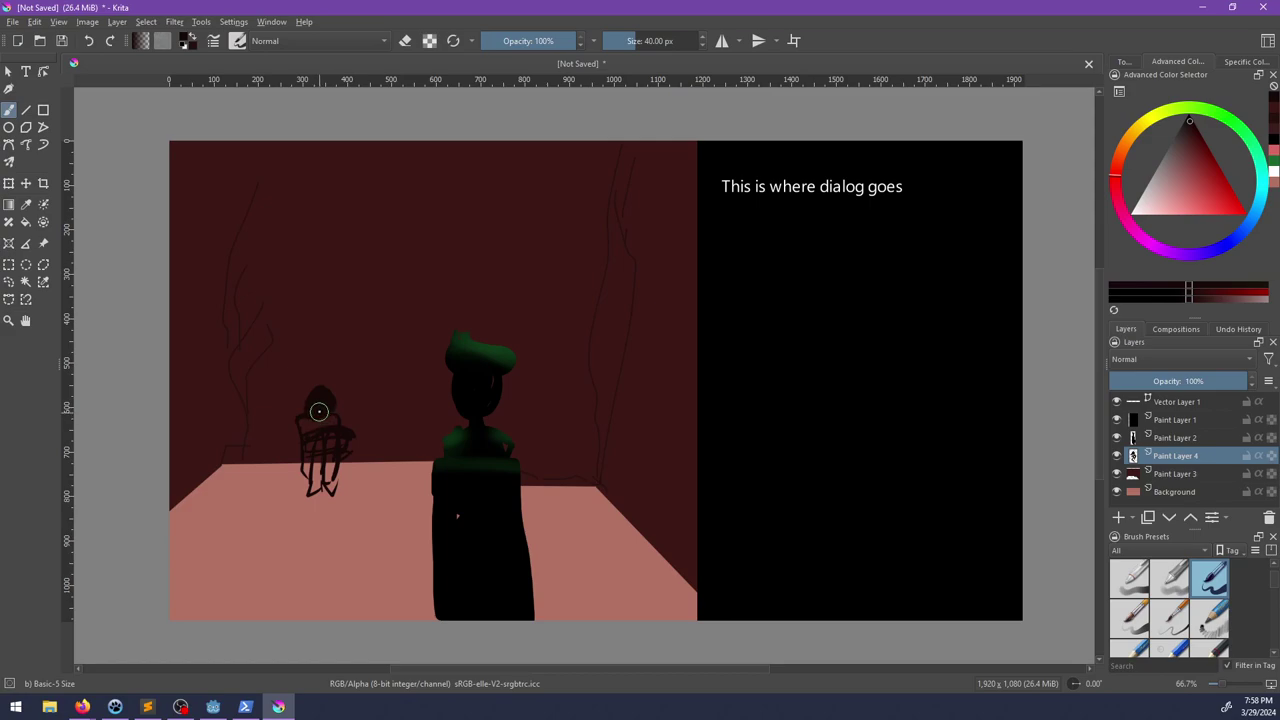
Step: Move the green-capped foreground figure on Paint Layer 2 leftward across the room, close beside the distant figure
key(l)
key(k)
click(1140, 438)
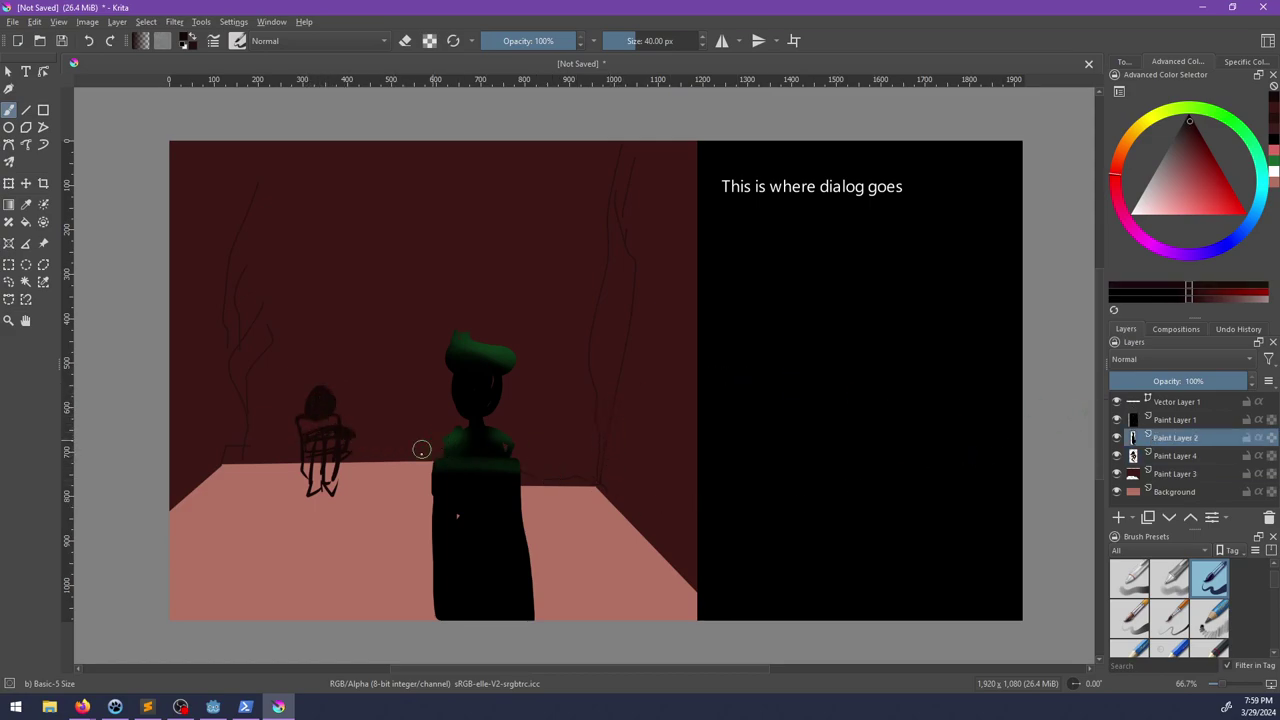
key(t)
drag(514, 551, 446, 551)
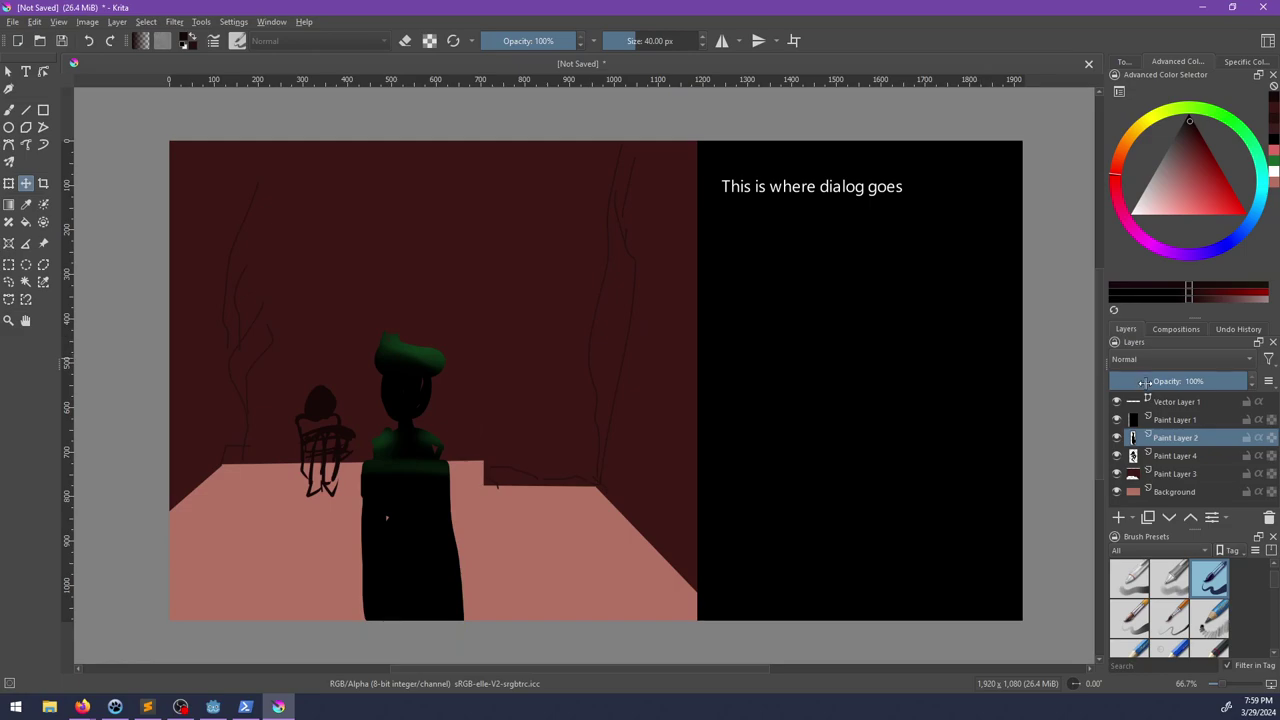
Step: Cut away the stepped wall edge on Paint Layer 3 with a polygonal selection to even out the floor's back edge, then deselect
click(1165, 473)
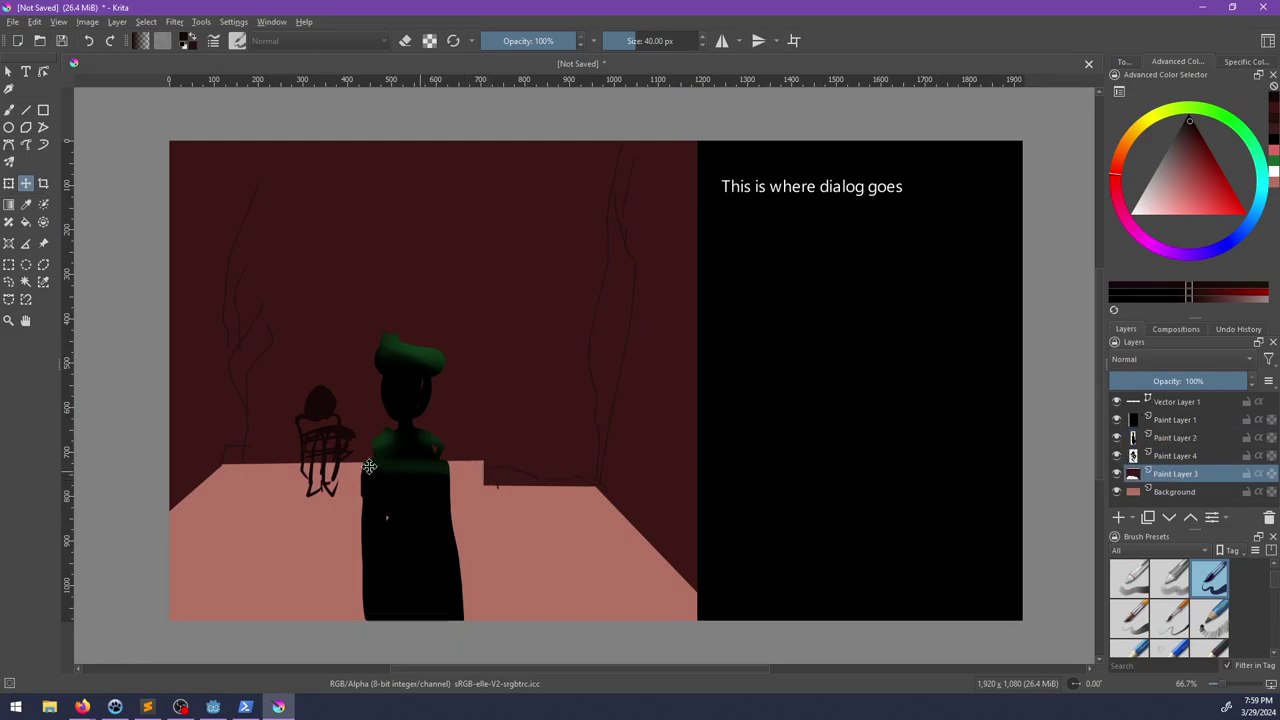
click(43, 265)
mouse_move(482, 462)
mouse_down()
mouse_move(591, 463)
mouse_move(600, 515)
mouse_move(562, 518)
mouse_up()
click(472, 464)
click(466, 460)
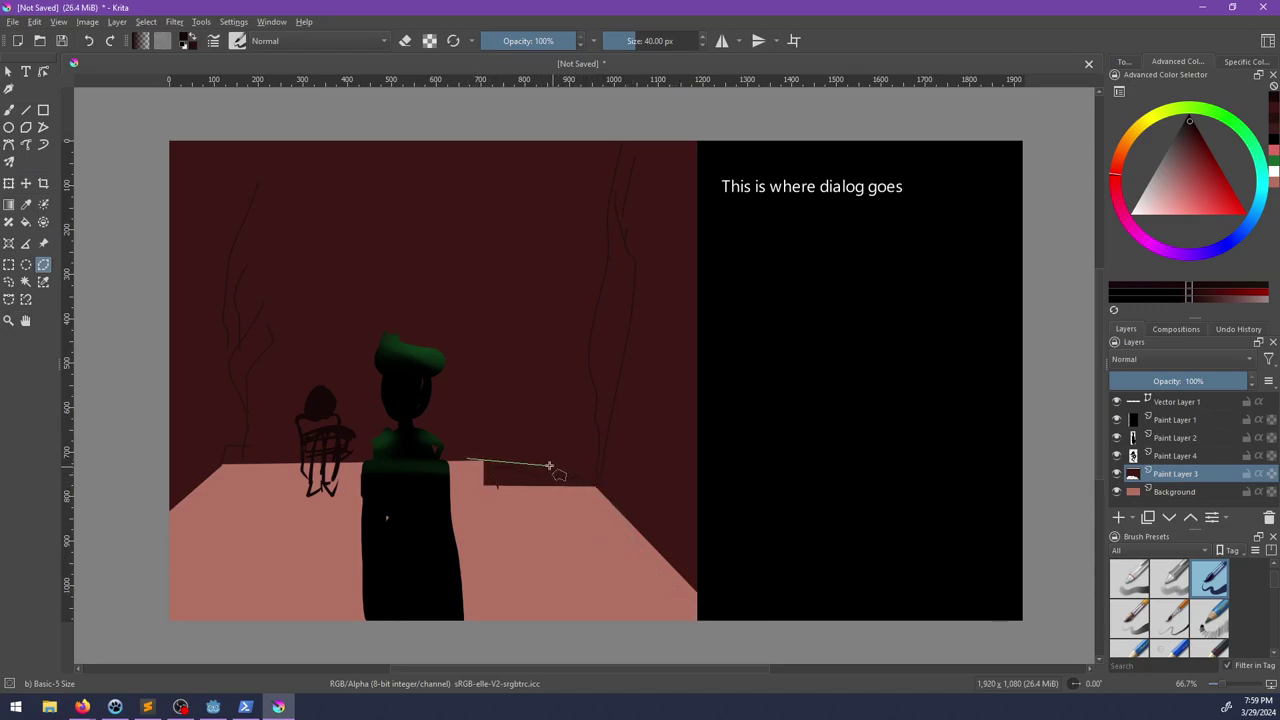
mouse_move(467, 462)
mouse_down()
mouse_move(586, 465)
mouse_move(711, 609)
mouse_move(575, 652)
mouse_up()
drag(465, 474, 467, 470)
key(ctrl+shift+a)
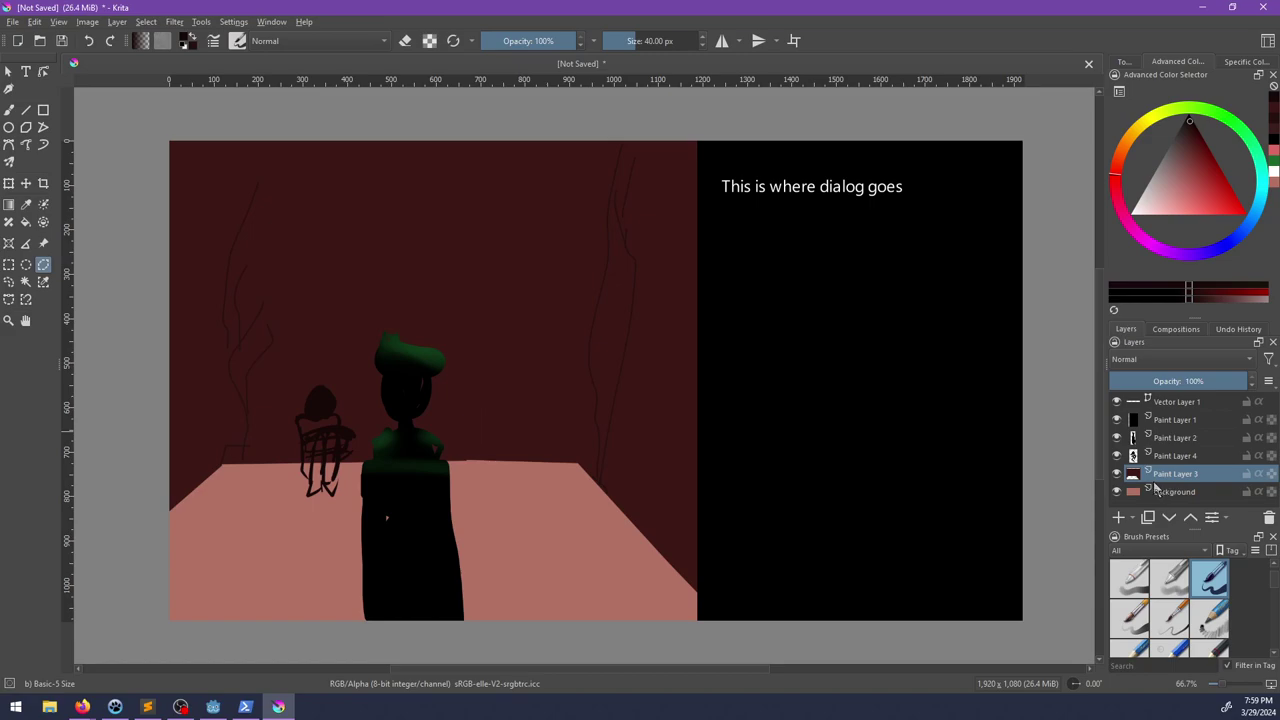
Step: Set the brush to medium red at 51 px and add a paint layer above Paint Layer 3
key(b)
drag(1192, 145, 1207, 181)
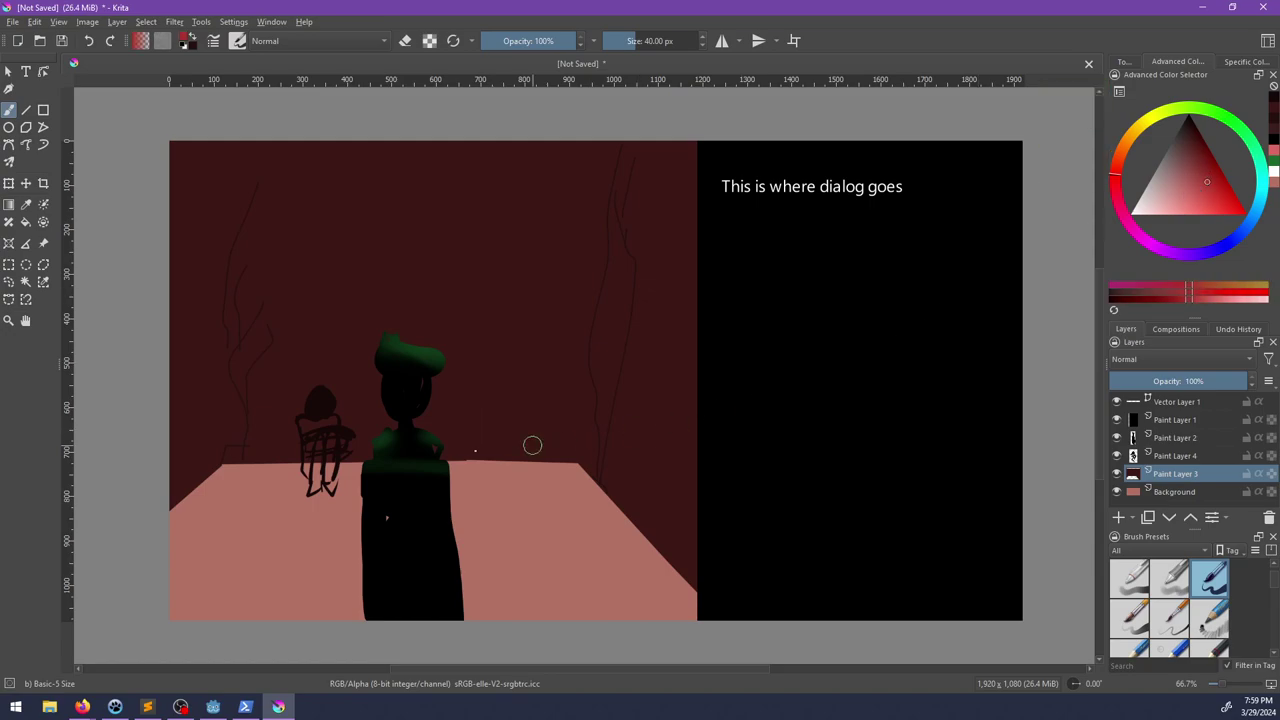
right_click(315, 320)
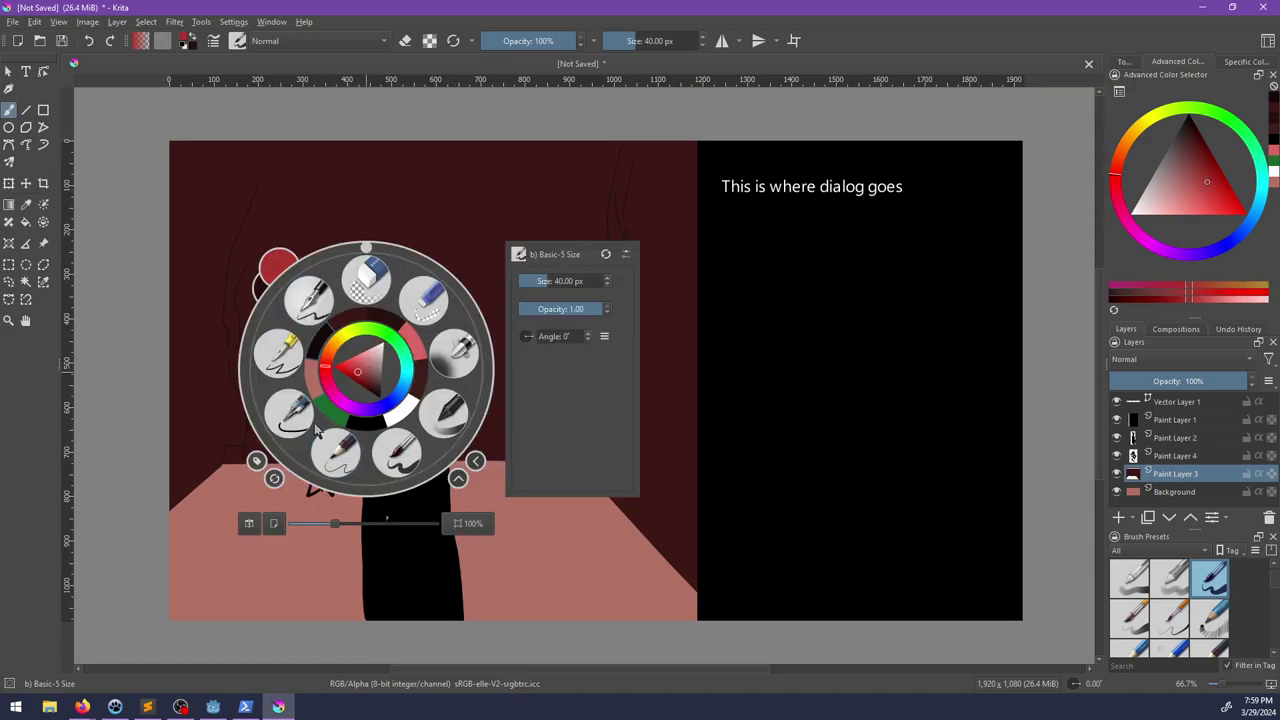
click(565, 593)
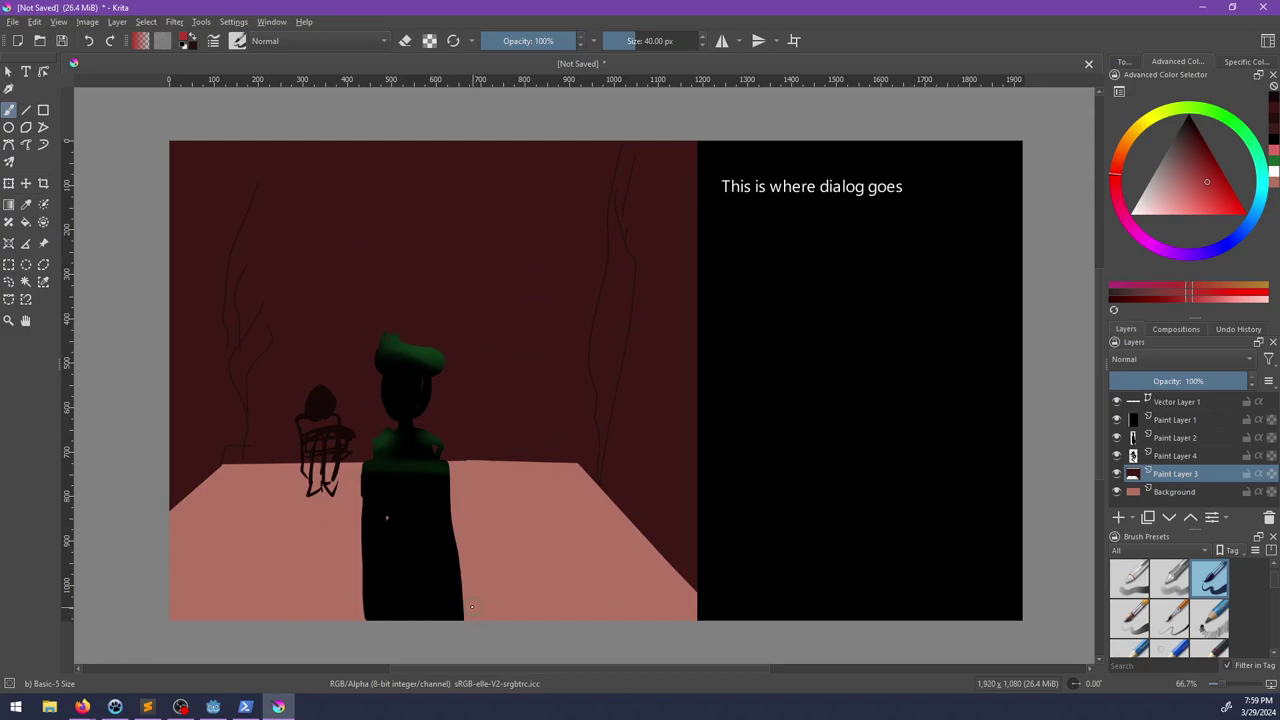
key(bracketright)
click(1118, 517)
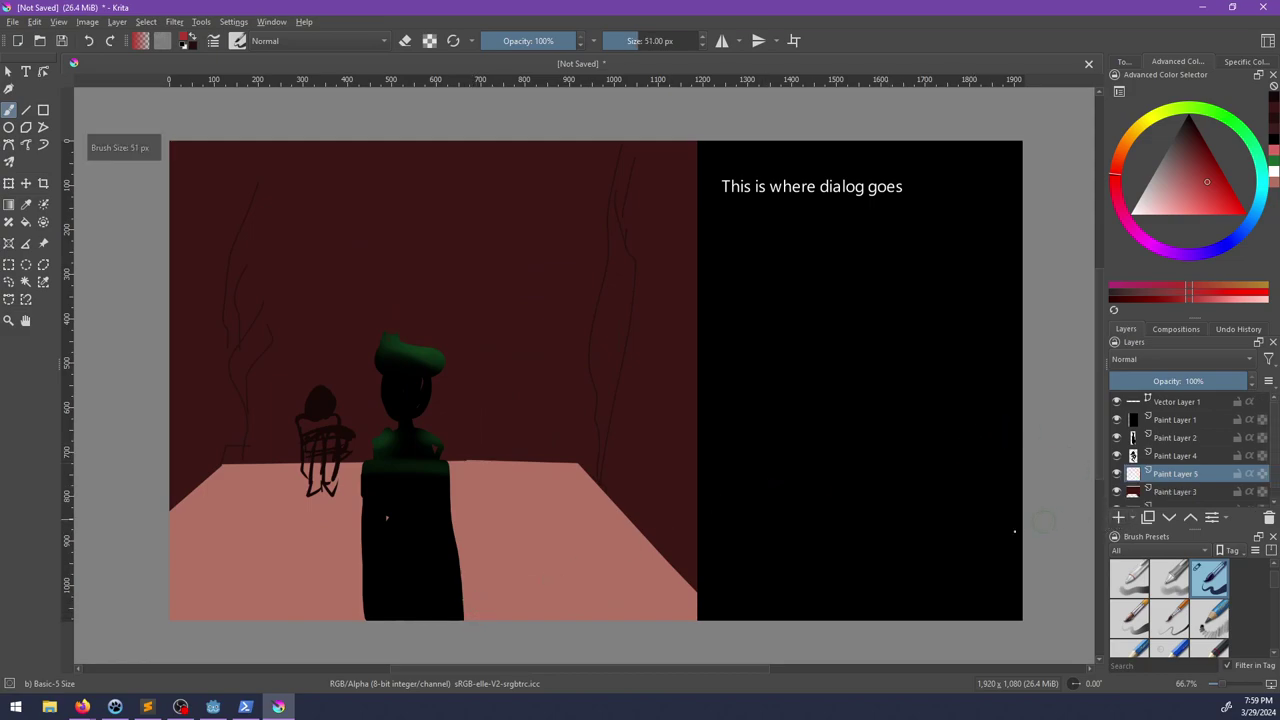
Step: Try red outline strokes around the foreground figure with the new layer in Normal and Soft Light (SVG) blending, undoing each attempt
drag(472, 600, 500, 482)
key(ctrl+z)
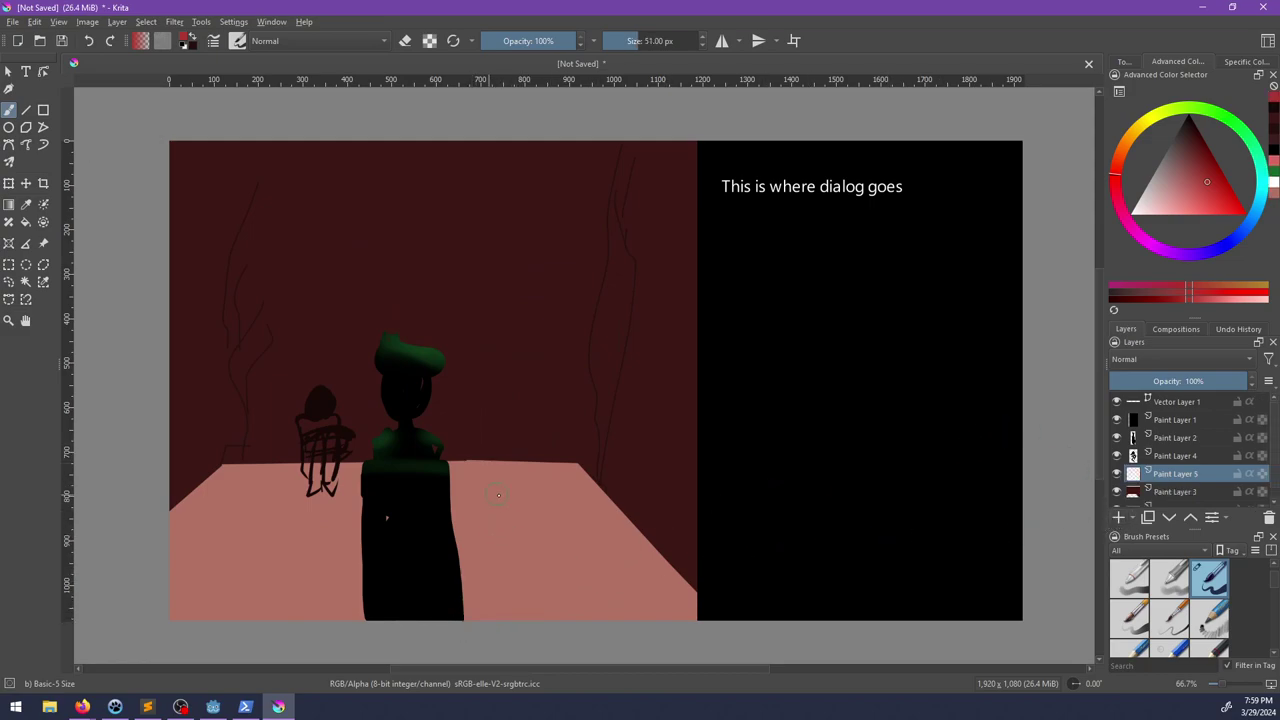
click(1131, 364)
click(1140, 392)
drag(465, 617, 500, 467)
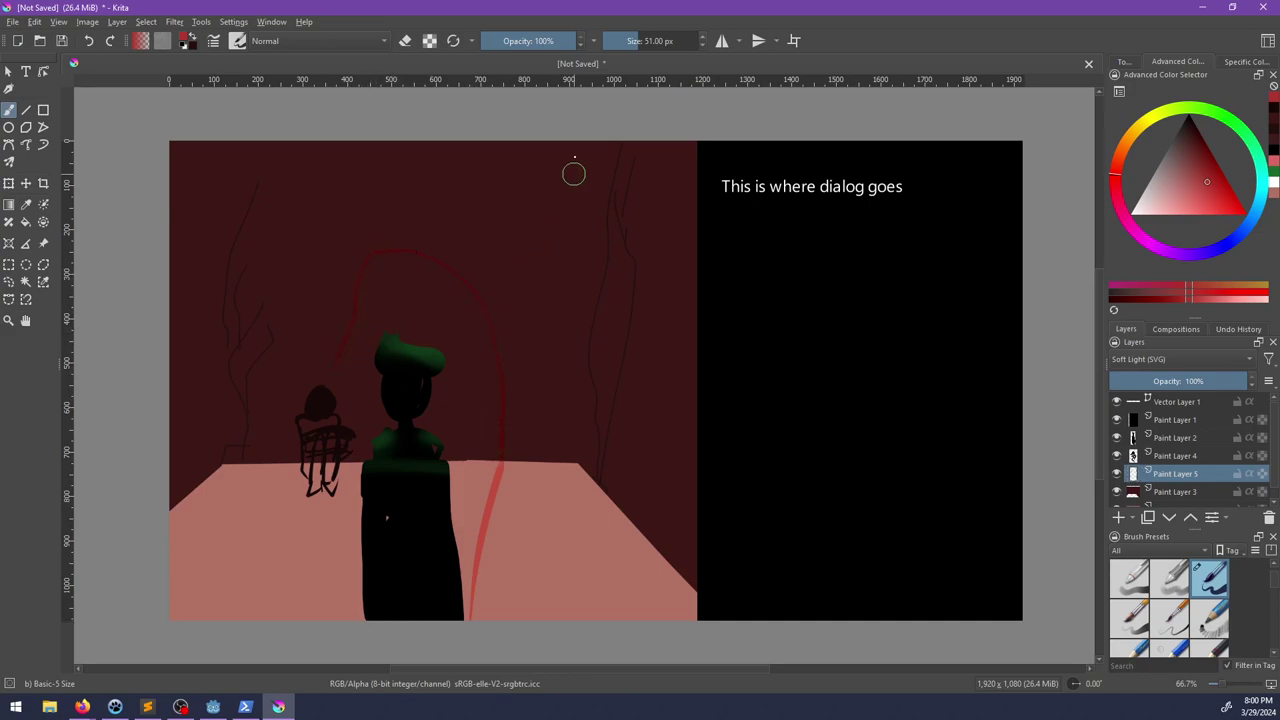
key(ctrl+z)
click(298, 42)
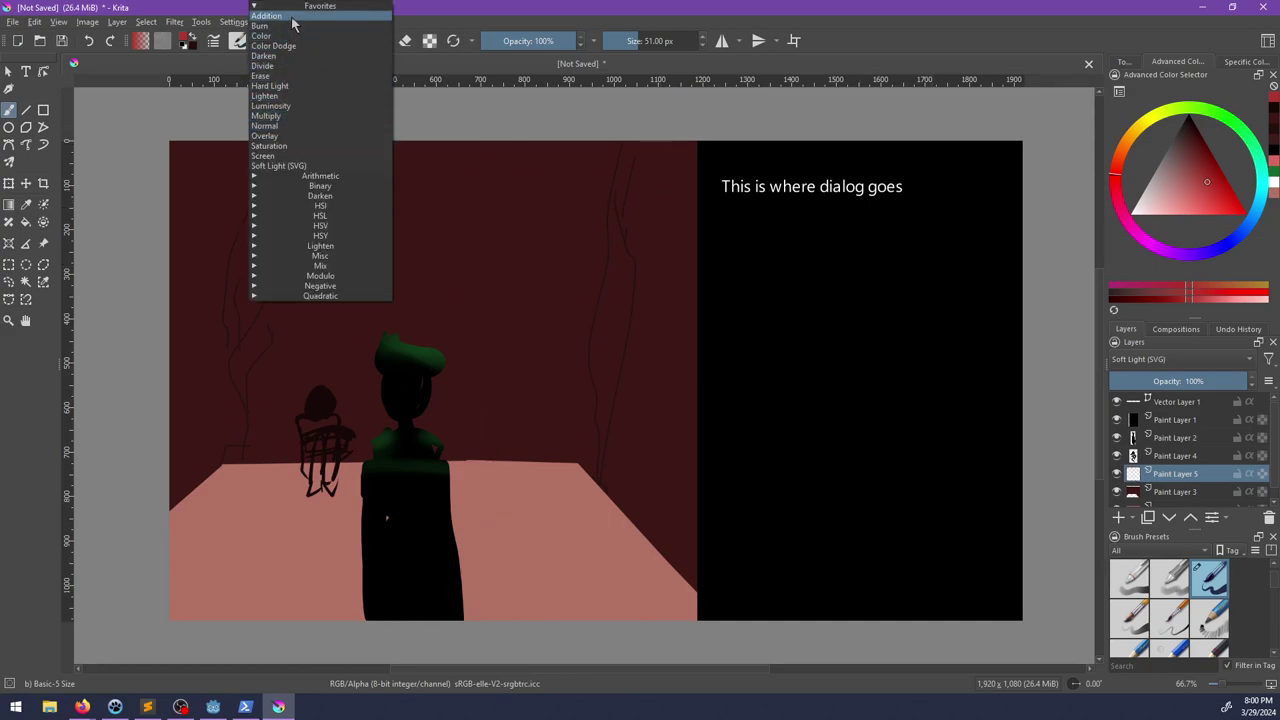
click(418, 143)
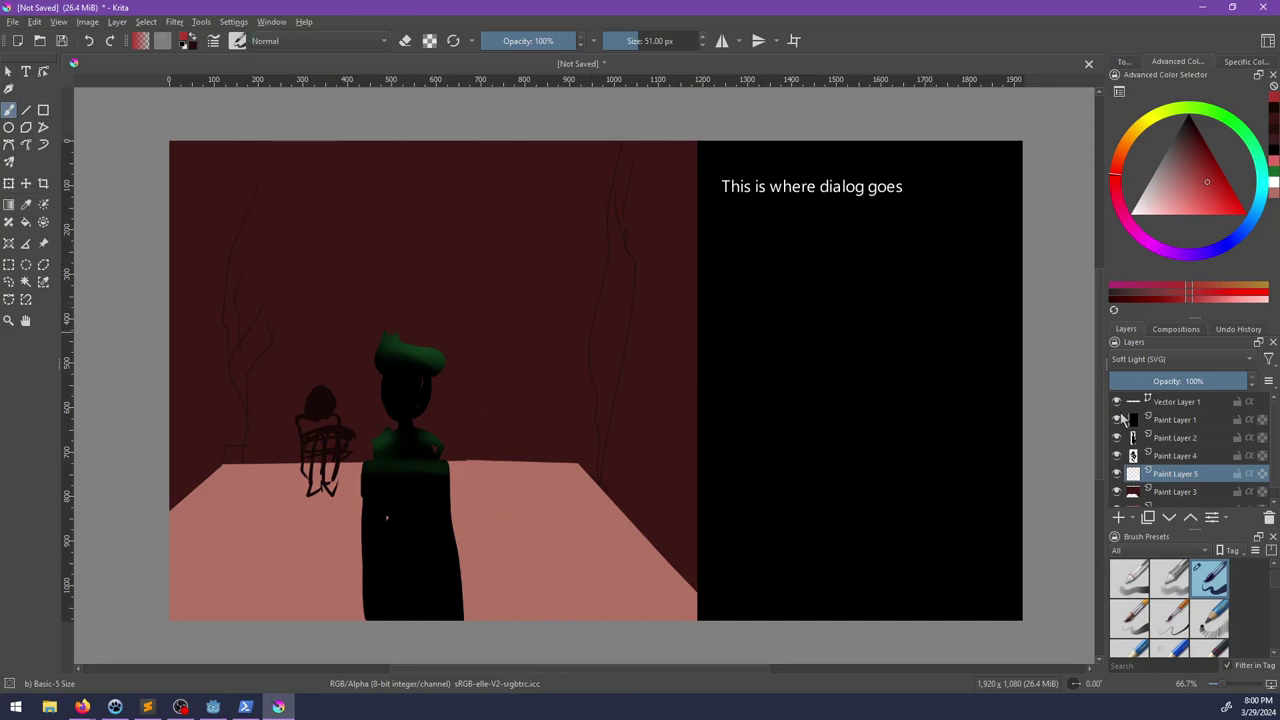
Step: Set Paint Layer 5 to Multiply blending and fill it with light pinkish red
click(1170, 359)
click(1140, 312)
click(1144, 362)
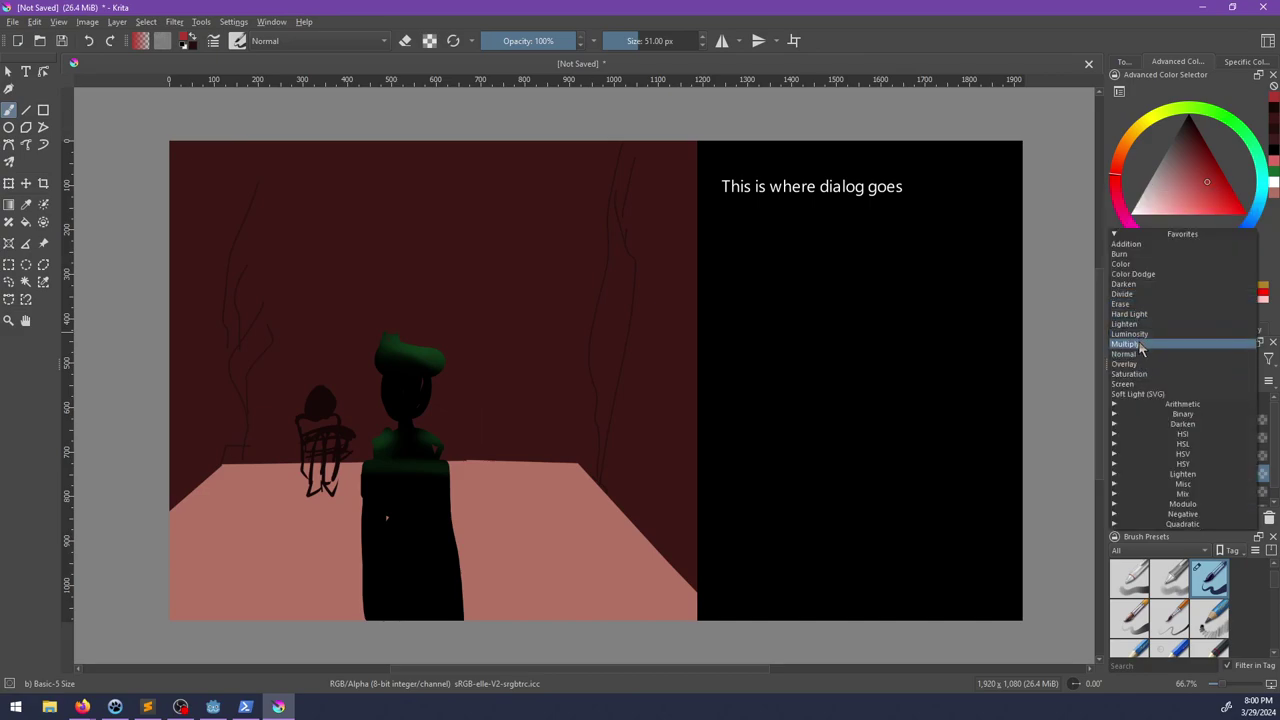
click(1140, 343)
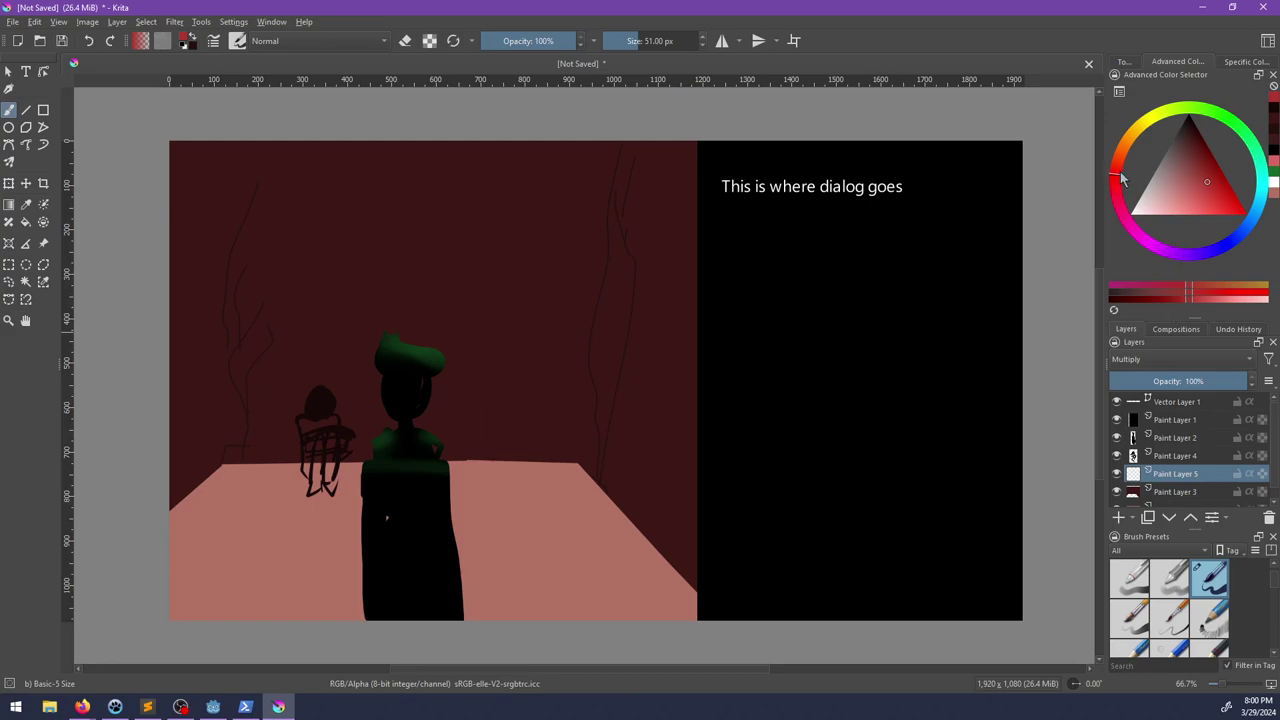
mouse_move(1118, 176)
mouse_down()
mouse_move(1125, 147)
mouse_move(1160, 116)
mouse_move(1134, 128)
mouse_move(1118, 182)
mouse_move(1186, 213)
mouse_up()
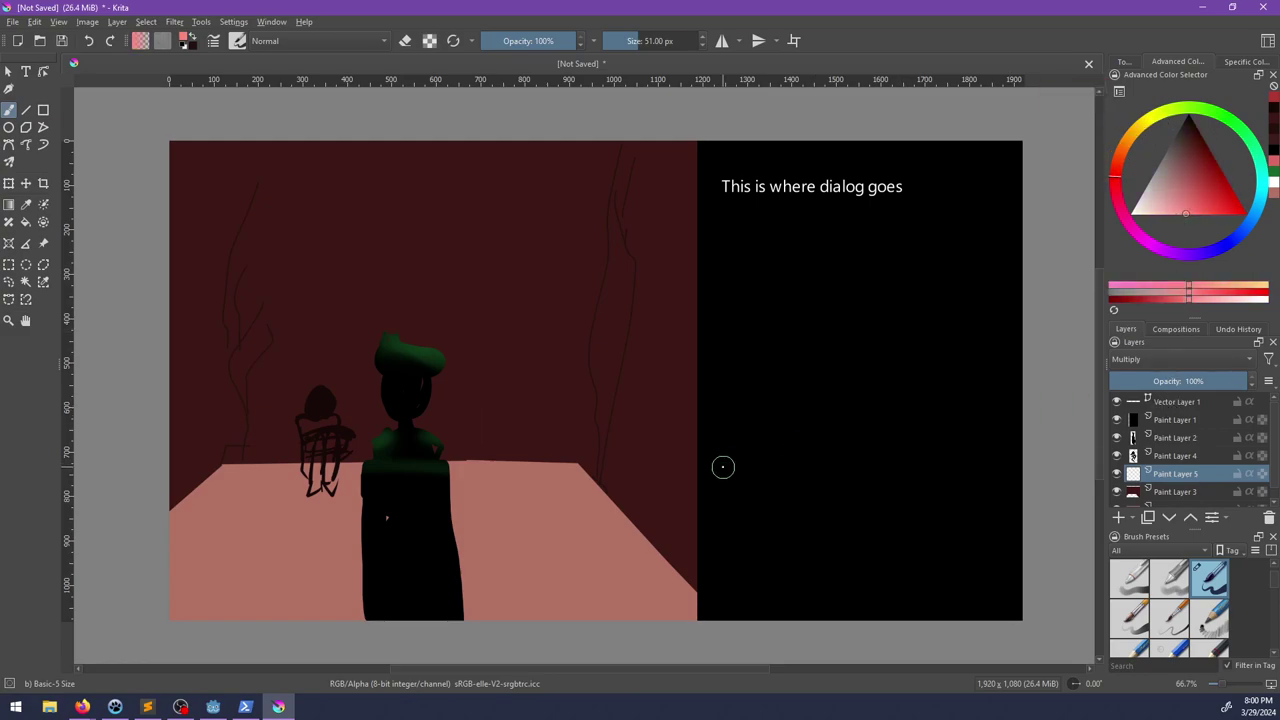
key(shift+BackSpace)
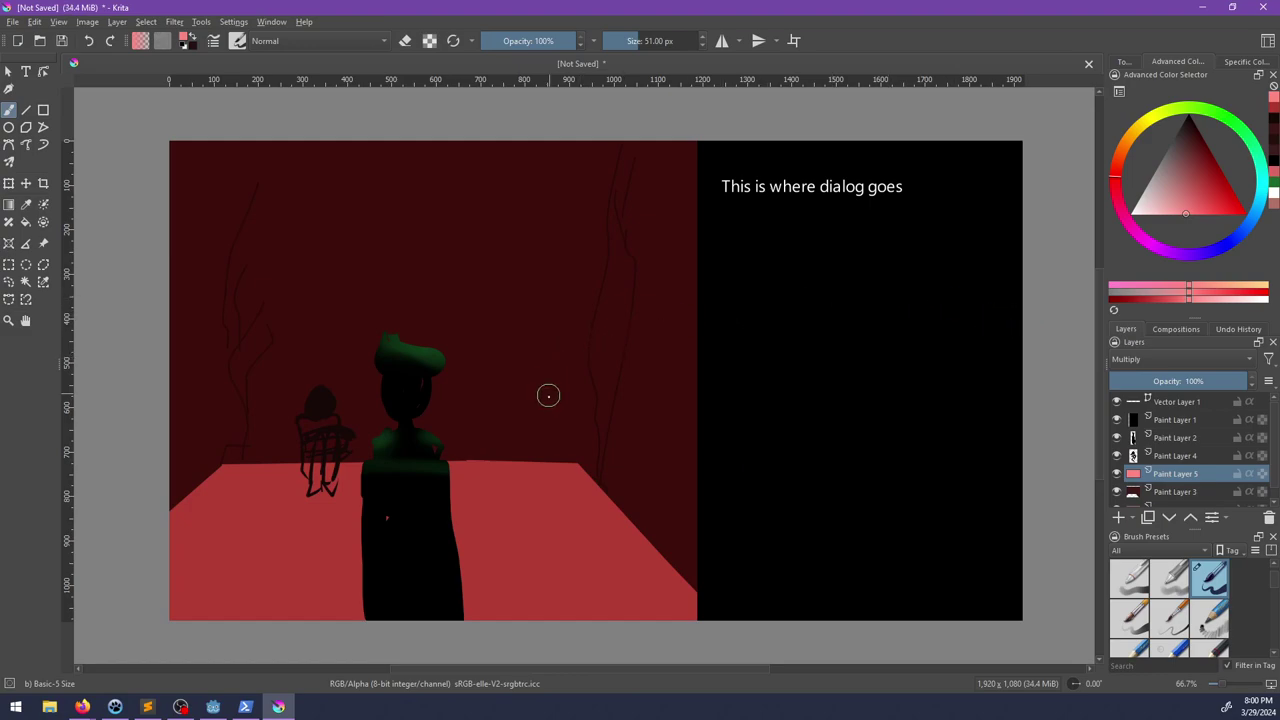
Step: Move Paint Layer 5 above Paint Layer 2 in the layer stack so it also tints the figures
click(1171, 458)
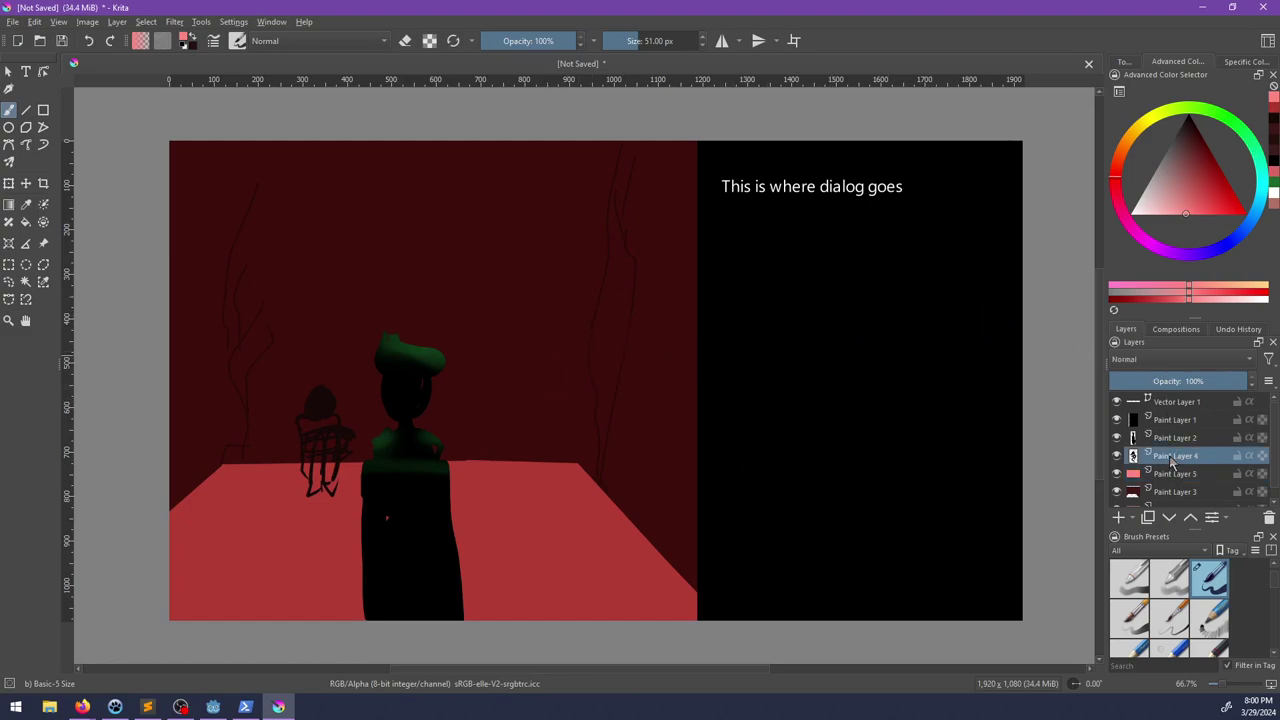
double_click(1166, 440)
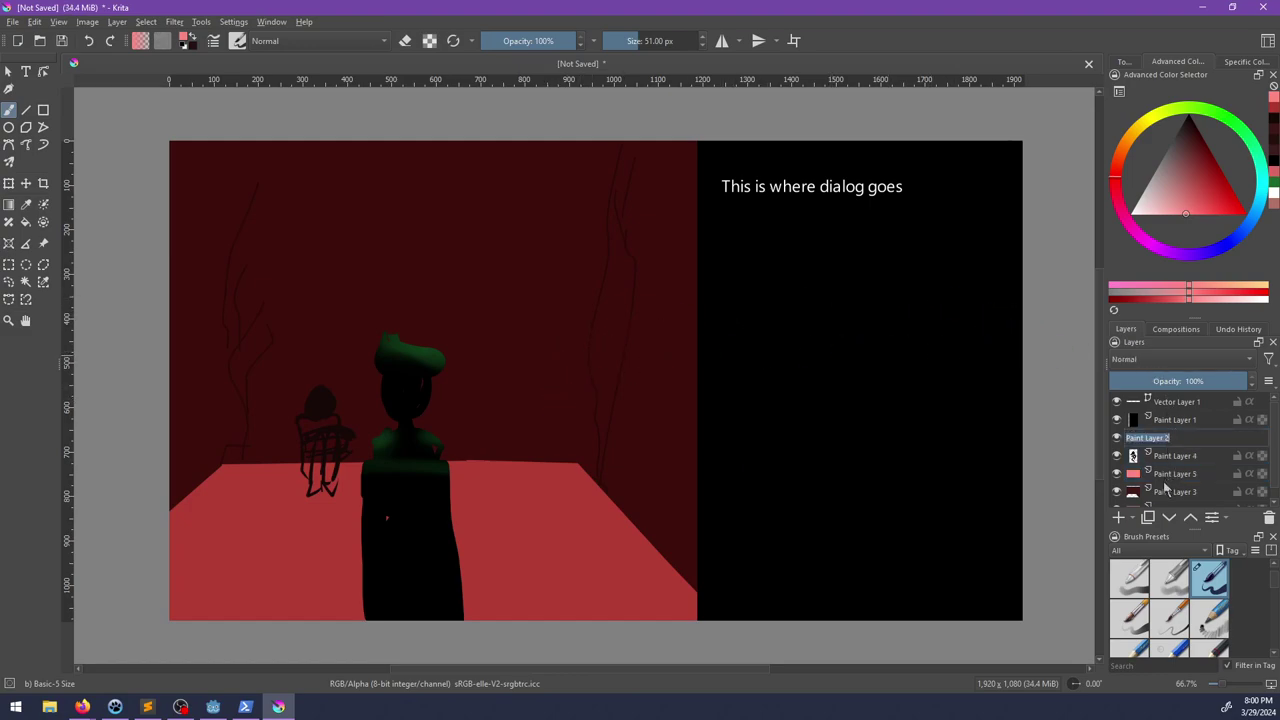
key(Return)
mouse_move(1153, 483)
mouse_down()
mouse_move(1184, 477)
mouse_move(1180, 436)
mouse_up()
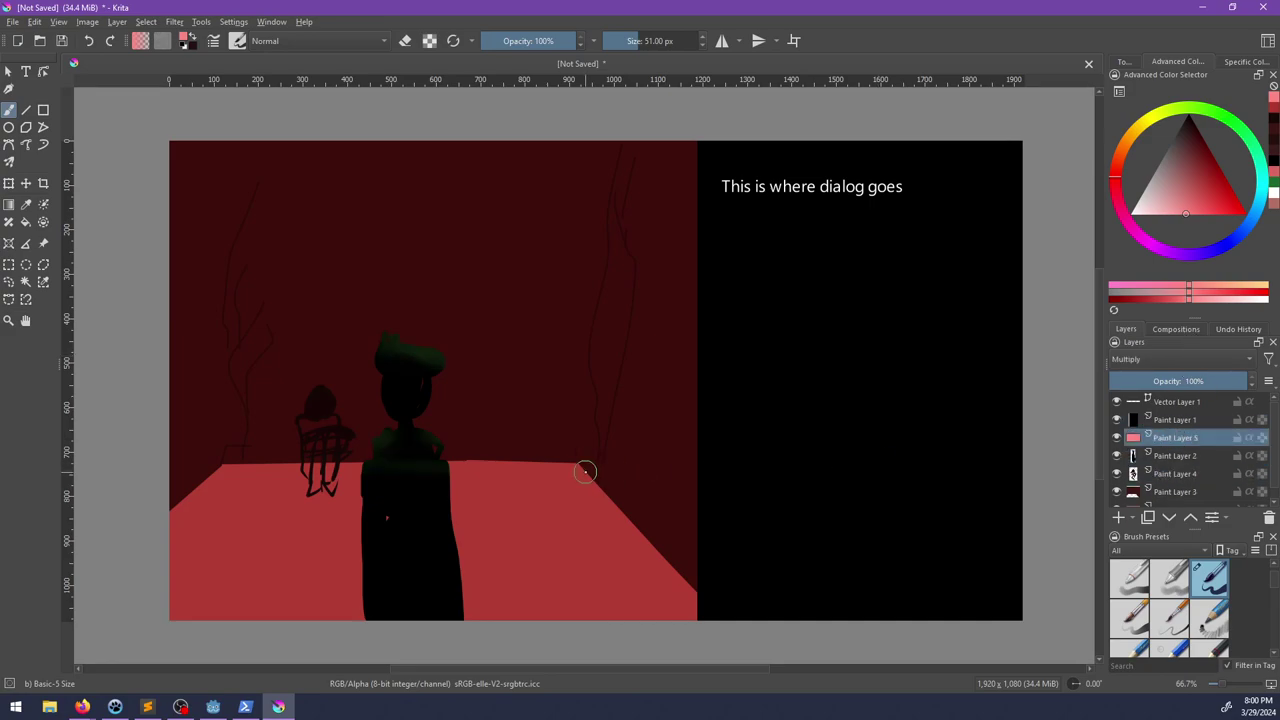
Step: Pick a dark olive colour and try a 51 px brush stroke beside the foreground figure on Paint Layer 5, undoing it
key(e)
mouse_move(475, 605)
mouse_down()
mouse_move(489, 492)
mouse_move(497, 501)
mouse_up()
click(1191, 160)
key(e)
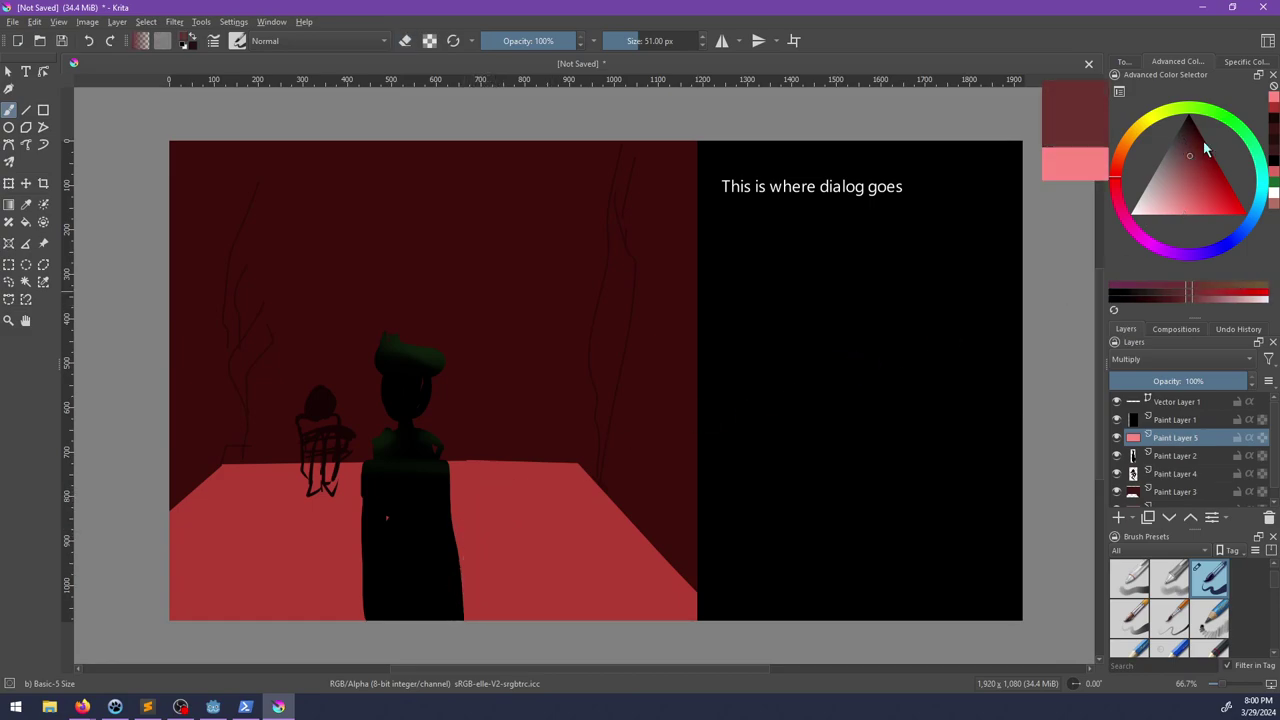
drag(1129, 155, 1141, 121)
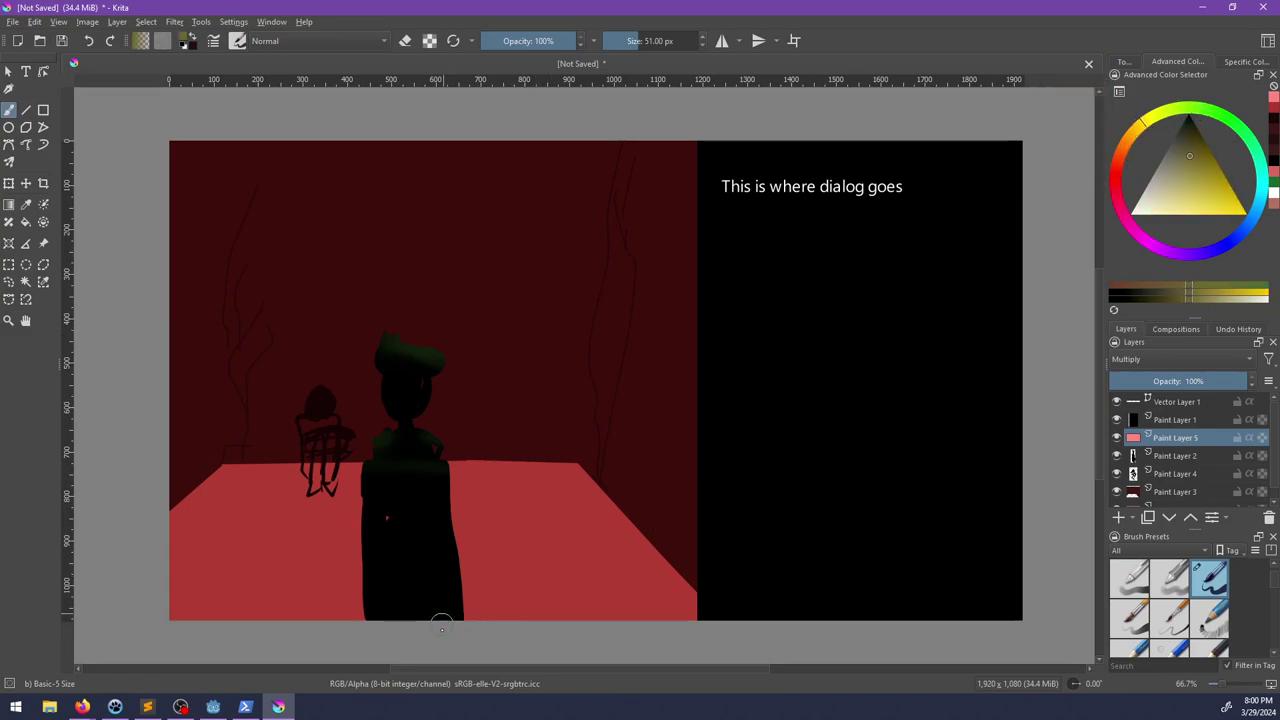
drag(484, 481, 470, 612)
key(ctrl+z)
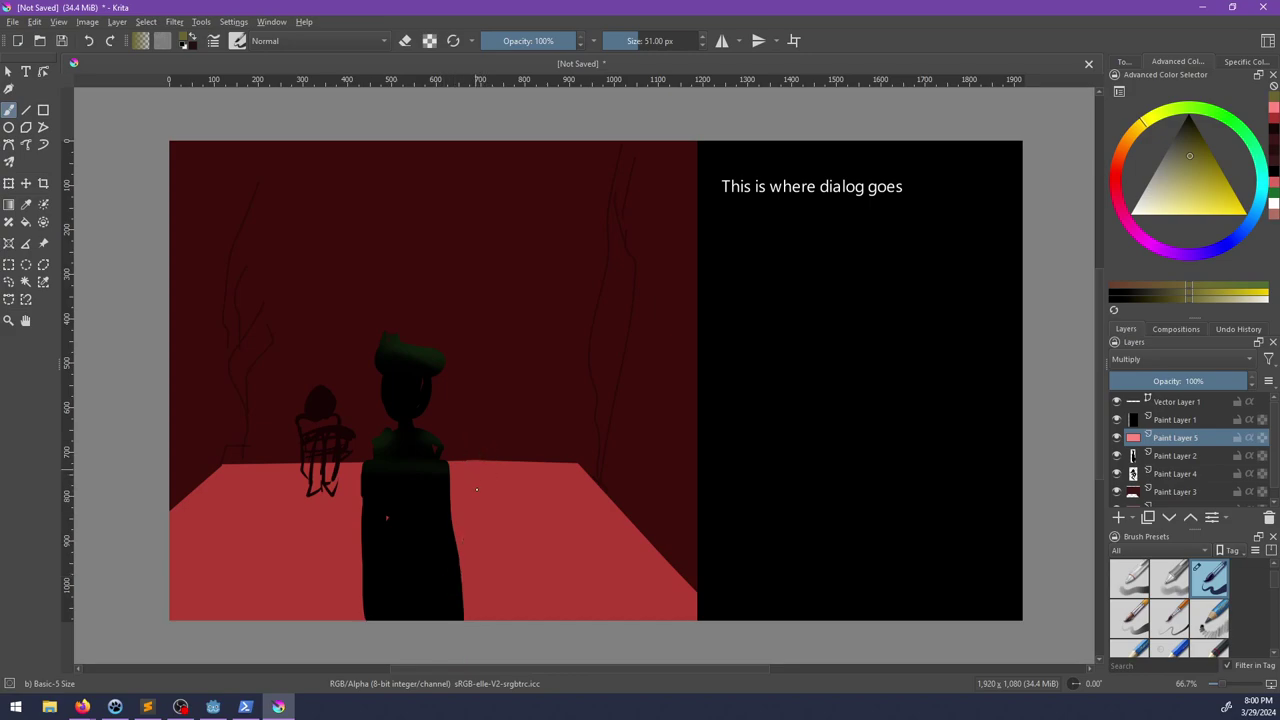
Step: Switch to the Airbrush Soft brush at 320 px and try olive shading on the floor beside the foreground figure, undoing it
right_click(477, 490)
click(564, 470)
mouse_move(500, 566)
mouse_down()
mouse_move(474, 563)
mouse_move(468, 520)
mouse_up()
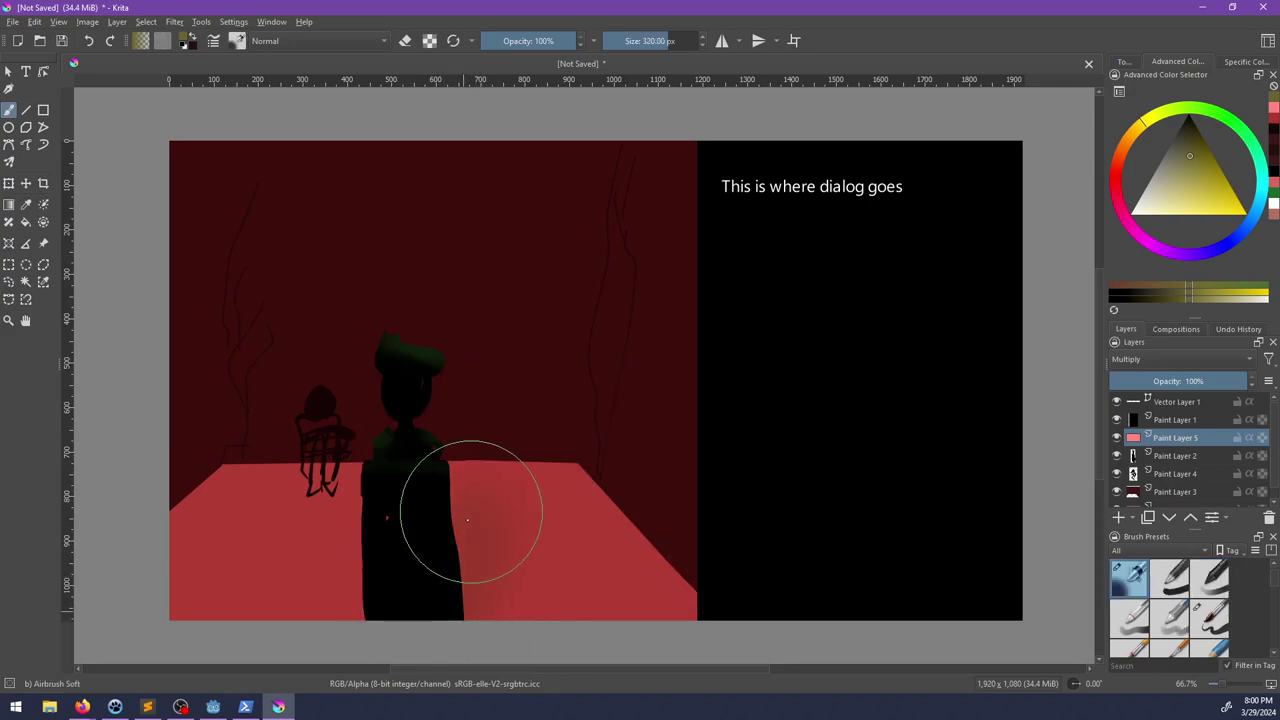
key(ctrl+z)
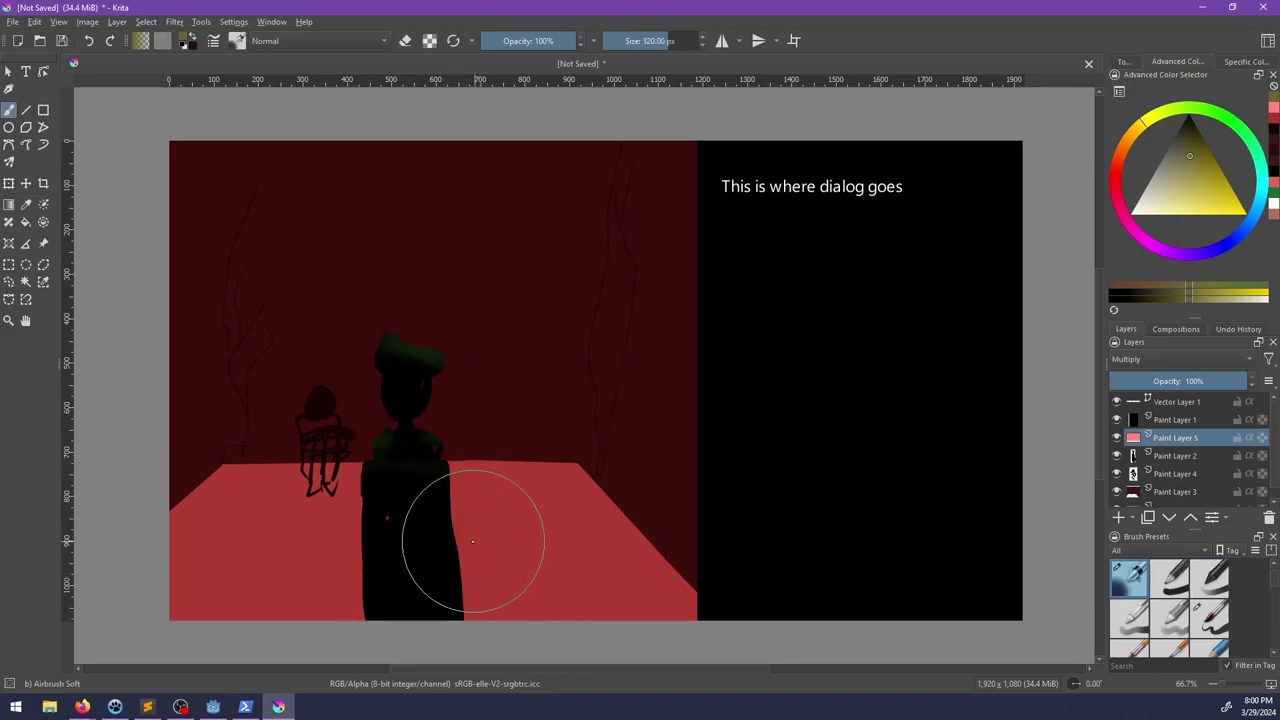
Step: Select the opaque pixels of Paint Layer 2 and invert the selection to cover everything around the foreground figure
click(1160, 458)
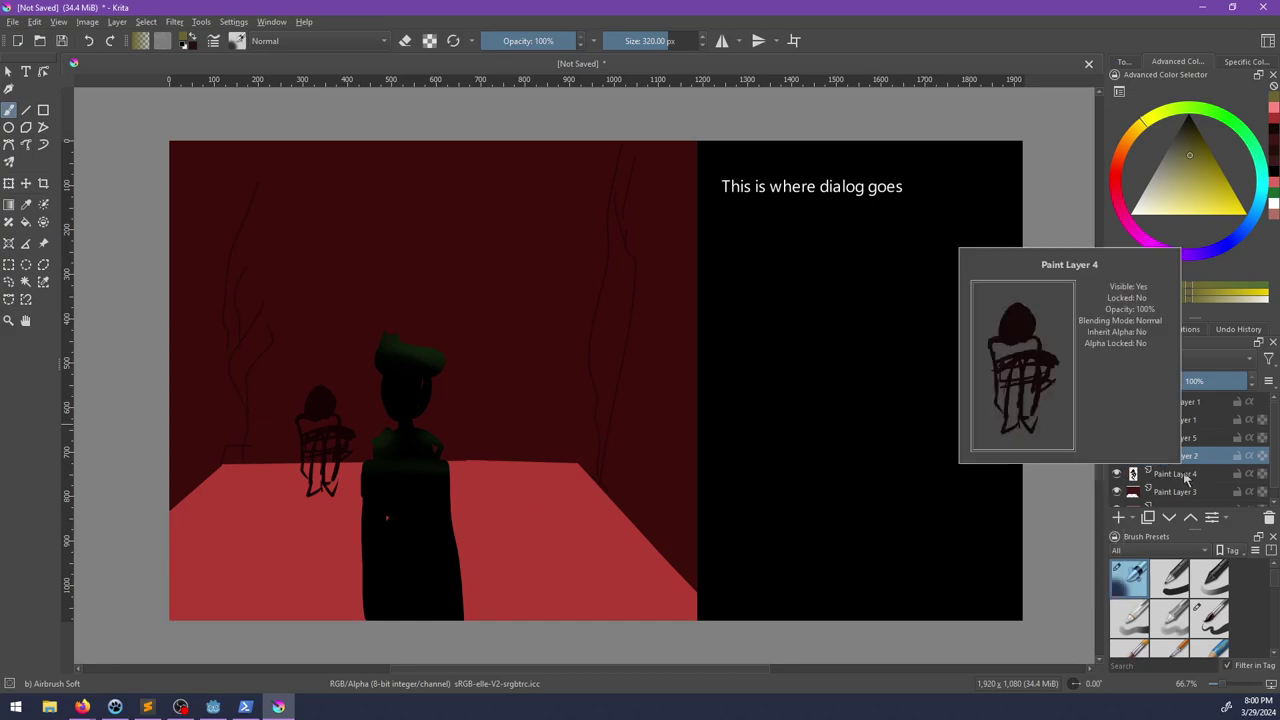
right_click(1140, 457)
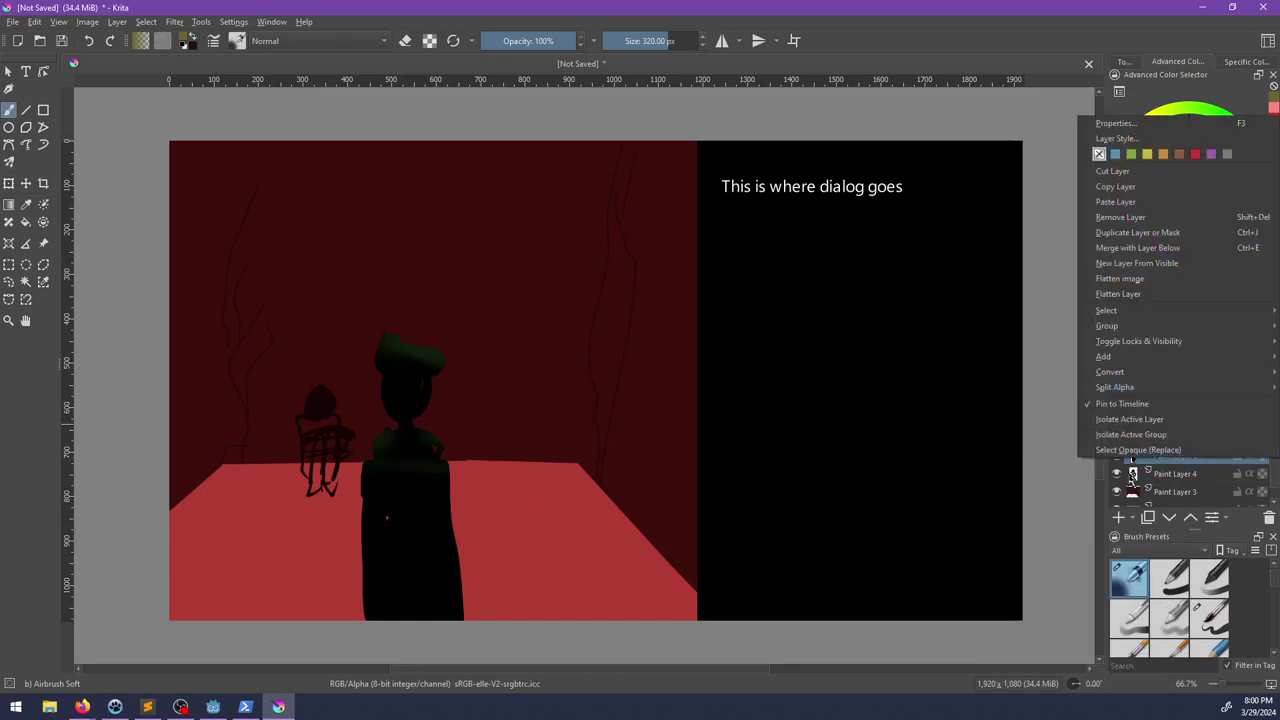
click(1145, 450)
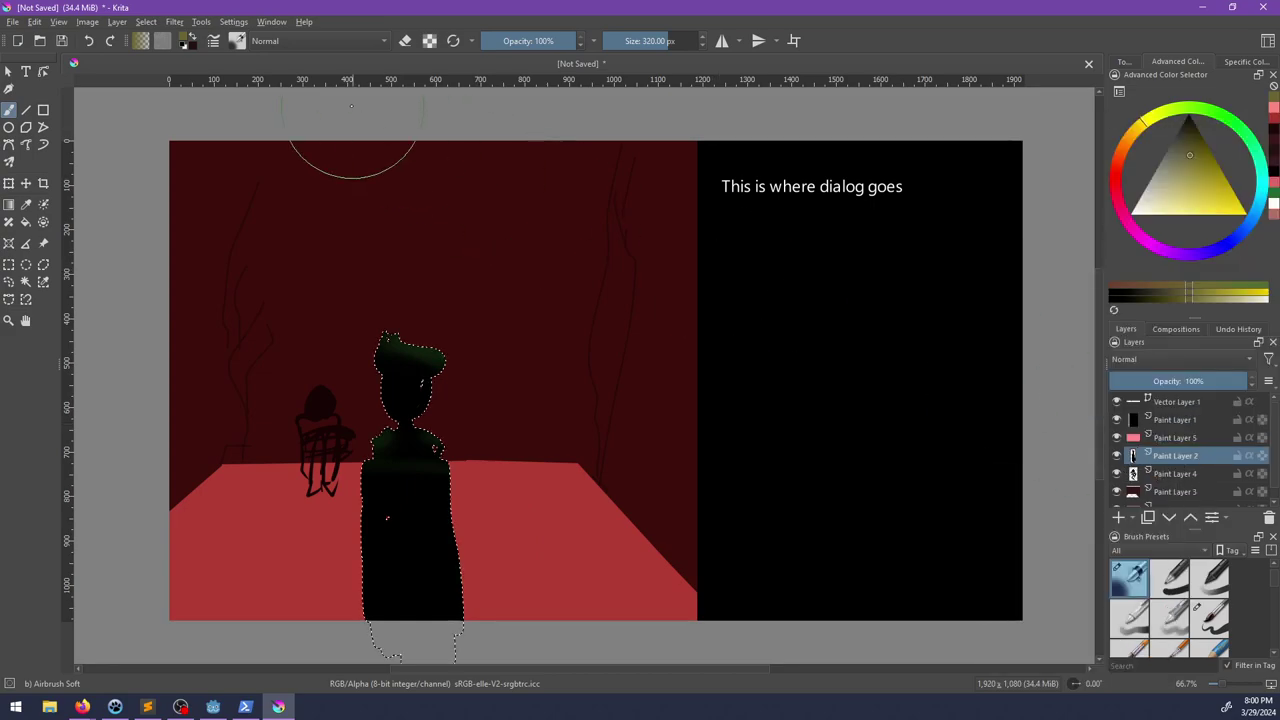
click(146, 21)
mouse_move(200, 243)
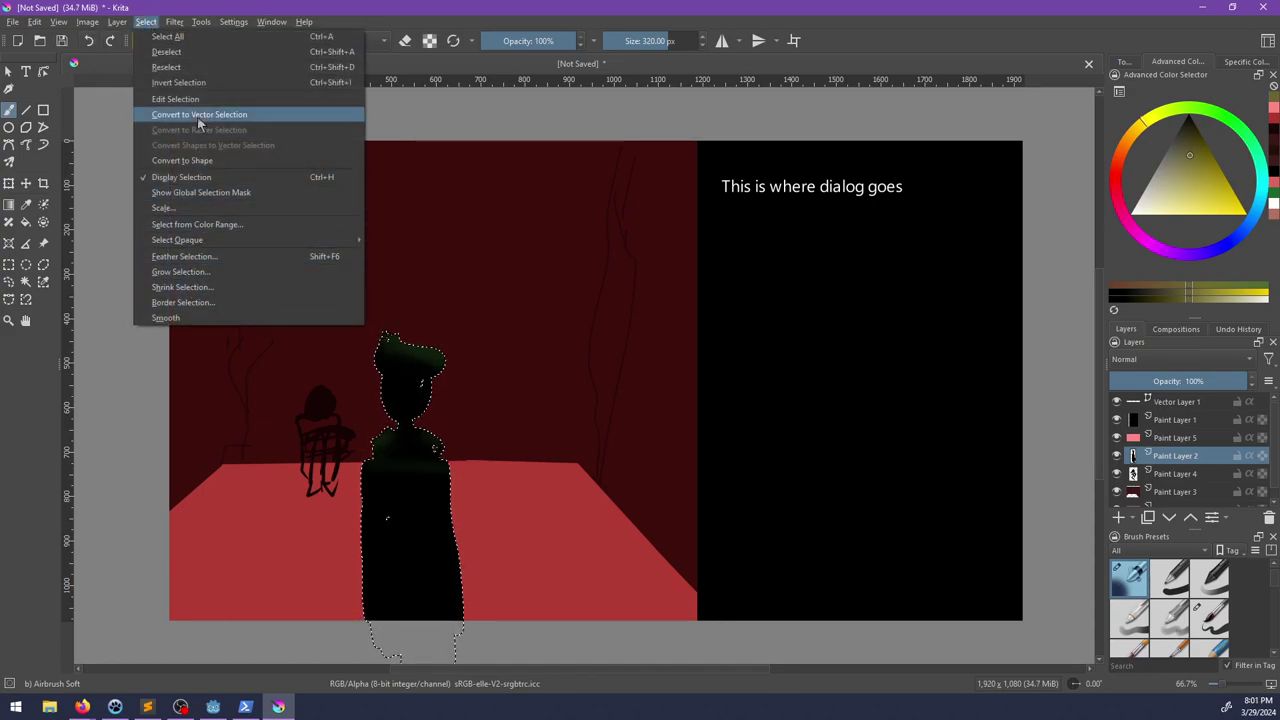
click(195, 84)
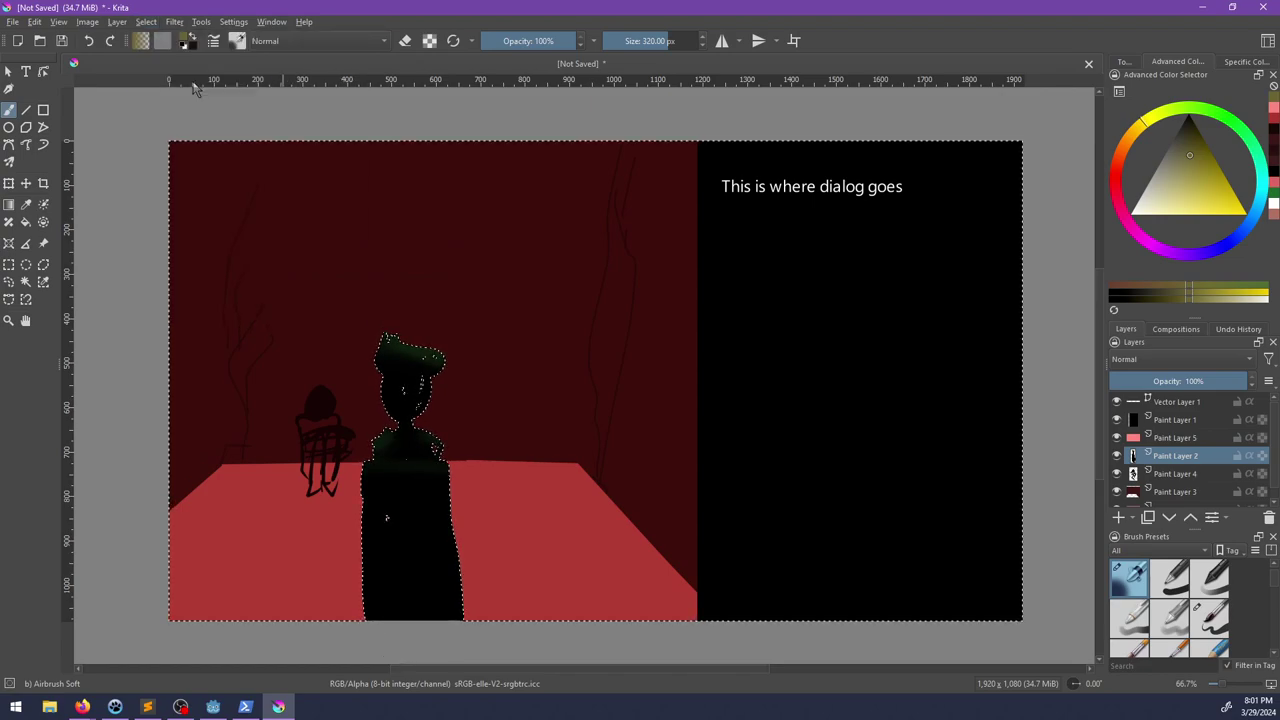
Step: Undo a trial olive stroke, then airbrush near-black shading around the foreground figure on the floor and back wall and onto the far right wall
drag(471, 491, 457, 537)
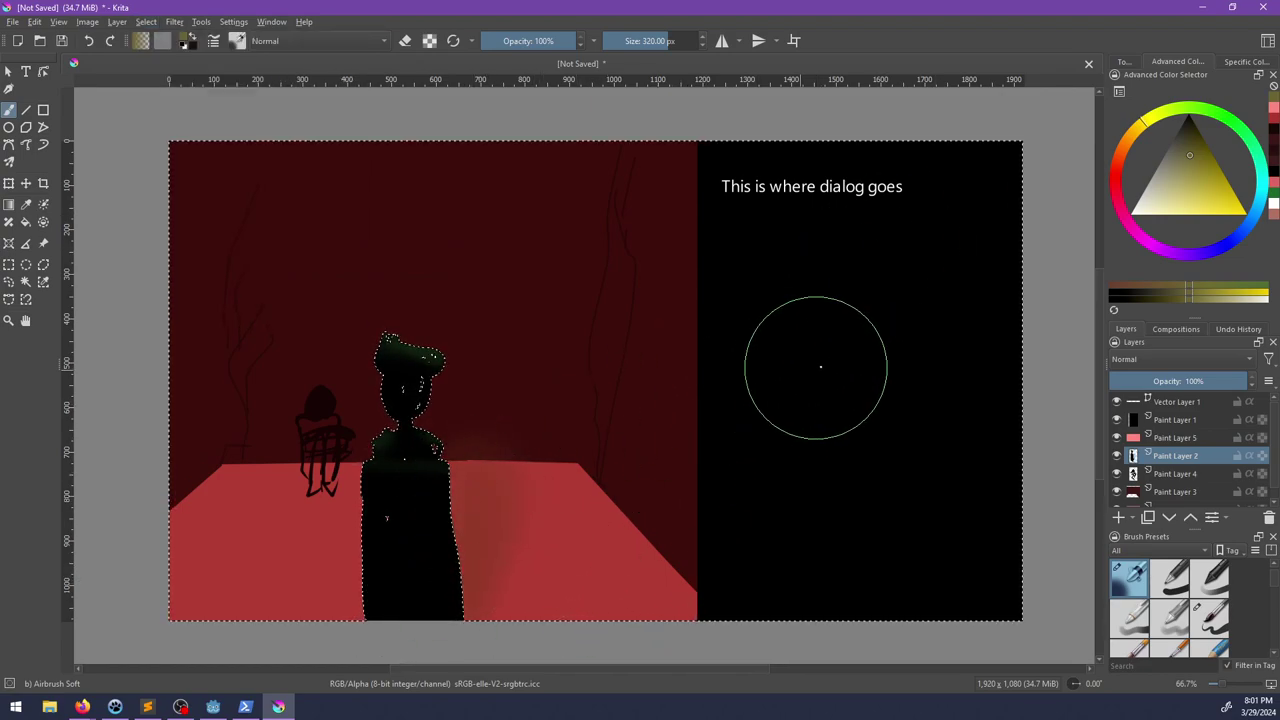
key(ctrl+z)
click(1181, 133)
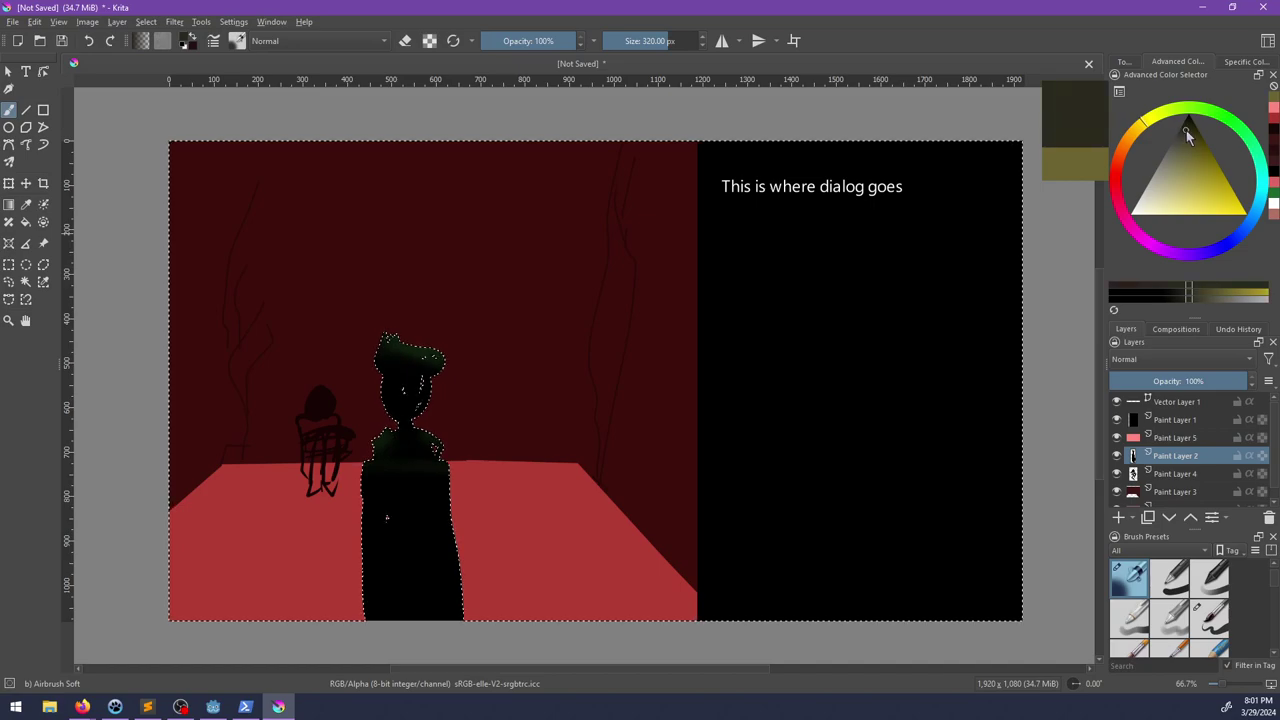
click(1181, 126)
mouse_move(452, 497)
mouse_down()
mouse_move(443, 509)
mouse_move(467, 483)
mouse_up()
mouse_move(447, 526)
mouse_down()
mouse_move(449, 294)
mouse_move(412, 428)
mouse_move(363, 429)
mouse_move(349, 414)
mouse_move(406, 580)
mouse_up()
mouse_move(378, 536)
mouse_down()
mouse_move(350, 321)
mouse_move(398, 254)
mouse_move(493, 488)
mouse_move(478, 523)
mouse_move(660, 437)
mouse_move(689, 231)
mouse_move(694, 397)
mouse_move(703, 358)
mouse_move(651, 189)
mouse_up()
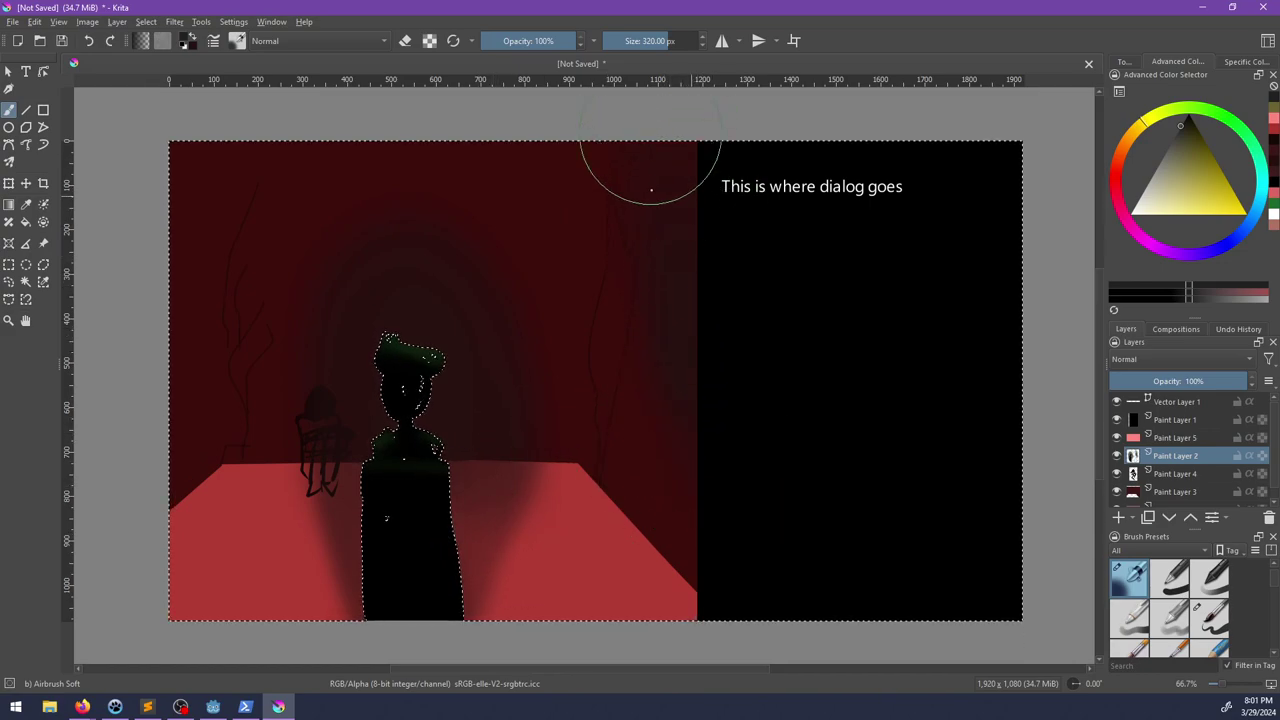
Step: Airbrush near-black shading down the room's upper left corner and left wall on Paint Layer 2
drag(216, 81, 173, 225)
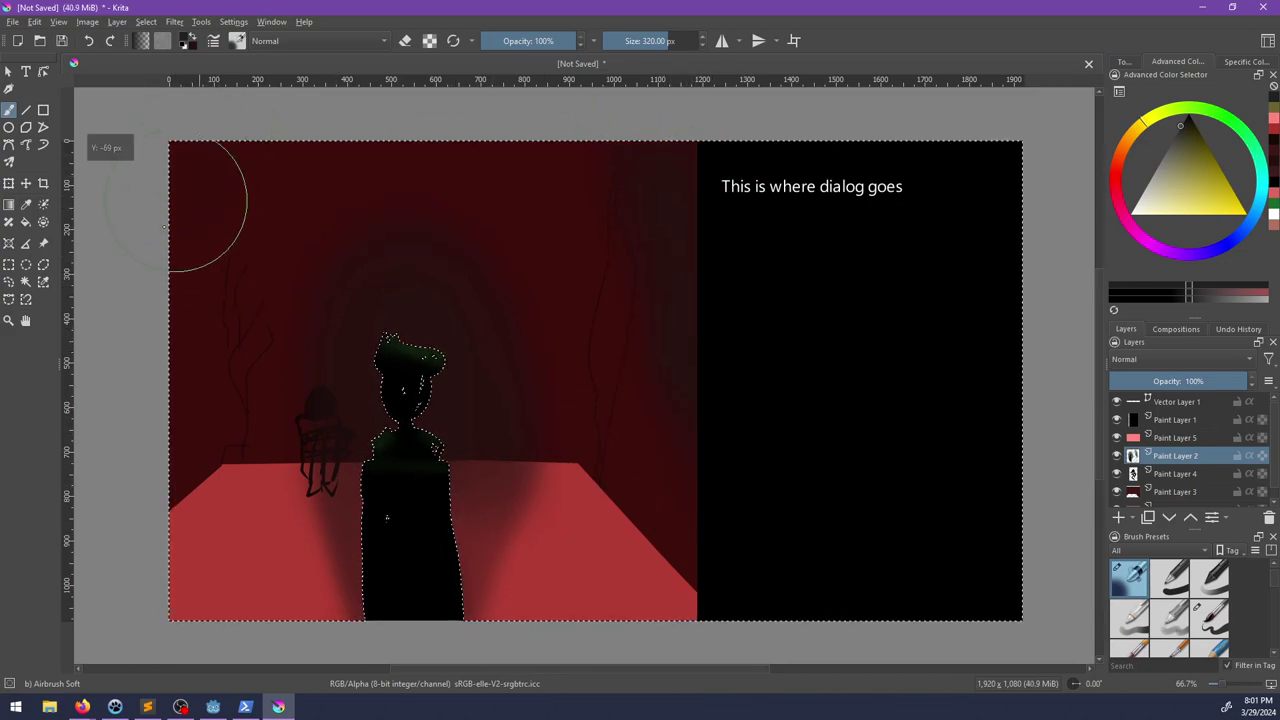
drag(223, 131, 220, 148)
mouse_move(168, 328)
mouse_down()
mouse_move(234, 171)
mouse_move(214, 286)
mouse_move(180, 305)
mouse_up()
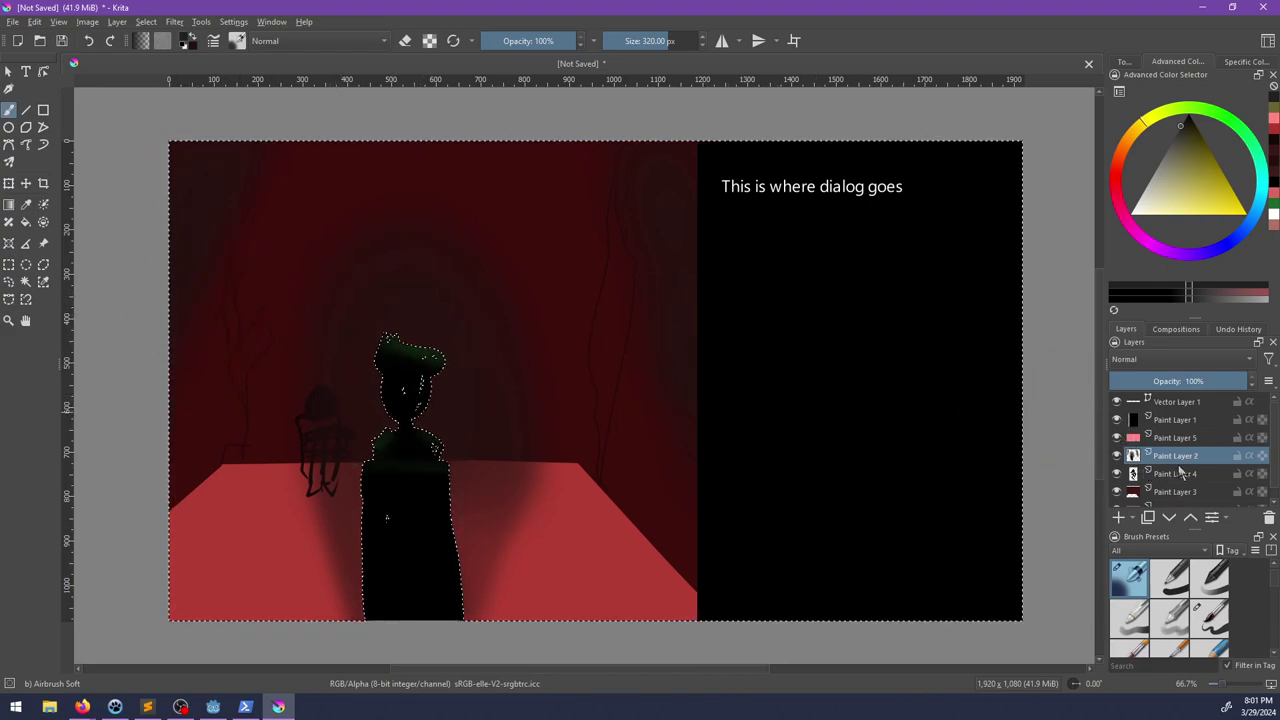
Step: Make Paint Layer 5 active and invert the selection to cover everything around the foreground figure
click(1172, 438)
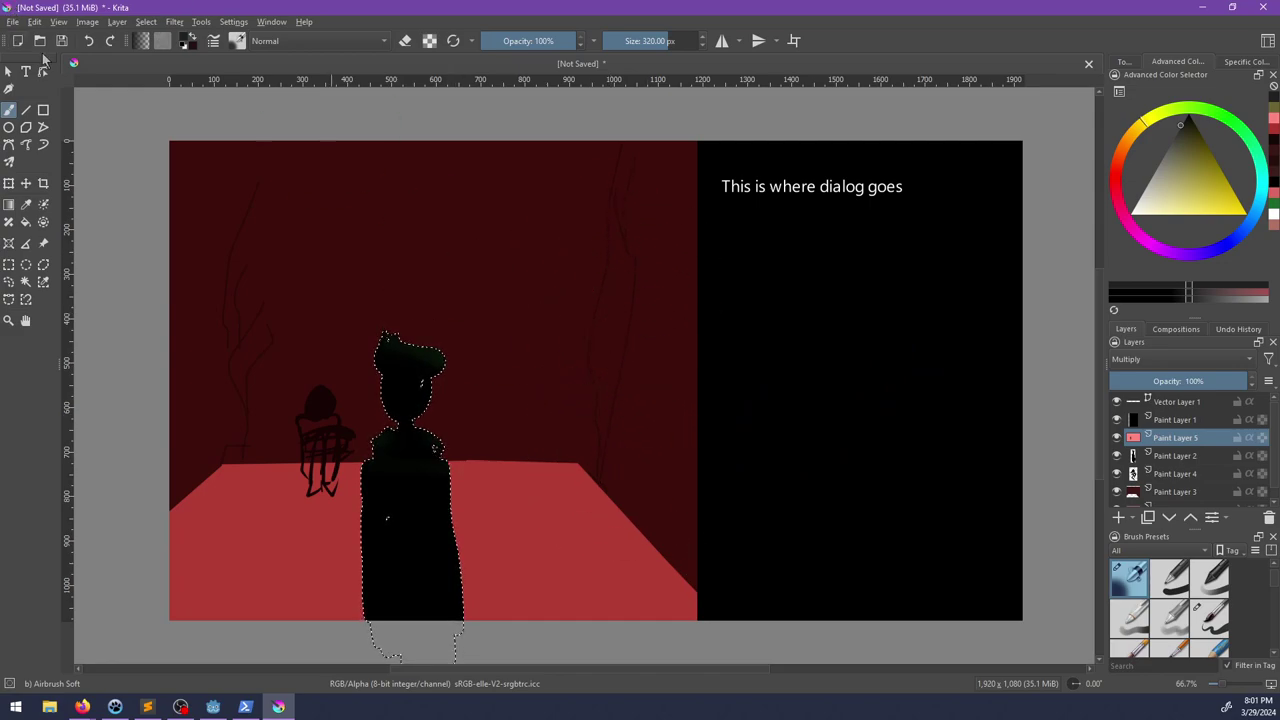
click(146, 22)
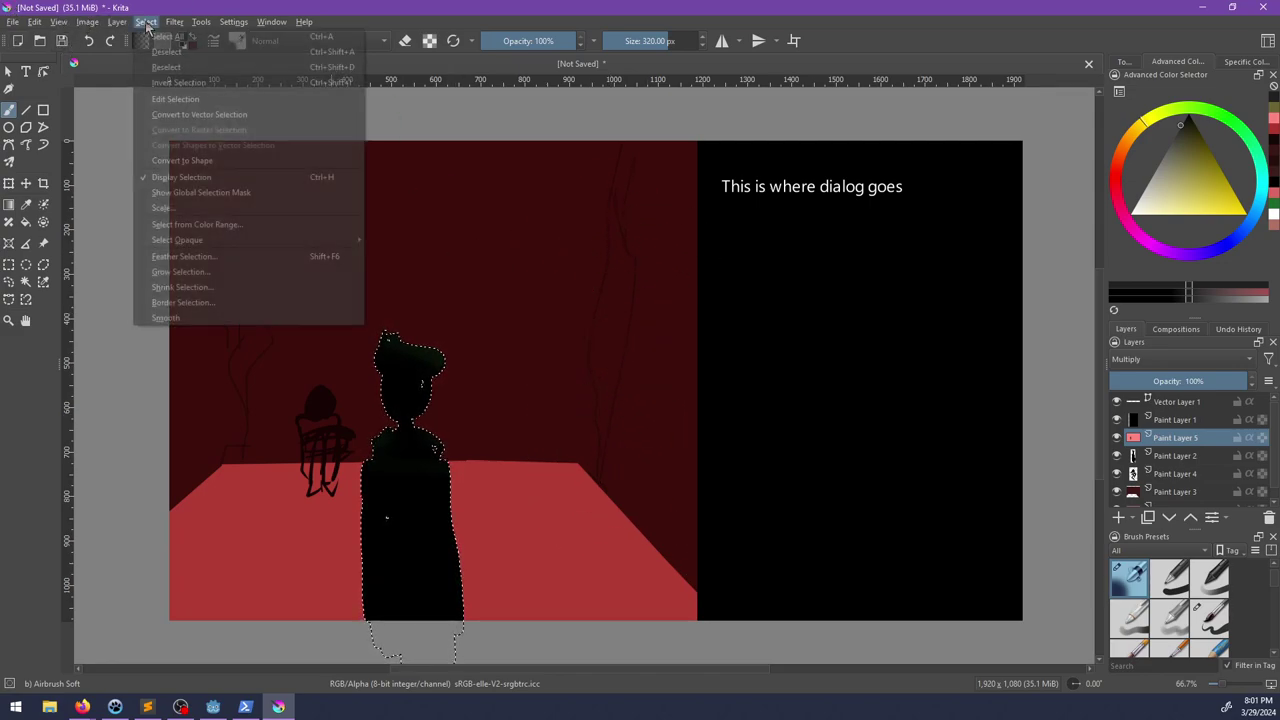
click(210, 80)
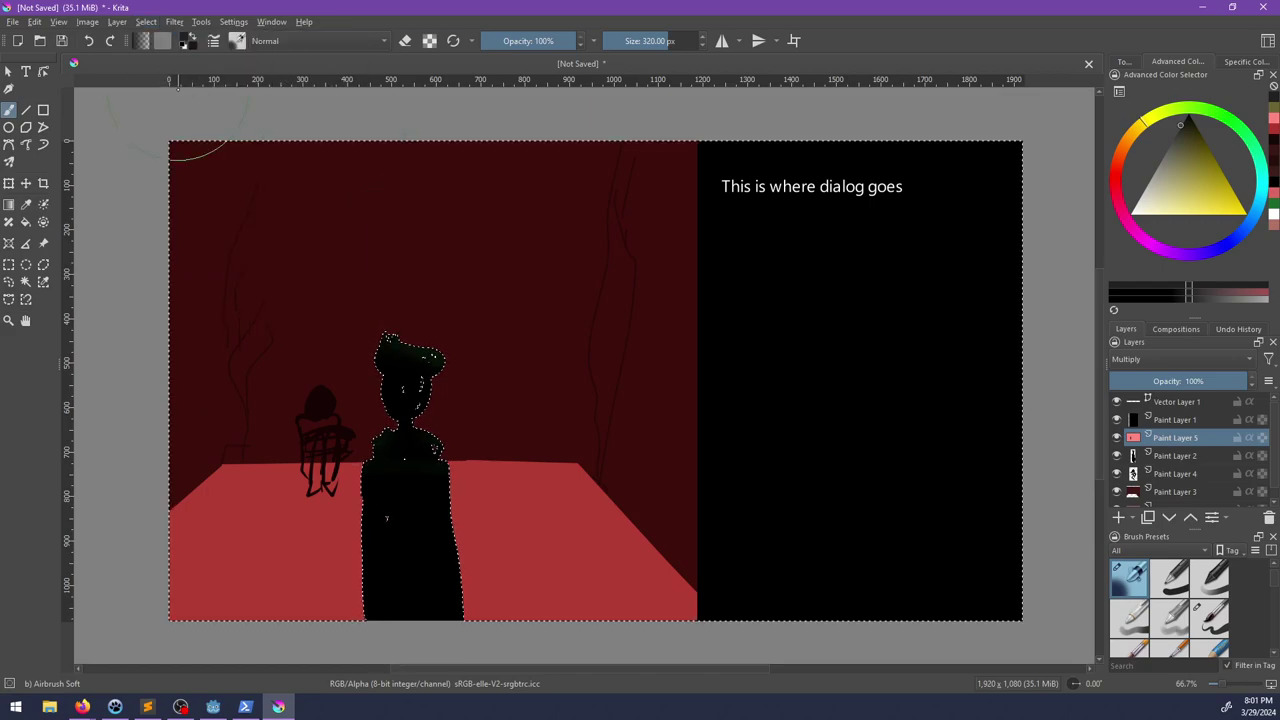
Step: Try airbrushing near-black shading on Paint Layer 5 around the foreground figure and up the far right wall
mouse_move(477, 294)
mouse_down()
mouse_move(463, 543)
mouse_move(470, 470)
mouse_up()
mouse_move(421, 623)
mouse_down()
mouse_move(486, 457)
mouse_move(463, 337)
mouse_move(434, 600)
mouse_move(348, 516)
mouse_move(397, 314)
mouse_move(408, 438)
mouse_move(400, 457)
mouse_move(443, 243)
mouse_move(371, 306)
mouse_move(435, 337)
mouse_move(445, 270)
mouse_up()
mouse_move(679, 377)
mouse_down()
mouse_move(649, 157)
mouse_move(663, 177)
mouse_move(620, 228)
mouse_up()
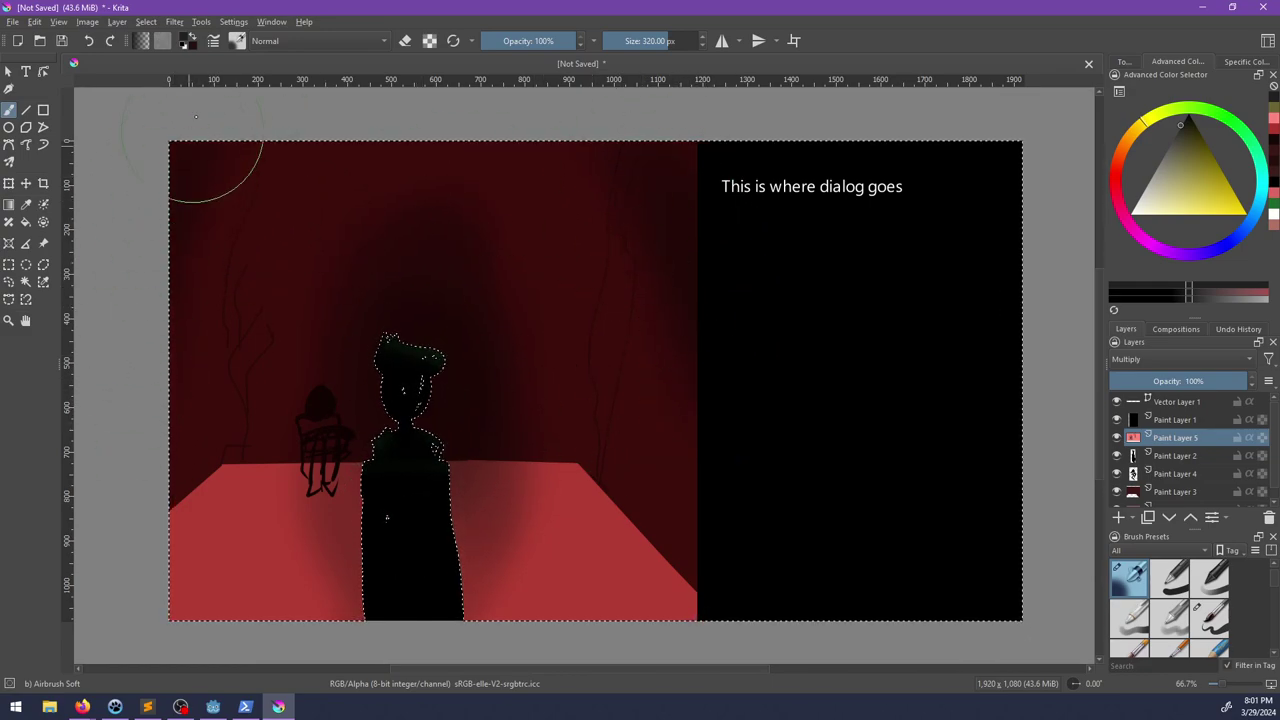
Step: Choose a light pink and fill the selected area of Paint Layer 5 with it
drag(1116, 161, 1114, 185)
click(1157, 213)
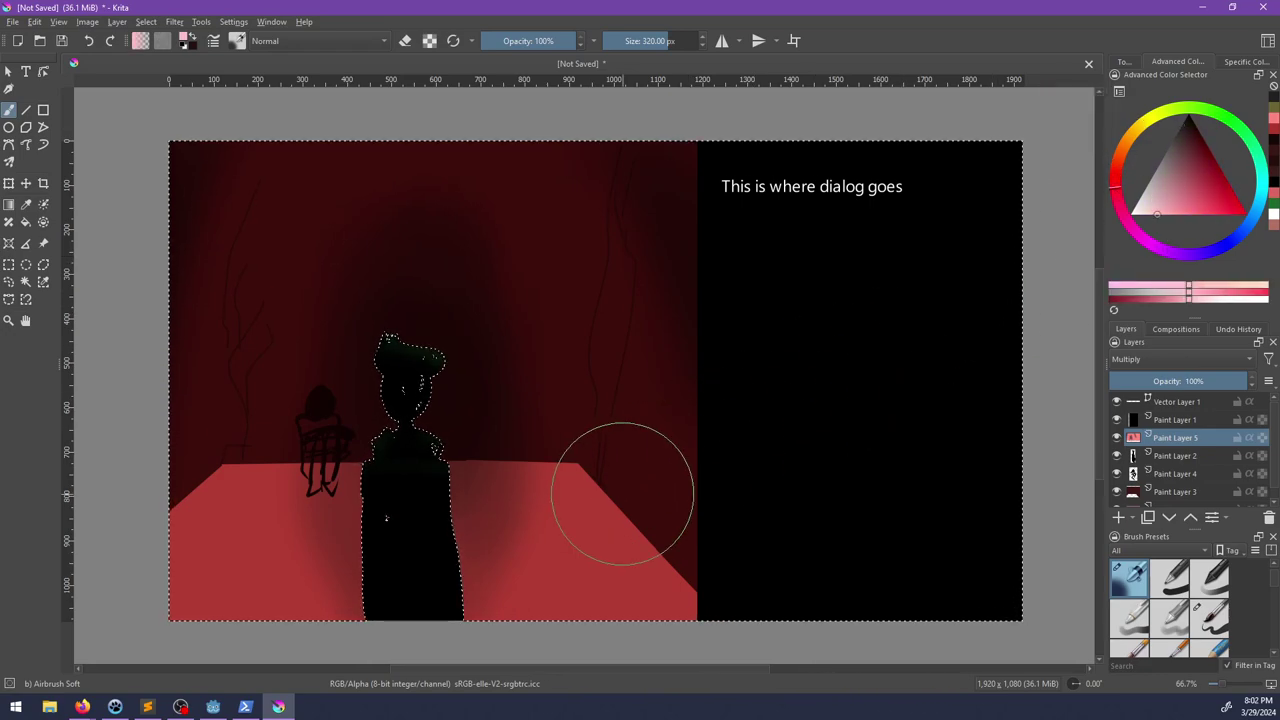
key(shift+BackSpace)
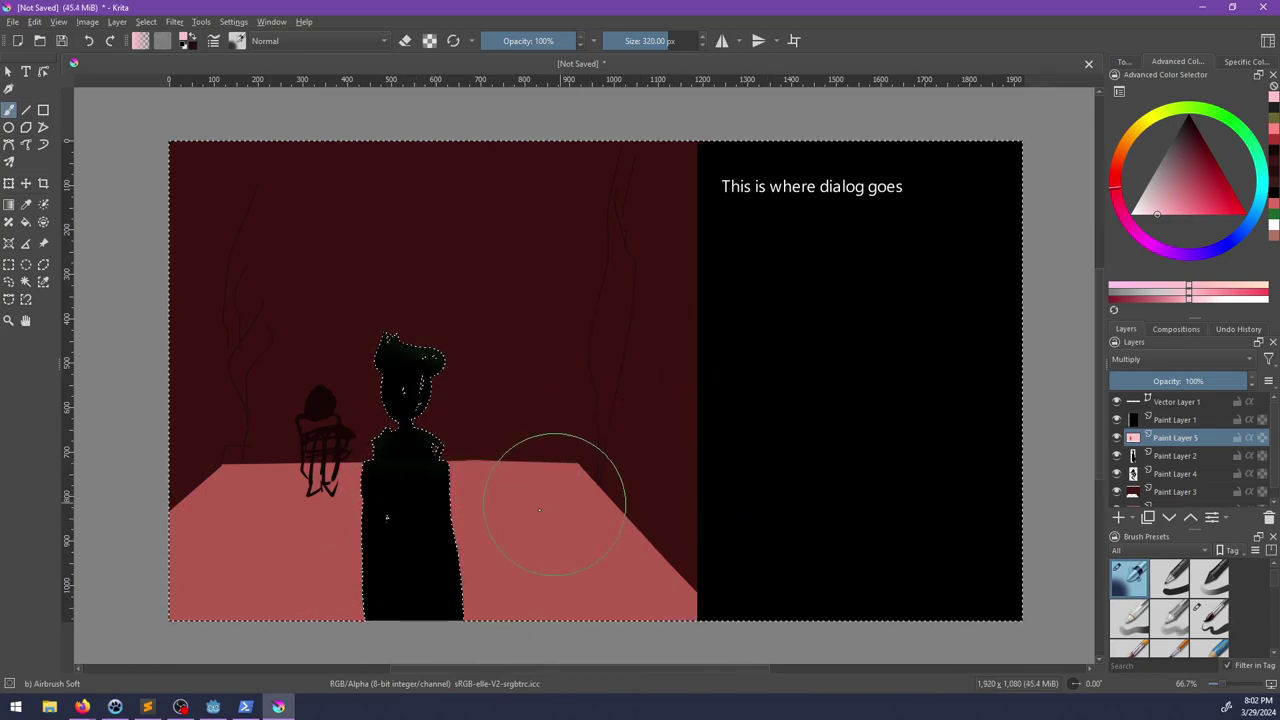
Step: Airbrush near-black shading around the foreground figure on the floor and back wall on Paint Layer 5, and clear the selection
key(x)
drag(503, 423, 491, 467)
drag(474, 516, 440, 590)
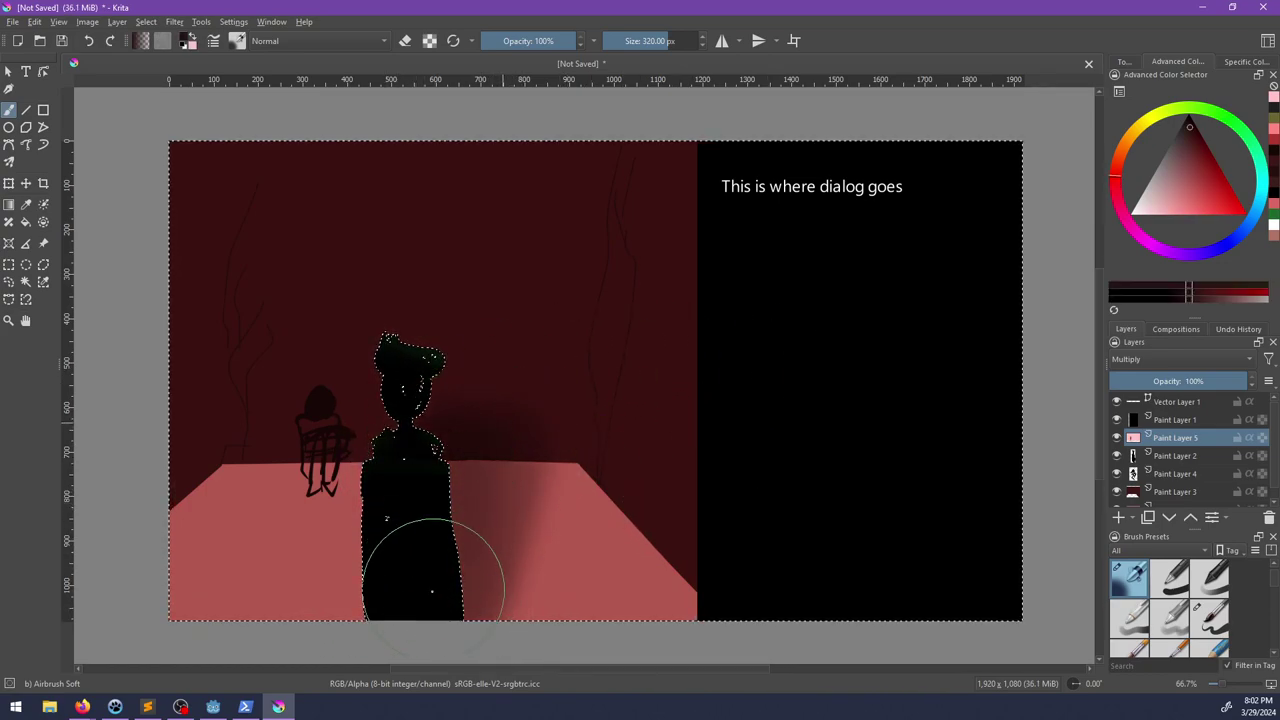
mouse_move(424, 367)
mouse_down()
mouse_move(480, 363)
mouse_move(463, 457)
mouse_move(429, 391)
mouse_move(474, 384)
mouse_up()
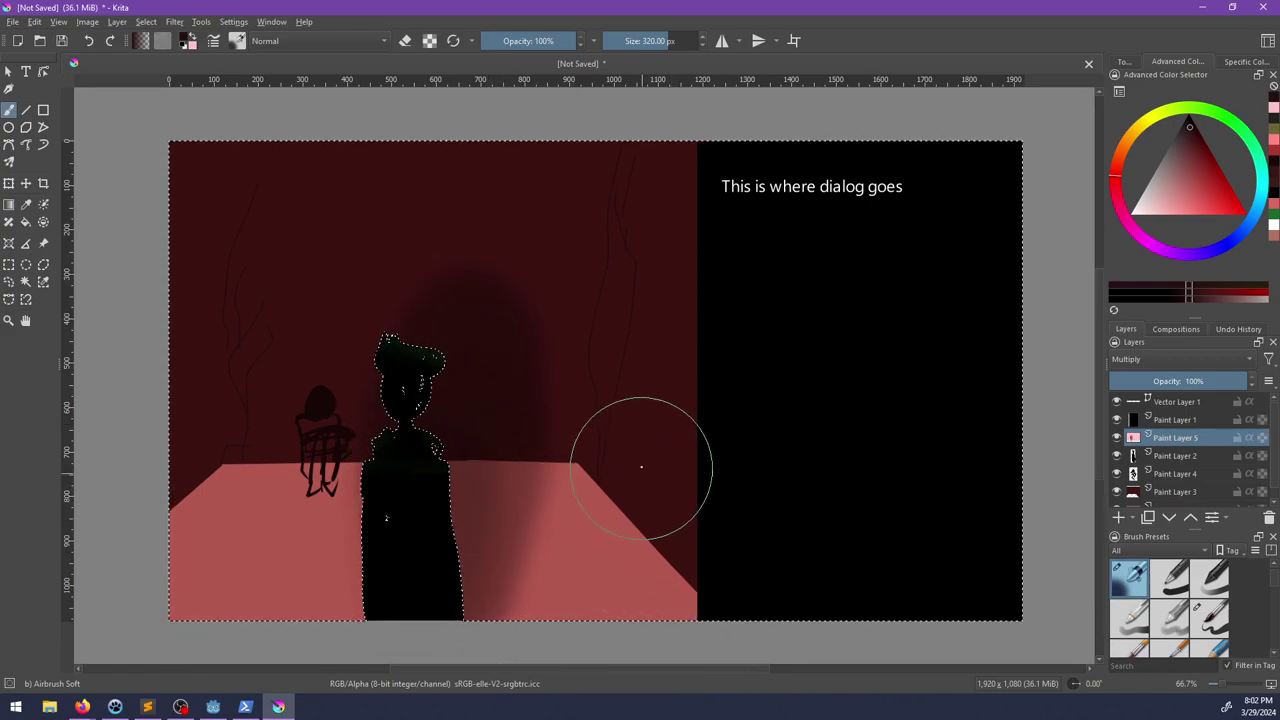
drag(428, 330, 423, 569)
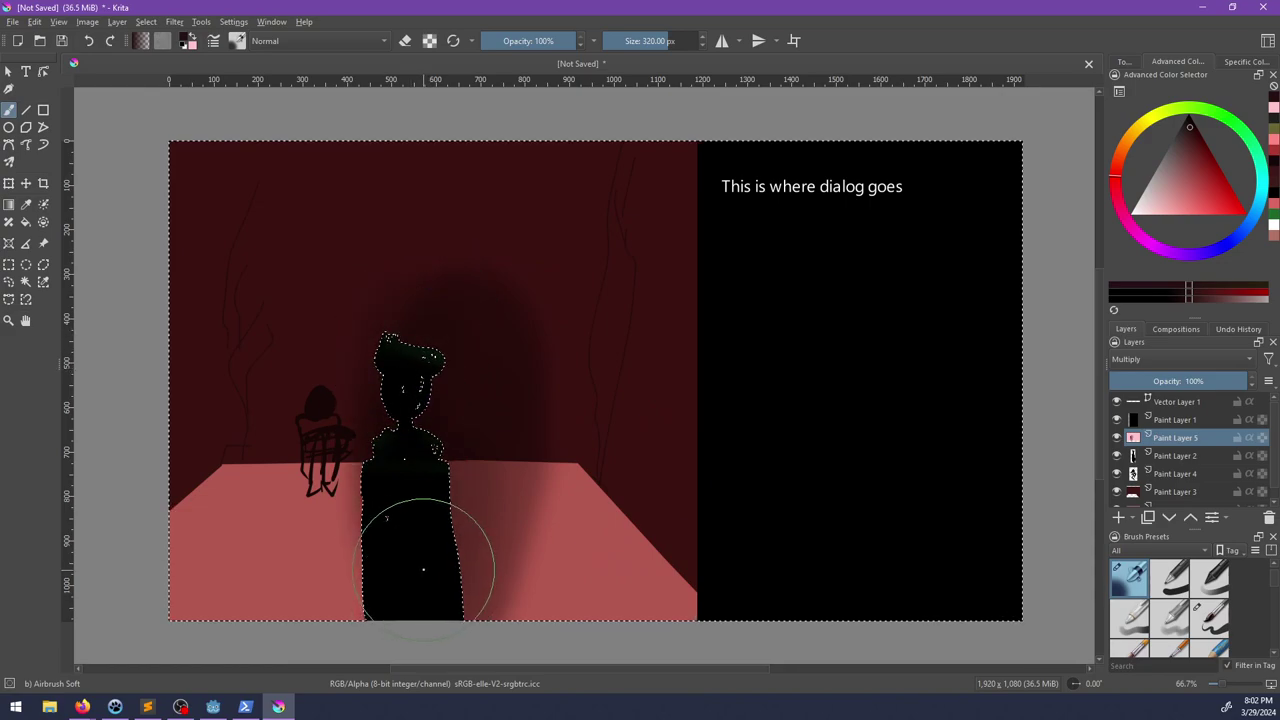
drag(388, 350, 470, 300)
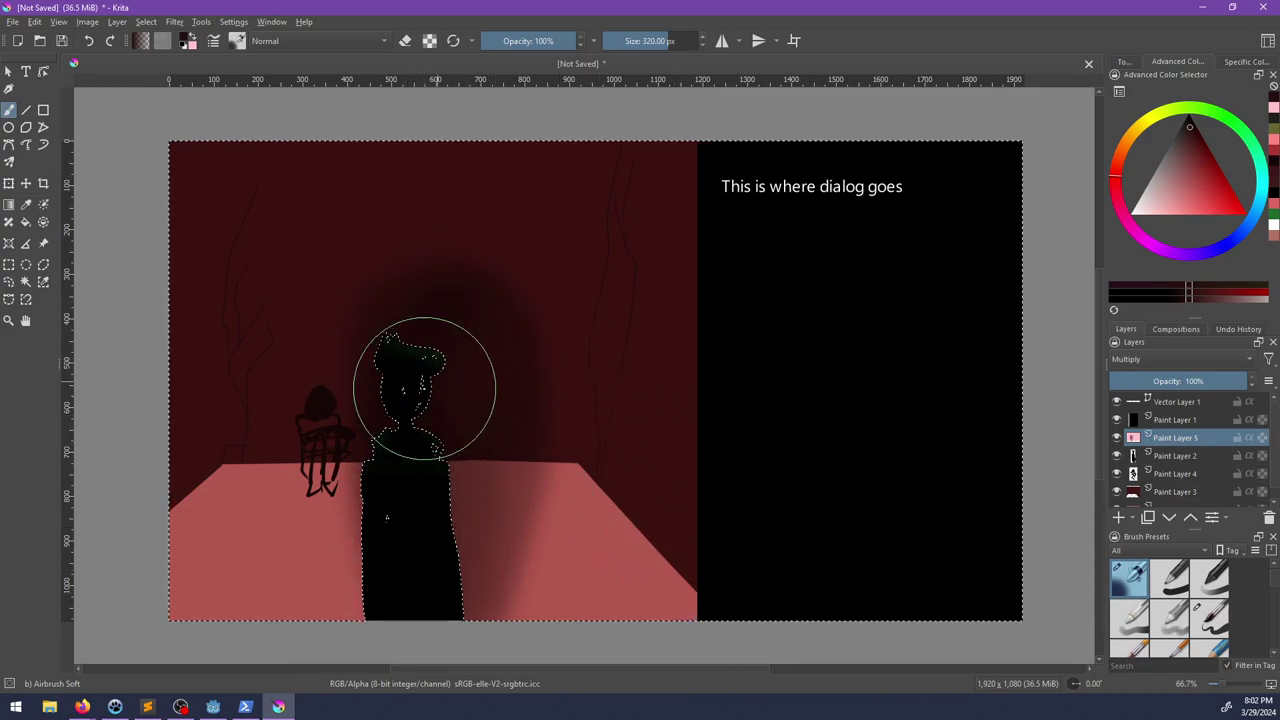
drag(423, 389, 454, 460)
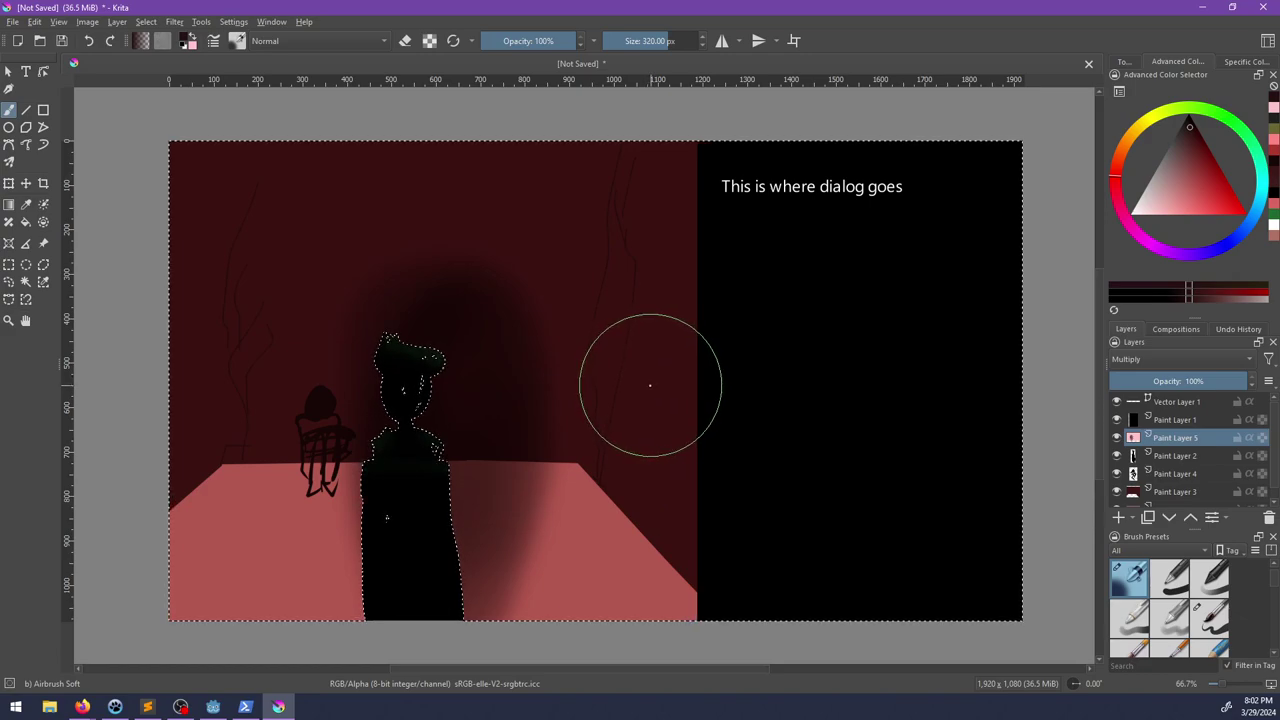
key(ctrl+shift+a)
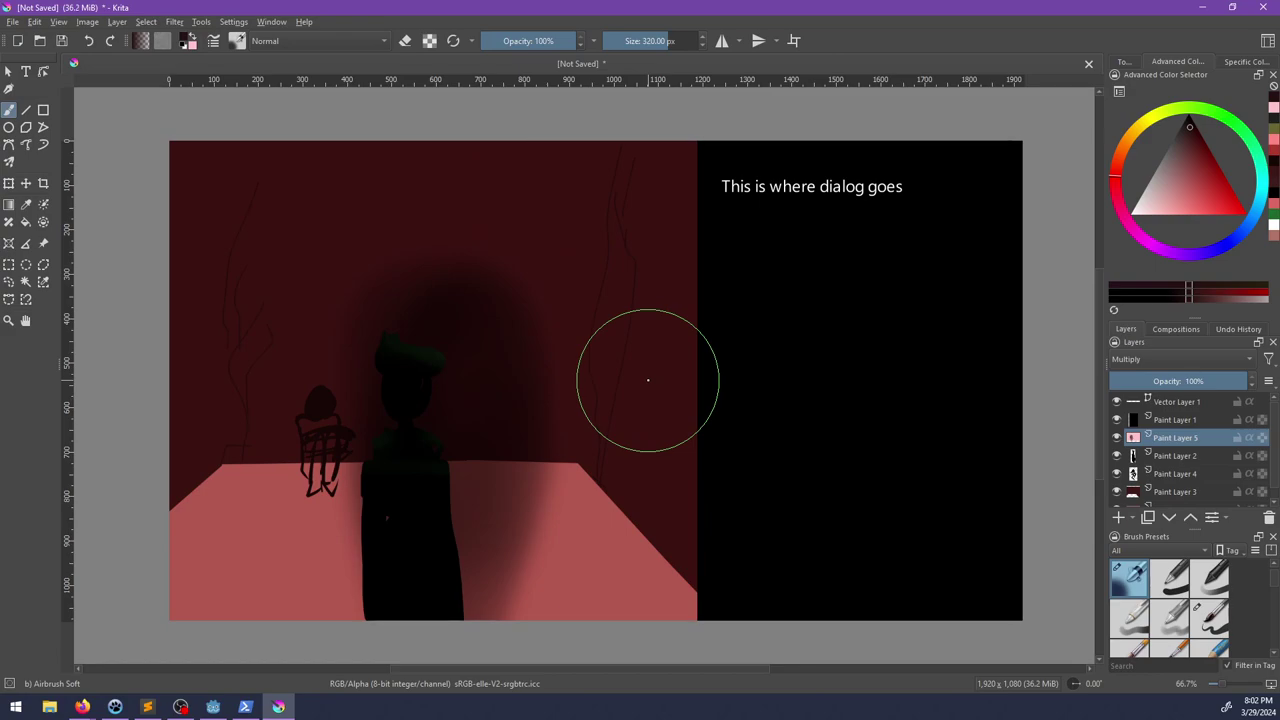
Step: Switch to Godot, inspect primordial_room's bounds in the illusory_room scene, and preview stone_room by toggling its visibility
click(213, 706)
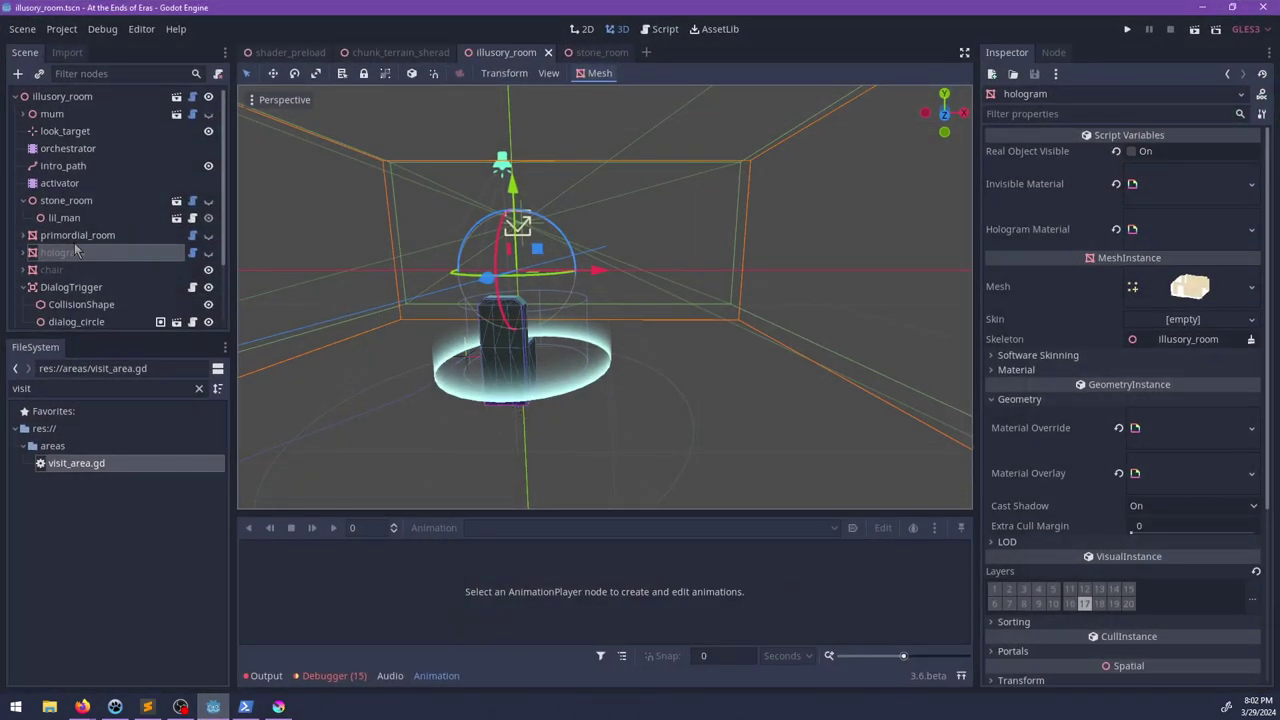
click(80, 238)
scroll(694, 274, down, 8)
middle_drag(694, 274, 516, 320)
click(205, 203)
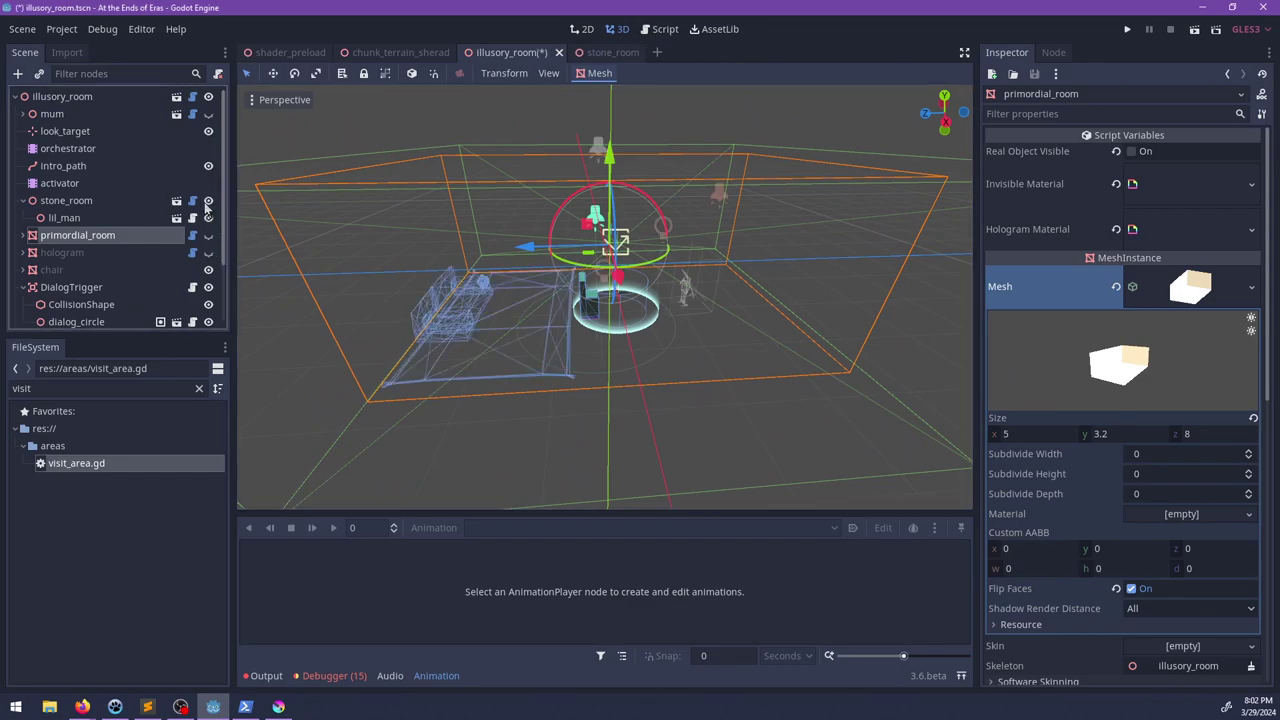
click(205, 205)
Step: Duplicate the stone_room node and delete the lil_man child from the copy
click(75, 201)
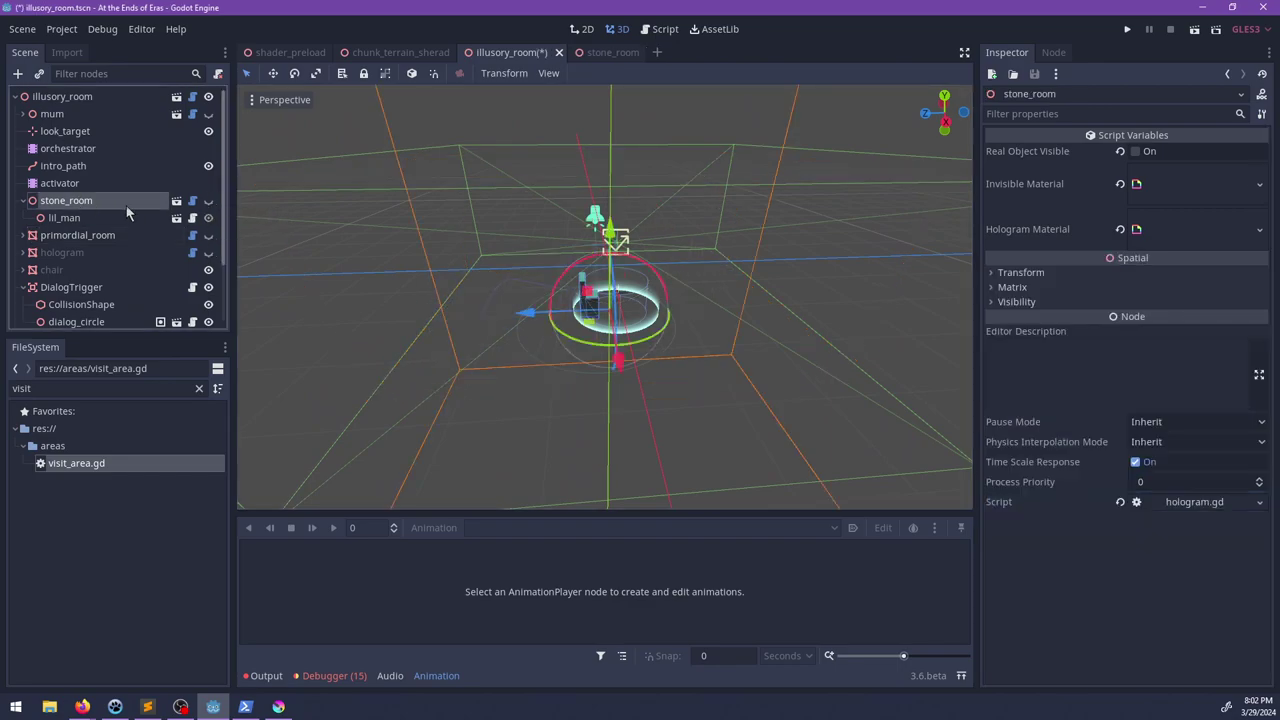
key(ctrl+d)
click(84, 253)
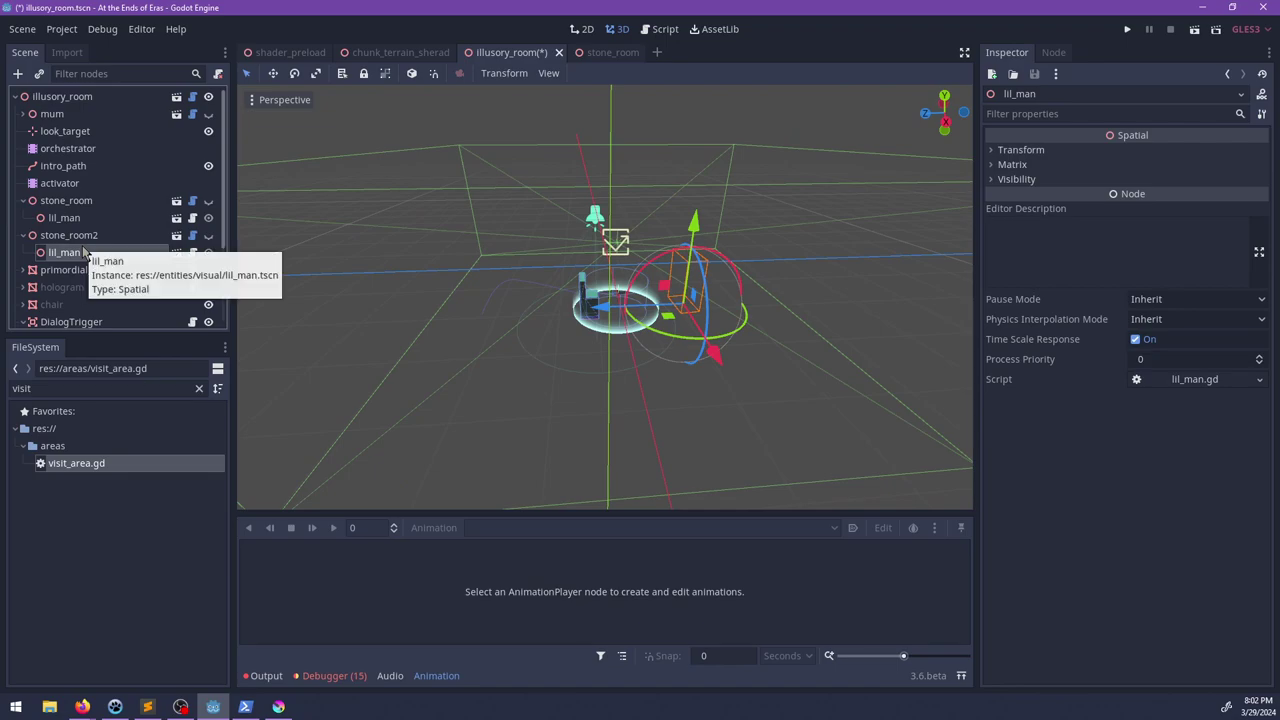
key(Delete)
key(Return)
Step: Rename the duplicated stone_room node war_room_red and make it visible
click(83, 237)
double_click(138, 236)
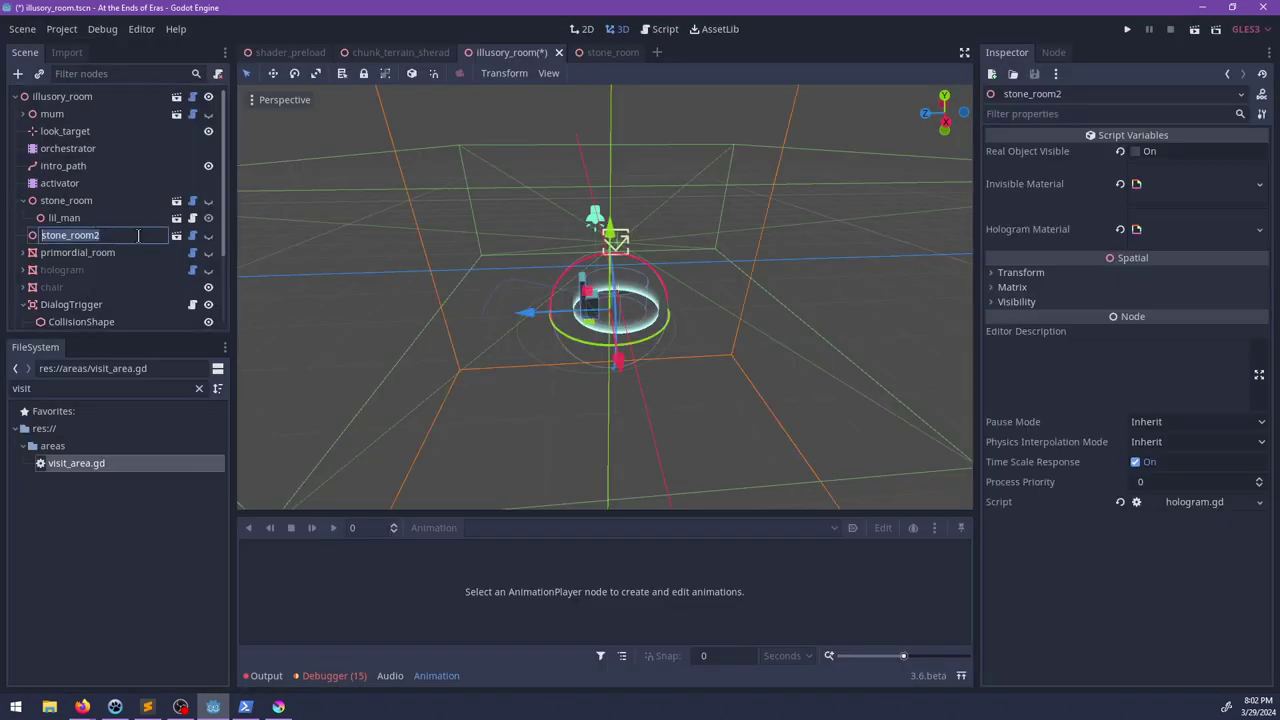
text(war_room_red)
key(Return)
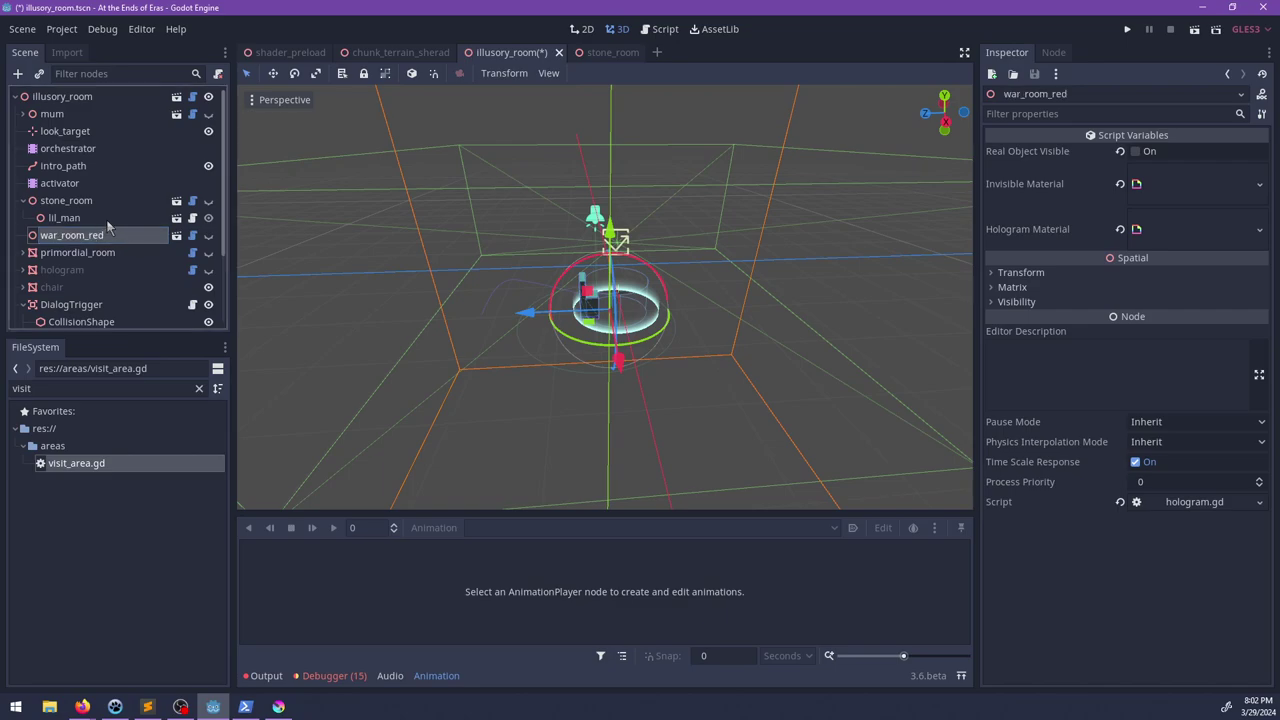
click(208, 236)
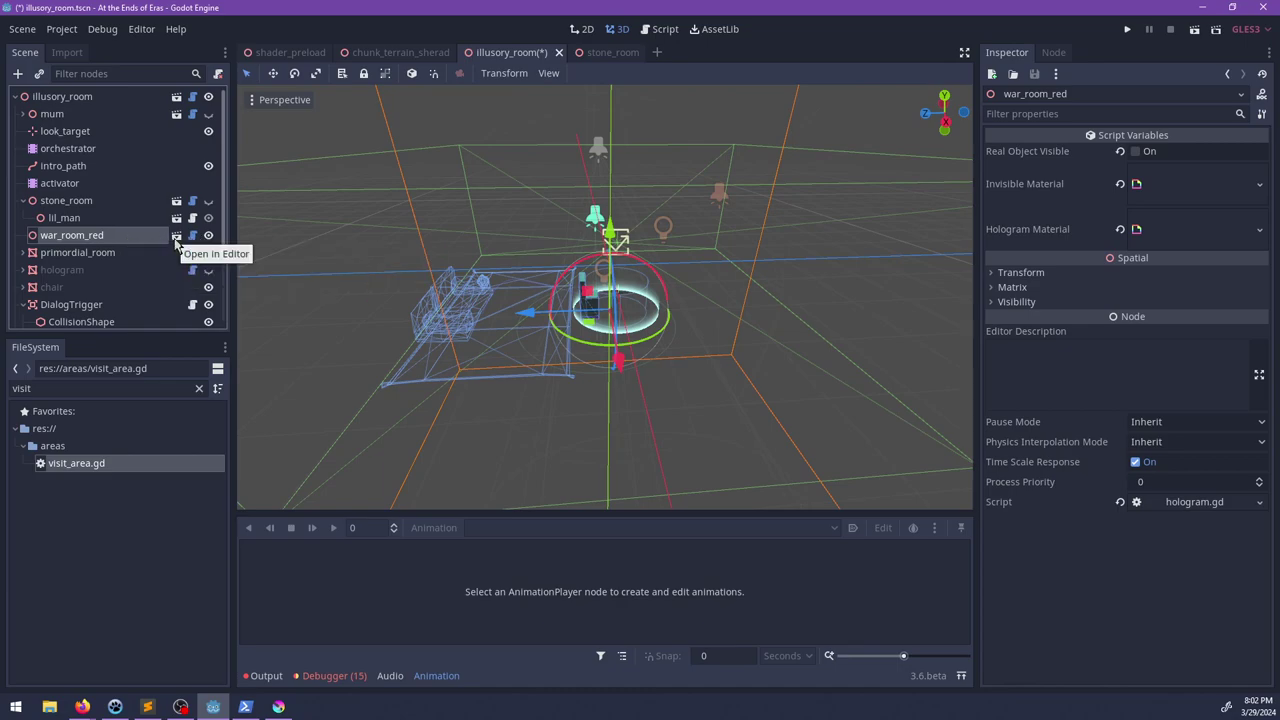
Step: Delete the war_room_red node and save the illusory_room scene
key(Delete)
key(Return)
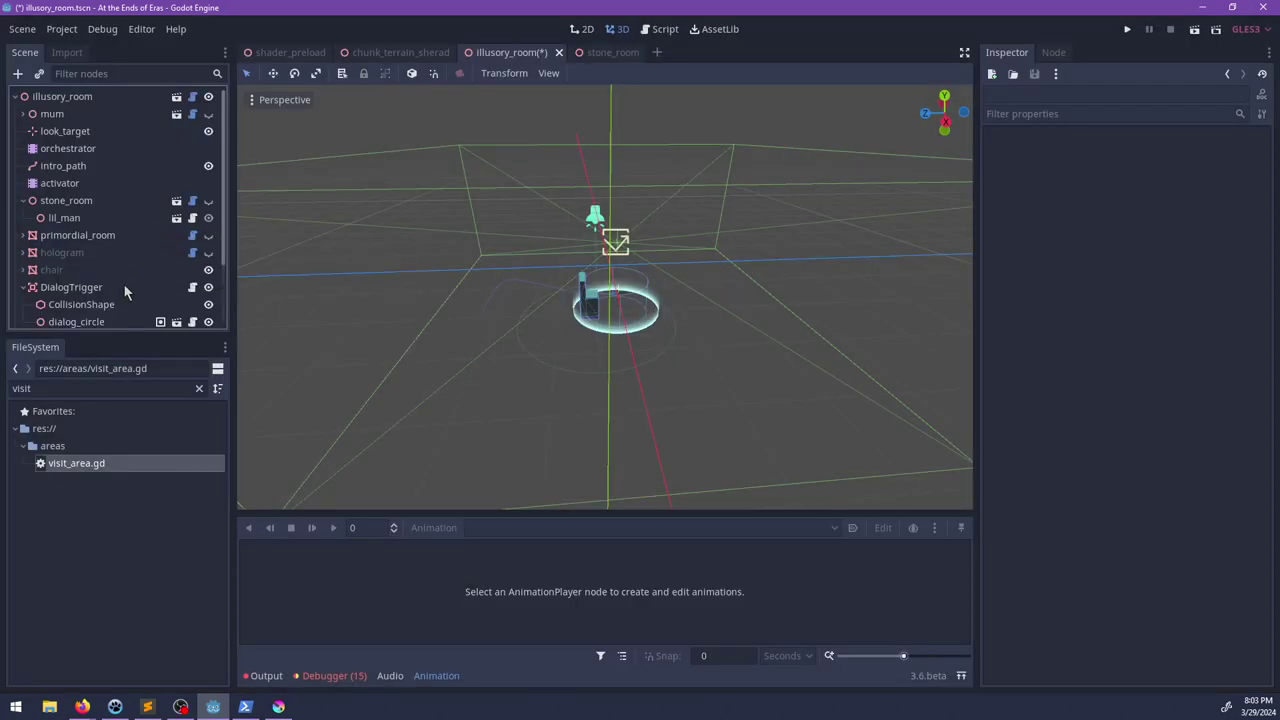
click(83, 388)
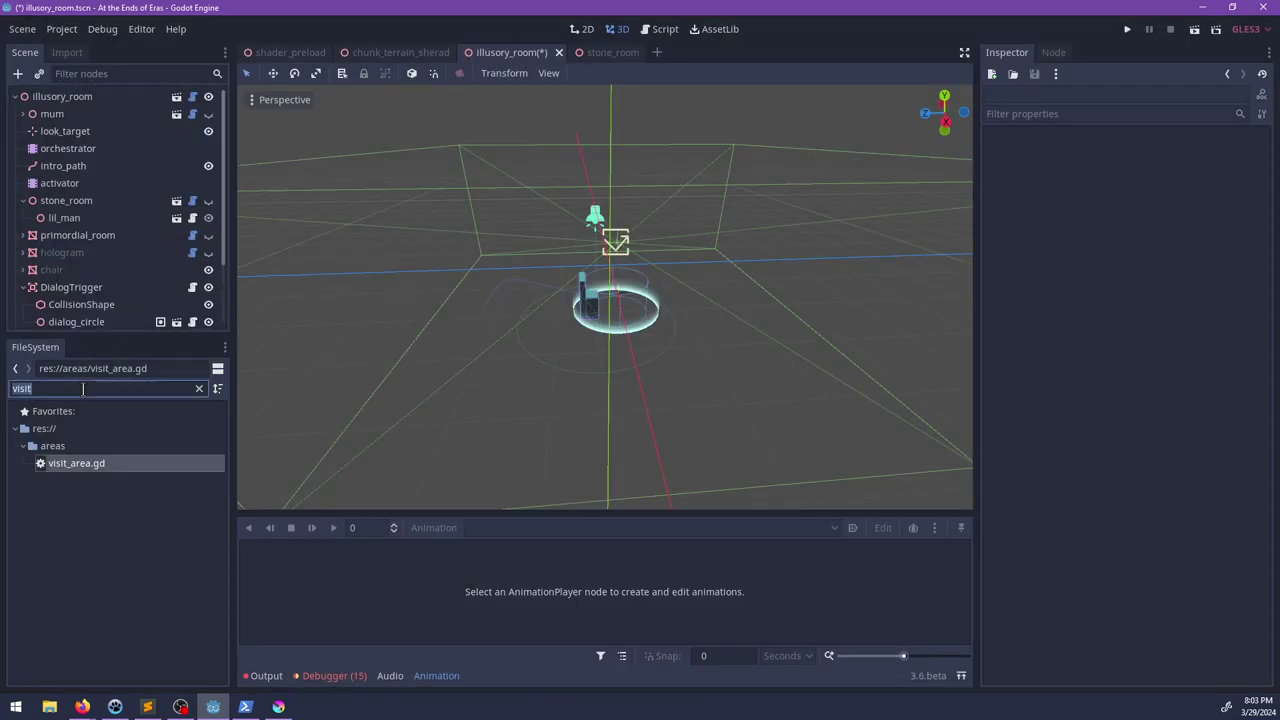
key(ctrl+s)
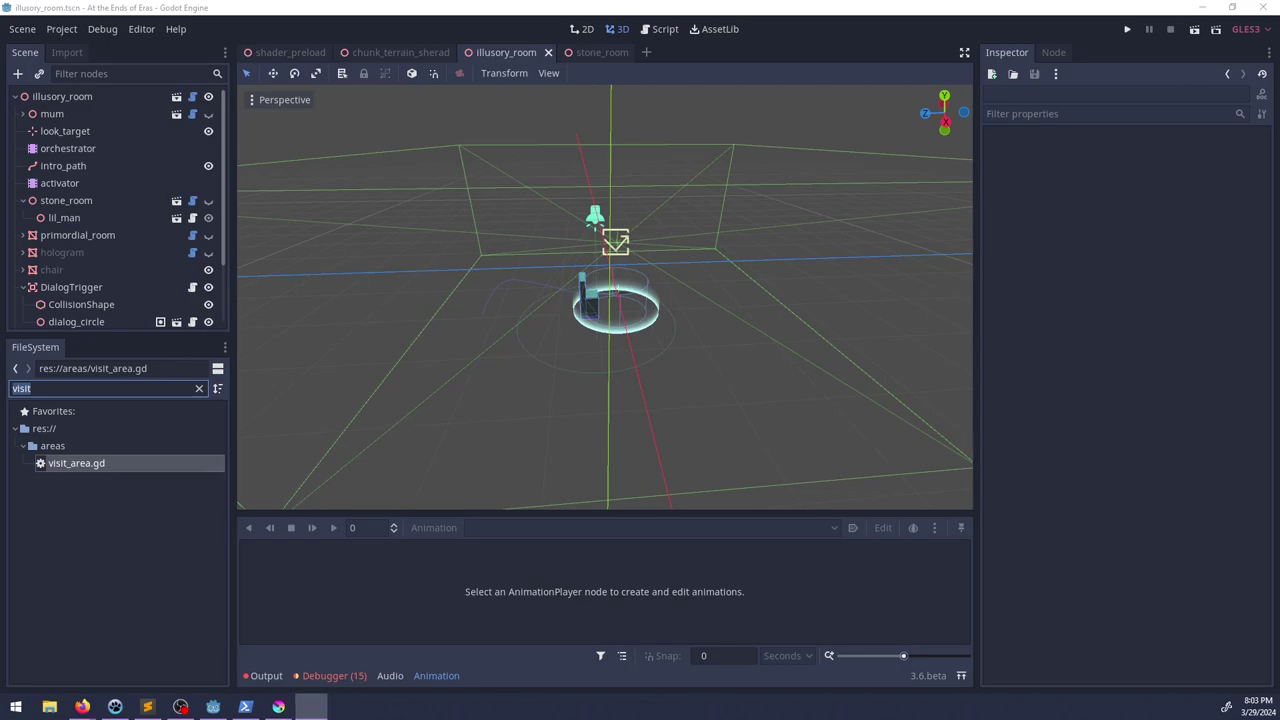
Step: Open the stone_room scene and examine the walls mesh's material, shader parameters and geometry settings
click(595, 53)
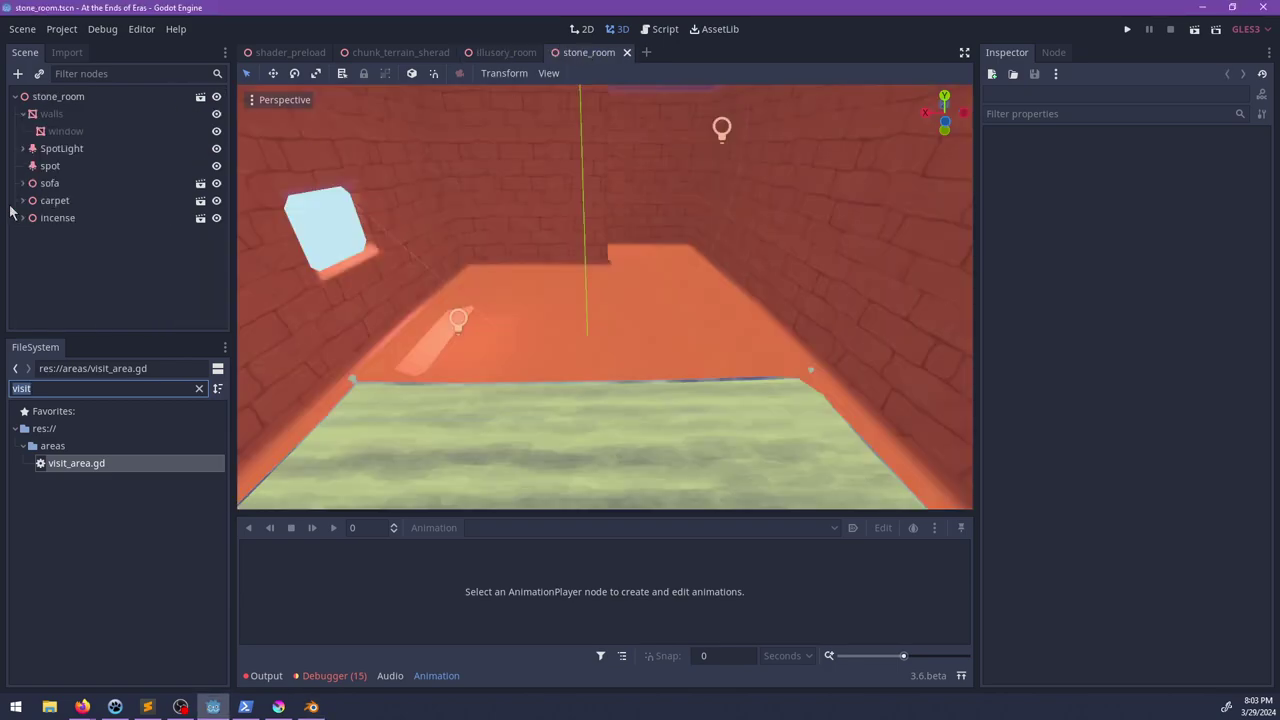
click(50, 113)
scroll(696, 294, down, 5)
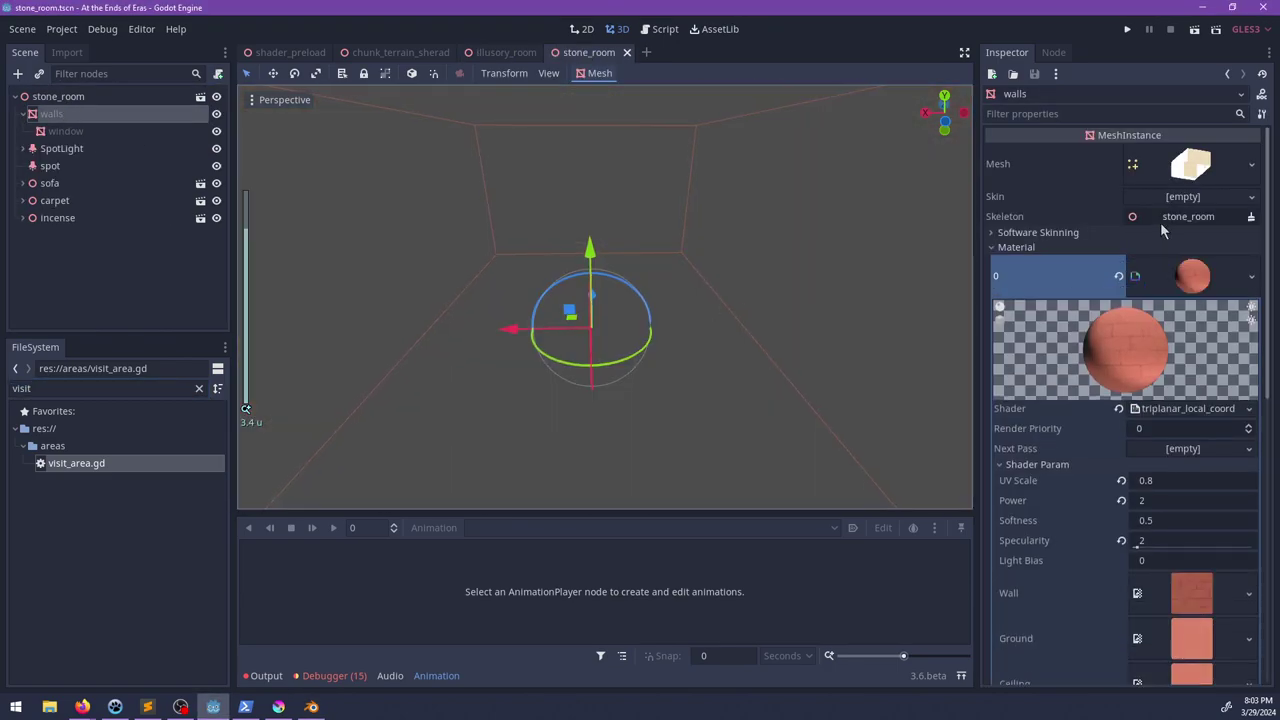
scroll(700, 310, down, 3)
scroll(1041, 493, down, 6)
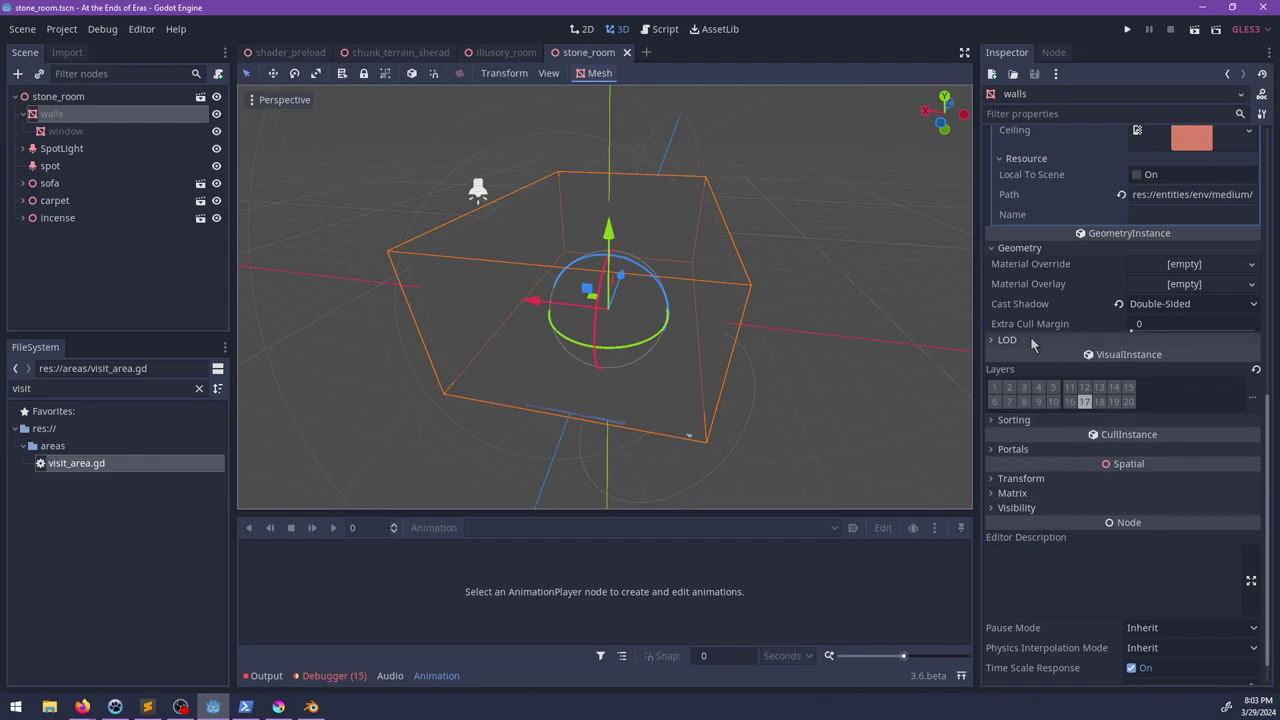
scroll(1032, 345, up, 8)
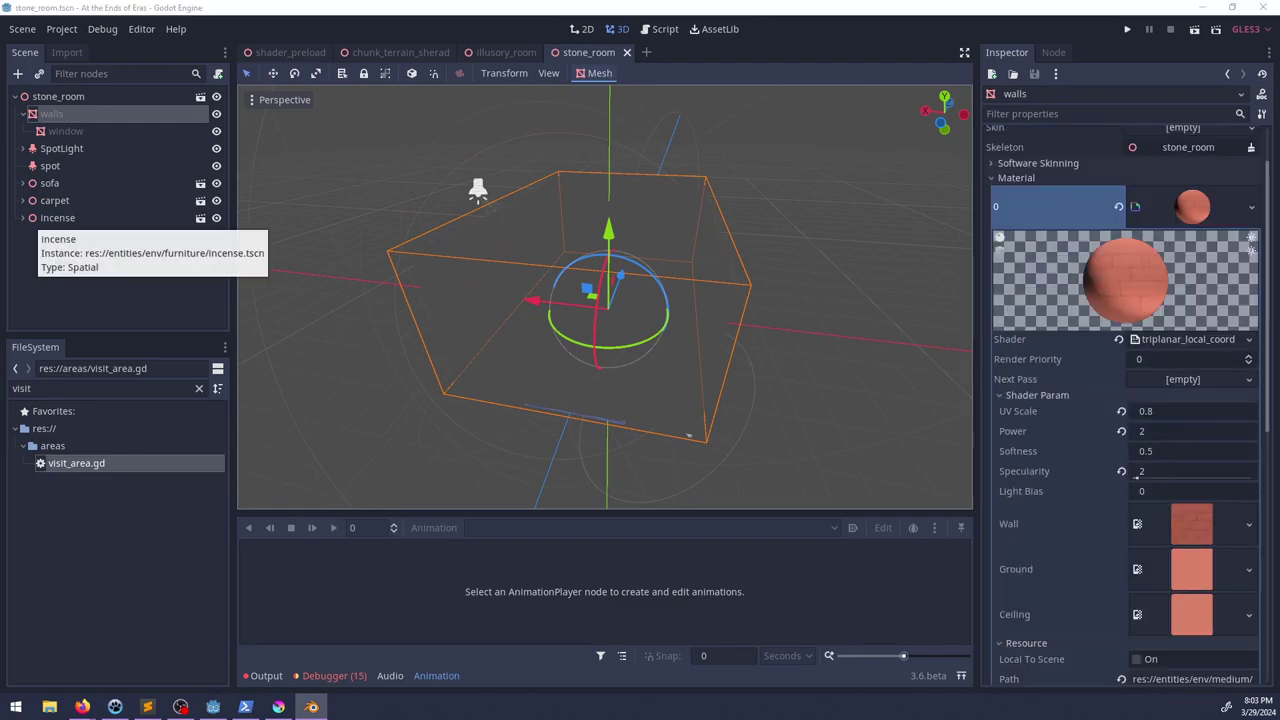
Step: Dismiss Blender's startup splash screen
key(Escape)
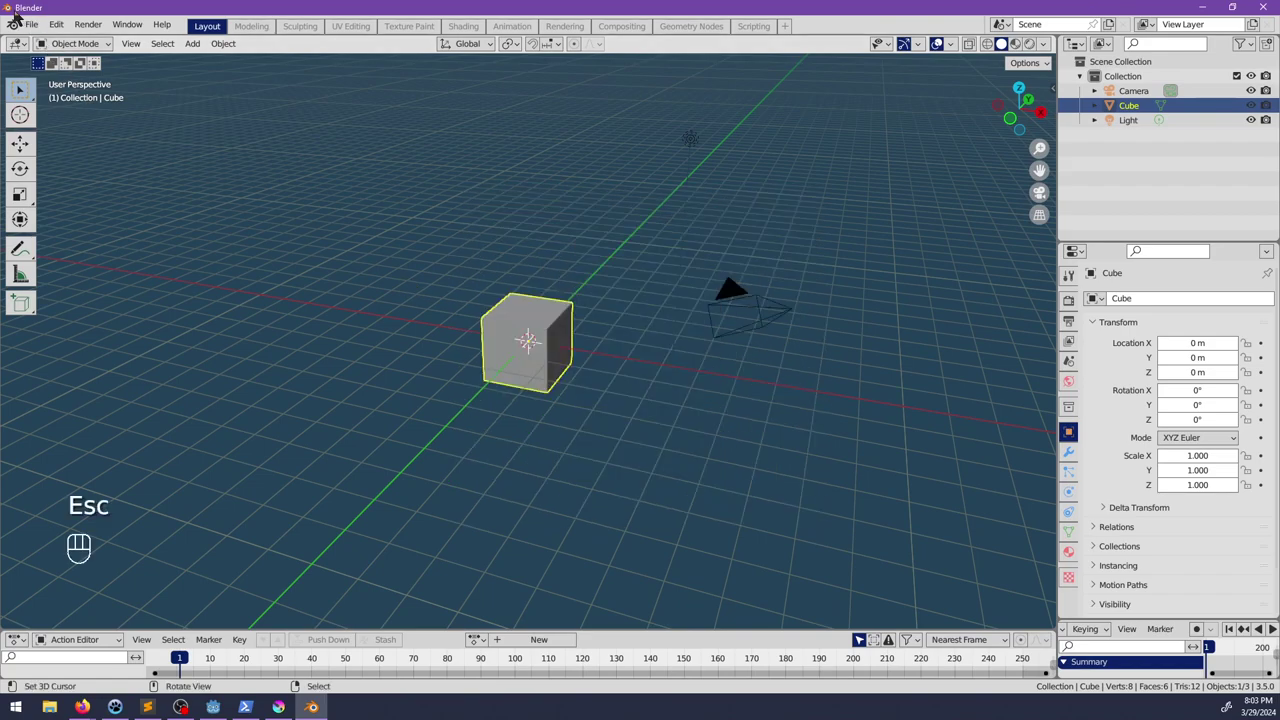
click(31, 24)
mouse_move(80, 70)
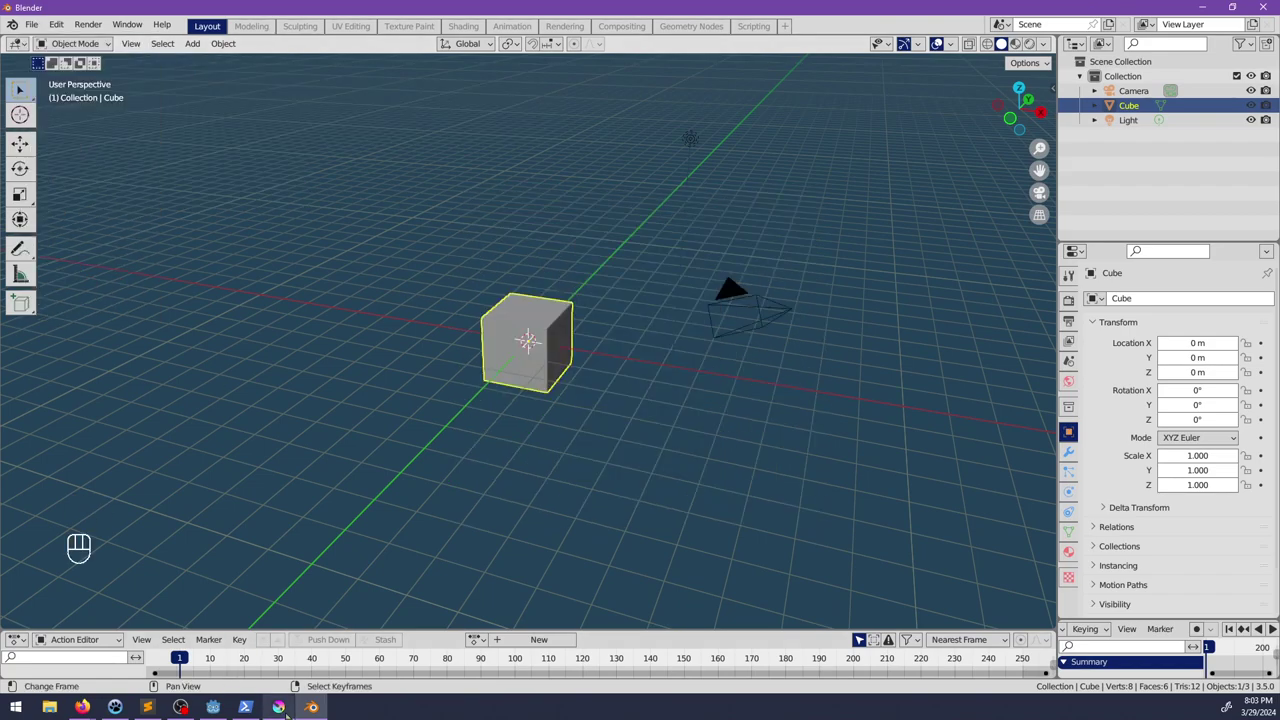
Step: Switch to Godot and examine primordial_room's mesh size, child node and proportions in the illusory_room scene
click(213, 707)
double_click(75, 381)
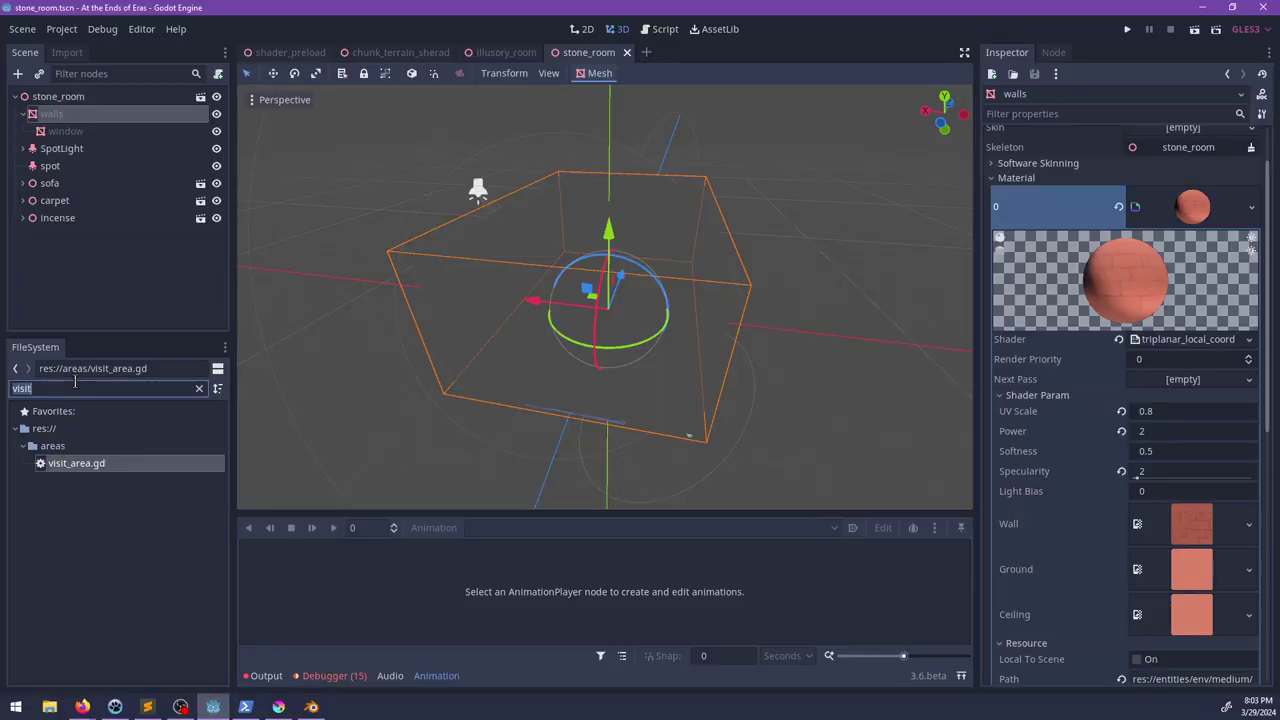
click(505, 52)
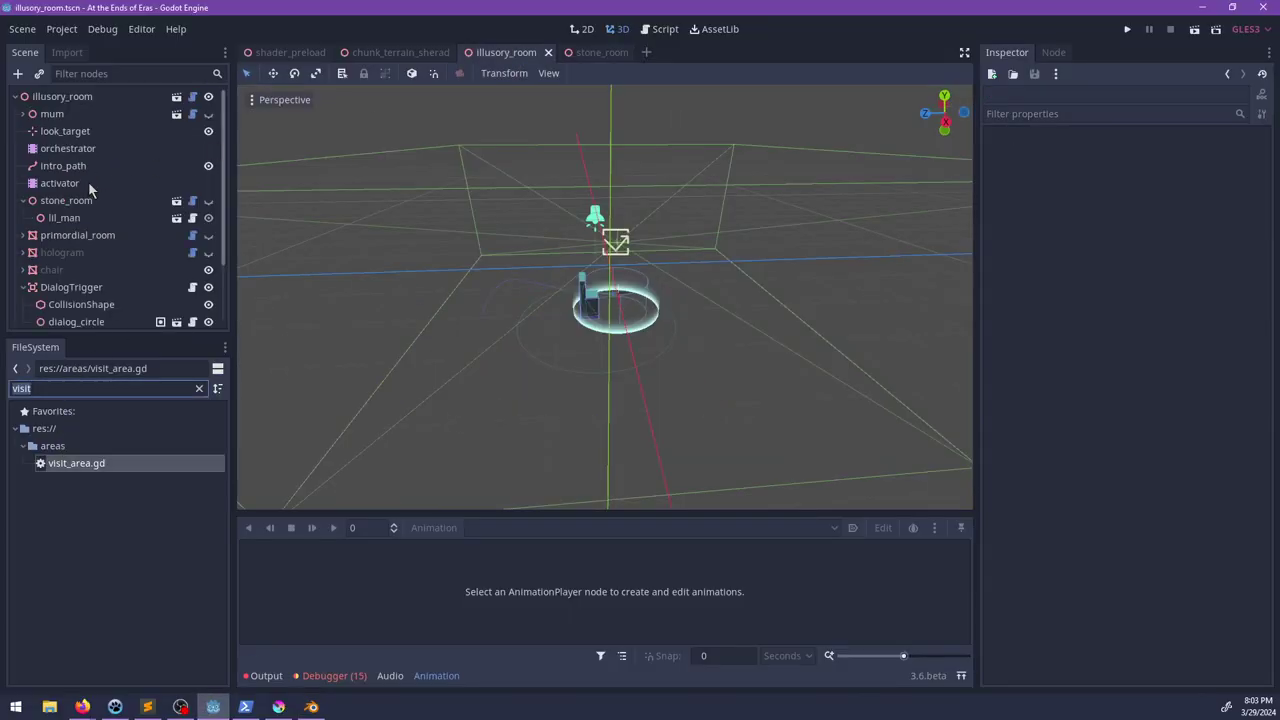
click(70, 236)
click(22, 236)
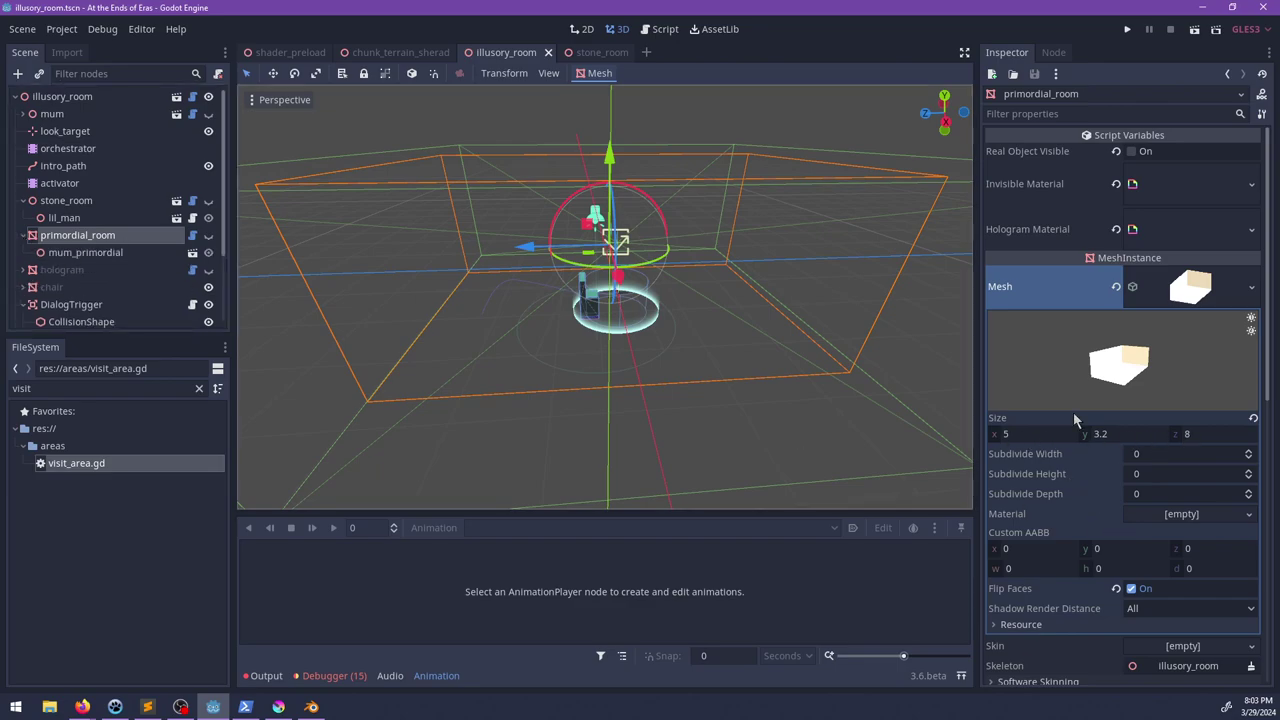
middle_drag(717, 317, 557, 330)
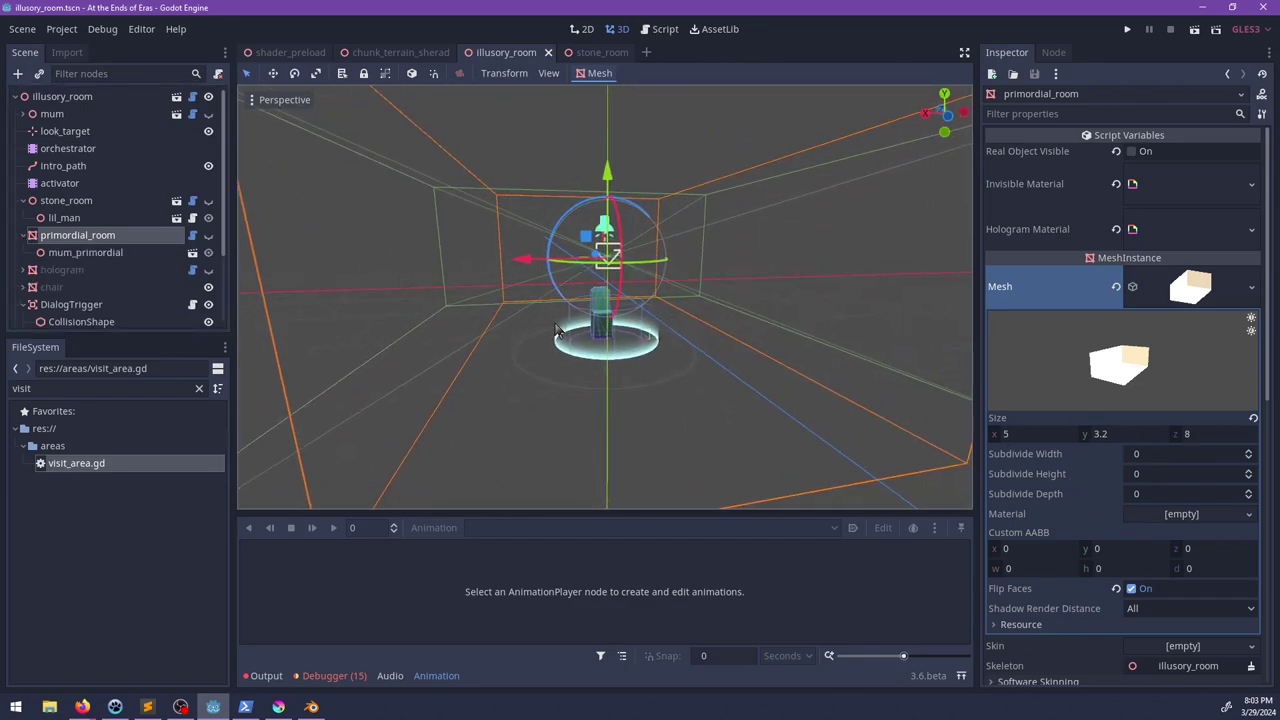
scroll(659, 383, down, 4)
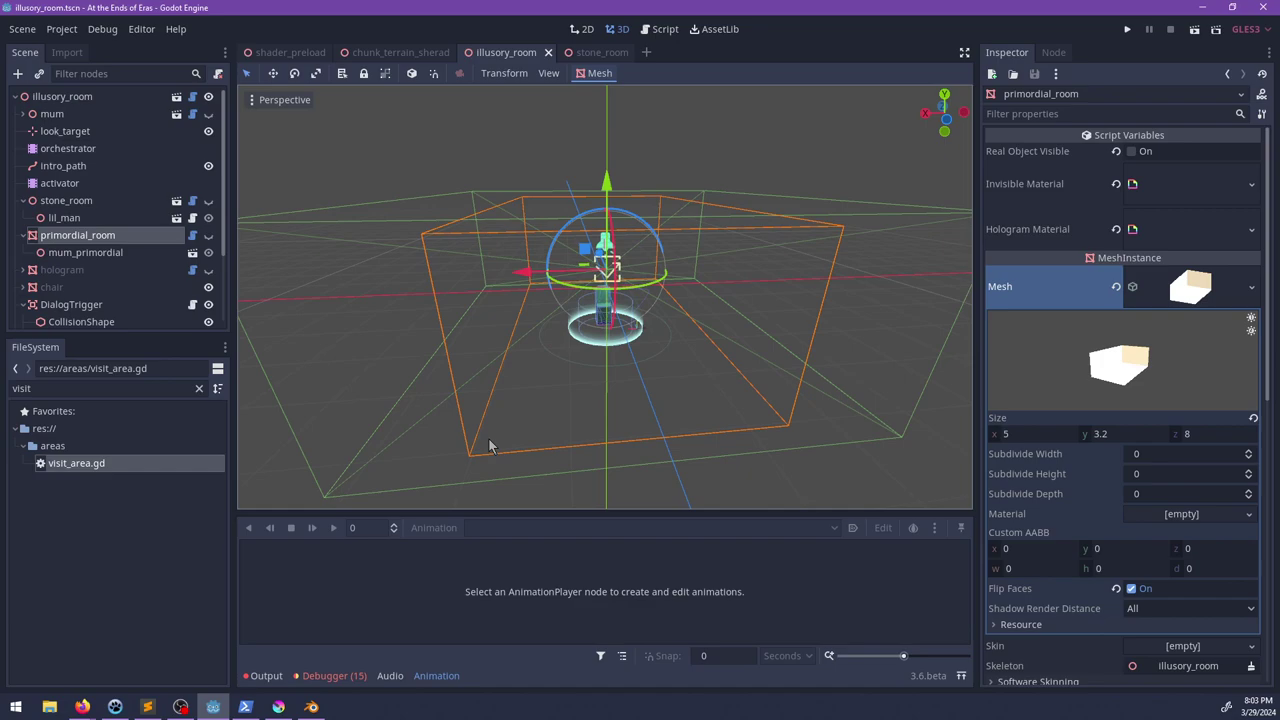
Step: Switch to Blender and delete the default camera from the scene
key(alt+Tab)
middle_drag(449, 414, 468, 425)
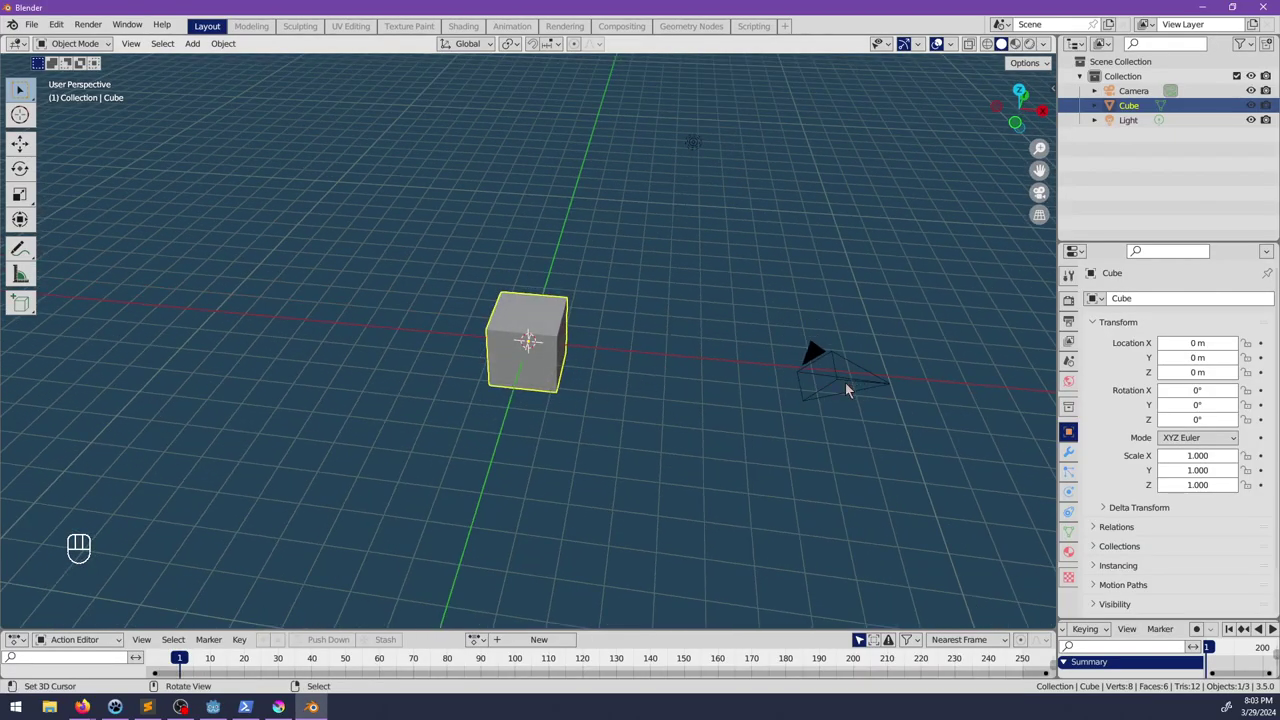
click(846, 390)
key(x)
key(x)
click(718, 362)
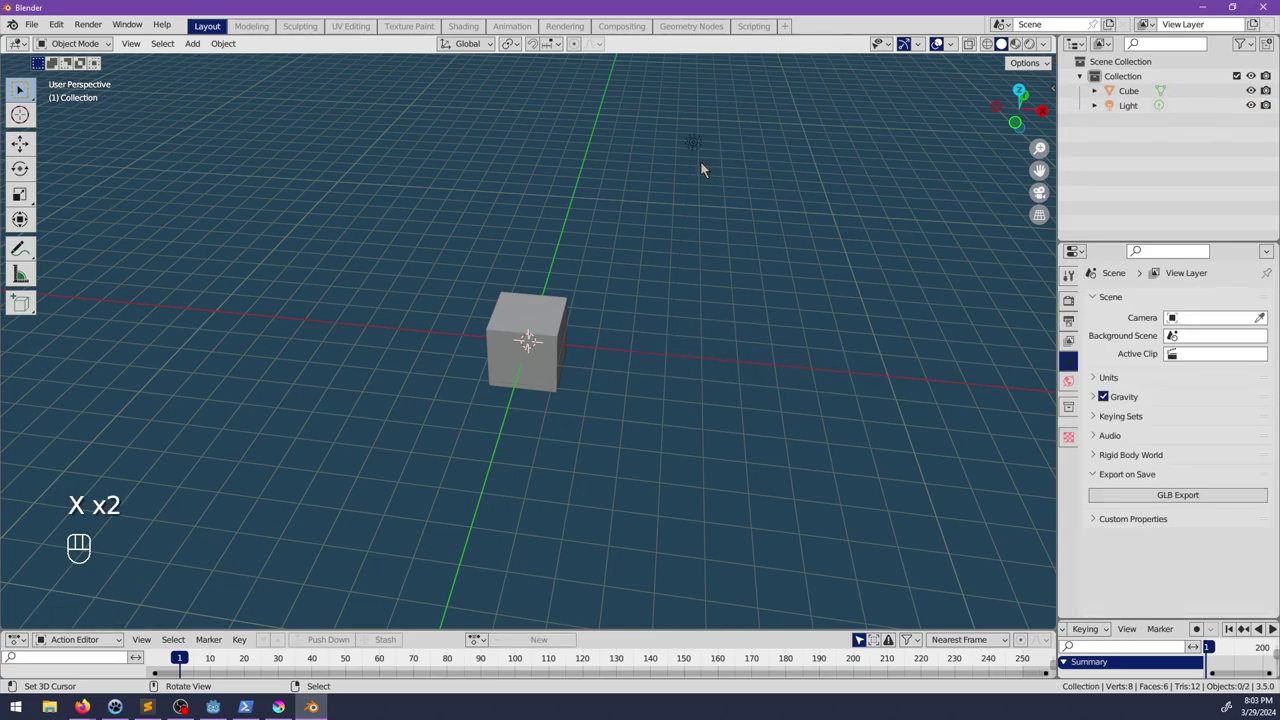
Step: Delete the default light from the scene
click(693, 142)
key(x)
click(694, 149)
Step: Scale the cube's geometry by 3.2 along Z, 5 along X and 8 along Y to match the room's proportions
scroll(929, 177, down, 5)
scroll(519, 377, up, 6)
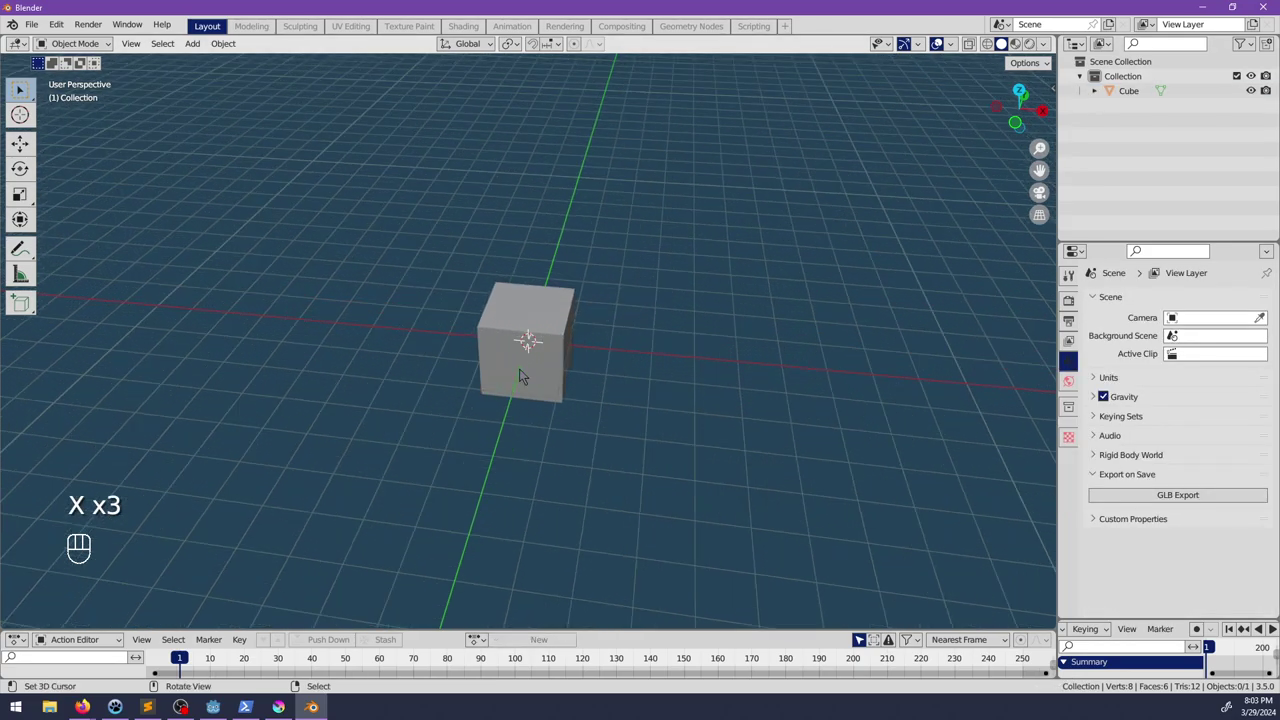
click(562, 334)
key(Tab)
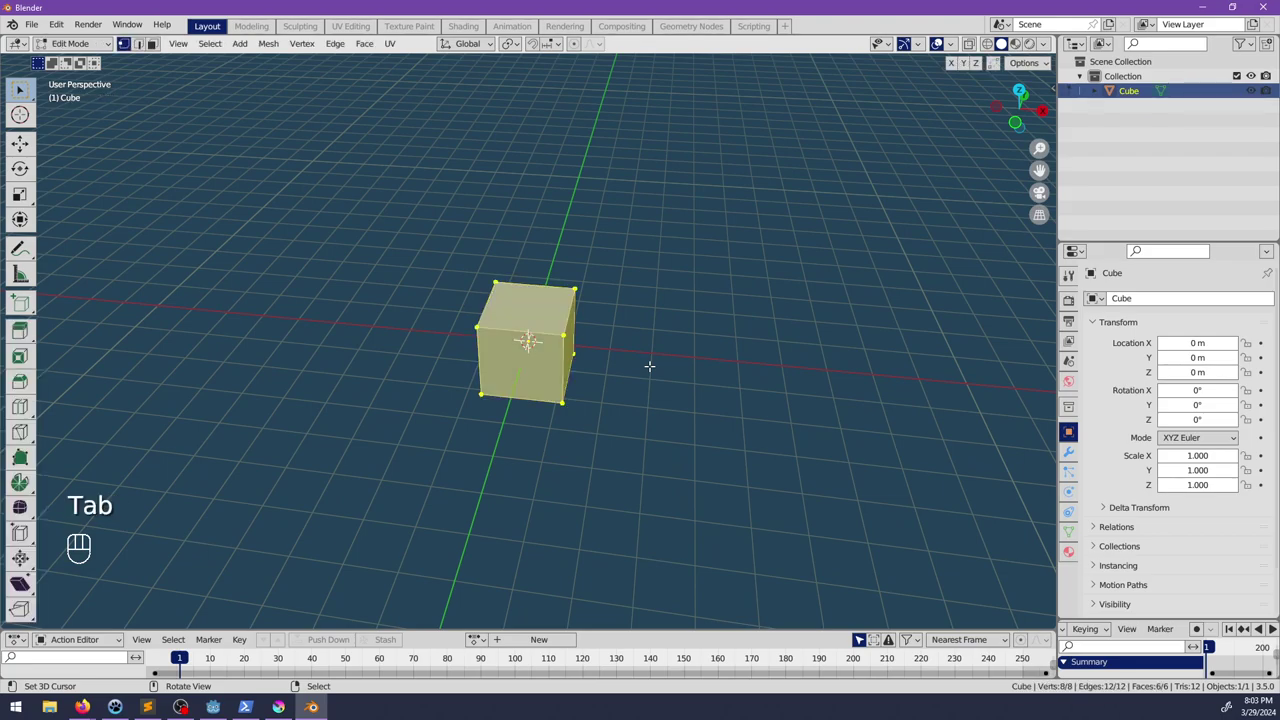
text(sz)
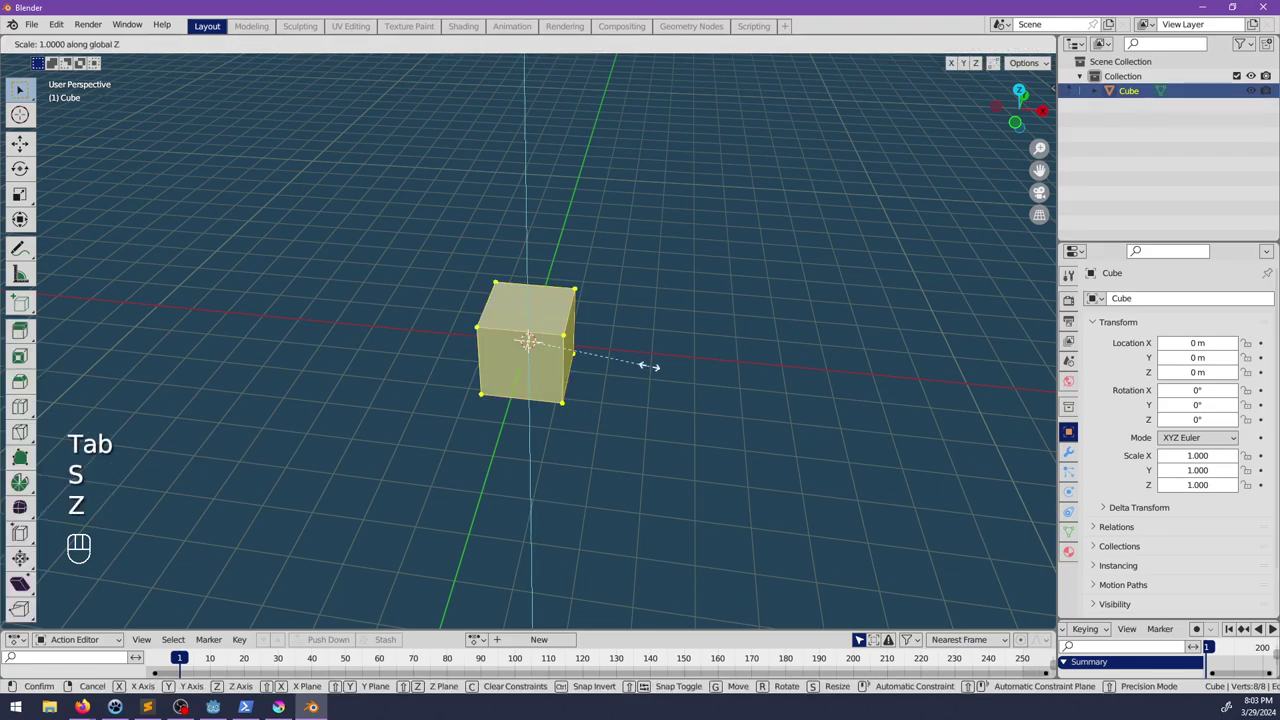
text(3.2)
key(Return)
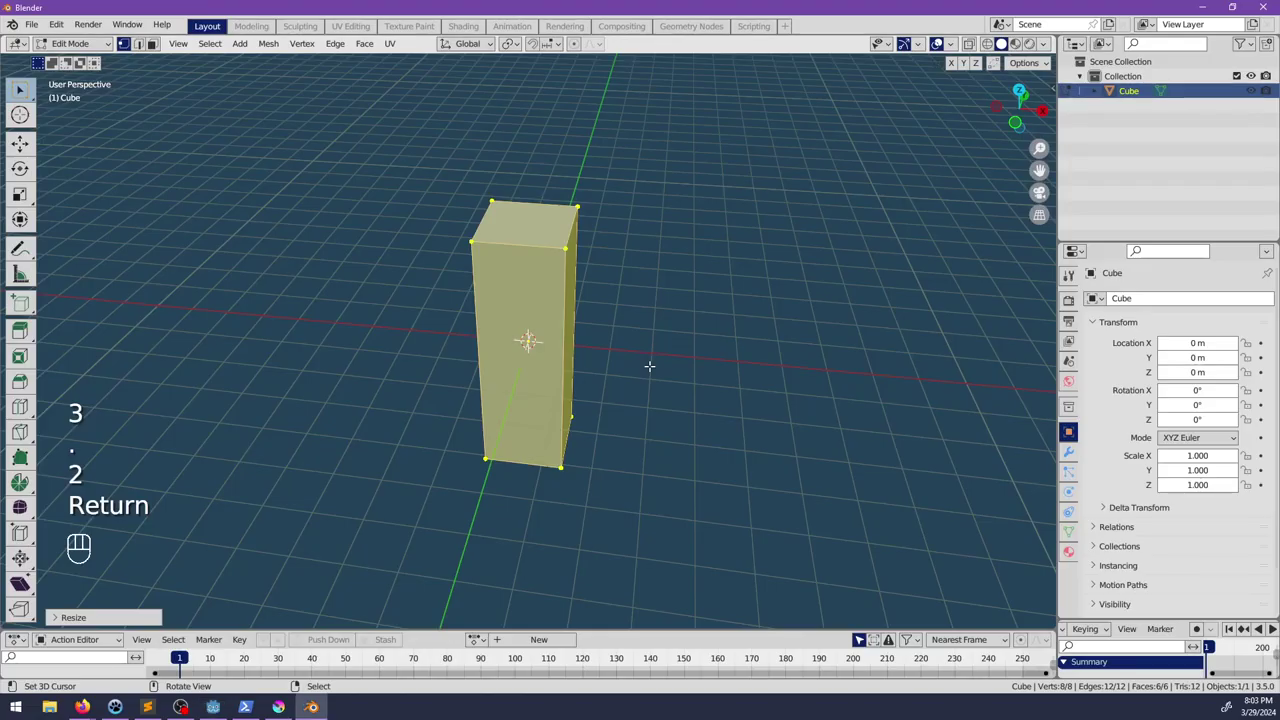
text(sx)
text(5)
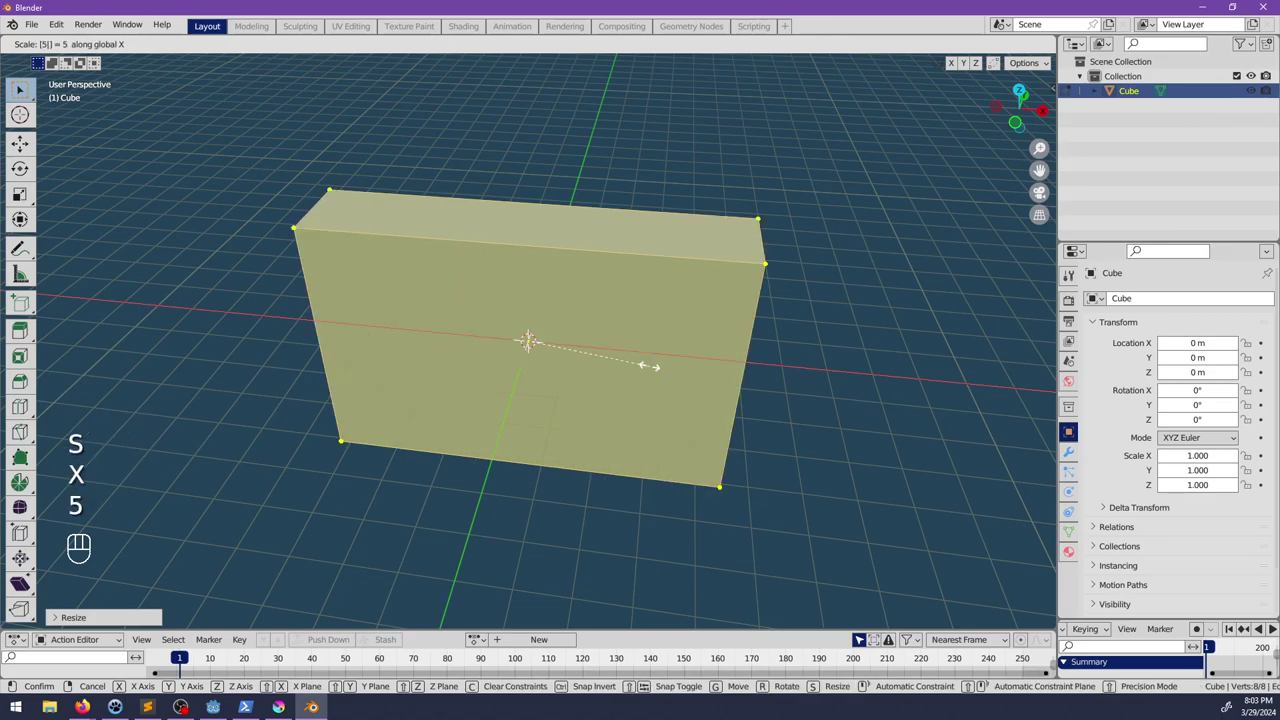
key(Return)
text(sy8)
key(Return)
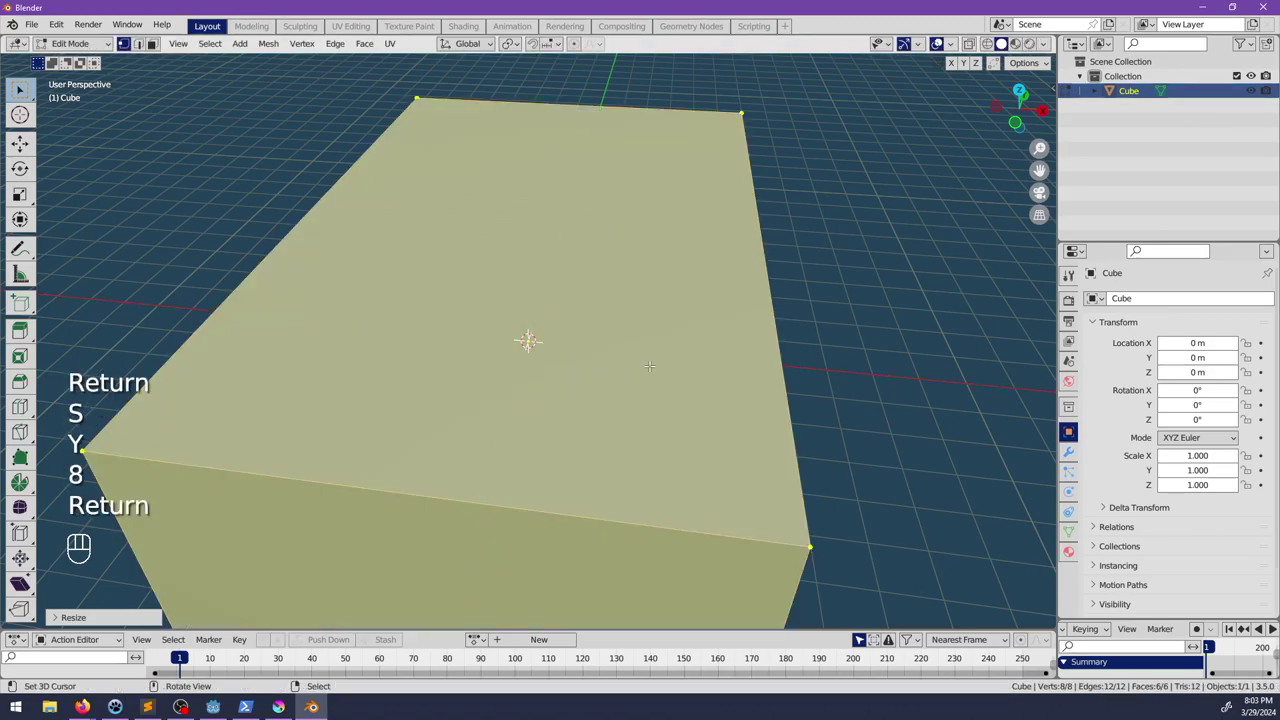
Step: Move the box geometry up 3 m along Z
scroll(595, 367, down, 4)
middle_drag(595, 367, 526, 326)
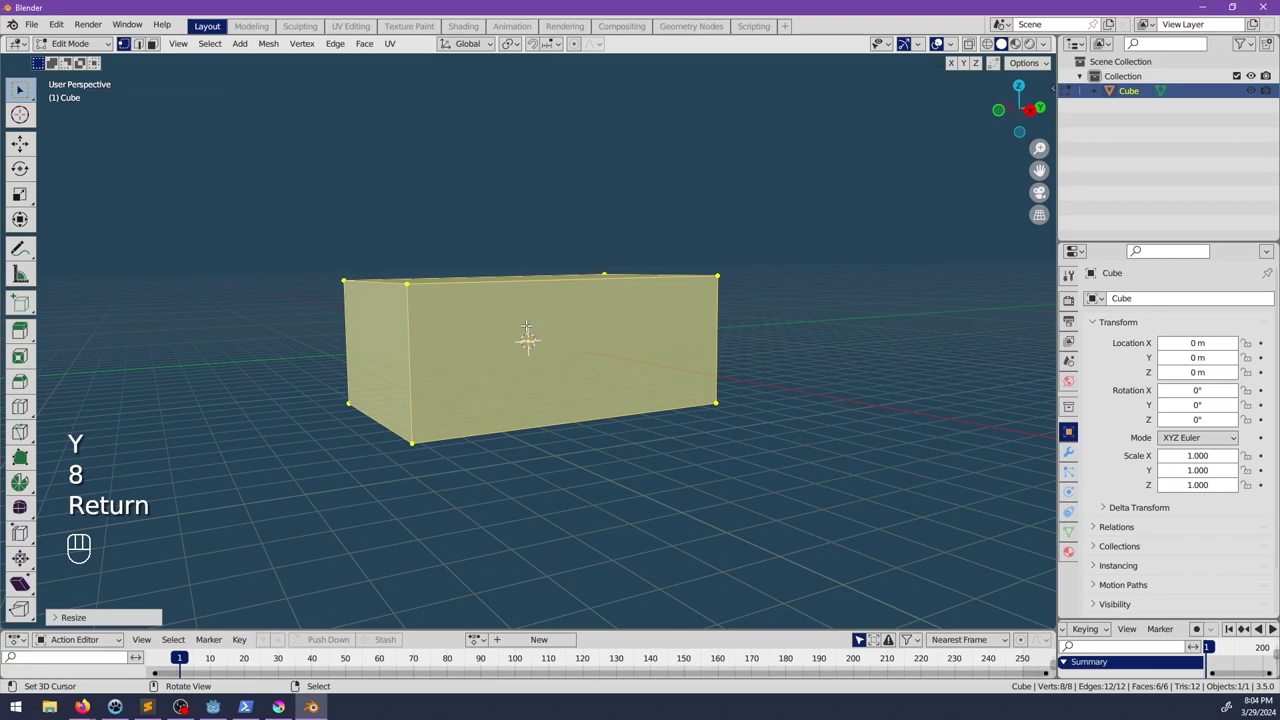
key(KP_1)
key(KP_3)
text(gz)
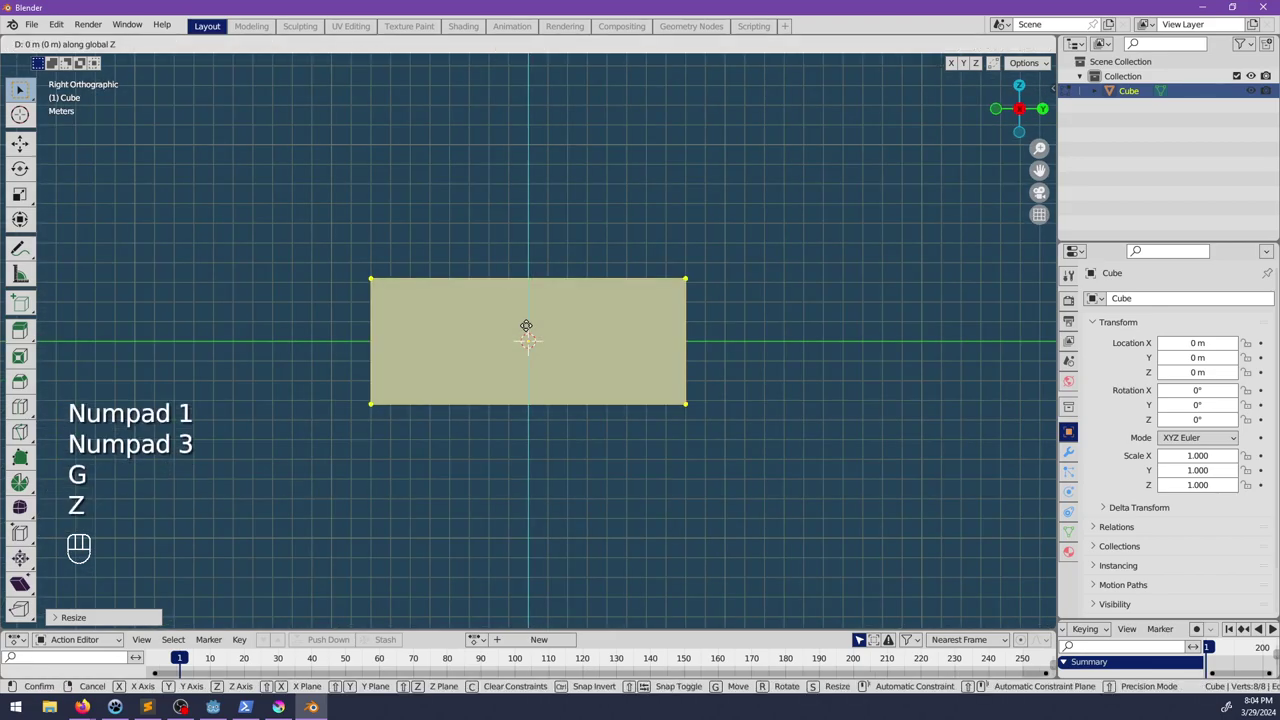
text(3)
key(Return)
Step: Switch to Godot to examine primordial_room's floor placement in front and right views, and return to Blender
key(alt+Tab)
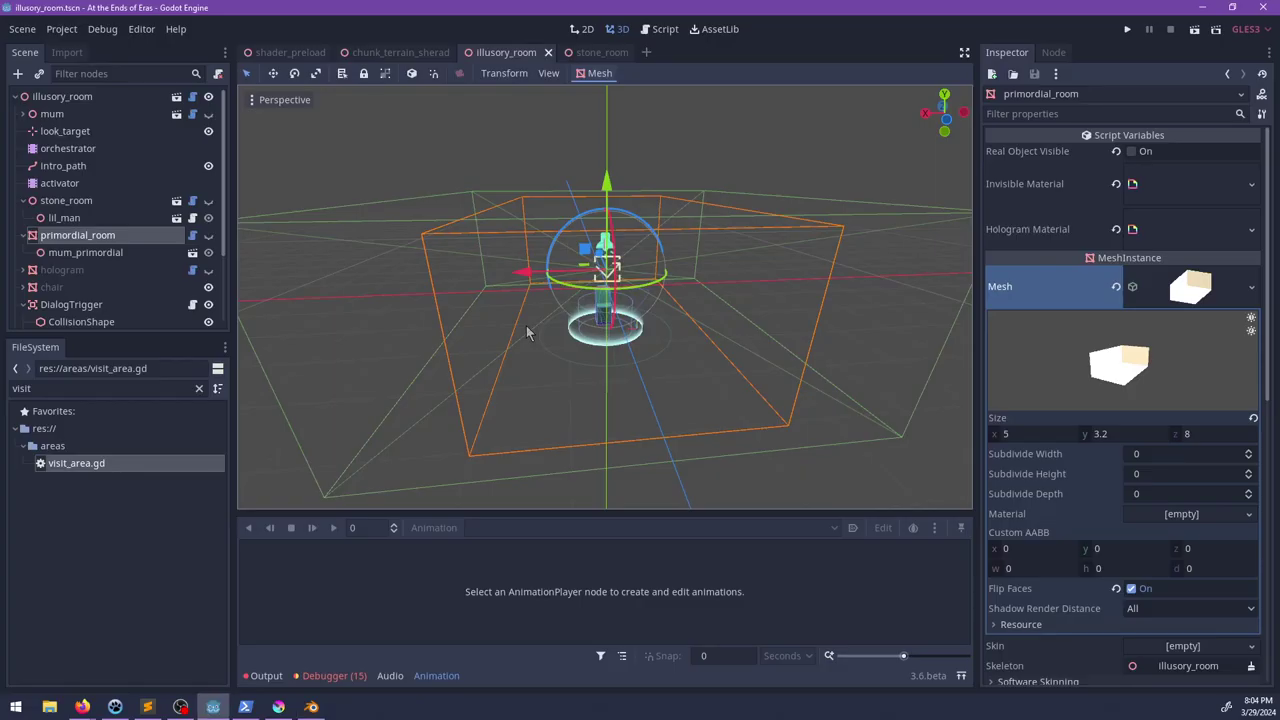
middle_drag(585, 404, 651, 363)
key(KP_1)
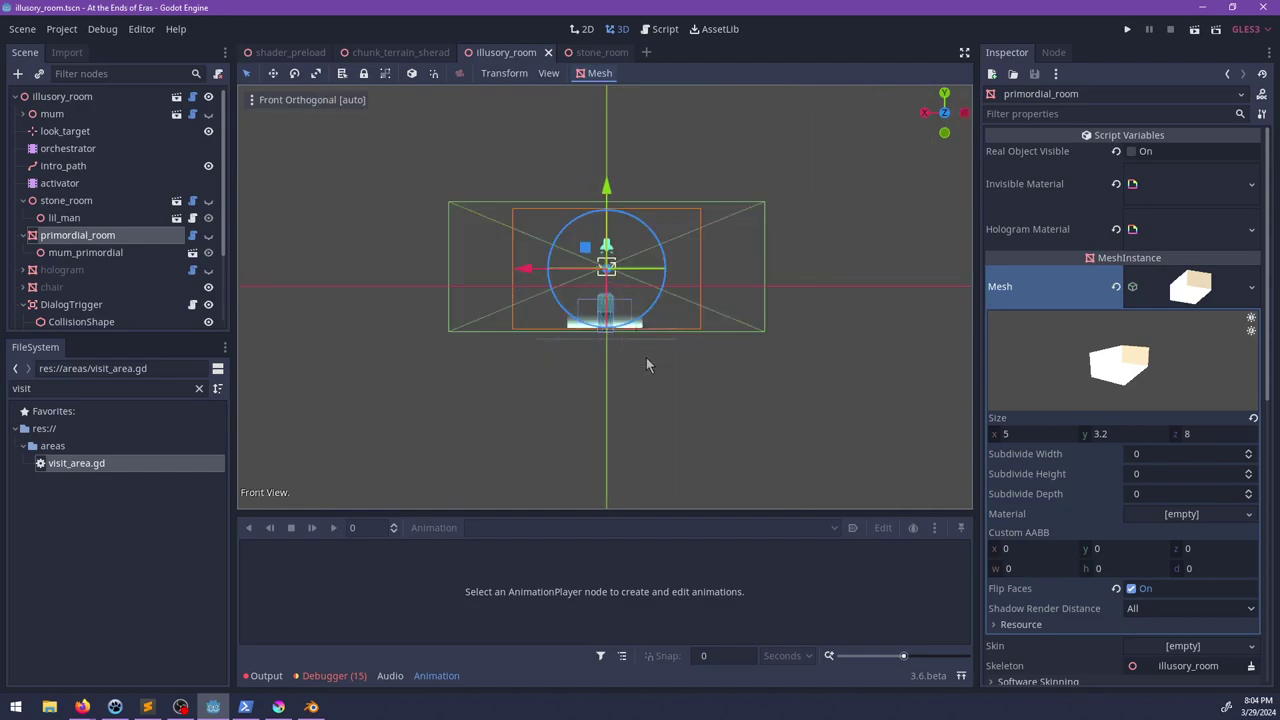
key(KP_3)
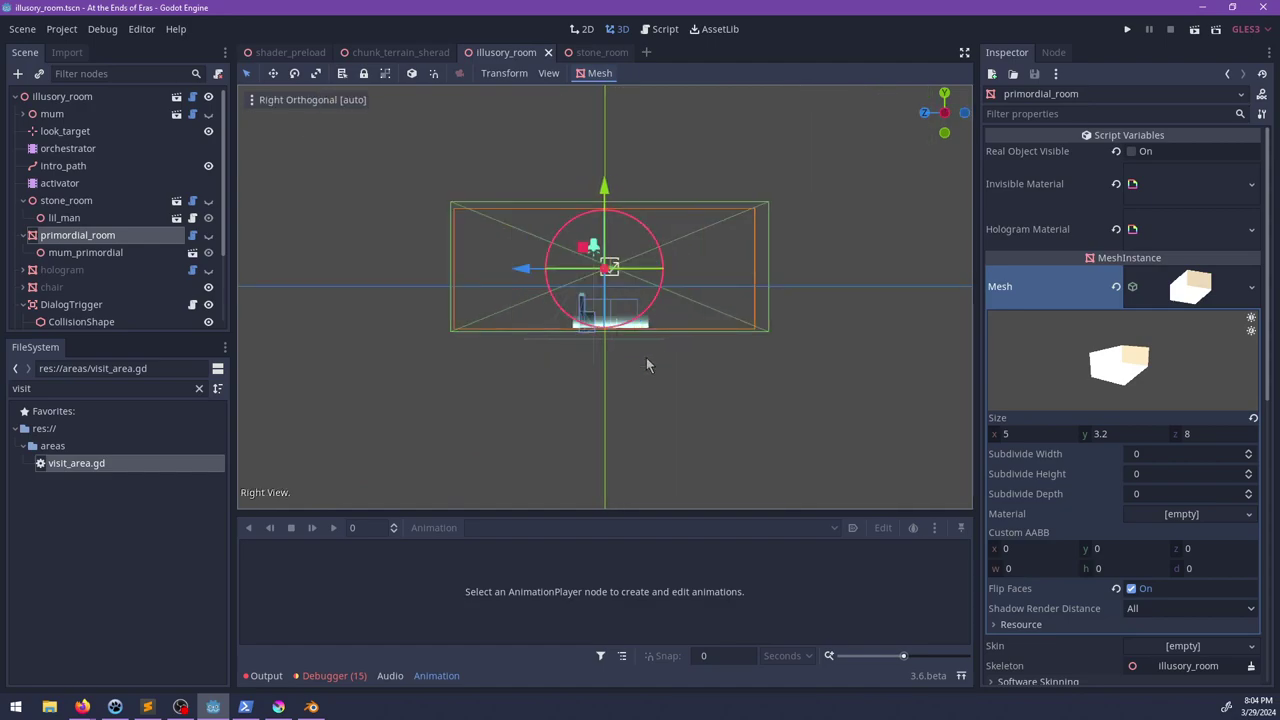
key(alt+Tab)
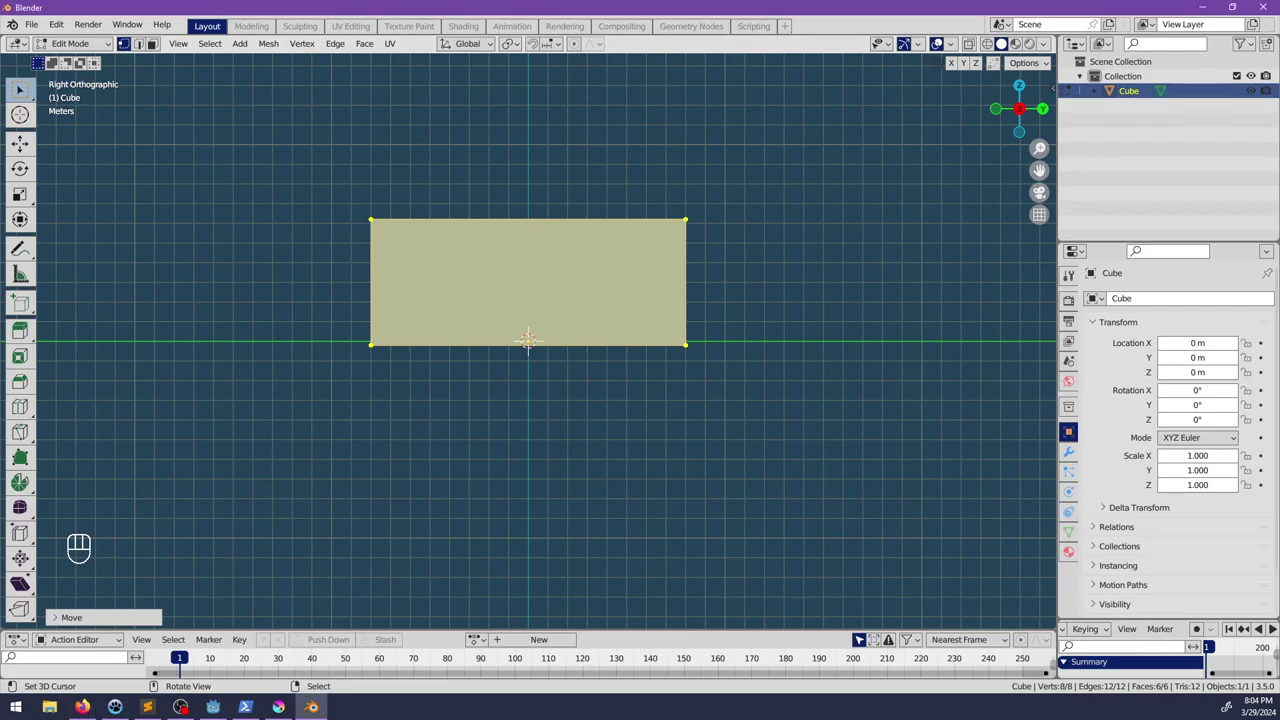
key(alt+Tab)
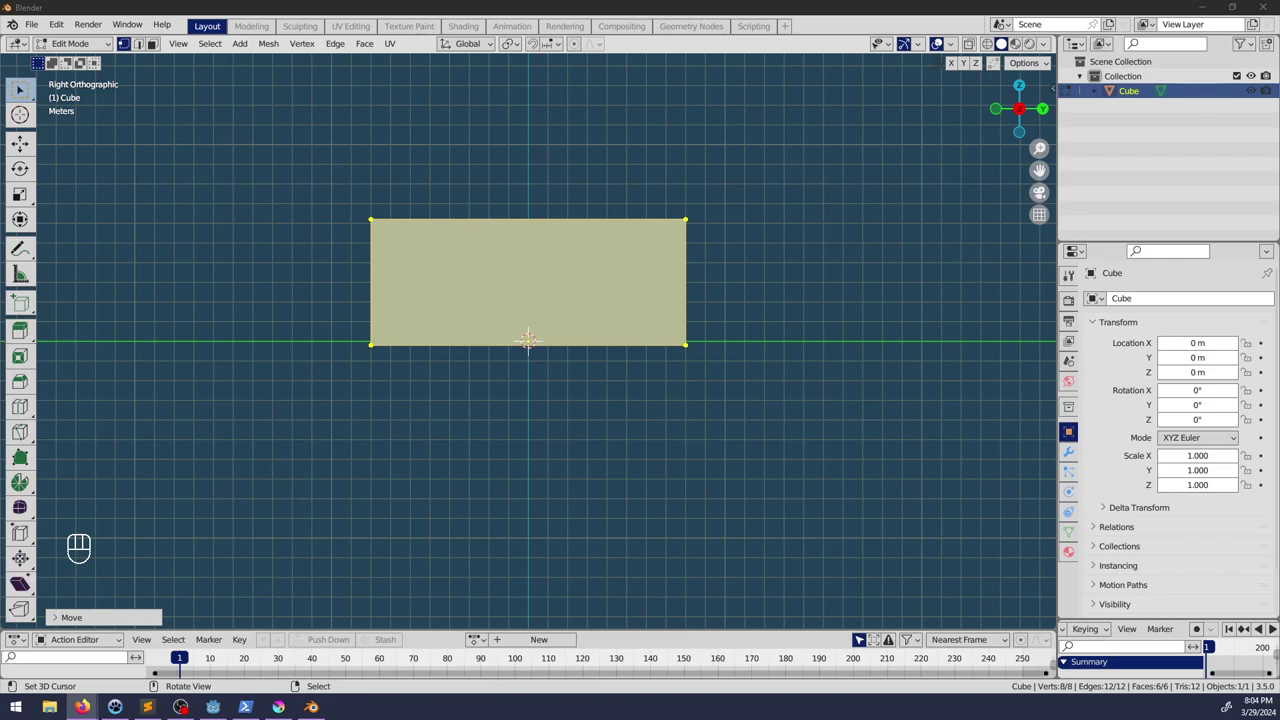
Step: Flip the box's normals so its faces point inward, and clear the selection
middle_drag(409, 147, 609, 294)
key(alt+n)
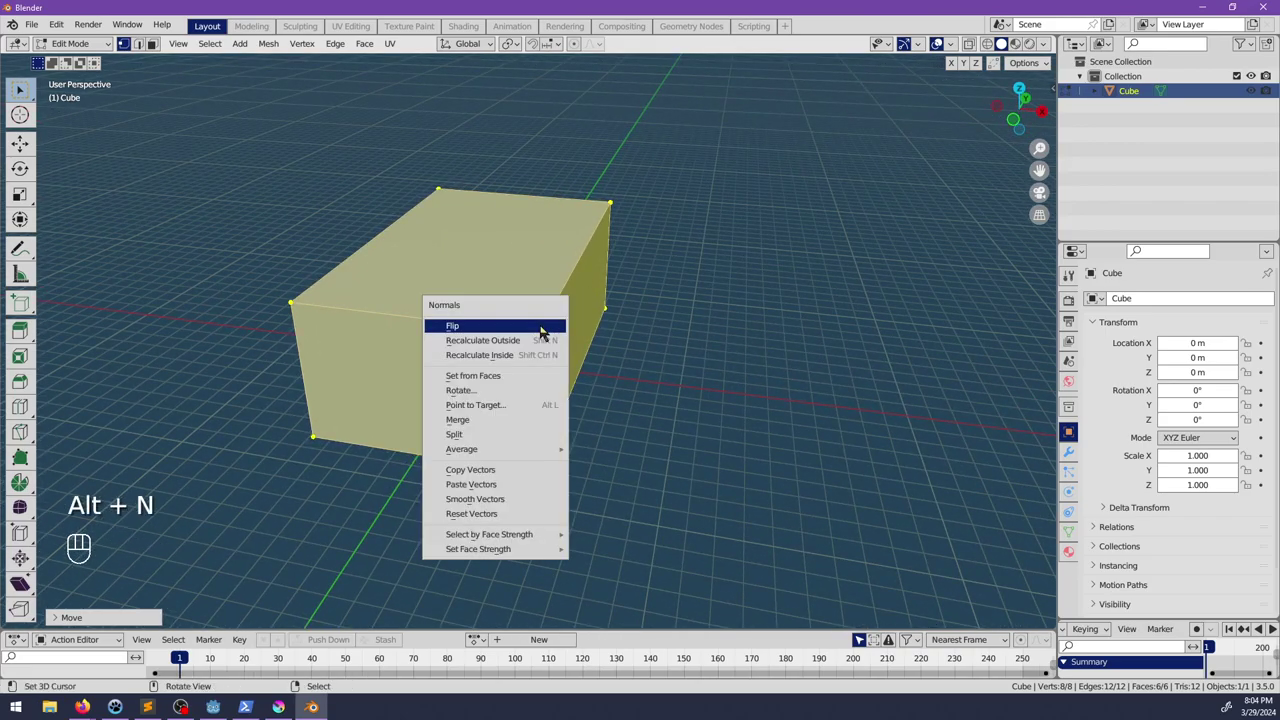
key(Down)
key(Return)
key(alt+a)
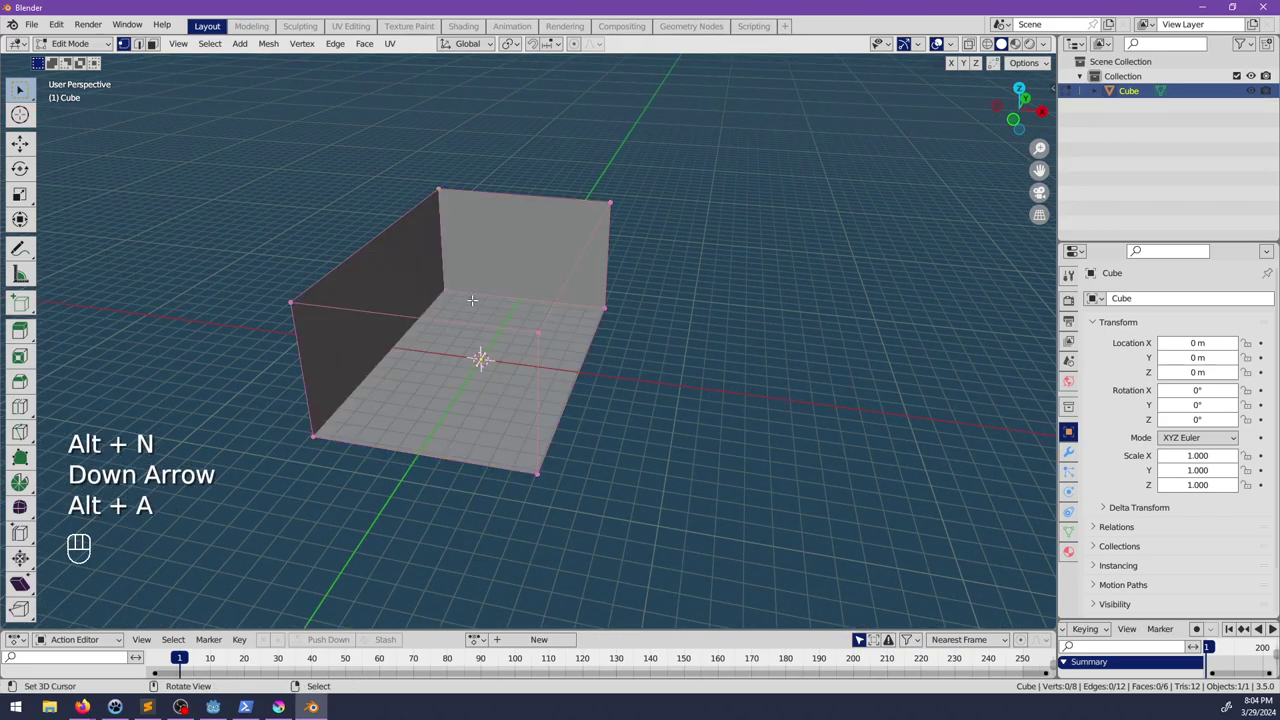
middle_drag(539, 326, 429, 332)
shift+middle_drag(480, 338, 486, 383)
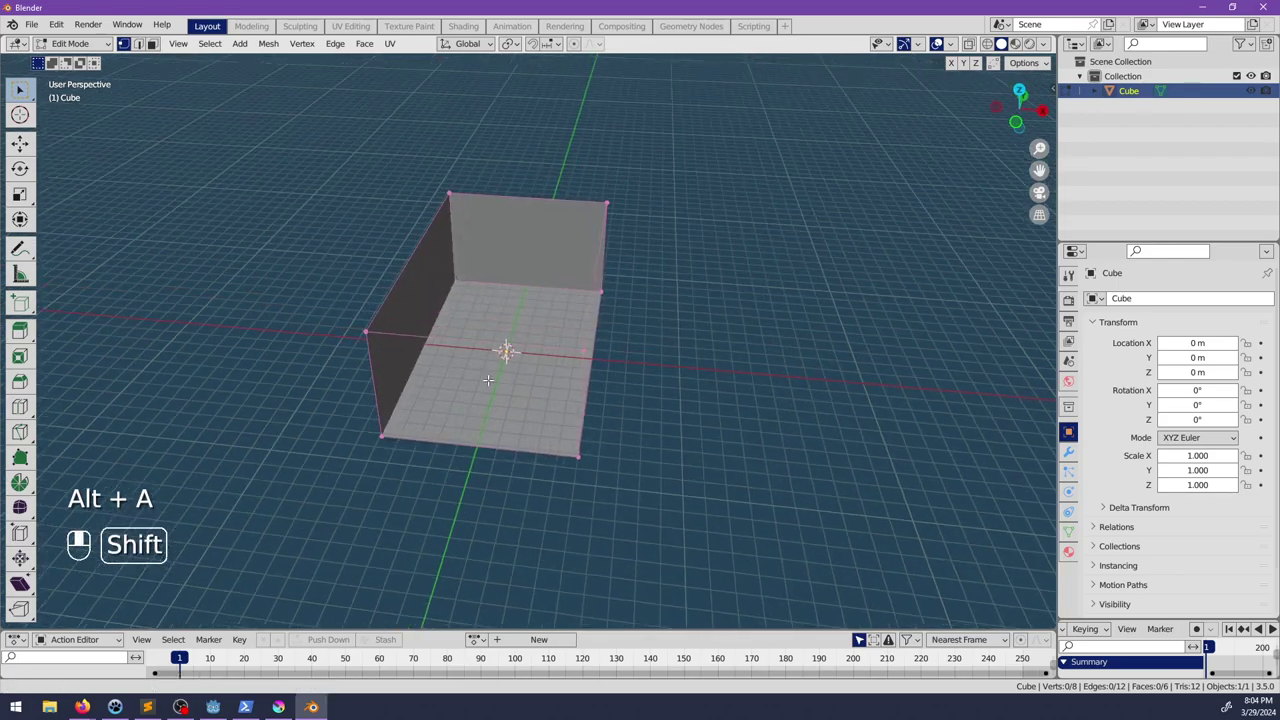
scroll(489, 380, up, 2)
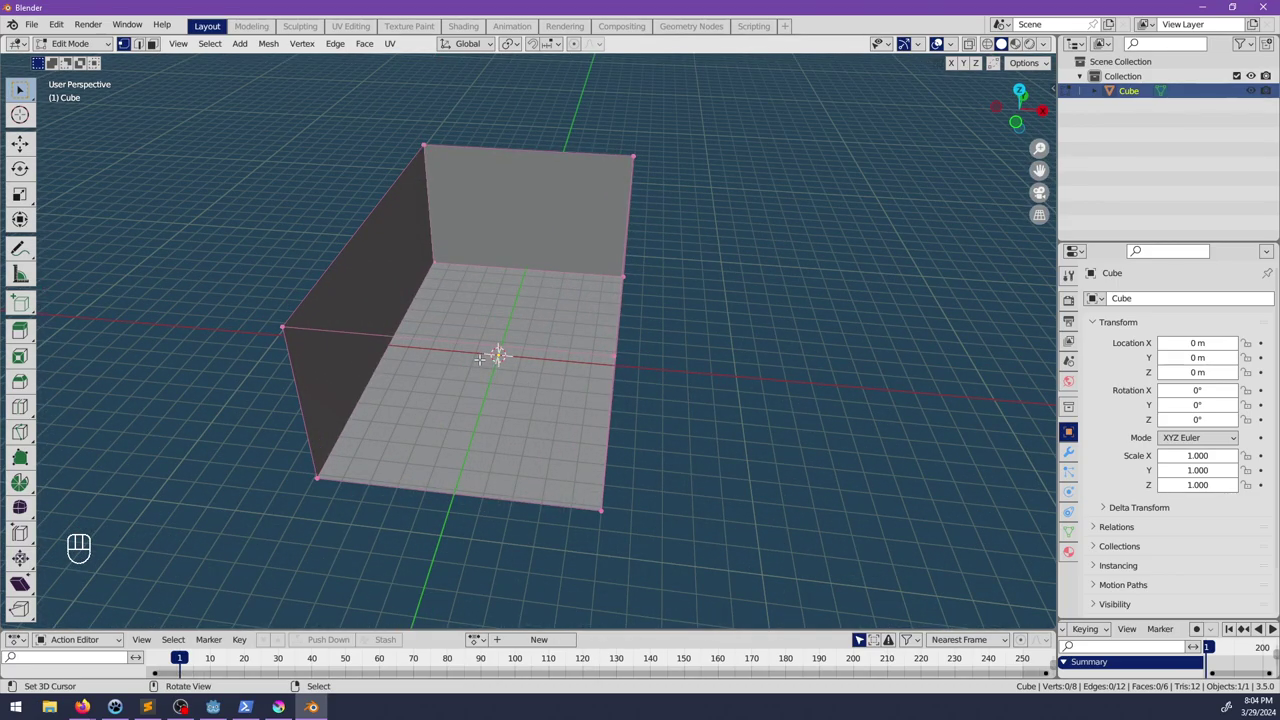
middle_drag(431, 339, 357, 334)
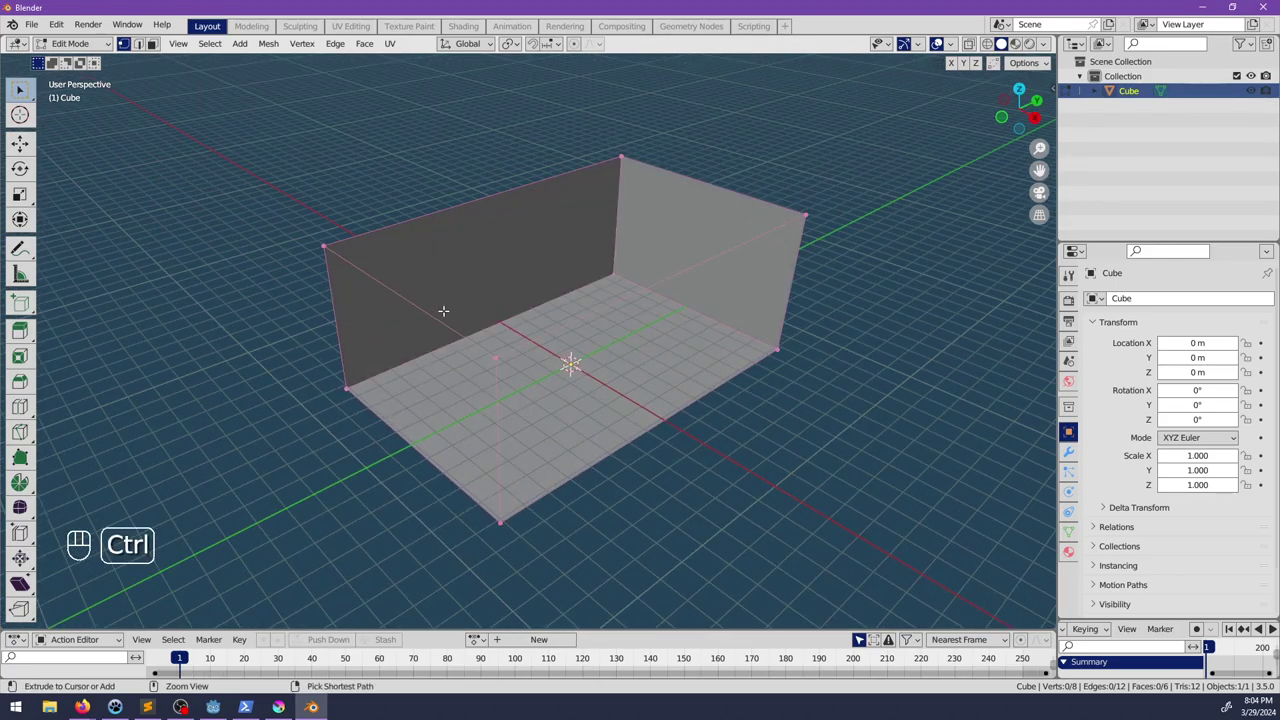
key(ctrl+r)
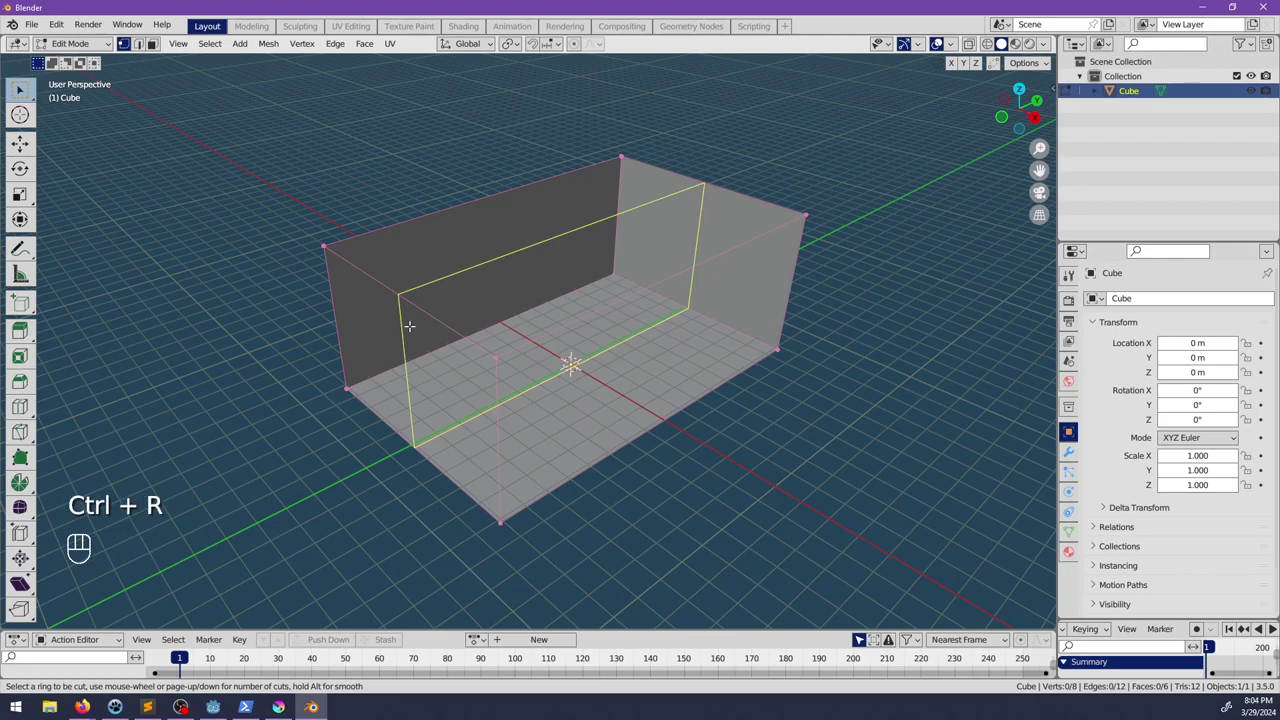
right_click(410, 326)
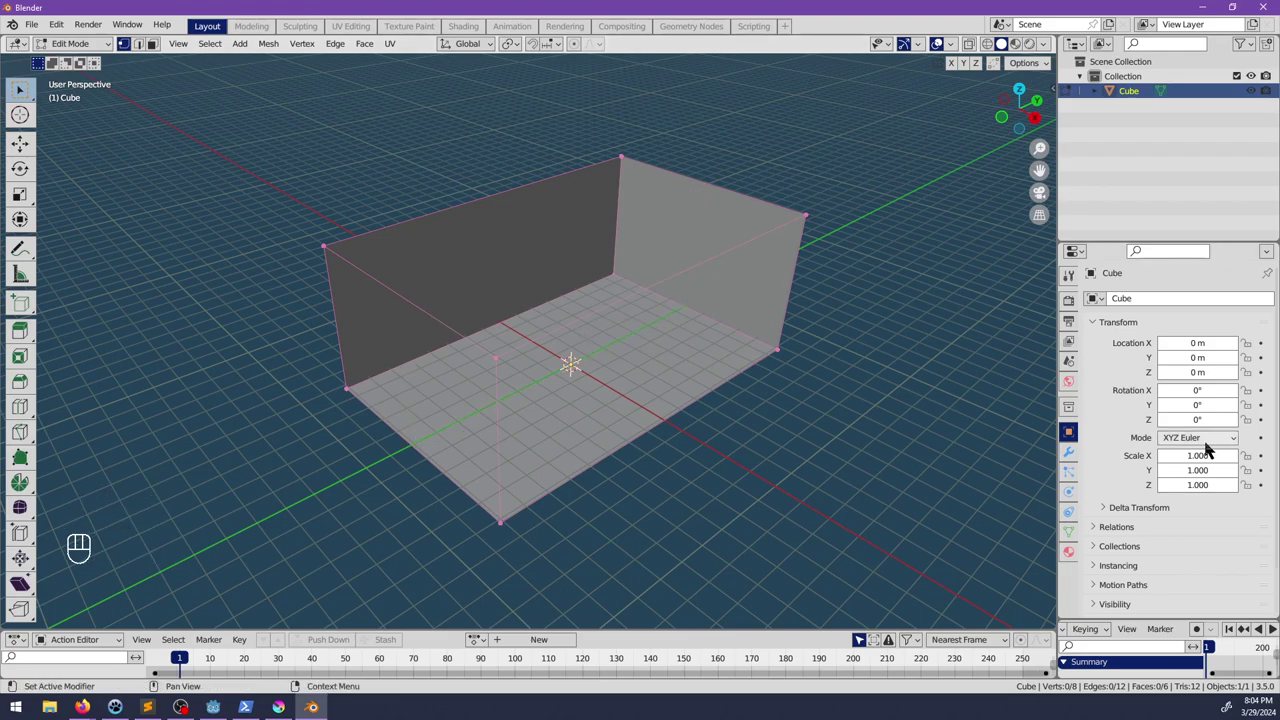
Step: Add a Bevel modifier to the room box and set its amount to 0.22 m
click(1068, 551)
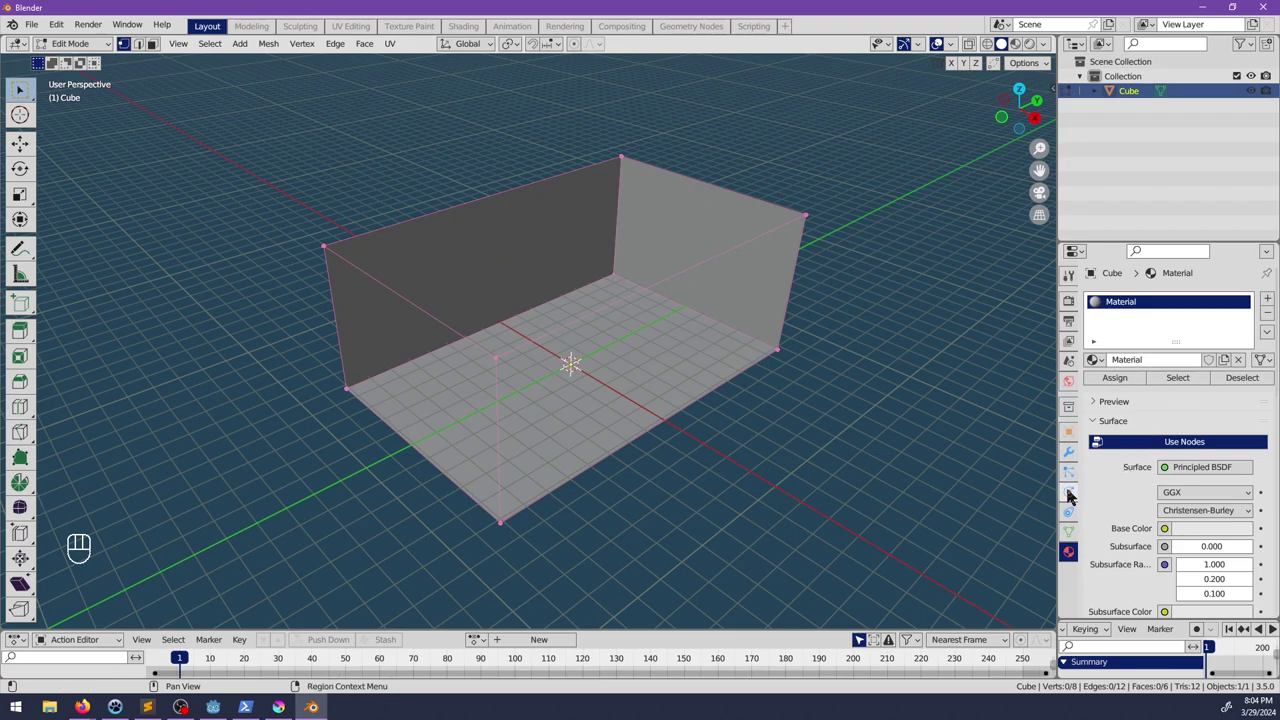
click(1068, 451)
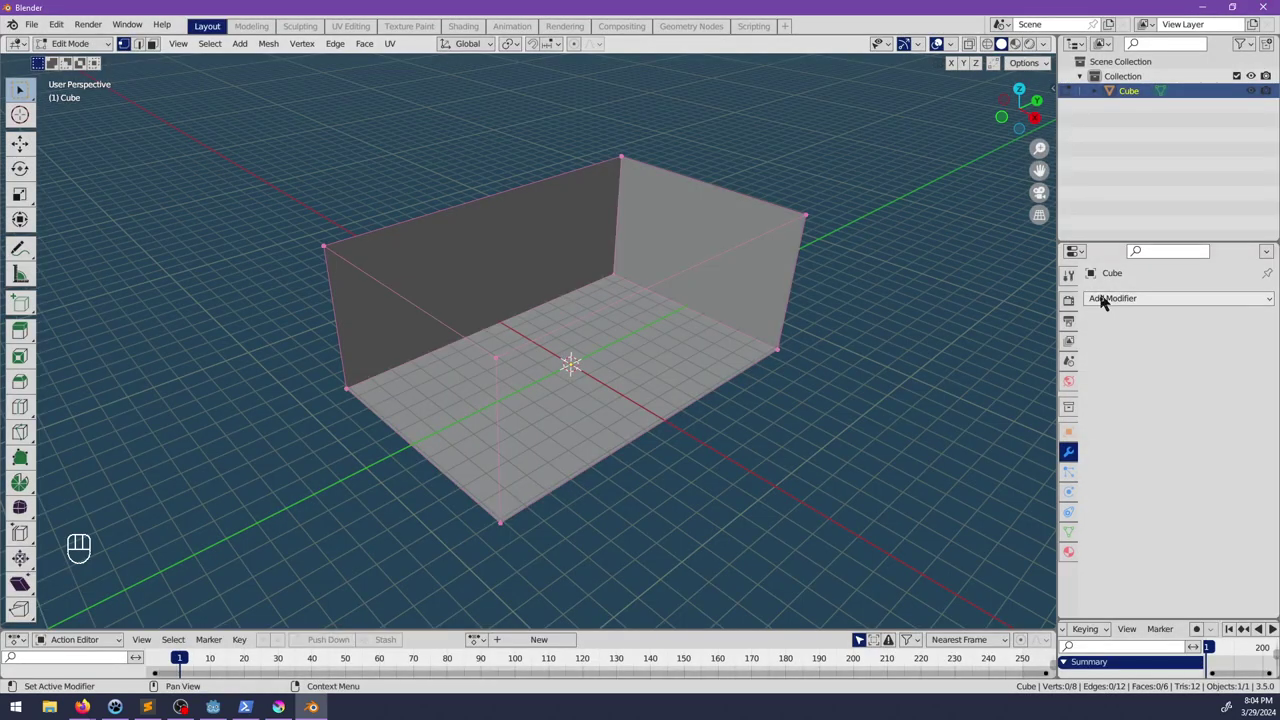
click(1100, 299)
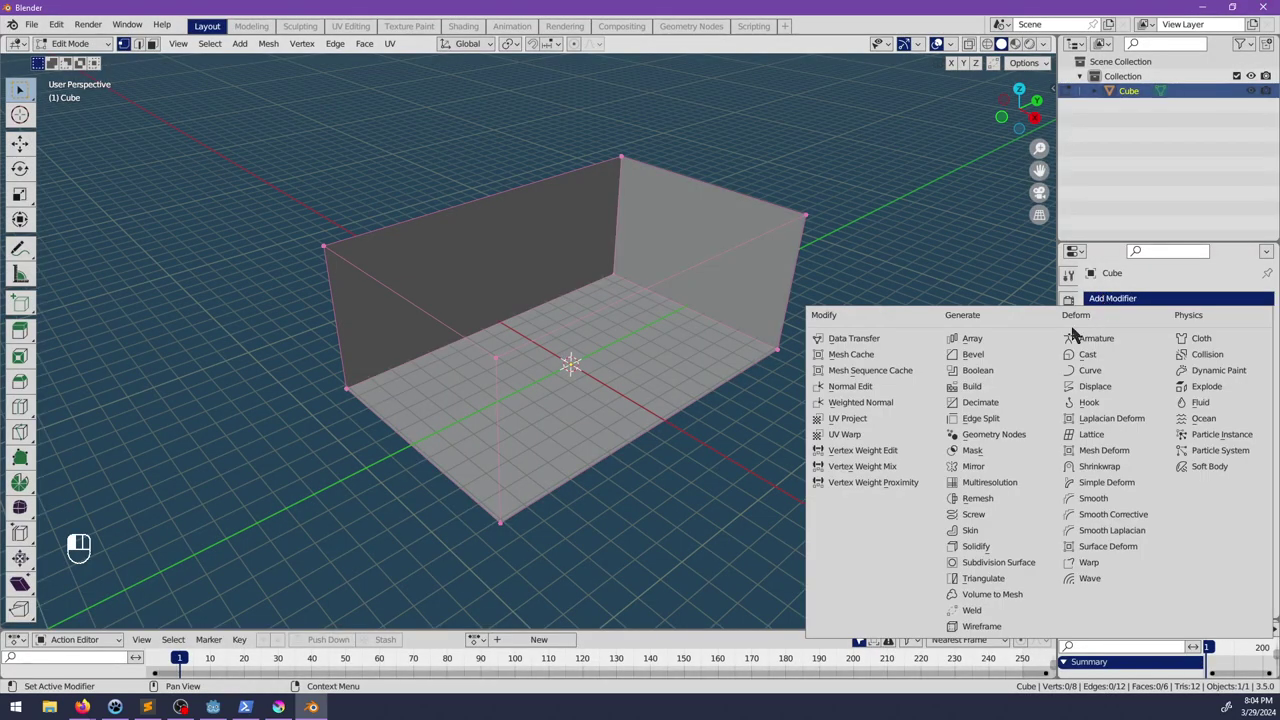
click(977, 354)
middle_drag(978, 350, 690, 360)
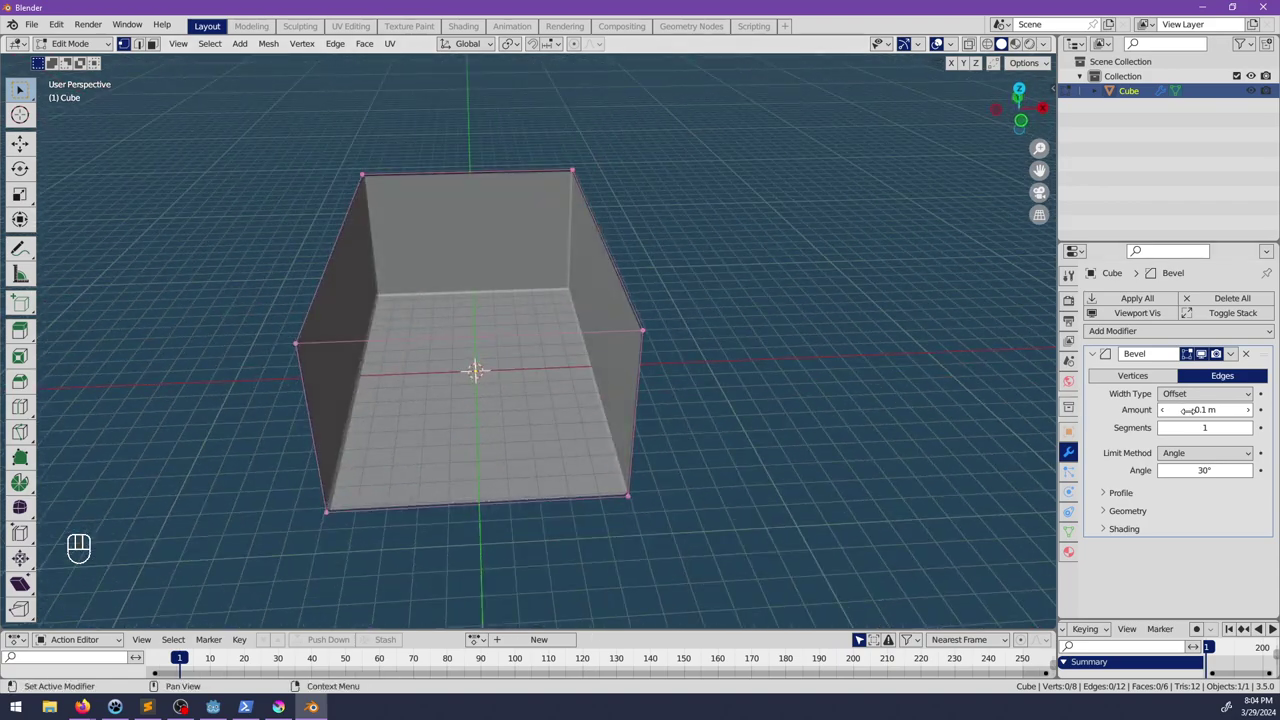
drag(1204, 409, 1230, 409)
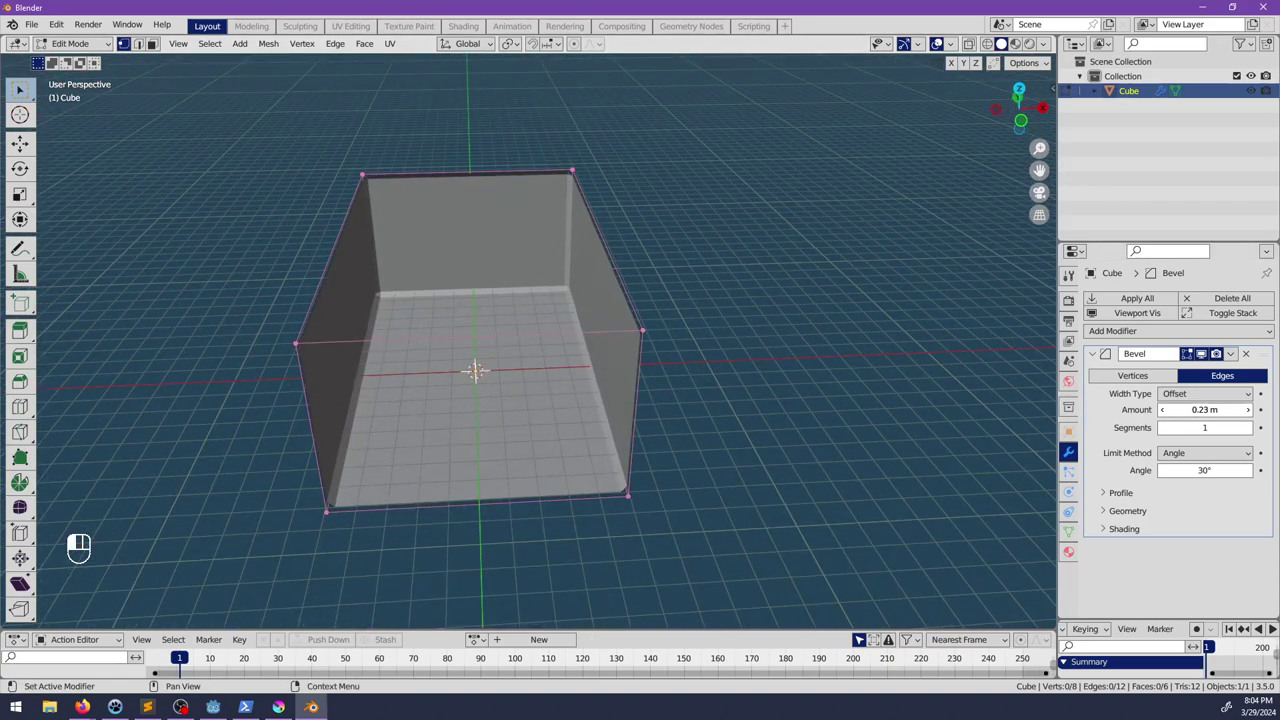
click(1068, 531)
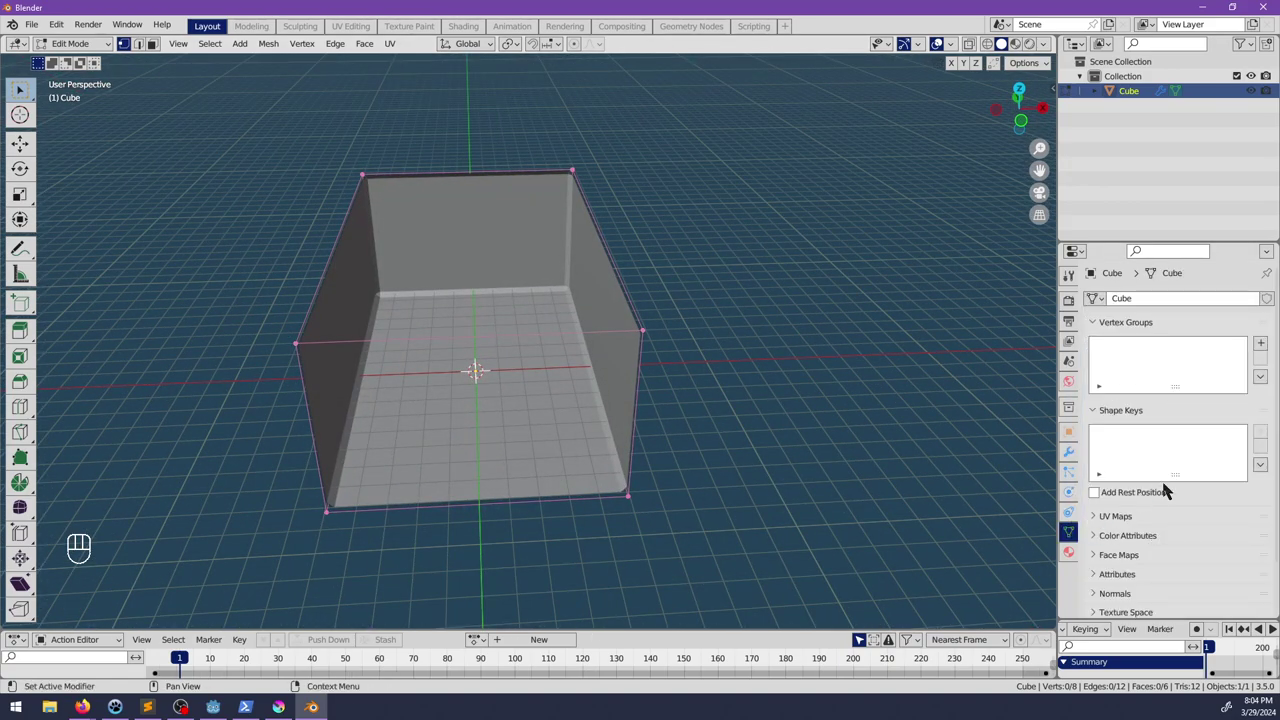
Step: Select an end wall of the room in the mesh and scale it along X
middle_drag(554, 214, 554, 320)
shift+middle_drag(554, 260, 530, 410)
middle_drag(655, 335, 607, 321)
key(Tab)
middle_drag(714, 330, 600, 322)
key(Tab)
click(475, 430)
ctrl+shift+click(751, 511)
key(s)
key(x)
middle_drag(826, 466, 519, 220)
click(803, 477)
Step: Adjust the selected end wall's width with another scale along X, and check the room from inside
key(Tab)
key(Tab)
key(s)
key(x)
click(704, 394)
key(Tab)
scroll(436, 436, up, 3)
scroll(629, 382, up, 2)
key(Tab)
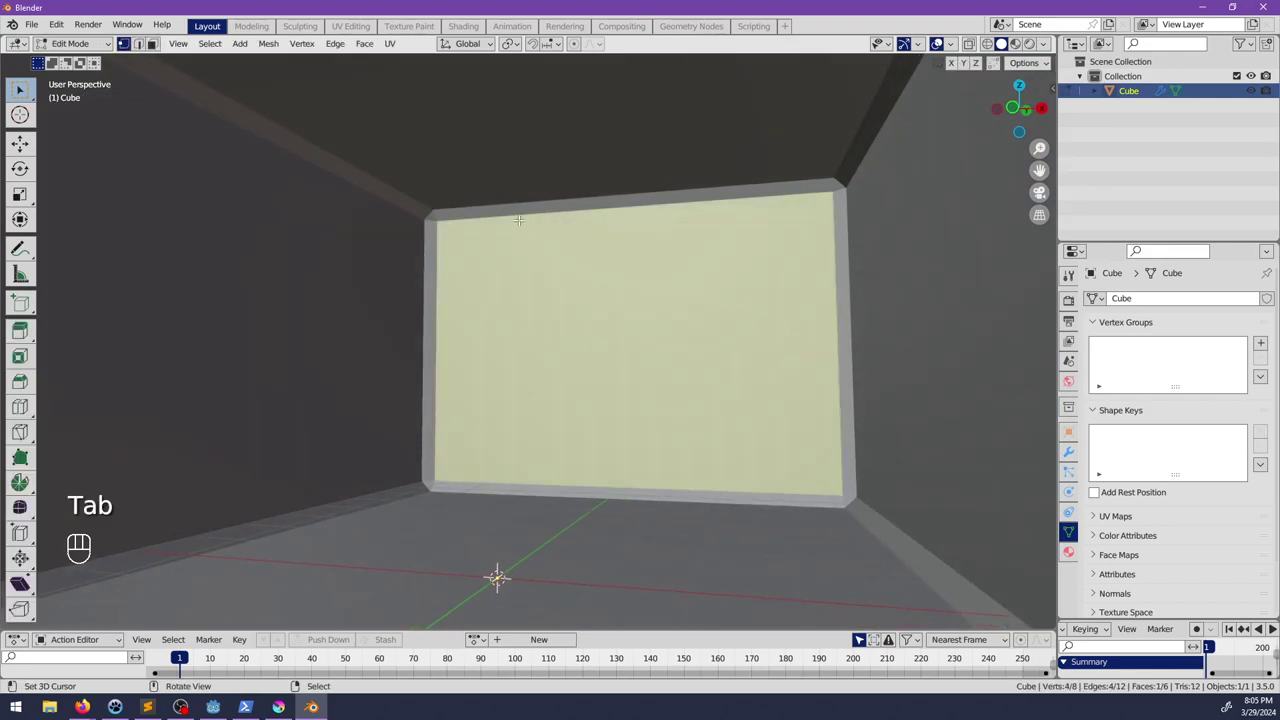
Step: Preview the room in Material Preview and Rendered shading, and return to Solid shading
right_click(501, 203)
key(z)
click(510, 210)
key(Escape)
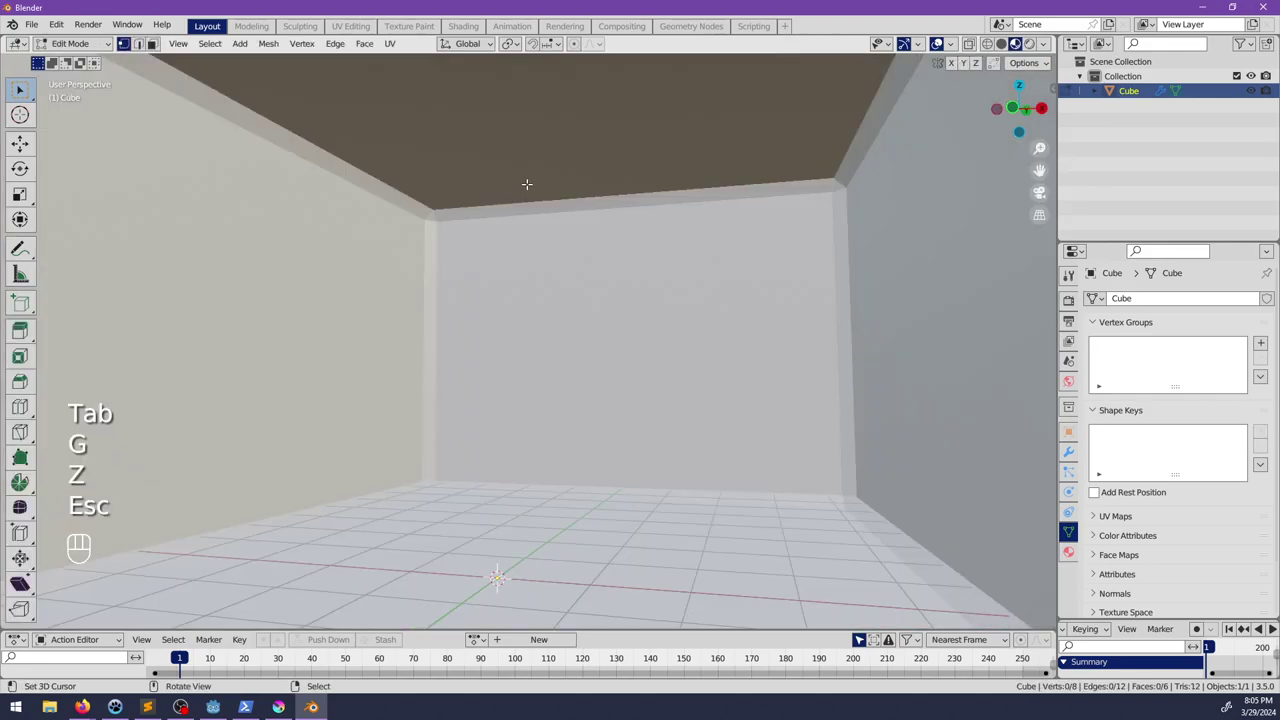
mouse_move(630, 185)
middle_down()
mouse_move(497, 283)
mouse_move(526, 264)
middle_up()
key(z)
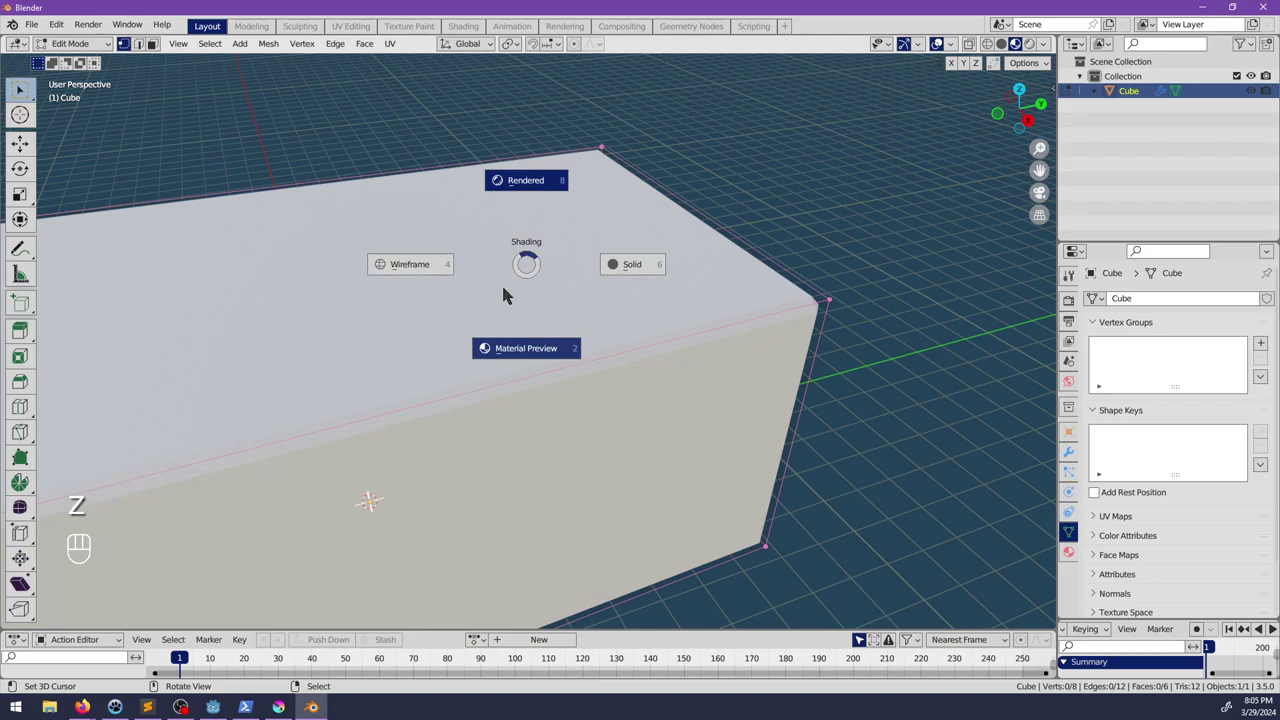
click(526, 180)
key(z)
click(583, 285)
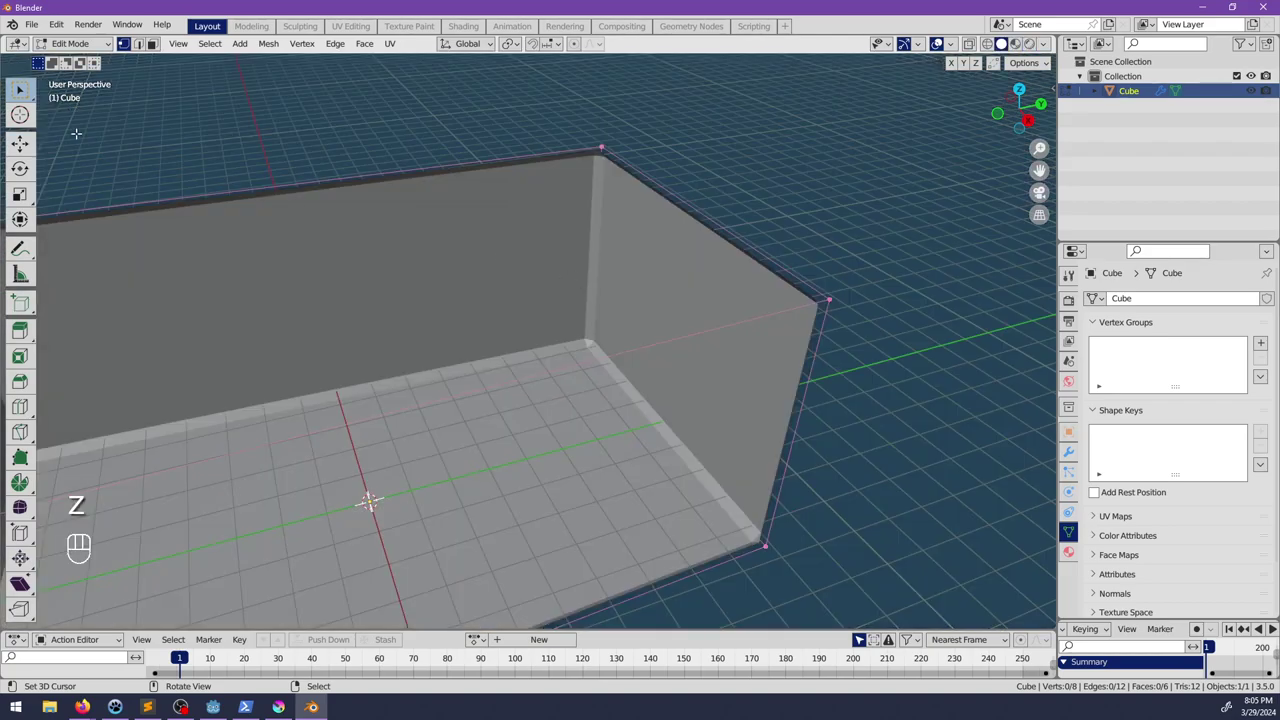
Step: Switch to edge selection, move the end wall's upper edge along Z, and clear the selection
click(138, 43)
click(700, 218)
middle_drag(701, 219, 636, 150)
key(g)
key(z)
click(637, 168)
scroll(637, 283, down, 3)
key(alt+a)
Step: Inspect the room's interior, leave mesh editing and apply auto smooth shading to the room object
middle_drag(420, 305, 543, 351)
key(Tab)
key(alt+a)
scroll(584, 354, up, 4)
scroll(626, 410, up, 3)
key(Tab)
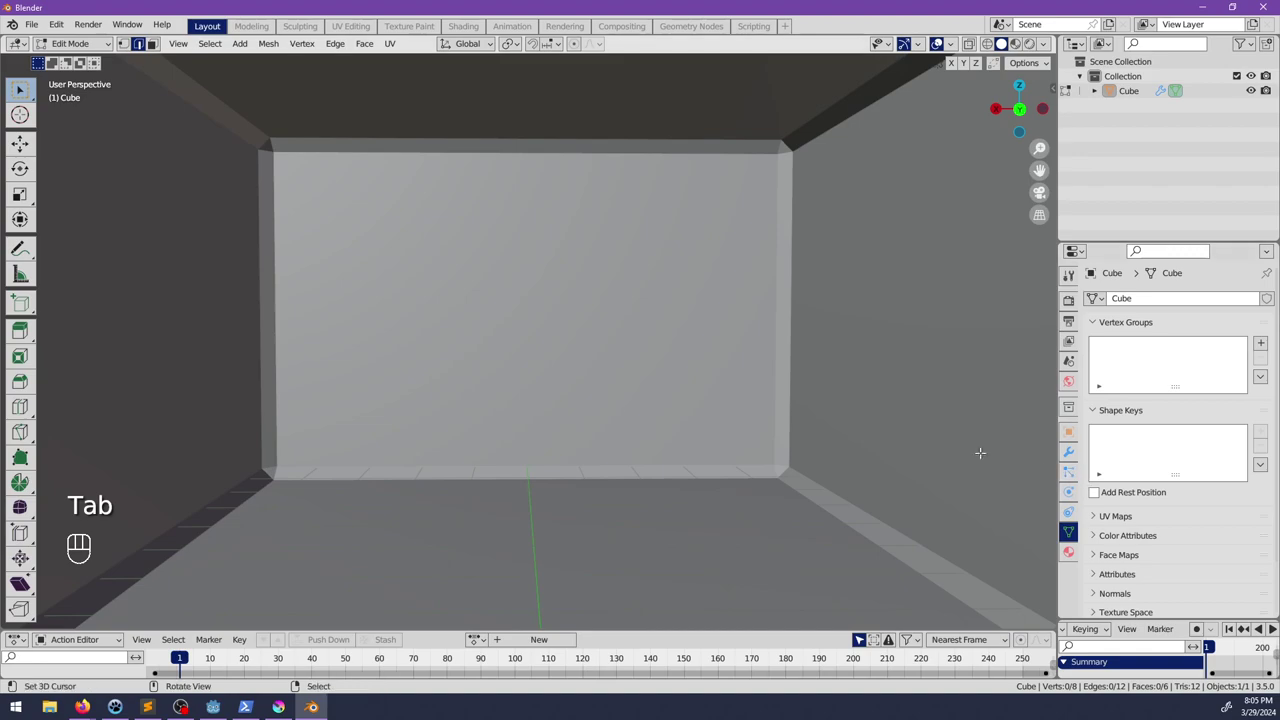
key(Tab)
click(1068, 452)
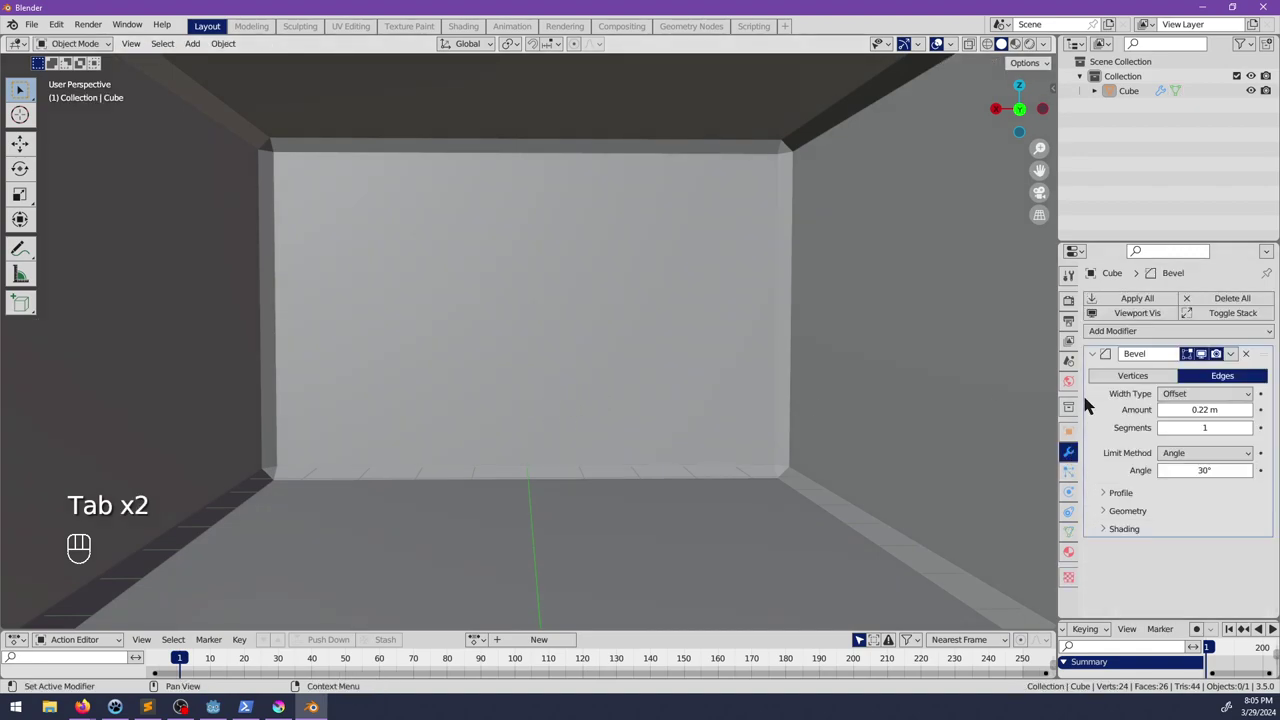
click(603, 377)
key(space)
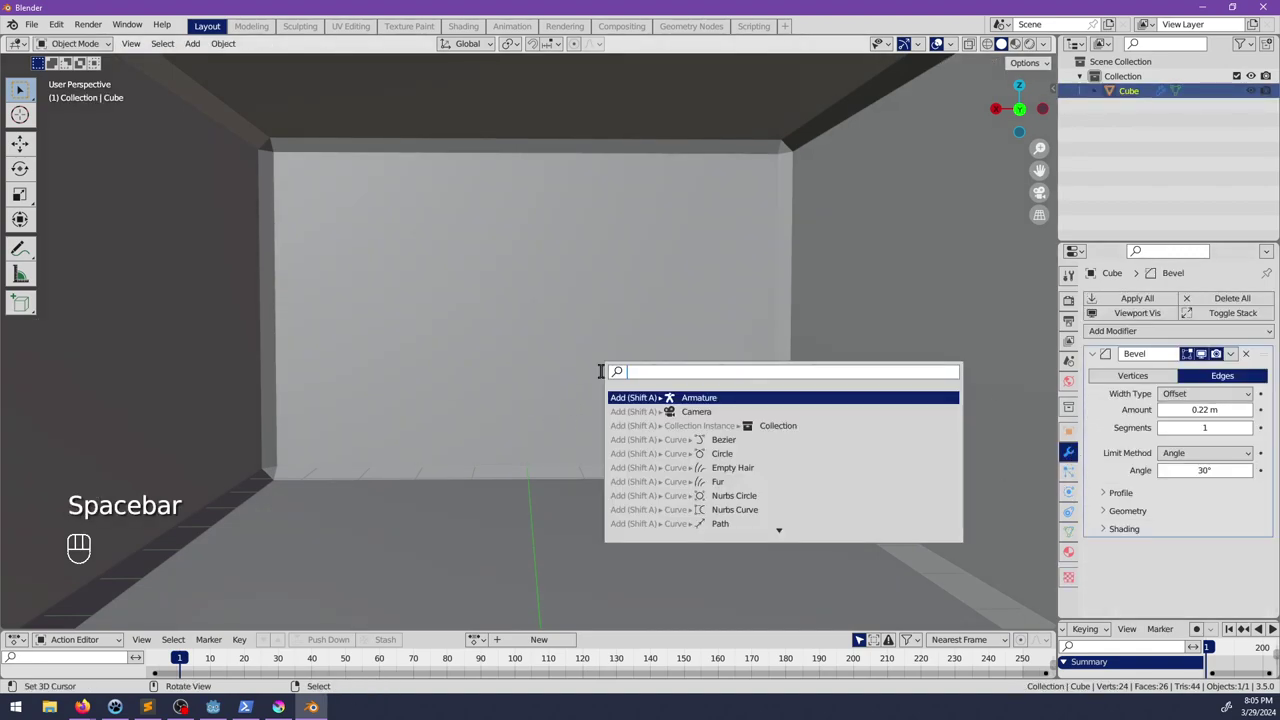
text(auto)
key(Return)
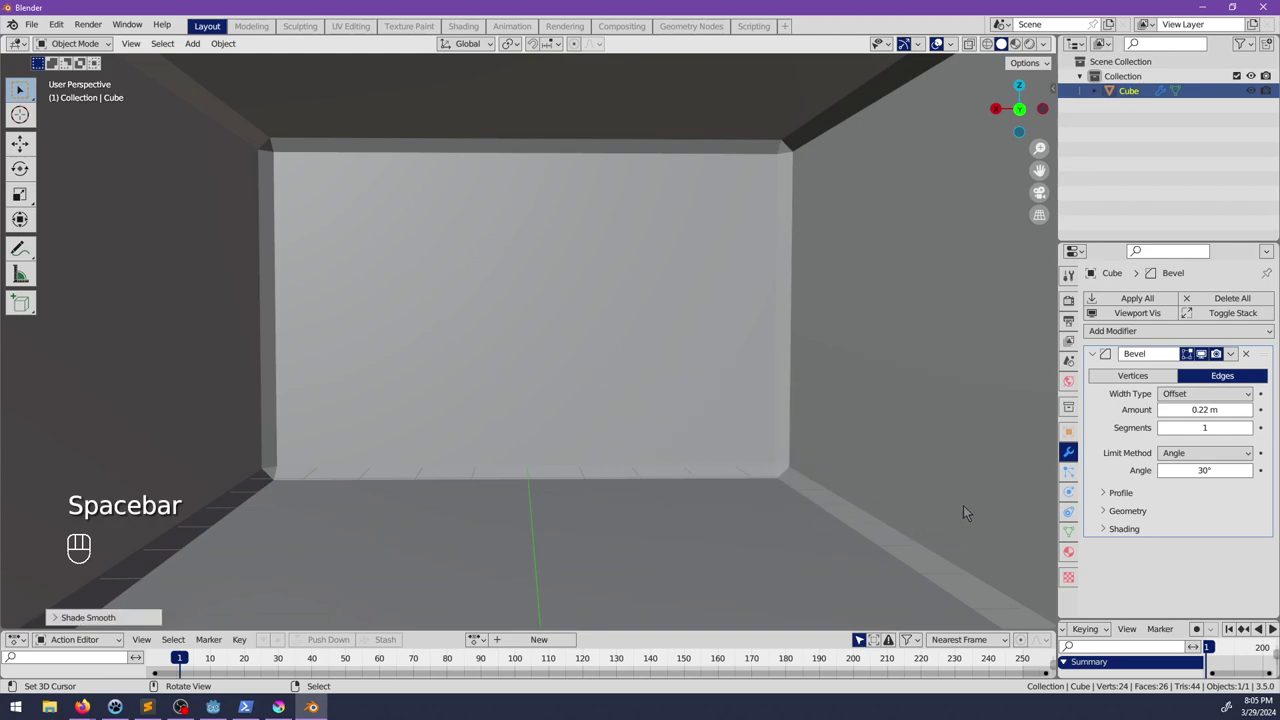
Step: Set the room mesh's Auto Smooth angle to 137° in its normals settings
click(1068, 531)
scroll(1170, 527, down, 2)
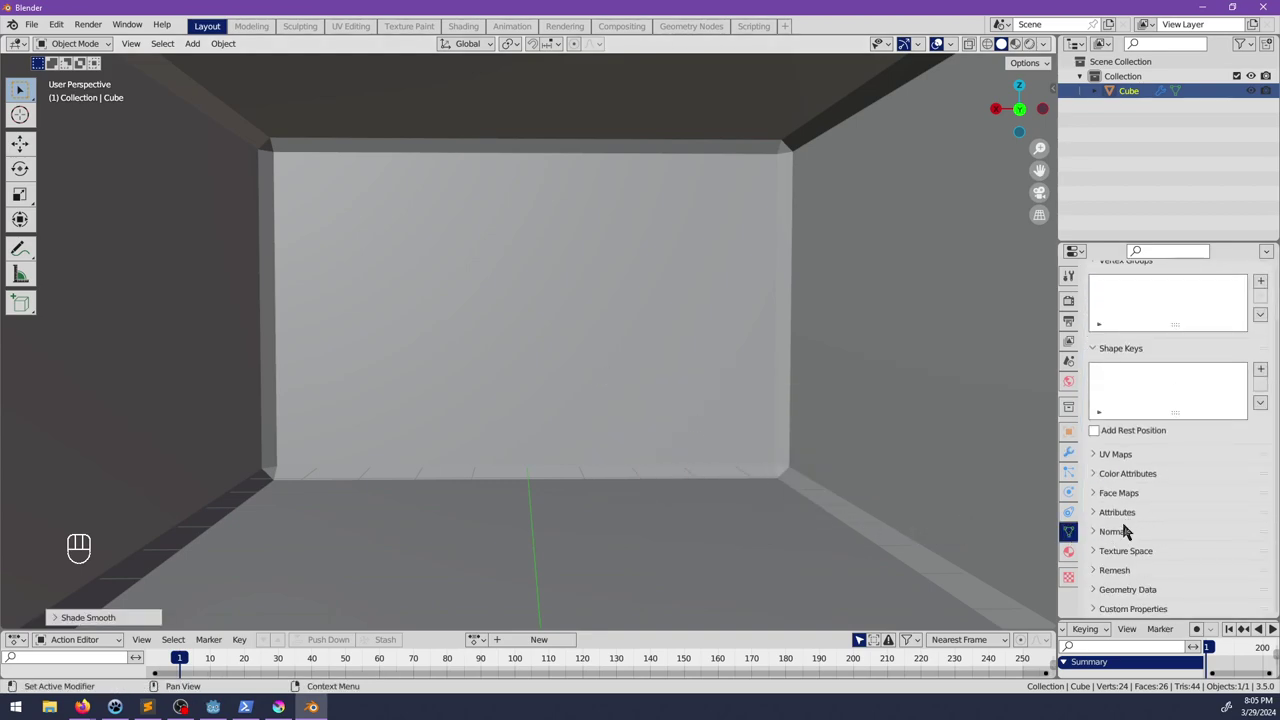
click(1124, 527)
drag(1178, 548, 1250, 552)
scroll(711, 393, down, 5)
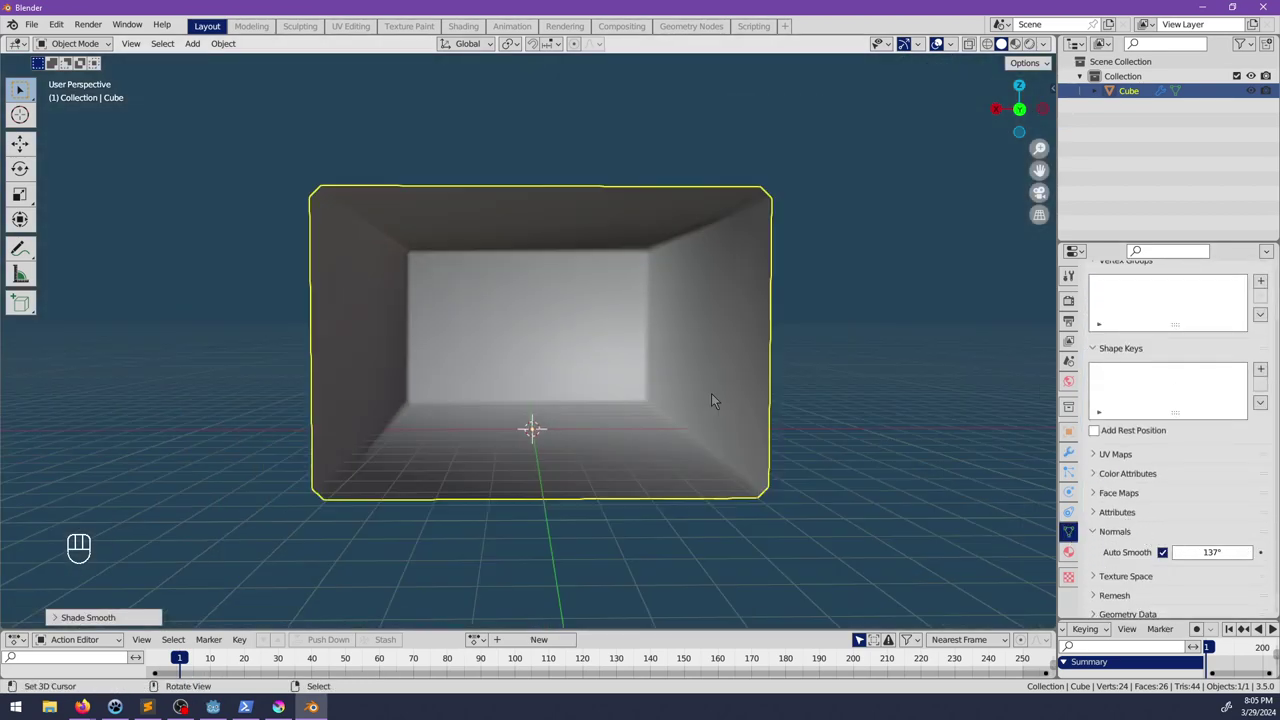
middle_drag(711, 393, 655, 445)
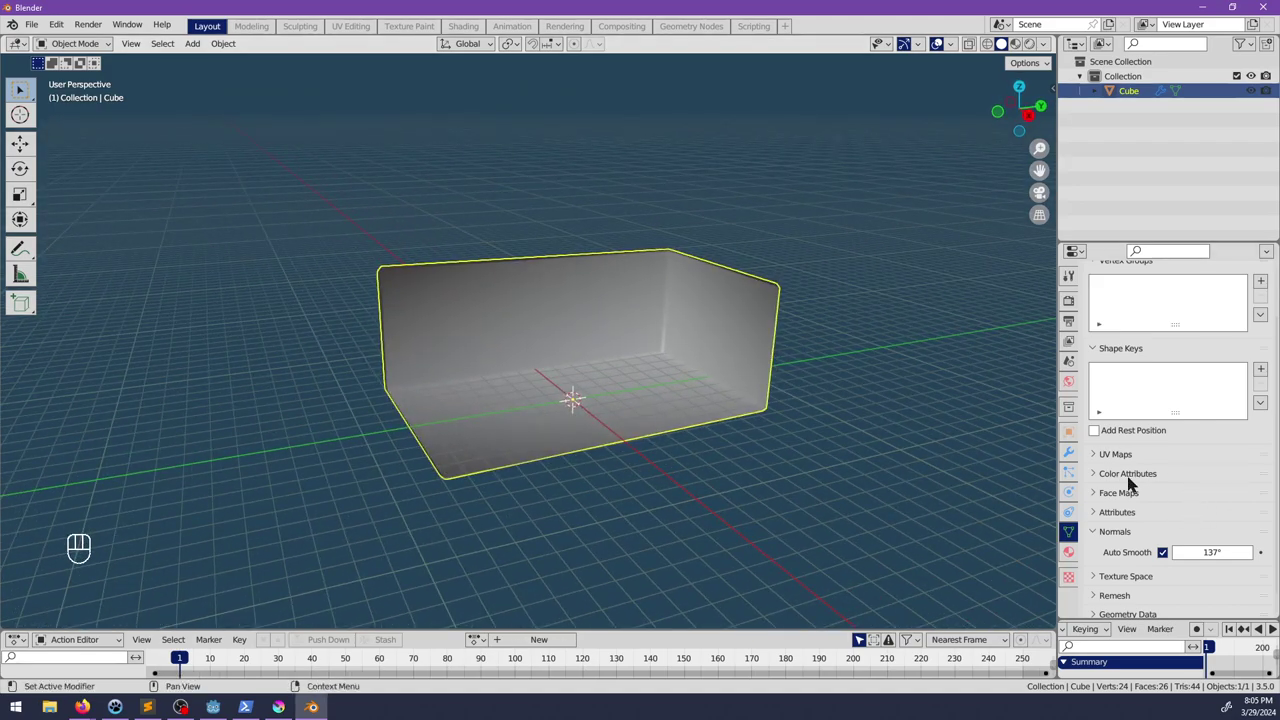
Step: Turn on Harden Normals in the Bevel modifier's shading options
click(1069, 454)
click(1067, 534)
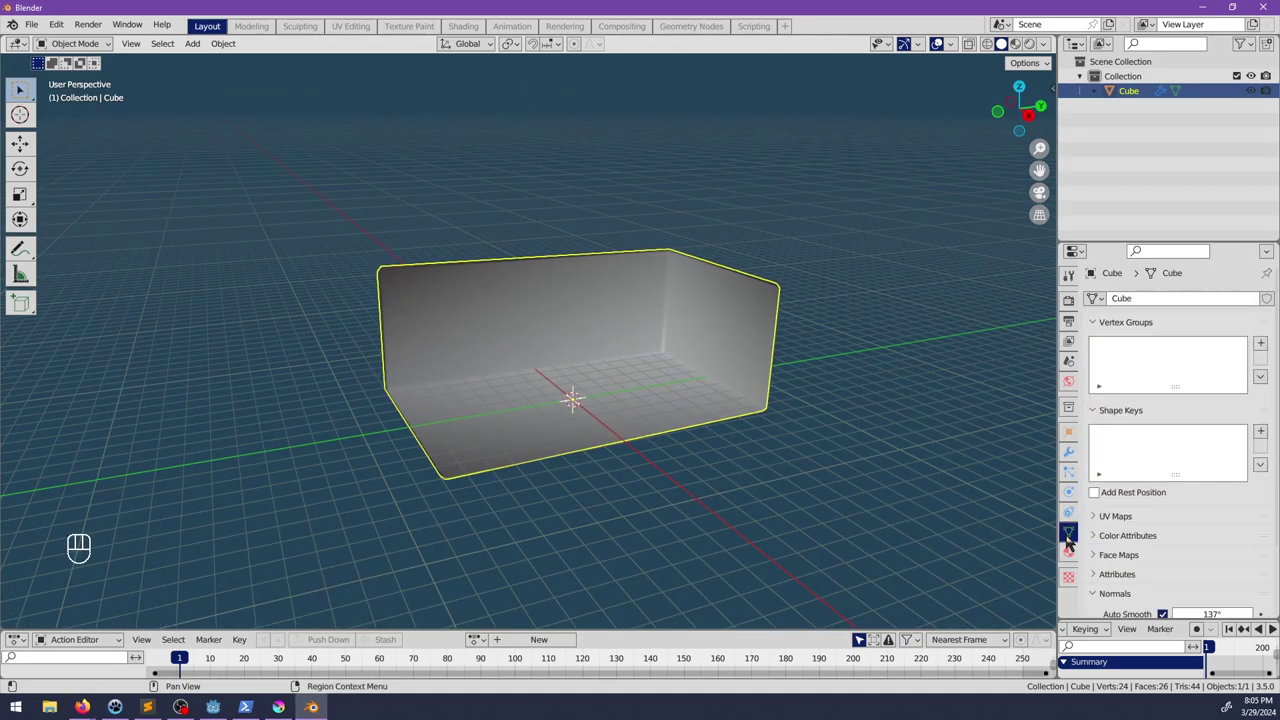
scroll(1134, 523, down, 2)
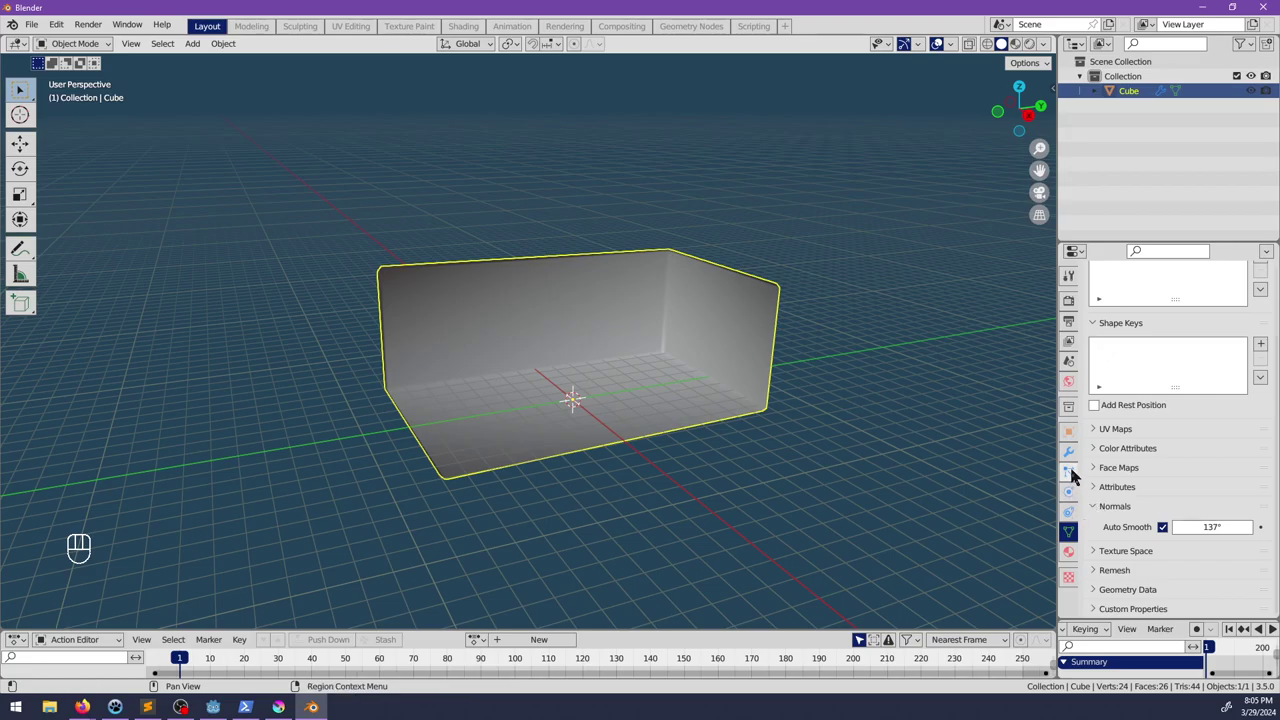
click(1068, 451)
click(1119, 529)
click(1170, 550)
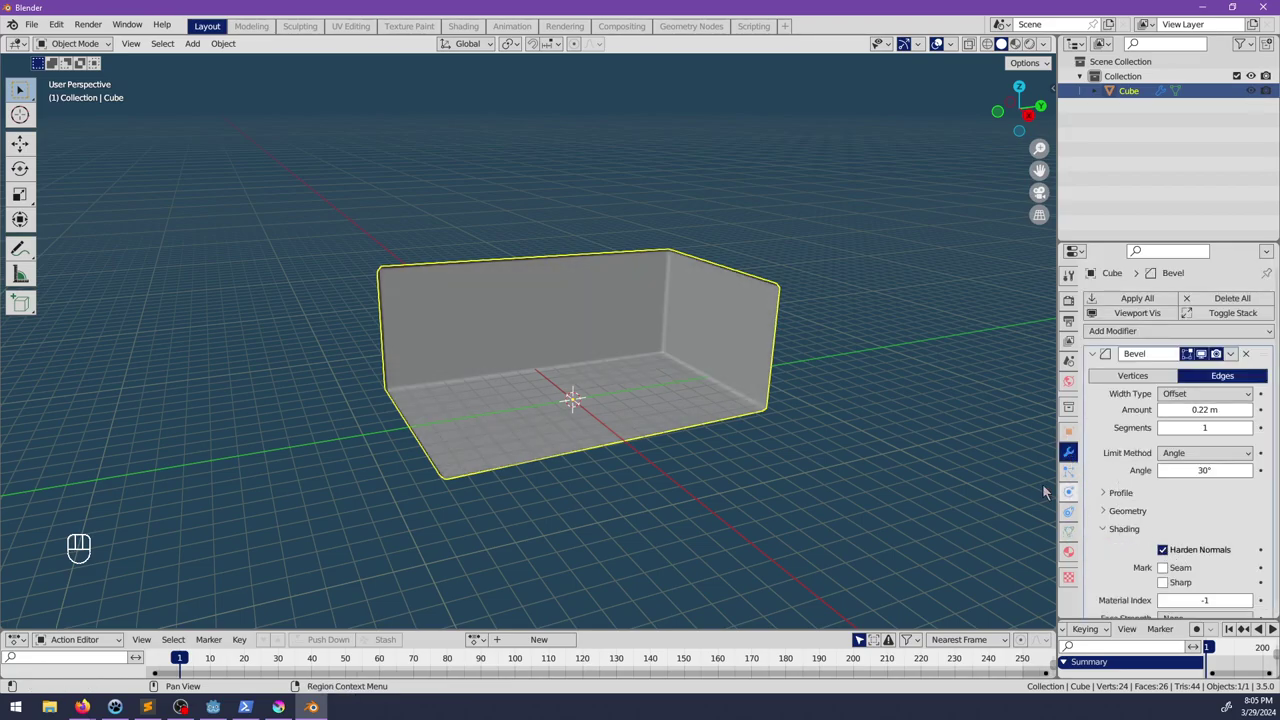
Step: Examine the shading of the bevelled corners from outside and inside the room
mouse_move(692, 346)
shift+middle_down()
mouse_move(566, 374)
mouse_move(700, 390)
mouse_move(716, 410)
shift+middle_up()
scroll(566, 374, up, 3)
shift+middle_drag(563, 406, 654, 463)
middle_drag(672, 459, 678, 386)
shift+middle_drag(634, 390, 406, 356)
scroll(617, 329, up, 2)
key(Tab)
scroll(637, 406, down, 4)
Step: Review the red room mockup in Krita, and return to the room's interior in Blender
click(278, 707)
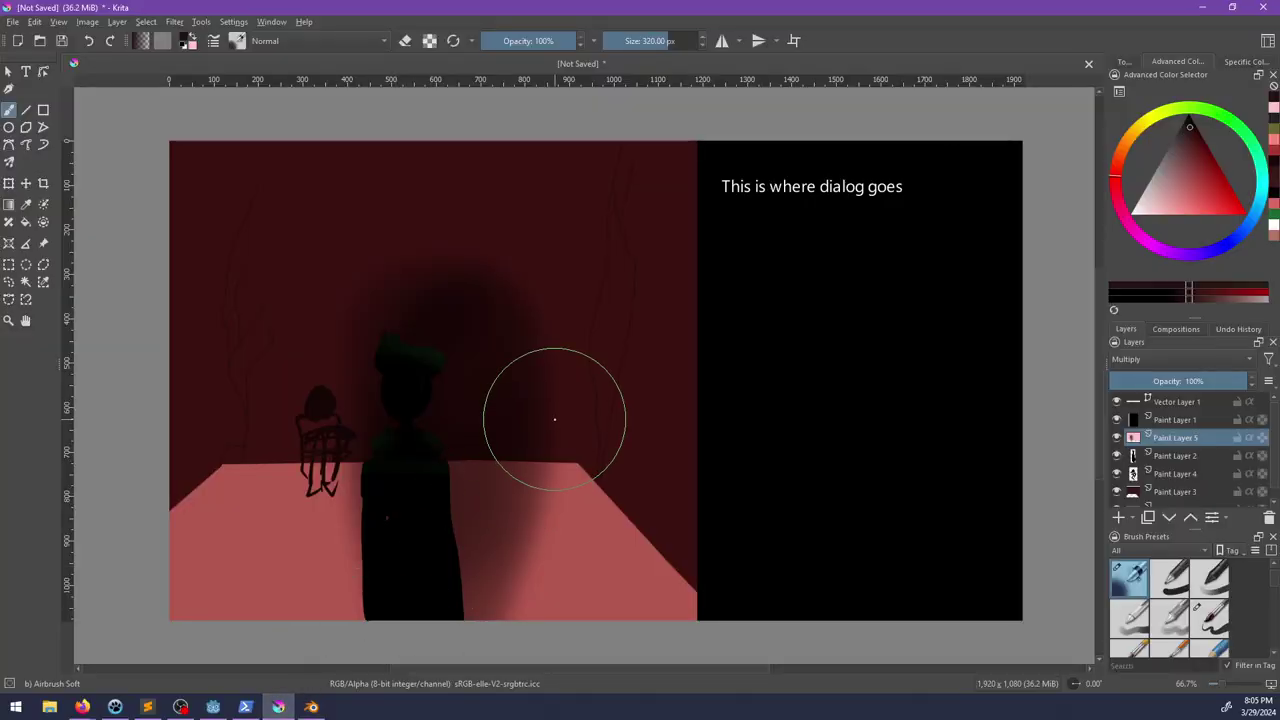
scroll(540, 415, down, 3)
scroll(546, 419, up, 2)
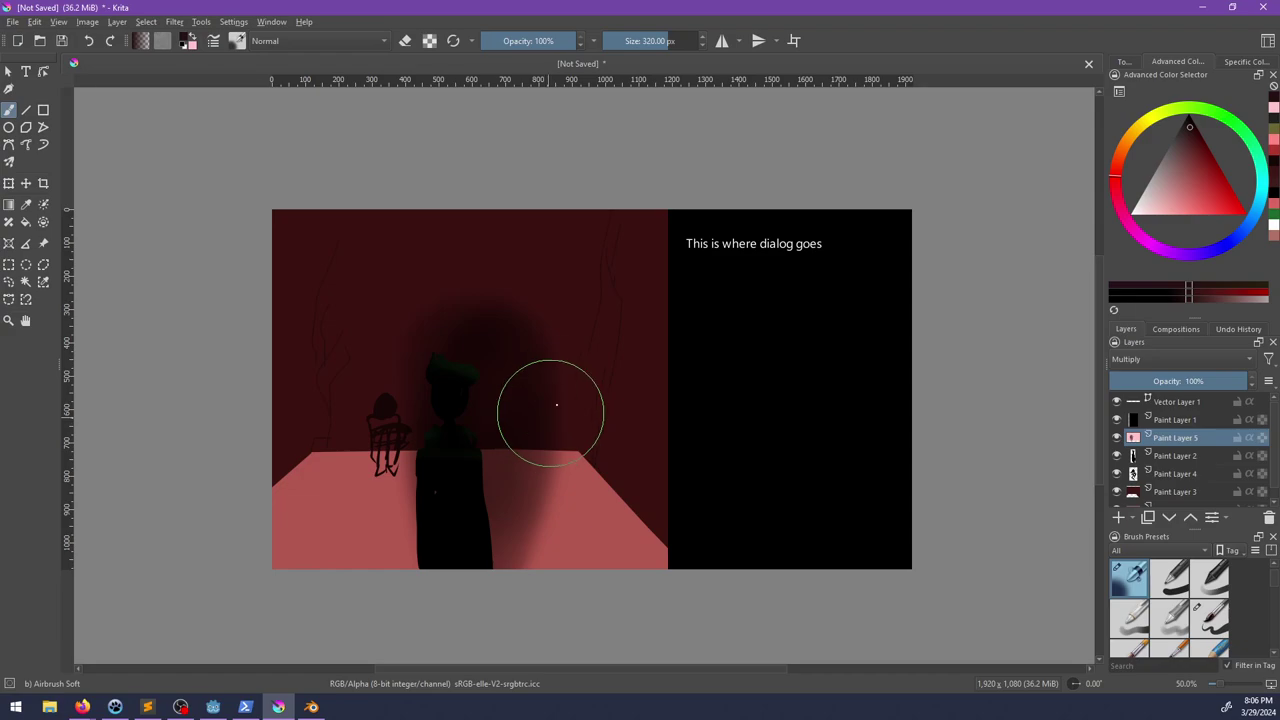
key(alt+Tab)
middle_drag(587, 457, 583, 406)
shift+middle_drag(700, 416, 590, 381)
key(Tab)
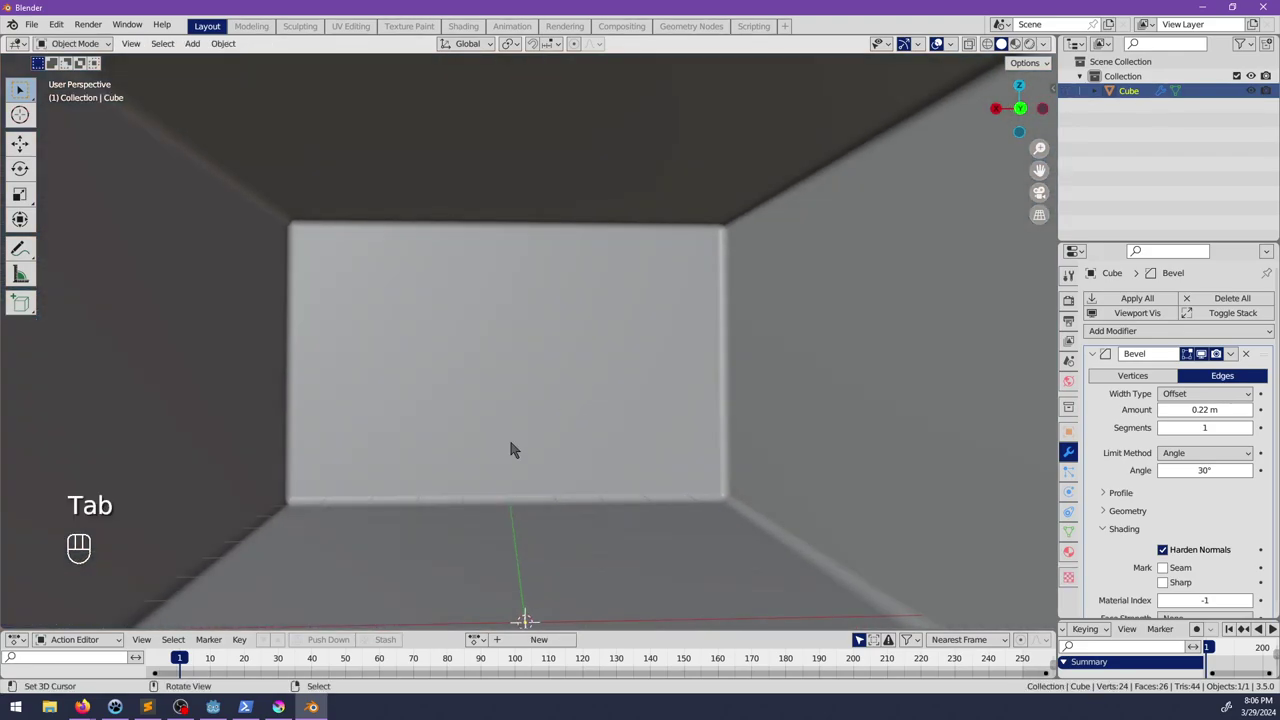
Step: In mesh editing, cut two evenly spaced lengthwise loops through the end walls and one horizontal loop around the room's walls
key(Tab)
key(ctrl+r)
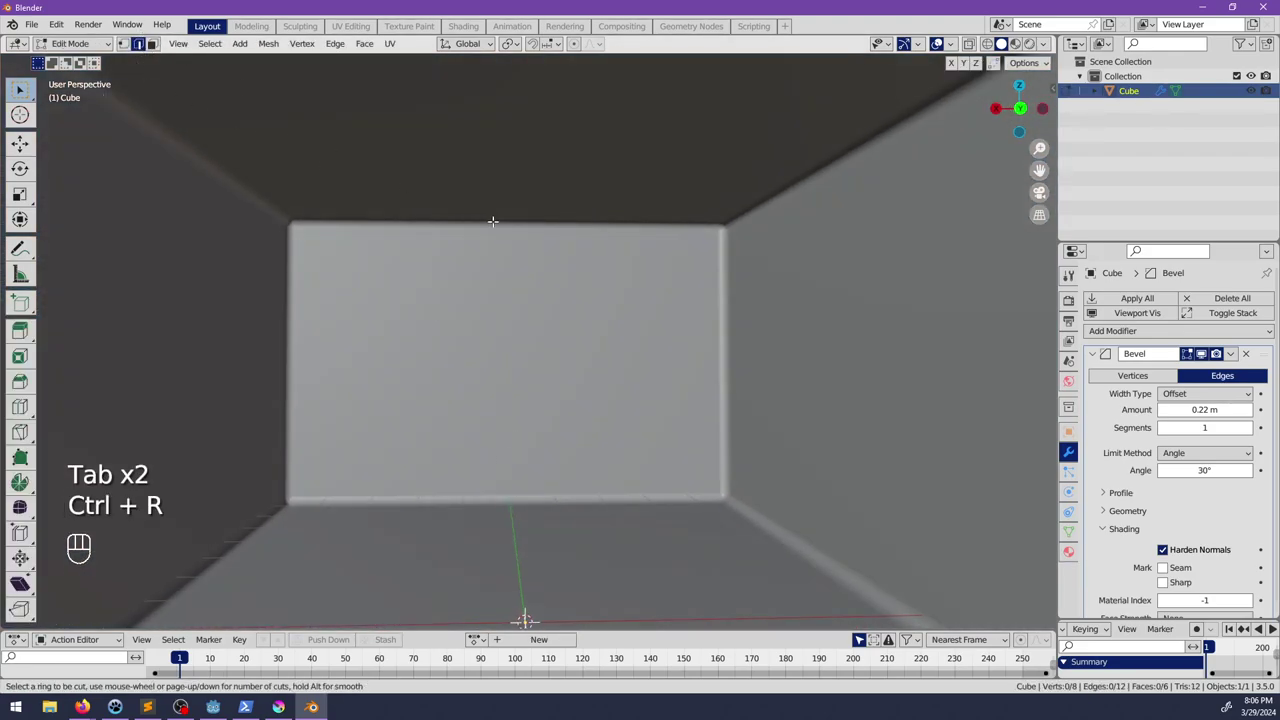
right_click(492, 221)
scroll(517, 266, down, 6)
middle_drag(517, 266, 574, 351)
key(ctrl+r)
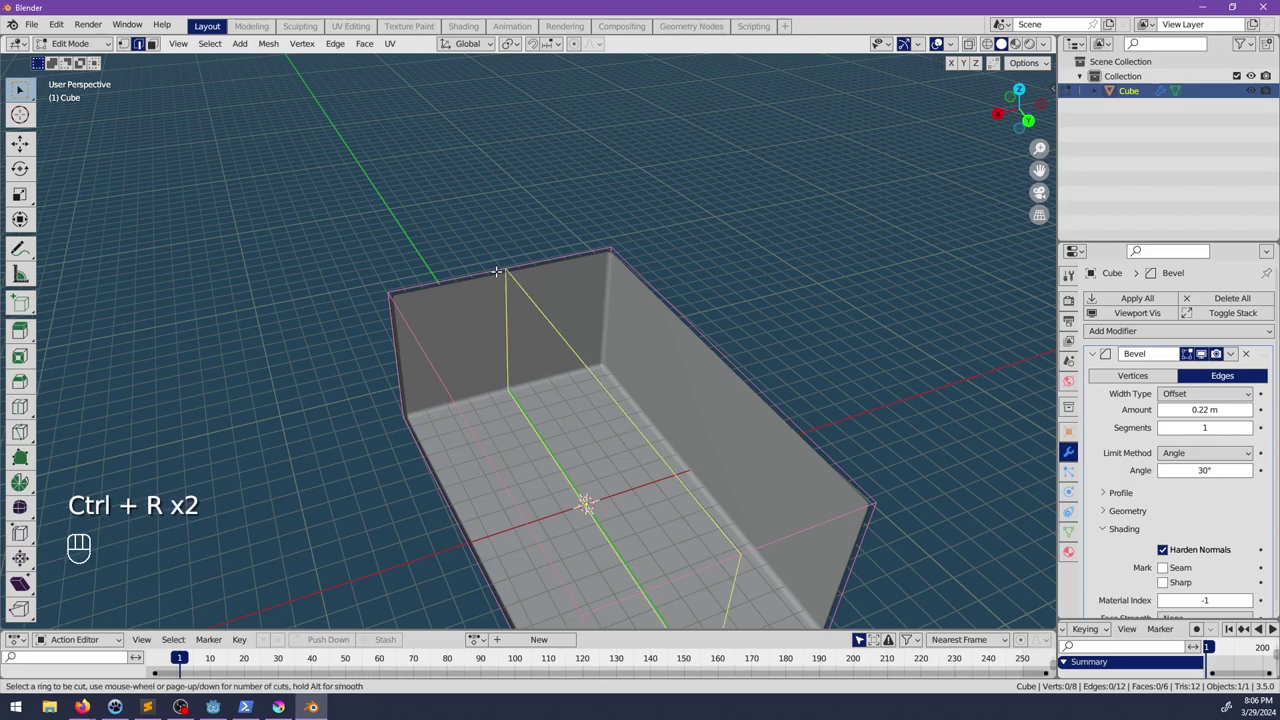
click(502, 280)
middle_drag(500, 286, 448, 310)
key(ctrl+r)
click(414, 312)
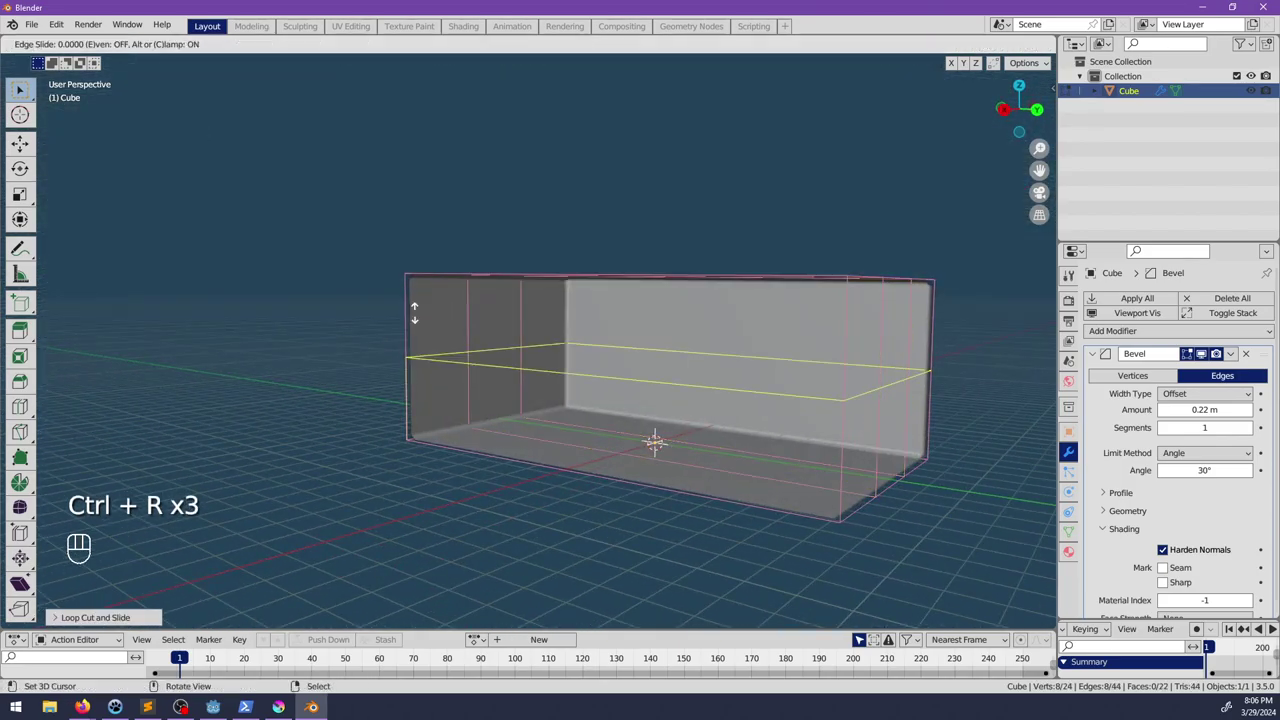
right_click(414, 312)
Step: Raise the horizontal loop along Z and show the transform values of the selected geometry
middle_drag(470, 385, 611, 354)
key(g)
key(z)
click(495, 431)
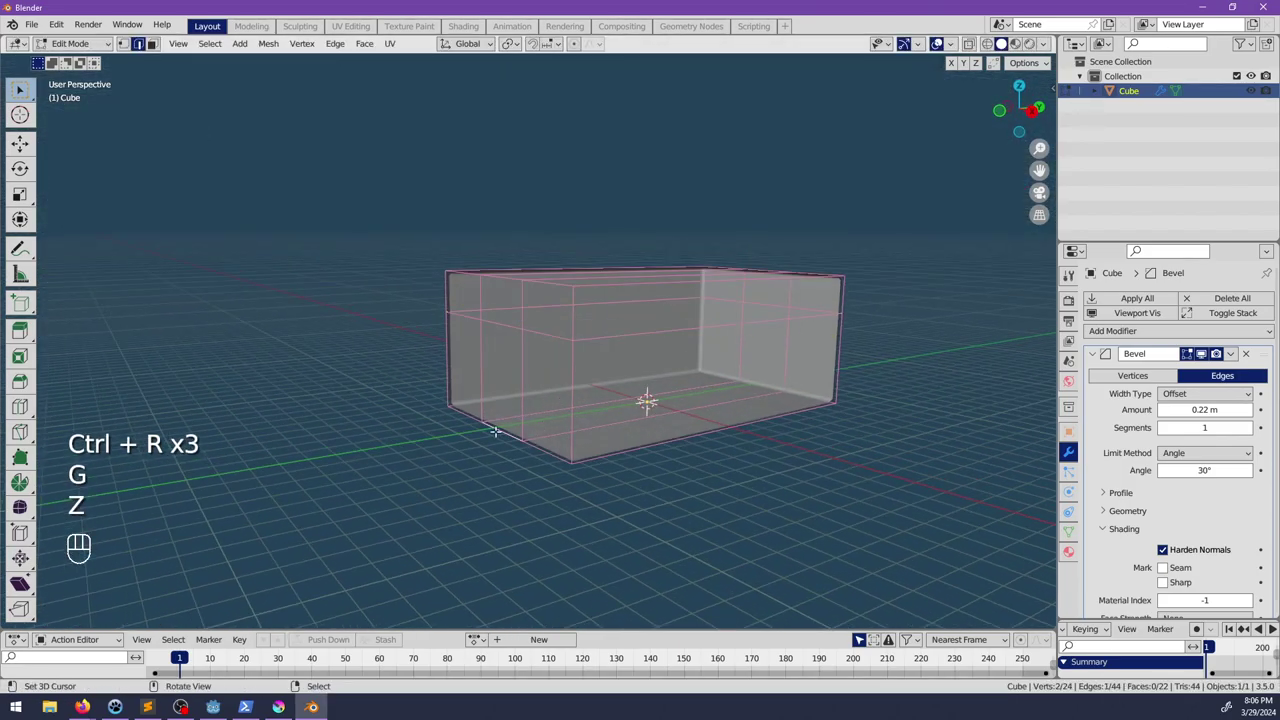
key(m)
click(495, 434)
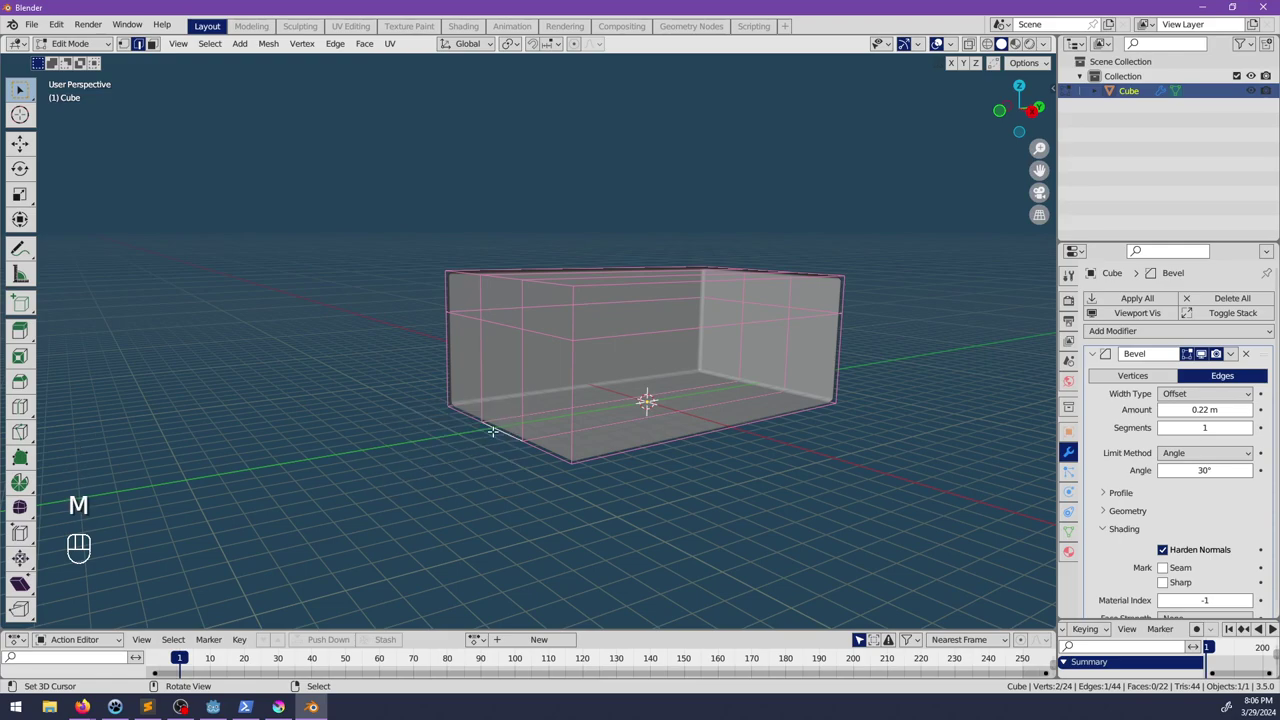
key(n)
middle_drag(493, 431, 516, 328)
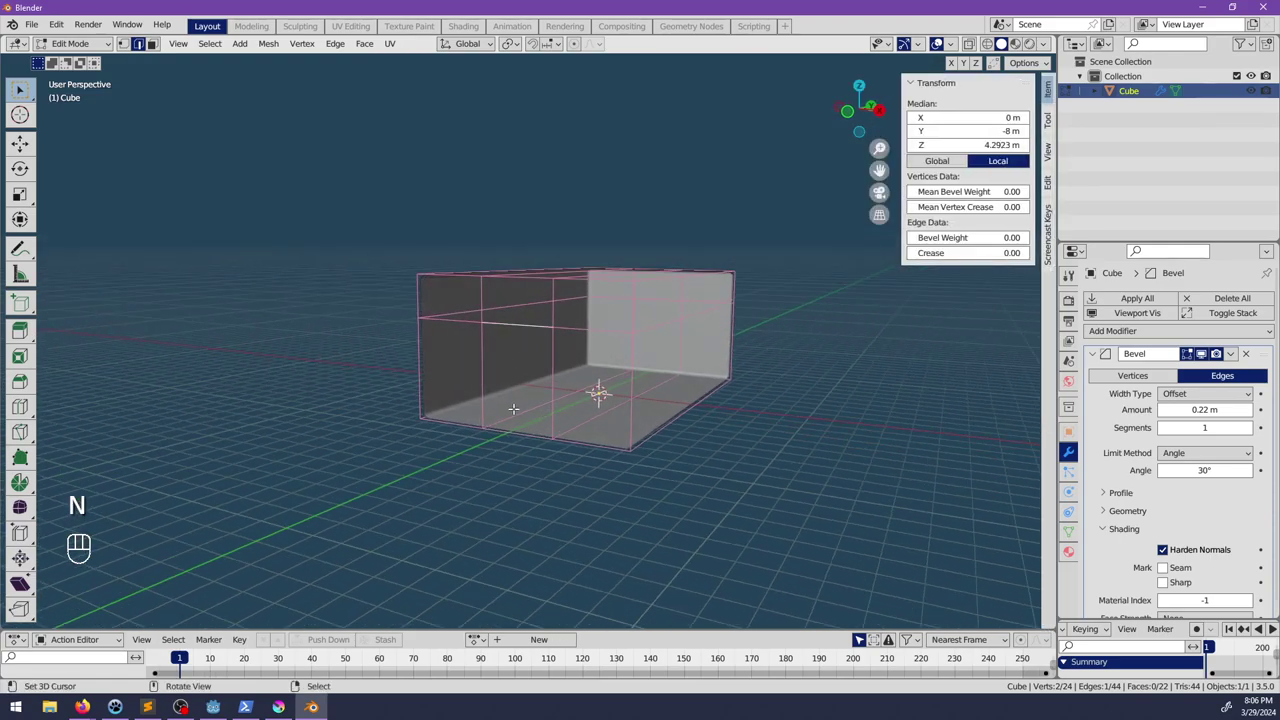
key(g)
key(z)
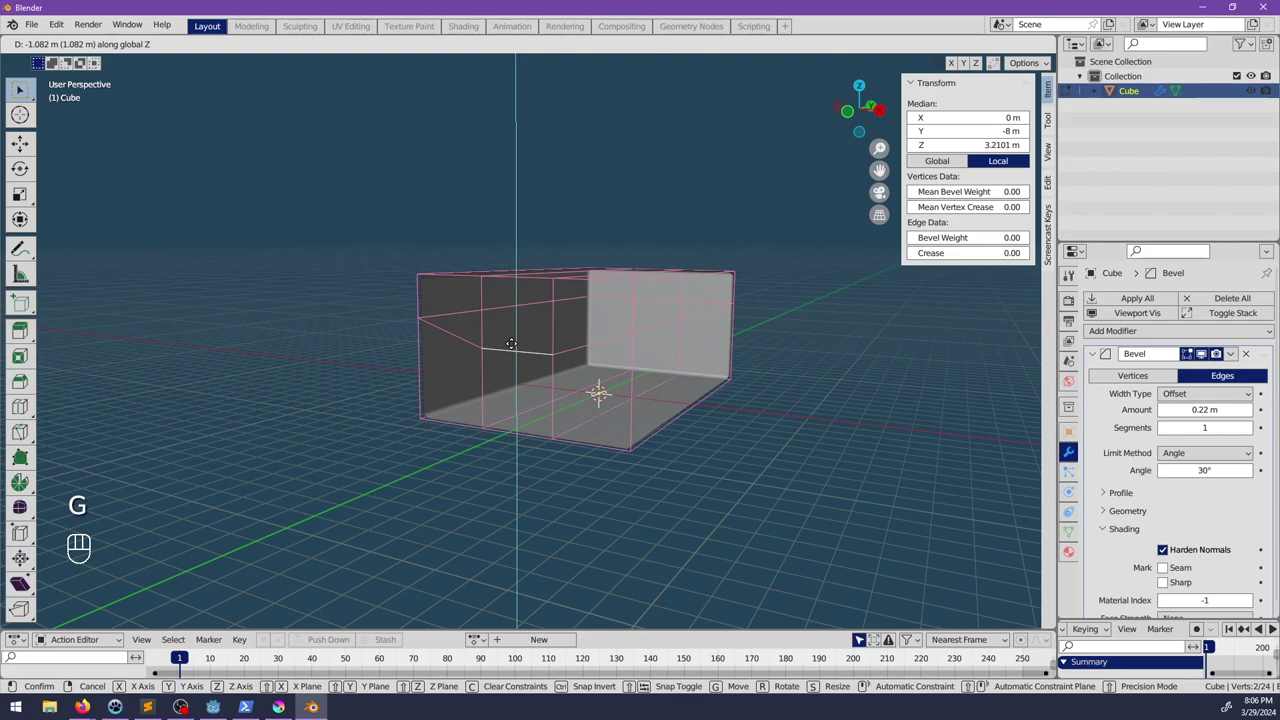
key(Escape)
Step: Select the whole horizontal loop and lower it along Z to a door height of about 2.99 m
alt+click(514, 328)
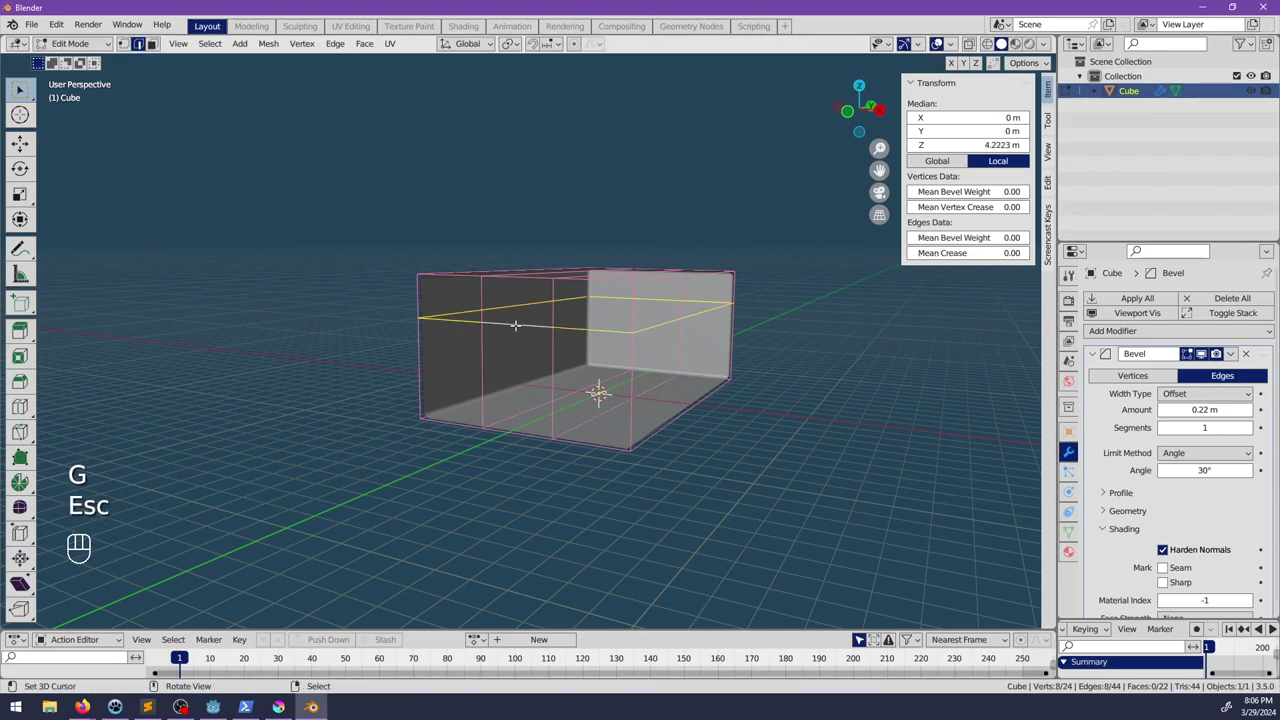
key(g)
key(z)
click(513, 351)
middle_drag(538, 406, 662, 424)
alt+shift+click(486, 378)
key(s)
key(x)
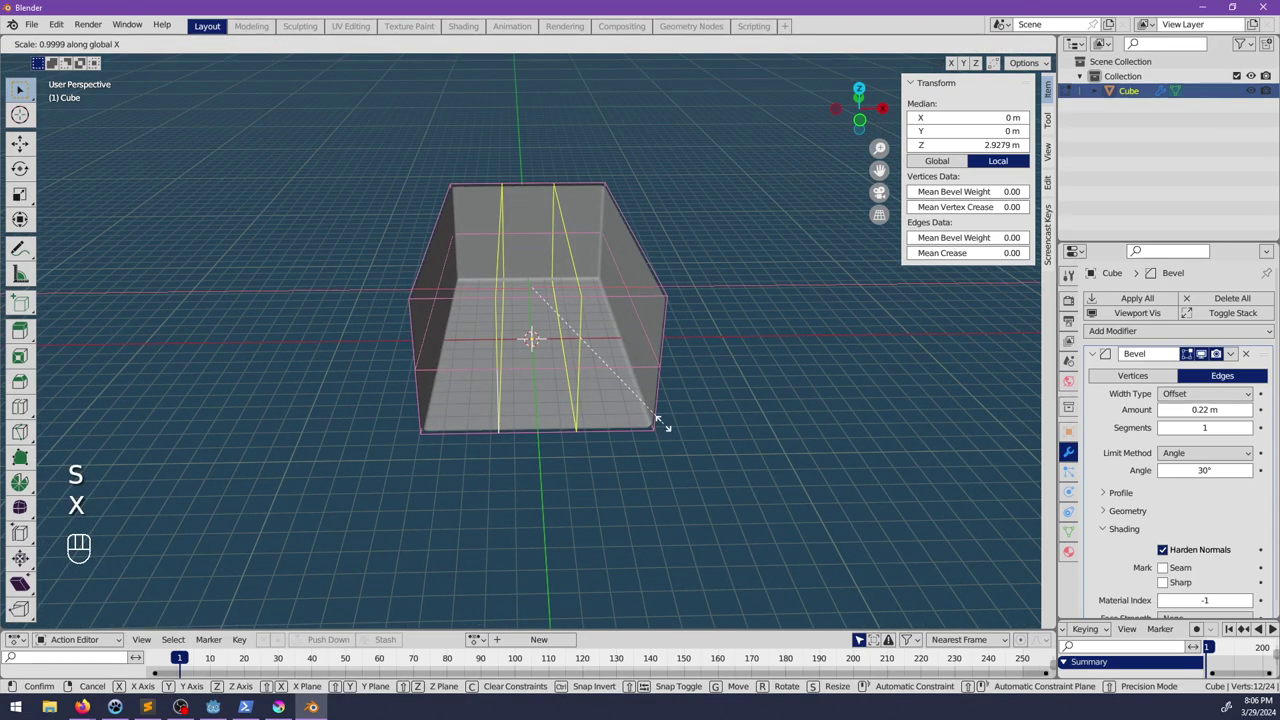
key(Escape)
key(space)
Step: Edge-slide the lengthwise loop on the +X side to about X -0.04 m, narrowing the door section
alt+click(531, 338)
key(g)
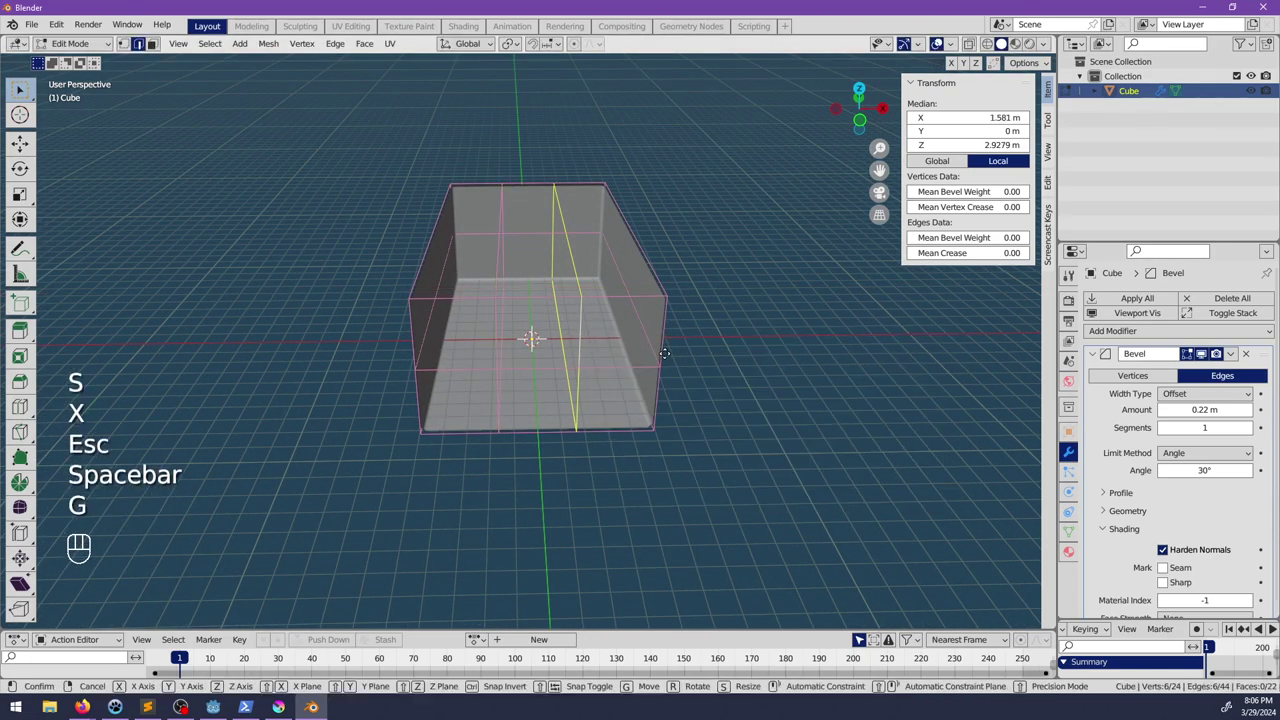
key(g)
click(622, 357)
middle_drag(622, 357, 410, 295)
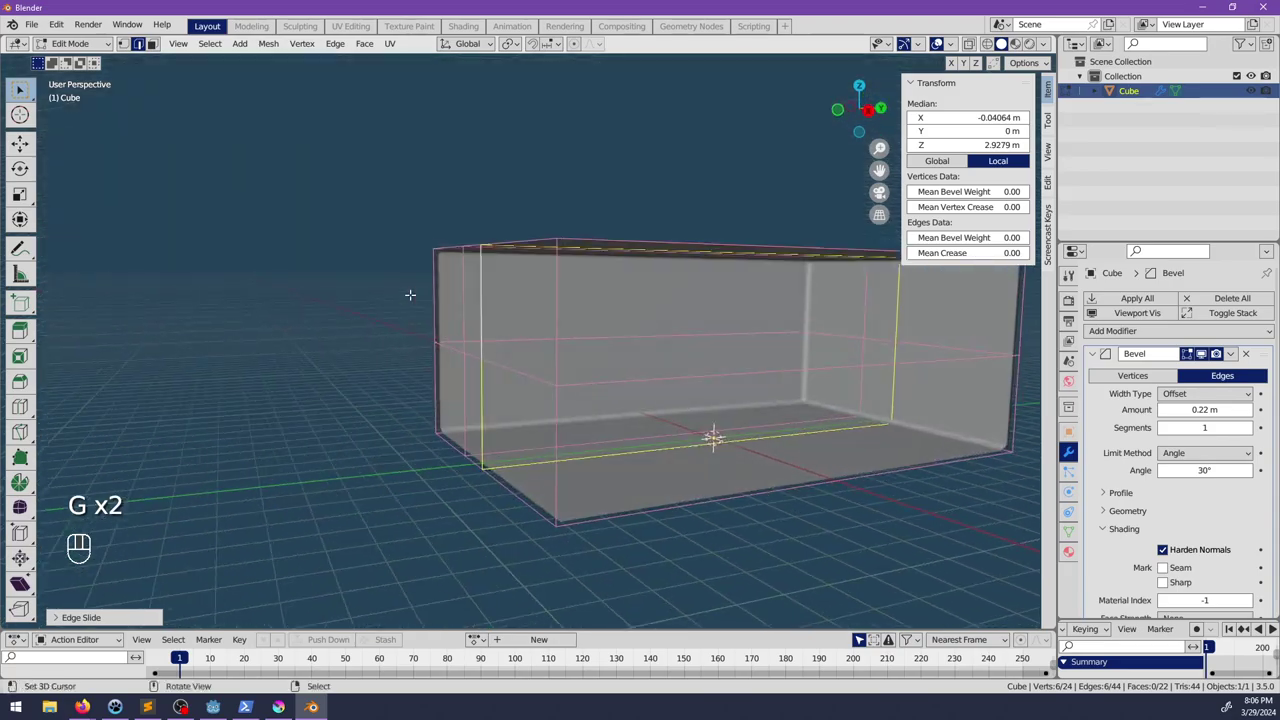
Step: Switch to face selection and extrude the end wall's door face outward along its normal by about 0.73 m
click(152, 43)
middle_drag(560, 400, 480, 330)
click(490, 420)
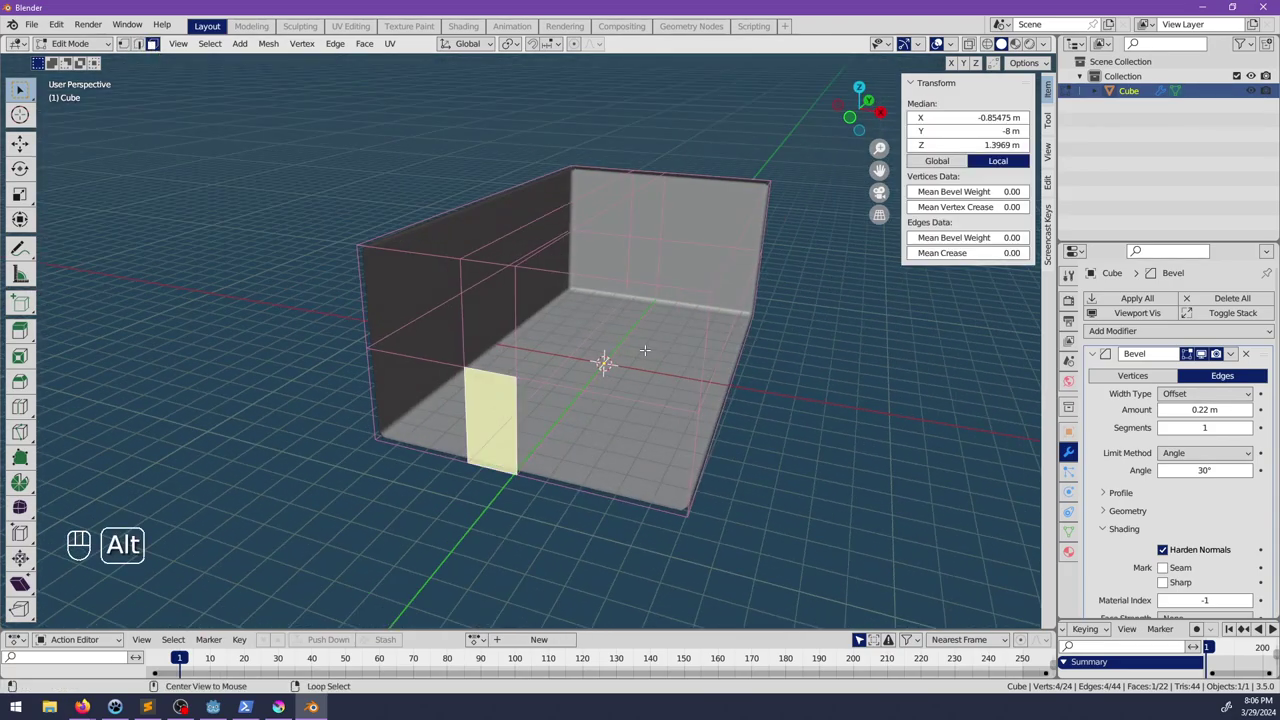
key(alt+e)
click(630, 366)
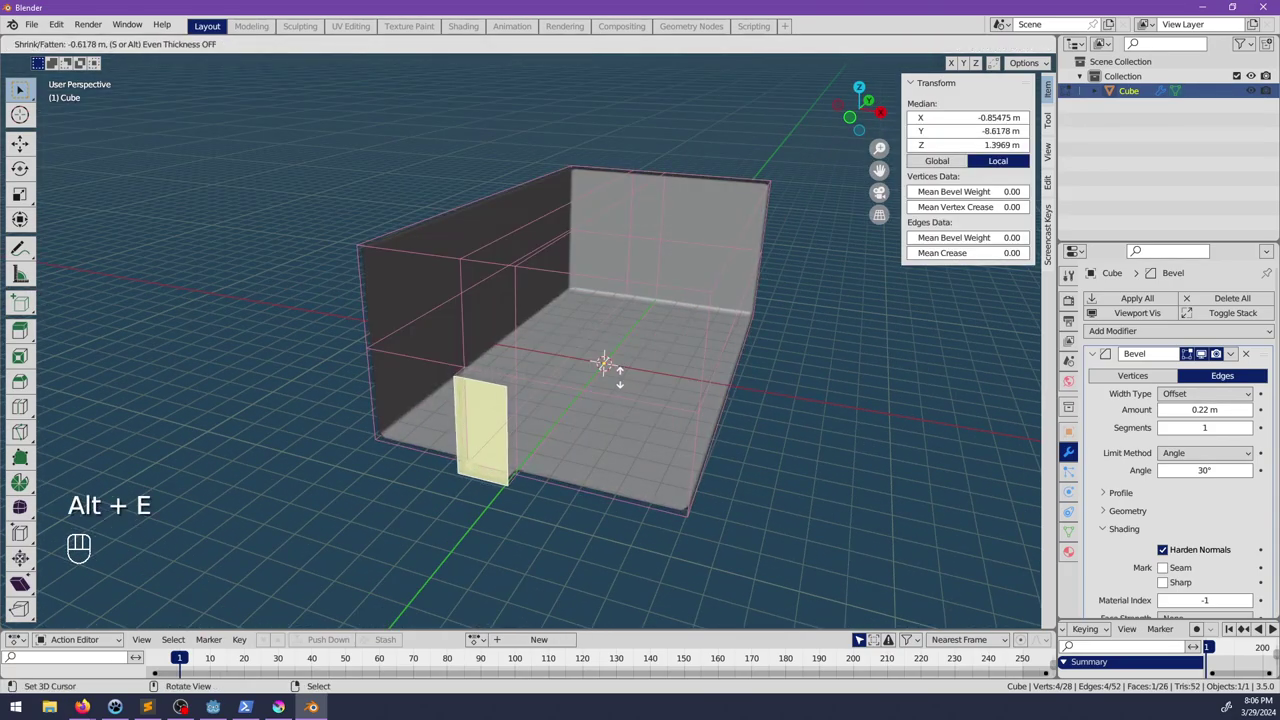
click(606, 366)
middle_drag(606, 366, 420, 375)
middle_drag(557, 411, 450, 385)
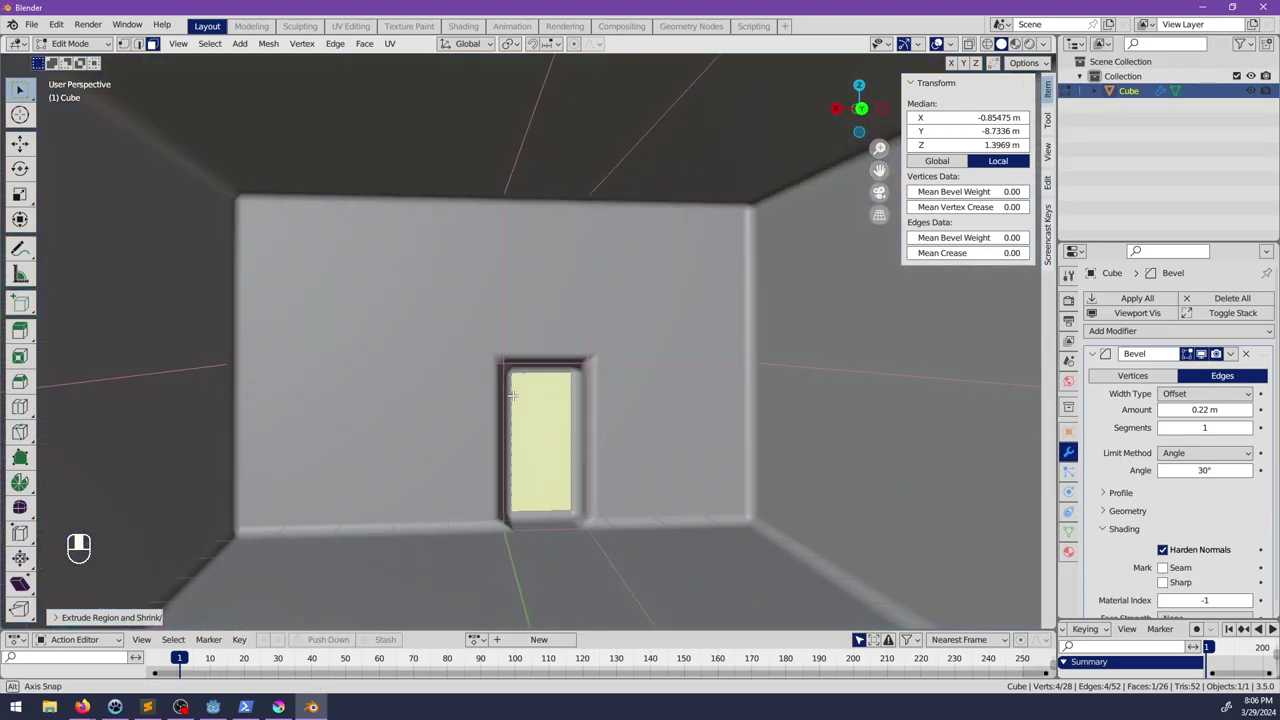
Step: Inspect the door recess and cut a centred vertical loop through it
key(Tab)
shift+middle_drag(586, 460, 526, 360)
key(Tab)
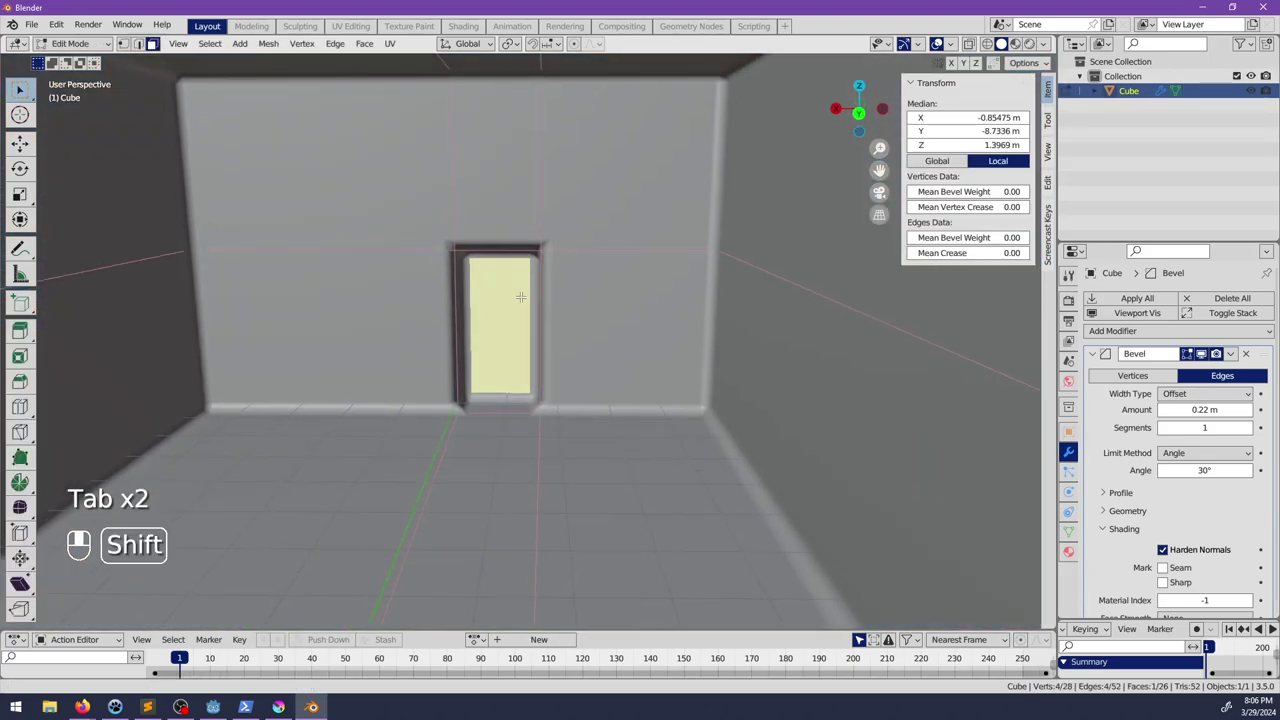
scroll(569, 403, up, 3)
shift+middle_drag(520, 297, 560, 368)
shift+middle_drag(560, 368, 541, 326)
key(ctrl+r)
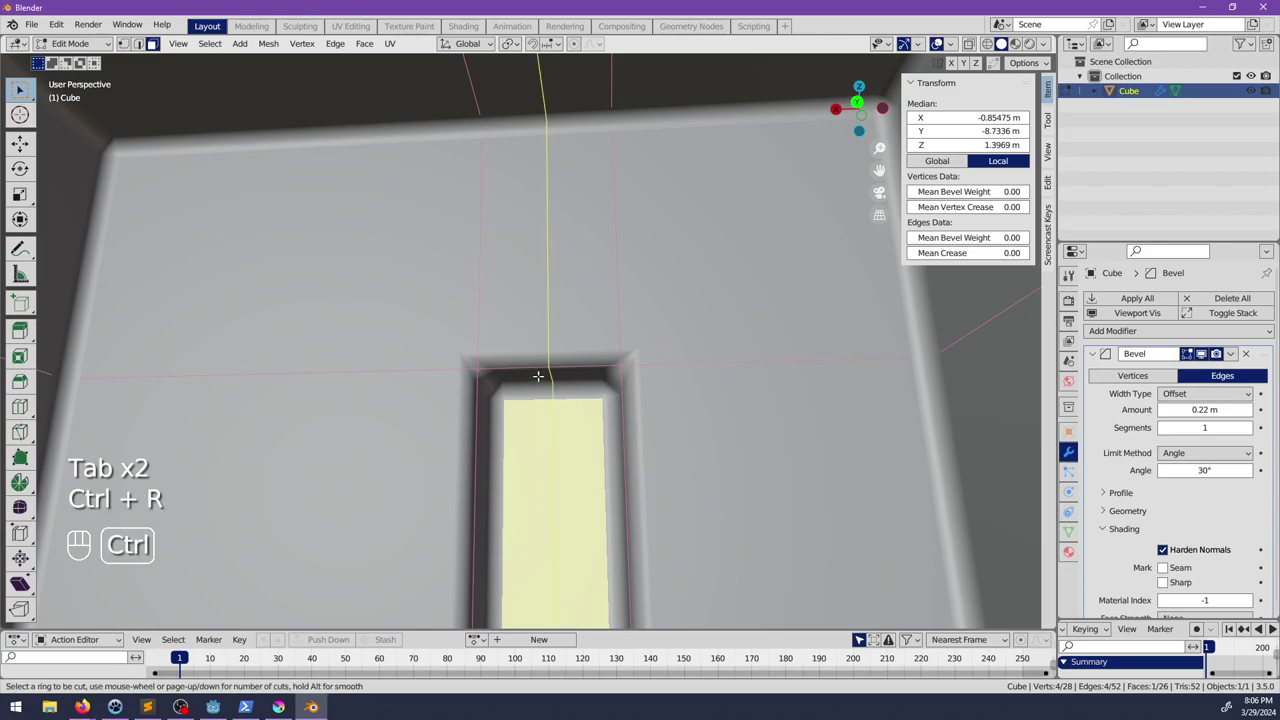
click(540, 376)
right_click(556, 395)
Step: Try a pointed doorway by raising the door's top centre edge along Z to about 3.31 m, and undo the move
key(g)
key(z)
click(545, 345)
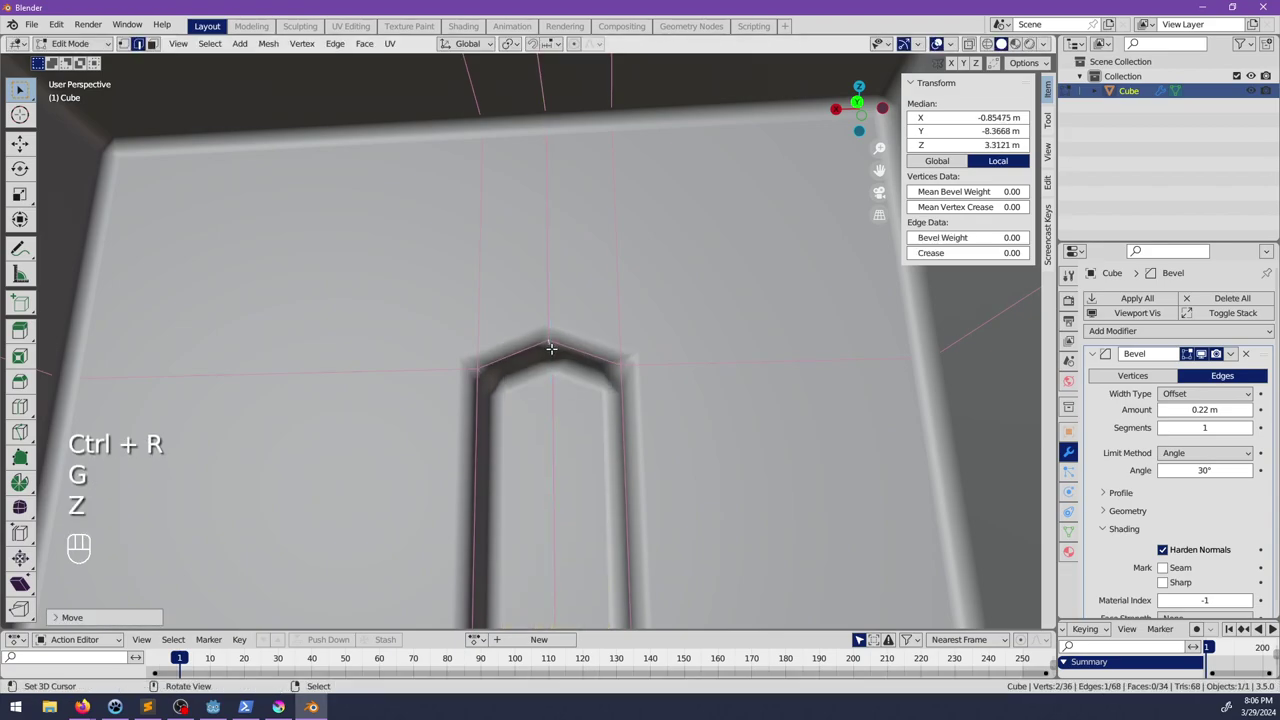
key(Tab)
scroll(595, 398, down, 5)
key(ctrl+z)
key(ctrl+z)
Step: Try deleting the two back faces of the door recess, and undo the deletion
middle_drag(425, 402, 760, 408)
key(Tab)
middle_drag(440, 375, 479, 383)
key(Tab)
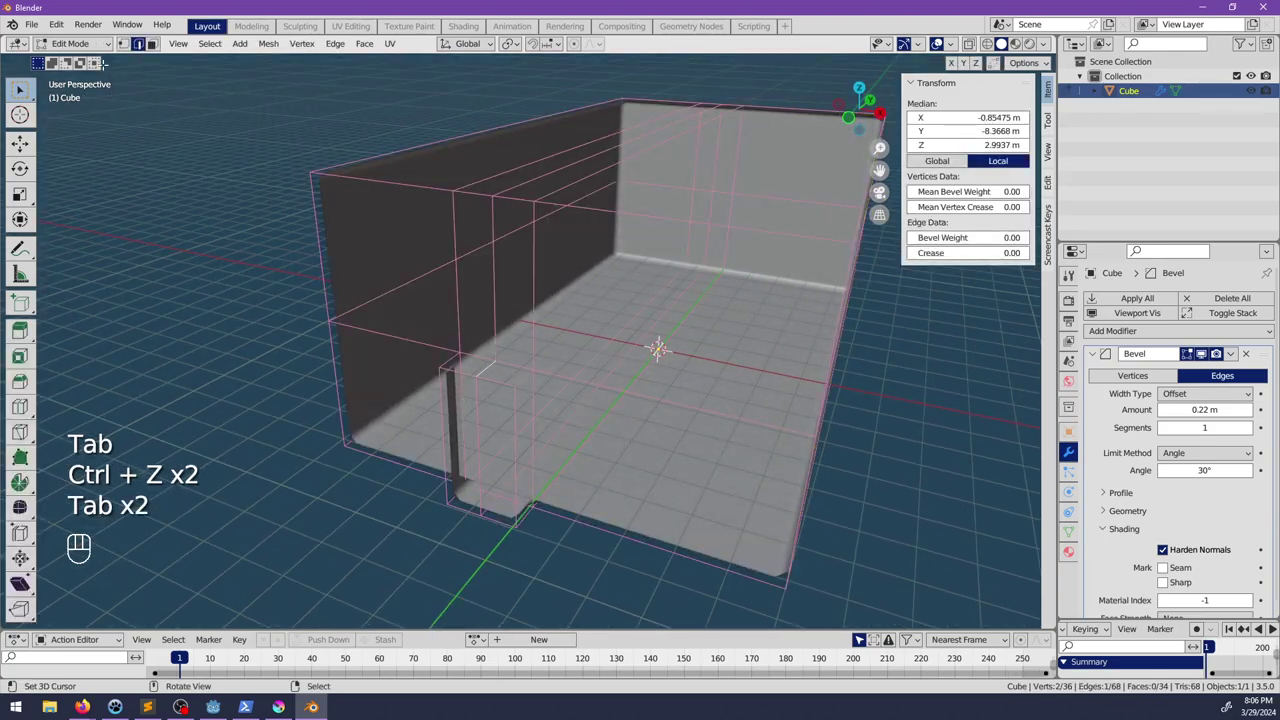
click(153, 45)
alt+click(486, 407)
key(x)
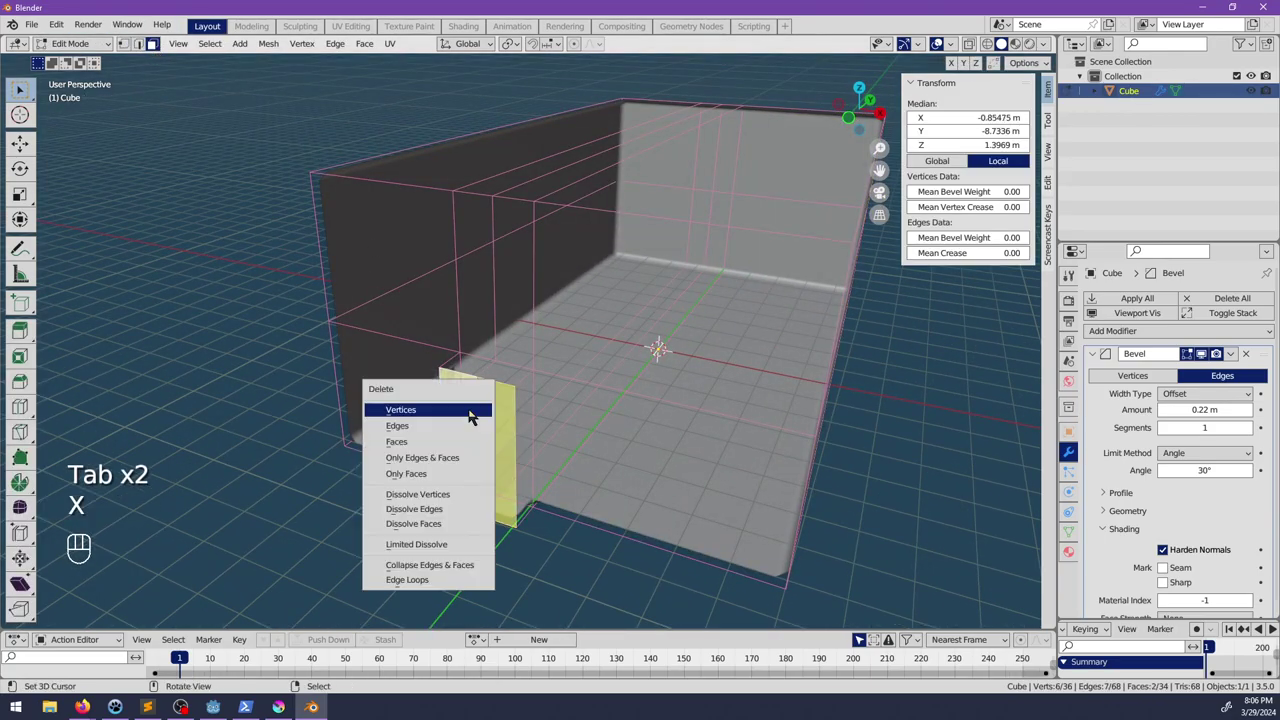
click(463, 420)
middle_drag(463, 420, 390, 425)
key(ctrl+z)
key(ctrl+z)
Step: Cut a horizontal loop around the walls midway up the door for the window's lower edge
key(Tab)
scroll(631, 414, down, 3)
scroll(475, 420, up, 4)
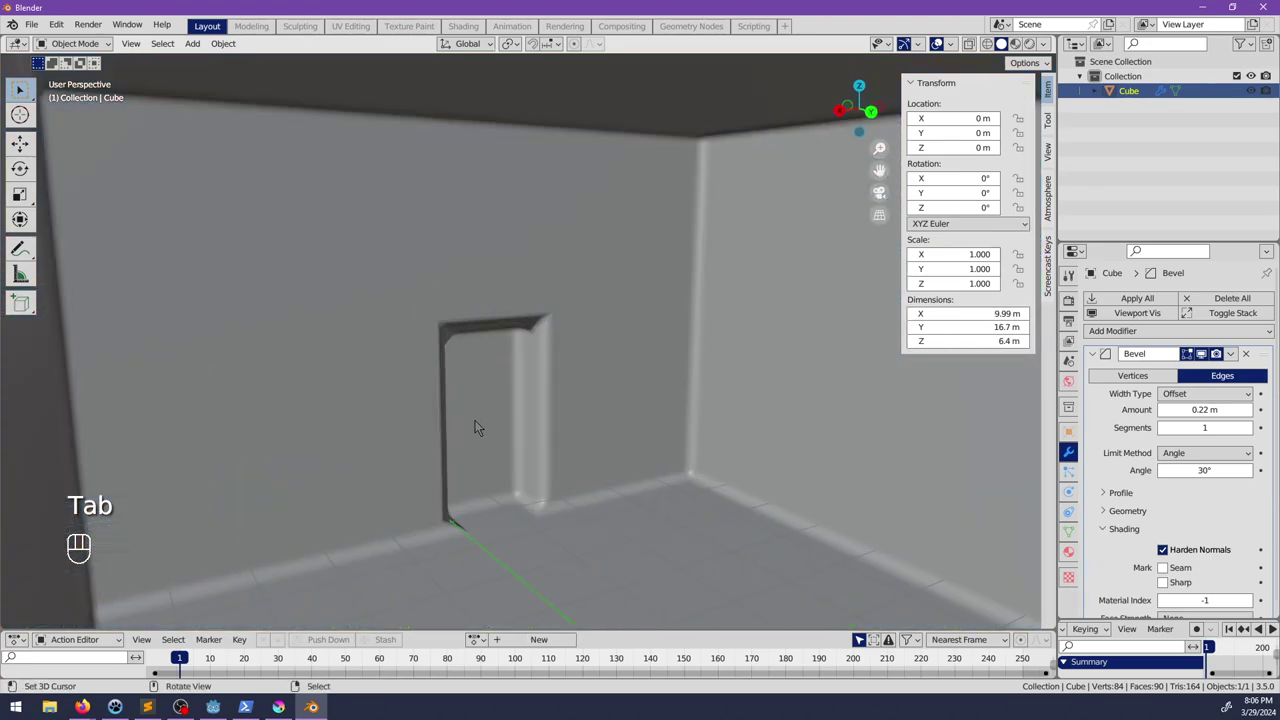
middle_drag(545, 420, 457, 420)
key(Tab)
shift+middle_drag(327, 325, 412, 329)
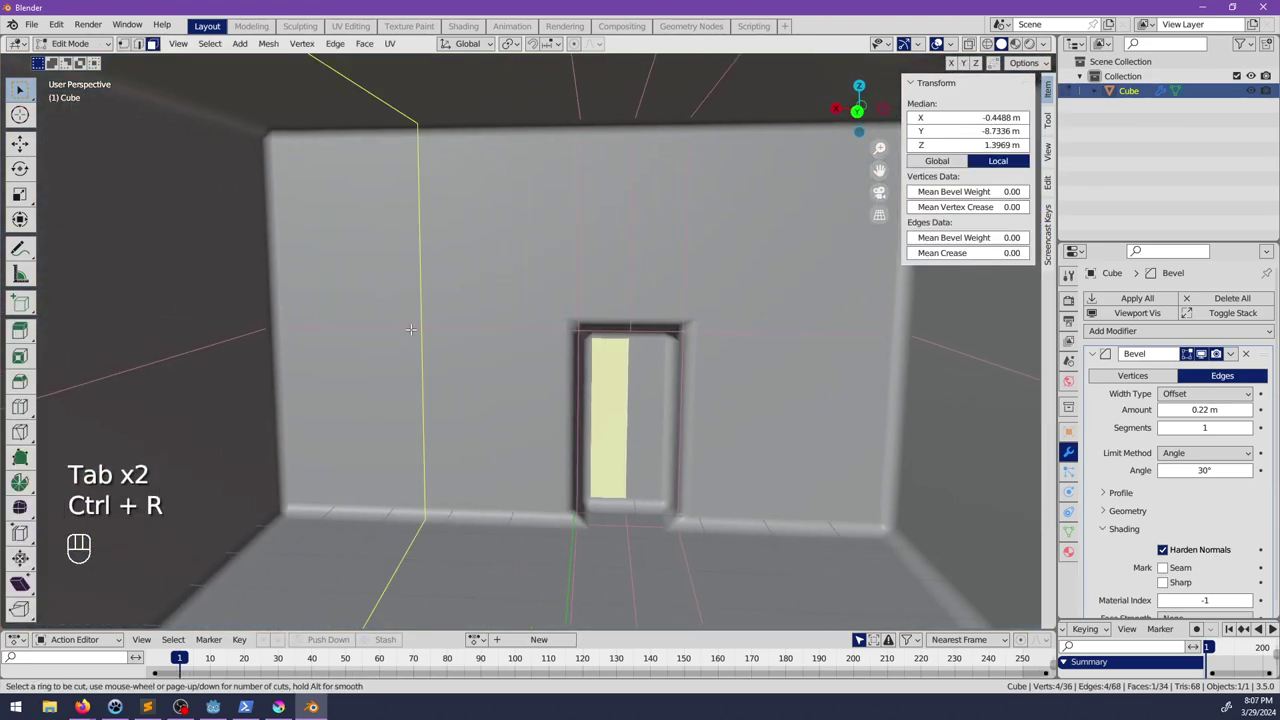
click(280, 389)
right_click(280, 389)
Step: Cut two vertical loops through the end wall section beside the door to mark the window's sides
key(ctrl+r)
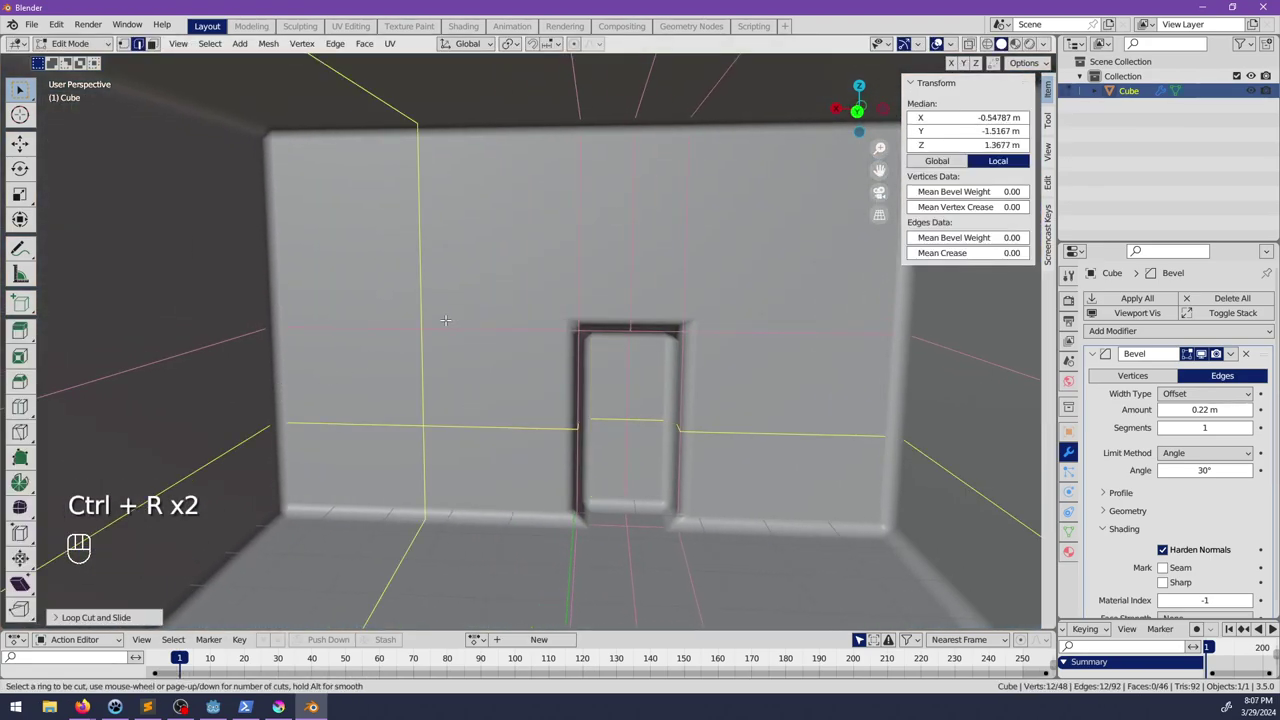
scroll(428, 338, up, 1)
click(428, 338)
right_click(428, 338)
key(ctrl+r)
scroll(769, 337, up, 1)
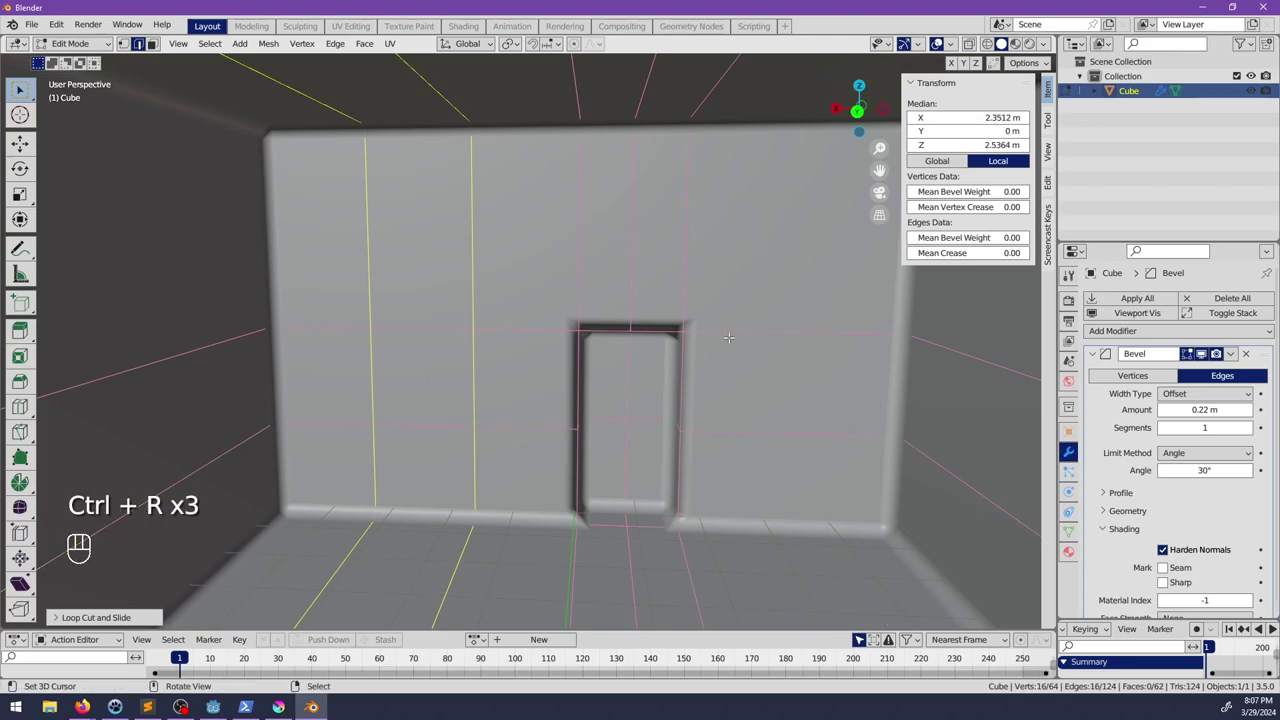
Step: Switch to face selection and extrude the window face beside the door outward into a recess
click(153, 43)
click(423, 378)
middle_drag(425, 378, 595, 383)
key(alt+e)
click(589, 376)
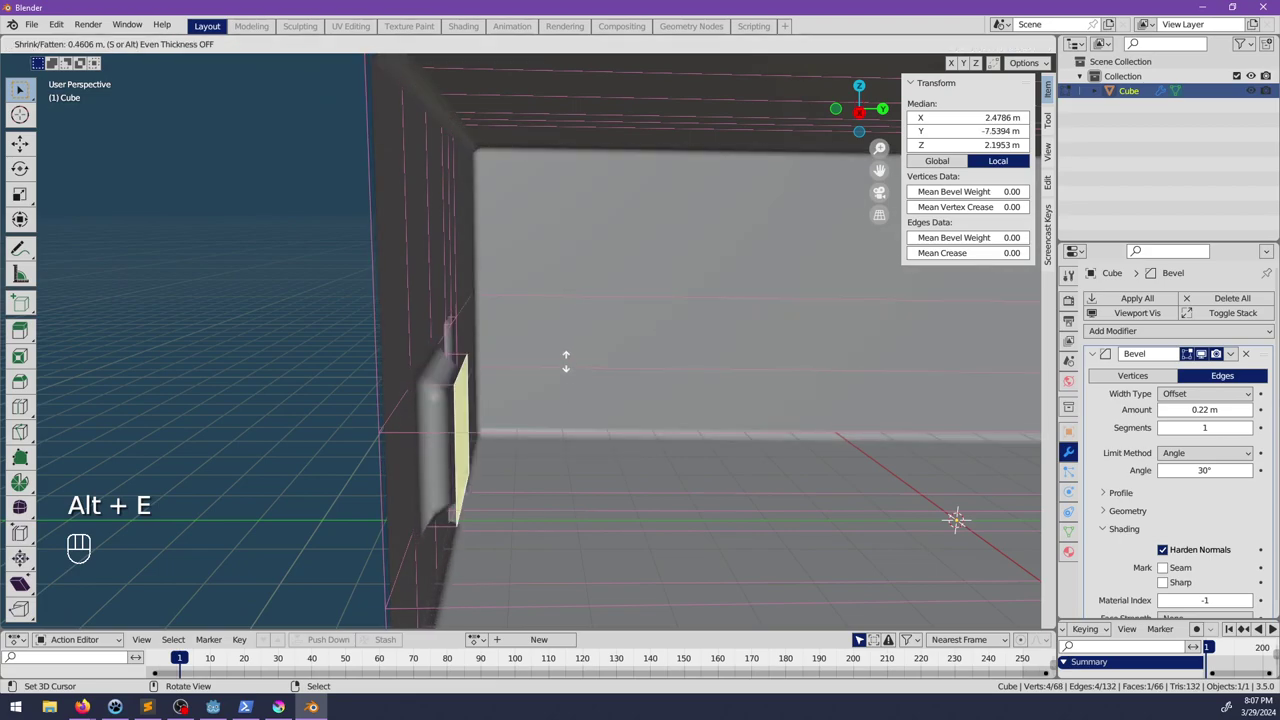
click(583, 400)
Step: Cut a horizontal loop through the middle of the window recess
middle_drag(573, 410, 565, 348)
key(ctrl+r)
click(446, 368)
right_click(438, 395)
click(480, 386)
Step: Spread the mid-height edges on both sides of the window recess apart along X to make the opening hexagonal
scroll(565, 348, up, 4)
click(614, 310)
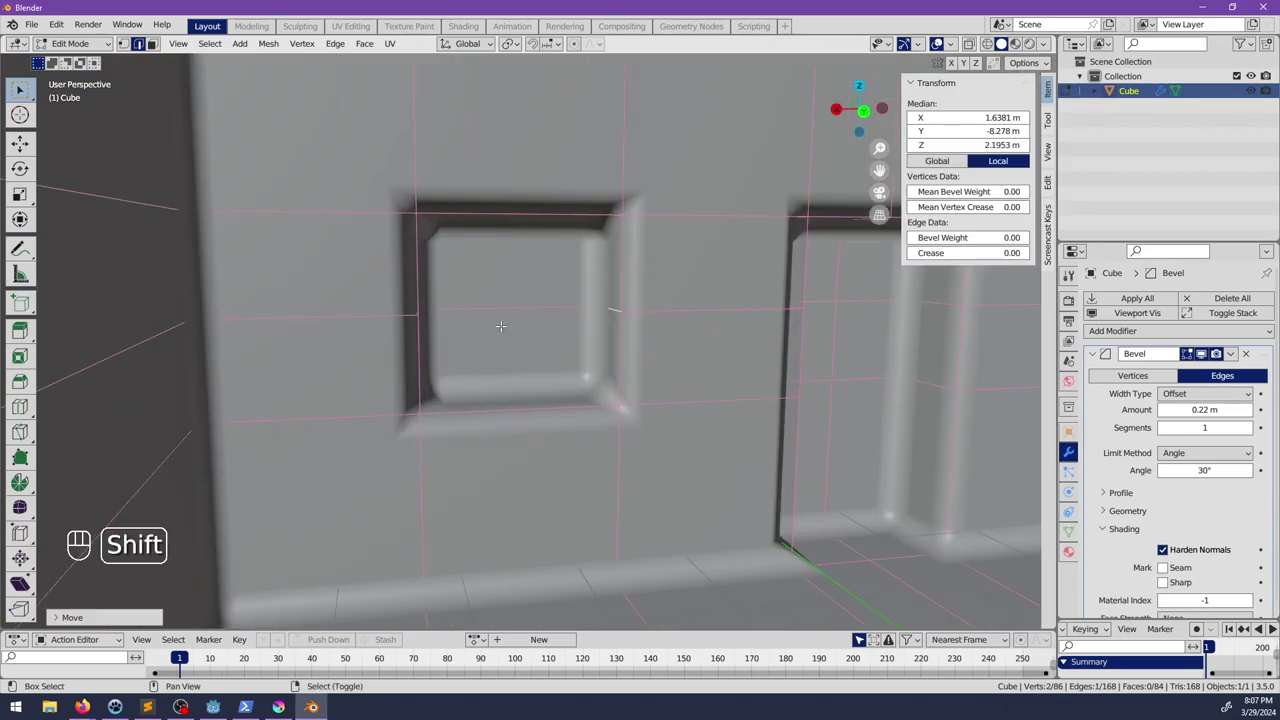
middle_drag(428, 318, 500, 306)
shift+click(498, 303)
scroll(500, 306, down, 2)
key(s)
key(x)
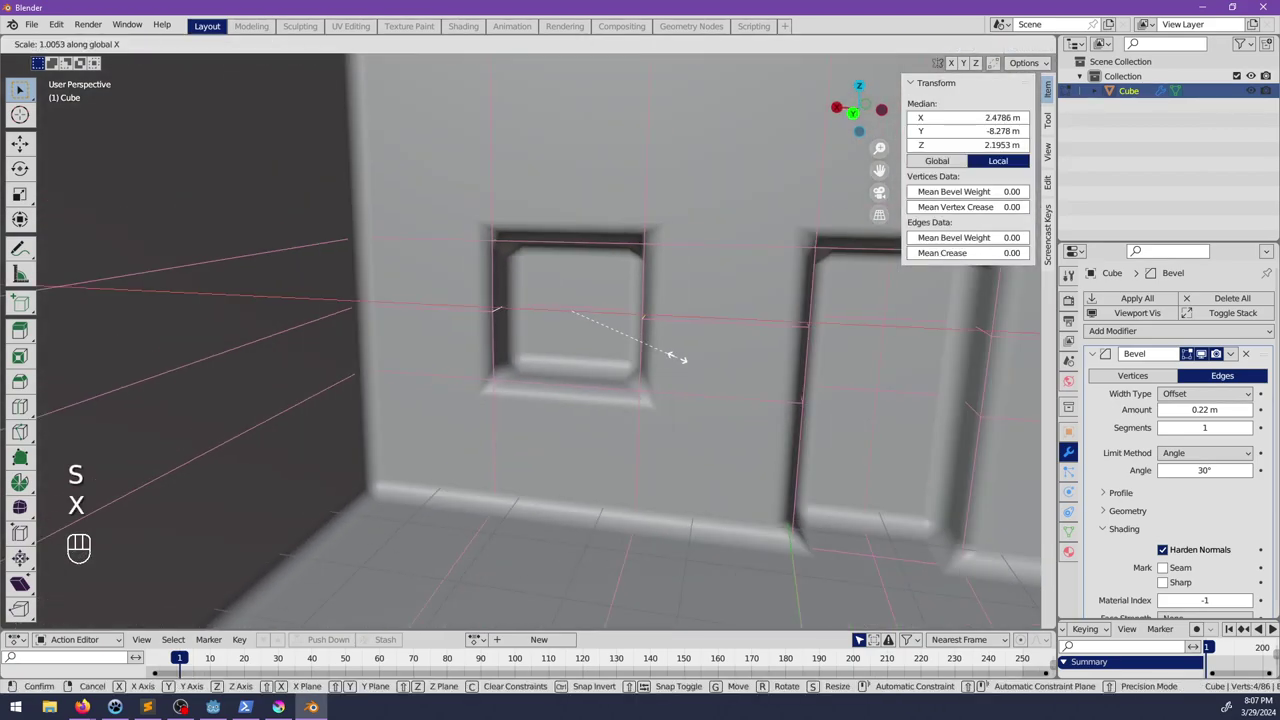
click(712, 358)
Step: Switch to face selection and select the two faces at the back of the hexagonal window recess
shift+middle_drag(590, 310, 450, 288)
alt+middle_click(450, 288)
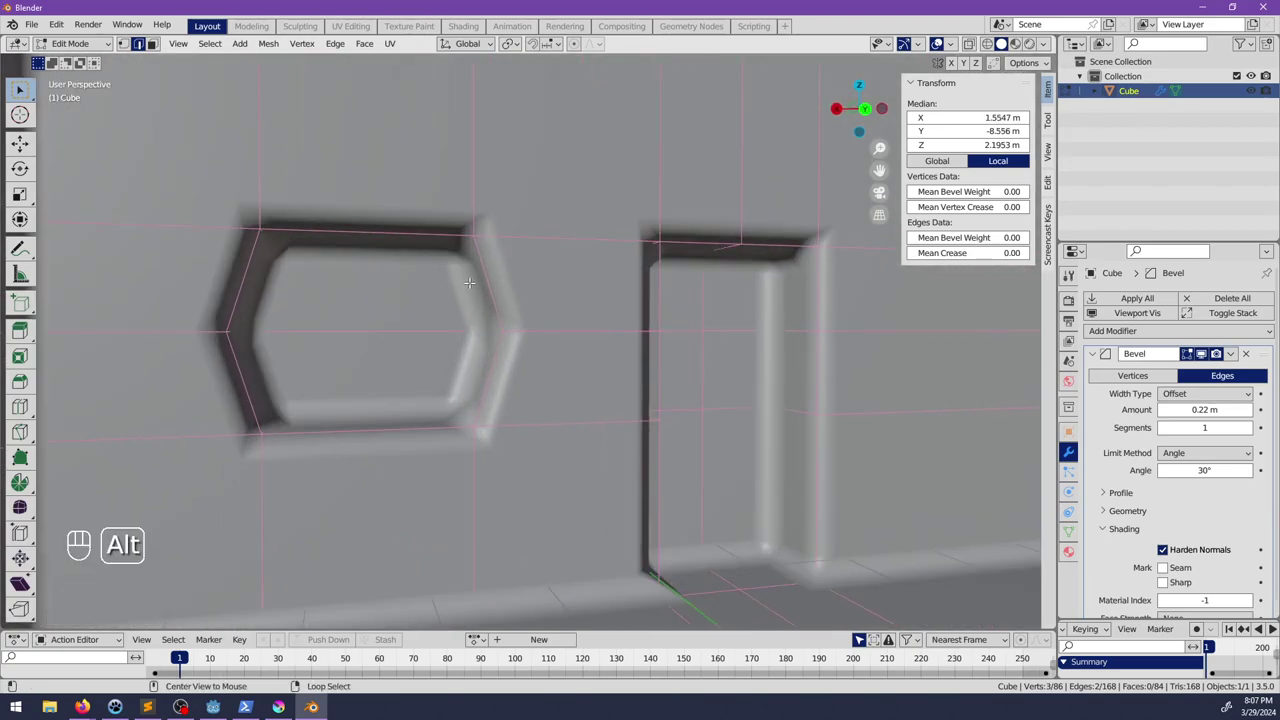
click(152, 44)
middle_drag(340, 260, 553, 273)
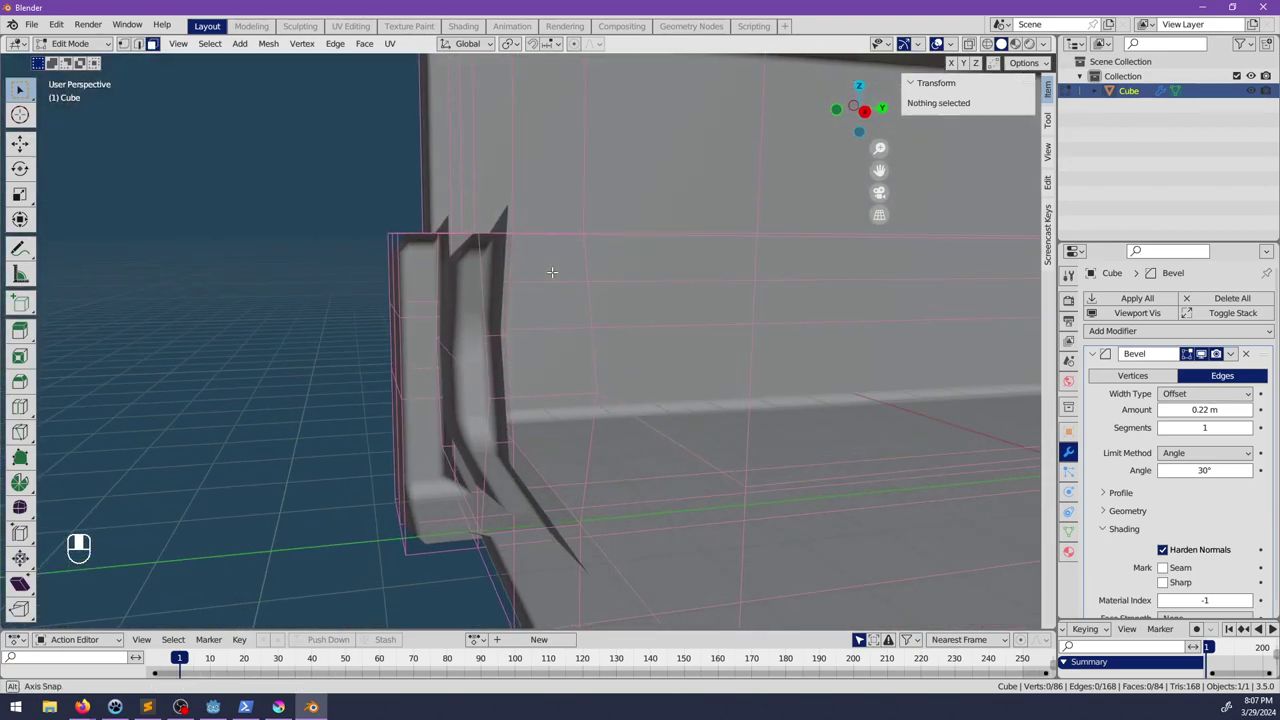
alt+right_click(440, 298)
middle_drag(420, 298, 459, 300)
right_click(459, 300)
shift+right_click(475, 400)
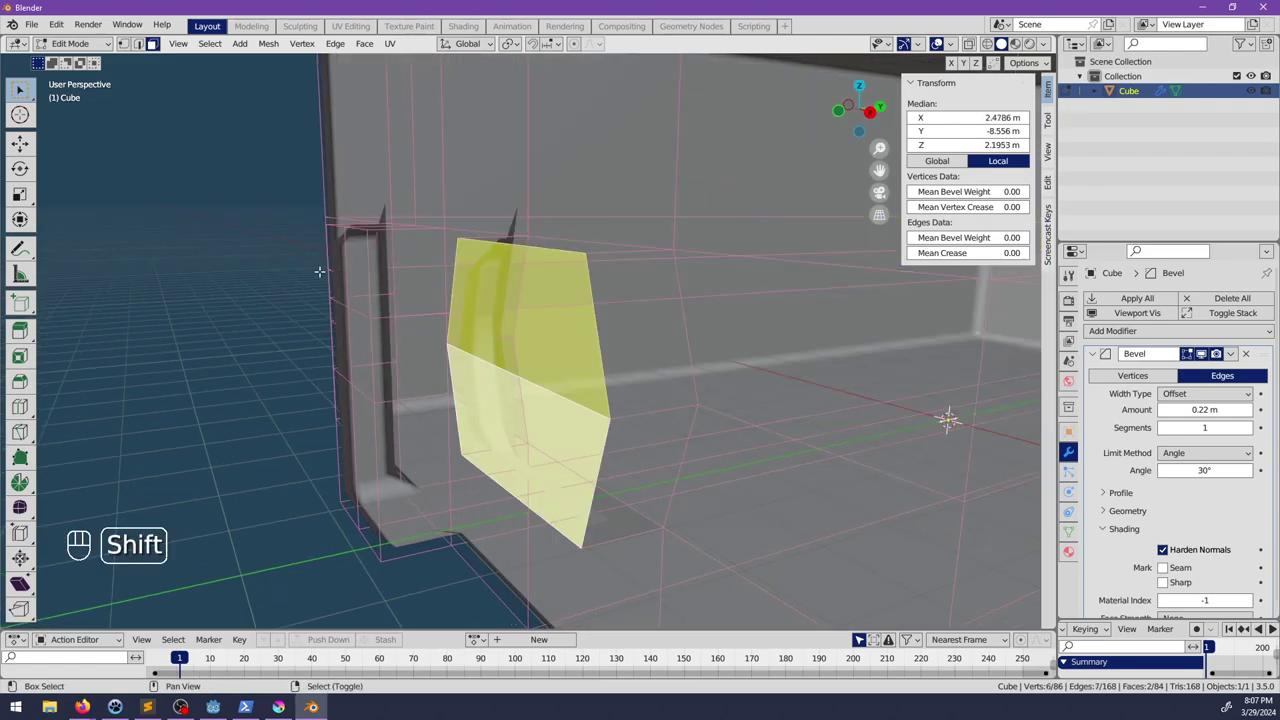
shift+click(354, 272)
middle_drag(380, 465, 460, 488)
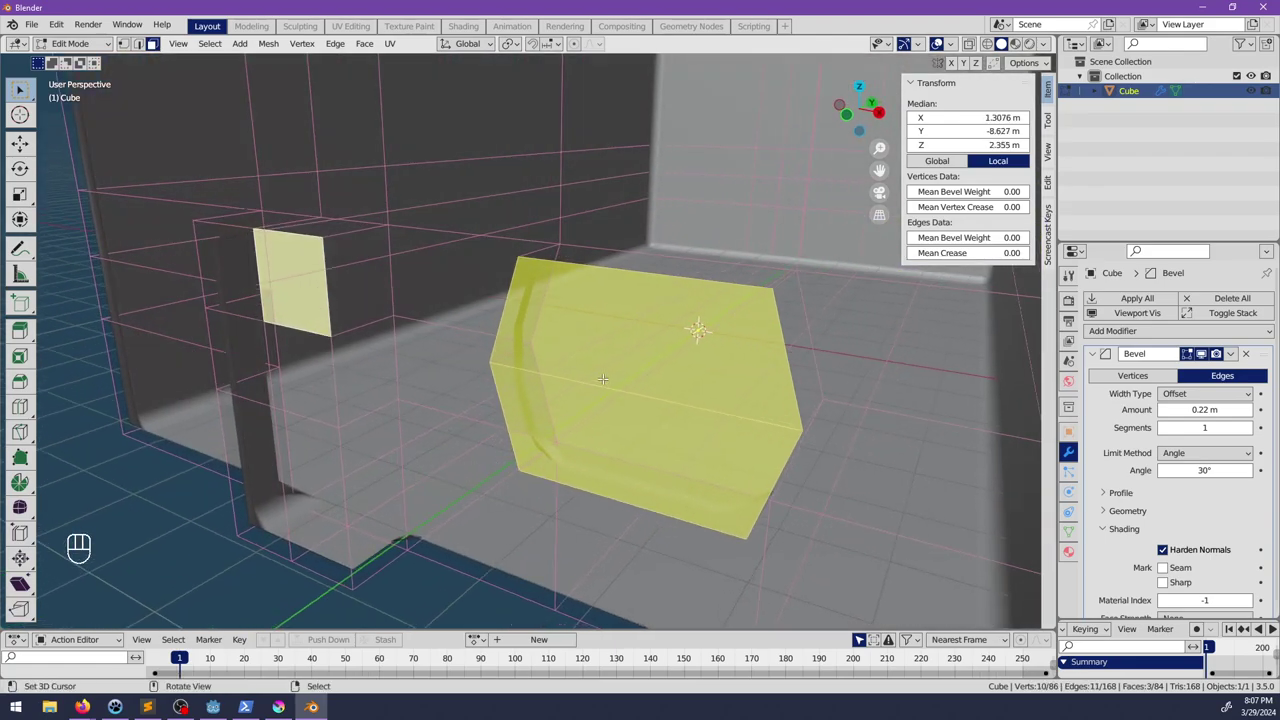
right_click(620, 360)
shift+right_click(607, 452)
Step: Add two empty material slots and assign the last one to the selected window faces
click(1068, 551)
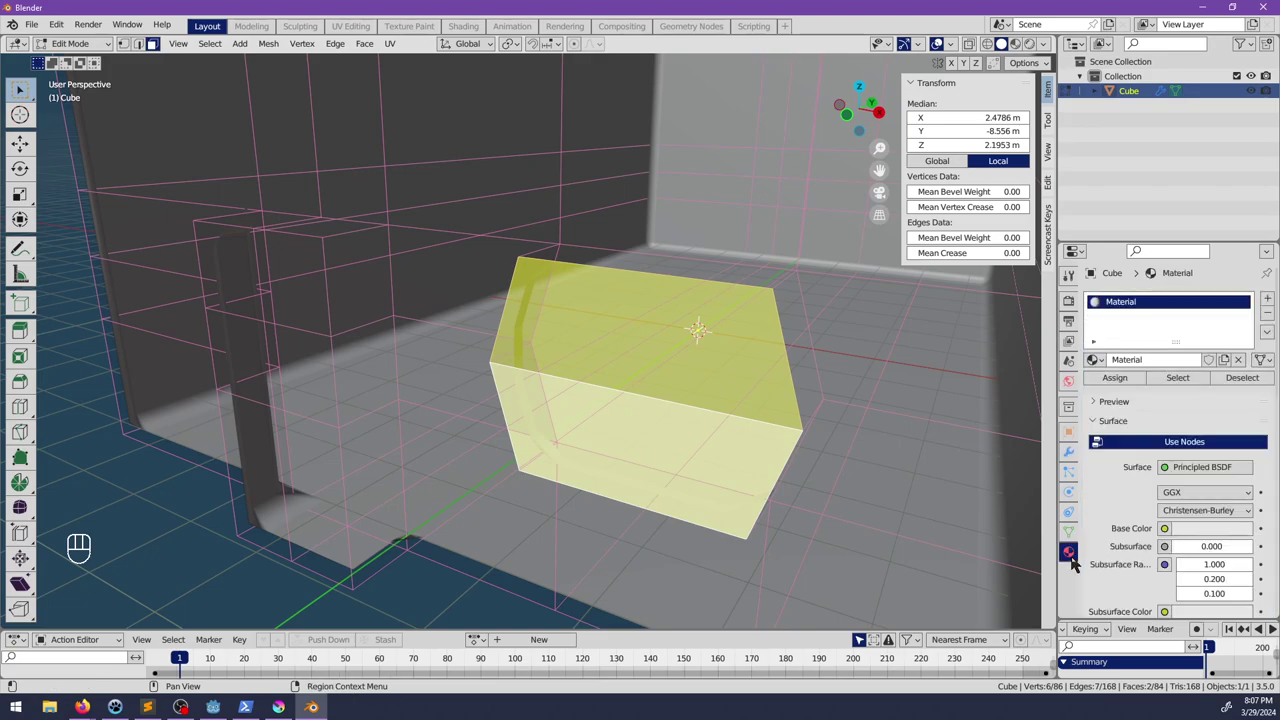
click(1267, 300)
click(1267, 300)
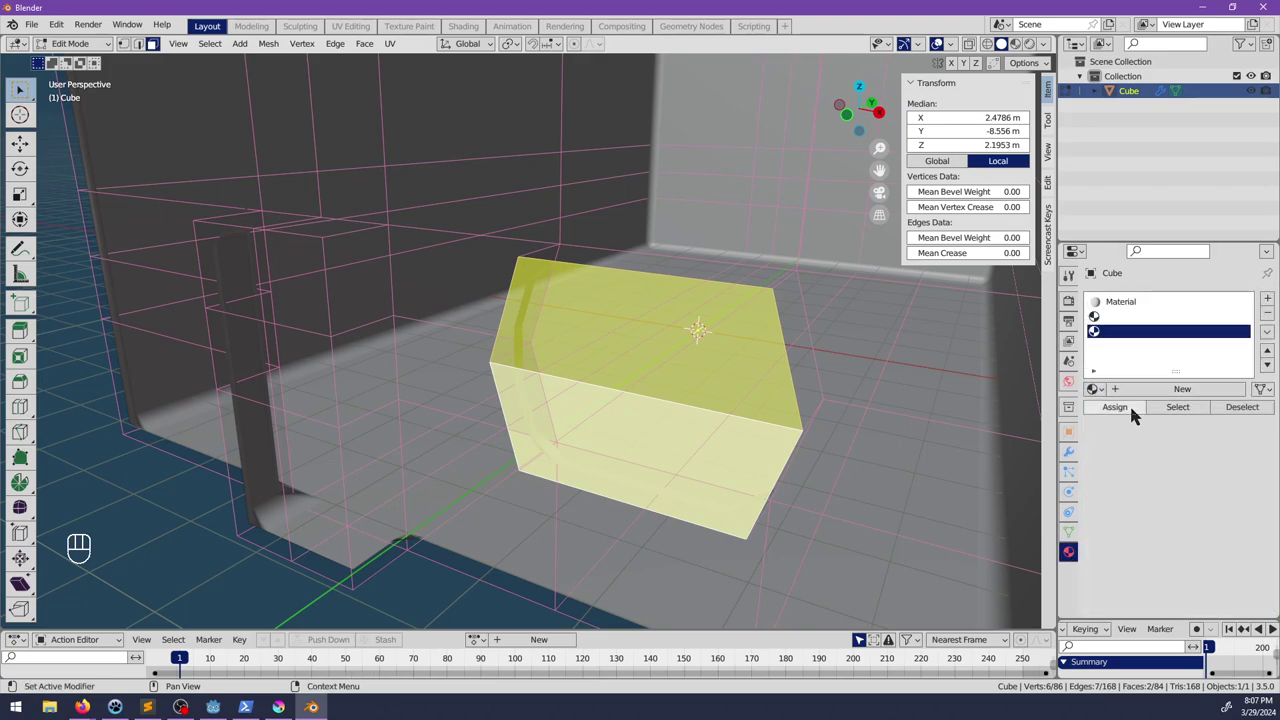
Step: Select all the faces at the back of the door recess and assign the second material slot to them
key(ctrl+z)
key(ctrl+z)
key(ctrl+z)
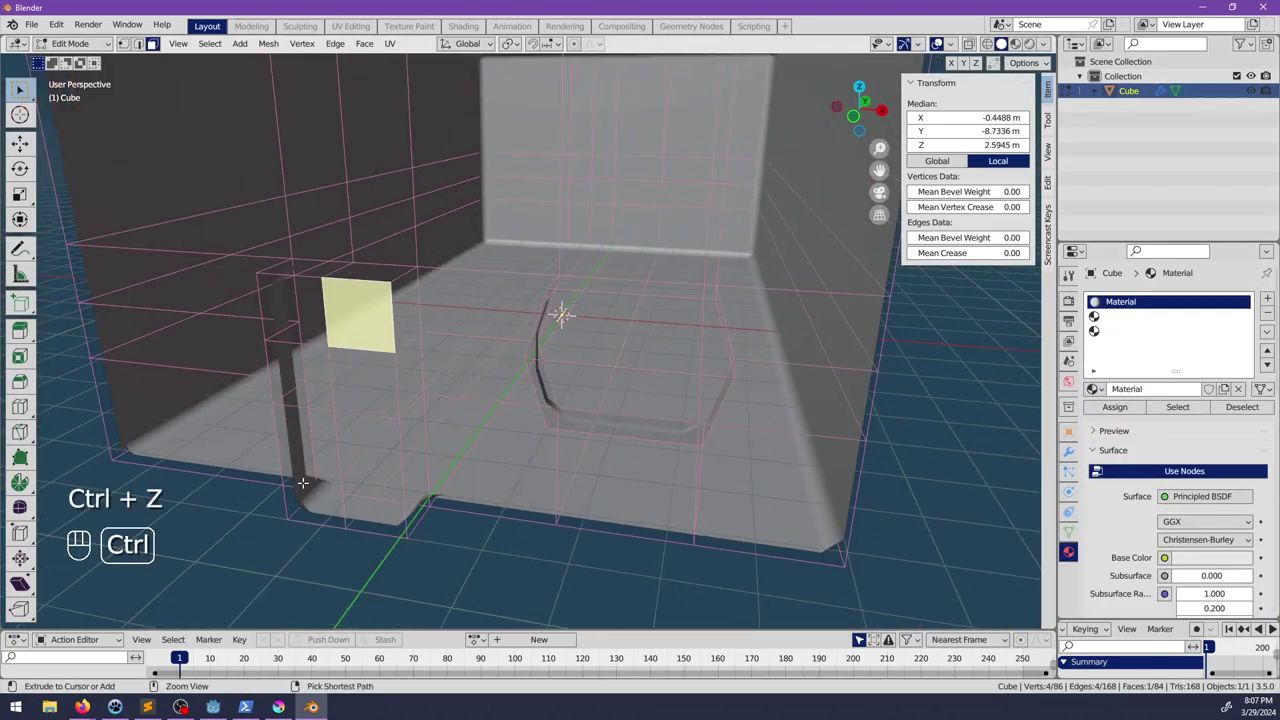
ctrl+click(302, 483)
click(1109, 318)
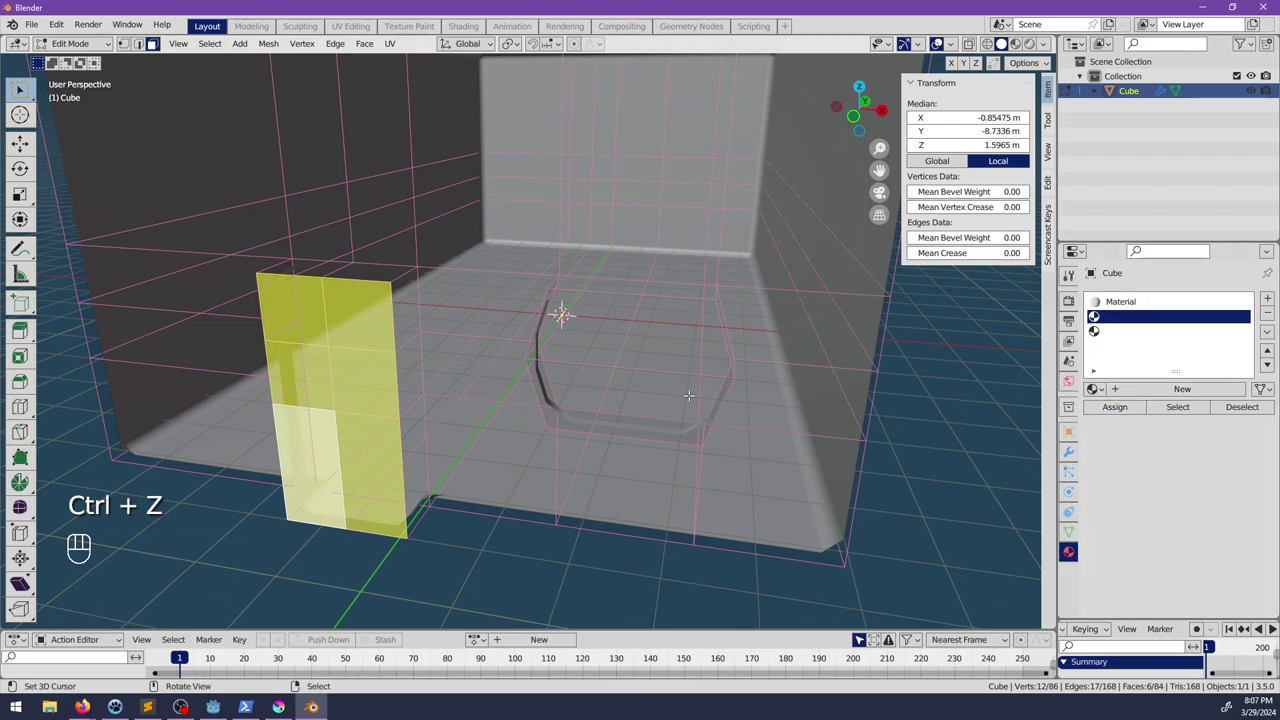
Step: Delete the two back faces of the window recess to open it through the wall
middle_drag(691, 394, 286, 348)
key(Tab)
middle_drag(672, 364, 538, 362)
key(alt+a)
key(Tab)
key(alt+a)
click(426, 296)
scroll(426, 296, down, 3)
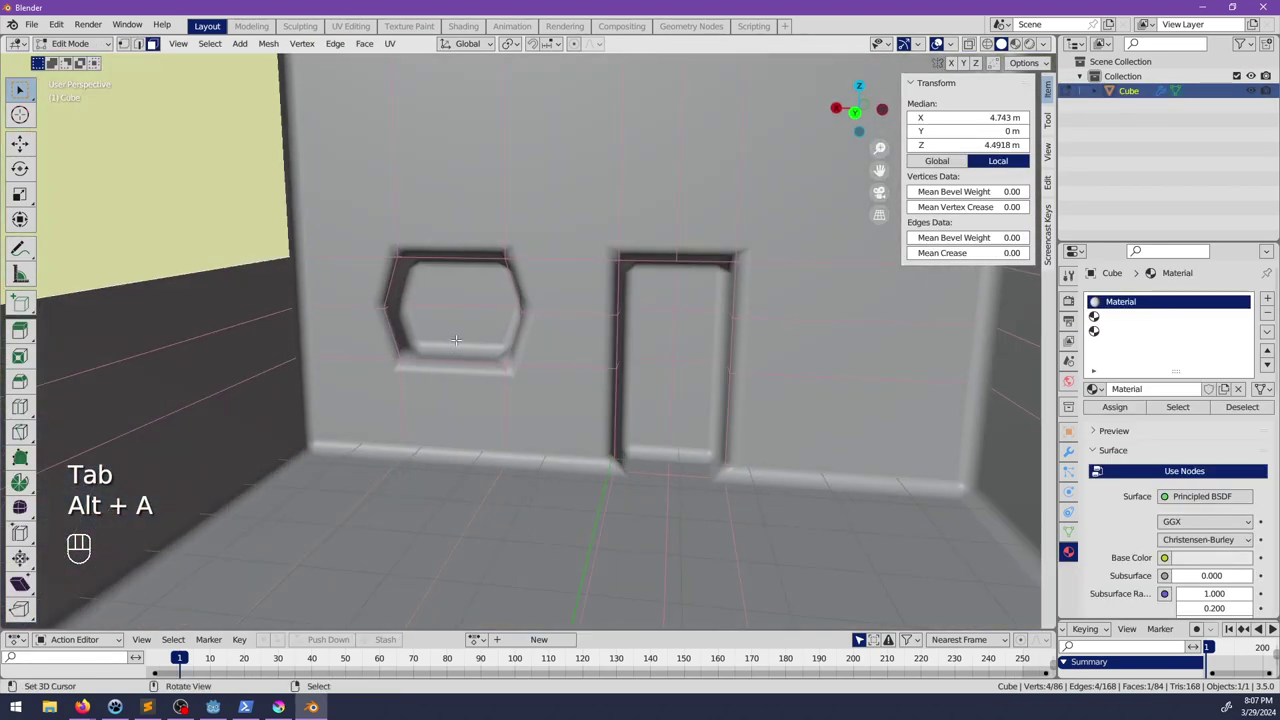
shift+click(423, 271)
key(x)
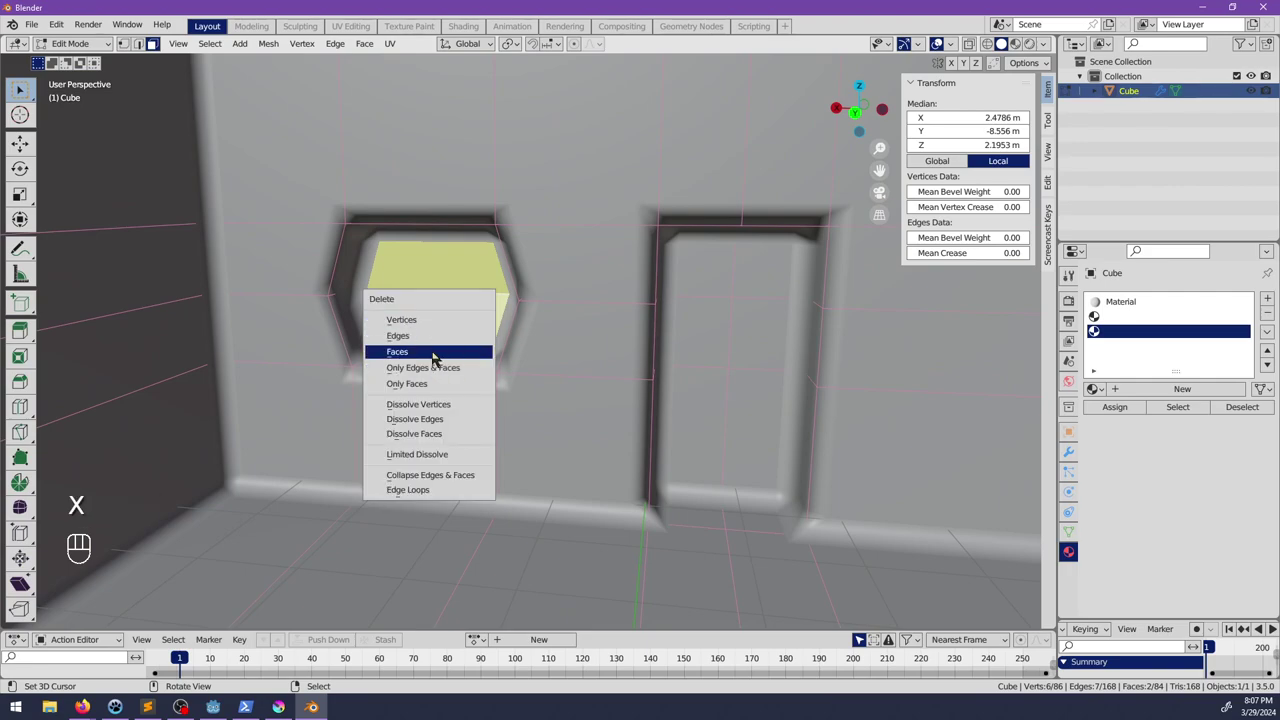
click(447, 354)
Step: Delete the faces at the back of the door recess to open the doorway
click(722, 265)
ctrl+shift+click(745, 479)
key(x)
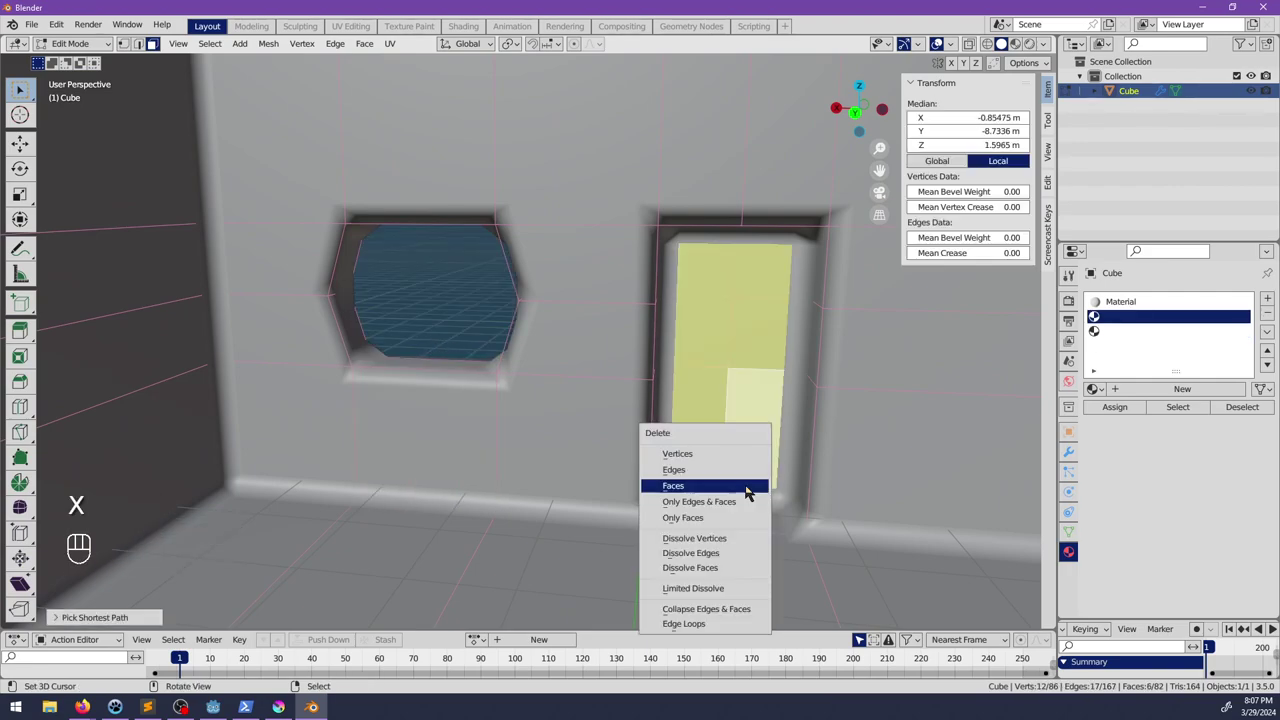
click(745, 484)
middle_drag(743, 486, 701, 388)
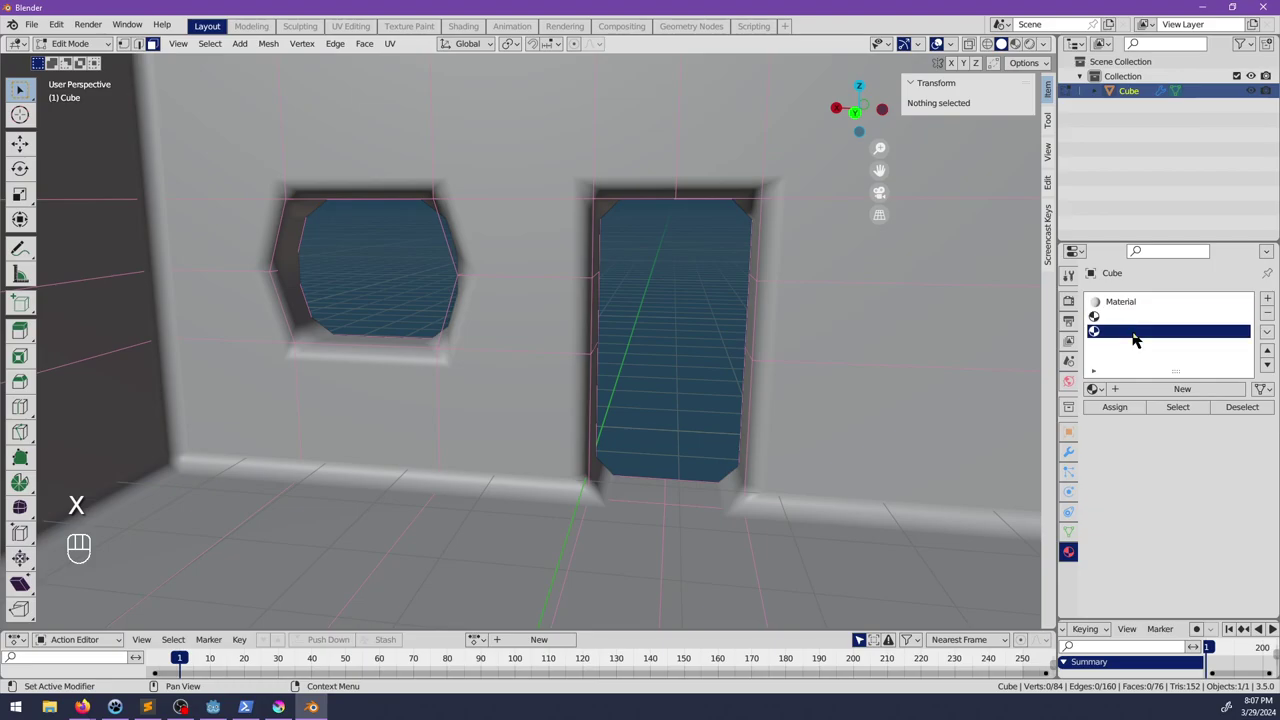
Step: Remove the two empty material slots and rename the room's mesh object to "room"
key(Tab)
click(1266, 313)
click(1266, 313)
middle_drag(820, 340, 640, 435)
scroll(463, 371, down, 3)
scroll(463, 371, up, 3)
key(Tab)
key(Tab)
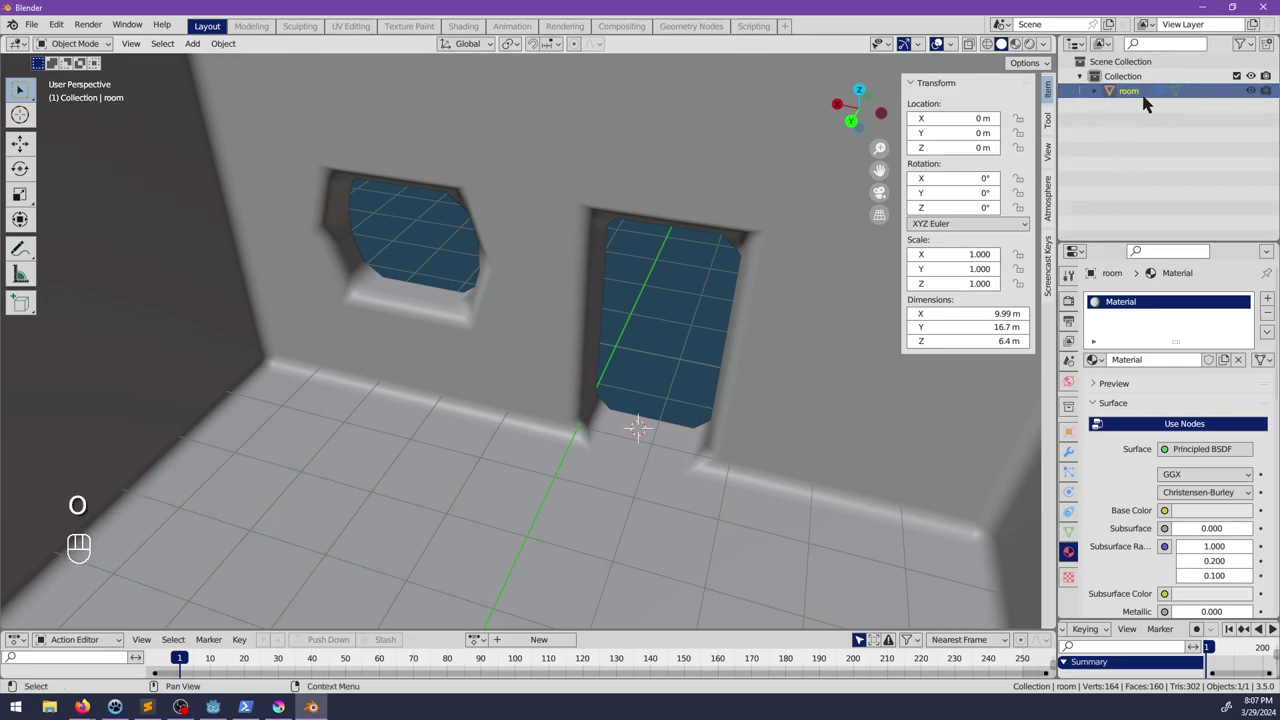
Step: Add a cube mesh and move it into the doorway
key(shift+a)
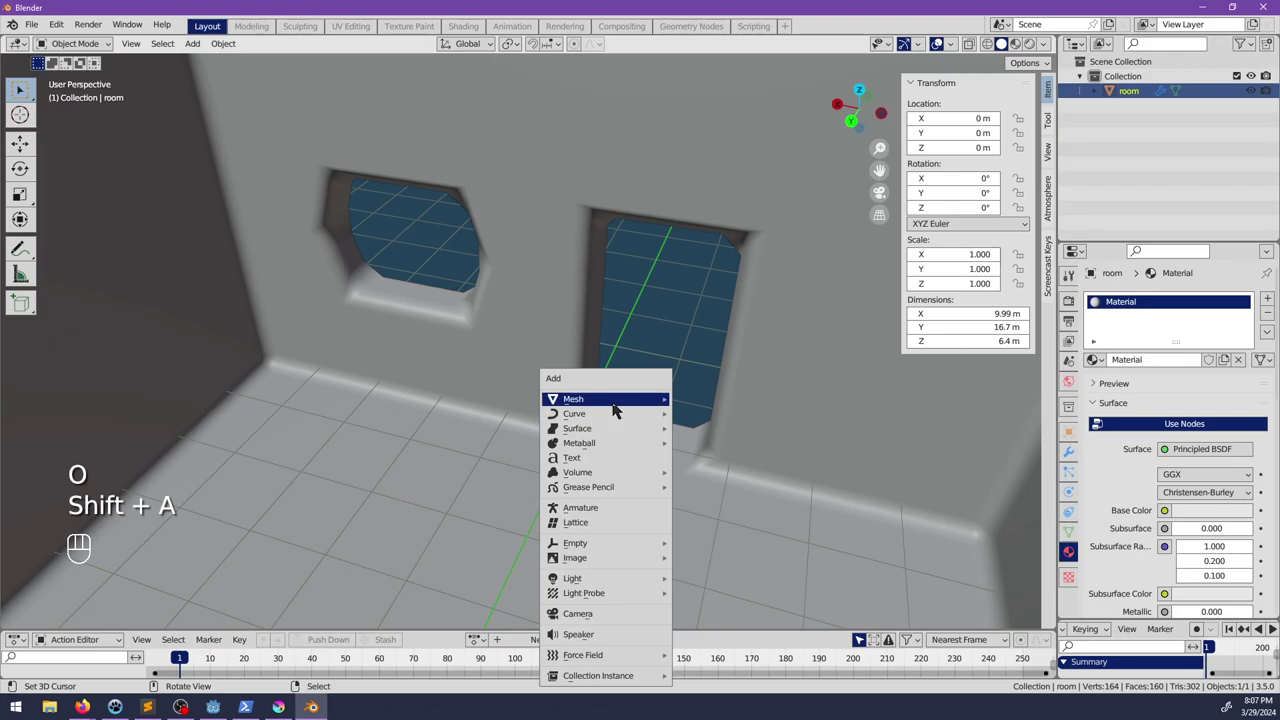
mouse_move(613, 402)
click(712, 414)
middle_drag(569, 460, 651, 466)
key(g)
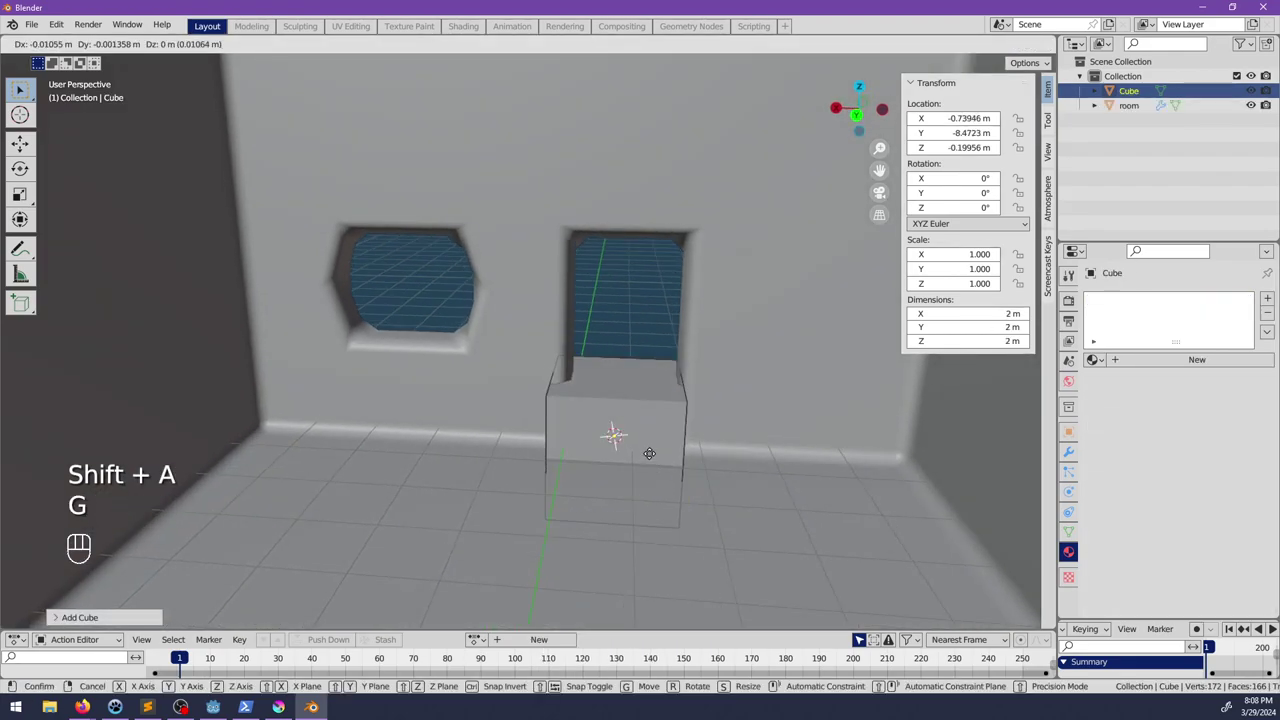
click(680, 374)
Step: Scale the cube's mesh to about 0.55 along Y and stretch it along Z toward the doorway's height
key(Tab)
middle_drag(830, 374, 615, 400)
key(s)
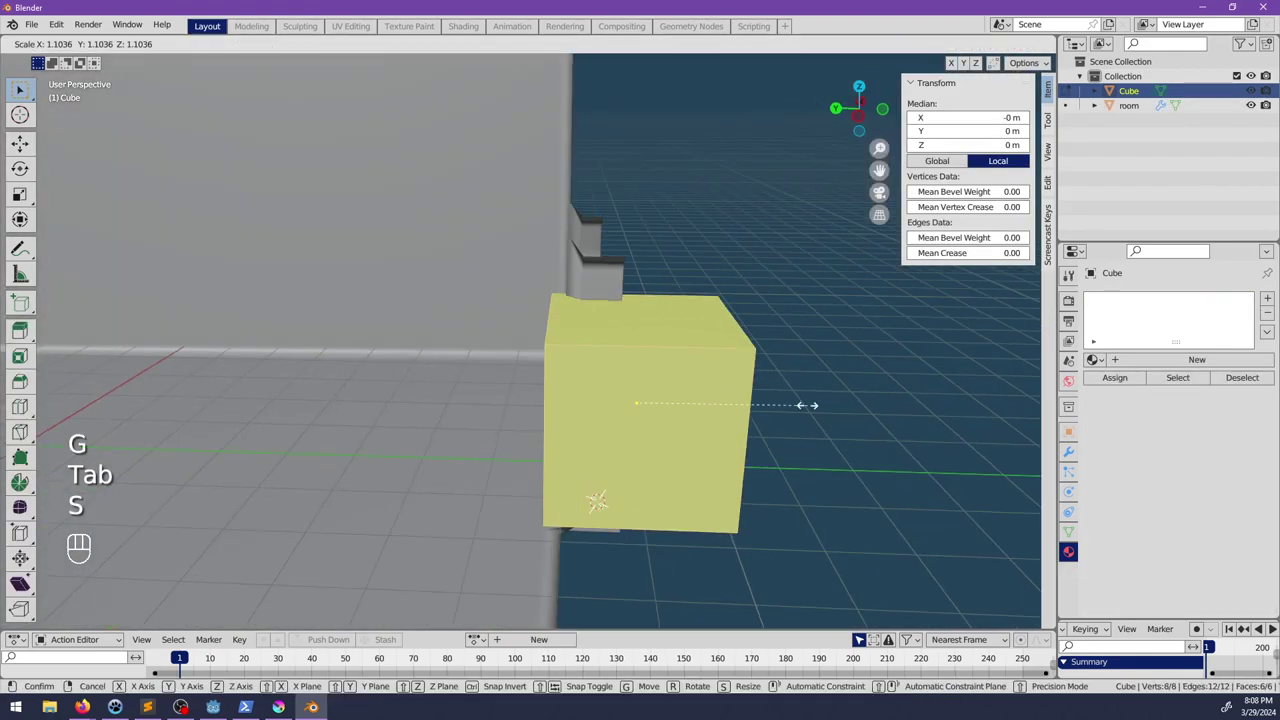
key(x)
key(y)
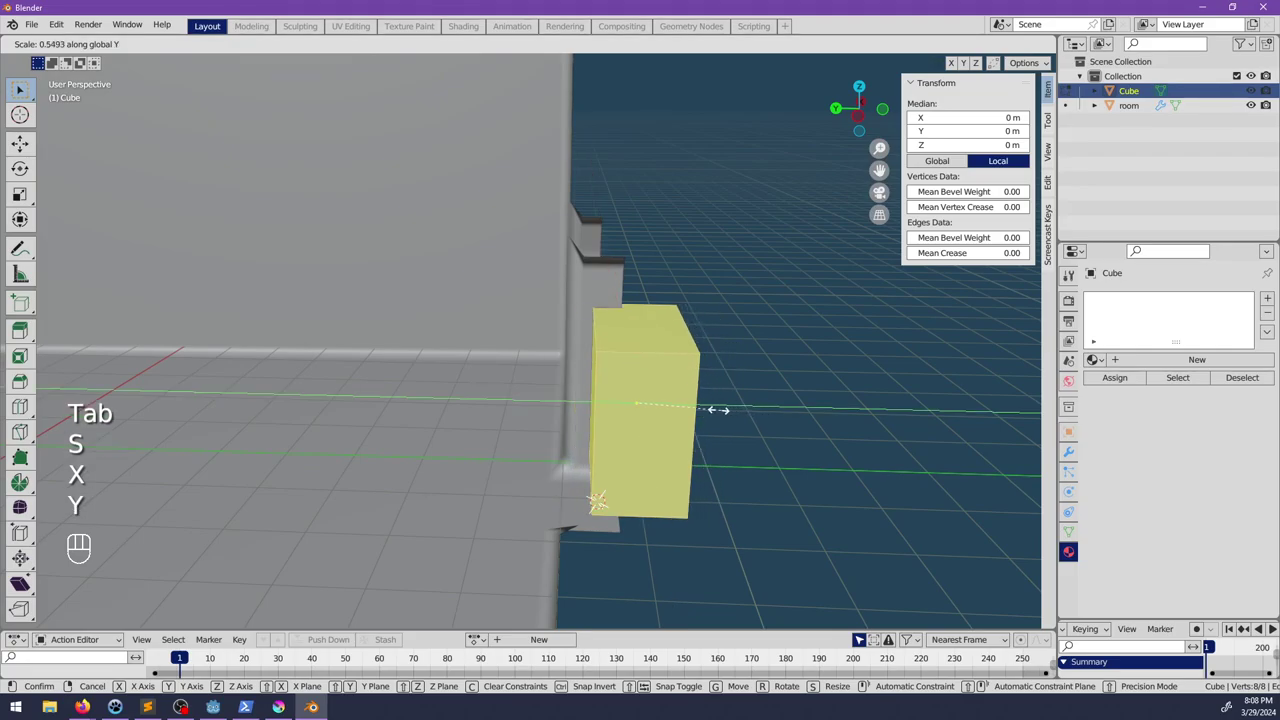
click(720, 409)
middle_drag(720, 409, 729, 397)
key(s)
key(z)
click(734, 482)
Step: Move the stretched cube's geometry until it fills the doorway as a door slab and turn on X-ray display
middle_drag(734, 482, 827, 388)
key(g)
click(500, 365)
key(g)
click(585, 463)
scroll(682, 386, up, 1)
middle_drag(682, 386, 560, 240)
key(g)
click(686, 412)
key(alt+z)
key(ctrl+r)
click(478, 220)
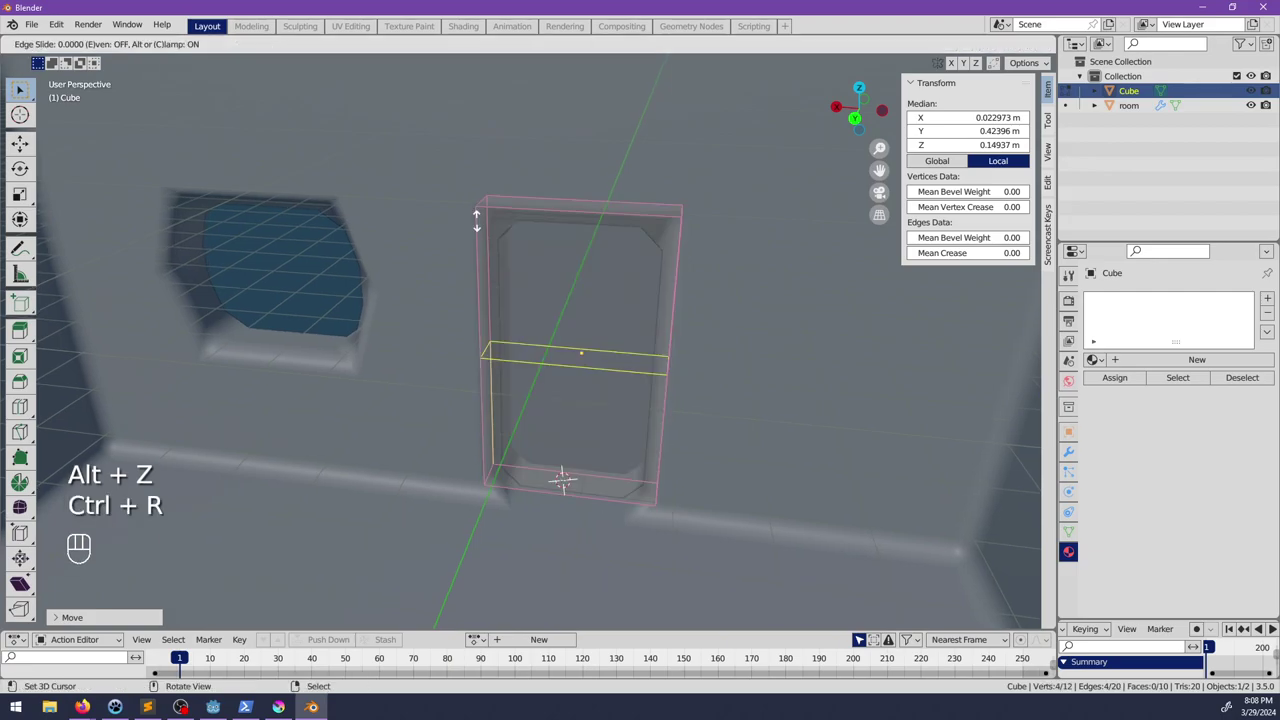
right_click(477, 220)
key(ctrl+z)
Step: Cut two horizontal loops through the door slab and spread them along Z close to its upper and lower ends
key(ctrl+r)
scroll(467, 268, up, 1)
click(466, 270)
right_click(466, 270)
key(s)
key(z)
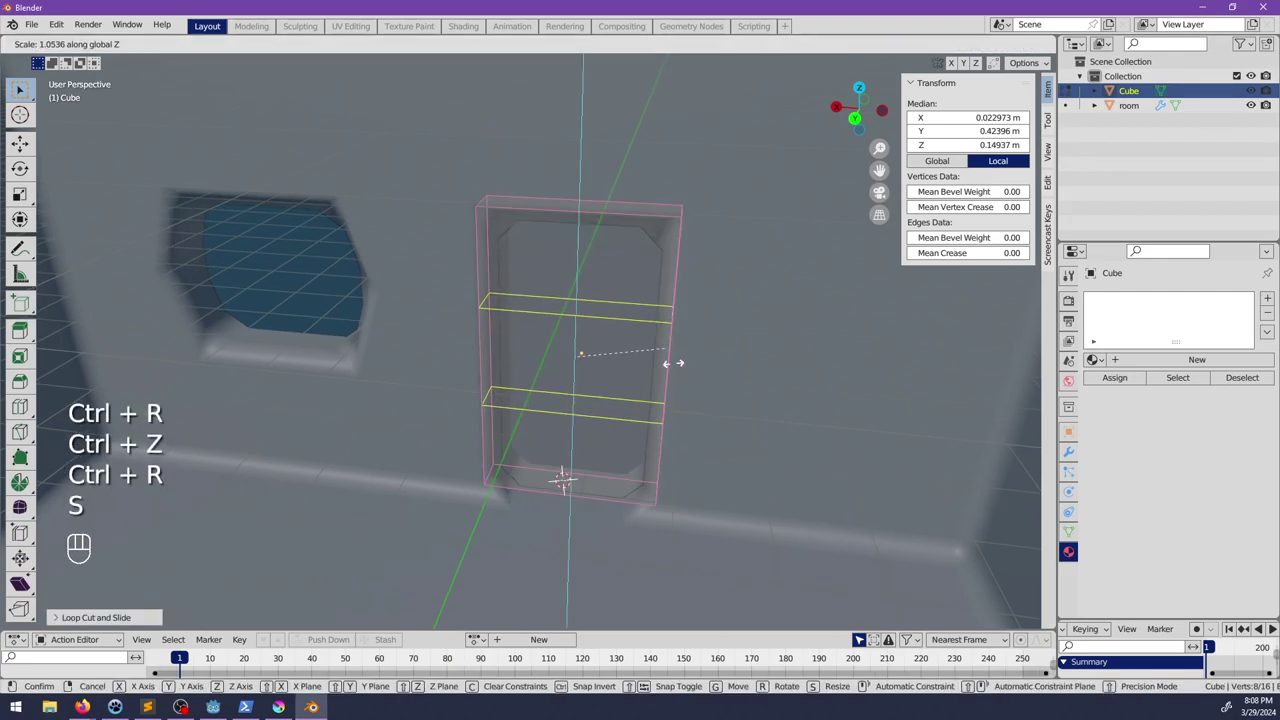
click(729, 508)
Step: Cut two vertical loops through the door slab and spread them along X close to its sides
key(ctrl+r)
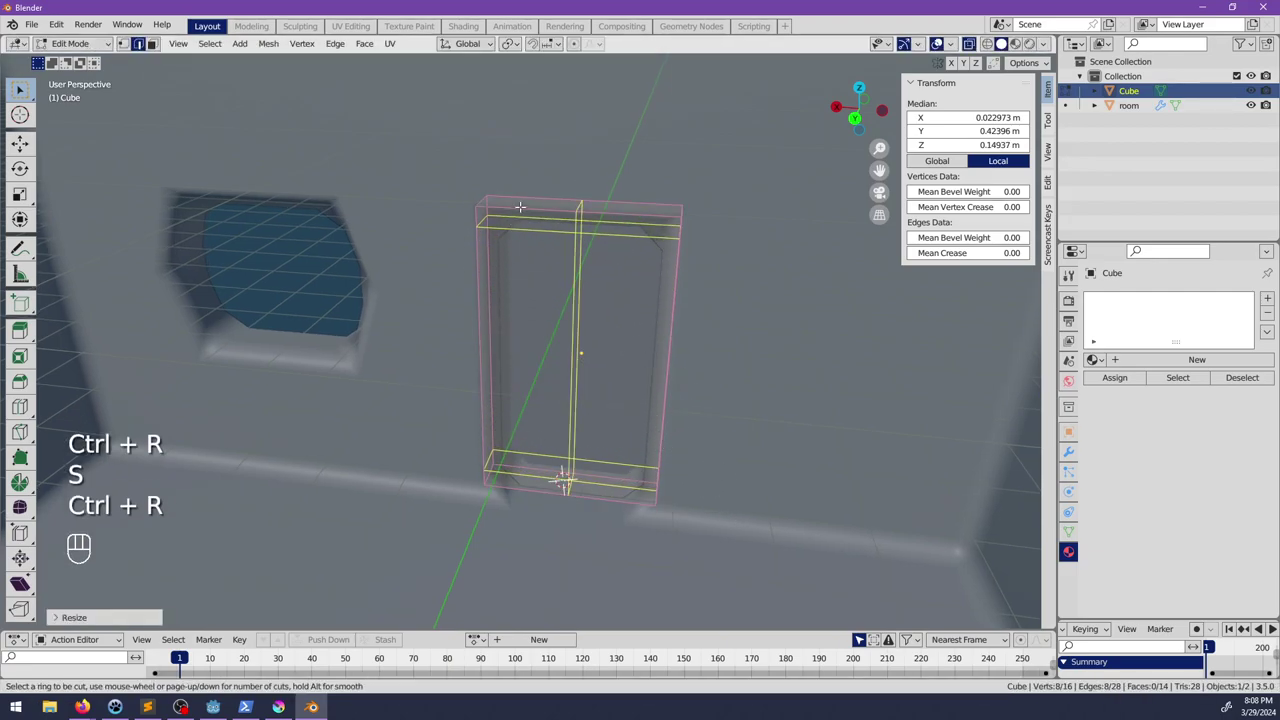
scroll(520, 207, up, 1)
click(520, 207)
click(520, 207)
key(s)
key(x)
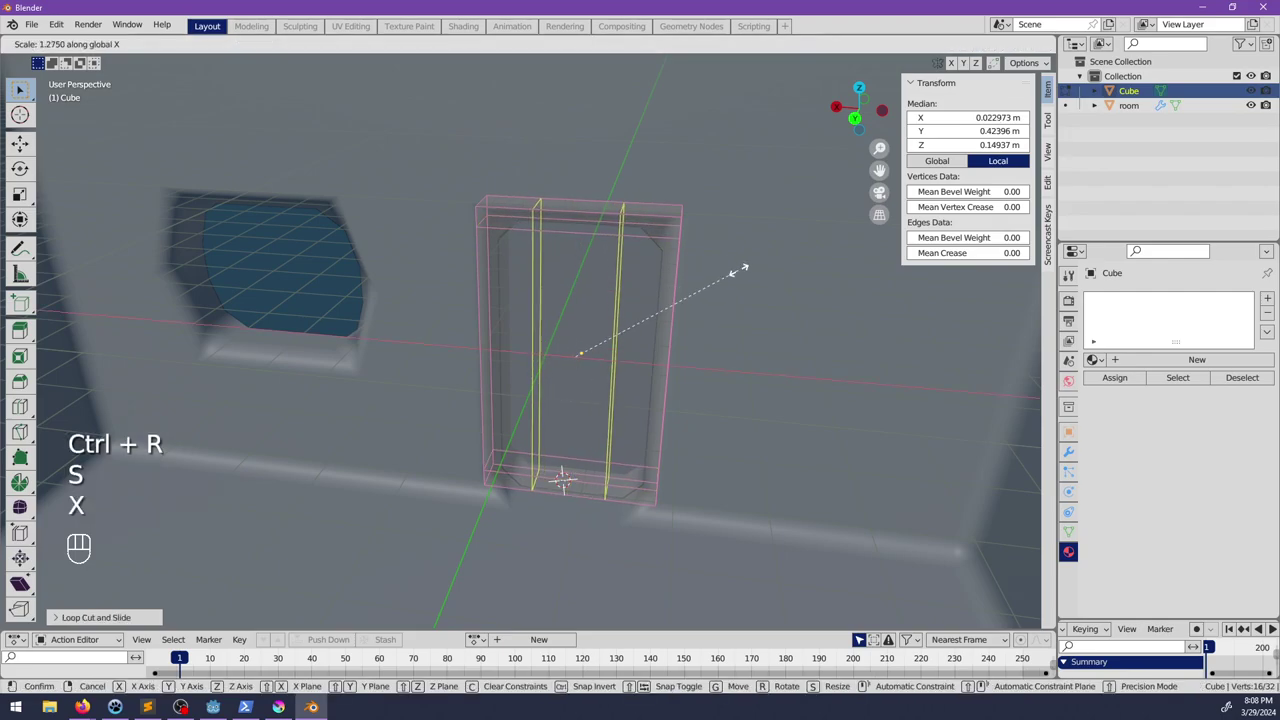
click(958, 306)
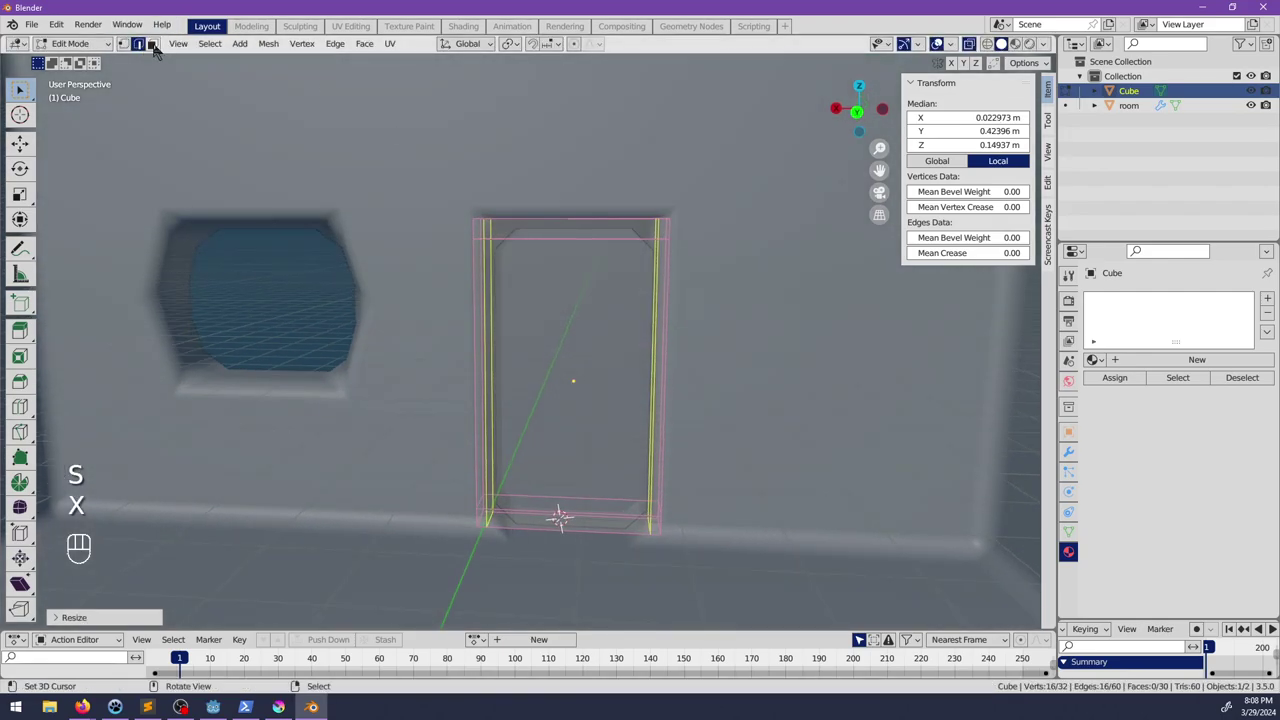
Step: Switch to face selection and extrude the door's central front face inward by about 0.078 m as a recessed panel
key(3)
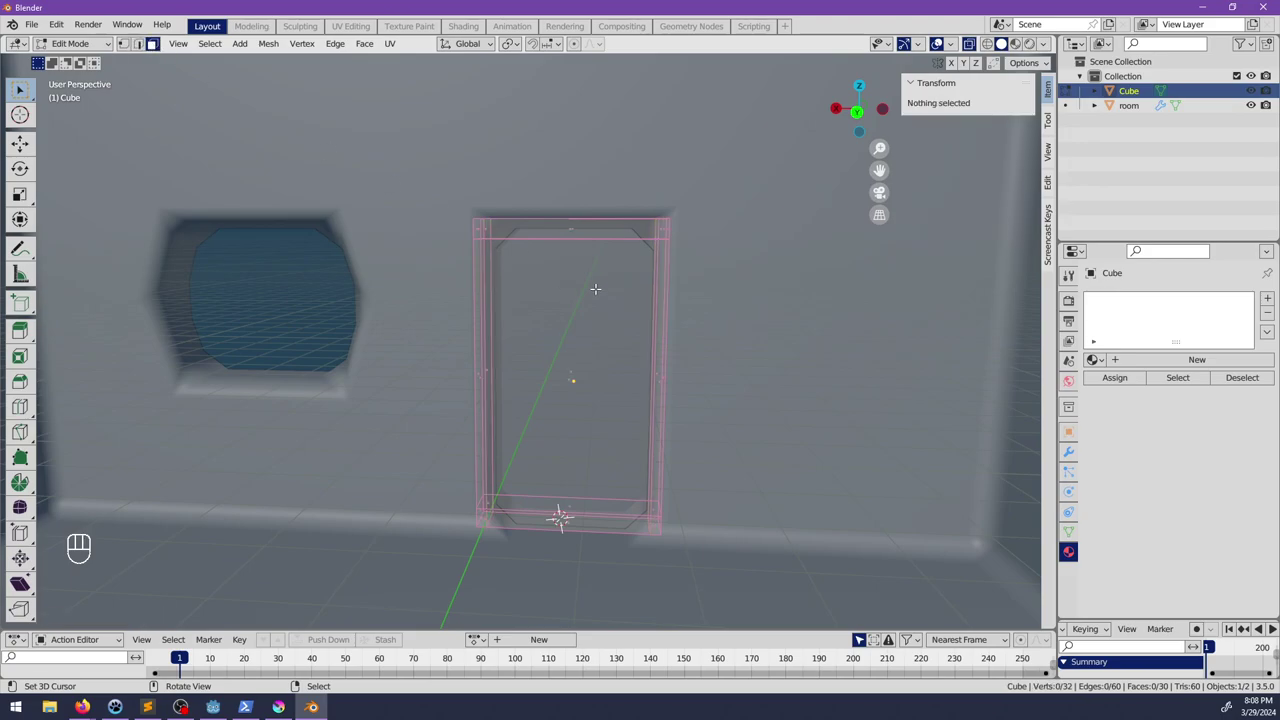
middle_drag(595, 289, 554, 351)
click(586, 380)
key(alt+z)
key(alt+s)
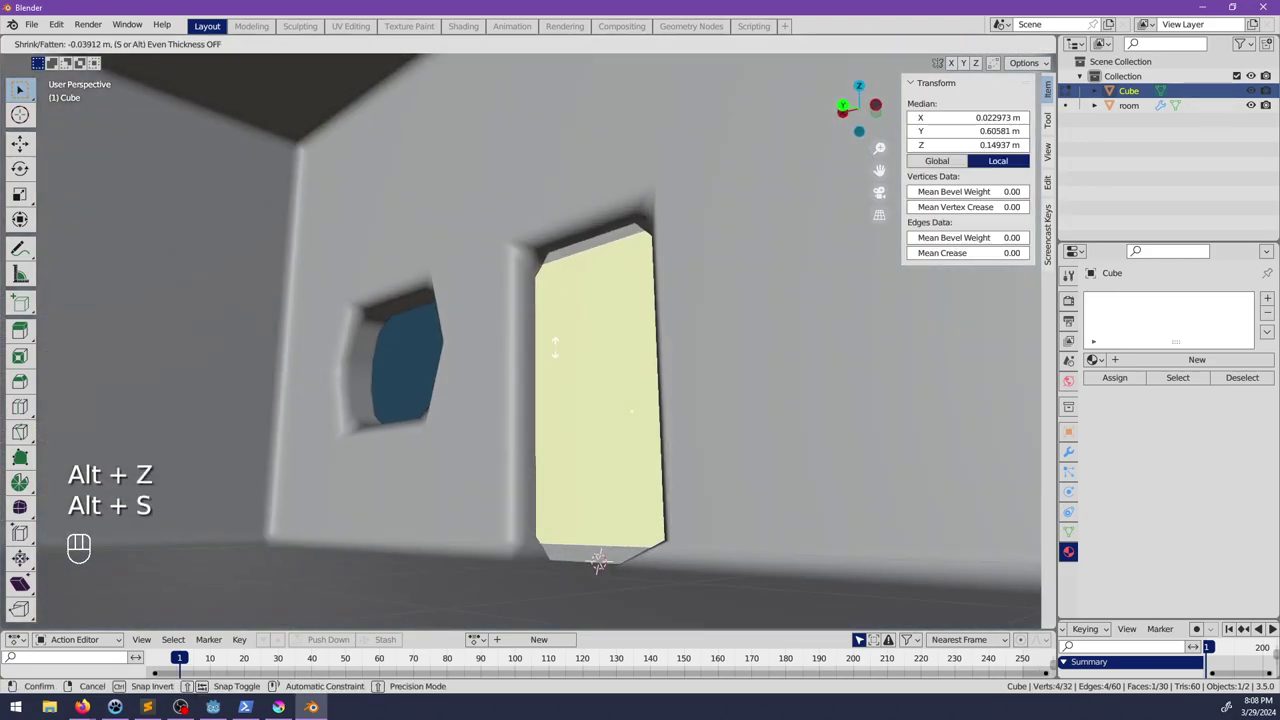
key(Escape)
key(e)
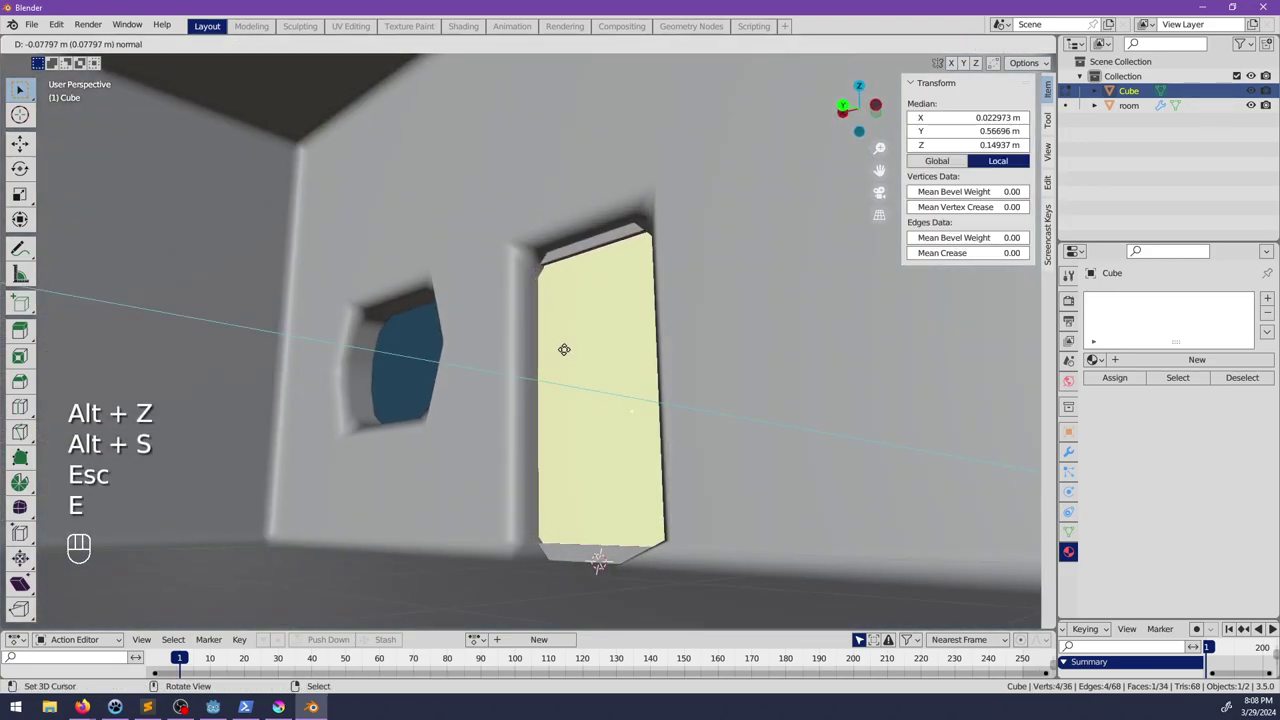
click(564, 349)
Step: Select the whole door mesh, scale it slightly narrower along X and turn X-ray display off
middle_drag(557, 343, 757, 374)
key(alt+z)
key(a)
key(s)
key(x)
click(711, 371)
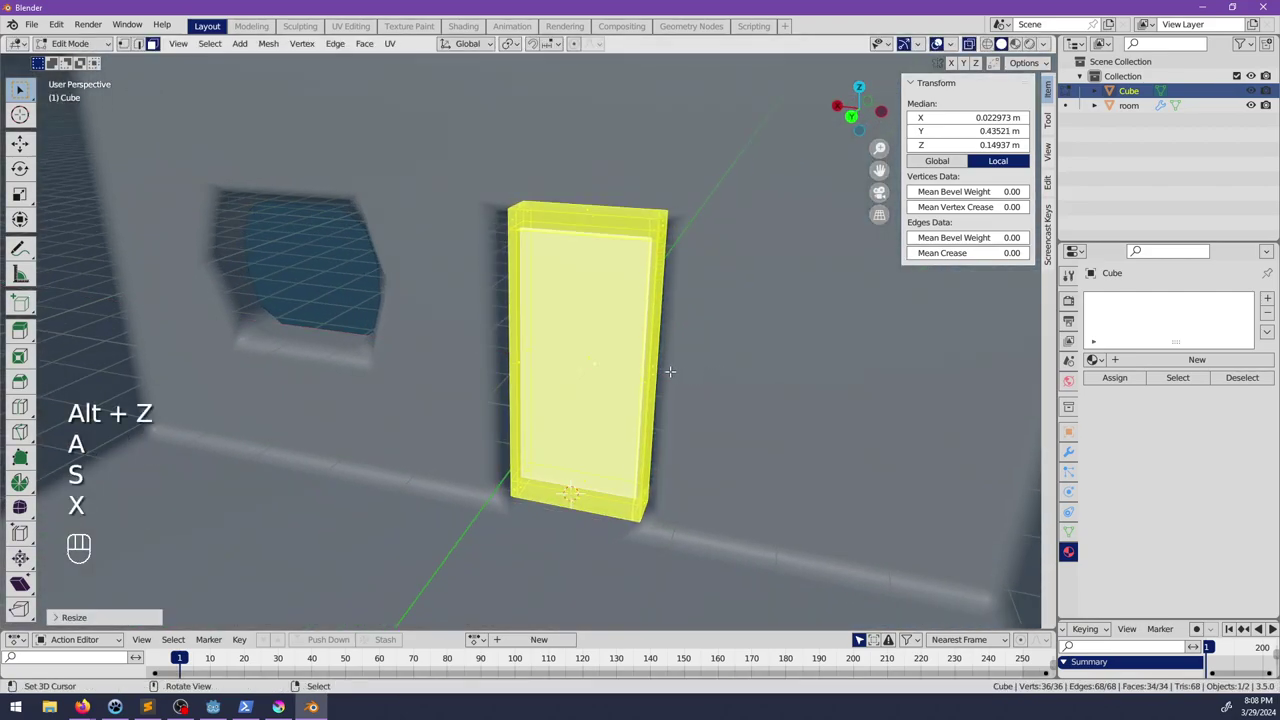
key(alt+z)
Step: Fatten the door's side face farther from the window outward by about 0.072 m to close the gap
middle_drag(670, 372, 536, 328)
scroll(637, 359, up, 2)
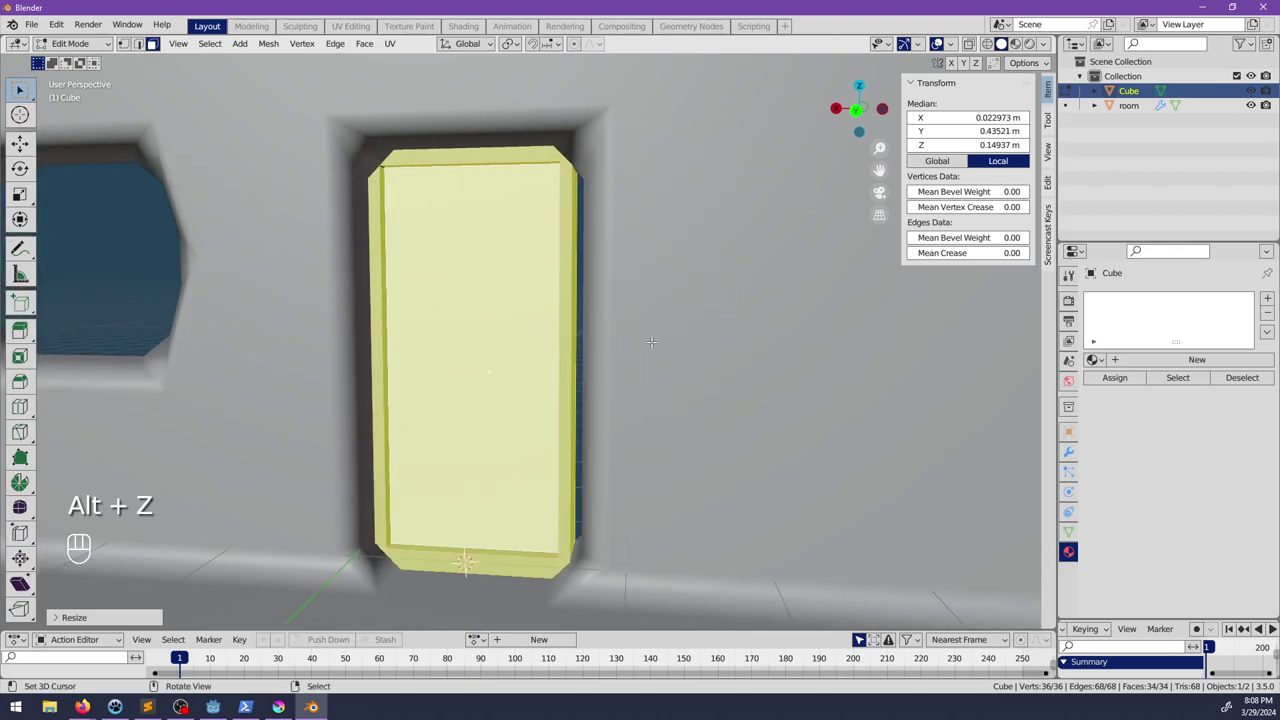
mouse_move(610, 349)
middle_down()
mouse_move(594, 345)
mouse_move(621, 353)
middle_up()
right_click(578, 340)
key(alt+s)
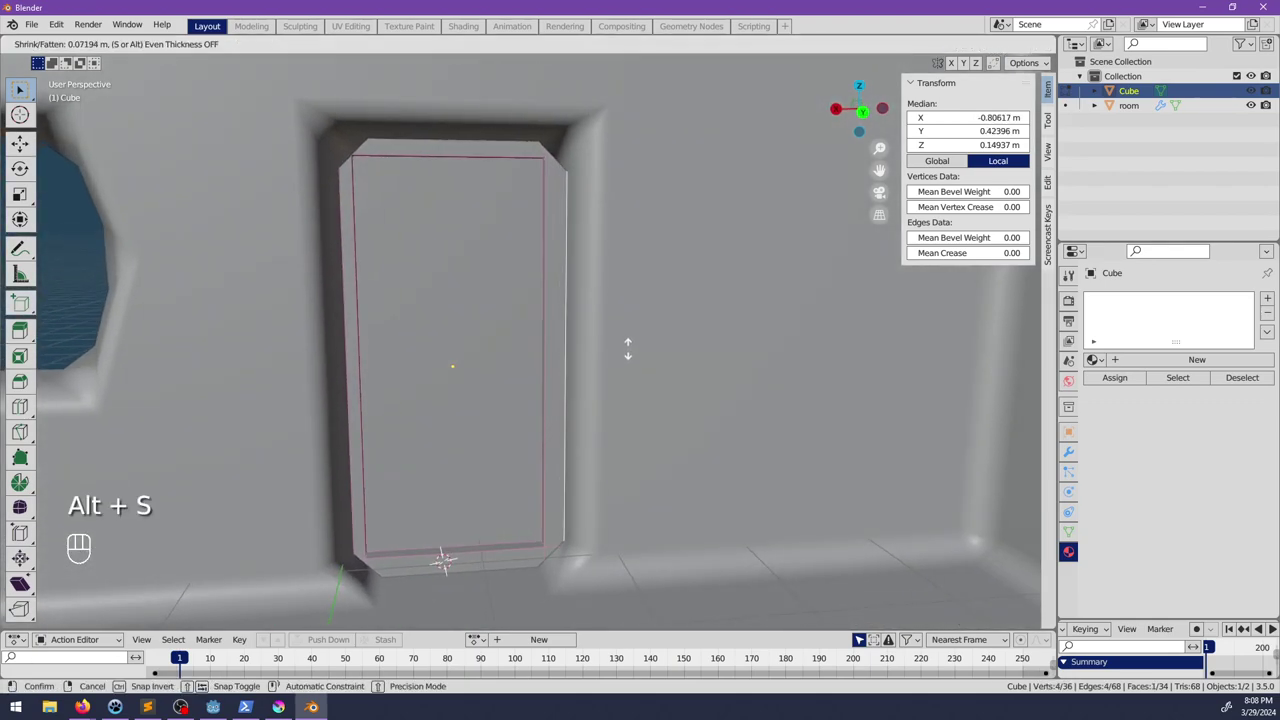
click(631, 344)
middle_drag(380, 324, 415, 333)
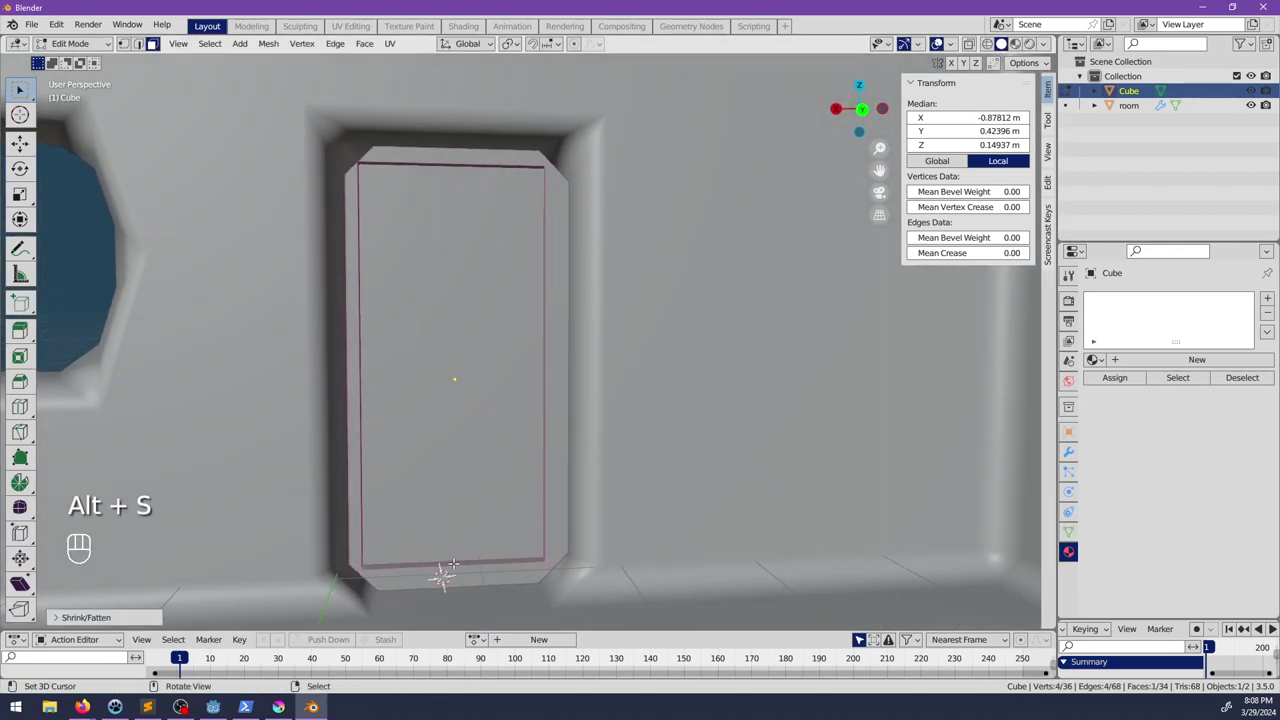
Step: Move the bottom face of the door's recessed panel down along Z
key(g)
key(z)
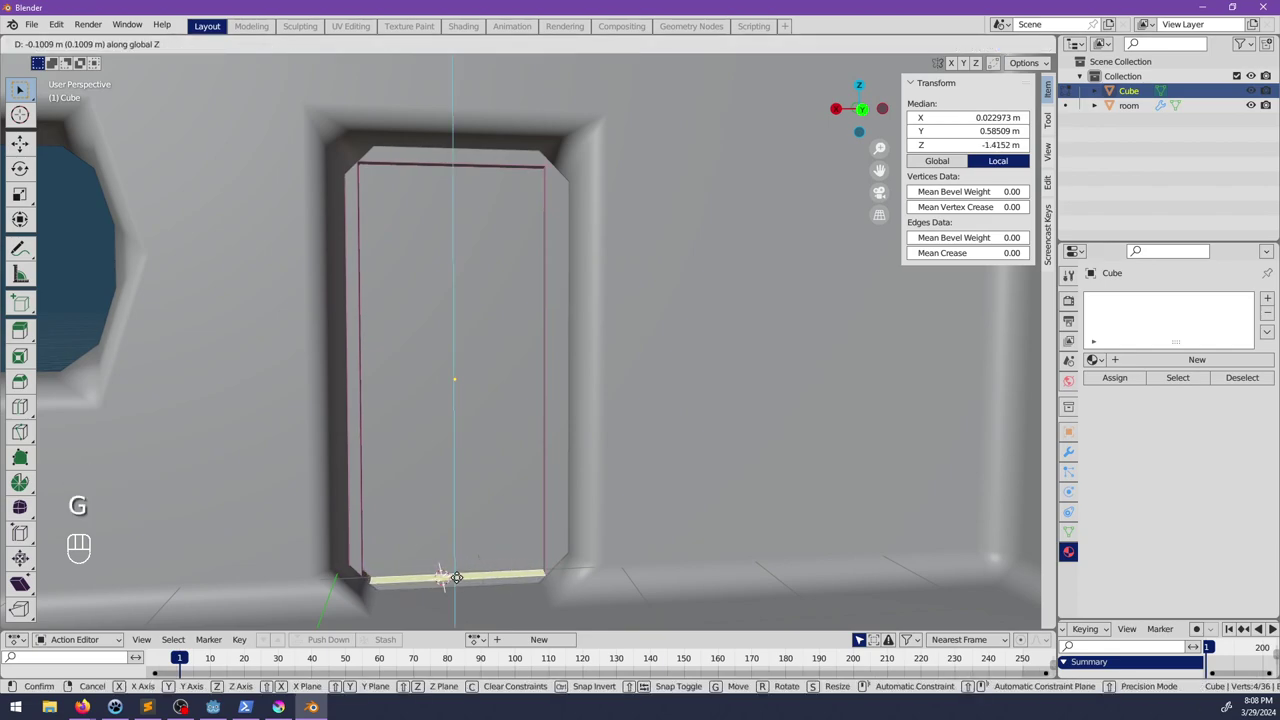
click(455, 587)
Step: Fatten the door's opposite side face outward toward the frame and return to object mode
middle_drag(450, 585, 540, 336)
key(alt+s)
click(506, 322)
scroll(510, 347, down, 3)
key(Tab)
Step: Add a UV sphere at the 3D cursor beside the door's side edge
shift+middle_drag(497, 345, 512, 323)
scroll(600, 357, up, 2)
middle_drag(600, 357, 550, 352)
shift+middle_drag(550, 352, 614, 363)
key(Tab)
key(Tab)
scroll(614, 363, up, 3)
mouse_move(614, 313)
middle_down()
mouse_move(623, 337)
mouse_move(637, 314)
middle_up()
key(shift+a)
mouse_move(640, 318)
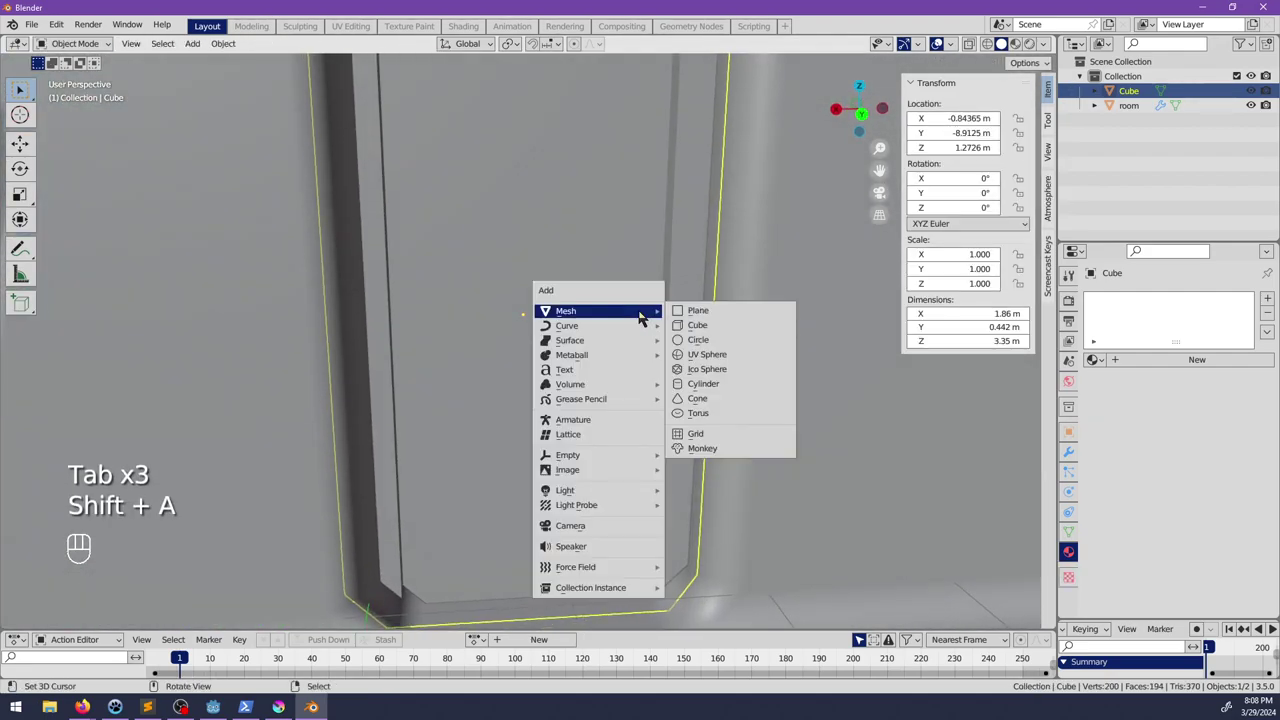
click(706, 356)
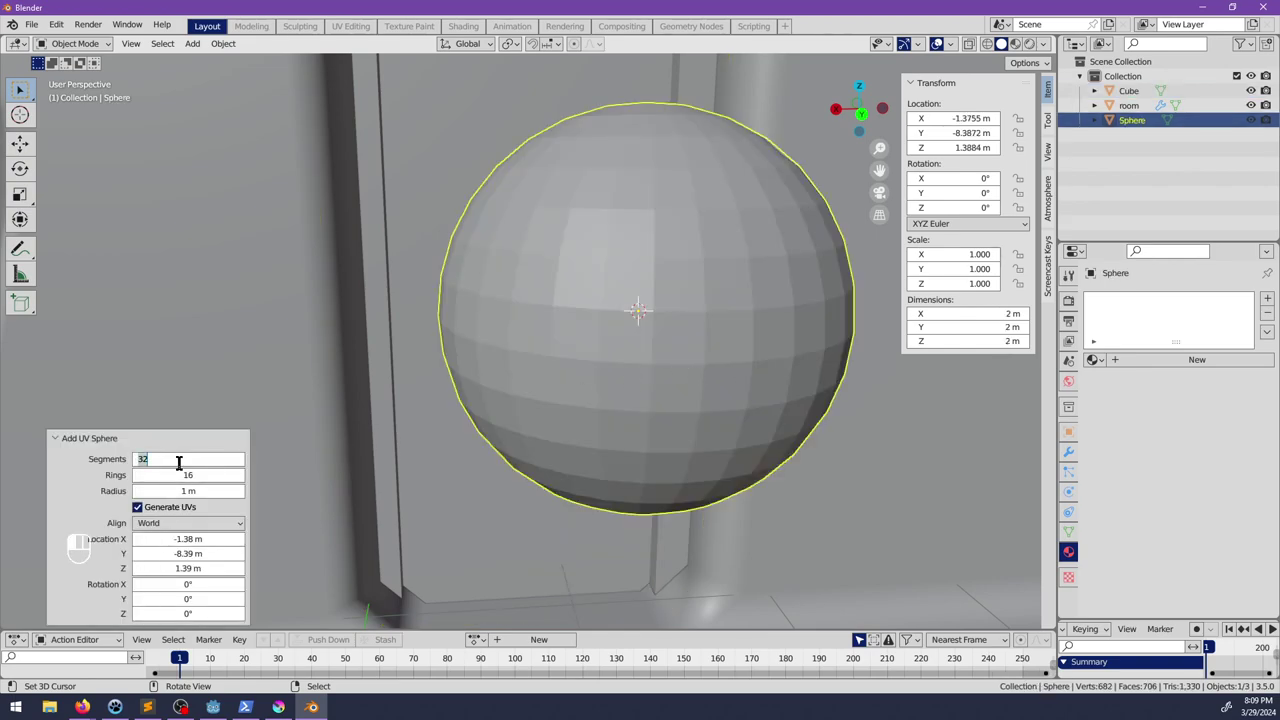
Step: Set the new UV sphere to 8 segments and 8 rings
text(8)
key(Tab)
text(8)
key(Return)
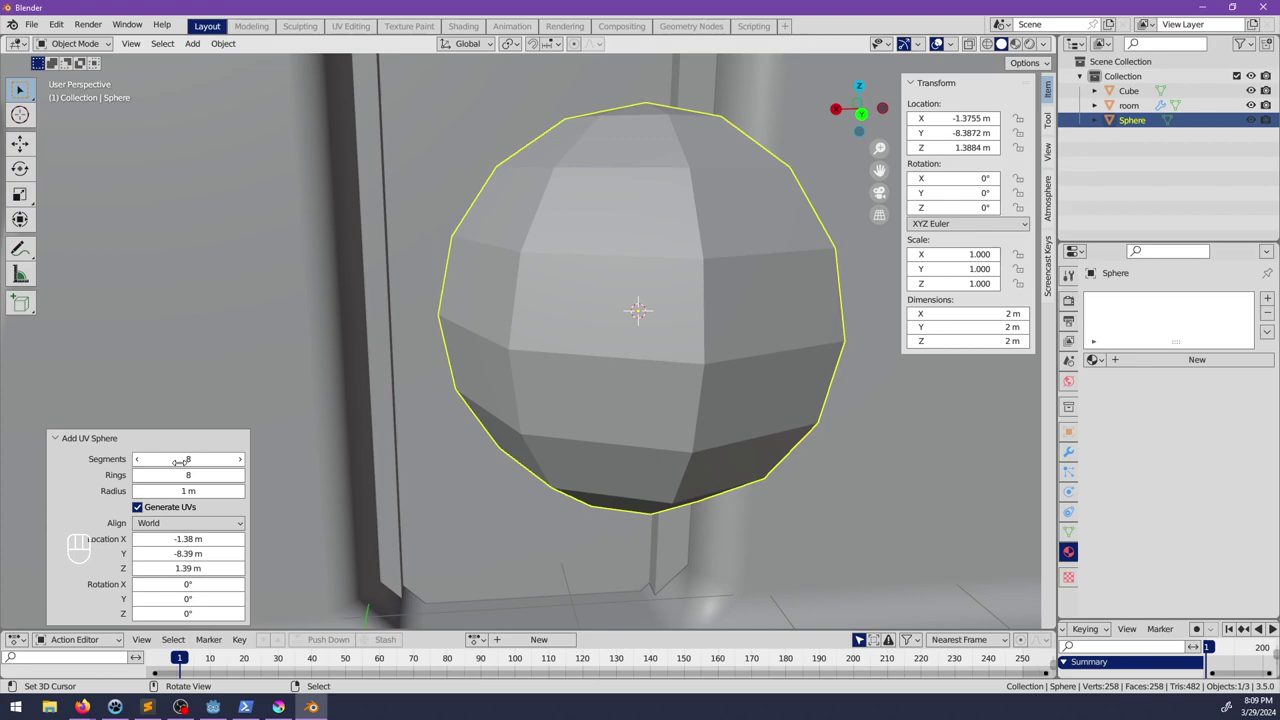
Step: Rotate the sphere's mesh 90° about the X axis in edit mode
scroll(531, 360, down, 4)
middle_drag(531, 374, 722, 346)
key(Tab)
key(r)
text(x)
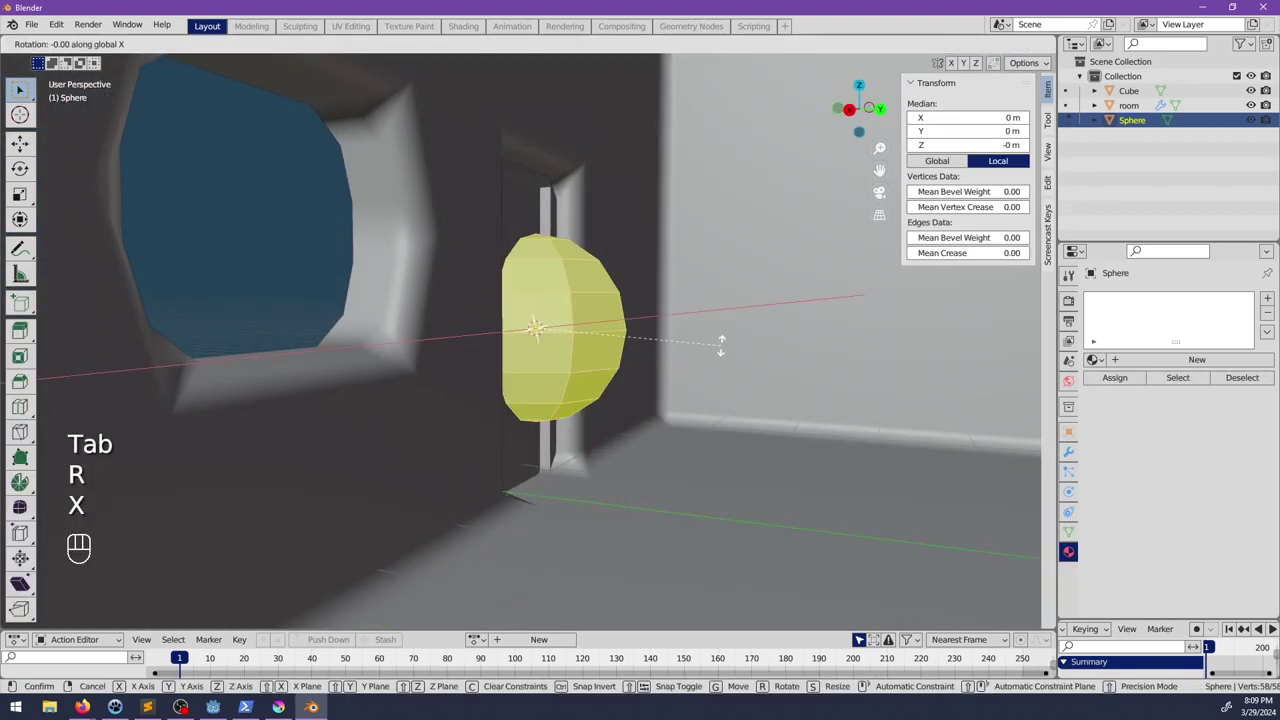
text(90)
key(Return)
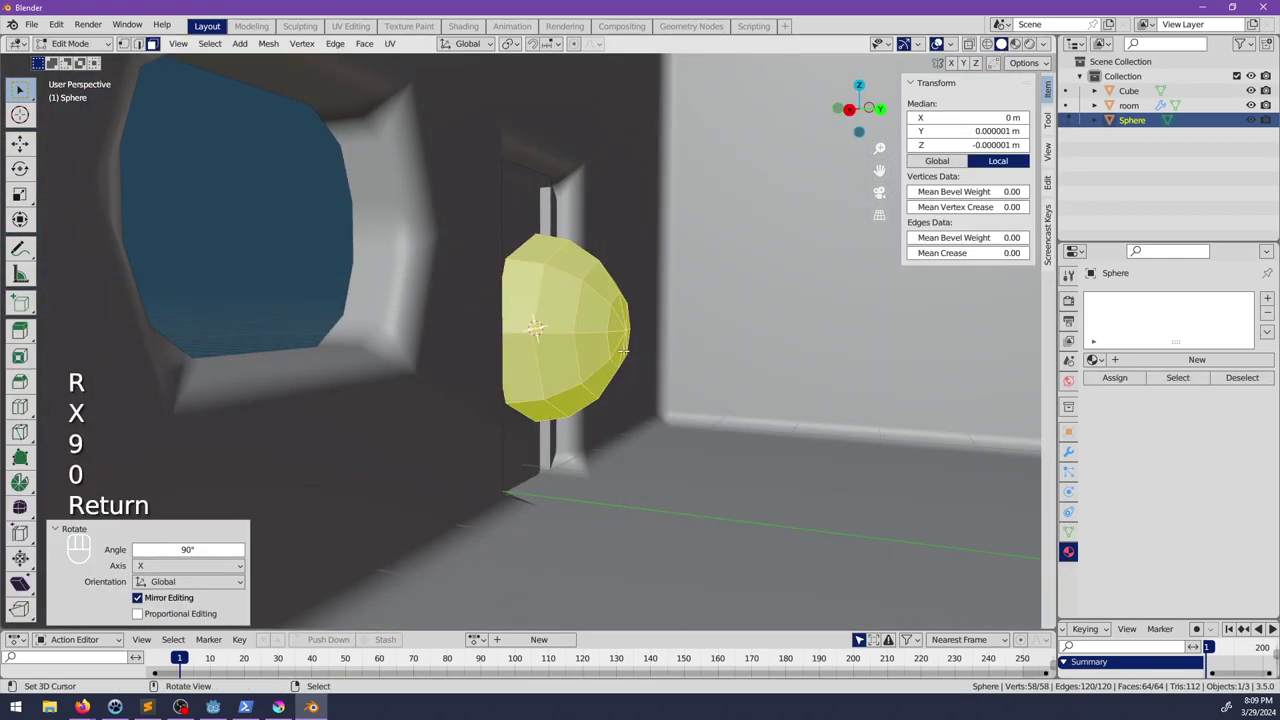
Step: Scale the sphere's mesh down to door knob size, about 0.15 m across
key(s)
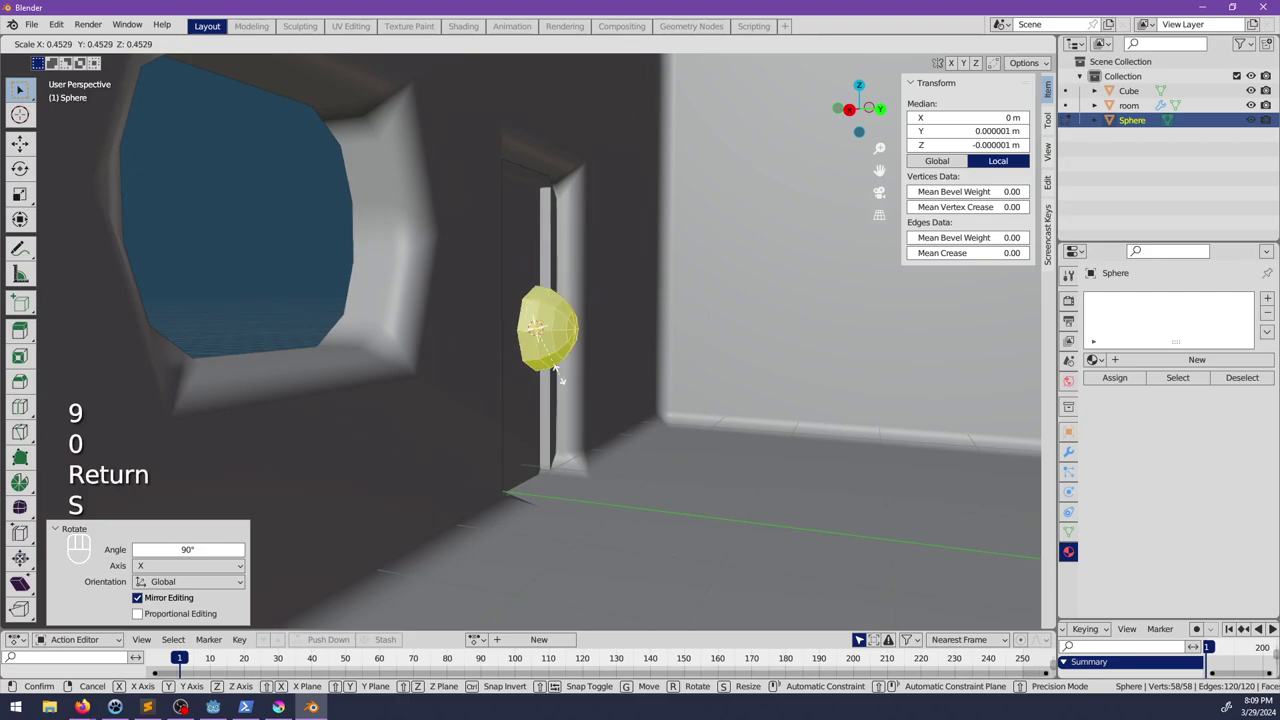
click(537, 345)
alt+middle_click(517, 354)
scroll(614, 334, up, 4)
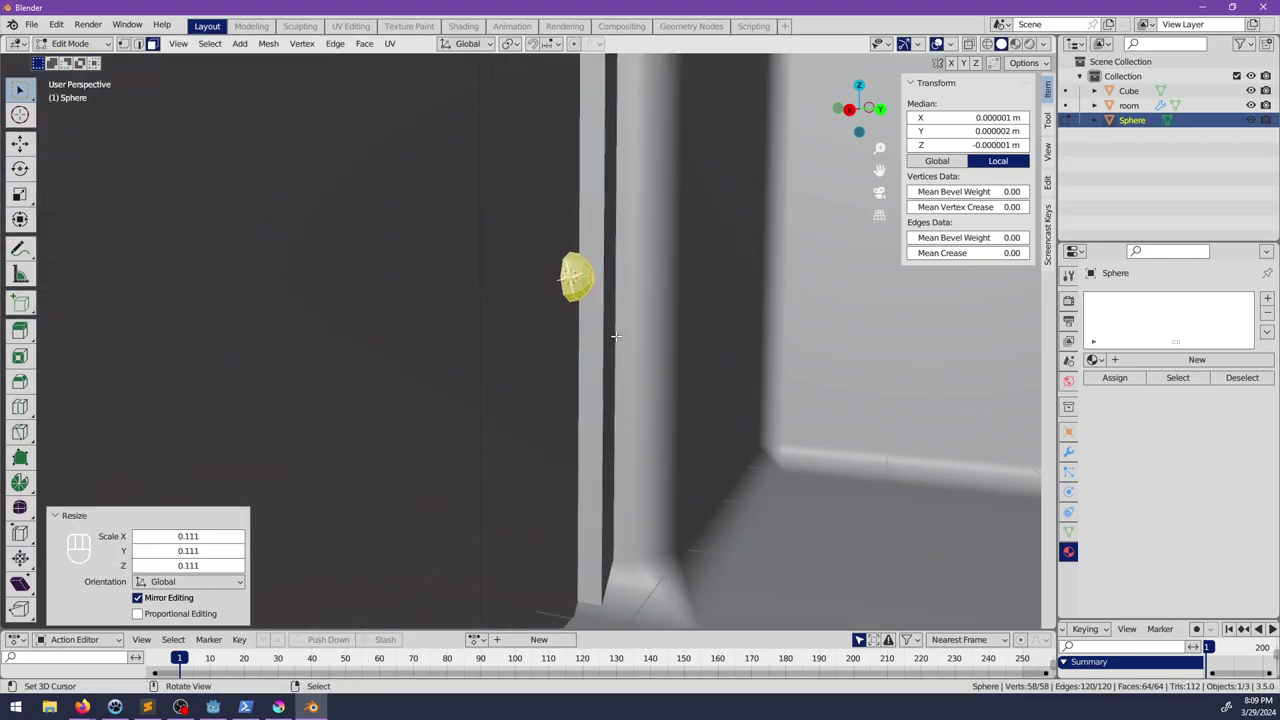
middle_drag(614, 334, 570, 215)
shift+middle_drag(590, 300, 510, 400)
middle_drag(520, 420, 566, 363)
scroll(566, 363, up, 2)
key(s)
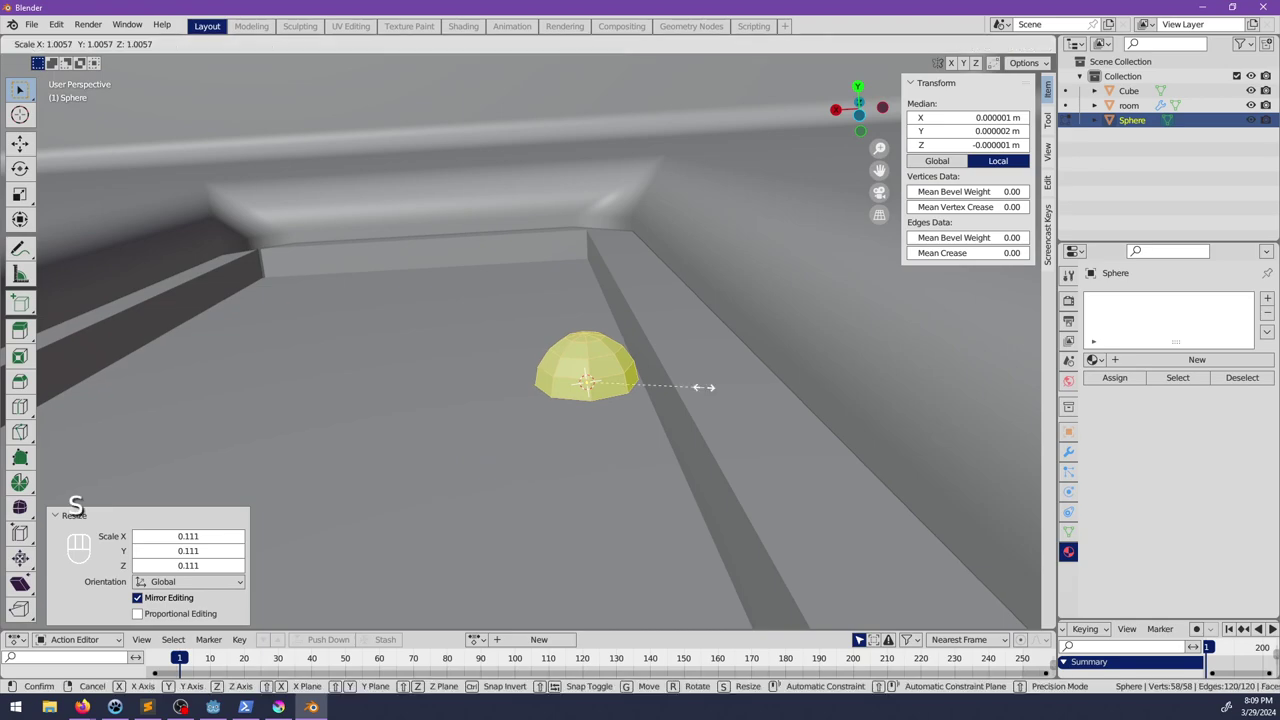
click(665, 380)
middle_drag(664, 379, 608, 406)
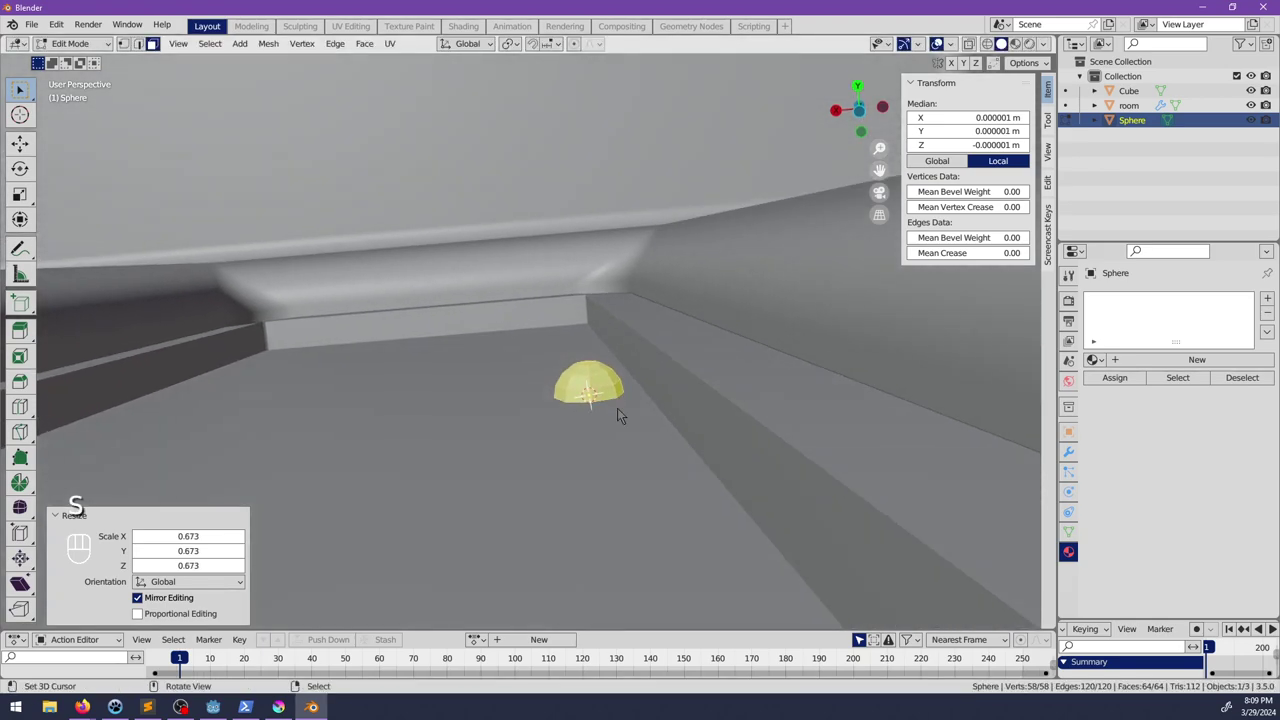
Step: Move the knob out from the door's face by about 0.055 m along Y in object mode
key(Tab)
key(g)
key(y)
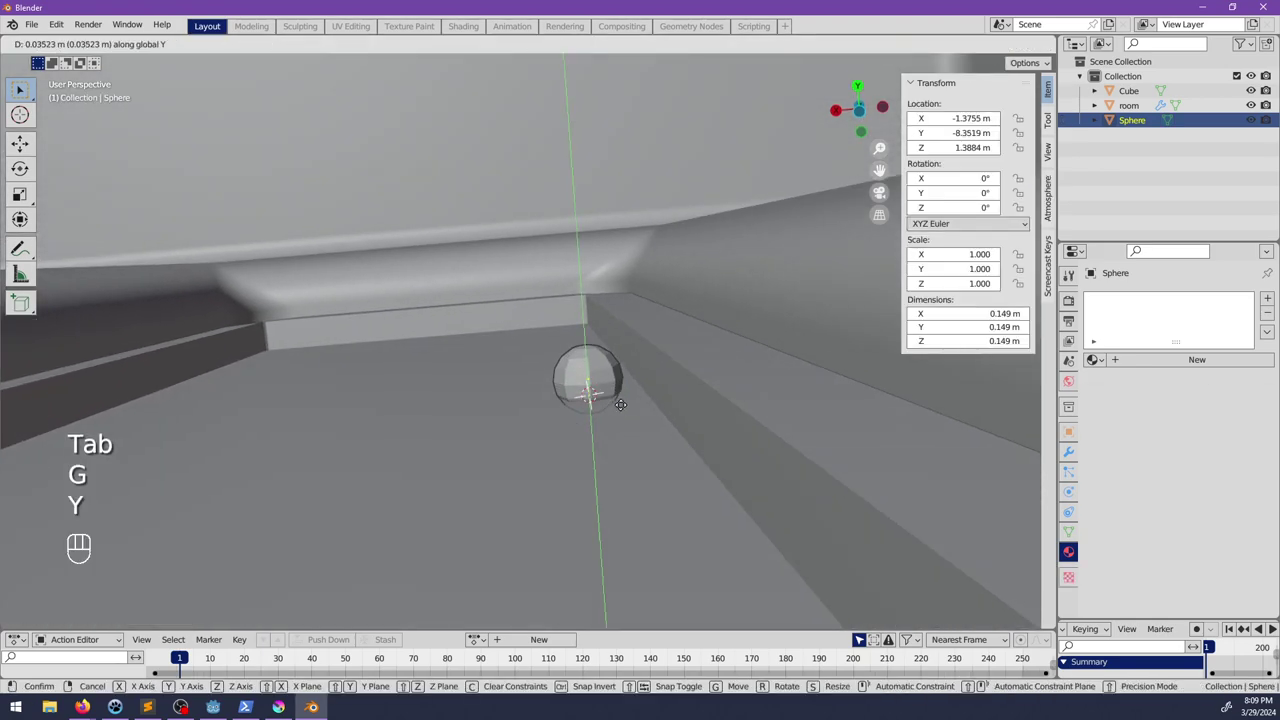
click(621, 398)
shift+middle_drag(610, 410, 558, 388)
scroll(560, 388, up, 3)
Step: Select the edge loop running around the door-facing side of the knob in edit mode
key(Tab)
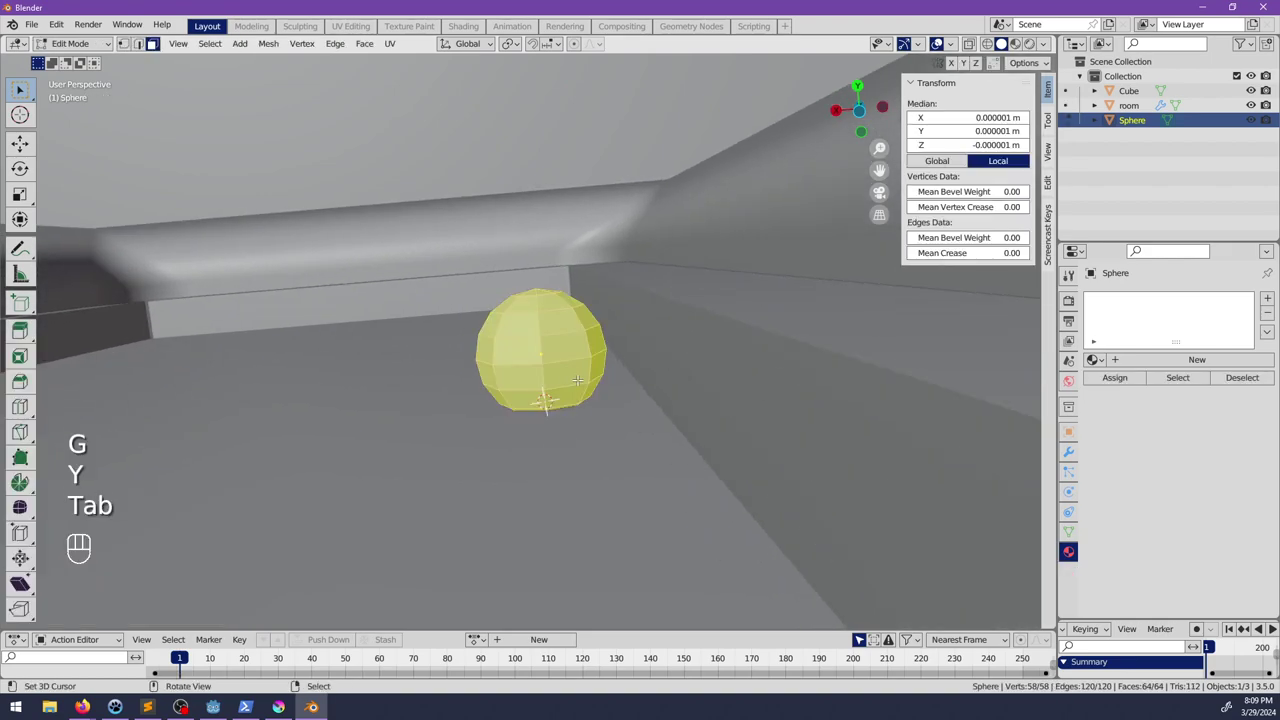
alt+right_click(566, 386)
click(138, 44)
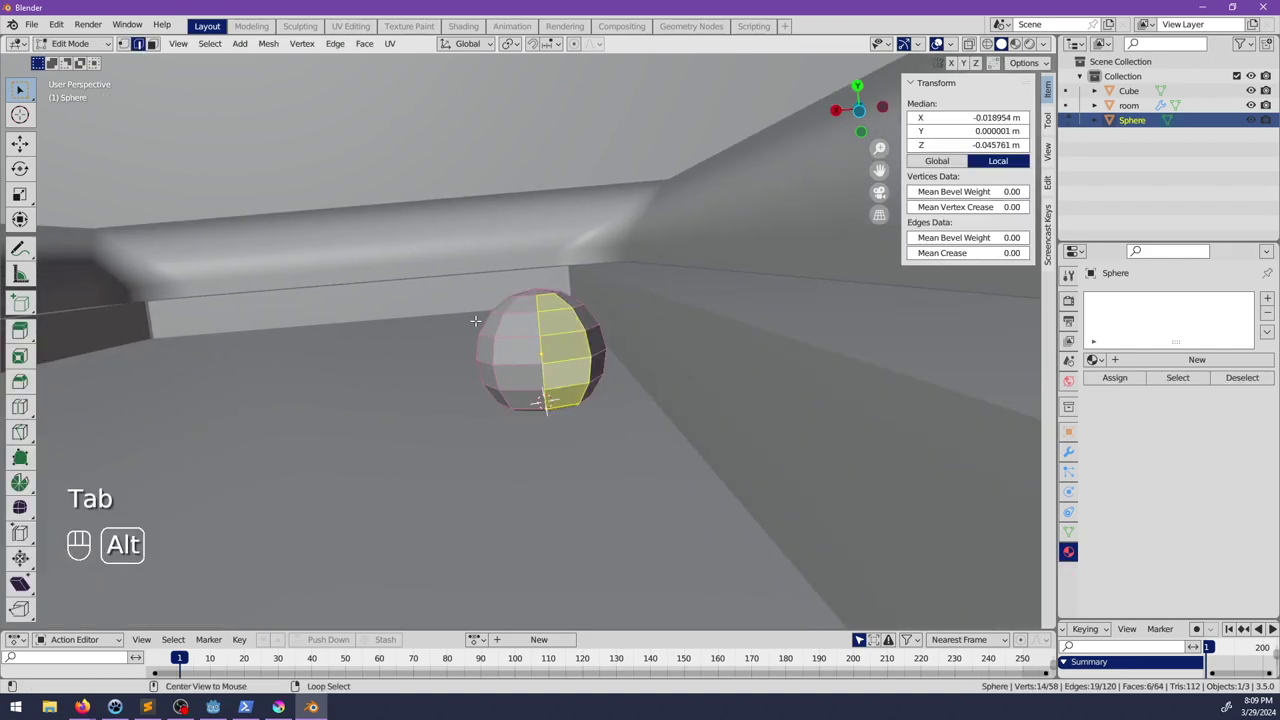
alt+click(548, 388)
key(s)
key(shift+z)
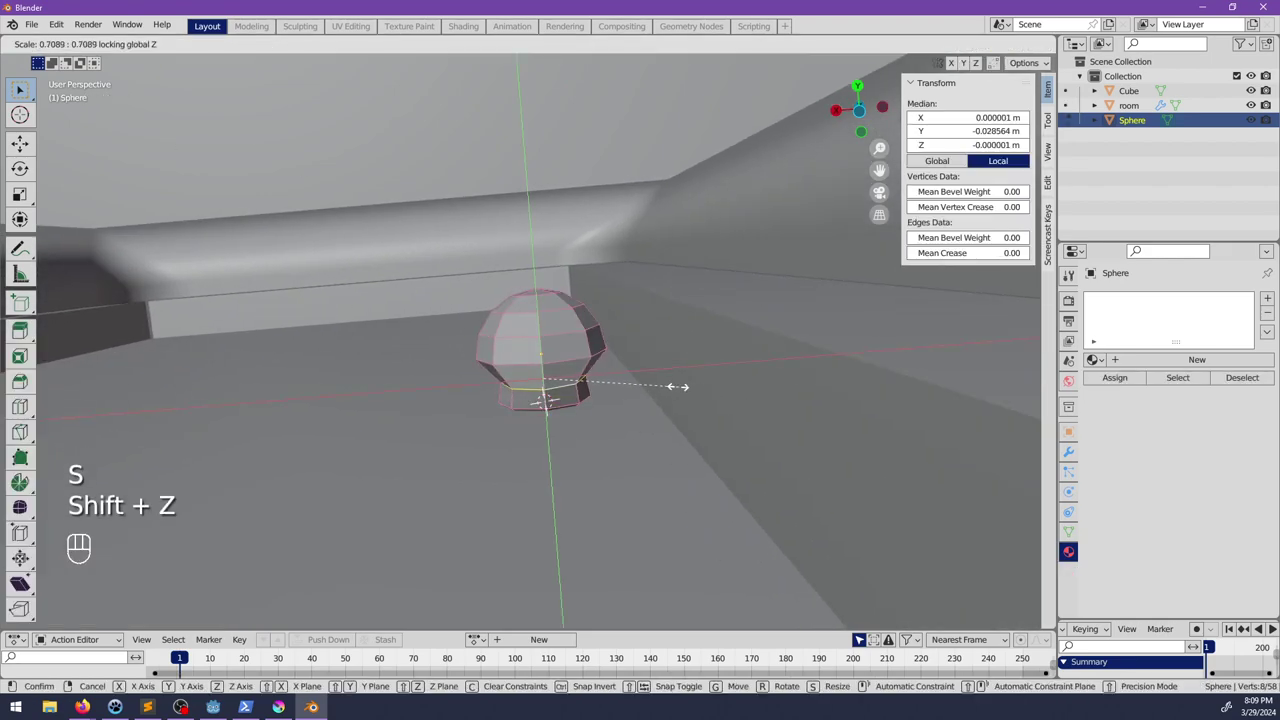
key(Escape)
middle_drag(602, 278, 634, 391)
key(s)
key(shift+x)
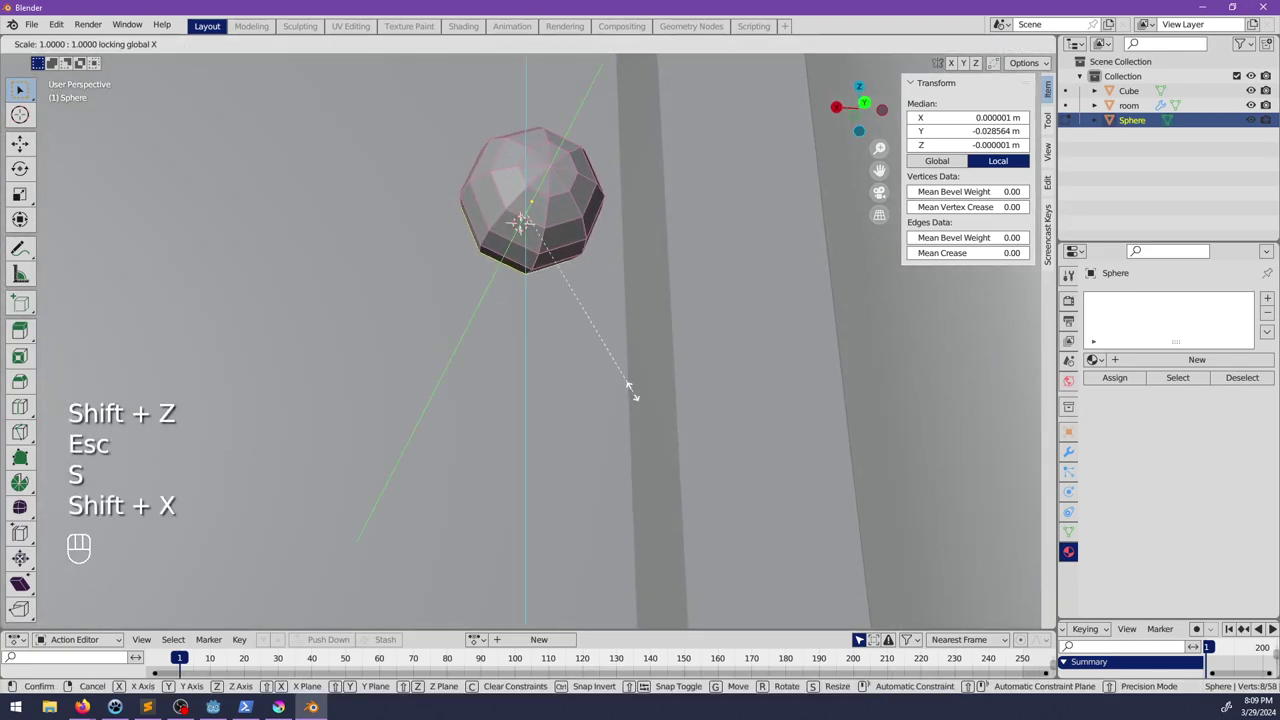
key(shift)
key(Escape)
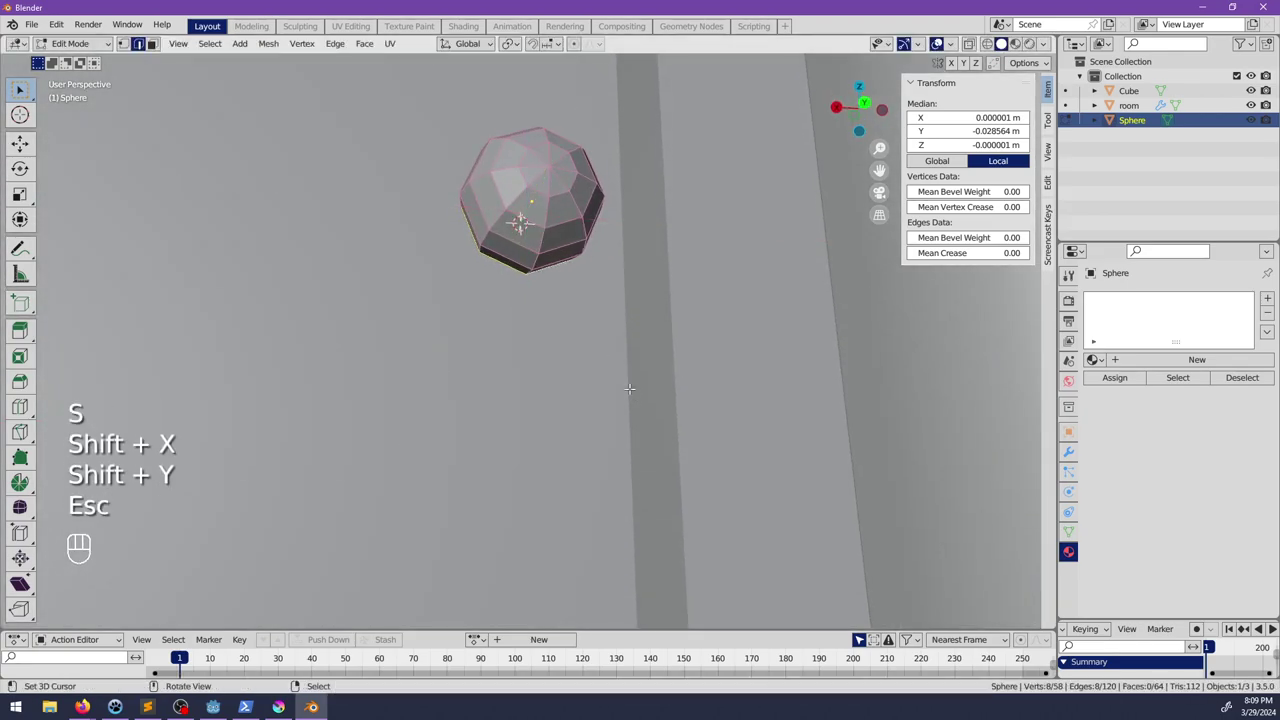
Step: Scale the knob's door-facing loops inward to form a narrow neck and return to object mode
key(s)
click(565, 322)
mouse_move(565, 322)
middle_down()
mouse_move(564, 420)
mouse_move(545, 322)
middle_up()
key(shift)
key(s)
click(586, 424)
key(Tab)
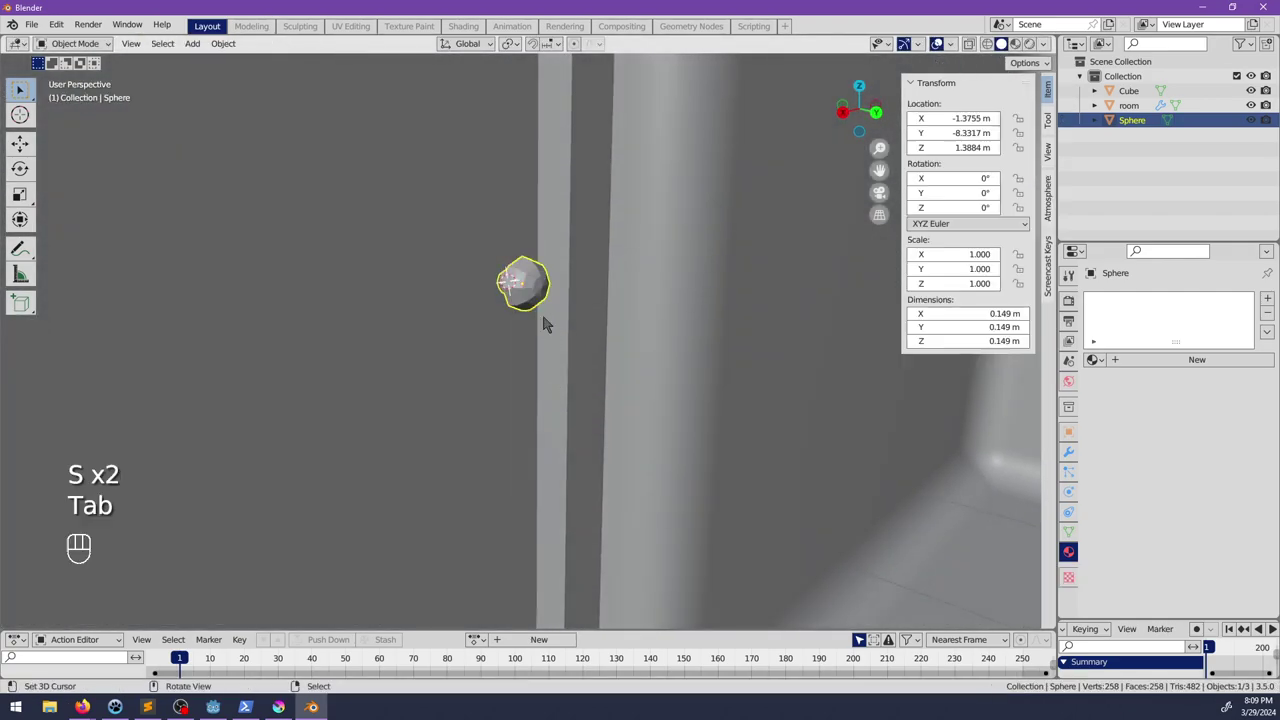
Step: Apply Shade Smooth to the door knob and deselect it
key(space)
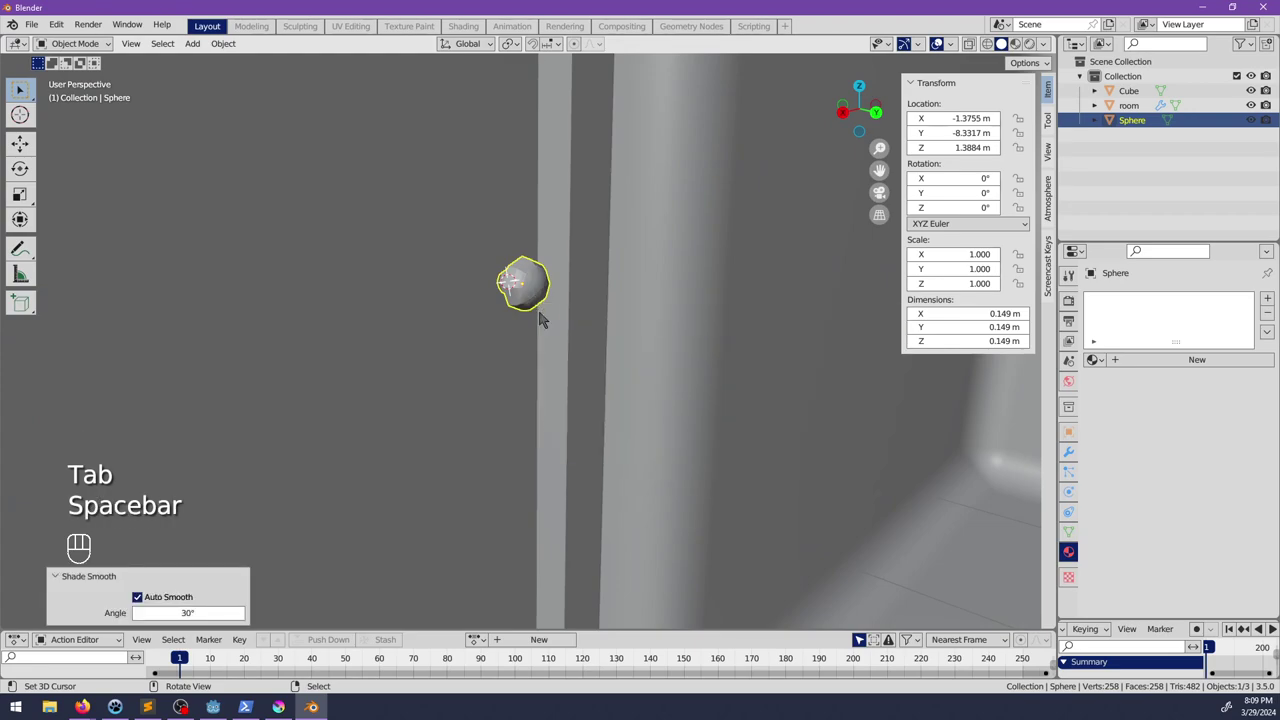
shift+middle_drag(530, 292, 540, 383)
scroll(471, 383, up, 5)
key(space)
text(s)
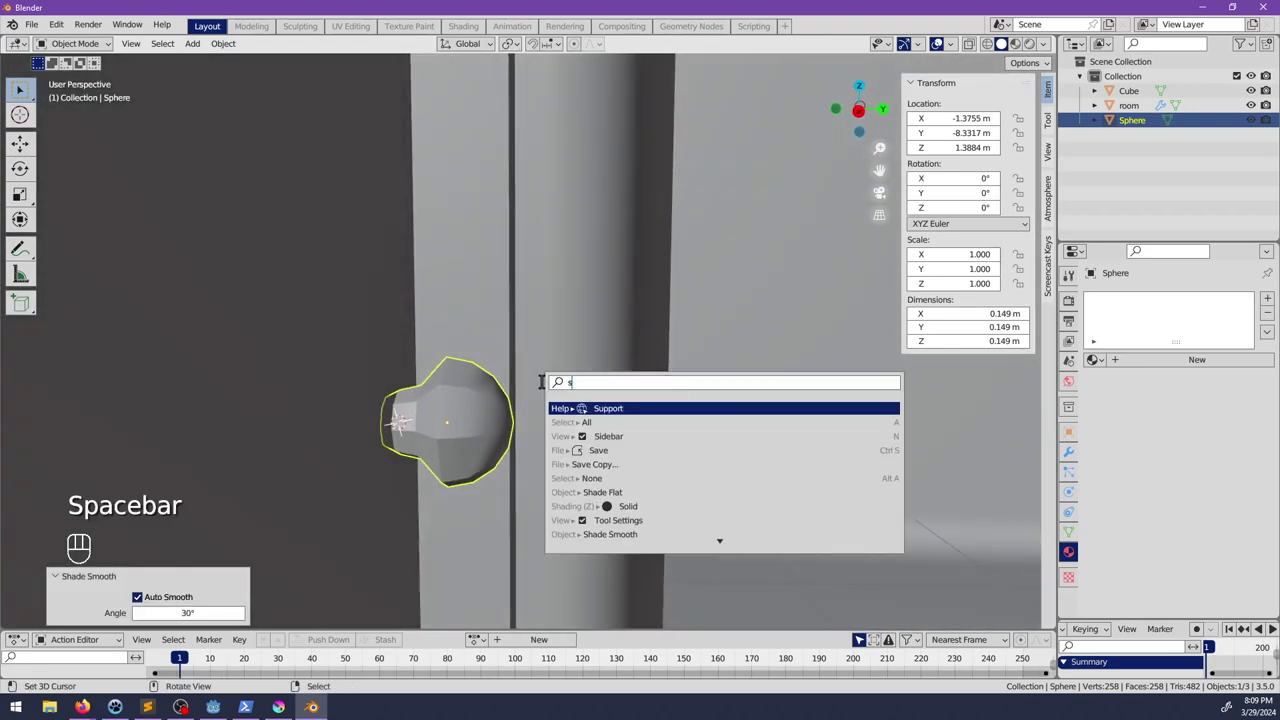
text(moi)
key(ctrl+BackSpace)
text(smoo)
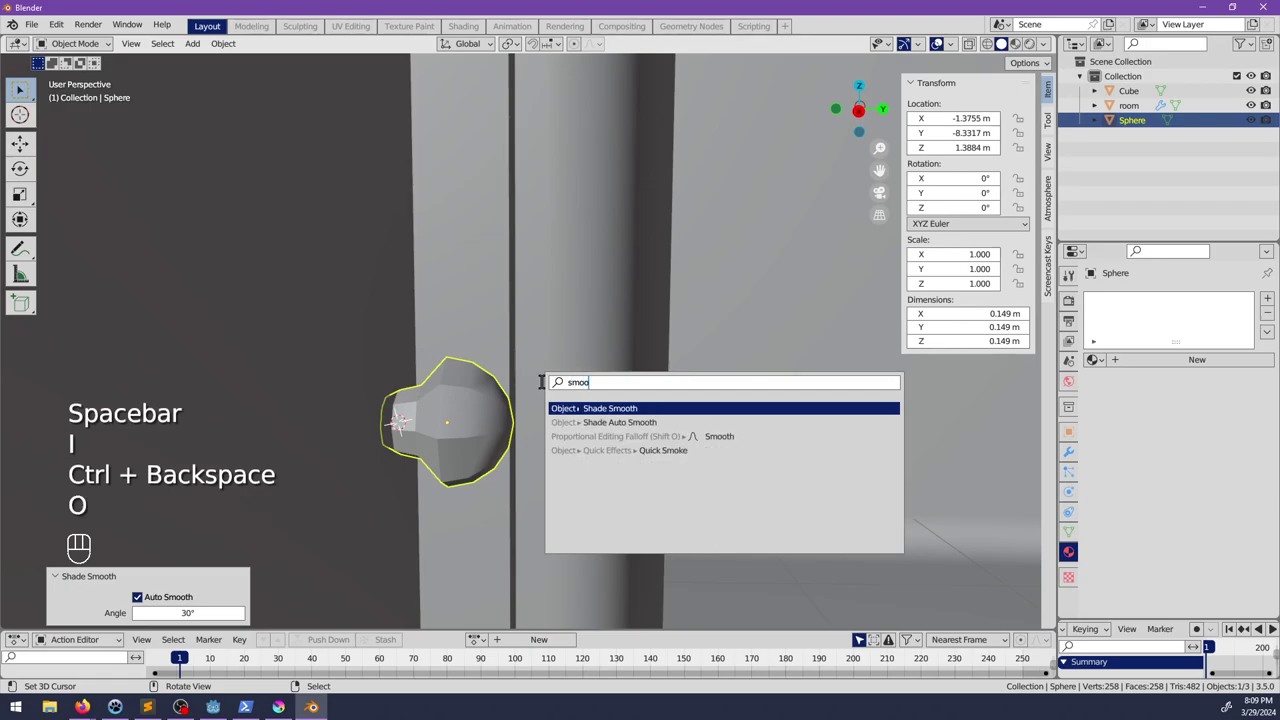
key(Return)
key(alt+a)
Step: Scale the side edges of the room's window opening along X, then clear the selection
scroll(540, 388, down, 8)
middle_drag(540, 388, 617, 373)
scroll(419, 376, down, 4)
shift+middle_drag(455, 344, 584, 336)
scroll(540, 362, up, 3)
right_click(578, 323)
key(Tab)
right_click(549, 277)
middle_drag(549, 277, 589, 363)
shift+click(287, 248)
key(s)
key(x)
click(614, 294)
key(alt+a)
key(shift+a)
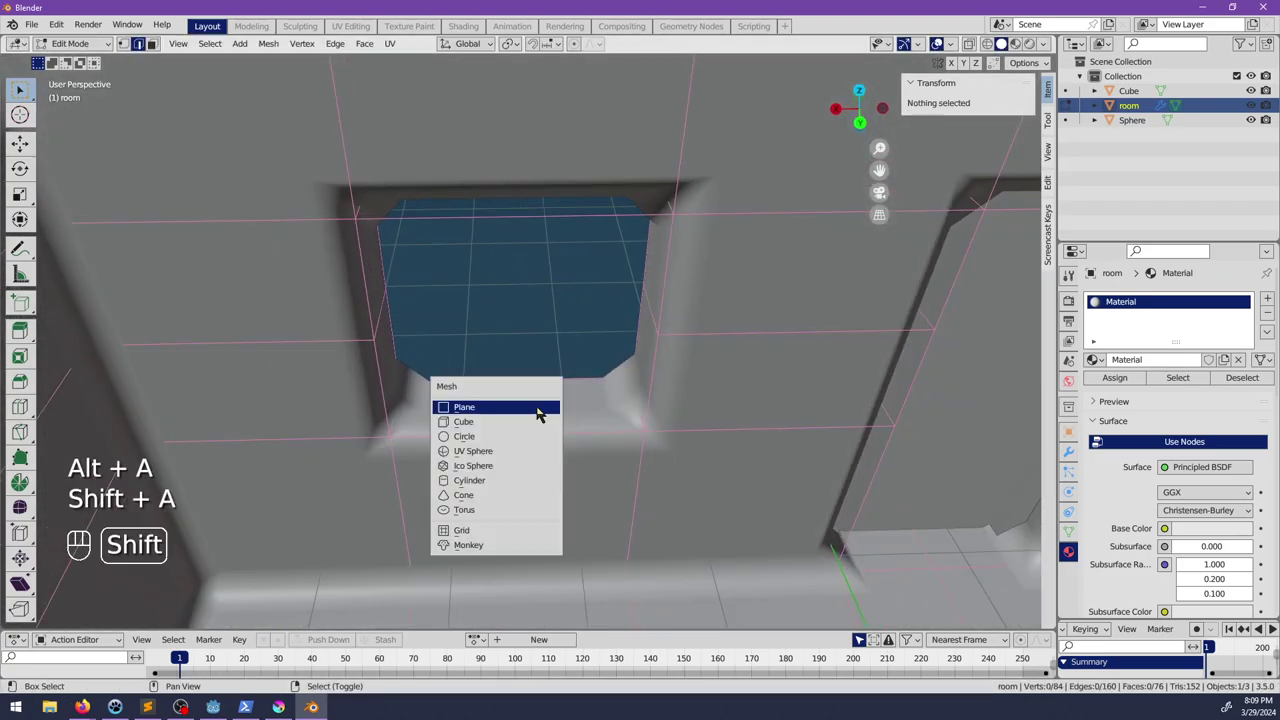
click(491, 424)
middle_drag(514, 375, 520, 380)
key(ctrl+z)
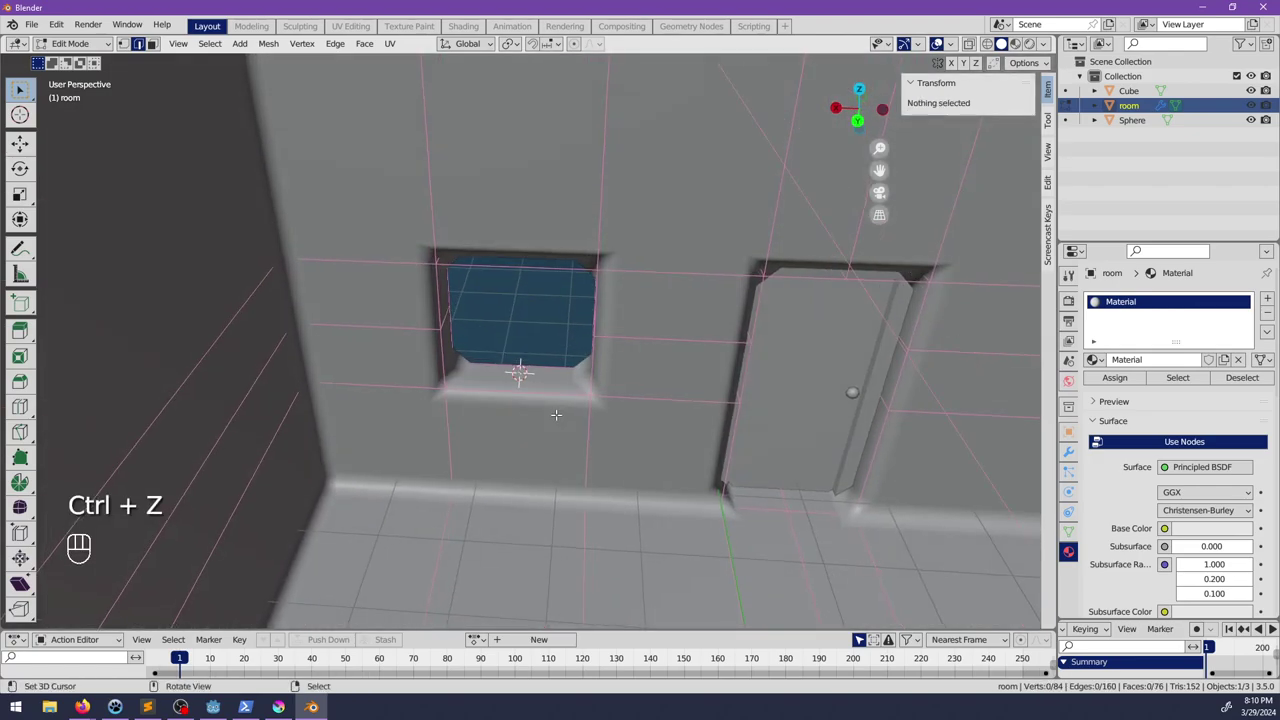
Step: Add a separate 2 m cube at the window opening and raise it about 0.74 m along Z
key(Tab)
key(shift+a)
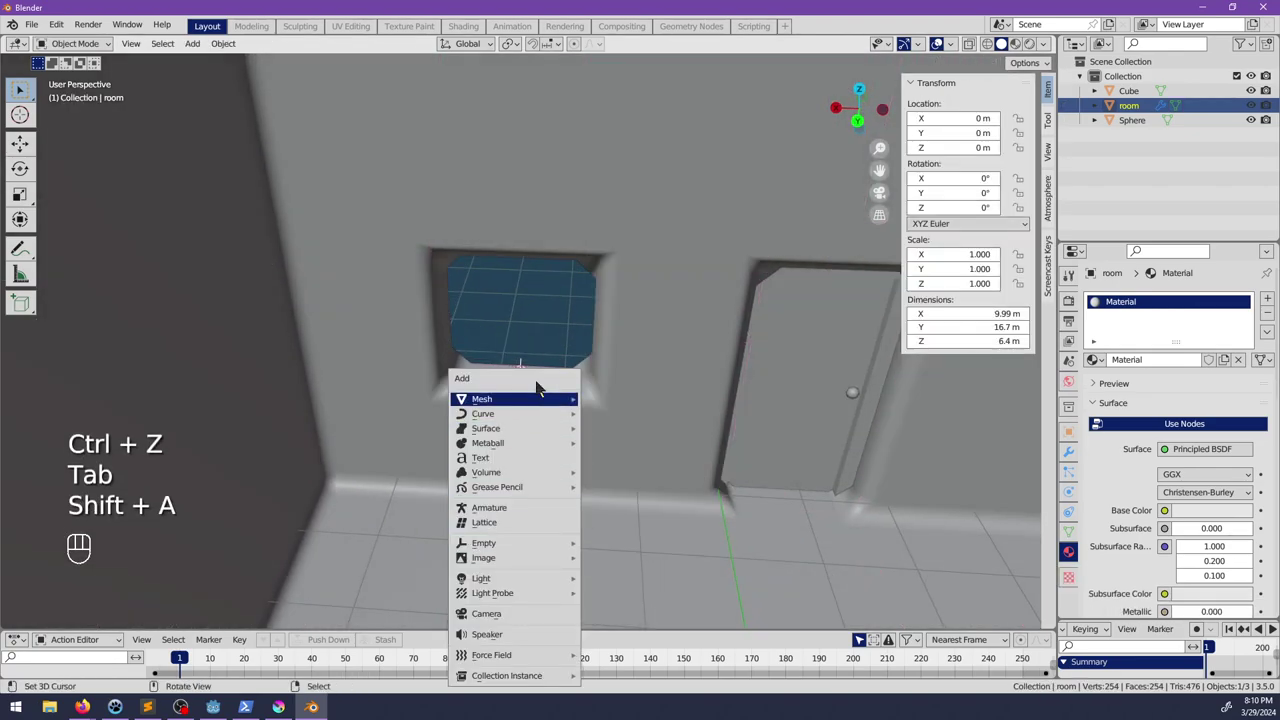
mouse_move(538, 400)
click(613, 413)
middle_drag(617, 417, 597, 449)
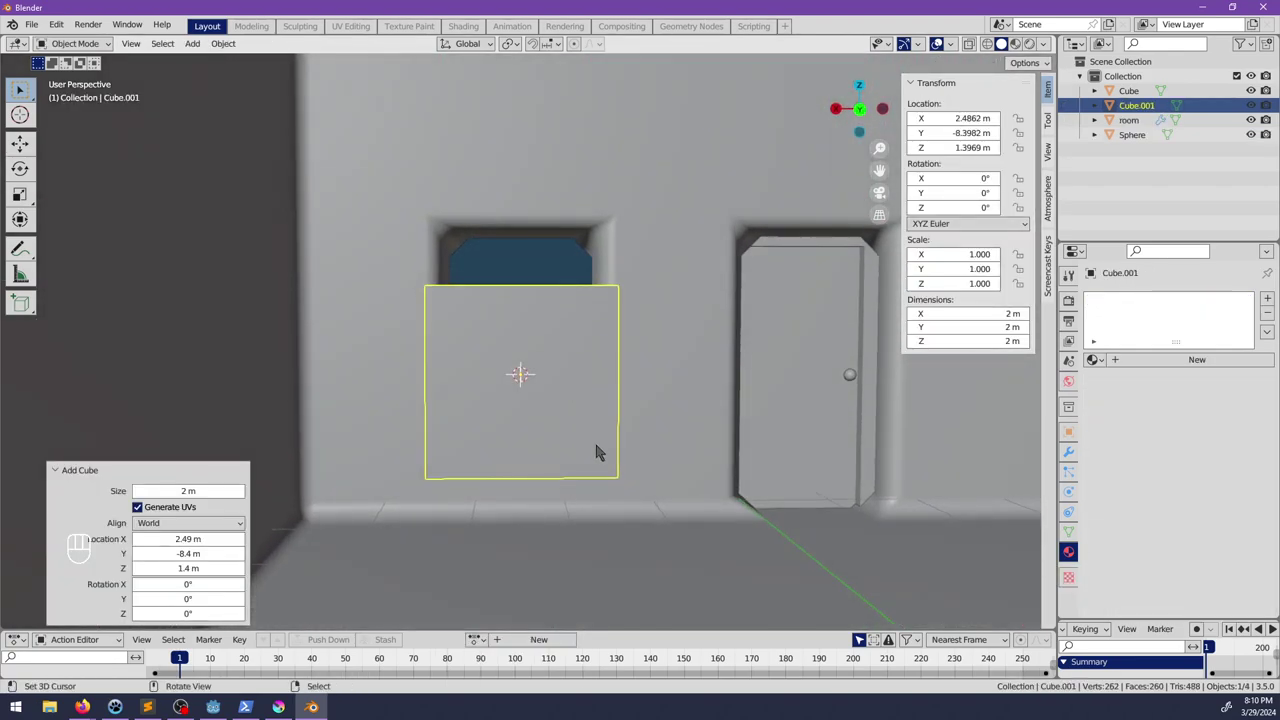
key(g)
key(z)
click(643, 400)
Step: Flatten the cube along Y to a scale of about 0.172 and fit it into the window opening
middle_drag(643, 400, 665, 380)
key(s)
key(x)
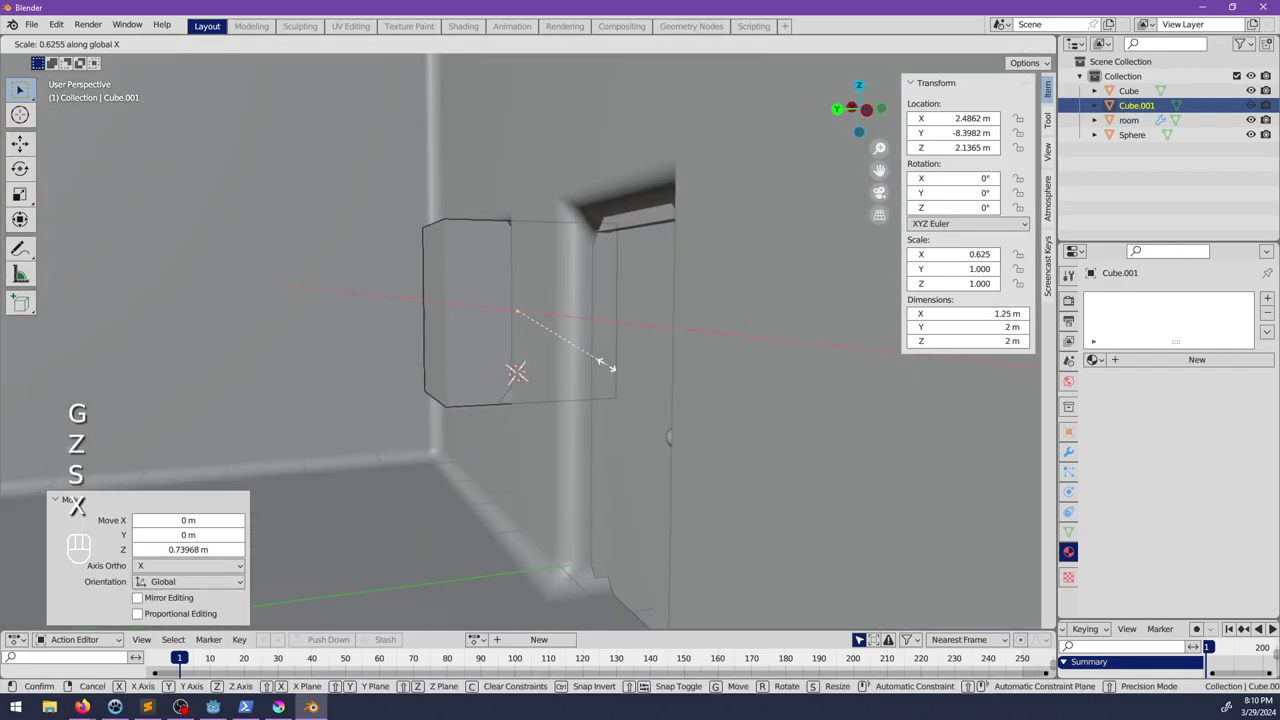
key(y)
click(516, 339)
middle_drag(530, 350, 639, 355)
key(g)
click(536, 346)
key(g)
click(530, 390)
Step: Add two vertical loop cuts to the window panel and spread them along X toward its side edges
key(Tab)
key(ctrl+r)
scroll(464, 218, up, 1)
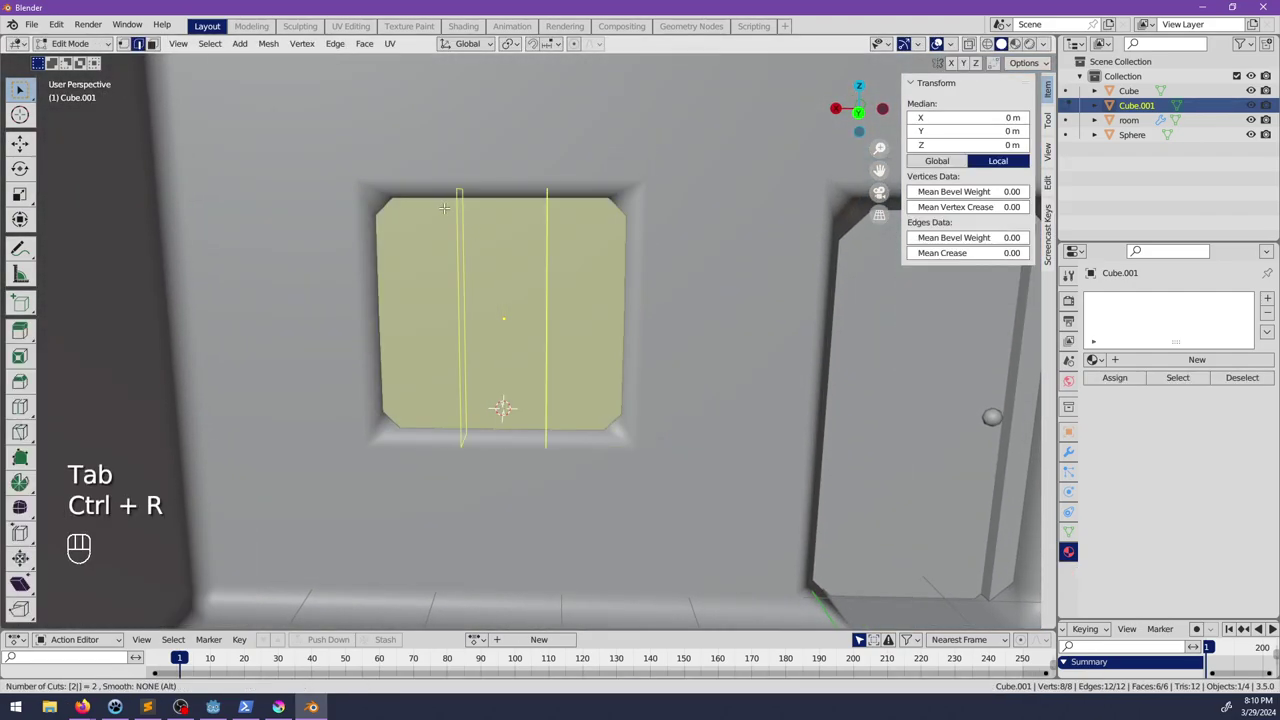
click(470, 225)
right_click(470, 225)
key(s)
key(x)
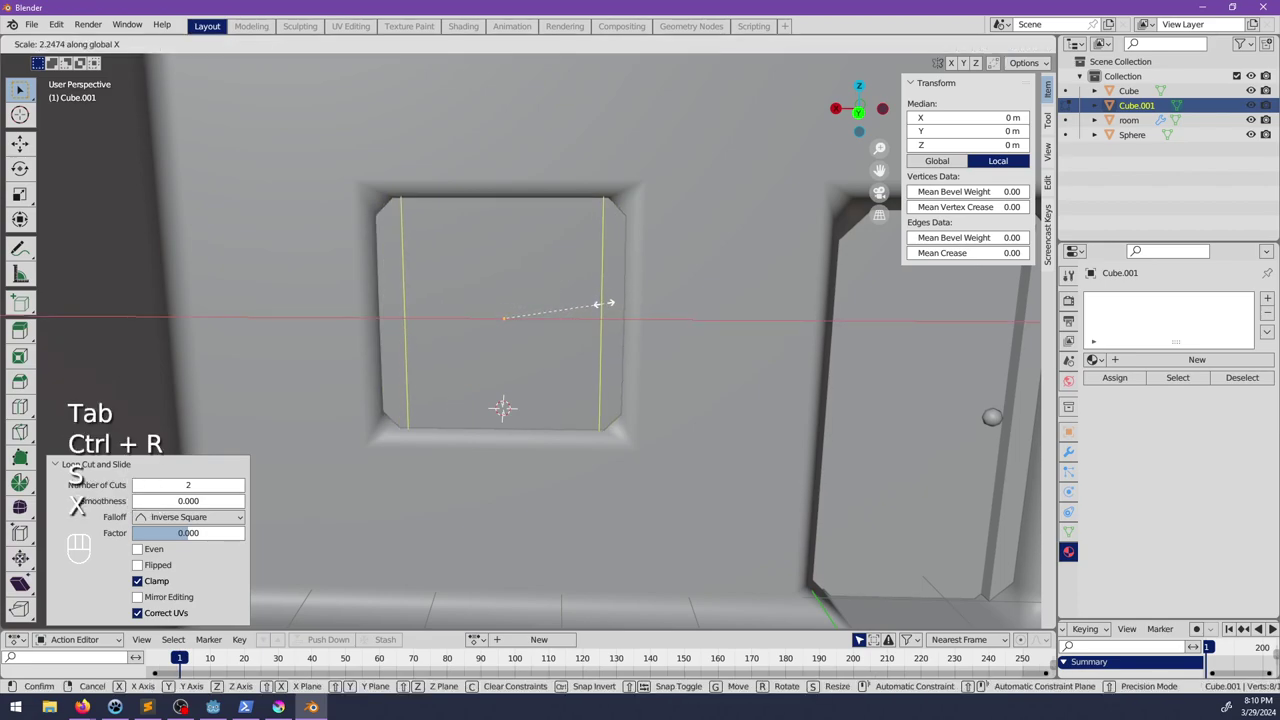
click(604, 303)
Step: Add two horizontal loop cuts to the window panel and spread them apart along Z by a factor of about 2.33
key(ctrl+r)
scroll(417, 231, up, 1)
click(417, 231)
right_click(417, 231)
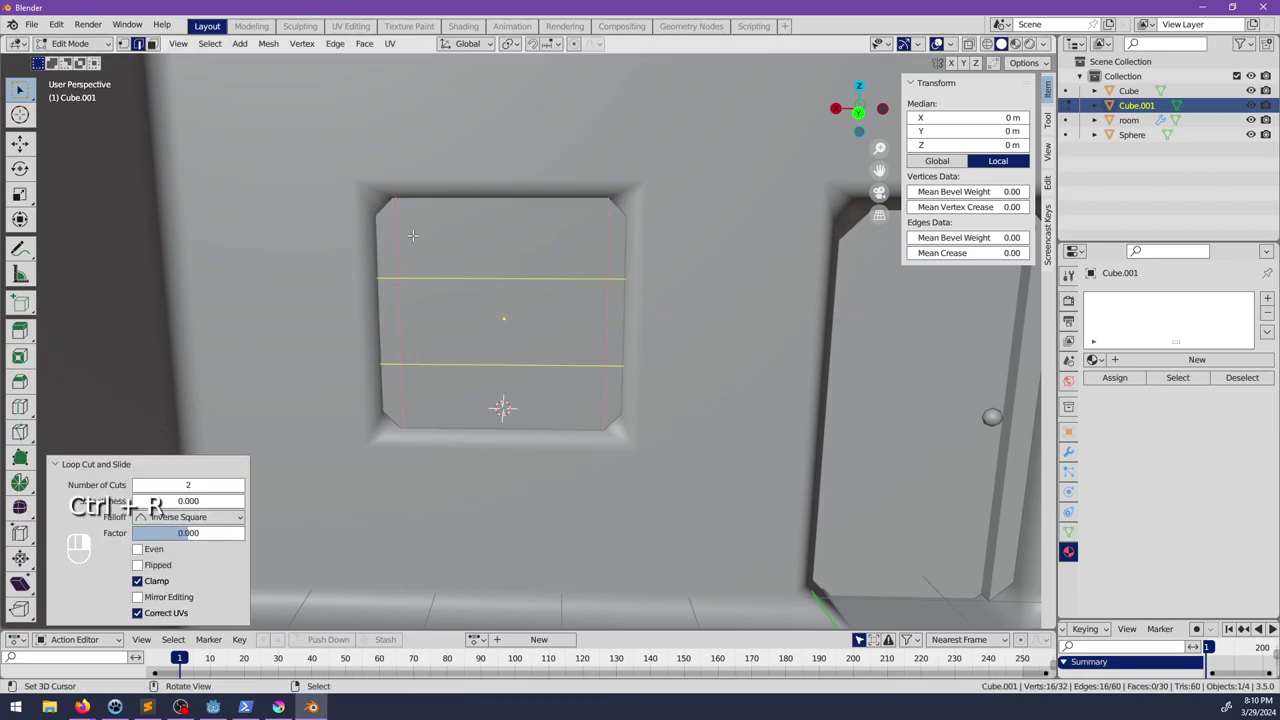
key(s)
key(z)
click(672, 512)
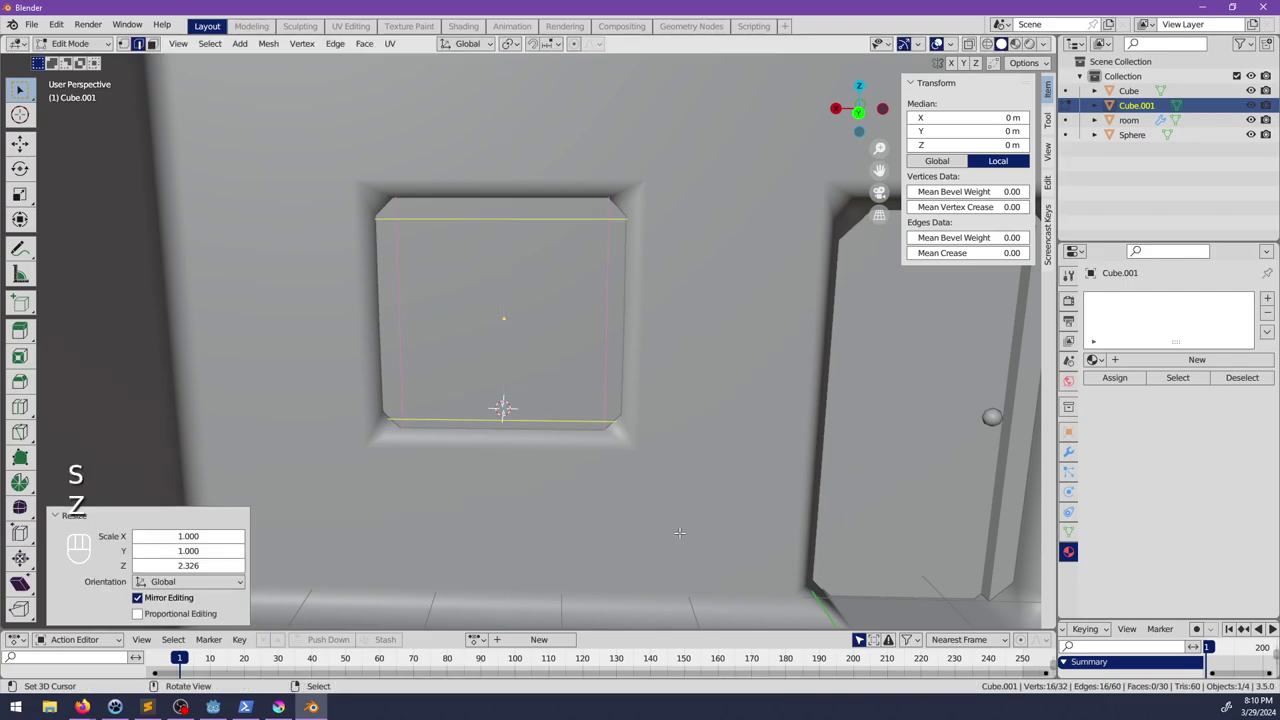
Step: Reposition the window panel within its opening in object mode
key(Tab)
key(g)
click(607, 396)
Step: Extrude the window panel's large central front face inward along its normal by about 0.23 m to form a recess
key(Tab)
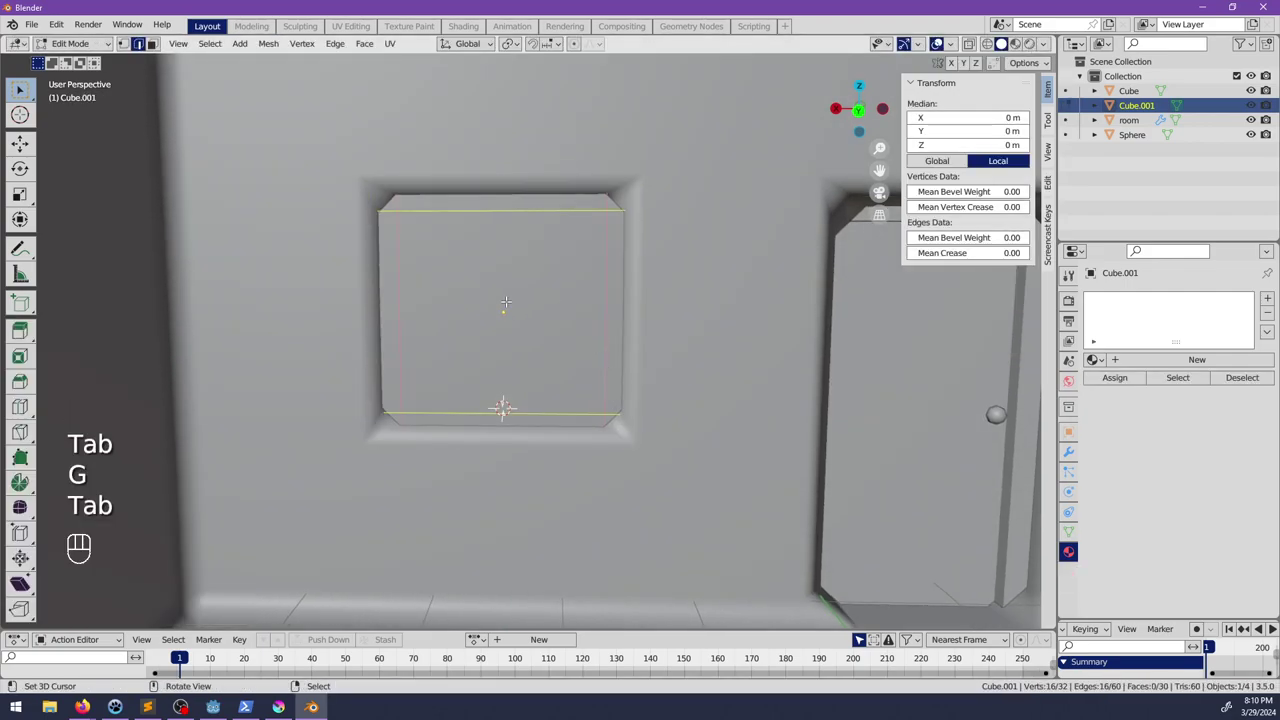
click(152, 44)
right_click(497, 300)
middle_drag(497, 300, 460, 343)
key(alt+e)
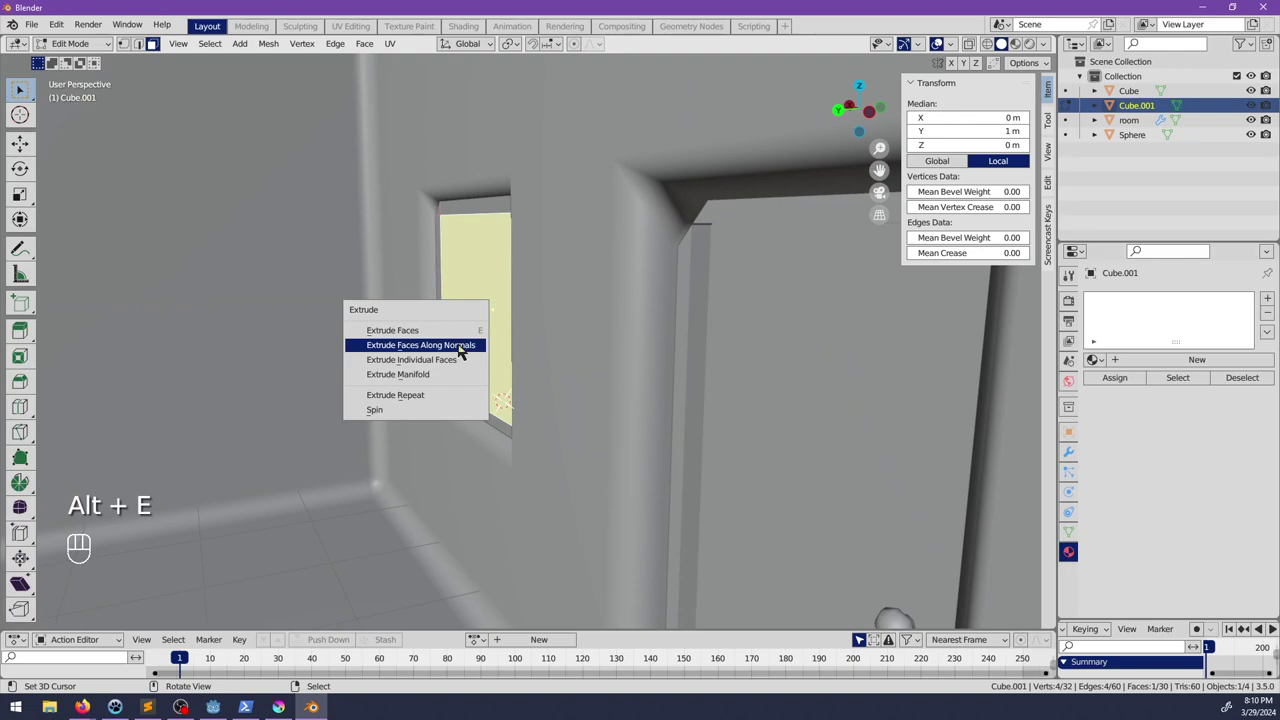
click(460, 345)
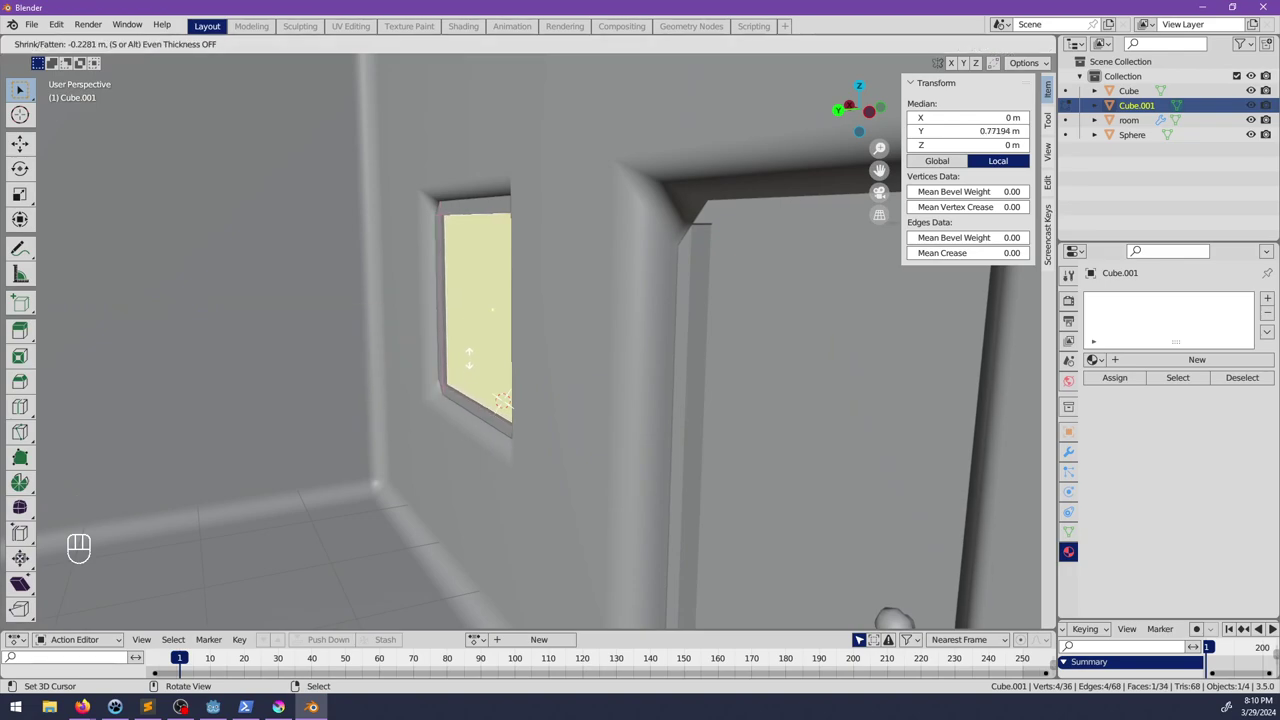
click(469, 358)
middle_drag(469, 358, 577, 360)
scroll(580, 362, down, 2)
key(alt+a)
key(Tab)
scroll(627, 376, down, 2)
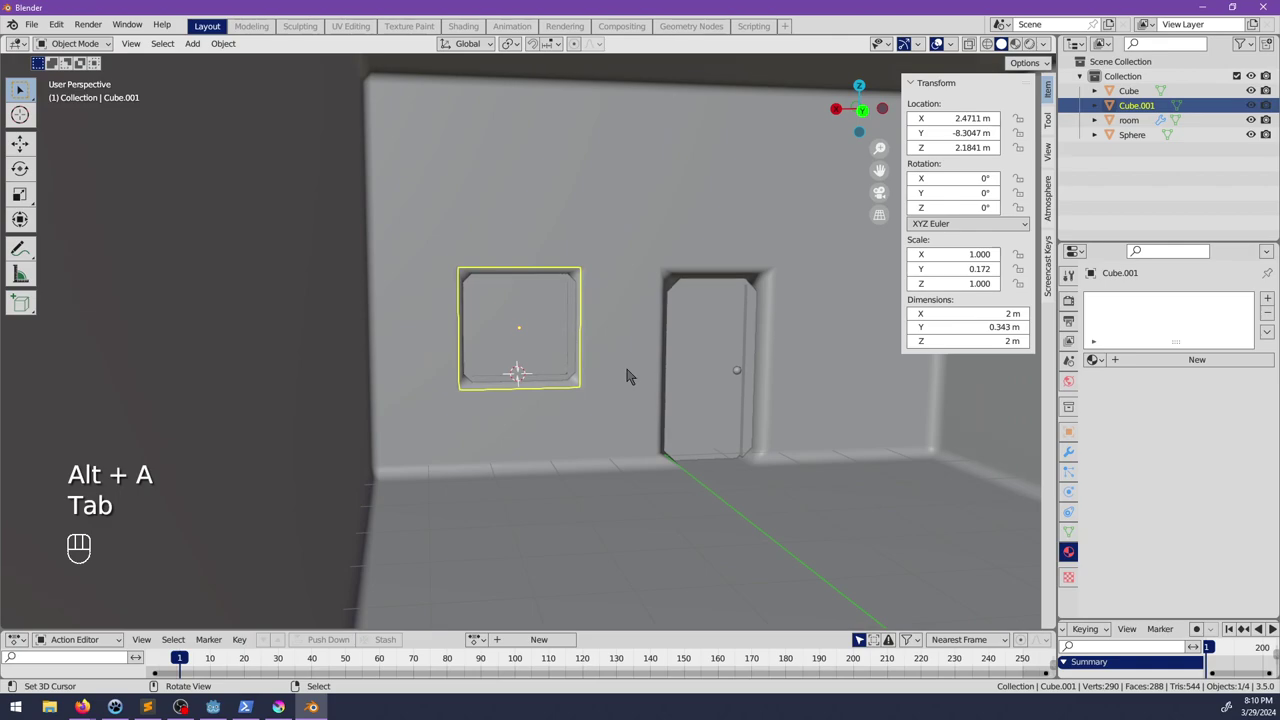
Step: Move the window panel about 0.05 m along Y toward the room interior and deselect it
scroll(615, 390, up, 5)
middle_drag(640, 428, 673, 453)
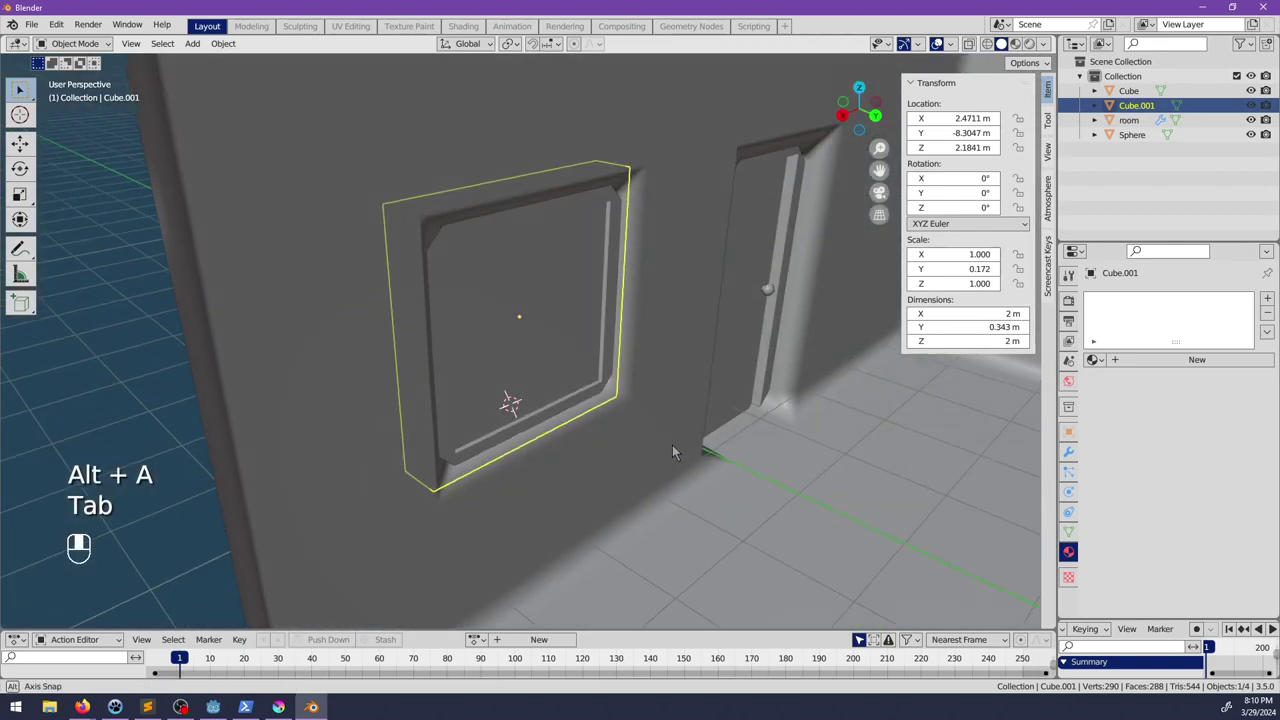
key(Tab)
key(Tab)
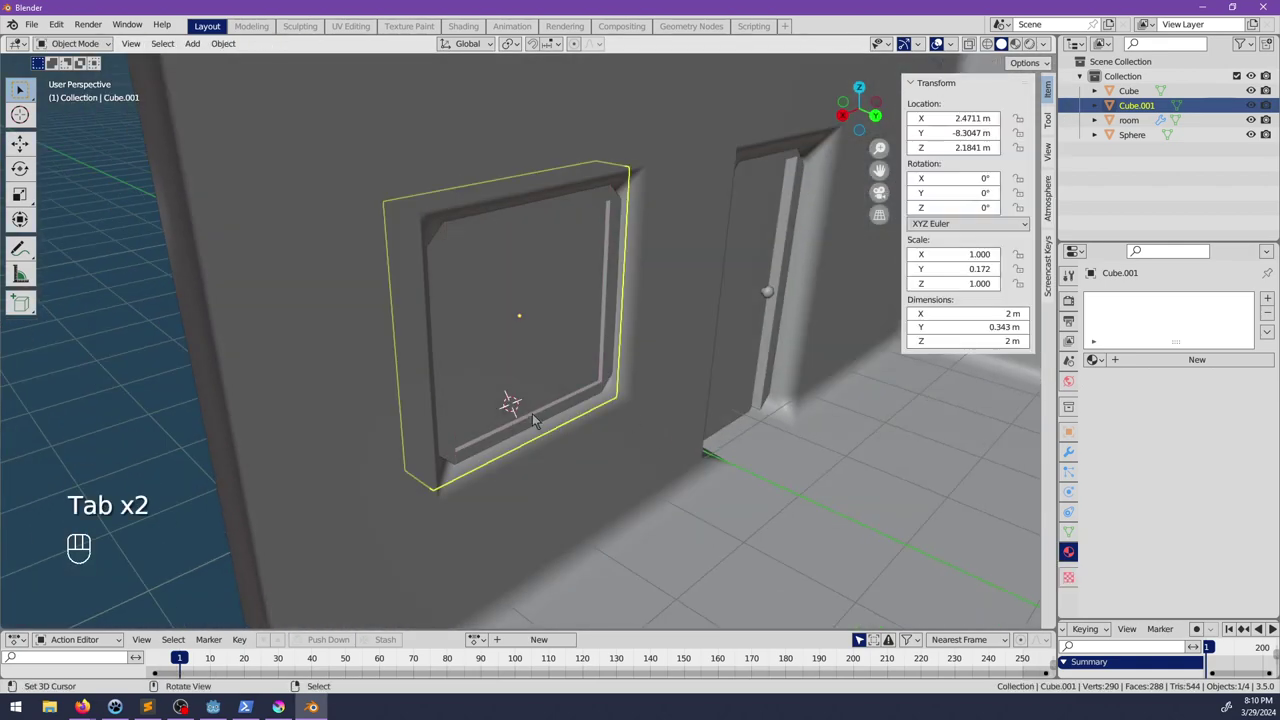
key(g)
key(y)
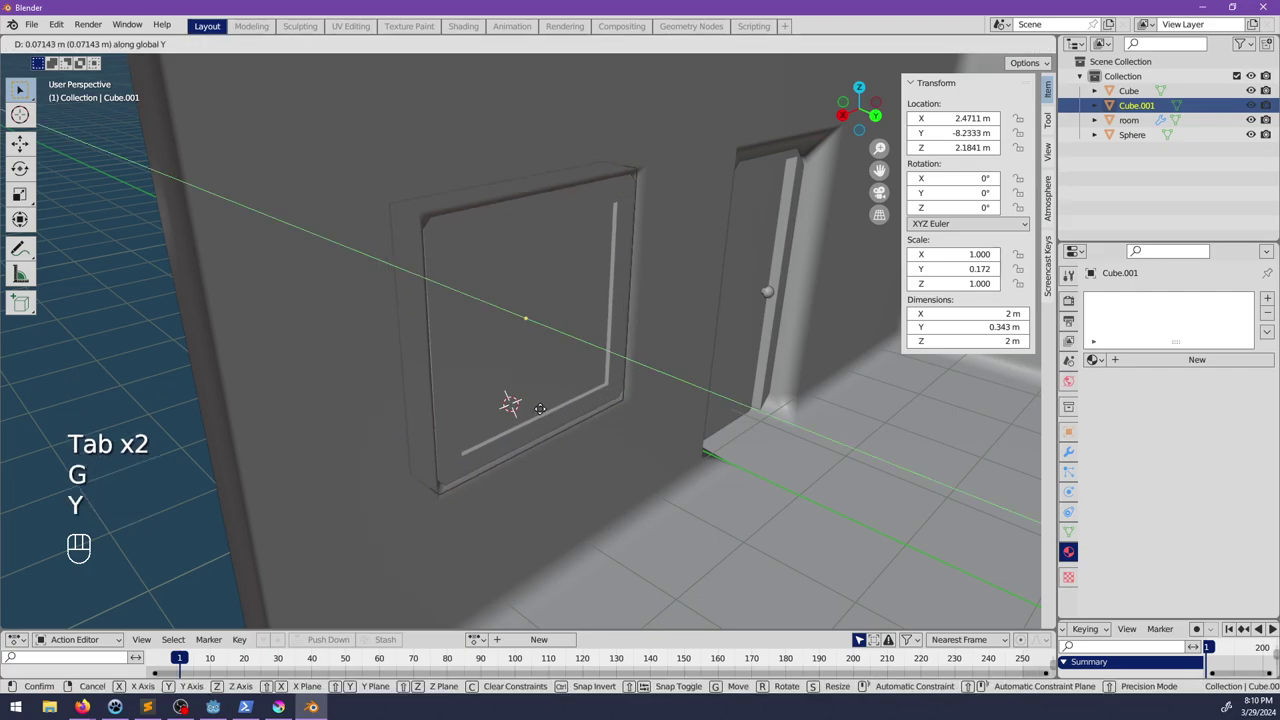
click(539, 406)
middle_drag(700, 405, 619, 403)
key(alt+a)
key(Tab)
scroll(630, 368, down, 2)
key(Tab)
key(alt+a)
Step: Examine the room's end wall with its window panel and door from several angles and distances
scroll(604, 376, down, 4)
scroll(604, 381, down, 8)
scroll(590, 345, up, 5)
scroll(593, 363, up, 2)
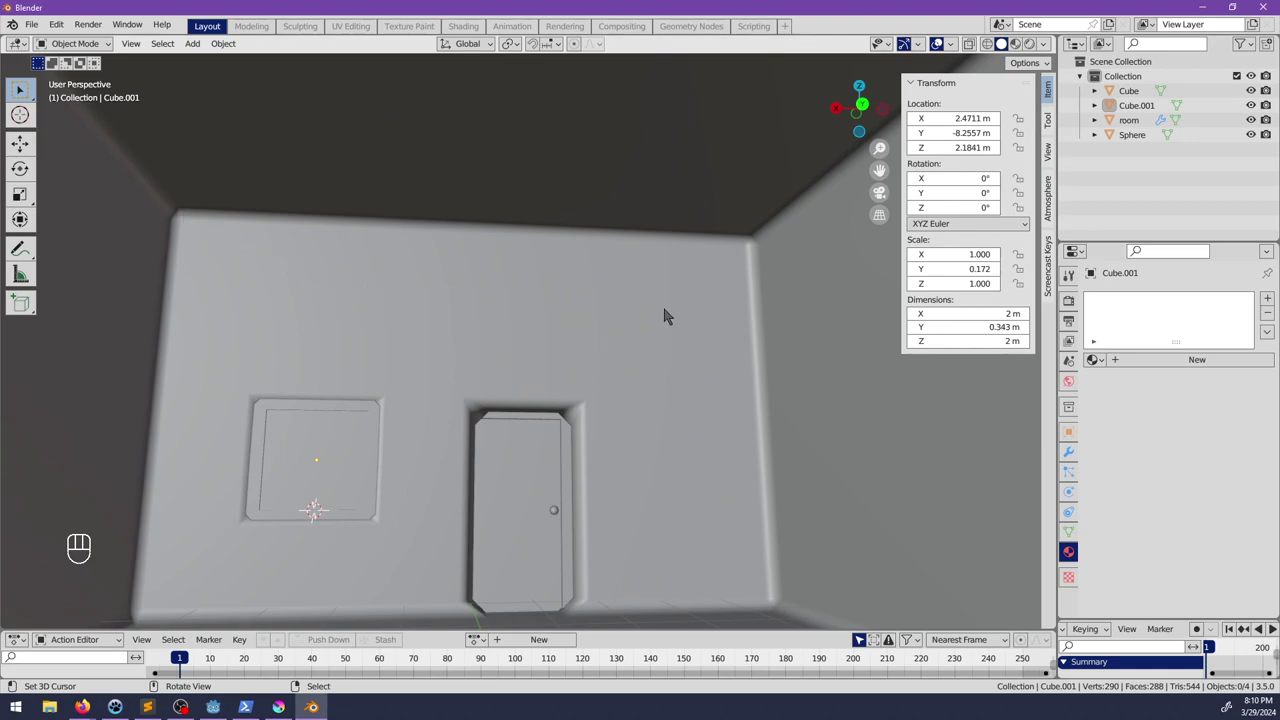
key(shift)
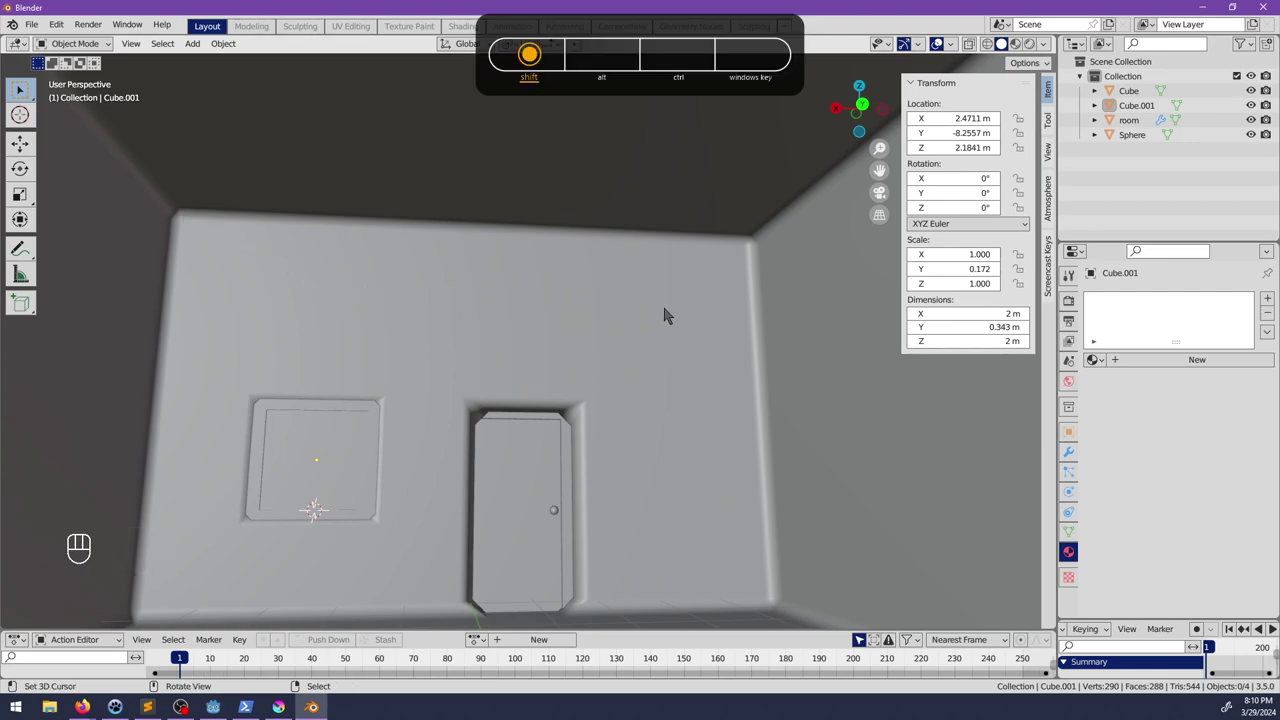
middle_drag(600, 262, 549, 422)
middle_drag(340, 422, 572, 384)
shift+middle_drag(572, 384, 462, 378)
scroll(469, 386, down, 3)
scroll(551, 373, up, 4)
shift+middle_drag(462, 378, 486, 300)
mouse_move(486, 300)
middle_down()
mouse_move(489, 340)
mouse_move(661, 364)
mouse_move(682, 354)
mouse_move(664, 393)
mouse_move(560, 385)
mouse_move(443, 357)
mouse_move(475, 318)
middle_up()
scroll(664, 393, down, 2)
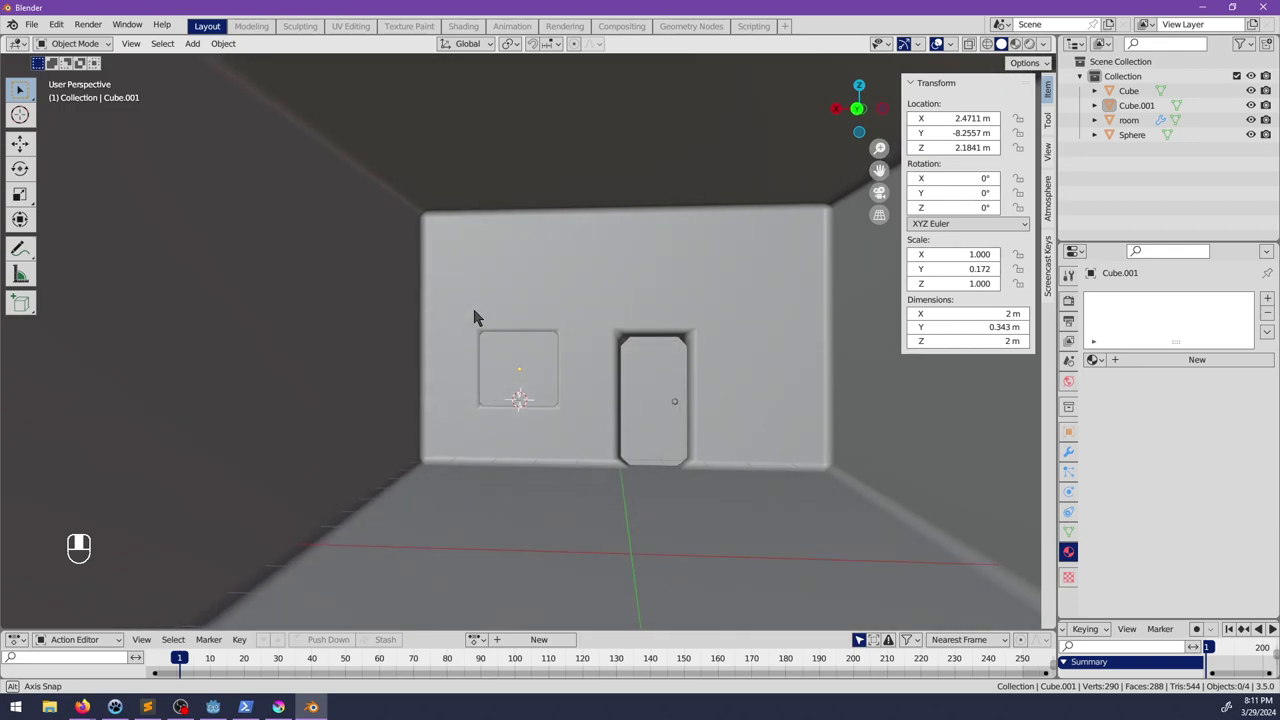
Step: Open the window panel's mesh for editing and add two empty material slots to it
middle_drag(475, 318, 480, 320)
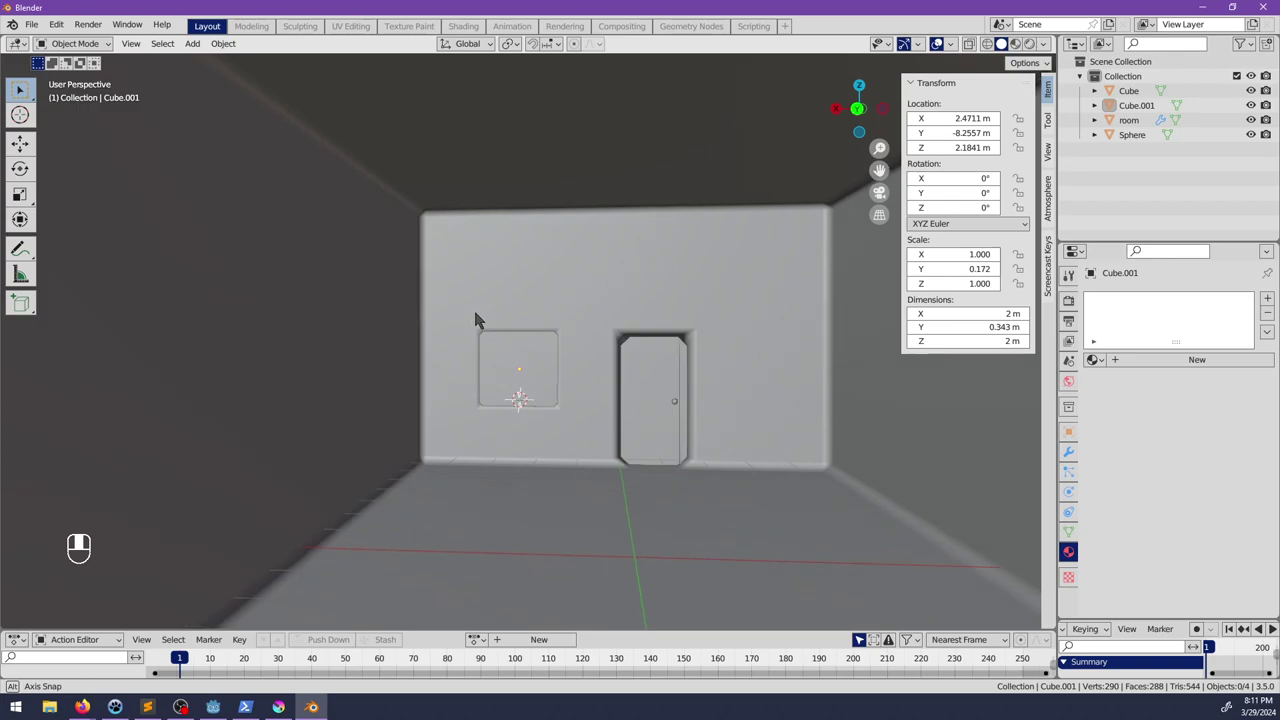
scroll(543, 411, up, 4)
click(543, 411)
key(Tab)
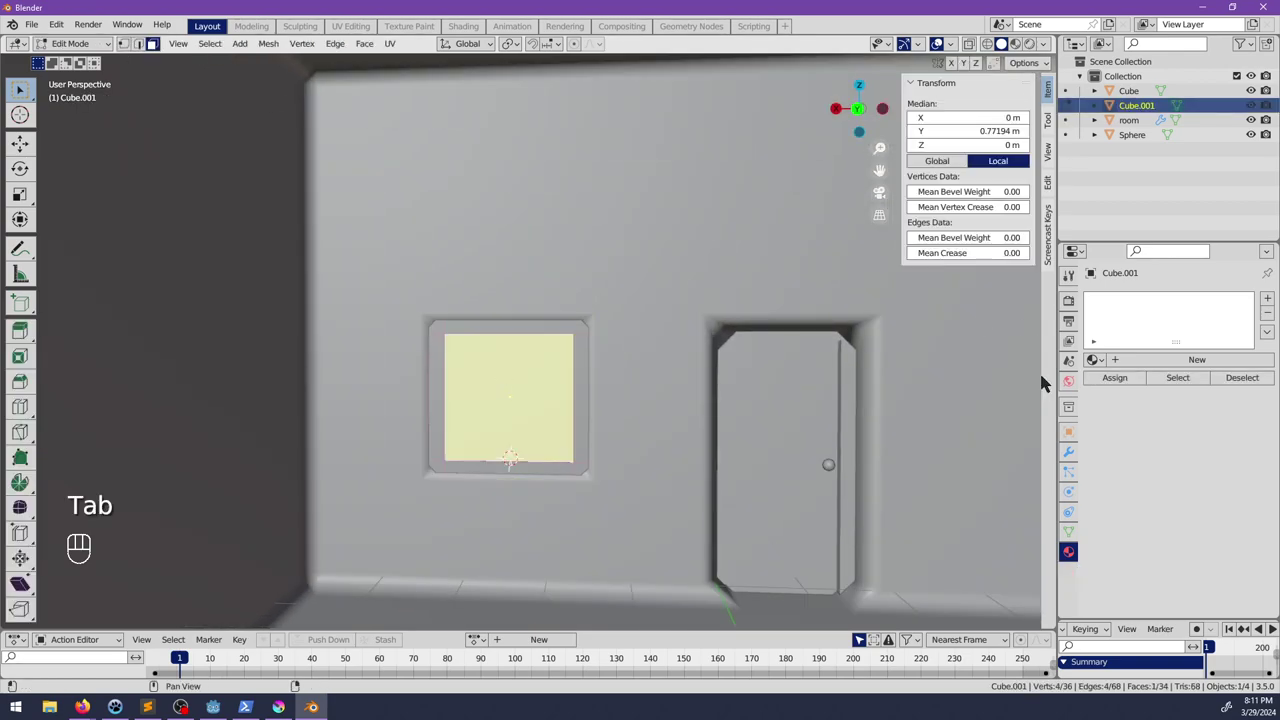
click(1266, 302)
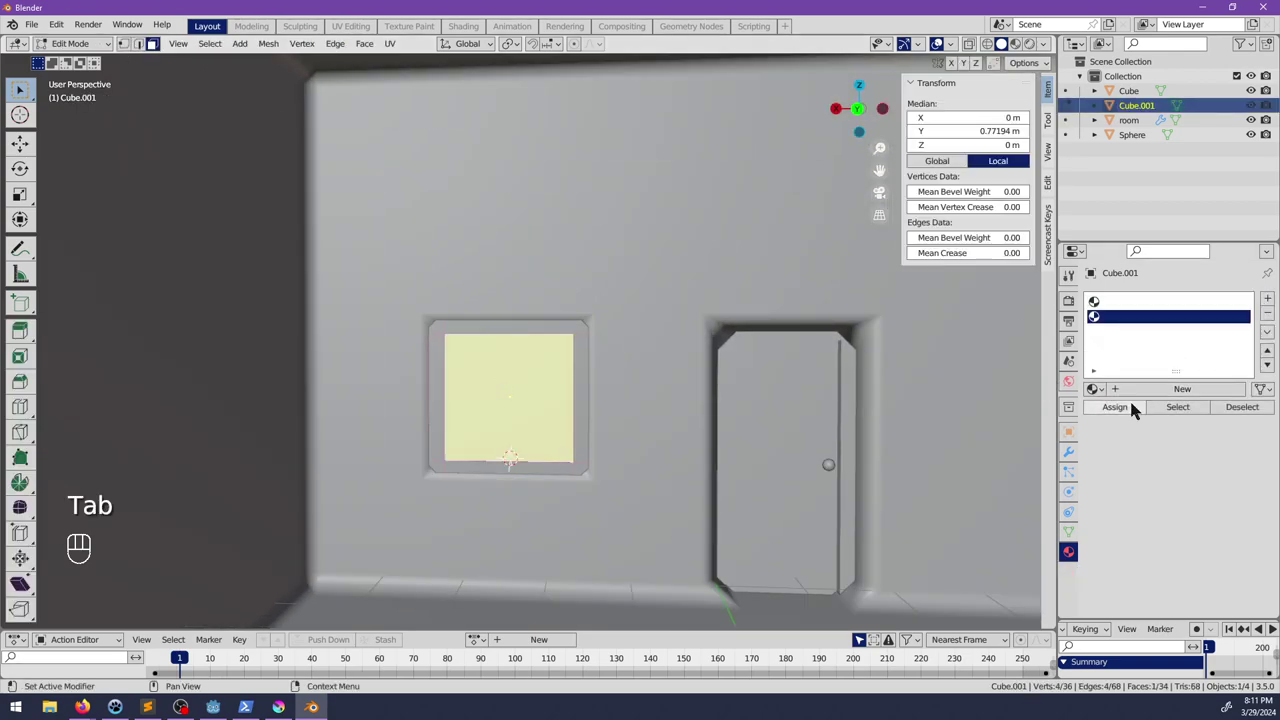
Step: Try to delete a large central face of the window panel
key(Tab)
key(alt+a)
scroll(551, 434, down, 6)
middle_drag(551, 434, 440, 392)
scroll(549, 399, up, 3)
right_click(630, 405)
shift+middle_drag(669, 405, 497, 381)
scroll(556, 356, up, 4)
key(Tab)
key(x)
click(555, 357)
Step: Try to fill a face between the upper inner edges of the window opening, and undo it
scroll(486, 256, up, 3)
right_click(546, 282)
middle_drag(546, 282, 283, 256)
scroll(527, 308, up, 2)
scroll(505, 305, up, 4)
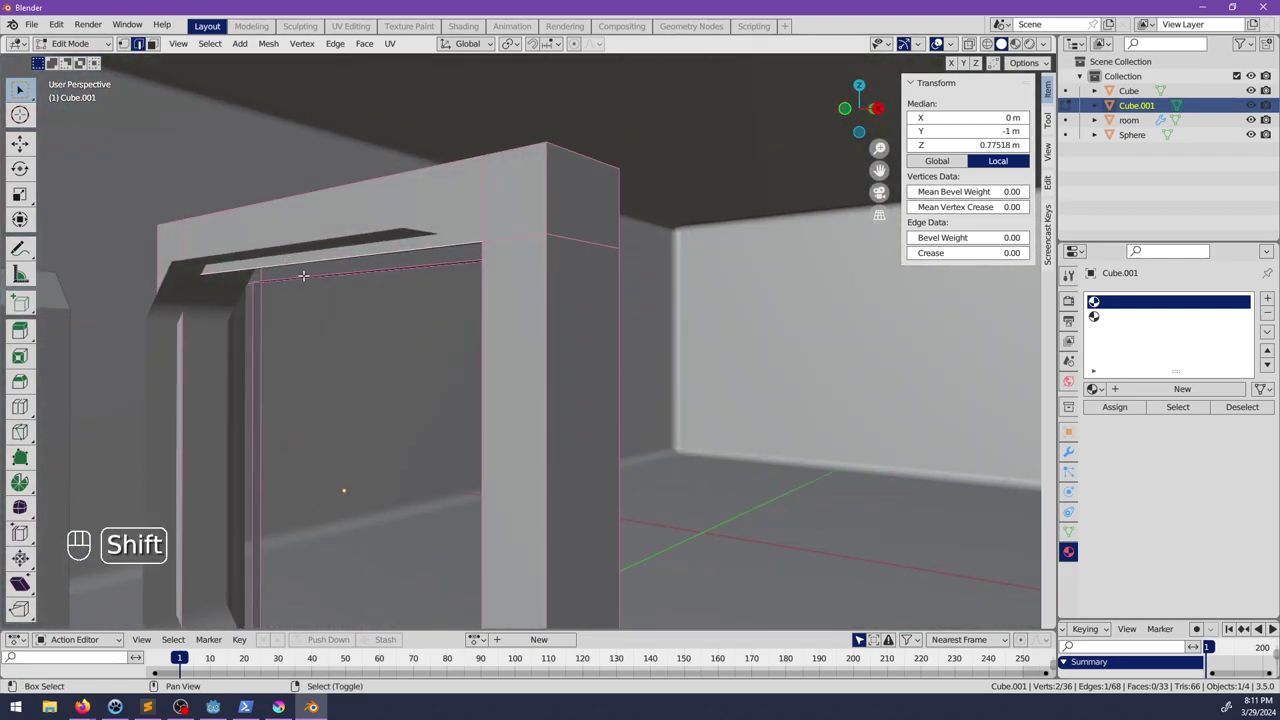
click(244, 277)
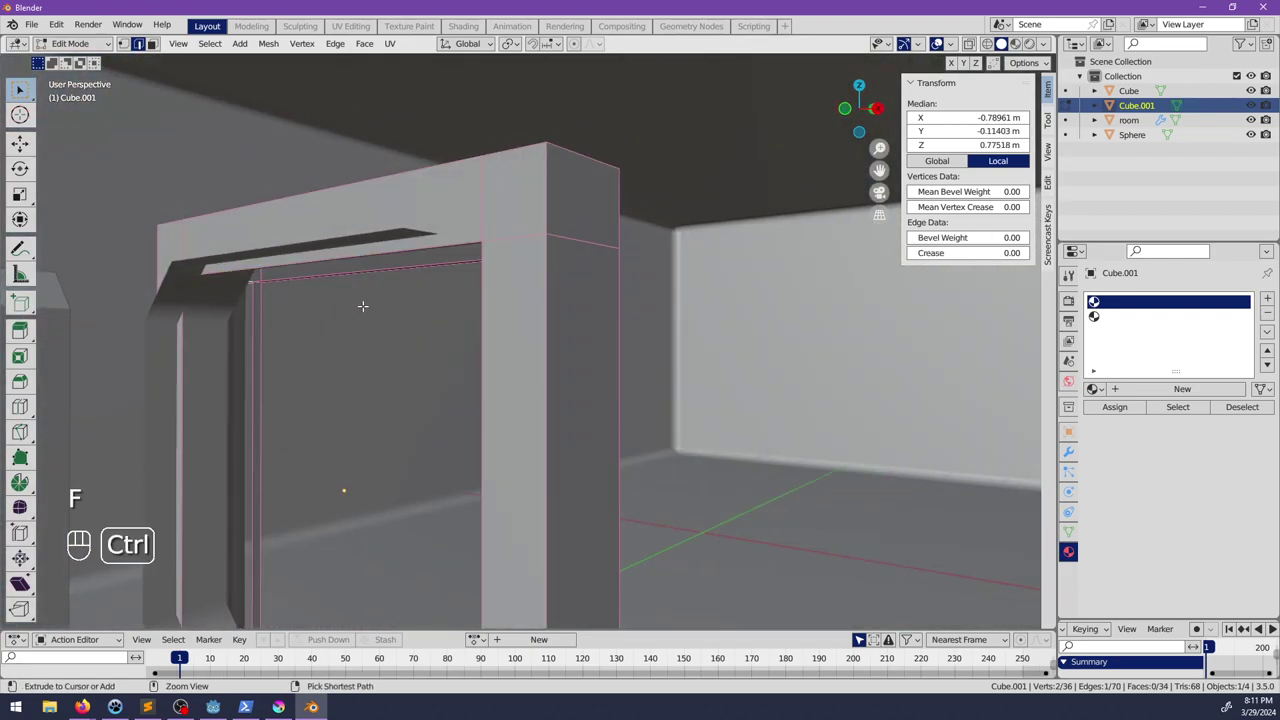
key(ctrl+z)
key(ctrl+z)
Step: Clear the selection, return to object mode and inspect the opened window panel from different sides
middle_drag(363, 306, 592, 363)
key(alt+a)
key(ctrl+z)
key(alt+a)
key(Tab)
scroll(600, 384, down, 4)
key(alt+a)
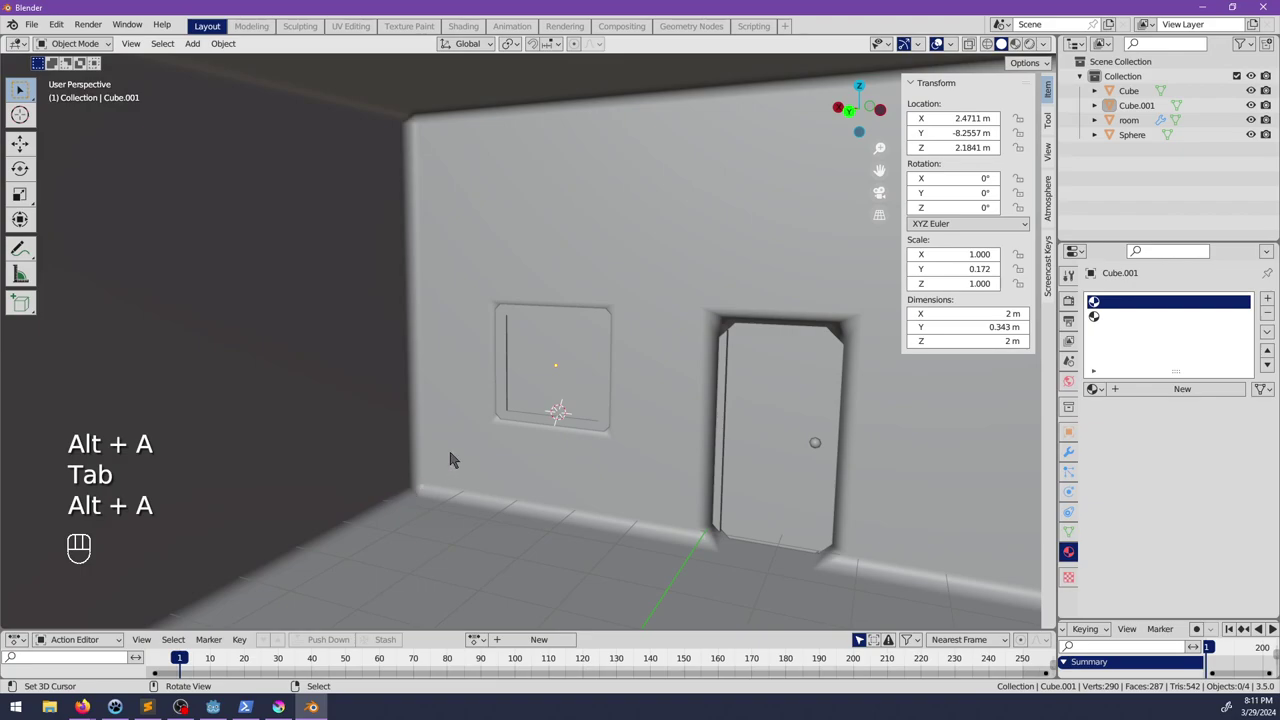
middle_drag(450, 459, 491, 389)
Step: Undo the window panel edits back to before the central face deletion, and deselect the panel in object mode
key(ctrl+z)
key(ctrl+z)
key(ctrl+z)
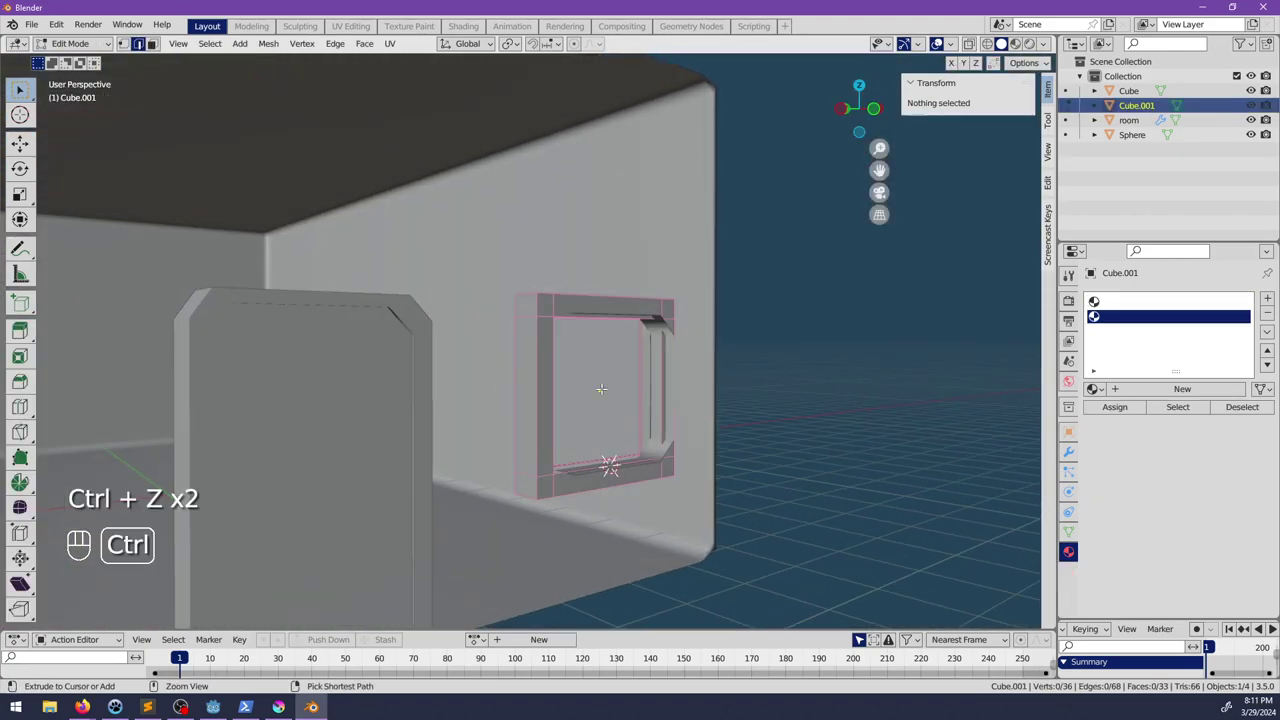
key(ctrl+z)
key(ctrl+z)
key(ctrl+z)
key(alt+a)
middle_drag(552, 381, 618, 394)
key(Tab)
scroll(618, 394, down, 3)
key(alt+a)
middle_drag(450, 385, 522, 392)
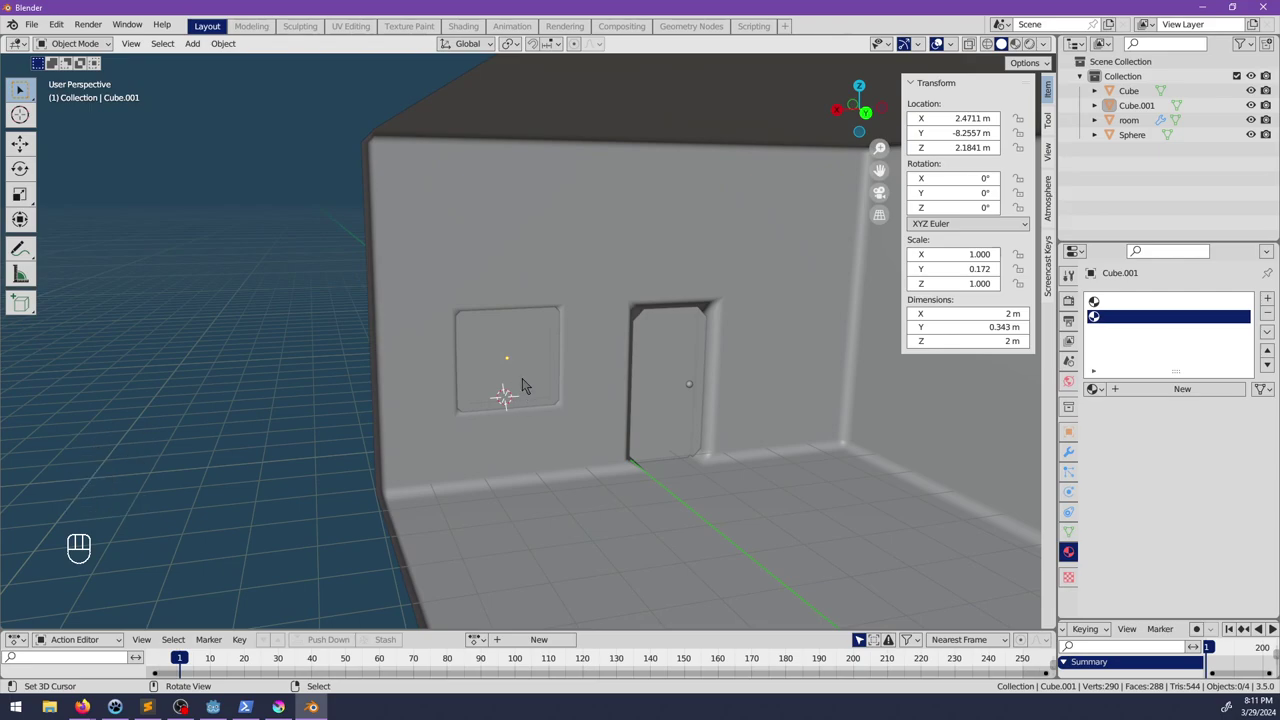
Step: Select the window panel's front and back central faces, try deleting them and undo the deletion
key(Tab)
scroll(520, 374, up, 4)
right_click(517, 367)
middle_drag(517, 367, 787, 390)
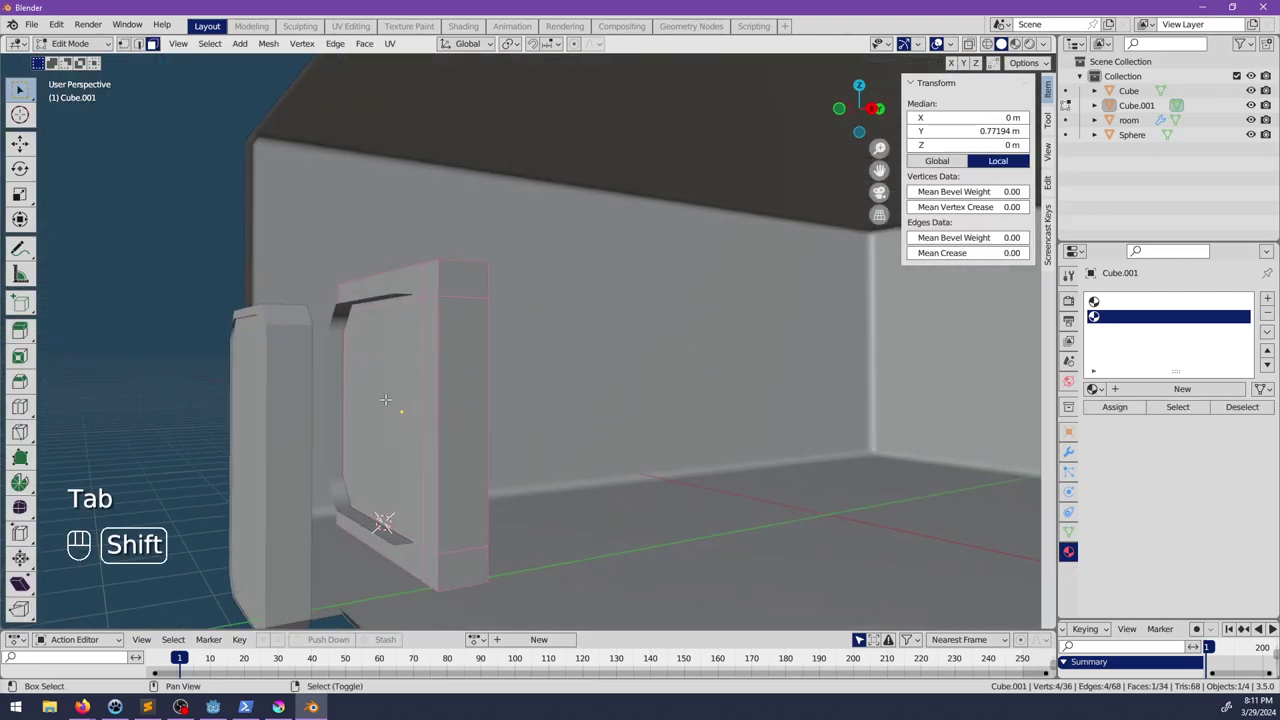
key(x)
click(391, 403)
middle_drag(391, 403, 386, 358)
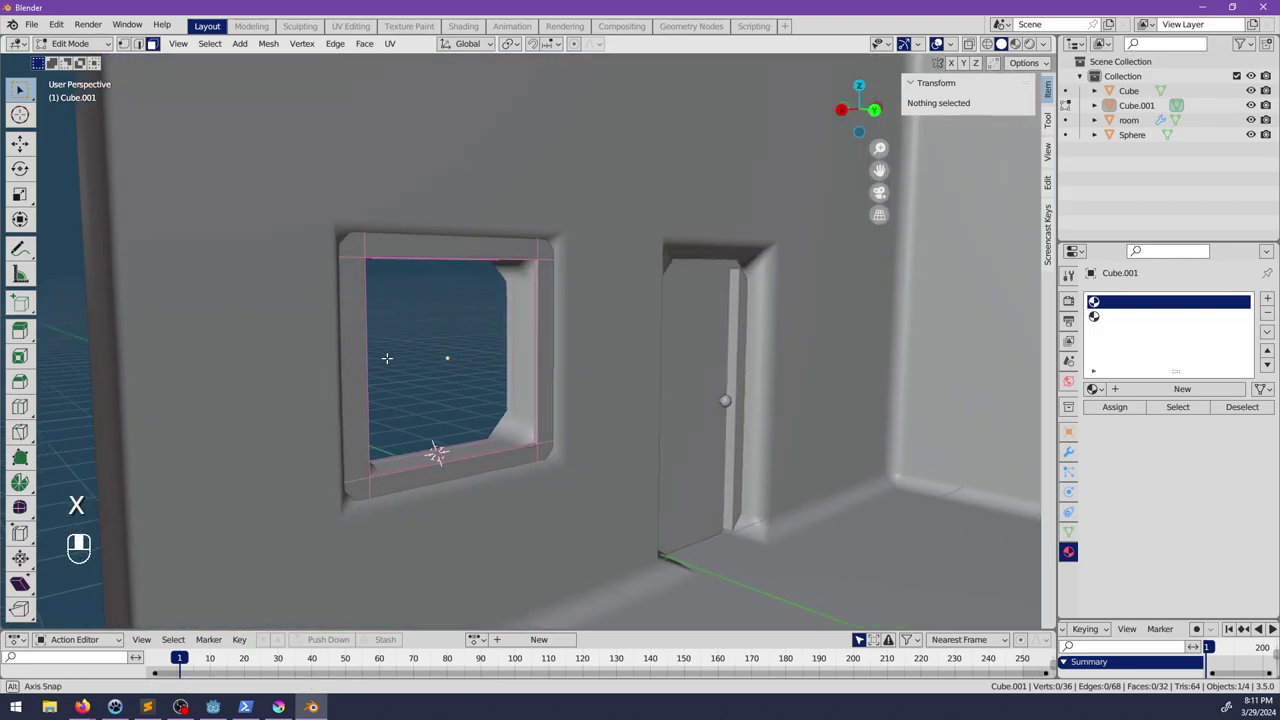
scroll(349, 284, up, 2)
key(ctrl+z)
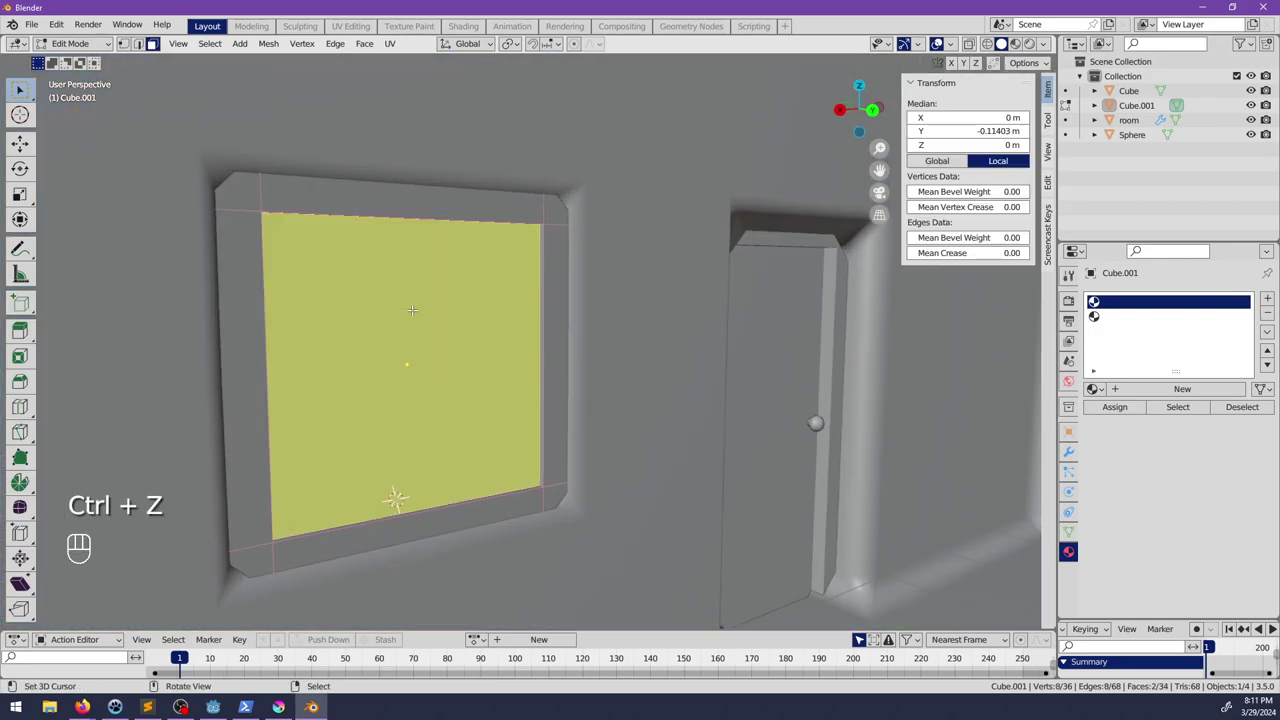
Step: Separate the selected central faces into their own object and return to object mode
key(p)
click(416, 312)
key(Tab)
Step: Fill the upper and lower inner sides of the window frame's opening with new faces
click(520, 198)
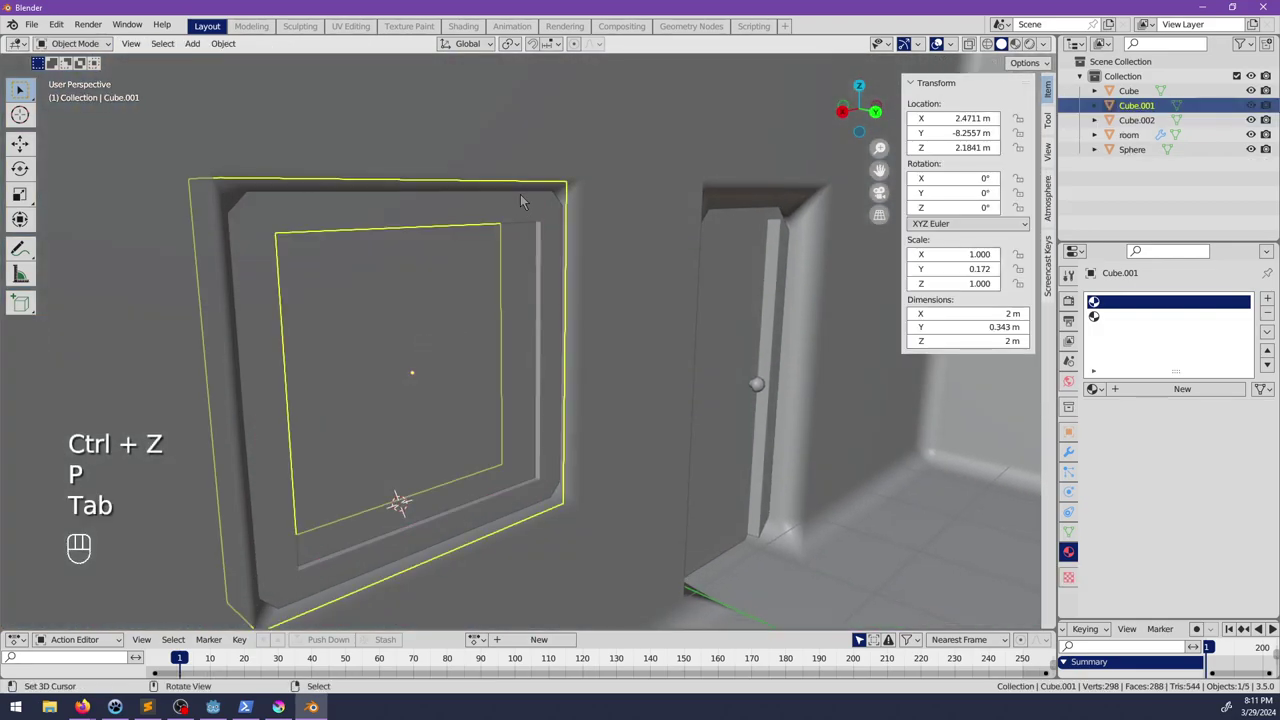
key(Tab)
middle_drag(520, 194, 592, 249)
key(alt+z)
click(511, 240)
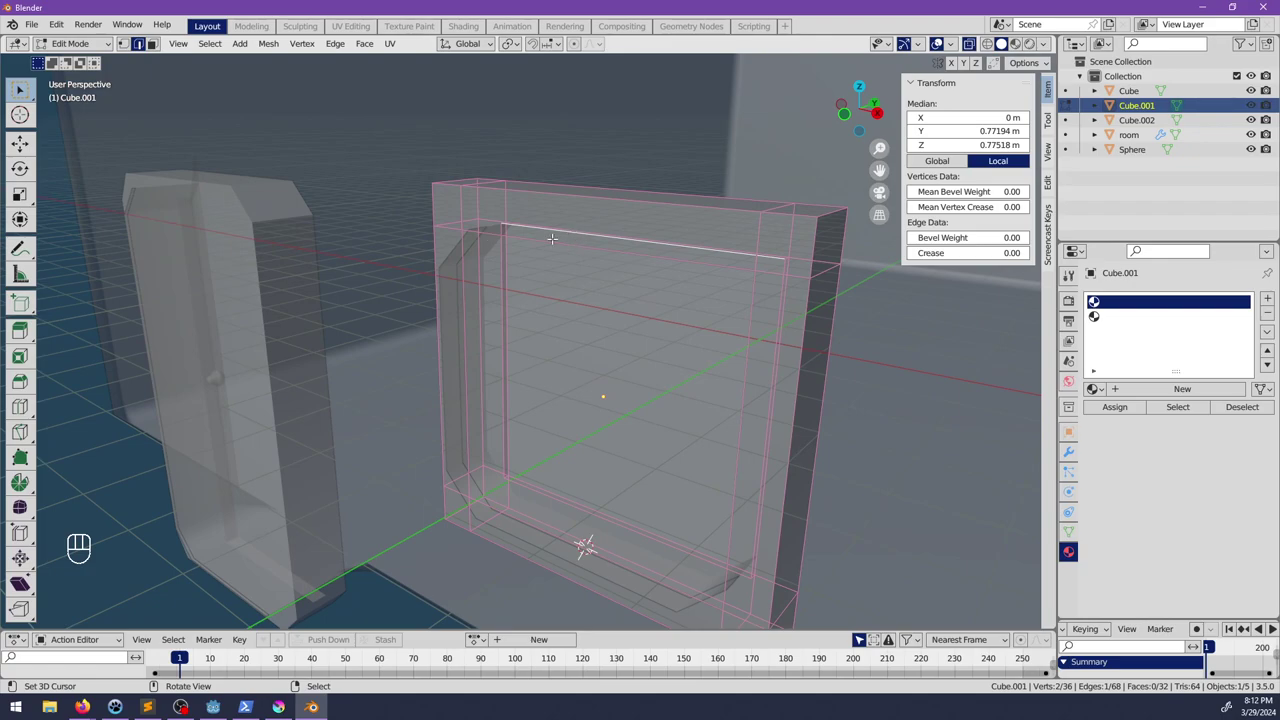
scroll(551, 239, down, 2)
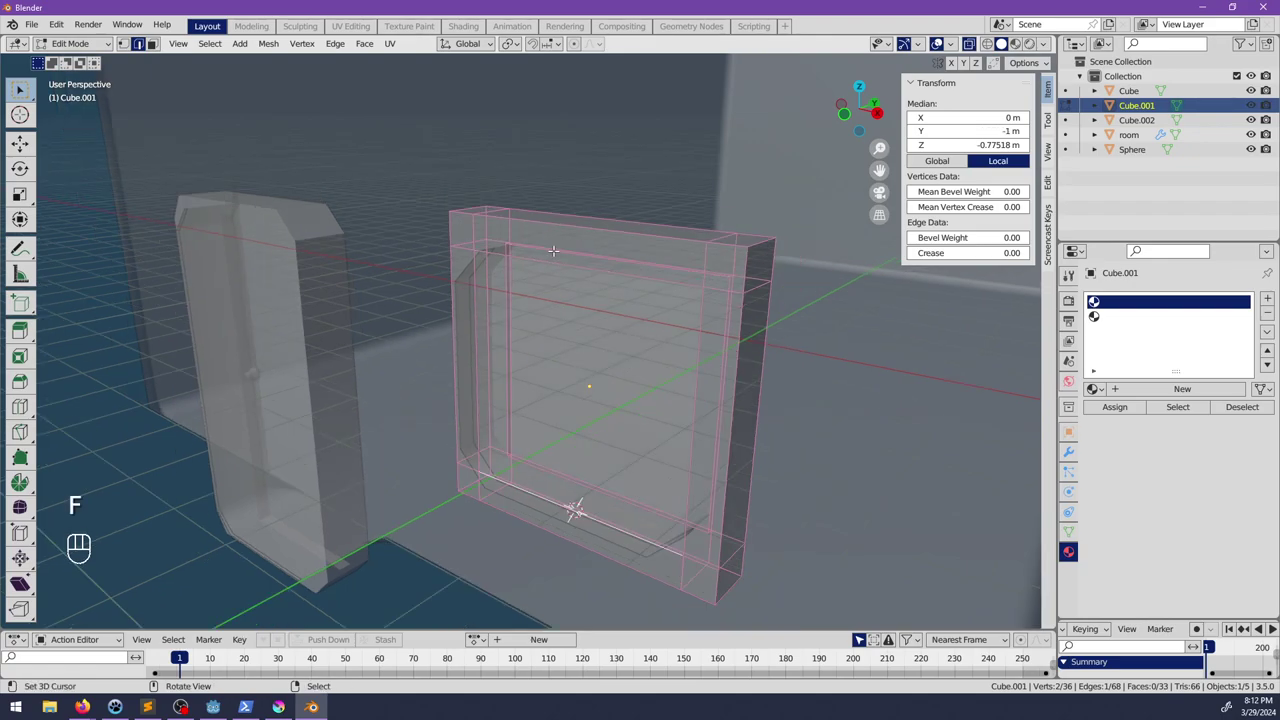
middle_drag(618, 273, 505, 259)
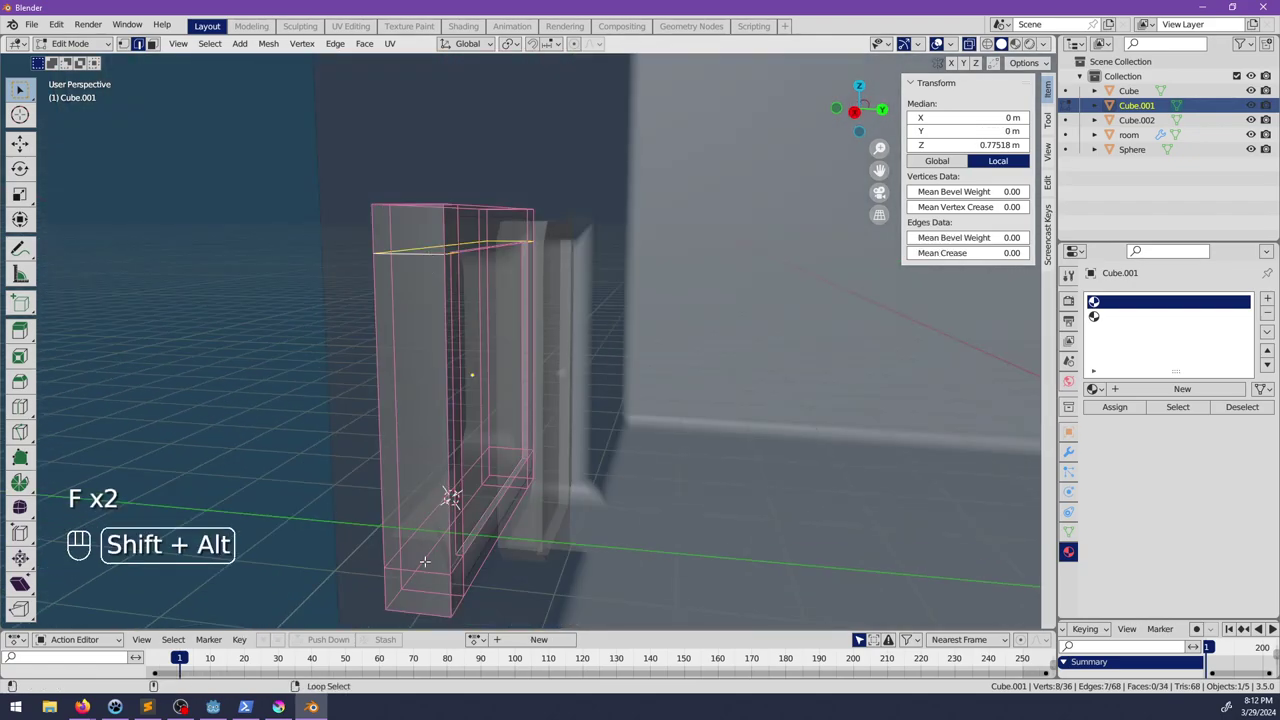
Step: Try to select the edge loops around the window frame's inner sides
alt+shift+click(499, 484)
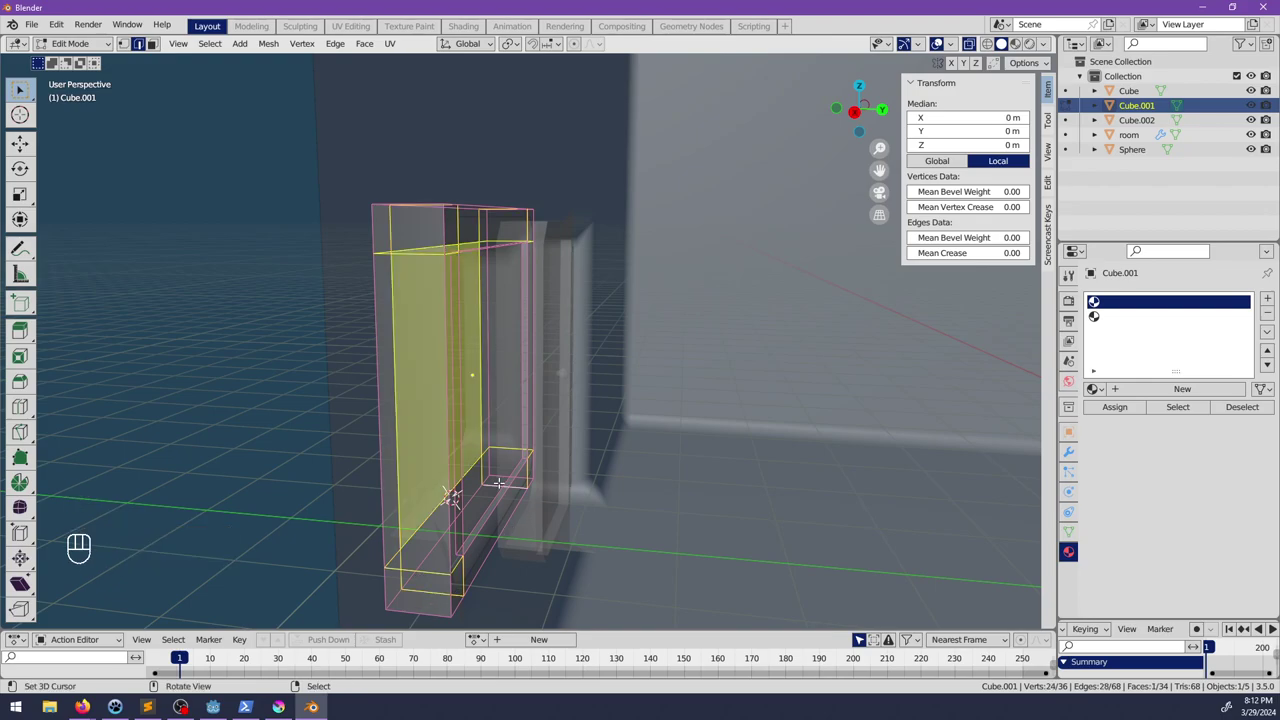
key(ctrl+z)
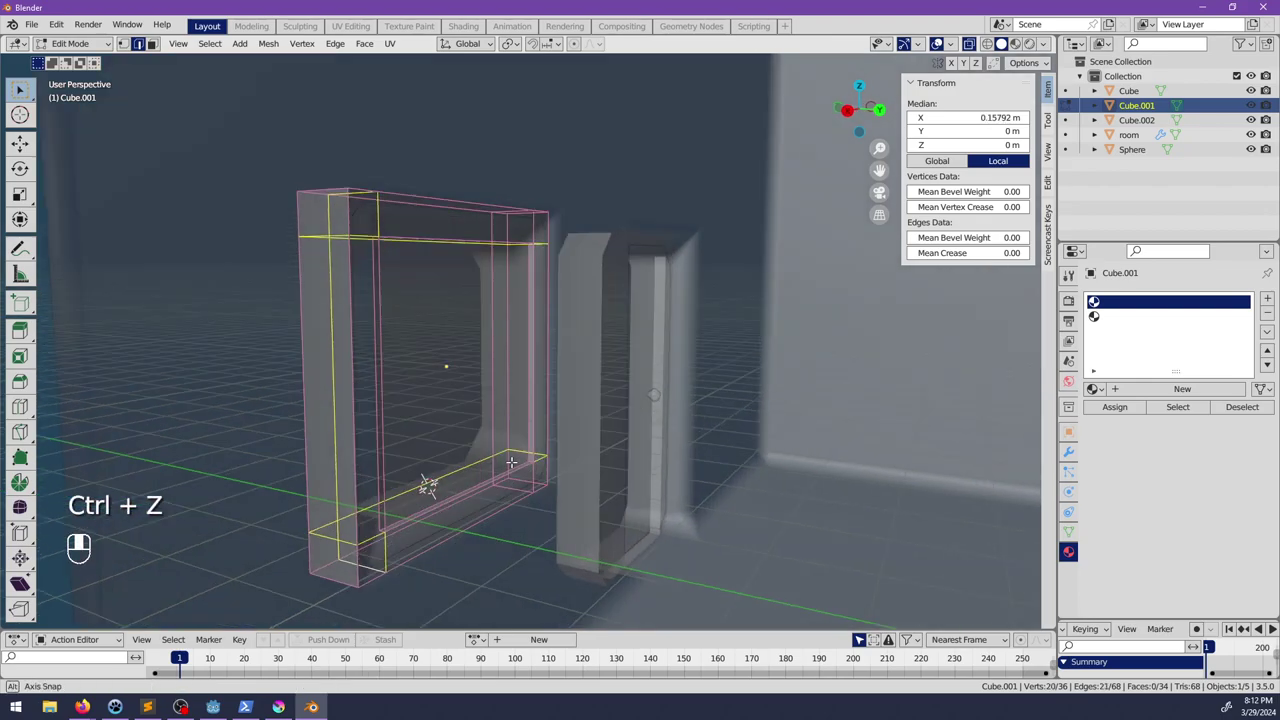
alt+shift+click(417, 477)
key(ctrl+z)
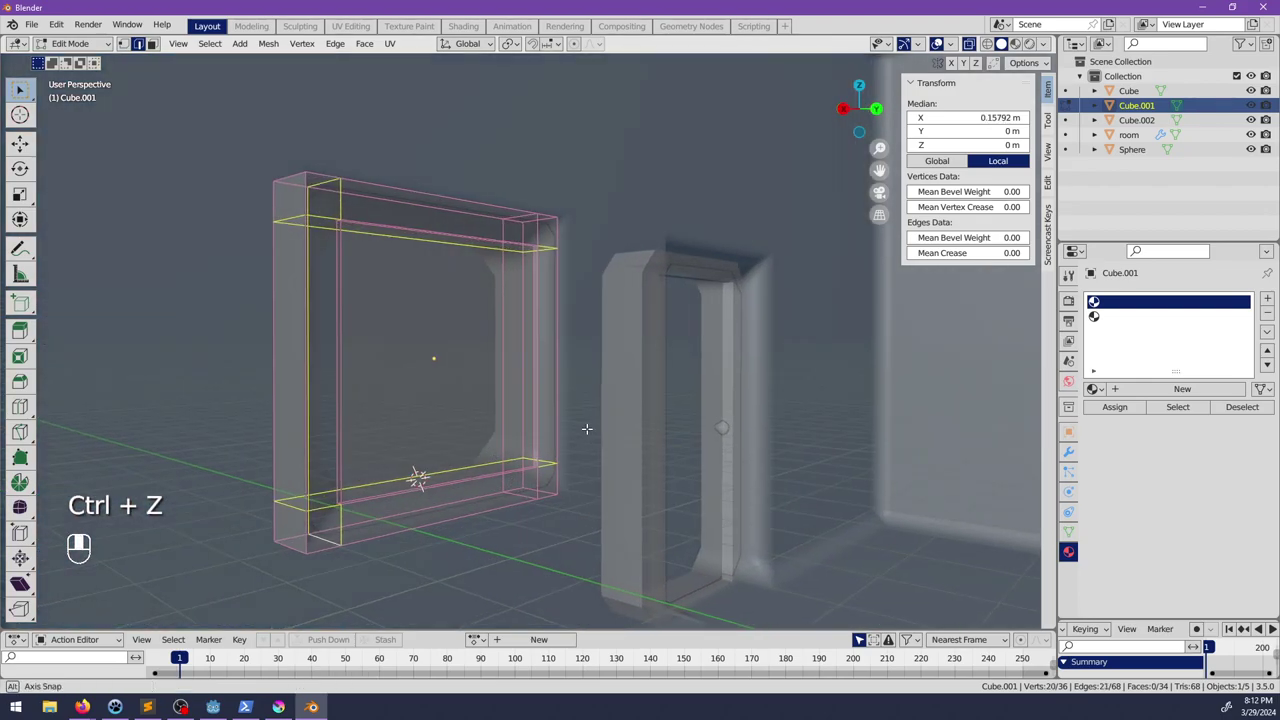
Step: Return the window frame to object mode and switch off X-ray display
key(Tab)
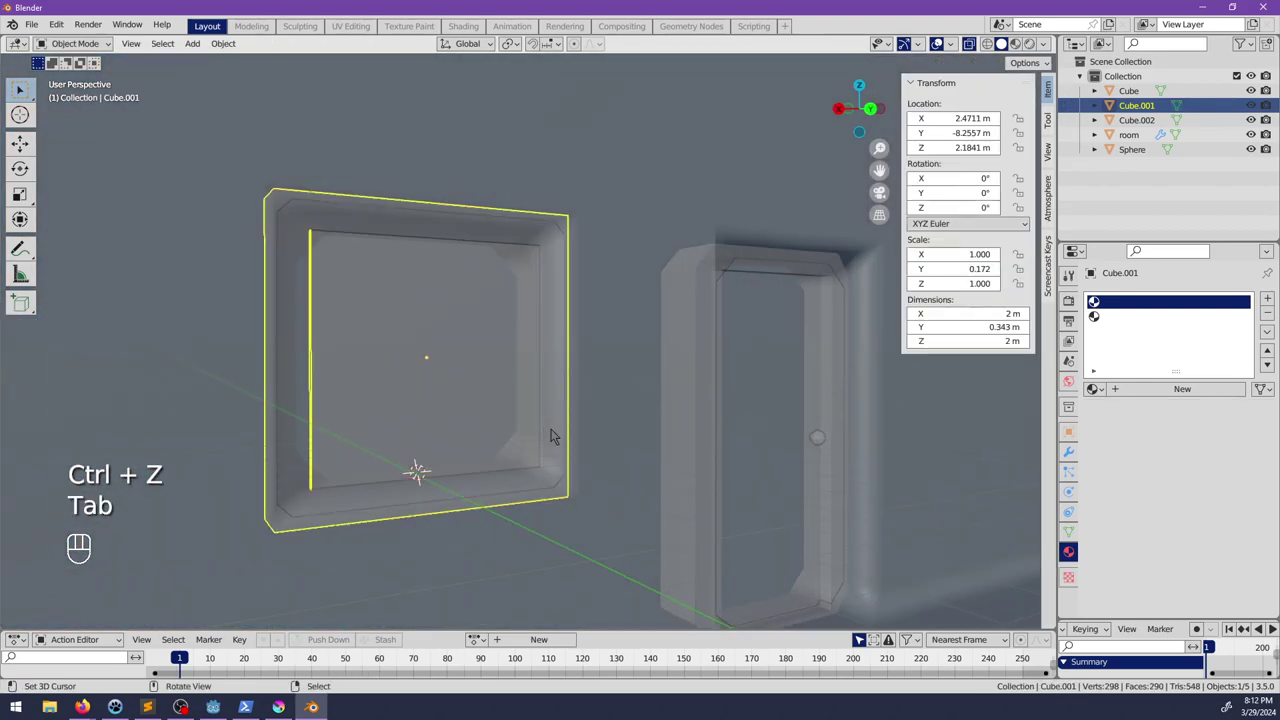
middle_drag(551, 430, 494, 397)
key(alt+z)
key(Tab)
key(Tab)
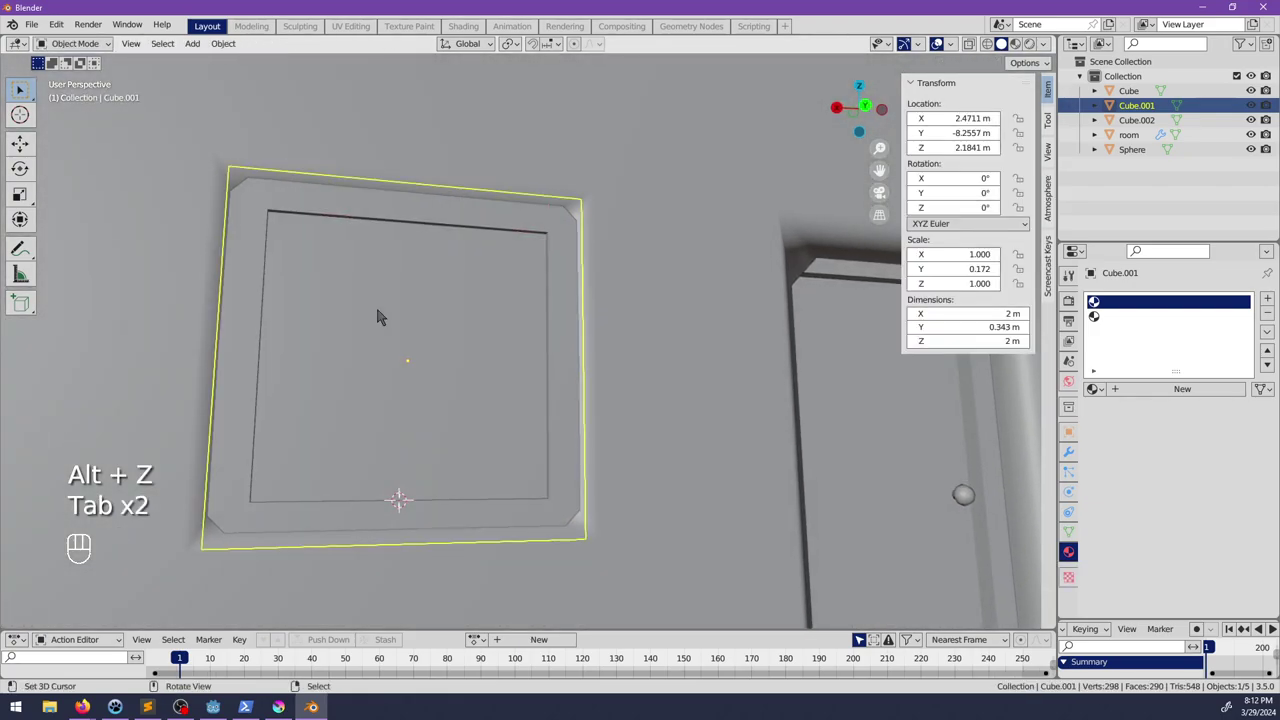
Step: Fill the four open sides between the separated front and back faces to form a closed glass block
right_click(380, 317)
middle_drag(382, 322, 471, 397)
key(Tab)
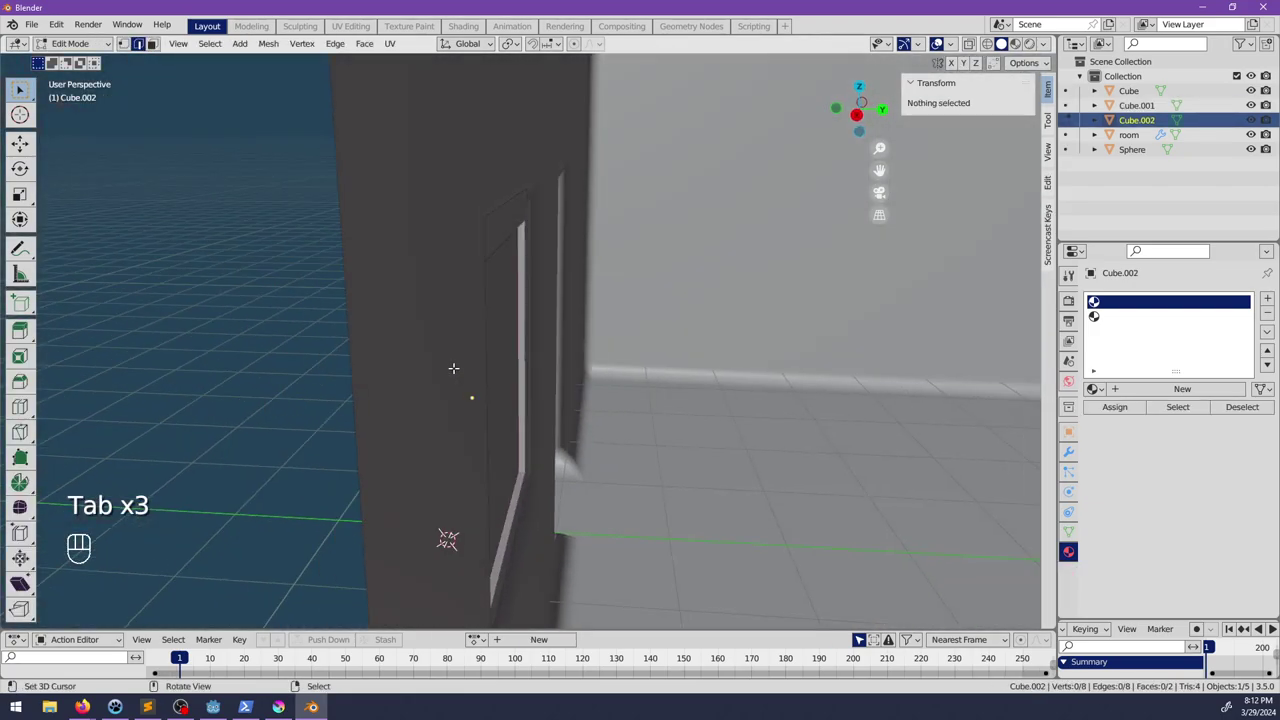
key(alt+z)
click(467, 335)
shift+click(418, 320)
key(f)
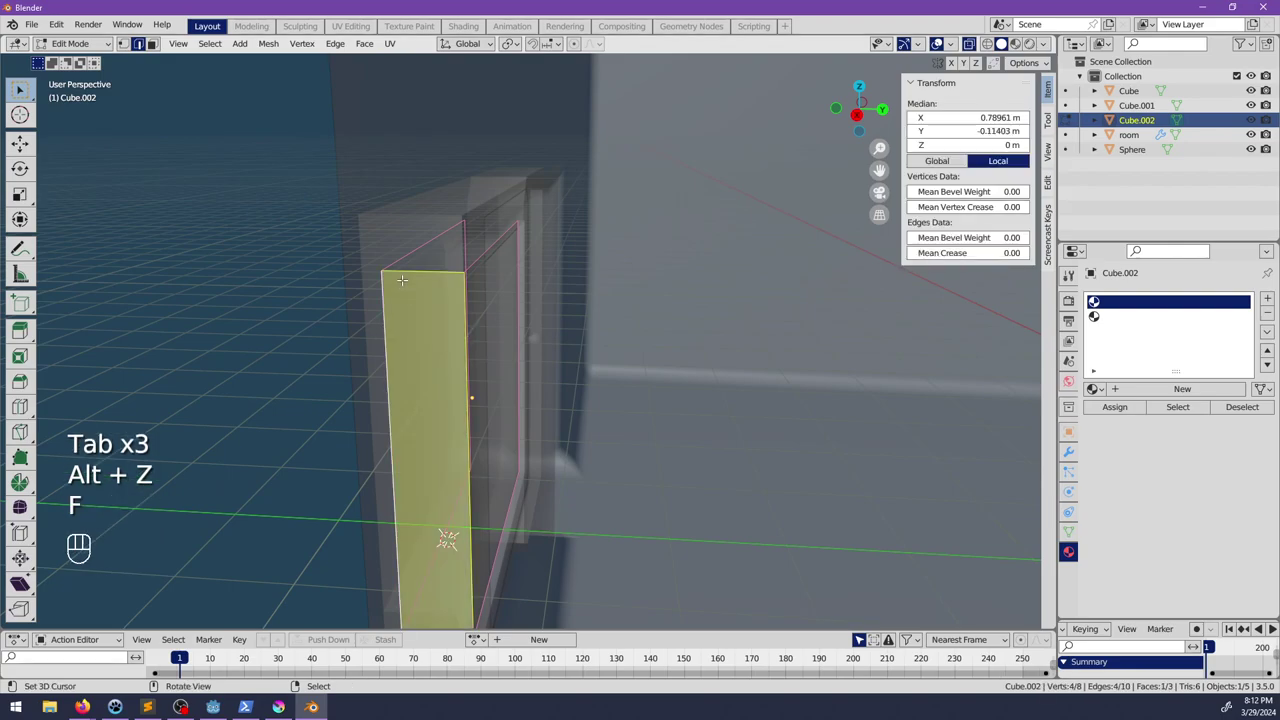
key(f)
key(f)
key(f)
middle_drag(402, 280, 469, 418)
key(Tab)
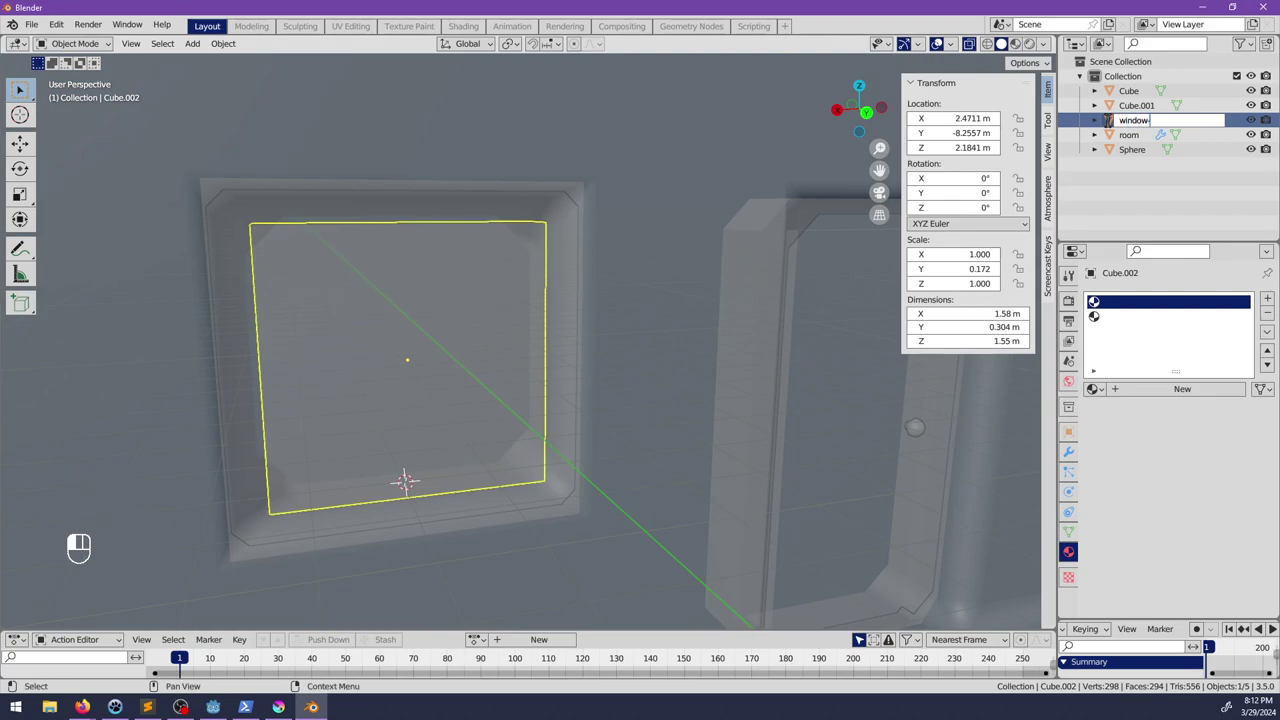
Step: Rename the glass block as window-glass and the surrounding frame as window-frame, with X-ray display off
key(Return)
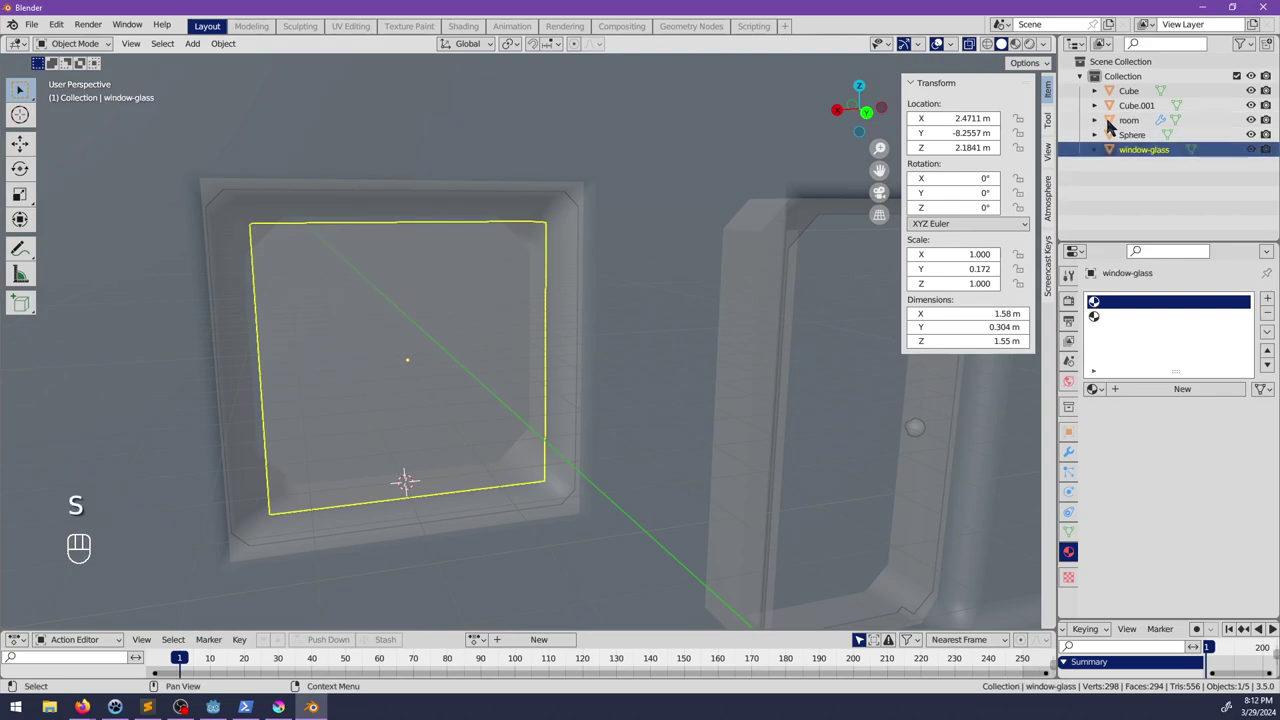
key(alt+z)
click(446, 214)
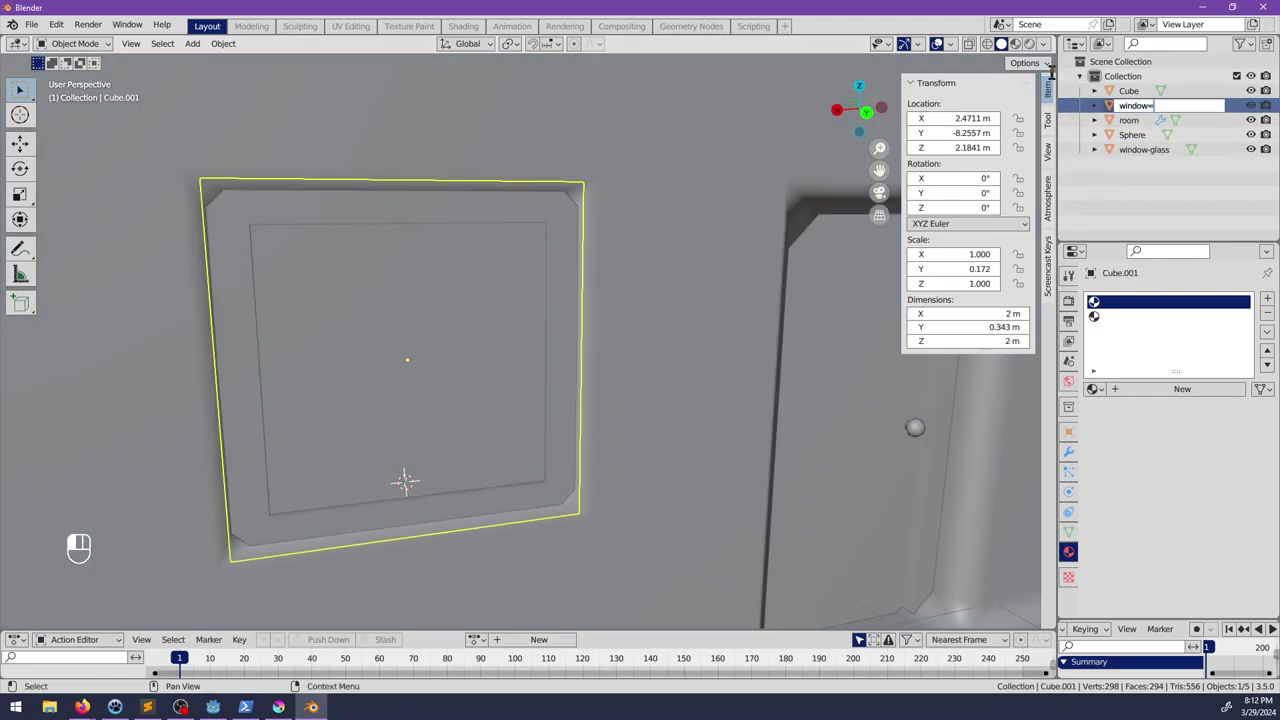
key(Return)
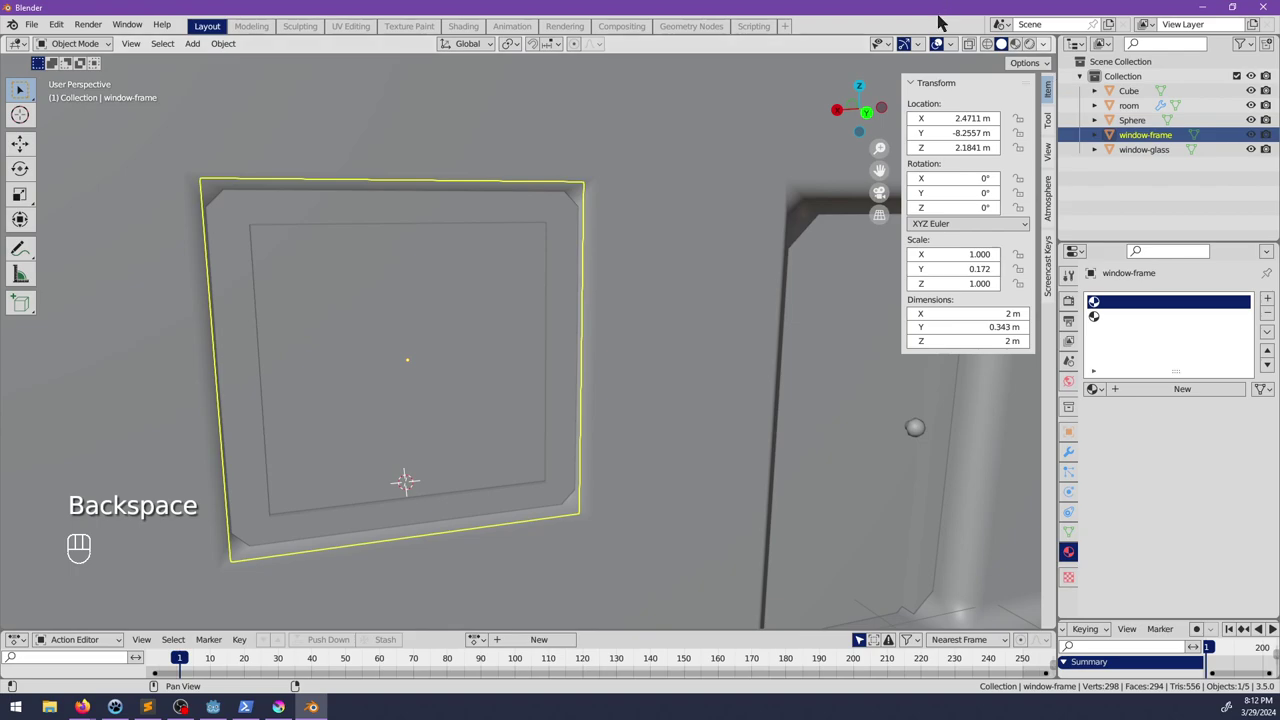
Step: Rename the door panel object as door and its sphere knob as doorknob
double_click(1128, 91)
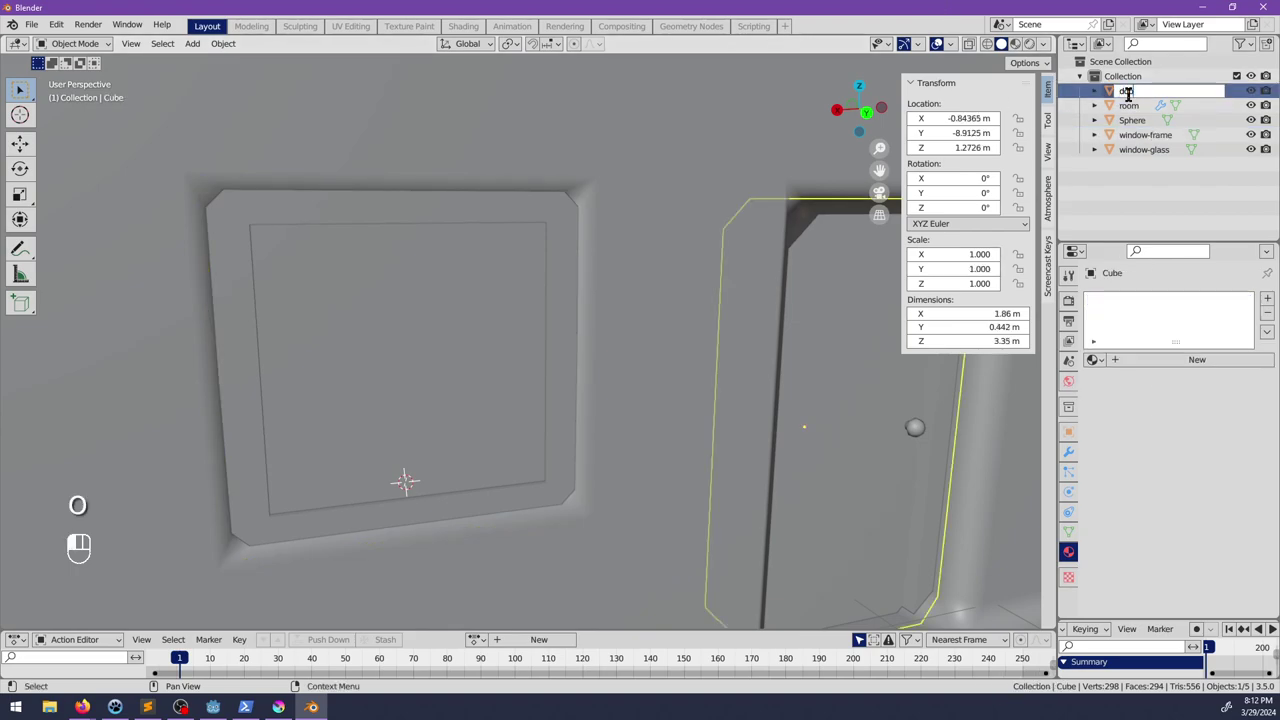
double_click(1128, 120)
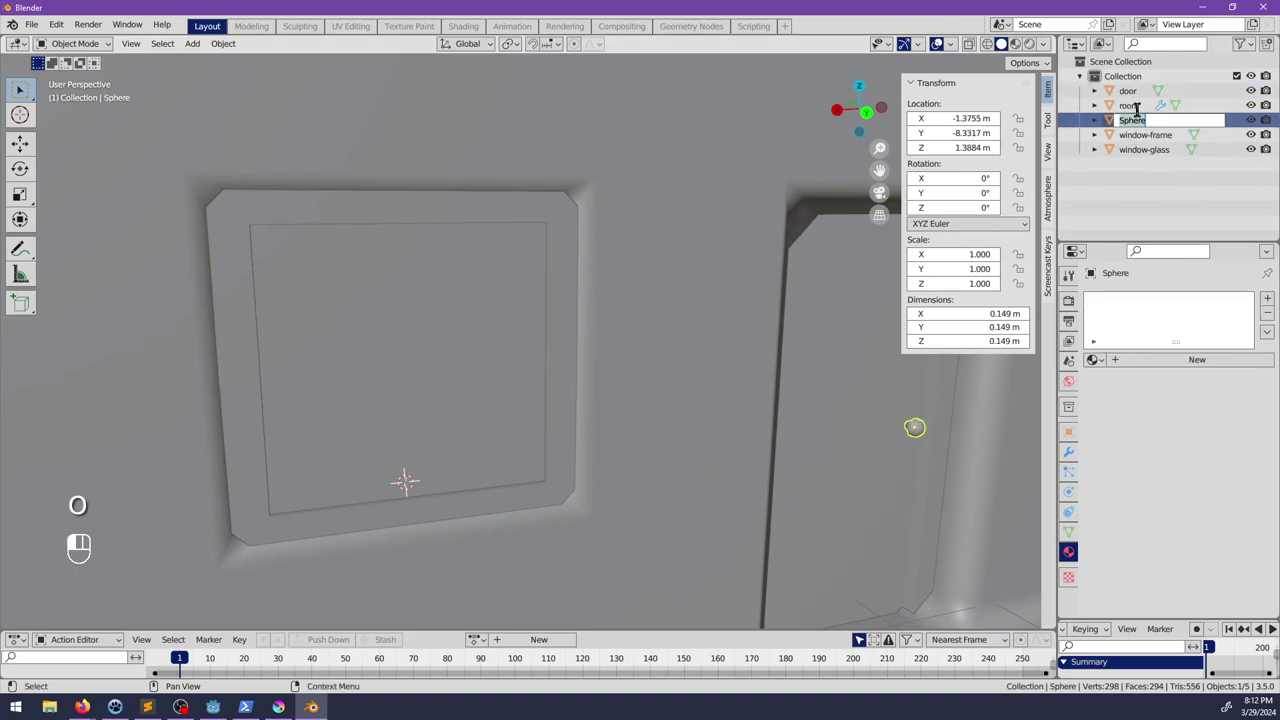
key(Return)
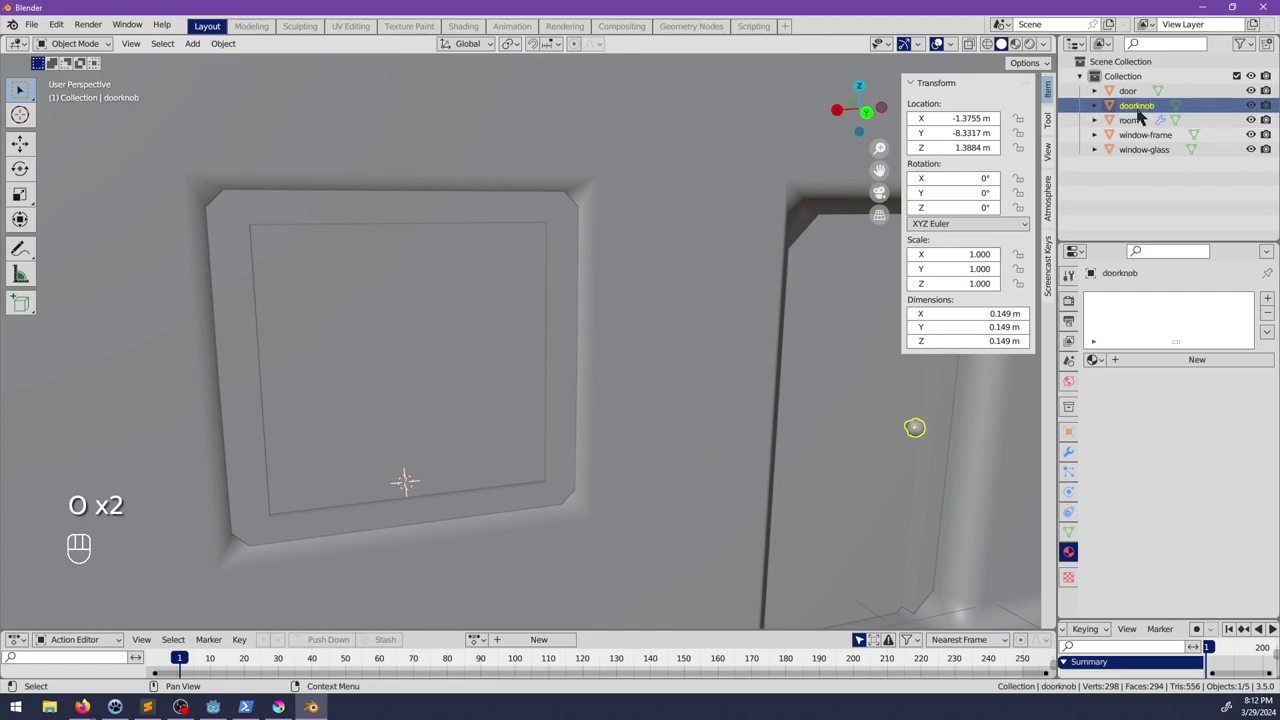
Step: Parent the door, doorknob, window-frame and window-glass objects to the room object
mouse_move(1139, 108)
shift+mouse_down()
mouse_move(1138, 92)
mouse_move(1138, 124)
mouse_move(1134, 106)
shift+mouse_up()
click(1136, 134)
scroll(580, 331, down, 4)
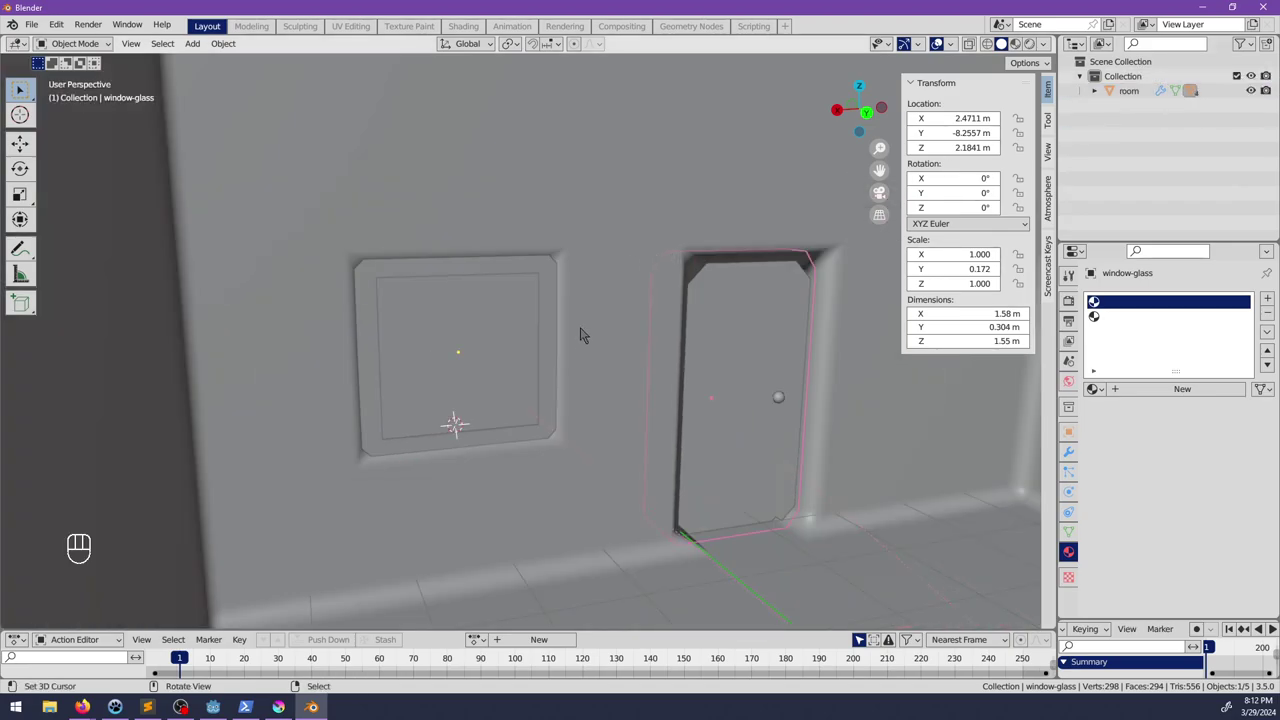
Step: Deselect everything and examine the whole room with its window and door from several angles and distances
middle_drag(580, 331, 684, 393)
key(alt+a)
scroll(551, 406, up, 5)
scroll(684, 393, down, 2)
shift+middle_drag(571, 386, 518, 426)
middle_drag(600, 428, 440, 405)
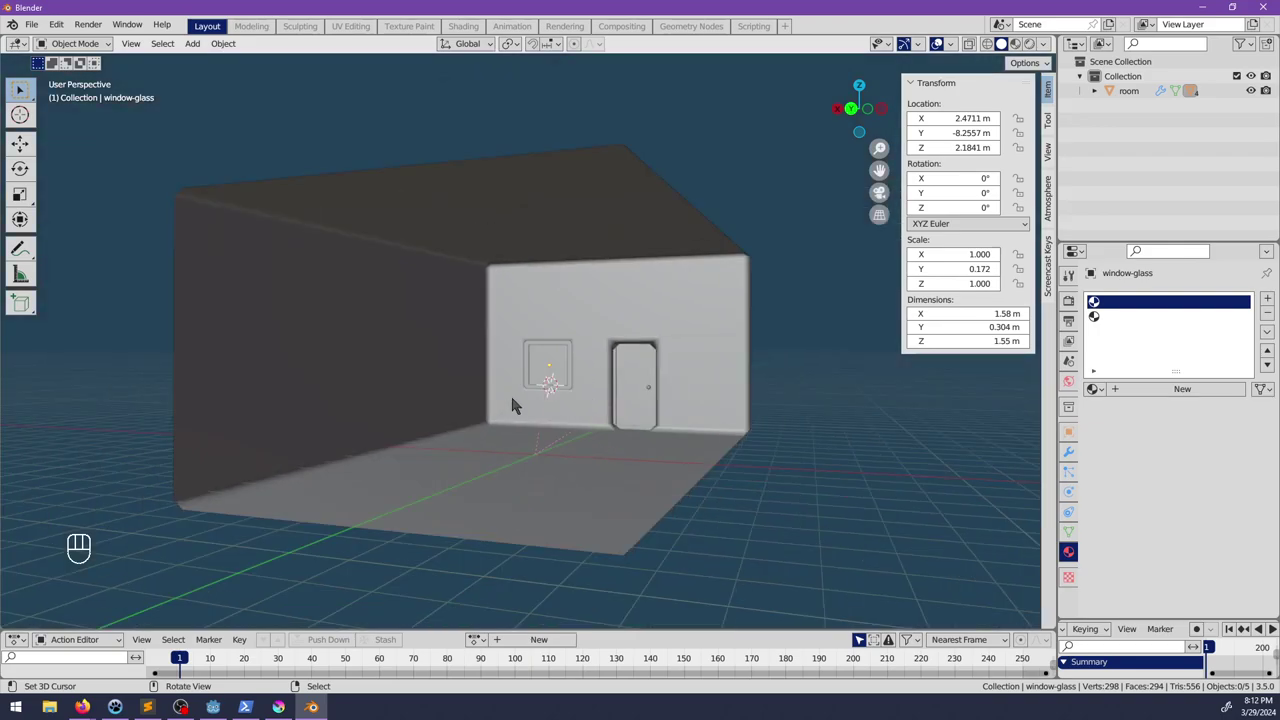
middle_drag(590, 350, 518, 386)
Step: Save the scene as war_room_red.blend in the assets/env/medium folder
key(ctrl+s)
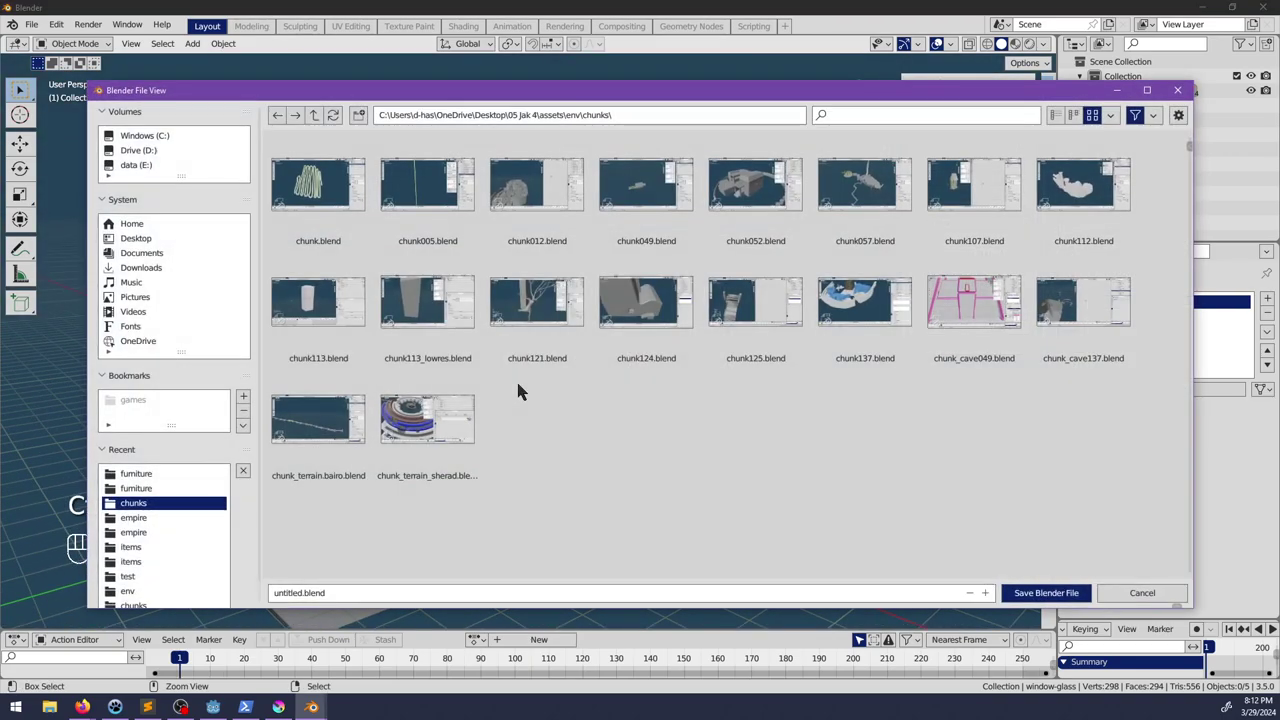
click(314, 115)
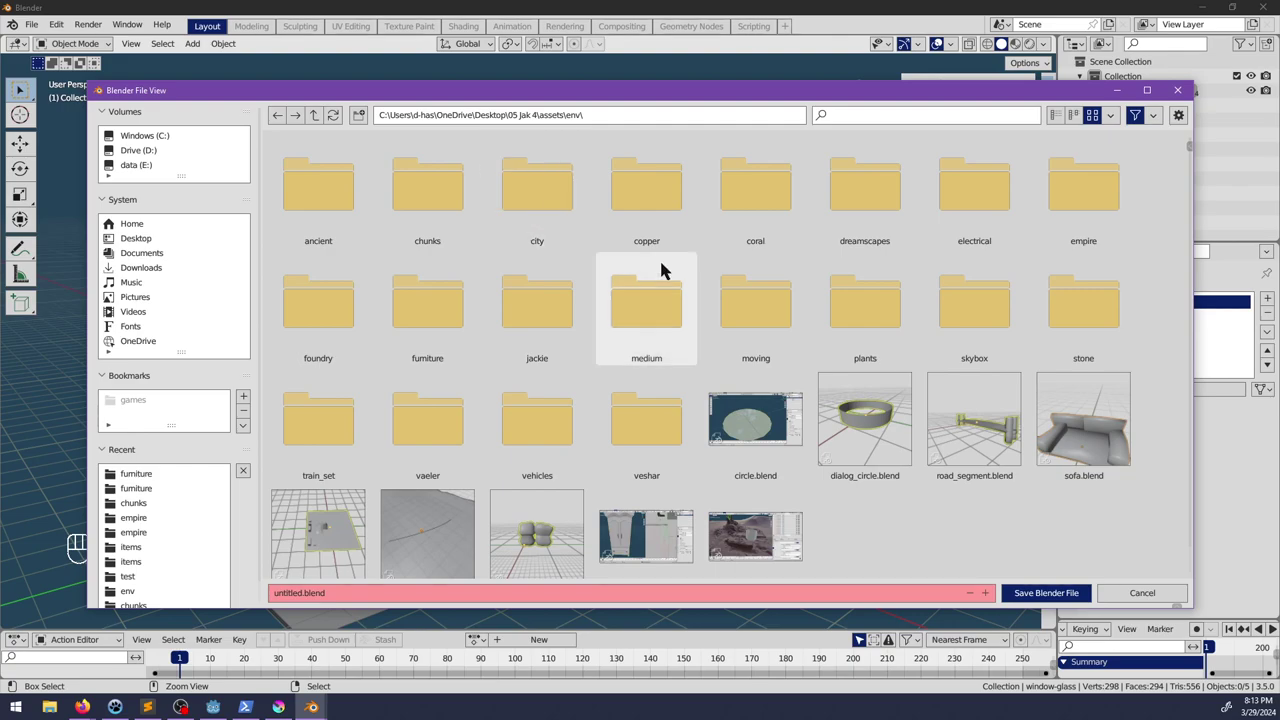
click(630, 330)
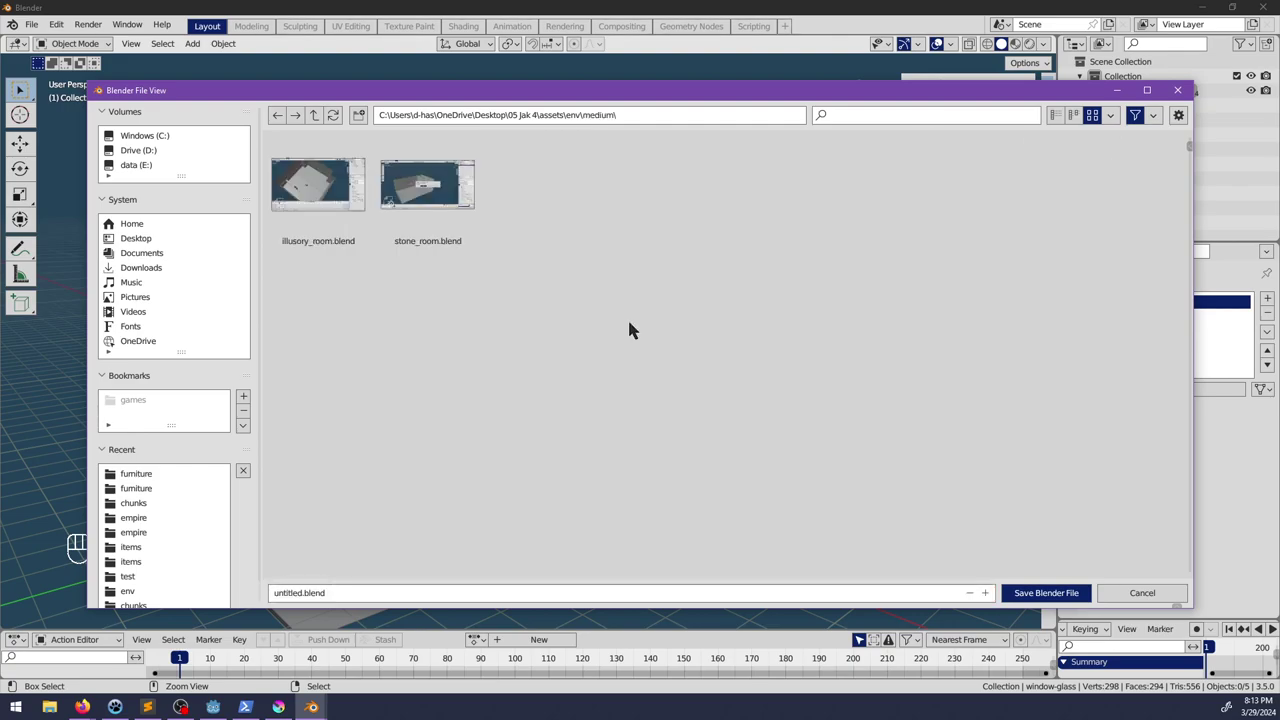
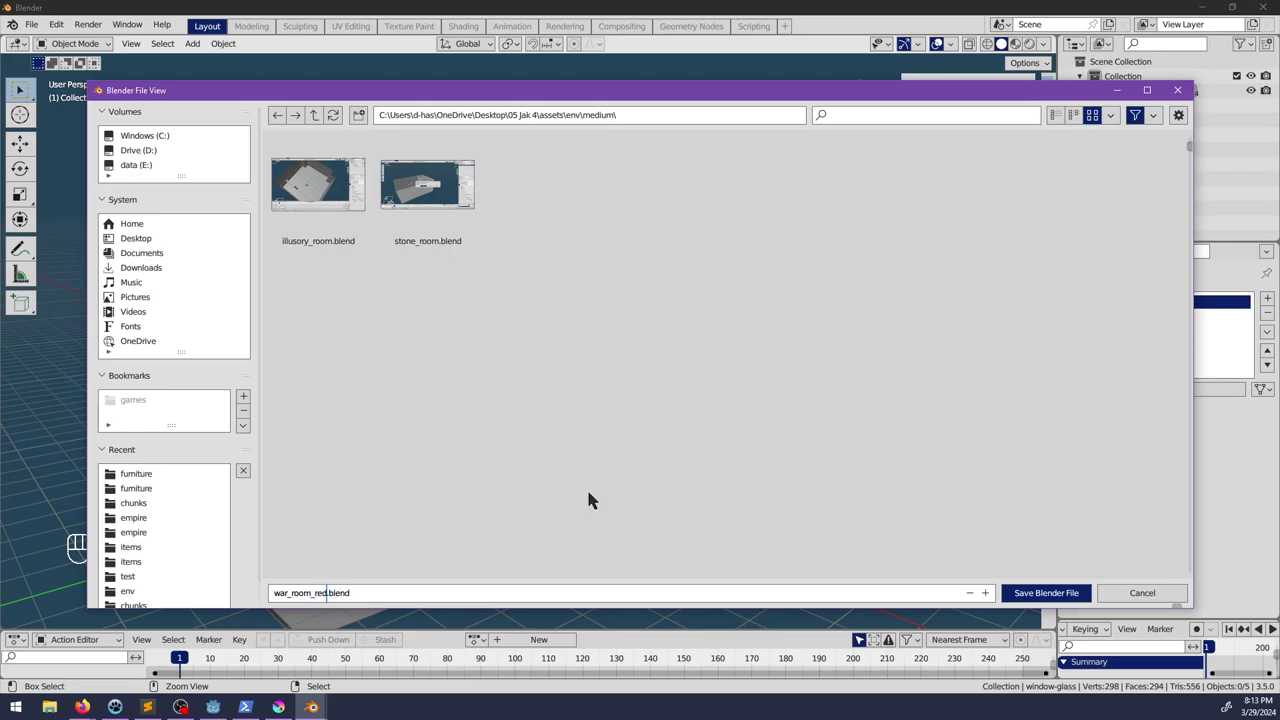
key(Return)
middle_drag(591, 503, 400, 438)
key(Tab)
key(ctrl+r)
right_click(411, 436)
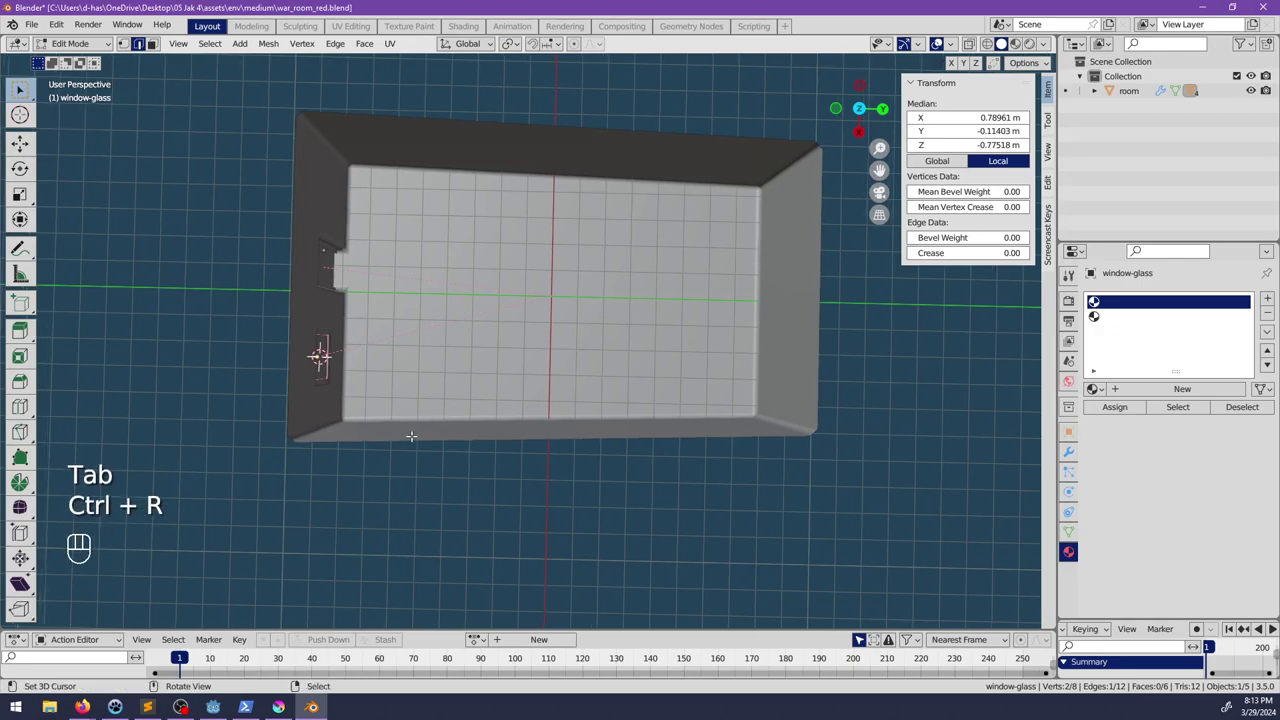
key(Escape)
key(Tab)
Step: Add two unshifted, evenly spaced loop cuts across the length of the room mesh
right_click(434, 428)
key(Tab)
middle_drag(426, 428, 410, 330)
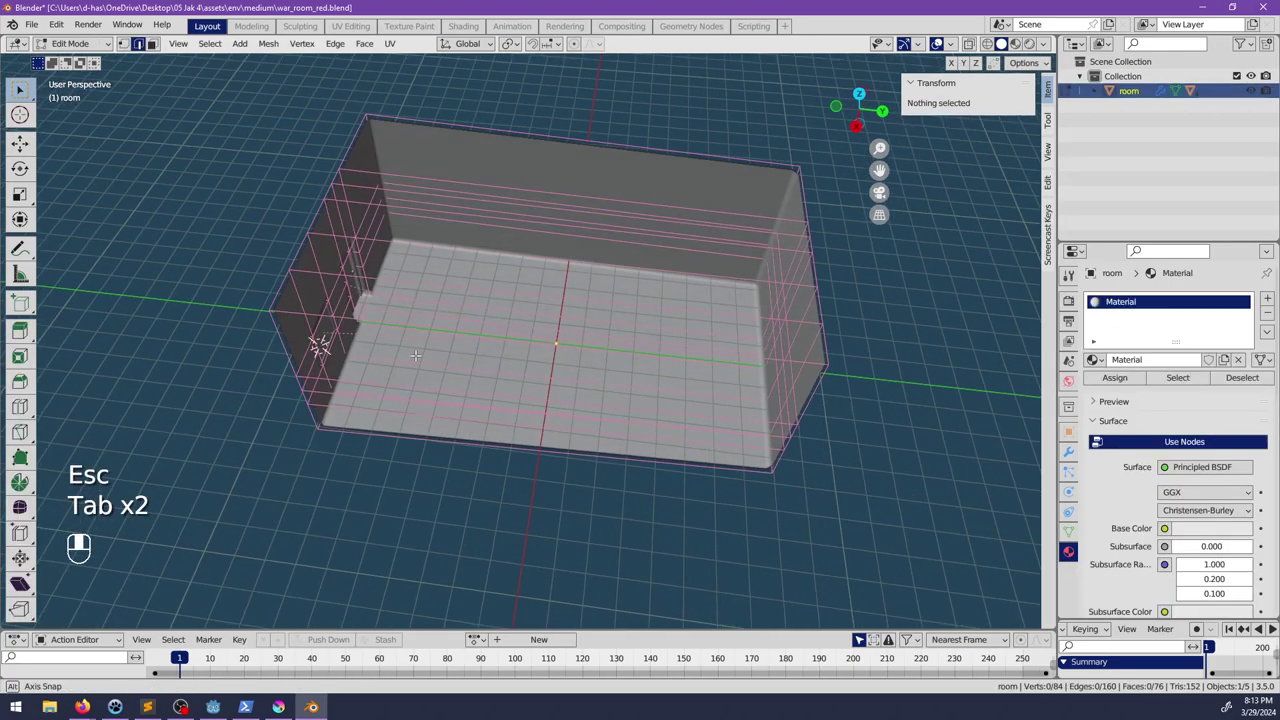
shift+middle_drag(714, 299, 490, 330)
key(ctrl+r)
scroll(437, 366, up, 1)
click(437, 366)
right_click(437, 366)
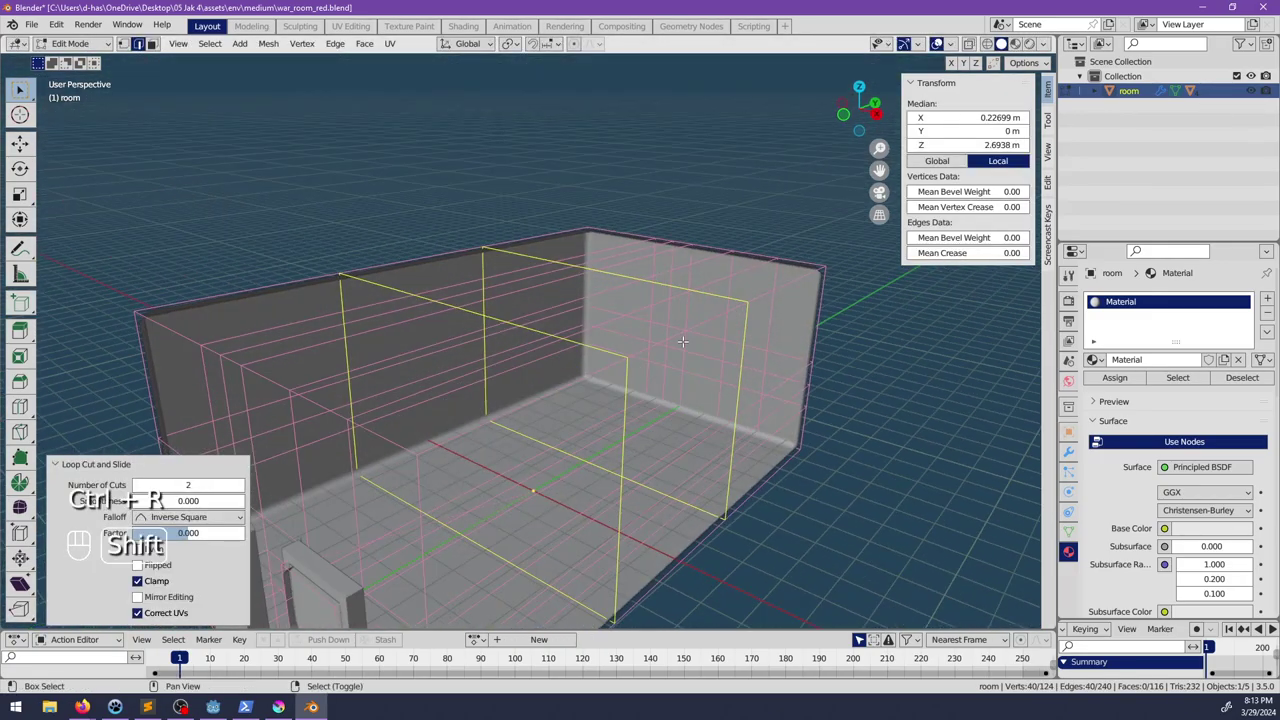
Step: Rotate the upper vertical loop-cut edge on one long side wall by about 1.4° and shift it slightly with smooth proportional editing
scroll(538, 328, up, 3)
shift+middle_drag(600, 355, 526, 310)
scroll(538, 327, down, 4)
right_click(531, 340)
click(531, 340)
key(g)
click(510, 423)
key(ctrl+z)
key(r)
click(555, 302)
key(g)
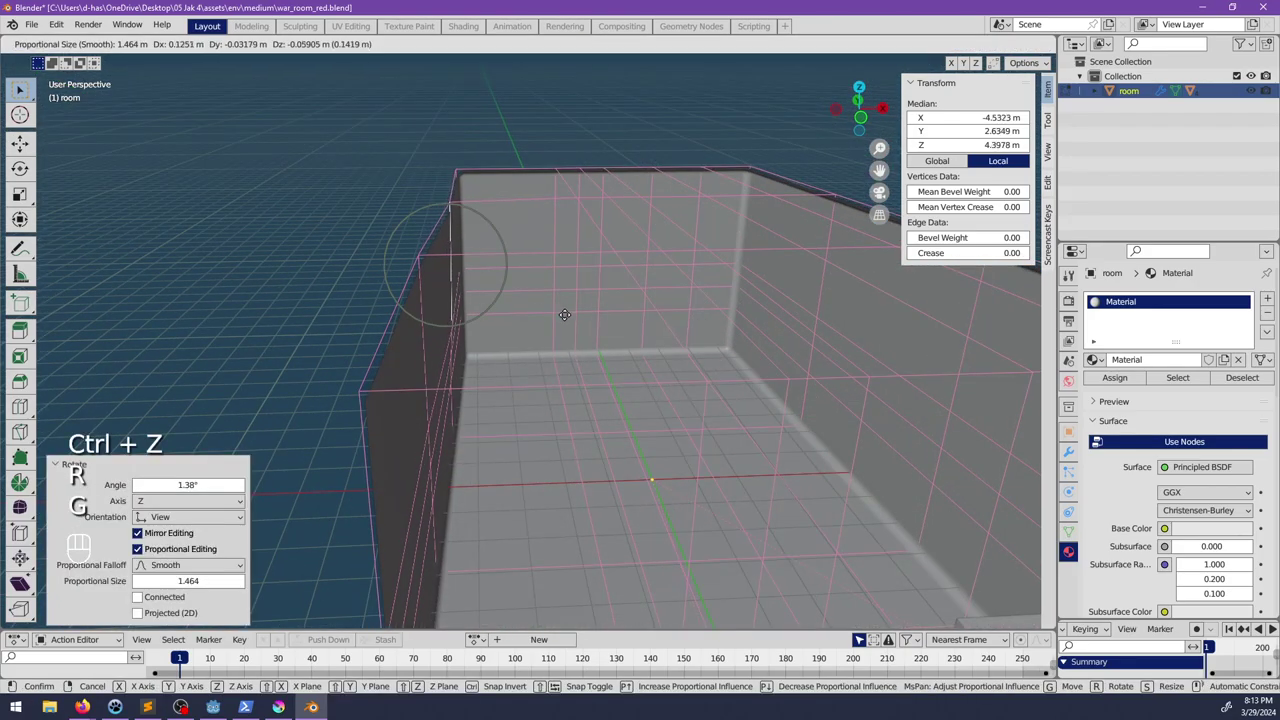
click(562, 312)
Step: Shift and rotate the upper edge segment near the door end of the opposite long wall using proportional editing
shift+middle_drag(850, 275, 712, 262)
right_click(836, 287)
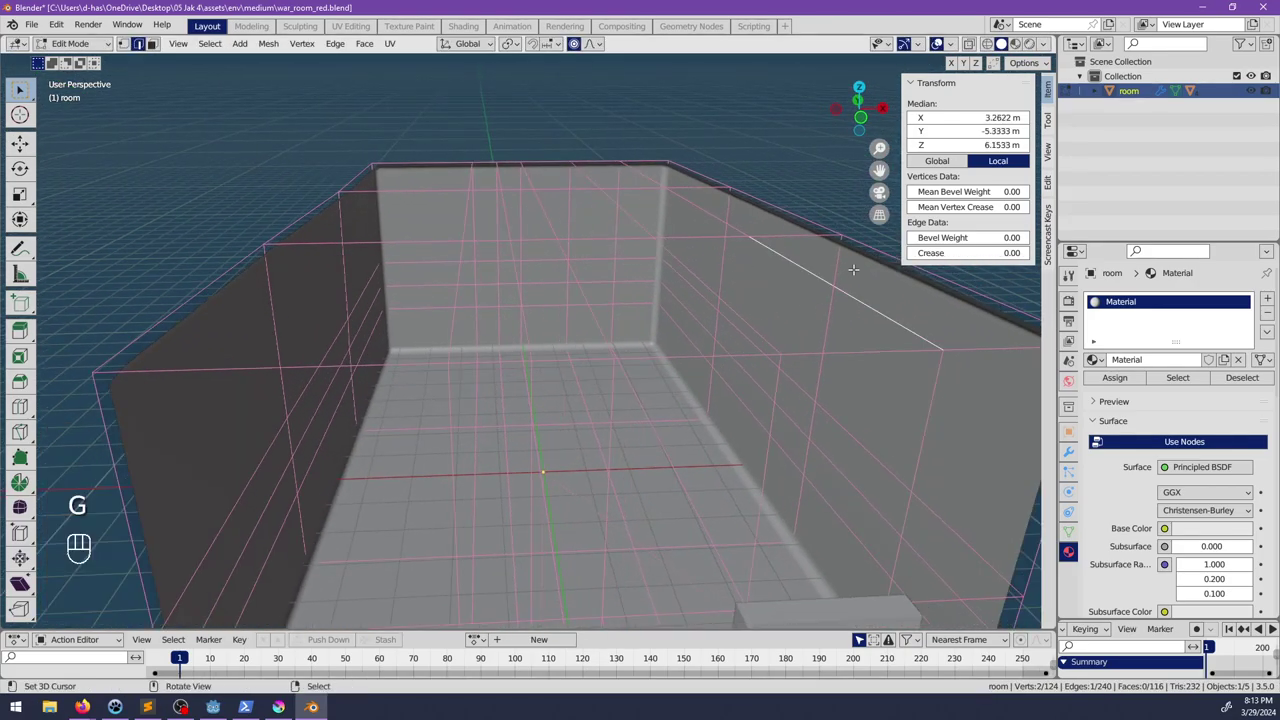
key(g)
click(850, 290)
key(r)
middle_drag(850, 290, 790, 322)
click(858, 308)
key(g)
click(860, 368)
click(472, 296)
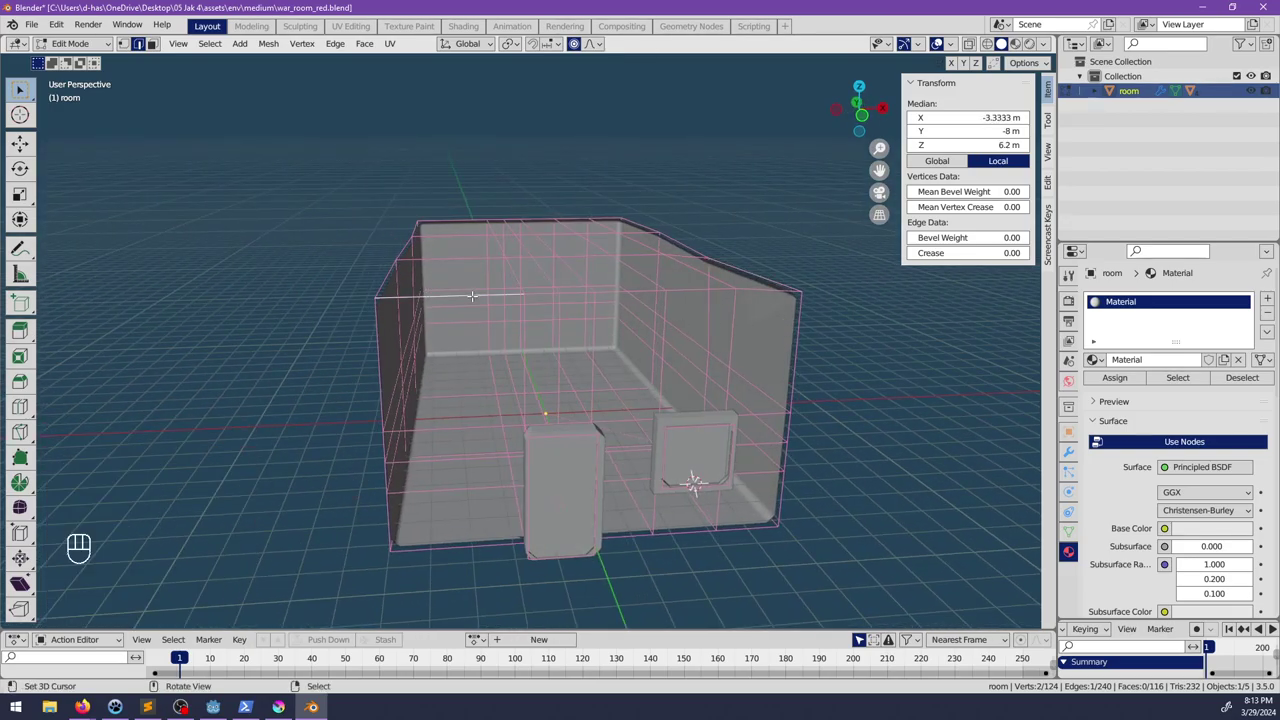
middle_drag(472, 296, 551, 203)
key(g)
click(360, 290)
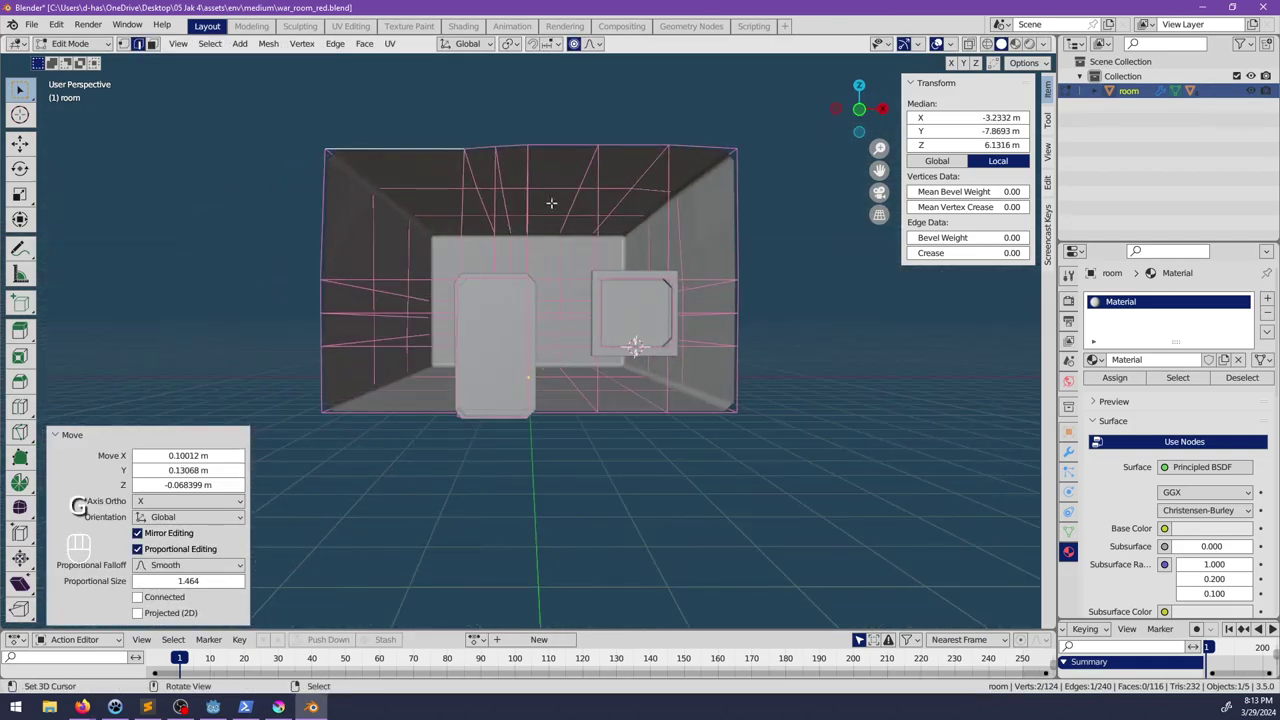
key(ctrl+z)
Step: Nudge the wall's top edge segment directly above the door about 0.05 m down and 0.05 m toward negative X
key(g)
click(478, 152)
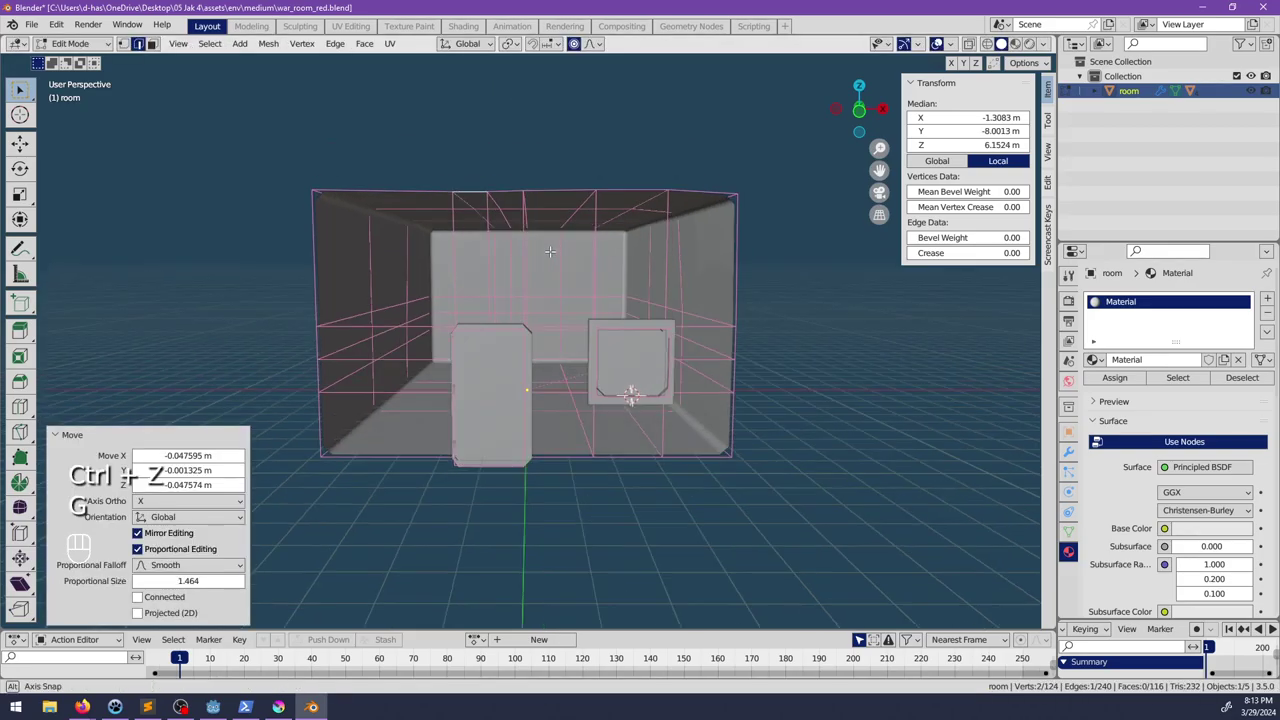
middle_drag(478, 152, 480, 257)
shift+middle_drag(348, 304, 574, 383)
scroll(603, 339, up, 3)
scroll(574, 383, up, 3)
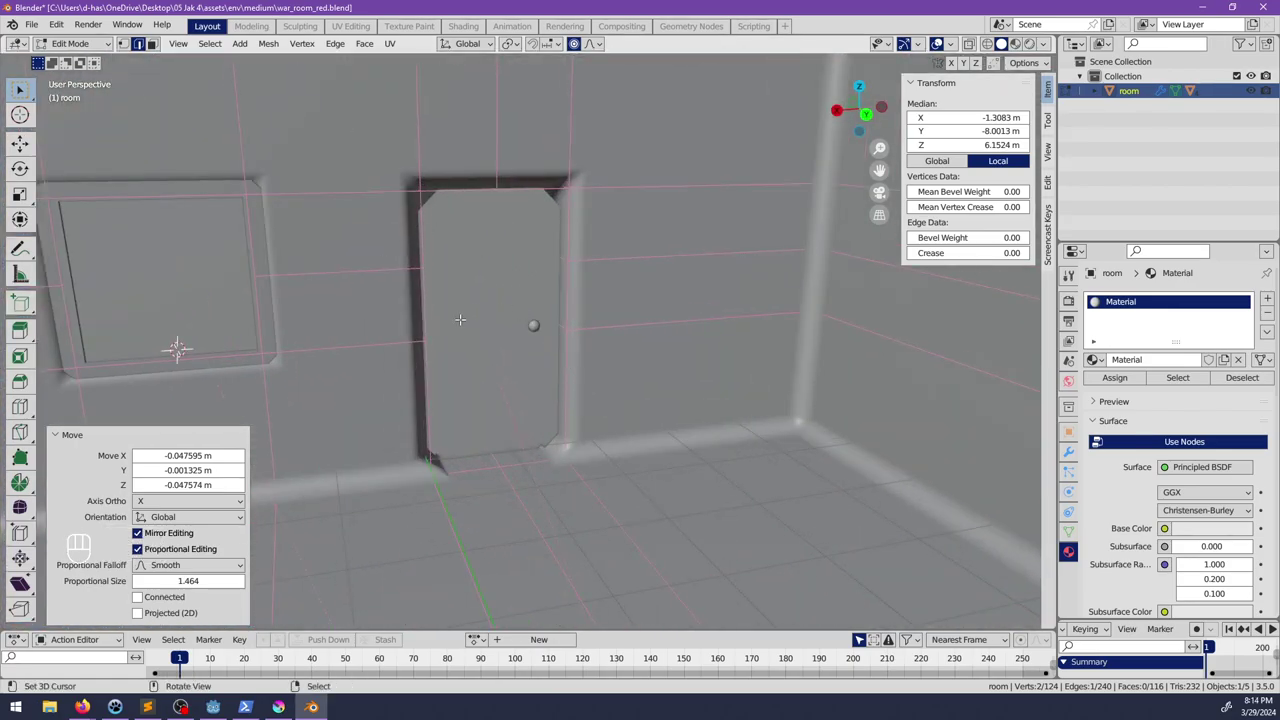
scroll(515, 333, down, 3)
shift+middle_drag(627, 330, 437, 303)
scroll(437, 303, down, 3)
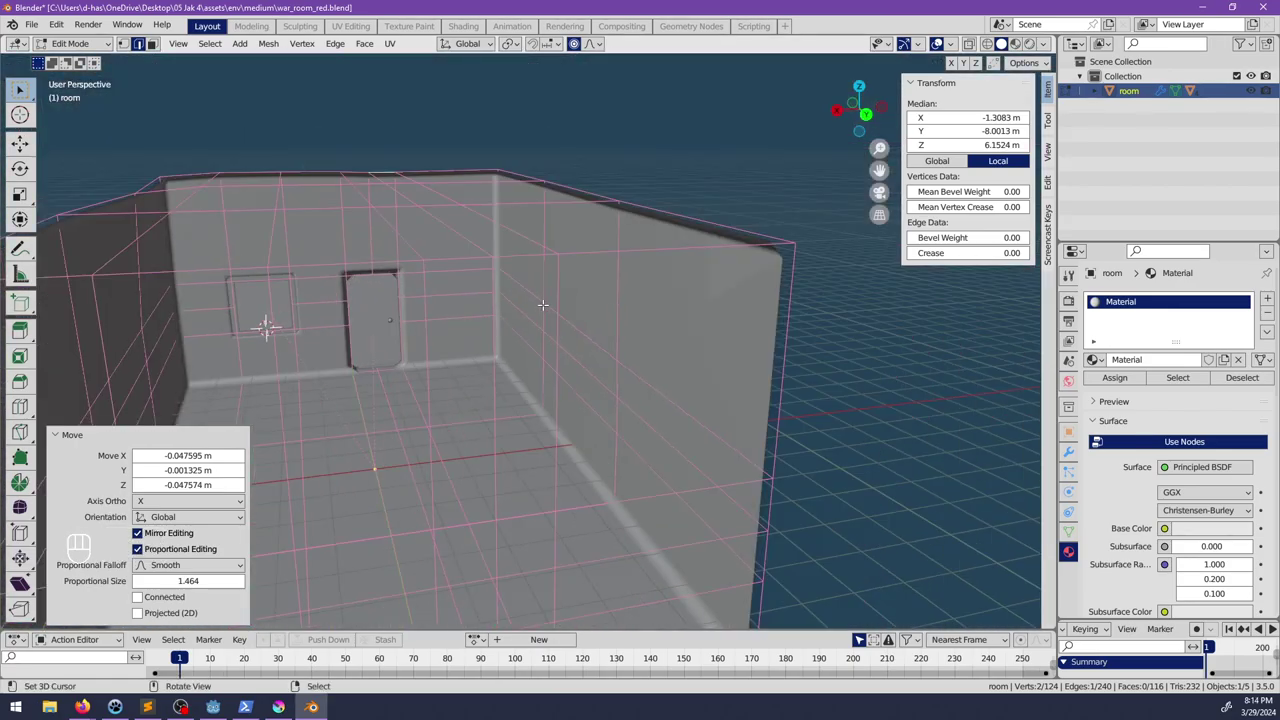
Step: Rotate the side wall's top edge segment beside the door corner about -3.15° and move it roughly 0.17 m inward along X
middle_drag(543, 306, 468, 376)
right_click(471, 231)
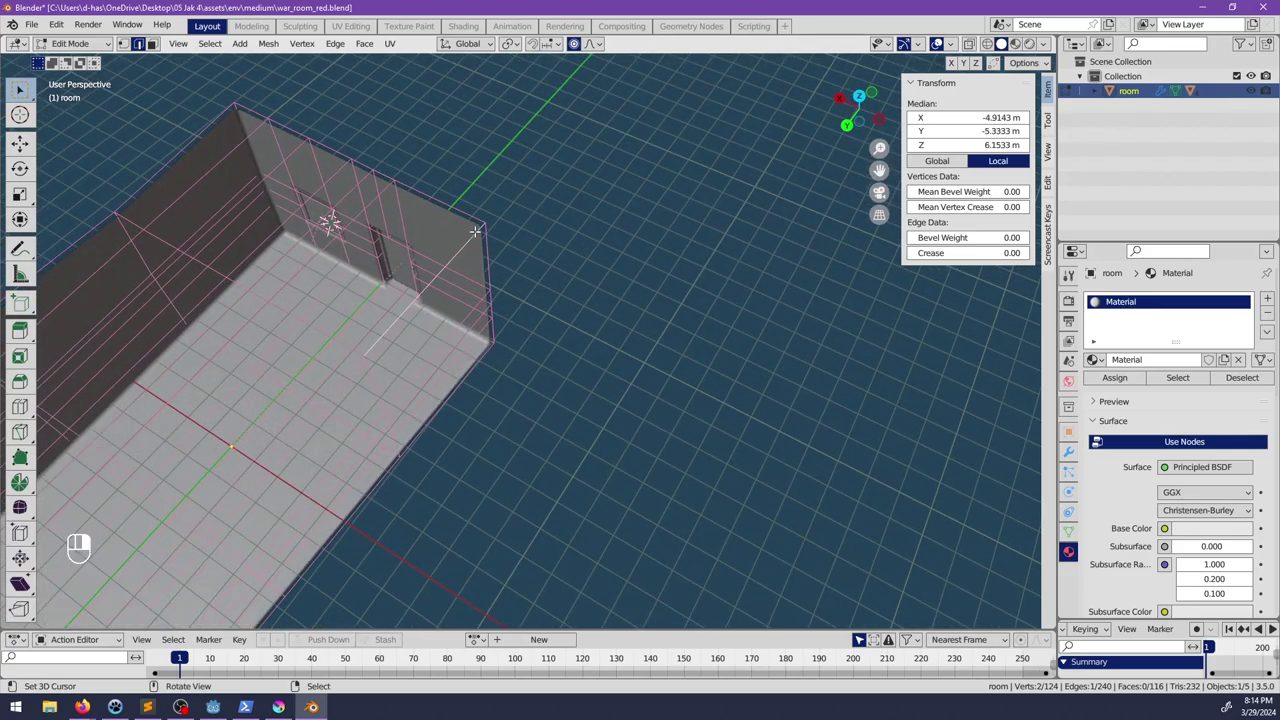
middle_drag(471, 231, 579, 315)
key(r)
click(578, 310)
key(g)
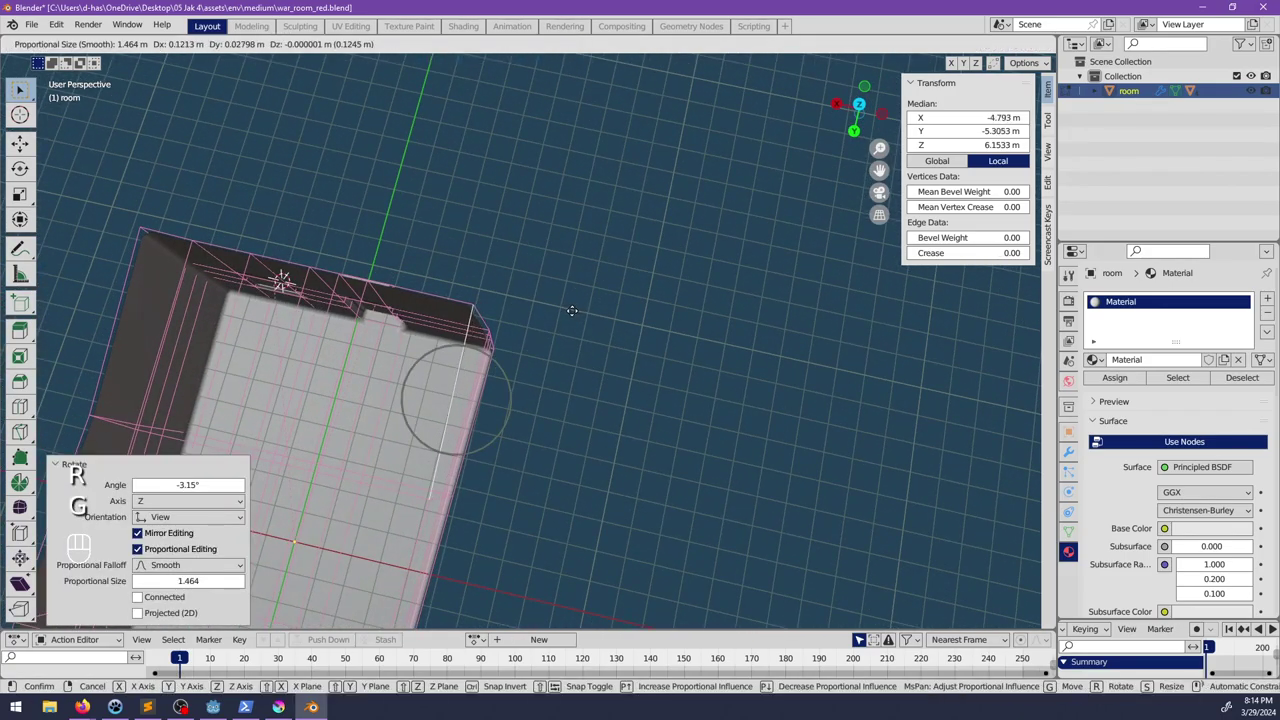
click(572, 311)
Step: Lower two top edge segments at the room end opposite the door, the corner one about 0.11 m and the other about 0.12 m
middle_drag(541, 367, 640, 262)
scroll(563, 300, up, 2)
scroll(612, 243, down, 4)
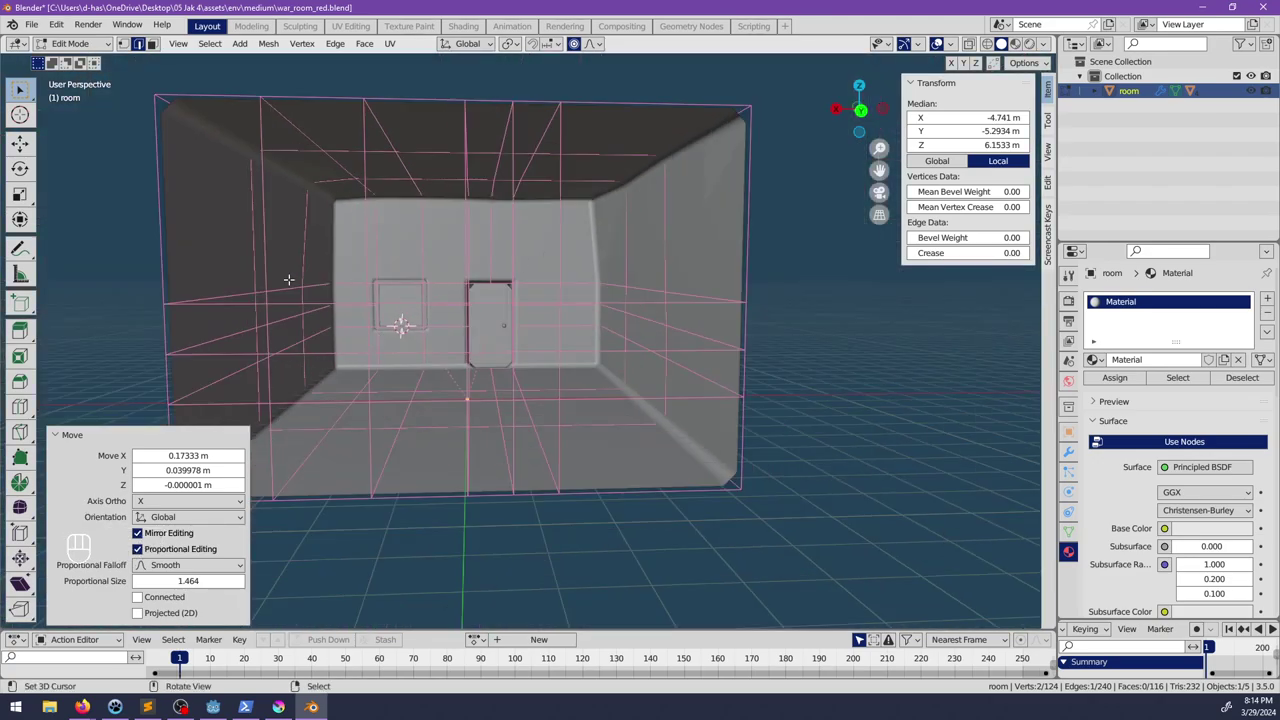
key(g)
click(292, 115)
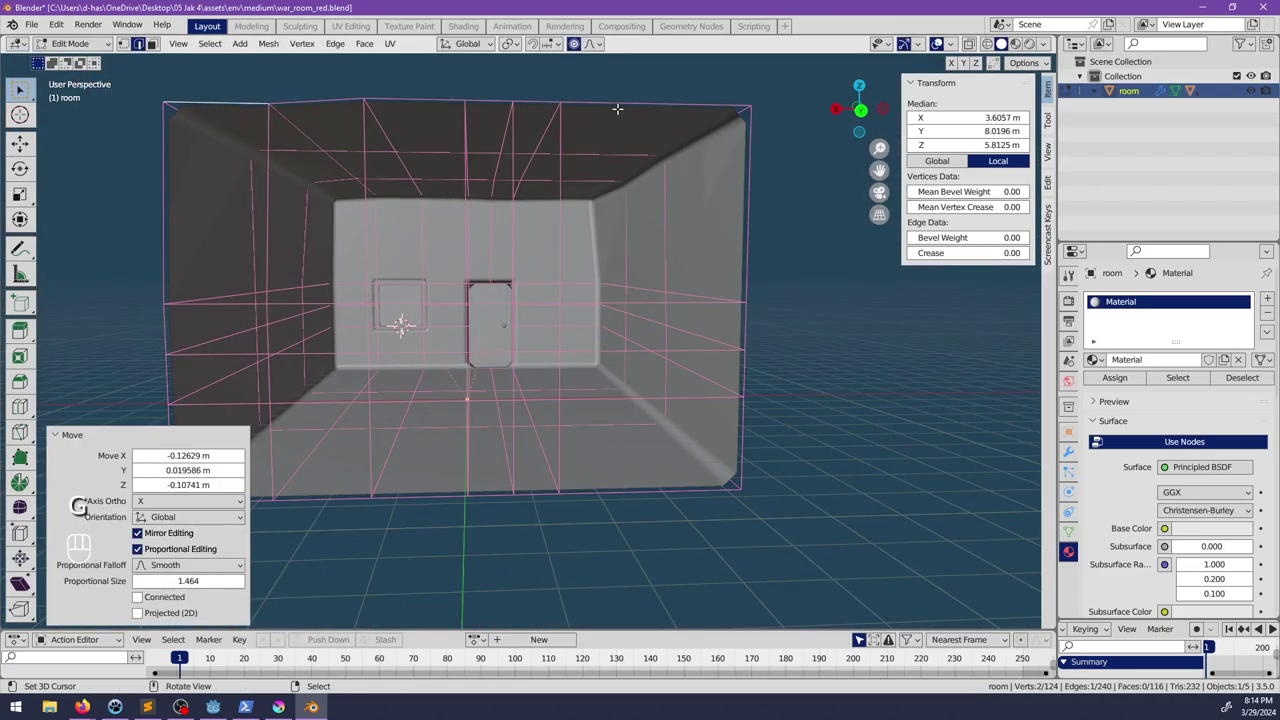
key(g)
click(541, 115)
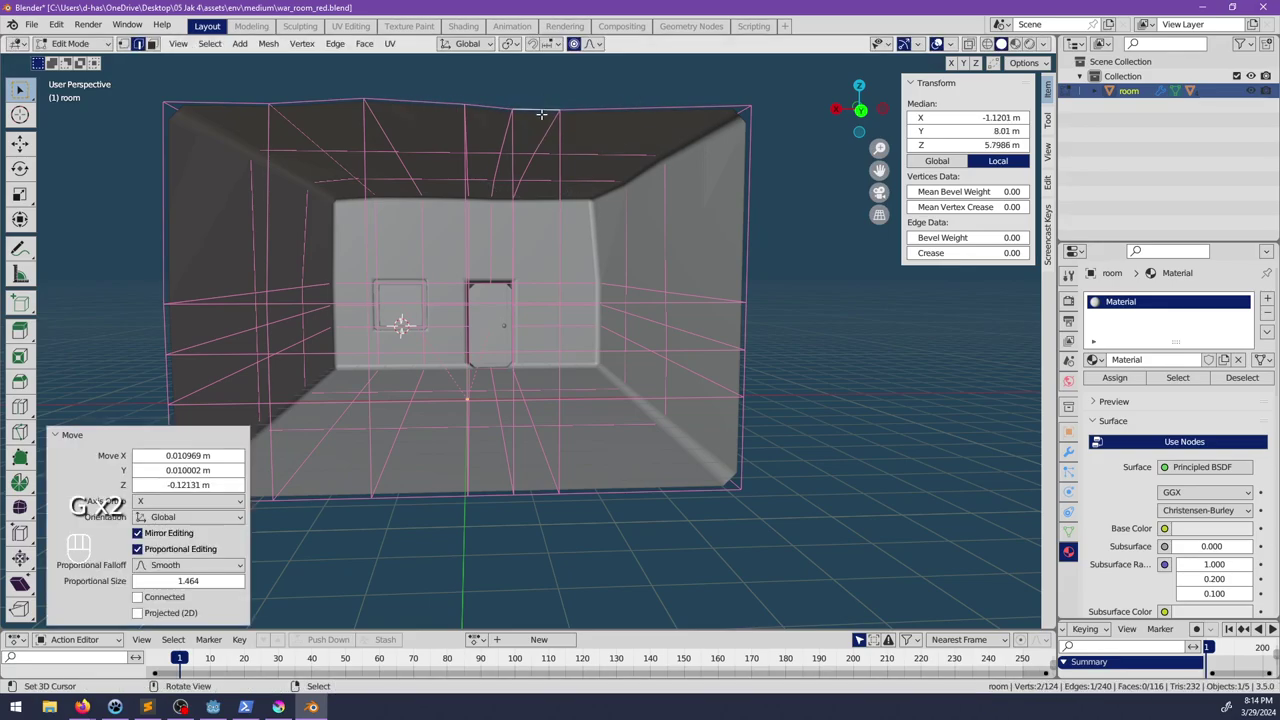
scroll(580, 150, down, 2)
middle_drag(623, 200, 631, 355)
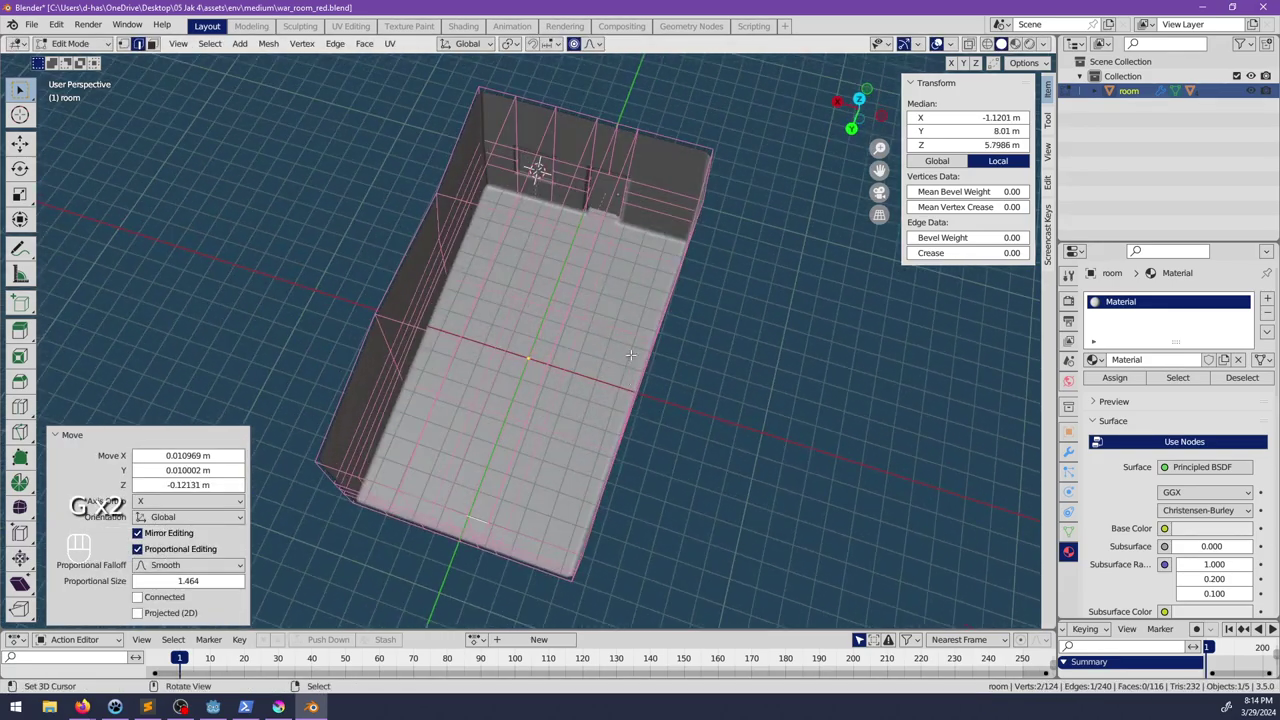
right_click(540, 540)
middle_drag(650, 530, 570, 390)
key(r)
click(718, 375)
scroll(560, 388, up, 5)
middle_drag(540, 386, 415, 368)
shift+middle_drag(415, 368, 532, 425)
key(ctrl+z)
key(ctrl+z)
key(Tab)
key(Tab)
Step: Pull two adjacent bottom edge segments at the end opposite the door inward, the corner one by about 0.05 m along Y
middle_drag(200, 445, 566, 380)
key(g)
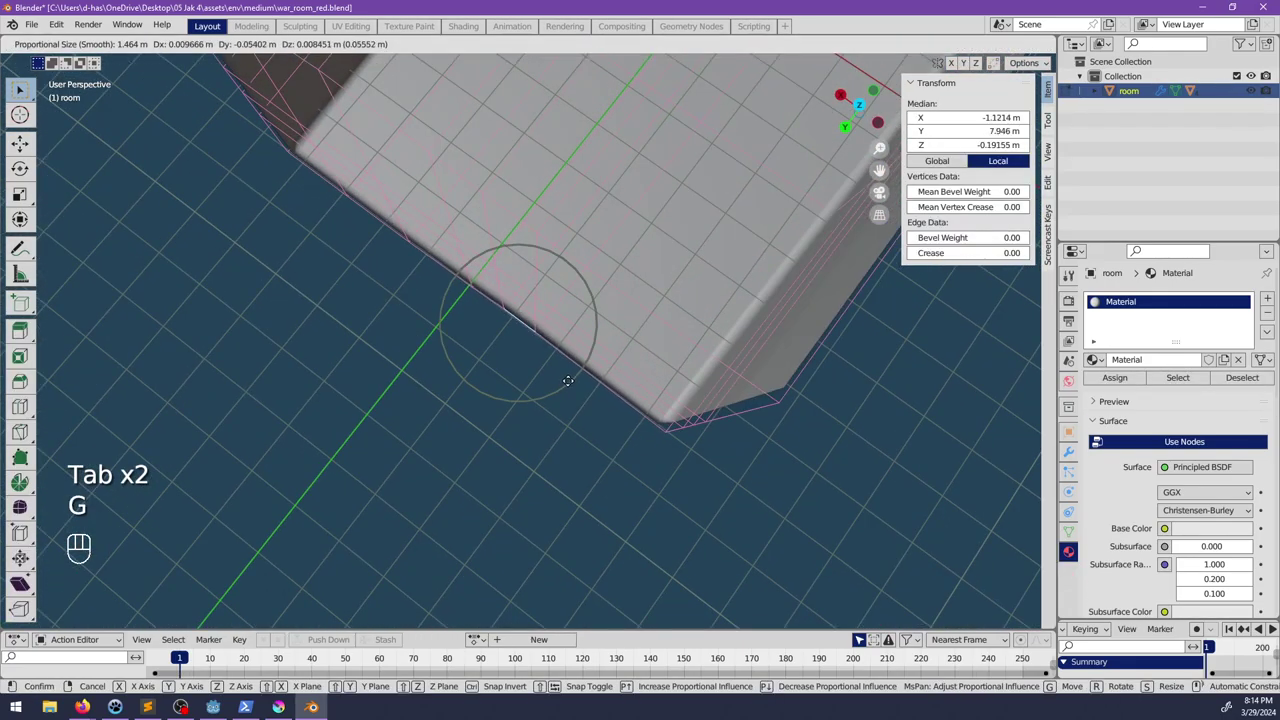
click(578, 372)
key(g)
click(580, 368)
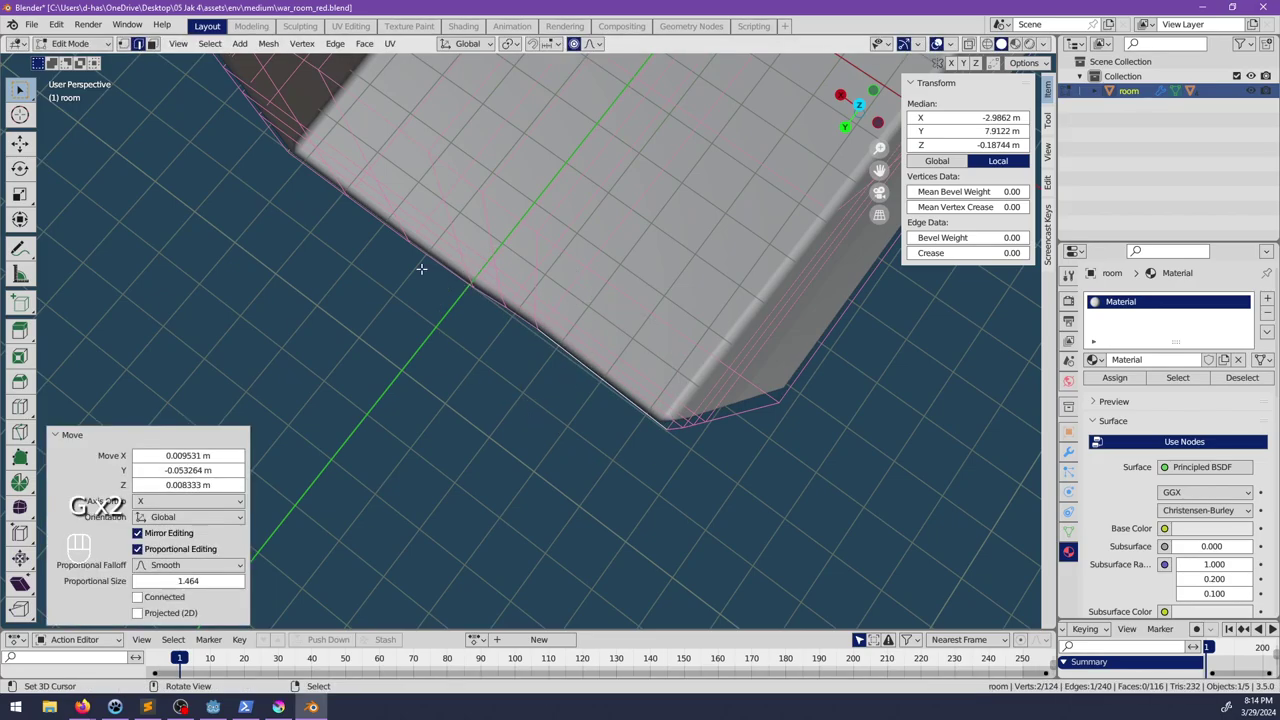
Step: Rotate and shift the bottom edge segment at the other corner of that same end with proportional editing
middle_drag(421, 268, 429, 342)
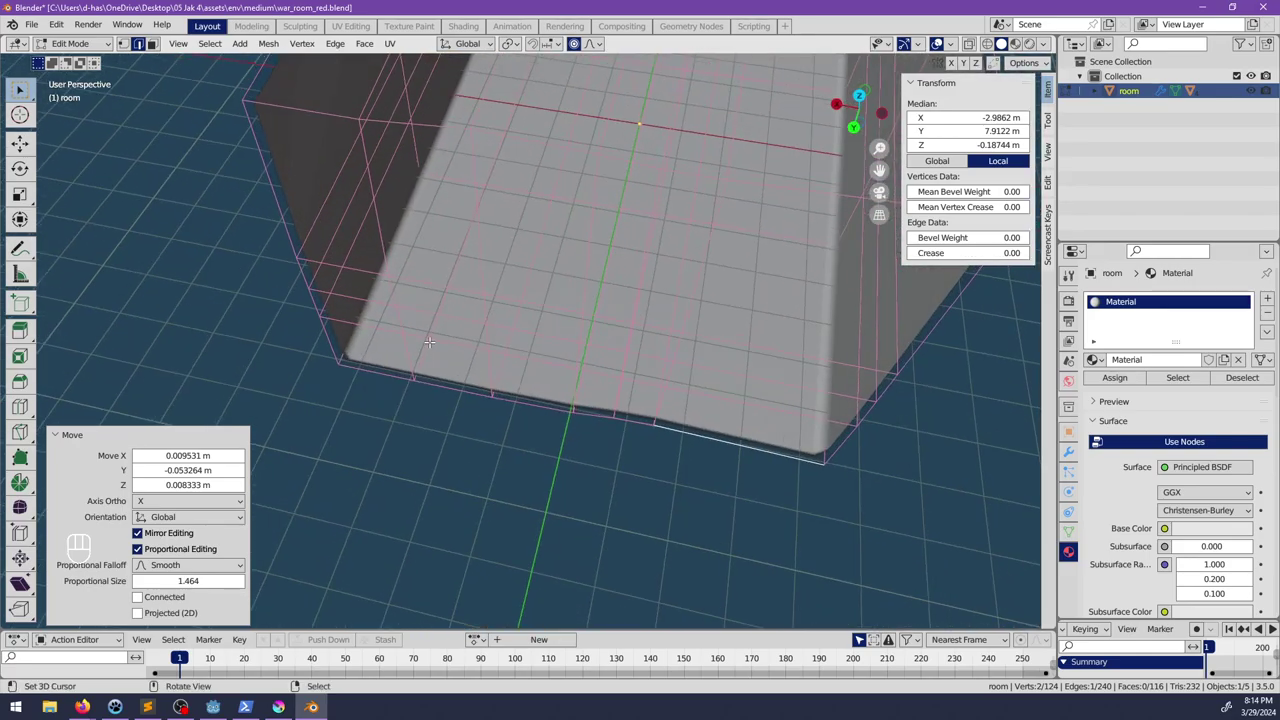
right_click(429, 342)
key(g)
click(429, 339)
right_click(364, 368)
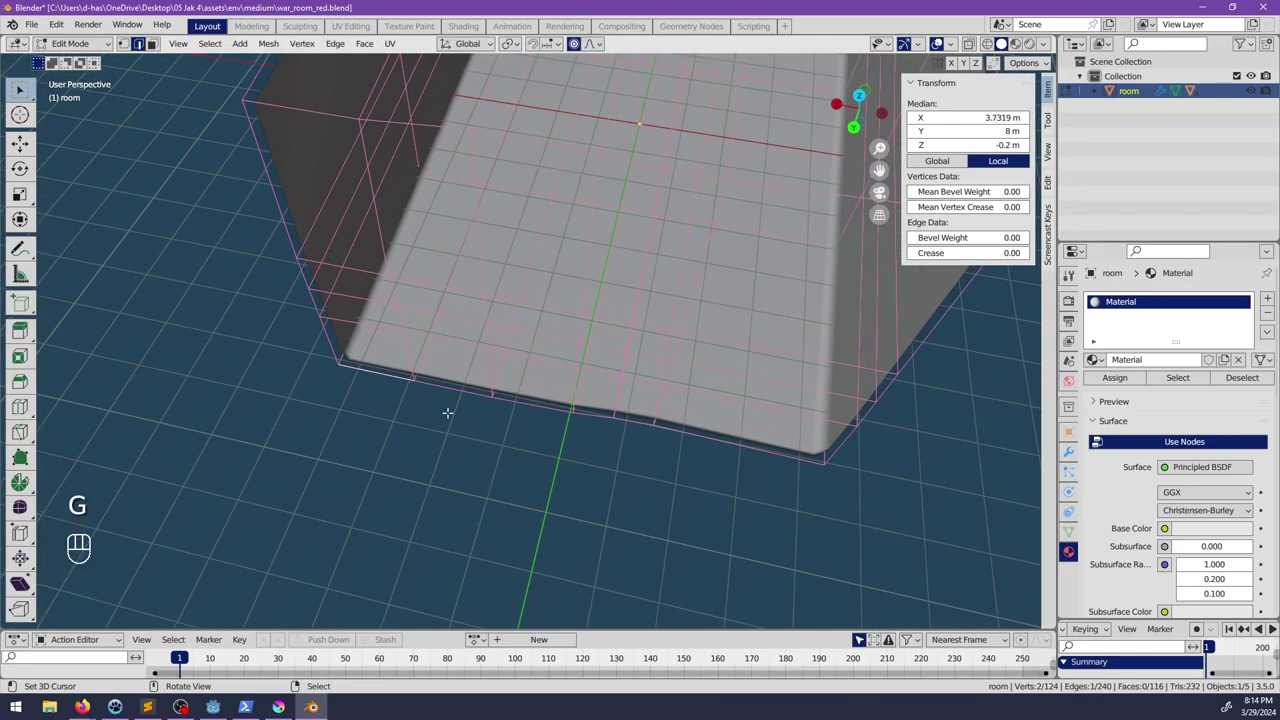
key(r)
click(446, 417)
key(g)
click(443, 410)
Step: Return to Object Mode, deselect everything and save the reshaped room in war_room_red.blend
middle_drag(441, 410, 512, 430)
key(Tab)
key(alt+a)
scroll(612, 425, down, 1)
shift+middle_drag(612, 425, 482, 397)
scroll(600, 380, down, 3)
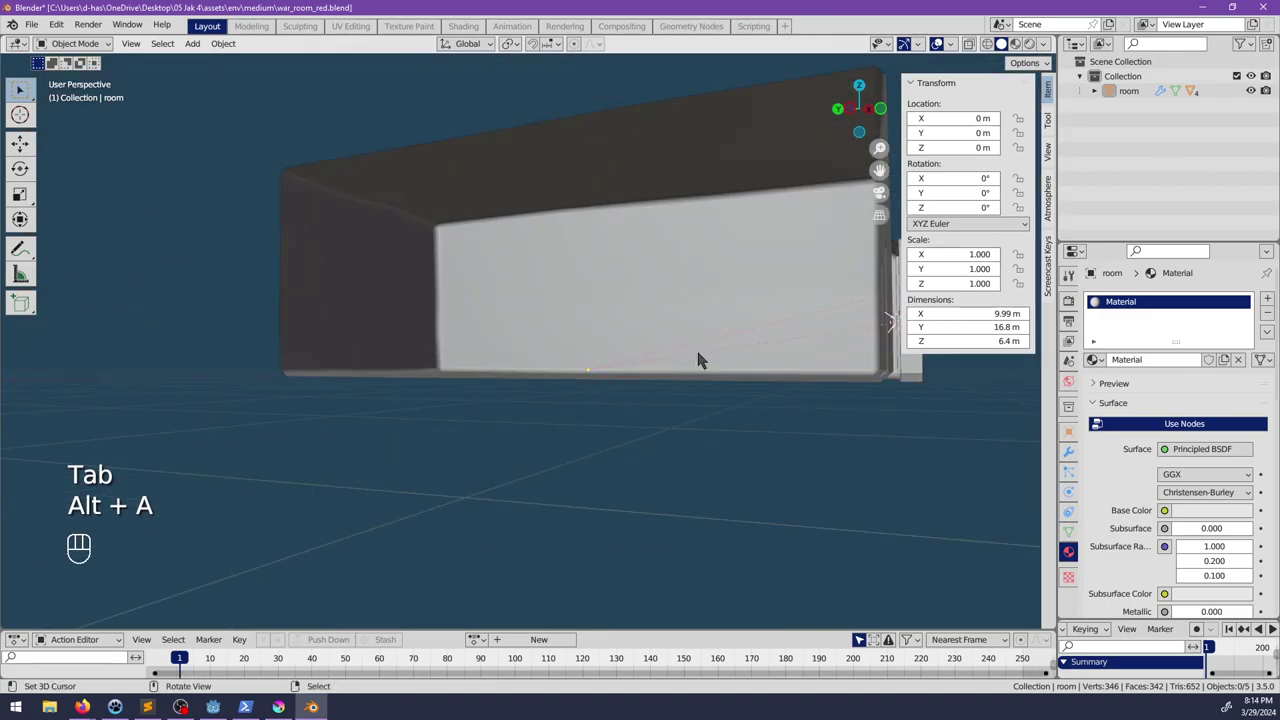
middle_drag(698, 360, 578, 398)
key(ctrl+s)
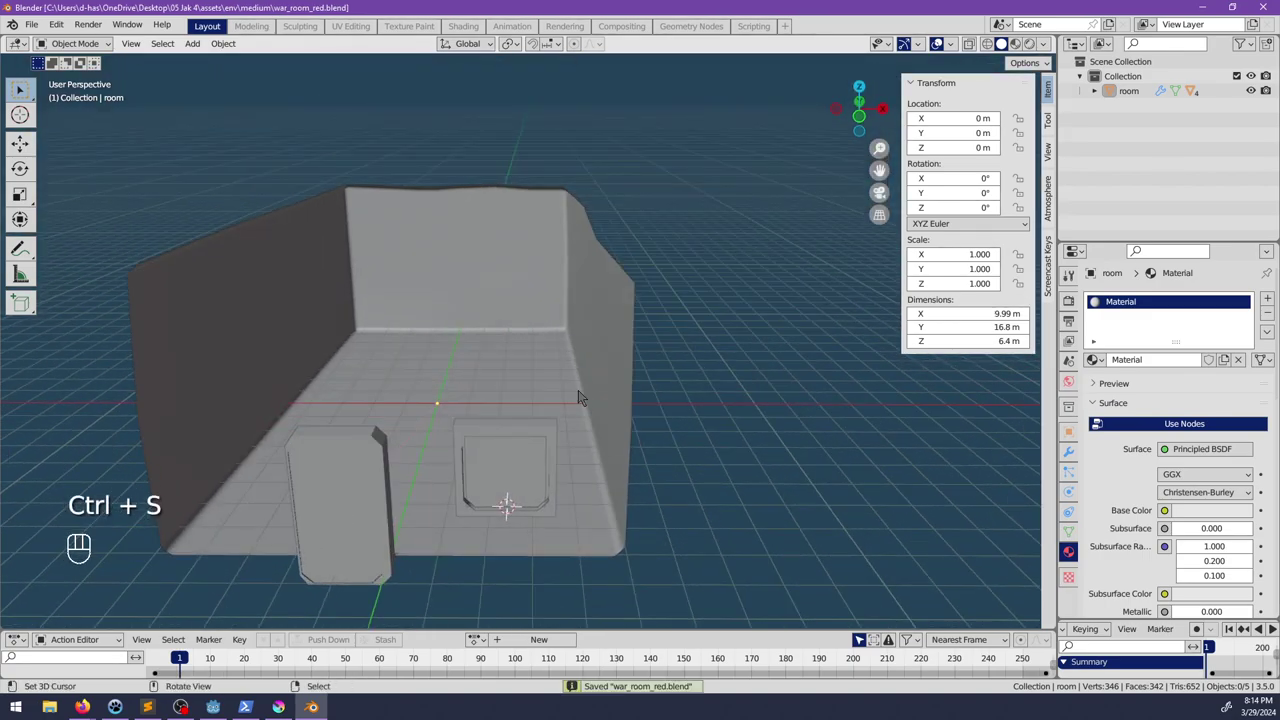
Step: Look through the room's Bevel modifier, material and mesh data properties, and open the scene's Export on Save settings
click(1068, 453)
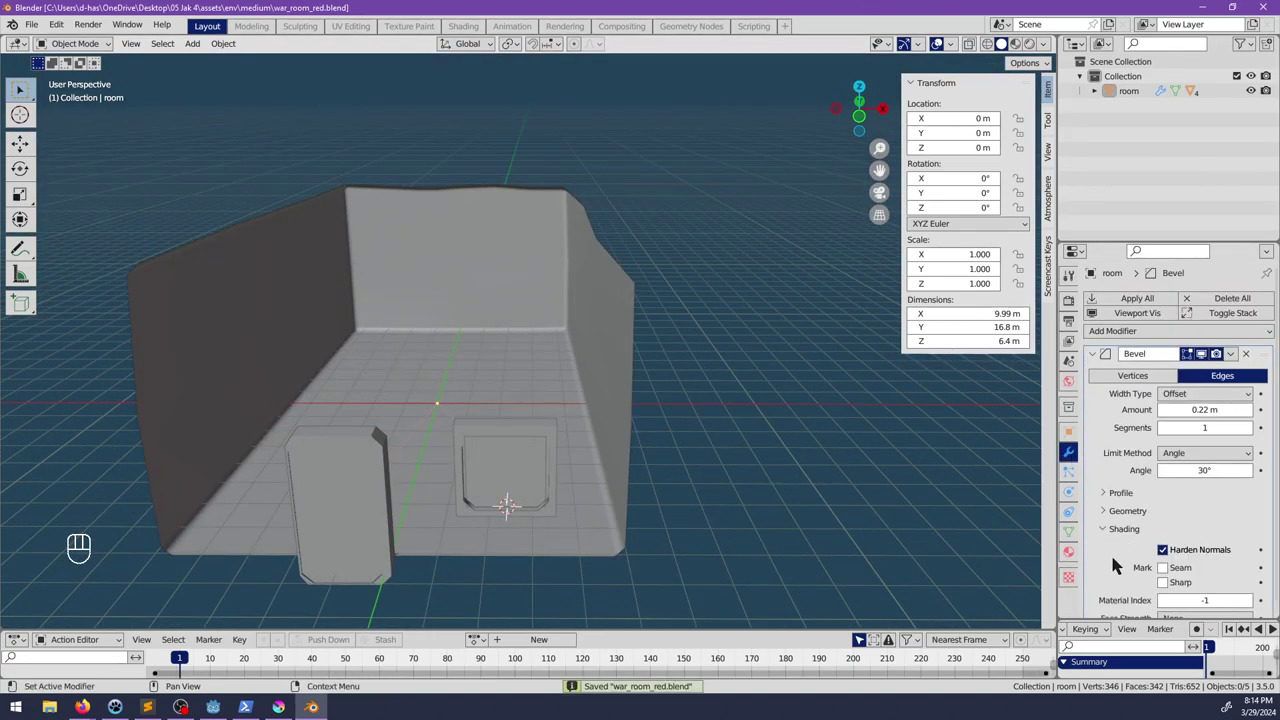
click(1068, 553)
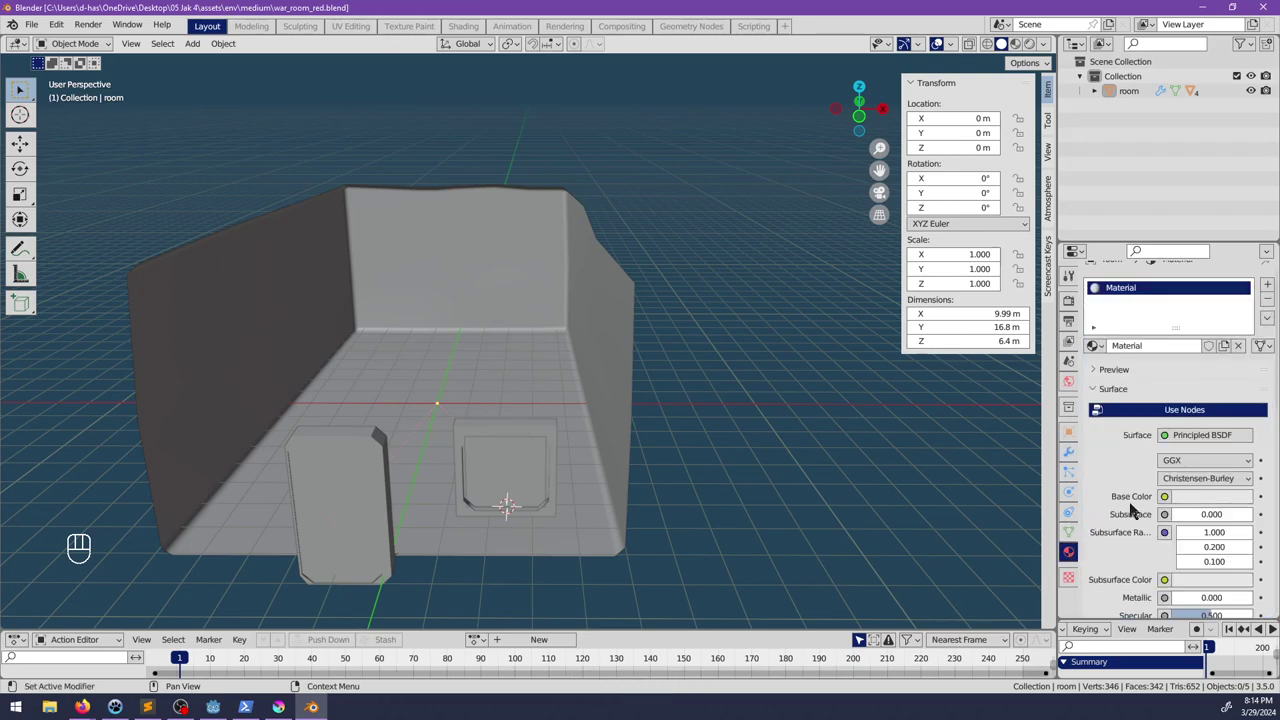
click(1068, 453)
click(1113, 515)
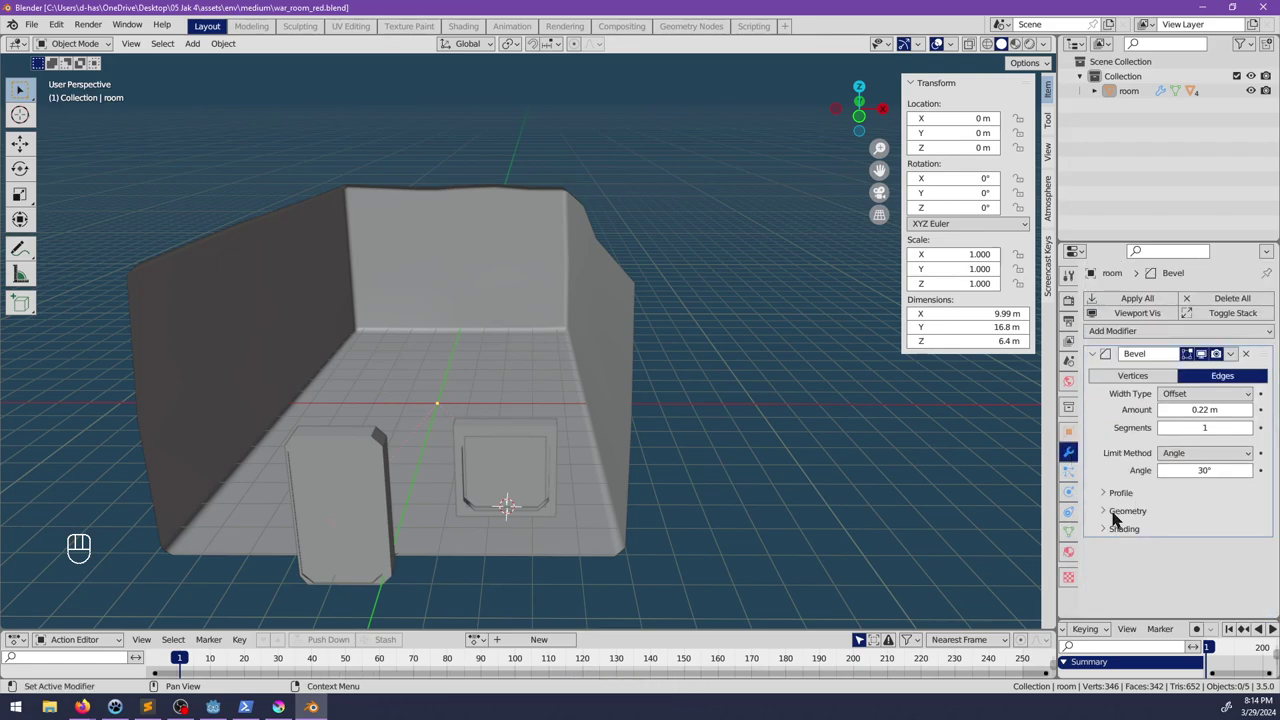
click(1069, 530)
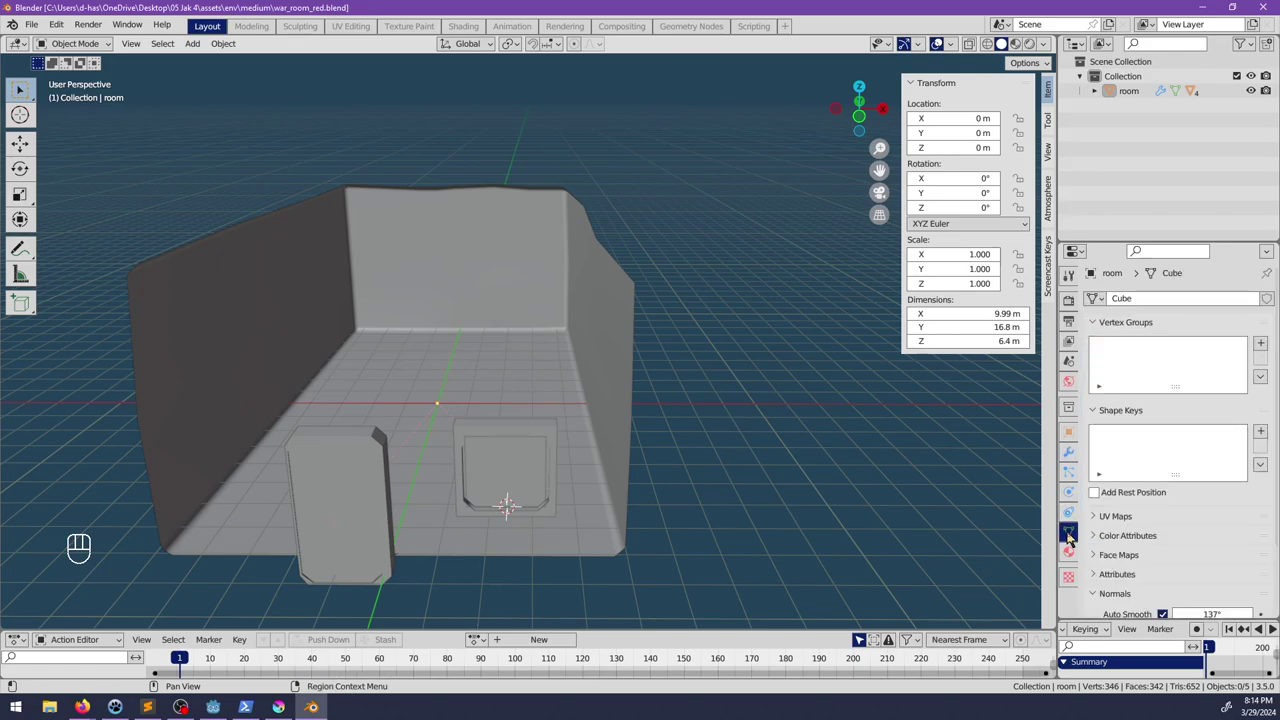
scroll(1135, 540, down, 5)
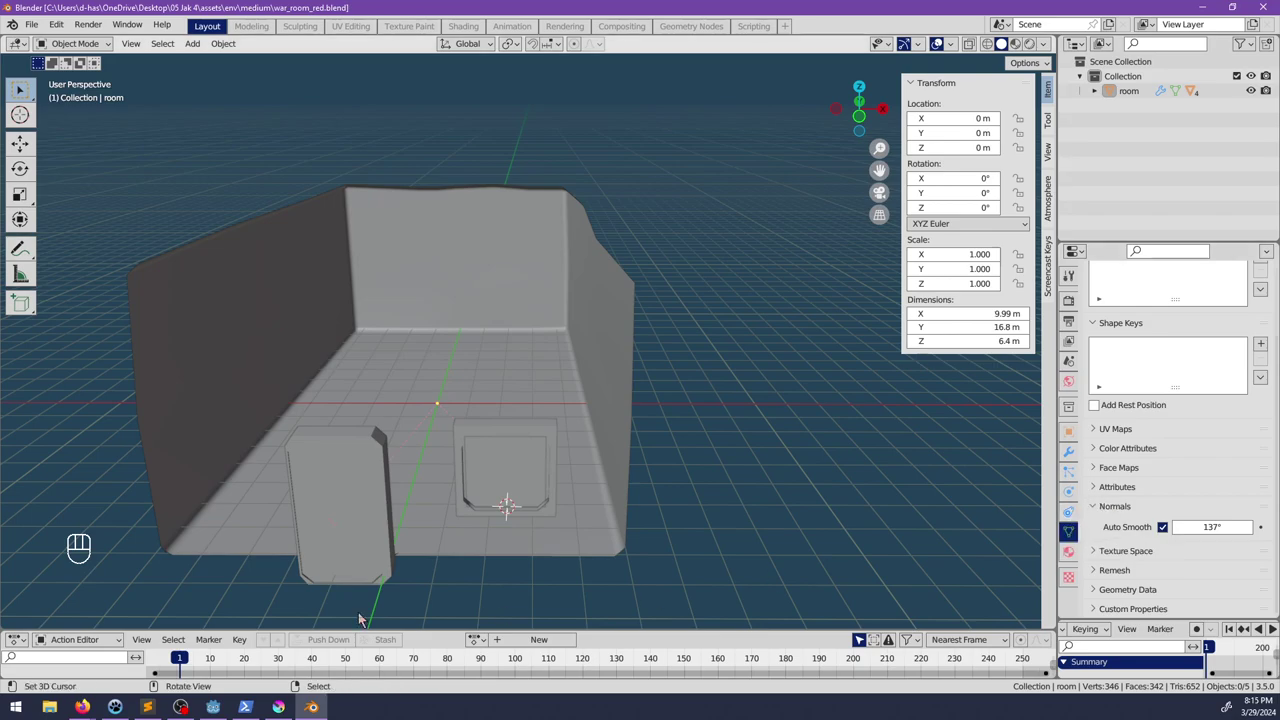
click(214, 708)
click(215, 708)
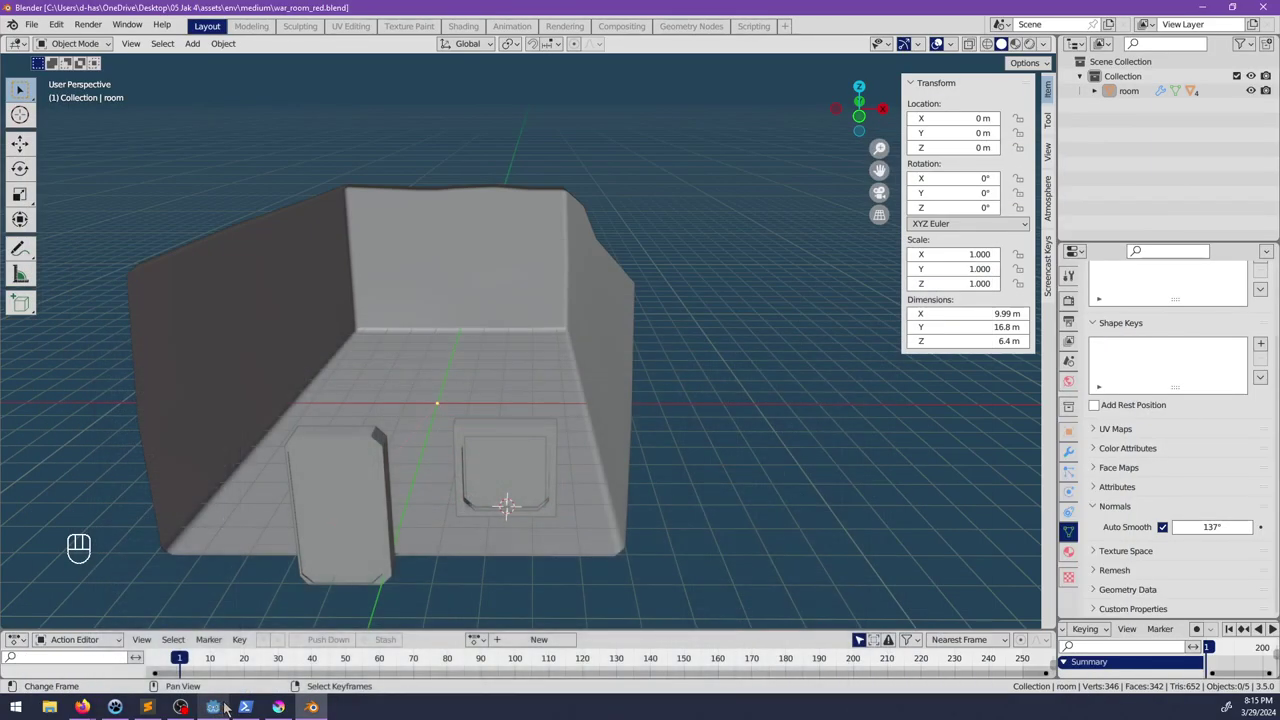
click(1097, 508)
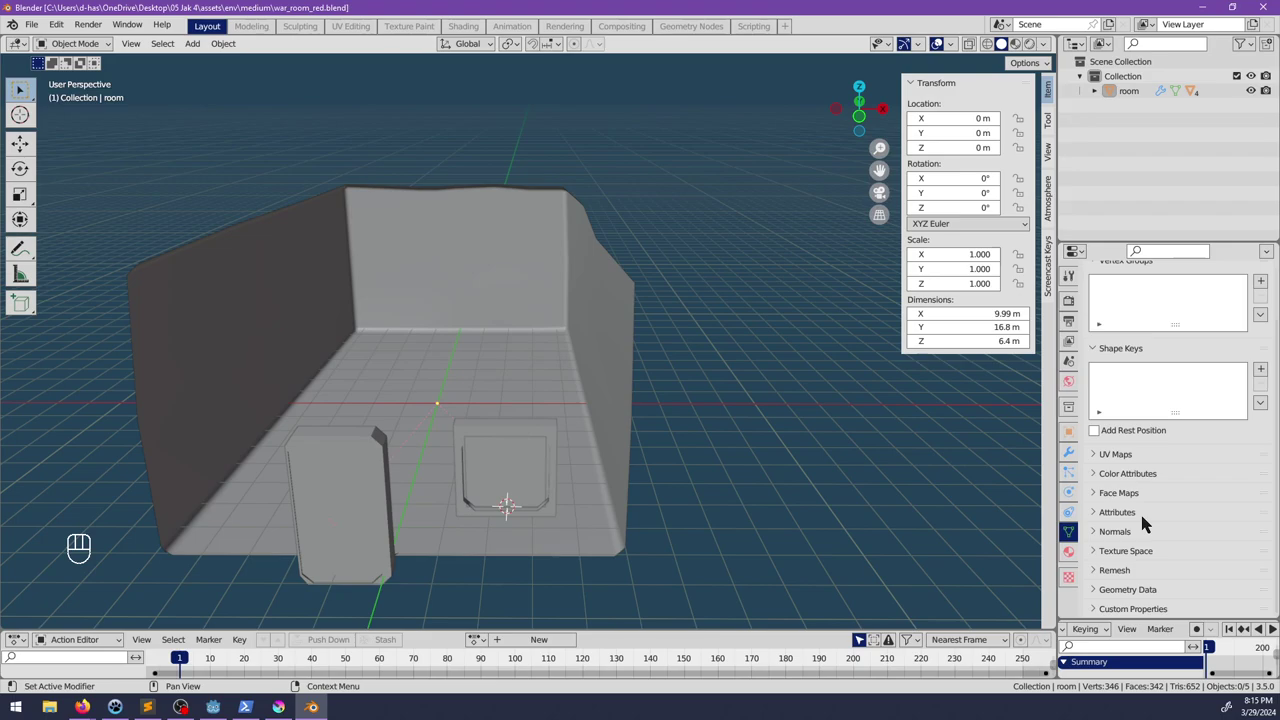
click(1067, 455)
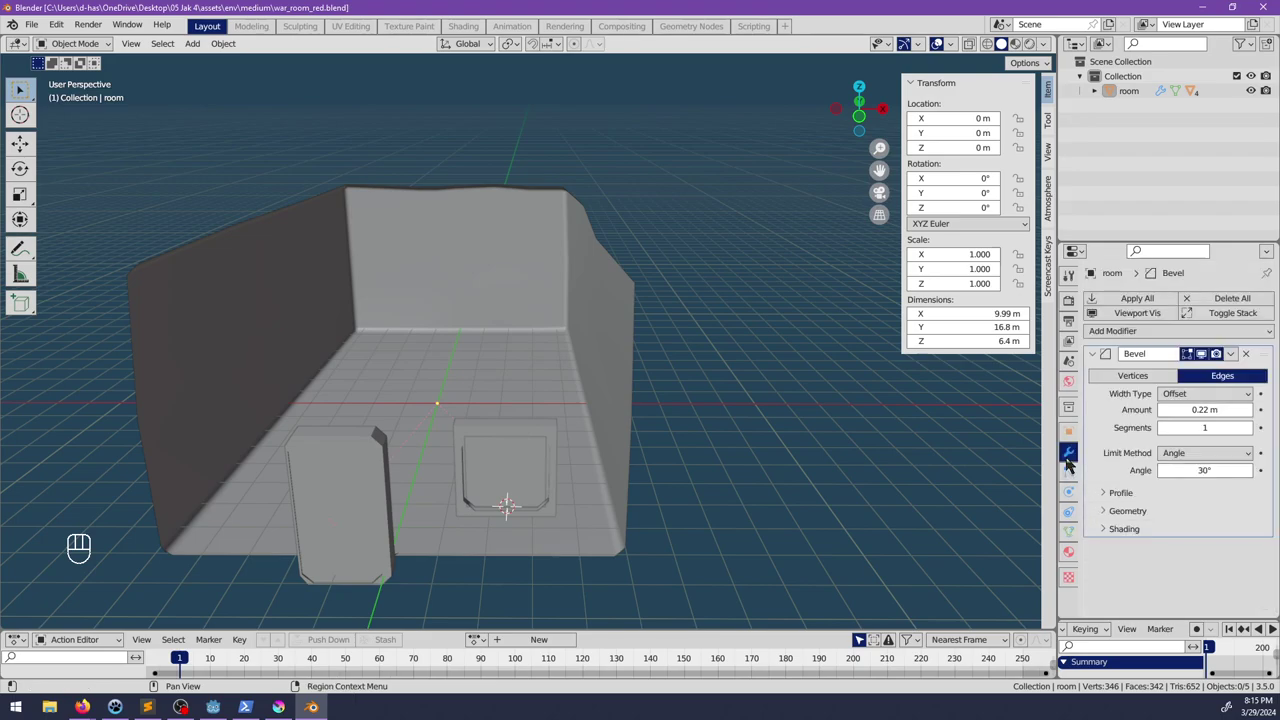
click(1067, 367)
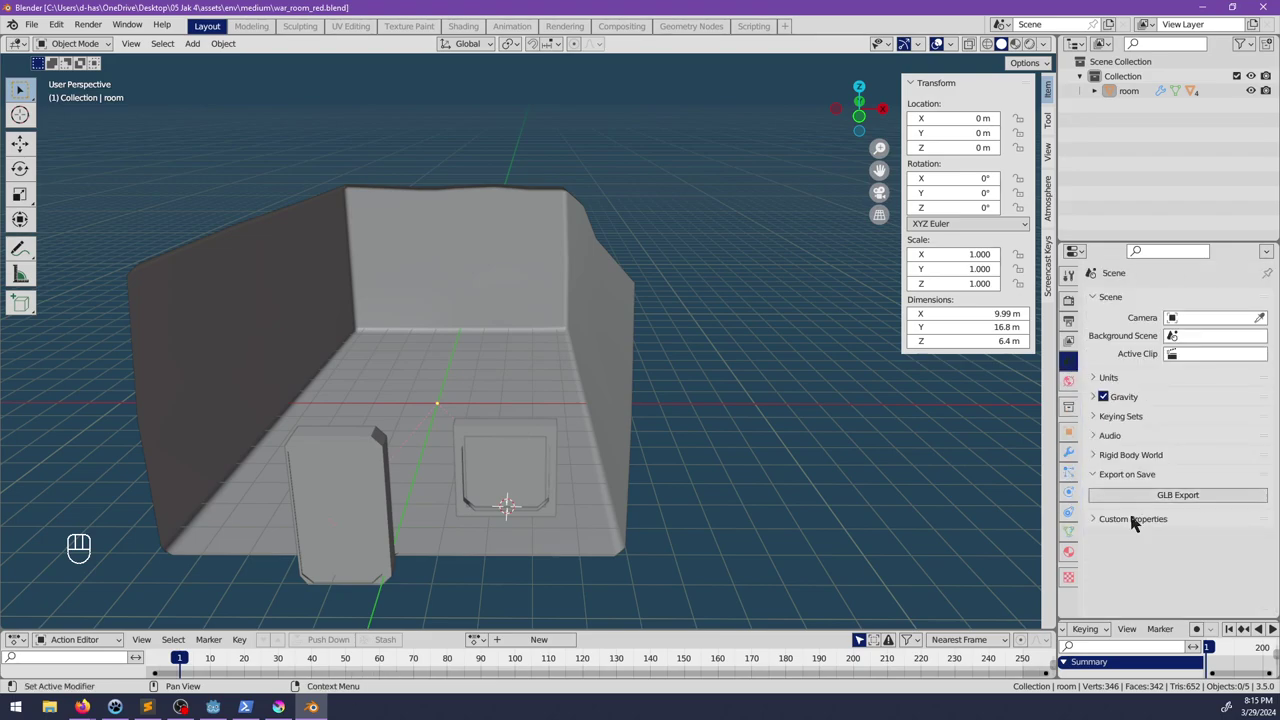
Step: Start the on-save GLB export of war_room_red.glb and set its destination to the project's _glb\env\medium folder
click(1131, 495)
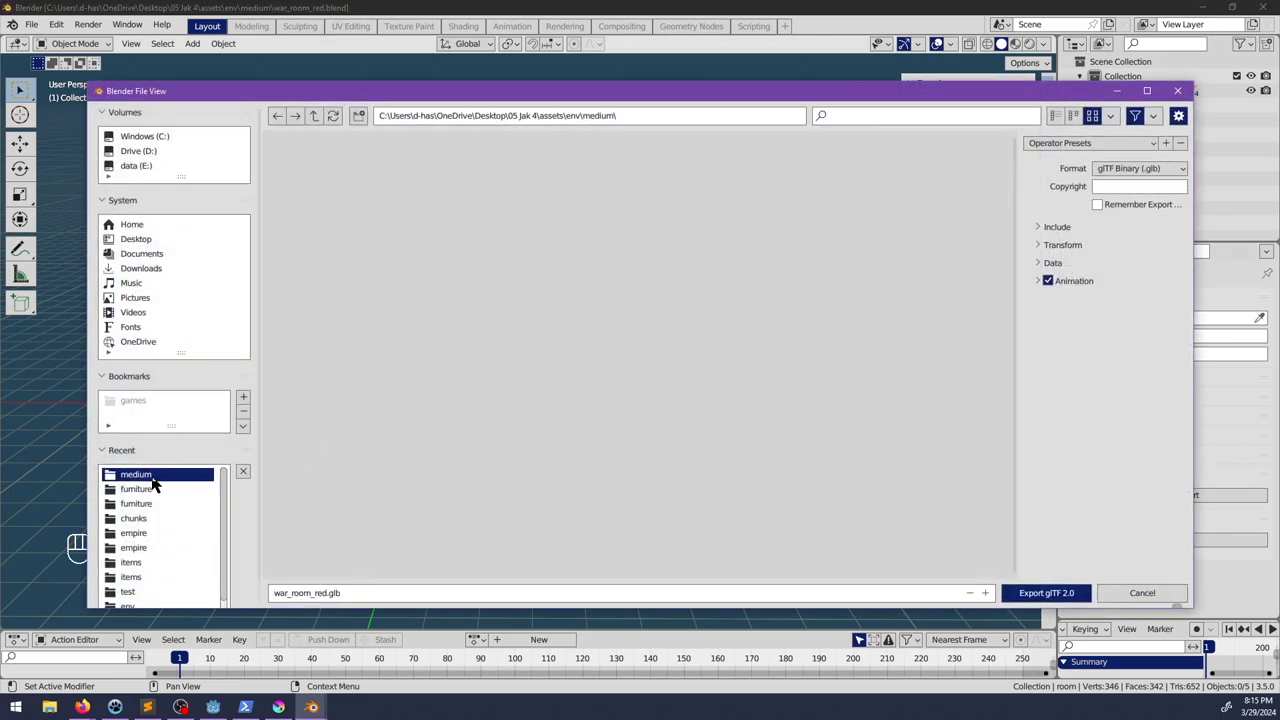
click(140, 489)
click(316, 116)
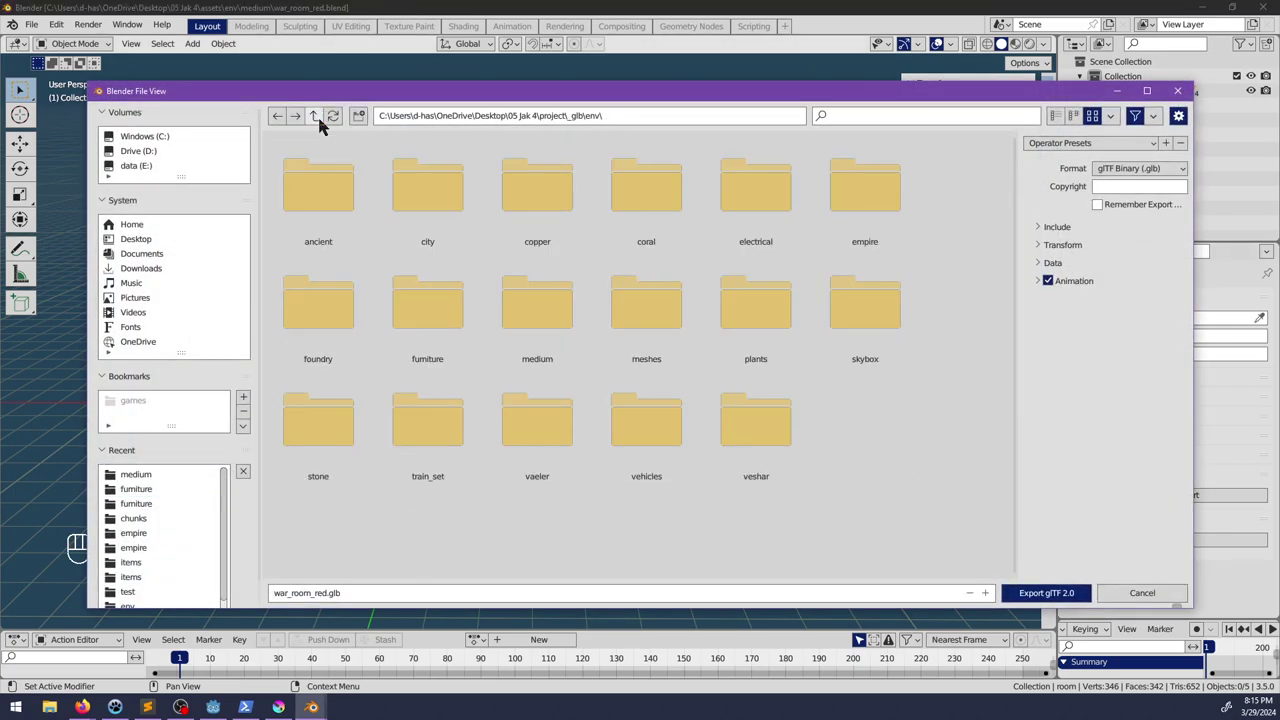
click(523, 323)
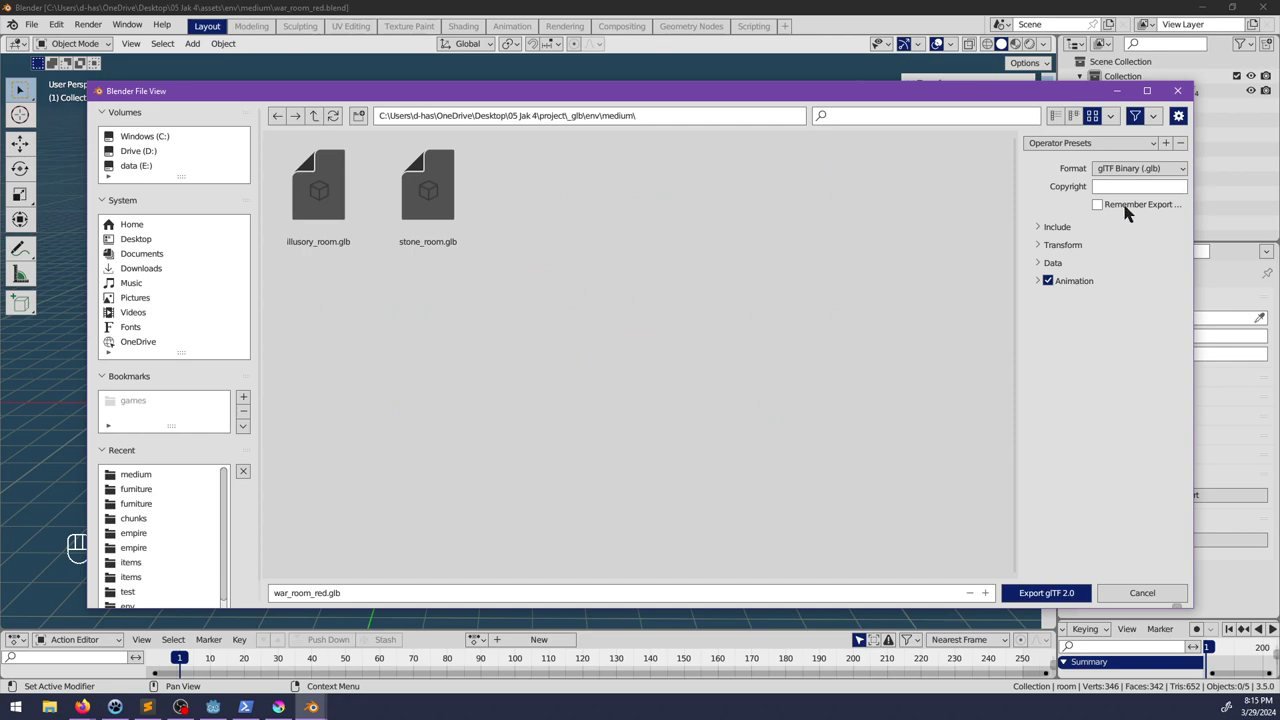
Step: Export war_room_red.glb with remembered settings, limited to the active collection including nested collections, and Materials set to Placeholder
click(1058, 228)
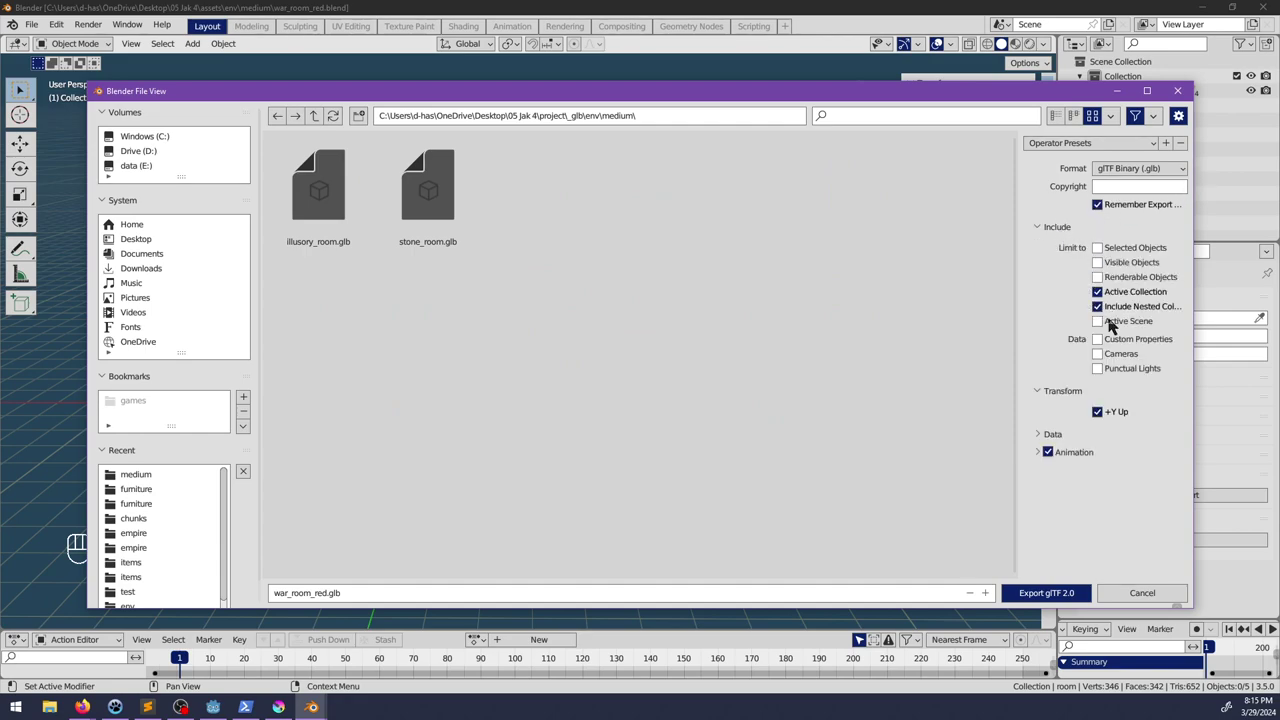
click(1050, 434)
click(1068, 470)
click(1112, 492)
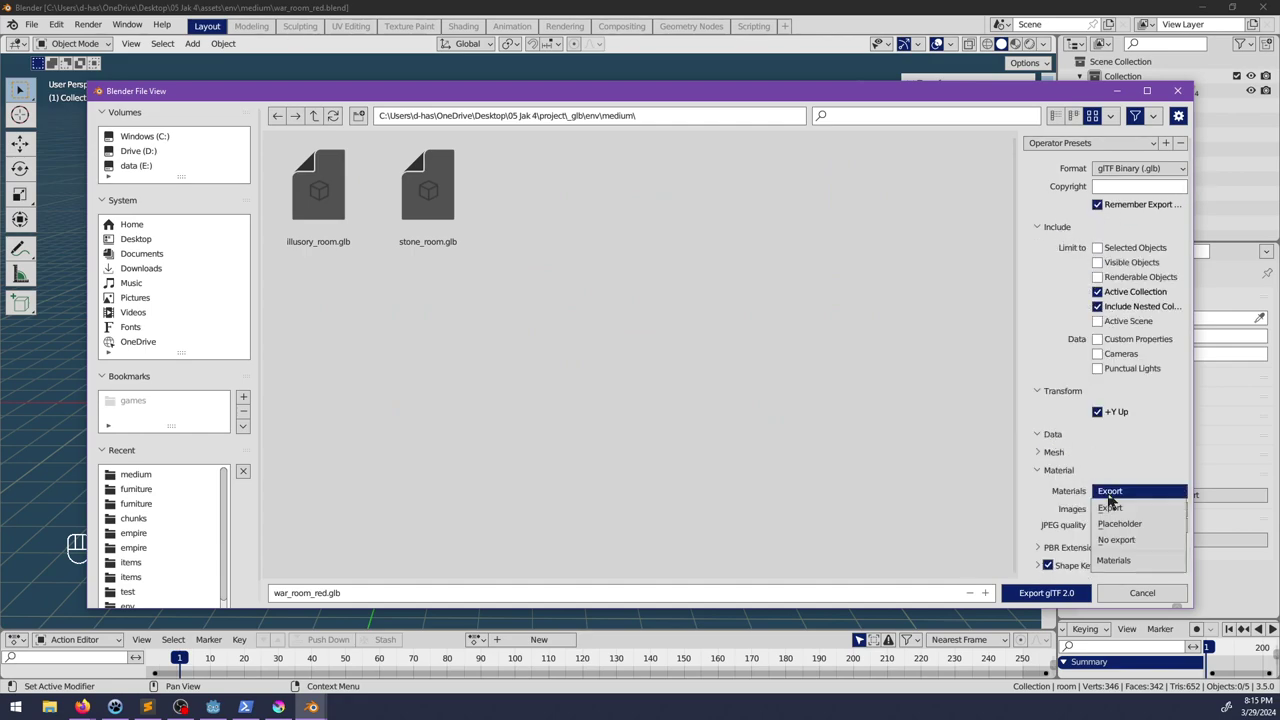
click(1110, 524)
click(1045, 593)
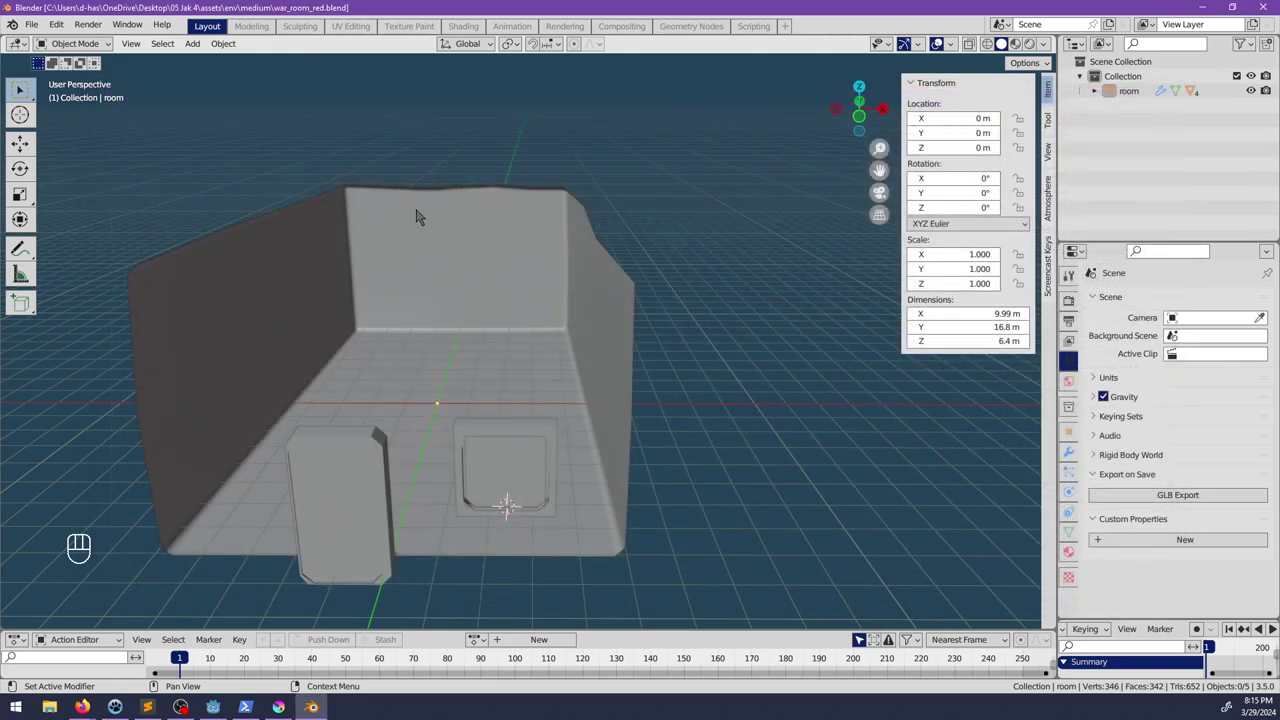
Step: Switch to Godot, find war_room_red.glb in the project files and open it as a new inherited scene
key(alt+Tab)
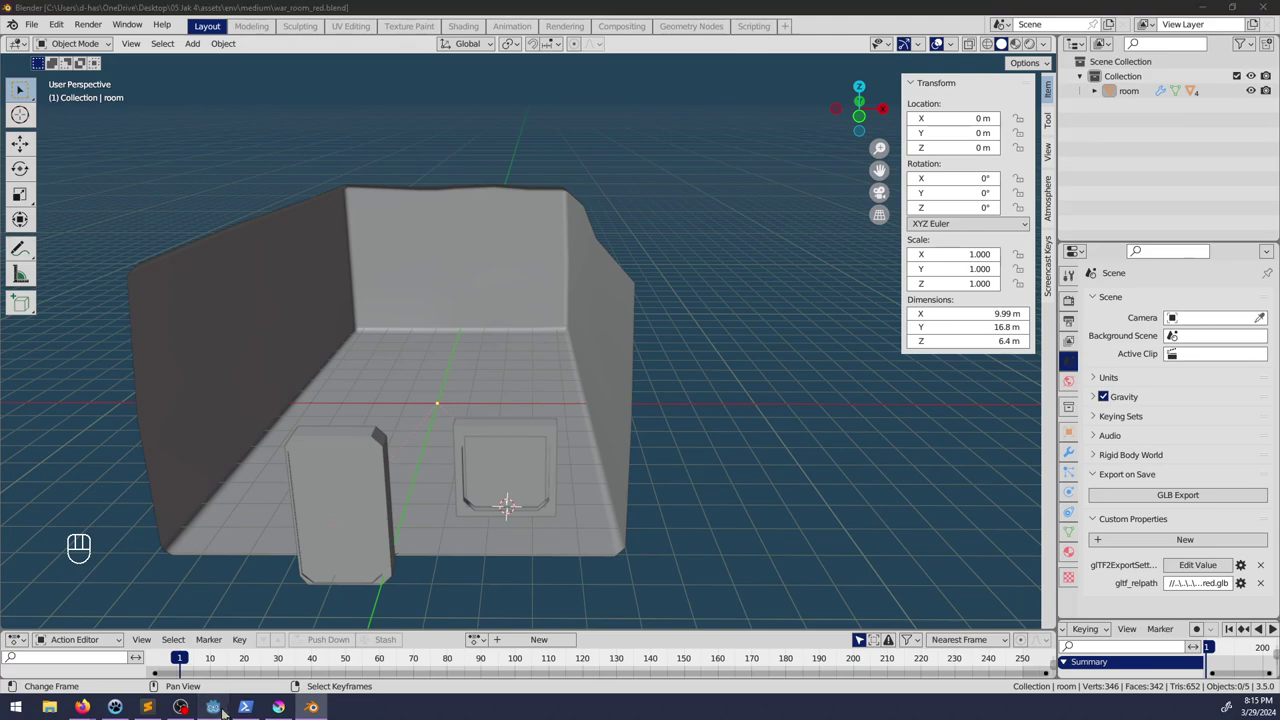
double_click(94, 385)
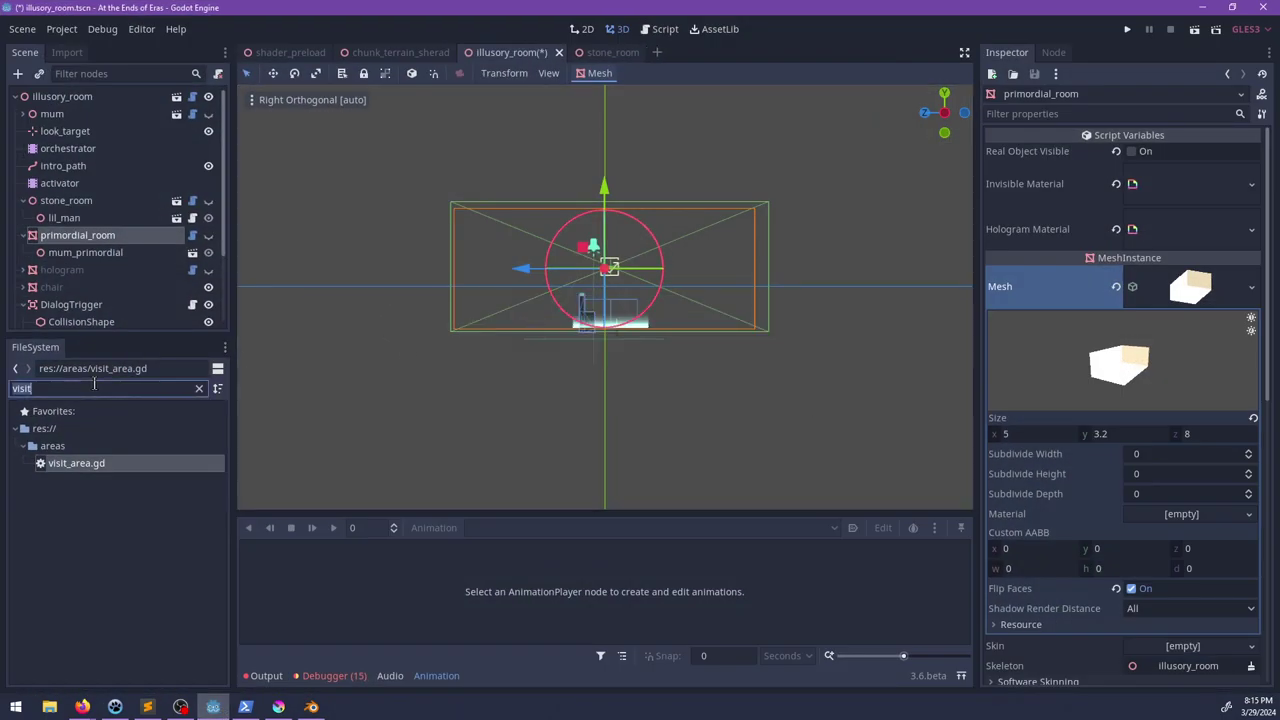
text(watr)
key(BackSpace)
key(BackSpace)
text(r_ro)
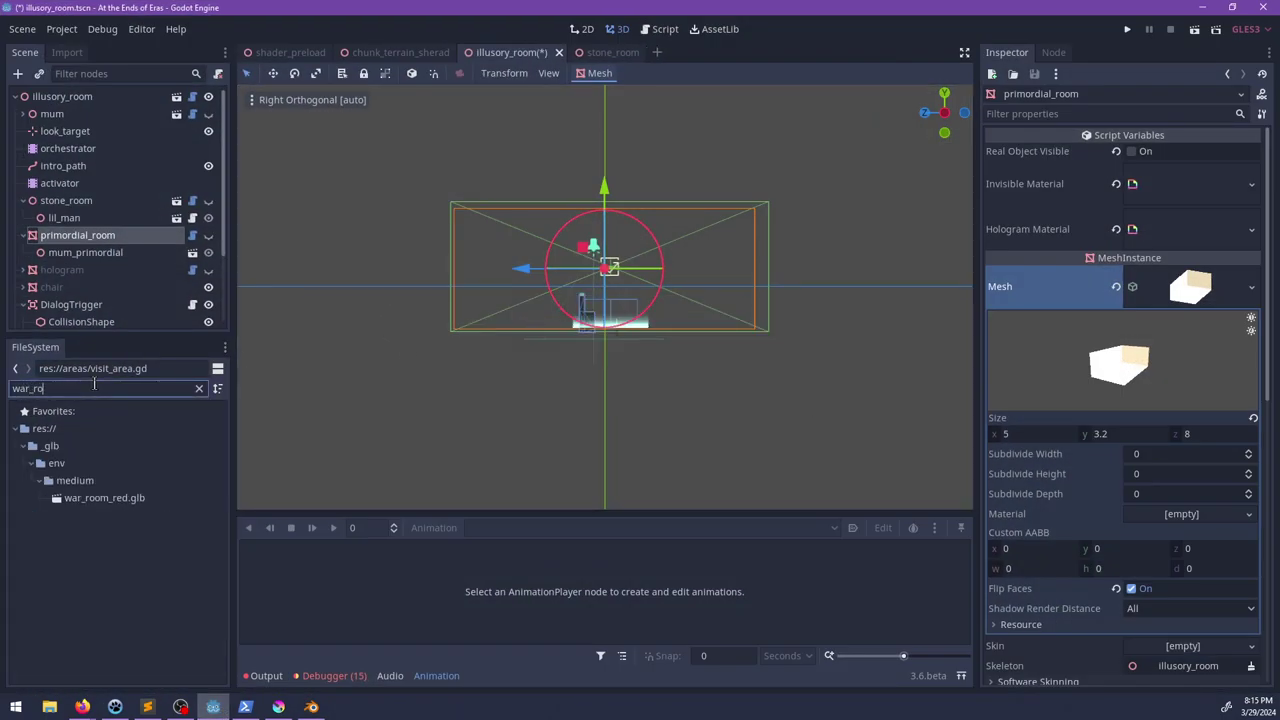
double_click(100, 498)
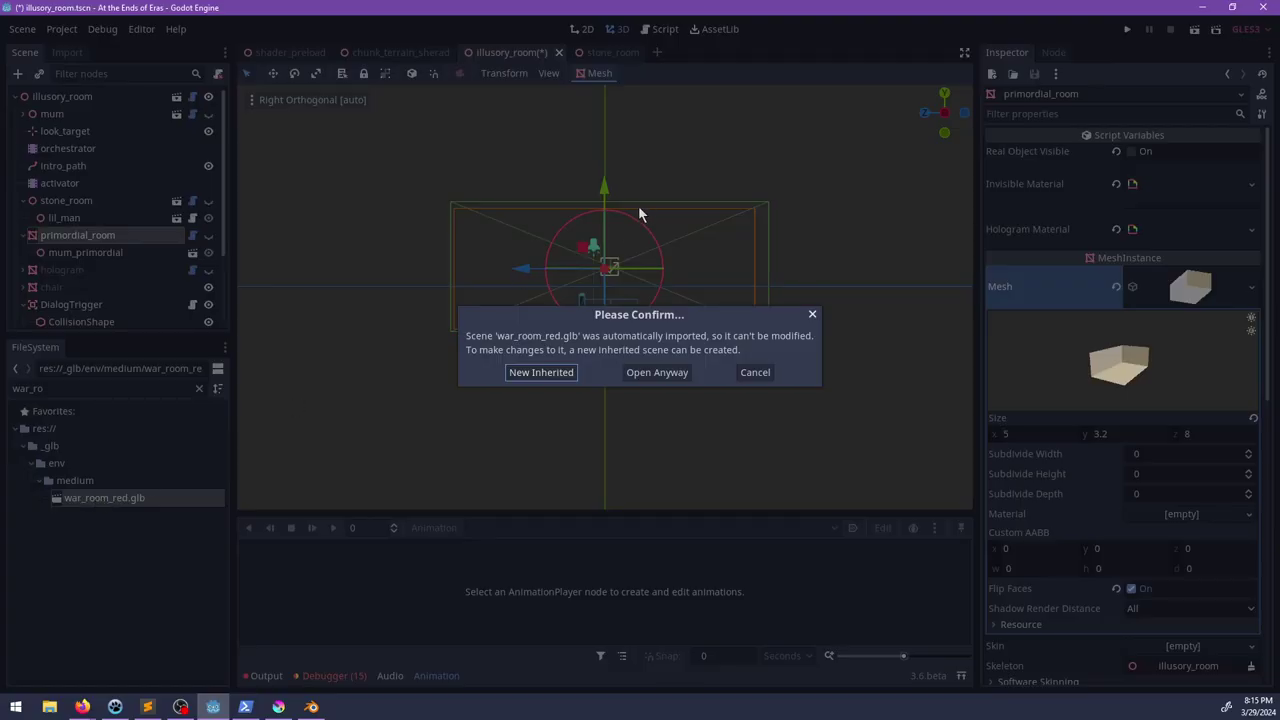
click(569, 374)
middle_drag(526, 297, 549, 326)
scroll(572, 330, down, 10)
Step: Find bricks.material in the project files and assign it to the room mesh's material slot 0
click(68, 116)
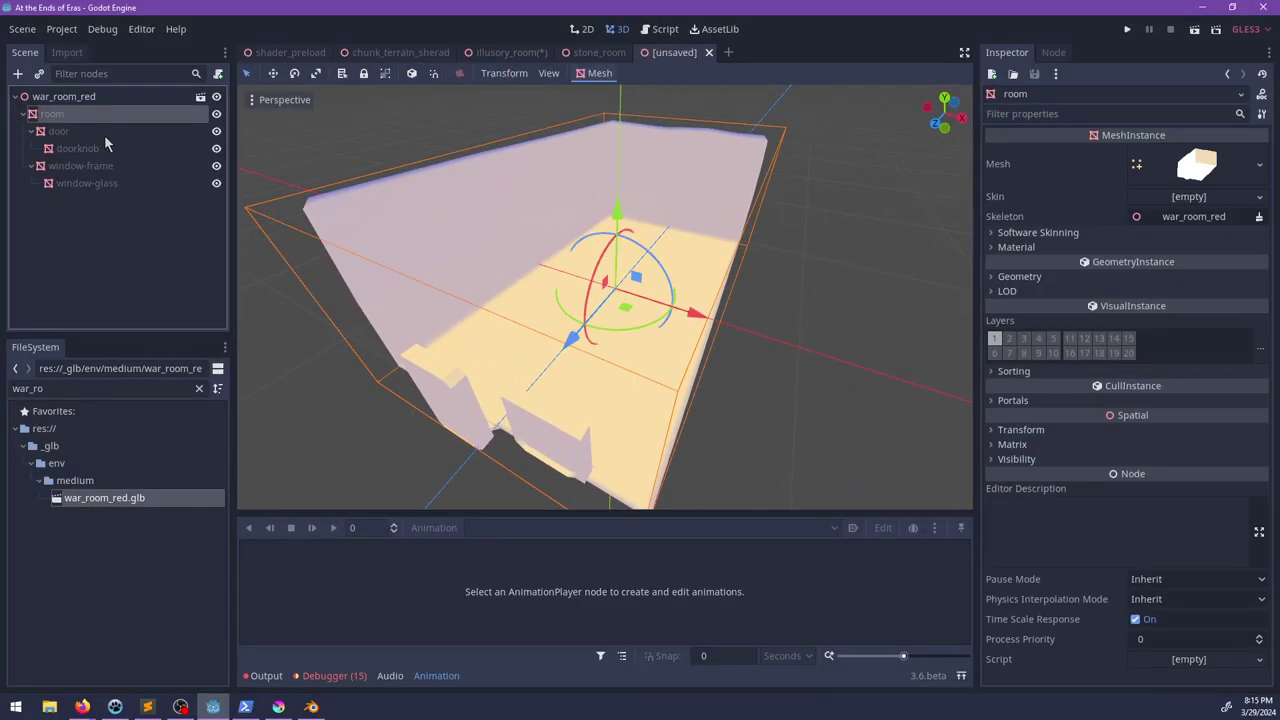
double_click(107, 388)
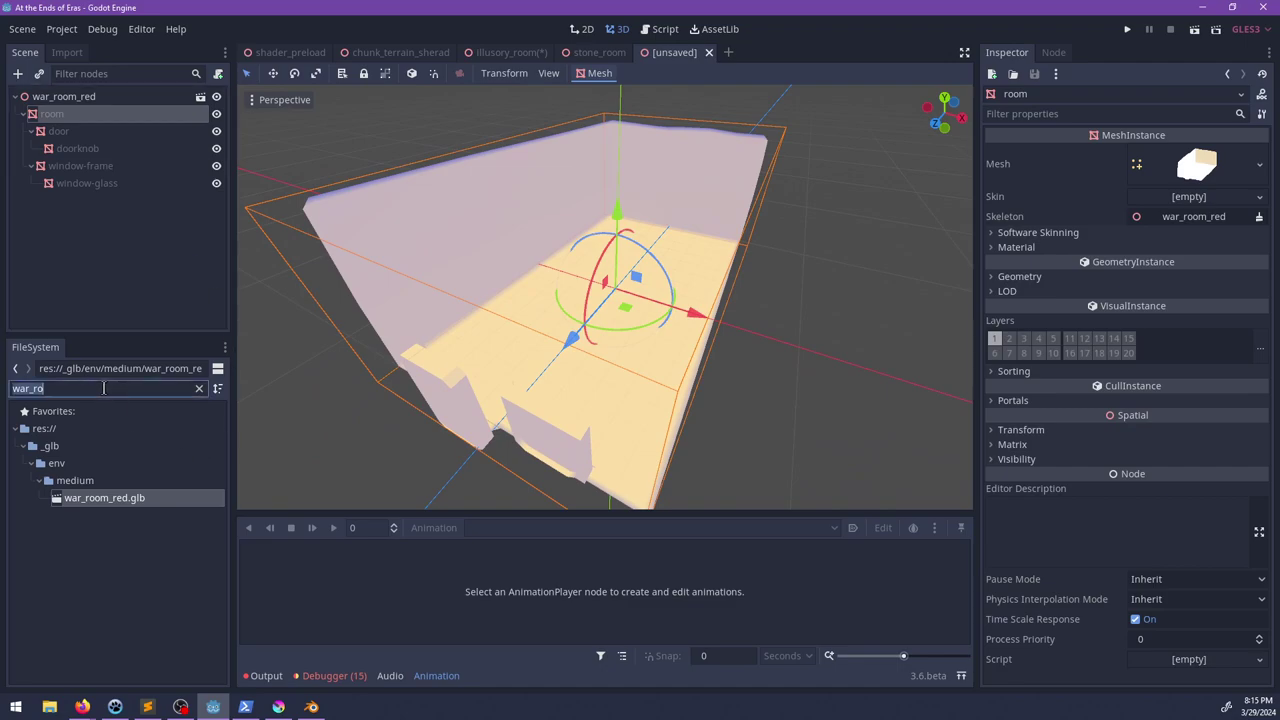
click(1014, 247)
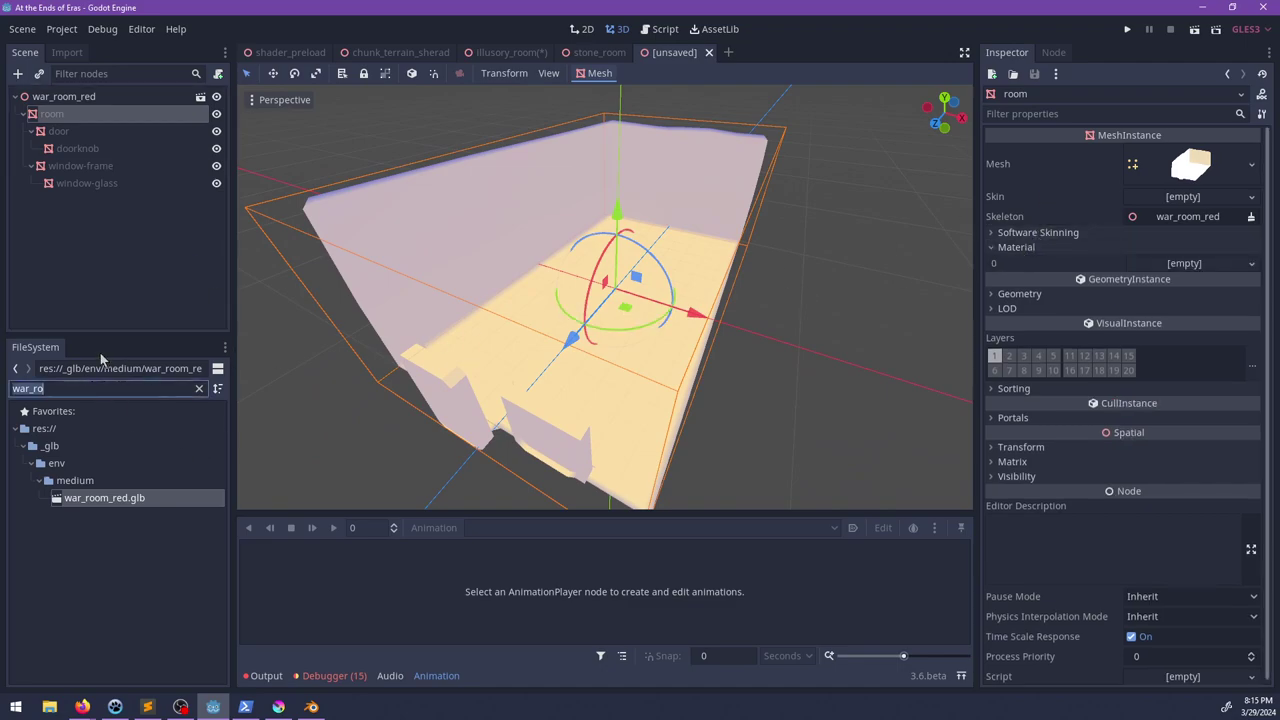
double_click(86, 388)
text(b)
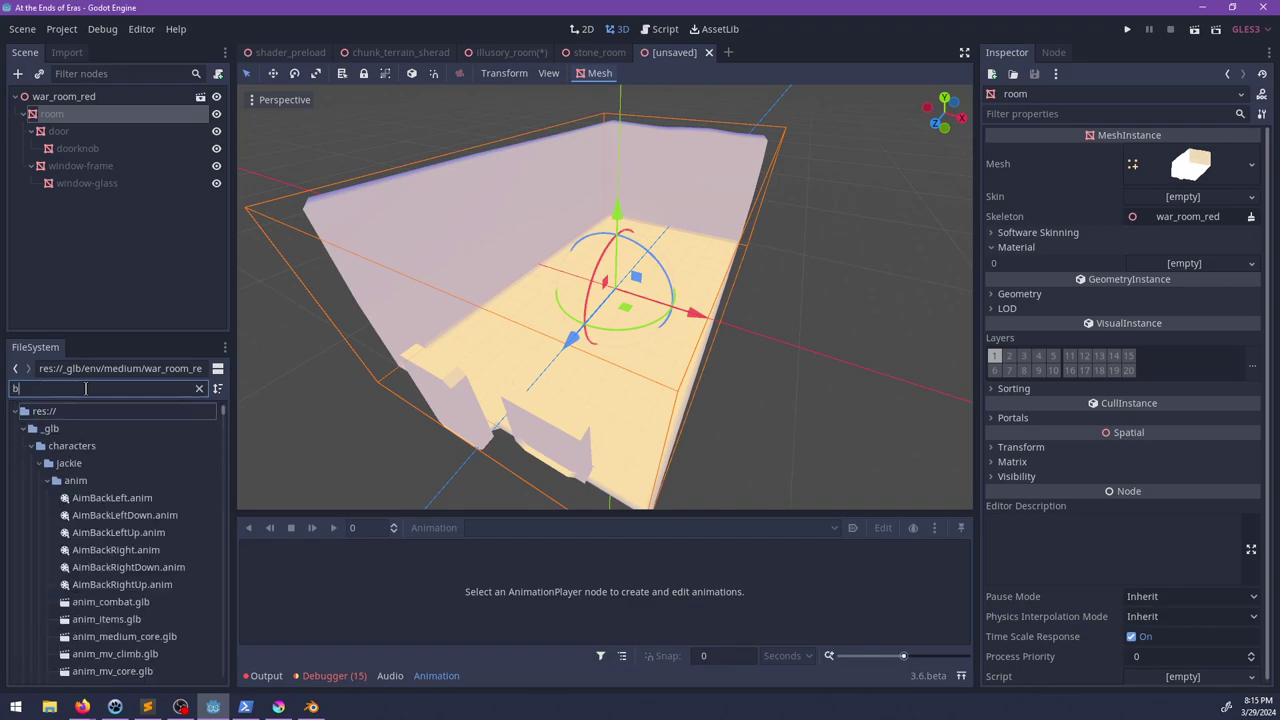
text(rick)
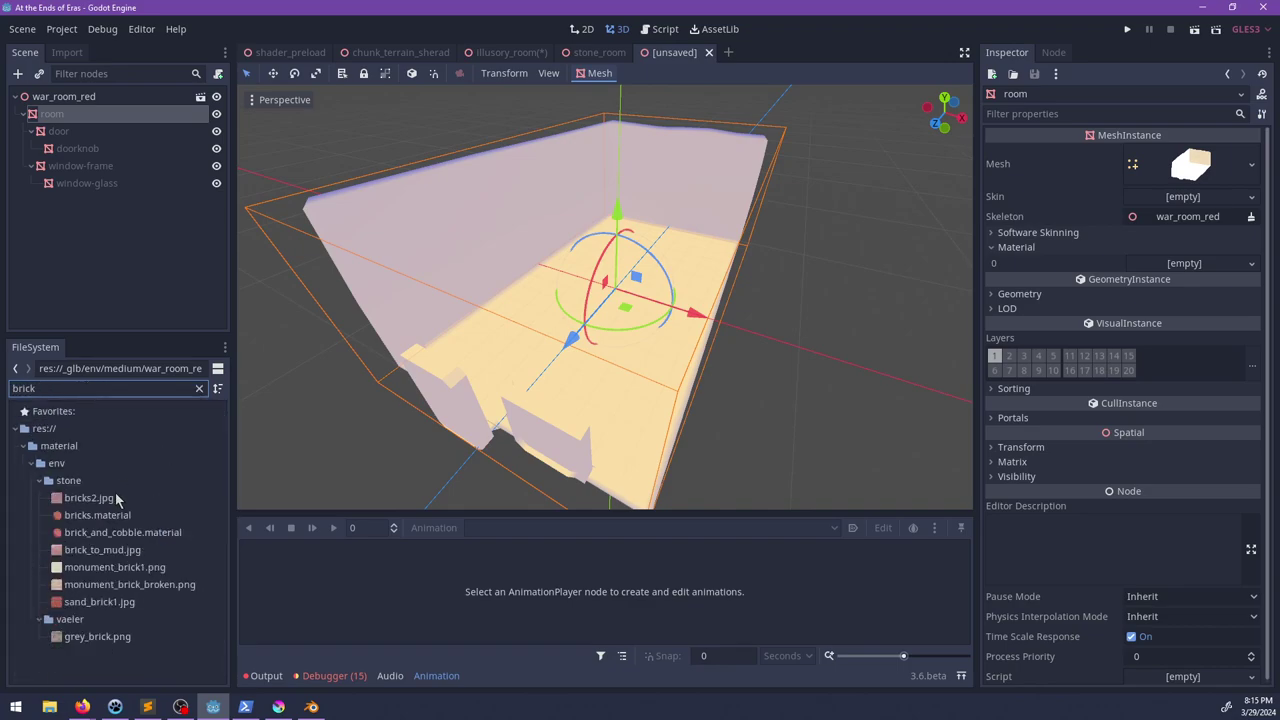
drag(112, 515, 695, 481)
drag(1153, 282, 1165, 265)
Step: Assign triplanar.shader to the door mesh's material slot 0 and expand the material's shader parameters
mouse_move(648, 306)
middle_down()
mouse_move(590, 298)
mouse_move(716, 326)
mouse_move(585, 283)
mouse_move(490, 271)
mouse_move(666, 289)
middle_up()
scroll(585, 283, up, 3)
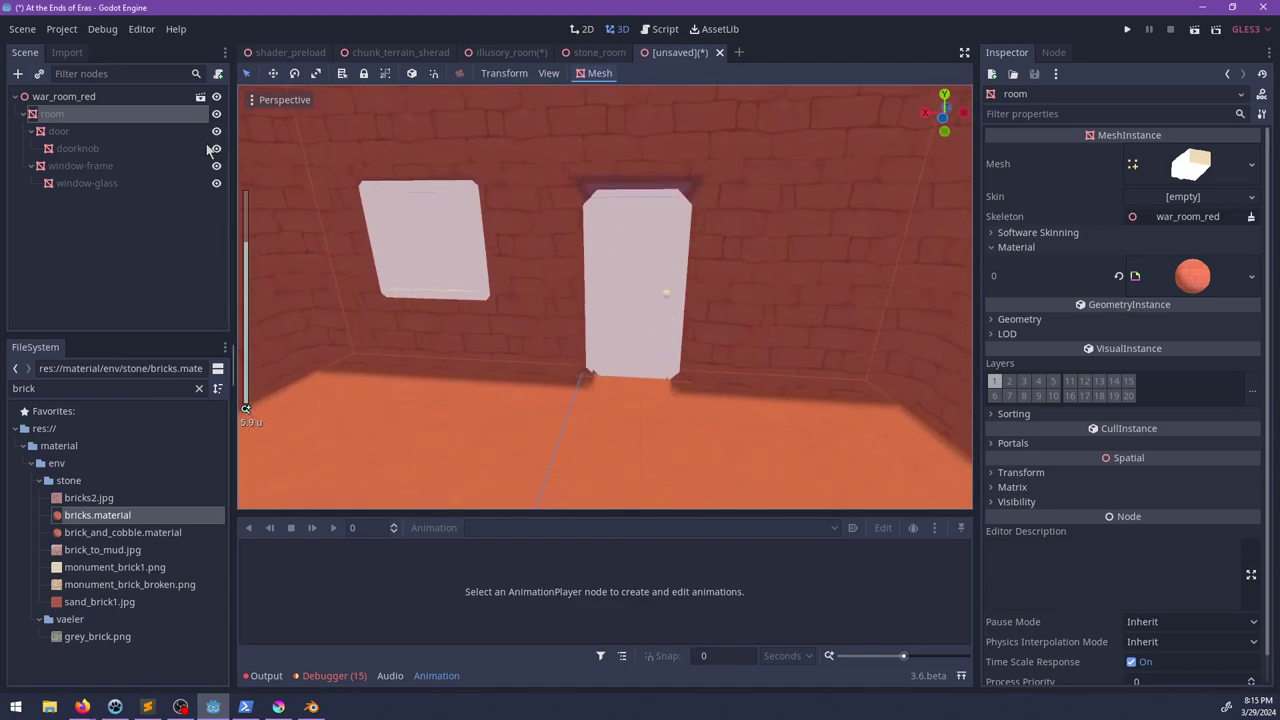
click(666, 289)
double_click(107, 388)
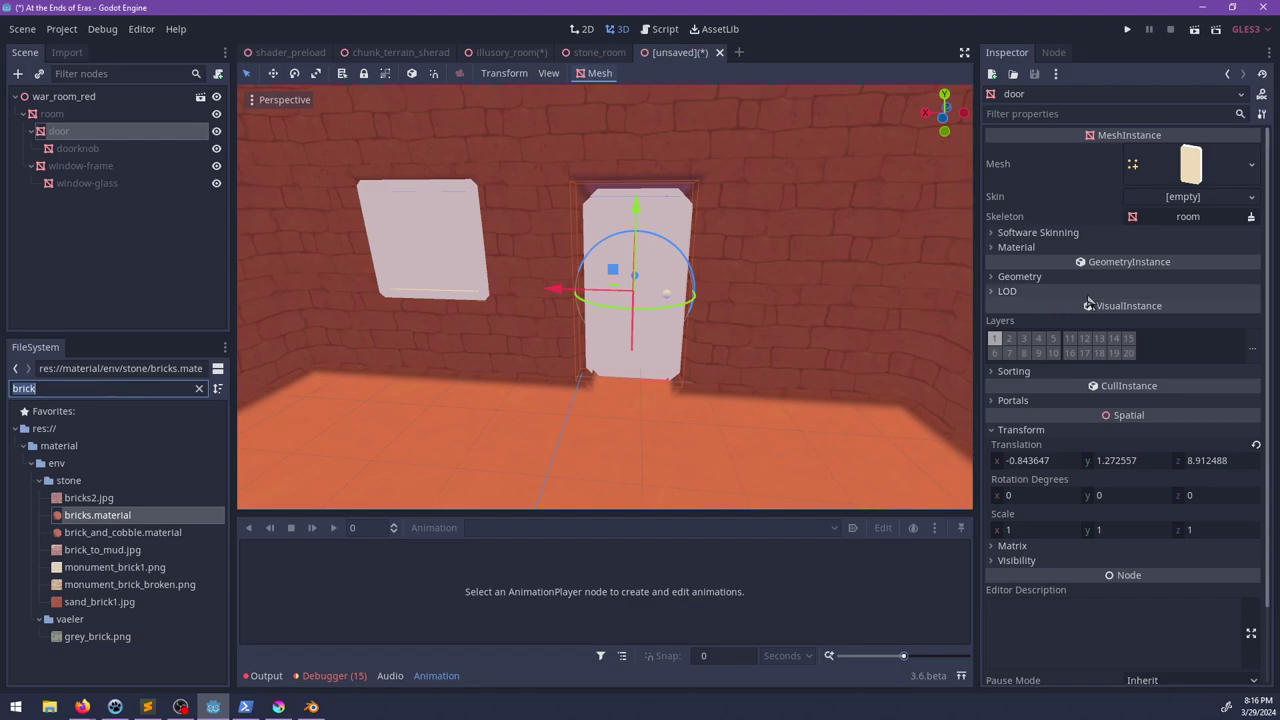
click(1016, 247)
text(triplan)
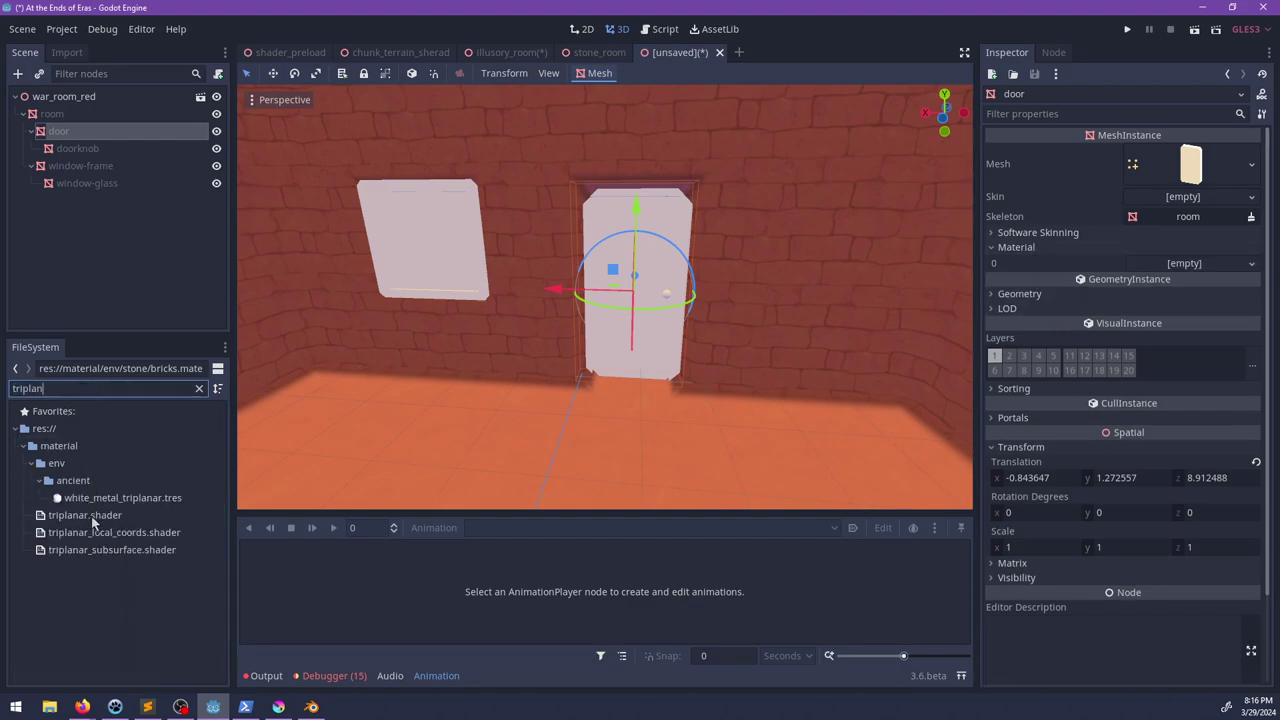
drag(93, 513, 964, 381)
drag(1180, 280, 1182, 278)
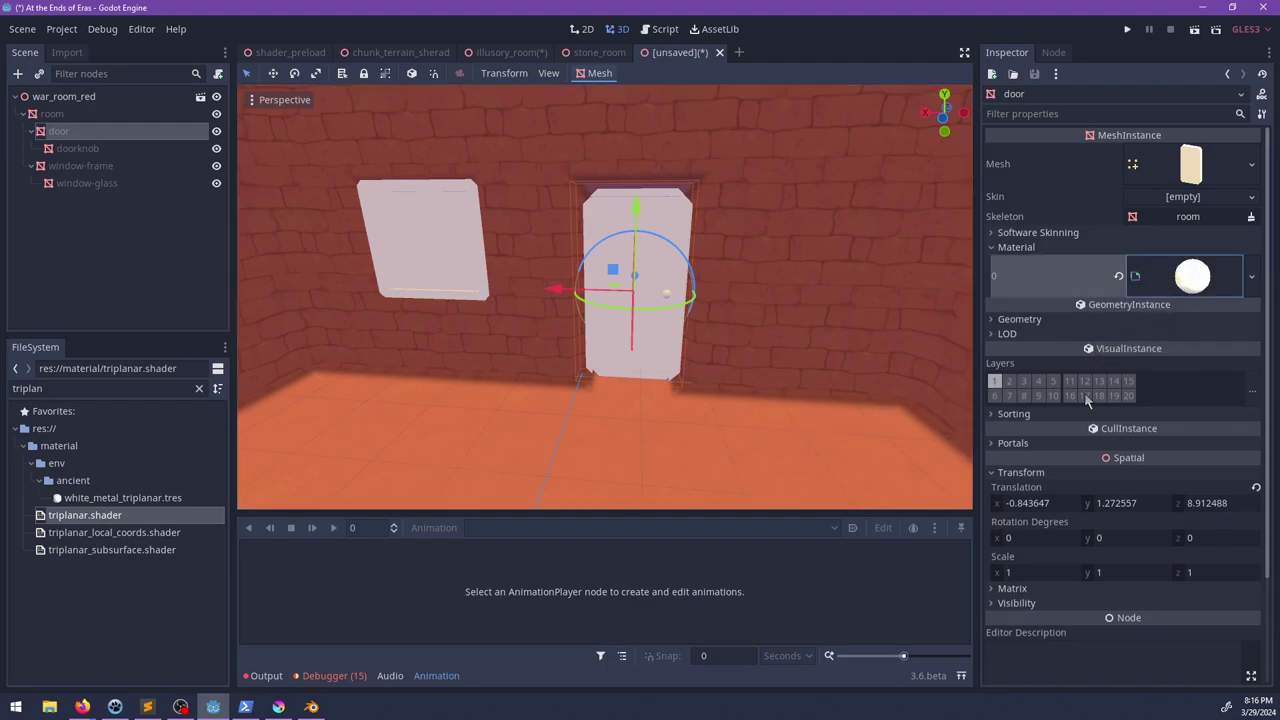
click(1030, 480)
click(1037, 464)
scroll(1064, 519, down, 3)
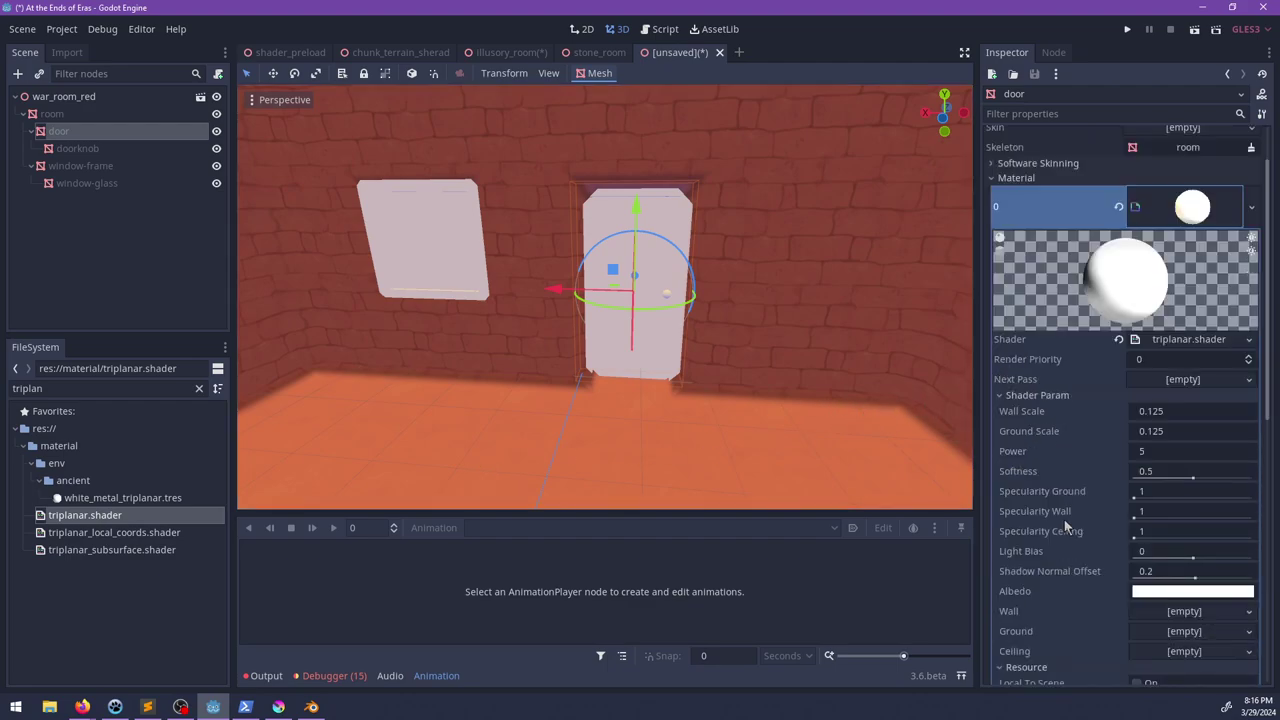
Step: Assign noise.jpg as the Wall, Ground and Ceiling textures of the door's triplanar material
double_click(93, 388)
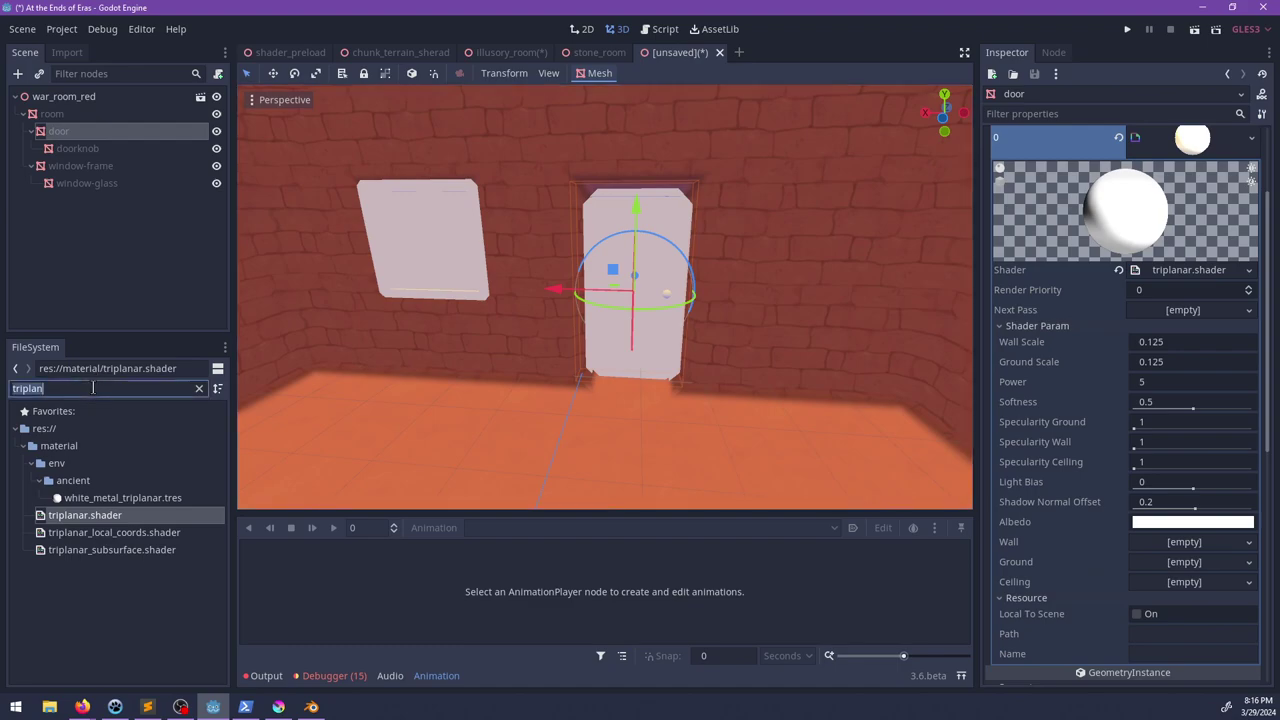
text(noise)
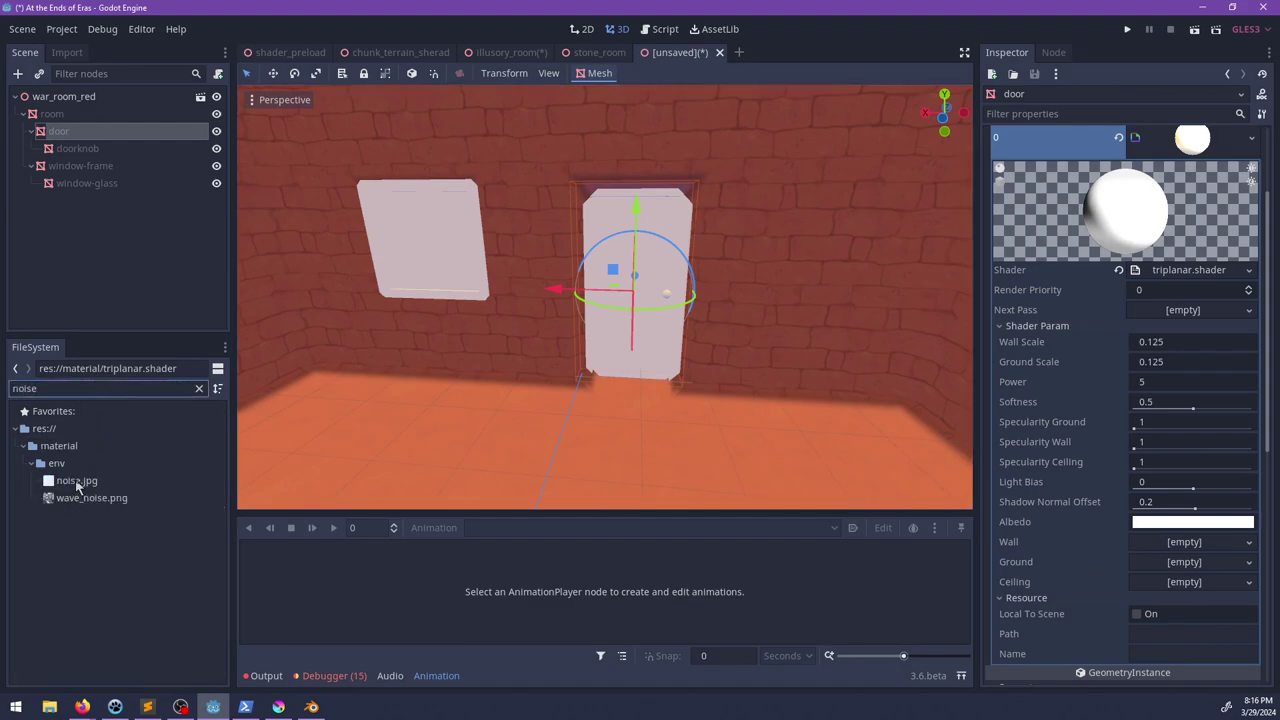
drag(76, 485, 1198, 615)
drag(1195, 632, 1195, 634)
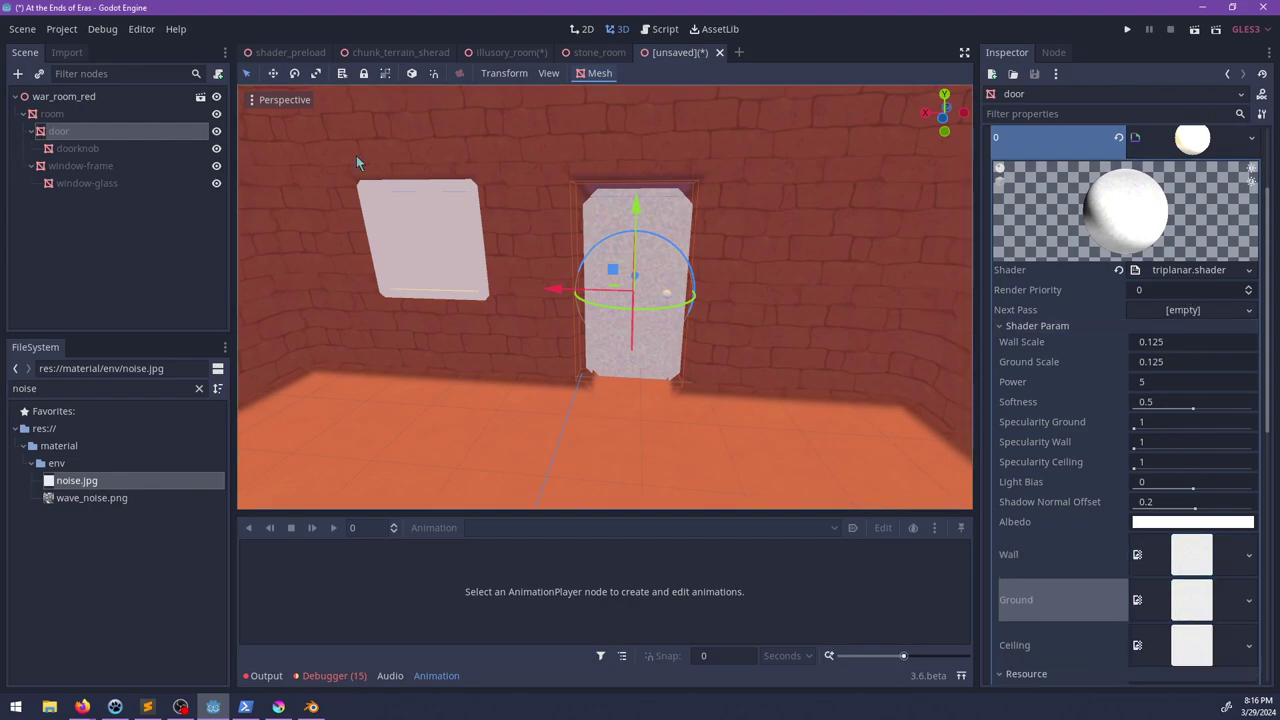
Step: Set the albedo of the door's triplanar material to the warm grey a3a196
click(1208, 521)
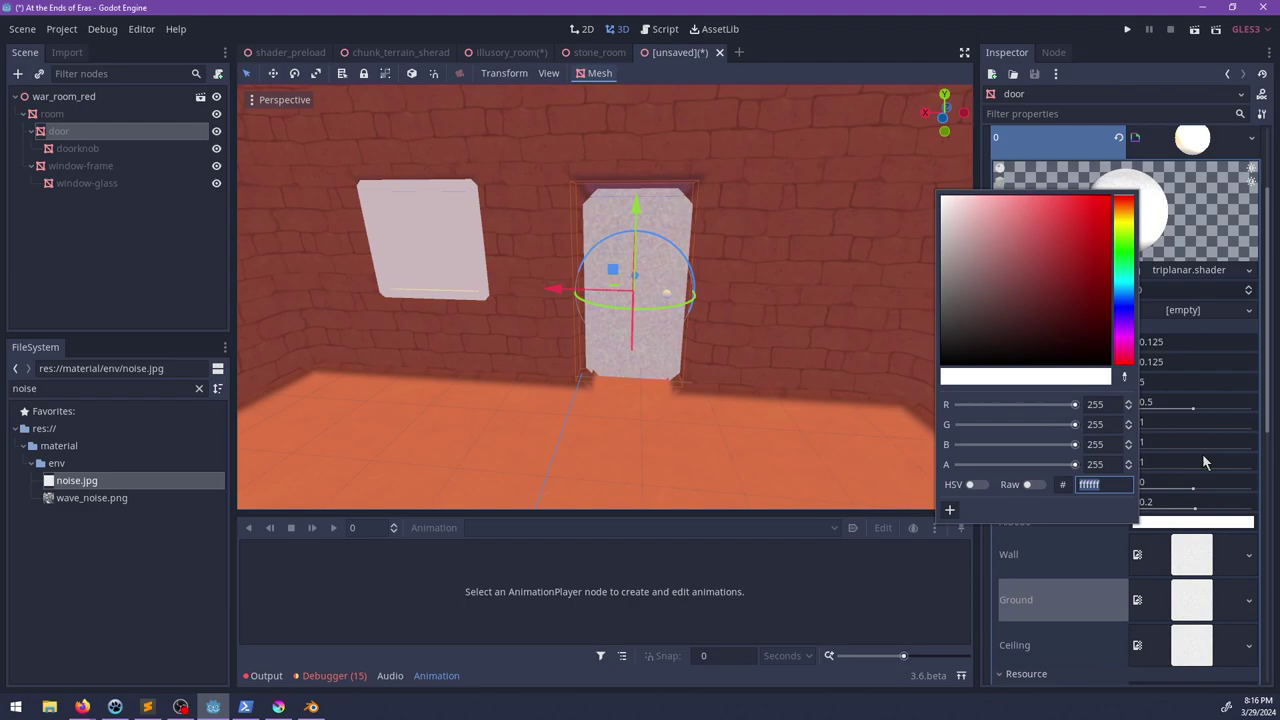
click(1128, 232)
mouse_move(997, 196)
mouse_down()
mouse_move(1018, 207)
mouse_move(1027, 253)
mouse_move(1016, 246)
mouse_up()
mouse_move(1129, 223)
mouse_down()
mouse_move(1121, 213)
mouse_move(1124, 227)
mouse_up()
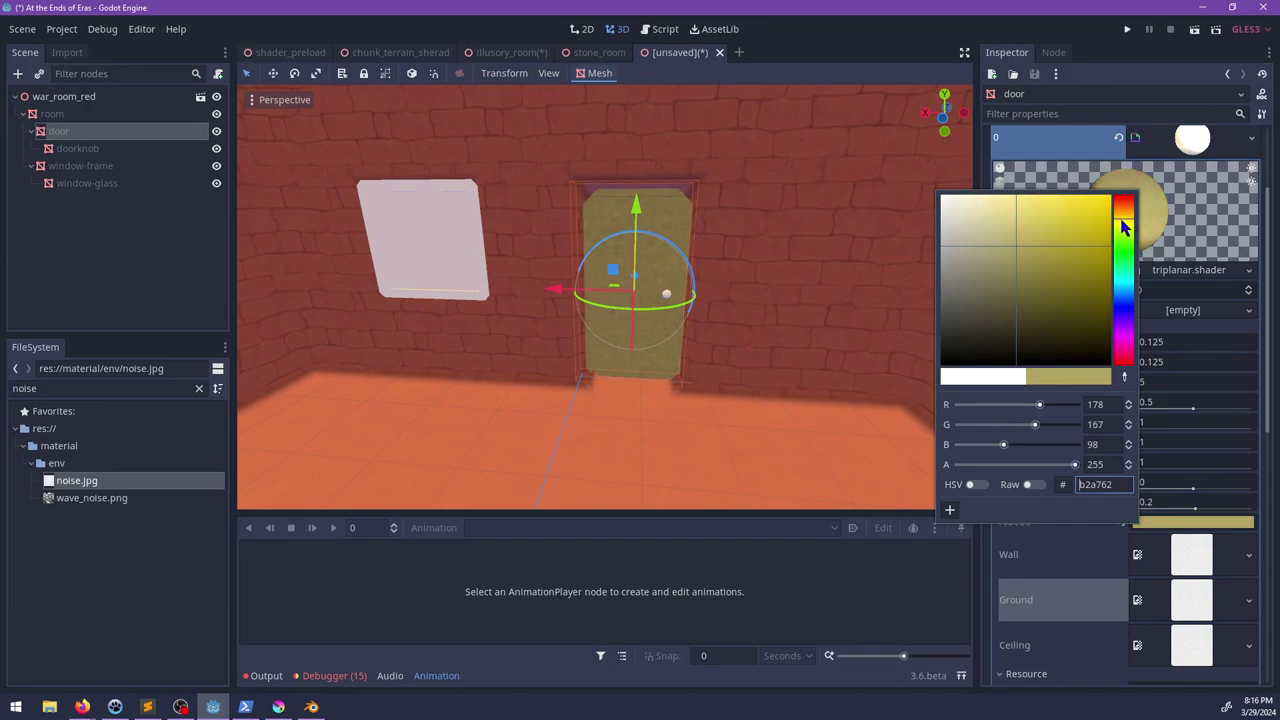
mouse_move(1012, 248)
mouse_down()
mouse_move(971, 271)
mouse_move(957, 263)
mouse_up()
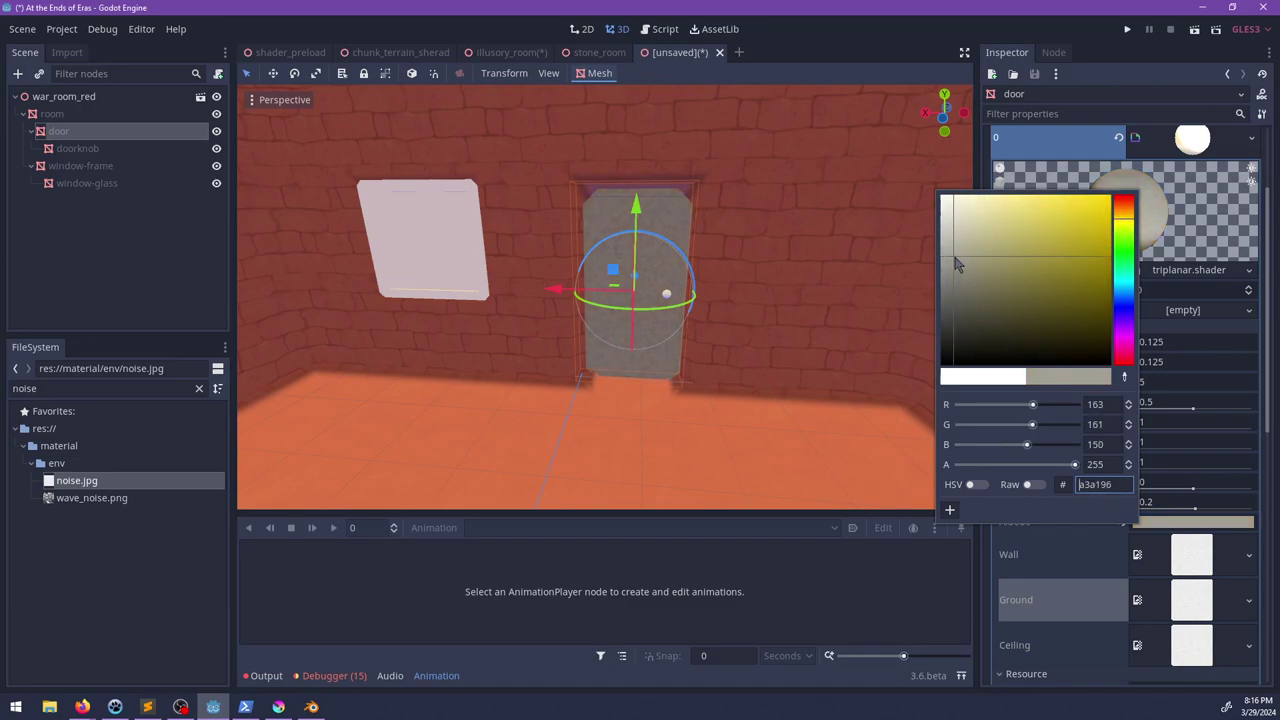
click(744, 547)
Step: Set both the Wall Scale and Ground Scale of the door's triplanar material to 1
click(1186, 341)
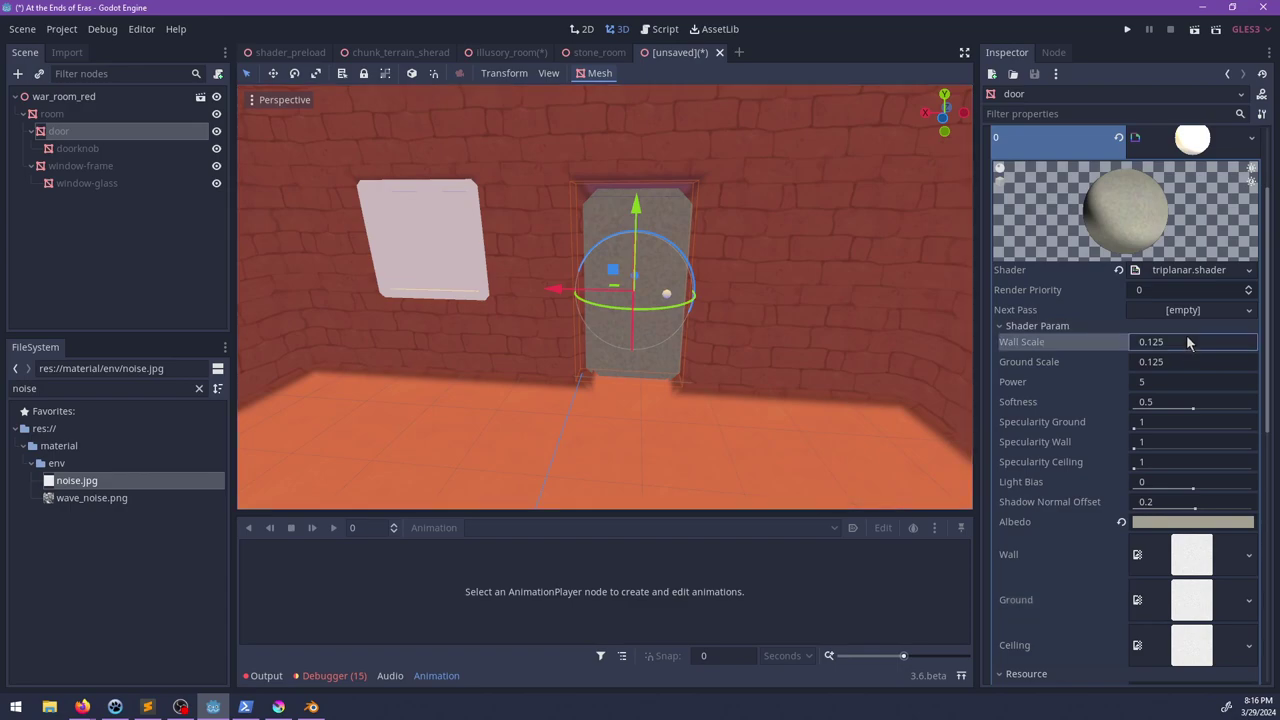
text(1)
click(1183, 361)
text(1)
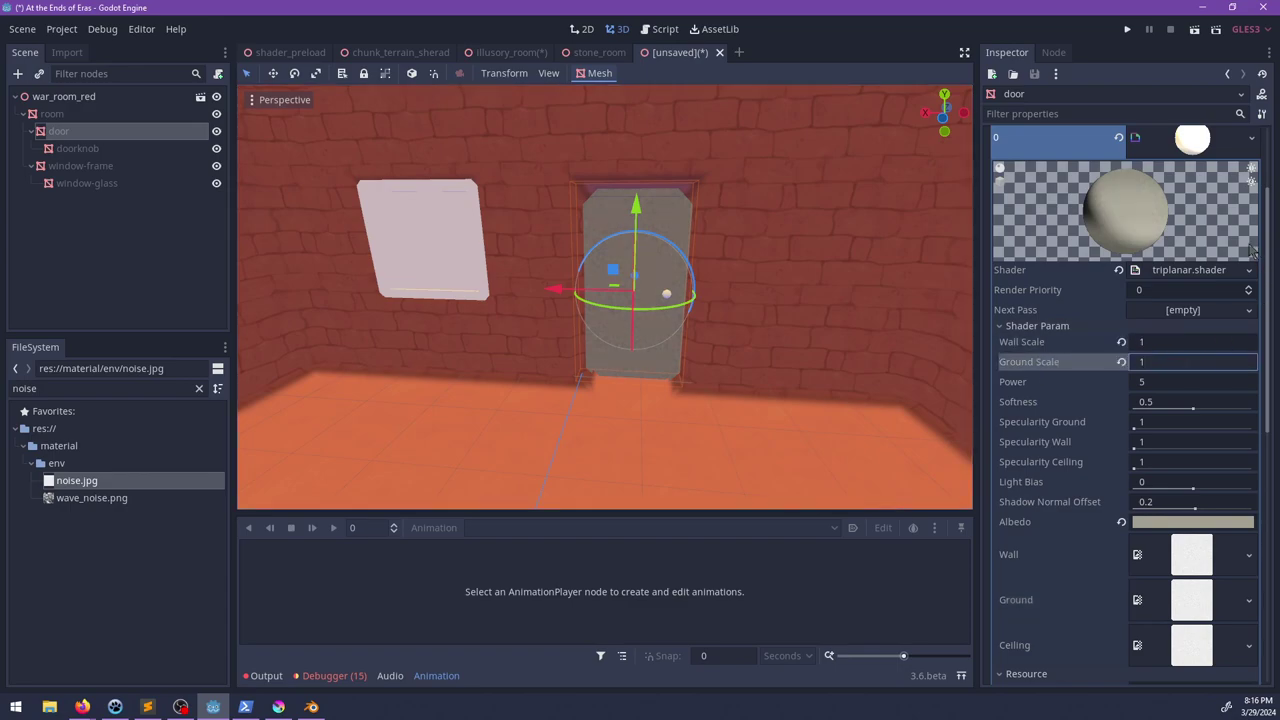
Step: Copy the door's material and paste it into the doorknob's material slot 0
click(1190, 140)
click(1252, 171)
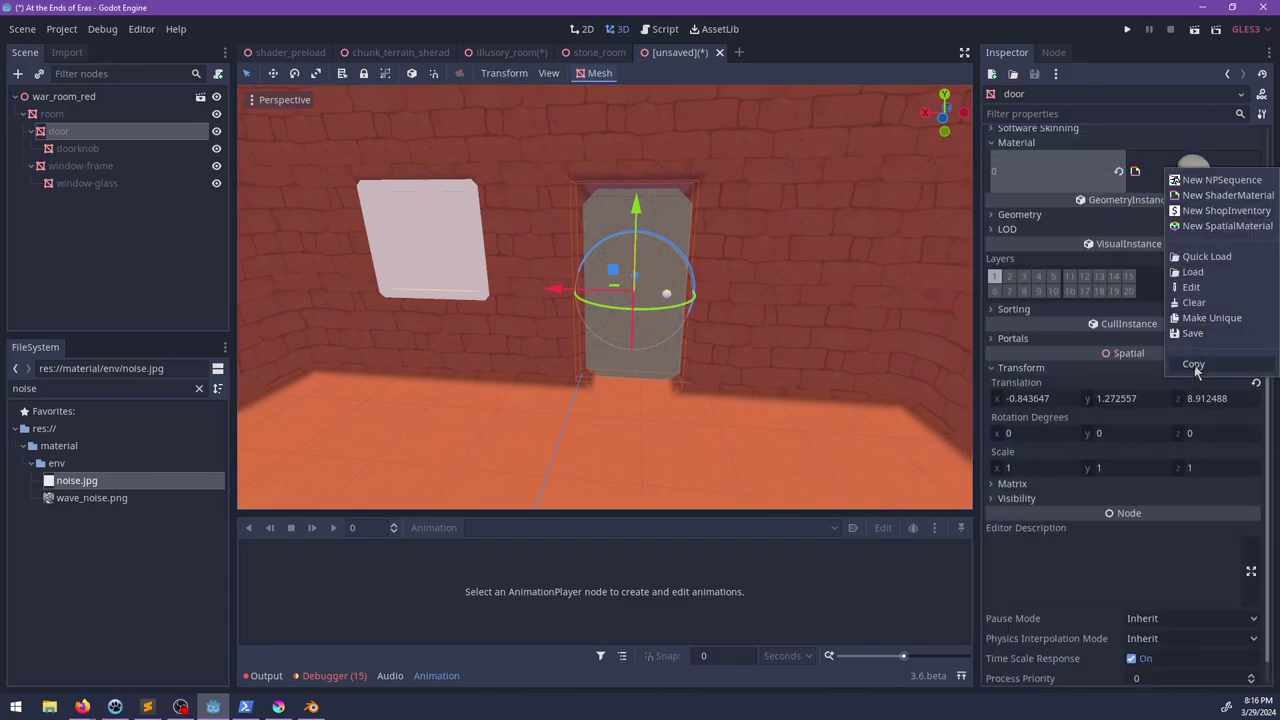
click(1194, 364)
click(80, 148)
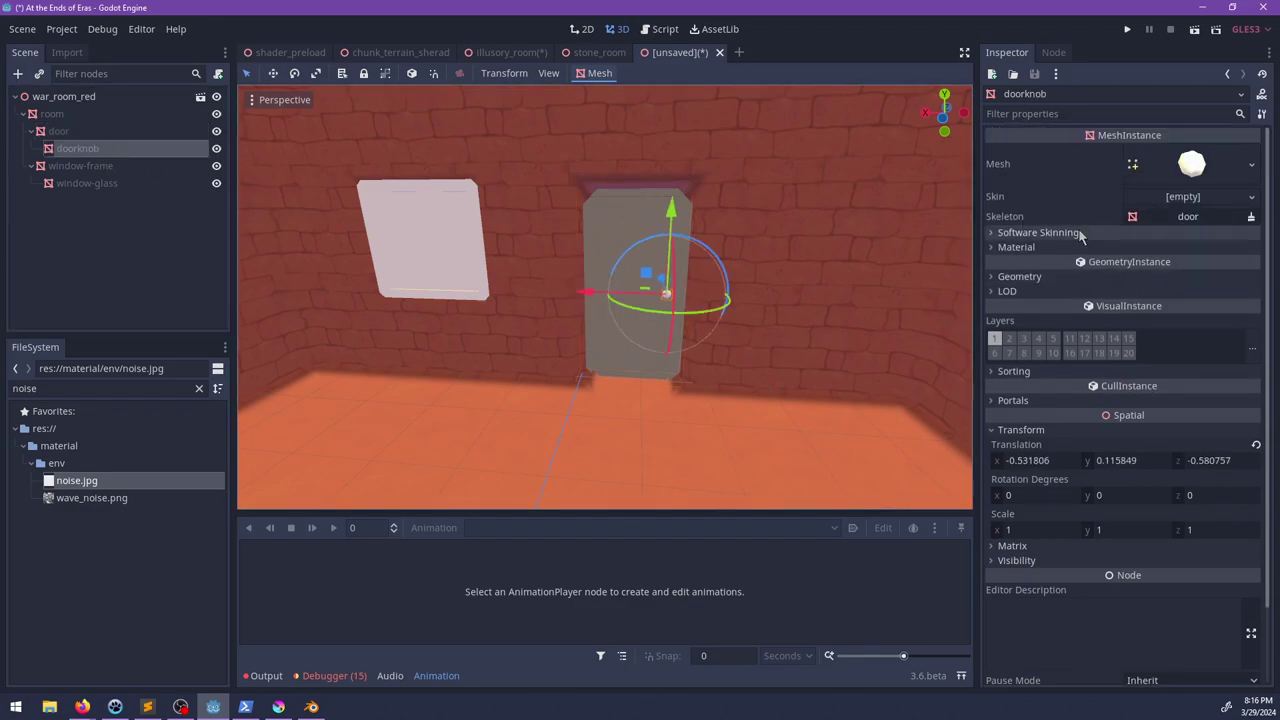
click(1016, 247)
click(1190, 275)
click(1200, 400)
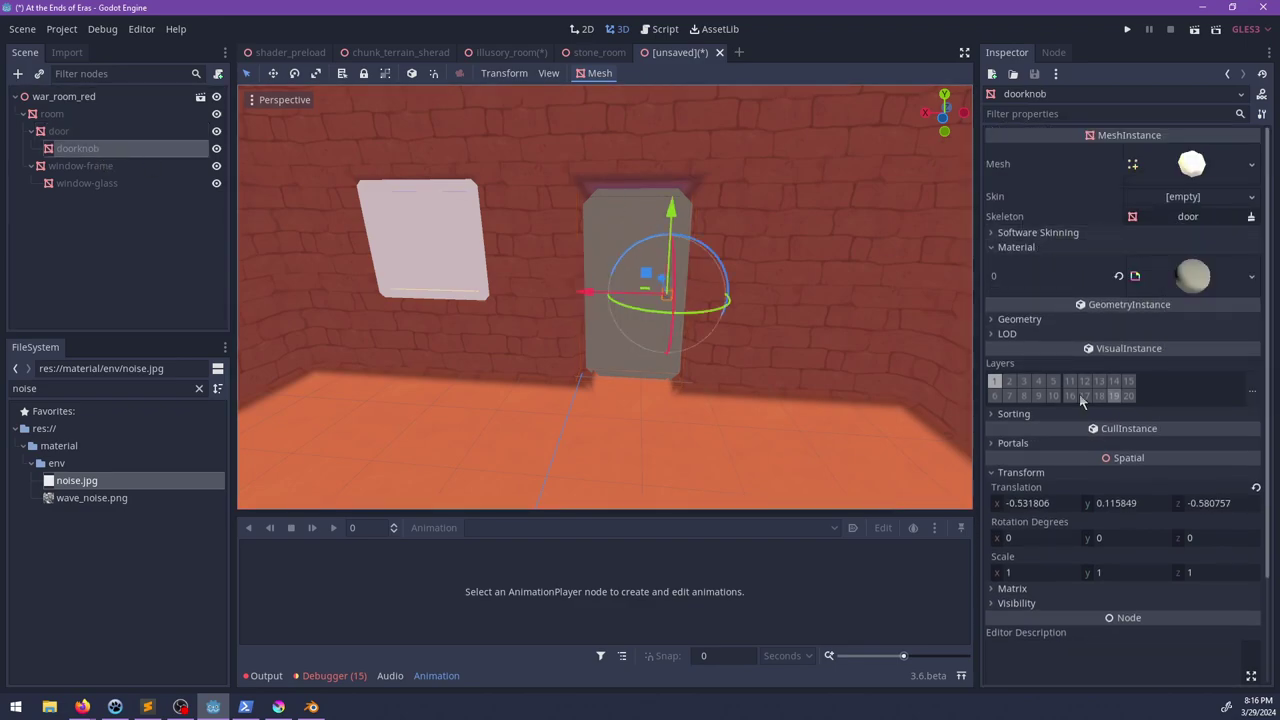
Step: Replace the door's slot 0 material with a new one based on triplanar_local_coords.shader and expand its shader parameters
scroll(685, 350, up, 5)
click(645, 323)
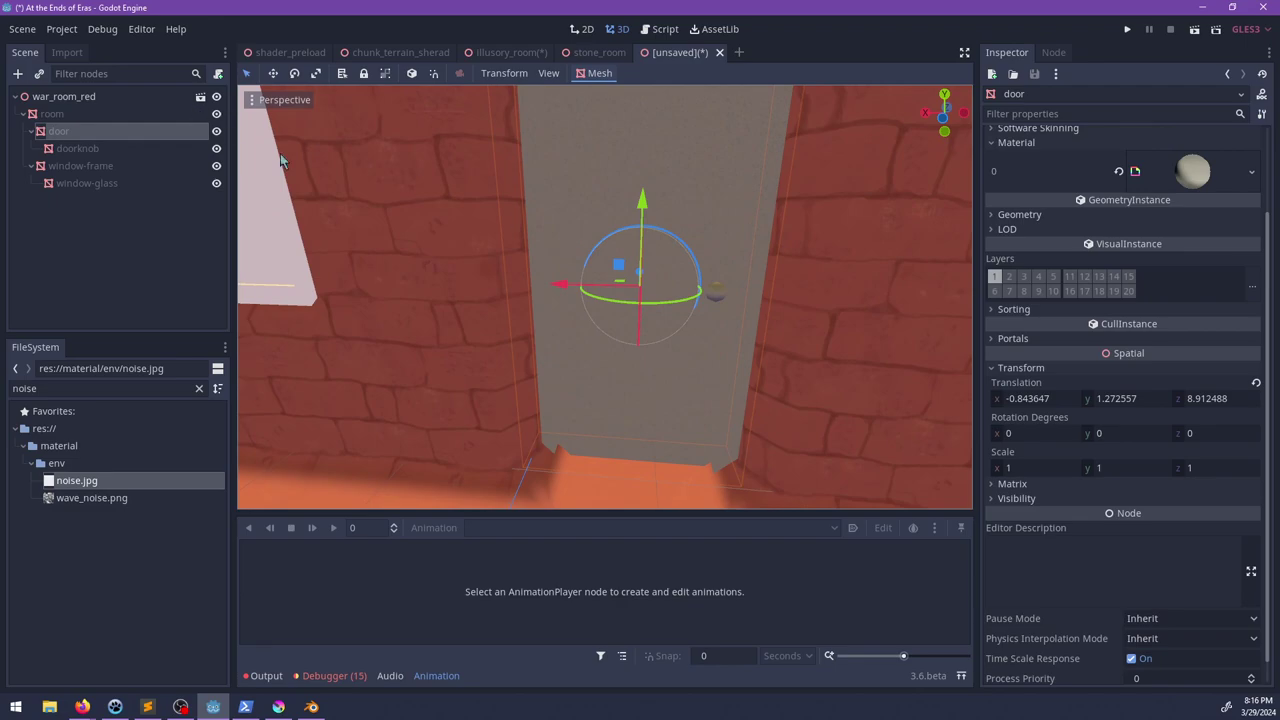
click(1067, 229)
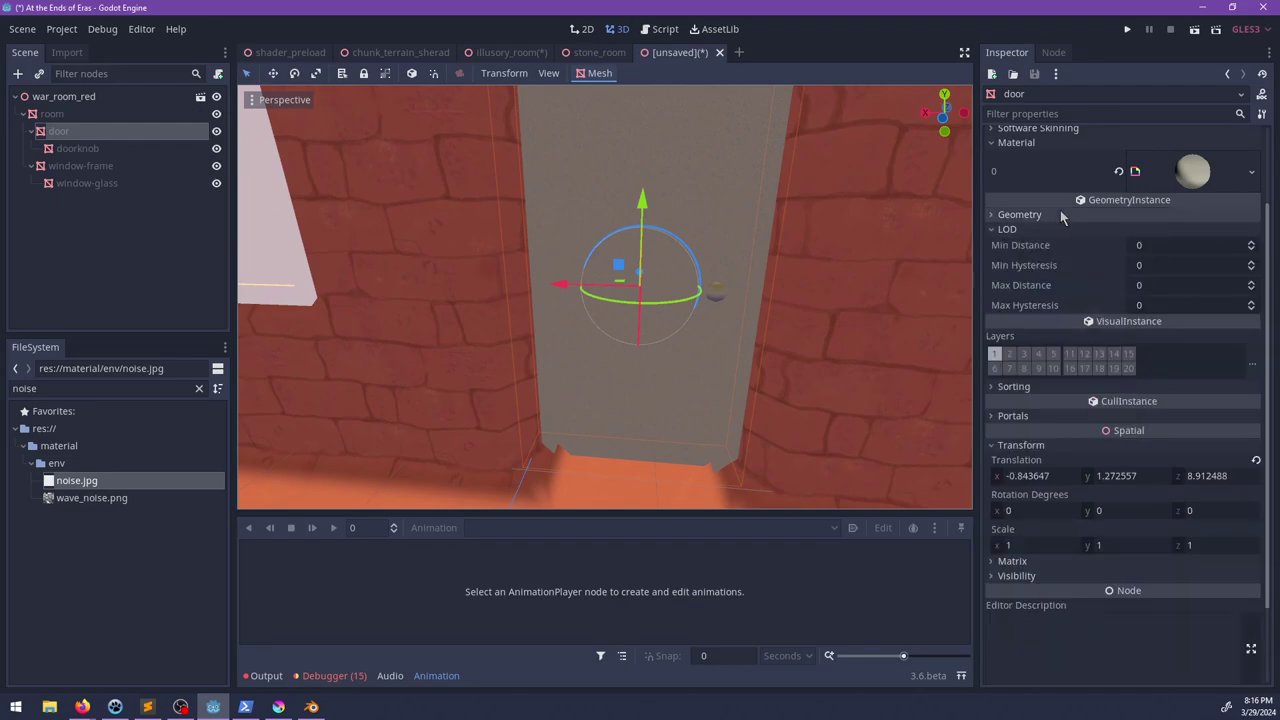
click(1118, 174)
double_click(81, 389)
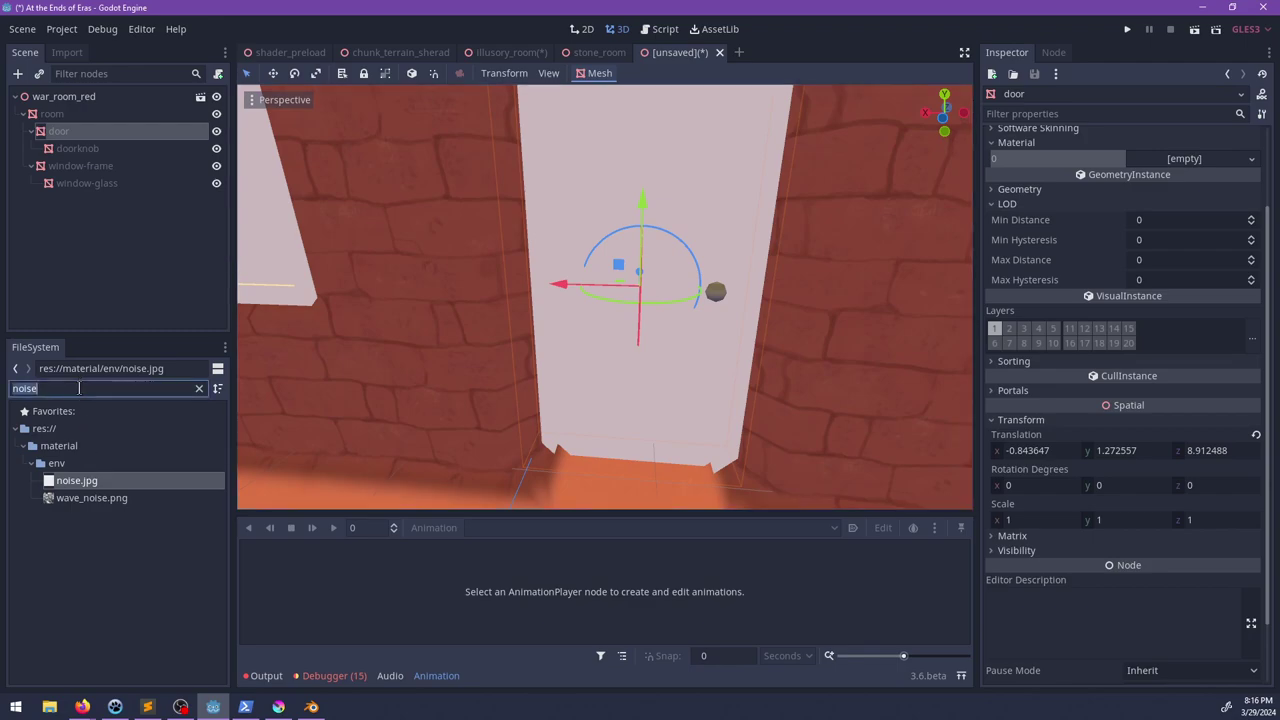
text(triplan)
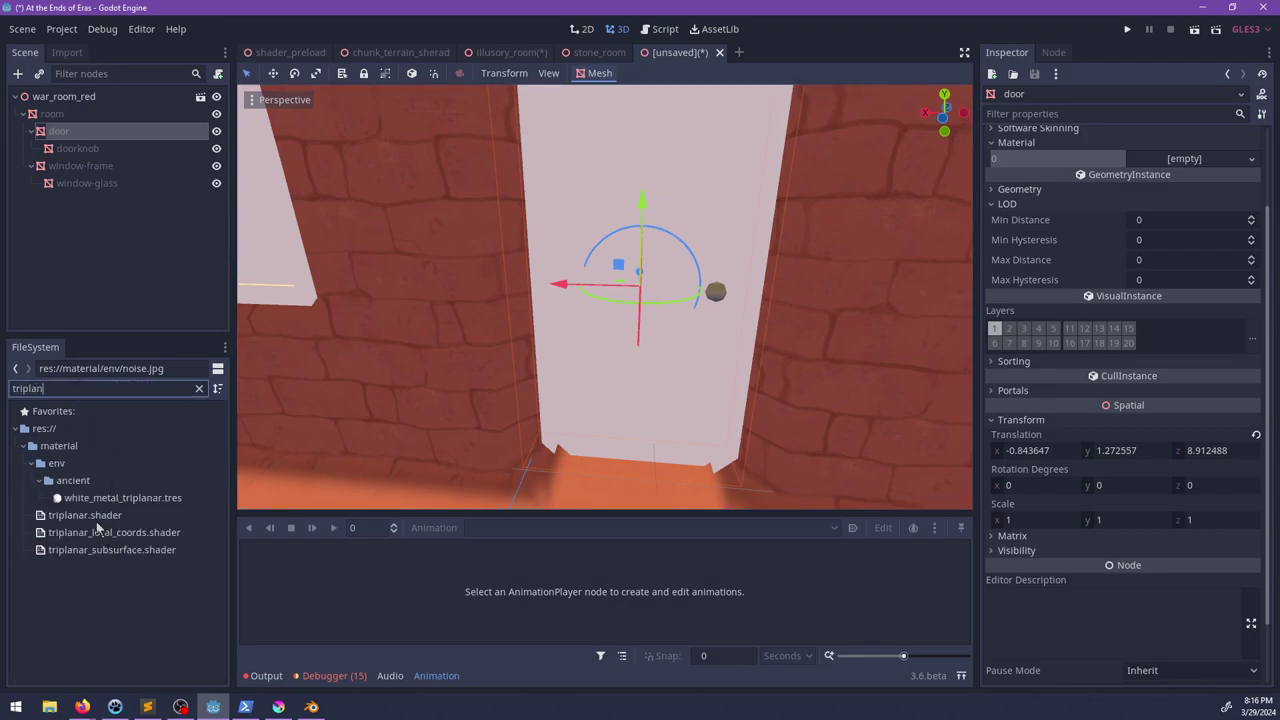
drag(105, 540, 1197, 158)
click(1192, 171)
click(1073, 375)
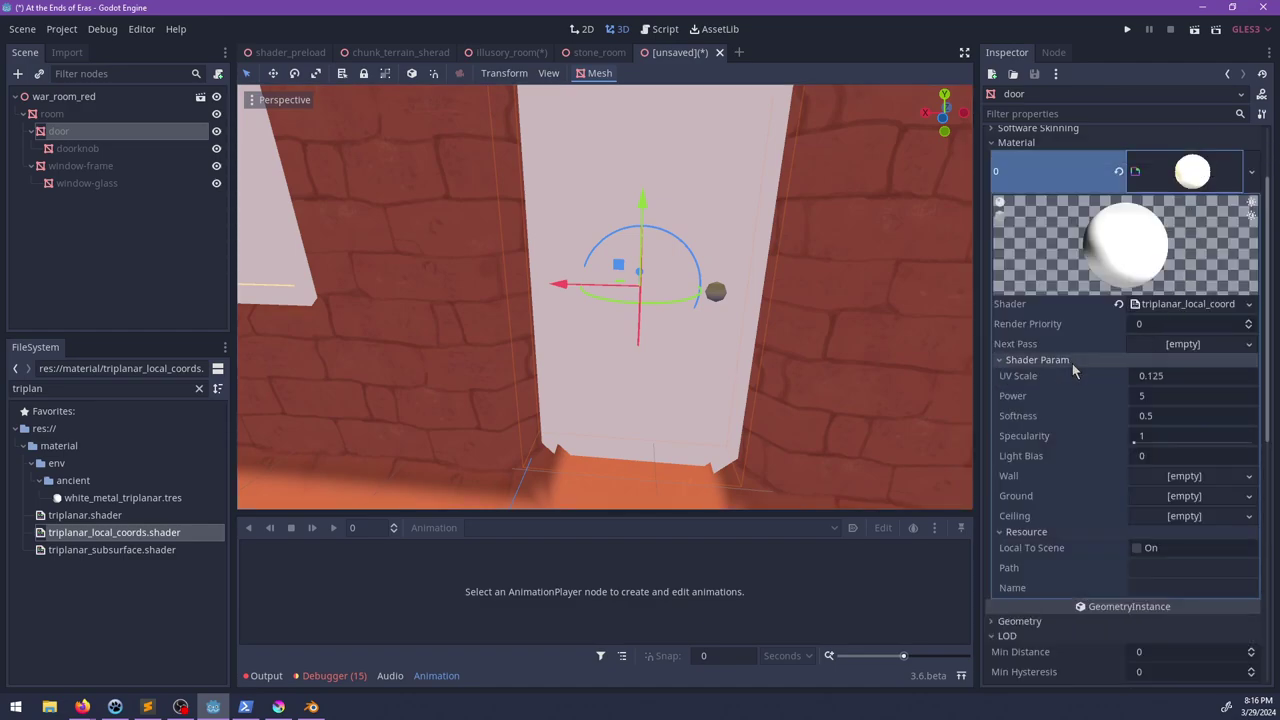
Step: Search the project files for wood and assign wood-slats-old.png as the Wall, Ground and Ceiling textures of the door's material
double_click(112, 389)
text(wood)
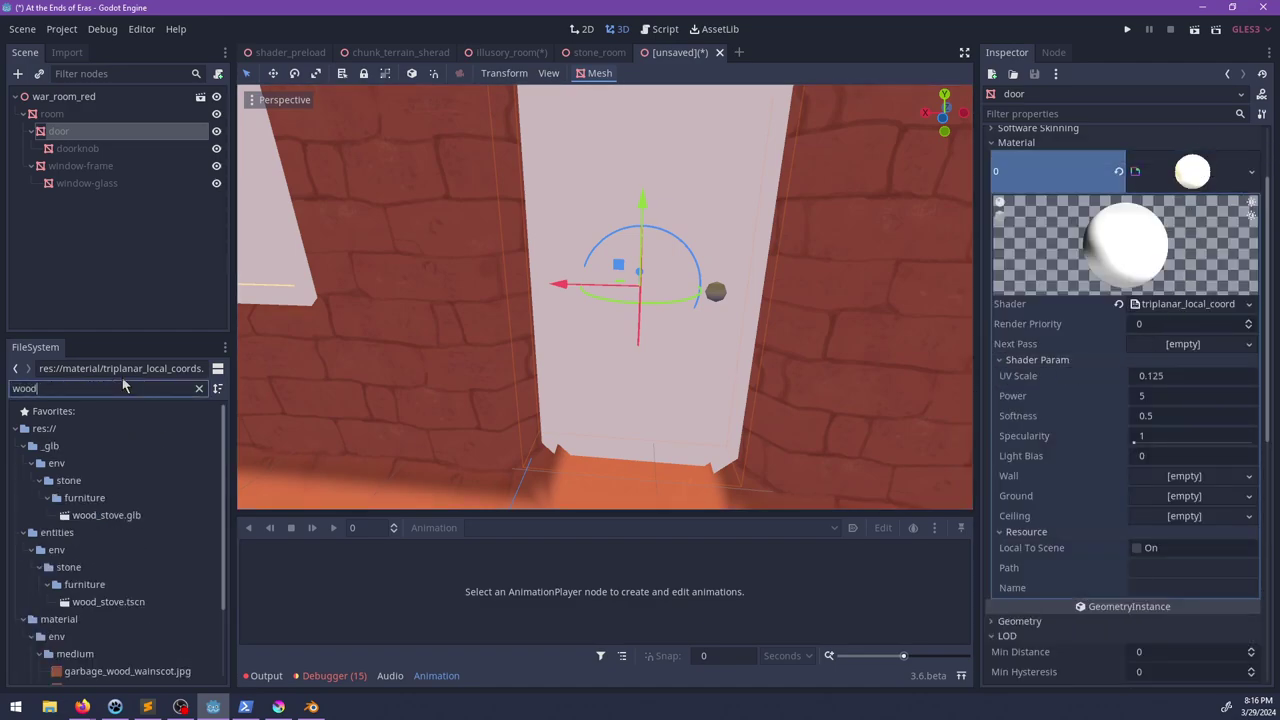
scroll(124, 530, down, 5)
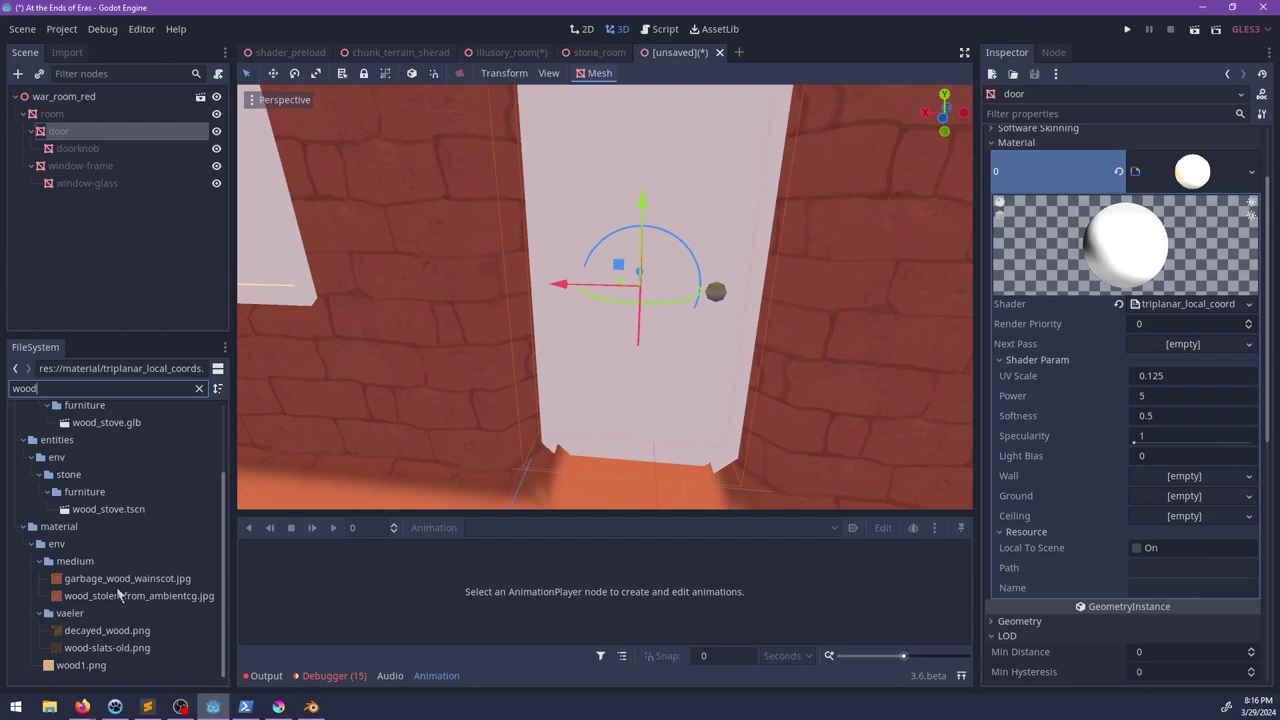
drag(129, 583, 1195, 477)
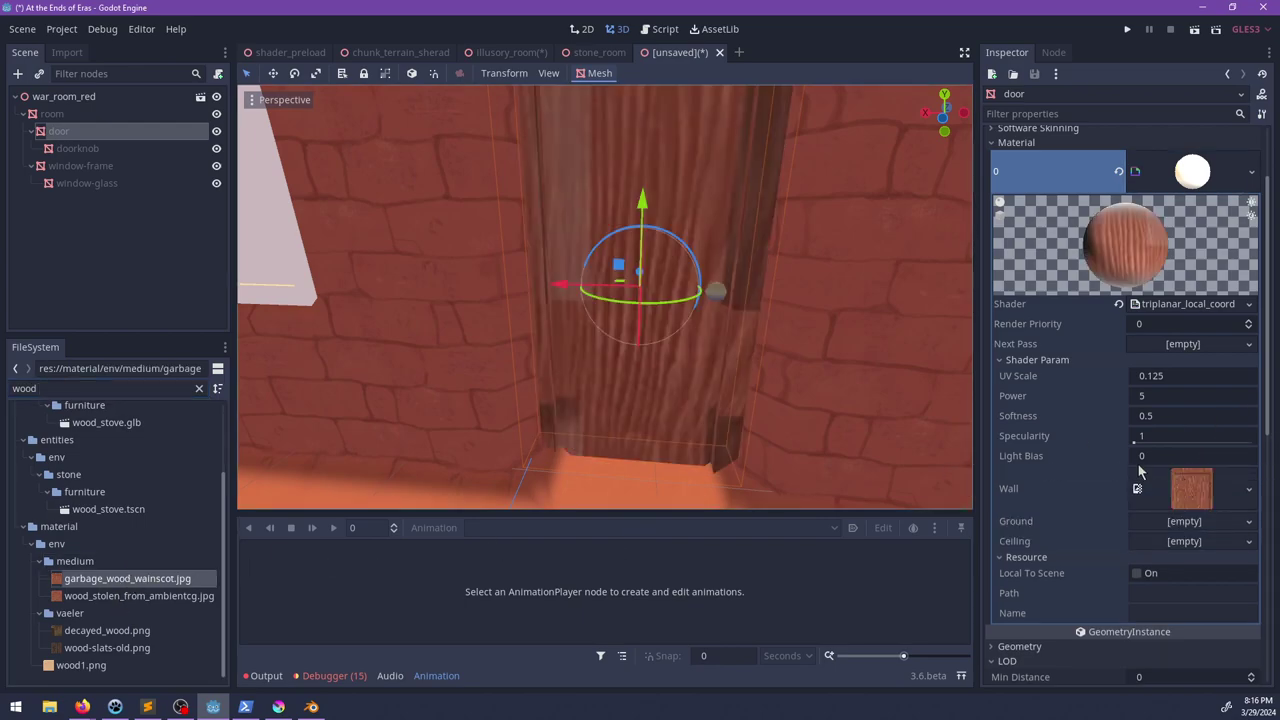
scroll(778, 311, down, 4)
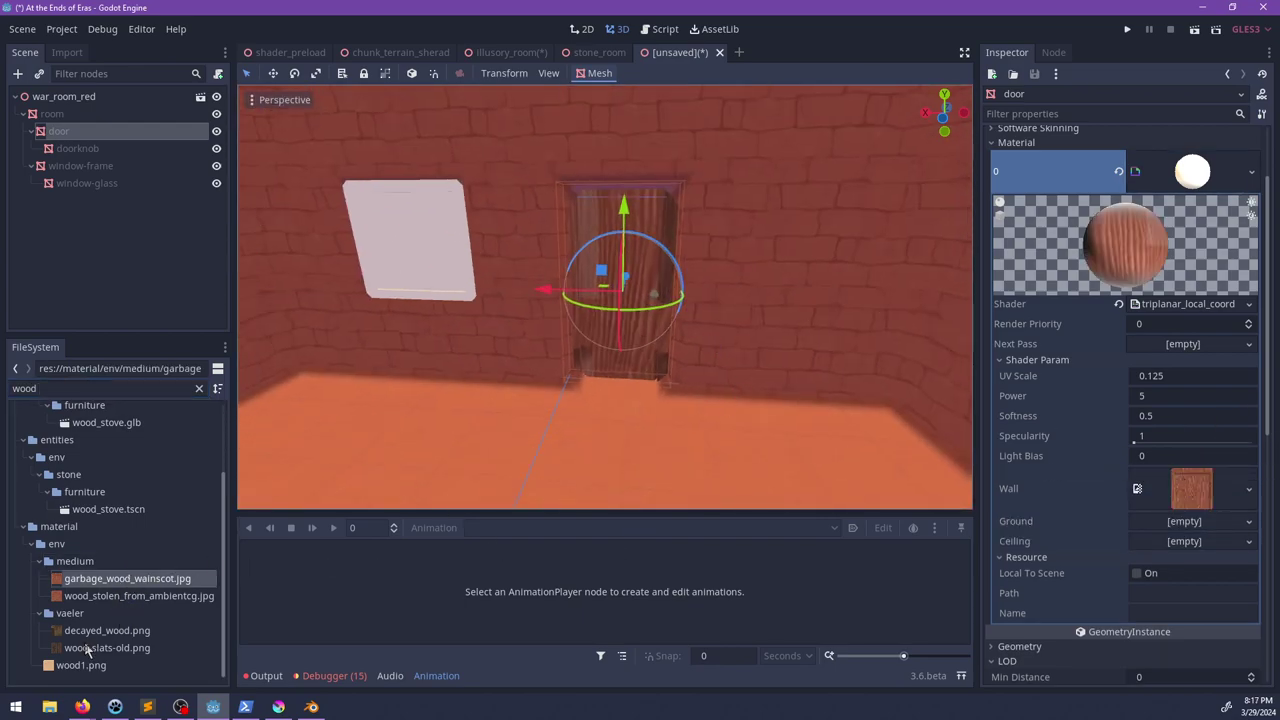
drag(90, 648, 1190, 488)
drag(1183, 537, 1176, 575)
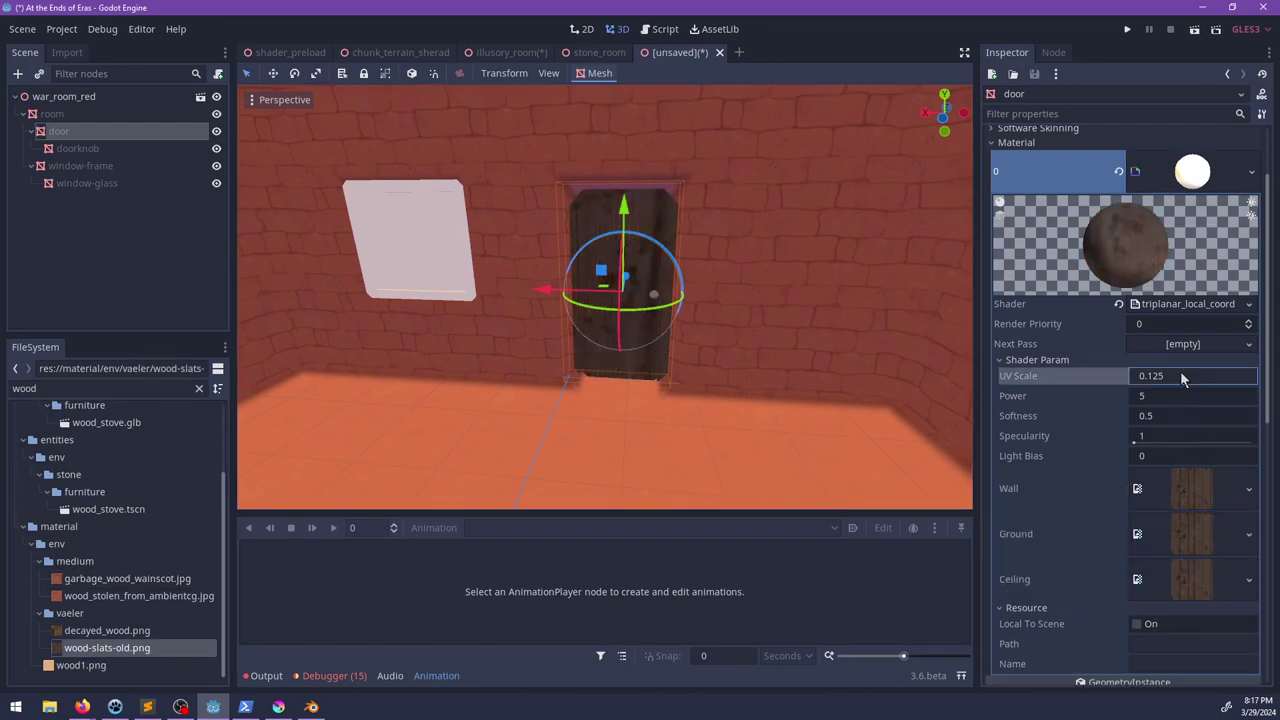
Step: Set both the UV Scale and Power of the door's wood material to 1
key(Return)
scroll(691, 356, up, 4)
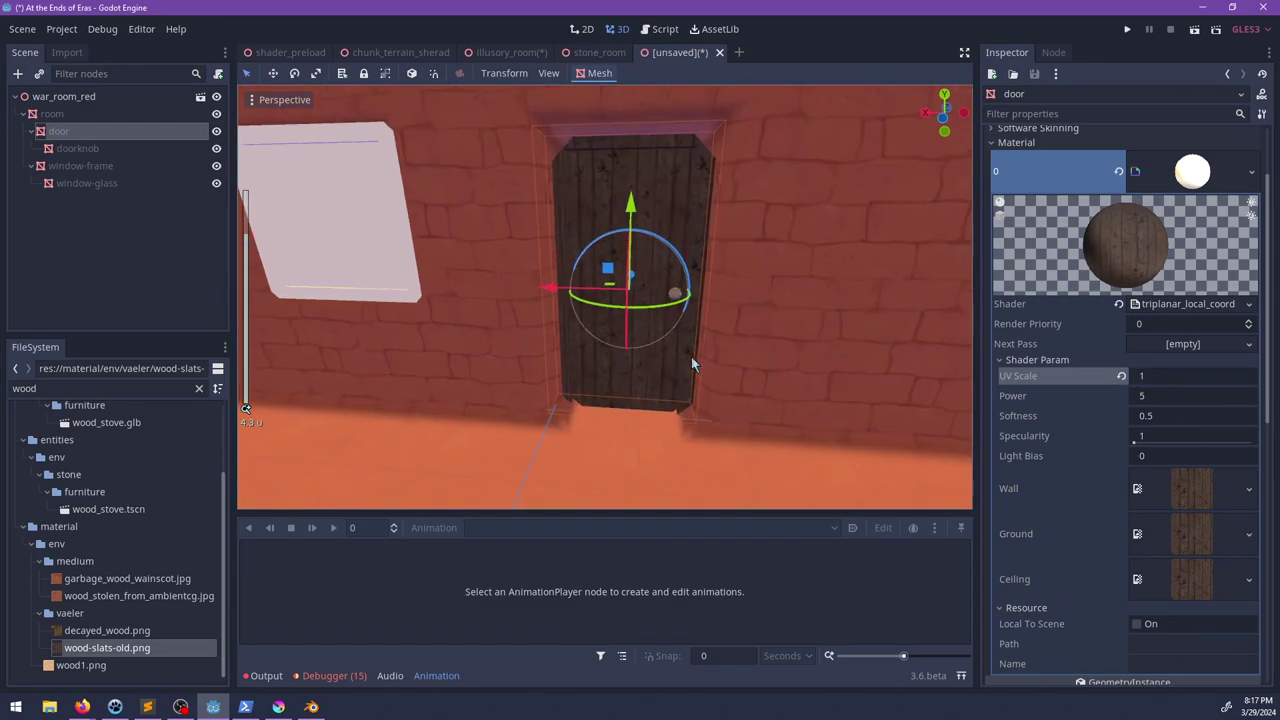
middle_drag(691, 356, 760, 375)
click(1169, 400)
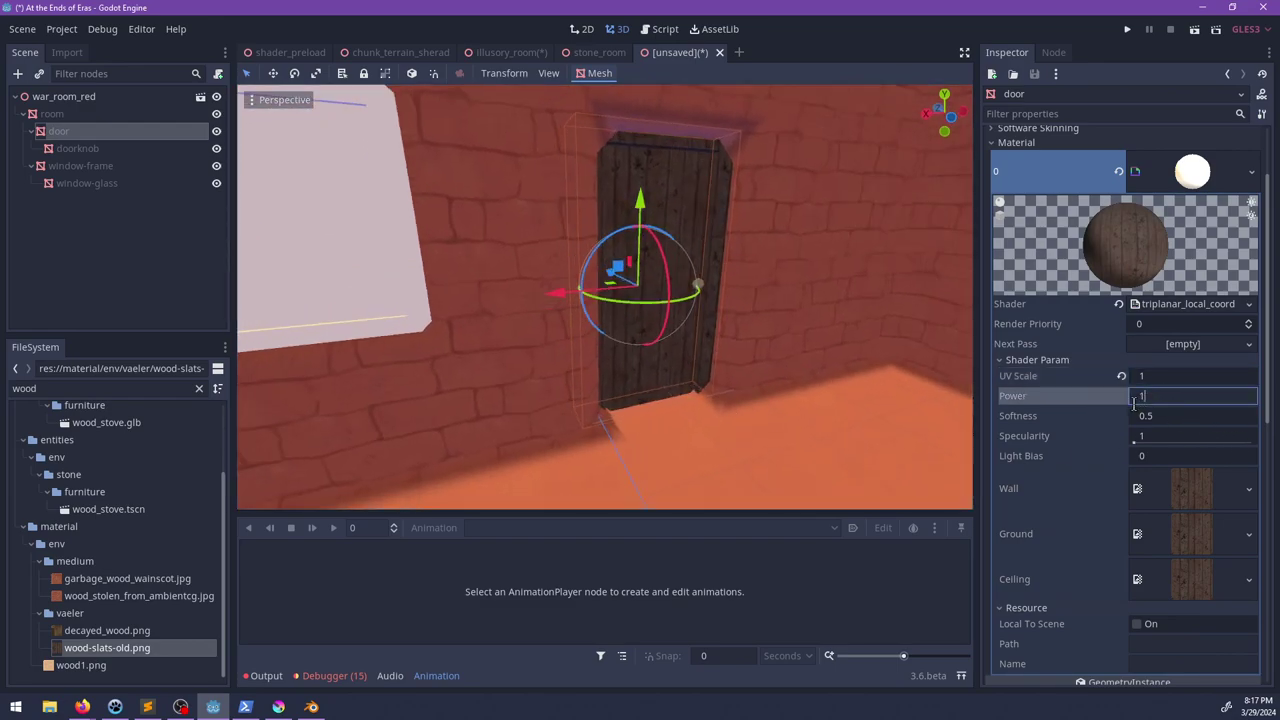
text(1)
key(Return)
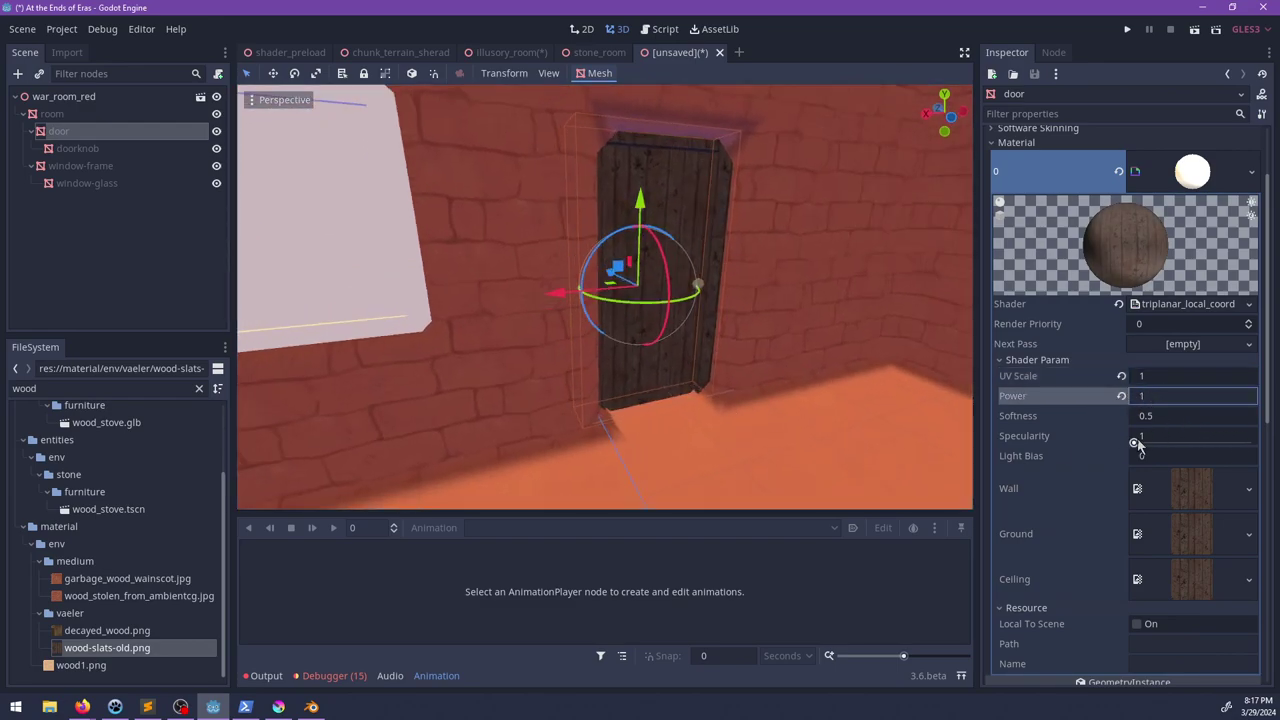
Step: Set the doorknob material's Specularity Ground, Specularity Wall and Specularity Ceiling each to 5
scroll(716, 333, up, 6)
click(800, 325)
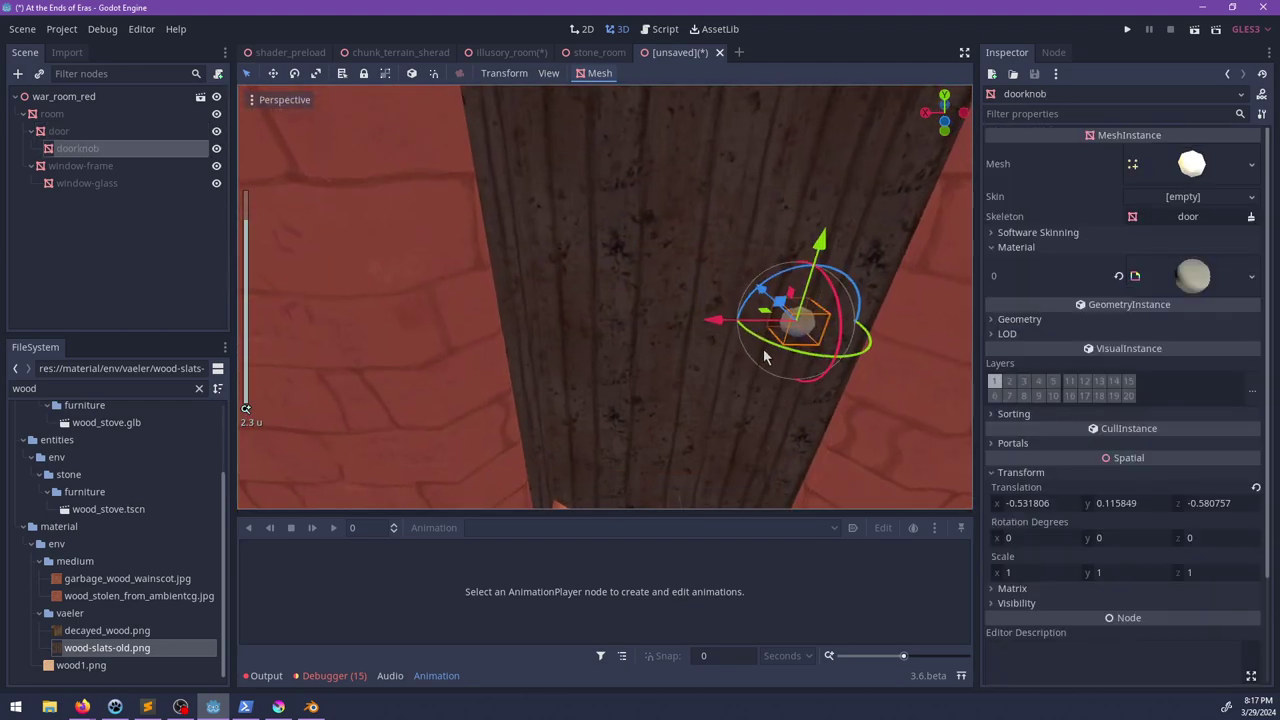
middle_drag(764, 357, 850, 305)
click(1164, 292)
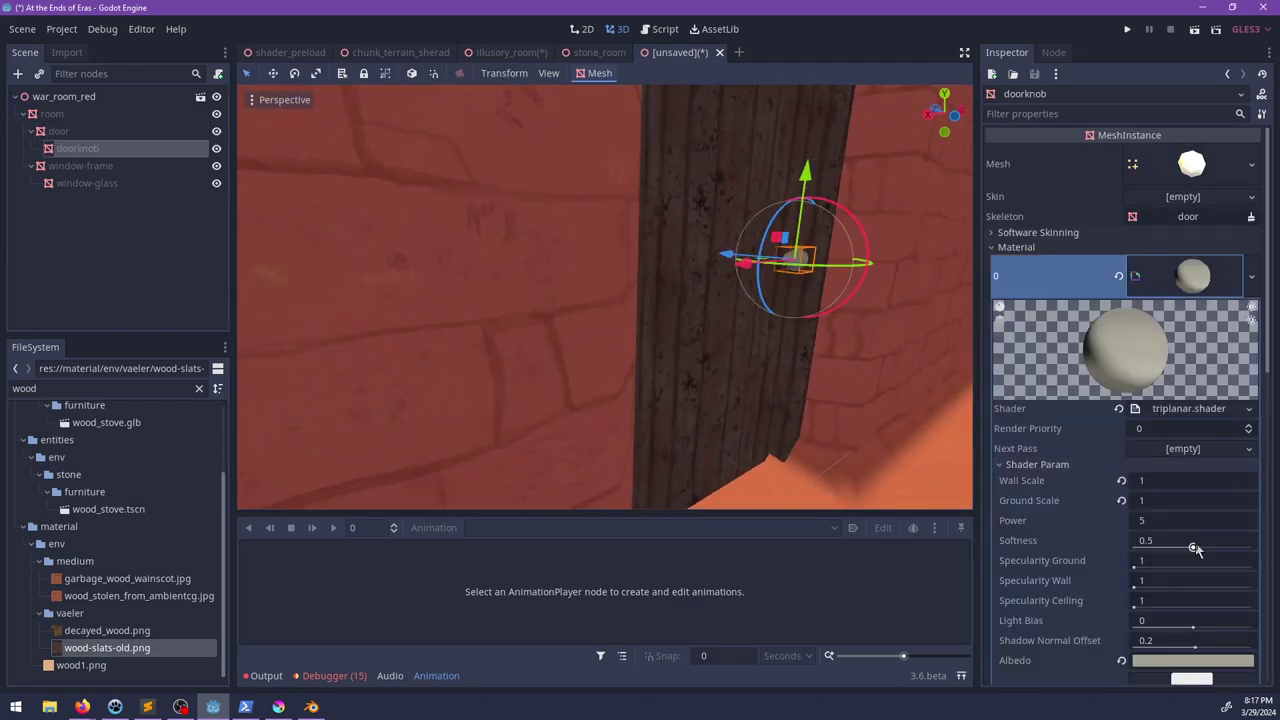
click(1150, 566)
text(5)
key(Tab)
text(5)
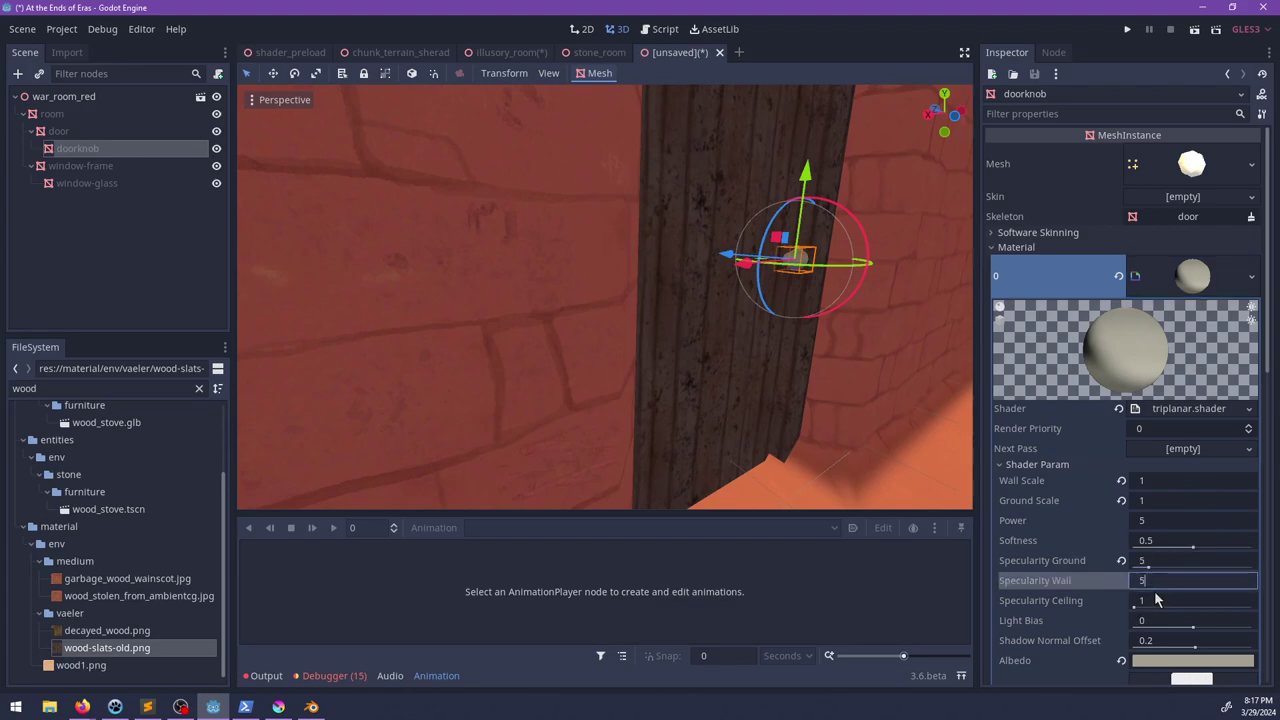
key(Tab)
text(5)
click(805, 479)
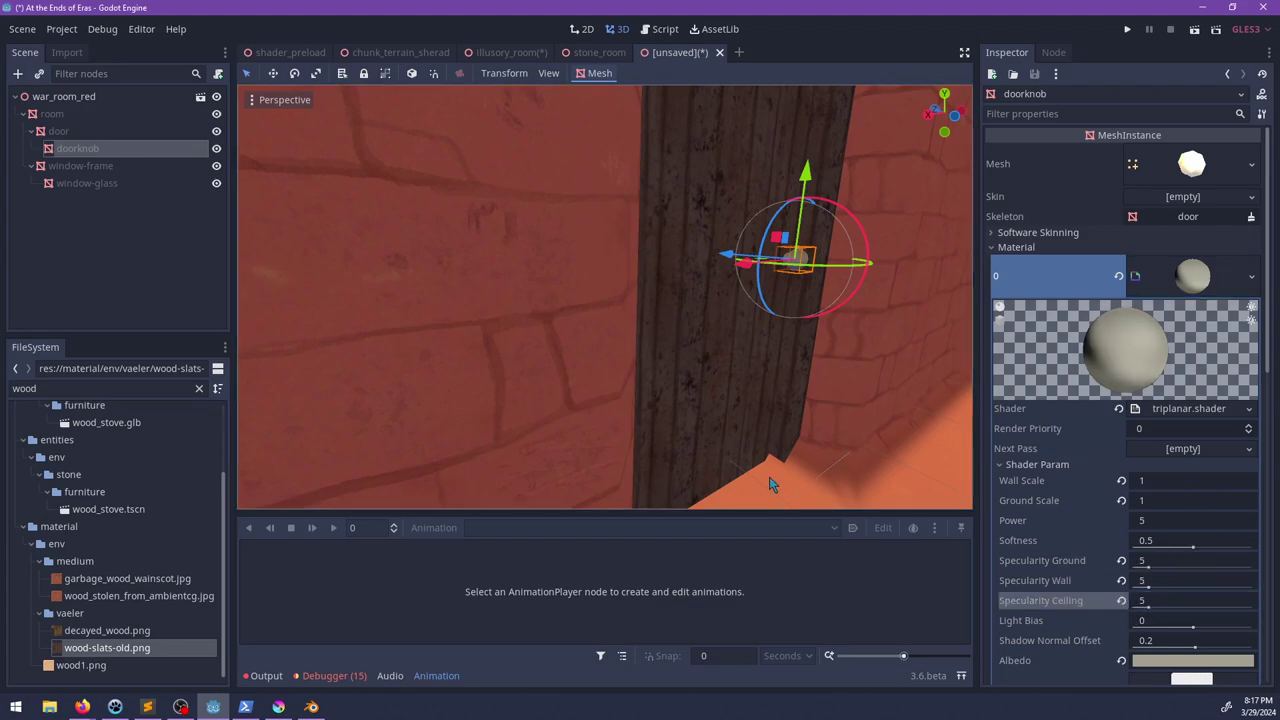
Step: Copy the door's wood material from its material slot 0
scroll(750, 428, down, 6)
middle_drag(712, 343, 671, 318)
click(532, 220)
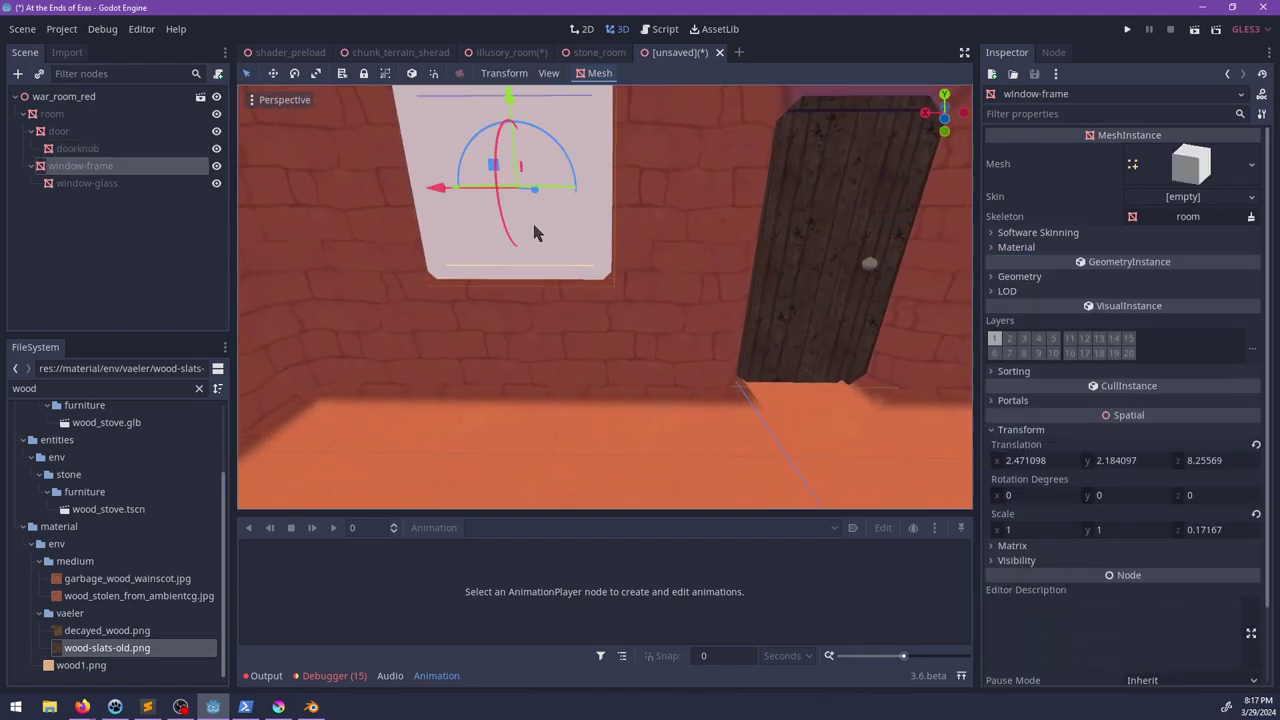
shift+middle_drag(532, 220, 590, 326)
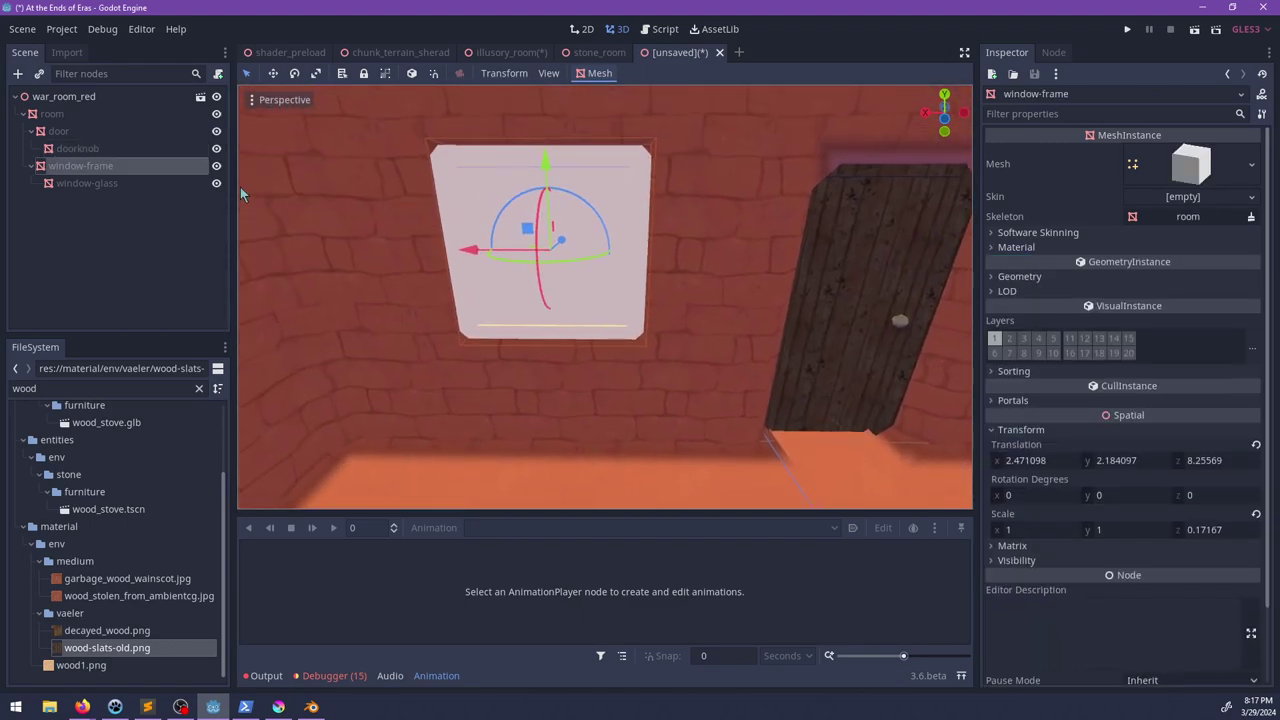
click(863, 256)
click(1196, 171)
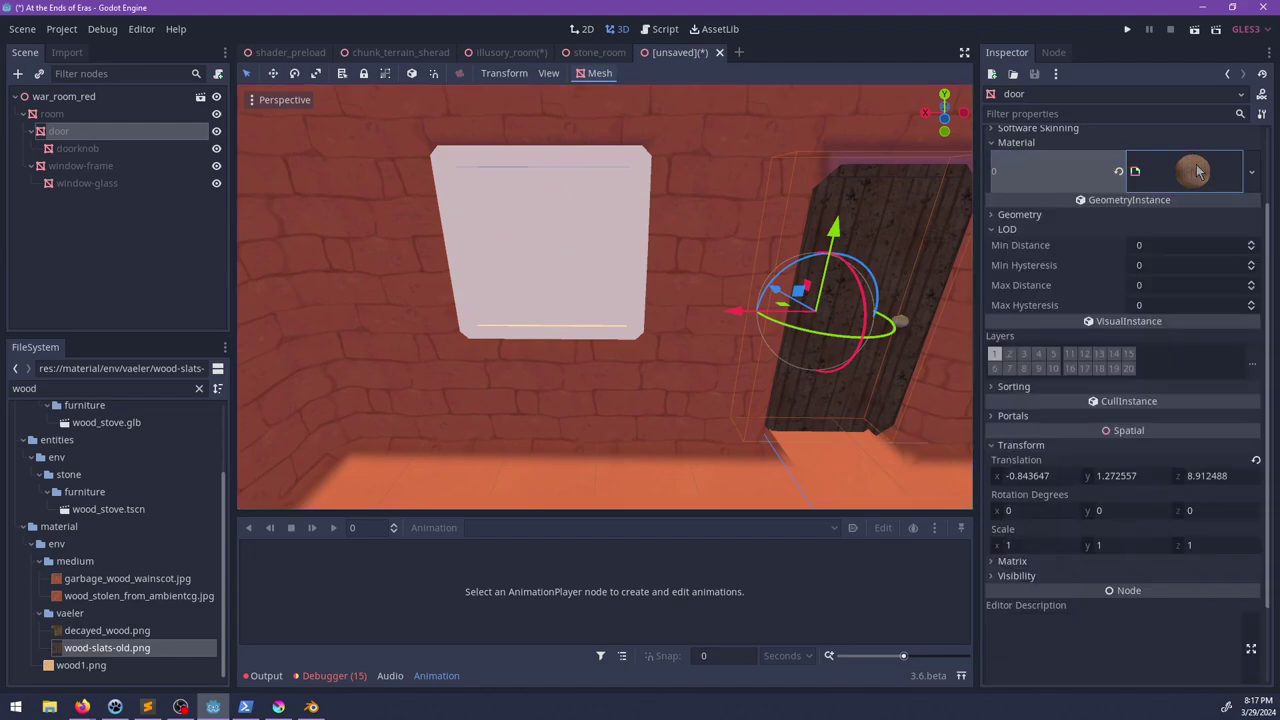
right_click(1197, 172)
click(1195, 367)
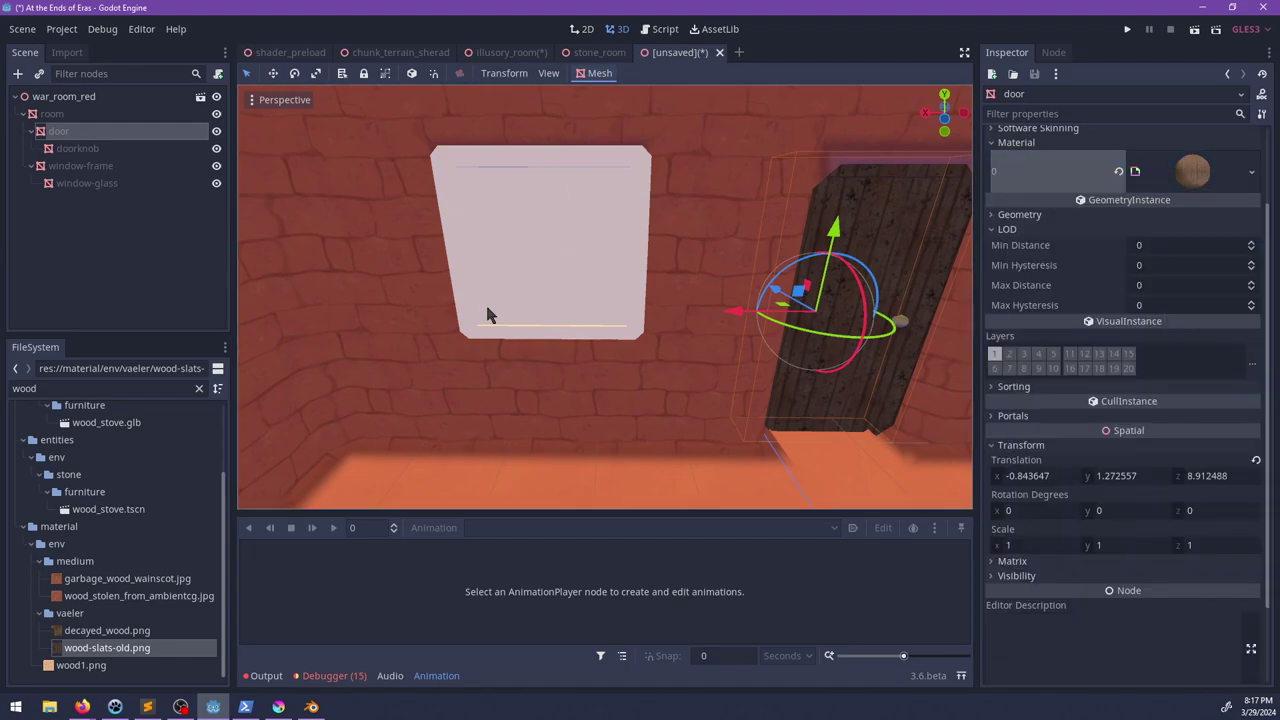
Step: Paste the copied wood material into material slot 0 of window-frame
click(74, 165)
right_click(1188, 174)
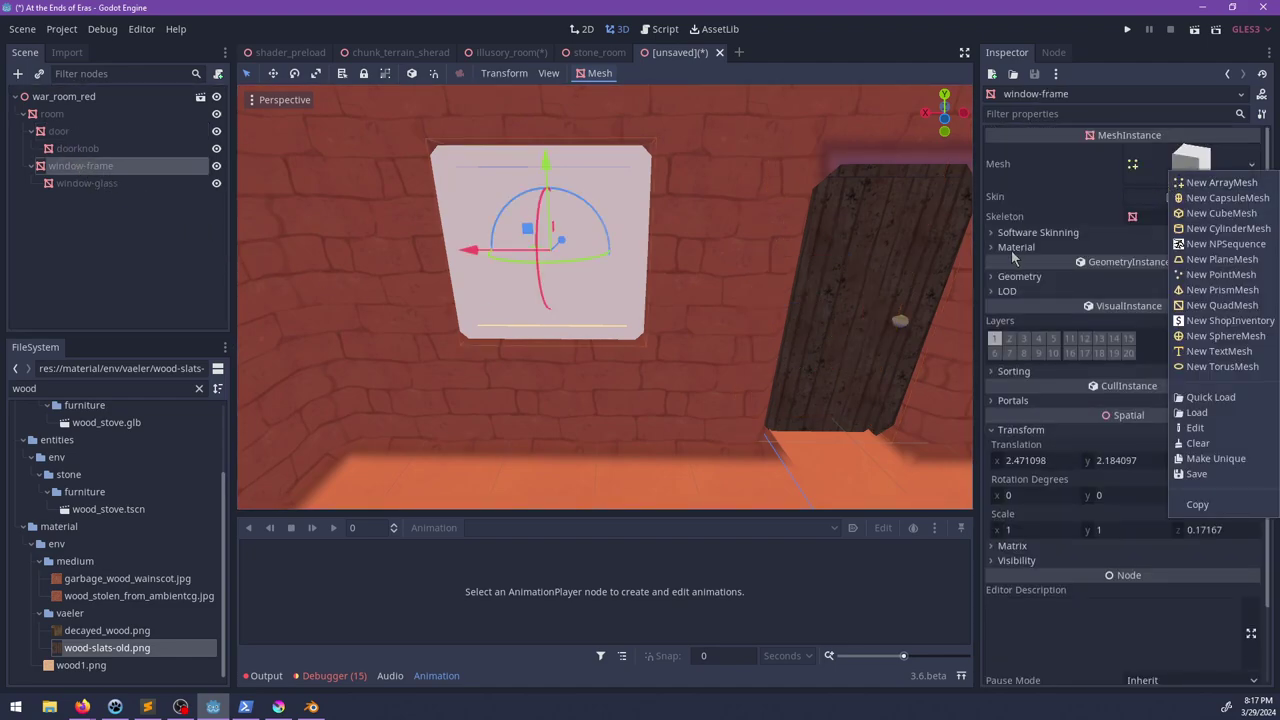
click(1011, 247)
right_click(1178, 265)
click(1195, 398)
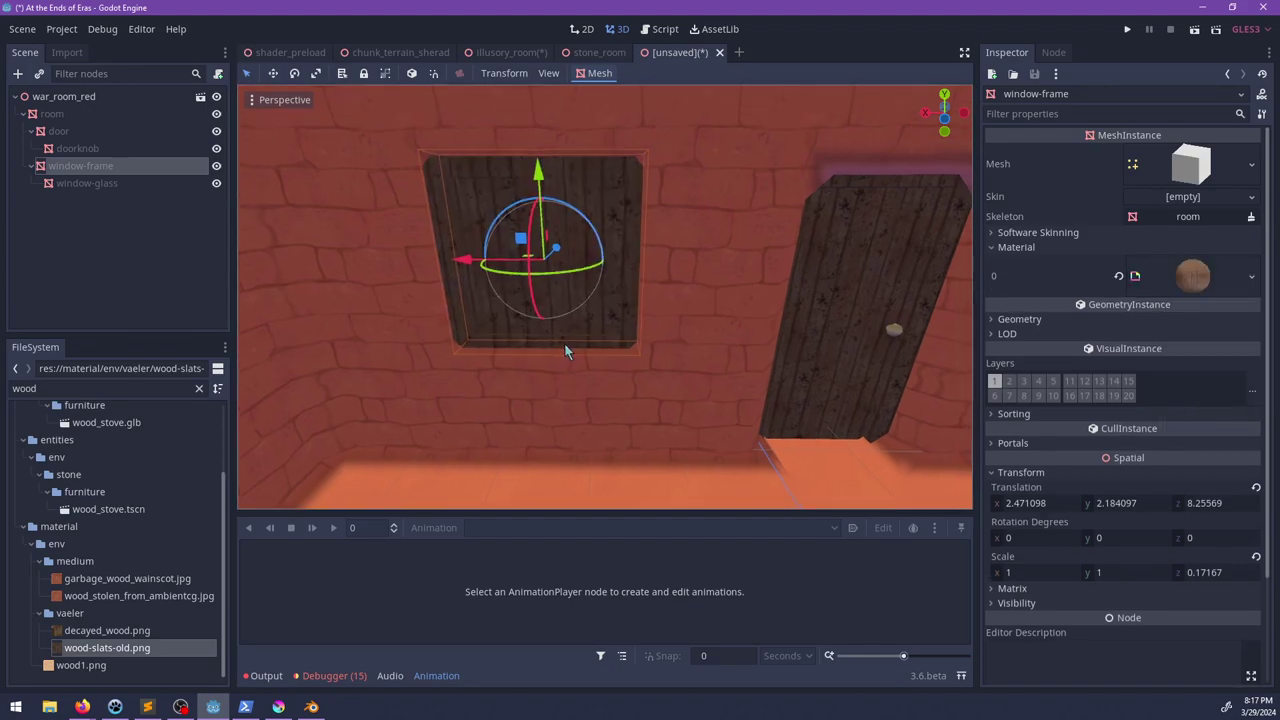
middle_drag(564, 343, 600, 362)
key(ctrl+s)
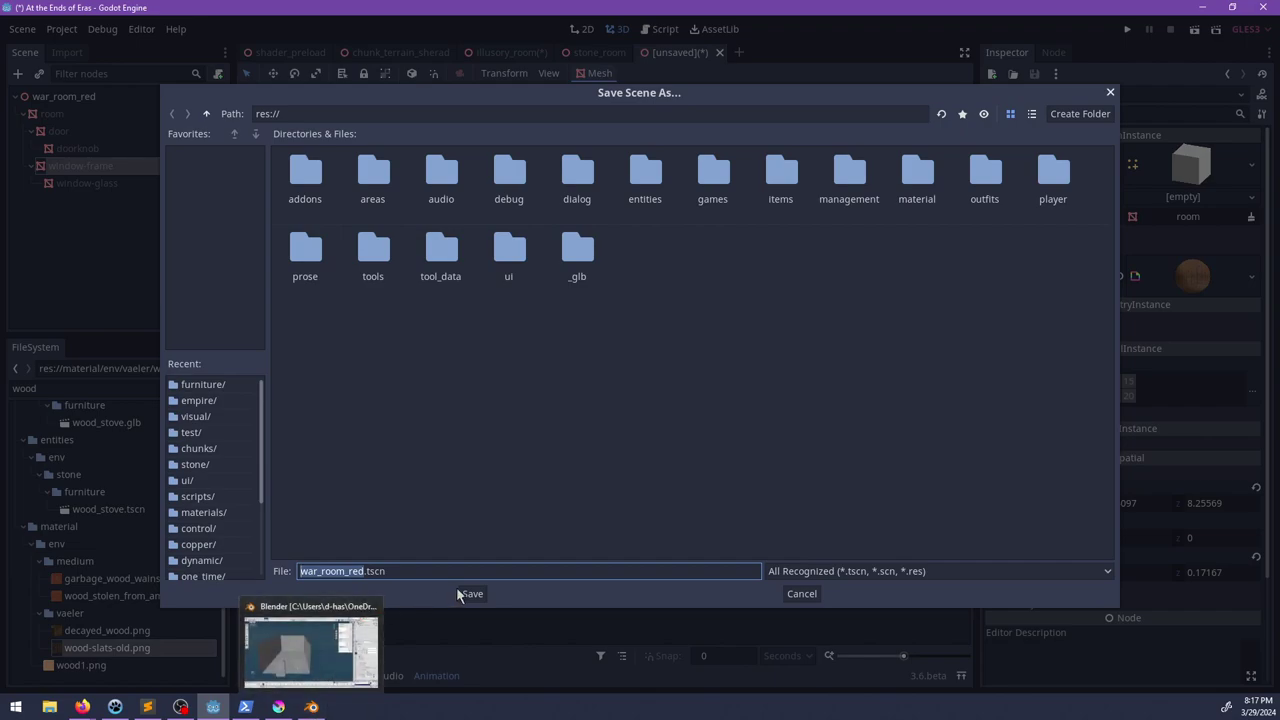
double_click(628, 178)
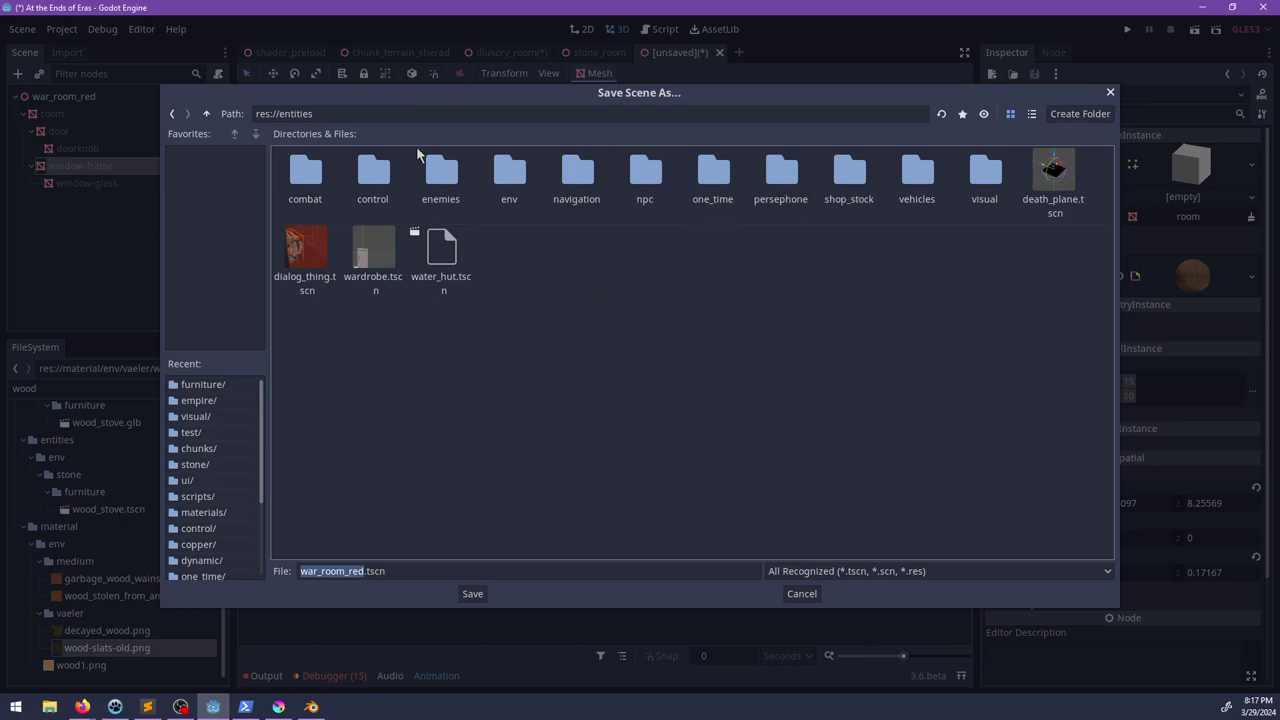
click(207, 114)
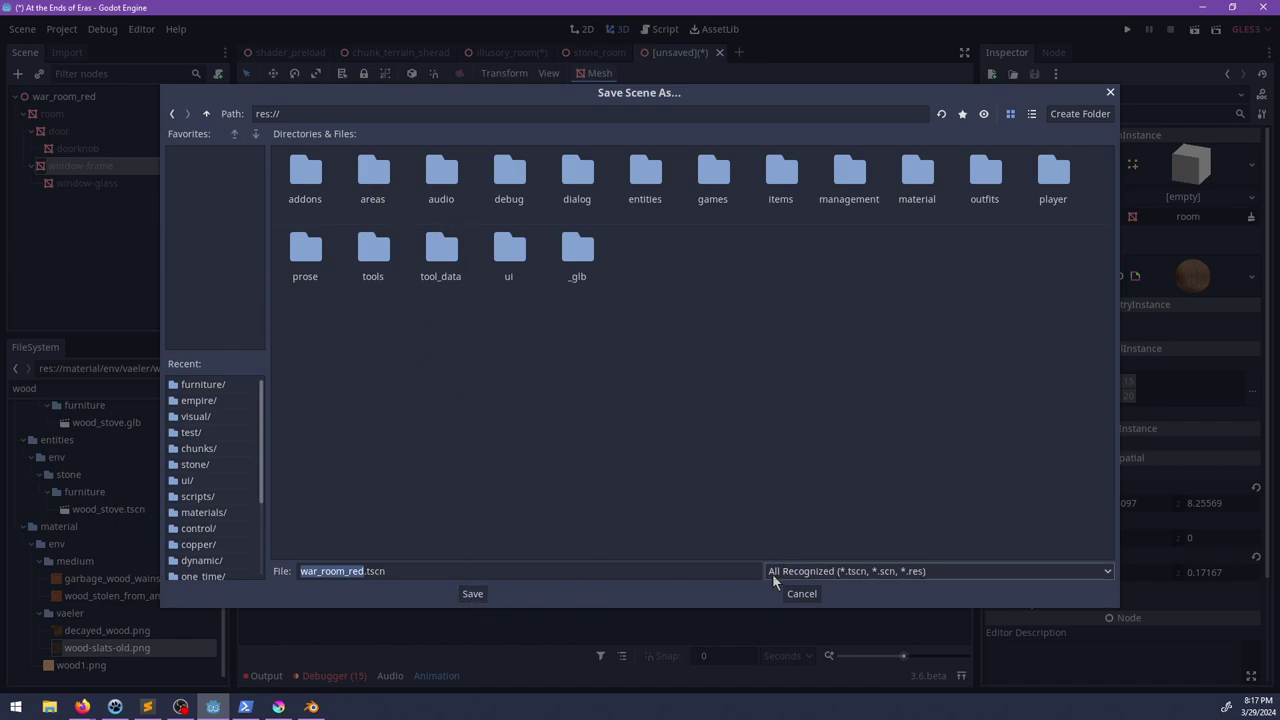
click(800, 593)
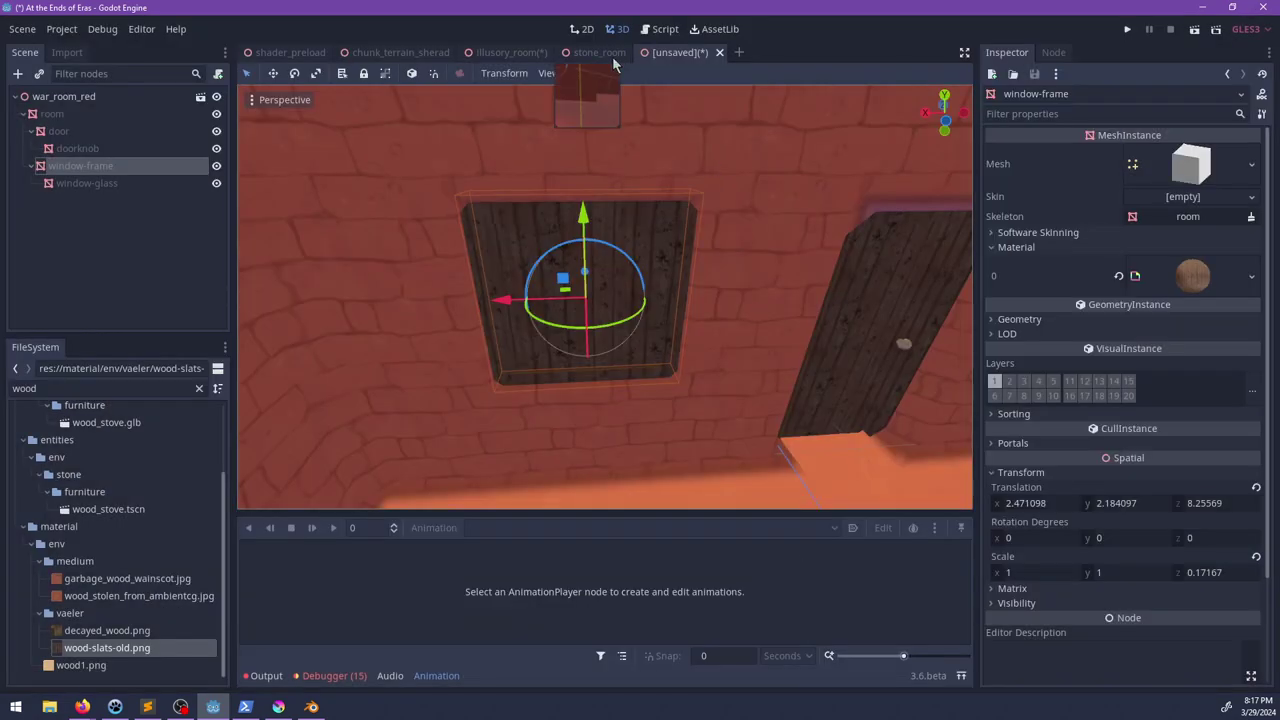
Step: Switch to the stone_room scene and search the project files for stone to check which folder stone_room.tscn is stored in
click(595, 53)
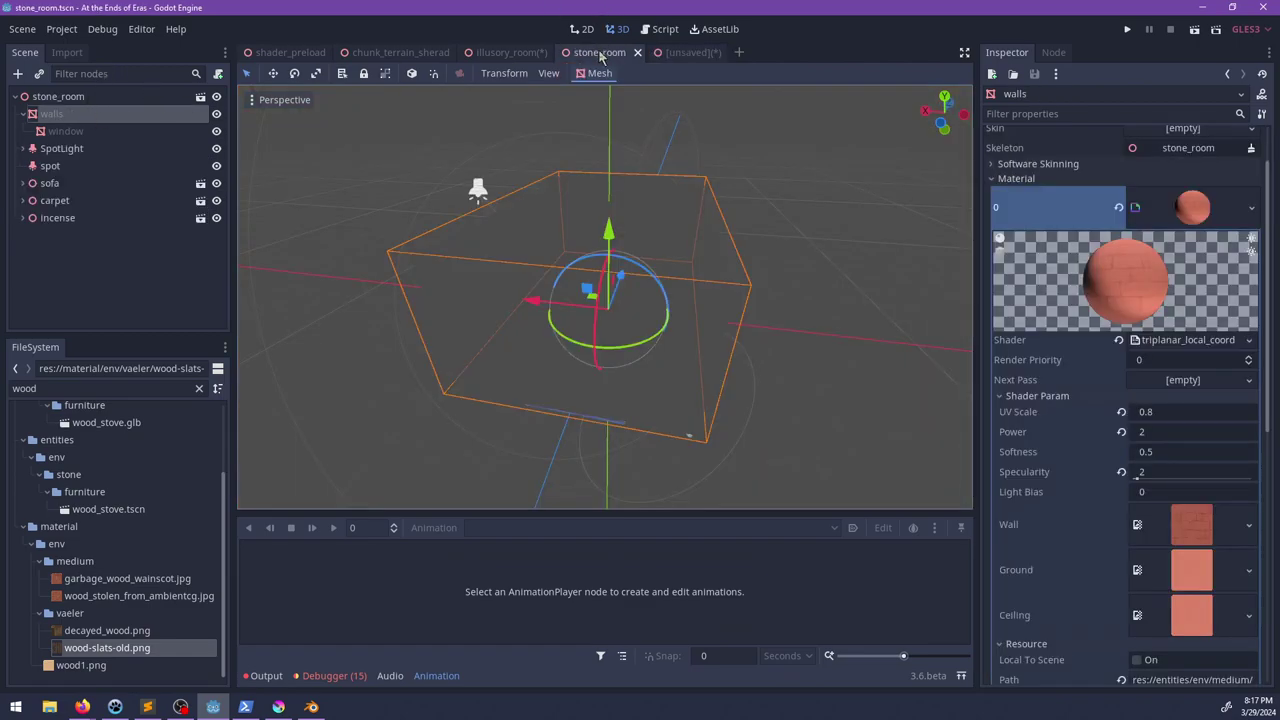
click(110, 388)
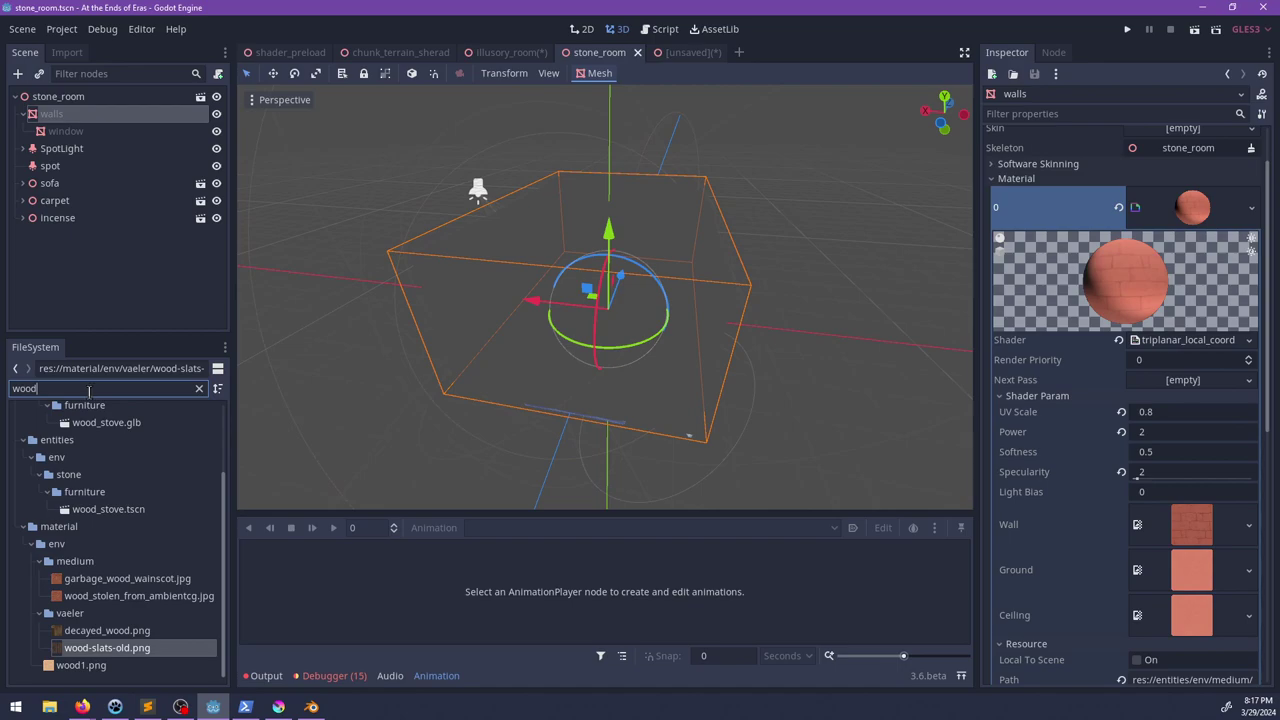
key(BackSpace)
key(BackSpace)
key(BackSpace)
key(BackSpace)
text(stone)
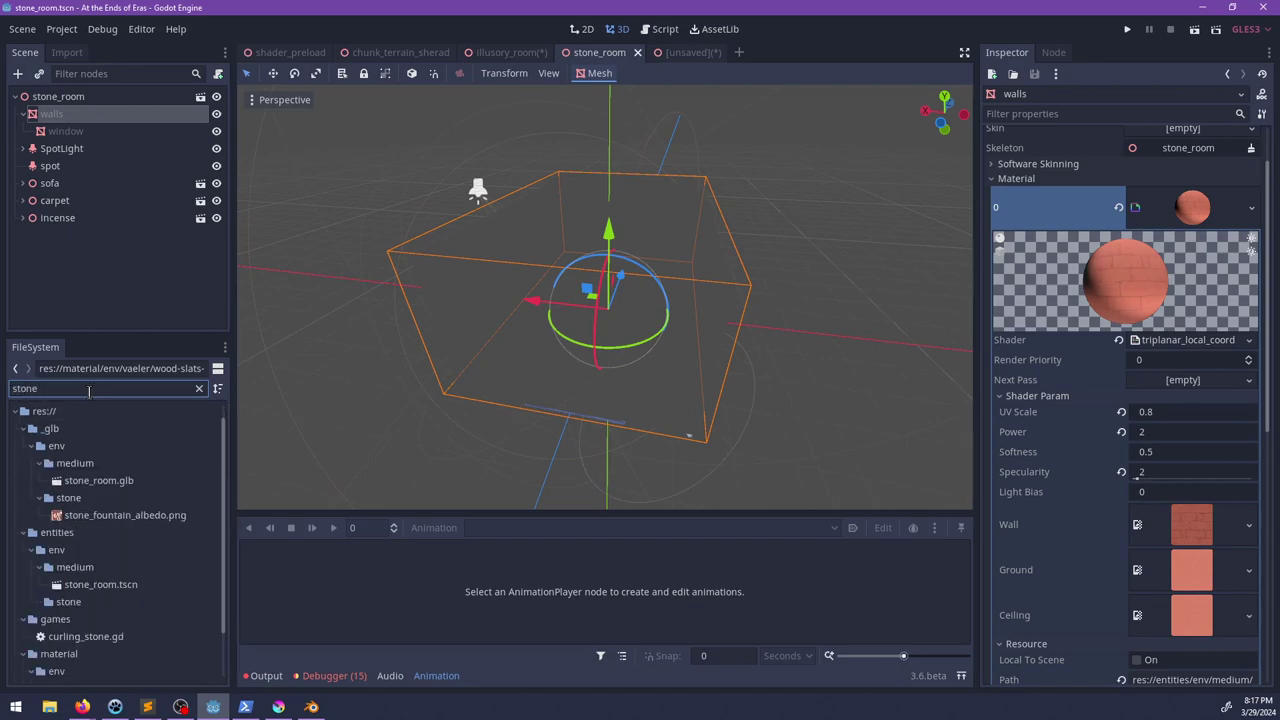
scroll(133, 516, down, 1)
Step: Return to the unsaved war room scene and save it as war_room_red.tscn in res://entities/env/medium
click(665, 52)
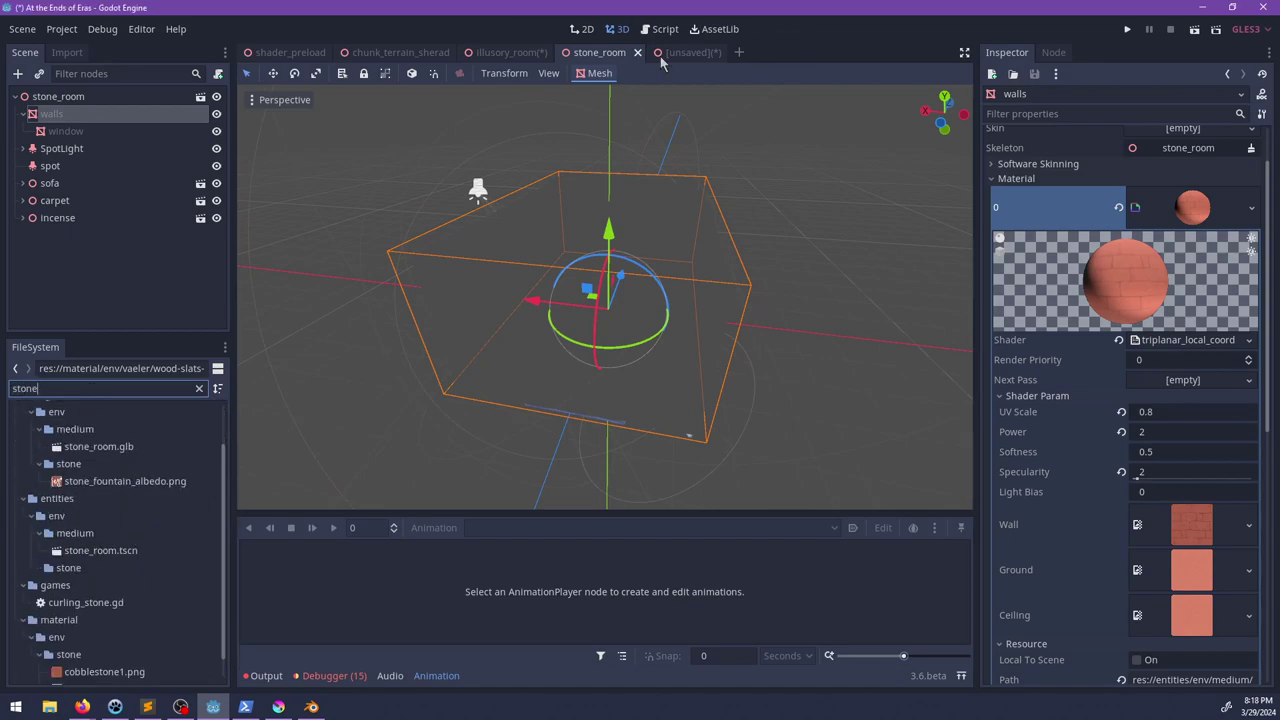
key(ctrl+s)
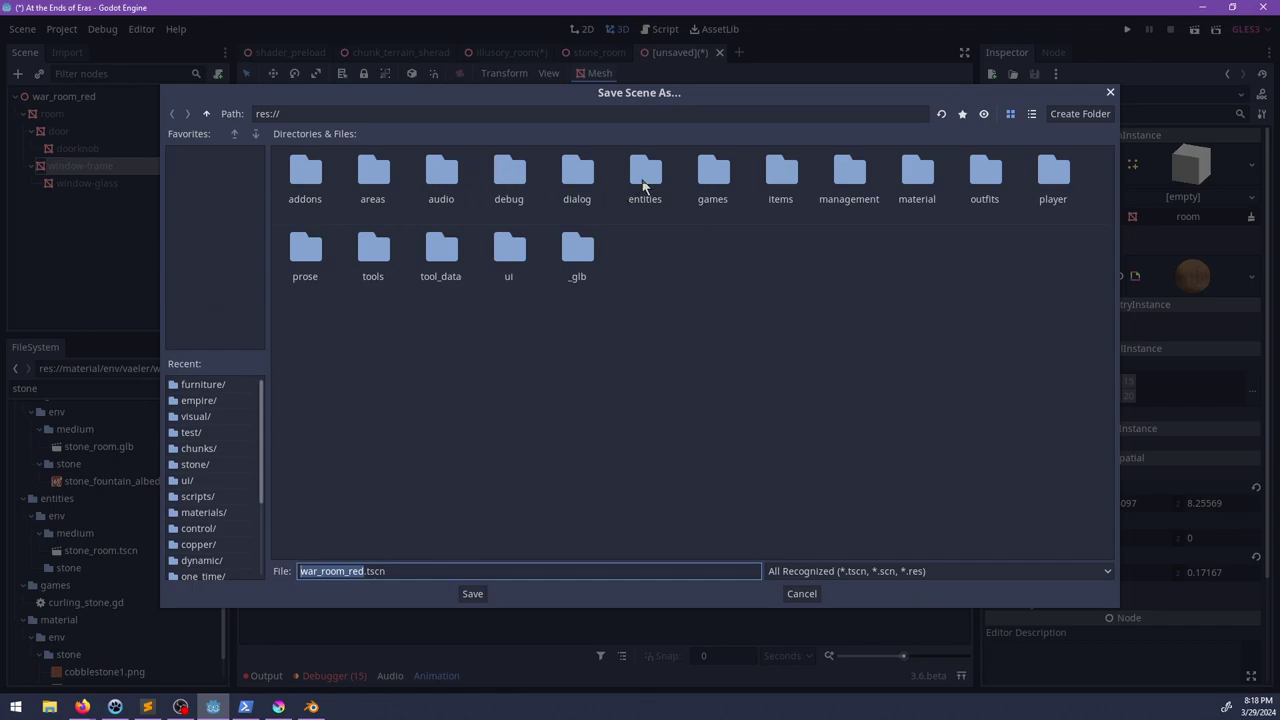
double_click(644, 176)
double_click(510, 176)
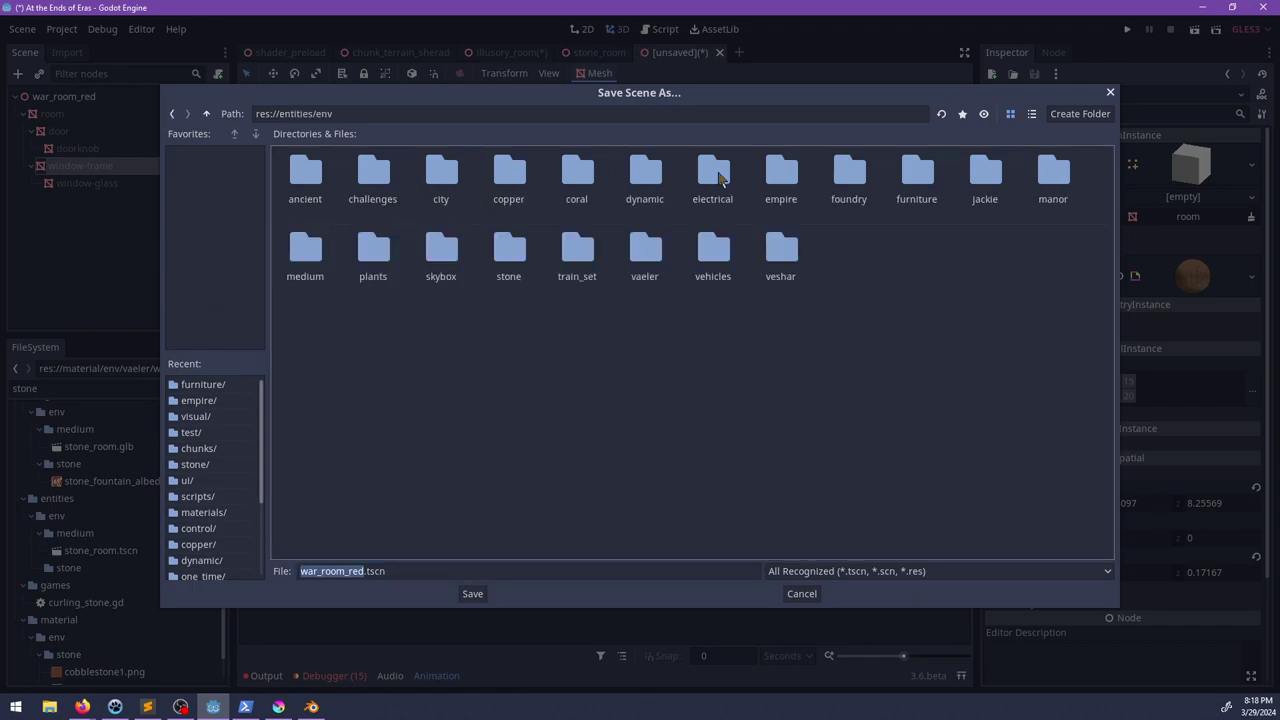
click(312, 266)
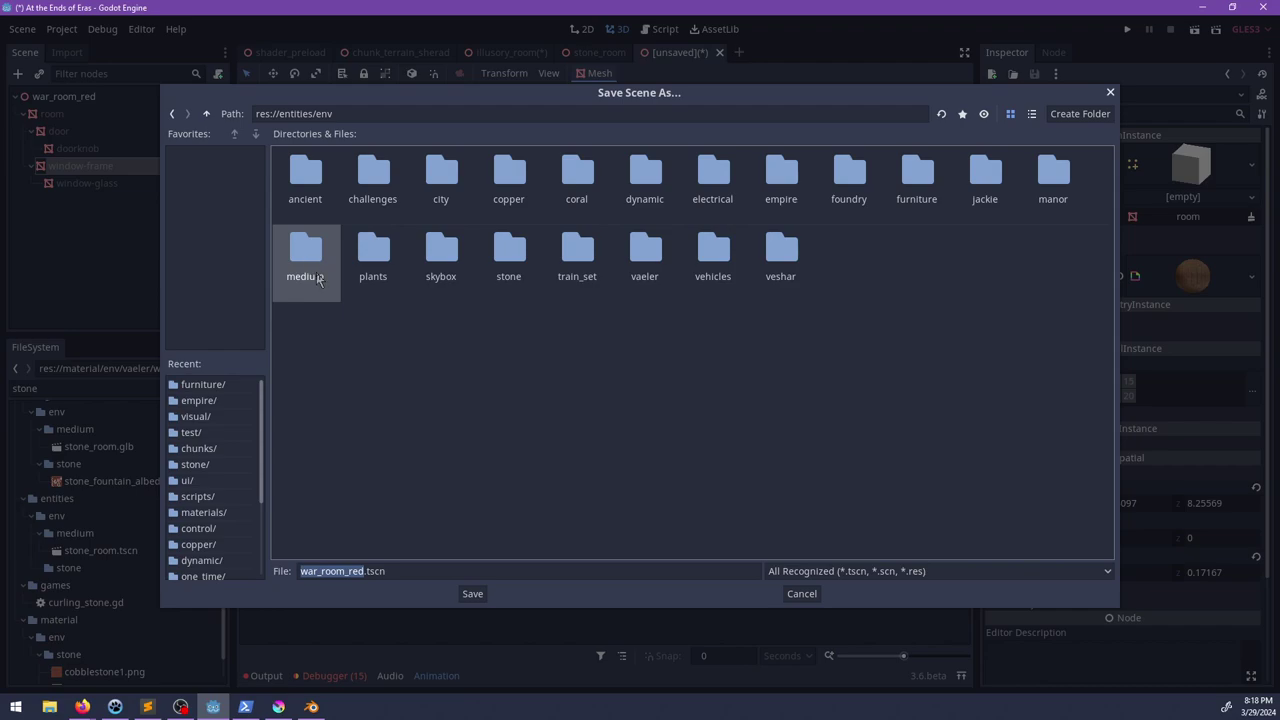
double_click(307, 258)
click(472, 594)
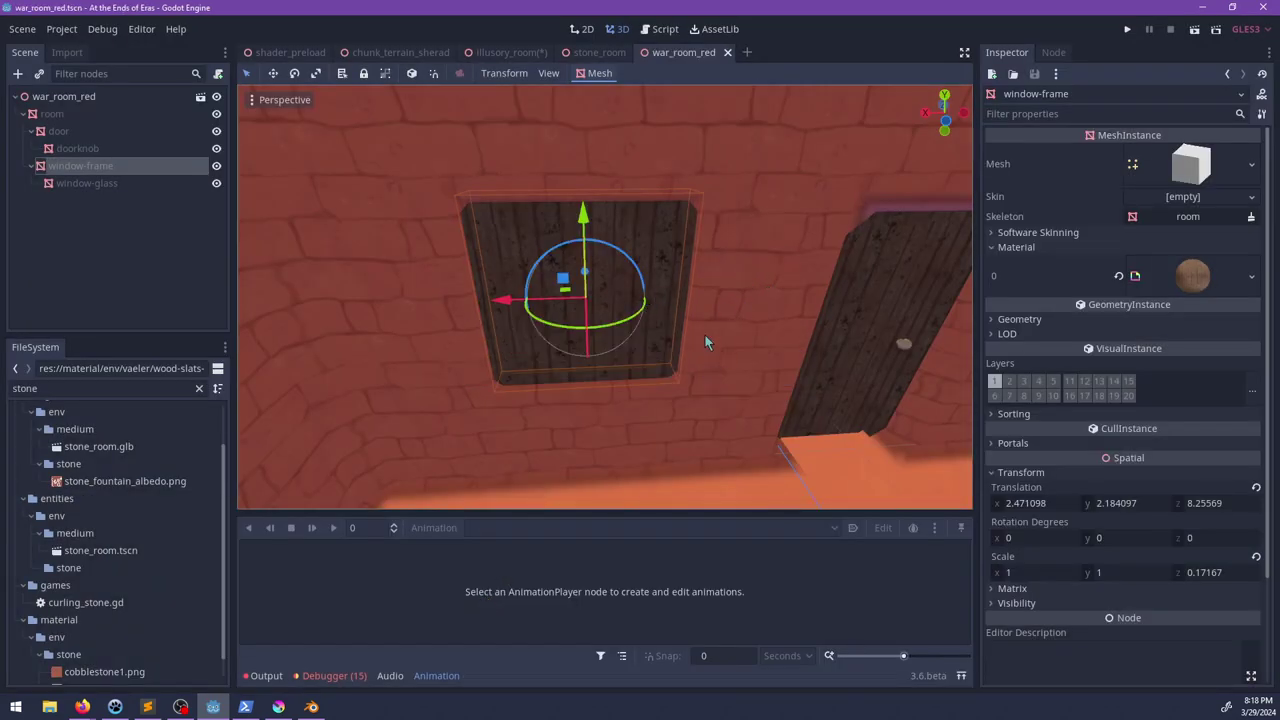
Step: Switch to Blender, select the window-frame object and examine its mesh with see-through display
click(311, 706)
scroll(506, 506, up, 3)
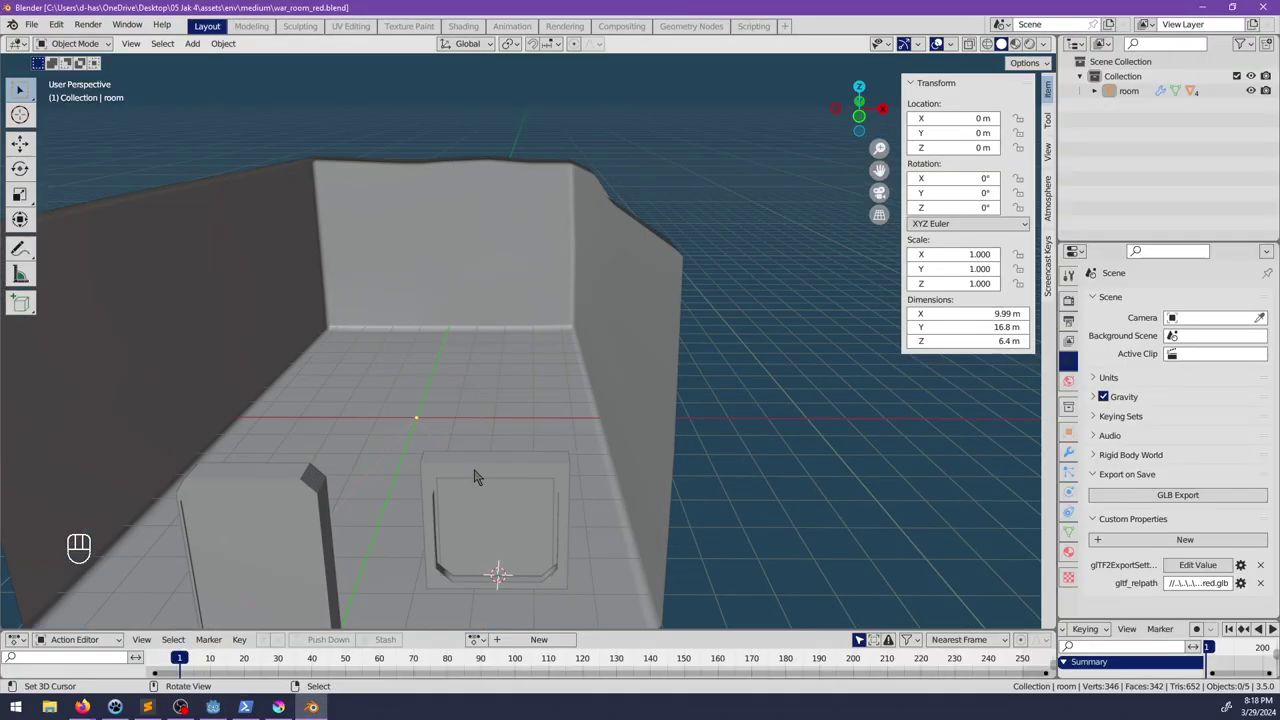
alt+middle_click(485, 507)
scroll(553, 400, up, 7)
middle_drag(563, 366, 503, 331)
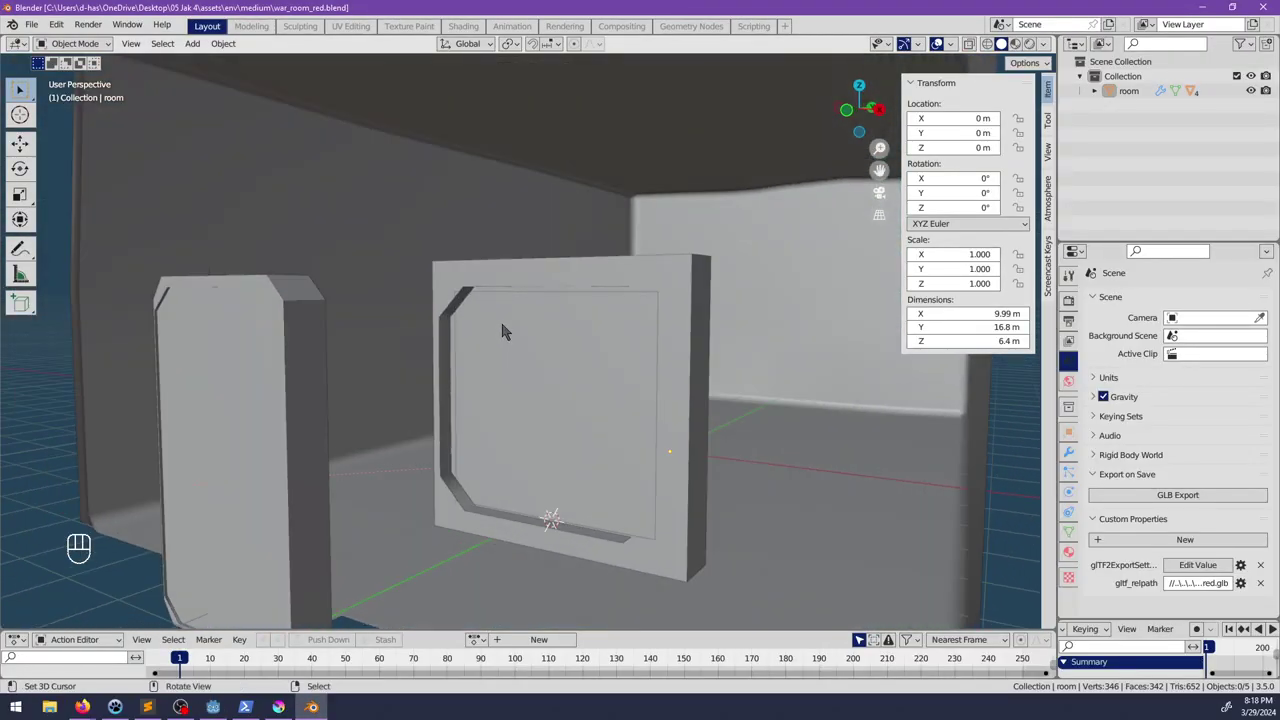
key(Tab)
key(Tab)
click(527, 271)
key(Tab)
key(alt+z)
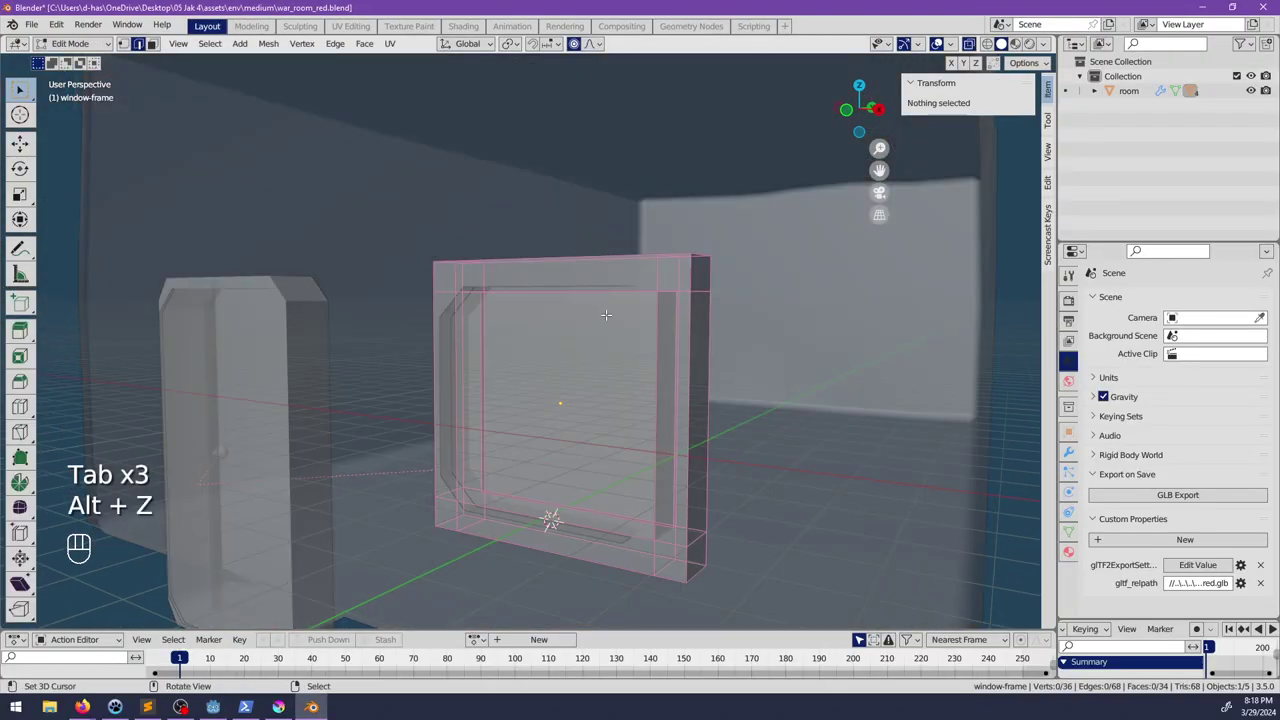
key(alt+z)
key(Tab)
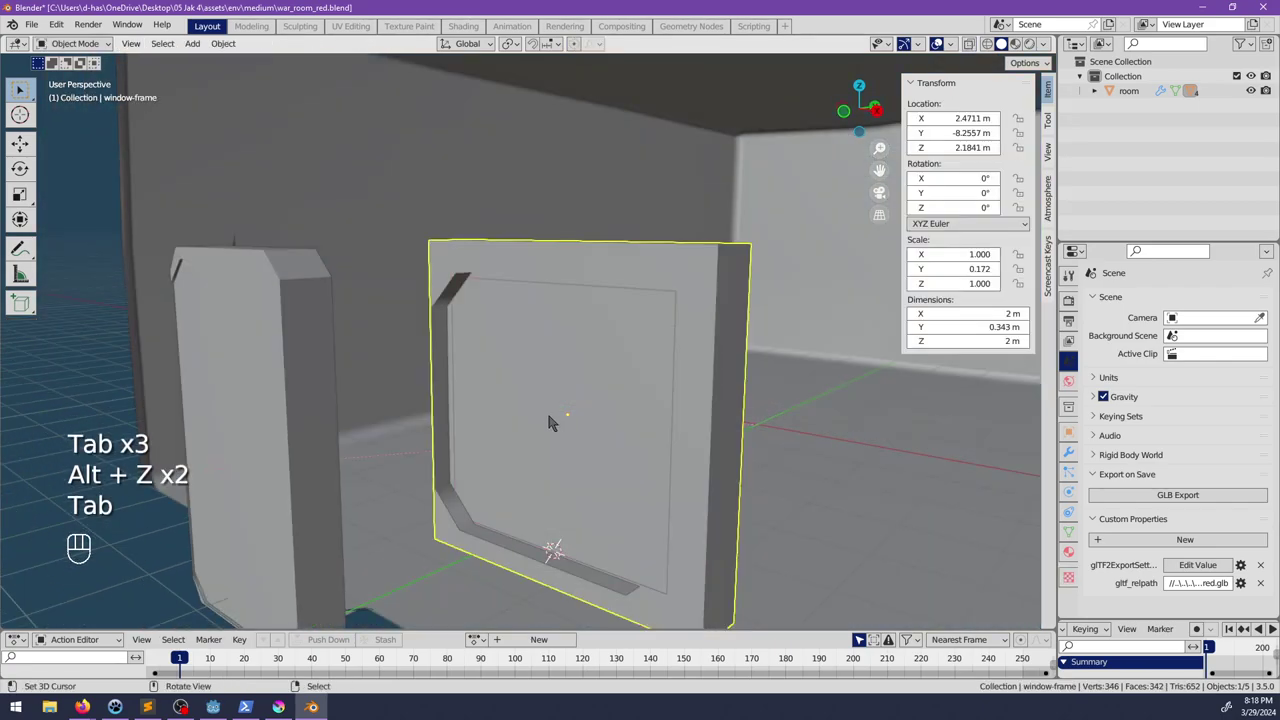
Step: Expand the room and window-frame hierarchy and hide the window-glass object
click(1094, 90)
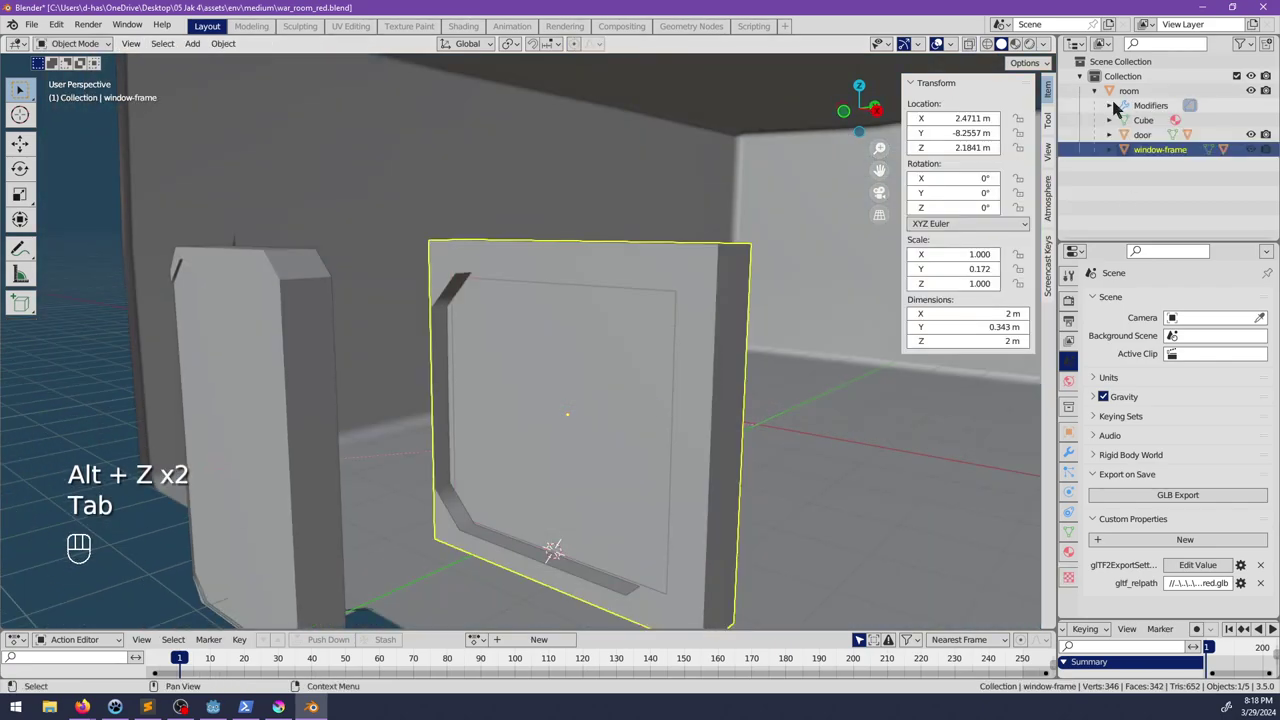
click(1109, 149)
click(1250, 178)
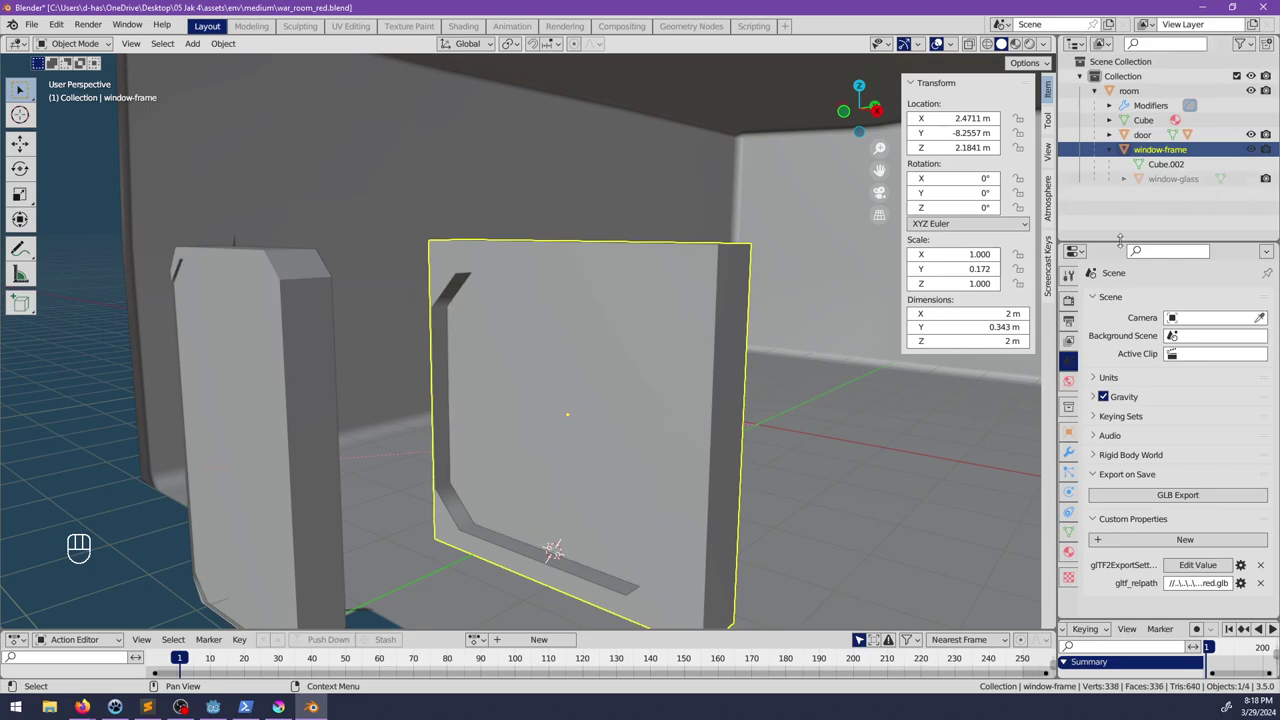
Step: Delete the two faces of window-frame that cover the window opening on its front and back
key(Tab)
middle_drag(584, 398, 562, 350)
click(513, 343)
shift+click(529, 380)
key(x)
click(526, 383)
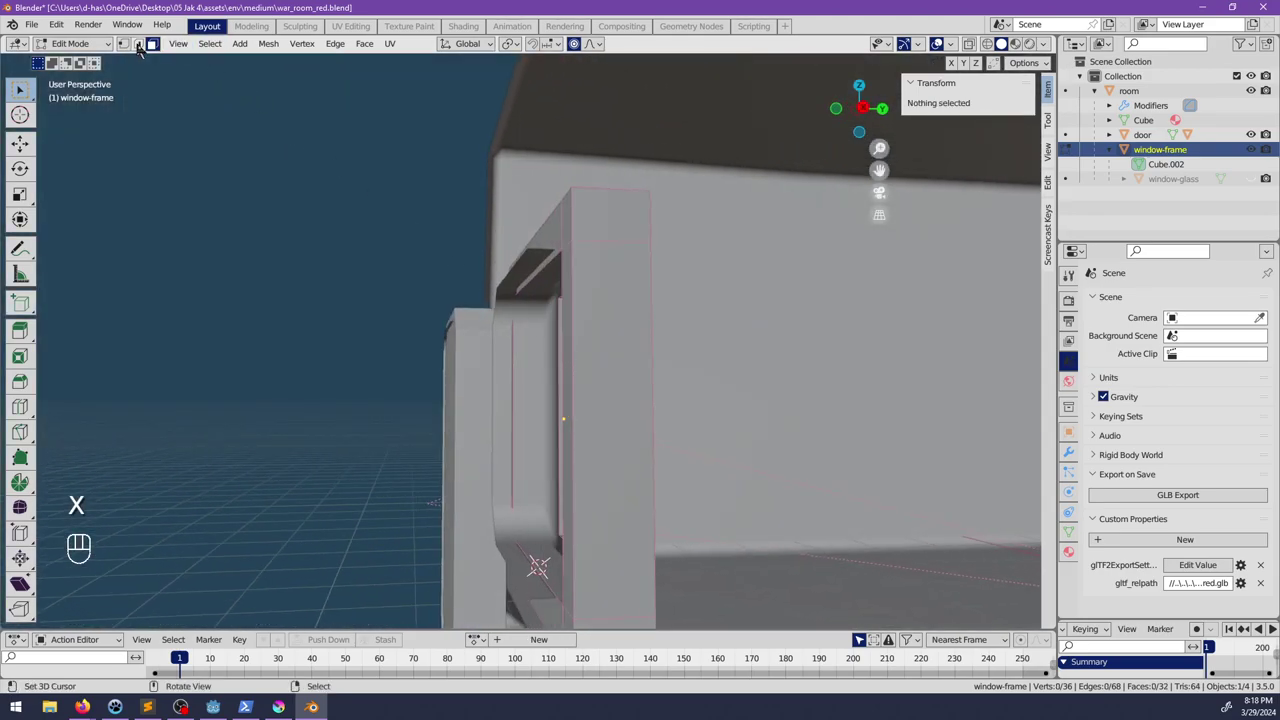
Step: Using edge selection, fill the inner sides of the window-frame opening with four faces joining front and back, and leave mesh editing
click(138, 44)
middle_drag(500, 322, 588, 408)
click(560, 298)
shift+click(528, 281)
key(f)
key(ctrl+z)
shift+right_click(600, 268)
shift+right_click(598, 297)
key(f)
key(f)
key(f)
key(f)
key(alt+a)
key(Tab)
key(alt+a)
Step: Make window-glass visible again, save war_room_red.blend and switch back to Godot
key(ctrl+s)
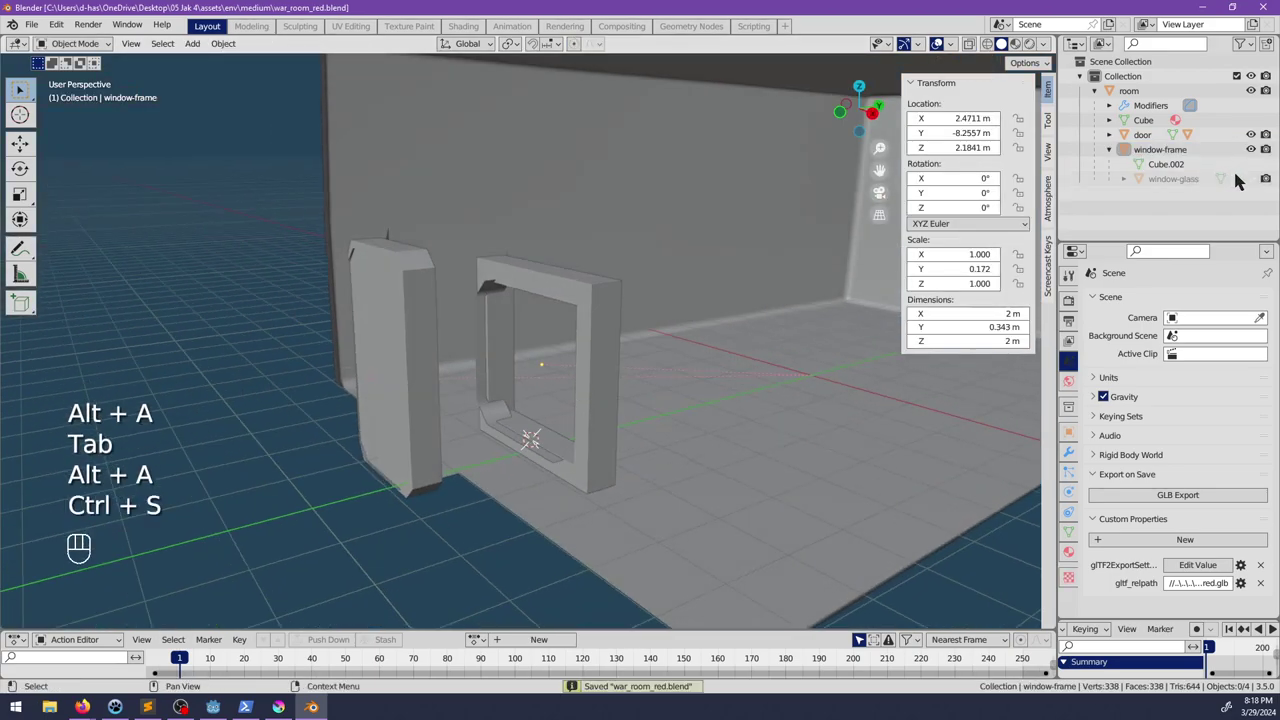
click(1250, 178)
key(ctrl+s)
middle_drag(637, 437, 566, 406)
key(alt+Tab)
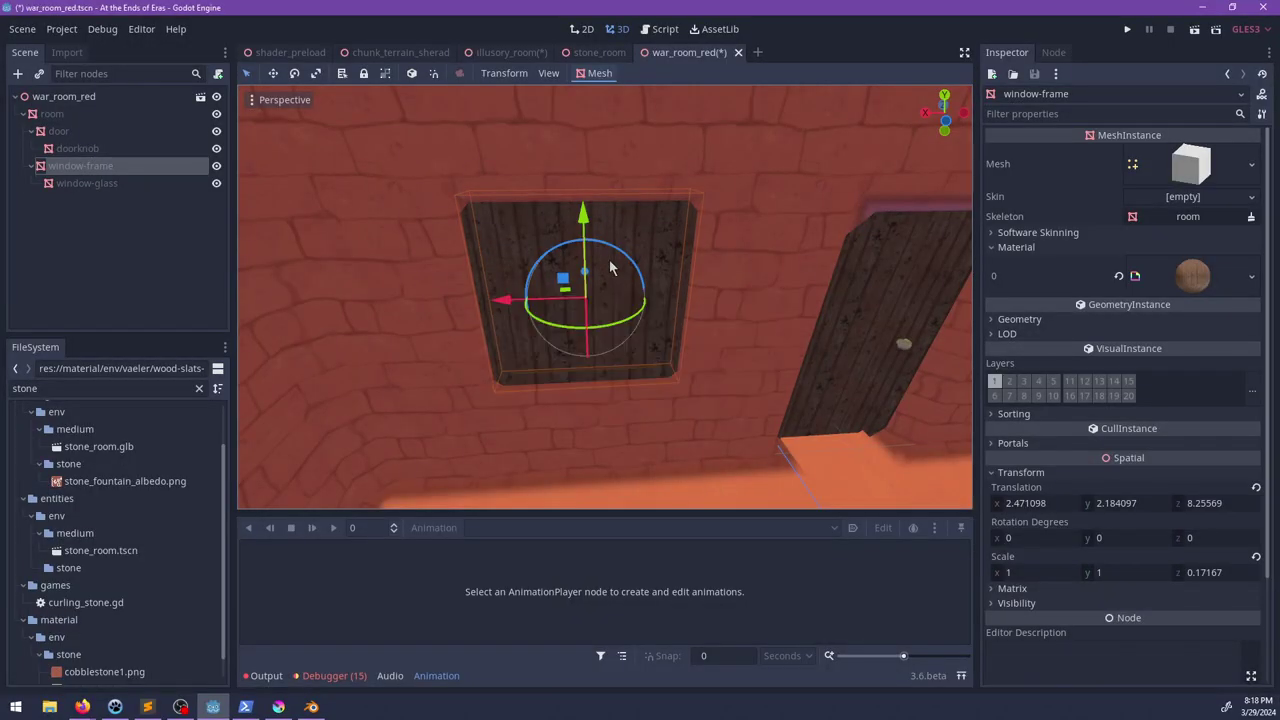
Step: Select the window-glass node and expand its material slots
click(55, 182)
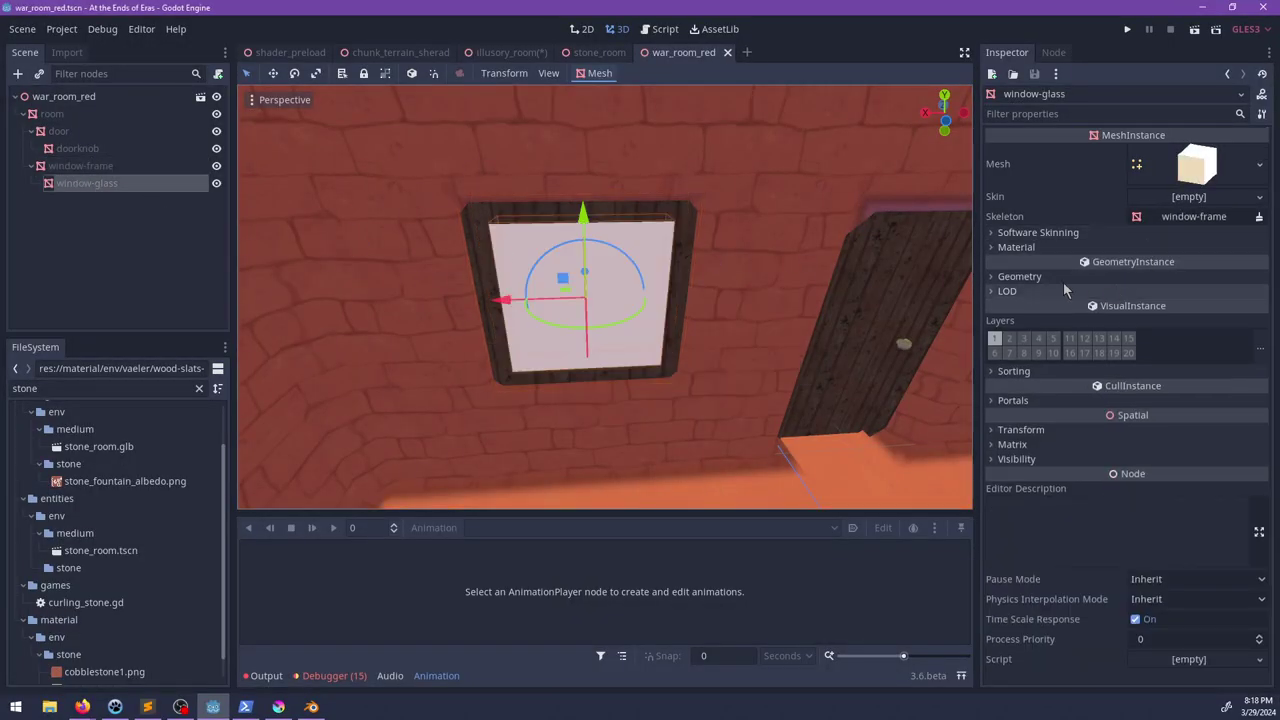
click(1060, 247)
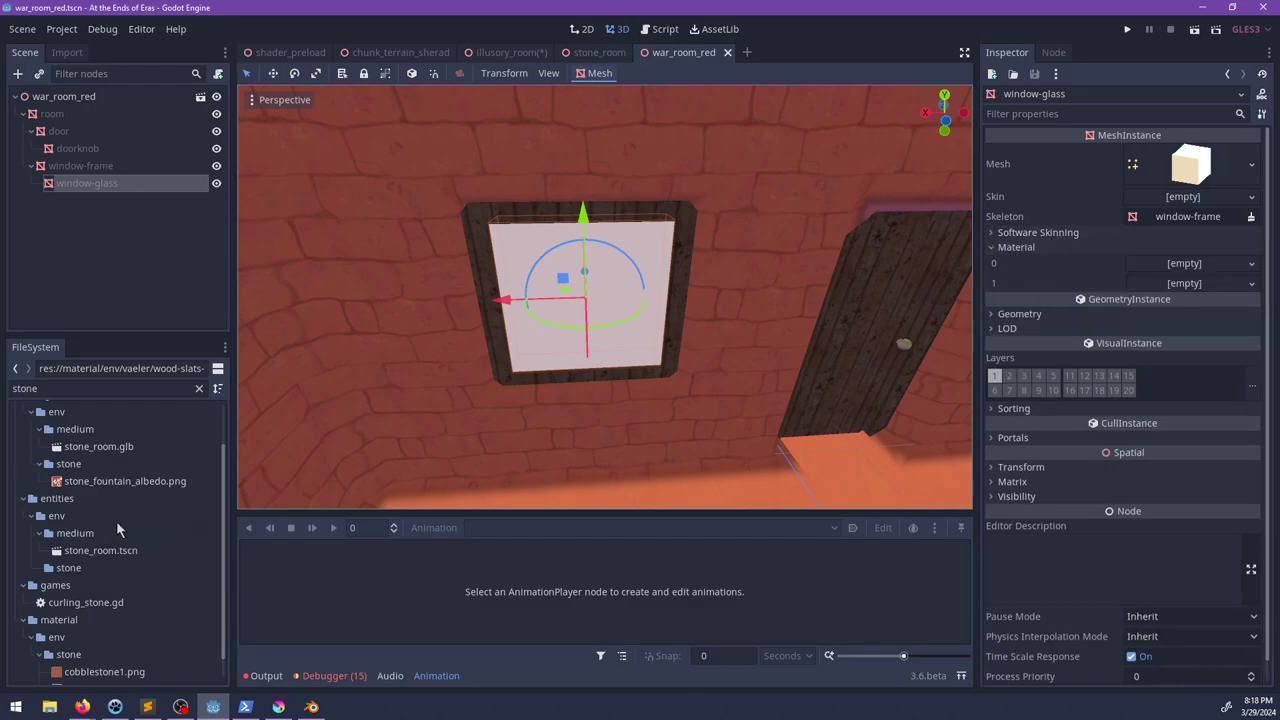
double_click(126, 387)
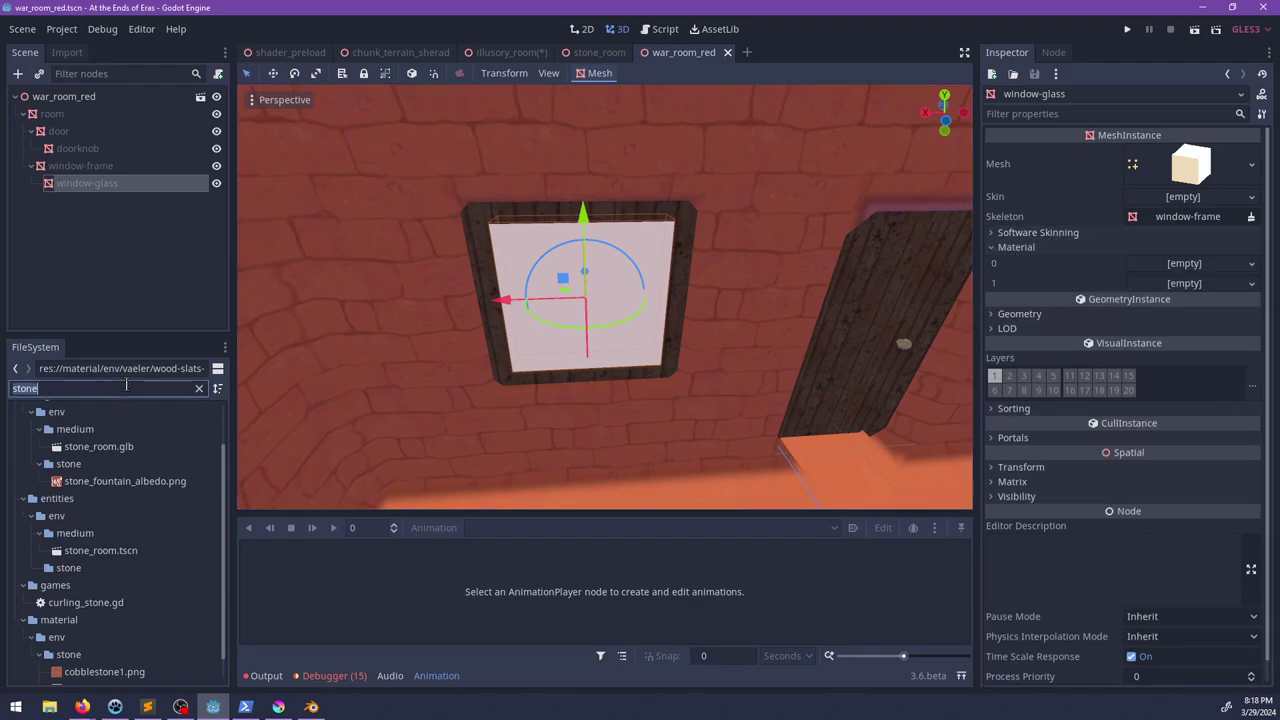
Step: Switch to the stone_room scene and take a closer look at the room
click(577, 58)
scroll(414, 271, up, 8)
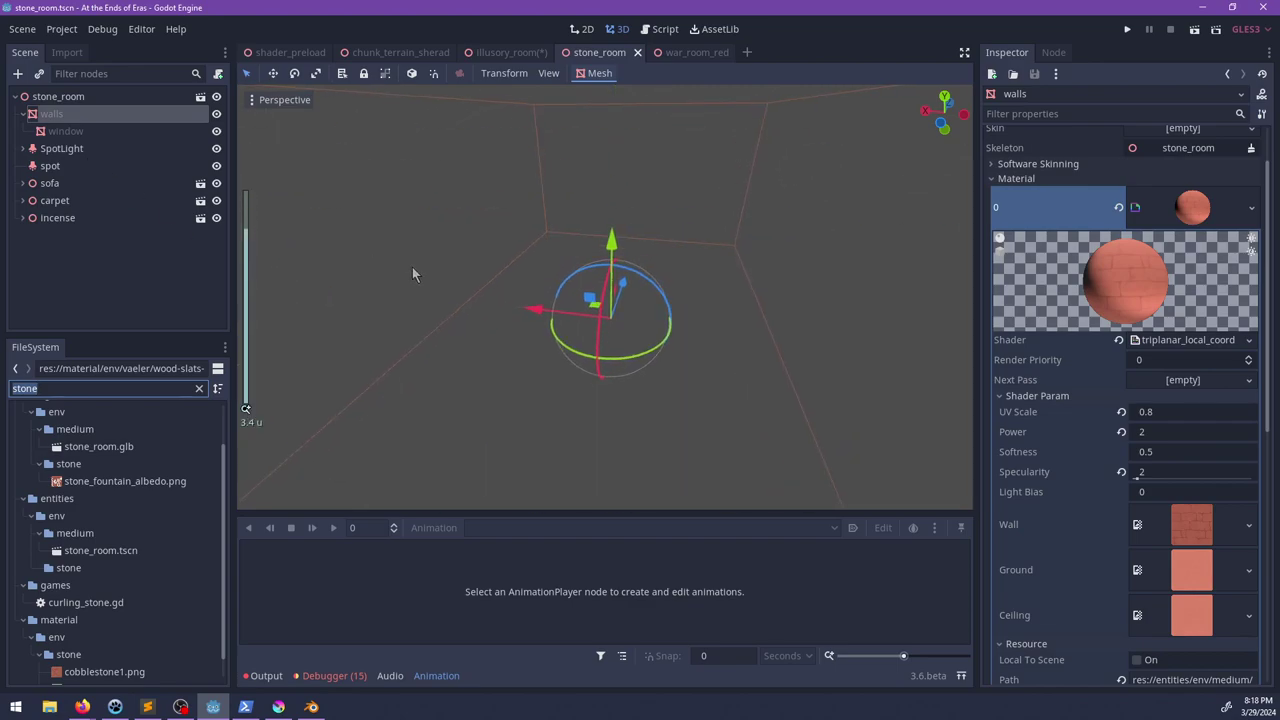
Step: Copy the unshaded light-blue material from the window mesh in the stone_room scene
middle_drag(414, 271, 394, 265)
click(491, 168)
shift+middle_drag(491, 168, 612, 266)
scroll(625, 295, up, 5)
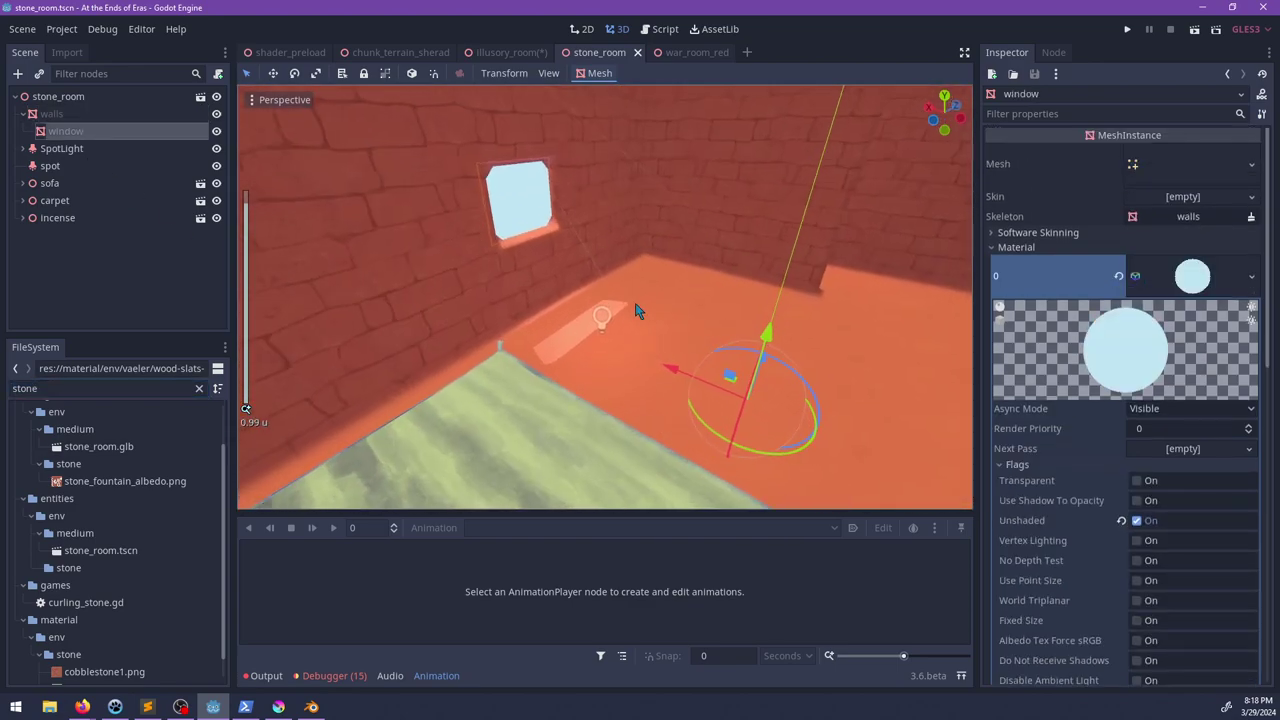
click(1180, 285)
right_click(1186, 277)
click(1185, 483)
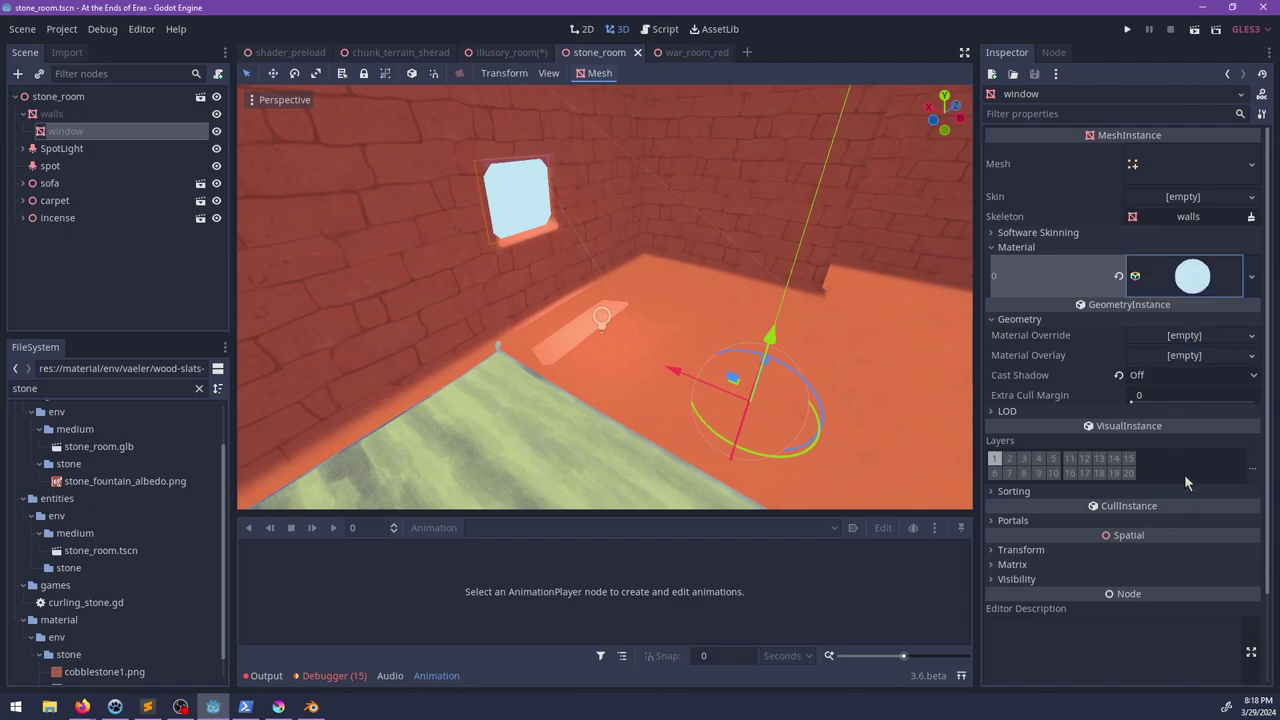
Step: Paste the copied material into material slot 0 of window-glass in the war_room_red scene
click(500, 52)
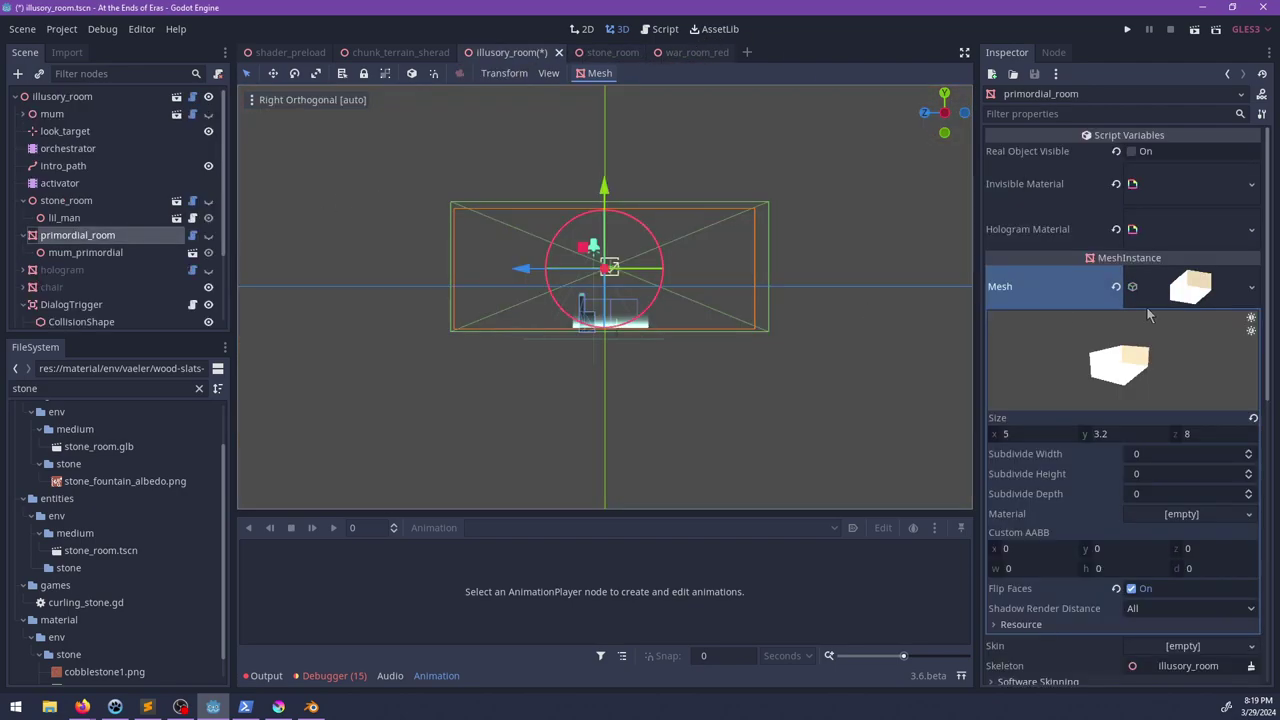
click(688, 52)
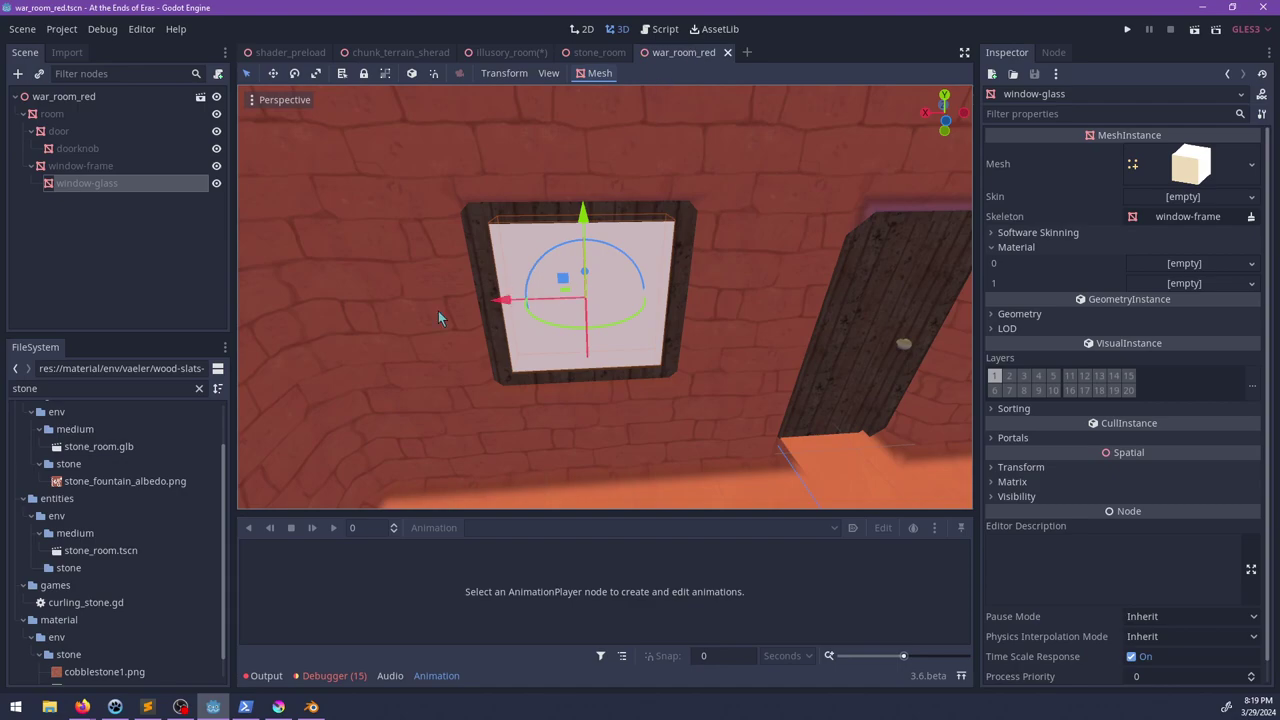
right_click(1172, 274)
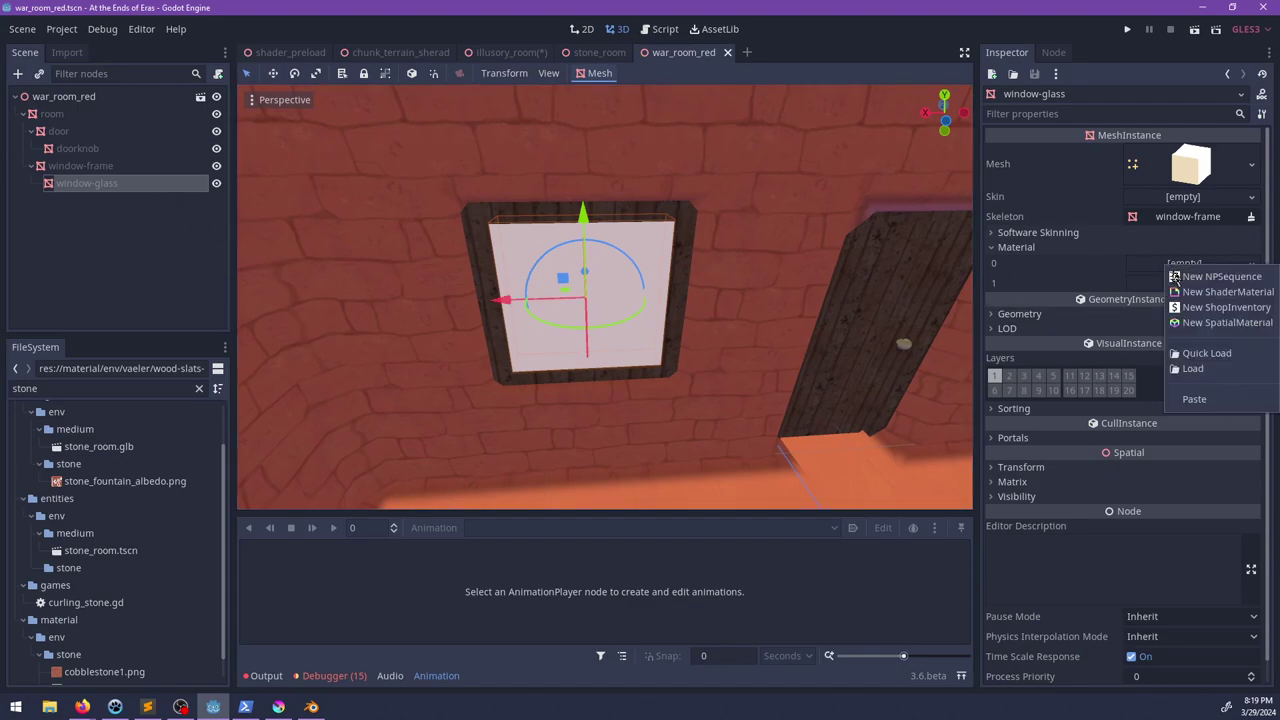
click(1187, 400)
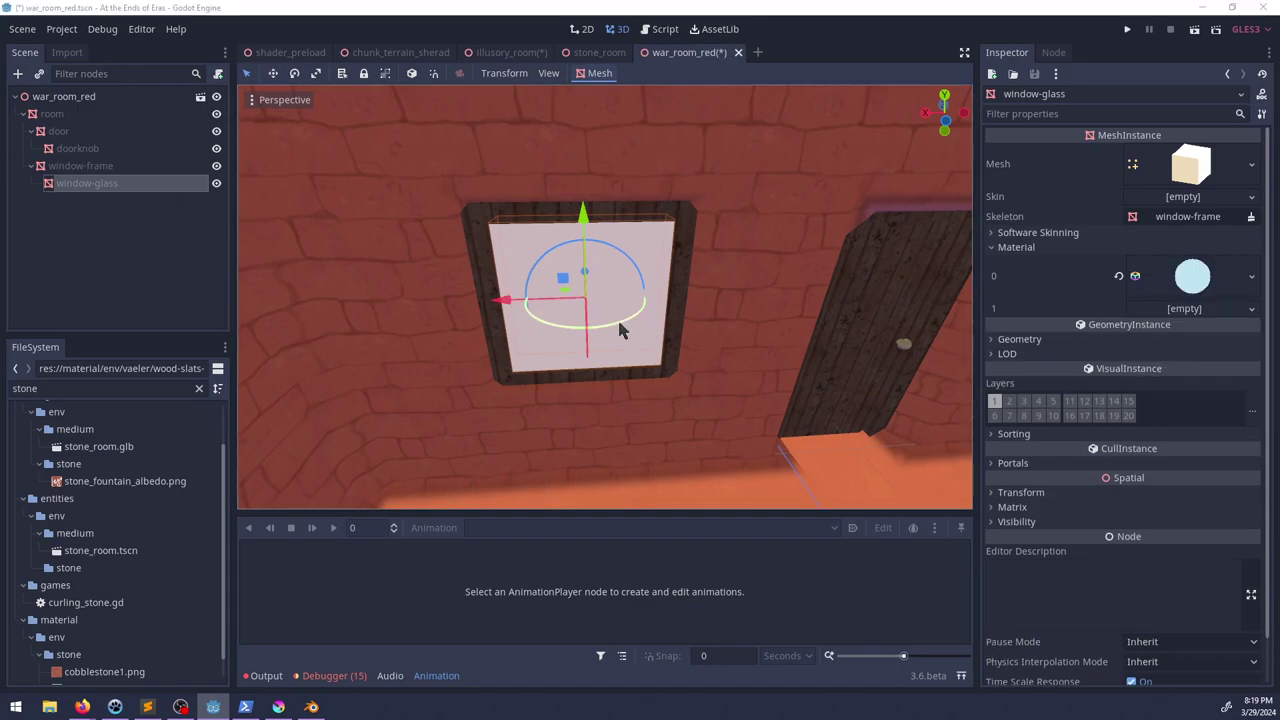
Step: Switch to Blender, remove the two empty material slots from window-glass, and save the file
key(alt+Tab)
click(538, 422)
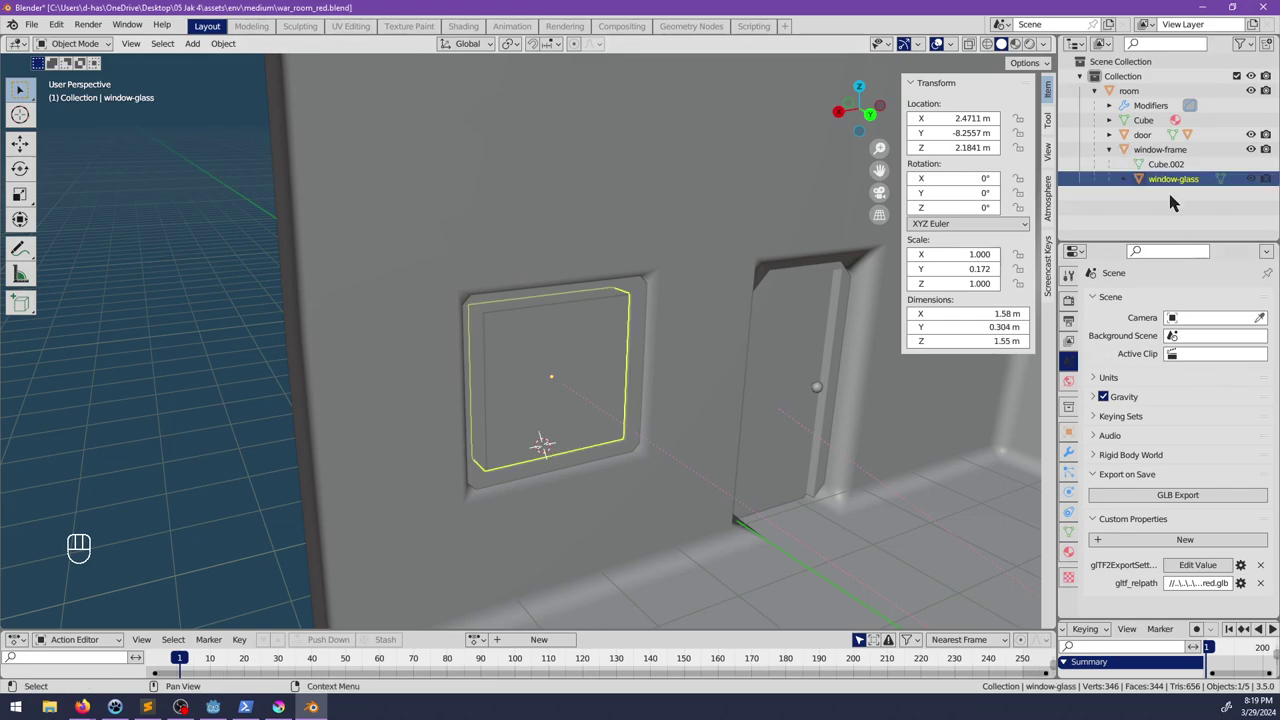
click(1069, 551)
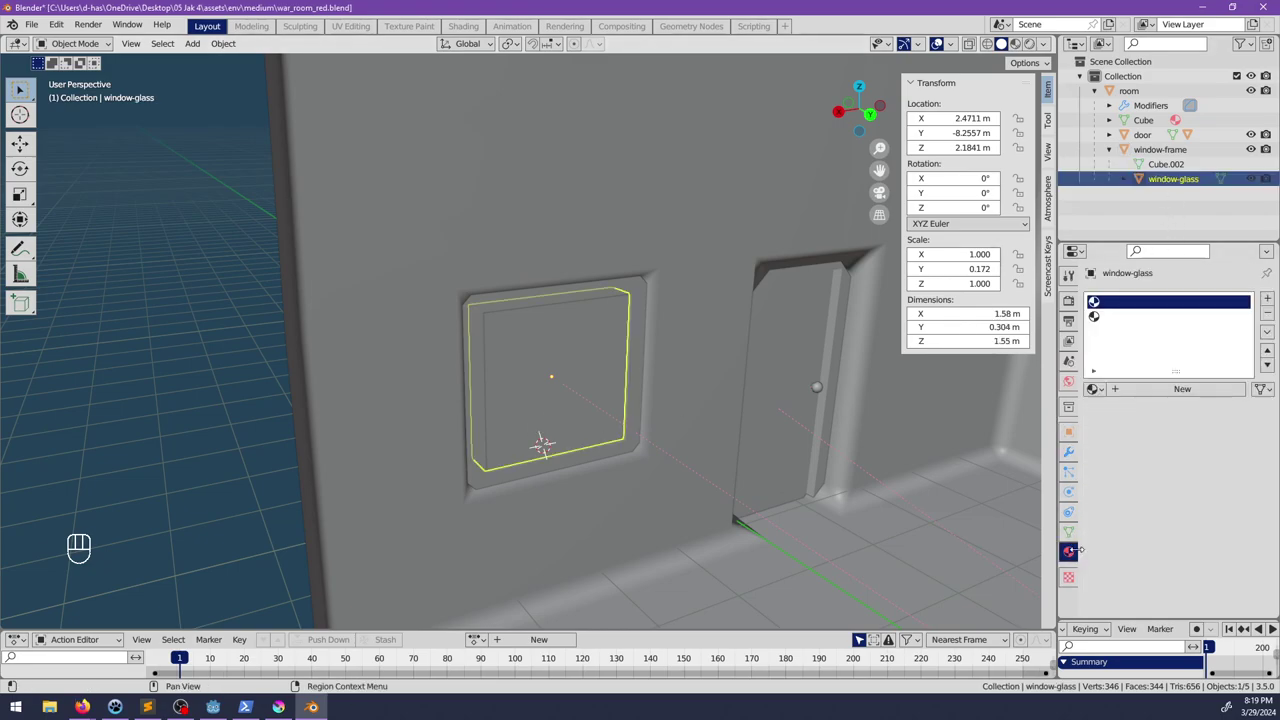
click(1267, 313)
click(1267, 313)
key(ctrl+s)
Step: Return to Godot and make the material on window-glass unique
key(alt+Tab)
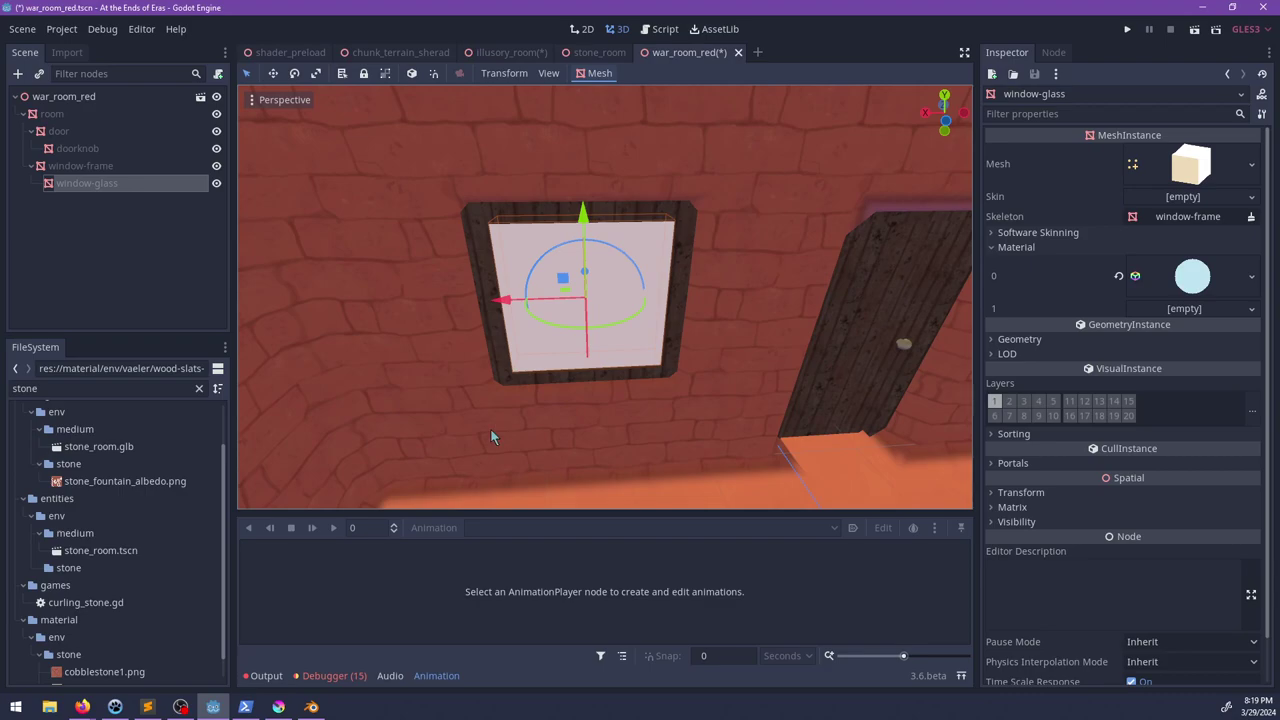
click(1162, 288)
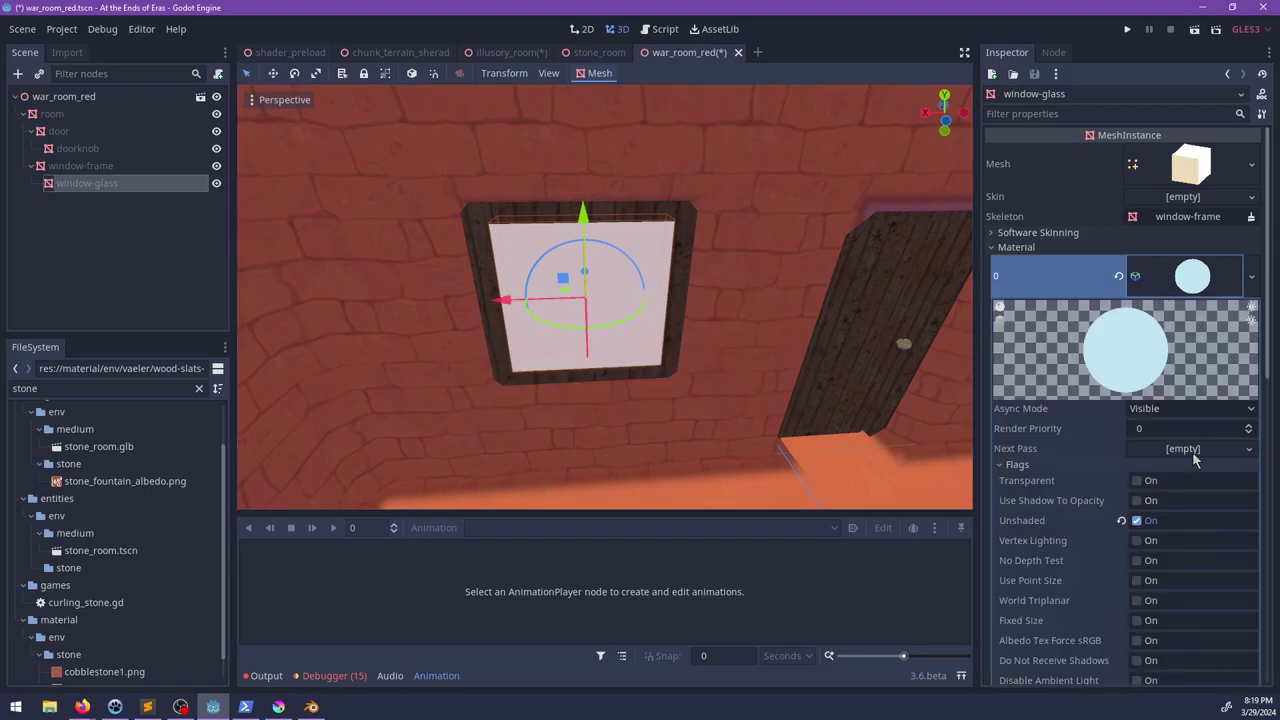
right_click(1177, 287)
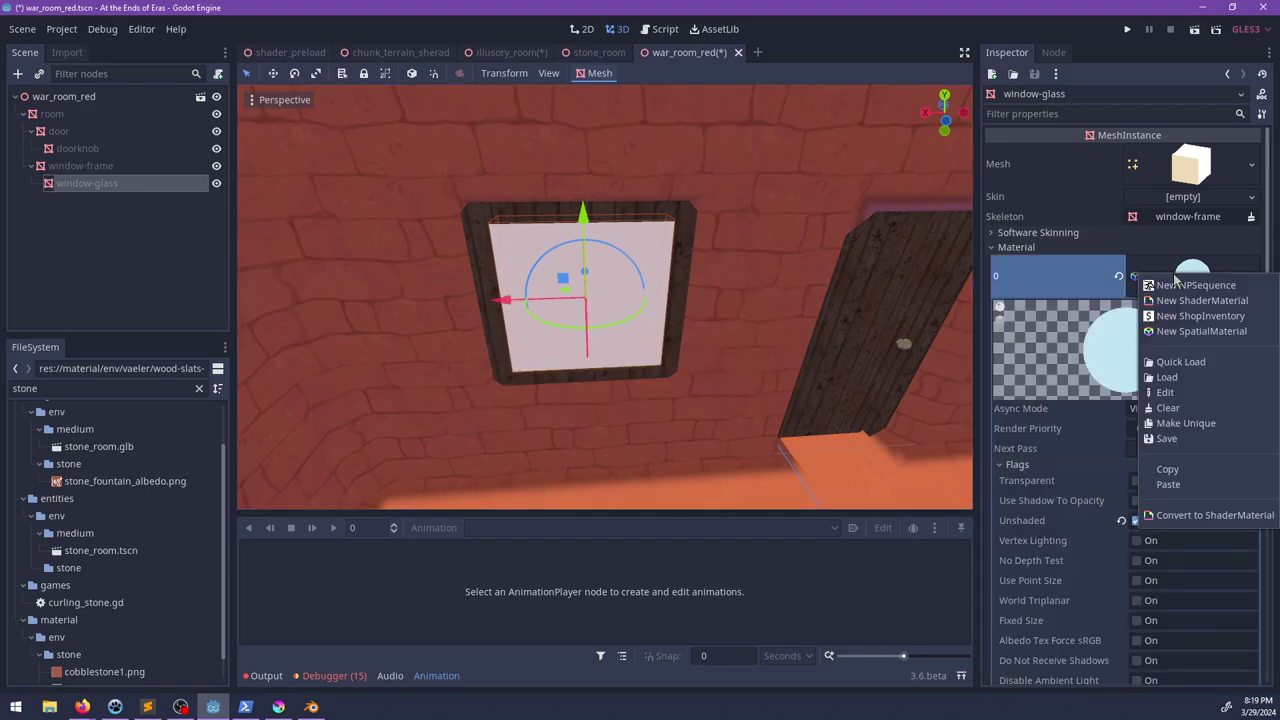
click(1184, 429)
scroll(1135, 469, down, 2)
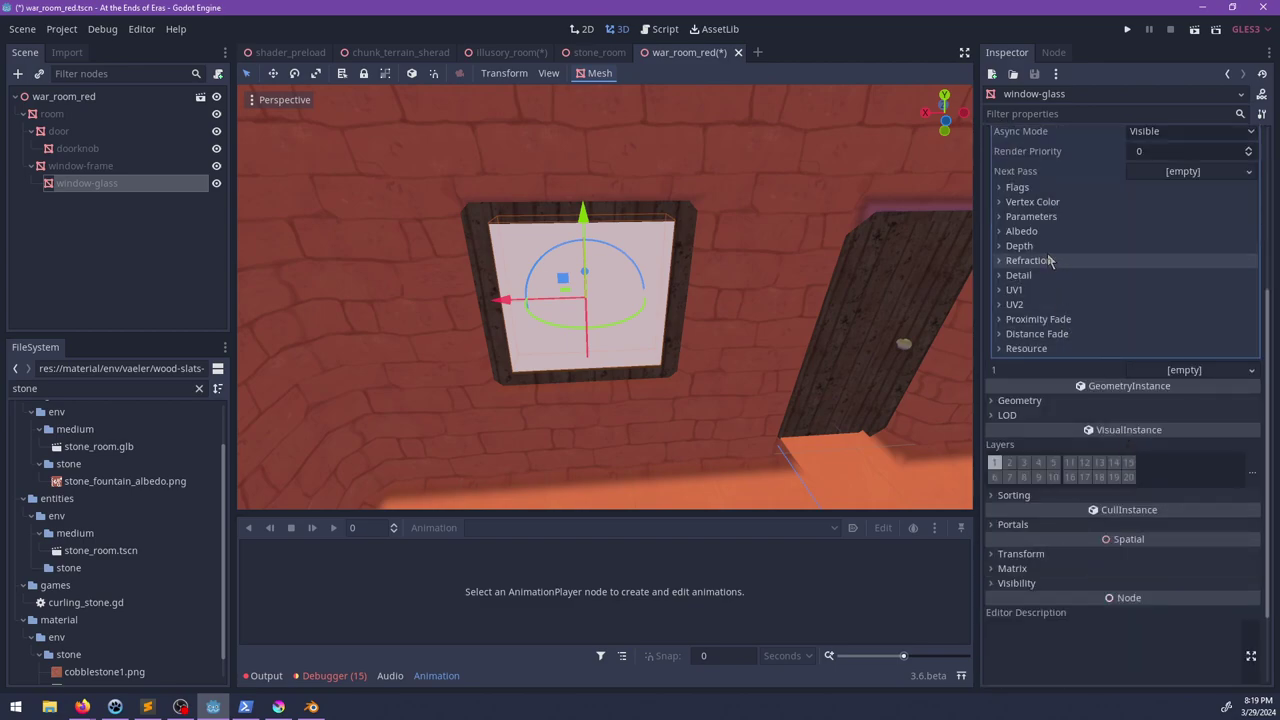
Step: Change the window-glass material's albedo color to a light peach orange and save the scene
click(1015, 231)
click(1141, 250)
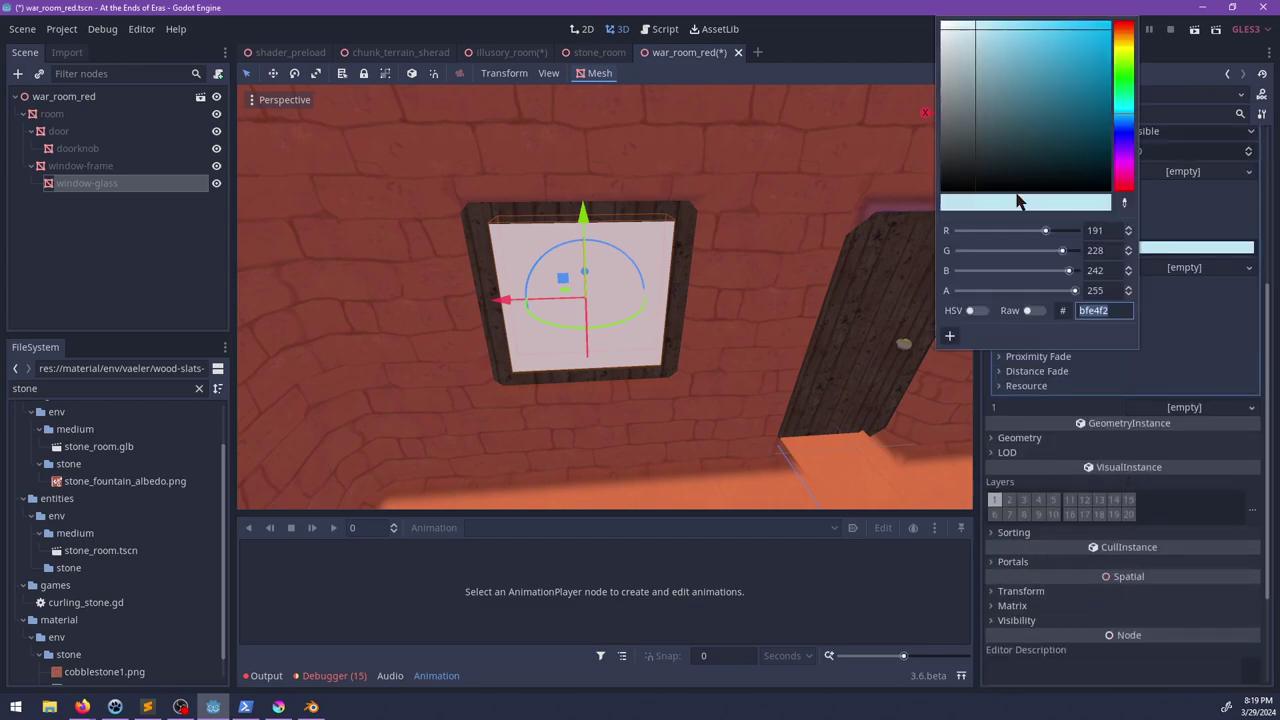
drag(1126, 90, 1118, 36)
drag(1001, 33, 1004, 23)
click(525, 649)
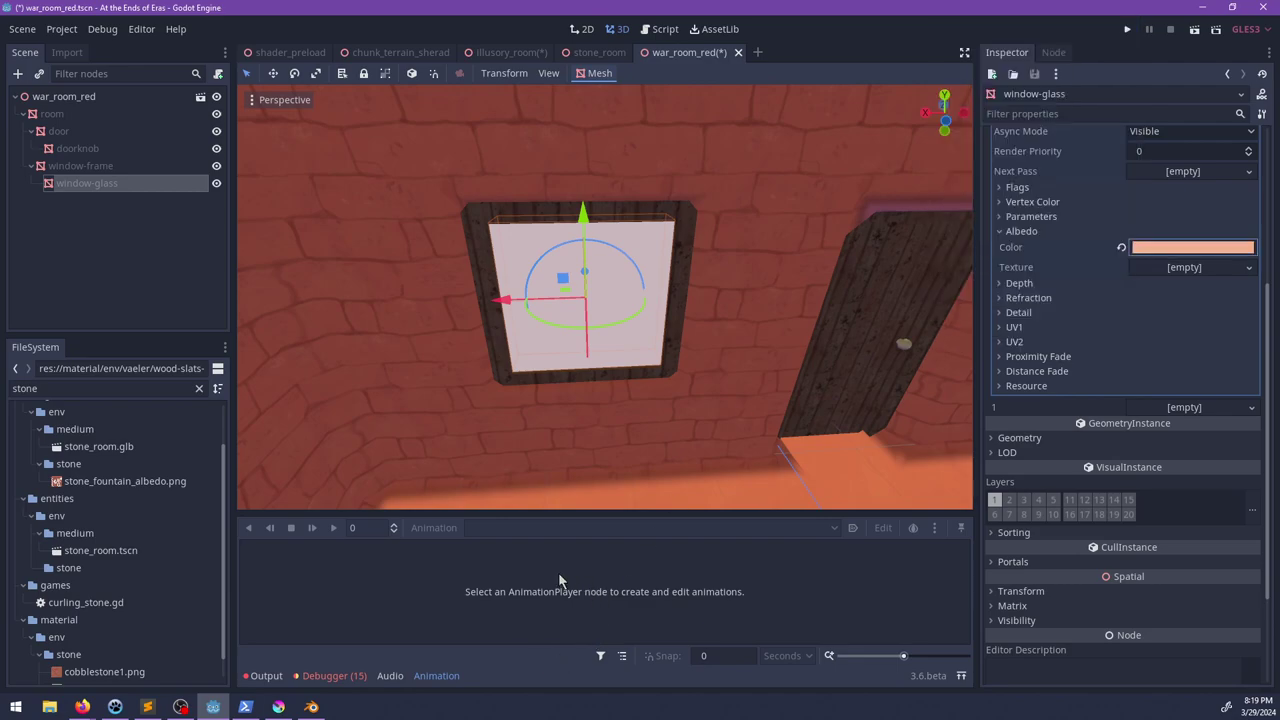
middle_drag(500, 366, 623, 369)
key(ctrl+s)
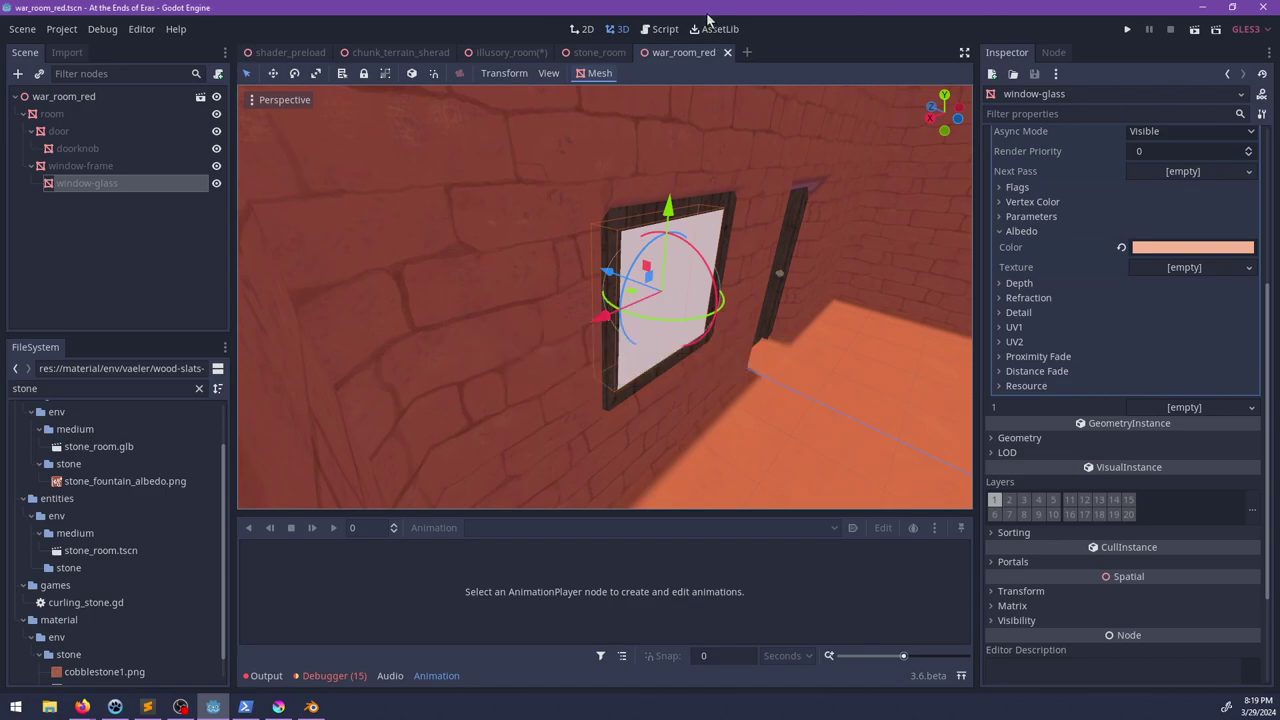
Step: Close all open scene tabs and reopen war_room_red.tscn by filtering the project files for "war_room"
click(505, 52)
right_click(658, 56)
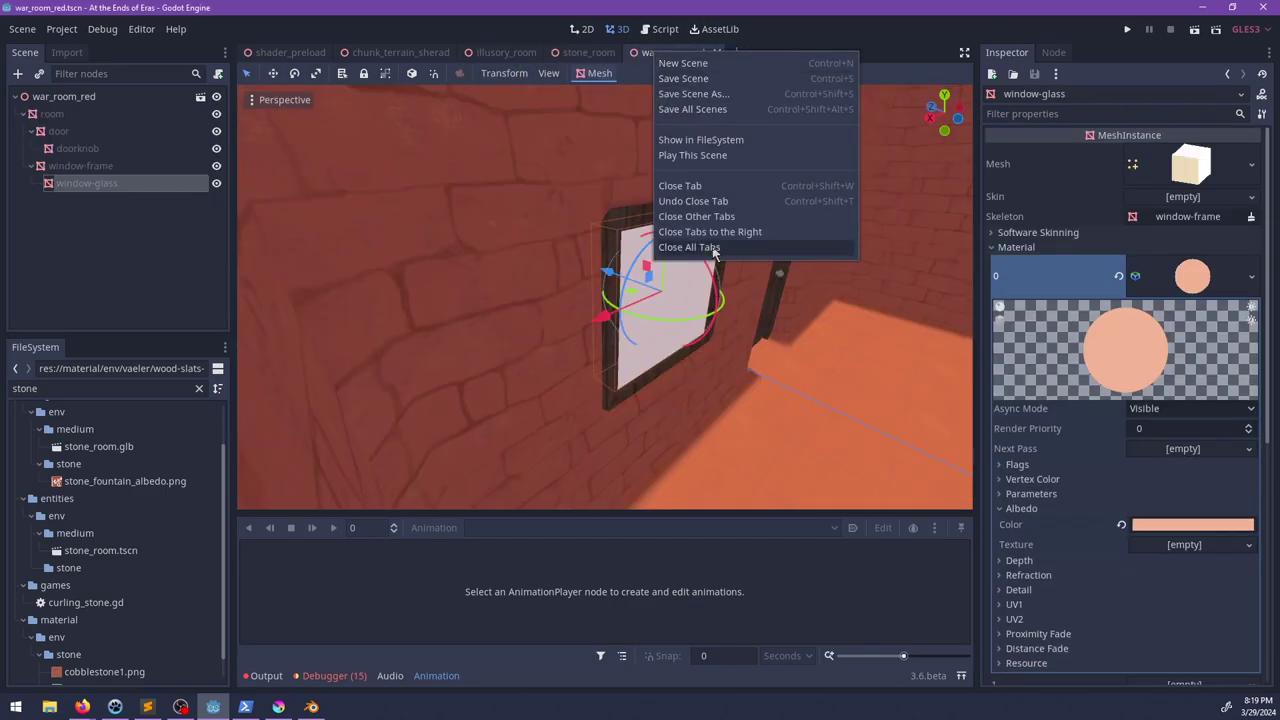
click(689, 247)
double_click(118, 390)
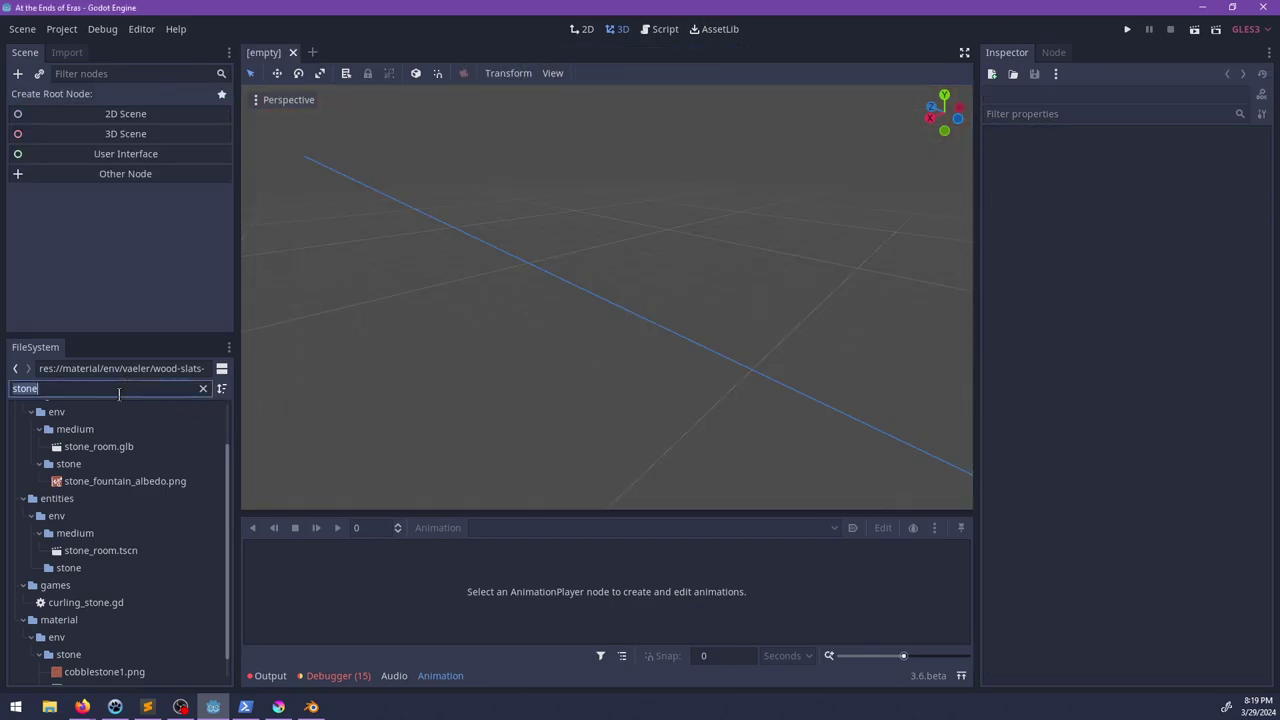
text(war)
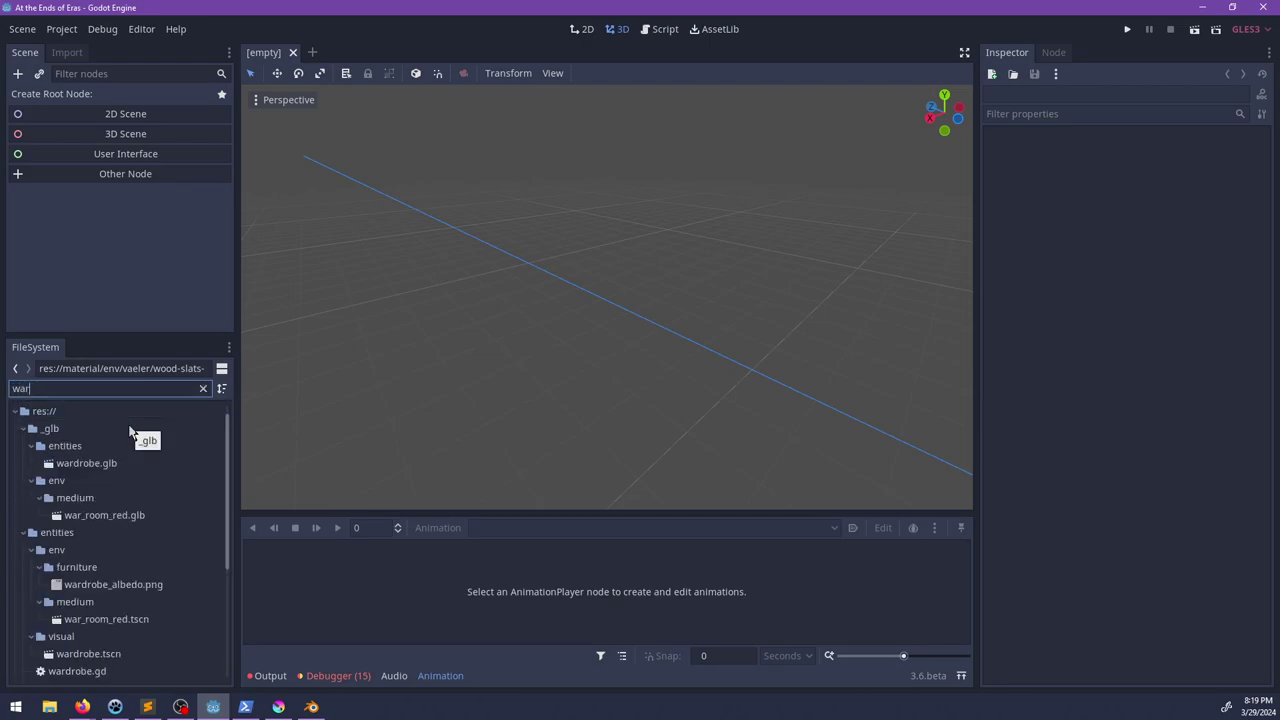
text(_room)
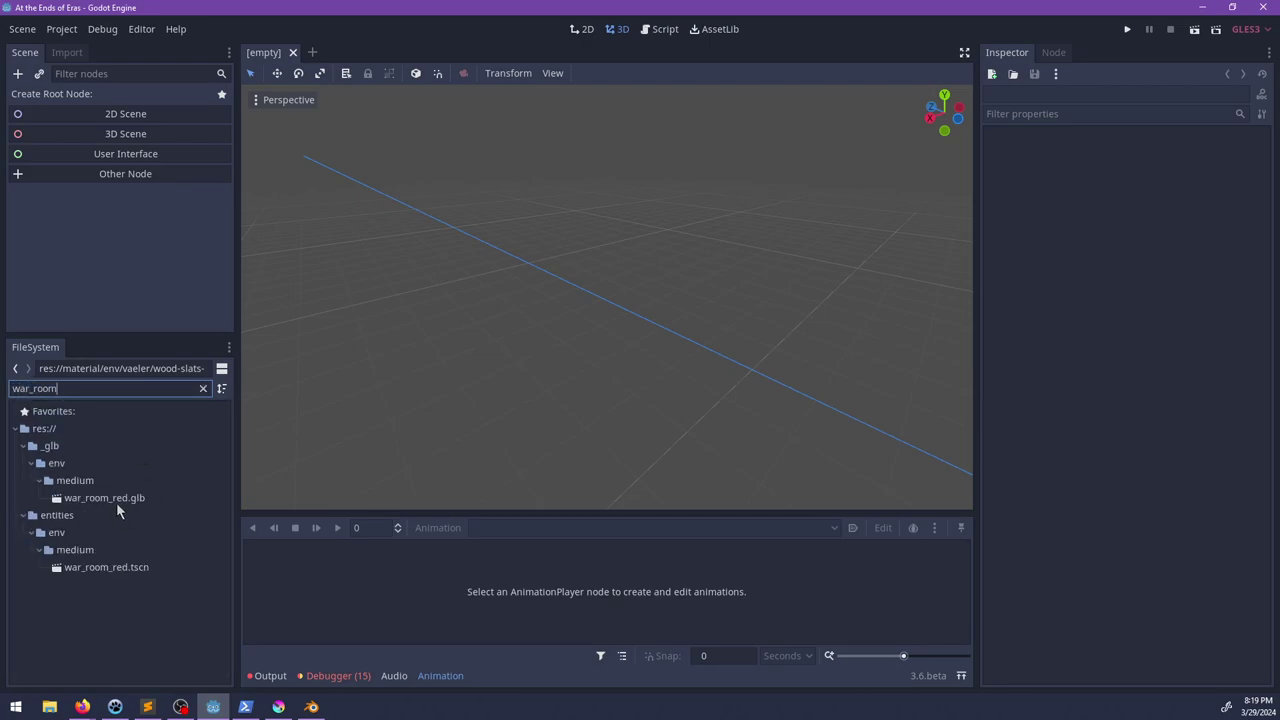
double_click(104, 569)
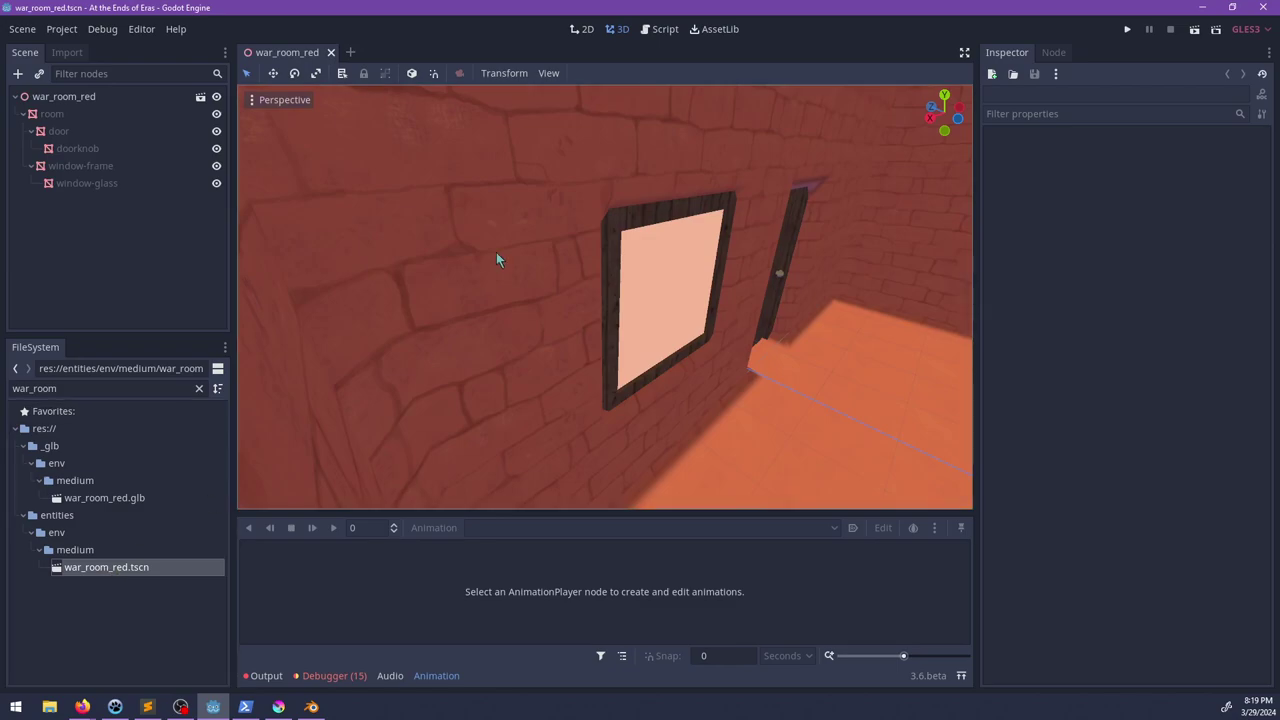
Step: Open stone_room.tscn as a reference and inspect the geometry and render layer settings of its walls mesh
scroll(878, 214, down, 15)
shift+middle_drag(758, 257, 436, 261)
scroll(601, 299, up, 6)
scroll(567, 309, up, 4)
click(63, 97)
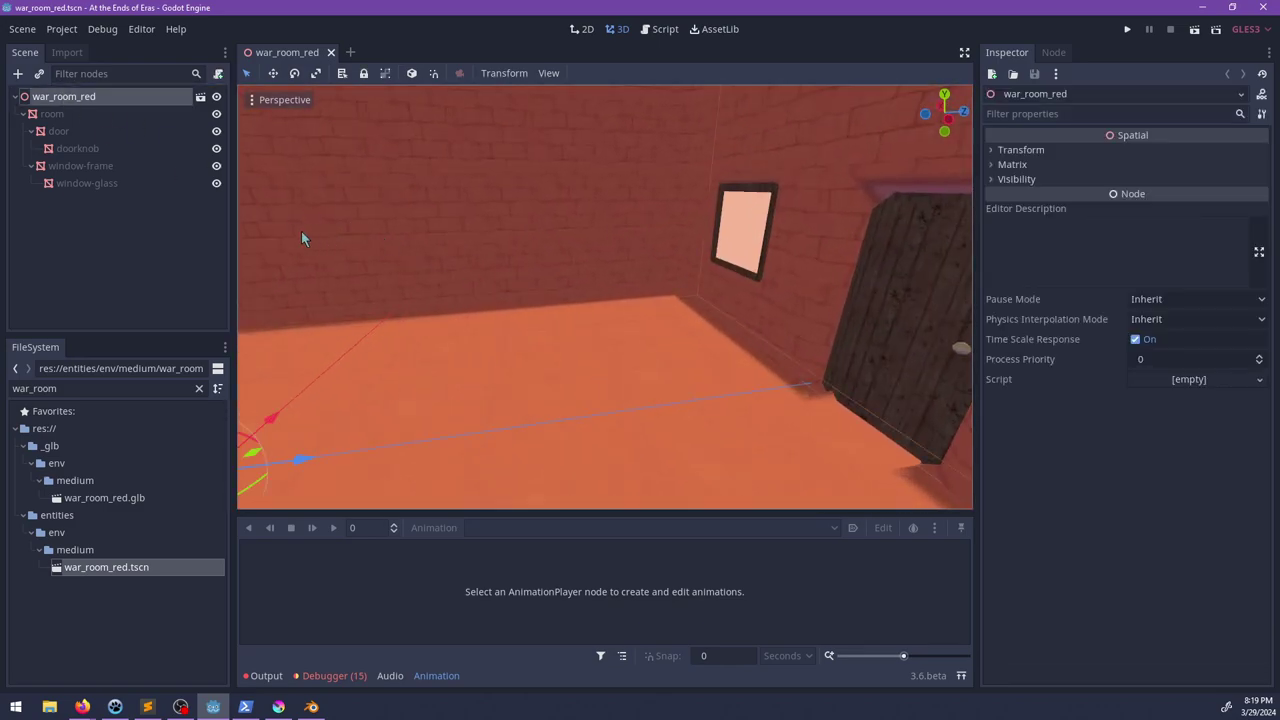
double_click(97, 384)
text(stone)
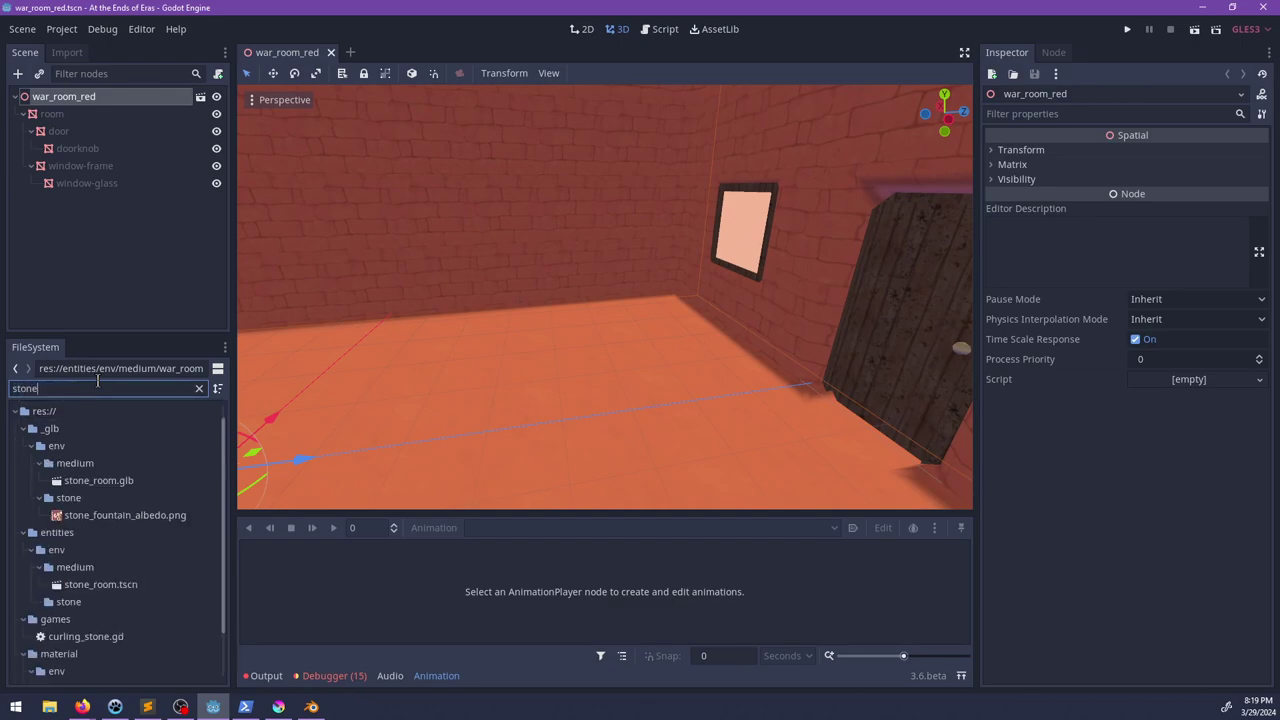
double_click(100, 584)
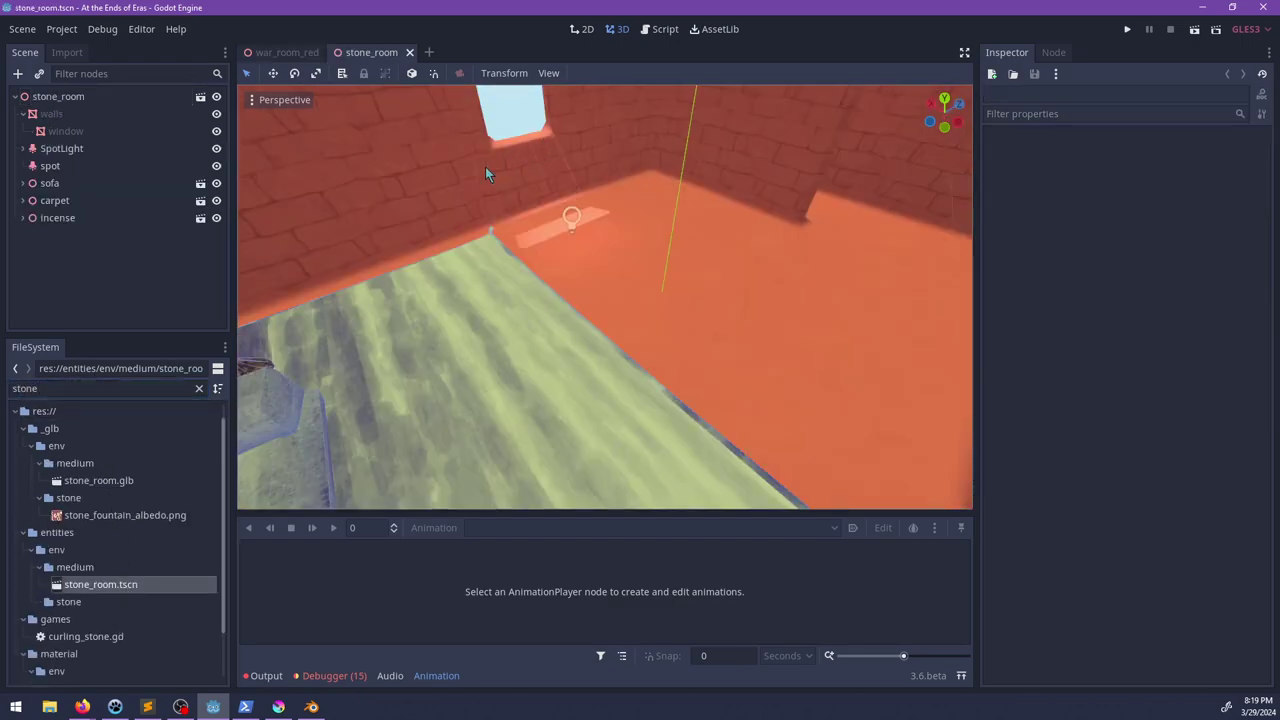
click(445, 192)
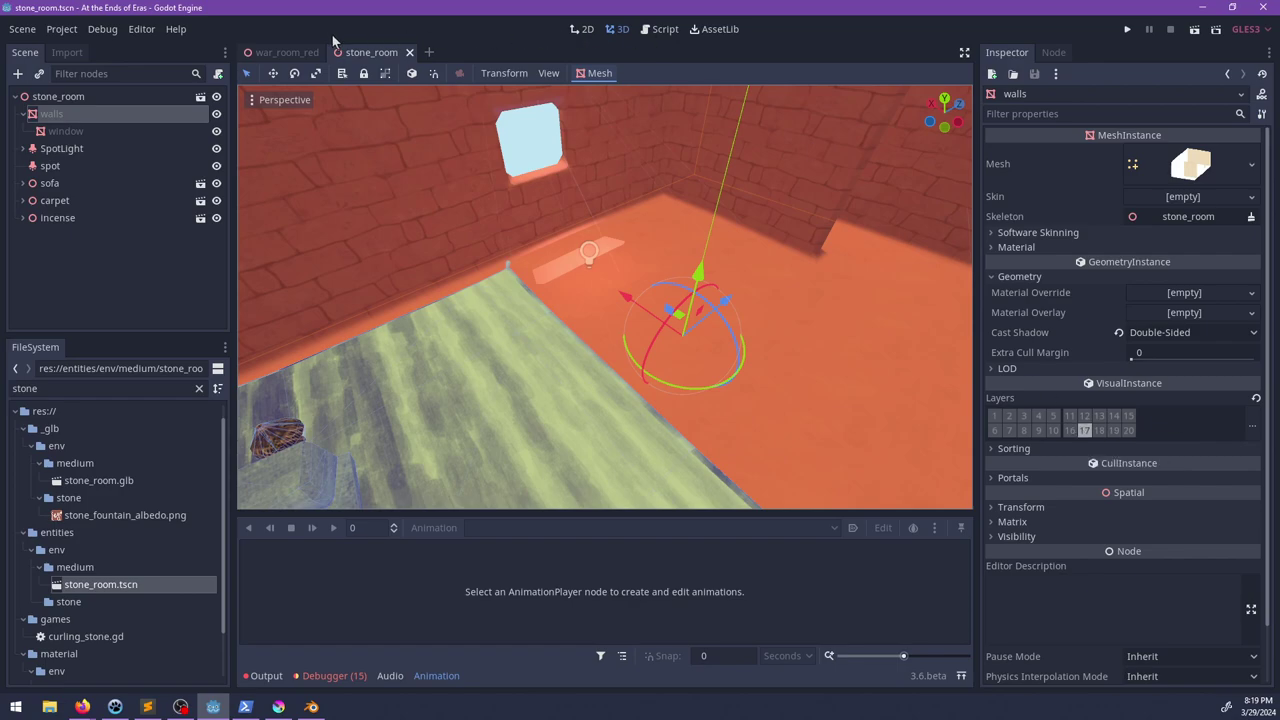
Step: Put all mesh nodes of war_room_red, from room to window-glass, on render layer 17 only
click(287, 52)
click(52, 113)
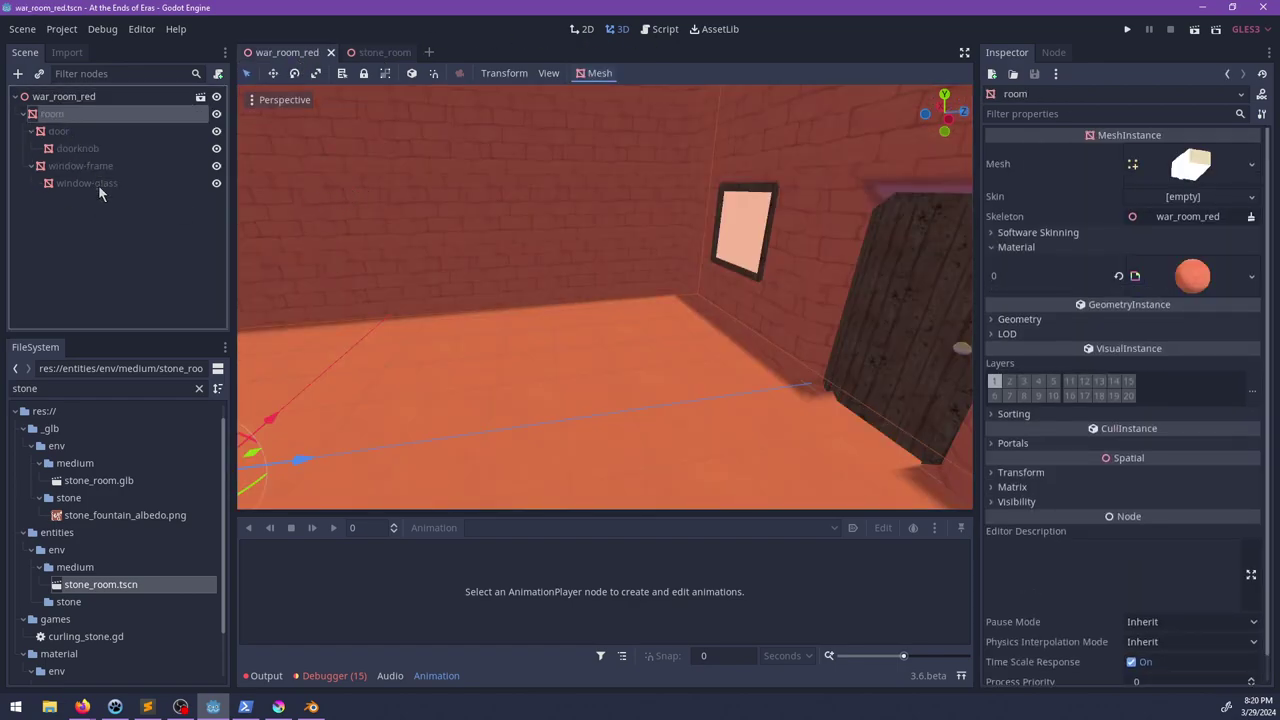
shift+click(97, 183)
click(995, 340)
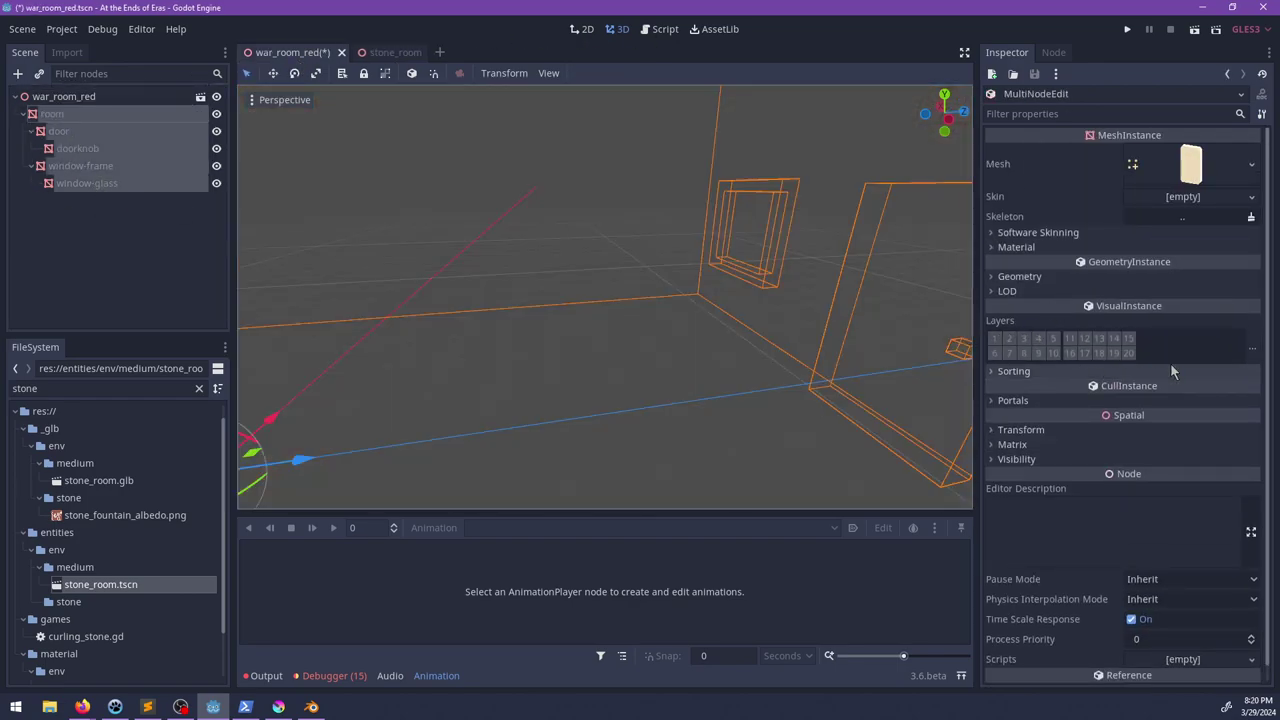
click(1084, 353)
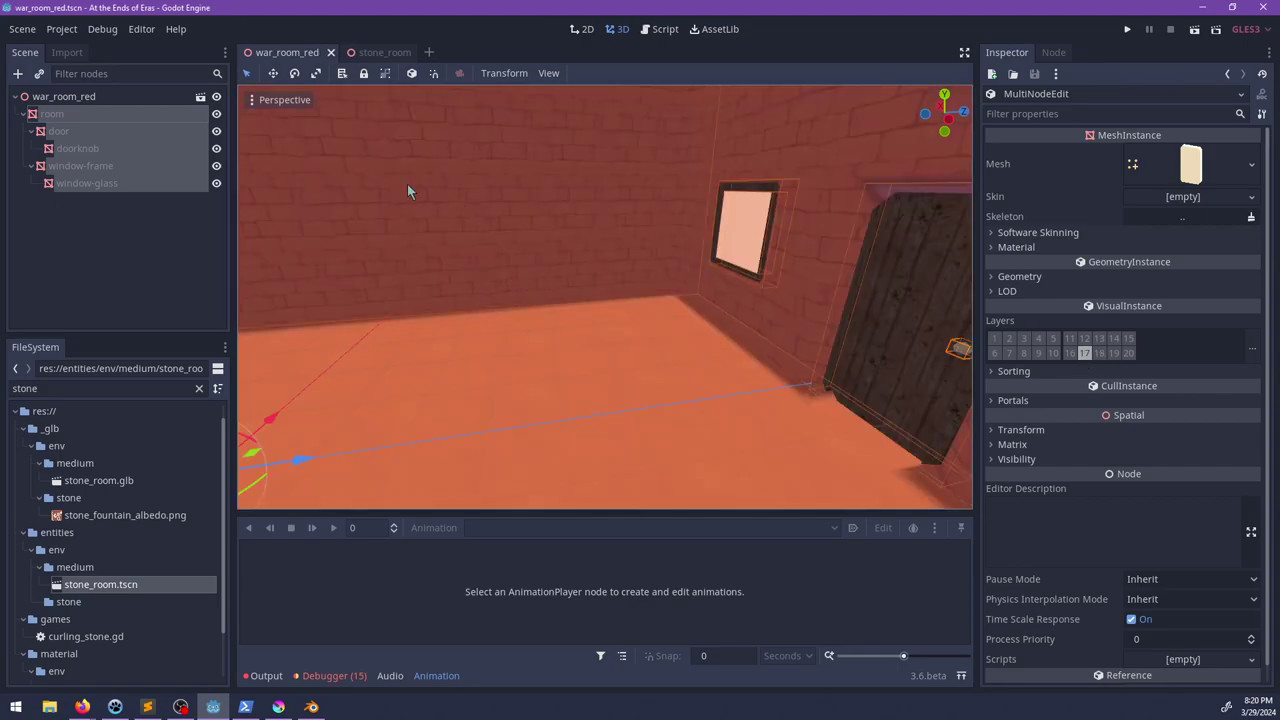
Step: Add a SpotLight node under the war_room_red root and move it toward the window end of the room
middle_drag(408, 185, 495, 188)
click(52, 97)
key(ctrl+a)
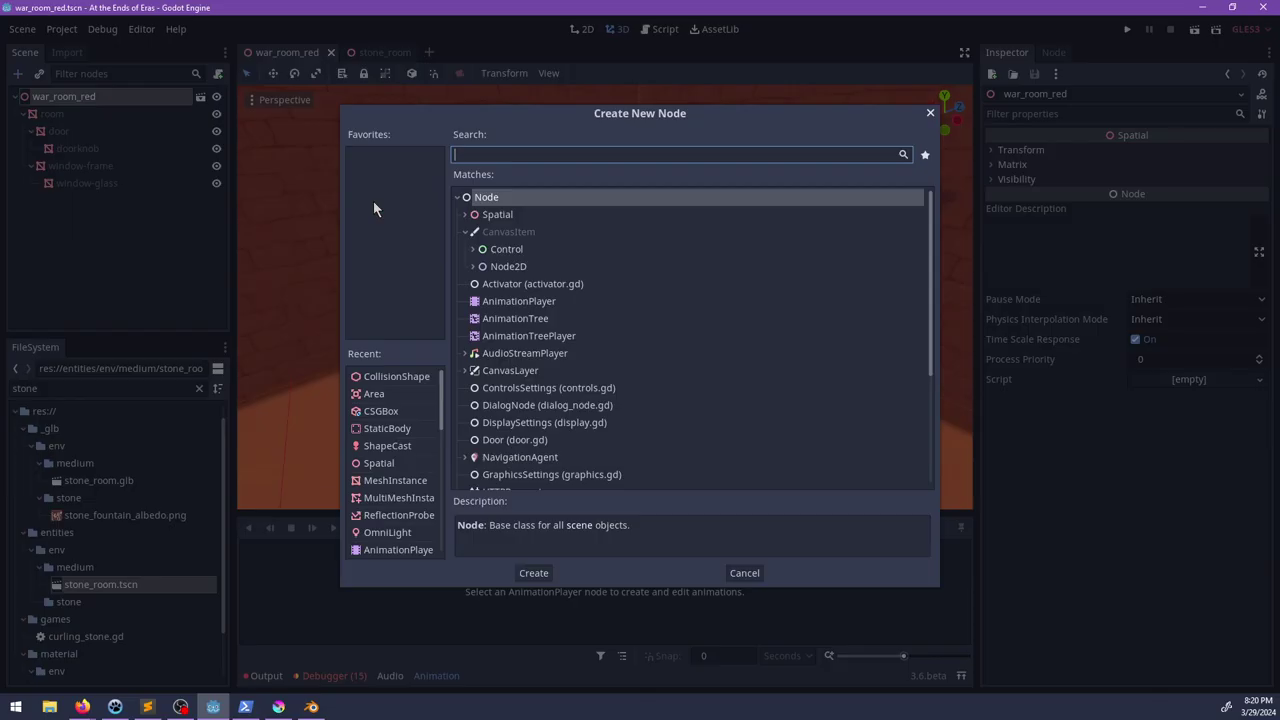
text(light)
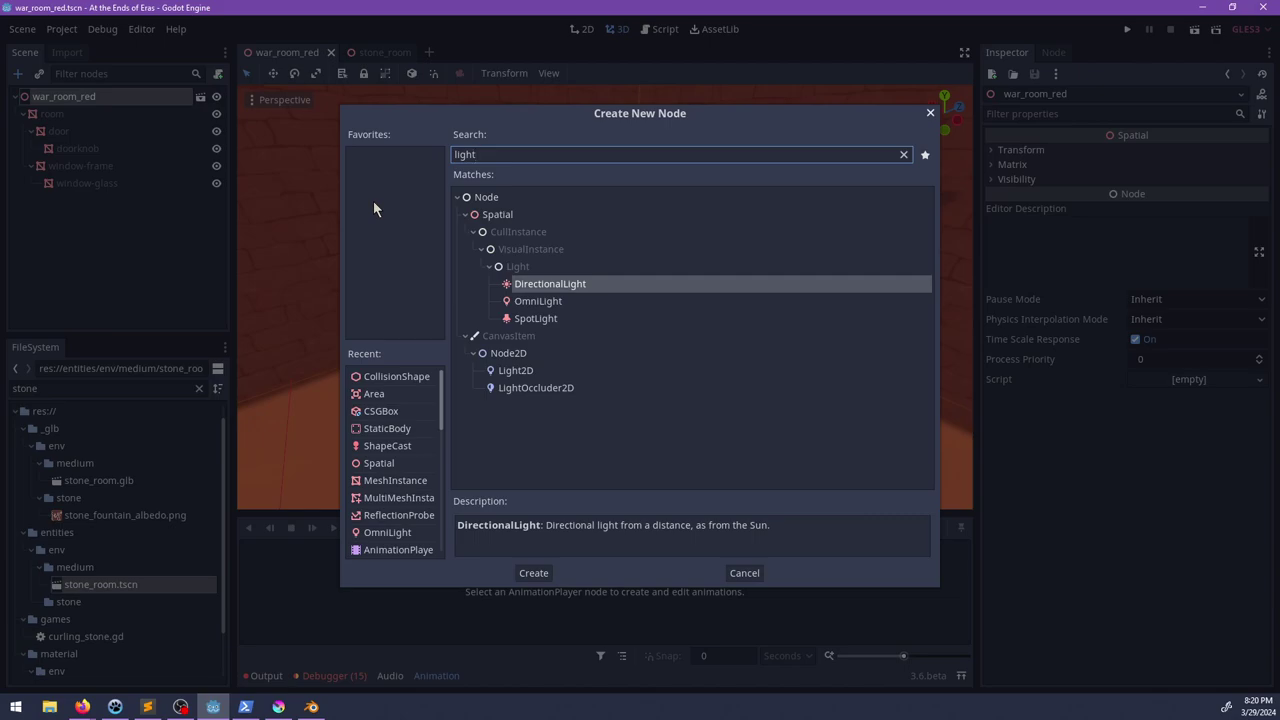
key(Down)
key(Down)
key(Up)
key(Down)
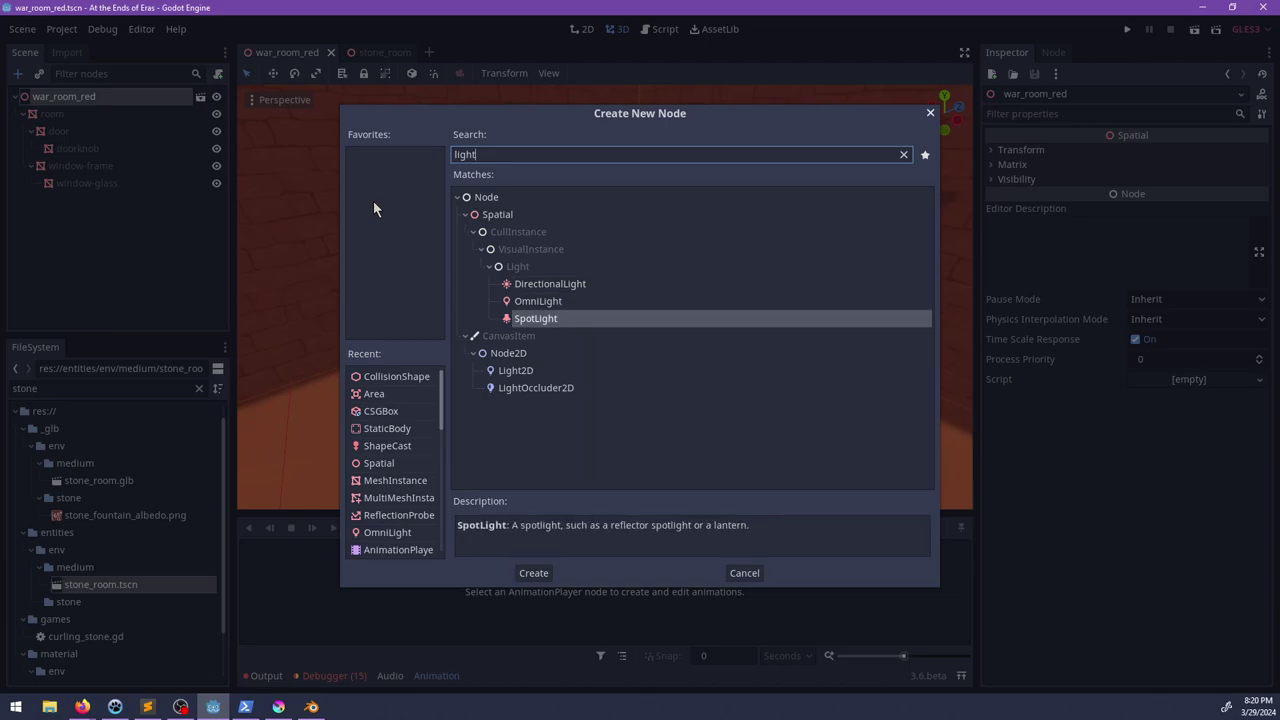
key(Return)
scroll(352, 201, down, 8)
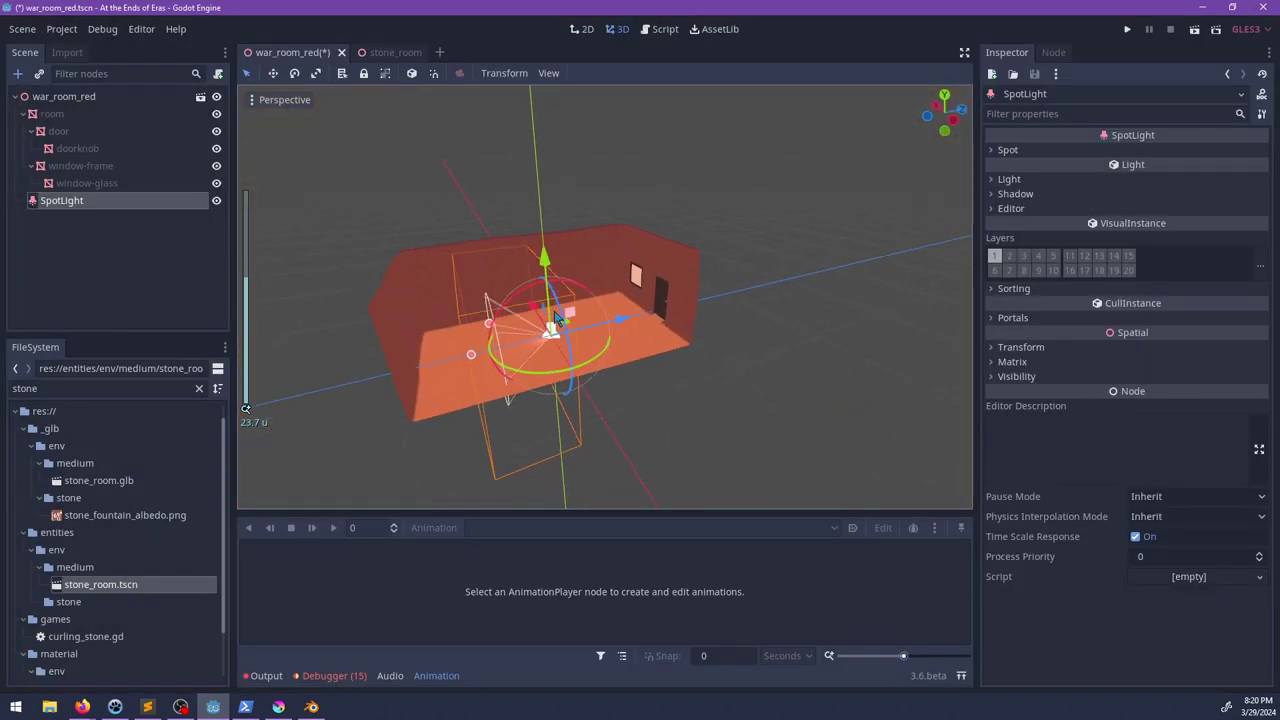
middle_drag(557, 318, 670, 357)
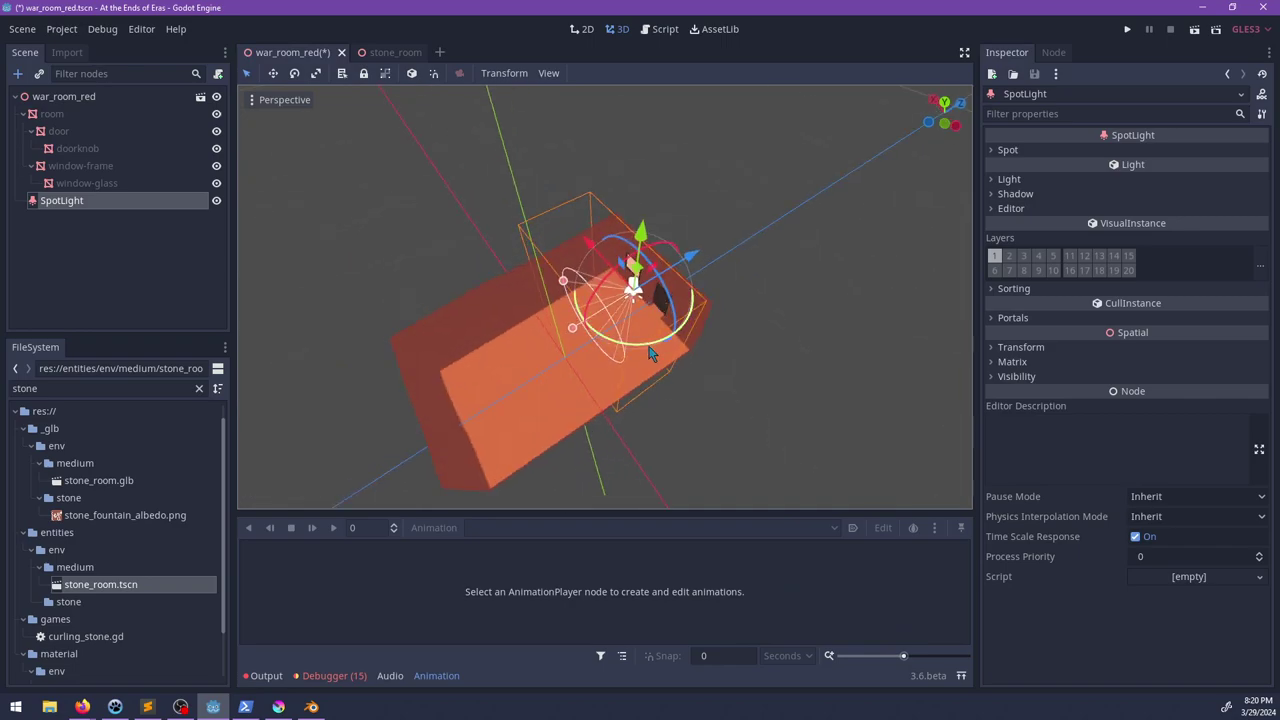
Step: Enable the SpotLight's shadow and extend its radius to about 18.6
click(1047, 192)
click(1135, 211)
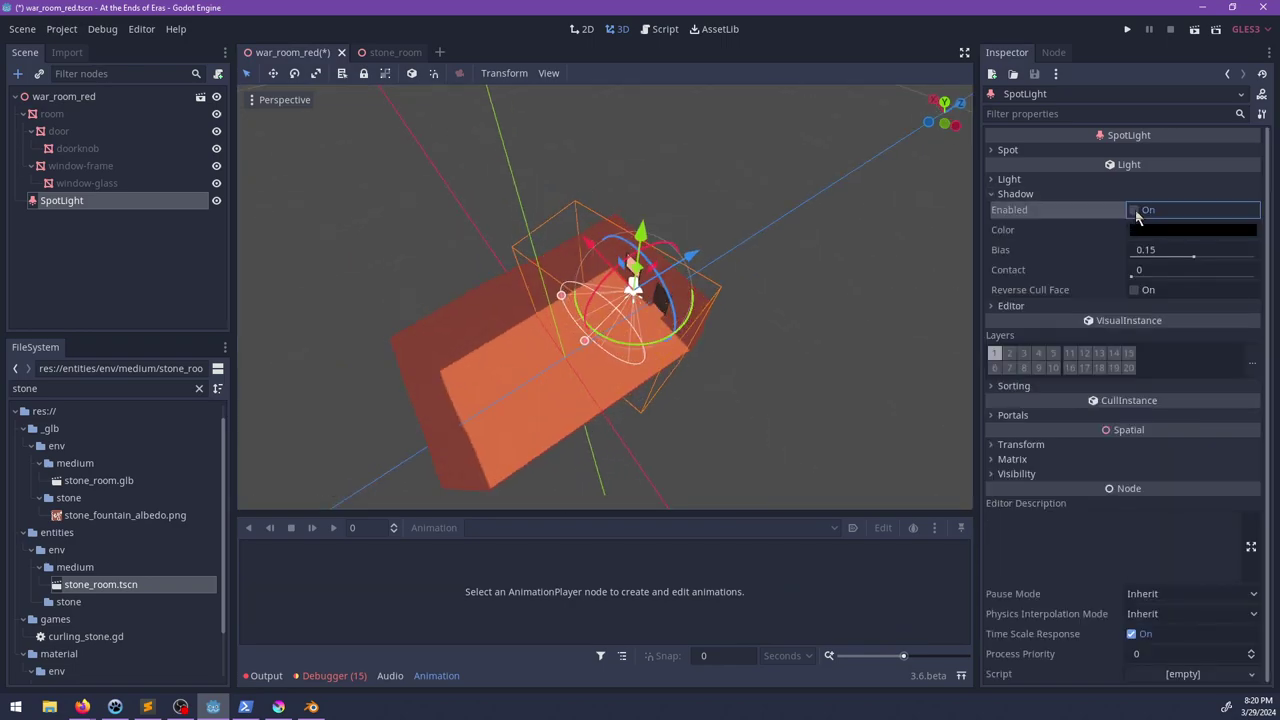
drag(584, 345, 530, 407)
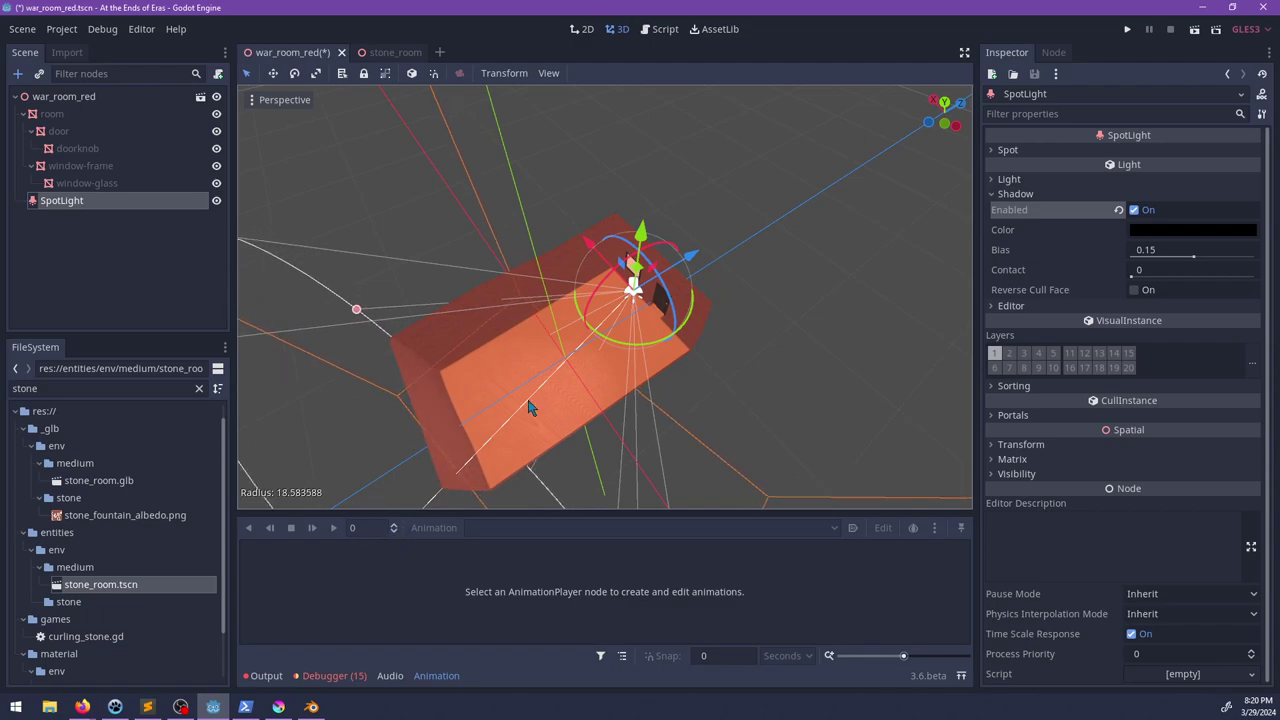
Step: Move the SpotLight just outside the room behind the window so it shines inward through the opening
middle_drag(704, 301, 563, 206)
middle_drag(636, 222, 548, 380)
drag(604, 318, 651, 365)
scroll(650, 361, up, 12)
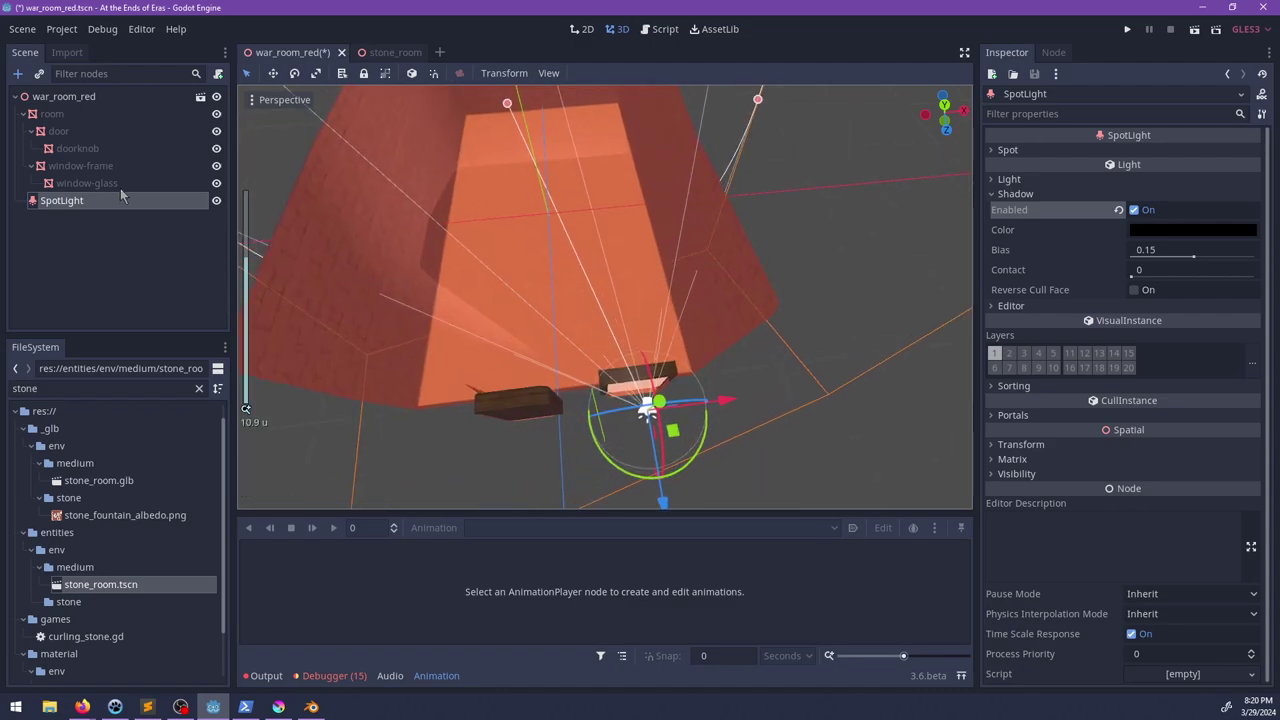
Step: Turn off shadow casting for the window-glass mesh
click(112, 184)
middle_drag(437, 383, 448, 275)
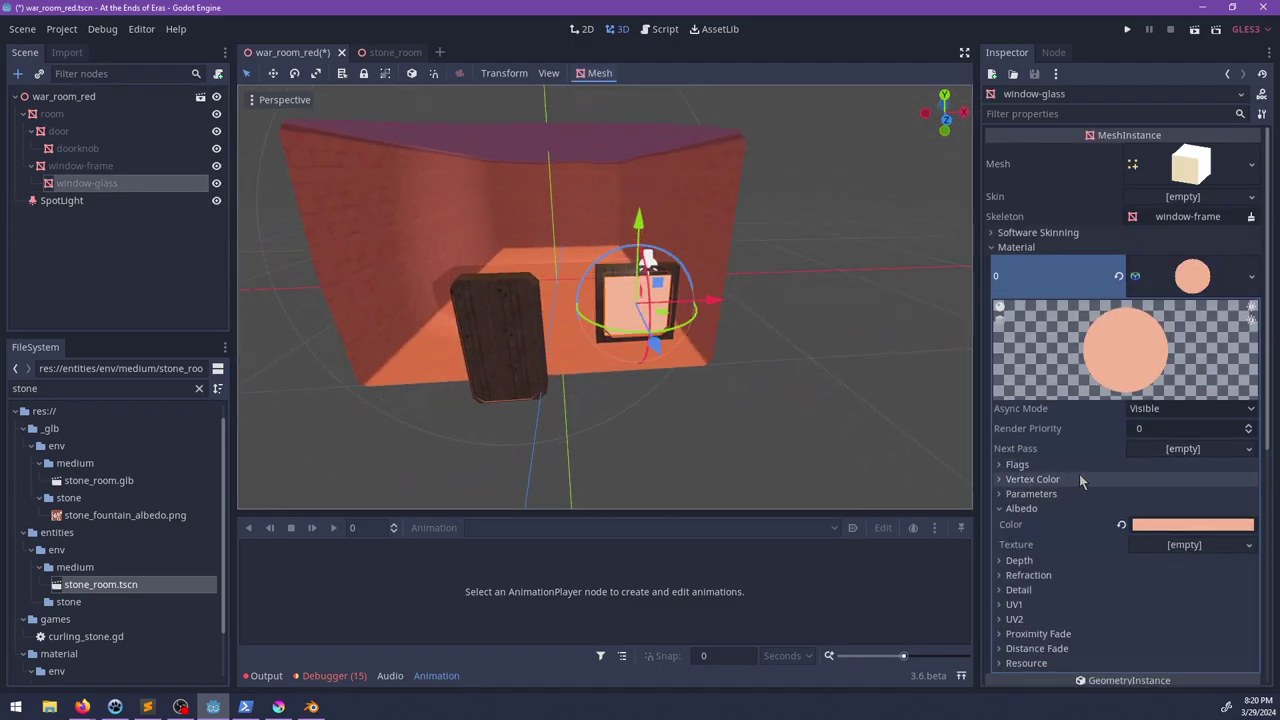
scroll(1106, 470, down, 5)
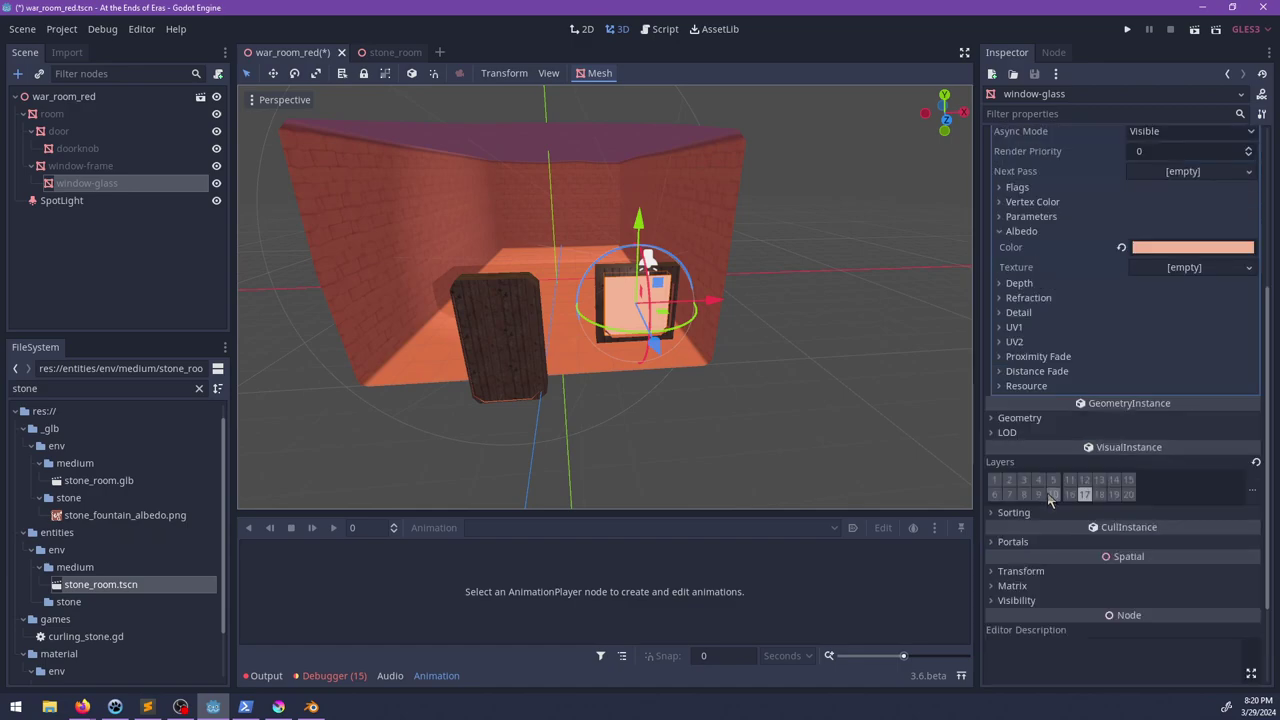
scroll(1140, 340, up, 5)
click(1180, 285)
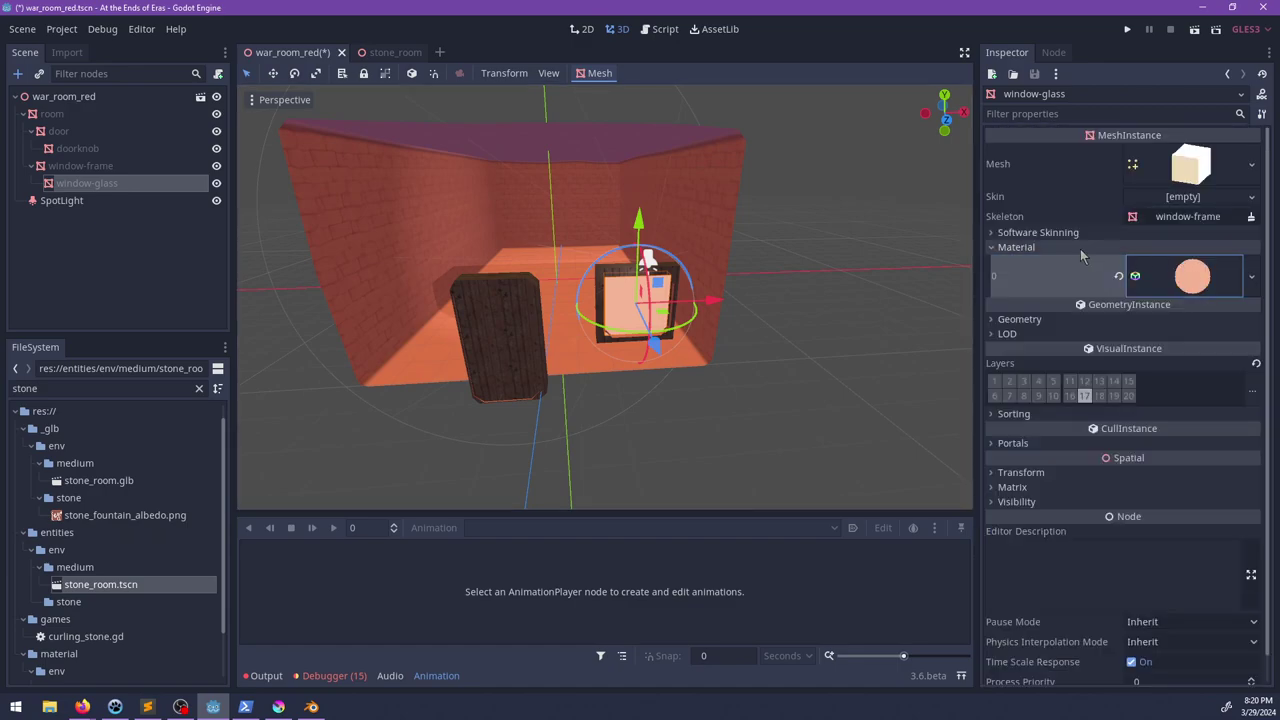
click(1020, 319)
click(1166, 374)
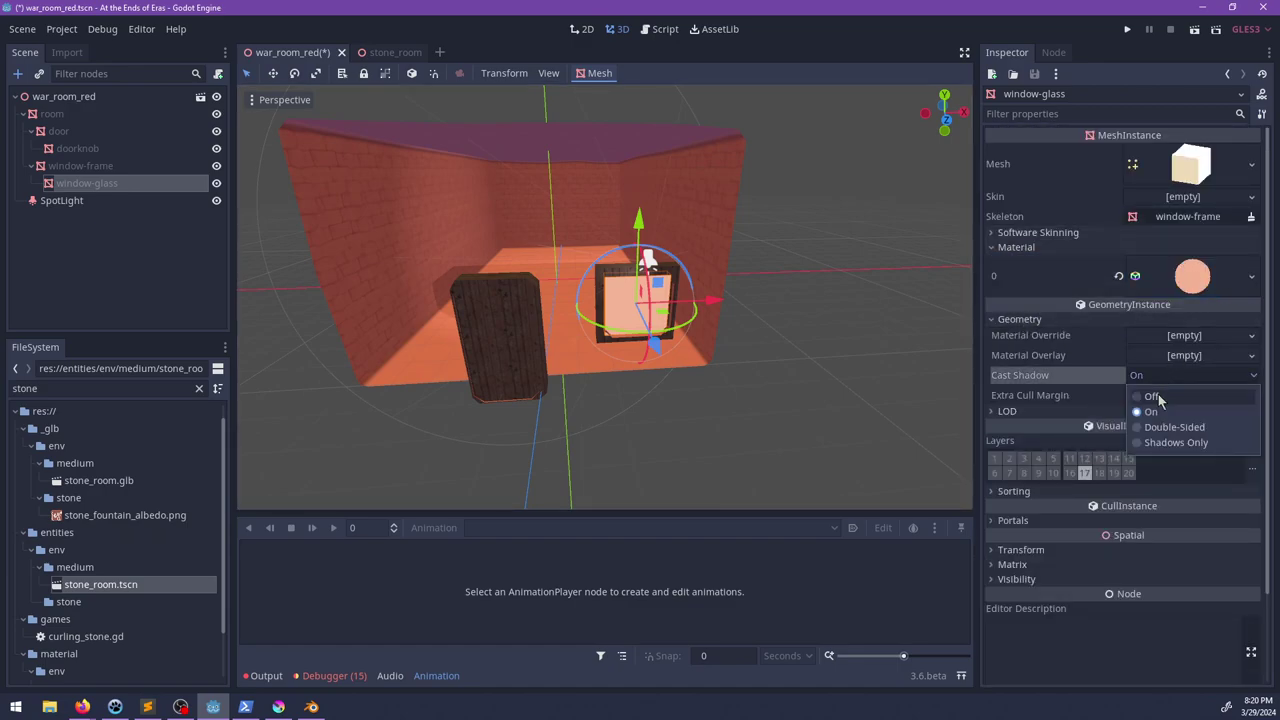
click(1157, 397)
Step: Lower the SpotLight and shift it slightly farther out from the window
scroll(640, 345, up, 6)
middle_drag(634, 341, 253, 265)
click(70, 200)
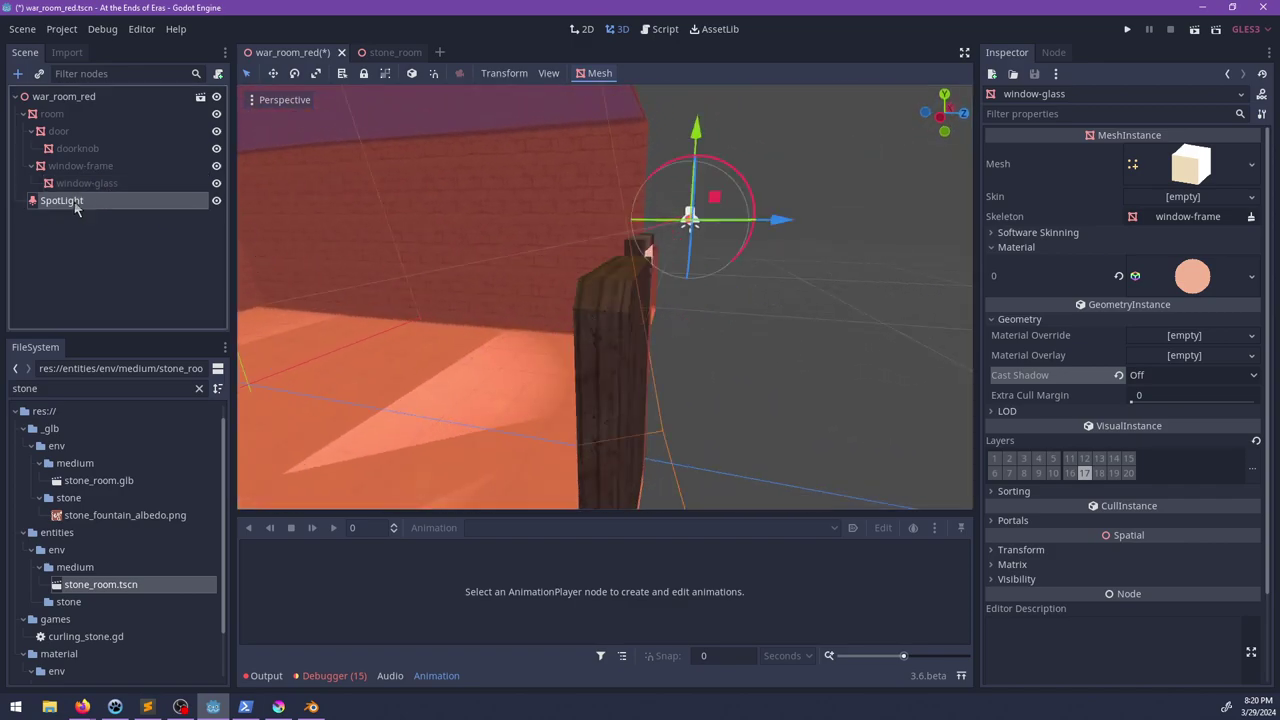
drag(752, 186, 736, 228)
Step: Set the room mesh's shadow casting to Double-Sided
click(619, 101)
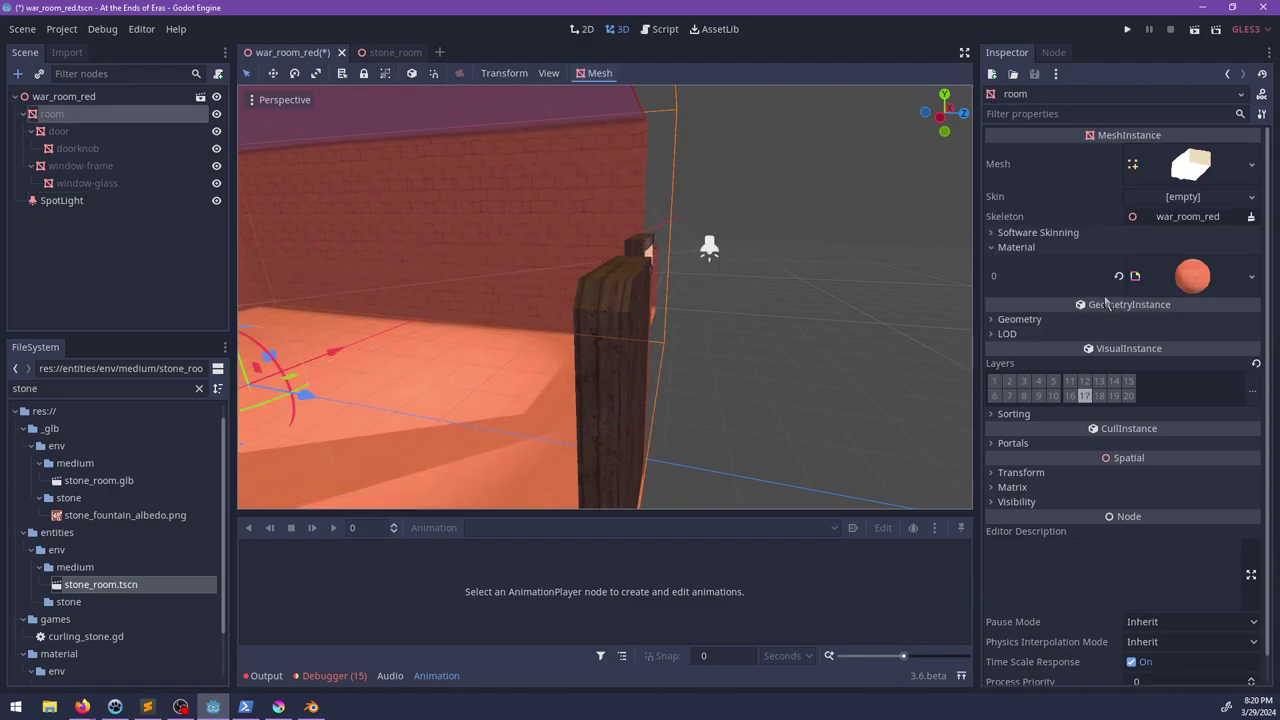
click(1188, 280)
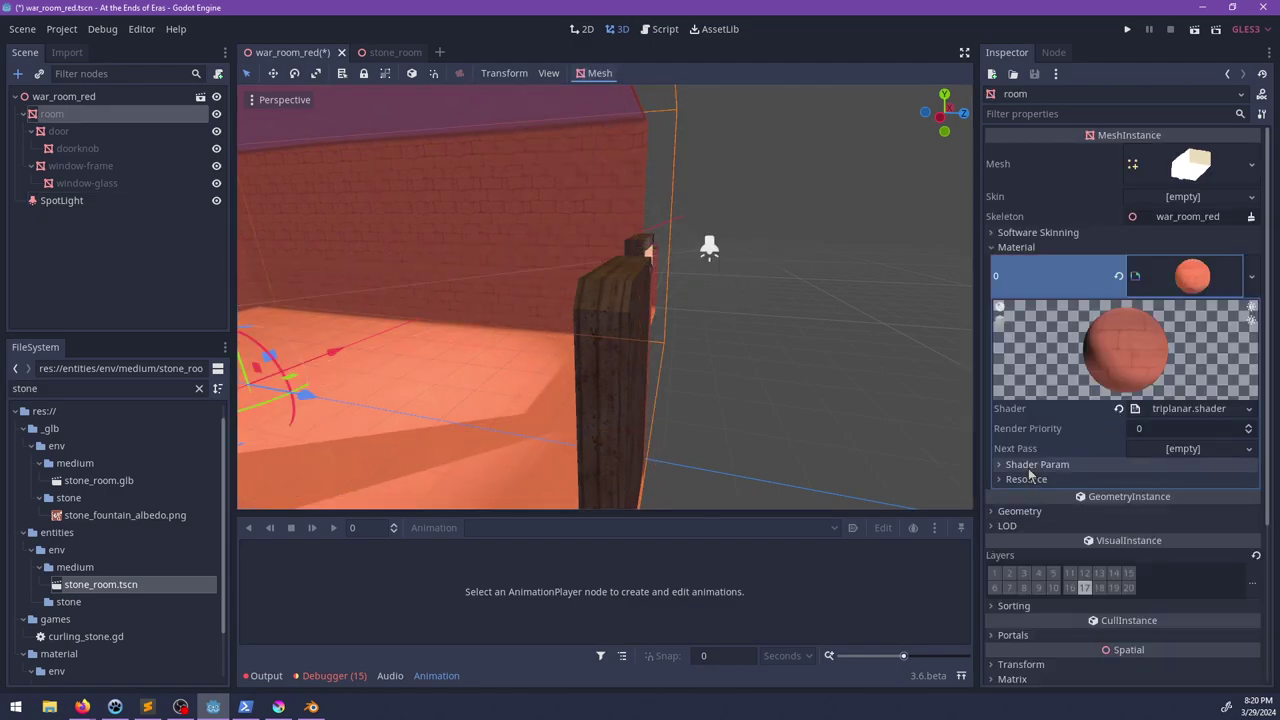
click(1020, 512)
click(1140, 568)
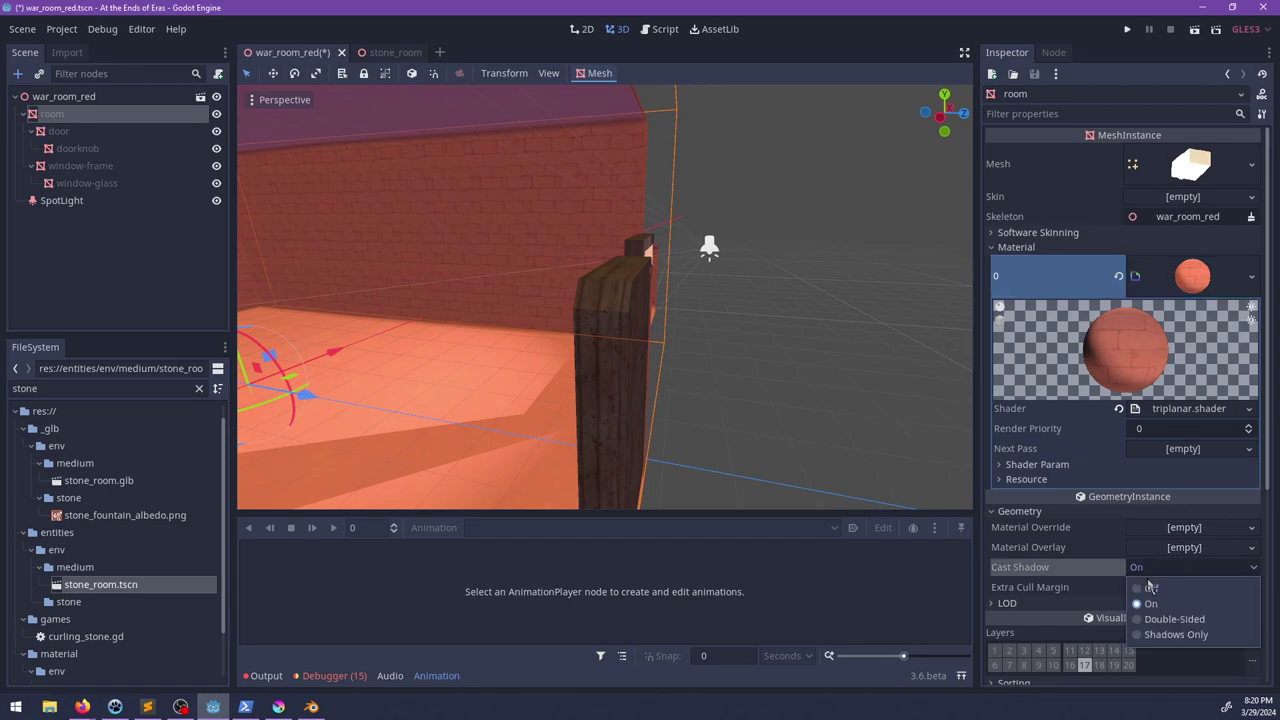
click(1157, 620)
Step: Nudge the SpotLight slightly behind the window while viewing the light from inside the room
middle_drag(582, 321, 787, 317)
click(90, 200)
scroll(737, 262, up, 5)
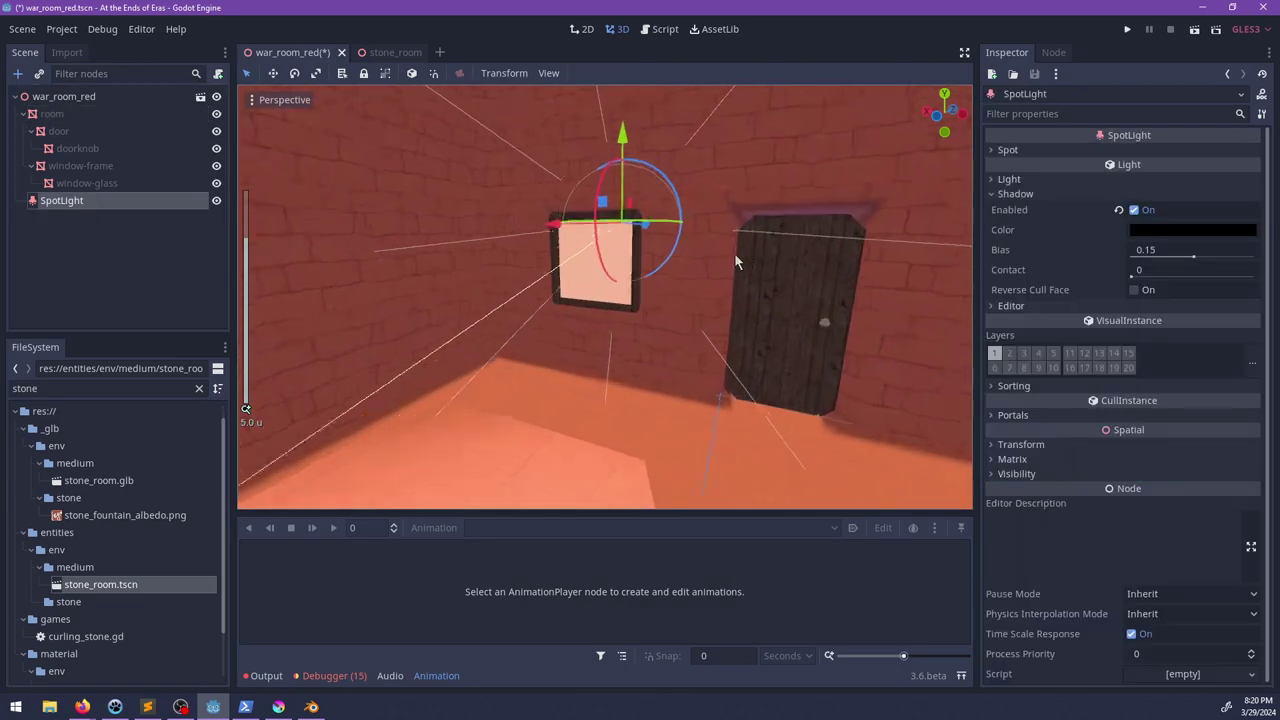
mouse_move(738, 250)
middle_down()
mouse_move(607, 206)
mouse_move(570, 276)
mouse_move(728, 250)
middle_up()
mouse_move(728, 250)
mouse_down()
mouse_move(825, 241)
mouse_move(725, 242)
mouse_up()
middle_drag(725, 242, 426, 264)
Step: Check the window light across the room and save the war_room_red scene
middle_drag(800, 322, 717, 262)
scroll(742, 318, down, 4)
middle_drag(625, 290, 771, 316)
scroll(790, 288, down, 2)
scroll(628, 317, down, 3)
key(ctrl+s)
scroll(619, 313, up, 3)
scroll(593, 340, down, 2)
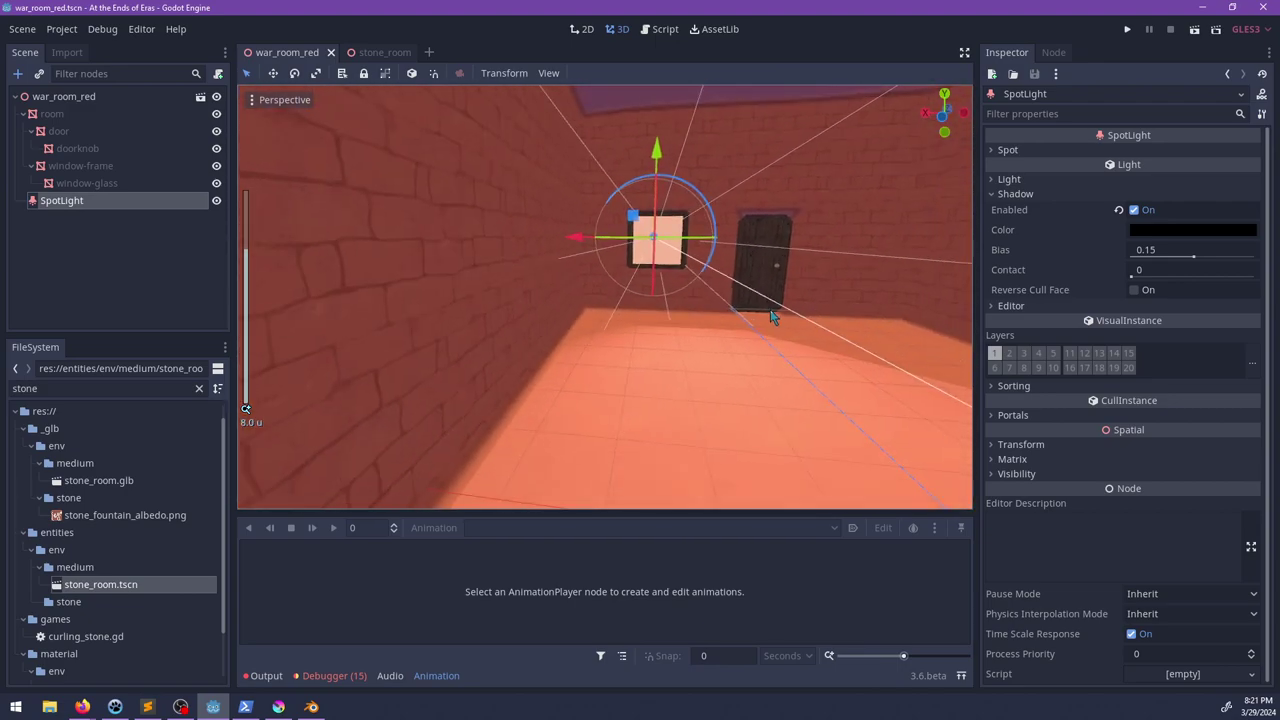
Step: Put the SpotLight on render layer 17 only
click(1010, 358)
click(1084, 368)
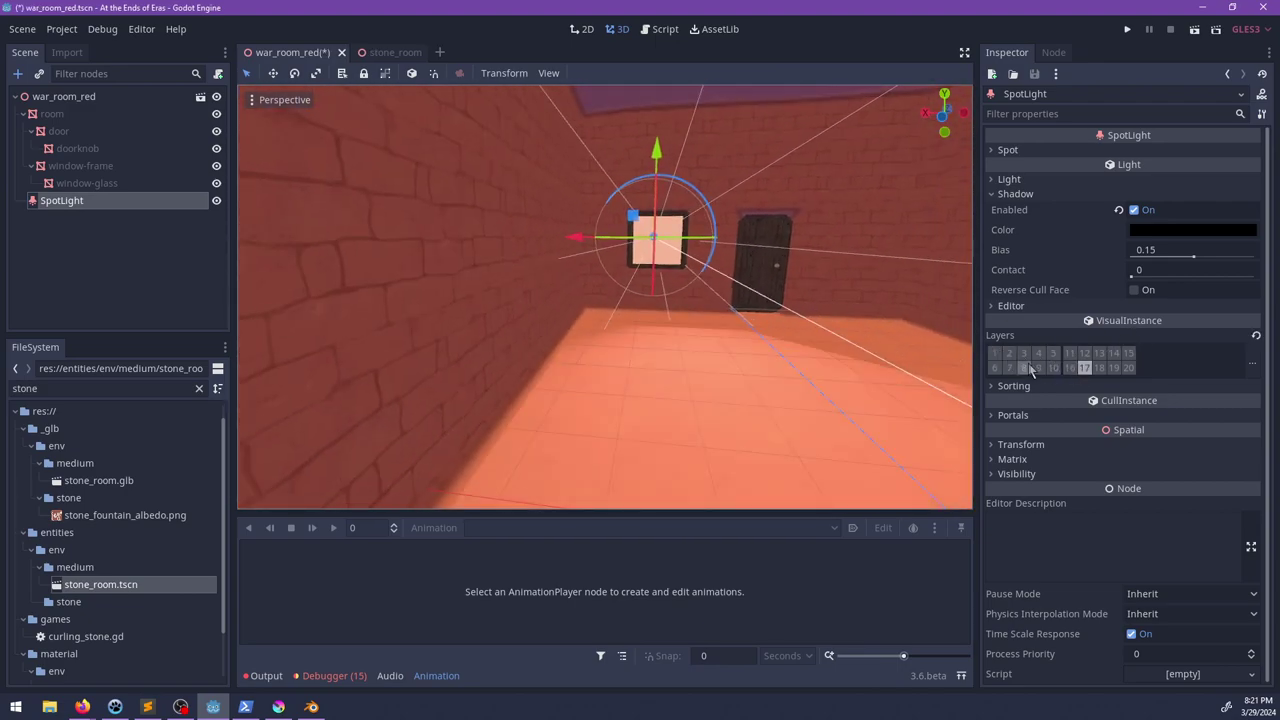
middle_drag(720, 330, 545, 340)
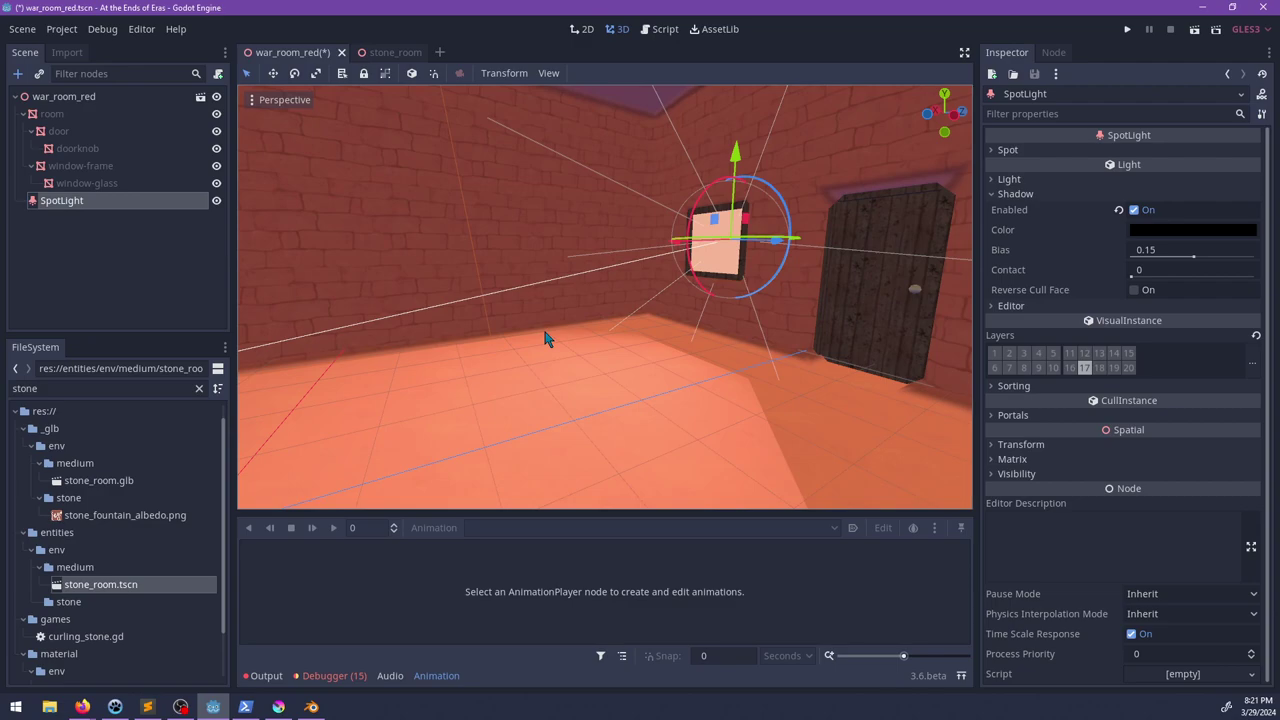
Step: Set the SpotLight's light color to the pink f88787
click(1009, 179)
click(1160, 195)
drag(1085, 64, 1008, 30)
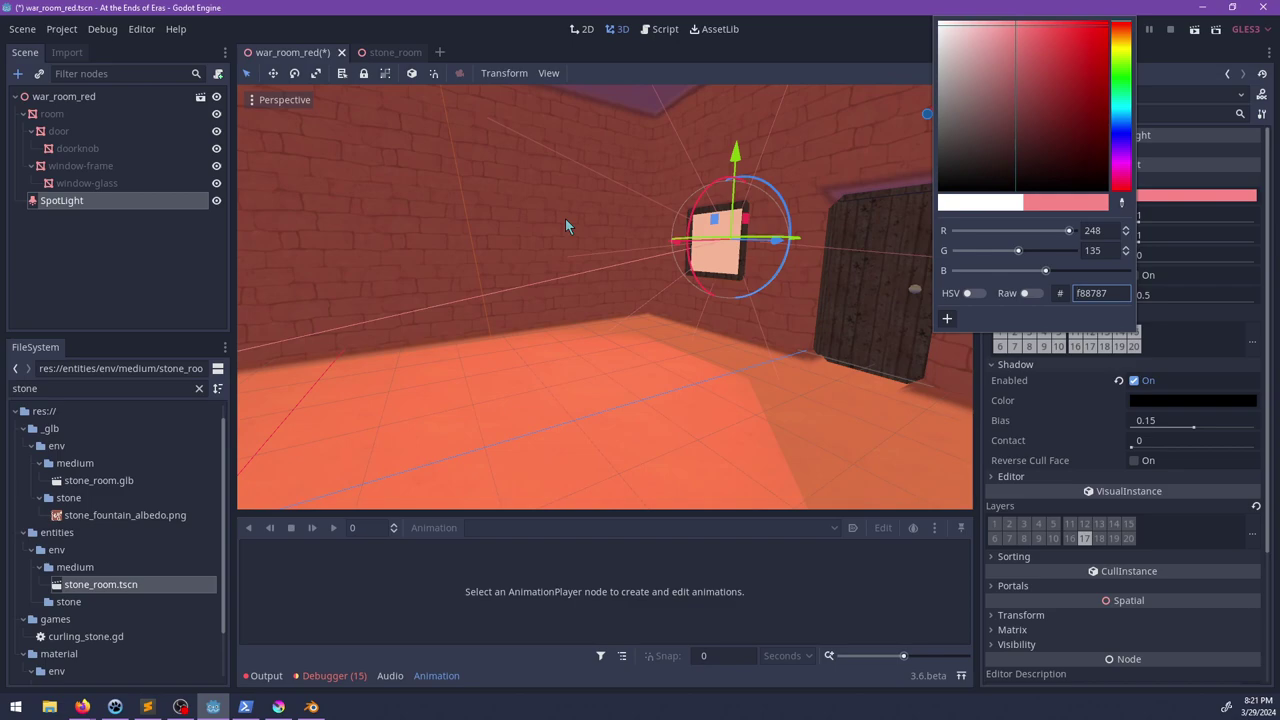
middle_drag(708, 318, 590, 302)
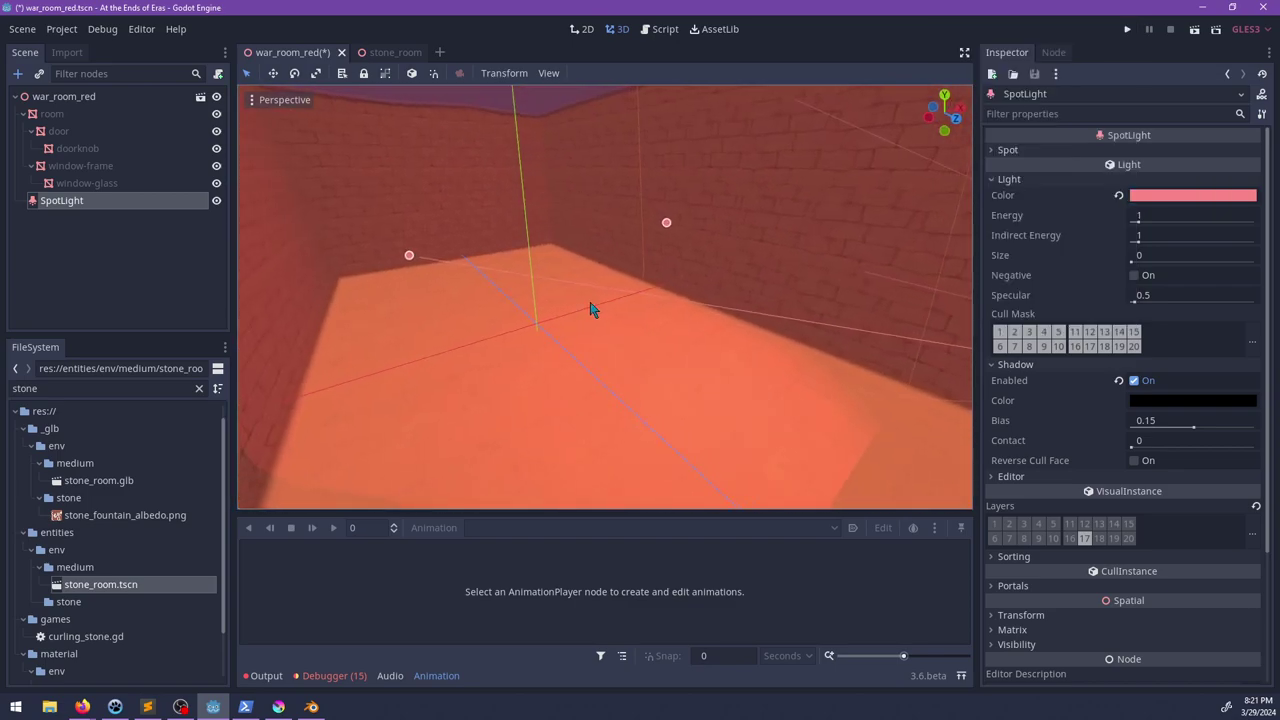
Step: Extend the SpotLight's radius farther through the room and set its aperture to about 34.4 degrees
scroll(600, 324, down, 8)
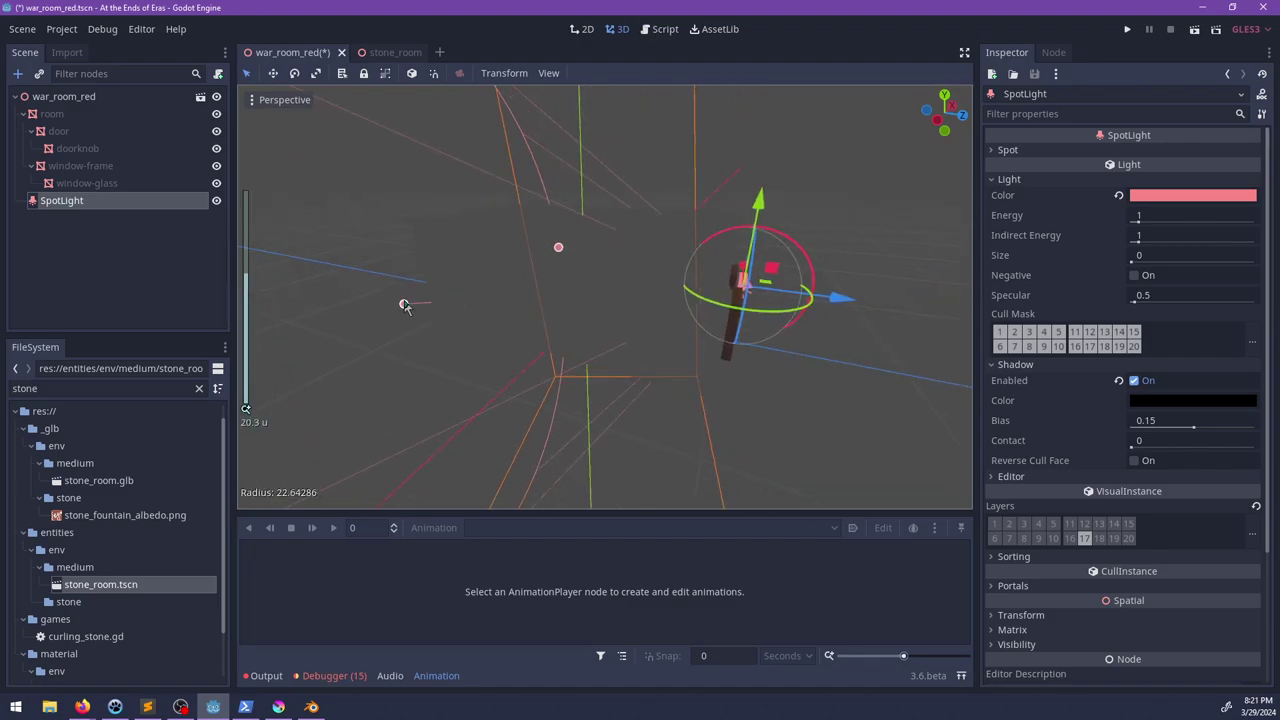
drag(549, 245, 516, 258)
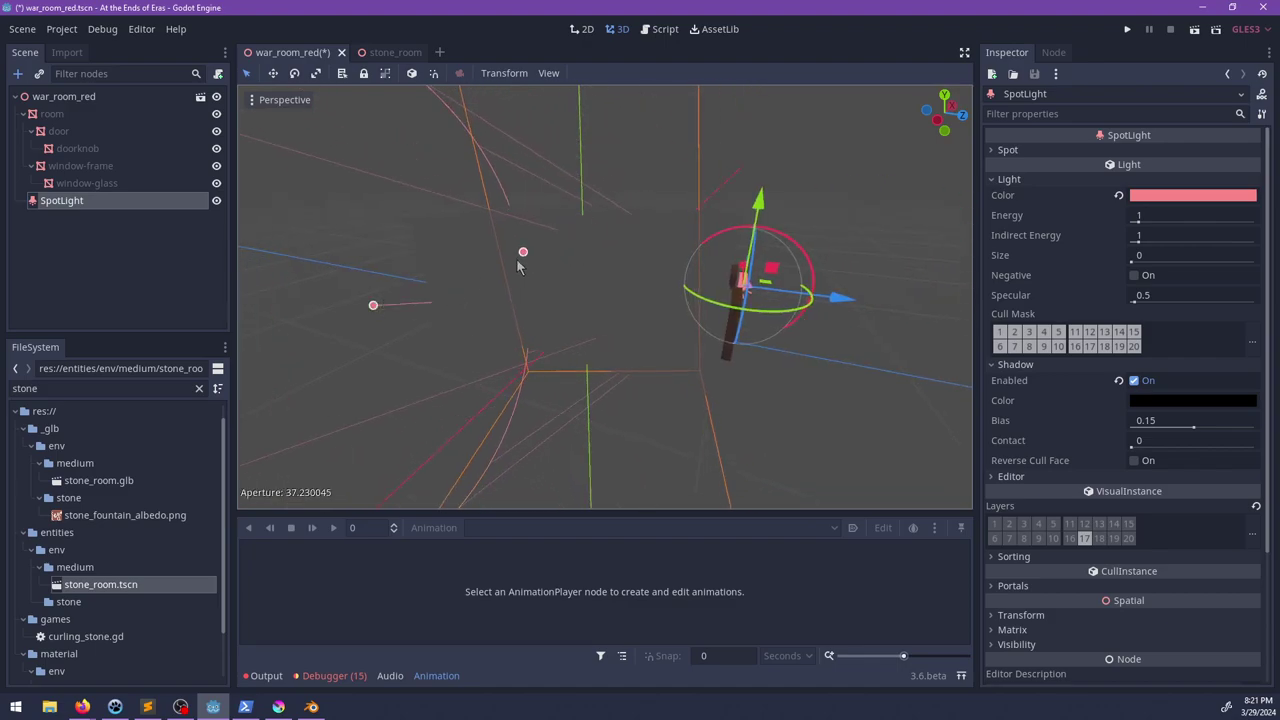
middle_drag(516, 258, 811, 311)
scroll(671, 303, up, 7)
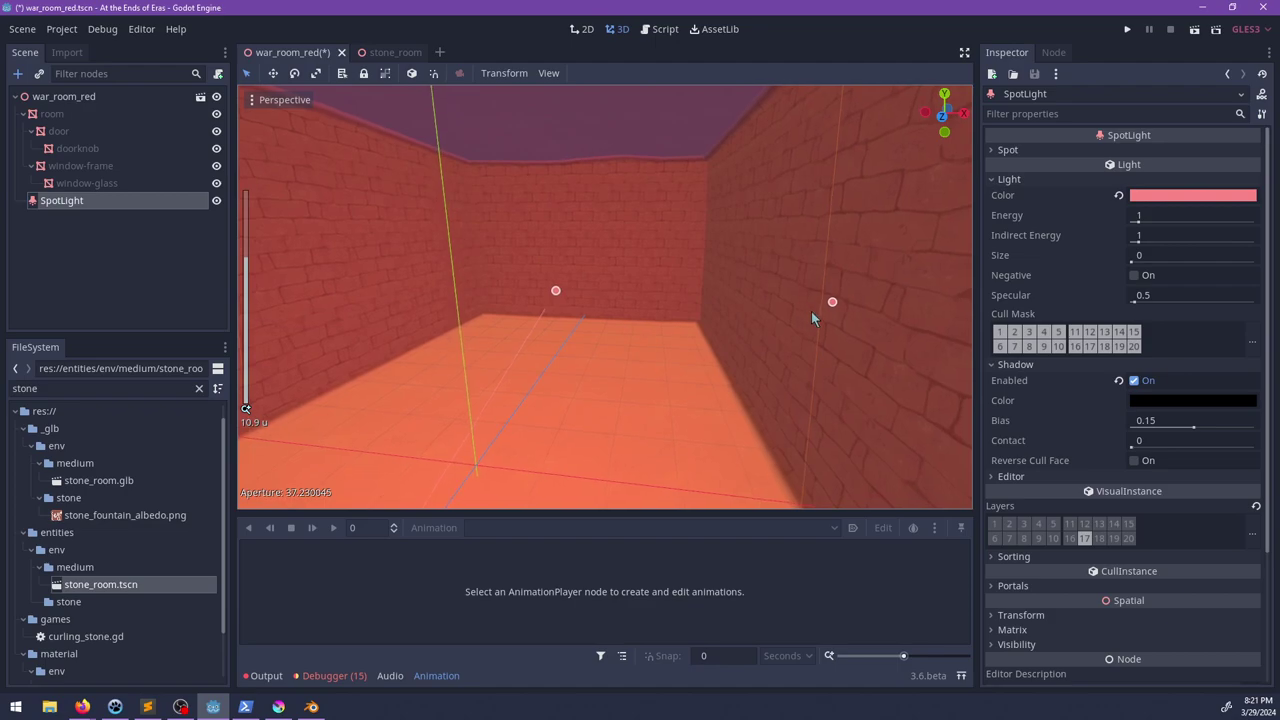
drag(684, 296, 422, 285)
Step: Add an OmniLight node as a child of the SpotLight
key(ctrl+a)
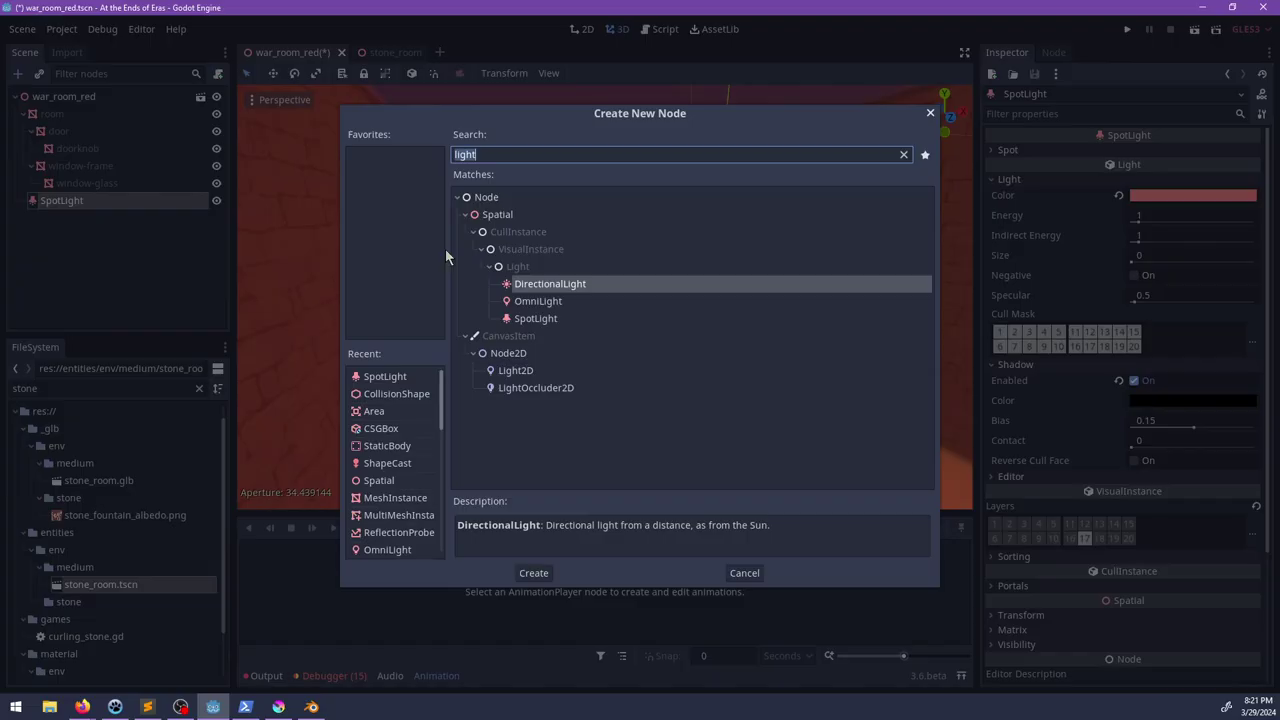
key(Down)
key(Return)
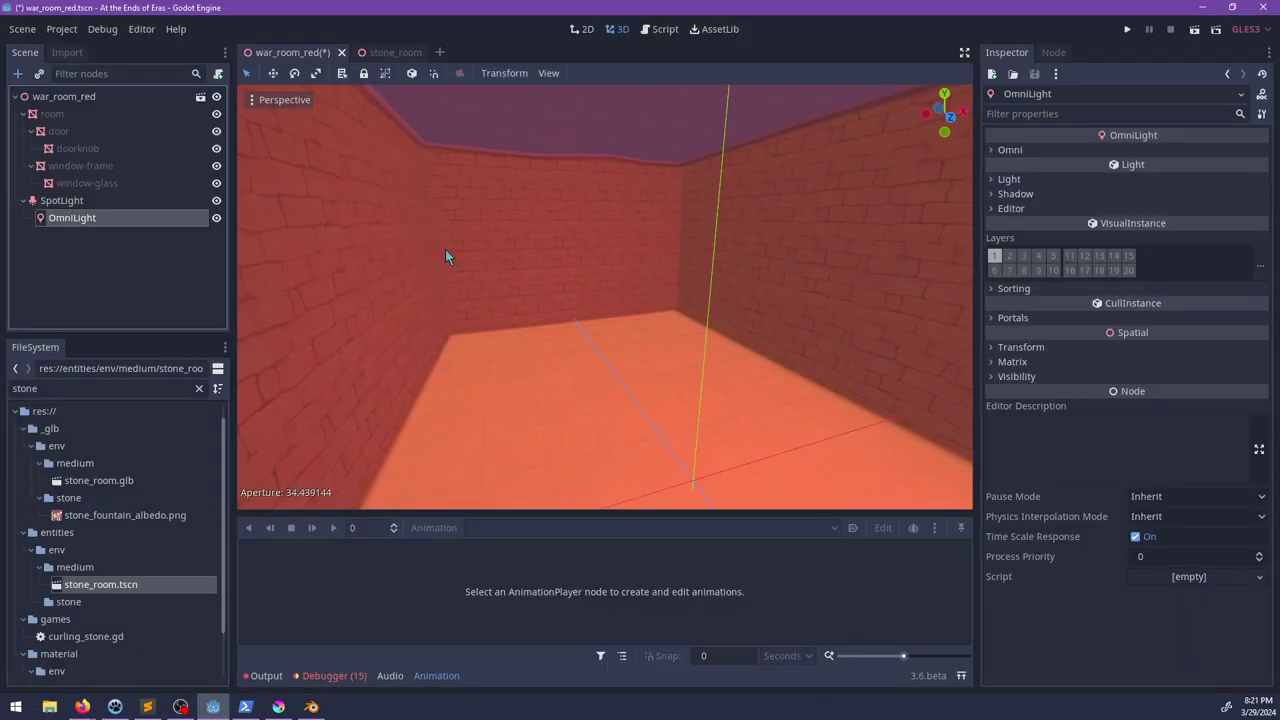
Step: Move the OmniLight to the upper part of the room's interior and extend its radius to about 7
scroll(517, 268, down, 5)
middle_drag(664, 325, 649, 401)
key(f)
scroll(660, 360, up, 10)
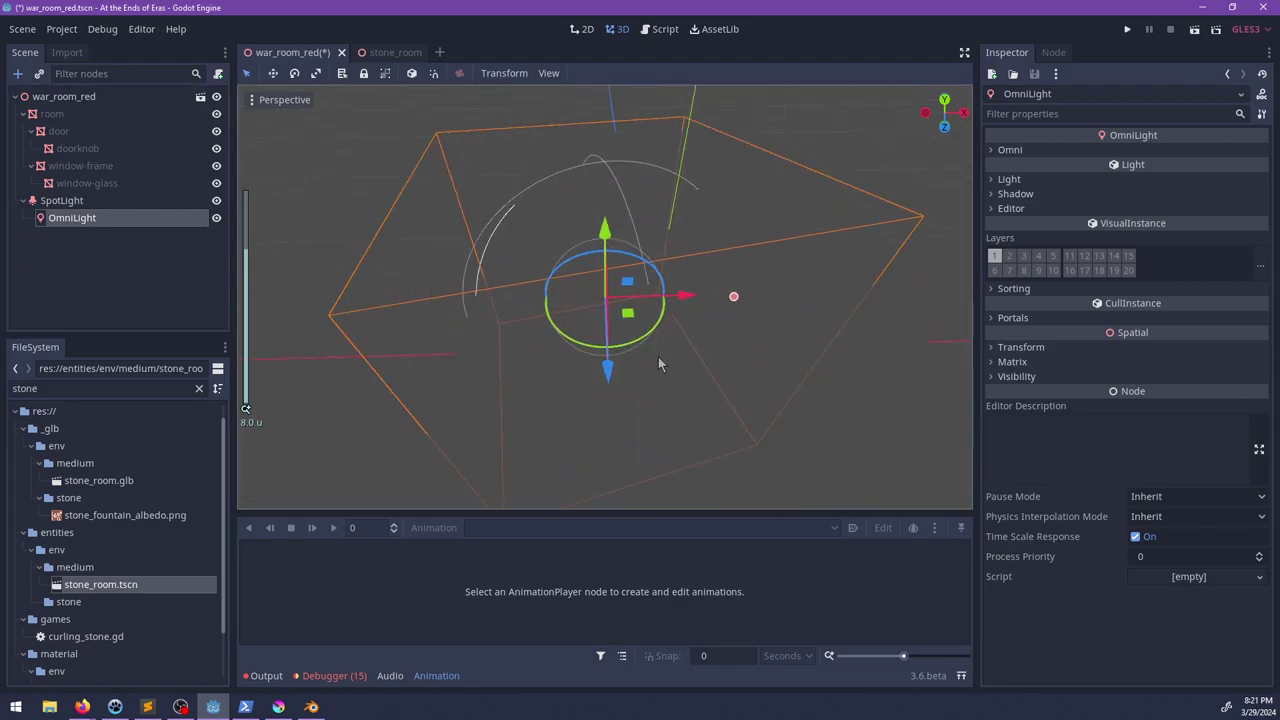
shift+middle_drag(712, 272, 571, 337)
drag(514, 260, 484, 105)
scroll(560, 215, down, 10)
drag(820, 266, 934, 250)
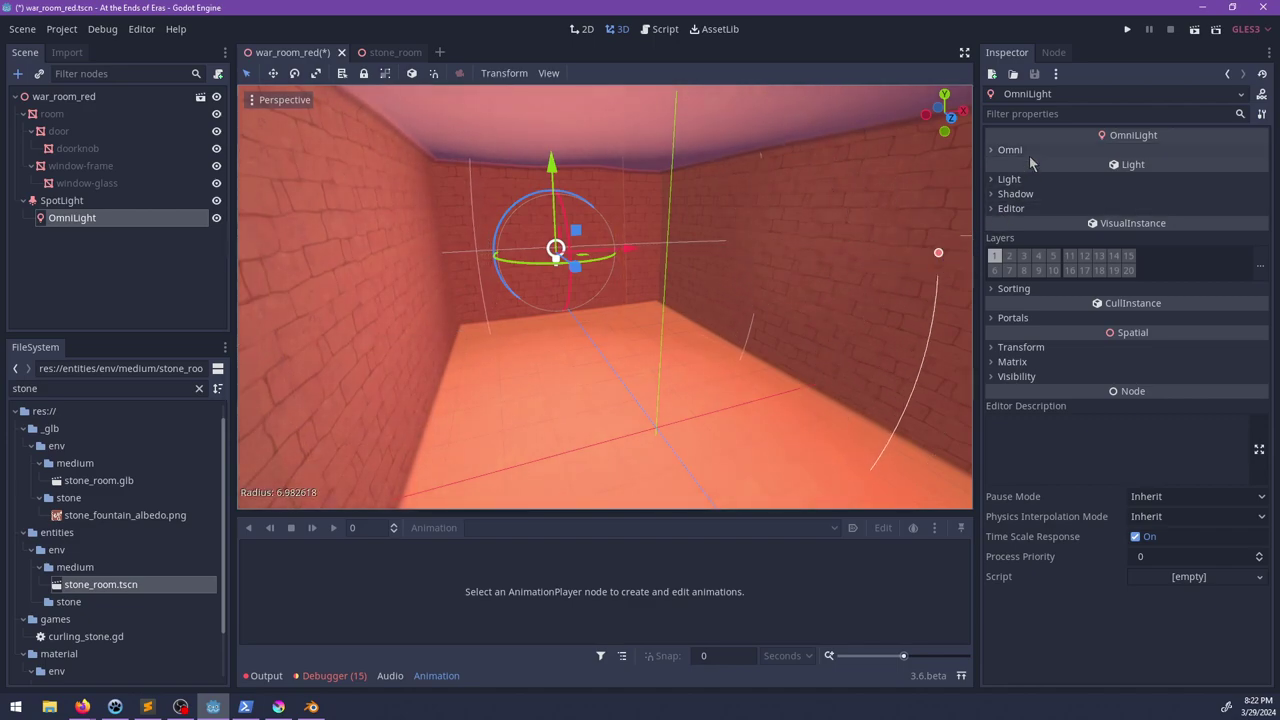
Step: Set the OmniLight's color to the red bc4a4a and its energy to 0.2
click(1015, 178)
click(1180, 197)
drag(1088, 66, 1040, 67)
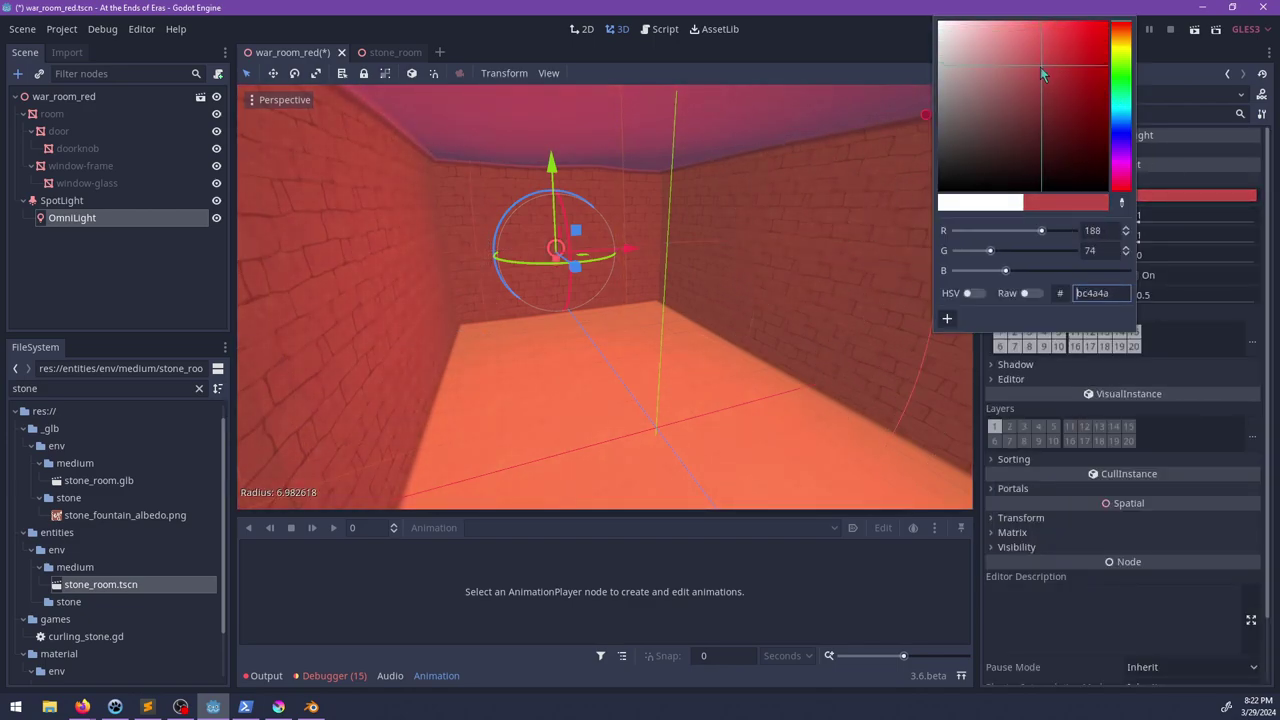
click(807, 31)
click(1138, 217)
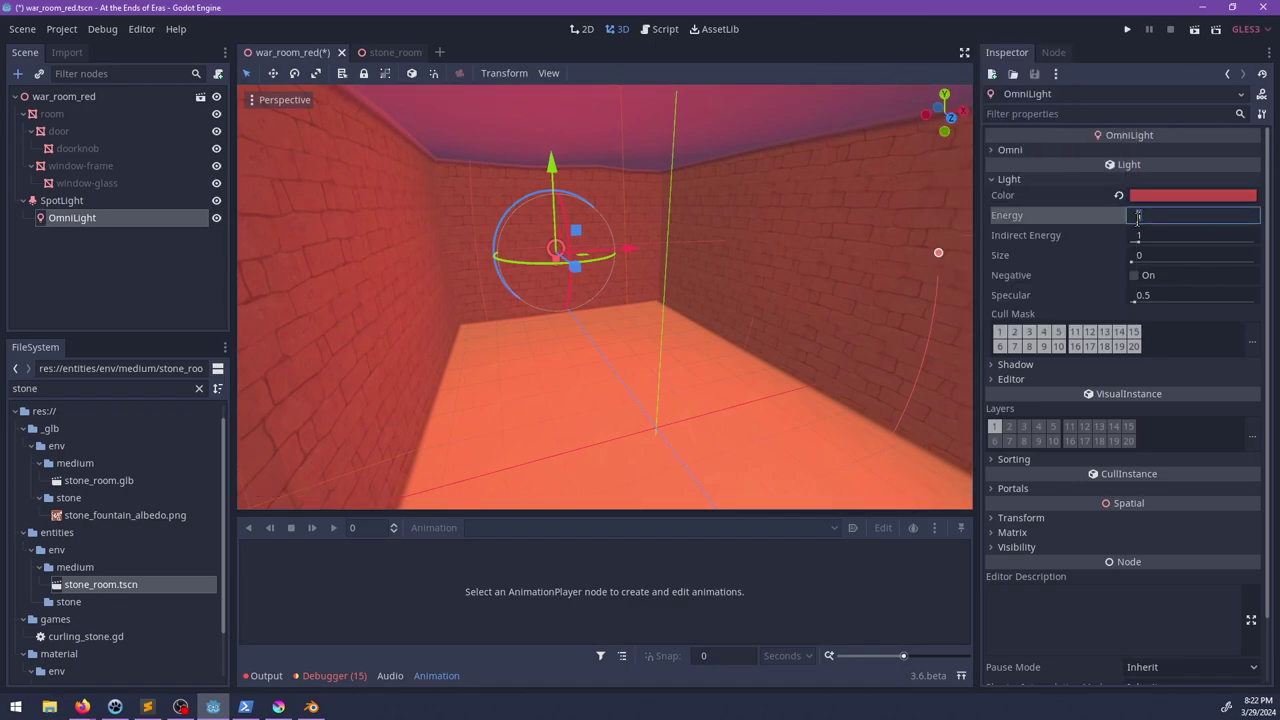
text(0.2)
key(Return)
Step: Shift the OmniLight sideways within the room and adjust its radius
scroll(708, 265, up, 3)
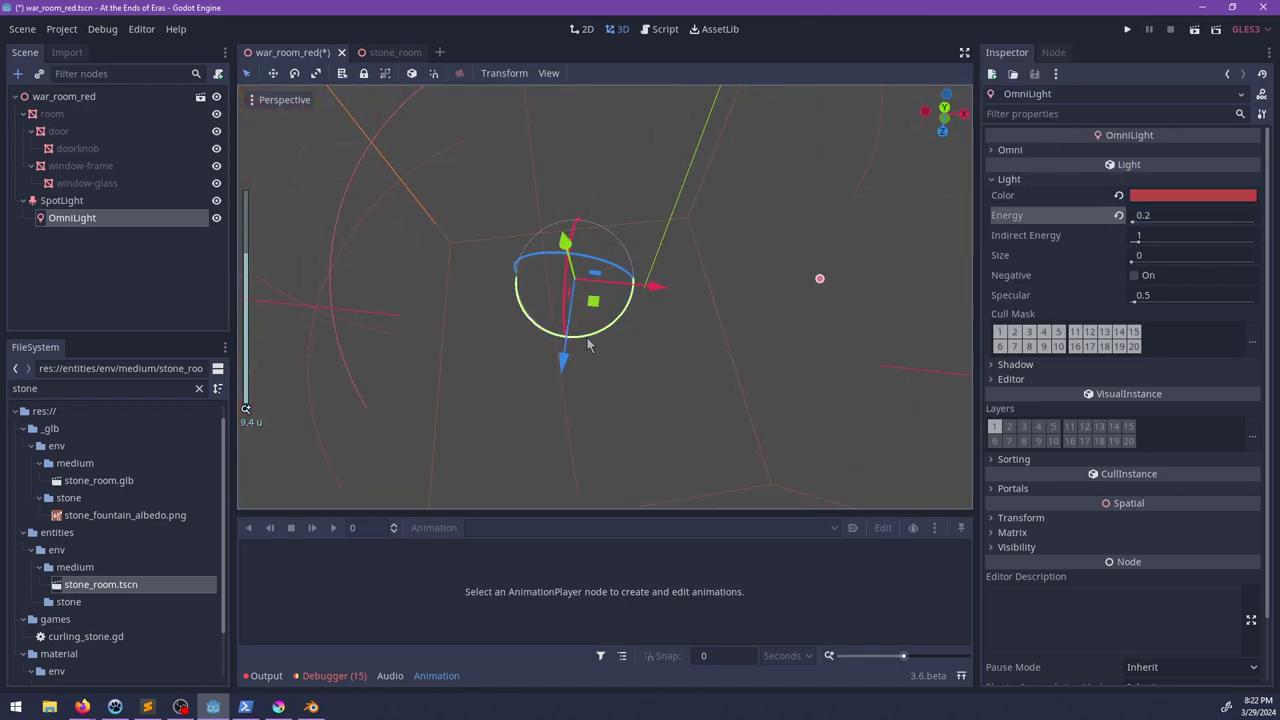
shift+middle_drag(588, 305, 632, 200)
key(f)
scroll(640, 300, up, 8)
middle_drag(643, 334, 660, 200)
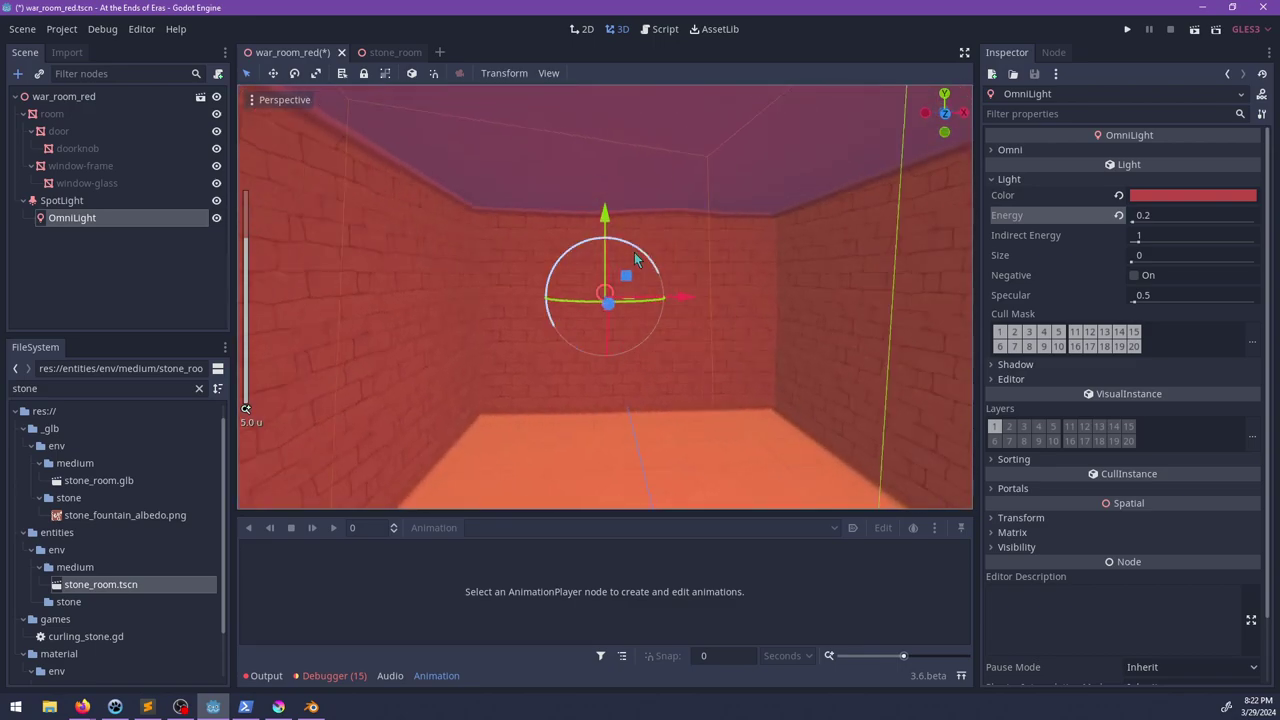
middle_drag(635, 253, 598, 268)
drag(624, 271, 775, 277)
shift+middle_drag(775, 277, 560, 262)
middle_drag(560, 262, 765, 277)
drag(765, 277, 716, 292)
middle_drag(590, 335, 469, 341)
scroll(490, 330, down, 6)
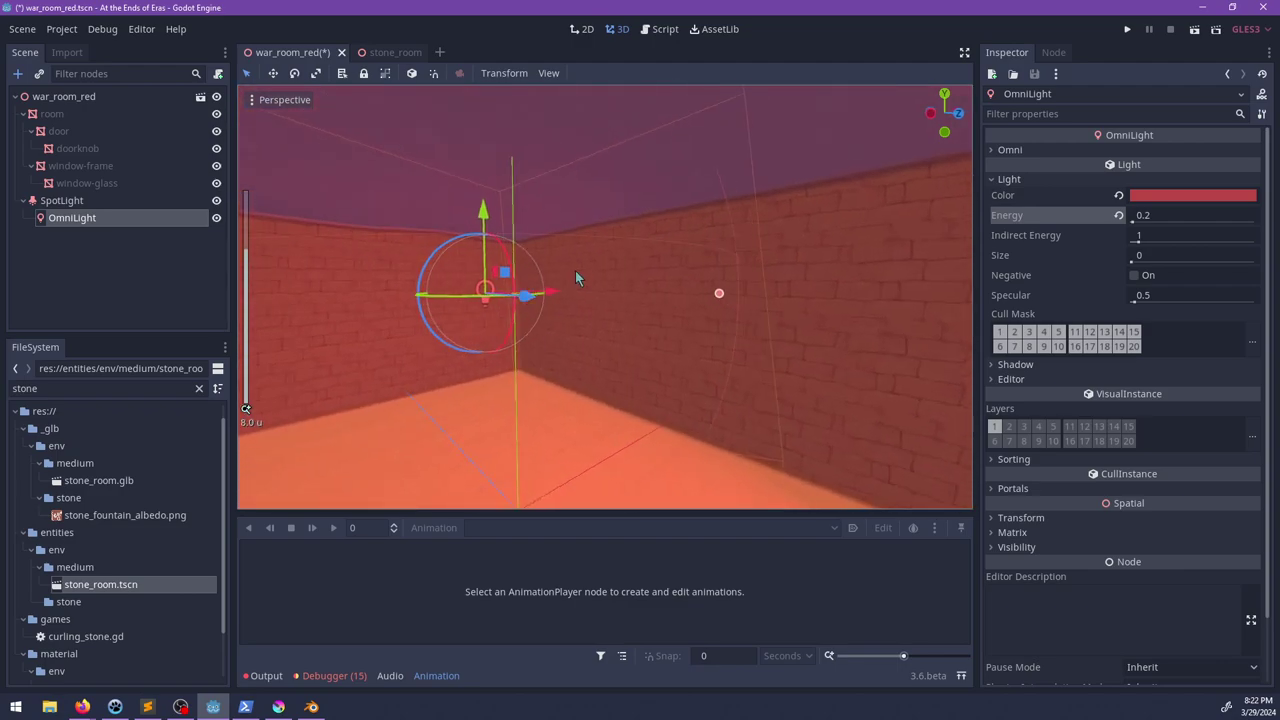
Step: Set the OmniLight's radius to about 10.2 so its glow covers the room
middle_drag(576, 278, 521, 301)
scroll(521, 301, up, 2)
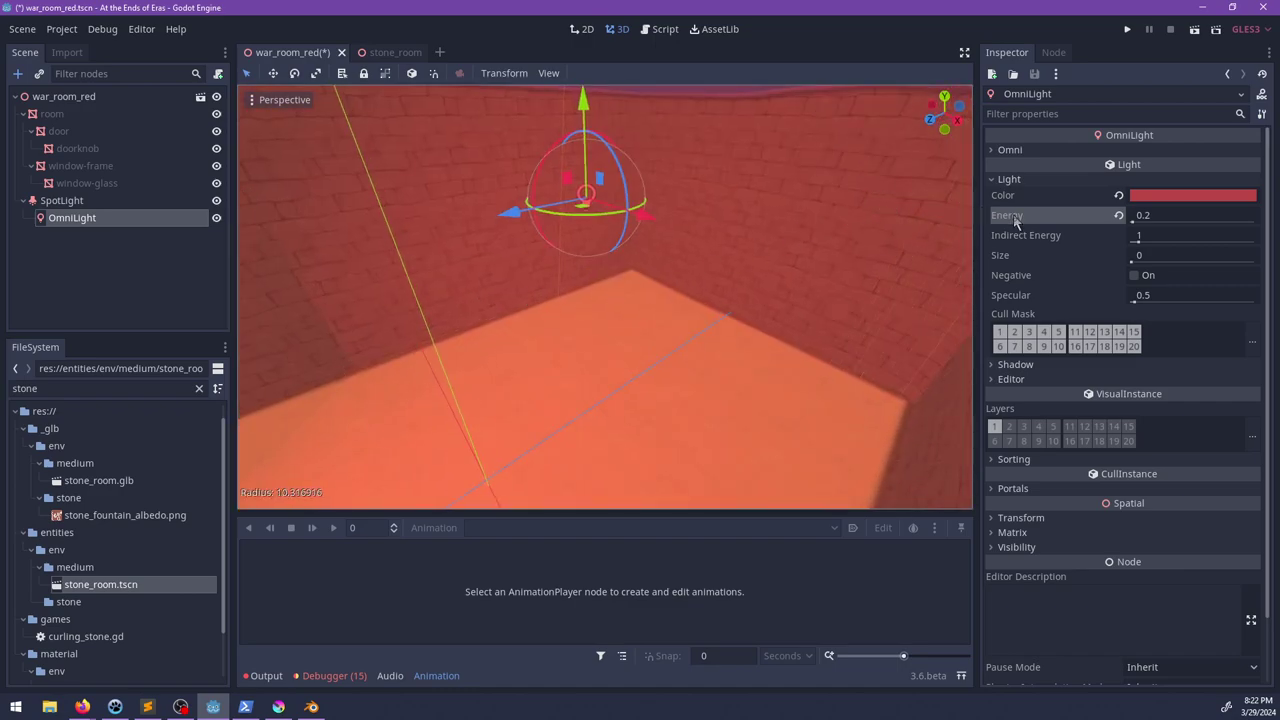
middle_drag(730, 262, 668, 238)
scroll(582, 249, down, 2)
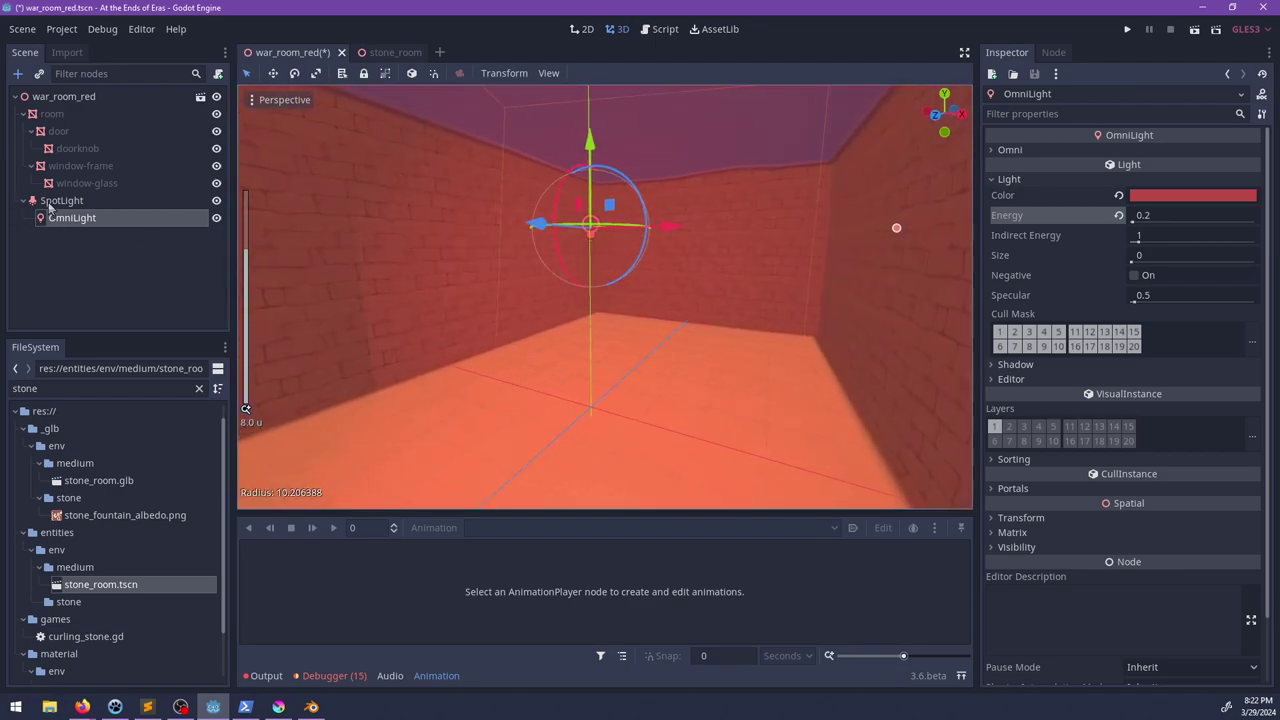
Step: Make the SpotLight's color a more saturated red and set its energy to 2
click(55, 201)
click(1146, 198)
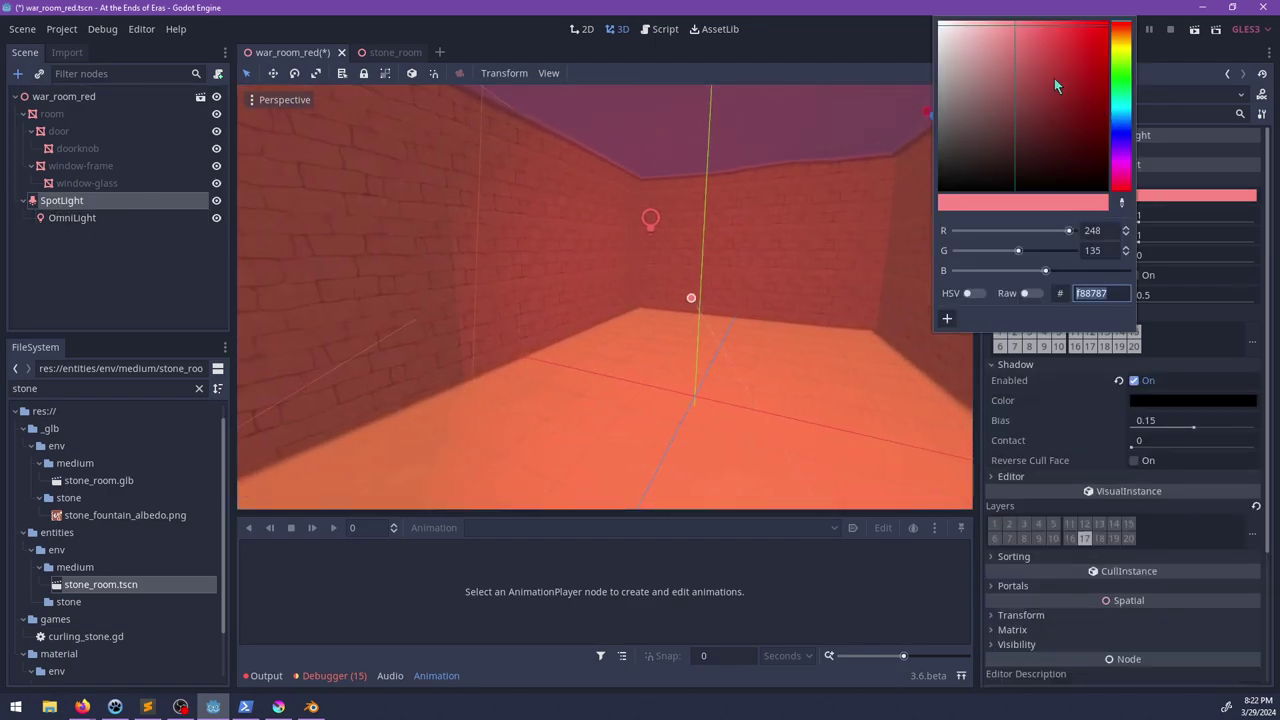
drag(1036, 30, 1046, 32)
click(783, 560)
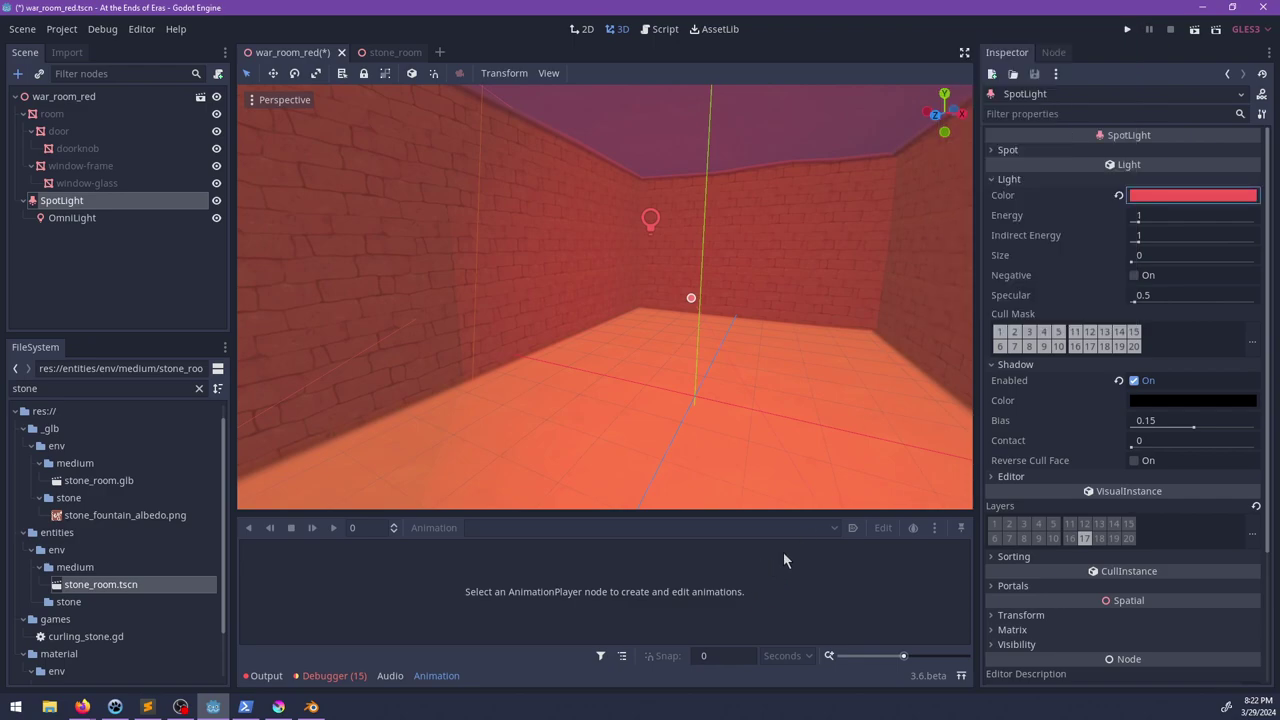
click(1177, 215)
text(2)
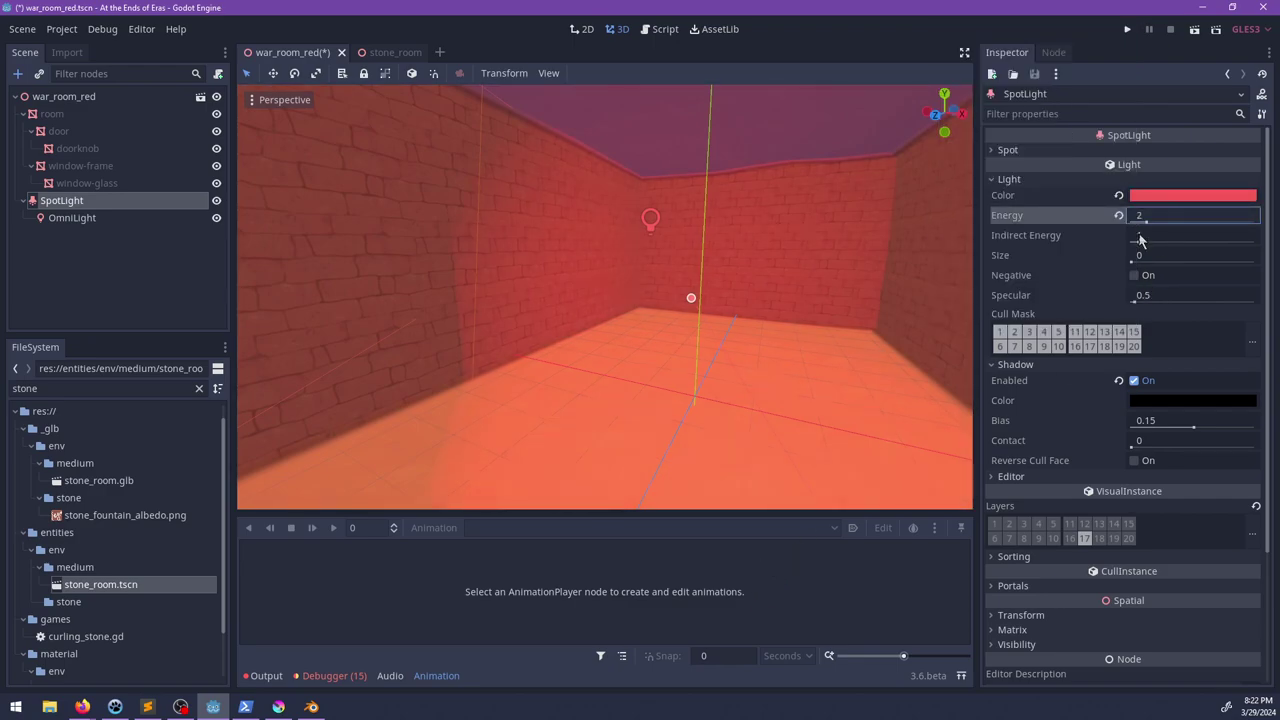
Step: Tilt the SpotLight a few degrees vertically to re-aim its beam into the room
shift+middle_drag(728, 274, 612, 325)
click(72, 217)
middle_drag(625, 224, 631, 380)
click(110, 204)
scroll(645, 278, up, 5)
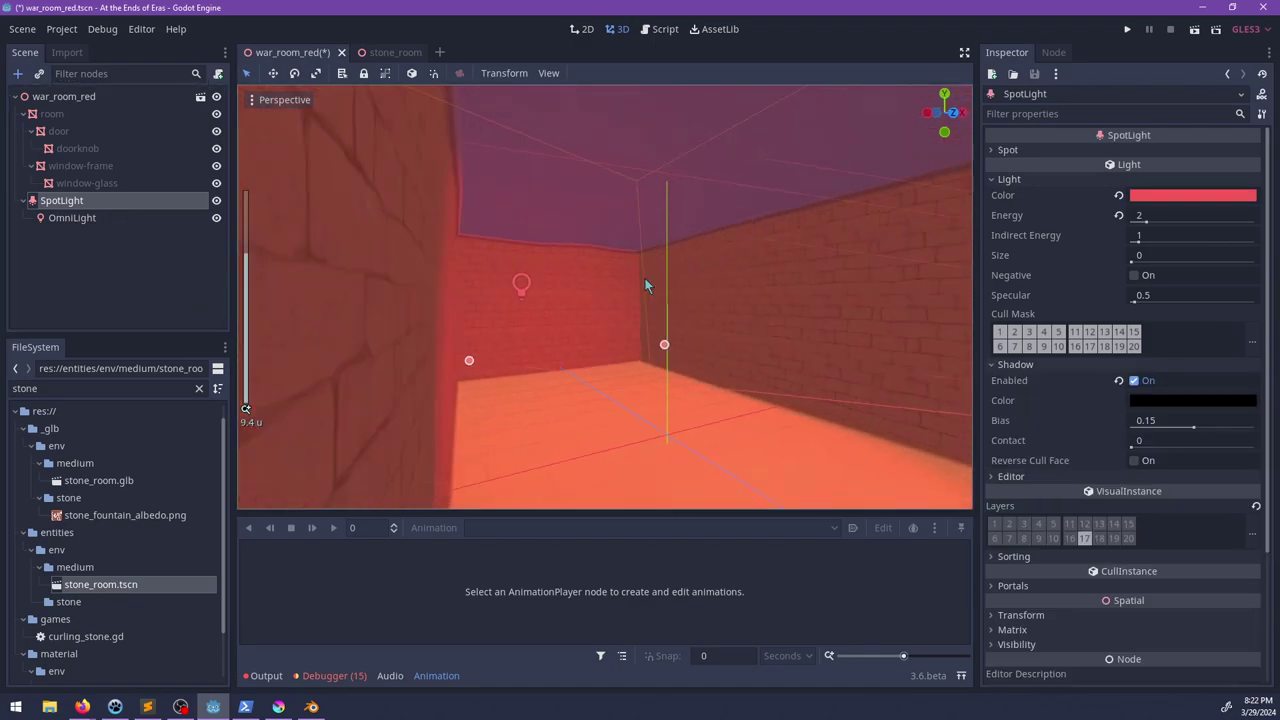
shift+middle_drag(766, 292, 396, 281)
scroll(616, 294, up, 4)
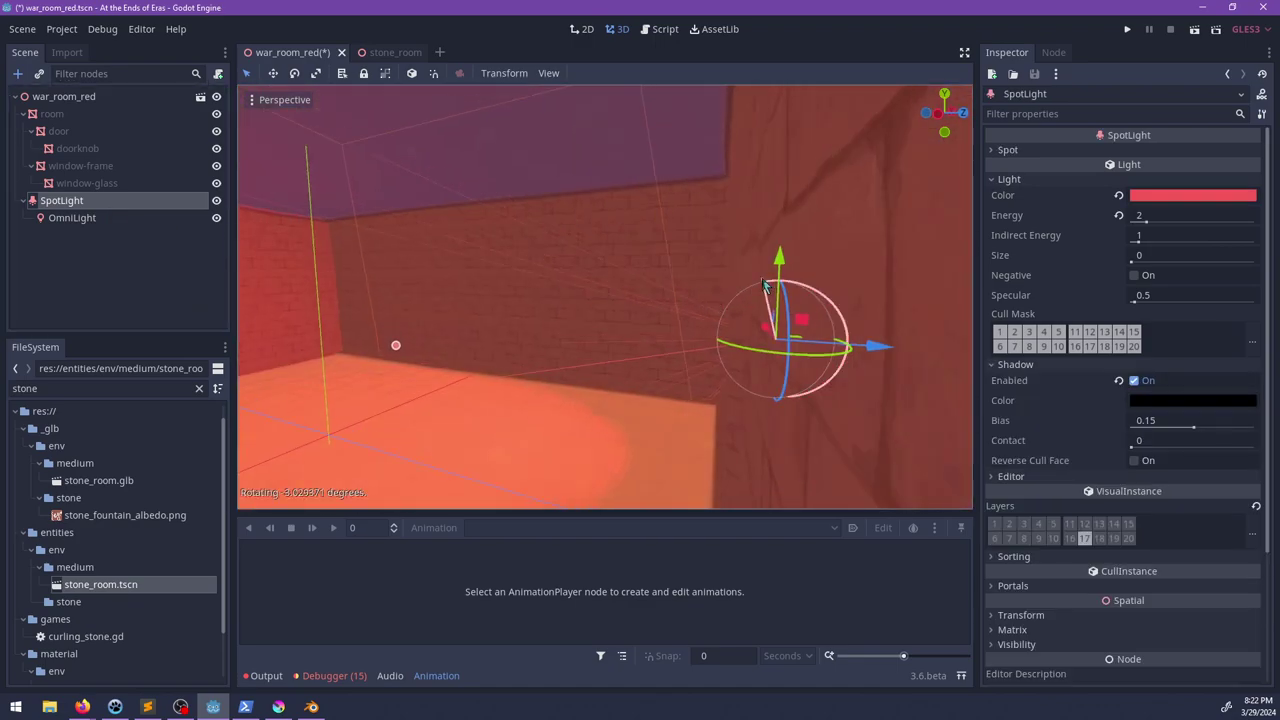
drag(760, 282, 760, 282)
Step: Save the war_room_red scene and look briefly at the stone_room scene before returning
shift+middle_drag(499, 296, 549, 260)
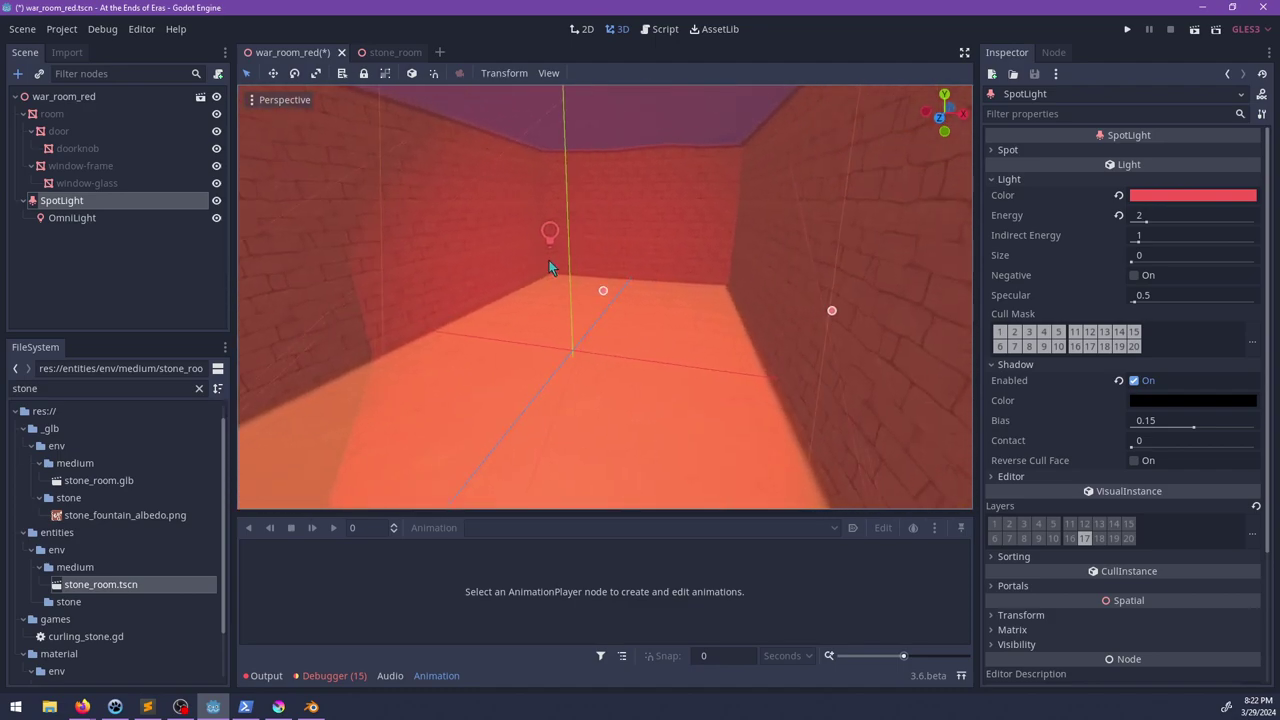
click(358, 52)
click(281, 55)
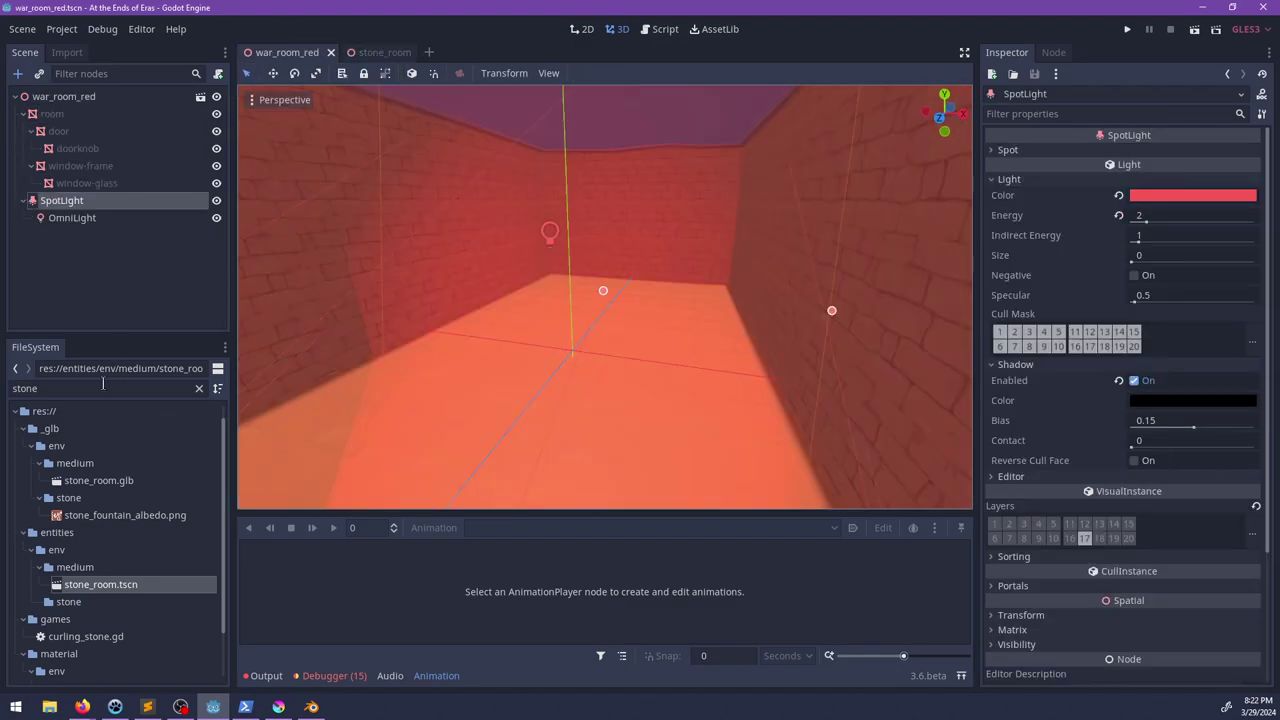
Step: Find illusory_room.tscn with the file filter "illus", open the scene and select its root node
double_click(102, 383)
text(illus)
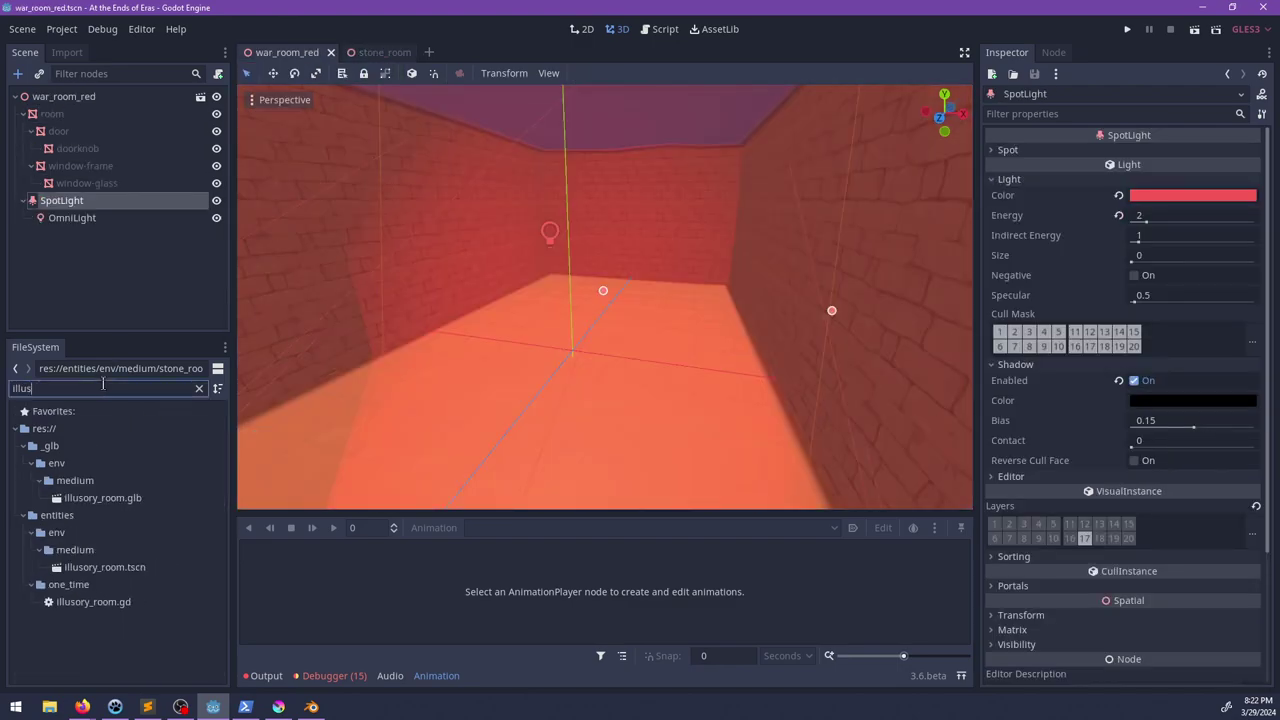
double_click(136, 567)
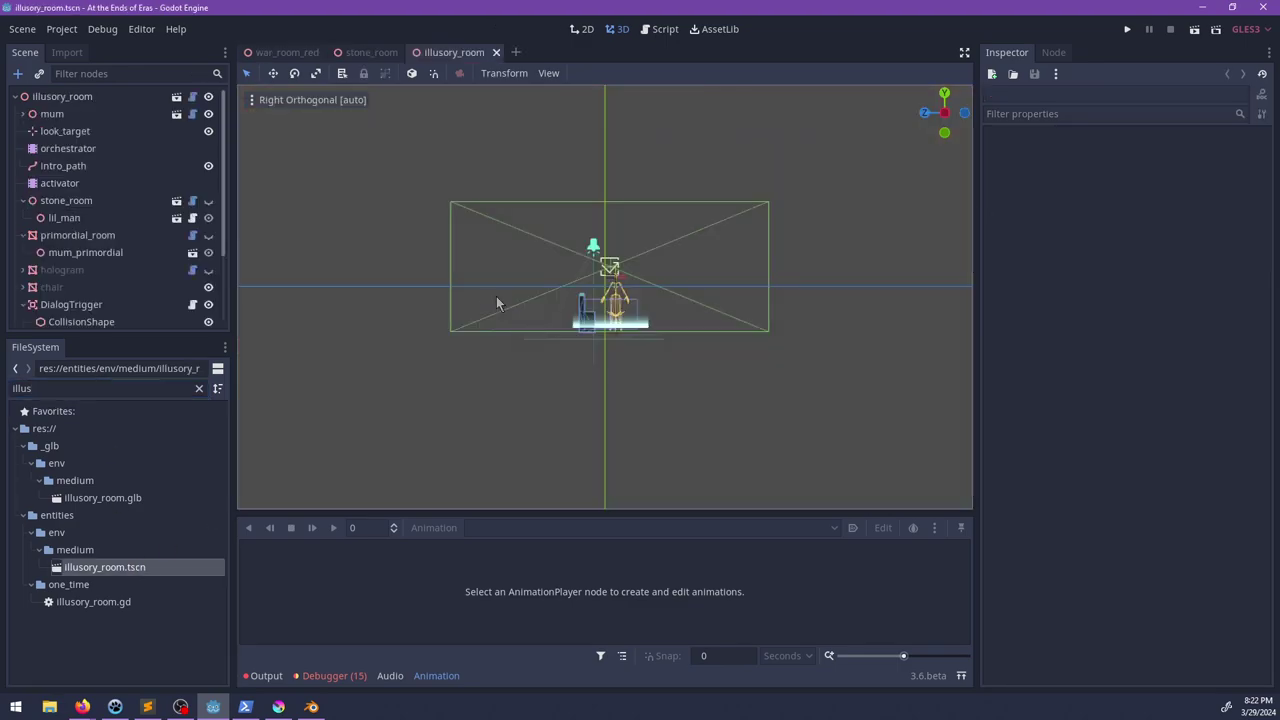
click(24, 201)
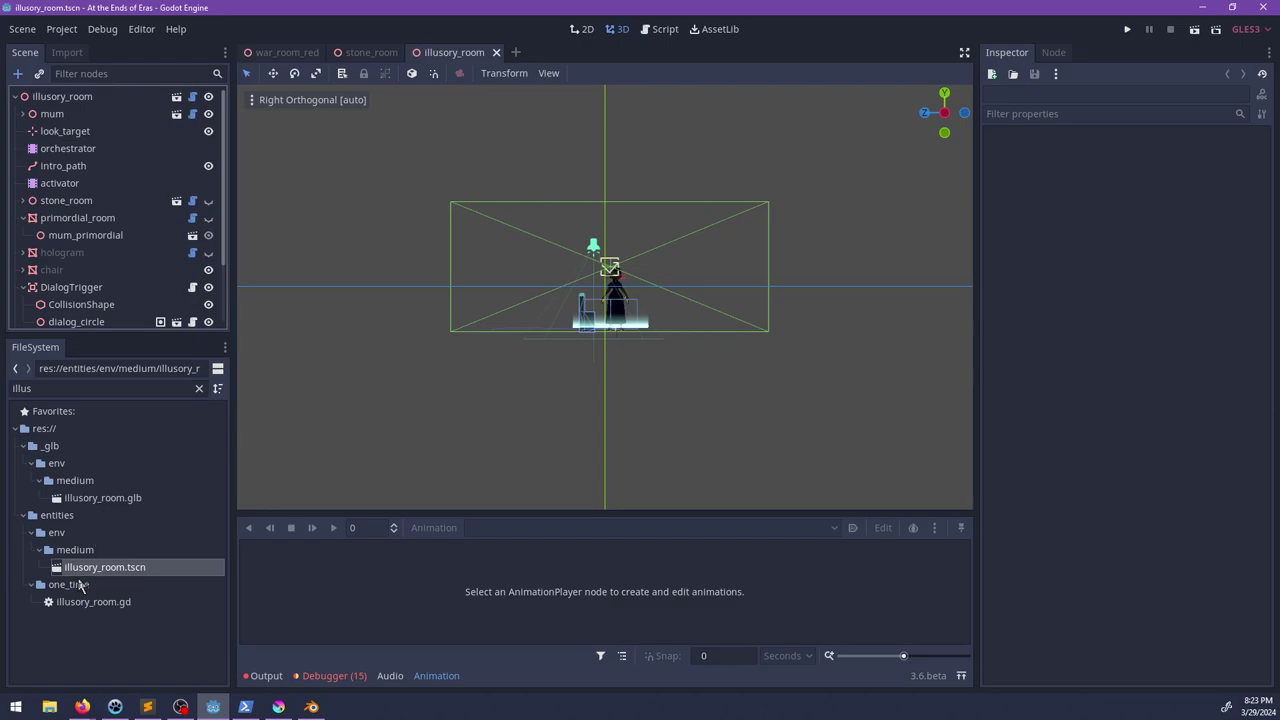
click(62, 97)
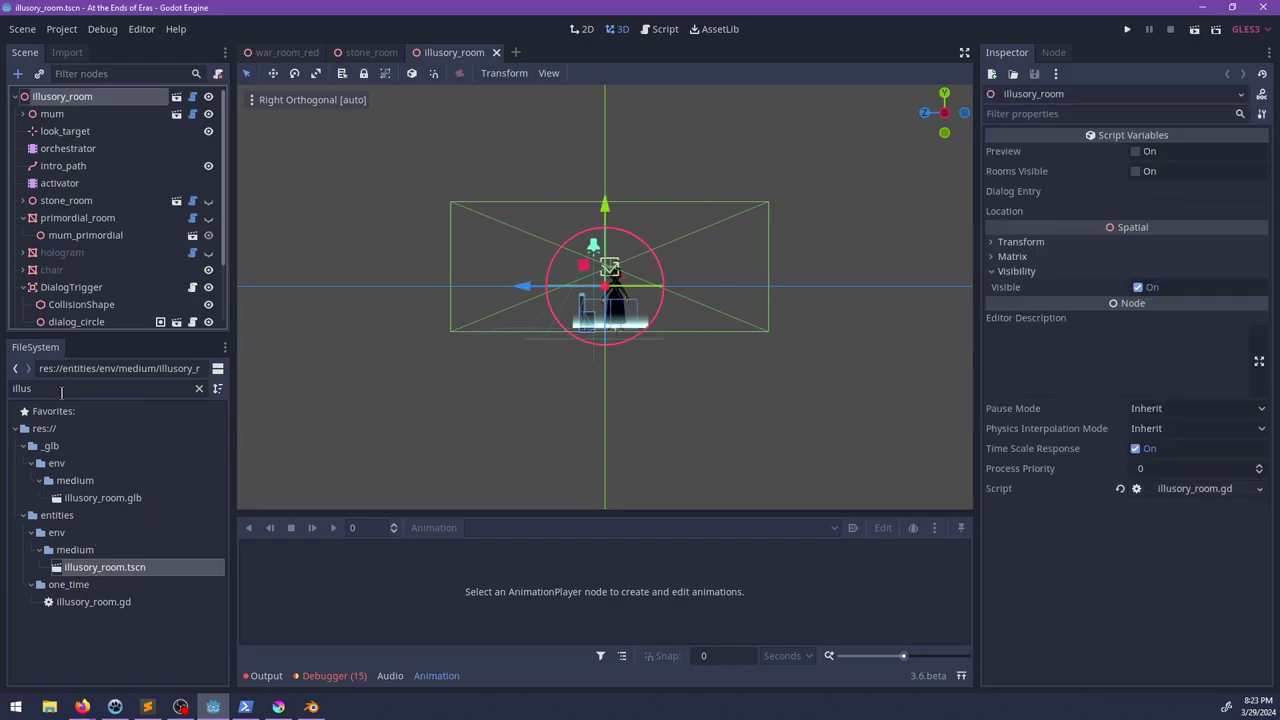
Step: Instance war_room_red.tscn under the illusory_room root and move it directly above stone_room in the node tree
key(BackSpace)
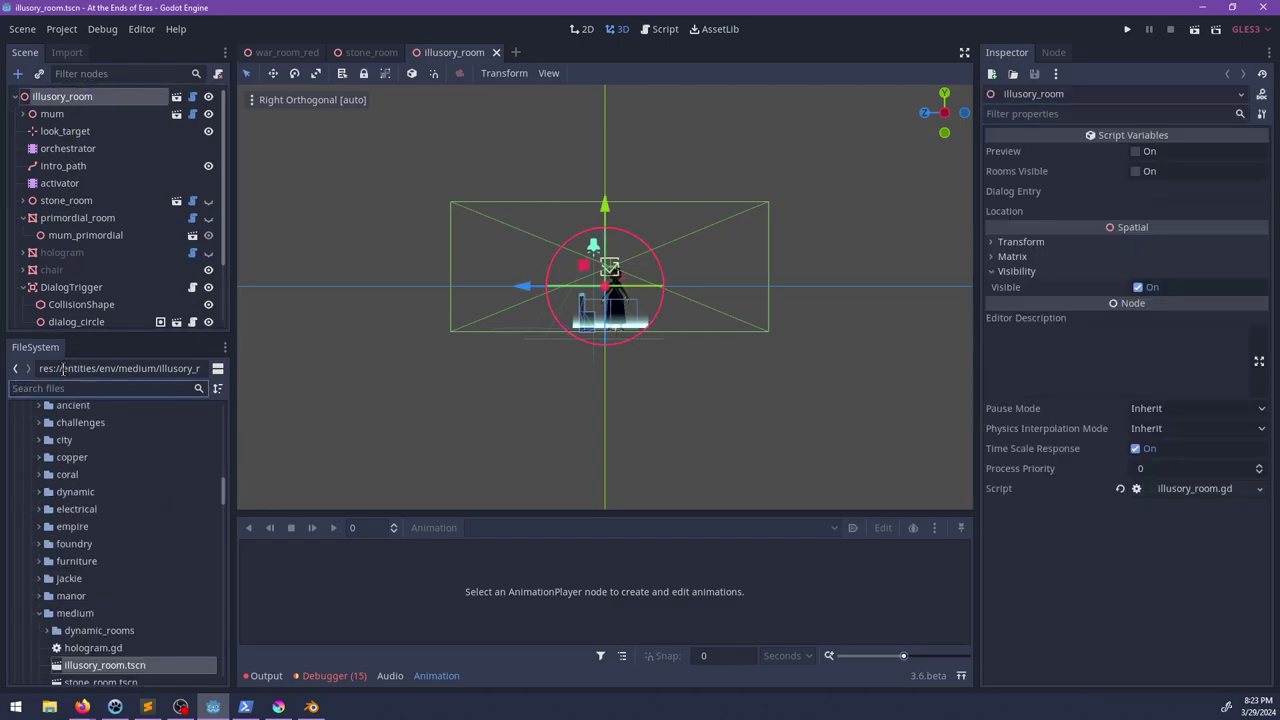
text(war_room)
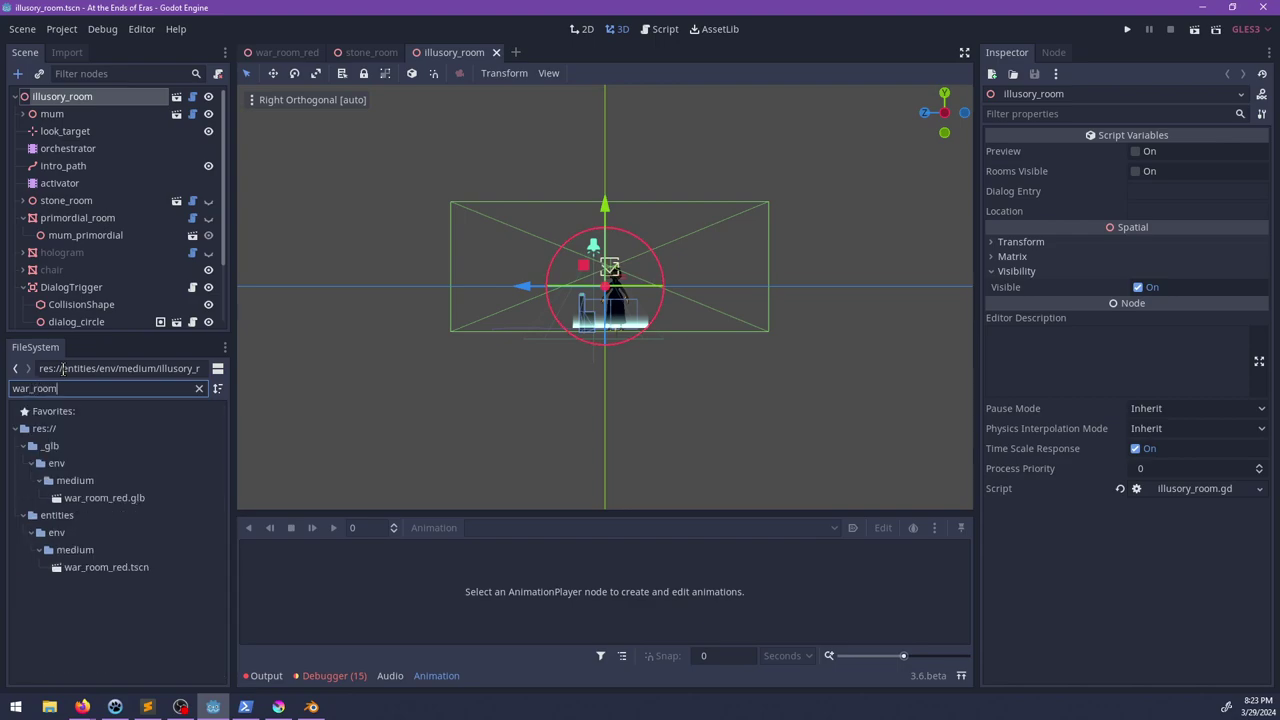
drag(124, 572, 83, 50)
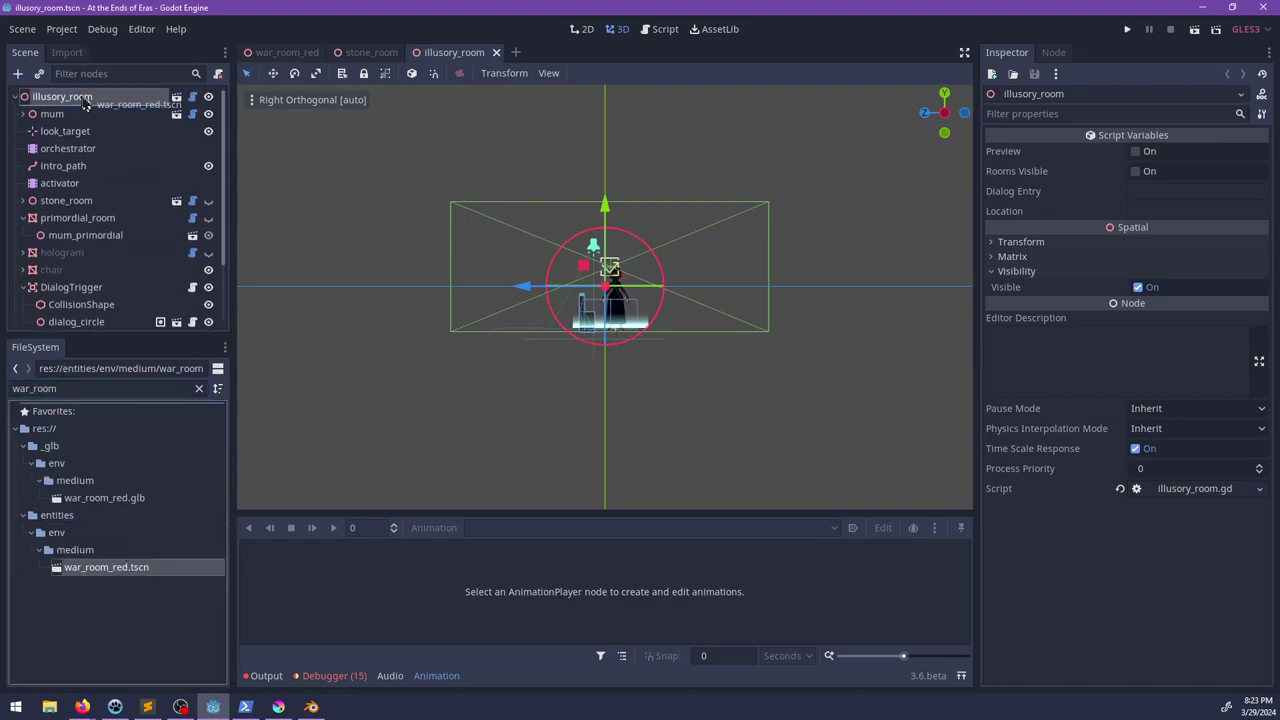
drag(84, 104, 84, 104)
click(24, 192)
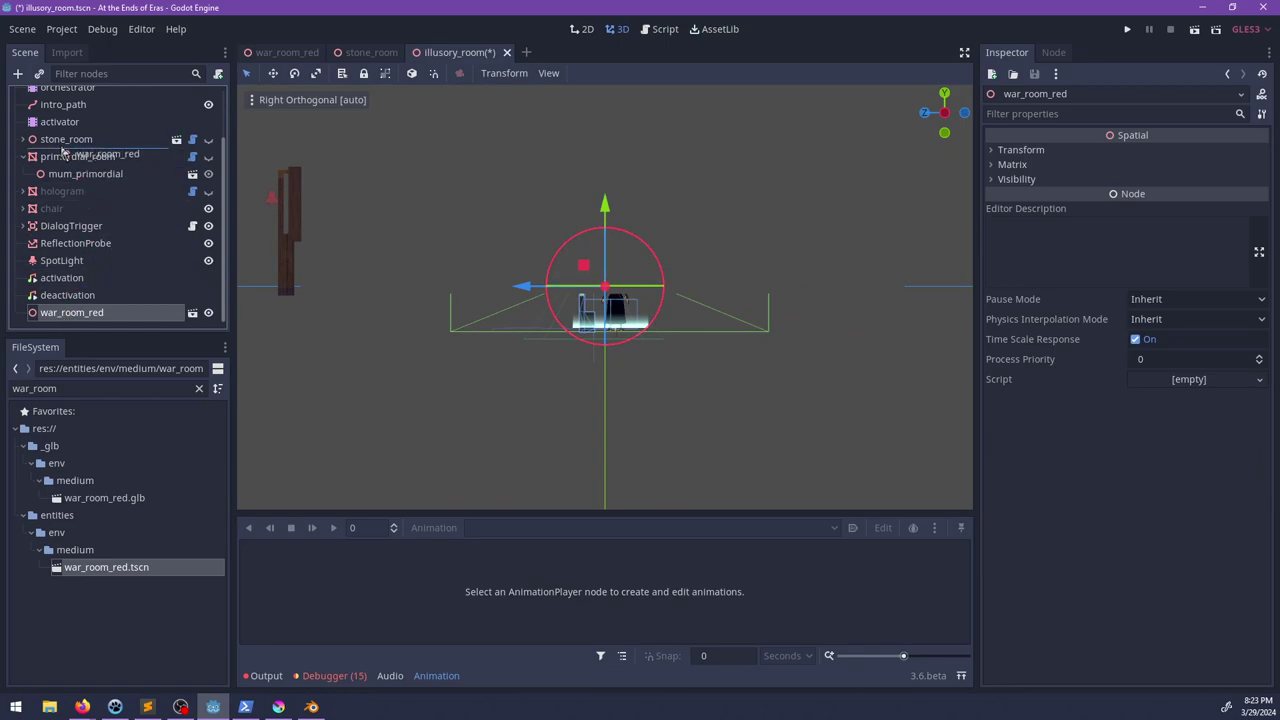
drag(49, 136, 52, 137)
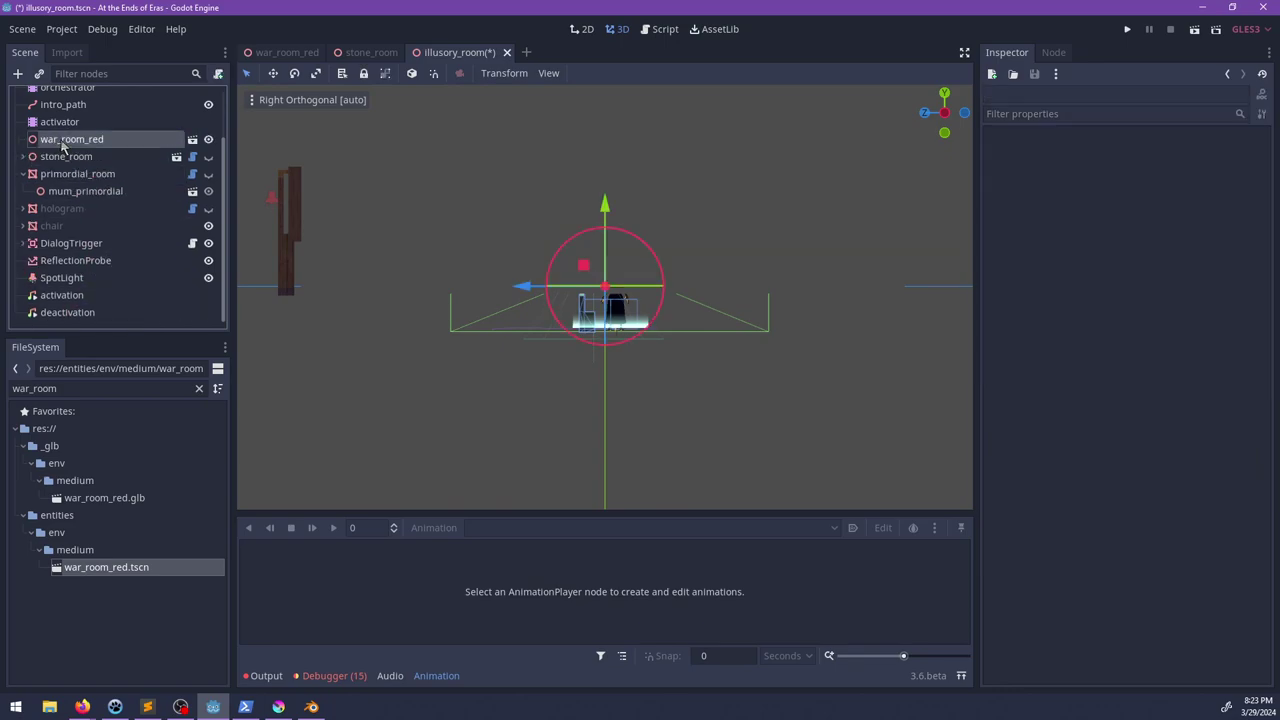
middle_drag(524, 249, 108, 144)
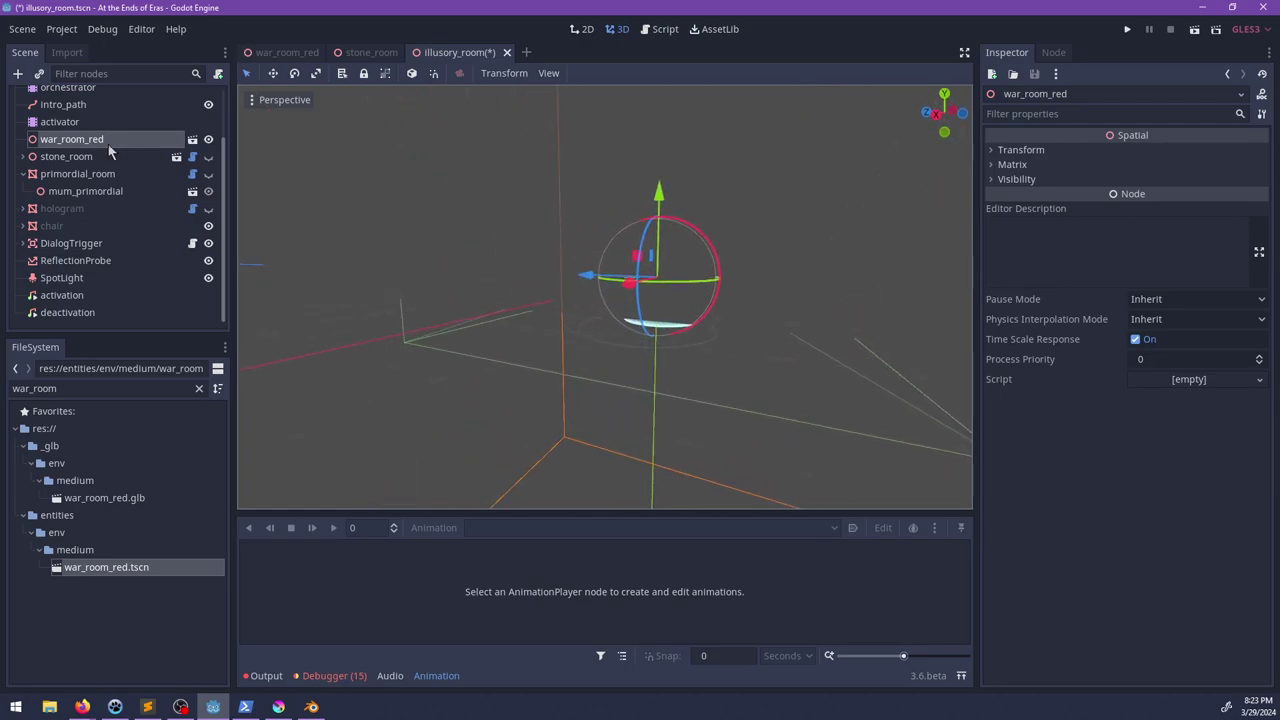
click(27, 158)
click(22, 158)
click(22, 158)
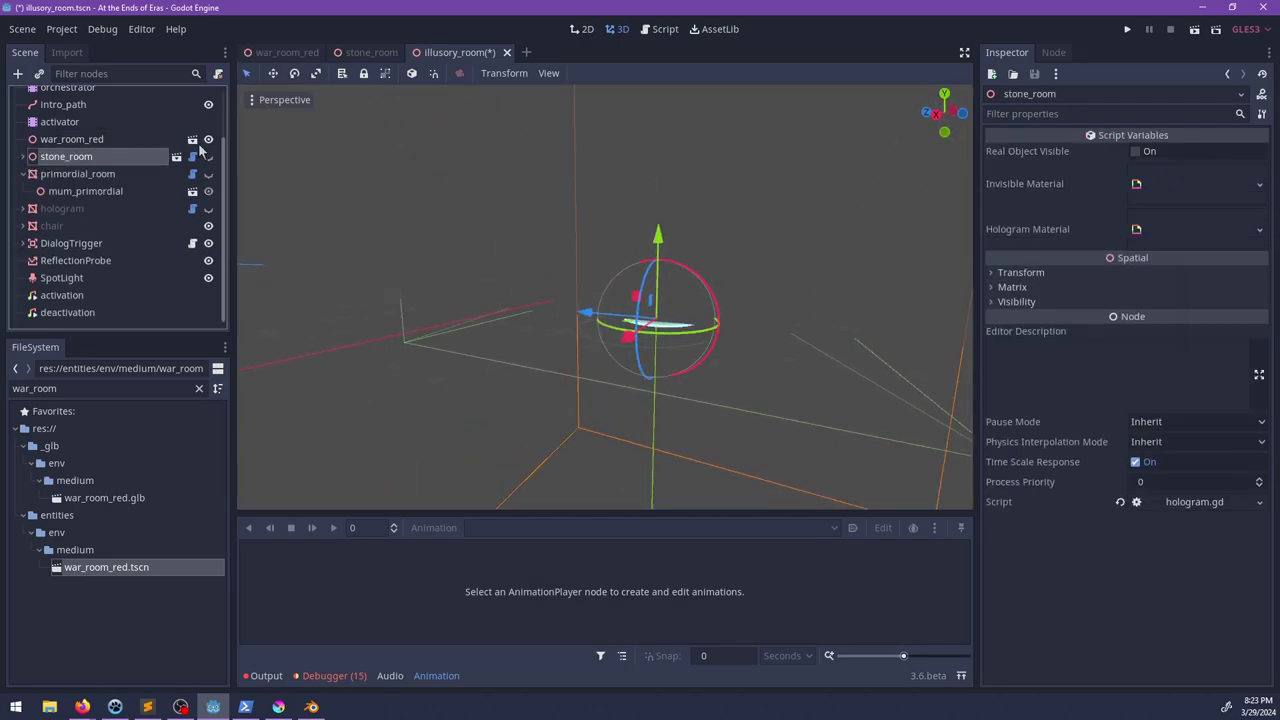
click(209, 157)
click(209, 140)
middle_drag(310, 228, 531, 287)
scroll(278, 226, up, 3)
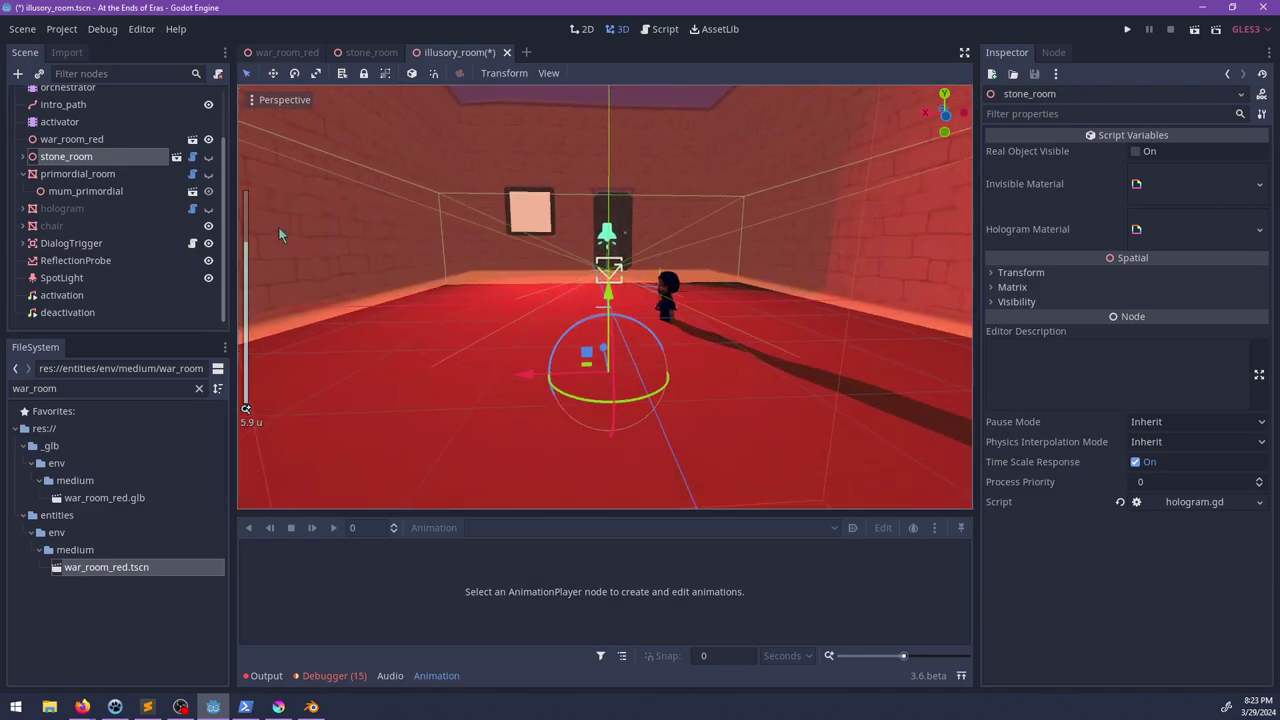
drag(610, 296, 610, 343)
key(ctrl+z)
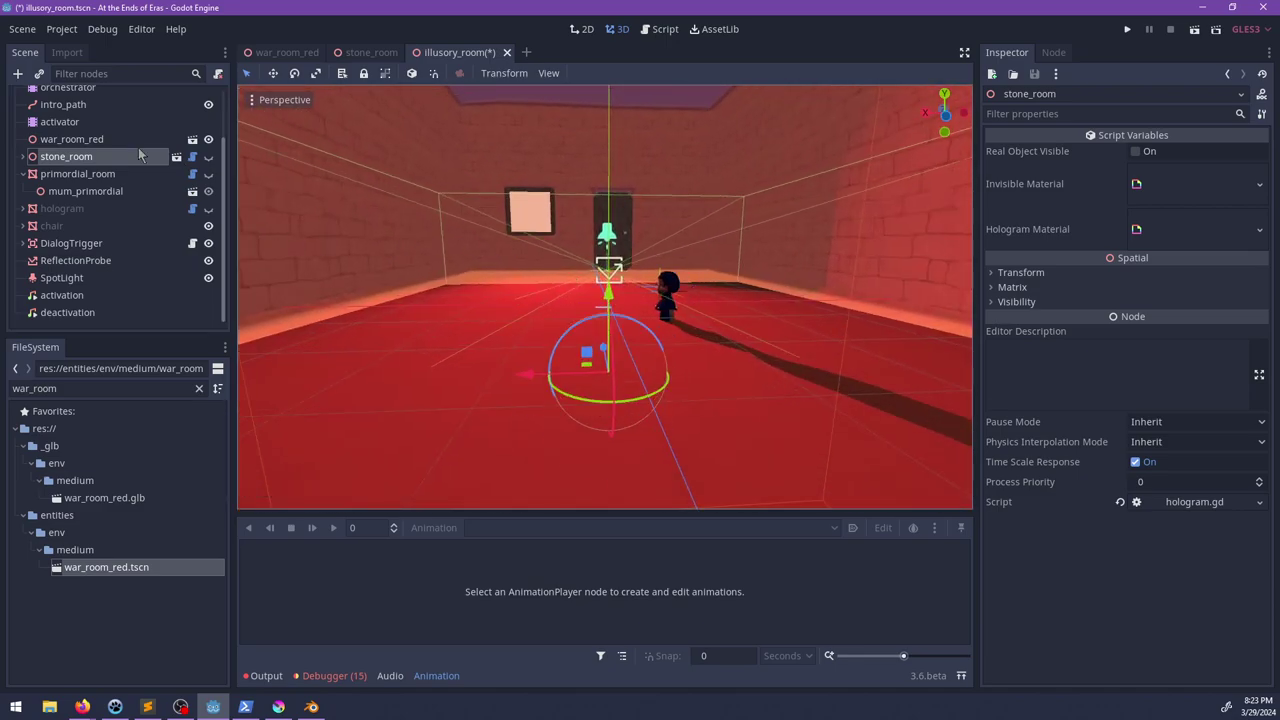
Step: Lower the war_room_red instance until its floor sits level with the chair and dialog circle
click(23, 157)
click(71, 139)
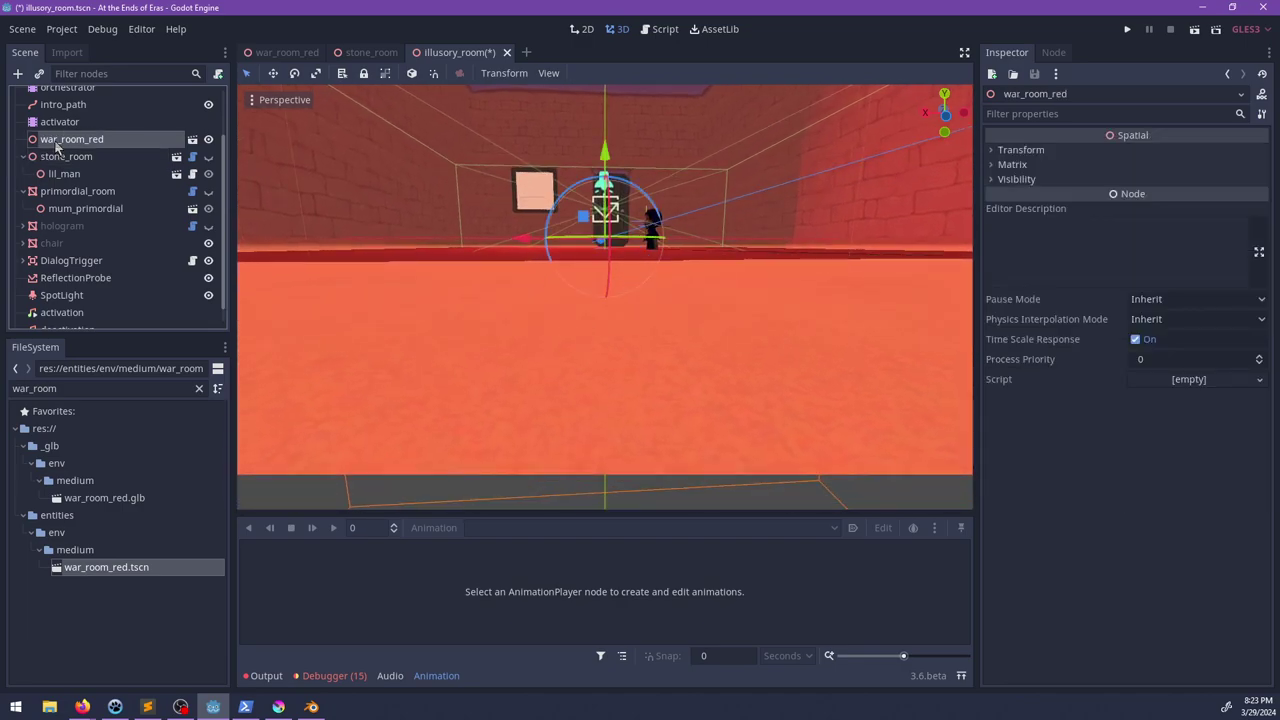
drag(603, 178, 603, 206)
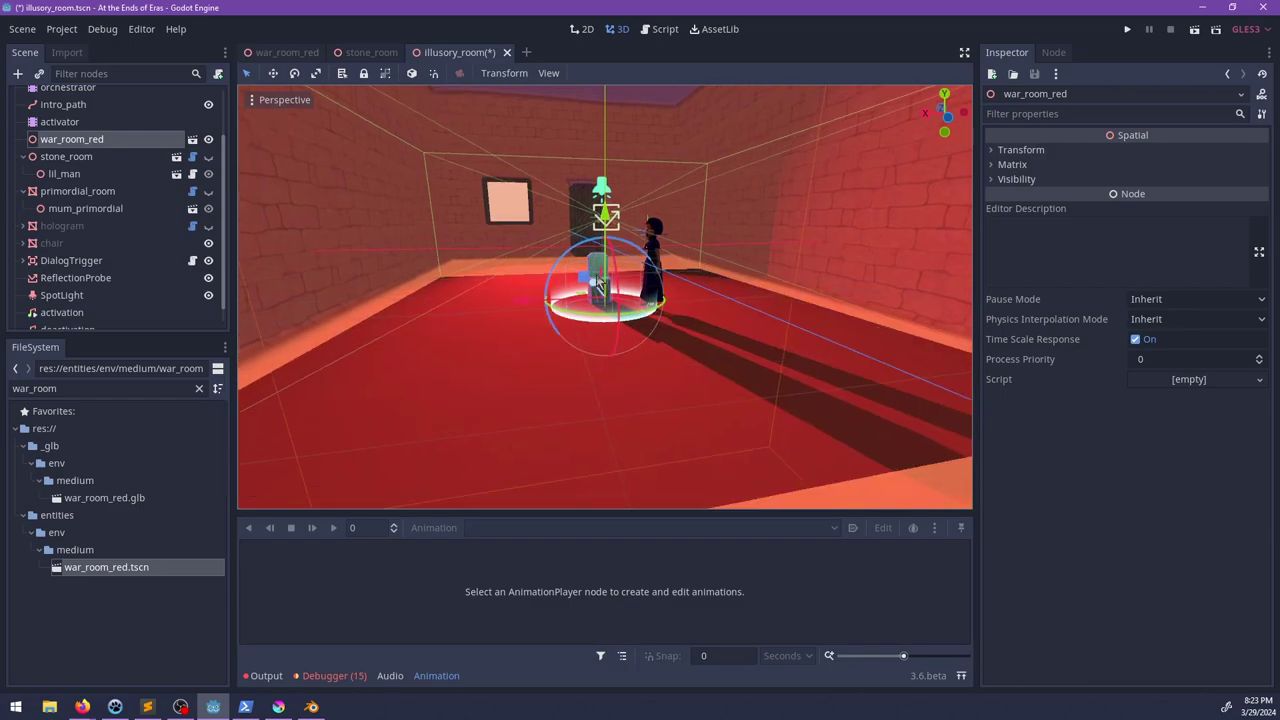
scroll(536, 304, up, 10)
scroll(536, 304, down, 8)
middle_drag(536, 304, 704, 292)
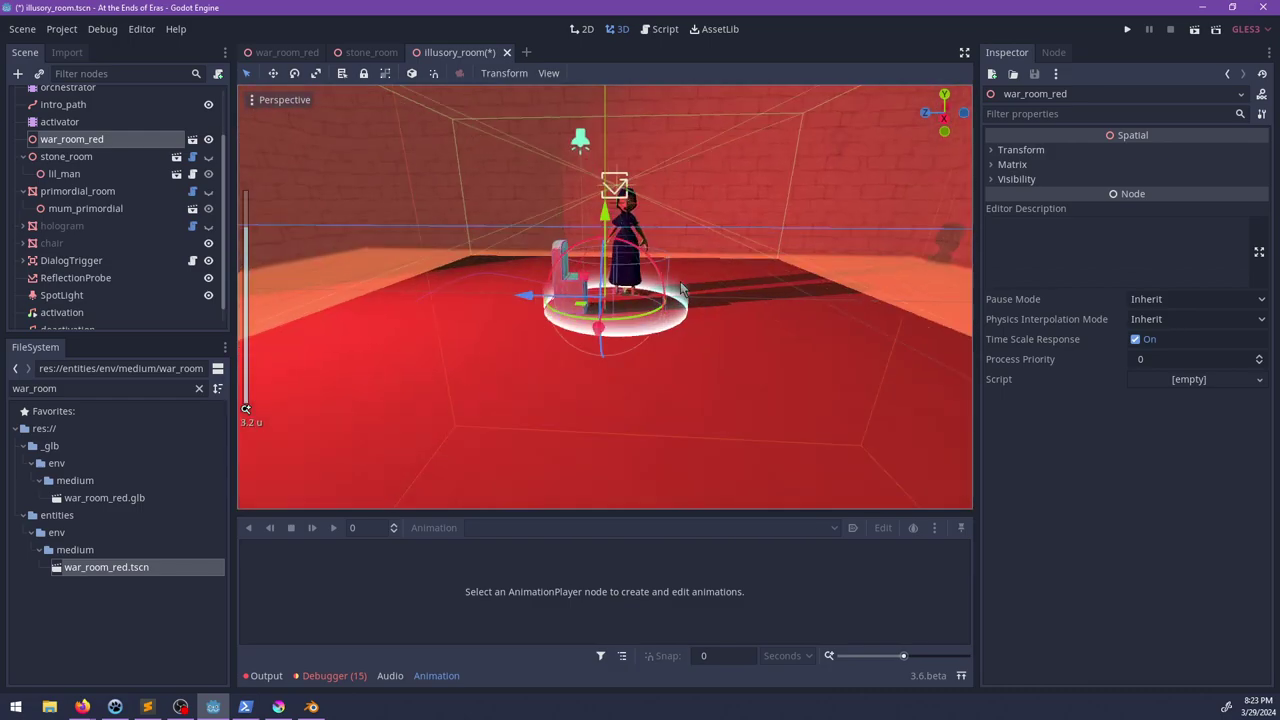
scroll(594, 296, up, 10)
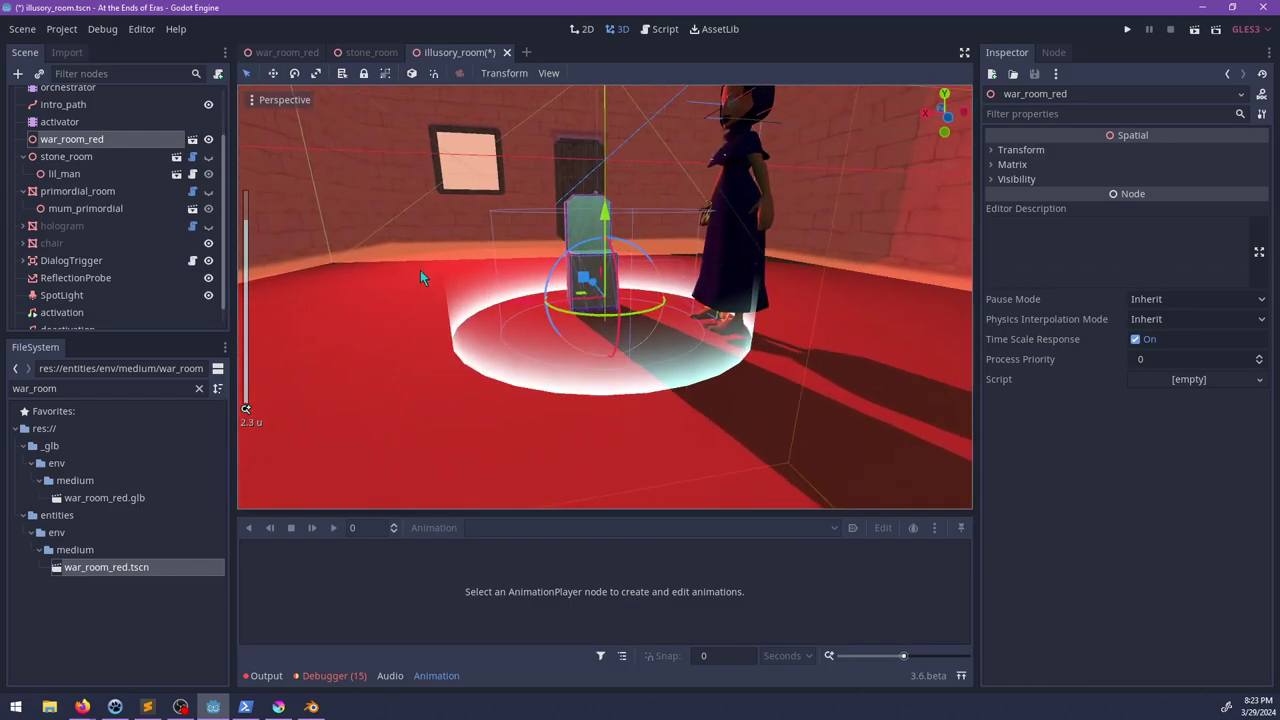
middle_drag(421, 270, 484, 262)
scroll(457, 322, down, 6)
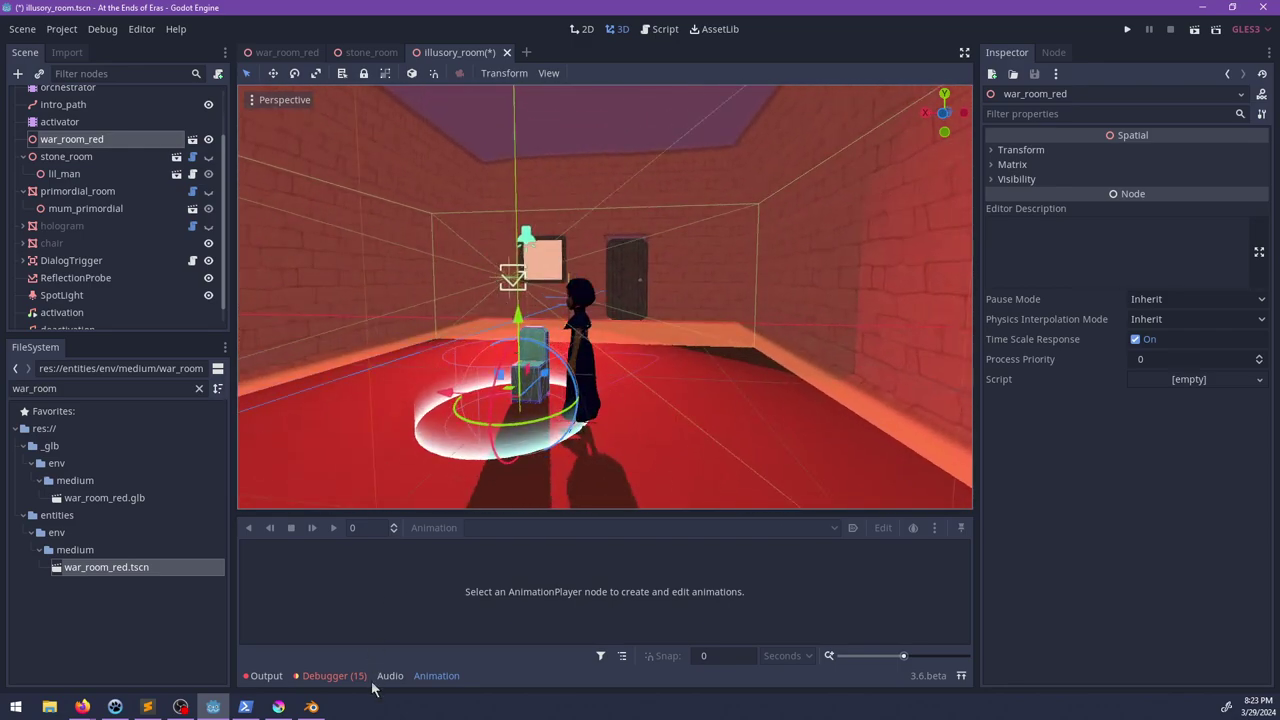
Step: Switch to Blender and scale all of the war room's objects together by 0.5
click(311, 706)
scroll(483, 390, down, 5)
middle_drag(493, 381, 481, 449)
key(a)
key(s)
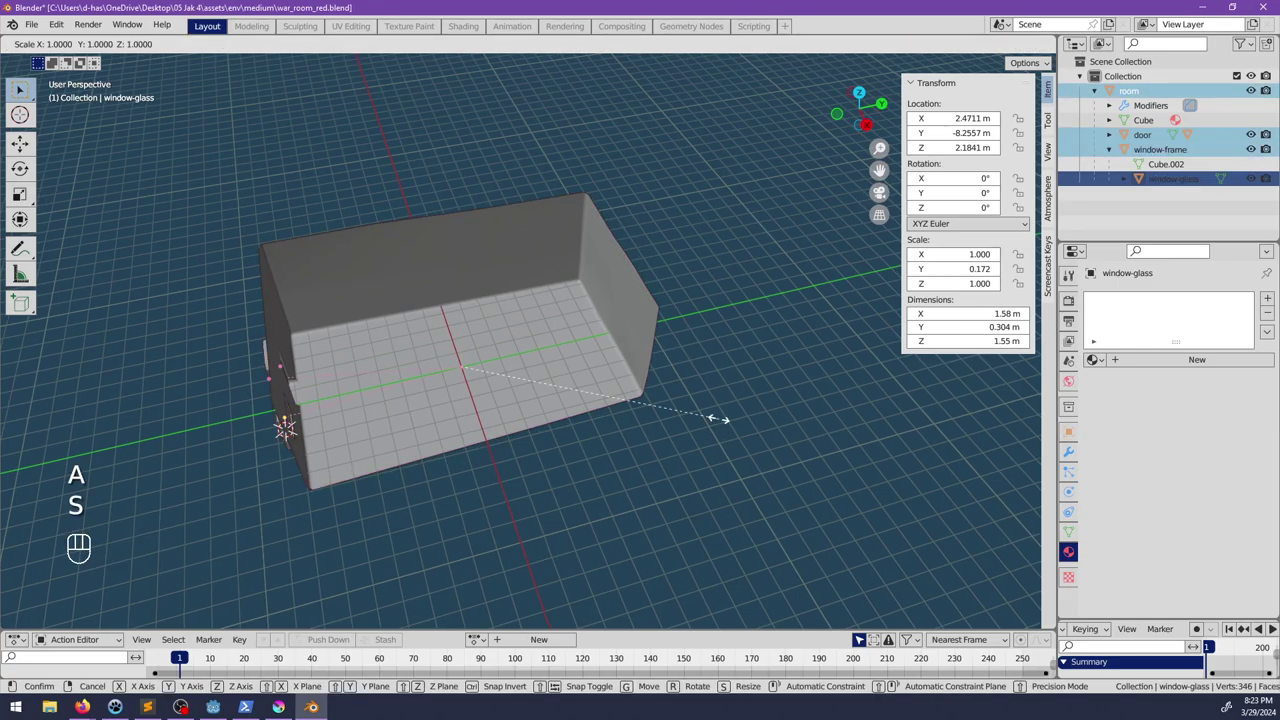
text(.5)
key(Return)
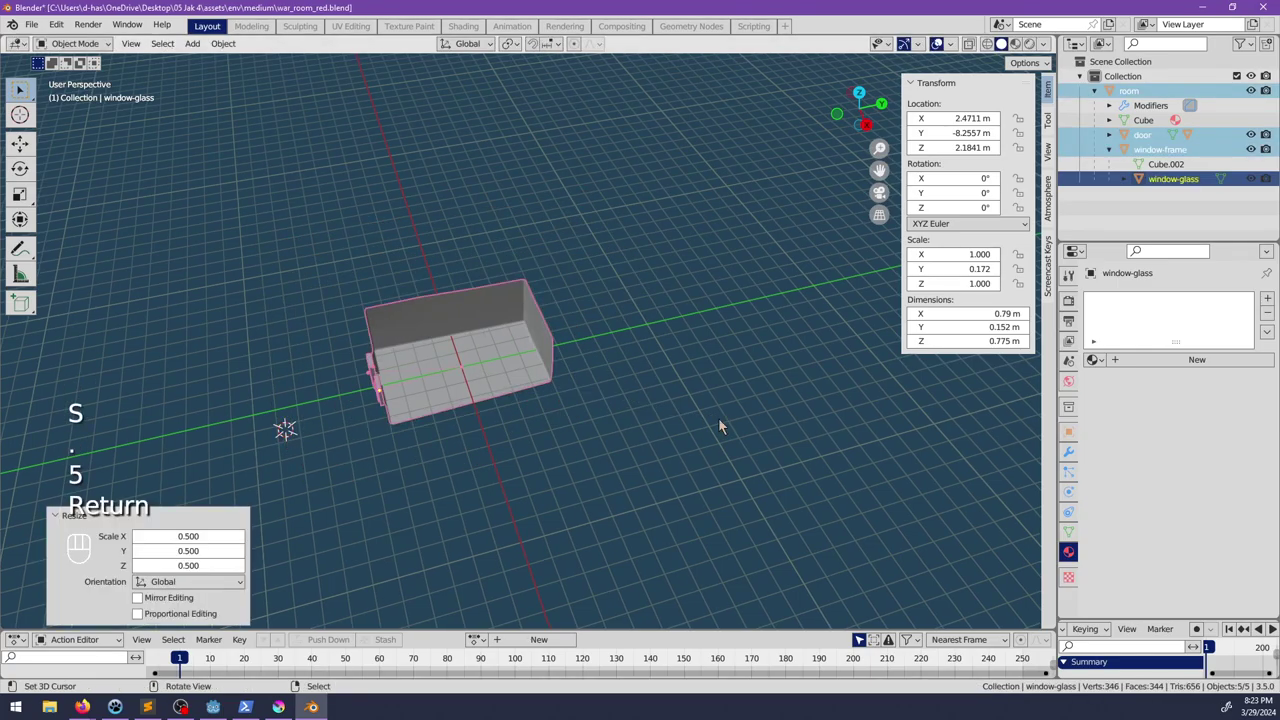
Step: Apply all transforms to the scaled room, door and window objects
shift+middle_drag(514, 426, 574, 394)
scroll(487, 388, up, 2)
middle_drag(486, 381, 571, 340)
key(ctrl+a)
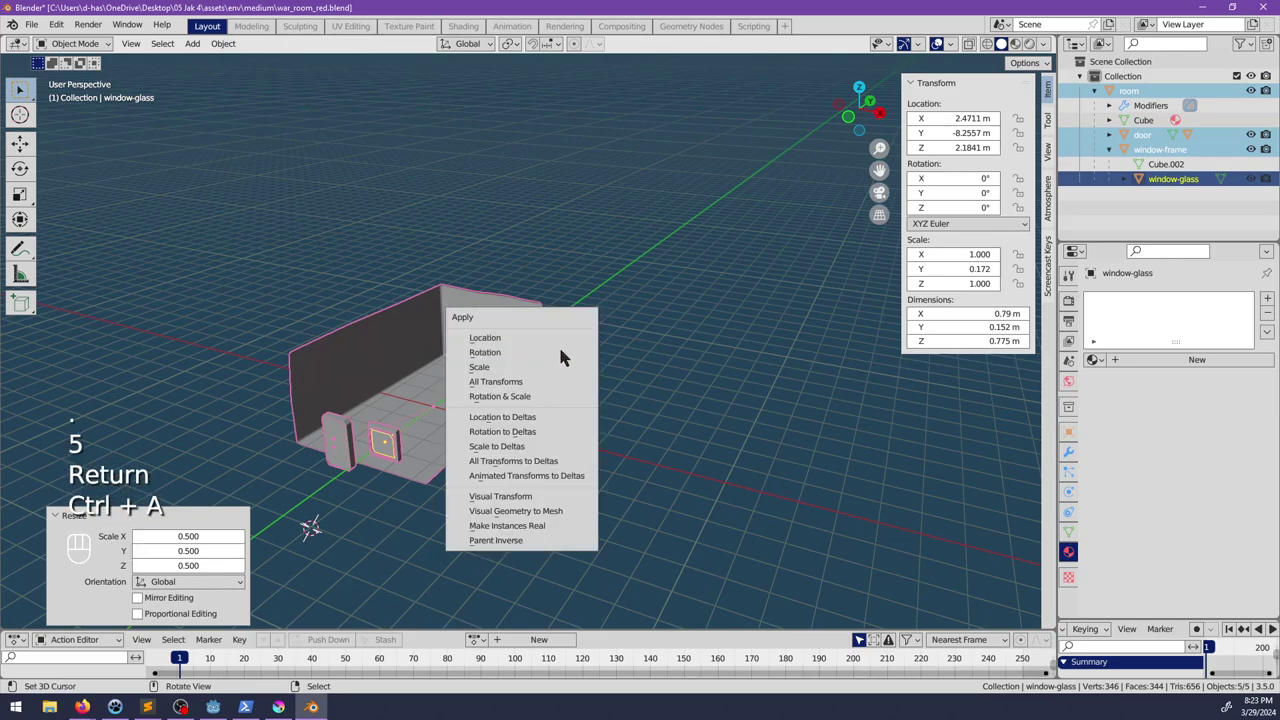
click(531, 383)
shift+middle_drag(462, 434, 563, 366)
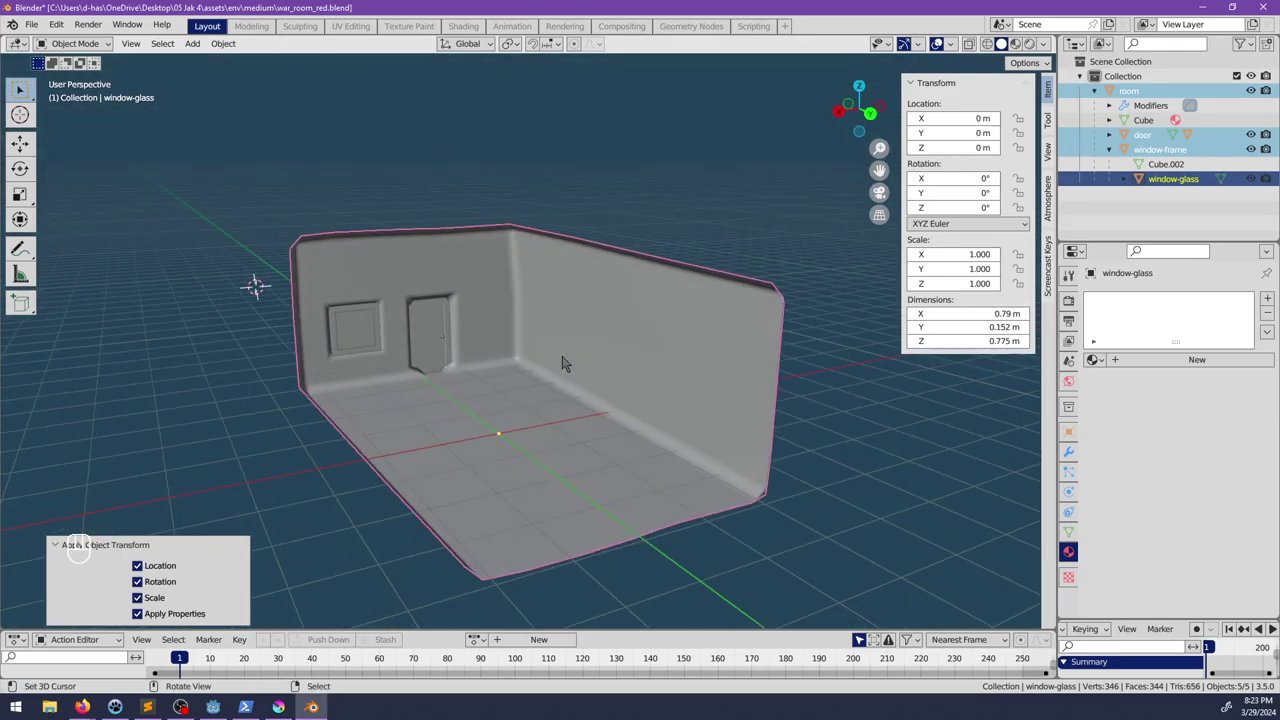
Step: Reduce the room's Bevel modifier amount to 0.08 m and save the Blender file
scroll(563, 366, up, 4)
right_click(645, 381)
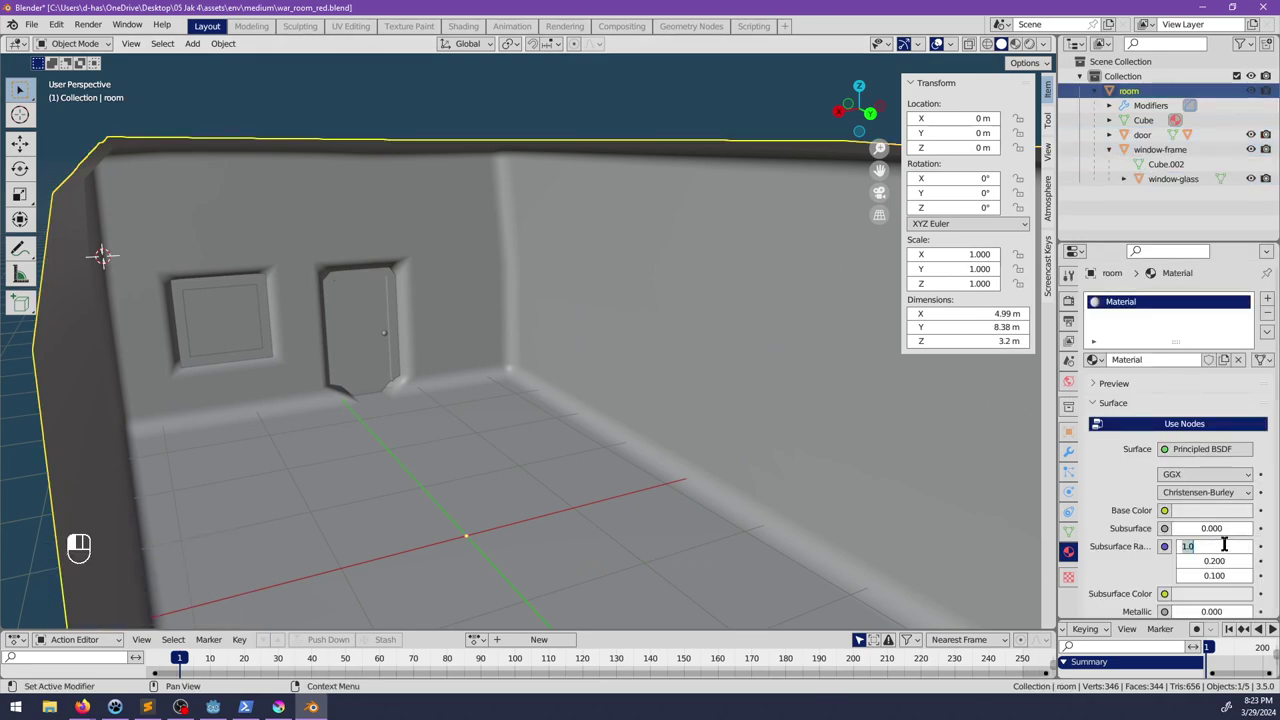
click(1068, 453)
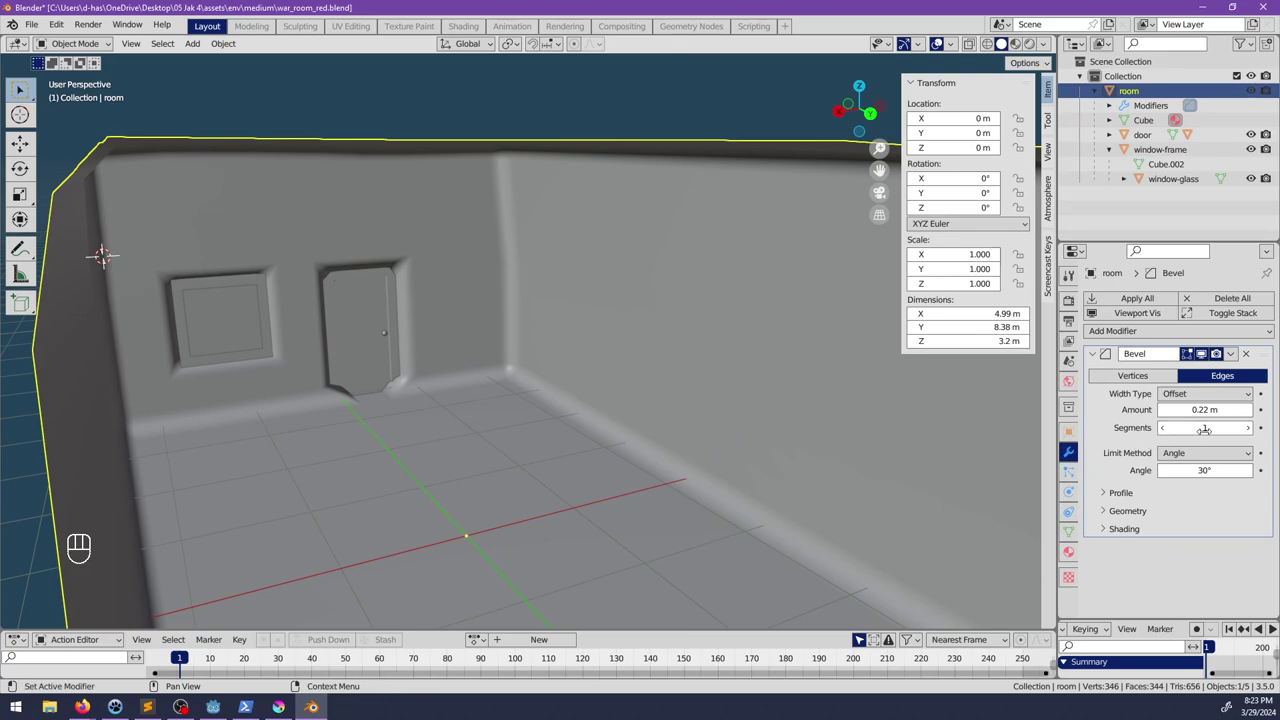
drag(1212, 409, 1162, 409)
scroll(620, 421, down, 3)
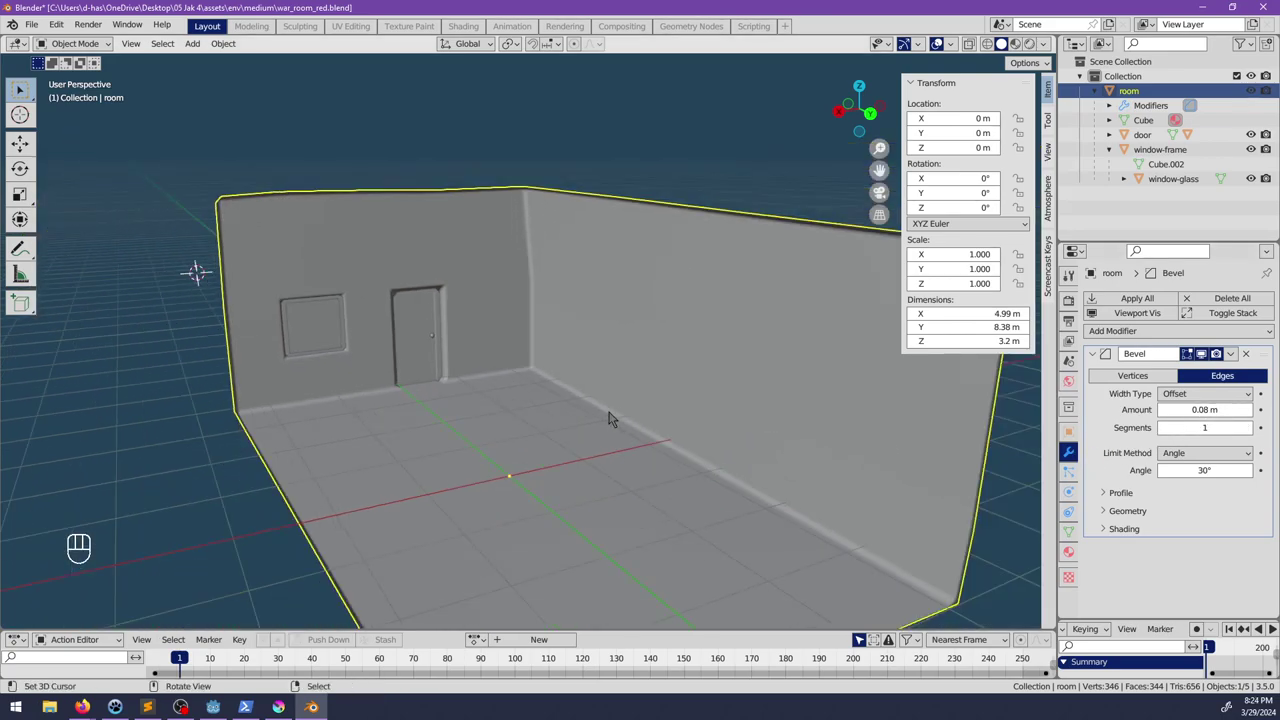
key(ctrl+s)
Step: Return to Godot and show stone_room alongside war_room_red to compare the two rooms' sizes
key(alt+Tab)
middle_drag(489, 214, 664, 303)
scroll(661, 308, down, 5)
scroll(694, 299, up, 5)
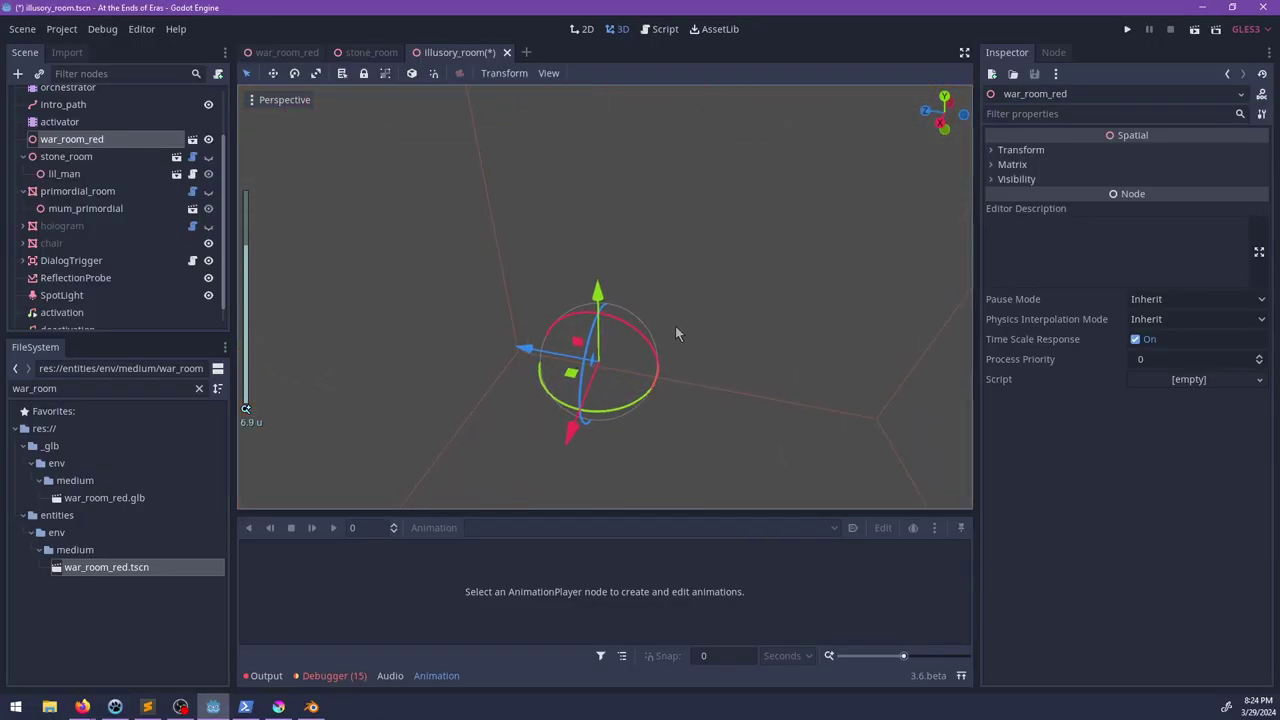
click(208, 157)
scroll(612, 219, down, 2)
middle_drag(612, 219, 1248, 312)
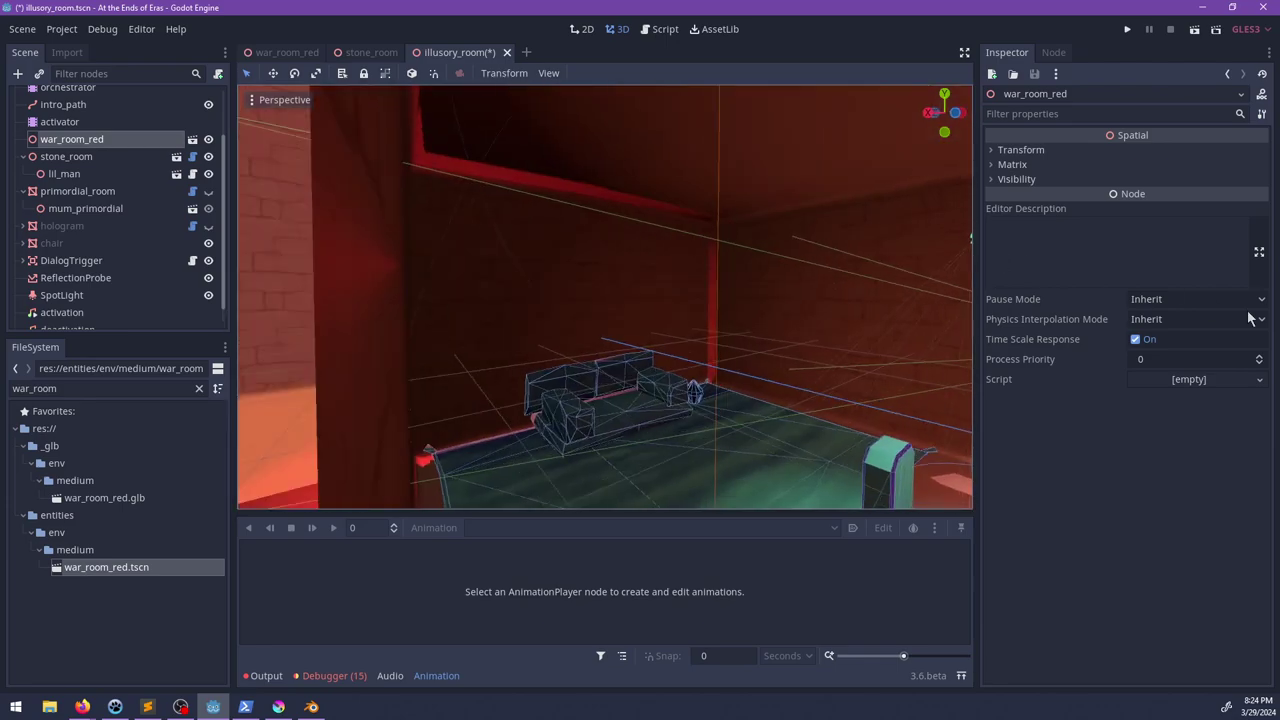
middle_drag(789, 296, 564, 314)
scroll(616, 325, down, 8)
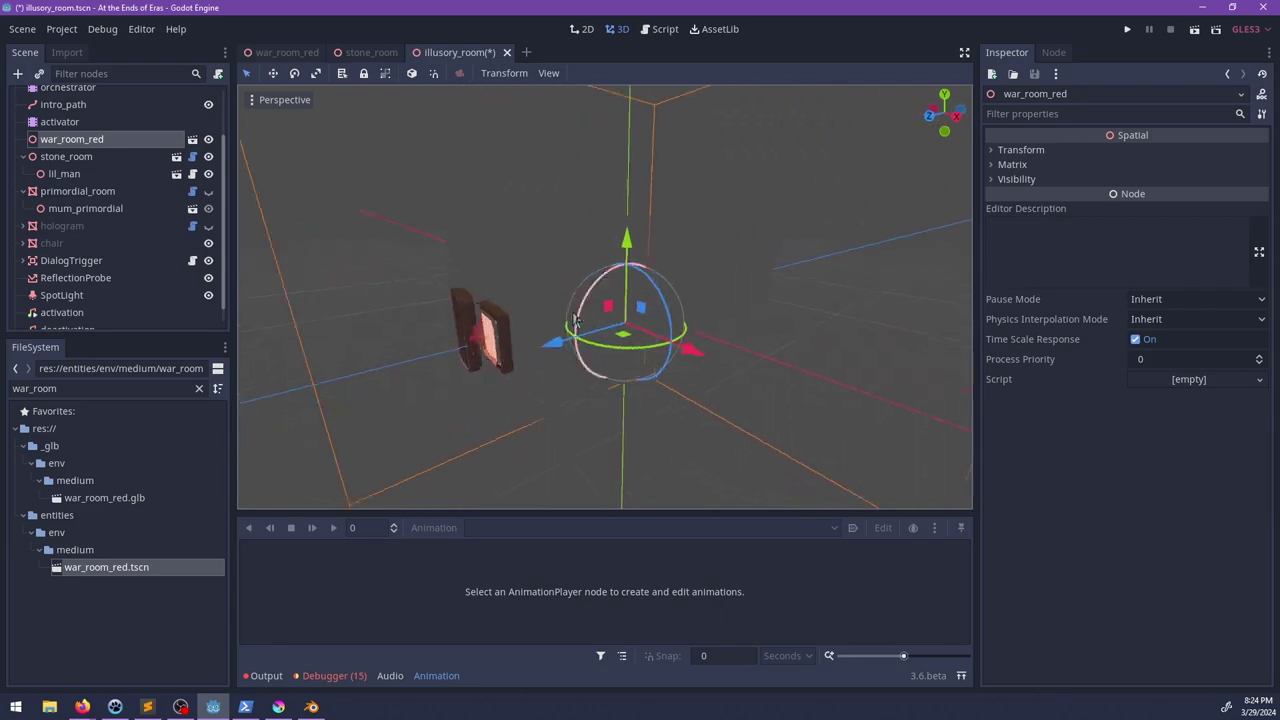
scroll(564, 314, up, 10)
Step: Save the illusory_room scene and close all open scenes
key(ctrl+s)
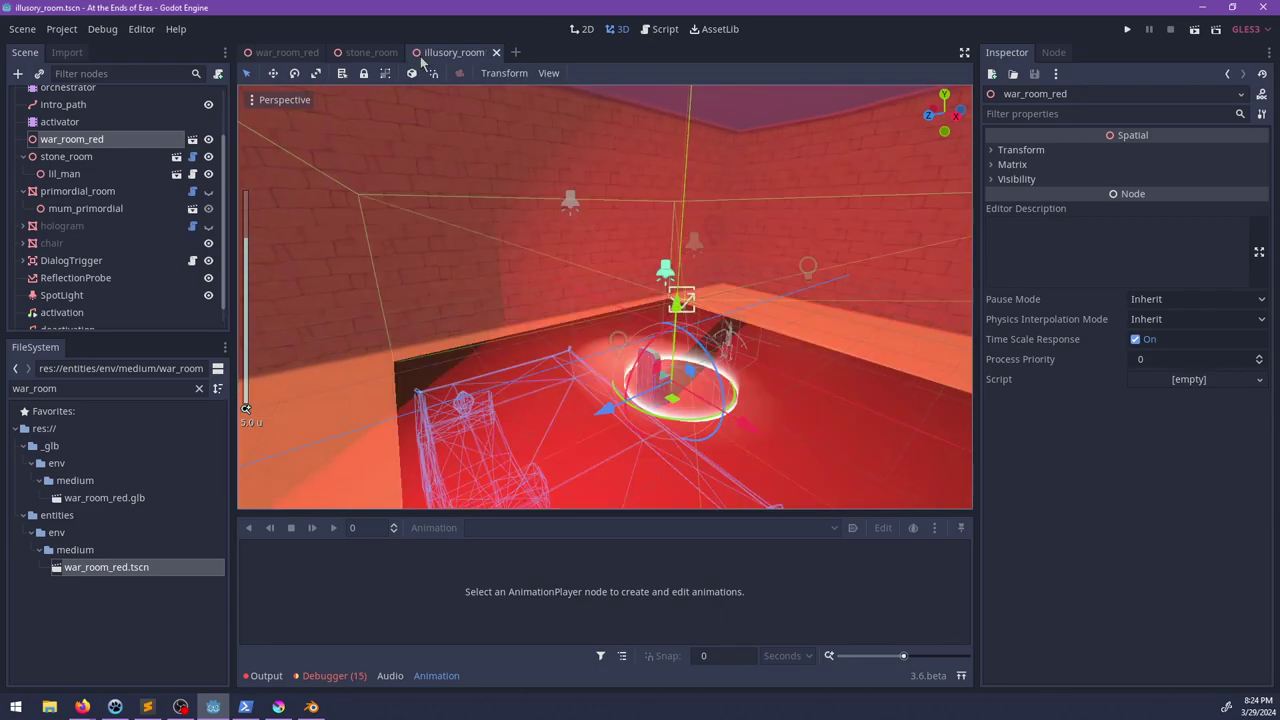
right_click(422, 56)
click(478, 253)
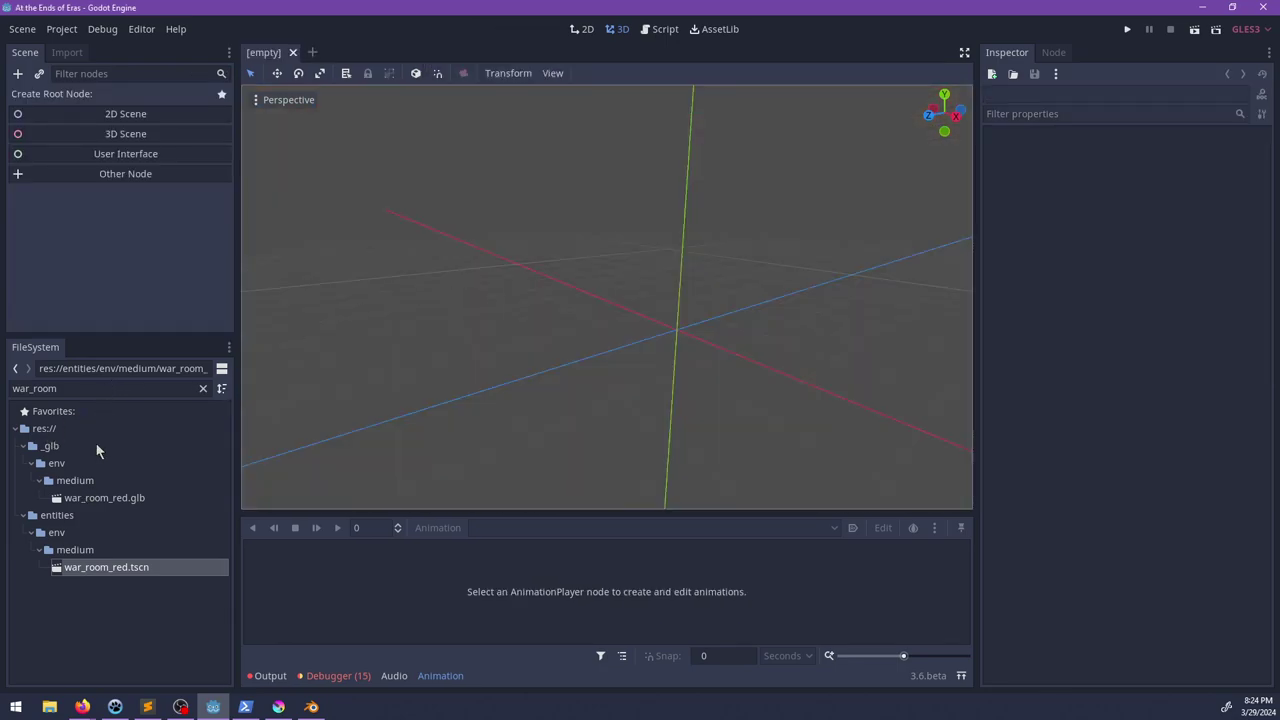
Step: Reopen illusory_room.tscn using the file filter "illus" and inspect the war_room_red instance around the characters
double_click(90, 392)
text(illus)
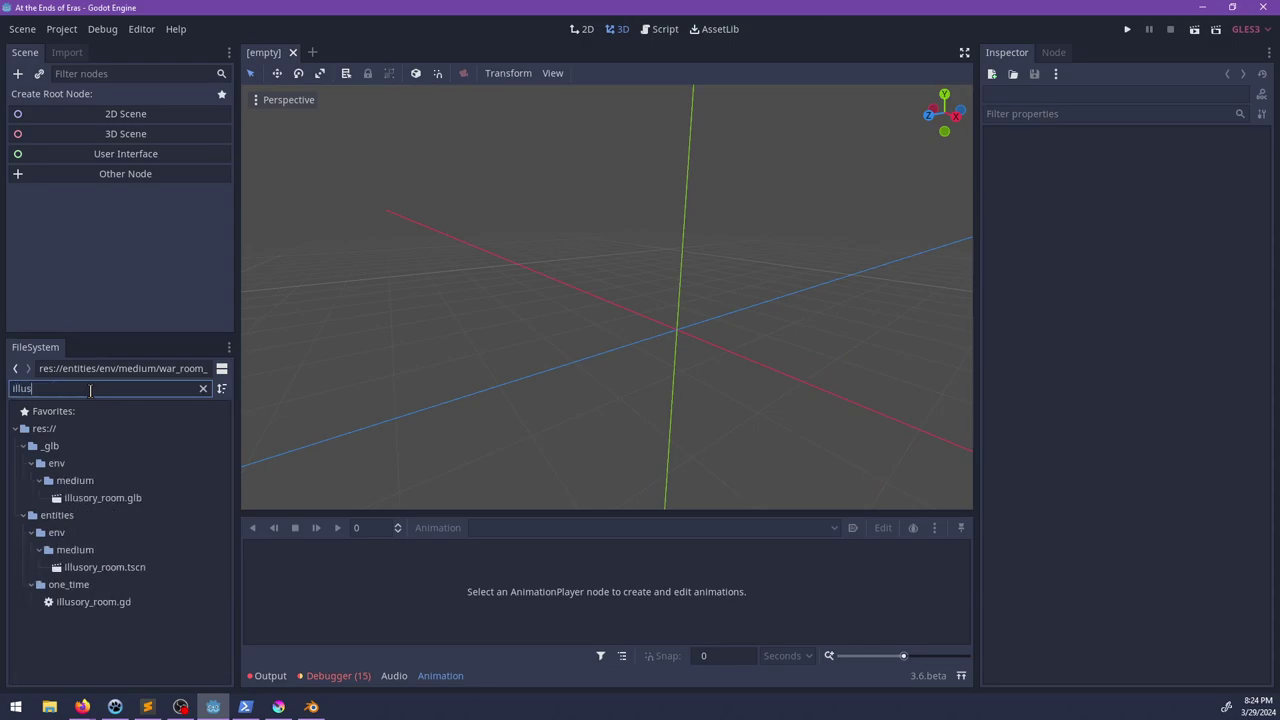
click(123, 571)
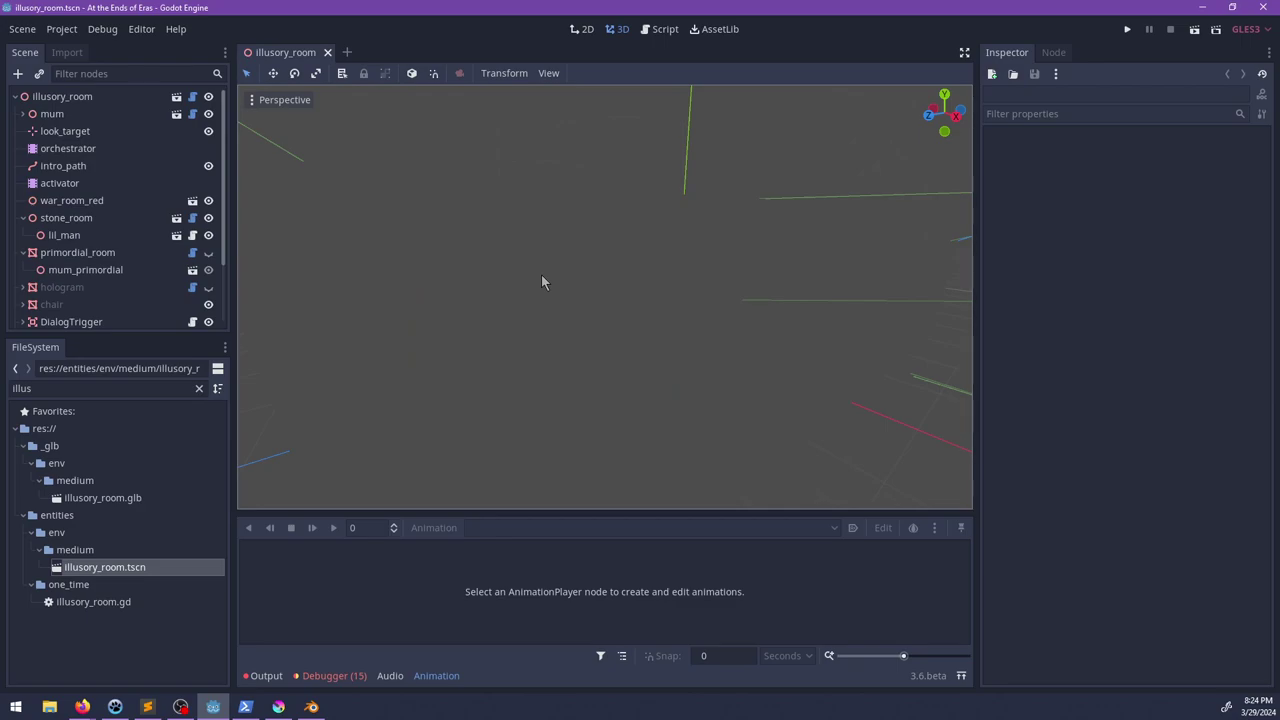
click(156, 205)
scroll(600, 325, up, 8)
middle_drag(649, 352, 590, 266)
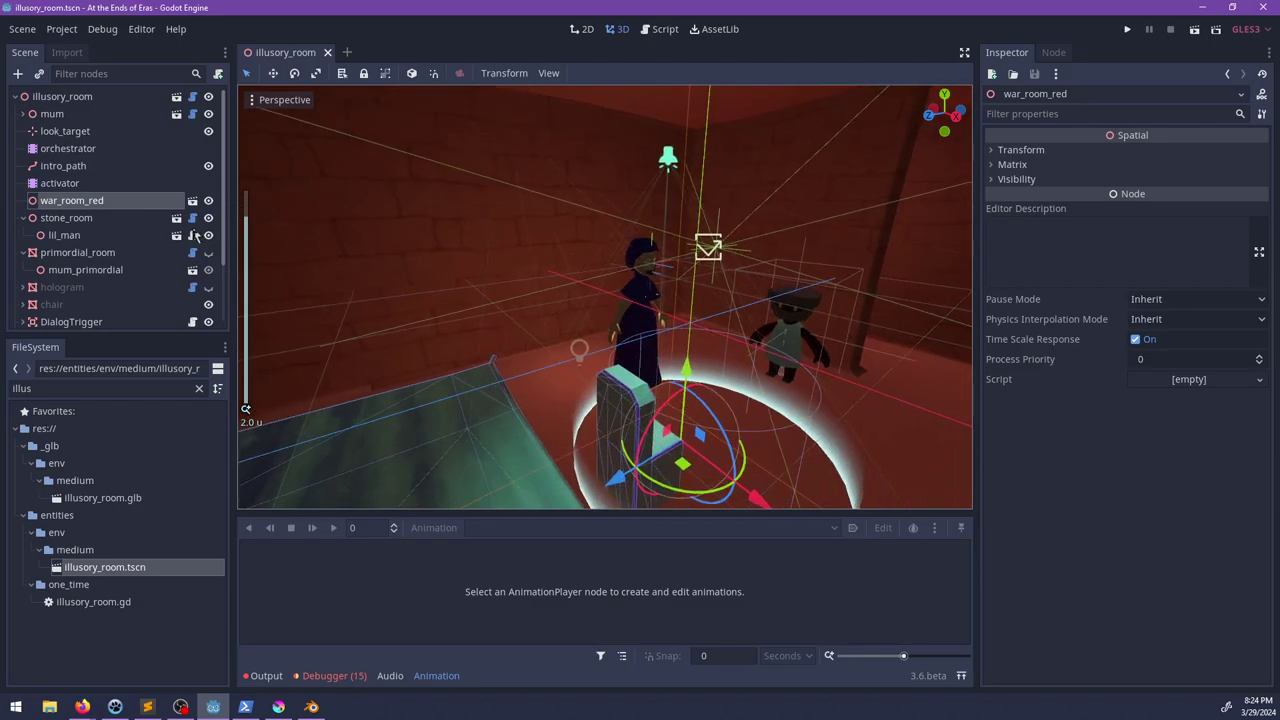
Step: Hide stone_room, collapse its branch in the node tree and save the illusory_room scene
click(208, 218)
click(23, 218)
middle_drag(560, 320, 346, 115)
key(ctrl+s)
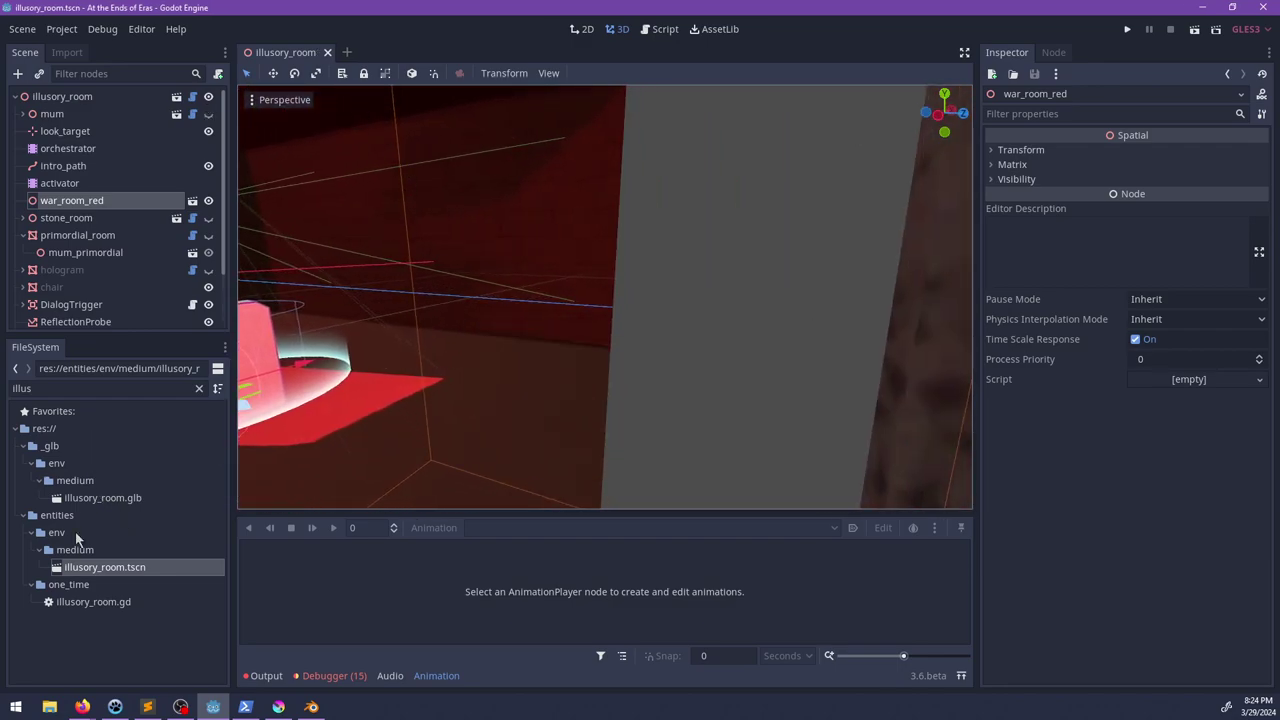
Step: Filter the project files by "war_ro" and open the war_room_red.tscn scene
double_click(79, 382)
text(war_ro)
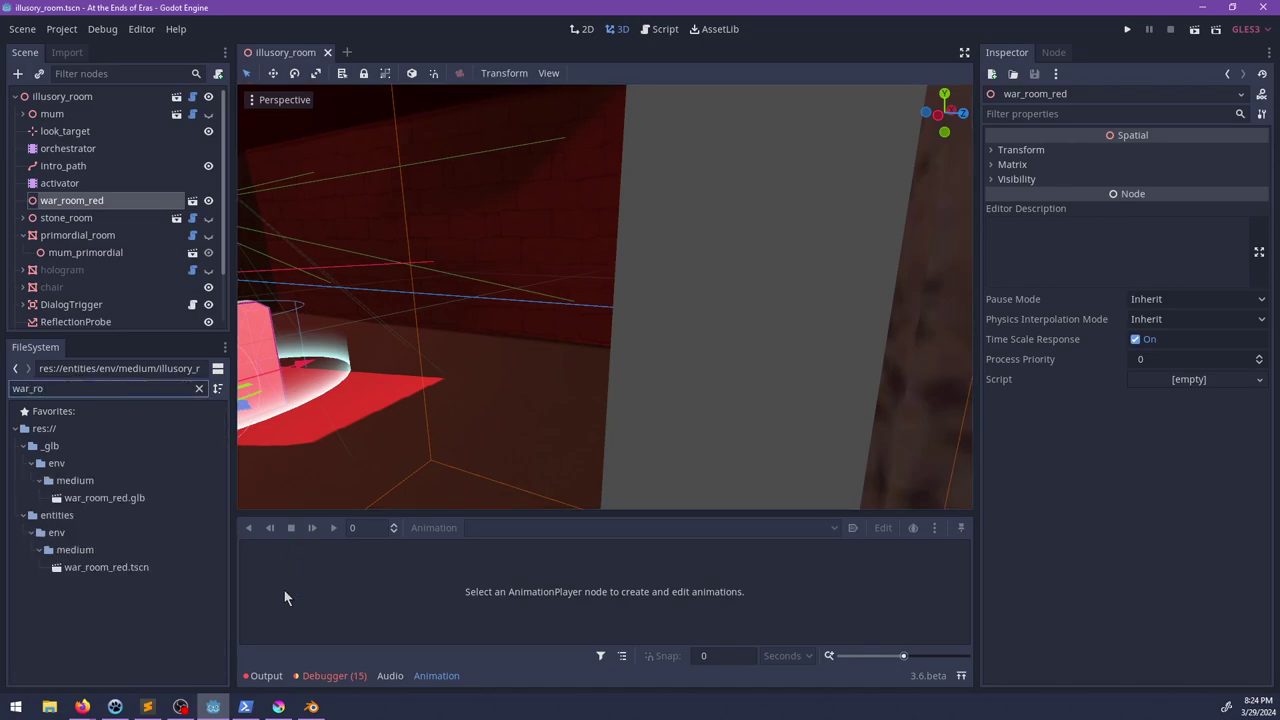
double_click(132, 569)
middle_drag(569, 336, 180, 225)
Step: Move the red SpotLight to just outside the room beside the window so it shines inward
click(92, 205)
scroll(521, 267, down, 7)
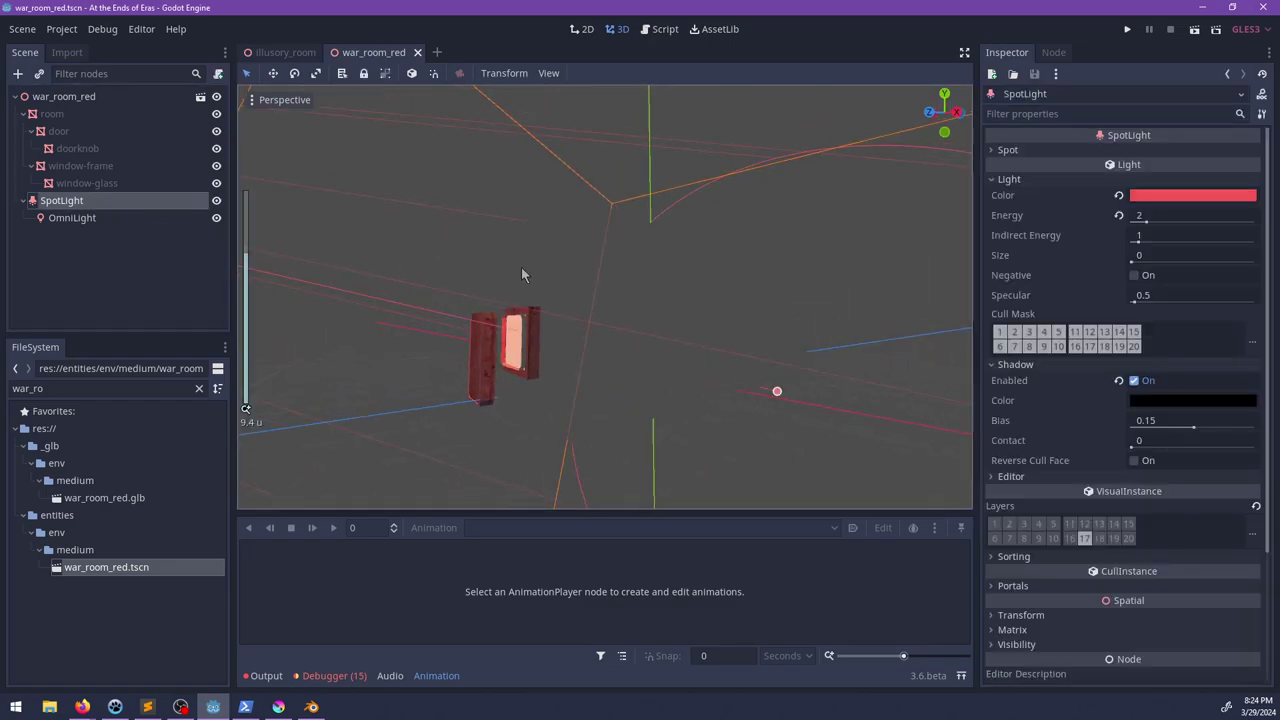
middle_drag(521, 267, 572, 285)
drag(341, 292, 470, 305)
scroll(605, 358, up, 17)
shift+middle_drag(730, 398, 620, 420)
scroll(623, 314, up, 4)
scroll(628, 322, down, 14)
drag(621, 413, 546, 355)
shift+middle_drag(600, 271, 504, 264)
scroll(632, 326, up, 6)
scroll(631, 263, up, 2)
scroll(406, 291, down, 16)
middle_drag(406, 291, 394, 312)
scroll(388, 304, down, 10)
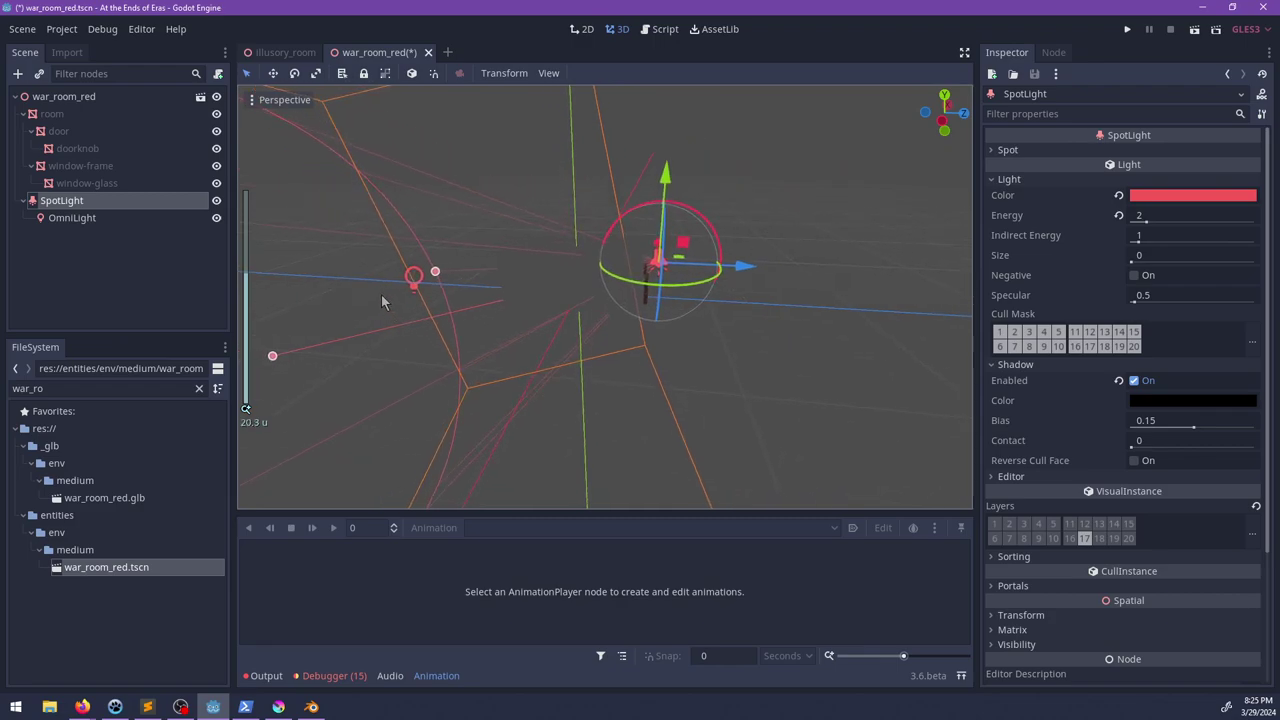
Step: Adjust the SpotLight's range to about 12.4 and its cone aperture to about 24.9
drag(363, 343, 522, 279)
scroll(522, 280, down, 1)
middle_drag(522, 280, 465, 327)
scroll(558, 290, up, 3)
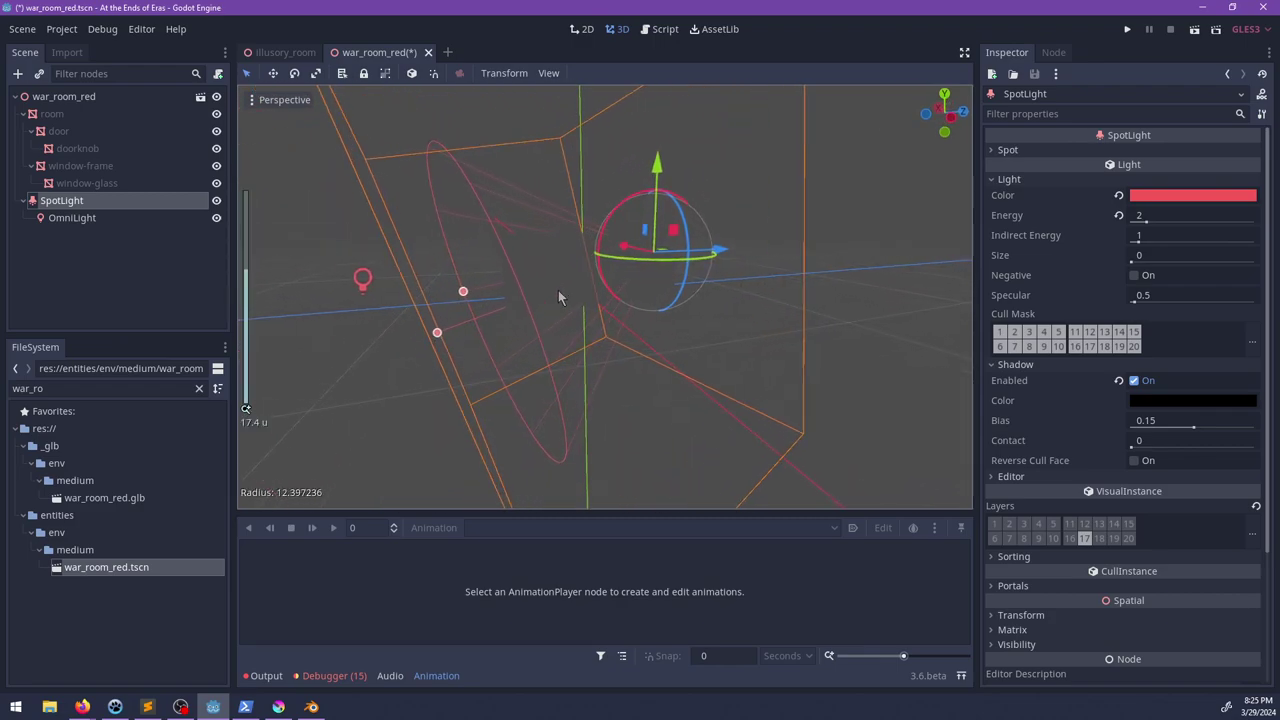
middle_drag(558, 290, 512, 316)
drag(506, 312, 550, 315)
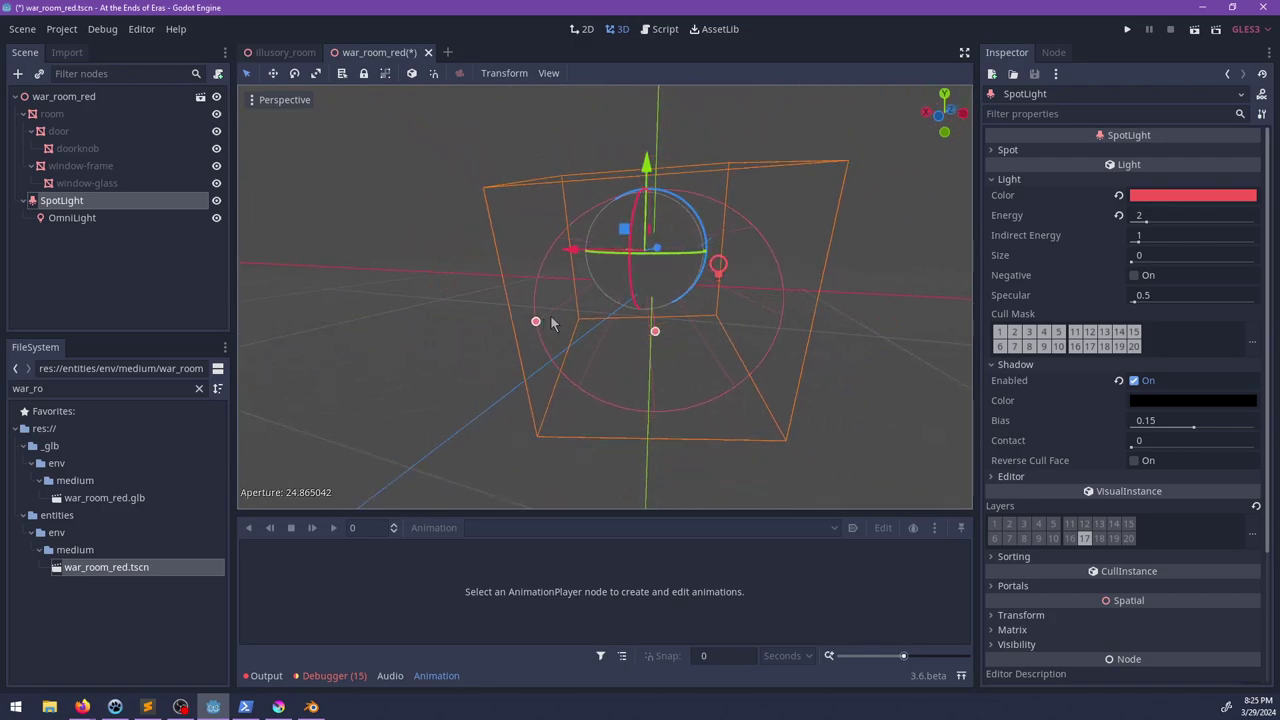
Step: Fine-tune the SpotLight's height and position in front of the window and check the light falling across the room
middle_drag(550, 315, 564, 289)
scroll(564, 289, up, 8)
scroll(497, 316, up, 4)
middle_drag(497, 316, 464, 250)
scroll(550, 267, down, 3)
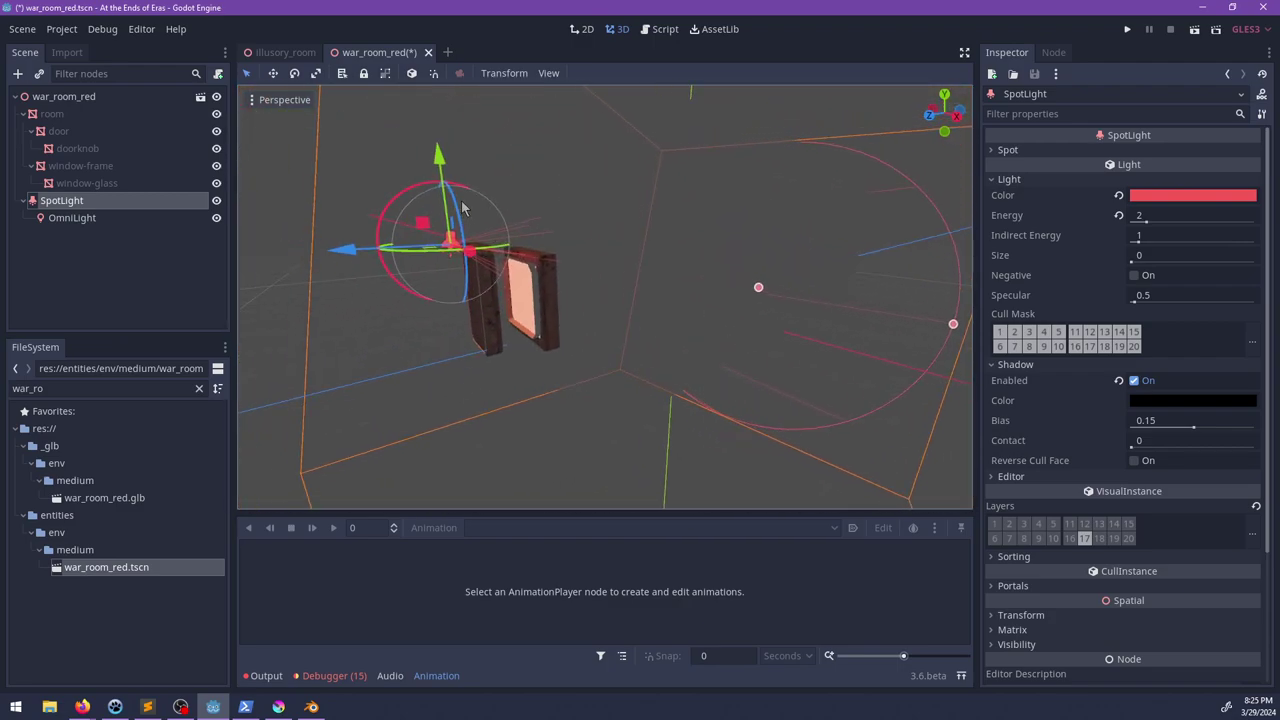
drag(448, 172, 452, 212)
middle_drag(452, 238, 568, 363)
drag(568, 363, 551, 343)
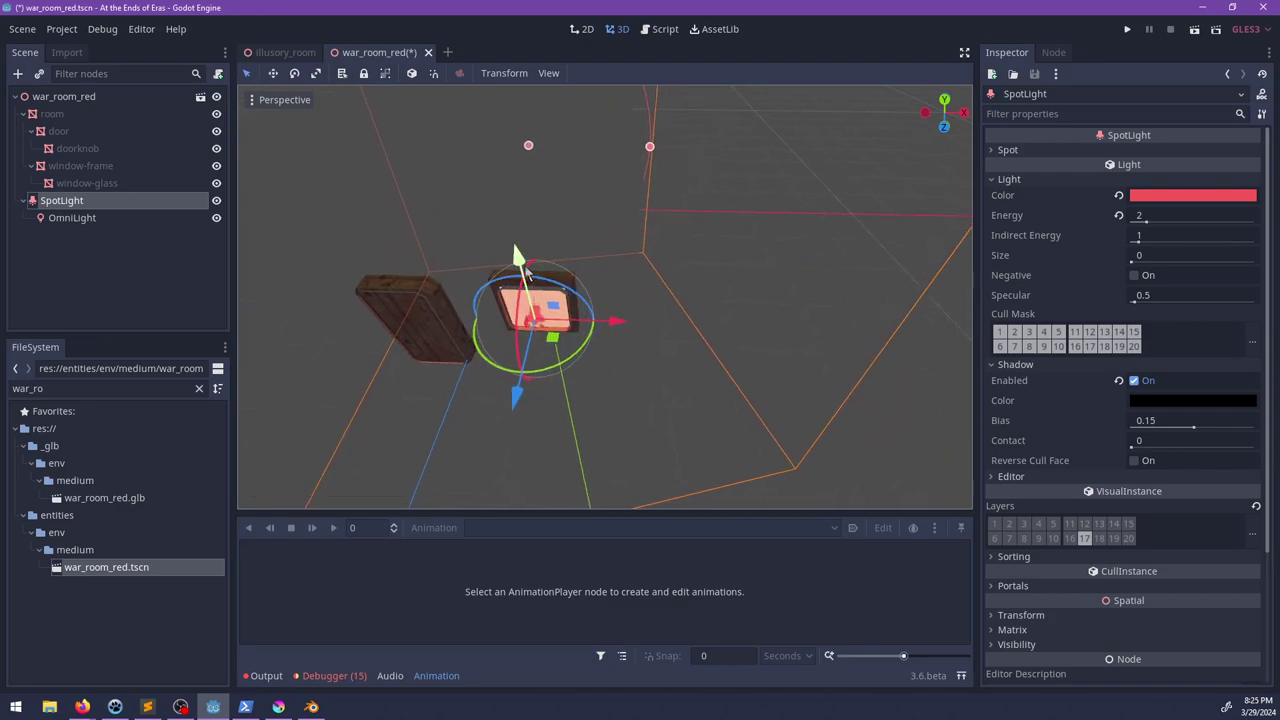
drag(518, 262, 523, 272)
middle_drag(523, 272, 755, 228)
drag(755, 228, 772, 218)
middle_drag(772, 218, 545, 337)
drag(545, 337, 548, 338)
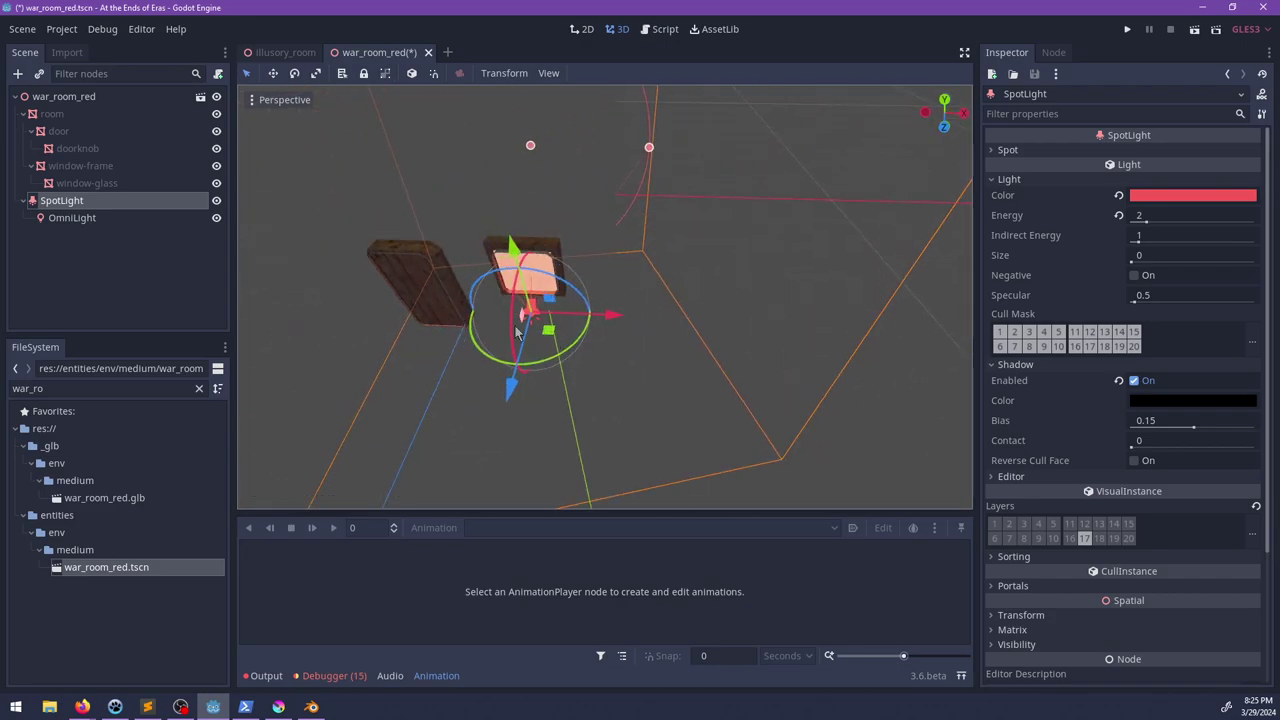
scroll(556, 305, up, 6)
middle_drag(596, 312, 556, 308)
scroll(634, 303, up, 4)
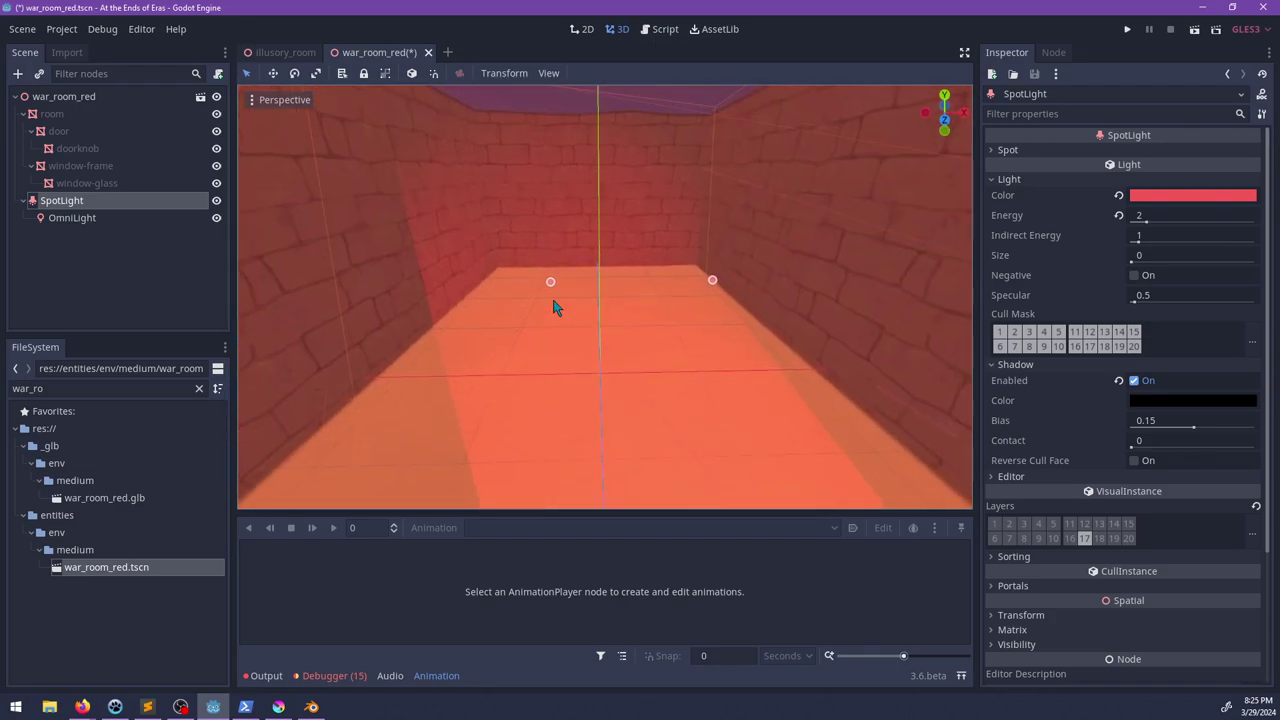
Step: Reposition the red OmniLight inside the room and toggle its visibility to judge its effect
click(72, 218)
scroll(601, 328, down, 15)
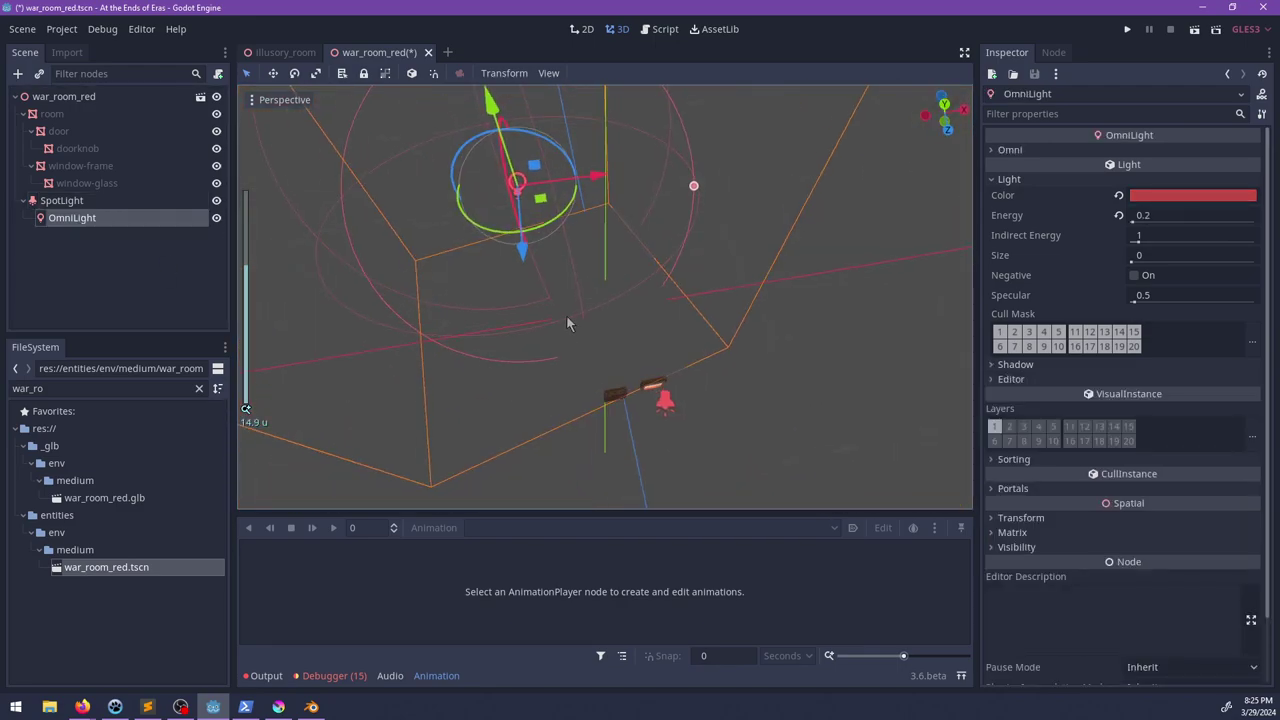
drag(543, 200, 598, 264)
scroll(626, 303, up, 15)
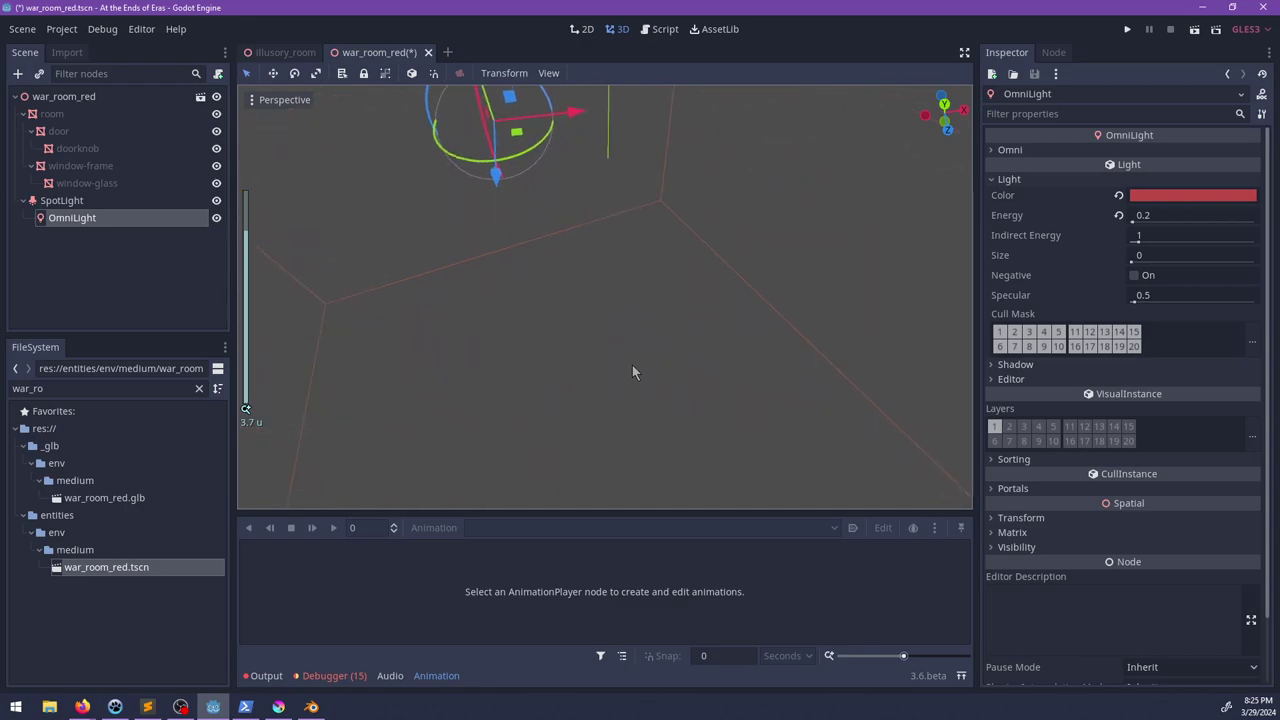
middle_drag(632, 365, 624, 247)
mouse_move(521, 138)
mouse_down()
mouse_move(522, 162)
mouse_move(538, 120)
mouse_up()
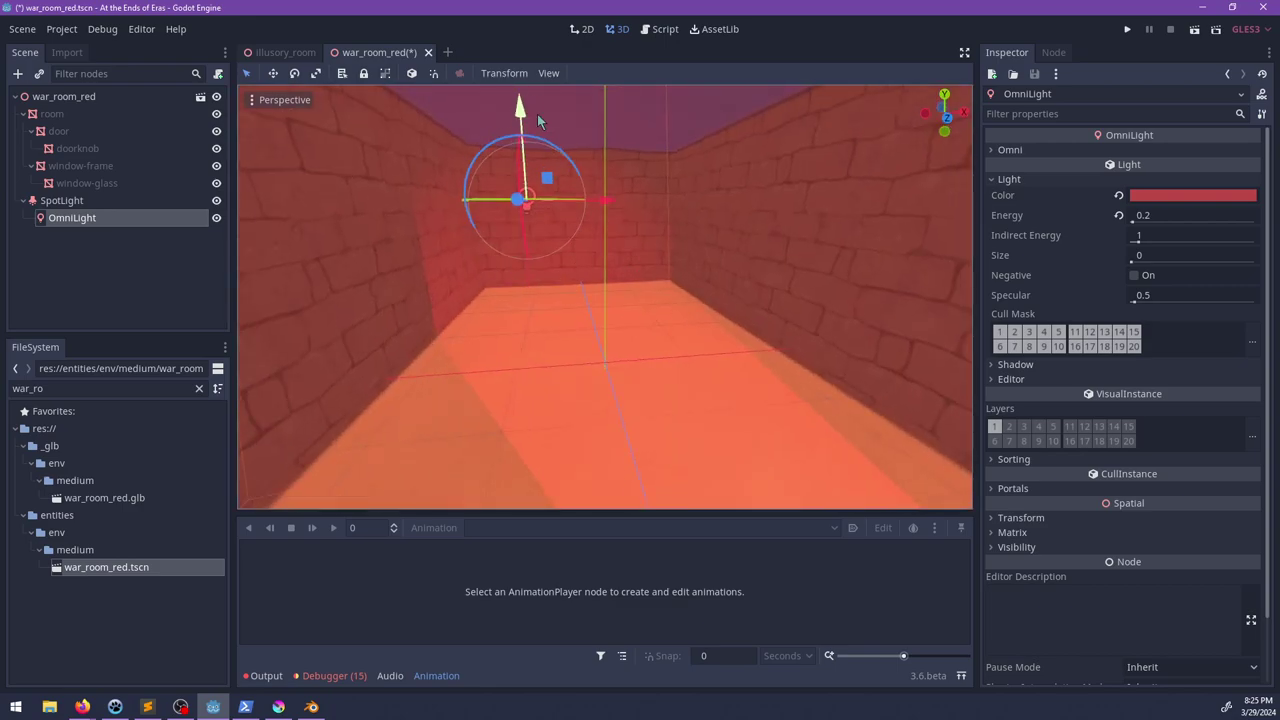
click(216, 218)
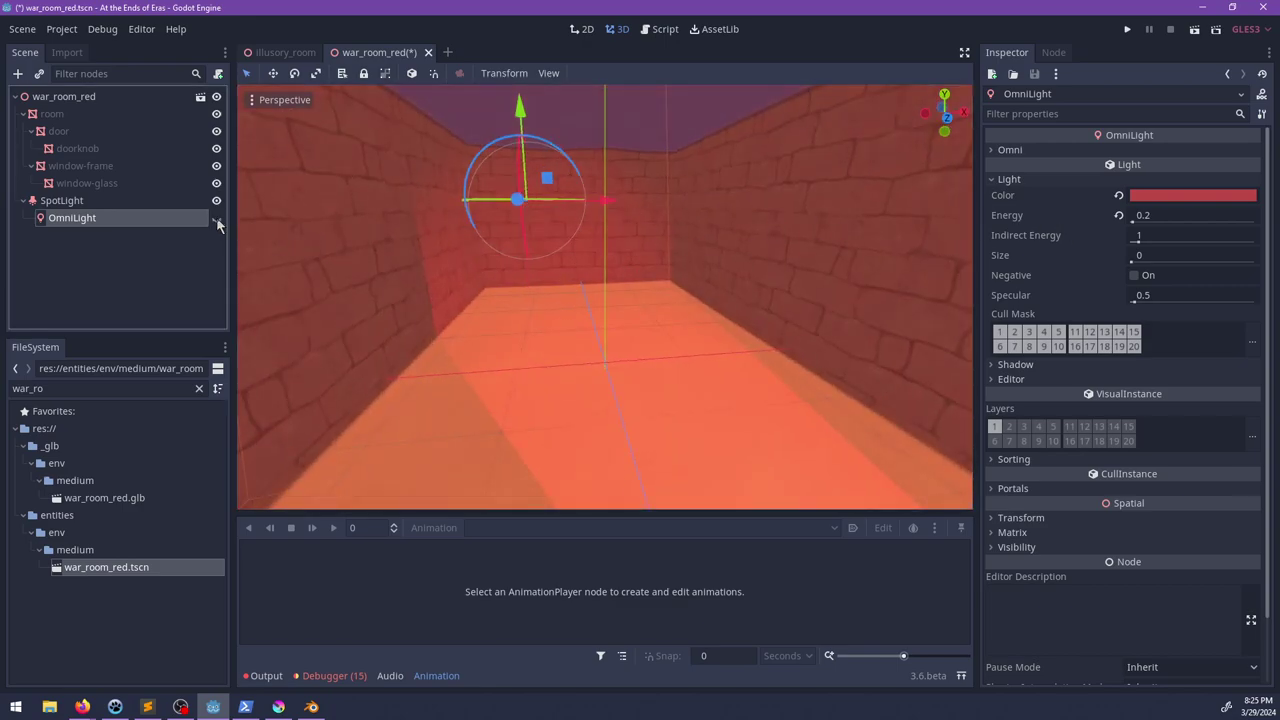
click(216, 218)
Step: Raise the red OmniLight toward the ceiling, slide it along the room's length and save the war_room_red scene
middle_drag(582, 204, 458, 199)
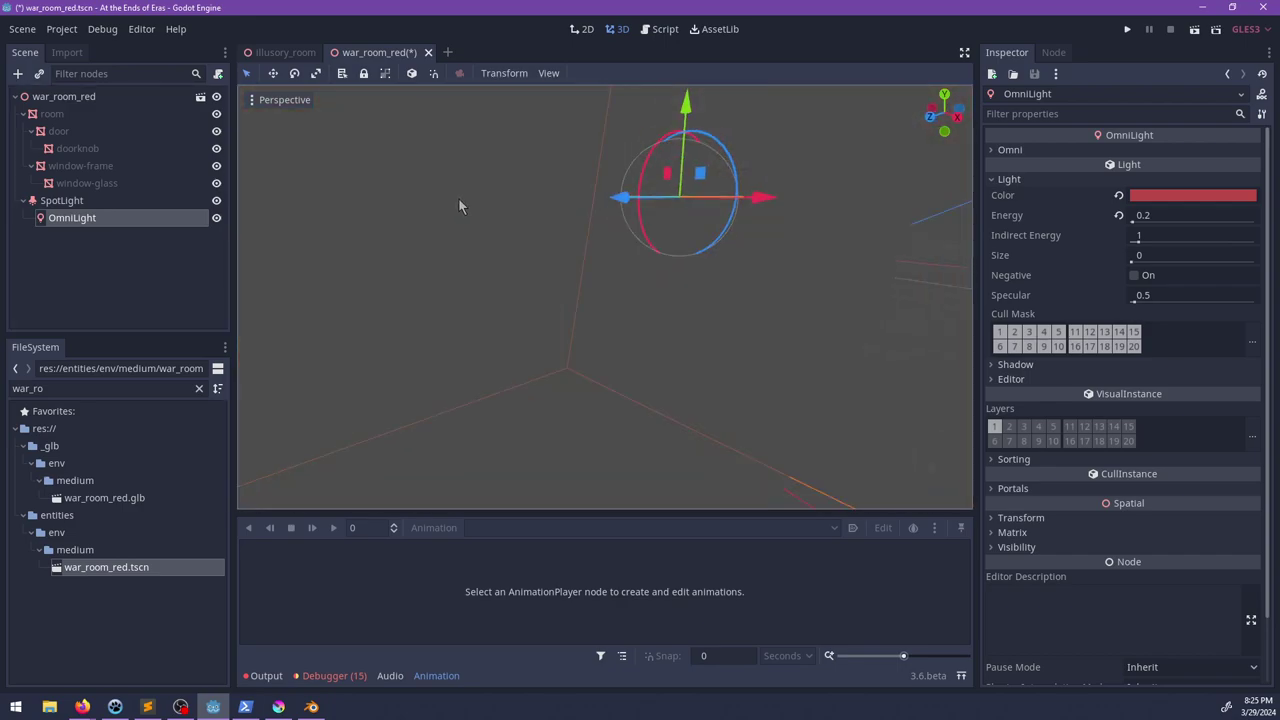
scroll(698, 208, up, 8)
middle_drag(630, 320, 659, 291)
key(f)
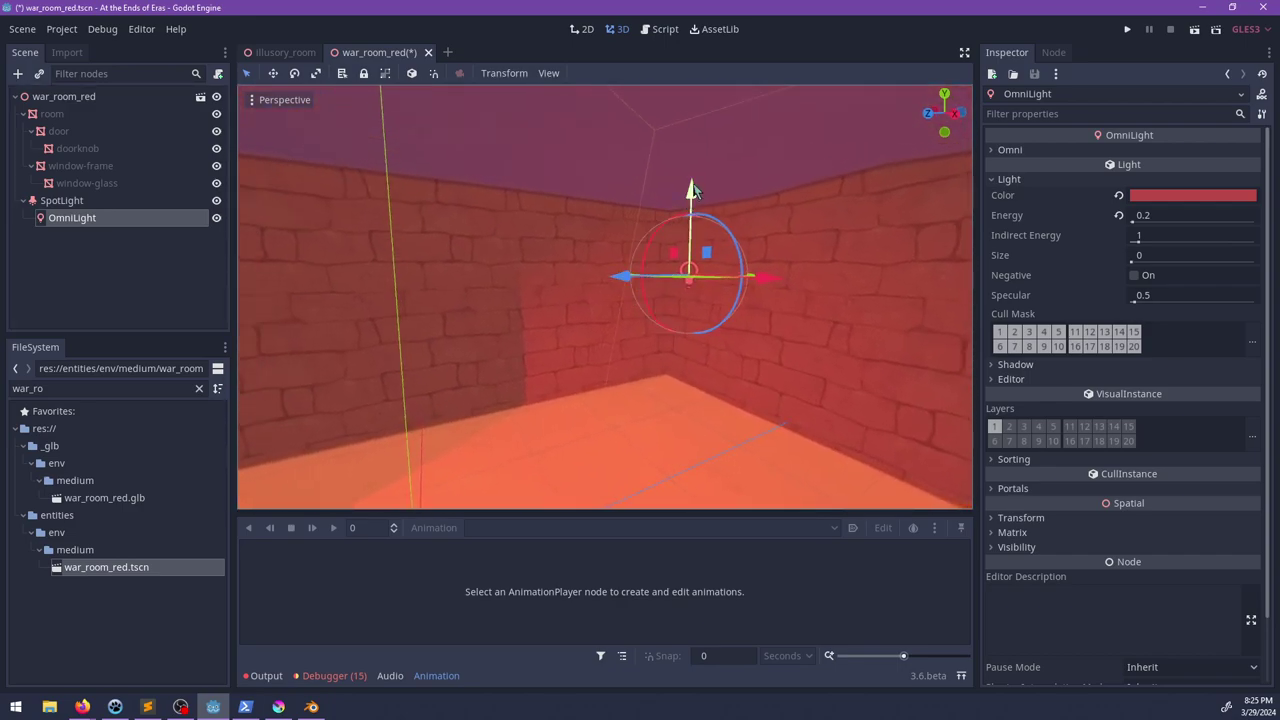
drag(703, 208, 697, 183)
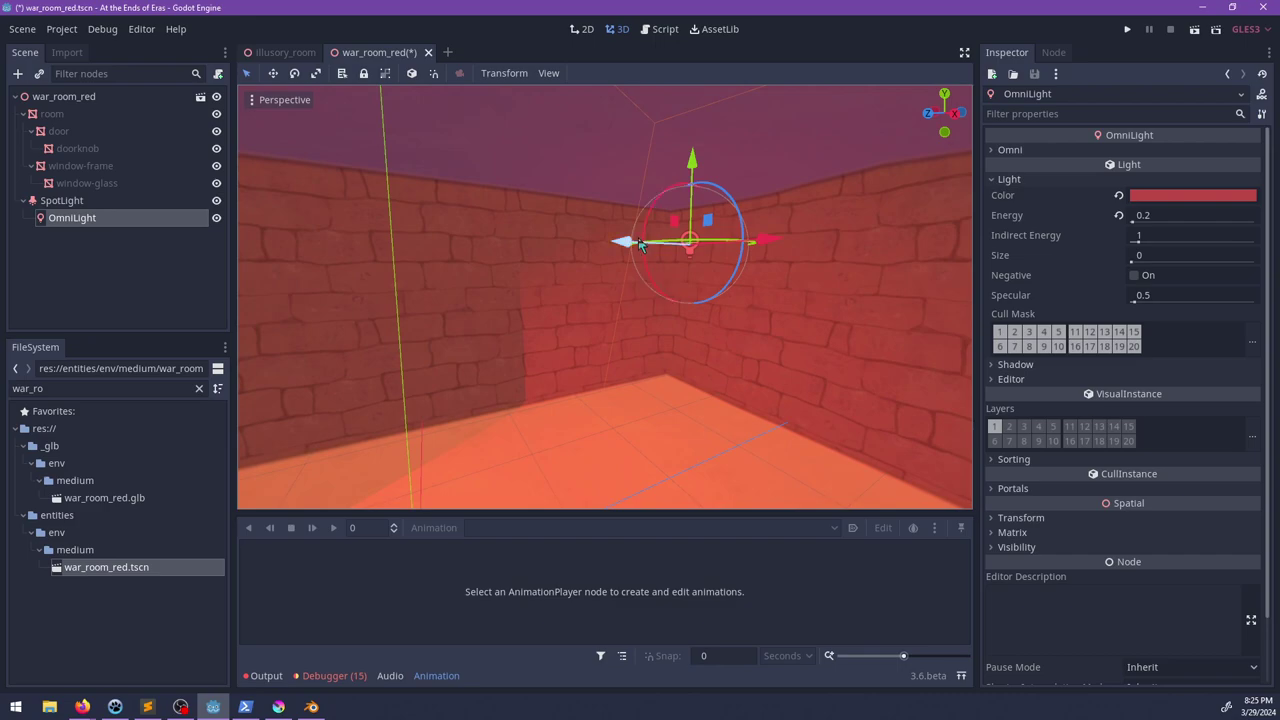
drag(640, 245, 409, 292)
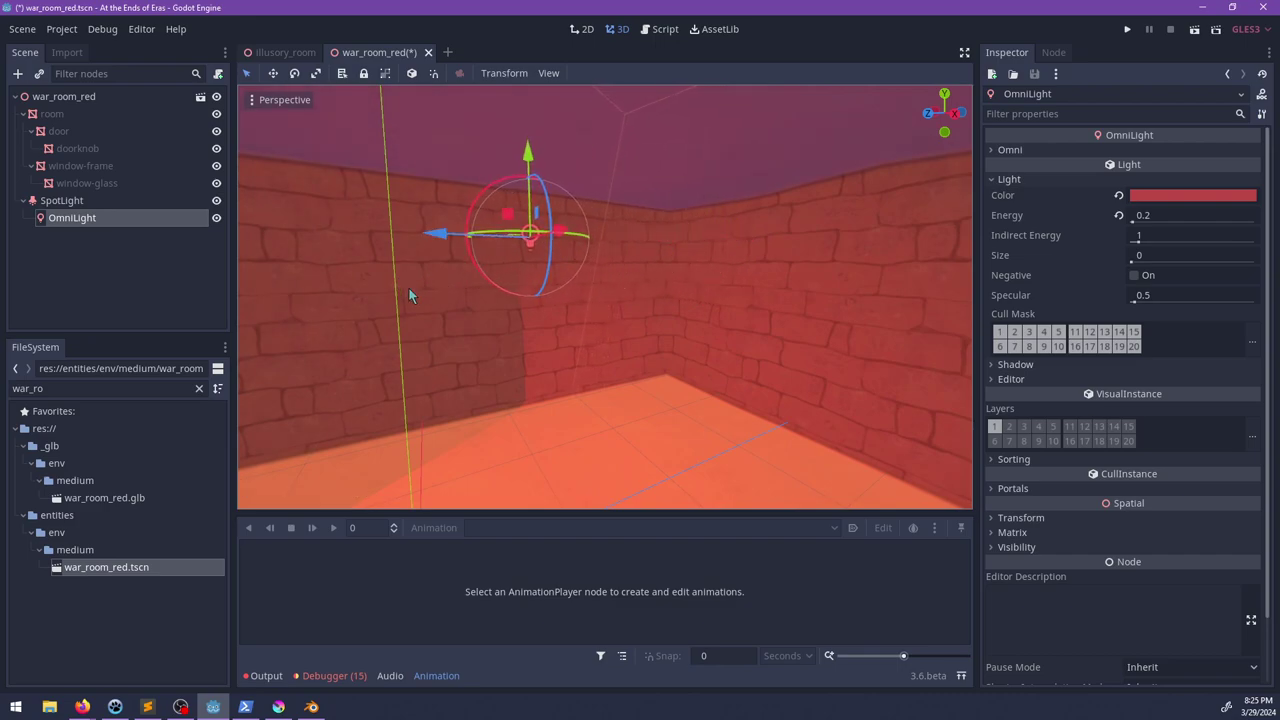
middle_drag(408, 287, 716, 312)
scroll(716, 312, down, 5)
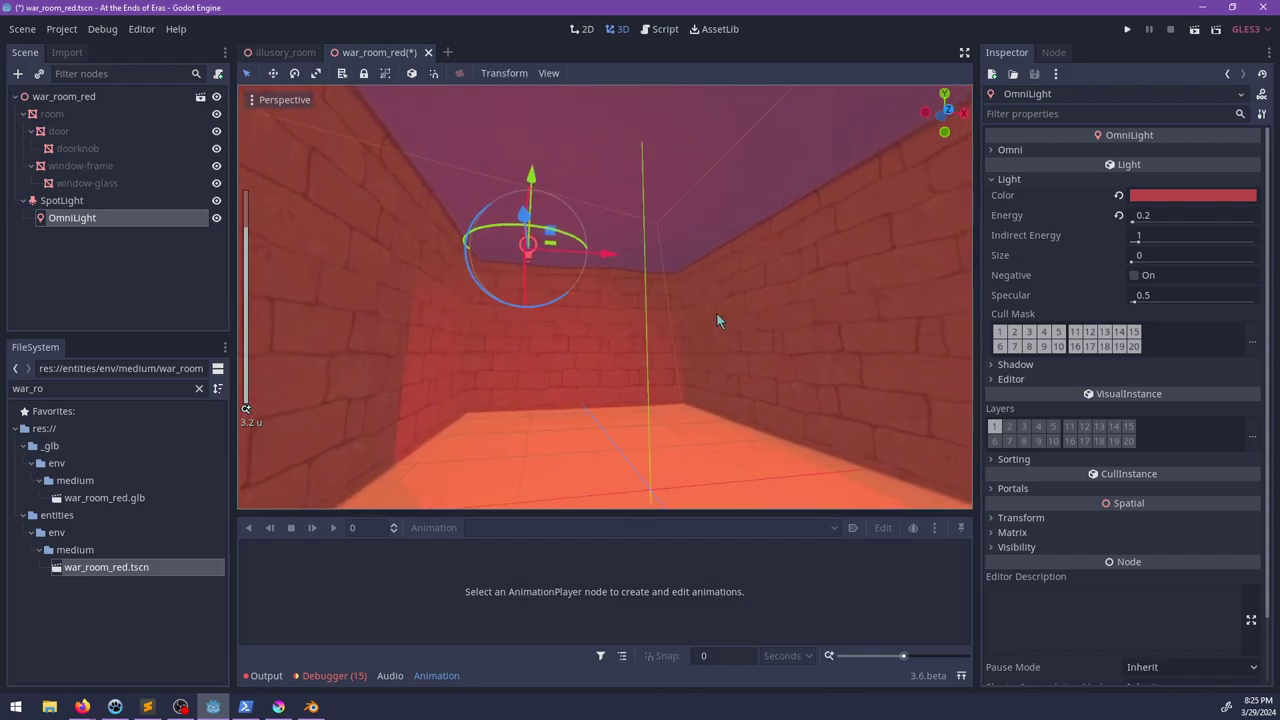
key(ctrl+s)
scroll(716, 320, down, 2)
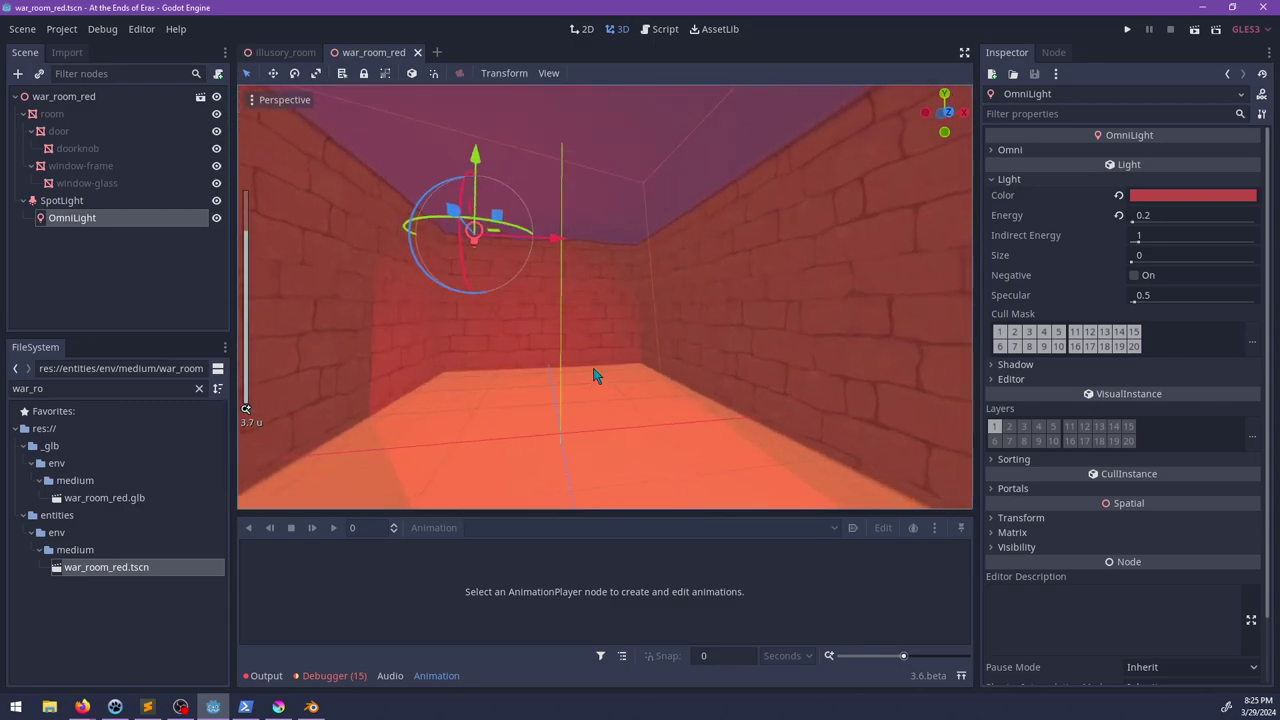
Step: Add a new OmniLight as a child of the existing OmniLight and make it a negative light
mouse_move(594, 375)
middle_down()
mouse_move(566, 423)
mouse_move(607, 328)
mouse_move(563, 337)
mouse_move(583, 368)
middle_up()
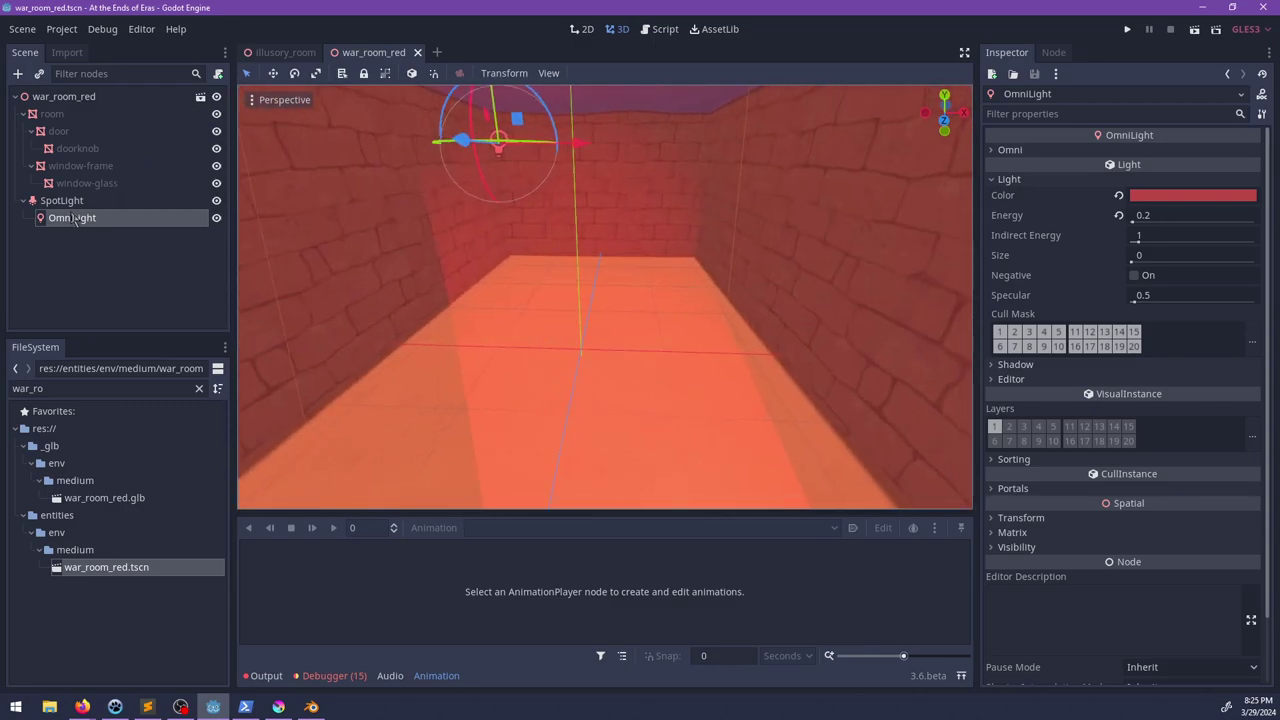
key(ctrl+a)
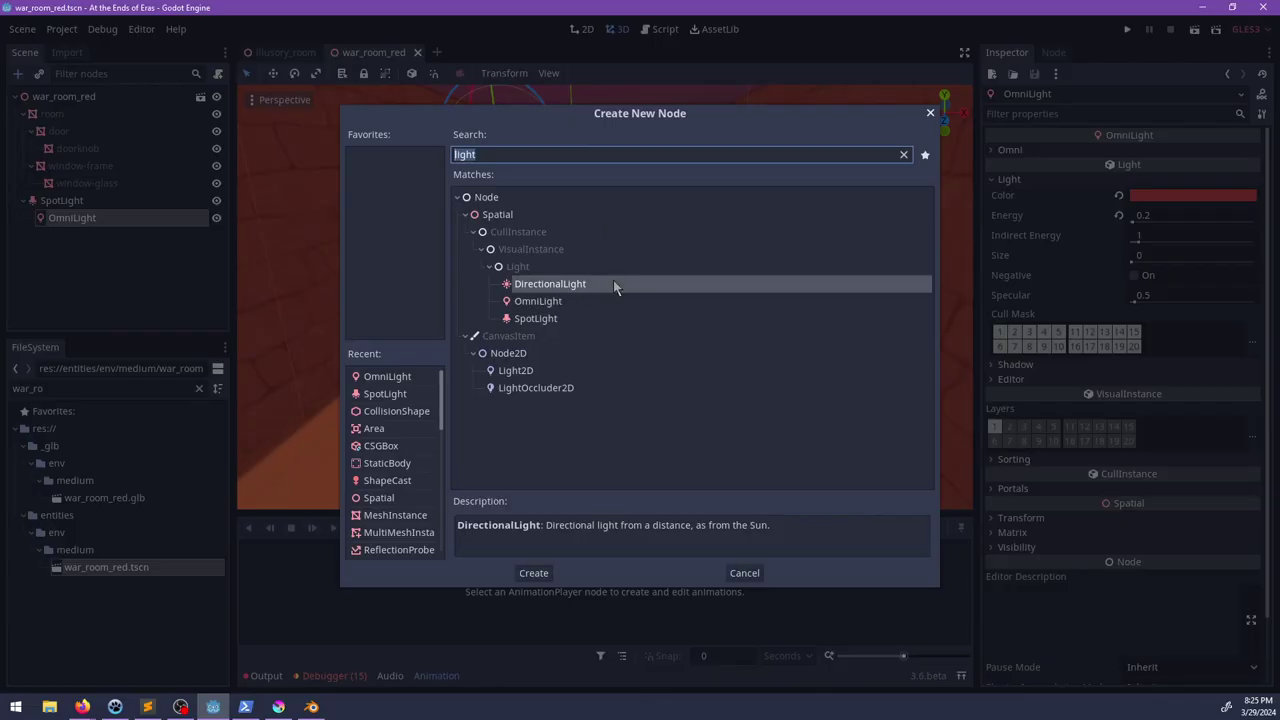
key(Down)
key(Return)
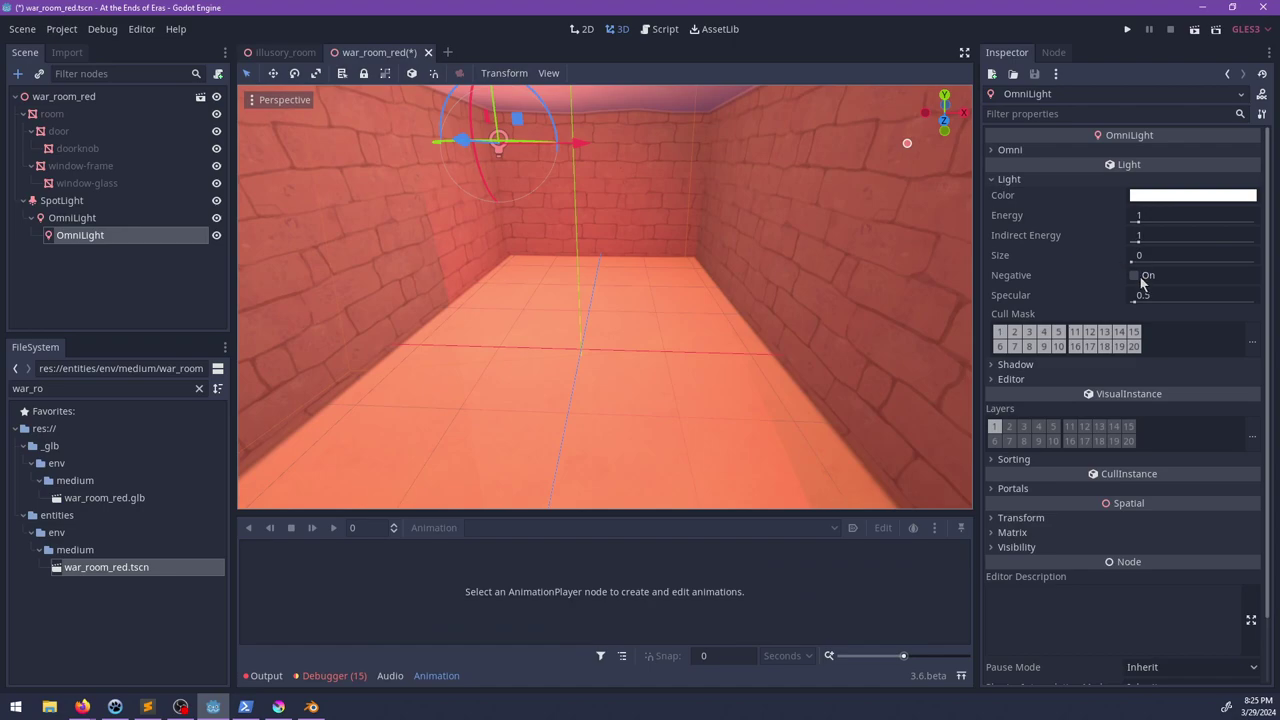
click(1141, 277)
Step: Move the negative OmniLight toward the opposite side wall and set its energy to 0.5
shift+middle_drag(583, 262, 629, 309)
drag(566, 167, 713, 197)
drag(692, 118, 728, 228)
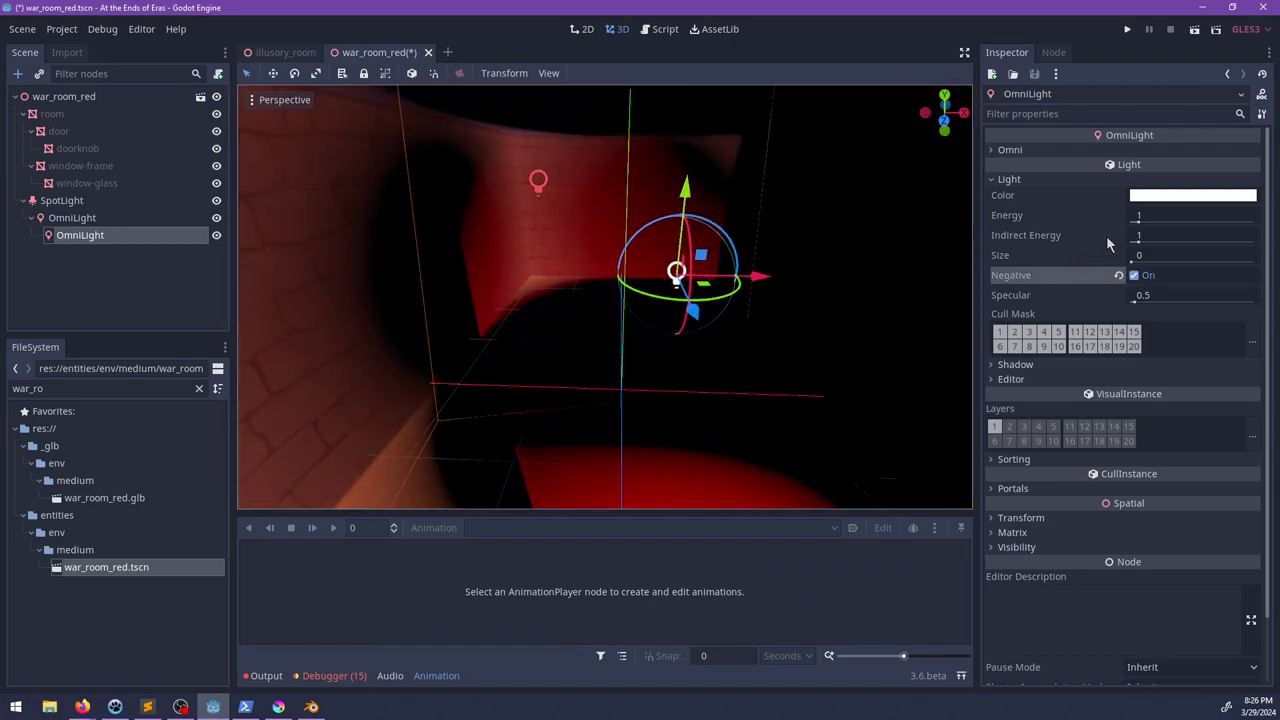
click(1175, 215)
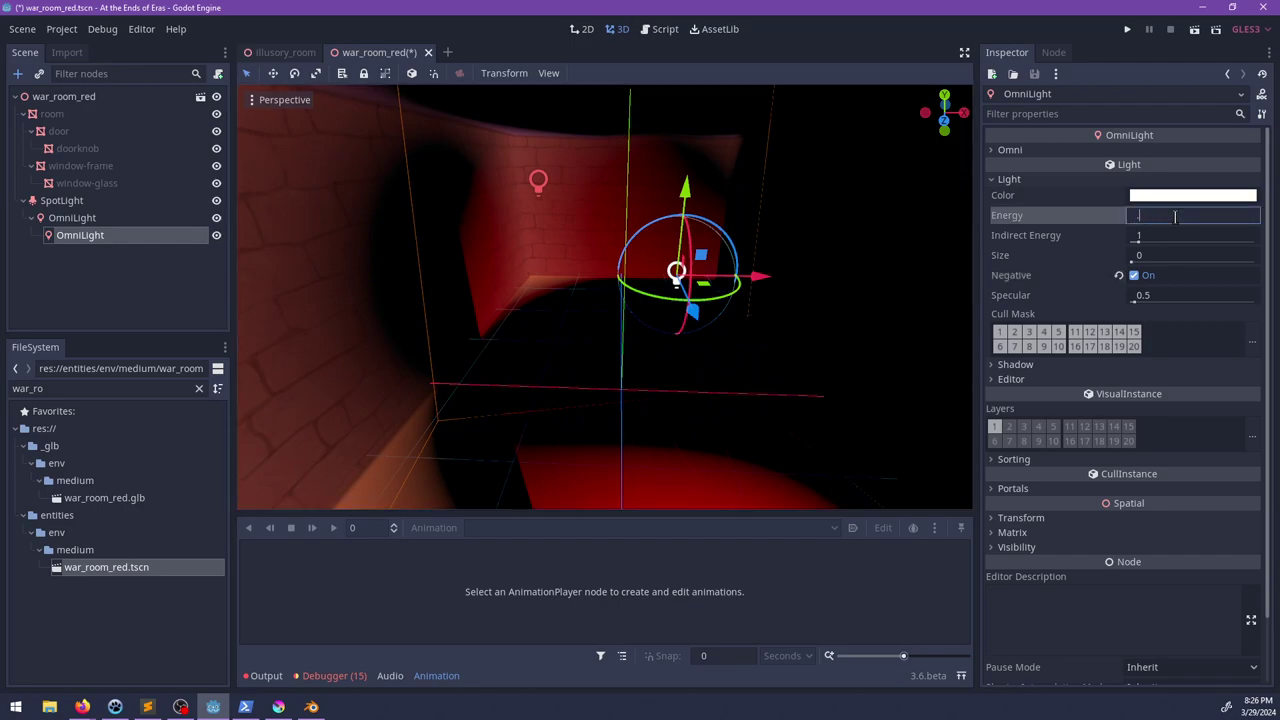
text(.5)
key(Return)
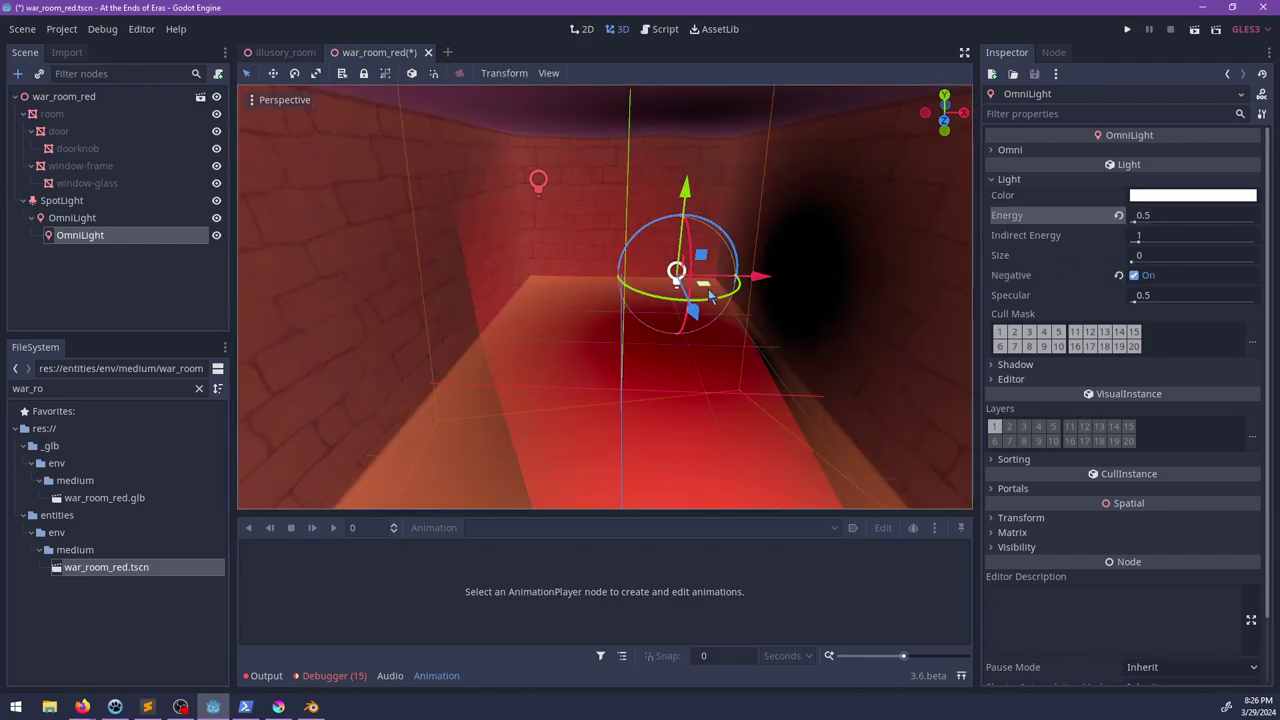
Step: Shift the negative OmniLight outward along the side wall so it softly darkens the room's far corner
drag(708, 292, 692, 260)
middle_drag(692, 260, 645, 302)
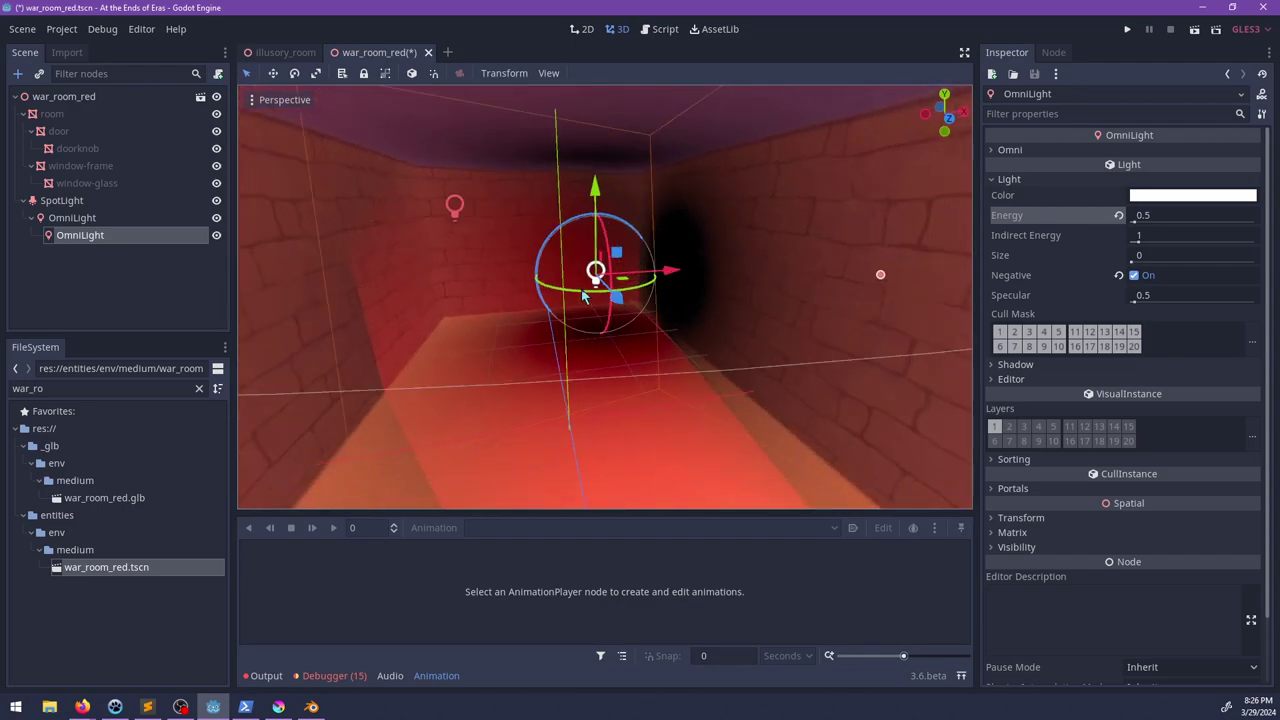
scroll(672, 335, down, 6)
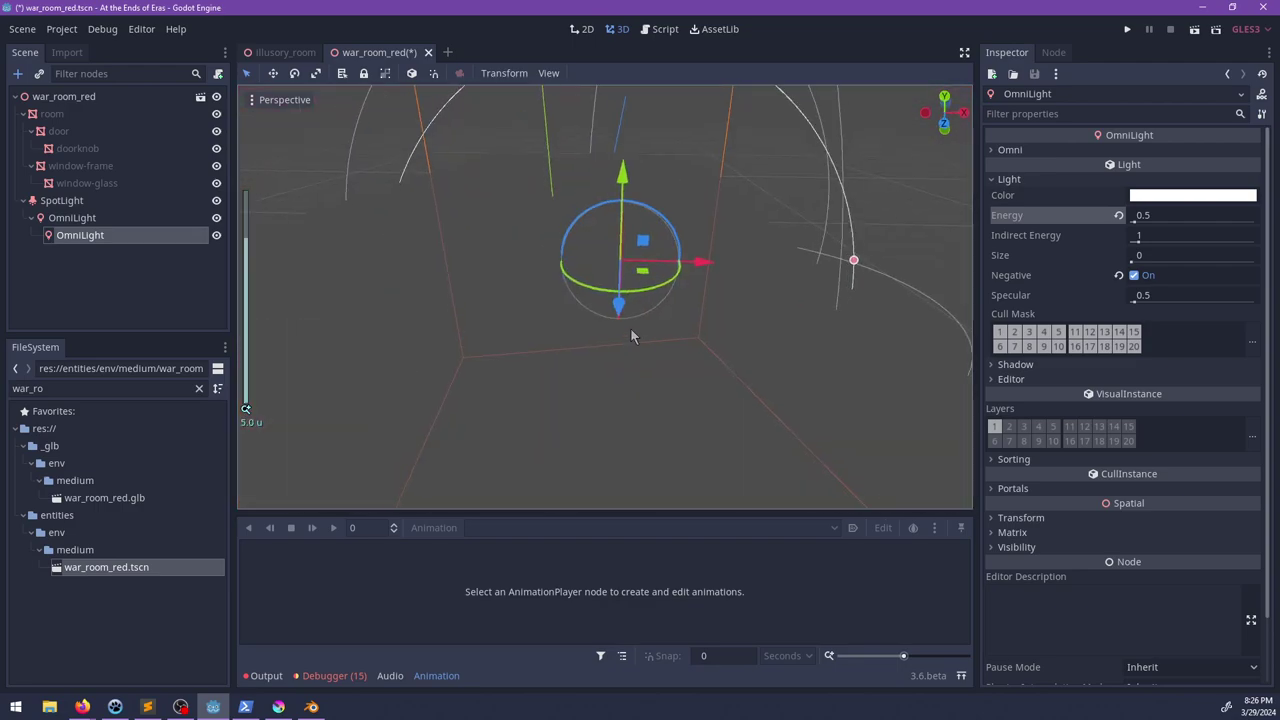
scroll(645, 315, up, 2)
drag(646, 284, 763, 237)
scroll(800, 324, down, 2)
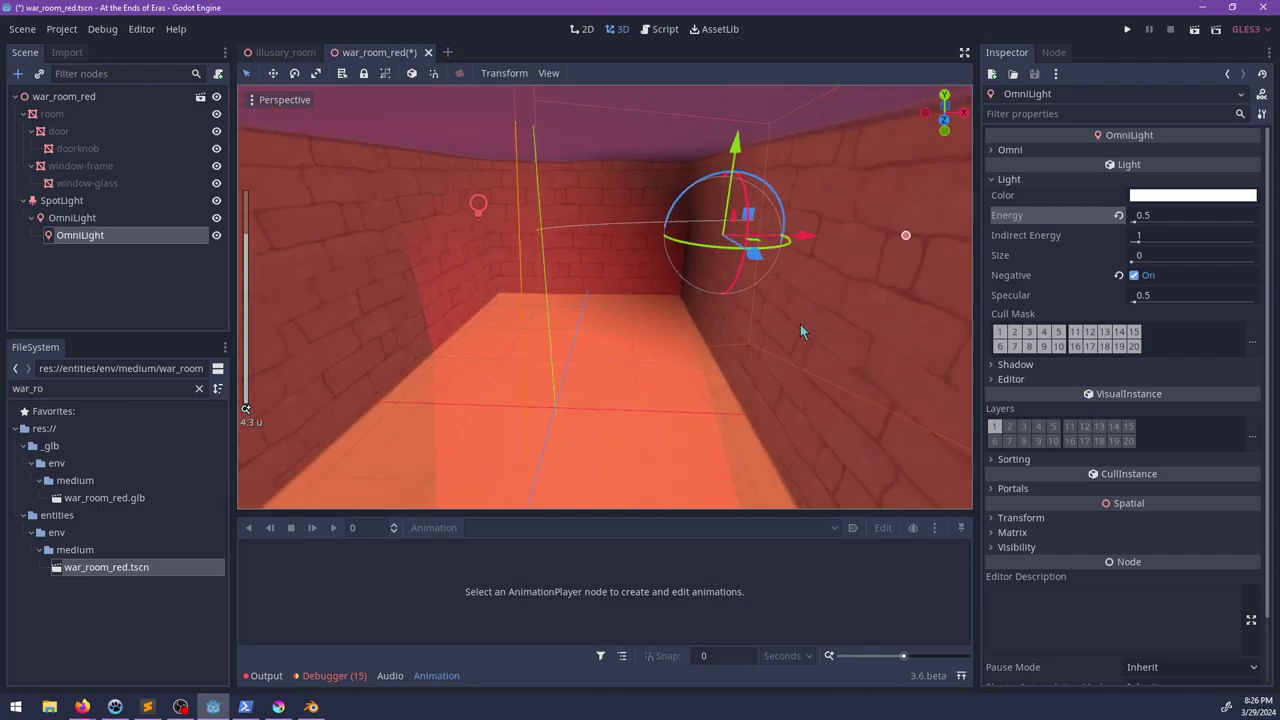
mouse_move(800, 324)
middle_down()
mouse_move(721, 322)
mouse_move(743, 295)
mouse_move(831, 276)
mouse_move(808, 320)
middle_up()
scroll(808, 320, up, 6)
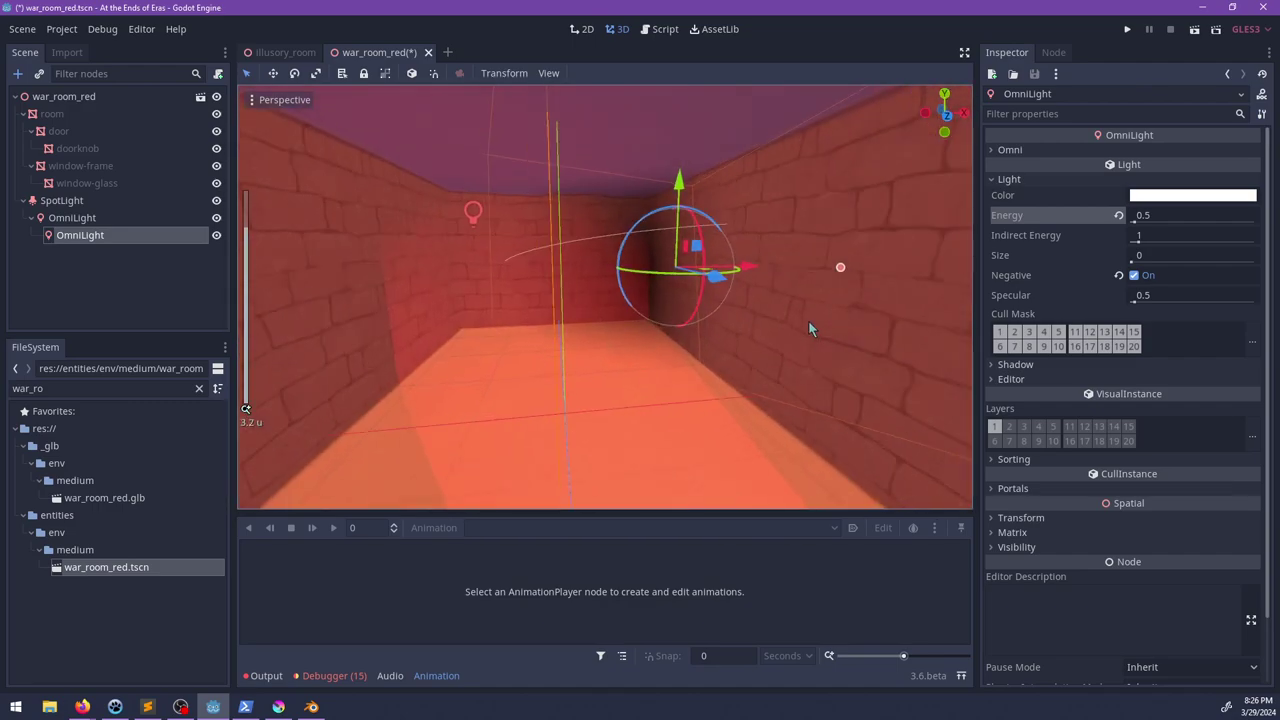
middle_drag(689, 312, 674, 321)
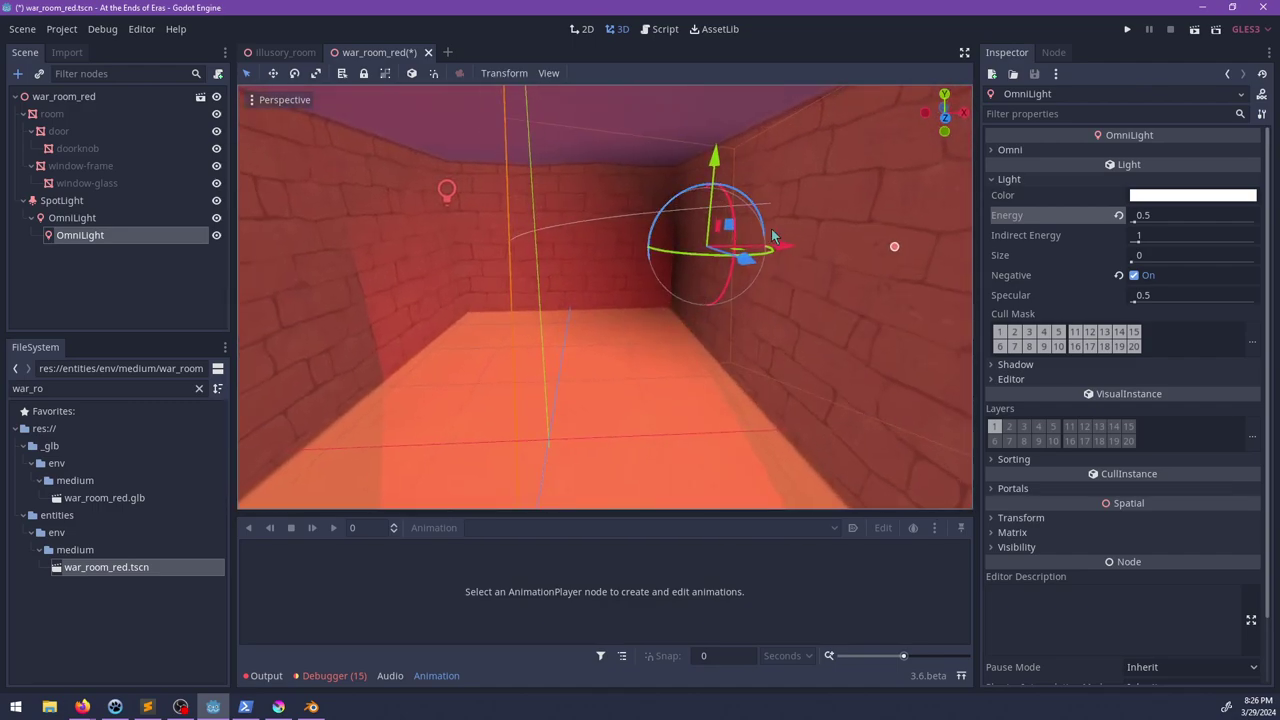
drag(732, 259, 683, 236)
Step: Duplicate the negative OmniLight and move the copy along the side wall to the door end of the room
scroll(629, 329, down, 10)
middle_drag(629, 329, 670, 350)
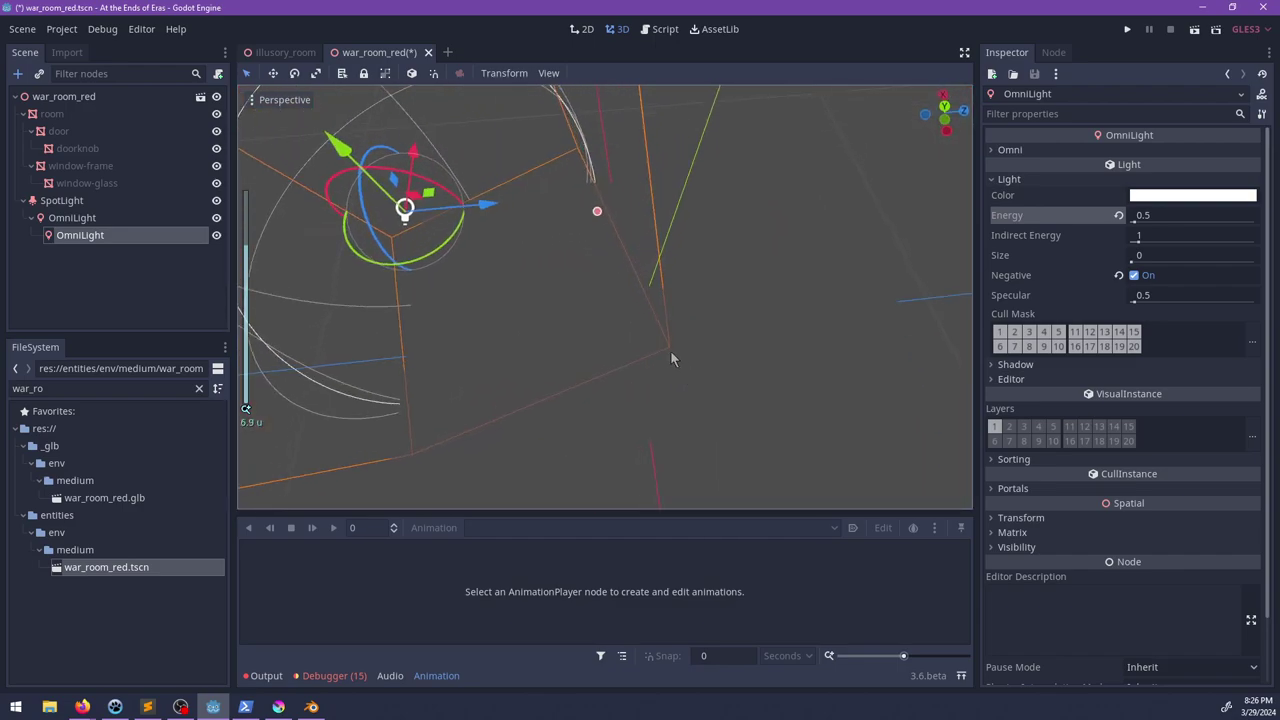
key(ctrl+d)
drag(432, 197, 855, 378)
middle_drag(855, 378, 631, 292)
middle_drag(716, 304, 597, 320)
drag(619, 320, 598, 366)
Step: Fine-tune the position of OmniLight2 in the corner near the door to soften its dark patch
middle_drag(745, 308, 563, 300)
scroll(653, 277, up, 8)
scroll(600, 360, up, 2)
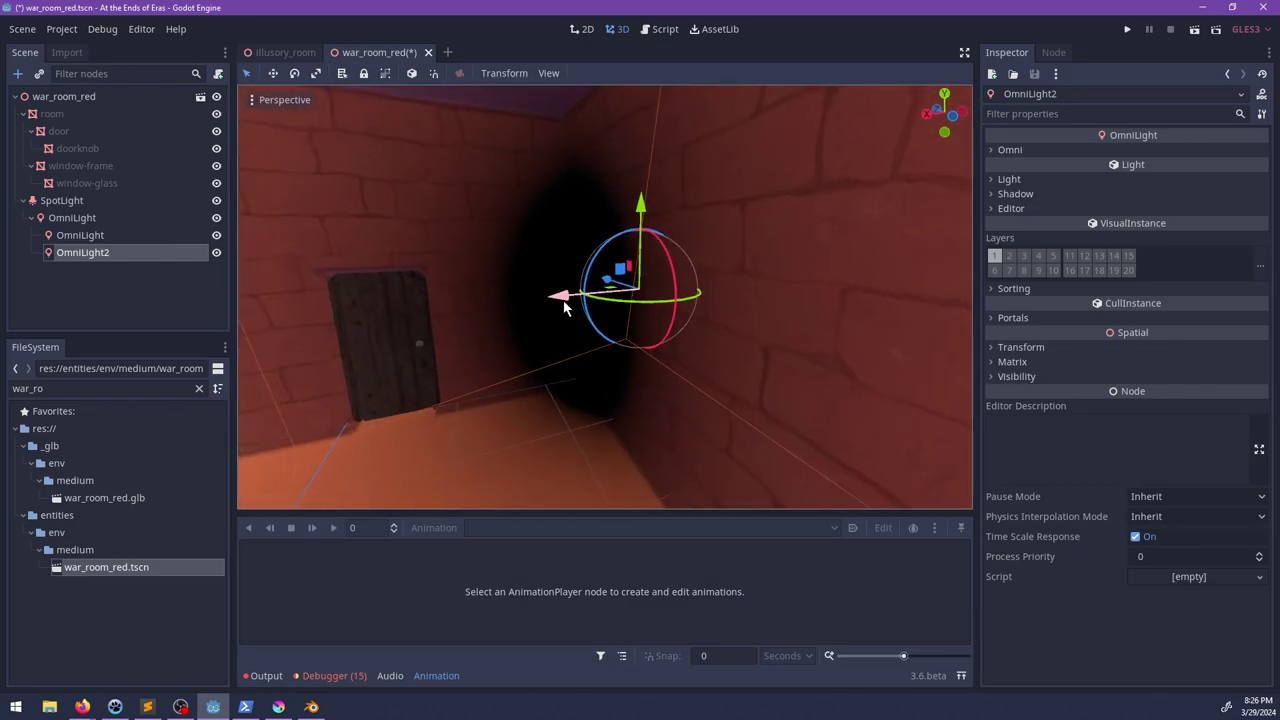
drag(563, 300, 629, 297)
middle_drag(629, 298, 720, 338)
drag(508, 281, 489, 280)
middle_drag(537, 314, 712, 341)
scroll(694, 303, down, 8)
scroll(508, 283, up, 2)
Step: Select the first negative OmniLight, nudge its position near the far corner and save the war_room_red scene
click(742, 294)
mouse_move(742, 294)
middle_down()
mouse_move(588, 359)
mouse_move(701, 349)
mouse_move(732, 302)
middle_up()
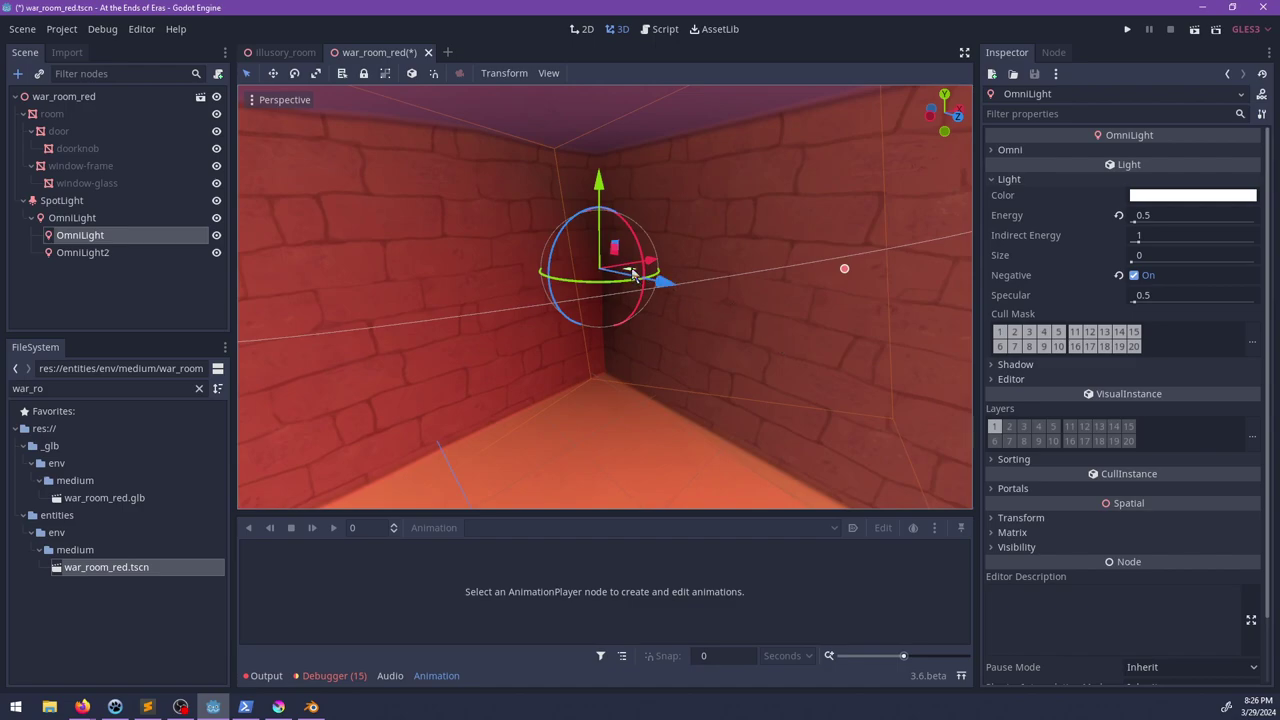
drag(632, 275, 672, 272)
middle_drag(720, 353, 651, 357)
key(ctrl+s)
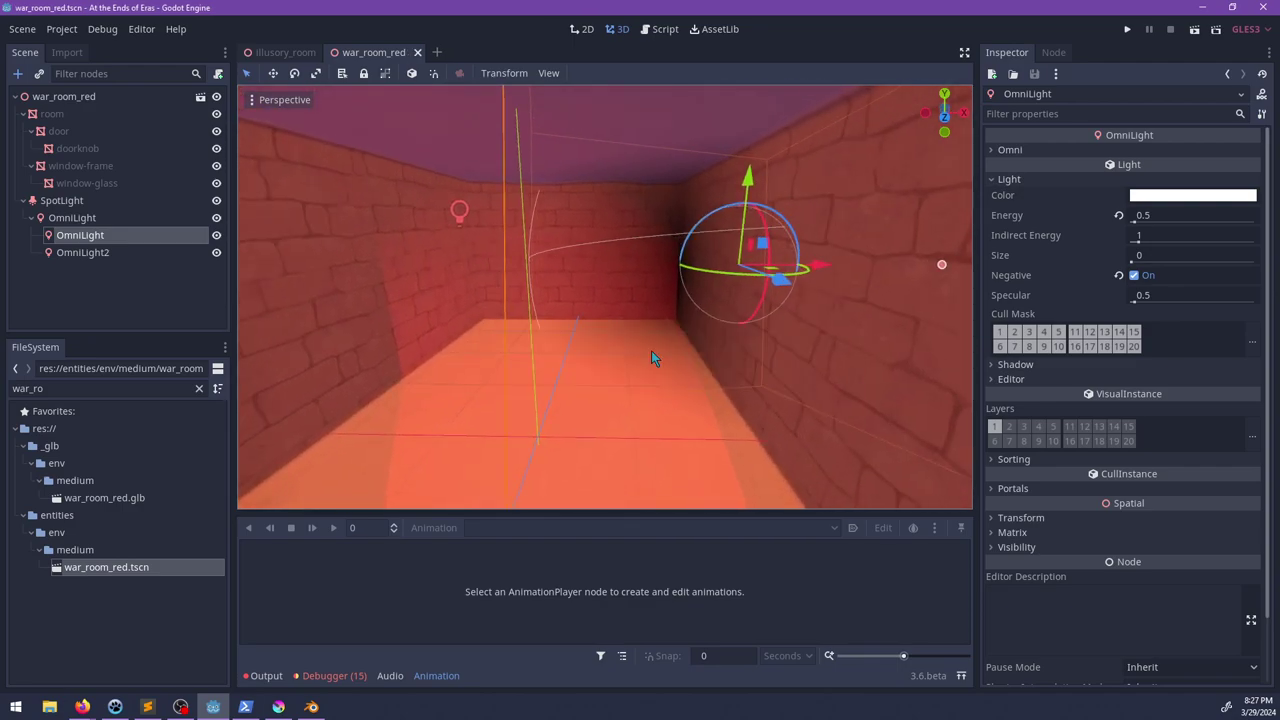
Step: Select the SpotLight by the window and nudge its position, checking the light inside the room
scroll(651, 357, down, 5)
mouse_move(626, 355)
middle_down()
mouse_move(608, 297)
mouse_move(636, 335)
middle_up()
click(634, 332)
drag(657, 315, 639, 322)
scroll(649, 329, up, 5)
scroll(647, 330, down, 5)
middle_drag(643, 340, 590, 360)
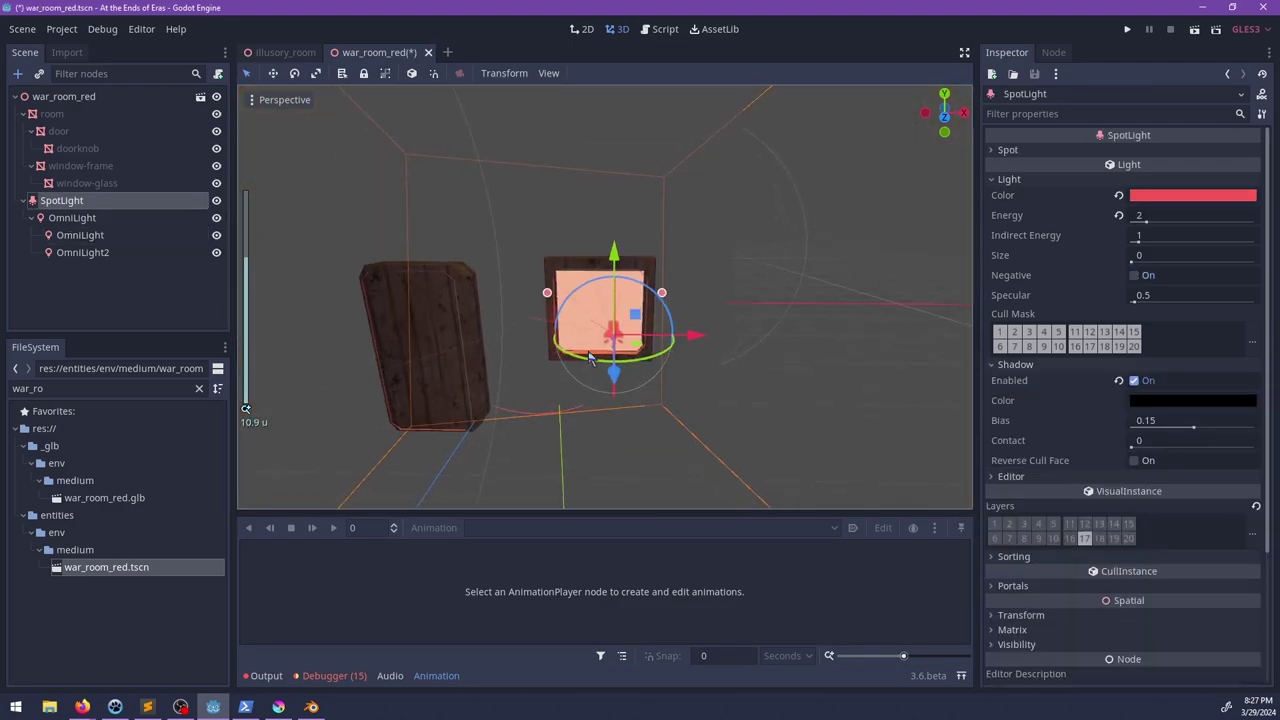
drag(586, 359, 596, 356)
scroll(596, 356, up, 6)
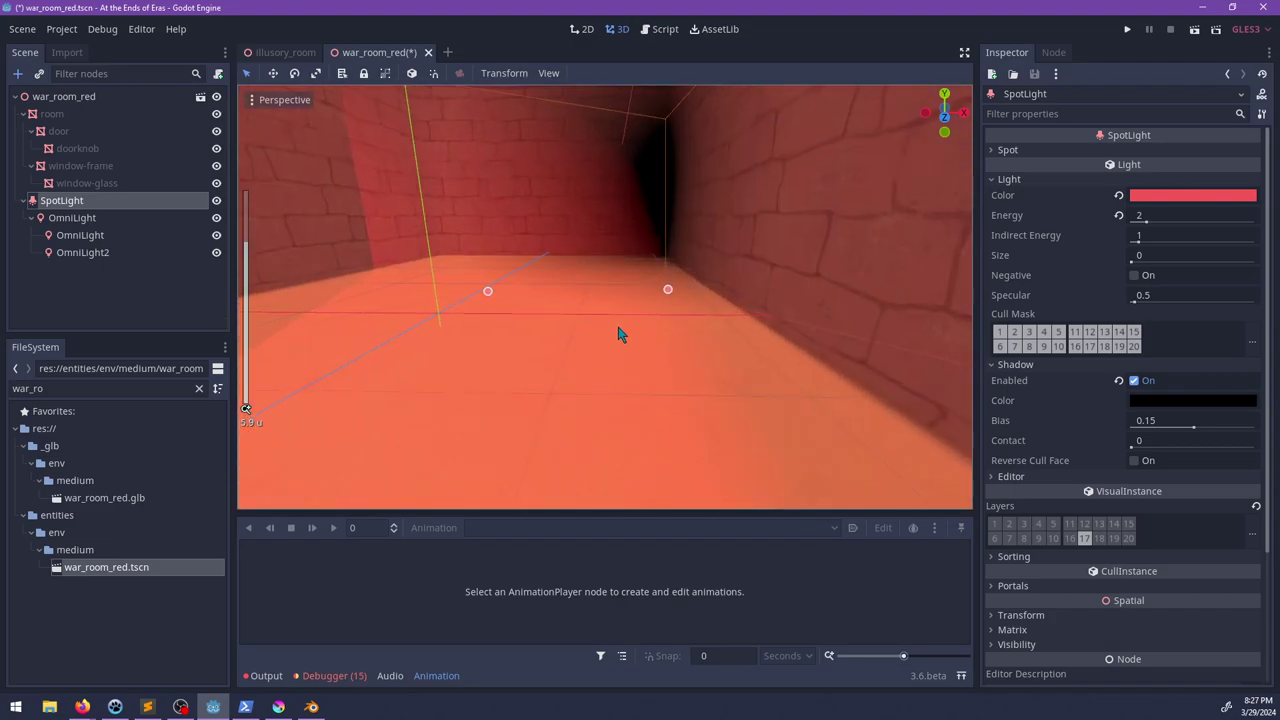
Step: Reposition the first negative OmniLight at the side wall near the far corner, raise it, and save the war_room_red scene
middle_drag(668, 306, 559, 313)
click(633, 275)
scroll(633, 277, up, 5)
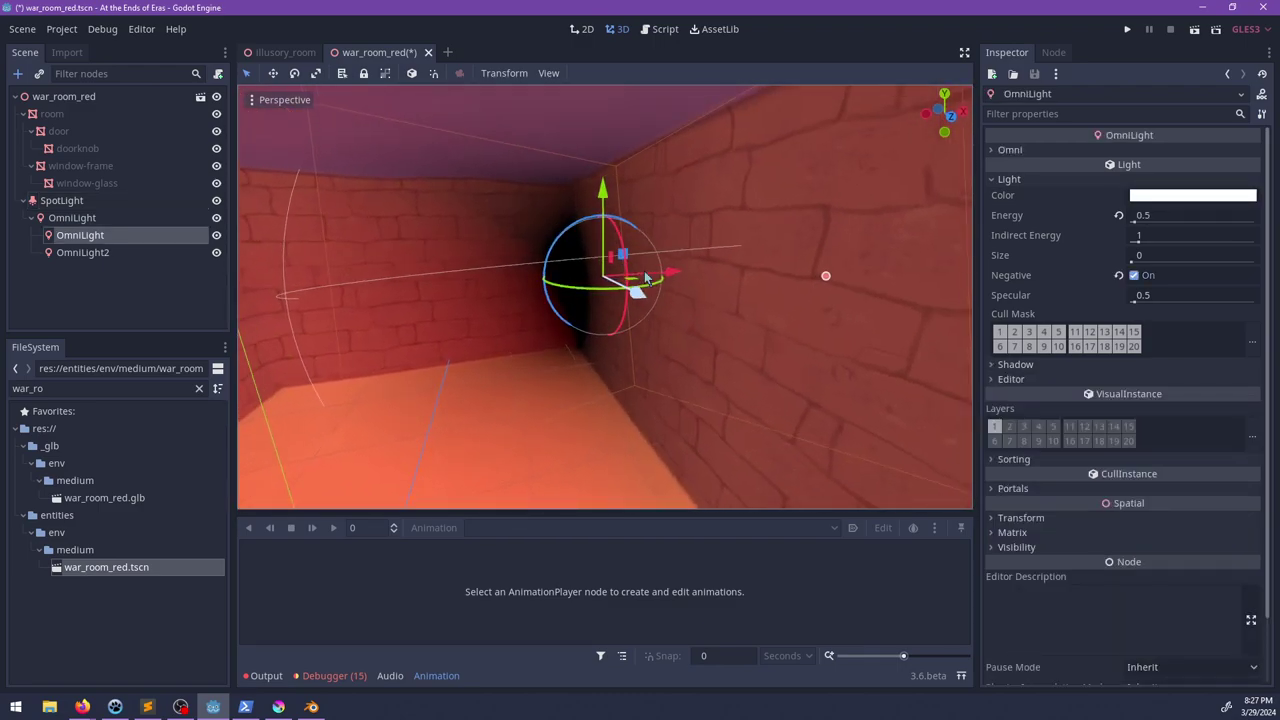
mouse_move(645, 277)
middle_down()
mouse_move(663, 296)
mouse_move(634, 284)
mouse_move(647, 270)
mouse_move(701, 292)
mouse_move(622, 342)
mouse_move(668, 285)
middle_up()
key(ctrl+s)
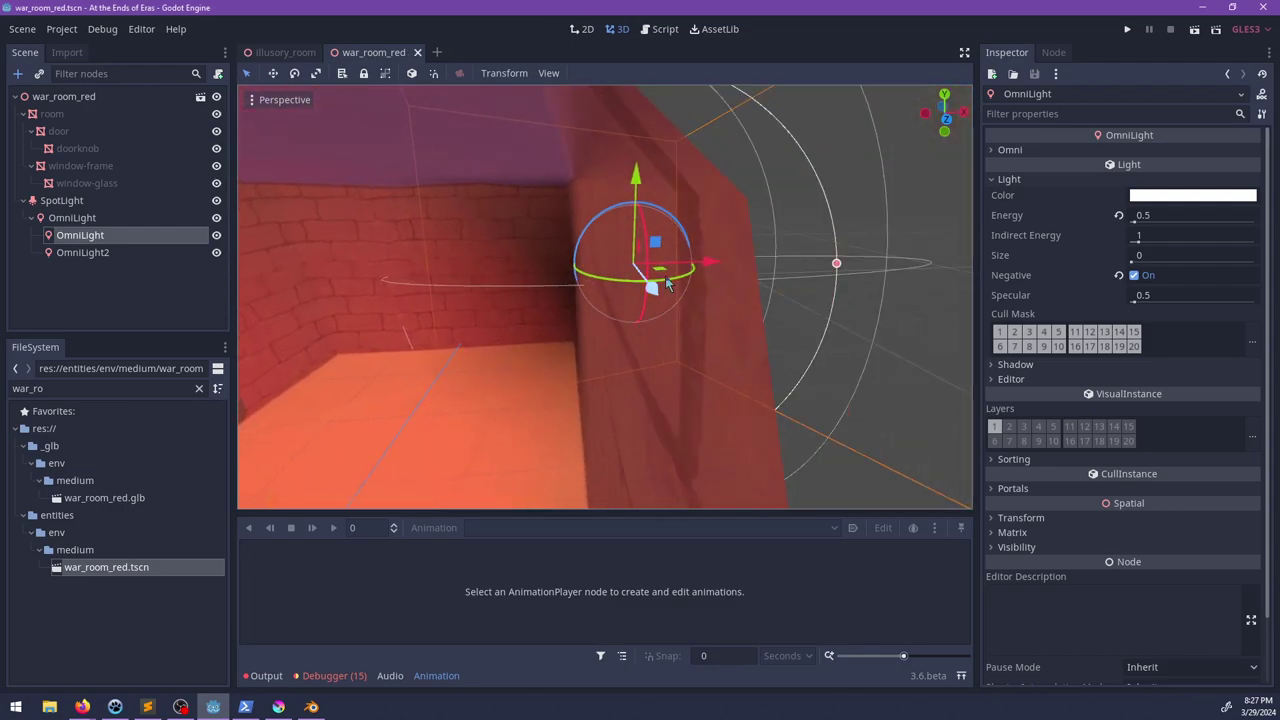
drag(668, 276, 674, 275)
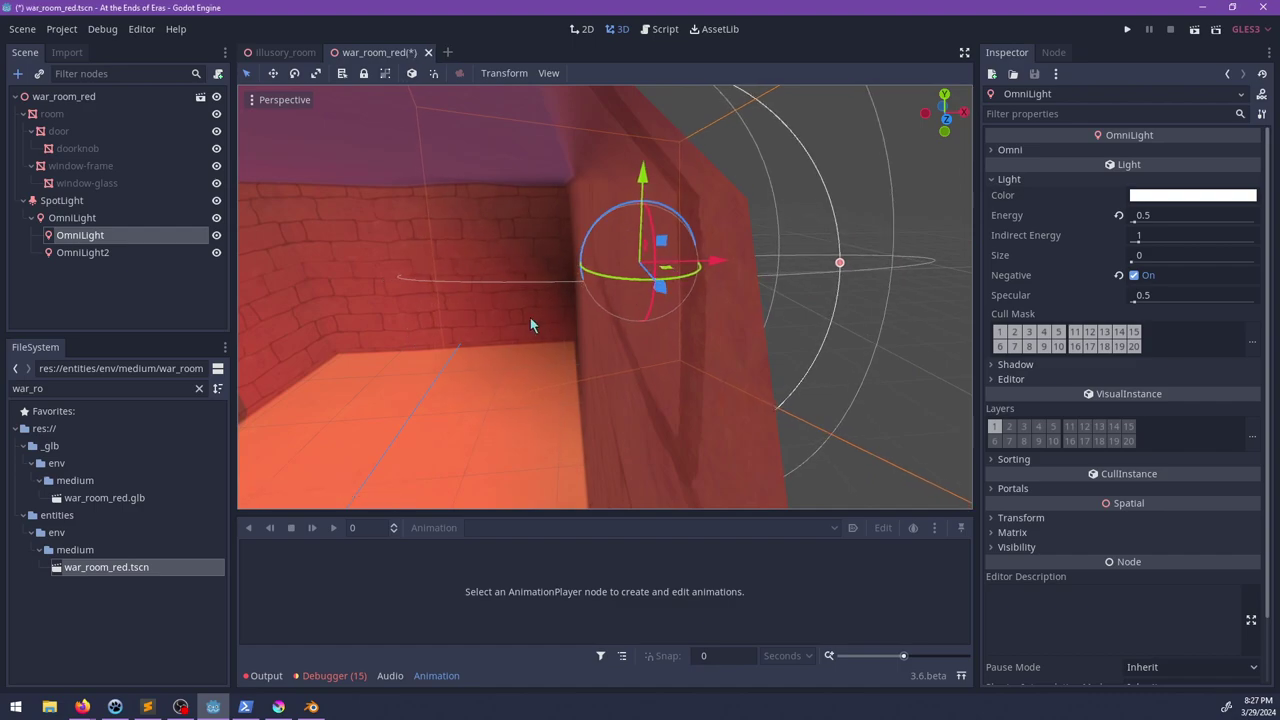
middle_drag(530, 317, 665, 260)
drag(670, 192, 672, 114)
Step: Duplicate OmniLight2 as another negative light and move the copy across to the side wall by the window
middle_drag(670, 191, 643, 291)
scroll(666, 290, down, 1)
scroll(588, 378, down, 3)
scroll(689, 329, down, 3)
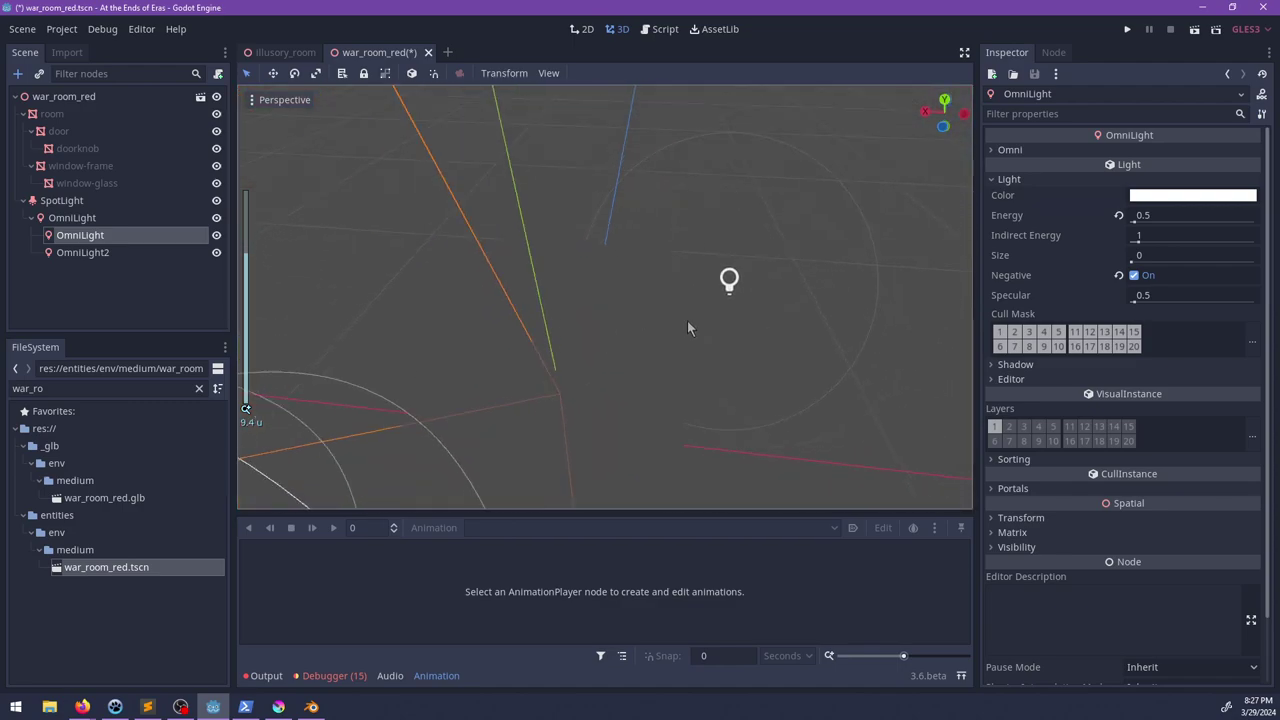
click(737, 280)
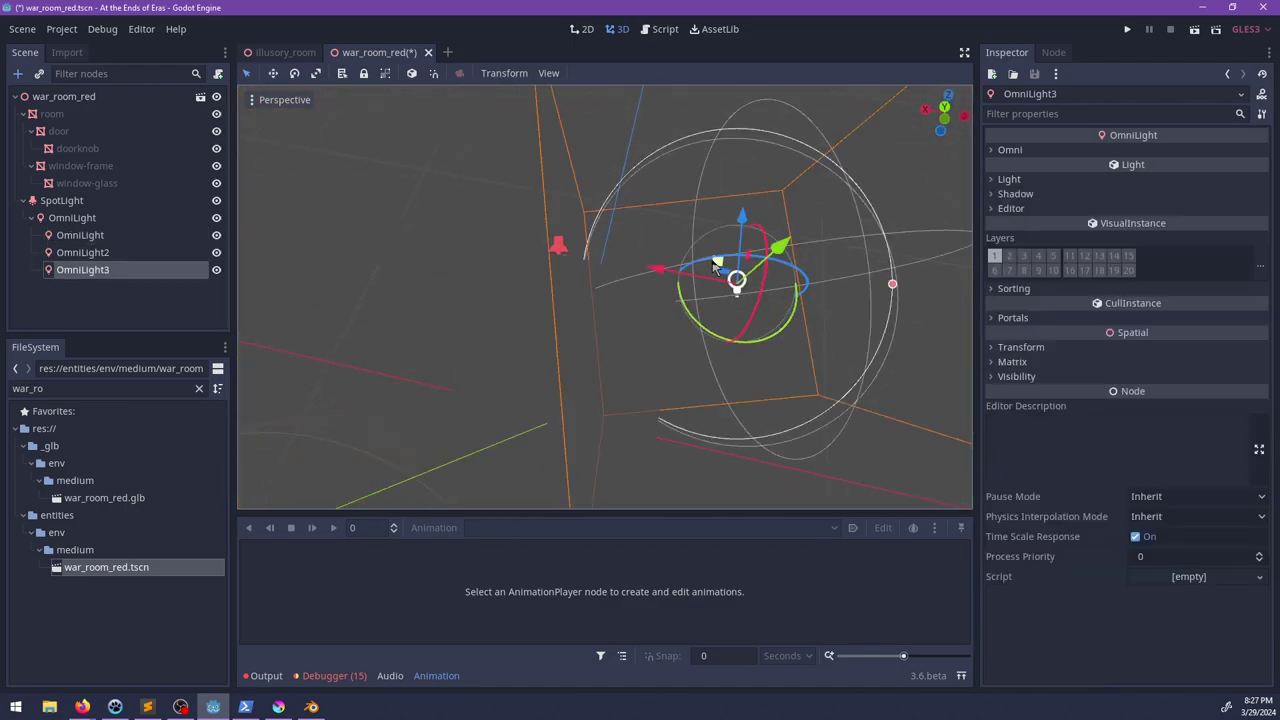
drag(713, 261, 475, 222)
Step: Fine-tune OmniLight3 beside the window-side wall and raise it by about 0.61 units
scroll(606, 334, up, 8)
middle_drag(606, 334, 498, 286)
scroll(530, 295, up, 2)
drag(522, 262, 501, 257)
drag(500, 162, 500, 130)
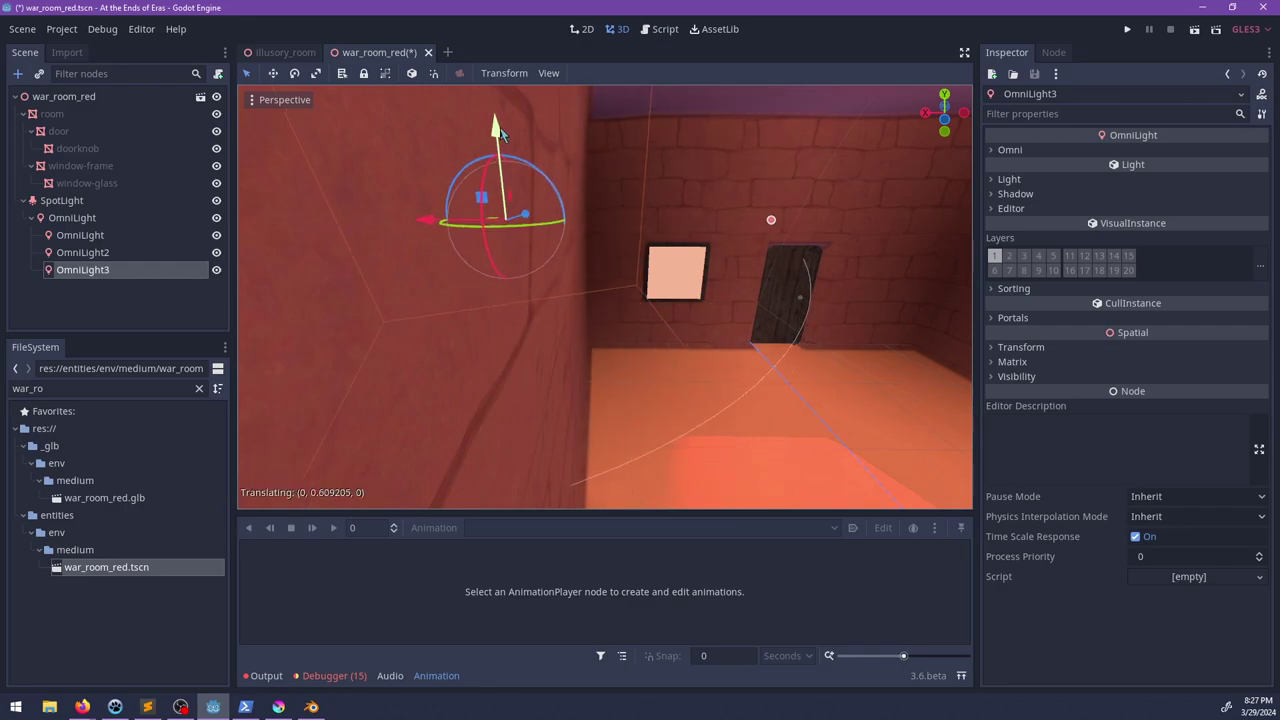
Step: Try an overbright albedo colour on the window-glass material with raw values R 2, G 1.4, B 1, and save the scene
middle_drag(742, 233, 620, 273)
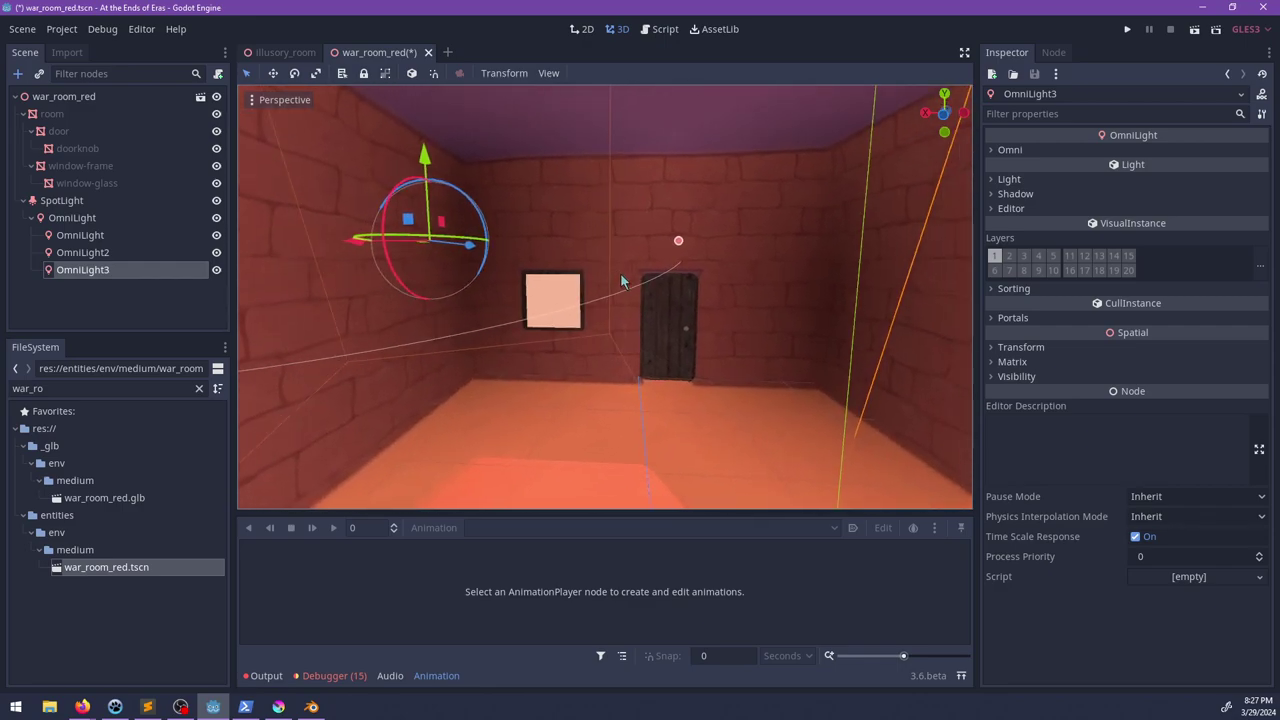
scroll(534, 300, up, 3)
click(536, 313)
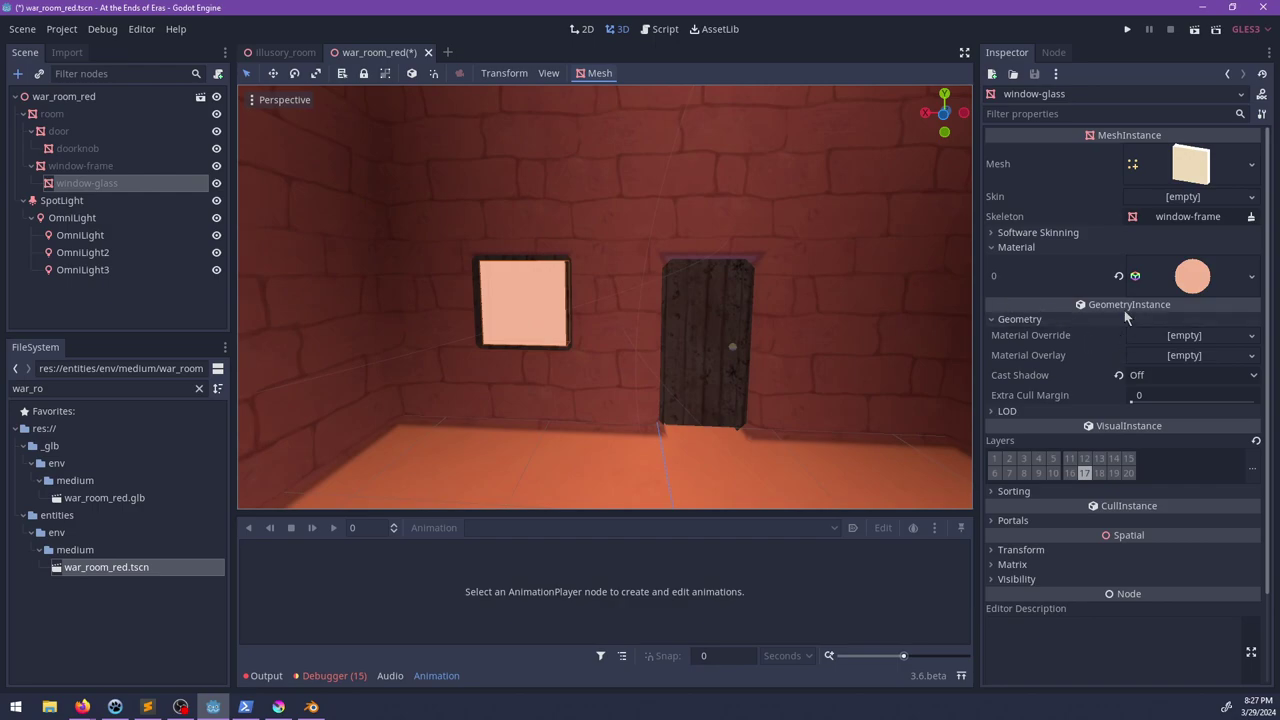
click(1190, 276)
click(1160, 526)
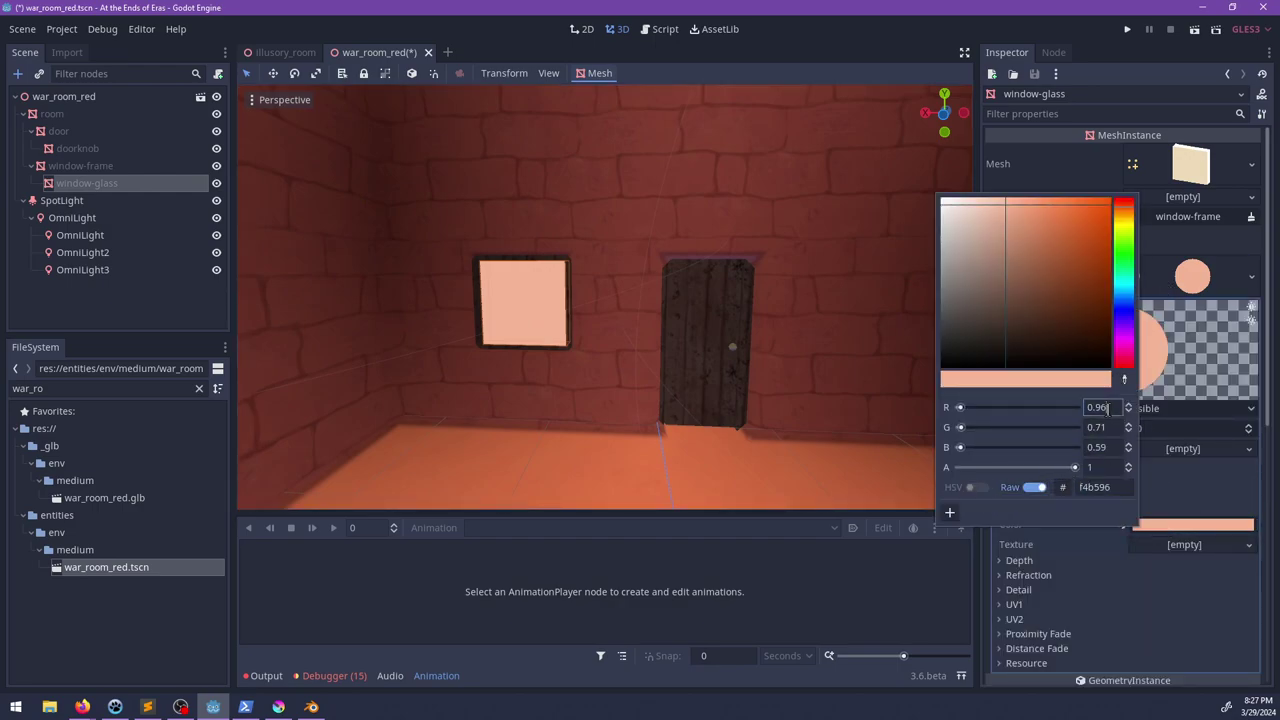
text(2)
click(1114, 427)
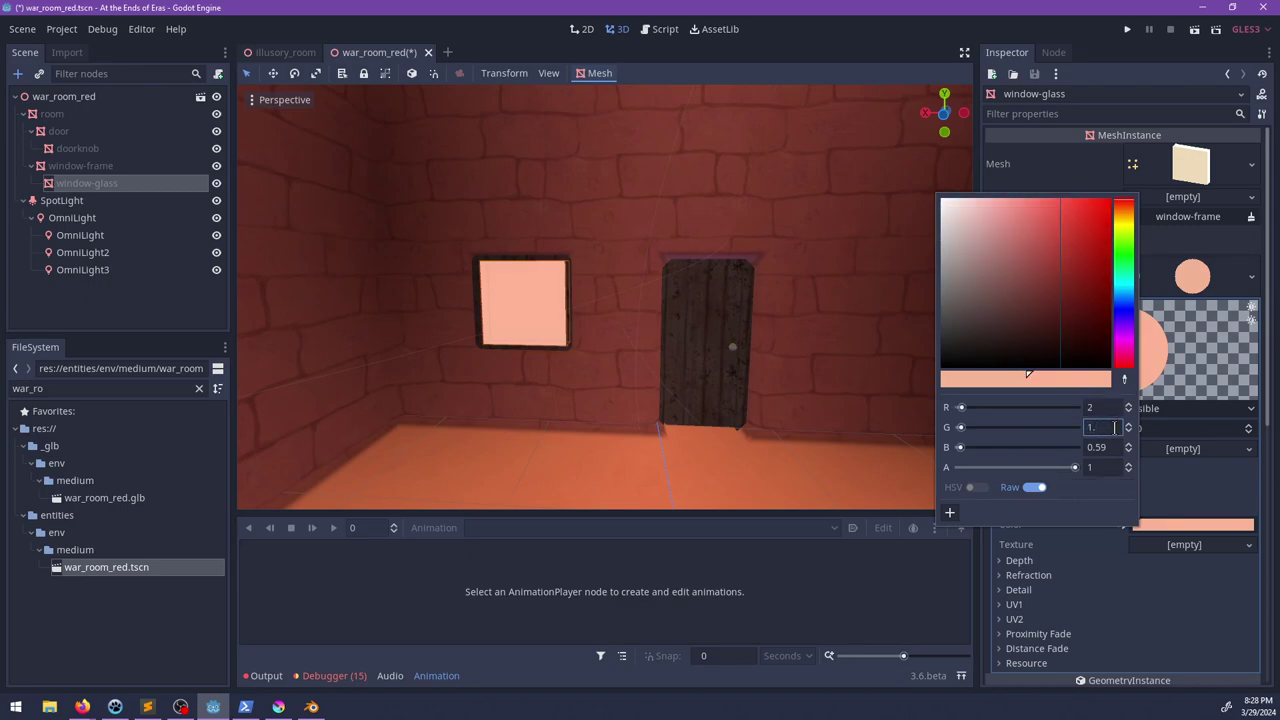
text(1.4)
key(Tab)
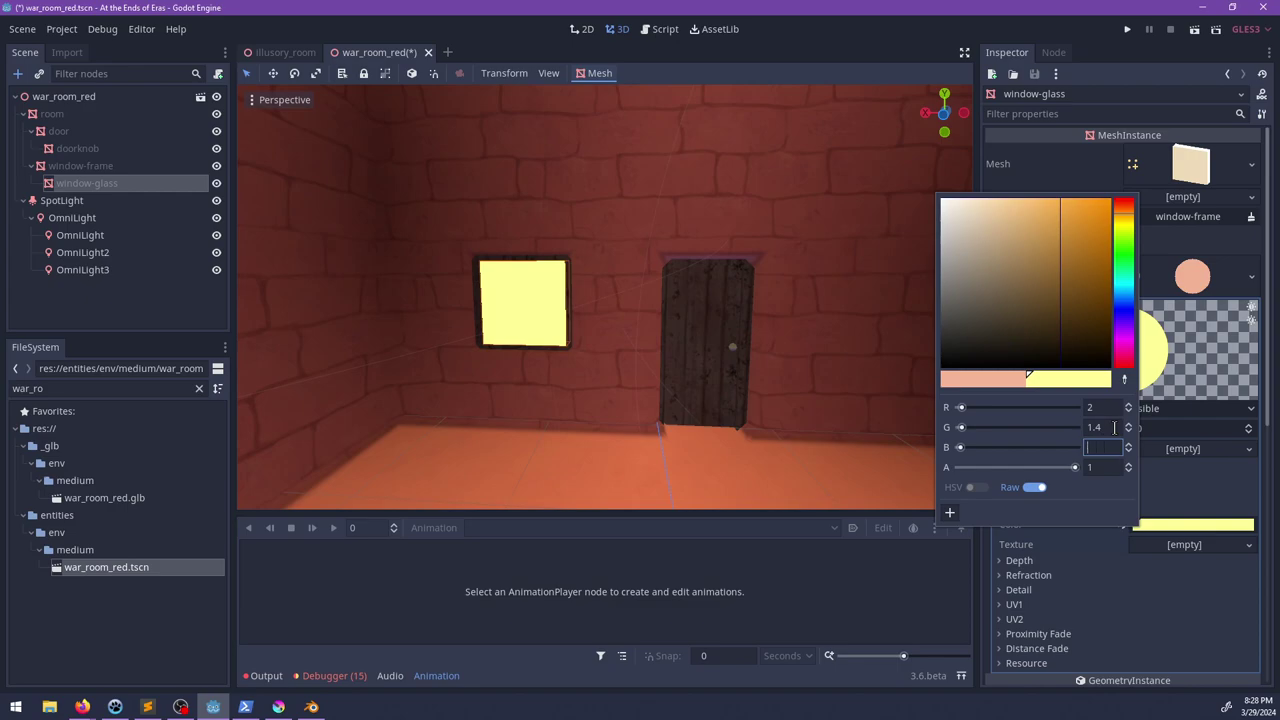
key(Return)
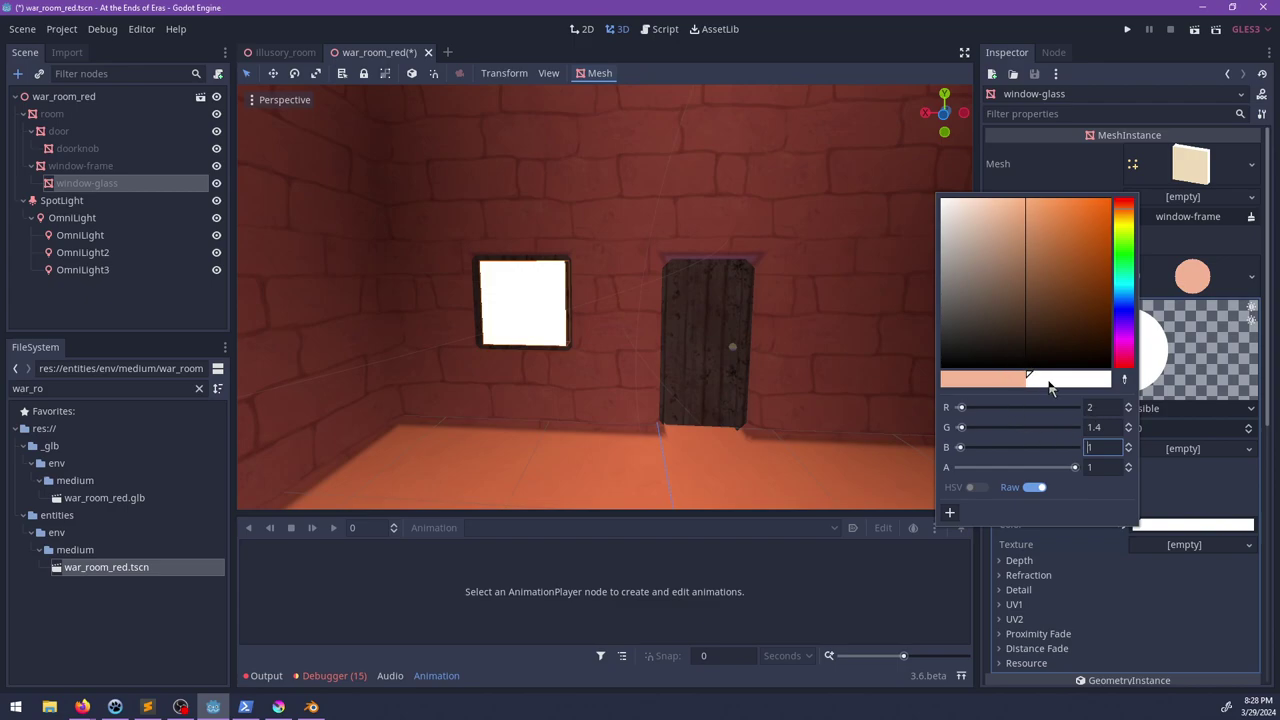
middle_drag(574, 287, 665, 335)
click(1121, 527)
key(ctrl+s)
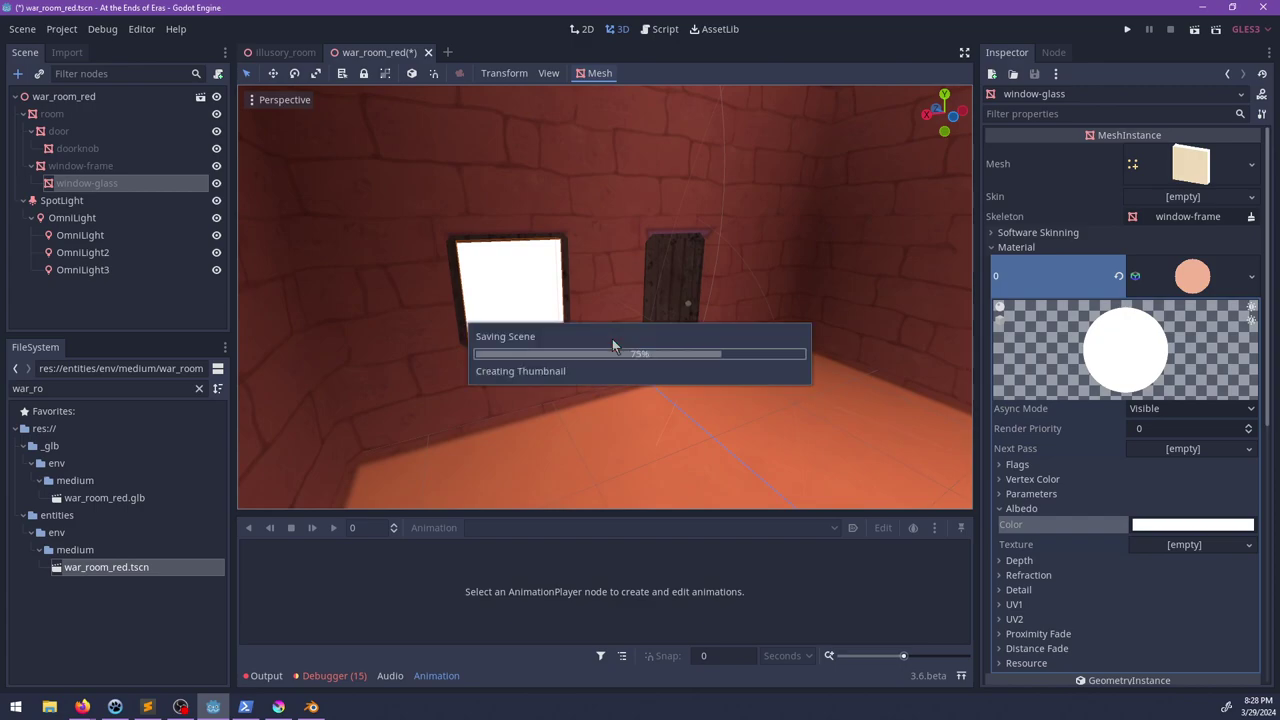
Step: Set the window-glass material's albedo colour to light pink ffaf9e and save the war_room_red scene
click(1198, 279)
click(1199, 285)
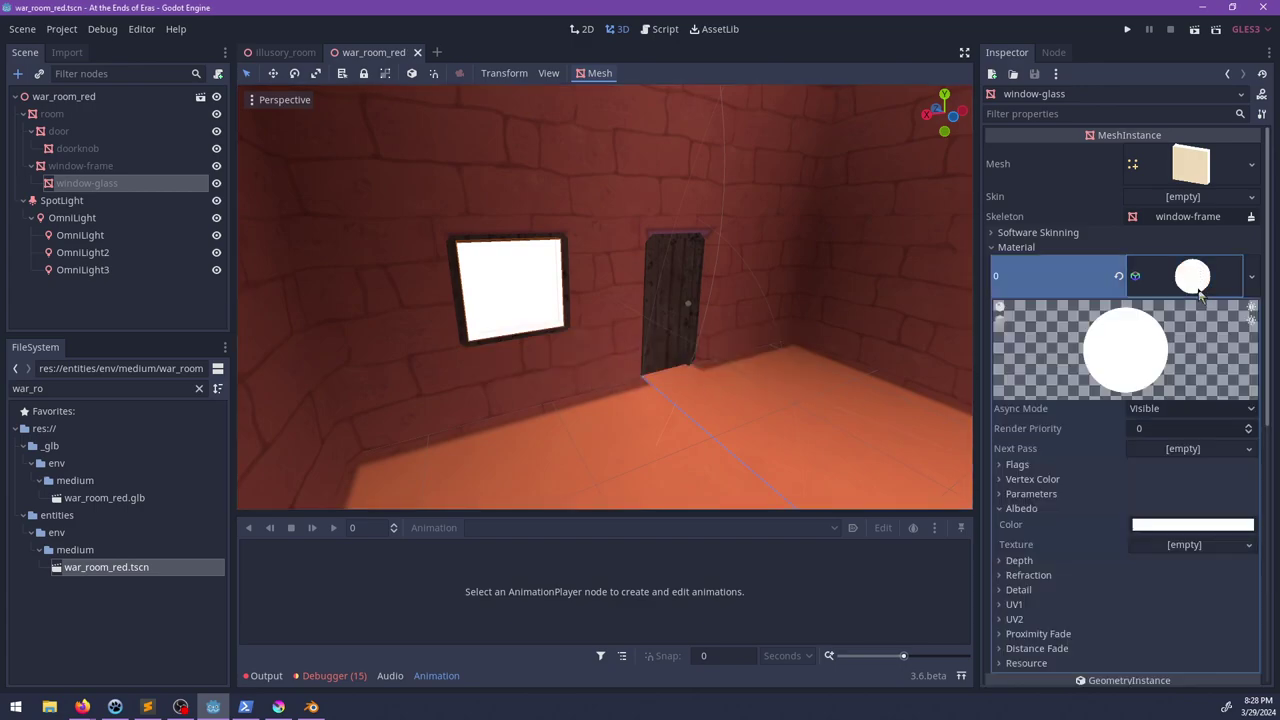
click(1176, 529)
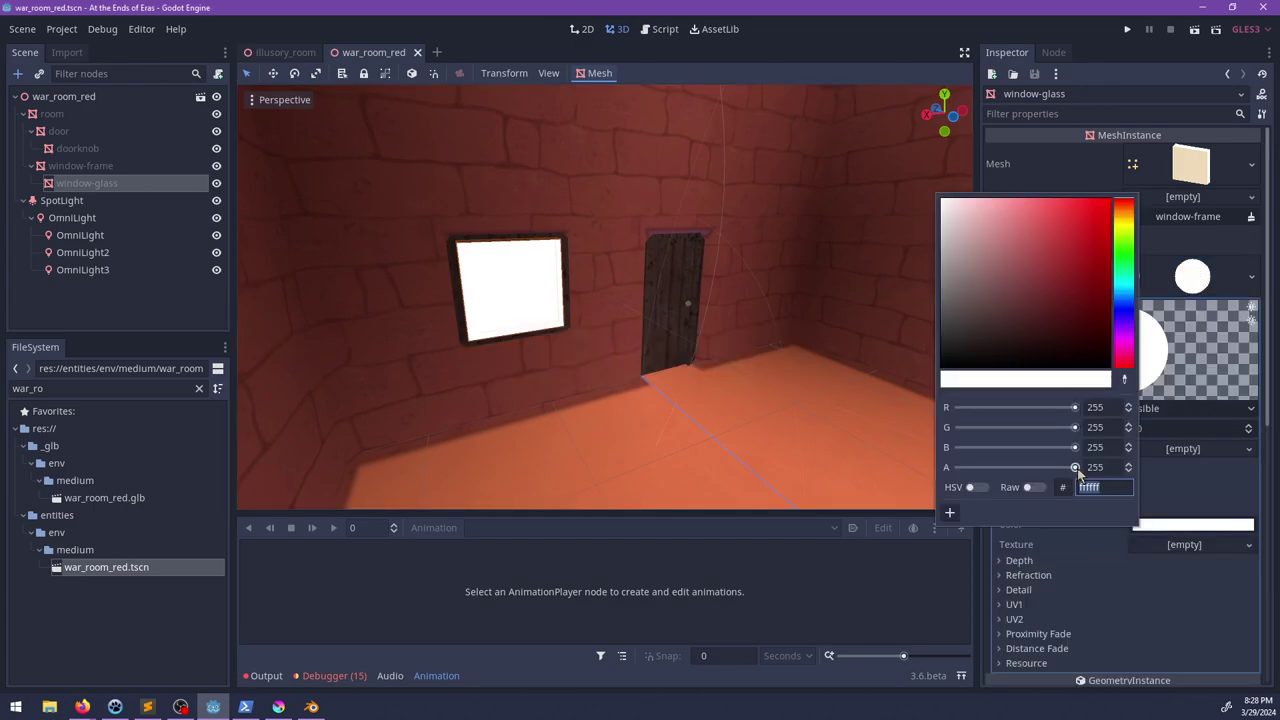
drag(1076, 448, 1048, 428)
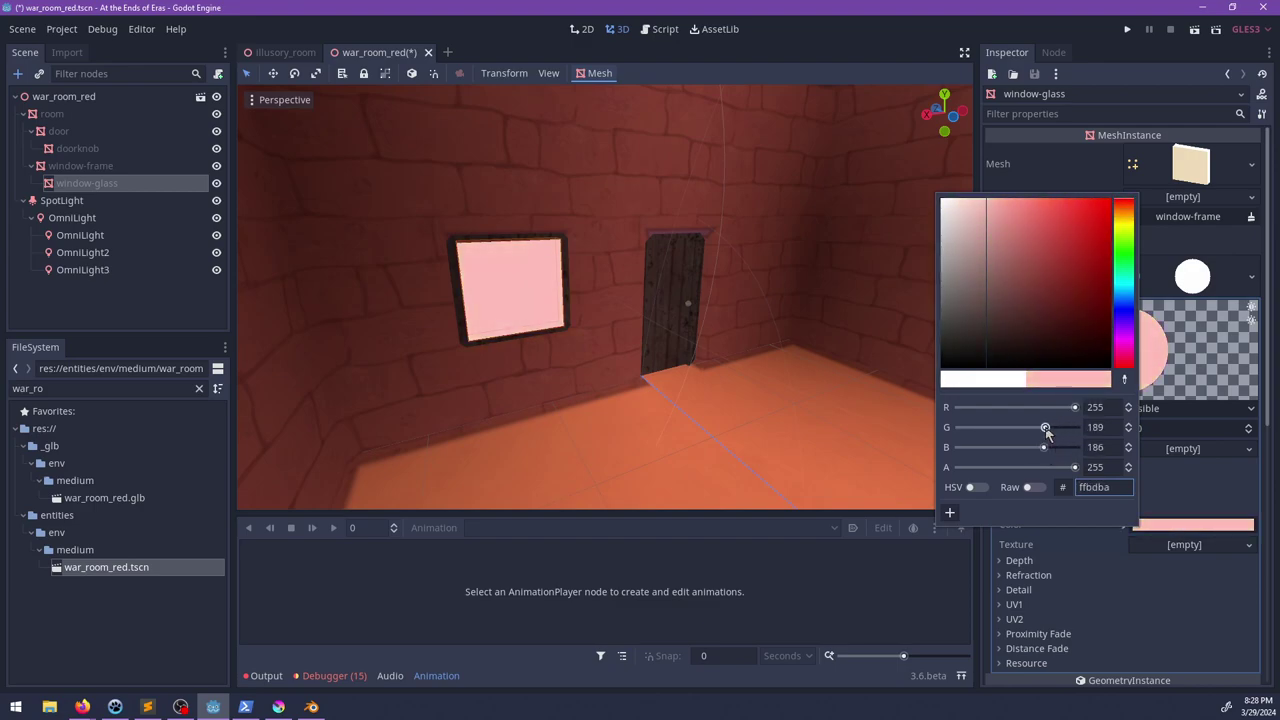
click(1024, 211)
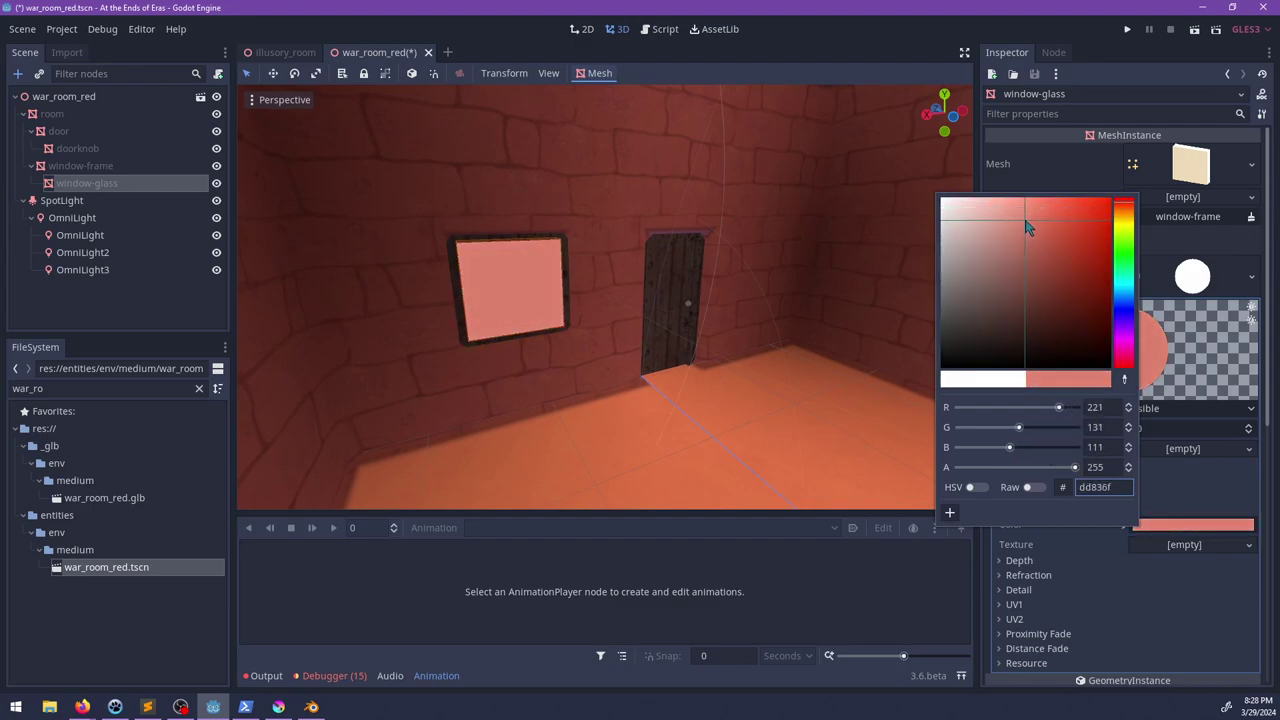
drag(1000, 243, 1005, 178)
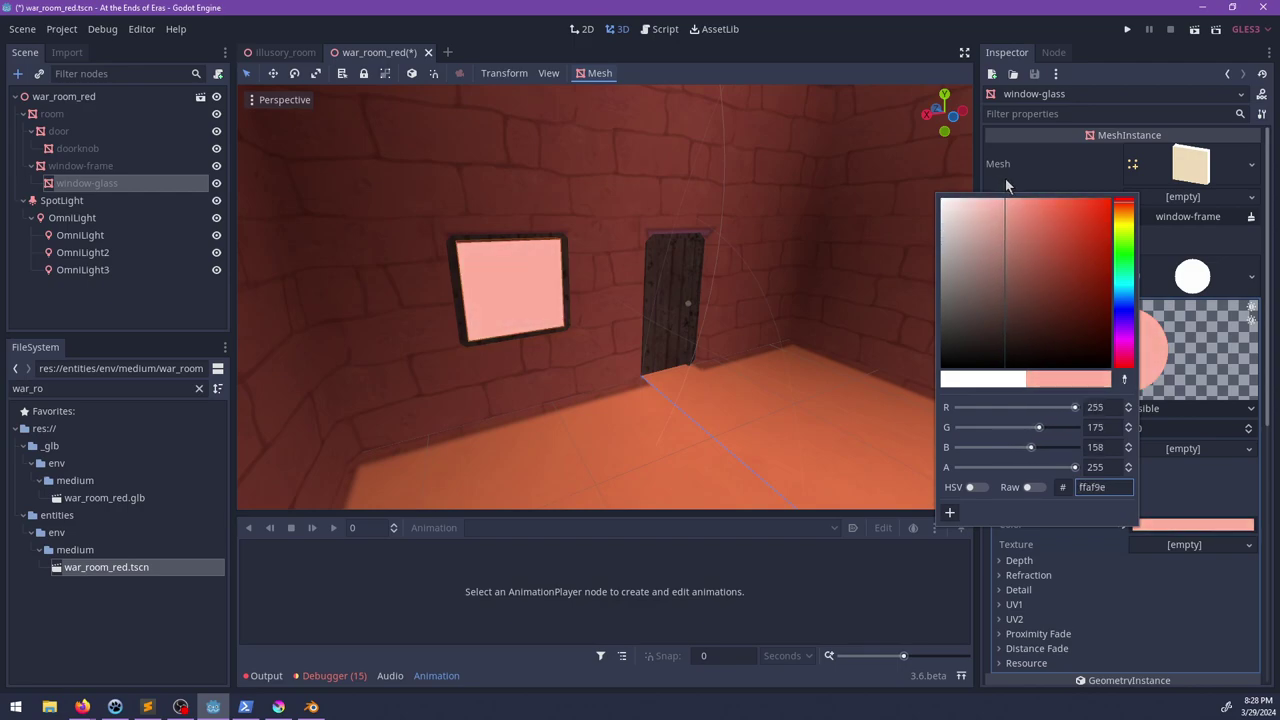
middle_drag(722, 336, 513, 339)
mouse_move(890, 300)
middle_down()
mouse_move(781, 305)
mouse_move(570, 354)
mouse_move(751, 323)
mouse_move(574, 337)
mouse_move(749, 291)
mouse_move(630, 275)
mouse_move(627, 254)
mouse_move(727, 222)
mouse_move(649, 268)
middle_up()
key(ctrl+s)
Step: Examine the relit red room in war_room_red, then inspect its lighting, window and floor in the illusory_room scene
scroll(649, 265, down, 6)
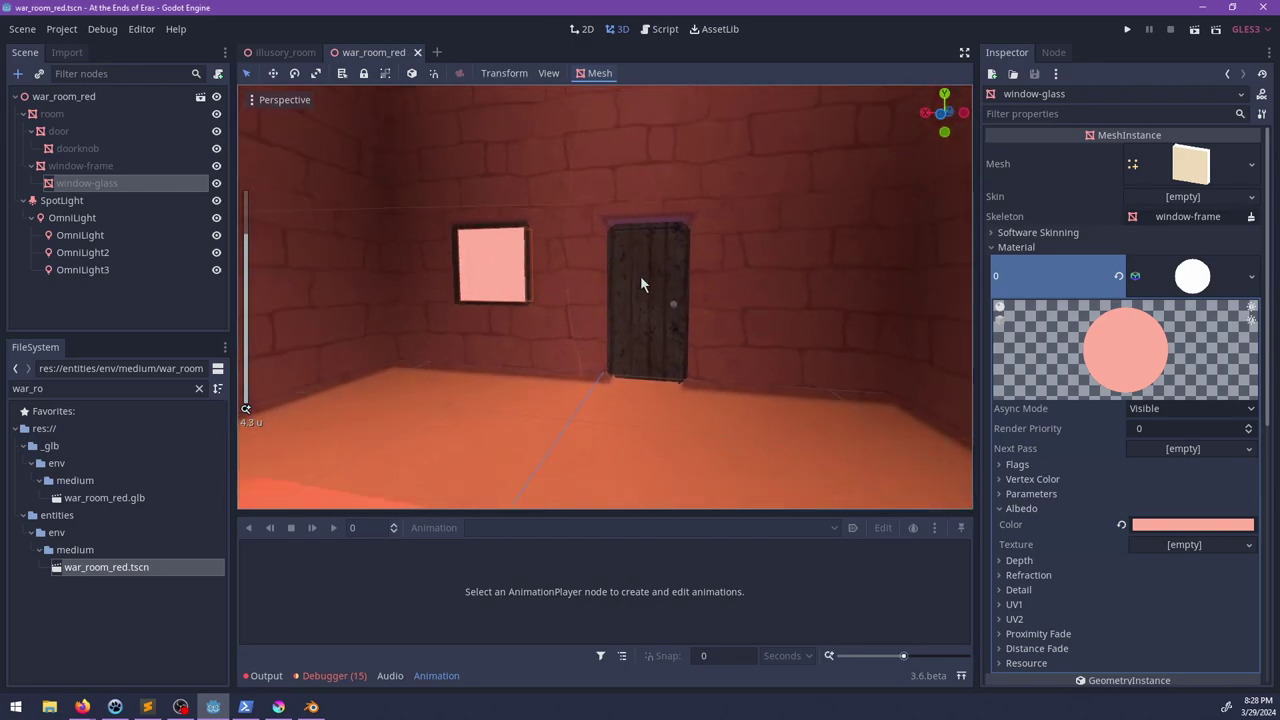
middle_drag(606, 278, 630, 252)
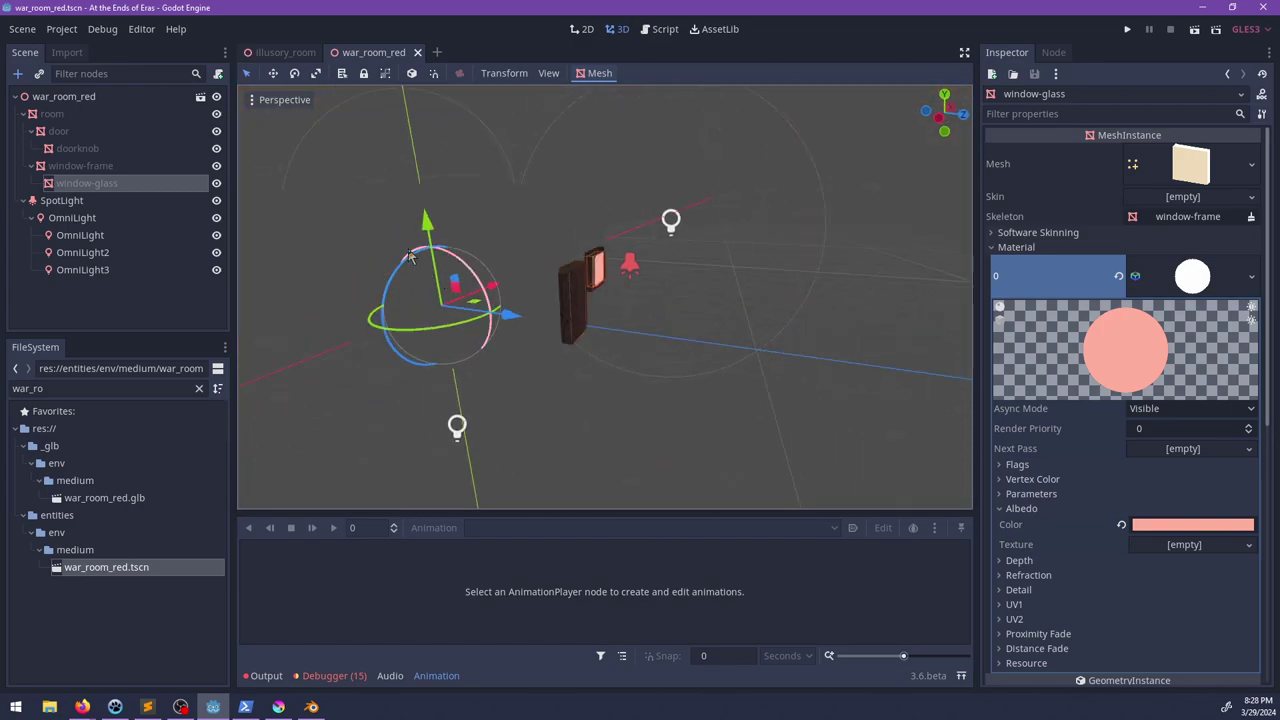
scroll(686, 262, up, 14)
shift+middle_drag(408, 253, 459, 274)
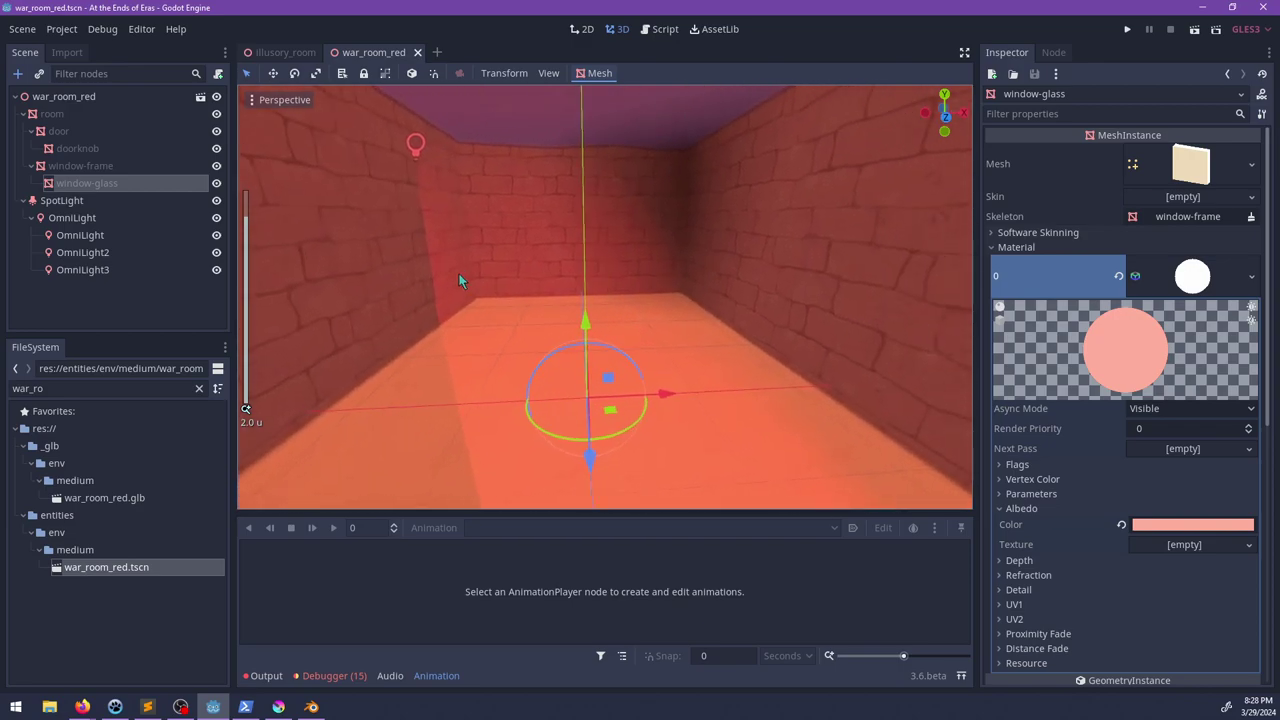
click(24, 114)
key(ctrl+Tab)
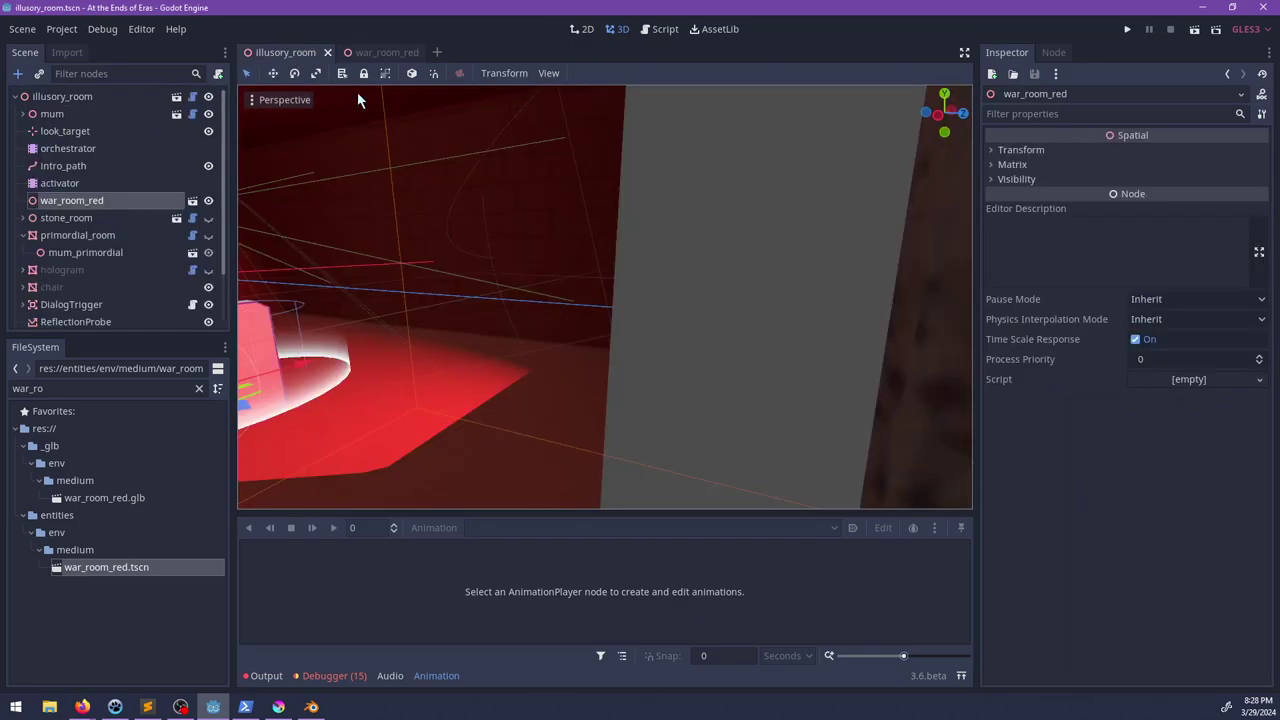
shift+middle_drag(482, 287, 606, 304)
key(ctrl+s)
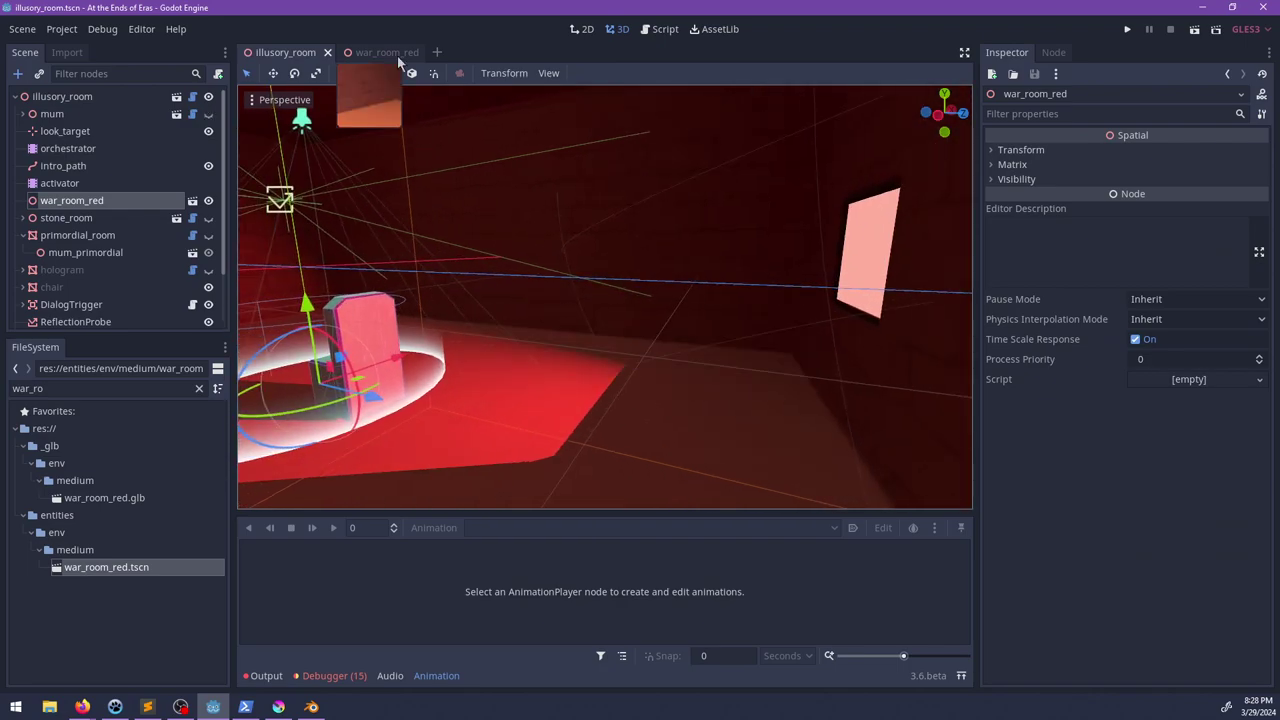
shift+middle_drag(530, 314, 868, 300)
shift+middle_drag(457, 305, 636, 378)
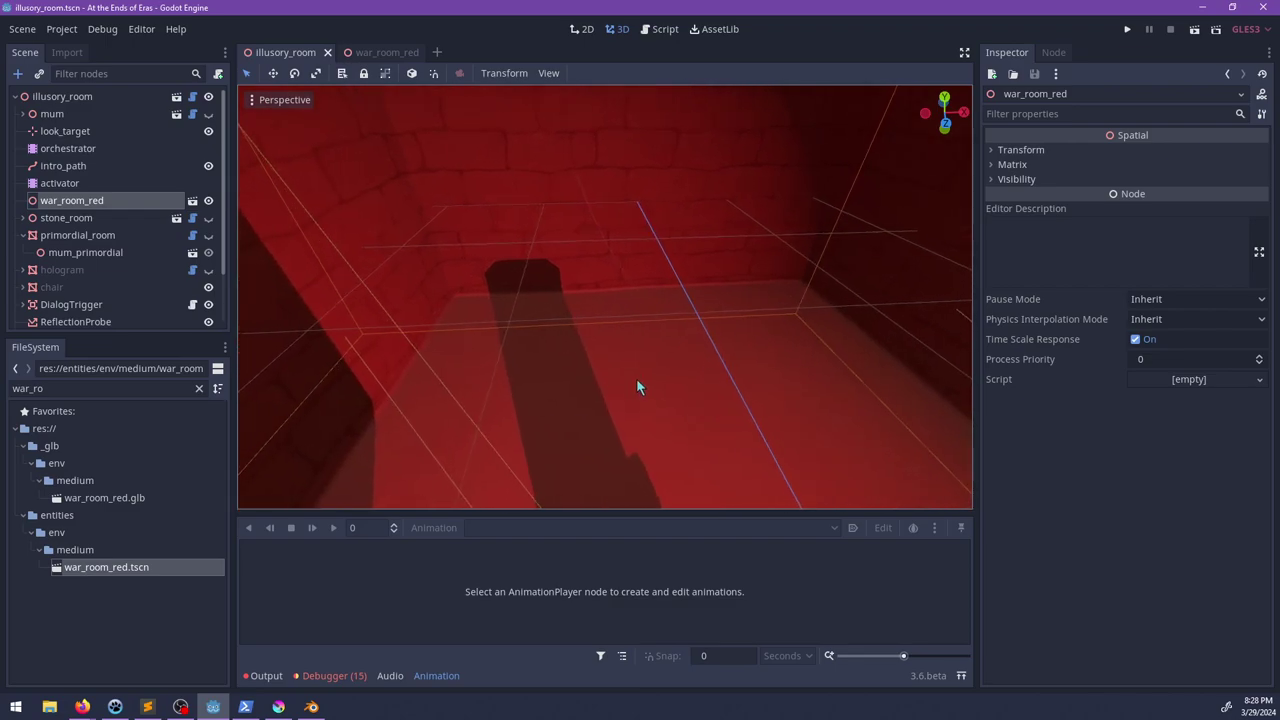
scroll(573, 284, up, 5)
middle_drag(573, 287, 500, 320)
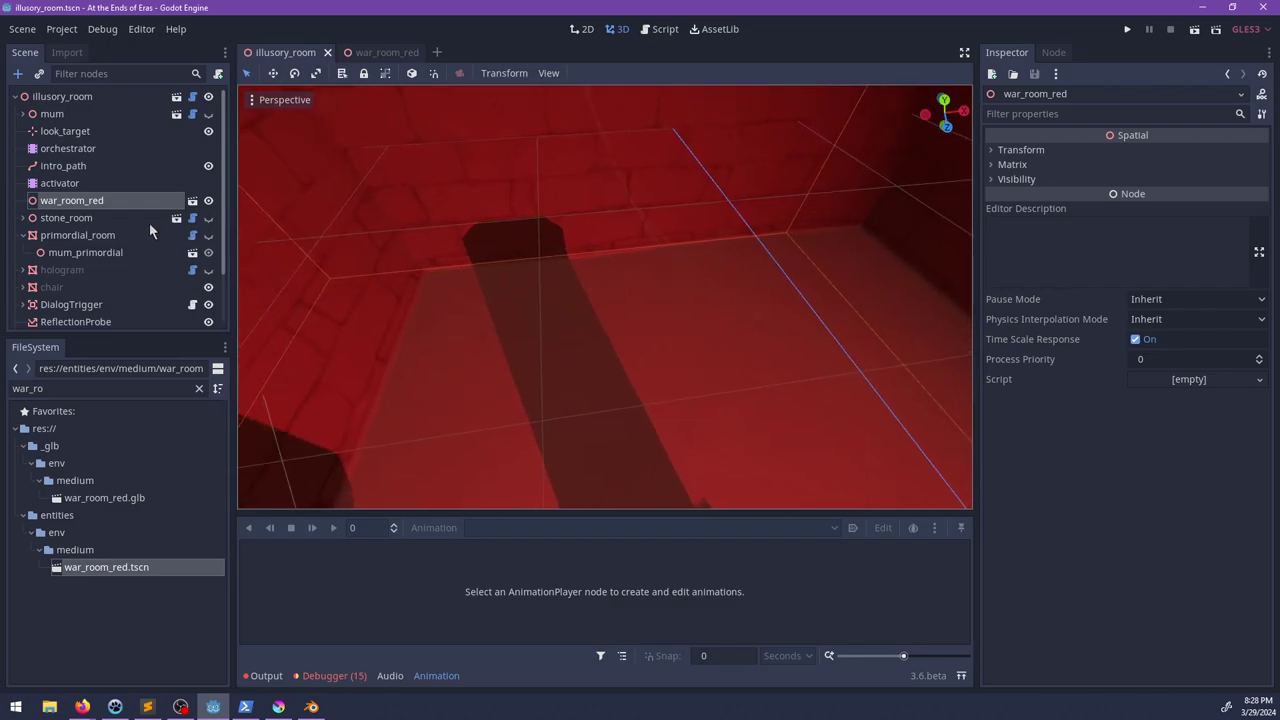
Step: Find the lil_ files in the project and place an instance of lil_man.tscn under war_room_red
text(lil_)
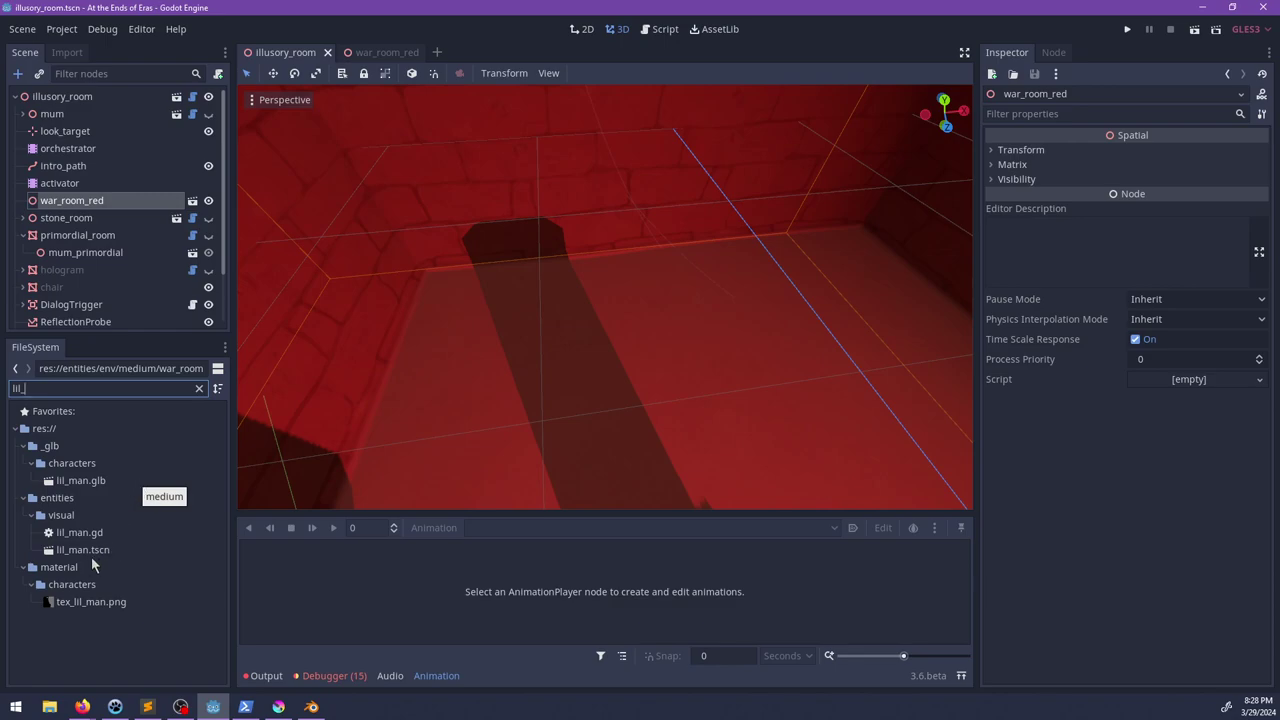
drag(82, 550, 502, 290)
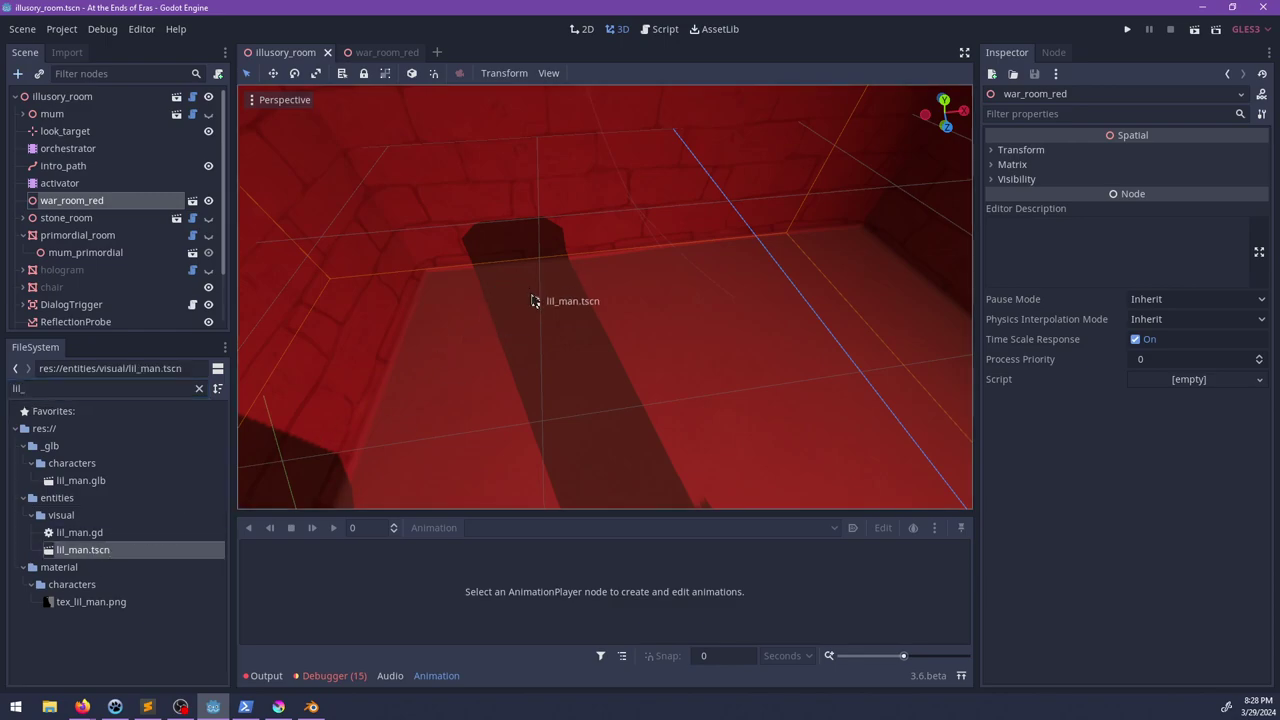
scroll(646, 277, down, 10)
drag(674, 281, 606, 297)
Step: Move lil_man down and across so that it stands on the floor inside the red room
scroll(604, 262, down, 6)
middle_drag(503, 362, 697, 228)
scroll(660, 236, up, 6)
click(660, 232)
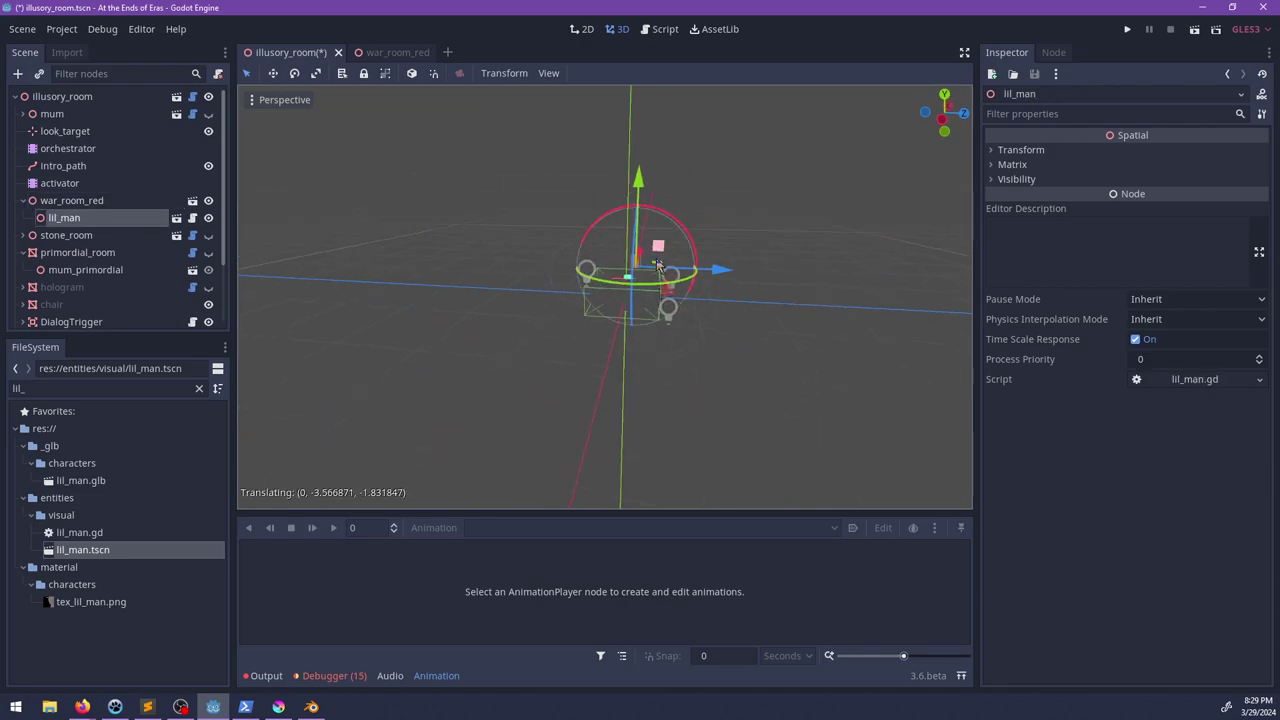
scroll(627, 305, up, 20)
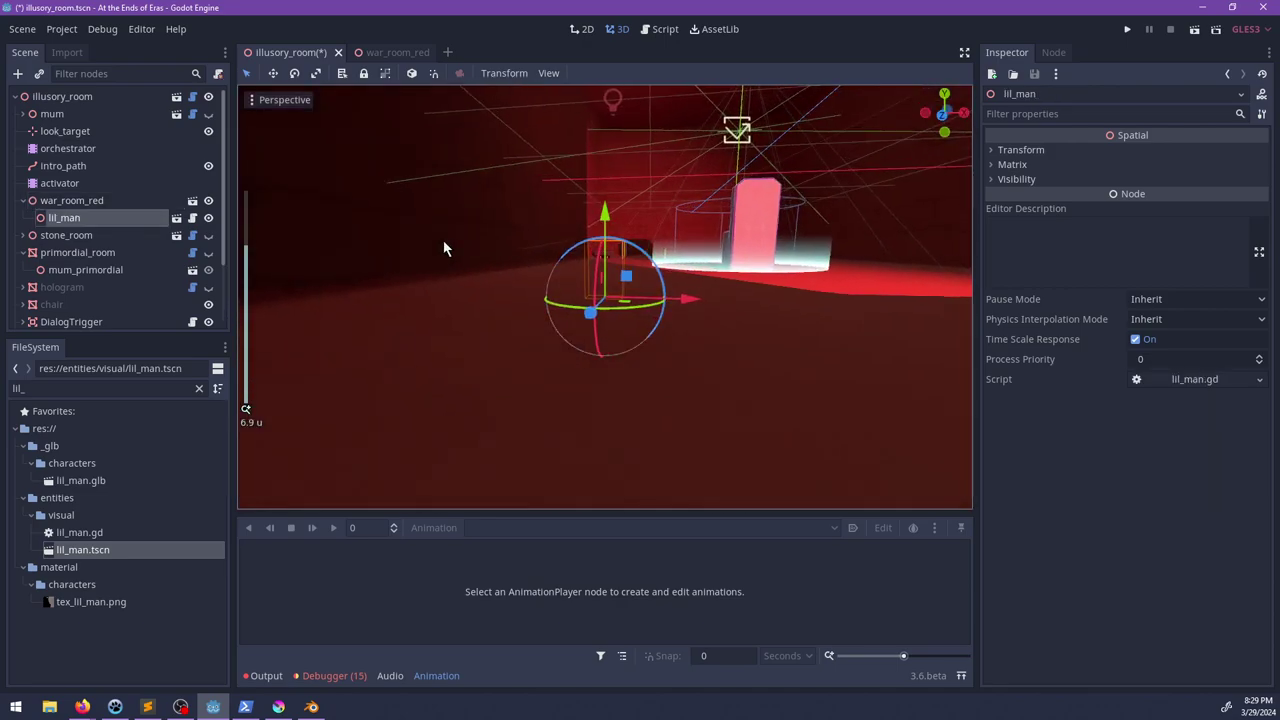
drag(612, 305, 670, 272)
scroll(678, 268, up, 10)
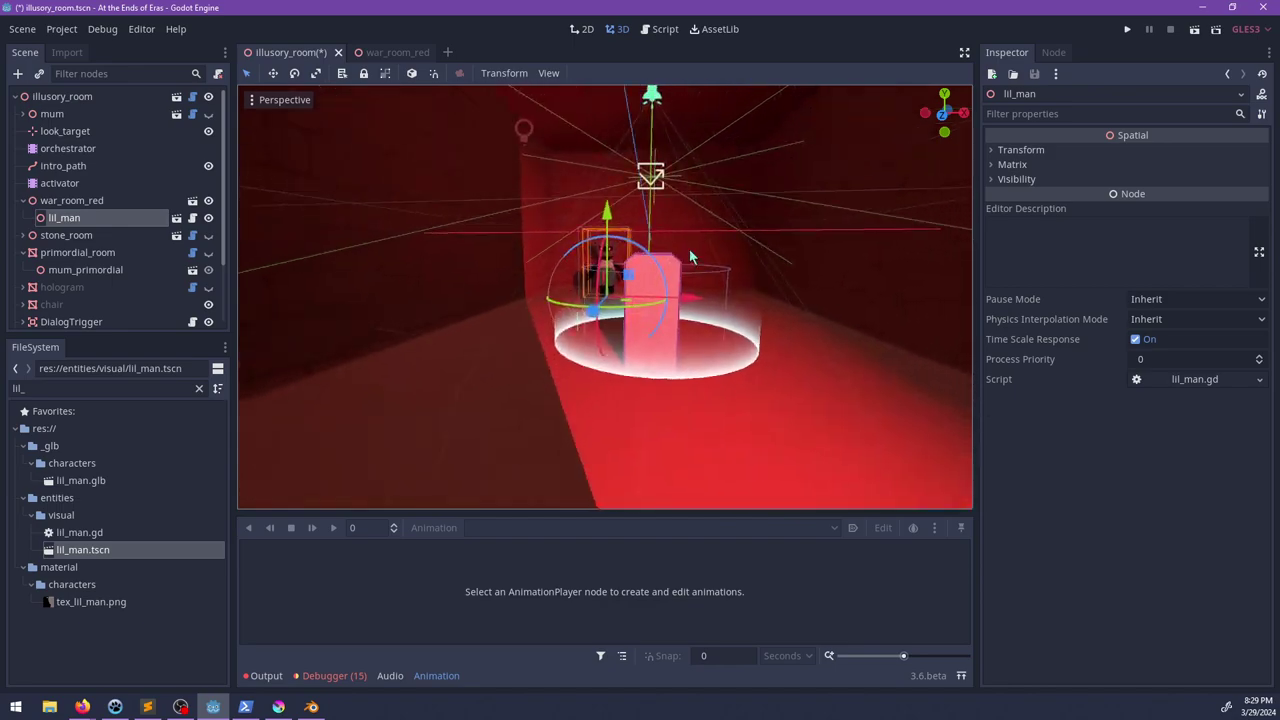
Step: Turn lil_man about its vertical axis and slide it along its Z axis across the red room's floor
middle_drag(678, 268, 605, 338)
scroll(605, 338, up, 1)
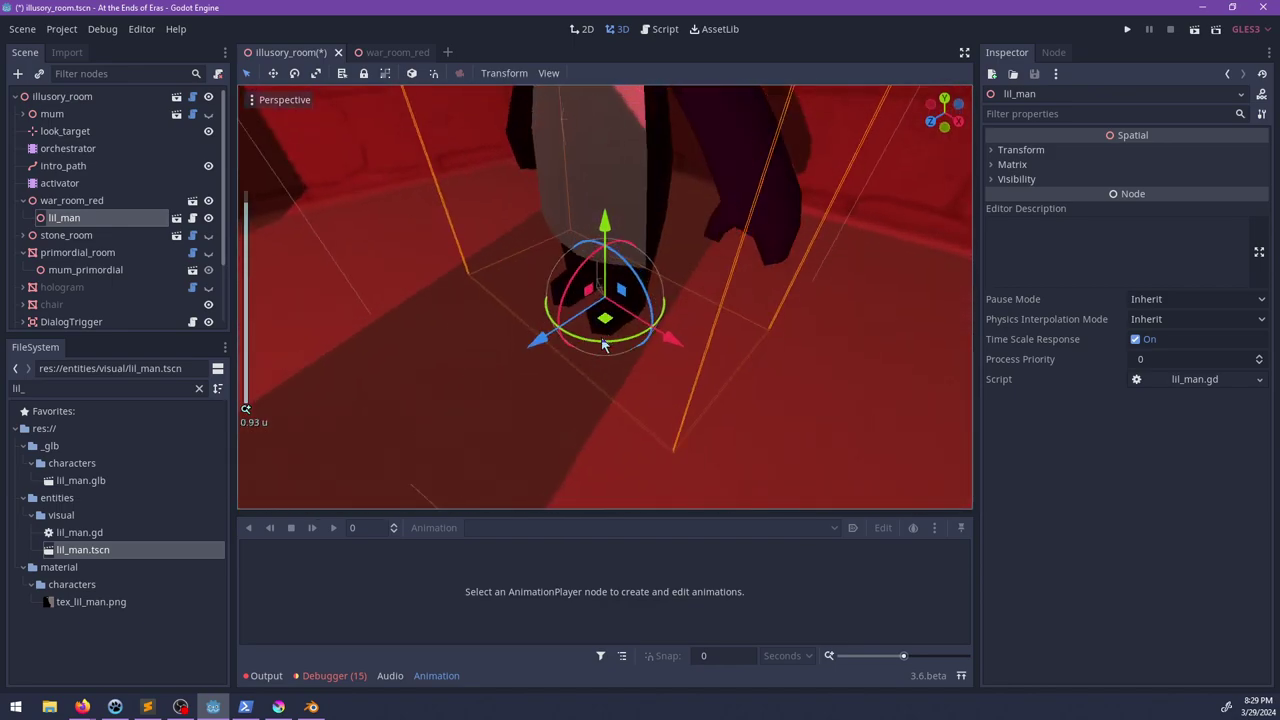
drag(603, 345, 640, 337)
middle_drag(640, 337, 497, 280)
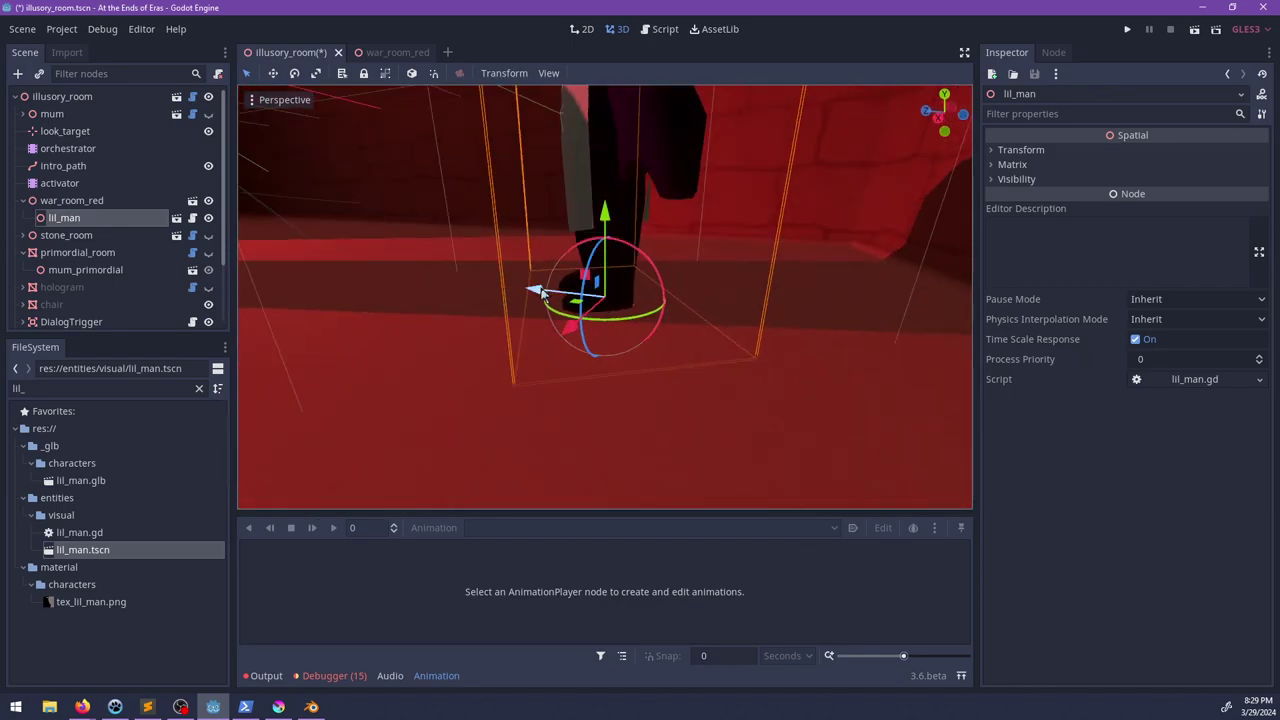
drag(541, 290, 694, 281)
Step: Shift lil_man within the floor plane so that it stands near the far corner of the red room
middle_drag(694, 281, 699, 318)
drag(738, 296, 770, 230)
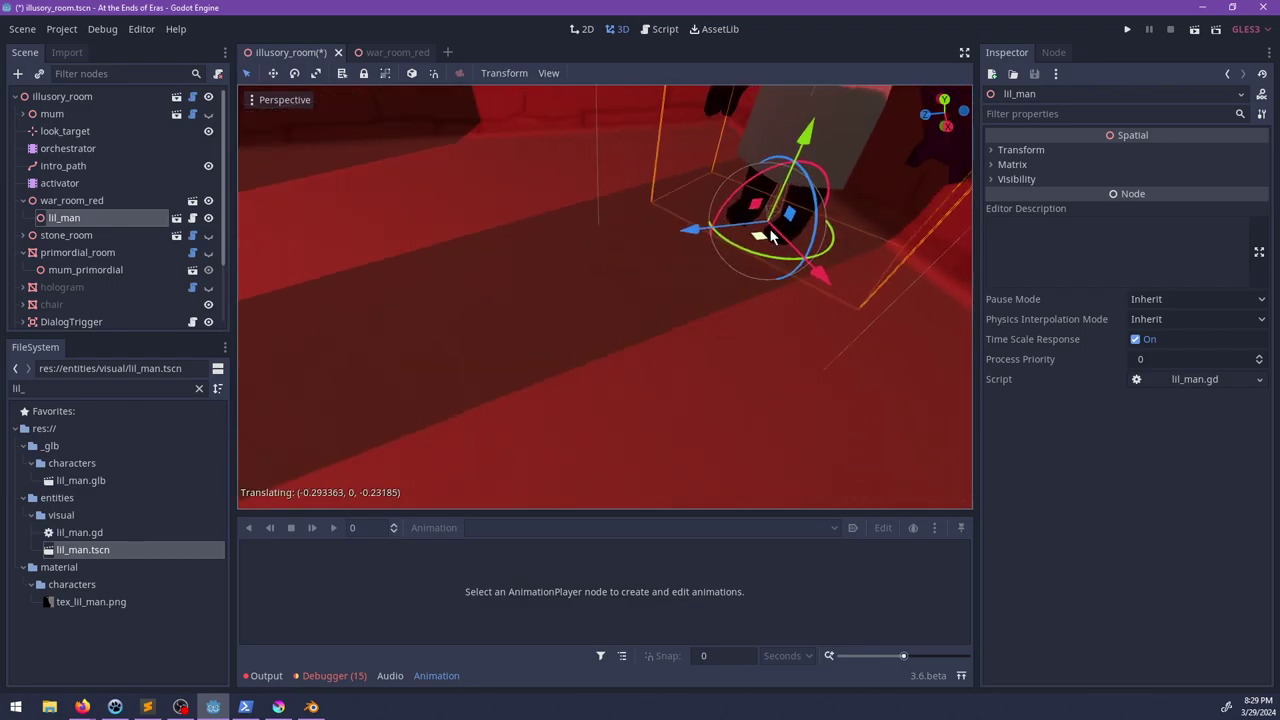
middle_drag(771, 237, 646, 343)
scroll(688, 273, down, 4)
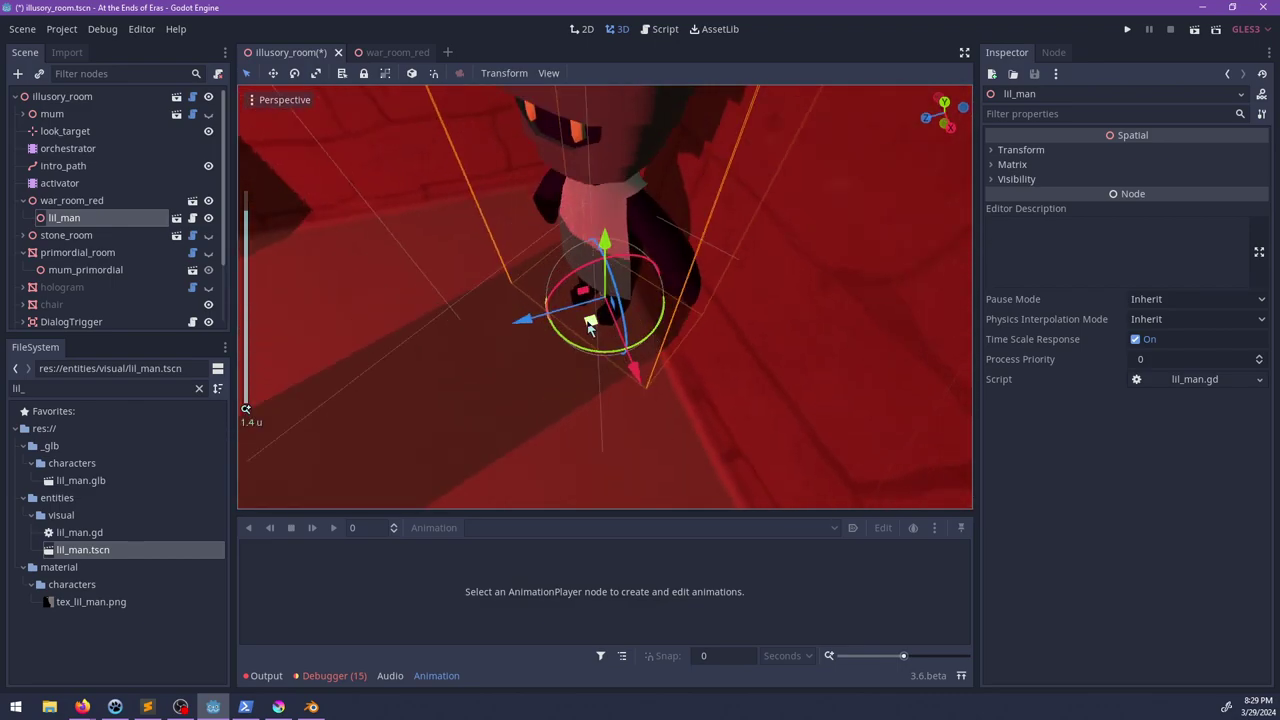
drag(587, 322, 484, 405)
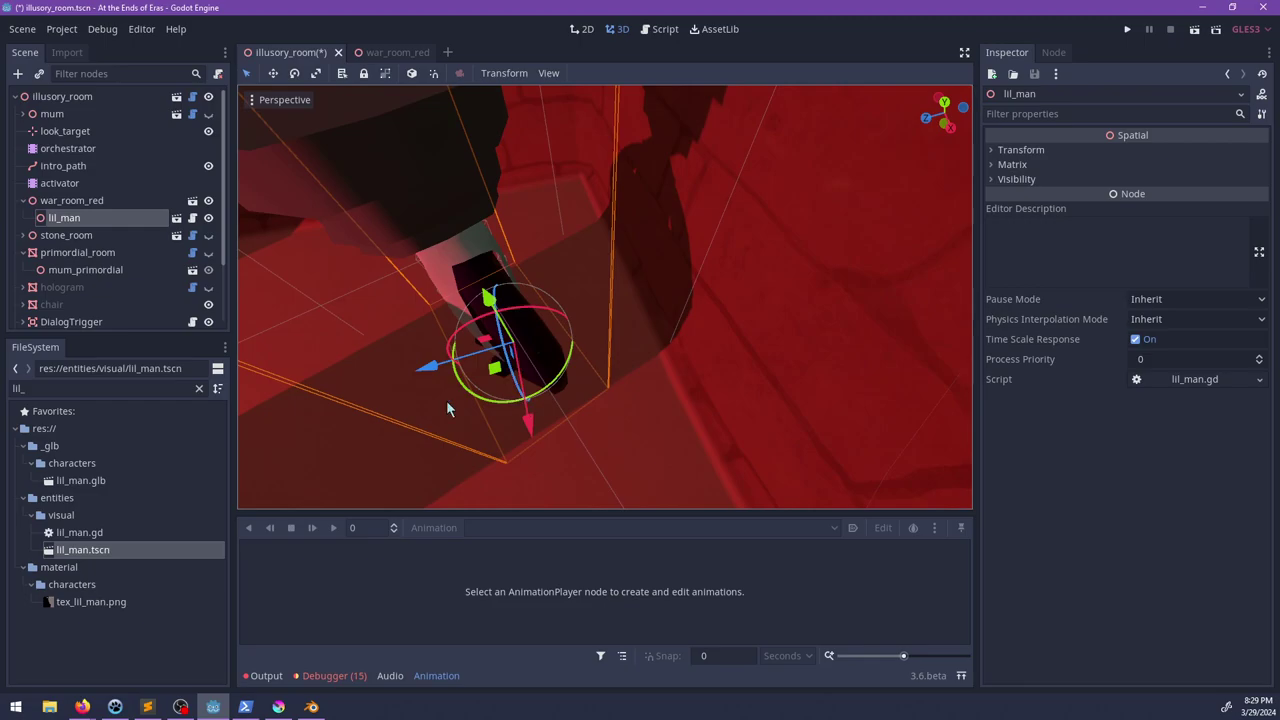
middle_drag(447, 408, 646, 289)
scroll(650, 289, down, 20)
shift+middle_drag(760, 360, 497, 163)
scroll(643, 351, up, 4)
Step: In war_room_red, assign the SpotLight and all four OmniLights to visual layer 17 only and save the scene
click(192, 200)
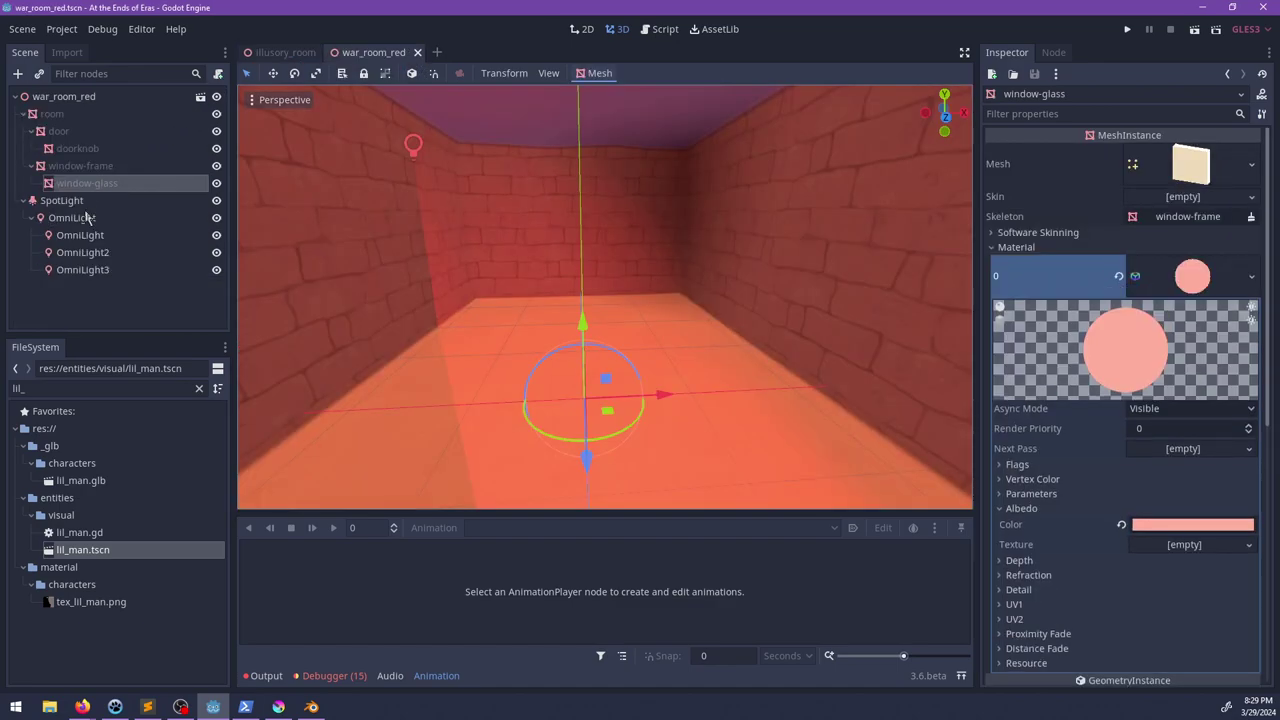
click(62, 200)
shift+click(90, 270)
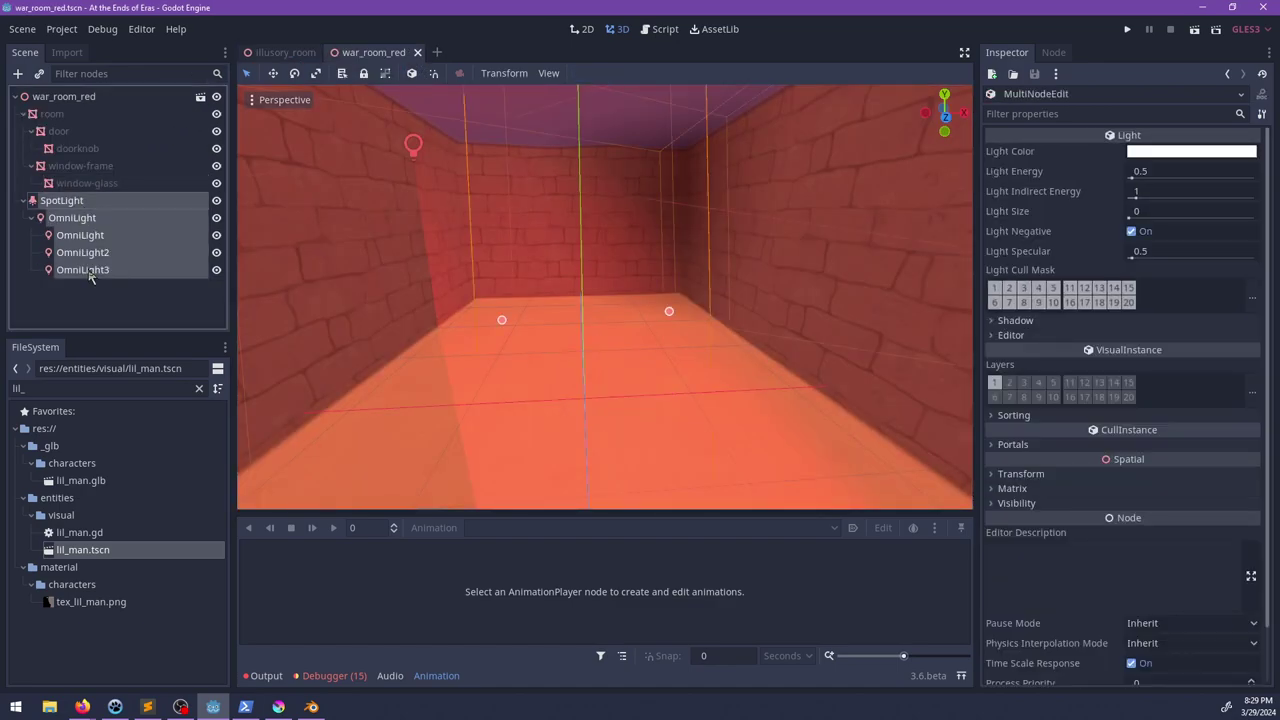
click(994, 384)
click(1087, 399)
key(ctrl+s)
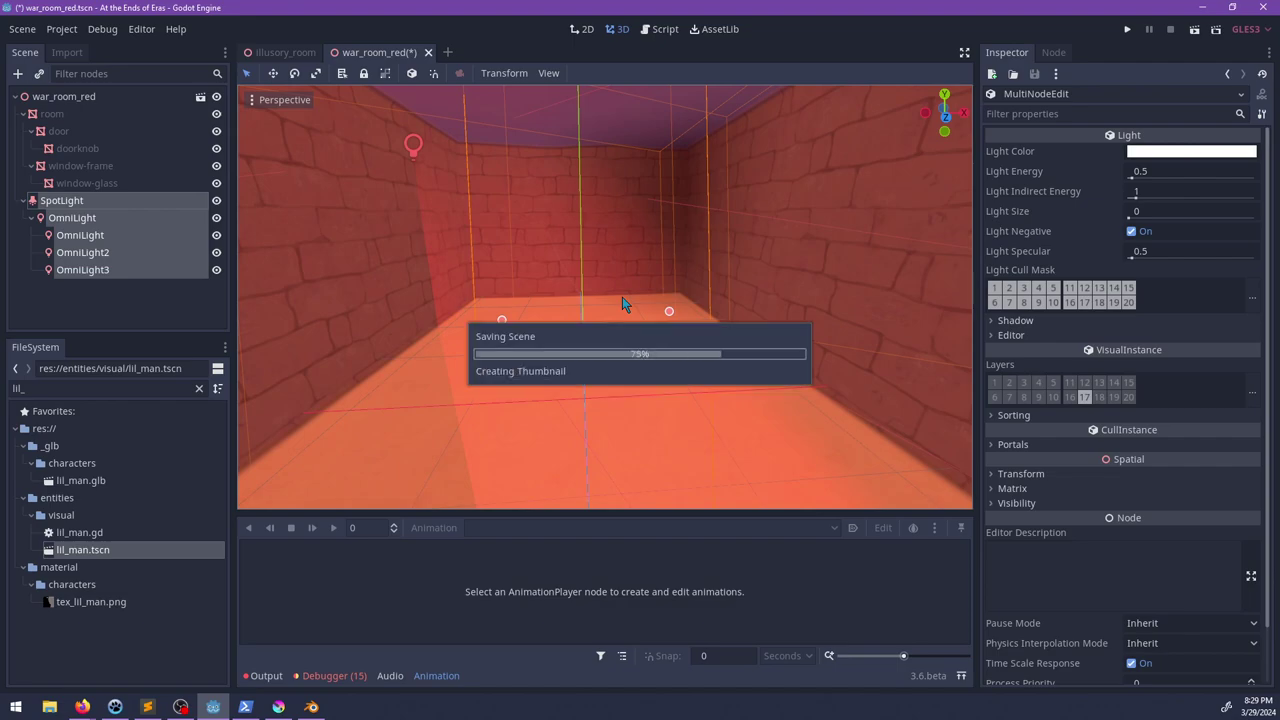
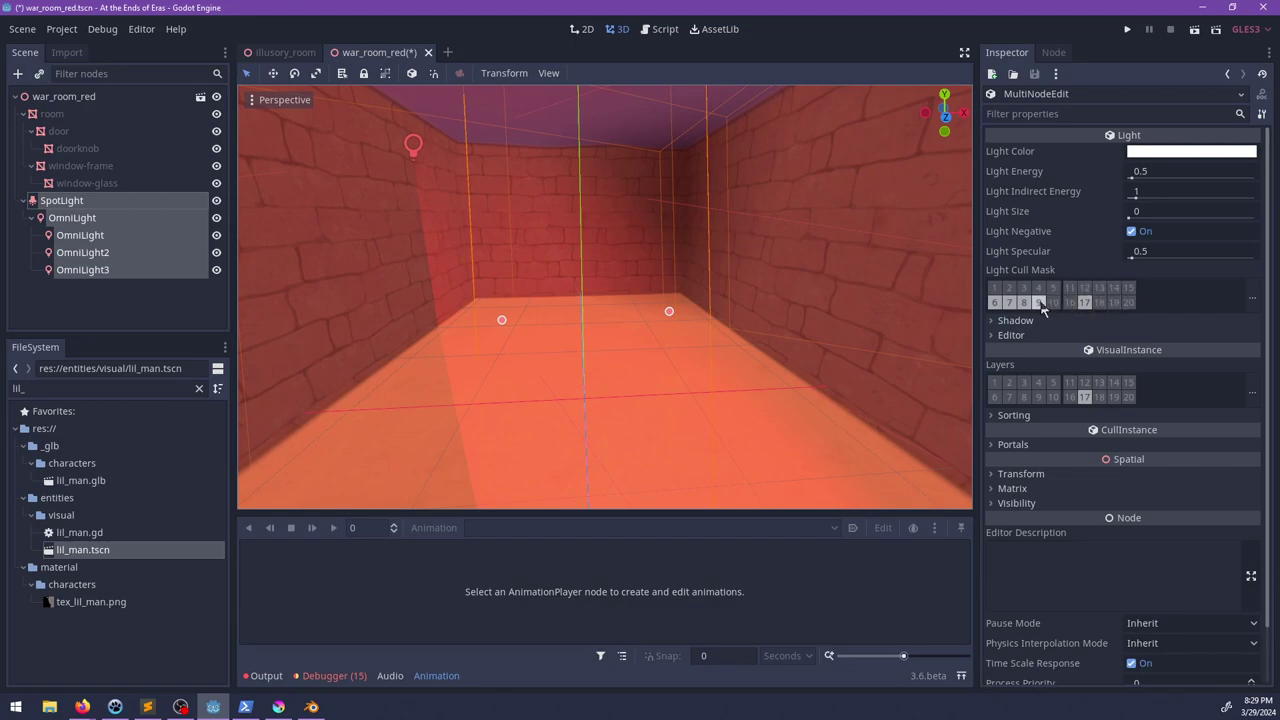
Step: Restrict the selected lights' cull mask to layer 17 only and save war_room_red
click(1251, 299)
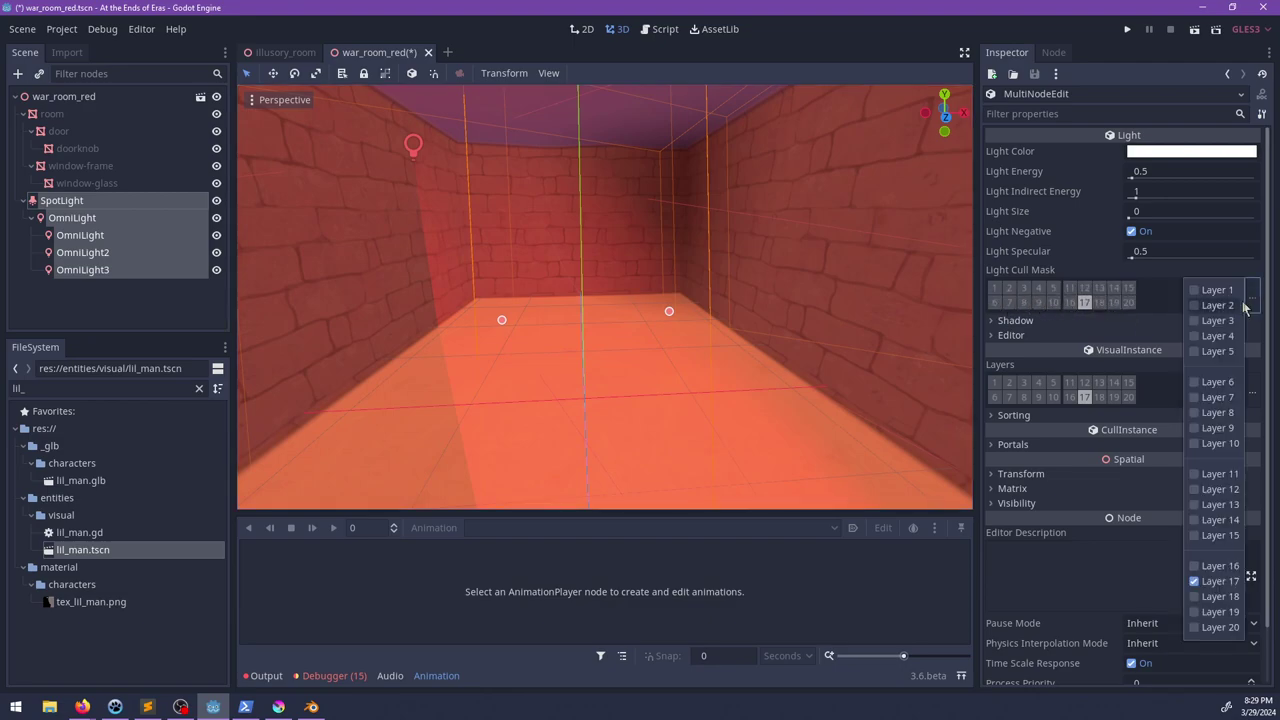
click(1157, 312)
key(ctrl+s)
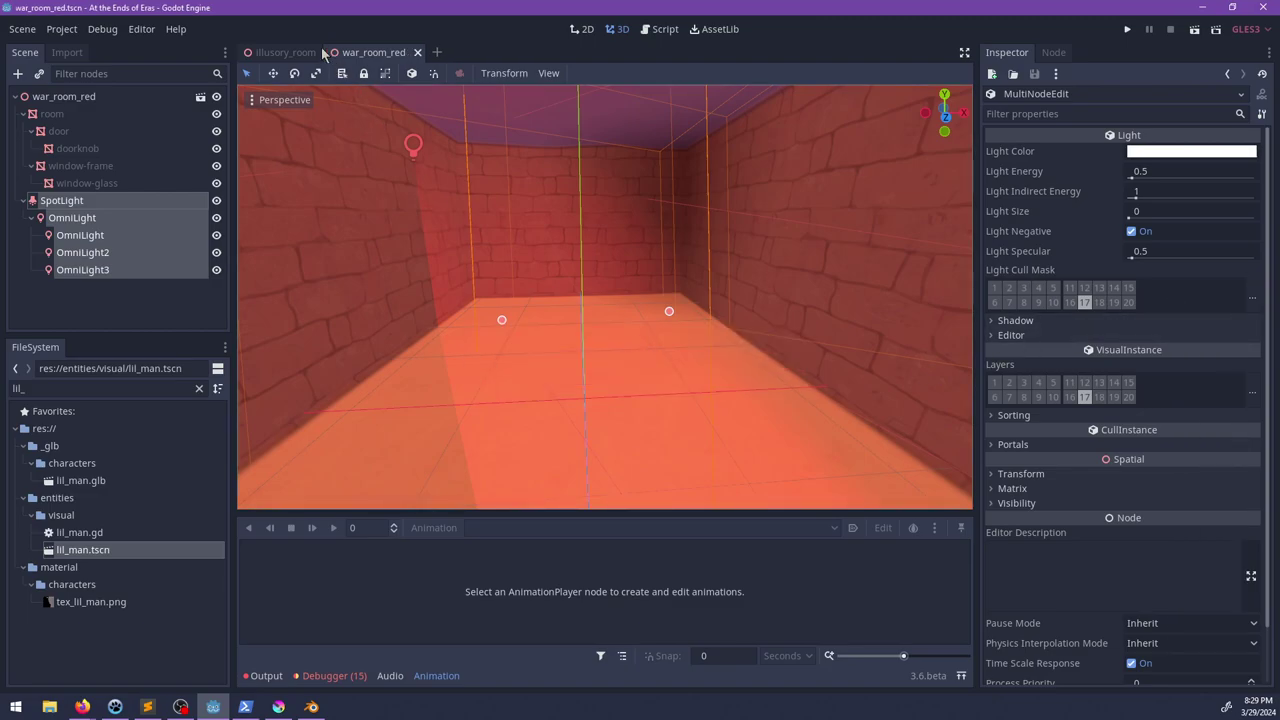
Step: Inspect how the characters and chair are lit in illusory_room, and look through the chair's child nodes
click(318, 52)
middle_drag(687, 327, 679, 373)
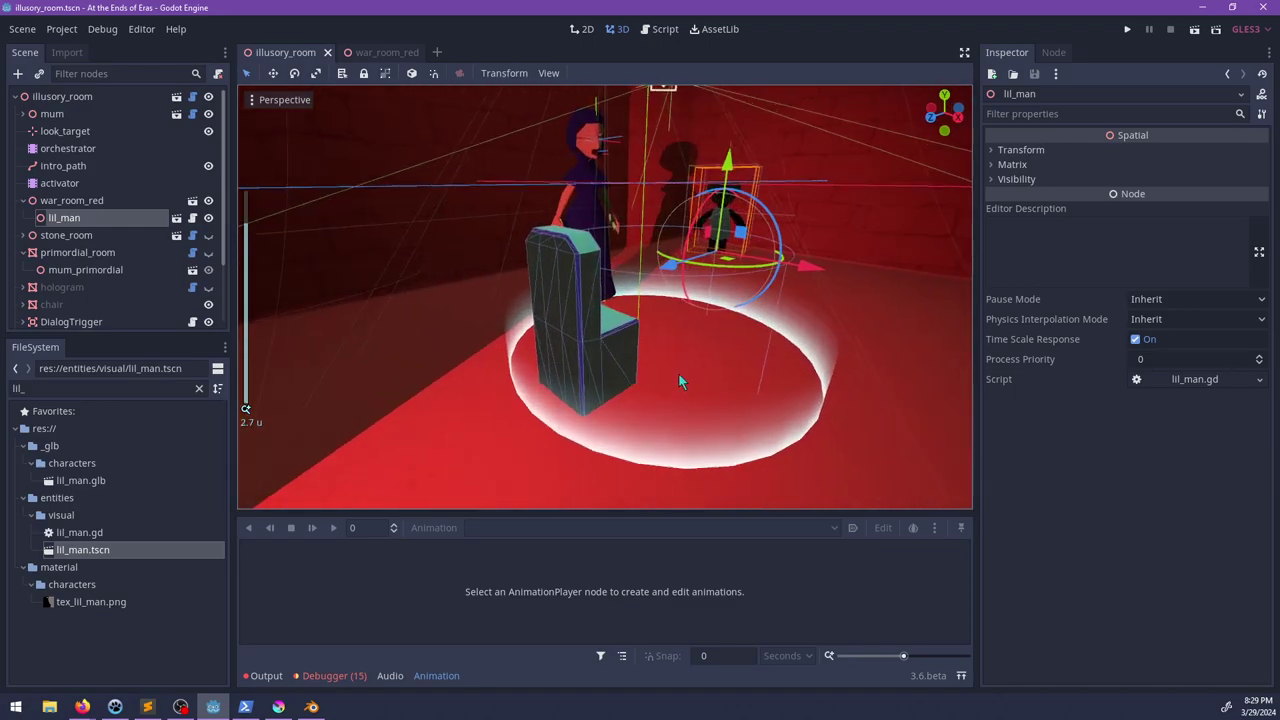
click(588, 366)
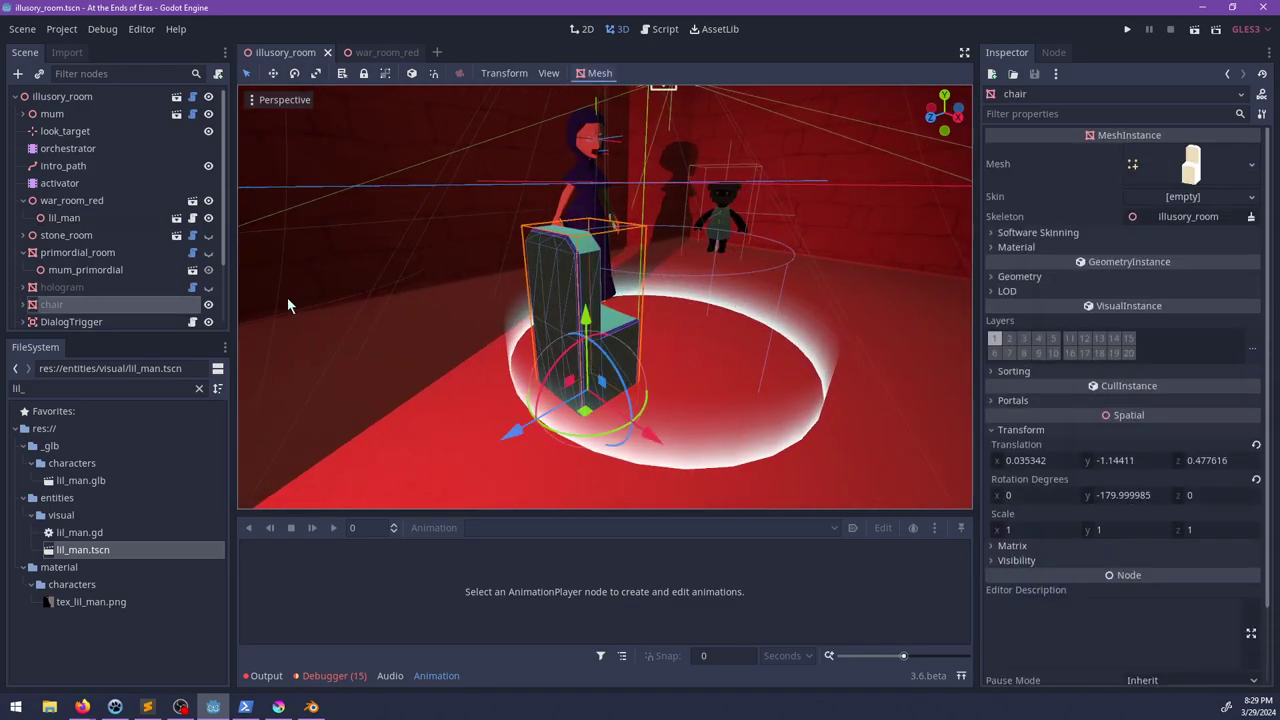
key(Delete)
key(Escape)
click(18, 306)
scroll(86, 290, down, 3)
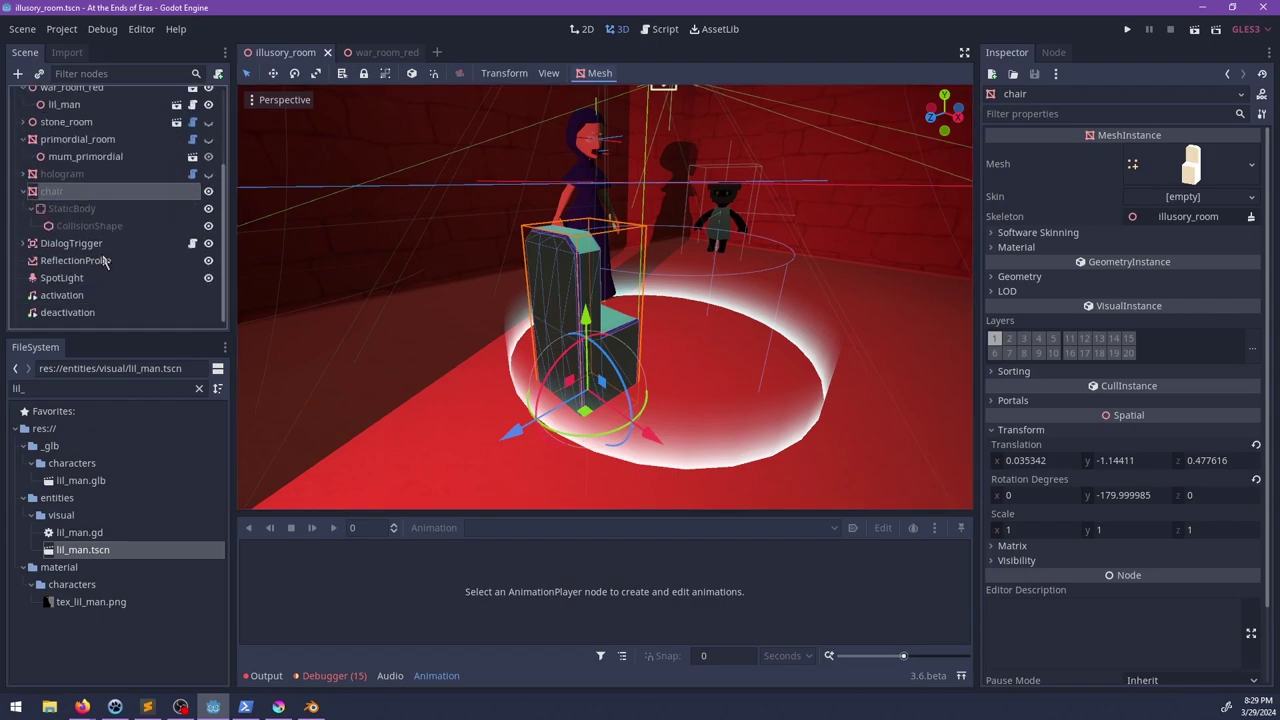
click(24, 192)
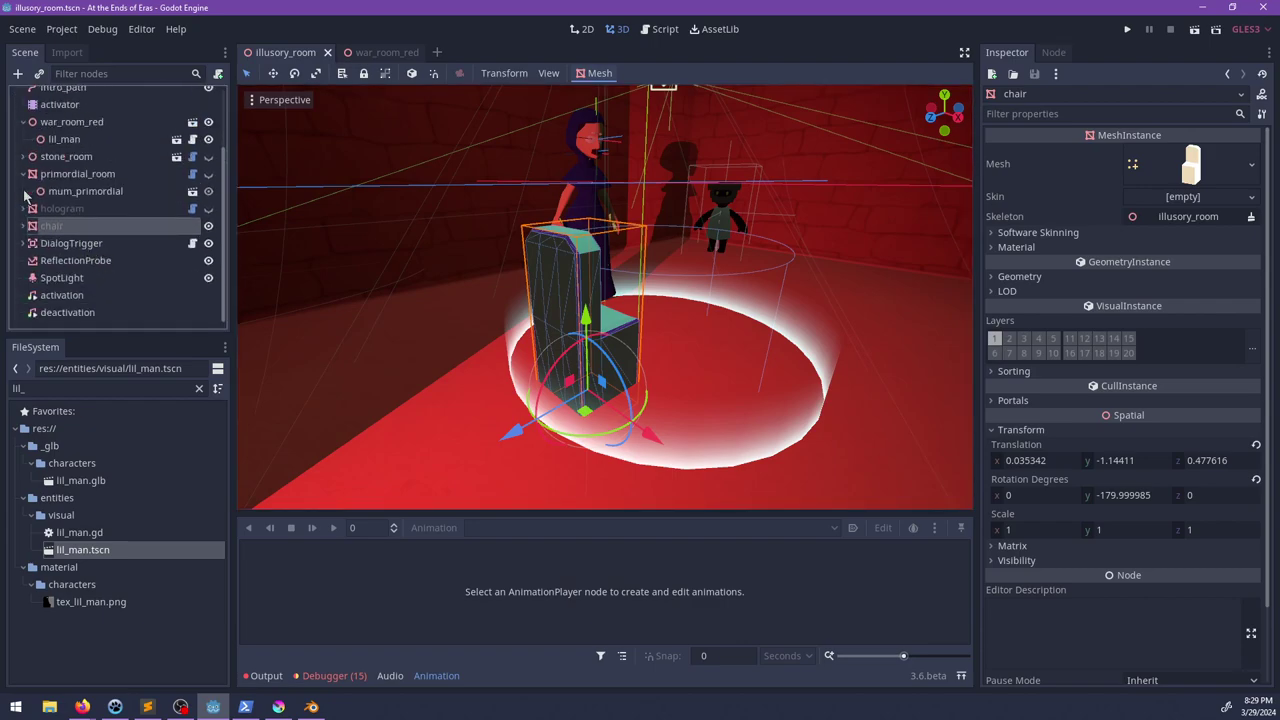
Step: Try visual layer 17 on the chair, return it to layer 1 only, and save illusory_room
click(1085, 354)
click(1085, 354)
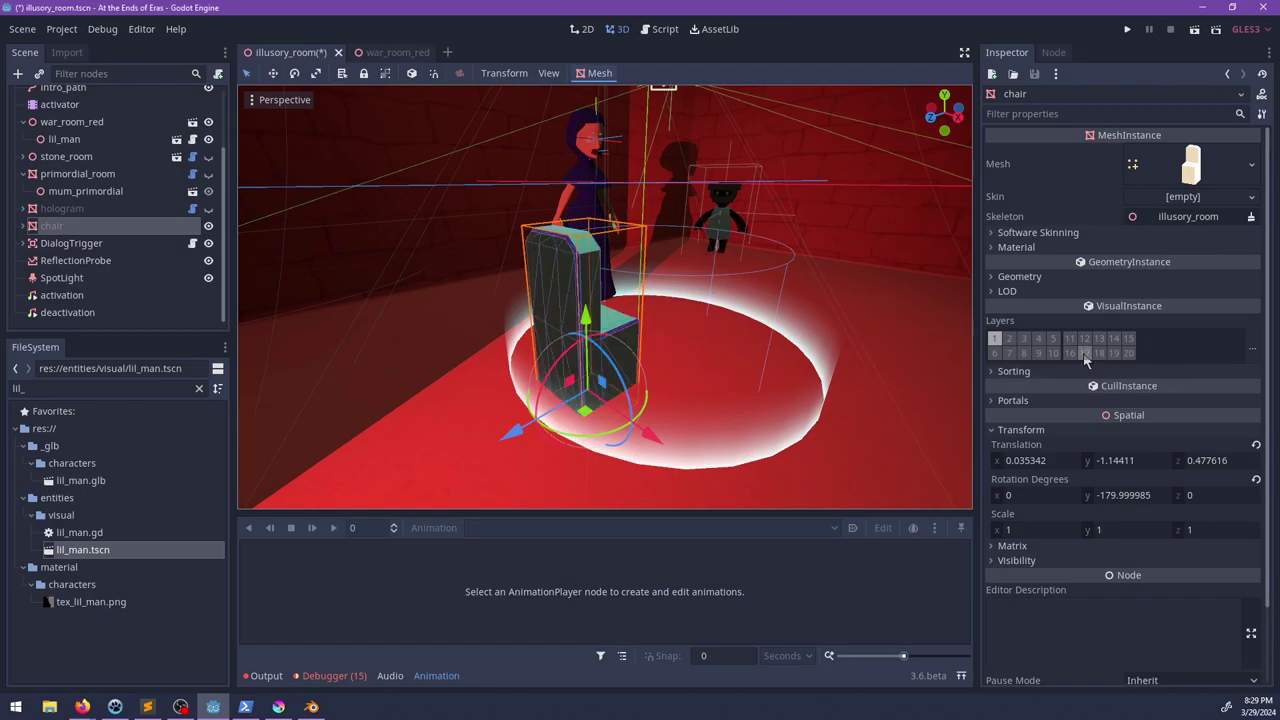
click(1085, 354)
click(1085, 354)
middle_drag(752, 365, 652, 377)
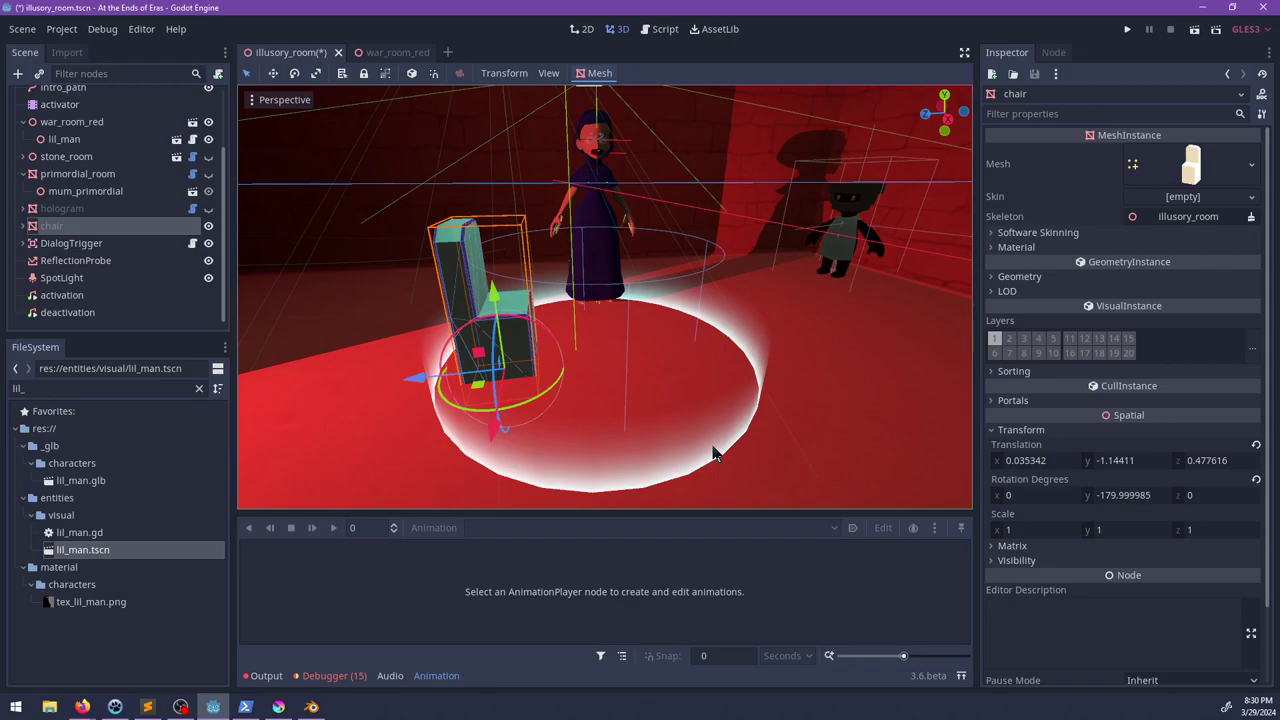
middle_drag(612, 345, 672, 332)
key(ctrl+s)
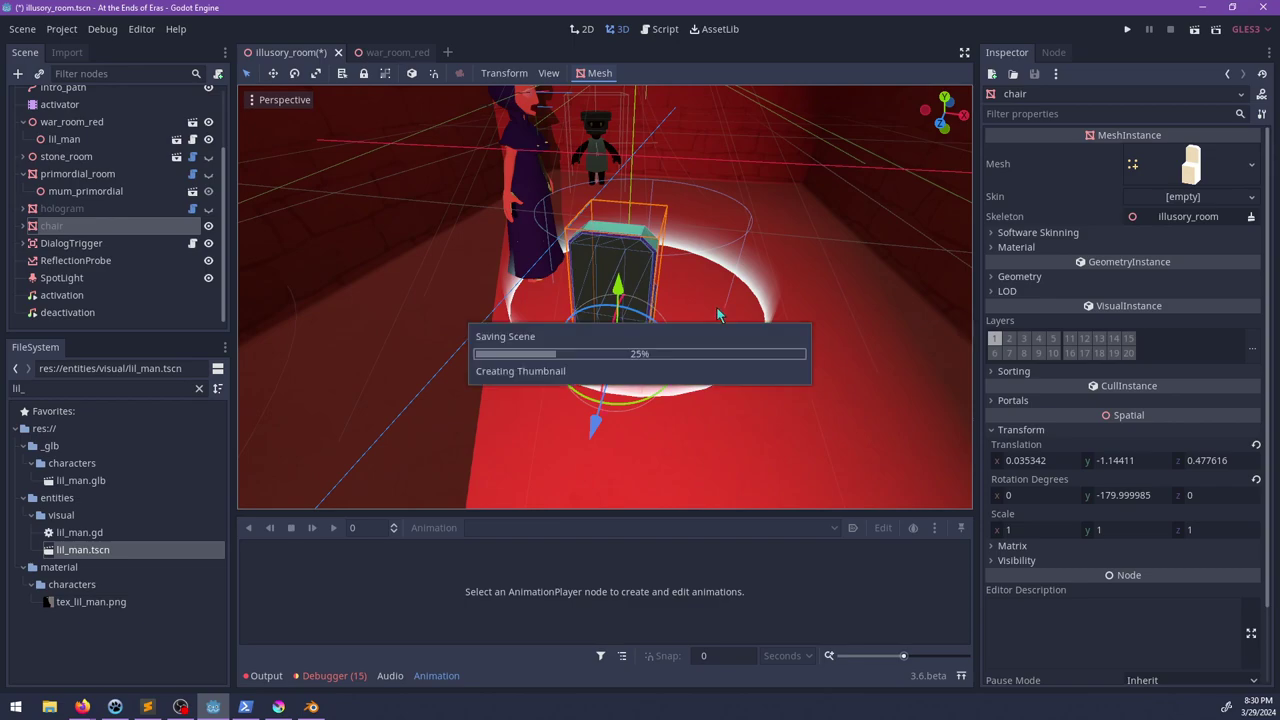
shift+middle_drag(724, 282, 688, 279)
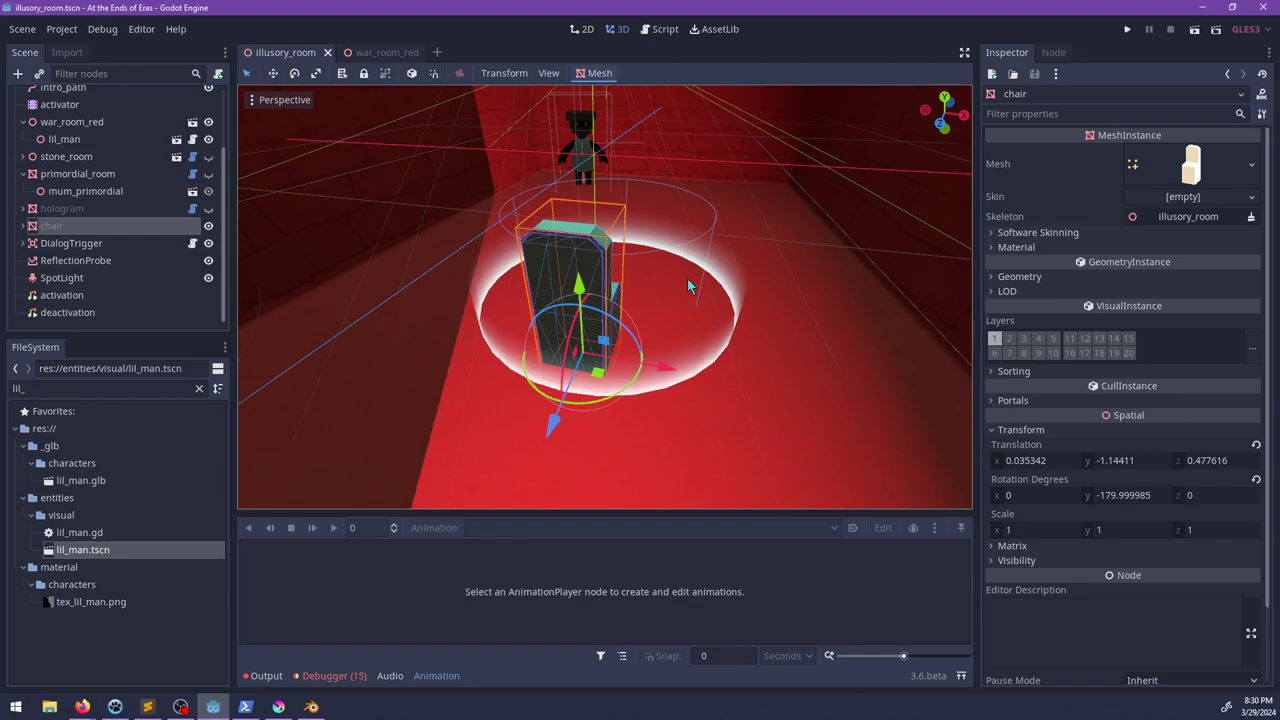
Step: Examine the room's walls, window and door in Blender's war_room_red.blend, and return to Godot to compare them in war_room_red
click(385, 52)
click(311, 707)
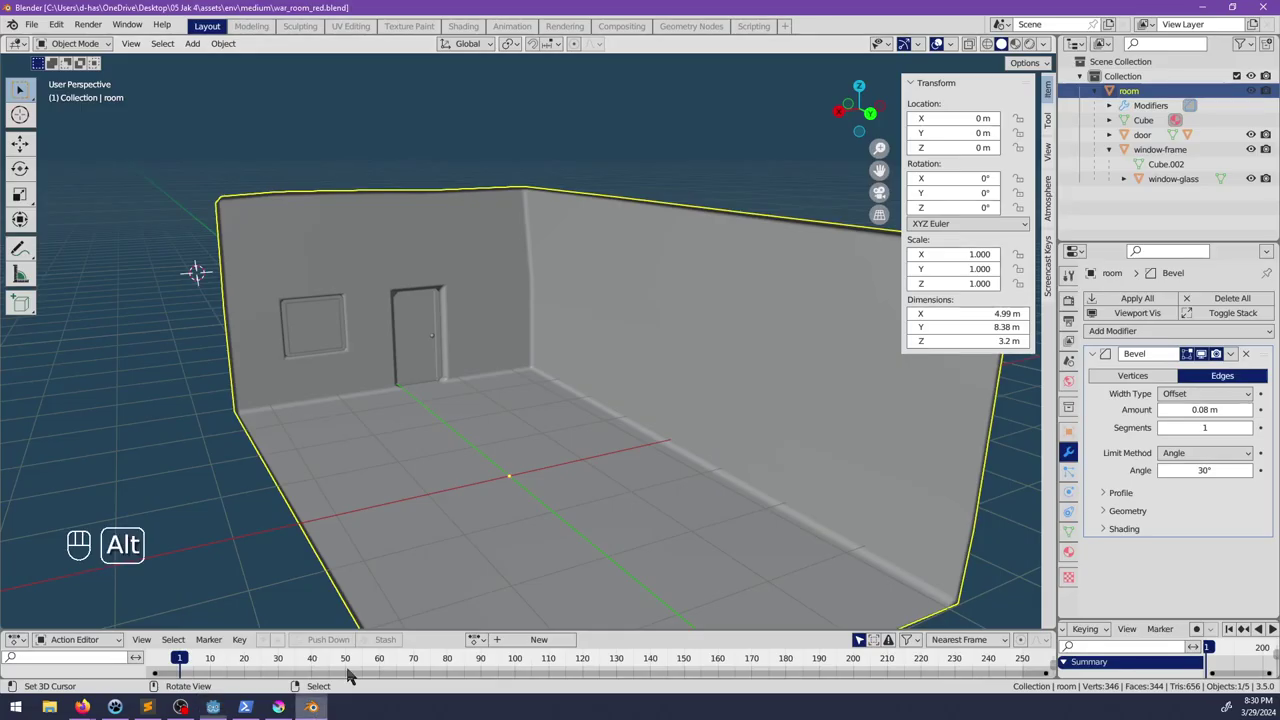
scroll(557, 367, down, 2)
middle_drag(557, 367, 550, 396)
scroll(550, 396, up, 1)
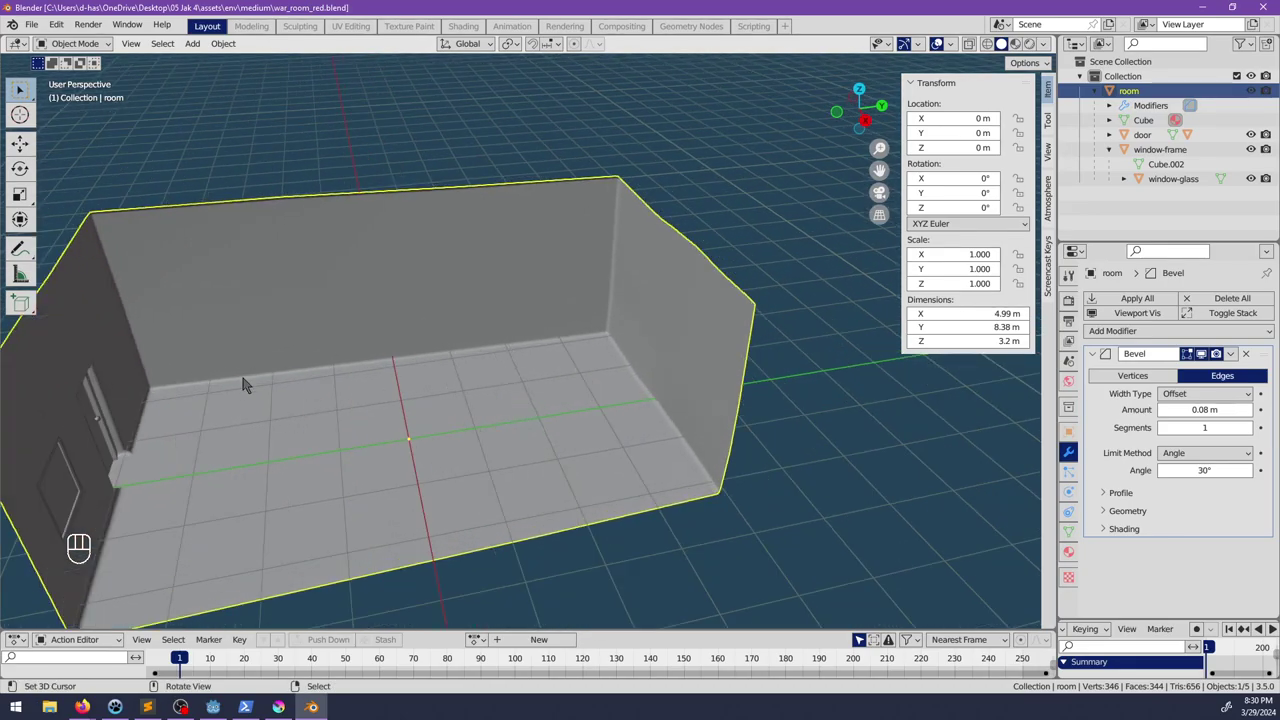
middle_drag(243, 385, 458, 370)
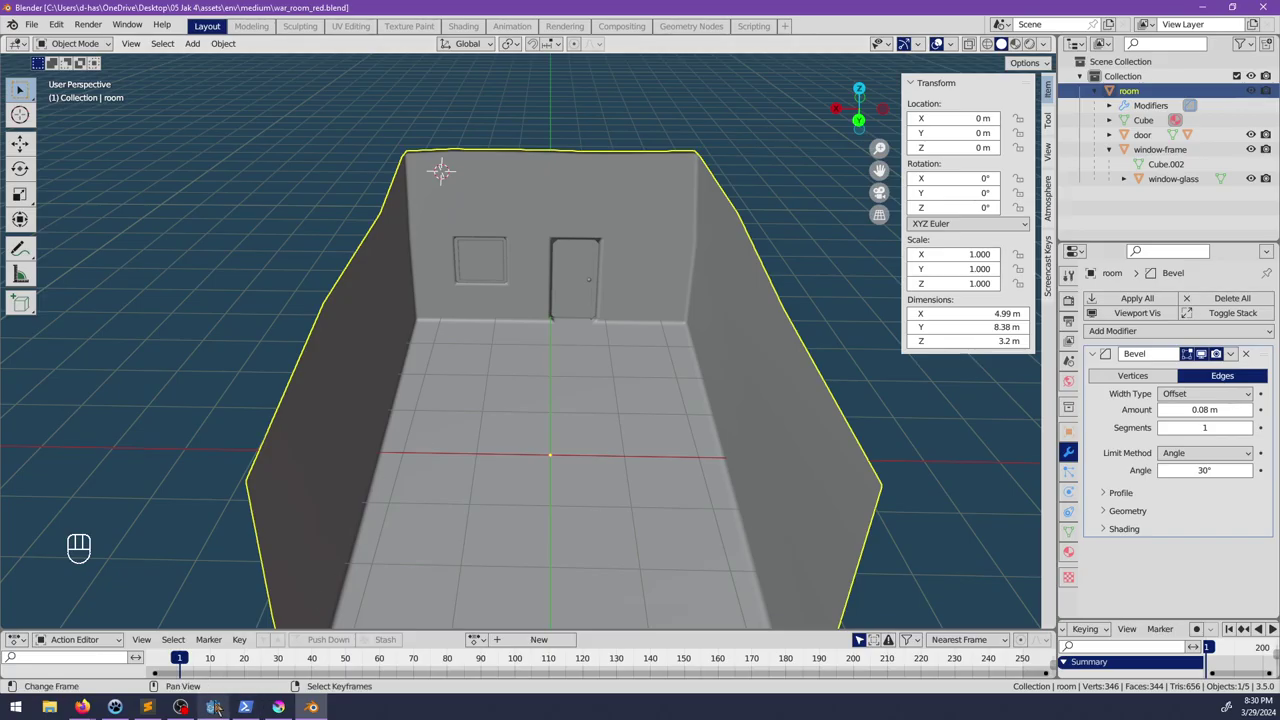
click(218, 707)
middle_drag(637, 323, 520, 390)
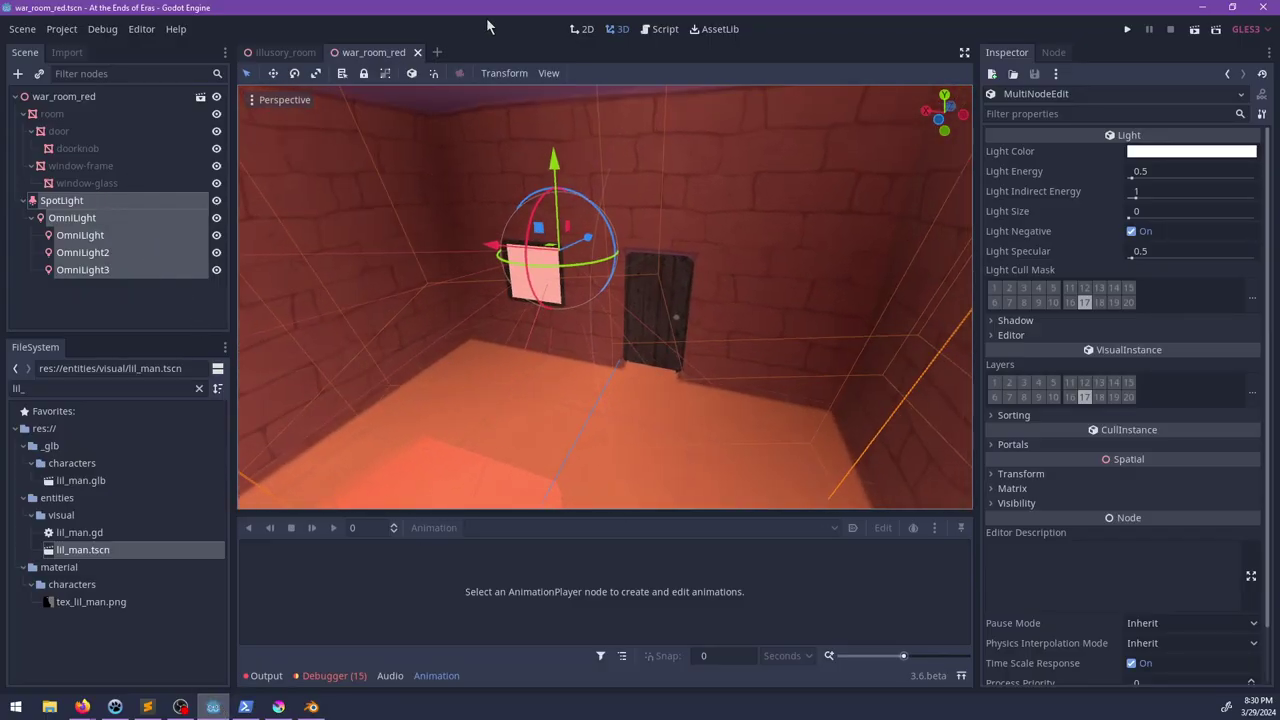
click(282, 52)
scroll(668, 311, down, 5)
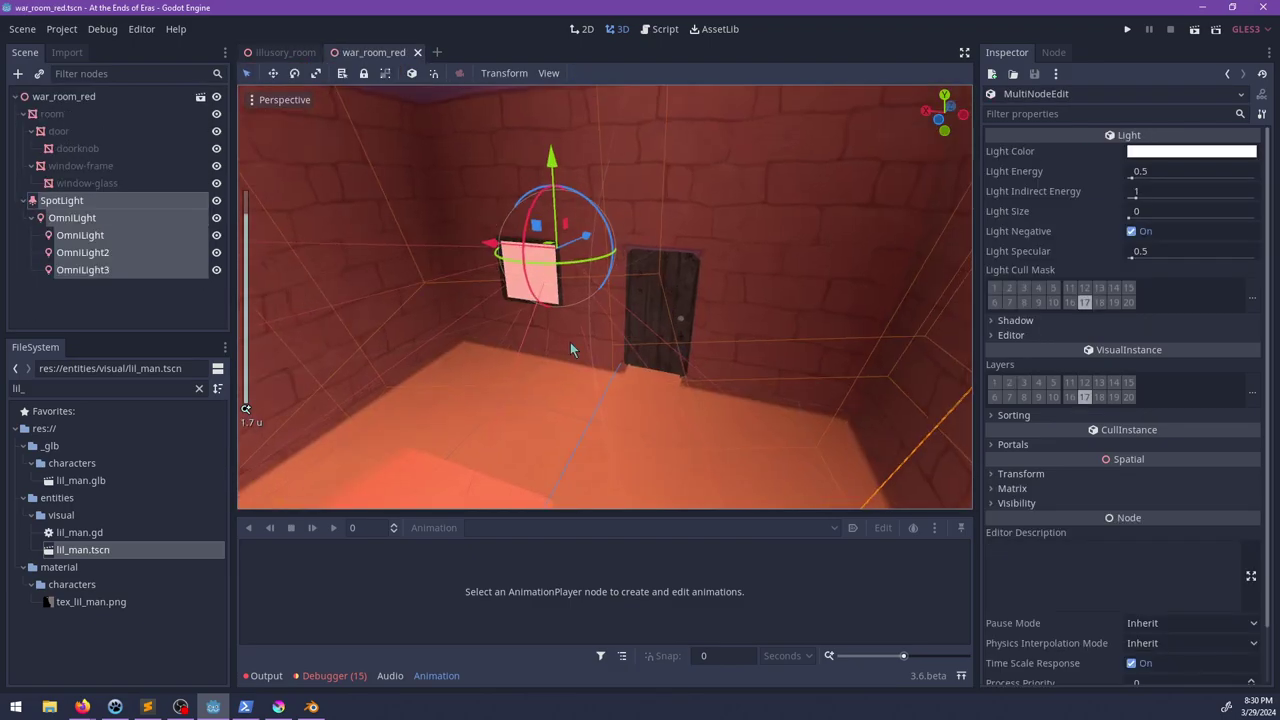
mouse_move(569, 345)
middle_down()
mouse_move(632, 321)
mouse_move(512, 364)
mouse_move(582, 332)
middle_up()
Step: With the war_room_red root selected, search the project files for "furn" and expand the entities/env/furniture folder
click(87, 99)
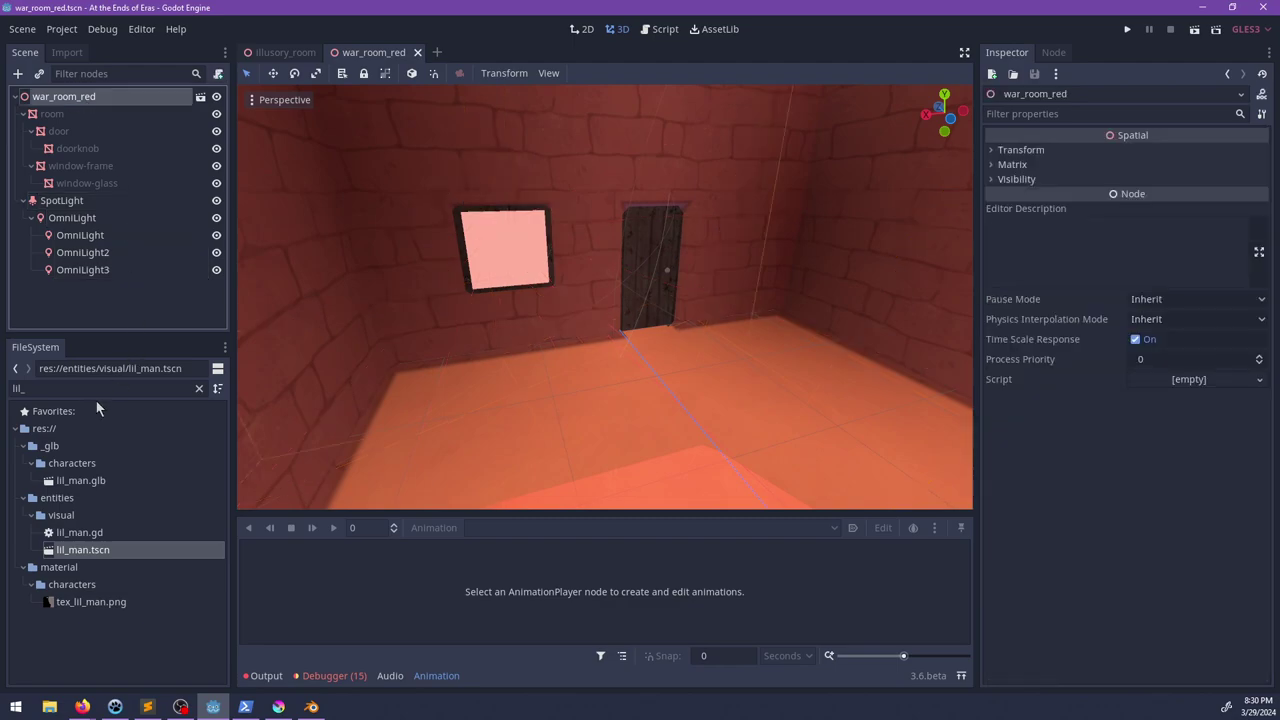
click(88, 388)
text(furn)
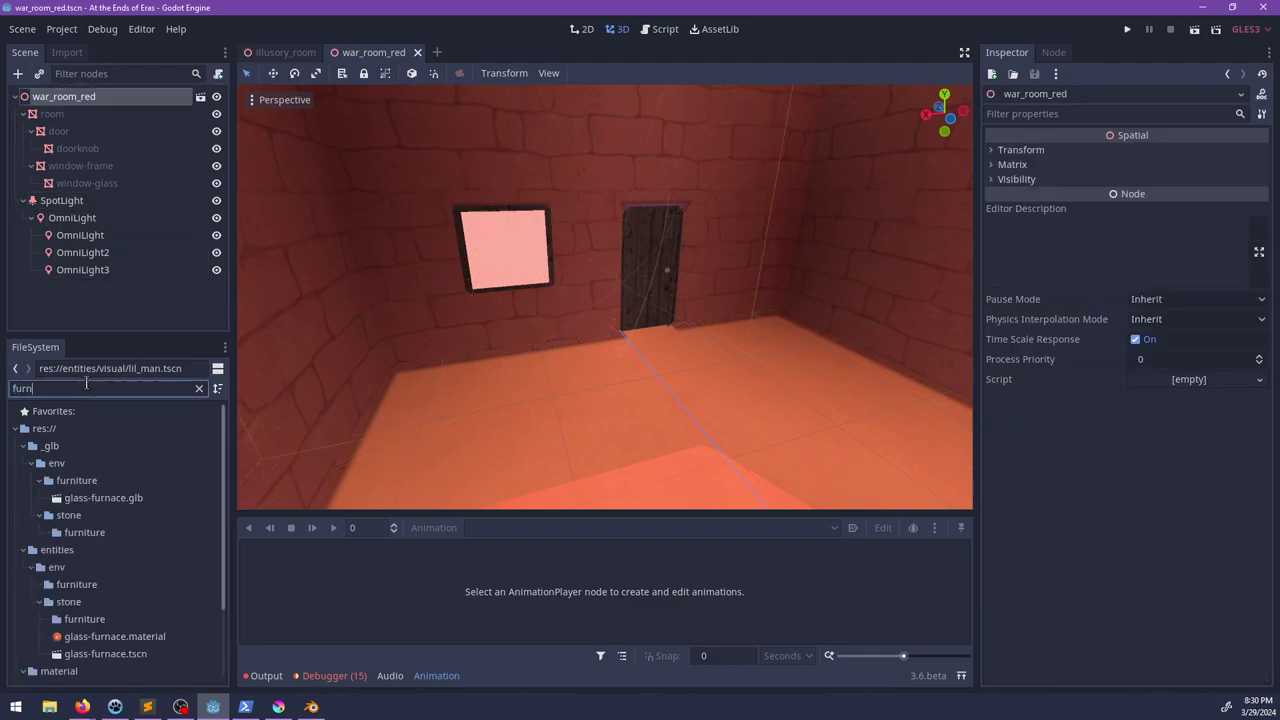
text(itu)
key(BackSpace)
key(BackSpace)
key(BackSpace)
key(BackSpace)
key(BackSpace)
scroll(157, 557, down, 10)
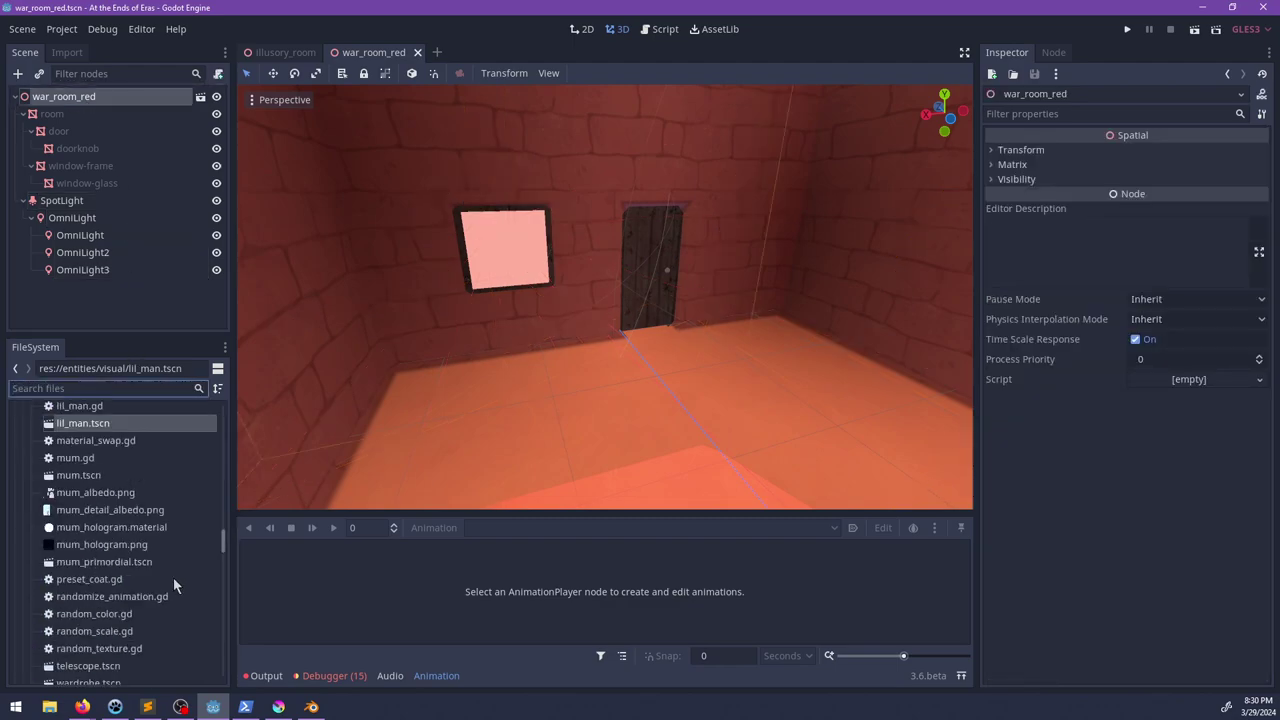
text(rn)
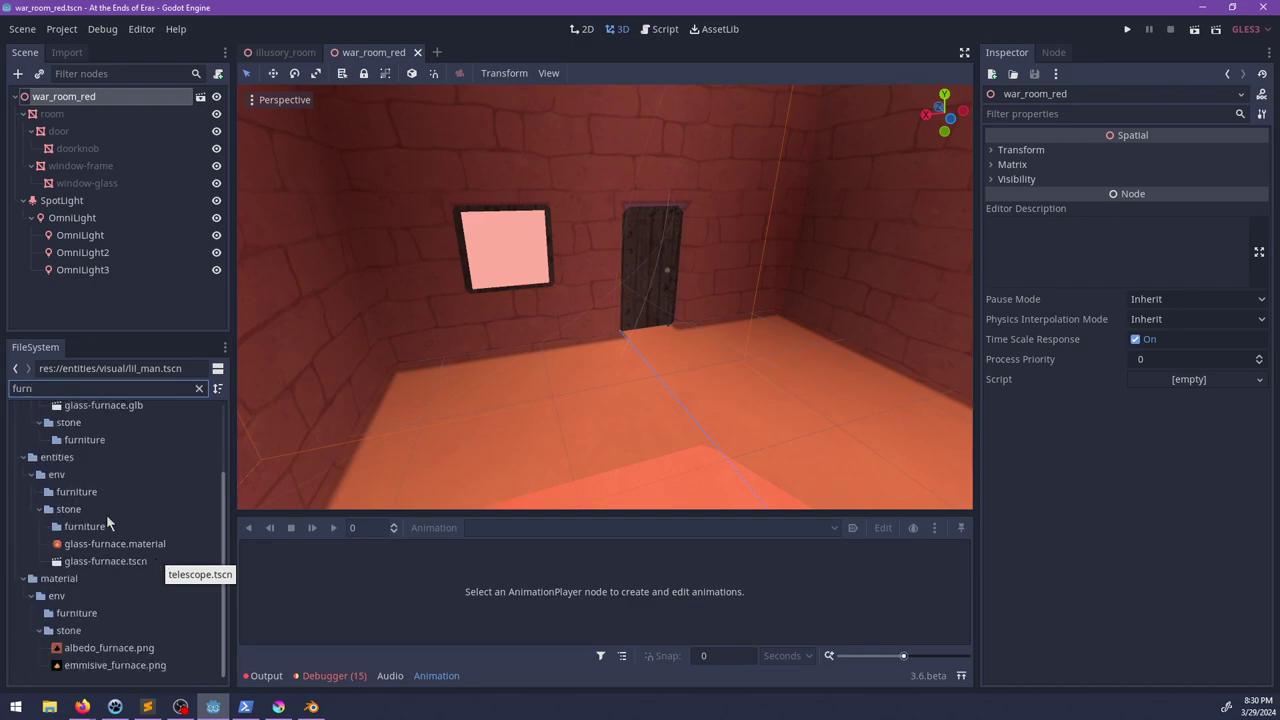
double_click(76, 491)
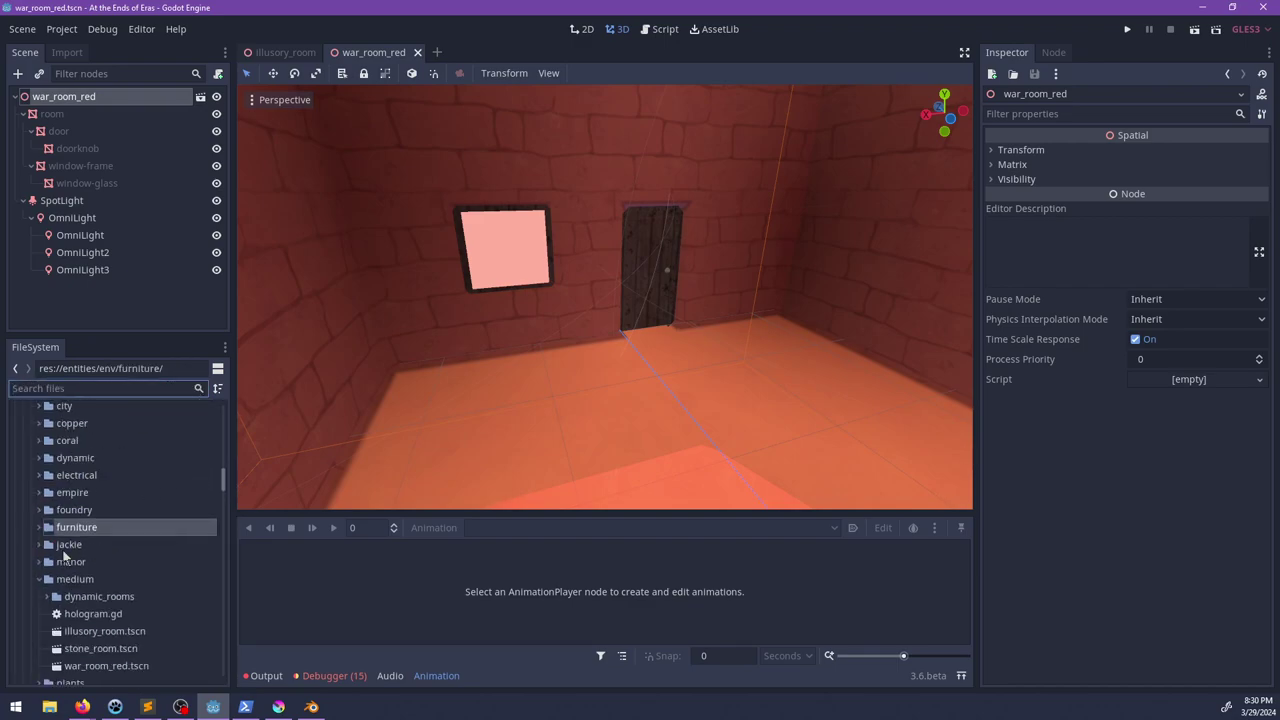
click(38, 527)
scroll(160, 546, down, 2)
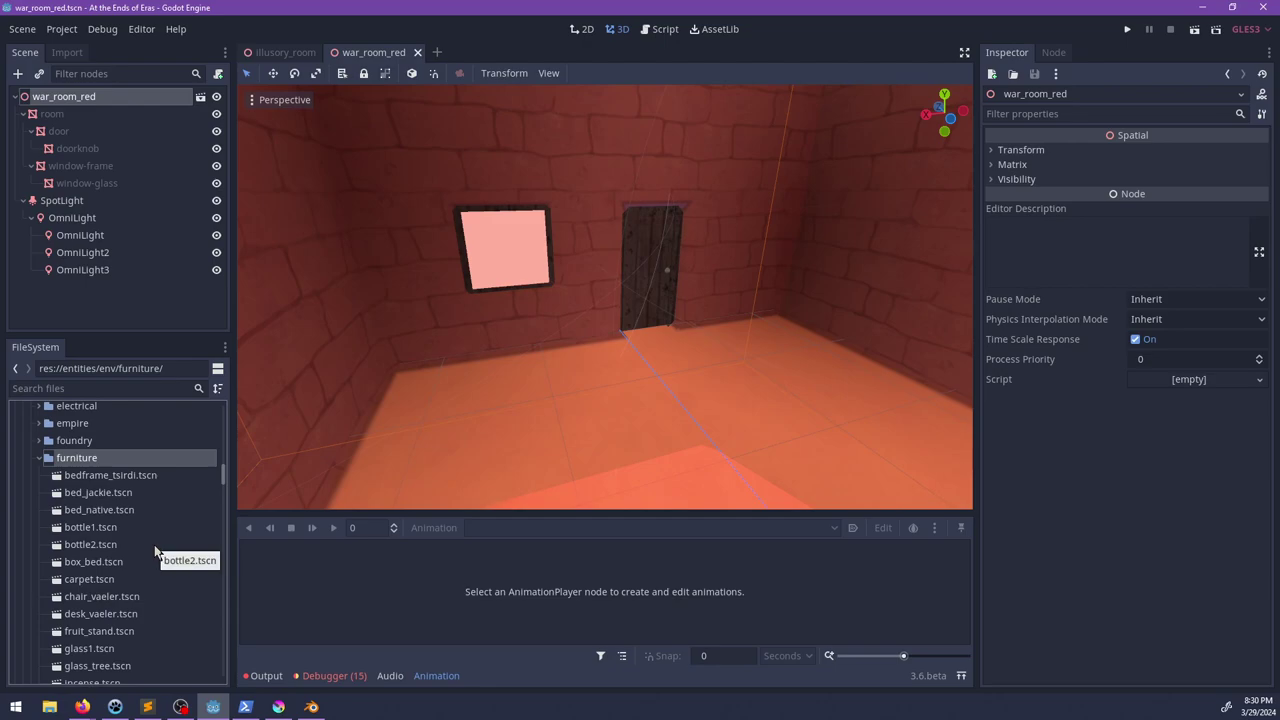
Step: Try placing an instance of bedframe_tsirdi.tscn in the war_room_red scene and undo it
drag(128, 478, 610, 272)
scroll(549, 309, down, 3)
scroll(671, 403, down, 10)
middle_drag(714, 274, 608, 313)
key(ctrl+z)
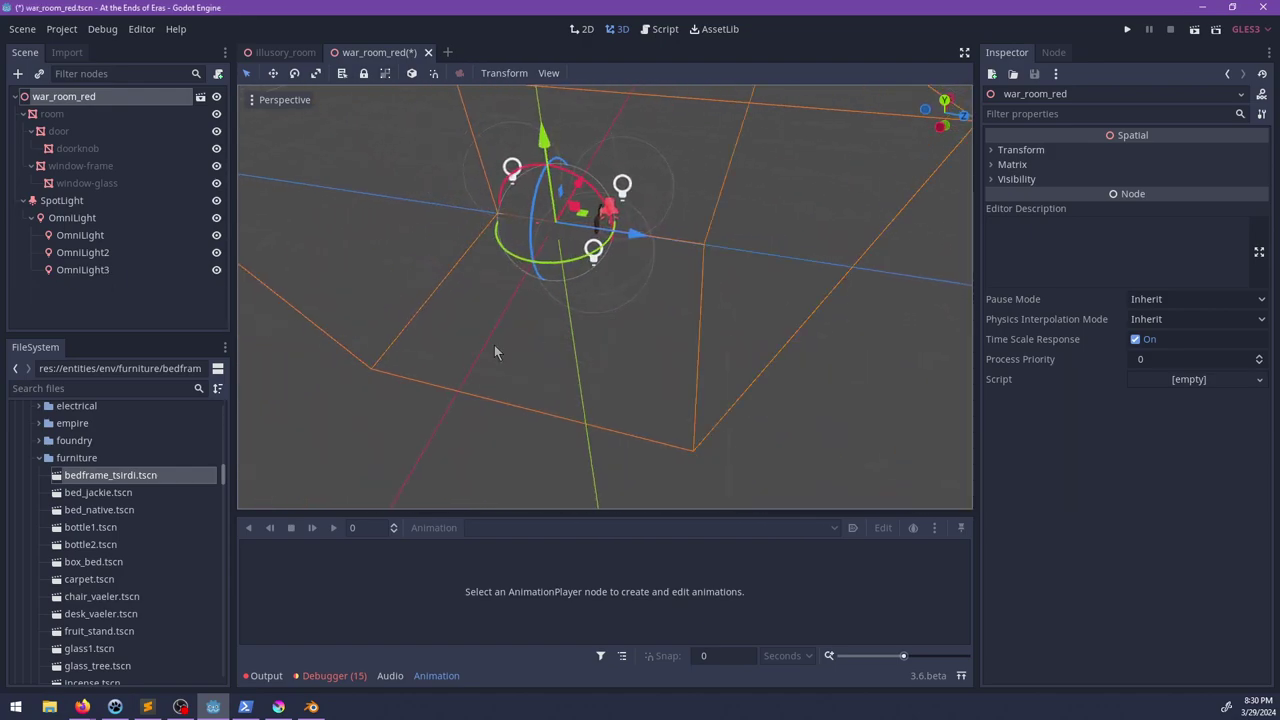
Step: Try an instance of chair_vaeler.tscn under the war_room_red root, view it in the room, and delete it
middle_drag(494, 345, 287, 377)
scroll(694, 306, up, 15)
key(f)
scroll(515, 331, up, 2)
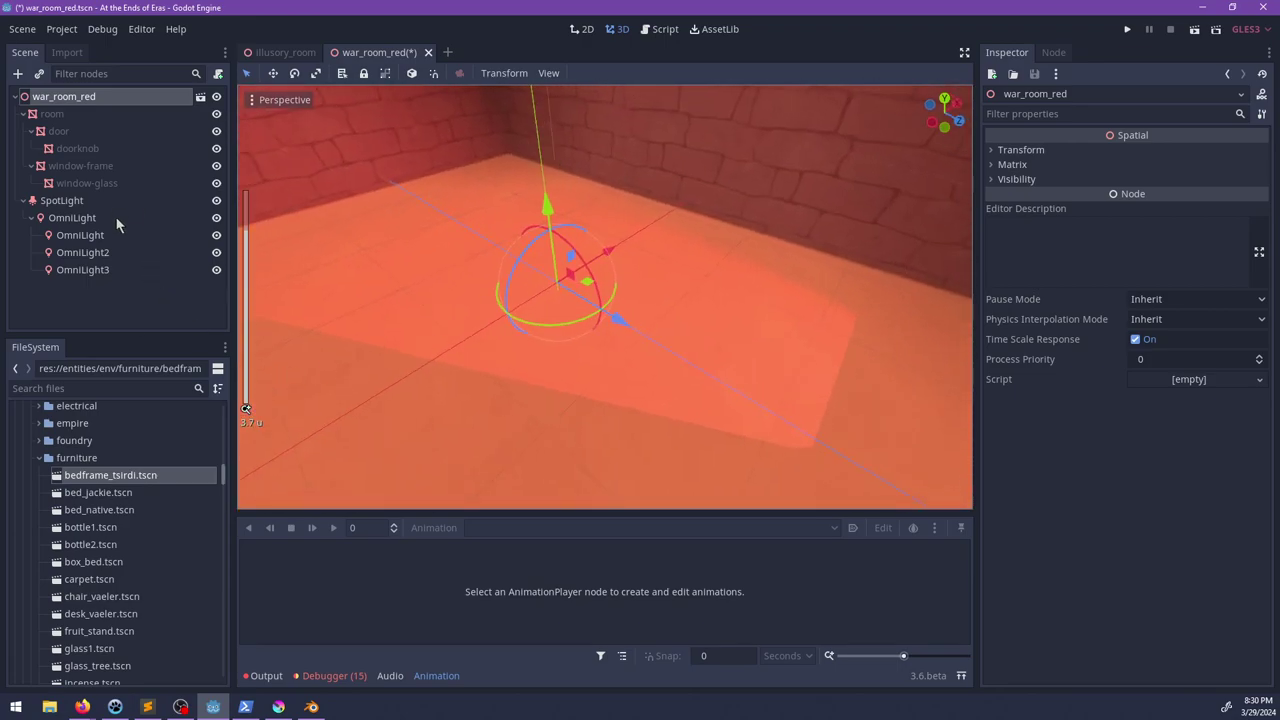
middle_drag(400, 340, 470, 398)
drag(125, 595, 176, 309)
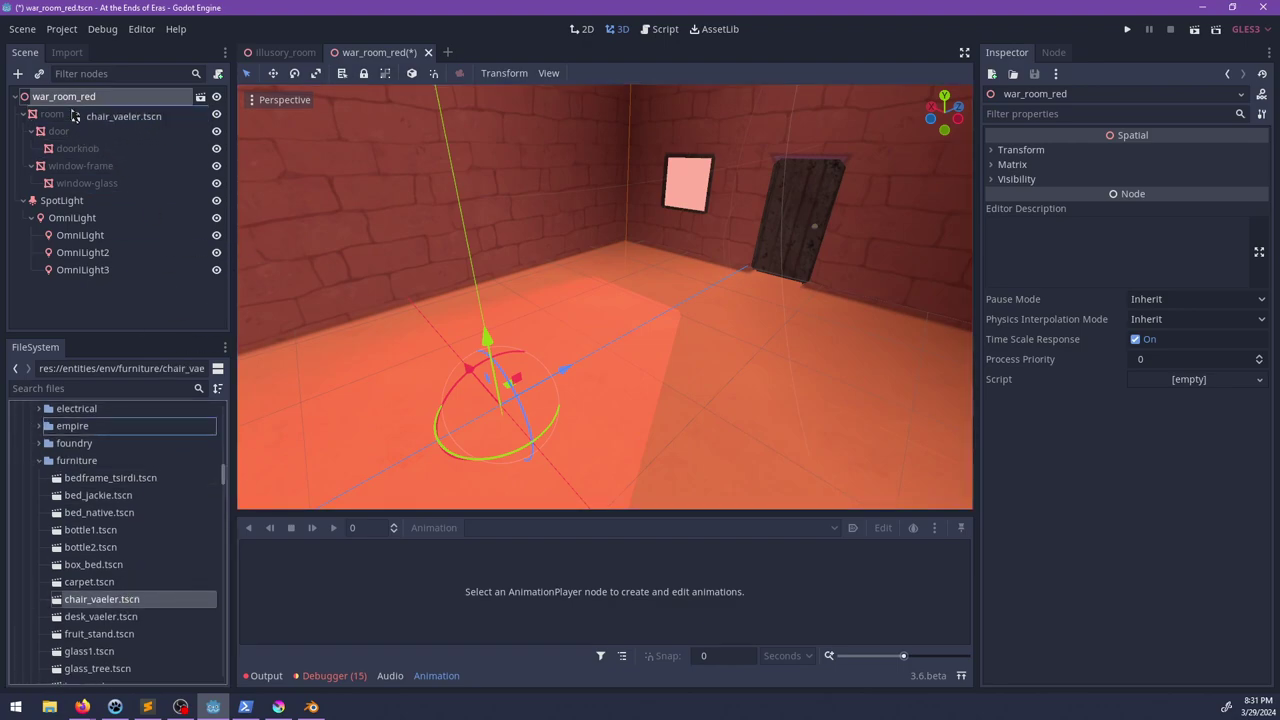
drag(75, 116, 60, 100)
middle_drag(471, 294, 395, 280)
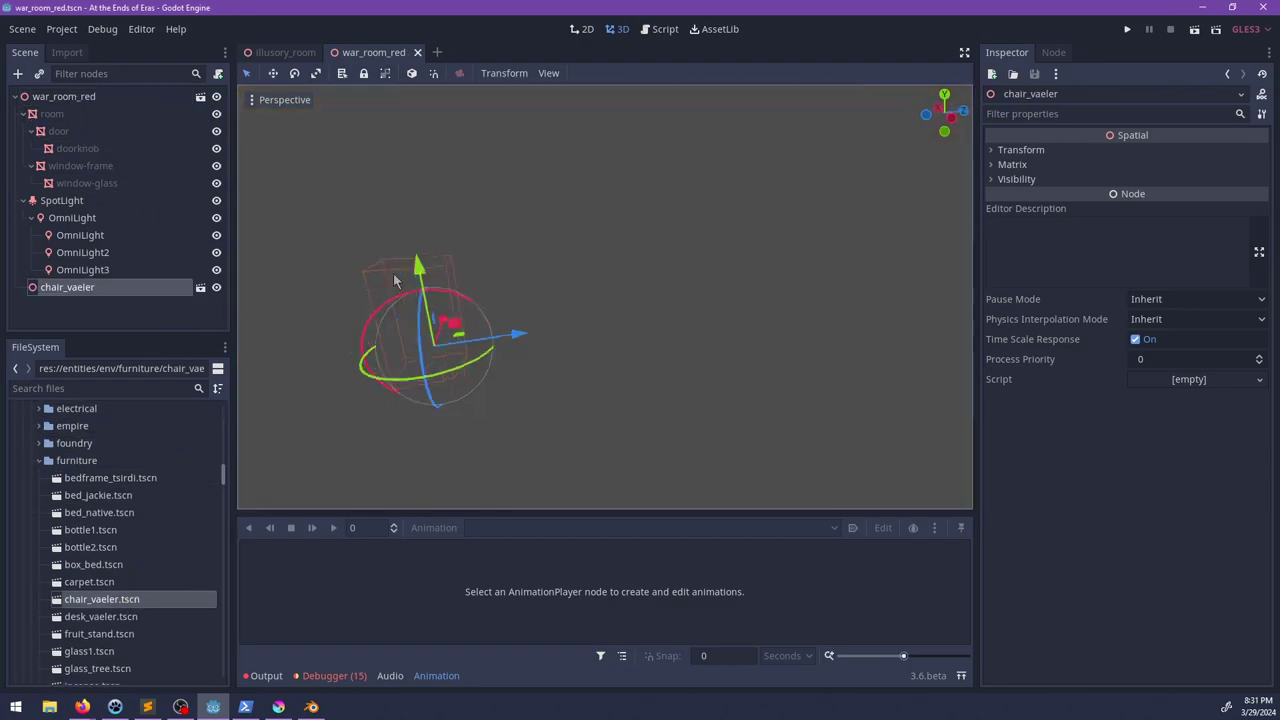
scroll(395, 280, up, 5)
key(Delete)
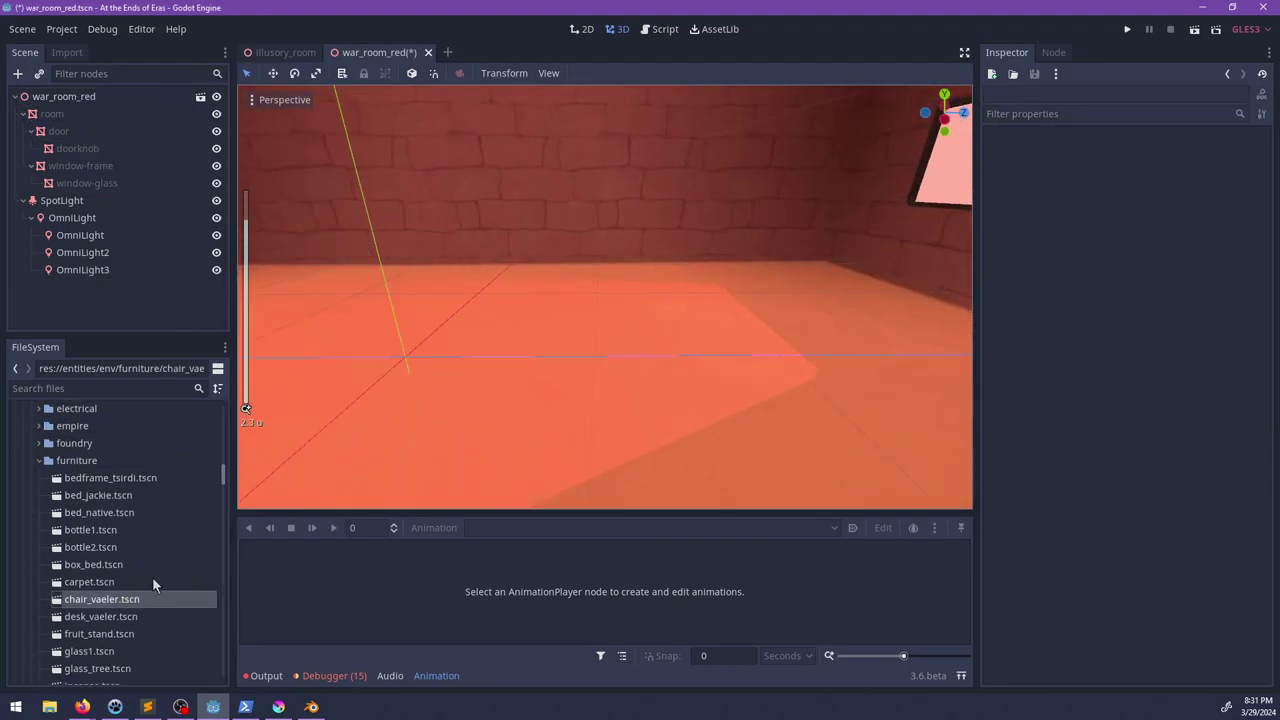
Step: Add an instance of shelf_simple.tscn from the furniture folder under the war_room_red root
scroll(152, 577, down, 2)
middle_drag(427, 339, 372, 433)
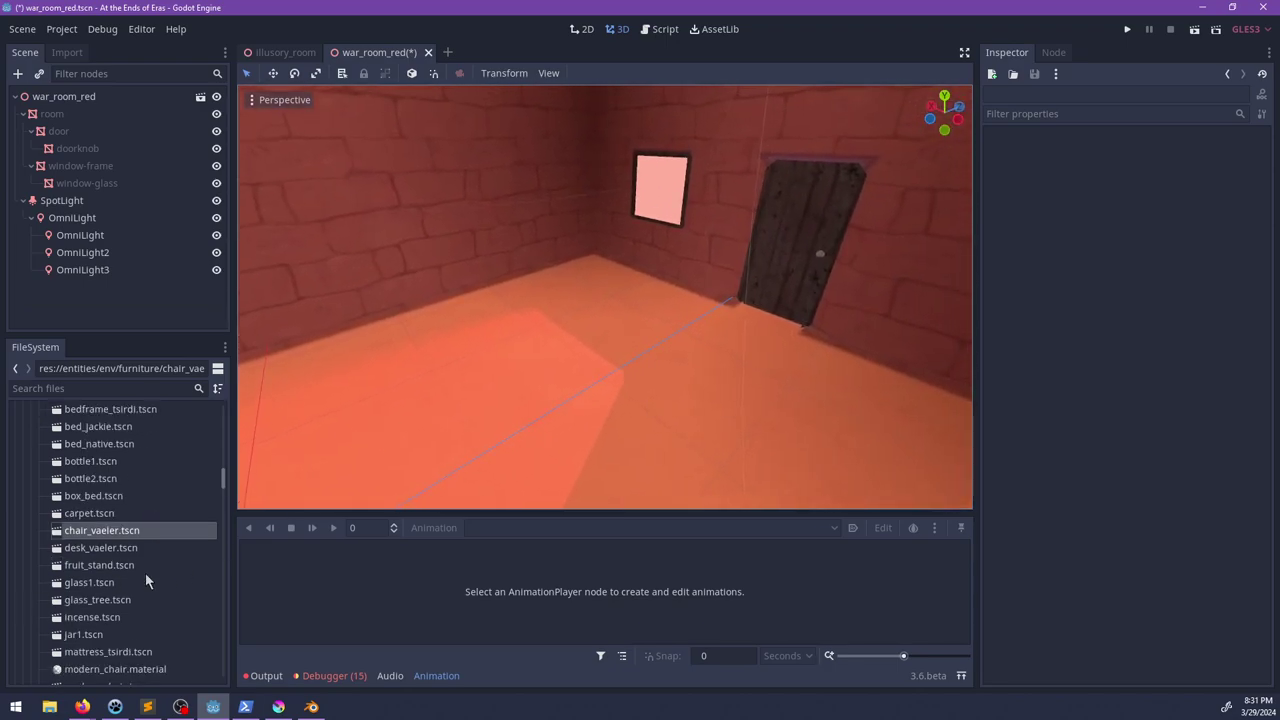
scroll(145, 574, down, 8)
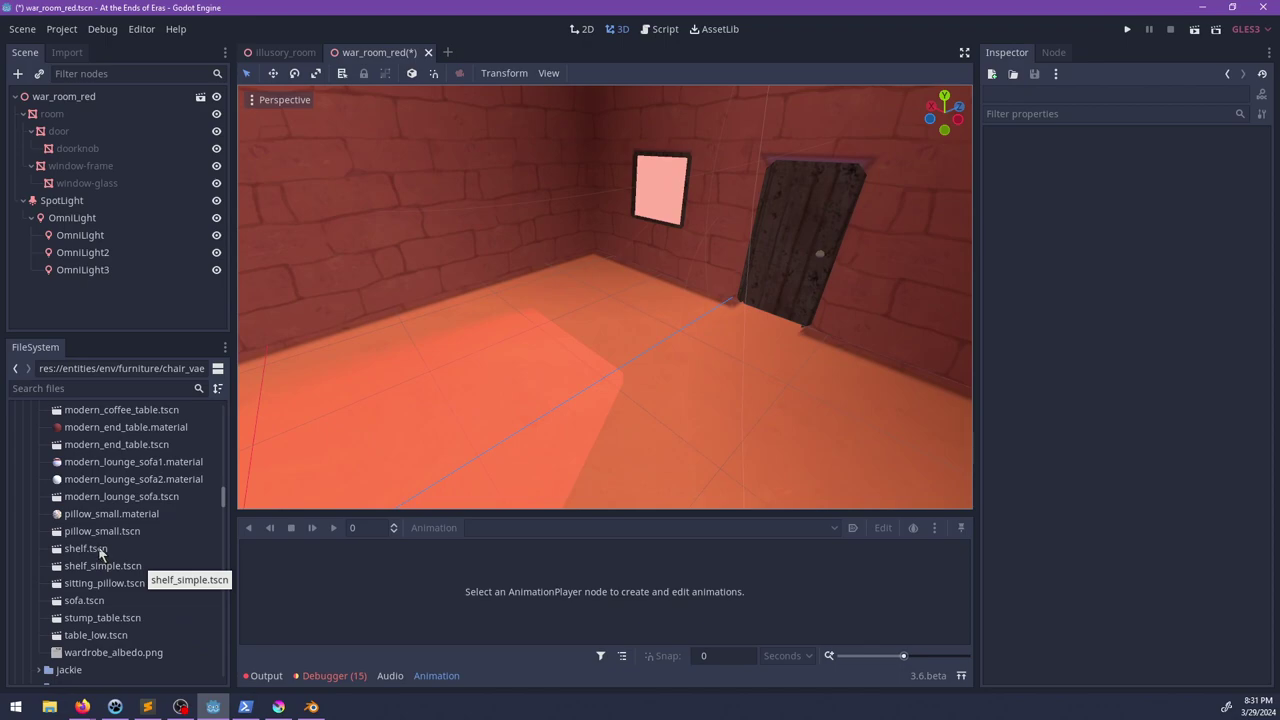
drag(100, 564, 62, 96)
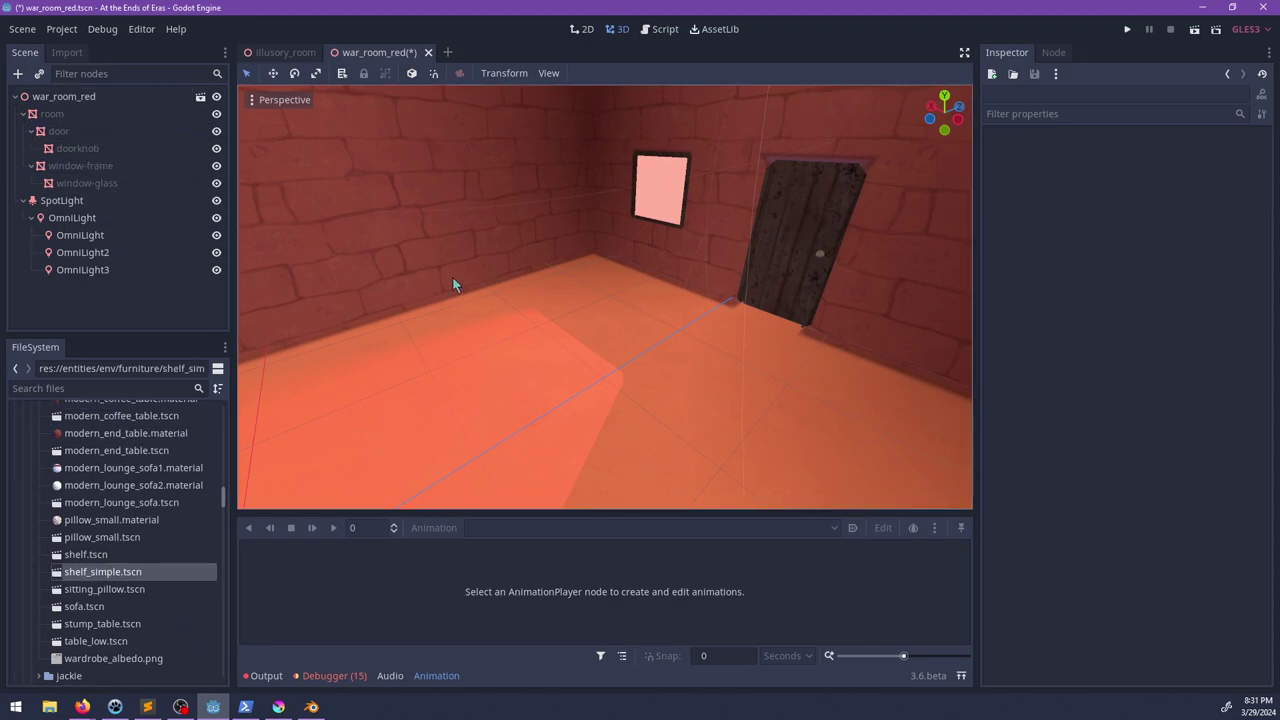
middle_drag(452, 283, 490, 318)
drag(121, 575, 117, 150)
drag(82, 107, 77, 97)
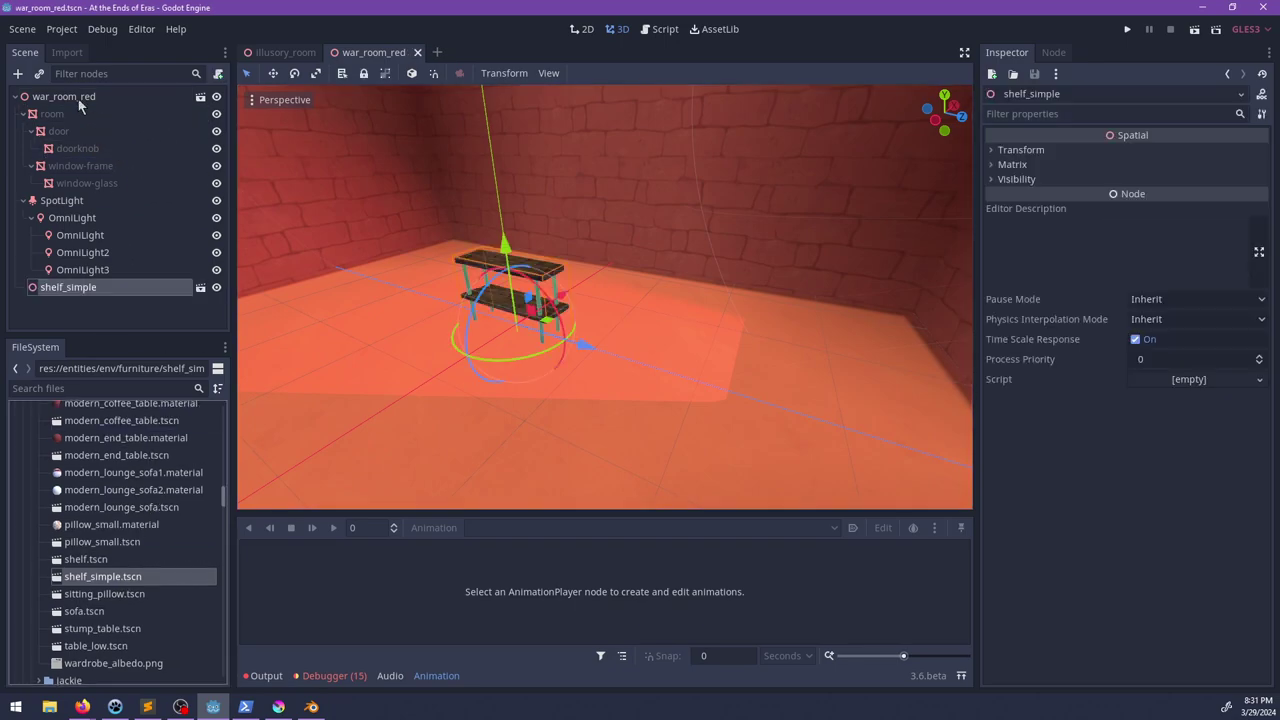
Step: Move the shelf_simple instance across the floor to the door and turn it parallel to the door wall
middle_drag(450, 250, 620, 430)
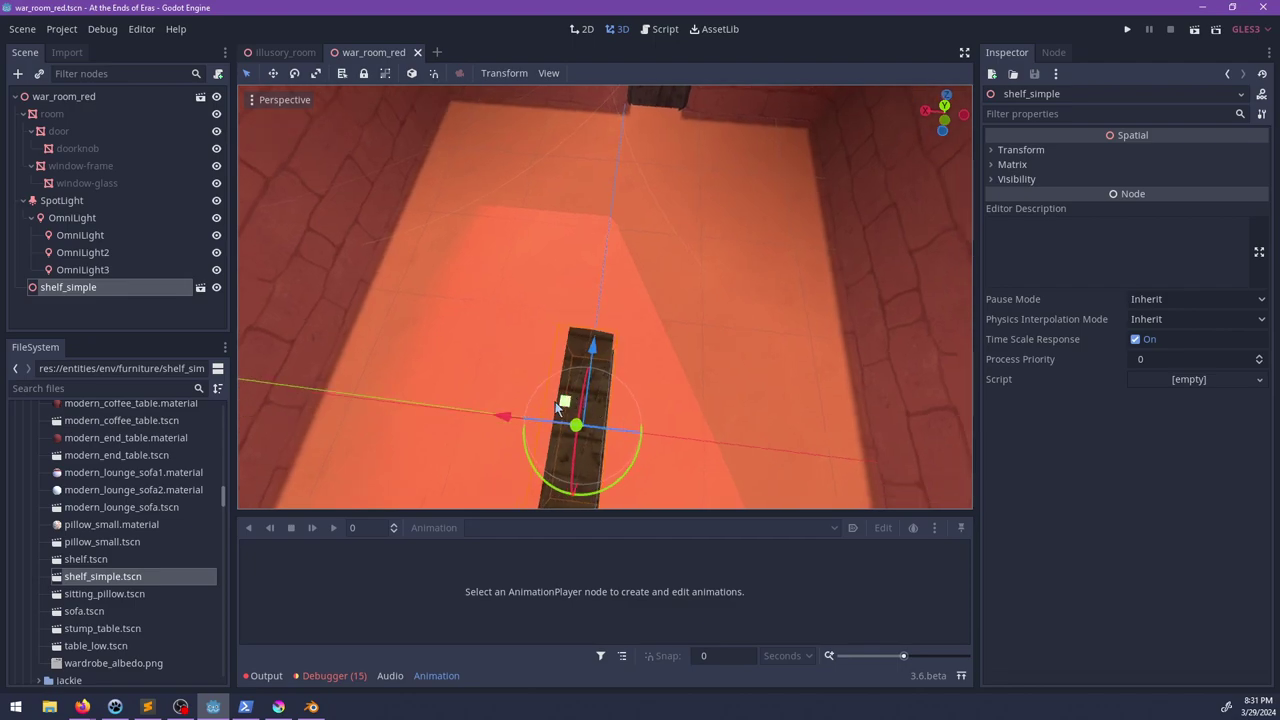
drag(563, 401, 590, 195)
key(f)
scroll(603, 238, up, 6)
drag(592, 357, 704, 330)
middle_drag(704, 330, 508, 270)
drag(509, 269, 532, 280)
Step: Shift the shelf slightly away from the wall and fine-tune its placement in front of the door
middle_drag(532, 280, 575, 378)
scroll(567, 362, up, 1)
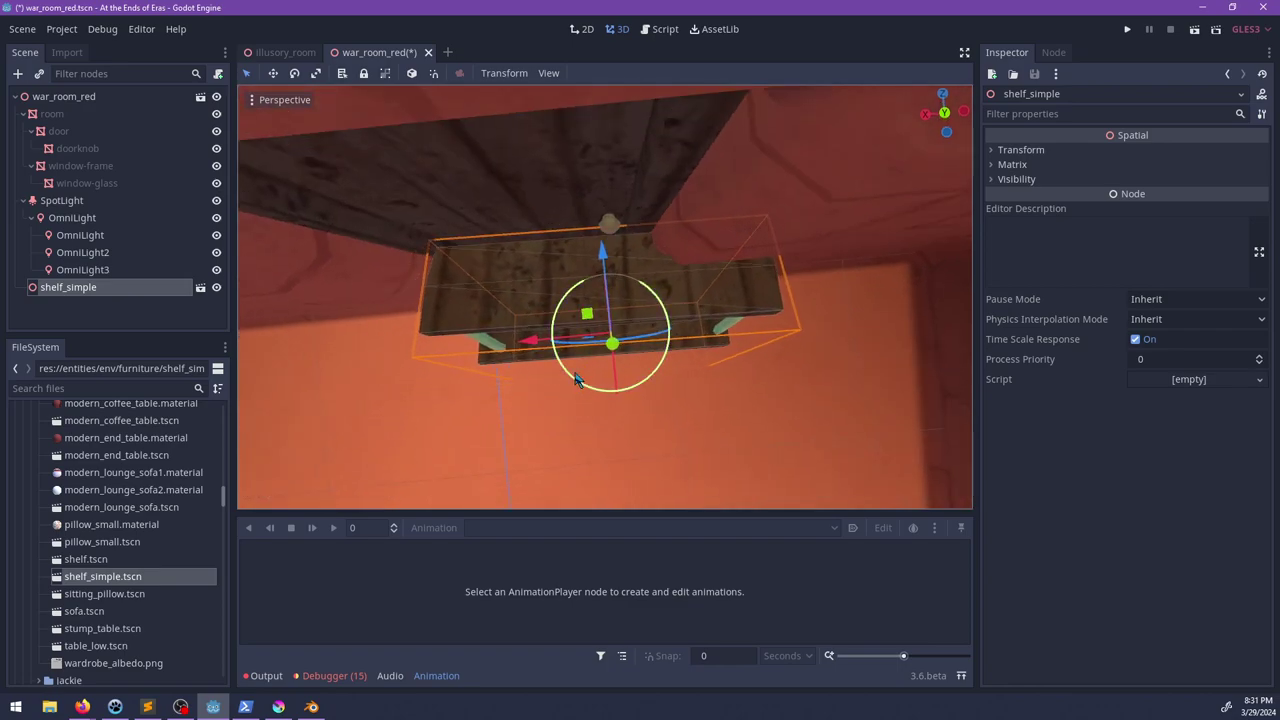
drag(587, 314, 575, 400)
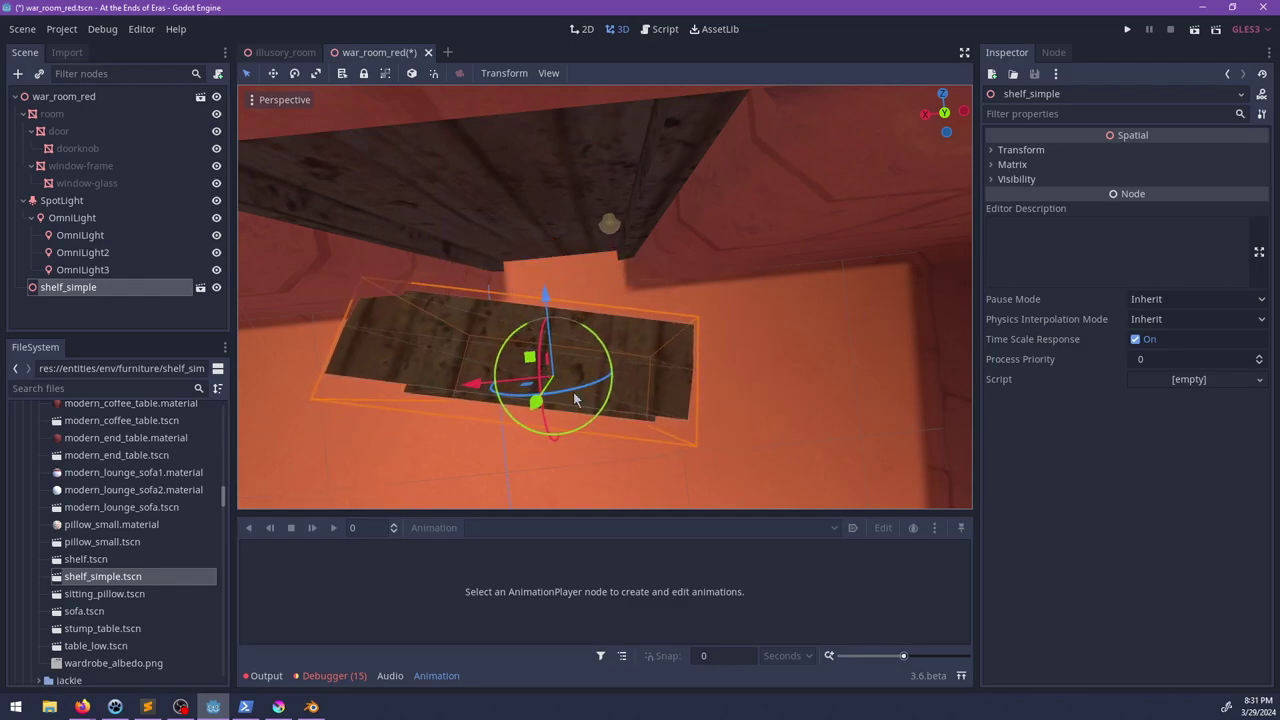
mouse_move(529, 356)
mouse_down()
mouse_move(525, 432)
mouse_move(533, 345)
mouse_move(529, 362)
mouse_up()
middle_drag(529, 362, 677, 341)
drag(641, 444, 646, 434)
middle_drag(648, 375, 632, 340)
Step: Try placing a stump_table.tscn instance in the room while the shelf is selected, and undo it
scroll(542, 388, down, 4)
drag(141, 632, 654, 402)
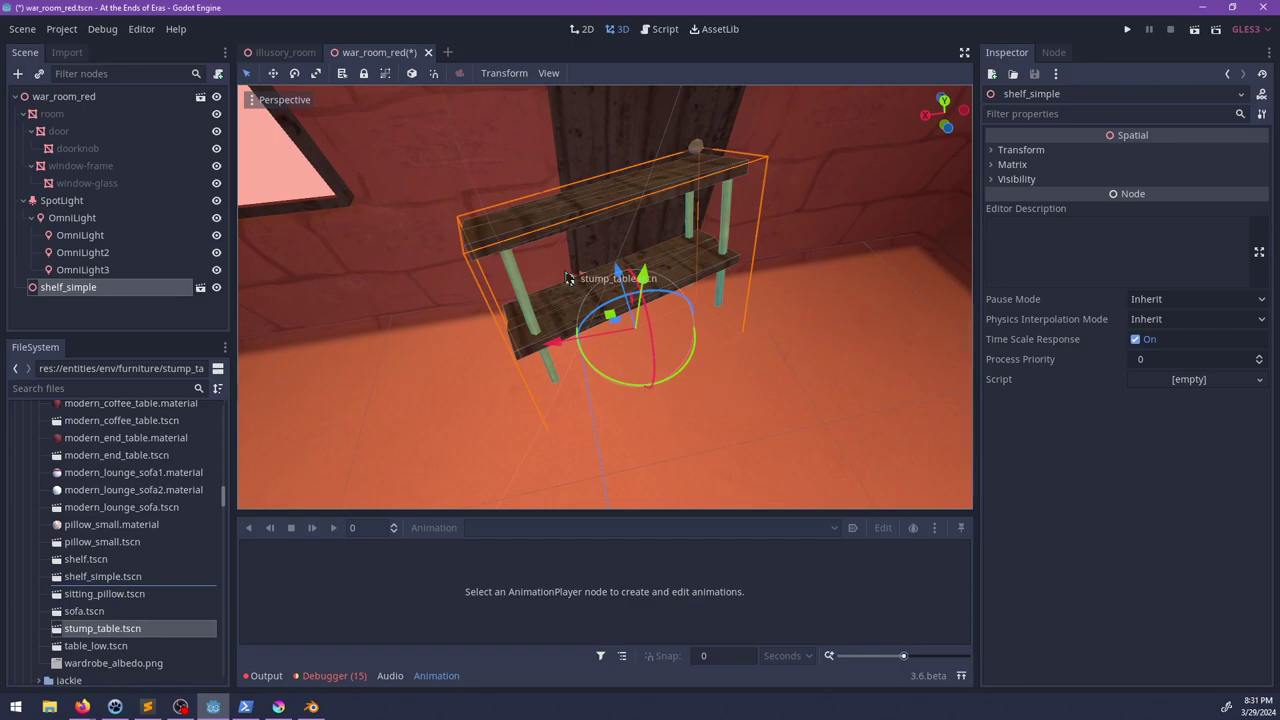
scroll(600, 290, down, 3)
drag(566, 278, 728, 333)
drag(581, 357, 578, 355)
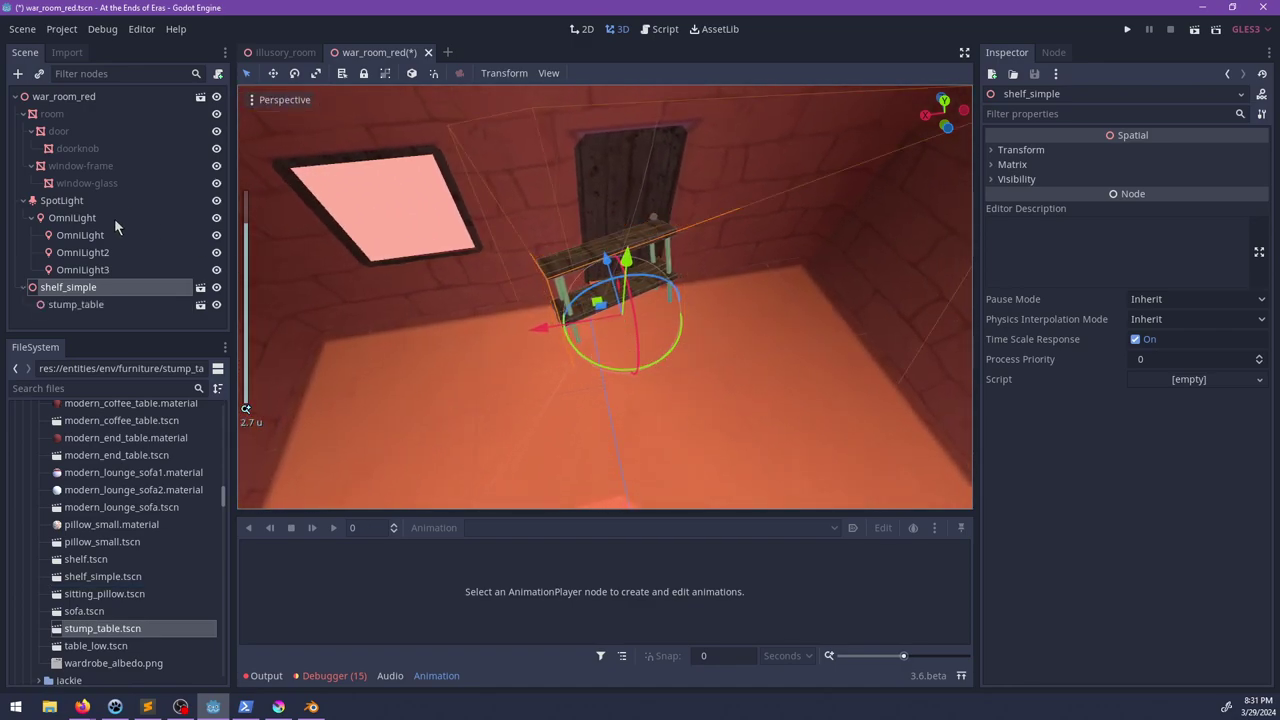
key(ctrl+z)
Step: Instance stump_table.tscn under the war_room_red root and compare its scale with the room and door
click(66, 96)
drag(137, 630, 553, 395)
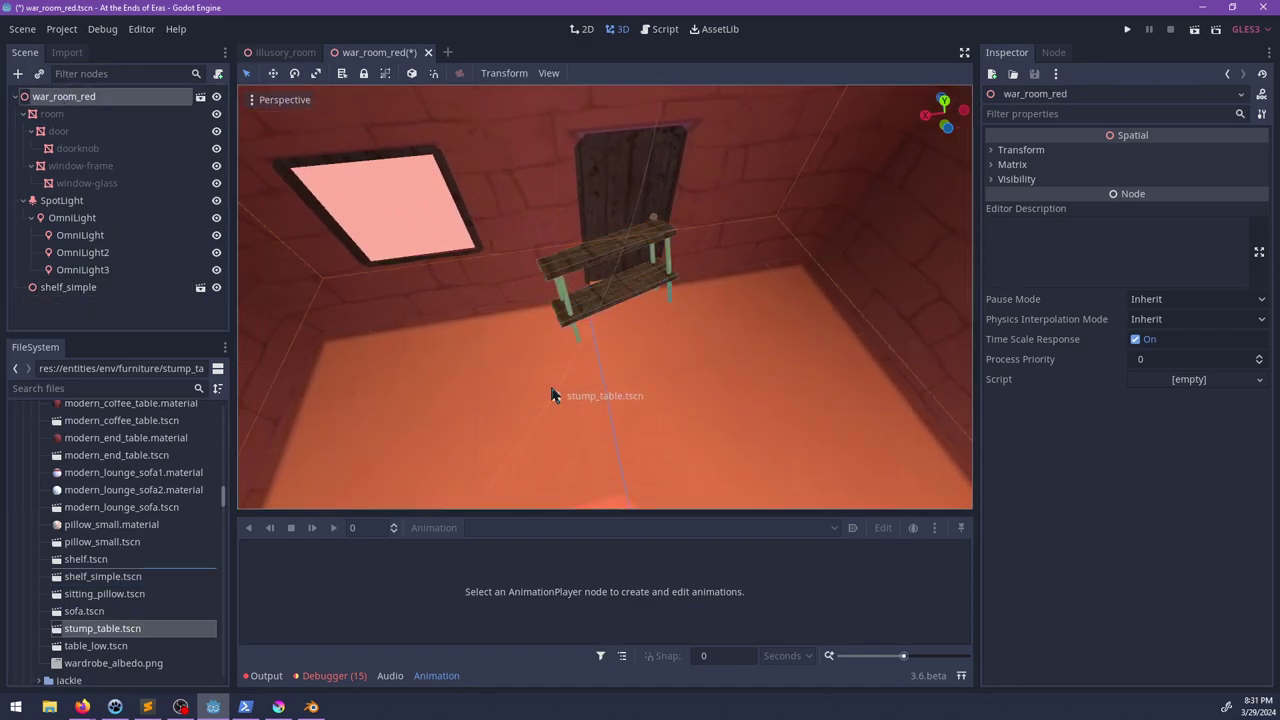
drag(135, 88, 120, 104)
middle_drag(500, 250, 618, 306)
shift+middle_drag(727, 342, 468, 310)
middle_drag(635, 346, 520, 335)
Step: Switch to Blender's war_room_red.blend and select the door object on the window wall
click(312, 707)
scroll(550, 342, up, 3)
scroll(517, 425, up, 2)
right_drag(546, 473, 550, 501)
middle_drag(549, 507, 526, 431)
click(526, 431)
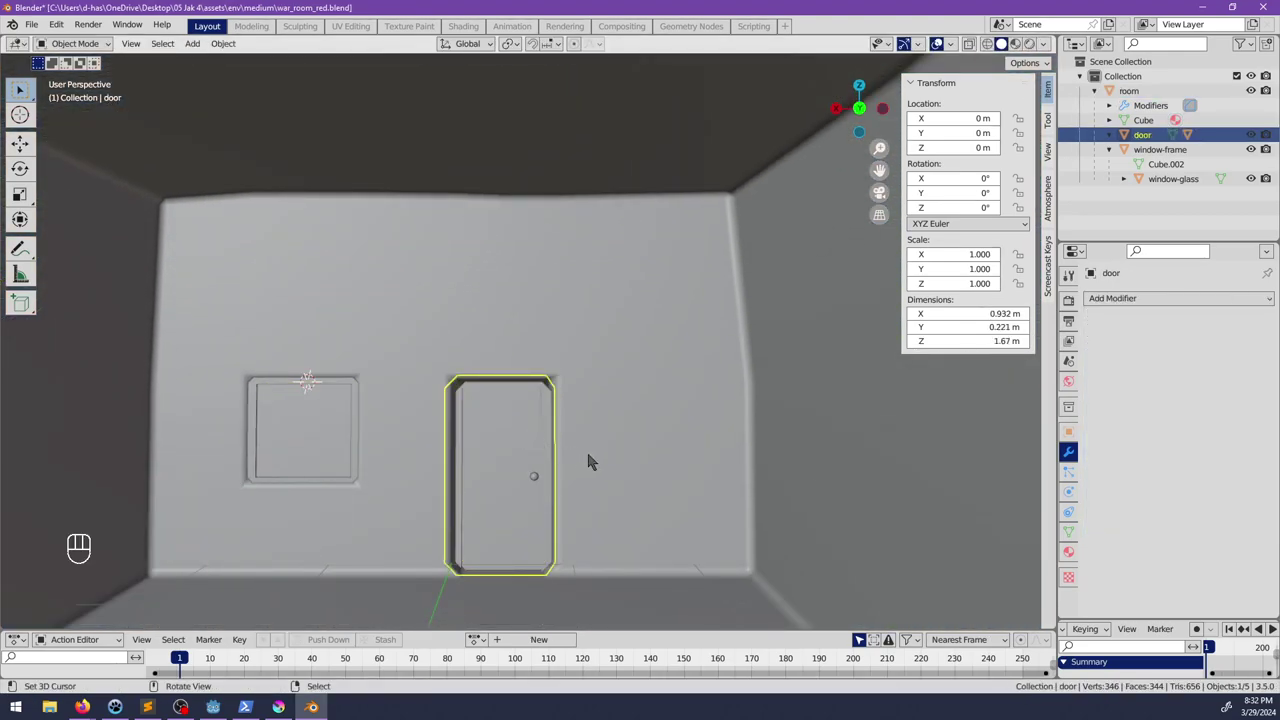
Step: Try scaling the door by 2 about its current origin and undo it
key(s)
key(2)
key(Return)
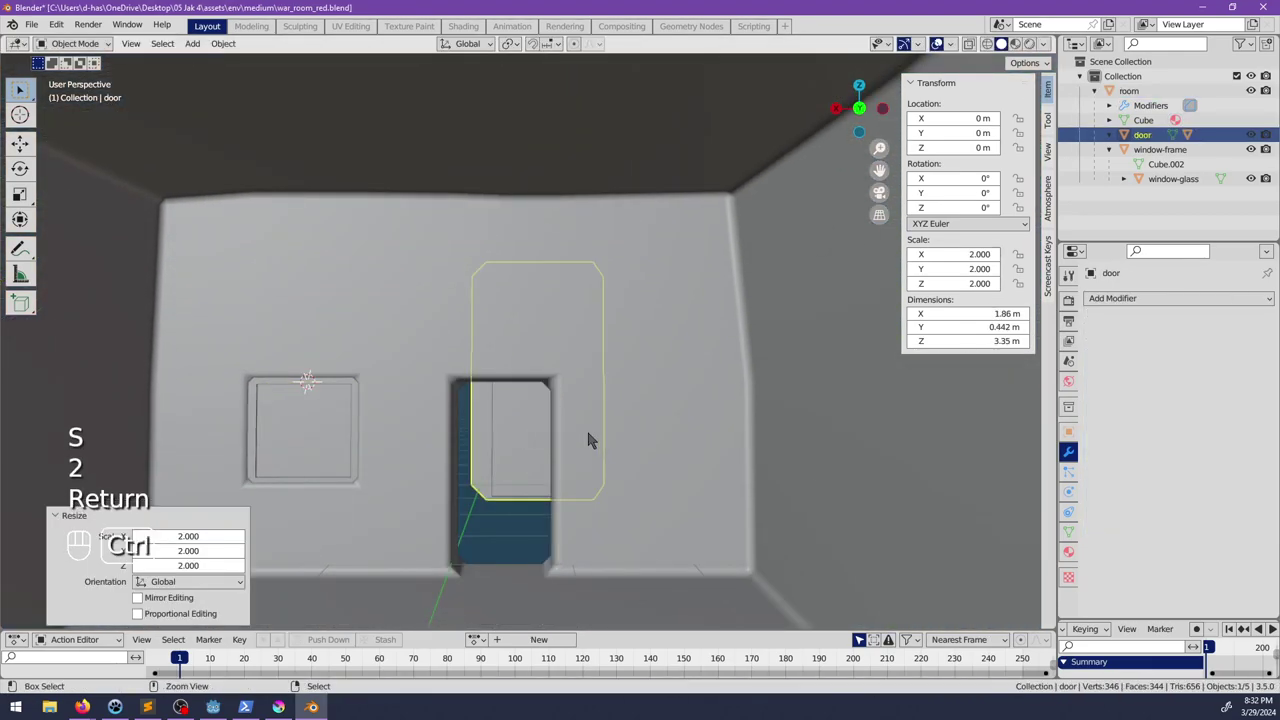
key(ctrl+z)
scroll(518, 420, down, 2)
Step: Try the Geometry to Origin operation on the door and undo it
key(shift+s)
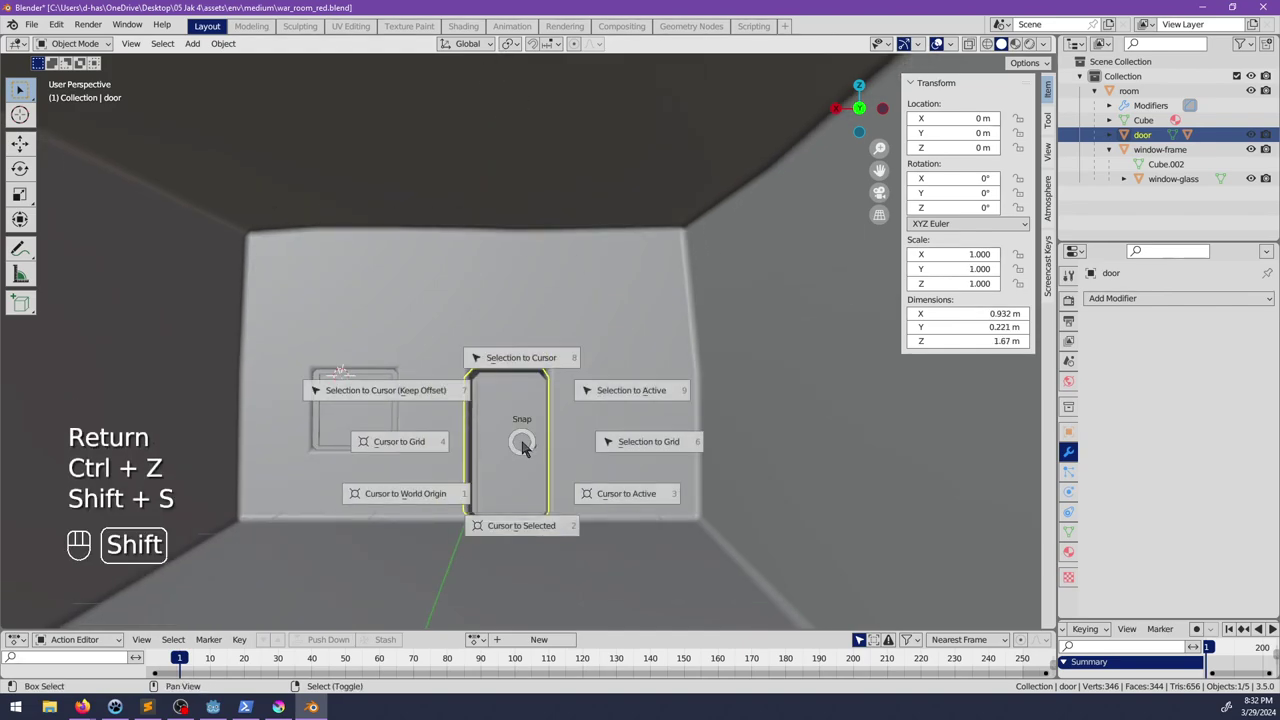
key(space)
text(or)
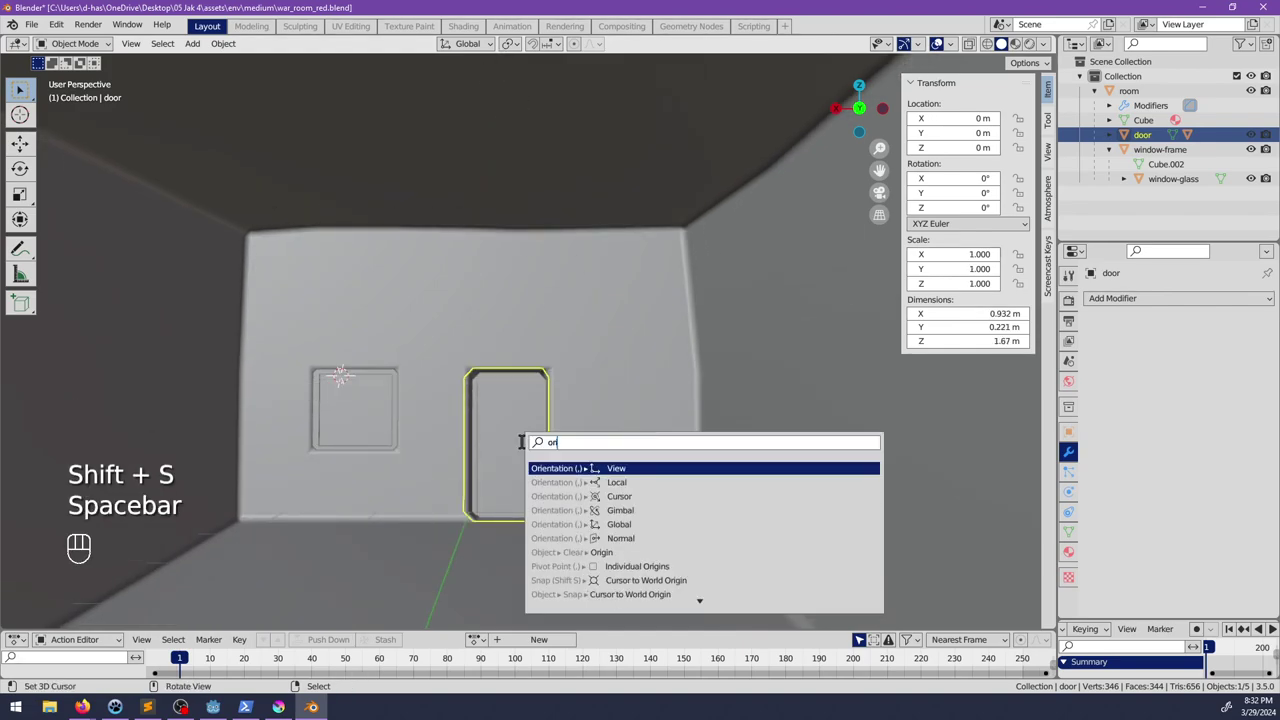
key(BackSpace)
key(BackSpace)
text(cen)
key(BackSpace)
key(BackSpace)
key(BackSpace)
text(origin to)
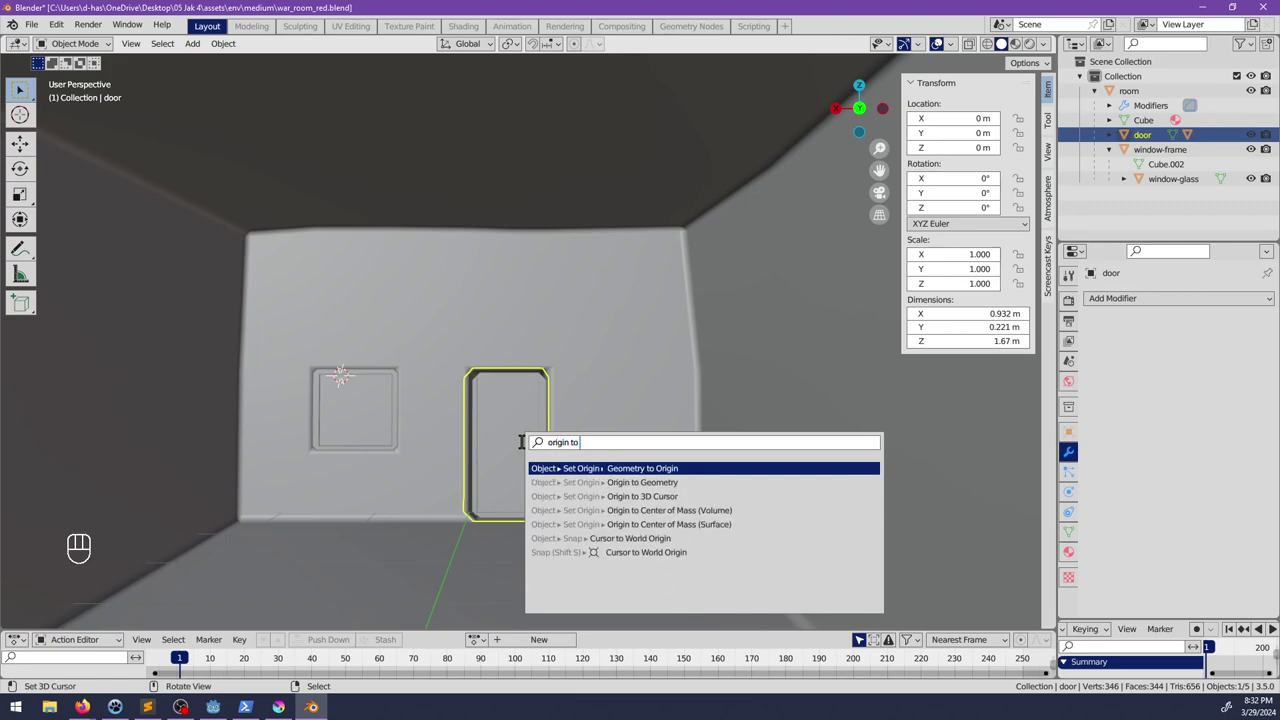
key(Return)
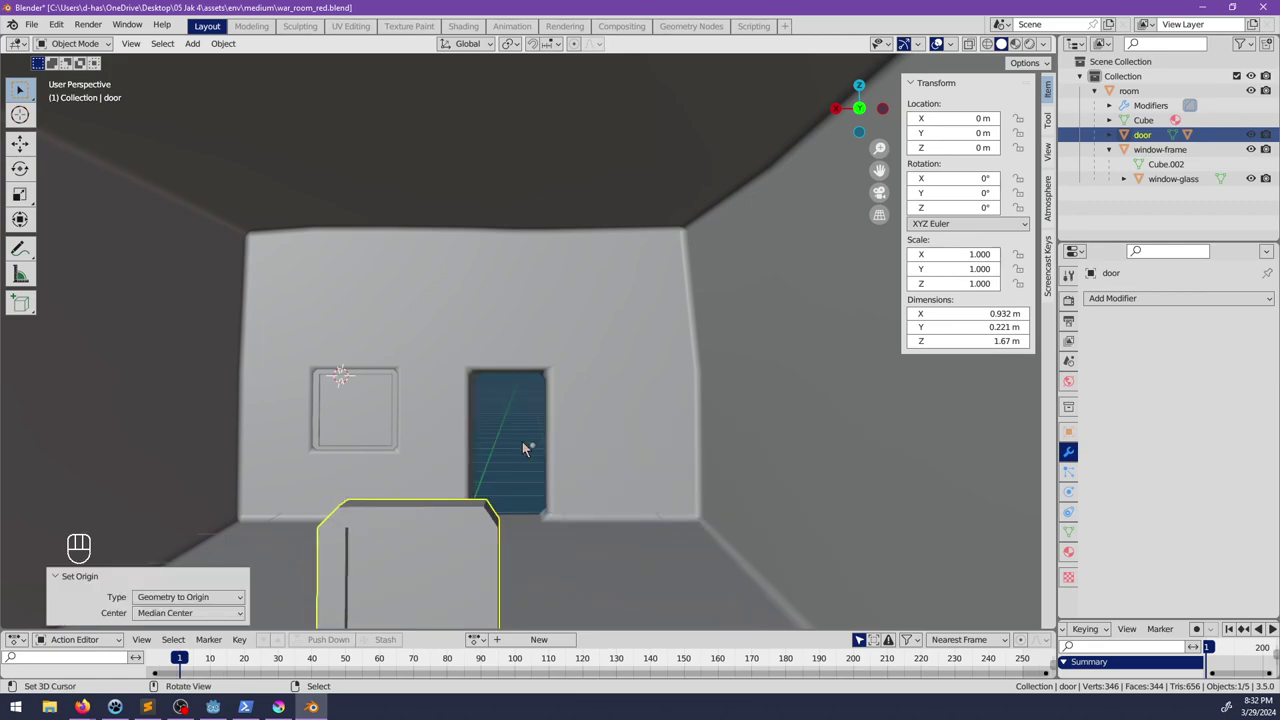
key(ctrl+z)
Step: Set the origins of the door and the doorknob to Center of Mass (Volume)
key(space)
text(center)
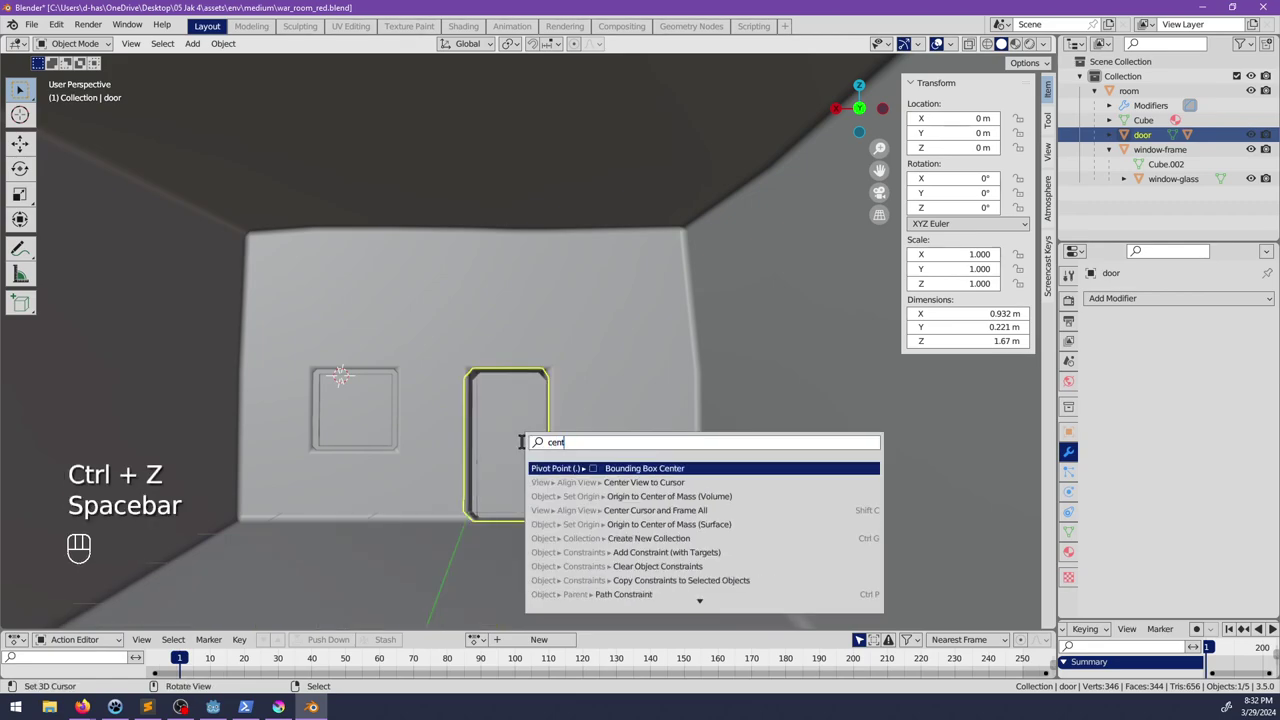
key(Down)
key(Down)
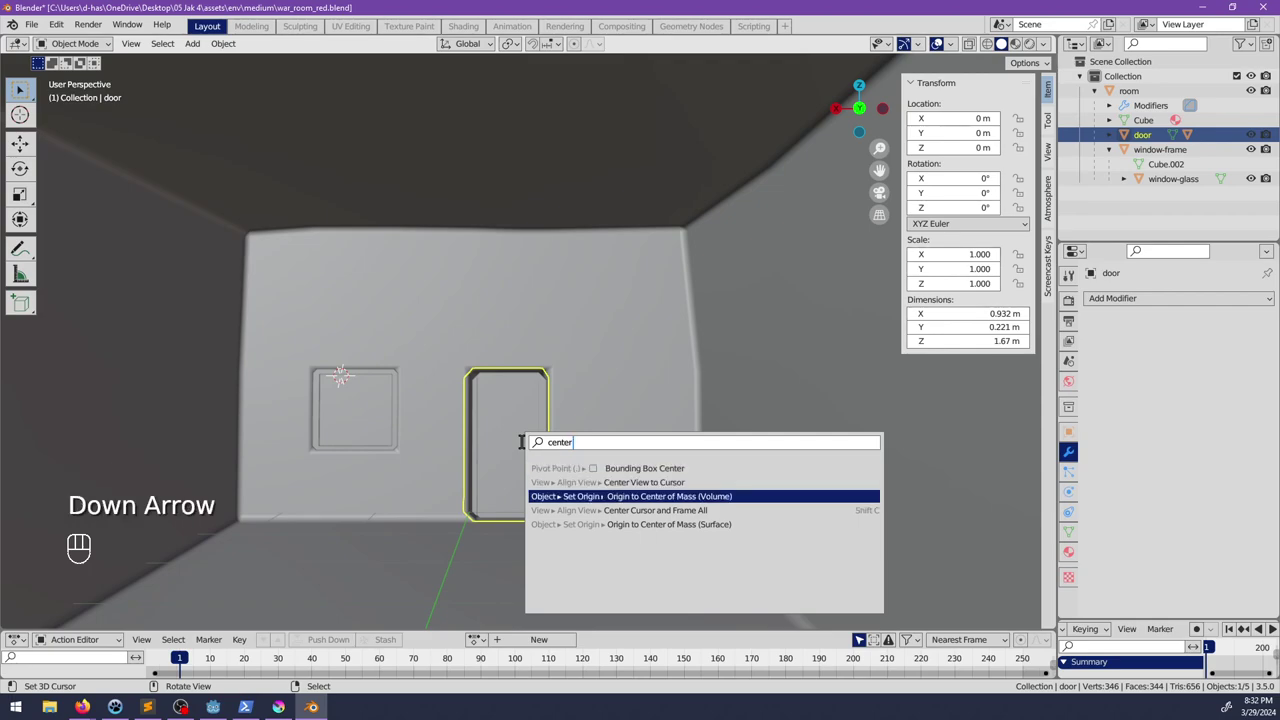
key(Return)
click(534, 448)
key(space)
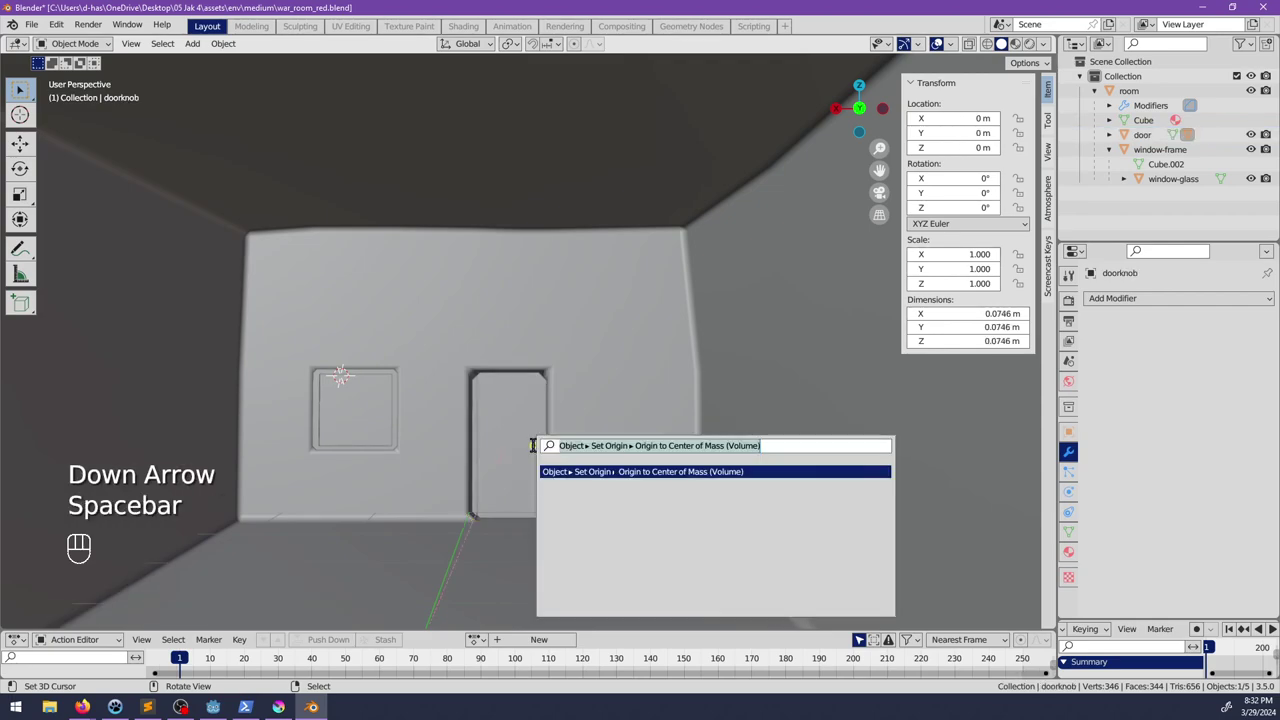
key(Return)
Step: Try scaling the door by 2 without the doorknob selected, and undo it
click(532, 450)
key(s)
key(2)
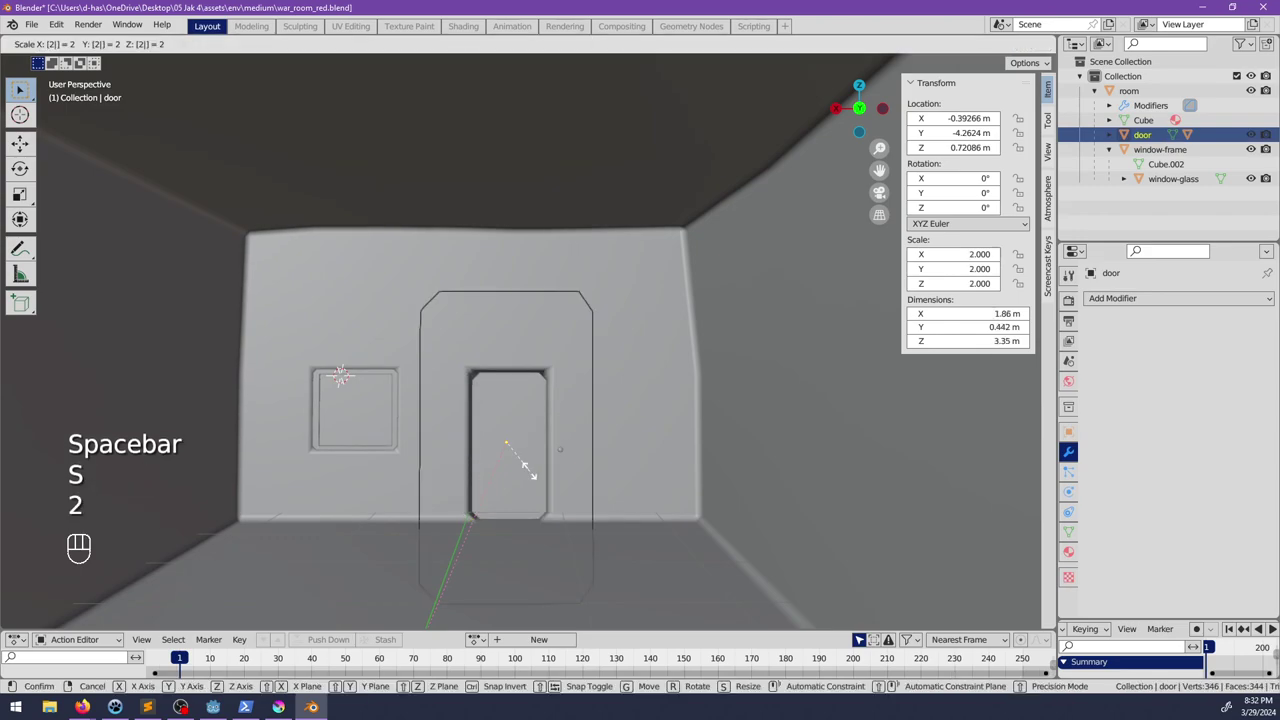
key(Return)
key(ctrl+z)
Step: Select the door and doorknob together, scale them by 2 and apply the scale
shift+click(534, 450)
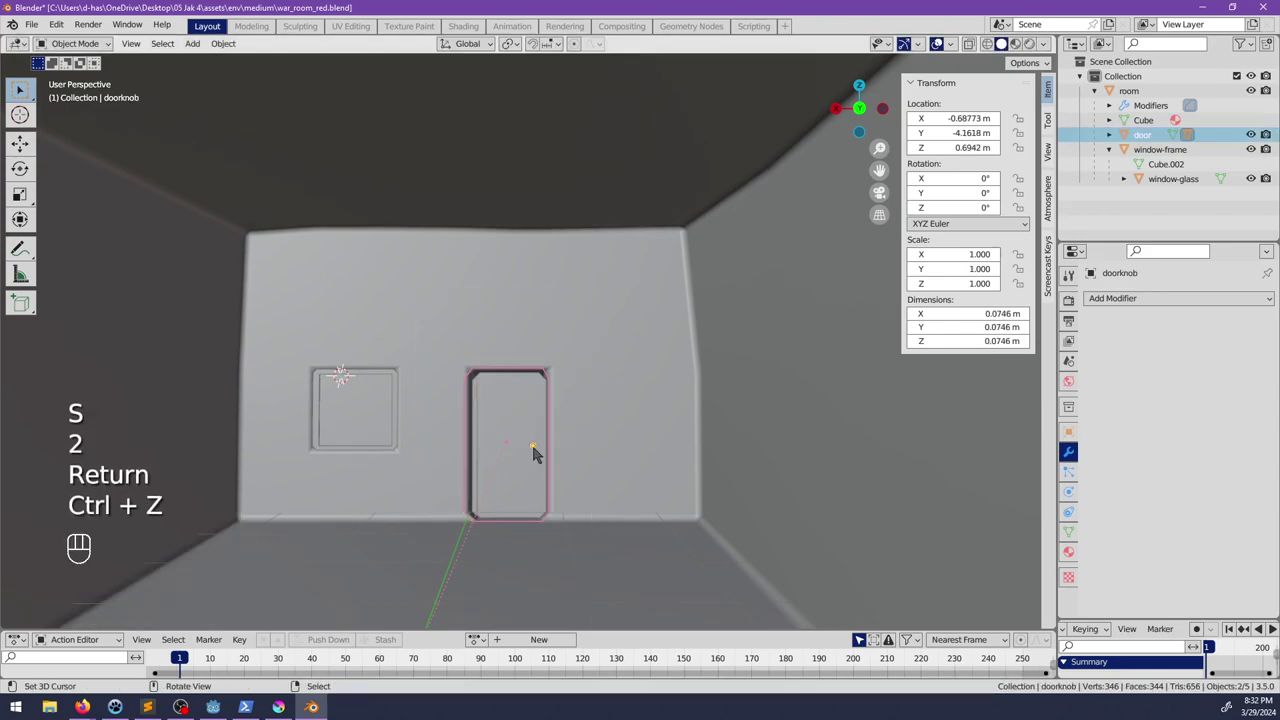
key(s)
key(2)
key(Return)
key(ctrl+a)
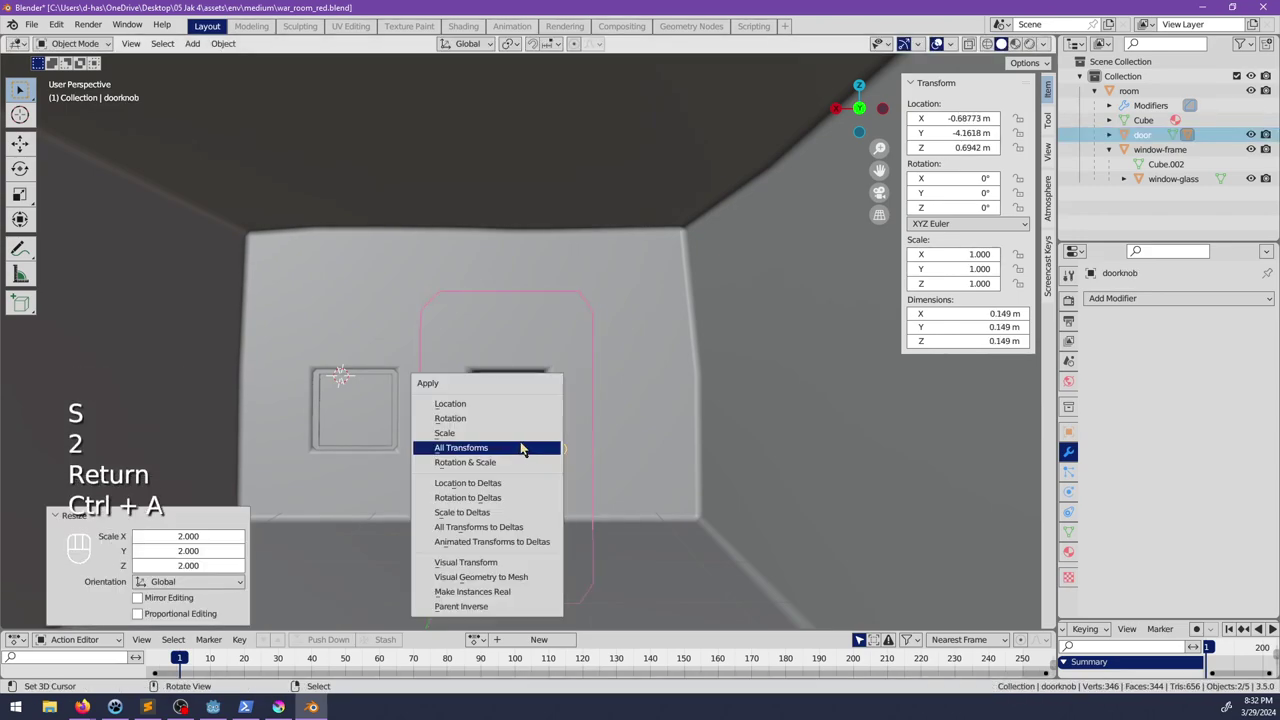
click(506, 434)
key(g)
key(z)
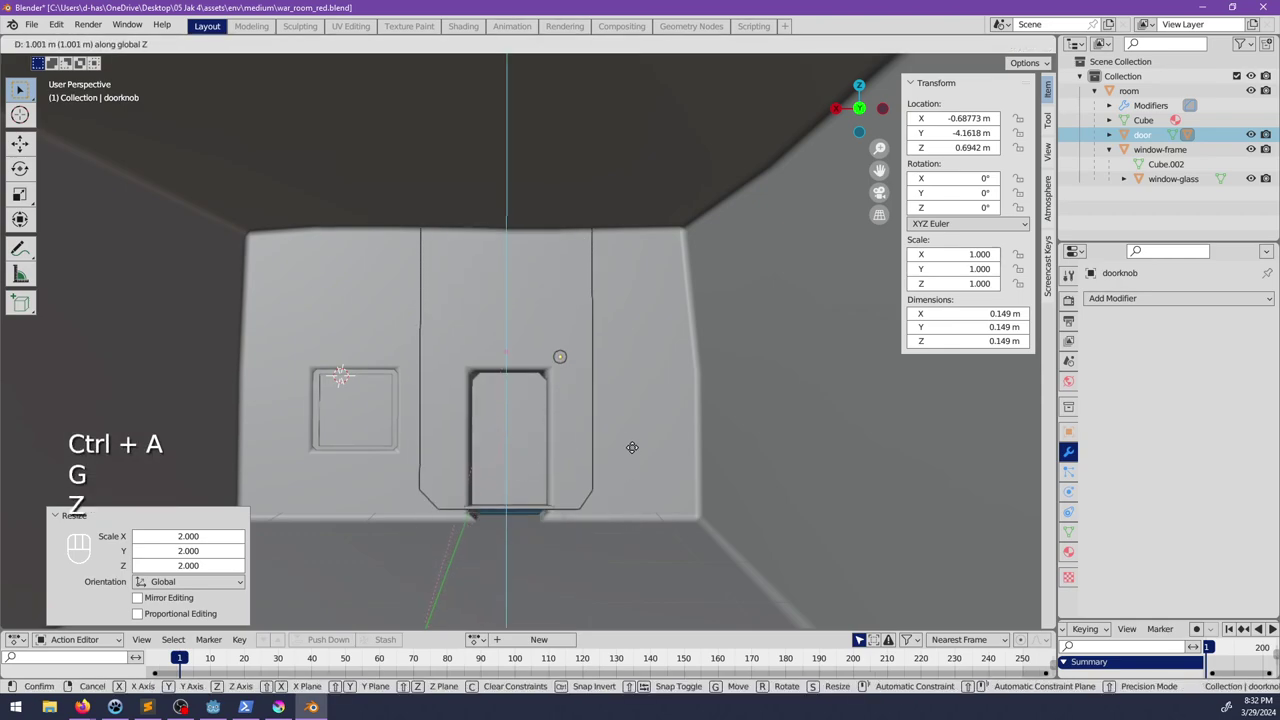
key(ctrl)
key(Escape)
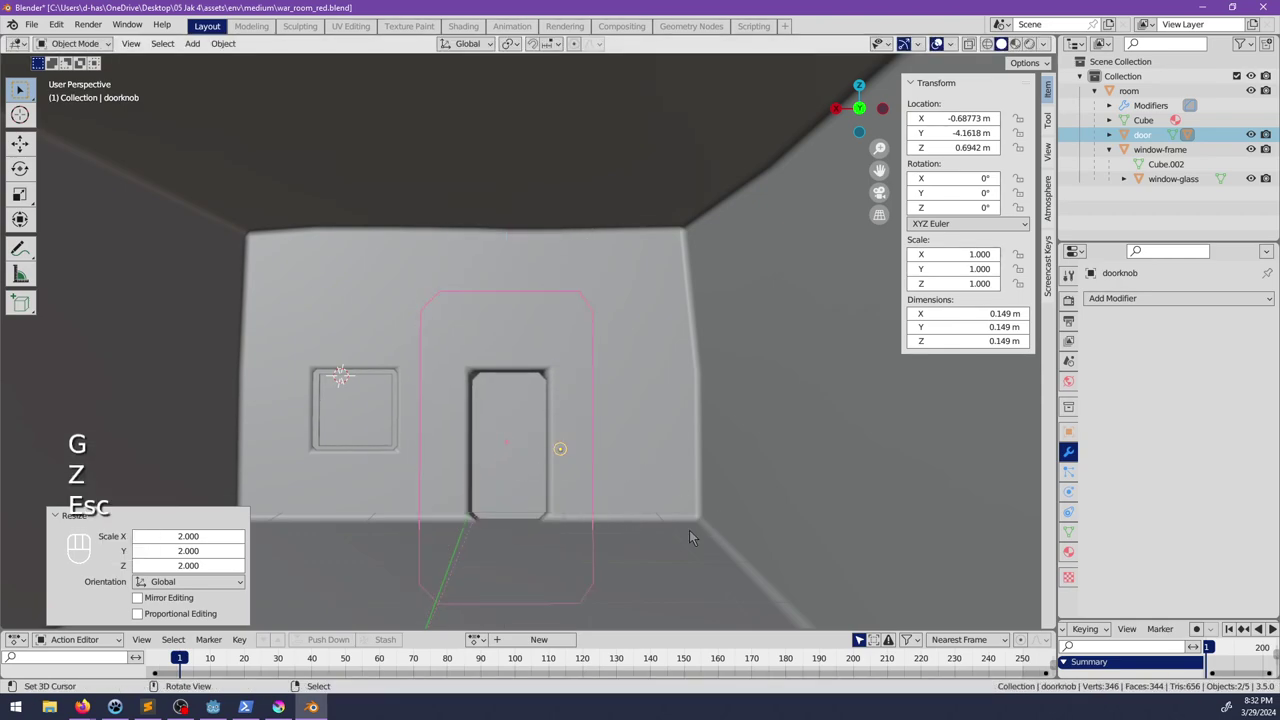
Step: Scale the door and doorknob down by about 0.784 and raise them about 0.53 m along Z
key(s)
click(648, 509)
key(g)
key(z)
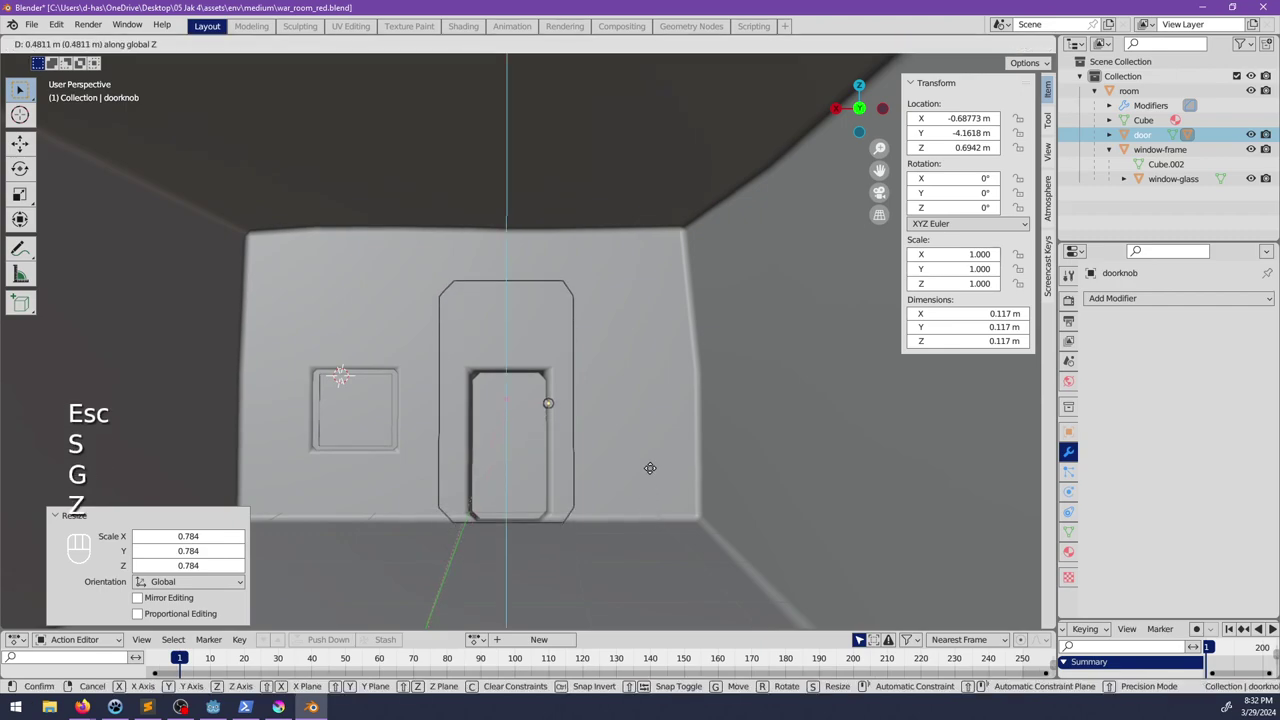
click(650, 463)
Step: Shift the door and doorknob about 0.13 m along negative X, scale them by about 0.986, and lower them about 0.07 m to the floor
key(g)
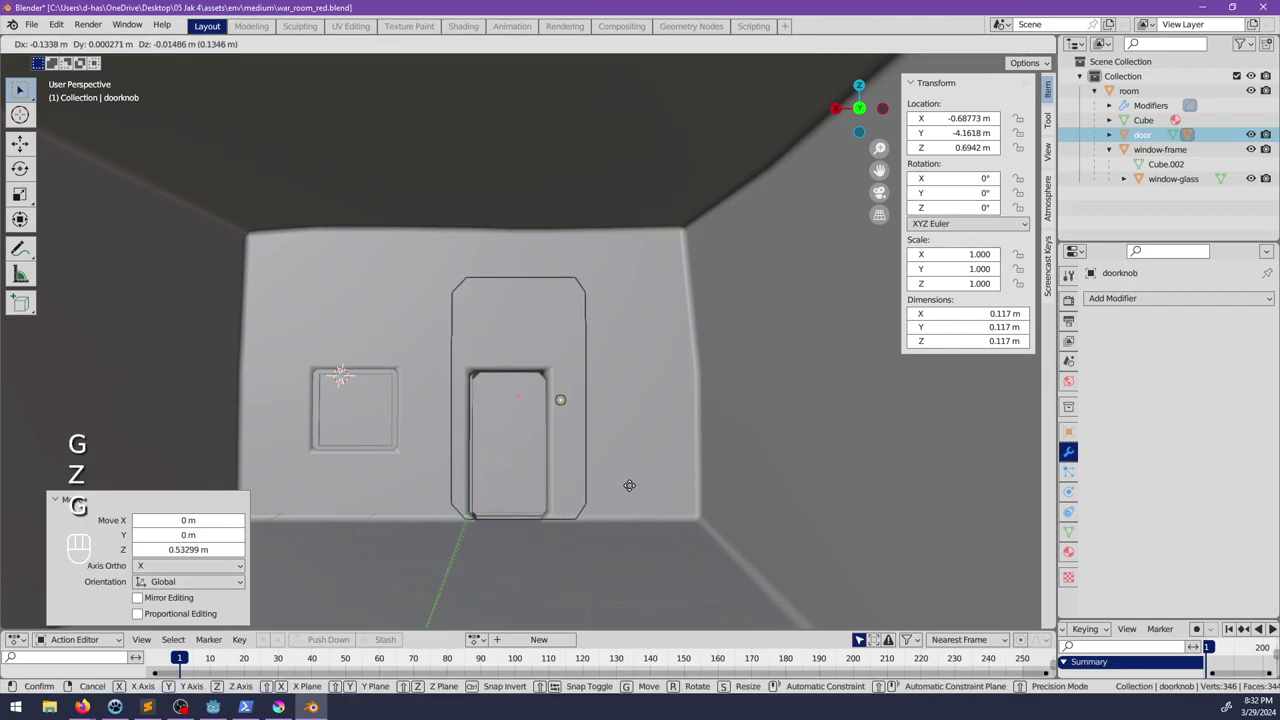
click(625, 484)
key(s)
click(627, 482)
key(g)
key(z)
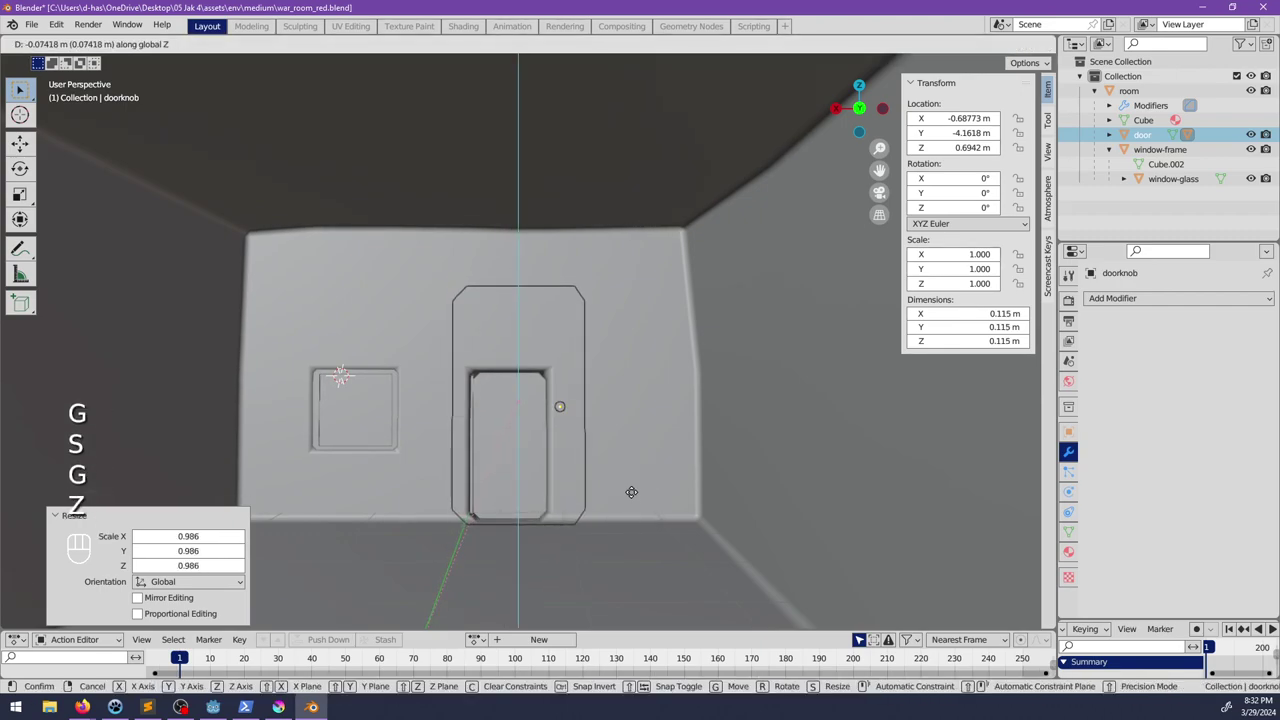
click(631, 492)
Step: Nudge the door and doorknob about 0.01 m in X and -0.01 m in Y, and apply their scale
shift+middle_drag(595, 514, 591, 469)
middle_drag(500, 480, 626, 523)
shift+middle_drag(520, 515, 566, 322)
key(g)
click(629, 413)
shift+middle_drag(566, 322, 512, 400)
scroll(512, 400, down, 3)
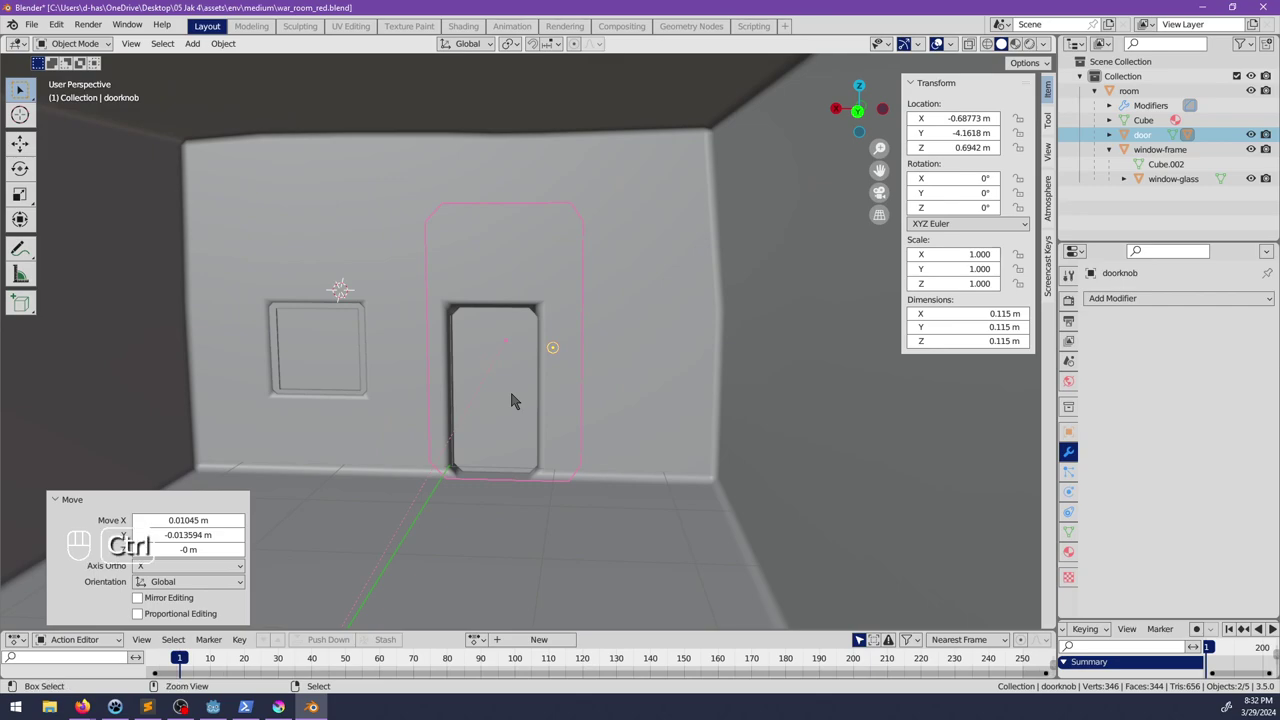
key(ctrl+a)
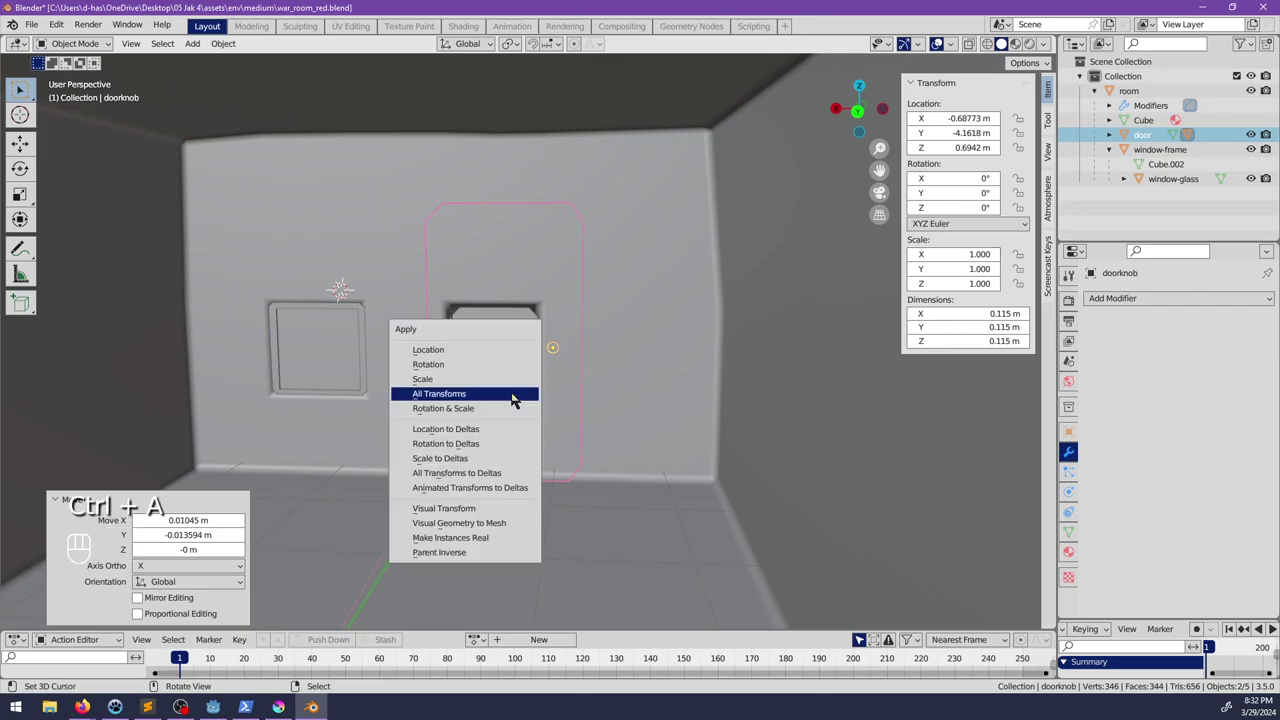
click(491, 378)
click(502, 370)
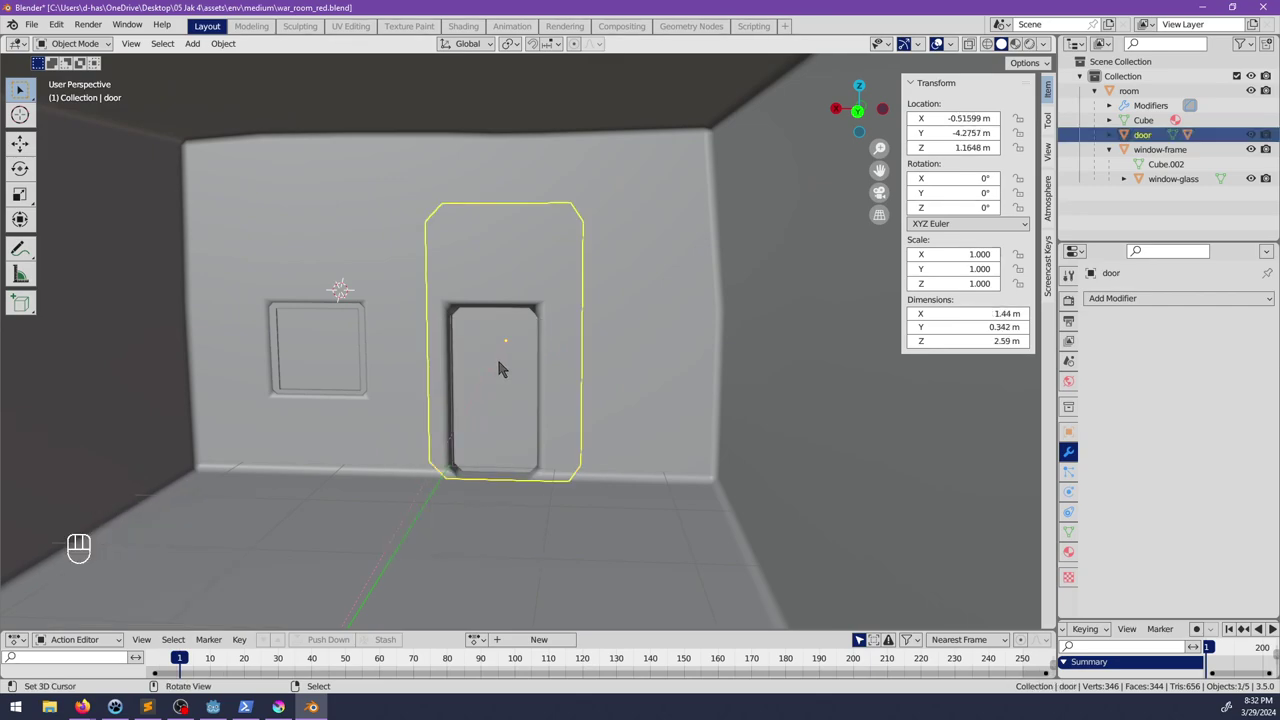
Step: Open the room mesh for editing and select the vertical edges of the doorway side nearest the room corner
right_click(538, 308)
key(Tab)
middle_drag(546, 300, 652, 256)
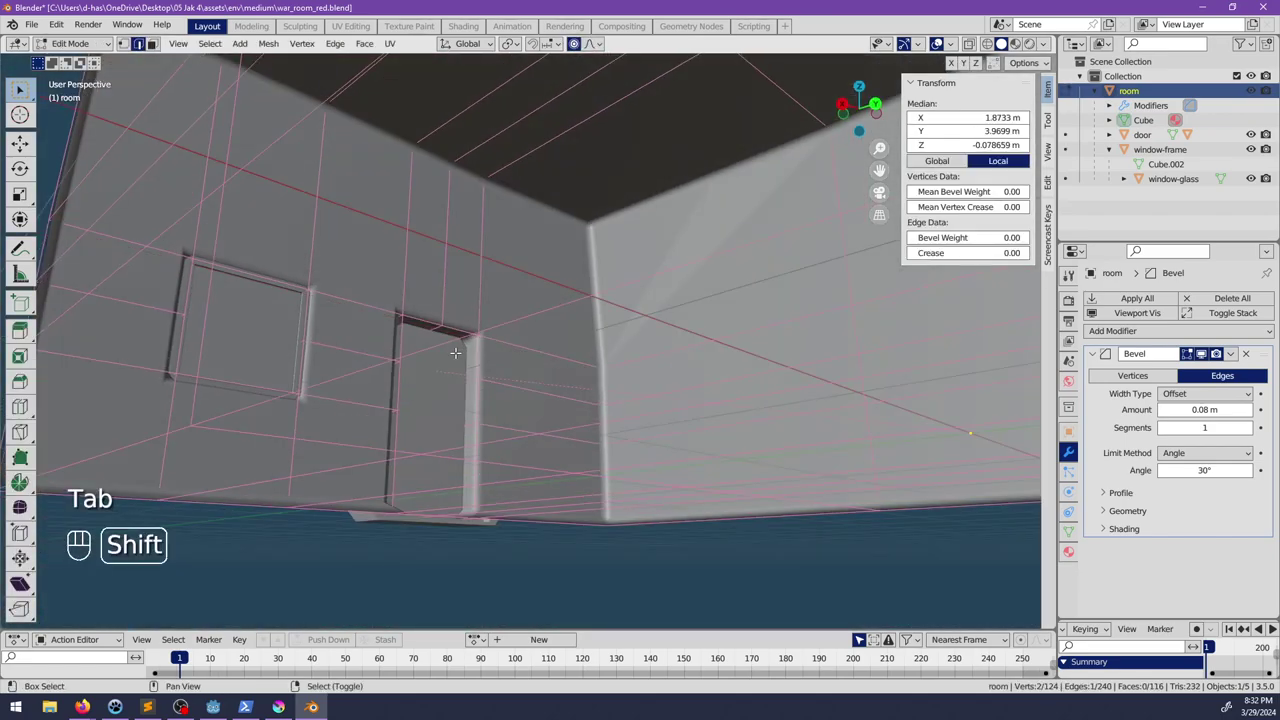
middle_drag(455, 352, 581, 256)
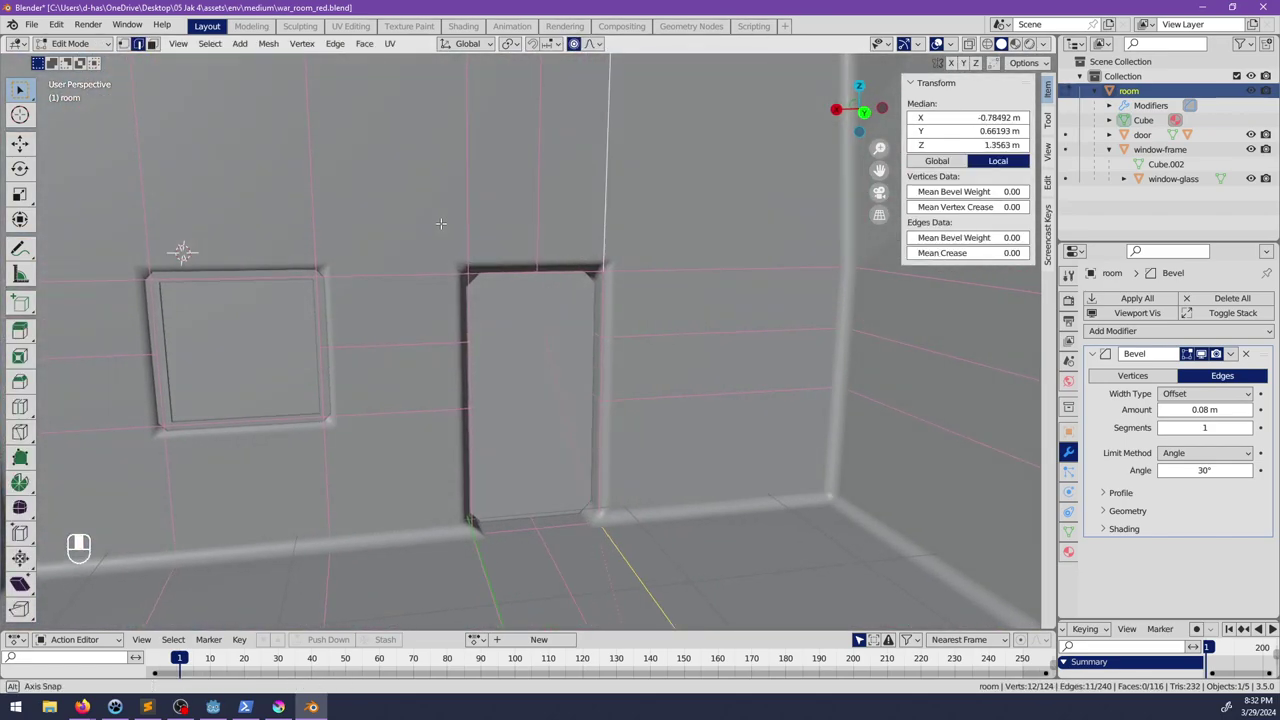
middle_drag(548, 291, 511, 248)
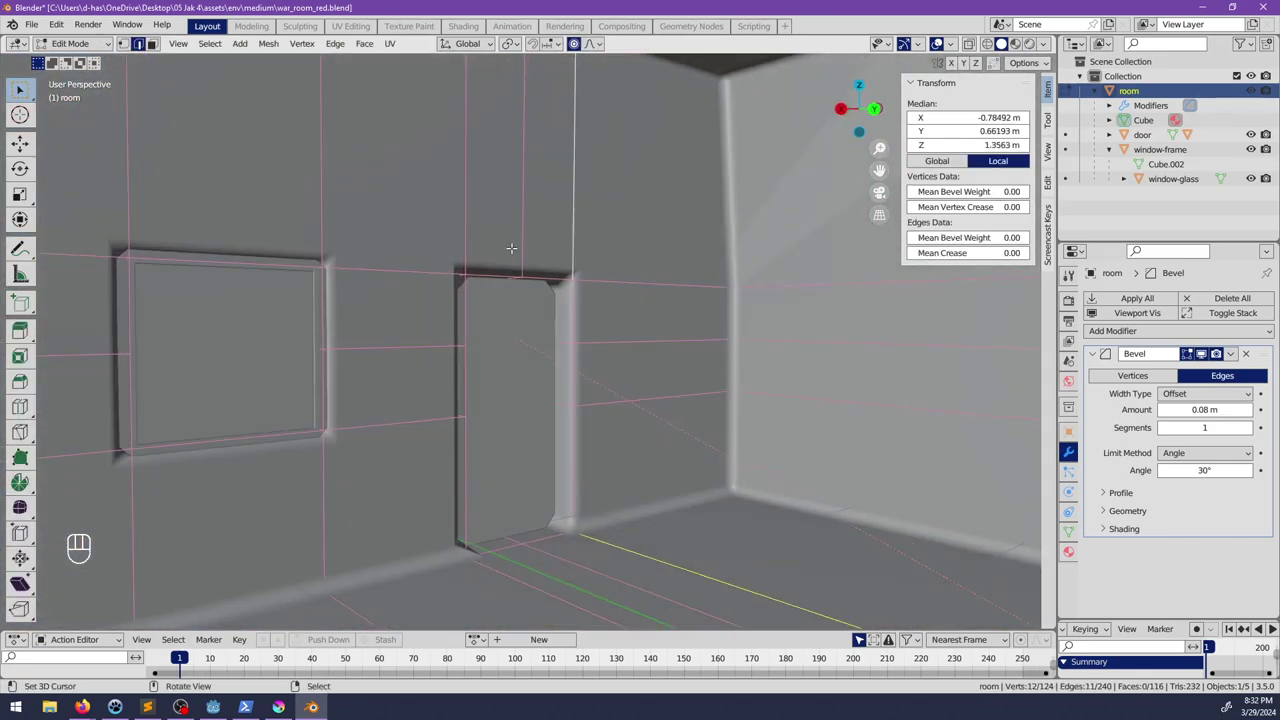
ctrl+shift+click(555, 523)
middle_drag(555, 523, 291, 262)
key(g)
key(x)
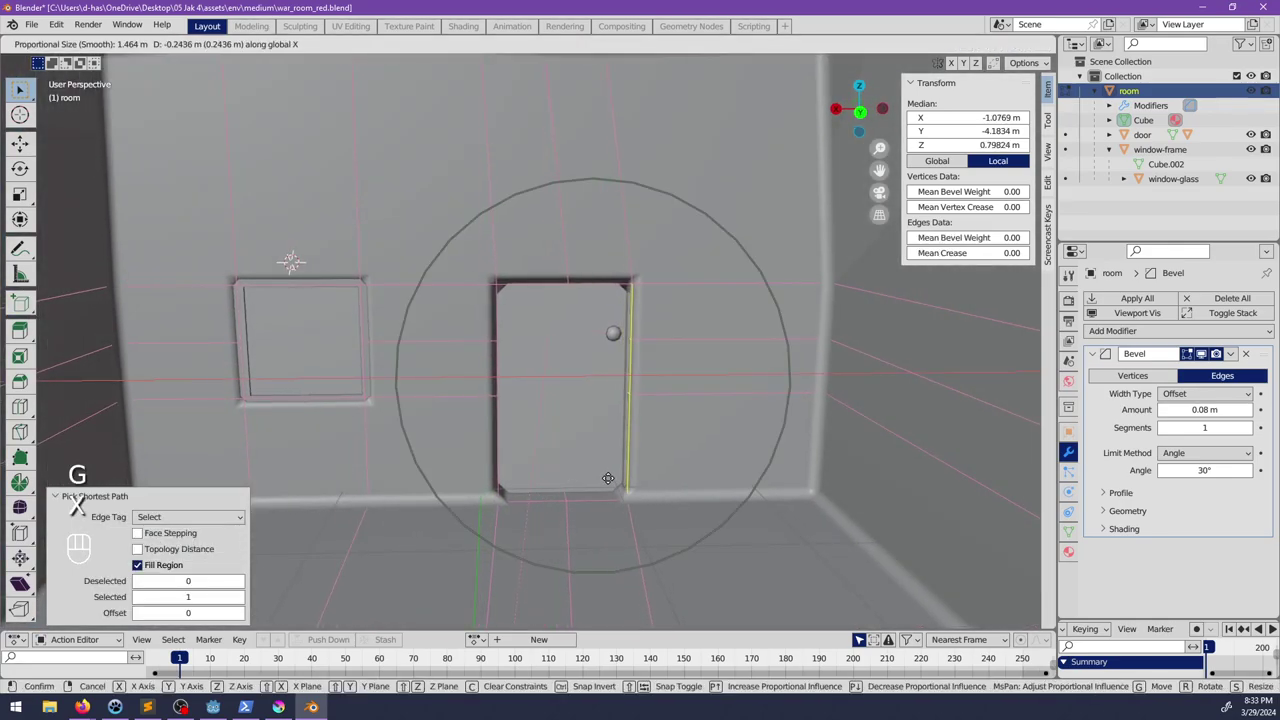
key(Escape)
Step: Turn off proportional editing and widen the doorway by moving the selected side edges along negative X past the door
key(o)
key(g)
key(x)
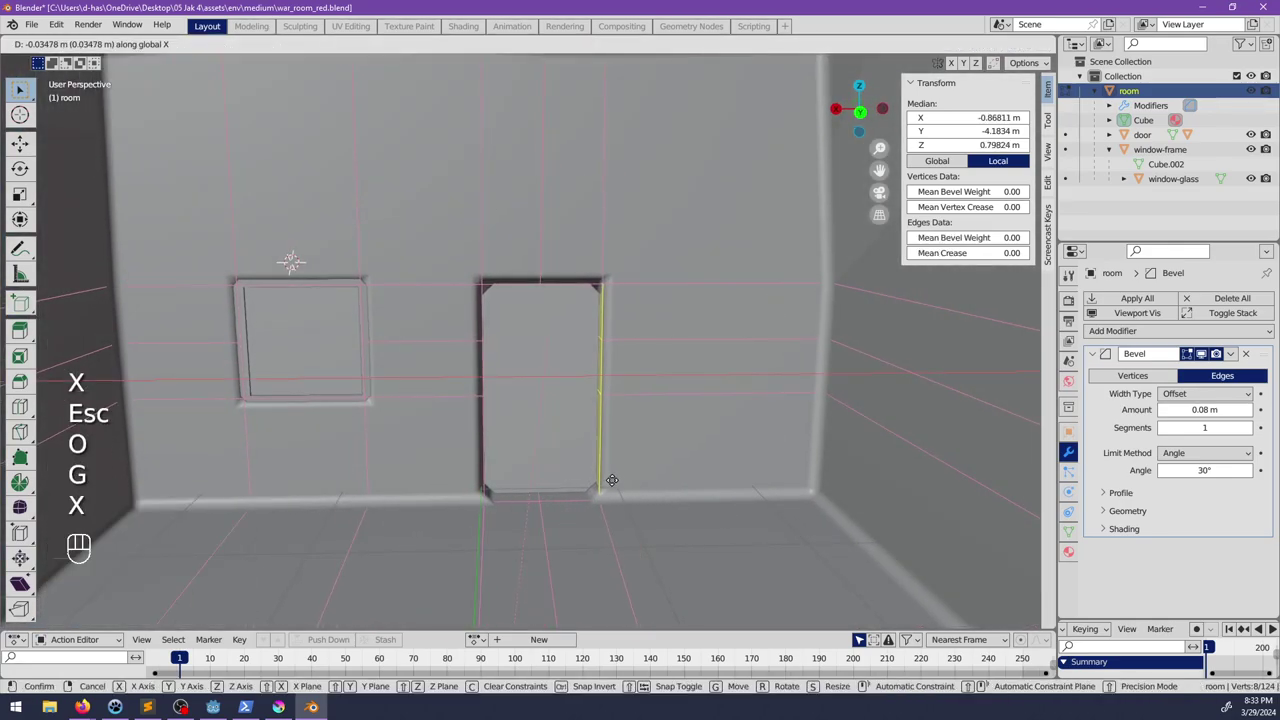
click(645, 481)
middle_drag(561, 348, 541, 372)
right_click(524, 347)
scroll(541, 372, up, 2)
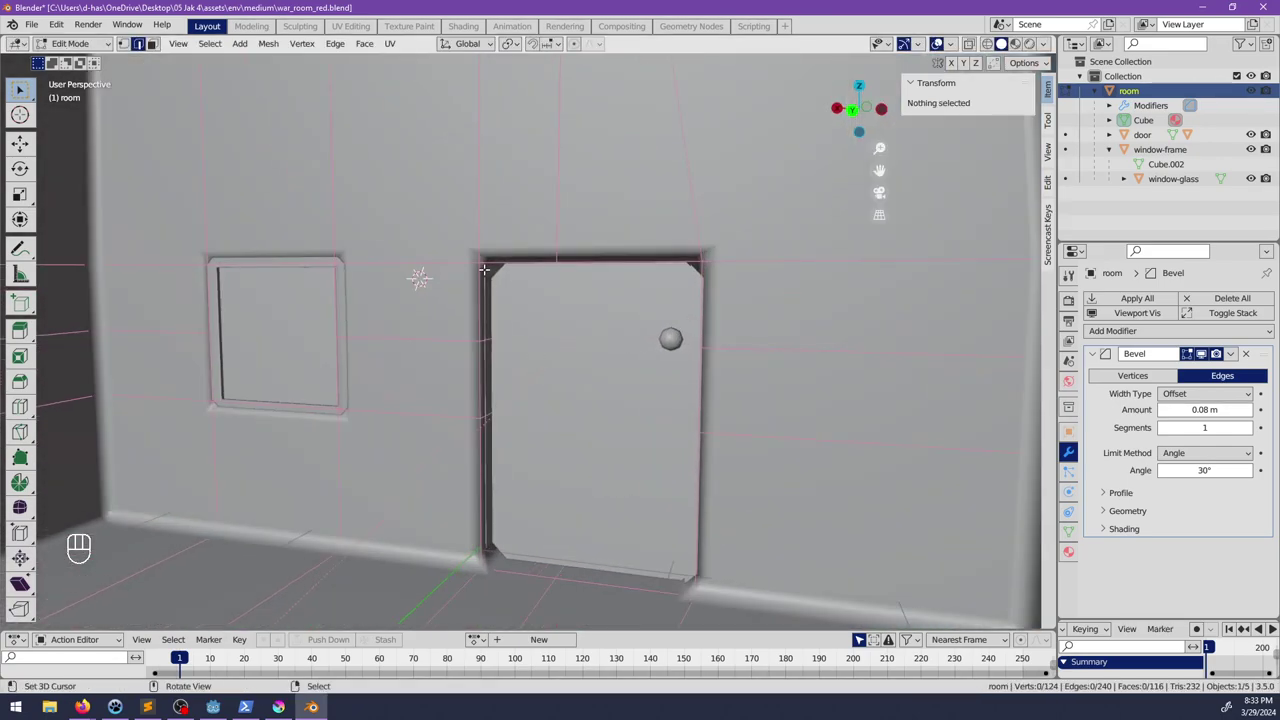
Step: Select the vertical edges on the doorway's window side and shift them about 0.08 m along X
click(520, 498)
ctrl+shift+click(491, 557)
key(g)
key(x)
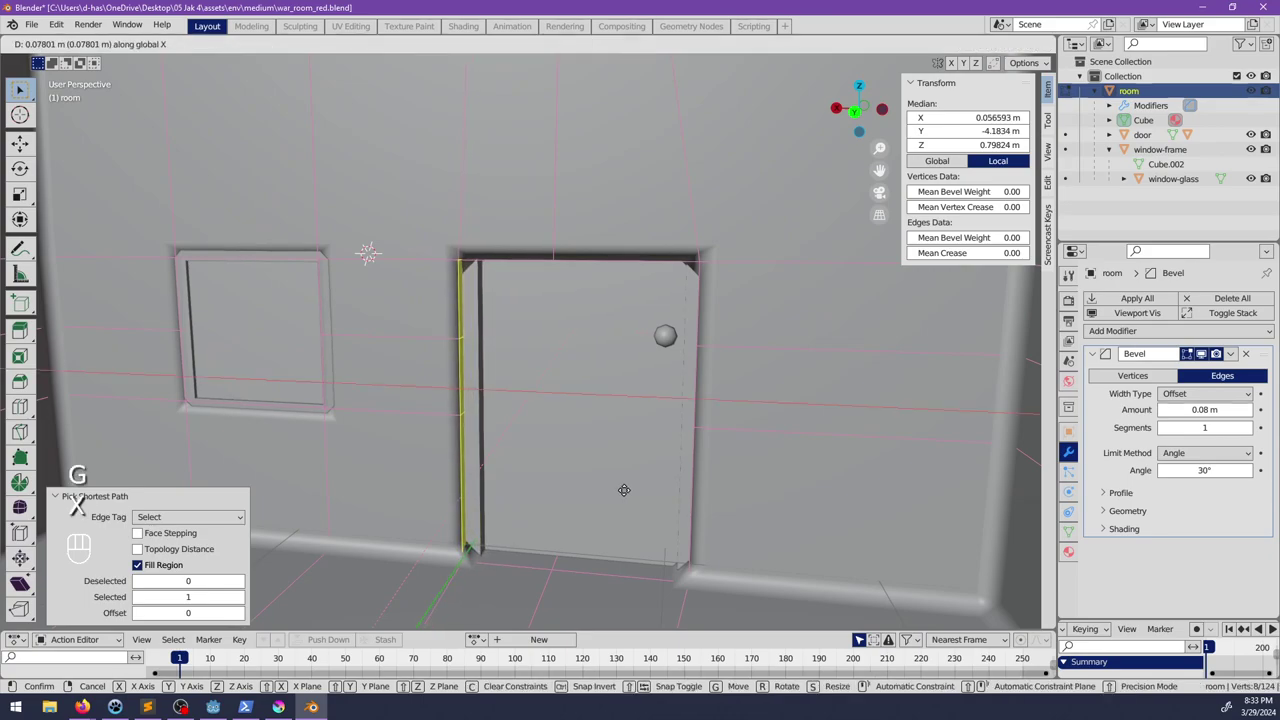
click(625, 490)
middle_drag(625, 490, 600, 372)
right_click(512, 349)
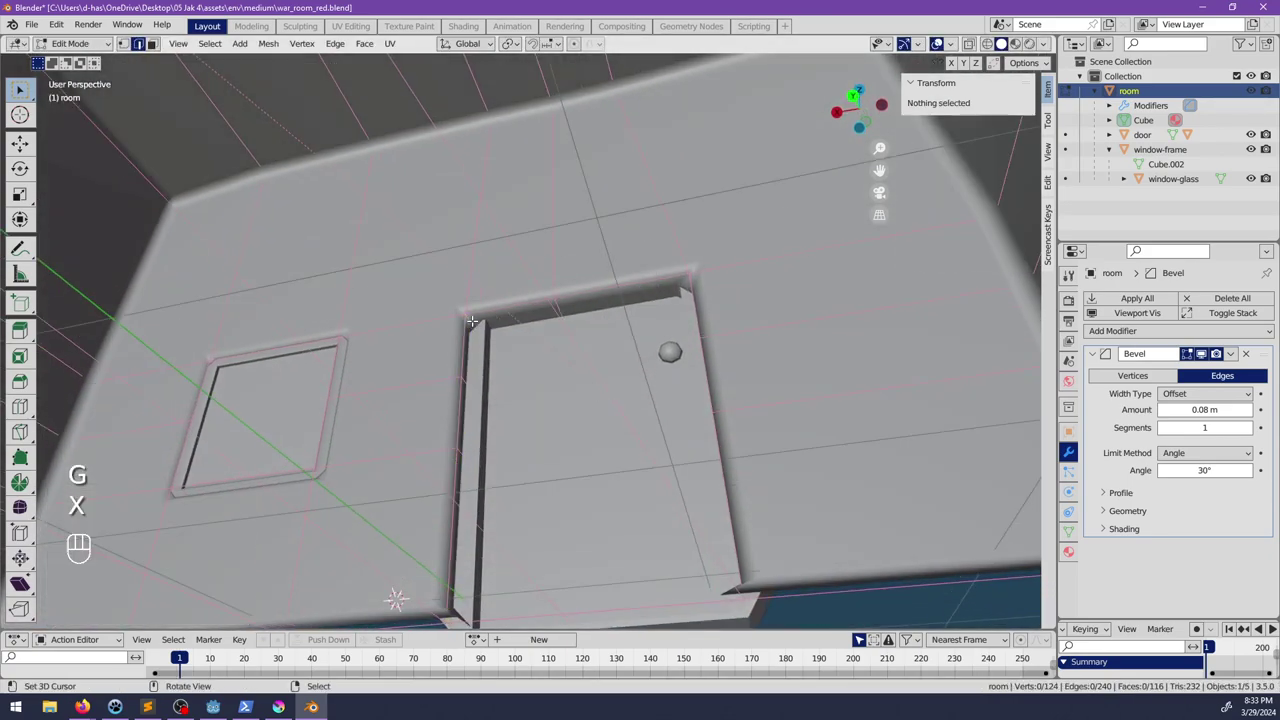
middle_drag(512, 349, 622, 352)
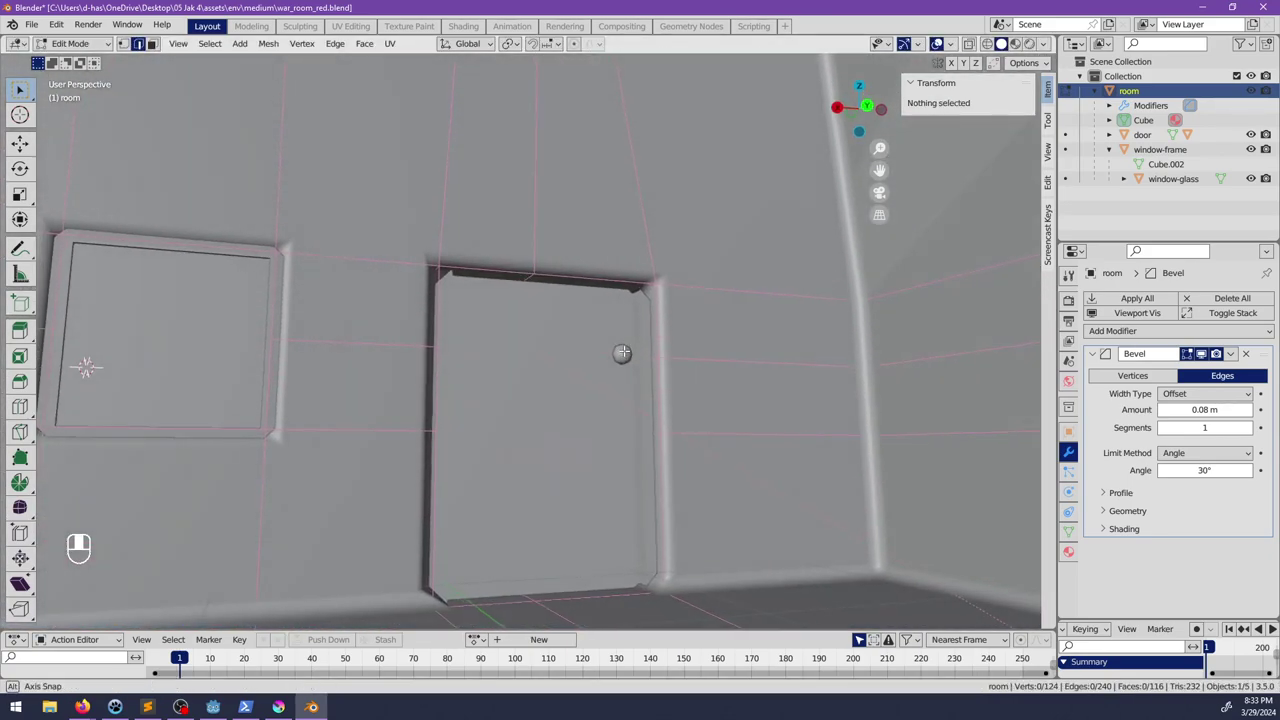
Step: Select the doorway's top edges, raise them about 0.87 m along Z to clear the door, and leave mesh editing
right_click(648, 286)
middle_drag(648, 286, 596, 291)
ctrl+shift+right_click(484, 290)
scroll(490, 300, down, 2)
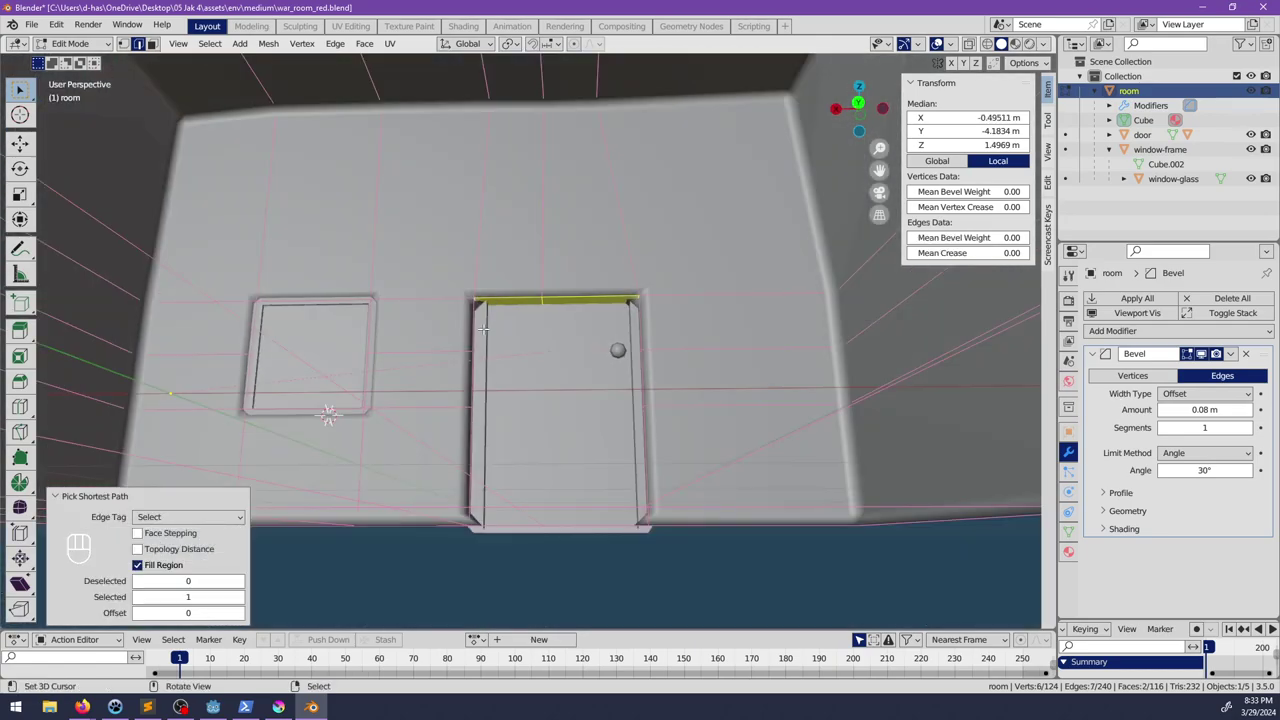
middle_drag(510, 340, 527, 385)
key(g)
key(z)
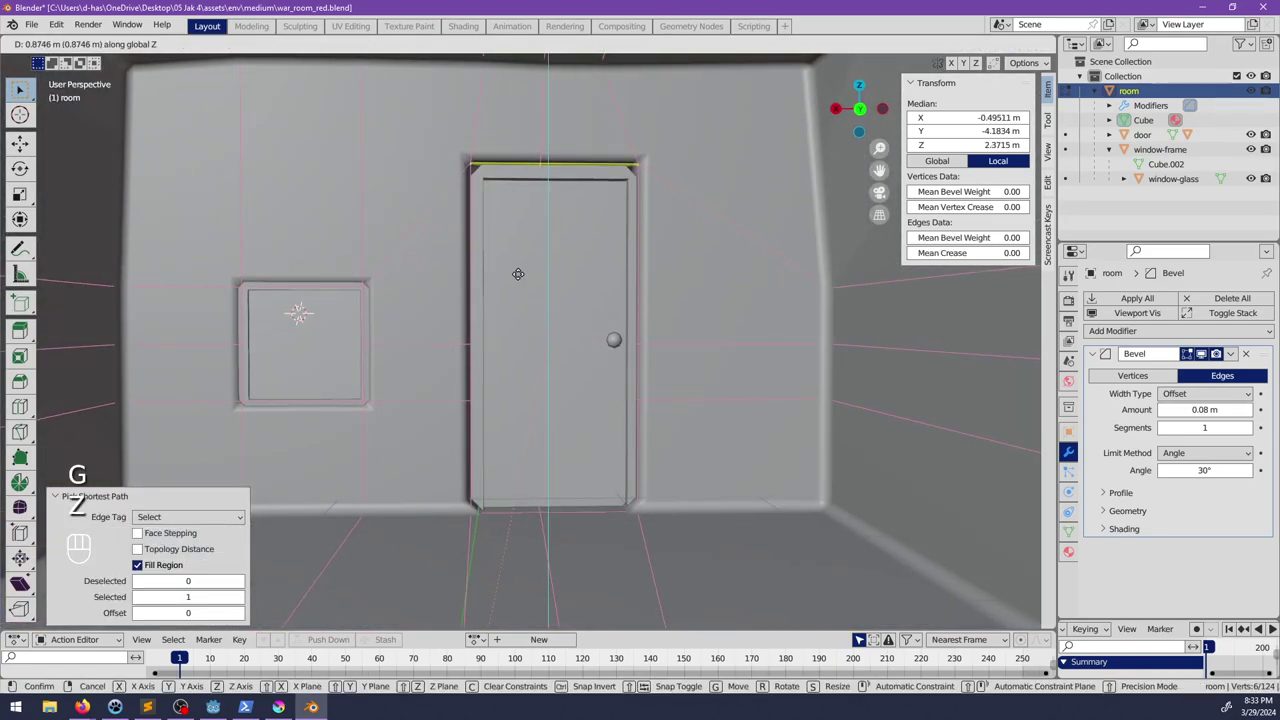
click(518, 271)
middle_drag(520, 275, 530, 300)
key(alt+a)
key(Tab)
scroll(560, 370, down, 2)
shift+middle_drag(549, 391, 565, 367)
key(alt+a)
scroll(591, 394, down, 5)
scroll(634, 378, up, 5)
scroll(588, 377, up, 3)
key(Tab)
middle_drag(437, 289, 561, 260)
ctrl+alt+shift+click(562, 251)
key(alt+a)
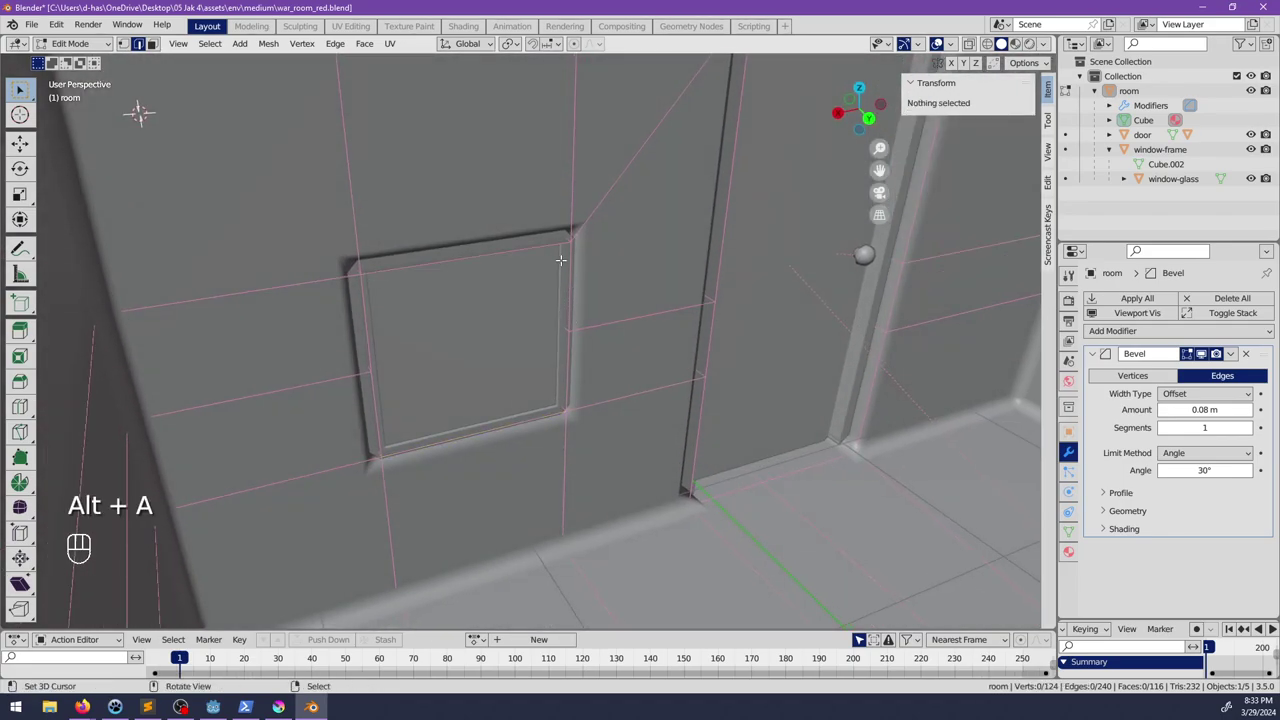
ctrl+shift+click(565, 237)
middle_drag(584, 341, 586, 333)
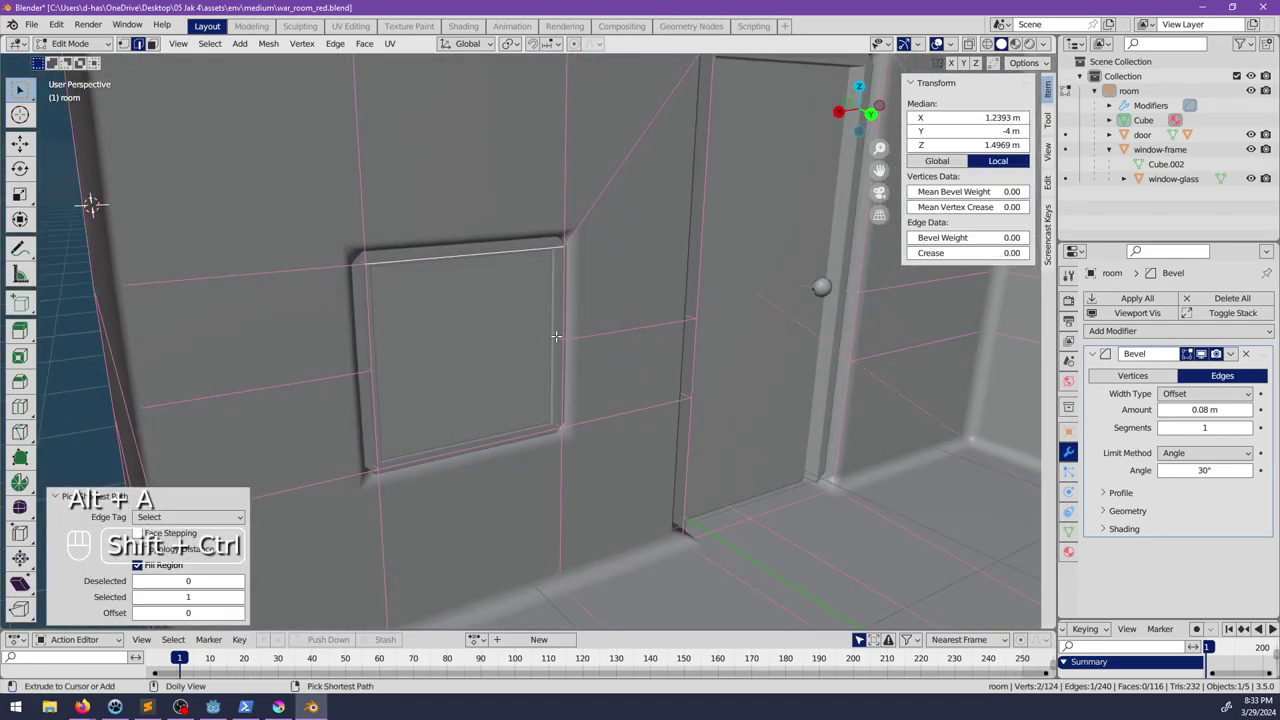
key(alt+a)
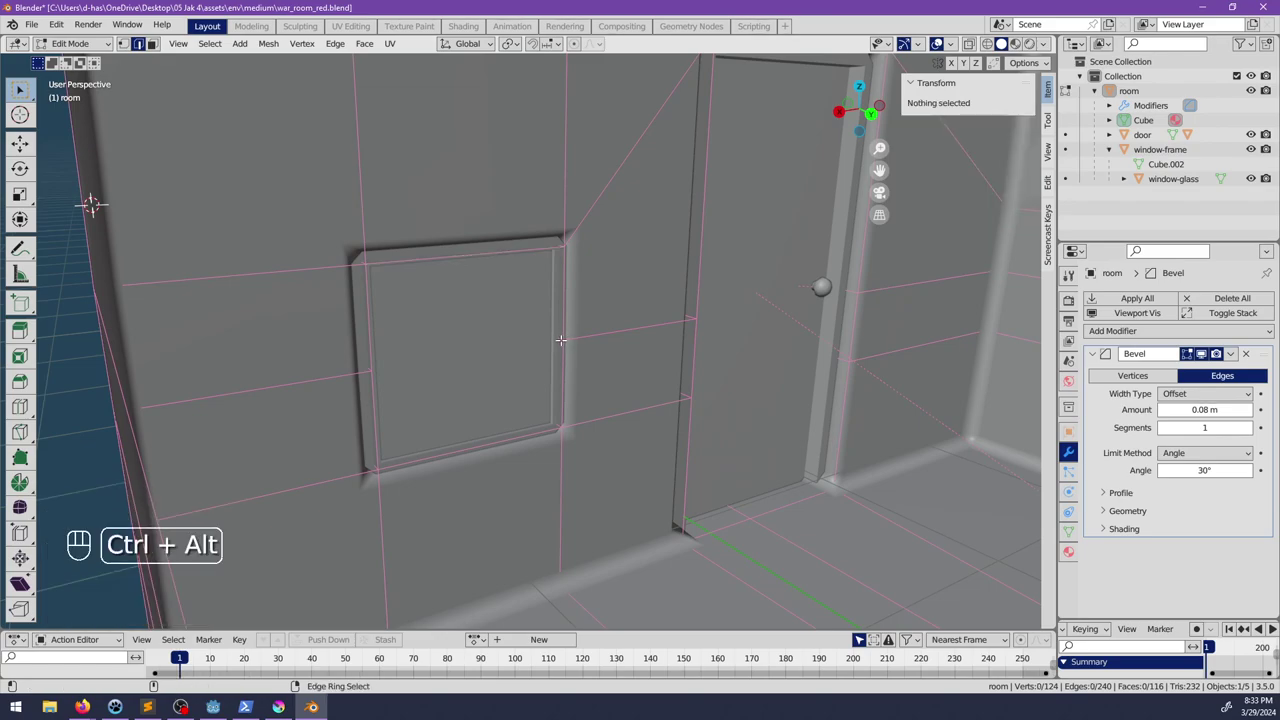
Step: With X-ray on, select the edge ring around the room mesh's window opening and raise it about 0.74 m along Z
middle_drag(560, 340, 572, 377)
key(Tab)
key(Tab)
key(alt+z)
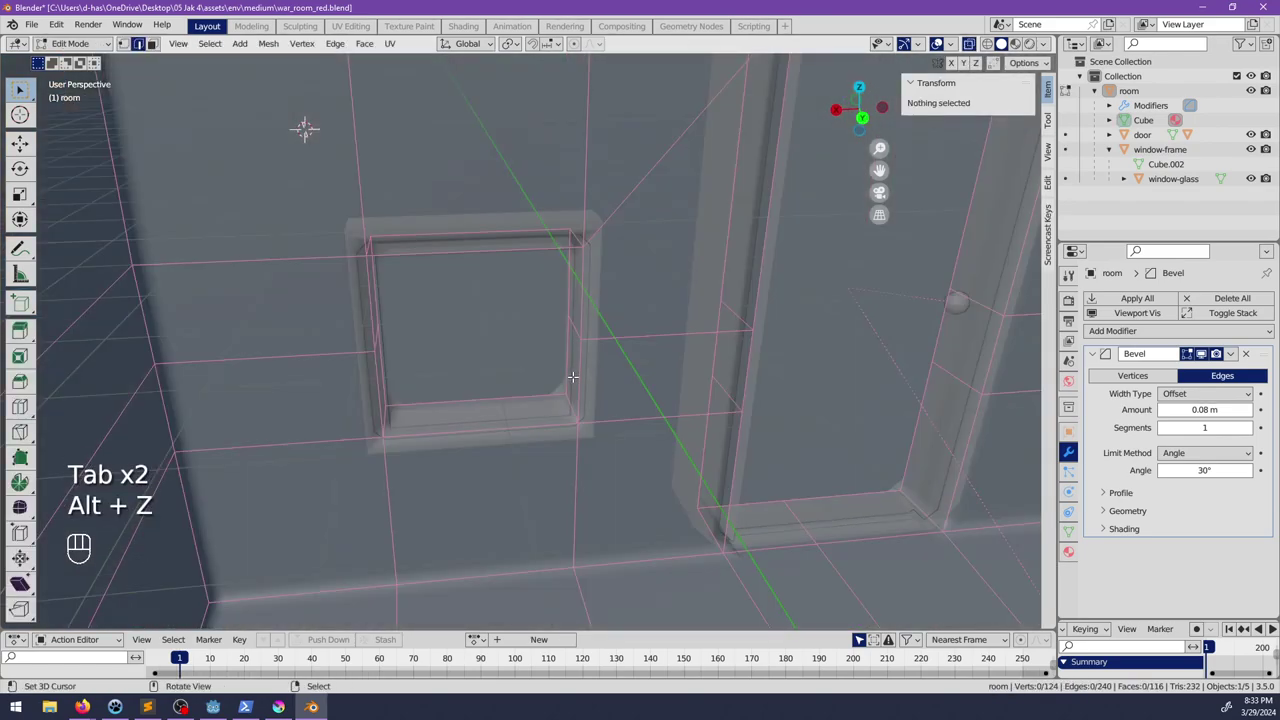
ctrl+alt+click(559, 327)
middle_drag(559, 327, 531, 354)
key(g)
key(z)
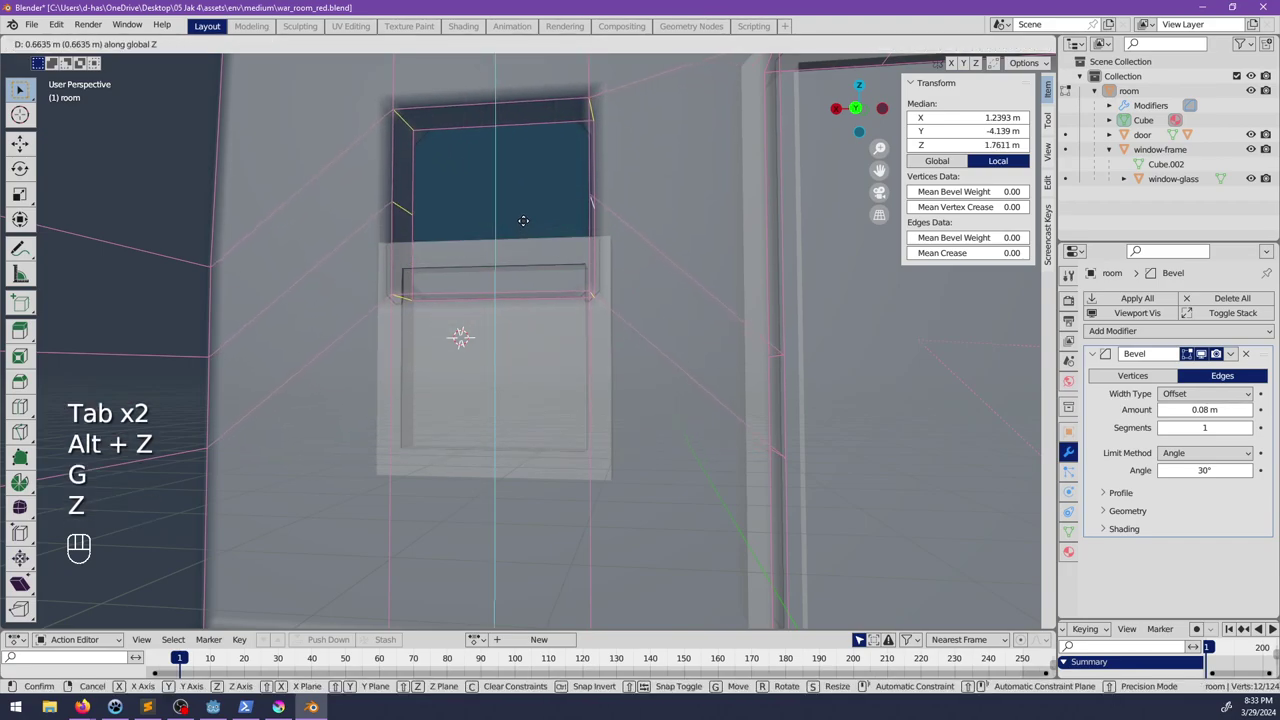
click(523, 204)
Step: Lower the window opening's edges slightly along Z and leave mesh editing
scroll(540, 280, down, 3)
shift+middle_drag(567, 308, 531, 348)
key(g)
key(z)
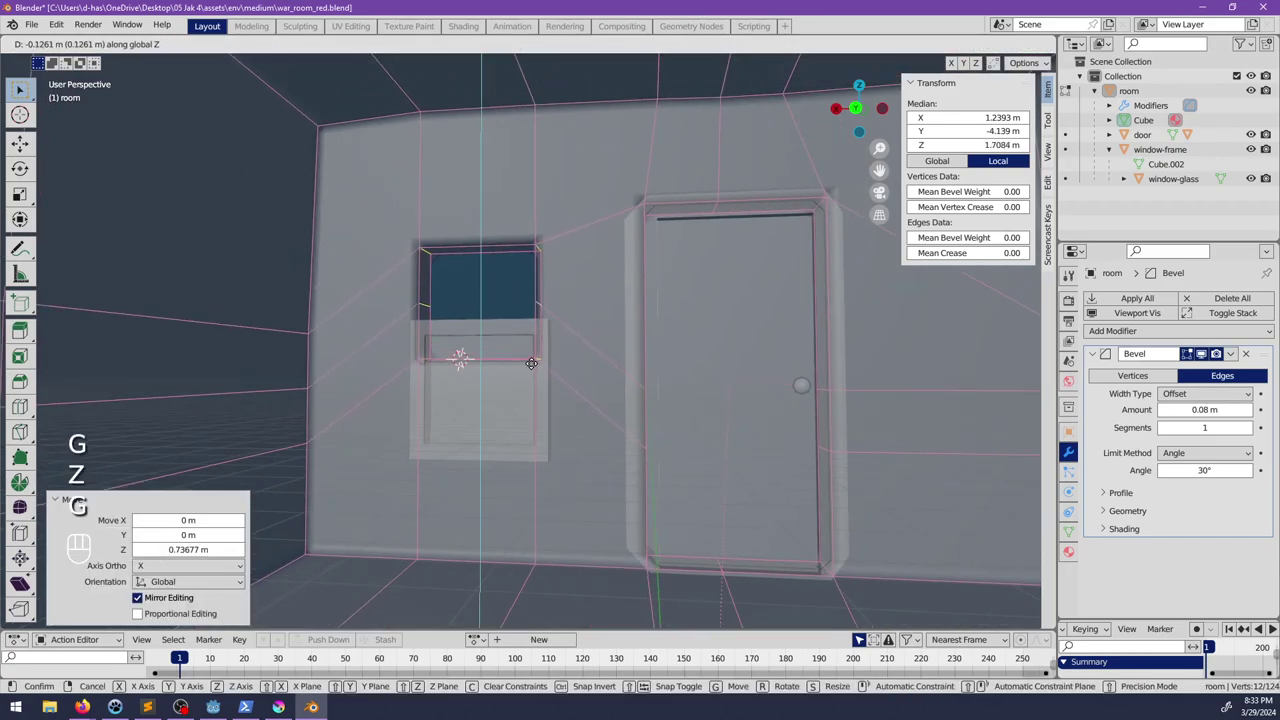
click(531, 373)
middle_drag(490, 392, 506, 414)
key(Tab)
Step: Raise the window frame about 0.54 m along Z into the wall opening and turn off X-ray
right_click(540, 419)
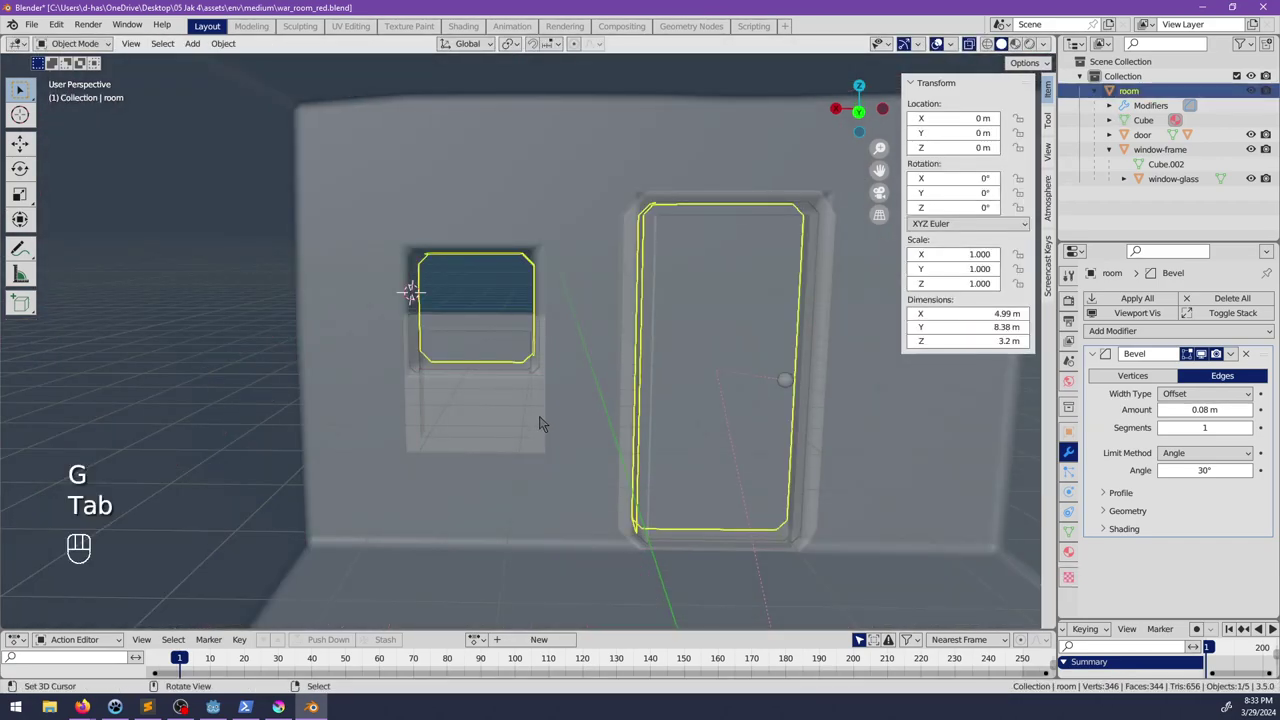
click(539, 424)
key(g)
key(z)
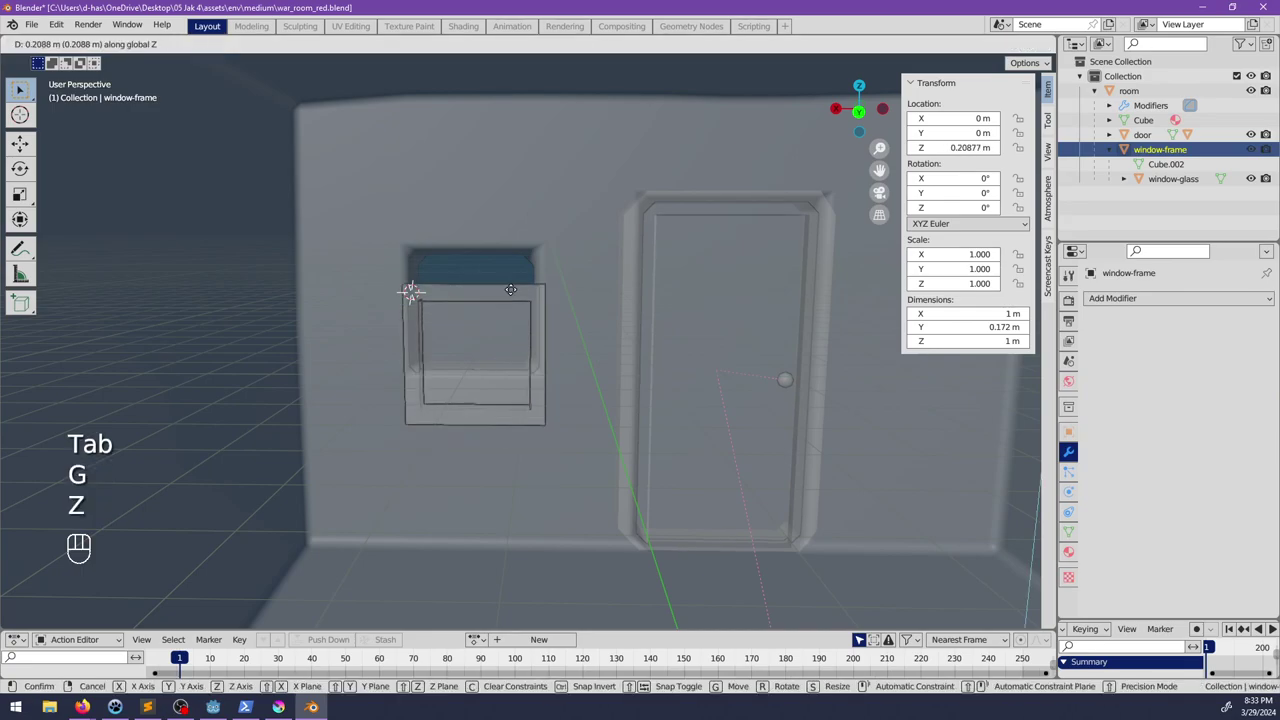
click(536, 147)
key(alt+z)
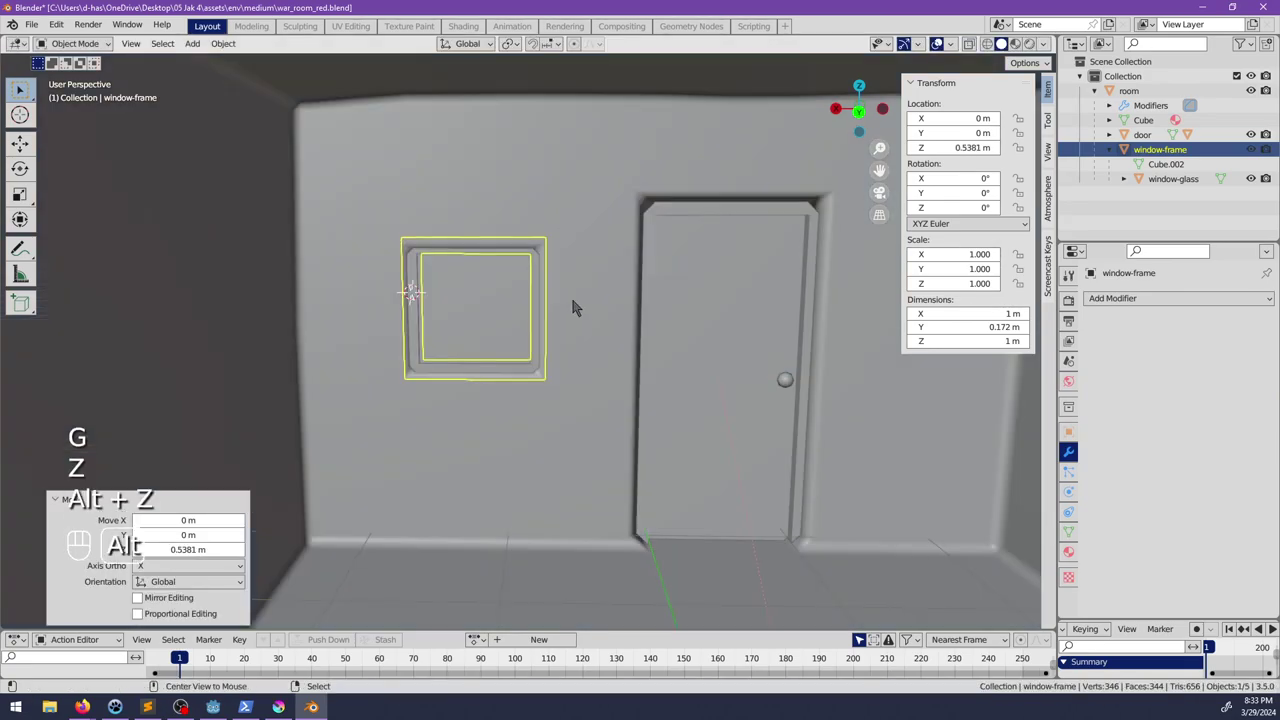
Step: Nudge the window frame down about 0.003 m along Z to align it with the opening
scroll(540, 380, up, 4)
key(g)
key(z)
click(548, 381)
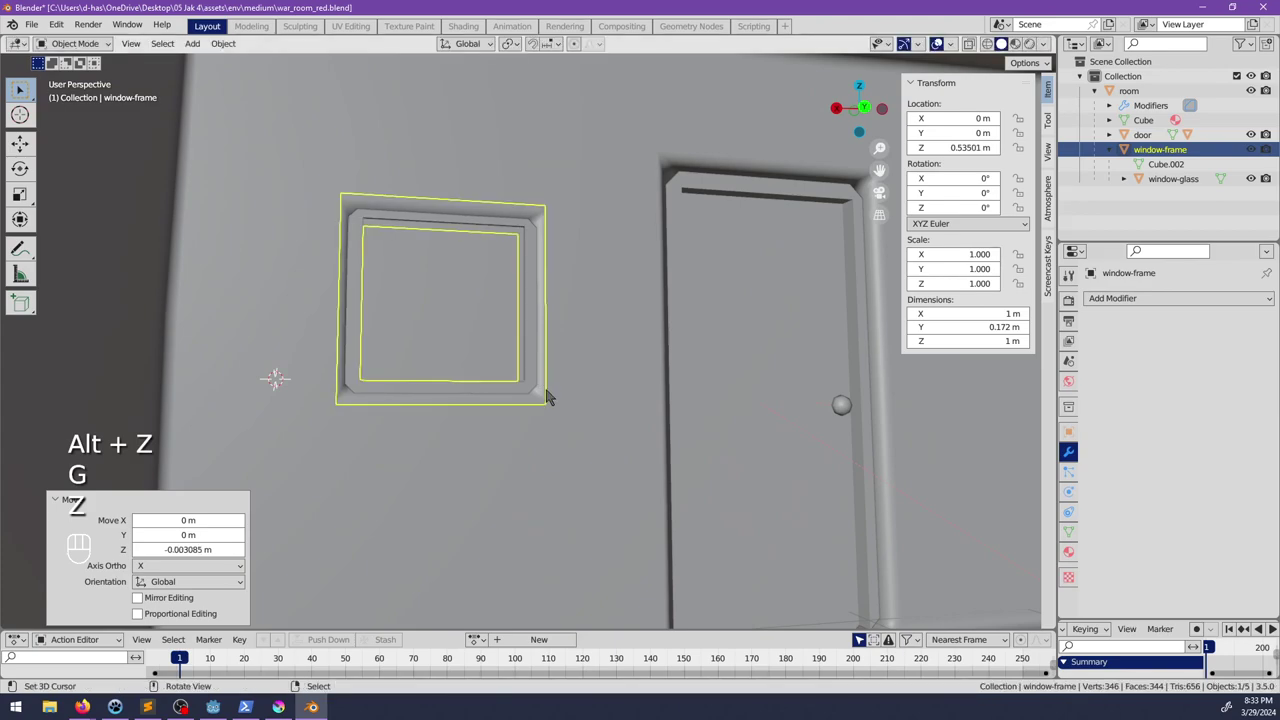
scroll(563, 400, down, 4)
key(alt+z)
key(alt+z)
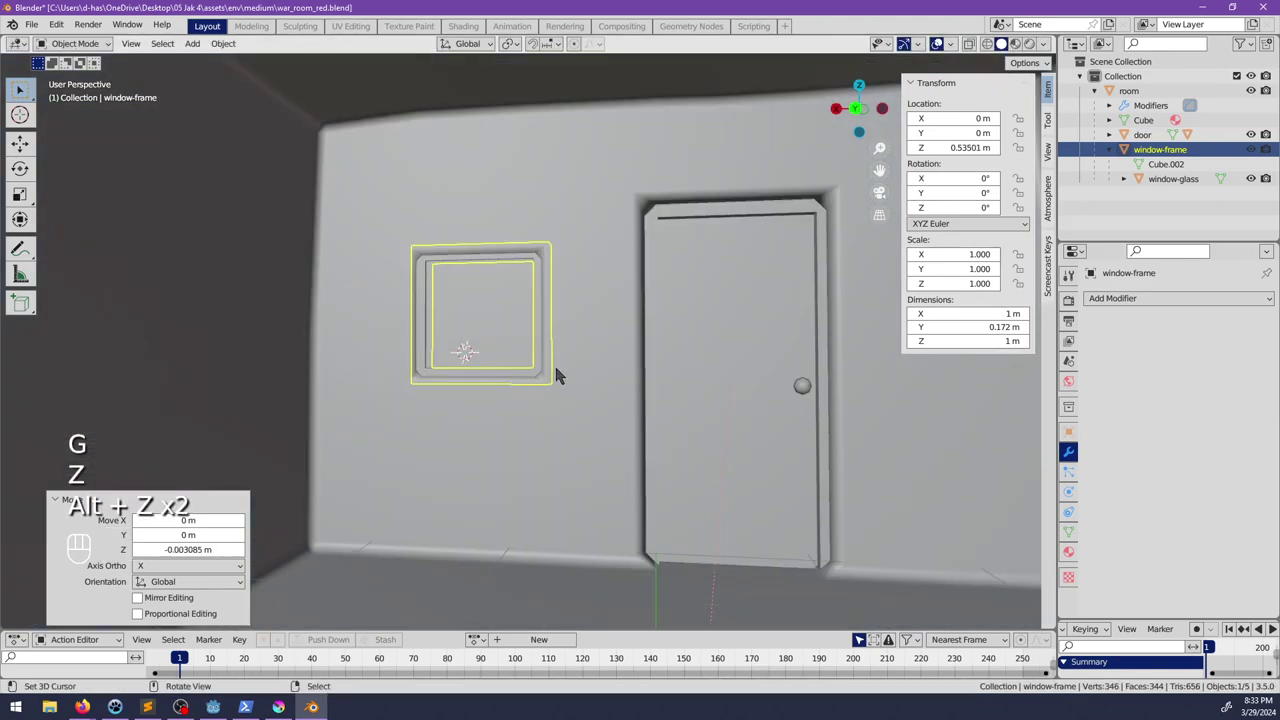
Step: Set the origins of the window frame and window glass to their center of mass (volume), and save the file
key(alt+a)
click(538, 370)
click(534, 372)
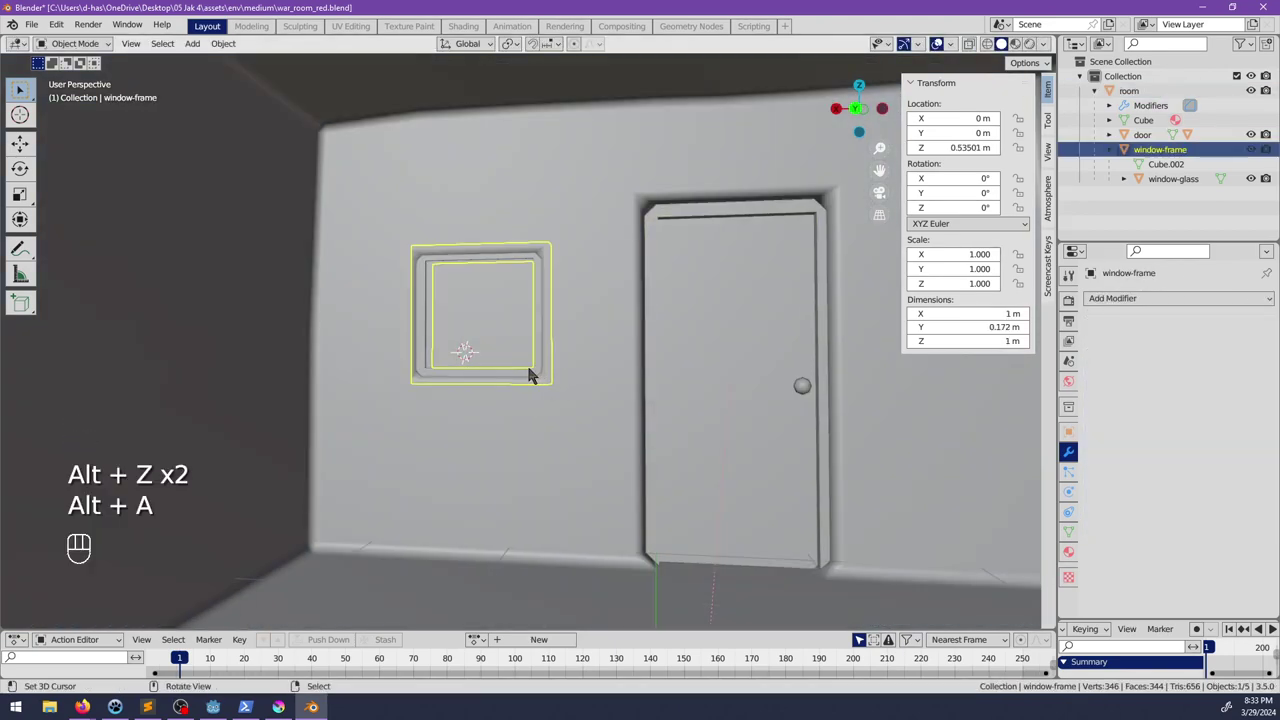
key(space)
key(Return)
click(530, 340)
key(space)
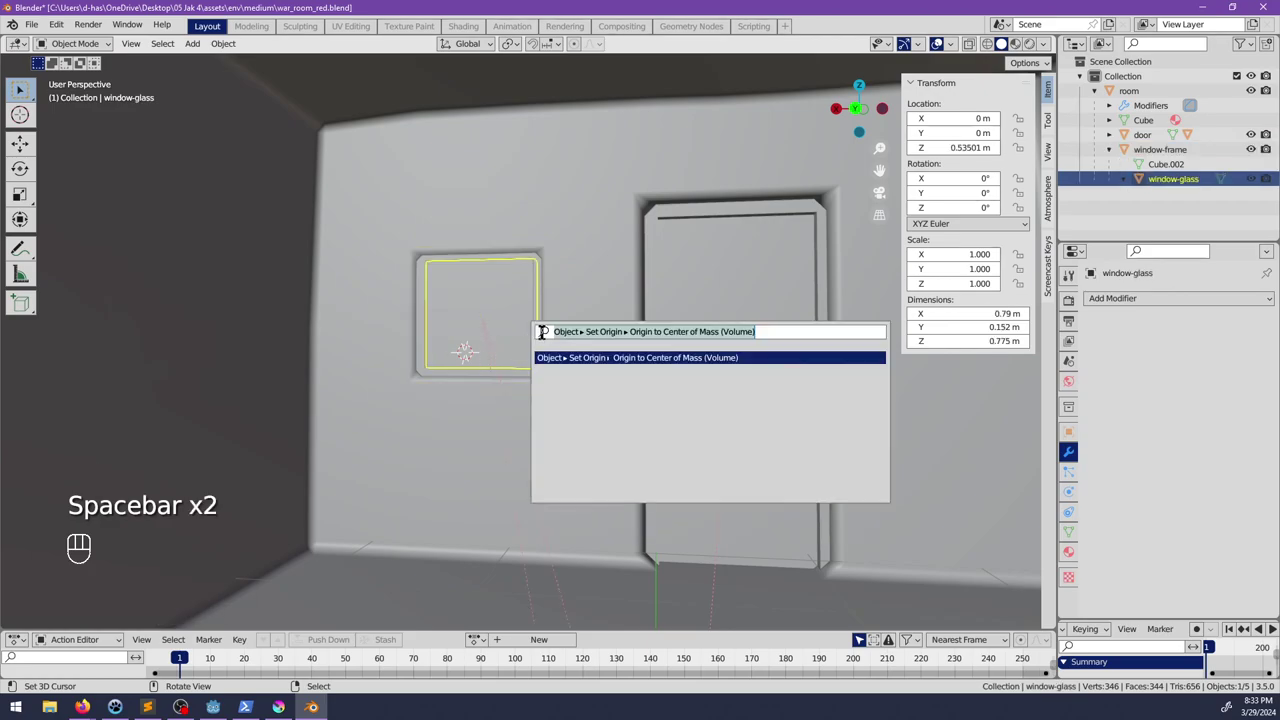
key(Return)
key(alt+a)
scroll(497, 343, down, 3)
middle_drag(497, 343, 546, 360)
key(ctrl+s)
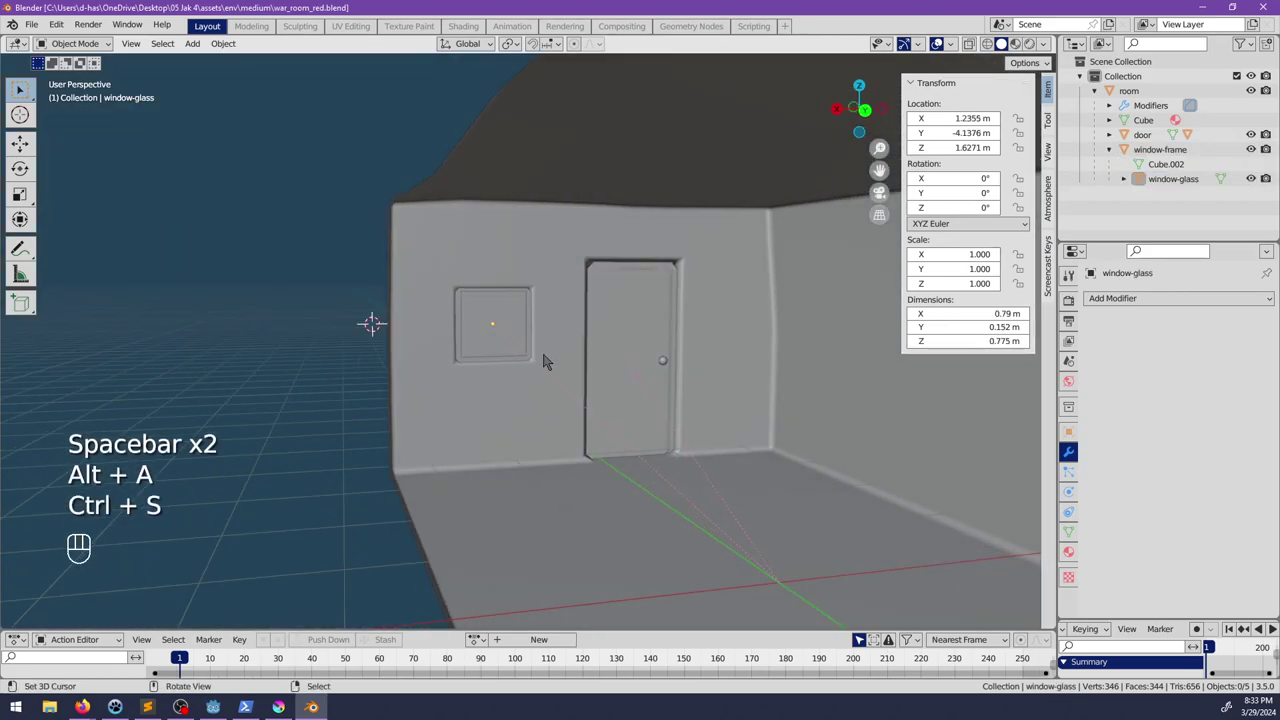
Step: Examine the placement of the window frame and door in the room from several angles
middle_drag(392, 377, 630, 376)
click(576, 340)
middle_drag(576, 340, 630, 326)
key(g)
key(Escape)
scroll(520, 357, up, 3)
key(alt+a)
scroll(543, 337, down, 5)
scroll(630, 326, up, 3)
Step: Save war_room_red.blend, close Blender, and save the war_room_red scene in Godot
key(ctrl+s)
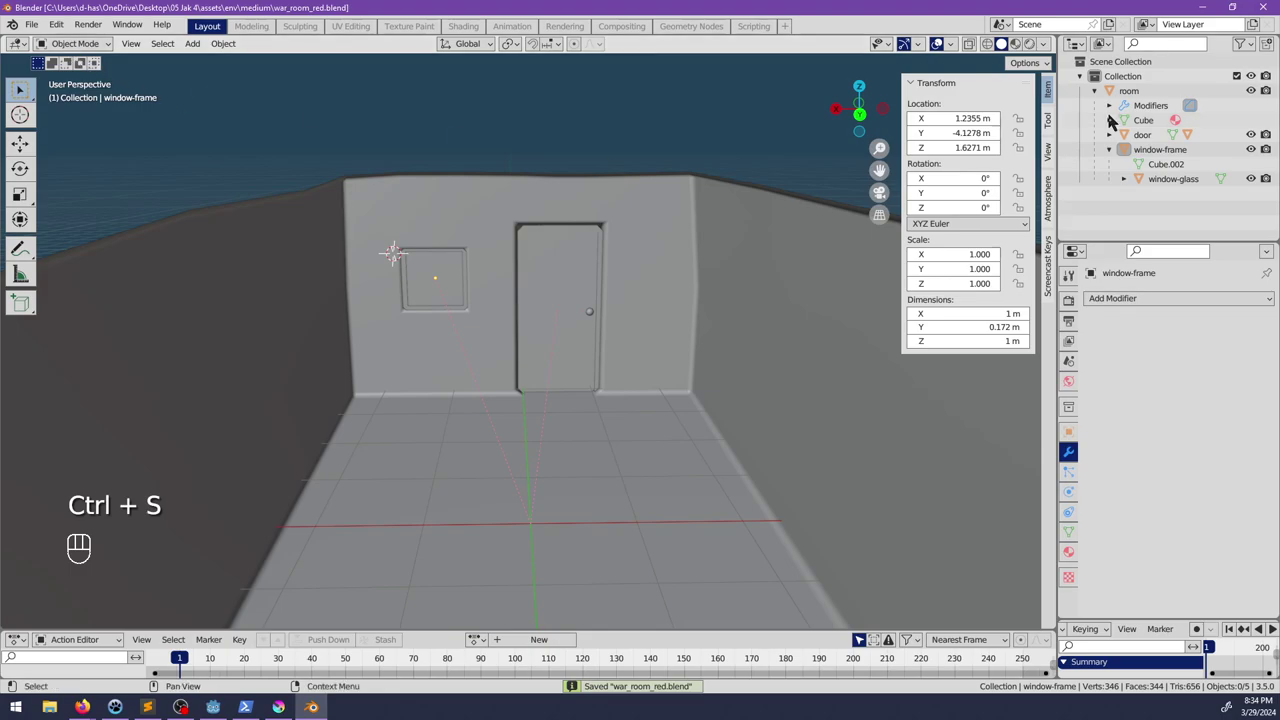
click(1262, 7)
middle_drag(753, 268, 680, 257)
key(ctrl+s)
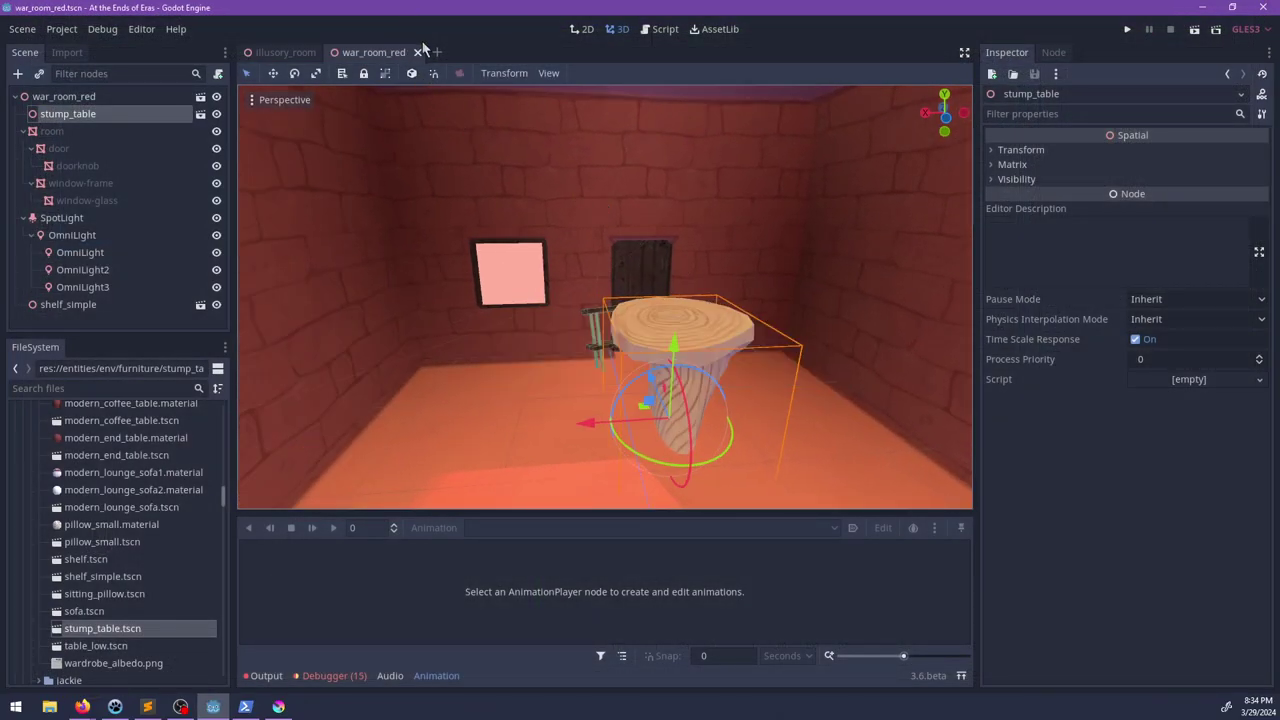
Step: Close the open scenes and reopen war_room_red.tscn by searching the project files for "war_room"
click(418, 52)
click(327, 52)
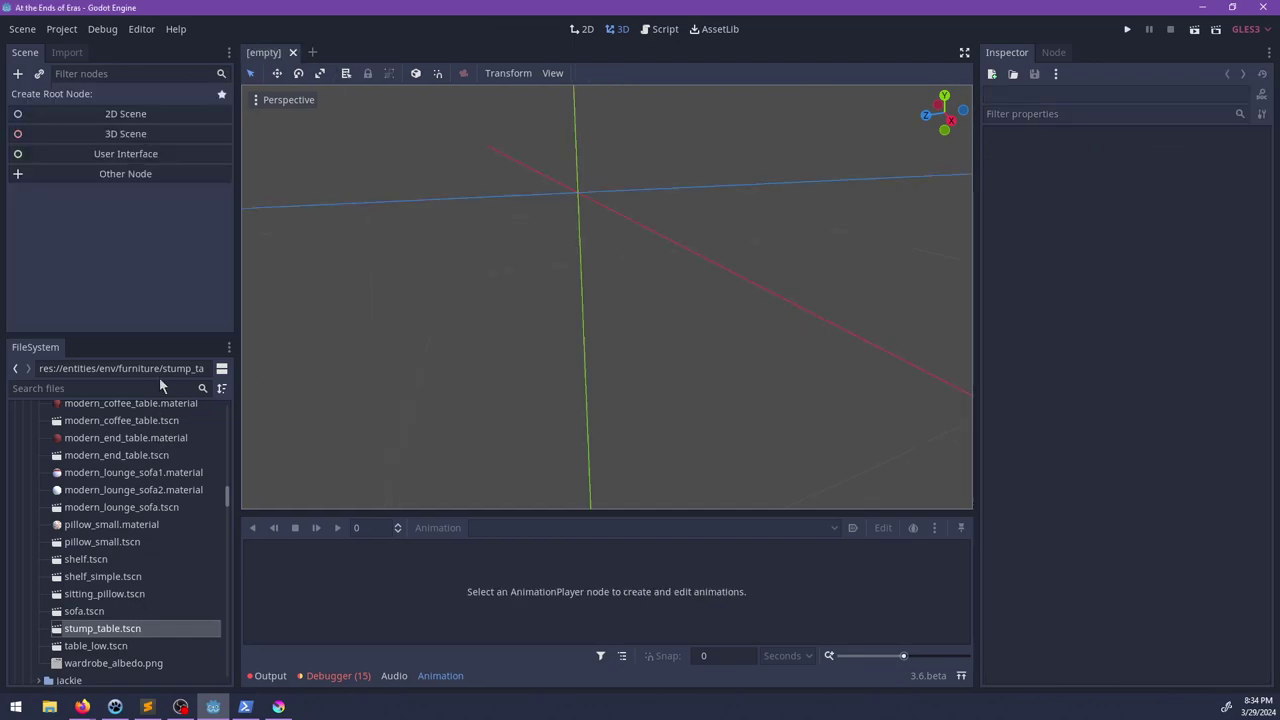
text(war_room)
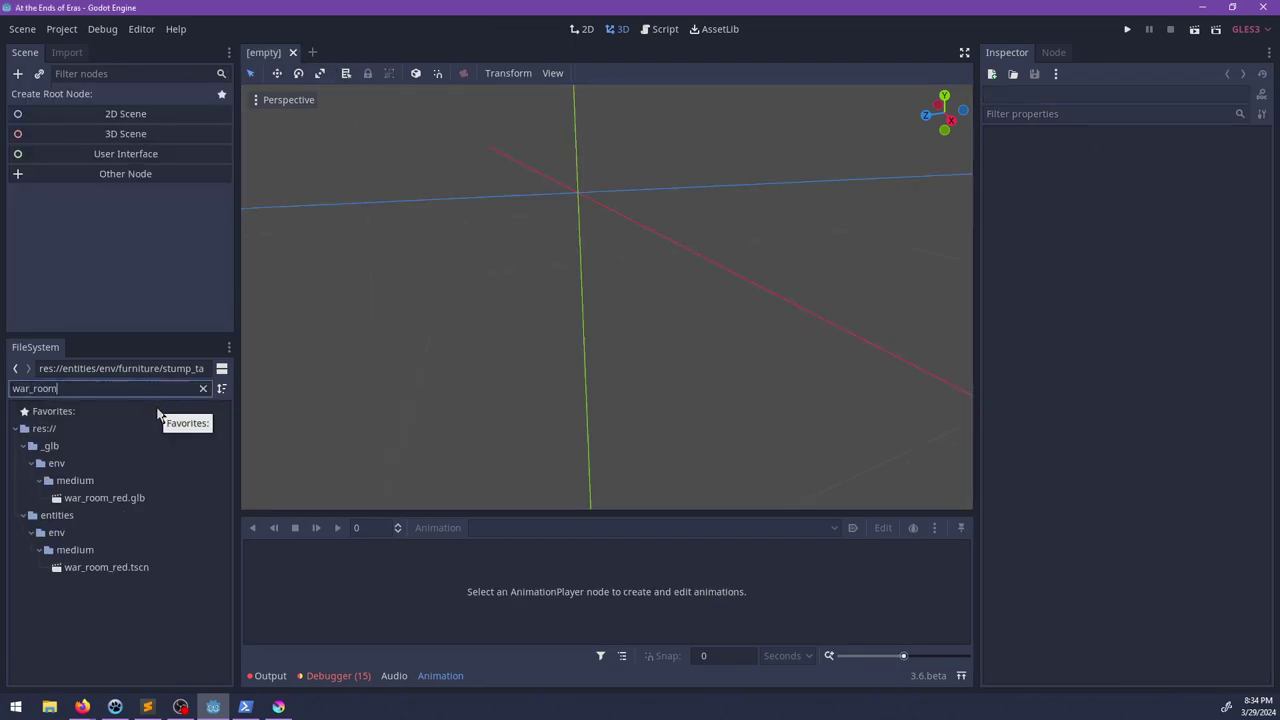
double_click(127, 569)
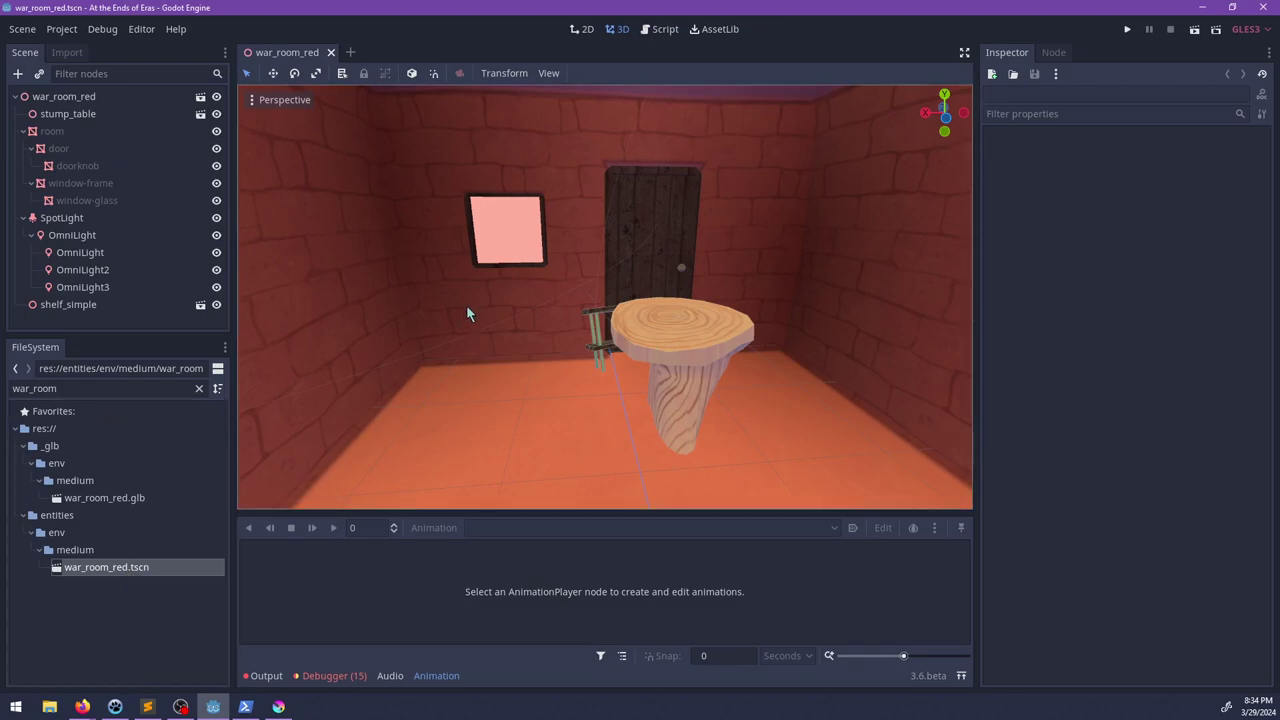
Step: Move the stump table across the floor toward the wall with the door
middle_drag(628, 318, 609, 409)
click(557, 346)
drag(612, 400, 586, 446)
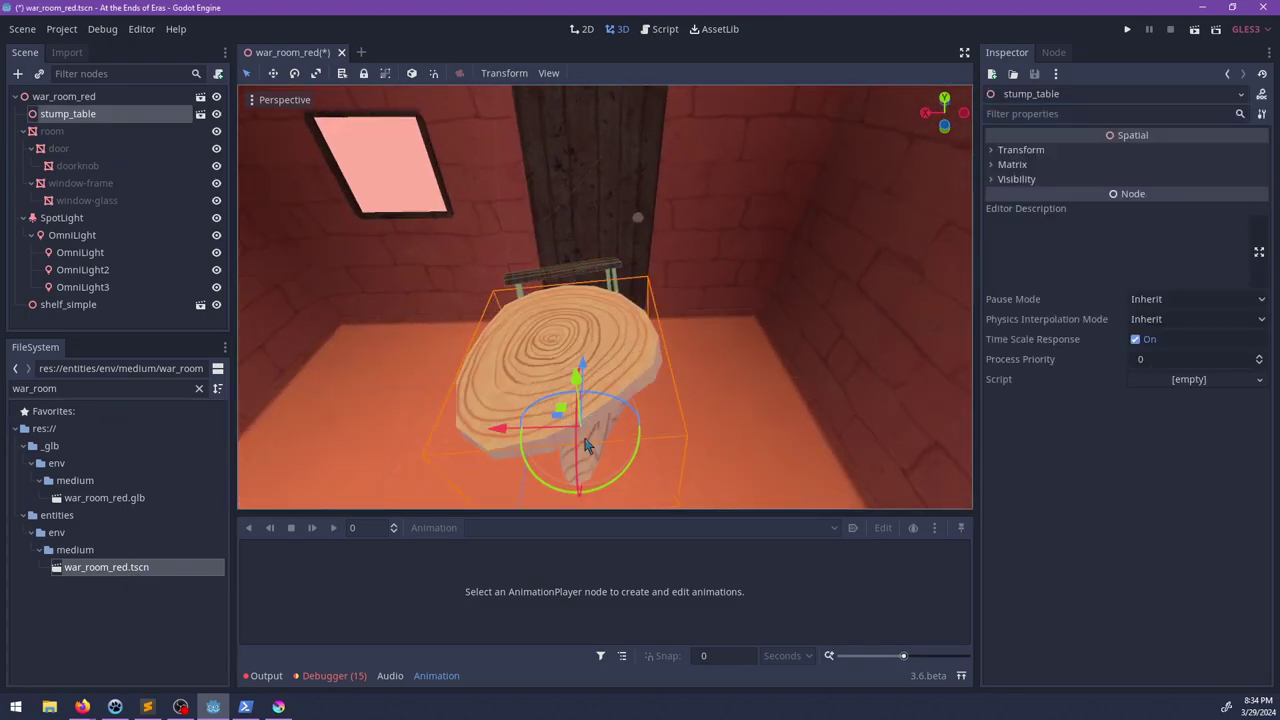
drag(556, 487, 458, 405)
middle_drag(652, 371, 460, 305)
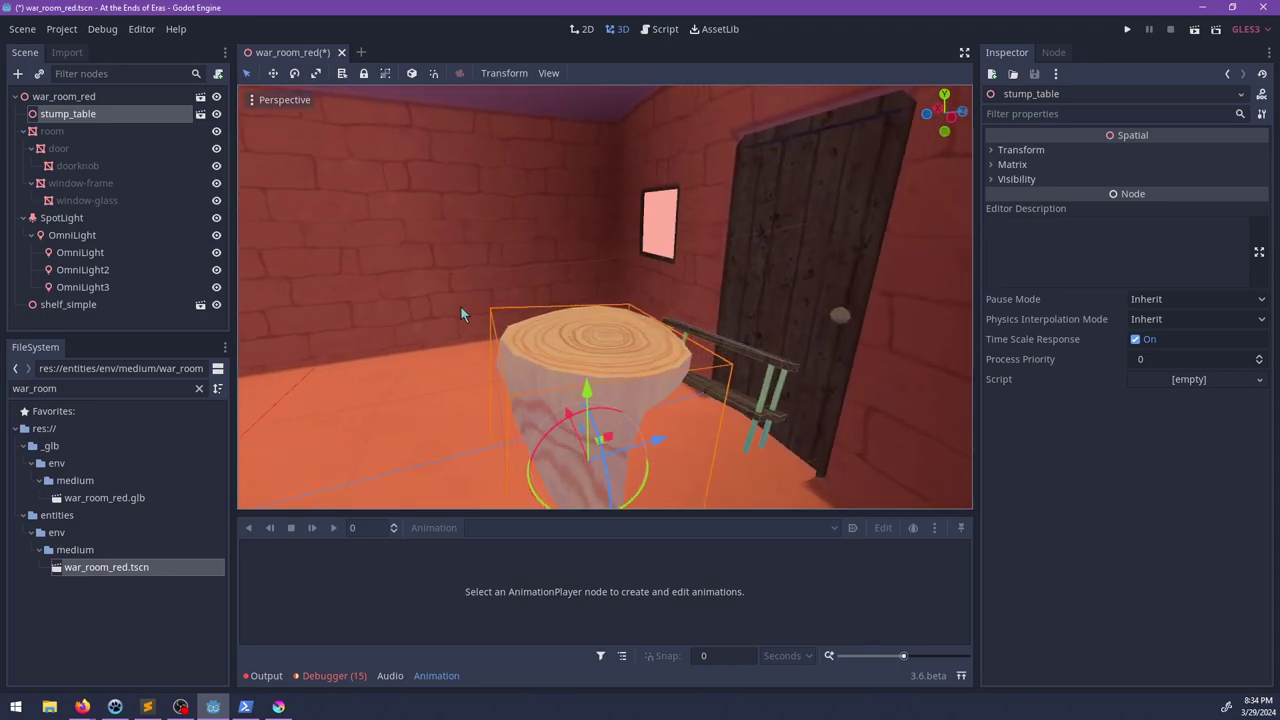
shift+middle_drag(600, 286, 650, 322)
drag(650, 322, 678, 333)
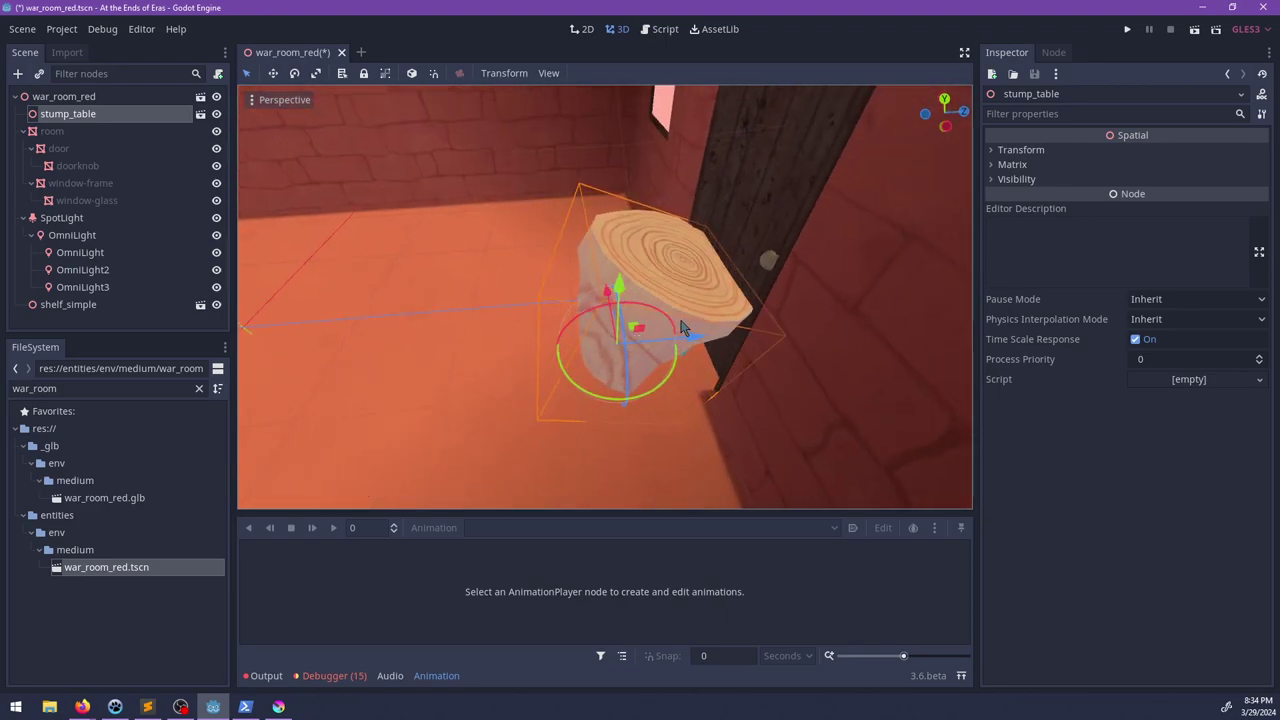
Step: Rotate the stump table about its vertical axis near the door
middle_drag(678, 333, 677, 355)
drag(627, 283, 632, 333)
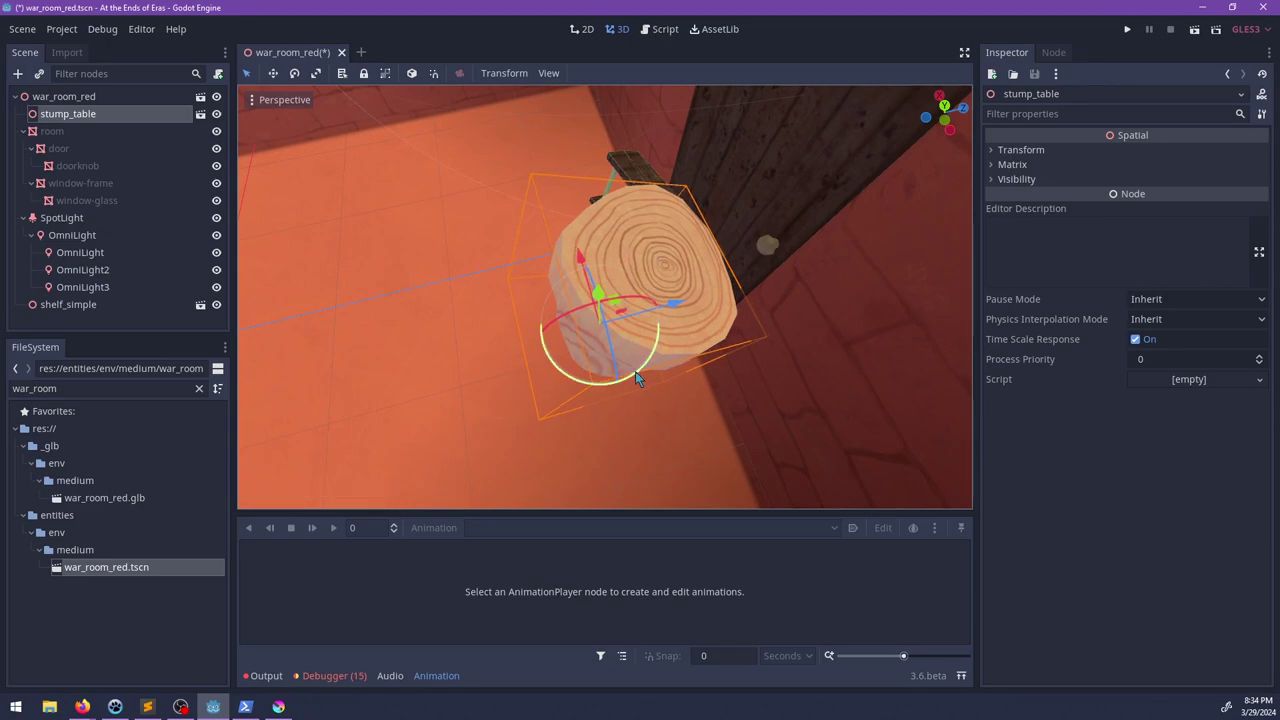
drag(638, 378, 668, 333)
middle_drag(668, 333, 613, 378)
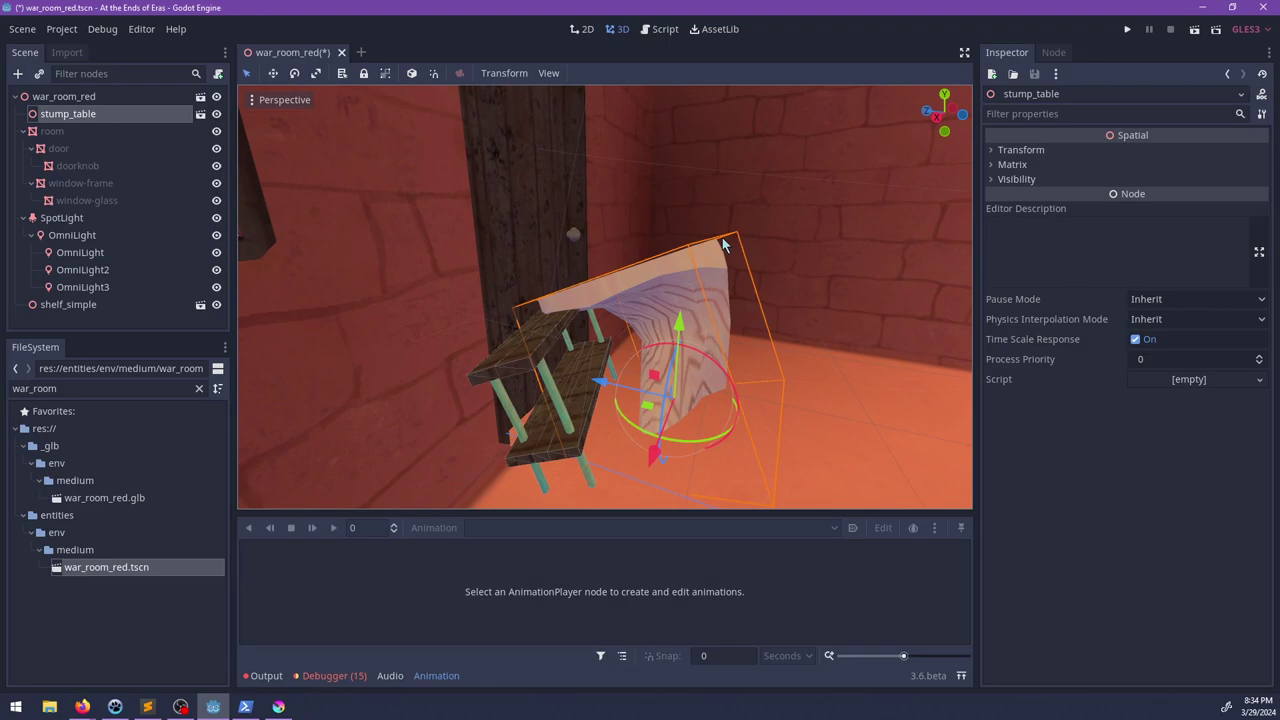
Step: Fine-tune the stump table's position and rotation next to the simple shelf by the door
middle_drag(667, 251, 680, 370)
drag(692, 369, 703, 379)
drag(621, 398, 590, 410)
middle_drag(607, 356, 612, 395)
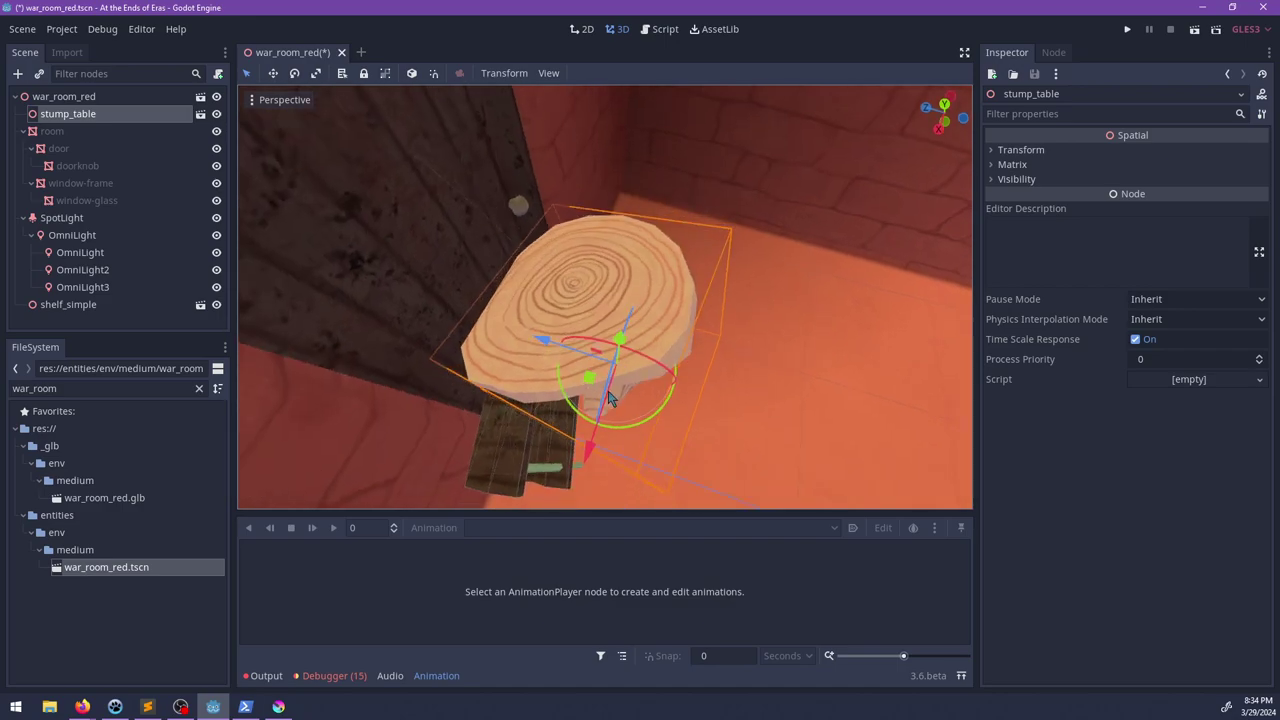
drag(596, 384, 589, 422)
Step: Reorder the scene tree so that stump_table comes after shelf_simple
scroll(508, 357, down, 2)
shift+middle_drag(616, 384, 279, 264)
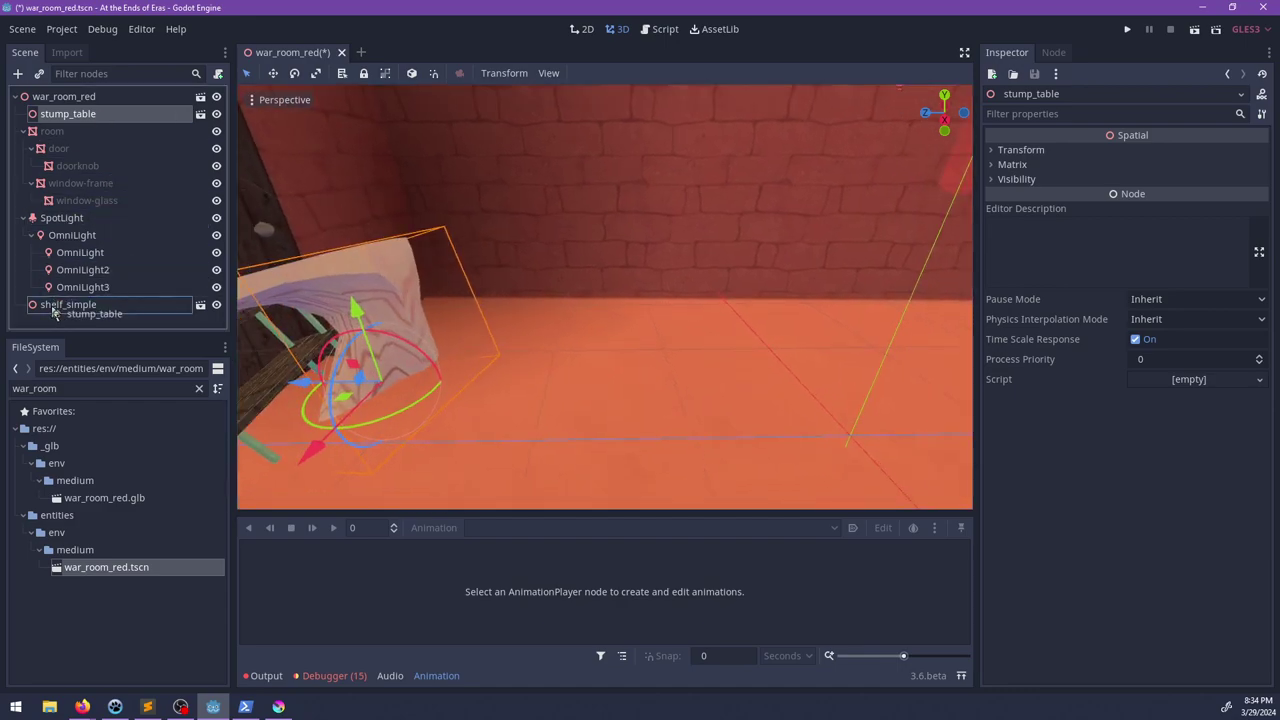
drag(47, 318, 48, 316)
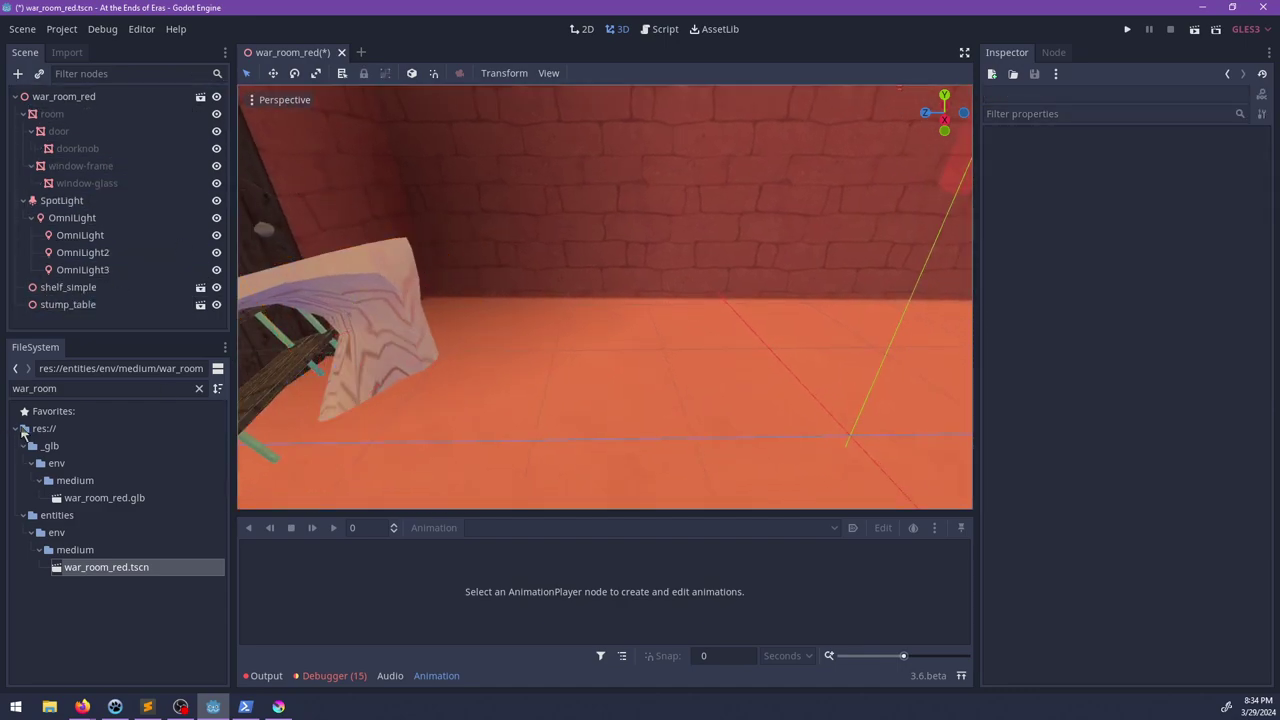
Step: Find carpet.tscn in the project files and add it to the scene as a child of war_room_red
click(198, 389)
middle_drag(561, 259, 474, 338)
text(carp)
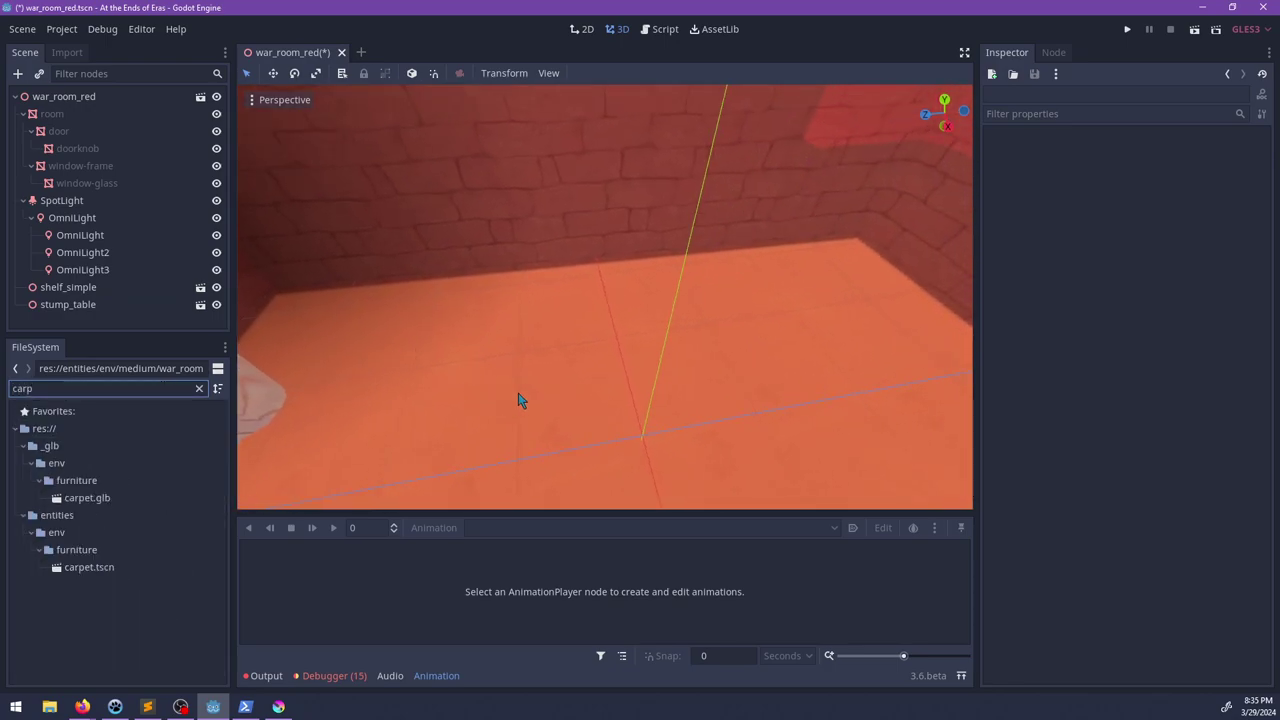
middle_drag(519, 400, 456, 435)
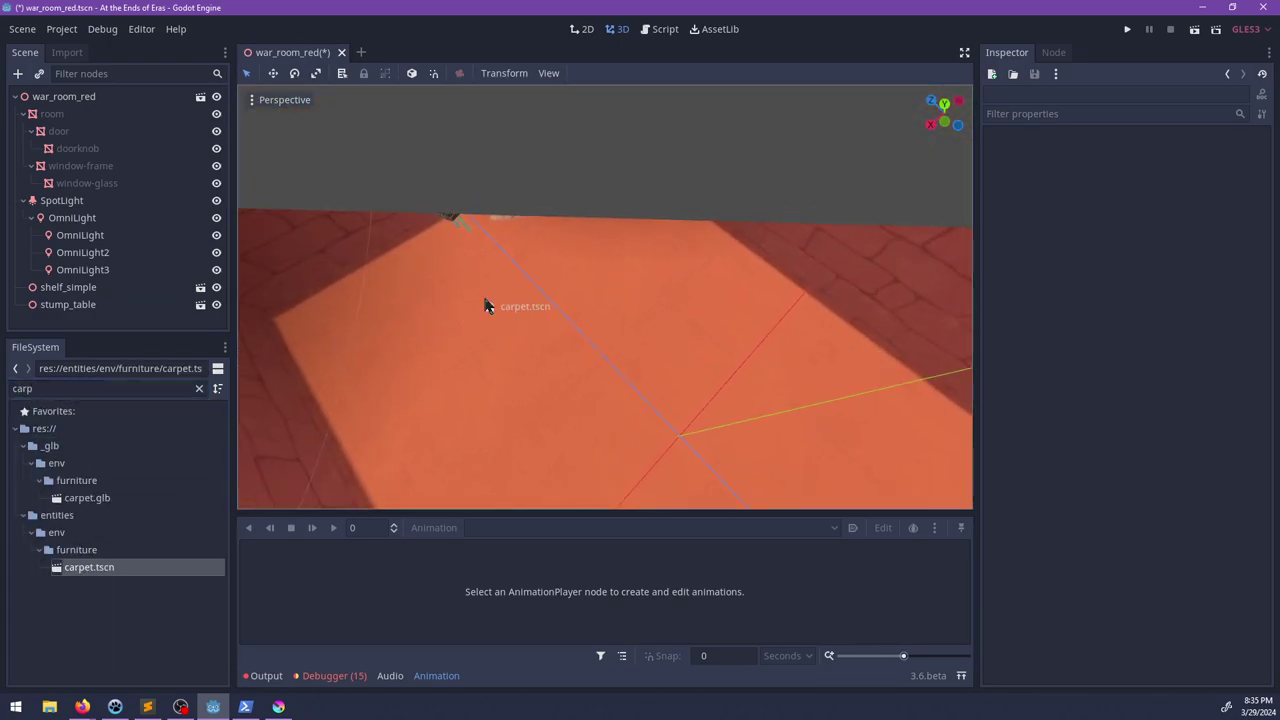
drag(485, 305, 485, 295)
scroll(485, 300, down, 3)
drag(112, 107, 112, 107)
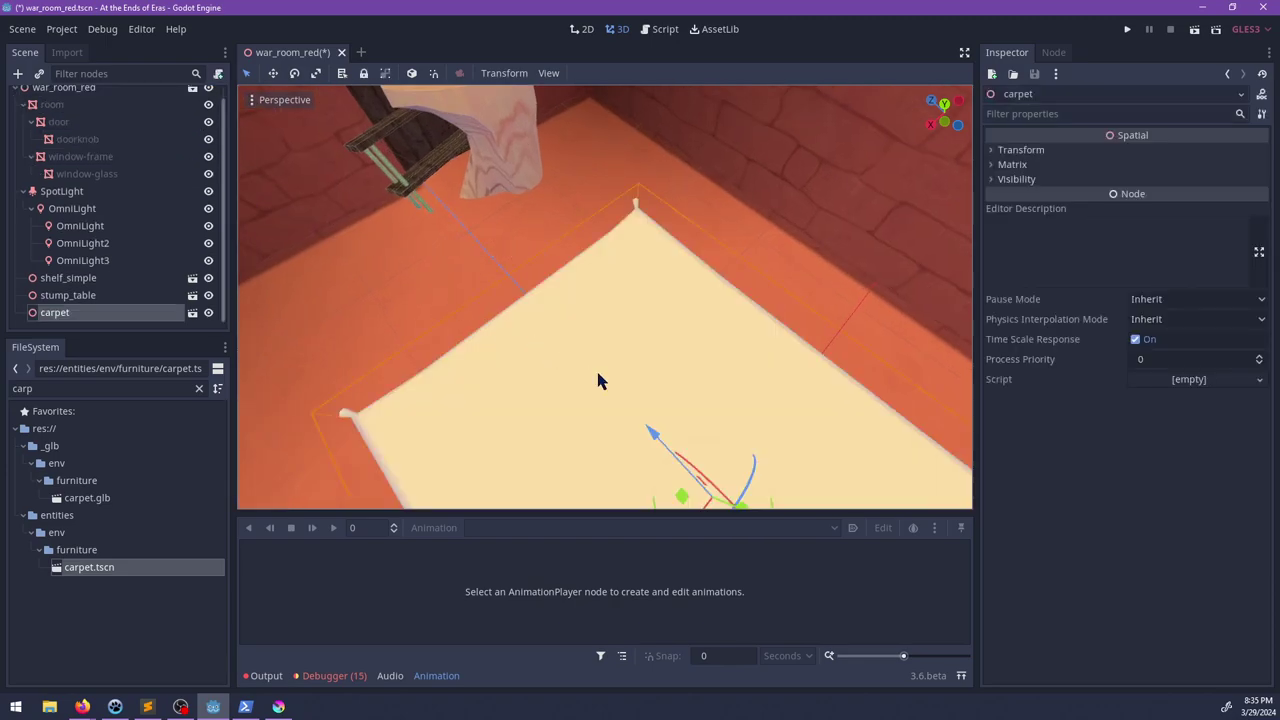
Step: Slide the carpet along its Z axis across the room's floor
middle_drag(597, 380, 456, 292)
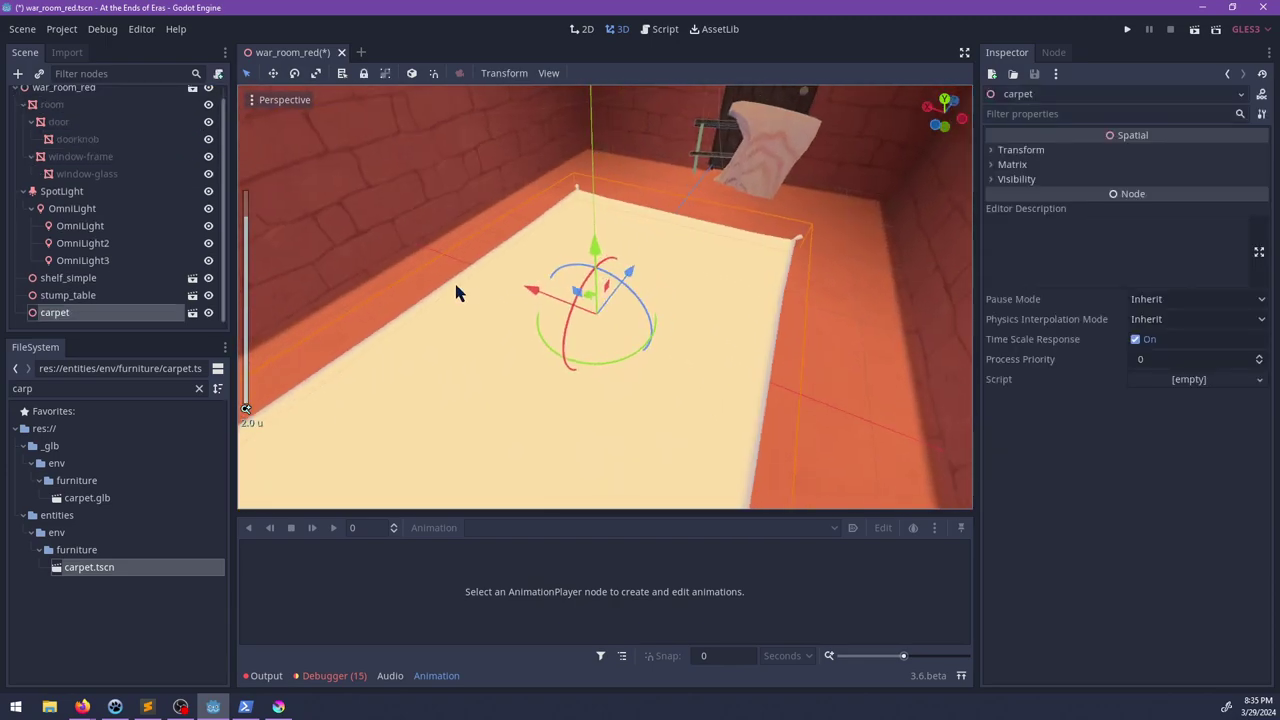
drag(626, 272, 616, 305)
middle_drag(616, 305, 655, 315)
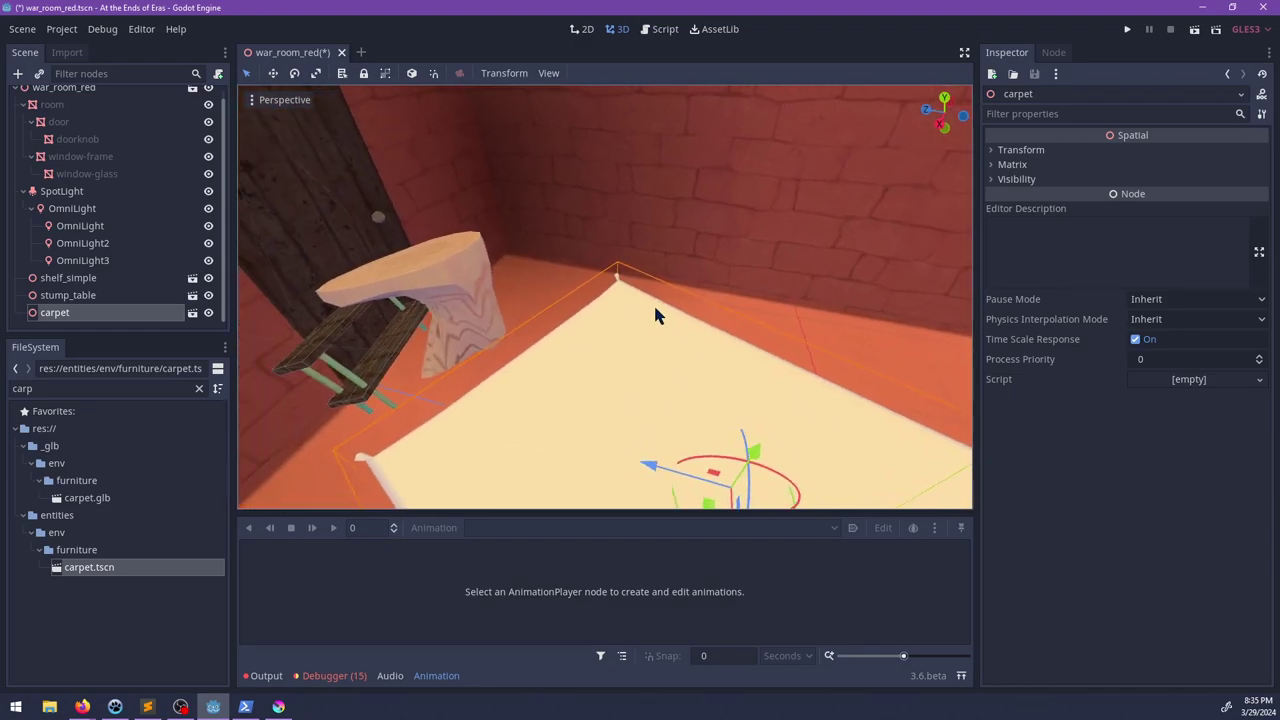
Step: Find wood_stove.tscn in the project files and add it as a child of war_room_red
click(61, 391)
key(BackSpace)
key(BackSpace)
key(BackSpace)
key(BackSpace)
text(stove)
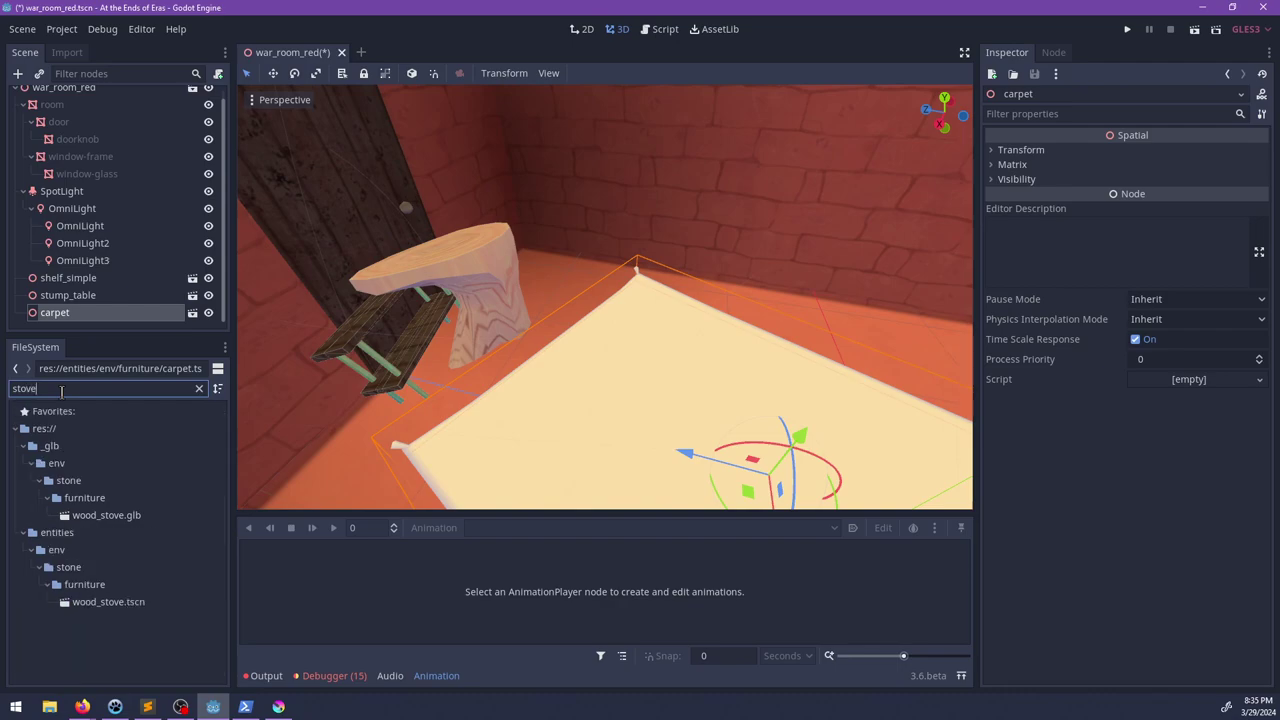
drag(142, 609, 616, 287)
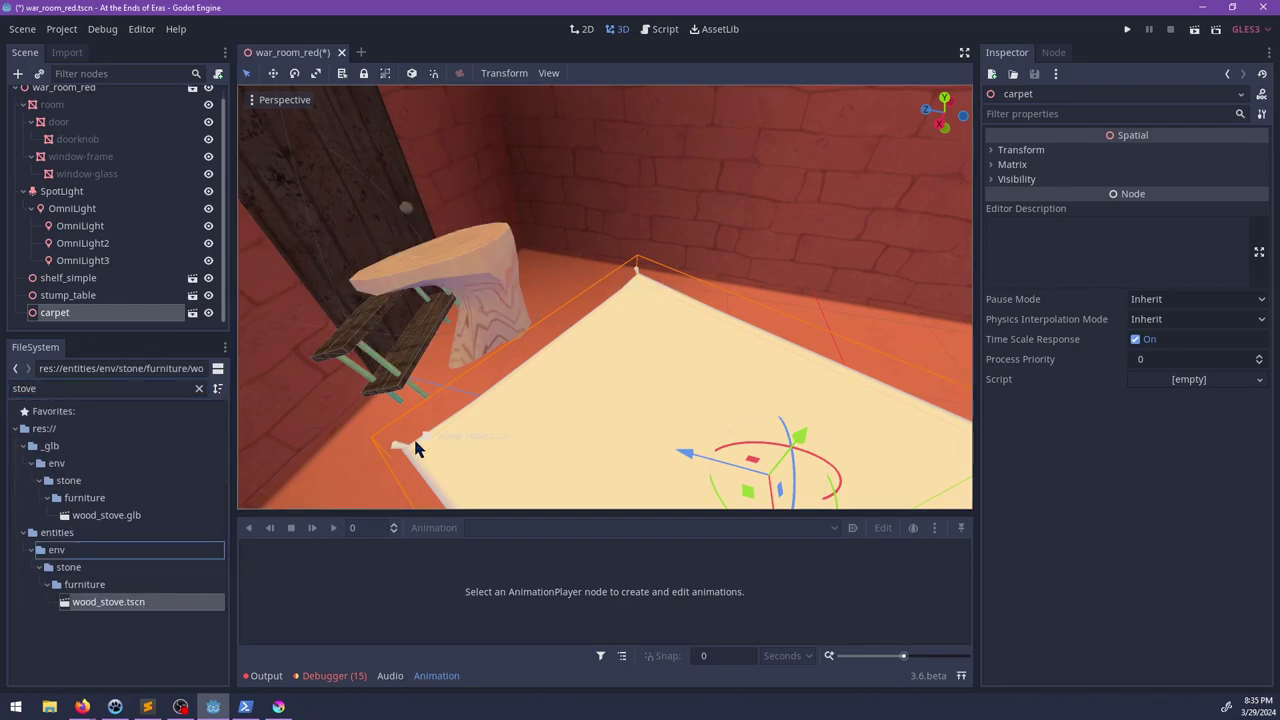
drag(416, 448, 128, 65)
drag(101, 109, 97, 115)
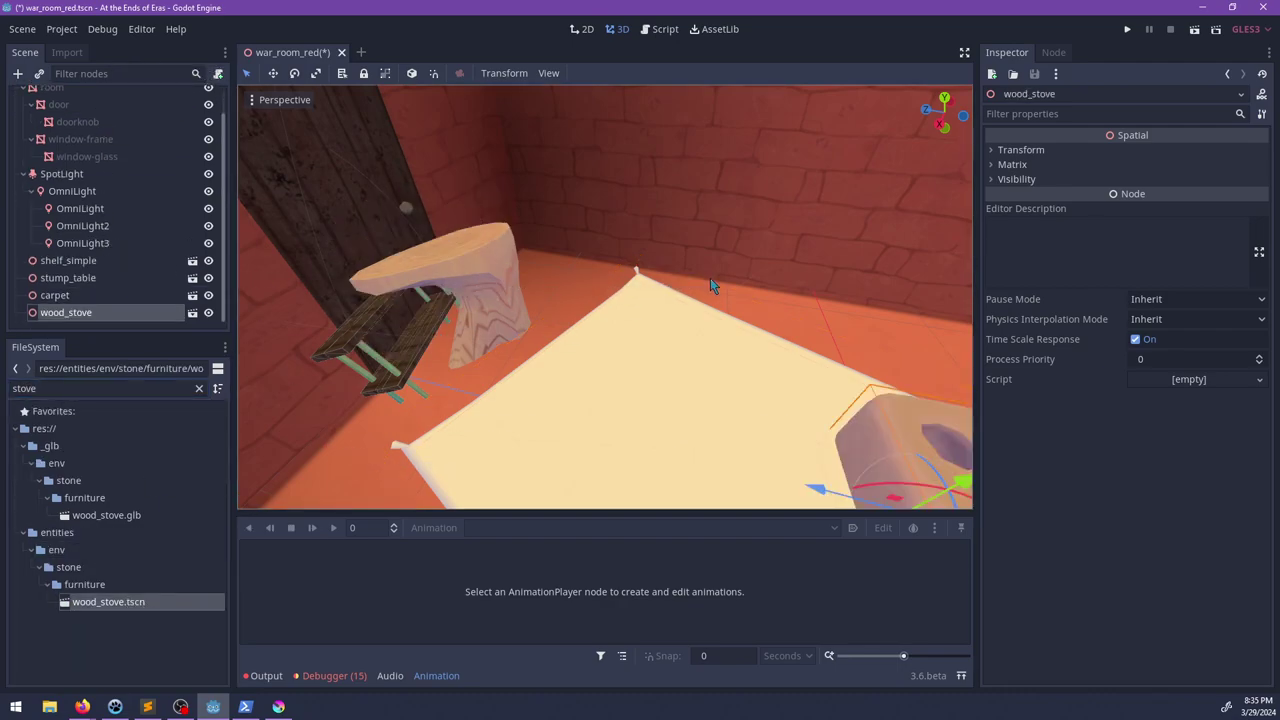
Step: Move the wood stove off the carpet and set it on the floor against the side wall
scroll(710, 280, down, 5)
shift+middle_drag(710, 280, 721, 313)
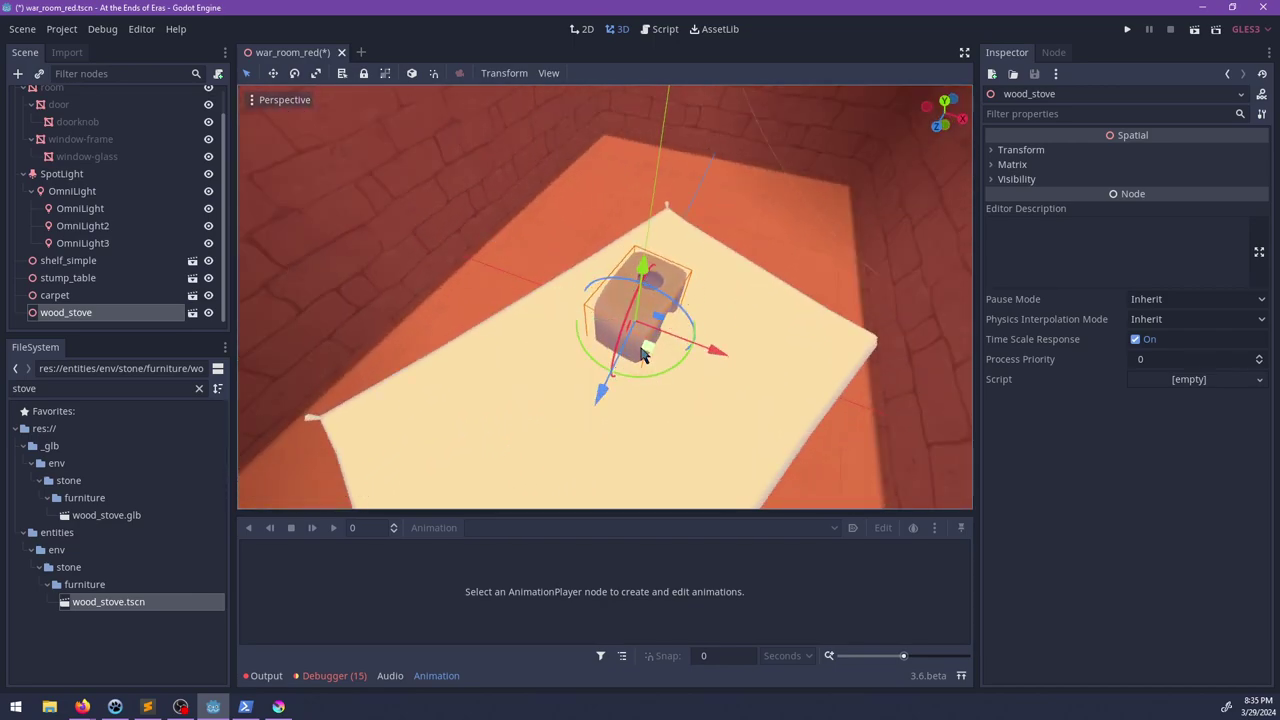
drag(643, 352, 522, 242)
scroll(586, 257, up, 6)
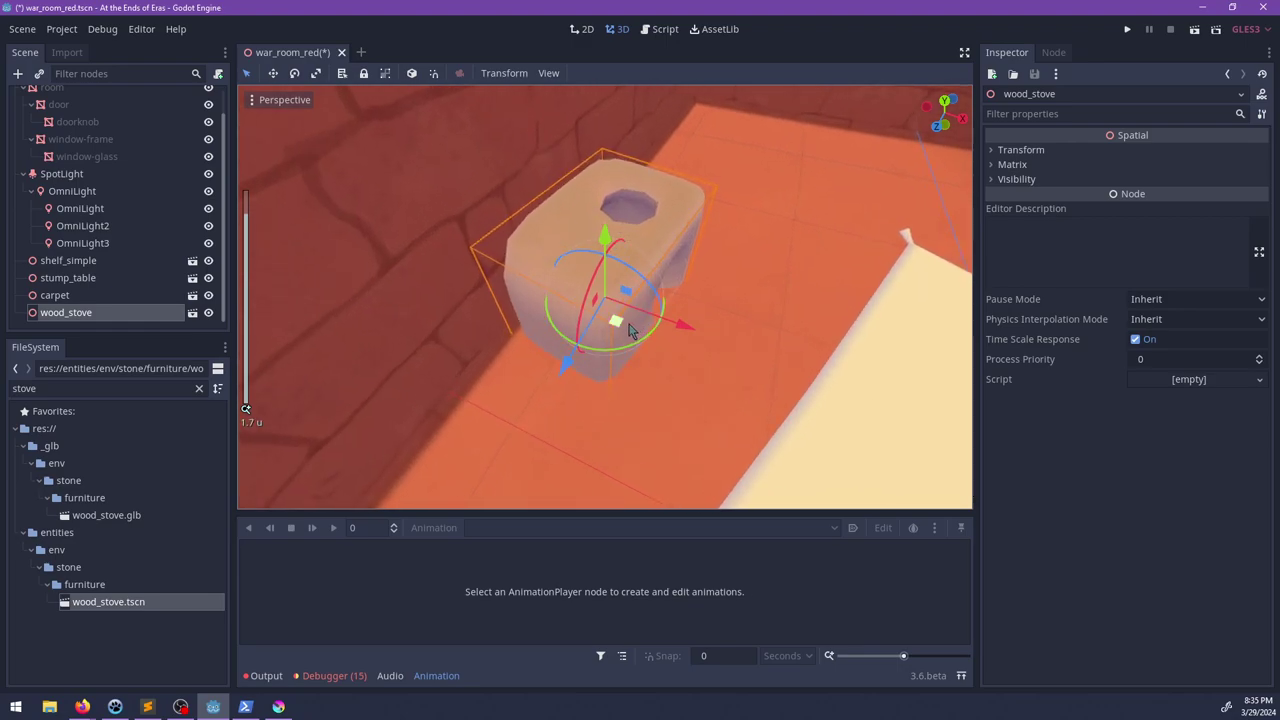
drag(629, 332, 532, 415)
shift+middle_drag(563, 426, 419, 309)
scroll(576, 273, down, 10)
scroll(419, 309, up, 2)
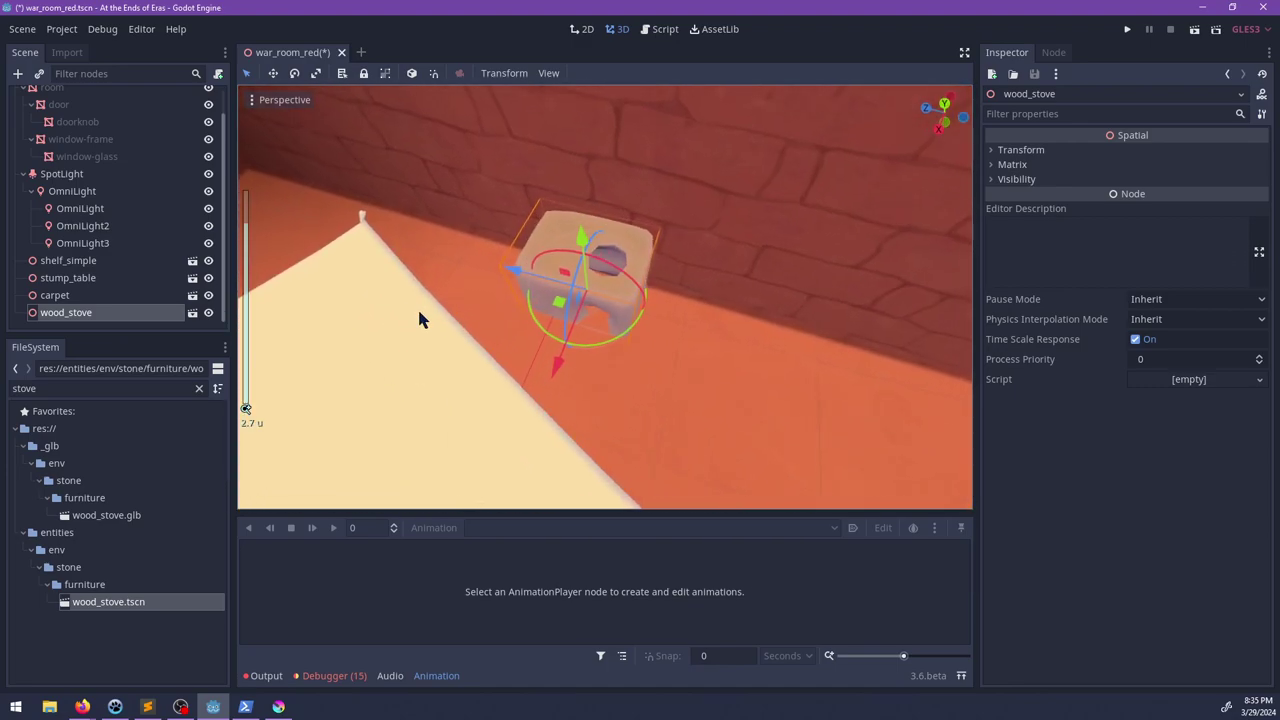
Step: Add wok.tscn as a child of wood_stove and lay it upside down on the floor beside the stove
text(wok)
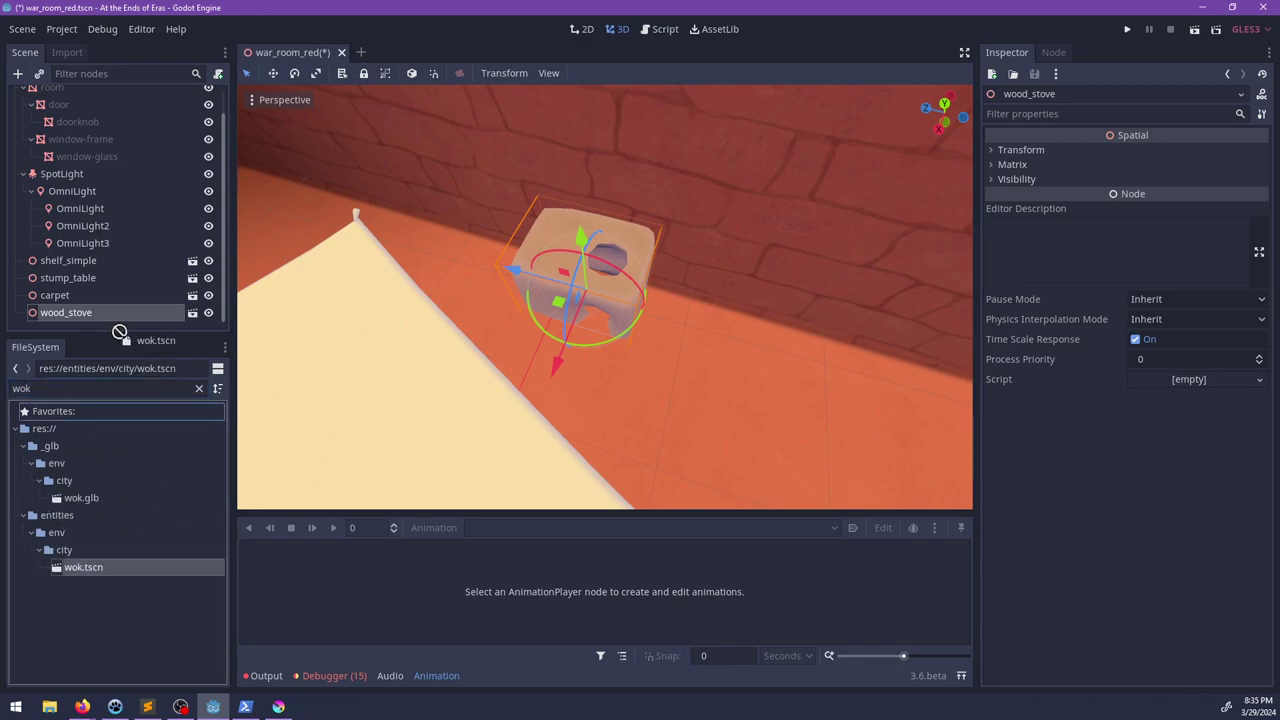
drag(101, 322, 101, 318)
middle_drag(540, 265, 562, 240)
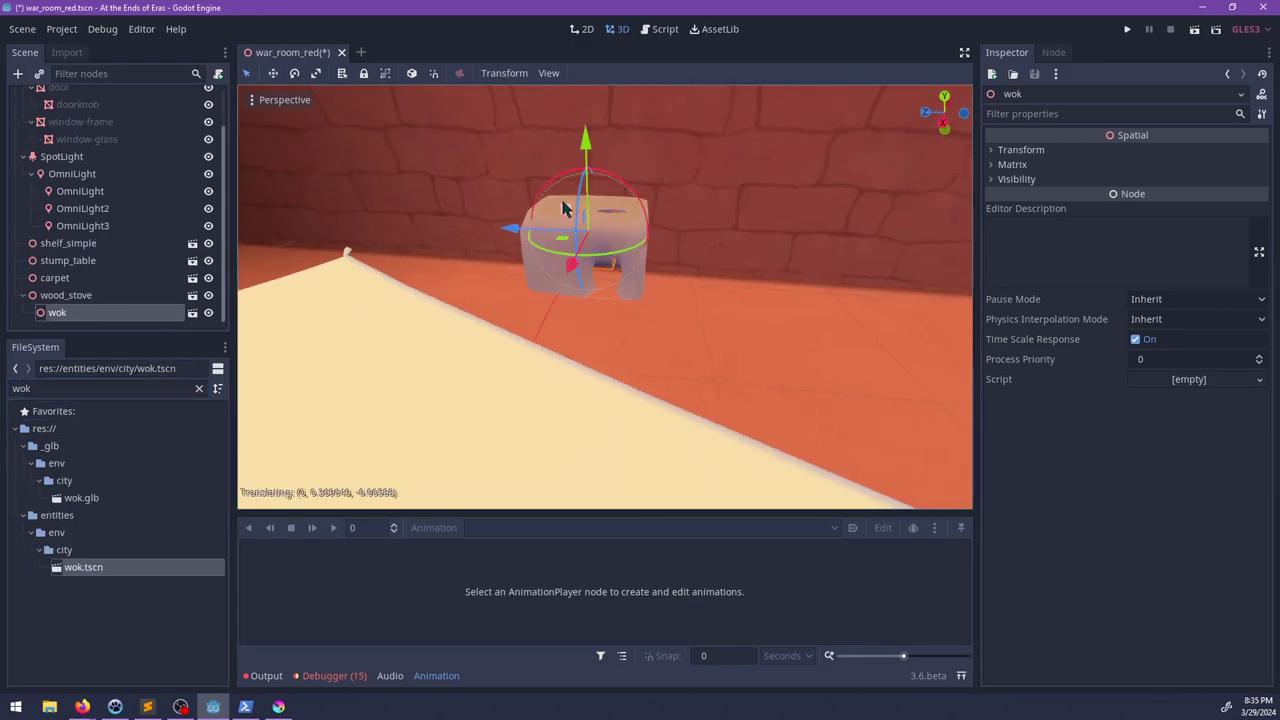
drag(573, 173, 492, 183)
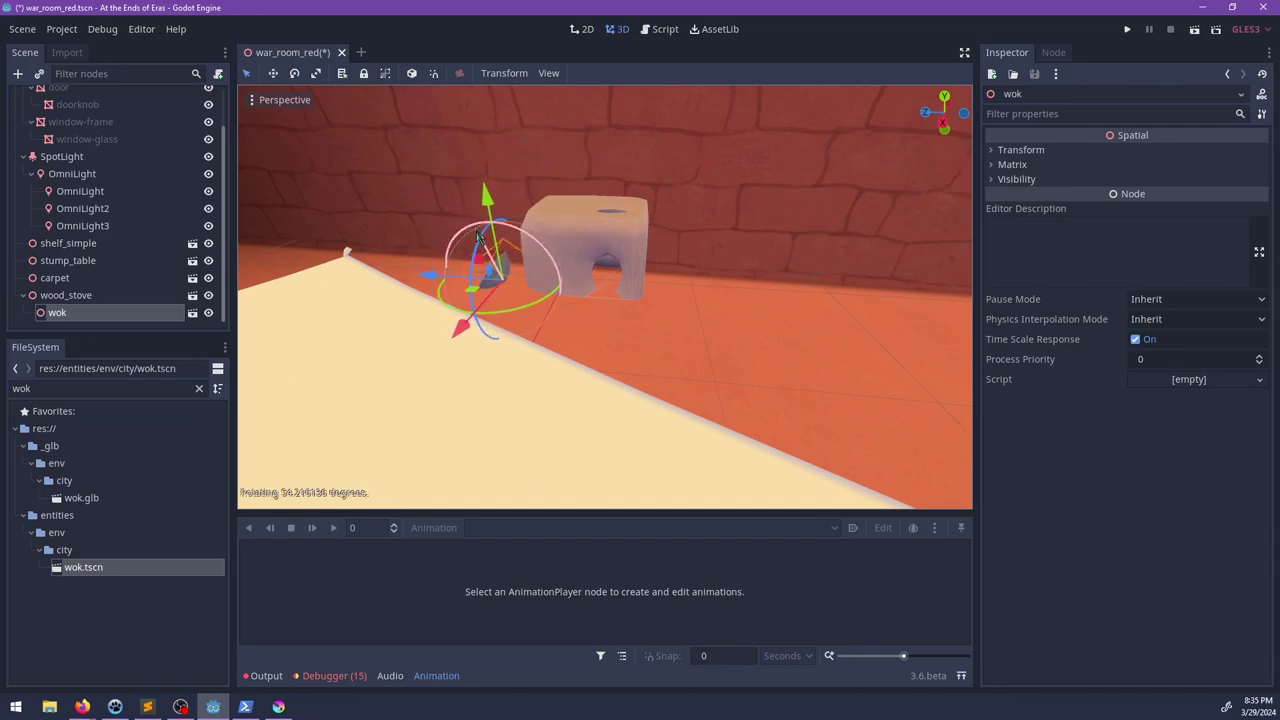
key(f)
scroll(600, 250, up, 20)
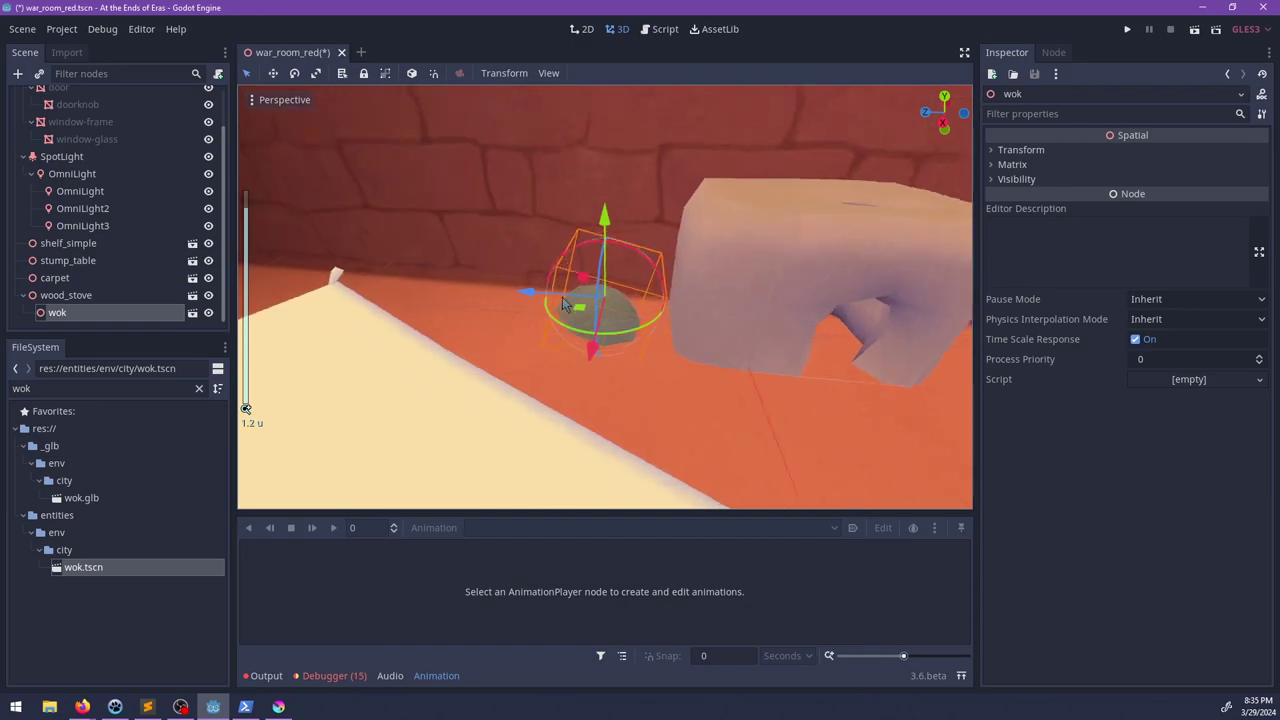
drag(642, 261, 633, 252)
middle_drag(610, 240, 630, 265)
Step: Raise the parent OmniLight inside the room toward the ceiling
scroll(628, 263, down, 5)
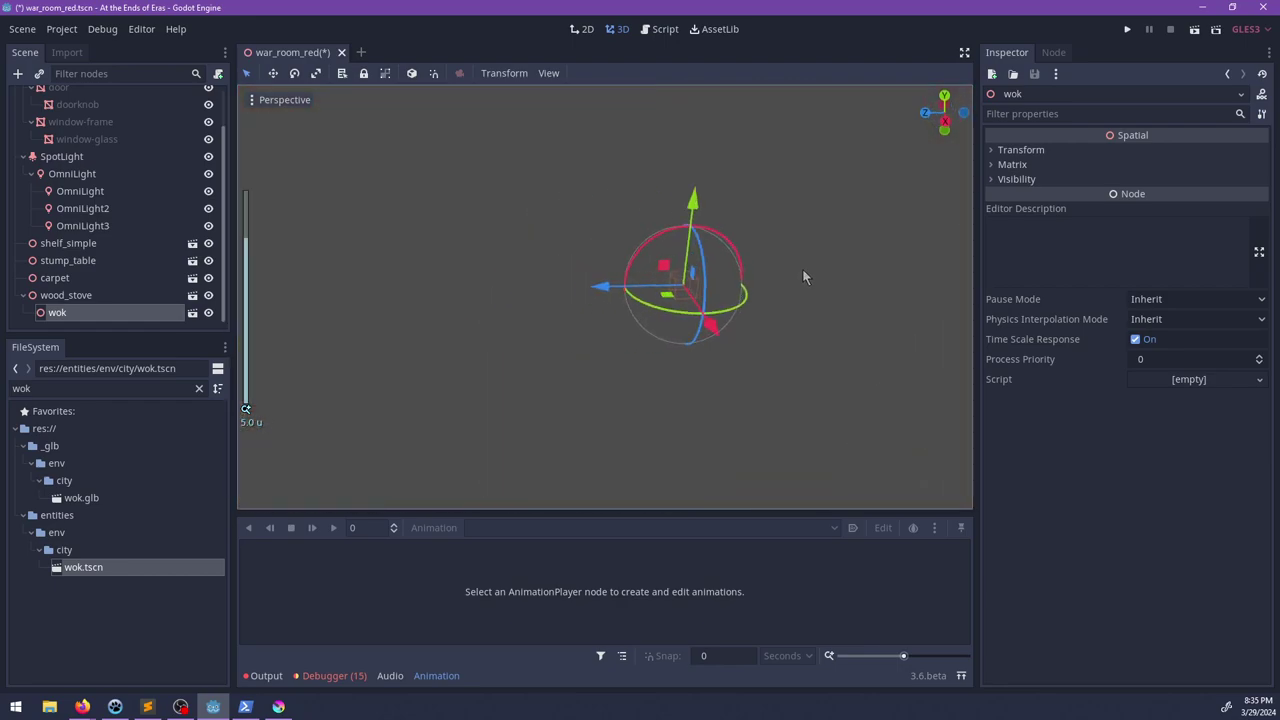
middle_drag(802, 268, 588, 293)
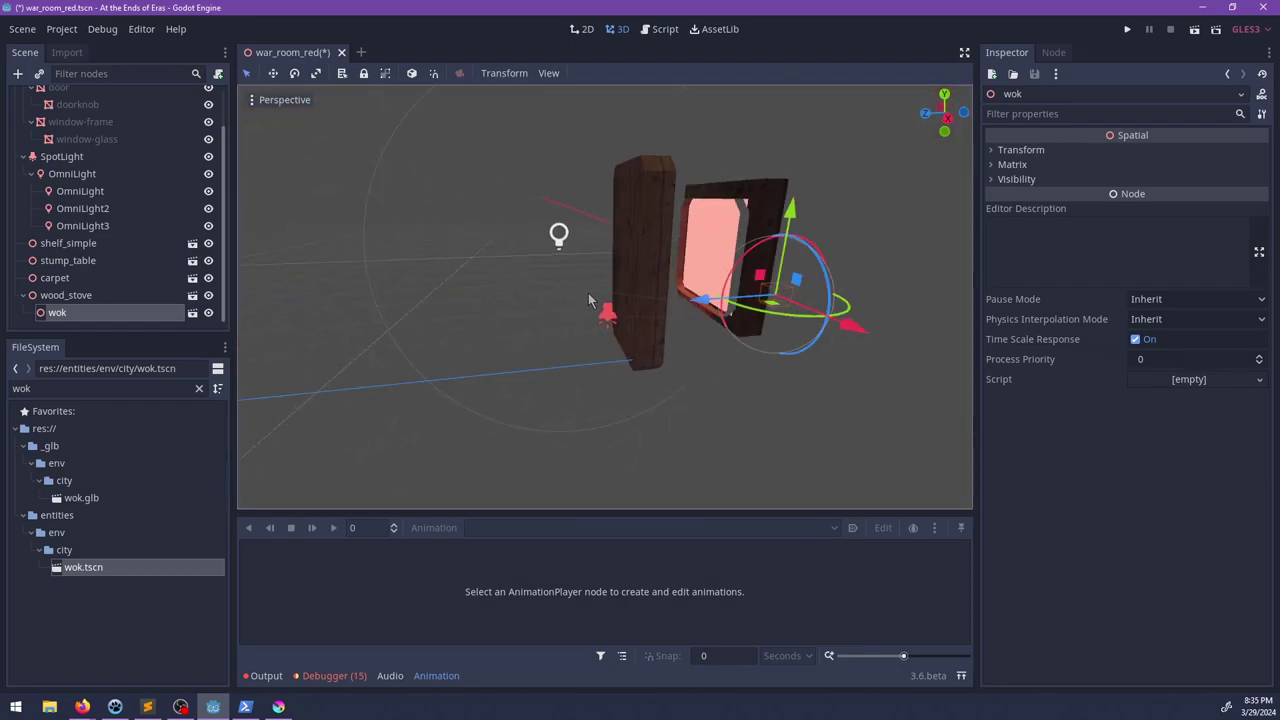
scroll(590, 295, down, 2)
click(606, 316)
drag(607, 238, 607, 165)
middle_drag(548, 247, 684, 254)
scroll(700, 325, up, 4)
scroll(632, 315, up, 4)
click(553, 167)
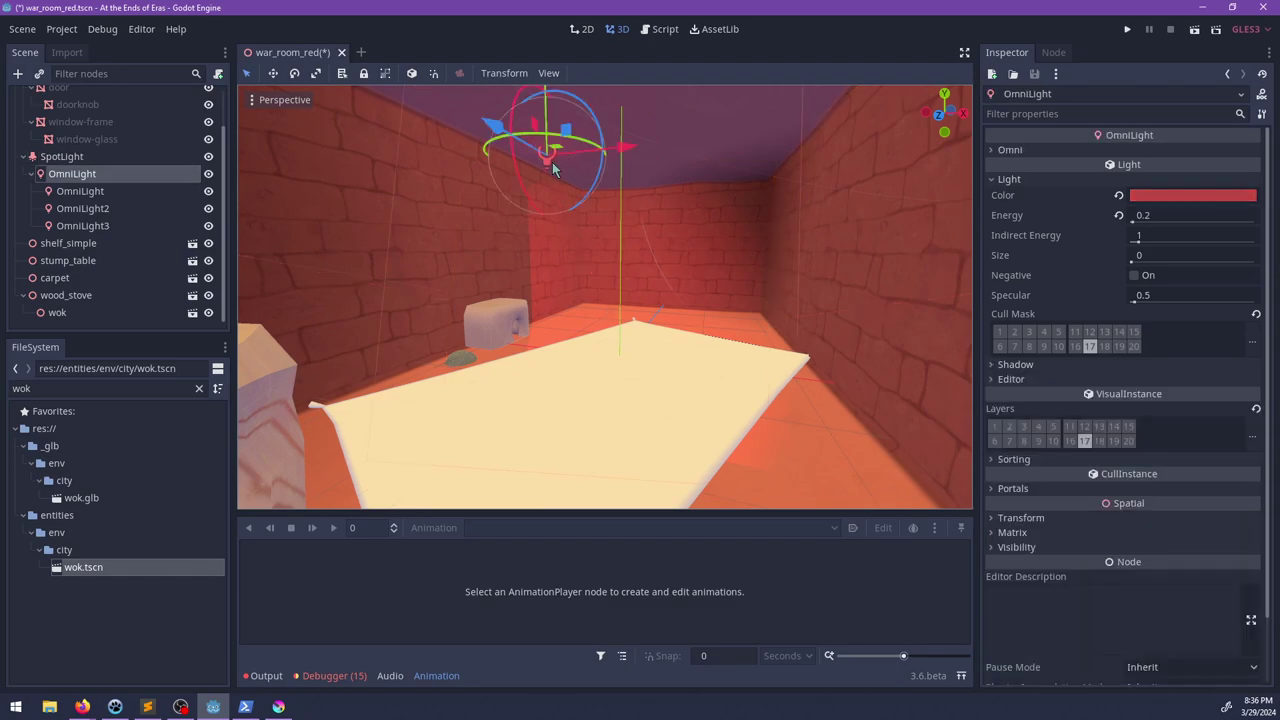
Step: Lower the parent OmniLight to hang between the ceiling and the stove, and save the scene
middle_drag(550, 97, 566, 143)
drag(548, 93, 684, 222)
middle_drag(685, 229, 626, 249)
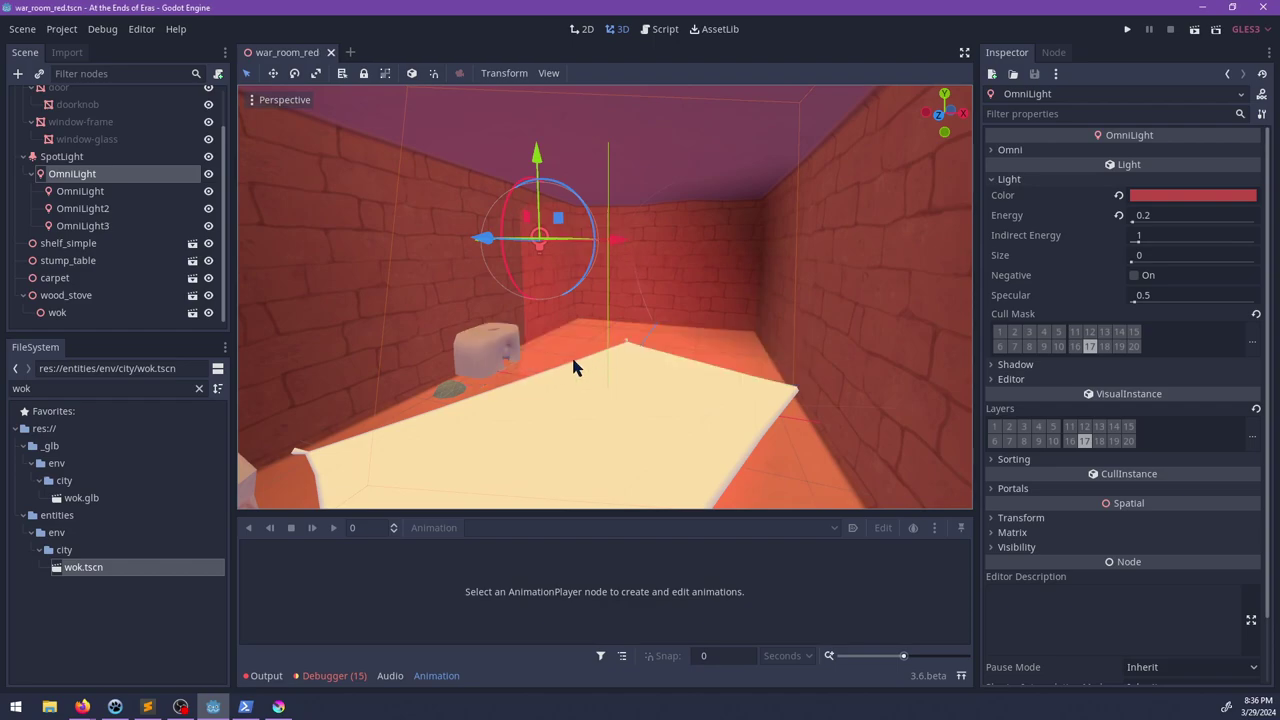
Step: Look around the furnished room and search the project files for "illus"
middle_drag(563, 380, 621, 333)
middle_drag(479, 304, 248, 305)
double_click(120, 388)
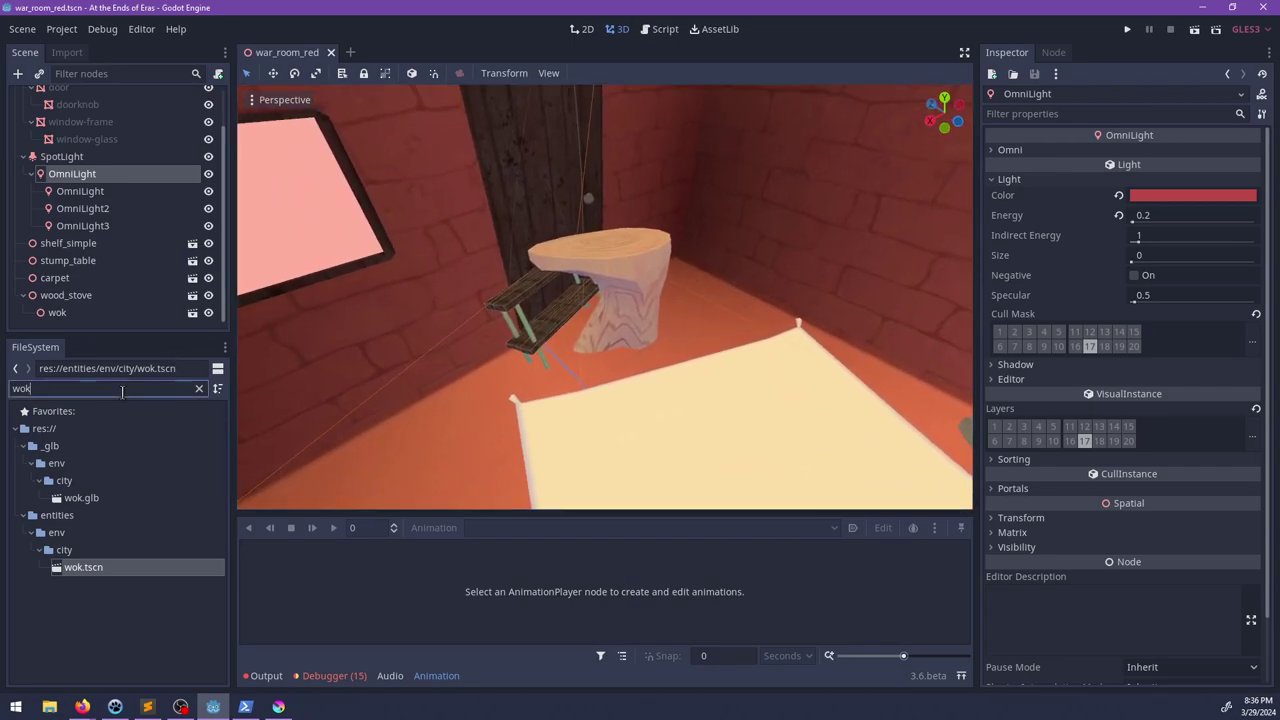
text(illus)
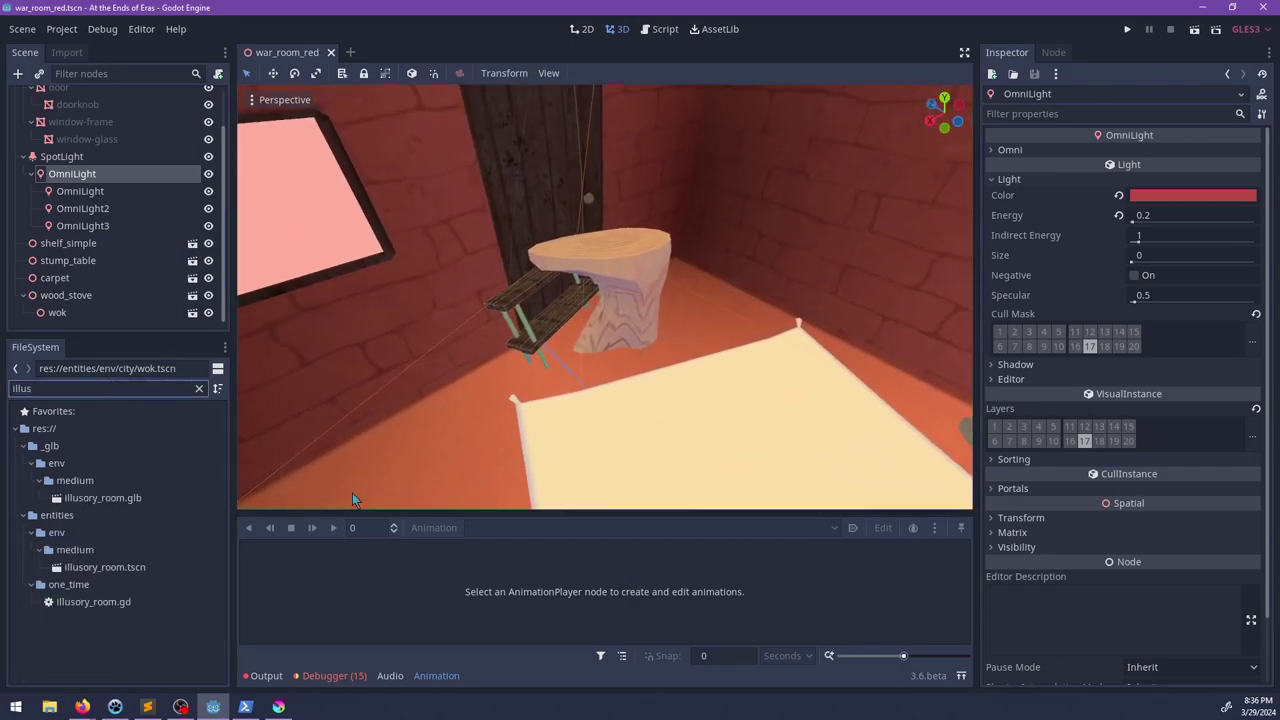
middle_drag(520, 400, 573, 378)
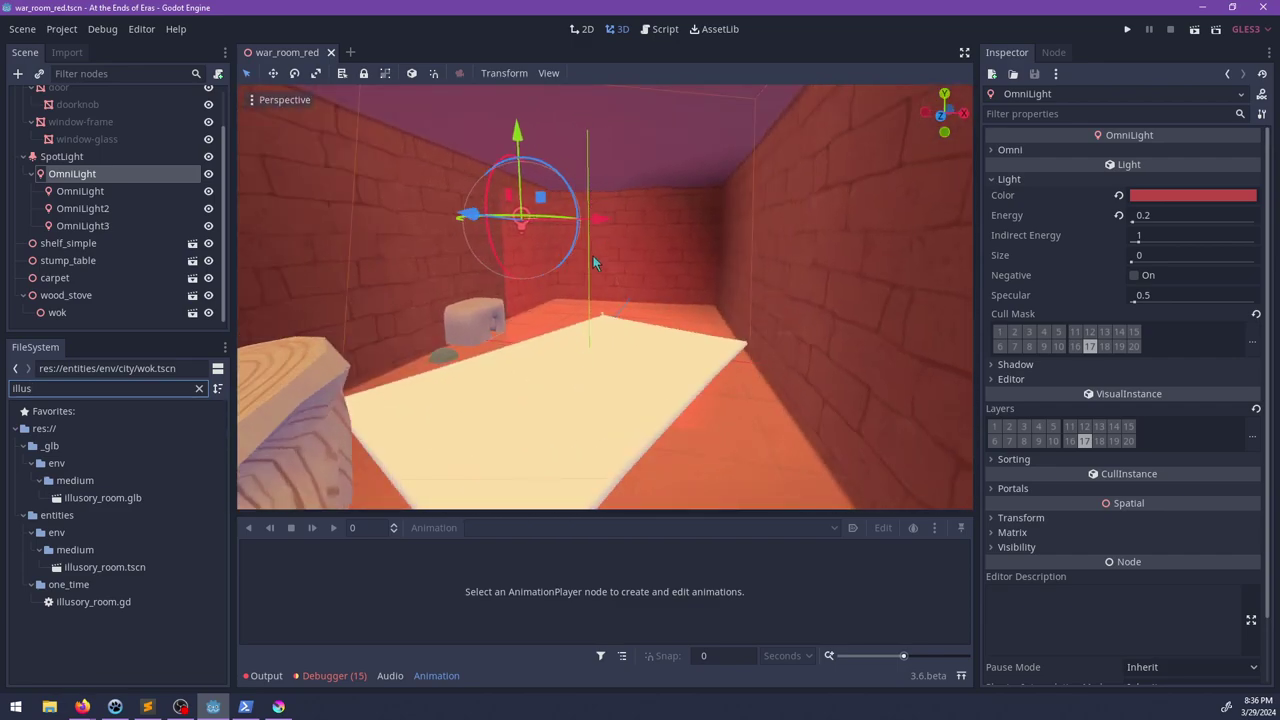
shift+middle_drag(589, 376, 570, 365)
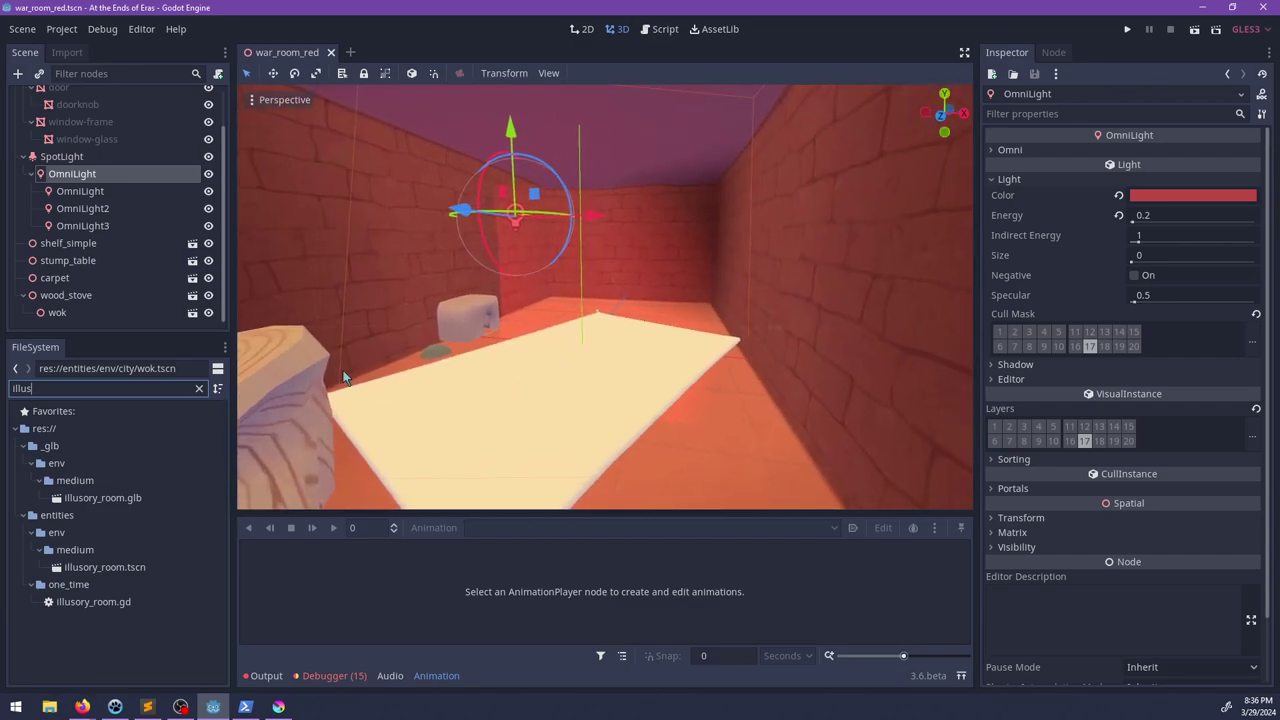
Step: Clear the file filter and browse the env folders, including city and furniture, for more scenes to place
double_click(102, 388)
key(BackSpace)
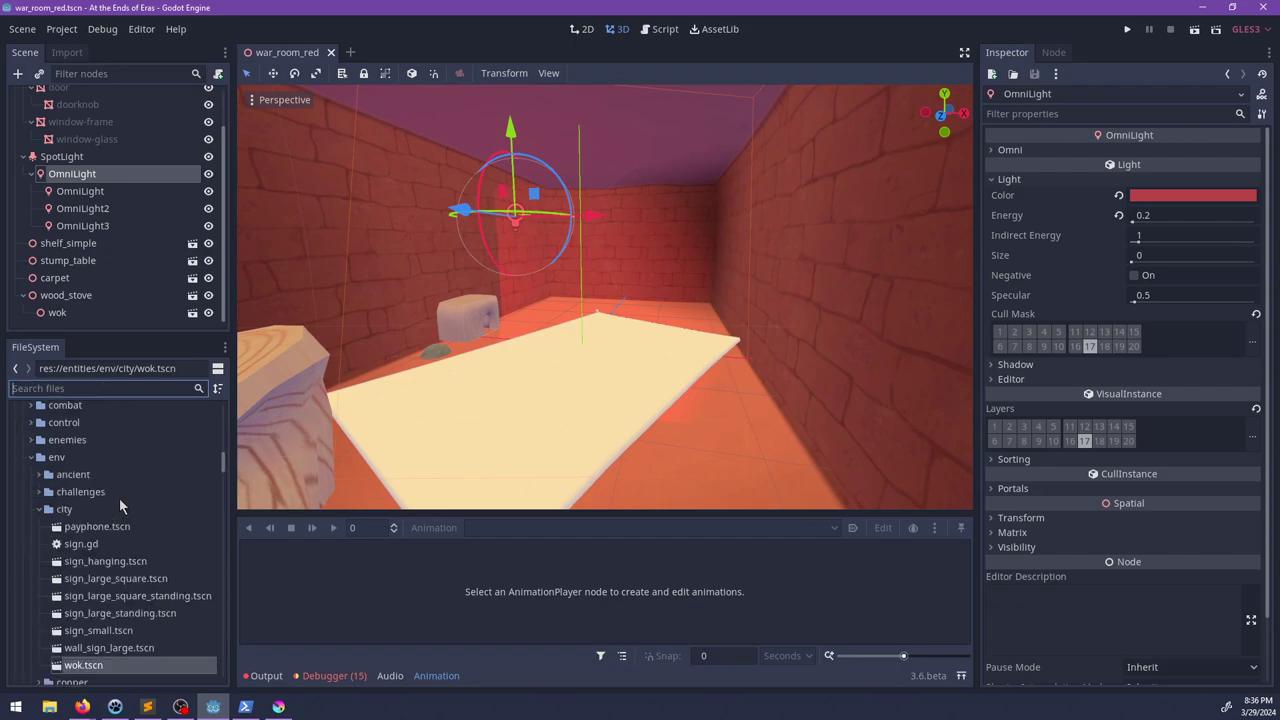
scroll(125, 505, down, 2)
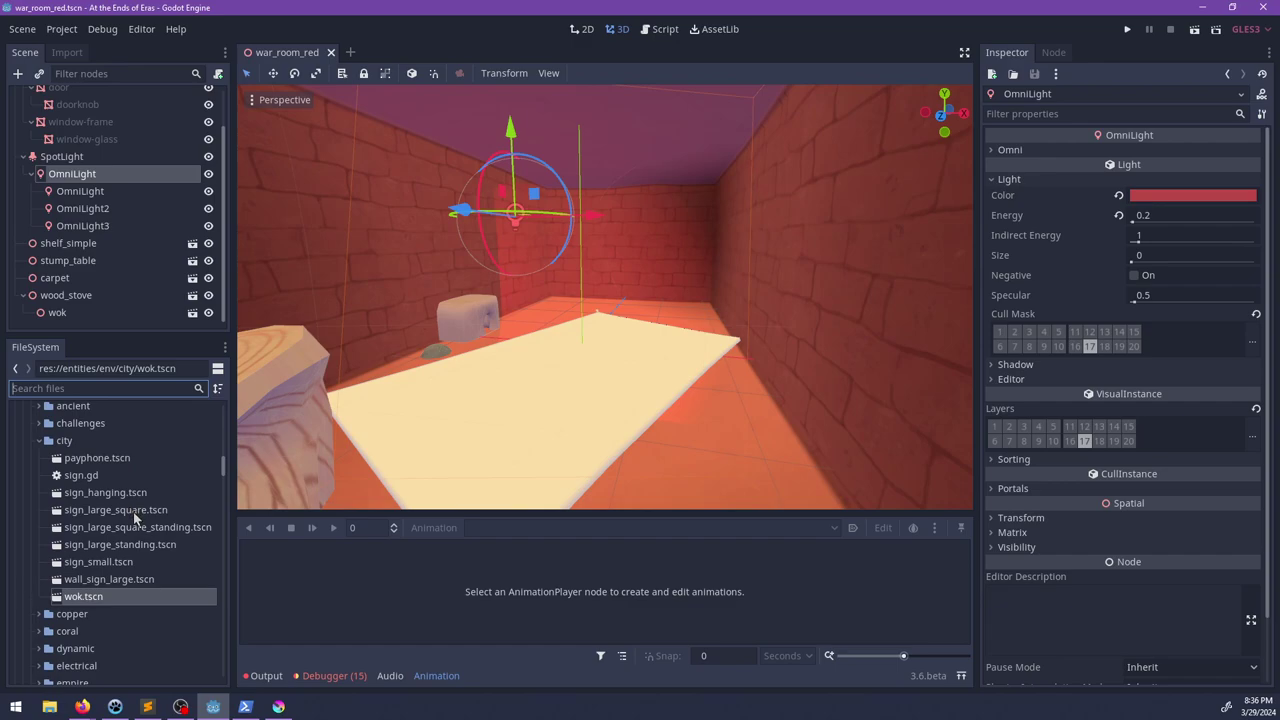
click(84, 579)
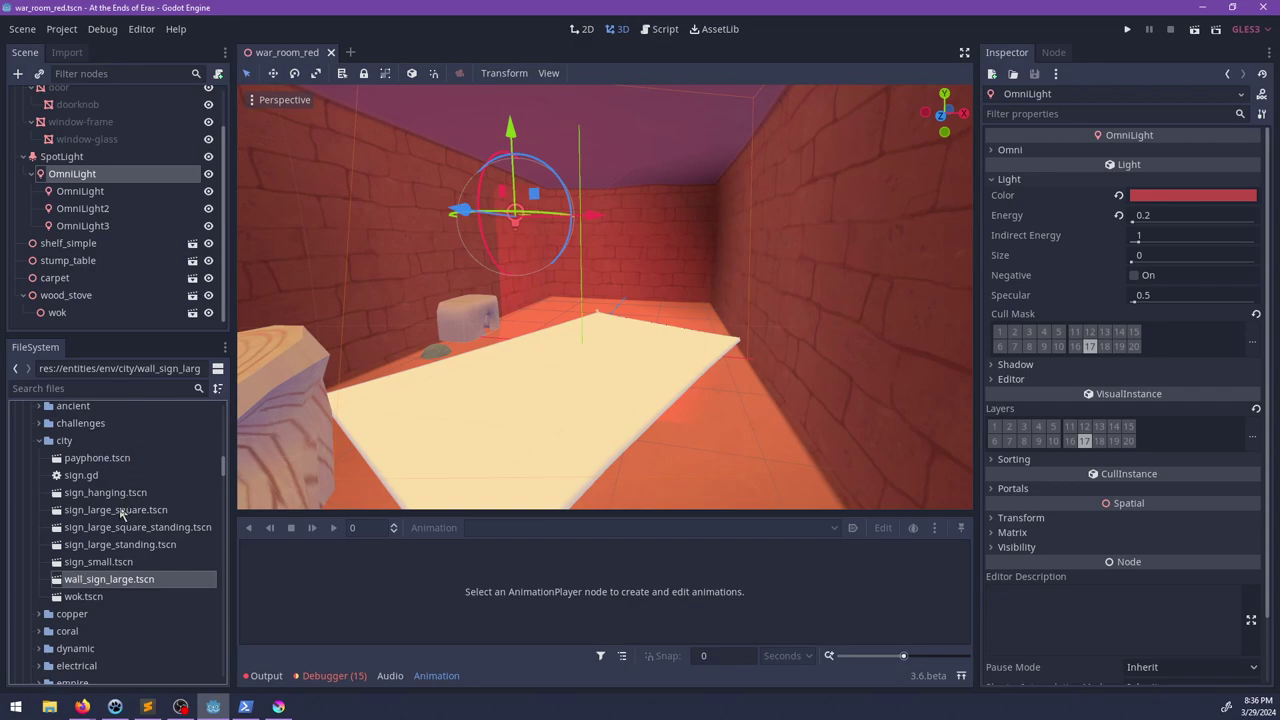
click(80, 597)
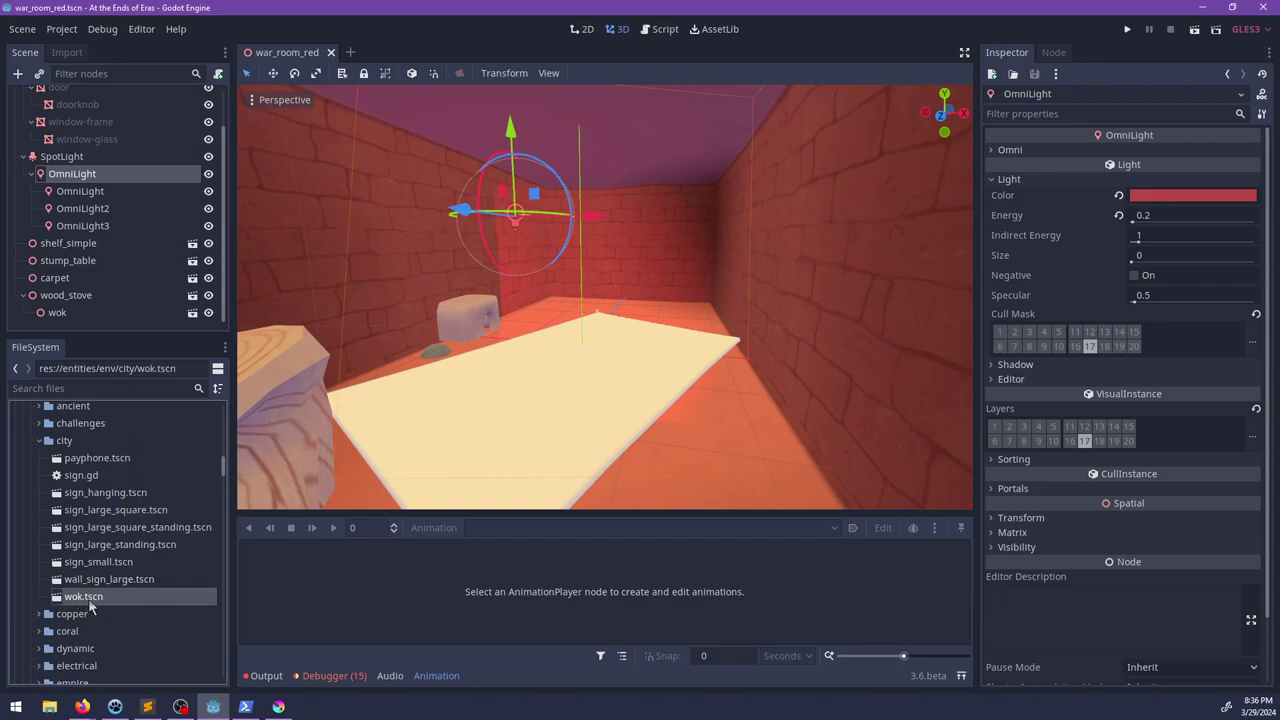
scroll(91, 604, down, 3)
scroll(91, 605, down, 1)
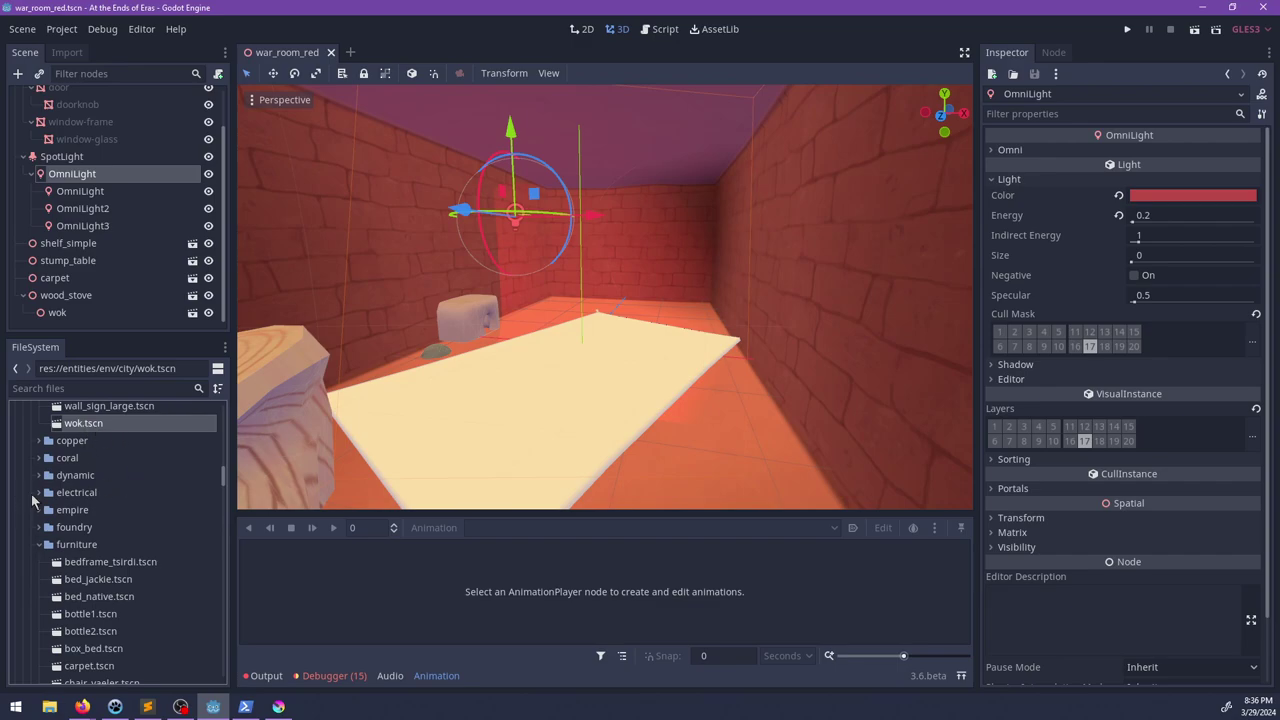
scroll(132, 586, down, 2)
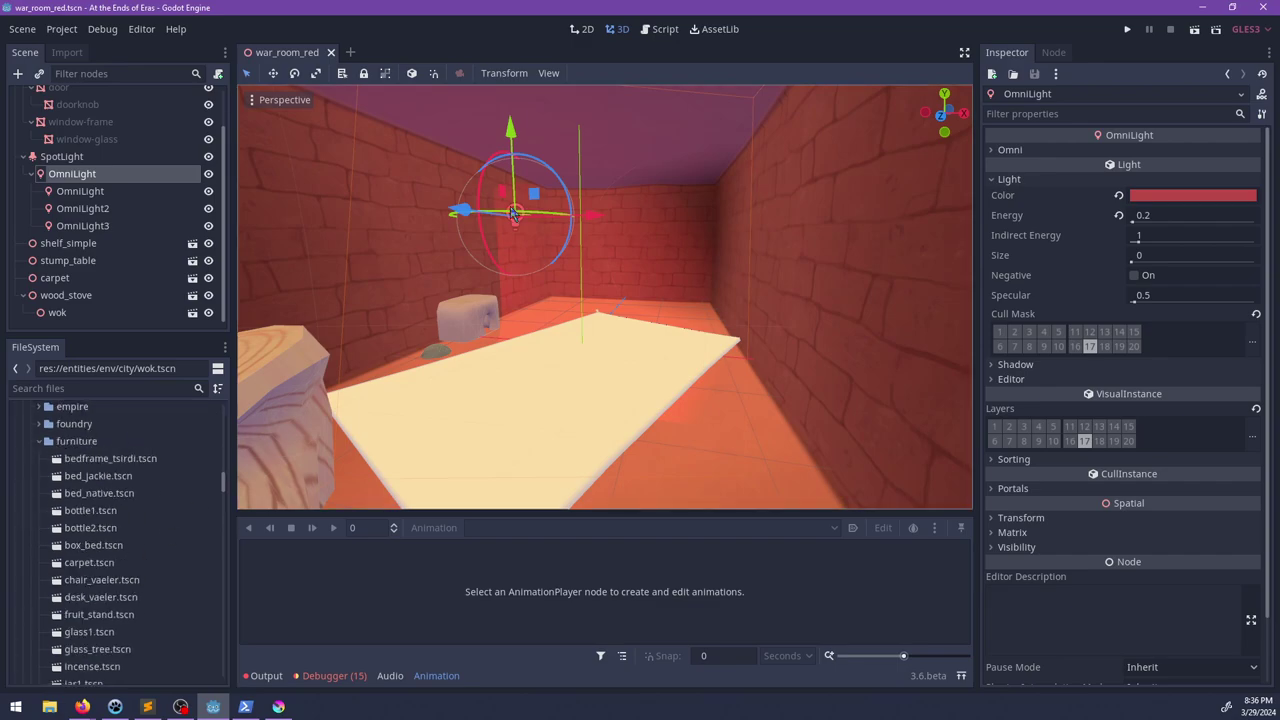
click(476, 253)
shift+middle_drag(476, 247, 428, 289)
scroll(428, 289, up, 8)
shift+click(55, 243)
right_click(55, 243)
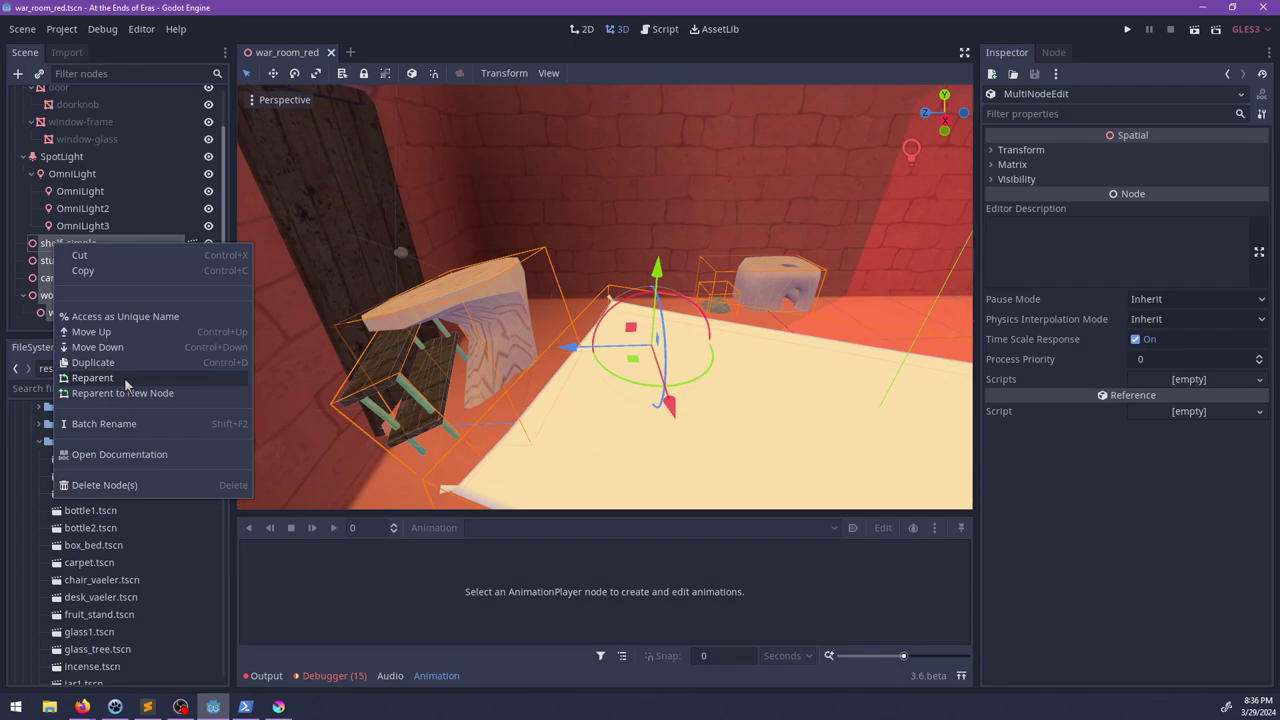
click(150, 146)
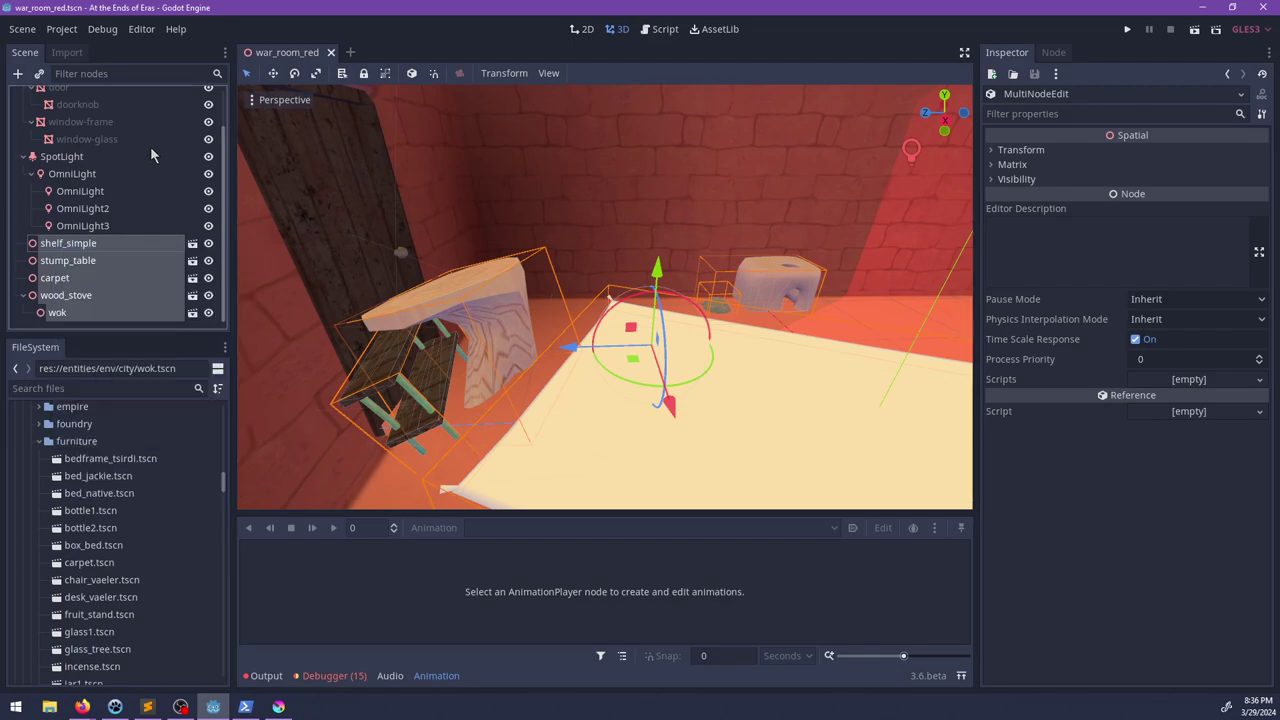
Step: Find and open the illusory_room.tscn scene, and open the illusory_room.gd script attached to its root node
click(64, 388)
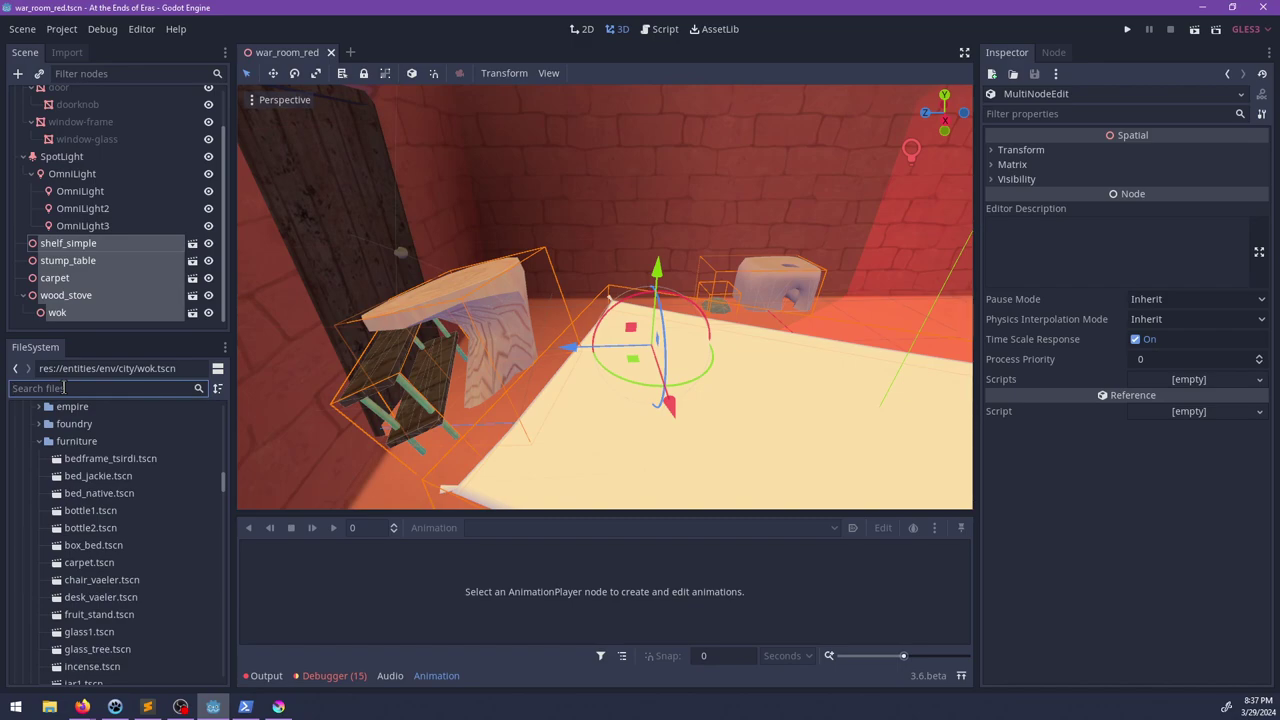
text(illus)
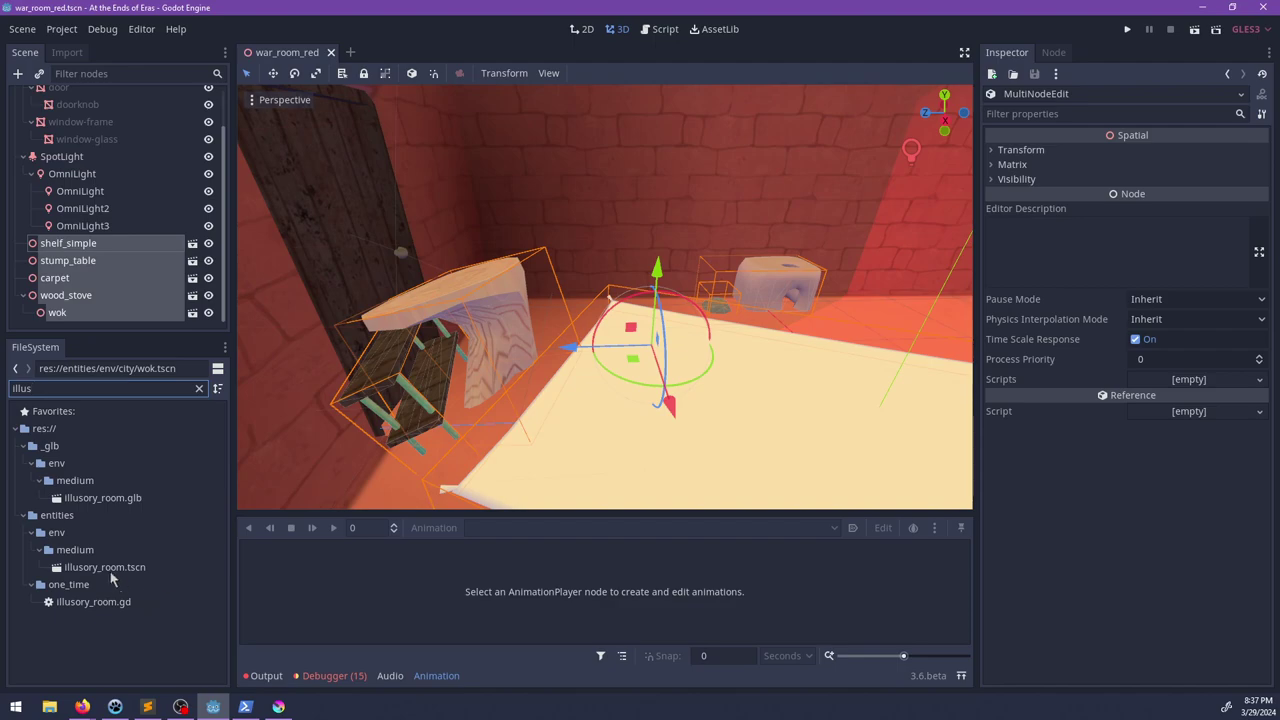
click(110, 567)
double_click(110, 567)
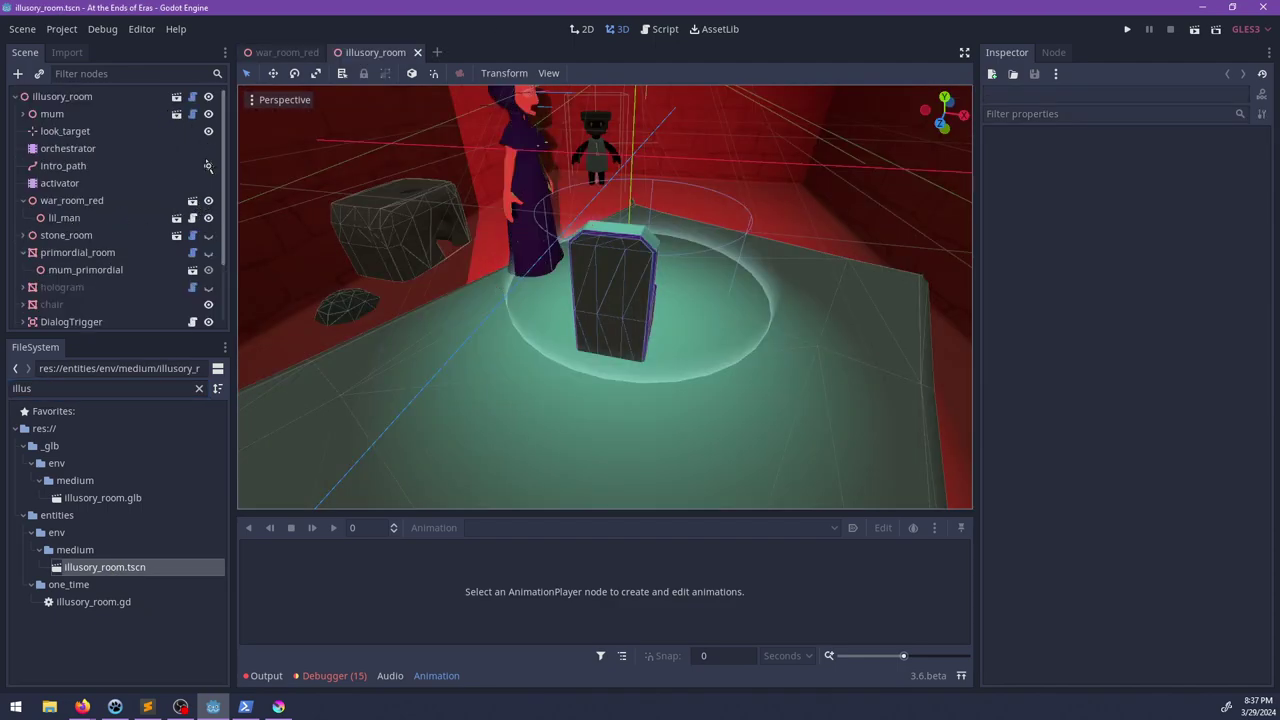
click(194, 97)
scroll(611, 316, up, 10)
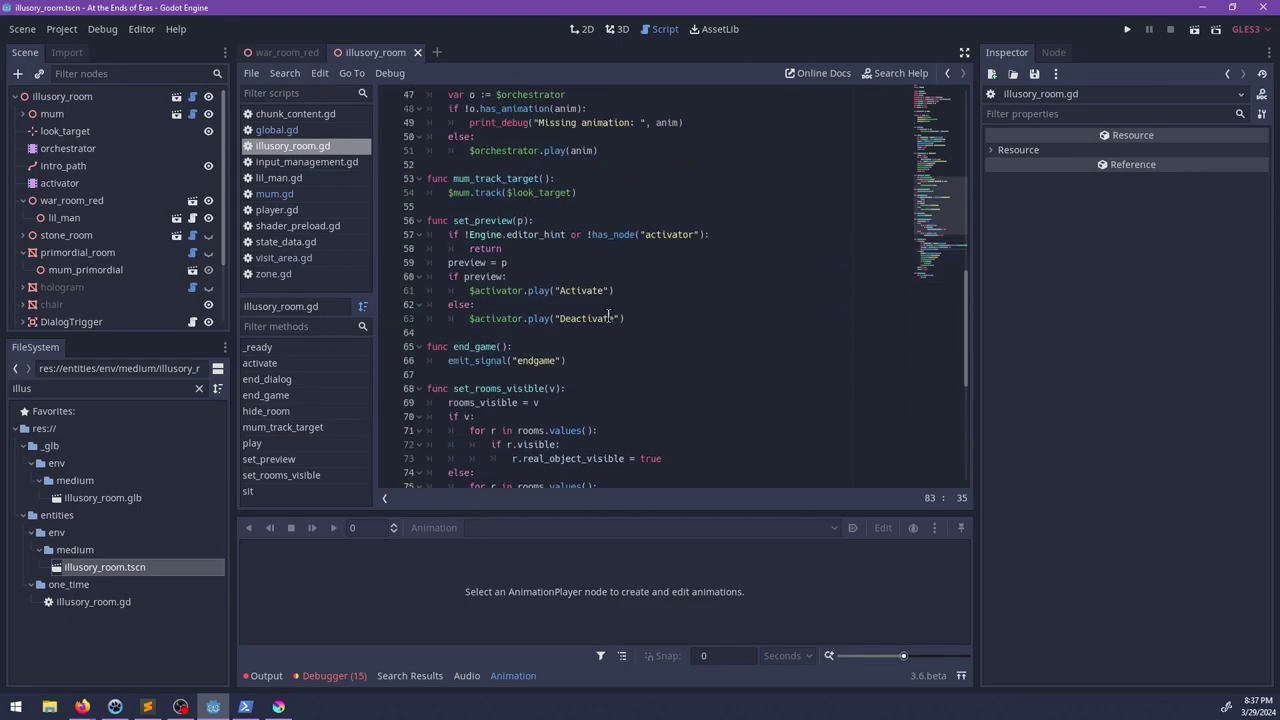
Step: Search the project files for "hologram", attach hologram.gd to the war_room_red scene's root node, and open the script
scroll(611, 316, up, 9)
scroll(611, 316, down, 4)
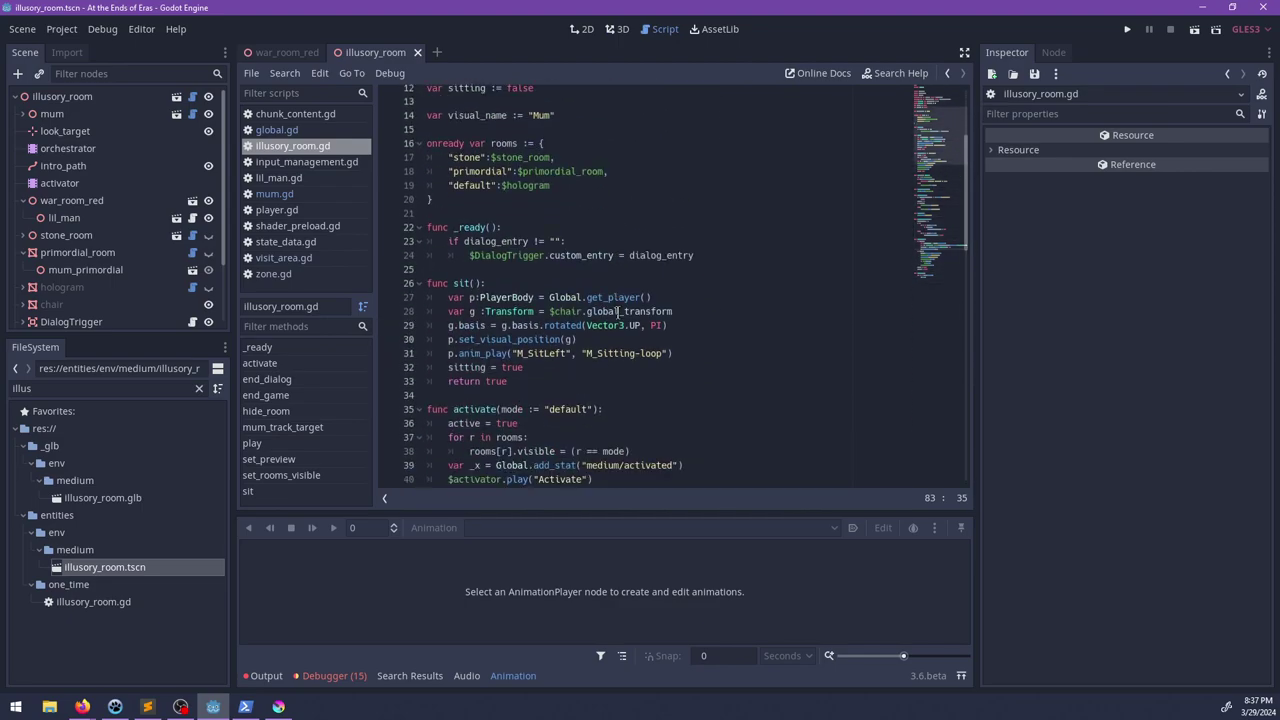
click(101, 202)
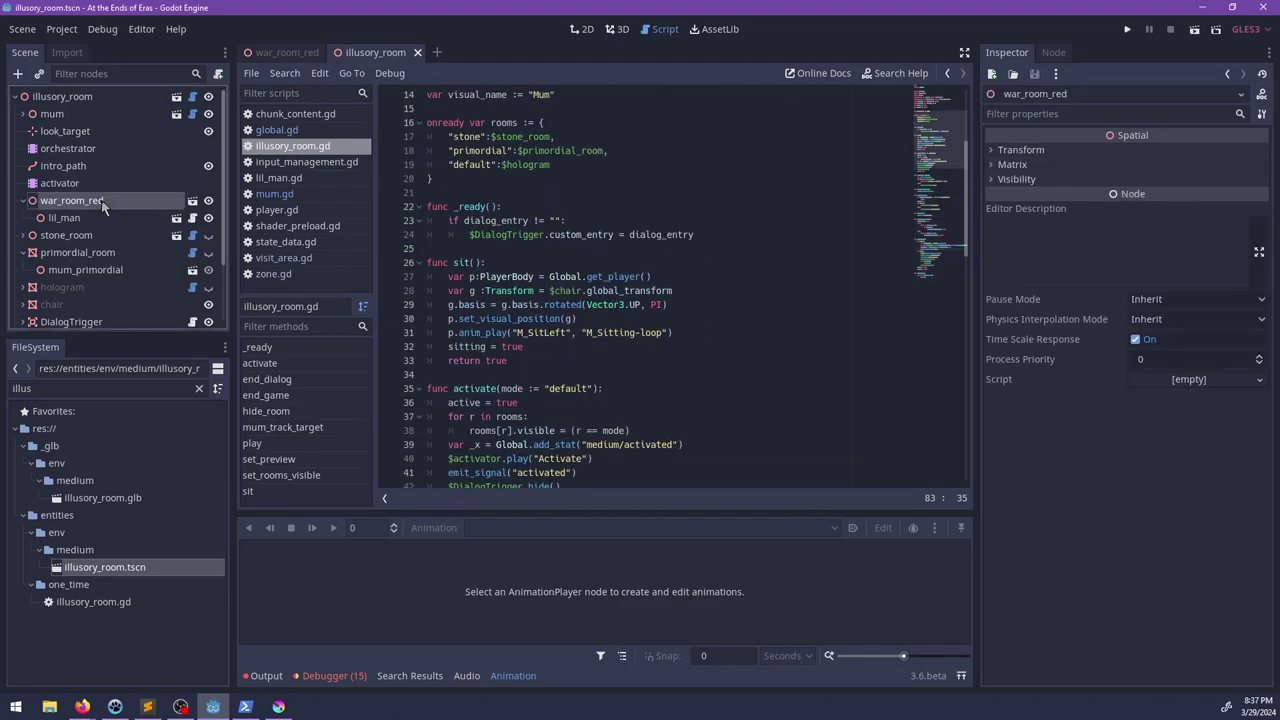
click(284, 52)
double_click(57, 390)
text(hologram)
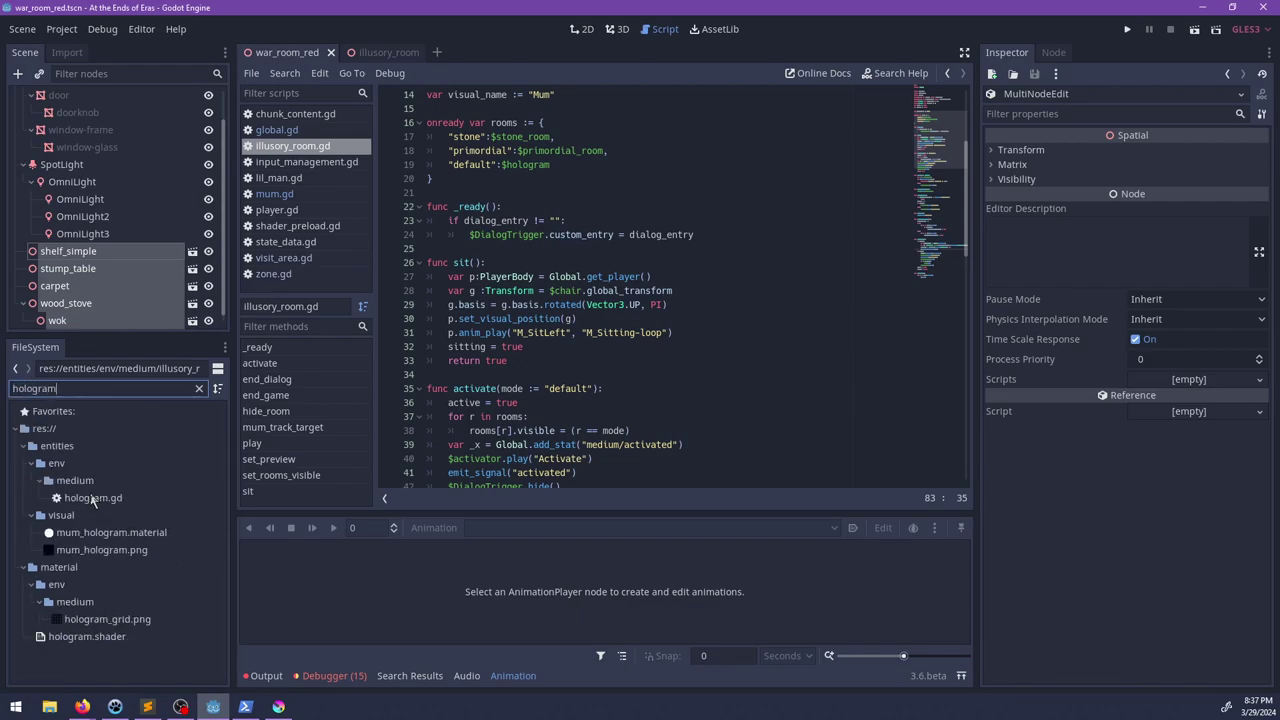
drag(101, 497, 202, 97)
click(194, 97)
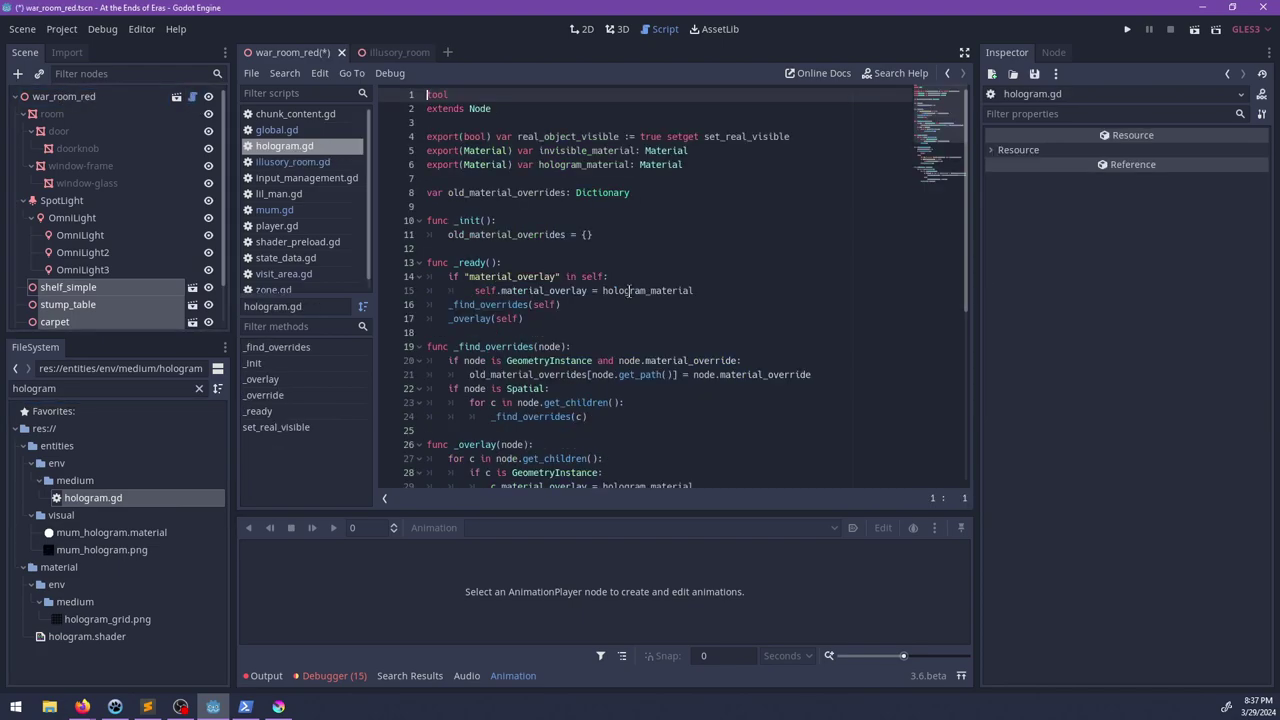
Step: Declare the constant LAYER := 1<<17 below the old_material_overrides variable in hologram.gd
click(667, 191)
key(Return)
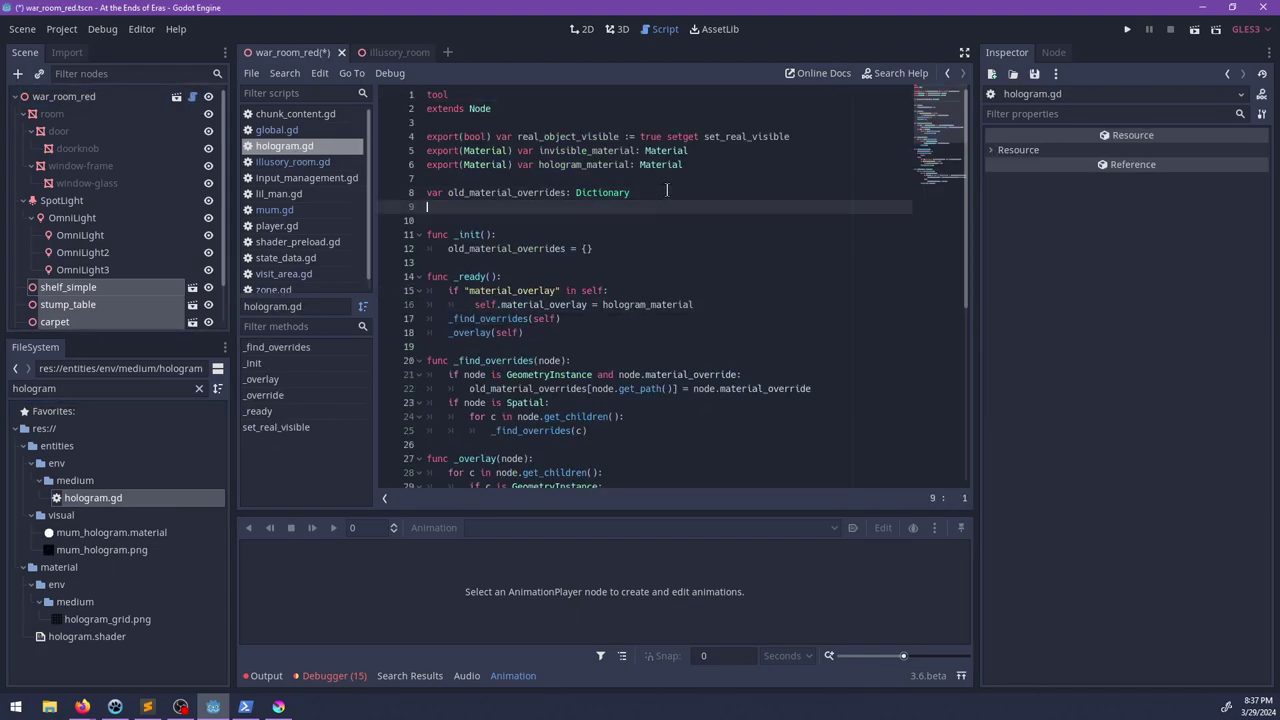
text(const L)
text(ATE)
text(R)
key(BackSpace)
key(BackSpace)
key(BackSpace)
Step: Check the bit of the doorknob's visual layer, set LAYER to 1<<16 in hologram.gd, and save
click(60, 148)
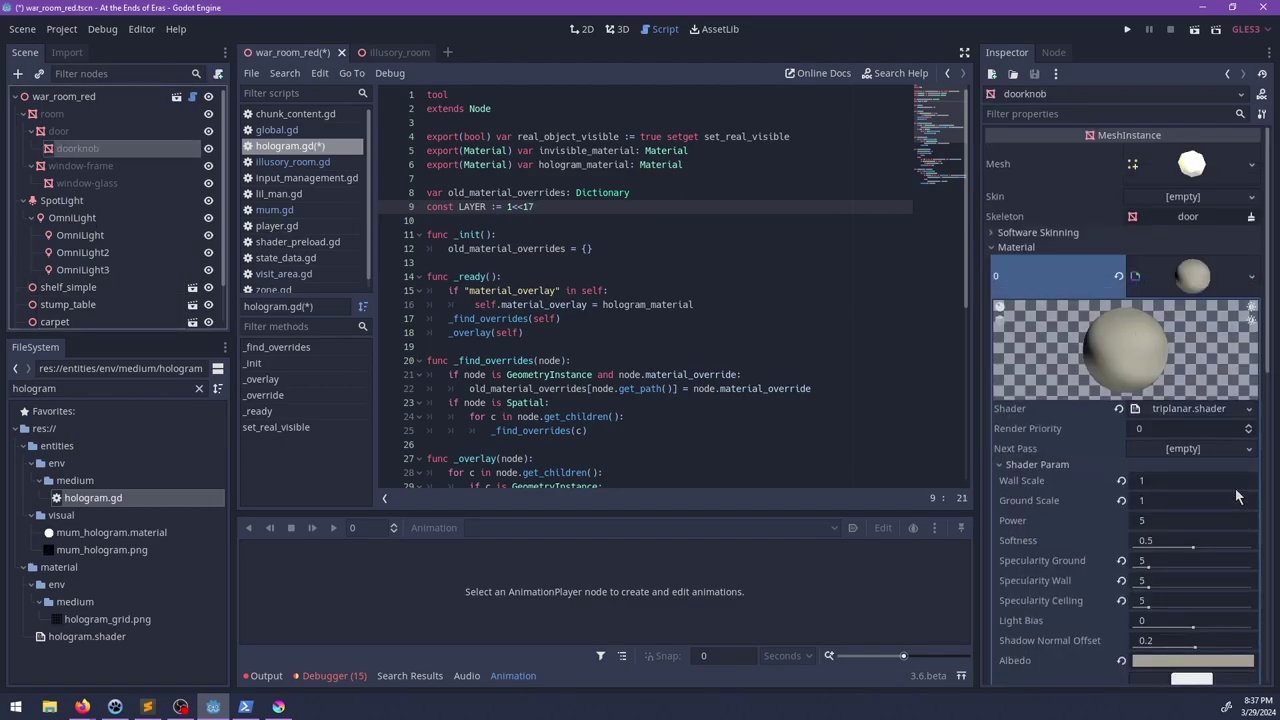
click(1155, 274)
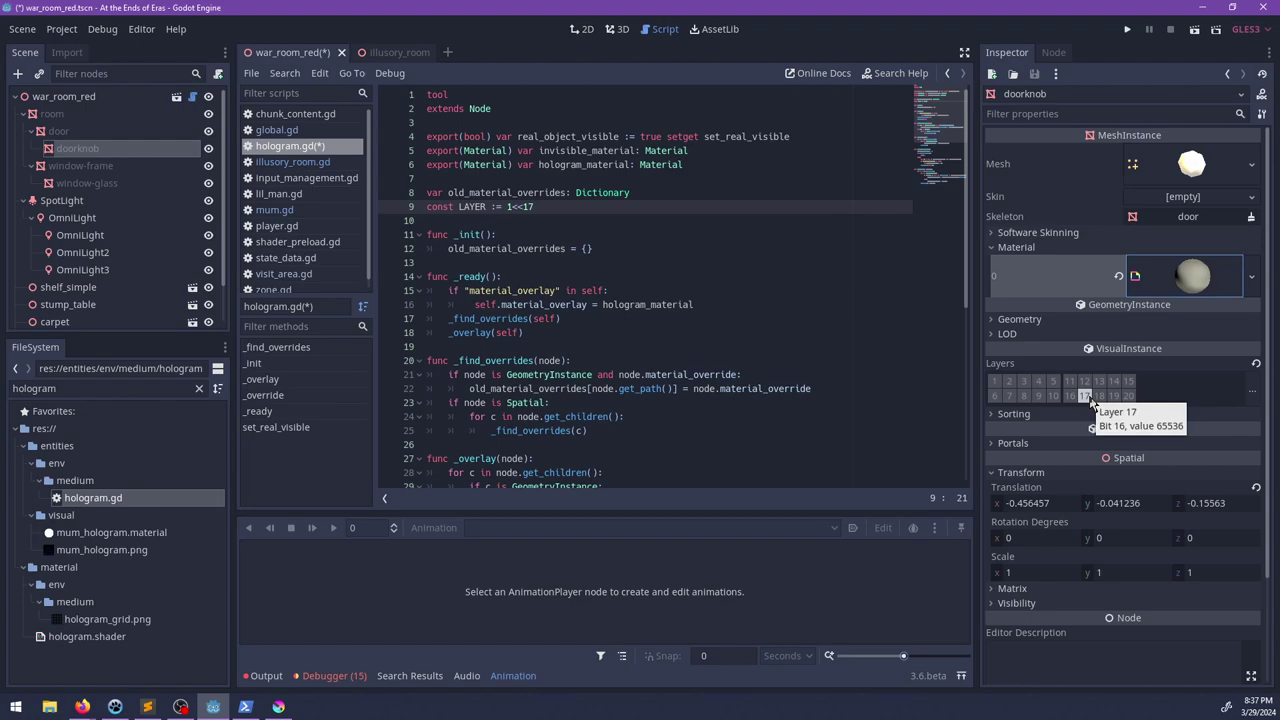
click(540, 208)
key(BackSpace)
key(BackSpace)
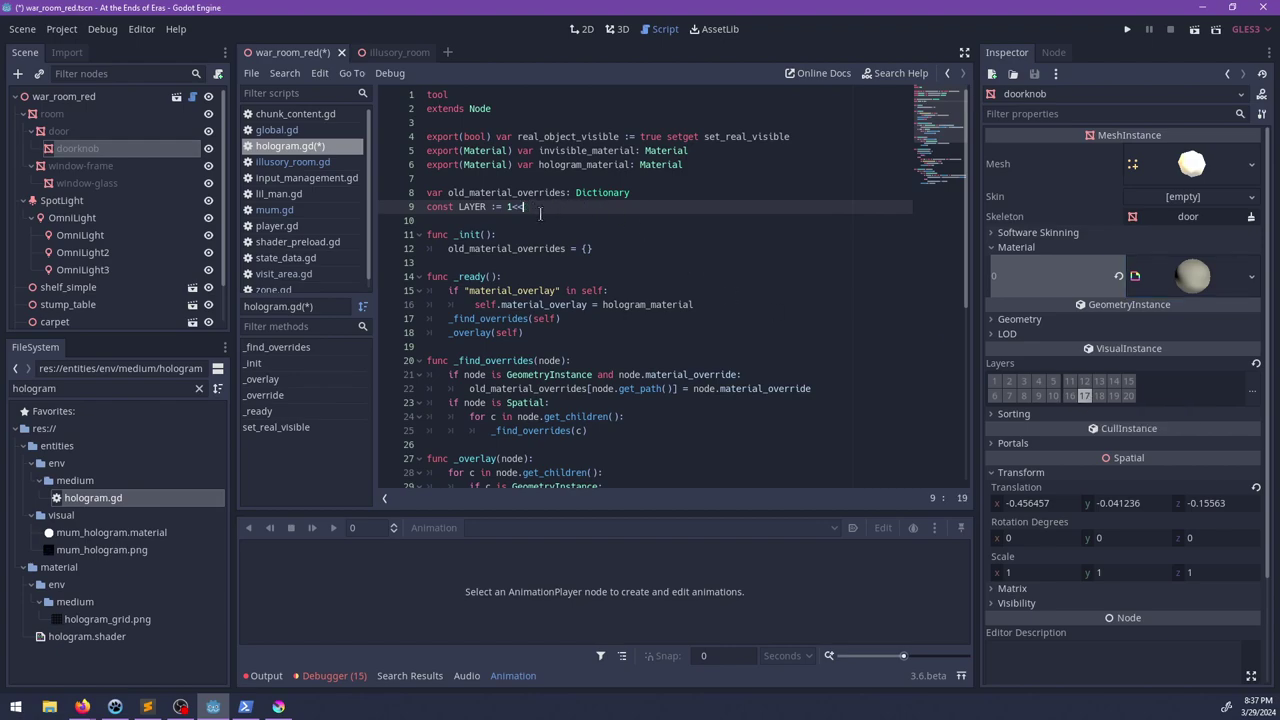
key(ctrl+s)
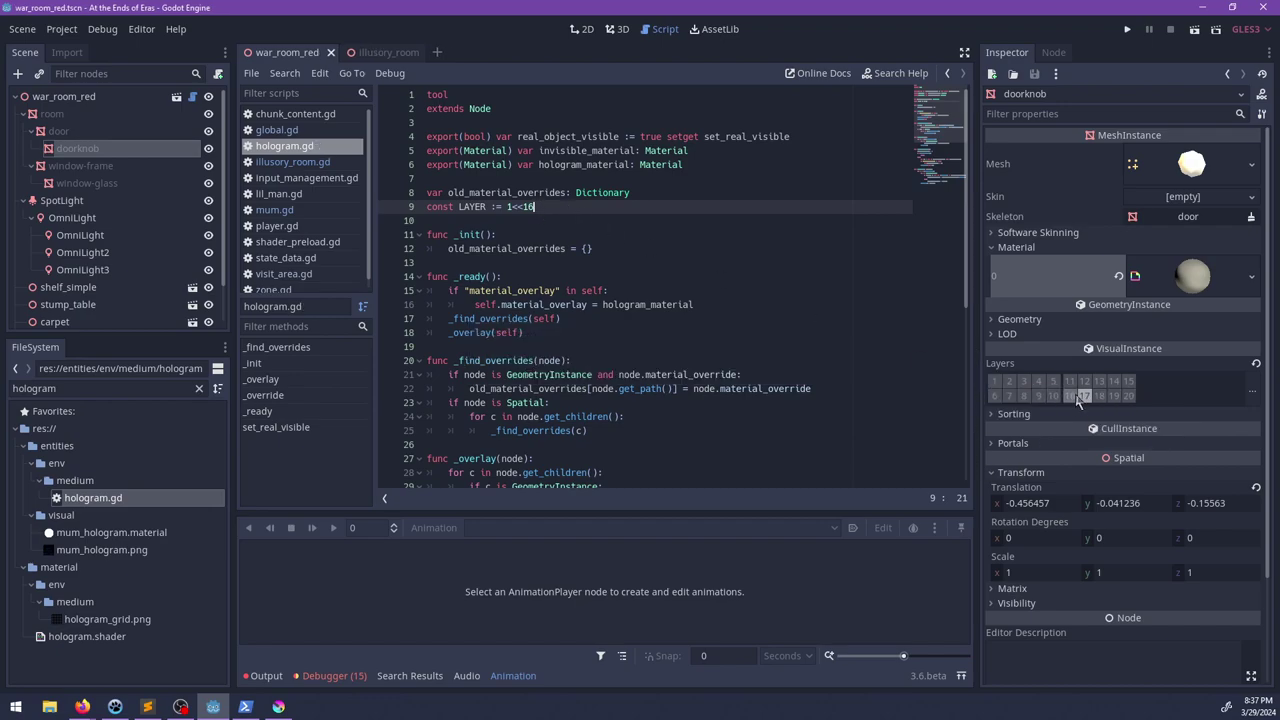
Step: Start the _find_overrides function with a condition "if node is VisualInstance:"
scroll(553, 304, down, 3)
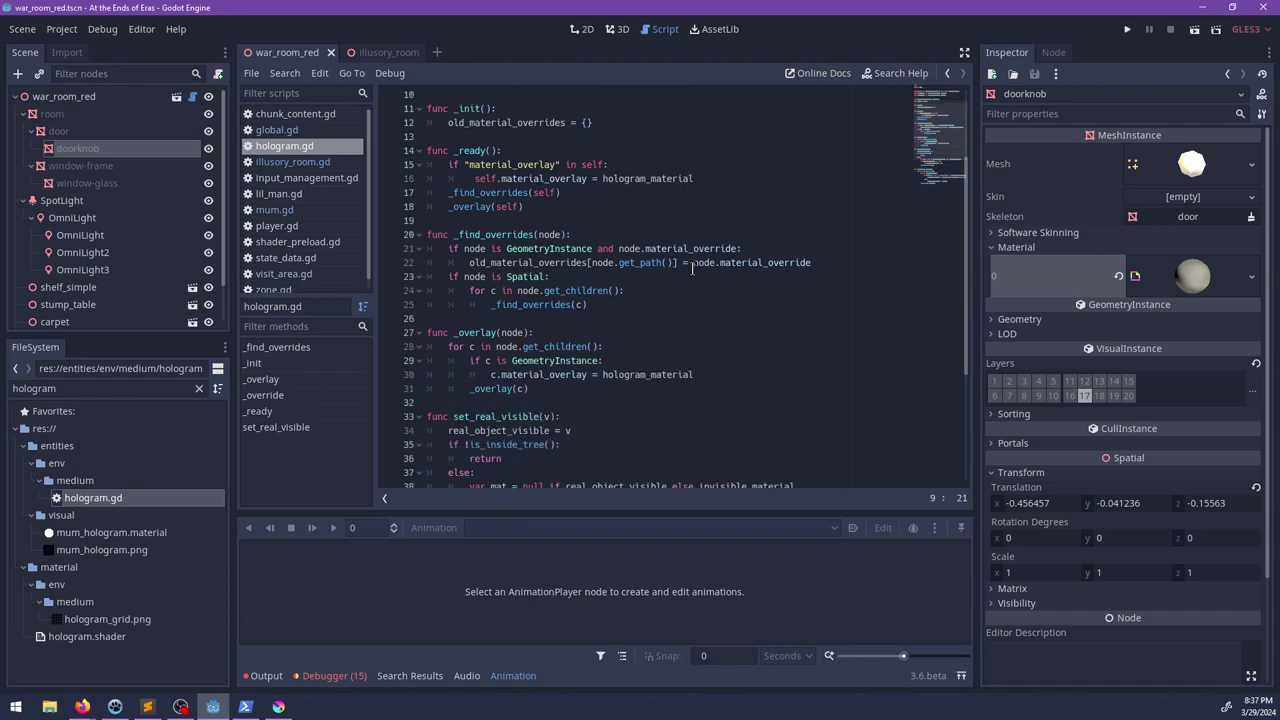
scroll(693, 270, up, 2)
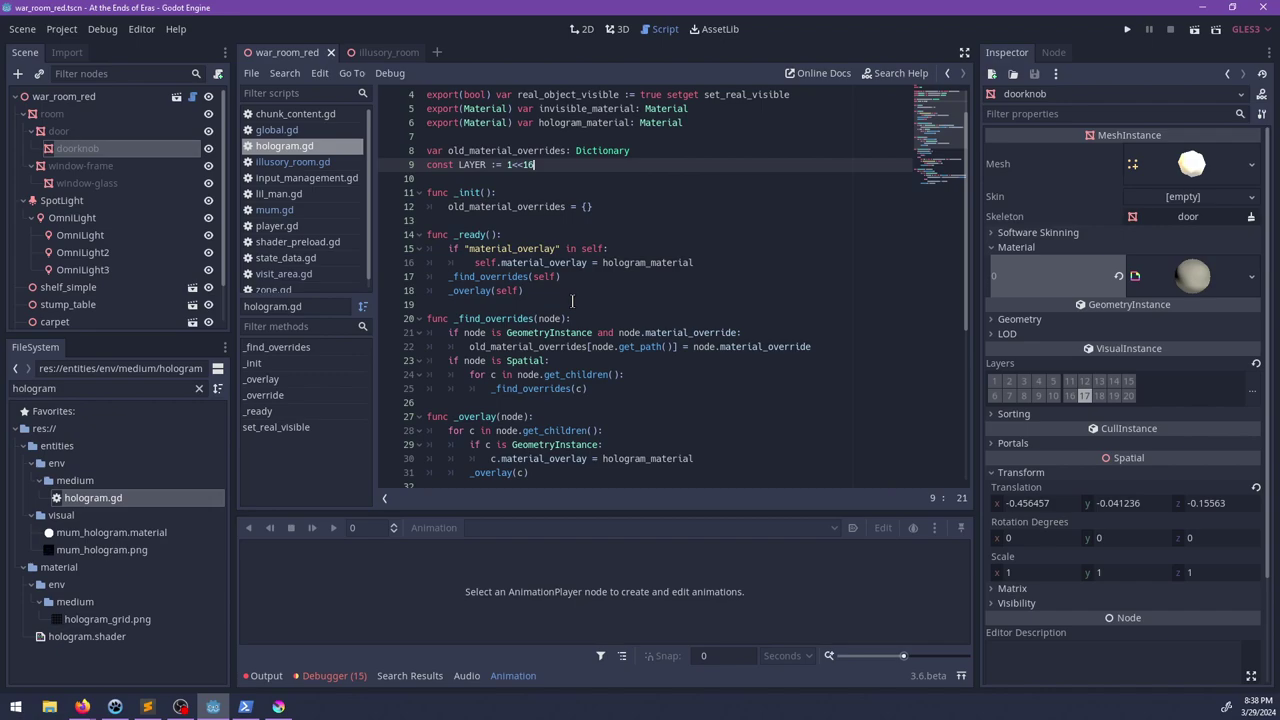
click(602, 319)
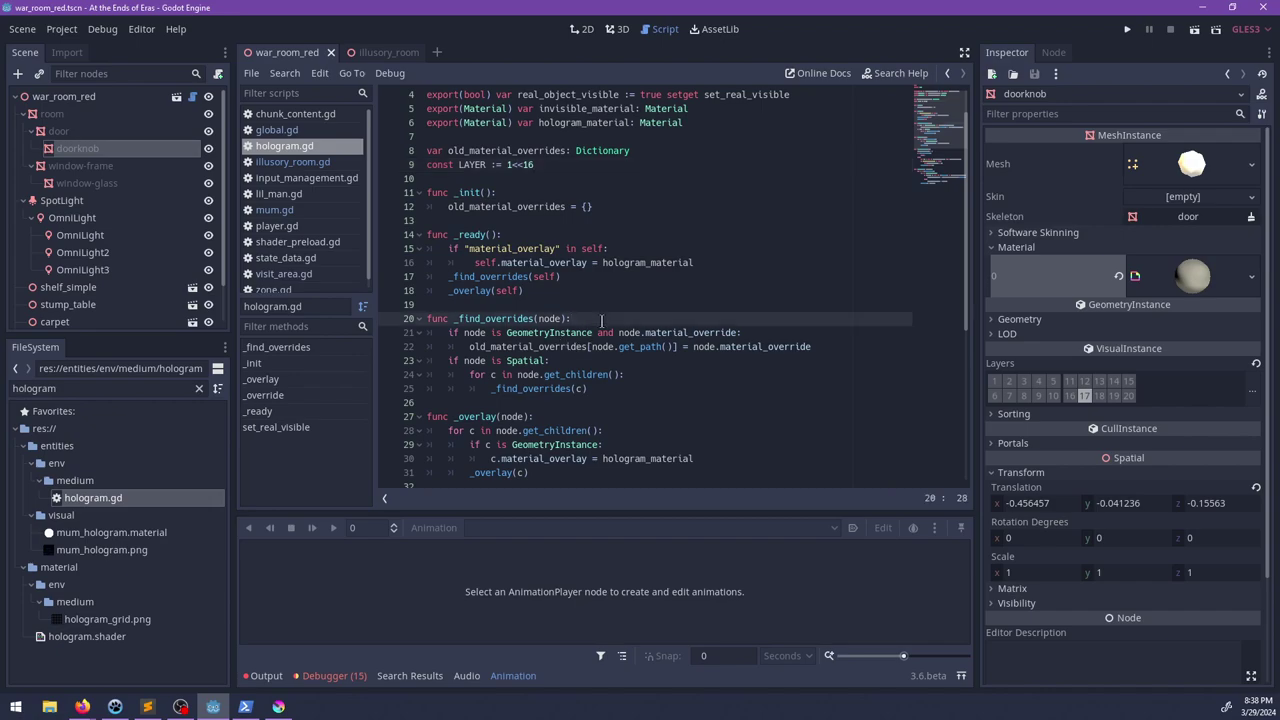
key(Return)
text(if node)
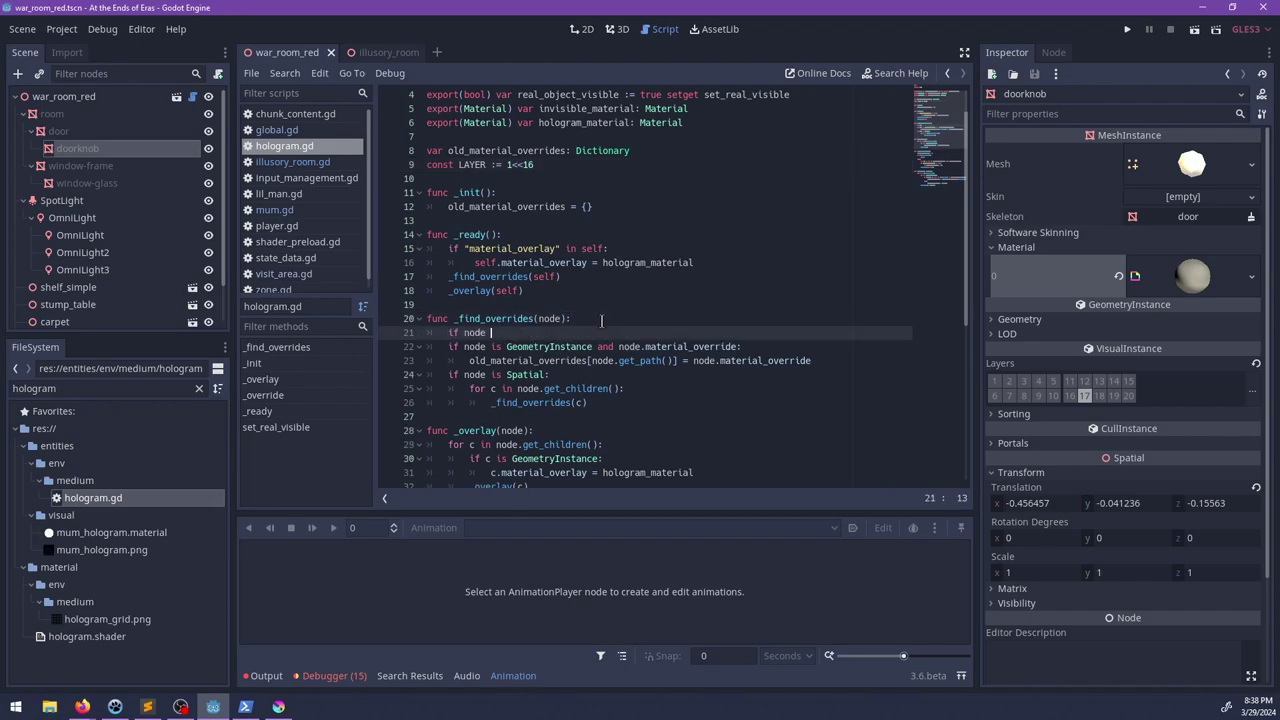
text( is VisualInstance)
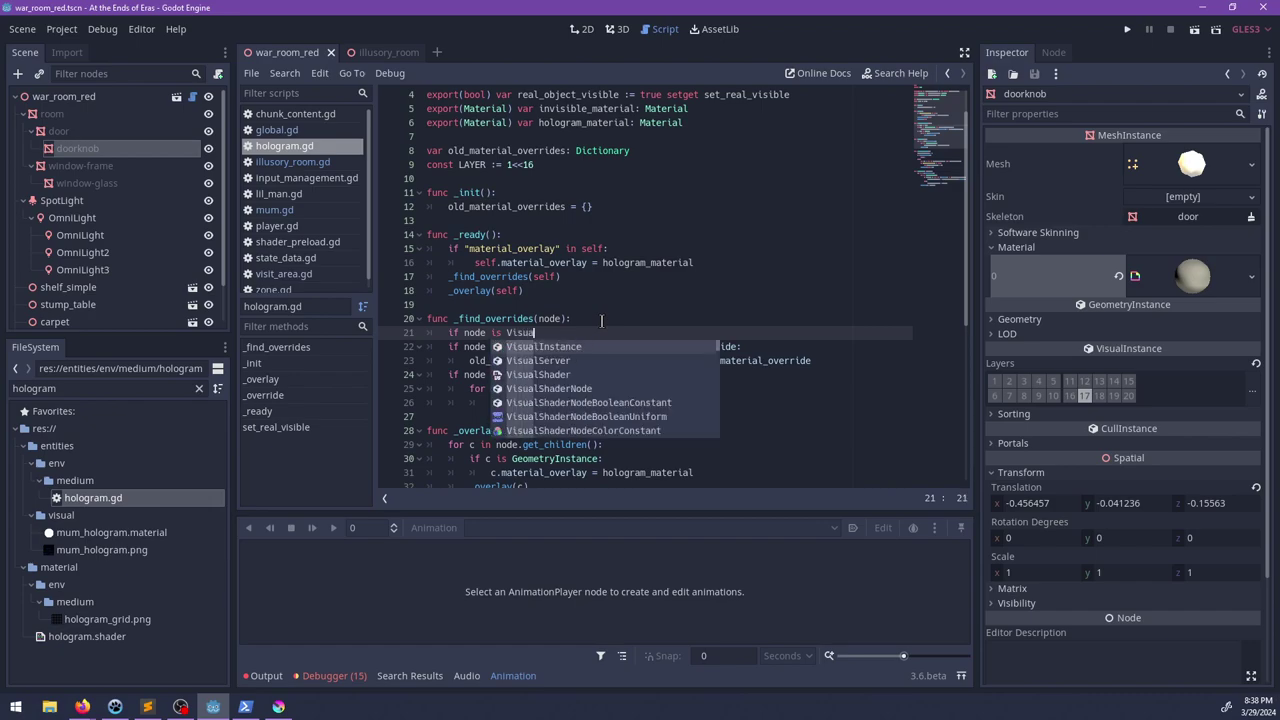
key(Return)
text(:)
key(Return)
Step: Assign node.layers = LAYER inside the VisualInstance condition
text(lay)
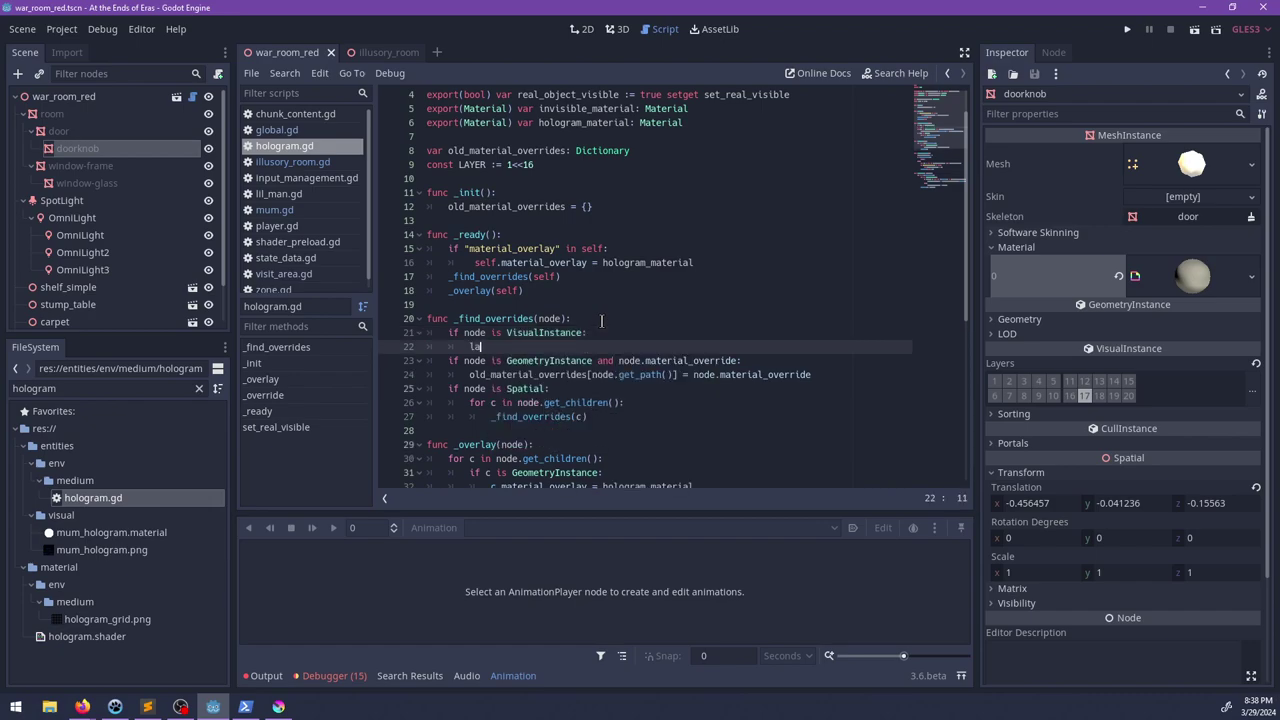
key(BackSpace)
key(BackSpace)
key(BackSpace)
text(node.layer)
text(ss )
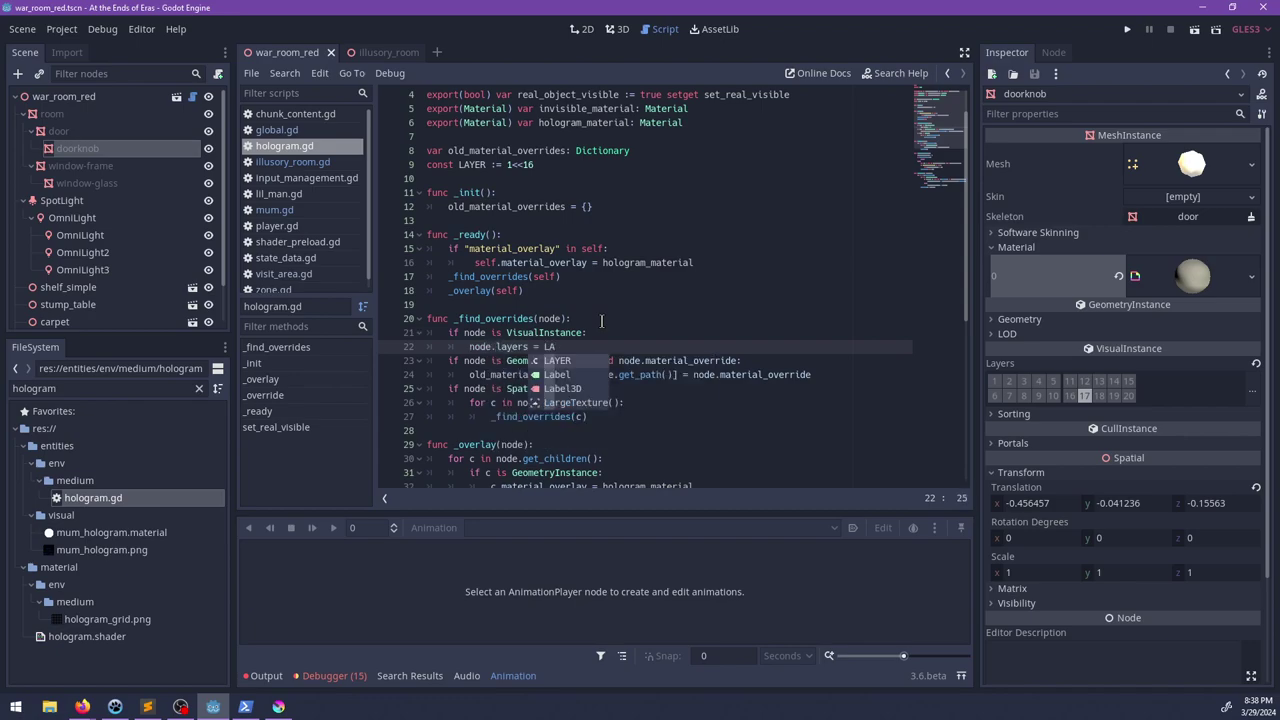
text(= LA)
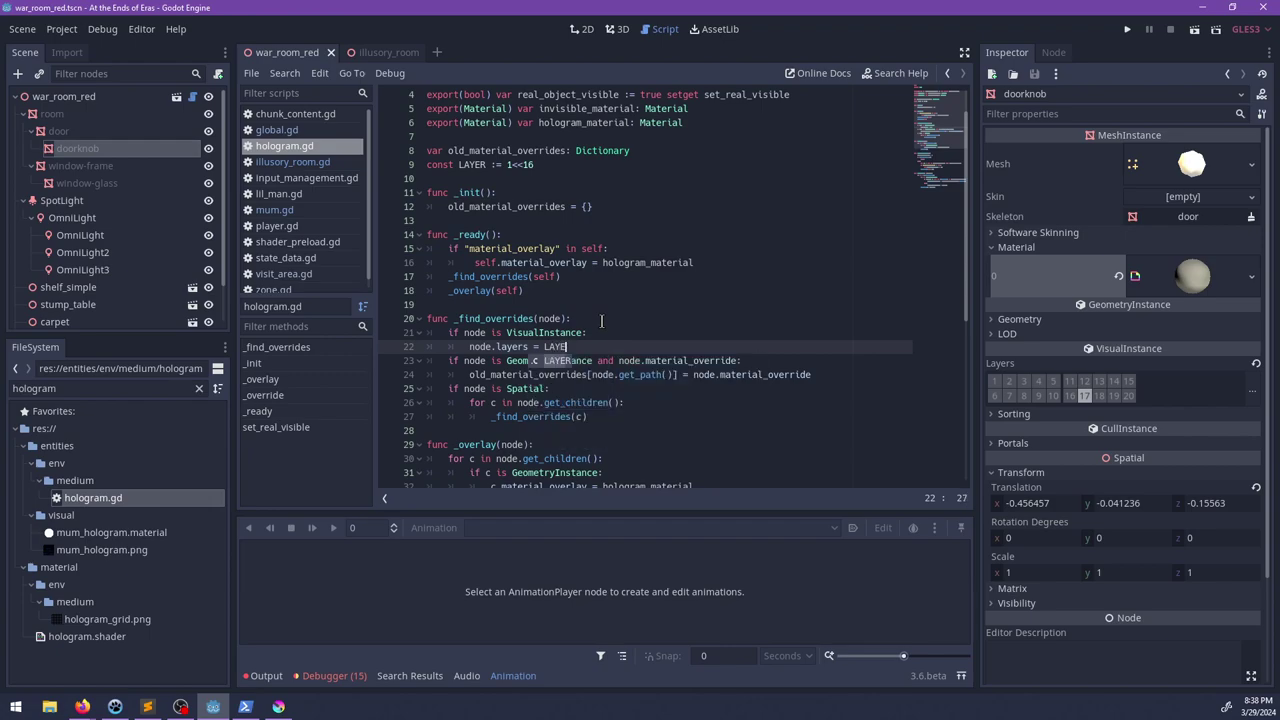
key(Return)
Step: Add a second condition "if node is Light:" below the layers assignment in _find_overrides
key(Return)
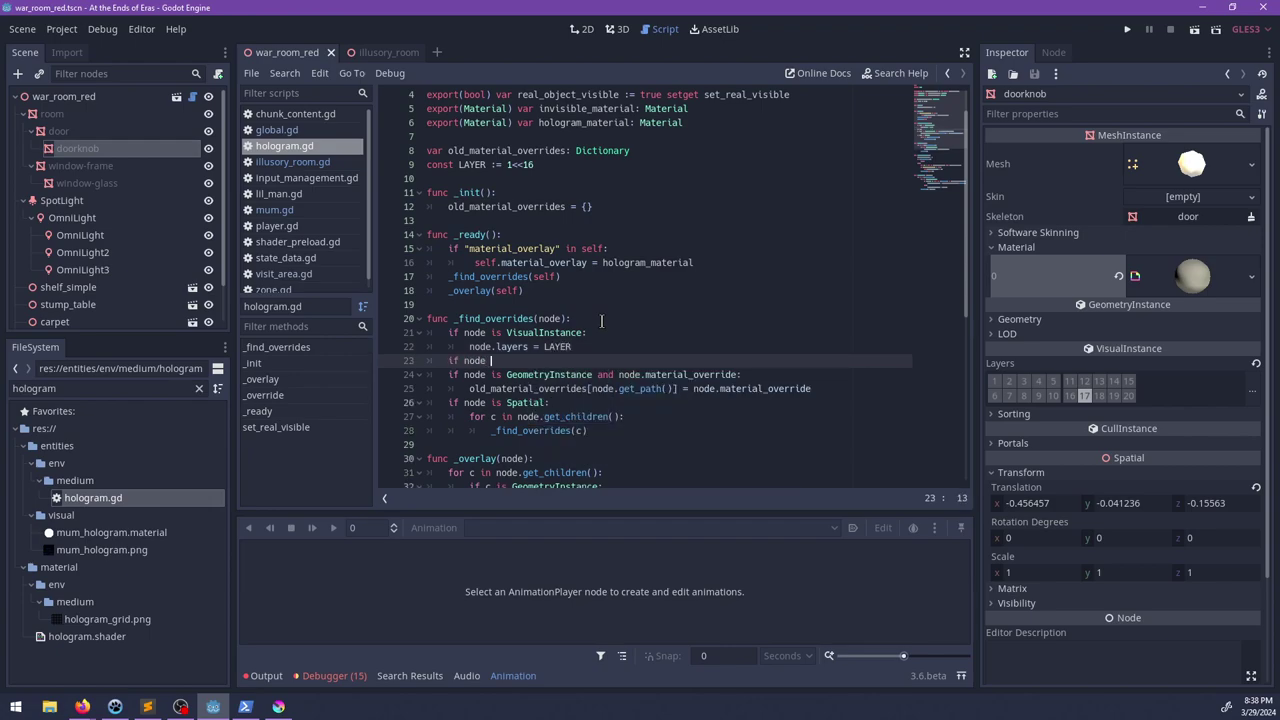
text(if node is Li)
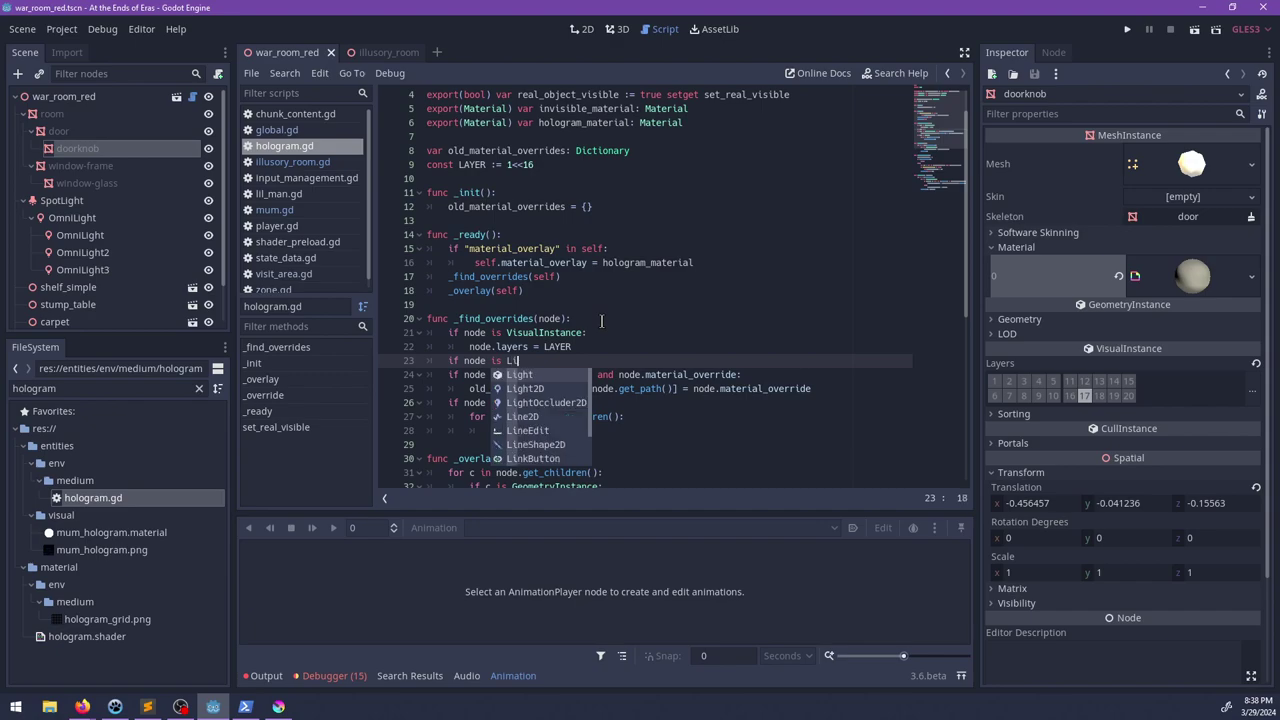
text(ght:)
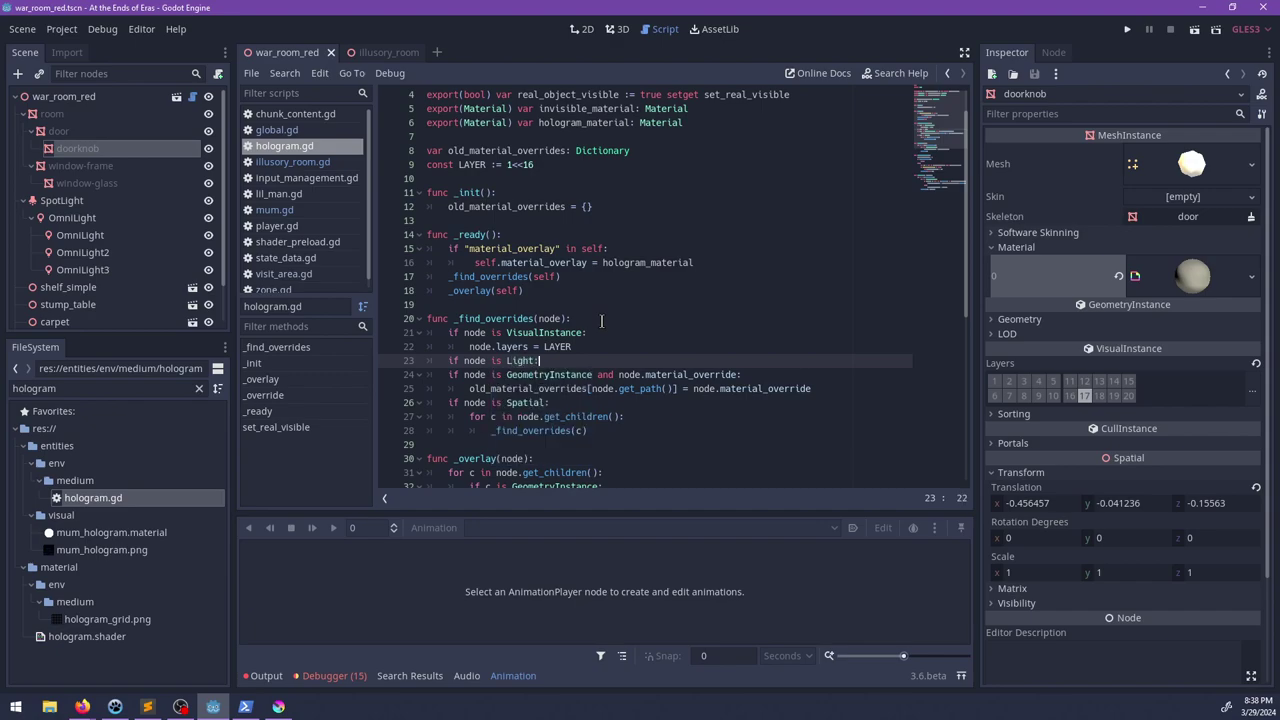
key(Return)
Step: Assign node.light_cull_mask = LAYER inside the Light condition, and save the script
text(node.)
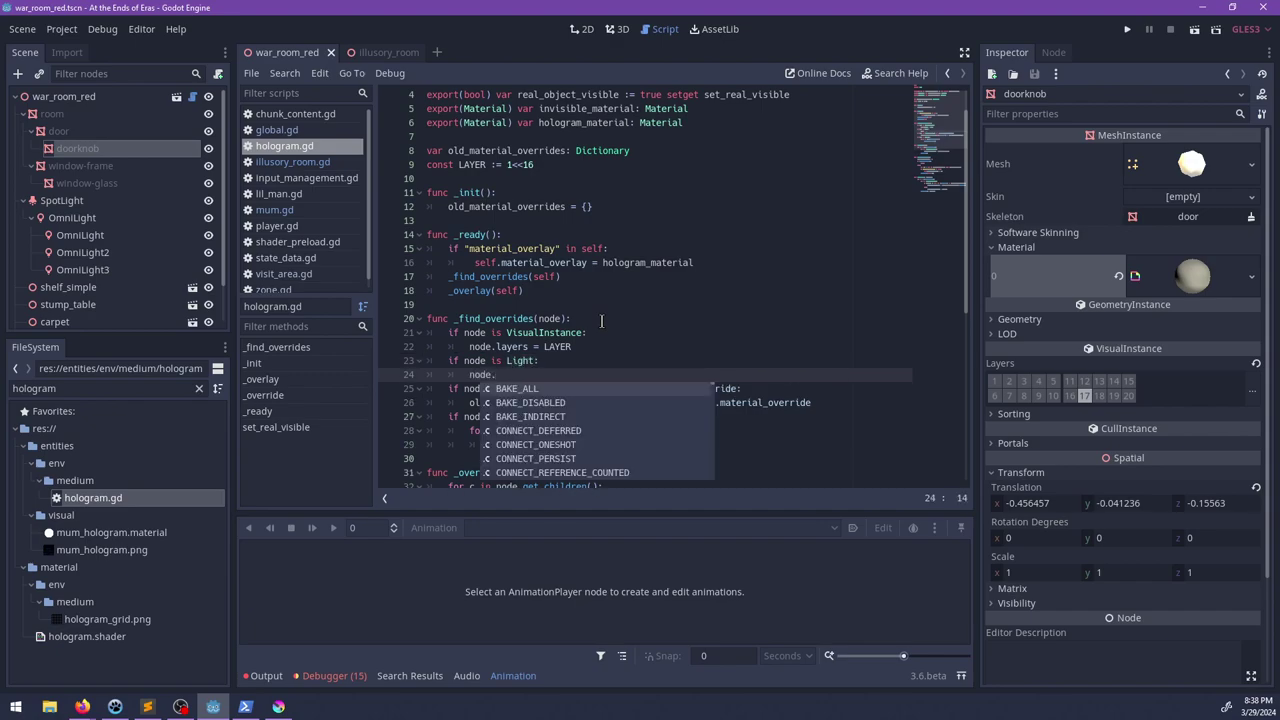
text(light_la)
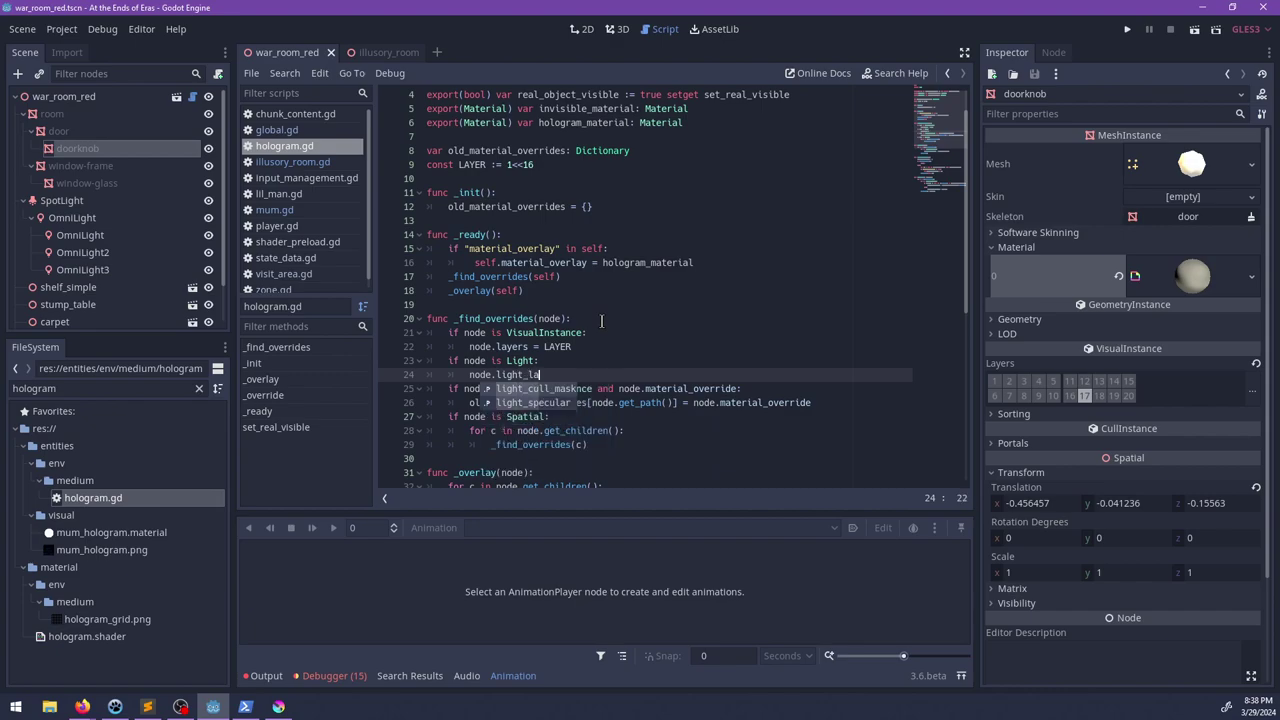
key(Return)
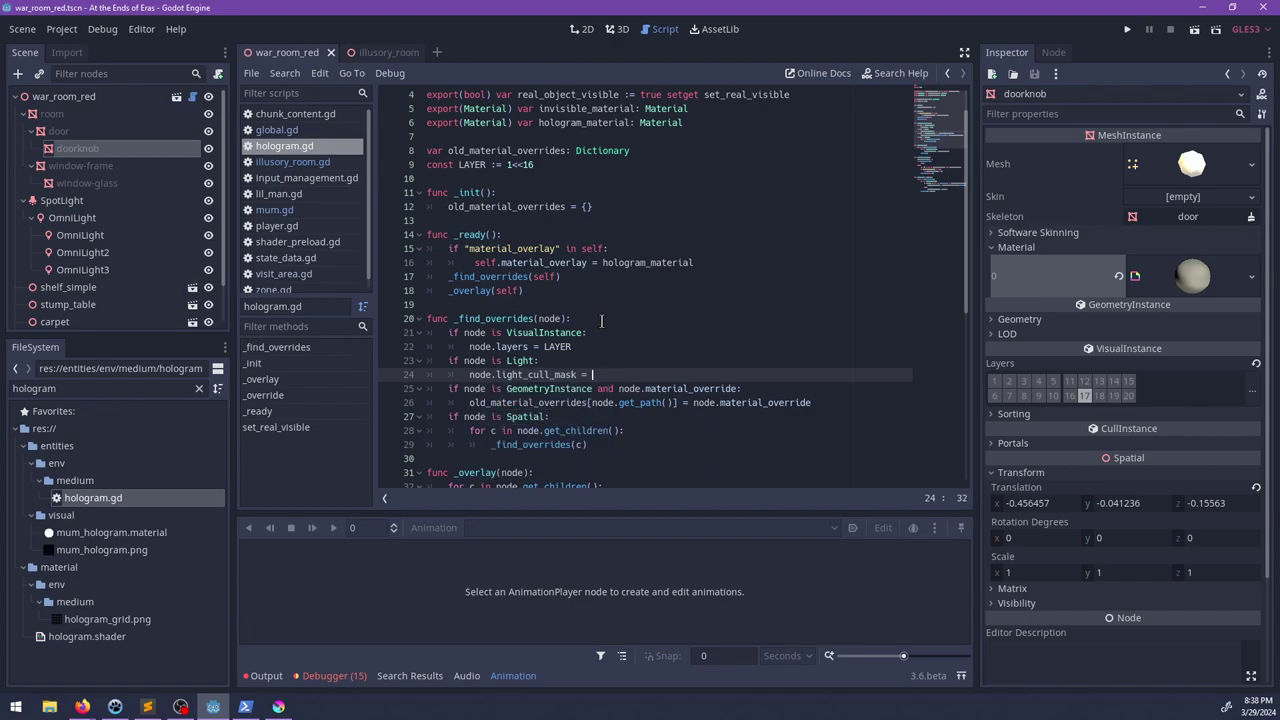
text(= LATER)
key(BackSpace)
key(BackSpace)
key(BackSpace)
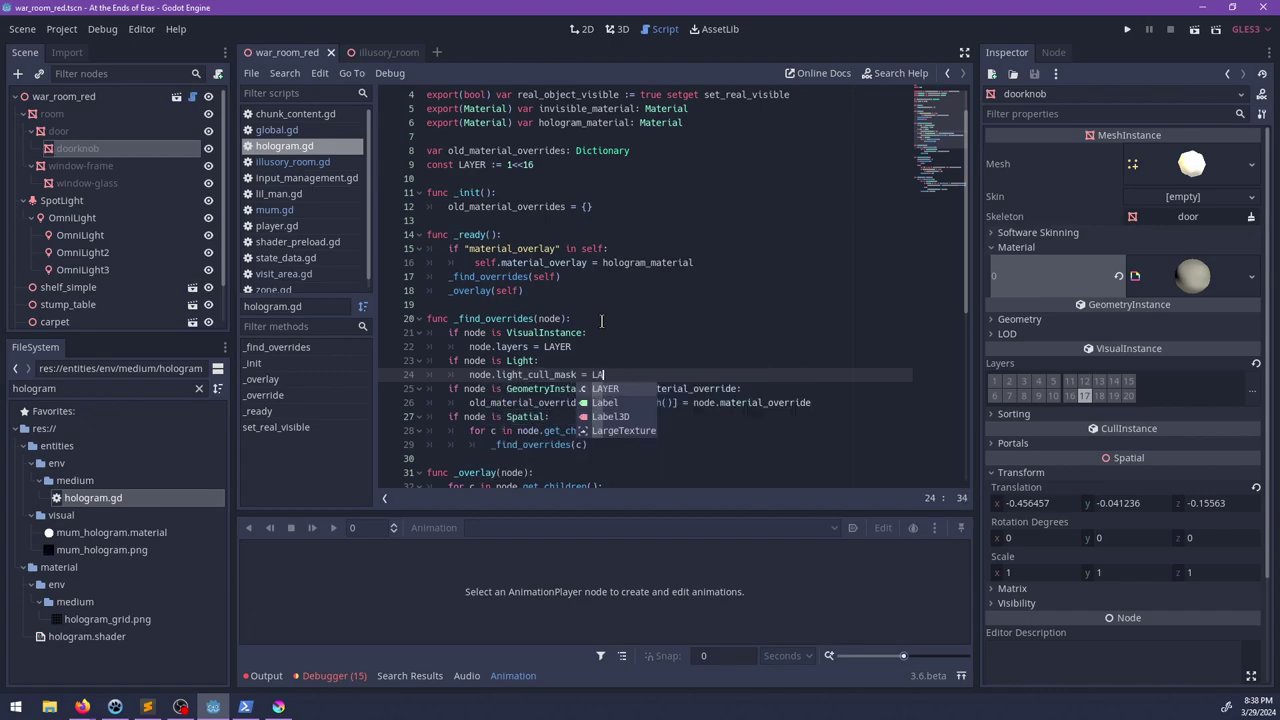
text(YER)
key(ctrl+s)
Step: Check OmniLight3's cull mask, change the GeometryInstance condition in _find_overrides to elif, and save
click(82, 252)
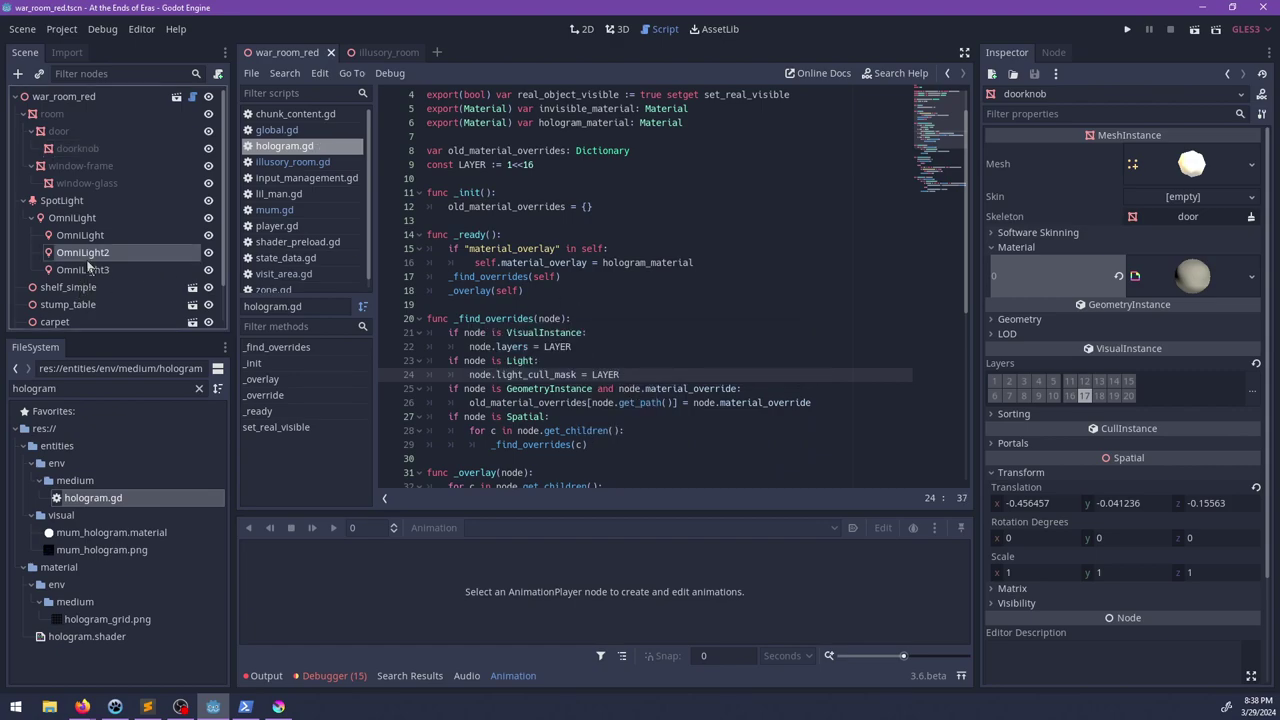
scroll(100, 265, down, 1)
click(72, 244)
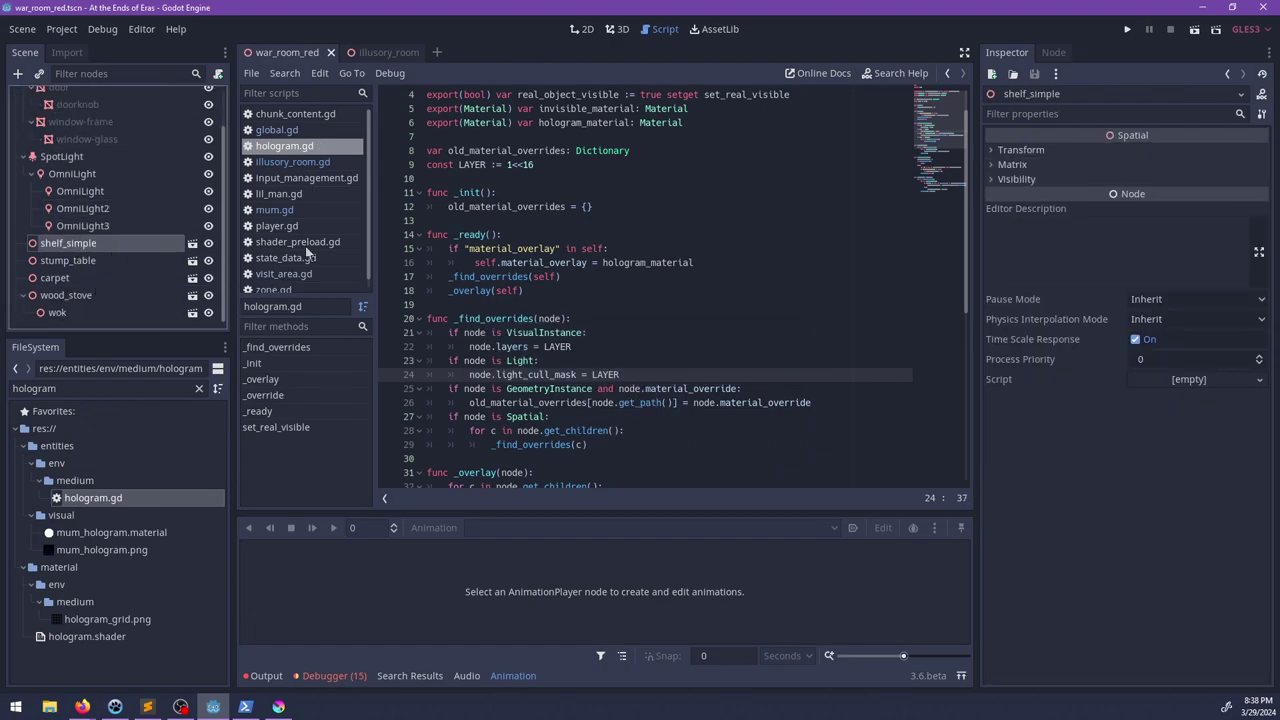
click(63, 227)
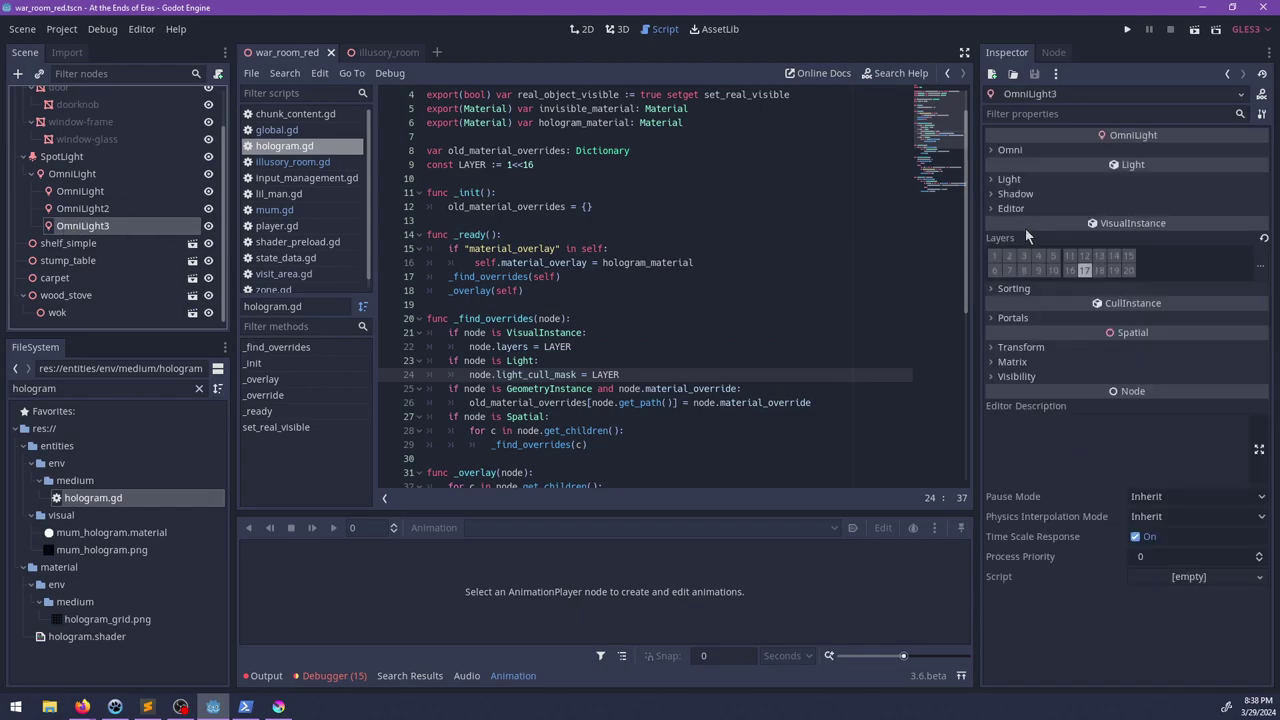
click(1009, 179)
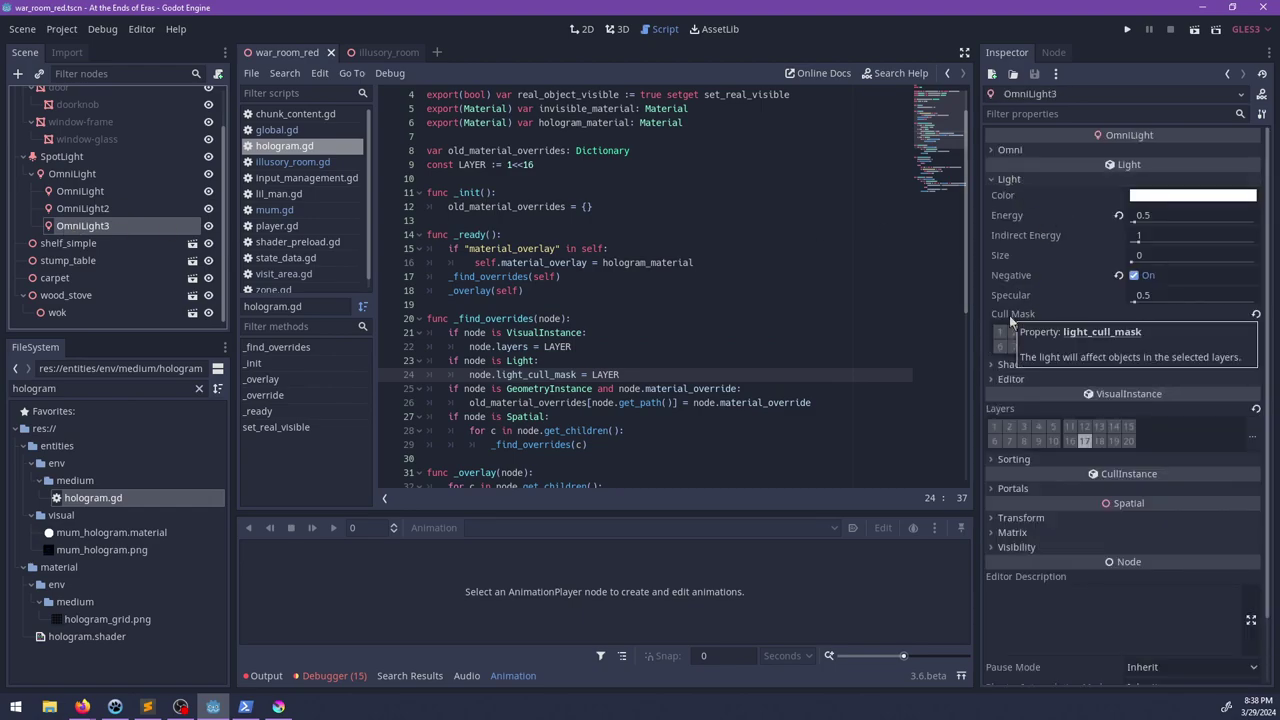
click(448, 388)
text(el)
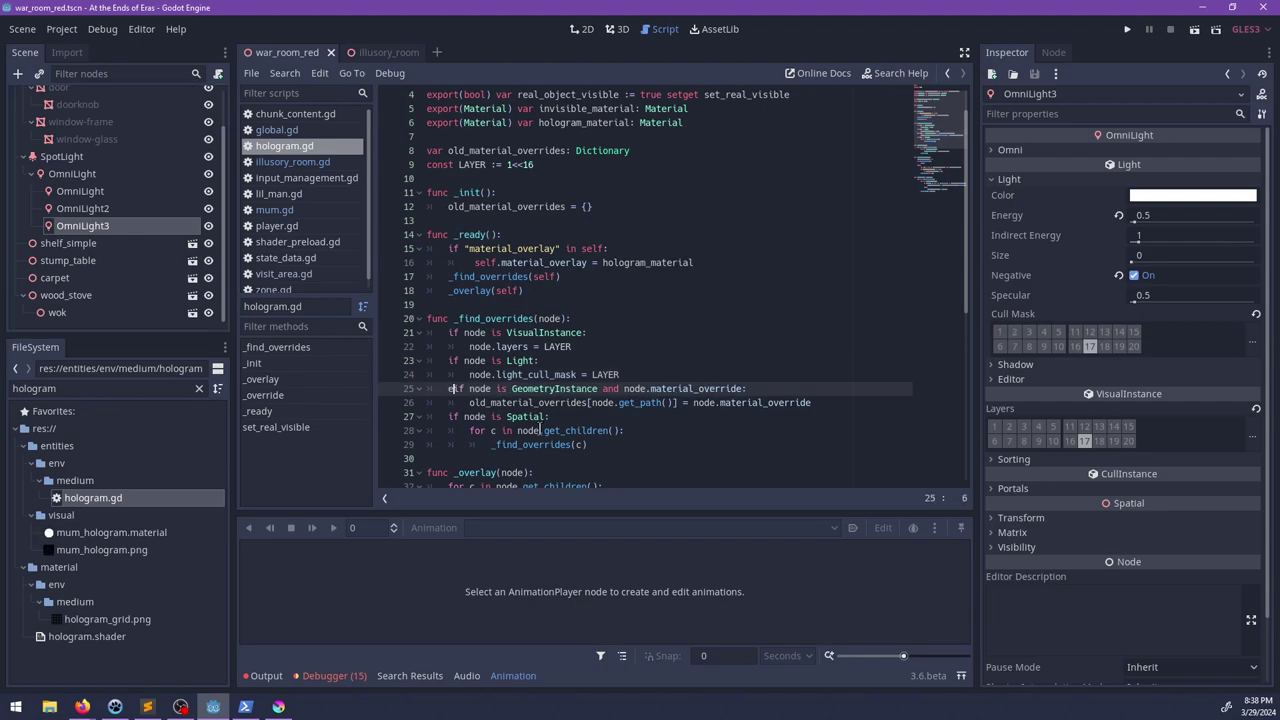
key(Down)
key(Down)
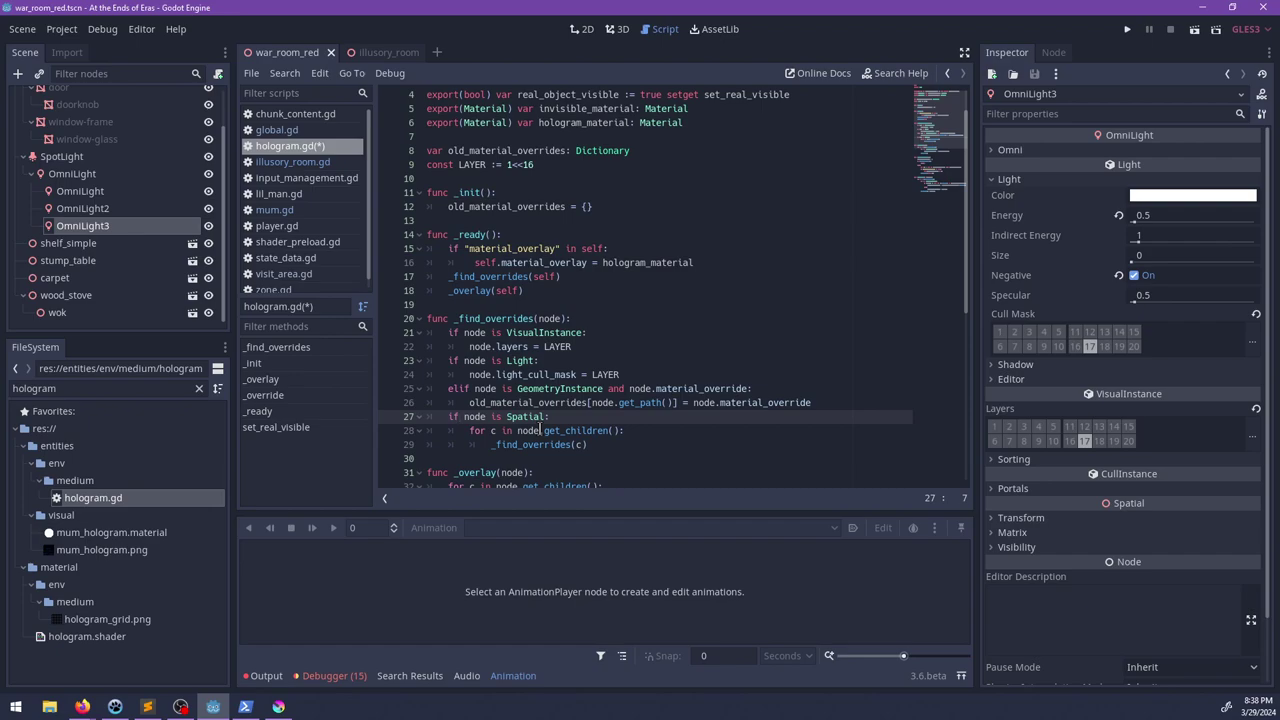
key(ctrl+s)
Step: View the room in 3D, turn lil_man slightly about the vertical axis in illusory_room, hide mum, and save the scene
click(621, 31)
middle_drag(583, 317, 450, 322)
middle_drag(684, 294, 652, 371)
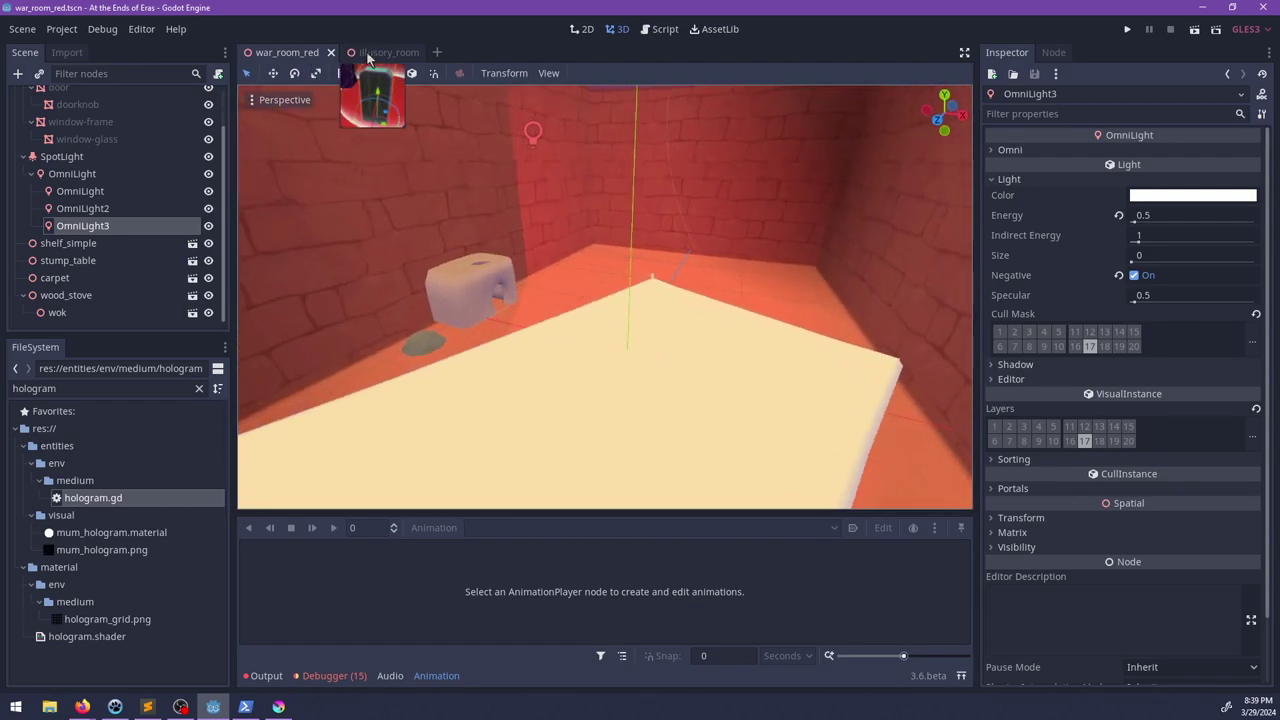
click(376, 52)
middle_drag(666, 200, 595, 357)
click(643, 308)
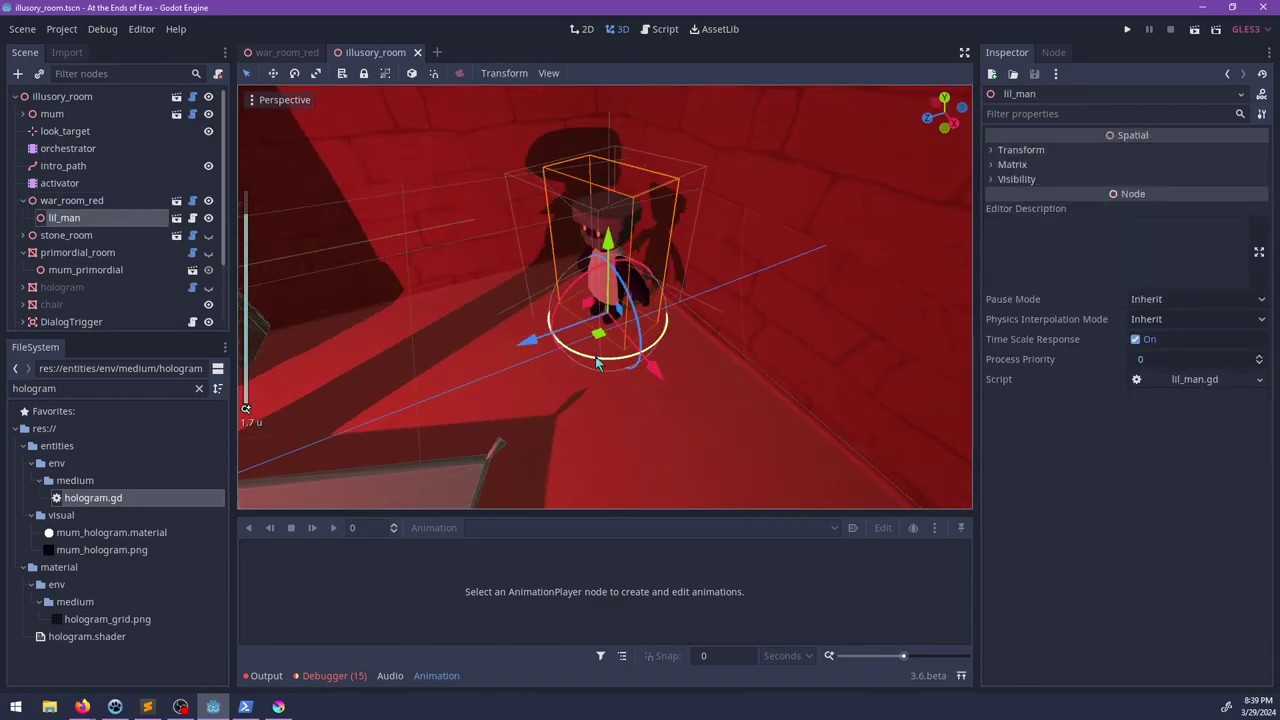
drag(595, 357, 605, 363)
scroll(484, 368, down, 4)
scroll(483, 368, down, 4)
mouse_move(483, 368)
shift+middle_down()
mouse_move(486, 334)
mouse_move(753, 312)
shift+middle_up()
key(ctrl+s)
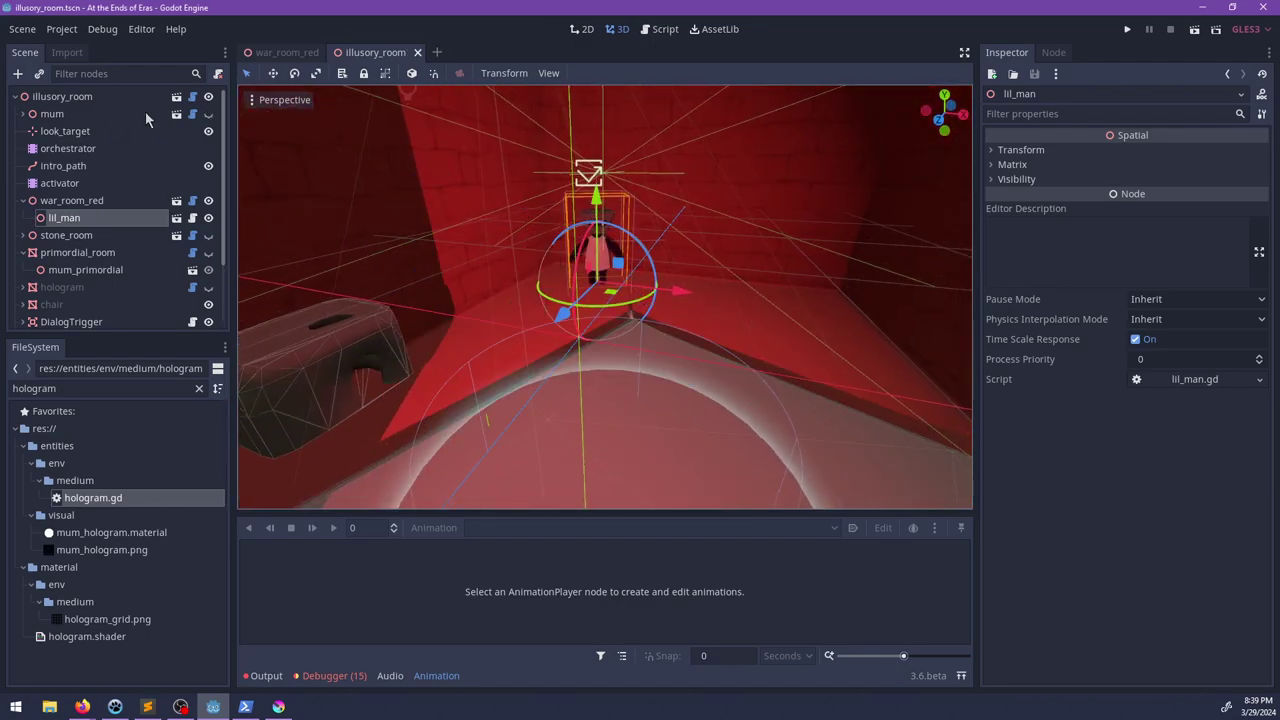
Step: Review activate in illusory_room's script and add a trailing comma after the "default":$hologram entry in the rooms dictionary
click(193, 98)
scroll(528, 281, down, 6)
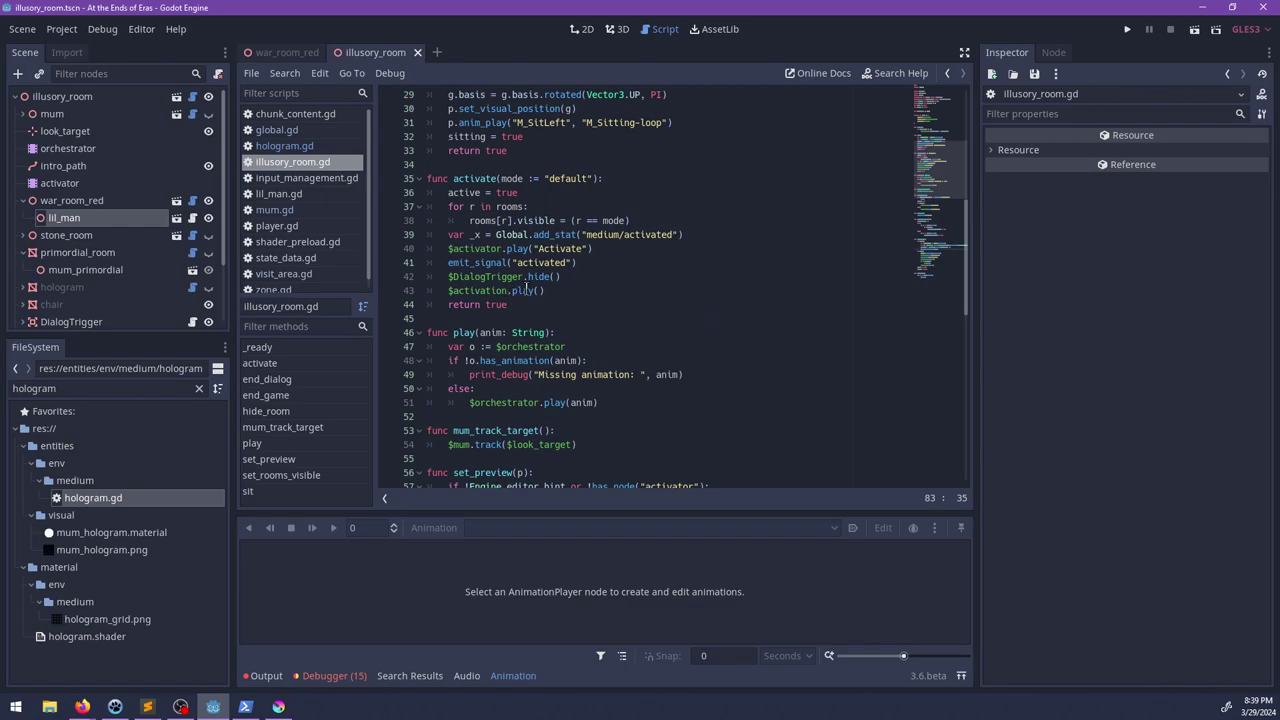
click(503, 178)
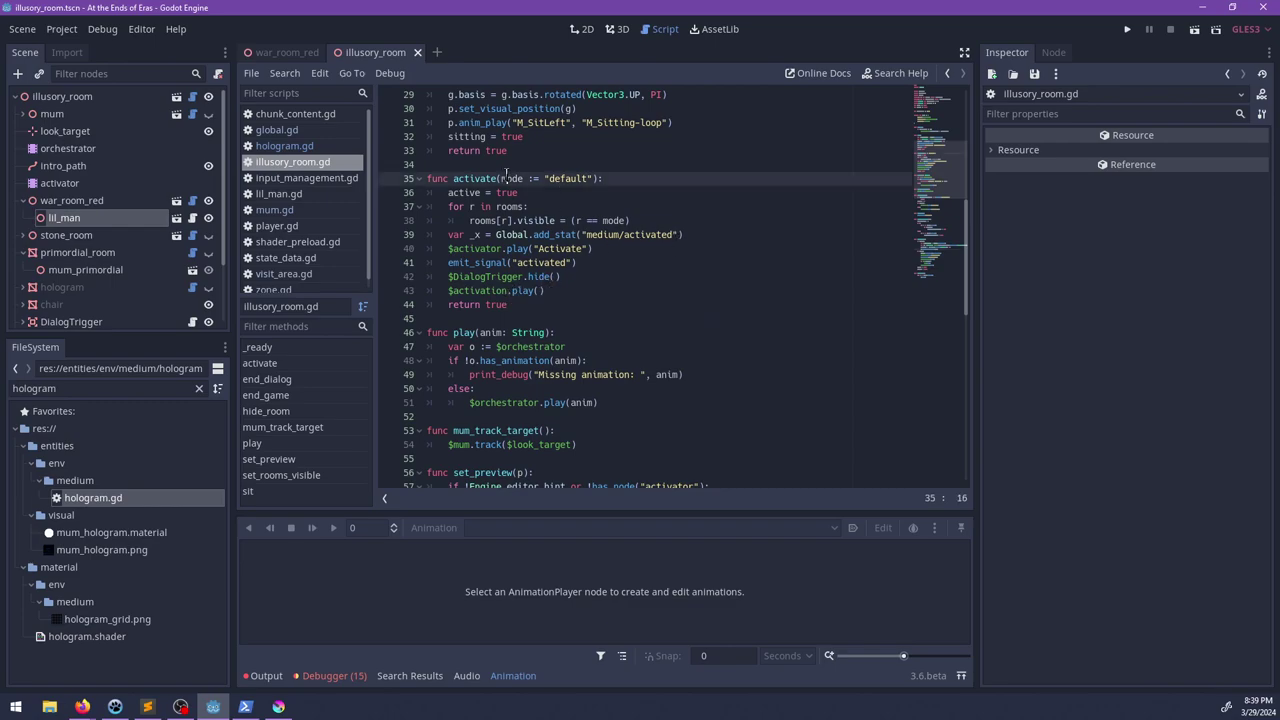
double_click(507, 178)
scroll(610, 258, up, 9)
scroll(640, 276, down, 1)
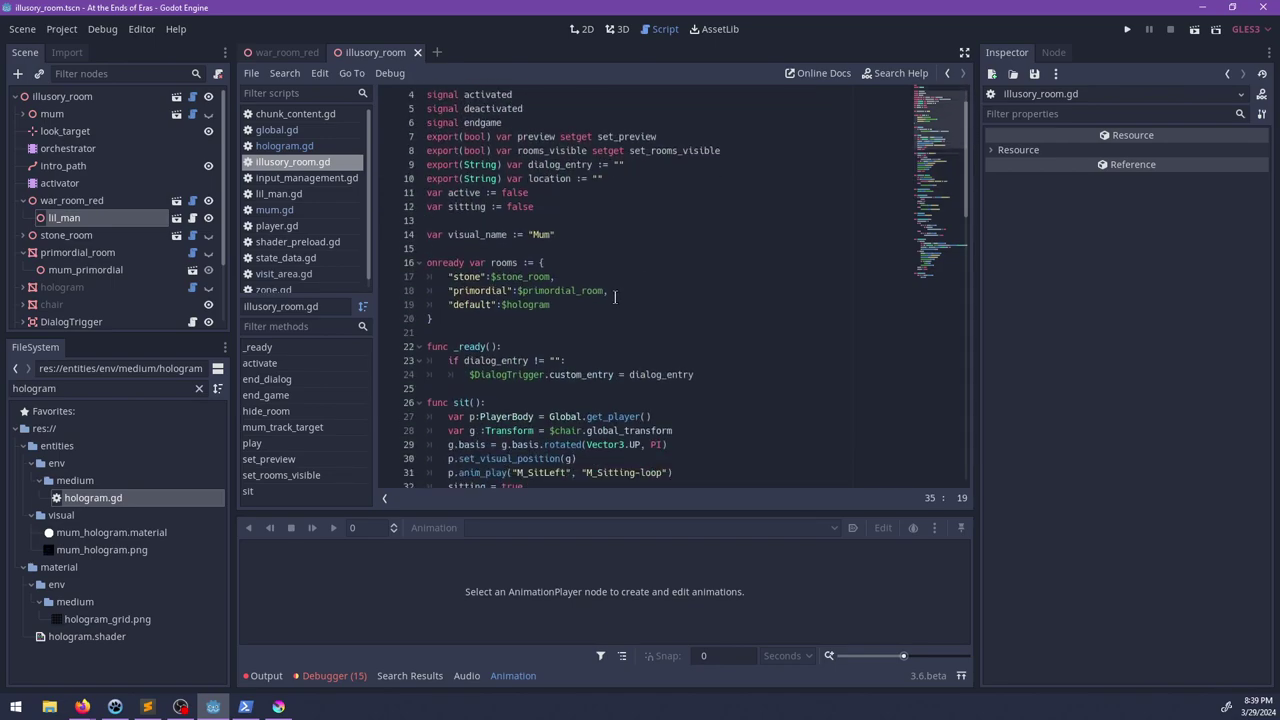
click(600, 304)
text(,)
key(Return)
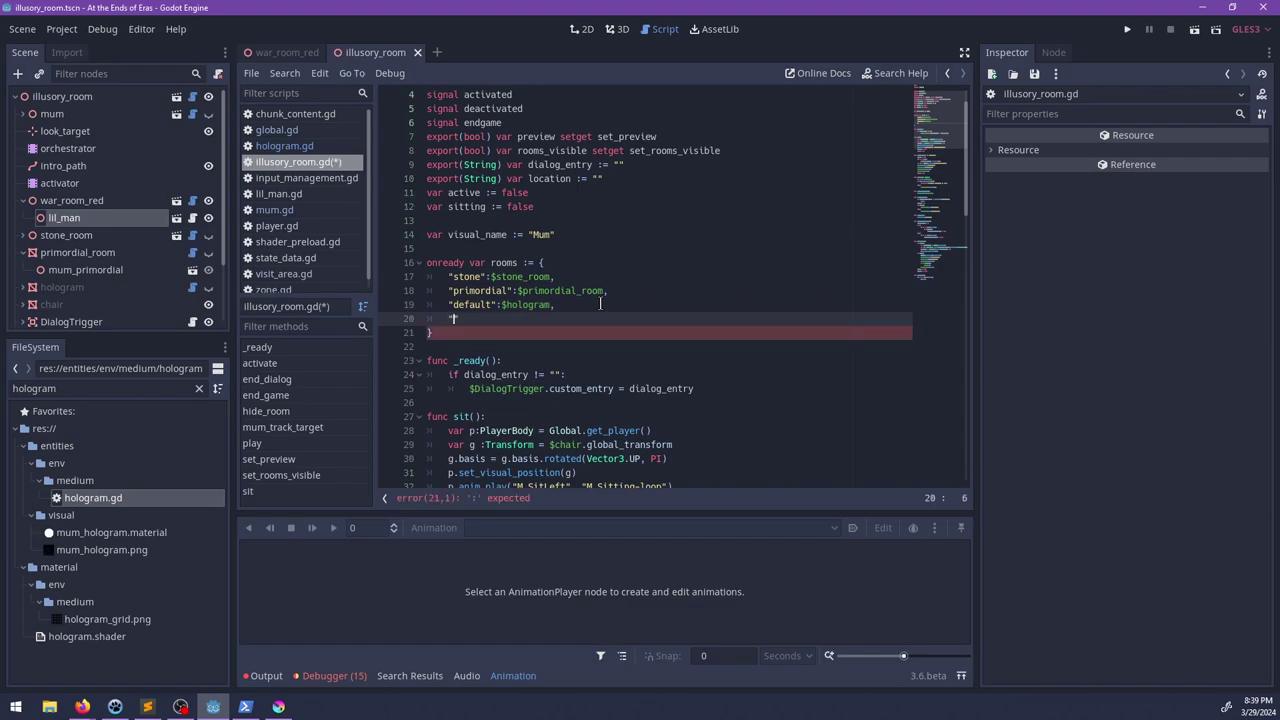
key(BackSpace)
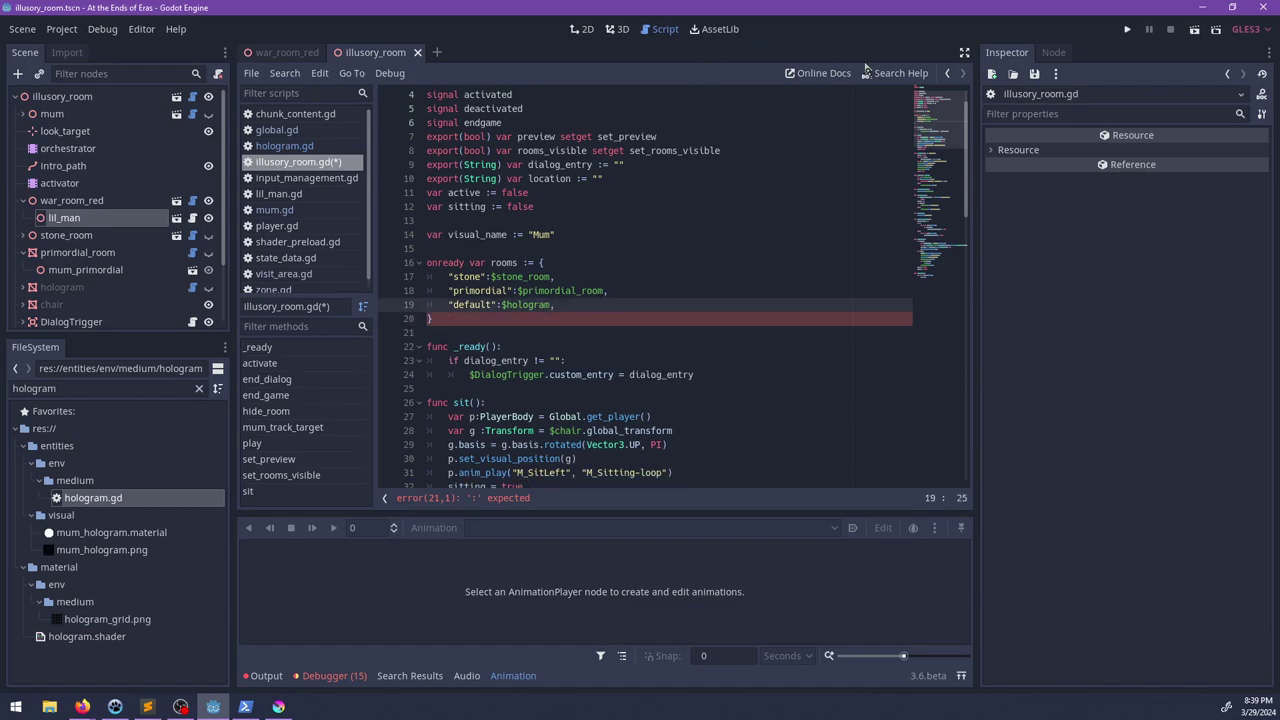
Step: Add a Spatial node under illusory_room and name it rooms
click(70, 96)
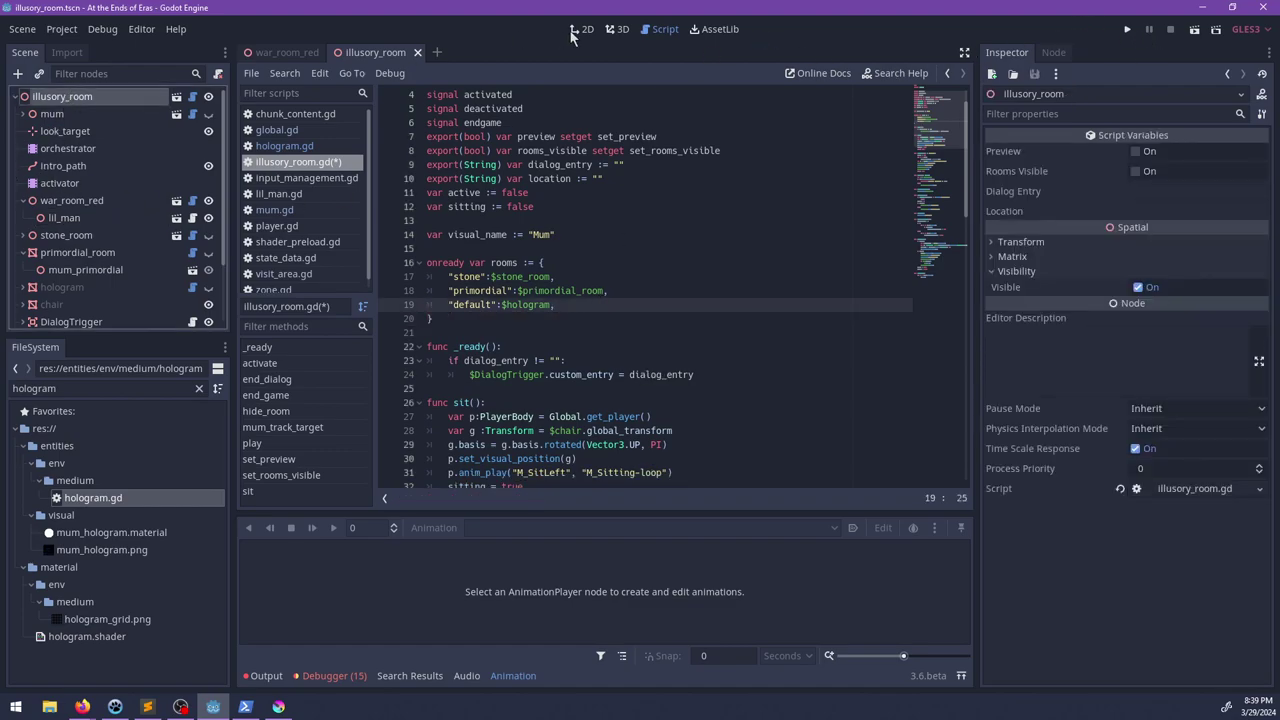
click(617, 29)
key(ctrl+a)
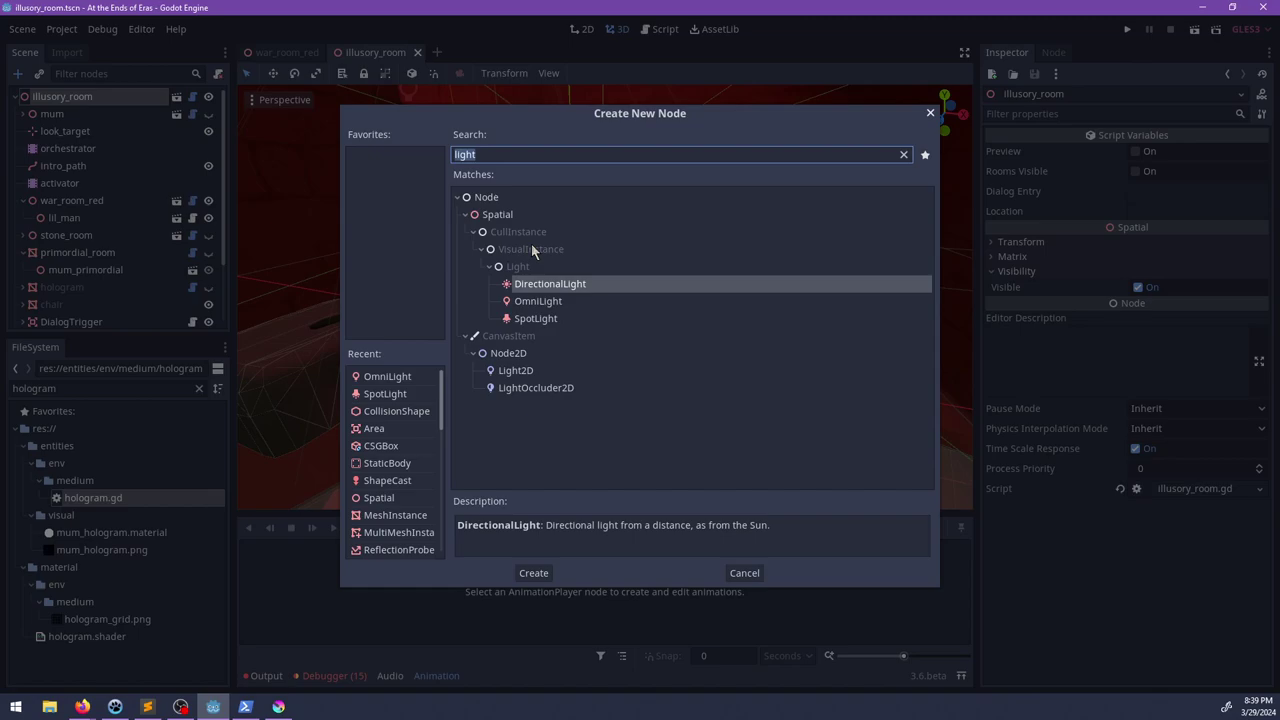
text(spatial)
key(Return)
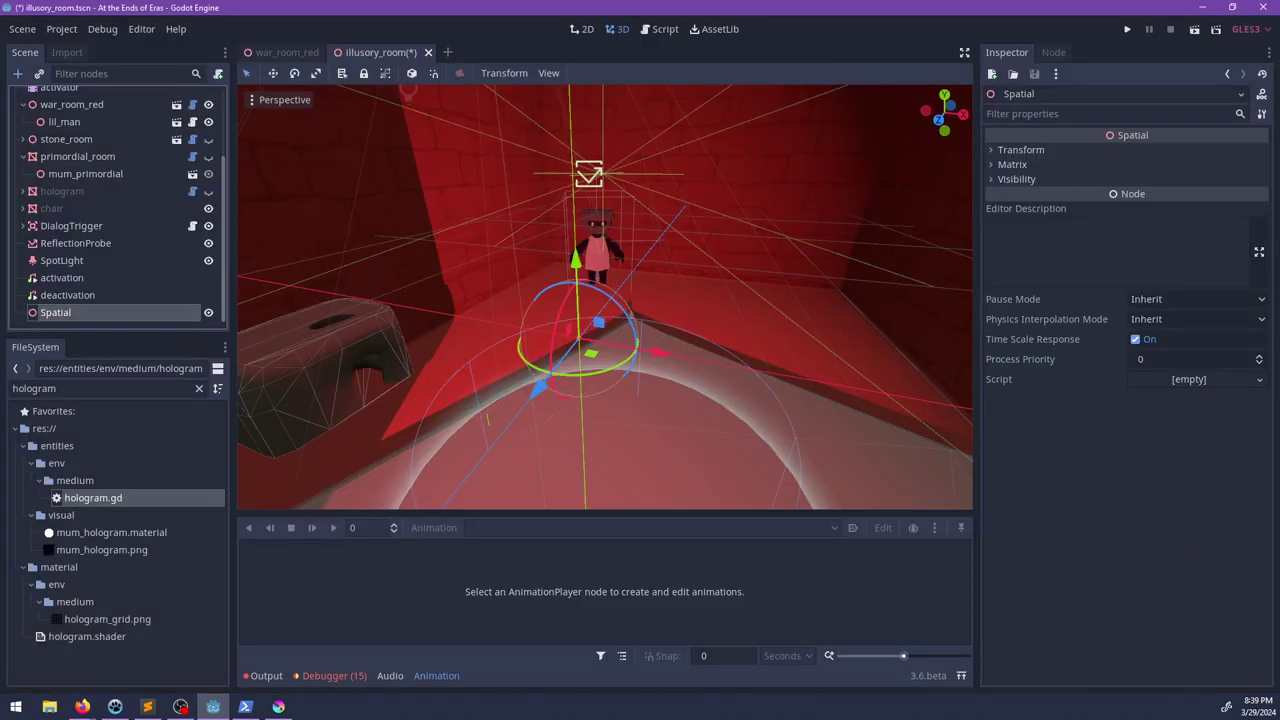
double_click(88, 311)
text(roo)
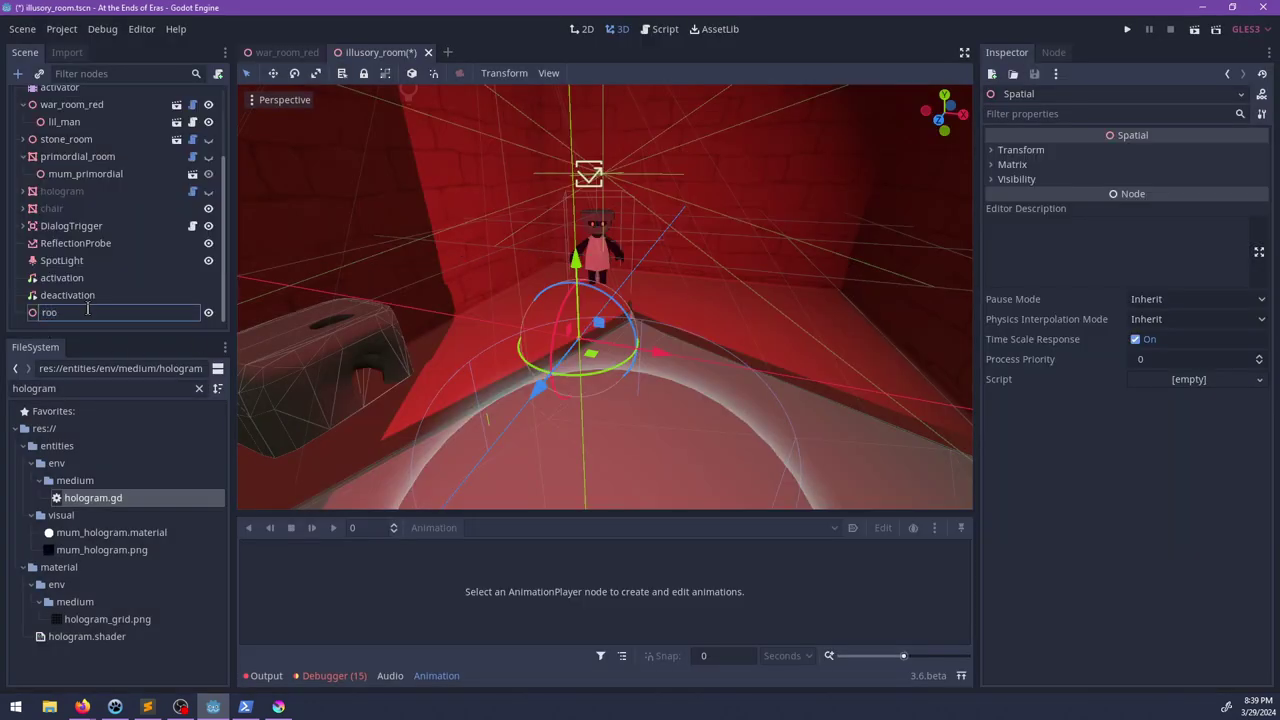
text(ms)
key(Return)
Step: Place rooms directly after activator and make war_room_red, stone_room and primordial_room its children
drag(100, 314, 58, 200)
click(23, 218)
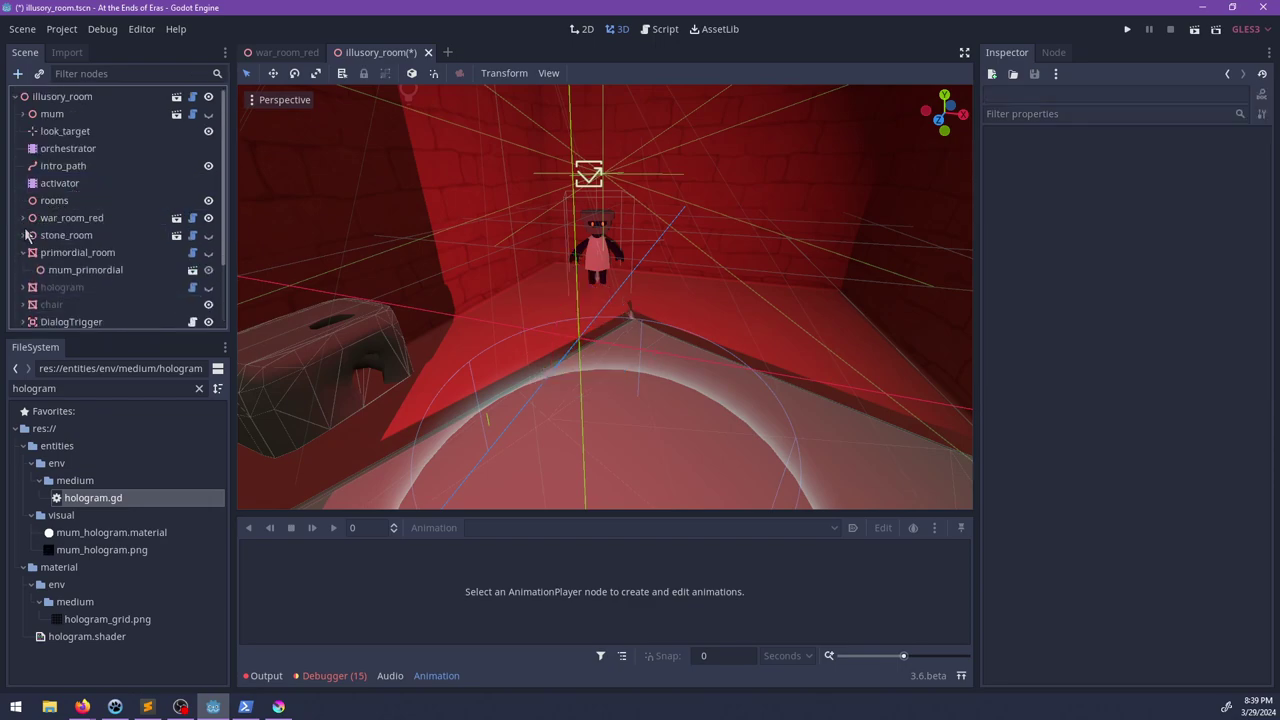
click(23, 252)
click(57, 254)
shift+click(70, 218)
drag(70, 218, 80, 204)
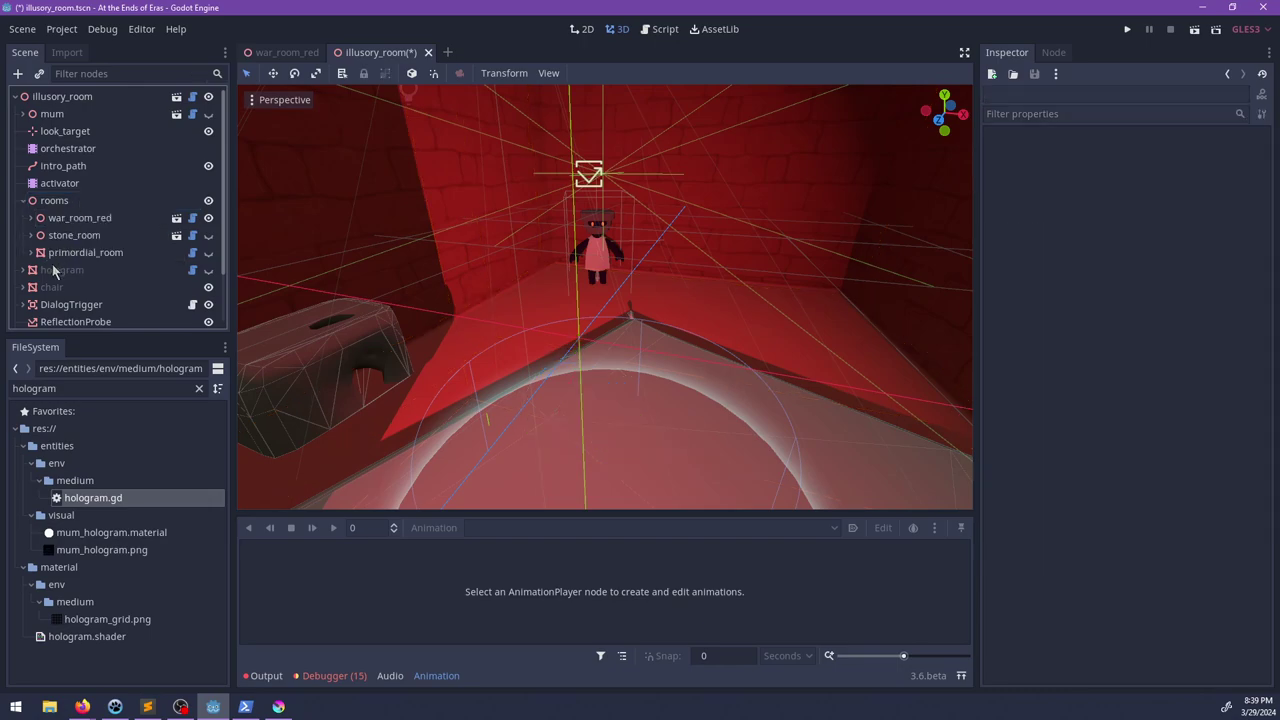
click(22, 201)
click(22, 201)
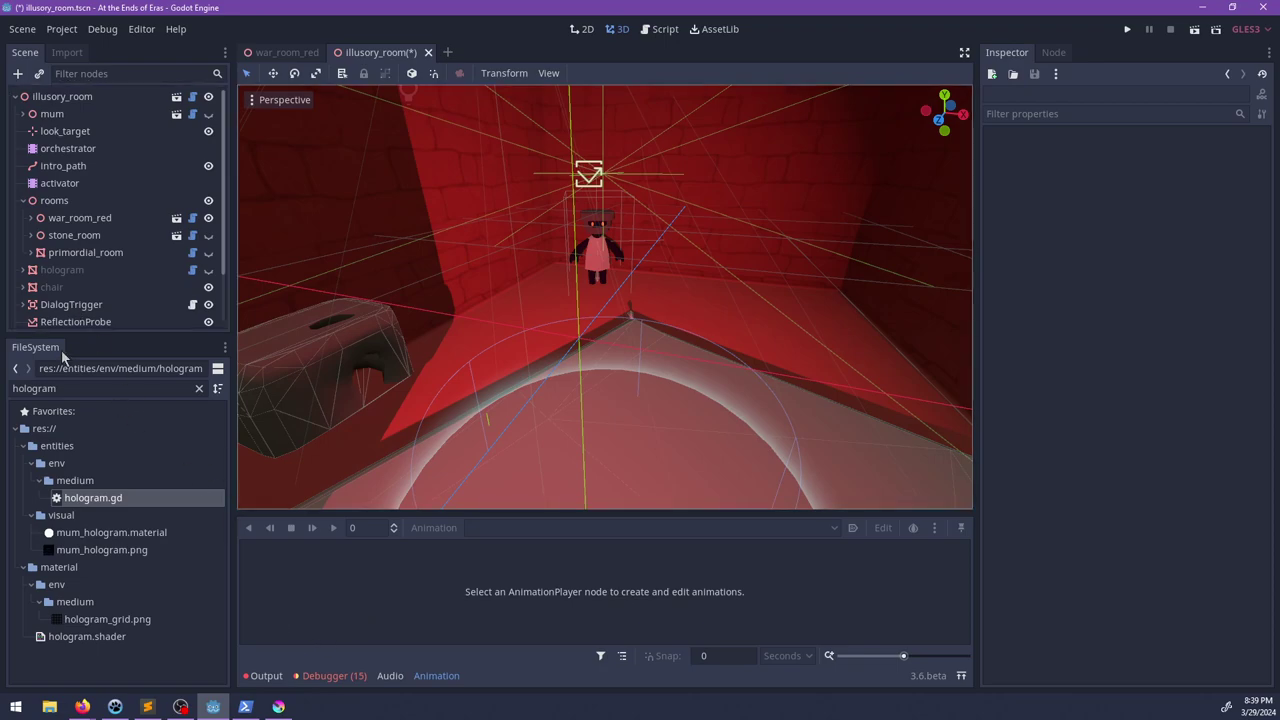
Step: In the script's activate function, add the condition if r == 'default': below active = true
click(660, 29)
scroll(563, 343, down, 4)
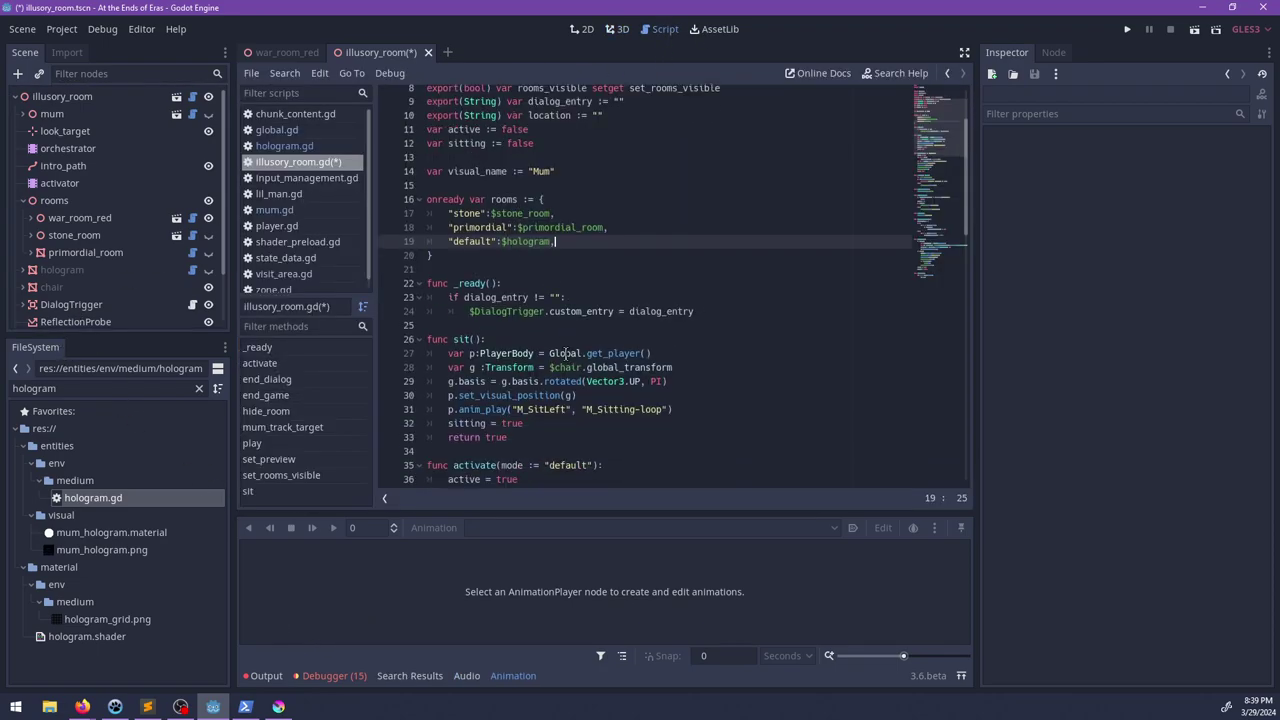
scroll(563, 340, down, 3)
click(585, 290)
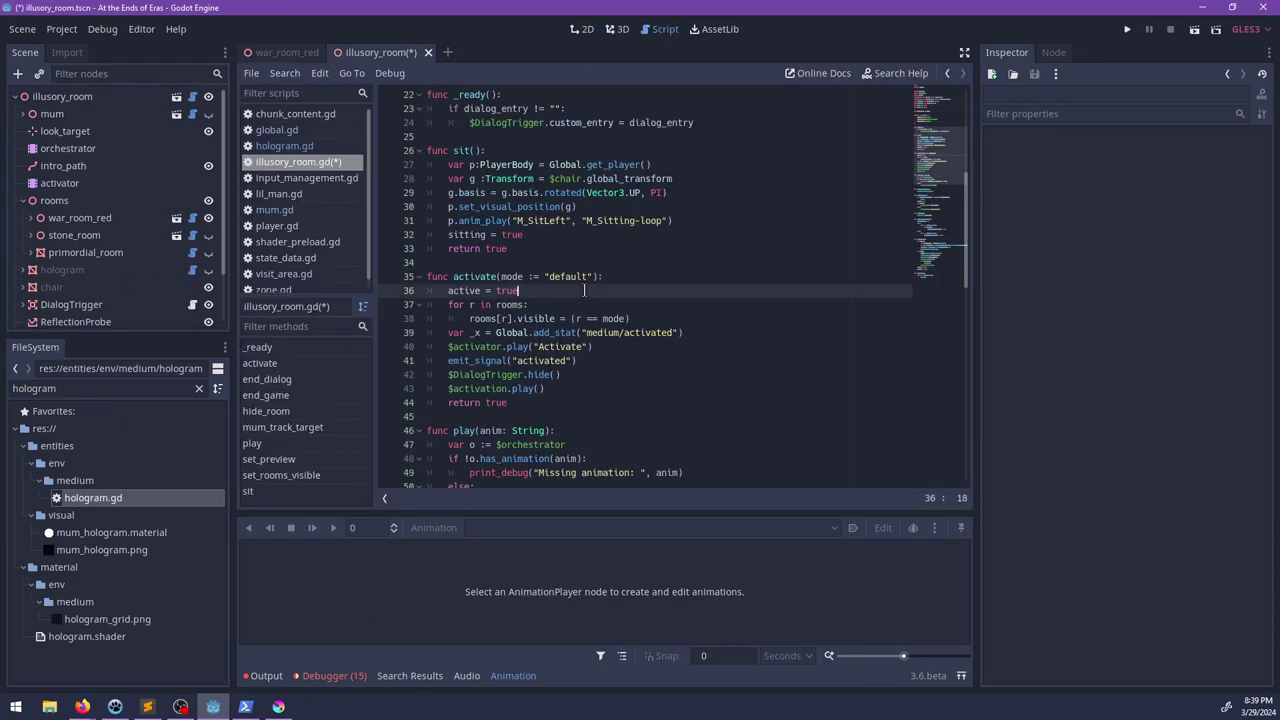
key(Return)
text(if r == )
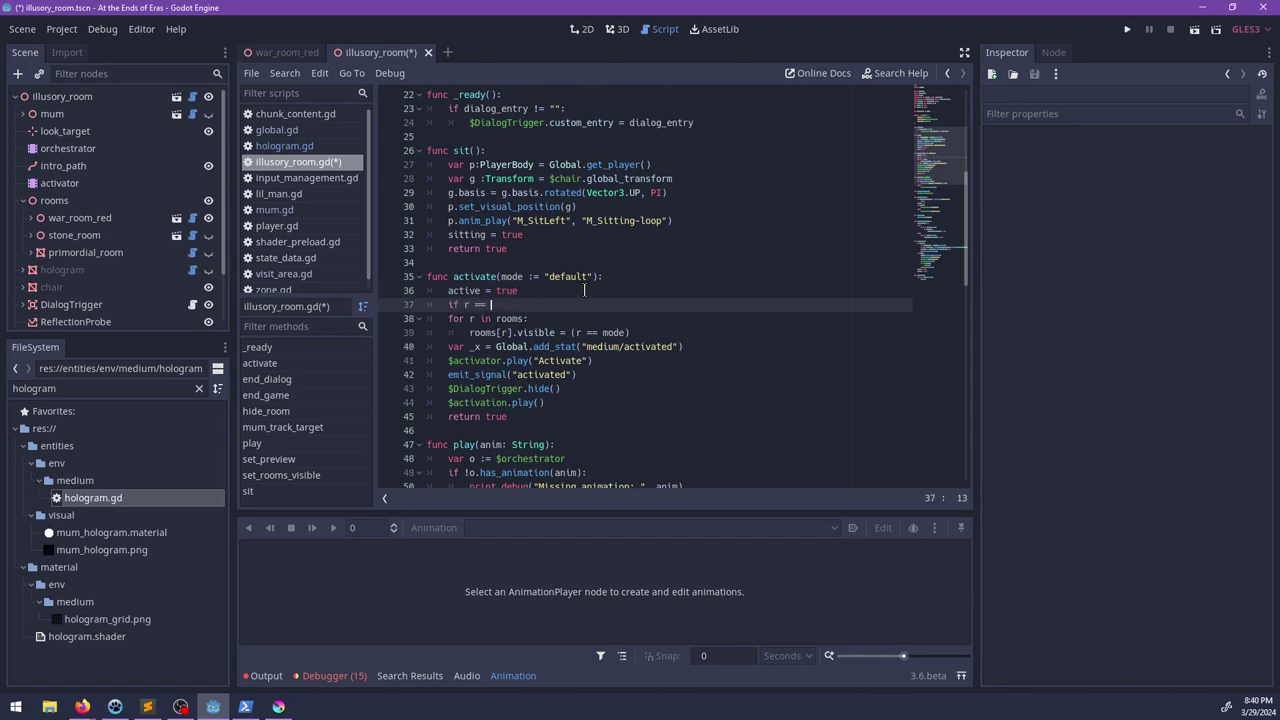
text('default)
key(BackSpace)
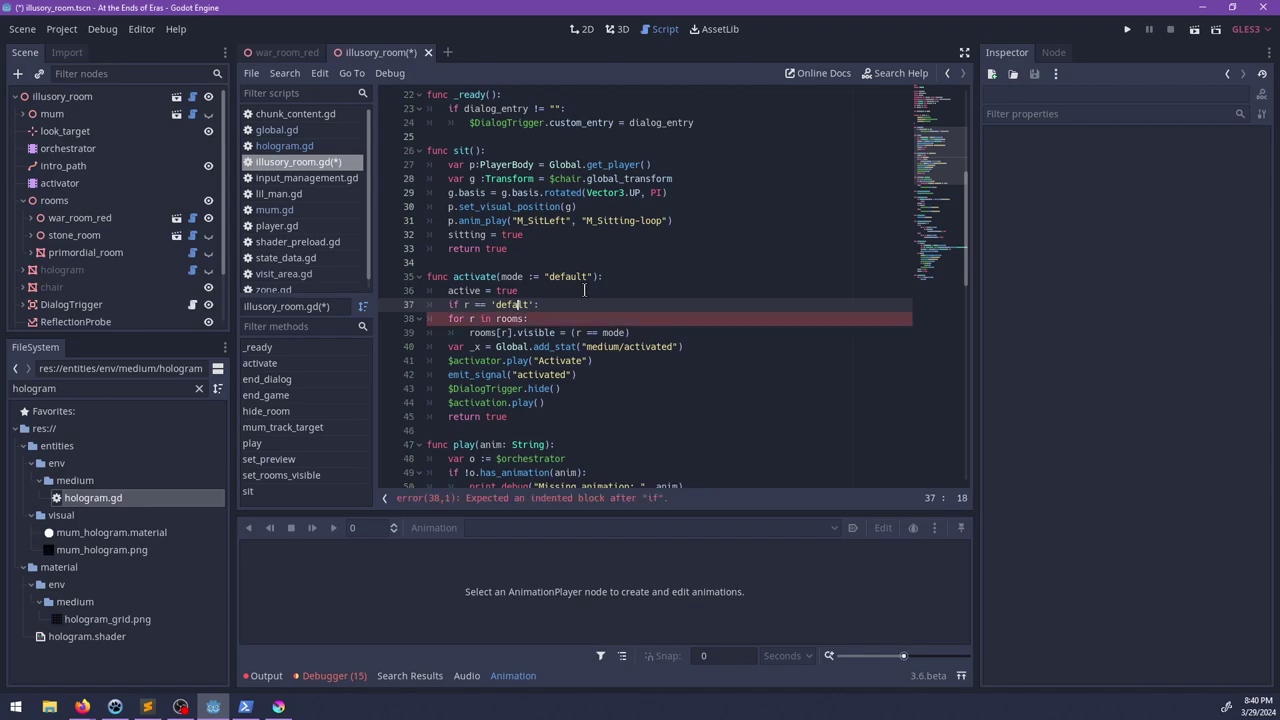
text(u)
key(ctrl+Right)
key(ctrl+Right)
key(ctrl+Right)
key(ctrl+Left)
key(Return)
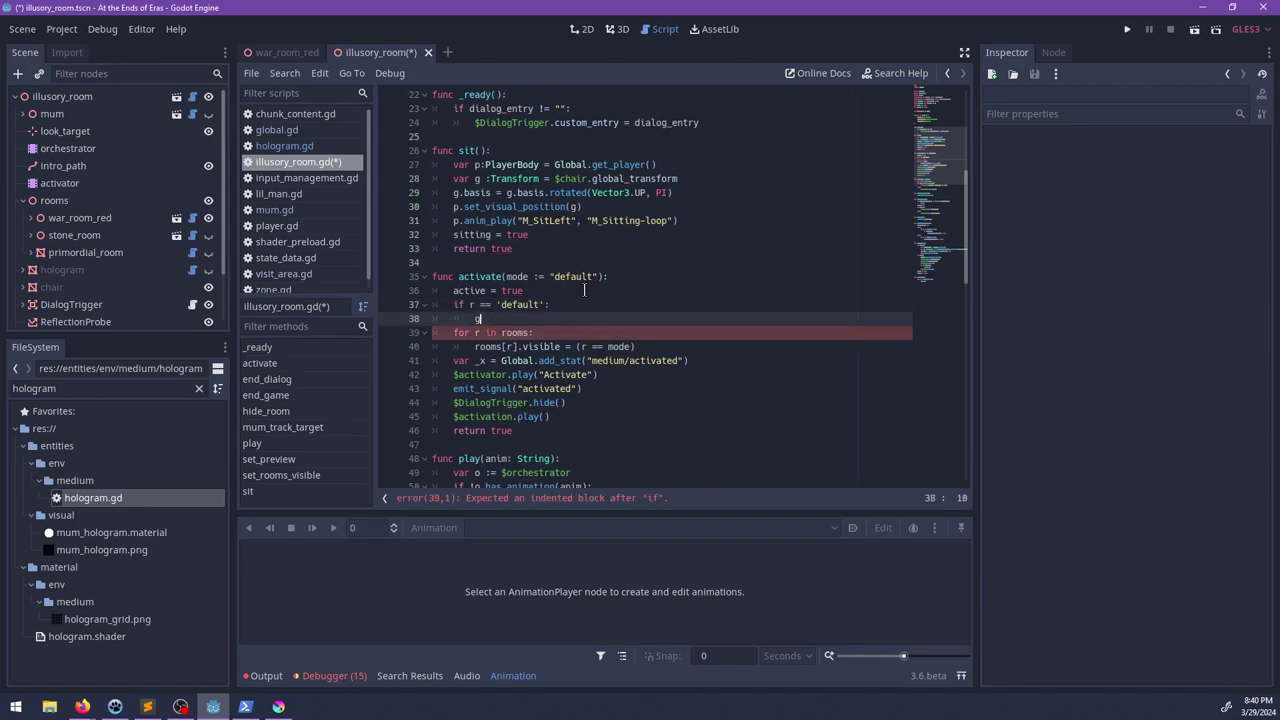
Step: Set hologram.visible = true inside the condition and add an else branch with hologram.visible = false
key(BackSpace)
text(hologram.visible = true)
key(Return)
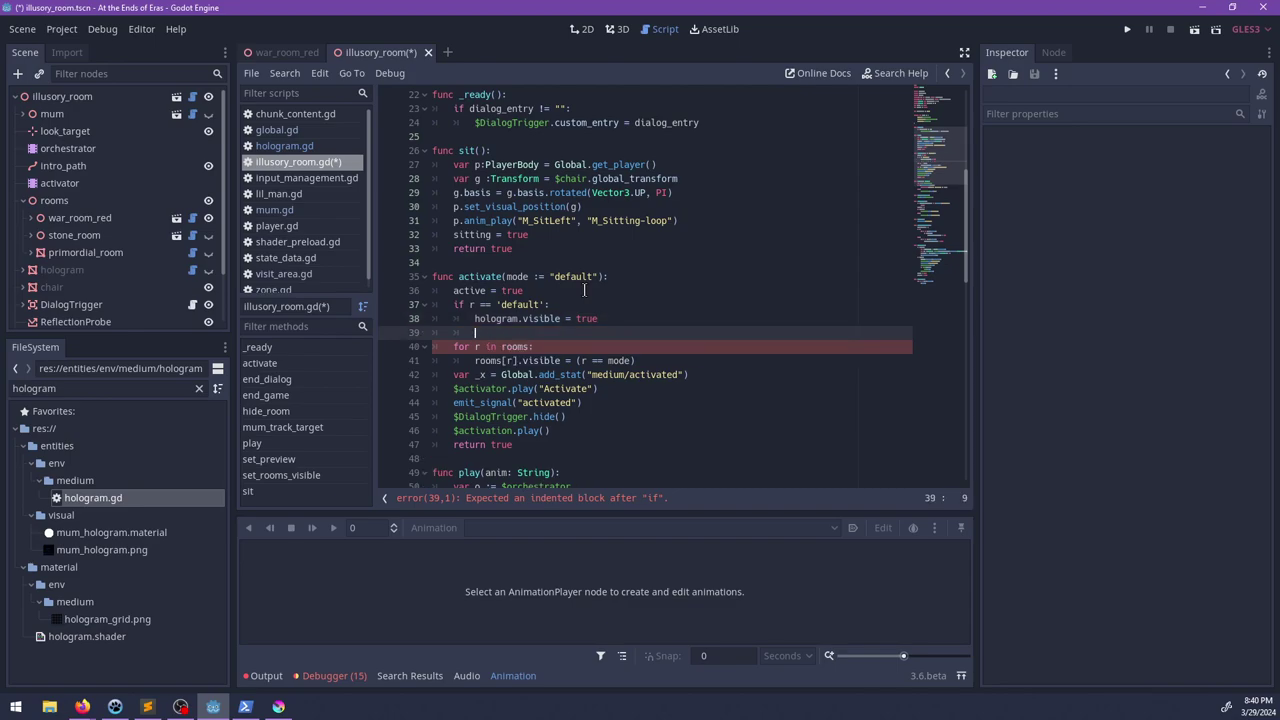
text(else:)
key(Return)
text(hol)
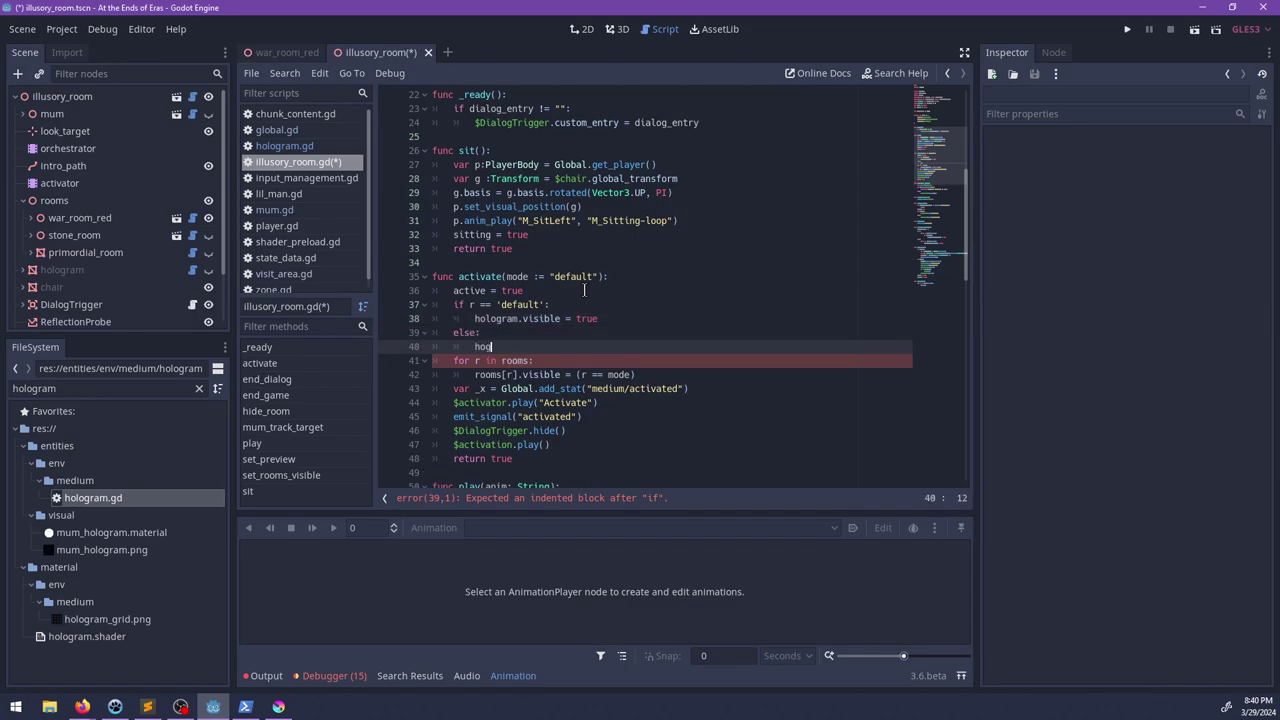
text(ogram.visible = fal)
key(Return)
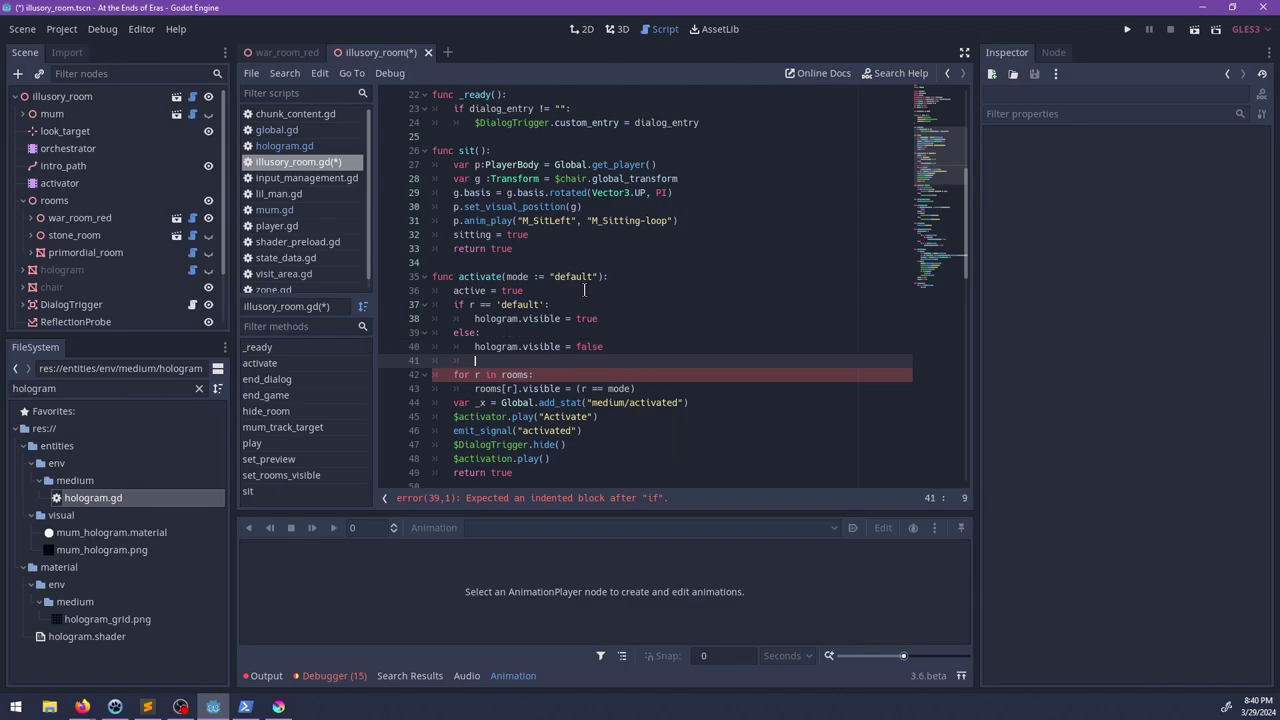
Step: Add $rooms.get_node(mode).visible = true to the else branch in activate
text(r)
key(BackSpace)
text(#srooms[node(mode).)
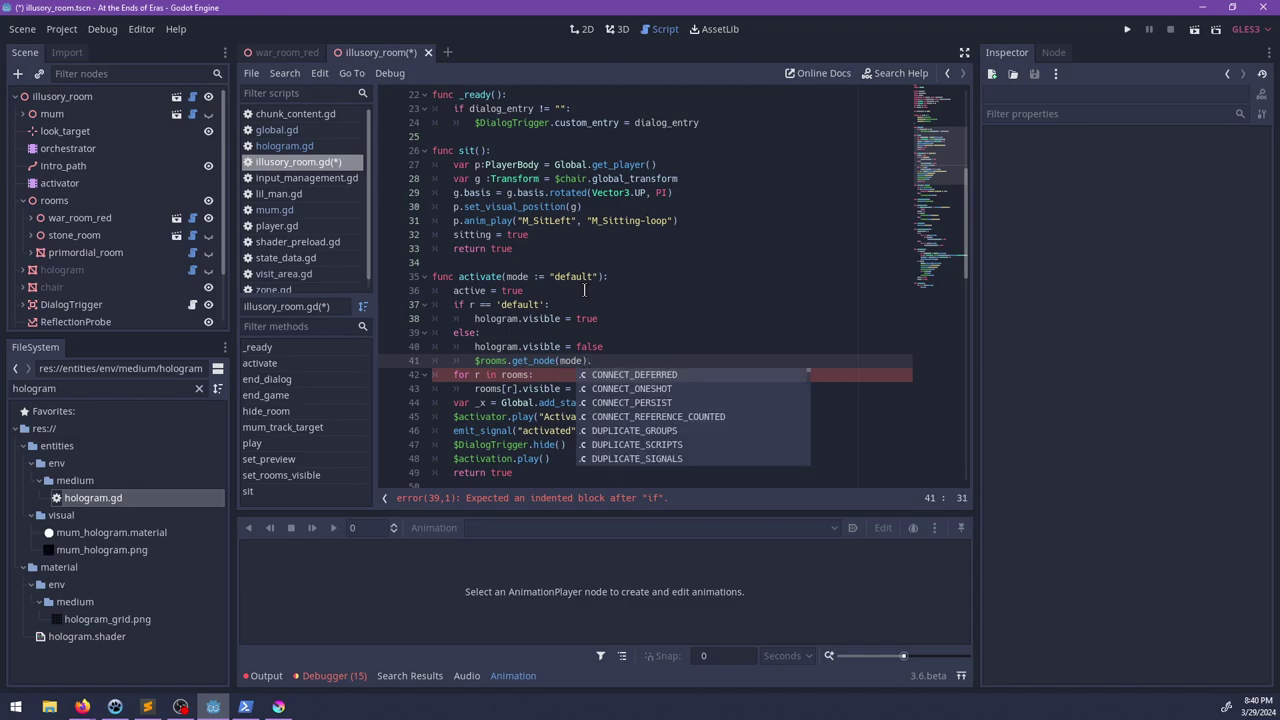
key(Escape)
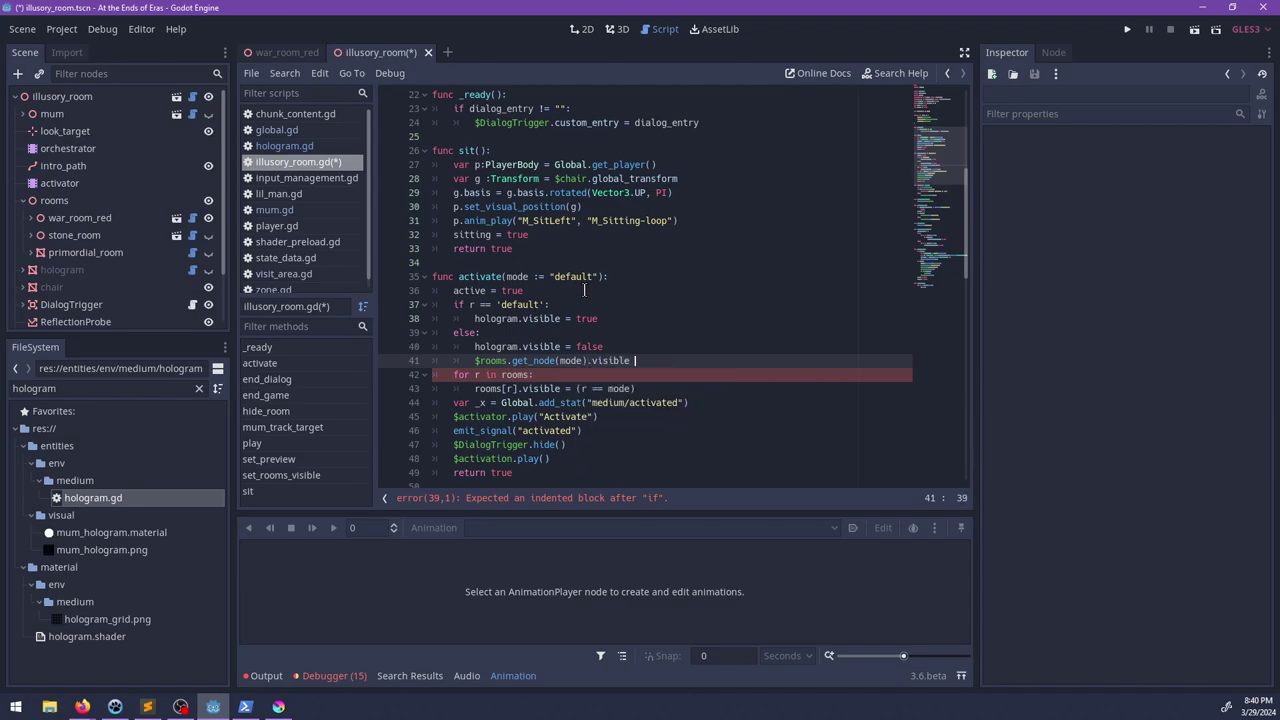
text(visible = true)
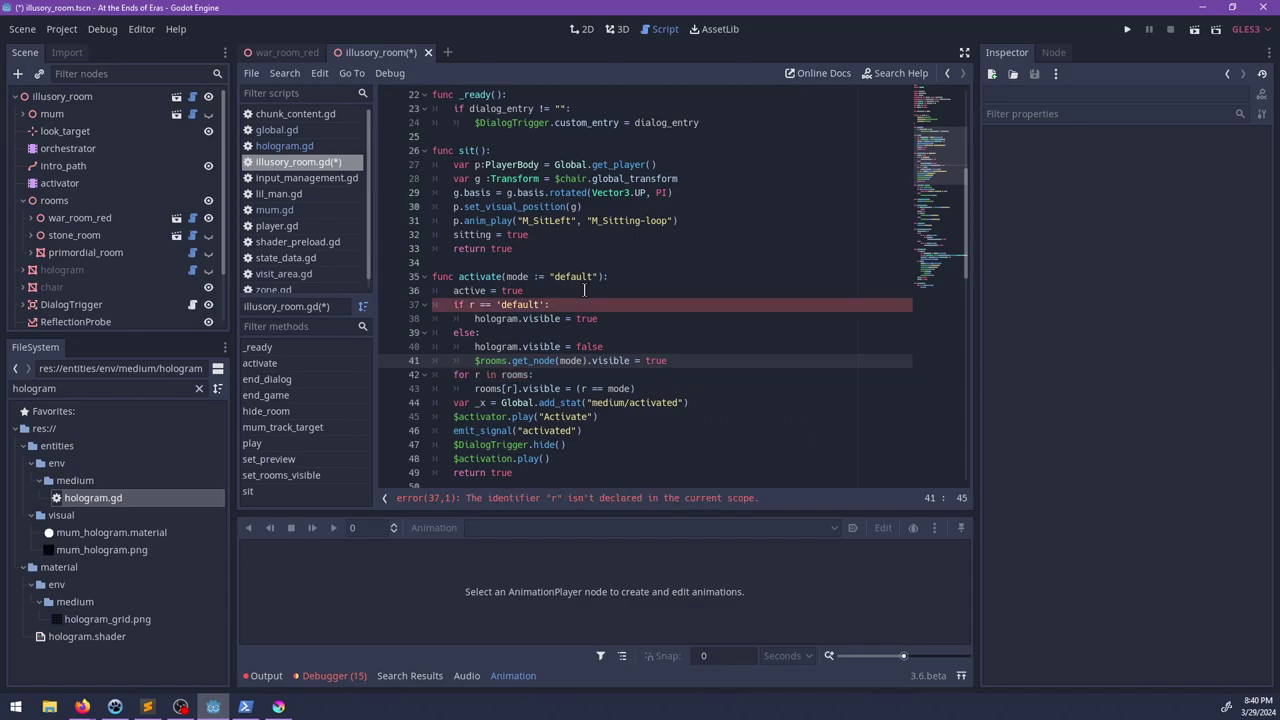
Step: Assign $rooms to the onready variable rooms and move the existing dictionary into a separate variable declared as var x := {
click(570, 290)
scroll(590, 240, up, 6)
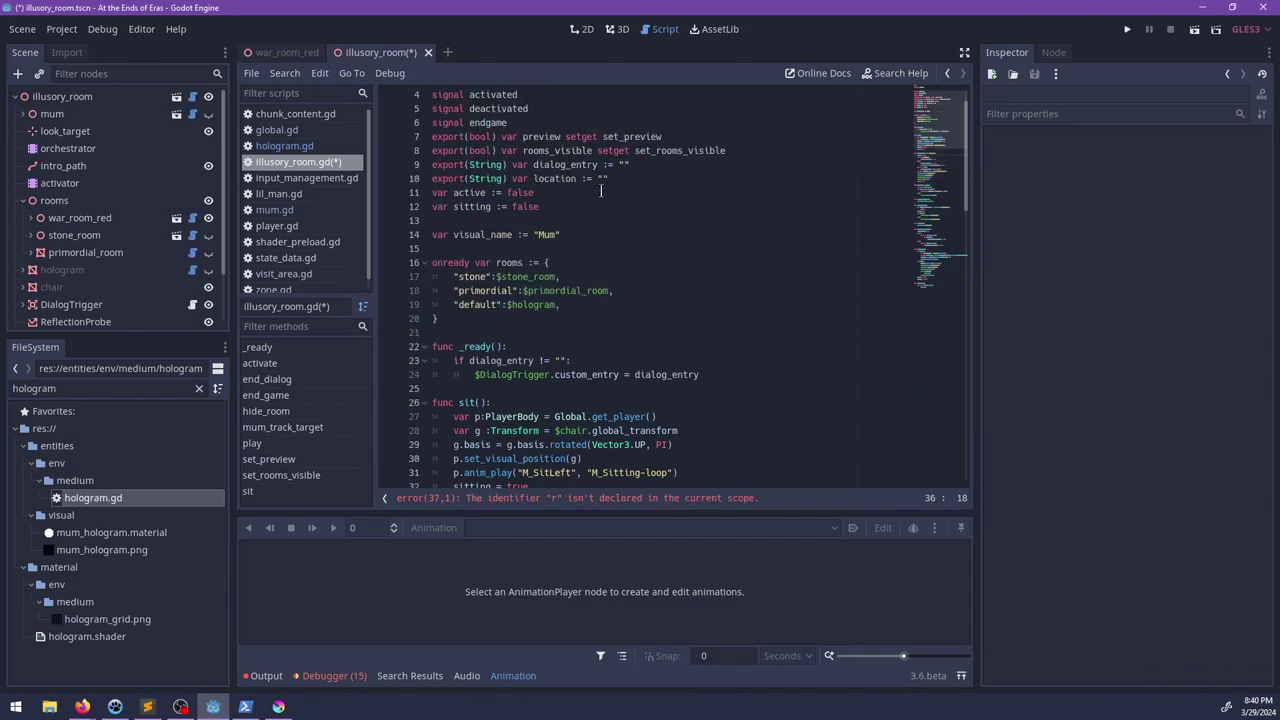
drag(558, 318, 540, 263)
click(544, 263)
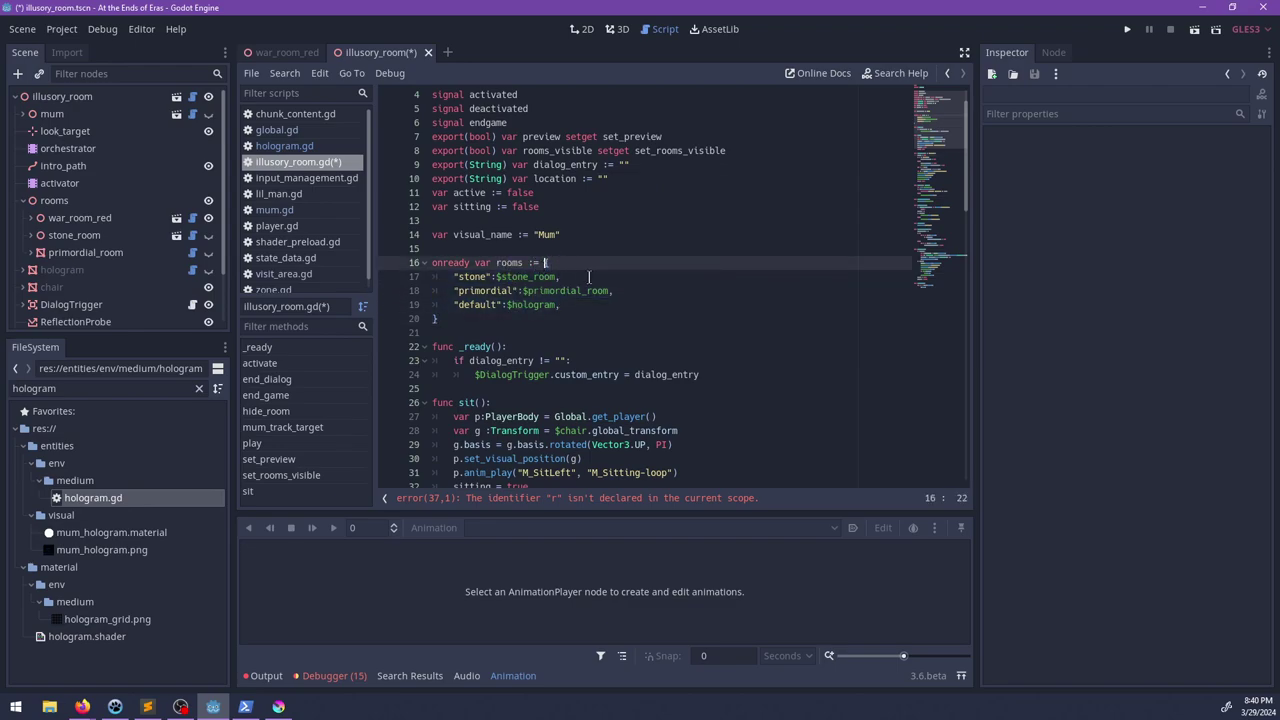
text($rooms)
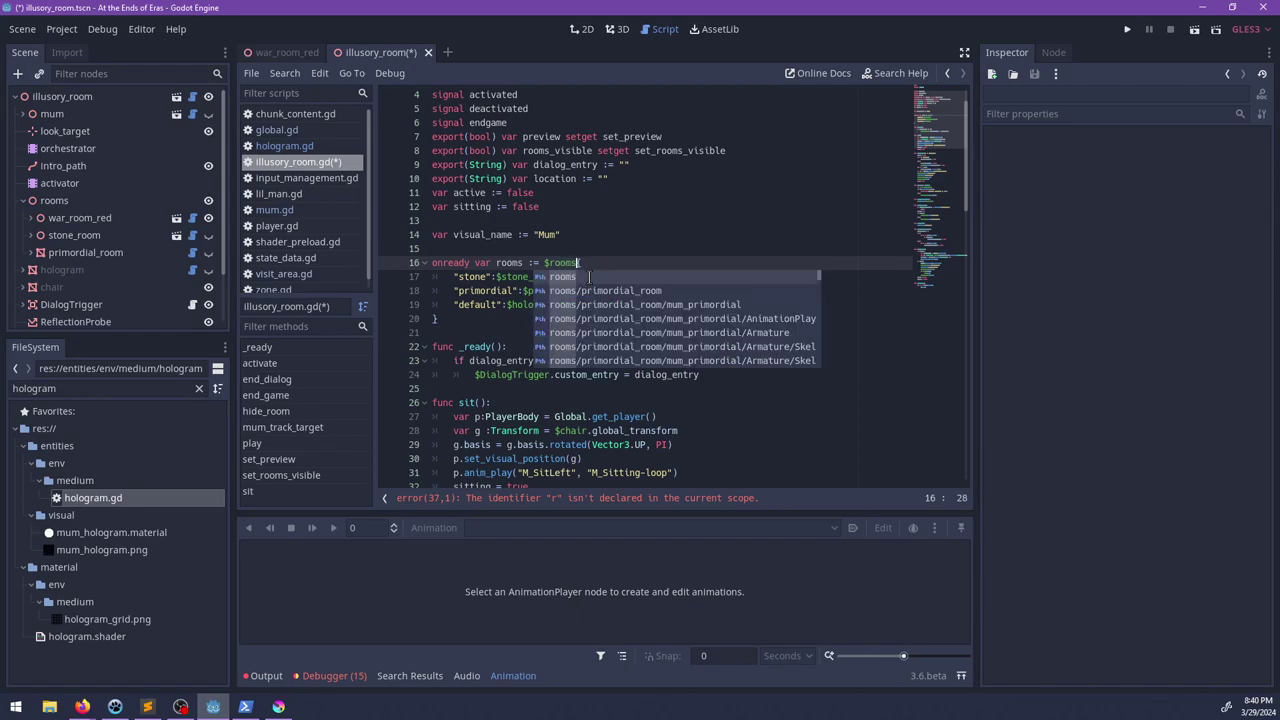
key(Escape)
key(Return)
text(var x := {)
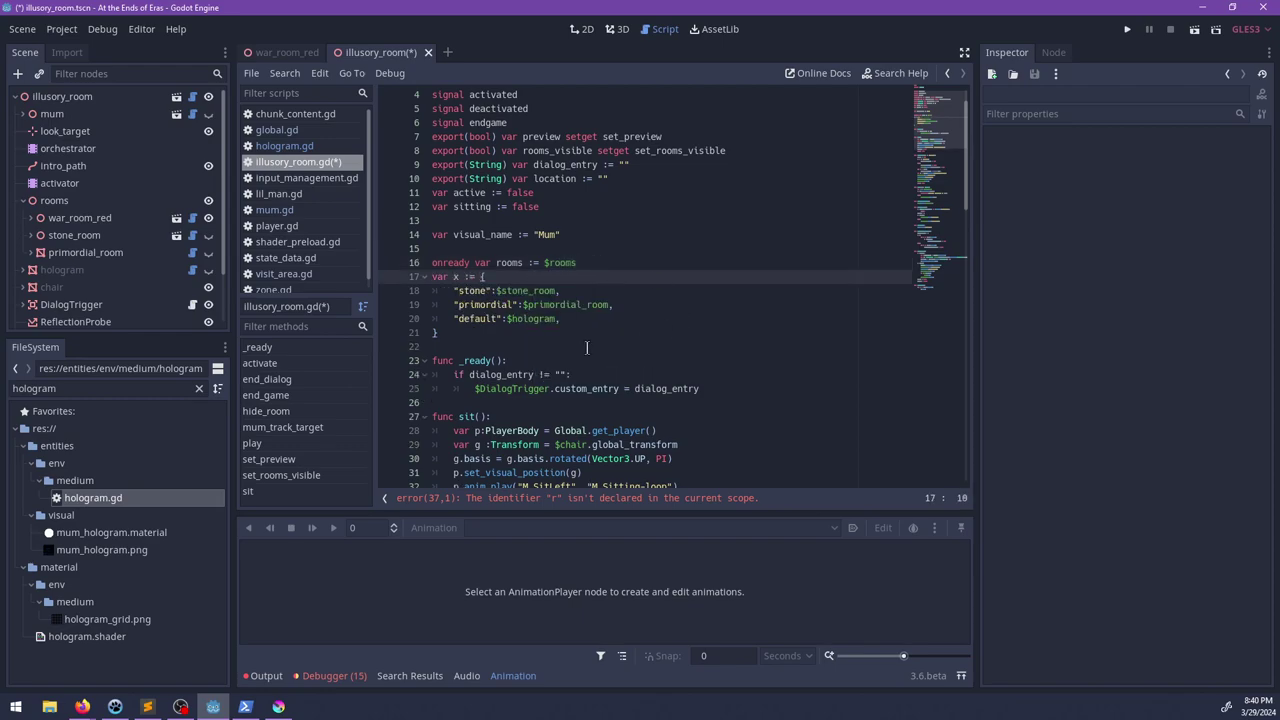
Step: Rename the stone_room node to stone and the primordial_room node to primordial
scroll(570, 345, down, 3)
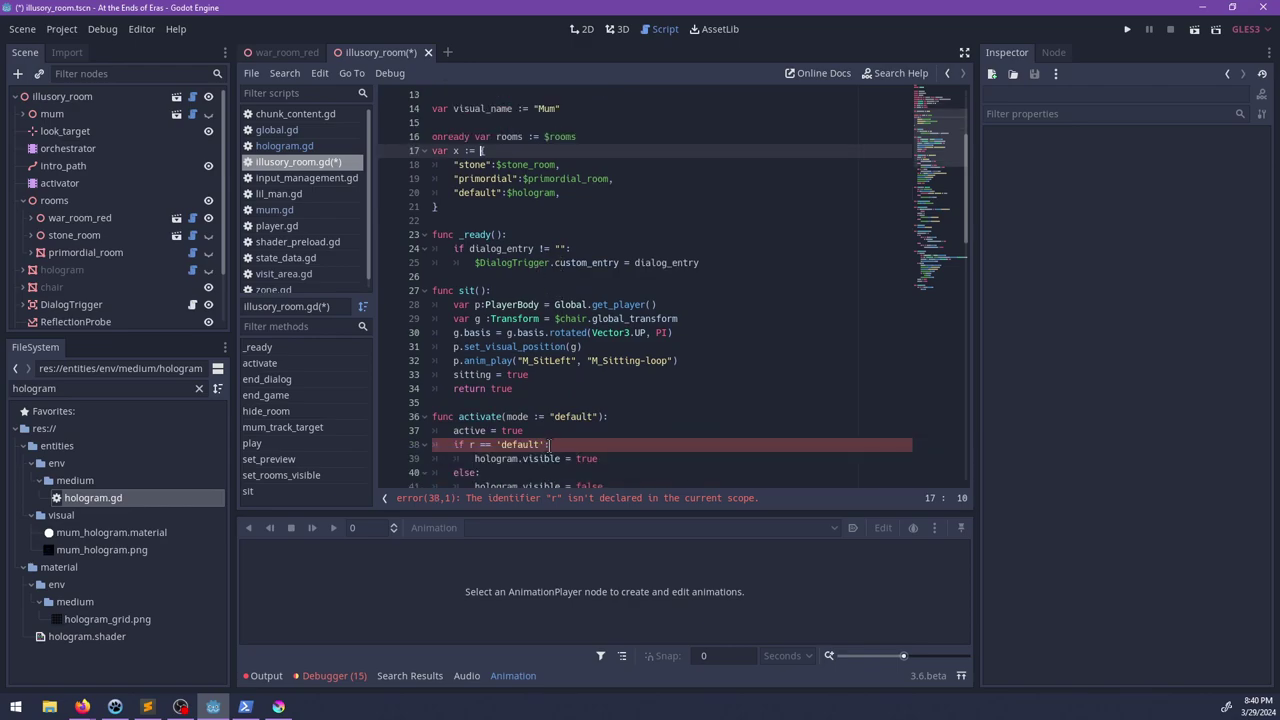
right_click(75, 234)
click(120, 369)
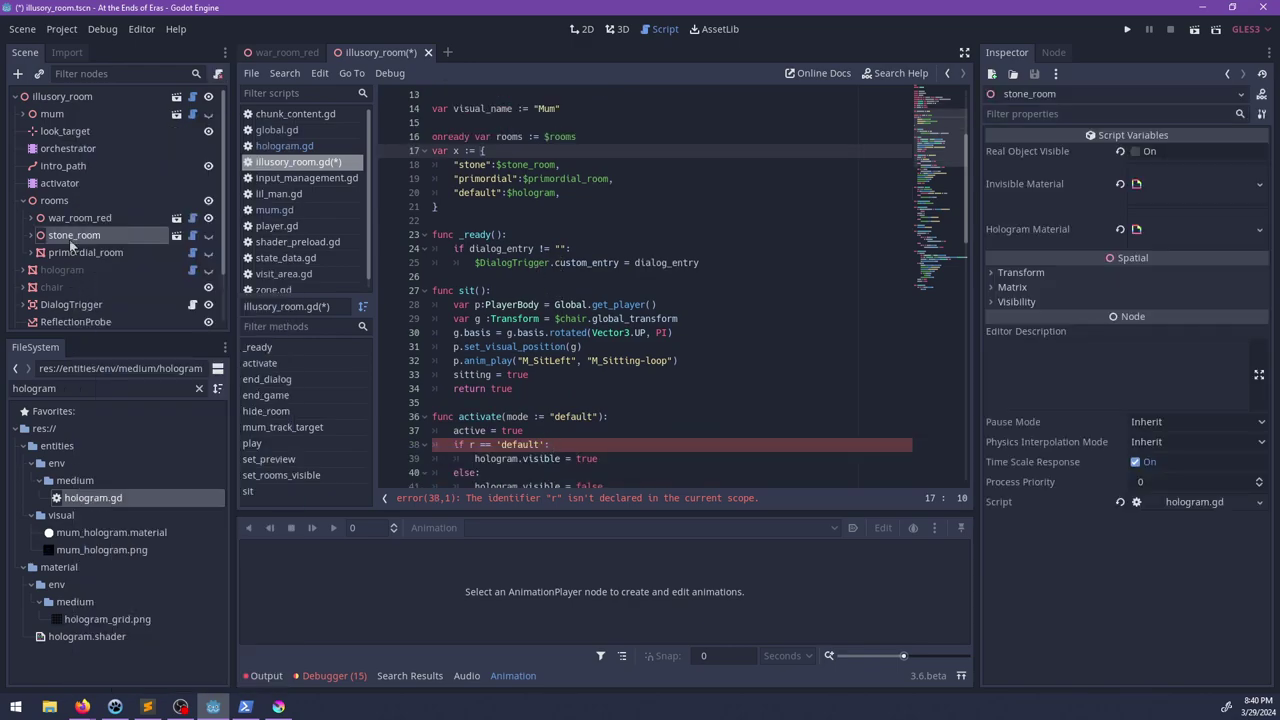
text(stone)
key(Return)
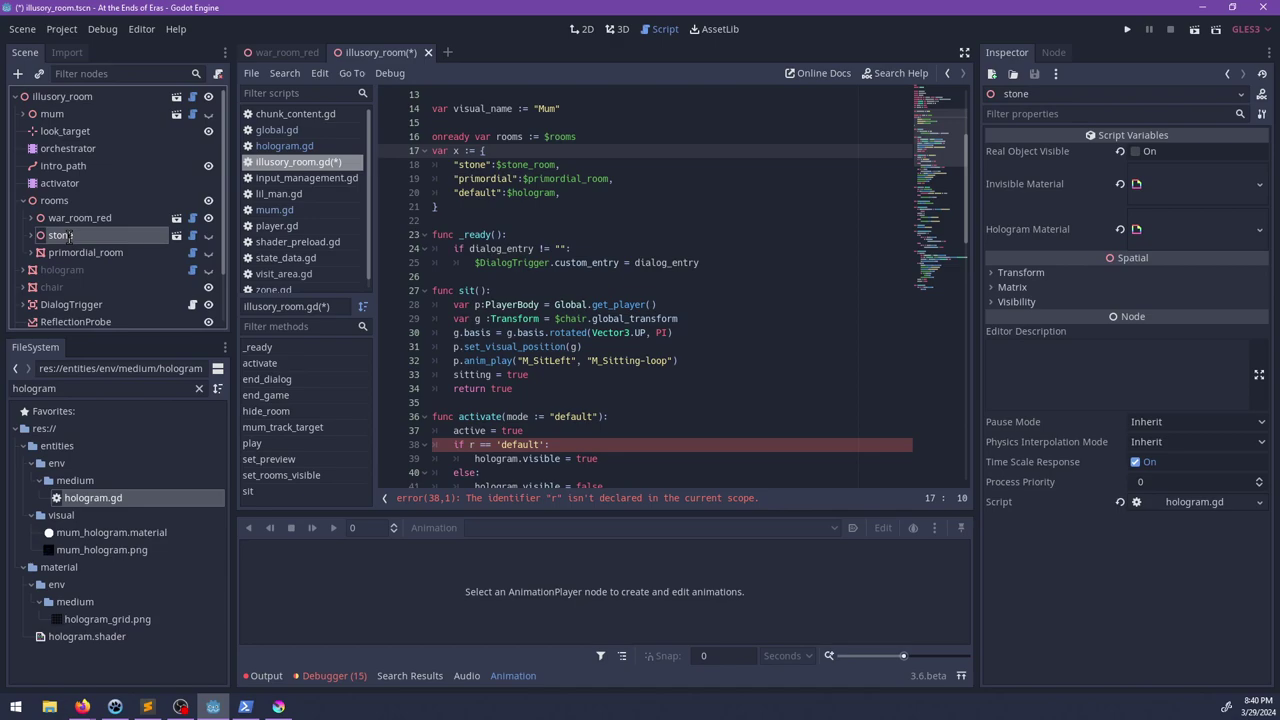
click(129, 253)
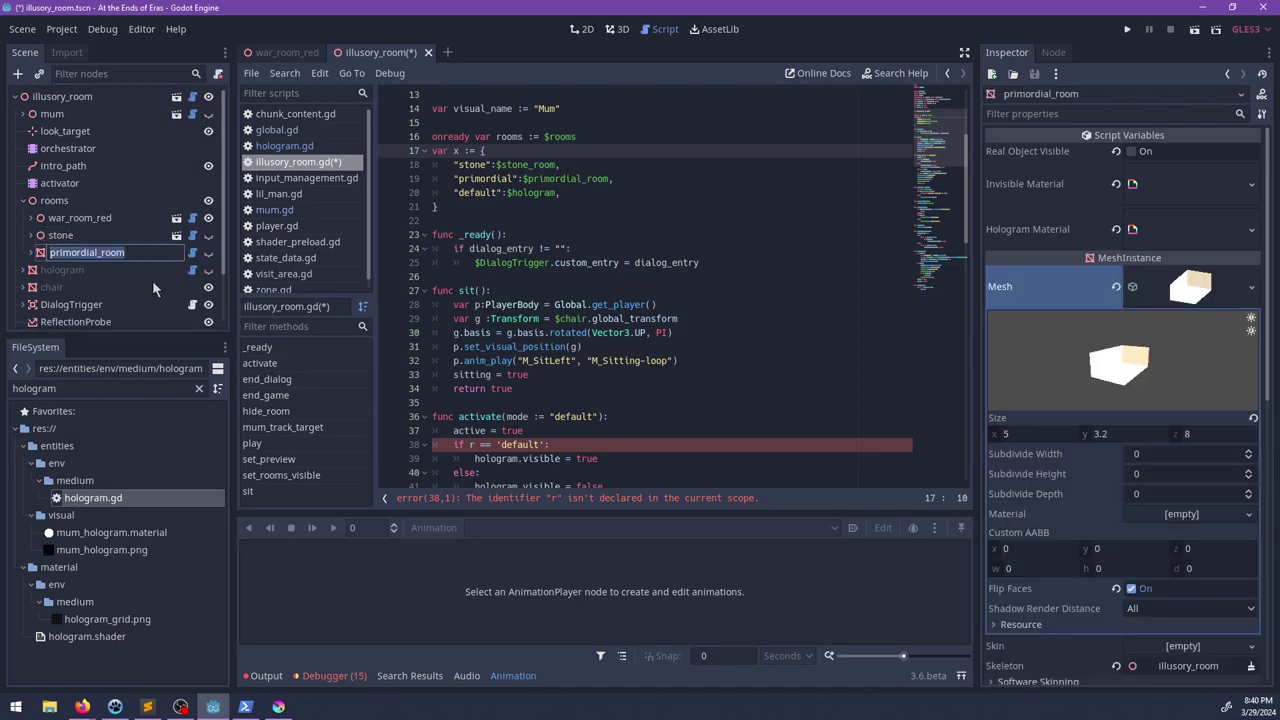
key(F2)
text(primordial)
key(Return)
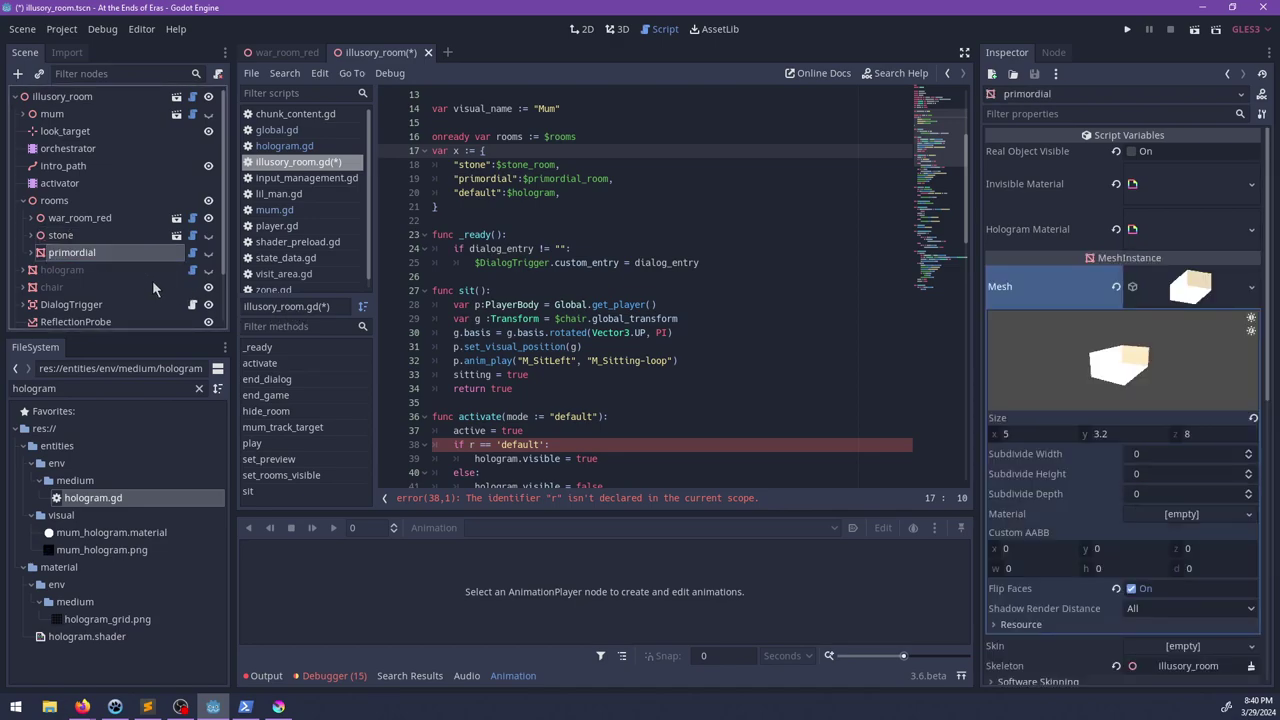
click(101, 222)
key(F2)
key(Escape)
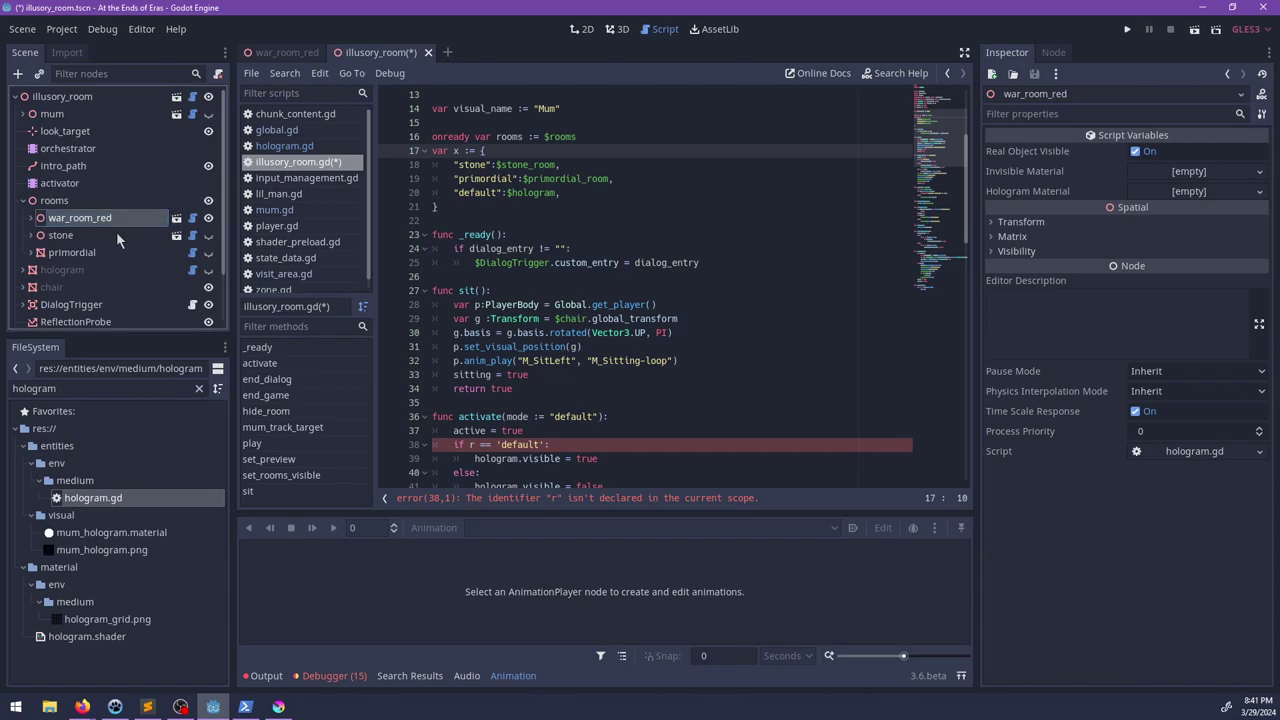
Step: Reorder the children of rooms to primordial, stone, war_room_red and collapse the rooms branch
drag(68, 252, 145, 249)
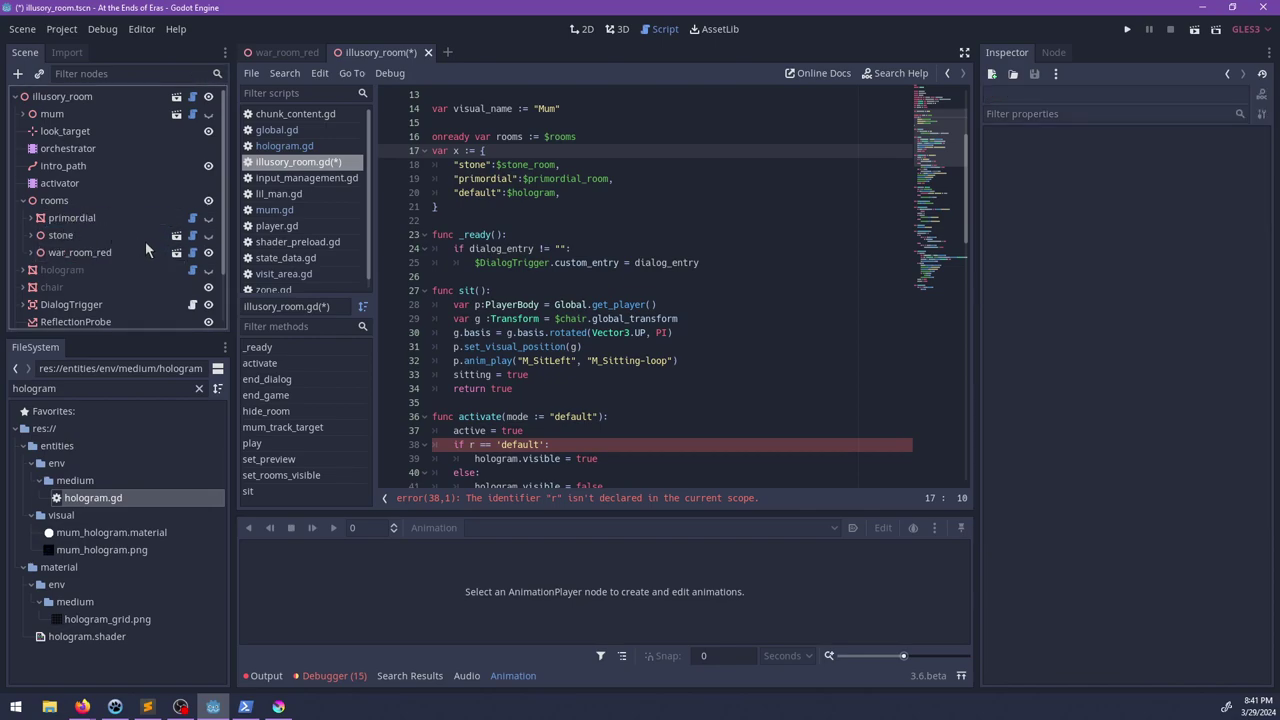
click(22, 200)
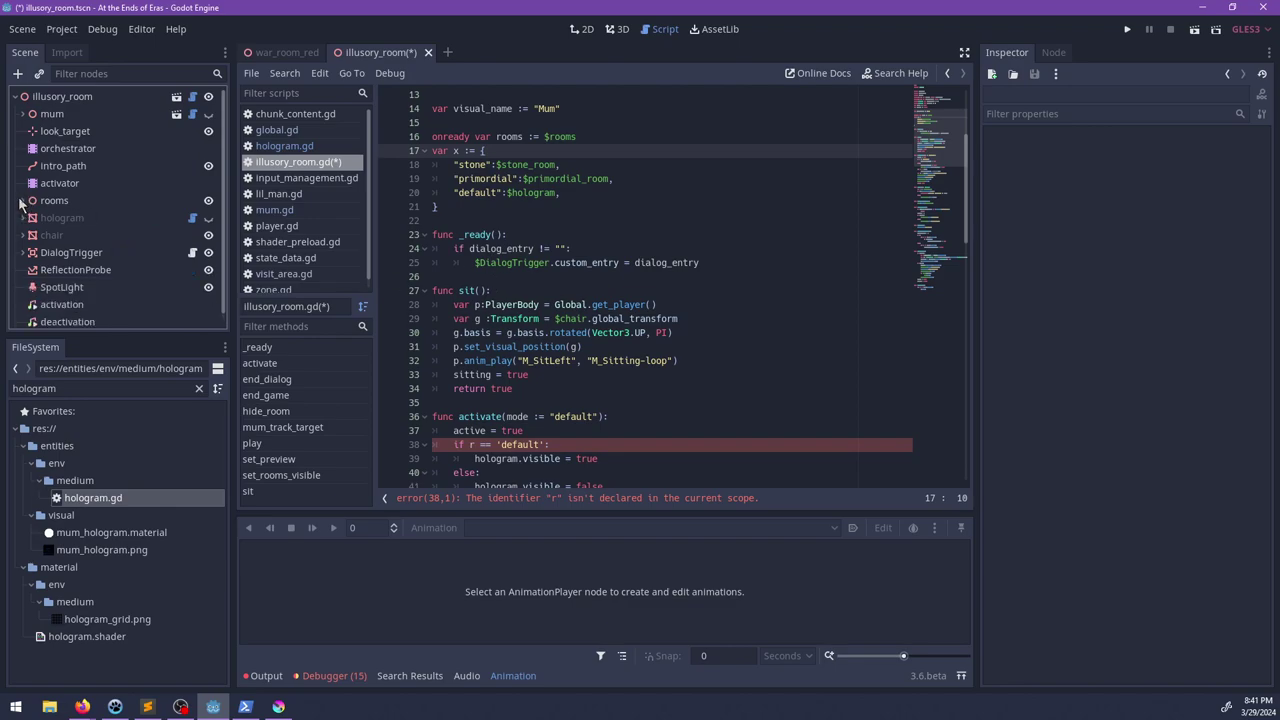
Step: Add a loop after active = true in activate: for r in rooms.get_children(): with the body r.hide()
click(36, 200)
click(566, 401)
scroll(582, 398, down, 2)
click(586, 358)
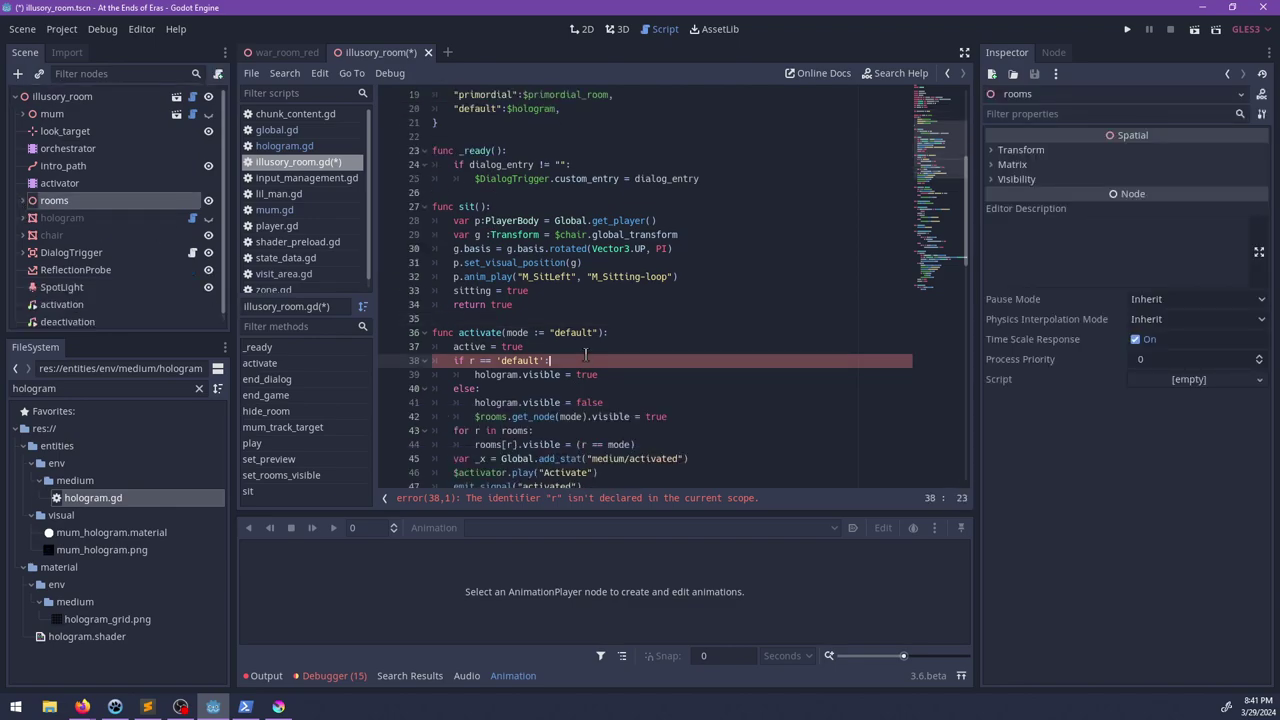
click(584, 349)
key(Return)
text(for )
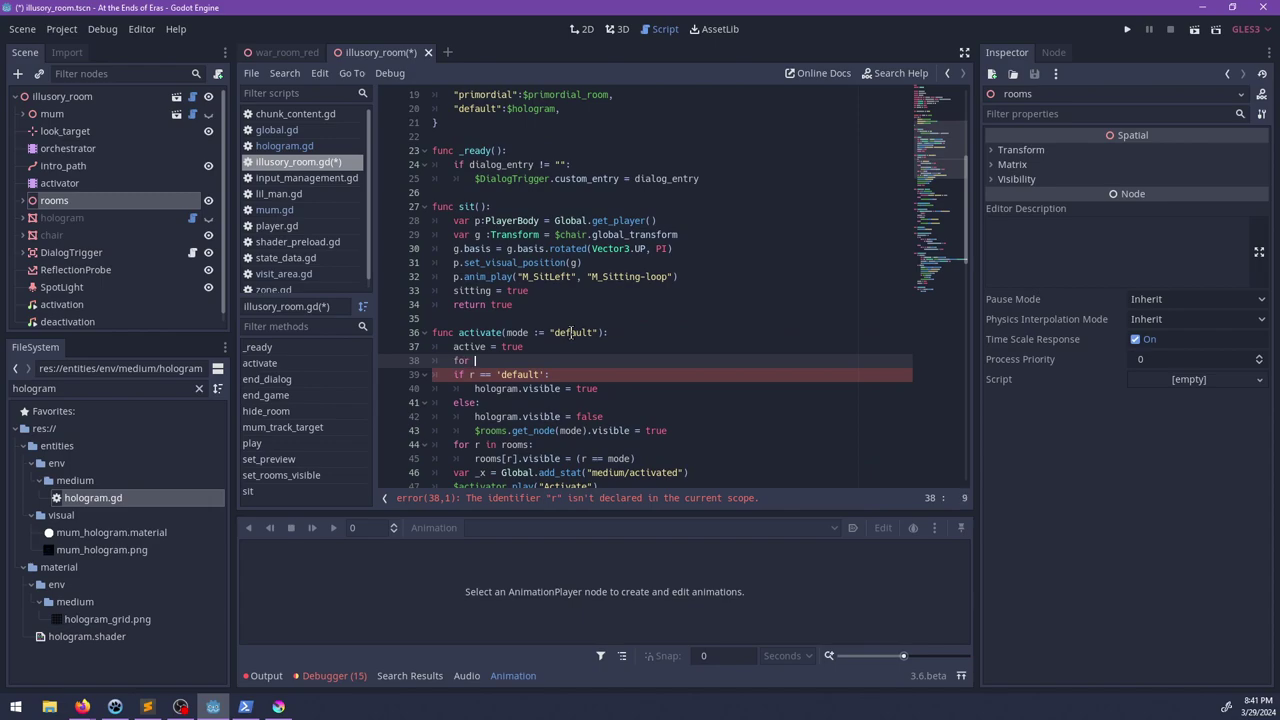
text(r in rooms.get_children()::)
key(Return)
text(r.hide()
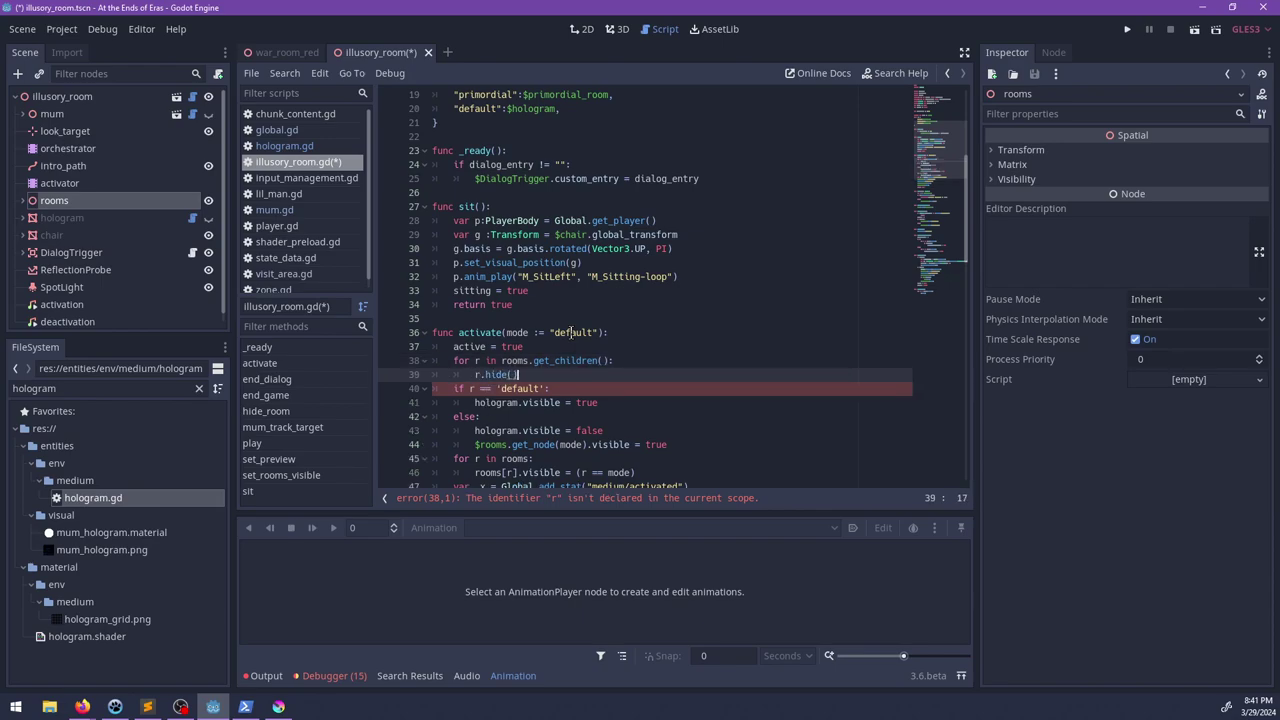
Step: Make the if condition in activate test mode == 'default' and change both hologram.visible references to $hologram.visible
scroll(620, 380, down, 2)
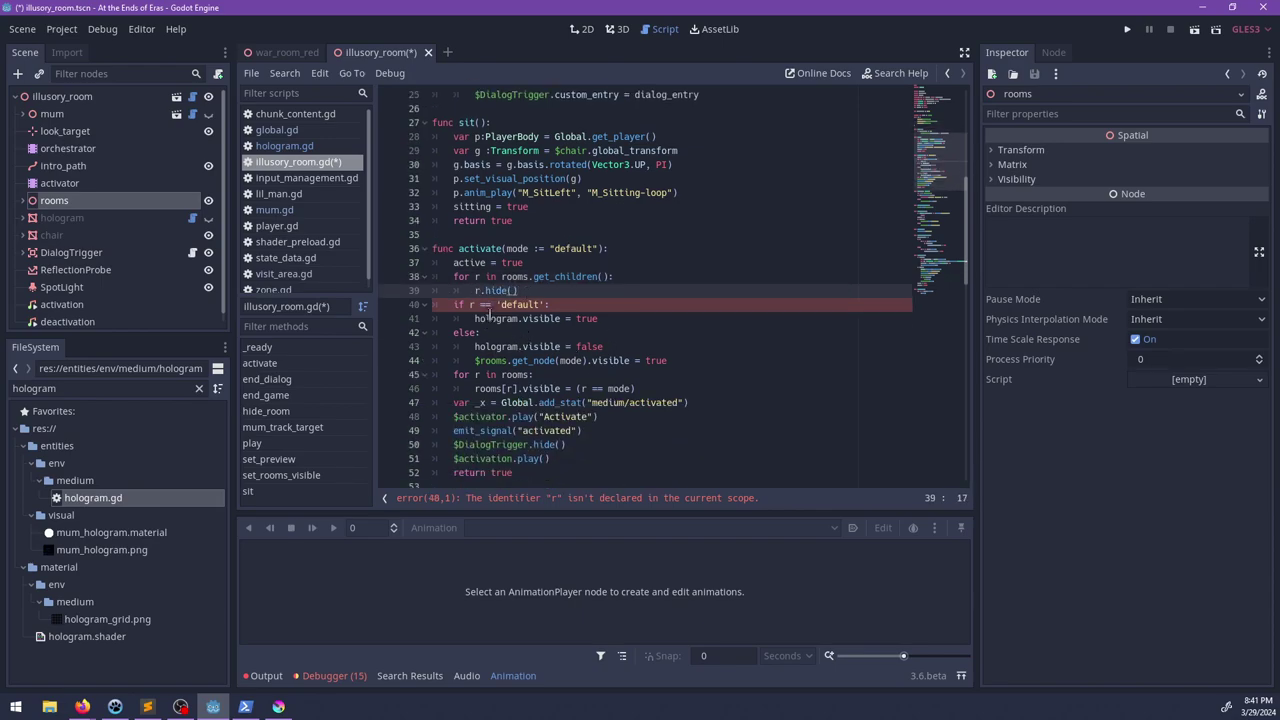
double_click(474, 305)
text(mode)
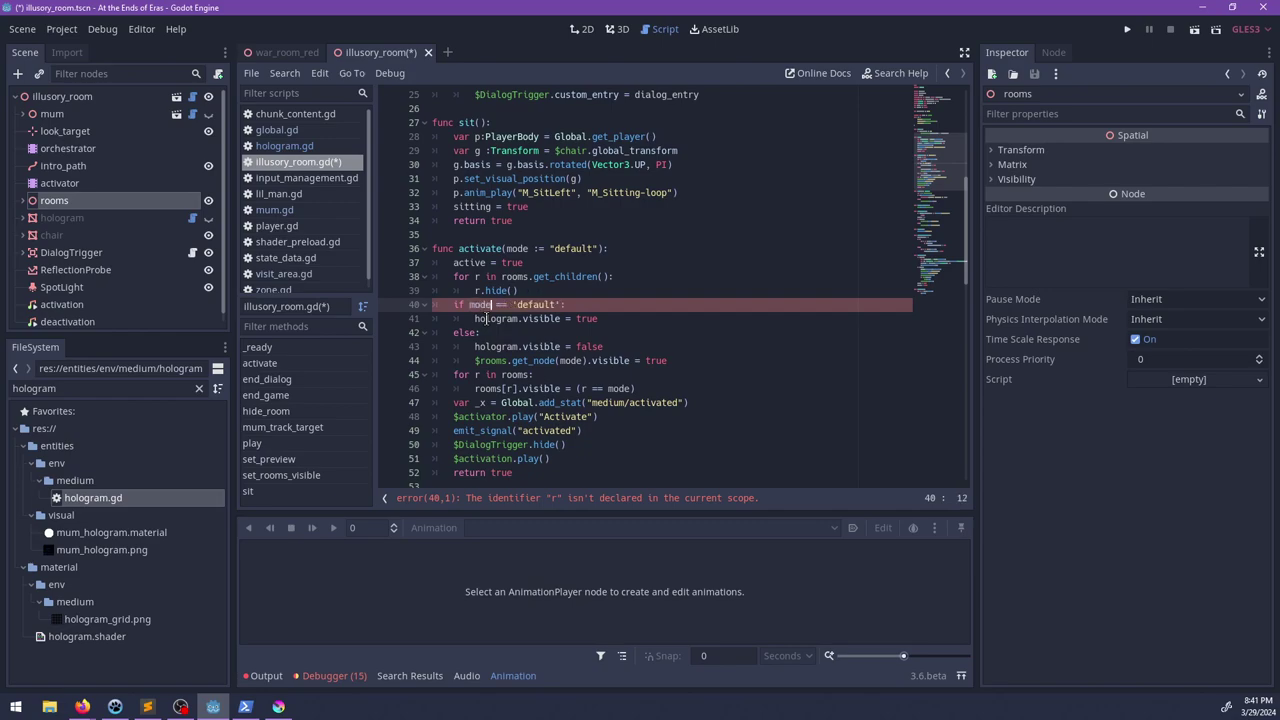
click(478, 318)
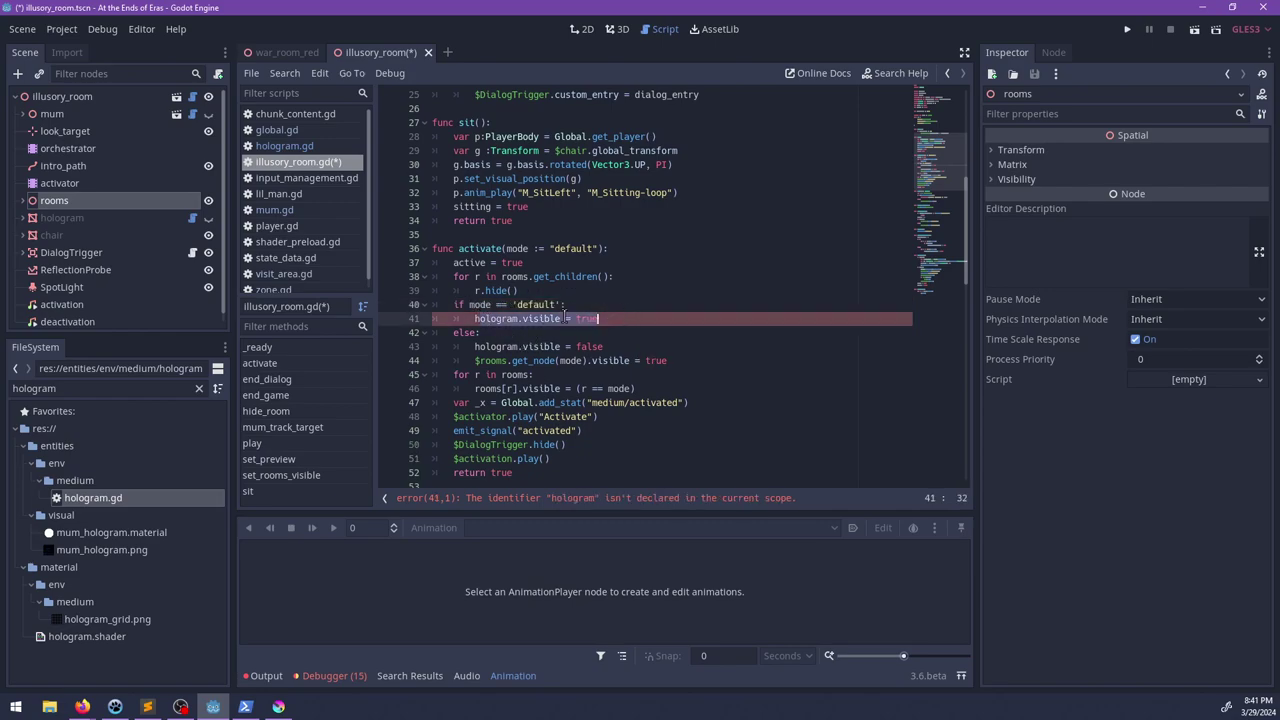
drag(475, 318, 520, 318)
text($hologram)
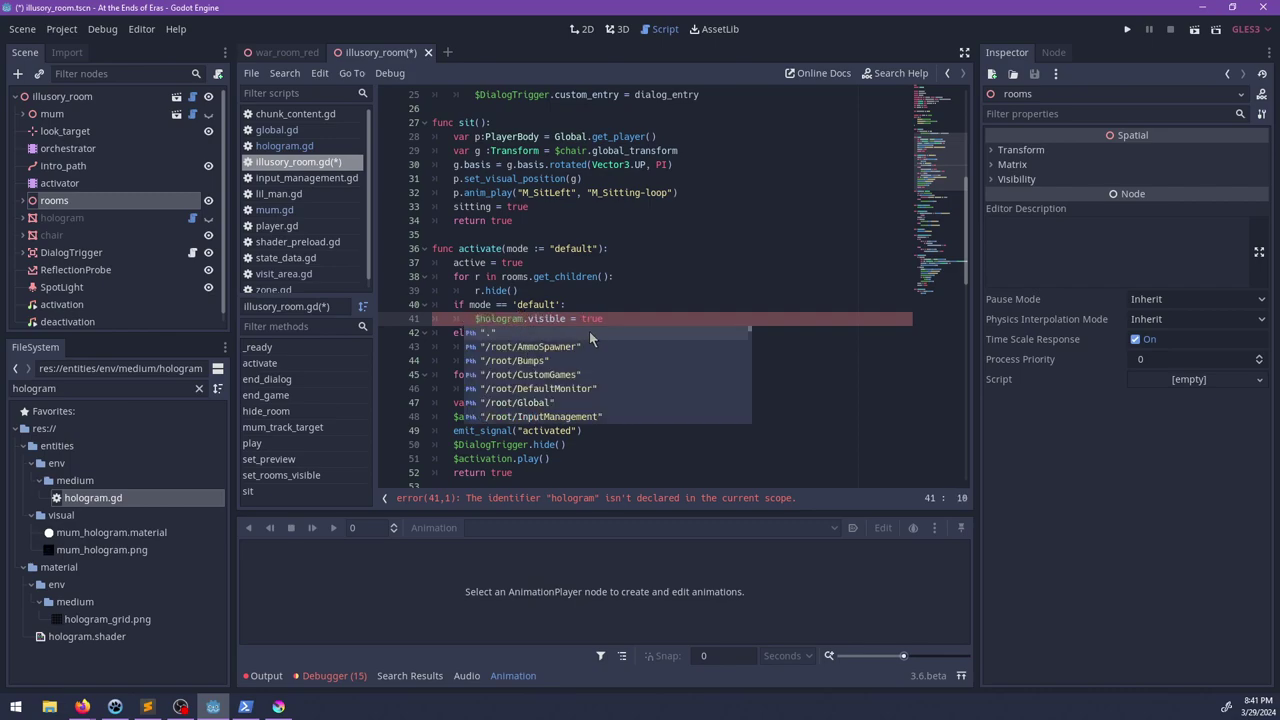
click(474, 346)
text(Rhologram.visible = false)
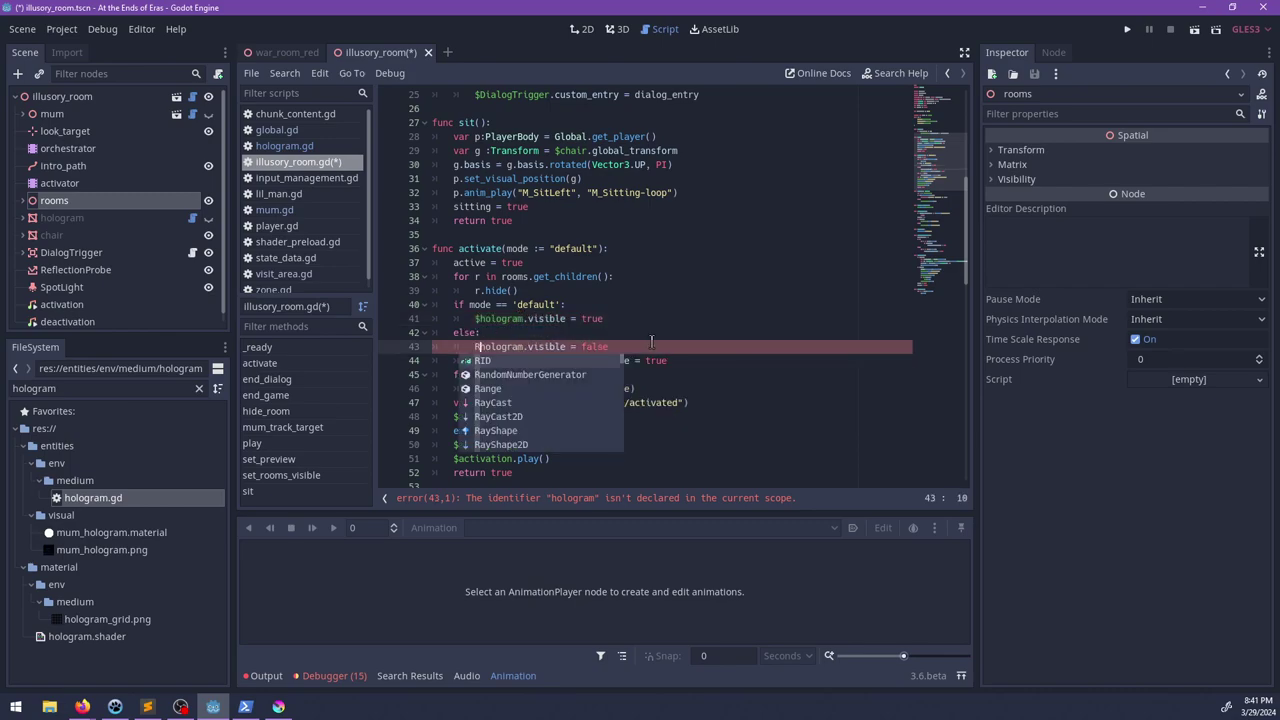
key(BackSpace)
text($)
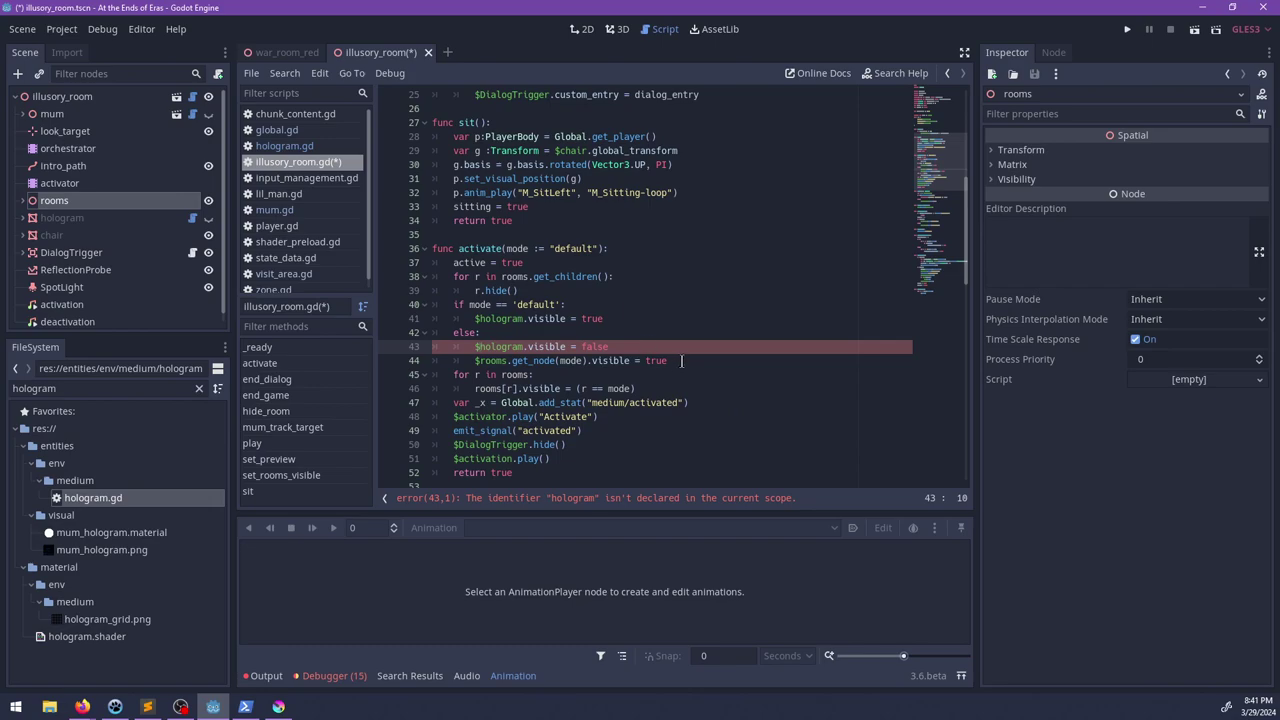
Step: Change $rooms to rooms in the else branch's get_node line and delete the old for r in rooms loop below it
drag(668, 360, 494, 362)
click(507, 360)
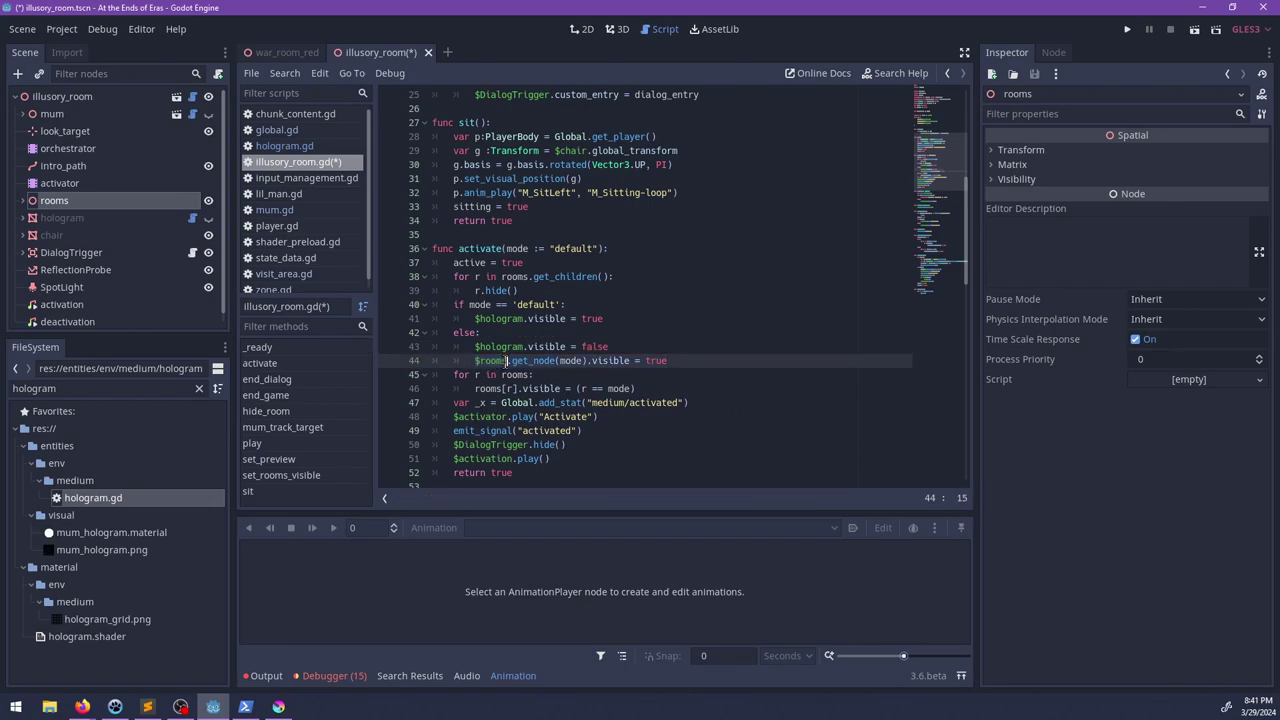
key(BackSpace)
drag(640, 389, 361, 380)
key(BackSpace)
key(BackSpace)
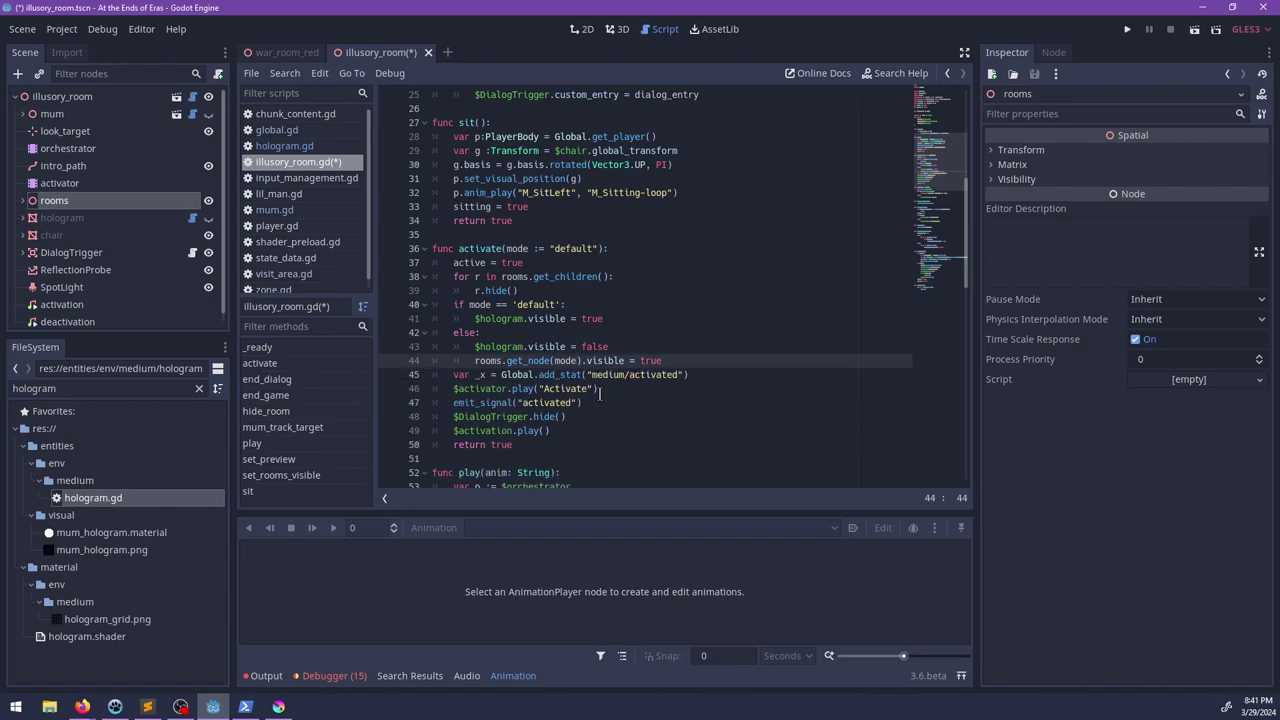
Step: Save the illusory_room scene and script, and look over the code around the activate function
key(ctrl+s)
scroll(675, 407, down, 1)
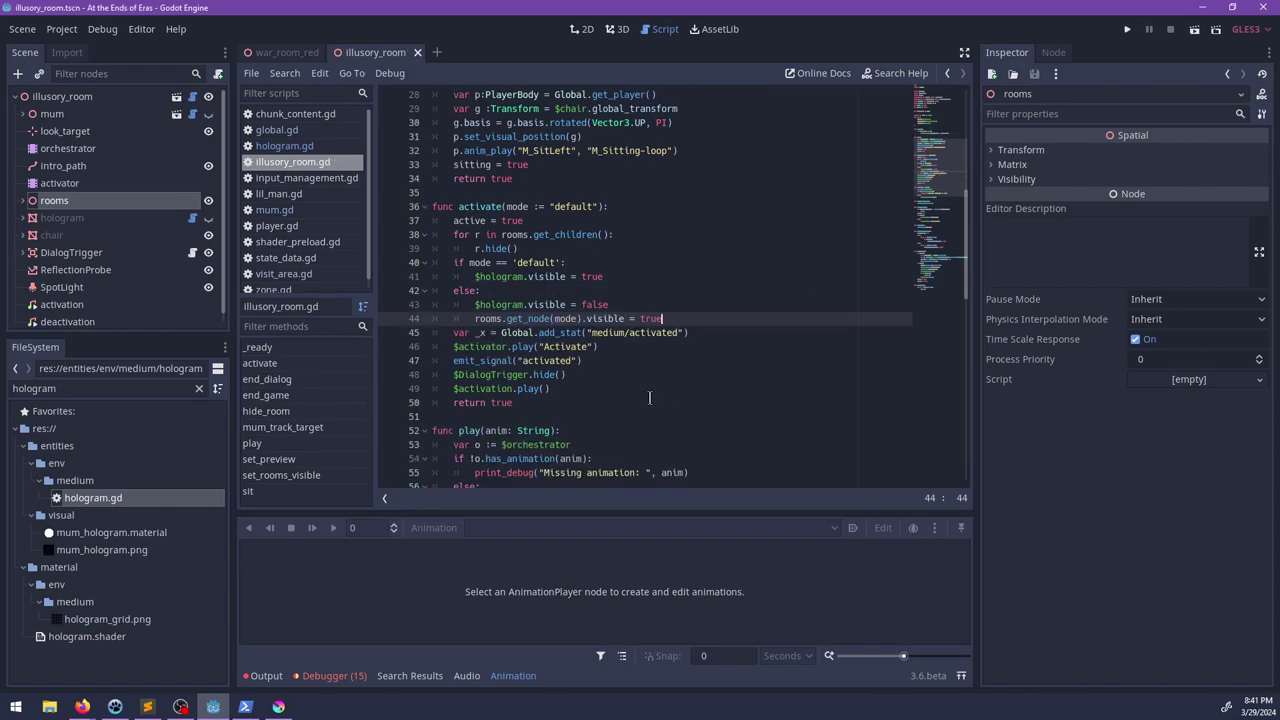
scroll(649, 397, down, 2)
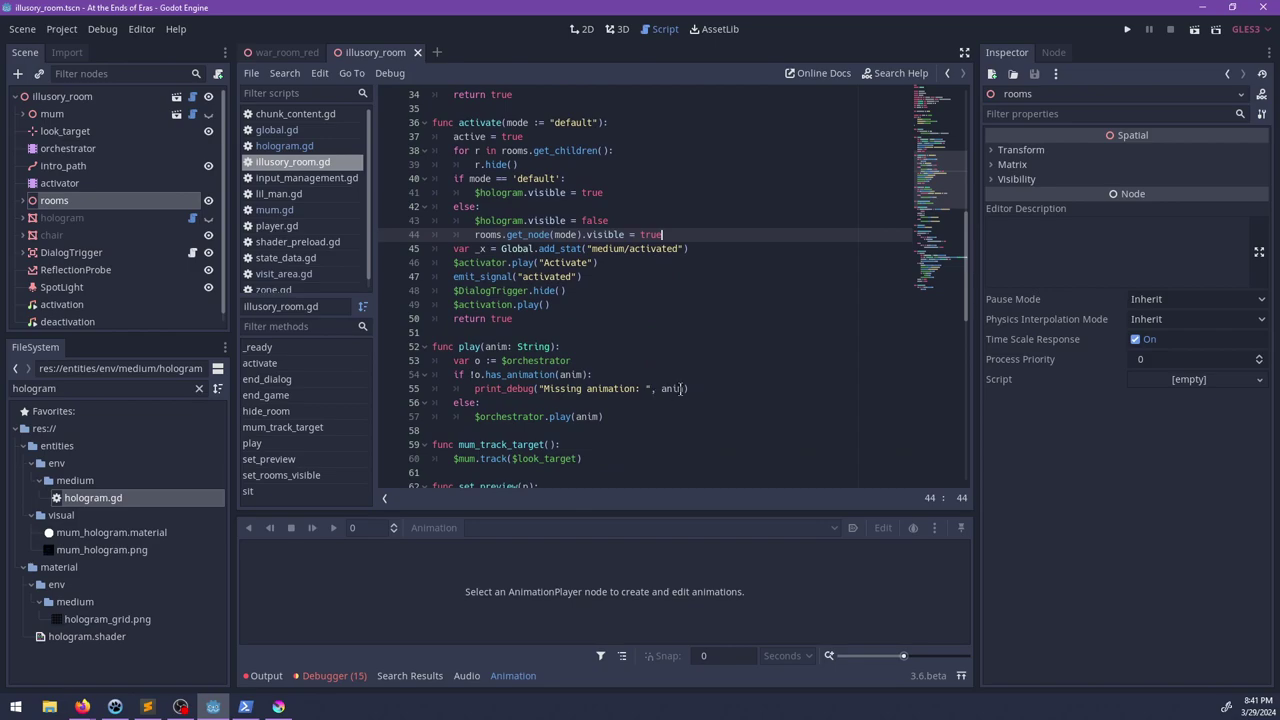
scroll(677, 371, up, 7)
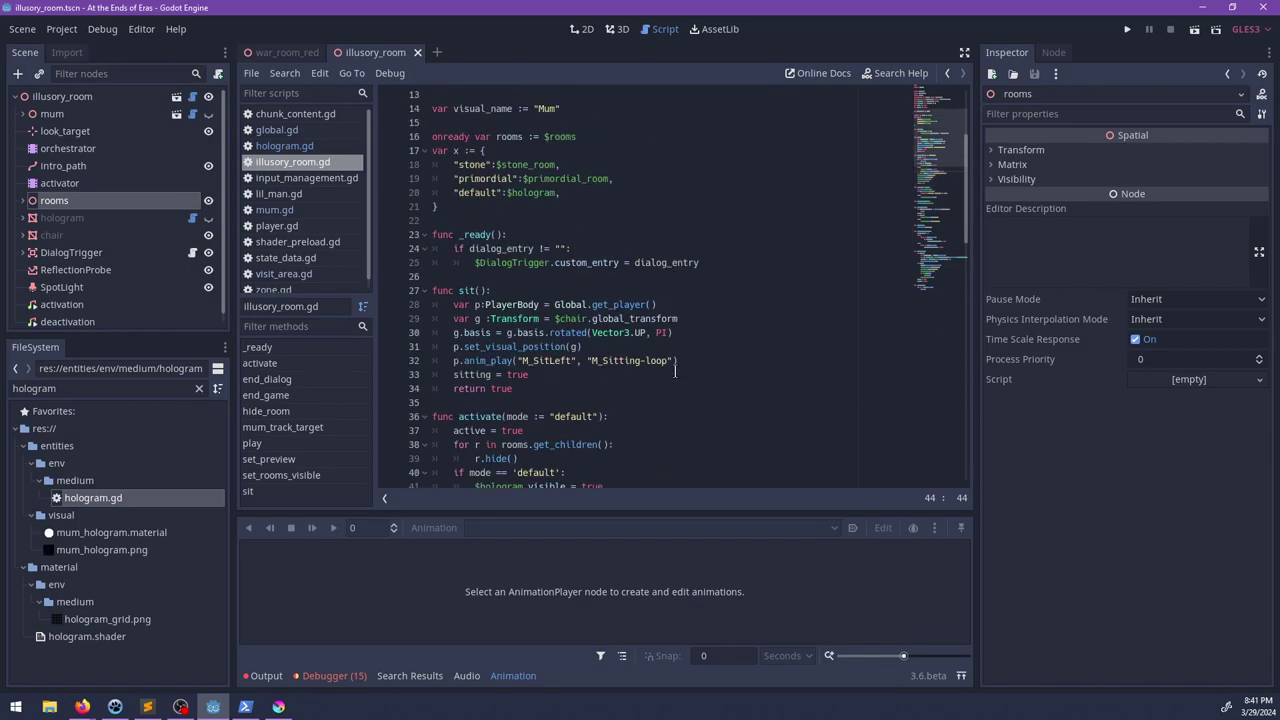
Step: Copy the hologram node's Invisible Material to war_room_red and disable Real Object Visible on war_room_red
click(176, 219)
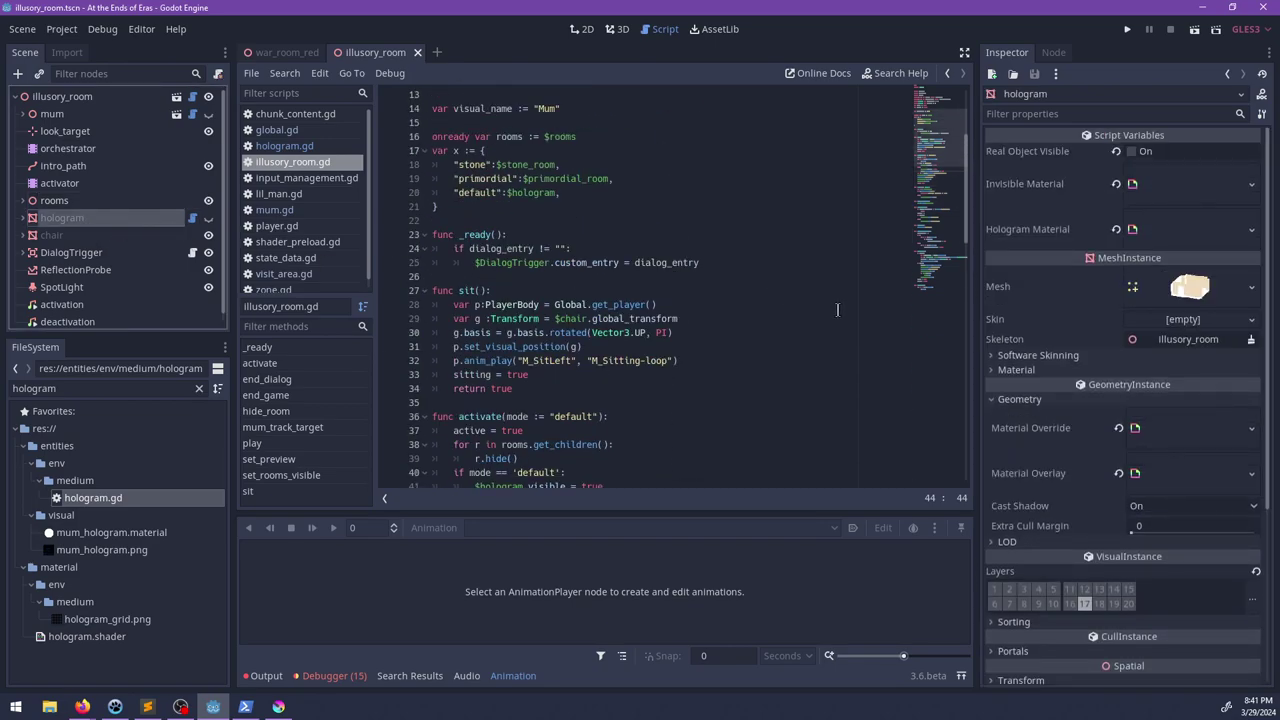
right_click(1189, 192)
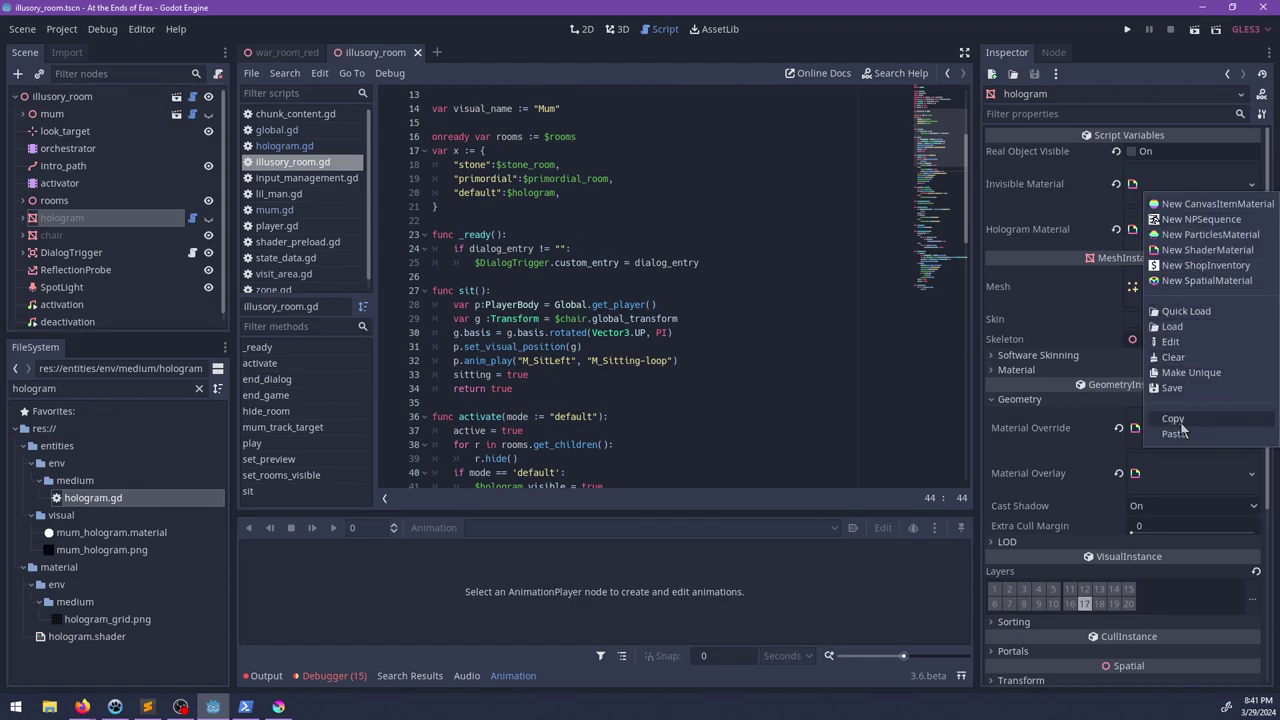
click(1182, 420)
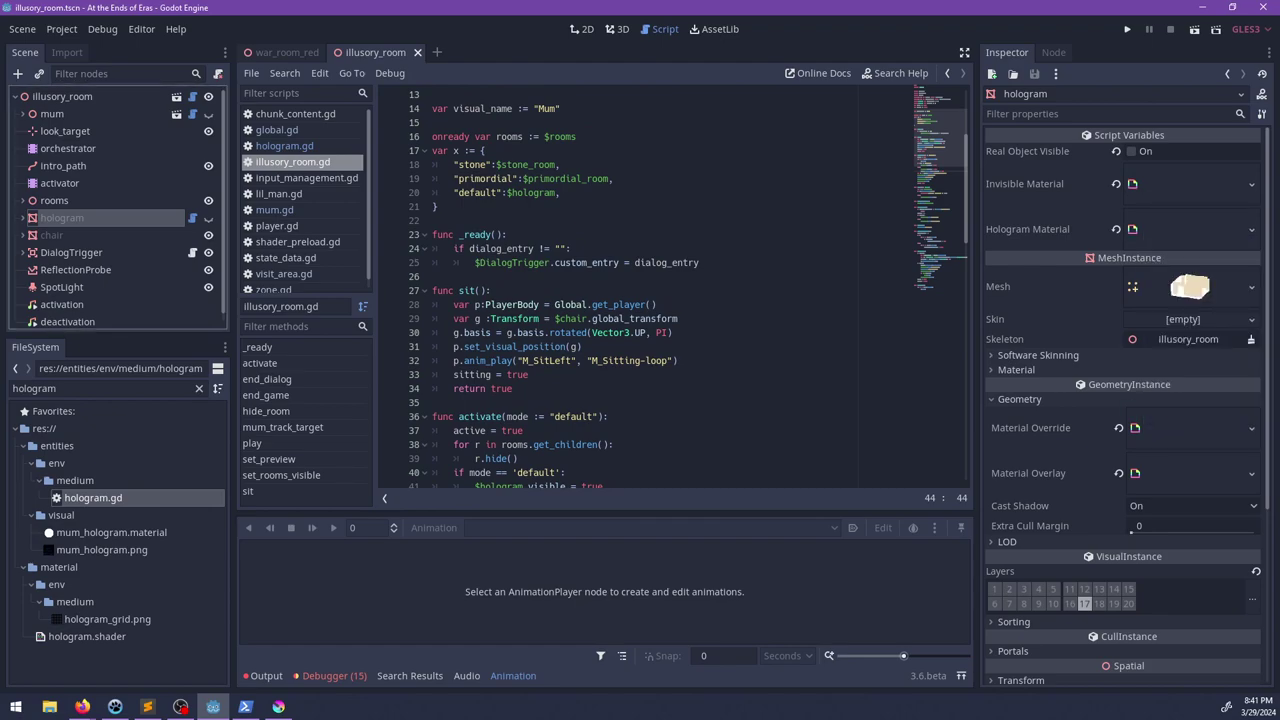
click(23, 201)
click(97, 222)
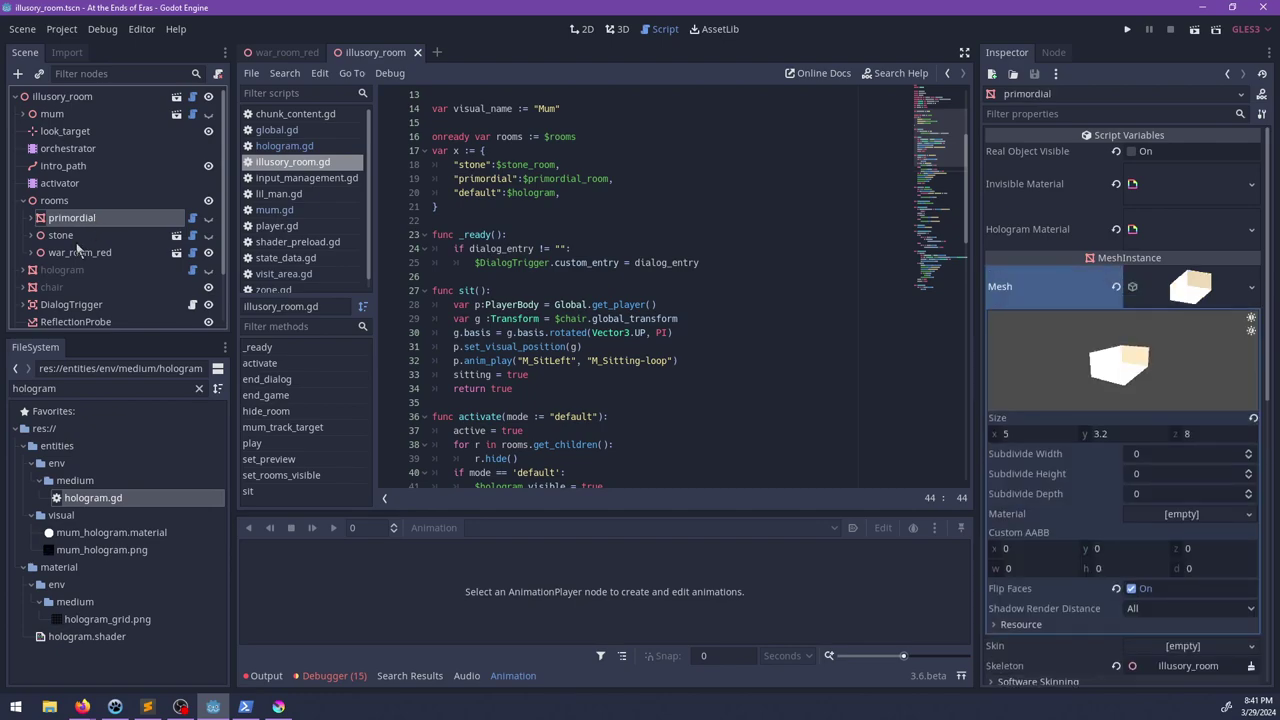
click(74, 238)
click(74, 256)
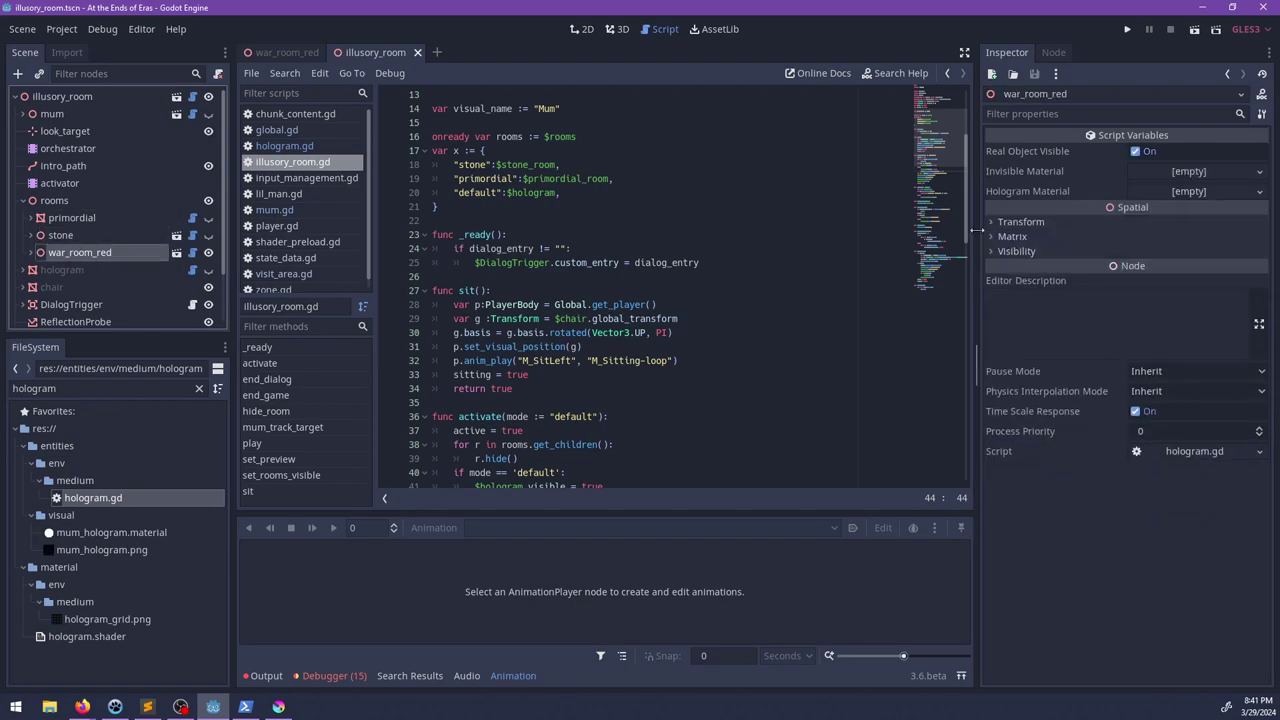
click(1186, 172)
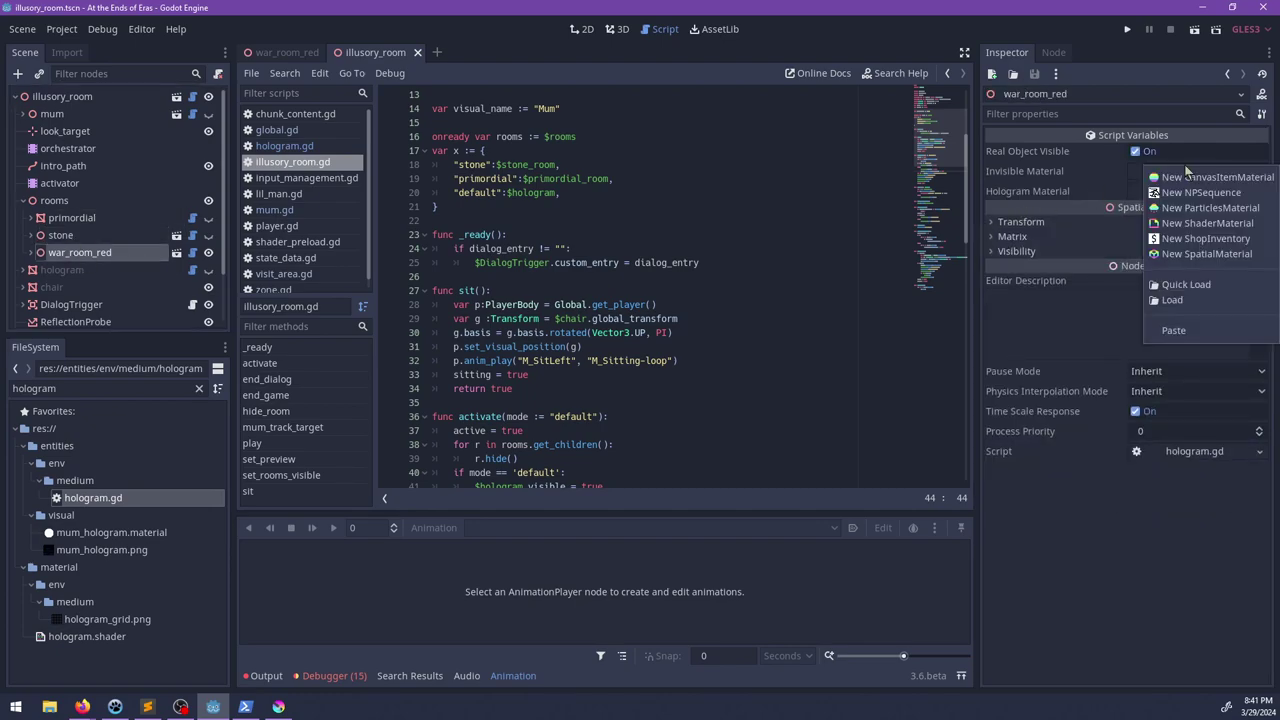
click(1186, 328)
click(68, 236)
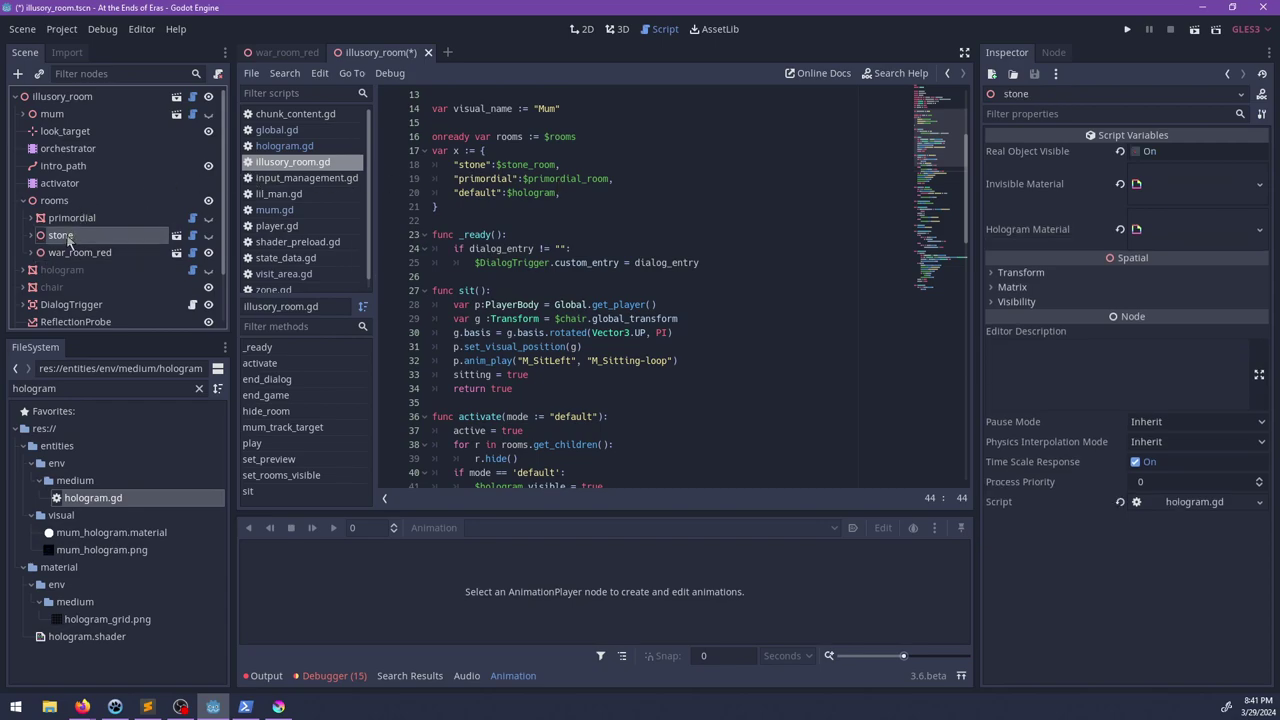
click(103, 254)
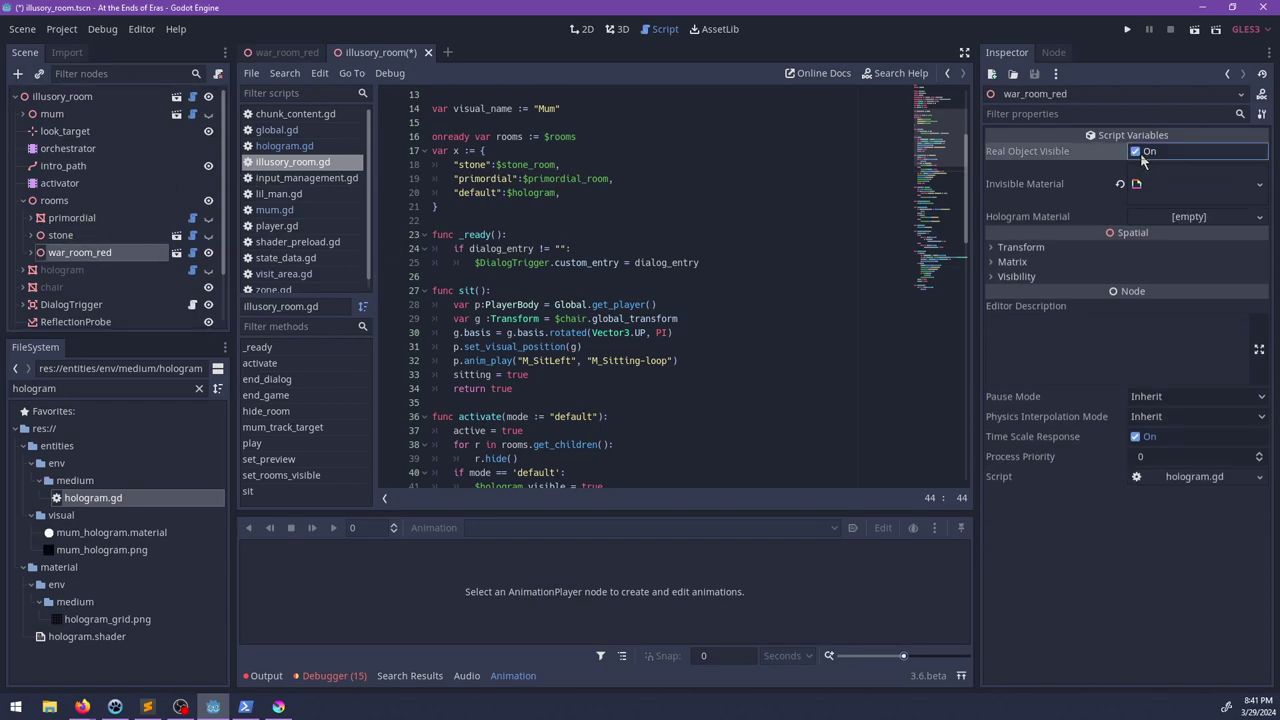
Step: Copy the stone node's Hologram Material to war_room_red's Hologram Material and save the scene
click(90, 235)
click(1160, 229)
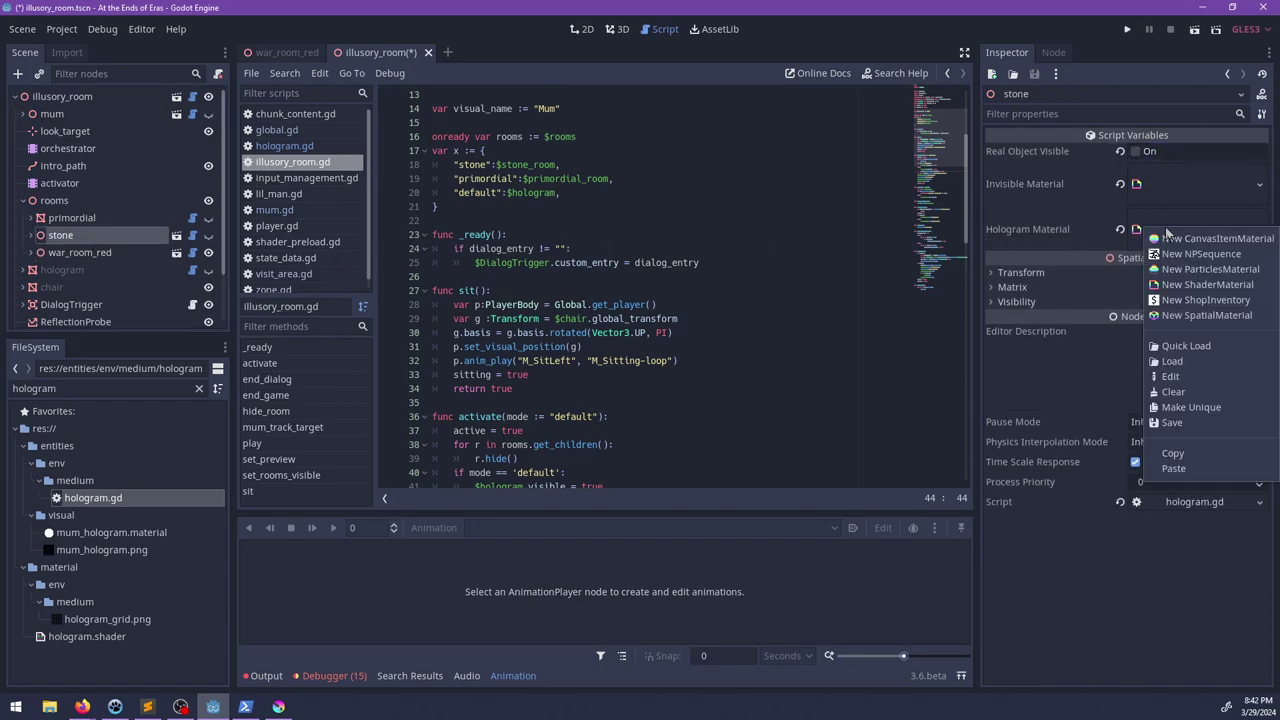
click(1173, 454)
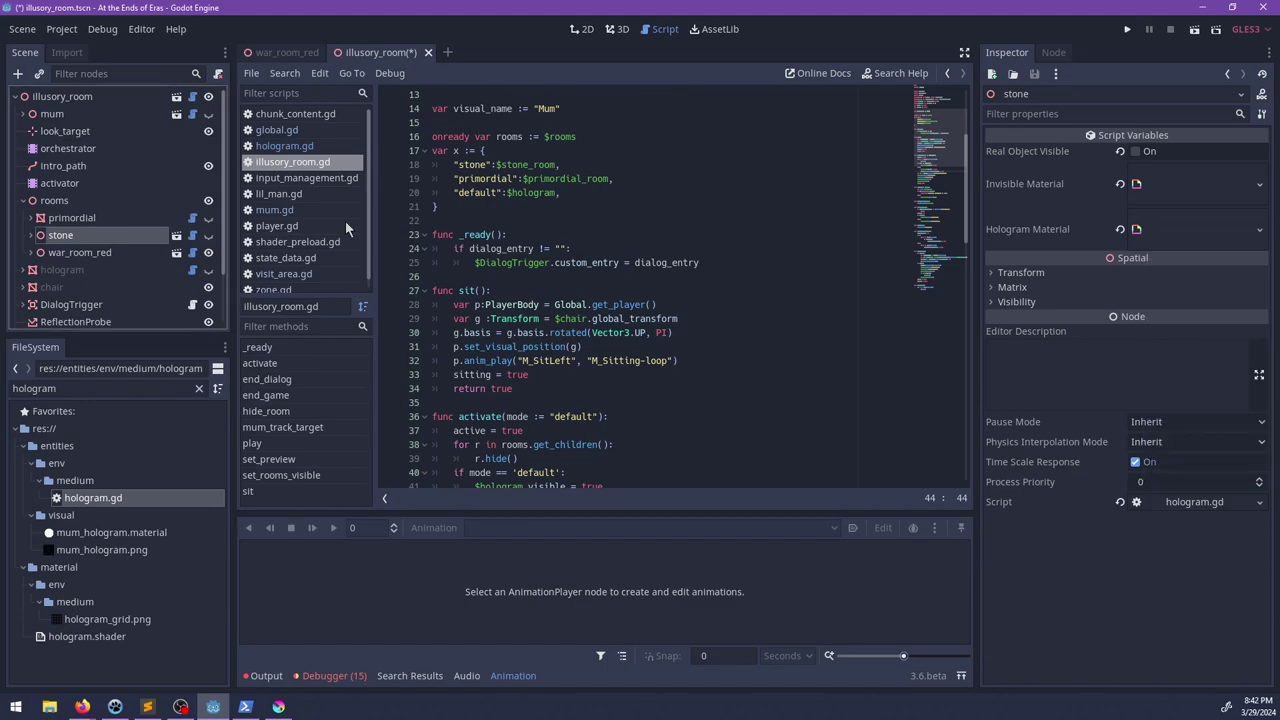
click(88, 253)
click(1195, 217)
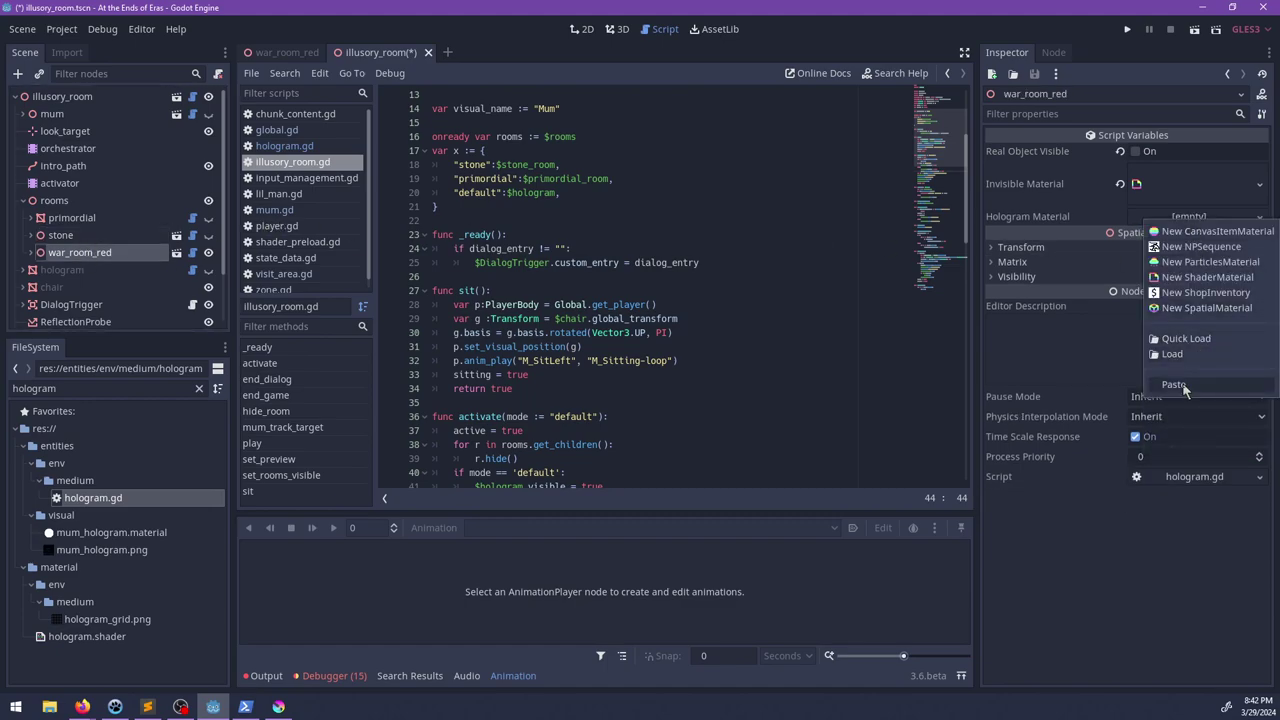
click(1175, 385)
key(ctrl+s)
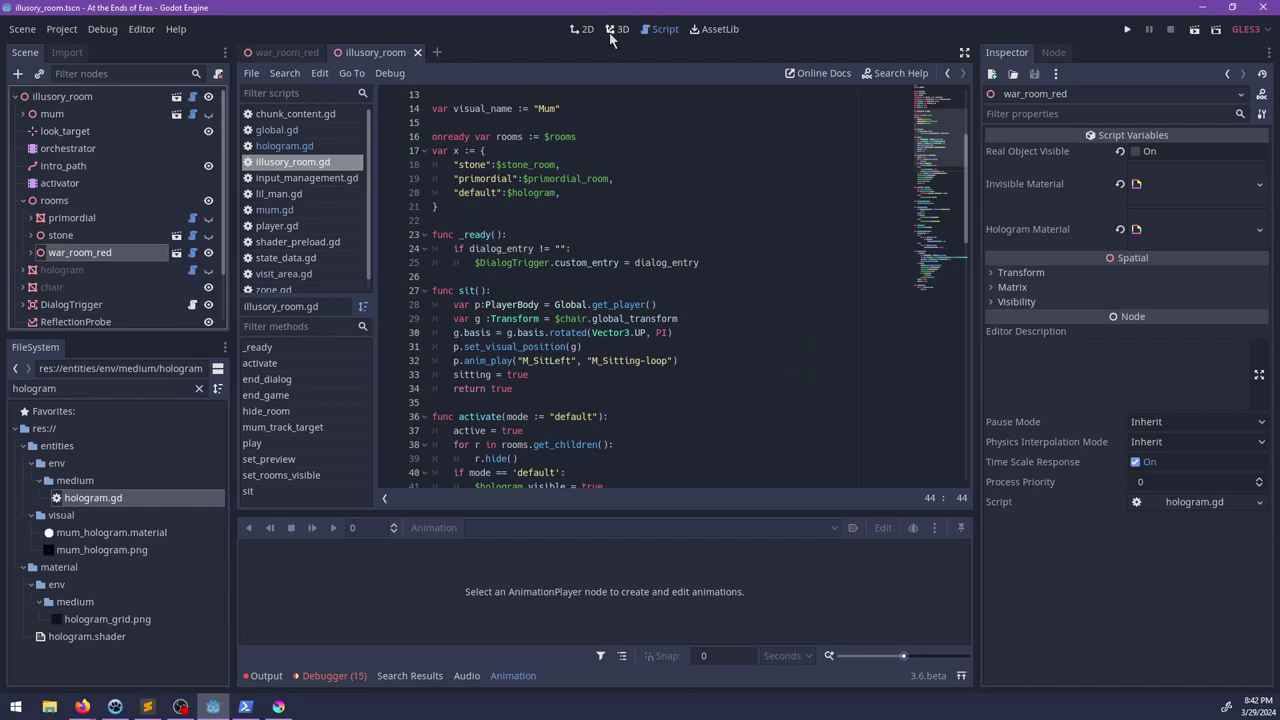
Step: Delete the x dictionary mapping stone, primordial and default from illusory_room.gd, directly below the rooms variable
drag(488, 213, 388, 143)
key(BackSpace)
key(BackSpace)
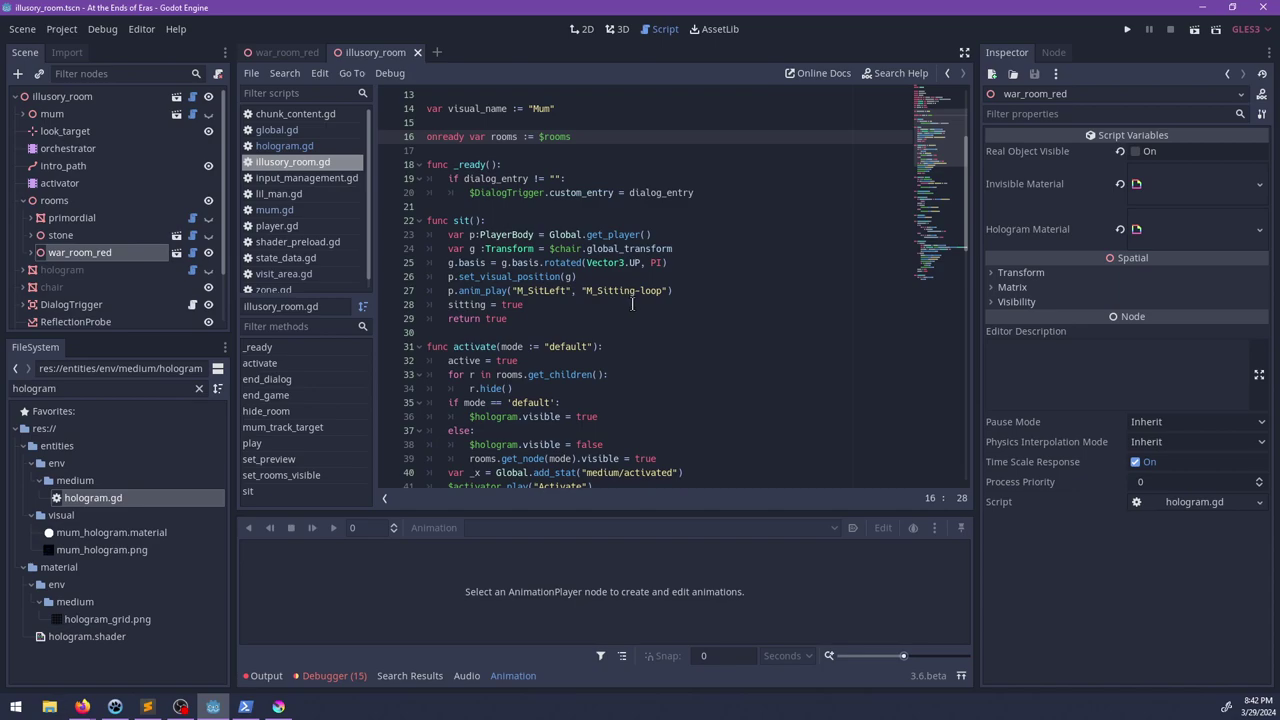
scroll(630, 304, down, 5)
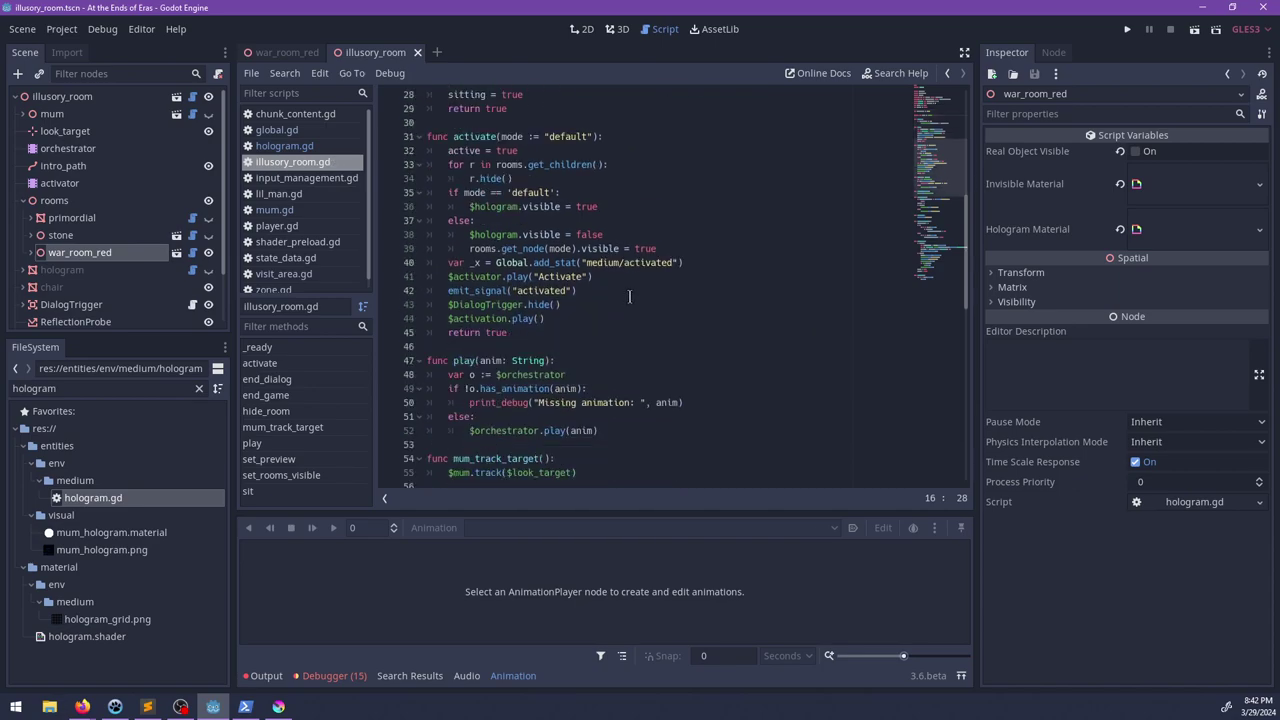
click(612, 206)
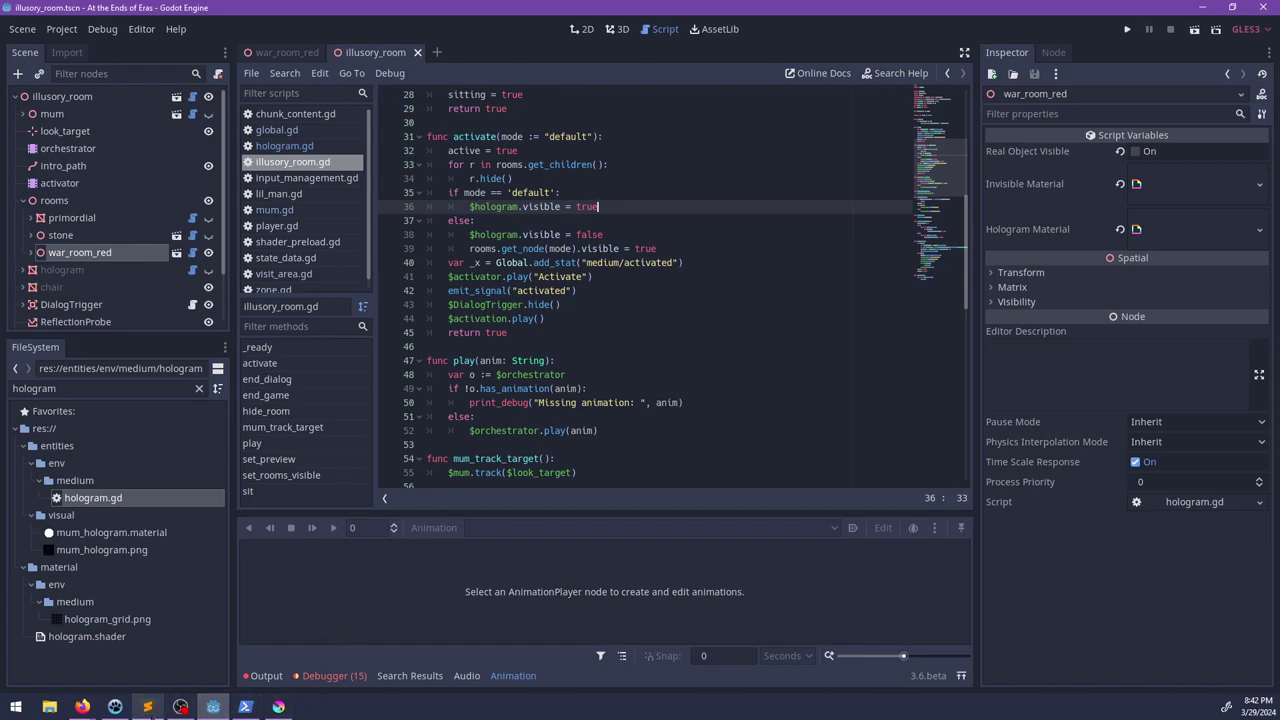
Step: Switch to medium.dialog in Sublime Text and set the first main_speaker activate argument under :orstad_war to war_room_red
click(147, 706)
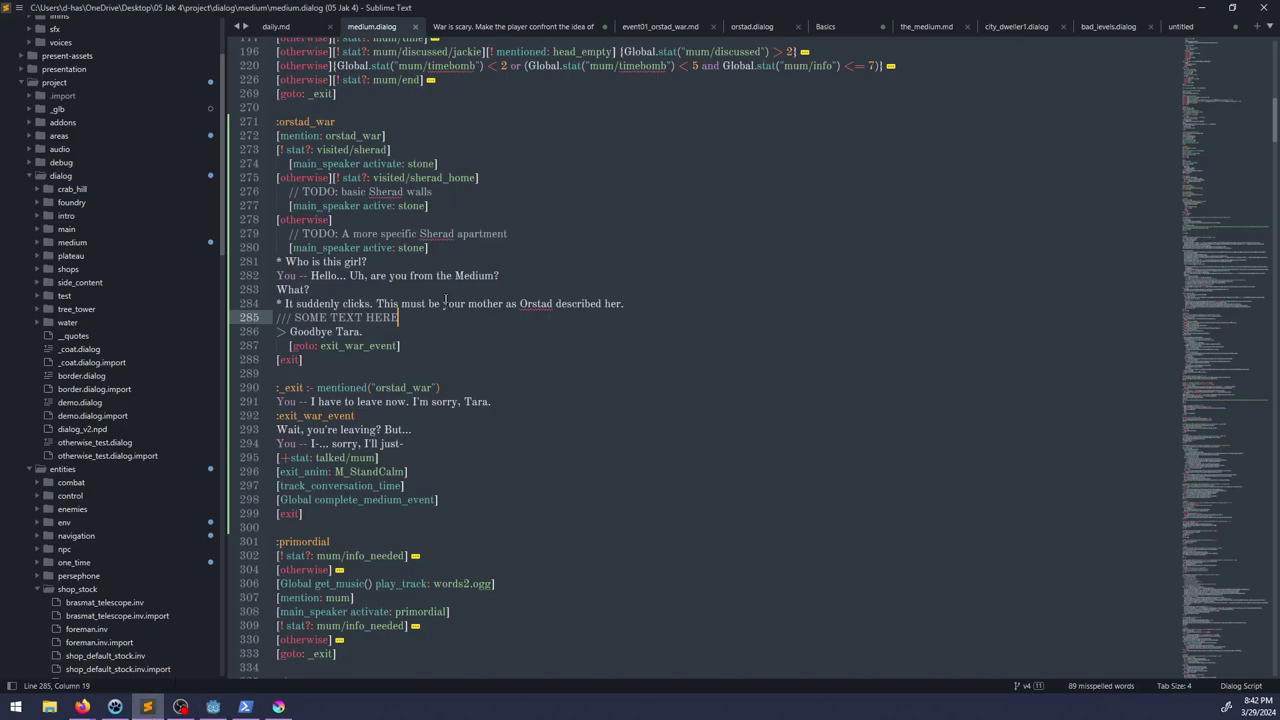
click(413, 205)
drag(437, 163, 408, 163)
text(w)
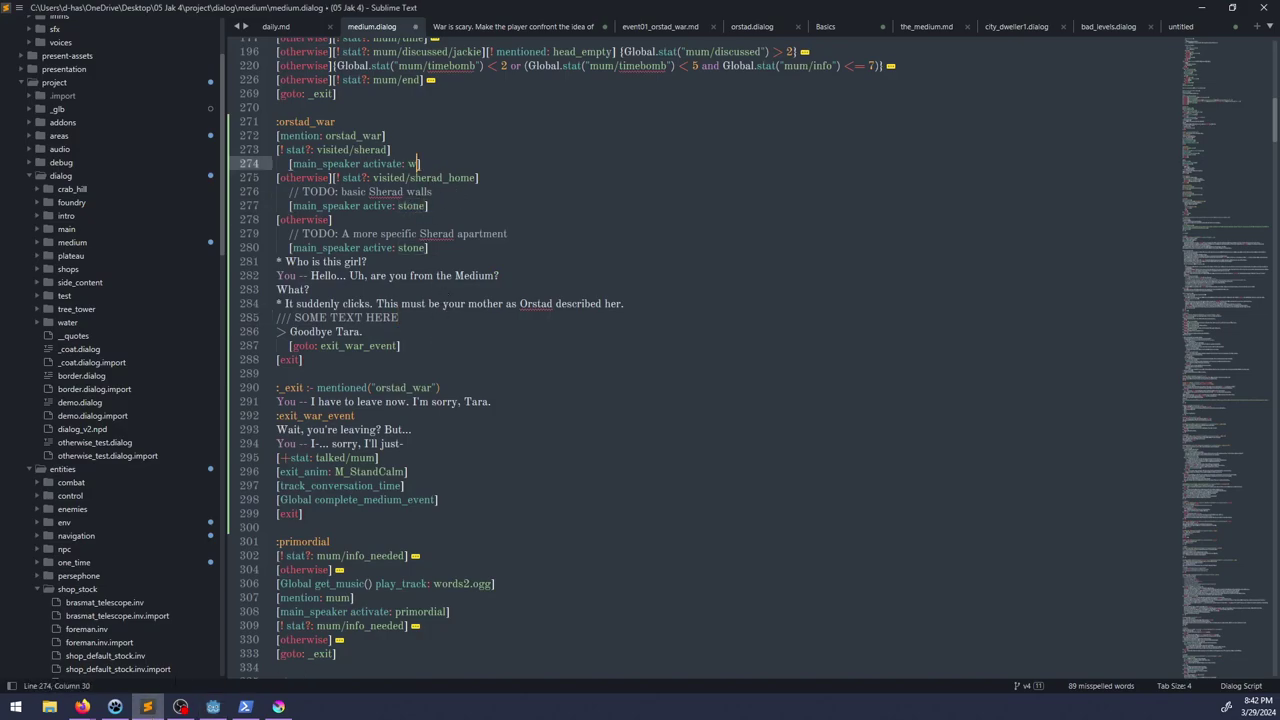
text(ar_room_red)
Step: Replace stone with the copied war_room_red in the two remaining main_speaker active lines of the :orstad_war section
drag(483, 163, 407, 163)
key(ctrl+c)
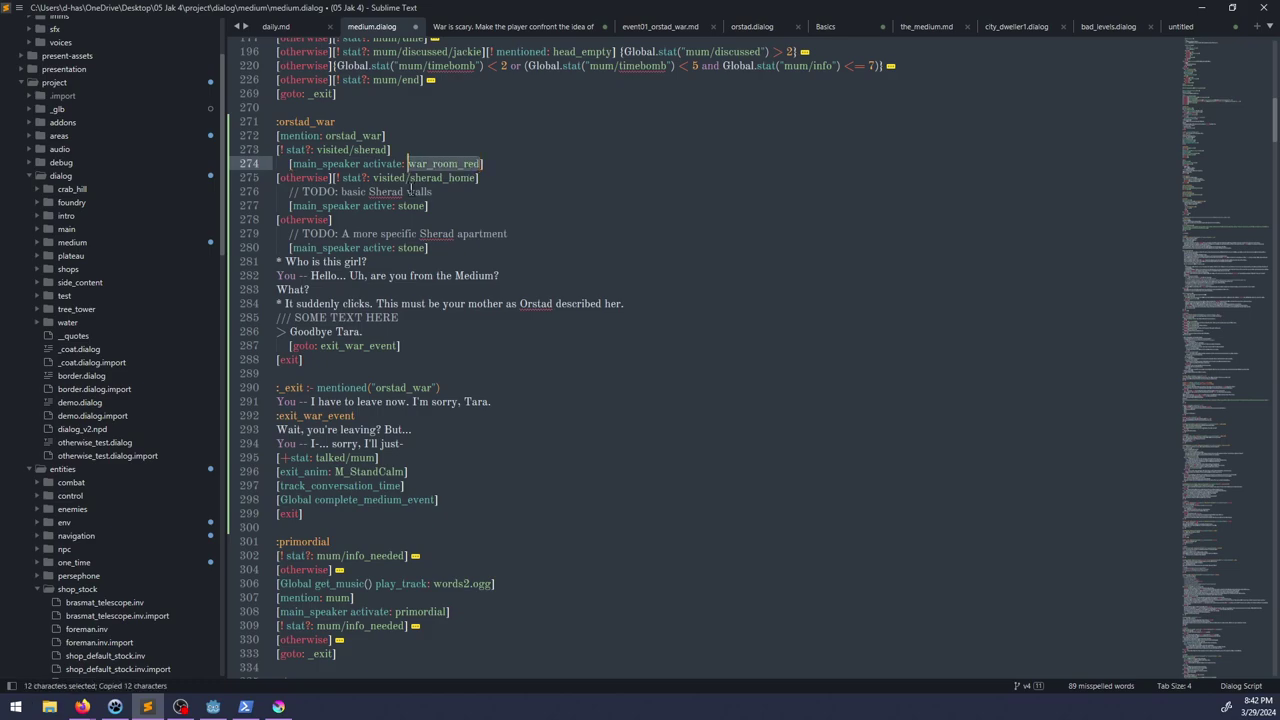
double_click(412, 205)
key(ctrl+v)
double_click(404, 249)
key(ctrl+v)
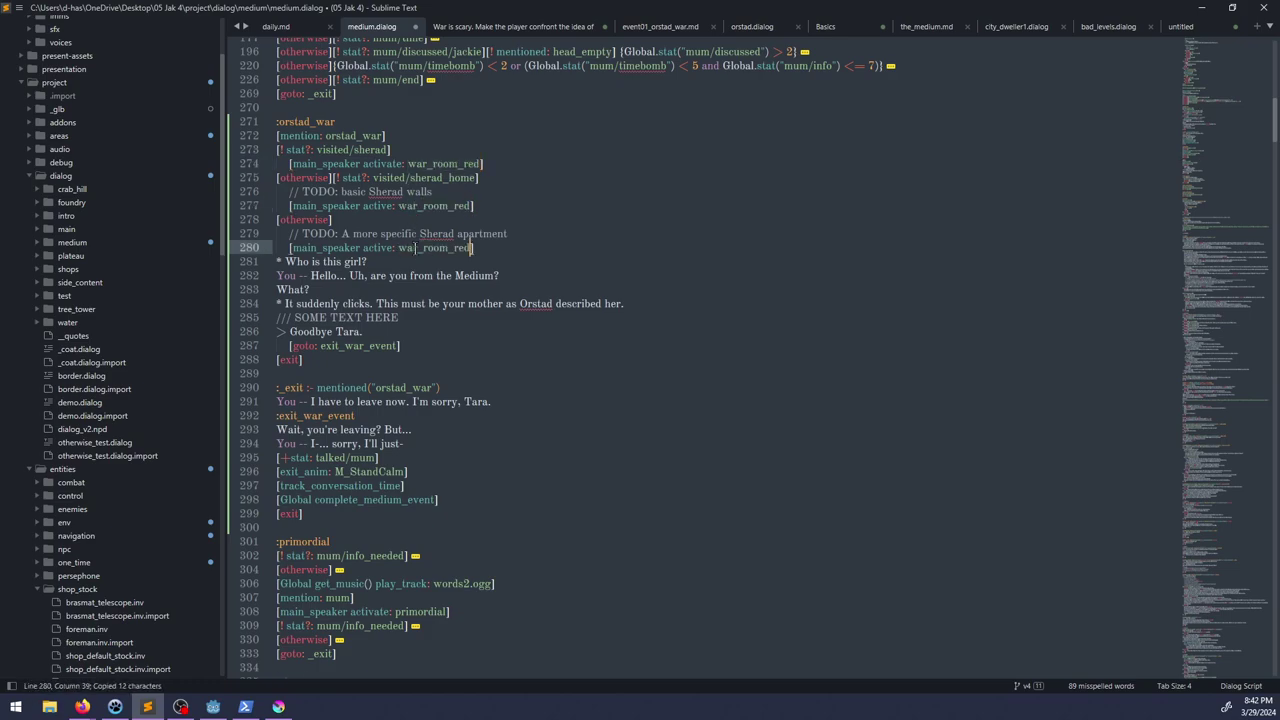
Step: Switch back to Godot, run the project to check the red room in the game, and return to the editor
key(alt+Tab)
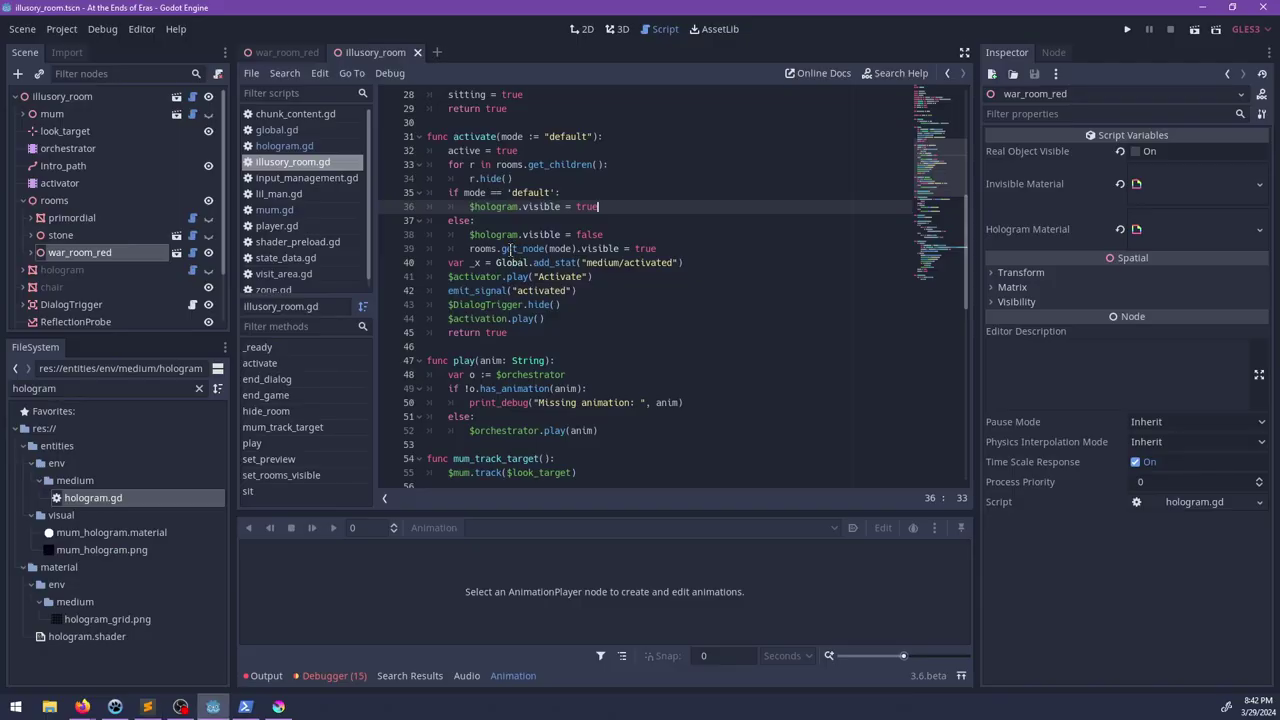
key(F5)
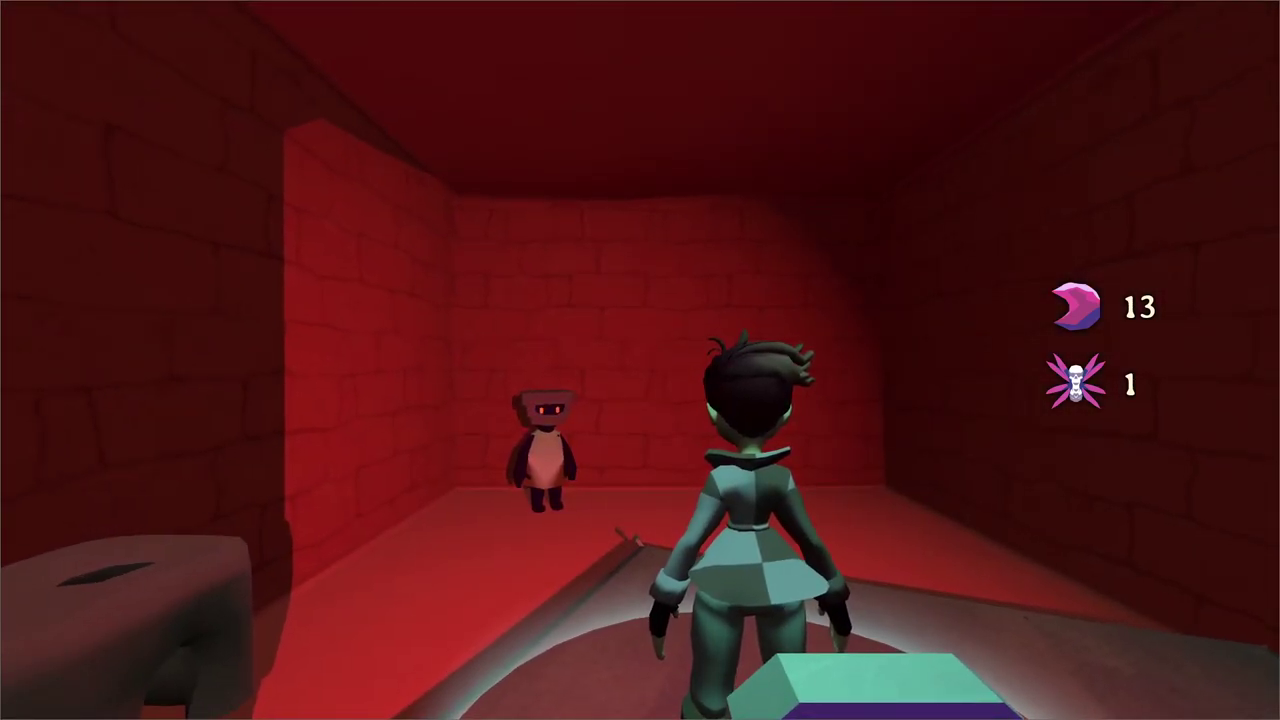
key(alt+Tab)
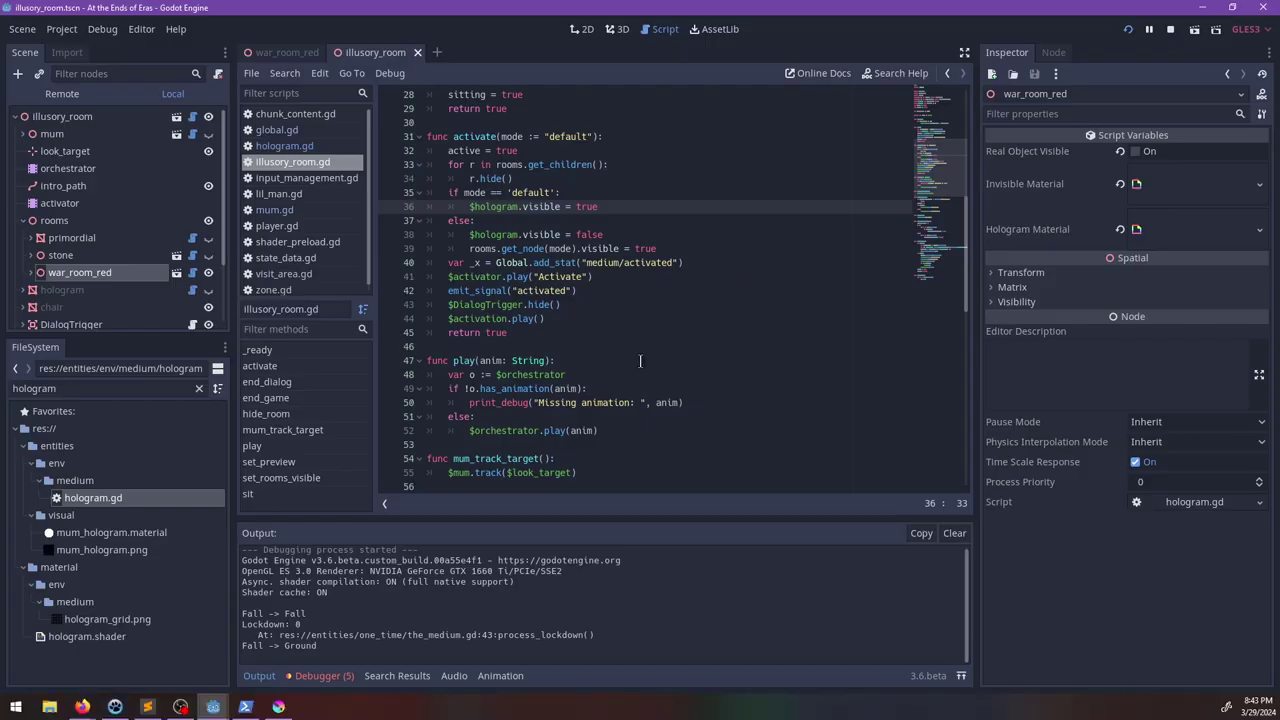
Step: Hide the war_room_red node in the scene tree and go back to the running game
click(208, 272)
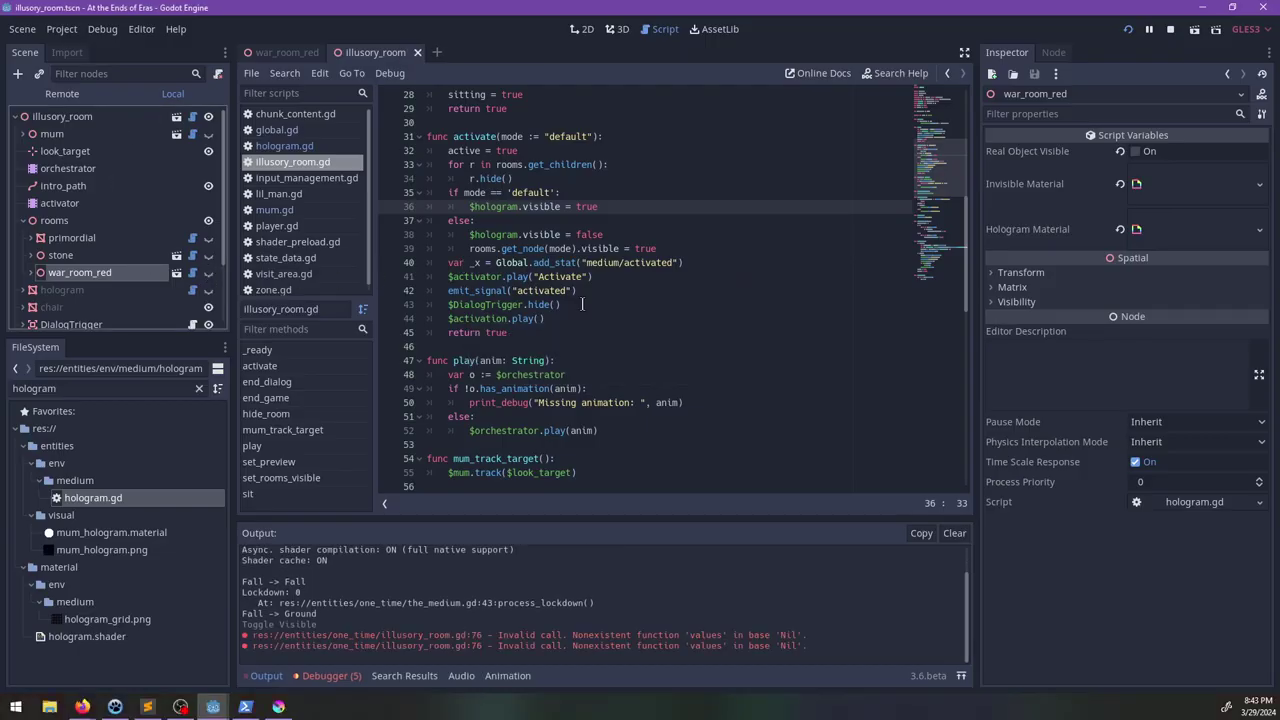
key(alt+Tab)
key(a)
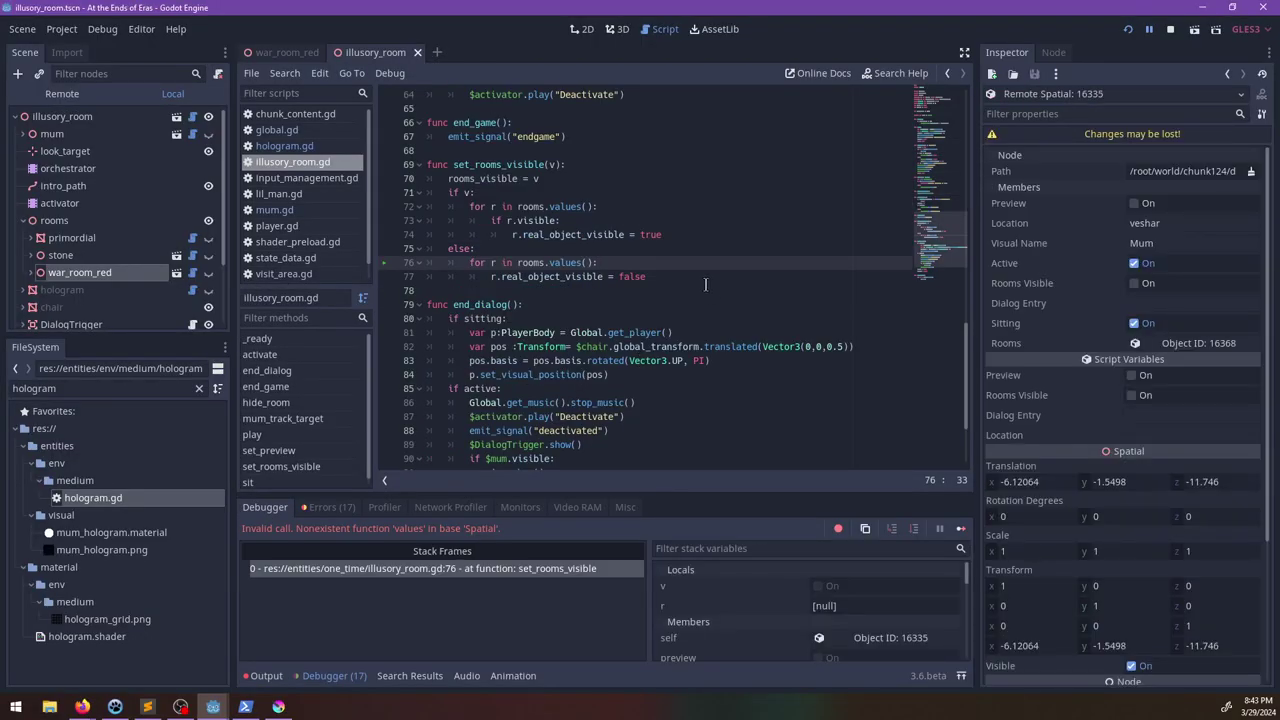
Step: In set_rooms_visible, make the loop under "if v" iterate over rooms.get_children() instead of rooms.values()
double_click(576, 207)
text(get_)
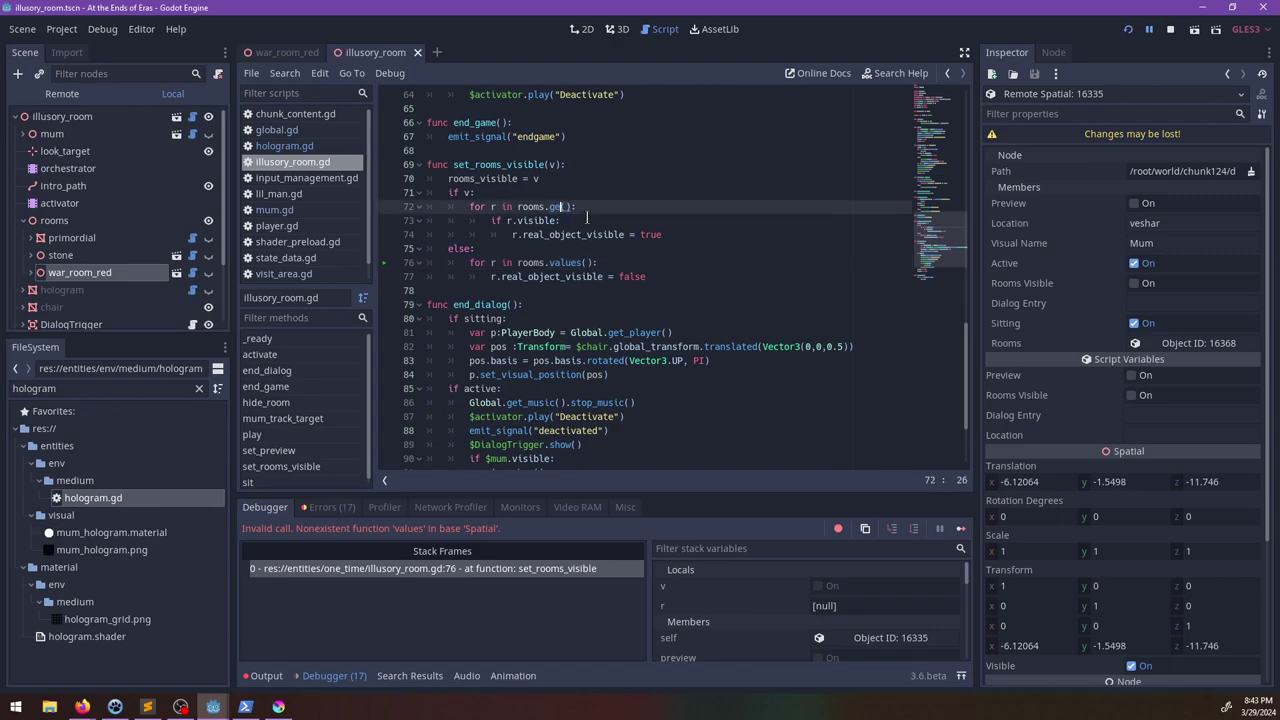
text(children)
Step: Change the else-branch loop of set_rooms_visible to iterate over rooms.get_children(), save the script and stop the game
key(Down)
key(Down)
key(Down)
key(Down)
key(Left)
key(Left)
key(Left)
key(ctrl+BackSpace)
text(g)
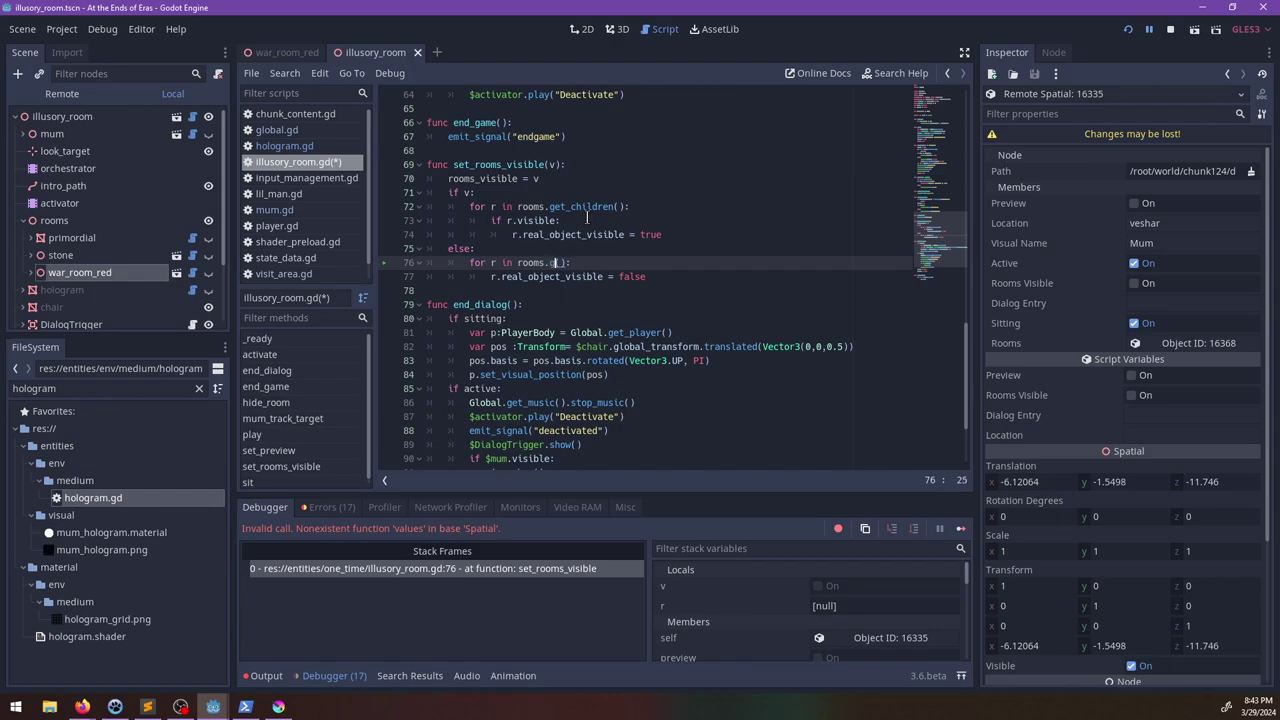
text(et_children)
key(ctrl+s)
key(F8)
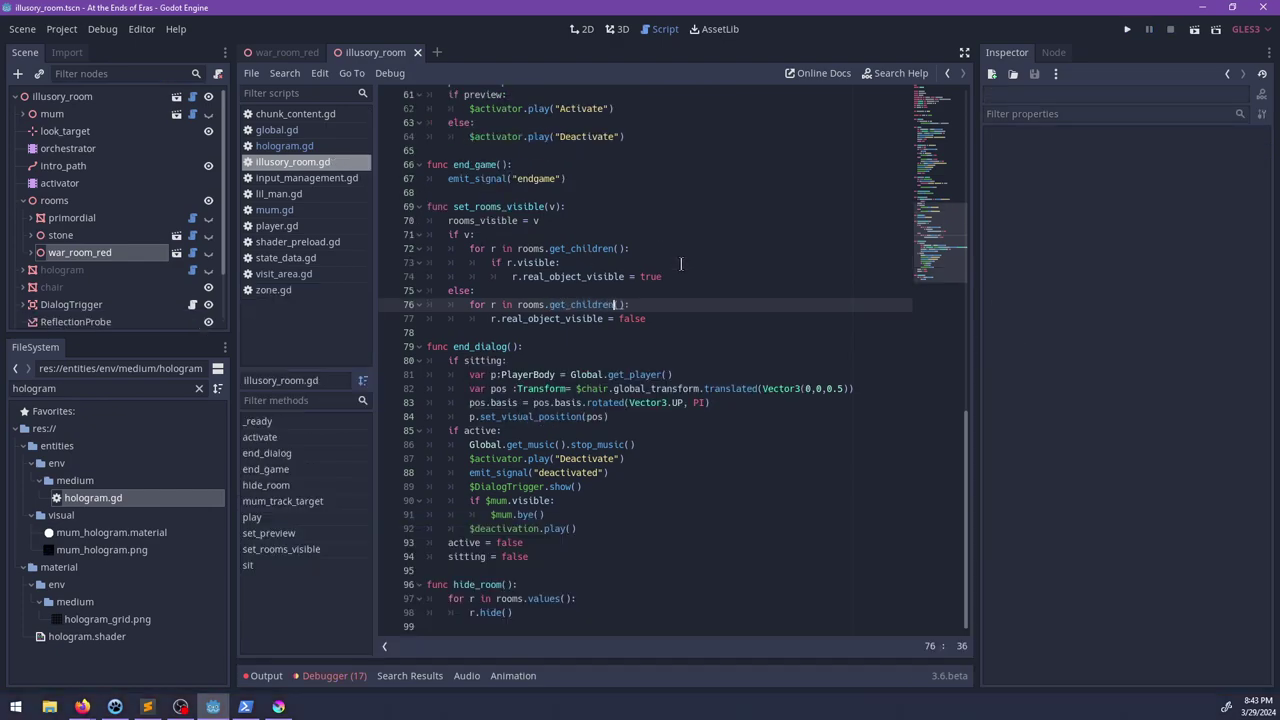
Step: Run the project again, play through to the seated dialog in the red room, and exit the dialog
key(F5)
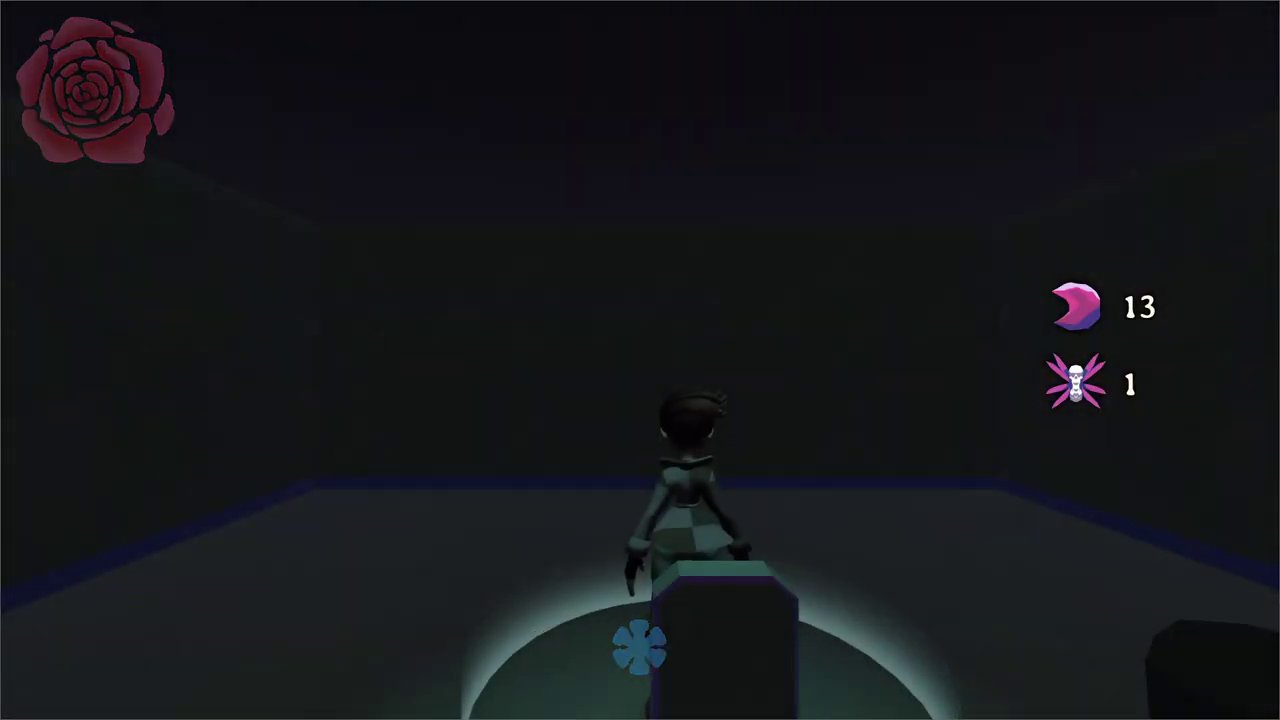
key(w)
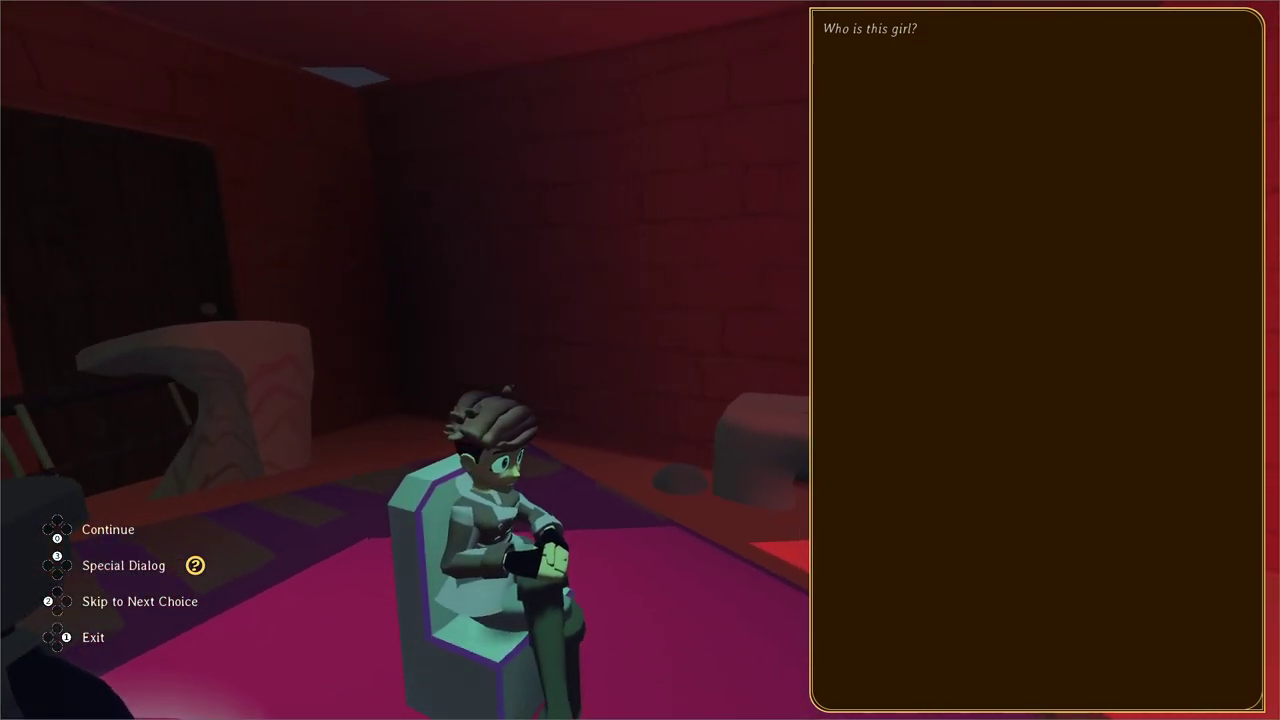
key(Escape)
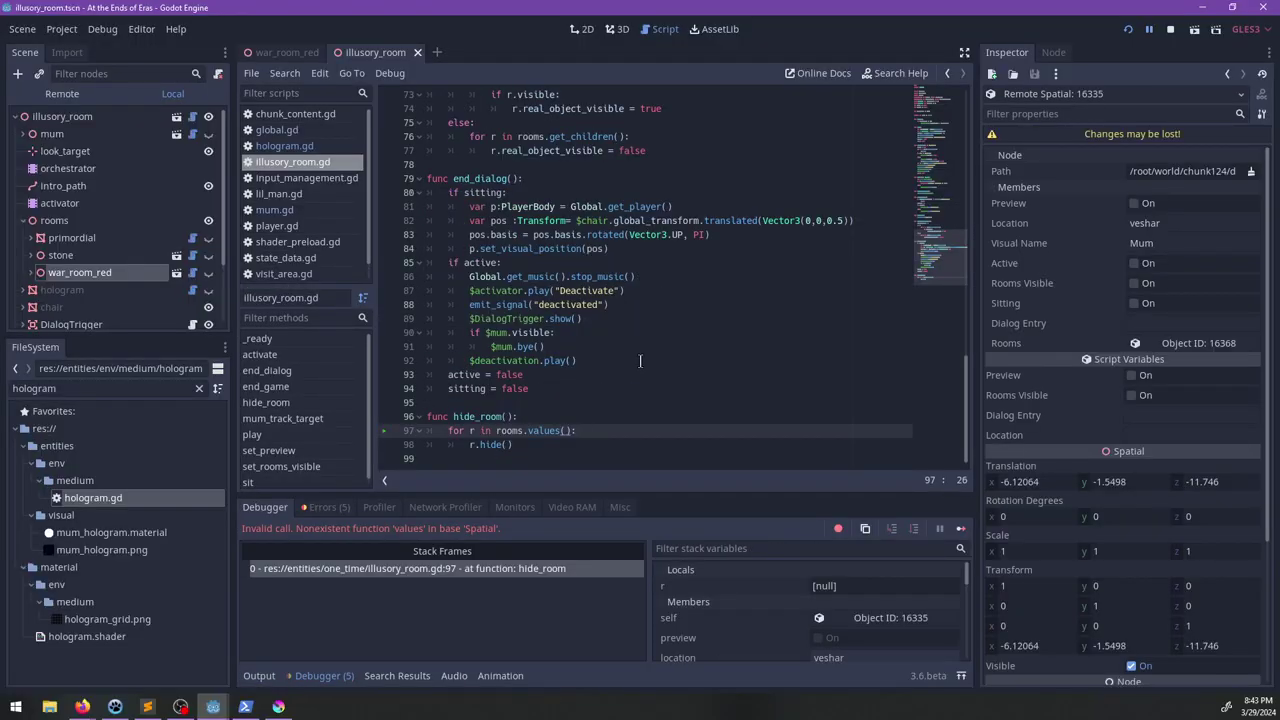
Step: In hide_room, replace the loop over rooms.values() and its r.hide() call with a single rooms.hide() line
key(ctrl+shift+Left)
key(ctrl+shift+Left)
key(ctrl+shift+Left)
key(ctrl+shift+Left)
key(ctrl+shift+Left)
key(ctrl+shift+Left)
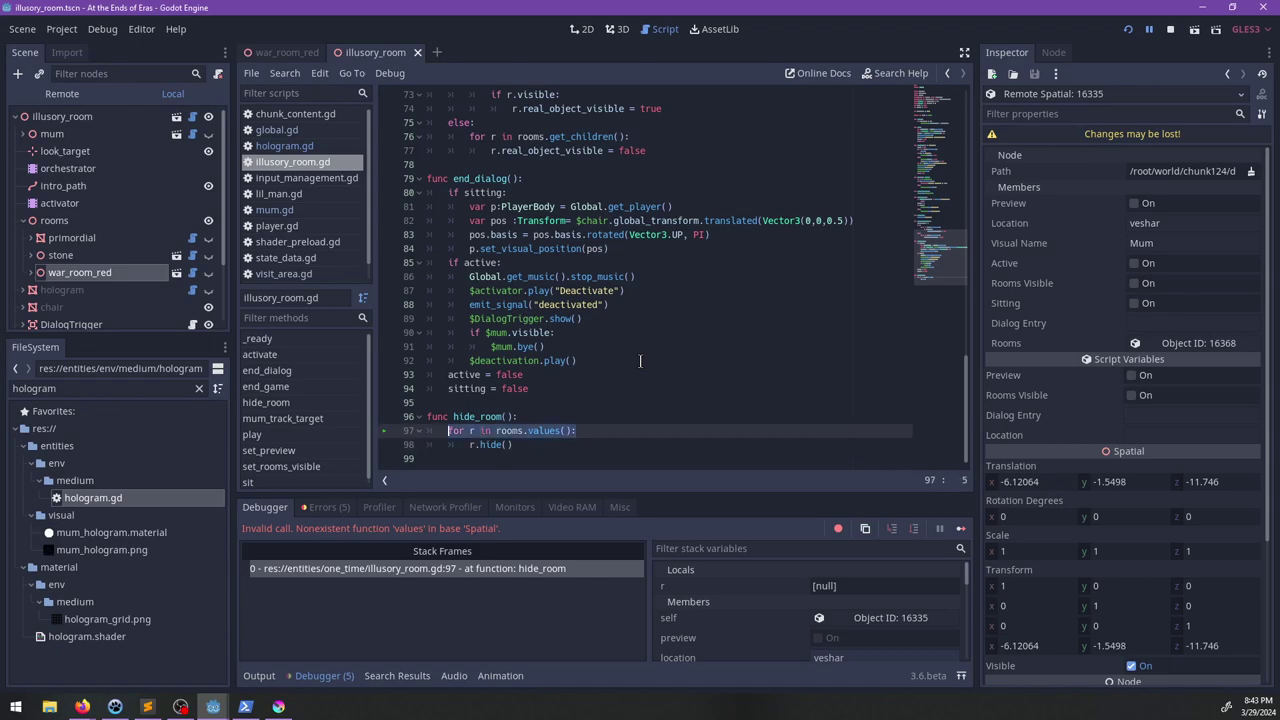
key(BackSpace)
key(Down)
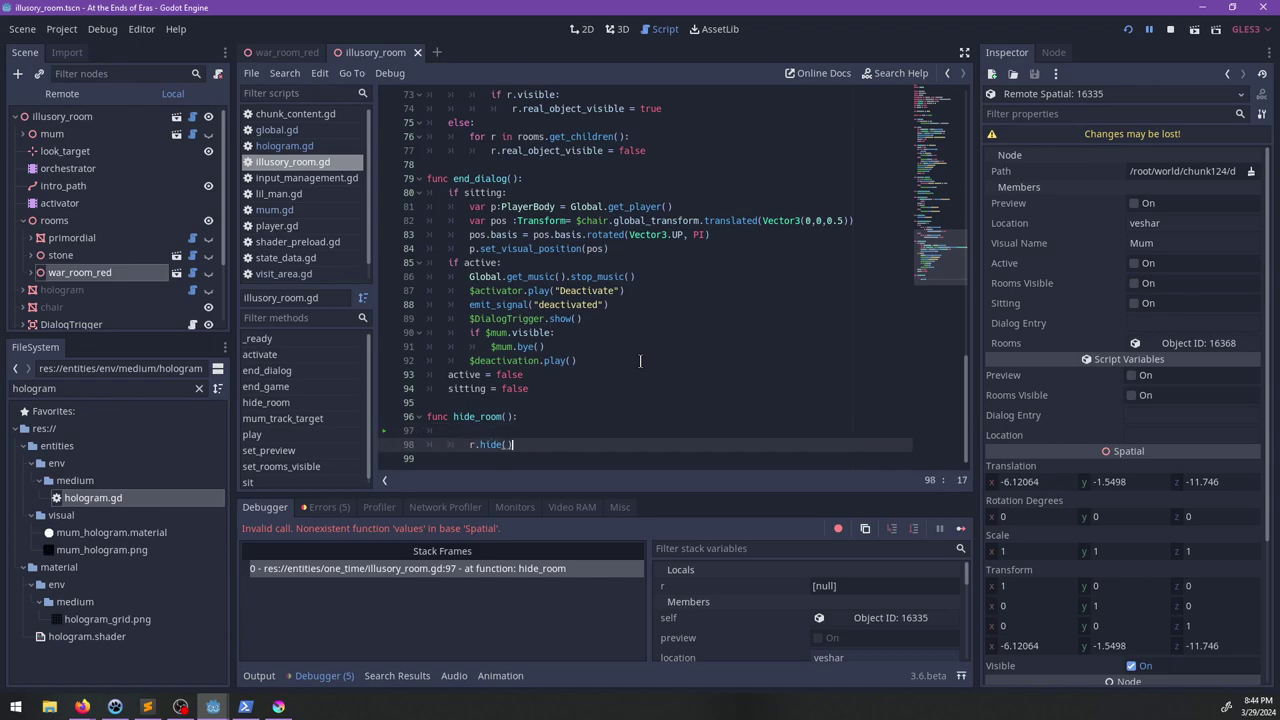
key(shift+Up)
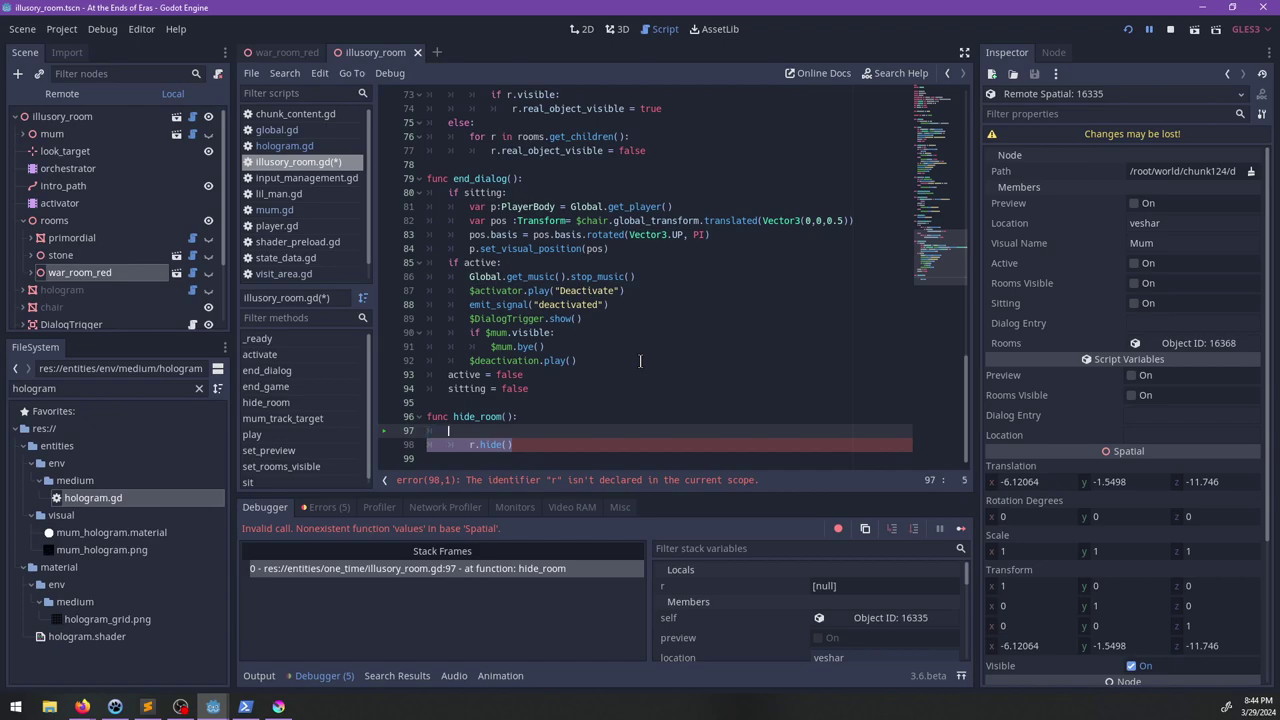
text($)
text(ooms)
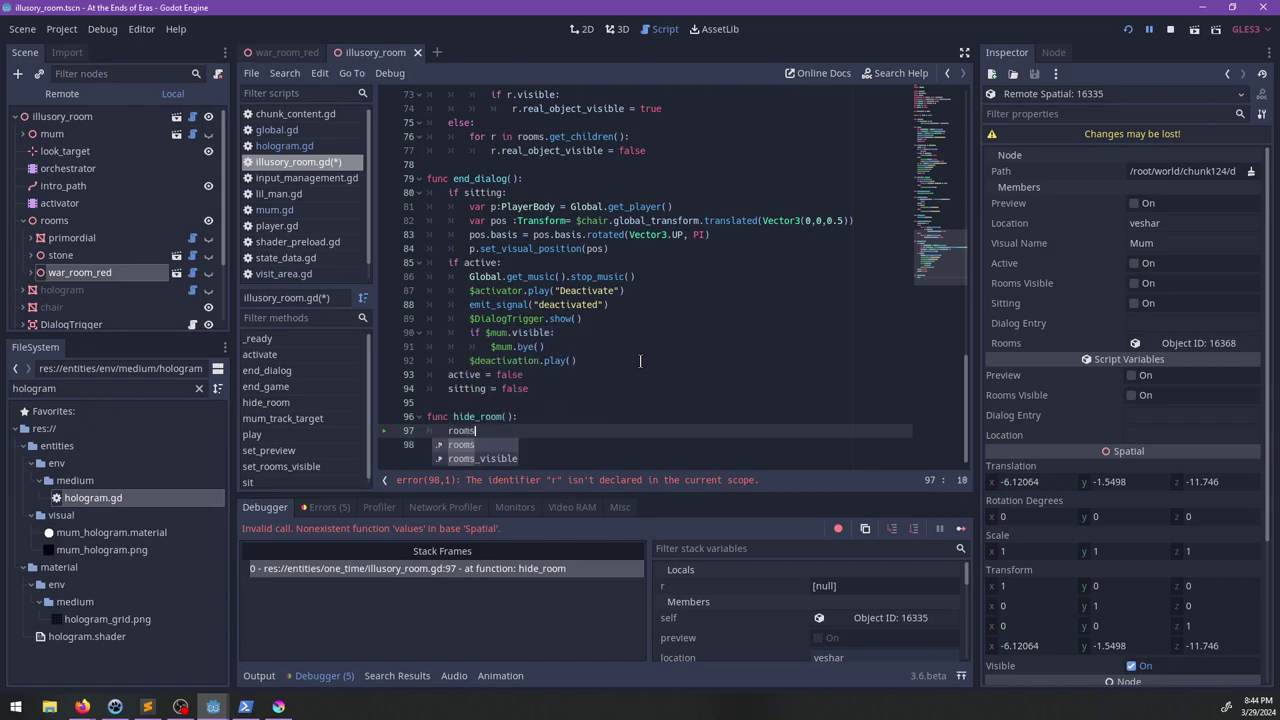
text(.hide())
key(Return)
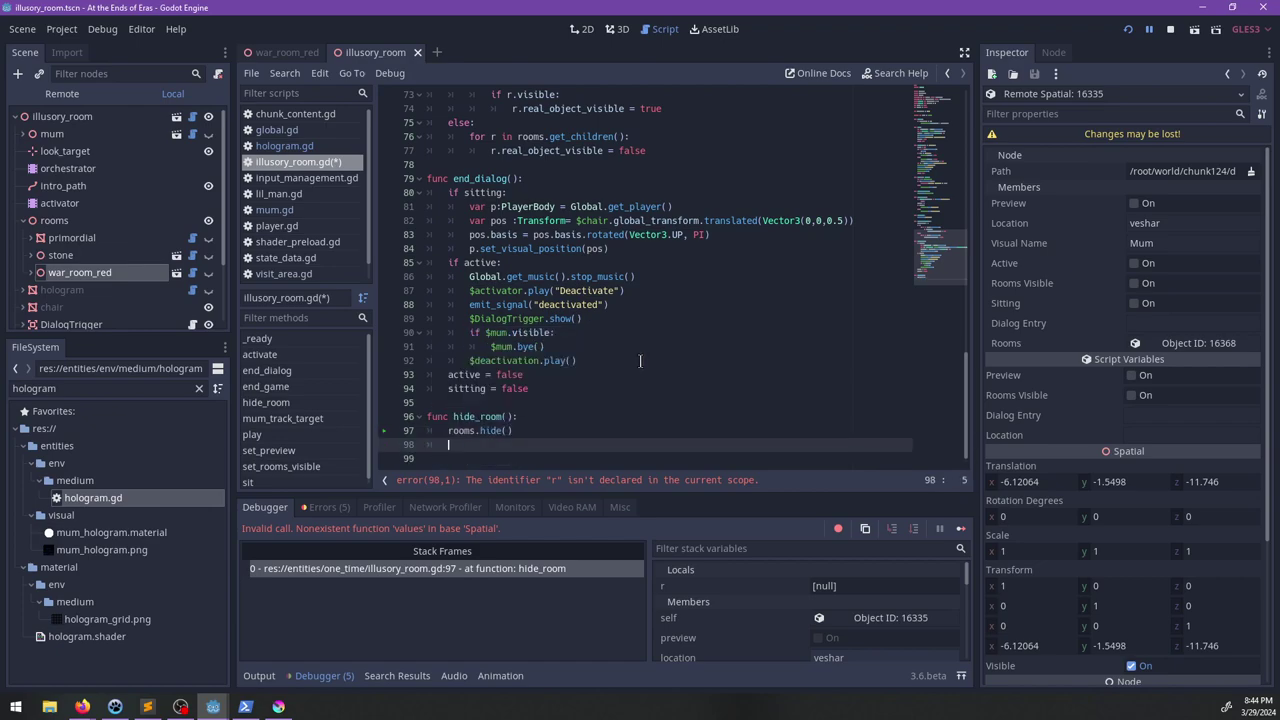
Step: Add $hologram.hide() below rooms.hide() in hide_room, save the script and stop the running game
text($holog)
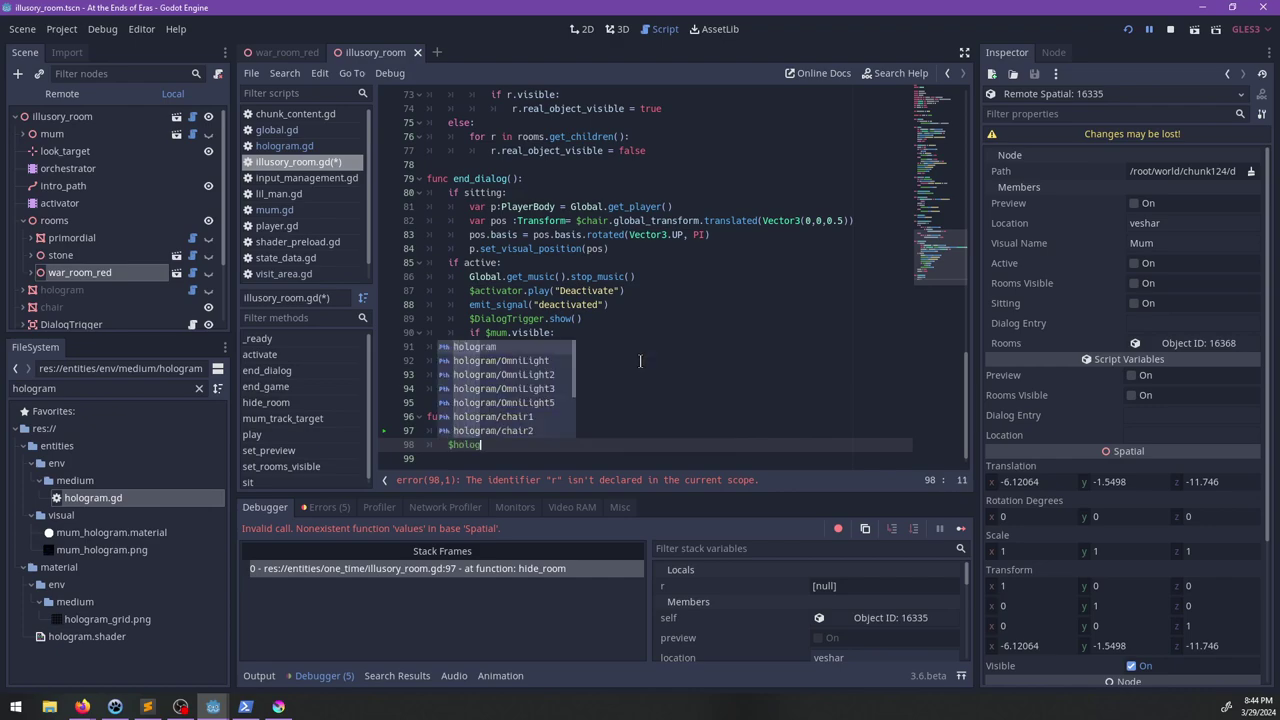
text(ram.hide())
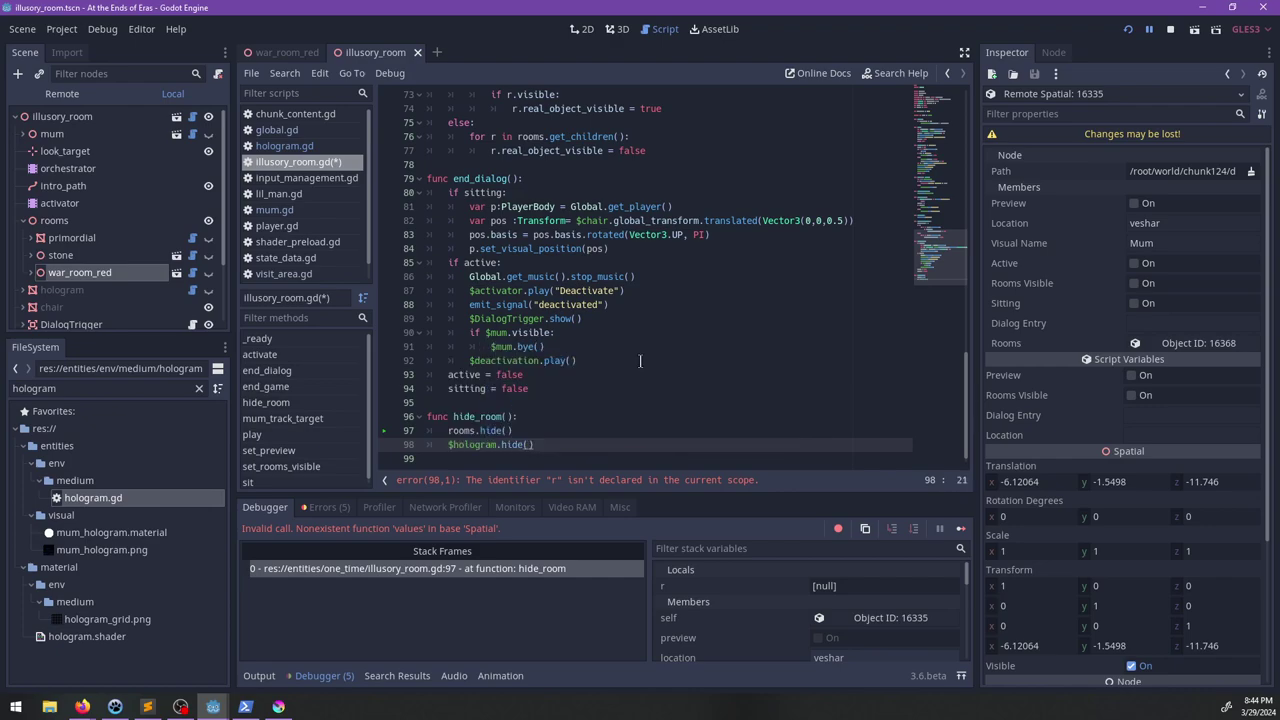
scroll(610, 420, up, 8)
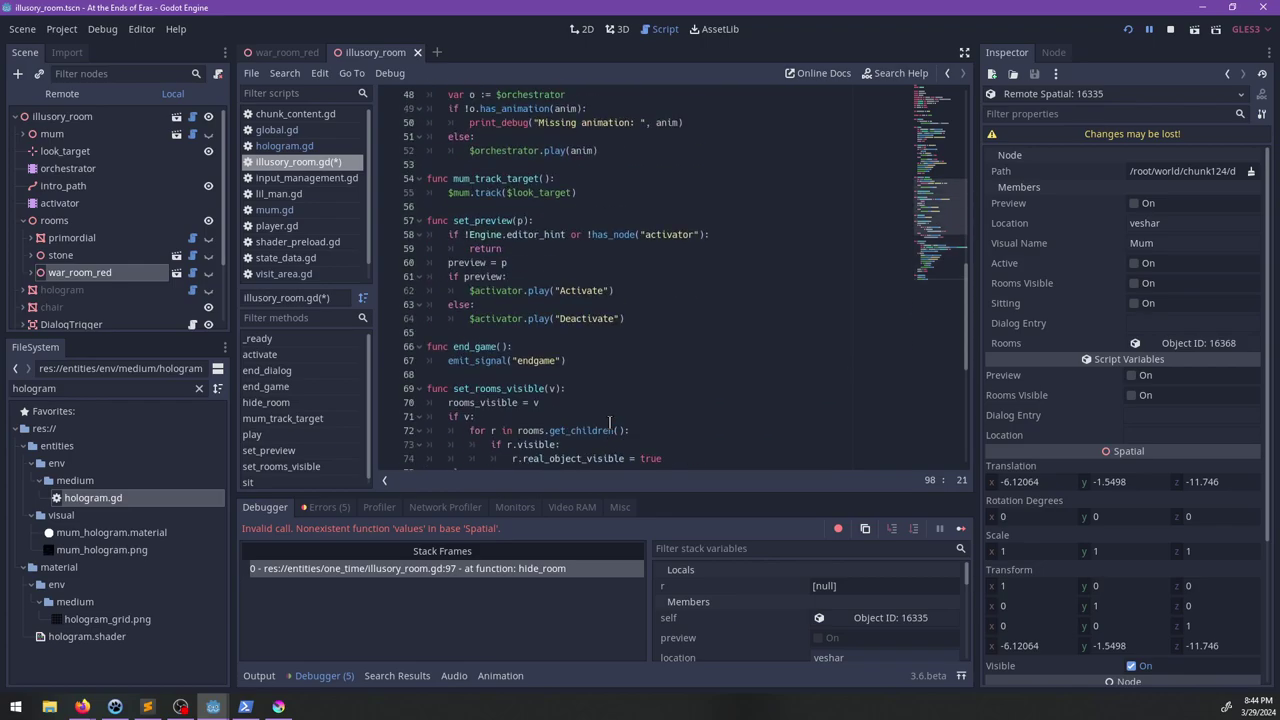
click(1171, 29)
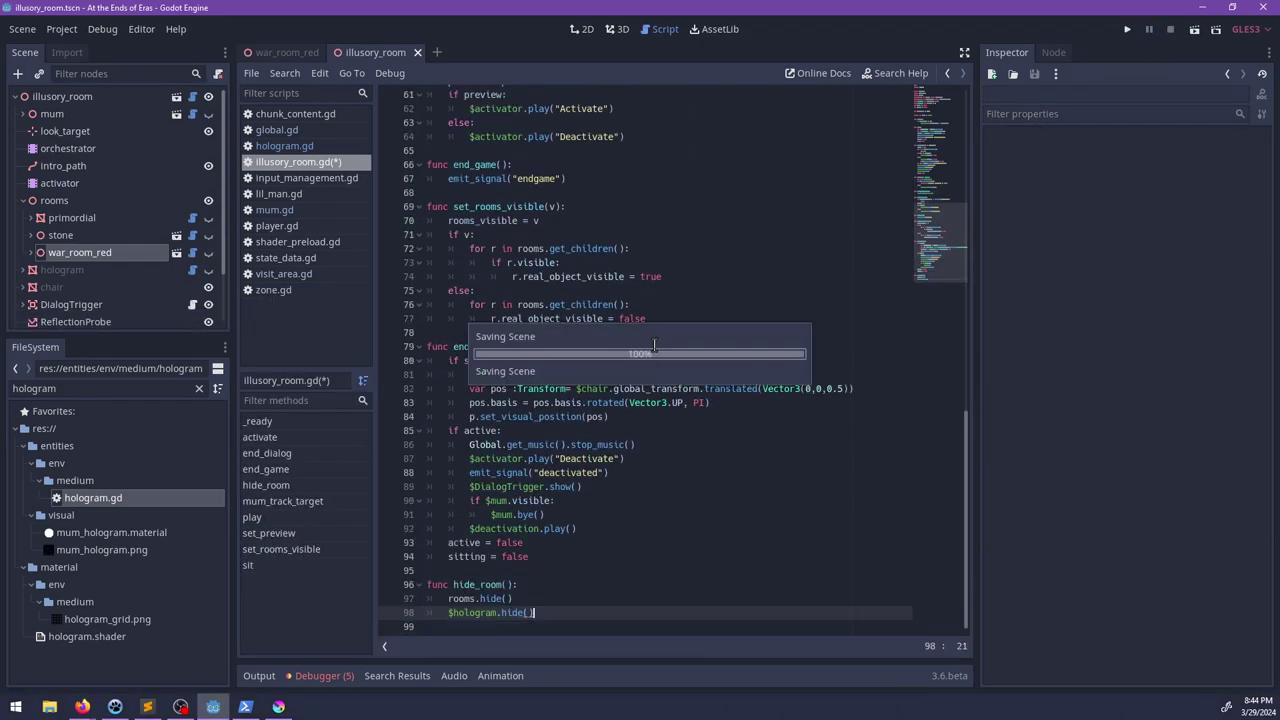
scroll(642, 425, up, 9)
scroll(642, 425, up, 8)
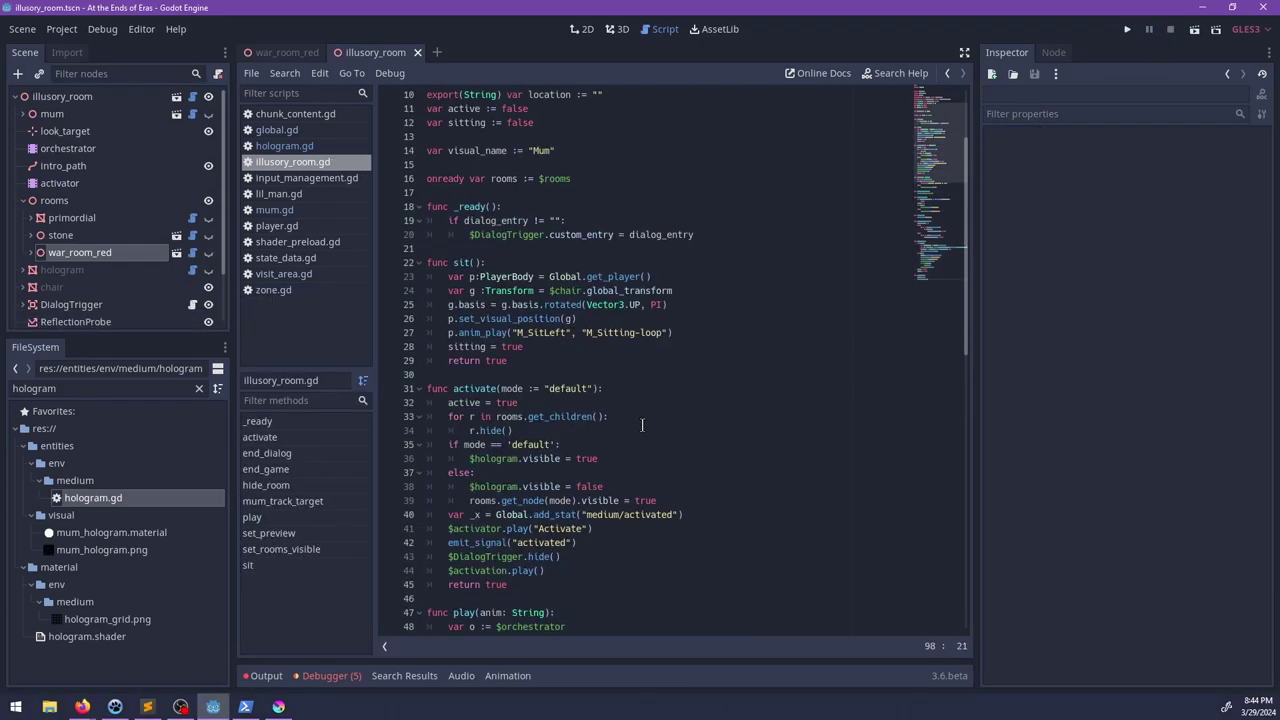
scroll(595, 365, down, 11)
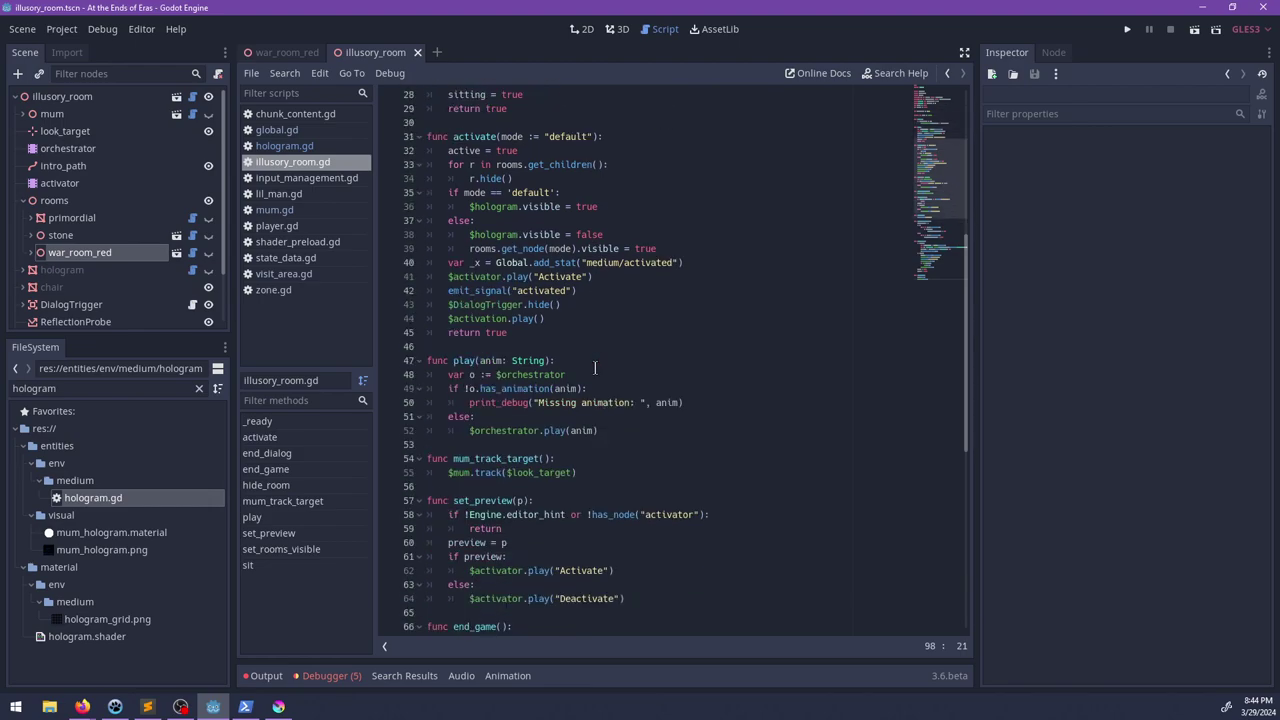
scroll(598, 372, up, 8)
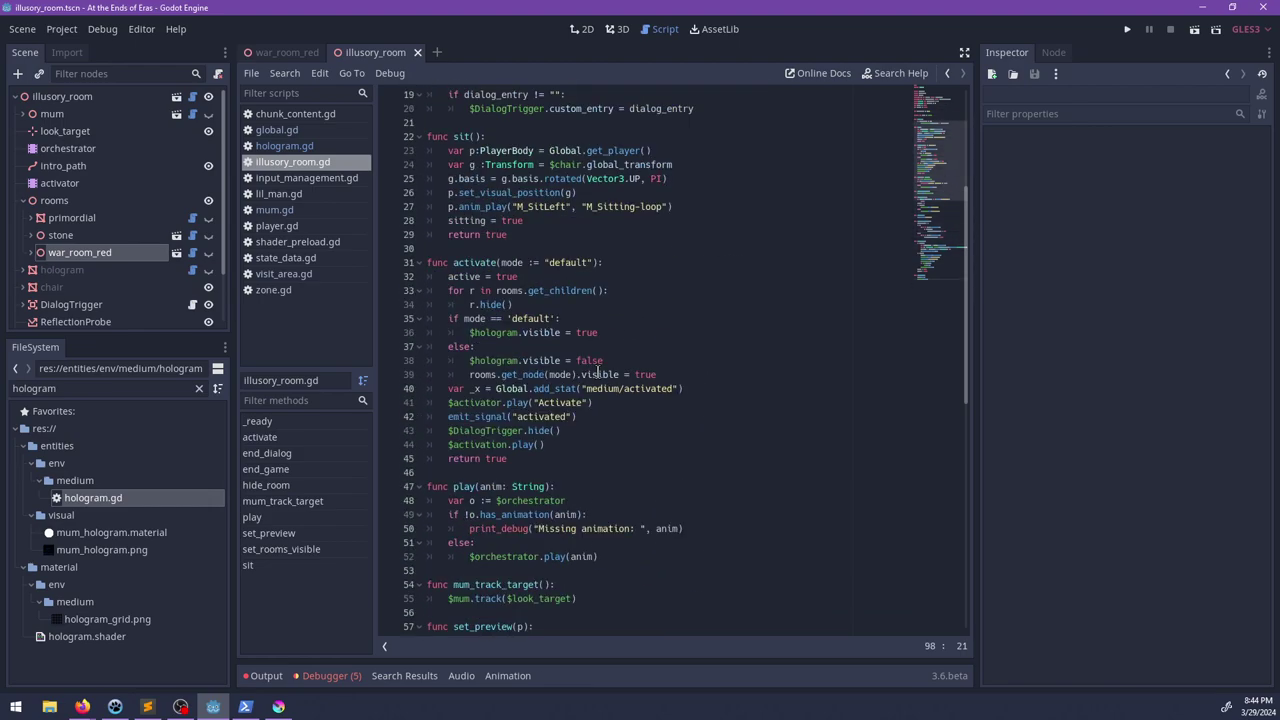
click(633, 276)
key(Return)
text(ro)
key(Escape)
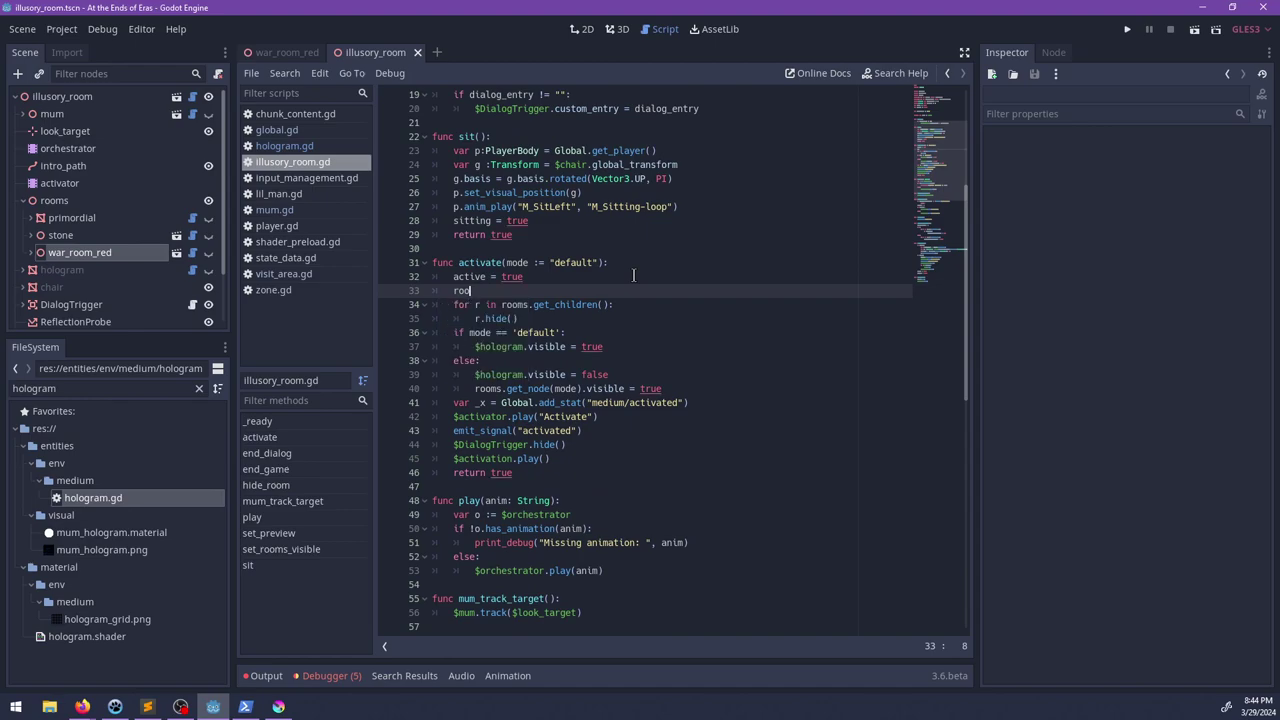
key(BackSpace)
key(BackSpace)
key(BackSpace)
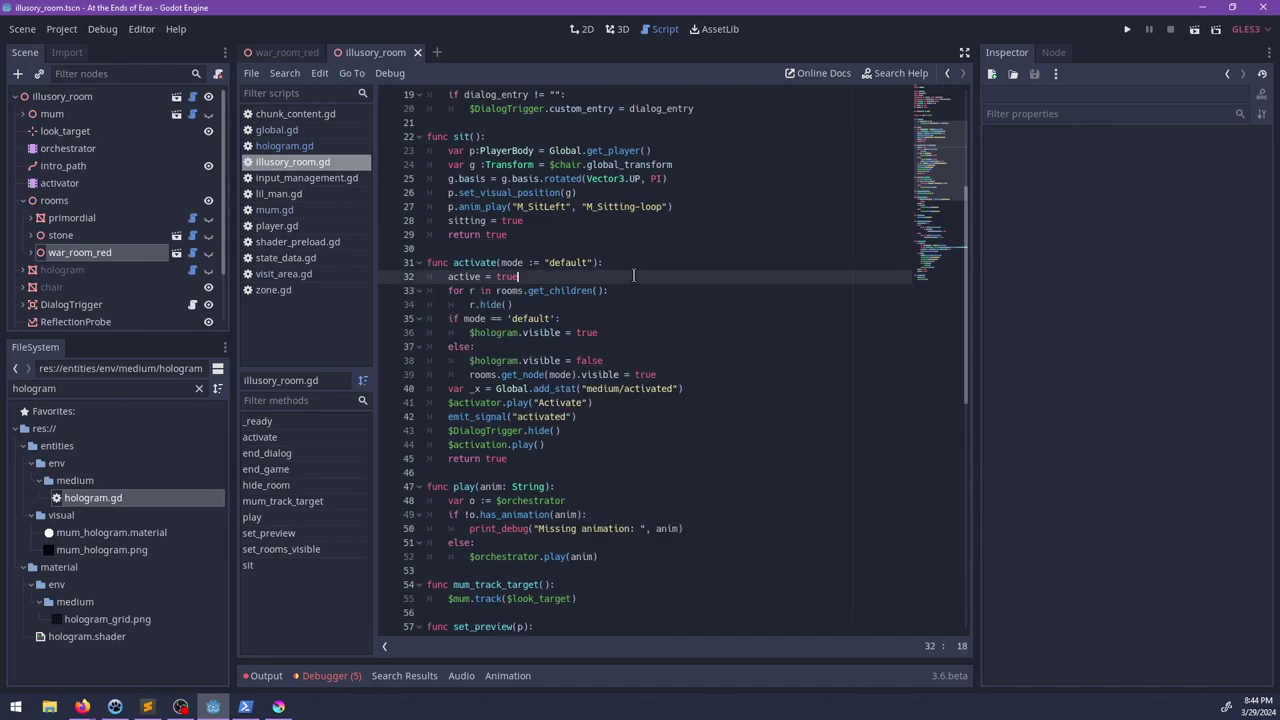
Step: In activate, add rooms.hide() to the 'default' branch and rooms.show() before the rooms.get_node(mode) line in the else branch
click(683, 374)
click(624, 332)
key(Return)
text(ro)
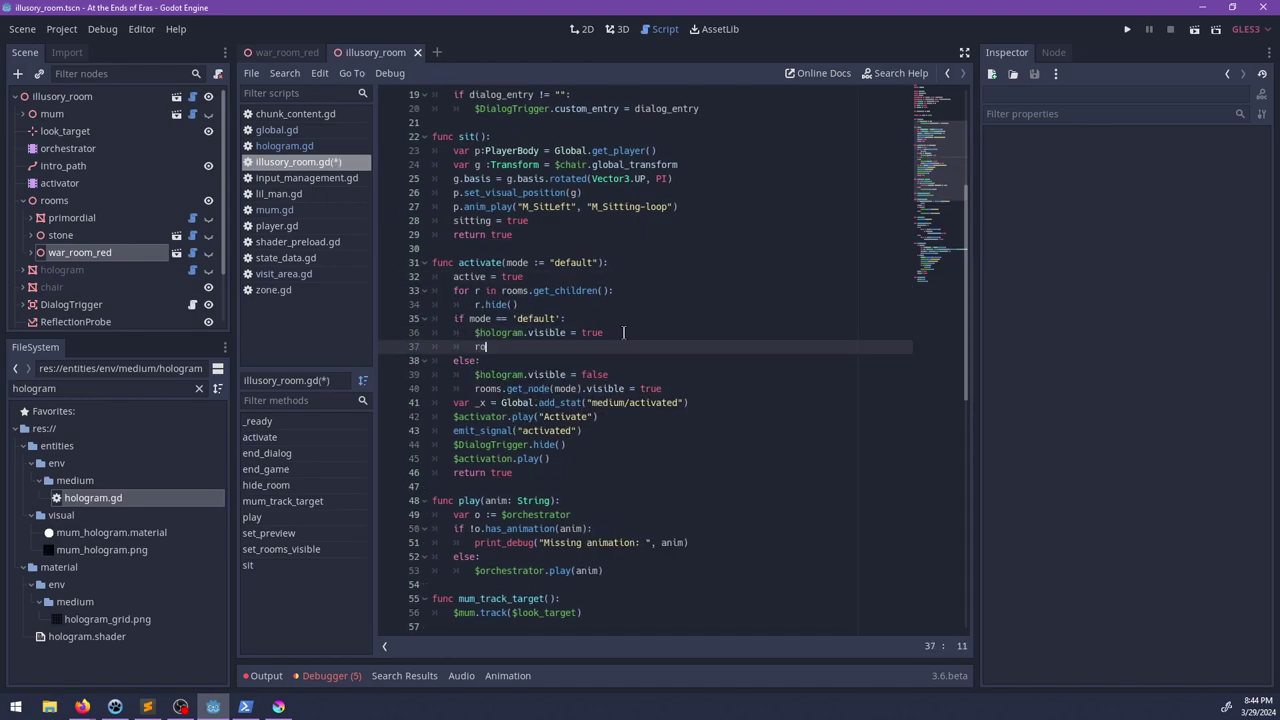
text(oms.hide())
click(690, 384)
key(ctrl+shift+Return)
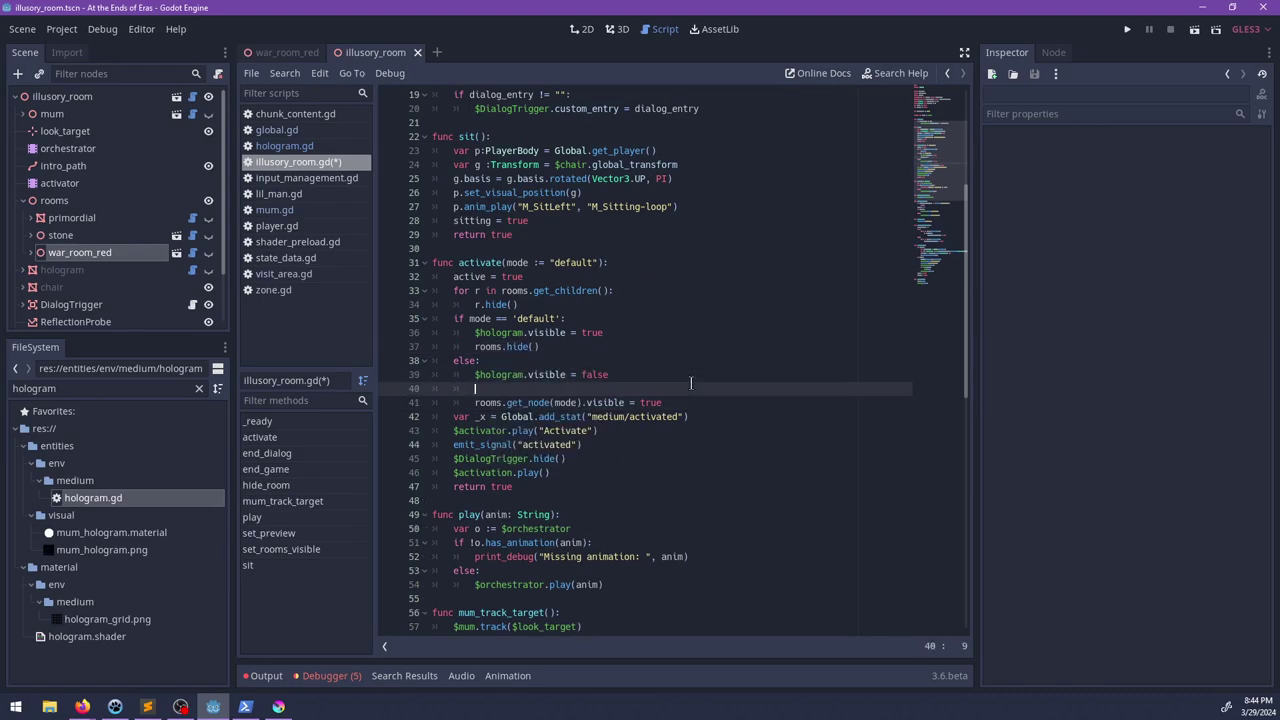
text(rooms.show(_))
Step: Replace the visible = false assignment on $hologram in activate's else branch with $hologram.hide()
key(Up)
key(ctrl+Left)
key(ctrl+shift+Right)
key(ctrl+shift+Right)
key(ctrl+shift+Right)
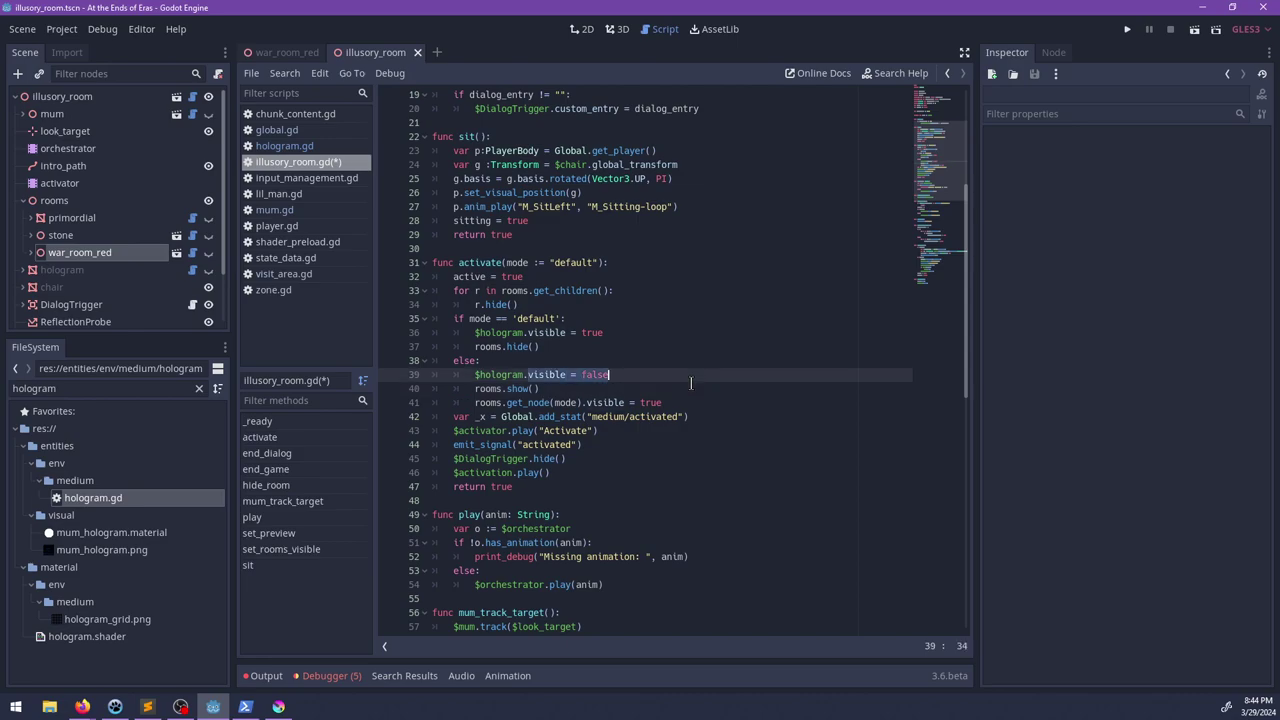
key(BackSpace)
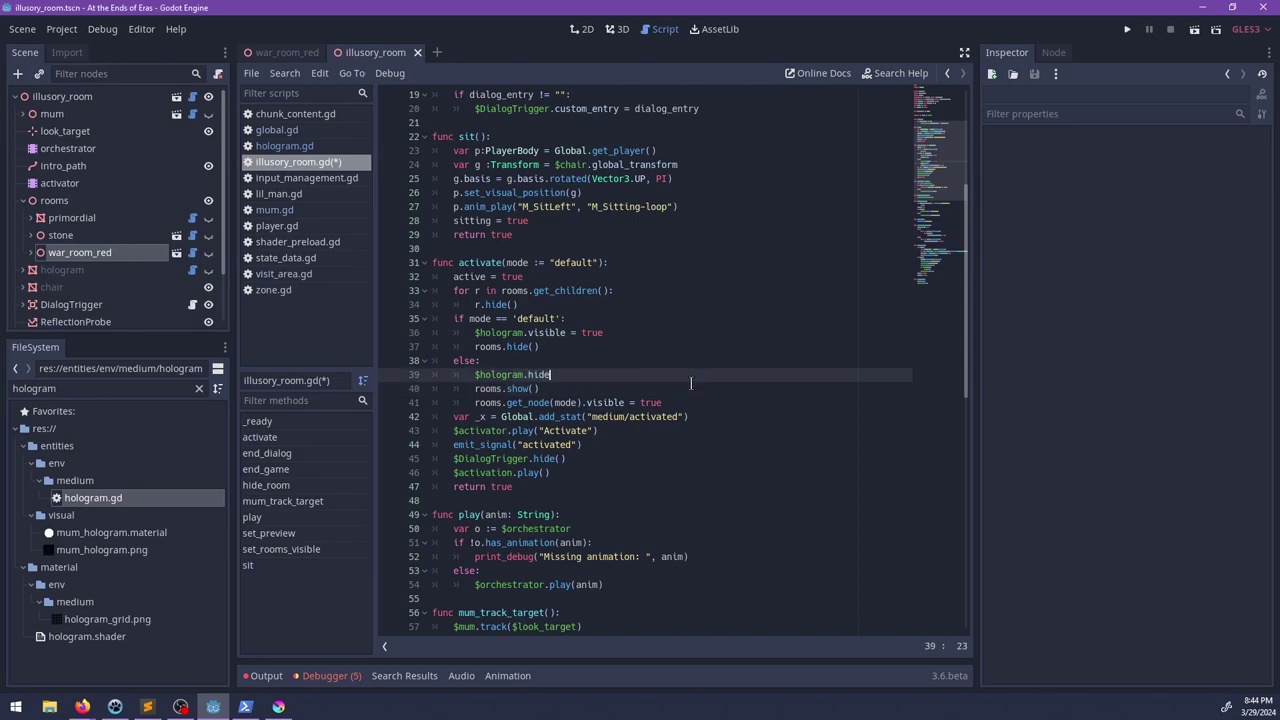
key(BackSpace)
Step: Replace the visible = true assignment on $hologram in activate's 'default' branch with $hologram.show()
key(Up)
key(Up)
key(Up)
key(ctrl+shift+Right)
key(ctrl+shift+Right)
key(ctrl+shift+Right)
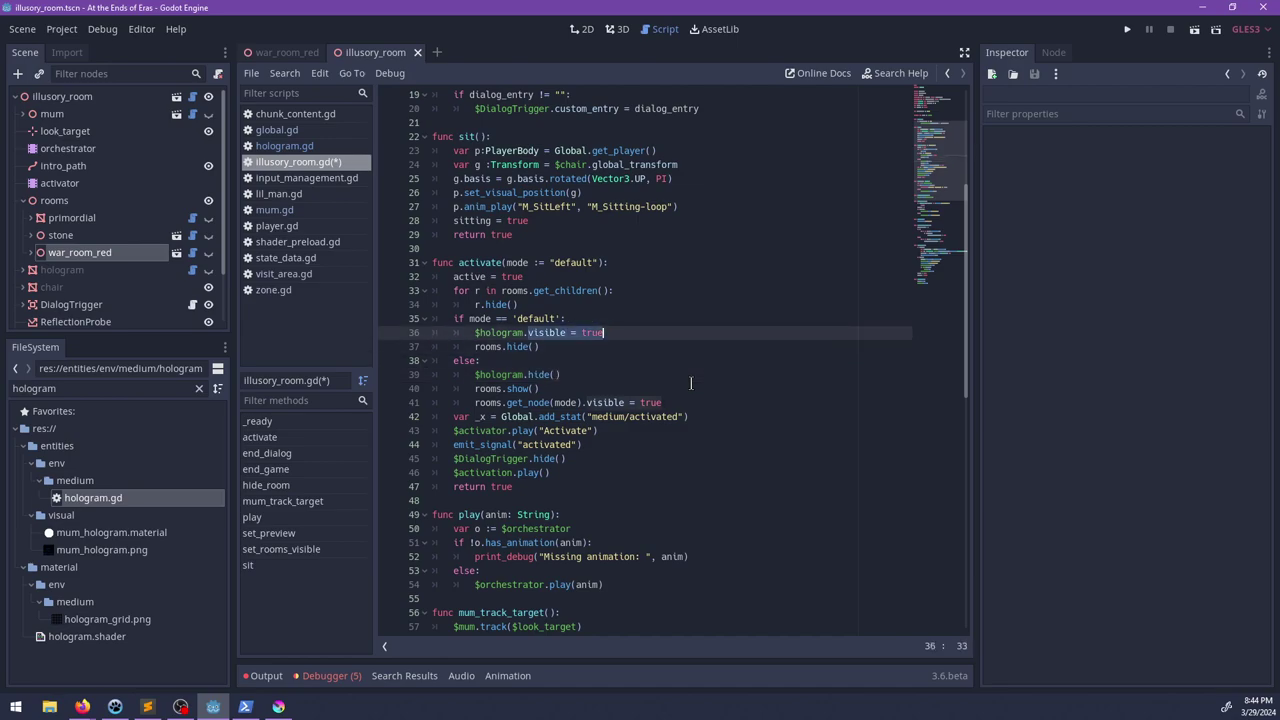
text(s)
key(BackSpace)
key(BackSpace)
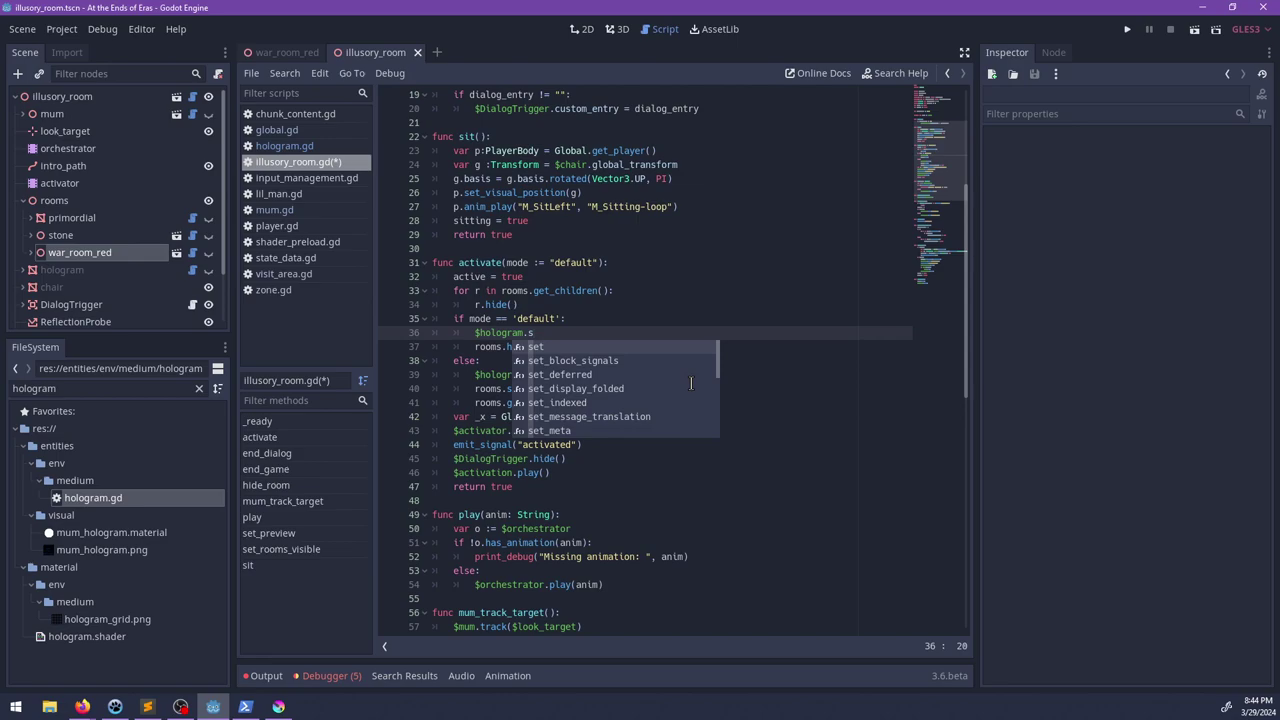
text(h)
key(Return)
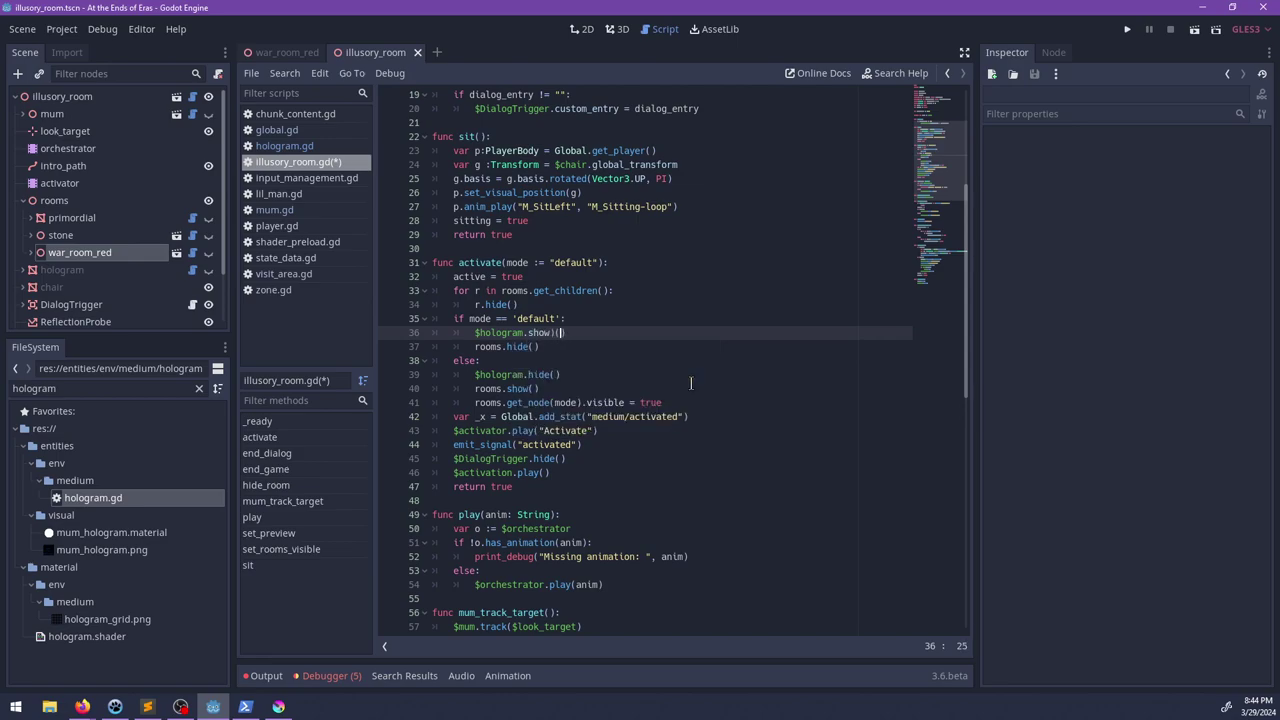
text(())
Step: Change the selected room's visibility line in activate to rooms.get_node(mode).show() and save the script
click(675, 414)
key(Up)
key(ctrl+shift+Left)
key(ctrl+shift+Left)
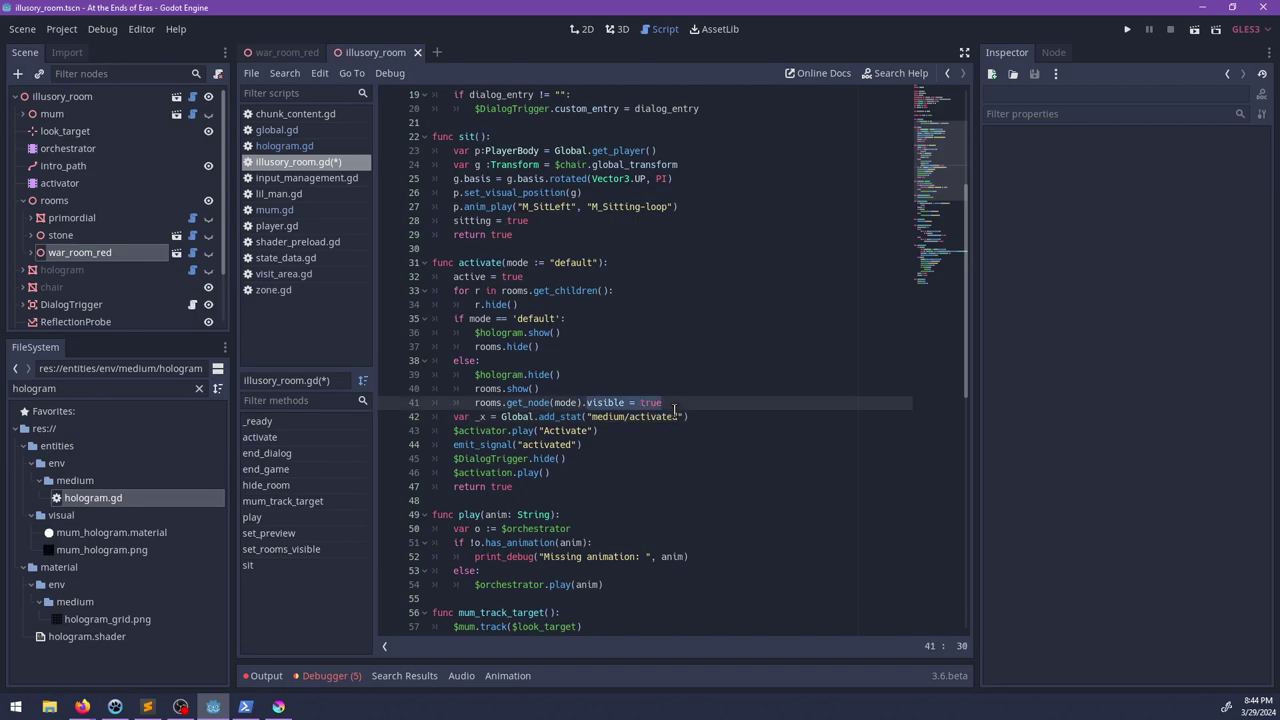
key(BackSpace)
text(show())
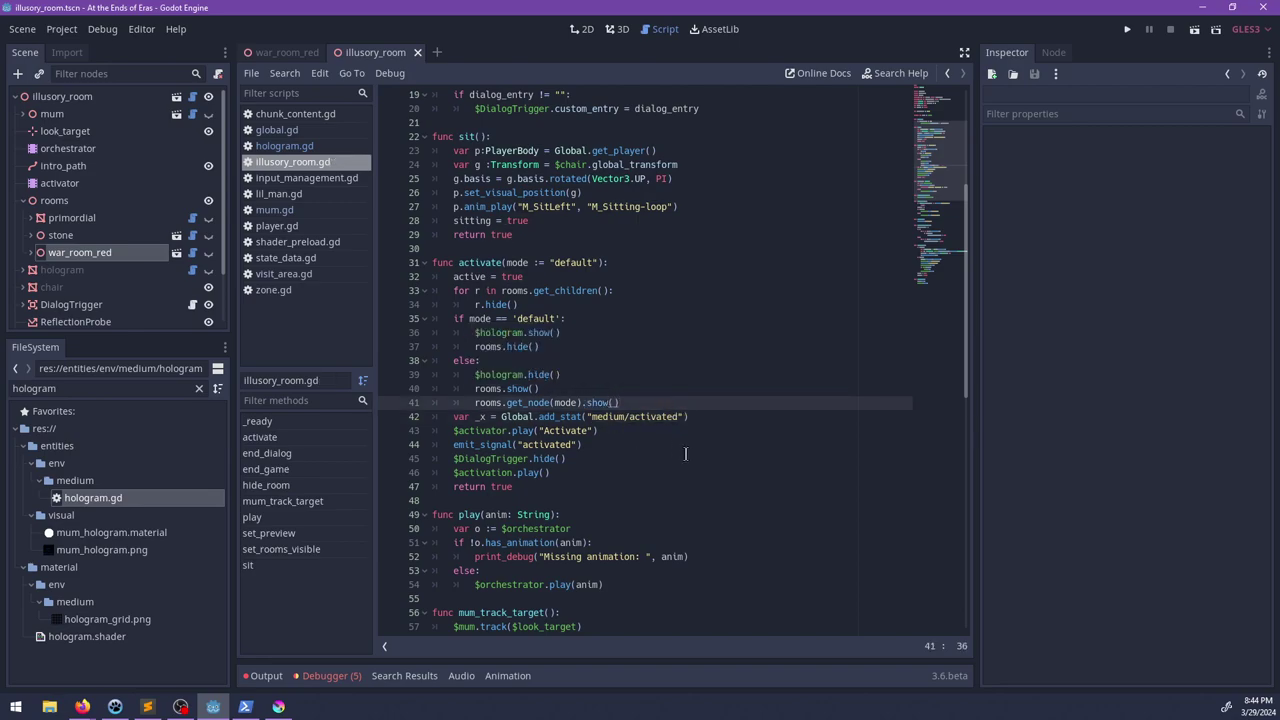
Step: Review the rest of illusory_room.gd, checking where rooms_visible is declared and used
scroll(685, 455, down, 6)
scroll(657, 453, down, 5)
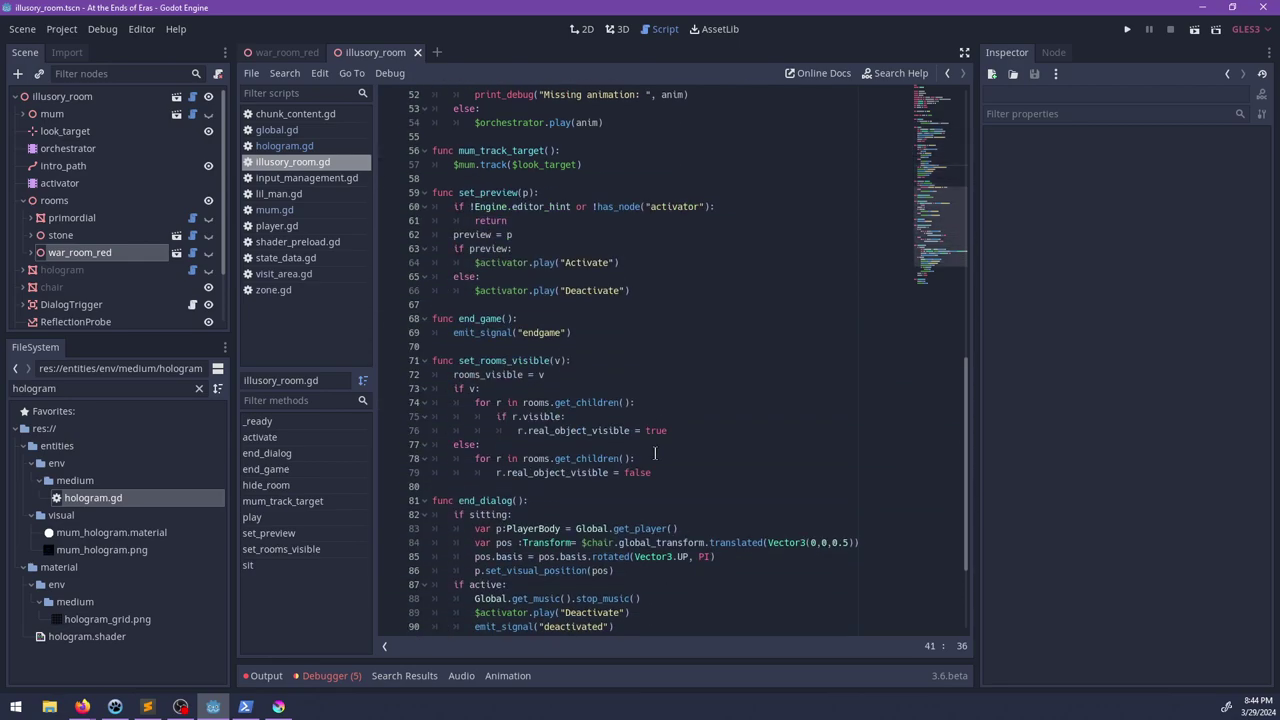
scroll(655, 453, up, 15)
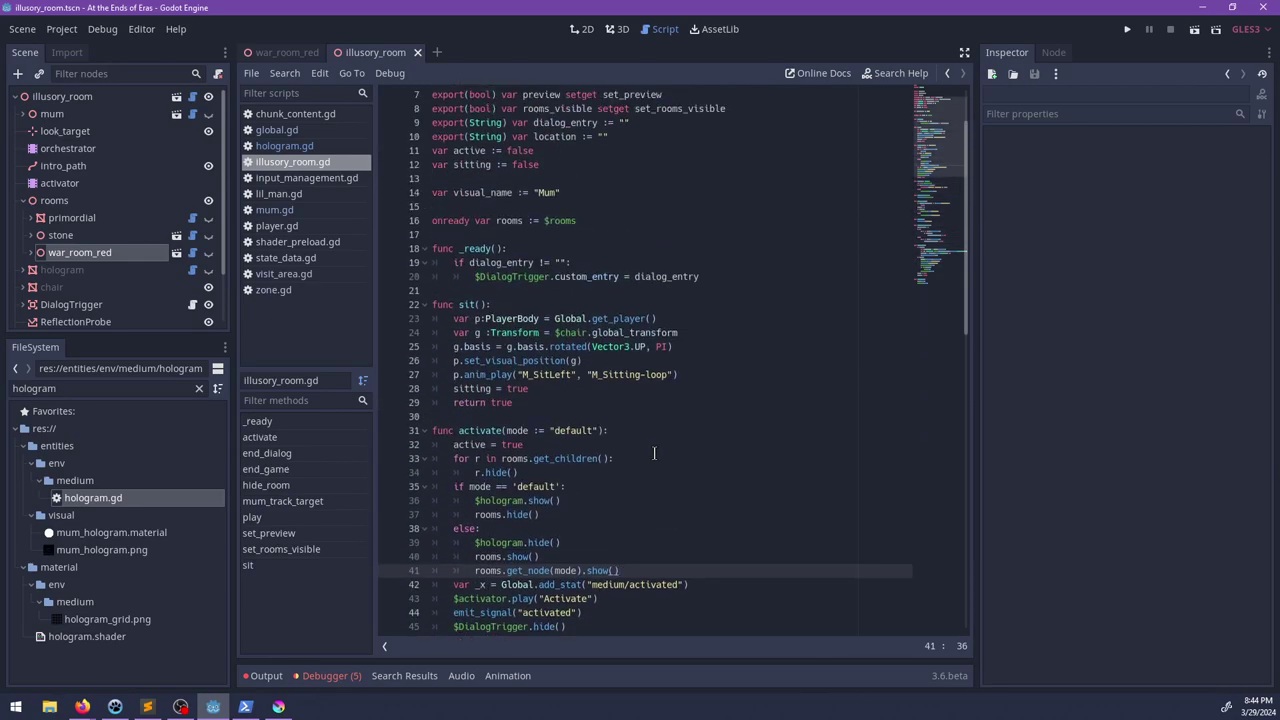
scroll(654, 453, down, 18)
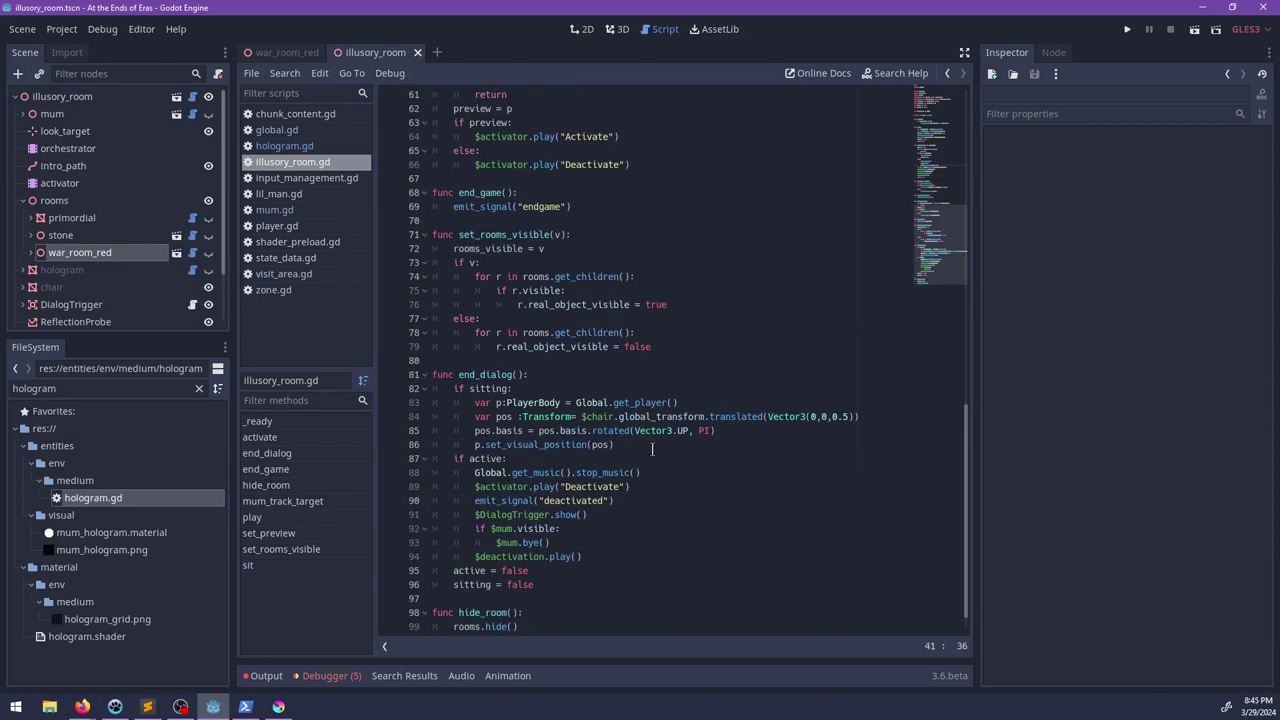
double_click(481, 250)
scroll(630, 312, up, 20)
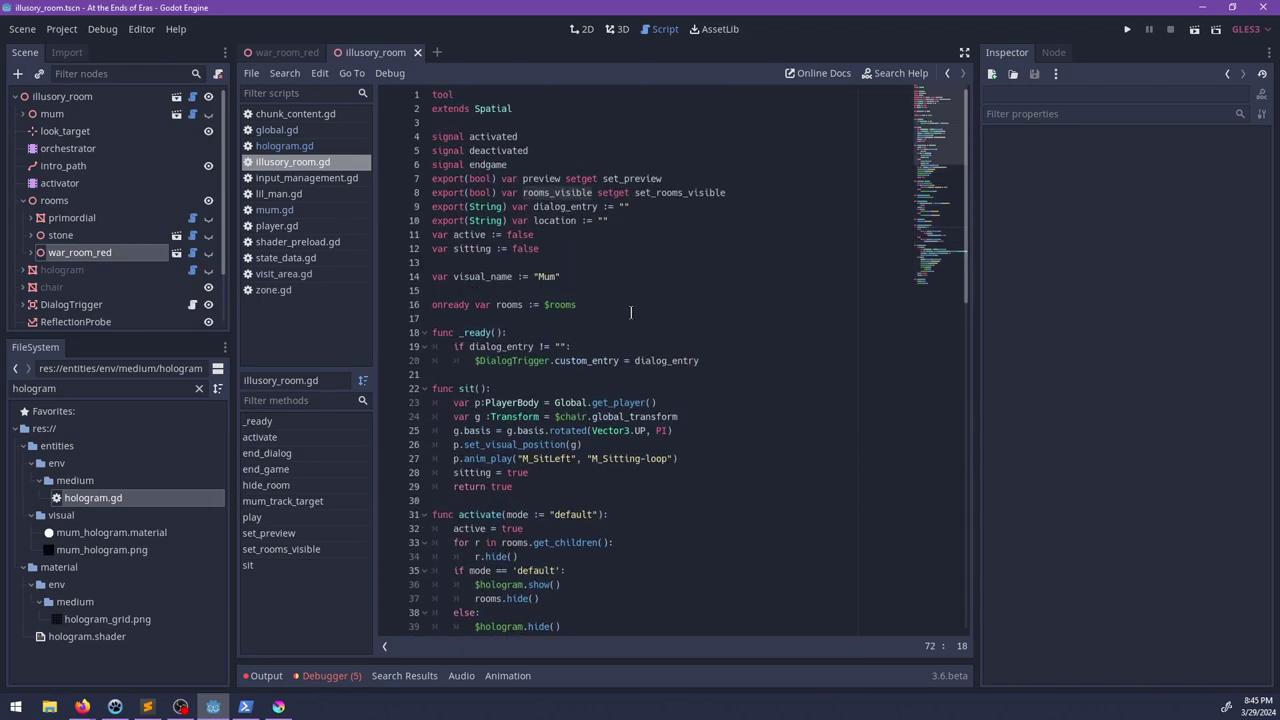
scroll(630, 312, down, 20)
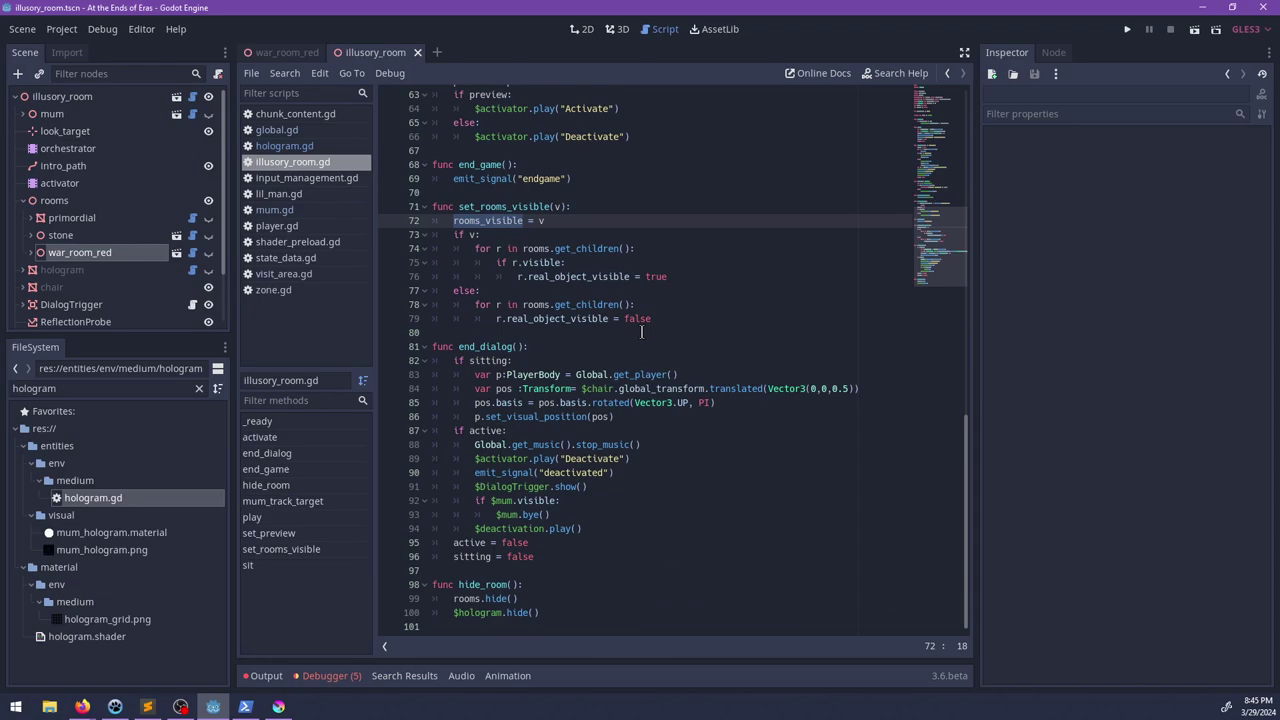
Step: Try adding rooms.visible = v below the rooms_visible assignment in set_rooms_visible, remove the line again and save
click(578, 218)
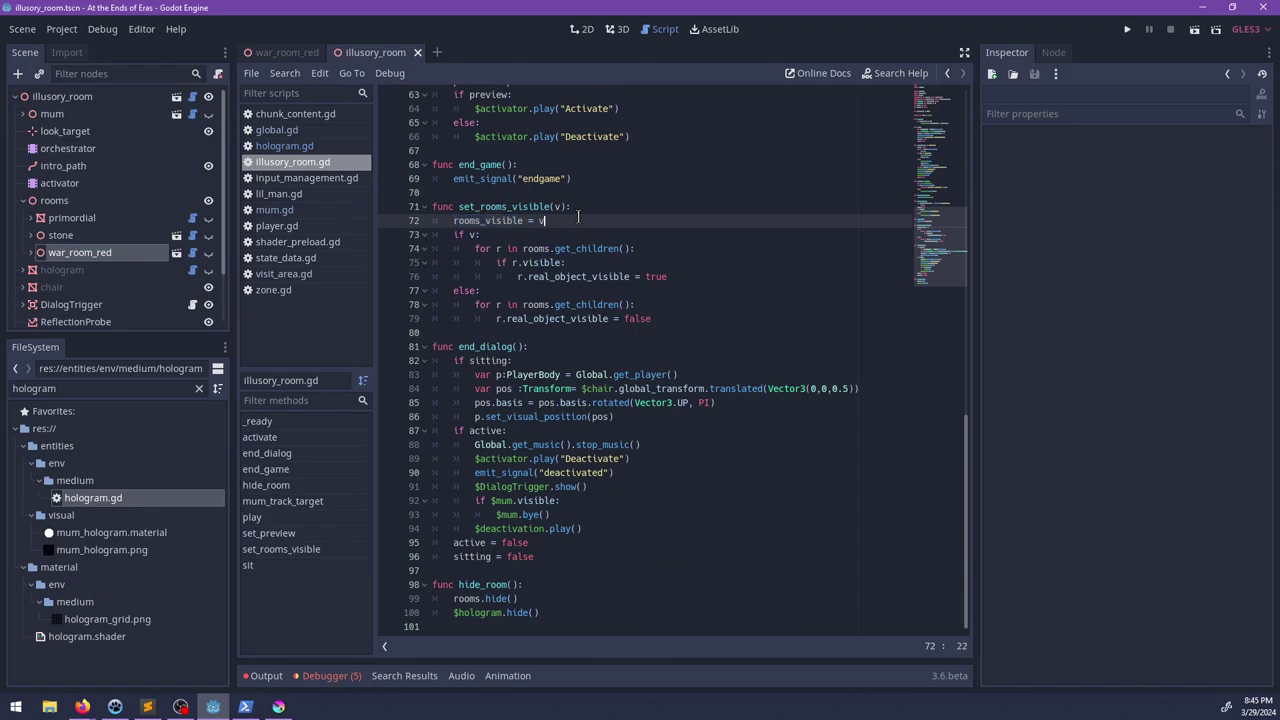
key(Return)
text(rooms.vi)
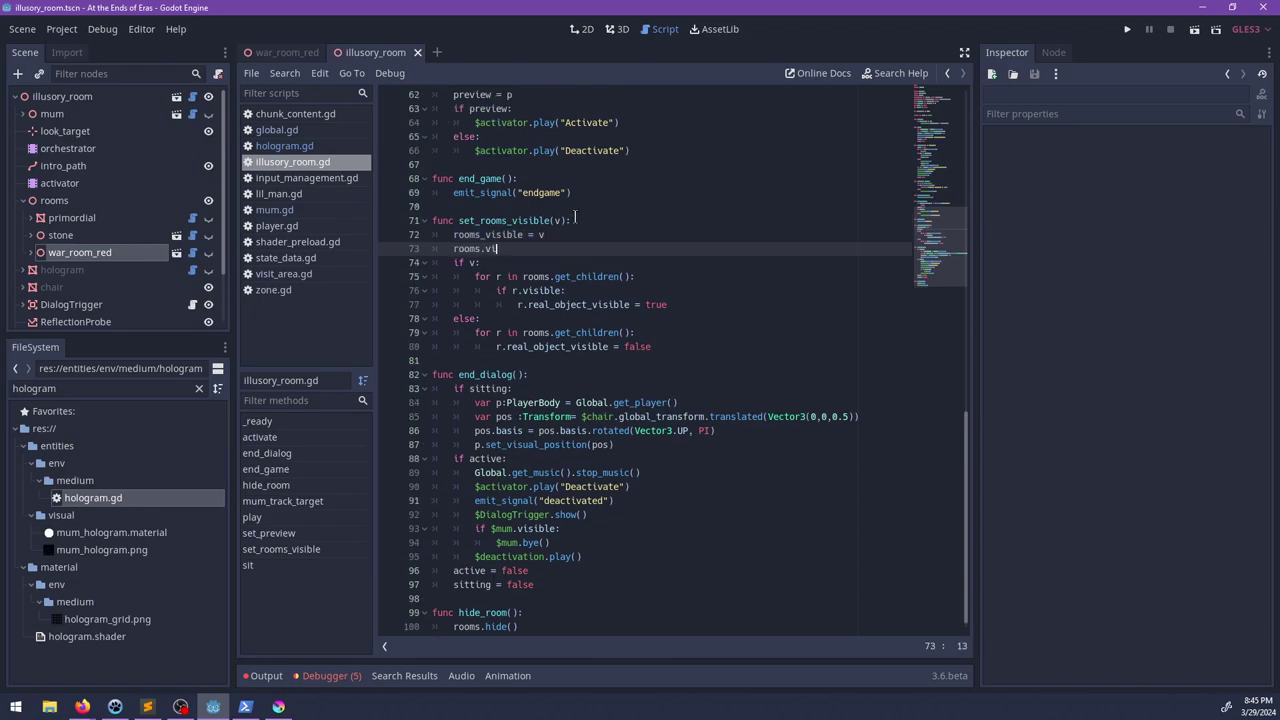
text(sible = v)
key(ctrl+s)
key(shift+Up)
key(BackSpace)
key(ctrl+s)
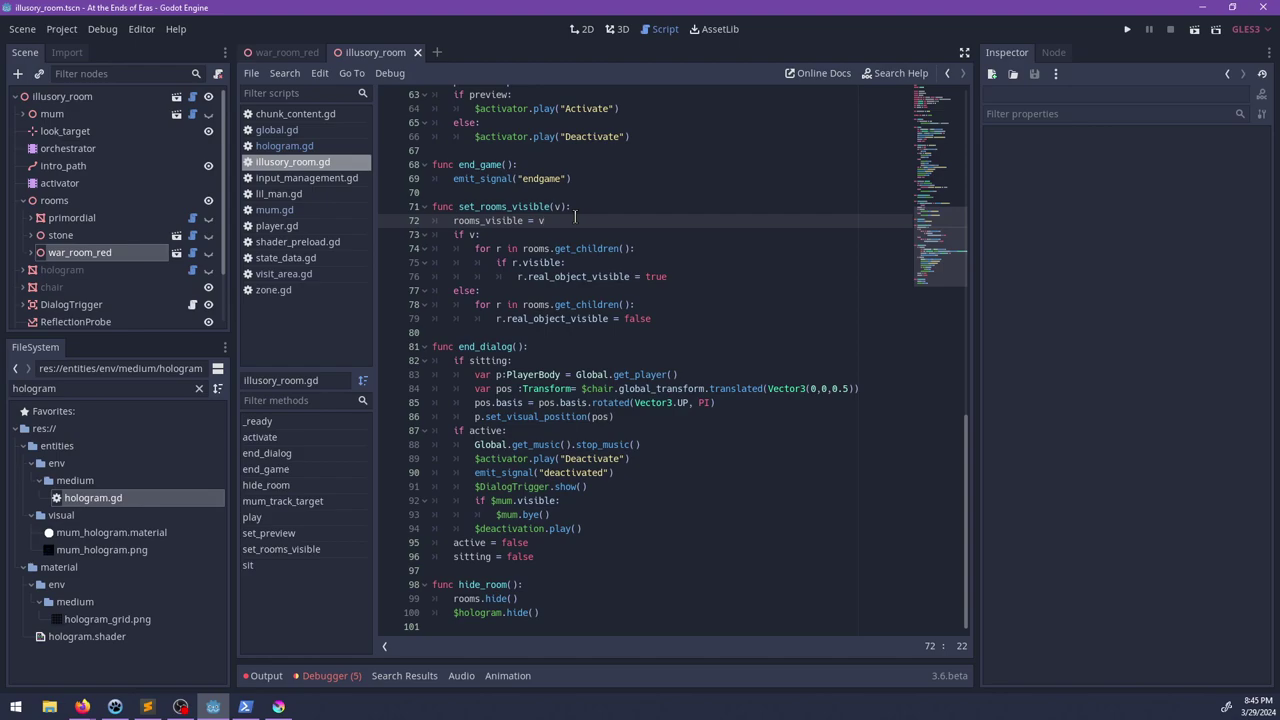
Step: Run the game, play the dialog in the illusory room through to its exit, and stop the test run
scroll(624, 439, up, 2)
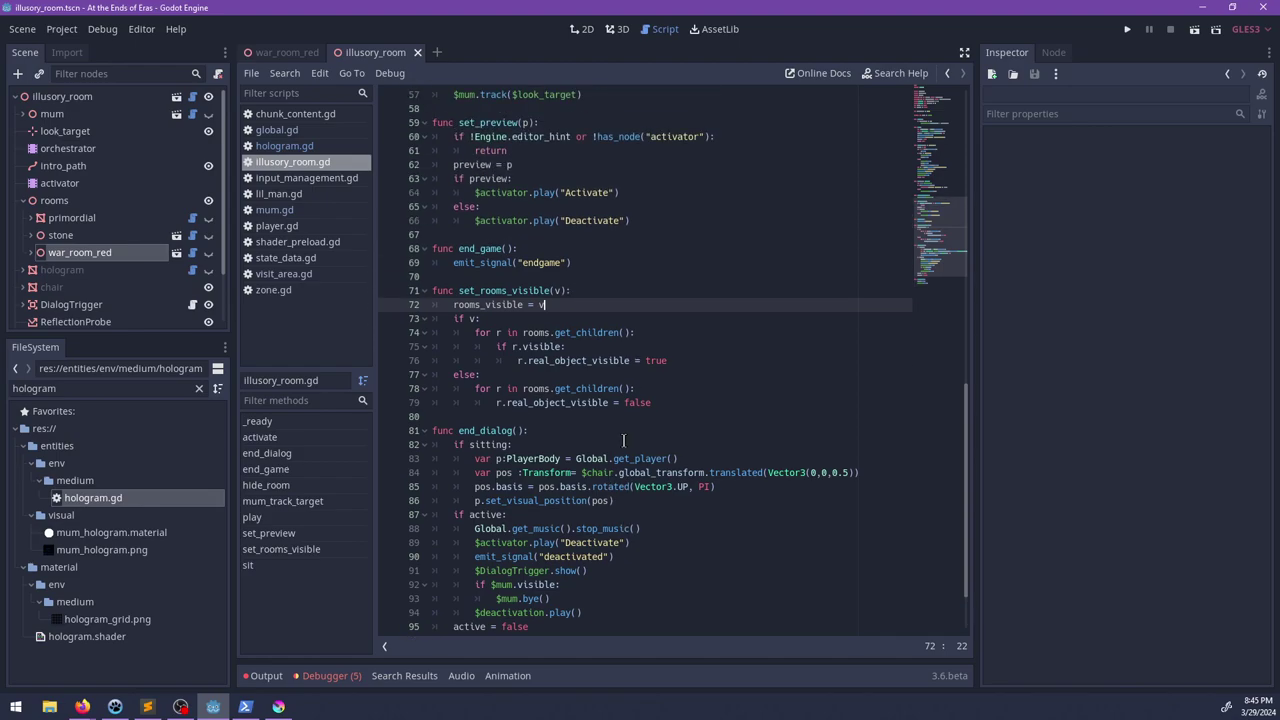
scroll(623, 440, down, 2)
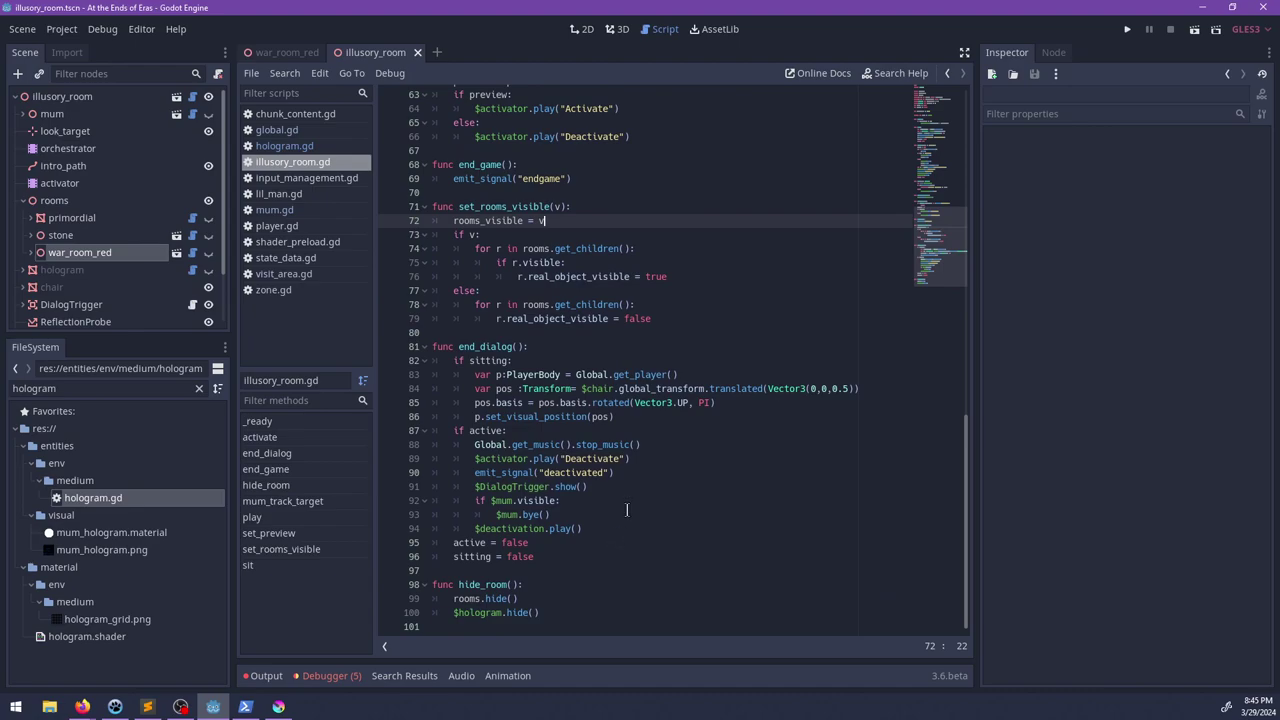
key(F5)
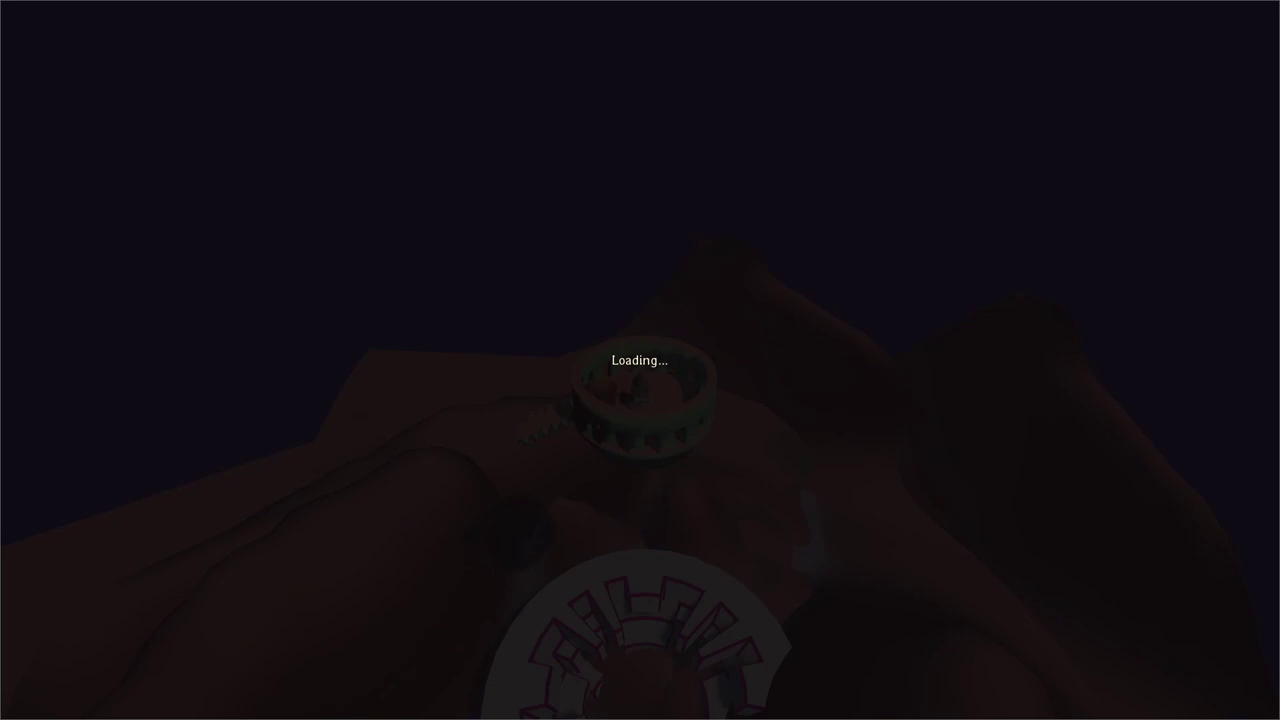
key(s)
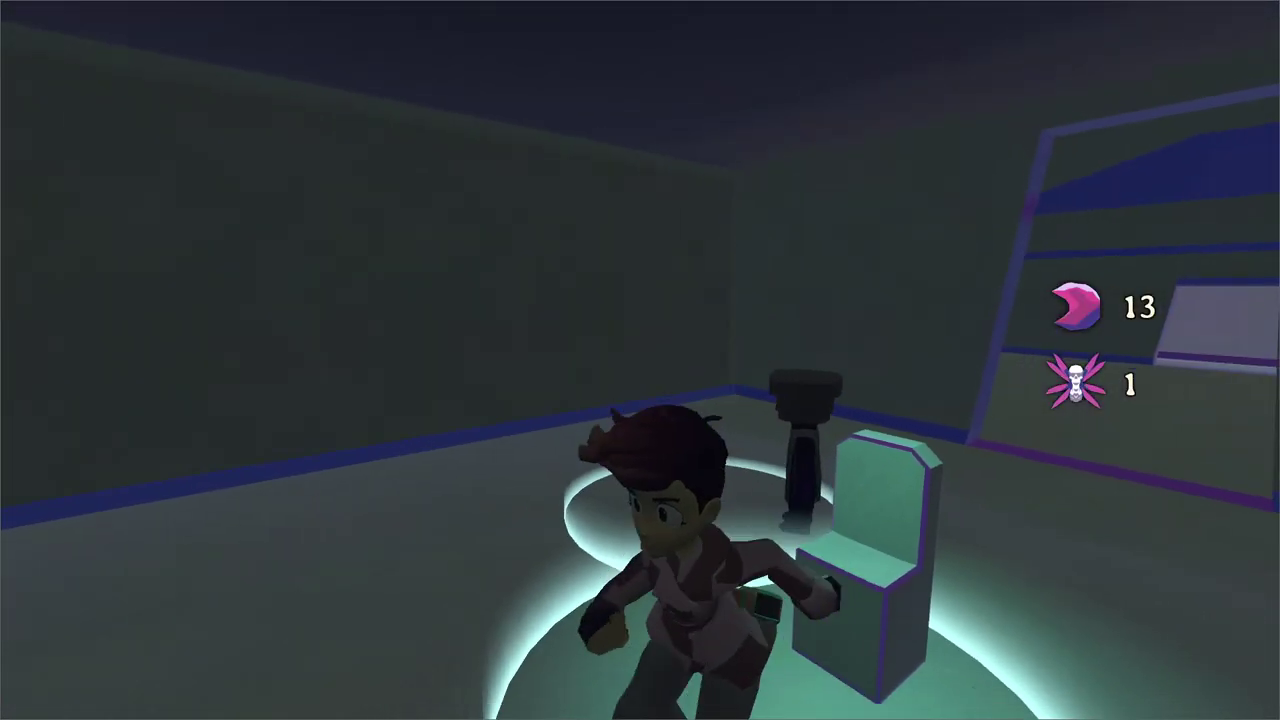
key(w)
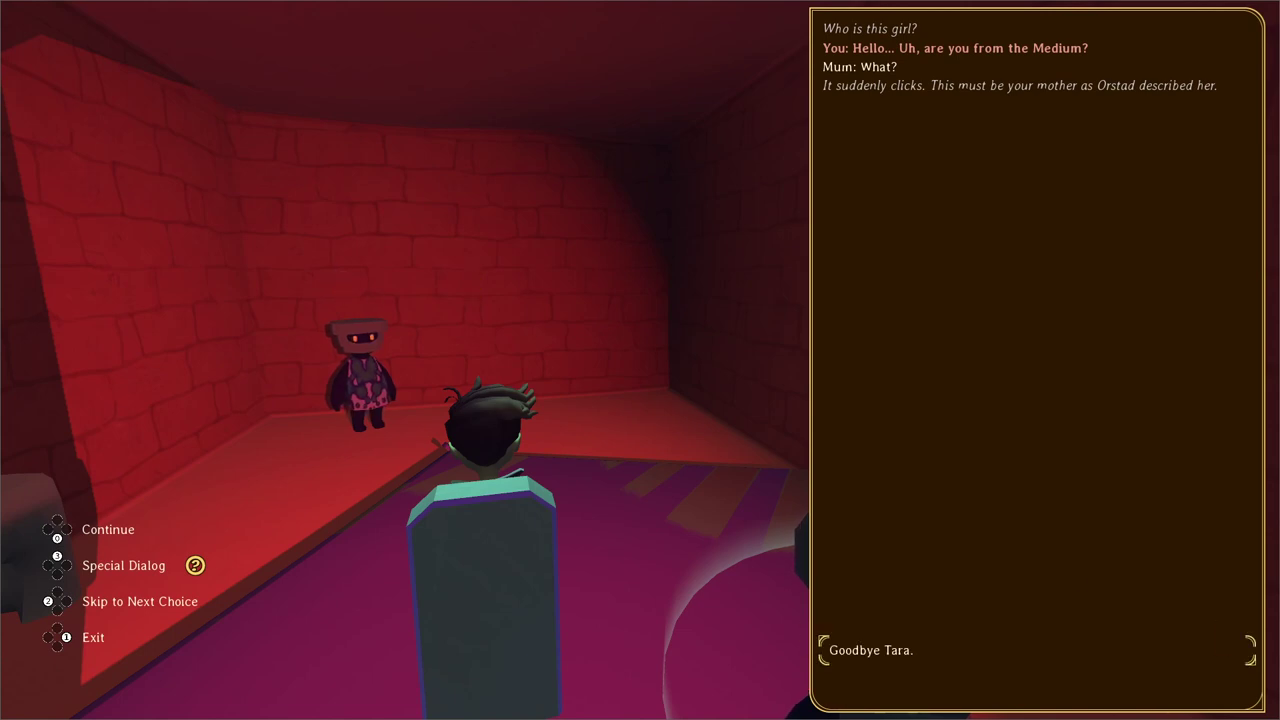
key(Return)
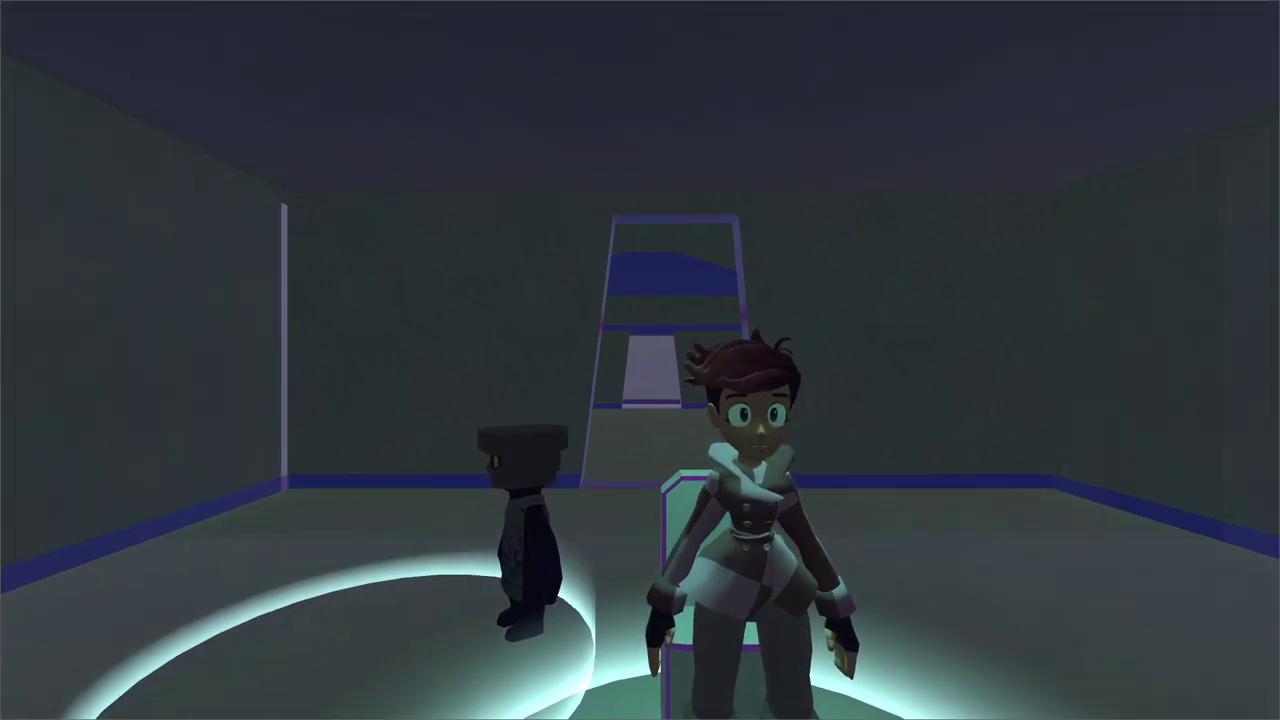
key(F8)
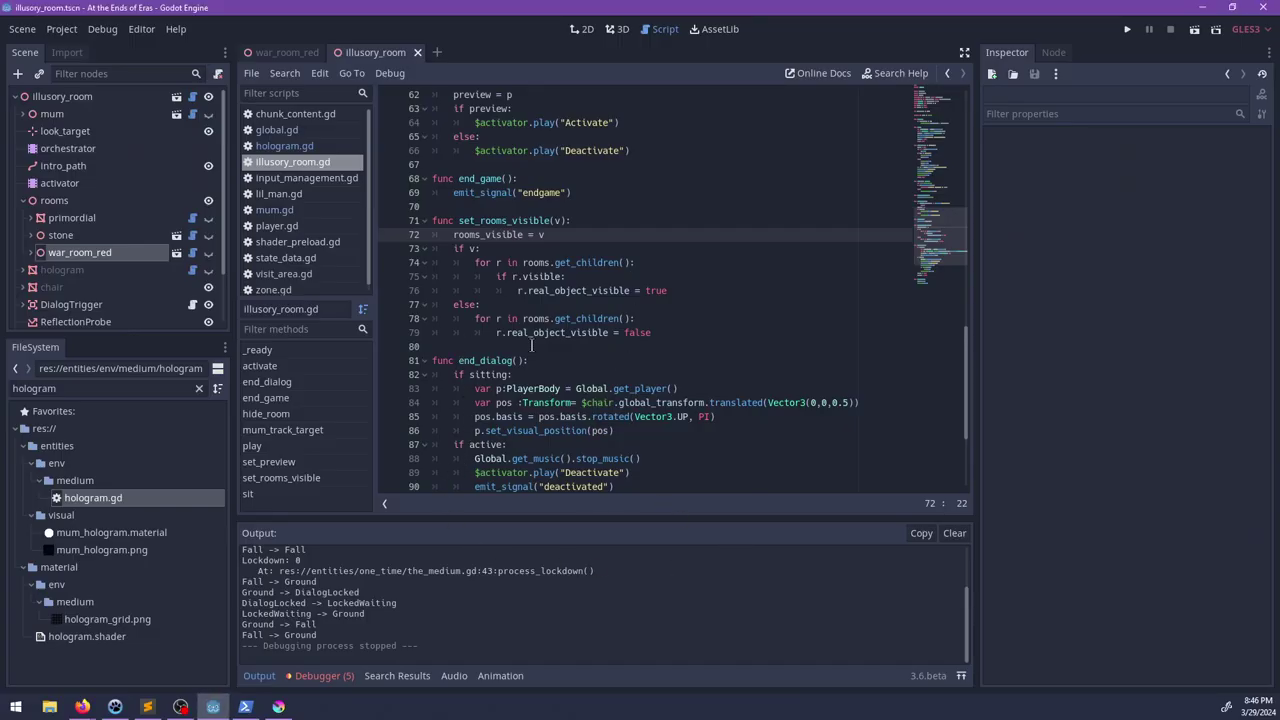
Step: Find the print call in player.gd's set_state function that logs state transitions, comment it out and save
click(273, 211)
click(276, 226)
key(ctrl+f)
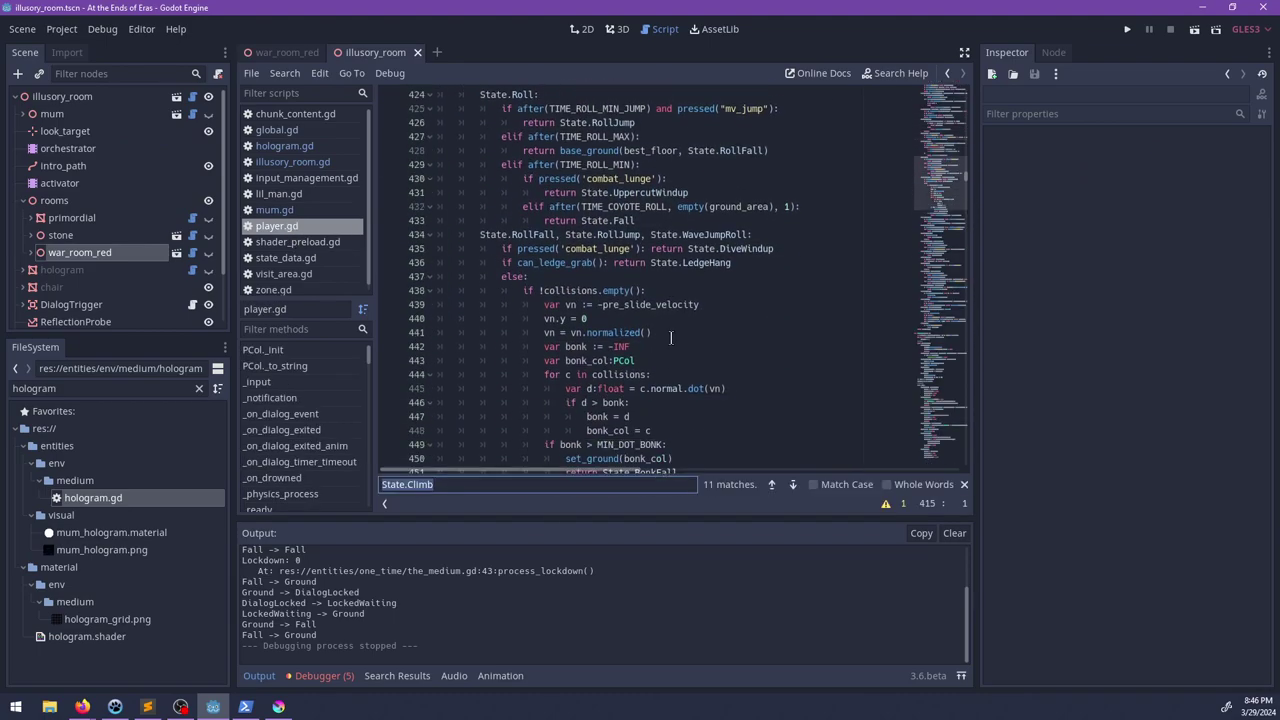
text(print)
key(Escape)
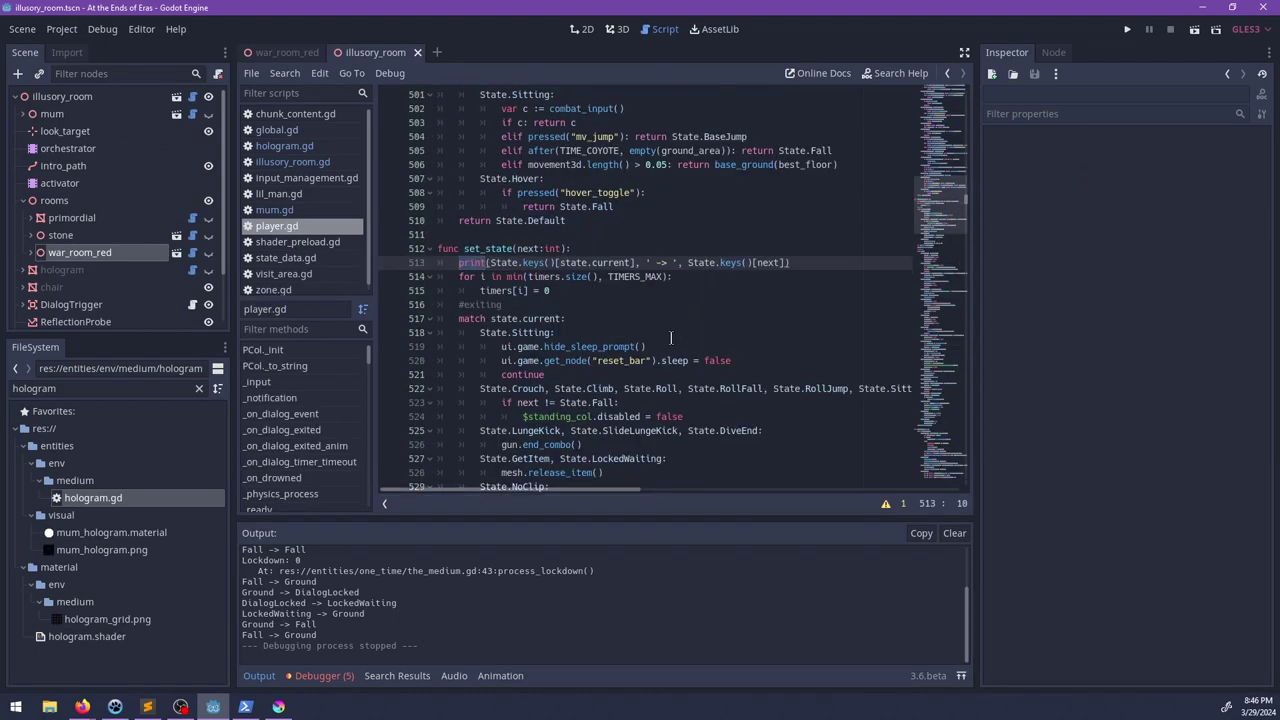
key(Left)
text(#)
key(F5)
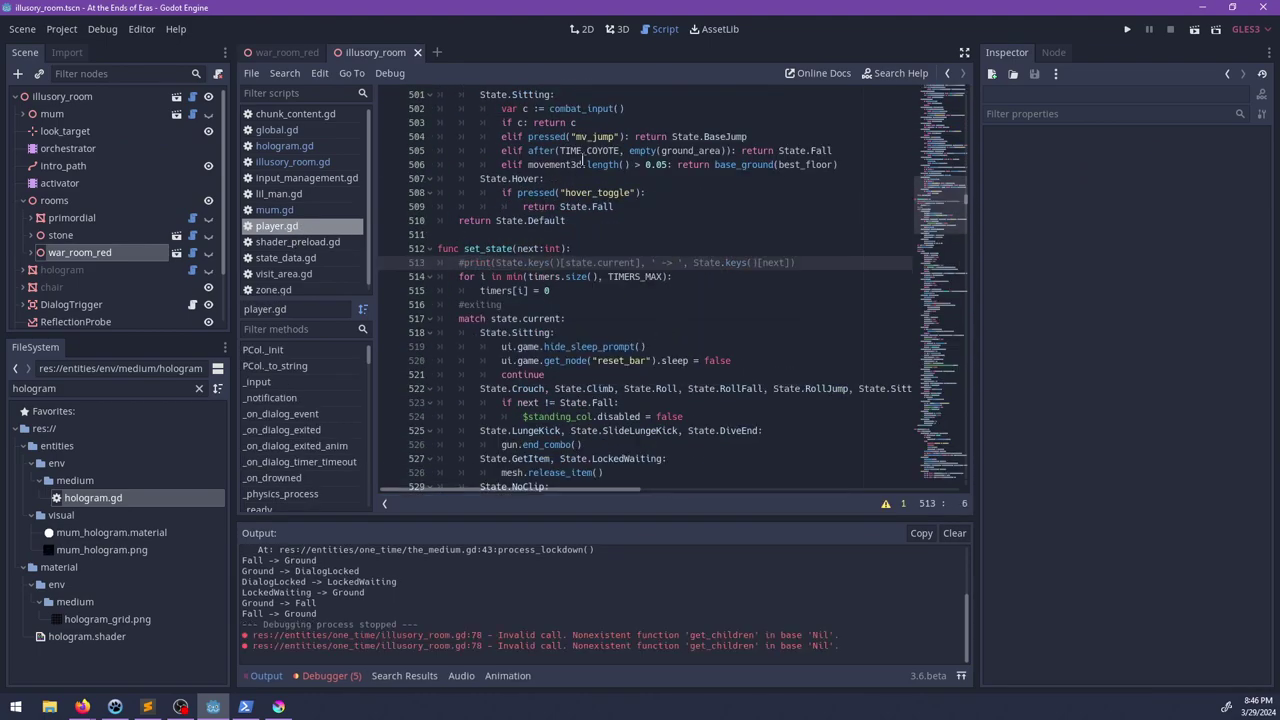
Step: Open the stone room's scene from the illusory room and copy the material of its walls mesh
click(613, 31)
scroll(562, 268, down, 3)
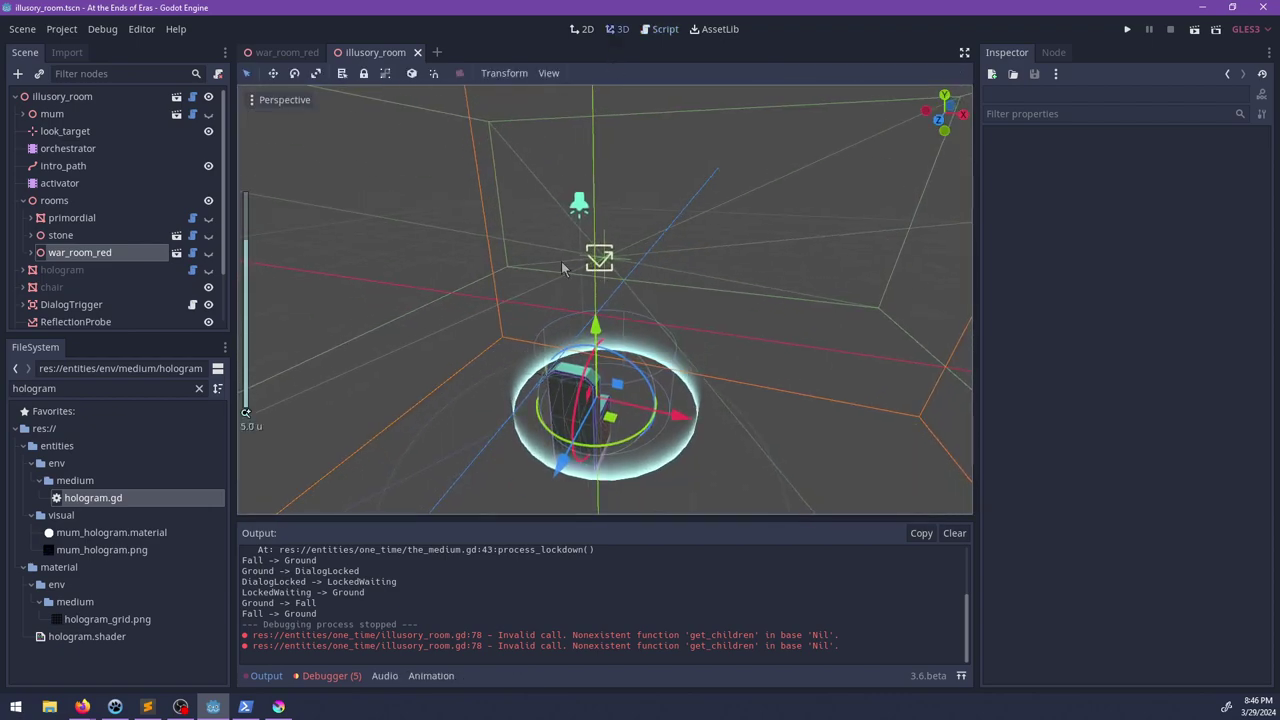
click(96, 255)
double_click(40, 238)
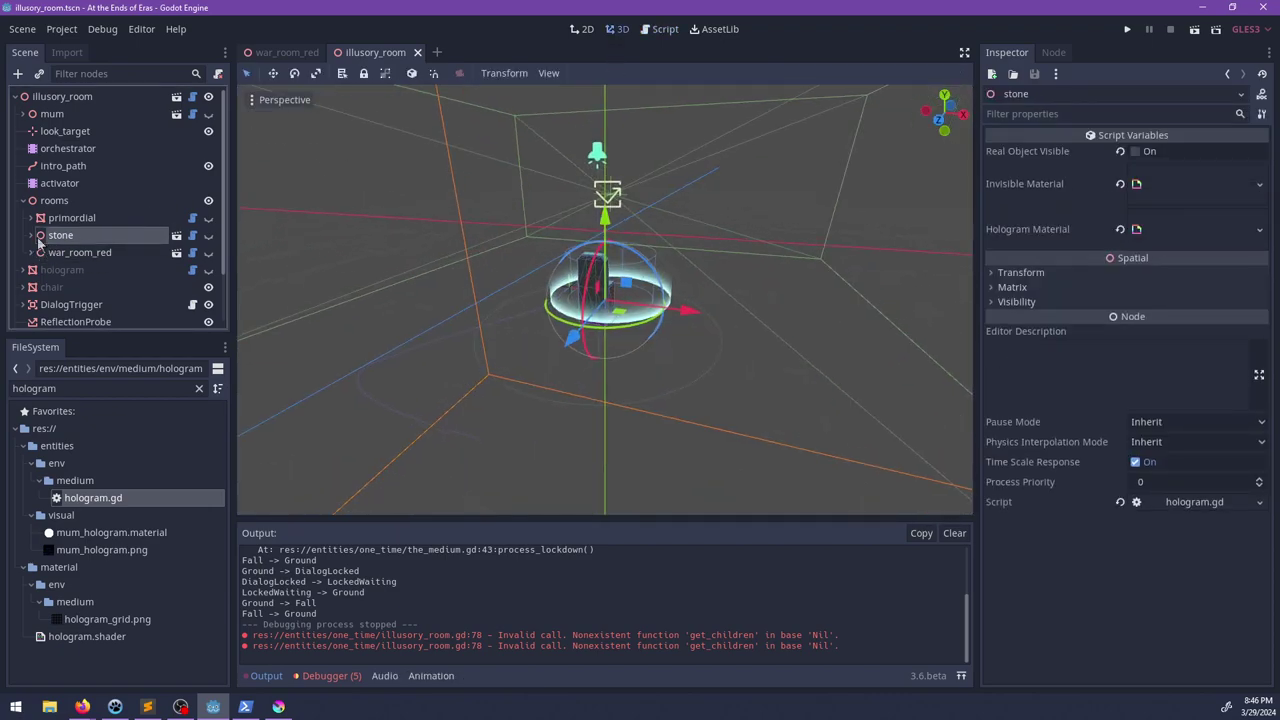
click(36, 237)
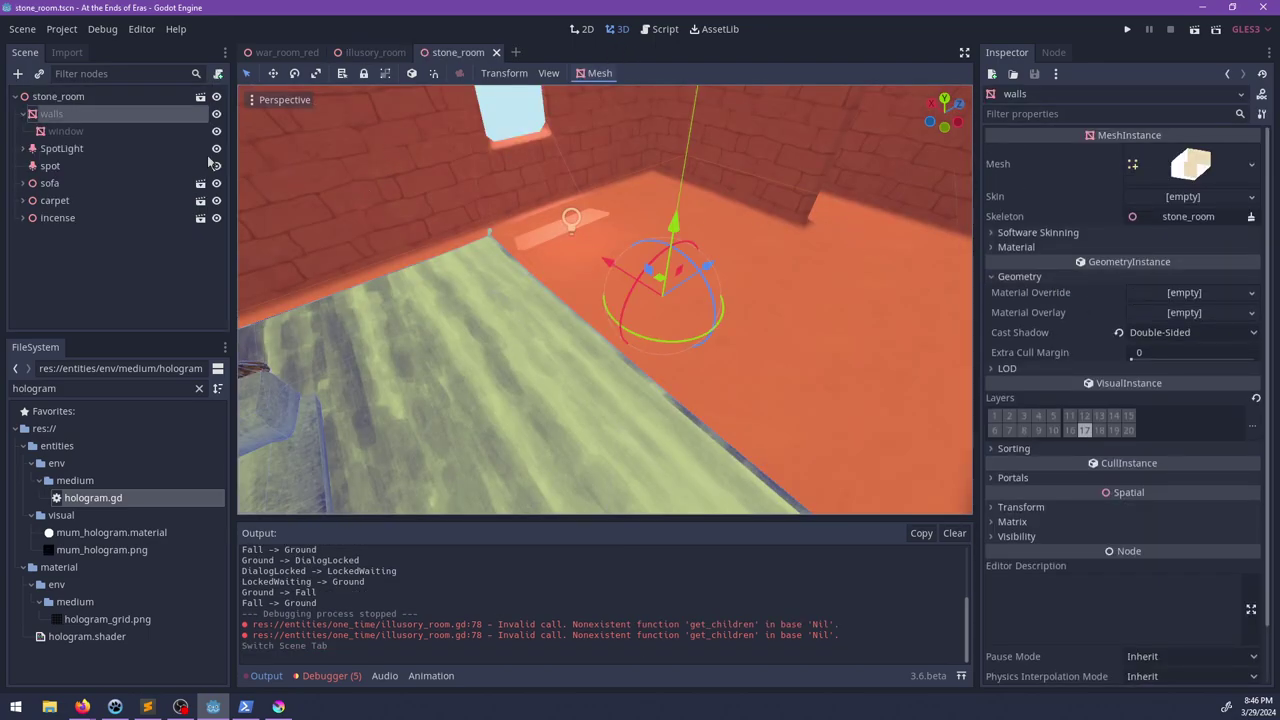
click(1056, 250)
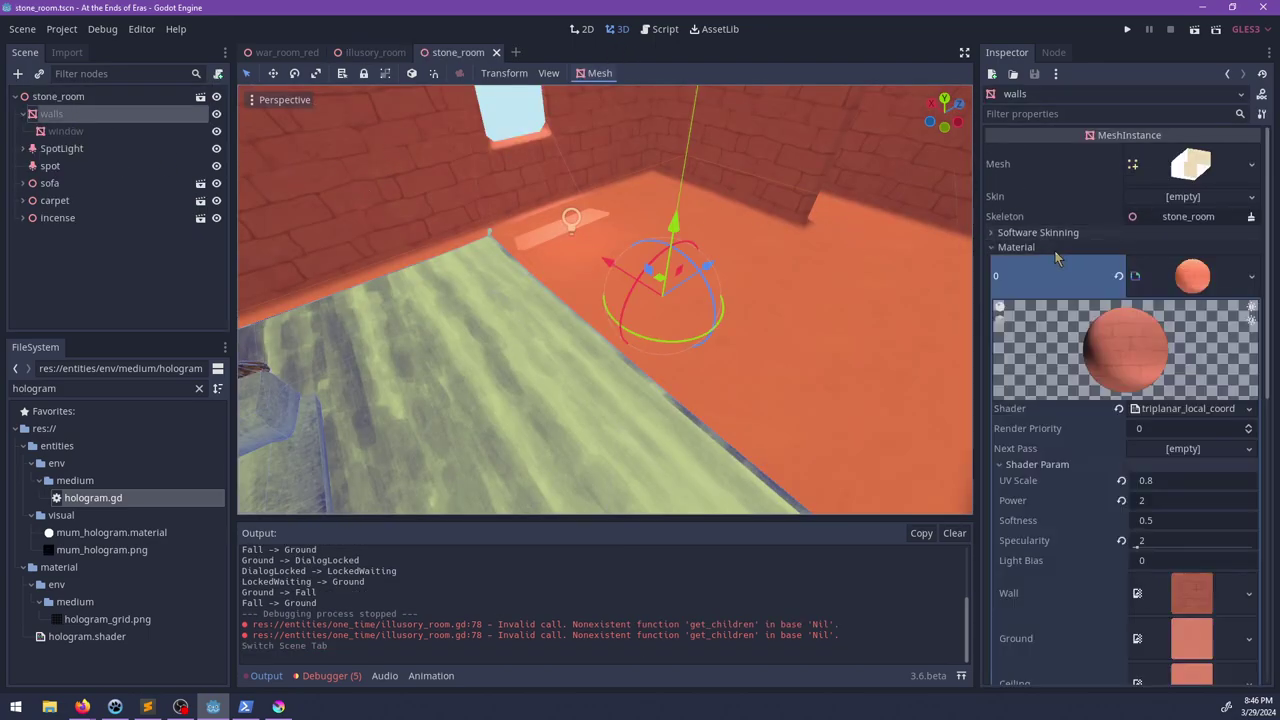
click(1192, 280)
right_click(1190, 282)
click(1210, 481)
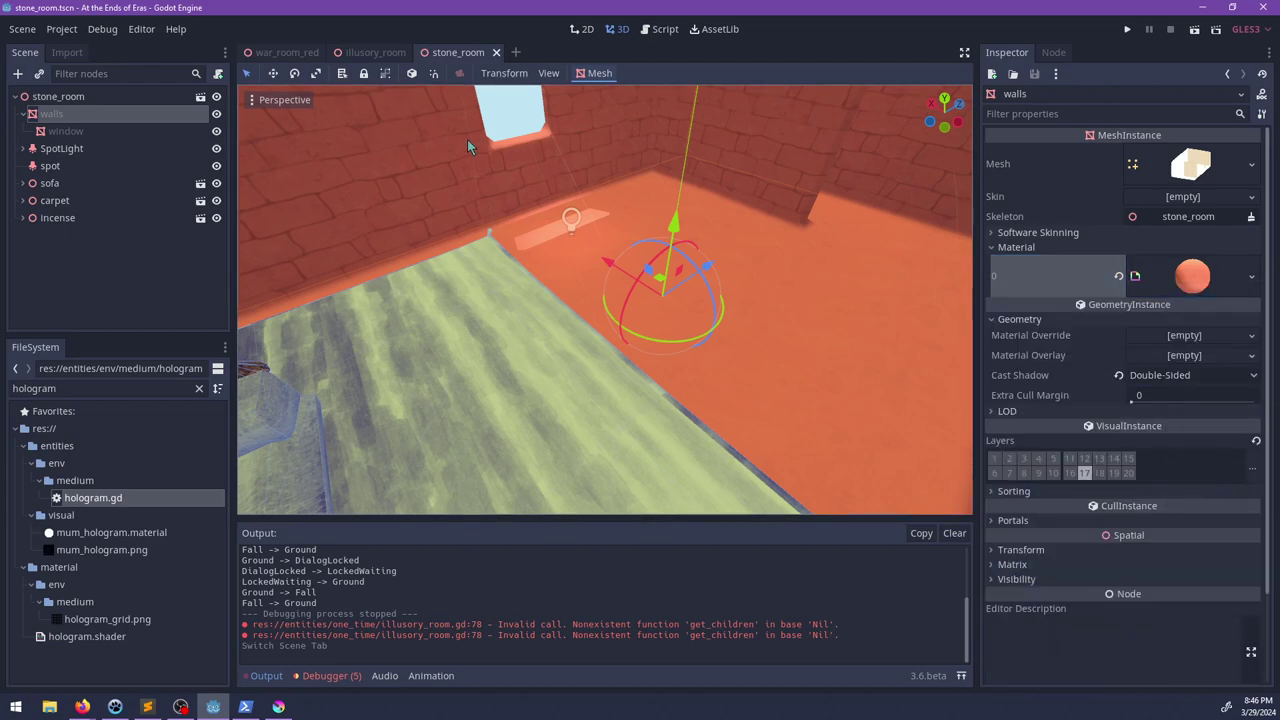
Step: Paste the copied wall material onto the room mesh in the war_room_red scene and save the scene
click(287, 52)
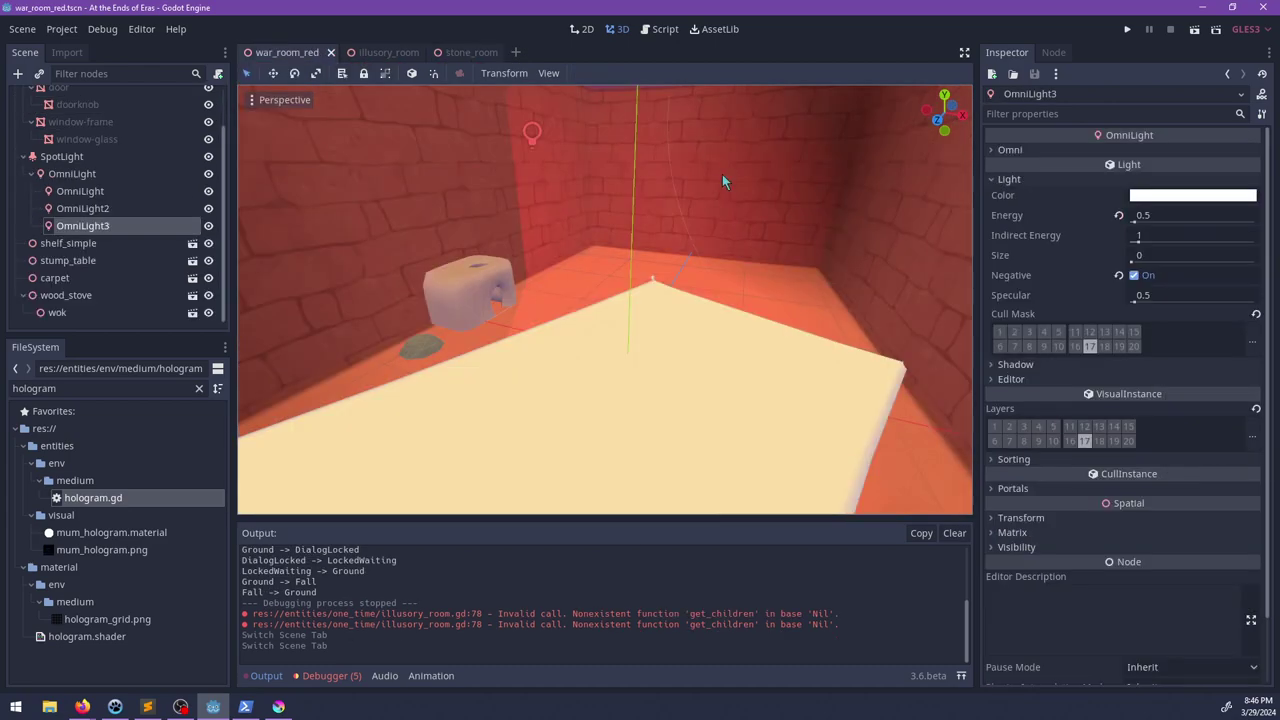
click(462, 193)
right_click(1183, 290)
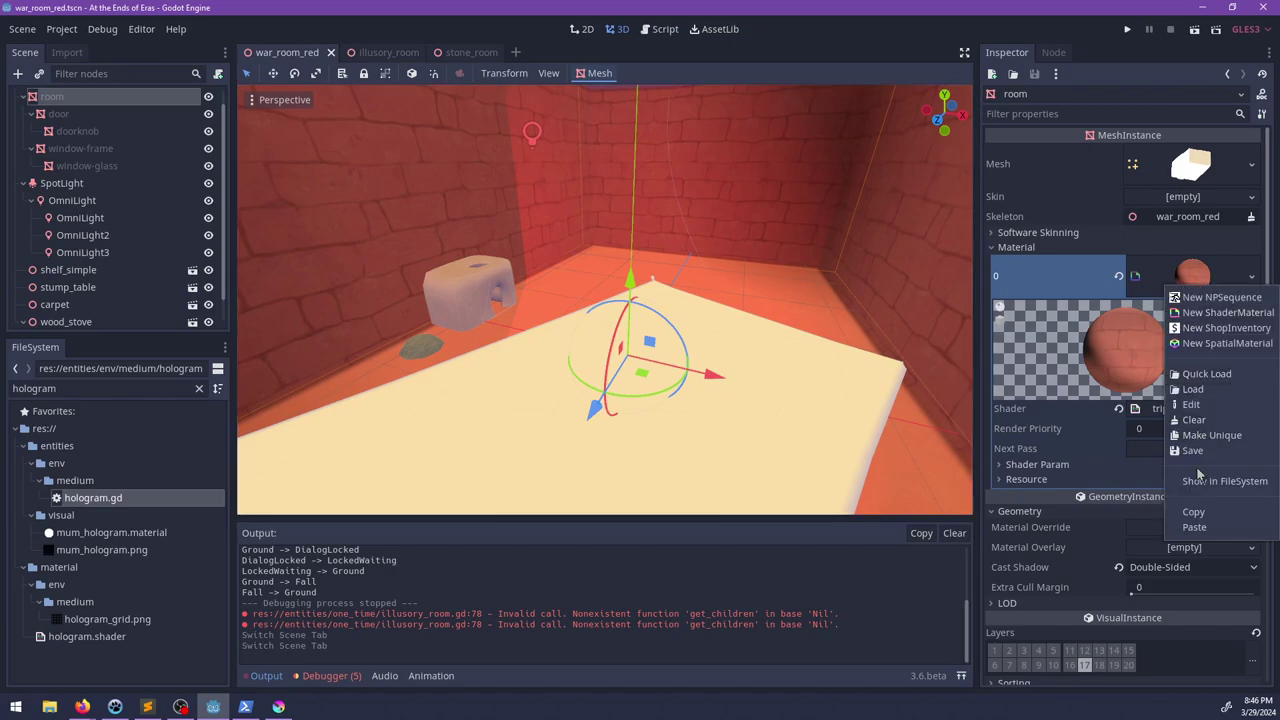
click(1190, 526)
mouse_move(428, 314)
shift+middle_down()
mouse_move(600, 315)
mouse_move(452, 296)
shift+middle_up()
key(ctrl+s)
Step: Select the doorknob on the war room's door and clear its material
mouse_move(349, 271)
shift+middle_down()
mouse_move(726, 292)
mouse_move(634, 305)
mouse_move(603, 266)
shift+middle_up()
click(680, 277)
scroll(680, 277, up, 8)
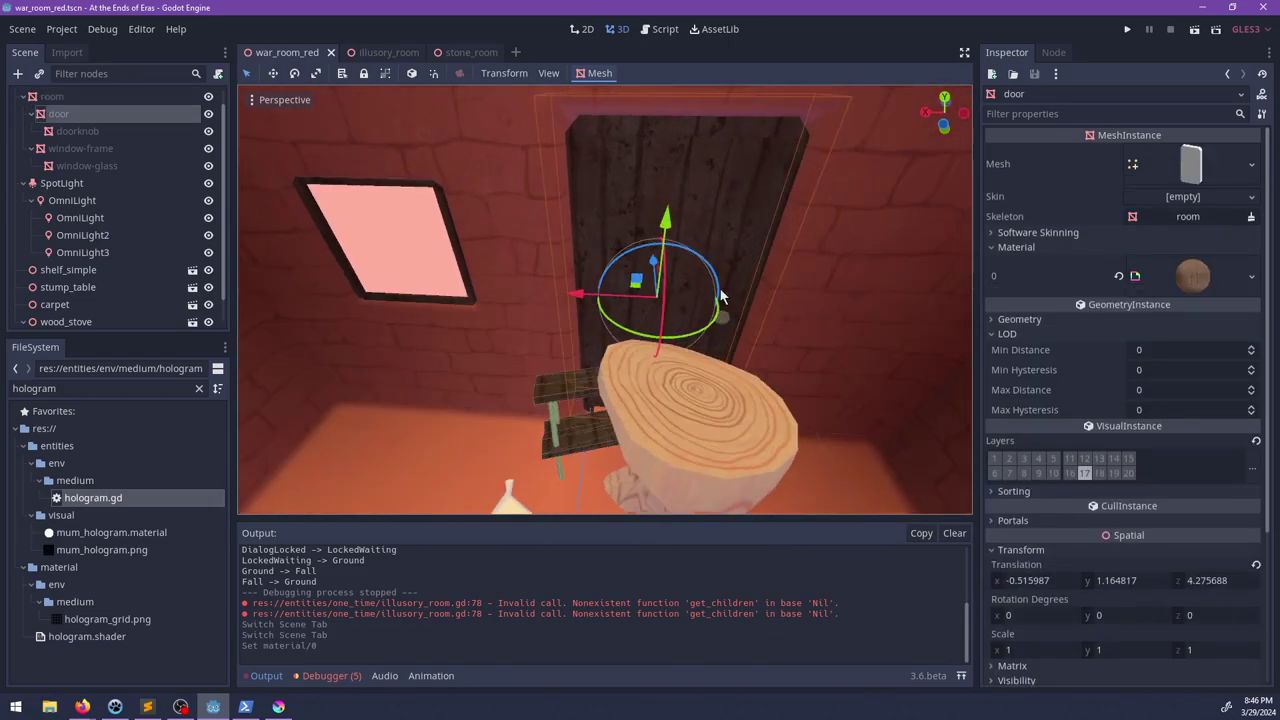
click(694, 274)
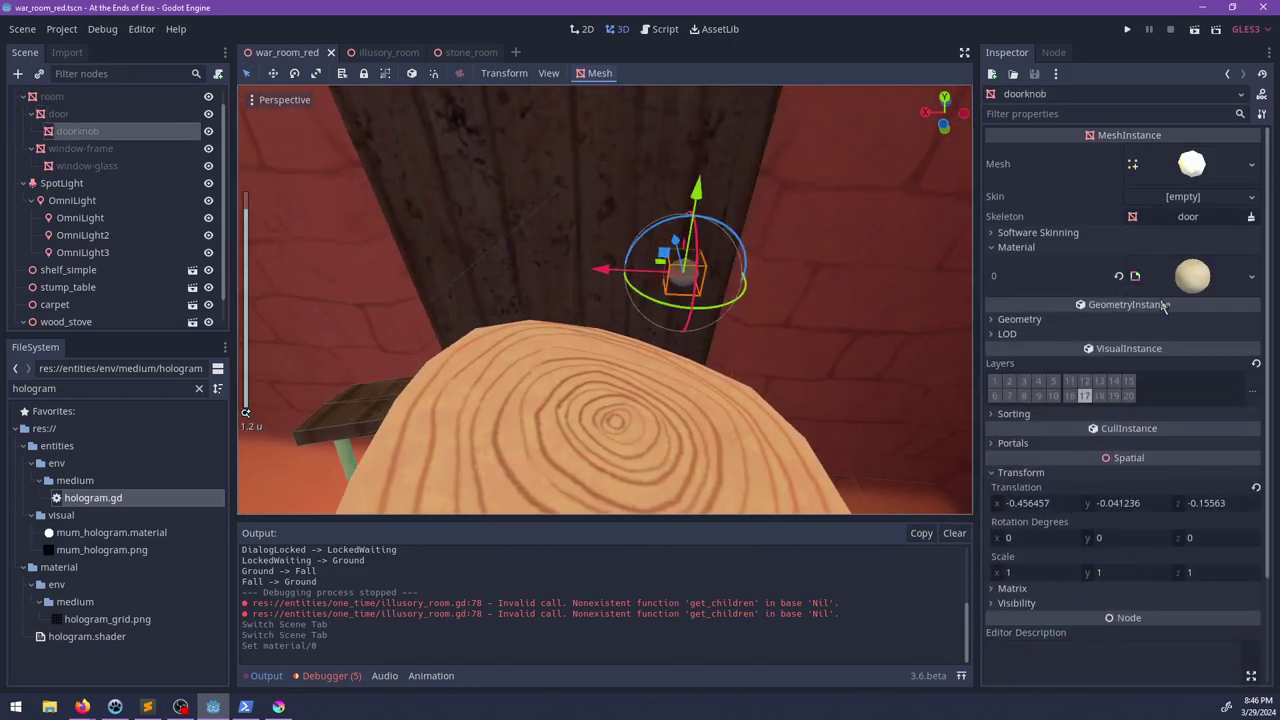
click(1119, 276)
Step: Search the project files for metal, assign metal_trim.material to the doorknob, check its shader settings and save the scene
click(158, 387)
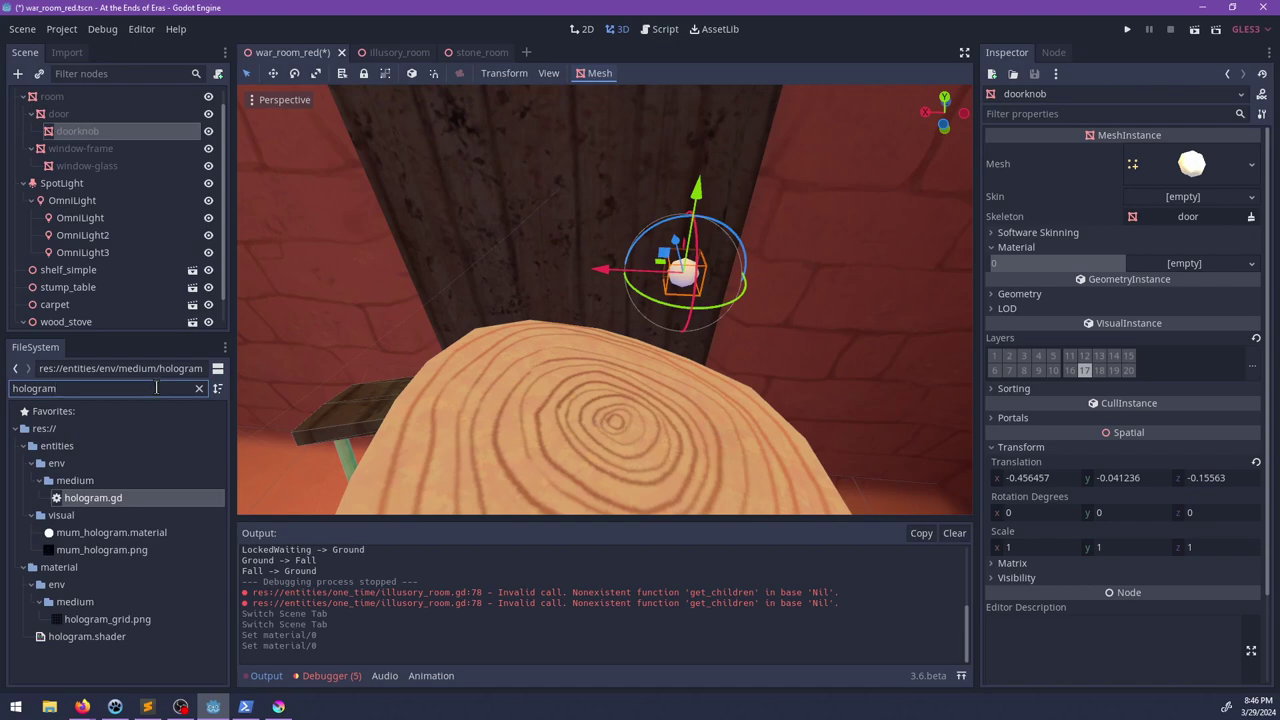
key(ctrl+a)
text(metal)
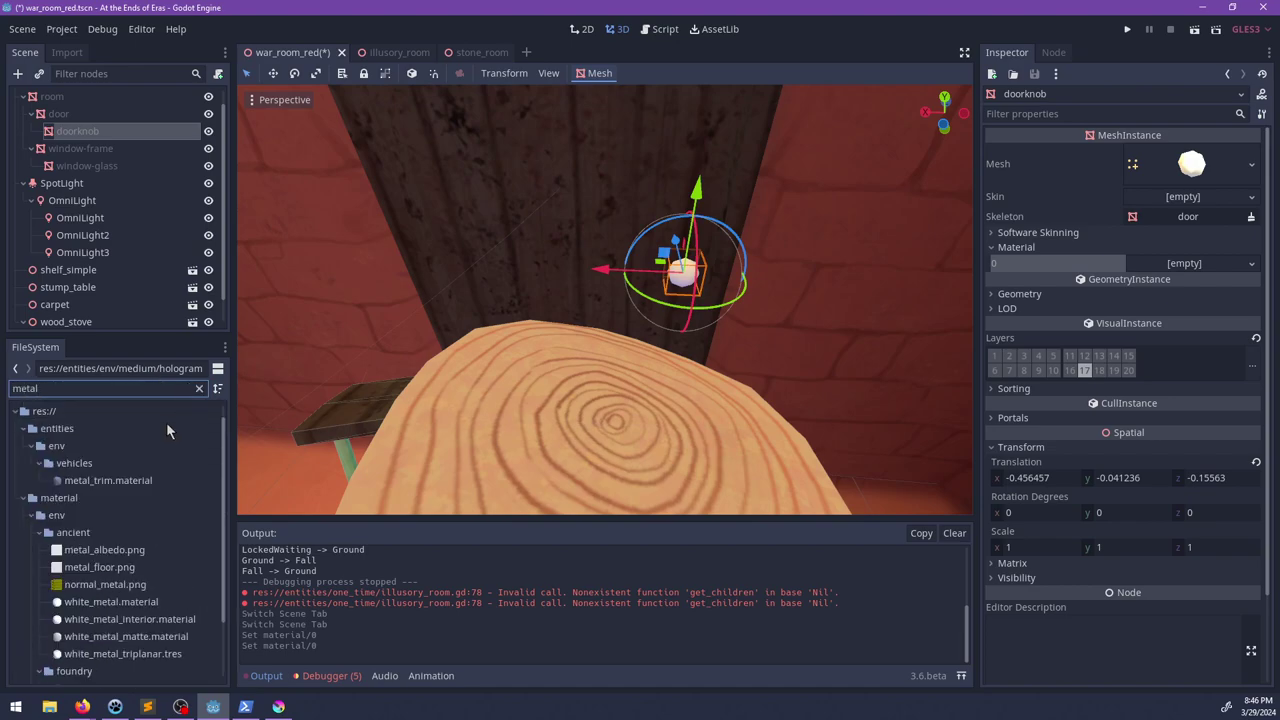
drag(130, 480, 1198, 272)
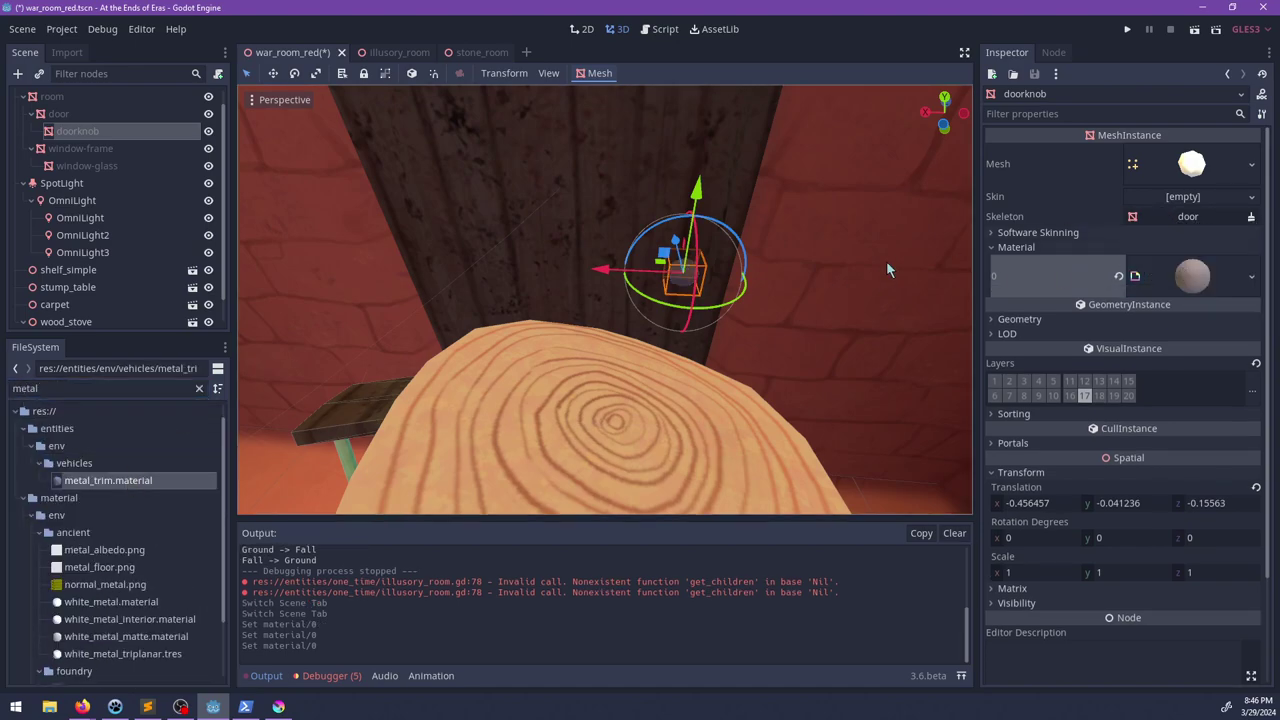
middle_drag(886, 261, 700, 277)
scroll(700, 277, up, 7)
click(1153, 277)
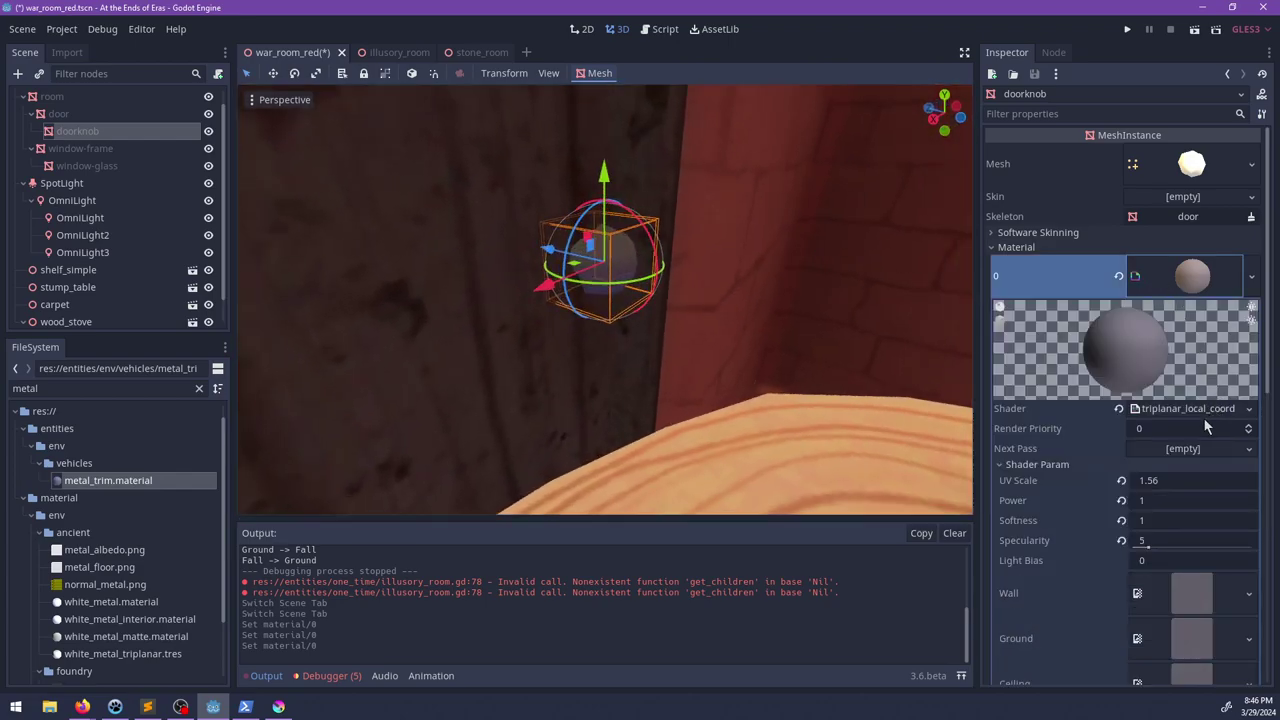
click(1190, 276)
scroll(779, 310, down, 5)
key(ctrl+s)
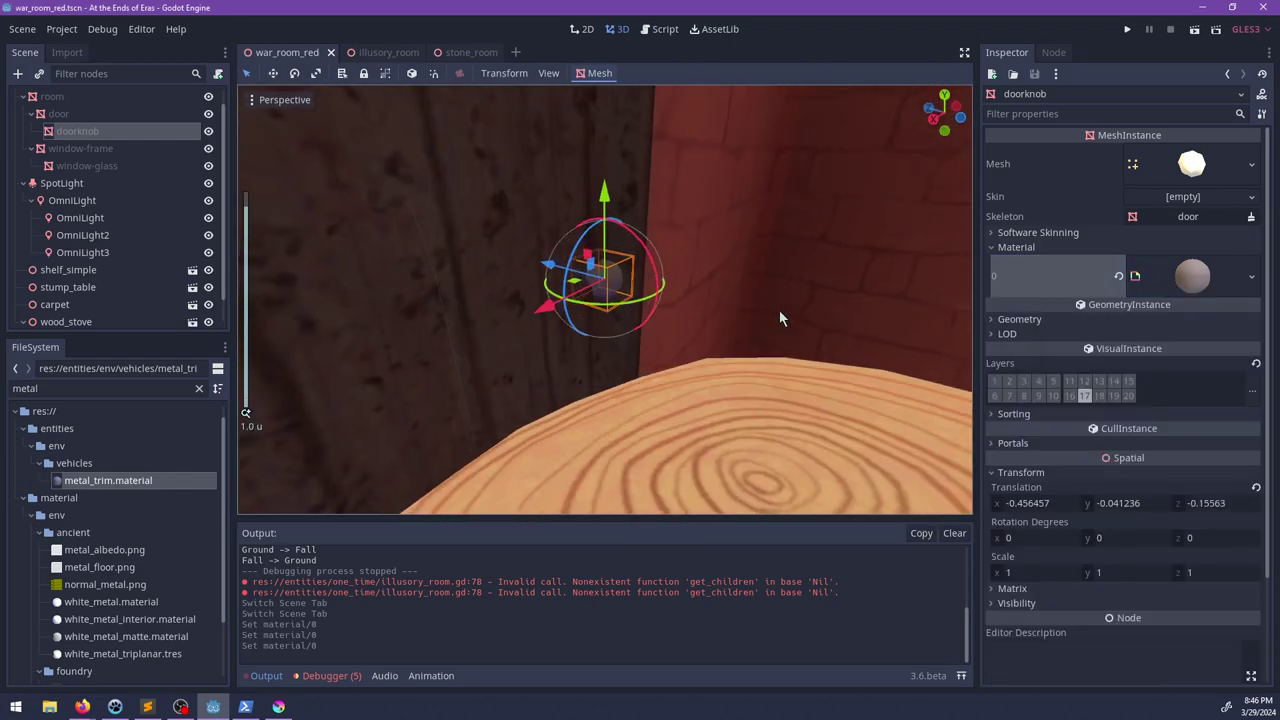
Step: Examine the material settings of the war room's door and window frame
scroll(779, 311, down, 20)
middle_drag(710, 300, 613, 306)
scroll(613, 312, up, 6)
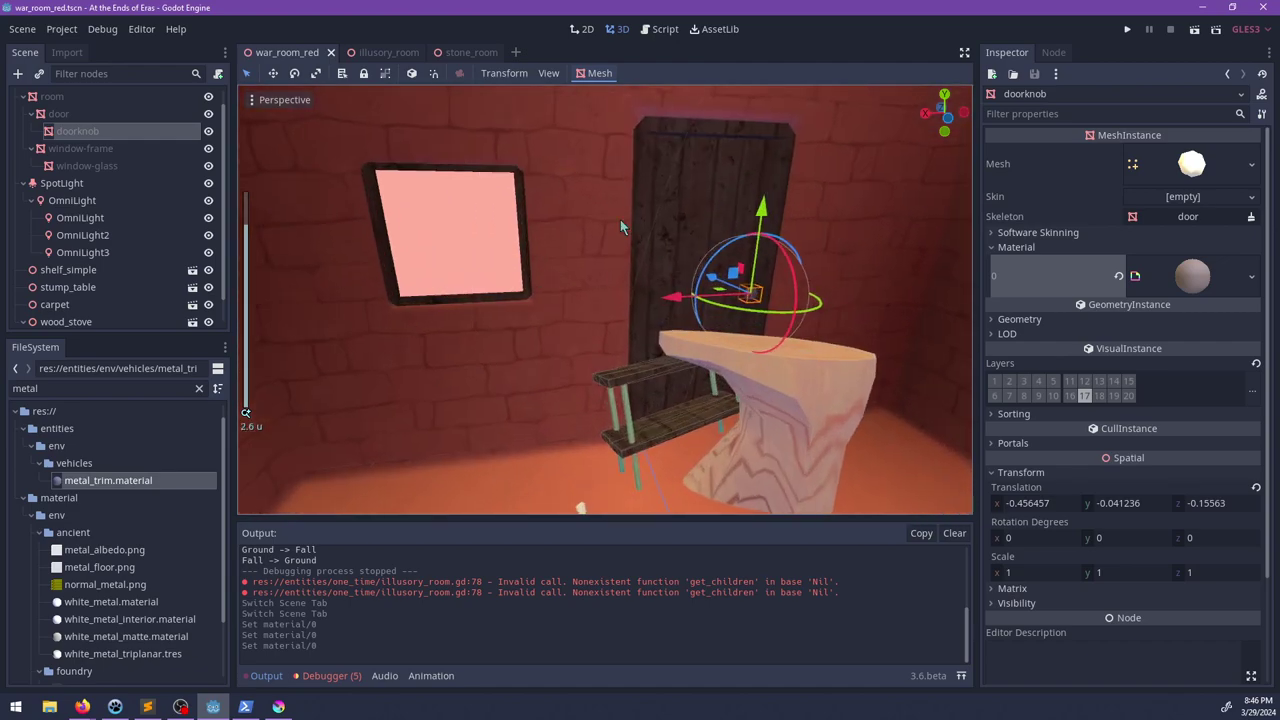
click(666, 224)
click(1204, 279)
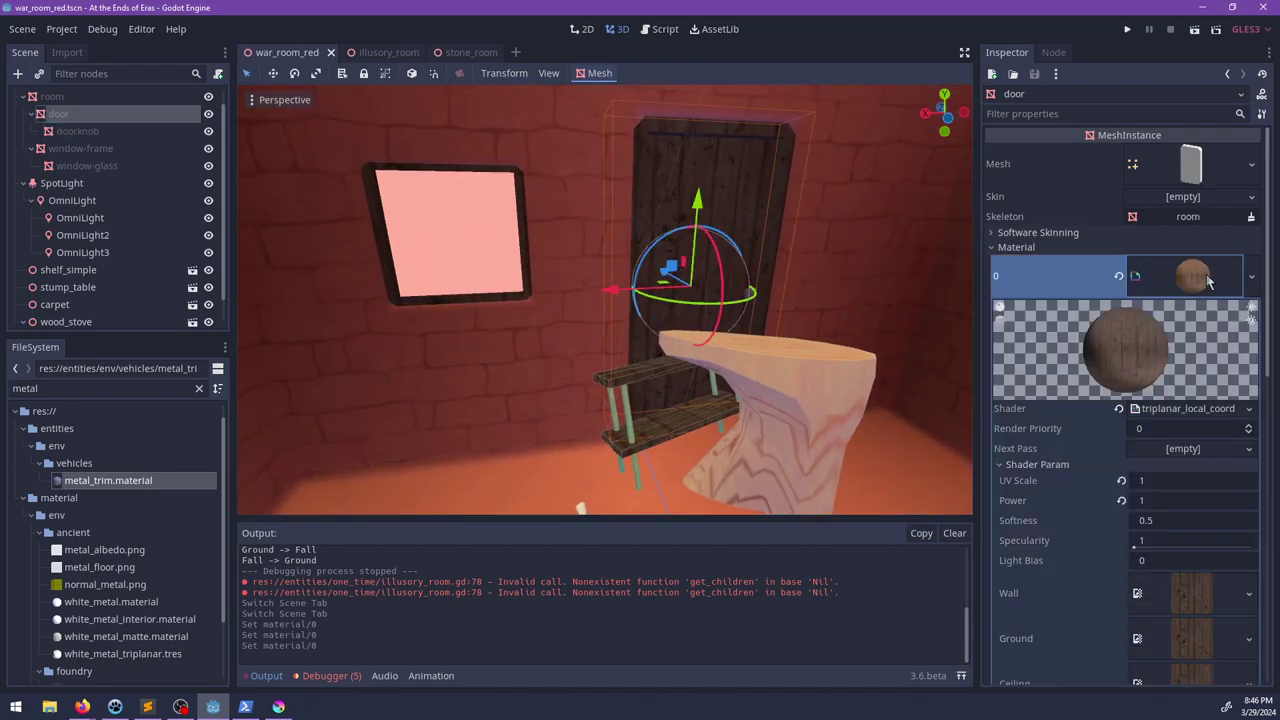
click(1206, 279)
click(521, 238)
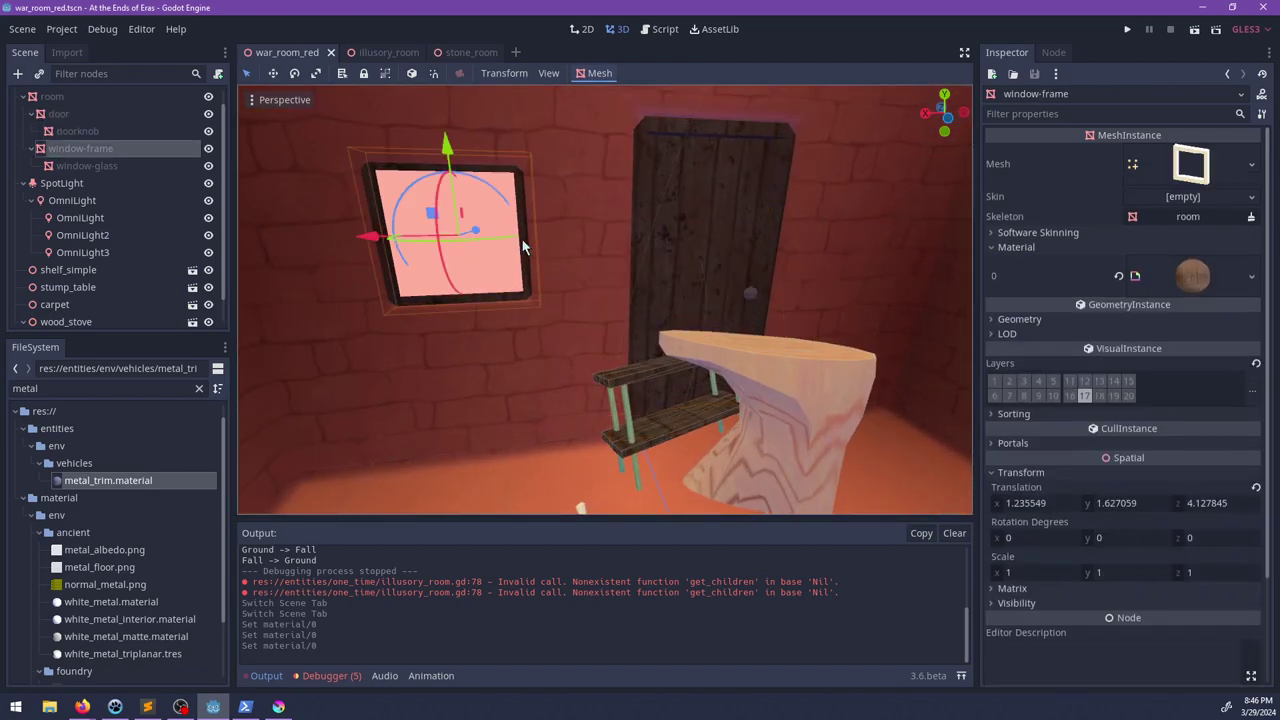
click(1190, 276)
click(1190, 276)
middle_drag(640, 286, 556, 303)
scroll(556, 303, down, 4)
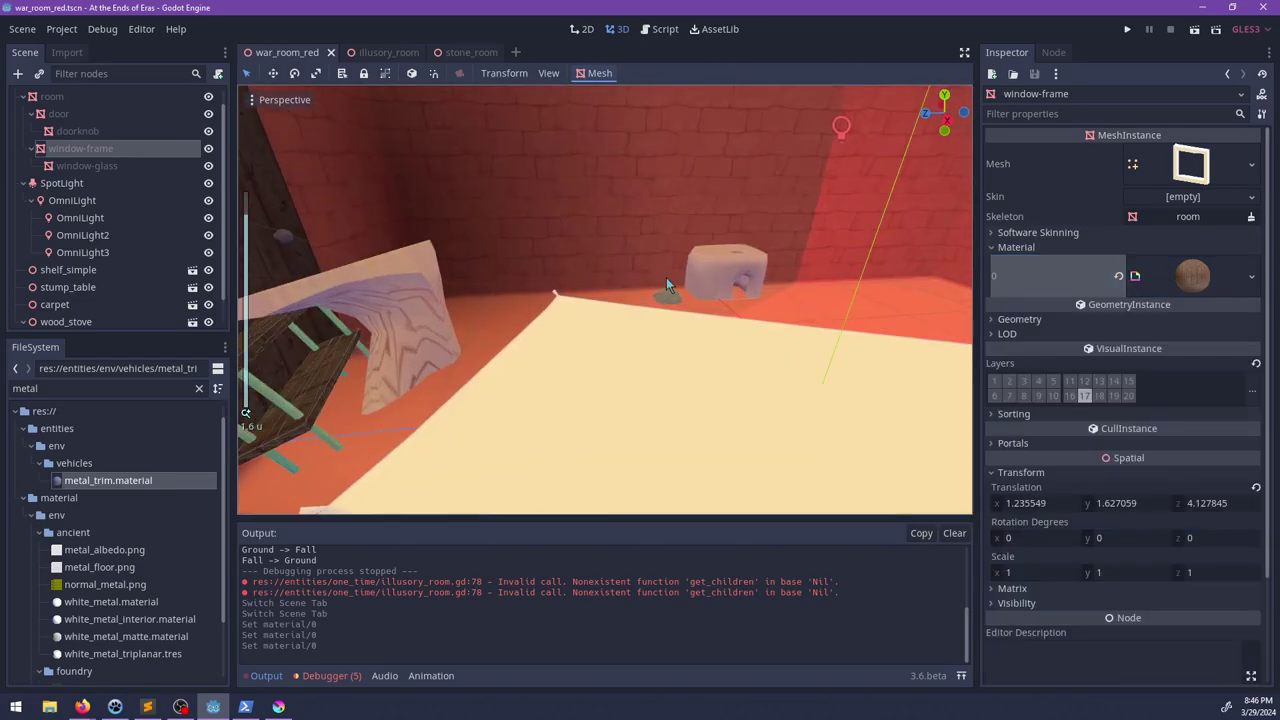
Step: Open the wood_stove scene from war_room_red and show the shader parameters of its mesh's material
click(738, 265)
key(f)
scroll(461, 293, up, 6)
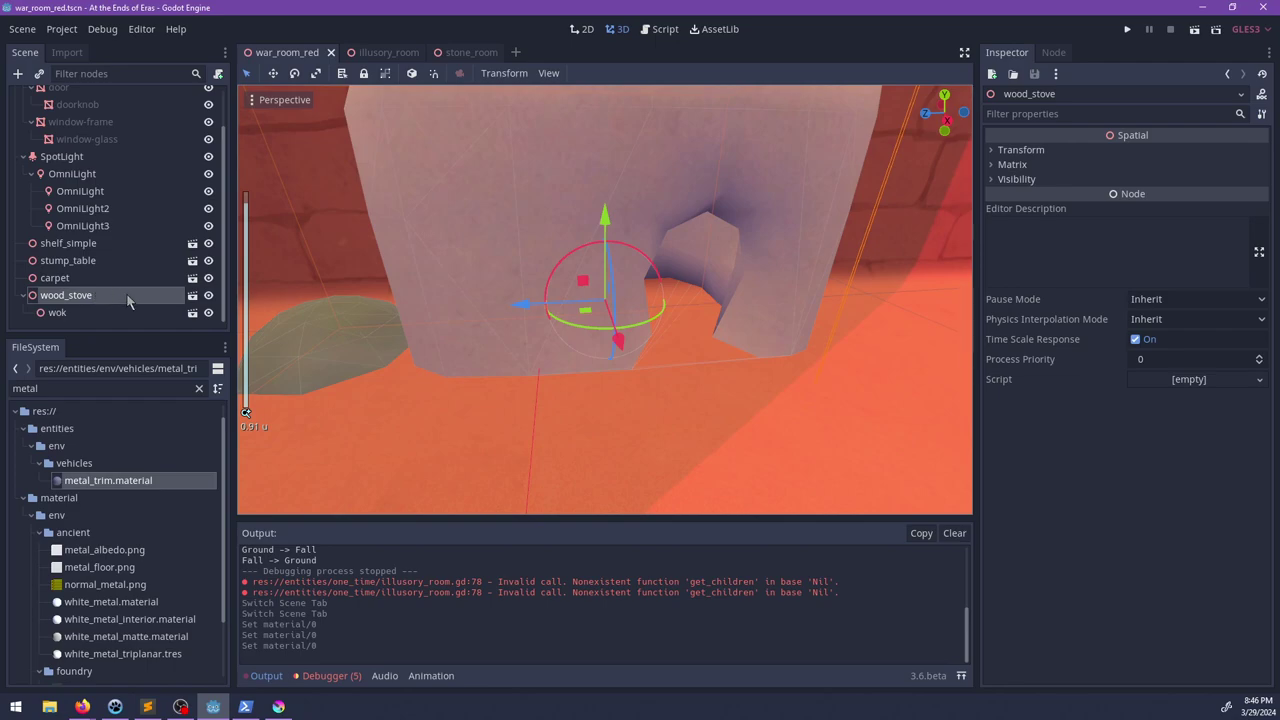
click(192, 296)
double_click(62, 131)
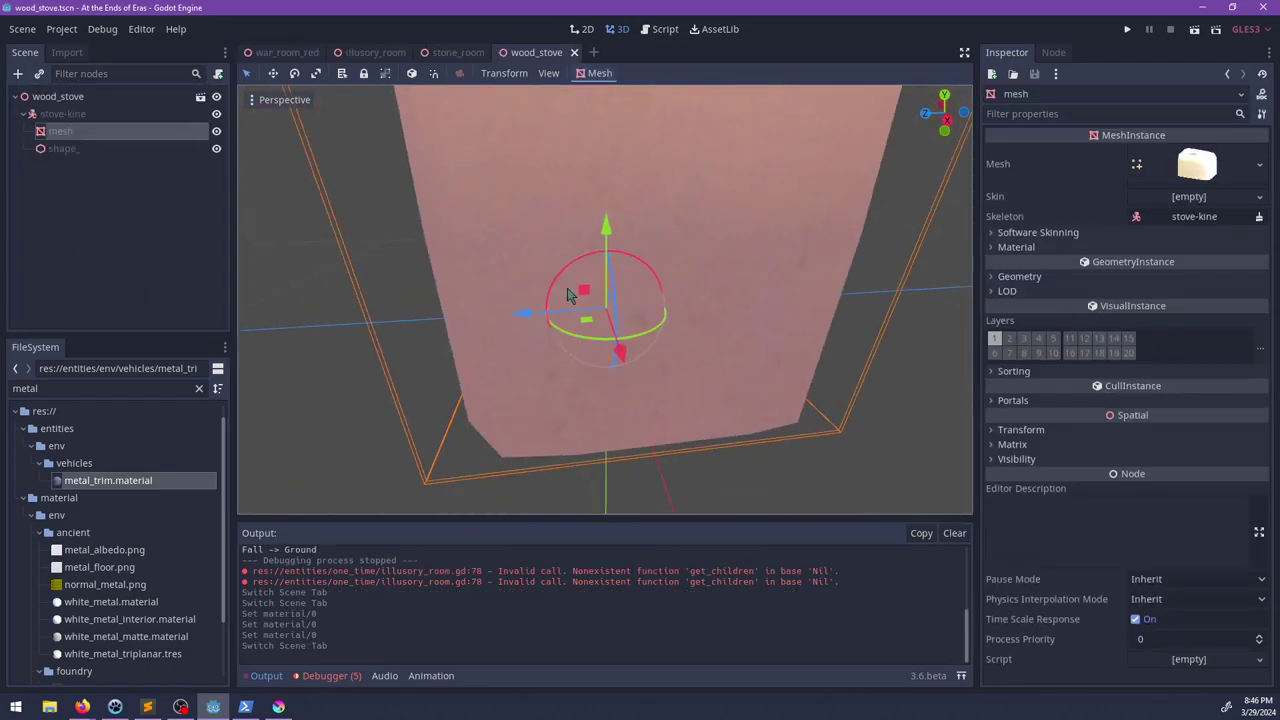
click(1072, 243)
click(1196, 276)
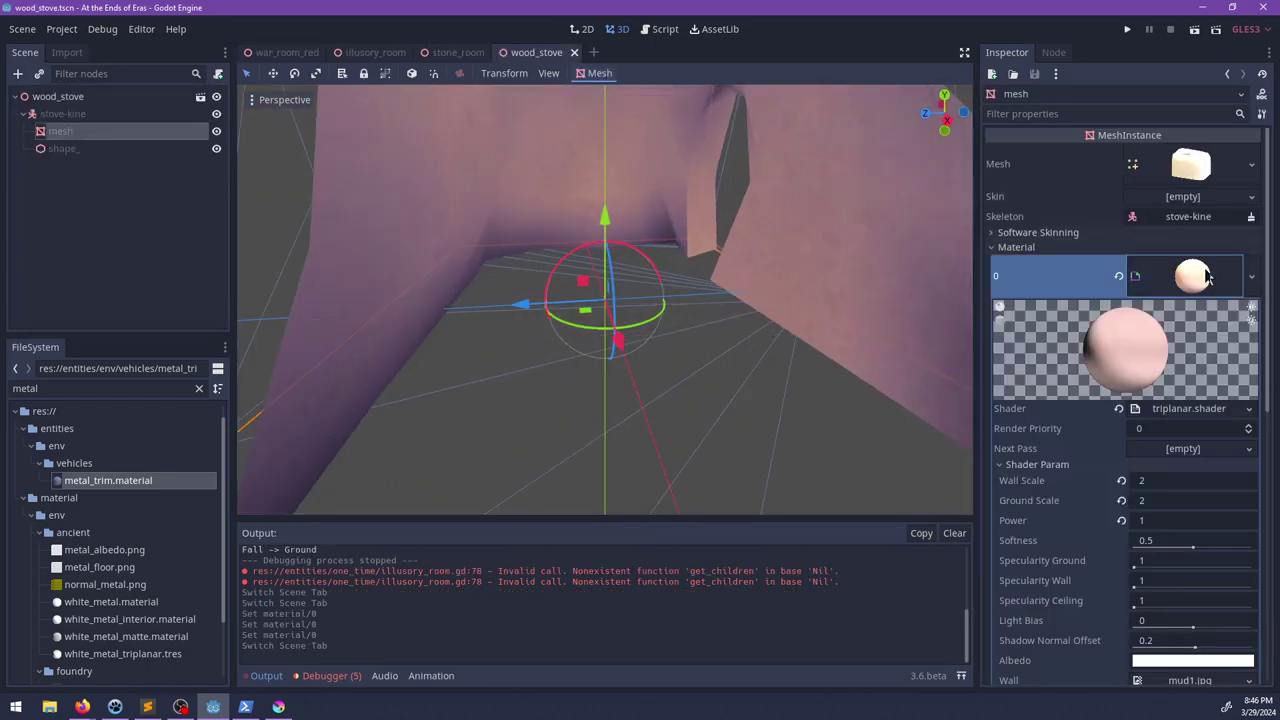
scroll(1200, 432, down, 5)
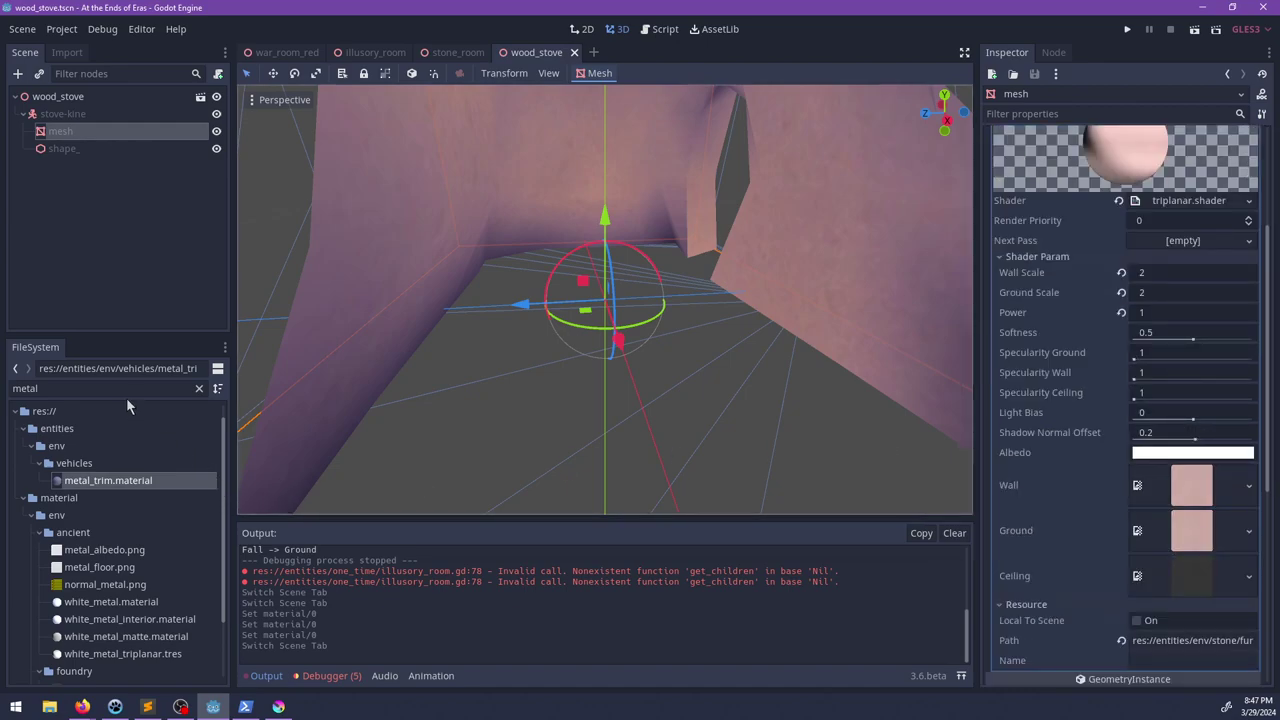
Step: Search the project files for triplanar and assign triplanar_local_coords.shader to the stove mesh's material
double_click(124, 388)
text(triplanar)
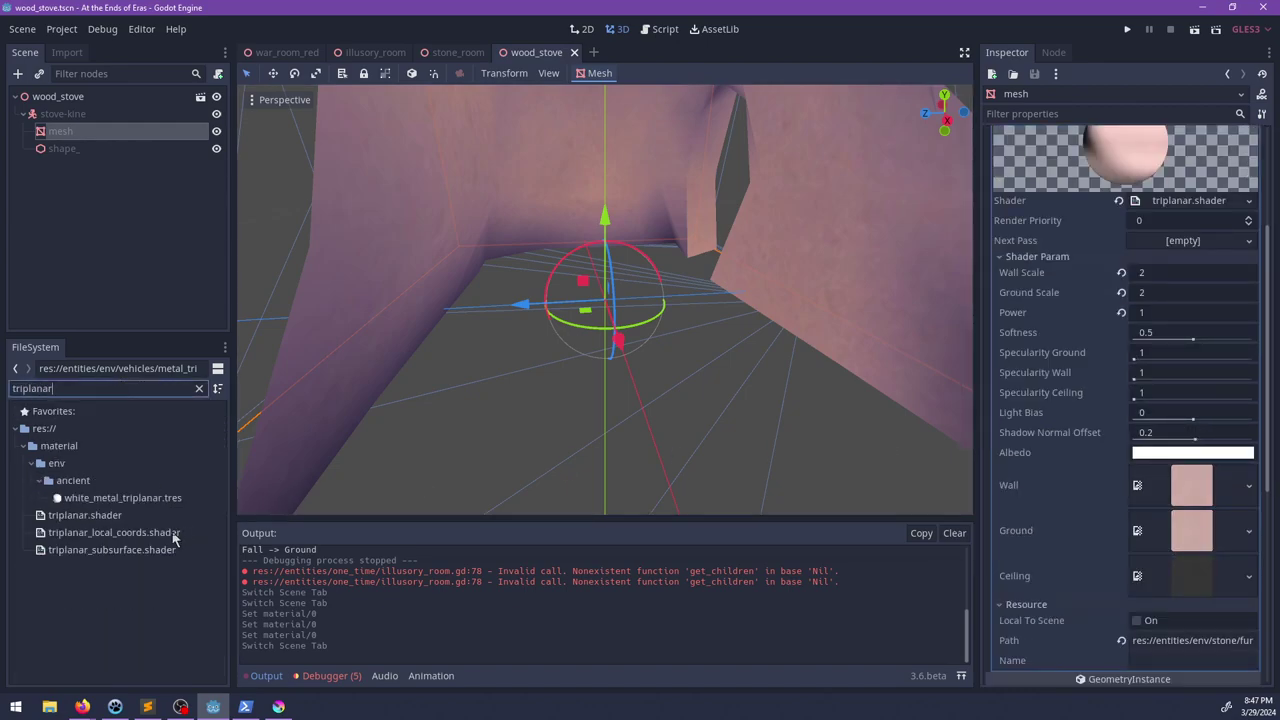
drag(172, 539, 1172, 210)
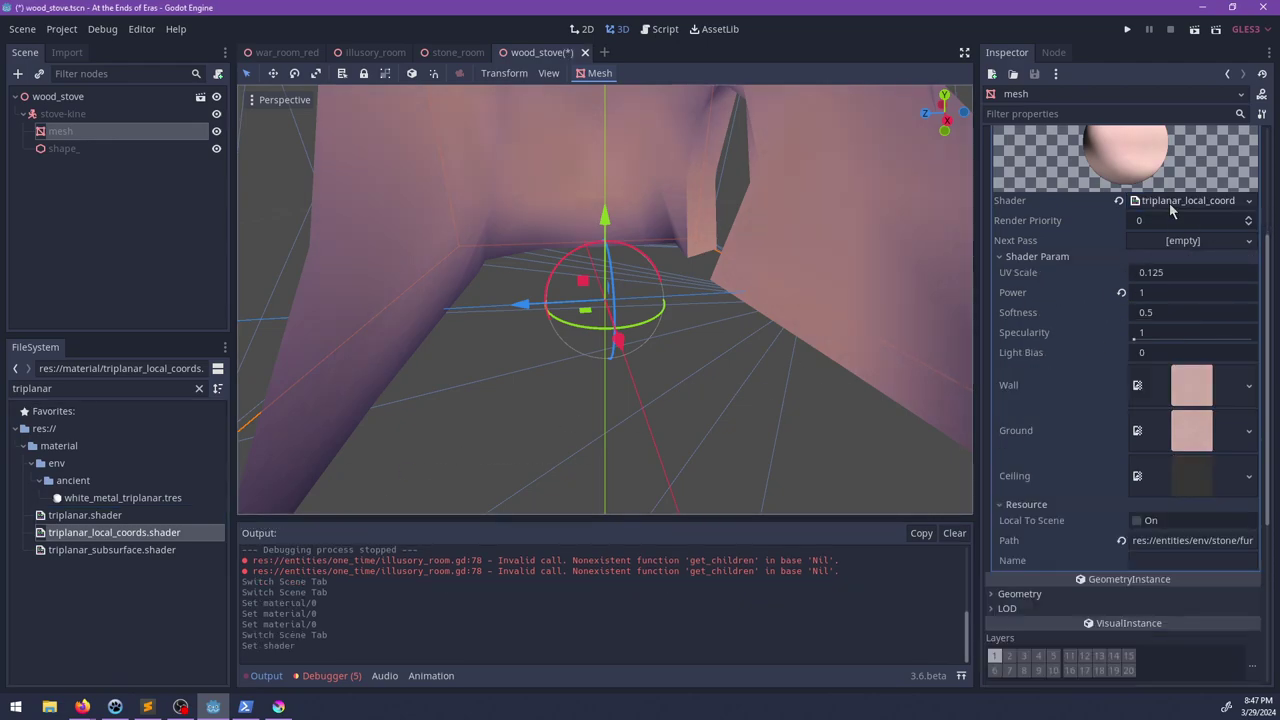
Step: Set the UV Scale of the stove mesh's material to 1, raise it to 1.2 and save the scene
scroll(646, 322, down, 8)
middle_drag(668, 253, 659, 339)
click(1185, 273)
text(1)
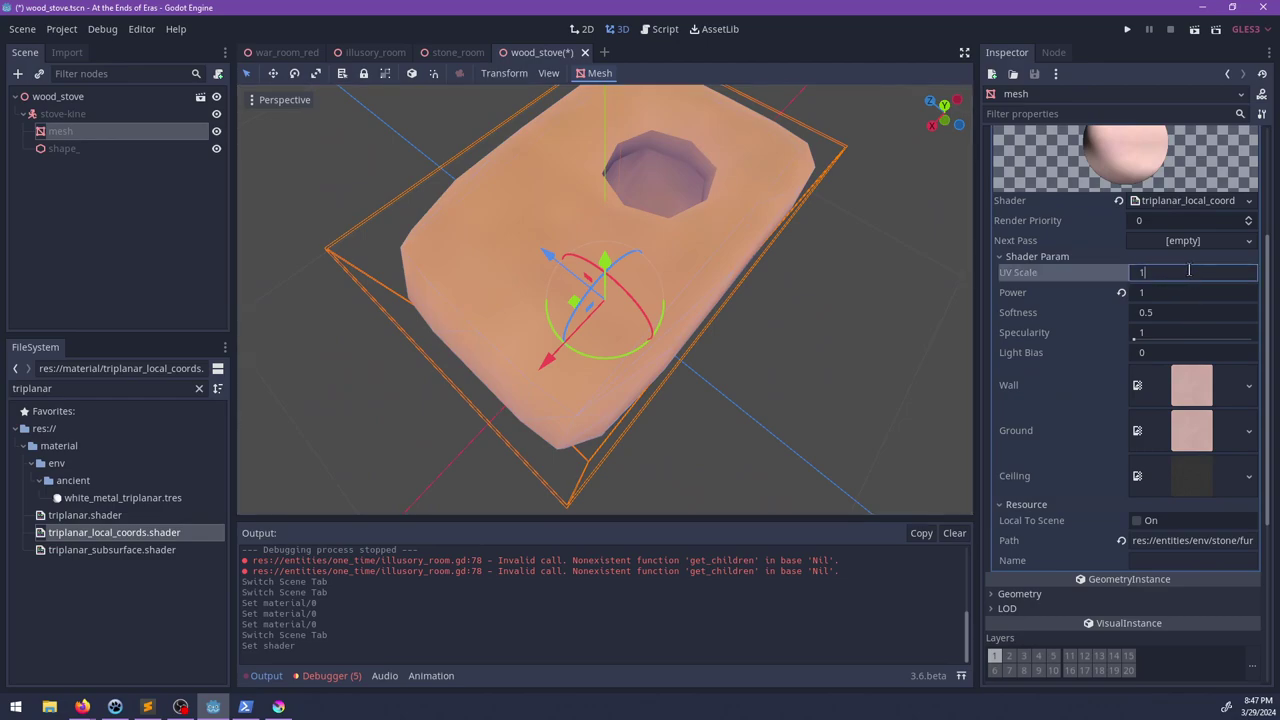
key(Return)
middle_drag(758, 363, 585, 280)
click(1207, 270)
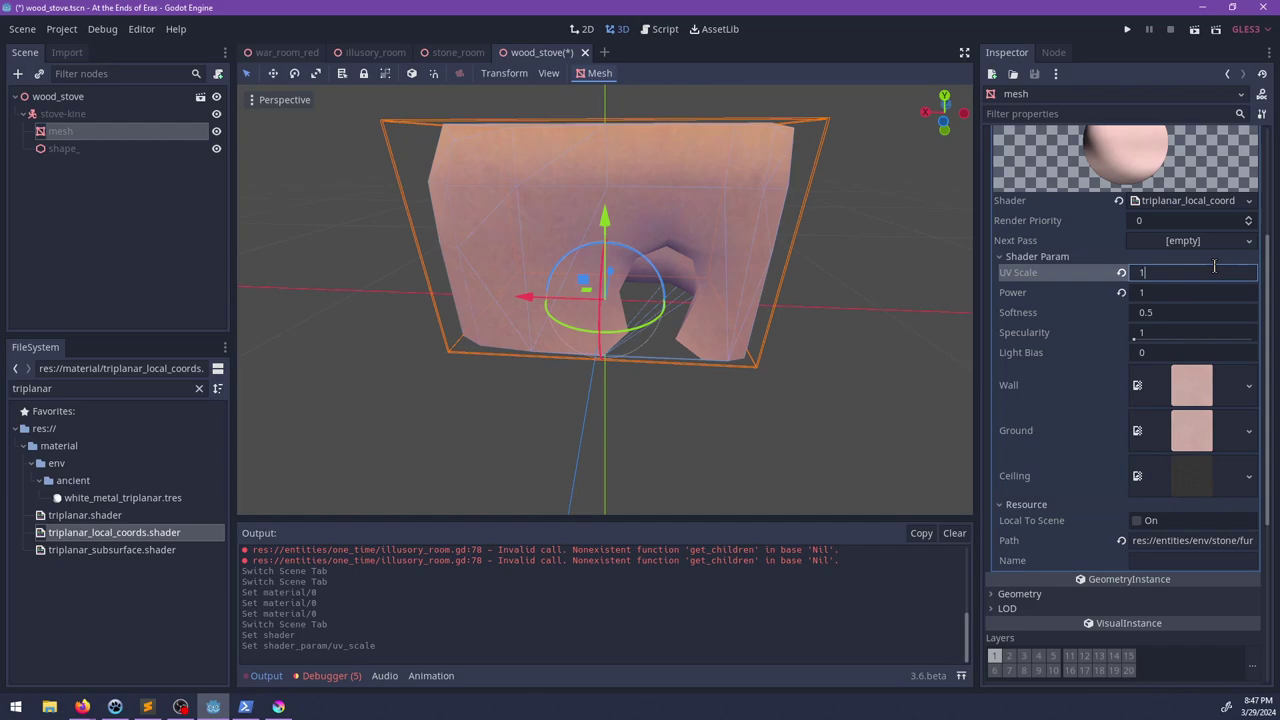
text(.2)
key(Return)
middle_drag(906, 277, 700, 246)
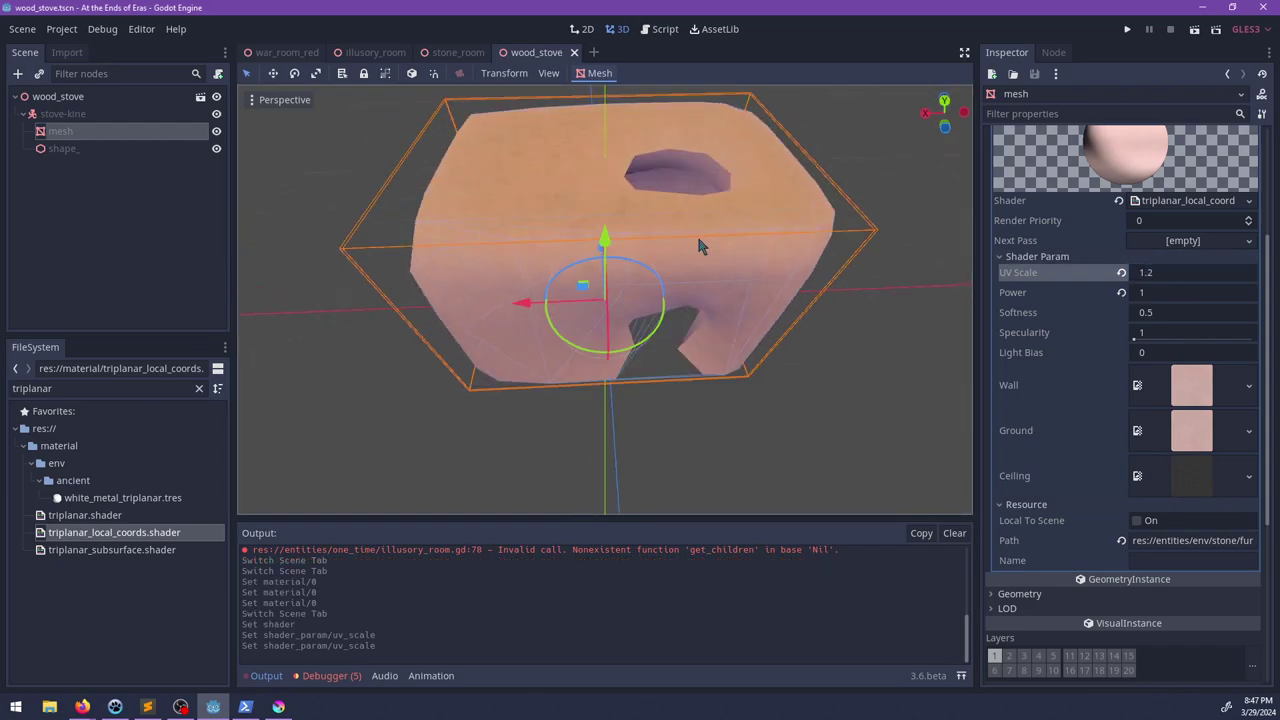
Step: Check the doorway in the stone_room scene, then switch to Blender and open war_room_red.blend
click(456, 53)
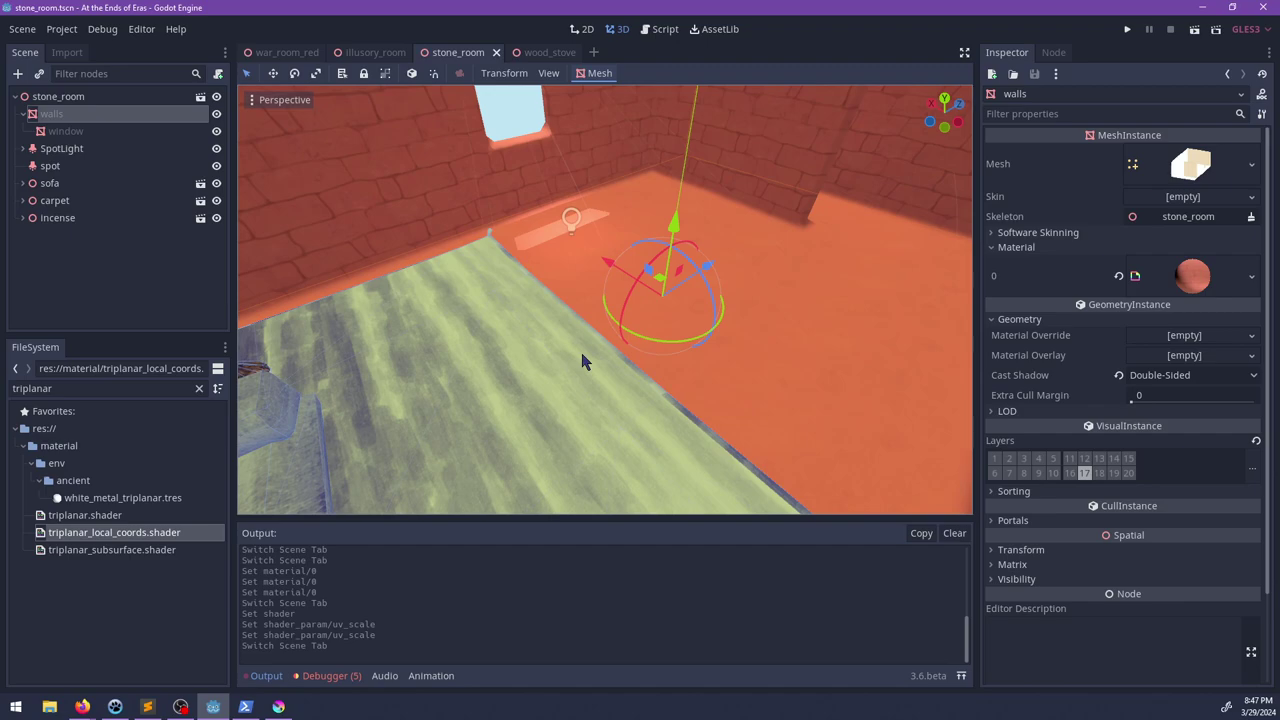
scroll(551, 357, down, 4)
shift+middle_drag(590, 256, 545, 235)
scroll(541, 242, up, 3)
click(278, 706)
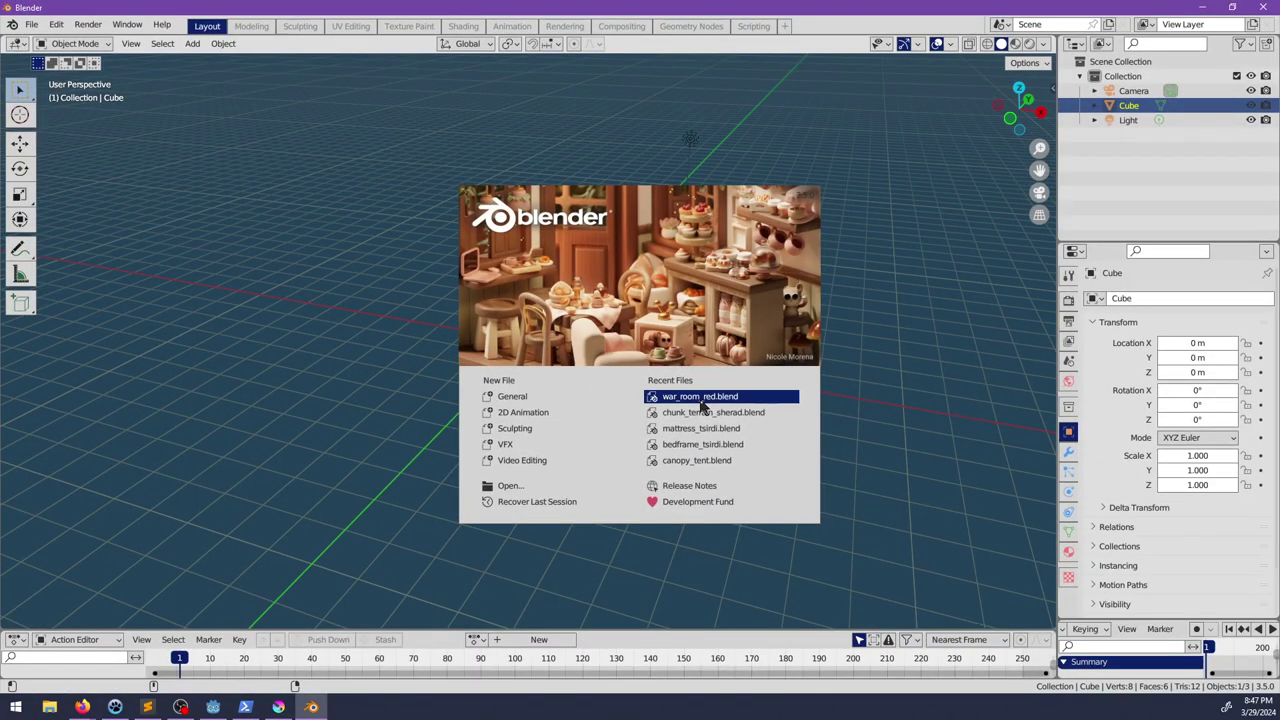
click(700, 400)
Step: Measure the door's height by placing the 3D cursor at its base and top and reading the cursor coordinates
scroll(571, 283, up, 5)
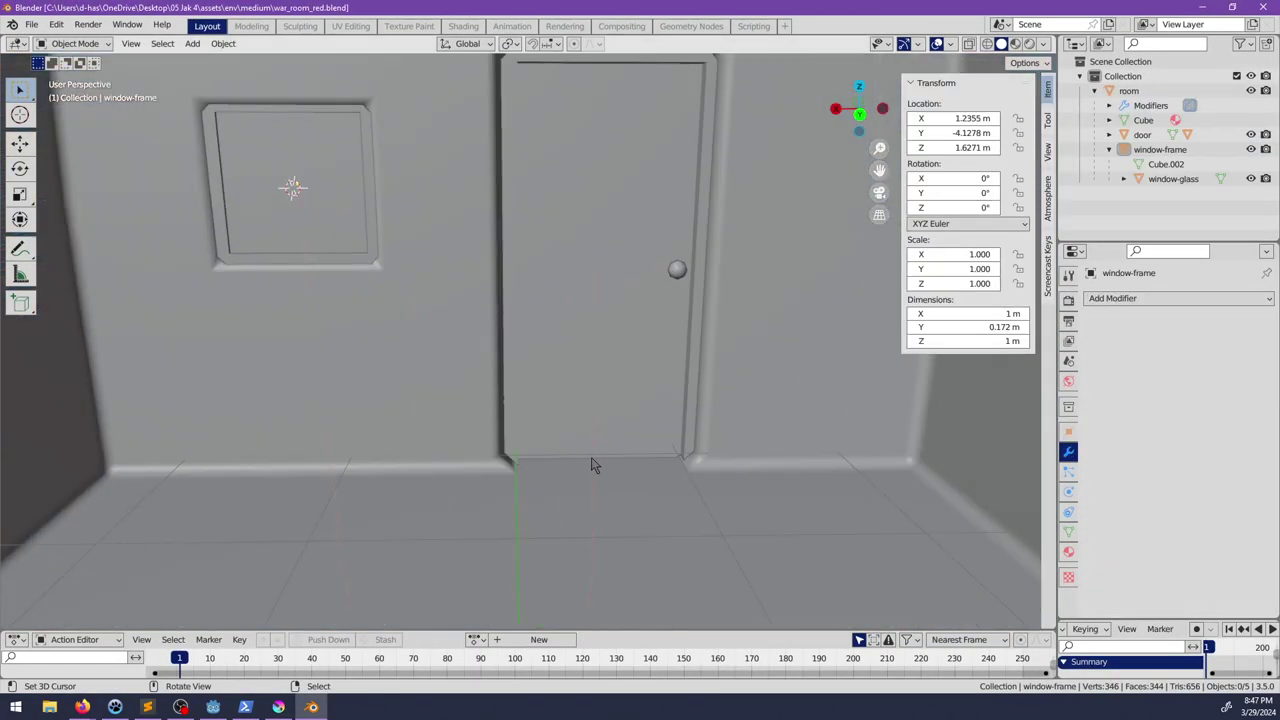
click(591, 460)
click(1048, 122)
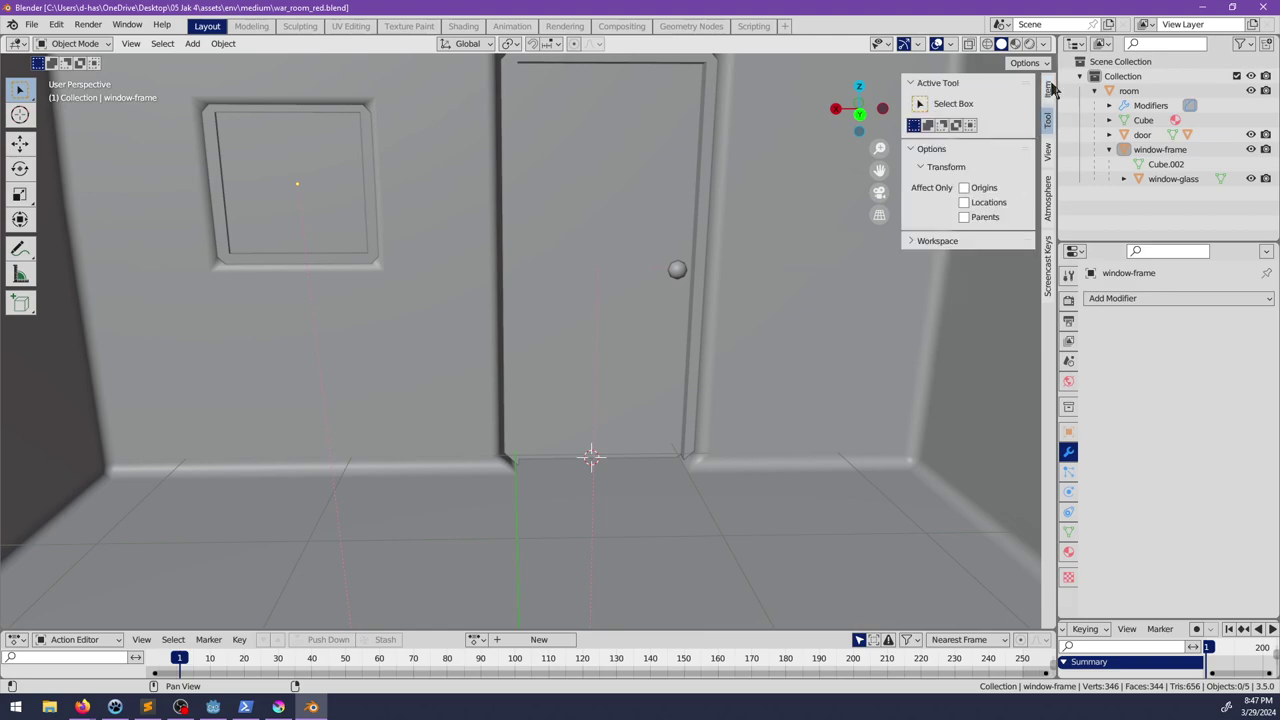
click(1048, 88)
middle_drag(686, 447, 620, 490)
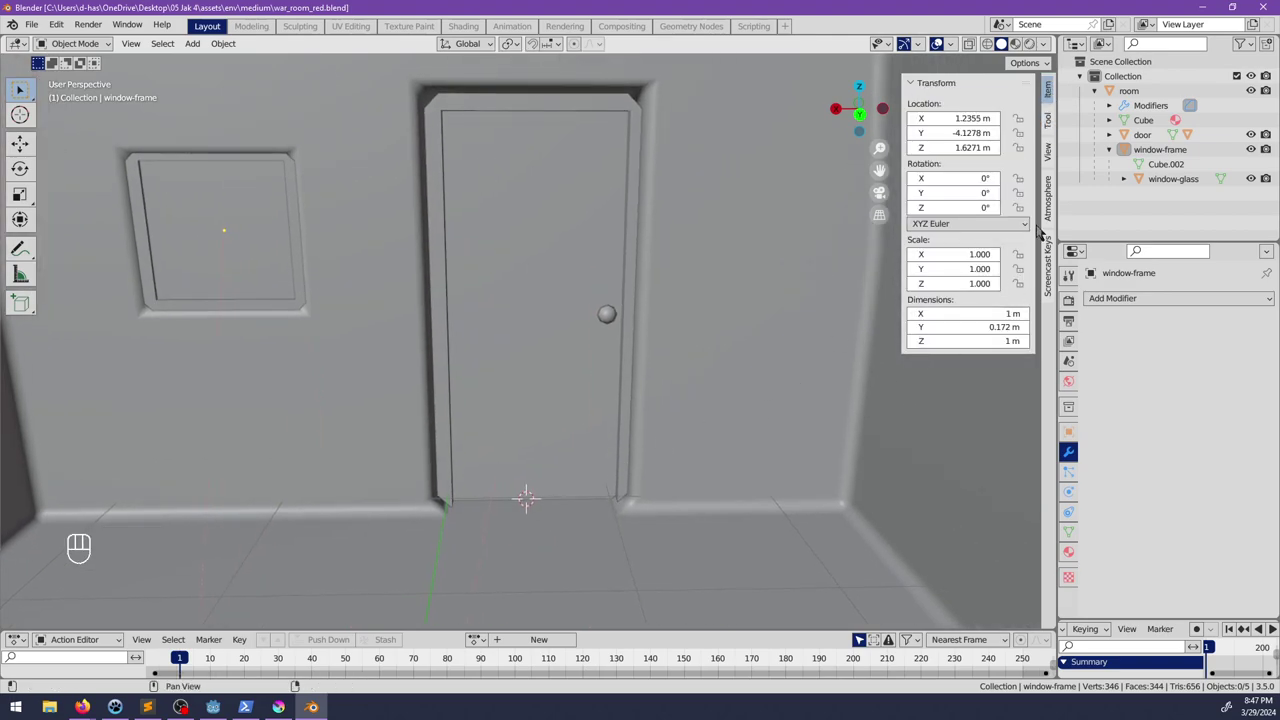
click(1048, 152)
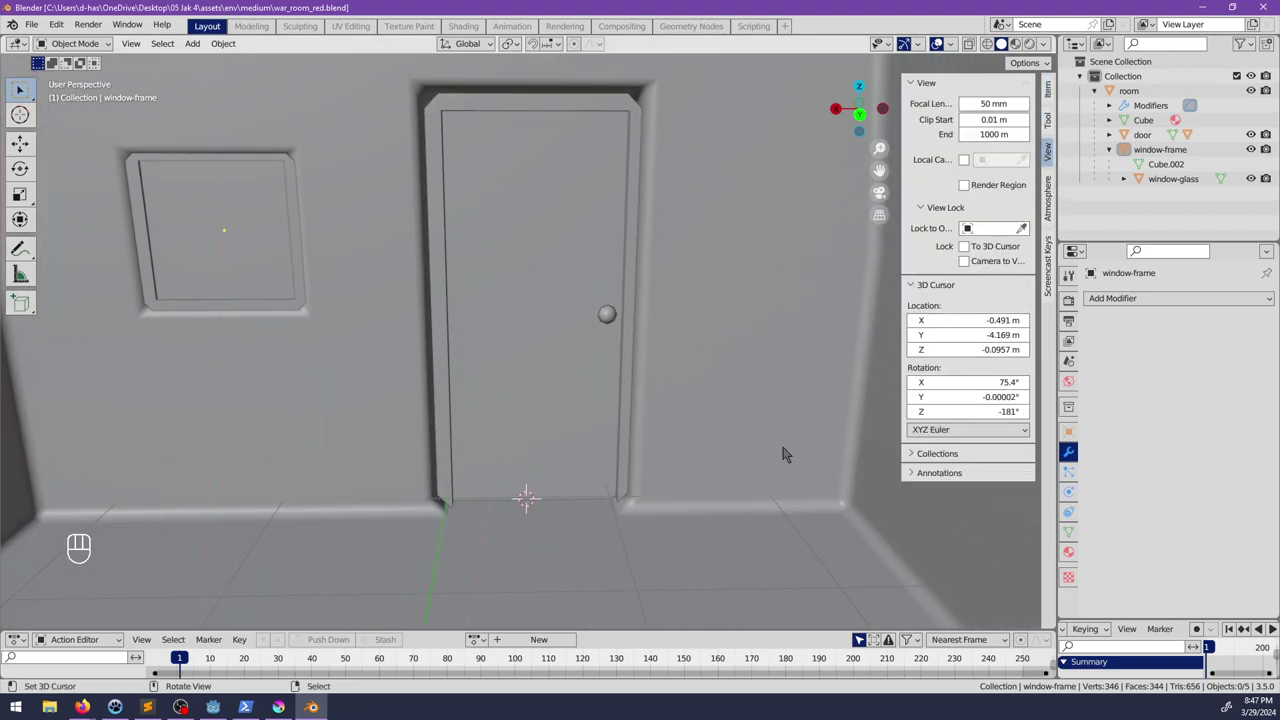
middle_drag(786, 449, 523, 531)
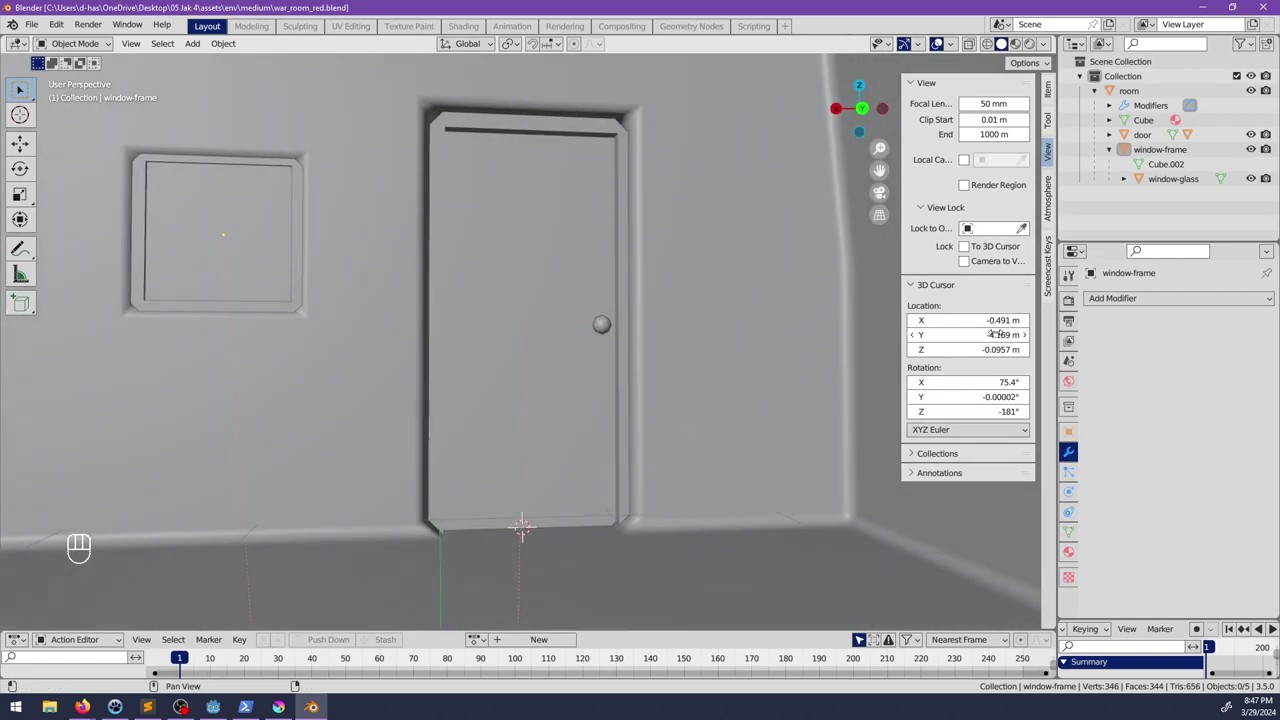
shift+middle_drag(657, 337, 651, 394)
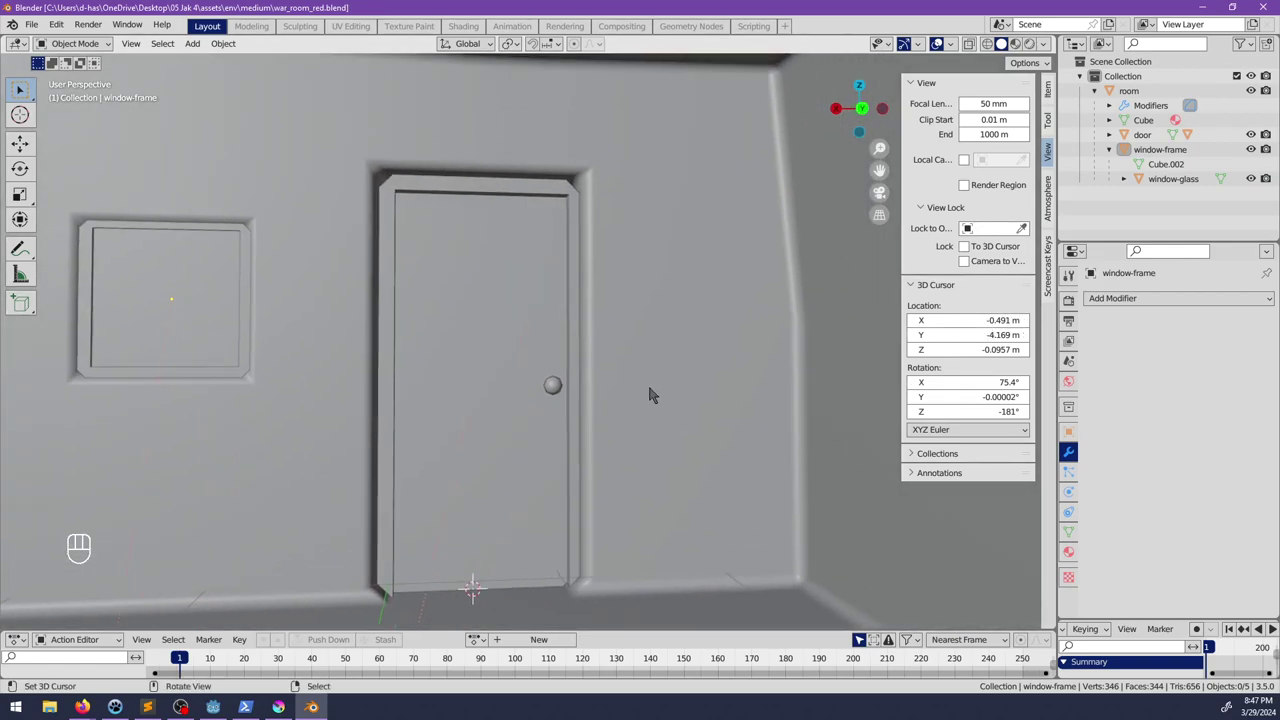
middle_drag(744, 318, 528, 190)
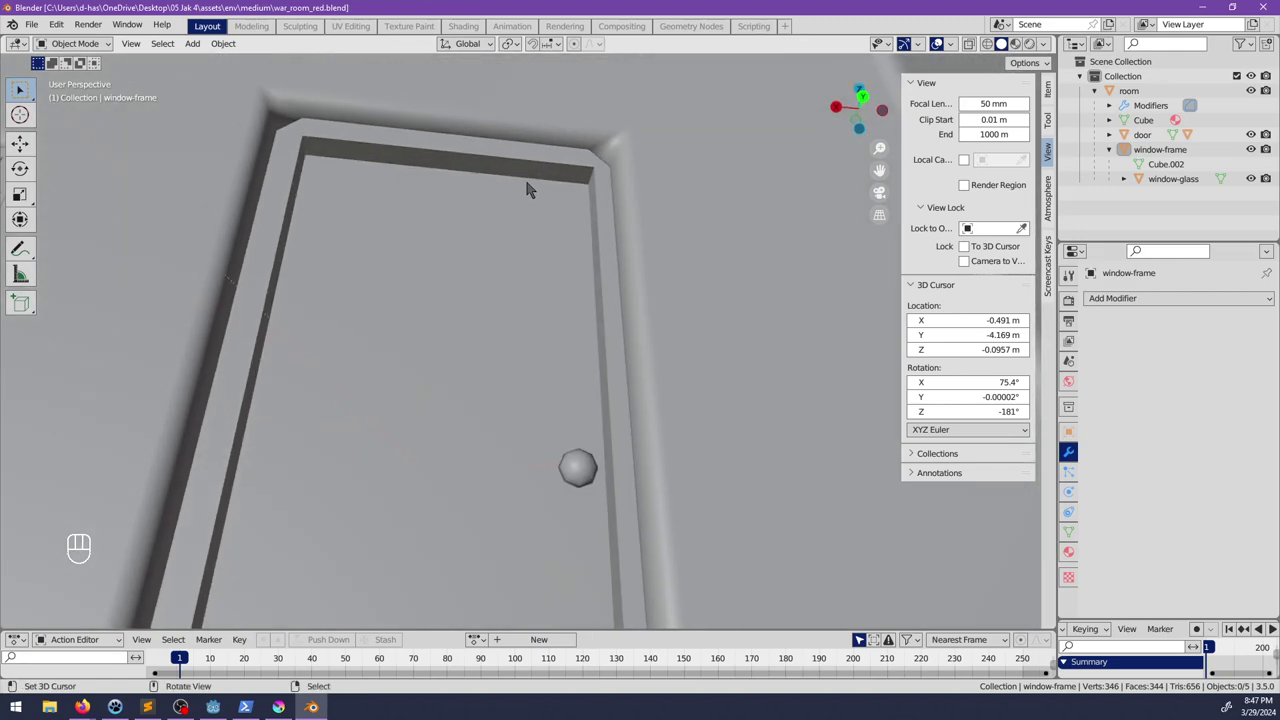
click(504, 164)
scroll(508, 138, down, 3)
middle_drag(559, 209, 627, 289)
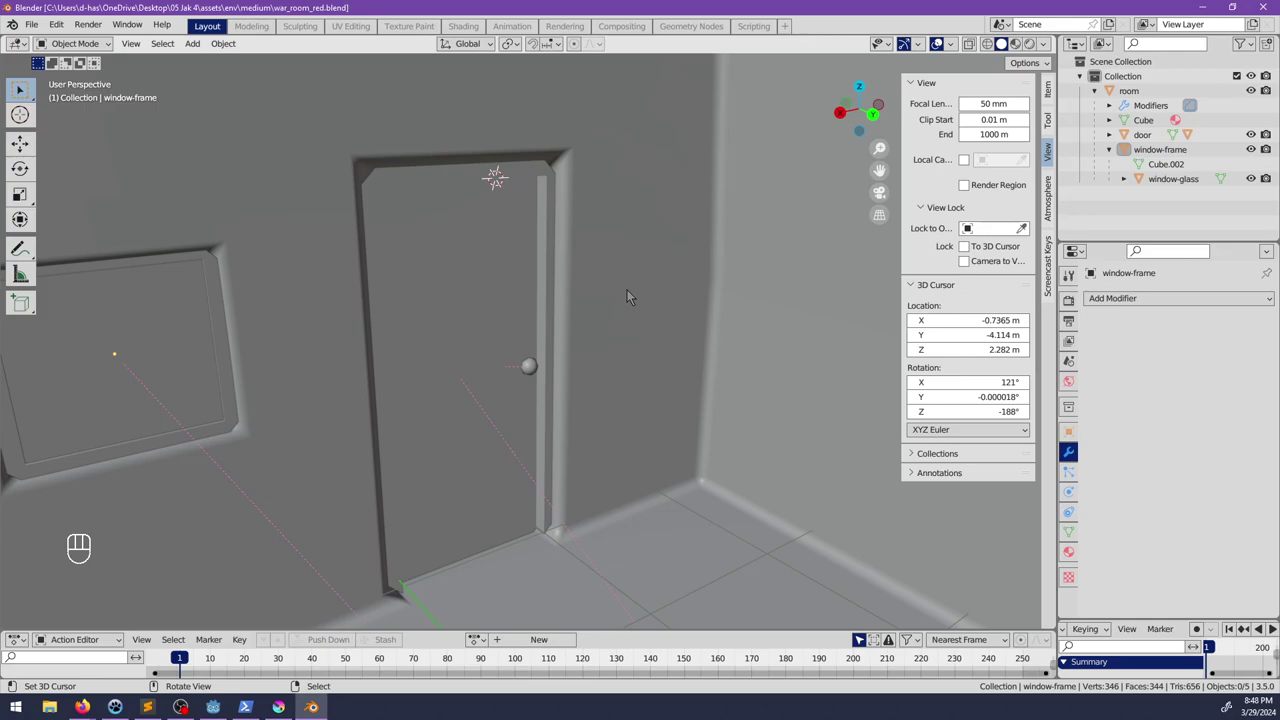
middle_drag(627, 290, 546, 263)
Step: Scale the door and doorknob together to 0.927 and lower them about 0.06 m along Z
key(Tab)
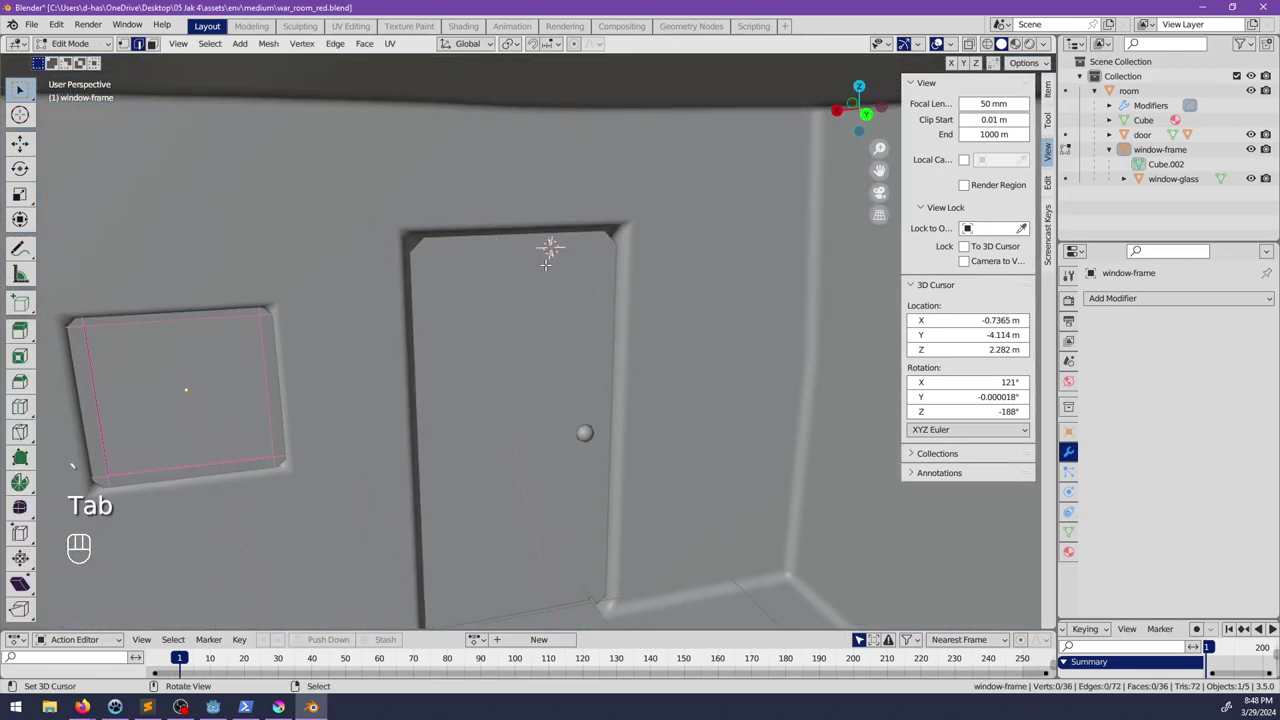
key(Tab)
click(562, 364)
shift+middle_drag(562, 364, 564, 283)
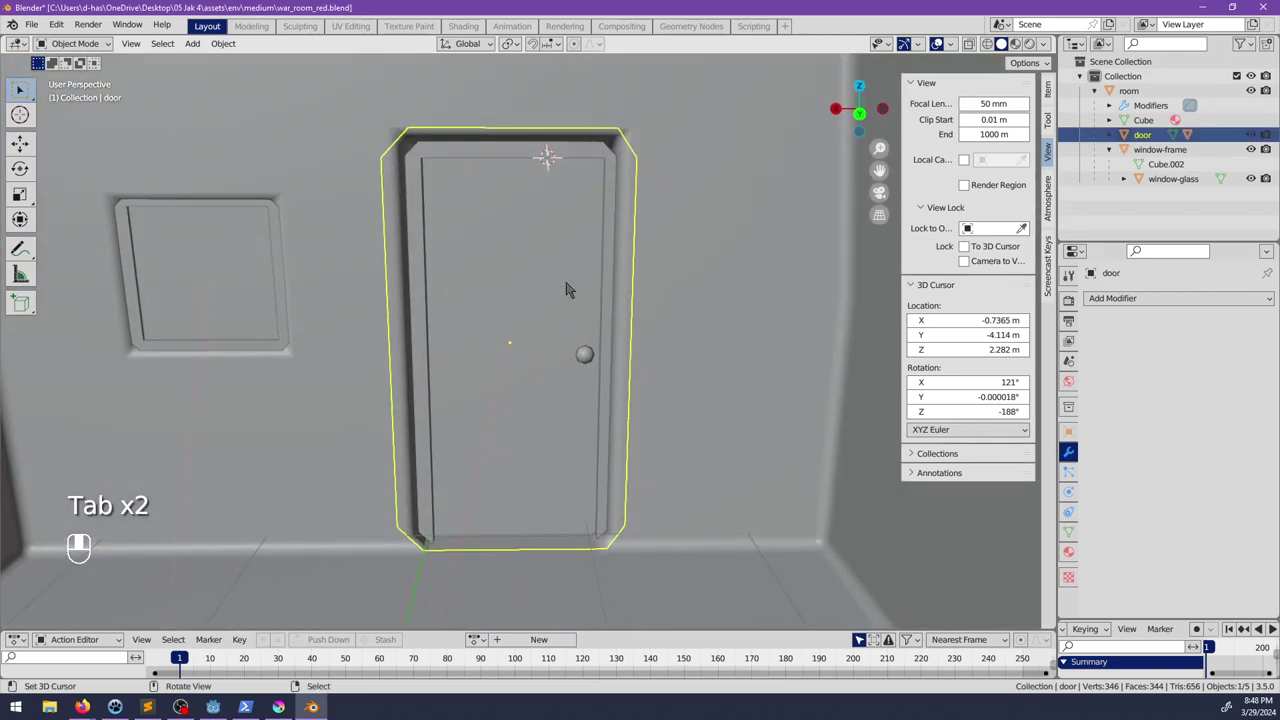
key(s)
key(Escape)
shift+click(584, 353)
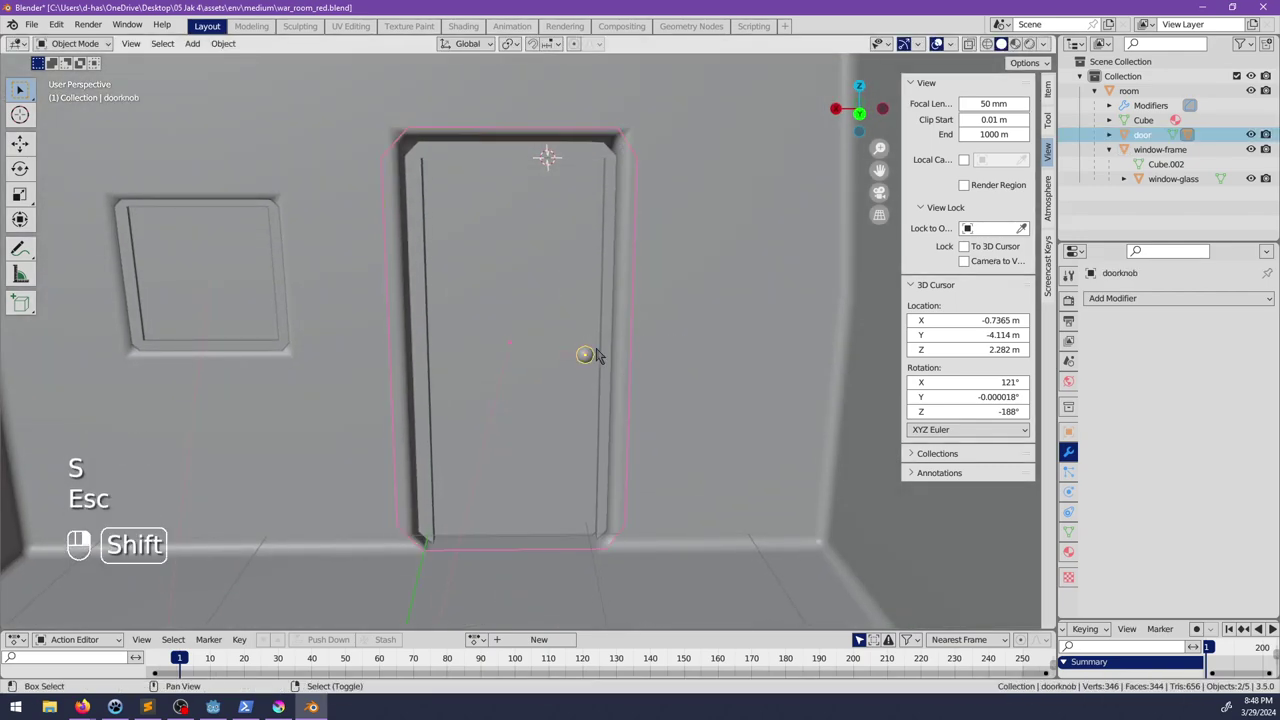
key(s)
click(674, 346)
key(g)
middle_click(674, 354)
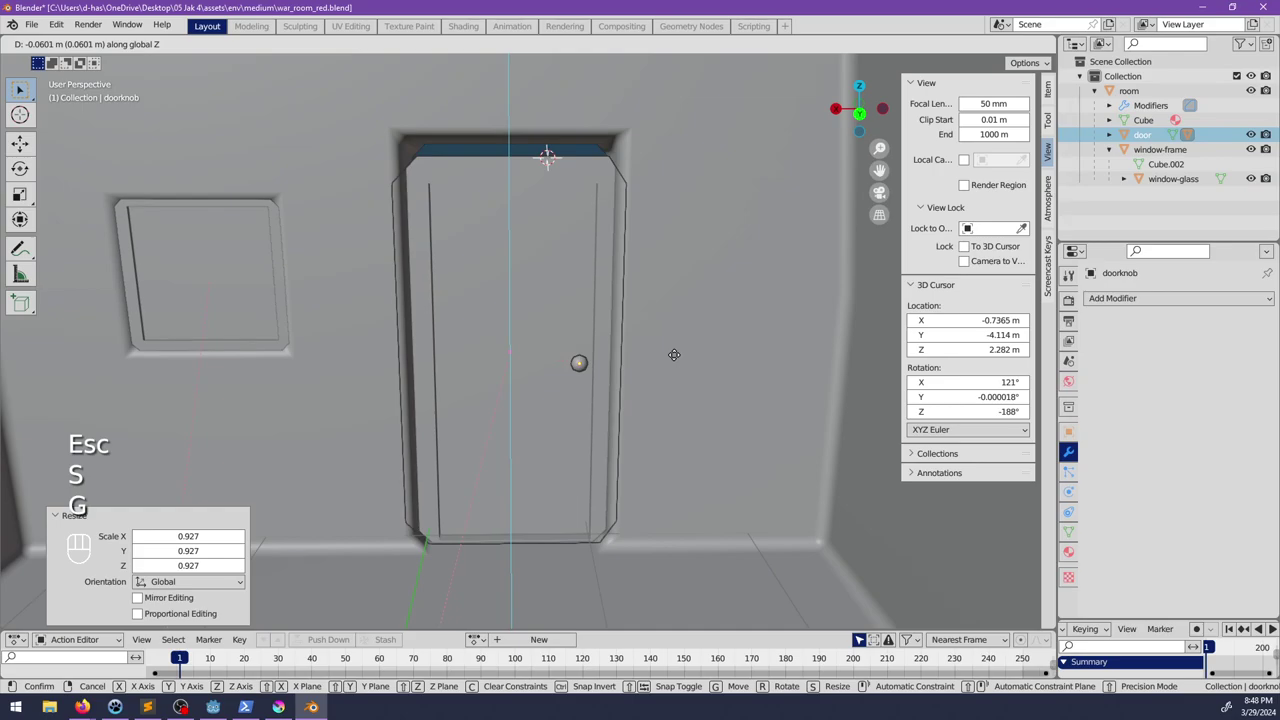
click(674, 358)
Step: Lower the top face of the room mesh's doorway recess about 0.13 m along Z to meet the shortened door
shift+middle_drag(646, 174, 654, 200)
right_click(654, 200)
key(Tab)
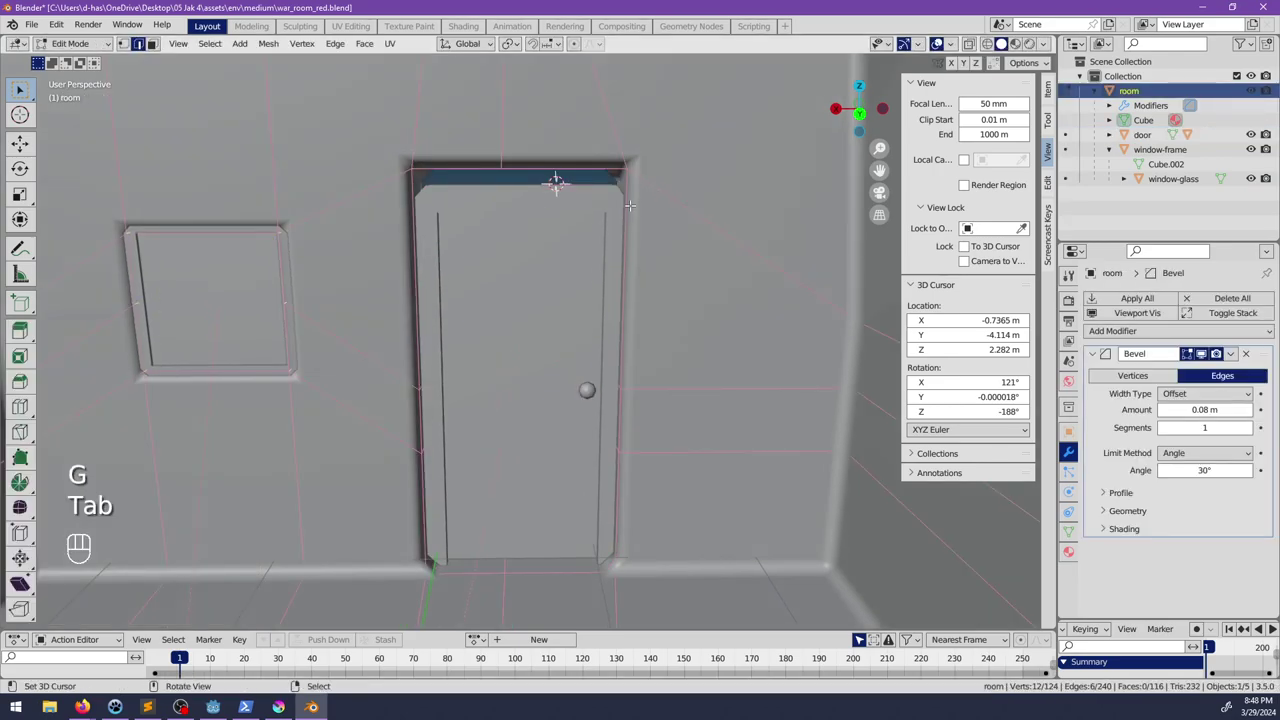
middle_drag(580, 252, 578, 204)
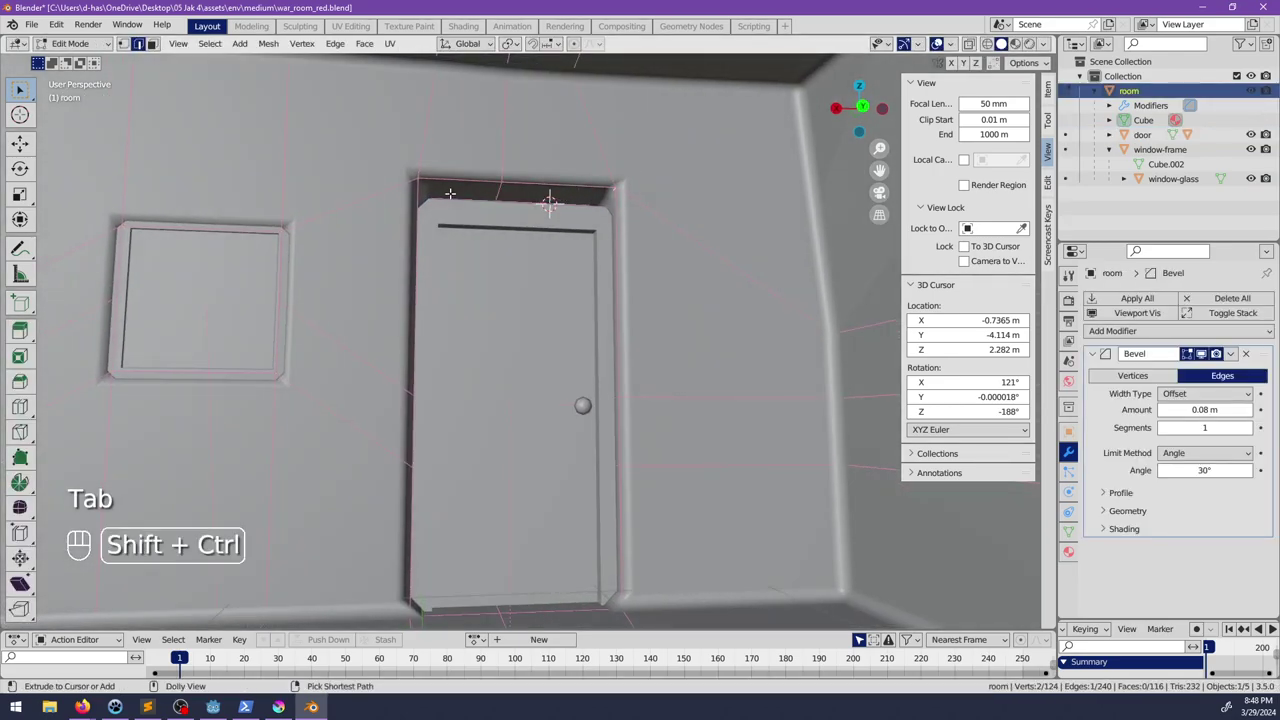
ctrl+shift+click(497, 191)
middle_drag(497, 191, 440, 191)
key(g)
key(z)
key(Escape)
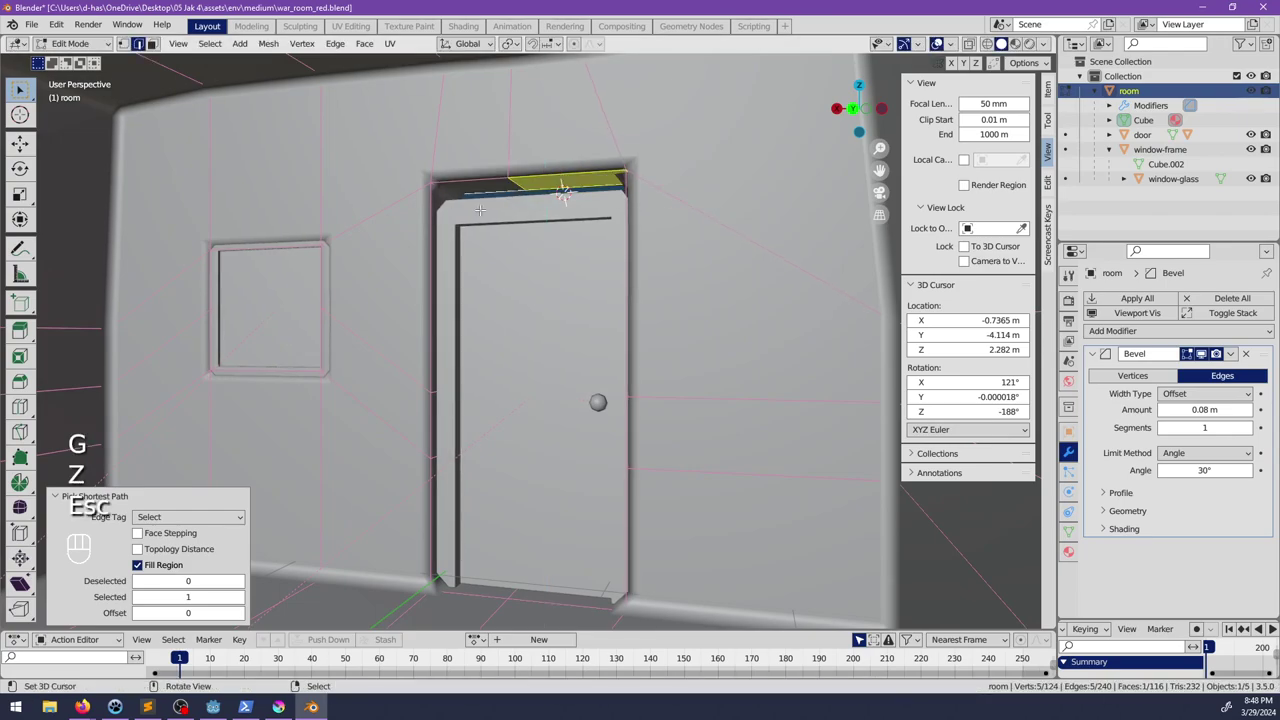
key(g)
key(z)
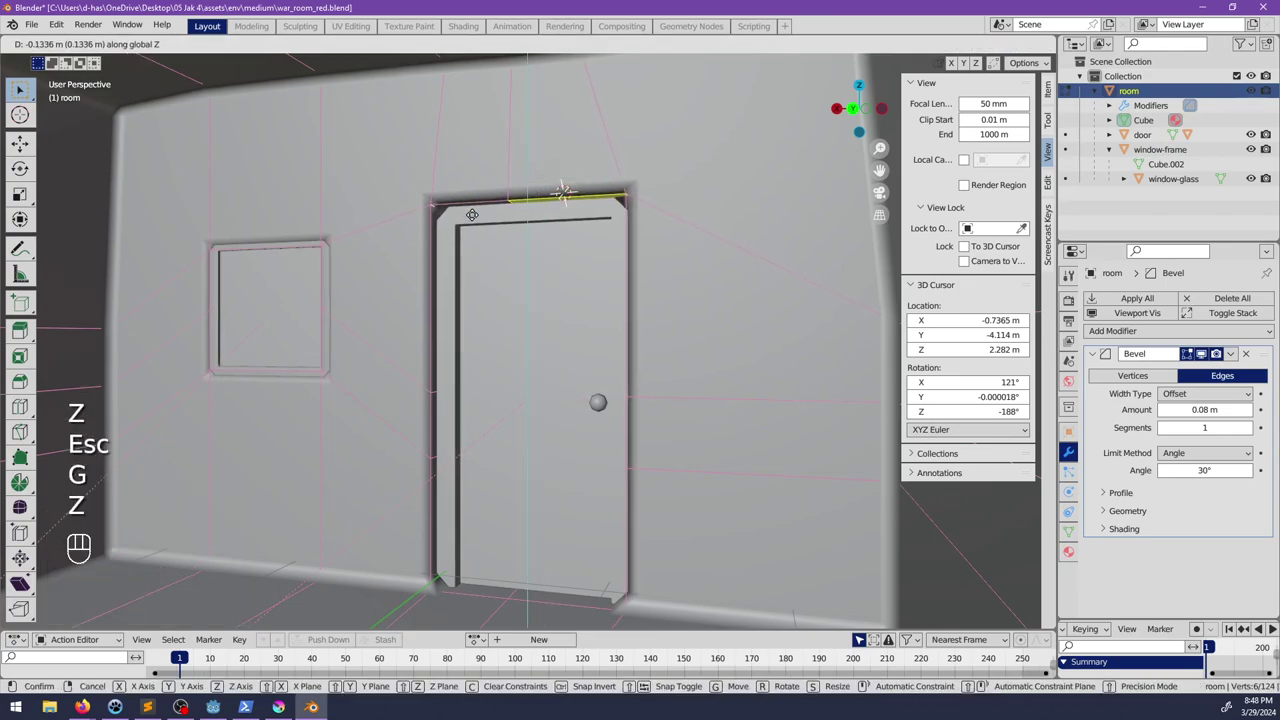
click(473, 219)
middle_drag(473, 219, 530, 226)
scroll(530, 205, down, 2)
key(alt+a)
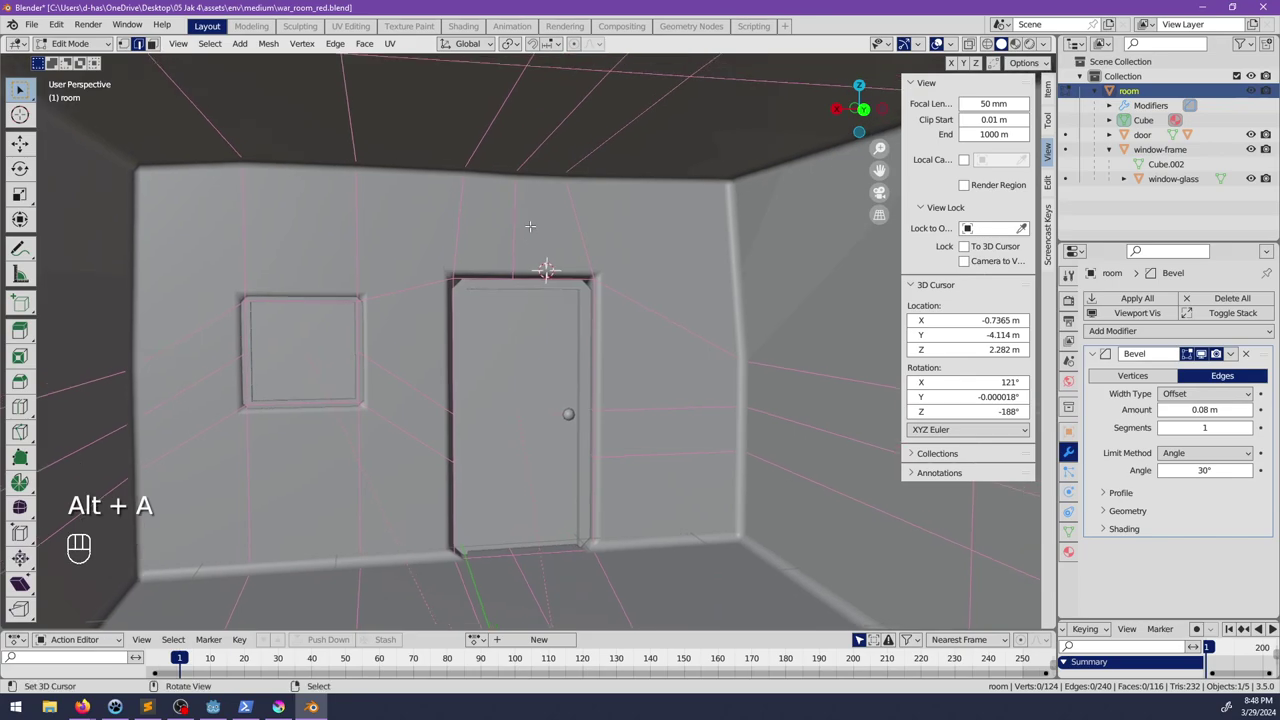
Step: Lower the ceiling-line edges of the door wall one by one along Z, the last by about 0.067 m
key(g)
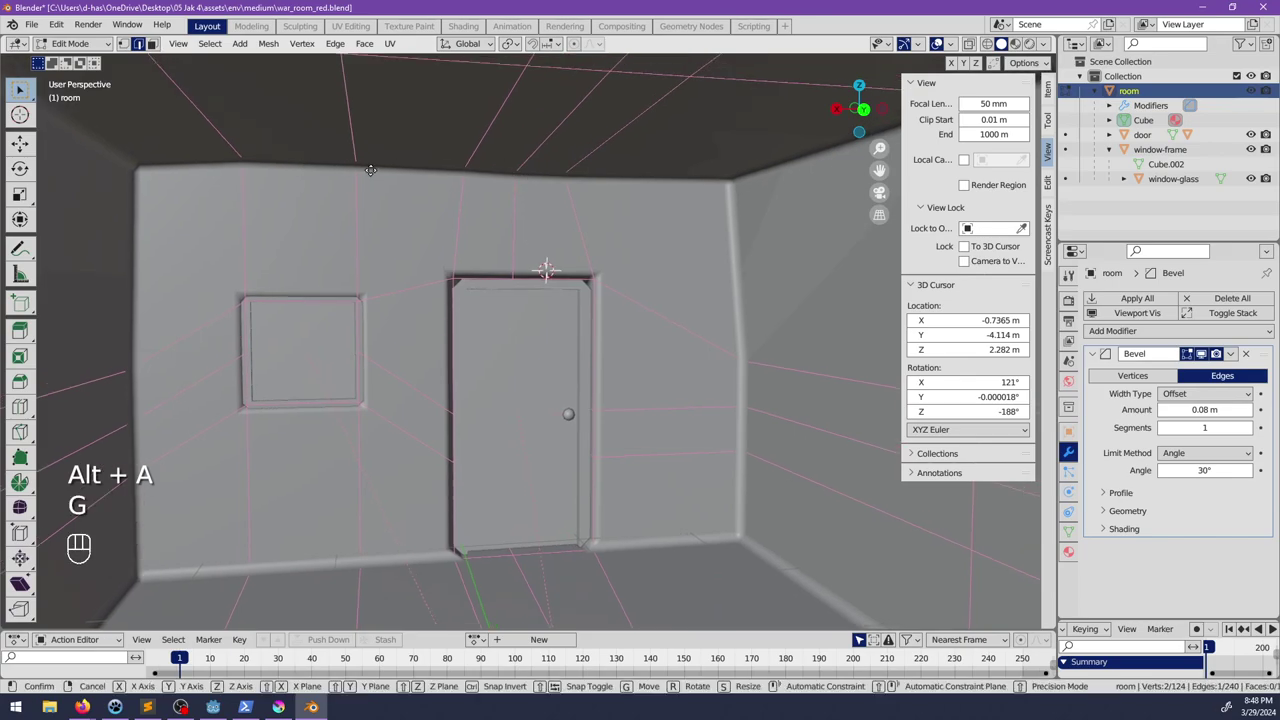
key(z)
click(376, 184)
right_click(484, 167)
key(g)
key(z)
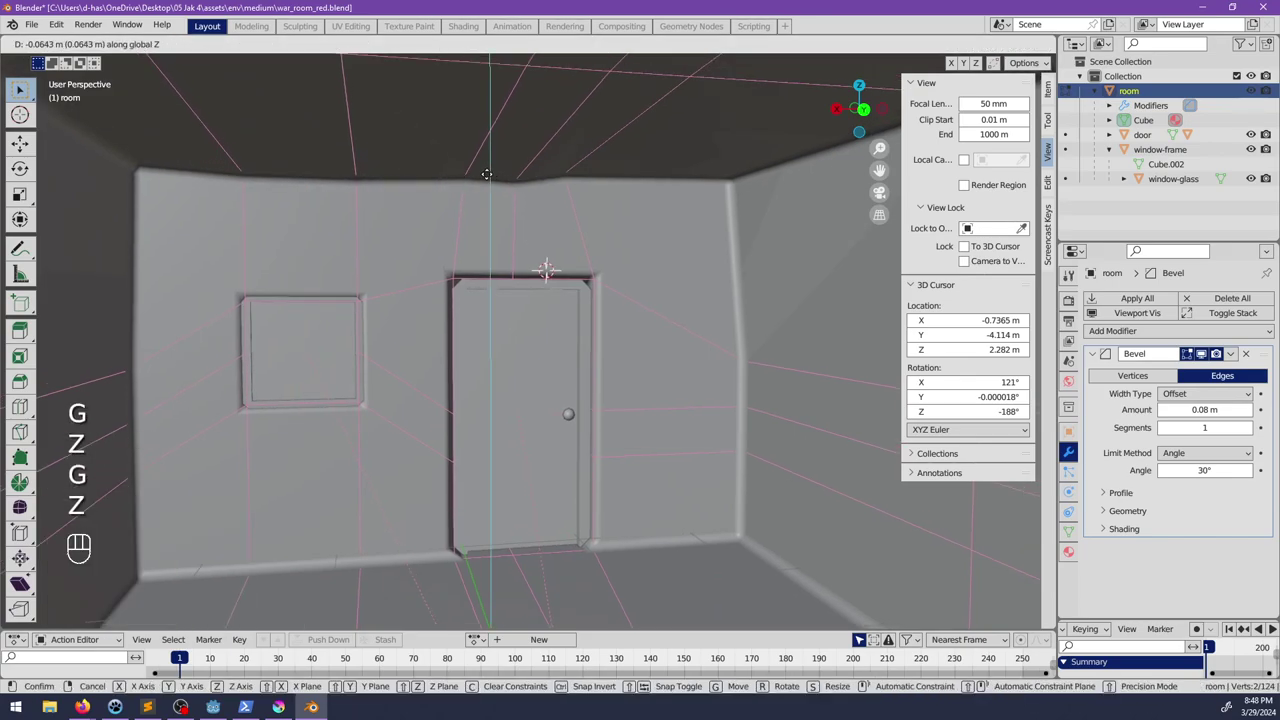
click(487, 176)
key(g)
key(z)
click(630, 185)
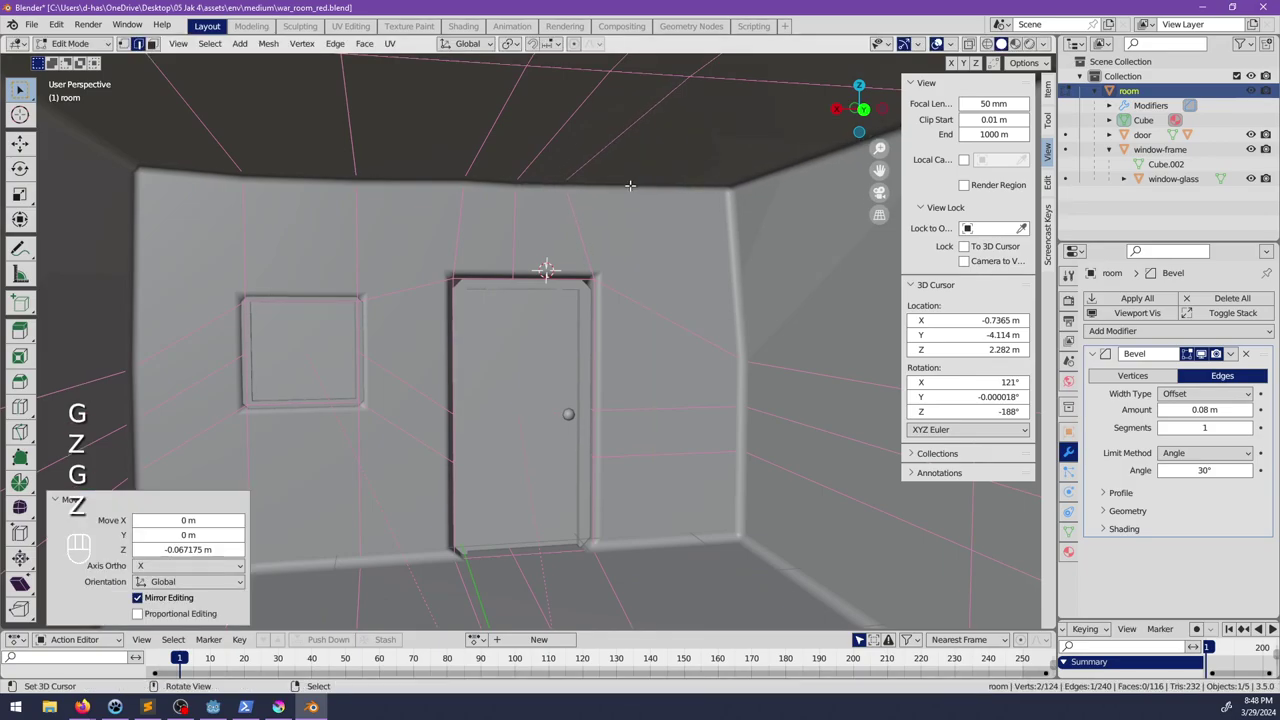
Step: Return the room to Object Mode with nothing selected and save war_room_red.blend
scroll(591, 206, down, 1)
key(alt+a)
key(Tab)
shift+middle_drag(372, 253, 418, 191)
key(Tab)
key(Tab)
key(alt+a)
shift+middle_drag(526, 282, 514, 259)
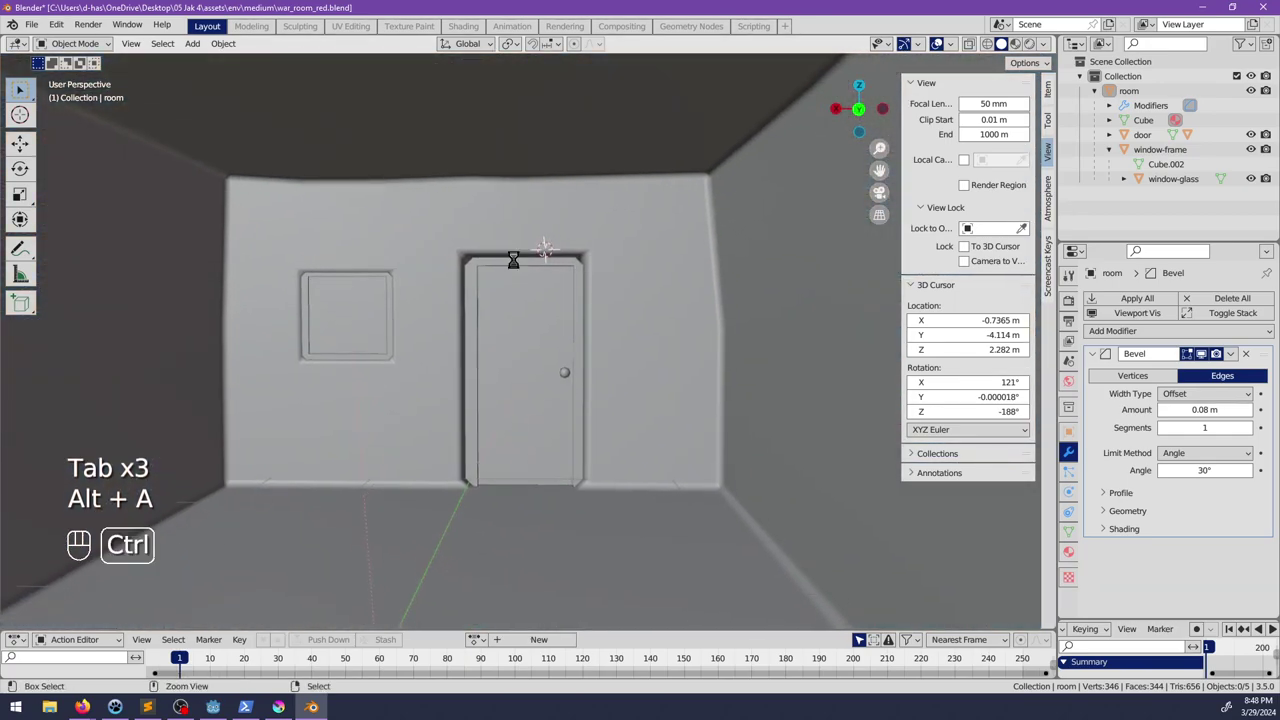
key(ctrl+s)
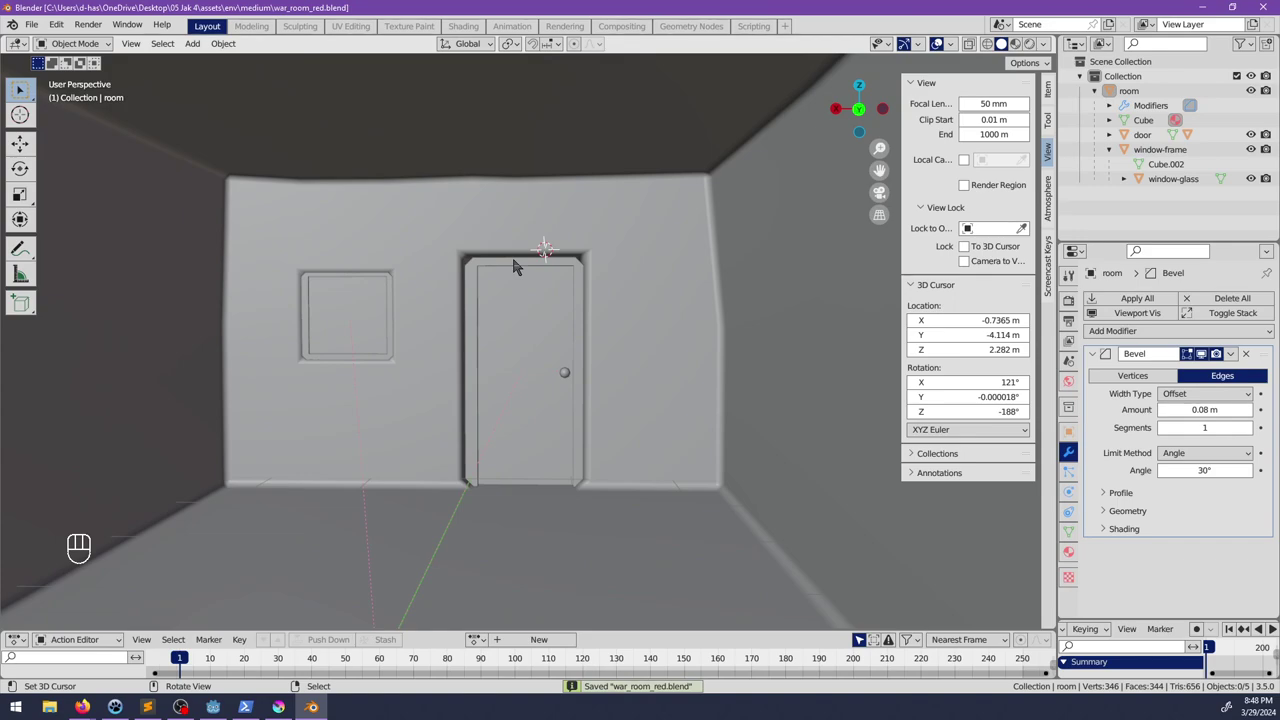
Step: Switch to Godot, save the stone_room scene, run the game to check the room and return to the editor
click(213, 707)
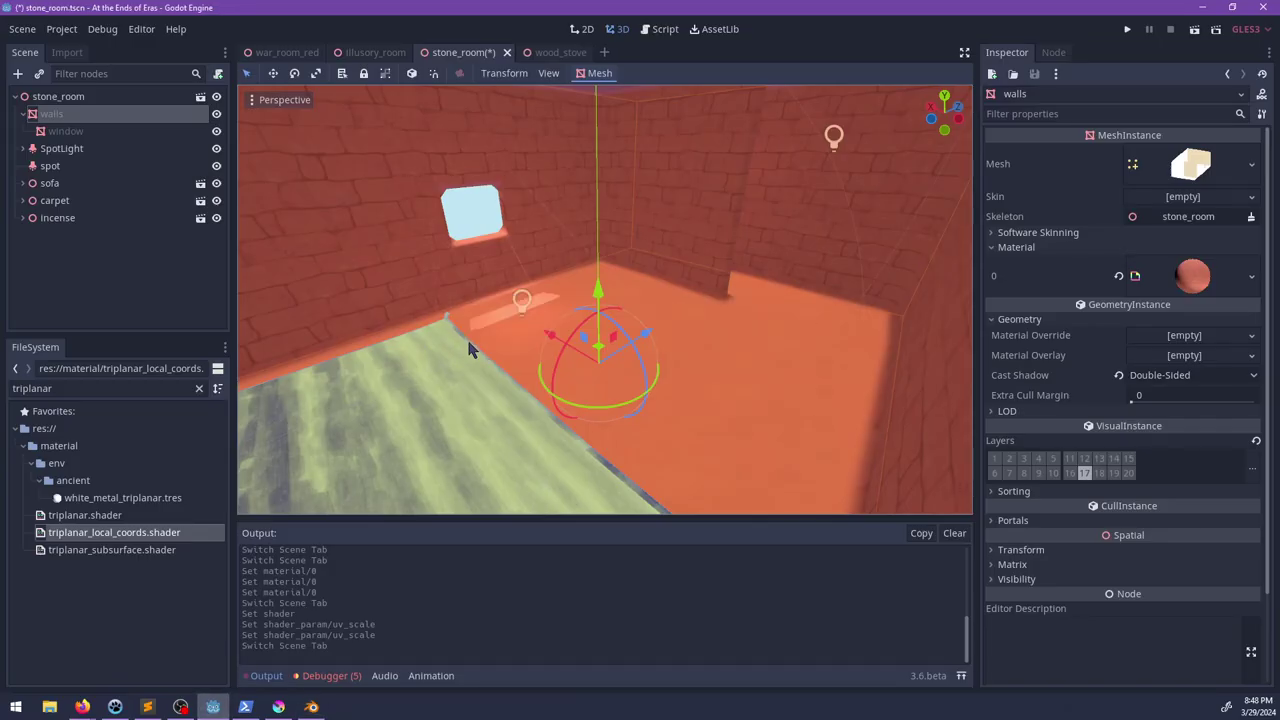
key(ctrl+s)
key(F5)
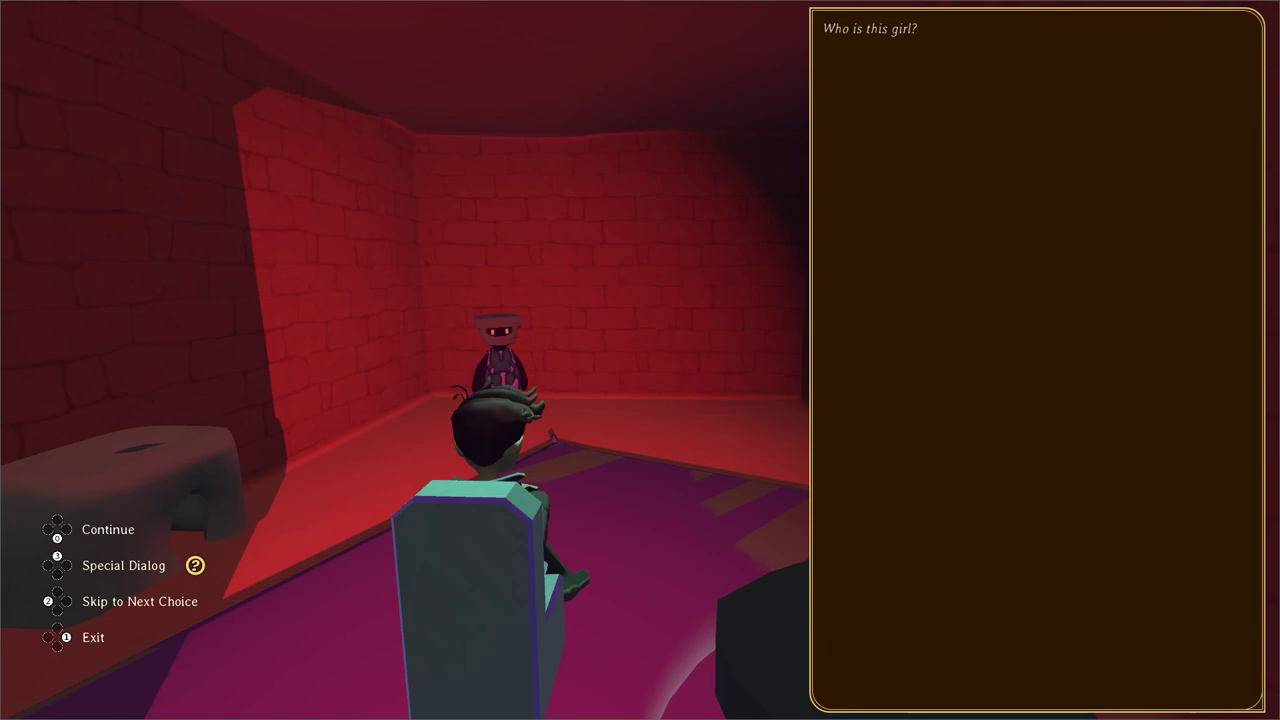
key(Escape)
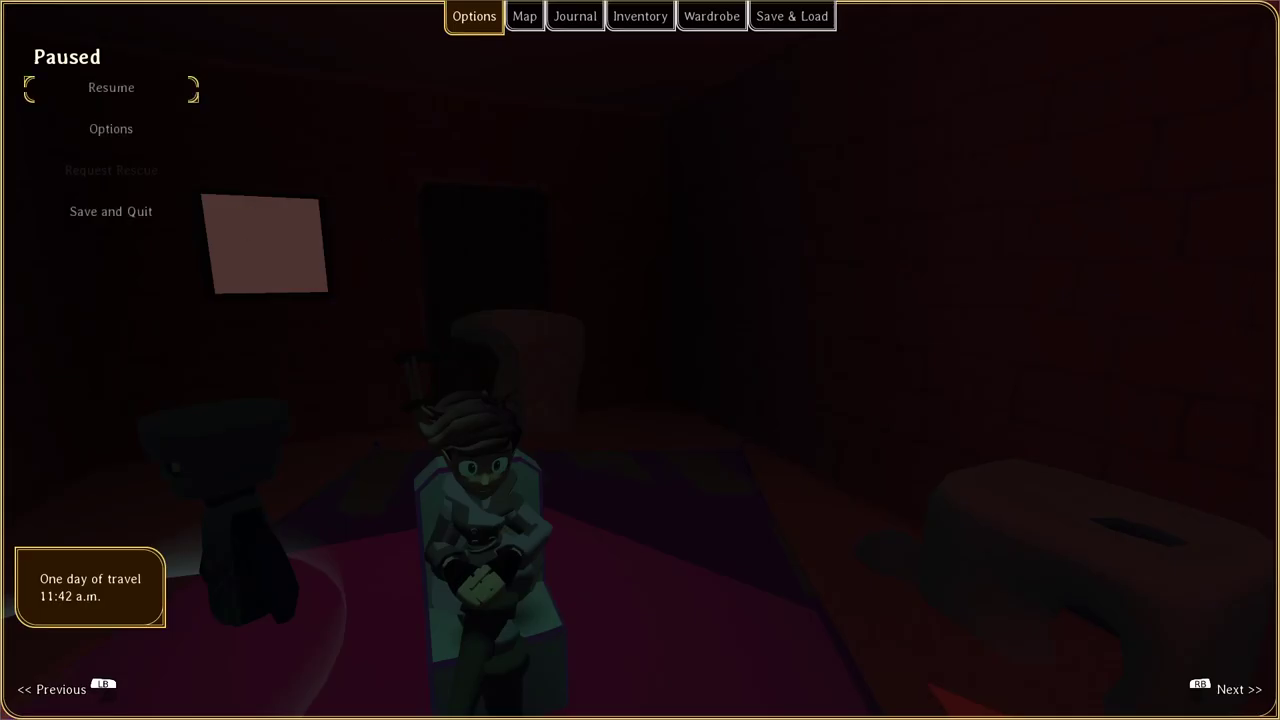
key(alt+Tab)
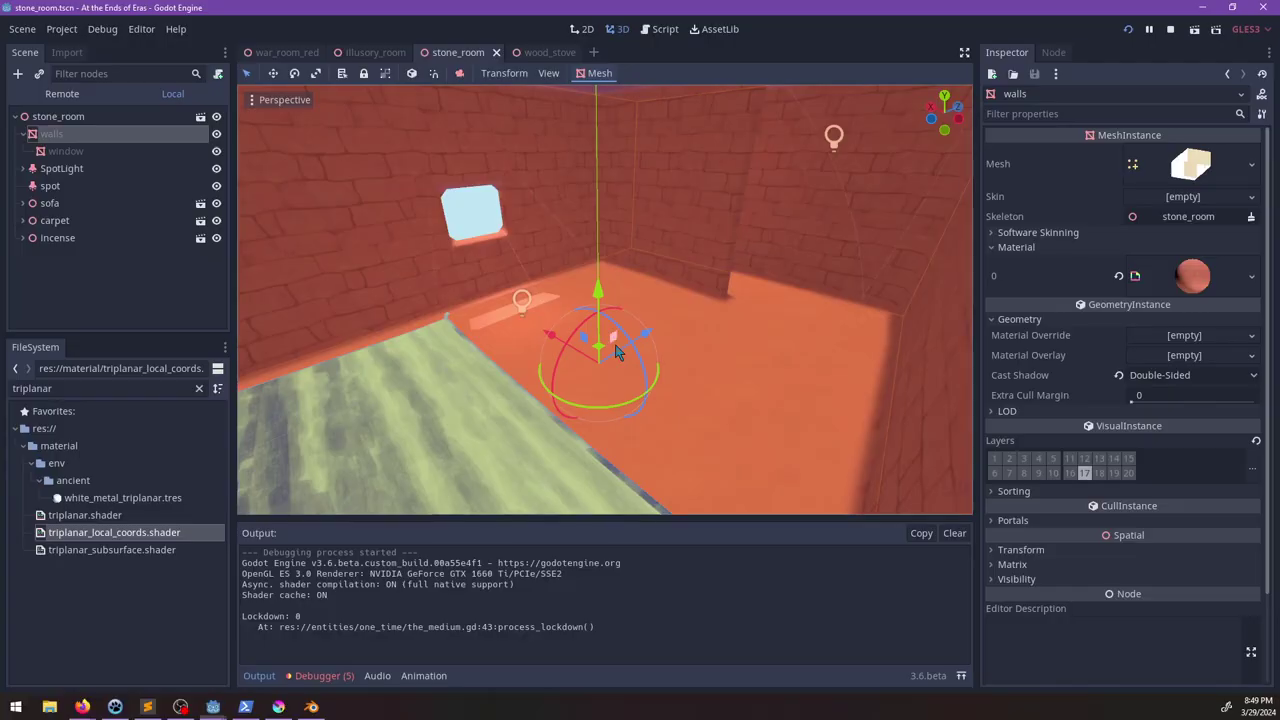
Step: Search the project files for shelf_, open shelf_simple.tscn and show the materials of its shelf mesh
double_click(165, 392)
text(shelf_)
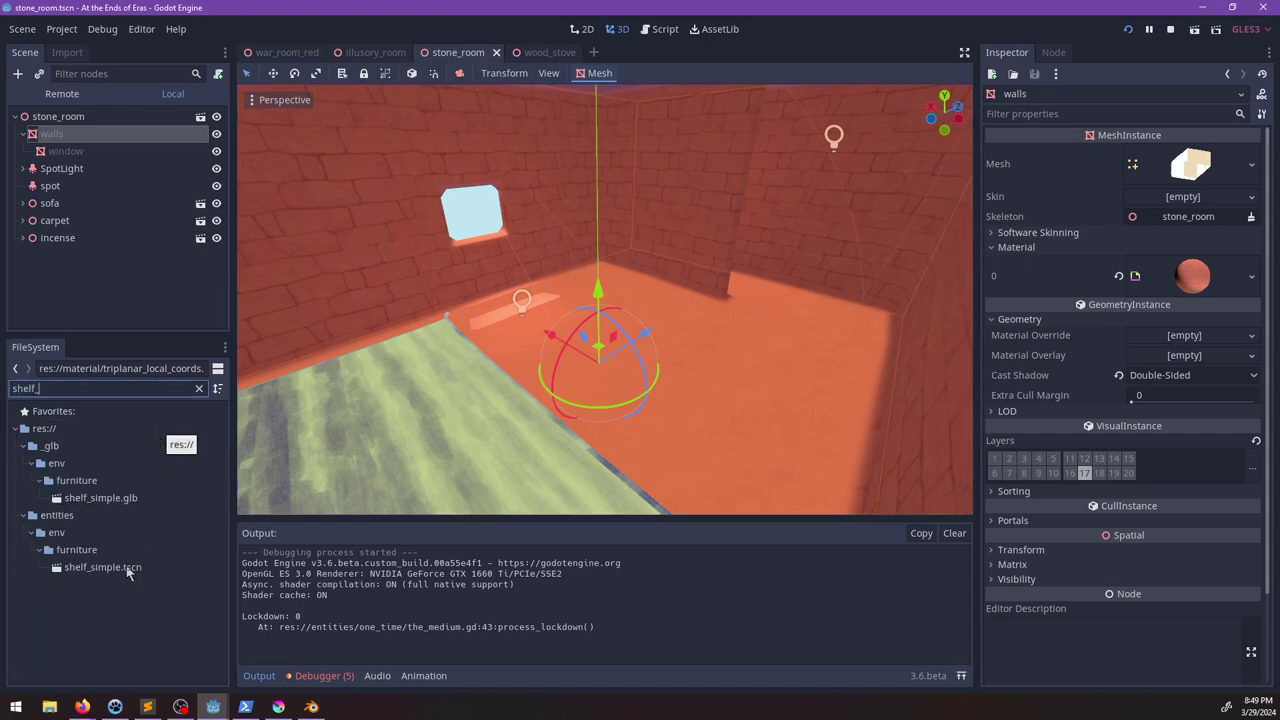
double_click(128, 571)
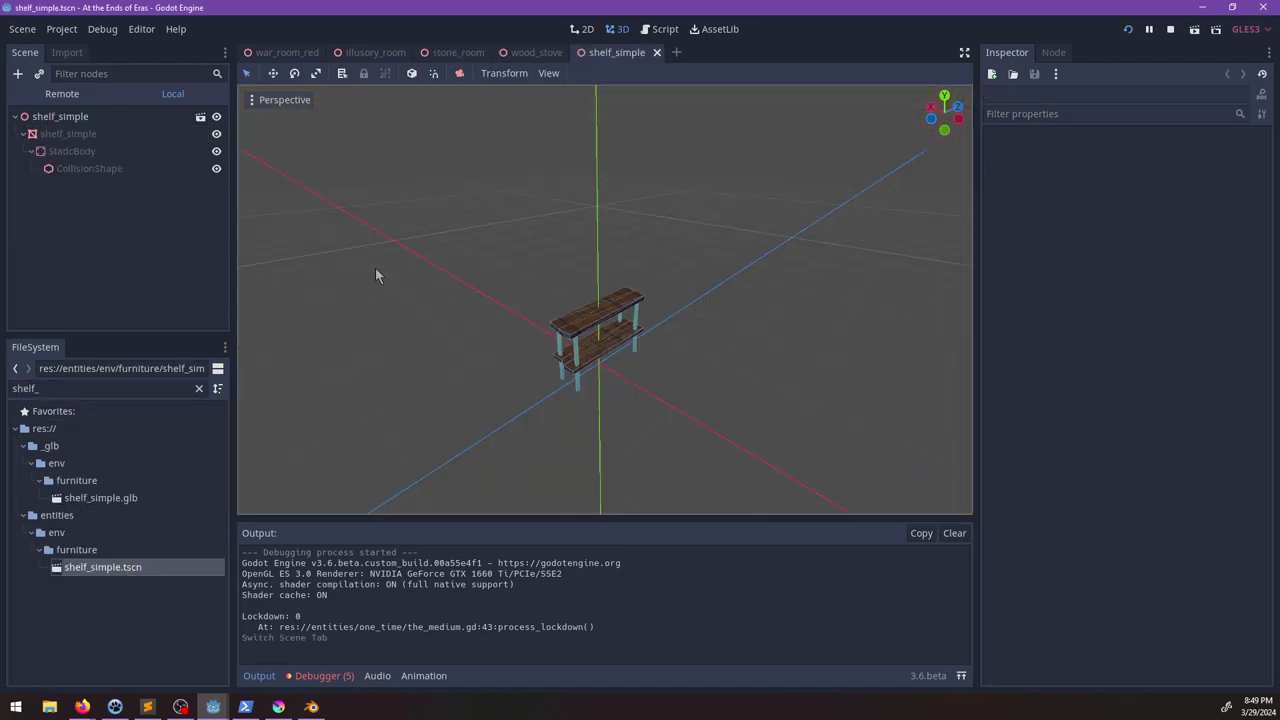
click(577, 357)
scroll(688, 374, up, 5)
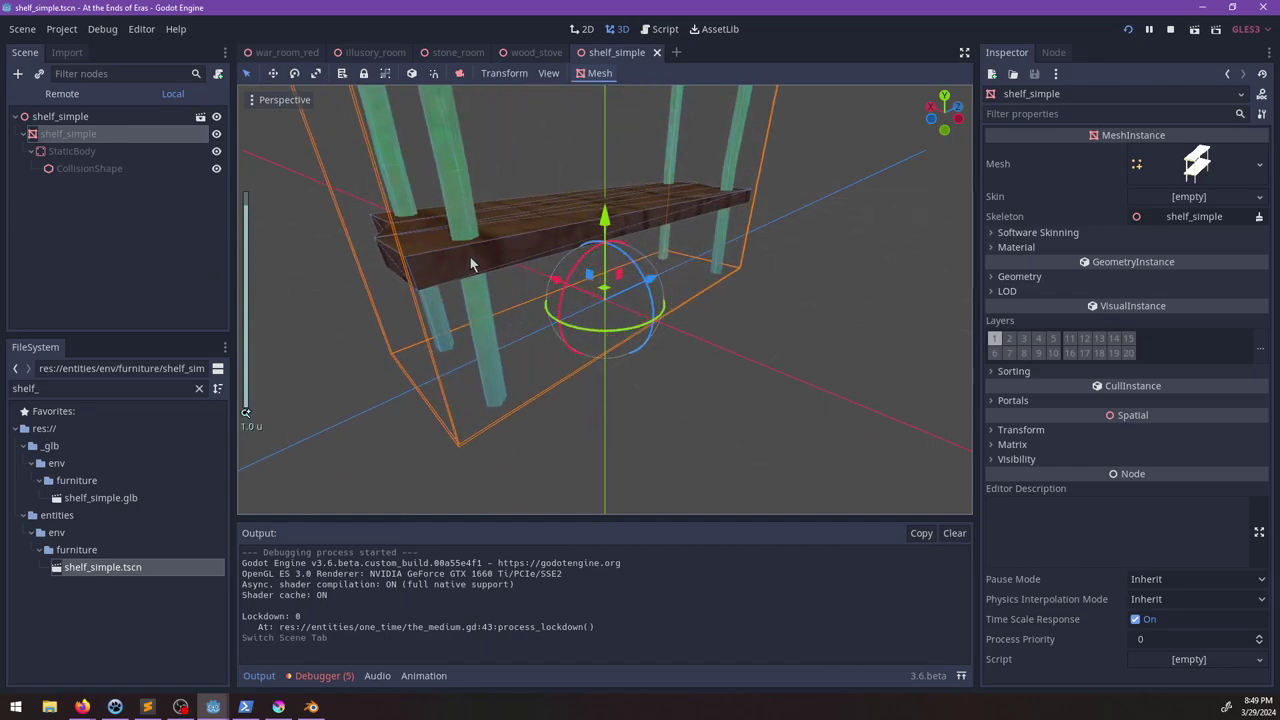
click(1067, 247)
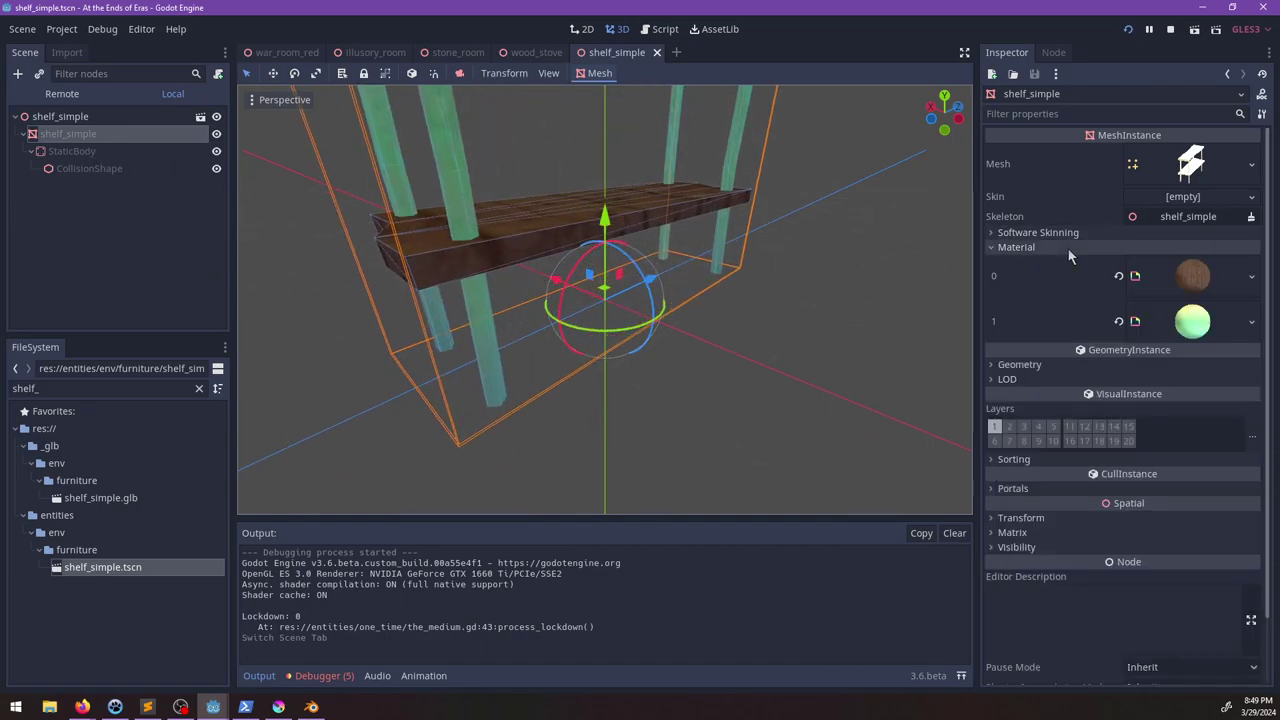
Step: Make the copper material in slot 1 of the shelf mesh unique
click(1182, 324)
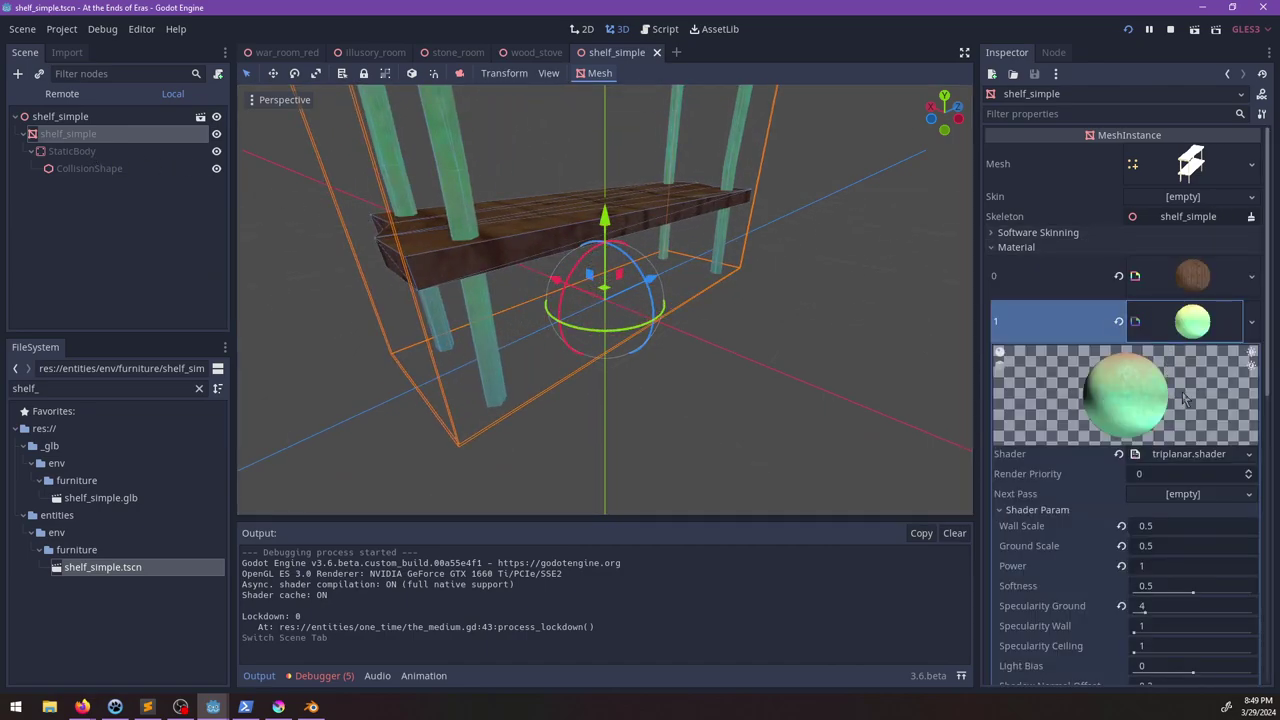
click(1250, 322)
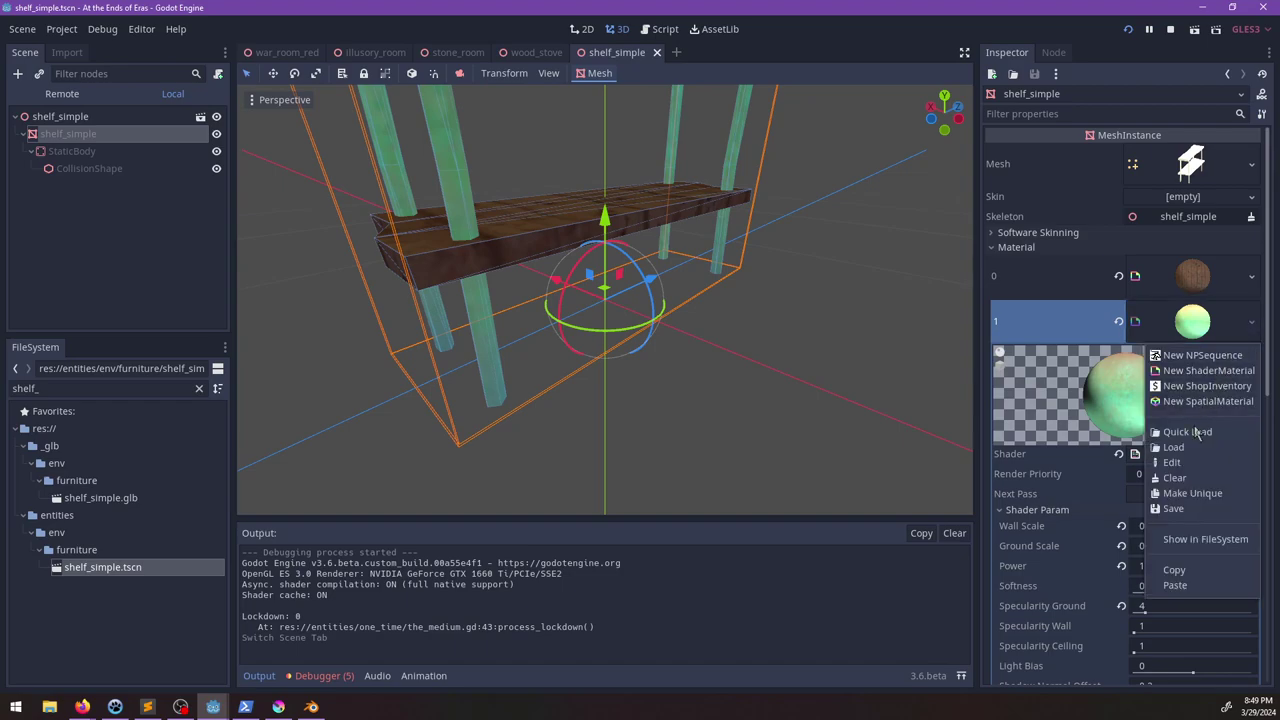
click(1192, 493)
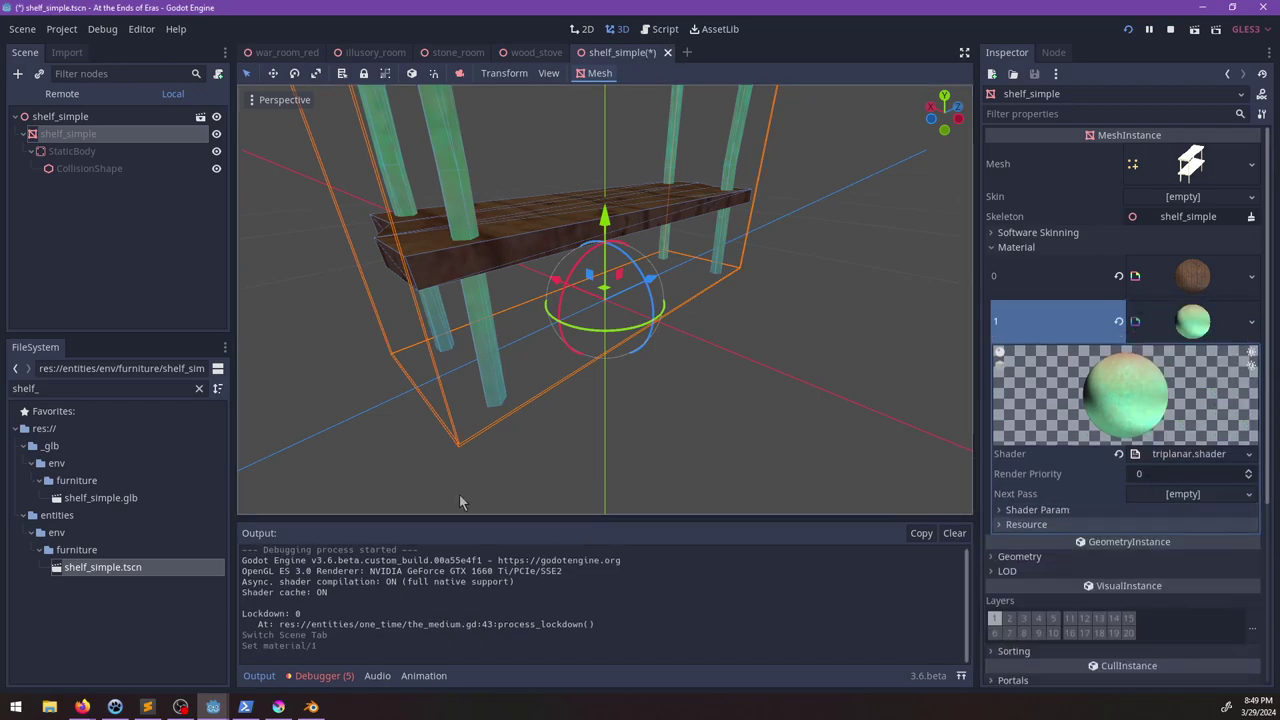
Step: Find copper_local_coords.tres in the project files, assign it to material slot 1 of the shelf mesh and save the shelf_simple scene
double_click(120, 388)
text(per_loca)
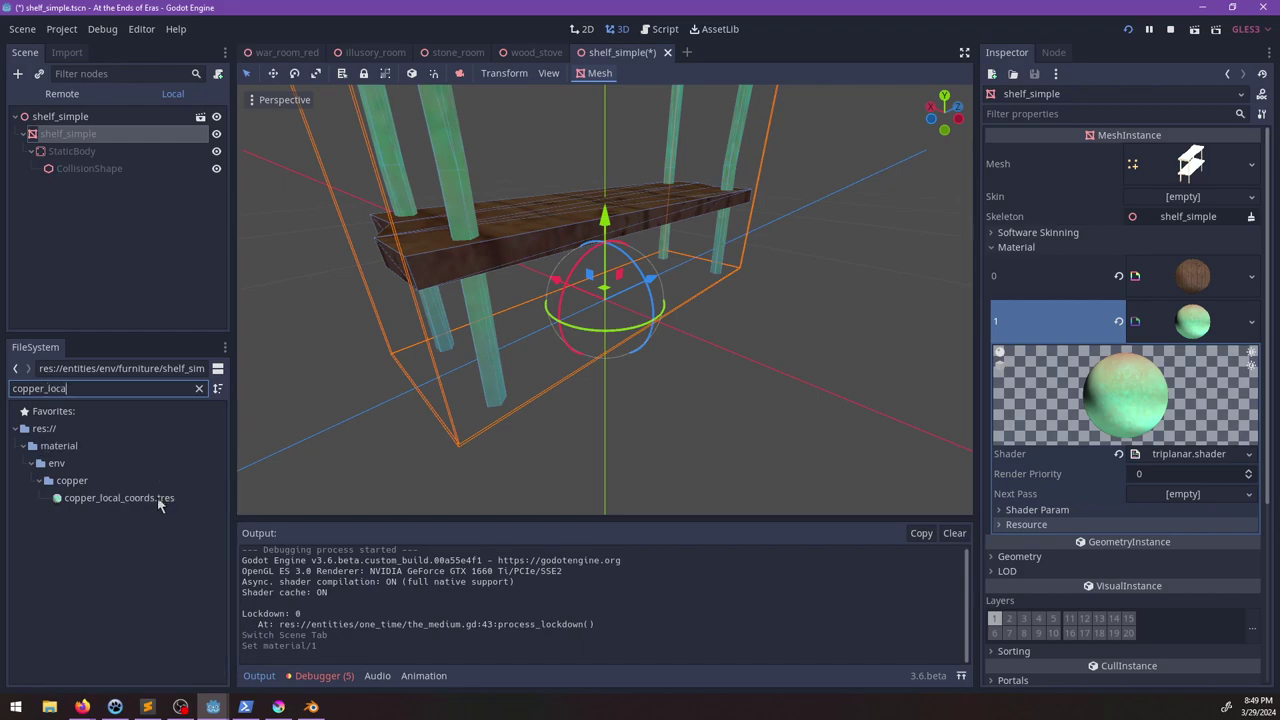
drag(160, 497, 1163, 330)
scroll(702, 342, down, 5)
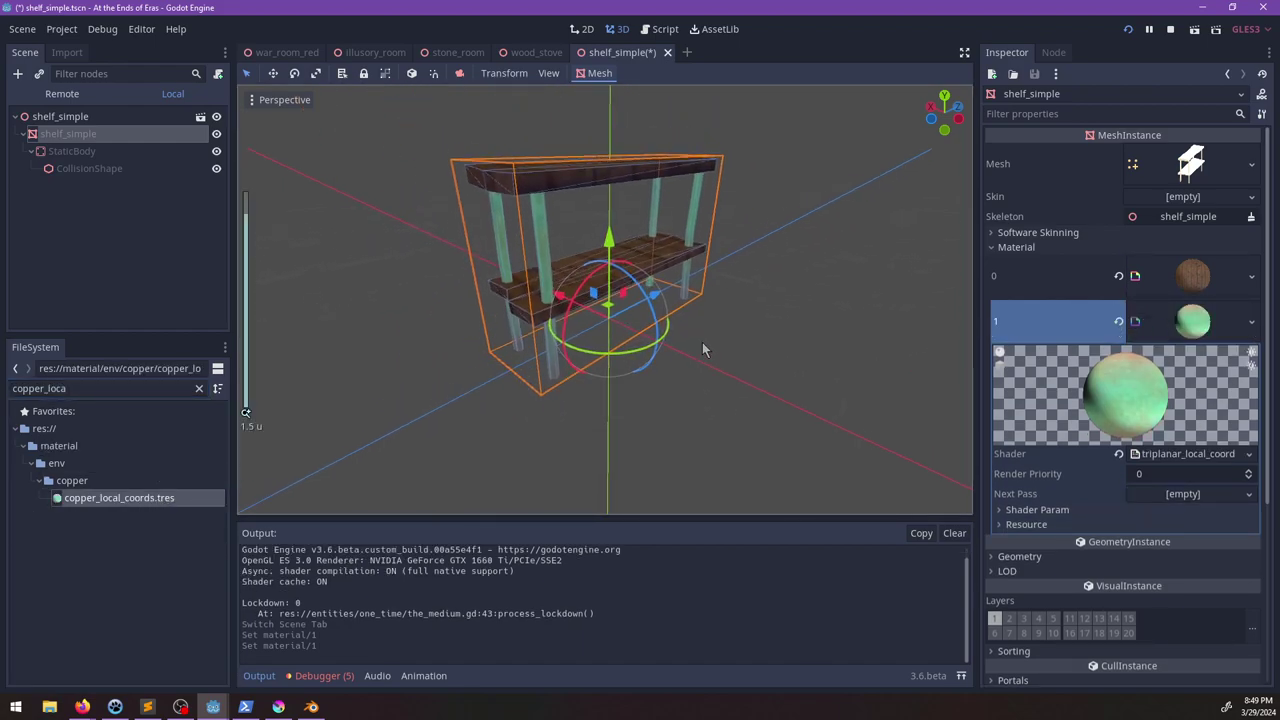
key(ctrl+s)
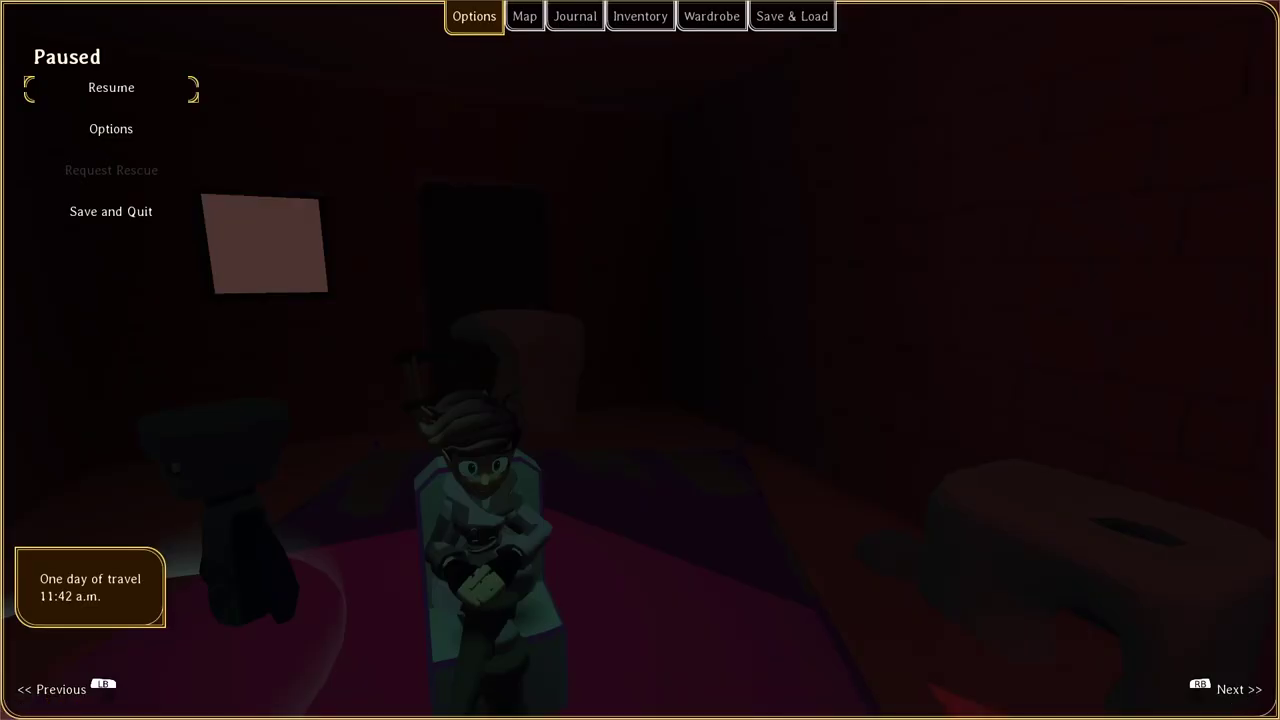
Step: Resume the running game and advance the hologram conversation through the goodbye reply until it ends
key(Escape)
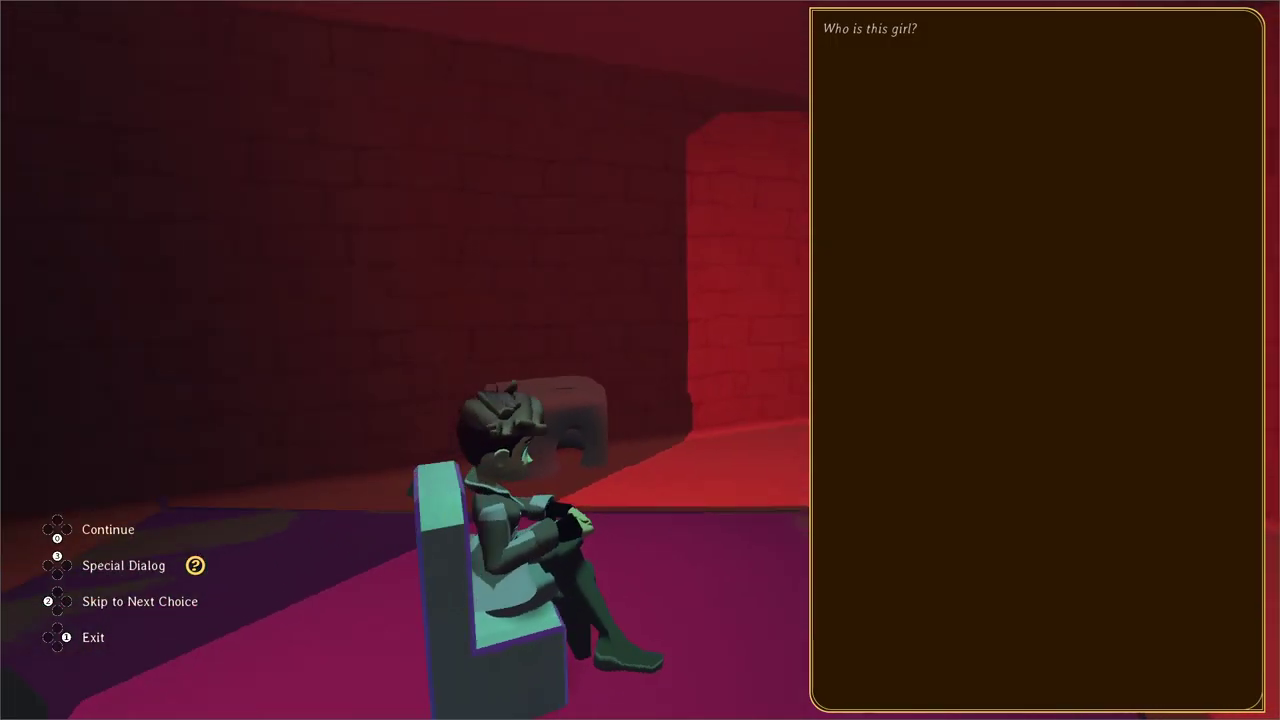
key(space)
key(space)
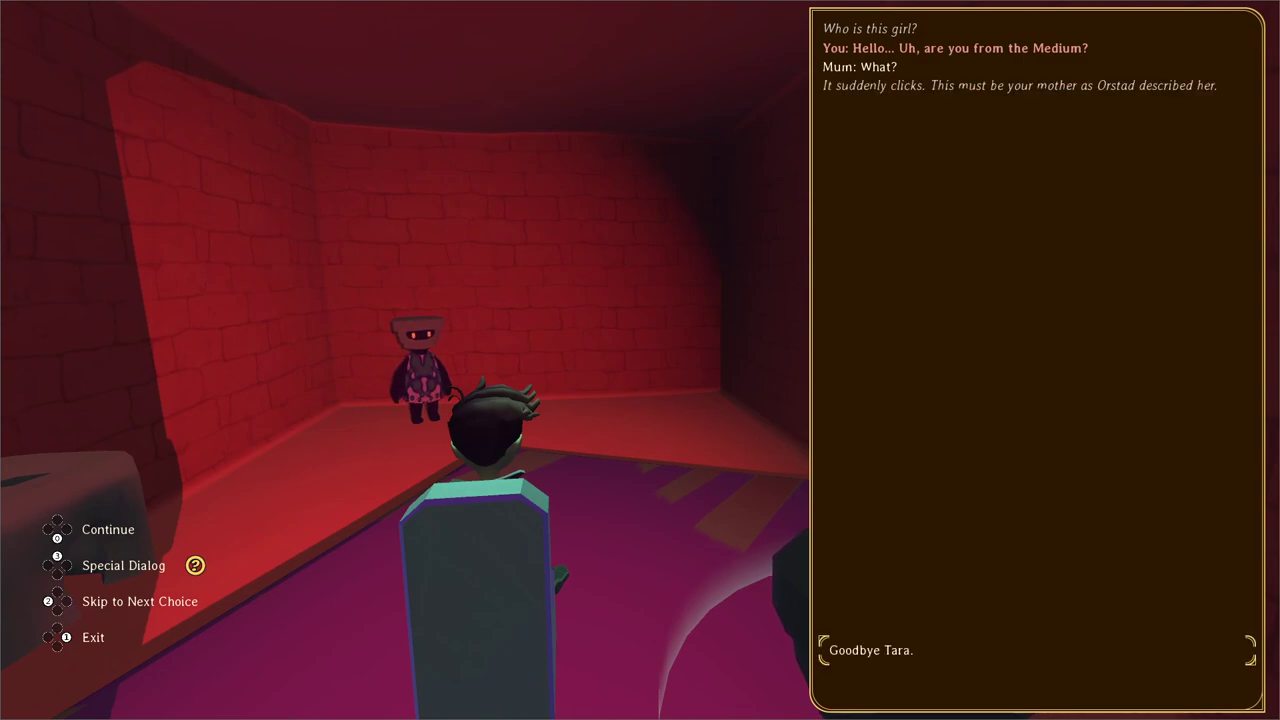
key(space)
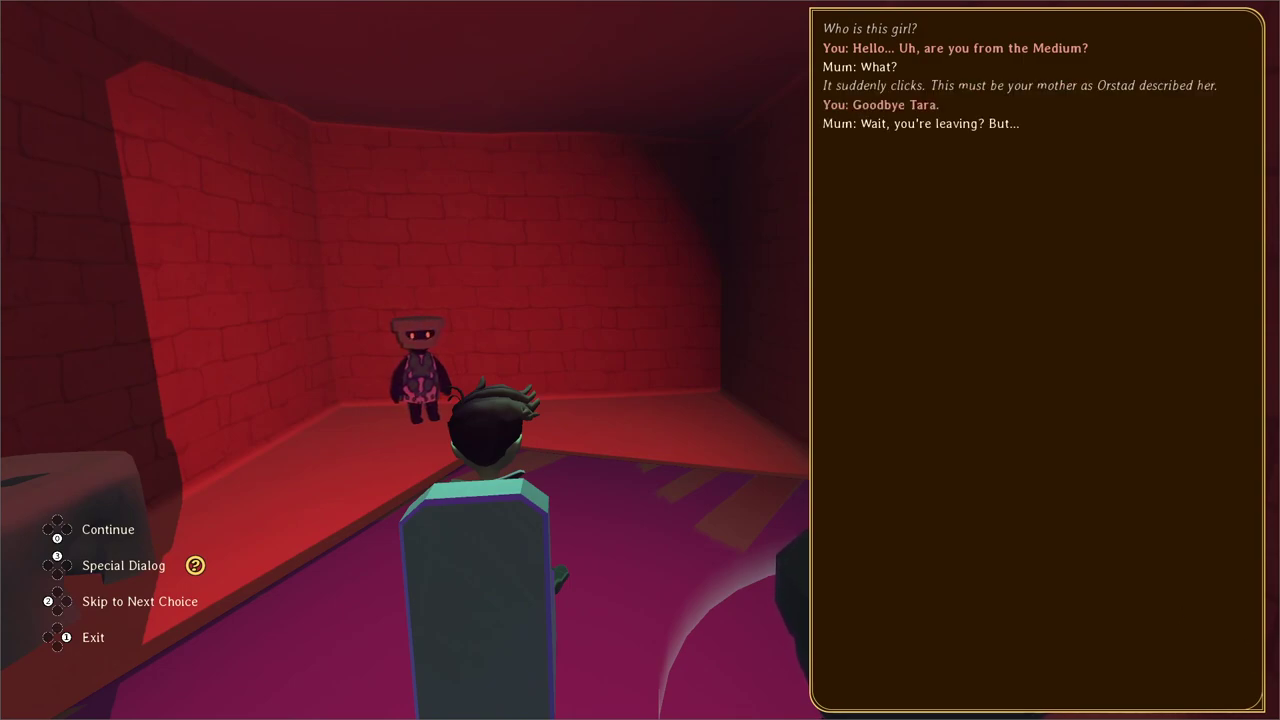
key(space)
key(space)
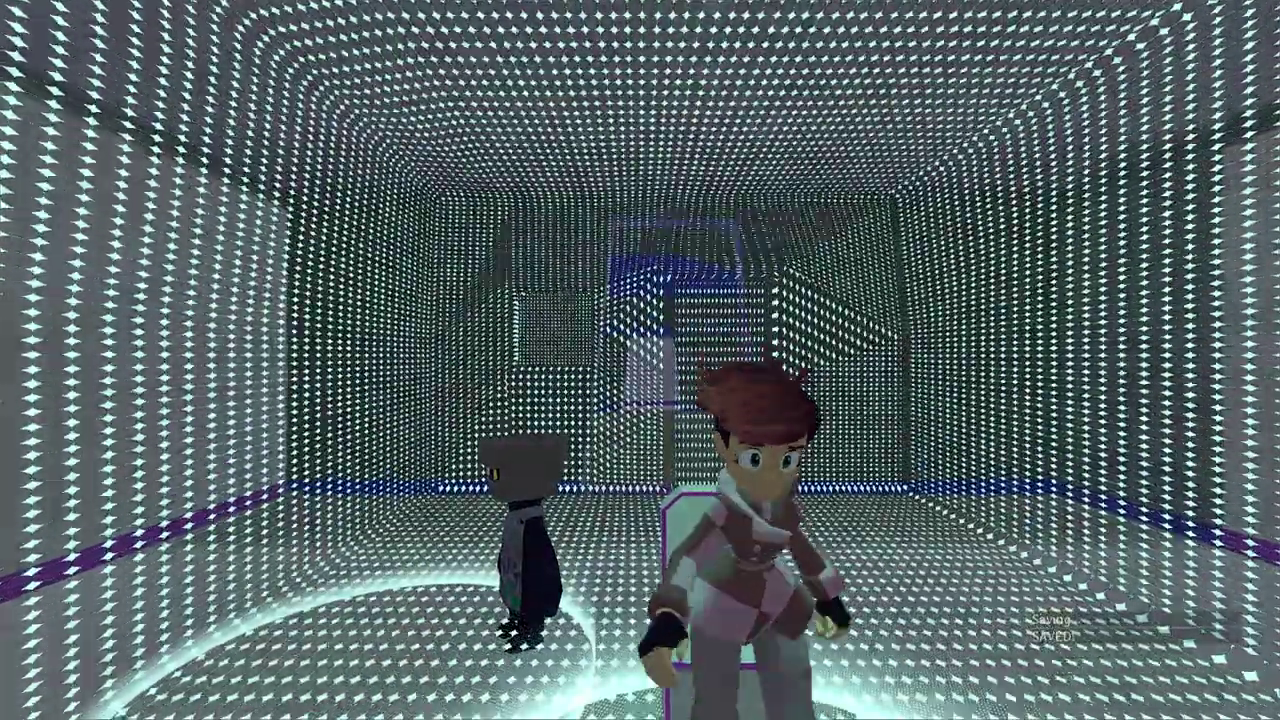
Step: Walk the character around the dark room and through the doorway, pause the game and switch back to the Godot editor
key(d)
key(w)
key(s)
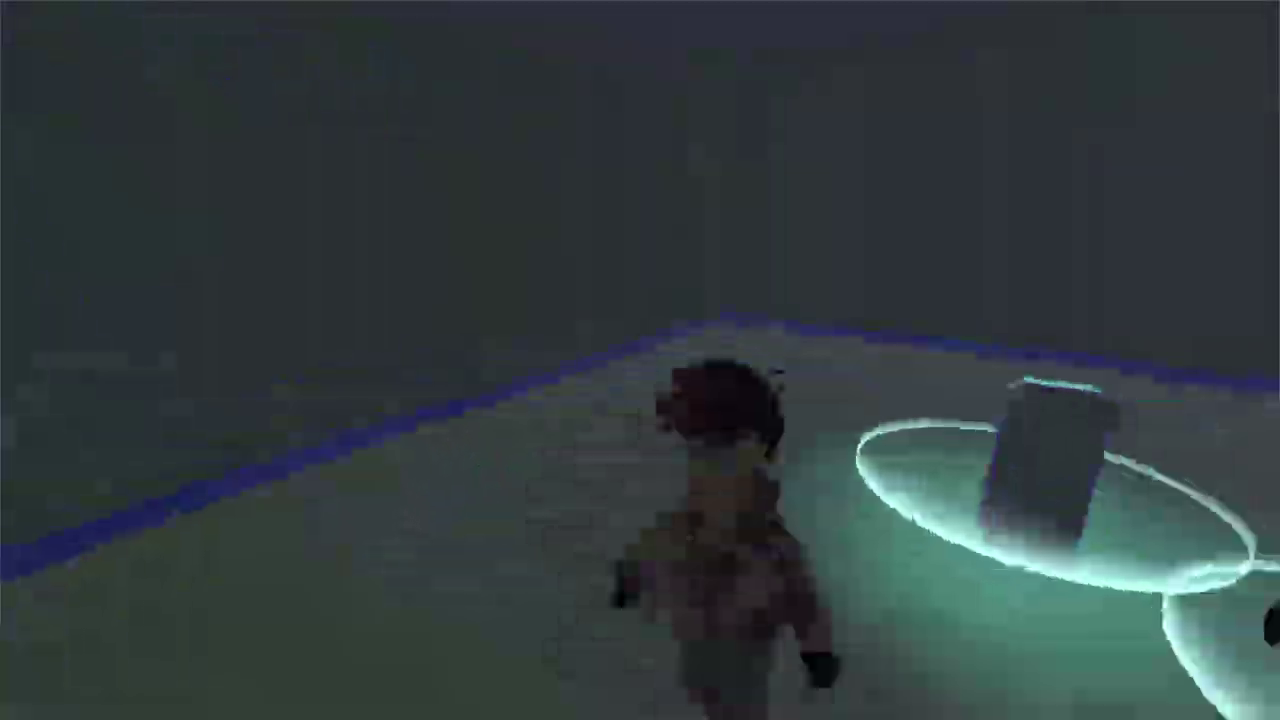
key(w)
key(a)
key(s)
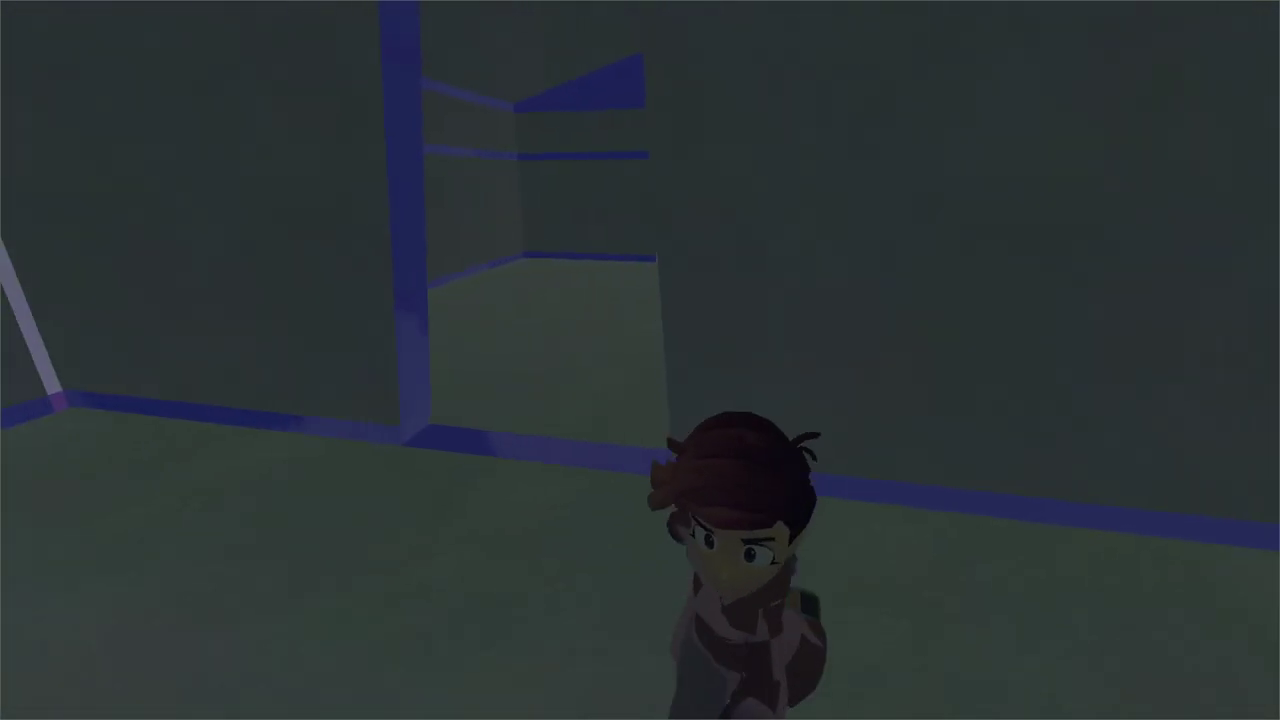
key(w)
key(space)
key(w)
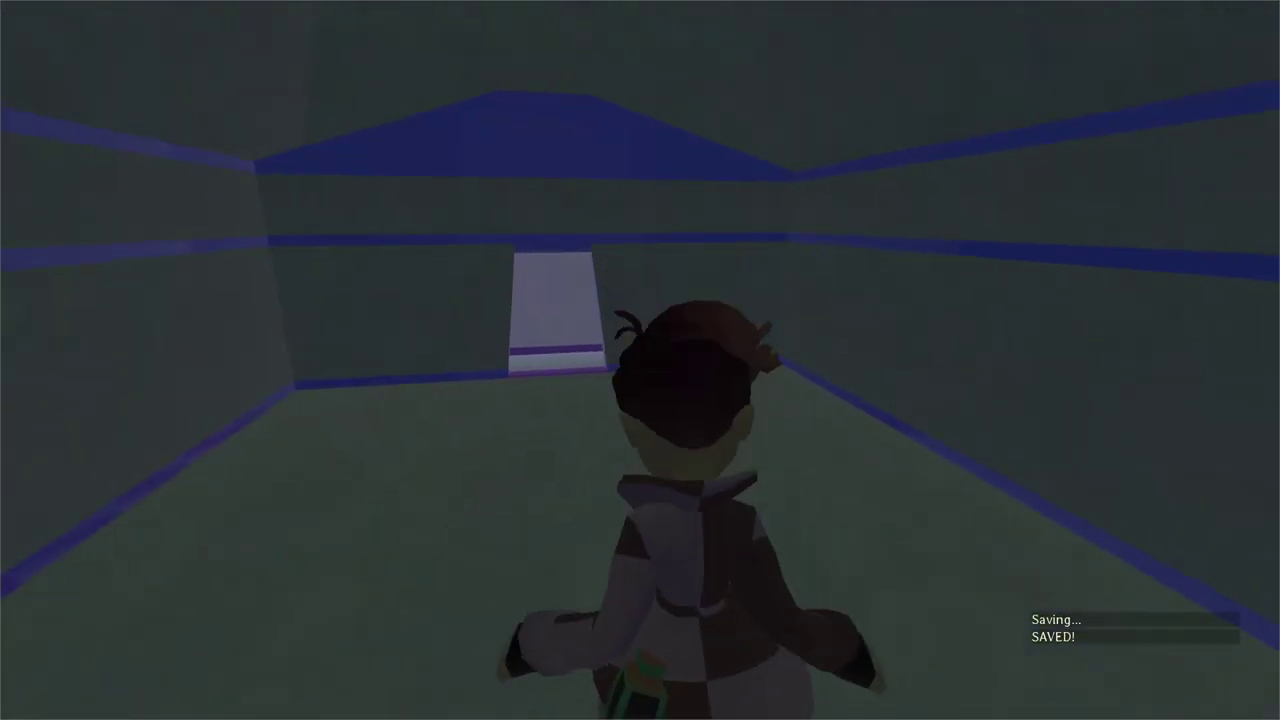
key(a)
key(Escape)
key(alt+Tab)
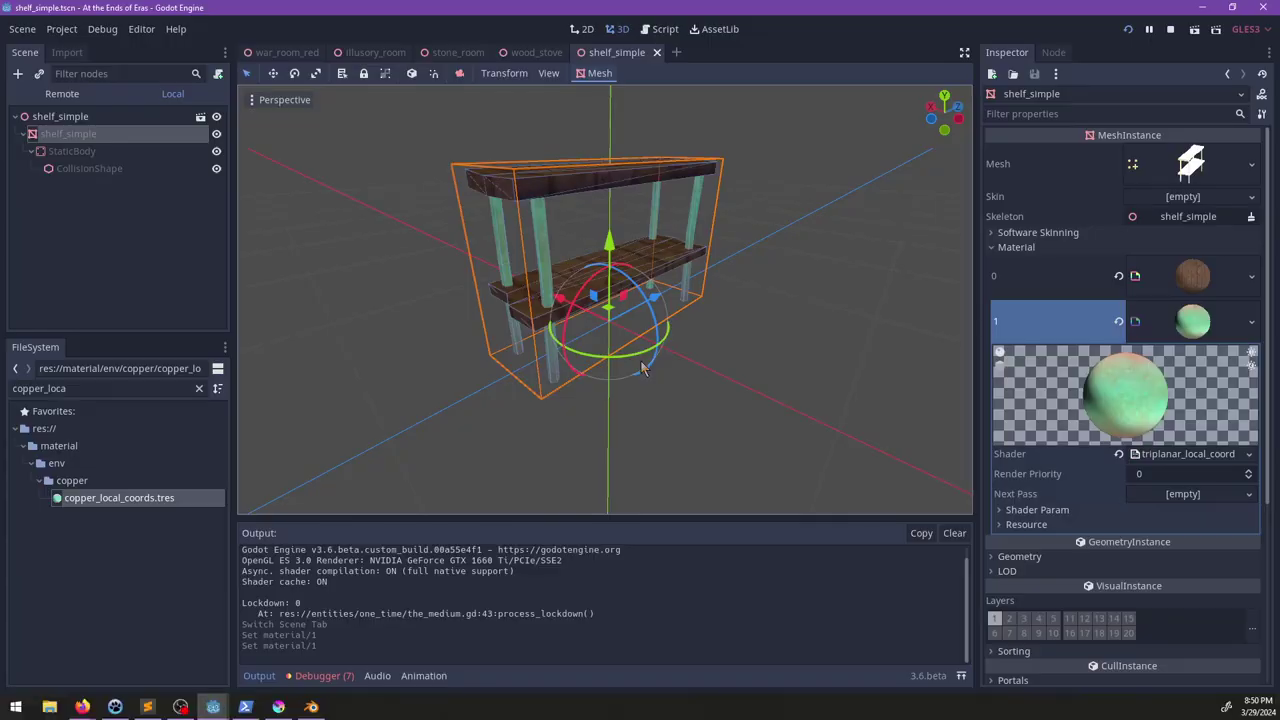
Step: Show the war_room_red scene and collapse the SpotLight branch in its node tree
click(533, 52)
click(456, 52)
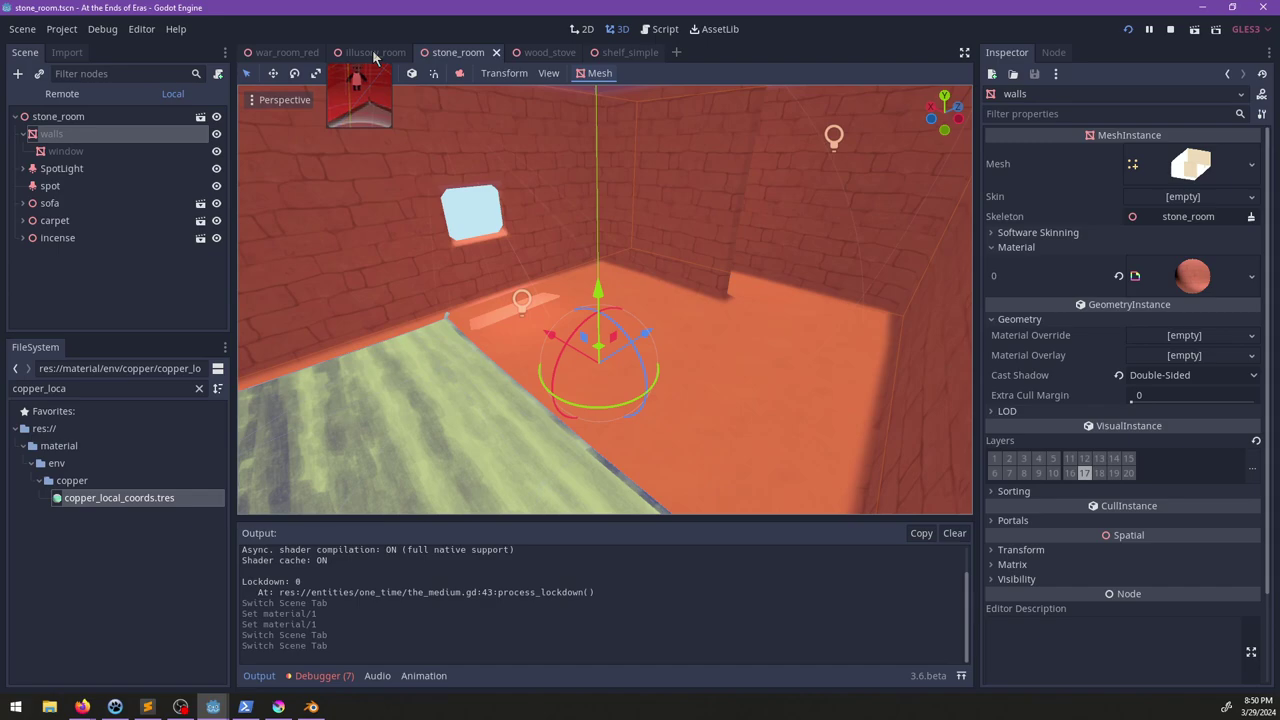
click(285, 52)
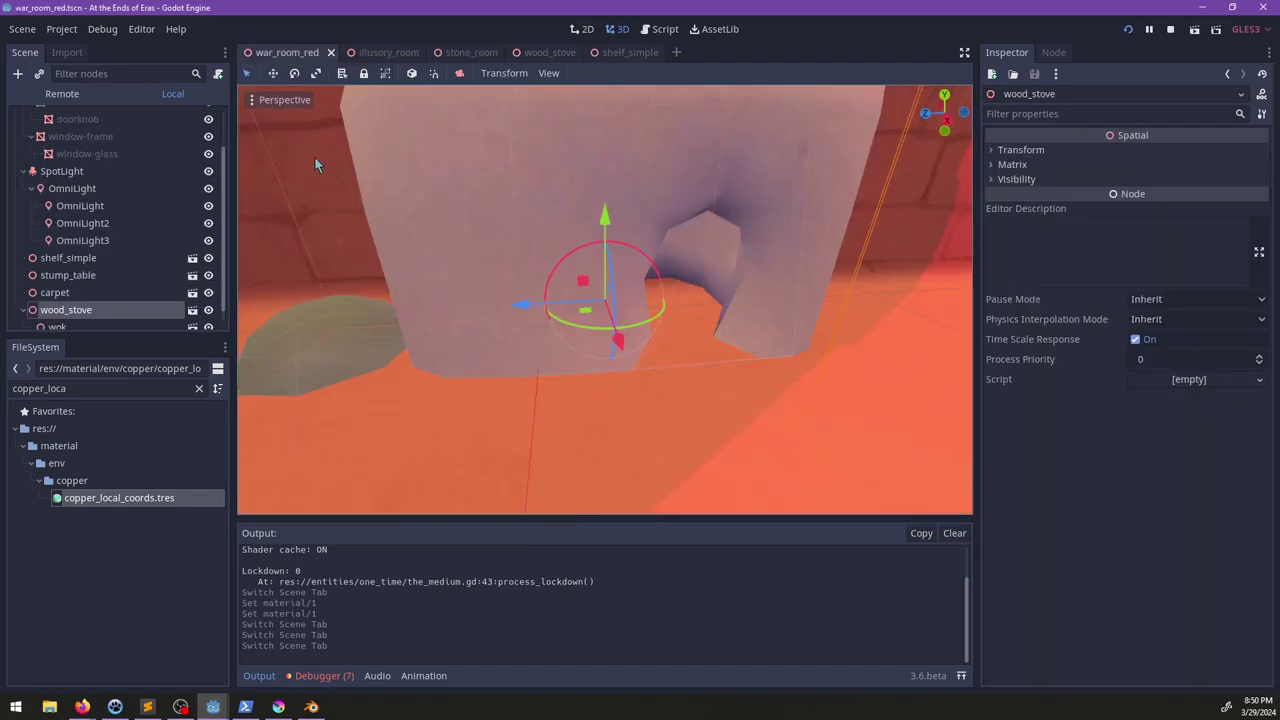
click(23, 171)
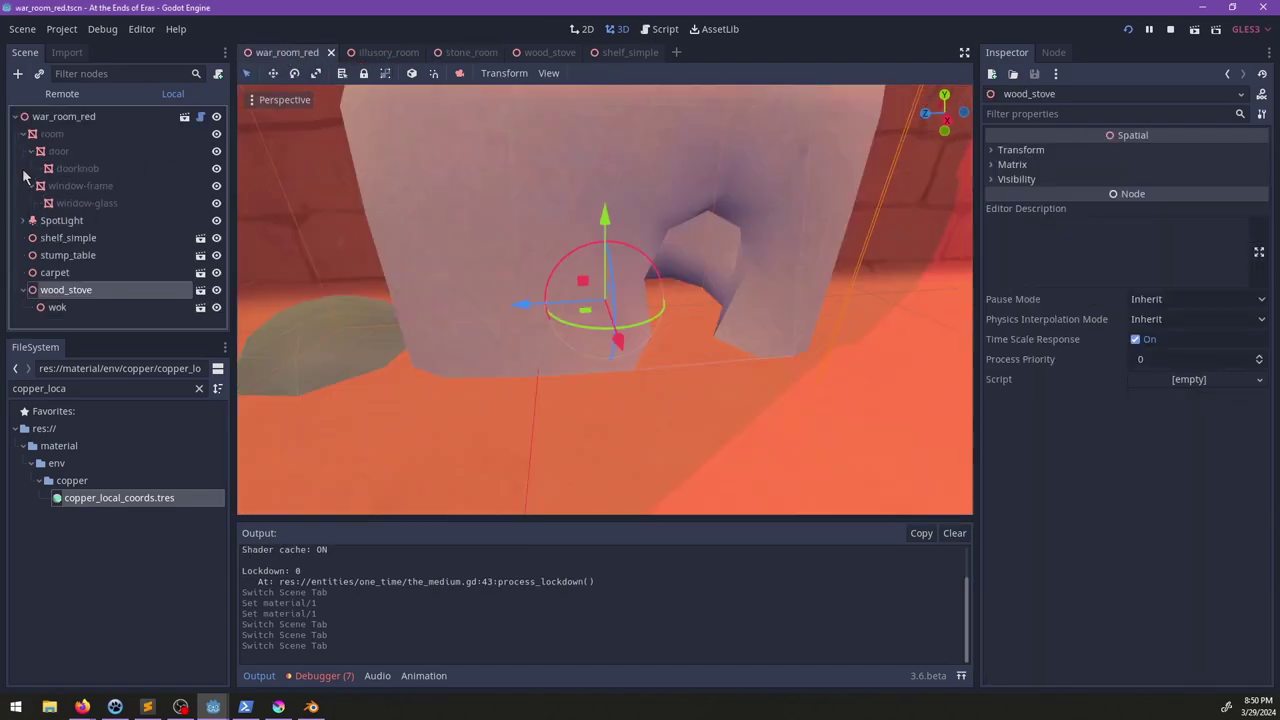
click(24, 291)
click(24, 291)
click(57, 307)
shift+click(55, 240)
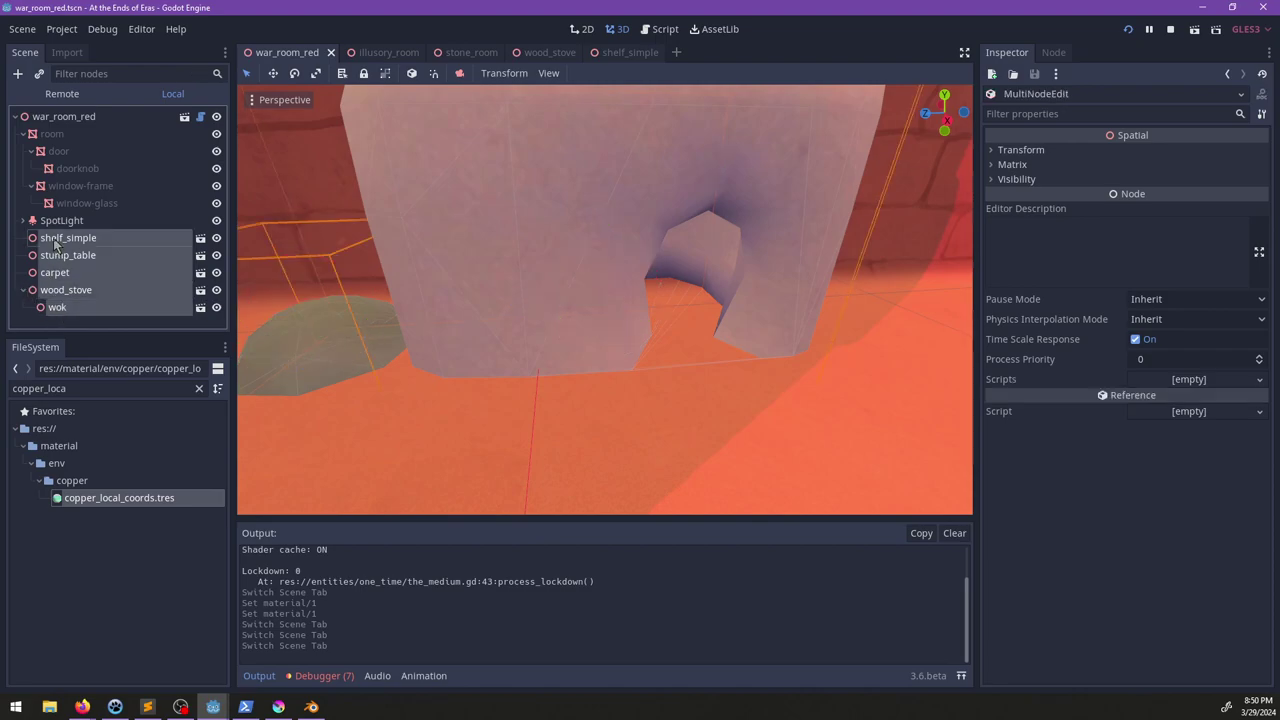
right_click(55, 242)
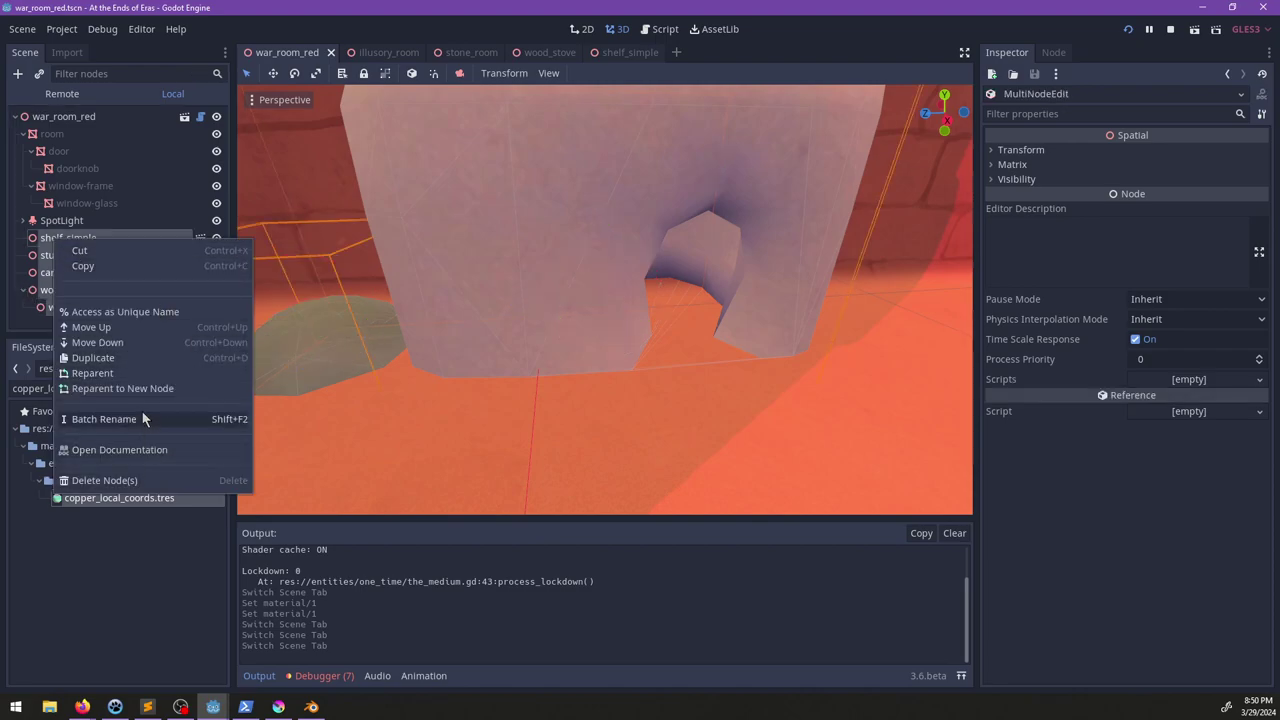
key(Escape)
Step: Enable Editable Children on the wok, wood_stove and carpet instances
right_click(66, 312)
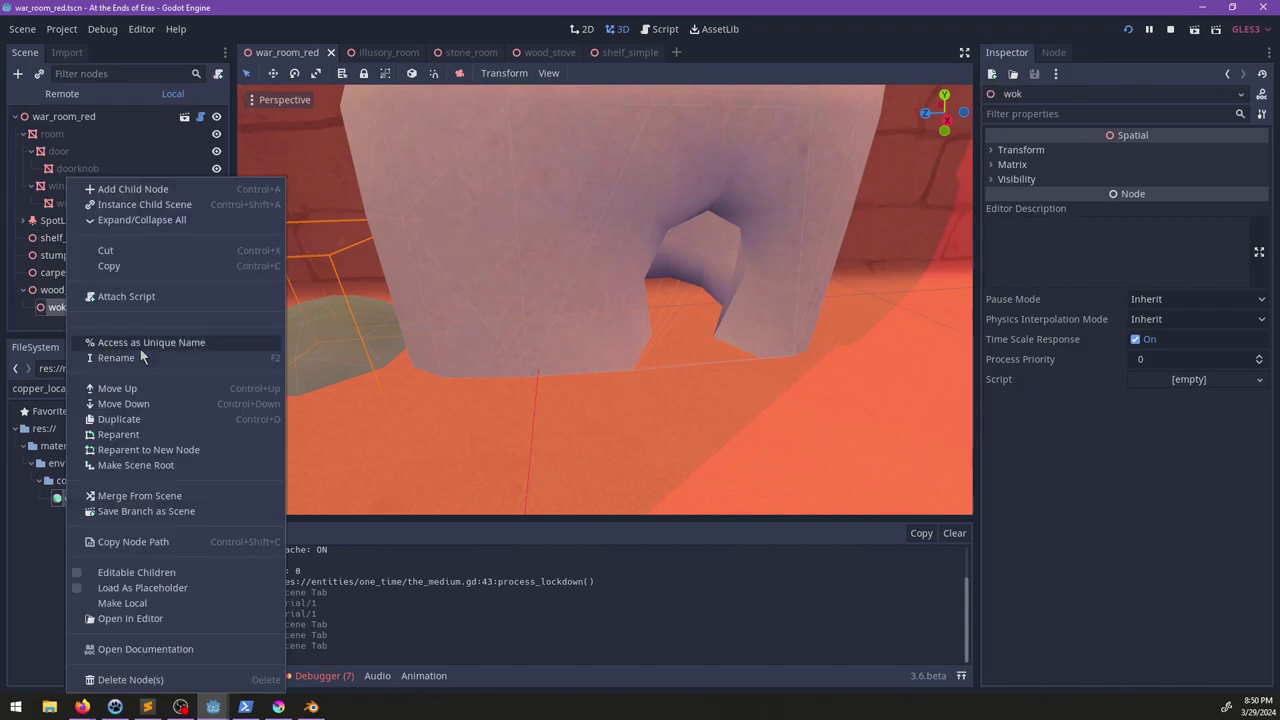
click(125, 572)
right_click(58, 243)
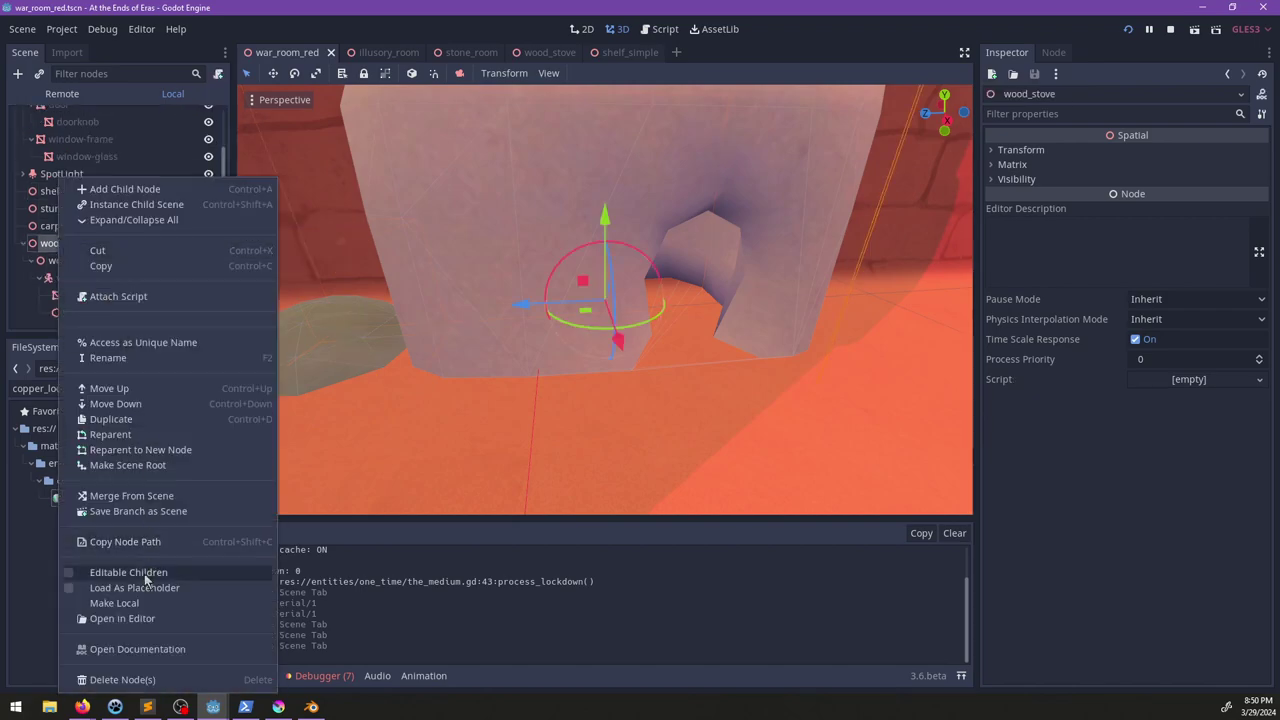
click(140, 574)
click(70, 228)
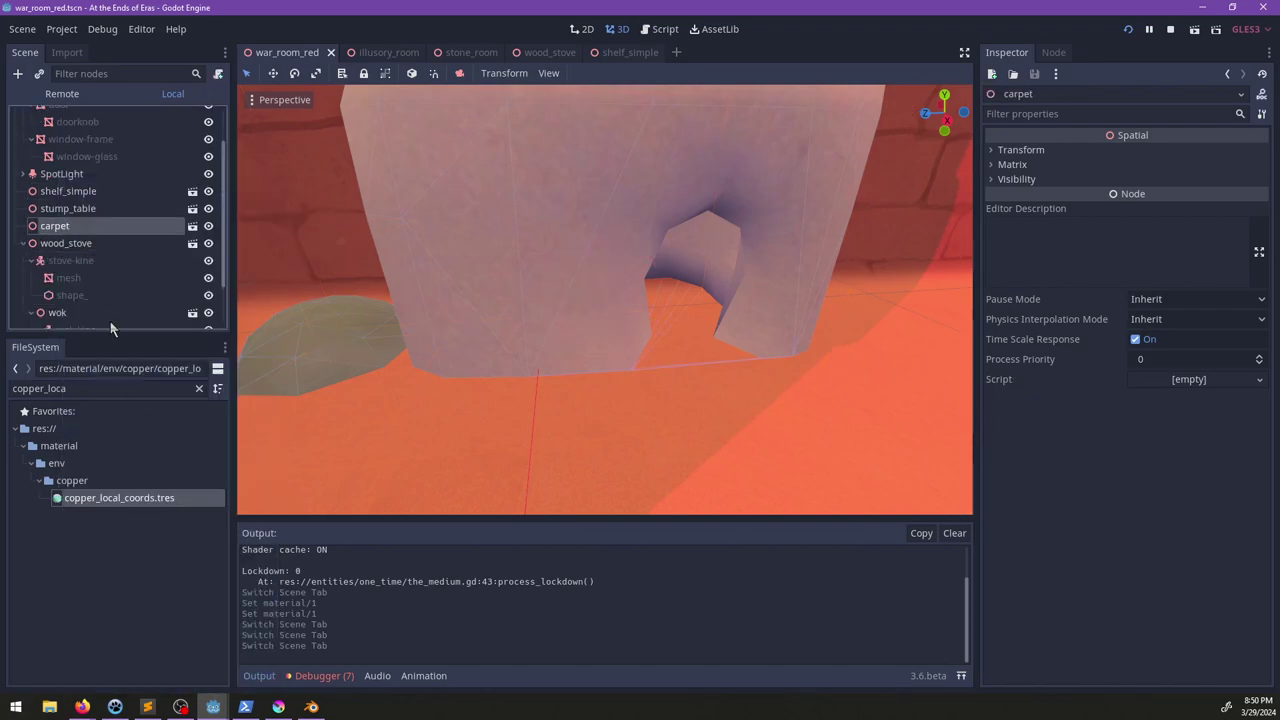
right_click(68, 229)
click(128, 572)
Step: Enable Editable Children on the stump_table and shelf_simple instances
right_click(57, 209)
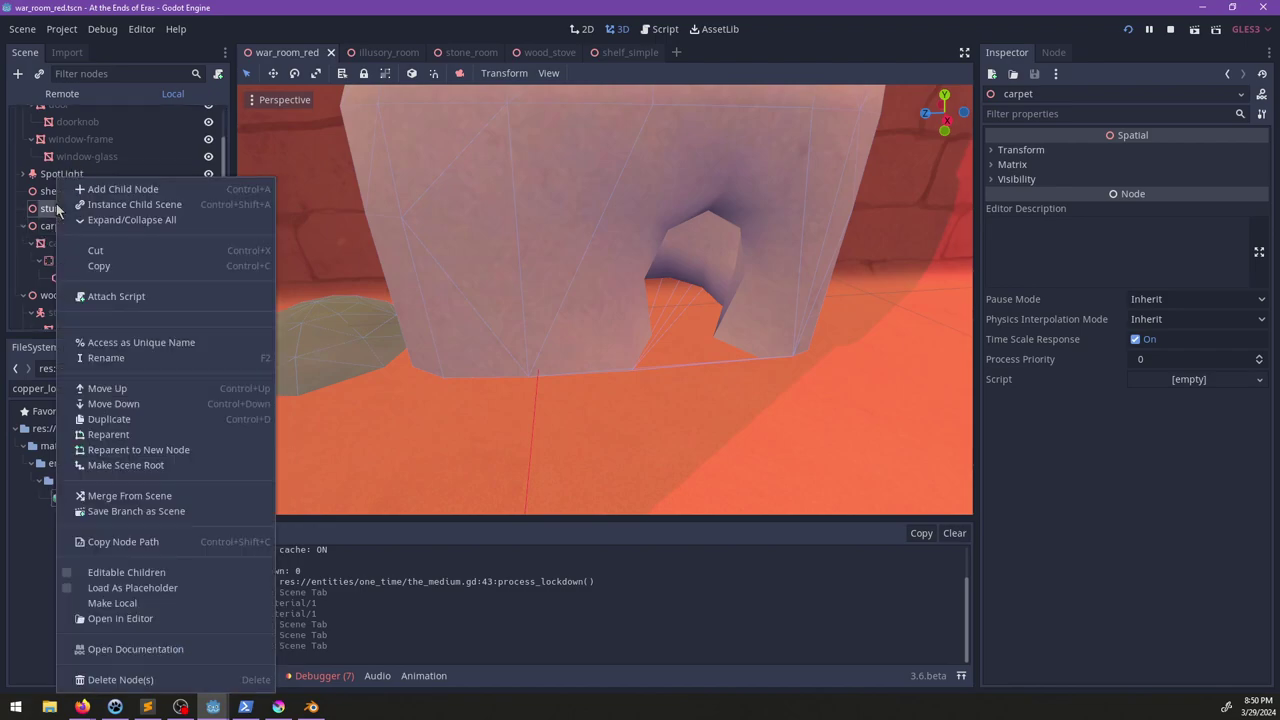
click(128, 572)
right_click(36, 209)
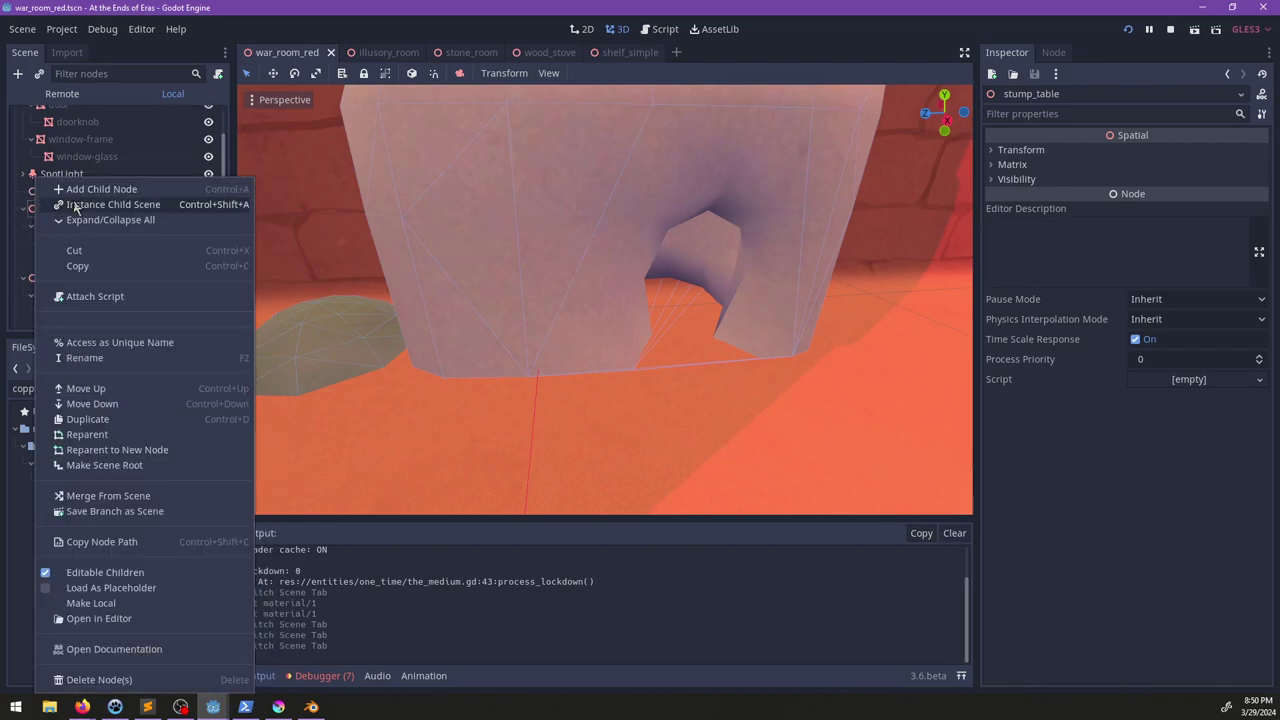
click(22, 194)
right_click(36, 190)
click(141, 573)
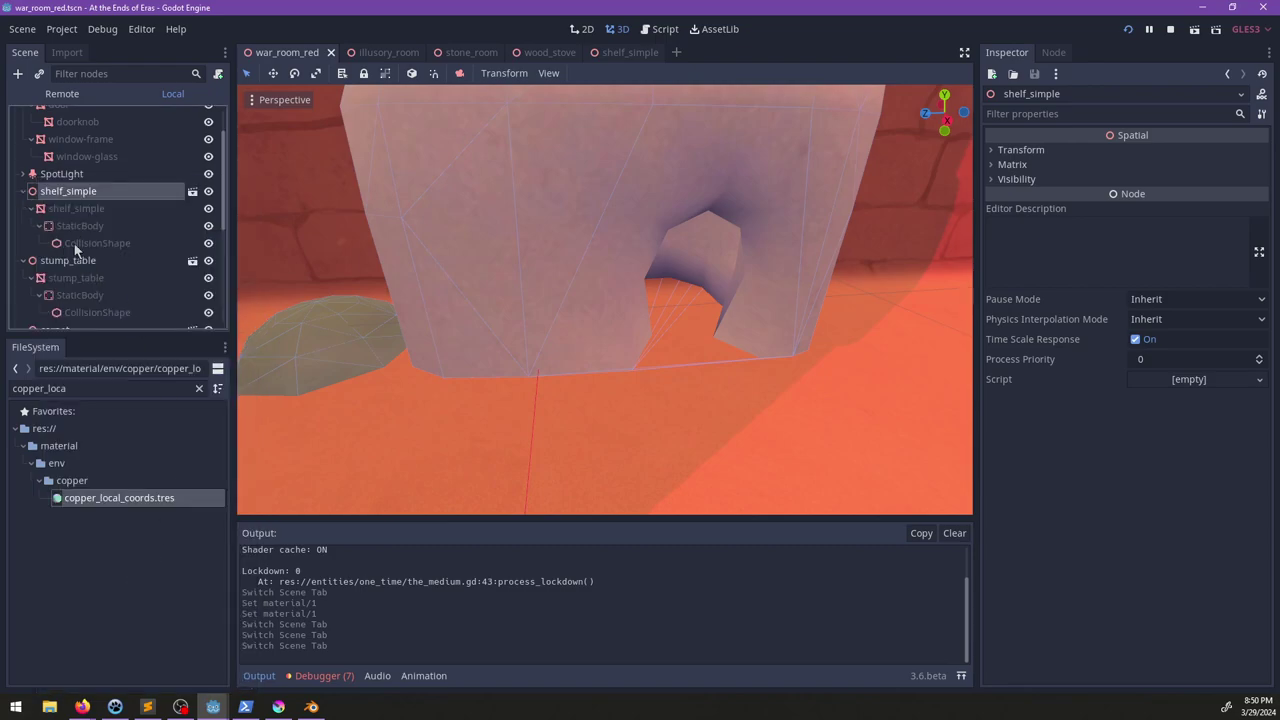
Step: Clear the collision layer and mask on the physics bodies of the shelf, stump table, carpet, stove and wok together, and save the scene
click(82, 226)
scroll(111, 239, down, 2)
ctrl+click(111, 244)
scroll(125, 248, down, 2)
ctrl+click(104, 257)
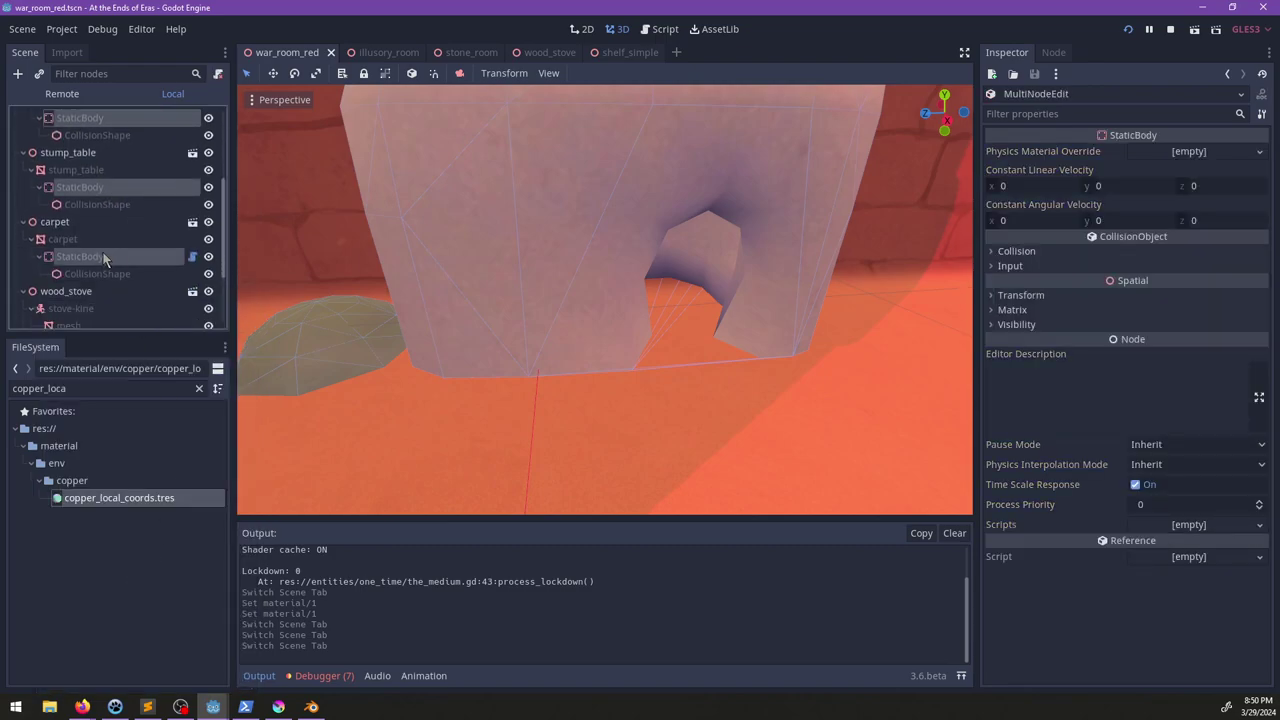
scroll(103, 259, down, 2)
ctrl+click(72, 227)
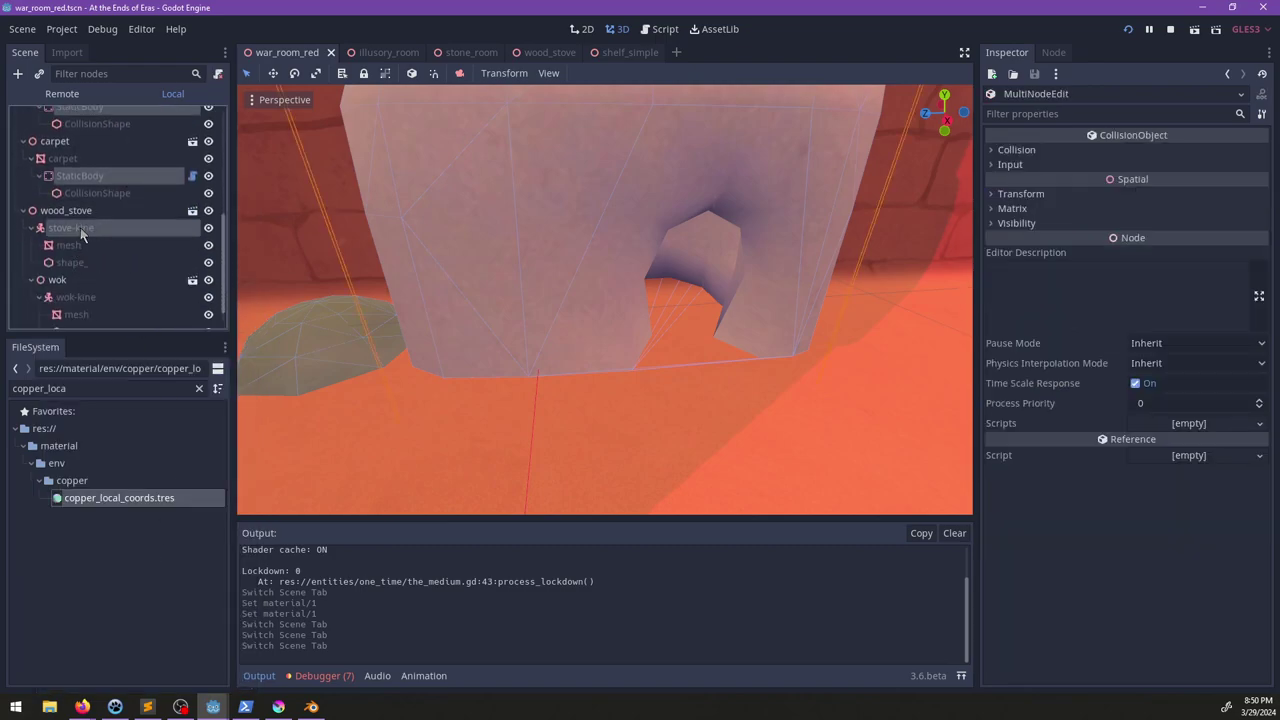
scroll(82, 255, down, 1)
ctrl+click(80, 278)
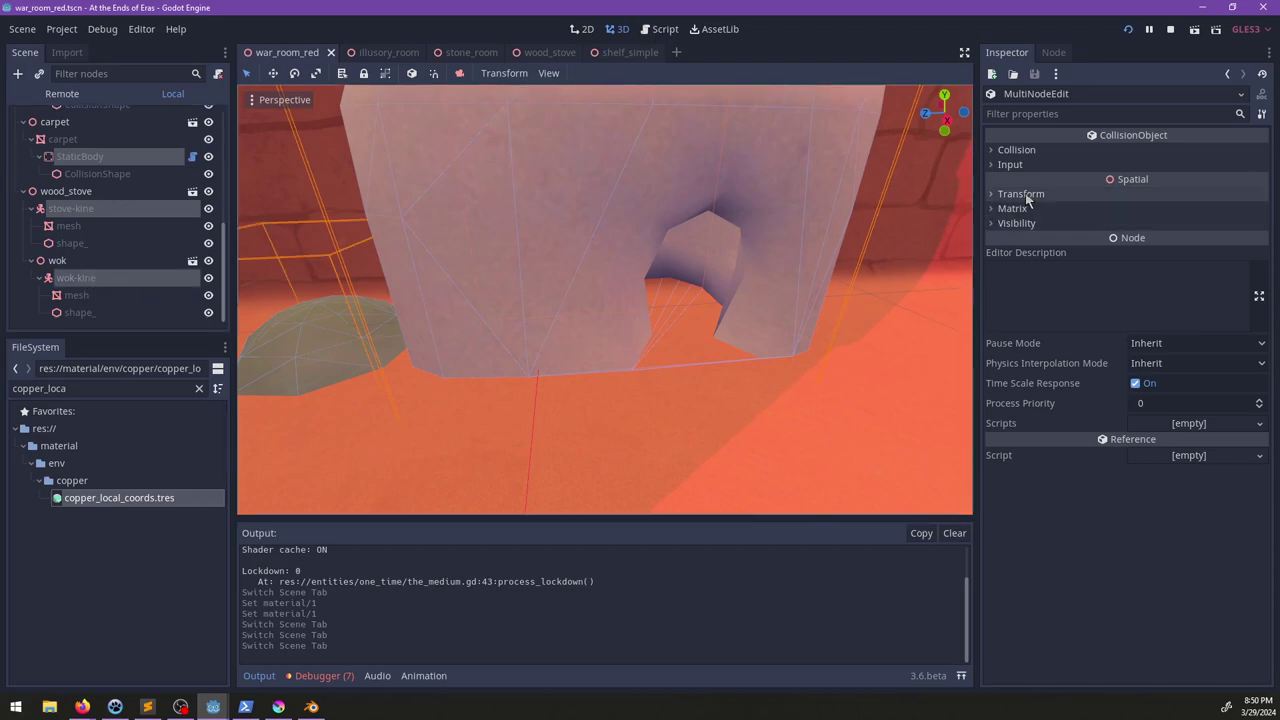
click(1016, 149)
click(1000, 197)
click(1001, 237)
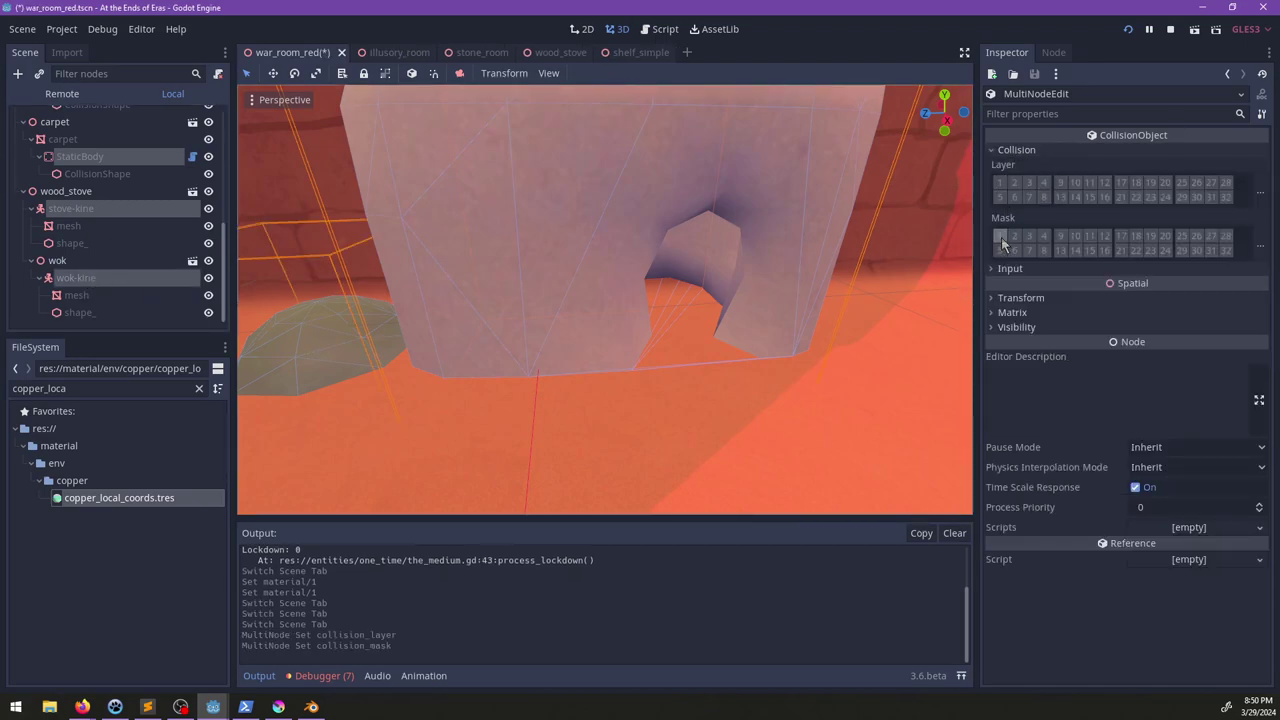
key(ctrl+s)
Step: Collapse the shelf_simple, stump_table, carpet and wood_stove branches in the scene tree
middle_drag(457, 284, 485, 309)
scroll(98, 275, up, 2)
scroll(97, 283, up, 5)
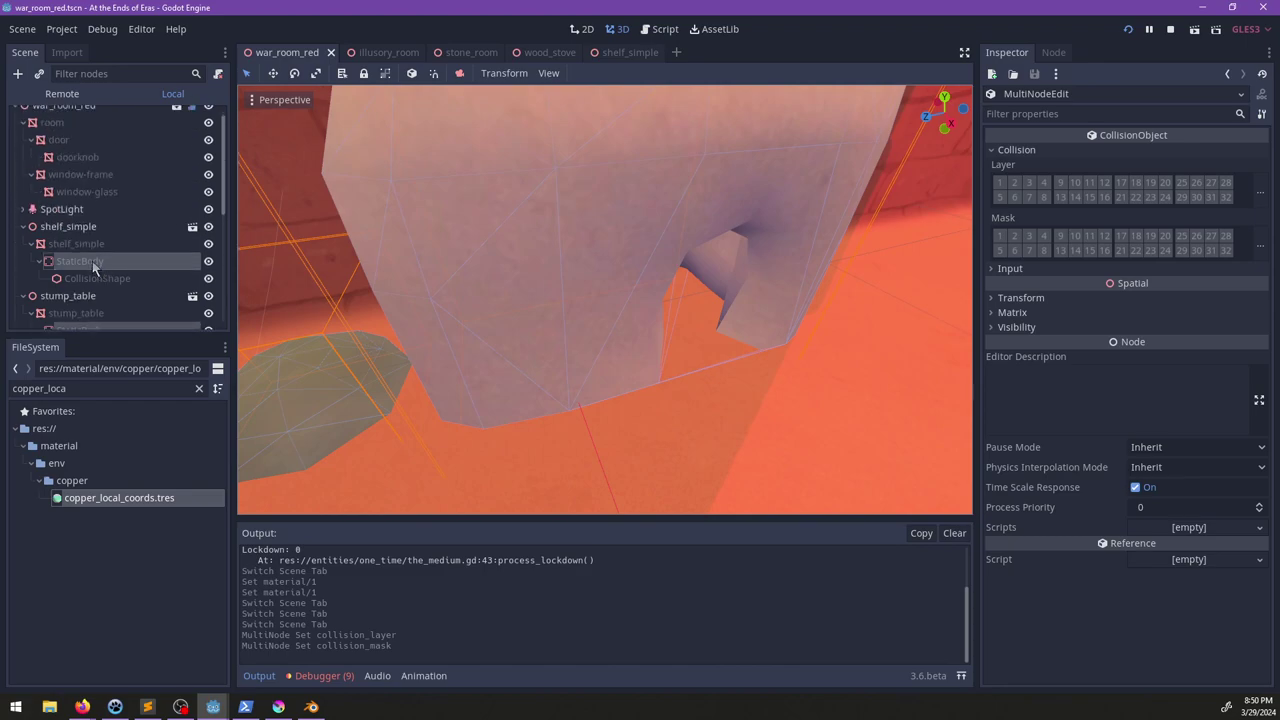
click(22, 237)
click(22, 255)
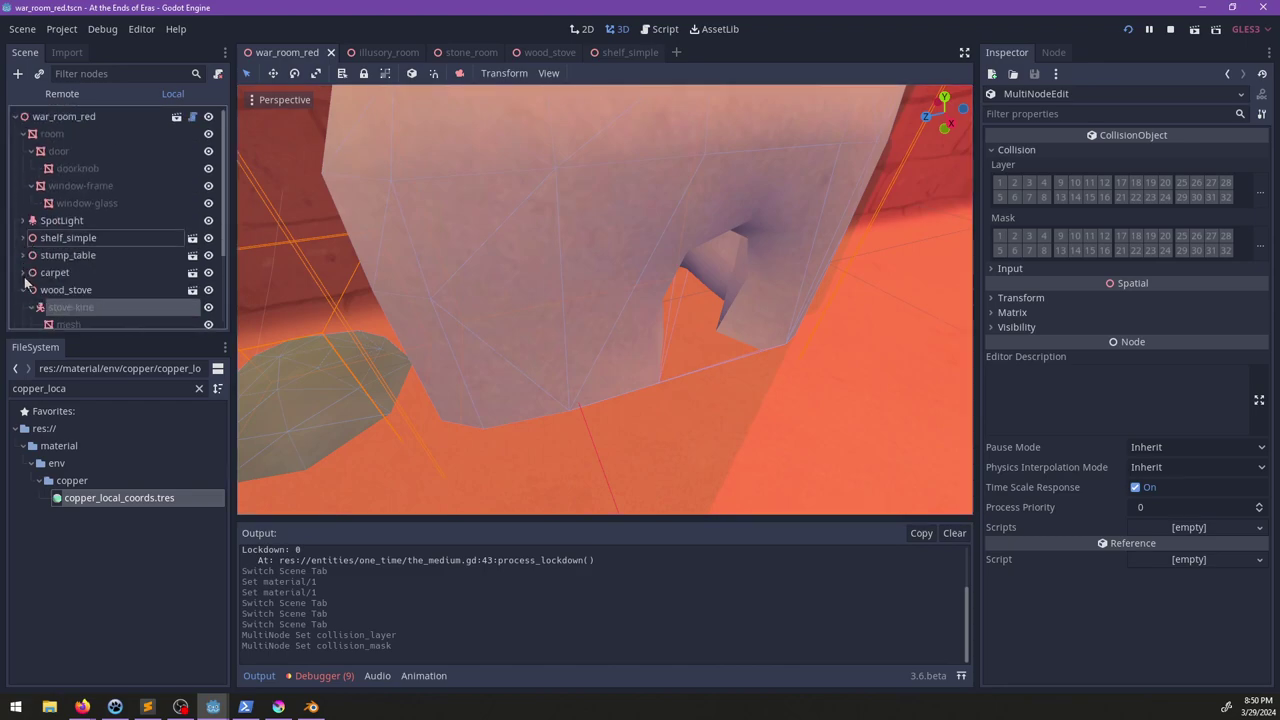
click(22, 272)
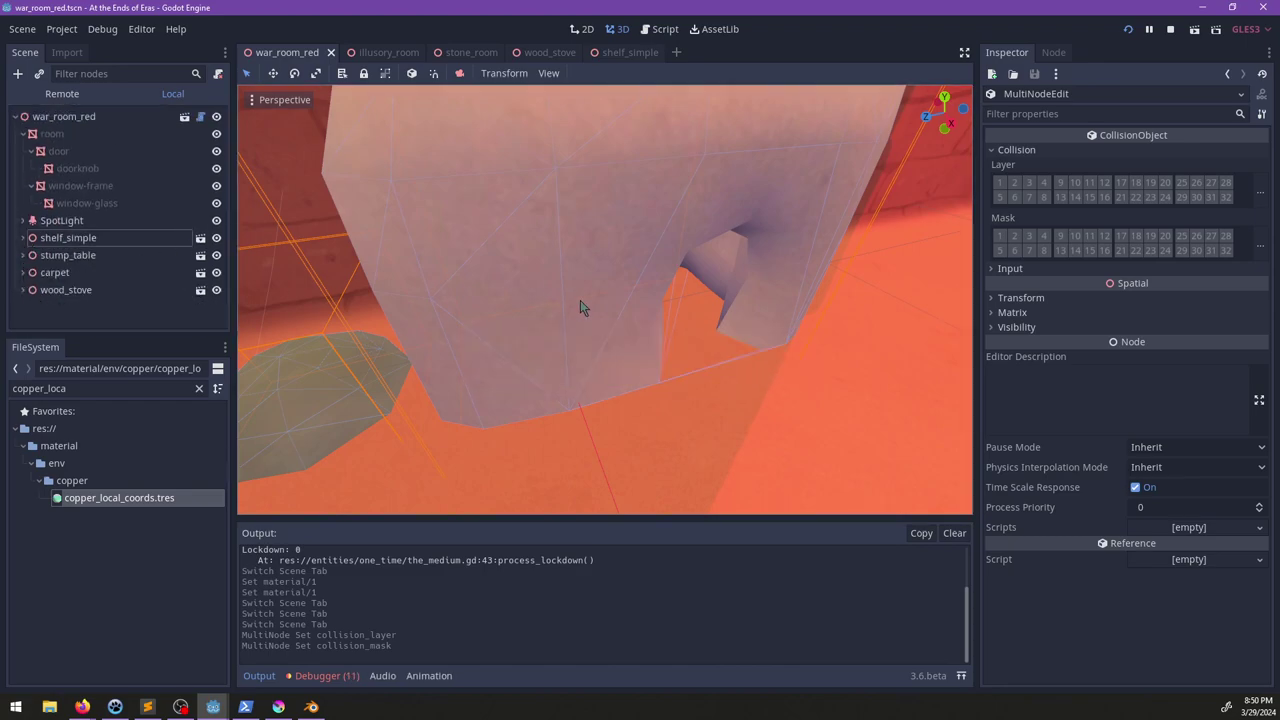
Step: Switch back to the running game, resume it and seat the character in the glowing chair to start the hologram again
key(alt+Tab)
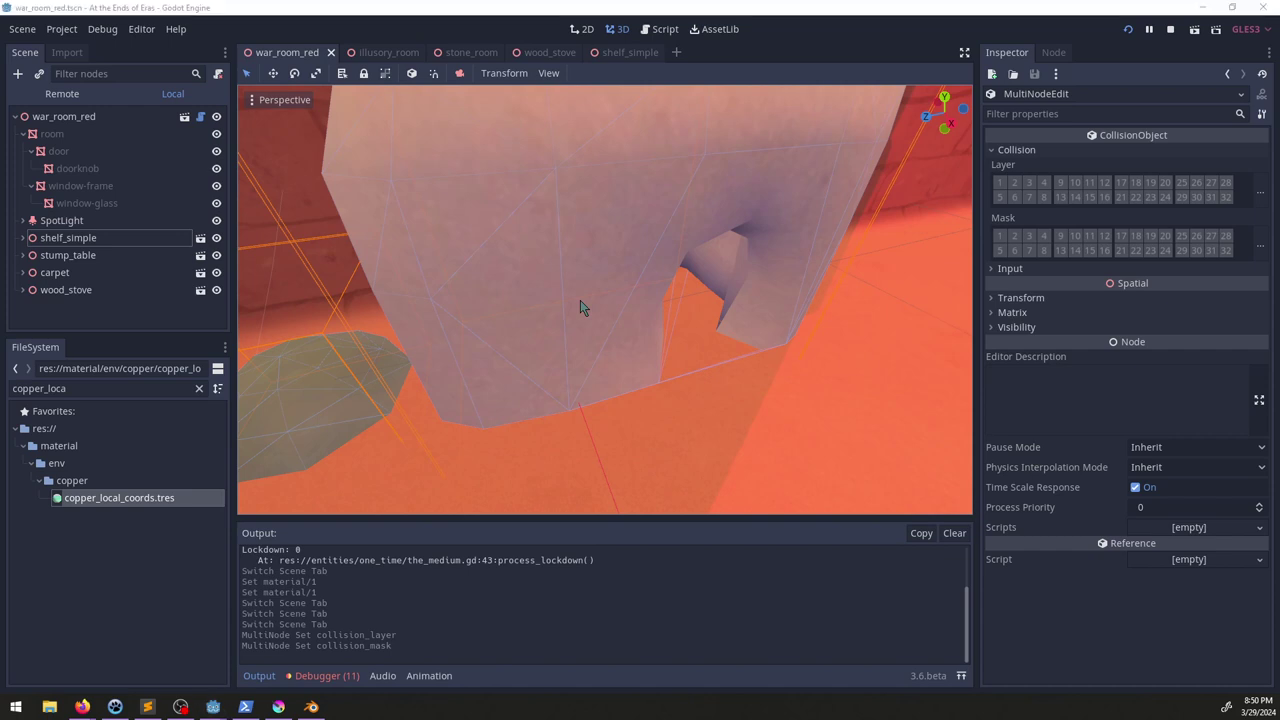
key(Escape)
key(w)
key(w)
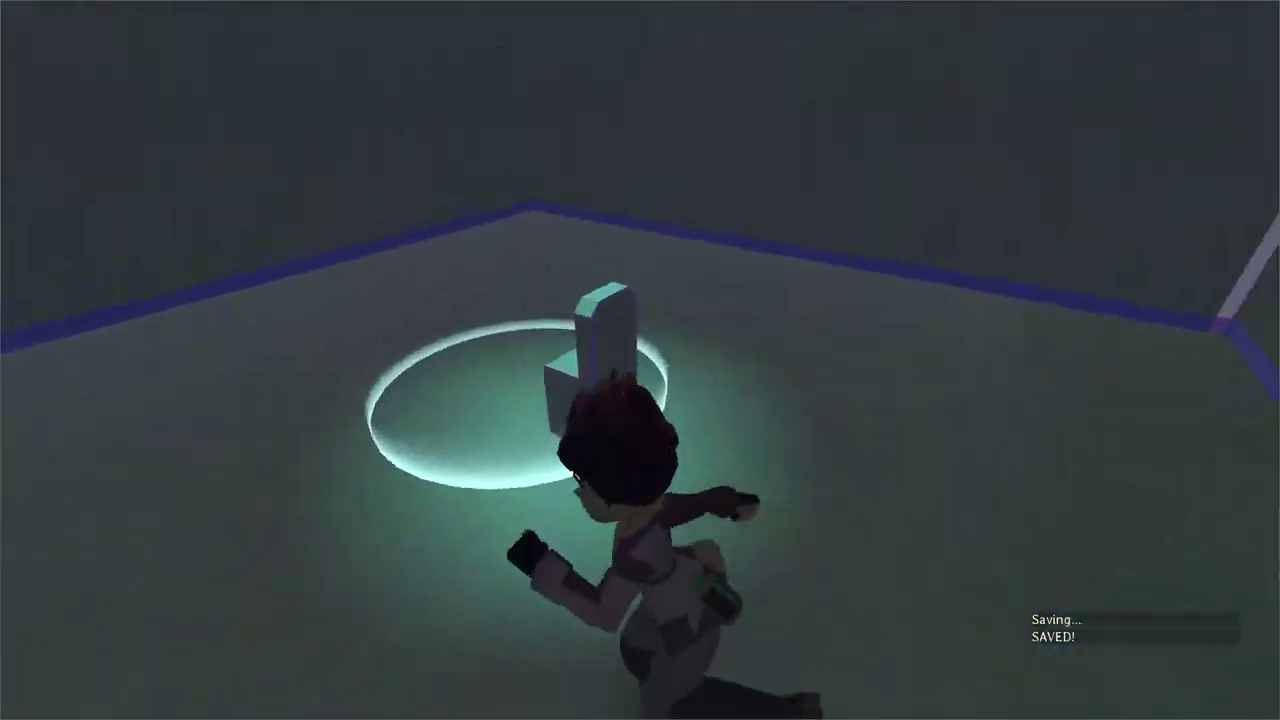
key(e)
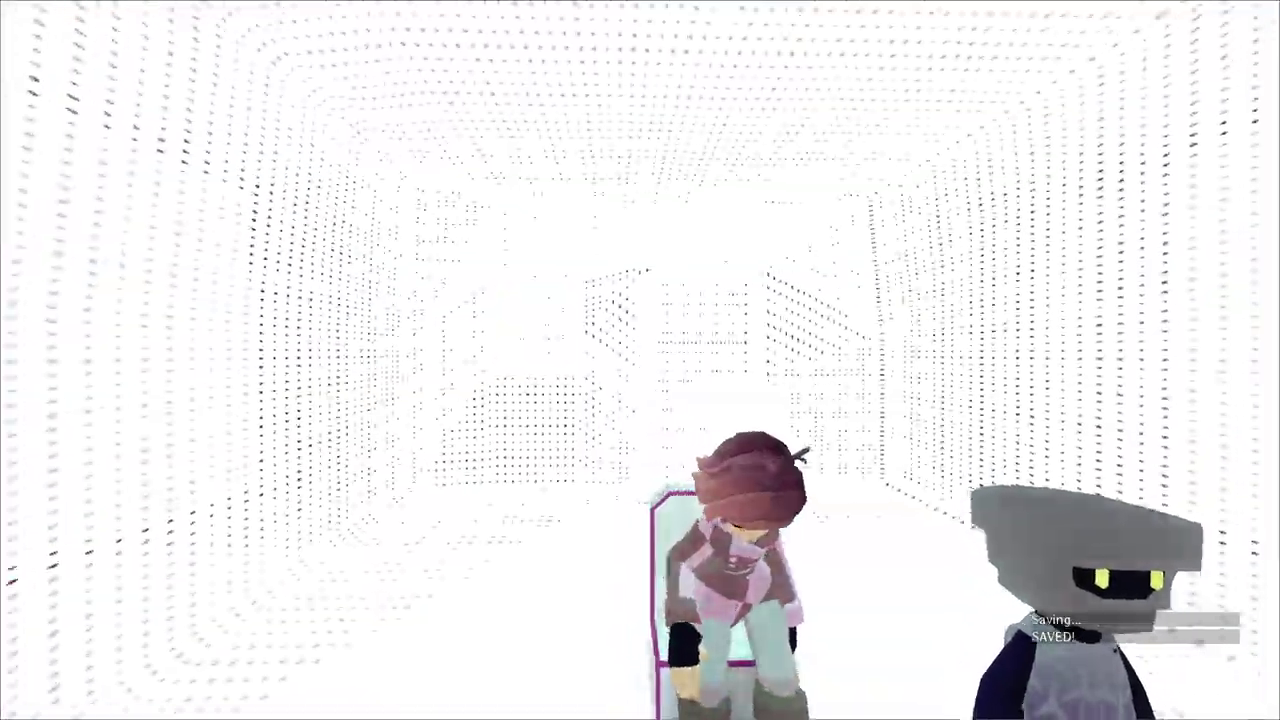
key(w)
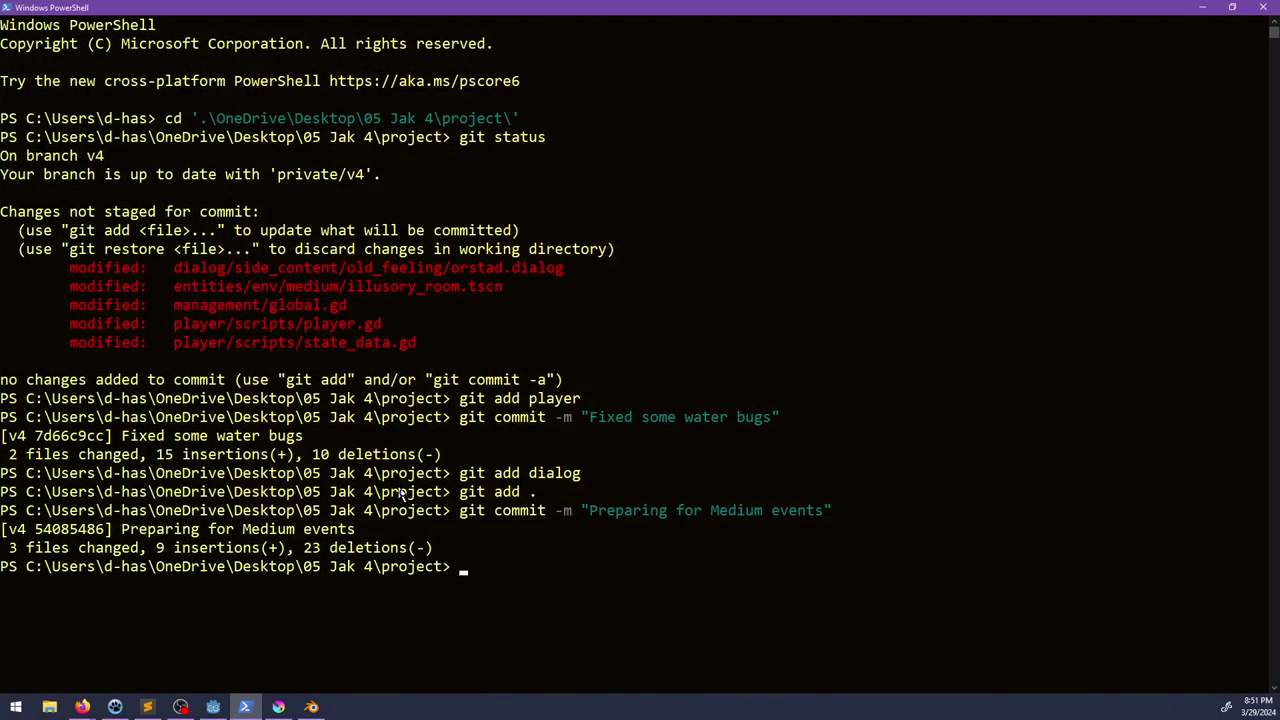
Step: Switch to PowerShell, check the git status of the project repository and stage all its changes
text(git status)
key(Return)
text(git)
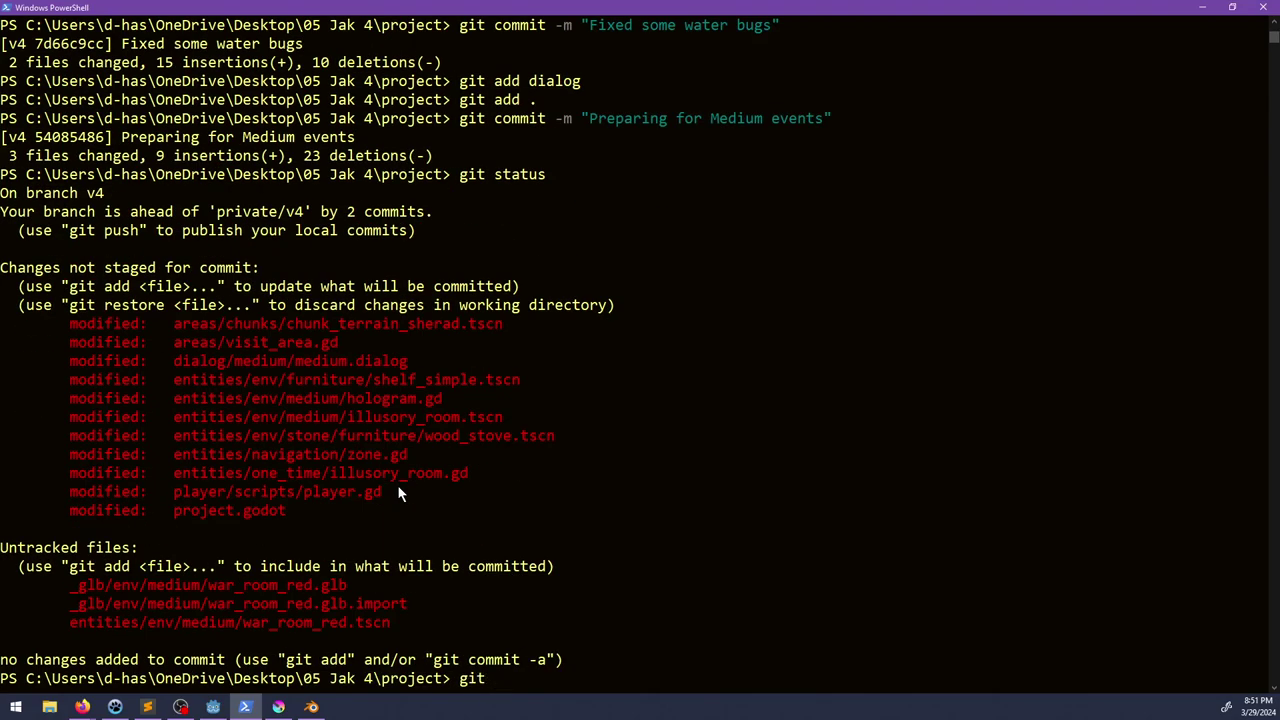
text( add .)
key(Return)
Step: Commit the staged project changes with the message "Started on the medium event: Orstad's war anecdote"
text(git com)
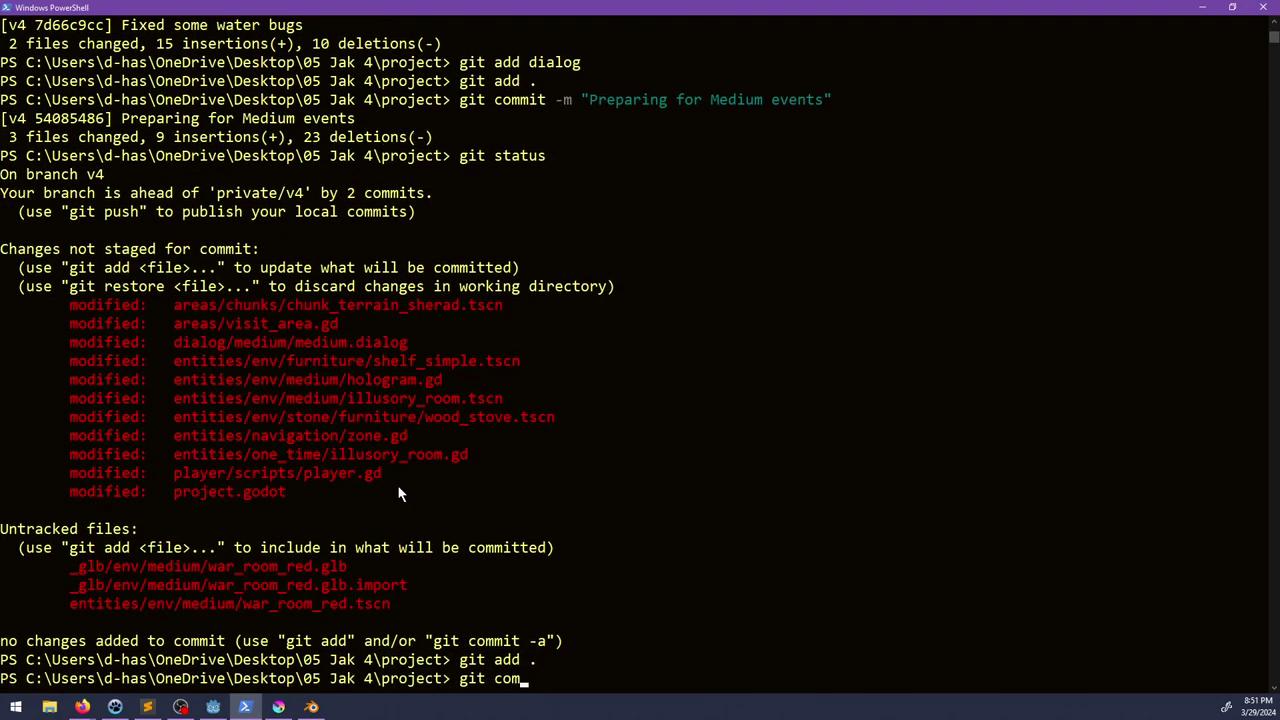
text(mit -m "Started on the)
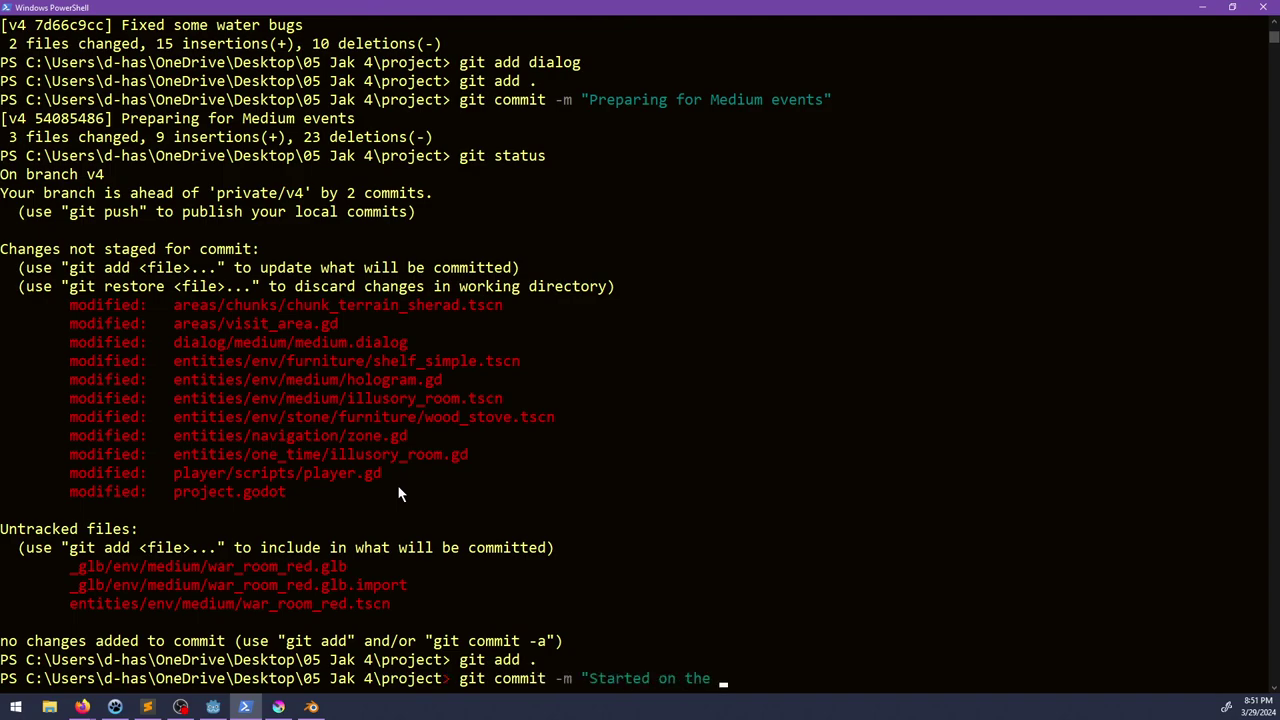
text( medium event: Orst)
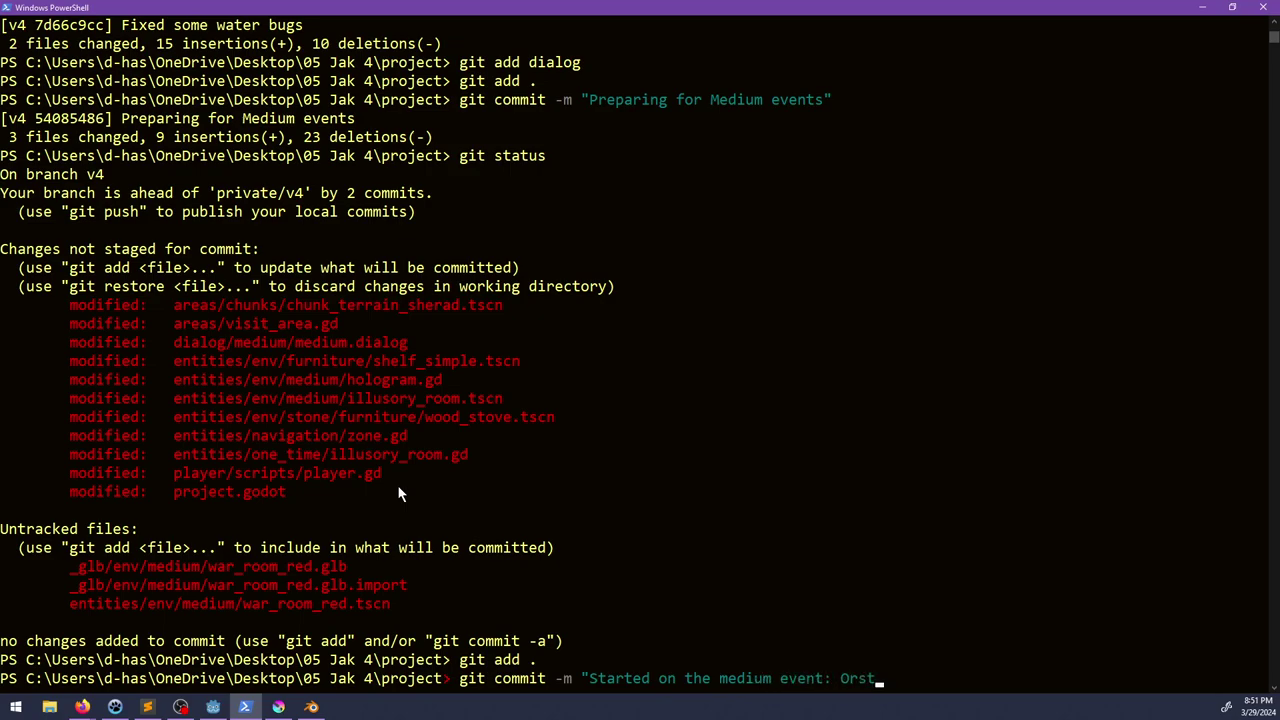
text(ad's war )
text(atn)
key(BackSpace)
key(BackSpace)
text(necdote)
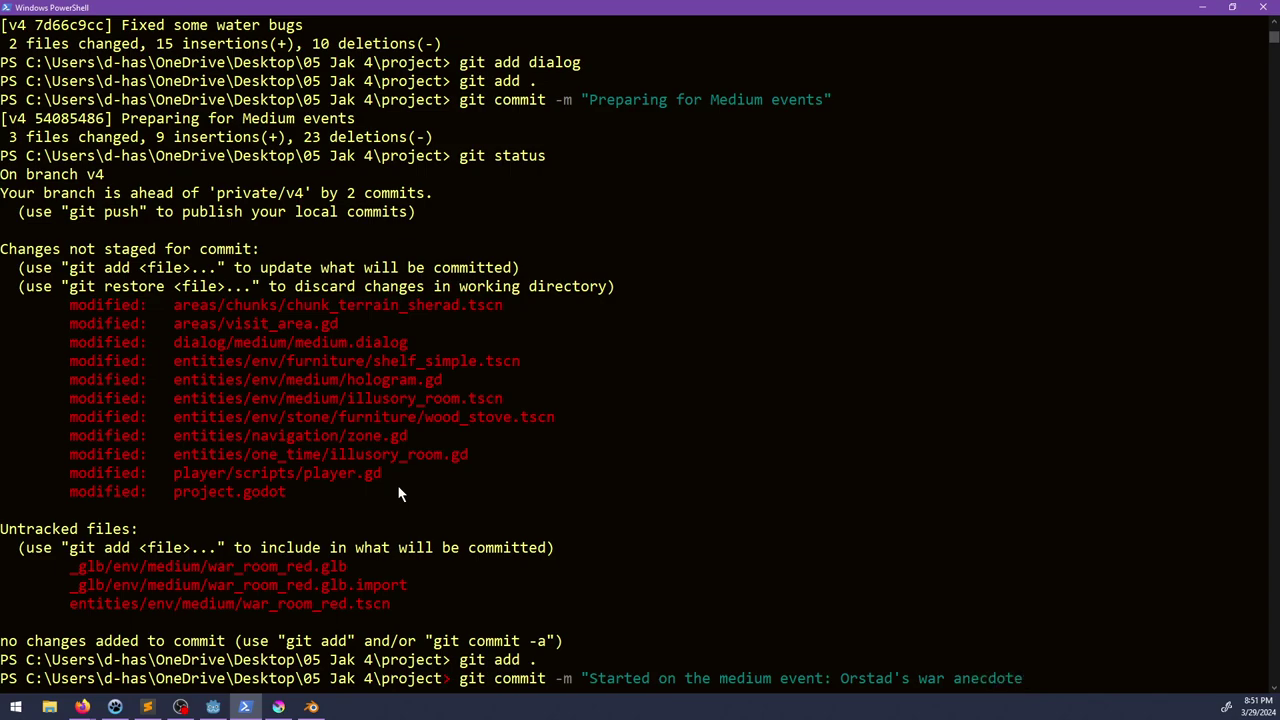
text(")
key(Return)
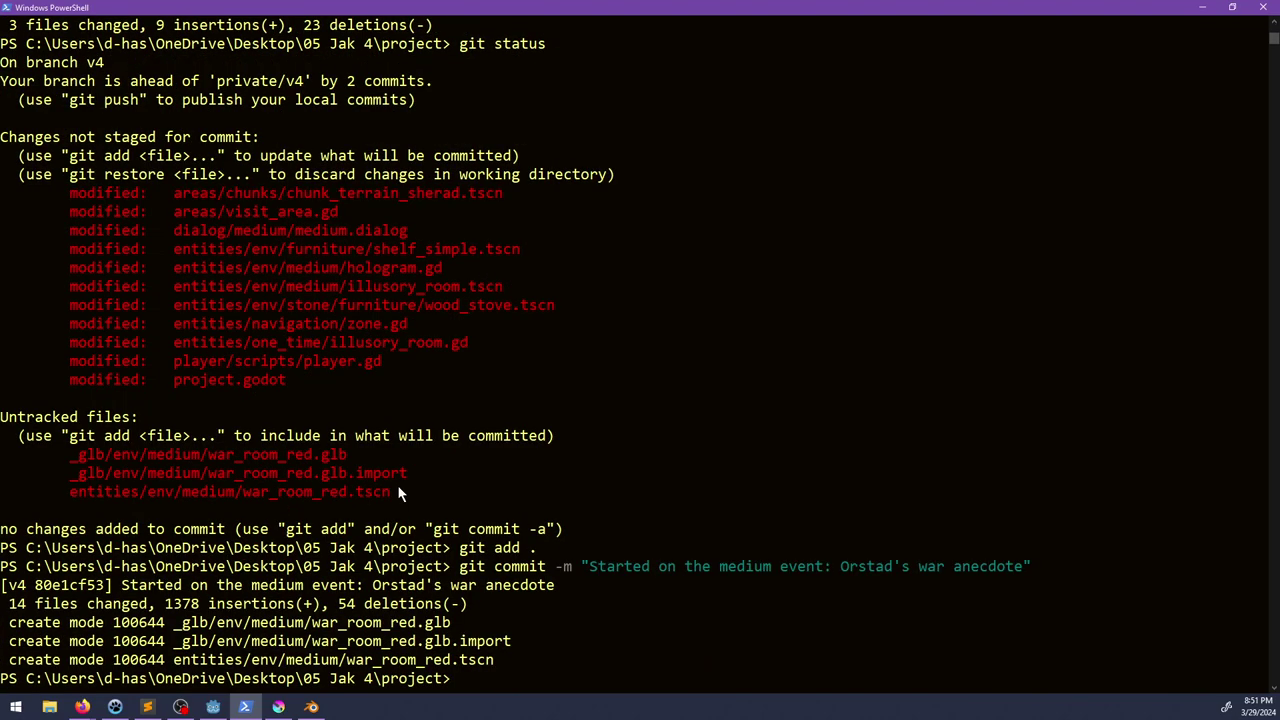
Step: Change to the sibling assets directory and check its git status
text(cd ..as)
key(BackSpace)
key(BackSpace)
text(\as)
key(Tab)
key(Return)
text(git)
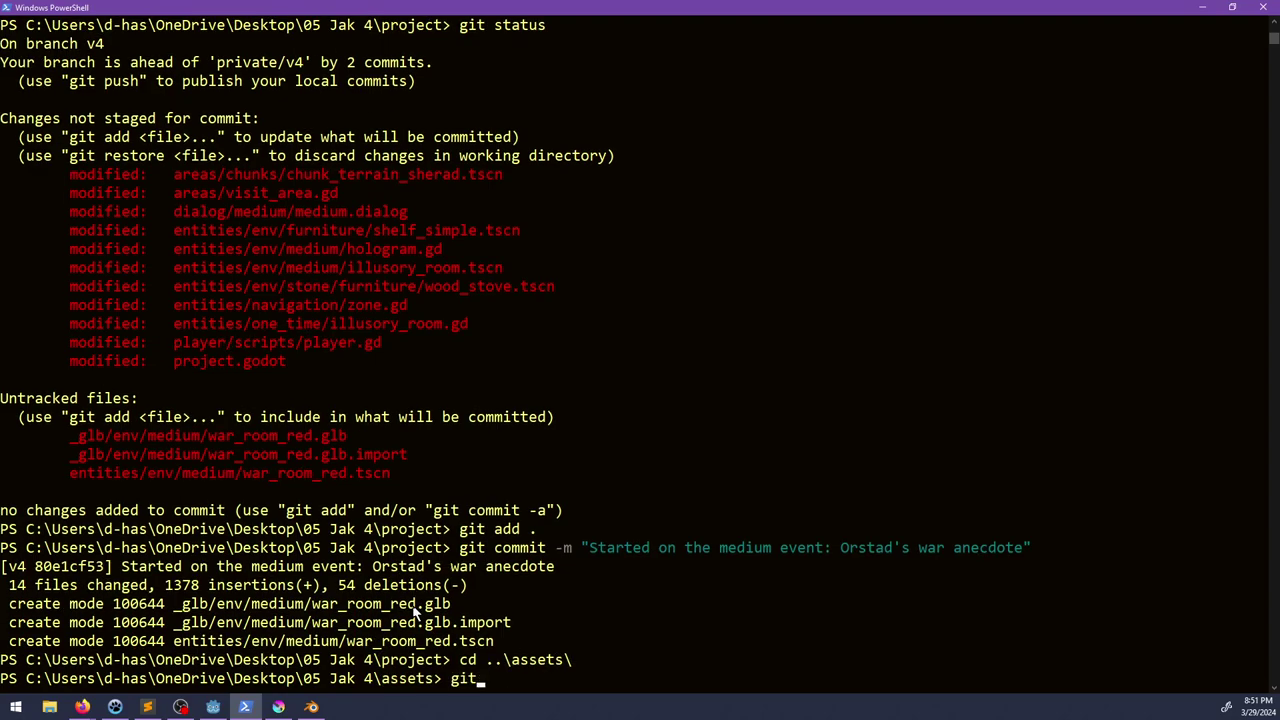
text( status)
key(Return)
Step: Stage all changes in the assets repository and commit them with the message "Room for war event"
text(git add .)
key(Return)
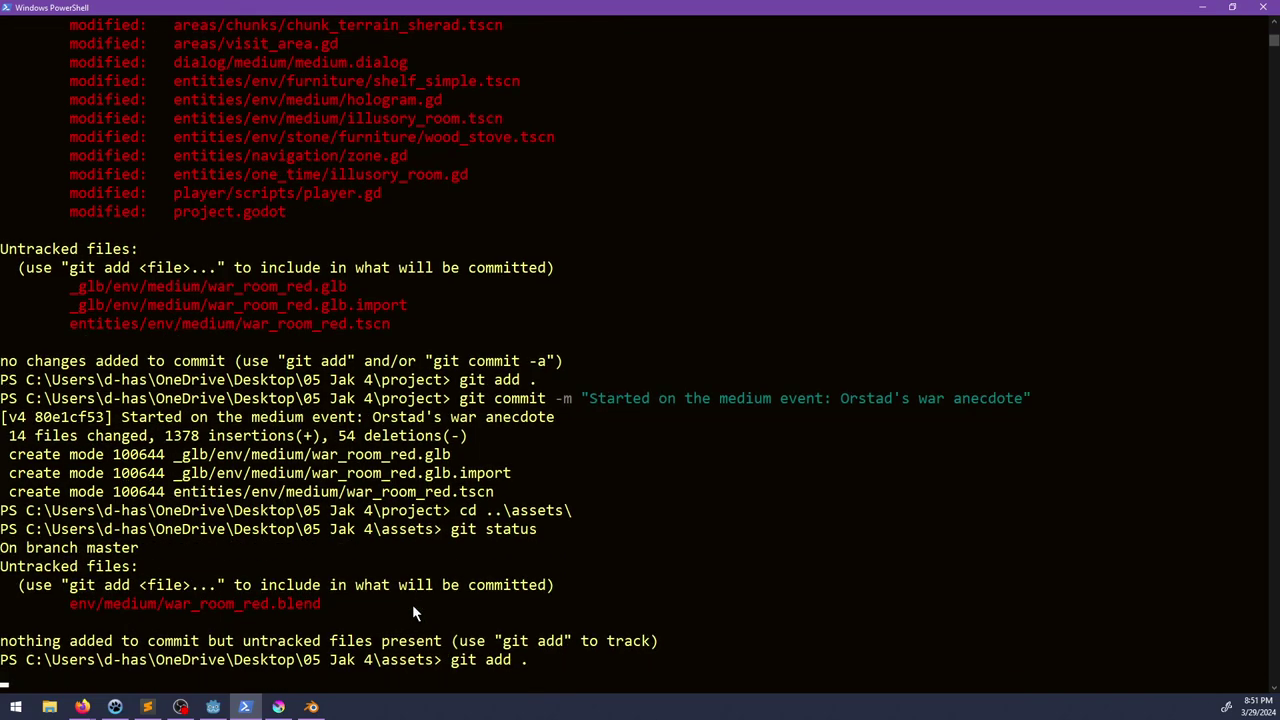
text(git commit -m ")
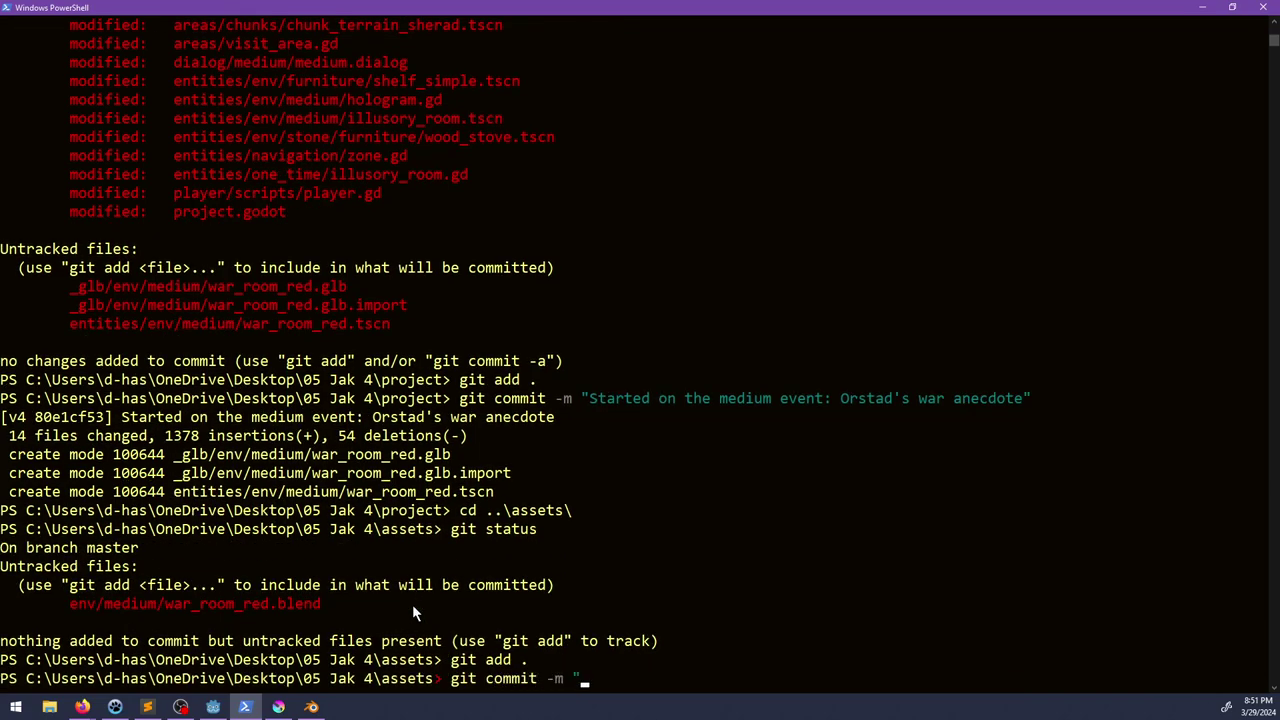
text(Room for war event")
key(Return)
Step: Change the working directory back to the project folder
text(cd)
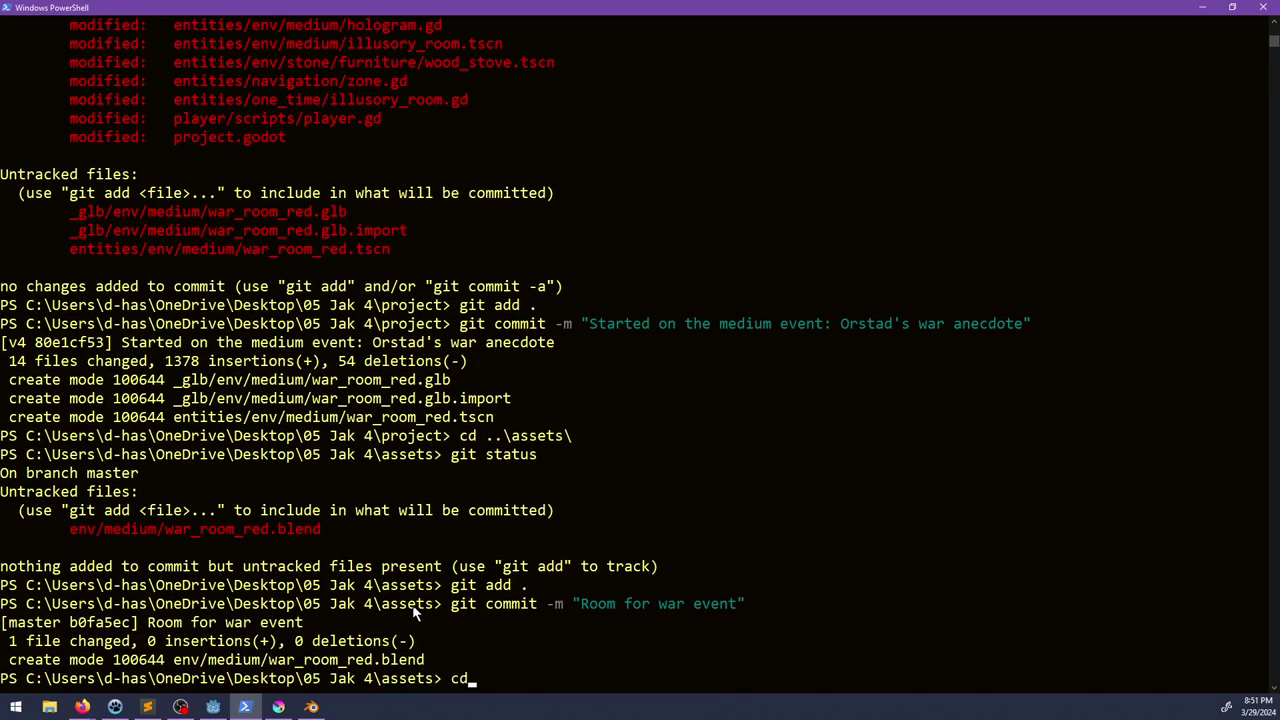
text( ../pr)
key(Tab)
key(Return)
text(cd )
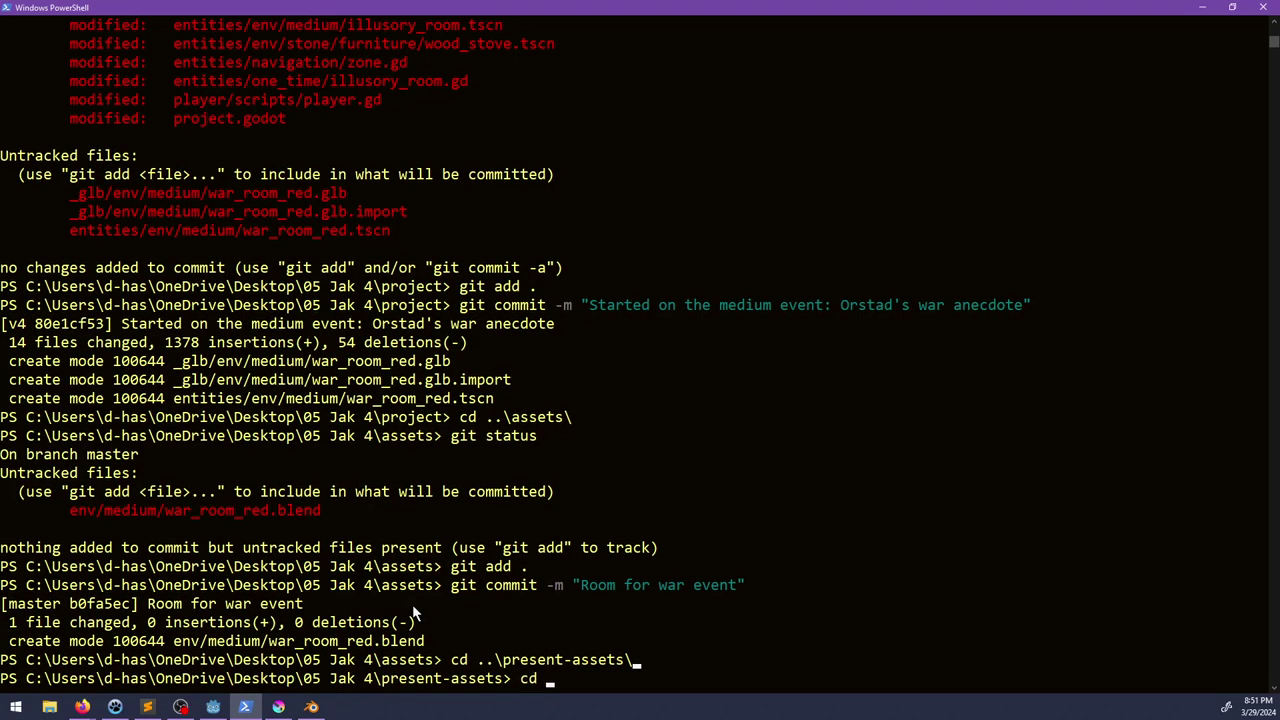
text(../pr)
key(Tab)
key(Return)
text(git stau)
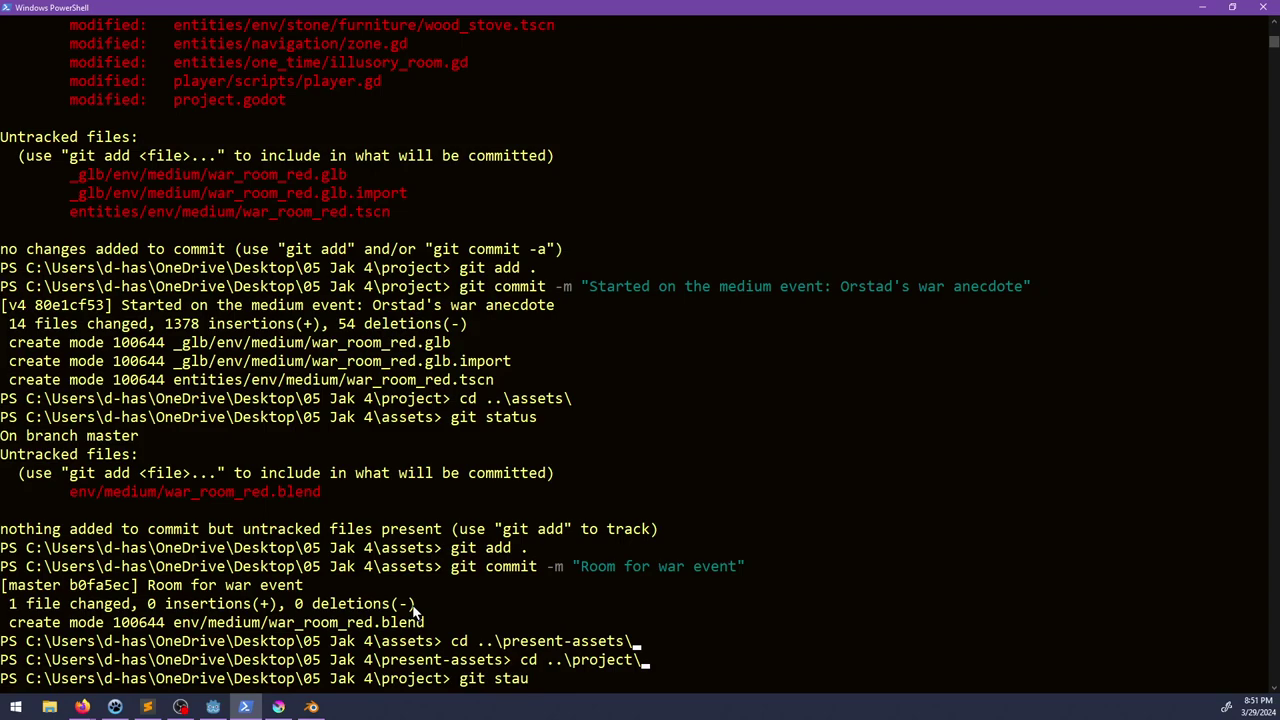
key(Escape)
Step: Switch to Blender and inspect the war_room_red room model from outside
click(311, 707)
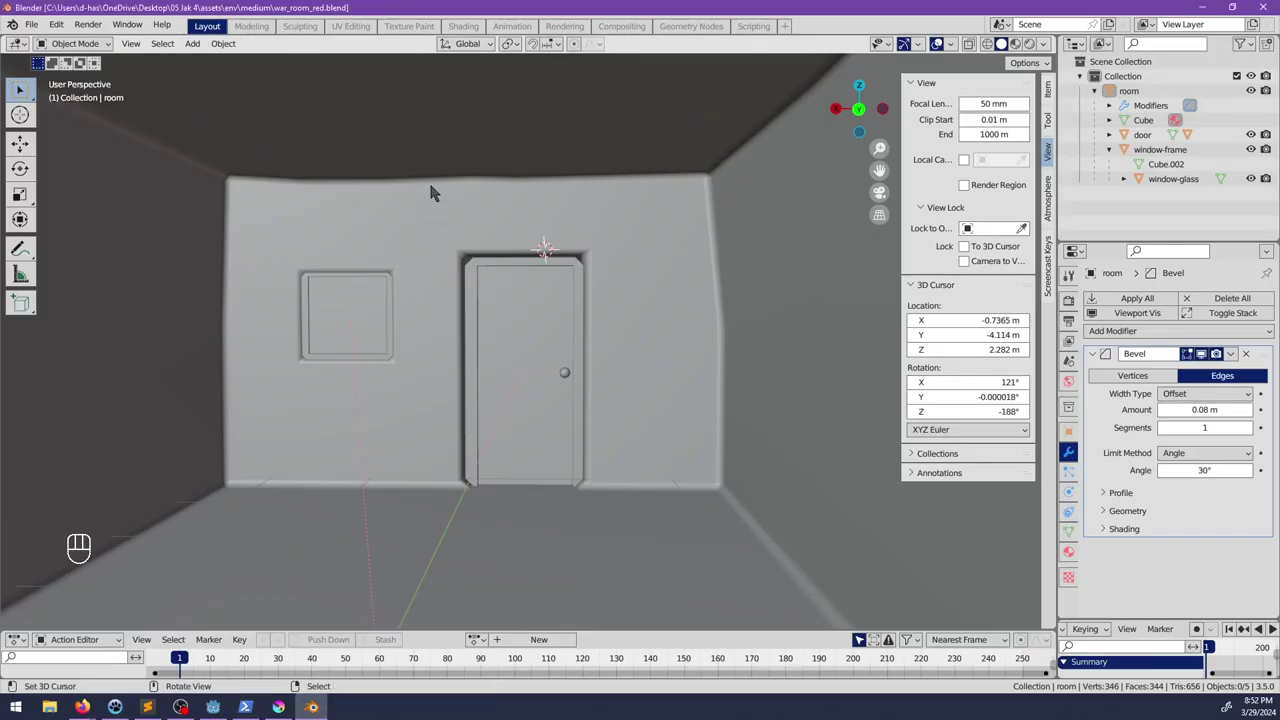
scroll(515, 395, down, 6)
middle_drag(425, 377, 380, 527)
scroll(380, 527, up, 3)
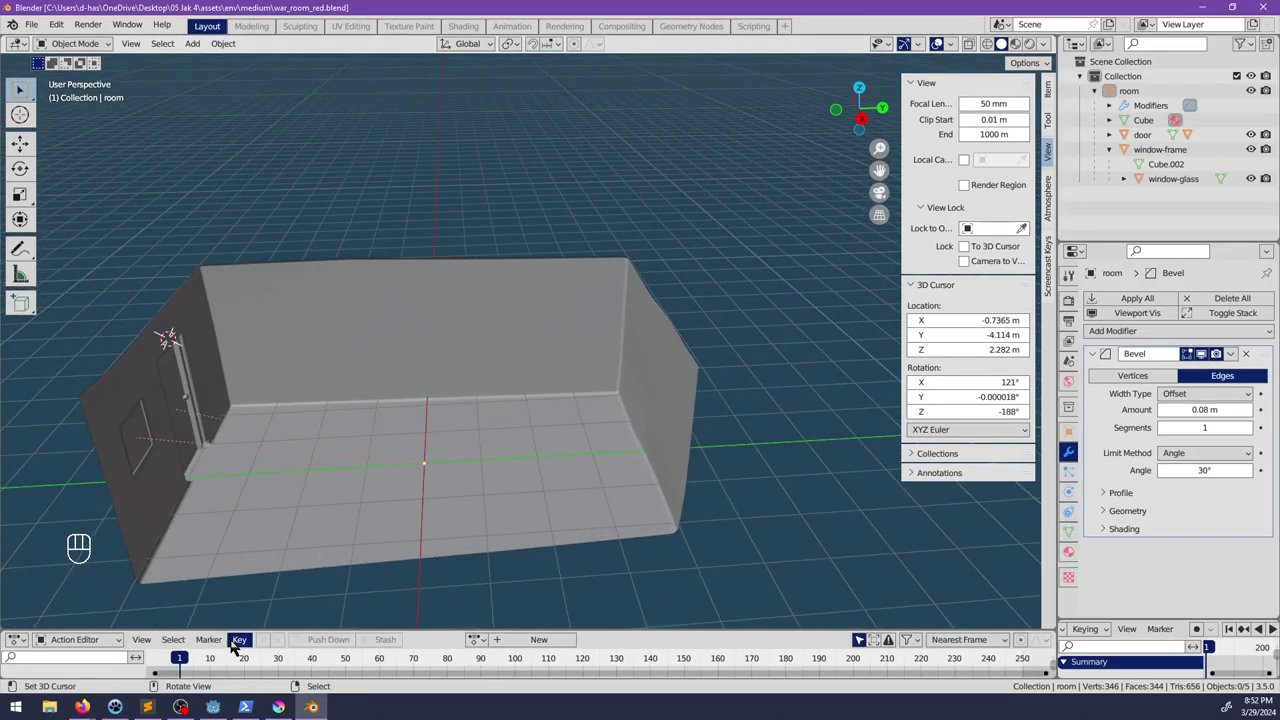
Step: Switch to Godot, find the project's camera scripts, open camera_rig.gd and search it for "set_"
click(213, 707)
double_click(120, 389)
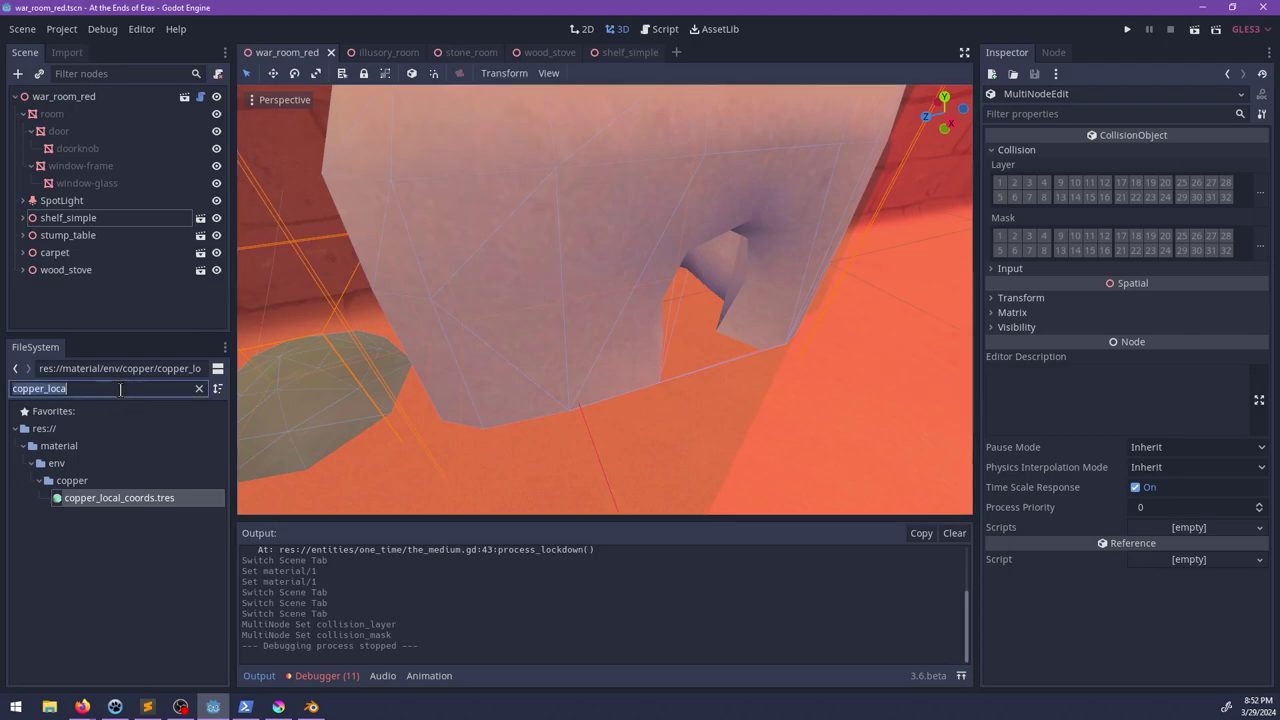
text(camera)
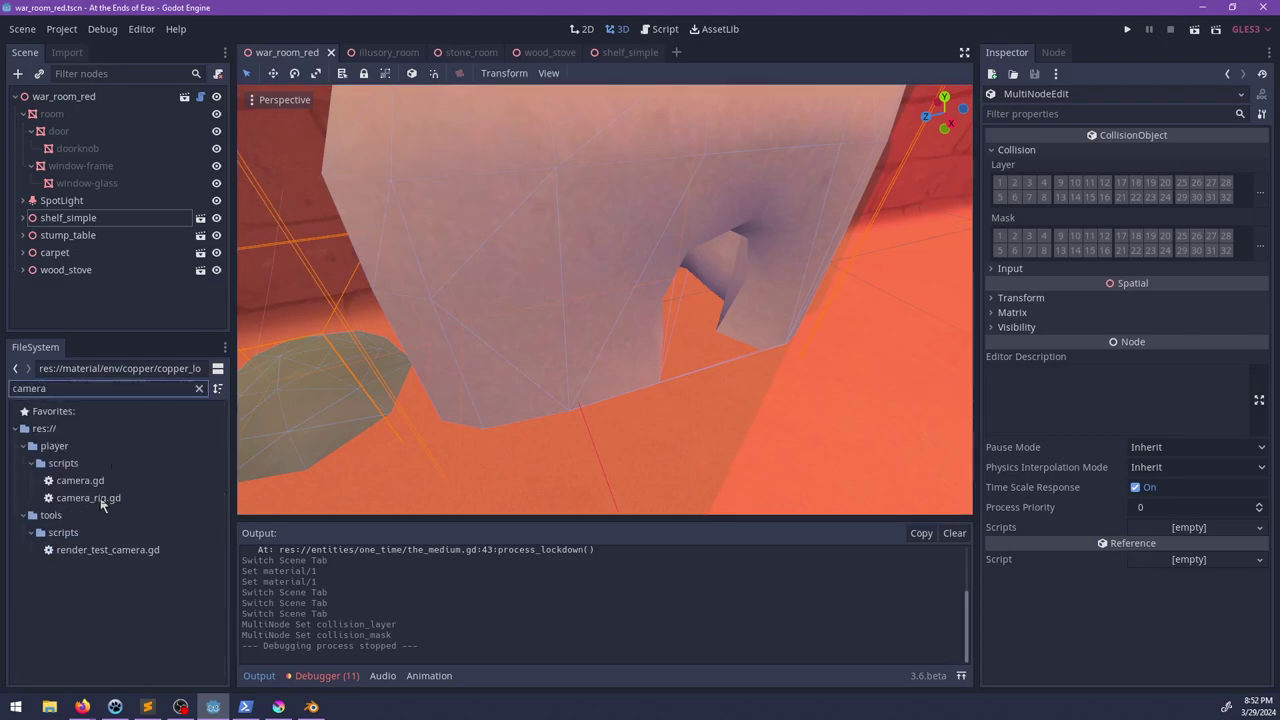
double_click(101, 503)
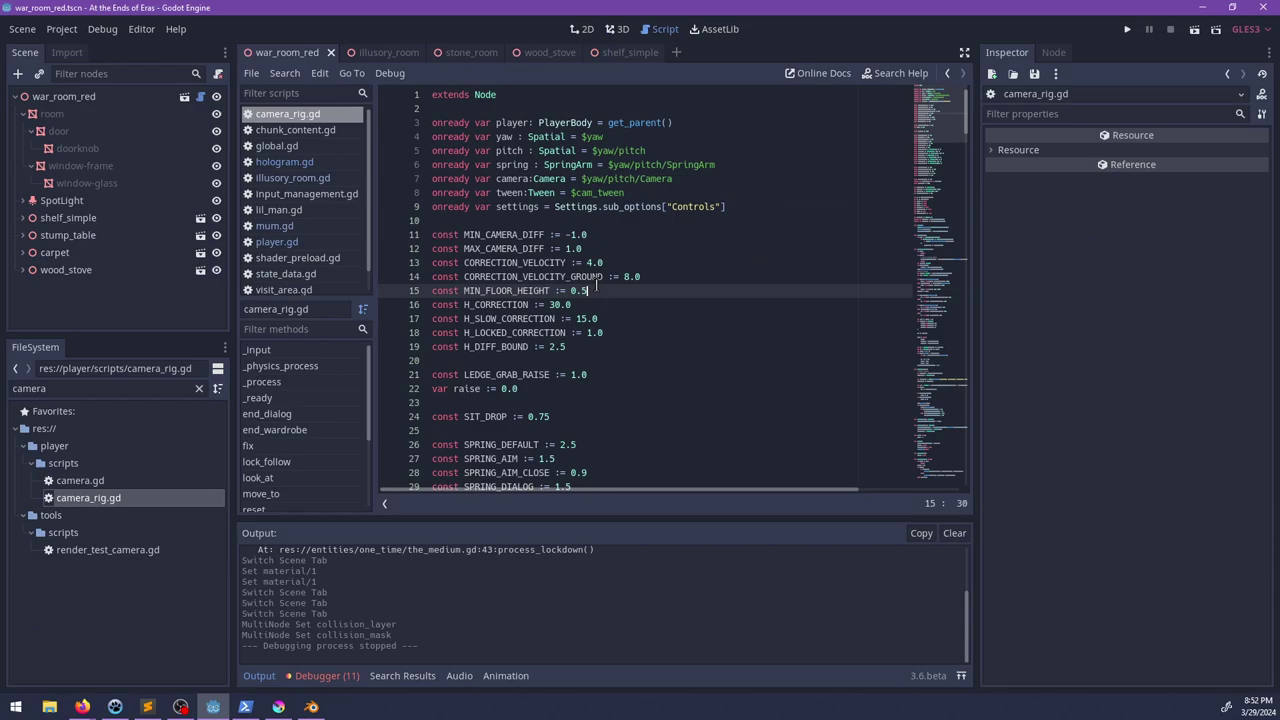
key(ctrl+f)
text(set_)
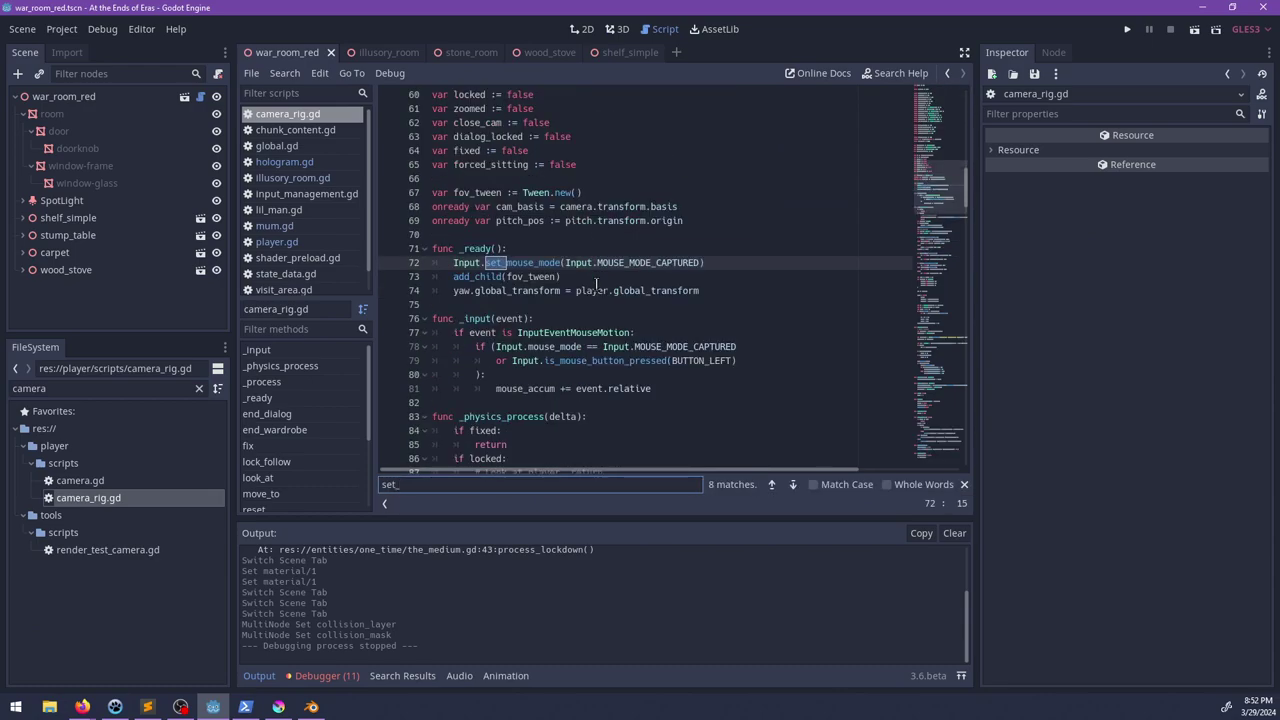
key(Escape)
Step: In player.gd, find set_visual_position and add a second parameter reset_camera := true to it
click(290, 243)
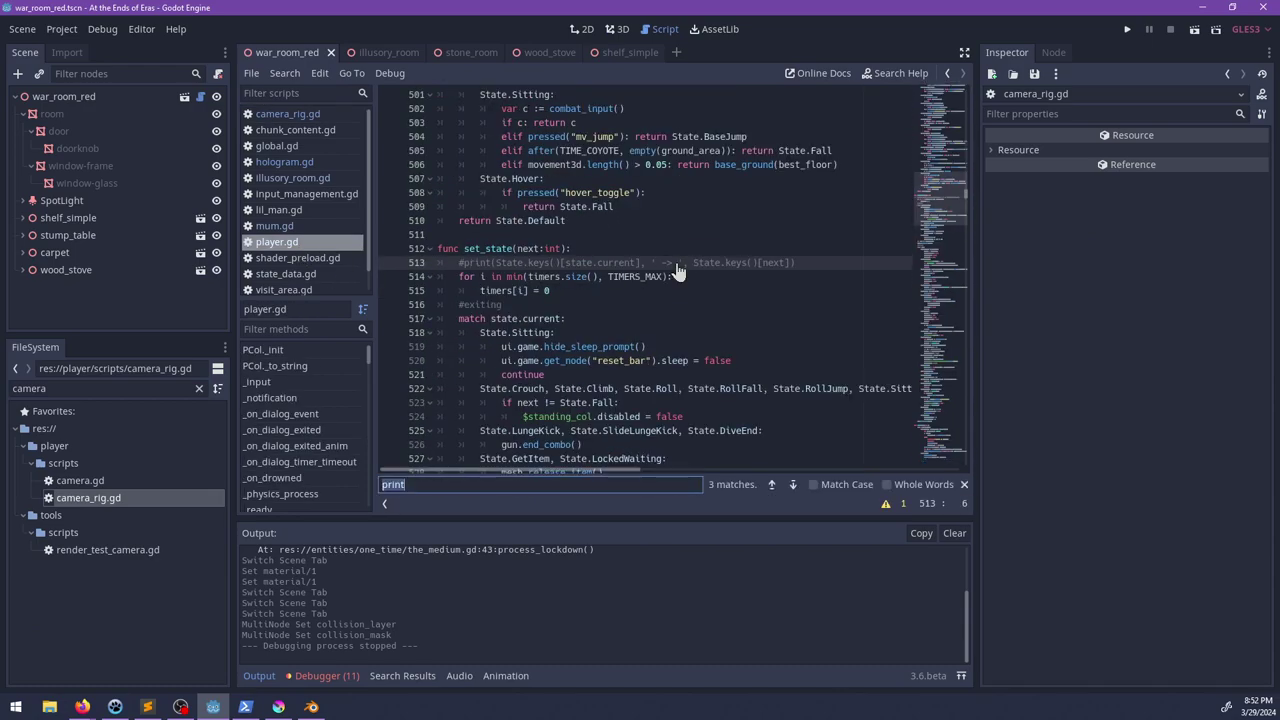
text(set_vis)
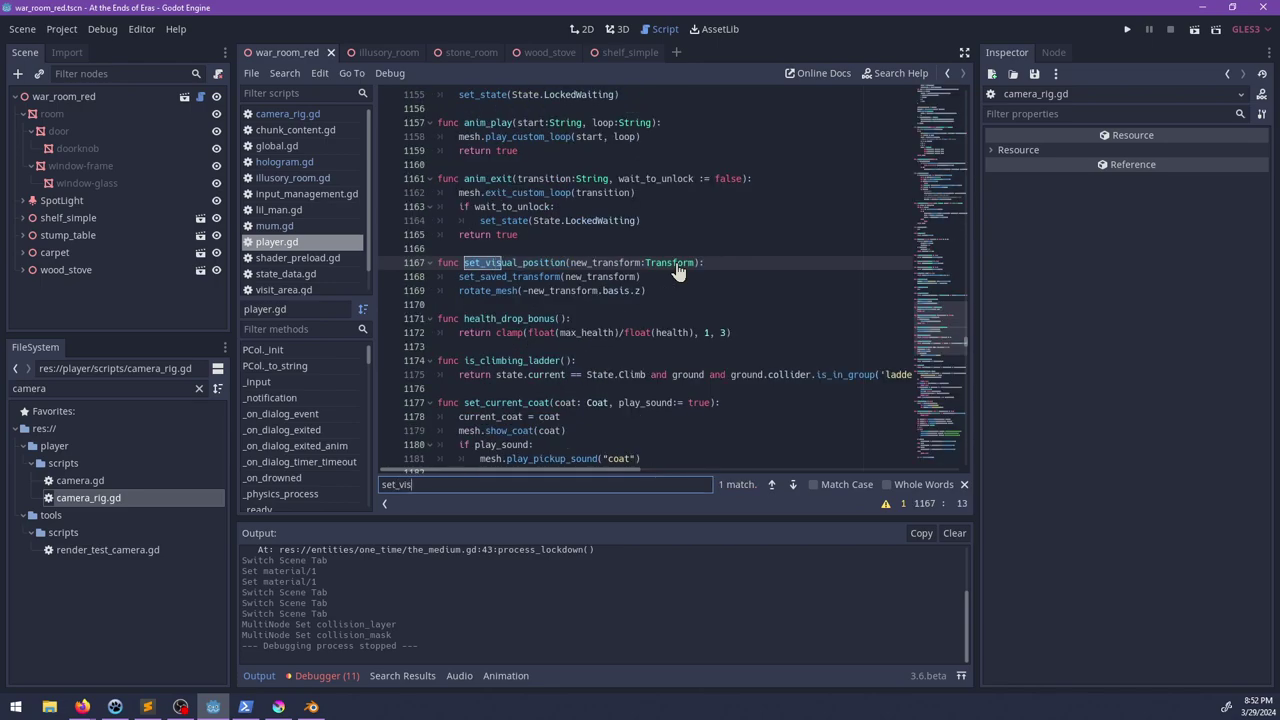
key(Escape)
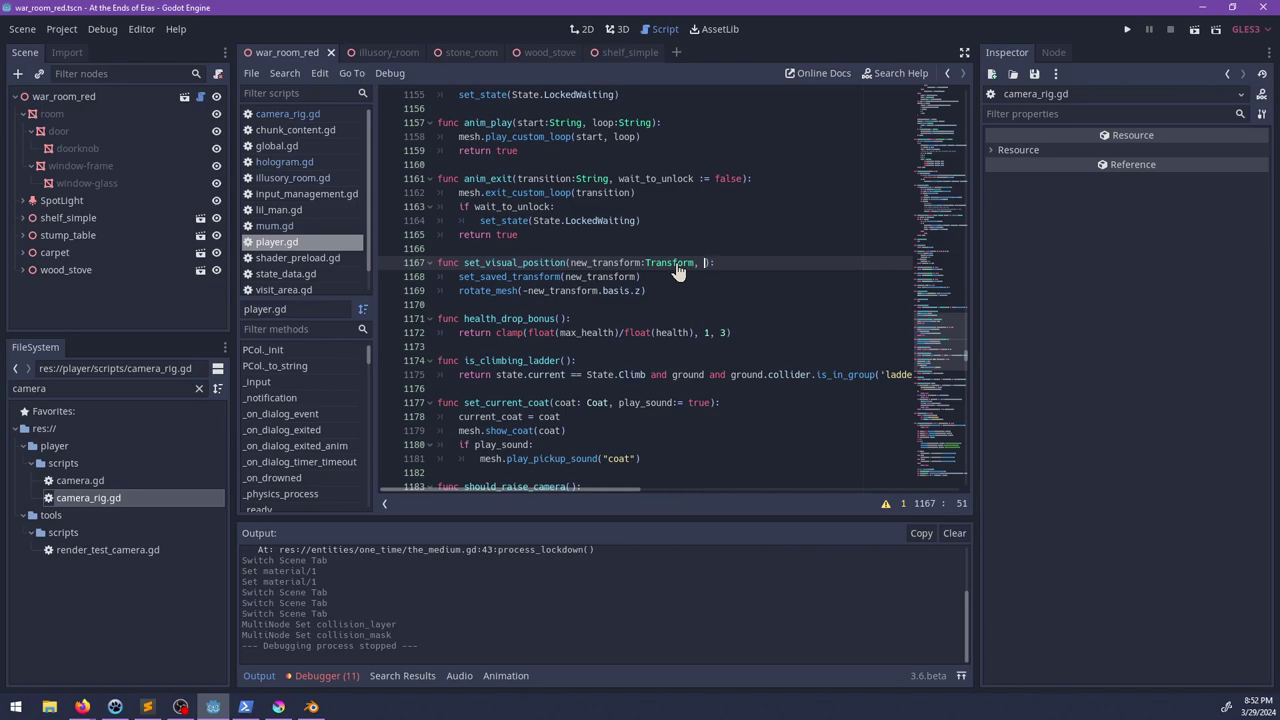
text(cam)
text(era: false)
key(BackSpace)
key(BackSpace)
key(BackSpace)
key(BackSpace)
key(BackSpace)
text(:)
Step: Pass reset_camera to the set_saved_transform call and add the parameter reset_camera := true to that function's definition
key(Down)
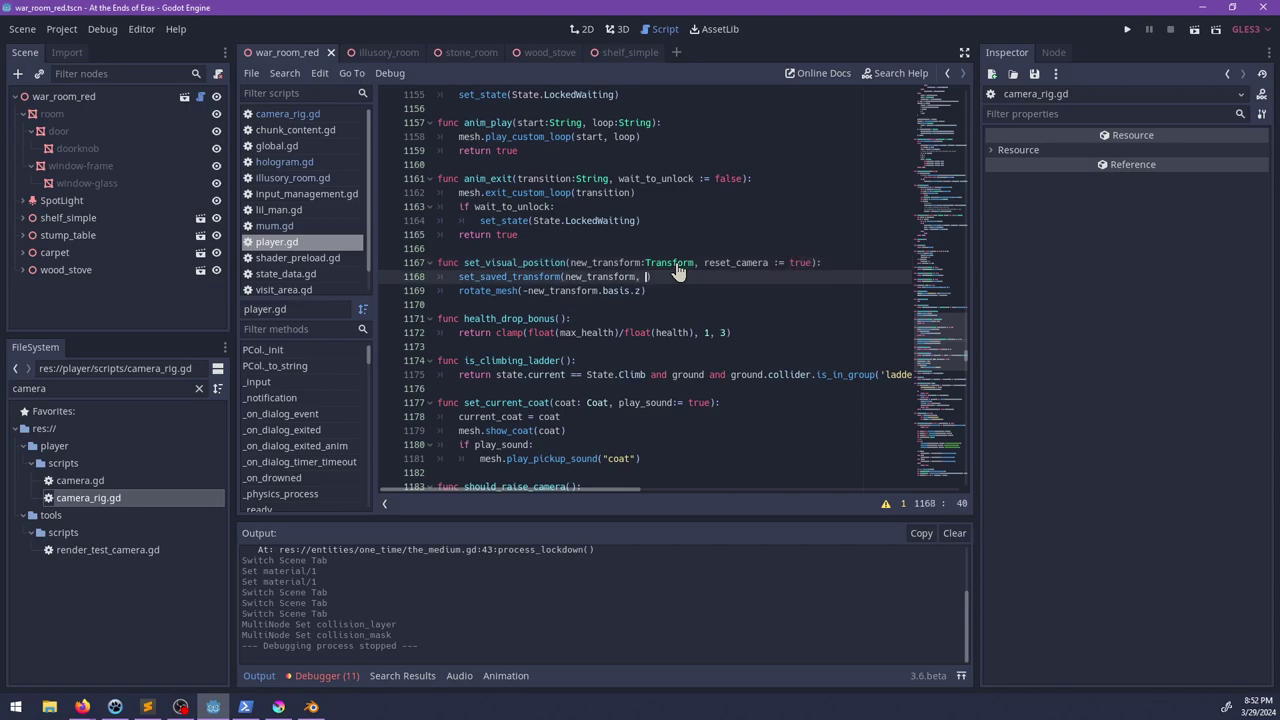
text(t_camera))
click(533, 266)
ctrl+click(533, 277)
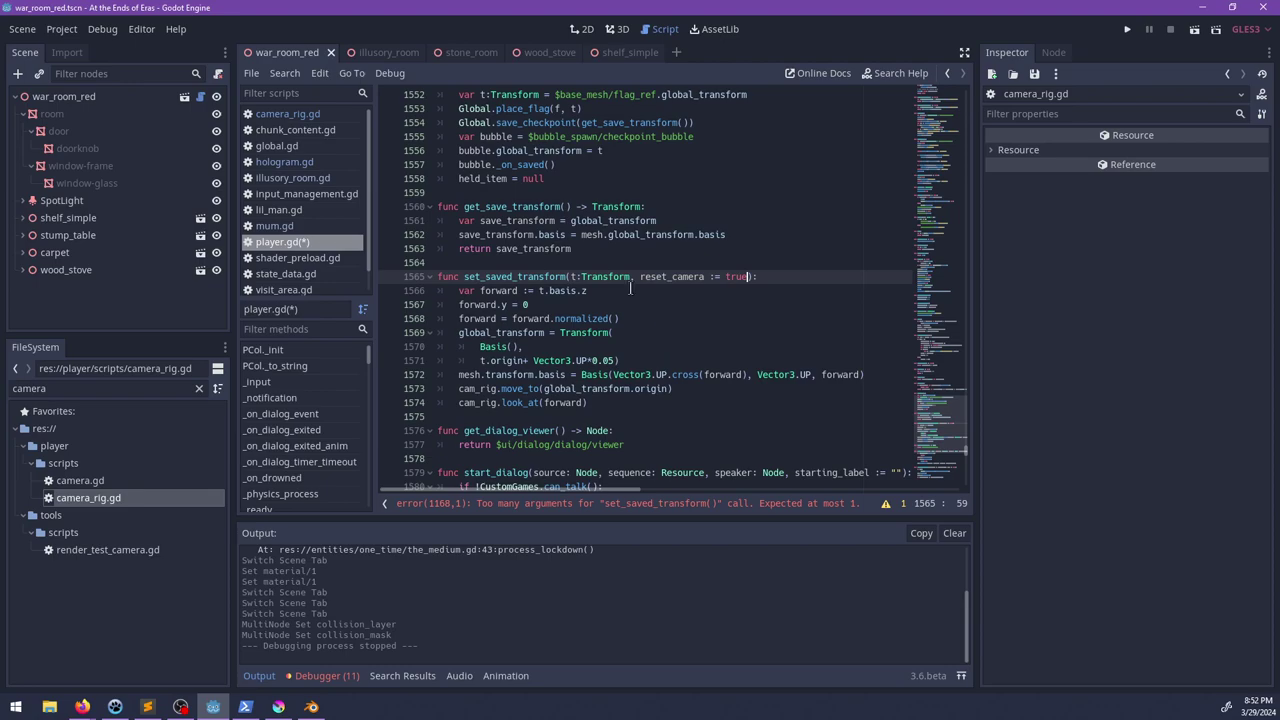
Step: In set_saved_transform, insert an "if reset_camera:" condition in front of the cam_rig.move_to call
click(457, 388)
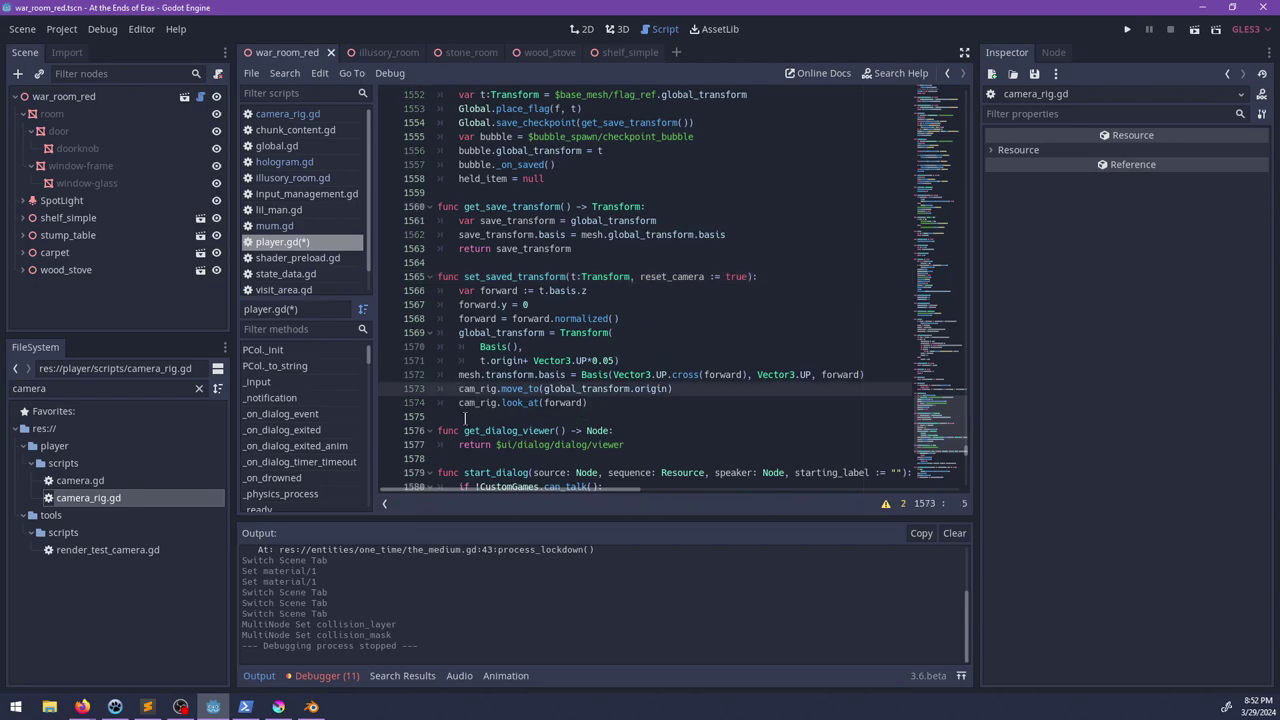
text(if reset_camera)
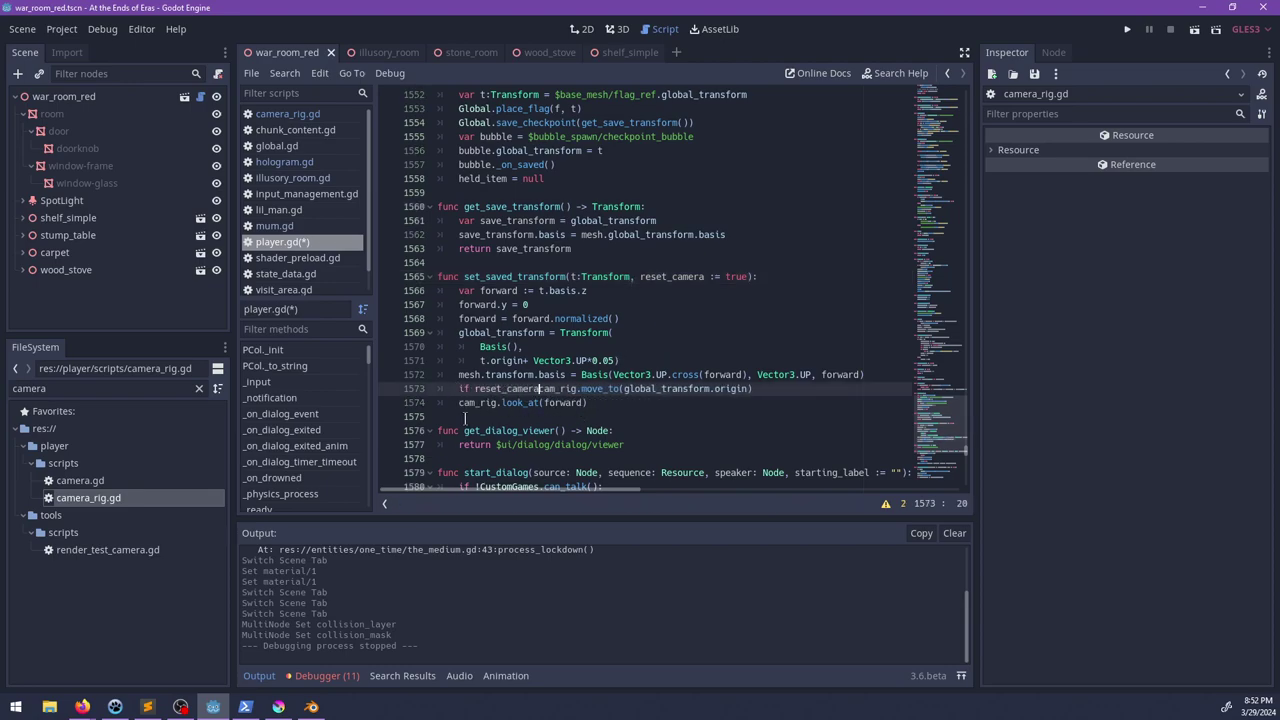
text(:)
key(Return)
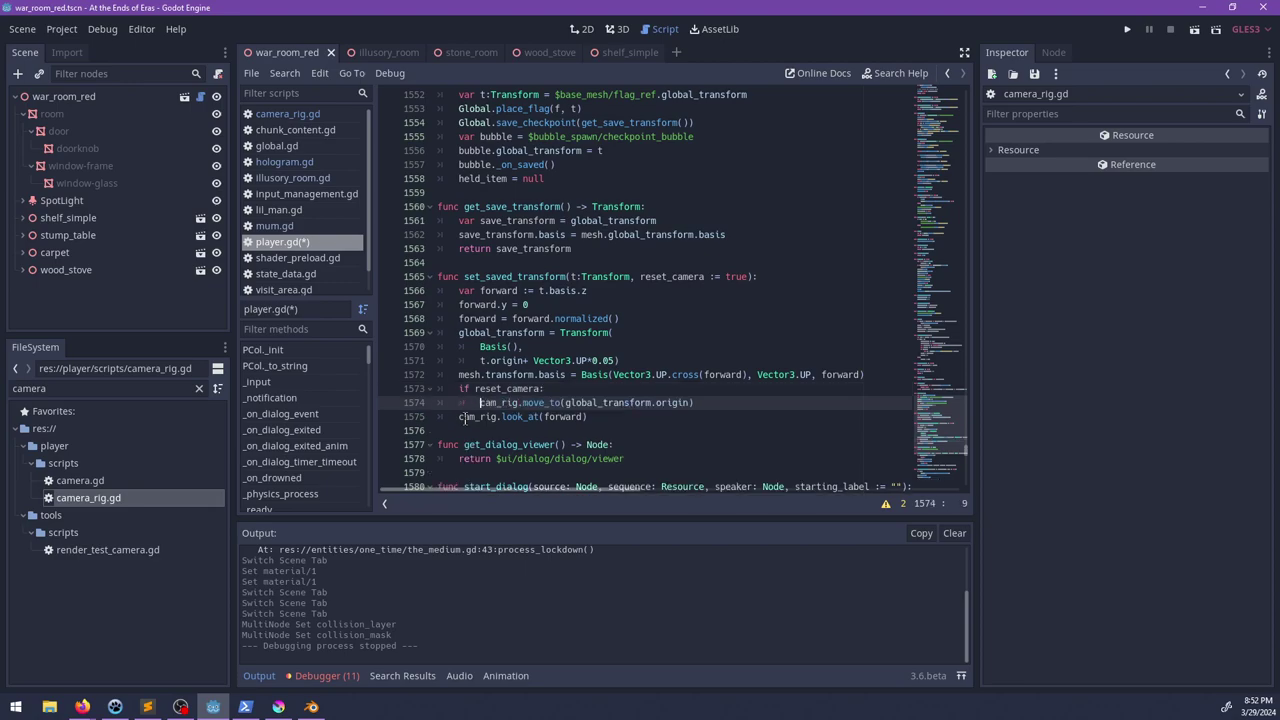
Step: Put cam_rig.look_at(forward) inside the reset_camera condition, move the cam_rig.move_to call unindented above it, and save player.gd
key(Down)
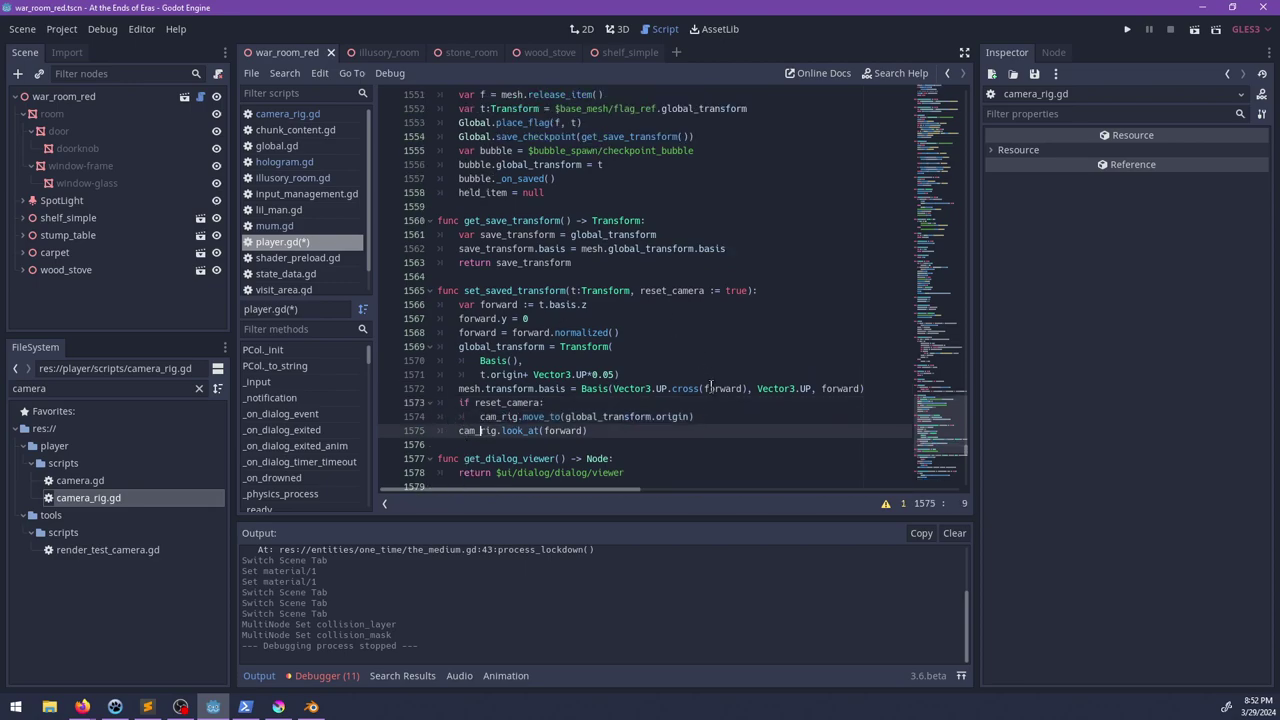
key(alt+Up)
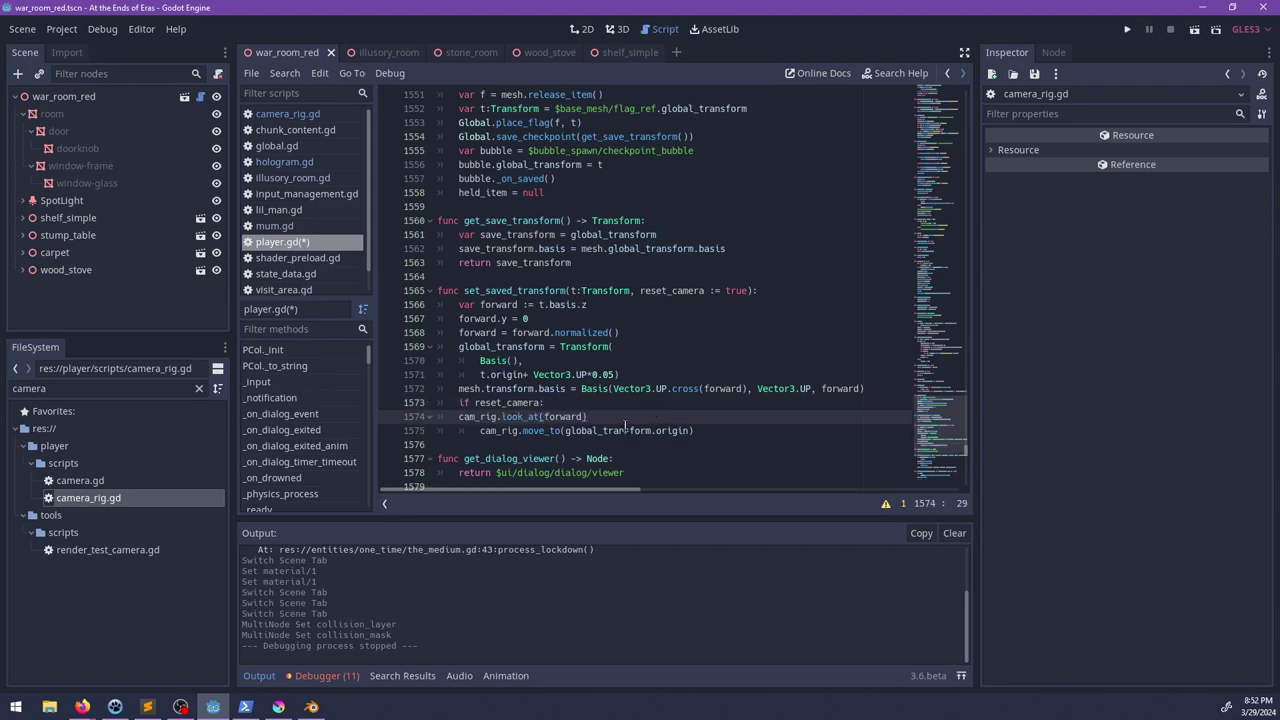
key(Tab)
key(Down)
key(End)
key(alt+Up)
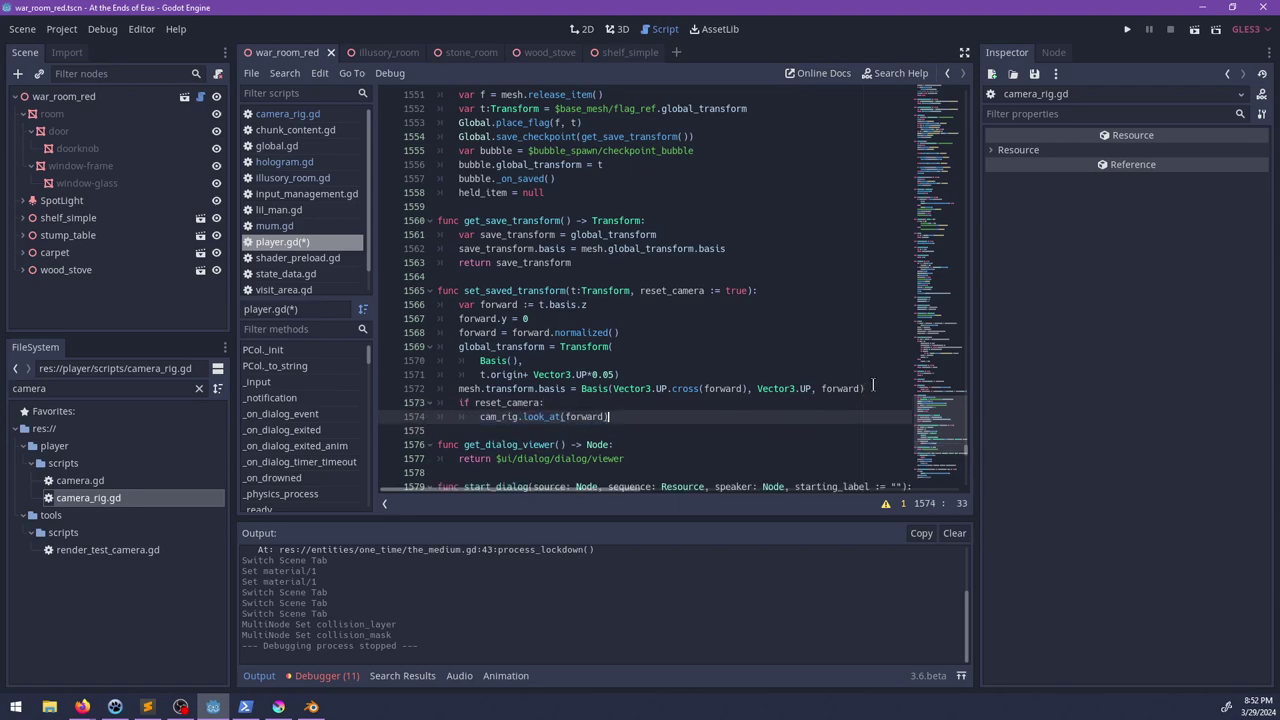
key(alt+Up)
key(shift+Tab)
key(ctrl+s)
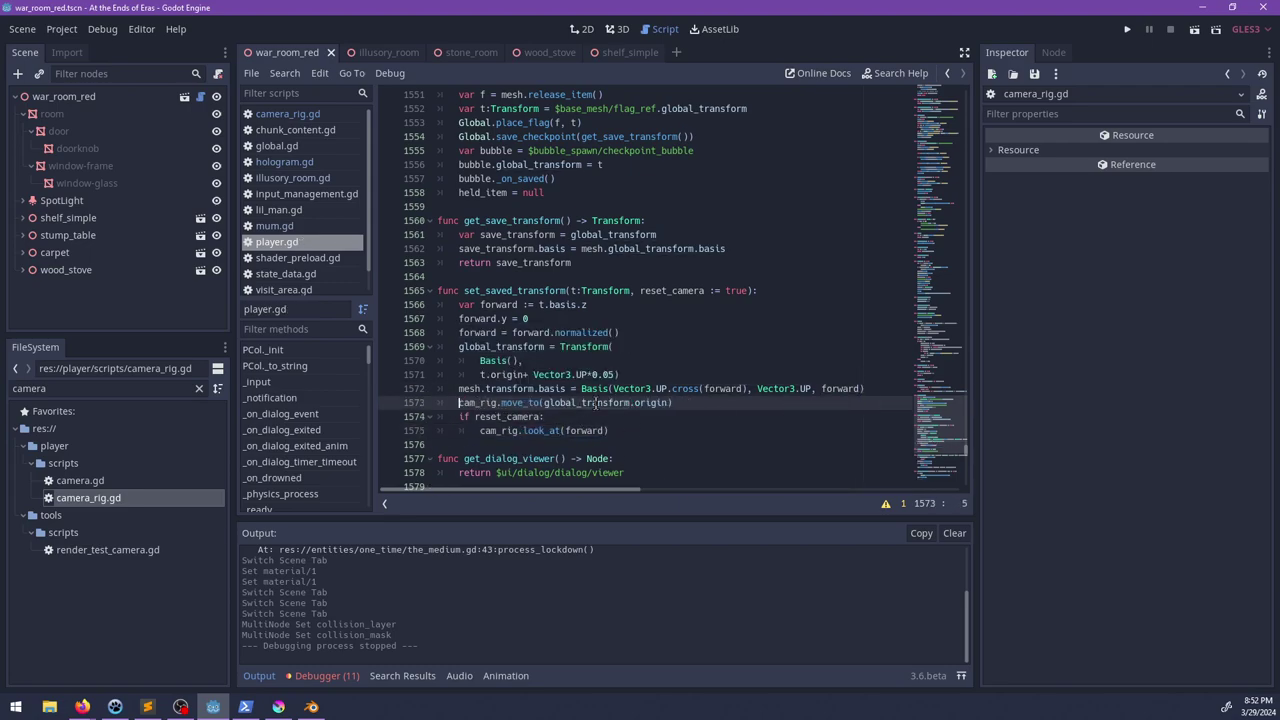
Step: In illusory_room.gd, pass false as the second argument of the set_visual_position call in end_dialog
click(318, 163)
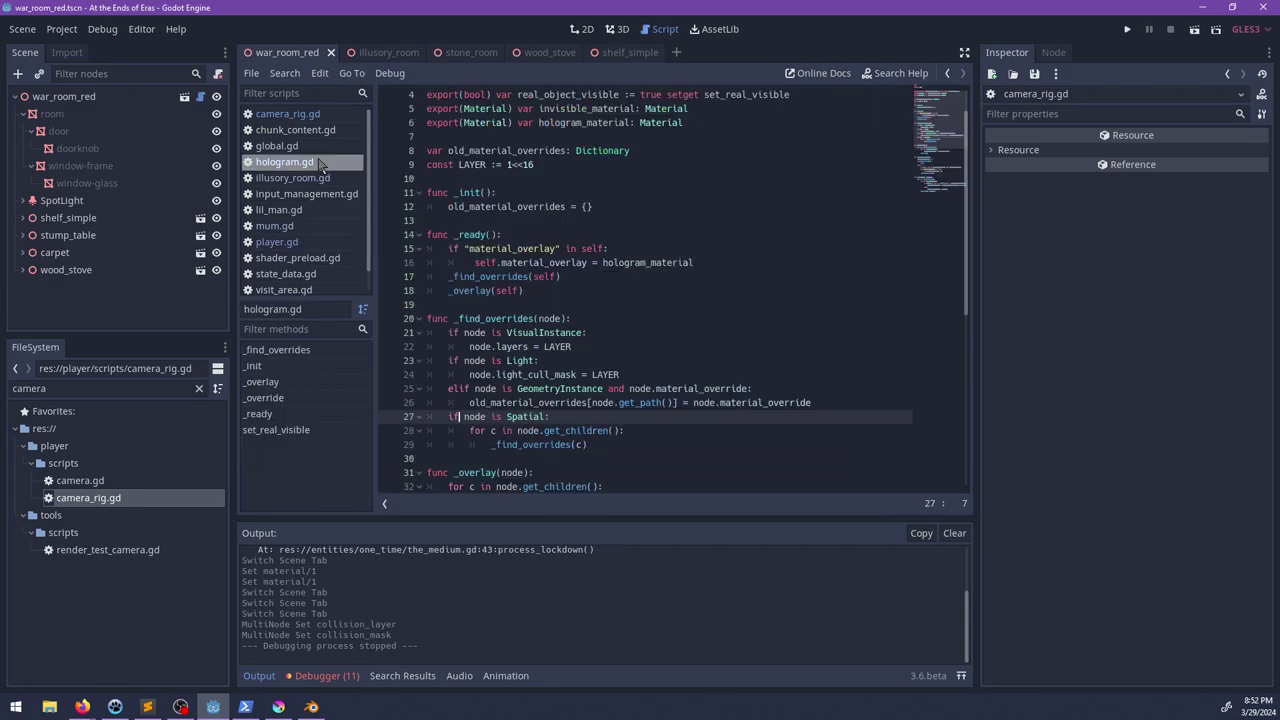
click(301, 181)
scroll(632, 316, down, 4)
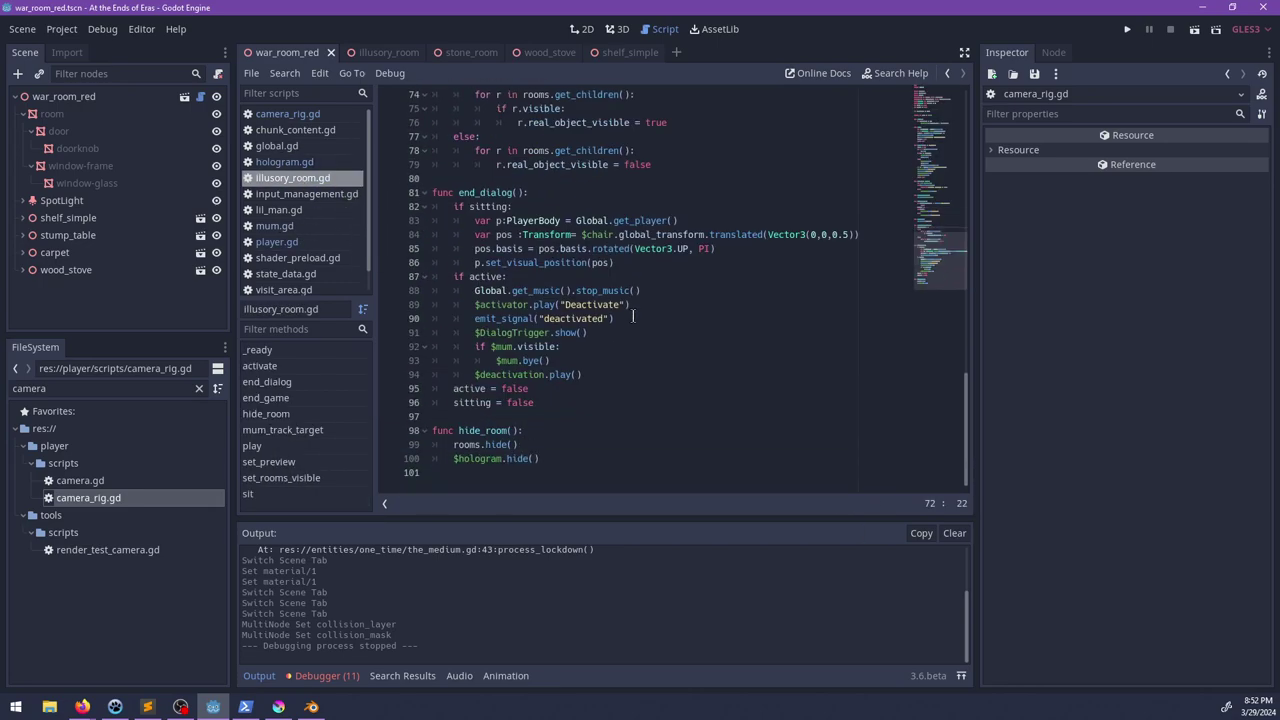
click(611, 262)
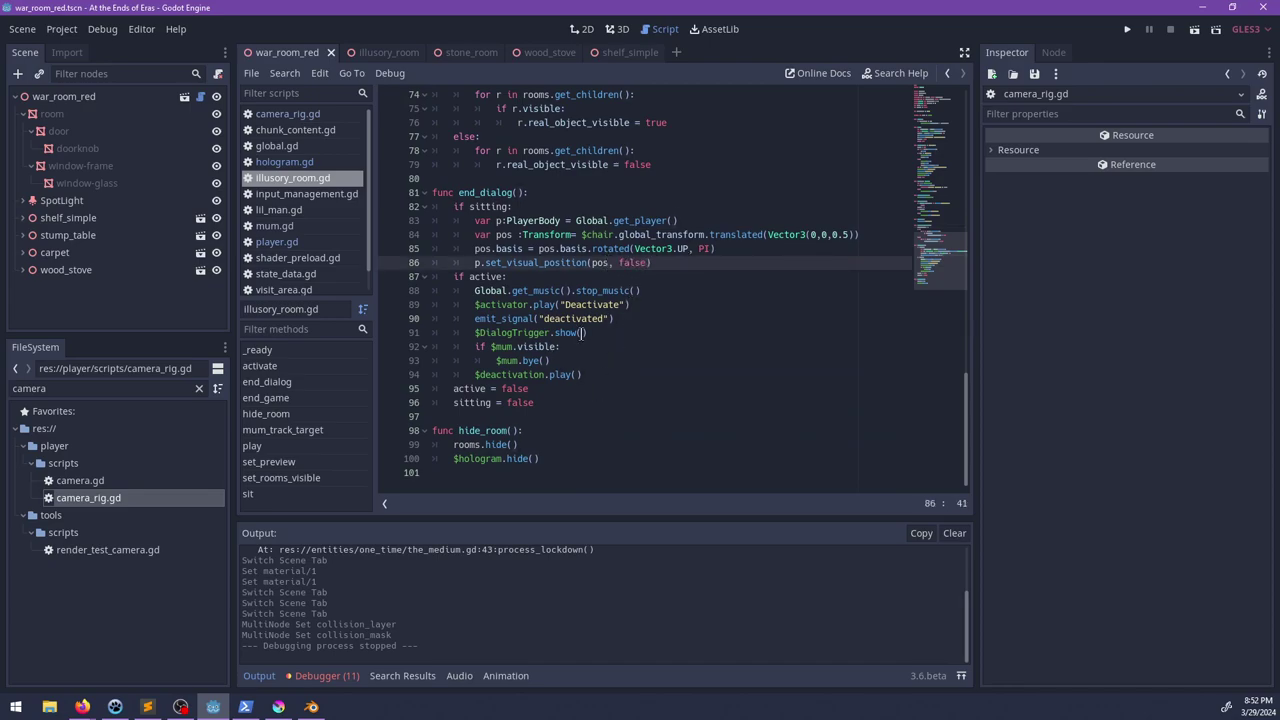
scroll(737, 336, up, 7)
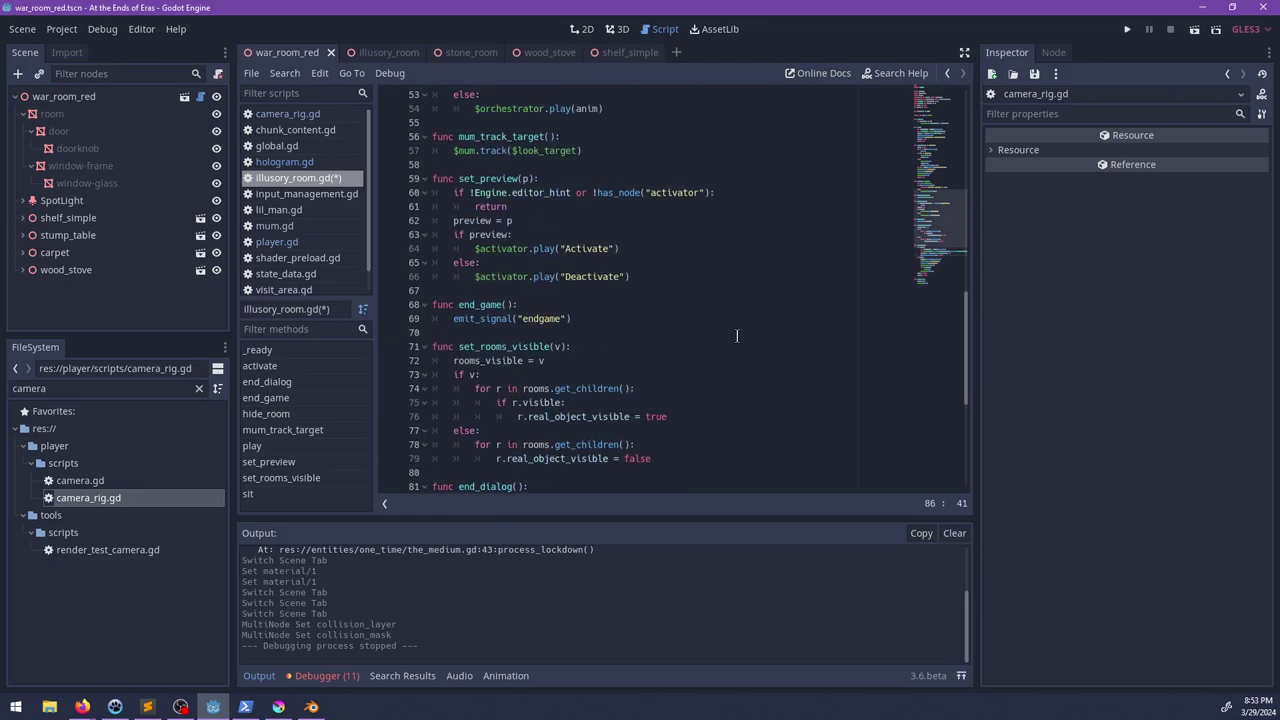
Step: Save illusory_room.gd, and pass false as the second argument of the set_visual_position call in sit()
key(ctrl+s)
scroll(673, 276, up, 10)
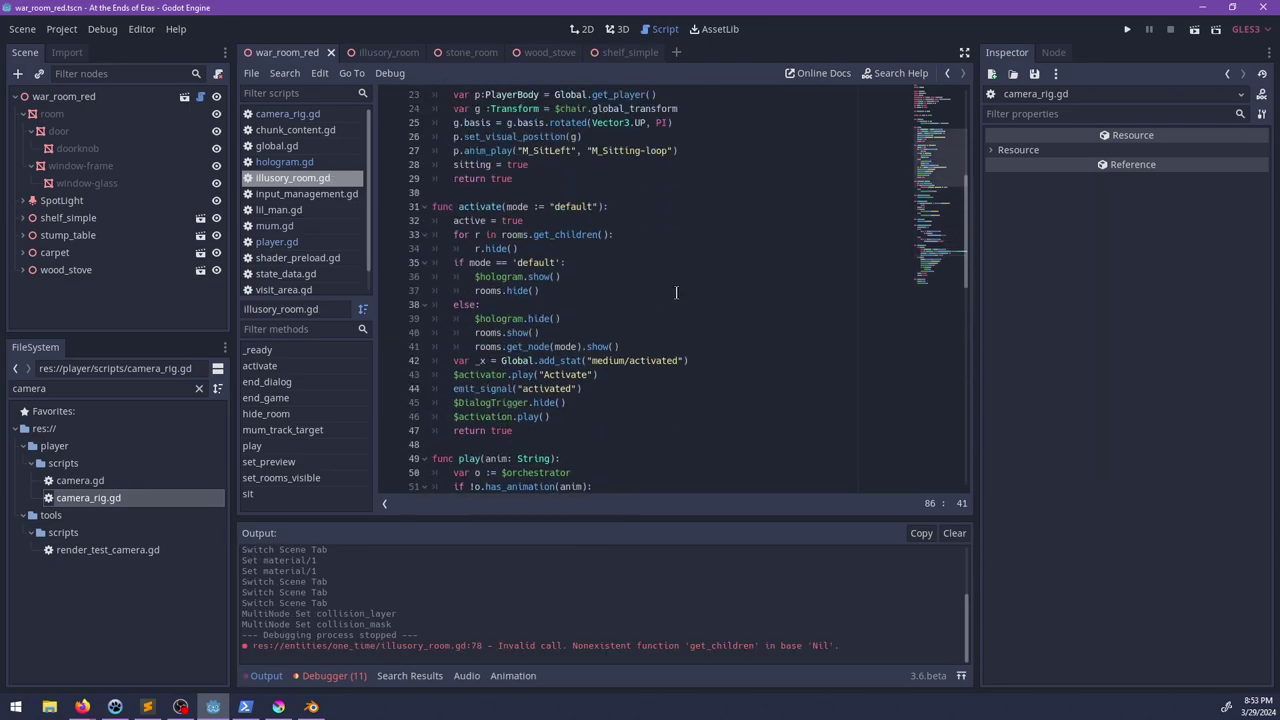
scroll(672, 312, up, 7)
scroll(554, 391, down, 2)
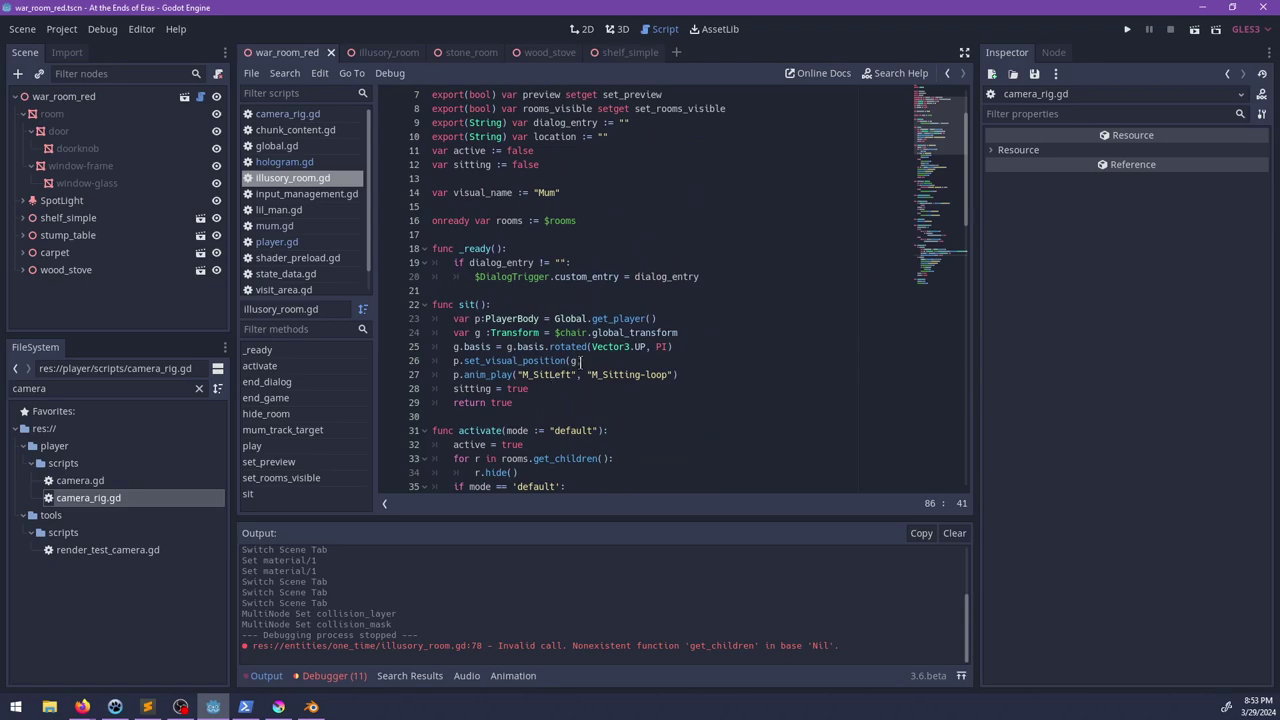
click(581, 360)
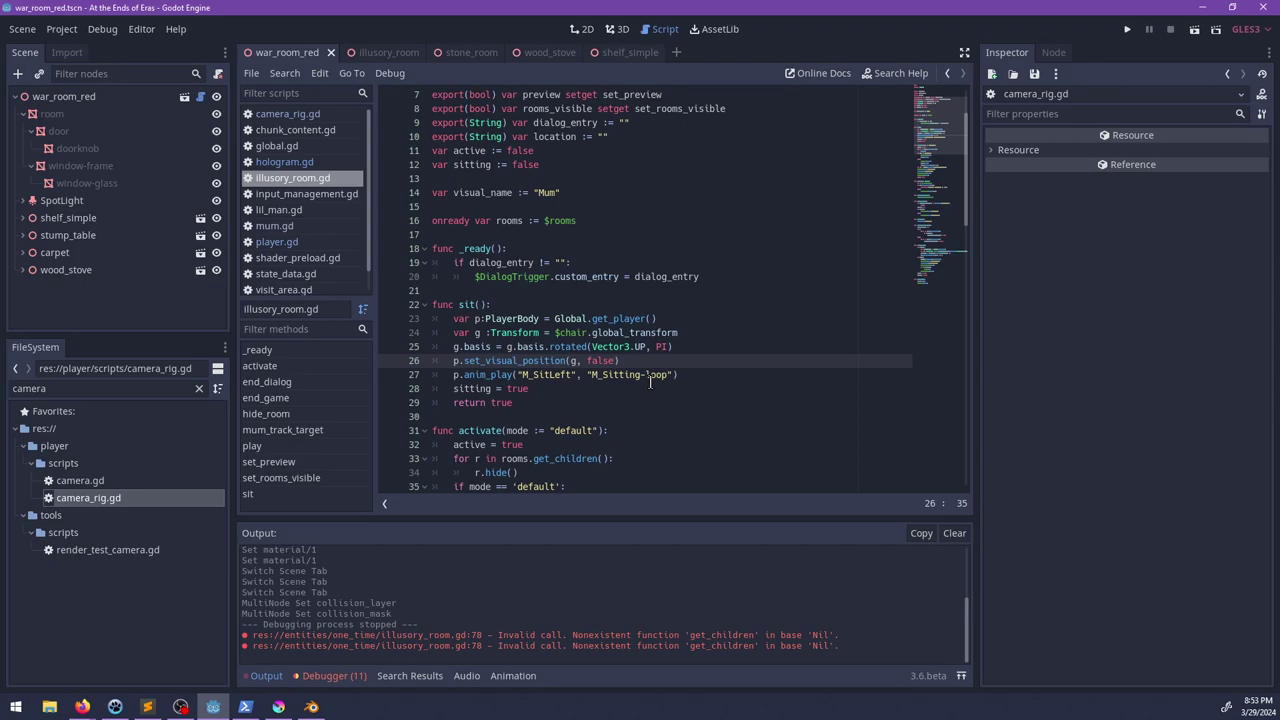
Step: Run the game, check the camera direction when leaving the chair in the illusory room, and return to the script editor
key(F5)
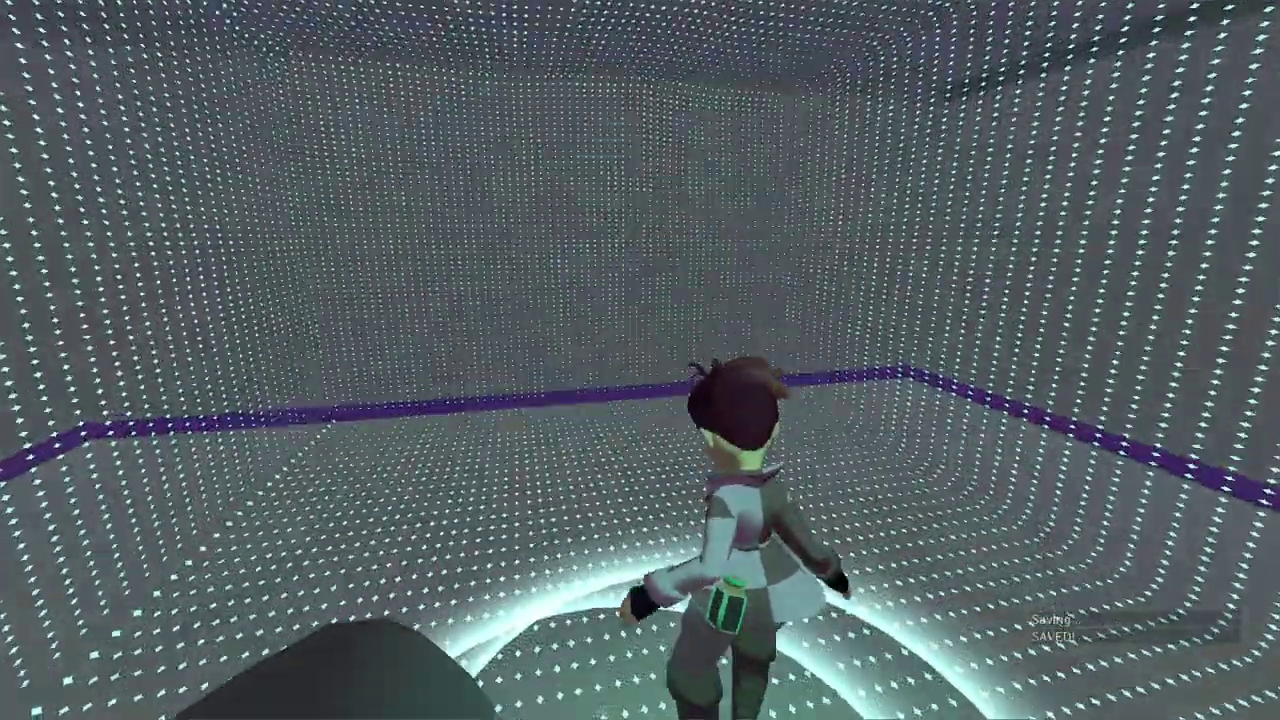
key(w)
key(w)
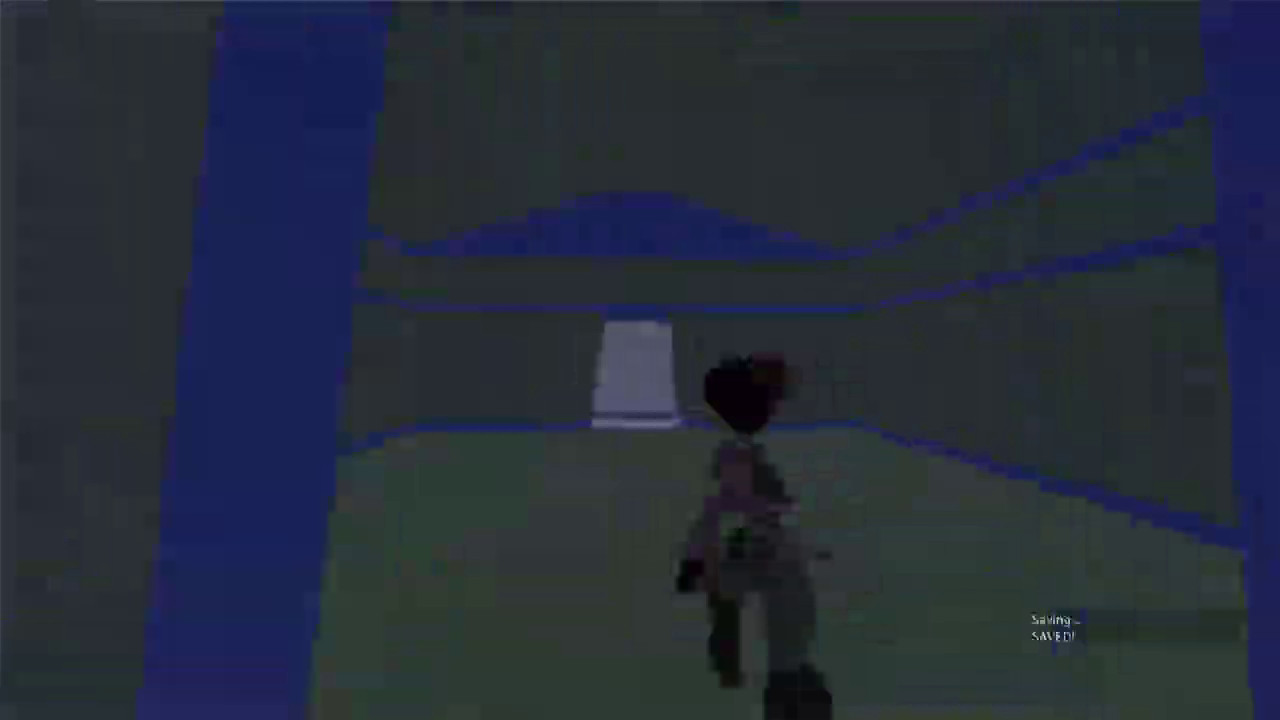
key(Escape)
key(alt+Tab)
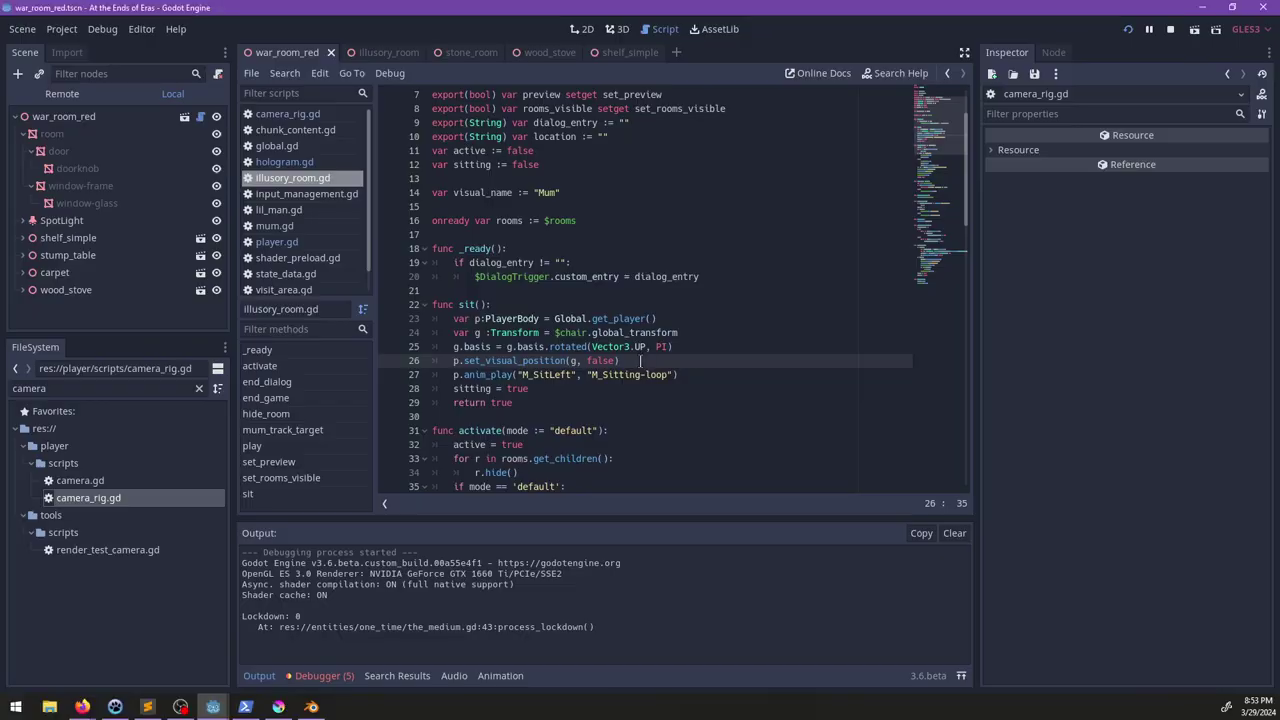
Step: In player.gd's set_saved_transform, move the cam_rig.move_to call inside the reset_camera condition, save, and return to the running game
click(330, 247)
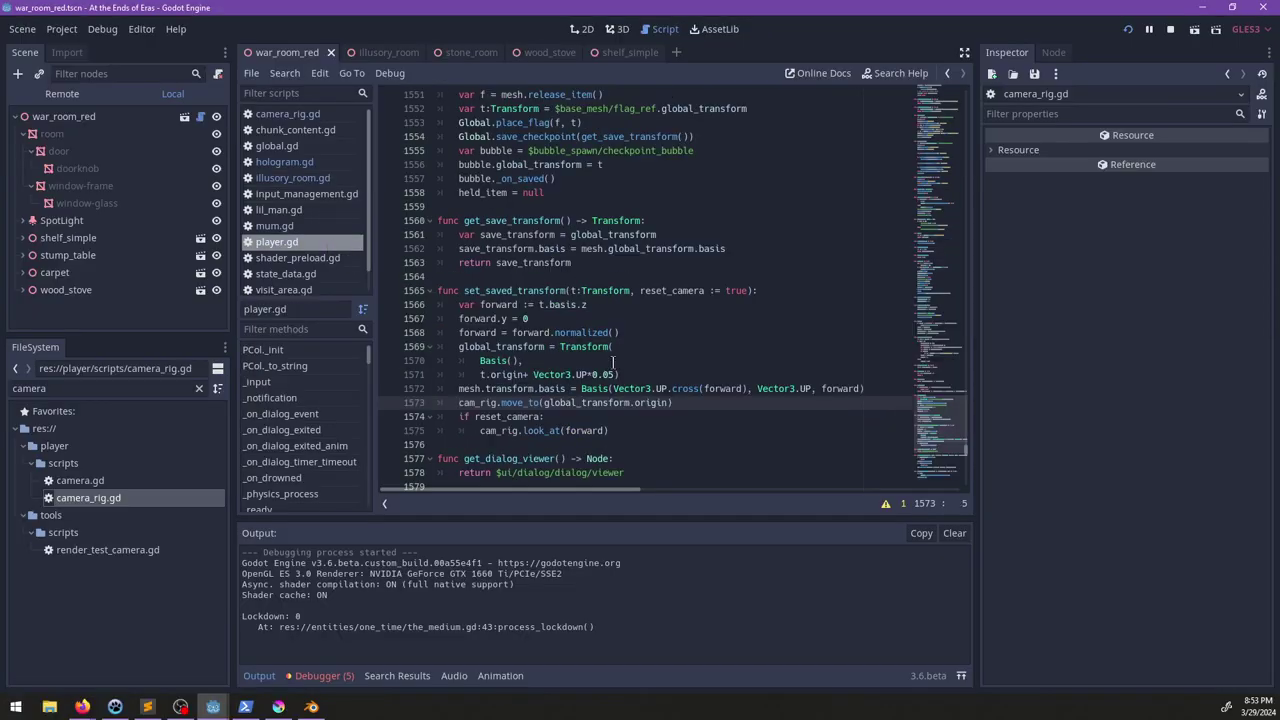
key(alt+Down)
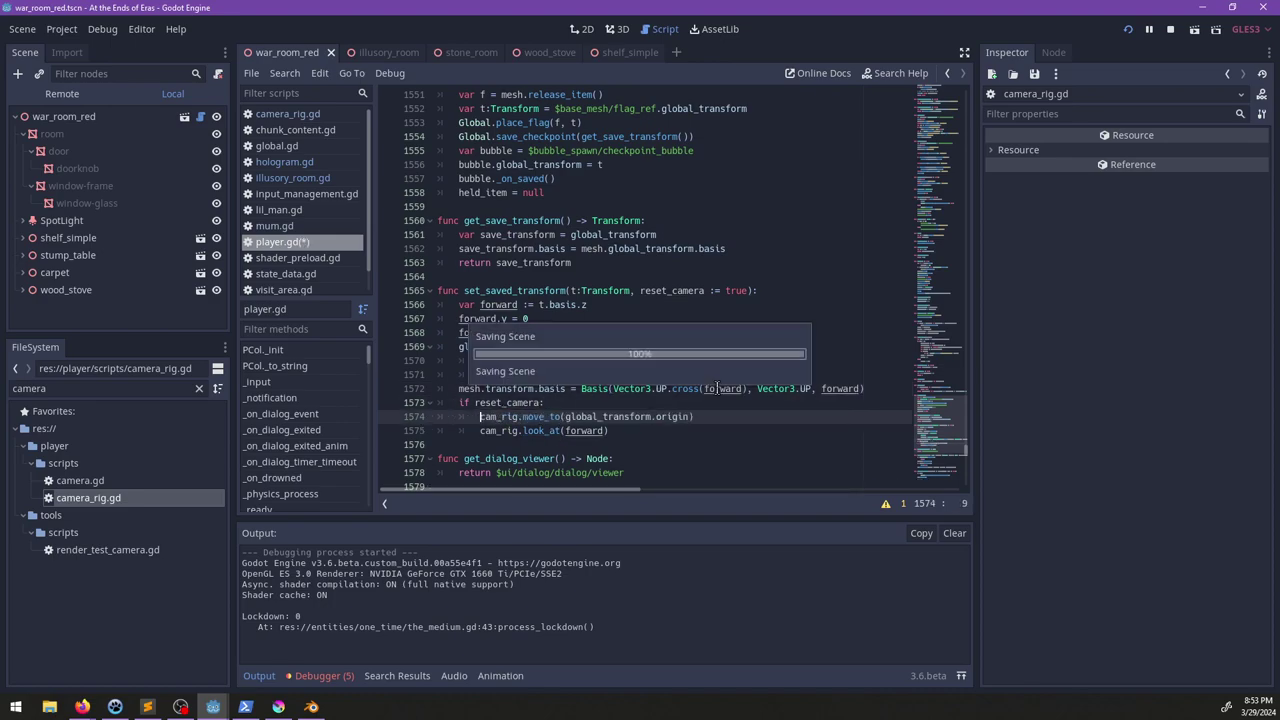
key(alt+Tab)
key(Escape)
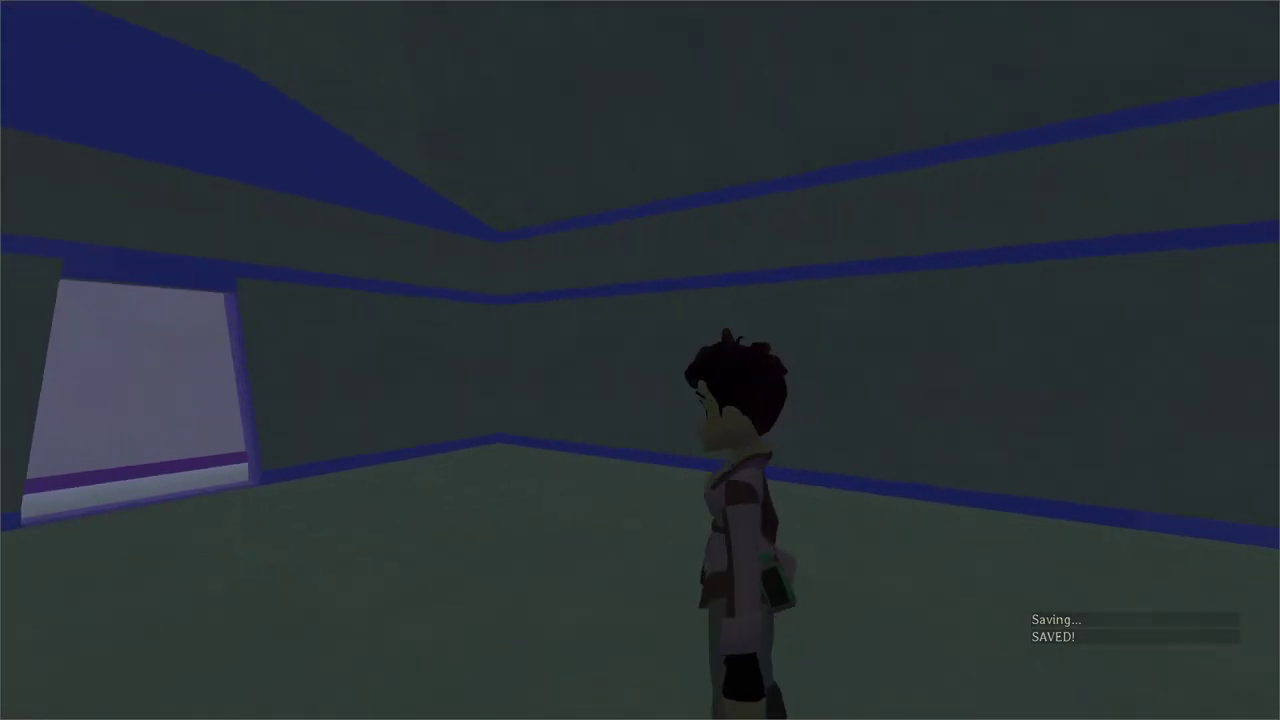
Step: Sit down in the illusory room's chair and exit the dialog several times to check how the camera behaves
key(w)
key(e)
key(Escape)
key(w)
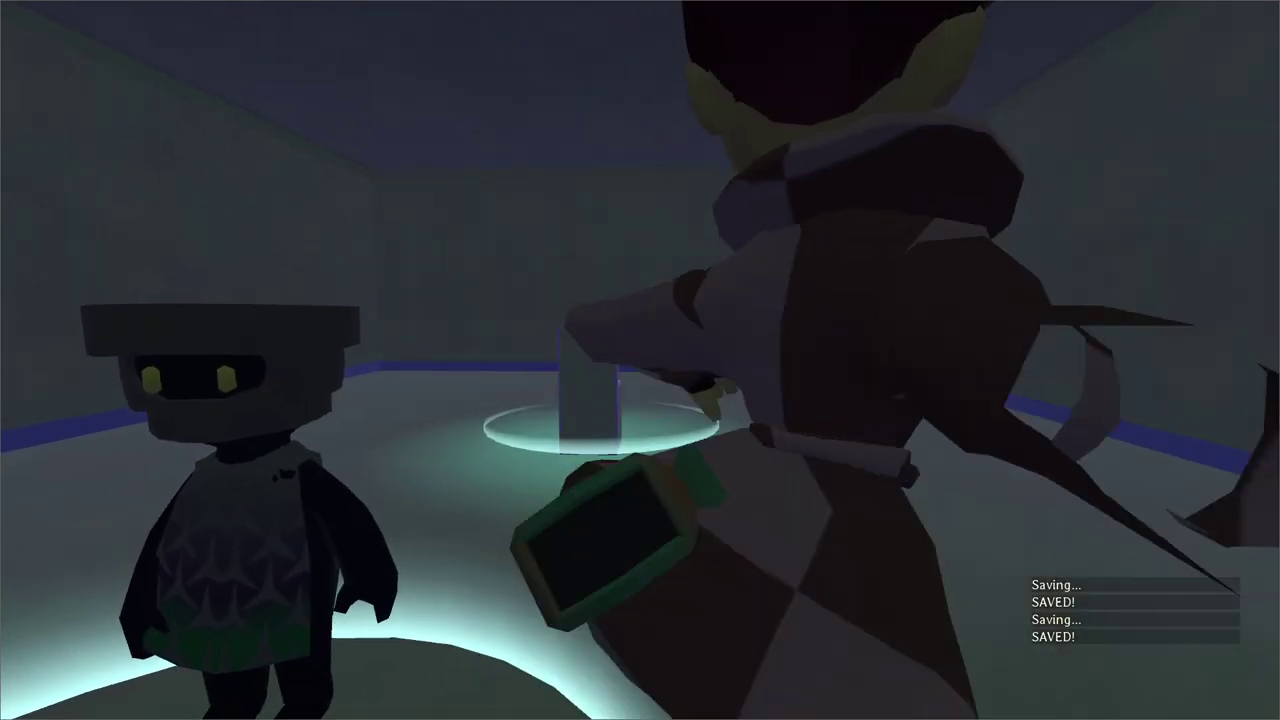
key(d)
key(s)
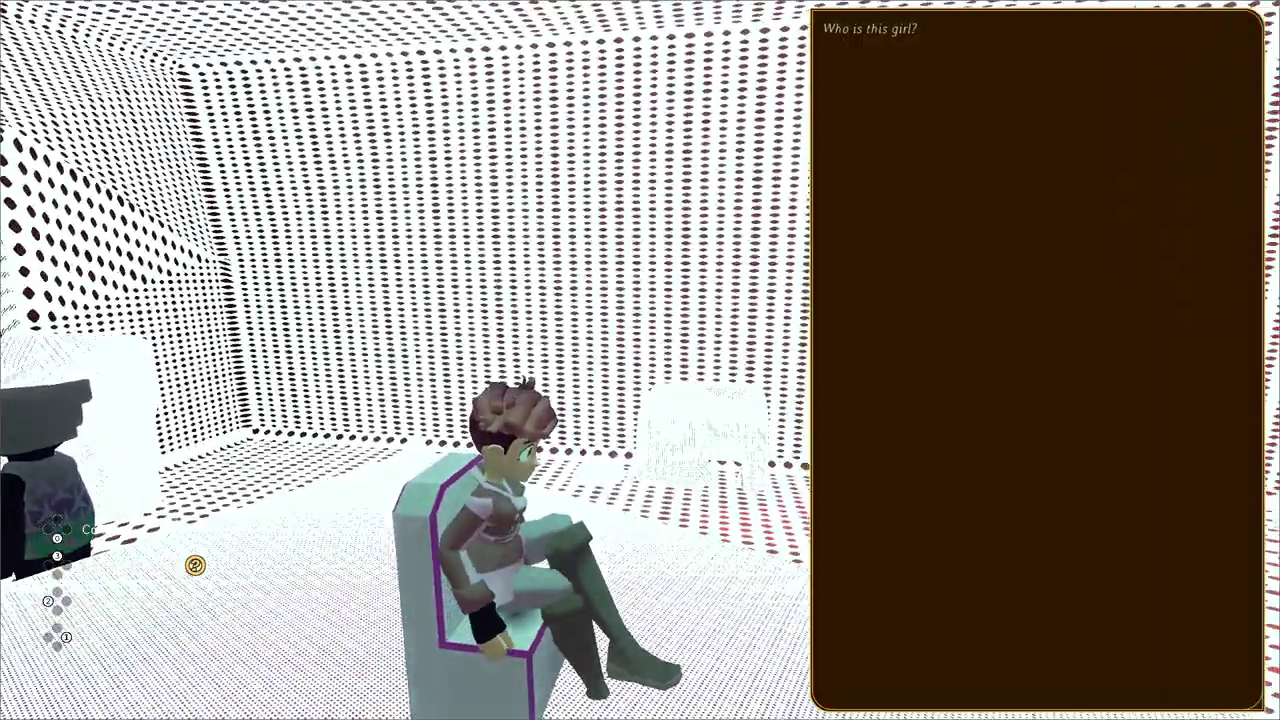
key(Return)
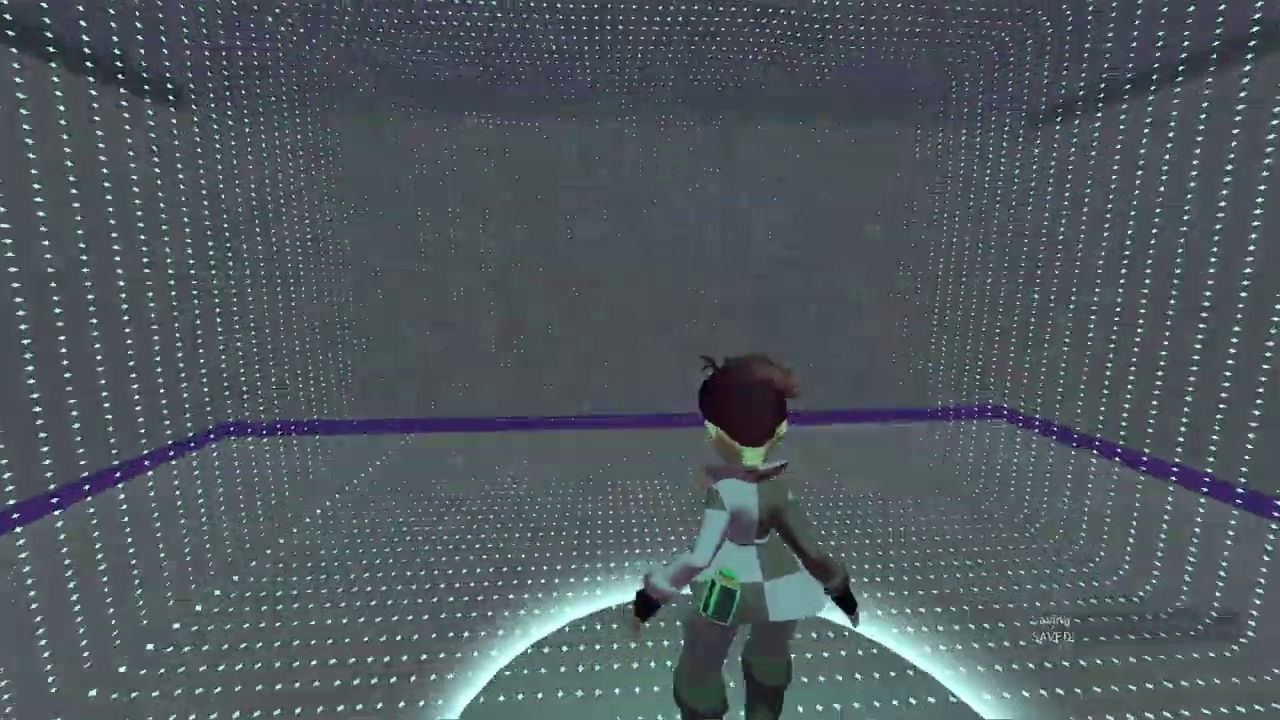
key(Return)
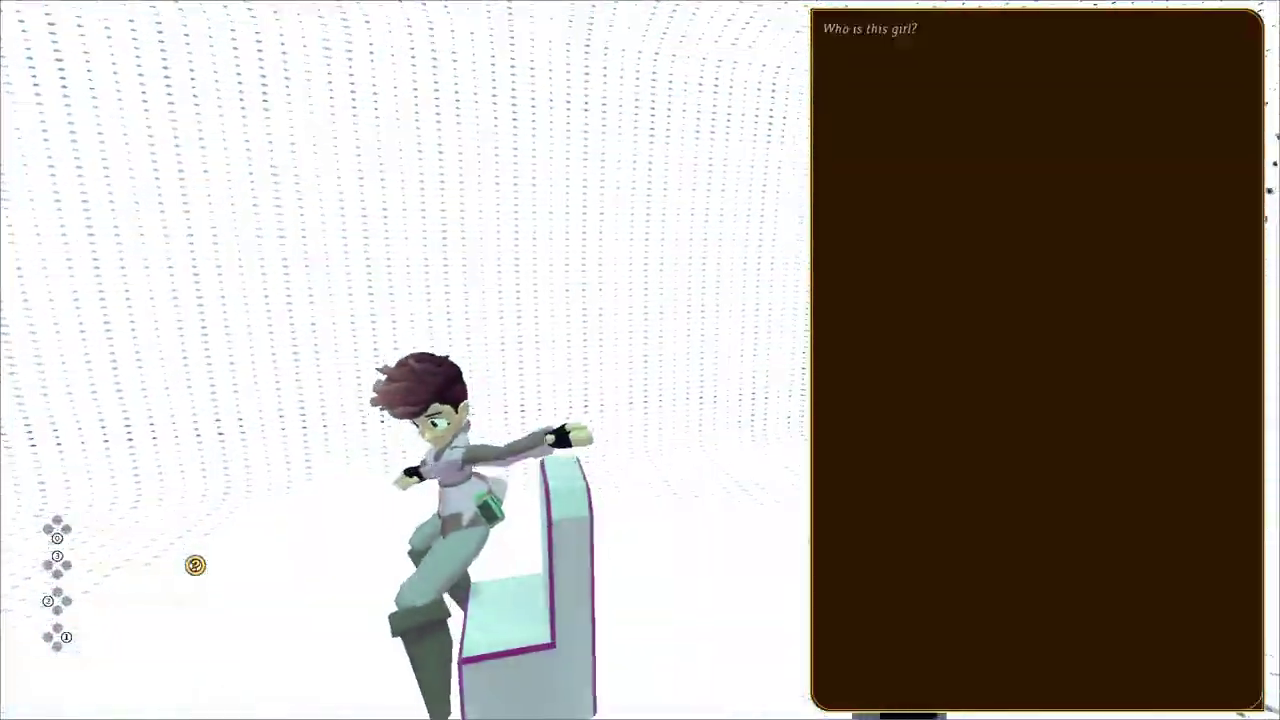
key(Return)
key(Return)
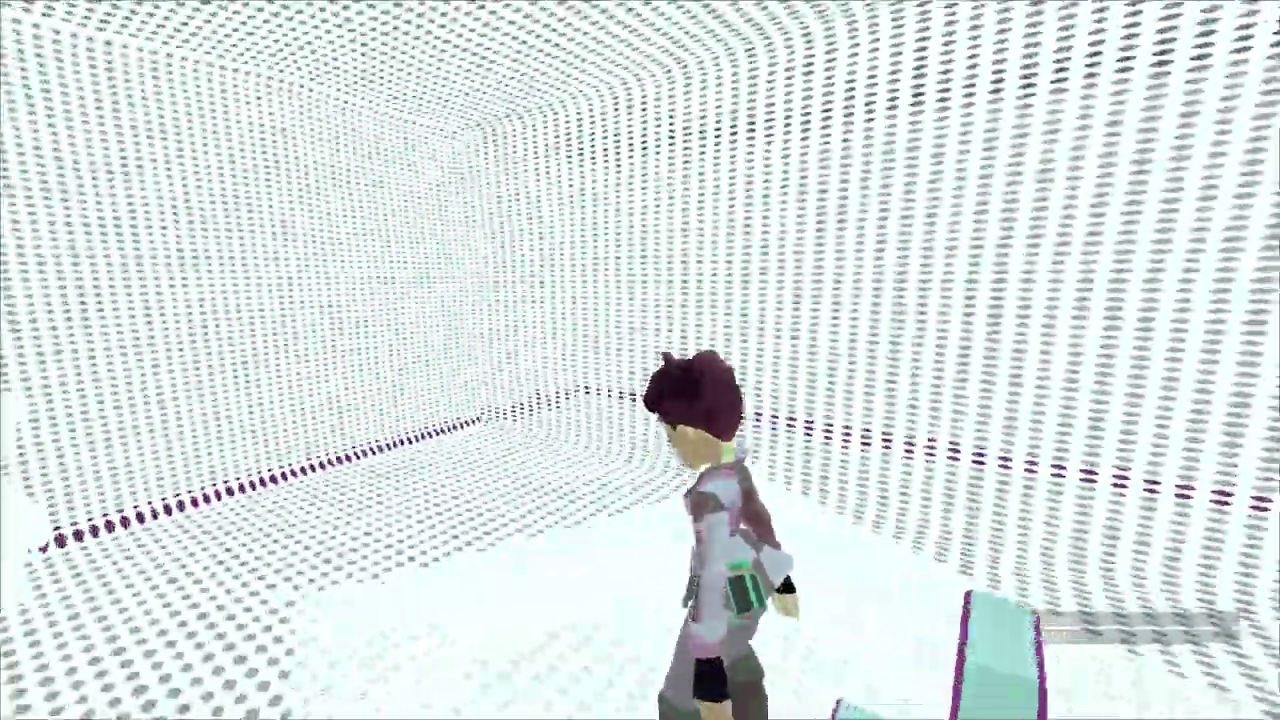
Step: Walk the character out of the building, look around outside and in the entrance, and return to the illusory room
key(w)
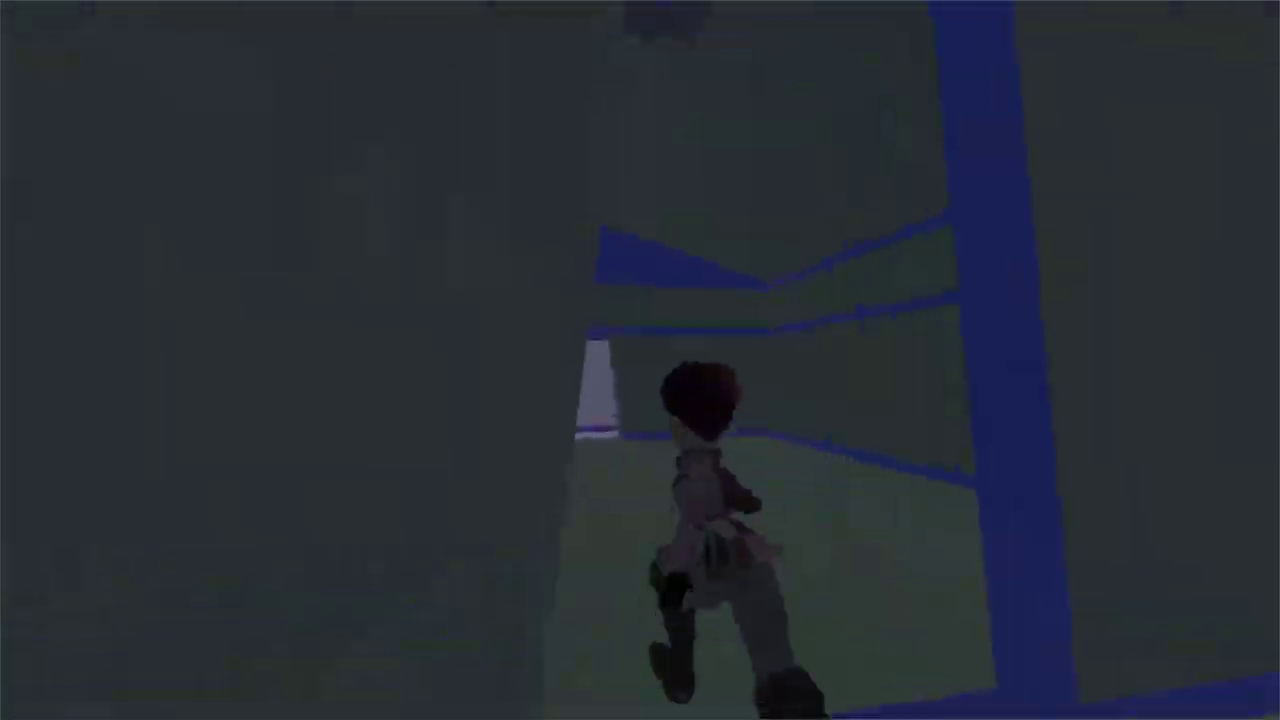
key(w)
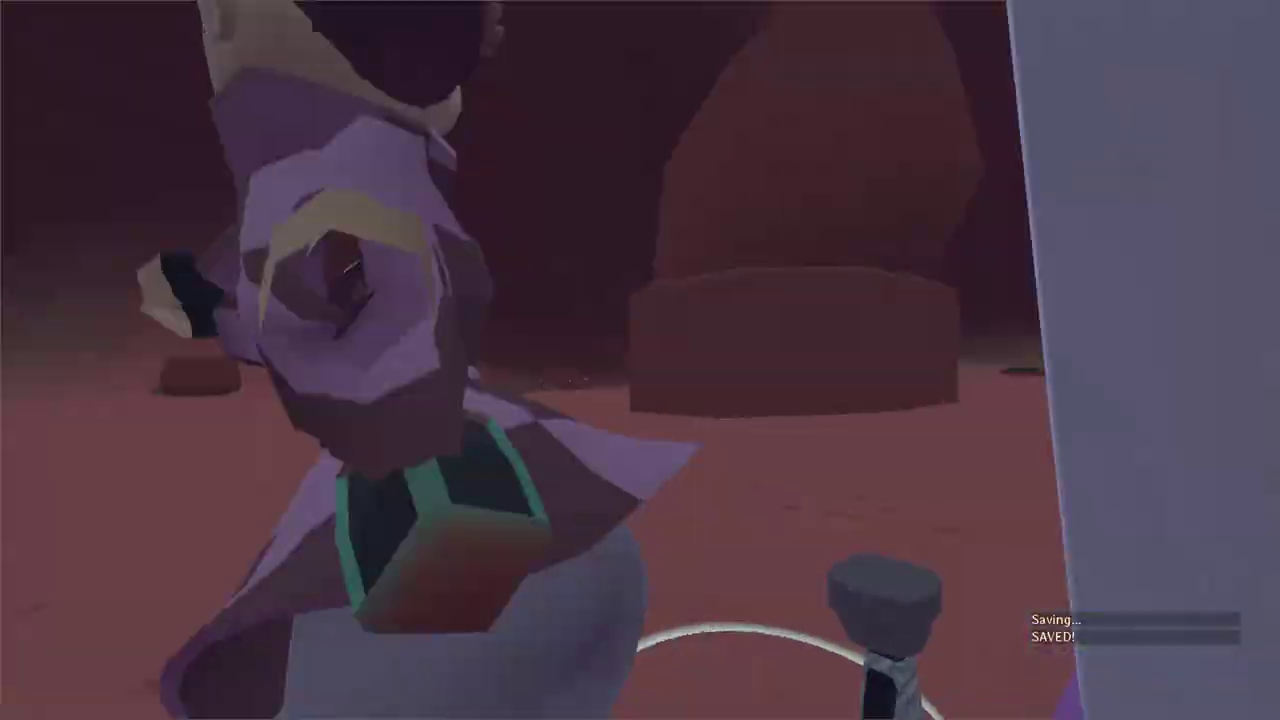
key(s)
key(s)
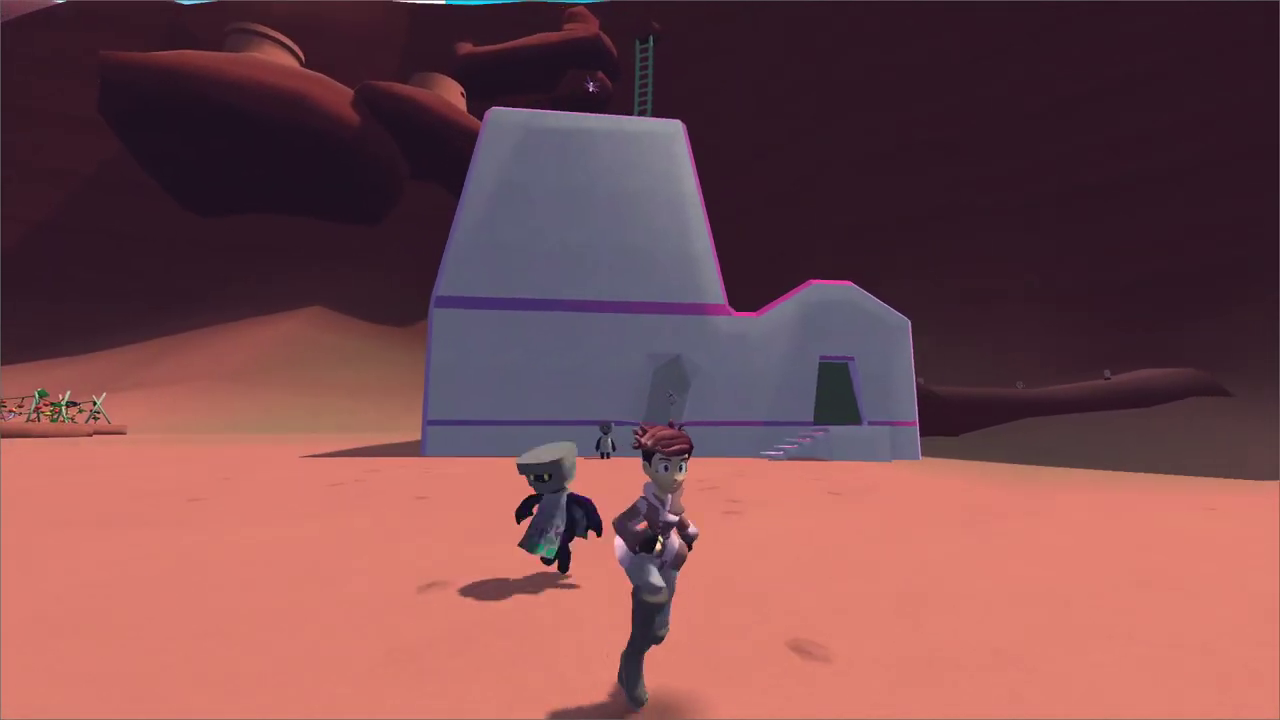
key(w)
key(space)
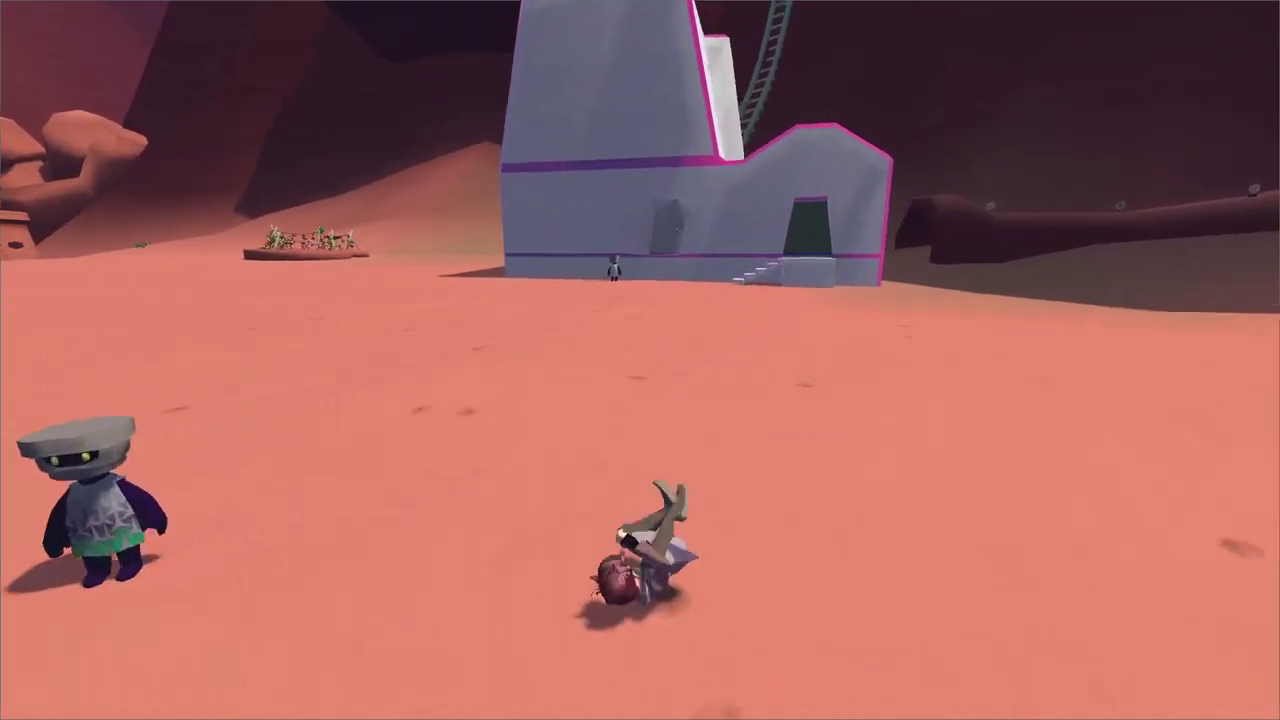
key(w)
key(space)
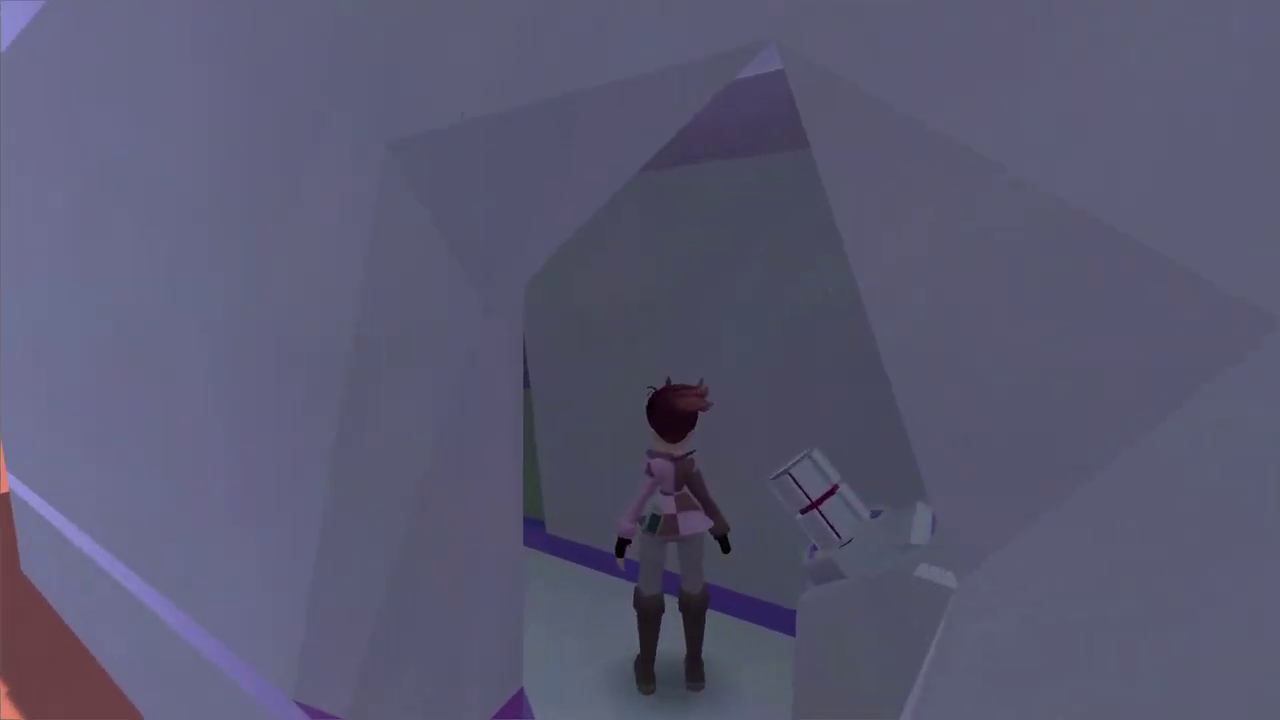
key(d)
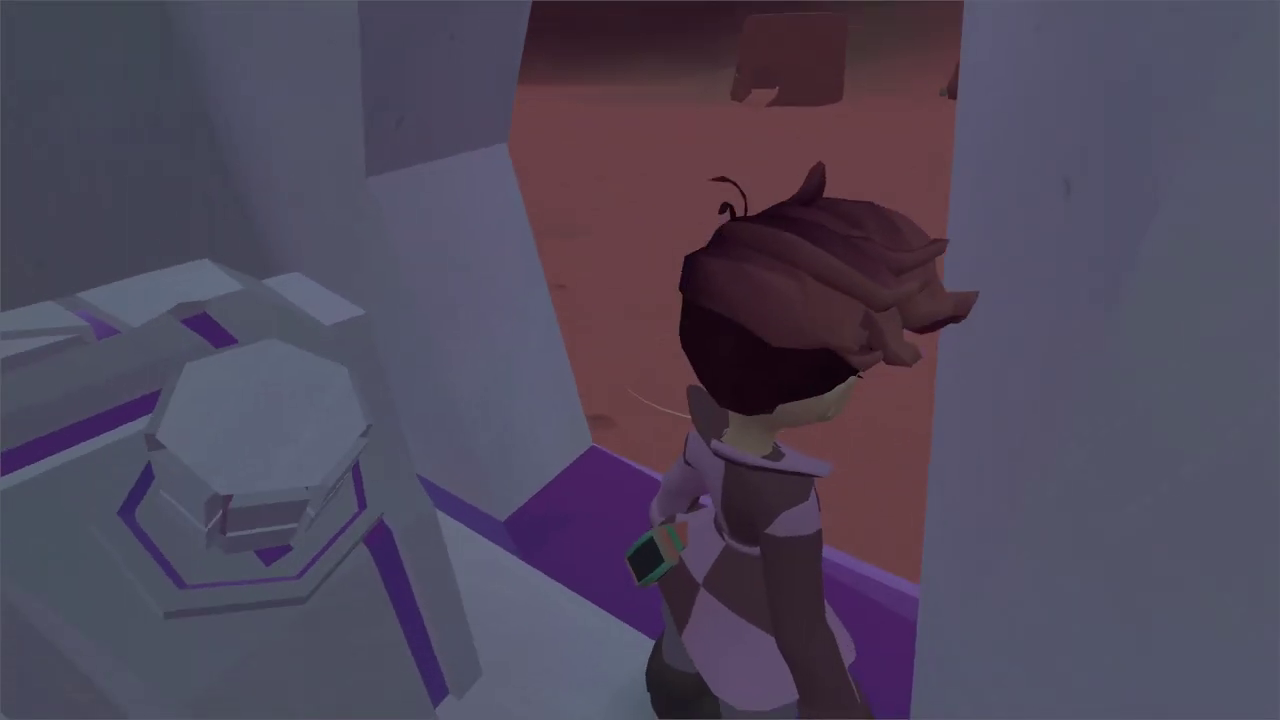
key(d)
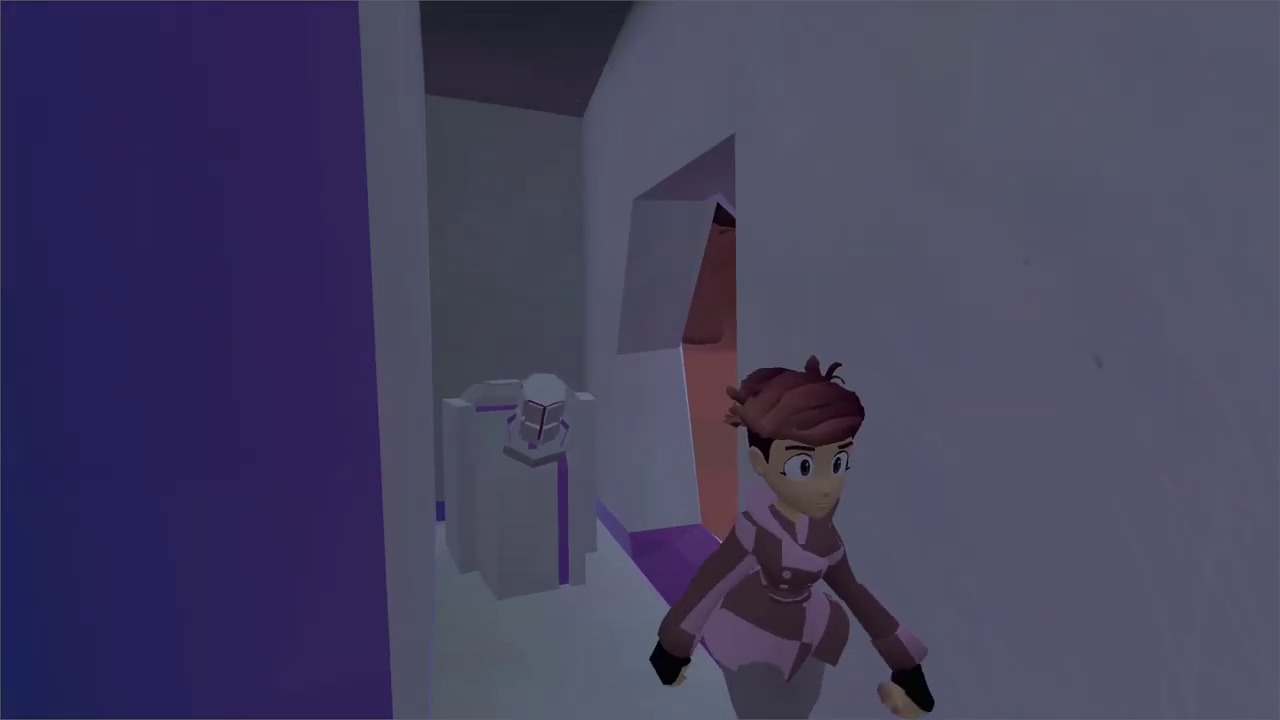
key(w)
key(w)
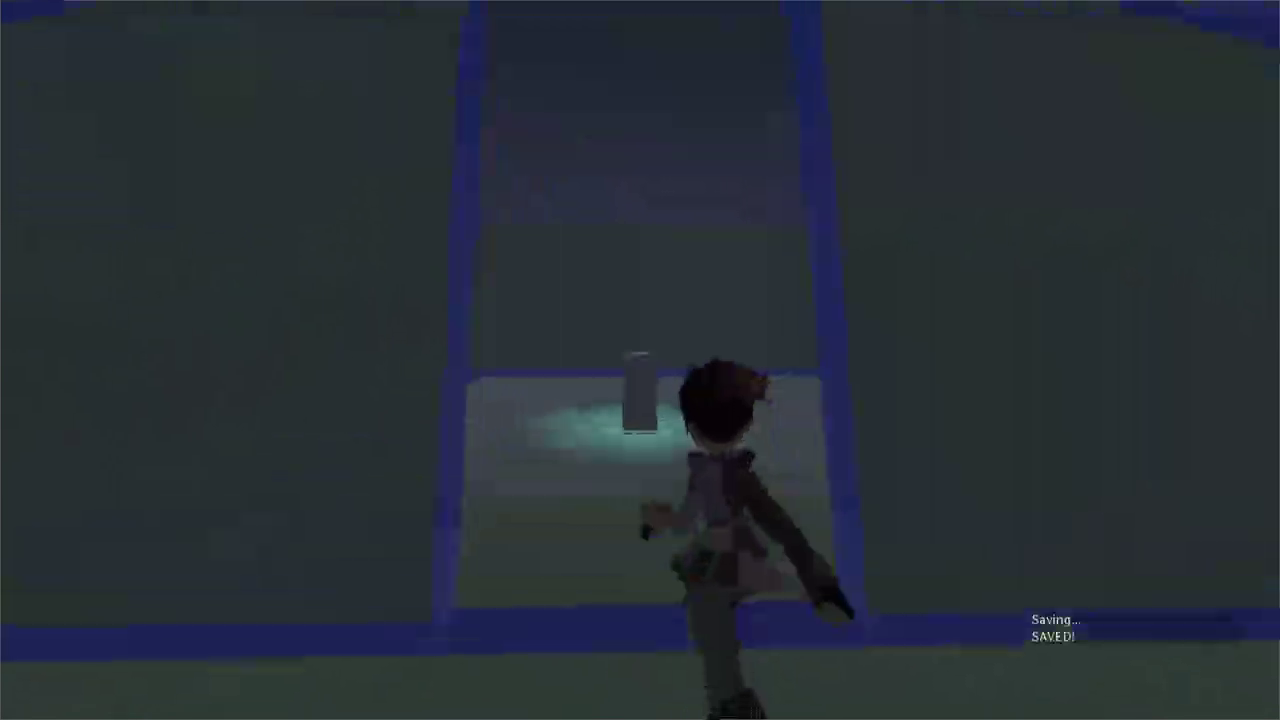
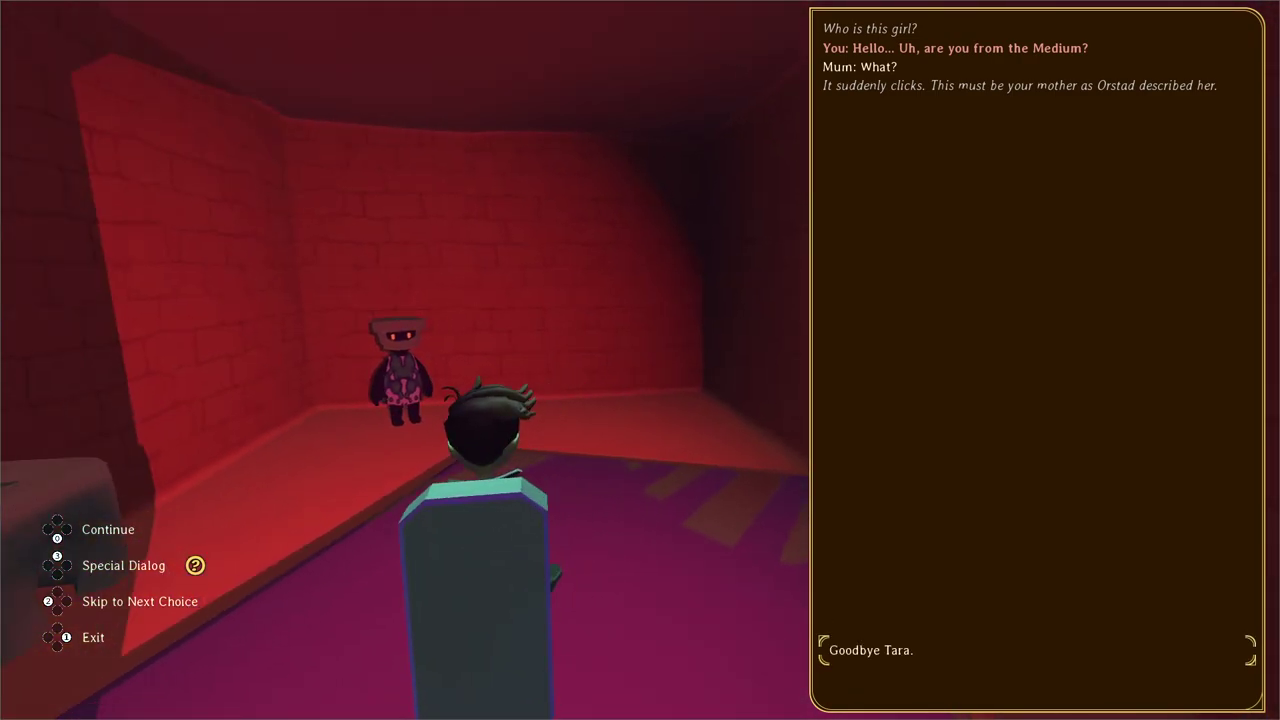
Step: Finish the chair dialog in the red war room, check the camera on standing up, and save and quit the game
key(space)
key(space)
key(space)
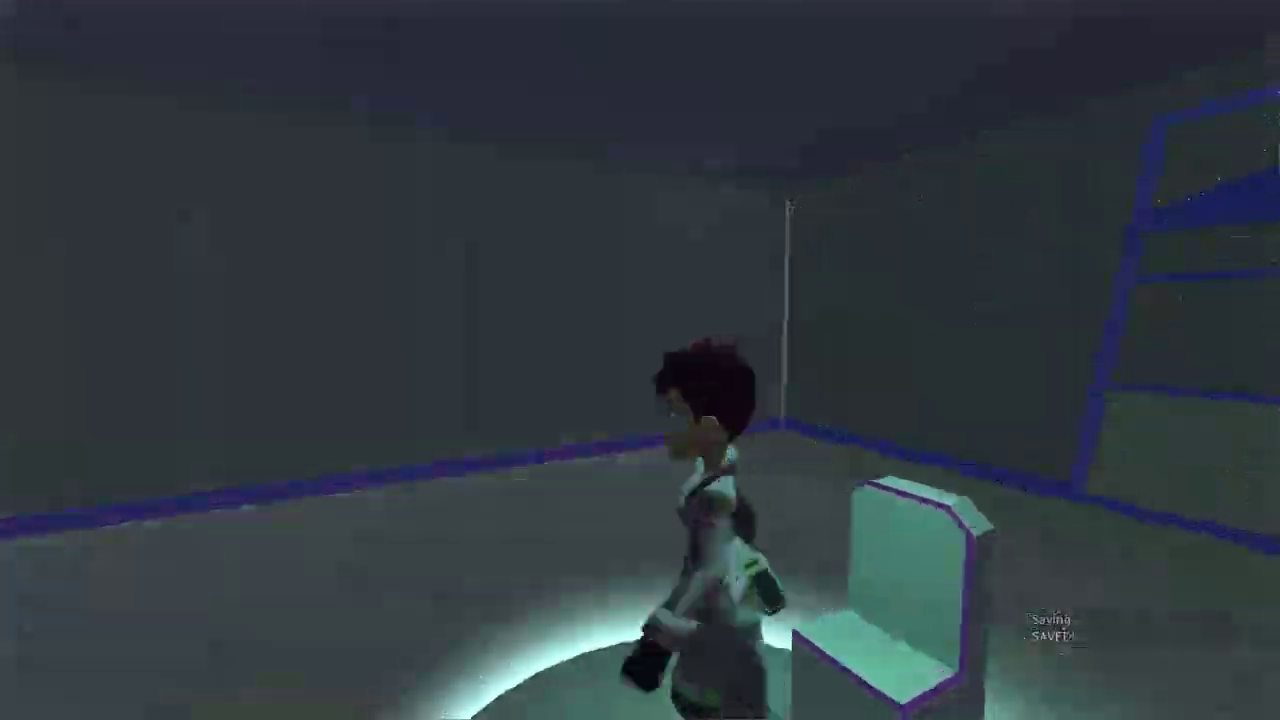
key(Escape)
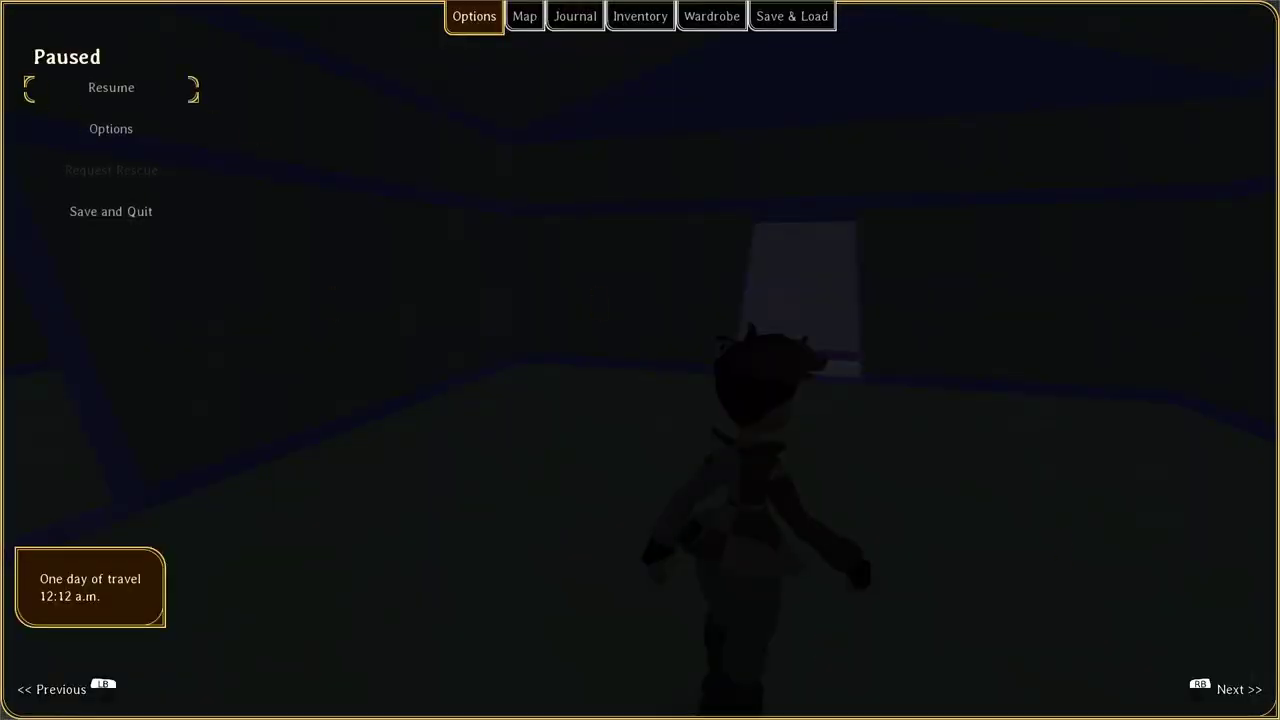
key(Down)
key(Down)
key(Return)
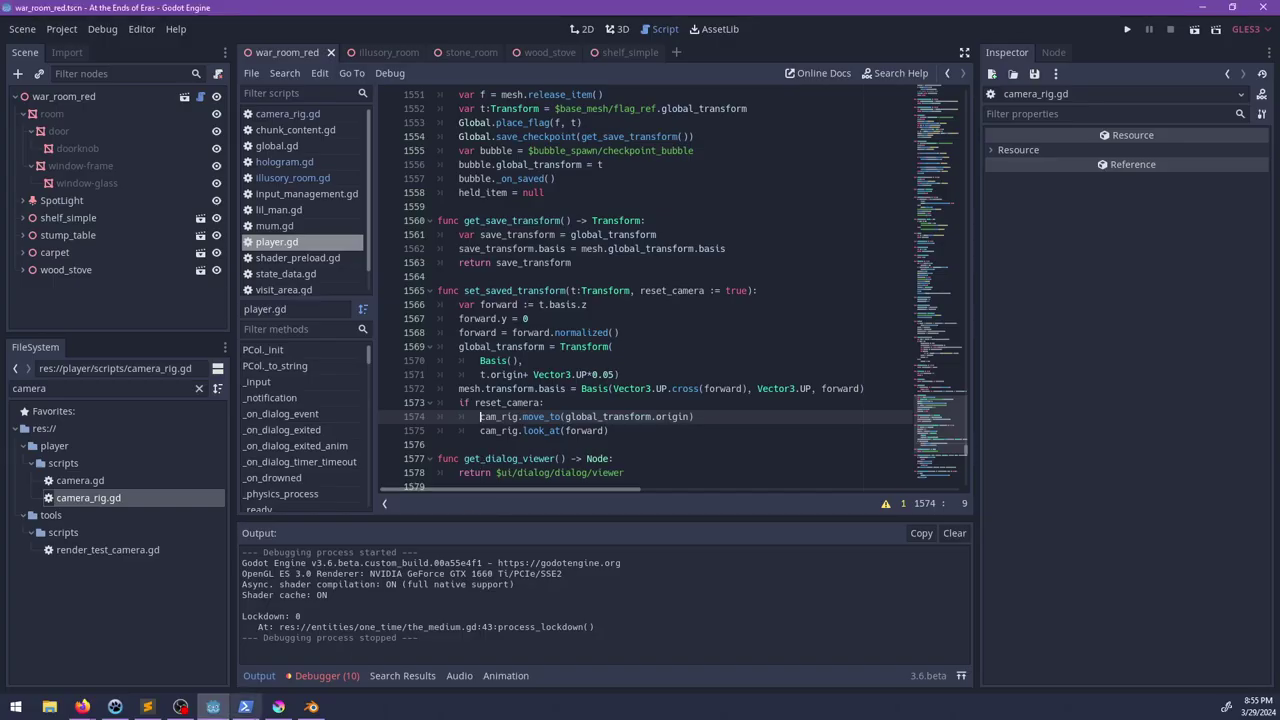
Step: Switch to PowerShell, check the project repository's git status and stage all changes
click(245, 707)
text(git stat)
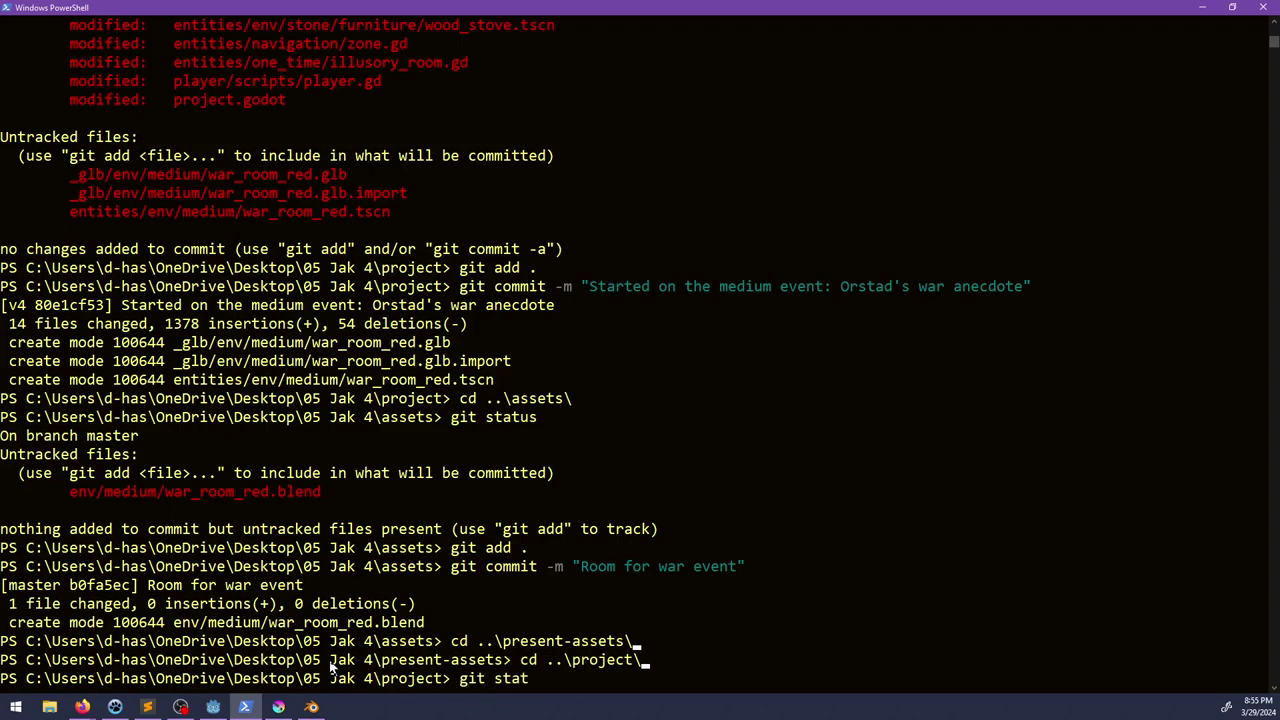
text(us)
key(Return)
text(git add .)
key(Return)
Step: Commit the staged changes with the message "Don't reset camera when sitting"
text(git commit -m "Don)
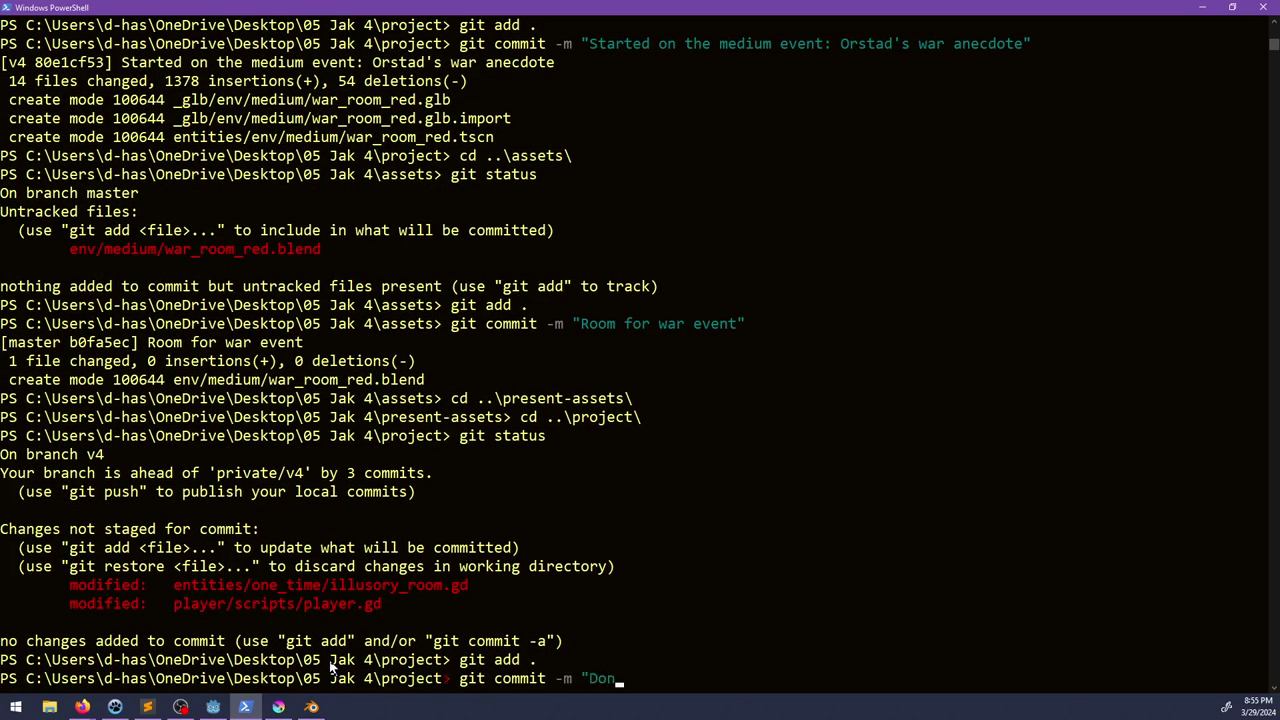
text('t reset camera when)
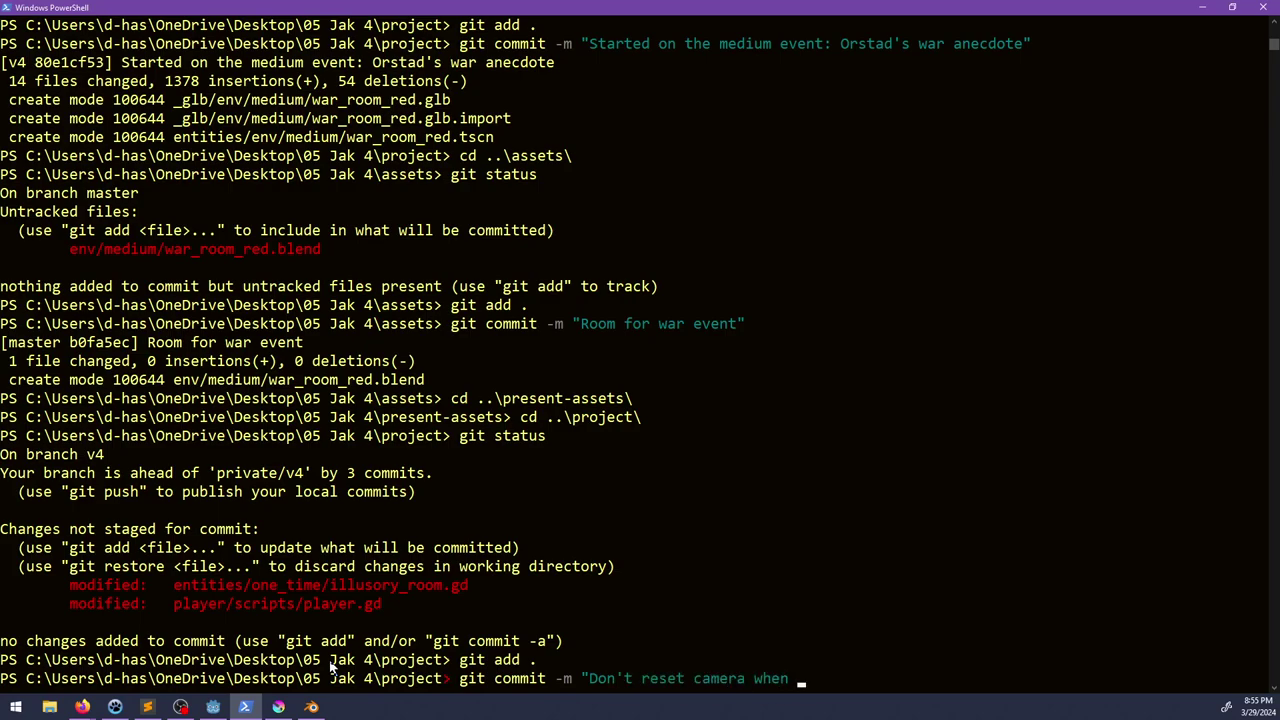
text( sitting")
key(Return)
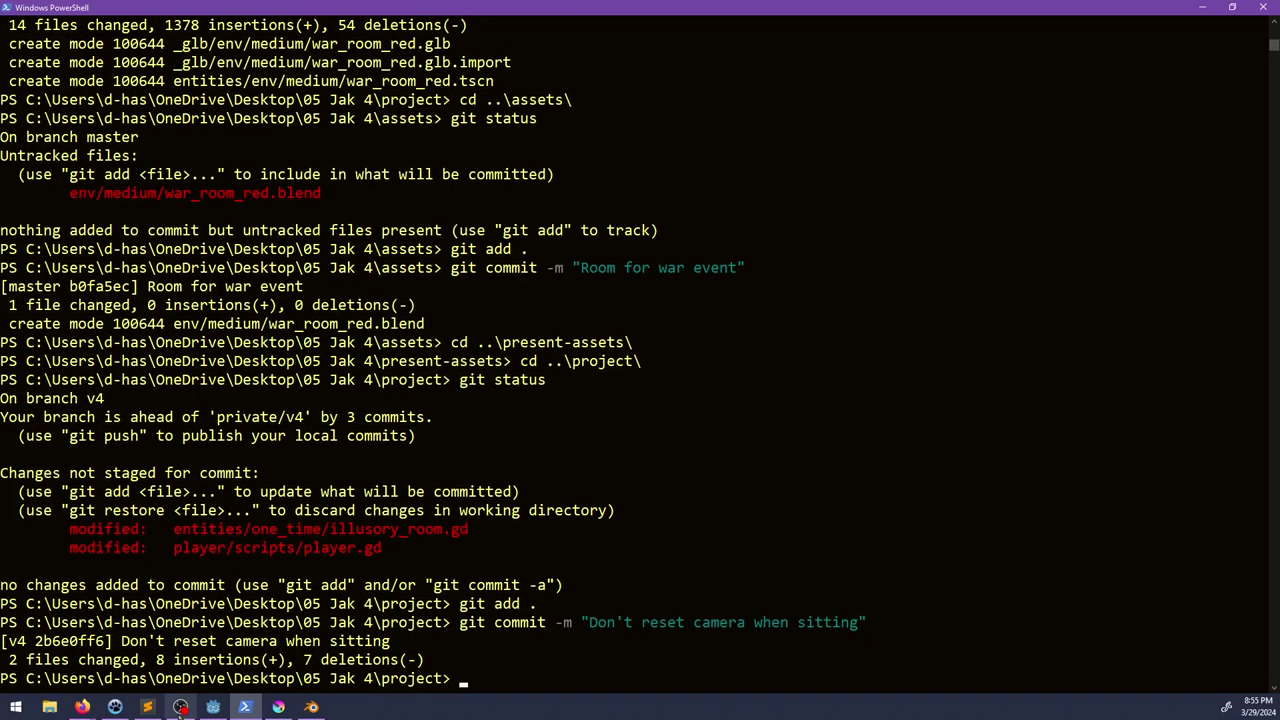
Step: Switch to NP-ToDo, mark the task "Generic red brick room in war" as completed and save the list
mouse_move(278, 706)
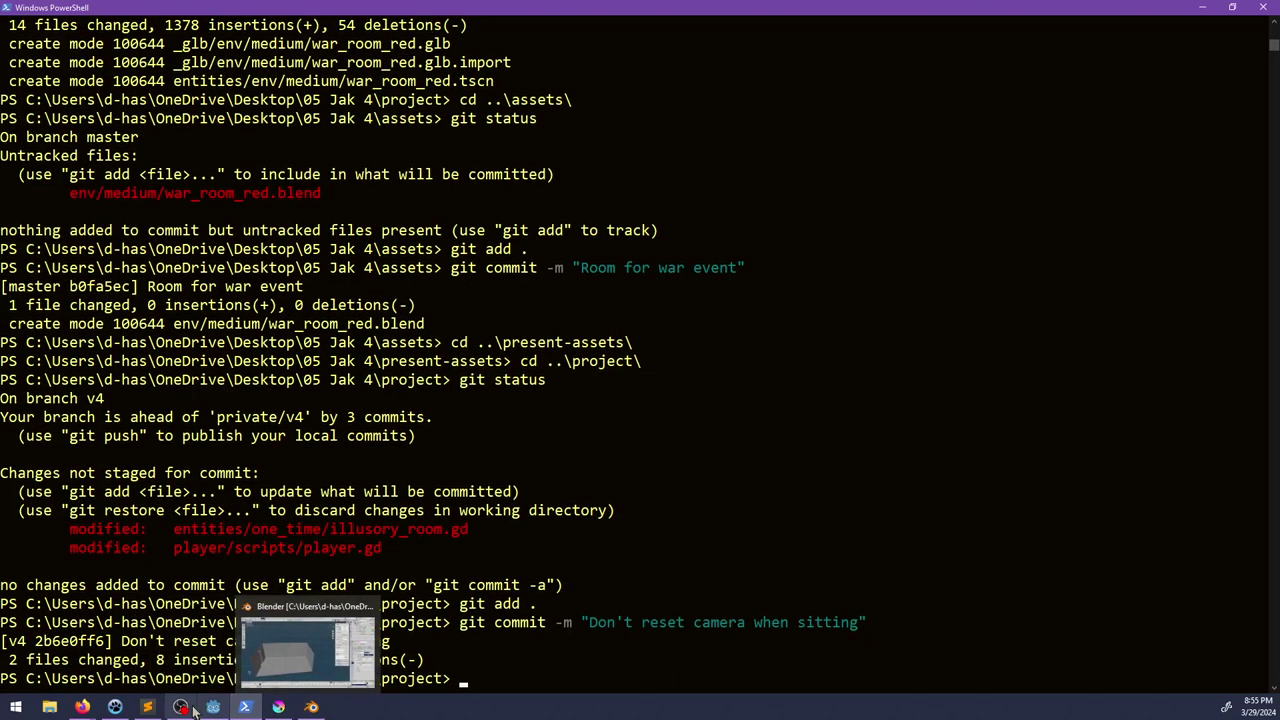
click(115, 706)
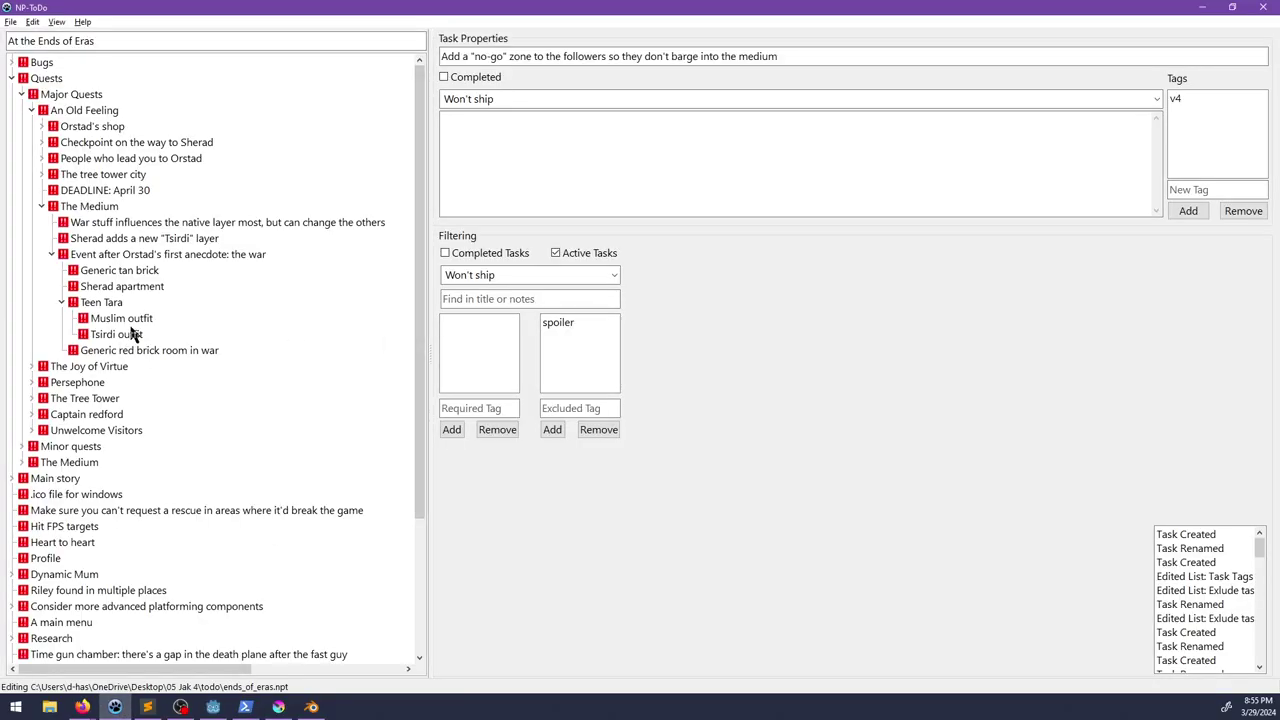
drag(206, 7, 405, 93)
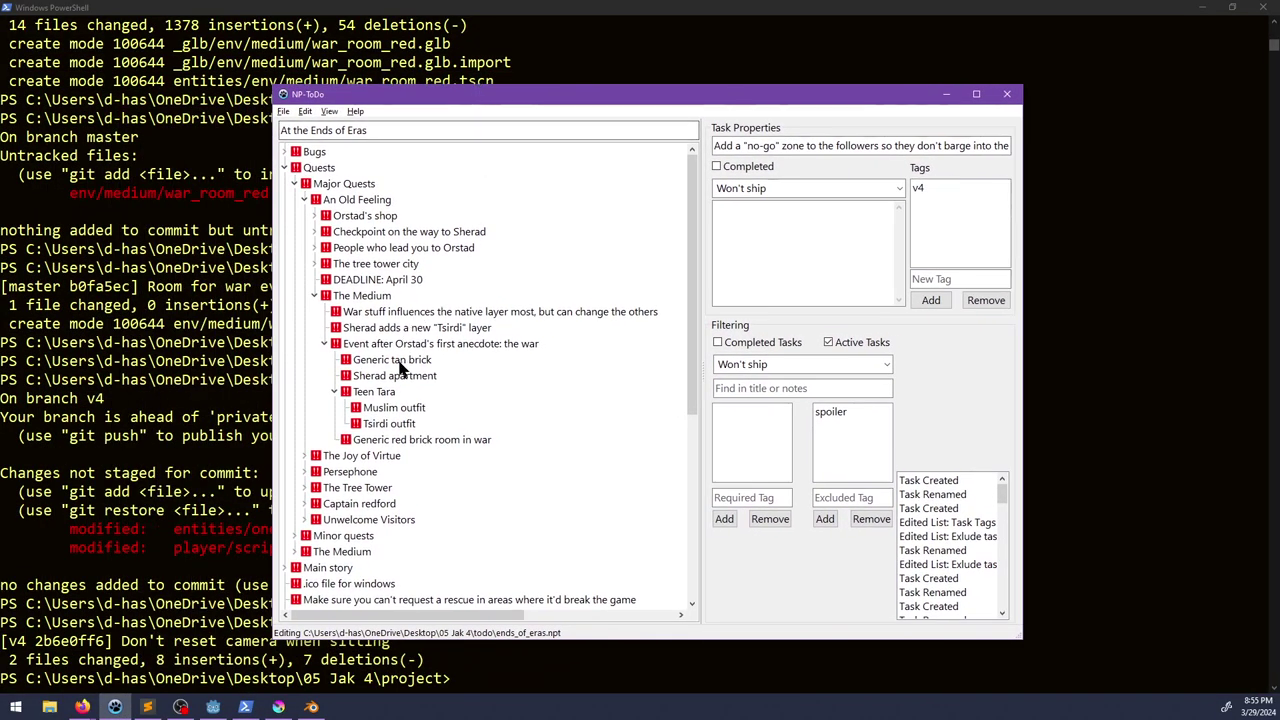
right_click(385, 439)
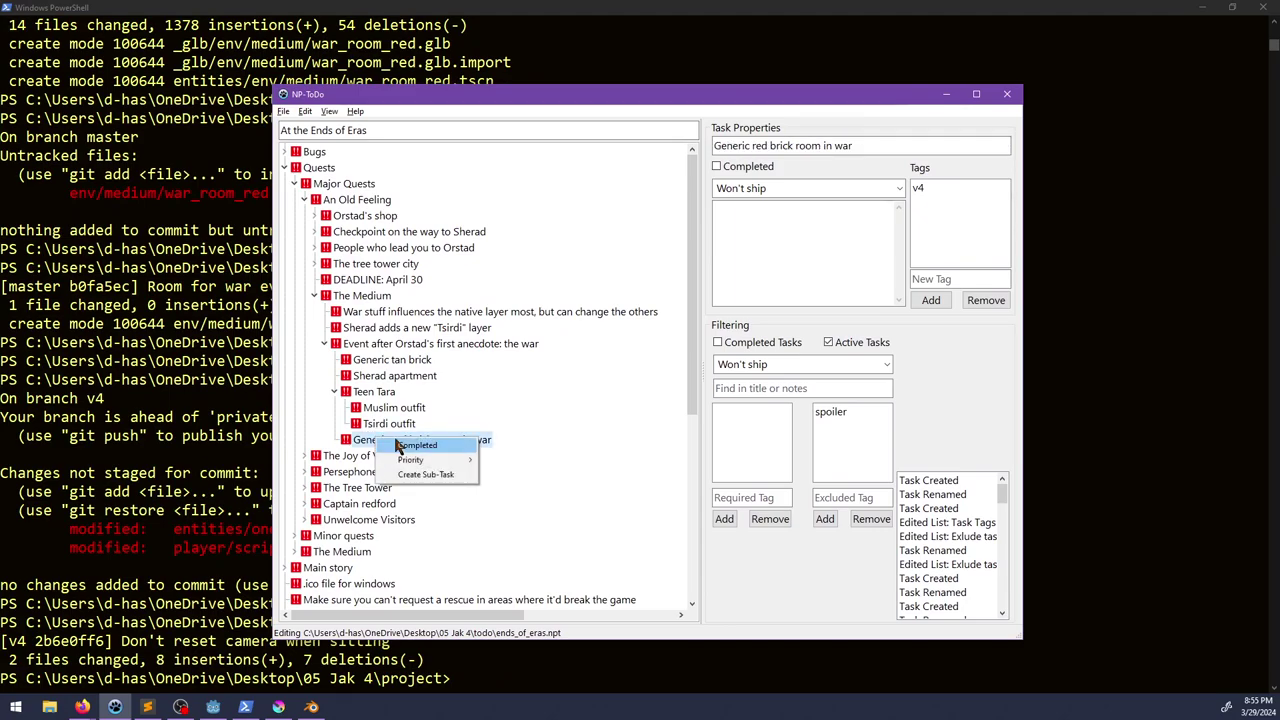
click(405, 447)
key(ctrl+s)
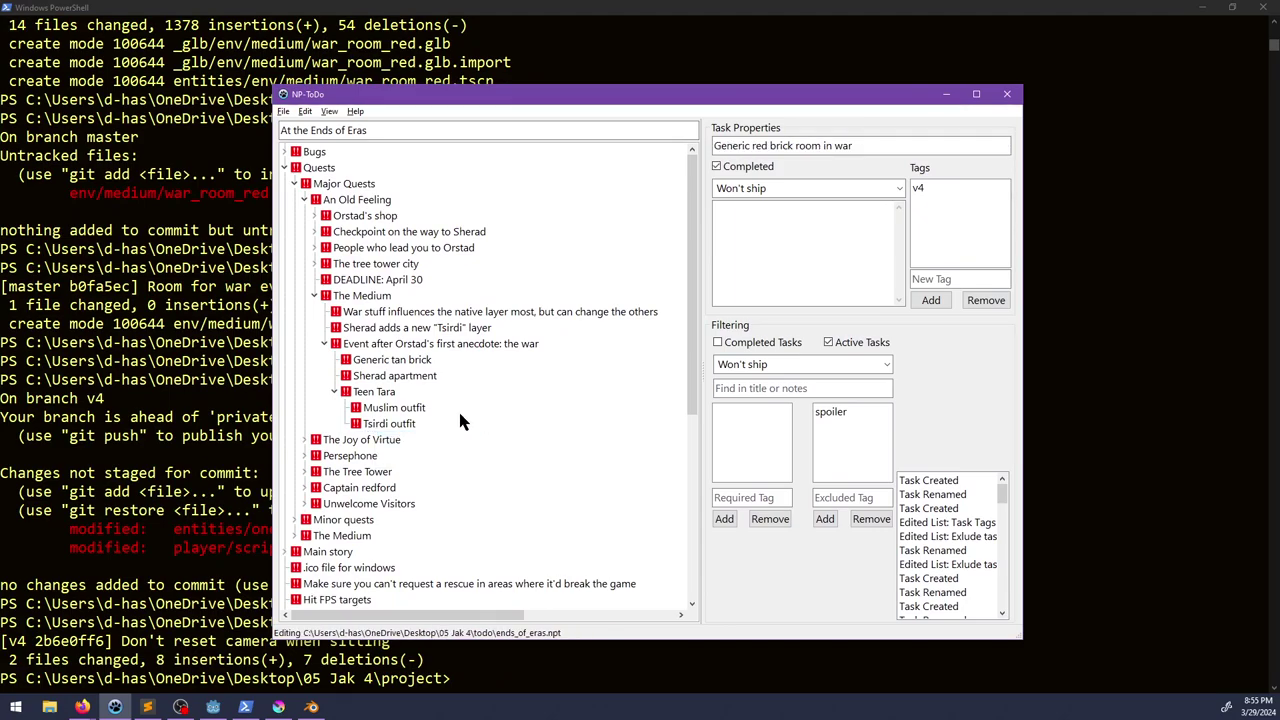
Step: Add a "Dialog" subtask under "Event after Orstad's first anecdote: the war" with the note "Probably off-stream" and save the list
click(364, 346)
click(386, 359)
click(402, 344)
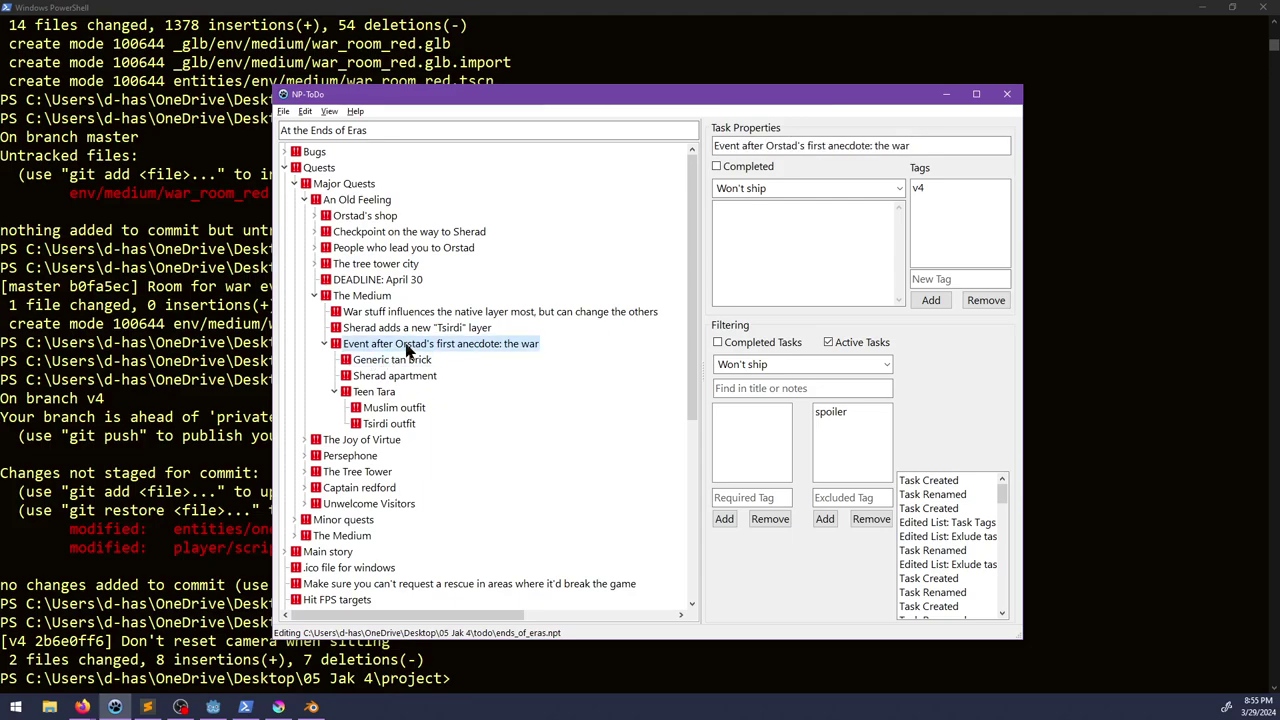
key(ctrl+n)
text(Dialog)
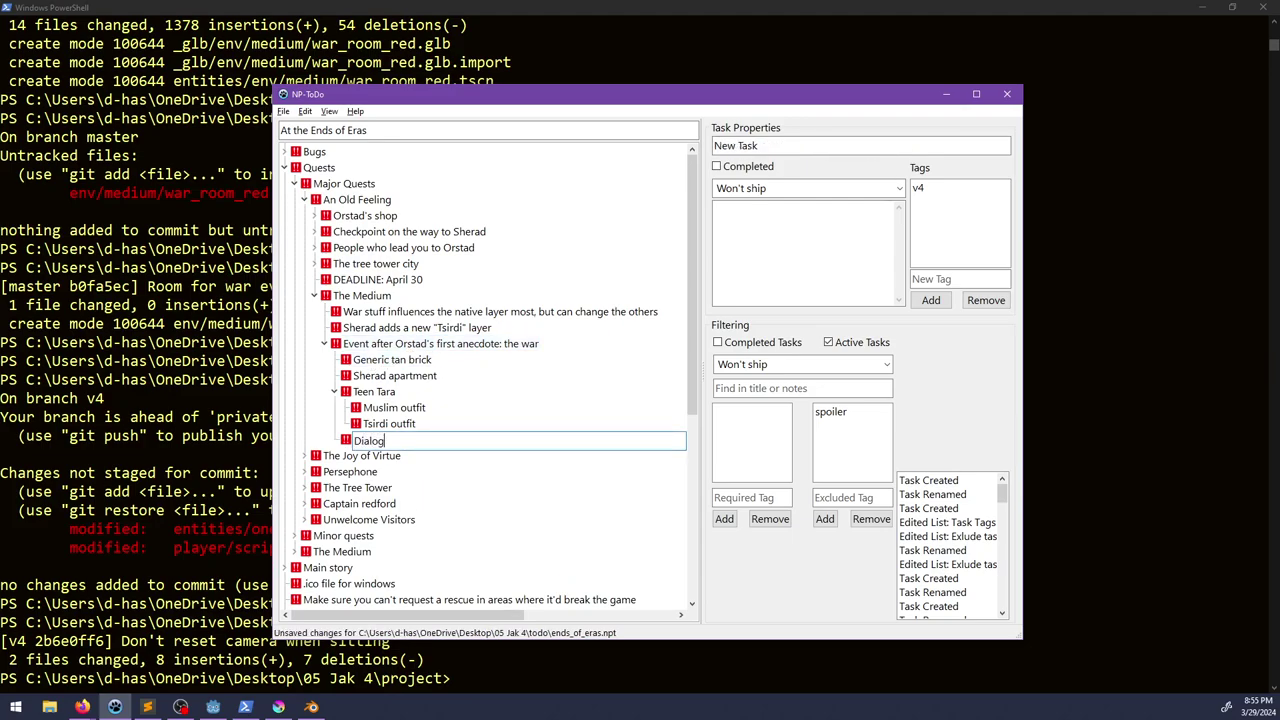
key(Return)
click(780, 236)
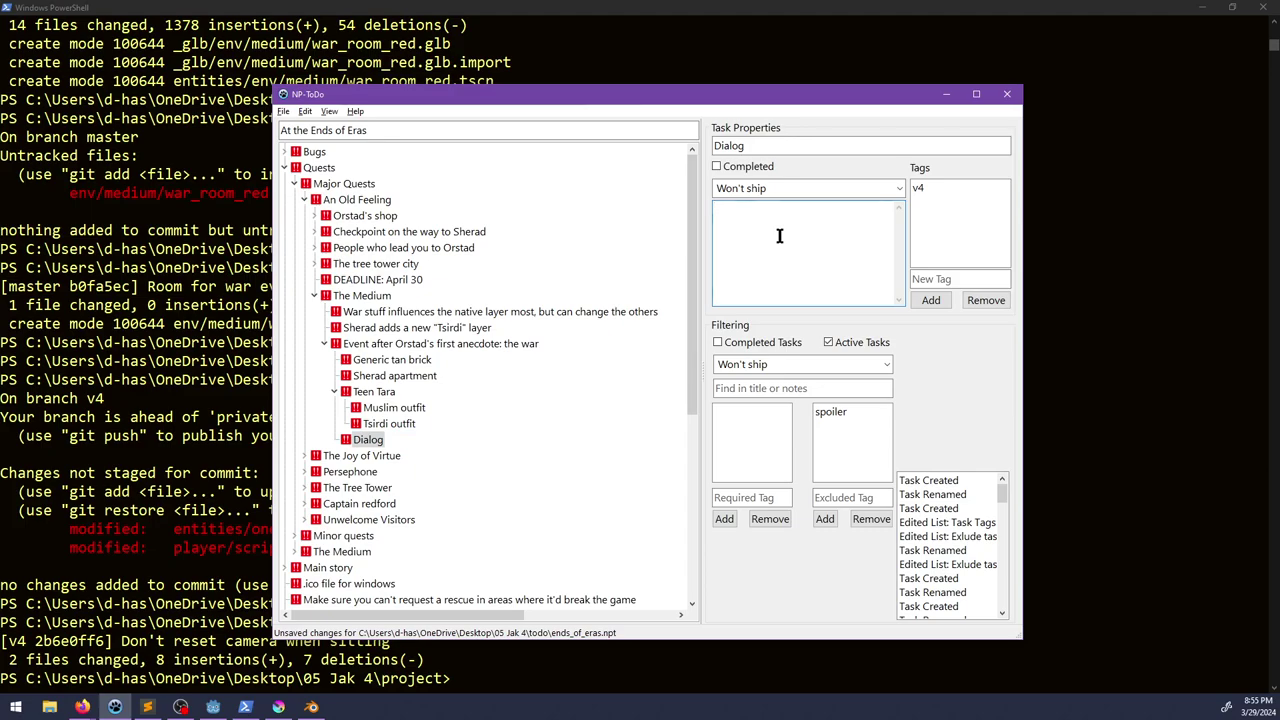
text(Probably off-stream)
key(ctrl+s)
Step: Switch to Blender, start a new General file and enter Edit Mode on the default cube
click(1170, 7)
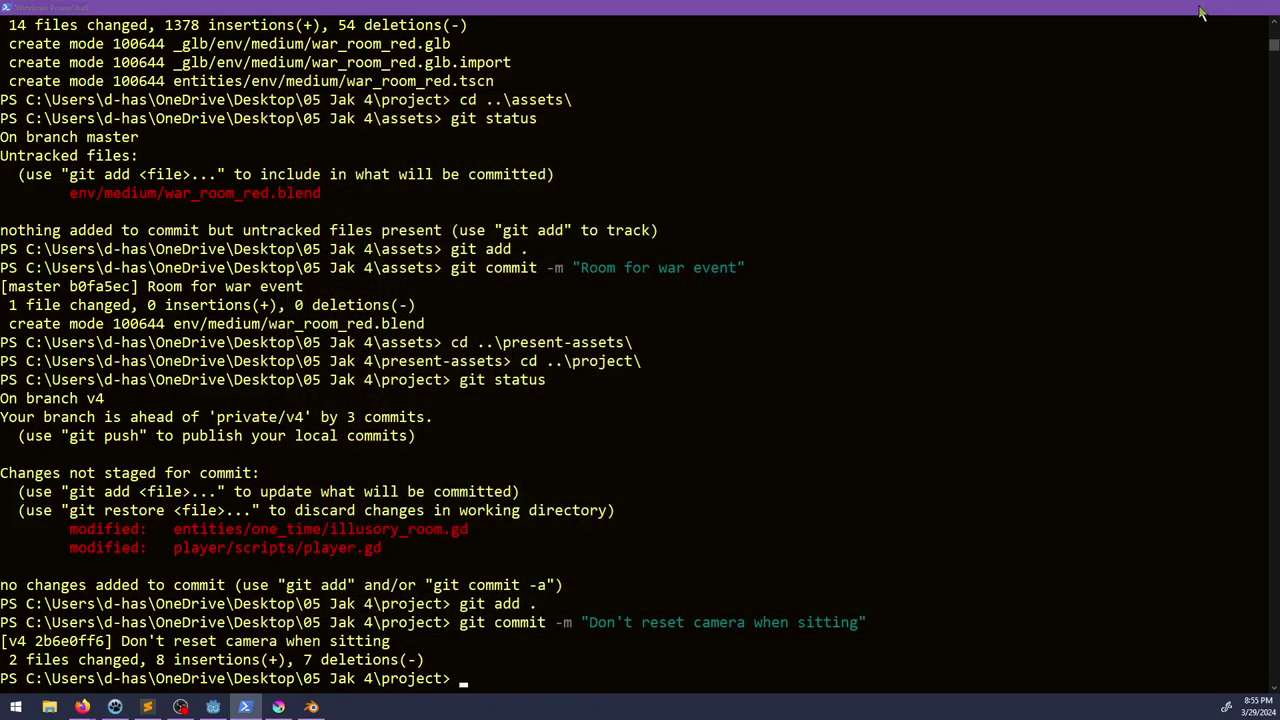
click(1207, 8)
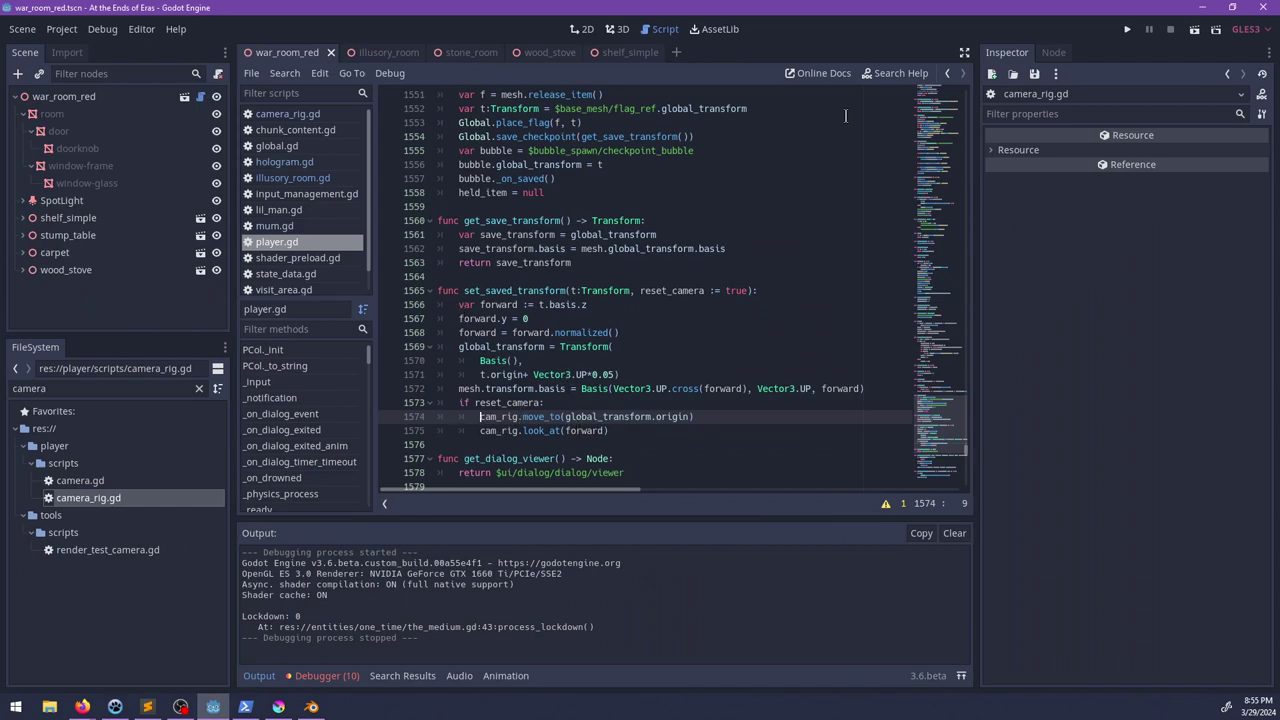
click(311, 706)
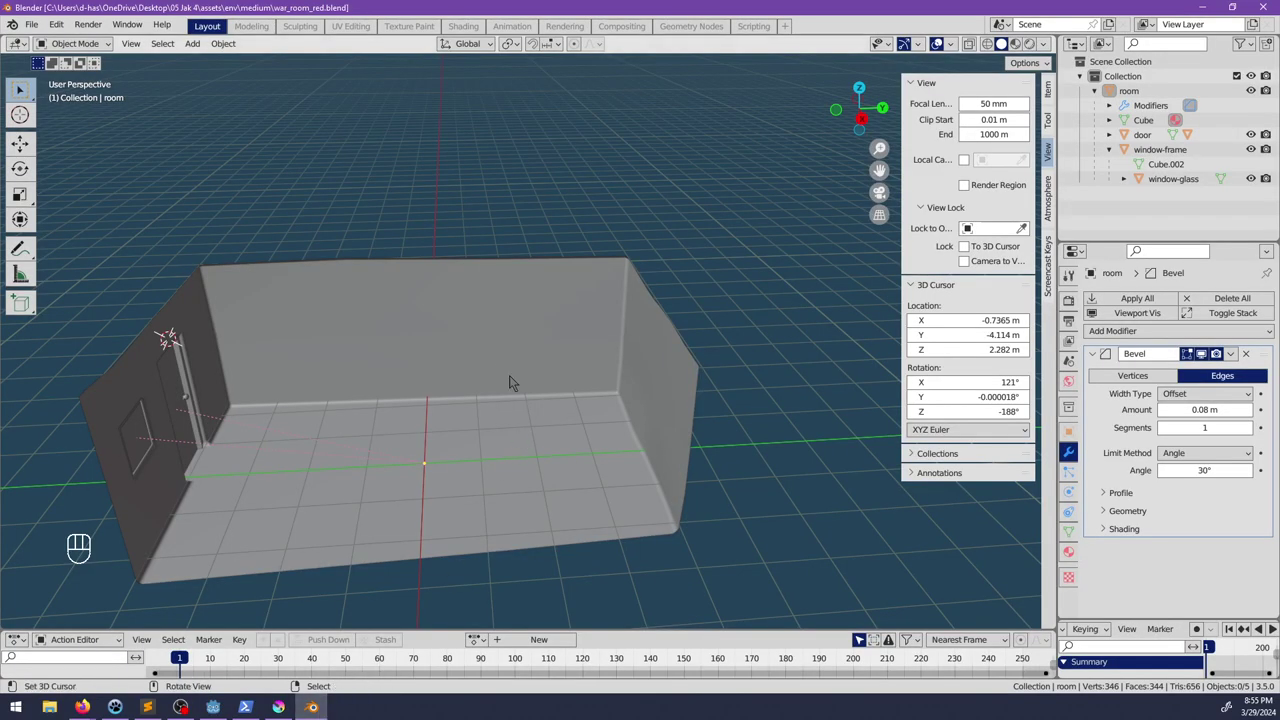
middle_drag(510, 383, 367, 369)
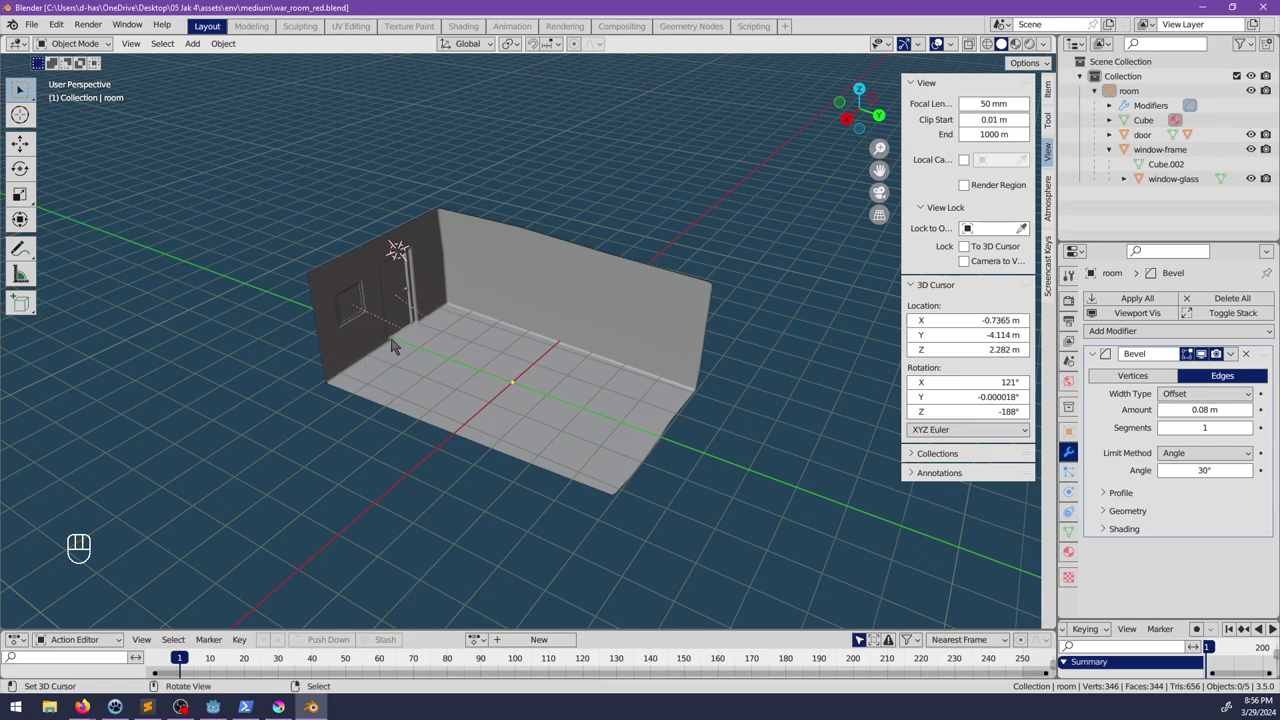
key(ctrl+n)
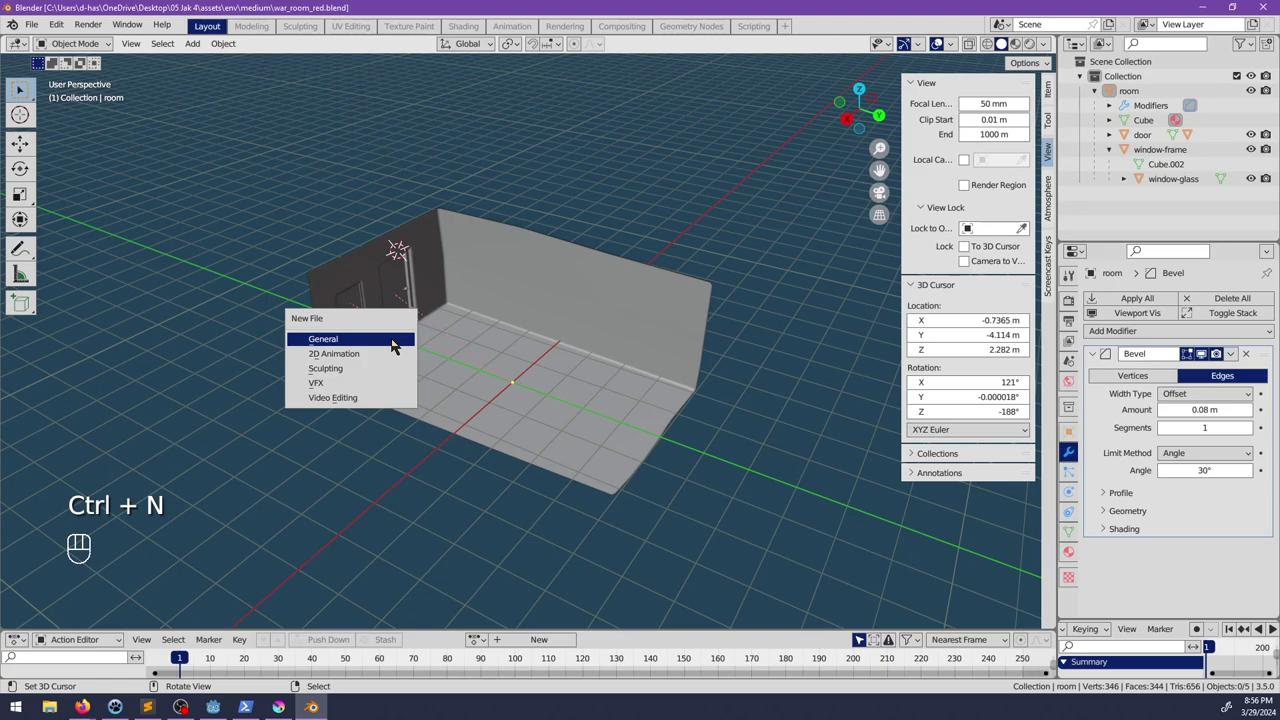
click(393, 345)
middle_drag(545, 310, 608, 349)
key(Tab)
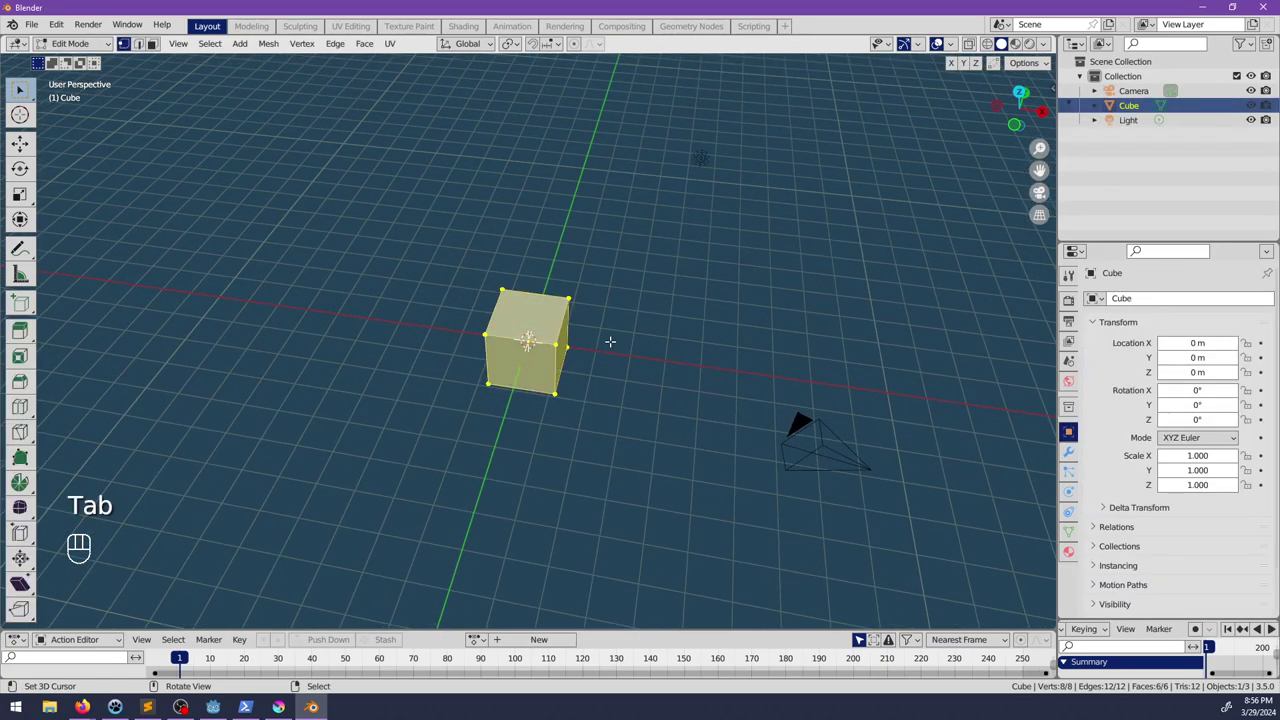
Step: Try scaling the cube's mesh by 1.6 along the Y axis and undo the scaling
key(s)
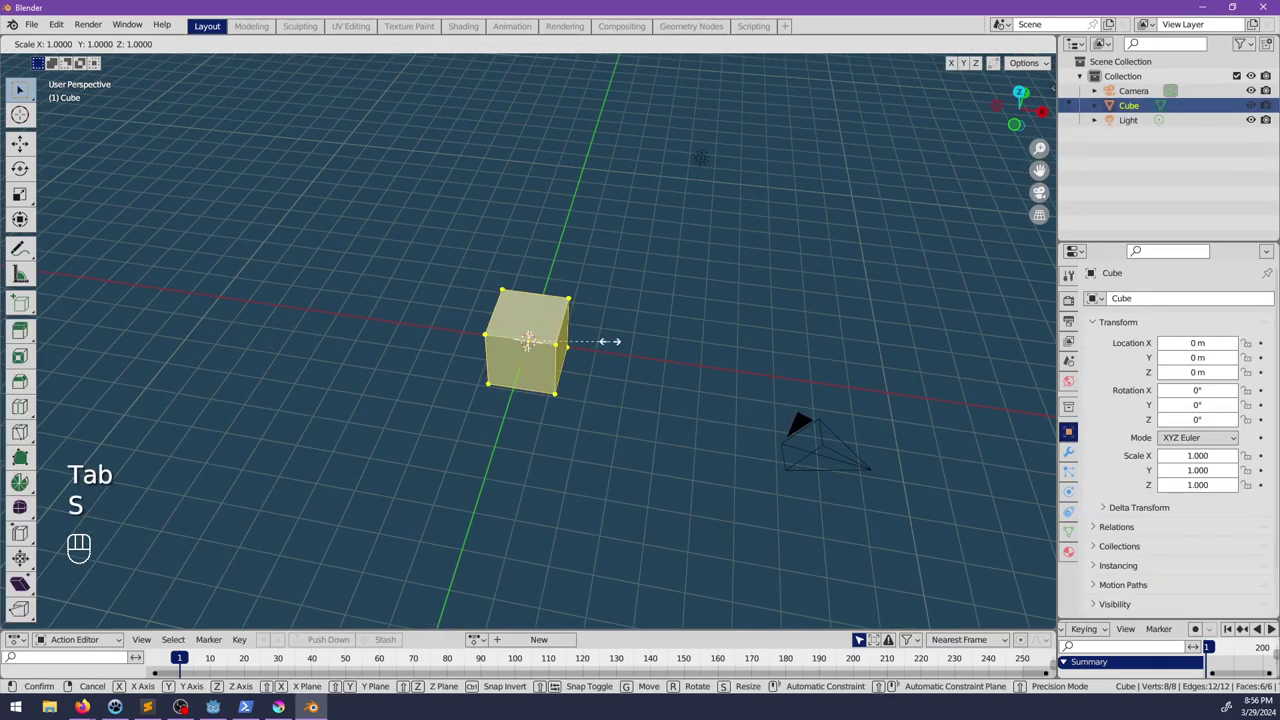
text(1.6)
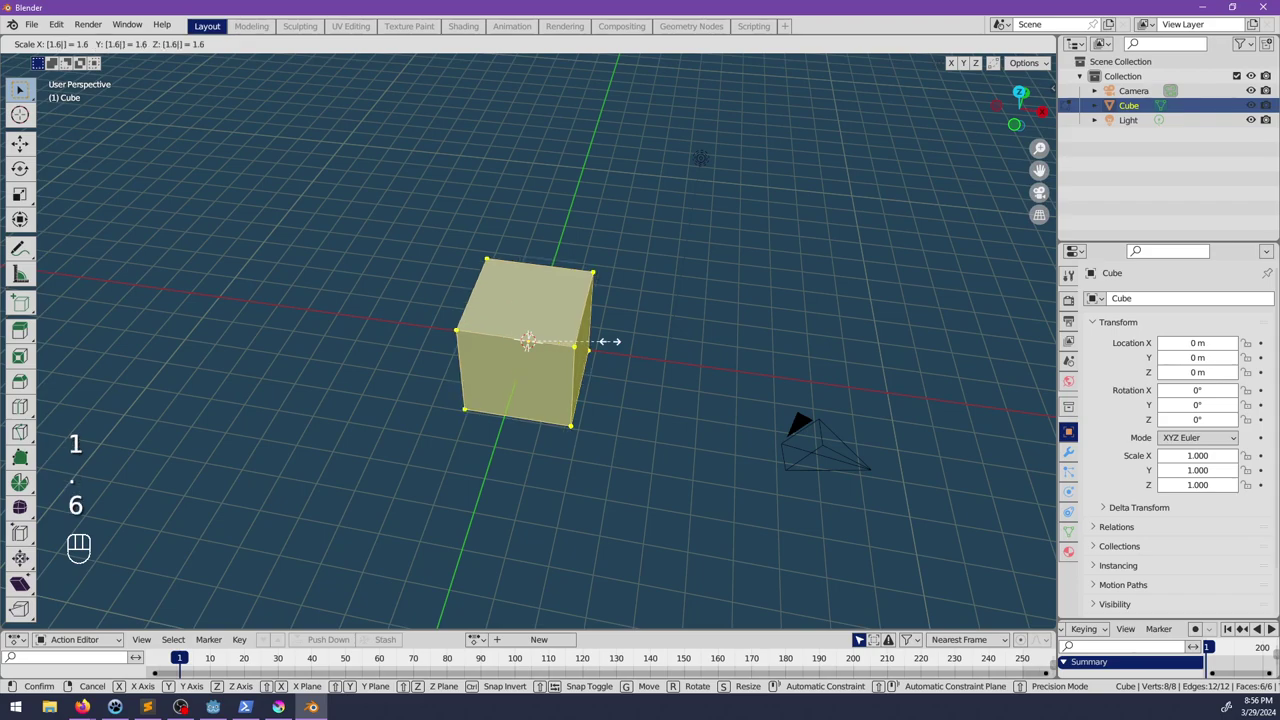
text(x)
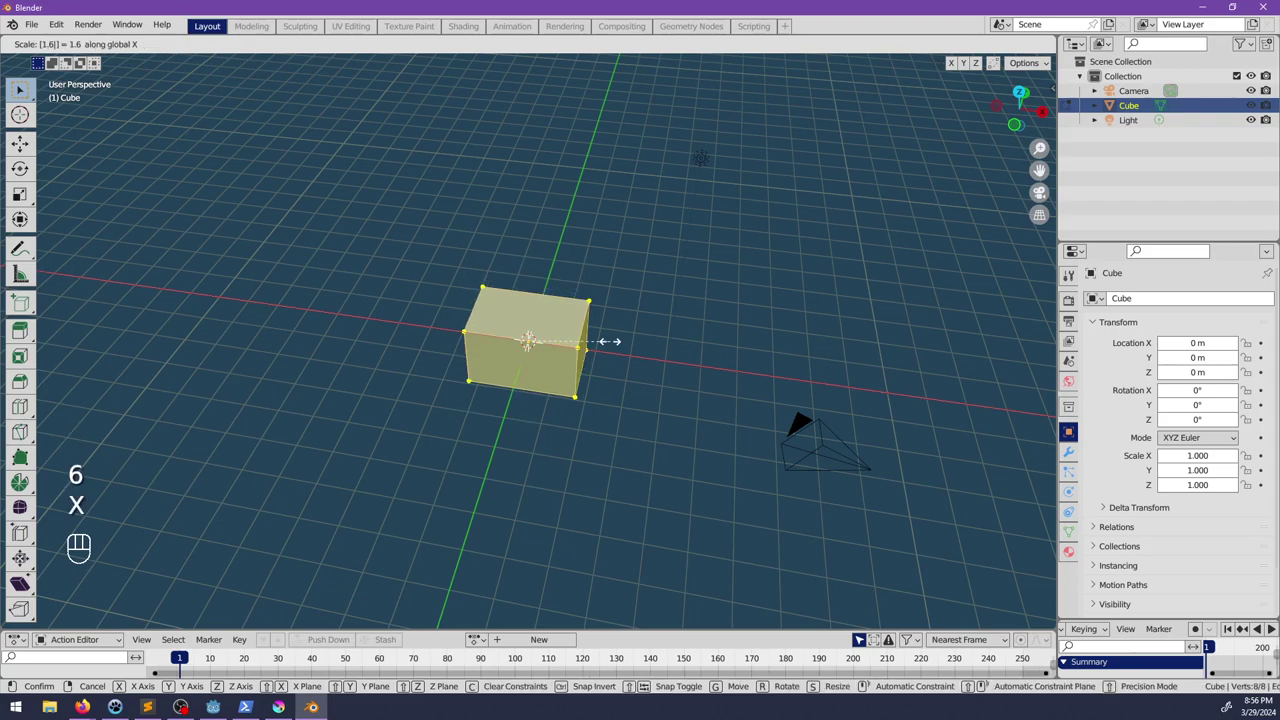
text(y)
key(ctrl+z)
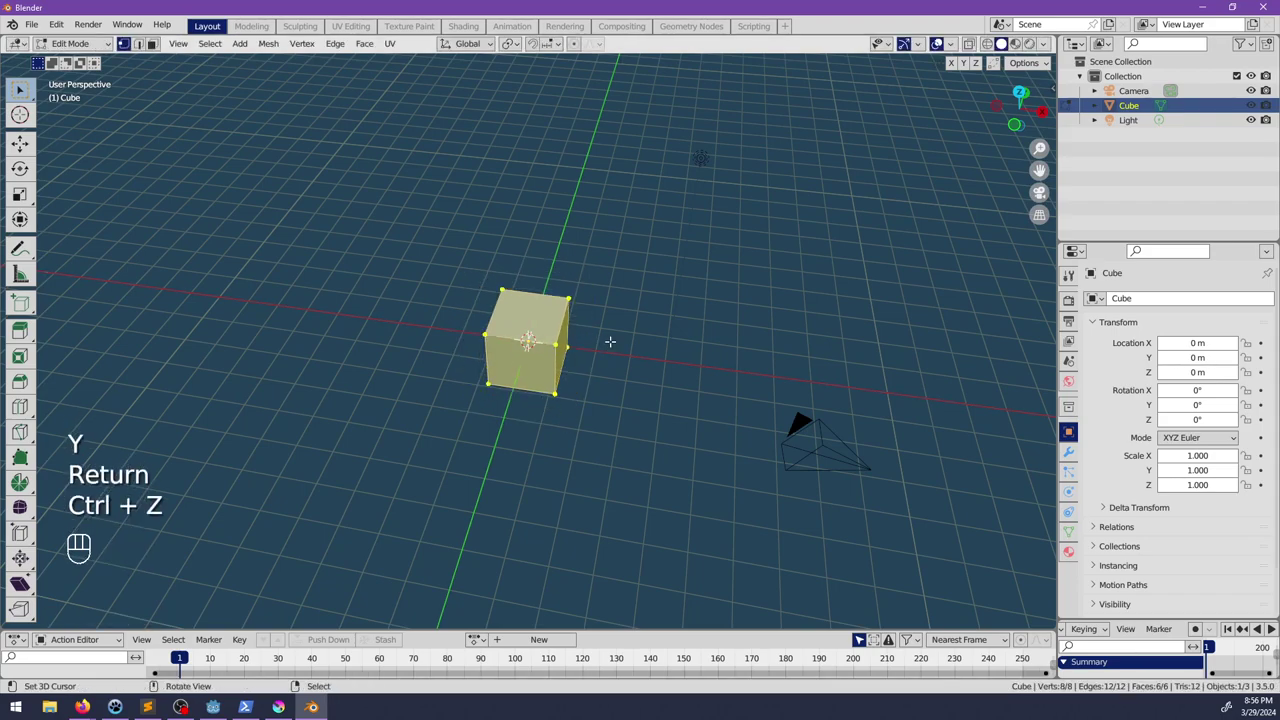
Step: Scale the cube's mesh by 1.6 along the Z axis
text(sz)
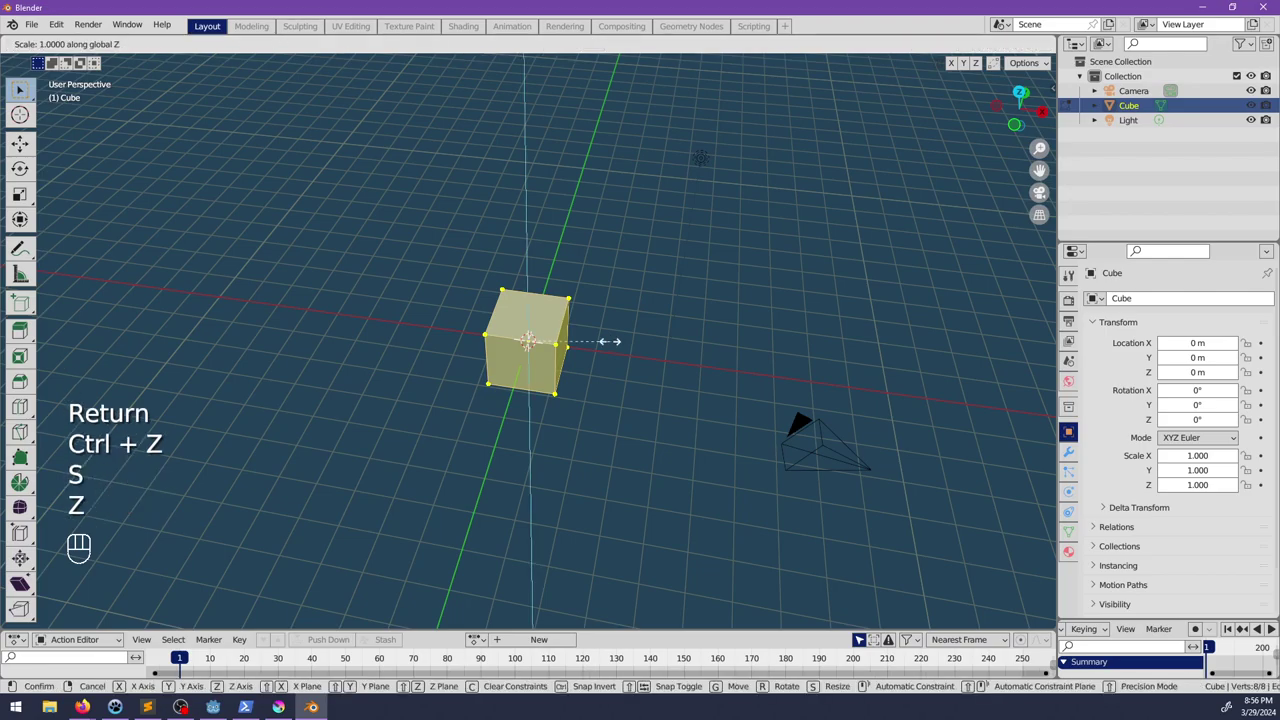
text(1.6)
key(Return)
middle_drag(674, 398, 529, 340)
key(KP_1)
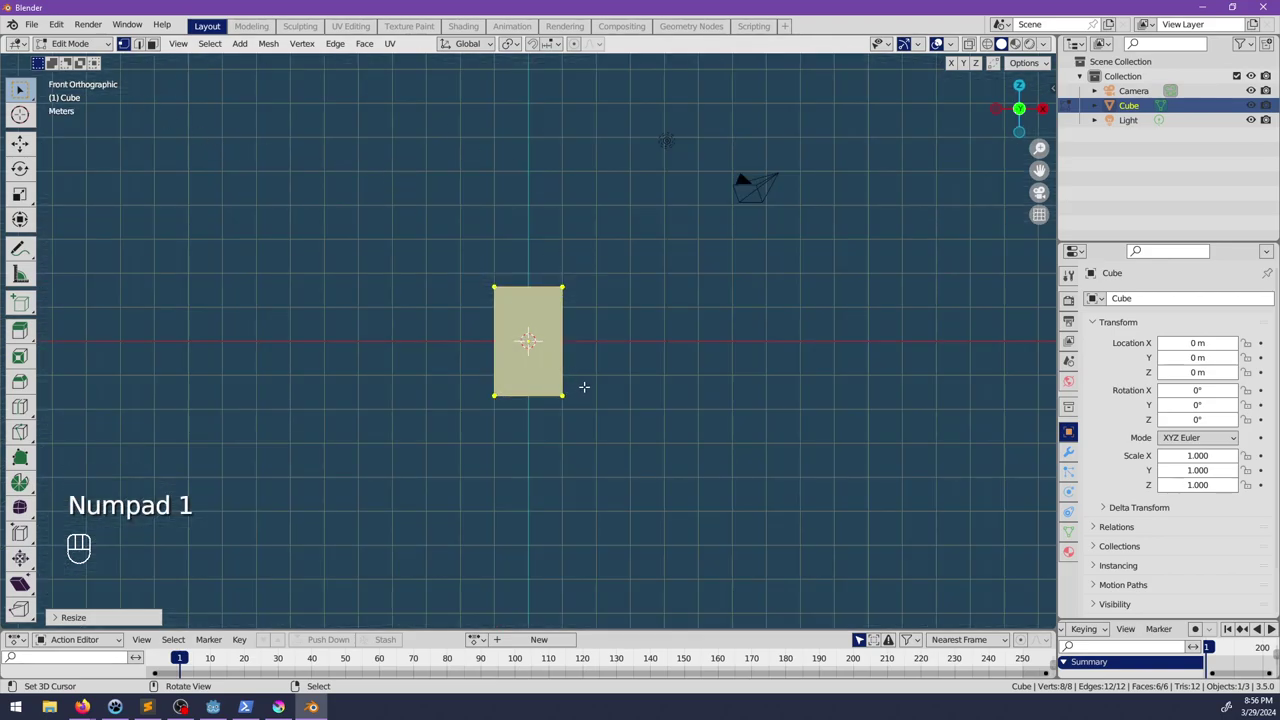
key(s)
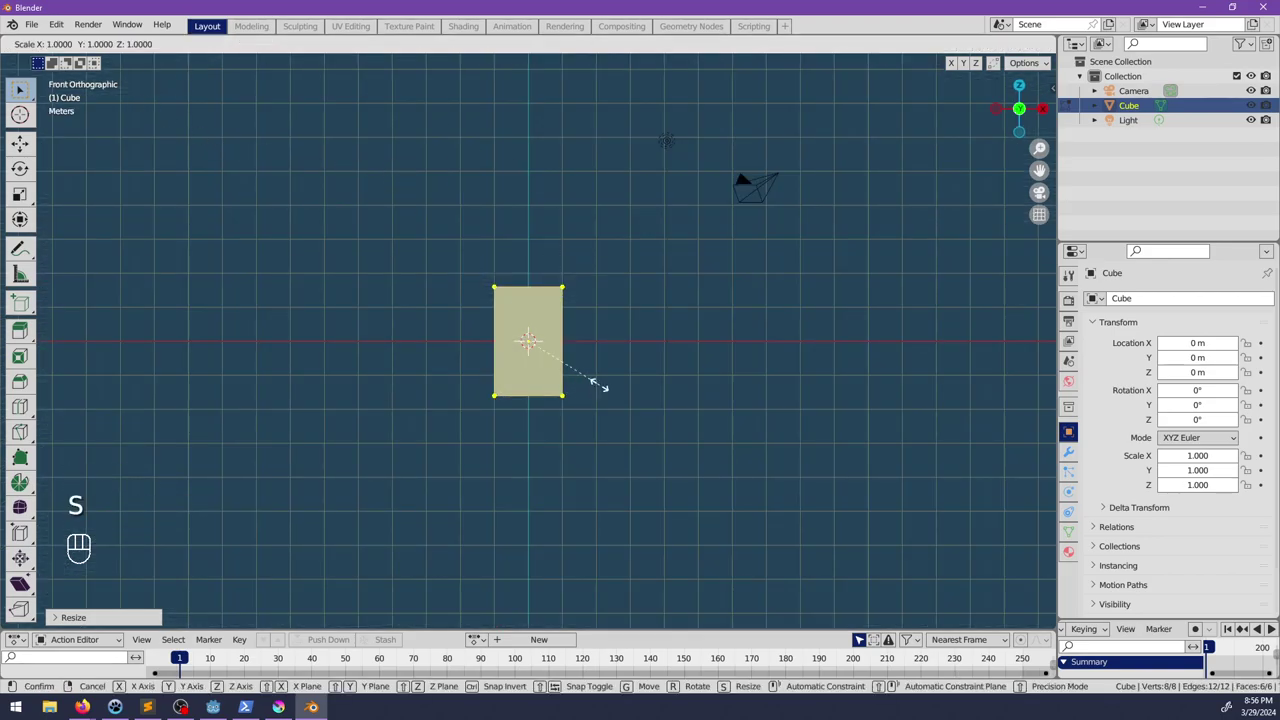
key(Escape)
Step: Switch to Godot, check the primordial room's mesh size in the illusory_room scene, and return to Blender
click(219, 707)
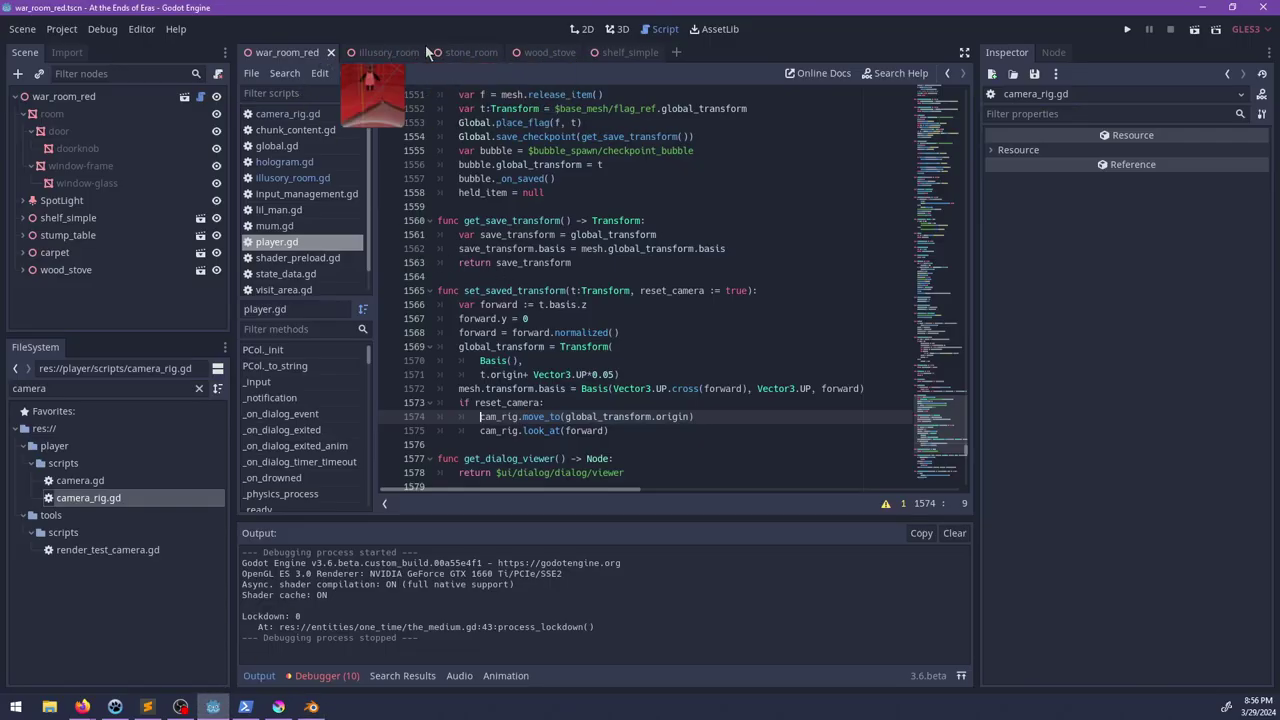
key(ctrl+Tab)
key(ctrl+F2)
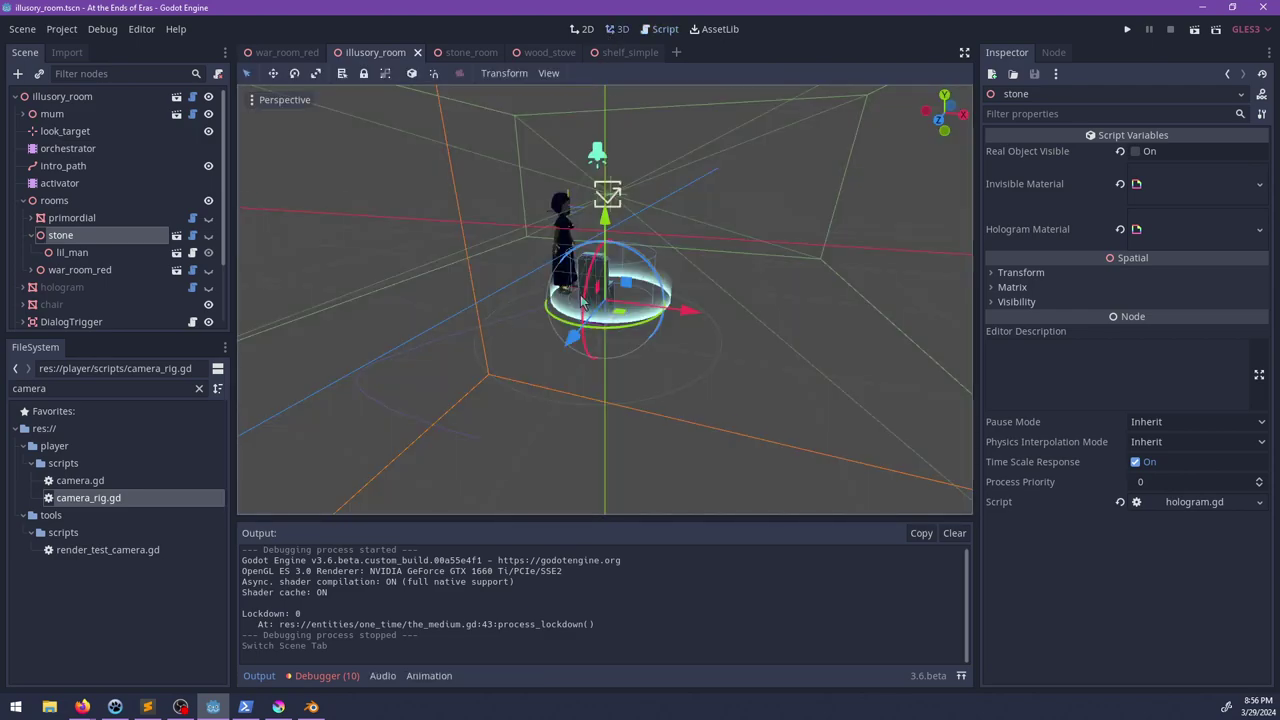
click(72, 218)
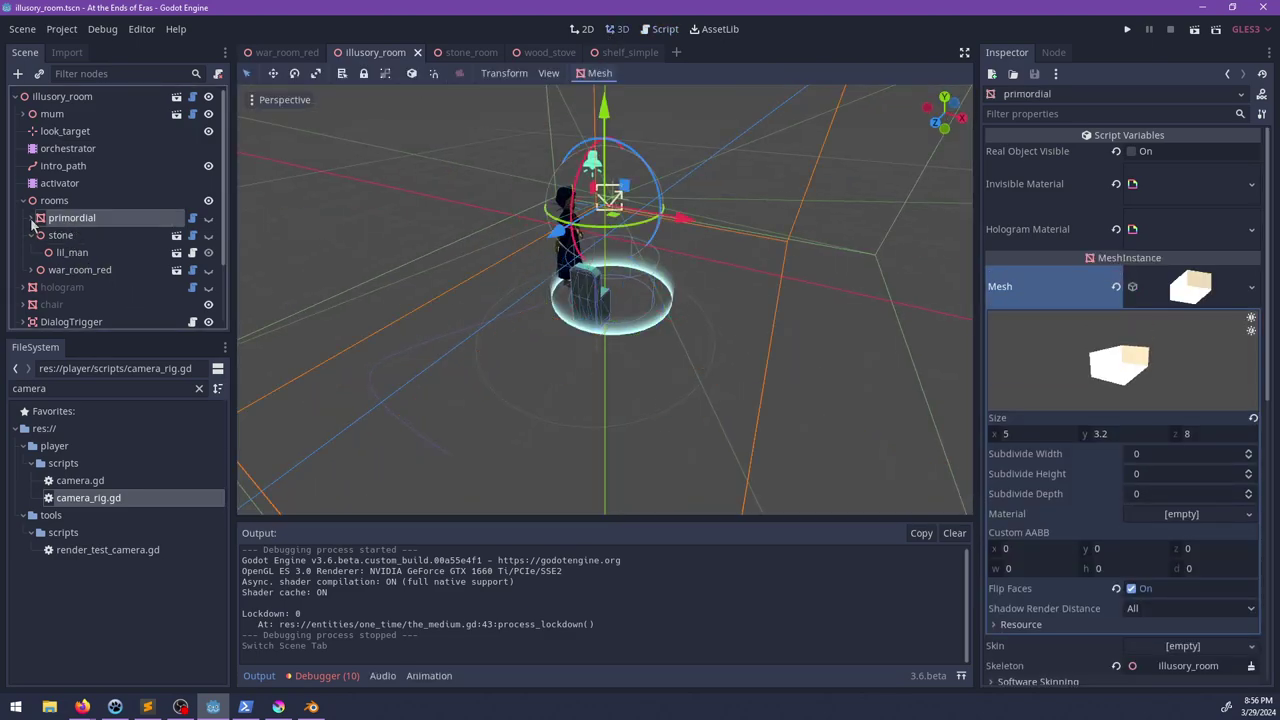
click(31, 235)
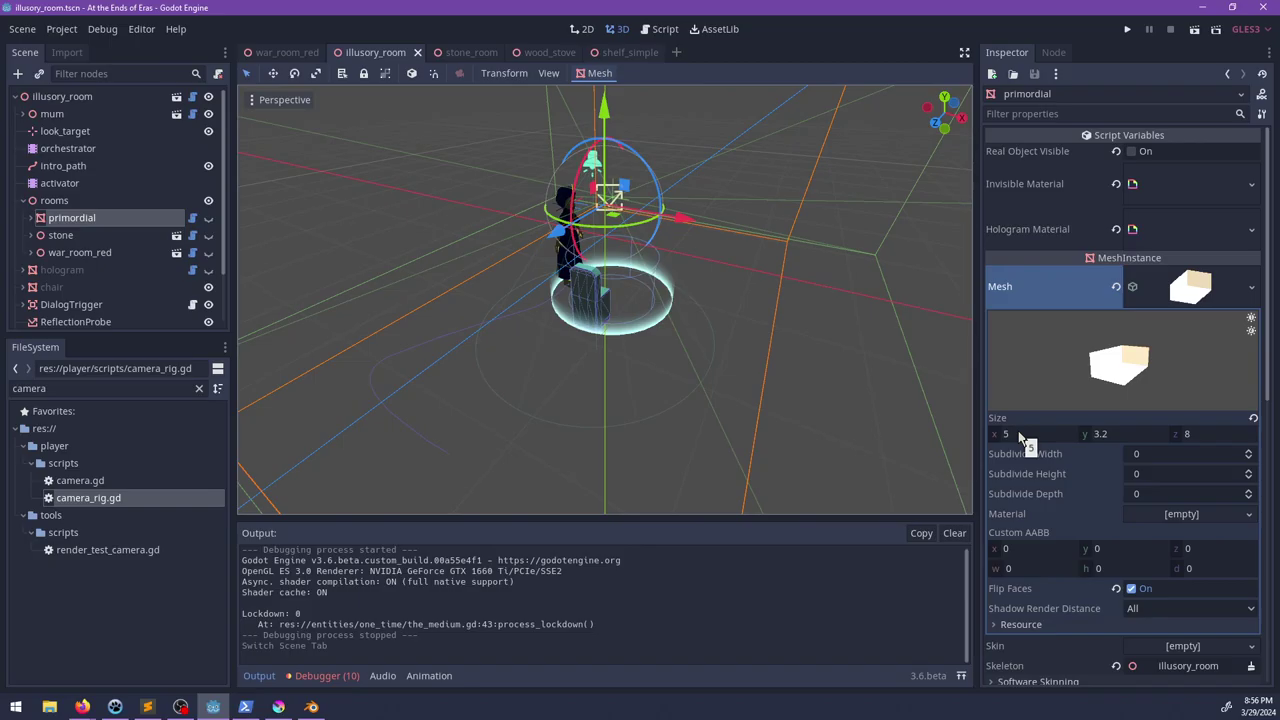
key(alt+Tab)
Step: Try scaling the cube's mesh by 2.4 along the X axis and undo the scaling
key(s)
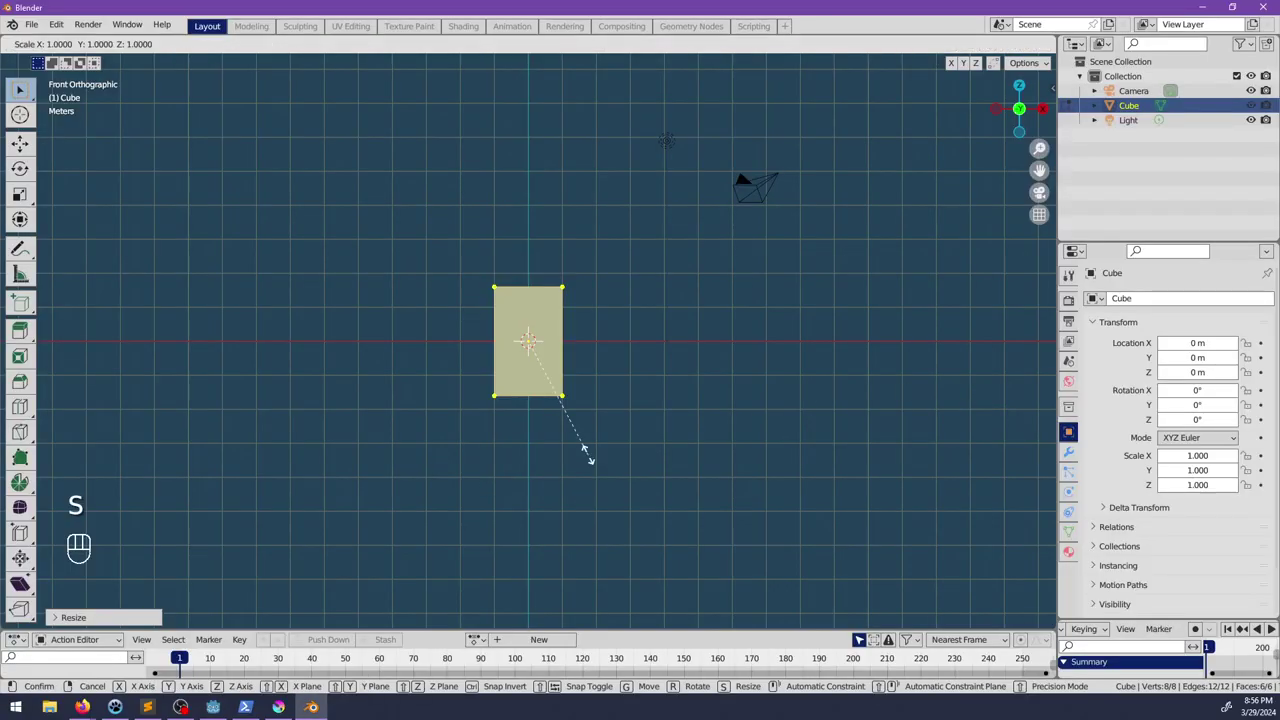
key(x)
key(2)
key(period)
key(4)
key(Return)
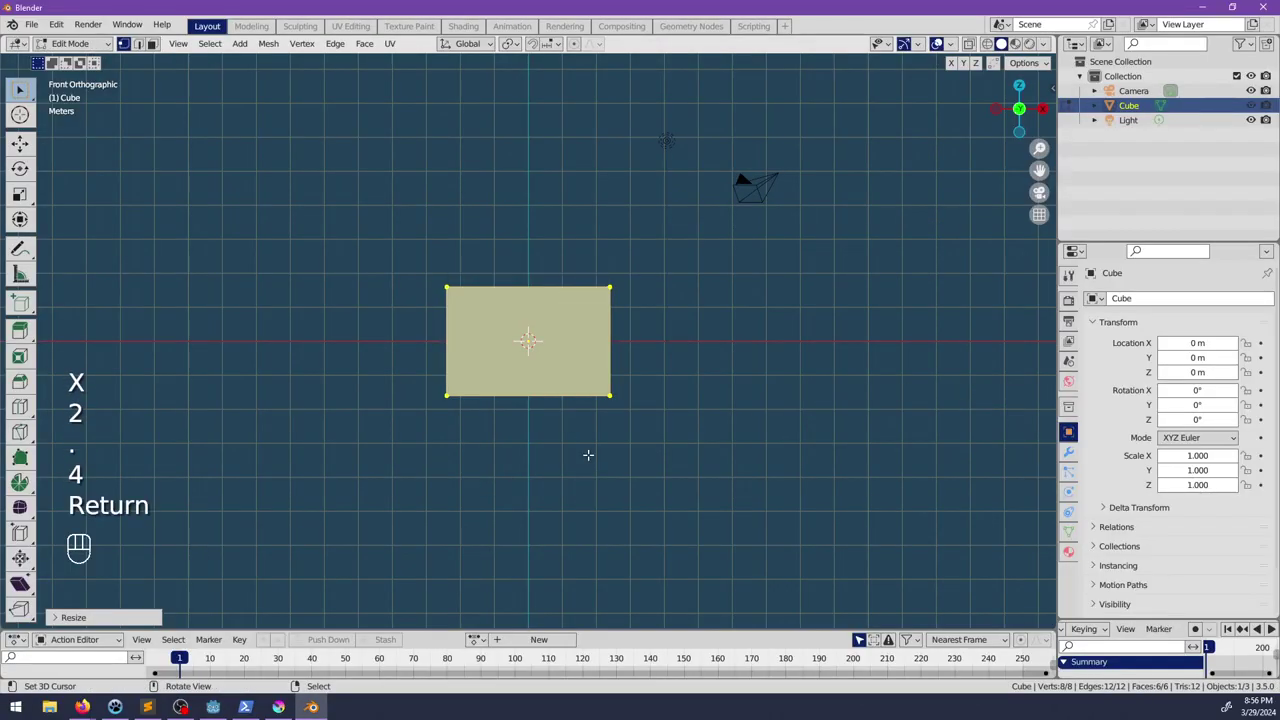
key(ctrl+z)
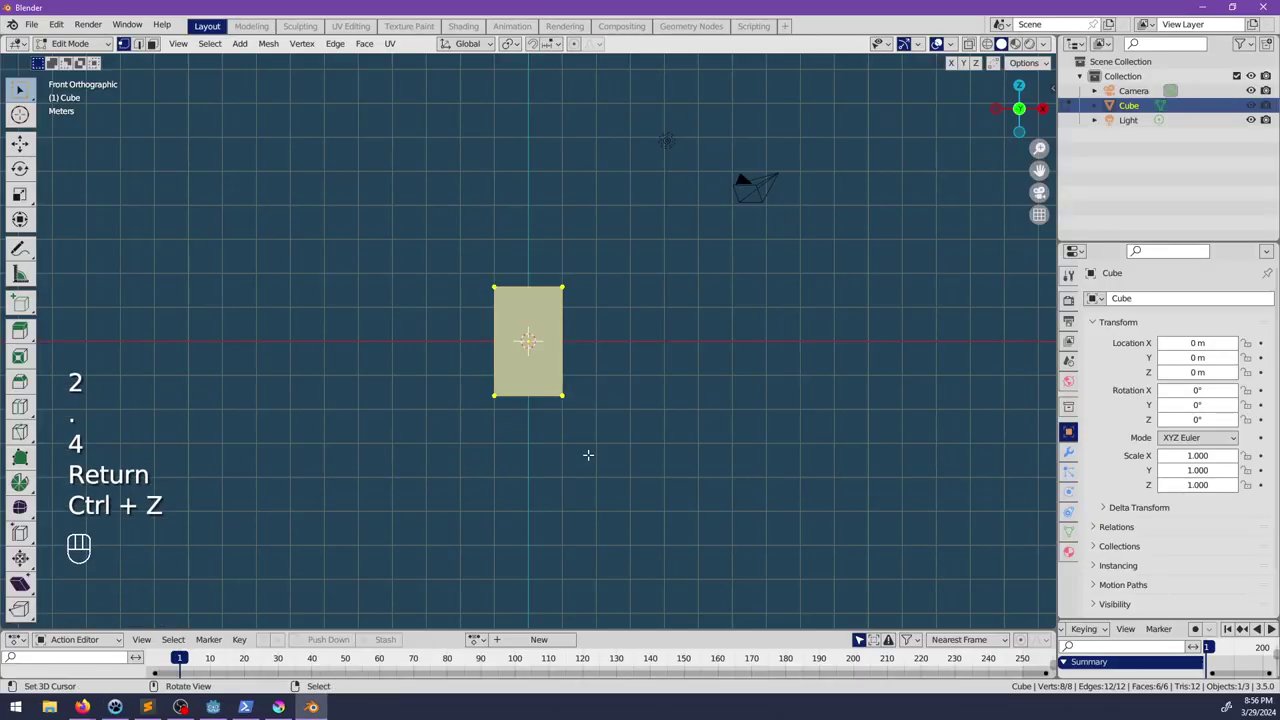
Step: Scale the cube's mesh by 2.5 along the X axis and by 4 along the Y axis
key(s)
key(x)
key(2)
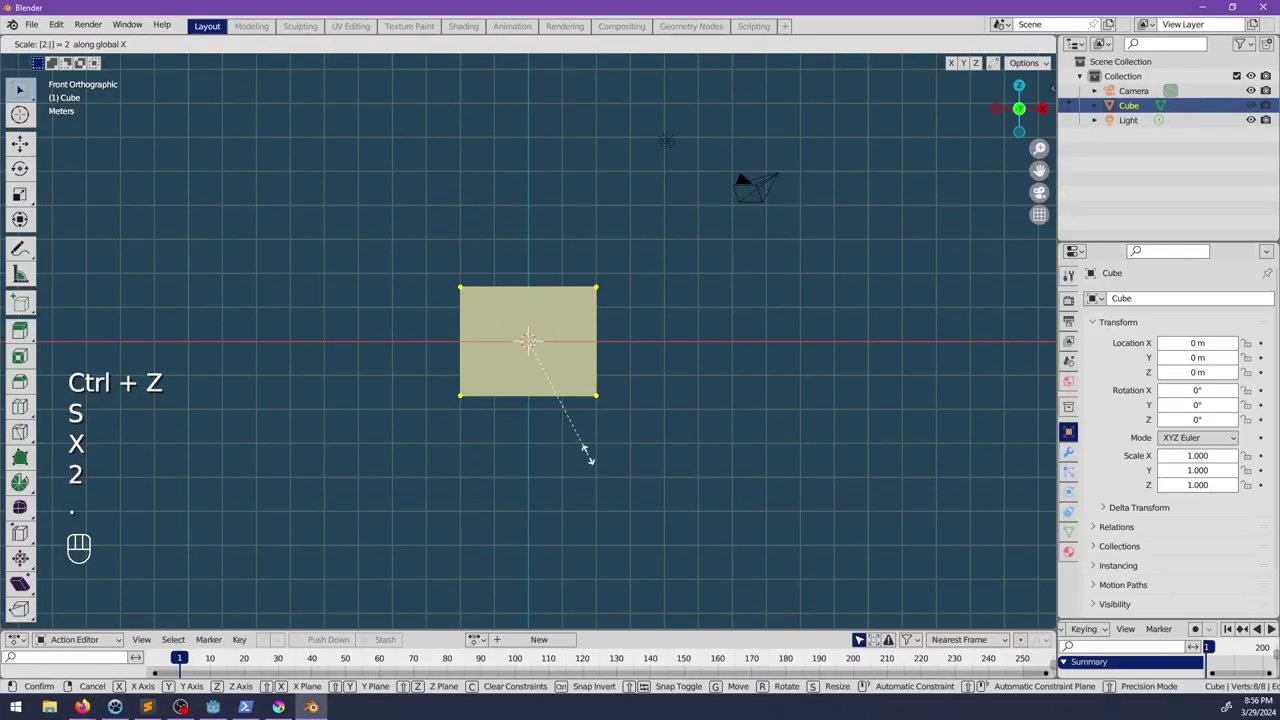
key(period)
key(5)
key(Return)
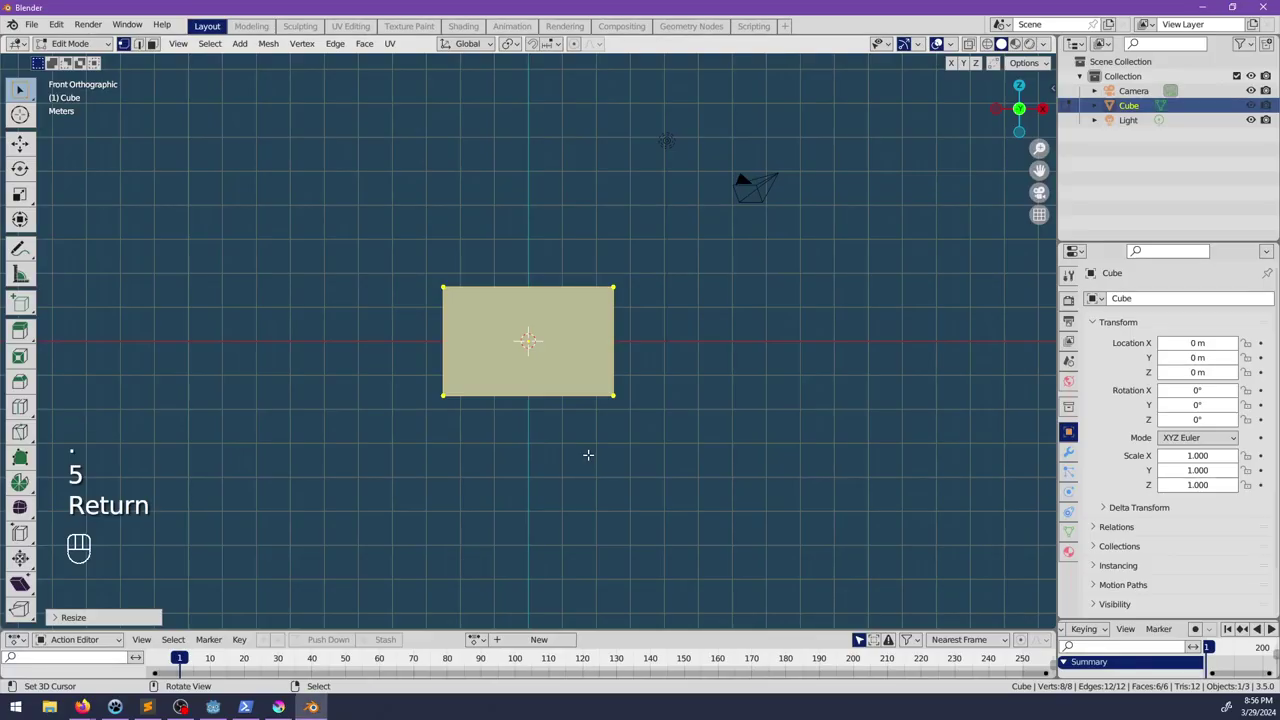
key(s)
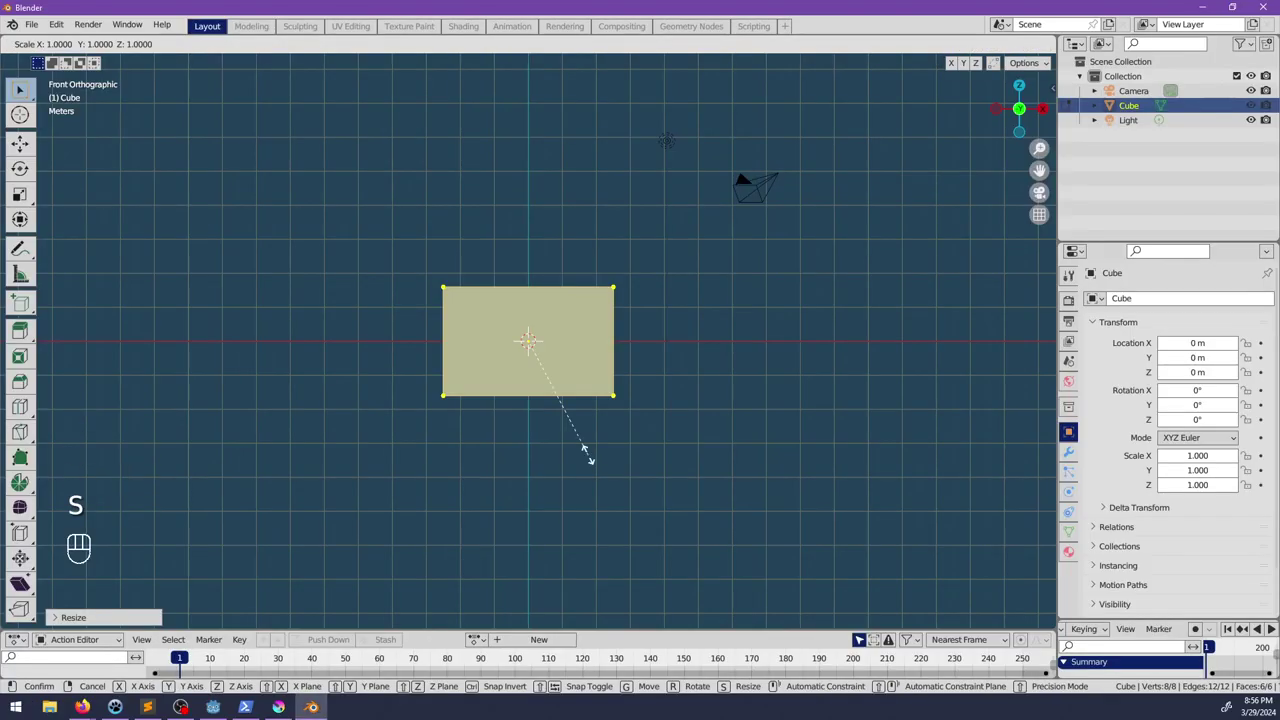
key(y)
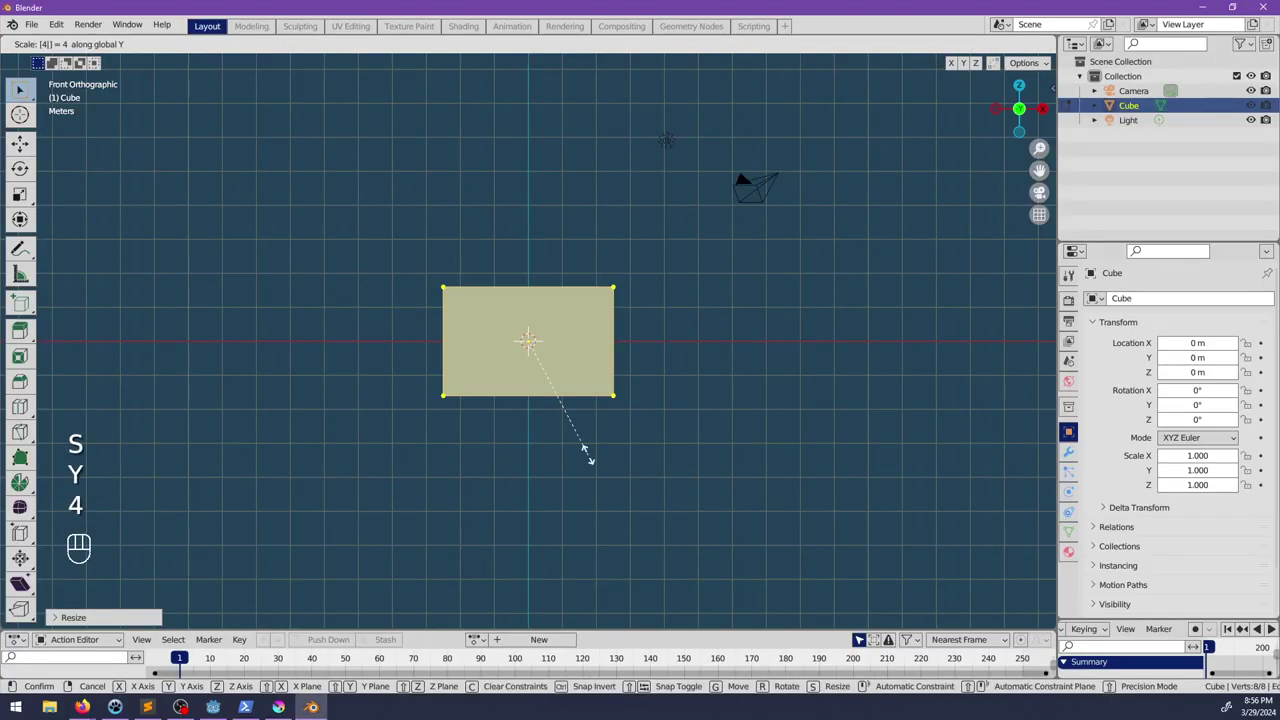
text(4)
key(Return)
Step: Raise the whole box mesh about 1.55 m along Z so its base sits on the ground plane, and return to Object Mode
middle_drag(596, 353, 640, 378)
key(alt+a)
key(Tab)
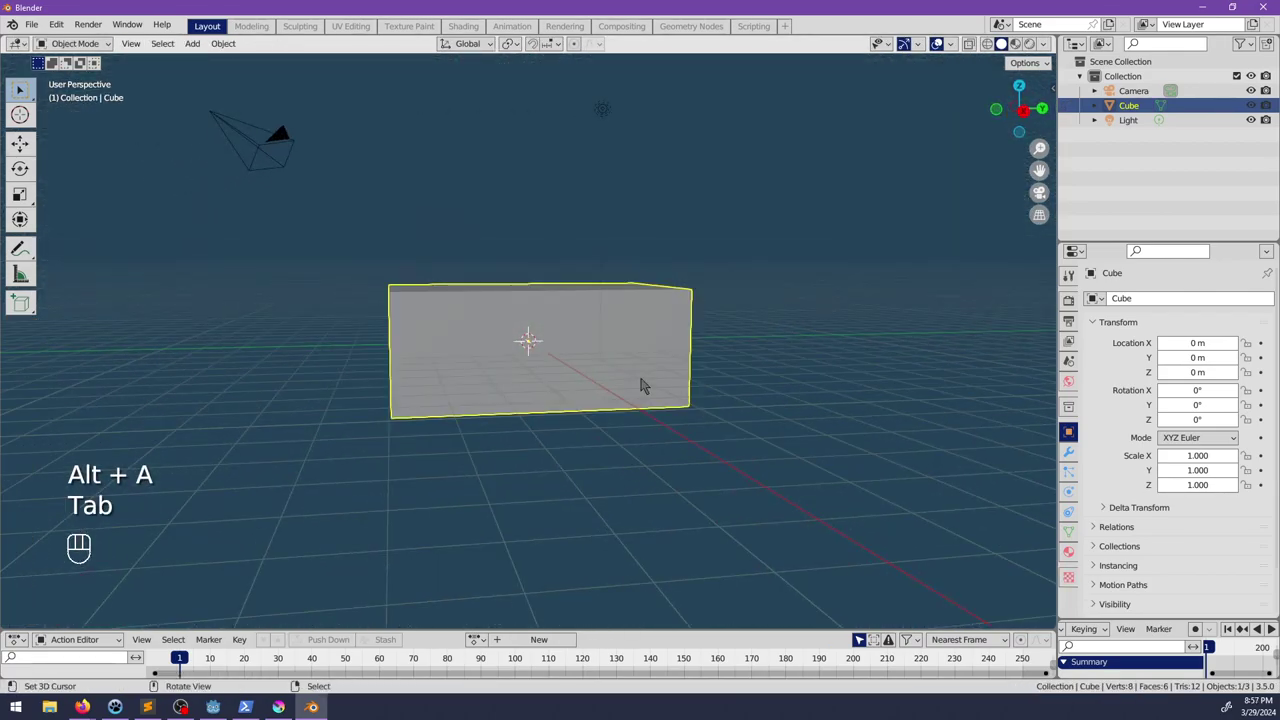
key(KP_1)
key(KP_3)
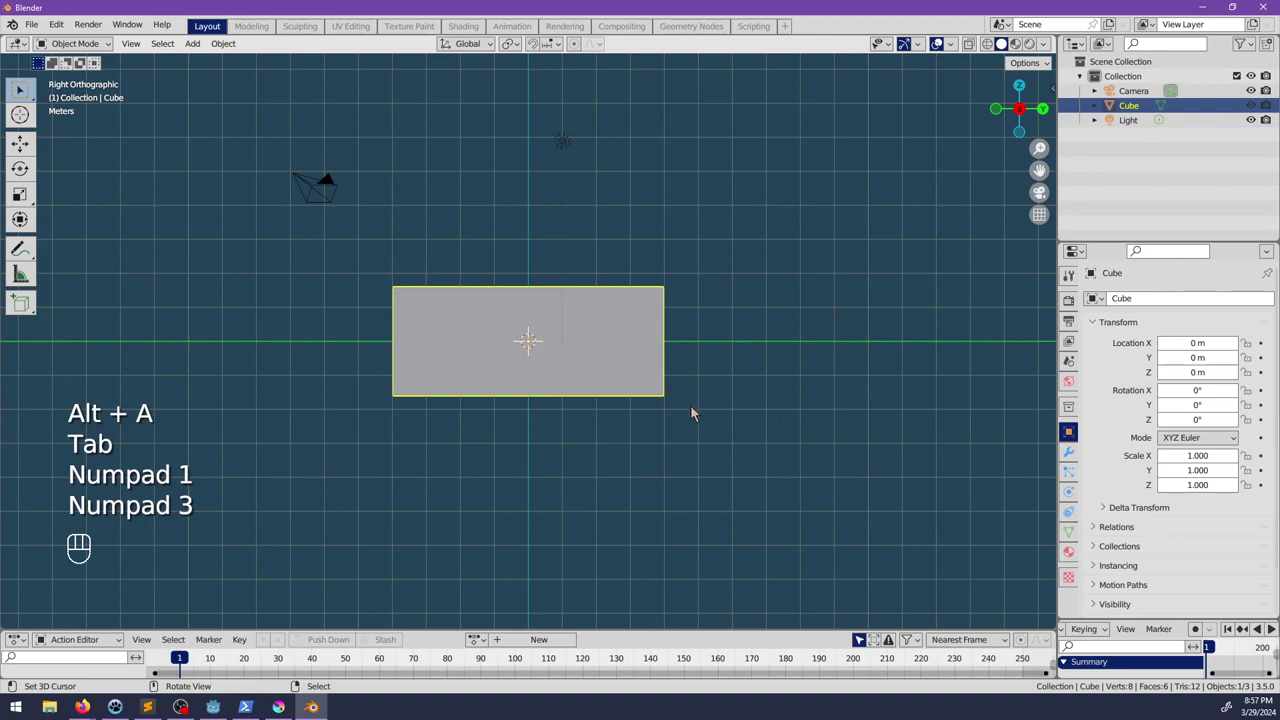
key(Tab)
key(a)
key(g)
key(z)
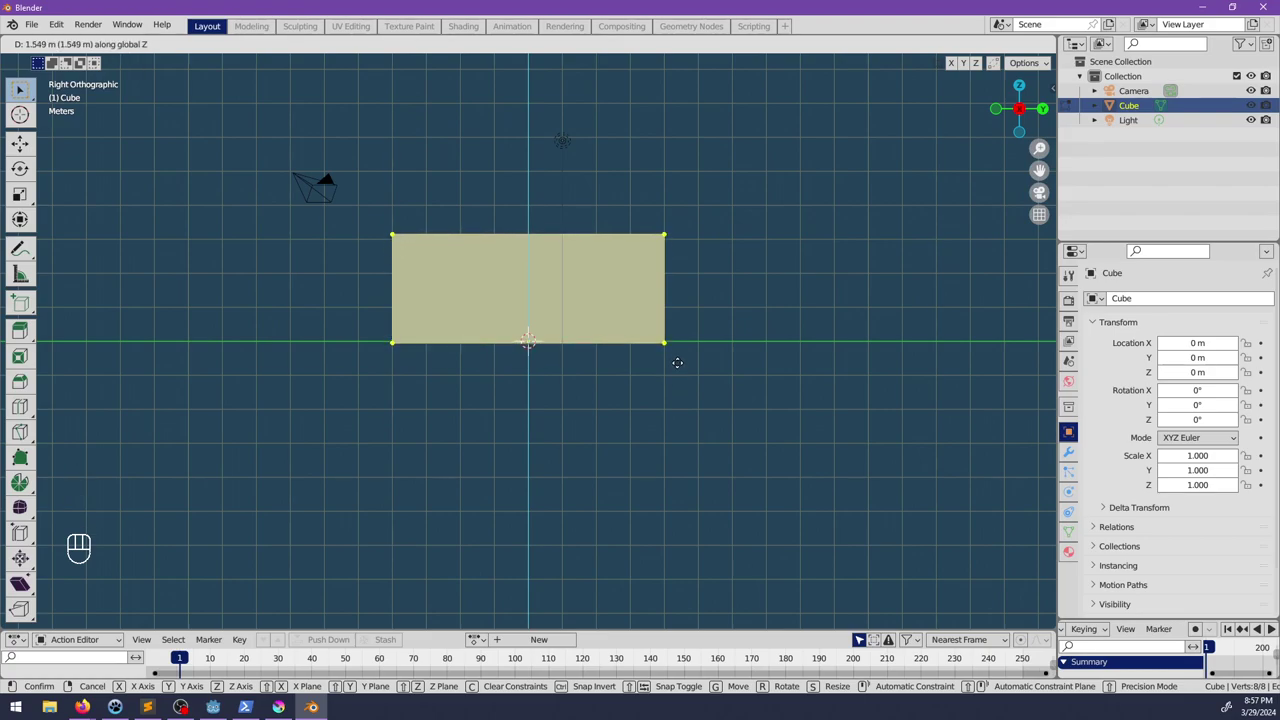
click(677, 362)
middle_drag(649, 369, 730, 328)
key(Tab)
Step: Delete the default camera and light from the scene
click(800, 255)
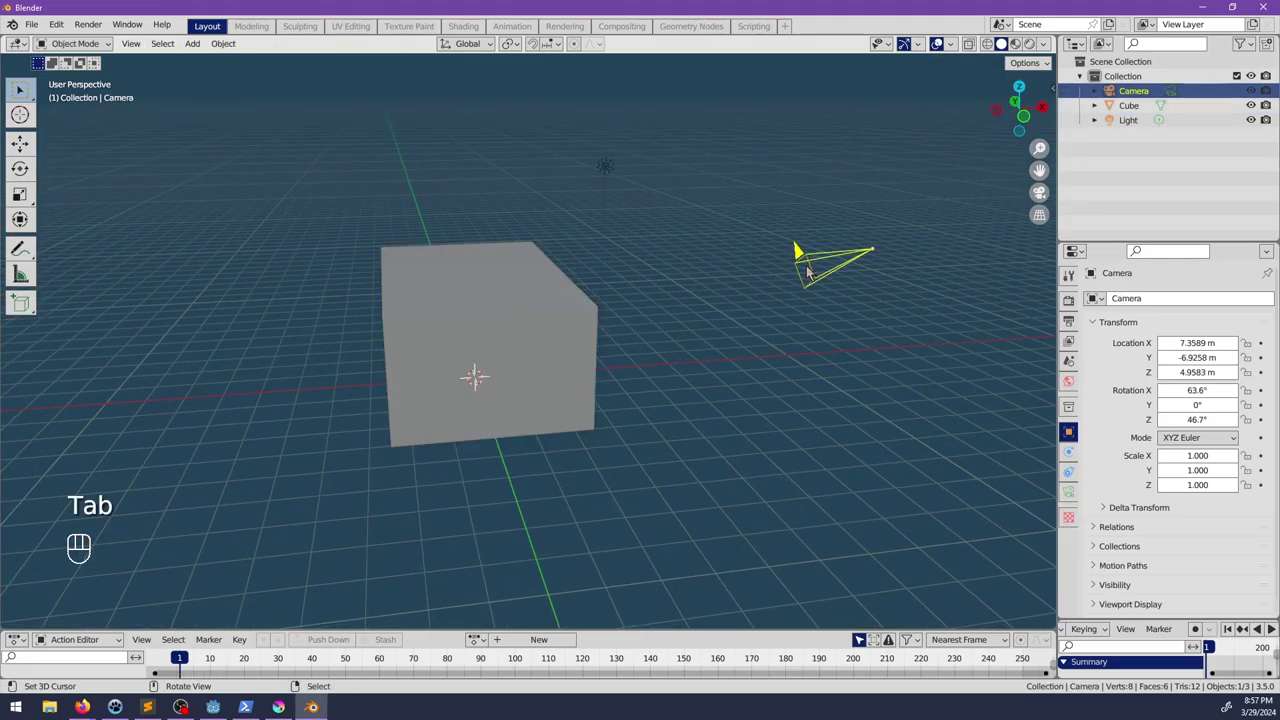
shift+click(606, 166)
key(x)
click(611, 167)
Step: Flip the normals of the whole box mesh so its faces point inward, leaving nothing selected
middle_drag(611, 167, 590, 395)
click(491, 286)
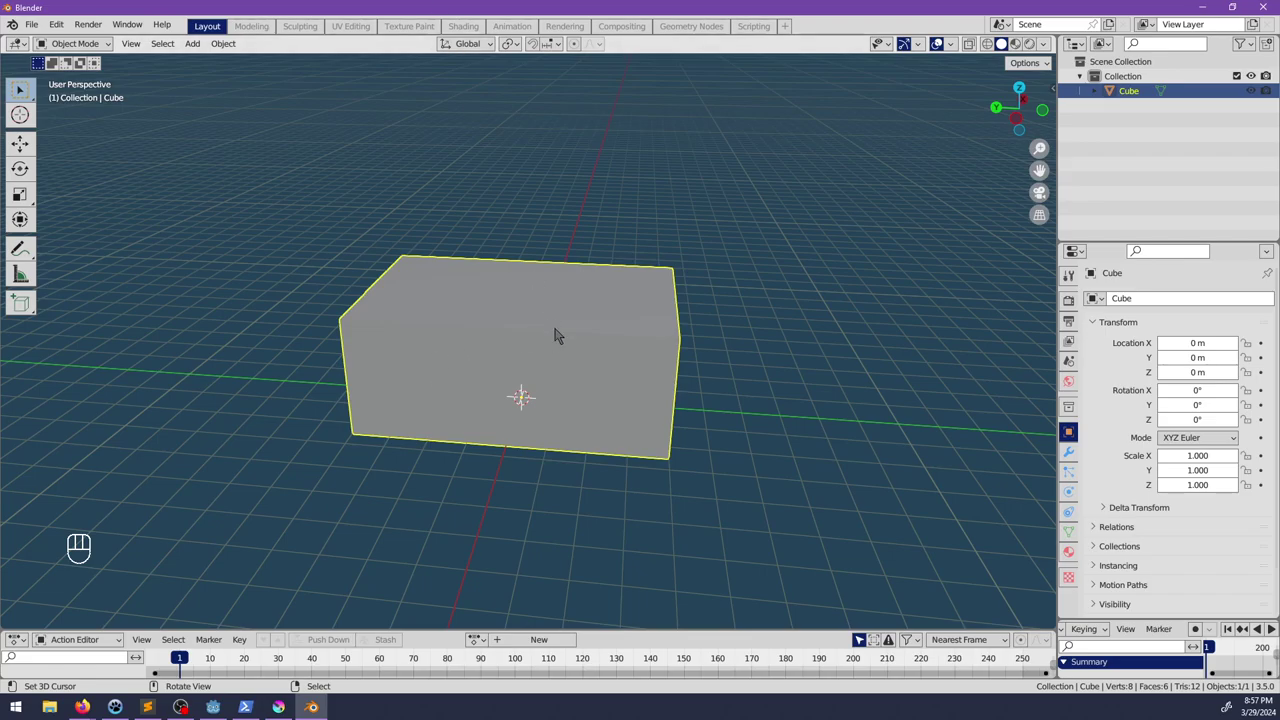
middle_drag(557, 336, 484, 340)
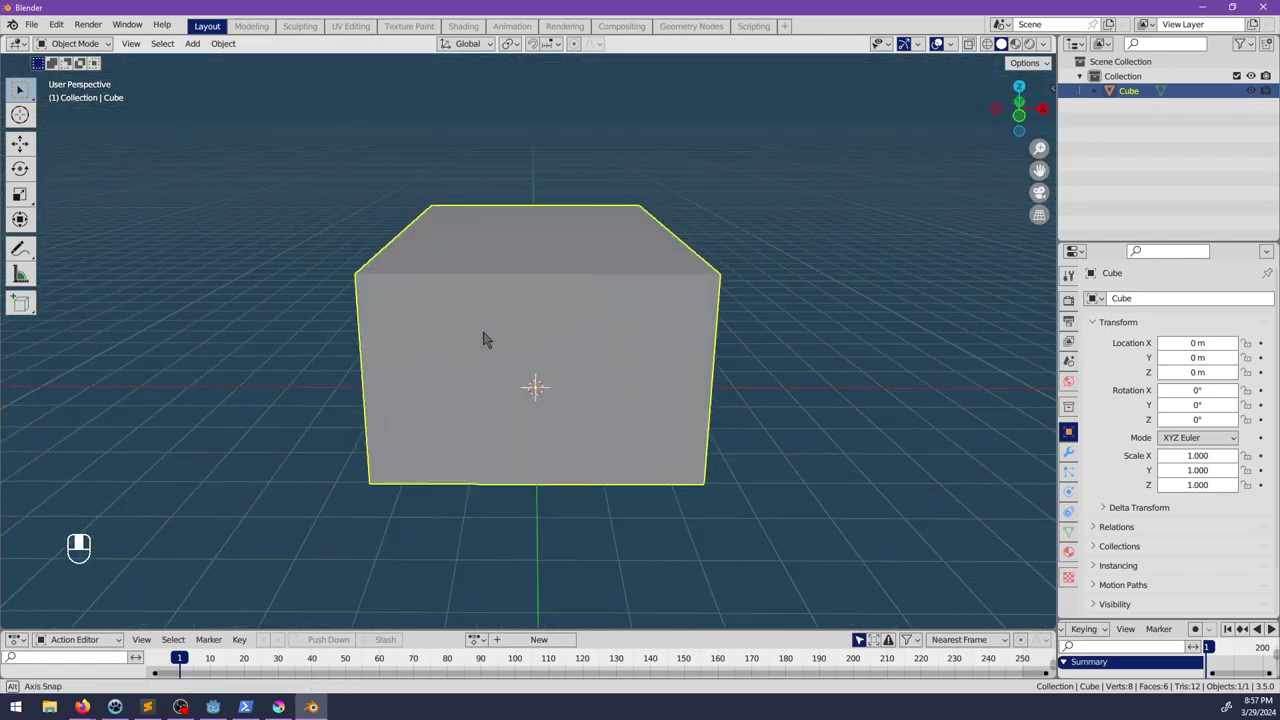
key(Tab)
scroll(486, 330, up, 10)
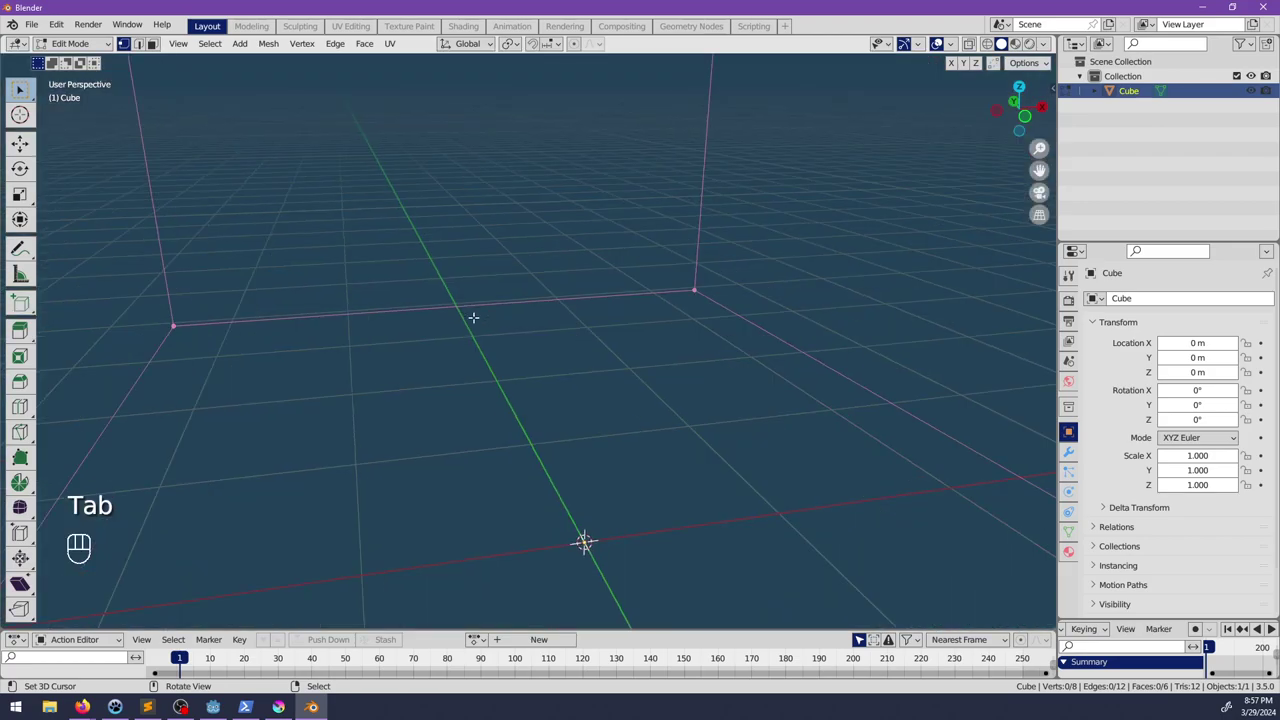
scroll(491, 289, down, 10)
key(a)
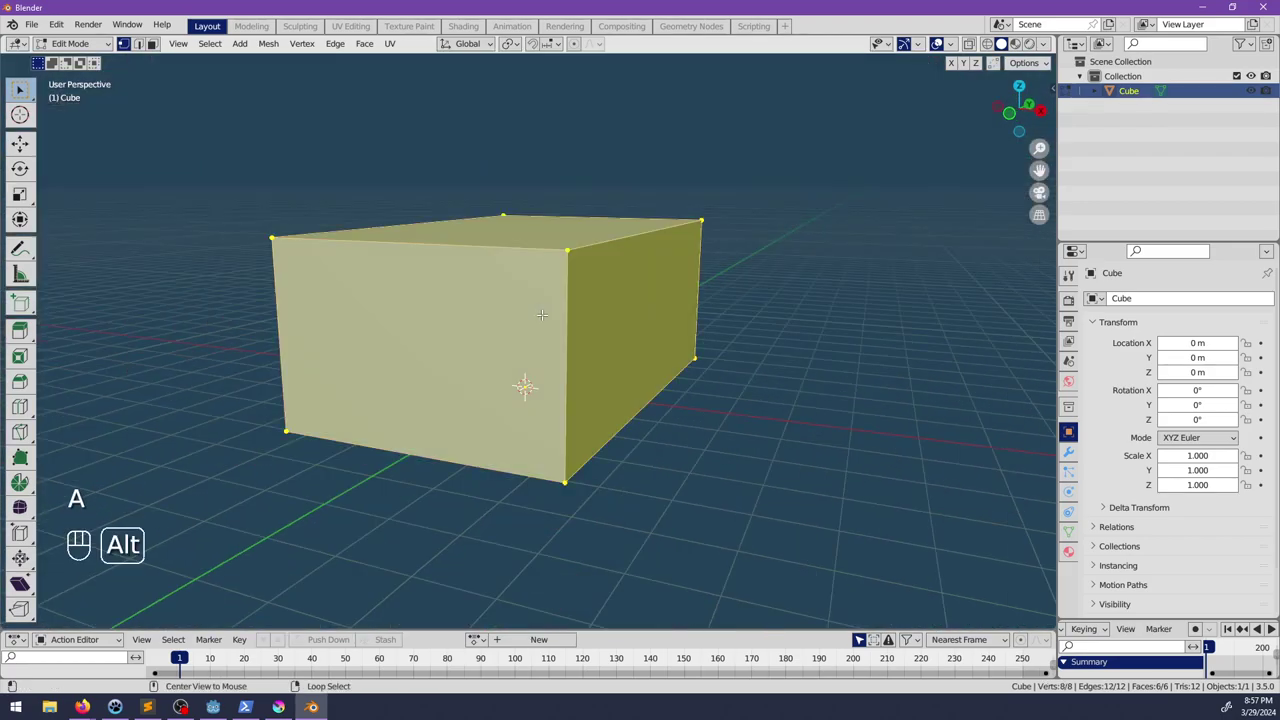
key(alt+n)
click(543, 316)
key(alt+a)
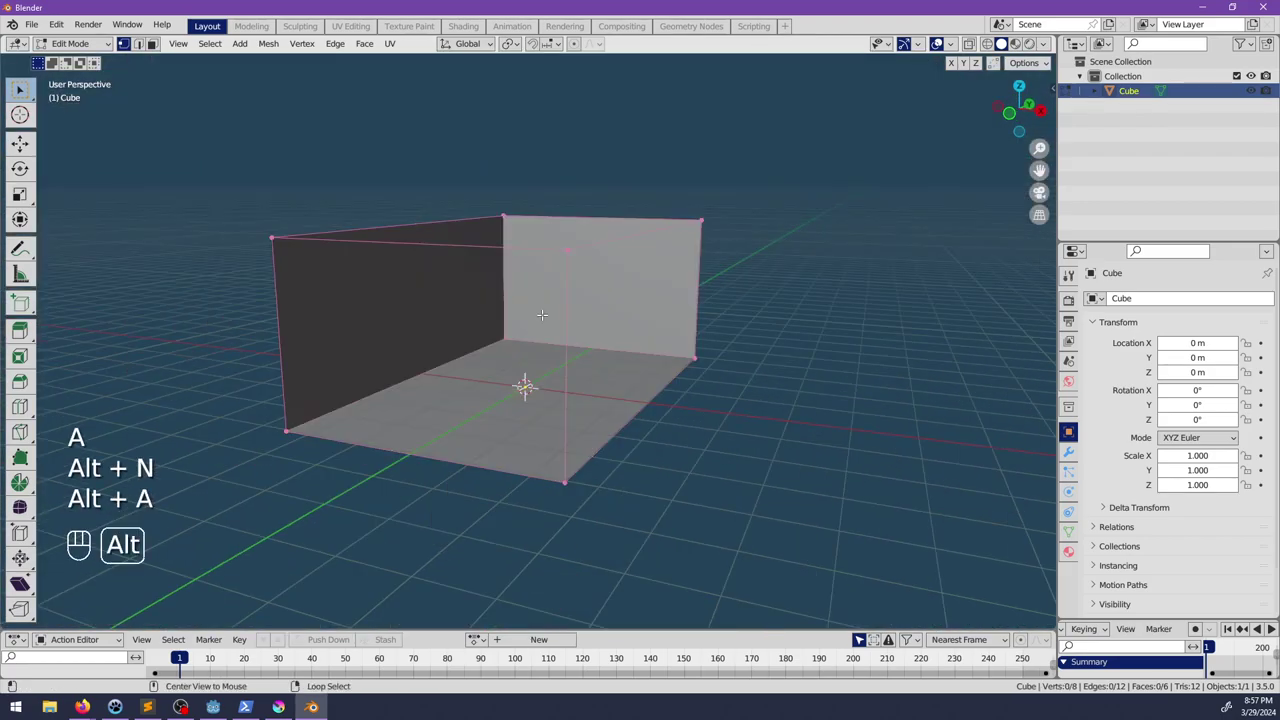
Step: Select the box's ceiling face and scale it slightly narrower along the X axis
middle_drag(523, 380, 540, 375)
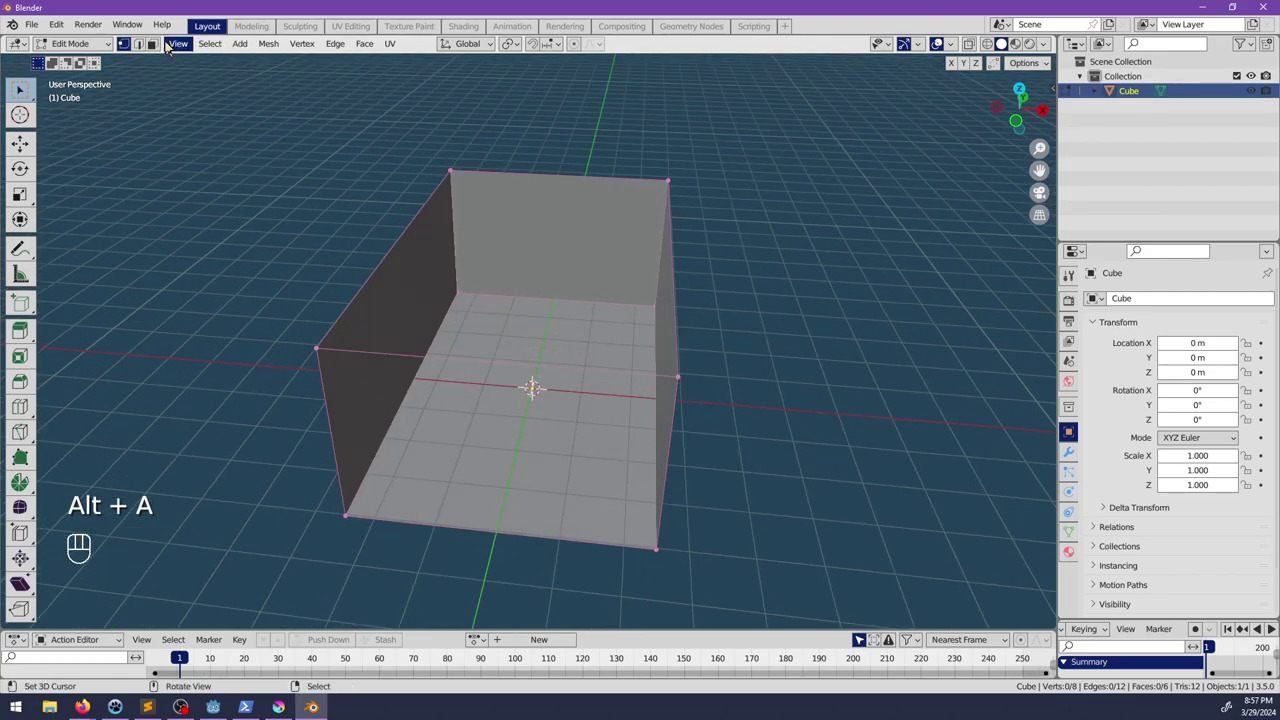
click(383, 368)
right_click(578, 246)
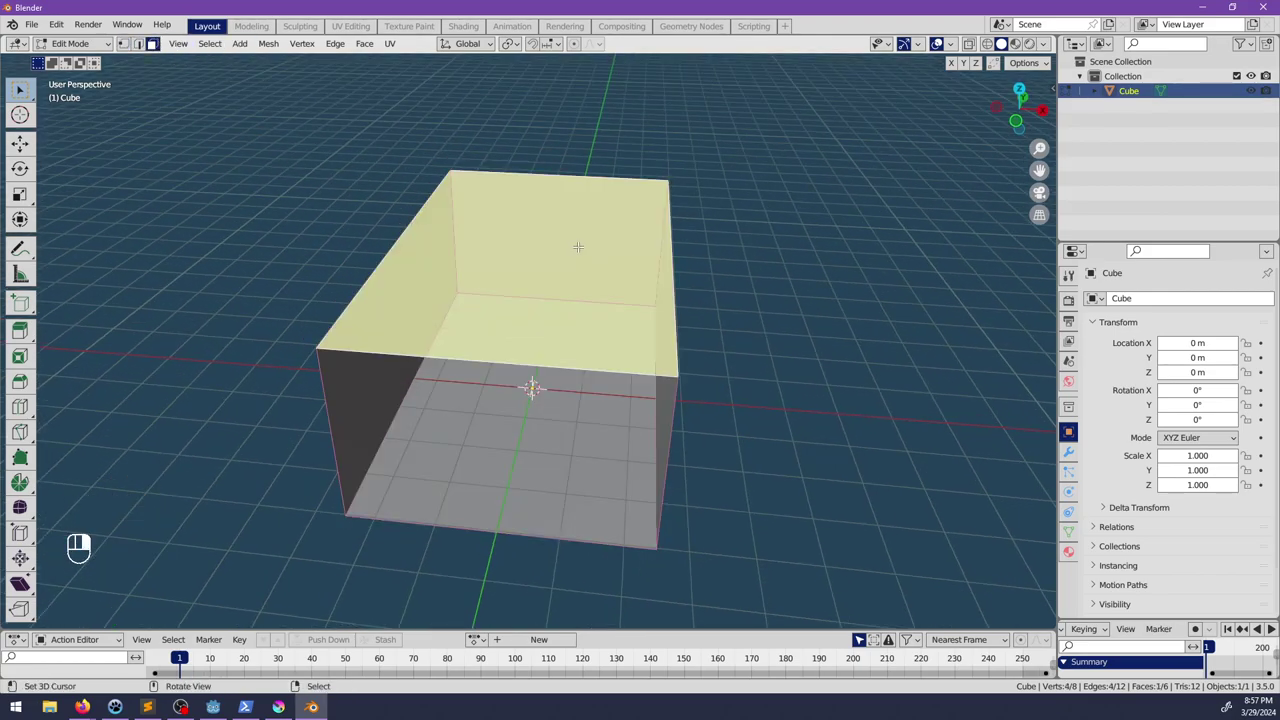
key(s)
key(x)
click(714, 281)
middle_drag(713, 281, 612, 334)
Step: Try cutting edge loops across the box and undo the cut
key(alt+a)
key(ctrl+r)
click(540, 200)
right_click(540, 200)
middle_drag(536, 292, 560, 371)
key(ctrl+z)
Step: Scale the entire box mesh along the X axis to a base width of about 4 m
key(a)
key(s)
key(x)
click(669, 306)
Step: Cut two evenly spaced edge loops across the length of the box
key(ctrl+r)
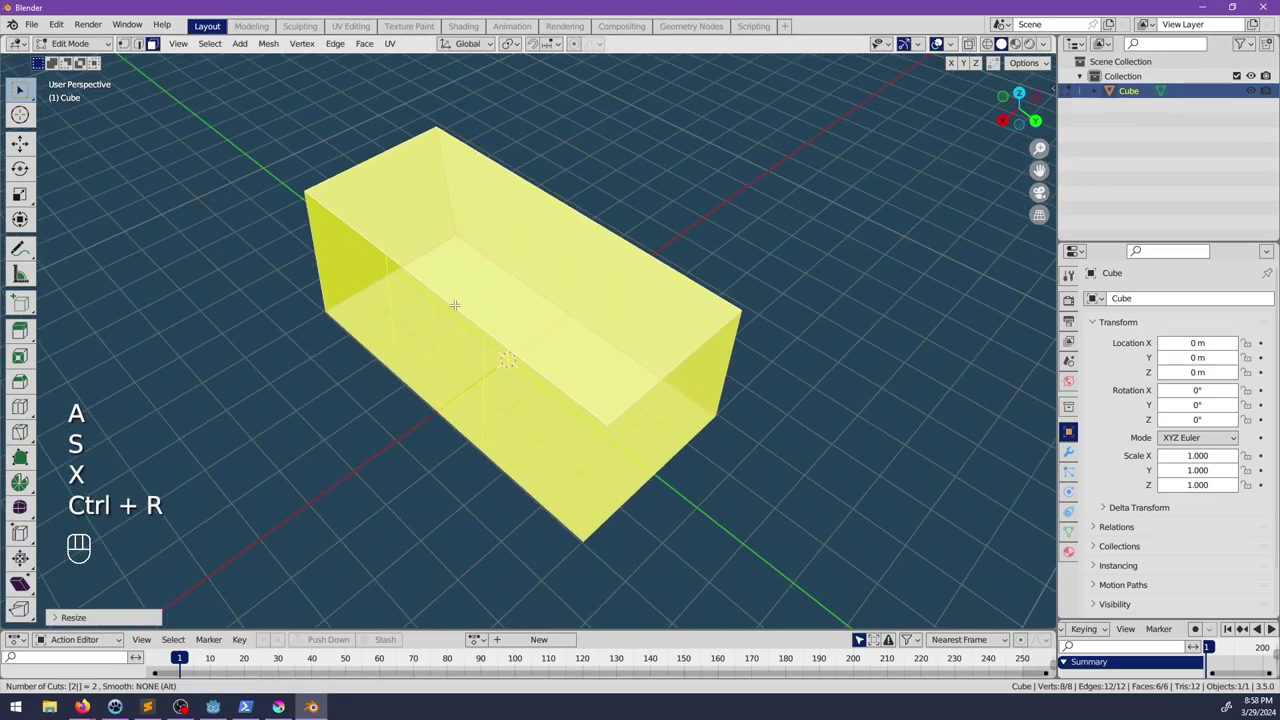
click(455, 305)
right_click(455, 305)
middle_drag(455, 305, 505, 340)
Step: Extrude the middle faces of both long walls and scale them apart along X to form side alcoves about 5.7 m across
click(152, 43)
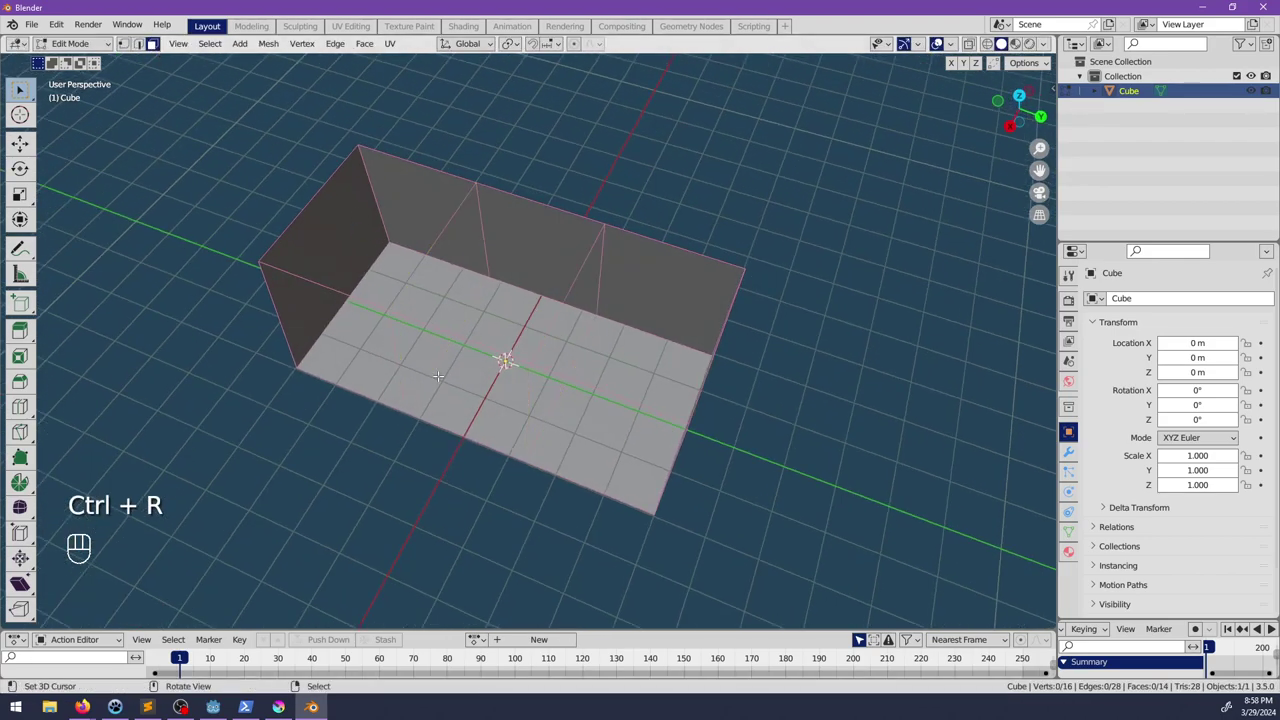
click(460, 388)
middle_drag(730, 336, 470, 345)
shift+click(610, 355)
middle_drag(610, 355, 697, 350)
key(alt+e)
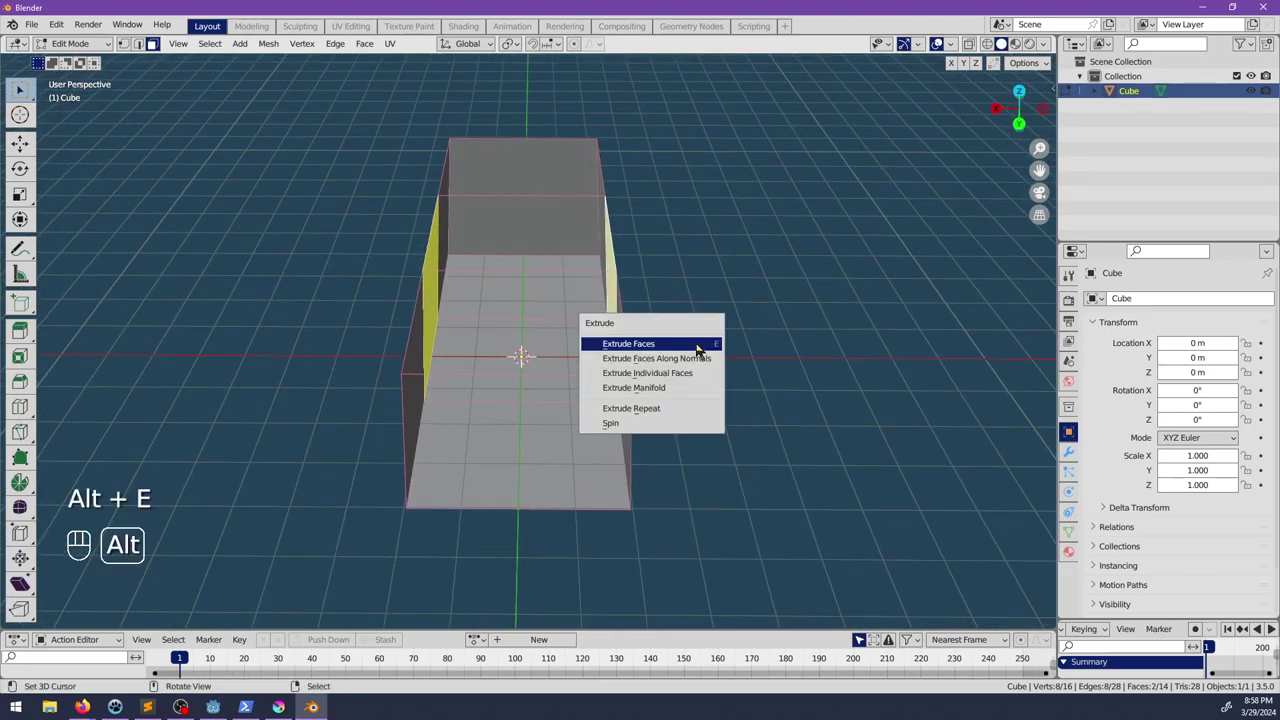
click(640, 343)
click(695, 335)
key(s)
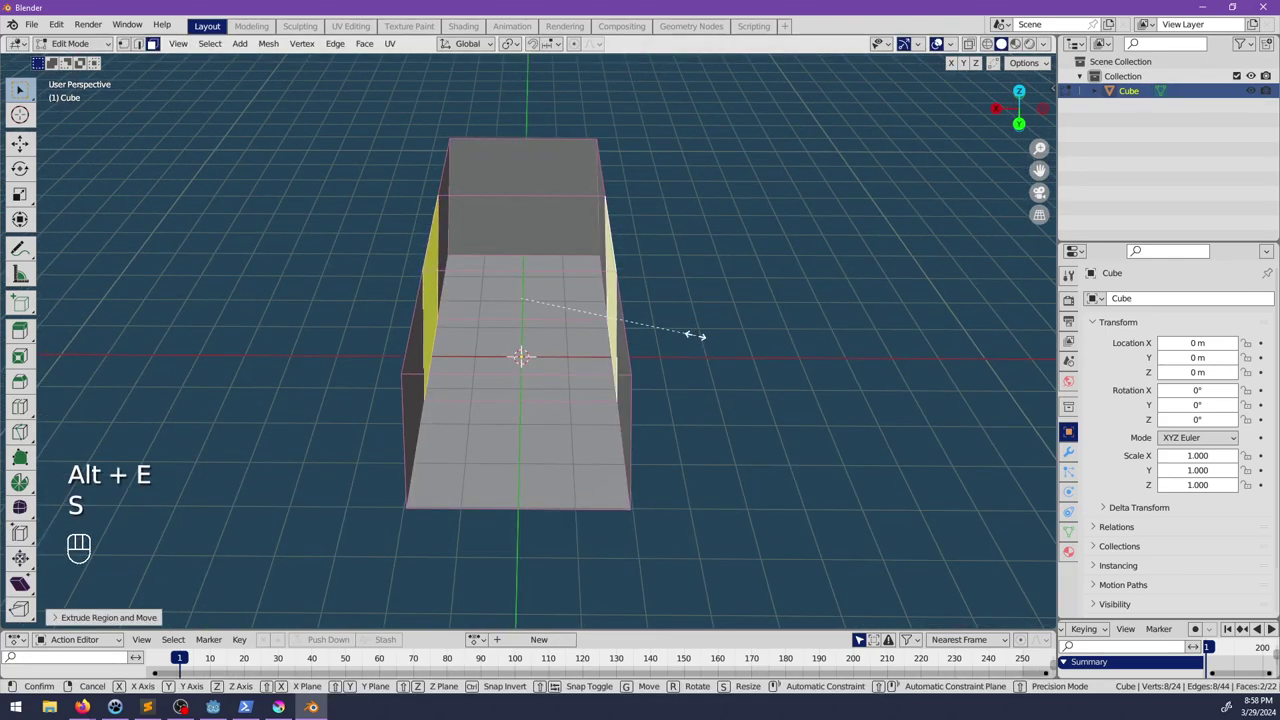
key(x)
click(763, 345)
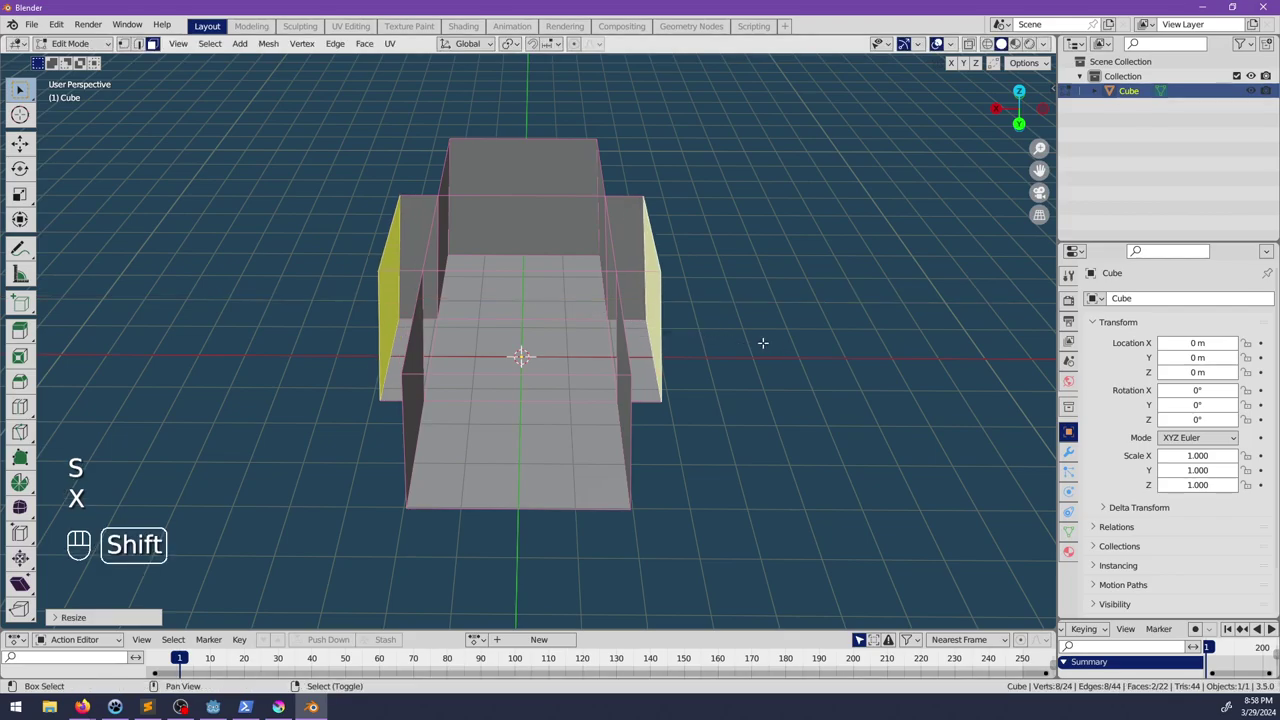
Step: Examine the new side alcoves up close with nothing selected
shift+middle_drag(763, 343, 712, 364)
scroll(660, 366, up, 6)
middle_drag(549, 380, 520, 326)
key(alt+a)
scroll(531, 324, down, 5)
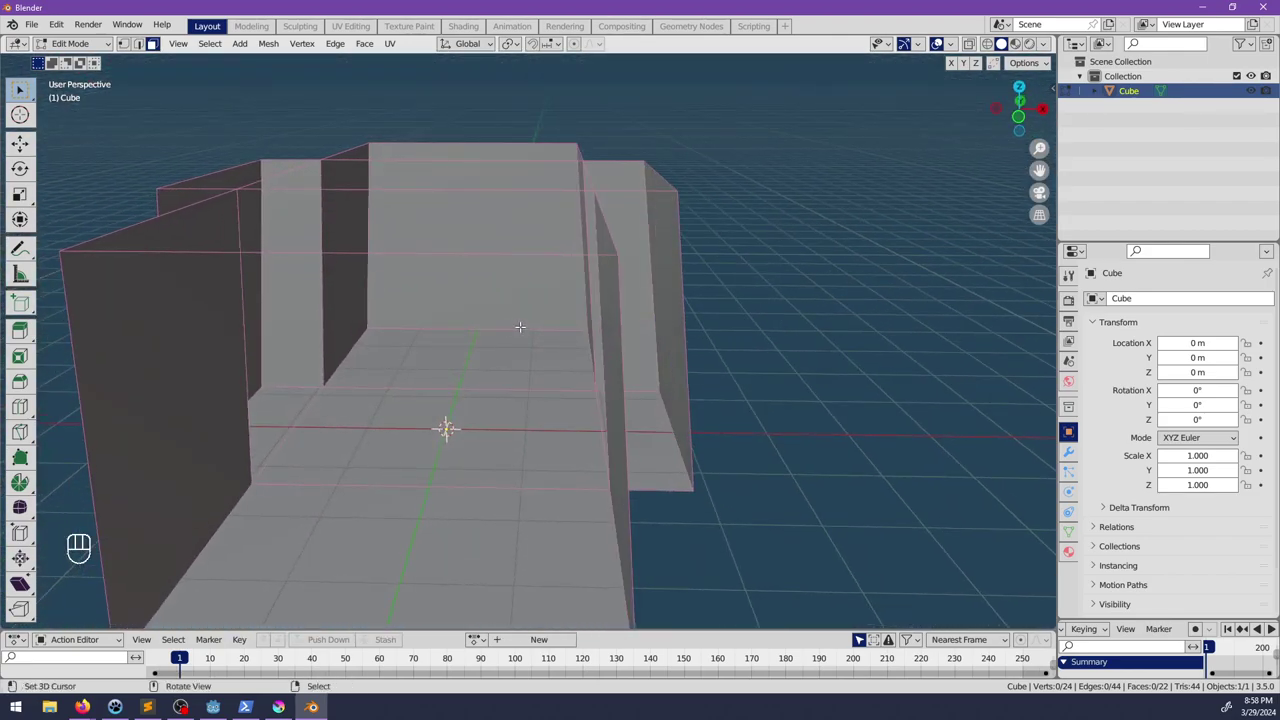
scroll(524, 328, up, 4)
scroll(529, 329, down, 3)
Step: Select the ring of faces forming the alcove section and move it about 2.4 m in the negative Y direction
middle_drag(606, 329, 488, 336)
alt+click(437, 241)
scroll(436, 240, down, 4)
middle_drag(436, 240, 600, 311)
key(g)
key(x)
key(y)
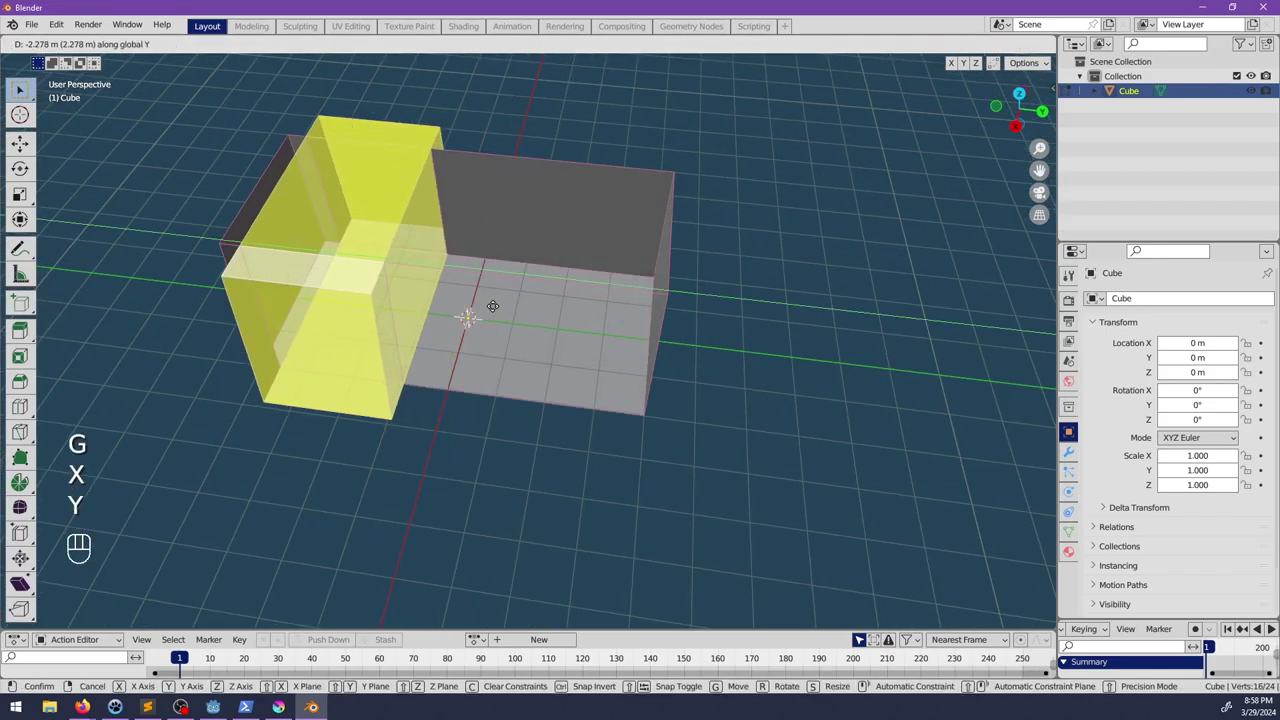
click(471, 314)
Step: Examine the room's interior toward the short end wall and its floor layout from above
shift+middle_drag(471, 314, 517, 343)
scroll(517, 343, up, 5)
middle_drag(606, 351, 443, 286)
shift+middle_drag(443, 286, 485, 366)
middle_drag(485, 366, 485, 323)
scroll(485, 323, down, 2)
key(alt+a)
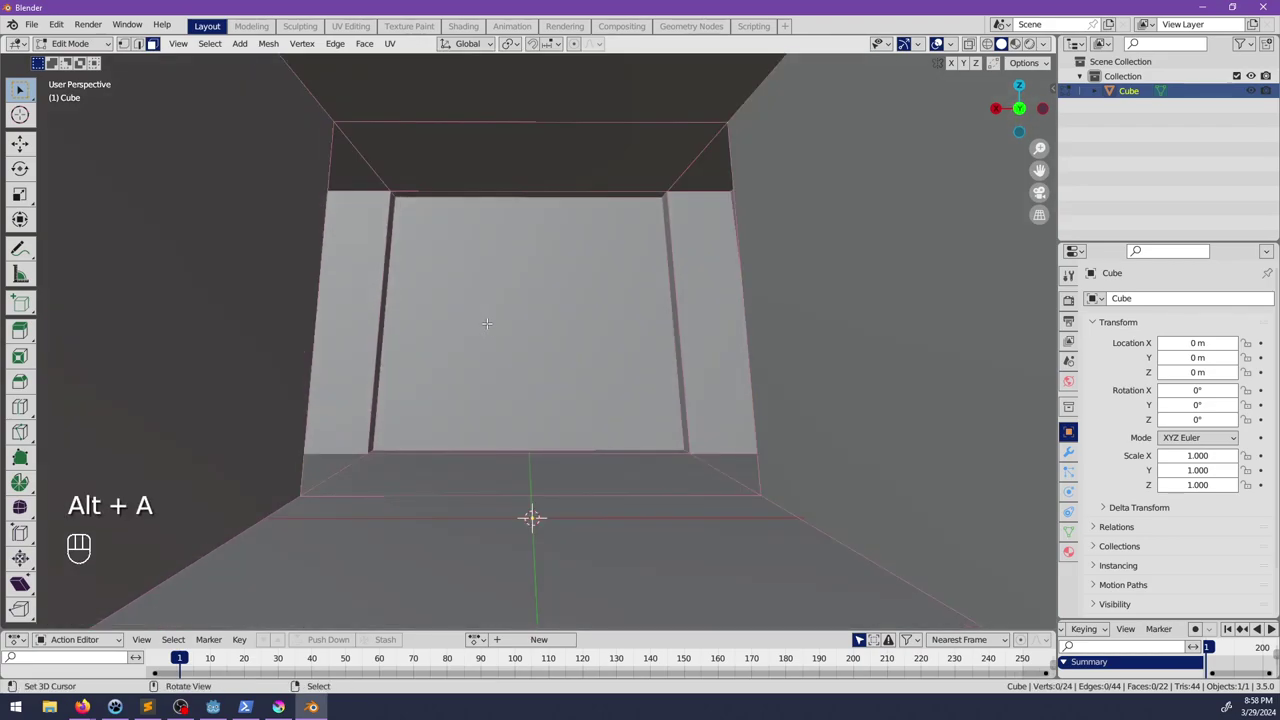
scroll(487, 323, up, 1)
click(468, 356)
key(KP_7)
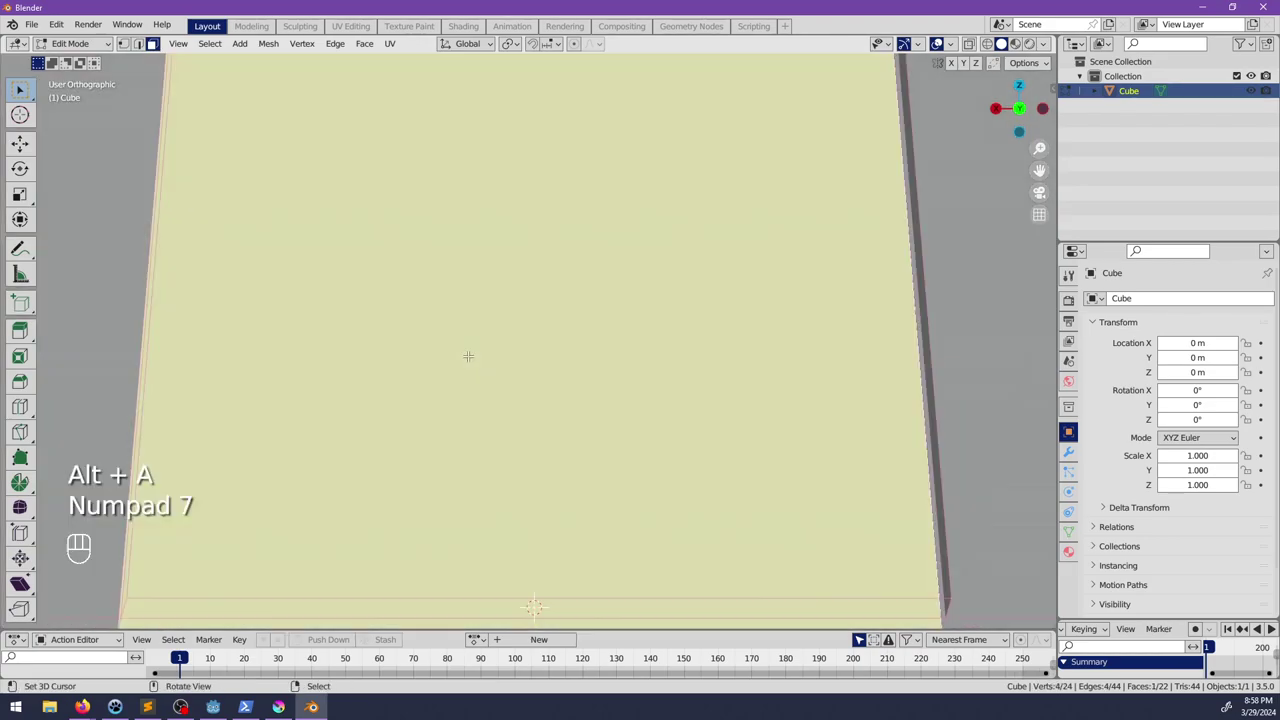
scroll(520, 394, down, 5)
shift+middle_drag(582, 451, 523, 406)
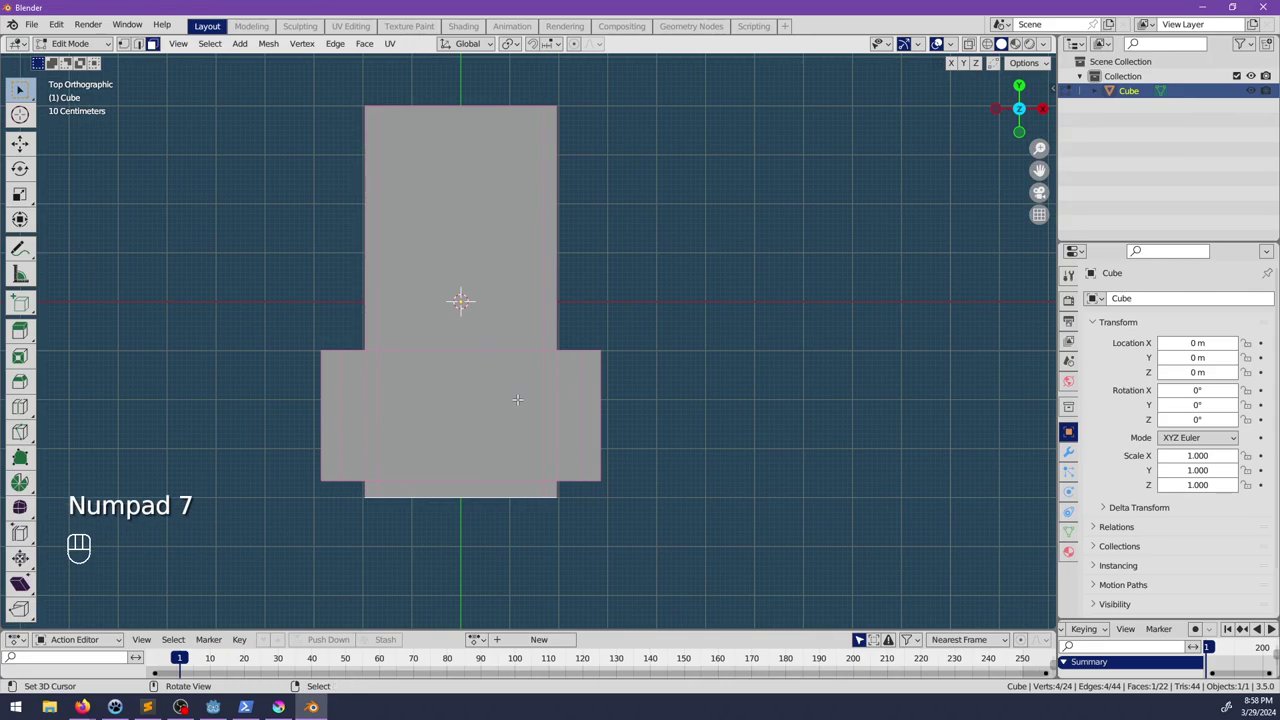
scroll(520, 403, down, 2)
Step: Switch to Godot, check the primordial room's size and layout from above, and return to Blender
key(alt+Tab)
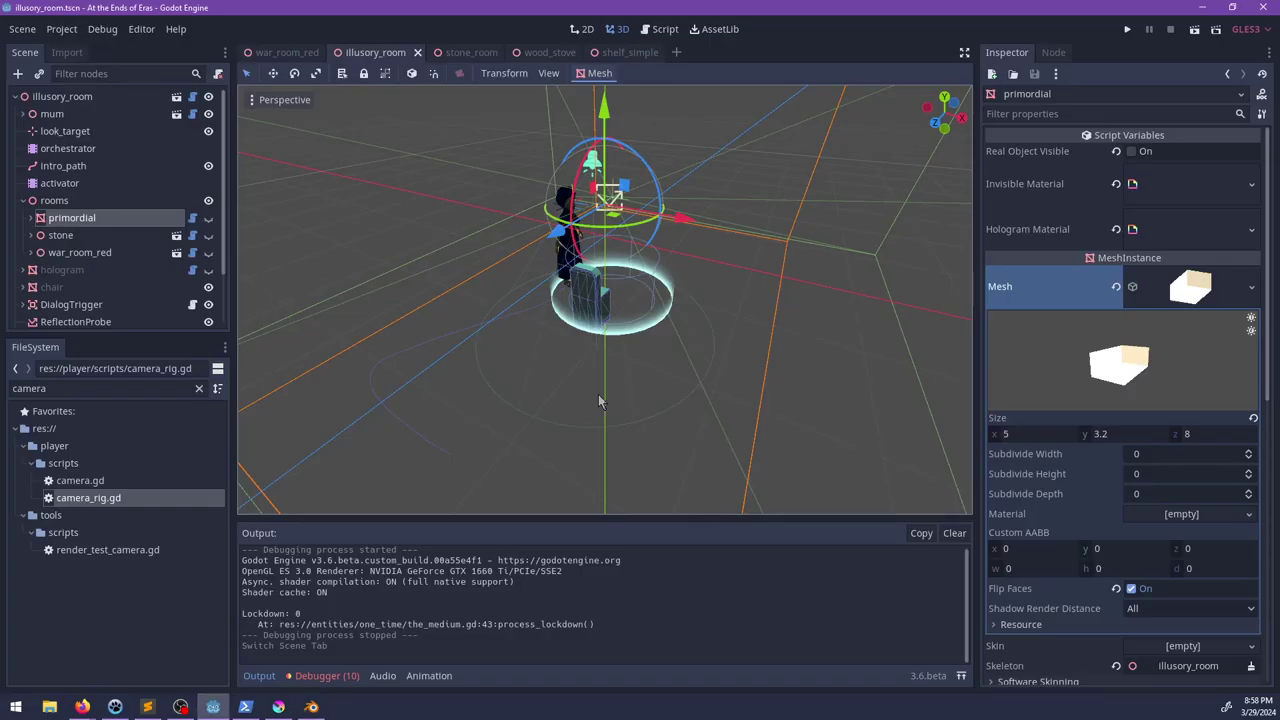
scroll(618, 317, down, 12)
middle_drag(618, 317, 662, 426)
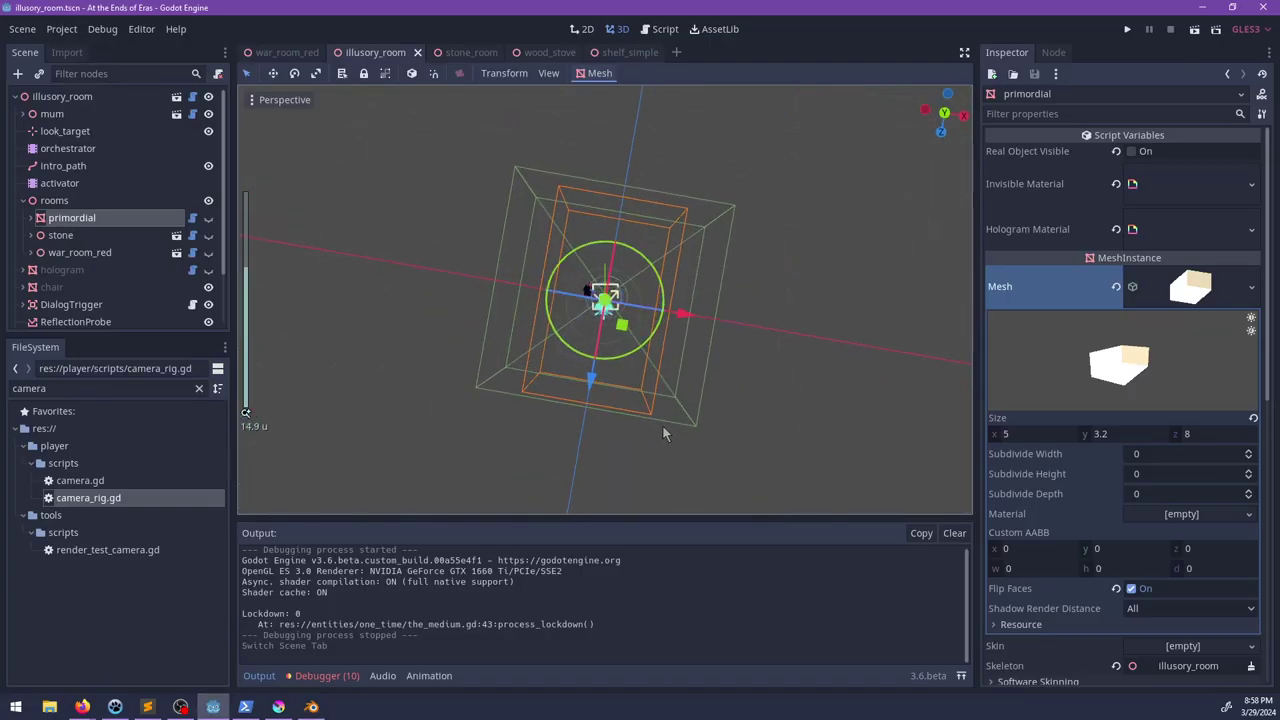
key(KP_7)
scroll(684, 372, up, 5)
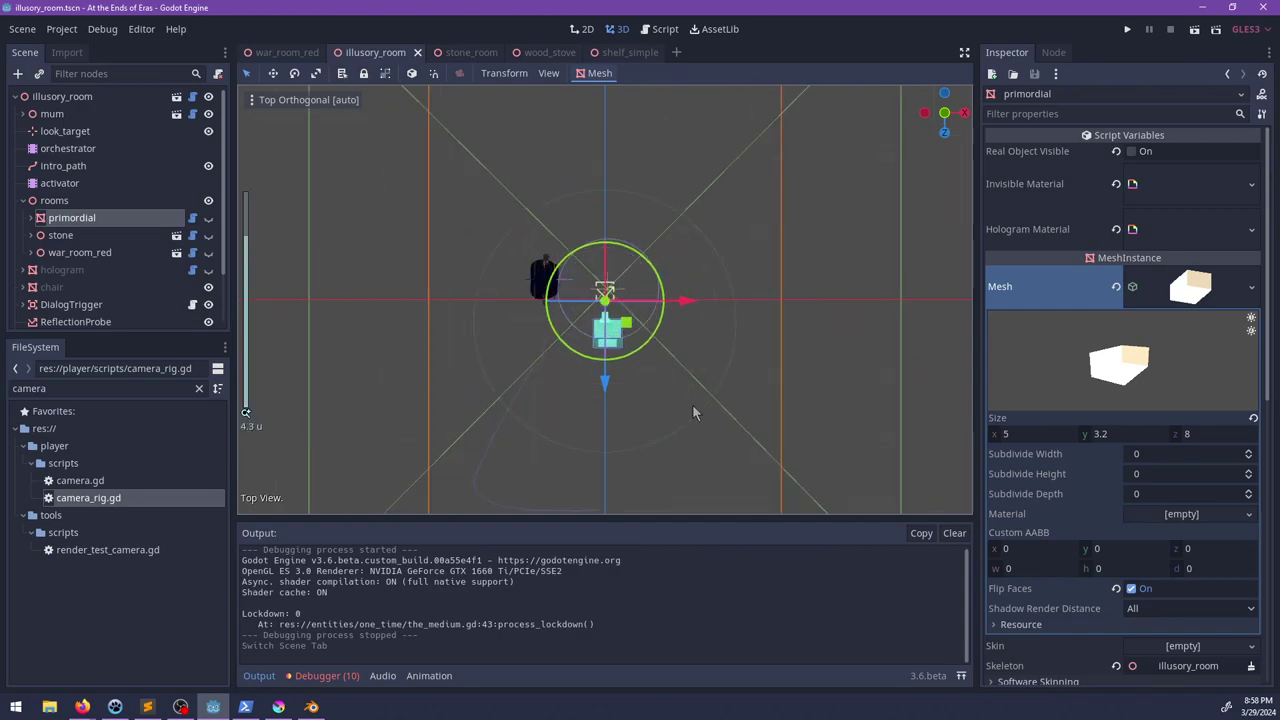
middle_drag(700, 421, 706, 344)
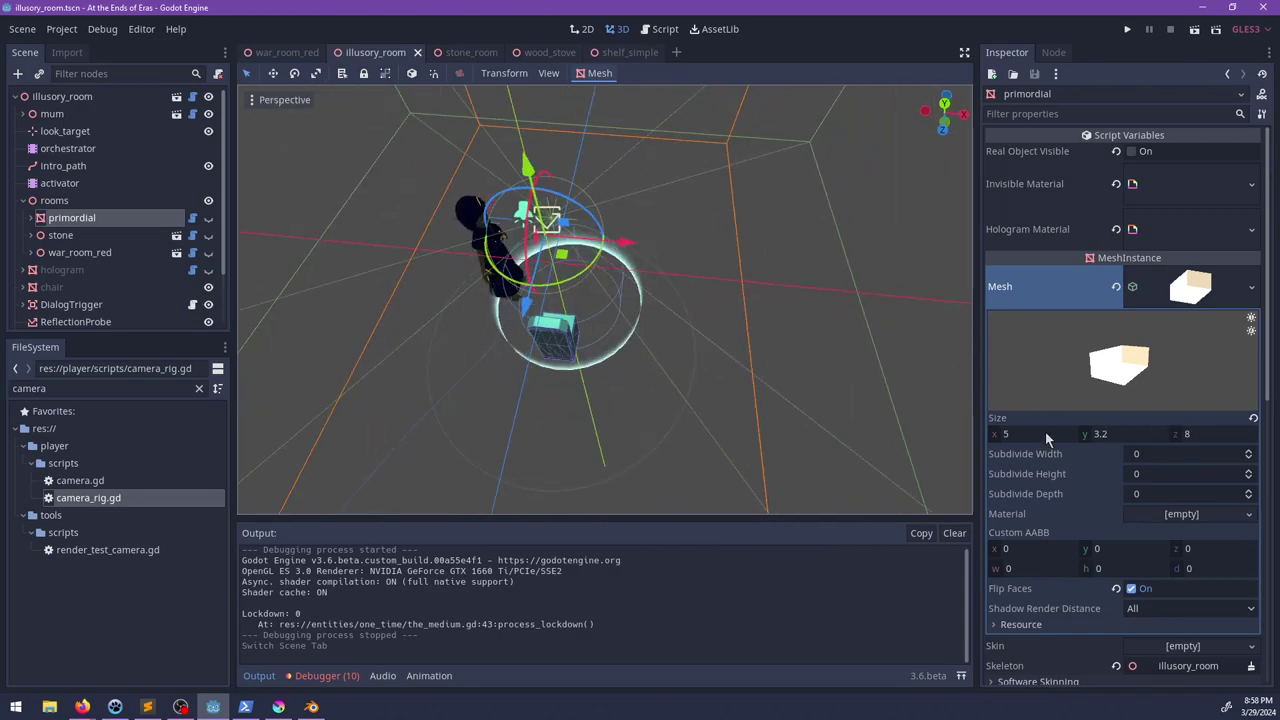
key(alt+Tab)
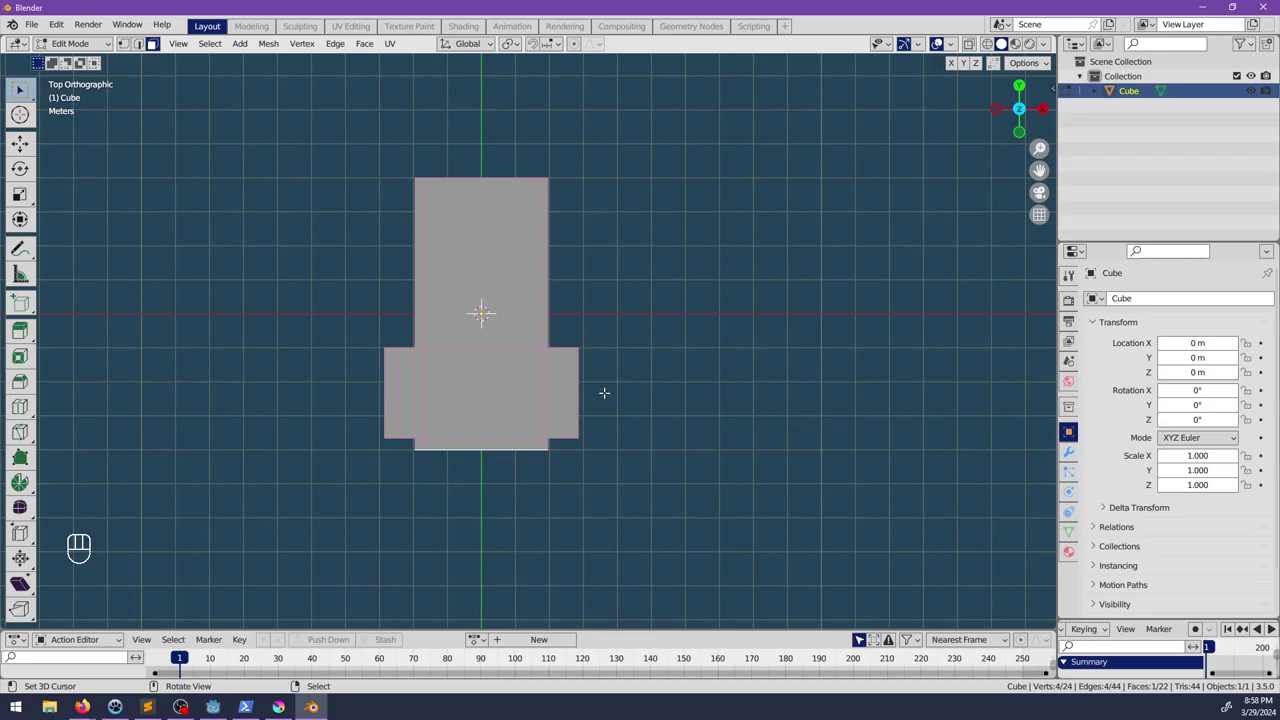
Step: Select the three ceiling faces running the length of the room and scale them narrower along the X axis
middle_drag(513, 234, 452, 390)
key(s)
key(x)
click(651, 423)
right_click(465, 342)
right_click(470, 334)
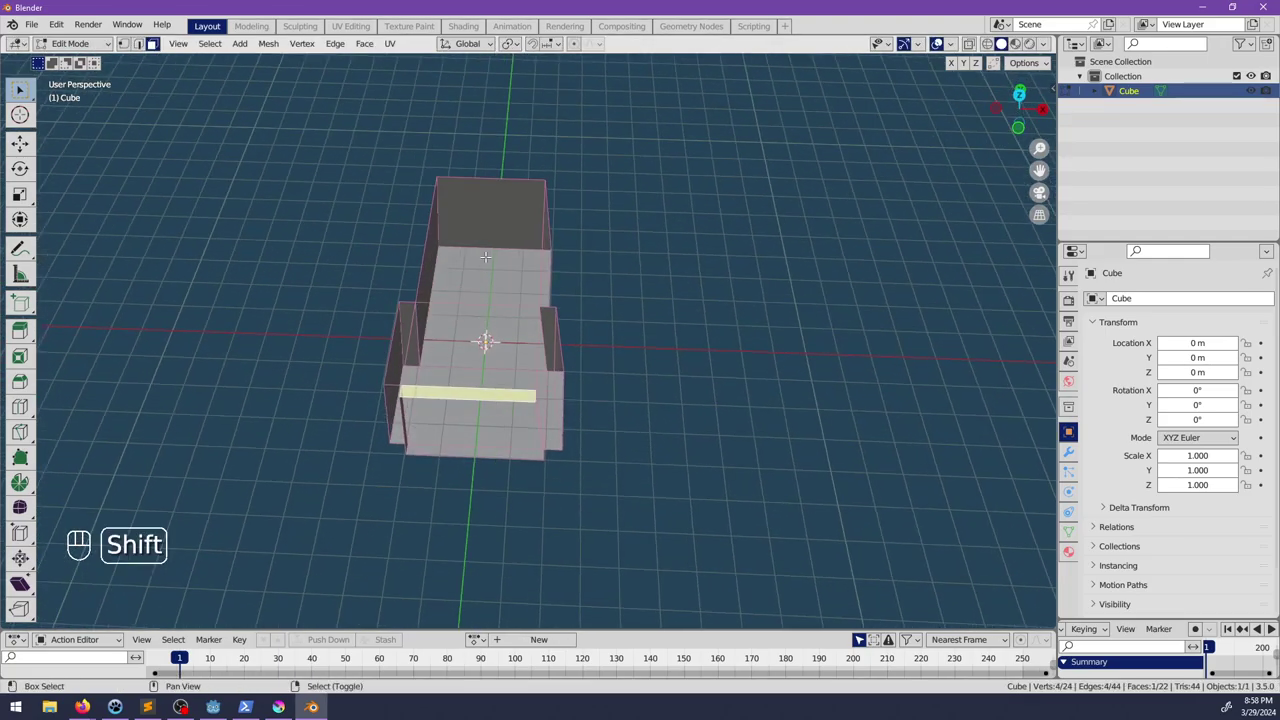
ctrl+right_click(505, 222)
key(s)
key(x)
click(637, 277)
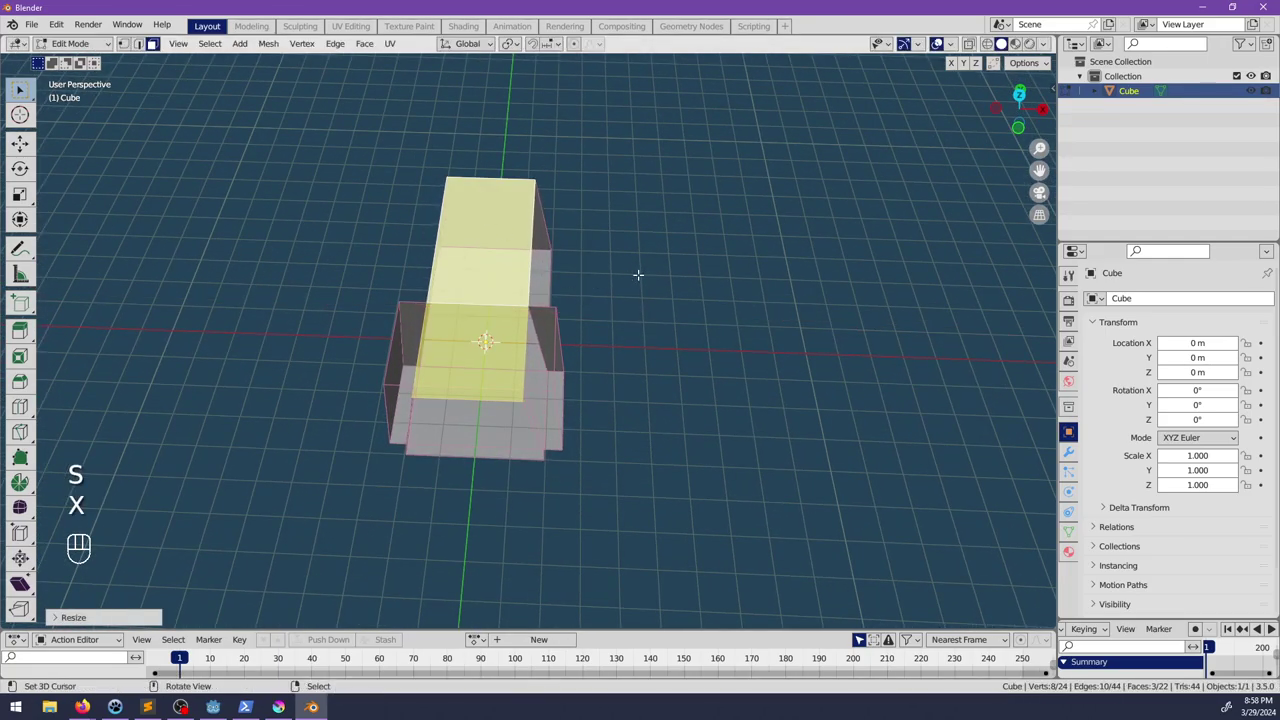
Step: Try to scale one edge of each alcove outward along the X axis in edge select mode
middle_drag(637, 277, 287, 80)
key(alt+a)
scroll(509, 386, up, 2)
scroll(550, 385, down, 2)
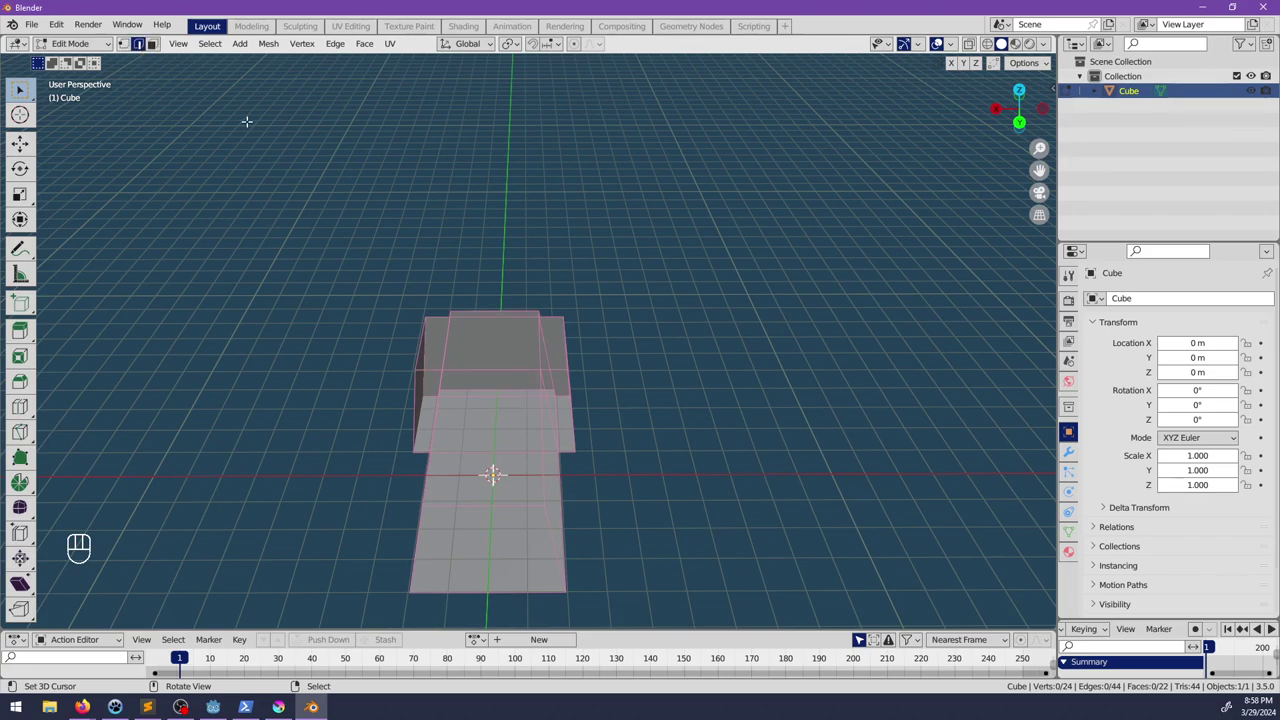
shift+click(457, 330)
key(s)
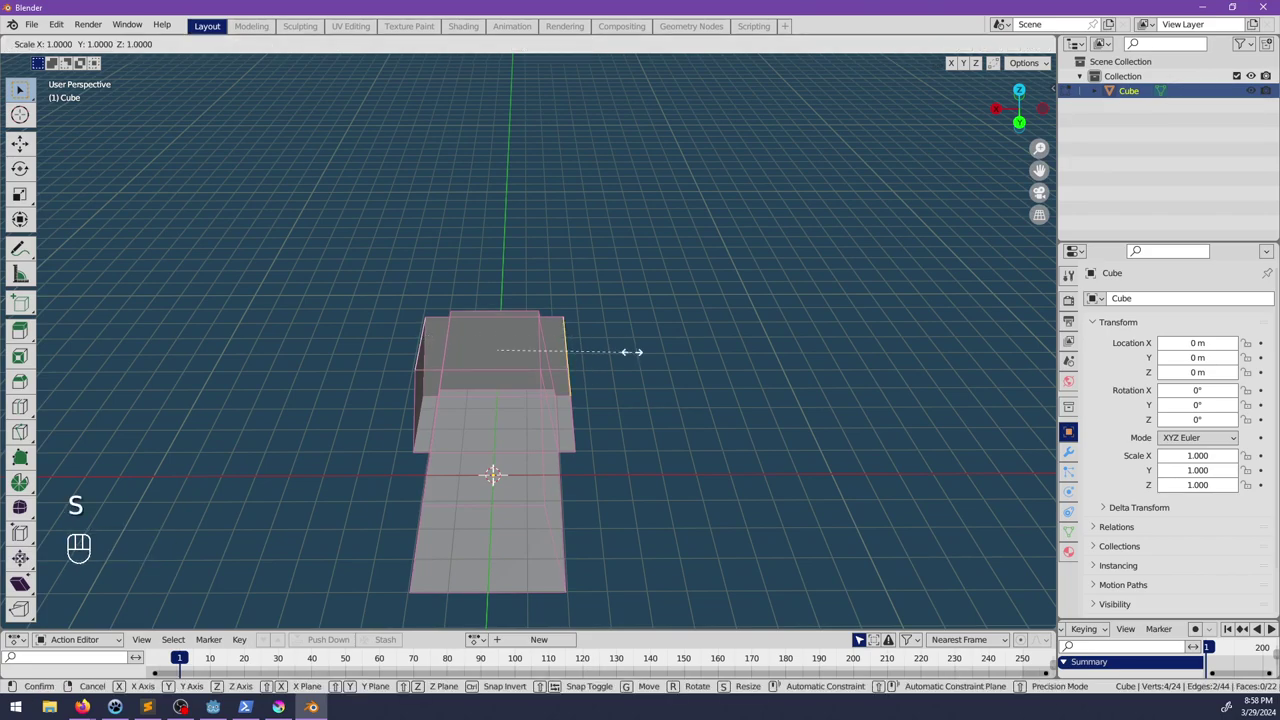
key(x)
click(645, 353)
middle_drag(645, 440, 583, 380)
key(alt+a)
Step: Check the alcove shape, select across its ceiling, and undo back to before the alcove edges were scaled
key(Tab)
scroll(581, 377, up, 4)
middle_drag(460, 410, 567, 466)
key(Tab)
scroll(621, 418, down, 2)
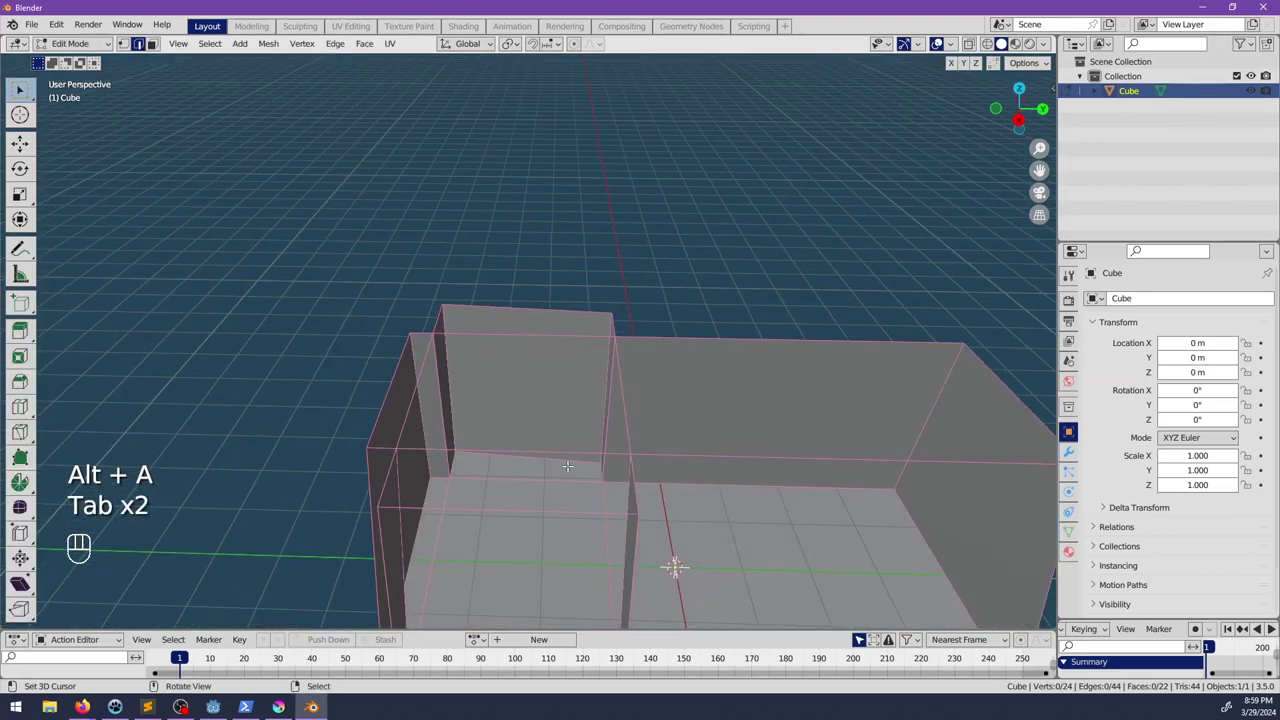
ctrl+shift+click(521, 337)
middle_drag(660, 320, 648, 397)
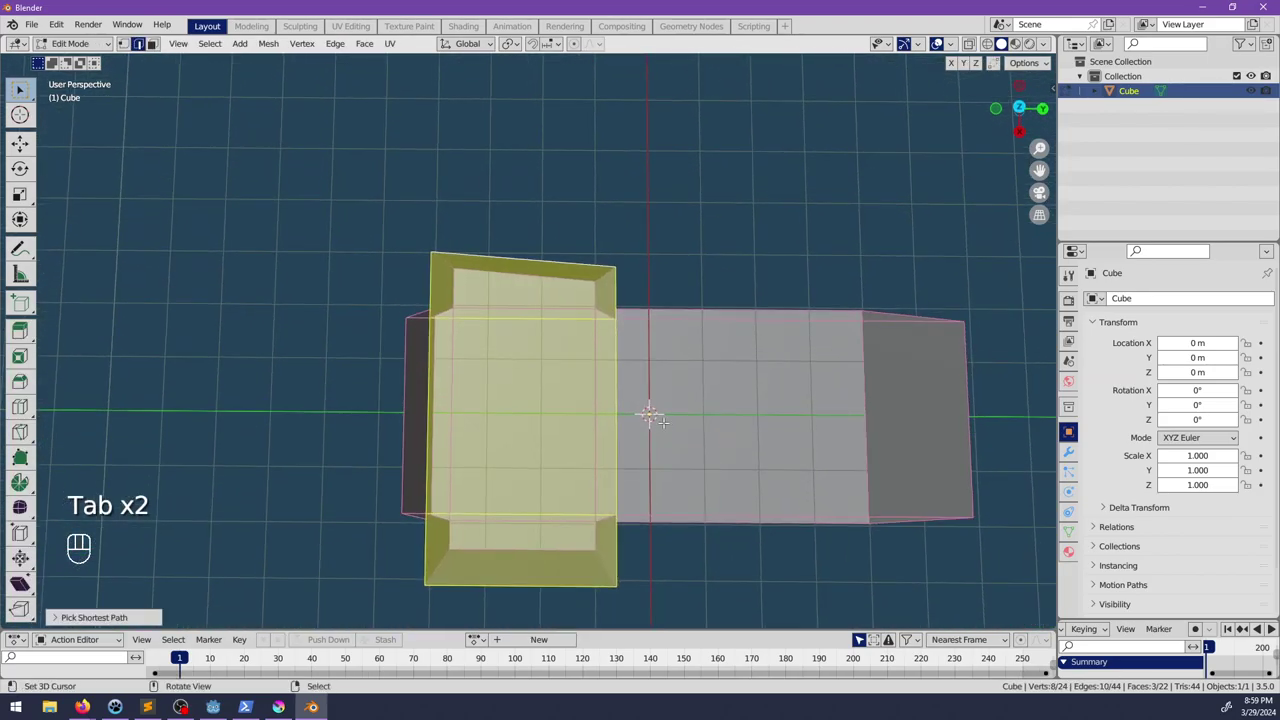
scroll(648, 397, down, 2)
key(ctrl+z)
key(ctrl+z)
key(ctrl+z)
key(ctrl+z)
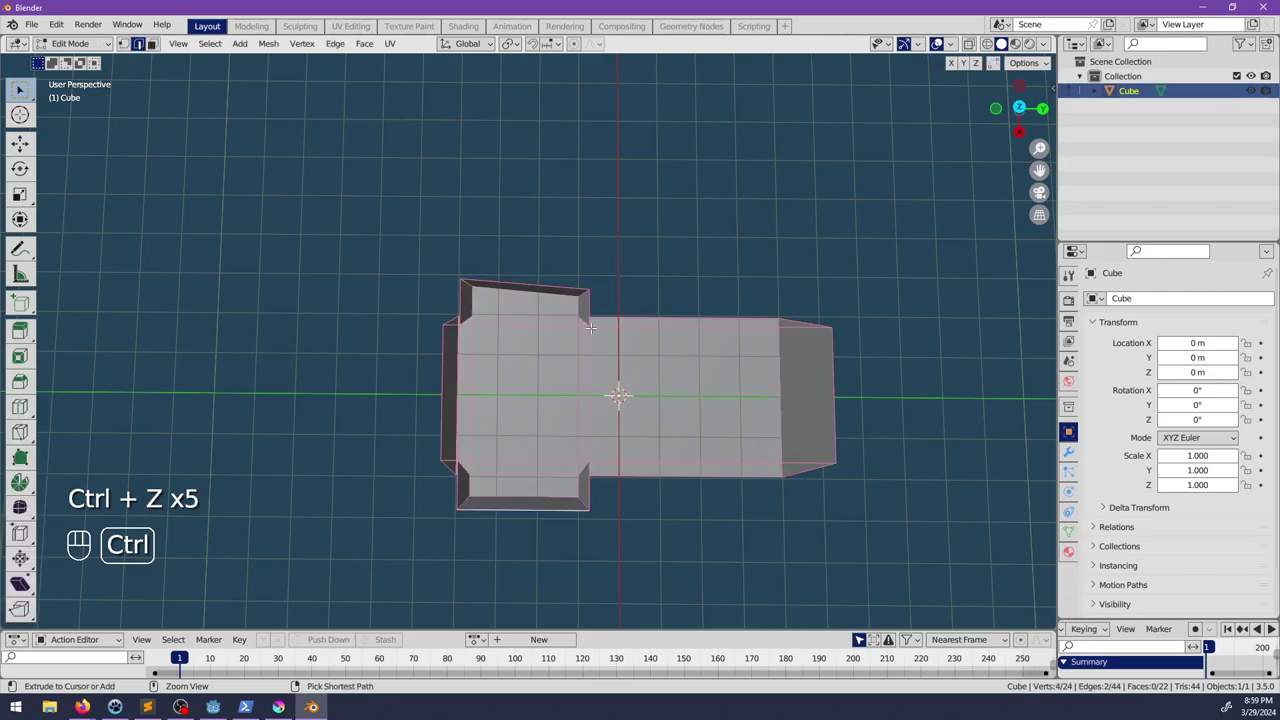
key(ctrl+z)
Step: Select the upper outer edges of both alcoves and scale them apart along the X axis
middle_drag(553, 292, 525, 455)
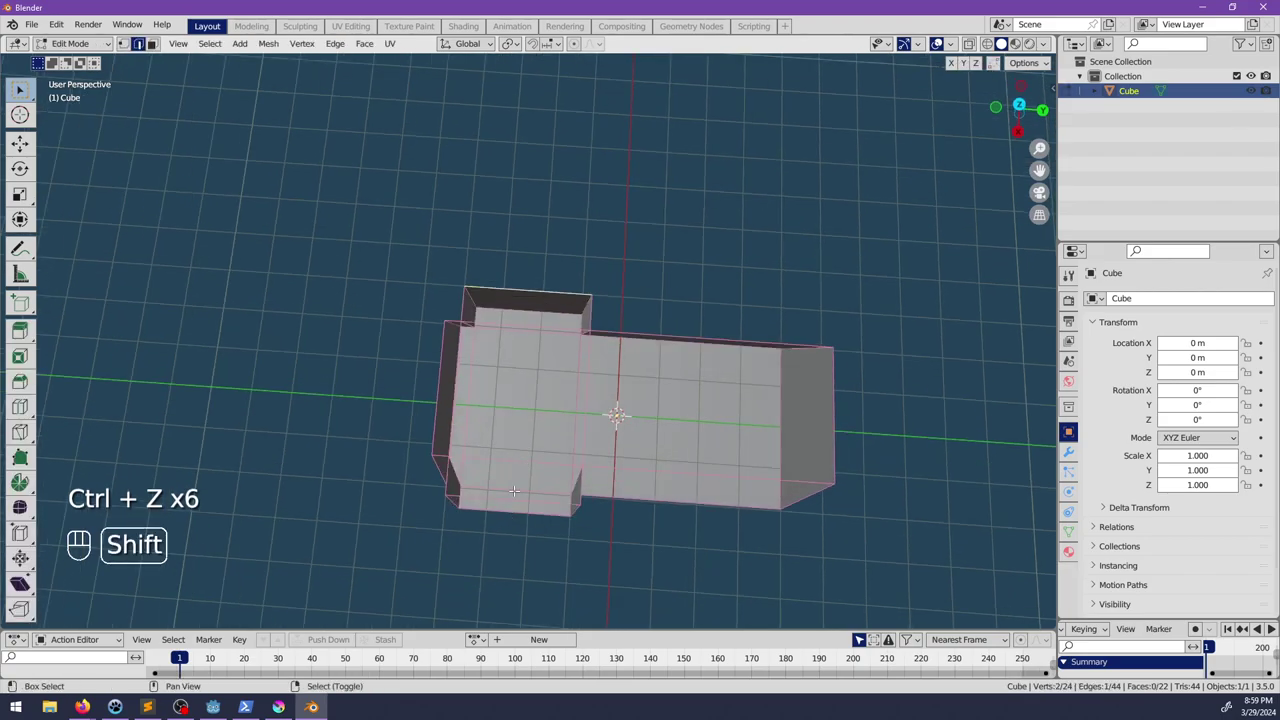
shift+click(514, 490)
key(s)
key(x)
click(680, 457)
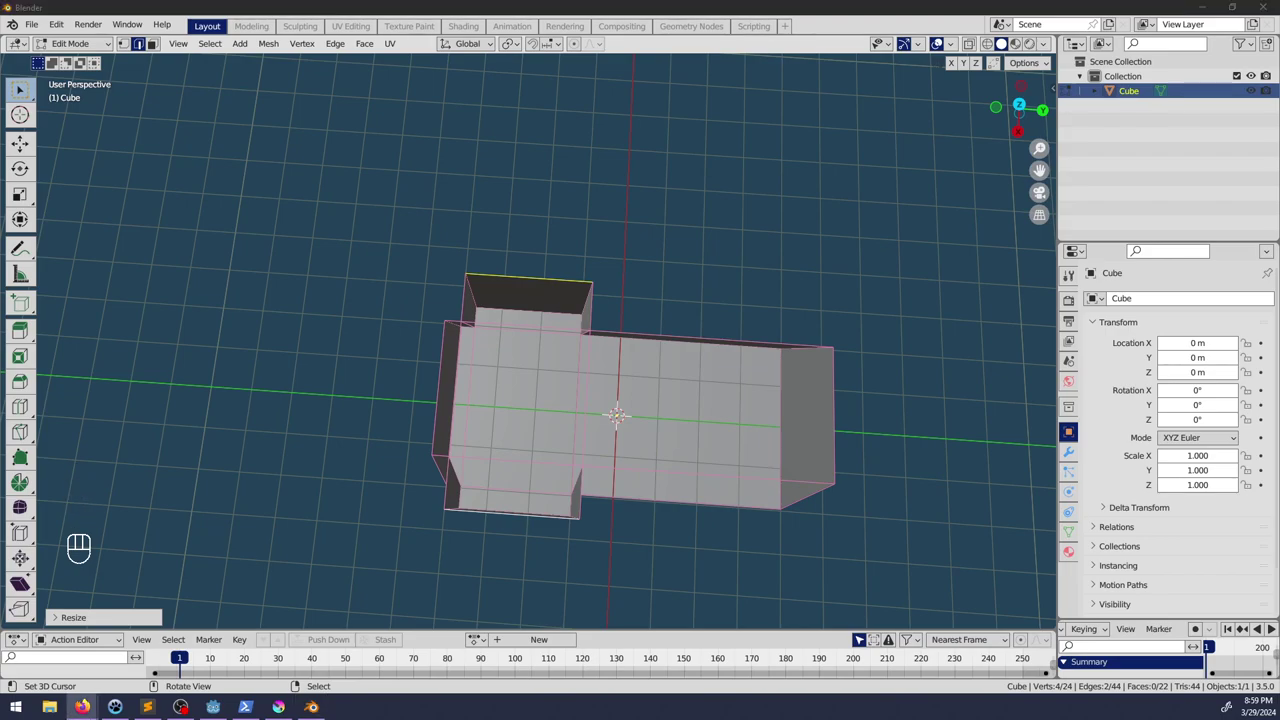
Step: Select the ceiling strip across both alcoves and scale it narrower along the Y axis
key(alt+Tab)
middle_drag(543, 491, 530, 455)
click(513, 481)
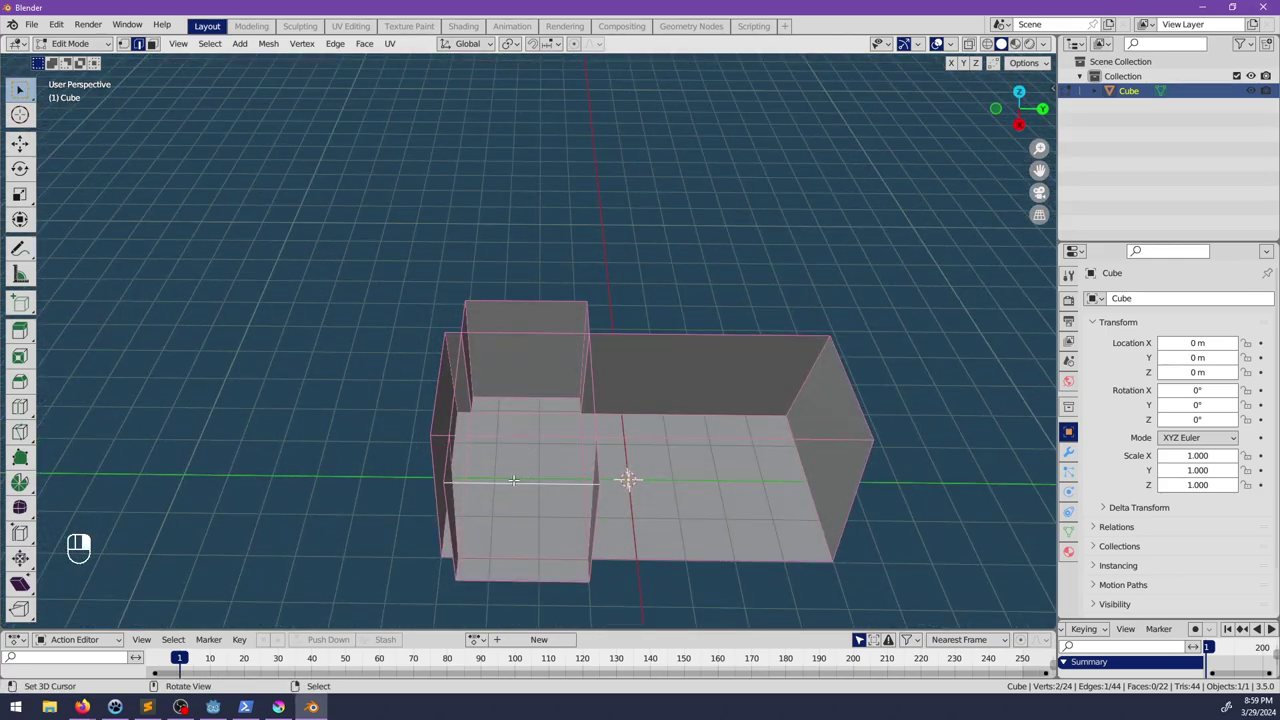
ctrl+shift+click(509, 304)
key(s)
key(y)
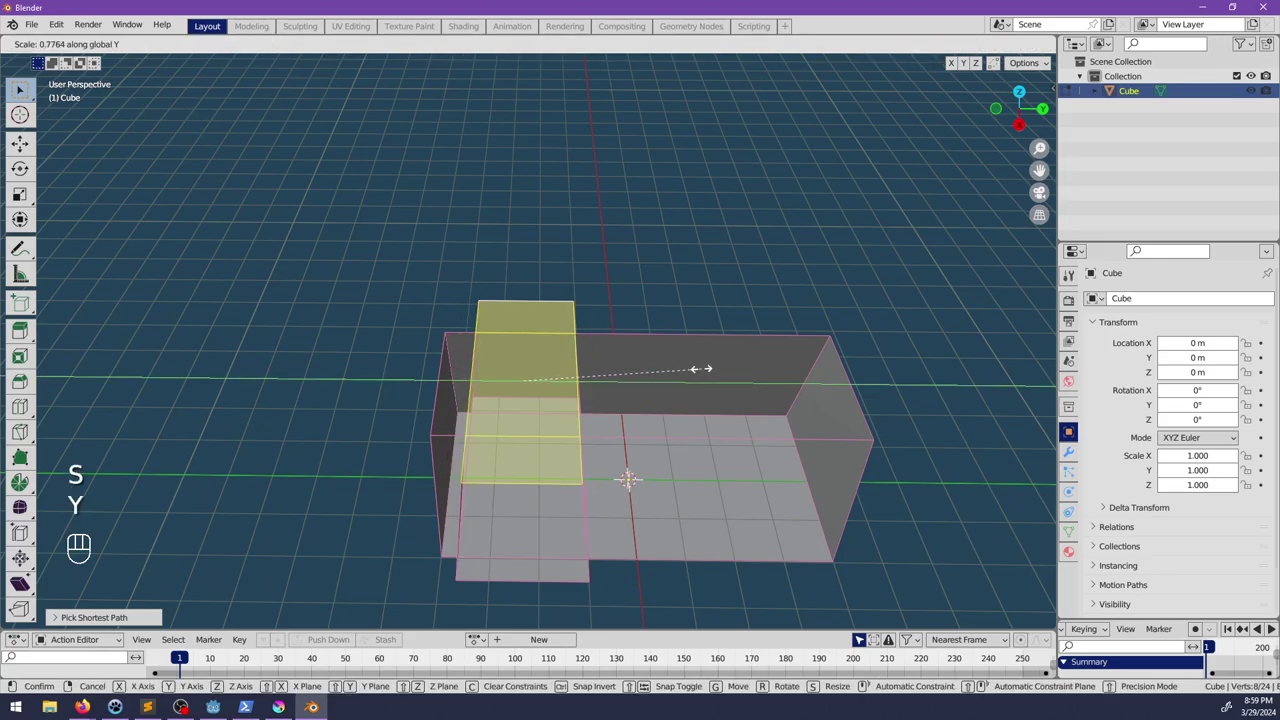
click(678, 368)
Step: Clear the selection and examine the tapered alcoves and walls of the room up close
middle_drag(678, 368, 547, 383)
key(alt+a)
alt+middle_click(547, 383)
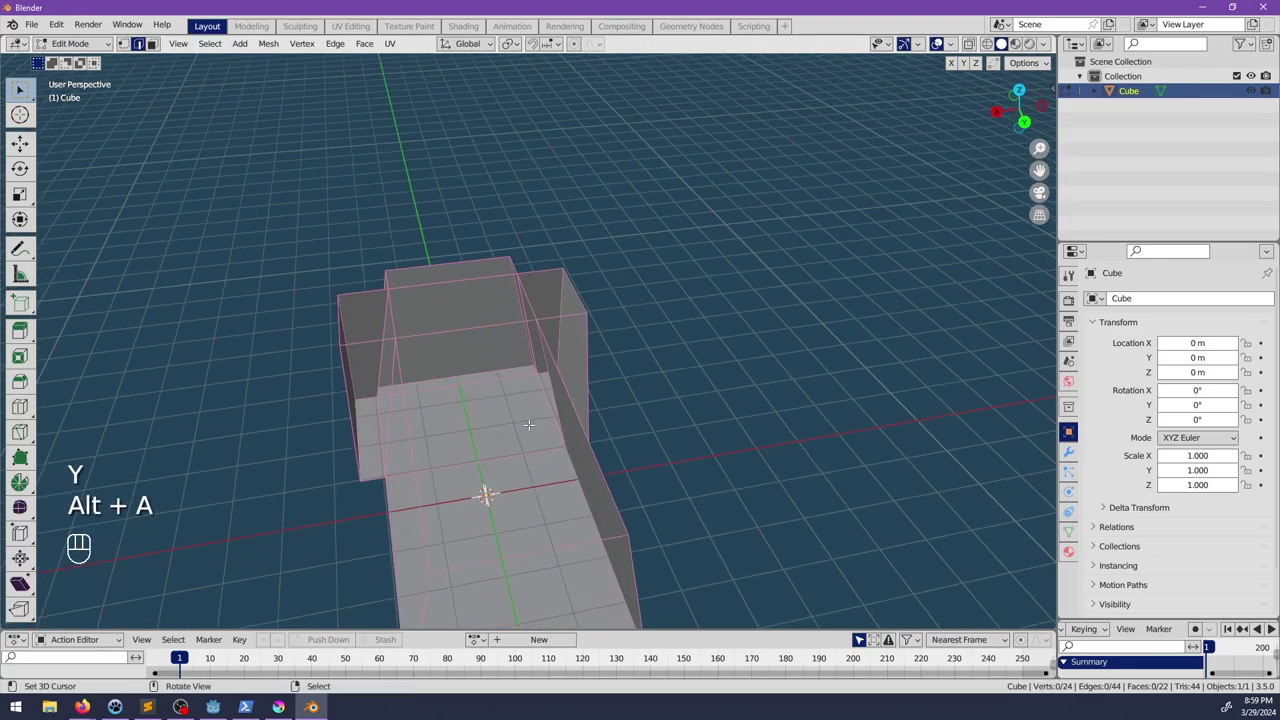
scroll(528, 420, up, 3)
middle_drag(474, 492, 692, 412)
scroll(545, 403, up, 3)
scroll(460, 411, down, 2)
scroll(486, 407, up, 1)
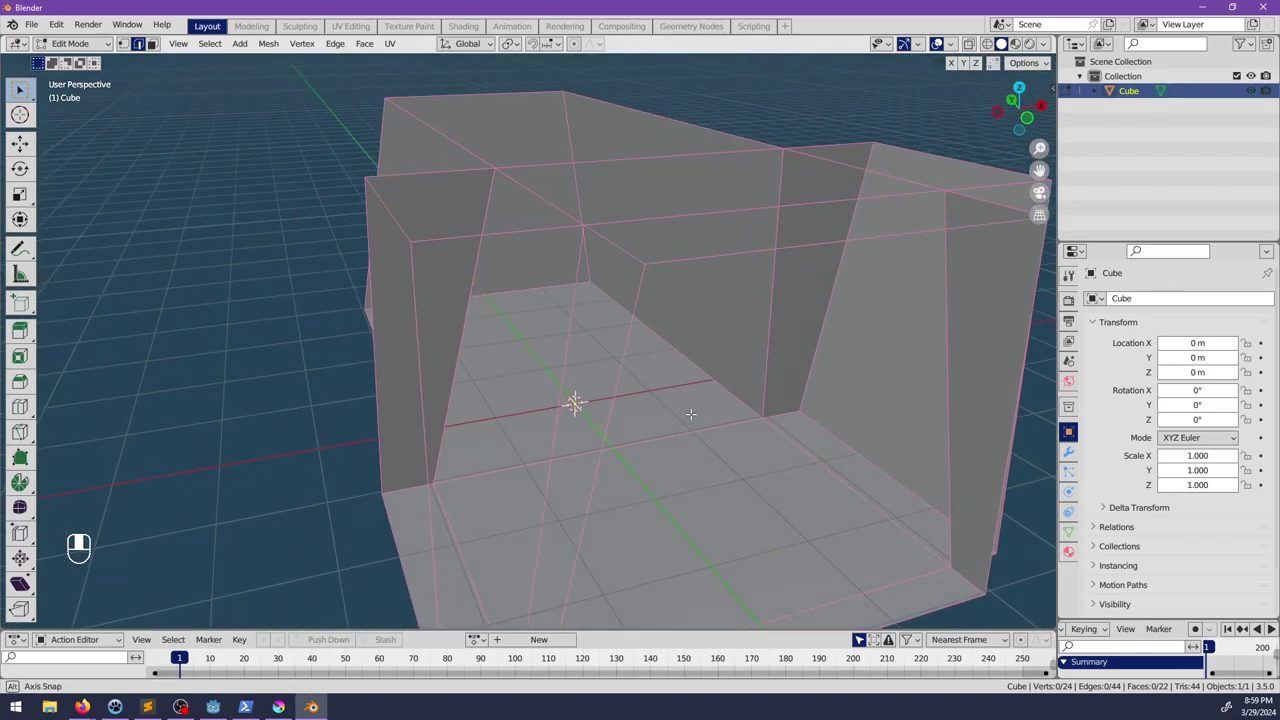
Step: Add two evenly spaced horizontal loop cuts around the room's walls
middle_drag(690, 413, 529, 418)
shift+middle_drag(751, 351, 414, 229)
key(ctrl+r)
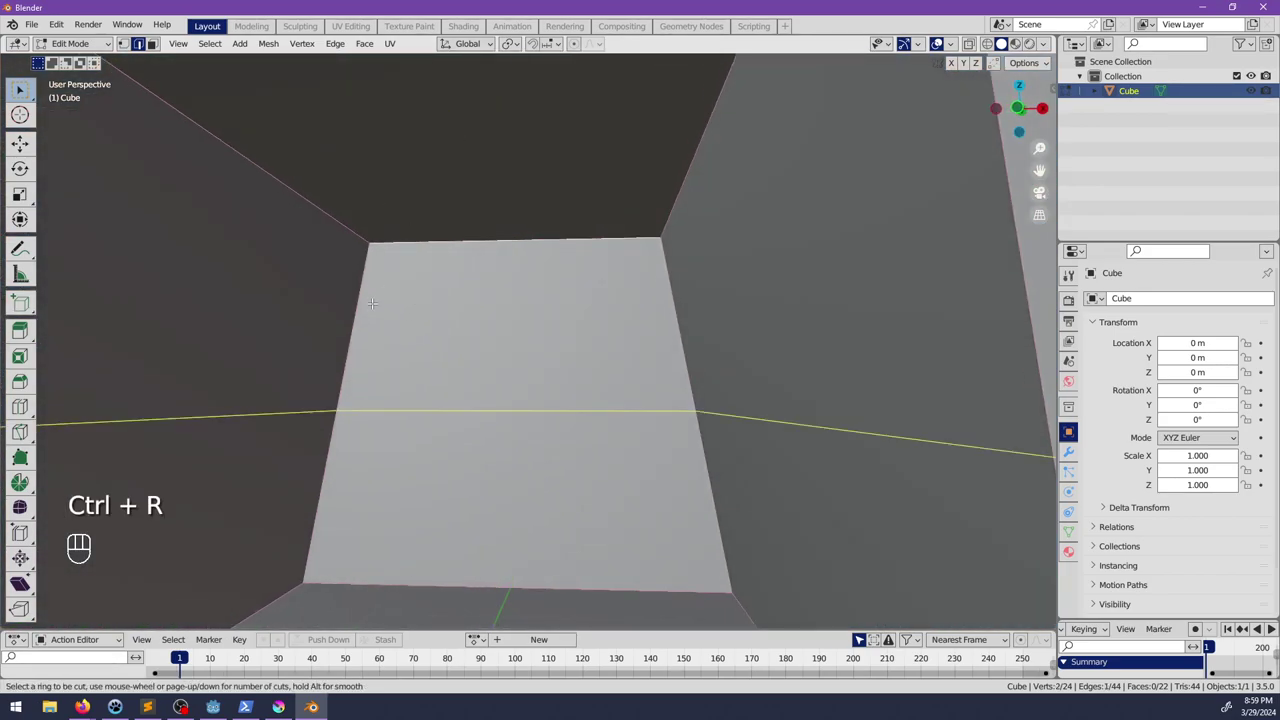
scroll(372, 303, up, 1)
click(372, 303)
right_click(372, 303)
key(g)
key(z)
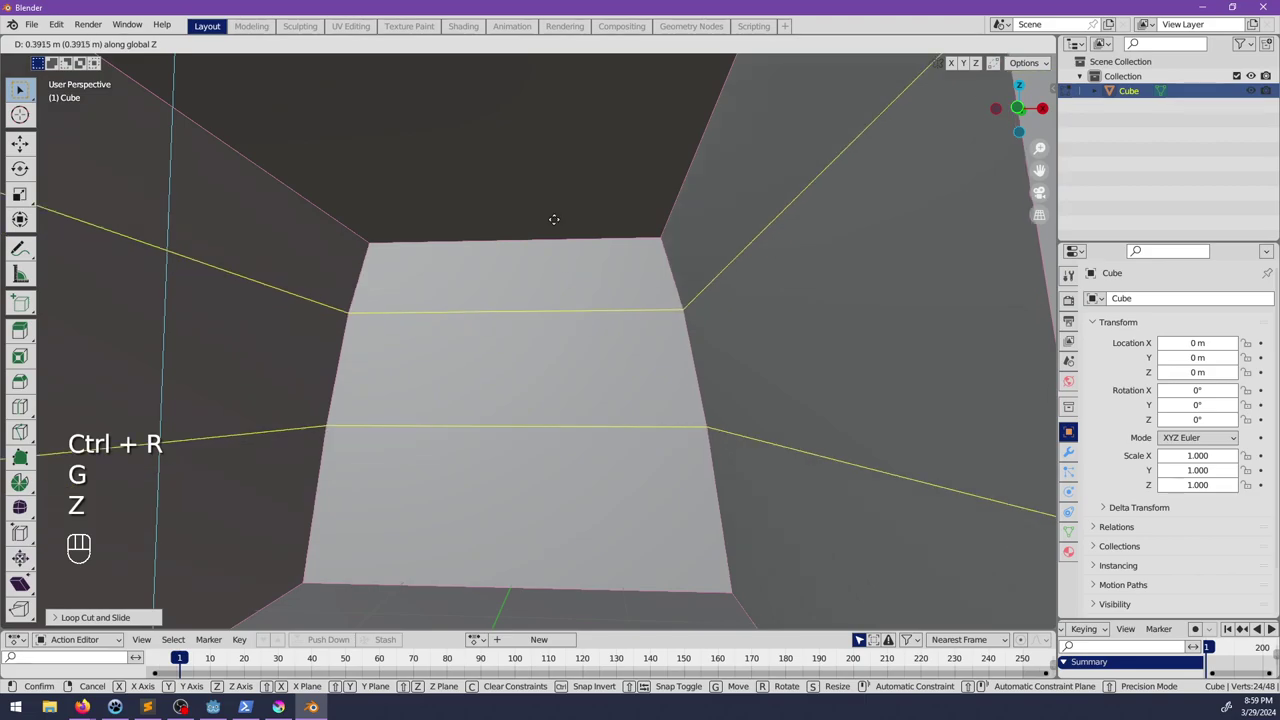
key(Escape)
Step: Select the upper horizontal edge loop and slide it up to just below the ceiling
alt+click(528, 356)
key(g)
key(g)
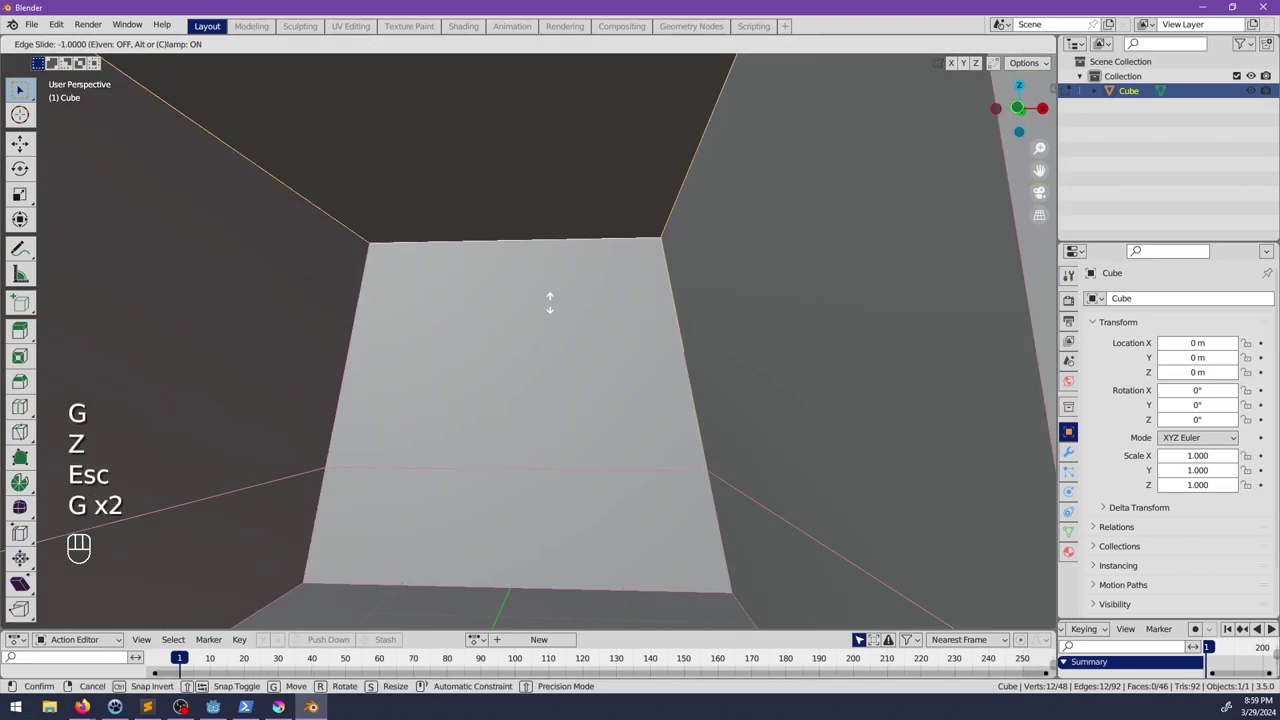
key(Escape)
scroll(449, 343, down, 4)
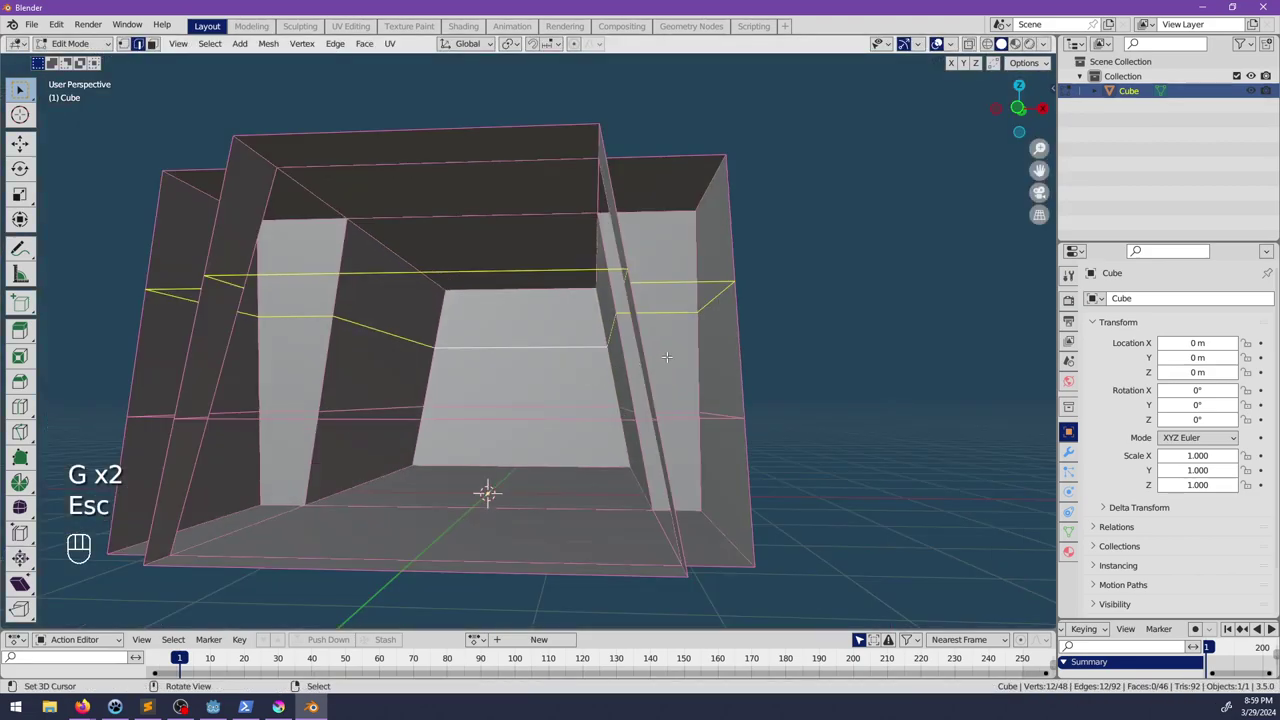
middle_drag(776, 343, 602, 393)
key(g)
key(g)
click(598, 374)
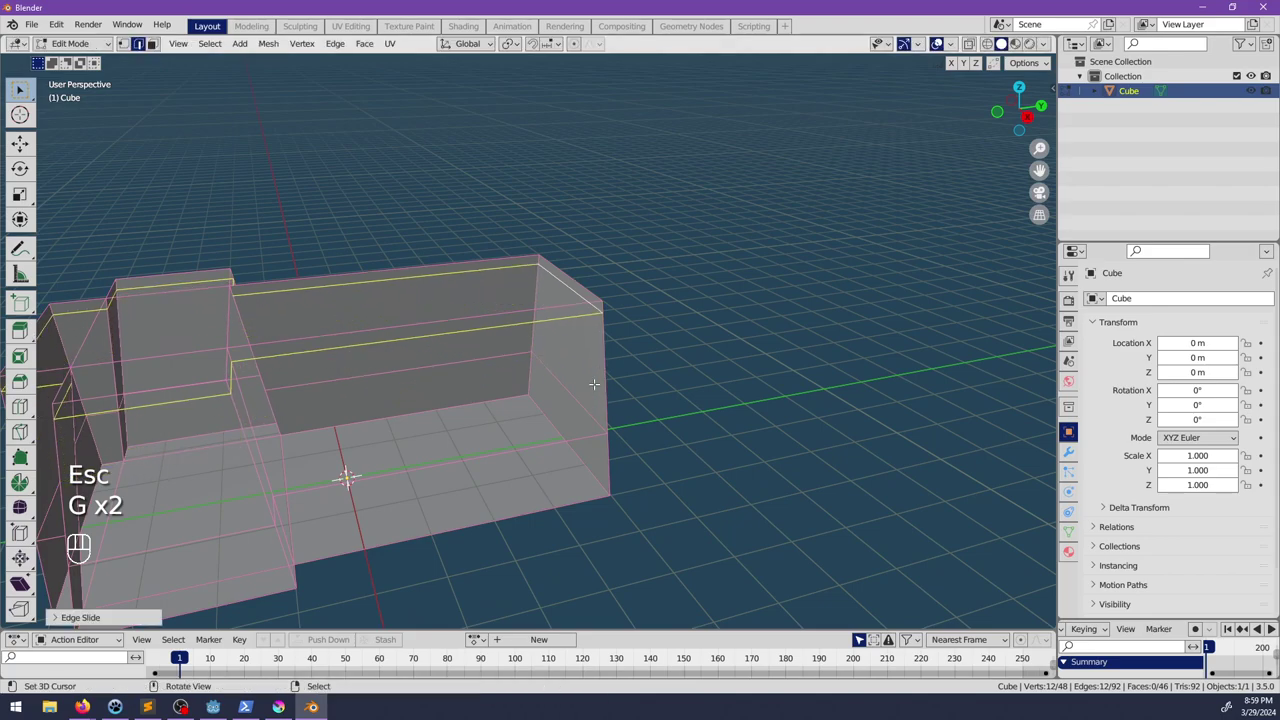
Step: Slide the remaining horizontal edge loop up to a short distance below the upper one
alt+click(600, 426)
middle_drag(677, 457, 623, 400)
key(g)
key(g)
right_click(619, 338)
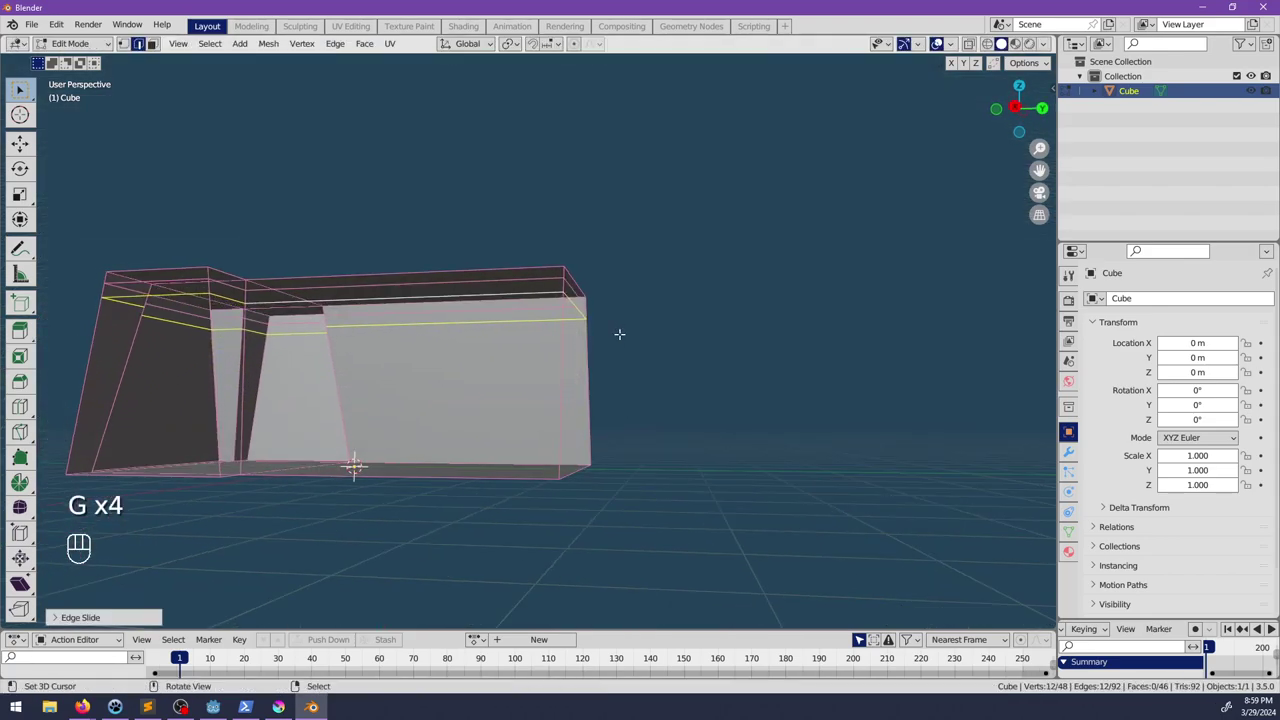
Step: Add two loop cuts running along the room's length and slide one of them close to a side wall
middle_drag(619, 338, 646, 378)
key(ctrl+r)
alt+right_click(592, 379)
key(g)
key(g)
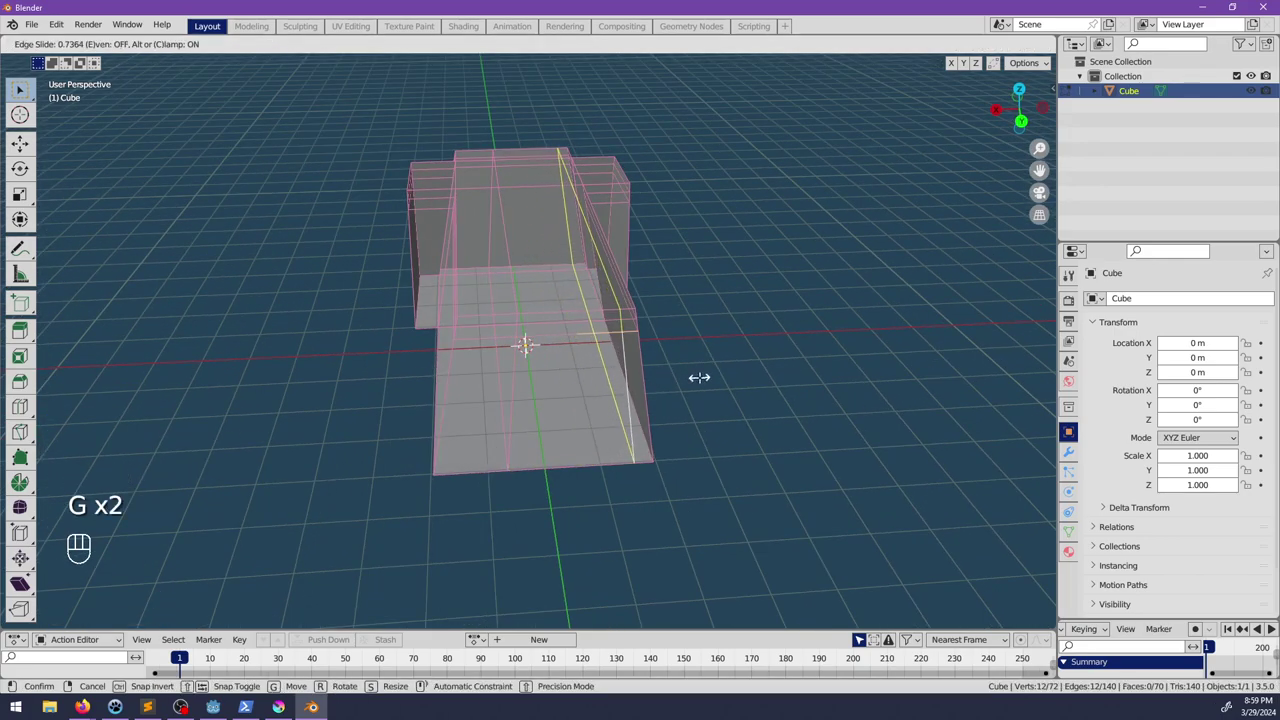
click(690, 374)
Step: Slide the other lengthwise edge loop close to the opposite side wall
alt+click(524, 378)
key(g)
key(g)
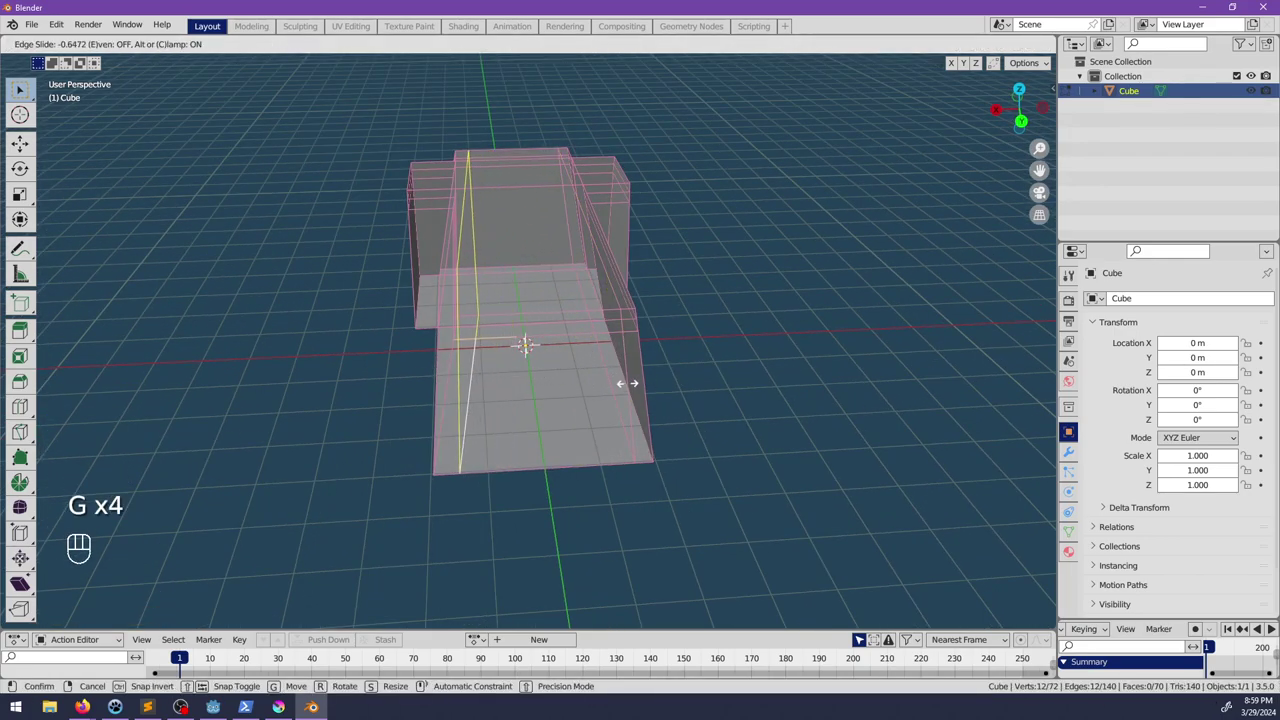
click(621, 383)
Step: Extrude the narrow face near the top of the end wall outward by about 0.13 m to form a recess
click(152, 44)
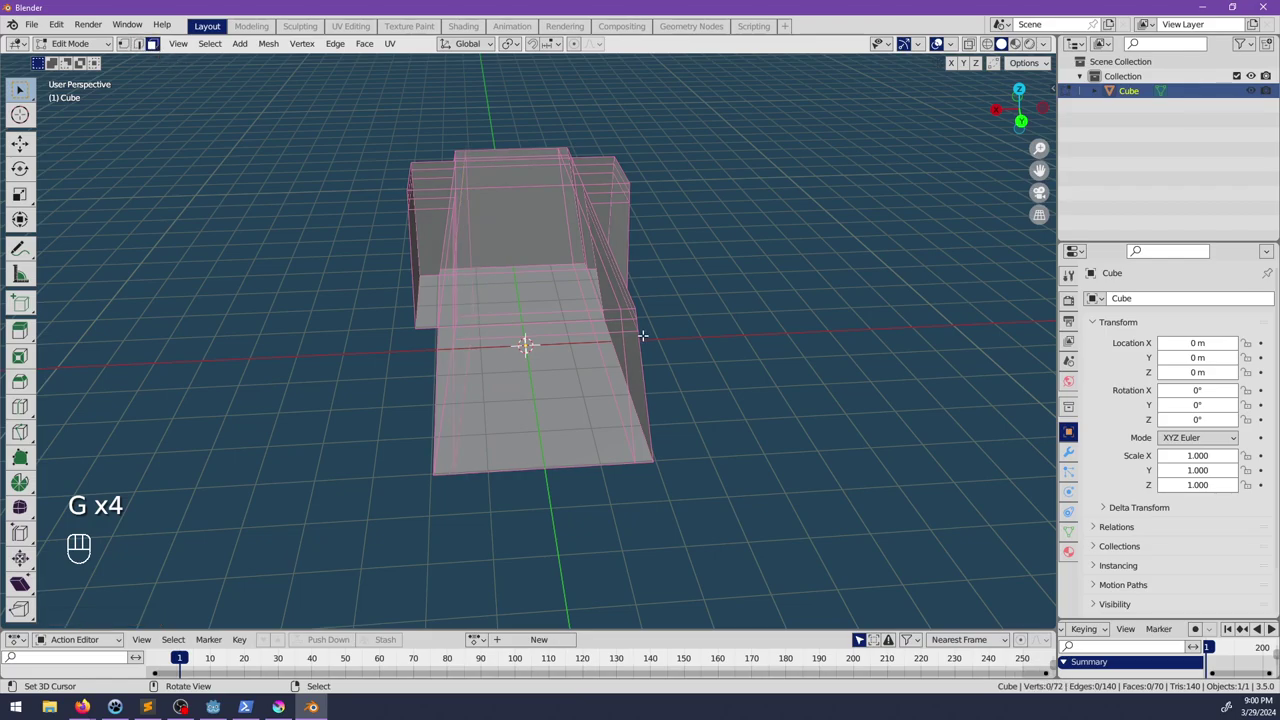
middle_drag(556, 336, 663, 354)
scroll(674, 346, up, 4)
key(e)
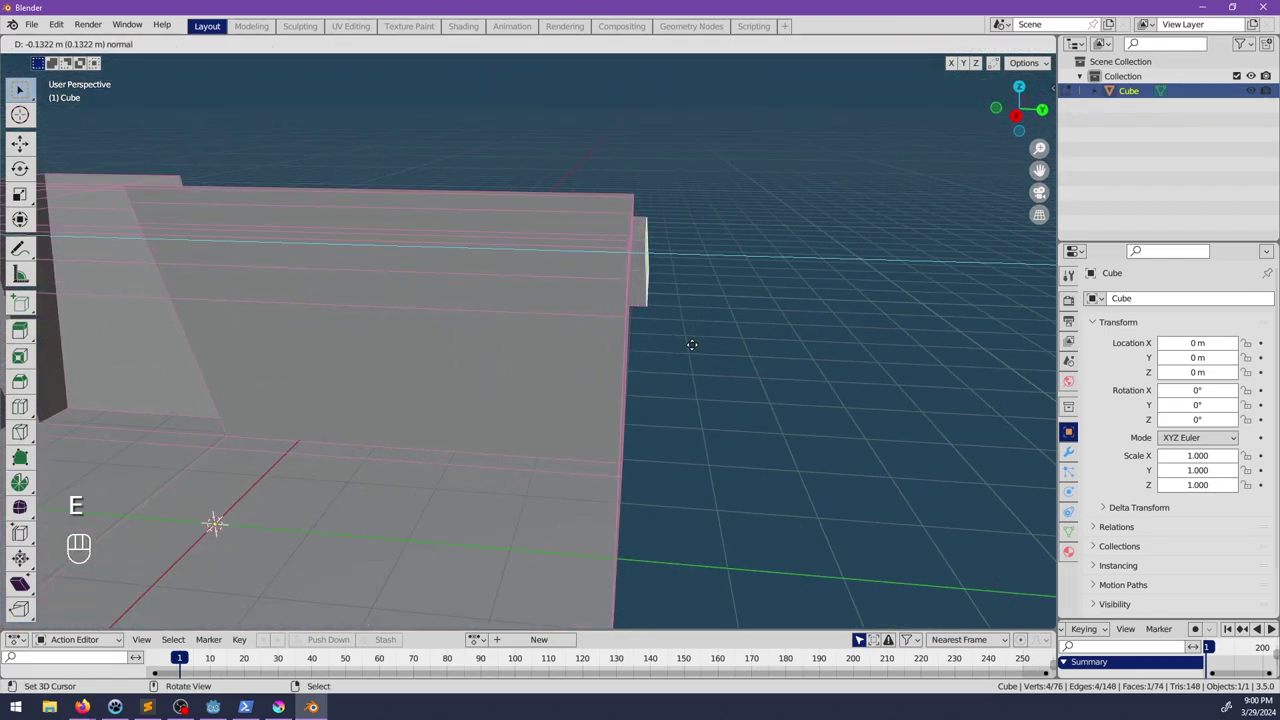
click(686, 348)
Step: Return to Object Mode, check the recess in the end wall from inside, and select the room
middle_drag(470, 378, 676, 326)
key(alt+a)
key(Tab)
middle_drag(530, 362, 581, 352)
key(alt+a)
scroll(618, 352, down, 4)
key(space)
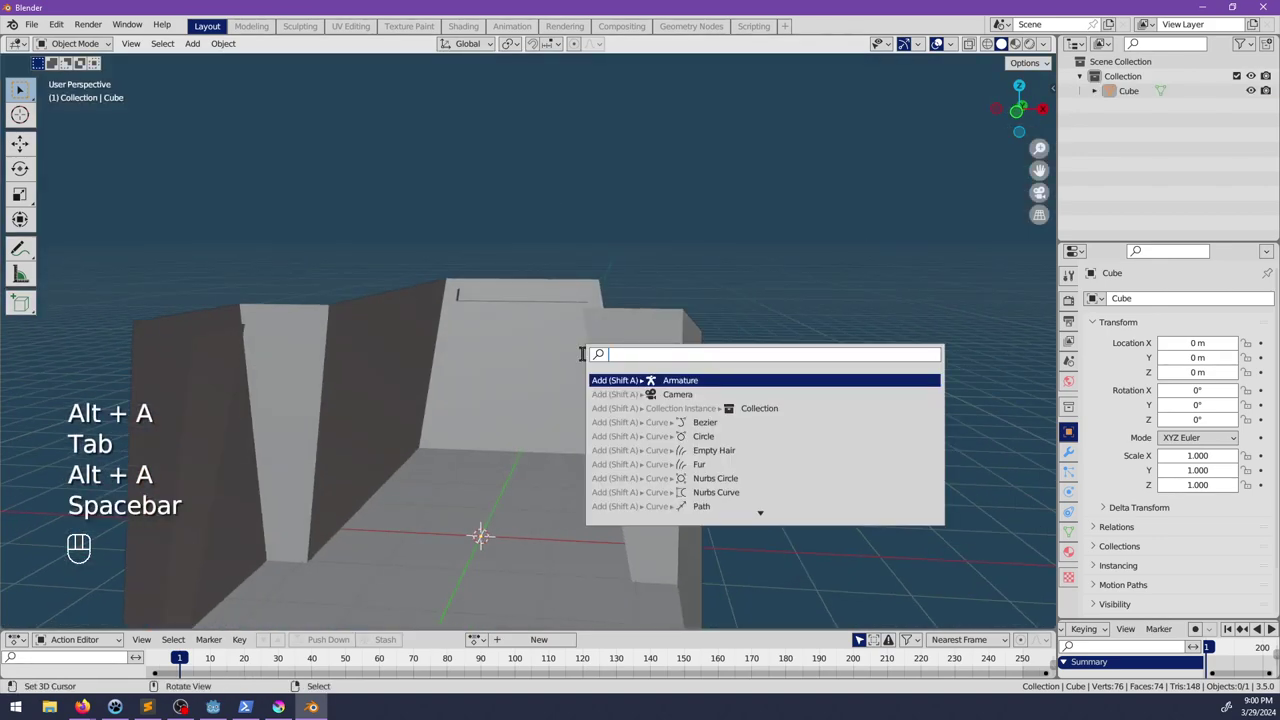
click(579, 348)
click(459, 371)
key(space)
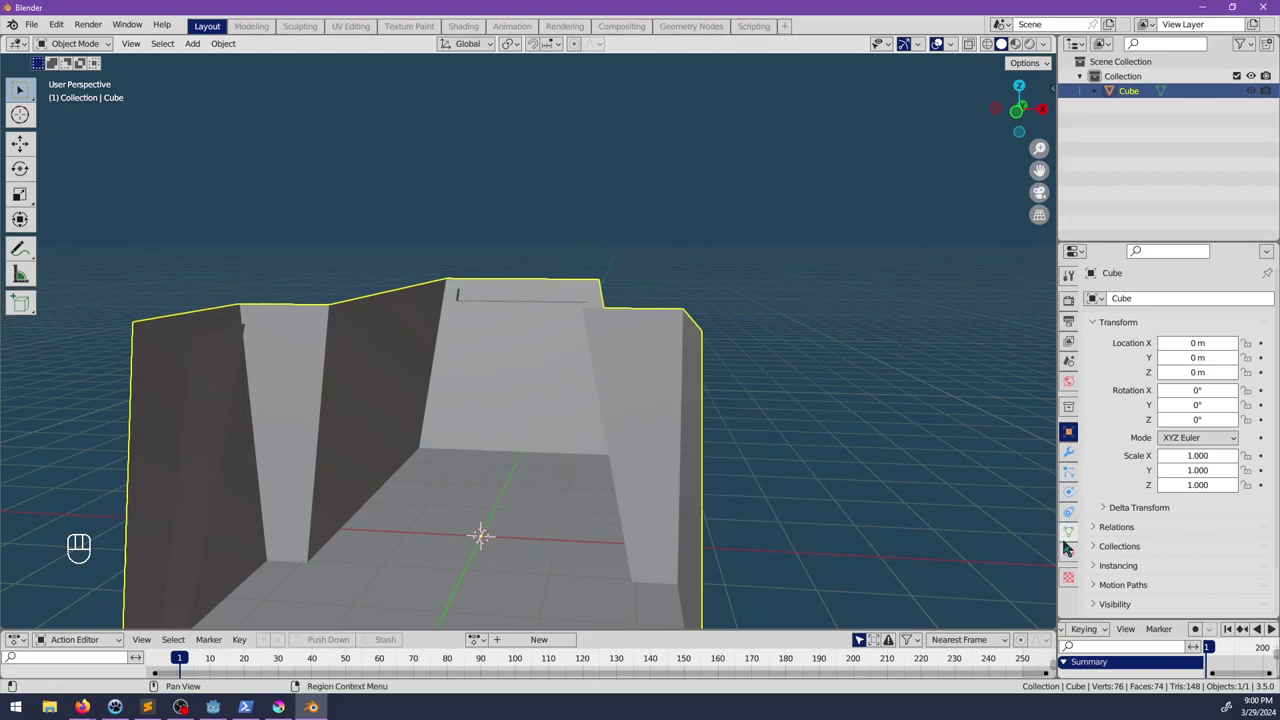
Step: Add a Bevel modifier to the room and set its amount to 0.02 m
scroll(560, 370, up, 5)
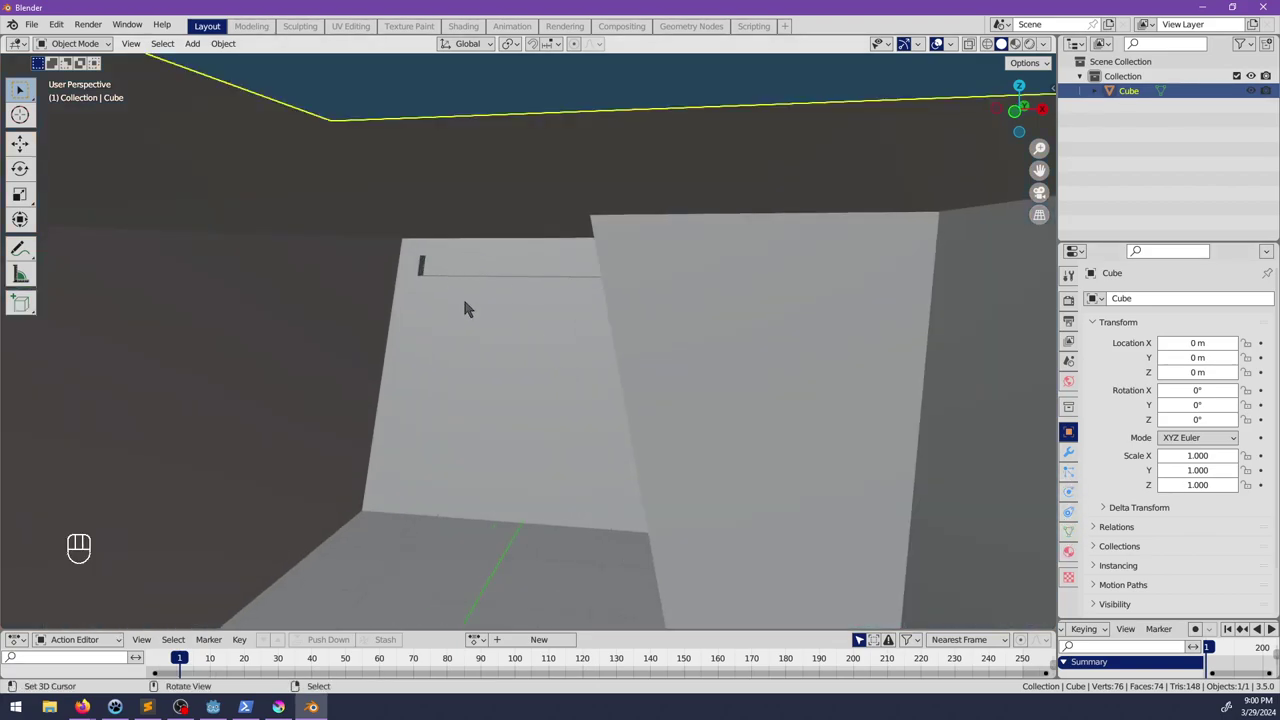
click(1069, 452)
click(1094, 300)
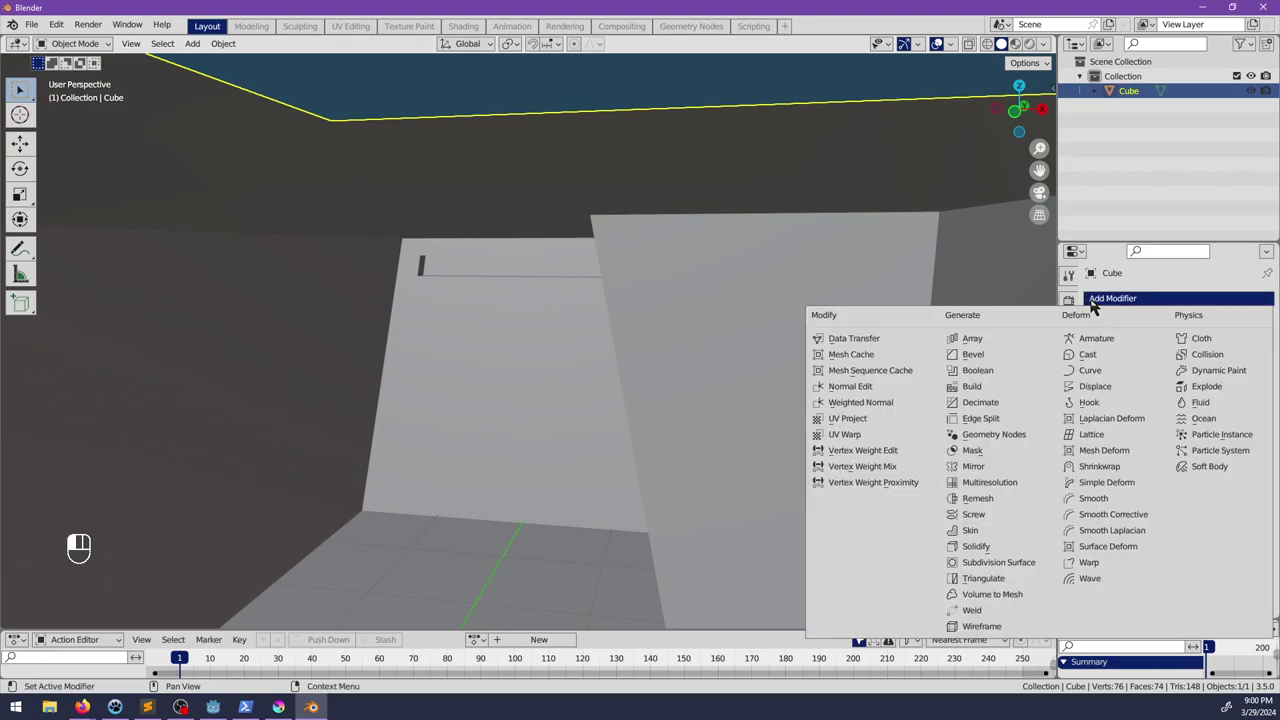
click(972, 354)
scroll(608, 366, up, 3)
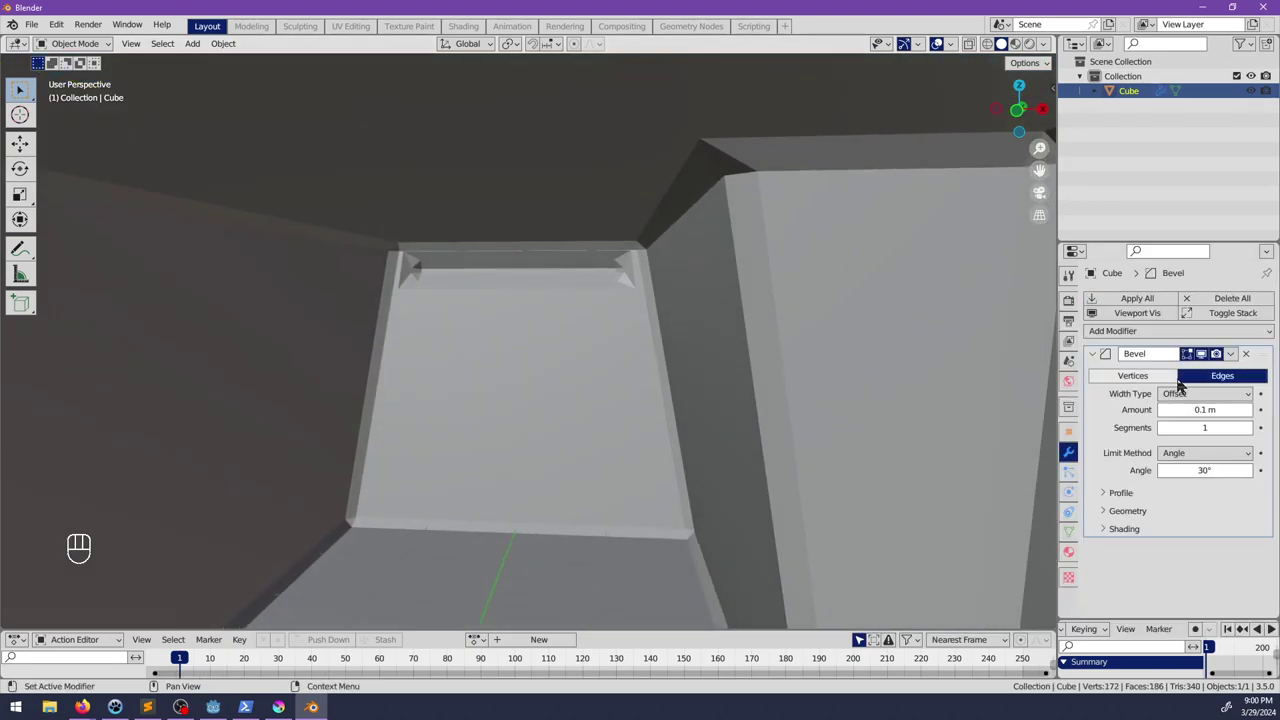
drag(1219, 409, 1190, 409)
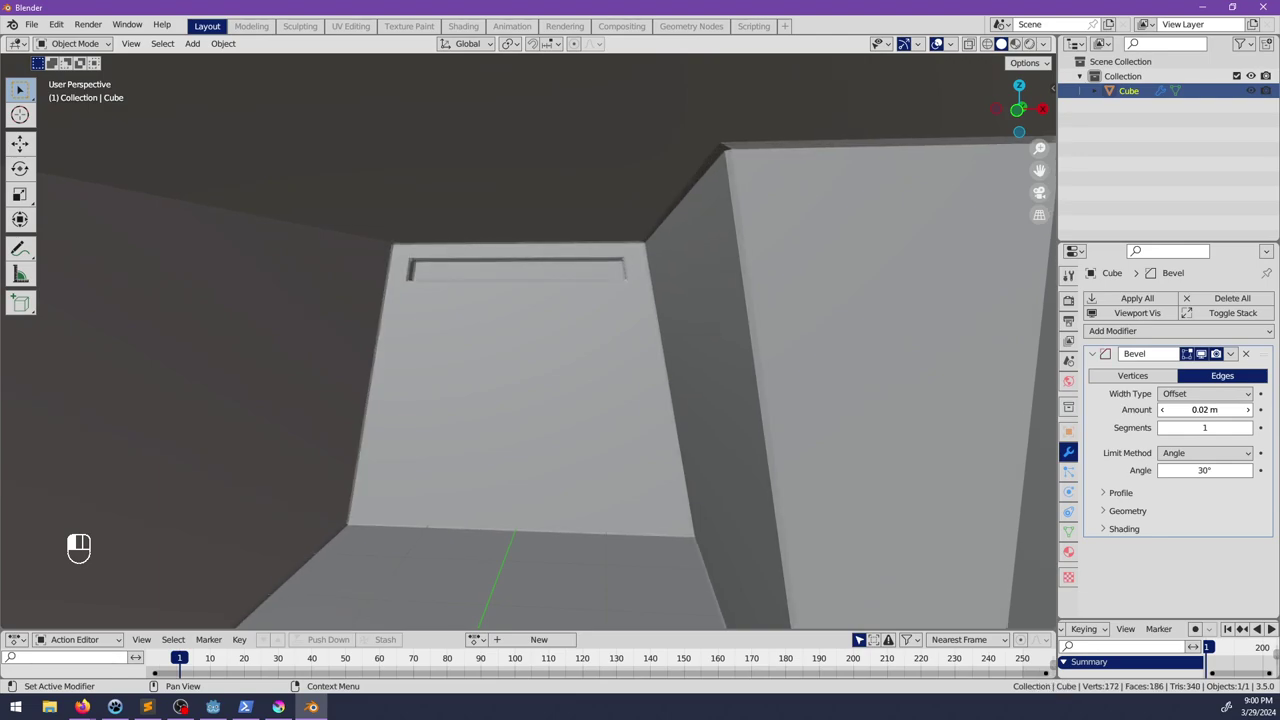
Step: Shade the room with auto smooth and set the auto smooth angle to 180°
key(space)
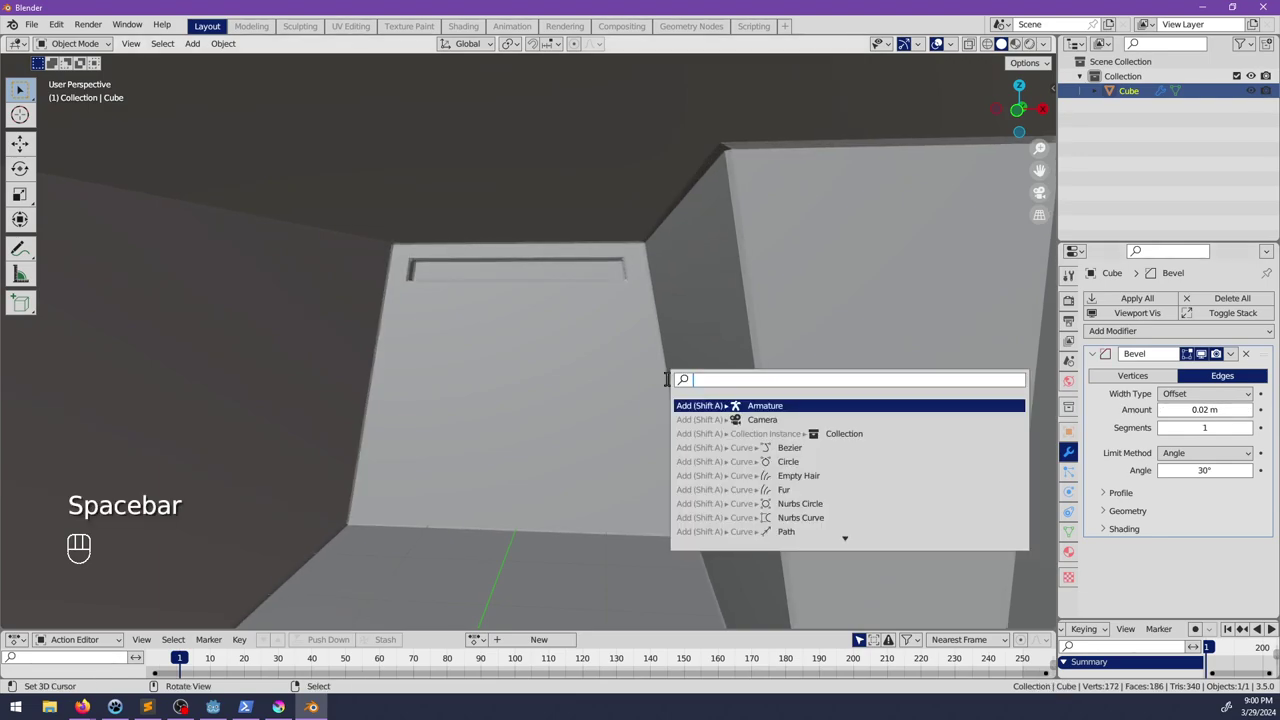
text(aut)
key(Return)
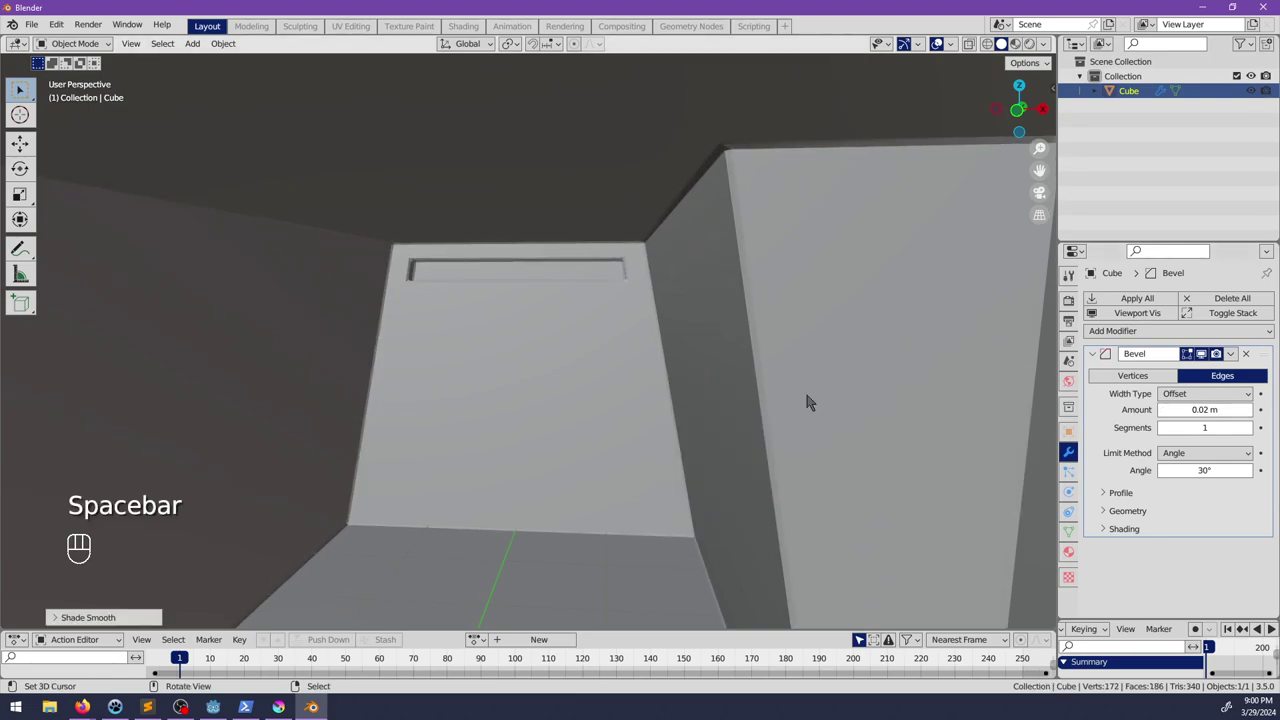
click(1068, 535)
scroll(1140, 541, down, 3)
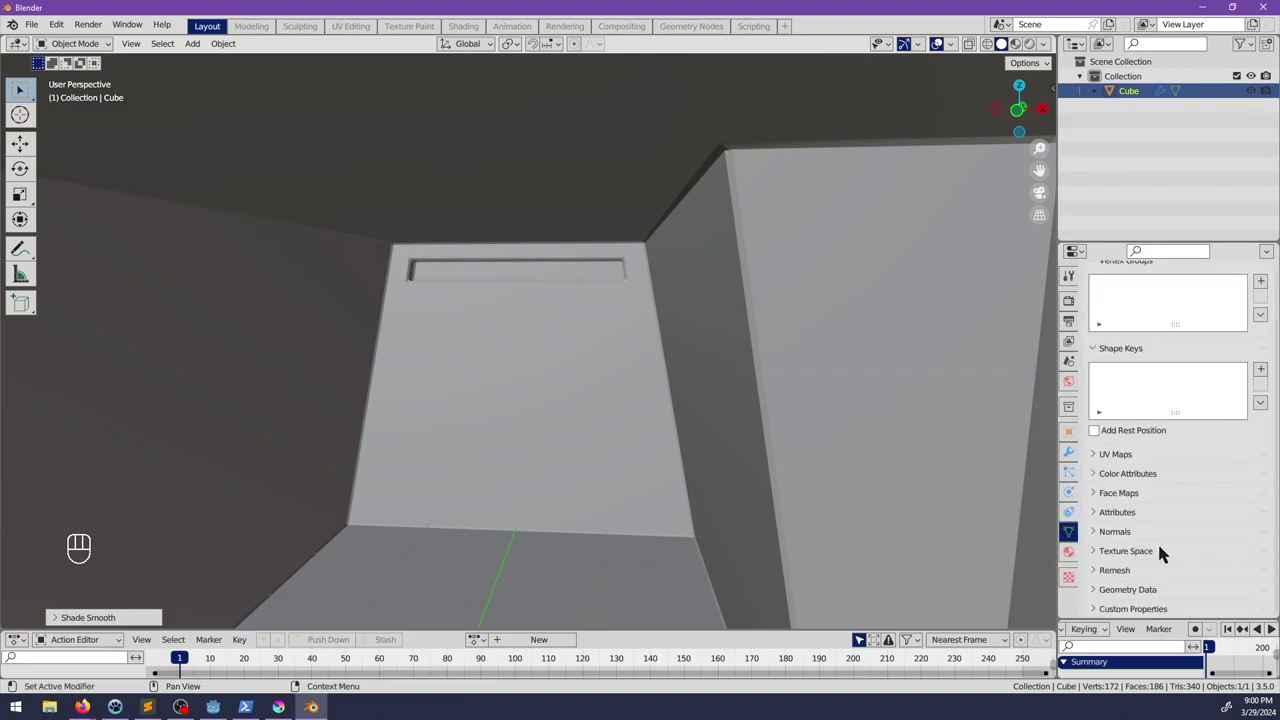
click(1112, 531)
drag(1212, 553, 1250, 553)
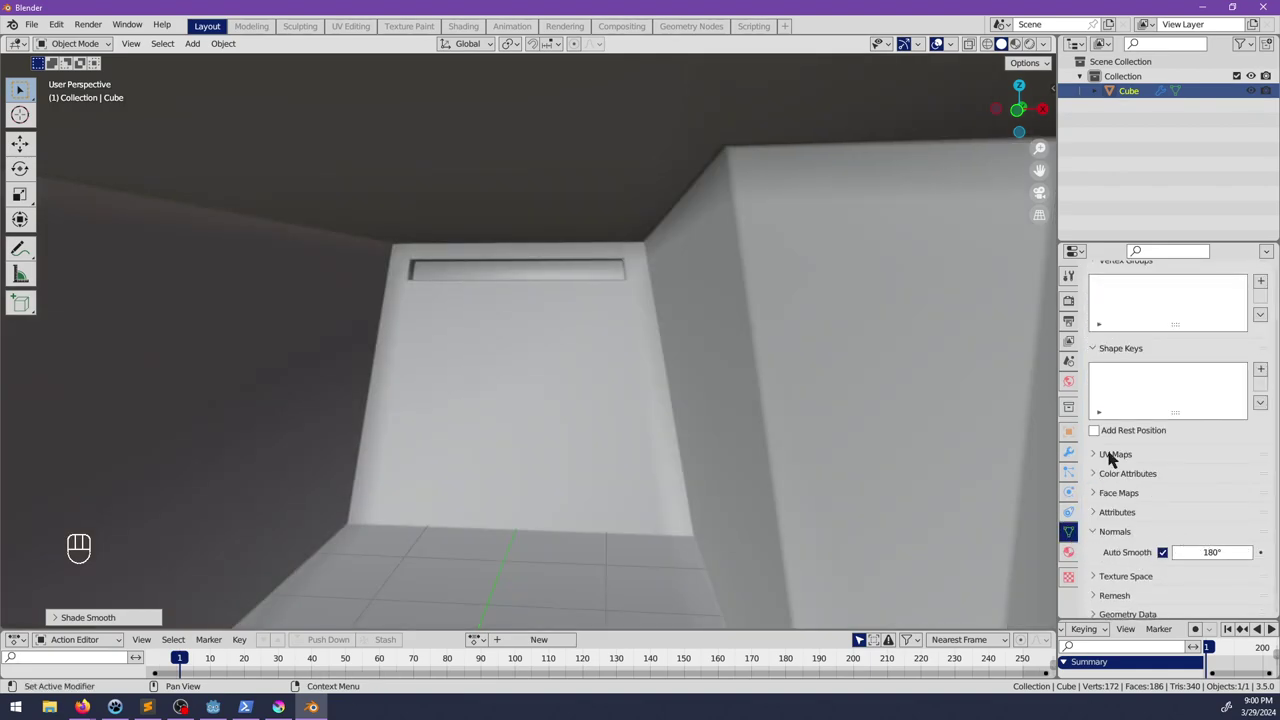
right_drag(690, 420, 686, 419)
key(ctrl+z)
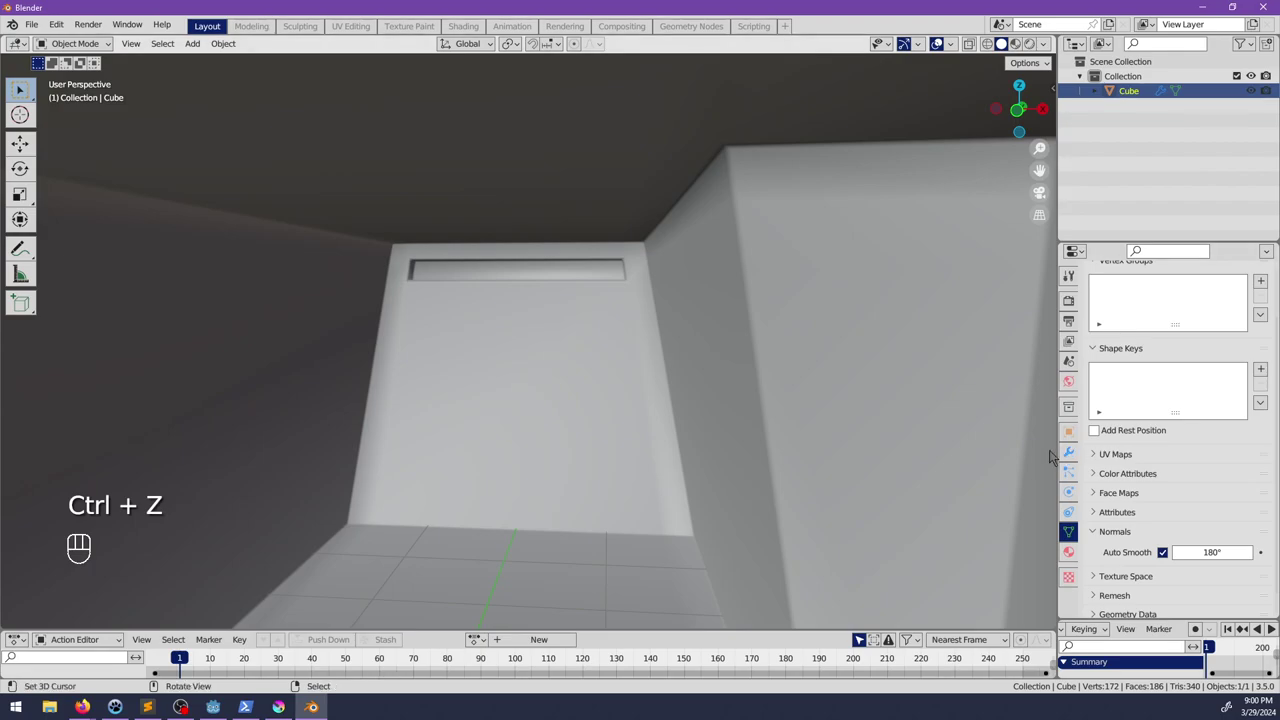
Step: Enable Harden Normals in the Bevel modifier's shading settings and check the room's shading
click(1068, 452)
click(1128, 528)
click(1188, 553)
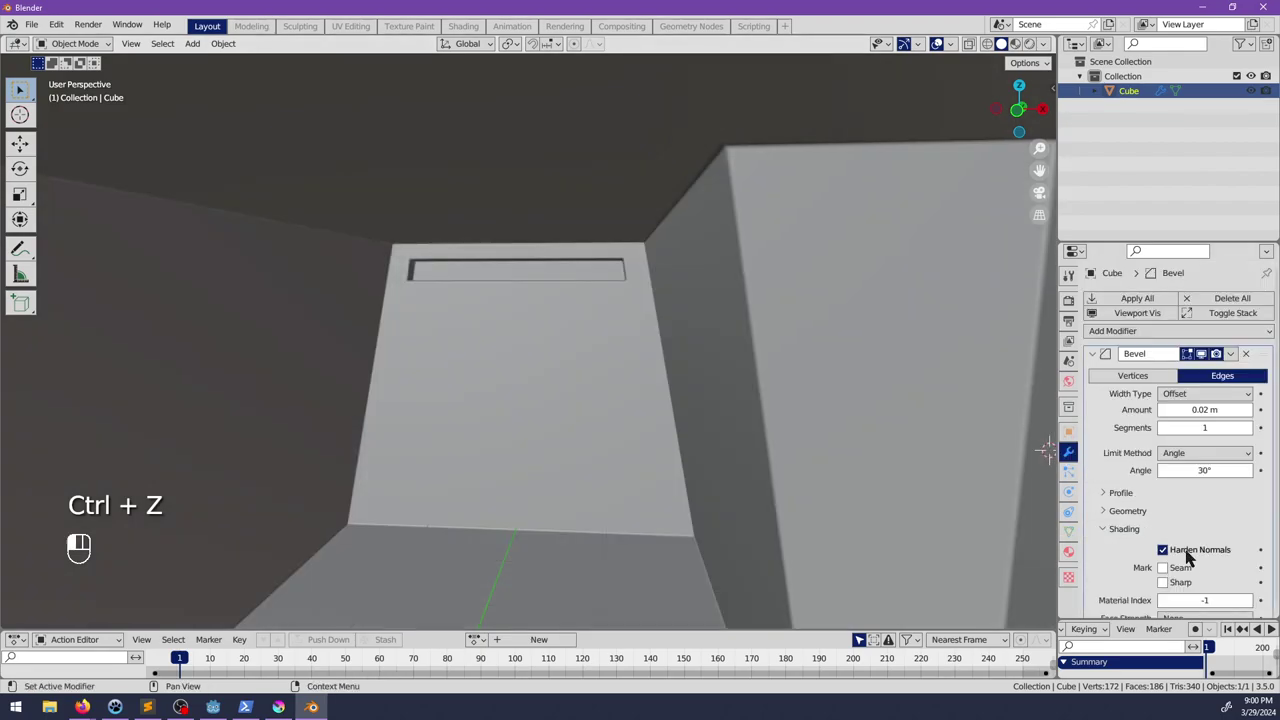
scroll(737, 342, down, 4)
middle_drag(737, 342, 531, 434)
scroll(449, 391, down, 3)
scroll(531, 434, up, 2)
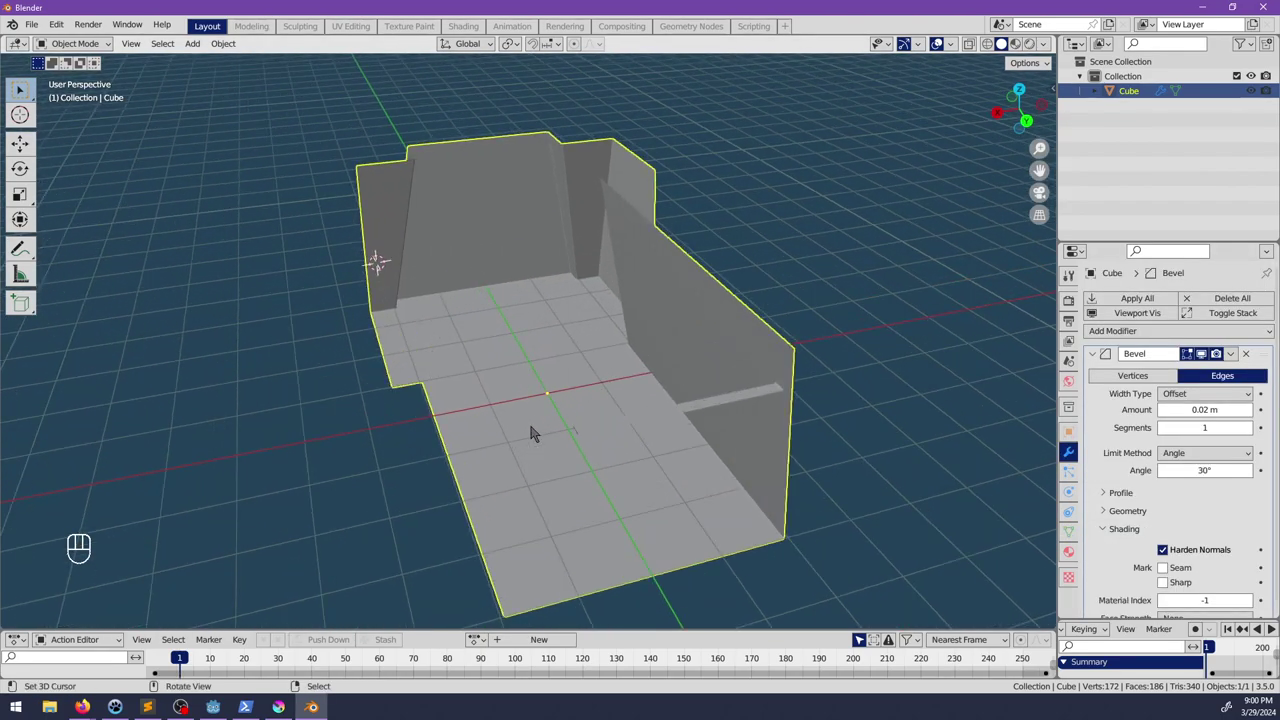
Step: Enter Edit Mode and add a horizontal loop cut around the lower part of the room's walls
middle_drag(700, 480, 595, 407)
key(Tab)
key(ctrl+r)
click(660, 485)
right_click(660, 485)
middle_drag(694, 503, 641, 438)
key(g)
key(z)
key(Escape)
key(g)
key(Escape)
Step: Slide the new horizontal edge loop down the walls toward the floor
key(g)
key(g)
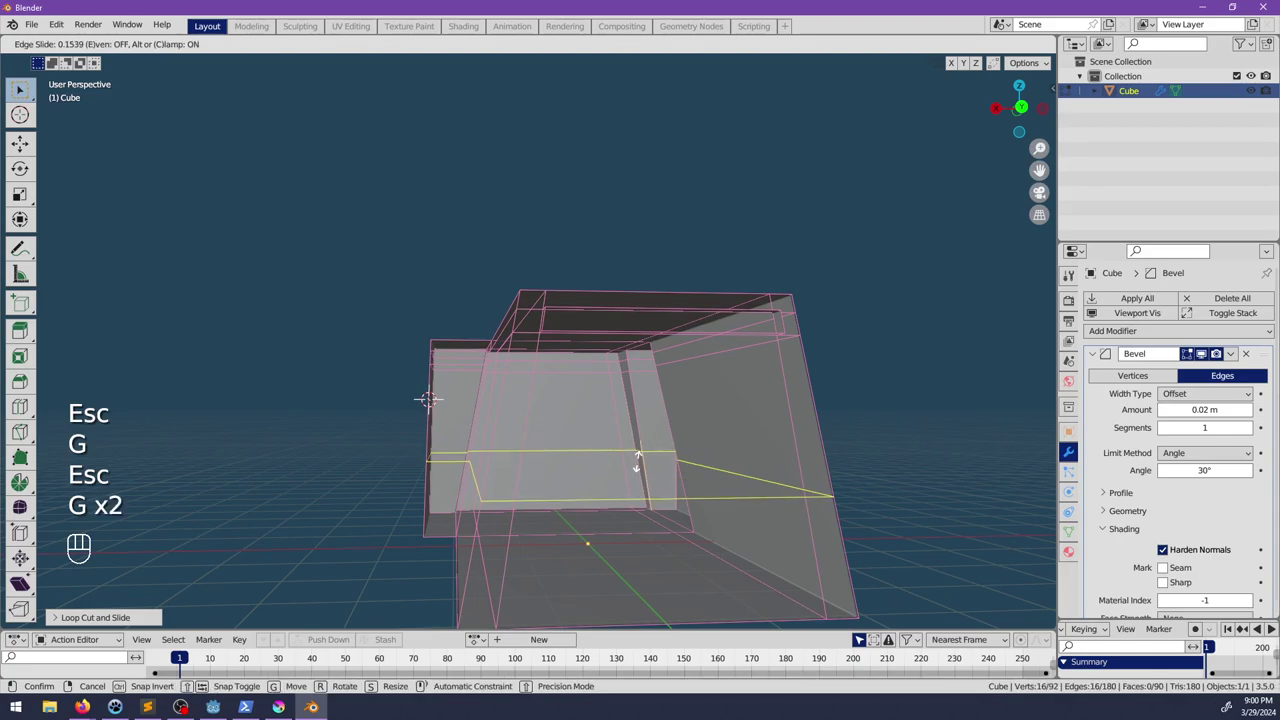
click(637, 490)
middle_drag(637, 490, 502, 486)
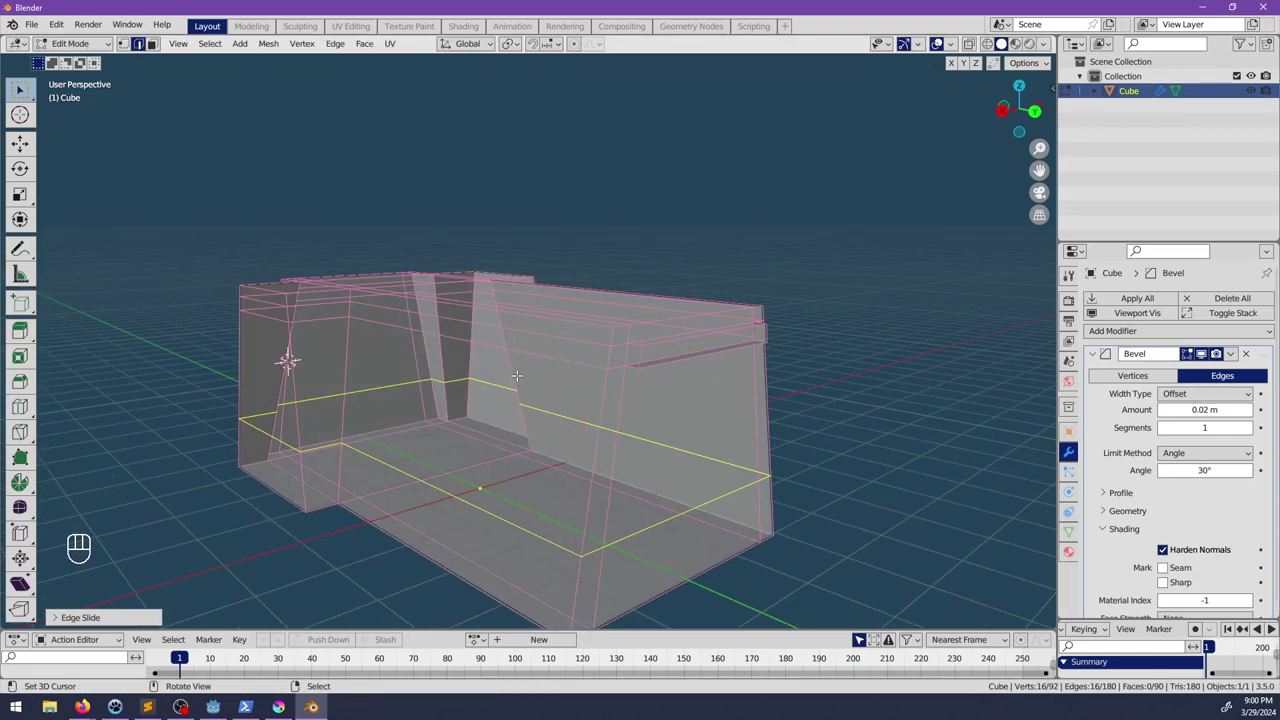
middle_drag(516, 375, 362, 218)
middle_drag(563, 316, 147, 80)
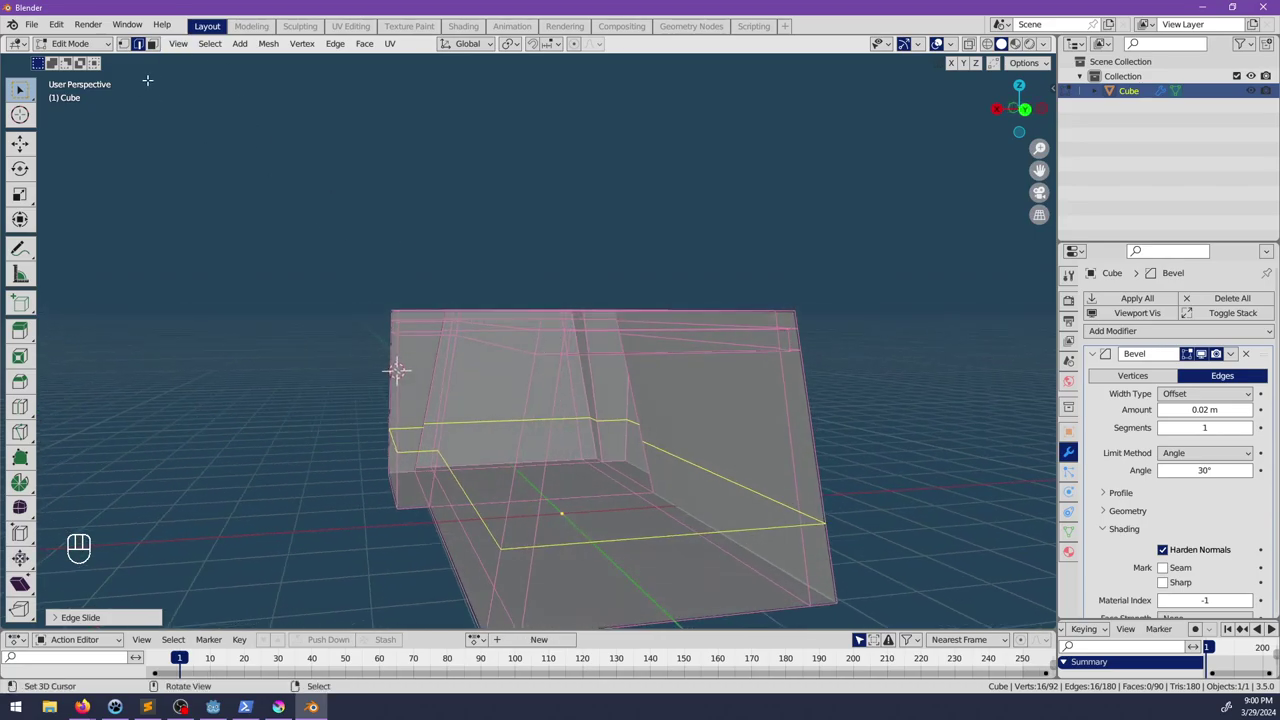
Step: Select the band of wall faces between the floor and the lowest edge loop all around the room
click(153, 44)
middle_drag(382, 225, 725, 280)
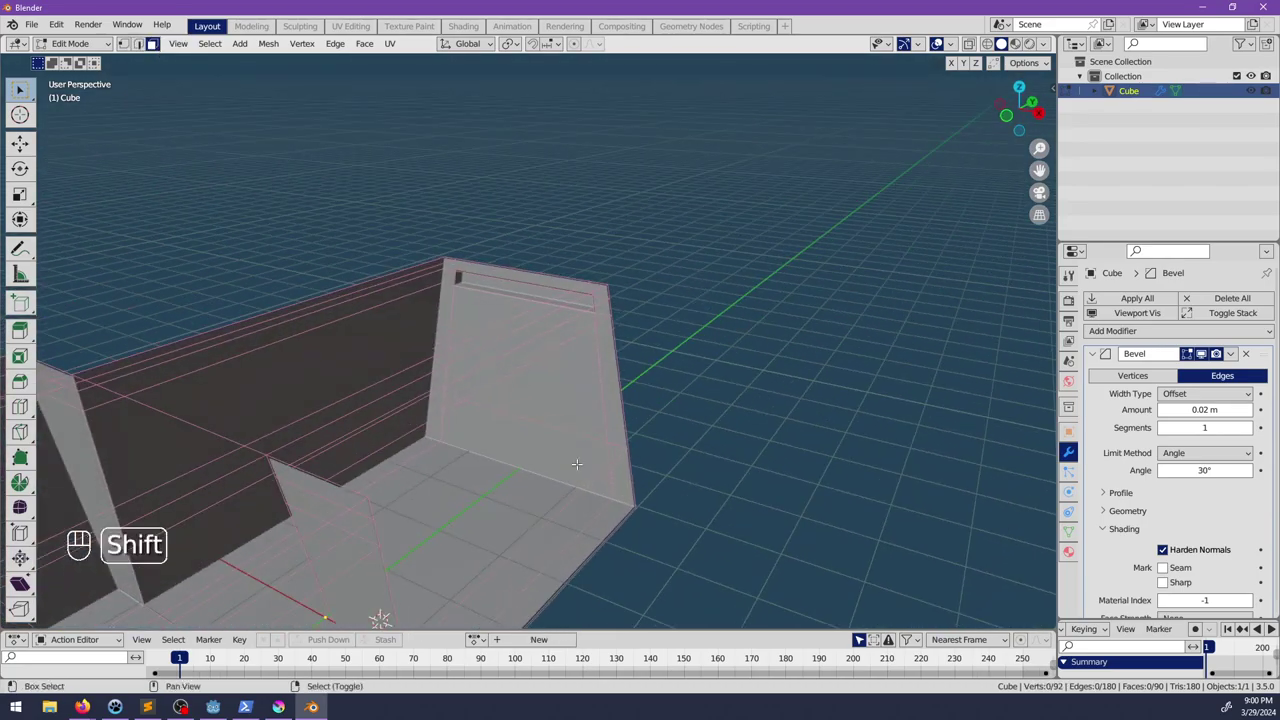
shift+middle_drag(577, 463, 650, 280)
click(138, 44)
shift+middle_drag(285, 267, 452, 238)
scroll(494, 325, up, 4)
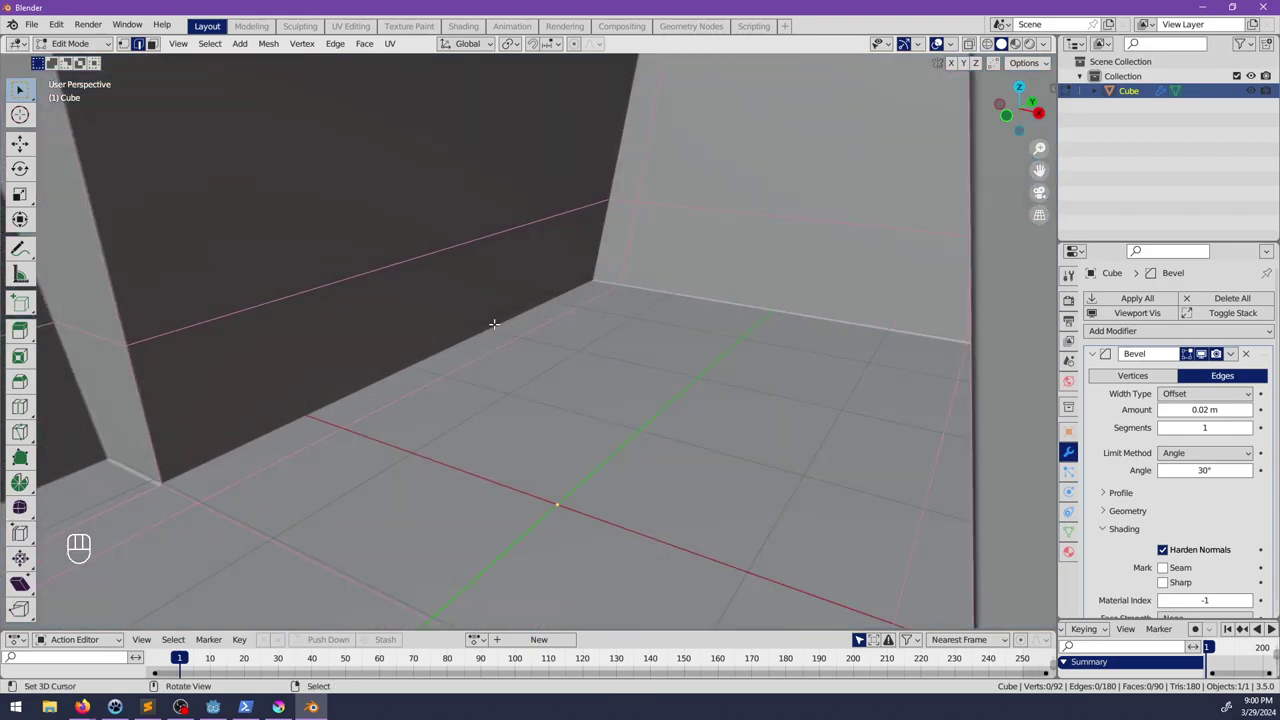
middle_drag(400, 388, 377, 378)
alt+click(145, 415)
scroll(201, 385, down, 3)
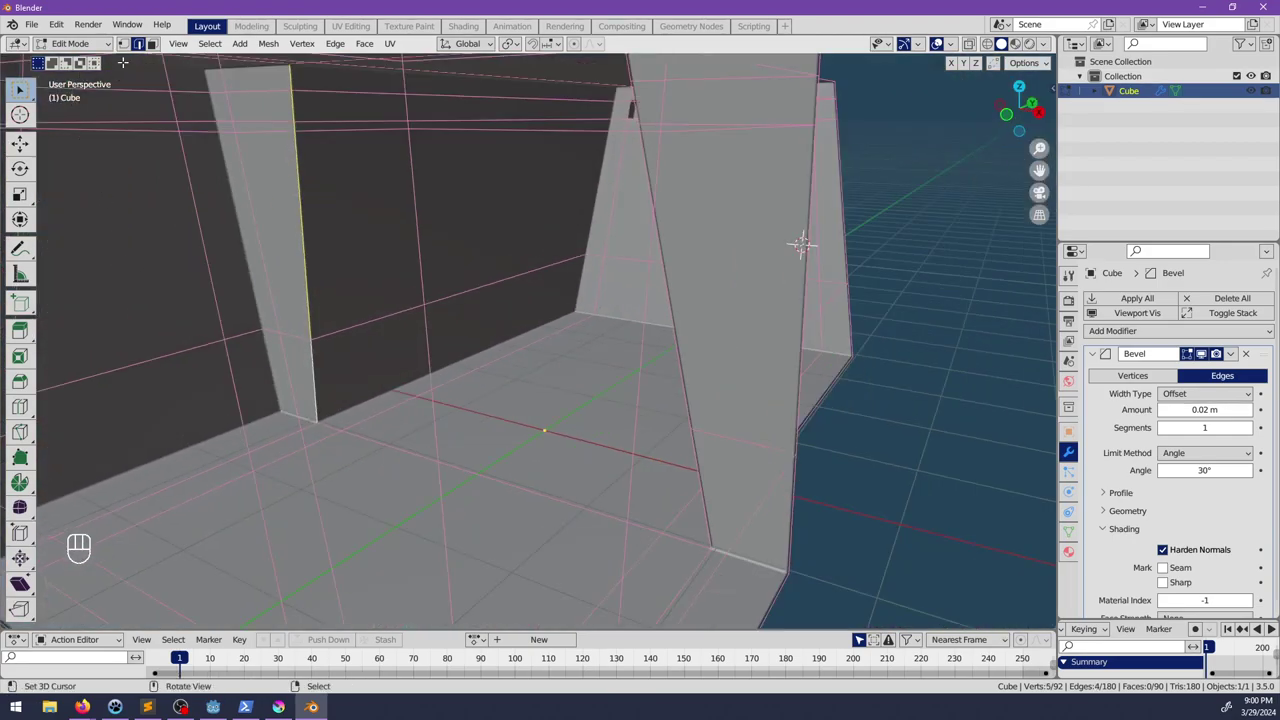
scroll(189, 374, up, 3)
alt+right_click(131, 403)
scroll(409, 470, down, 4)
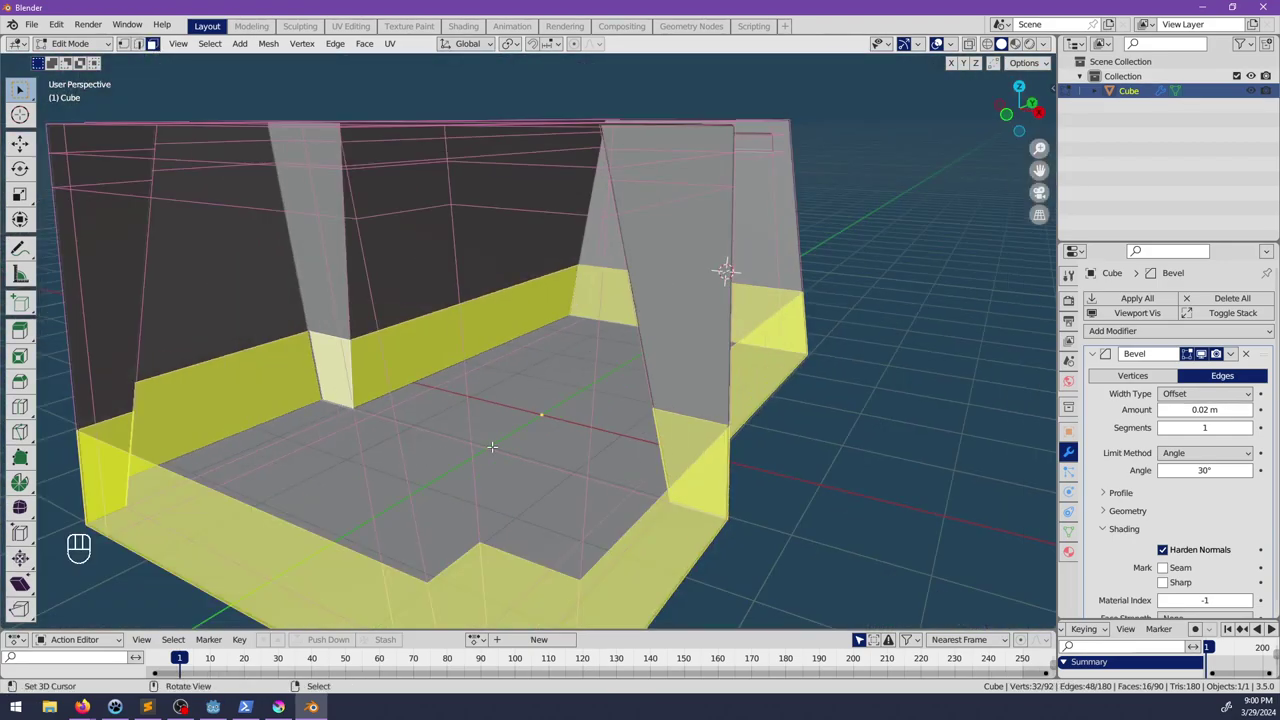
Step: Add another horizontal loop cut around the walls and slide it down to just above the lower wall band
middle_drag(626, 376, 698, 370)
middle_drag(606, 368, 564, 390)
key(ctrl+r)
click(481, 306)
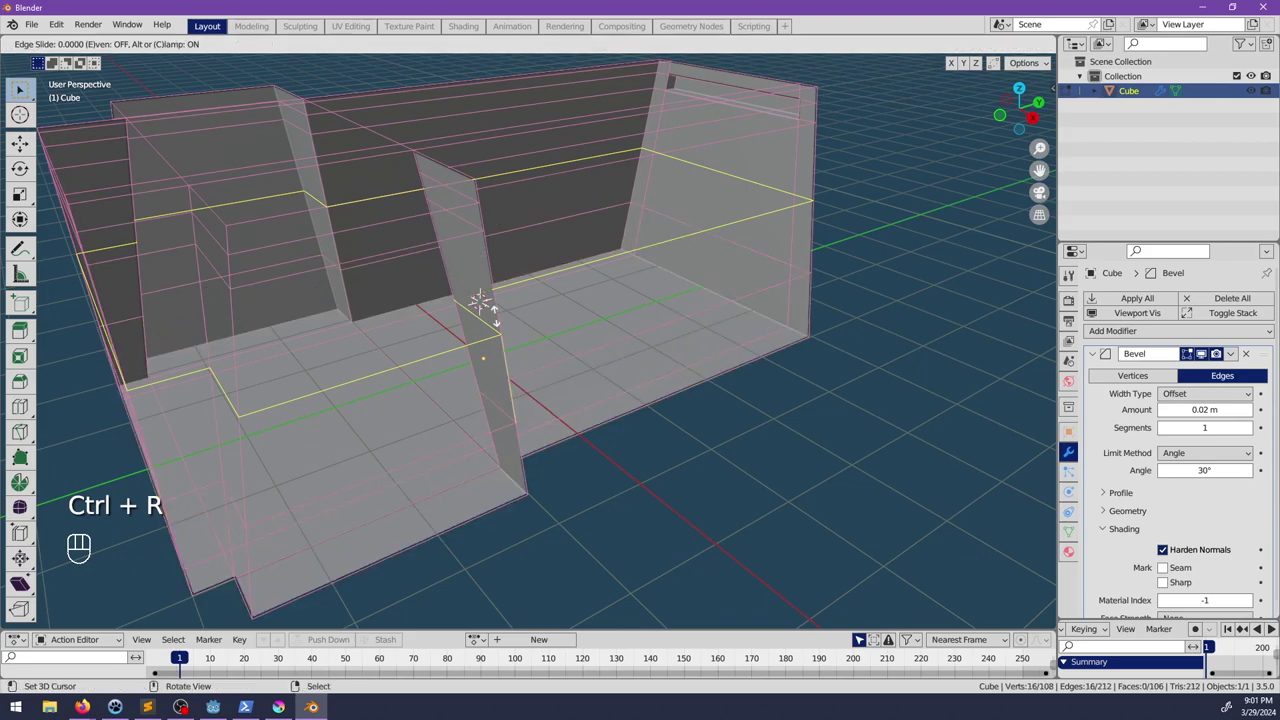
click(512, 407)
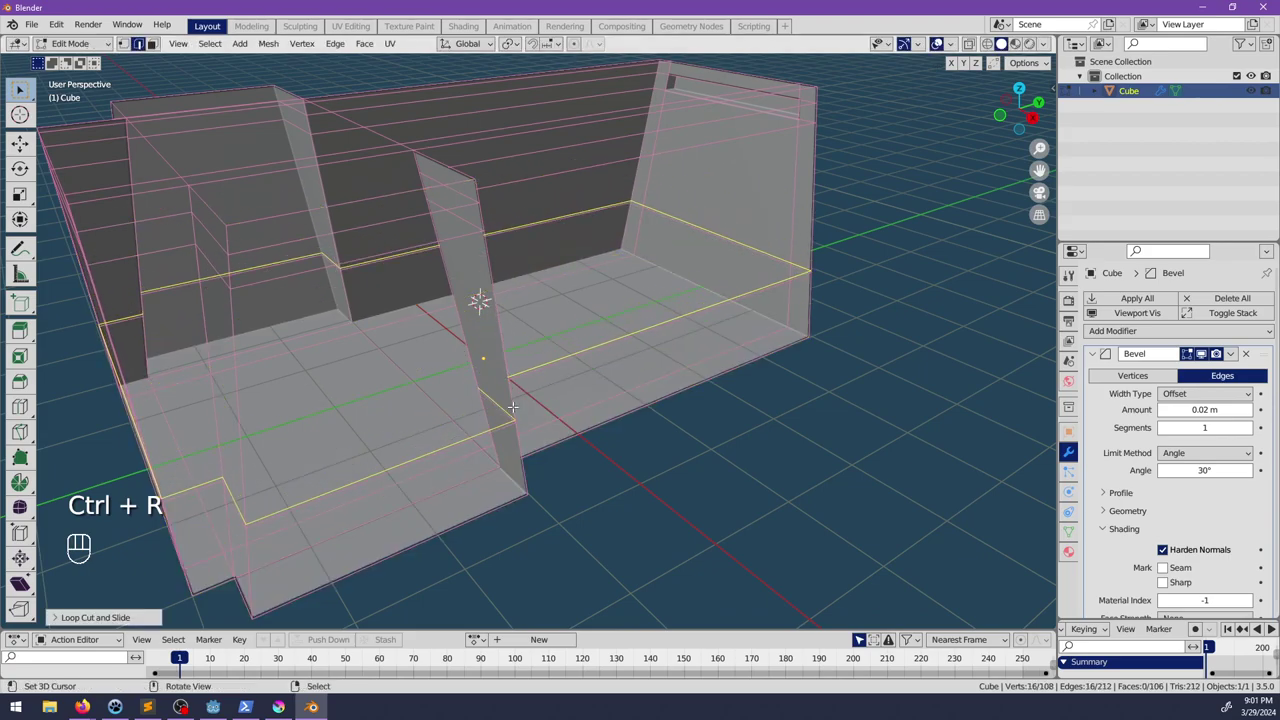
Step: Select the lowest band of wall faces and use Shrink/Fatten to push it about 0.06 m into the room
click(152, 44)
alt+click(512, 462)
middle_drag(608, 448, 829, 420)
key(alt+s)
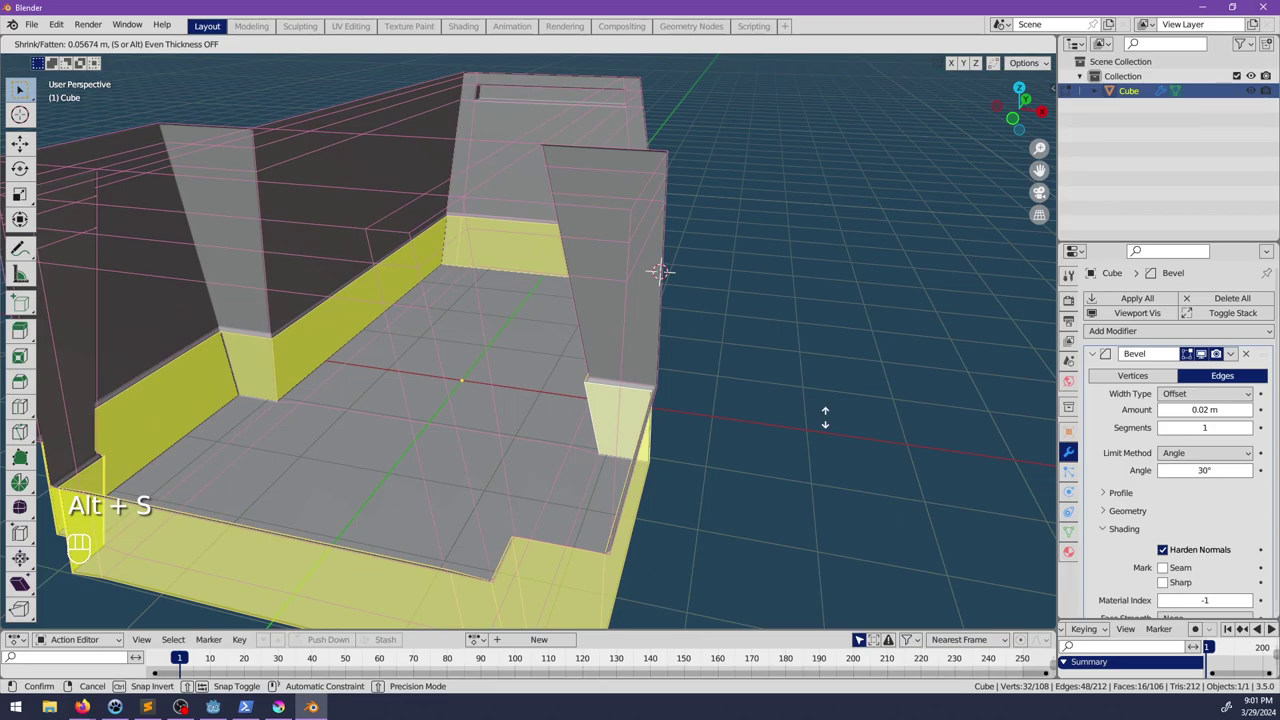
click(826, 416)
Step: Select the floor-to-ceiling column of back wall faces in one side alcove and flatten it by scaling to 0 along X
key(alt+a)
middle_drag(688, 425, 494, 472)
scroll(405, 498, up, 4)
right_click(494, 472)
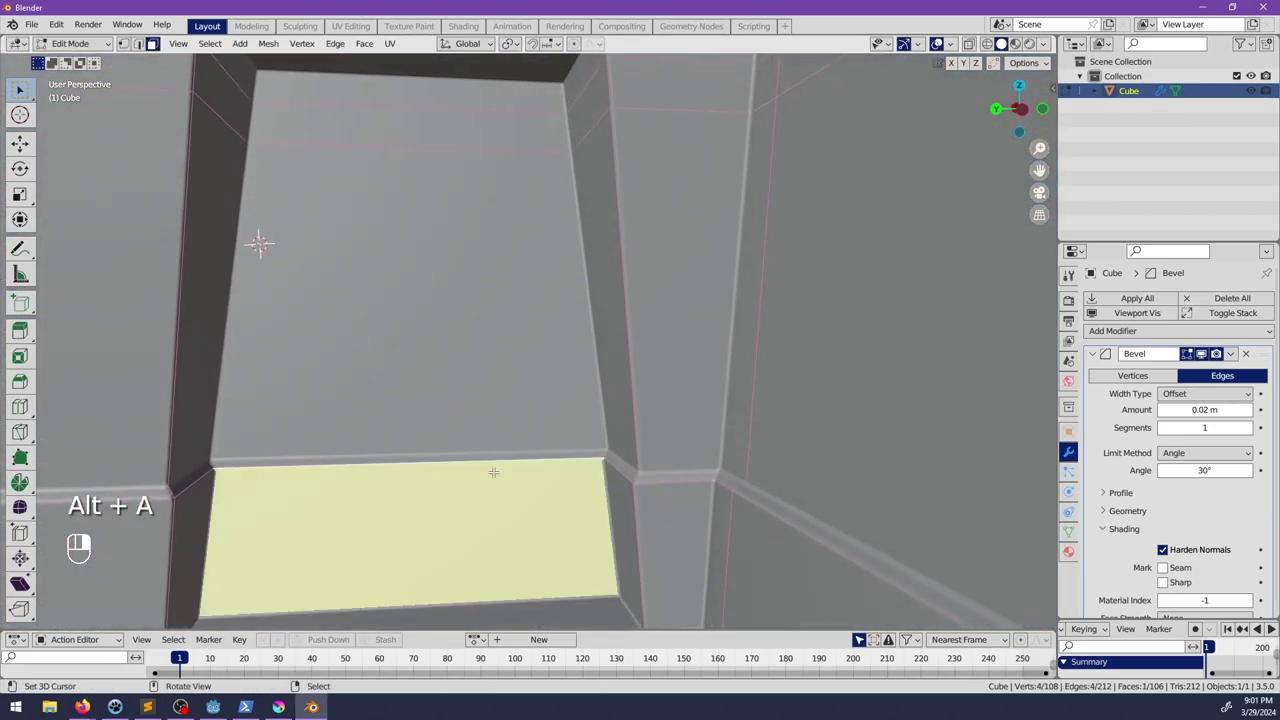
ctrl+click(486, 341)
shift+click(462, 460)
key(x)
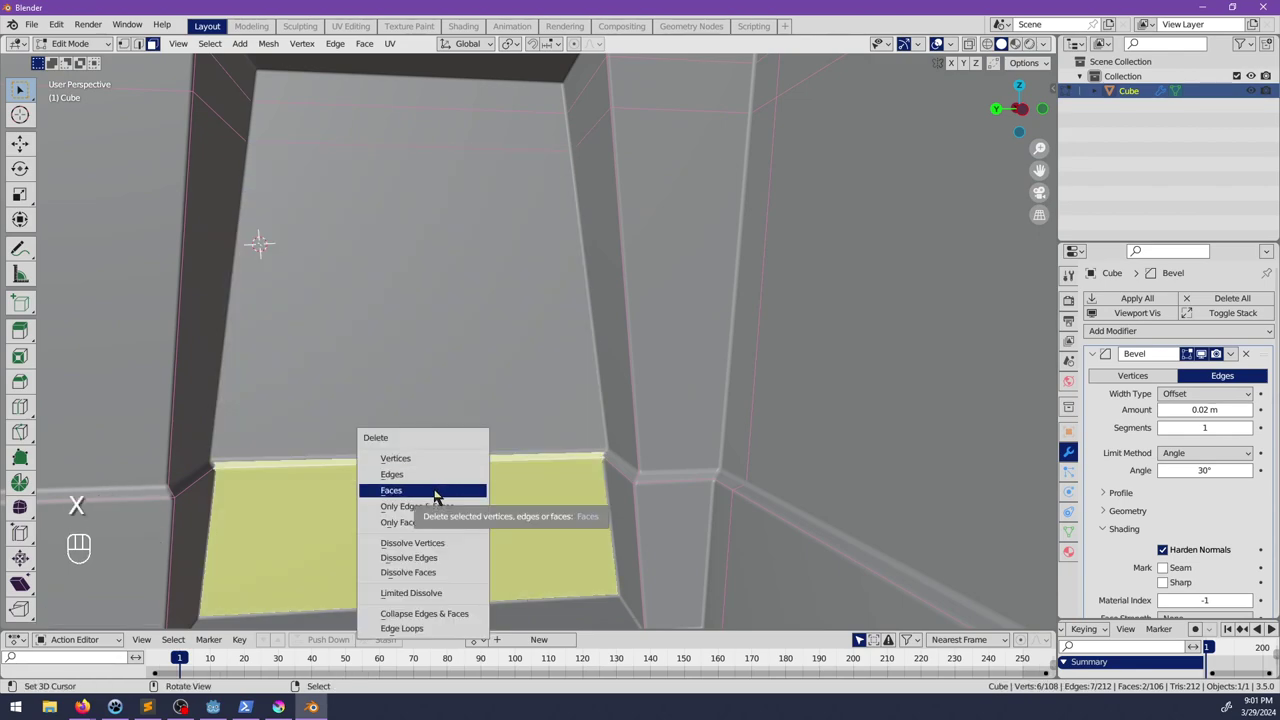
shift+click(429, 376)
mouse_move(429, 376)
middle_down()
mouse_move(505, 459)
mouse_move(440, 371)
middle_up()
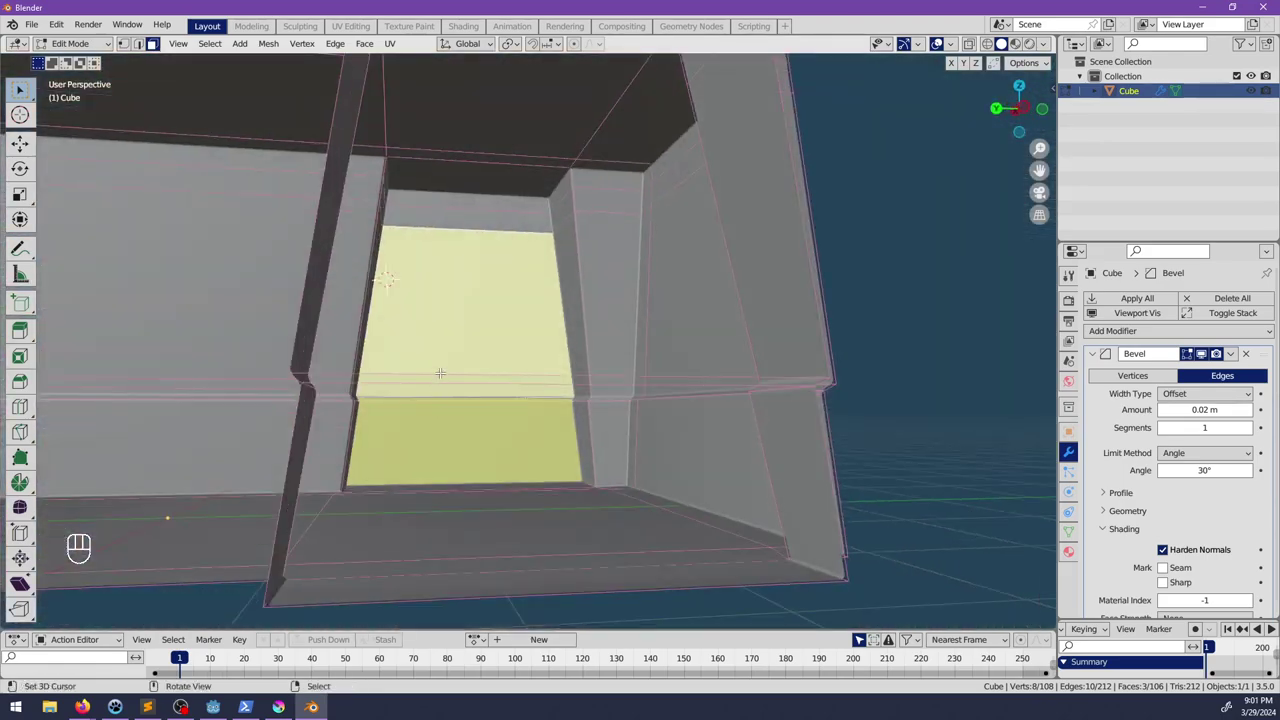
scroll(438, 149, up, 2)
ctrl+click(440, 137)
scroll(471, 204, up, 2)
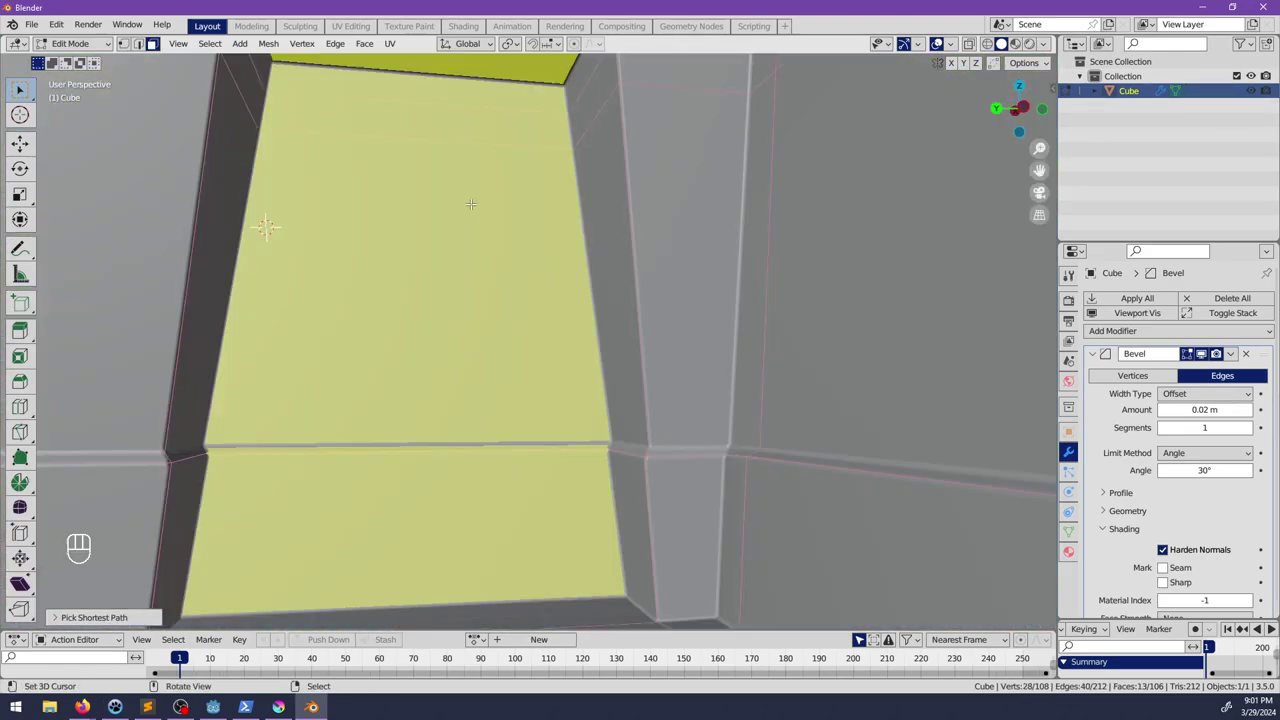
click(479, 463)
key(ctrl+z)
key(s)
key(x)
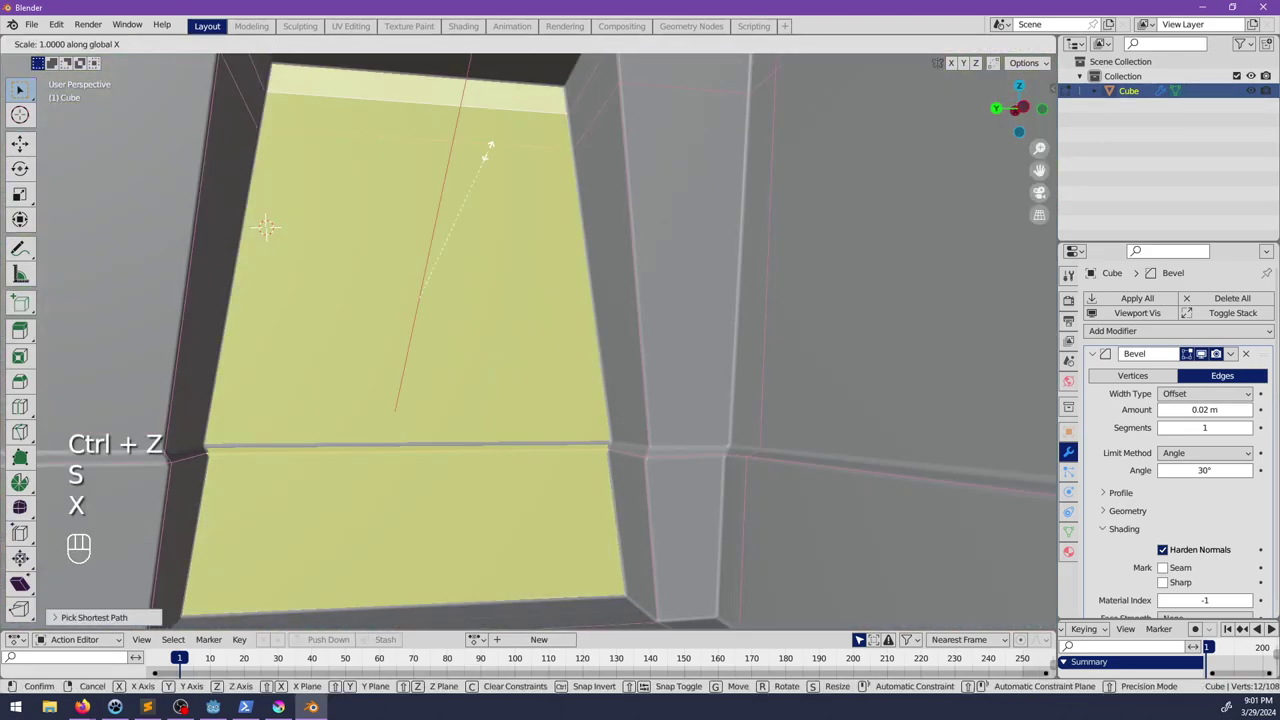
key(0)
key(Return)
Step: Flatten the opposite alcove's back wall faces, from floor to ceiling, by scaling them to 0 along X
middle_drag(488, 151, 450, 385)
right_click(486, 451)
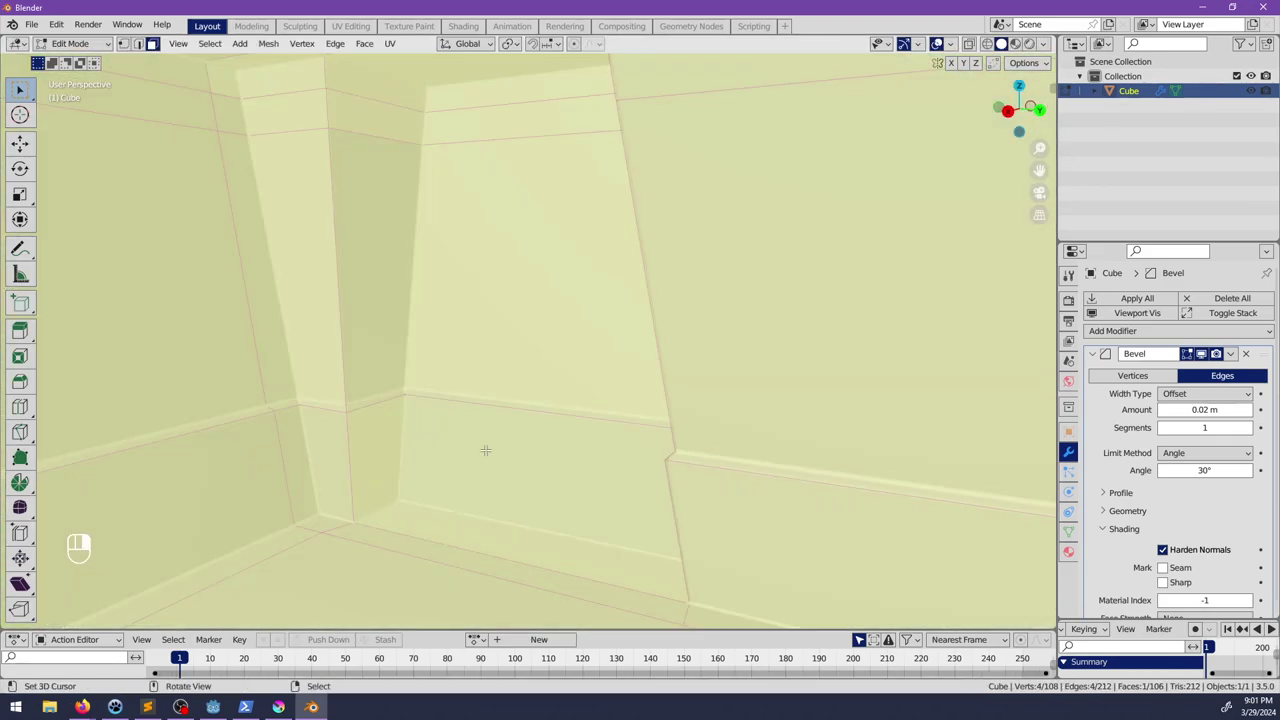
scroll(498, 364, up, 2)
right_click(492, 480)
middle_drag(492, 480, 479, 225)
ctrl+click(477, 190)
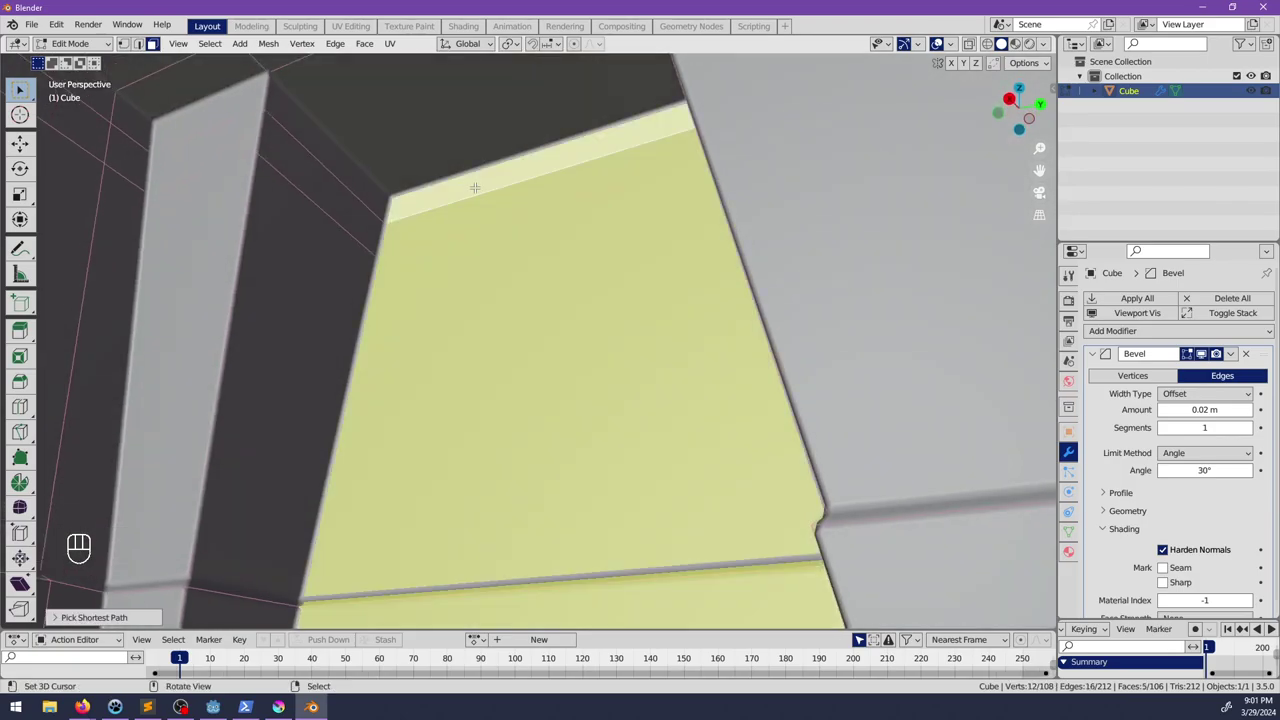
key(s)
key(x)
key(0)
key(Return)
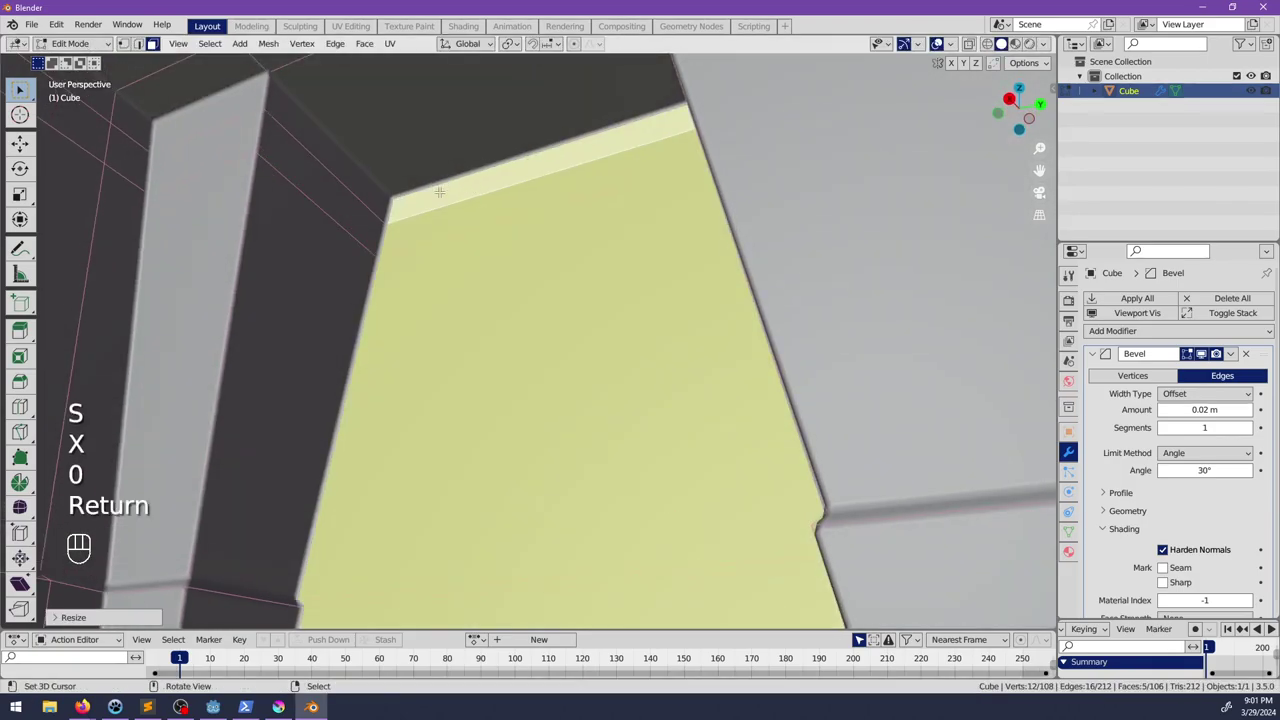
Step: Add the other alcove's back wall faces to the selection and assign both alcove back walls to a new second material slot
scroll(439, 192, down, 5)
middle_drag(585, 240, 446, 384)
scroll(446, 384, down, 3)
shift+middle_drag(322, 359, 488, 353)
shift+click(439, 332)
ctrl+click(446, 522)
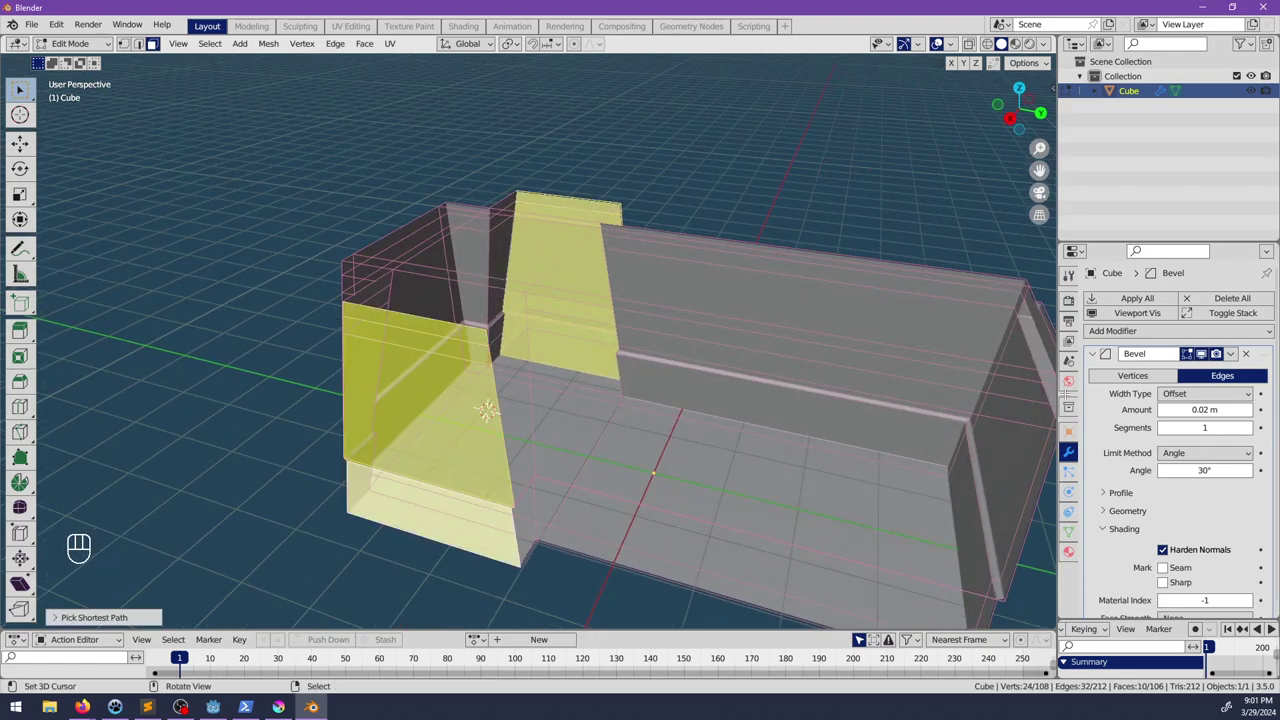
click(1068, 552)
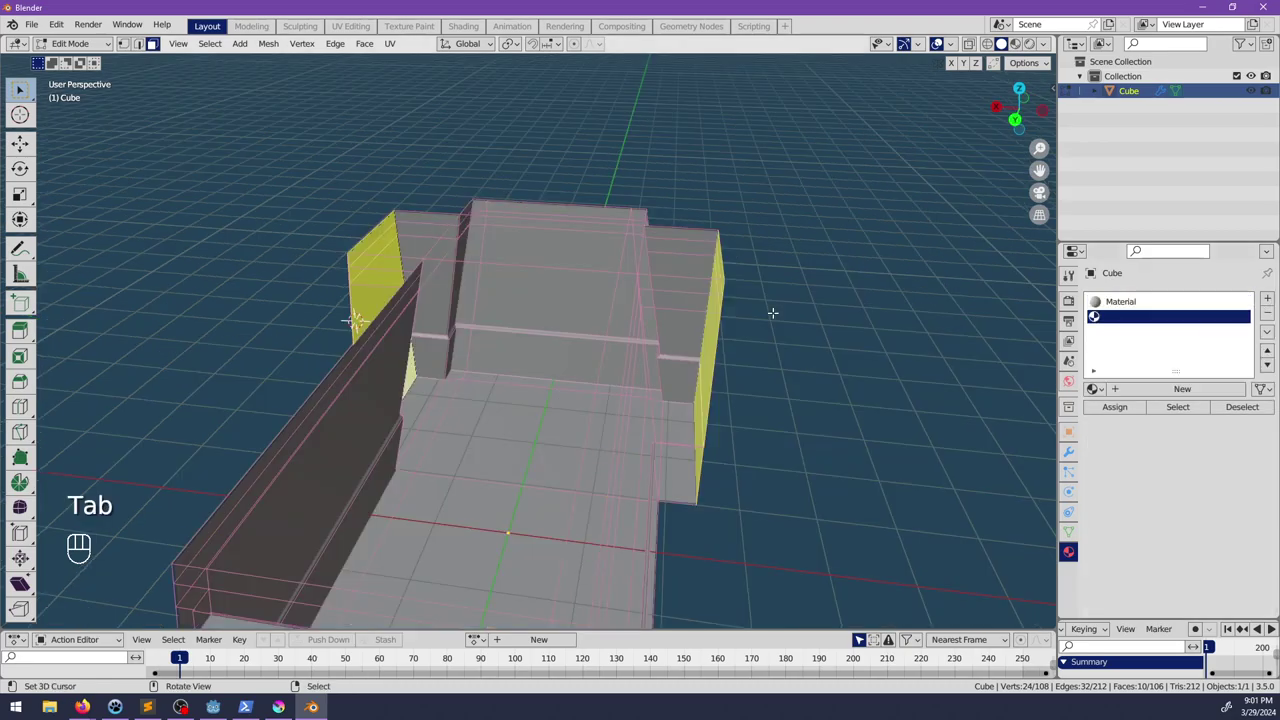
middle_drag(774, 314, 598, 396)
scroll(598, 396, up, 1)
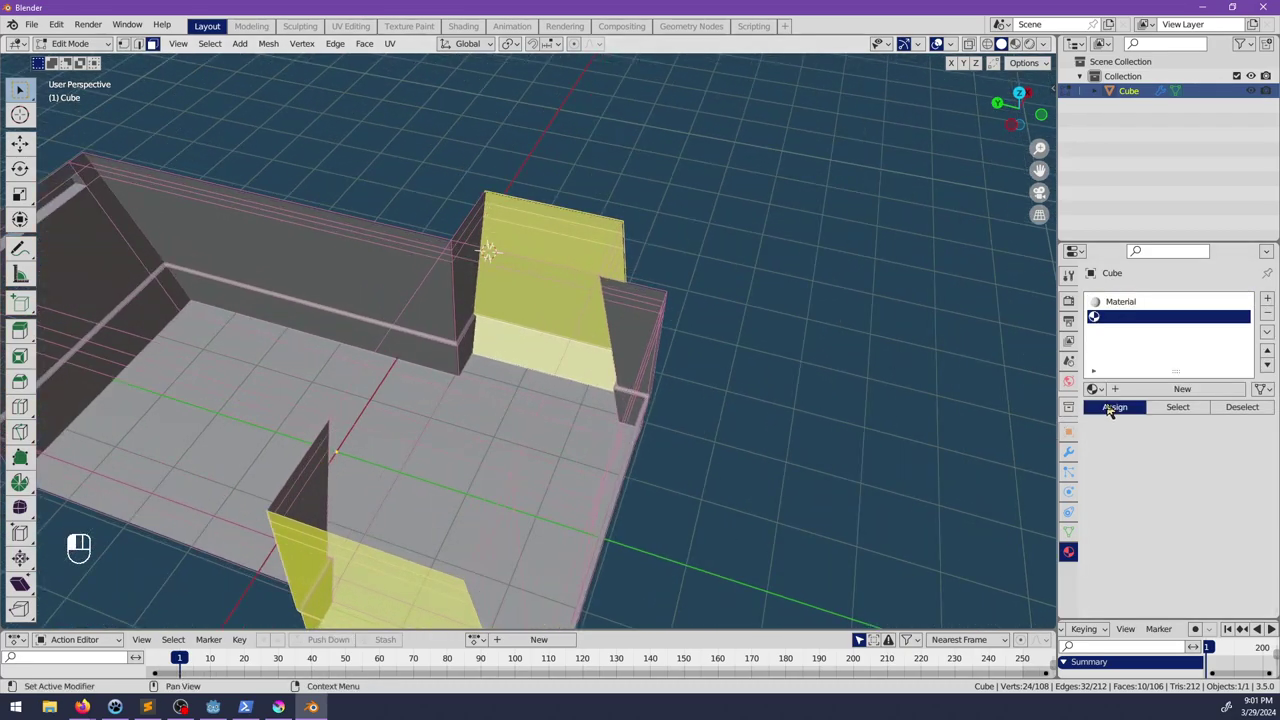
Step: Select the raised baseboard around the room, excluding the ledge on the alcove's back wall, and assign it to a new third material slot
middle_drag(414, 426, 351, 376)
shift+middle_drag(483, 374, 375, 314)
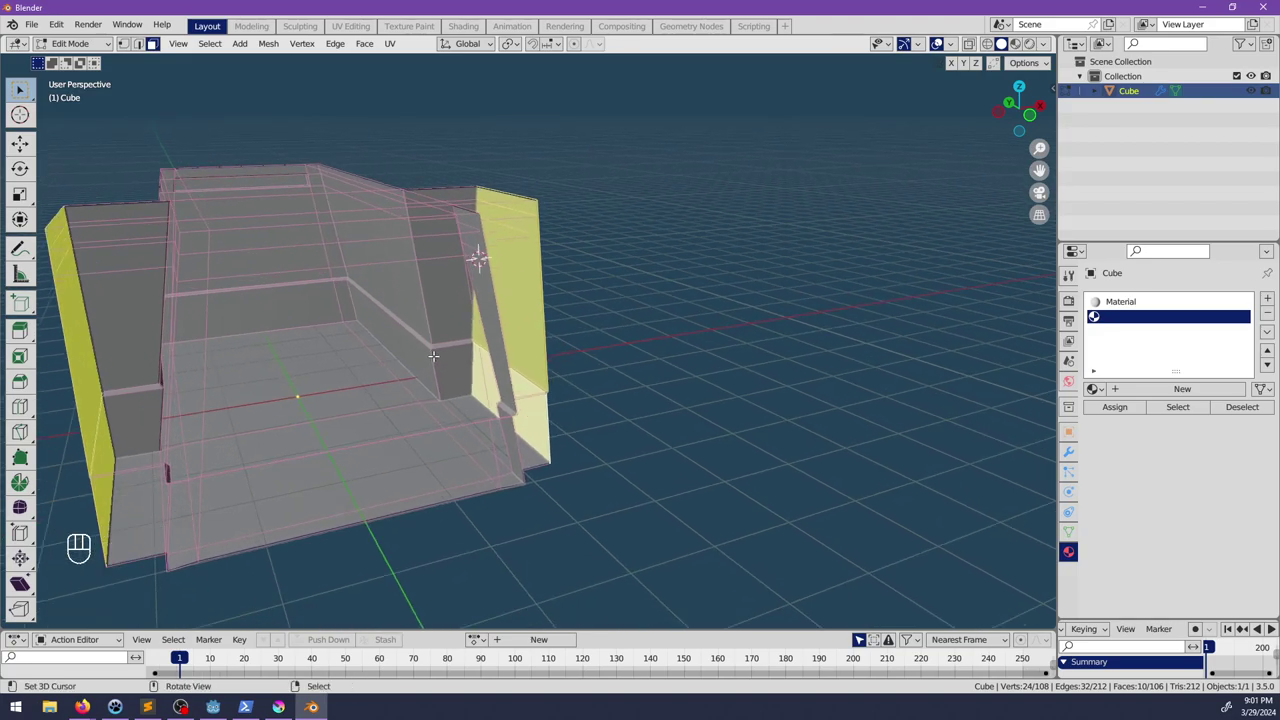
scroll(438, 365, up, 3)
middle_drag(393, 420, 517, 386)
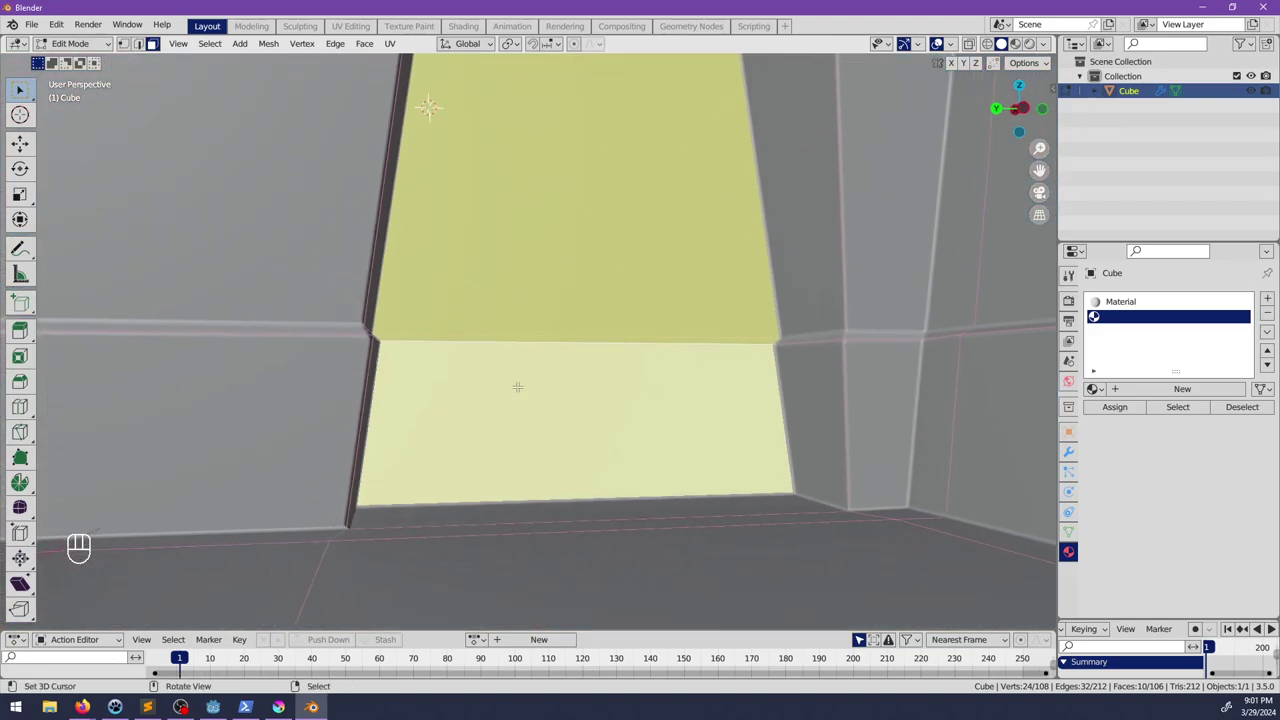
alt+click(361, 377)
alt+shift+click(338, 377)
shift+click(418, 357)
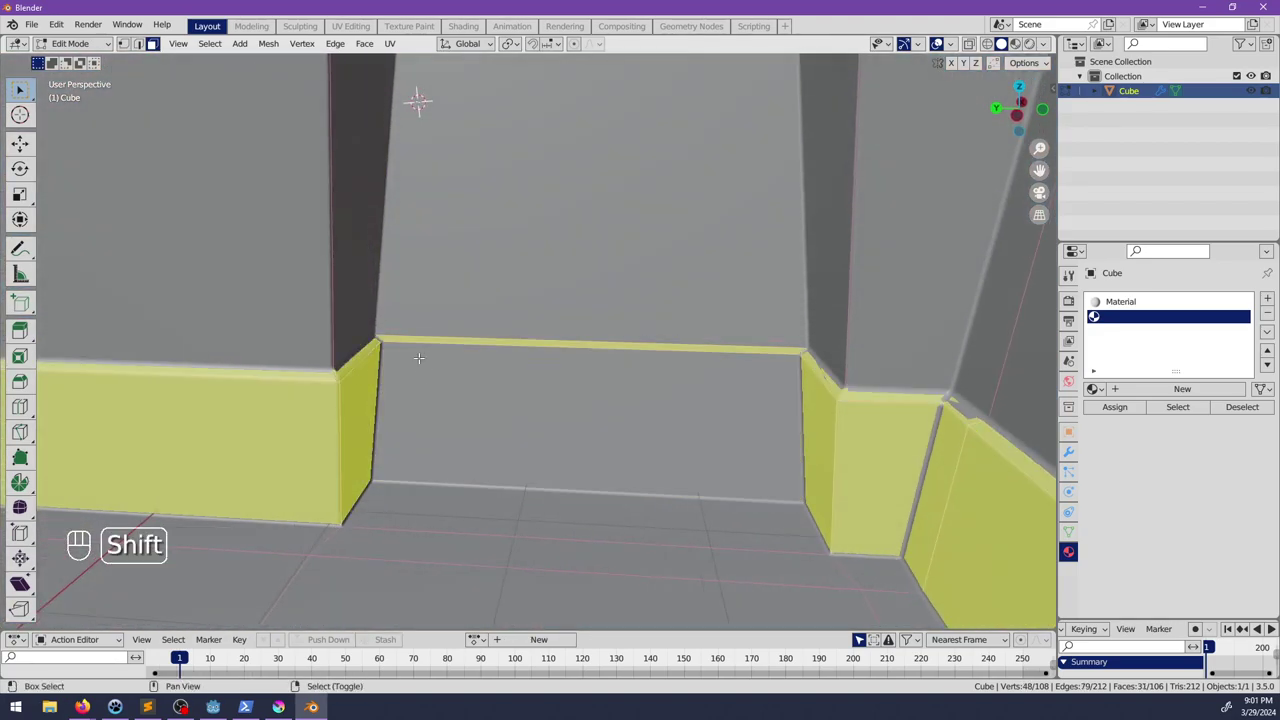
shift+click(414, 340)
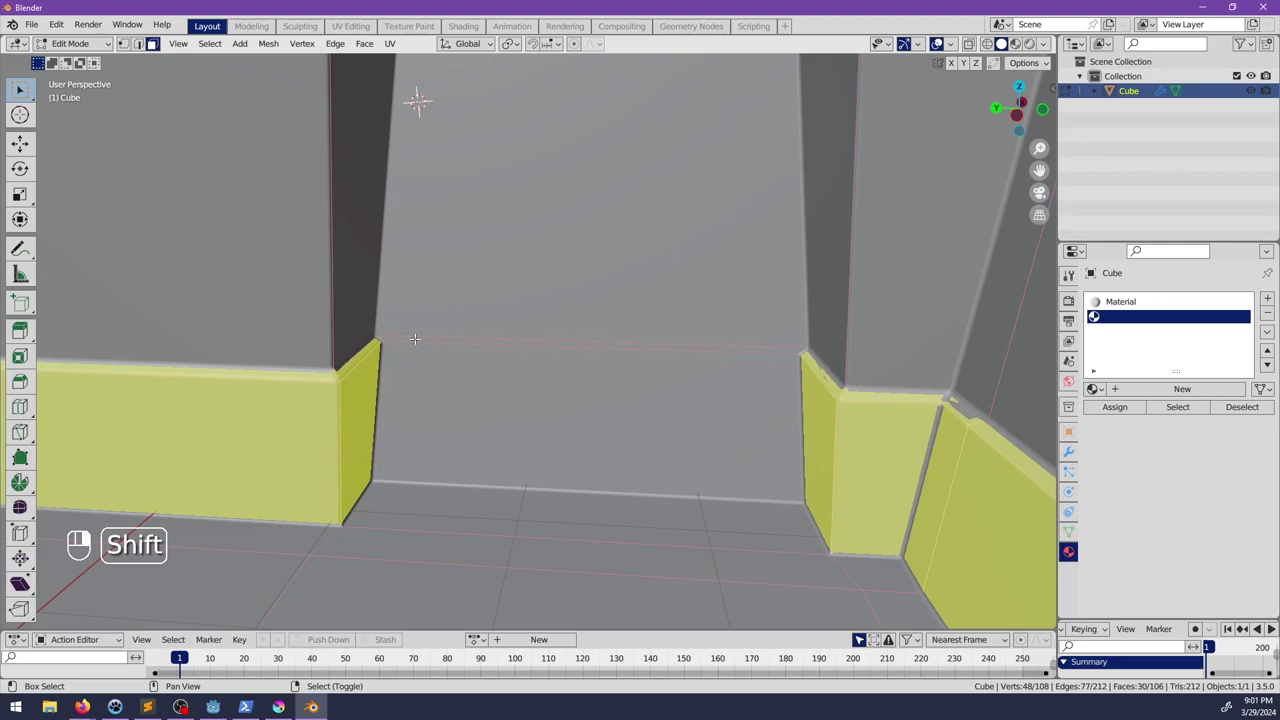
click(1267, 302)
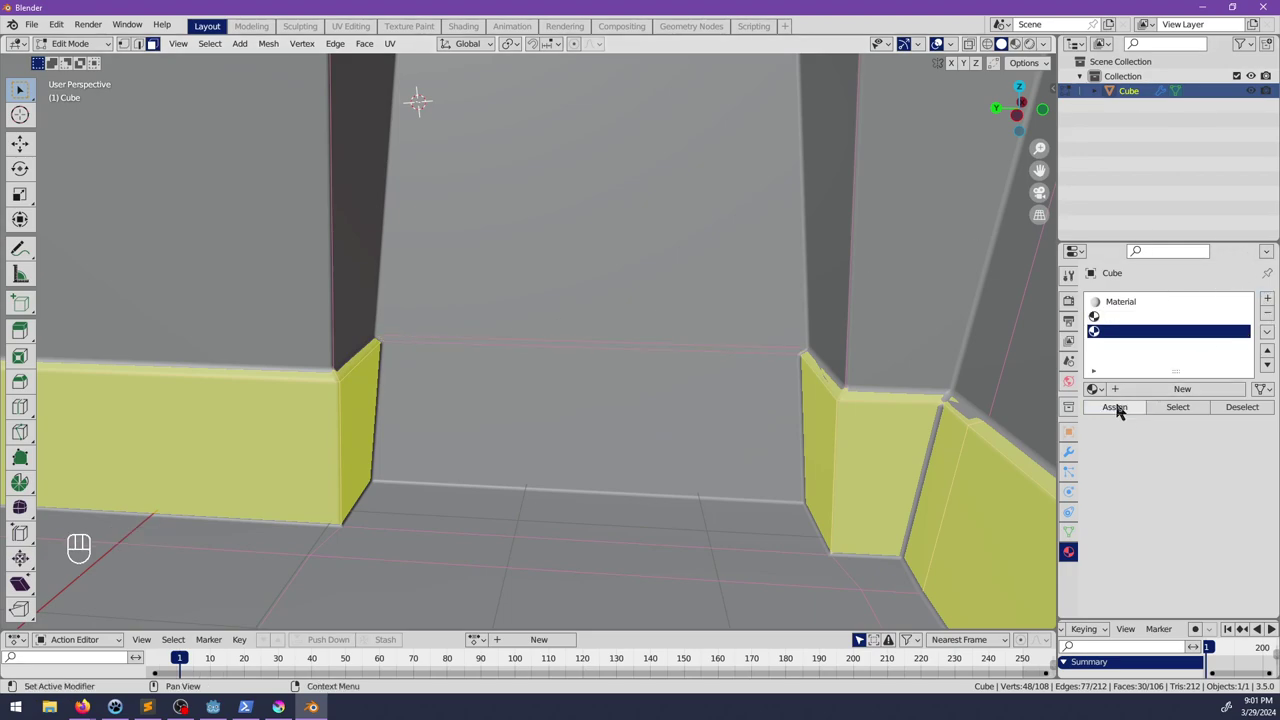
middle_drag(520, 400, 650, 405)
middle_drag(410, 305, 503, 370)
click(423, 251)
Step: Leave mesh editing and add a new cube at the 3D cursor near the recessed end wall
middle_drag(502, 264, 510, 420)
scroll(559, 318, down, 4)
shift+middle_drag(510, 420, 636, 361)
scroll(642, 364, up, 3)
key(Tab)
key(shift+a)
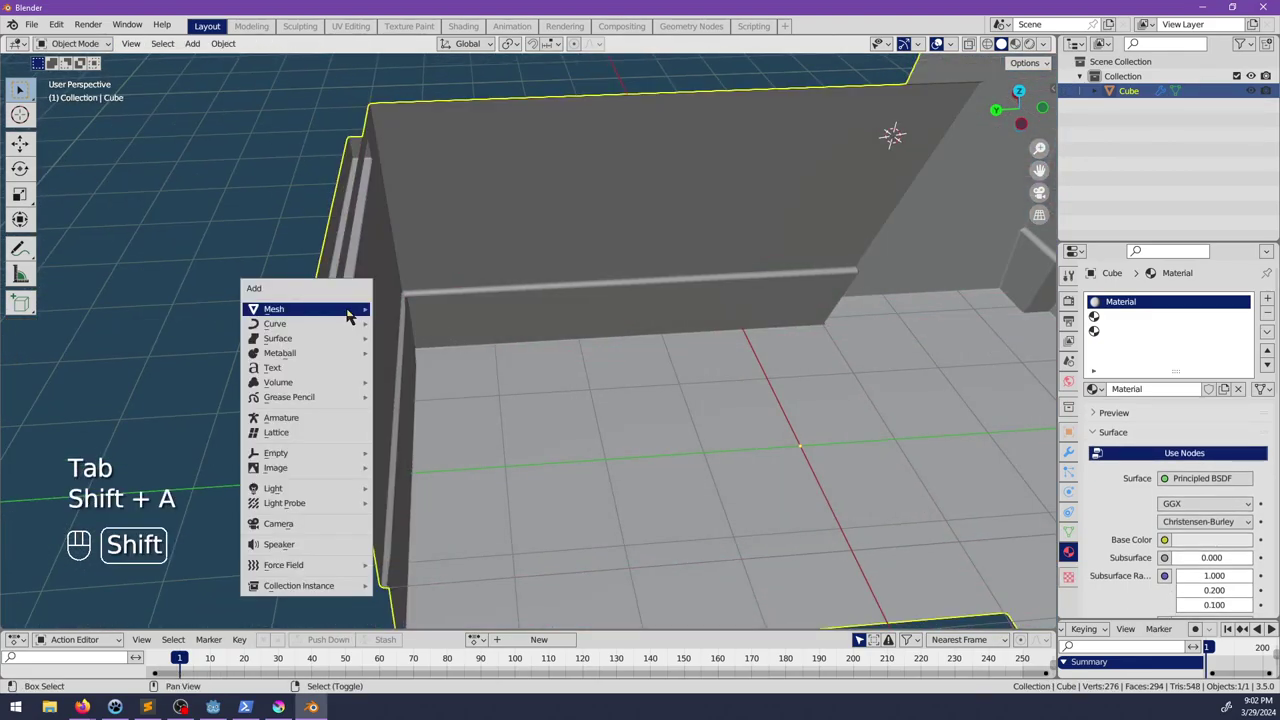
middle_drag(349, 314, 408, 338)
key(shift+a)
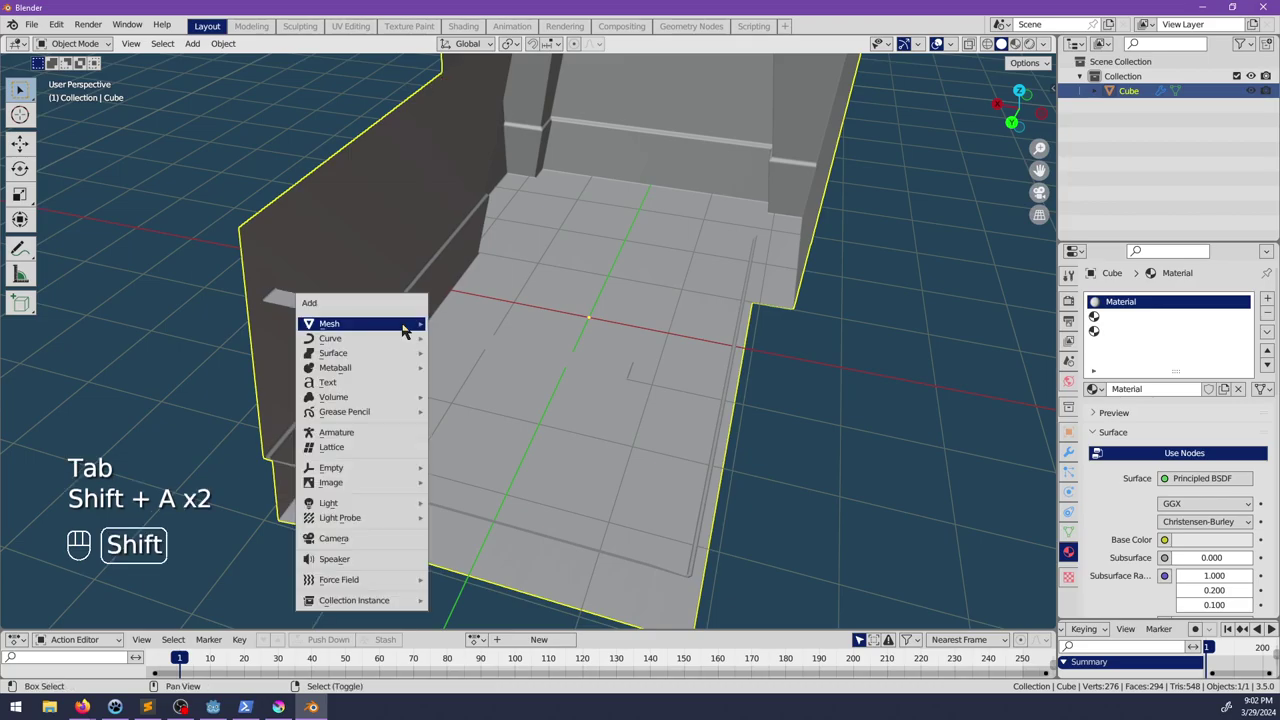
mouse_move(410, 337)
click(455, 341)
scroll(454, 341, down, 4)
middle_drag(660, 362, 470, 385)
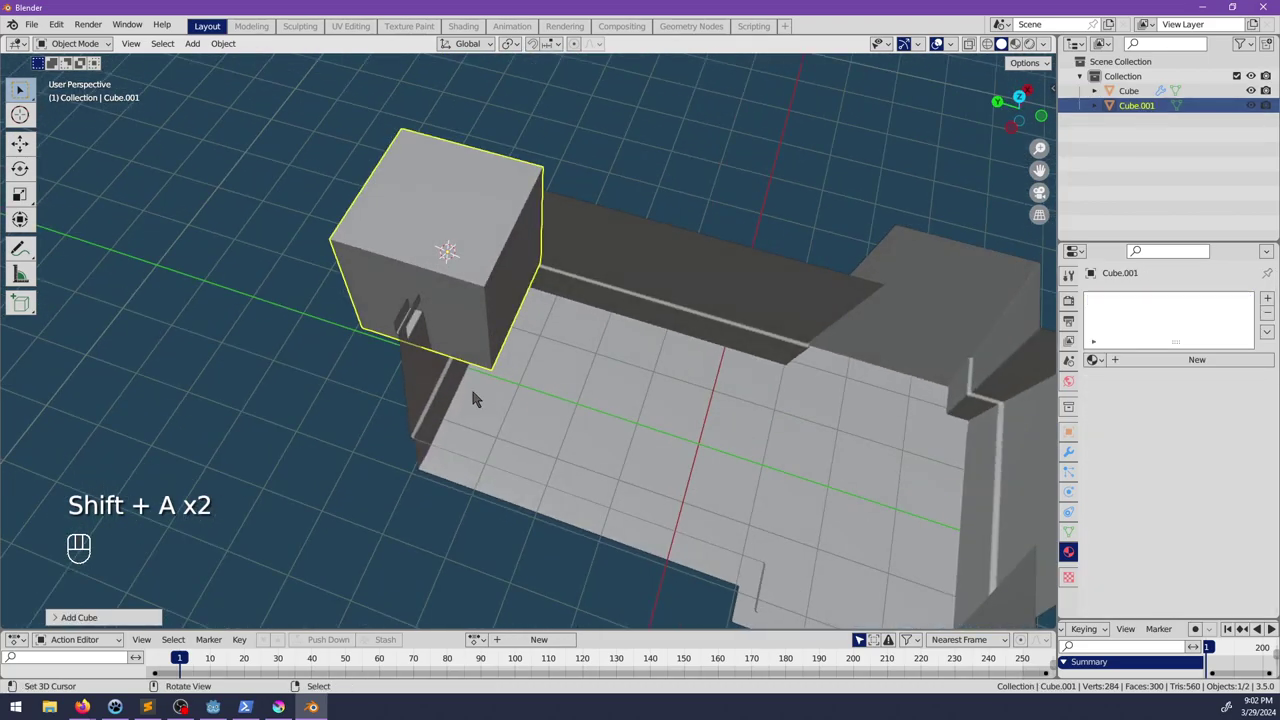
Step: Scale the new cube thinner along Y and reduce its height along Z to make a flat, wide block
middle_drag(550, 380, 590, 368)
key(s)
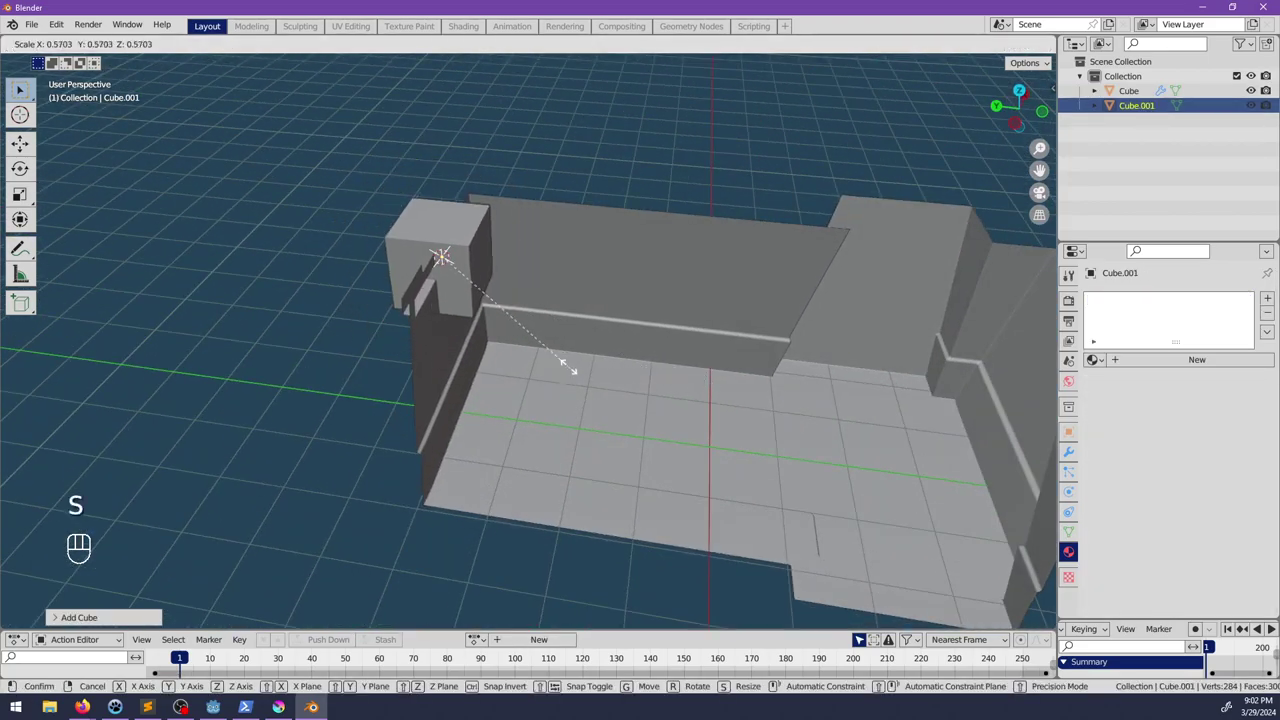
key(x)
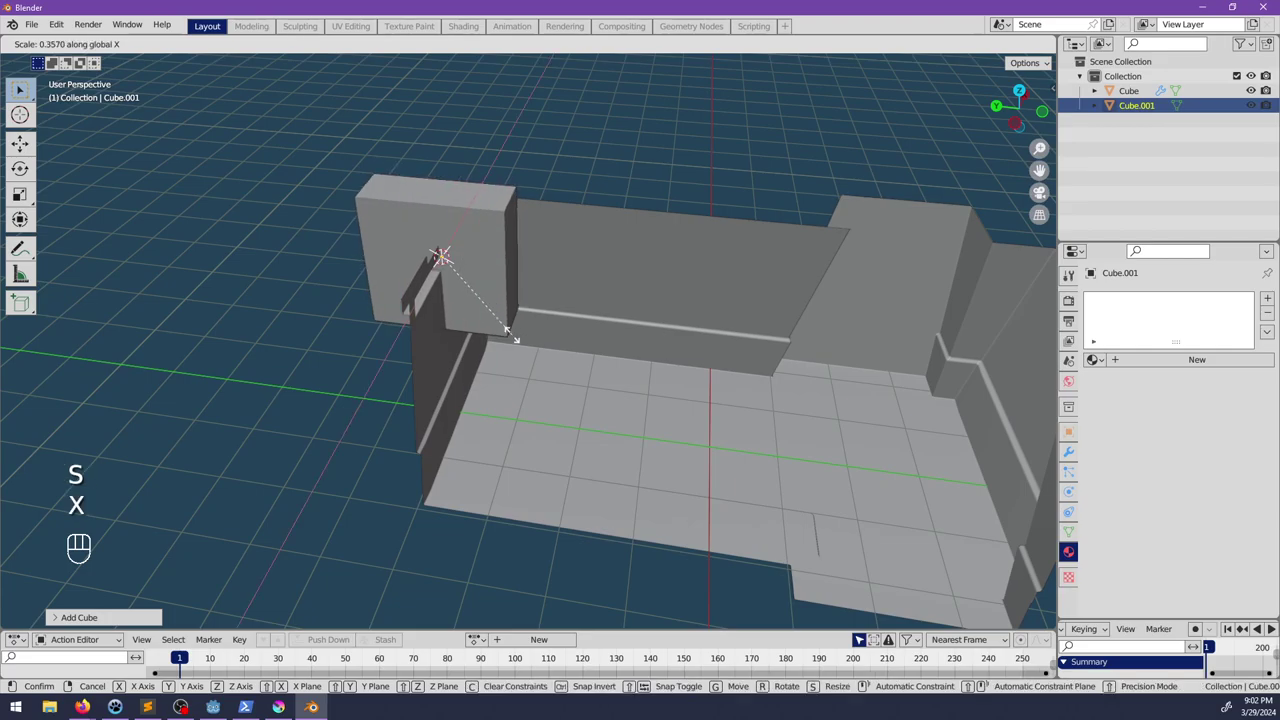
key(y)
middle_drag(420, 290, 661, 398)
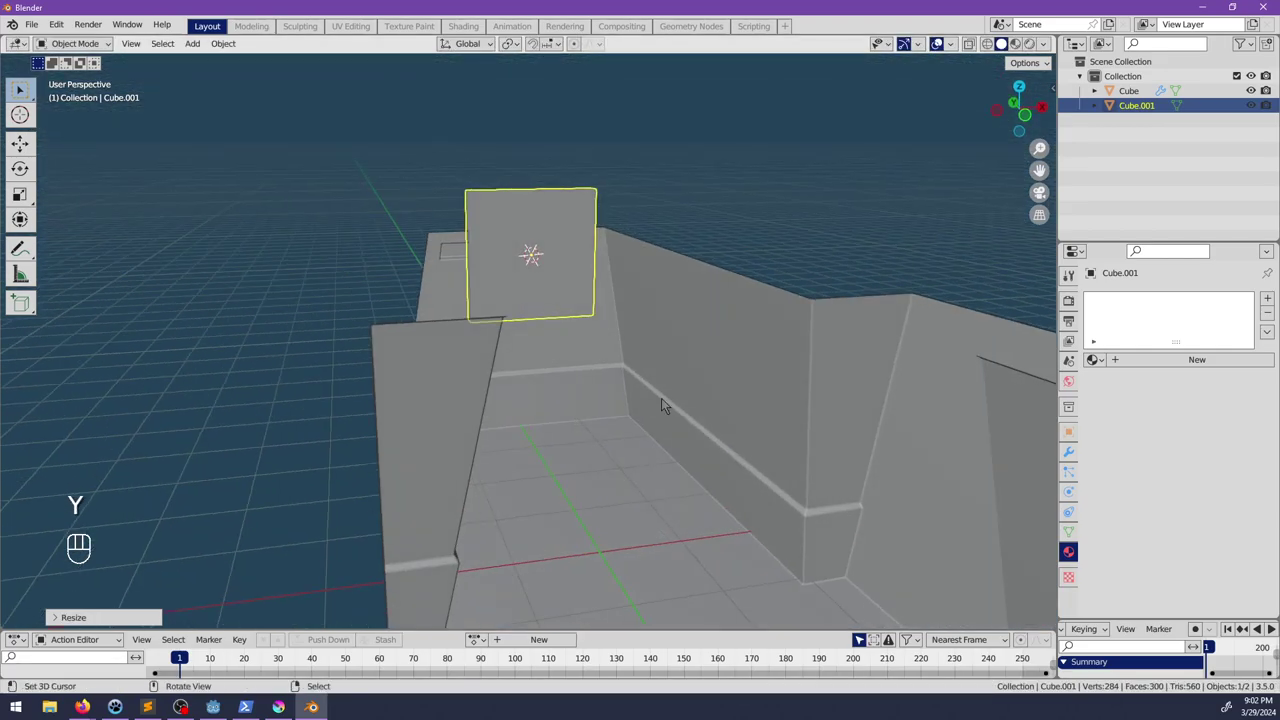
key(s)
key(z)
click(568, 285)
Step: Move the block toward the recess in the end wall and adjust its width along X to span the opening
middle_drag(568, 285, 735, 438)
key(g)
click(717, 340)
key(g)
click(671, 400)
key(s)
key(x)
click(705, 391)
Step: Fine-tune the block's position so that it sits behind the end wall and covers the whole recess
key(g)
click(598, 384)
key(g)
click(679, 425)
key(g)
click(749, 423)
scroll(719, 344, down, 2)
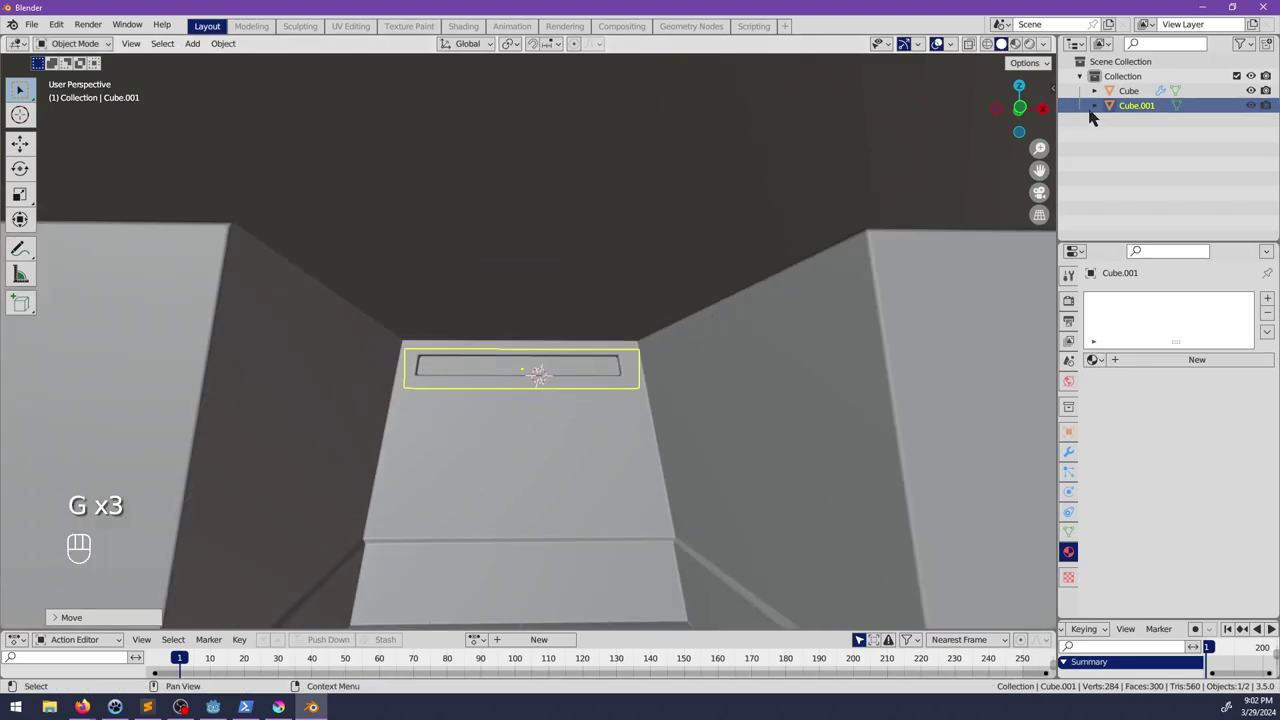
Step: Rename the room object war_room_sherad and the new block glowing_window
double_click(1124, 91)
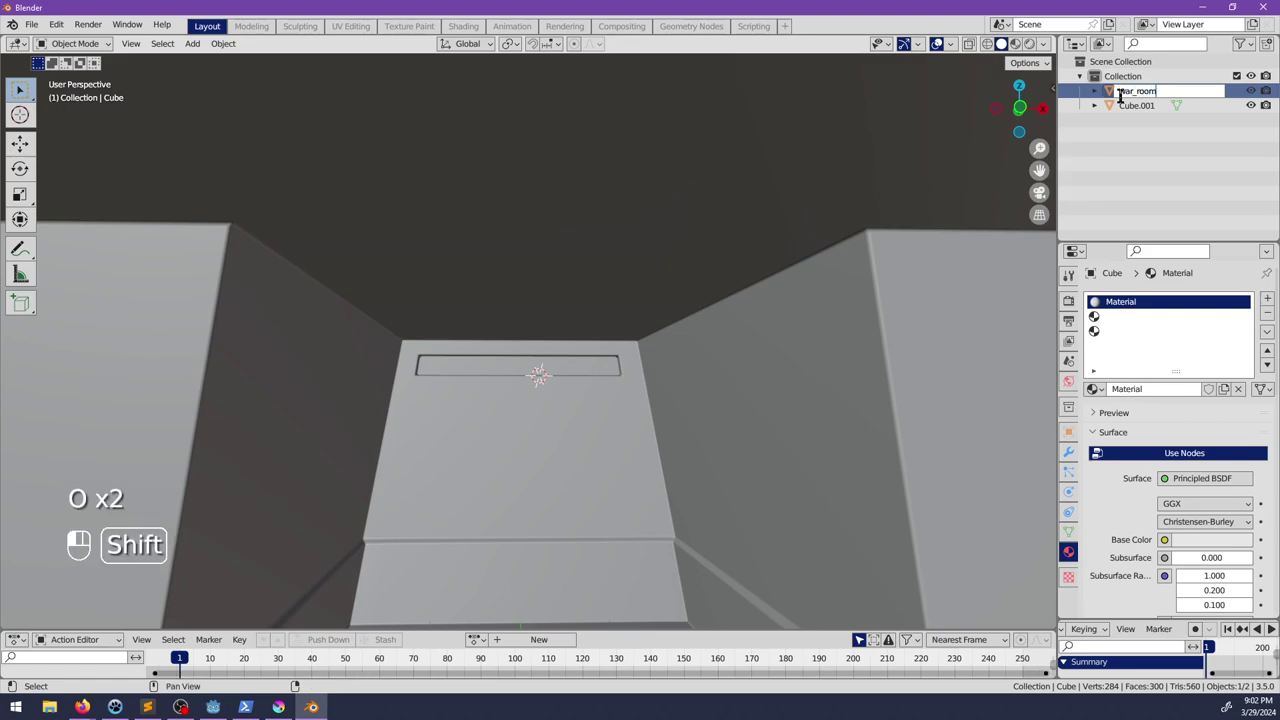
text(war_room_sher)
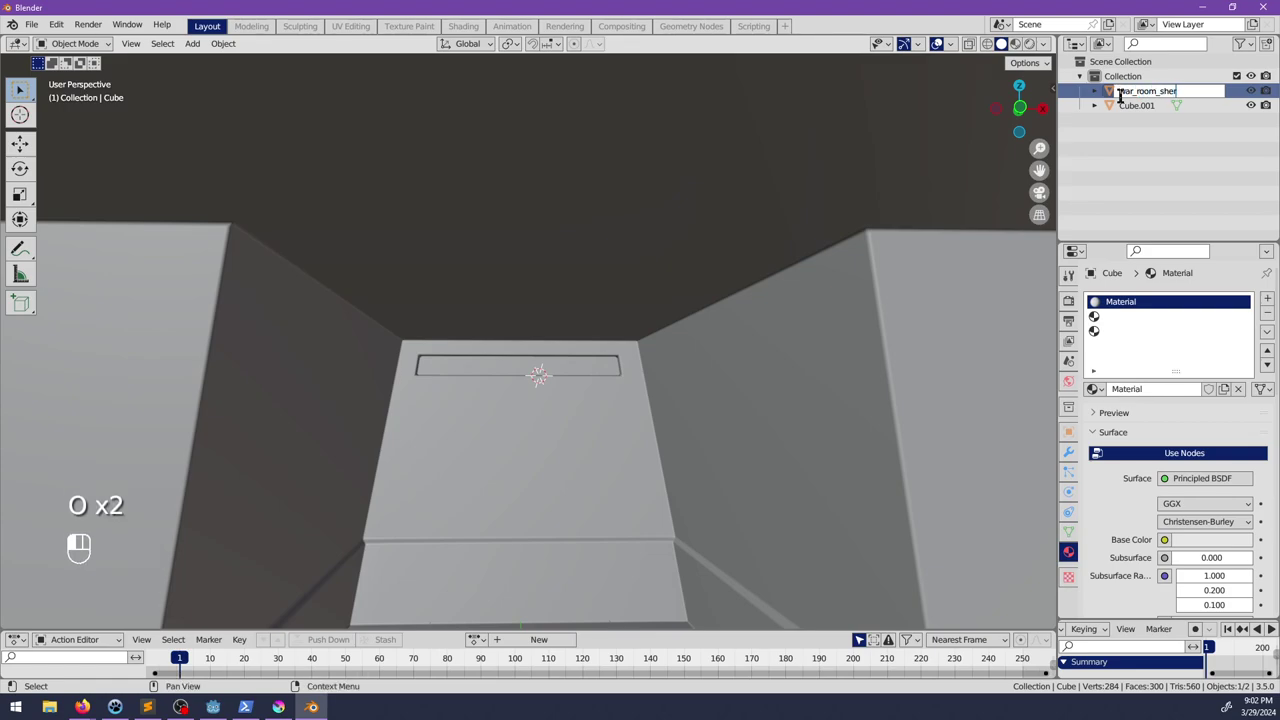
text(ad)
key(Return)
double_click(1124, 91)
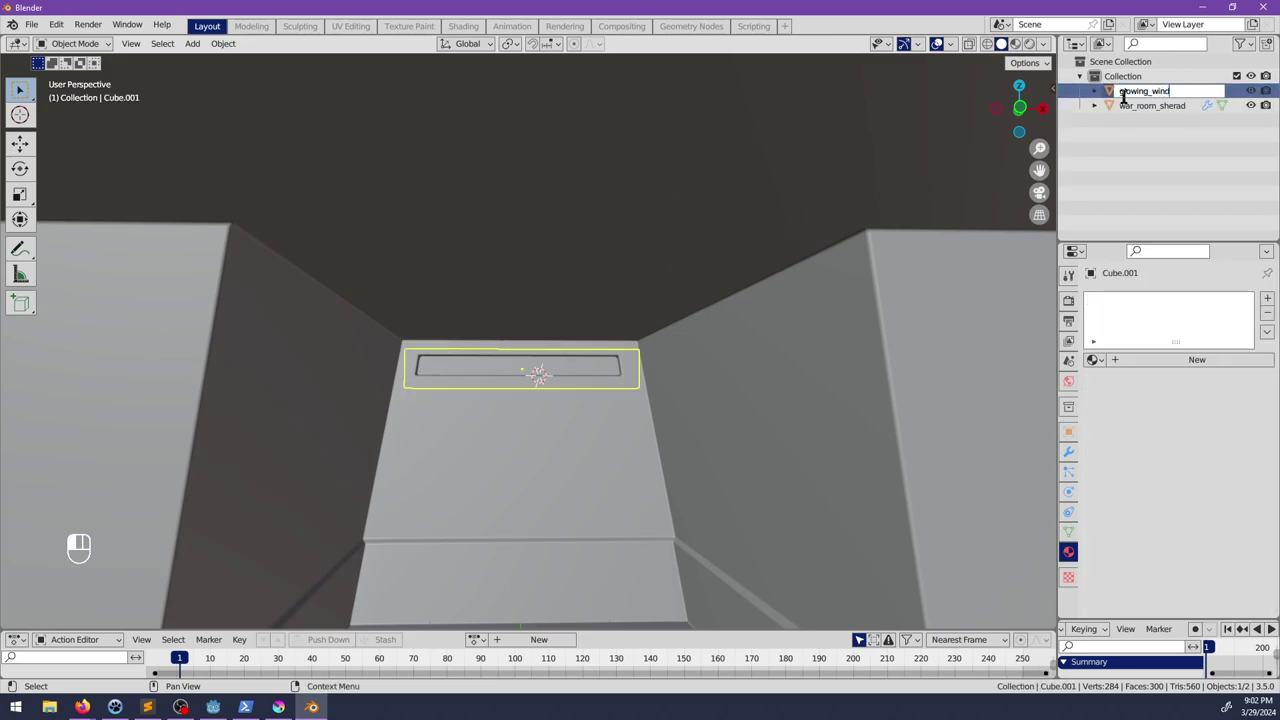
text(glowing_window)
key(Return)
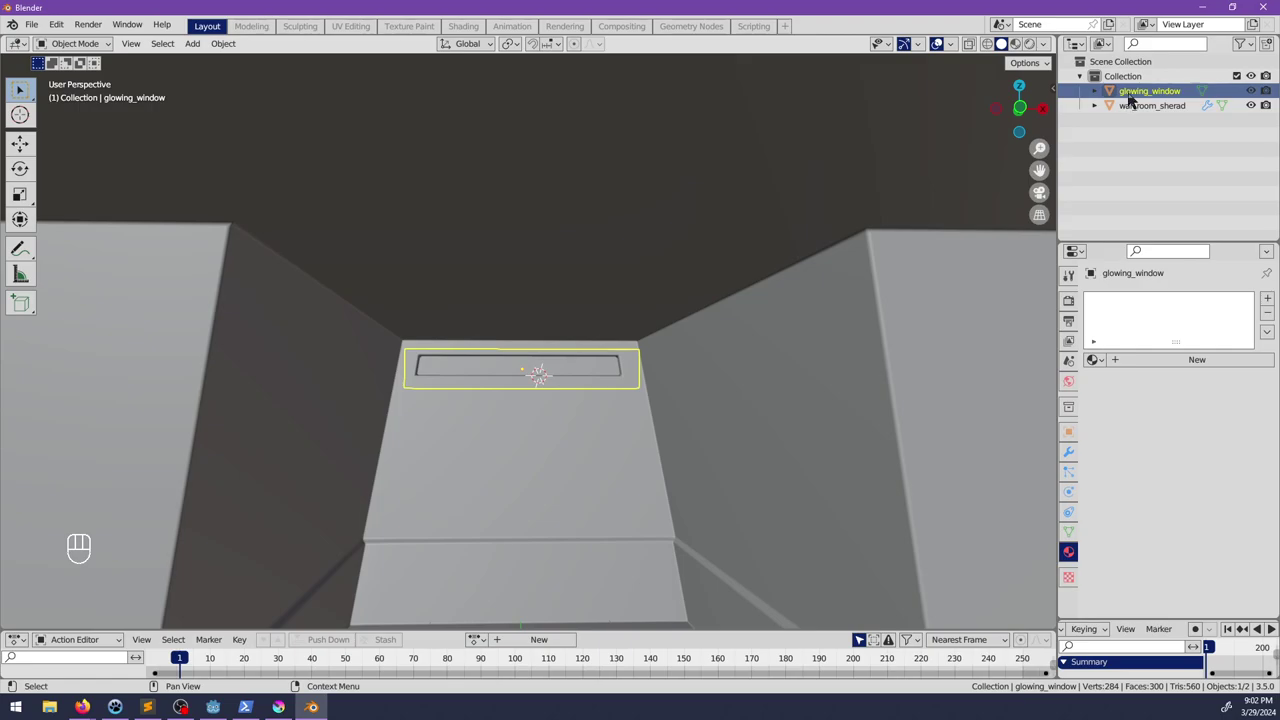
Step: Parent glowing_window to war_room_sherad and clear the selection
shift+drag(1128, 95, 1136, 104)
scroll(686, 338, down, 3)
middle_drag(686, 338, 760, 337)
key(alt+a)
scroll(541, 388, up, 2)
scroll(632, 353, up, 3)
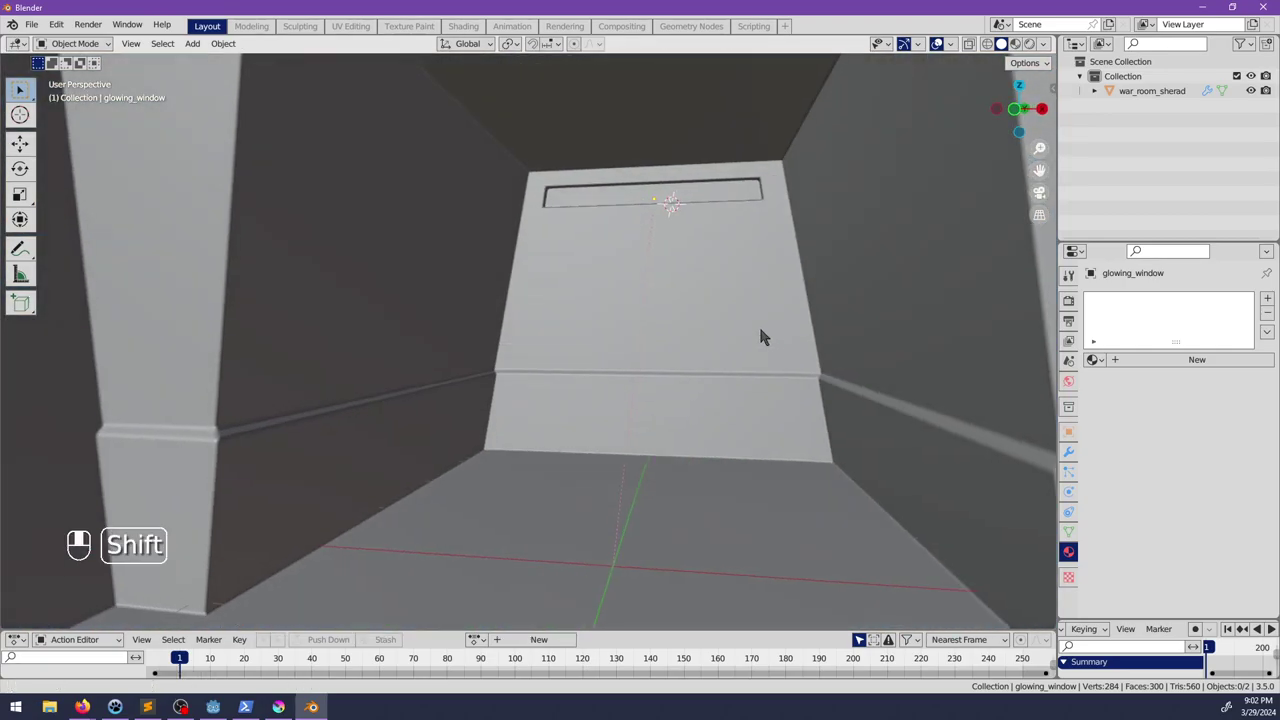
Step: Save the project as war_room_sherad.blend in the assets\env\medium folder
scroll(714, 350, down, 5)
middle_drag(668, 363, 566, 394)
key(ctrl+s)
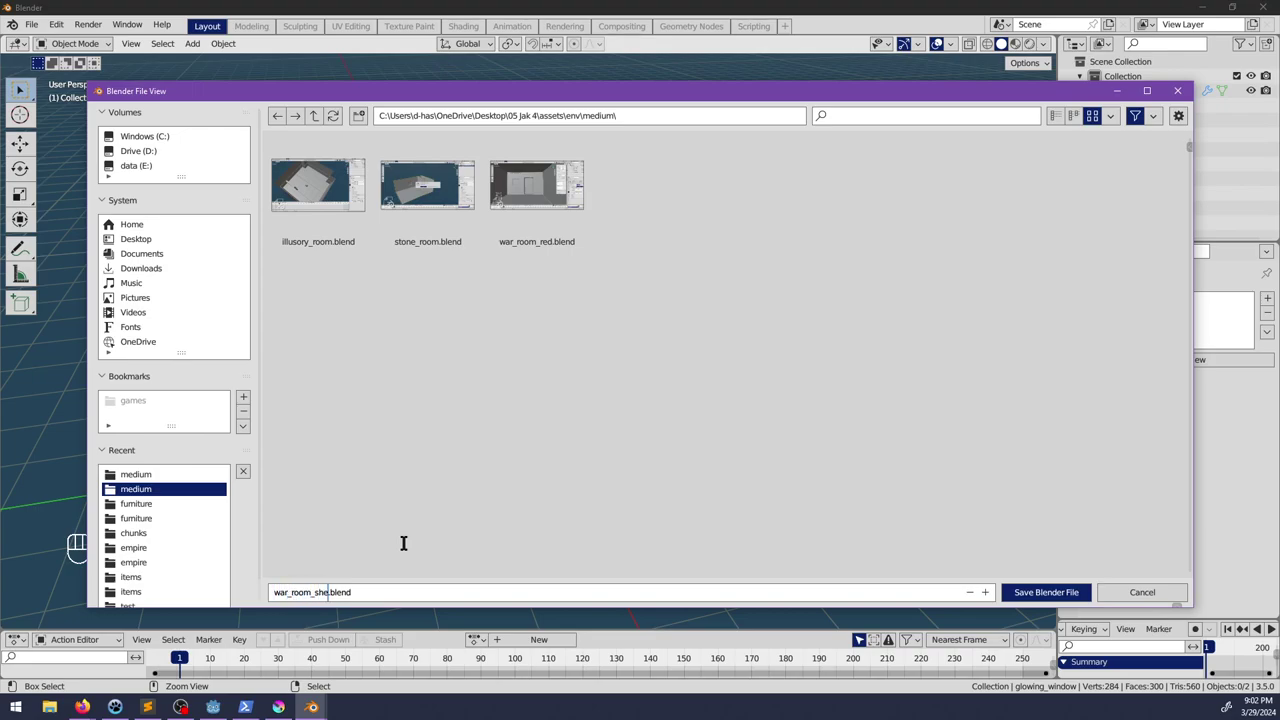
key(Return)
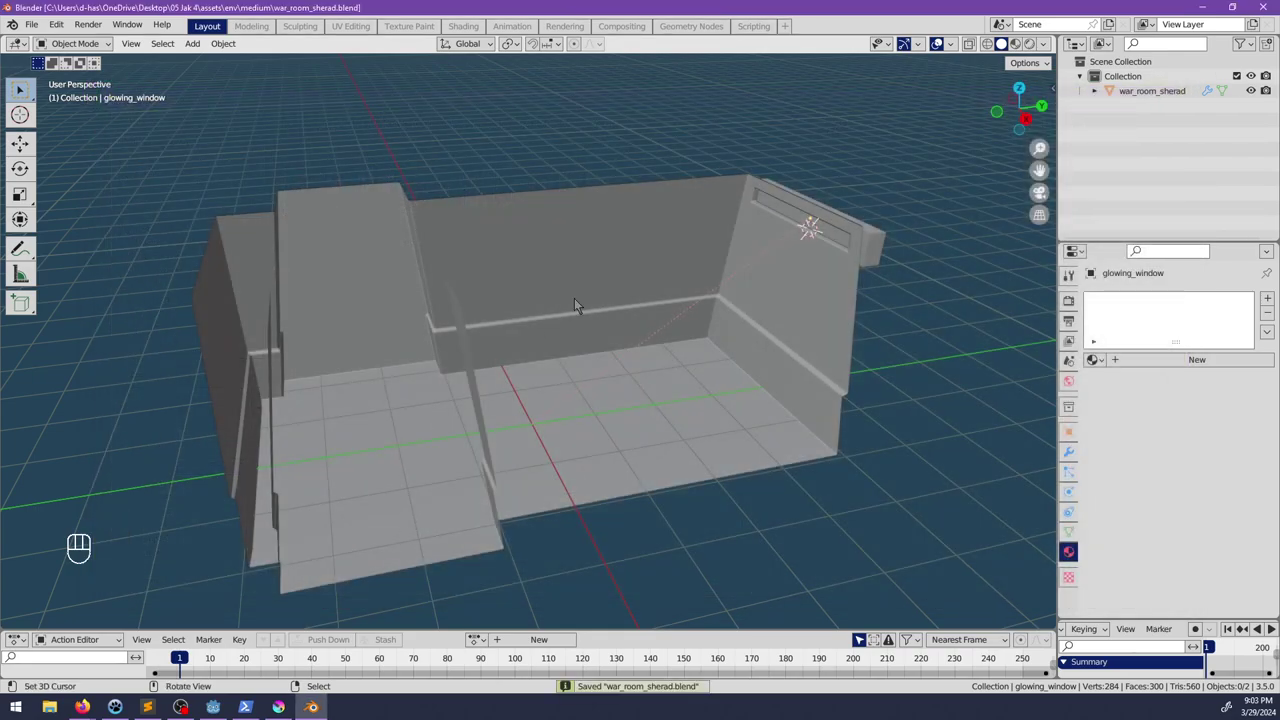
Step: Apply the scale of the glowing_window block behind the end wall and deselect it
middle_drag(580, 306, 727, 277)
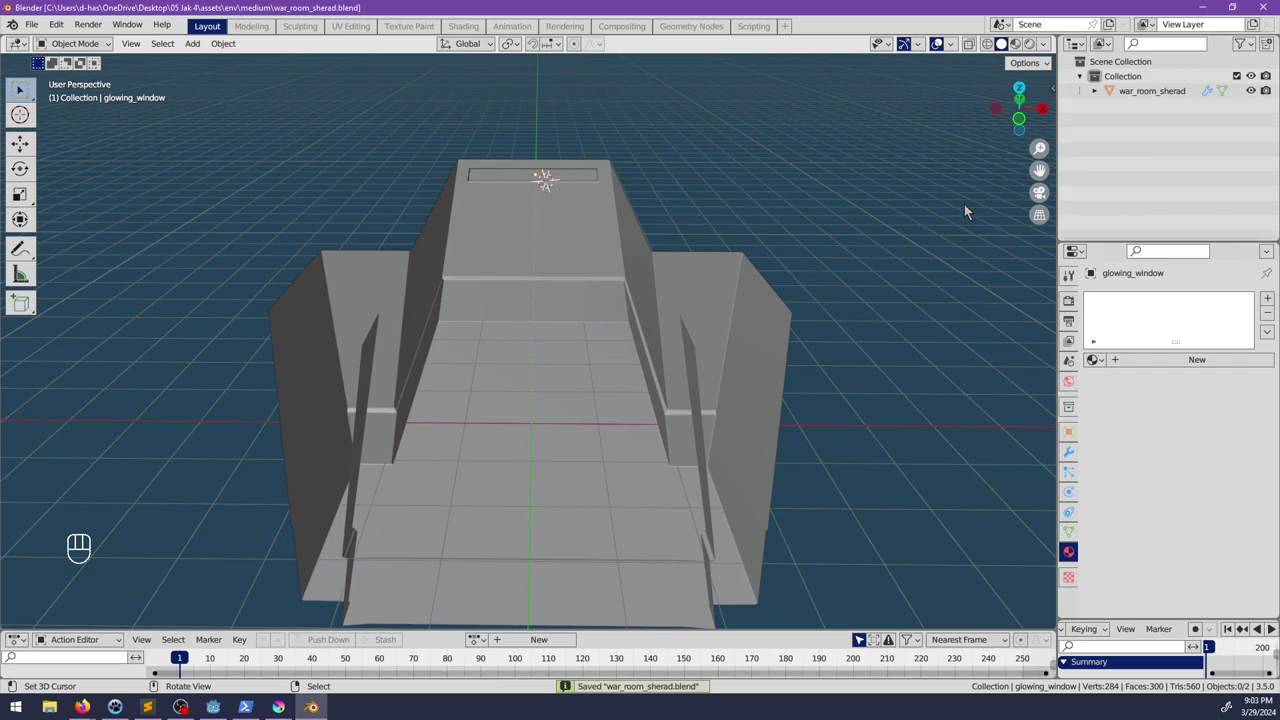
middle_drag(964, 211, 740, 300)
click(750, 330)
key(ctrl+a)
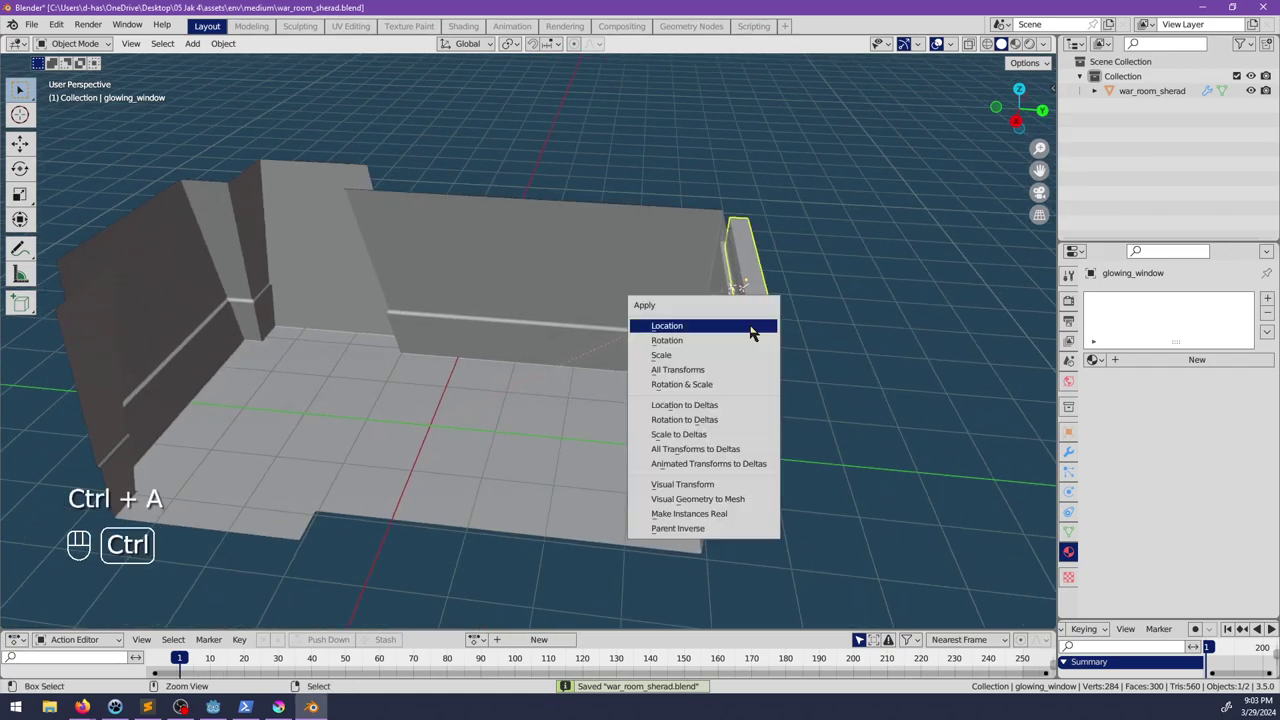
click(726, 355)
key(alt+a)
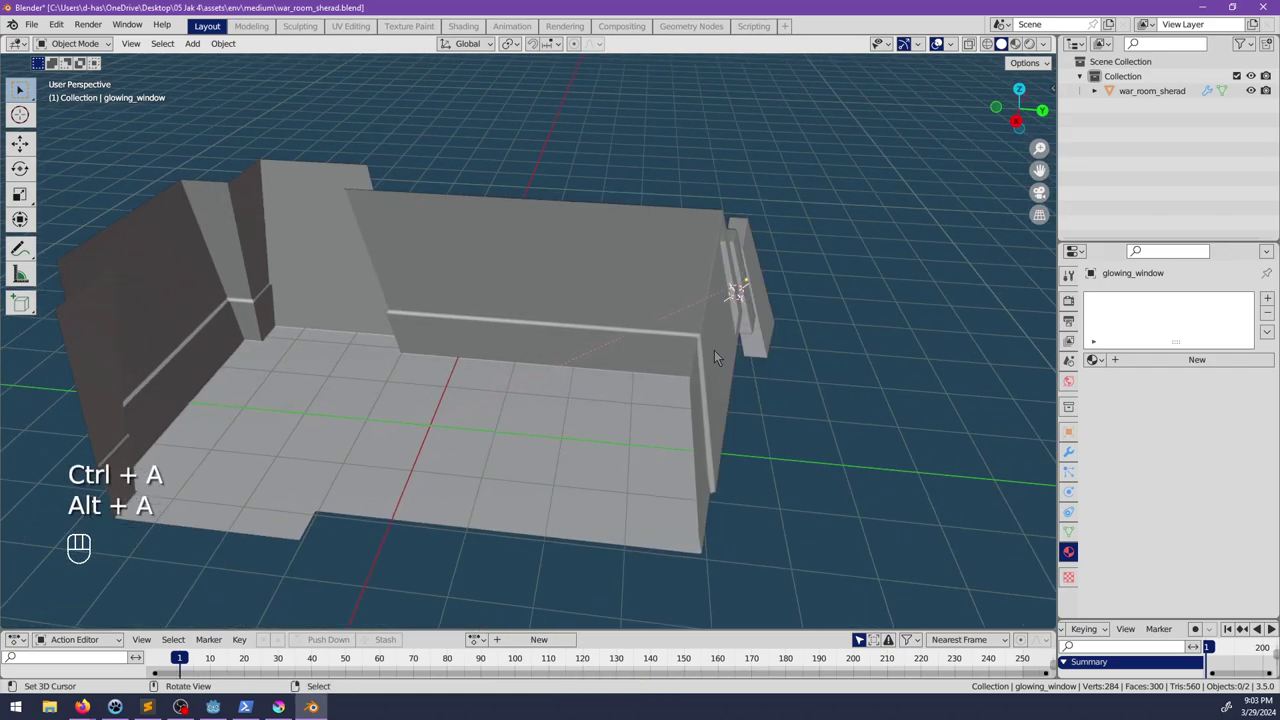
Step: Adjust the normals of all faces of the glowing_window block in mesh editing and clear the selection
key(alt)
key(Tab)
key(a)
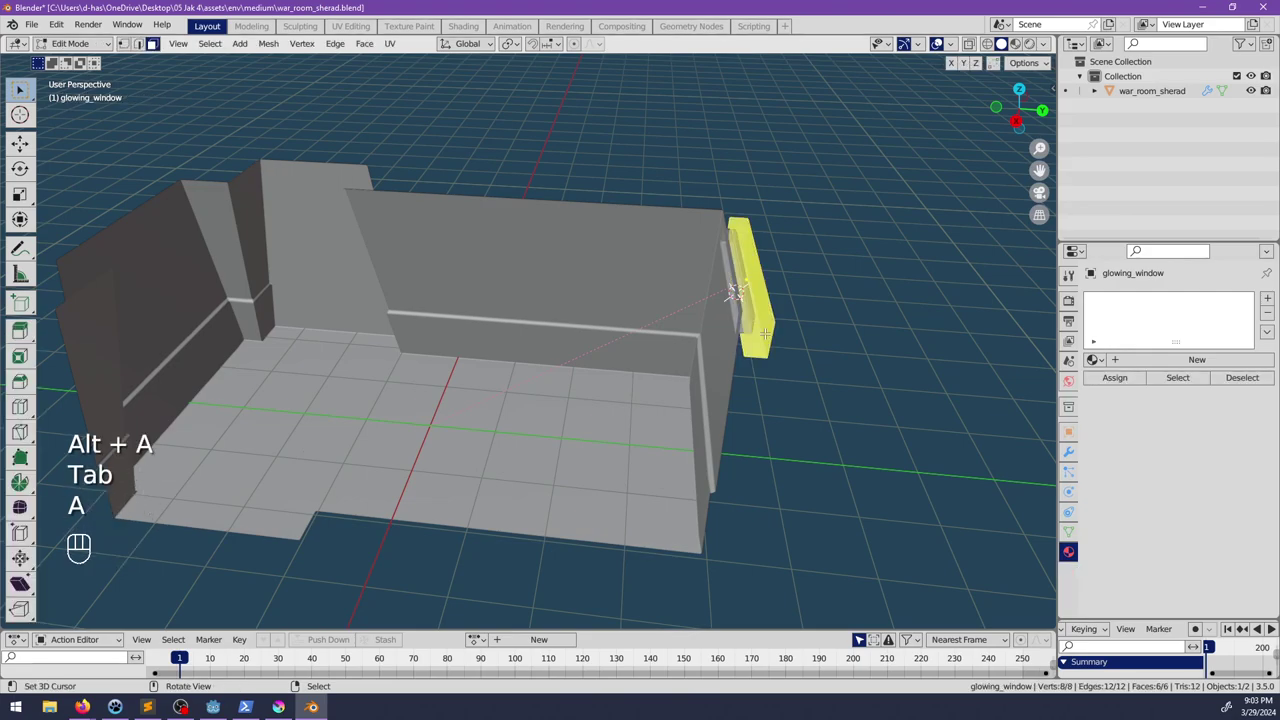
key(alt+n)
click(764, 333)
key(alt+a)
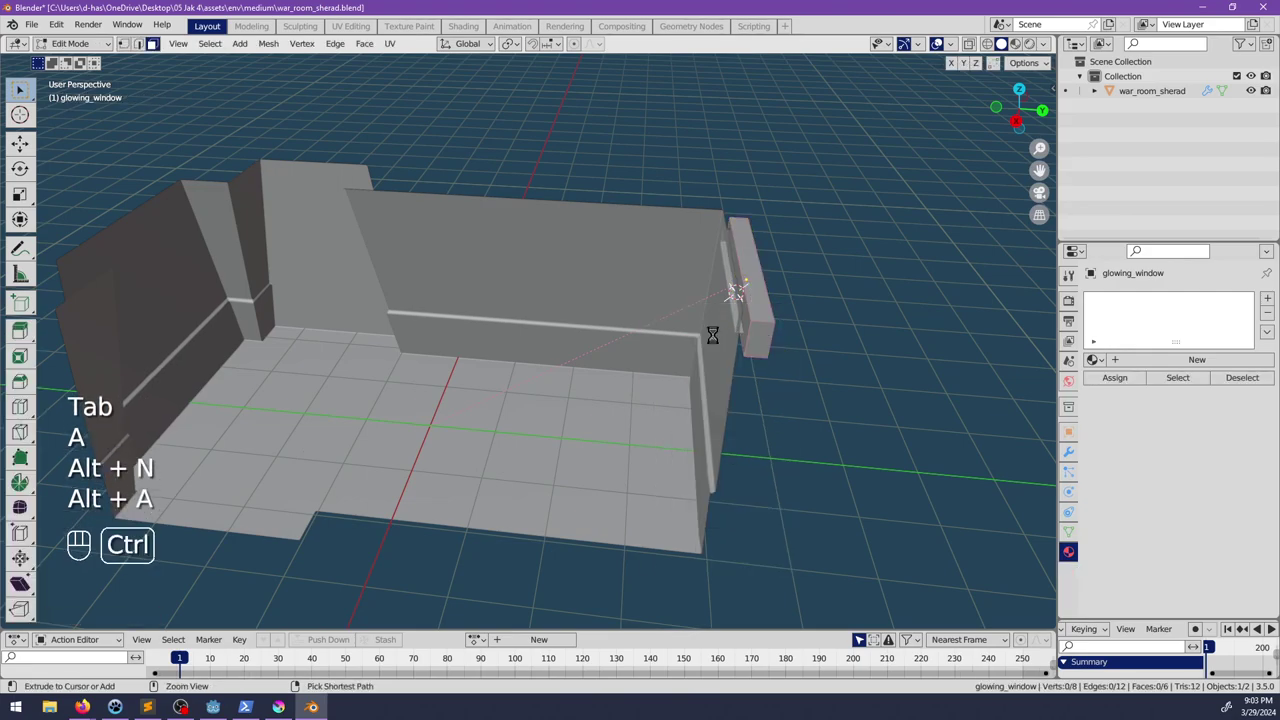
Step: Save the project, return from mesh editing to Object Mode with nothing selected, and save war_room_sherad.blend again
key(ctrl+s)
middle_drag(420, 388, 486, 414)
key(Tab)
scroll(624, 328, down, 5)
key(alt+a)
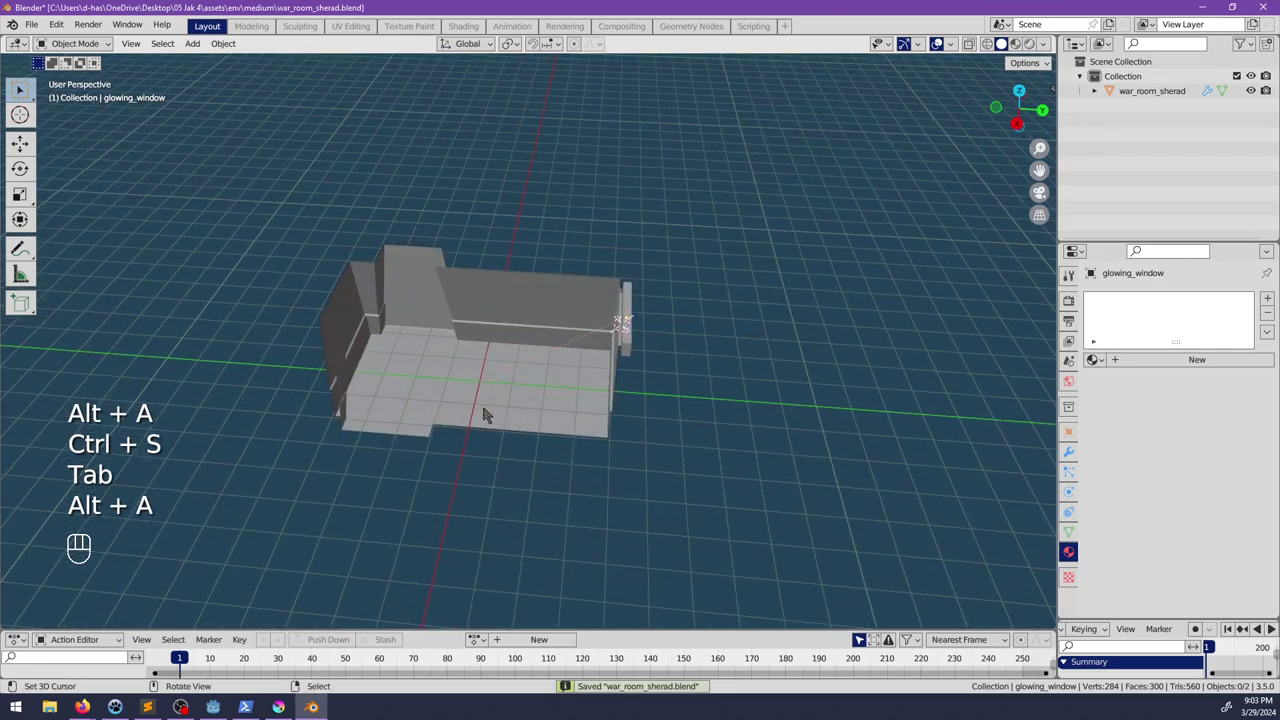
key(ctrl+s)
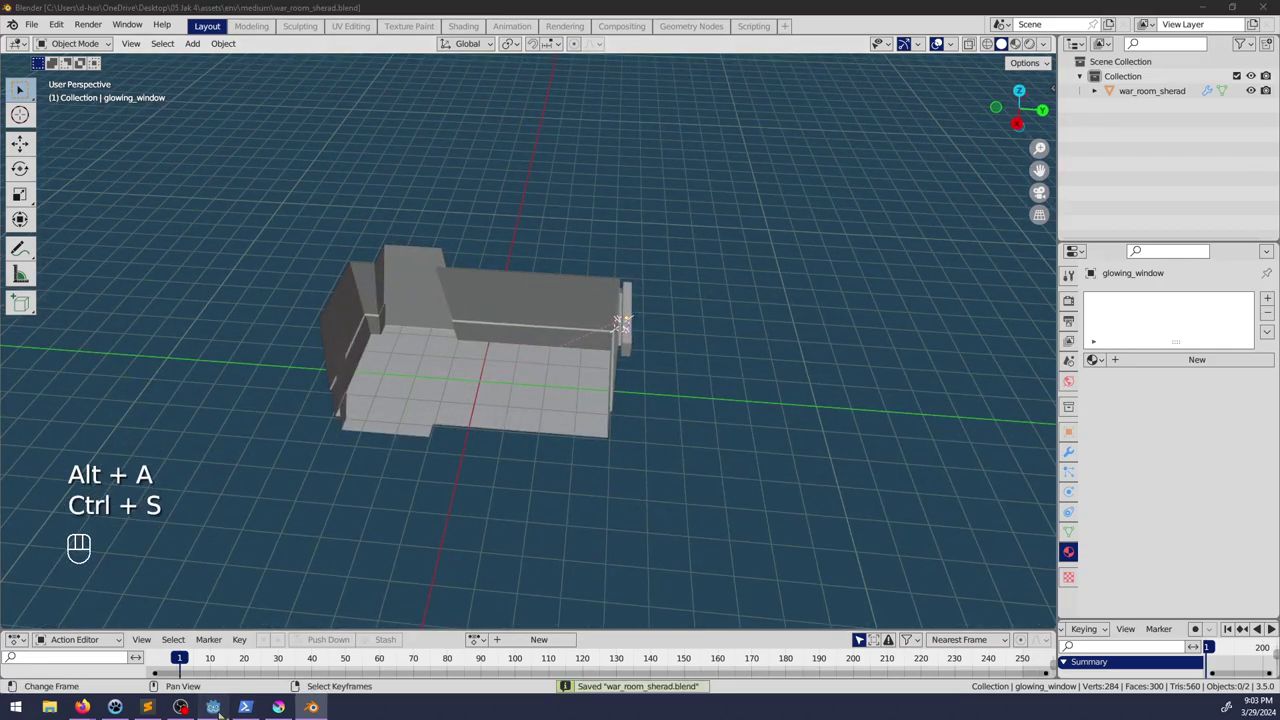
Step: Switch to Godot and filter the project files by "war_ro"
click(213, 707)
double_click(111, 386)
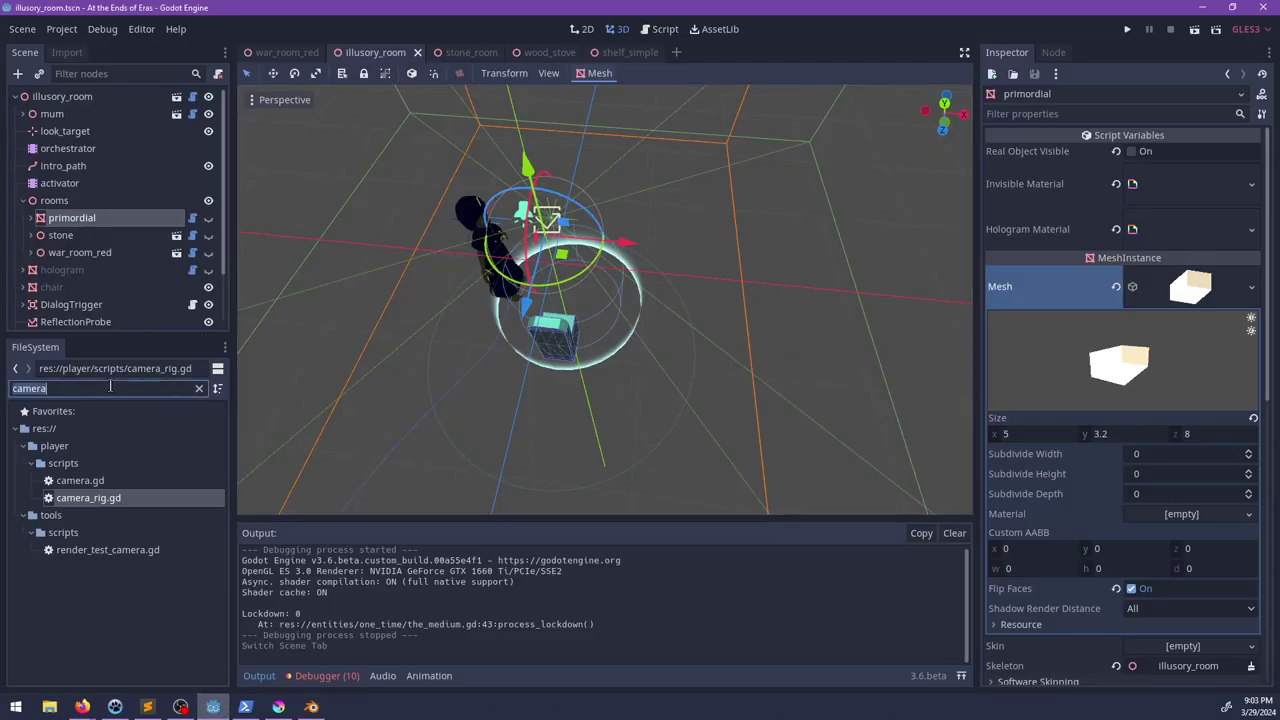
text(war_ro)
Step: Return to Blender and export the room as war_room_sherad.glb to project\_glb\env\medium, with Materials set to Placeholder
key(alt+Tab)
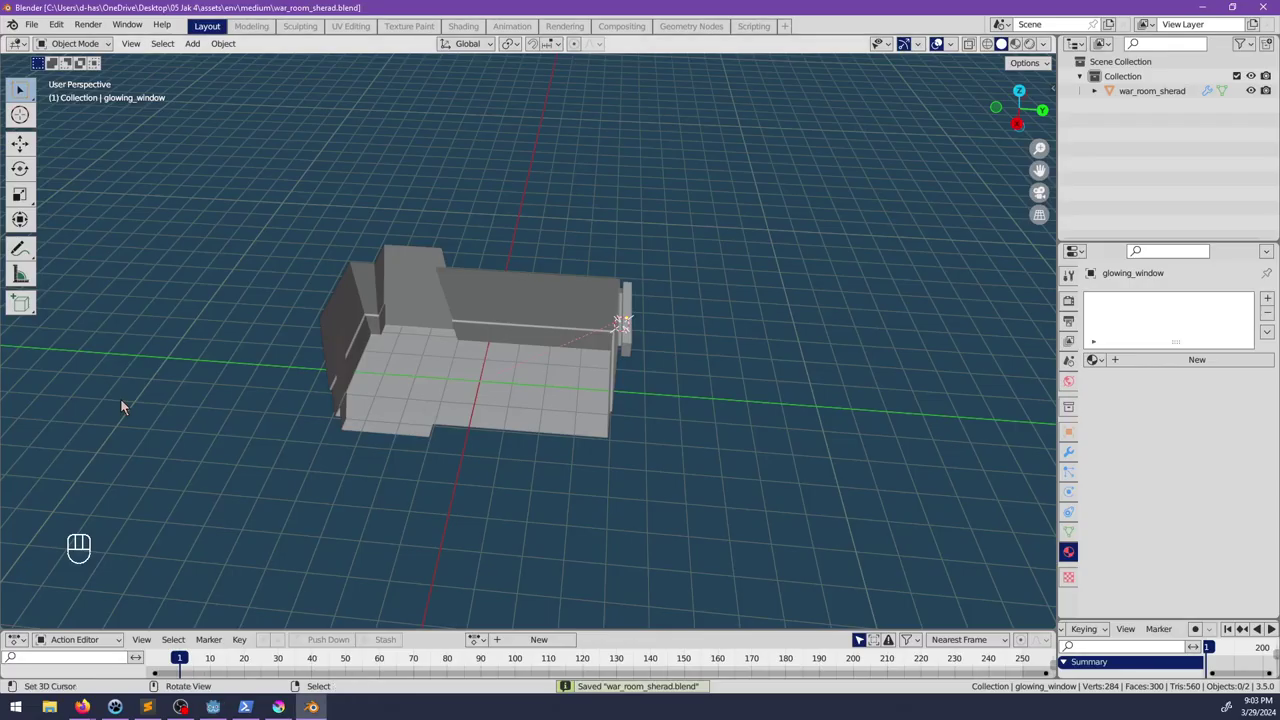
click(1068, 362)
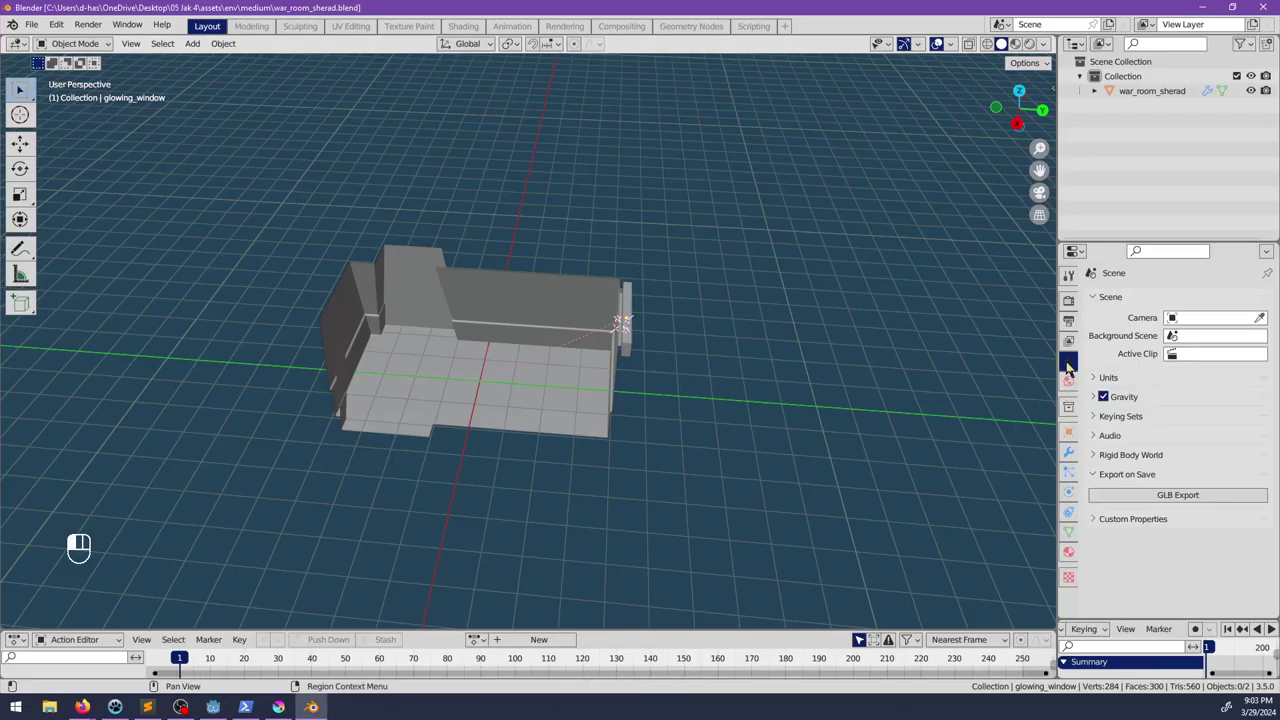
click(1127, 497)
click(157, 490)
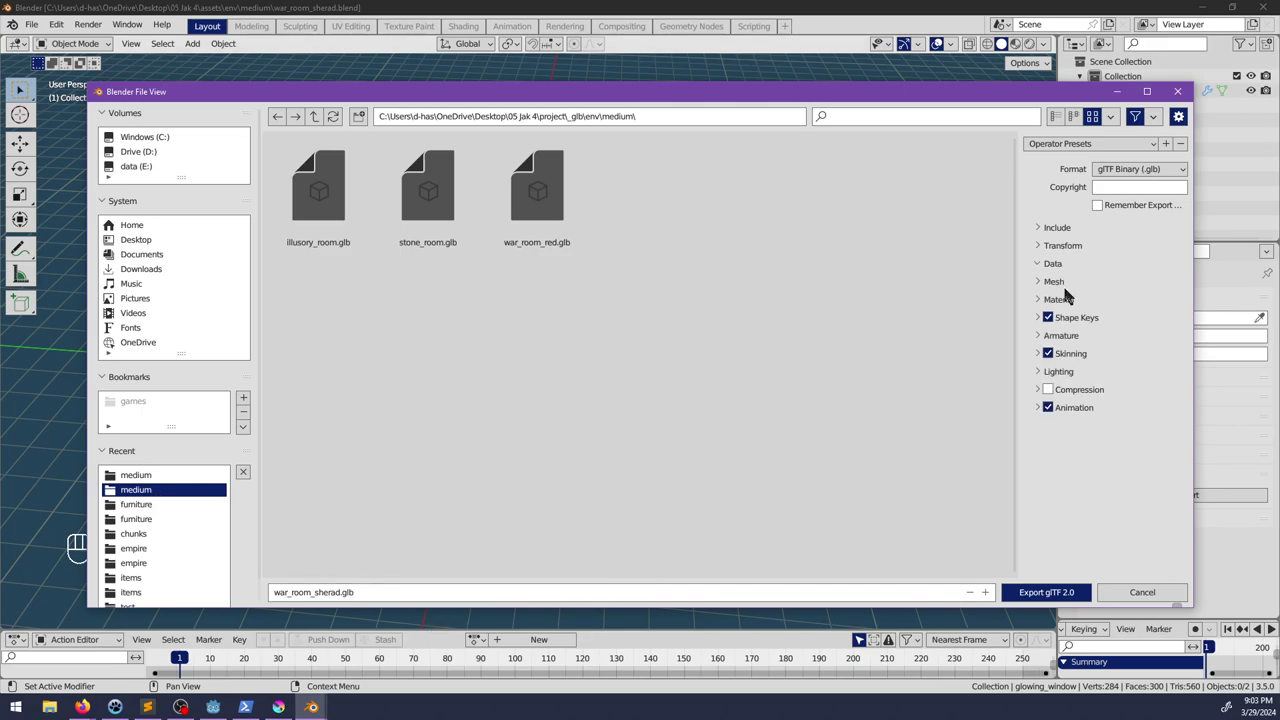
click(1060, 299)
click(1112, 321)
click(1120, 353)
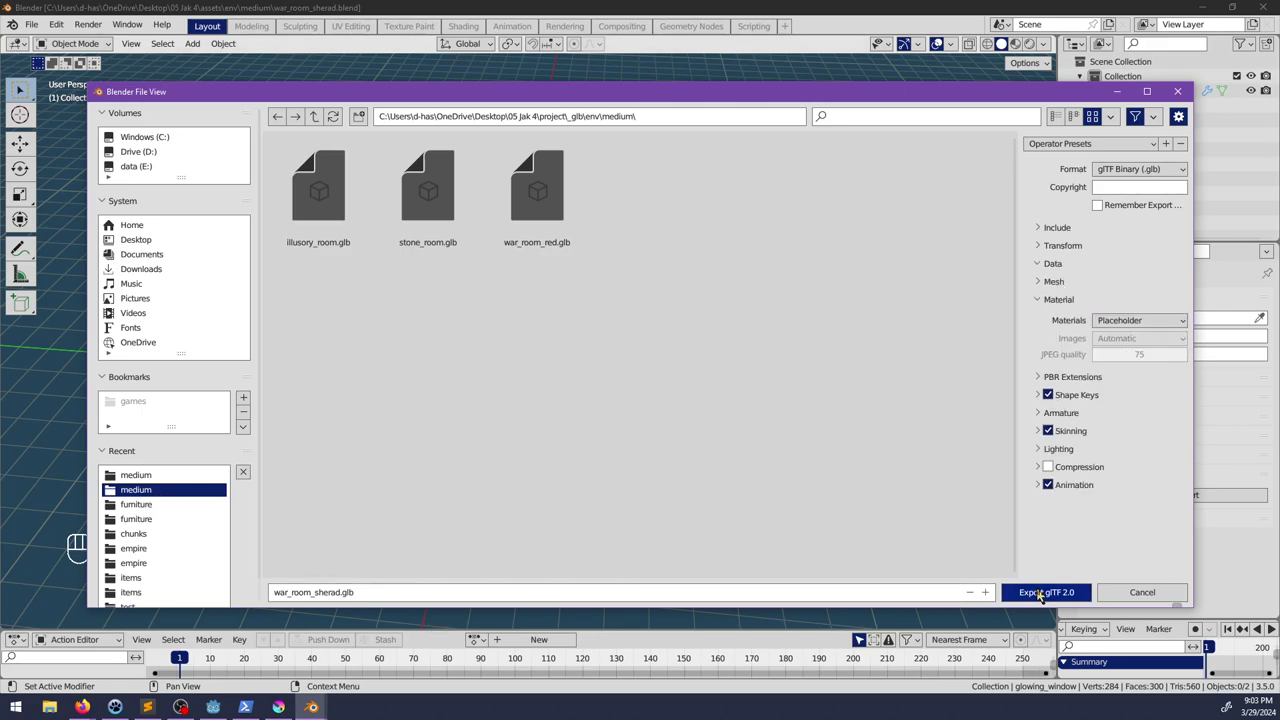
click(1044, 592)
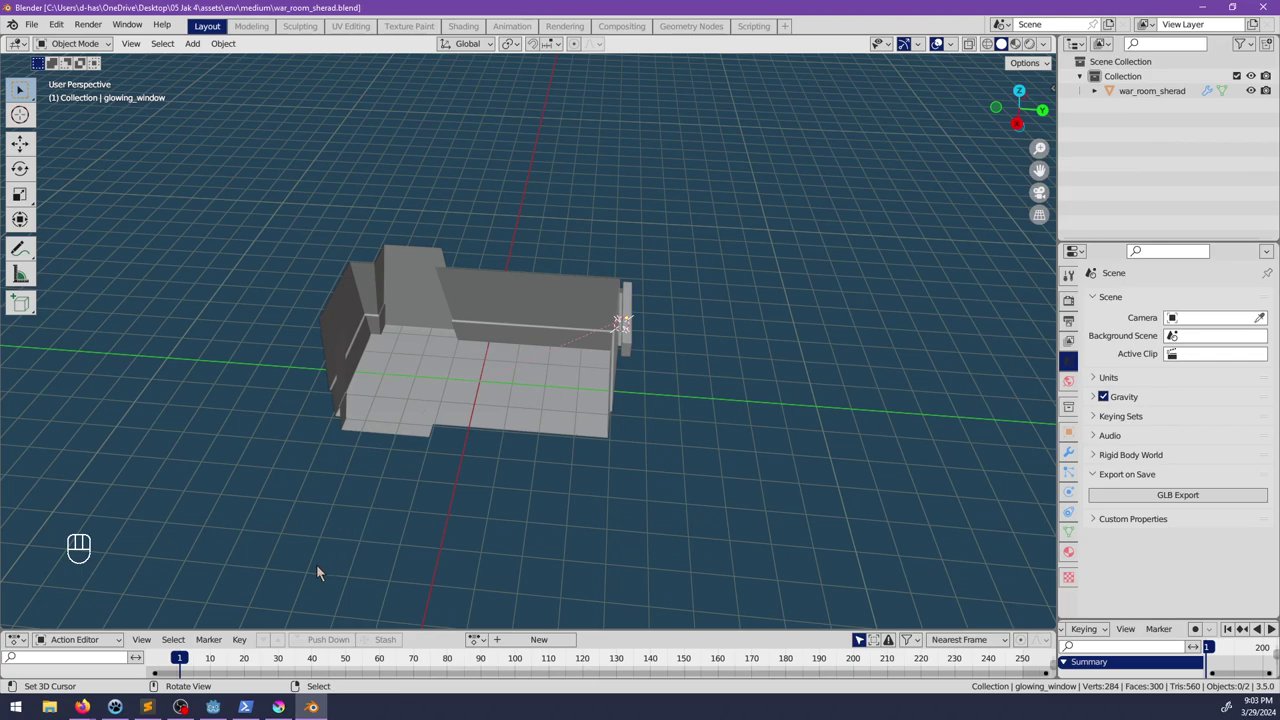
Step: Switch to Godot and open war_room_sherad.glb as a new inherited scene
click(213, 707)
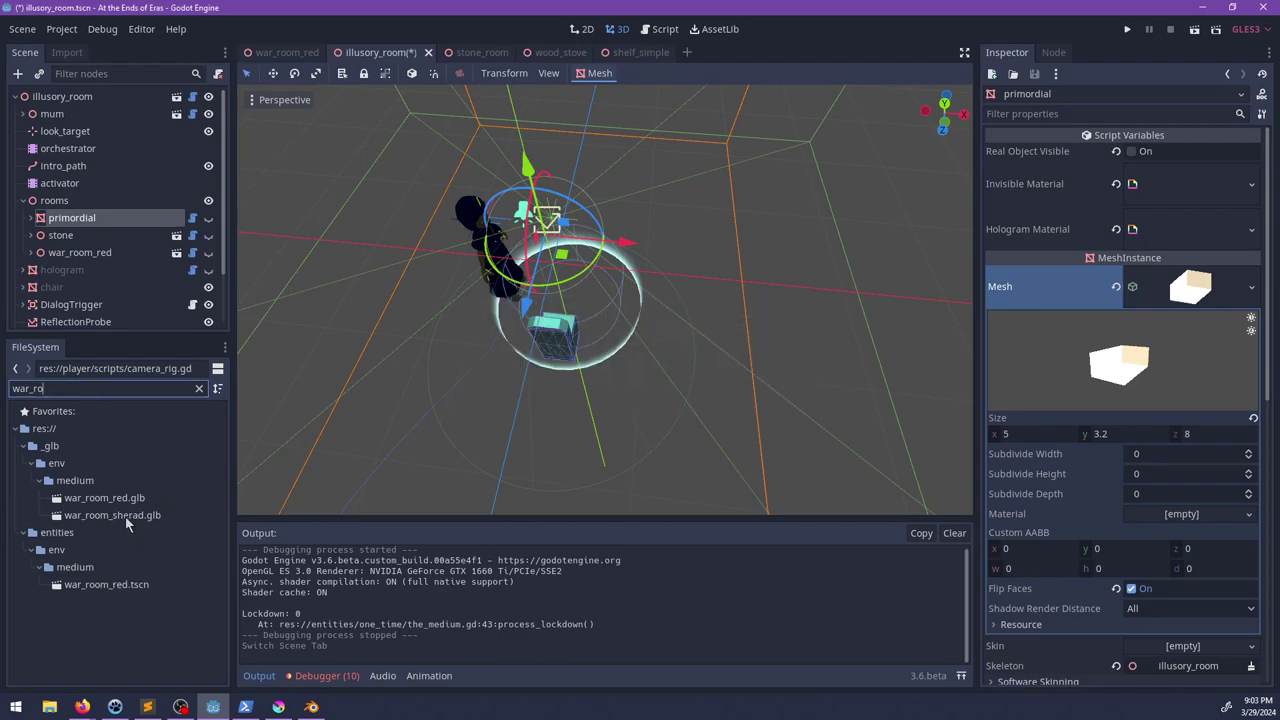
double_click(125, 516)
click(537, 372)
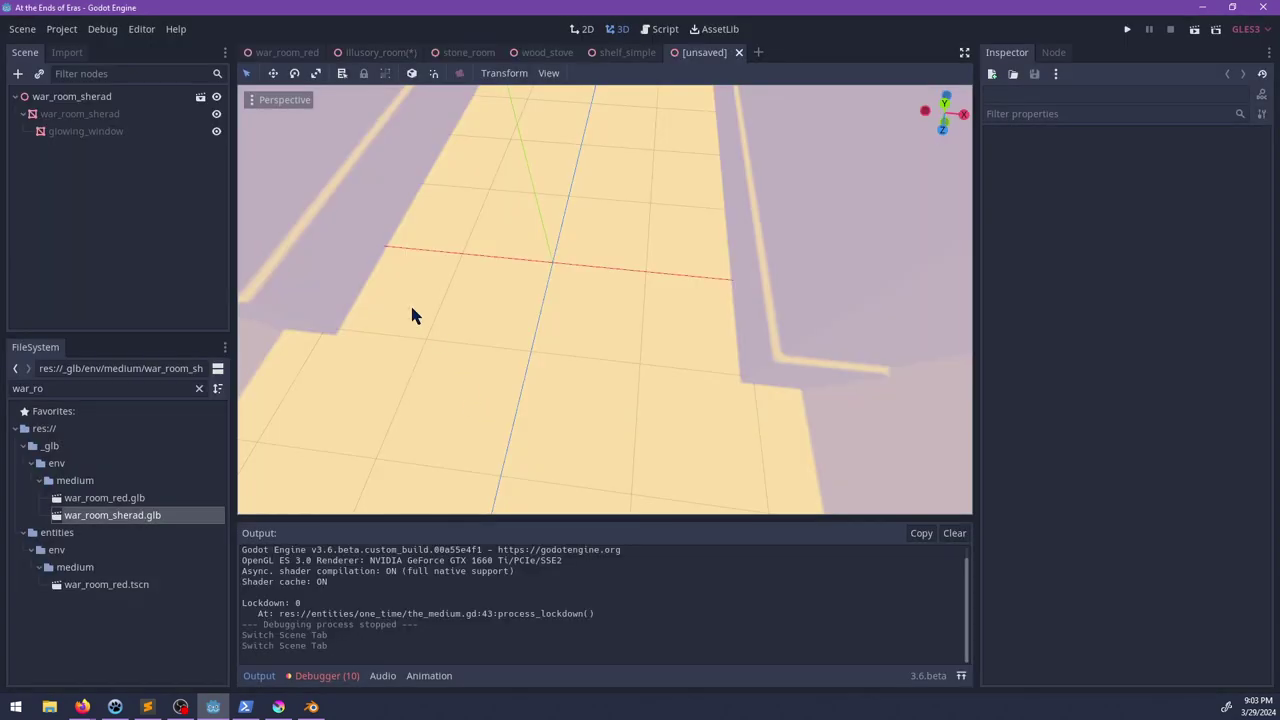
Step: Select the war_room_sherad mesh inside the imported room and expand its material slots
scroll(410, 303, down, 5)
scroll(468, 248, up, 8)
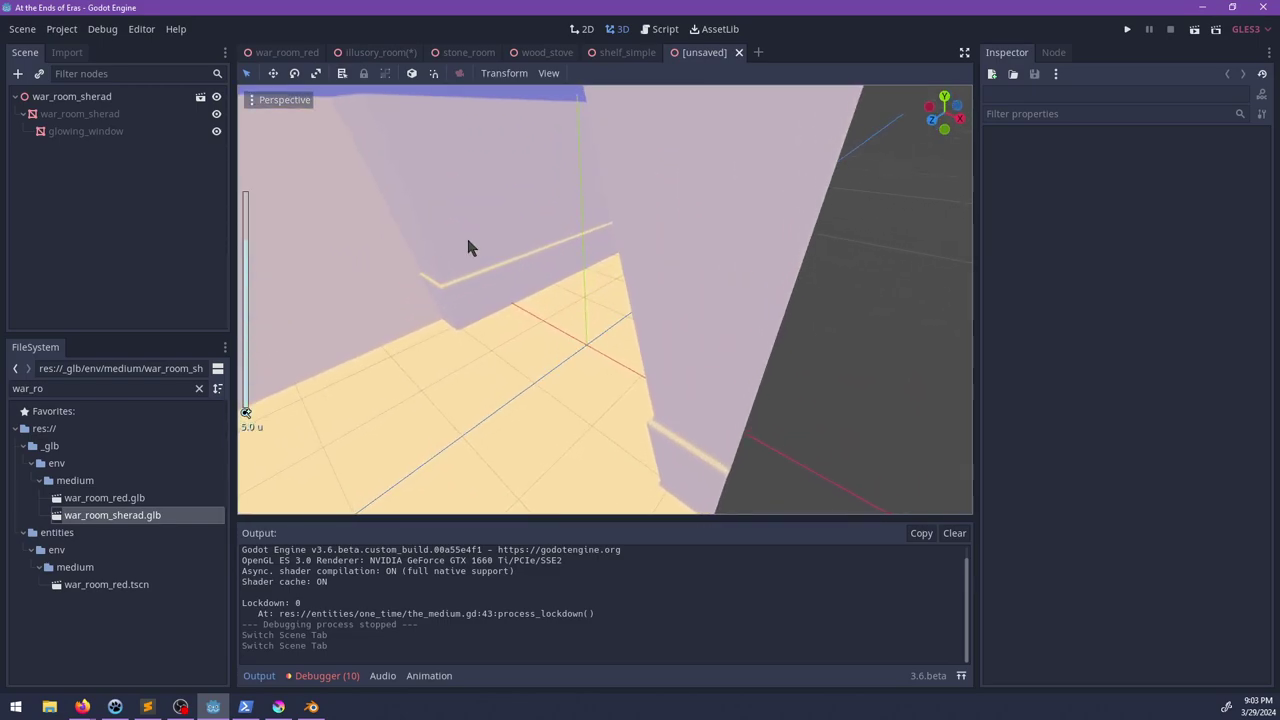
click(522, 280)
shift+middle_drag(522, 280, 662, 292)
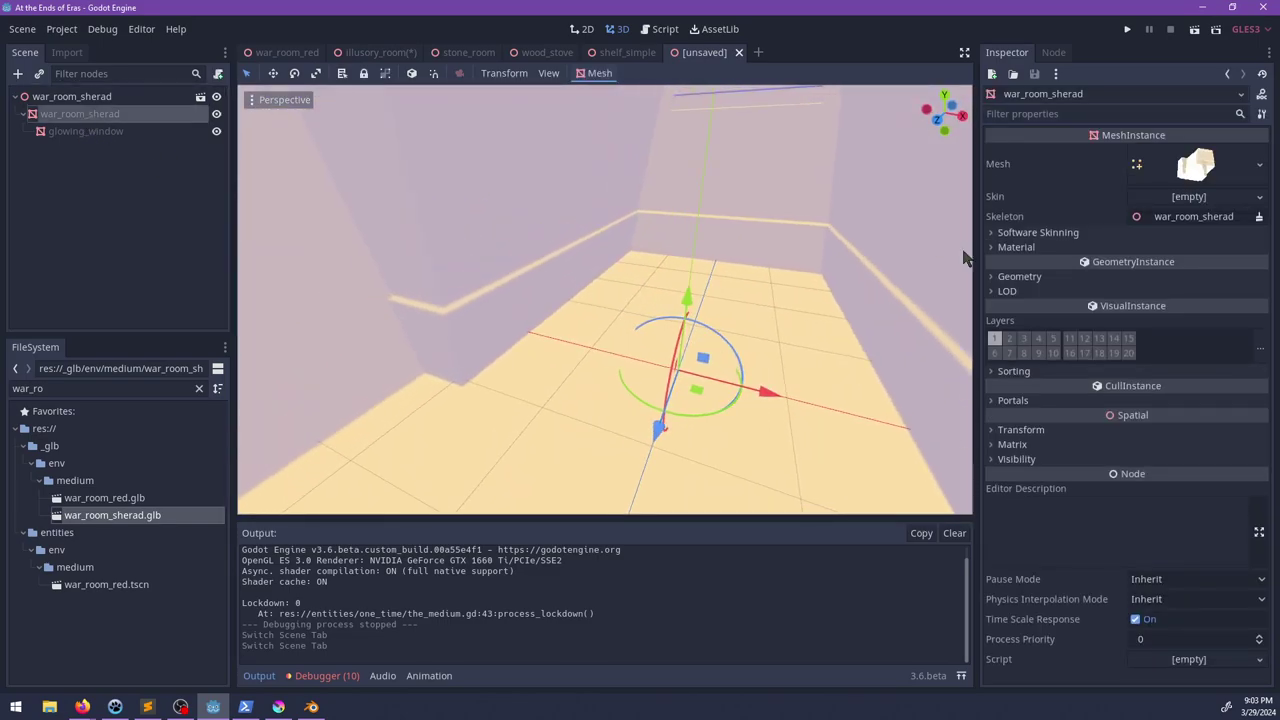
click(1016, 247)
Step: Search the project files for "brick" instead of "war_ro", and clear the search
click(121, 387)
key(BackSpace)
key(BackSpace)
key(BackSpace)
key(BackSpace)
key(BackSpace)
key(BackSpace)
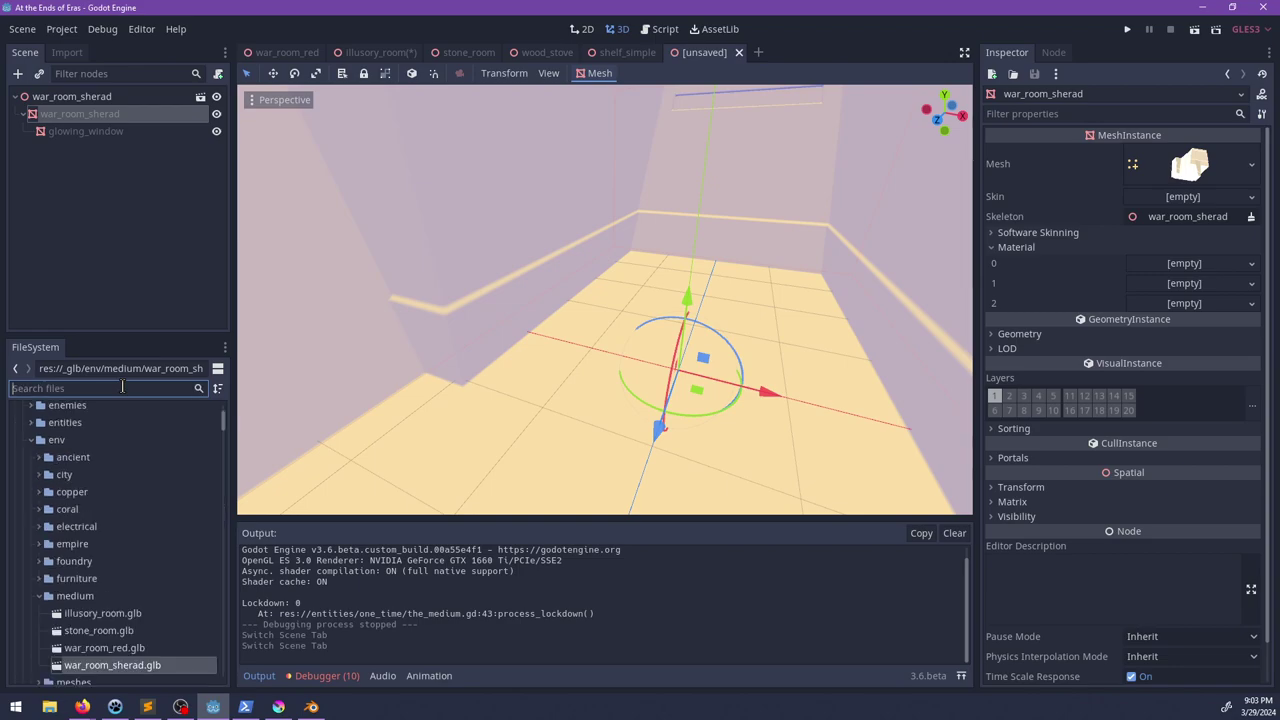
text(brick)
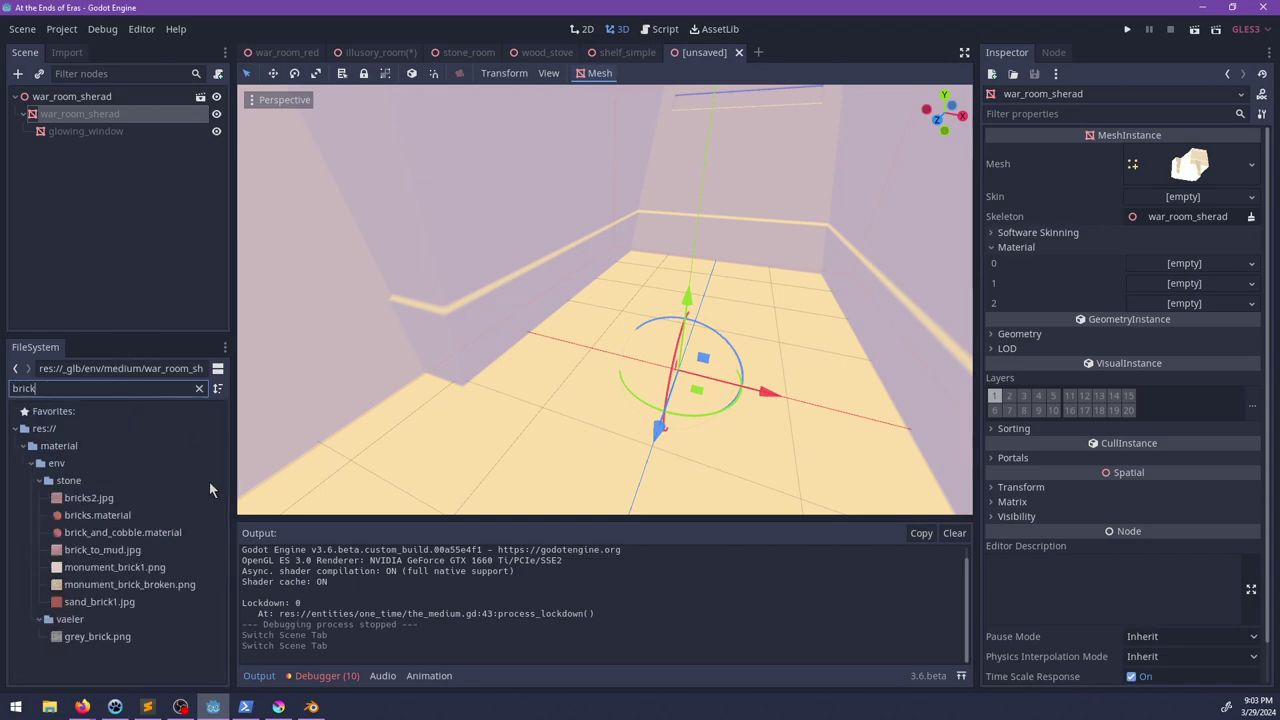
key(BackSpace)
key(BackSpace)
key(BackSpace)
key(BackSpace)
key(BackSpace)
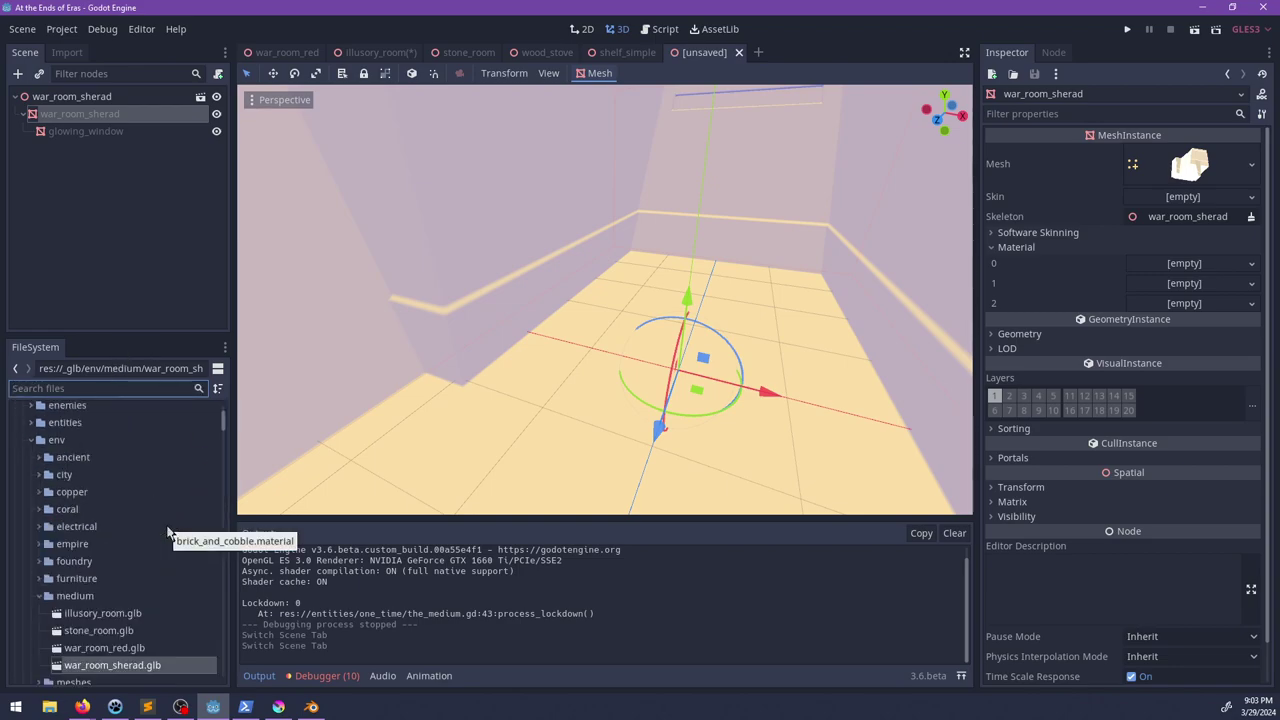
Step: Search the project files for "triplan" and assign triplanar_local_coords.shader to material slots 0, 1 and 2 of war_room_sherad
text(triplan)
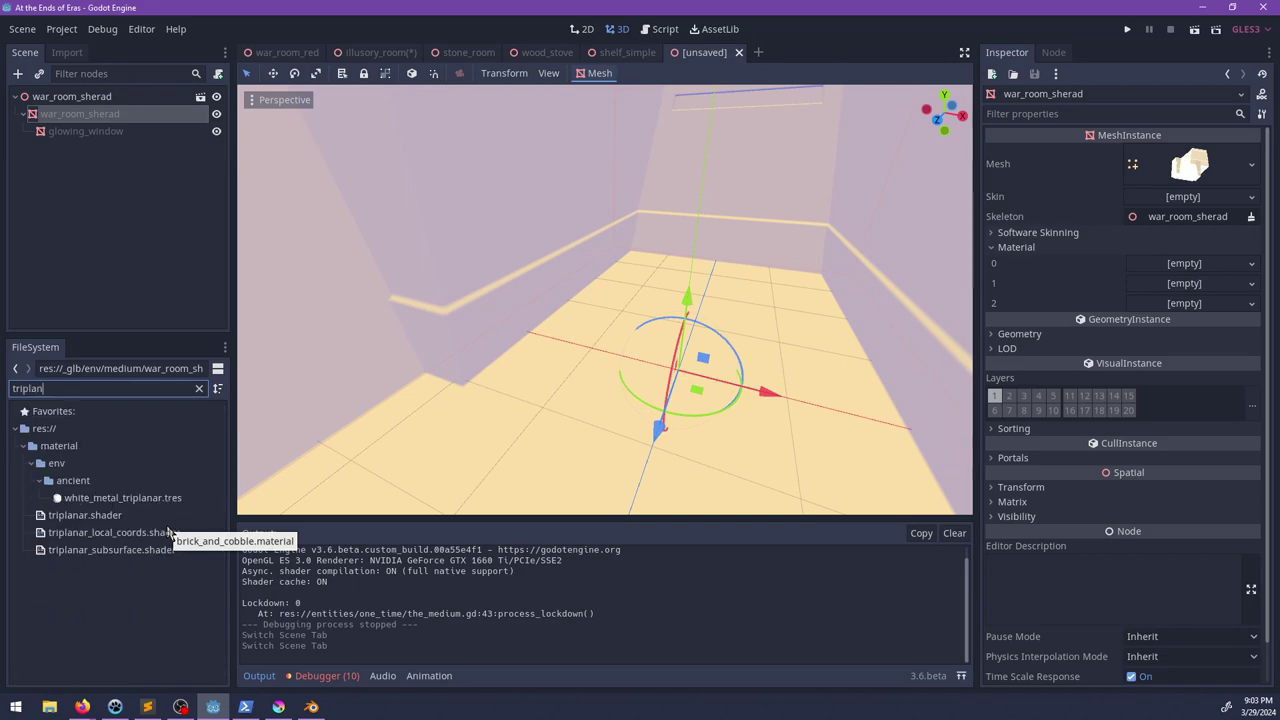
drag(116, 540, 1186, 356)
middle_drag(570, 390, 518, 393)
scroll(518, 393, up, 3)
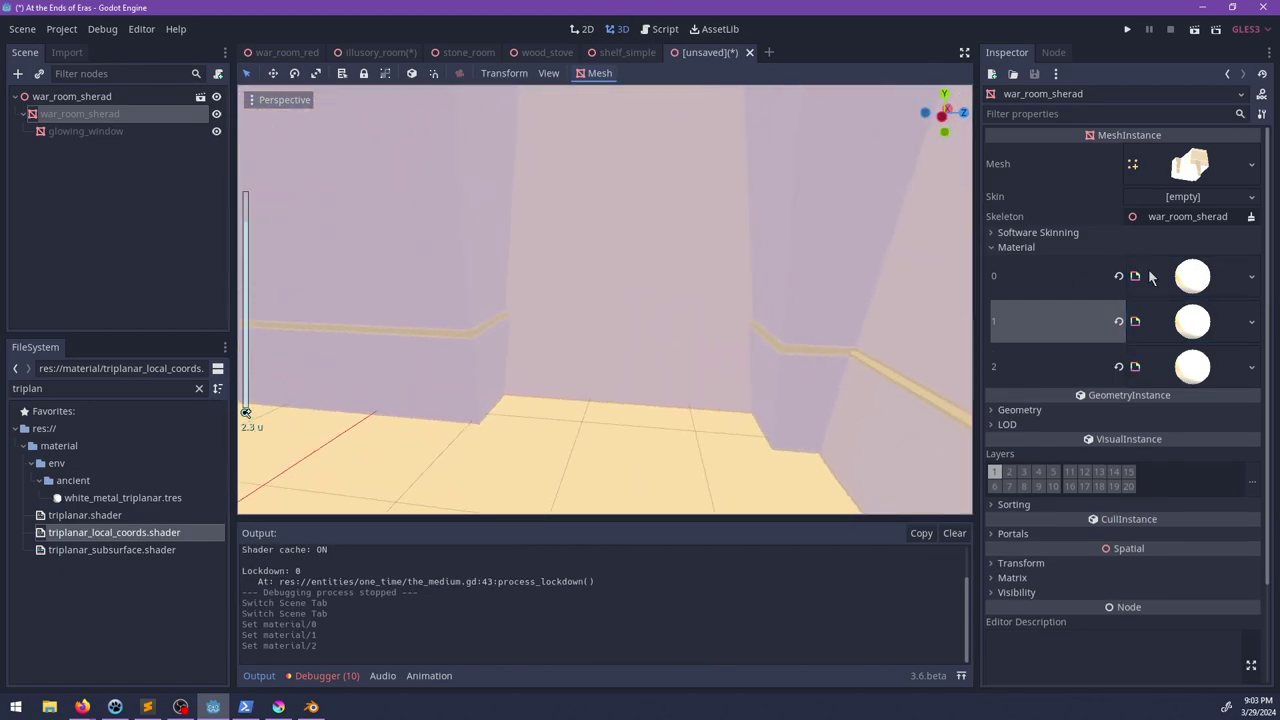
Step: Replace the material in slot 1 with a new SpatialMaterial and turn on its Unshaded flag
click(1120, 322)
click(1150, 312)
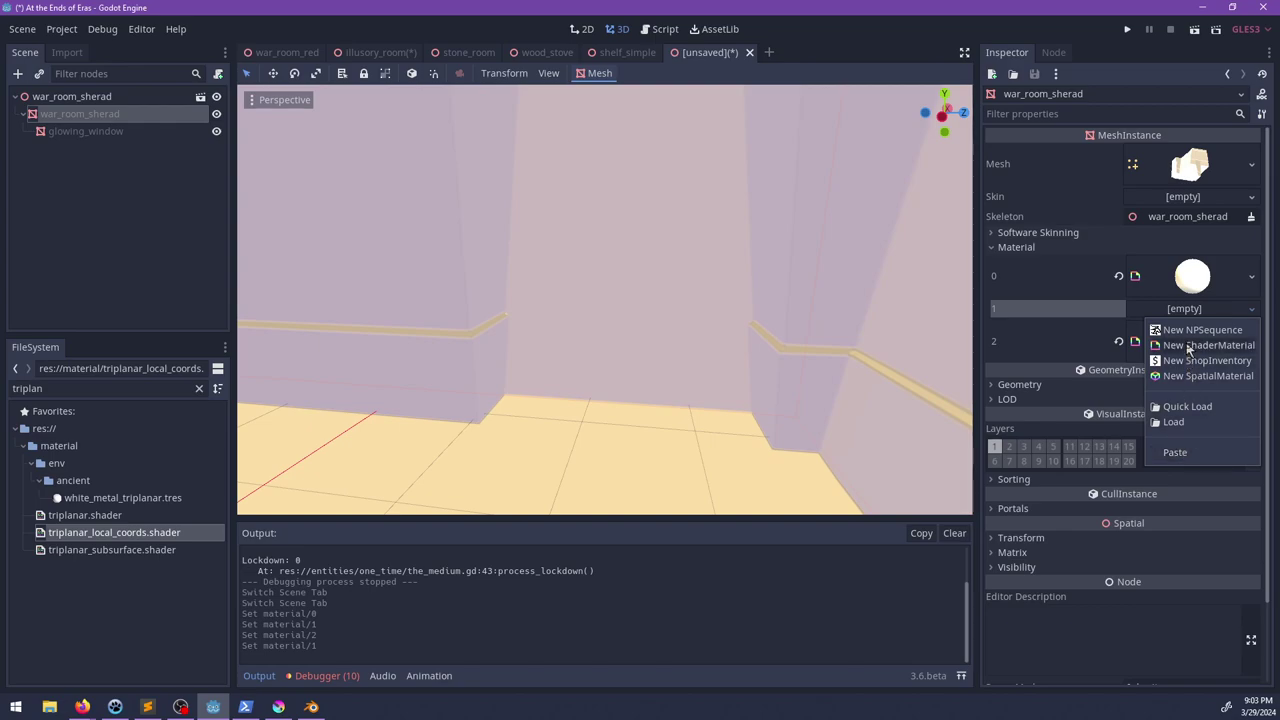
click(1190, 376)
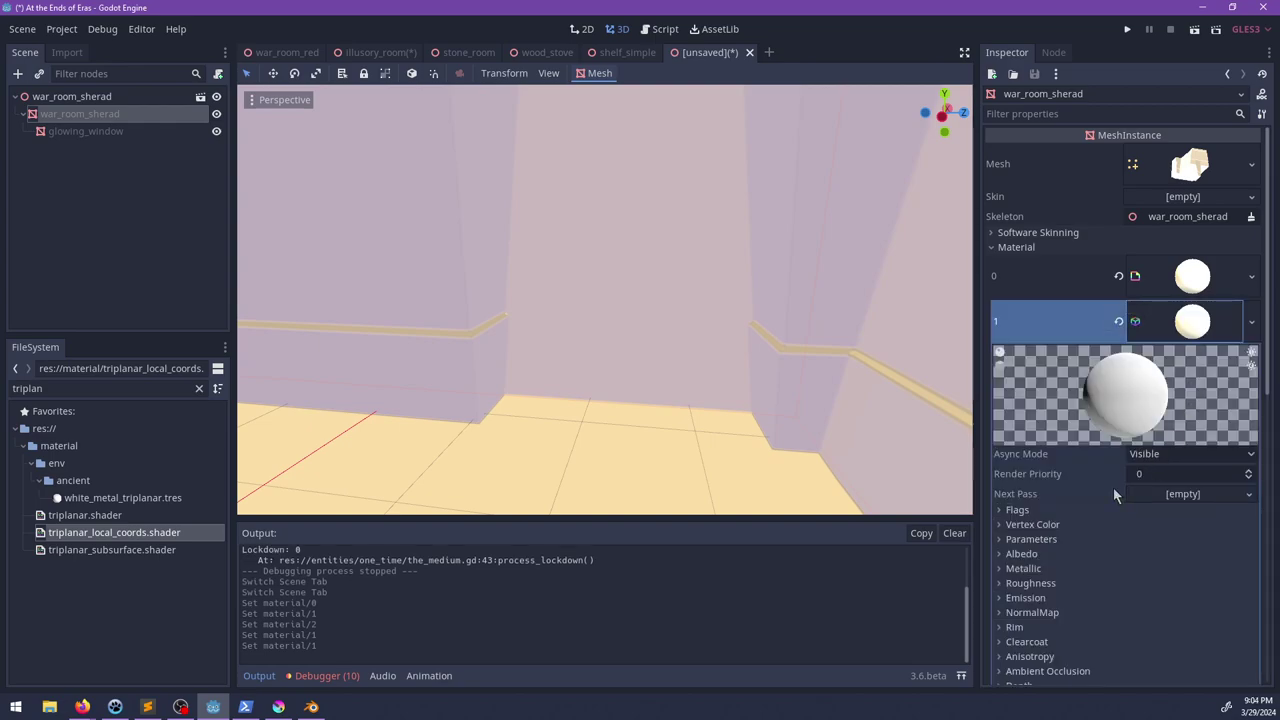
click(1038, 512)
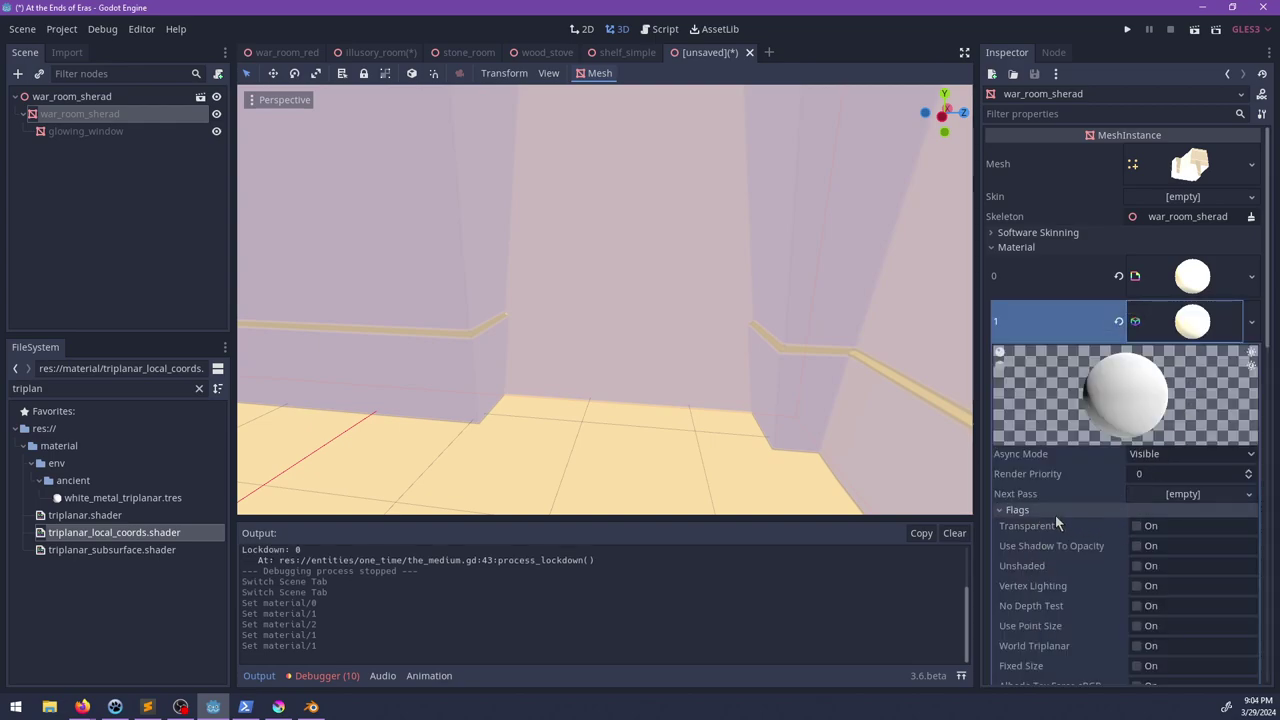
click(1136, 566)
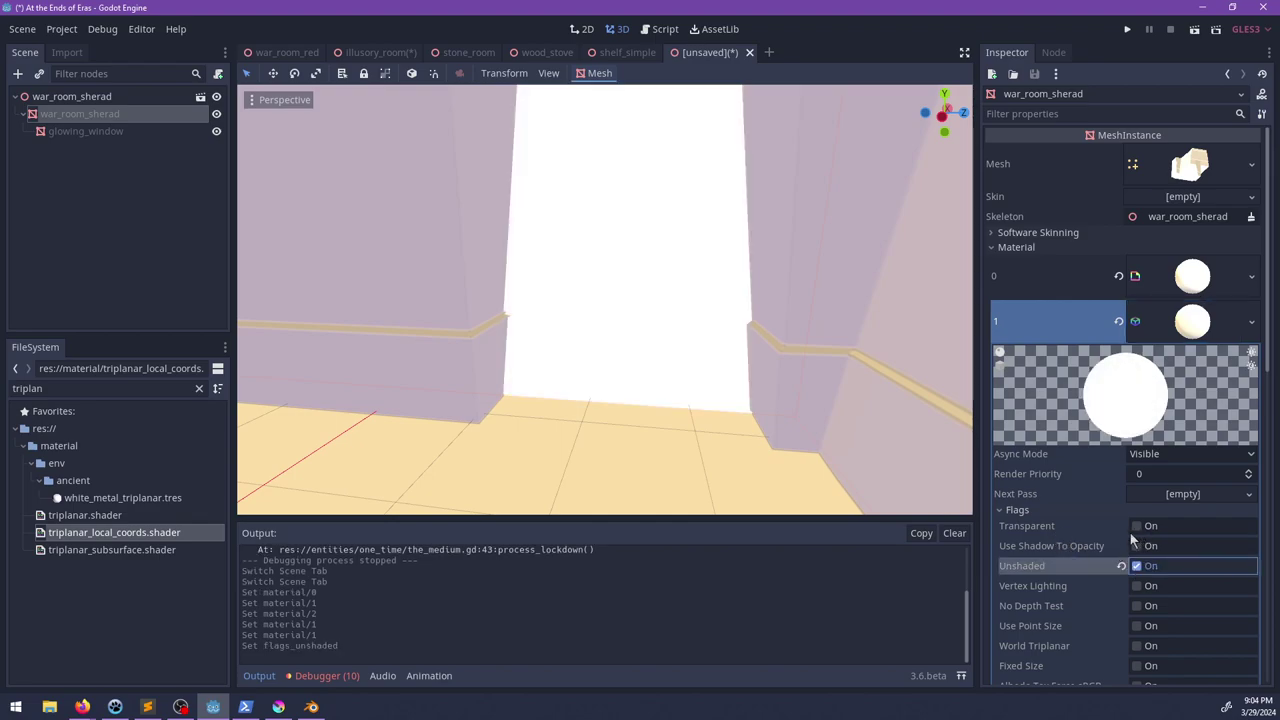
Step: Pick a new albedo color for the unshaded material in slot 1
scroll(1133, 540, down, 5)
click(1125, 396)
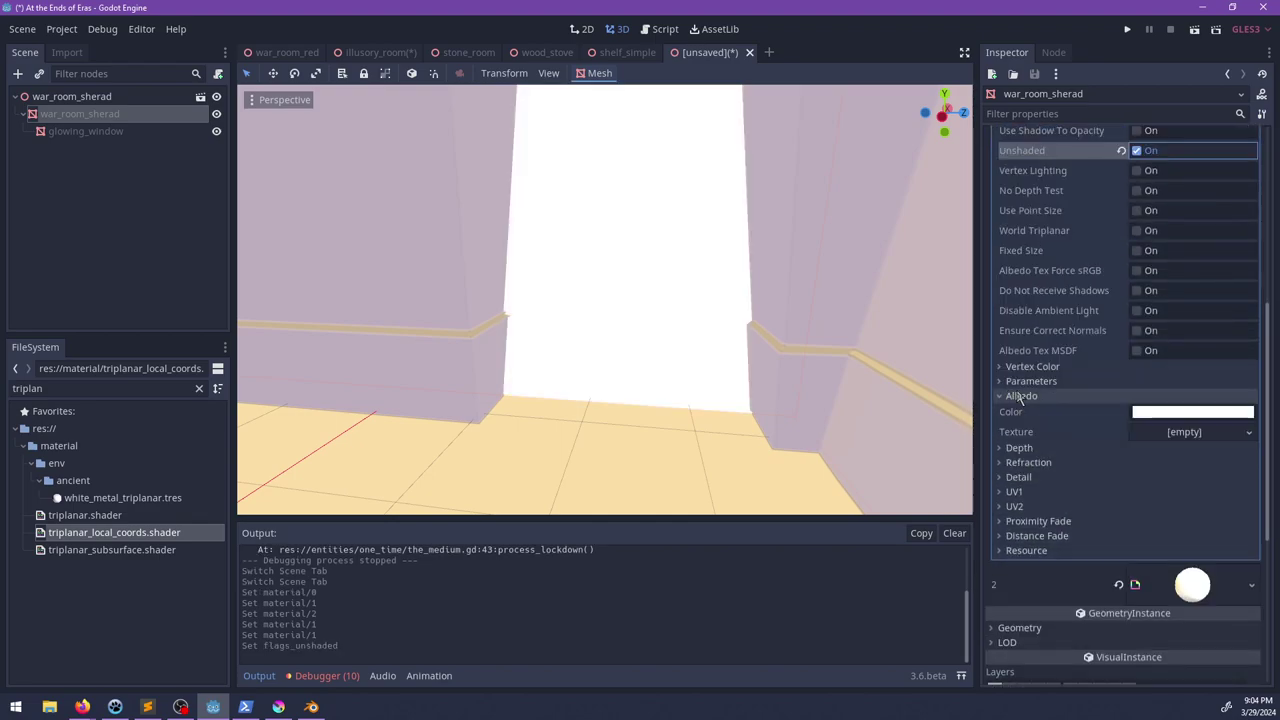
click(1160, 412)
drag(1066, 142, 1136, 308)
middle_drag(800, 360, 660, 331)
scroll(514, 345, down, 3)
Step: Switch to Blender and put the war_room_sherad mesh into Edit Mode
click(311, 707)
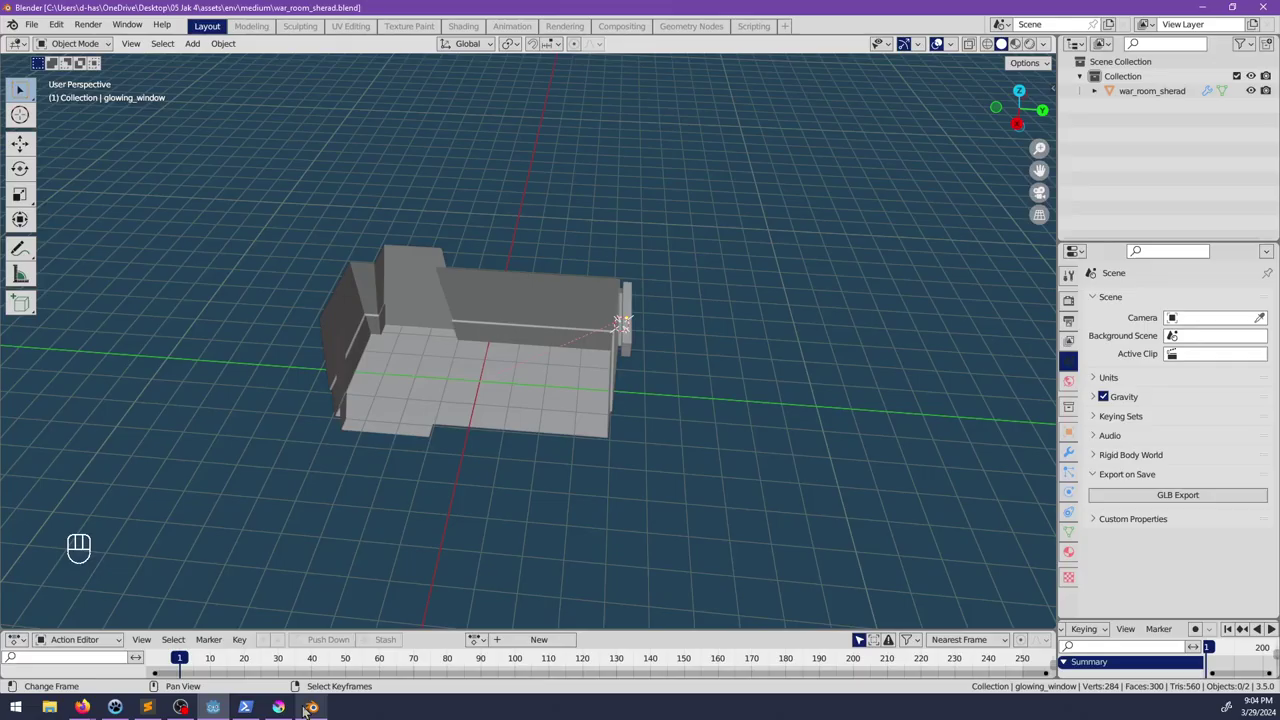
scroll(486, 429, up, 5)
key(Tab)
shift+middle_drag(390, 350, 617, 379)
scroll(630, 375, up, 3)
key(Tab)
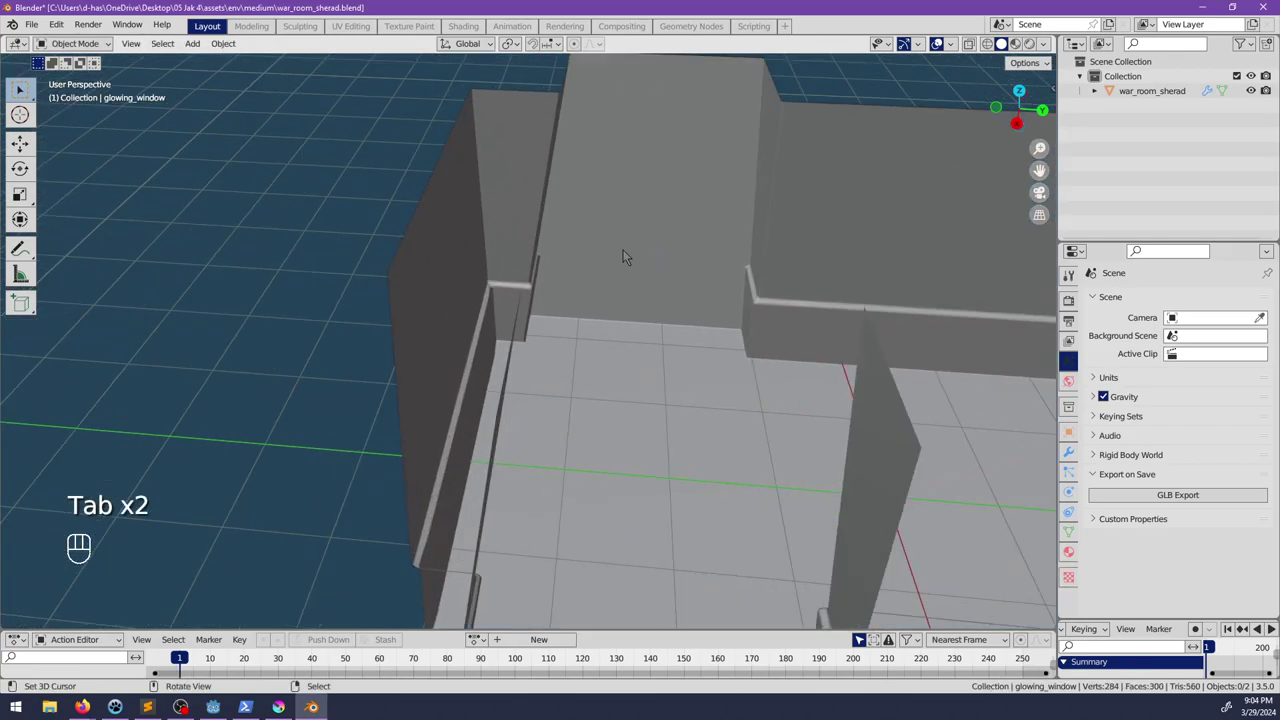
right_click(626, 257)
key(Tab)
middle_drag(757, 325, 640, 271)
scroll(512, 318, up, 2)
shift+middle_drag(645, 355, 600, 300)
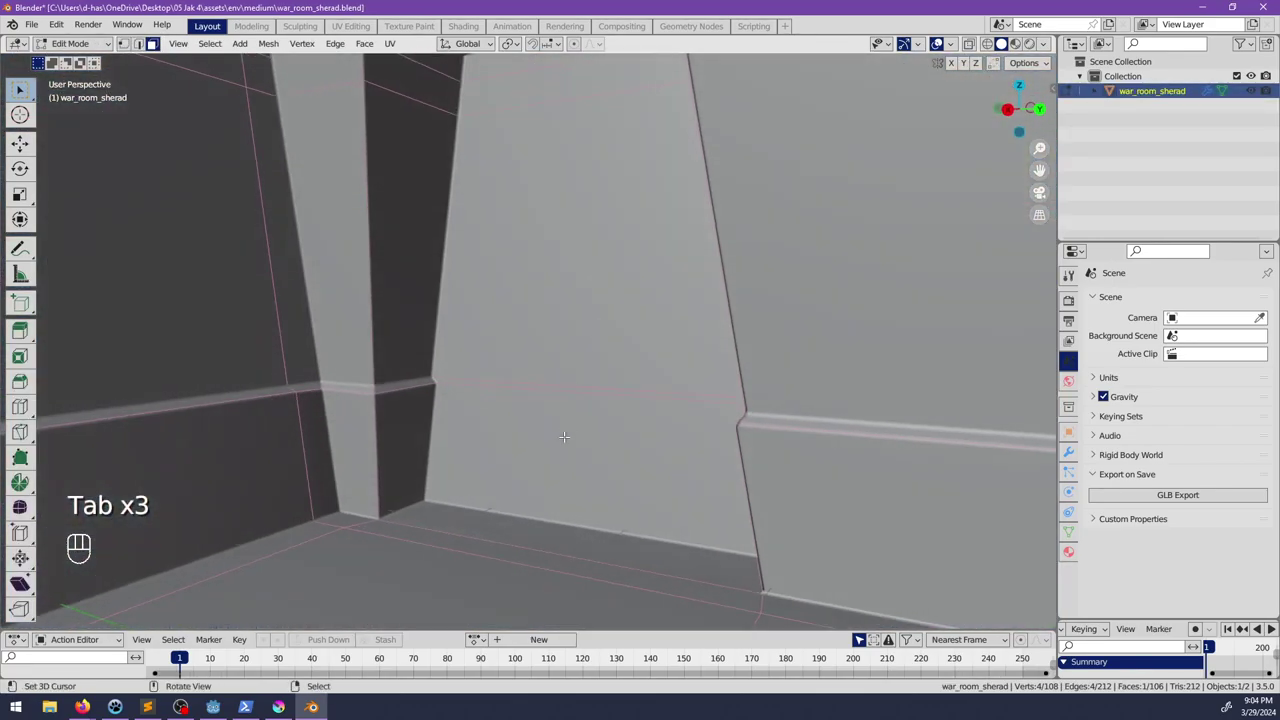
Step: Select the full-height end-wall faces of both side alcoves, from floor to ceiling
right_click(558, 454)
scroll(563, 374, up, 2)
right_click(559, 411)
middle_drag(559, 411, 557, 370)
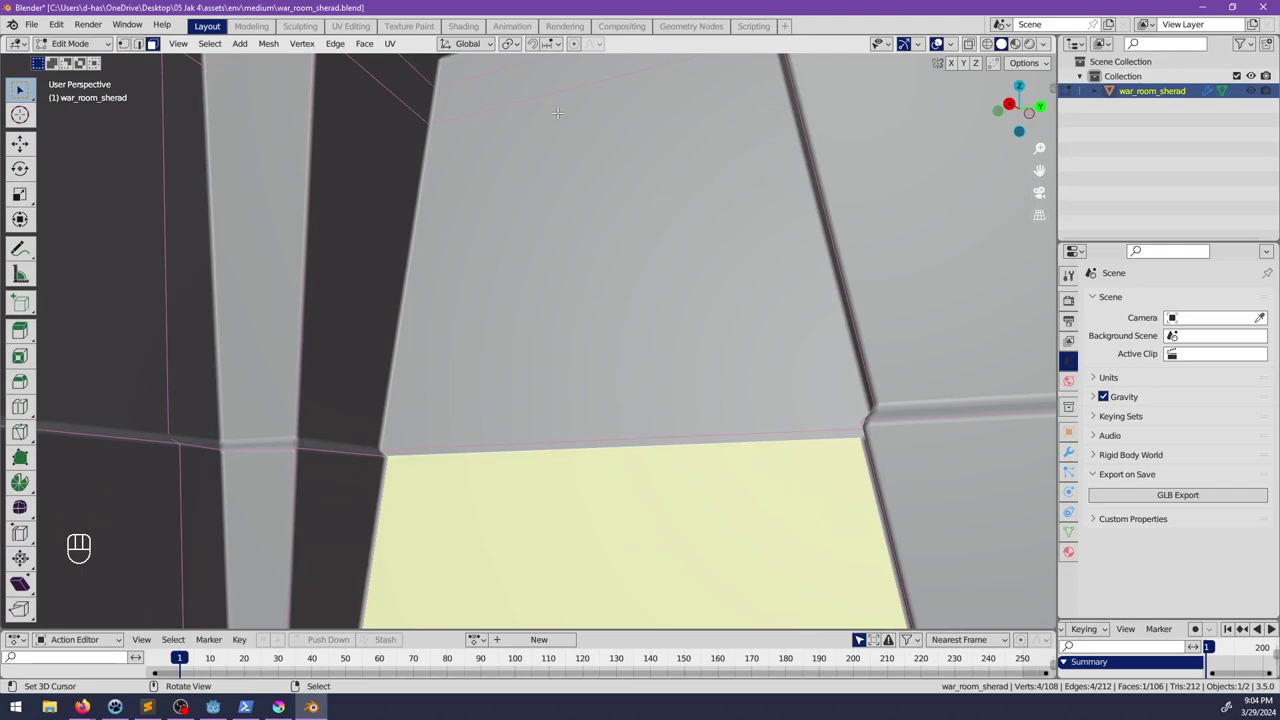
ctrl+right_click(494, 58)
middle_drag(491, 106, 597, 337)
scroll(597, 337, up, 2)
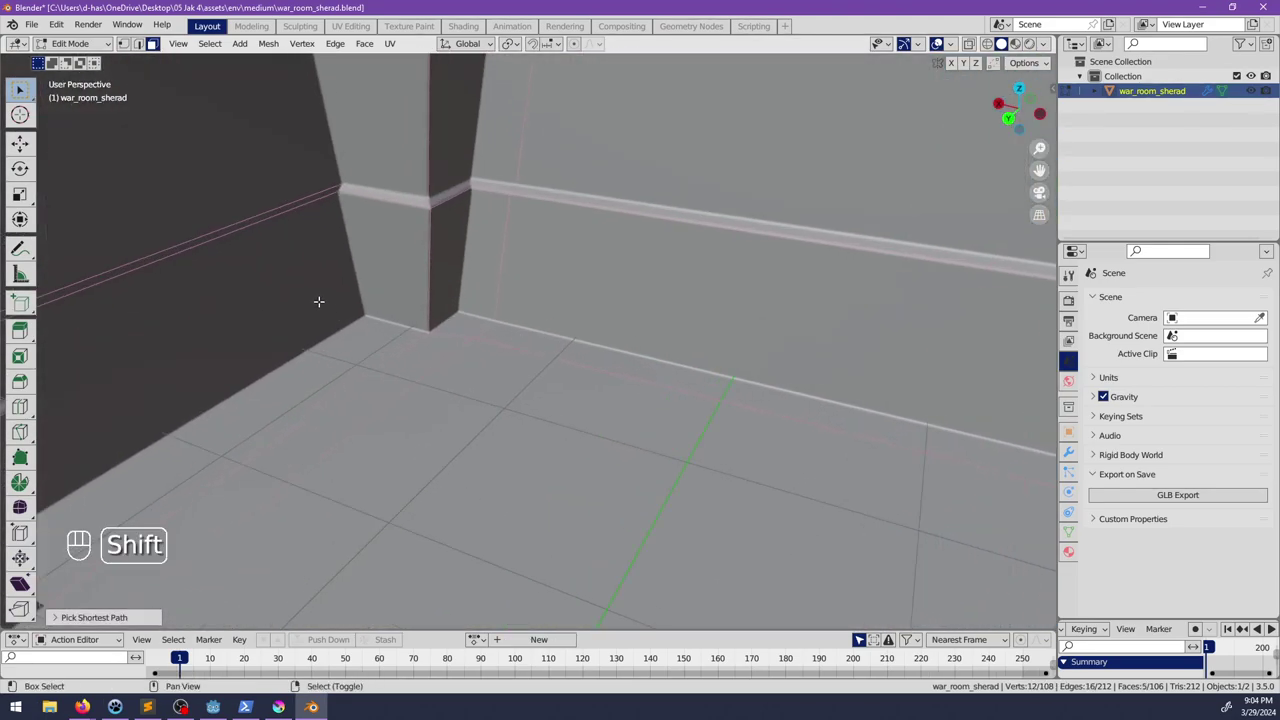
shift+click(318, 301)
middle_drag(309, 220, 477, 334)
ctrl+click(572, 321)
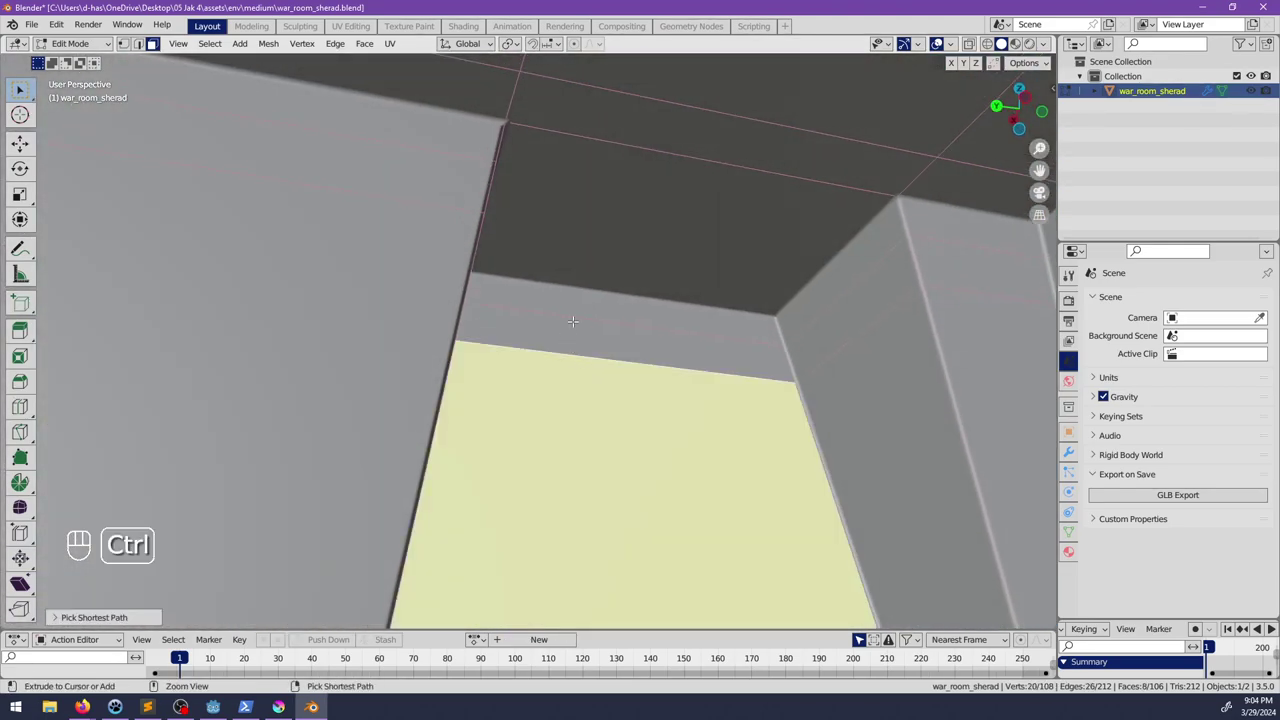
ctrl+click(572, 321)
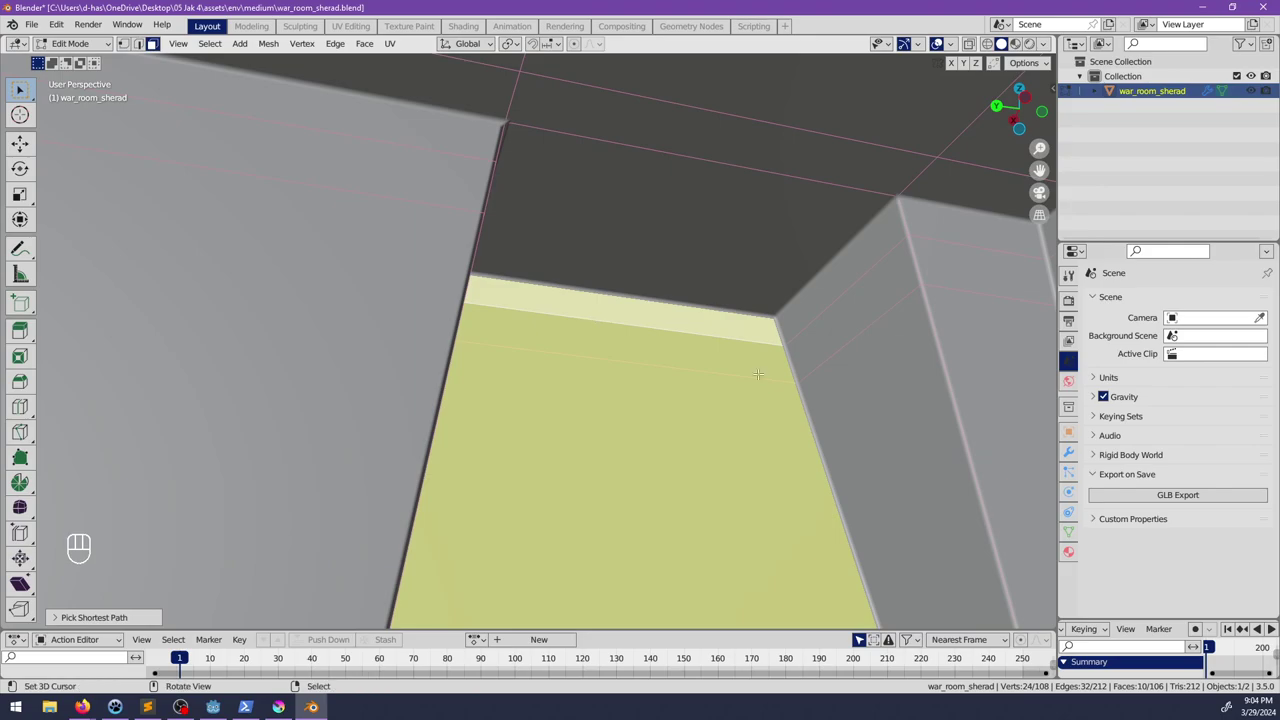
Step: Try to remove the empty material slot from war_room_sherad, then return to Object Mode
click(1069, 453)
scroll(1133, 478, down, 1)
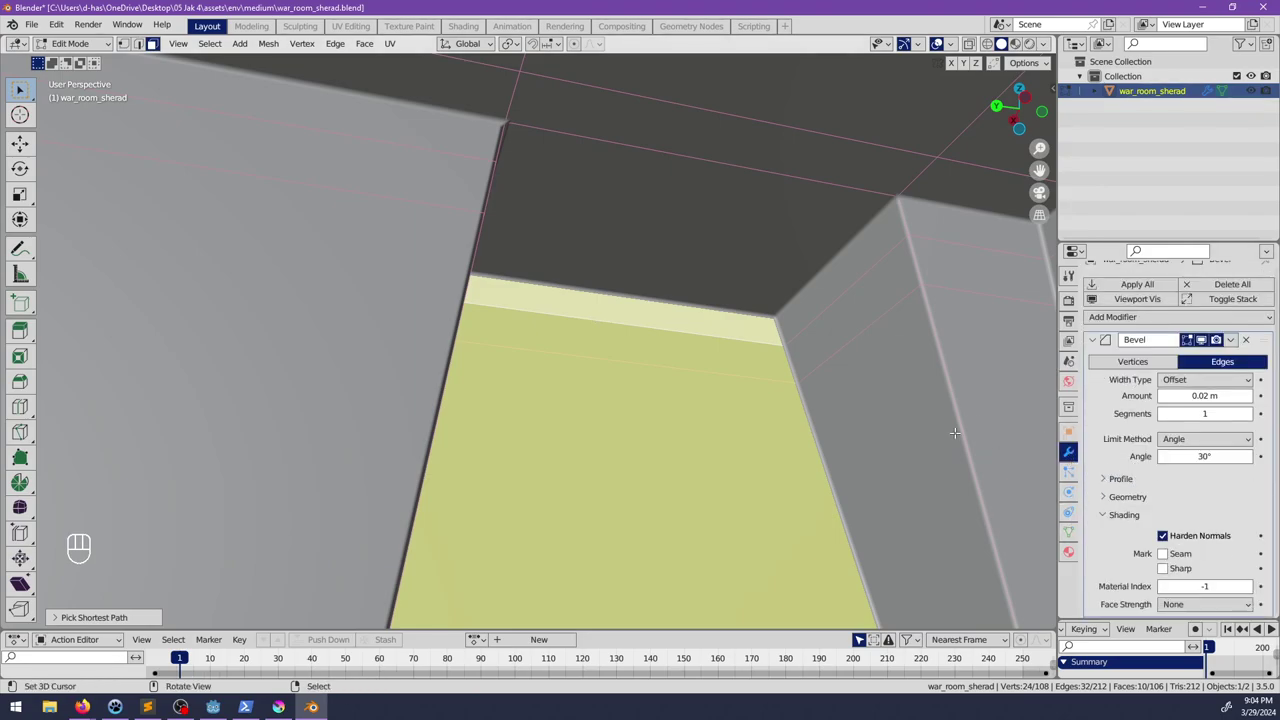
middle_drag(635, 322, 675, 281)
scroll(675, 281, down, 1)
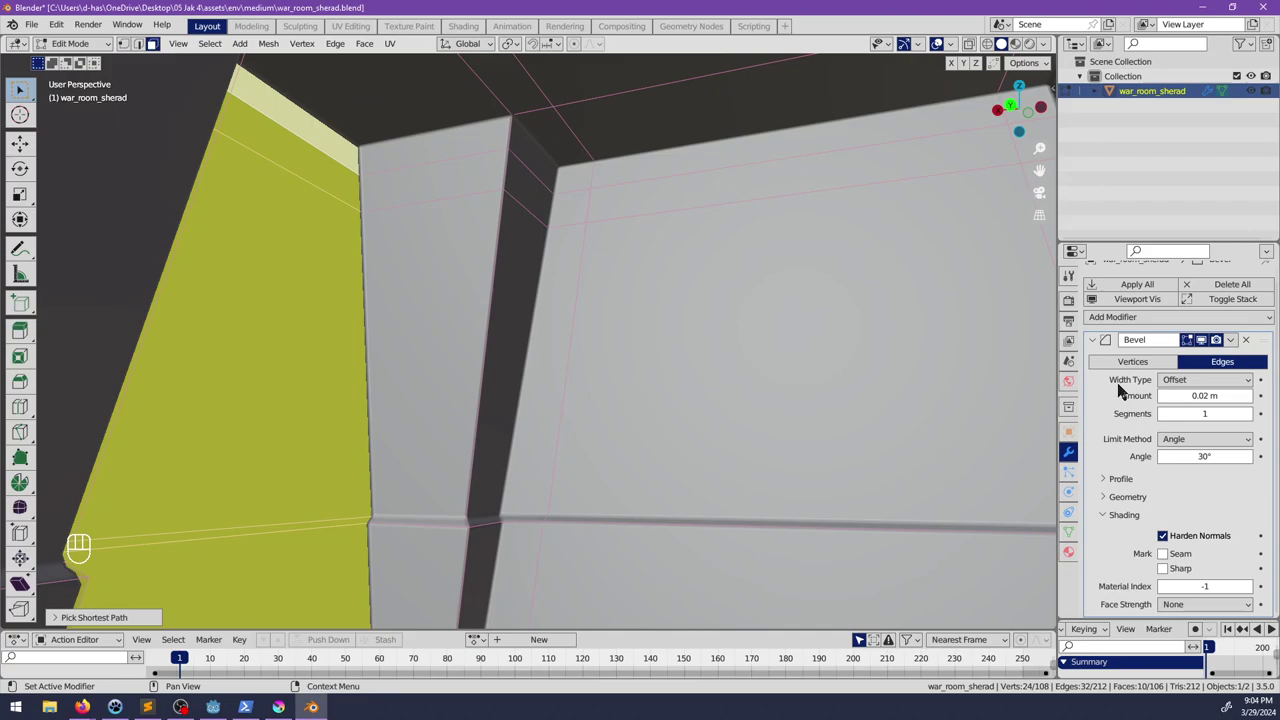
click(1068, 552)
click(1267, 315)
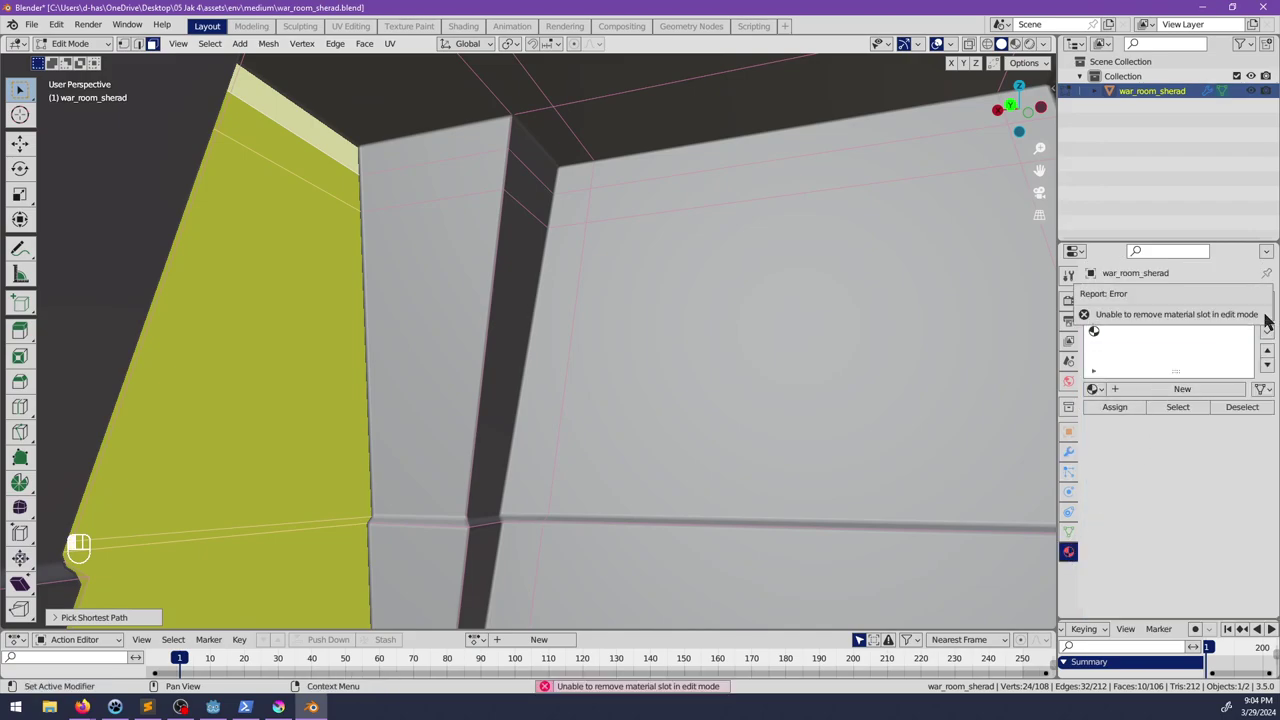
key(Tab)
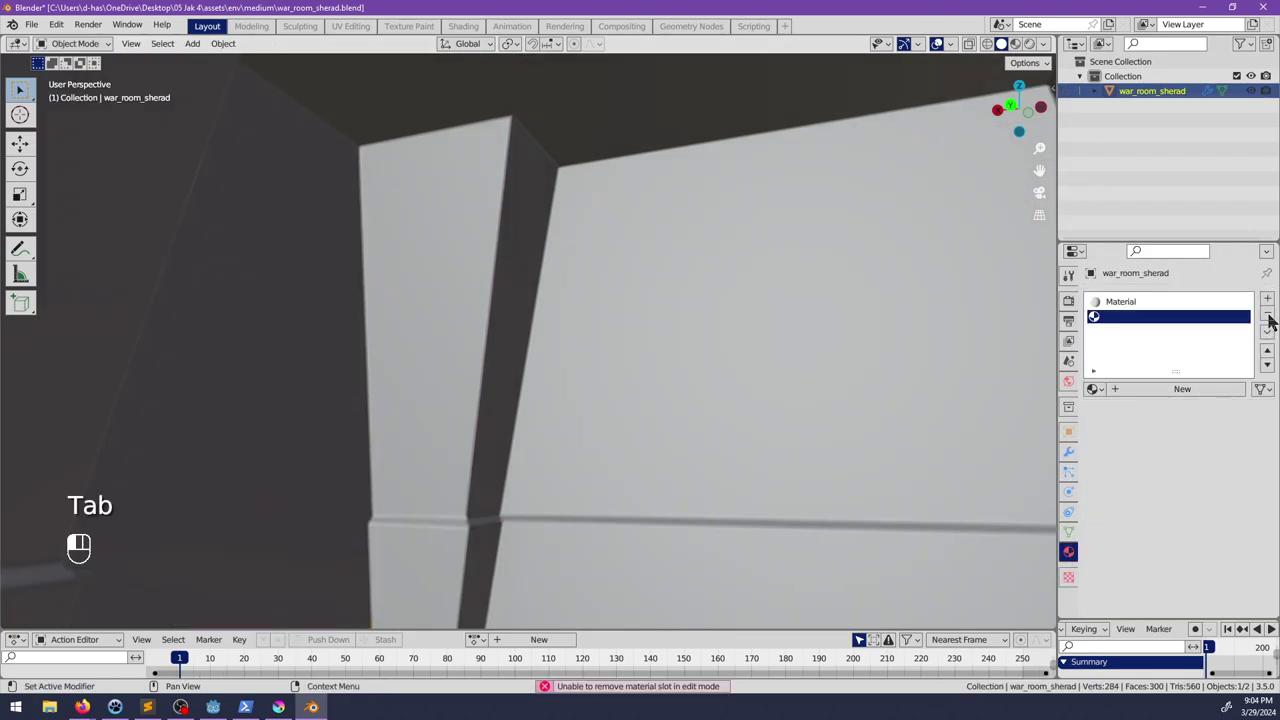
Step: Add a mesh cube to the scene
scroll(483, 286, down, 6)
middle_drag(483, 286, 529, 371)
key(shift+a)
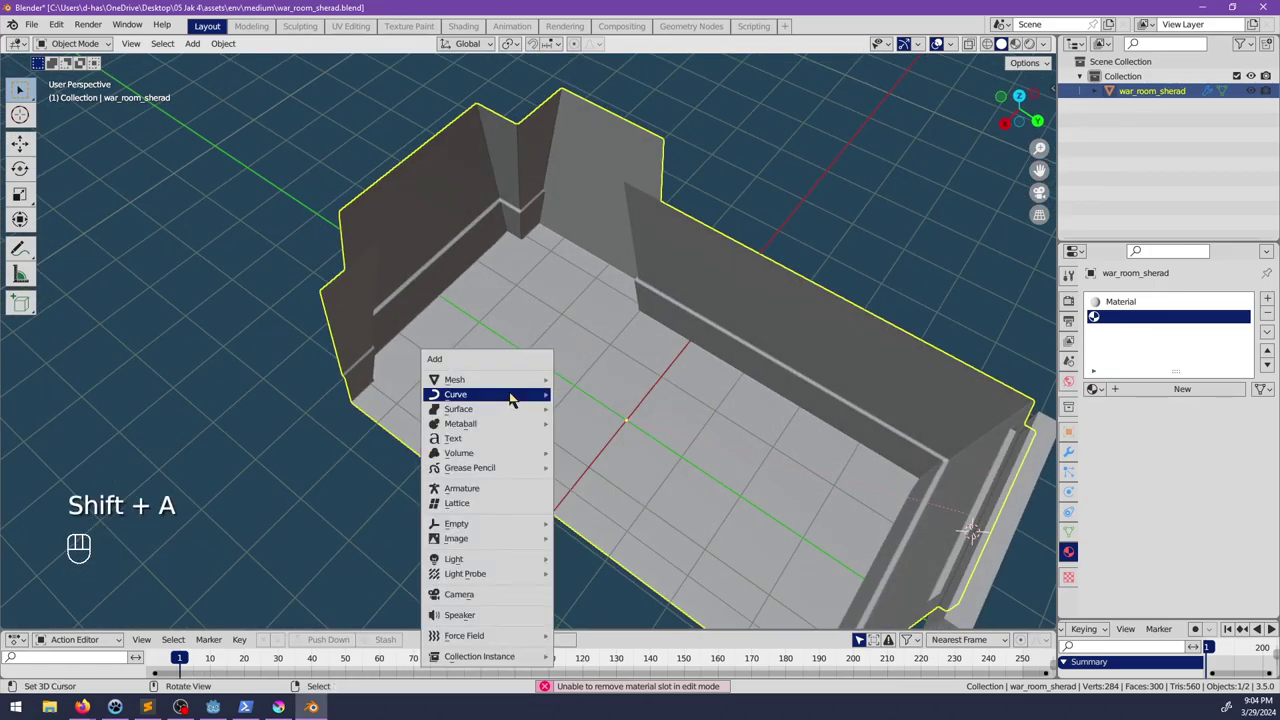
mouse_move(506, 384)
click(632, 394)
Step: Move the cube outside the room beside a side alcove and lower it along Z to room height
middle_drag(626, 404, 650, 440)
scroll(503, 408, down, 4)
key(g)
click(480, 350)
middle_drag(705, 385, 430, 345)
key(g)
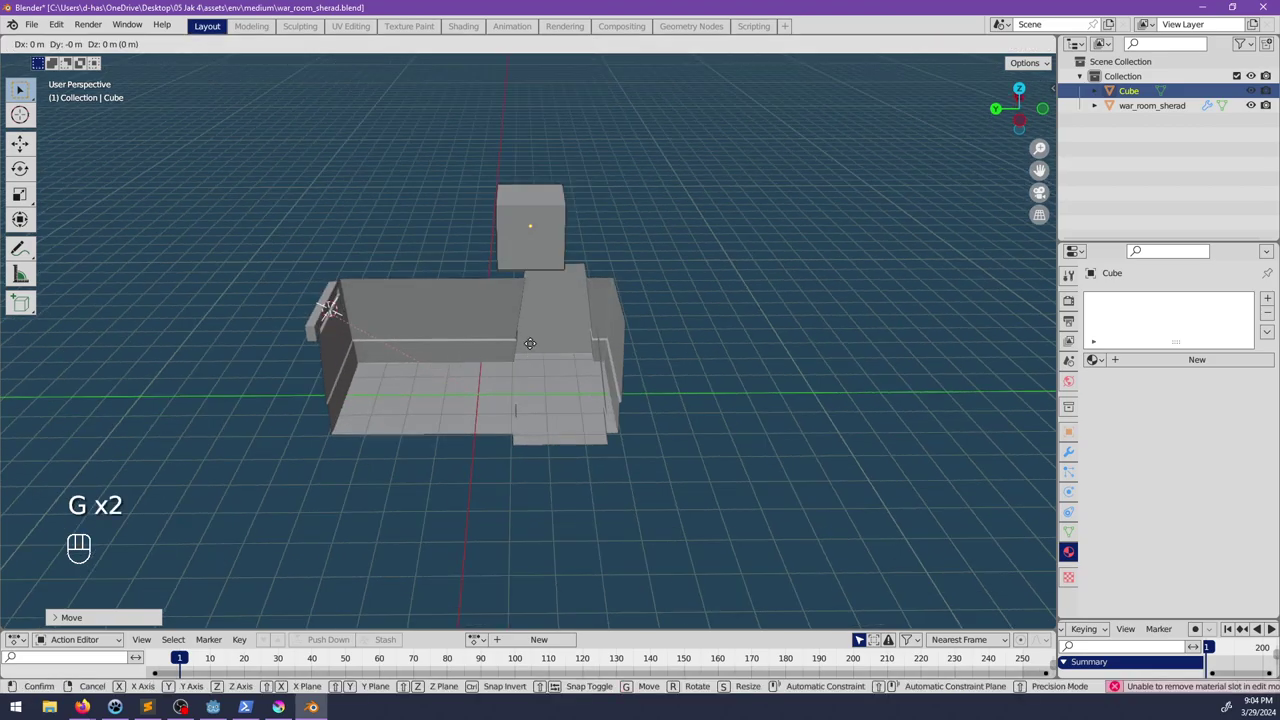
key(z)
click(547, 411)
middle_drag(380, 405, 622, 372)
key(g)
click(583, 408)
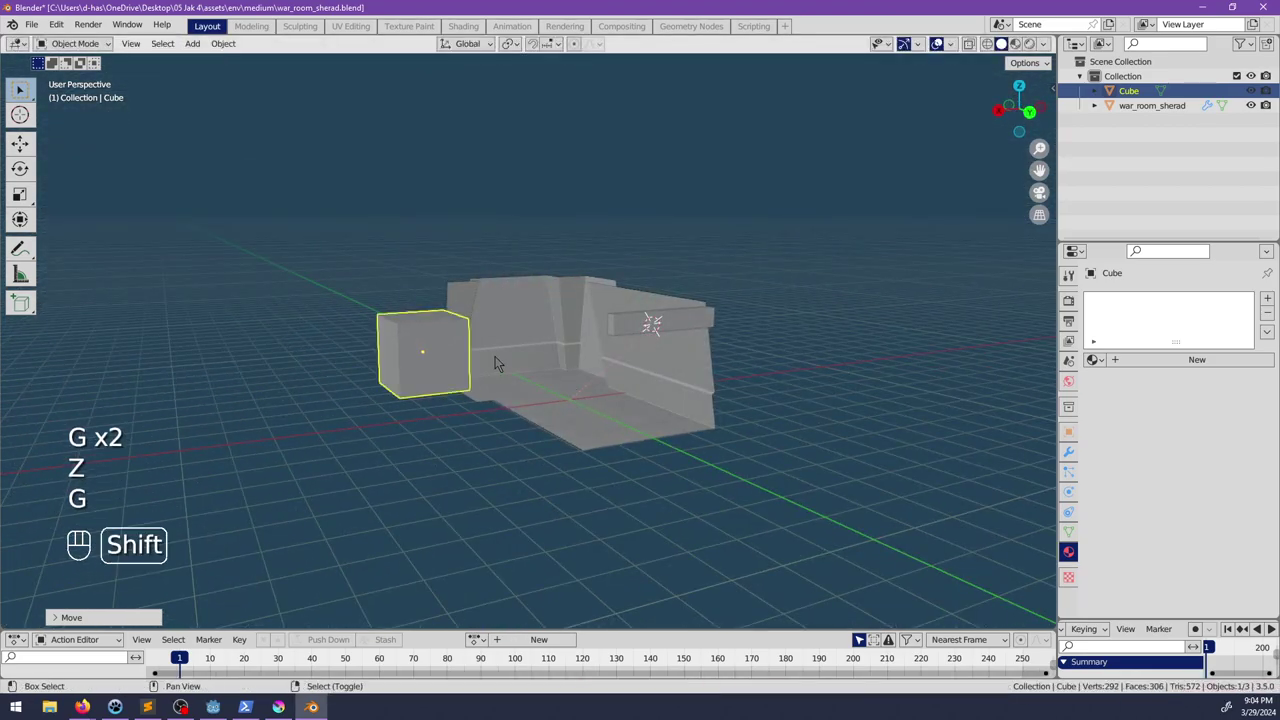
Step: Flatten the cube along X into a thin slab in Edit Mode and return to Object Mode
scroll(591, 417, up, 4)
shift+middle_drag(495, 363, 480, 515)
scroll(586, 449, down, 2)
middle_drag(600, 440, 600, 414)
key(Tab)
key(s)
key(x)
click(607, 459)
key(s)
key(x)
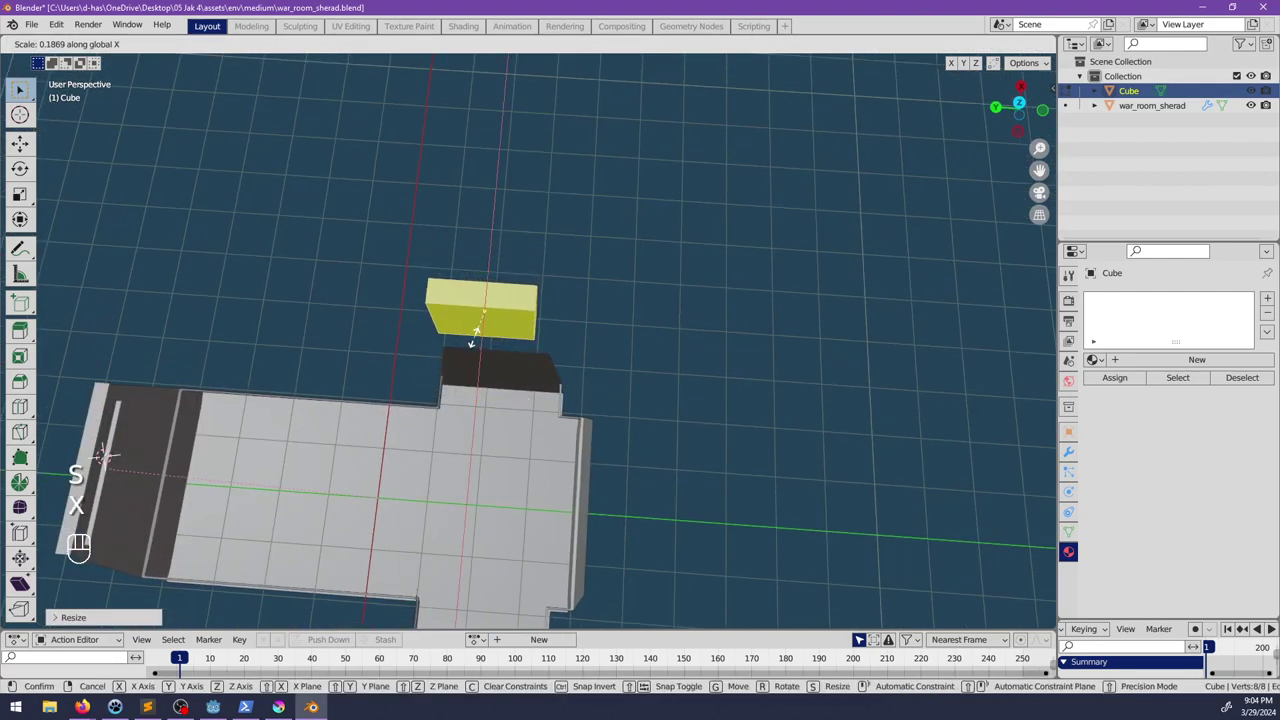
click(471, 340)
key(g)
key(Escape)
key(Tab)
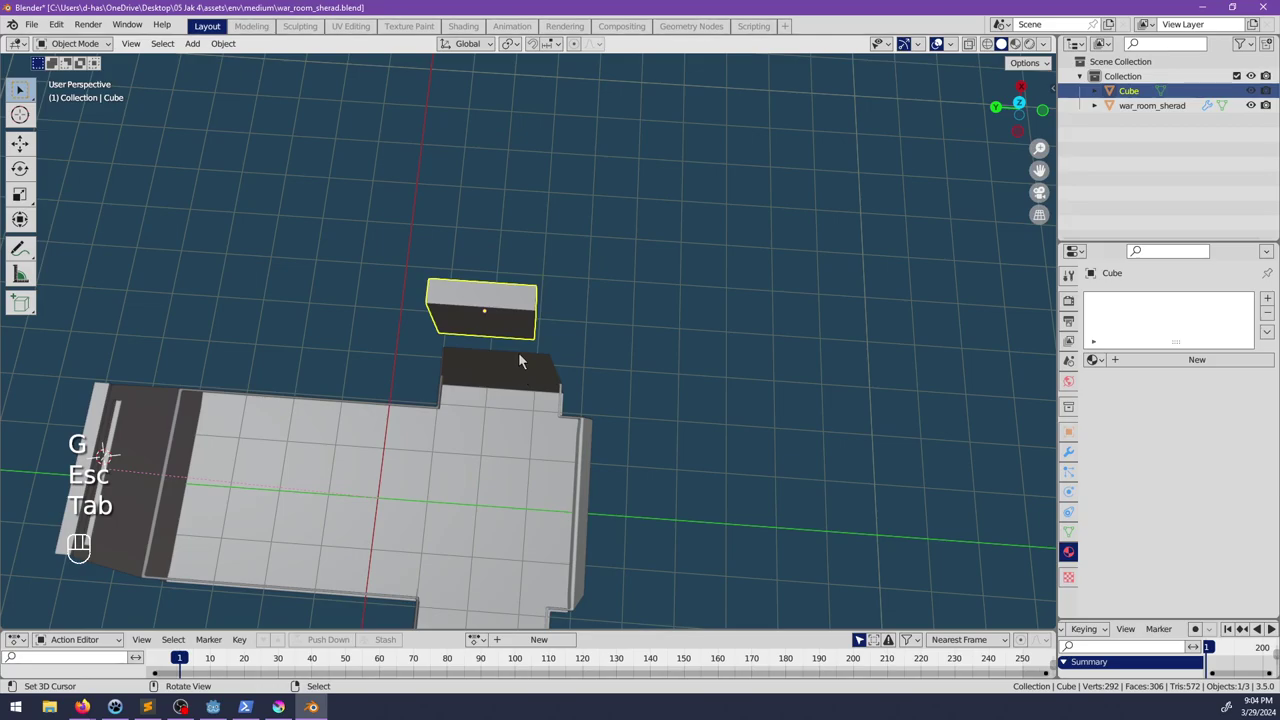
Step: Place the slab at the alcove's end wall and stretch it along Z to cover the wall's height
key(g)
click(543, 419)
middle_drag(543, 424, 617, 420)
key(s)
key(z)
click(706, 575)
key(g)
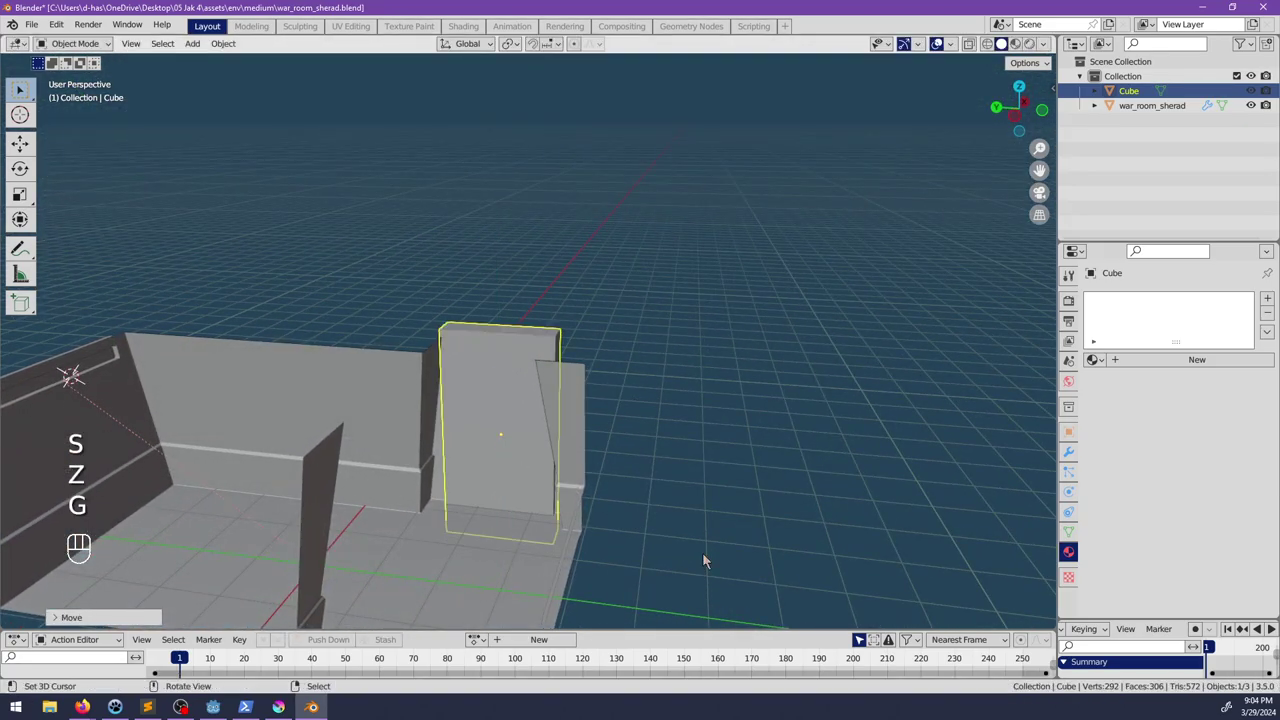
Step: Scale the slab along Y by about 1.4 so it spans past the alcove's width
key(s)
key(x)
key(y)
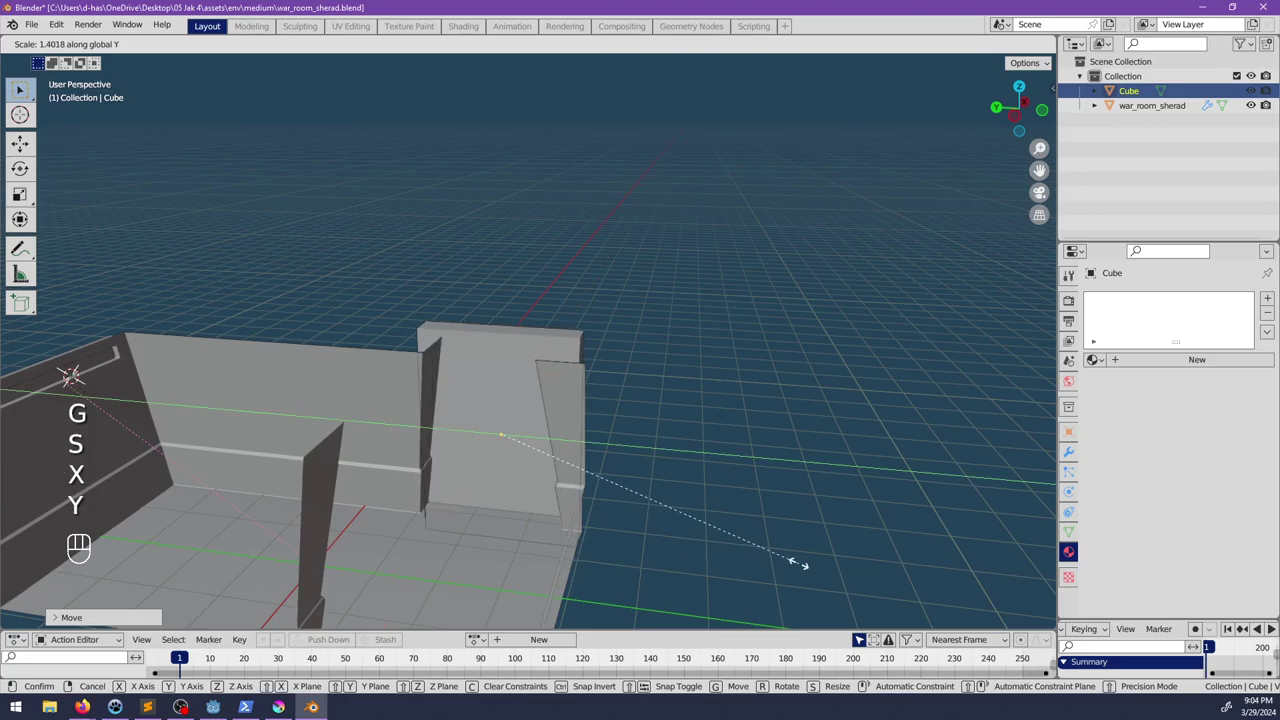
click(812, 564)
Step: Duplicate the slab's geometry in Edit Mode and position the copy along X at the opposite alcove's end wall
middle_drag(843, 566, 664, 450)
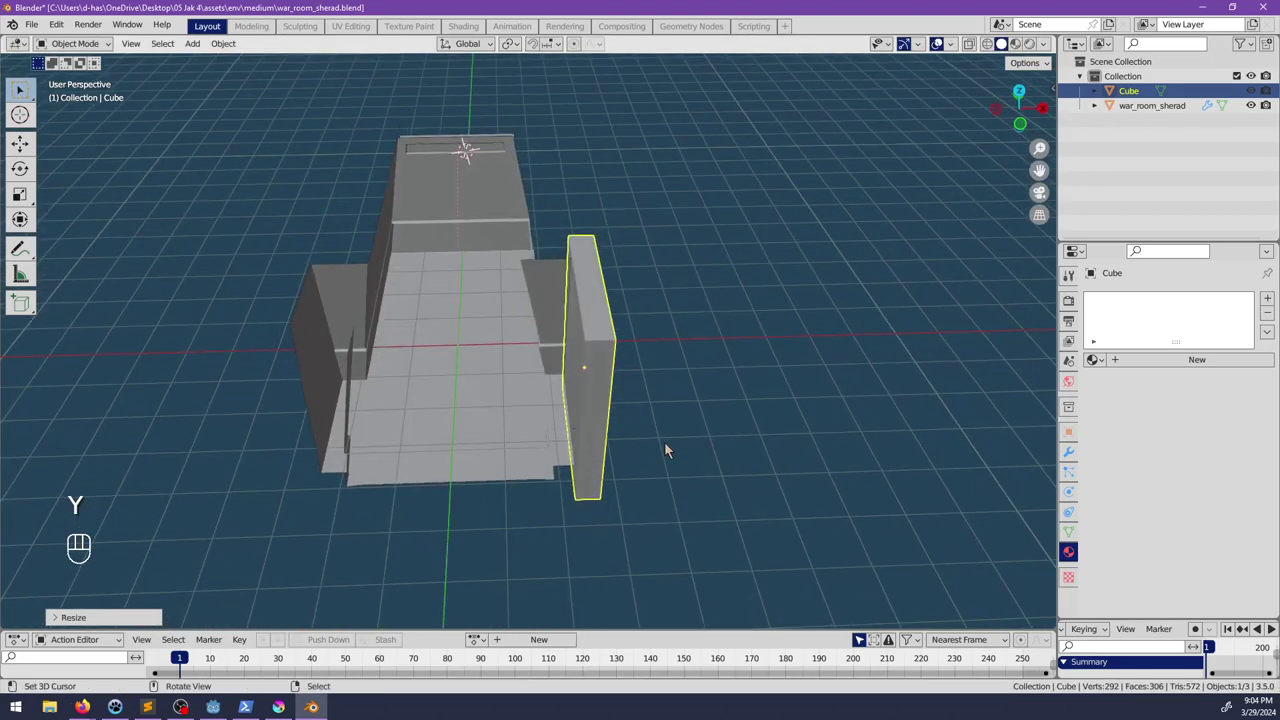
key(Tab)
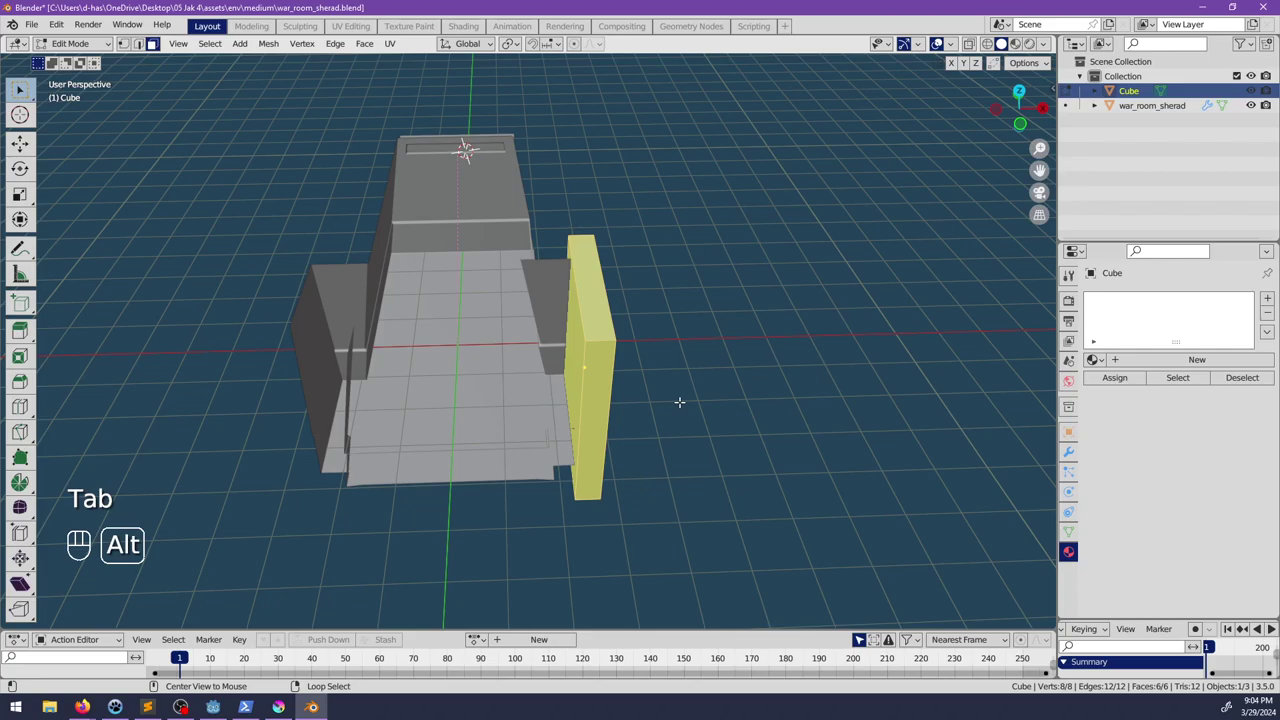
key(shift+d)
key(x)
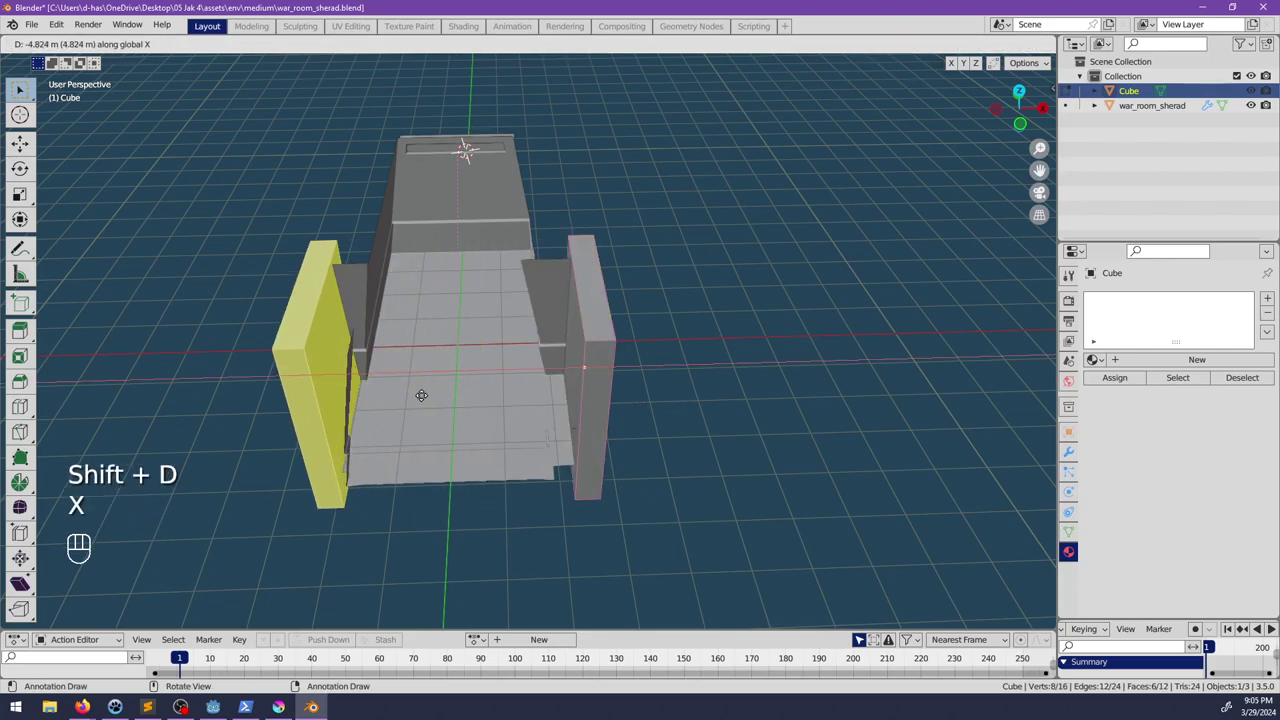
click(406, 395)
mouse_move(406, 395)
middle_down()
mouse_move(448, 386)
mouse_move(429, 391)
middle_up()
key(g)
key(x)
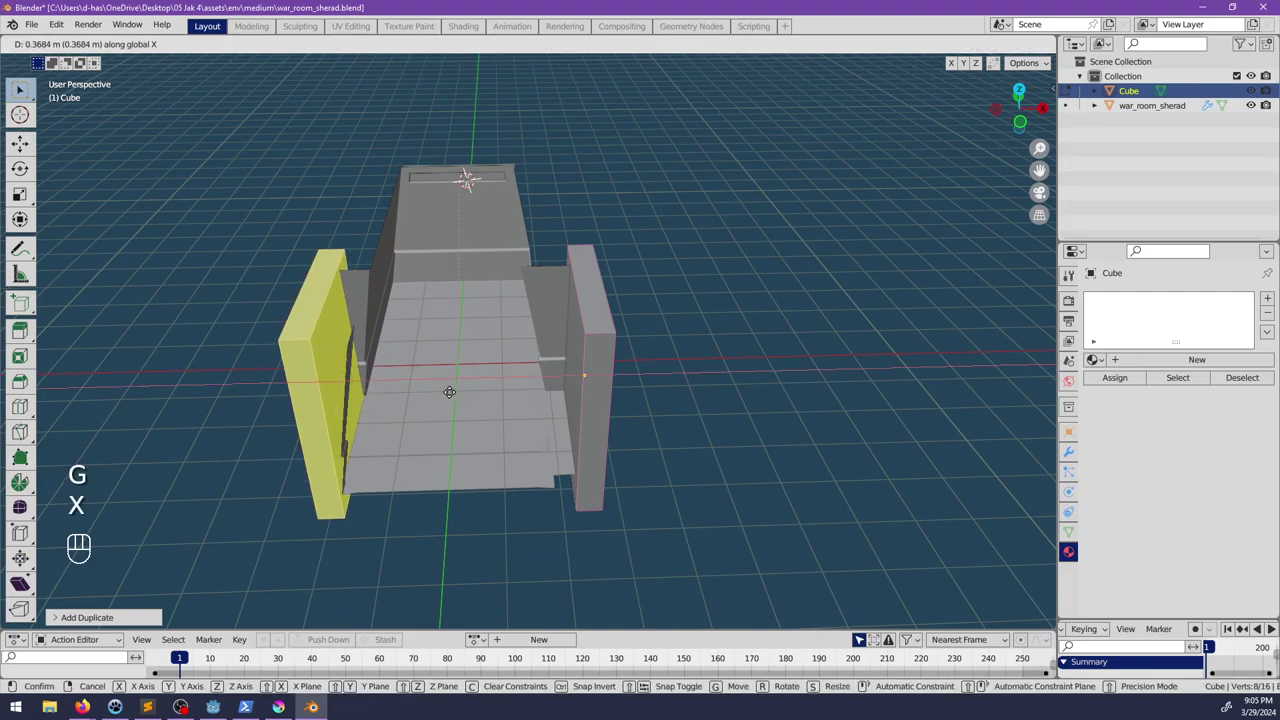
click(447, 392)
Step: Thicken the copied slab along X and shift it outward along X
key(s)
key(x)
key(g)
key(x)
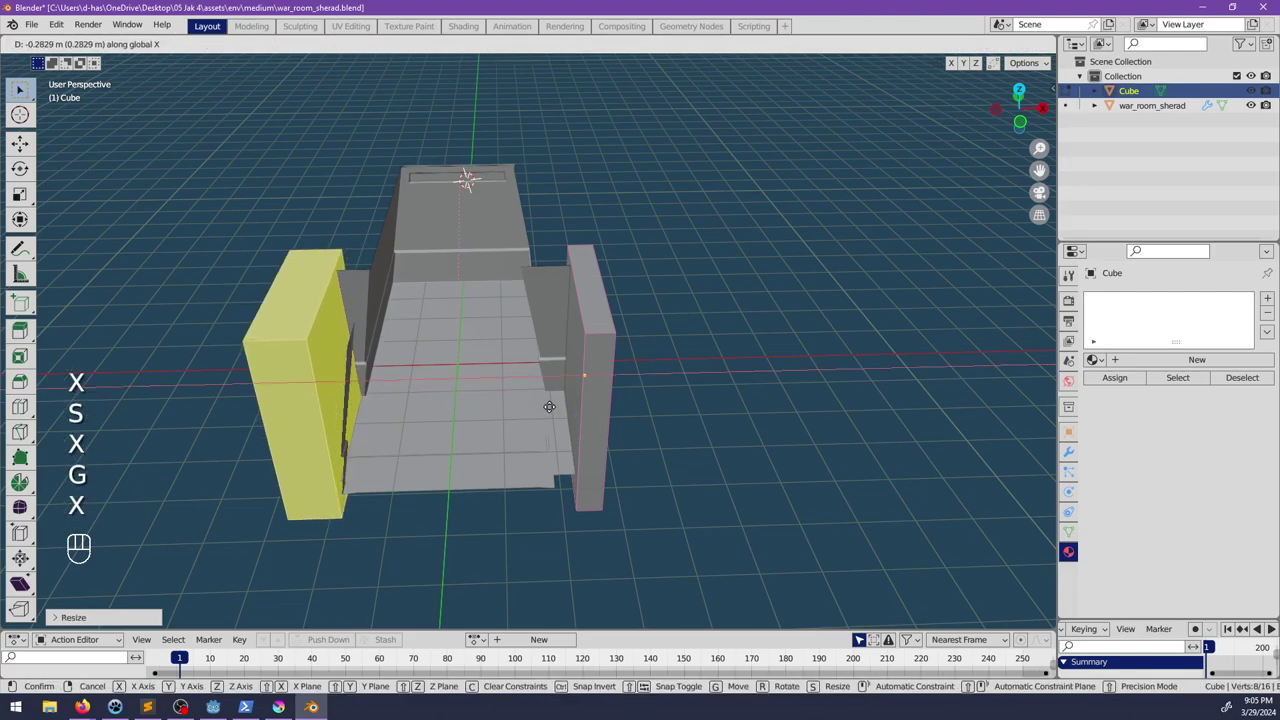
click(616, 401)
Step: Delete the surplus faces of both slabs, keeping a single upright face at each alcove
middle_drag(579, 372, 340, 331)
alt+click(419, 420)
key(x)
click(414, 446)
click(637, 474)
key(x)
click(632, 479)
click(340, 331)
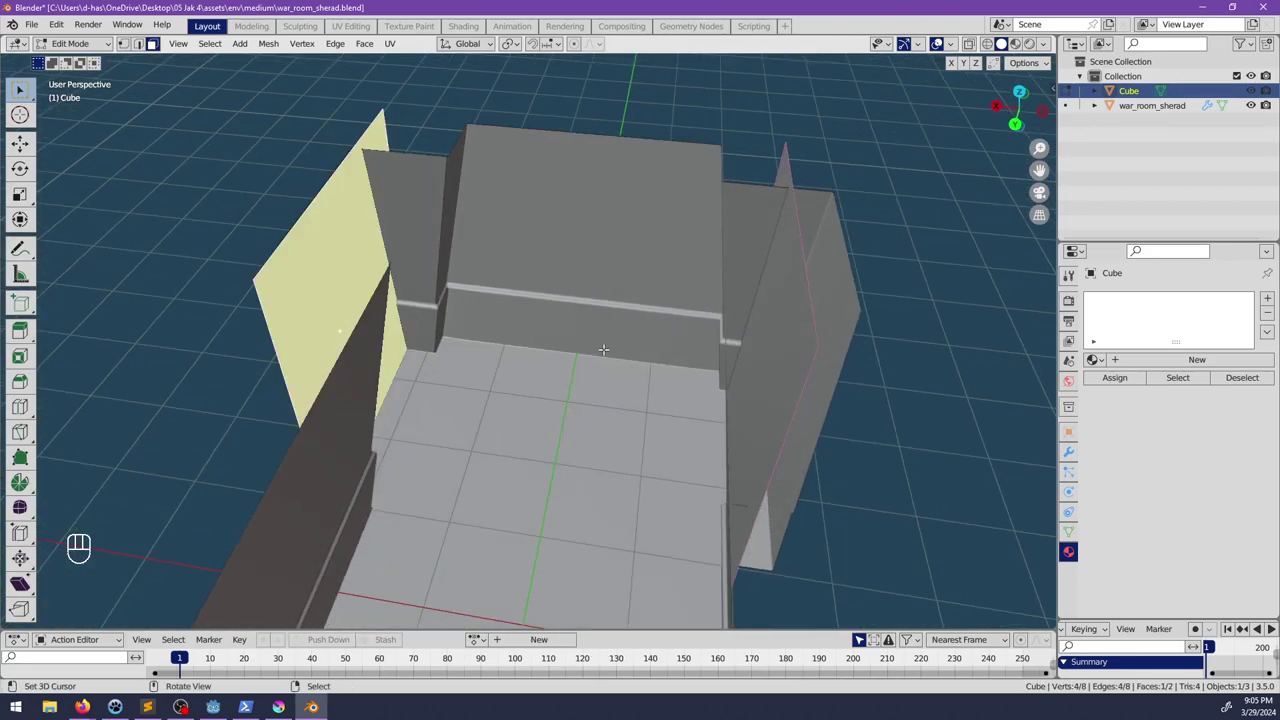
Step: Offset the selected upright face with Shrink/Fatten and scale it down slightly behind the alcove opening
key(alt+s)
click(615, 343)
middle_drag(615, 343, 494, 323)
key(s)
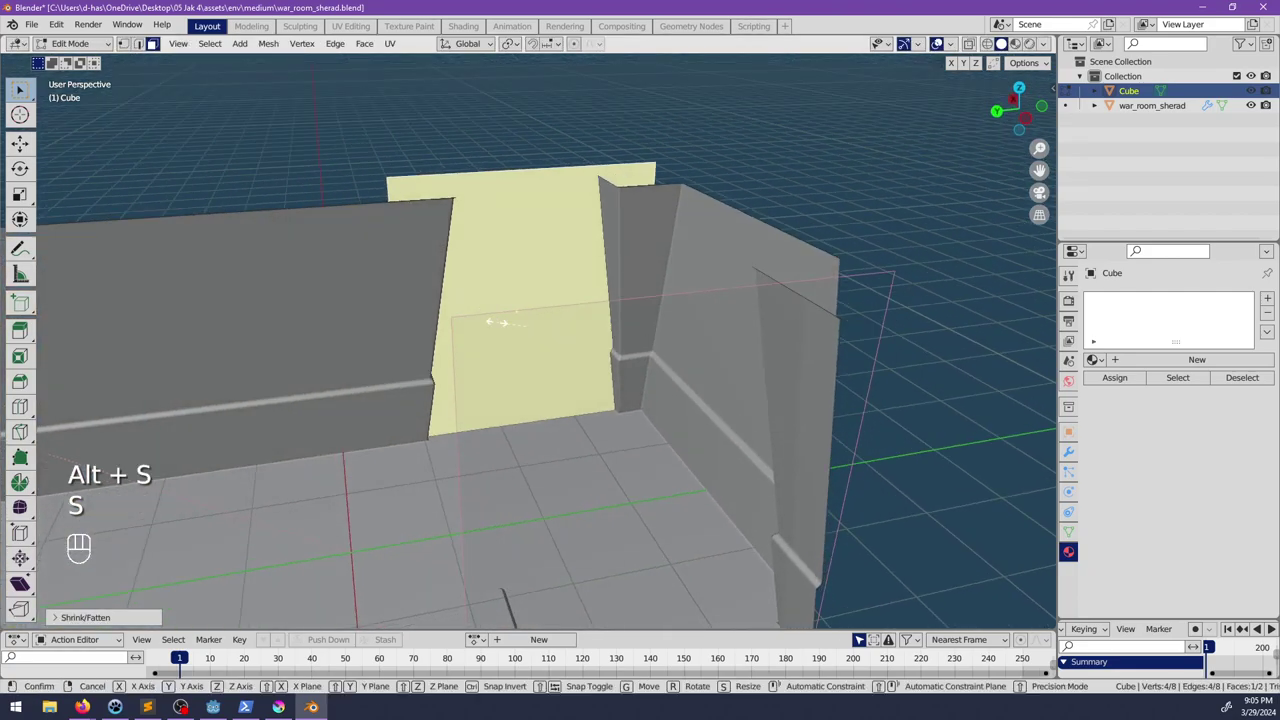
click(503, 309)
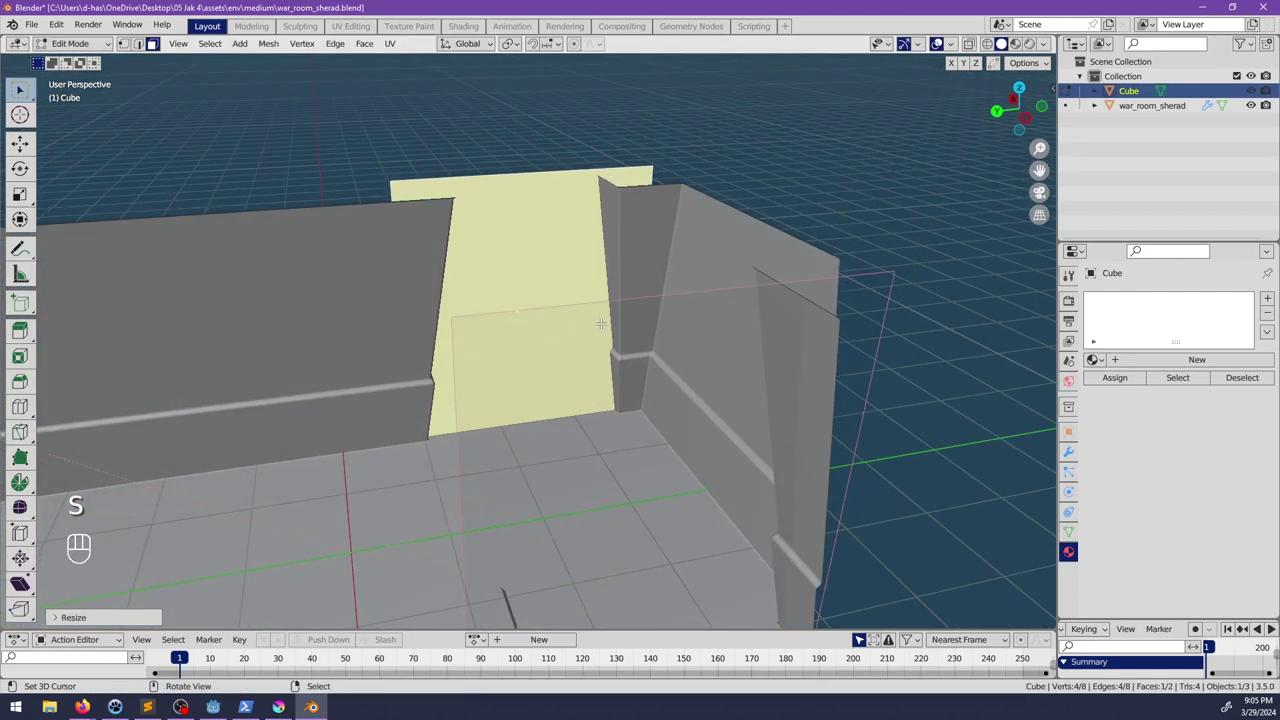
Step: Return to Object Mode and rename the Cube object to "ырфвщцы"
key(Tab)
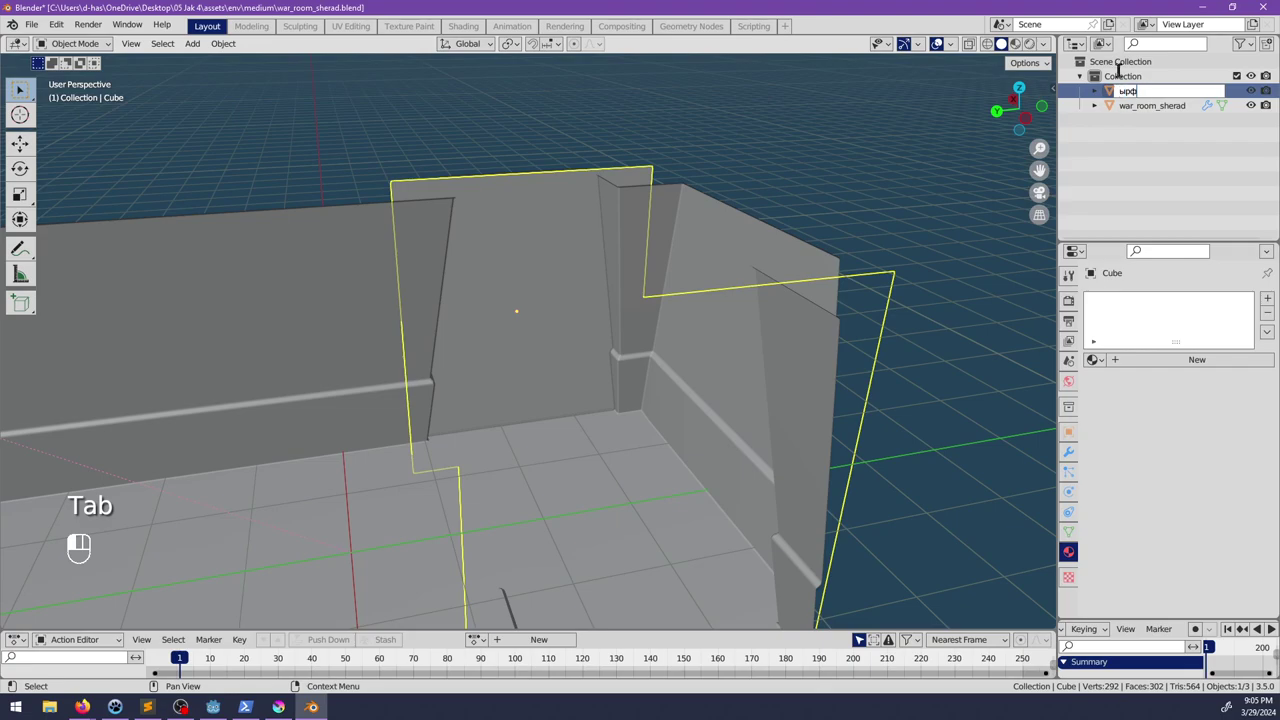
text(ырфвщцы)
key(Return)
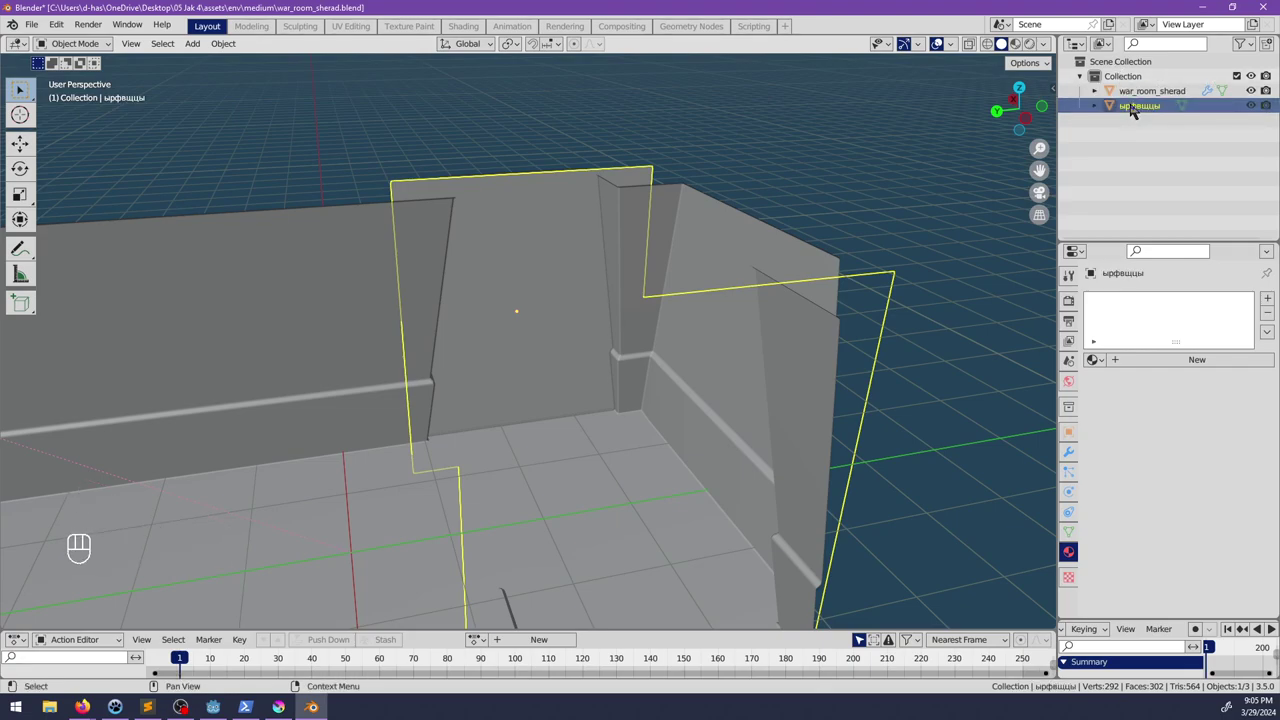
Step: Rename the plane object to "shadows" and parent it to war_room_sherad
click(1130, 104)
text(shadows)
key(Return)
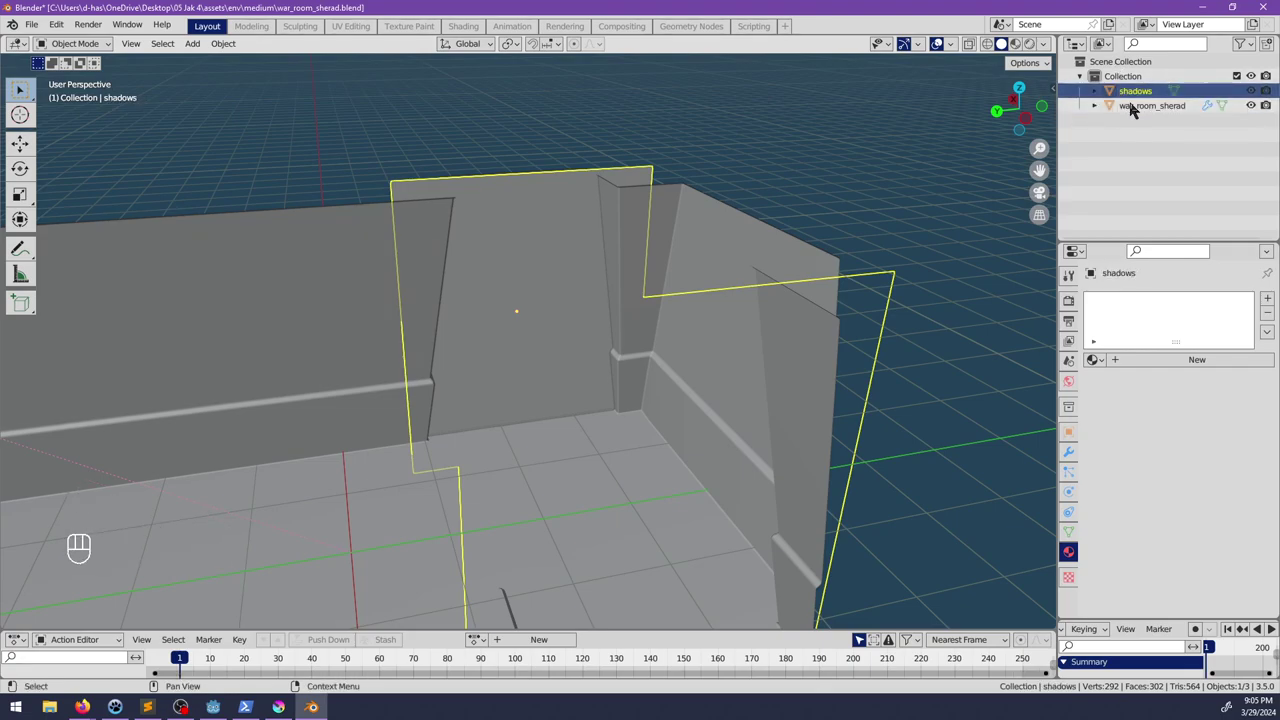
shift+drag(1146, 98, 1149, 108)
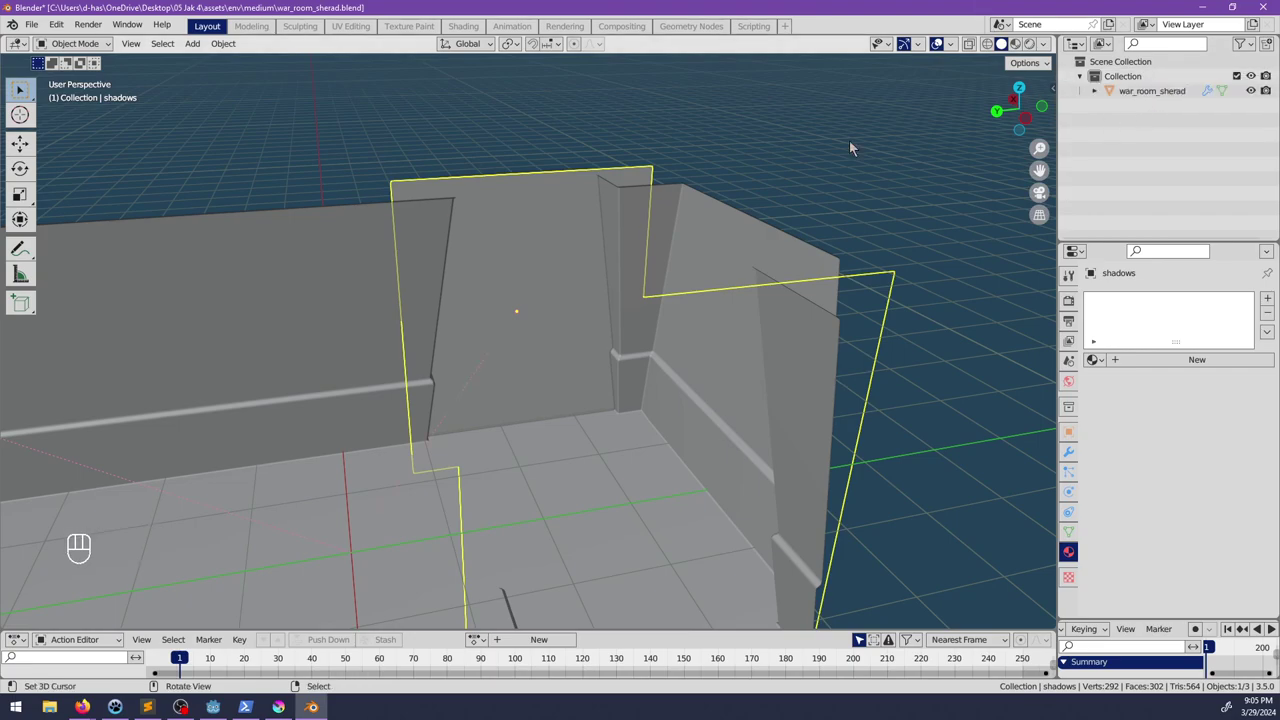
Step: Apply the scale of the shadows object
middle_drag(849, 142, 600, 254)
key(alt+s)
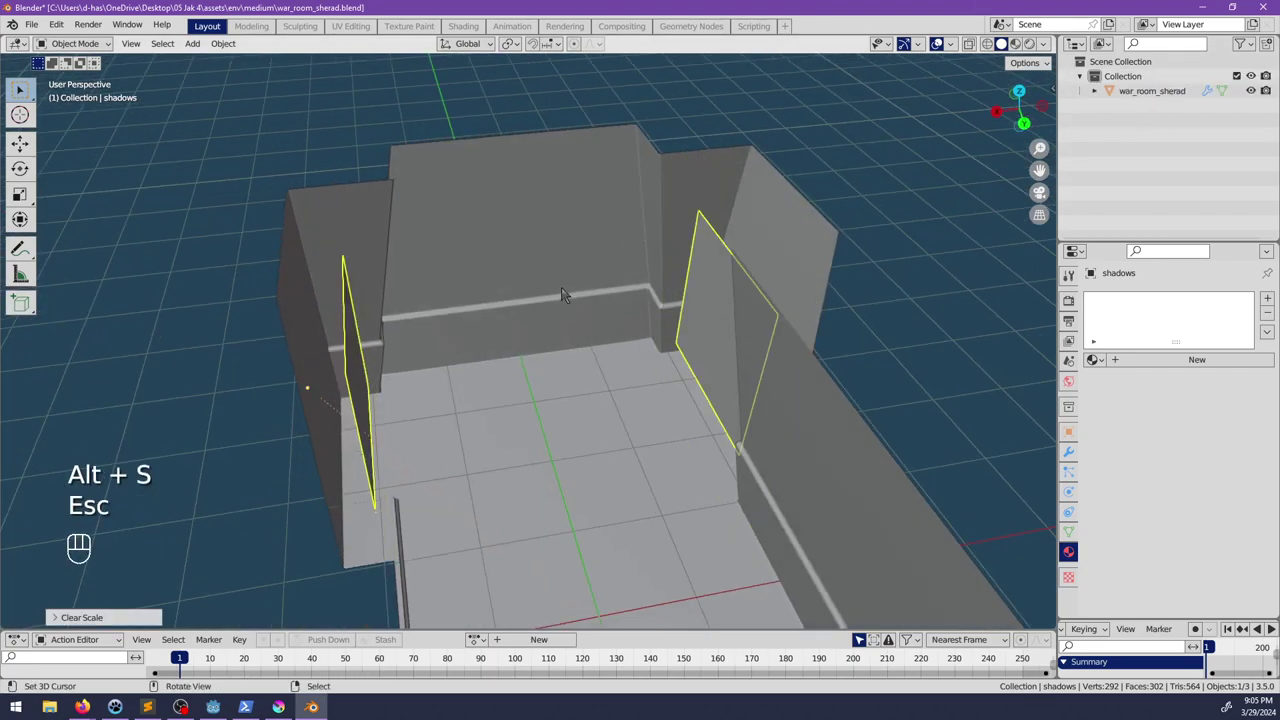
key(ctrl+z)
key(ctrl+a)
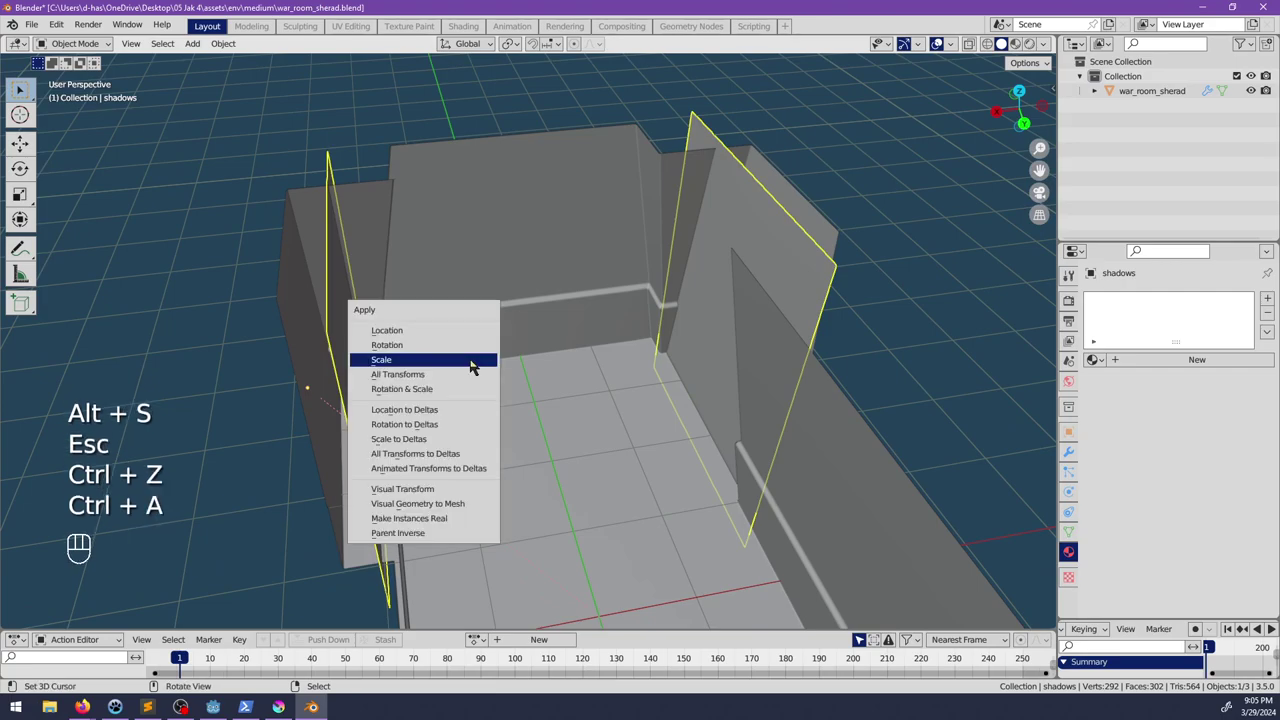
click(470, 368)
Step: Set the origin of the shadows object to its center of mass
key(space)
text(center f)
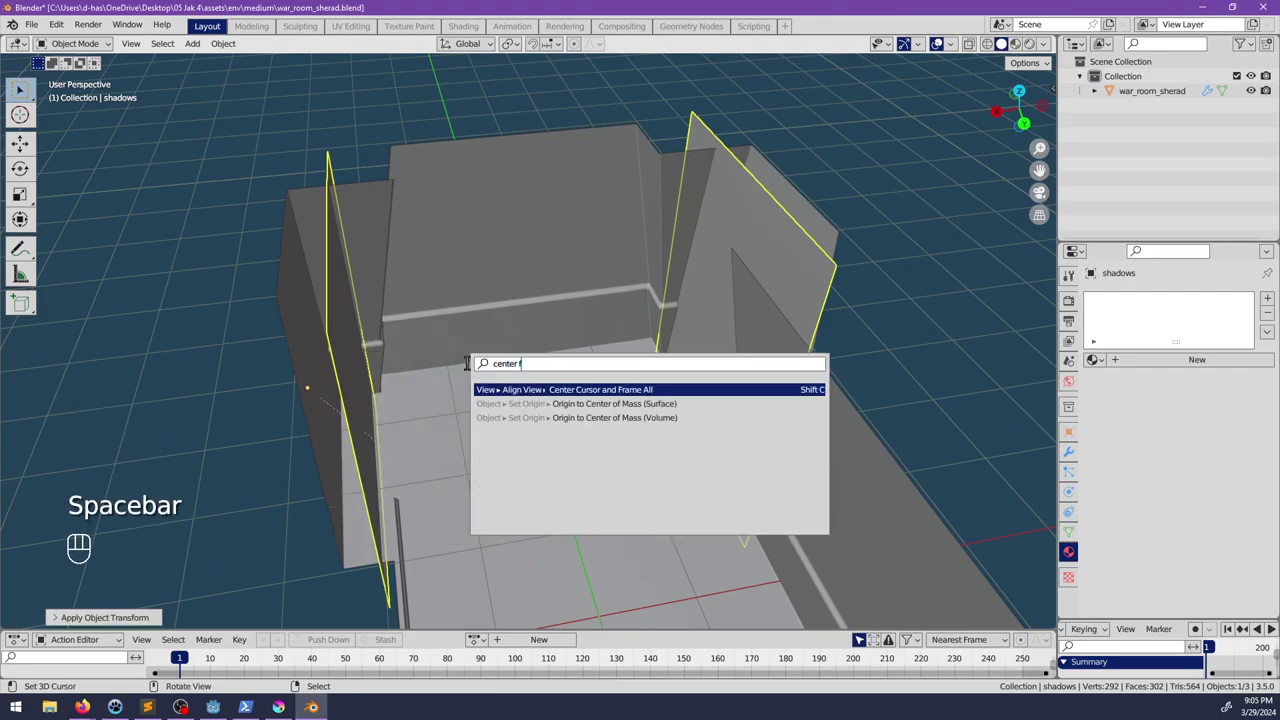
key(BackSpace)
text(of)
key(Return)
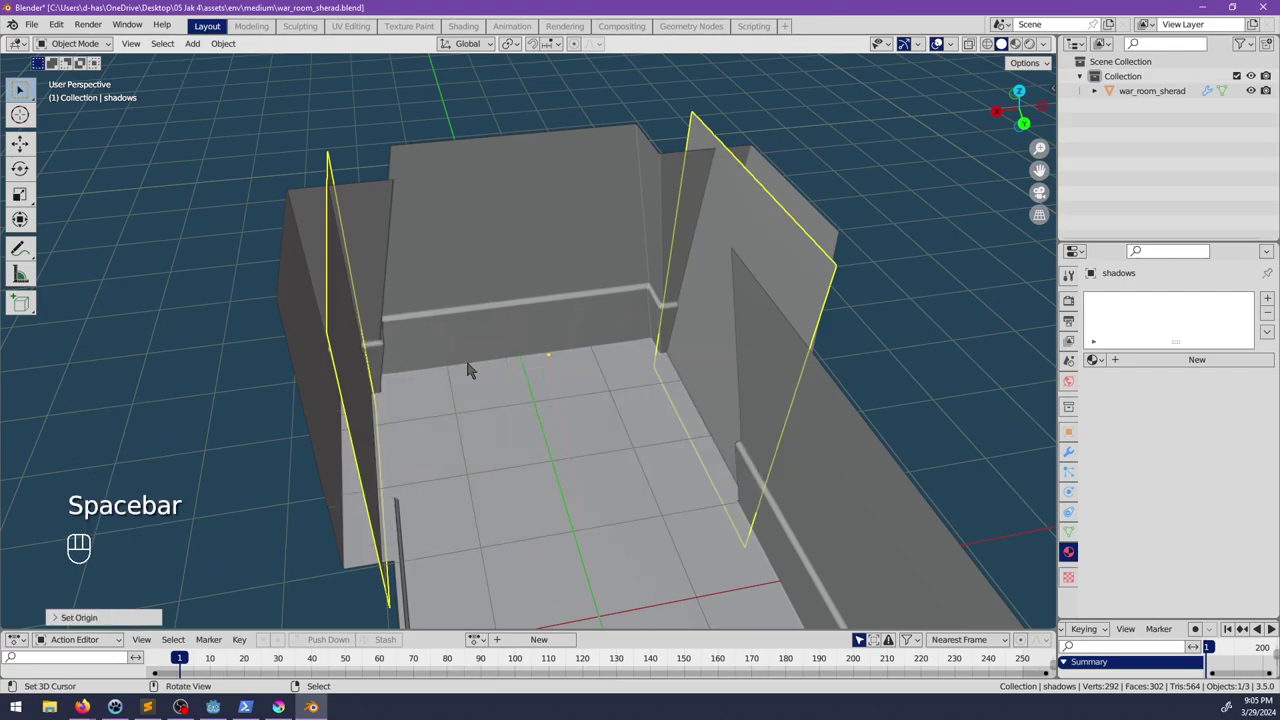
Step: In Edit Mode, offset the selected shadow plane with Shrink/Fatten
key(Tab)
middle_drag(306, 414, 562, 383)
key(alt+s)
click(545, 397)
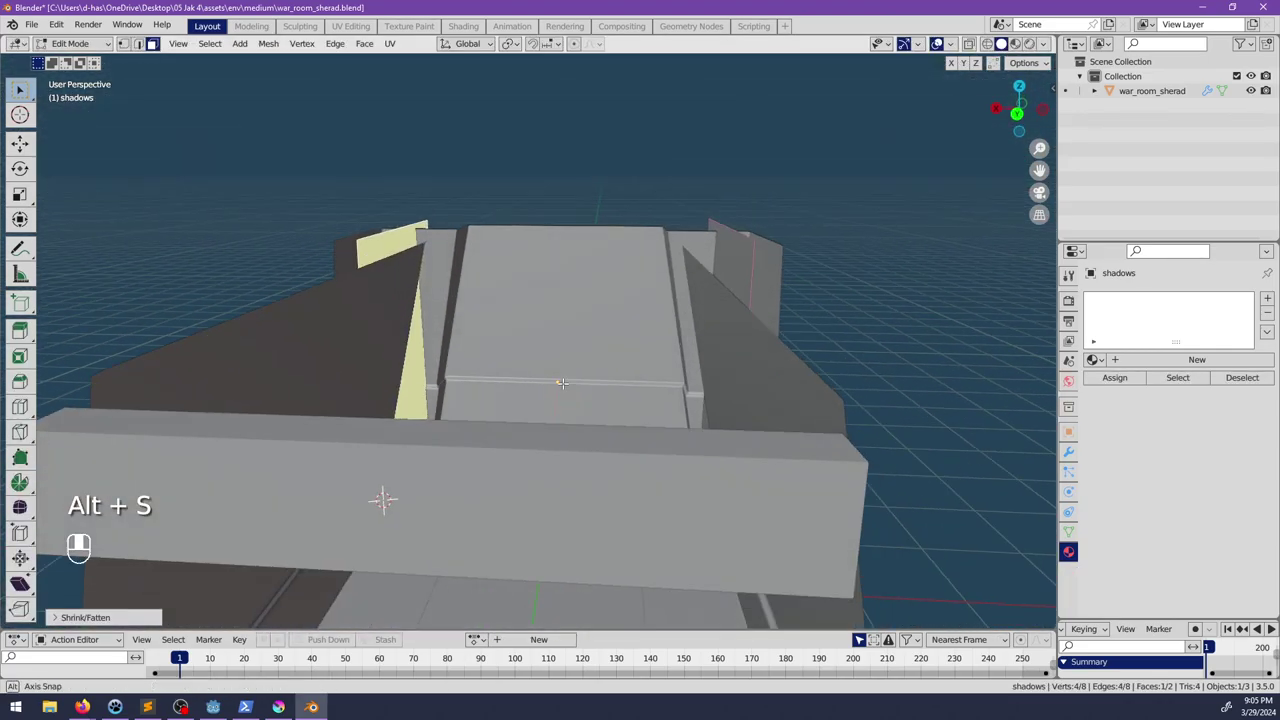
Step: Move the upper edges of the two shadow planes along X, one after the other, to realign them with the alcove openings
click(138, 44)
right_click(395, 222)
middle_drag(395, 222, 463, 297)
key(g)
key(x)
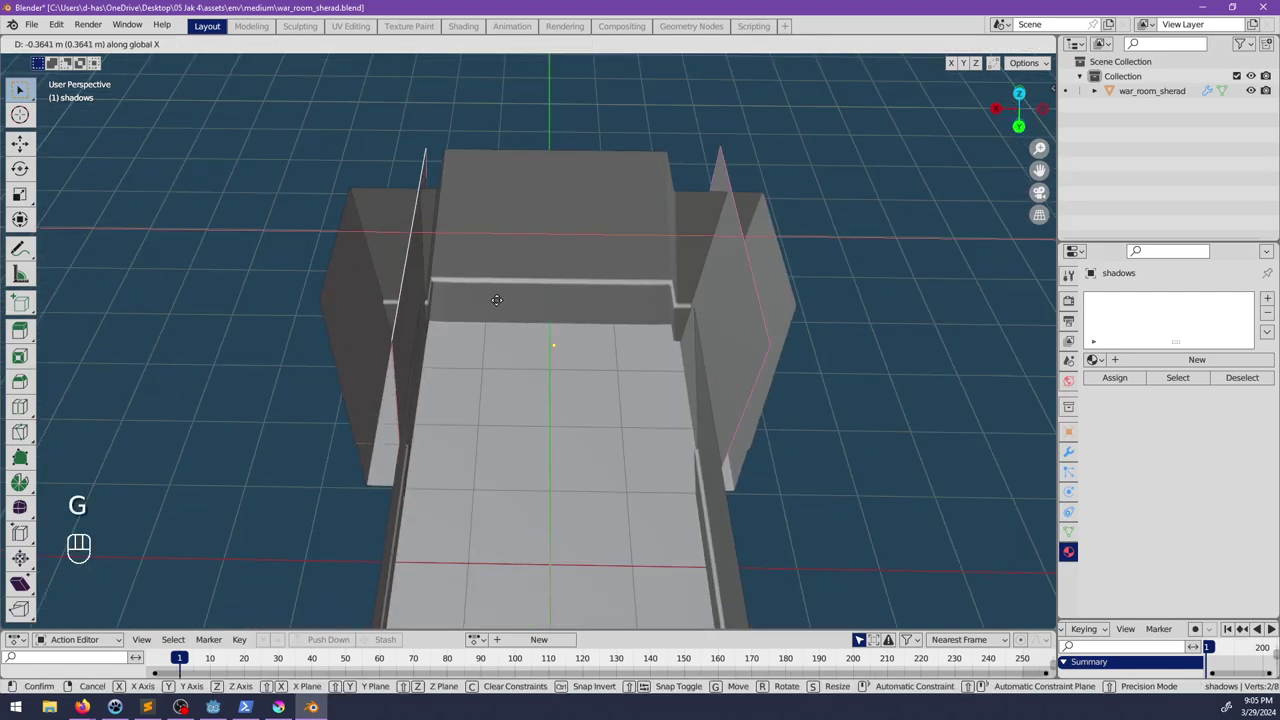
click(568, 299)
key(g)
key(x)
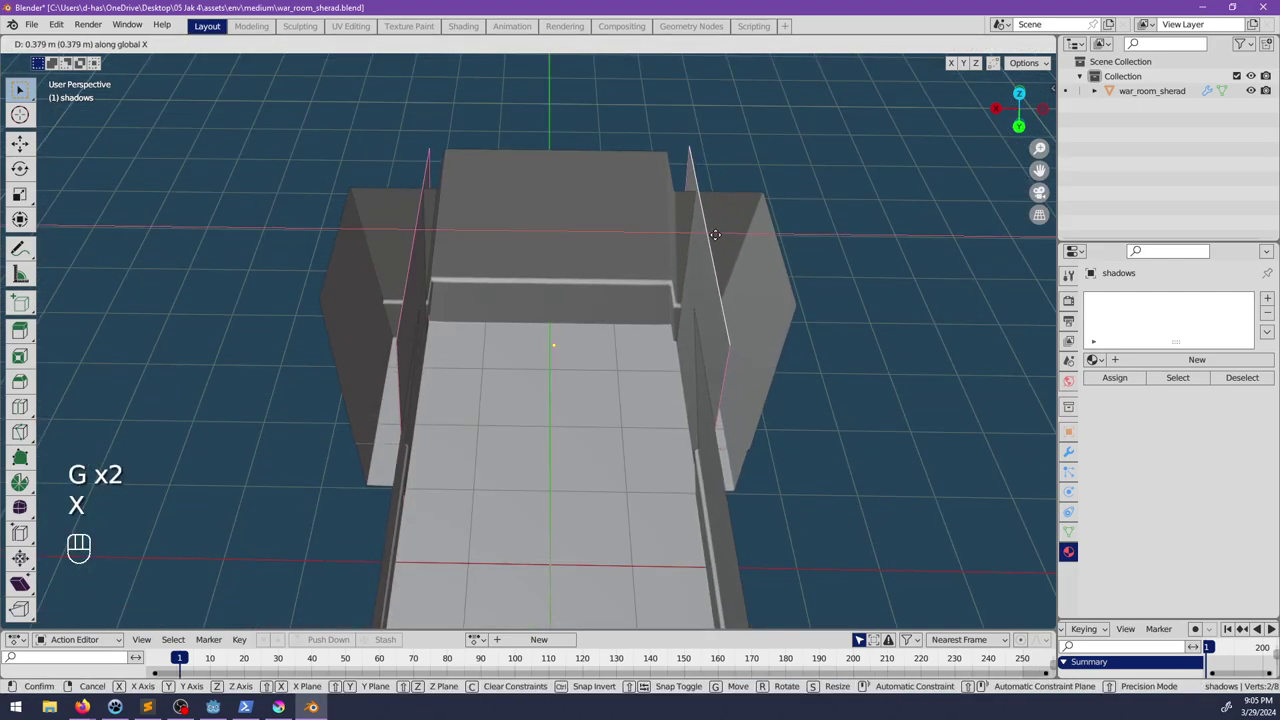
click(712, 232)
Step: Select the lower edge of the second shadow plane through the wall and move it along X
middle_drag(712, 232, 658, 338)
key(alt+z)
shift+middle_drag(763, 480, 614, 374)
right_click(569, 437)
middle_drag(569, 437, 617, 405)
key(alt+z)
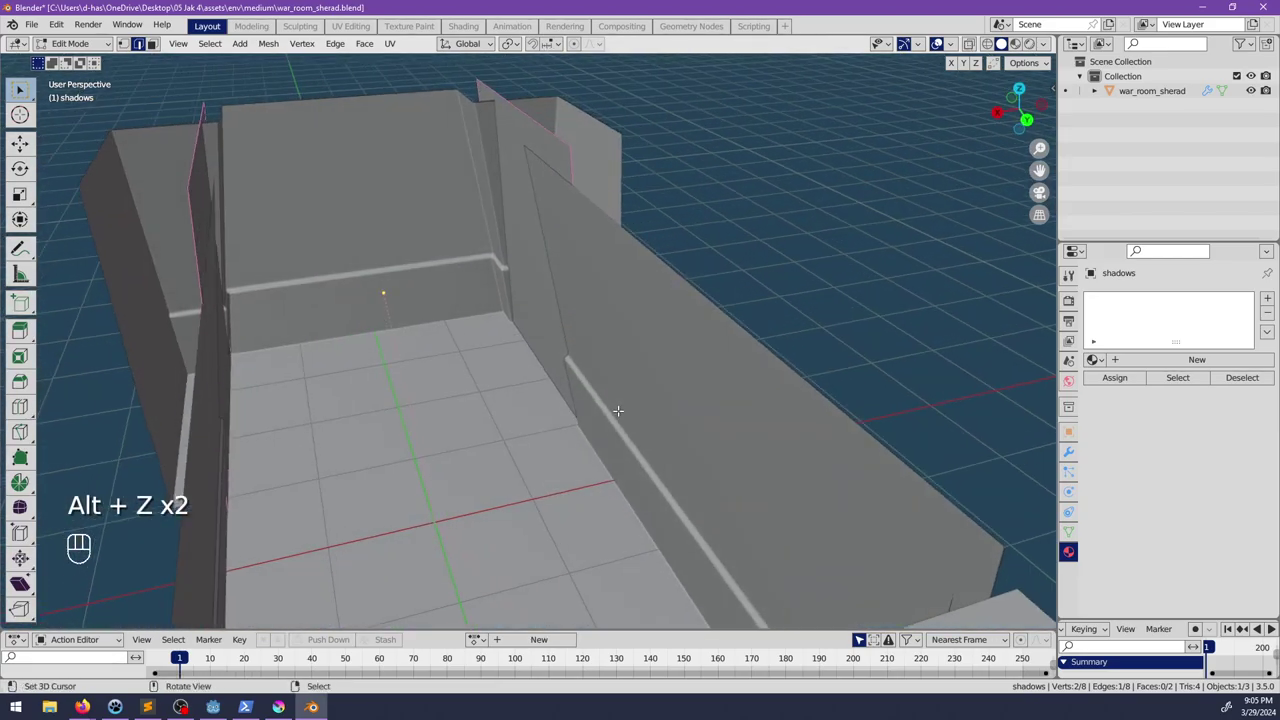
key(g)
key(x)
click(617, 400)
Step: Adjust the same plane's upper edge along X, return to Object Mode and save the file
key(g)
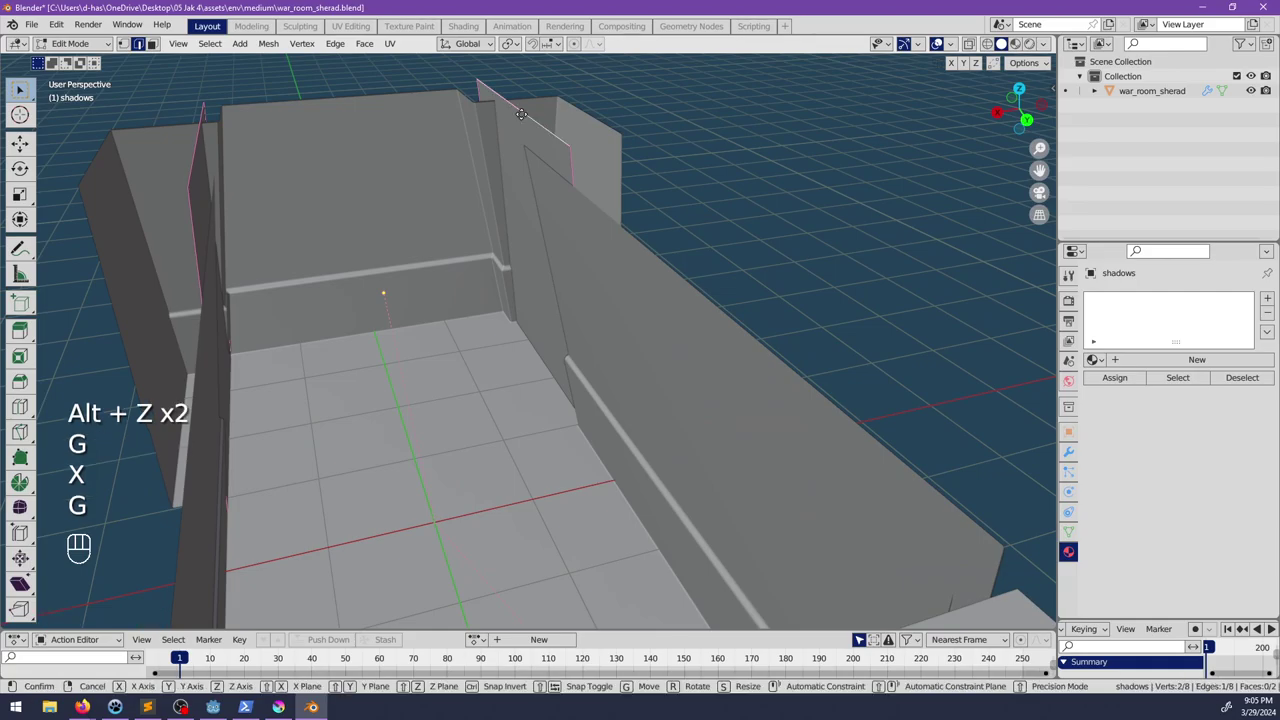
key(x)
click(504, 118)
middle_drag(511, 146, 424, 237)
key(Tab)
key(alt+a)
scroll(410, 270, up, 4)
middle_drag(403, 287, 557, 285)
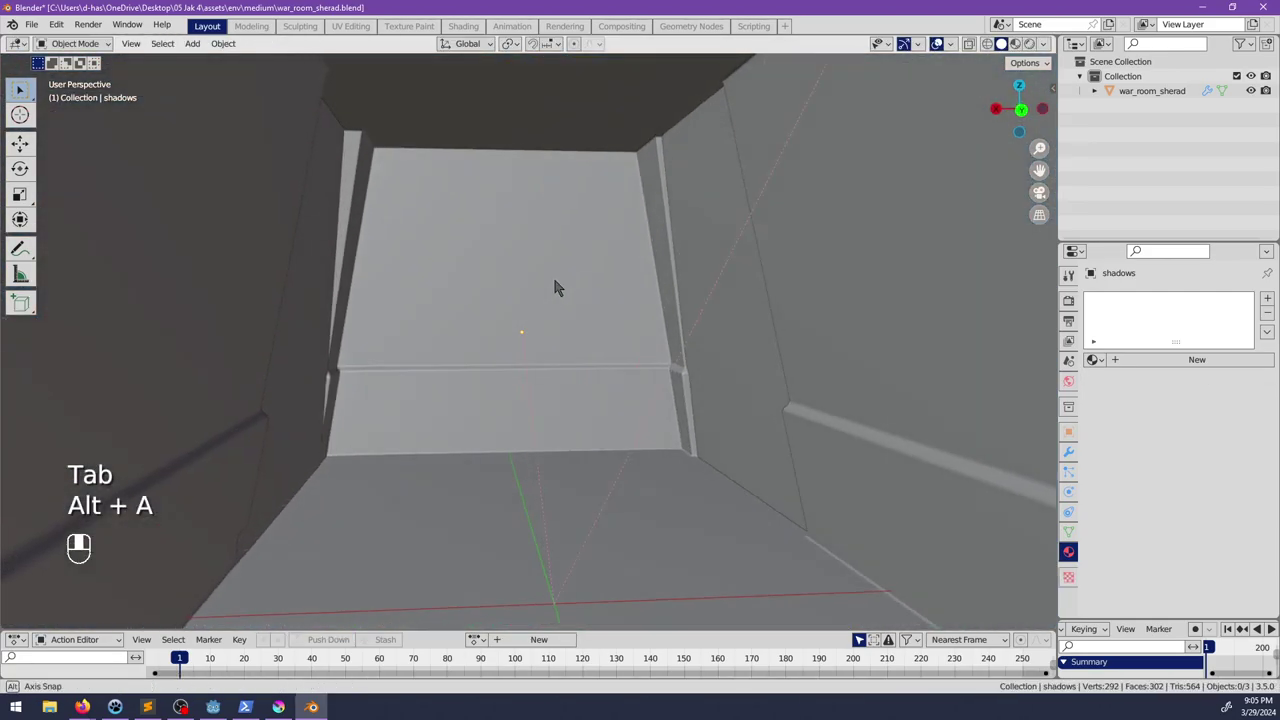
key(ctrl+s)
Step: Move the lower edge of the opposite shadow plane slightly along X and save the file from Object Mode
key(Tab)
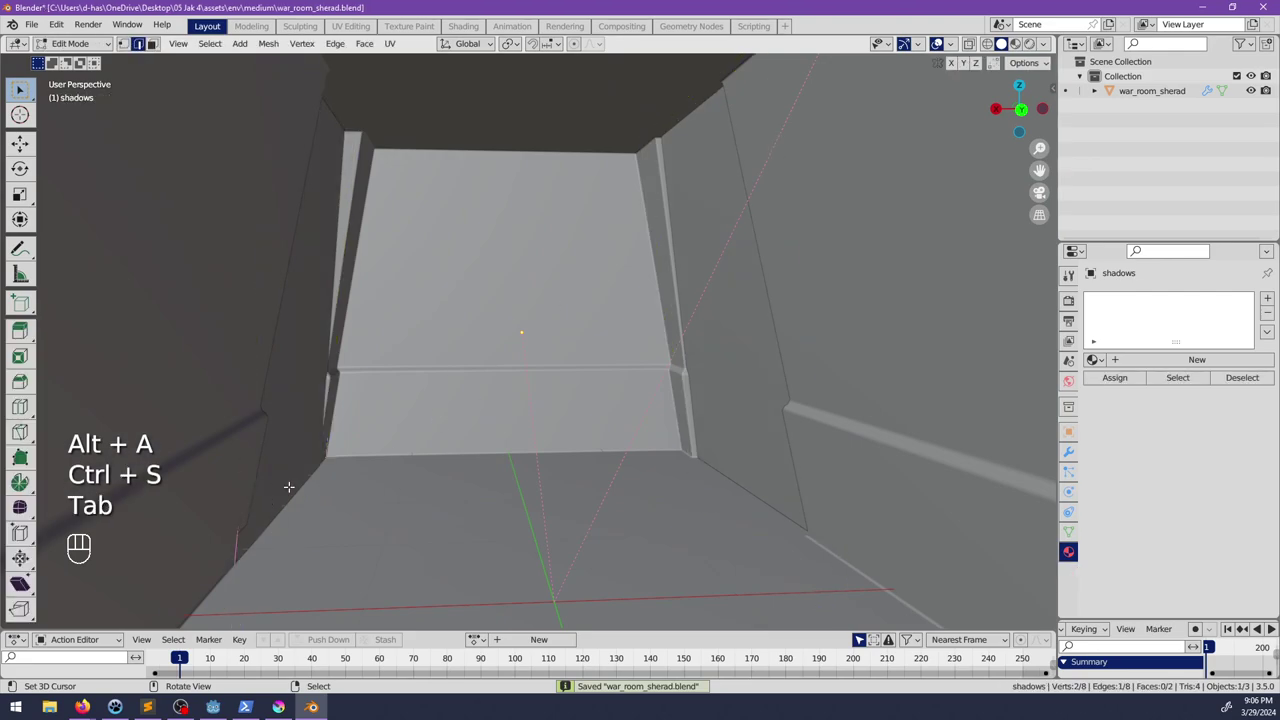
key(alt+z)
key(g)
key(x)
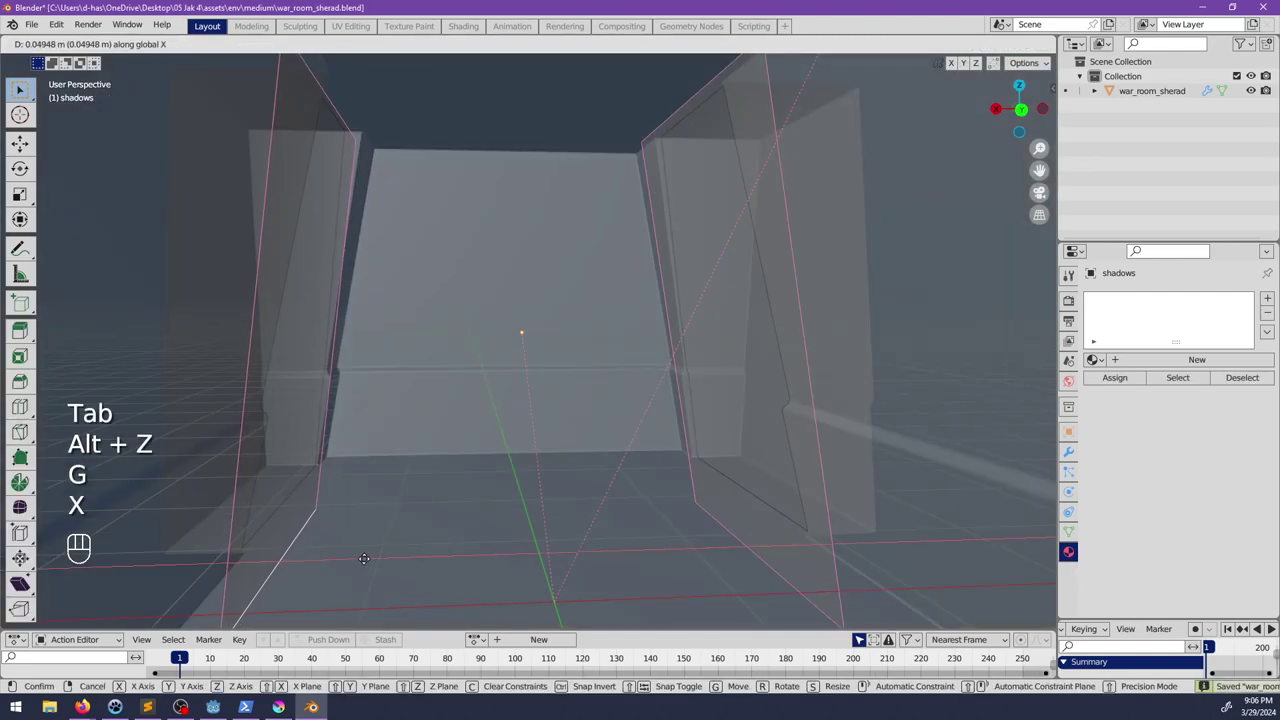
click(371, 553)
key(alt+a)
key(Tab)
key(alt+a)
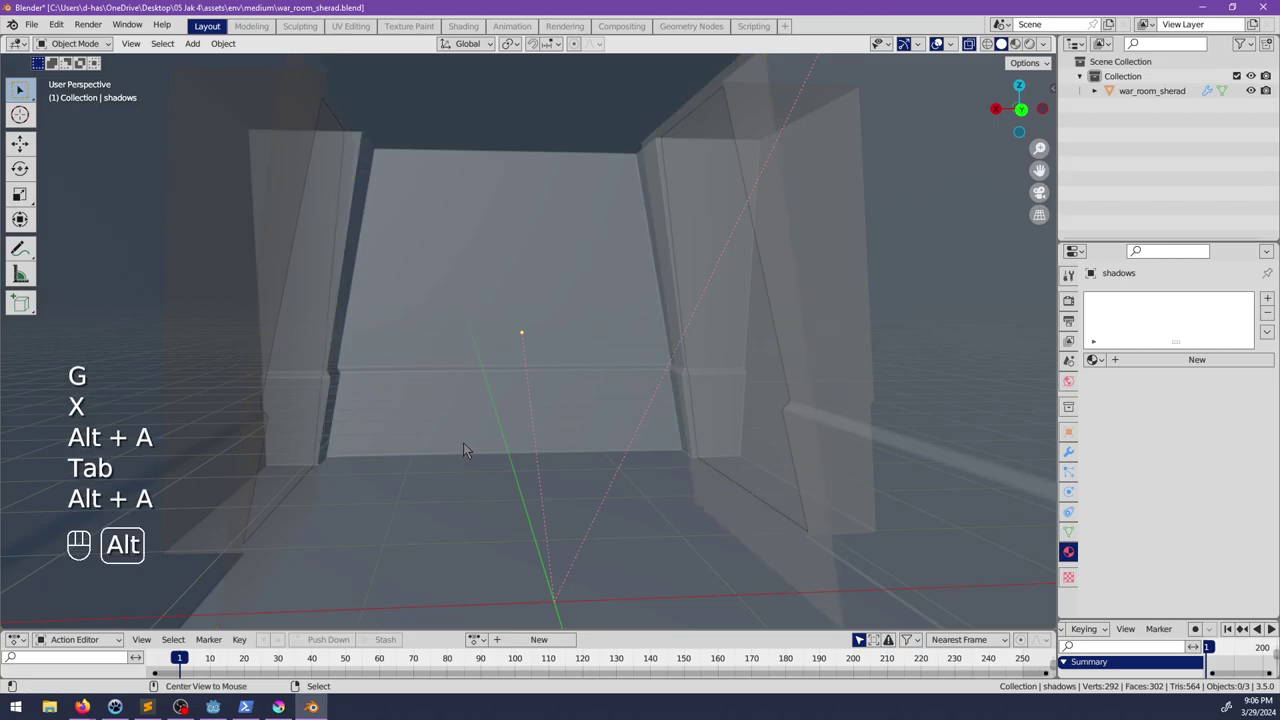
key(alt+z)
middle_drag(466, 443, 520, 374)
key(ctrl+s)
Step: Switch to Godot and save the room scene as war_room_sherad in res://entities/env/medium
key(alt+Tab)
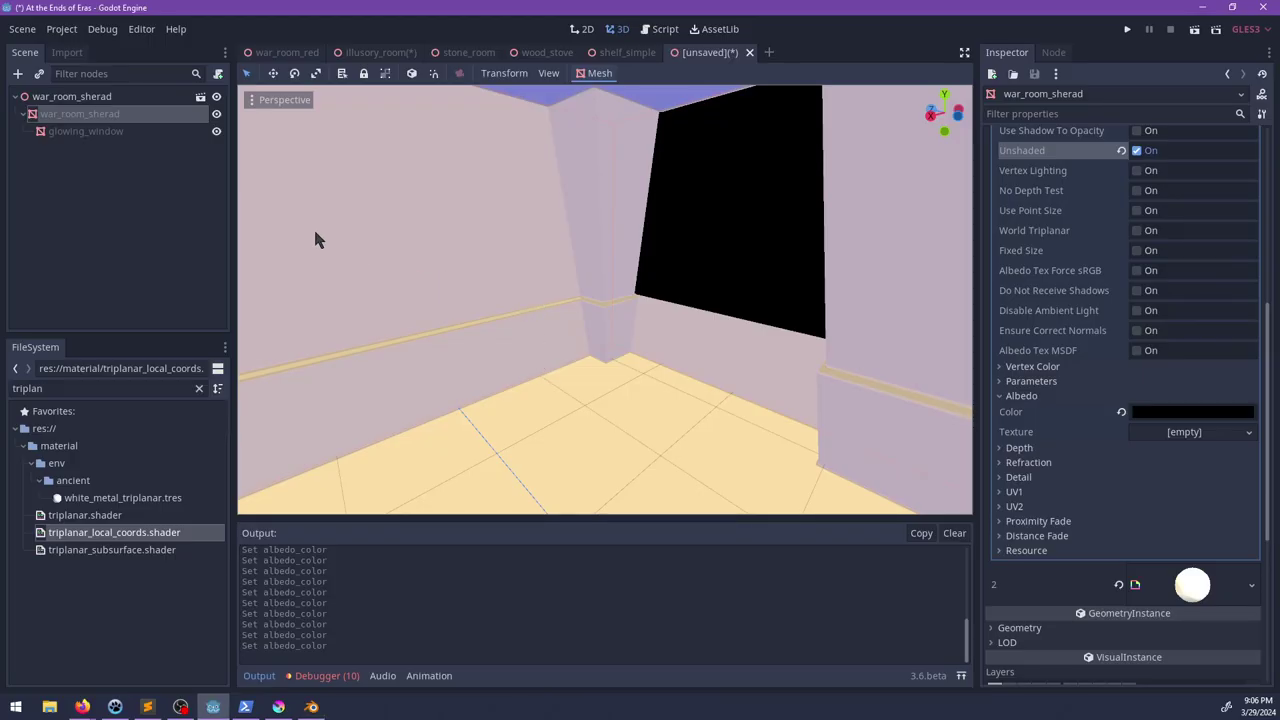
key(ctrl+s)
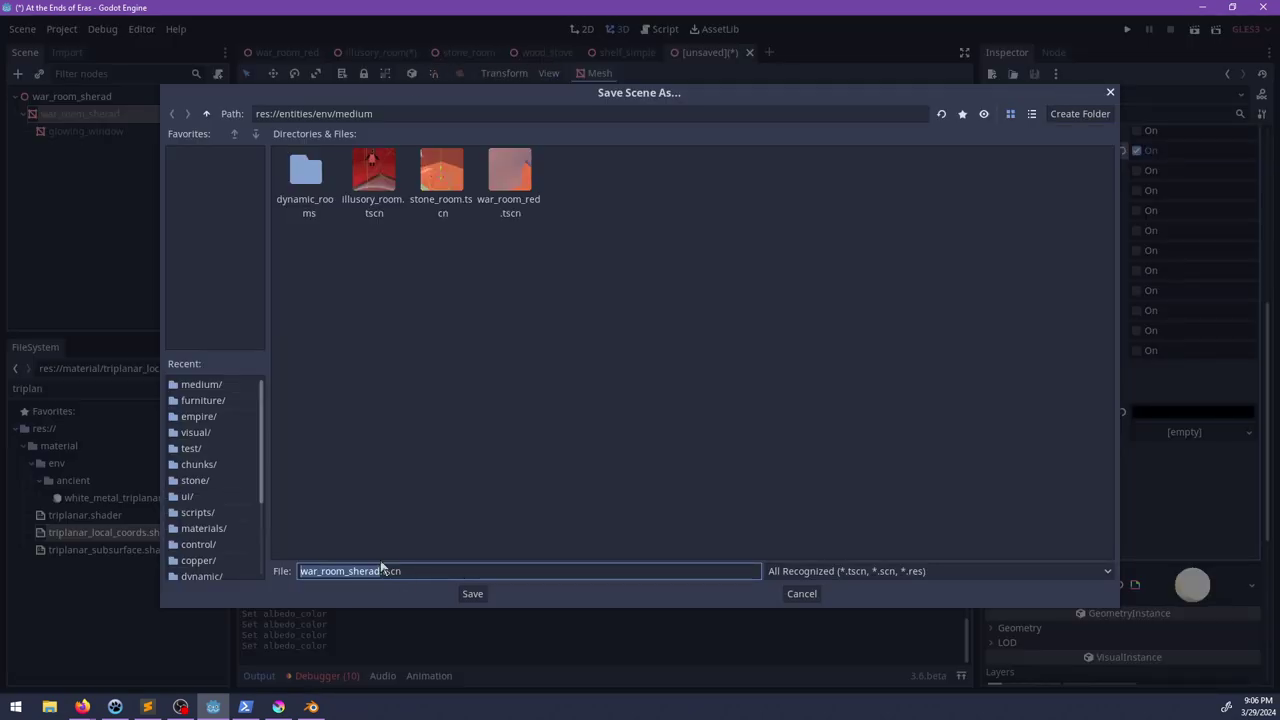
click(473, 594)
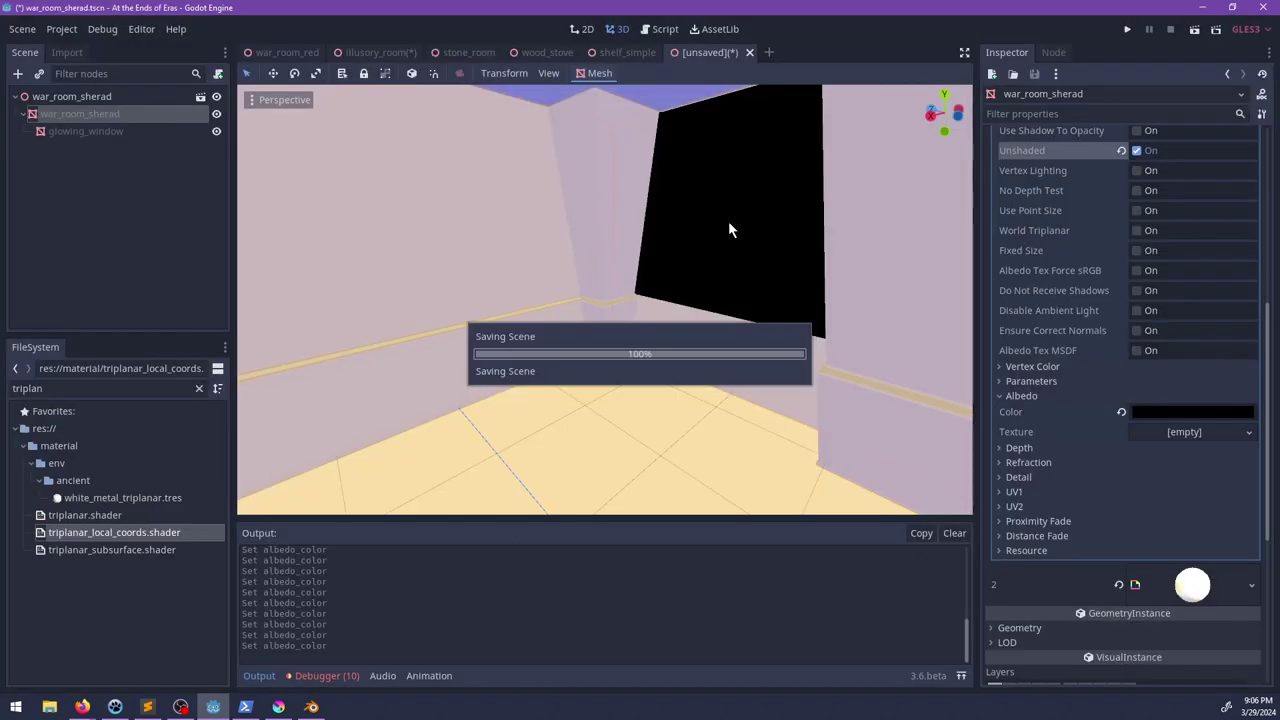
Step: Close the open scenes, search the project files for "sherad" and reopen war_room_sherad.tscn
click(405, 52)
right_click(715, 56)
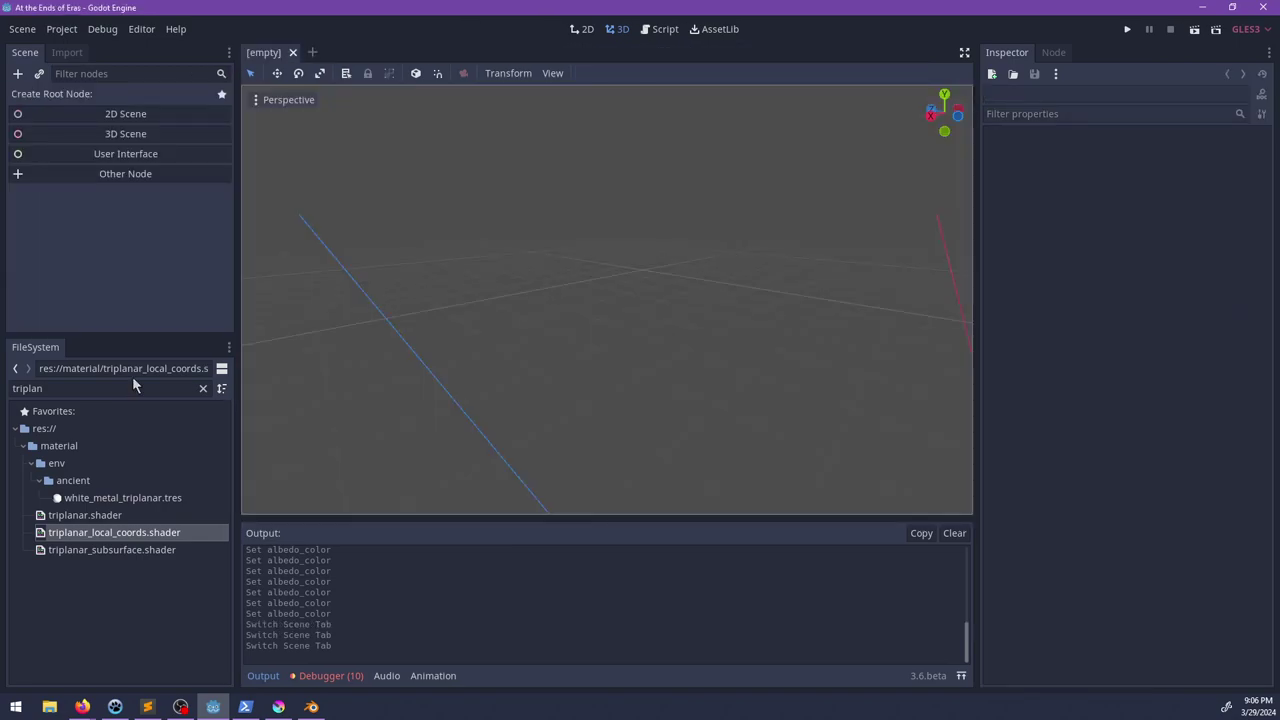
double_click(108, 388)
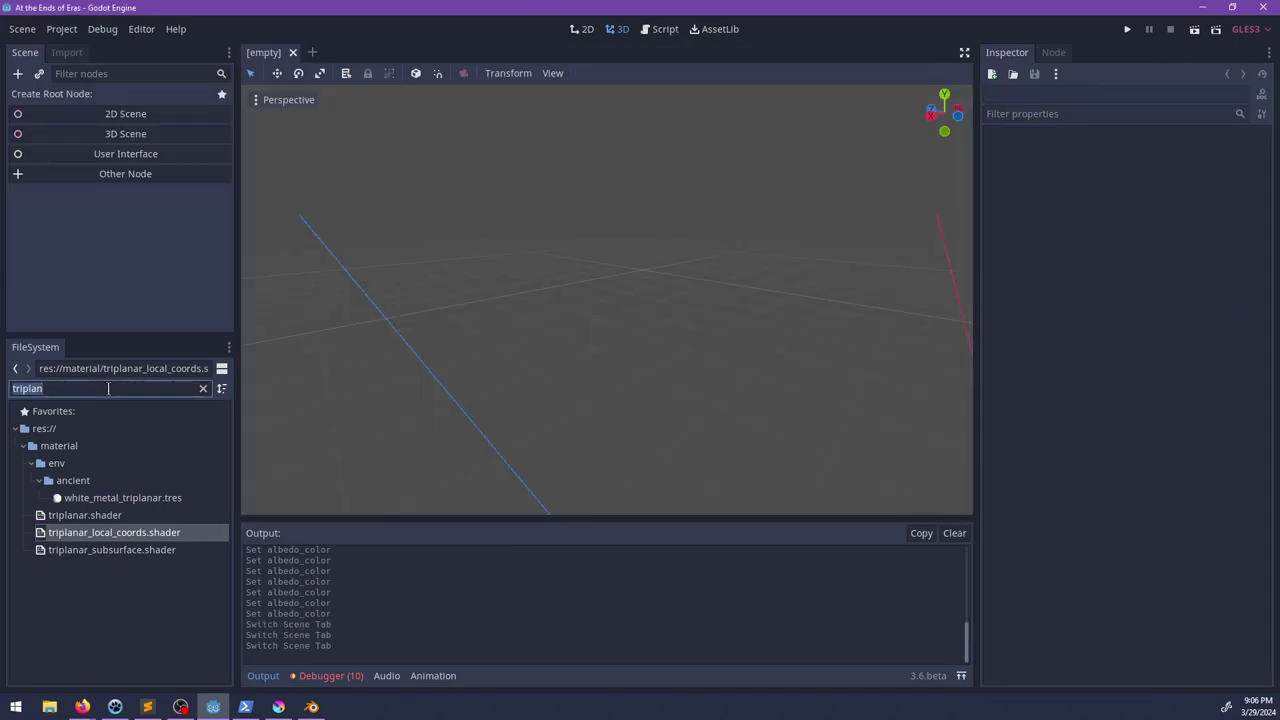
text(sherad)
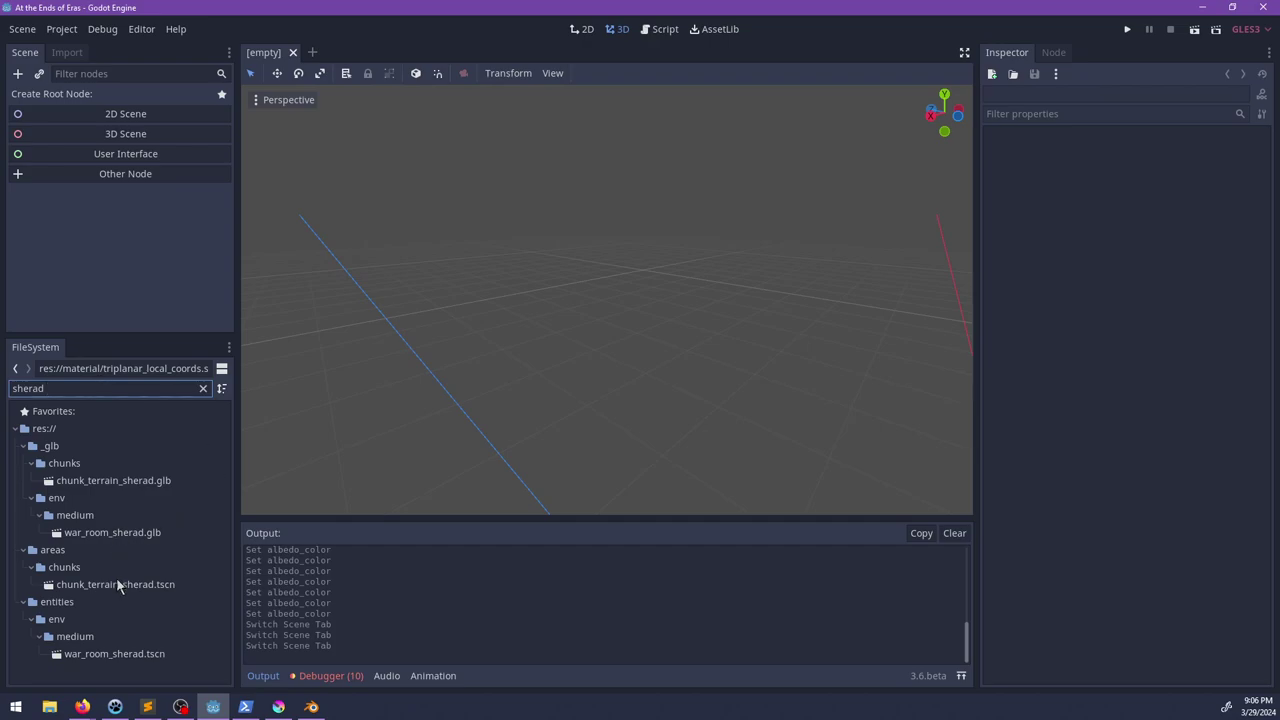
double_click(105, 654)
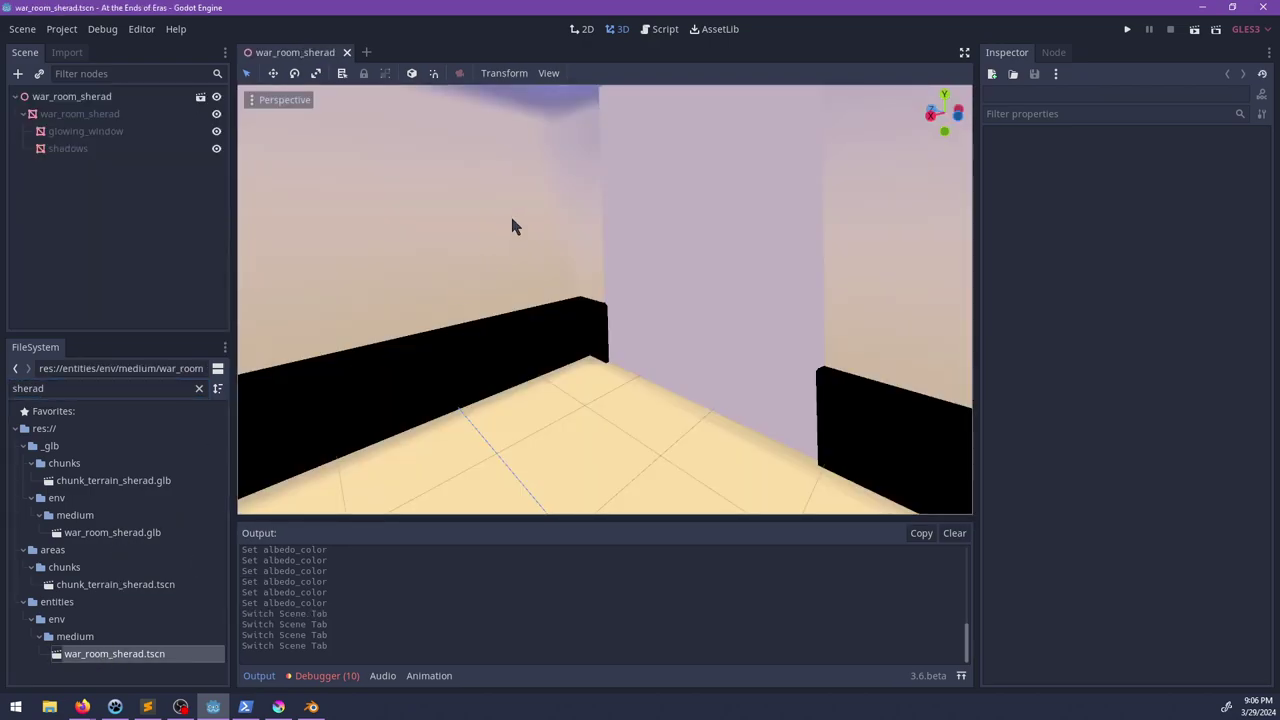
Step: Reset material slot 1 of the war_room_sherad mesh to remove its black override
scroll(510, 220, down, 5)
scroll(589, 291, up, 6)
click(397, 330)
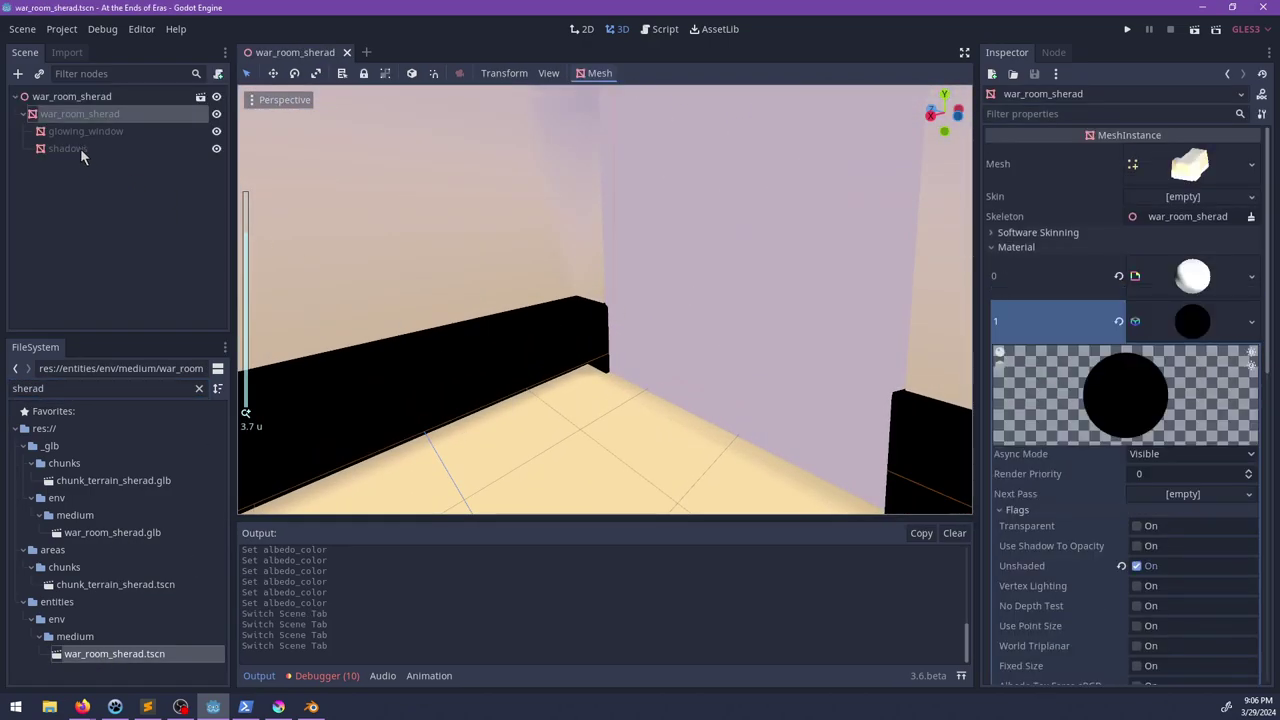
click(78, 148)
click(110, 114)
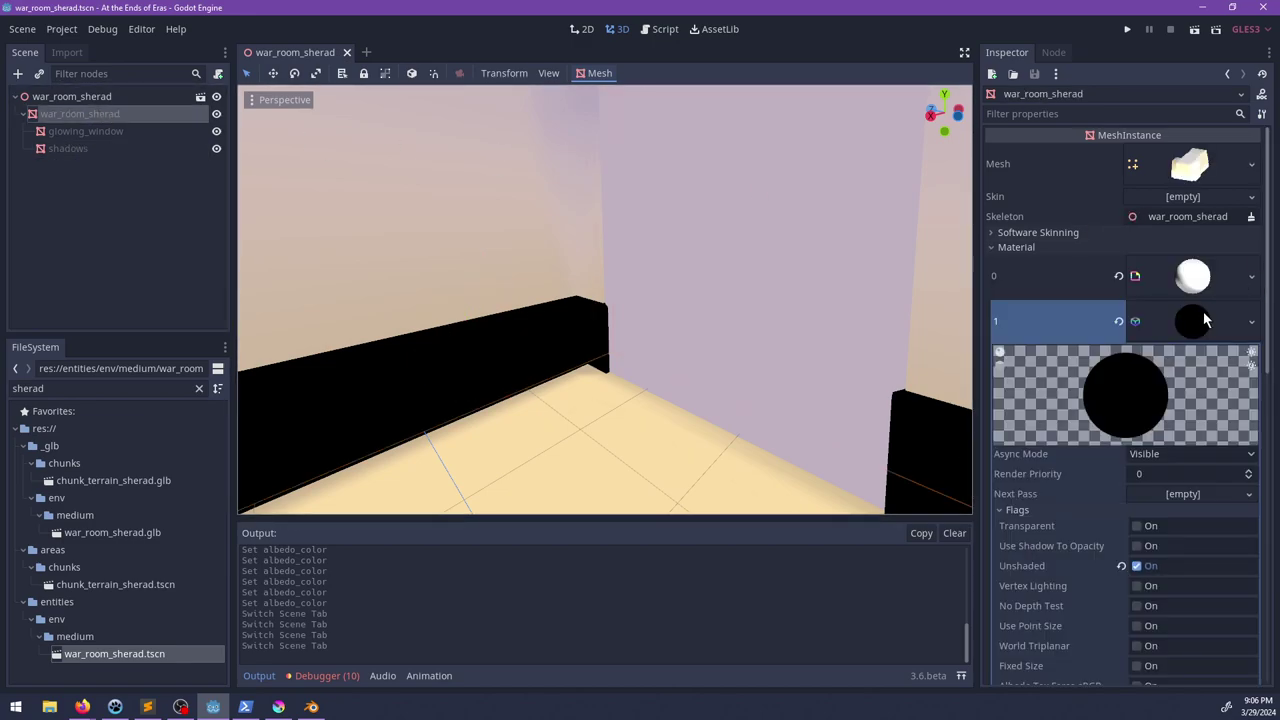
click(1119, 322)
middle_drag(710, 324, 800, 318)
Step: Select the shadows mesh and search the project files for "death_pl"
click(305, 297)
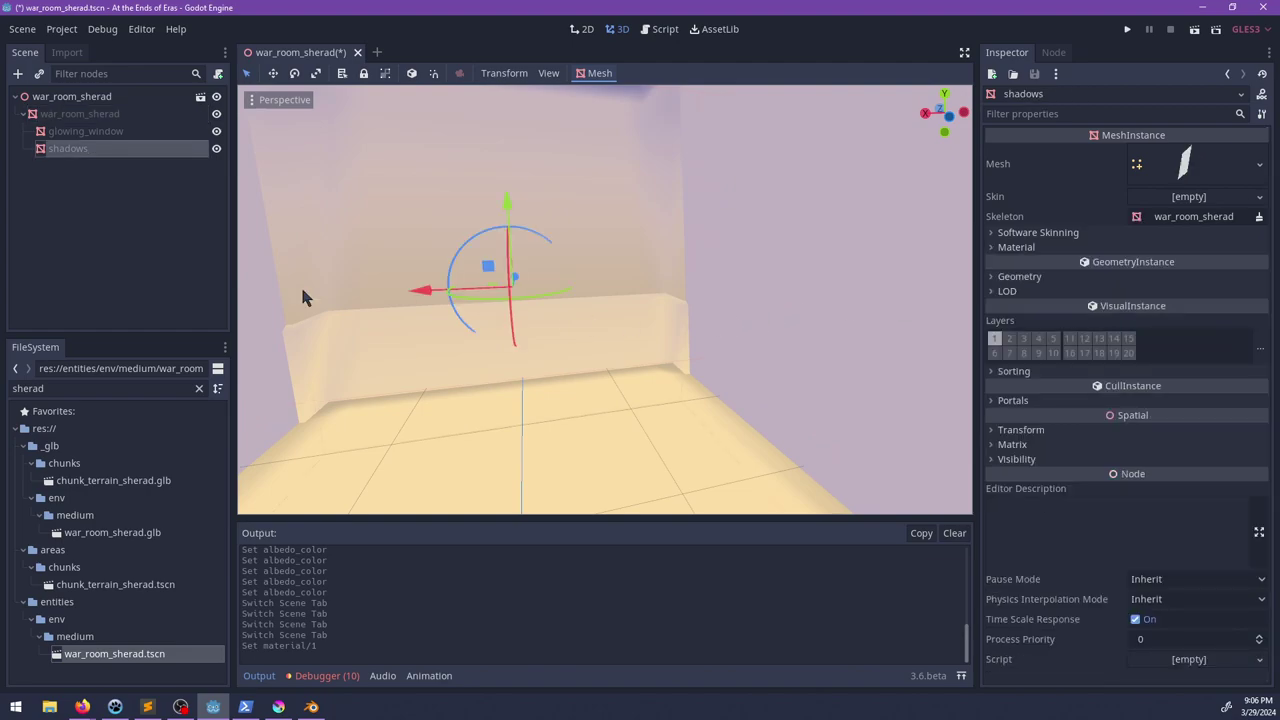
click(132, 386)
key(BackSpace)
key(BackSpace)
key(BackSpace)
key(BackSpace)
key(BackSpace)
key(BackSpace)
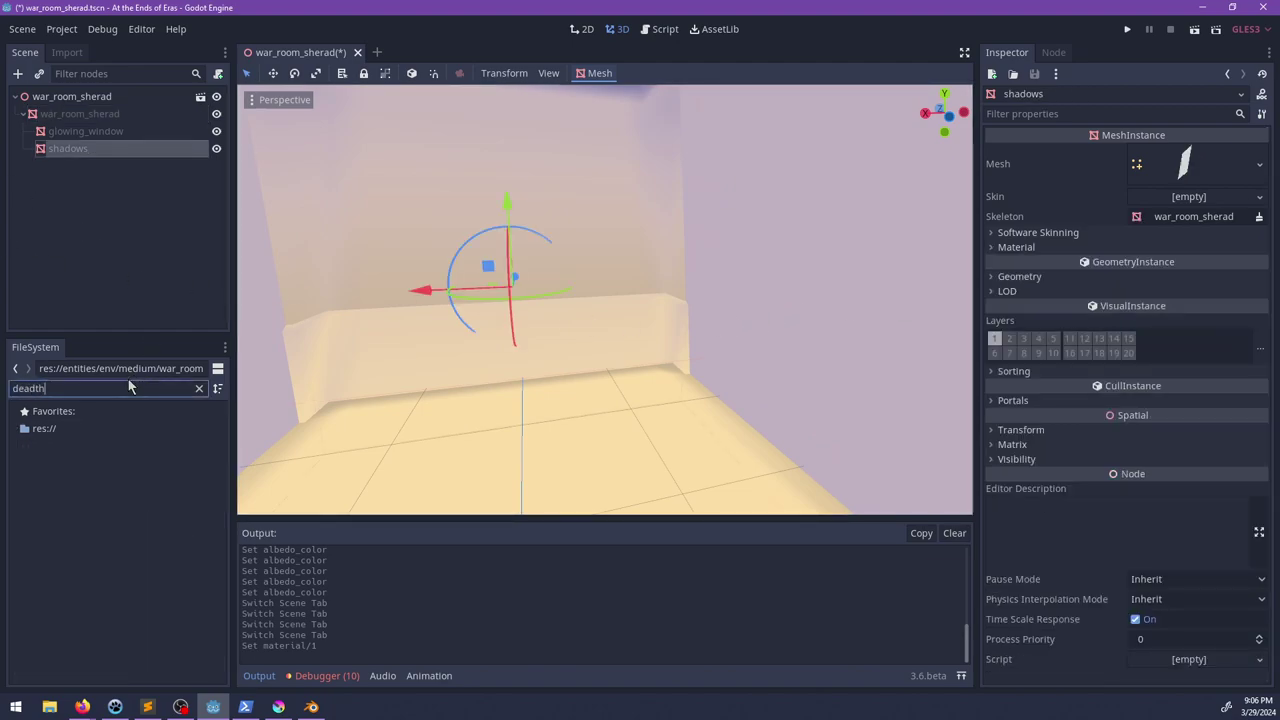
text(depth)
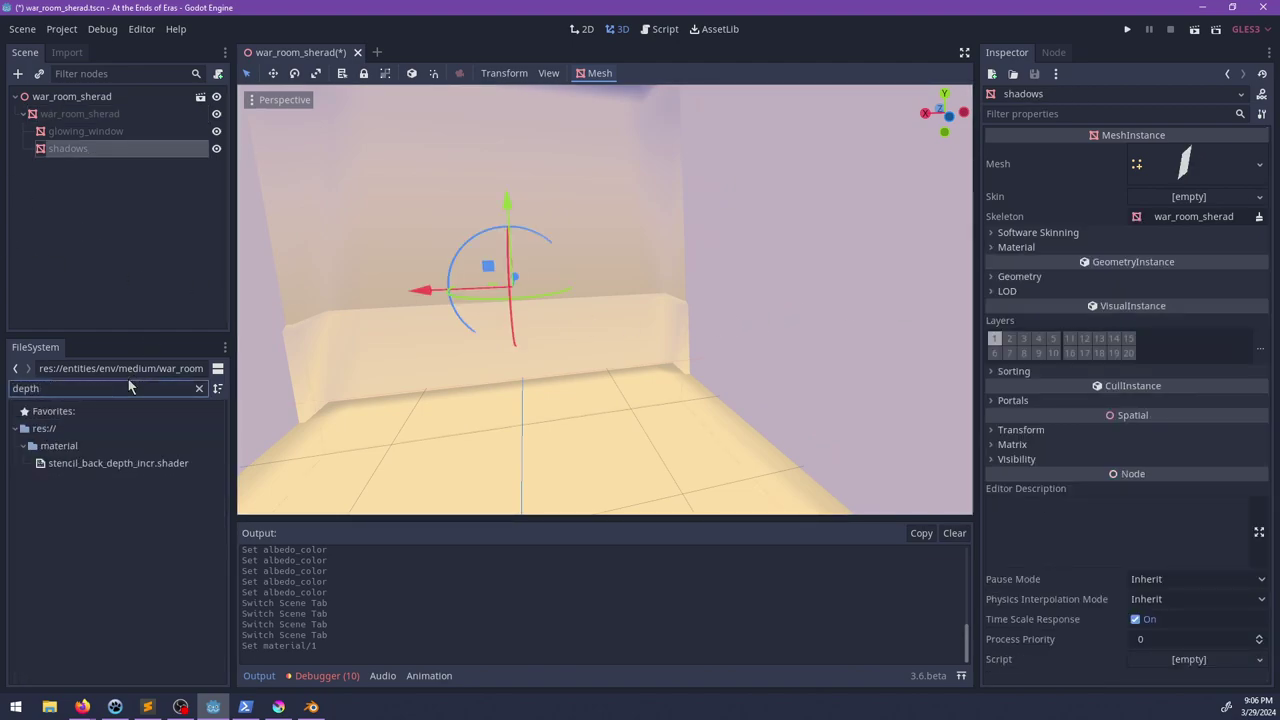
key(ctrl+BackSpace)
text(shadow)
key(ctrl+BackSpace)
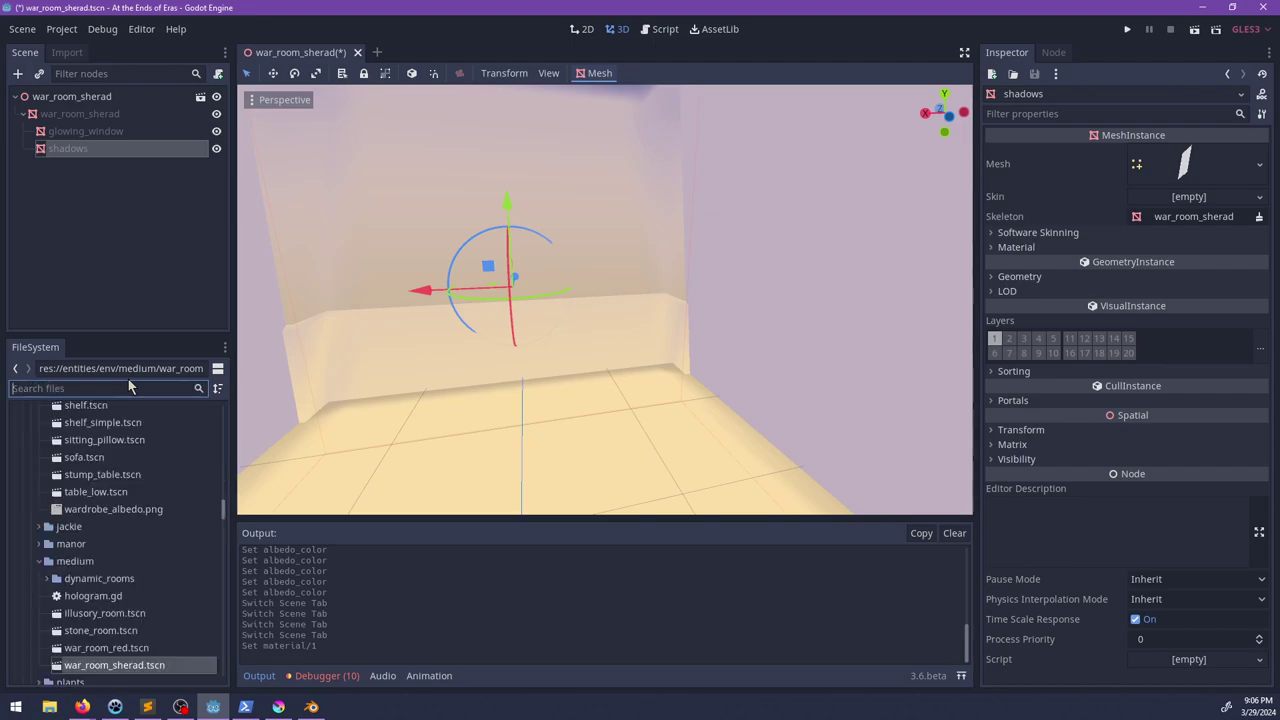
text(death_pl)
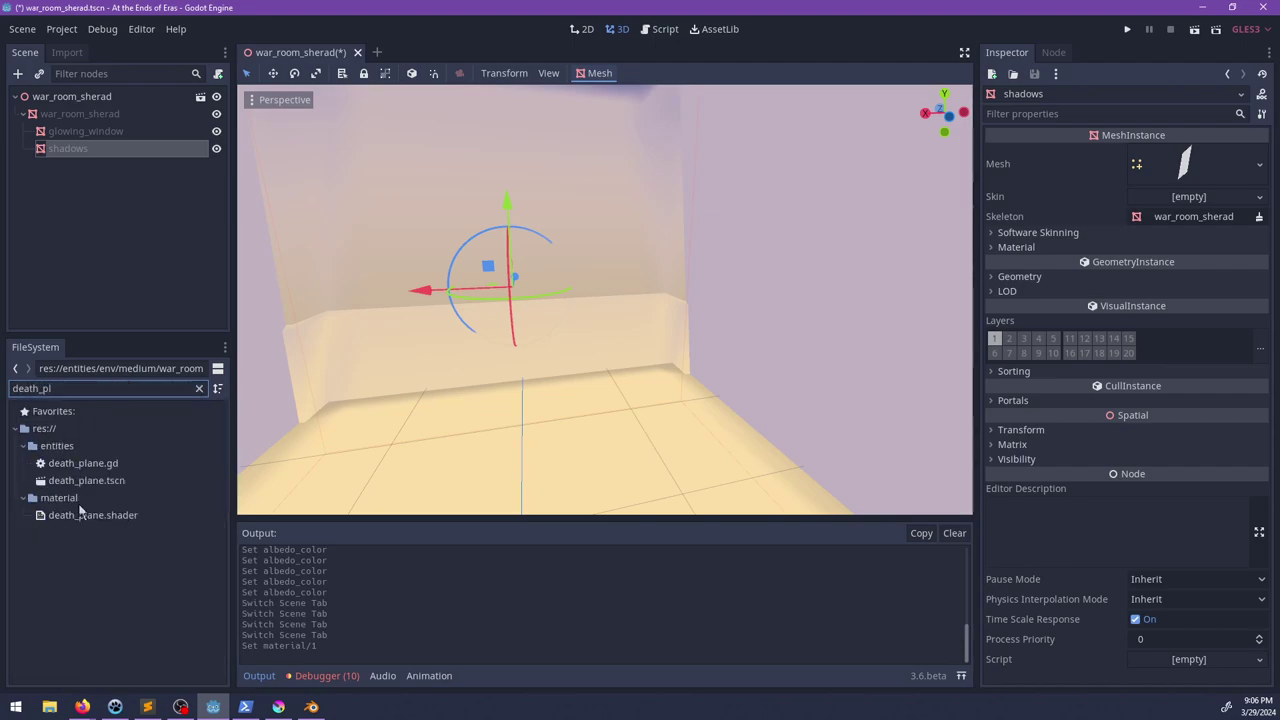
Step: Assign death_plane.shader to material slot 0 of the shadows mesh and check it at the alcoves
drag(80, 512, 1013, 258)
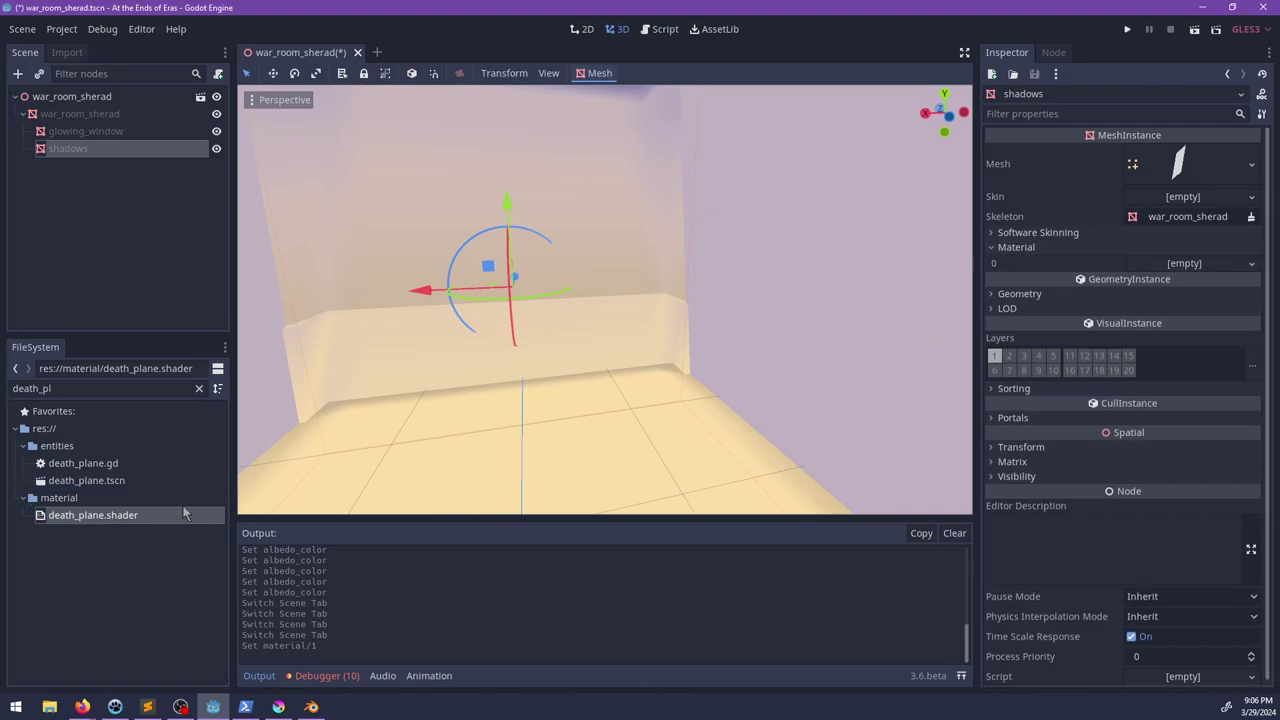
drag(183, 513, 1160, 266)
scroll(791, 283, down, 2)
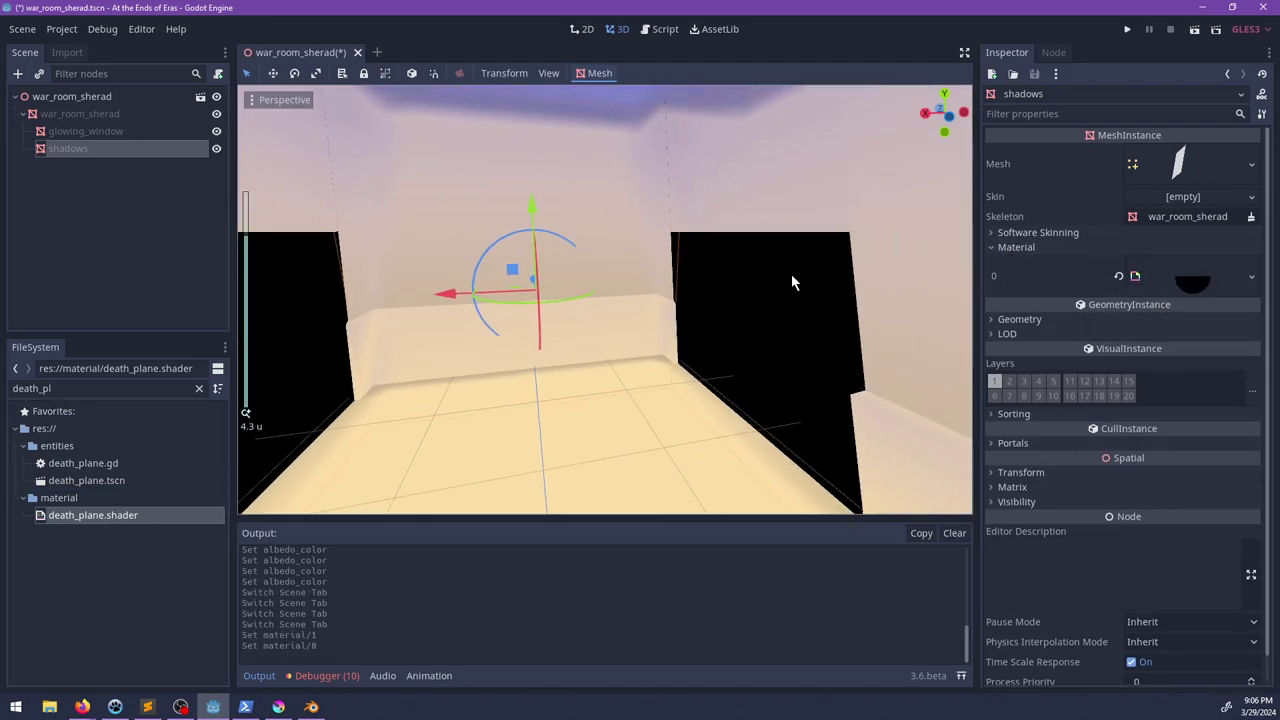
middle_drag(791, 283, 908, 322)
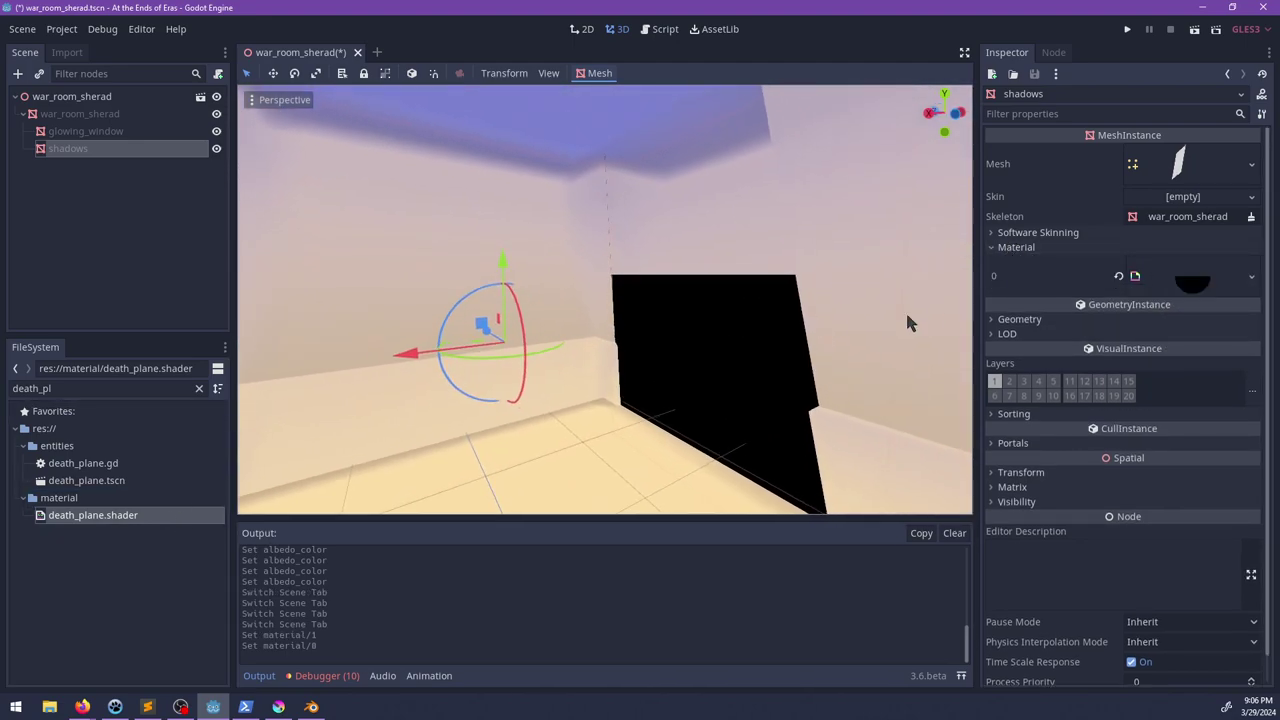
Step: Examine the shadow material's shader parameters and the code of death_plane.shader
click(1190, 277)
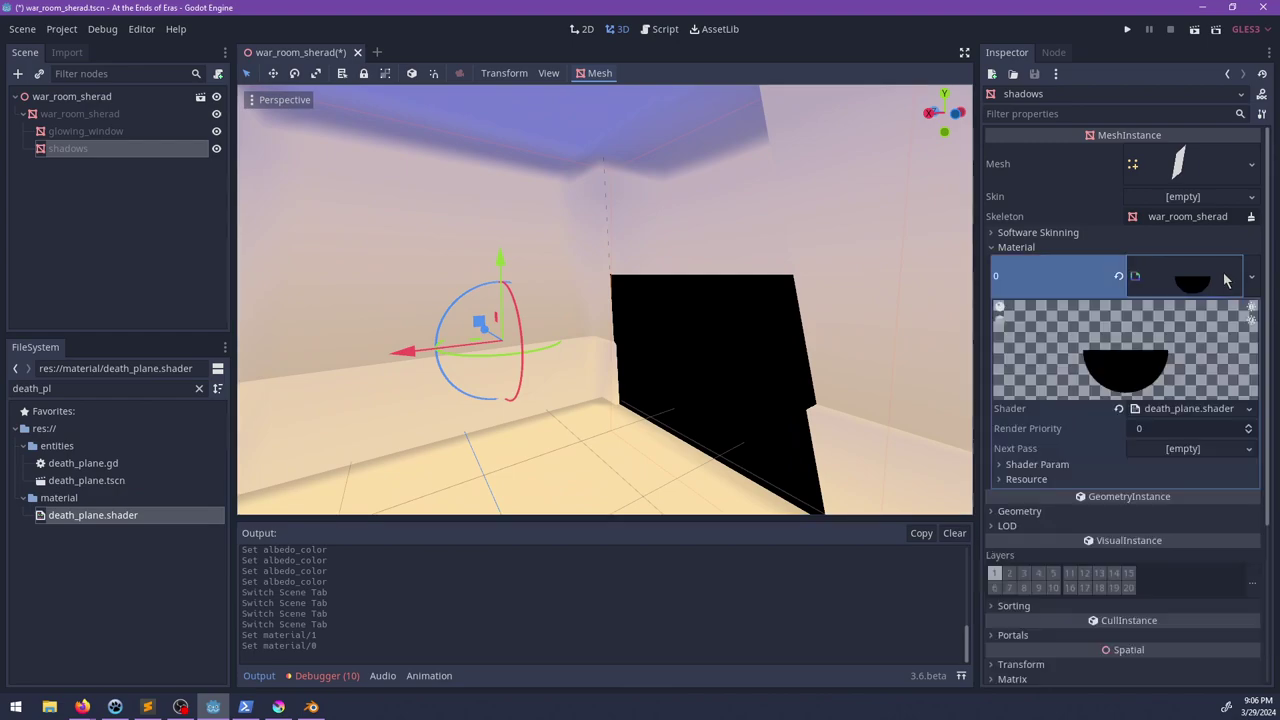
click(1060, 466)
click(1061, 516)
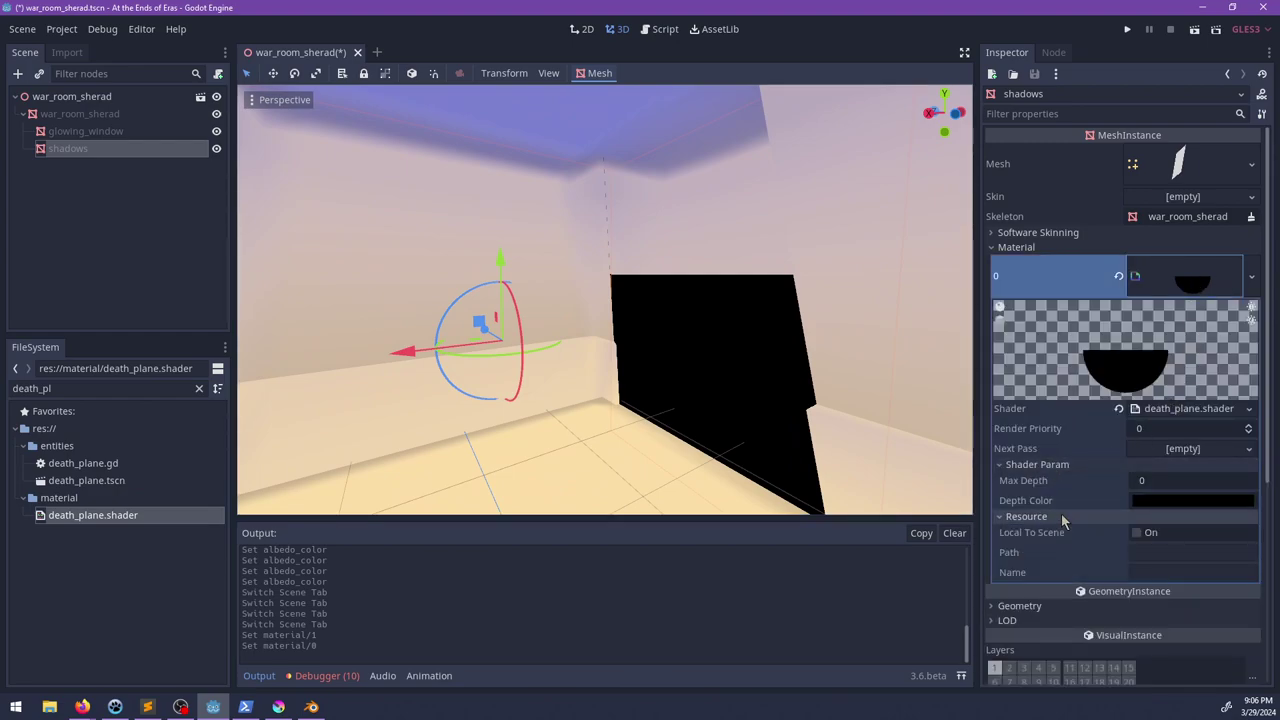
click(1173, 410)
scroll(440, 495, down, 5)
Step: Search the project files for "water" and open water_surface.material for inspection
double_click(106, 388)
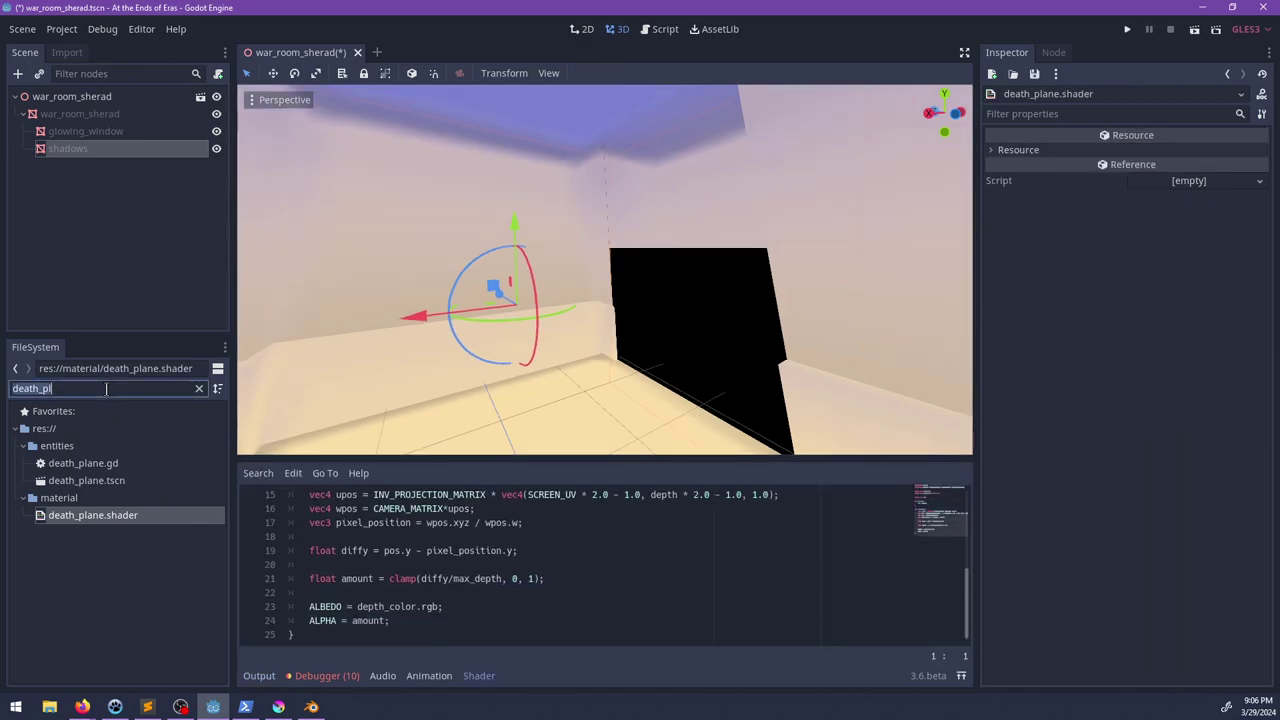
text(water)
scroll(80, 665, down, 1)
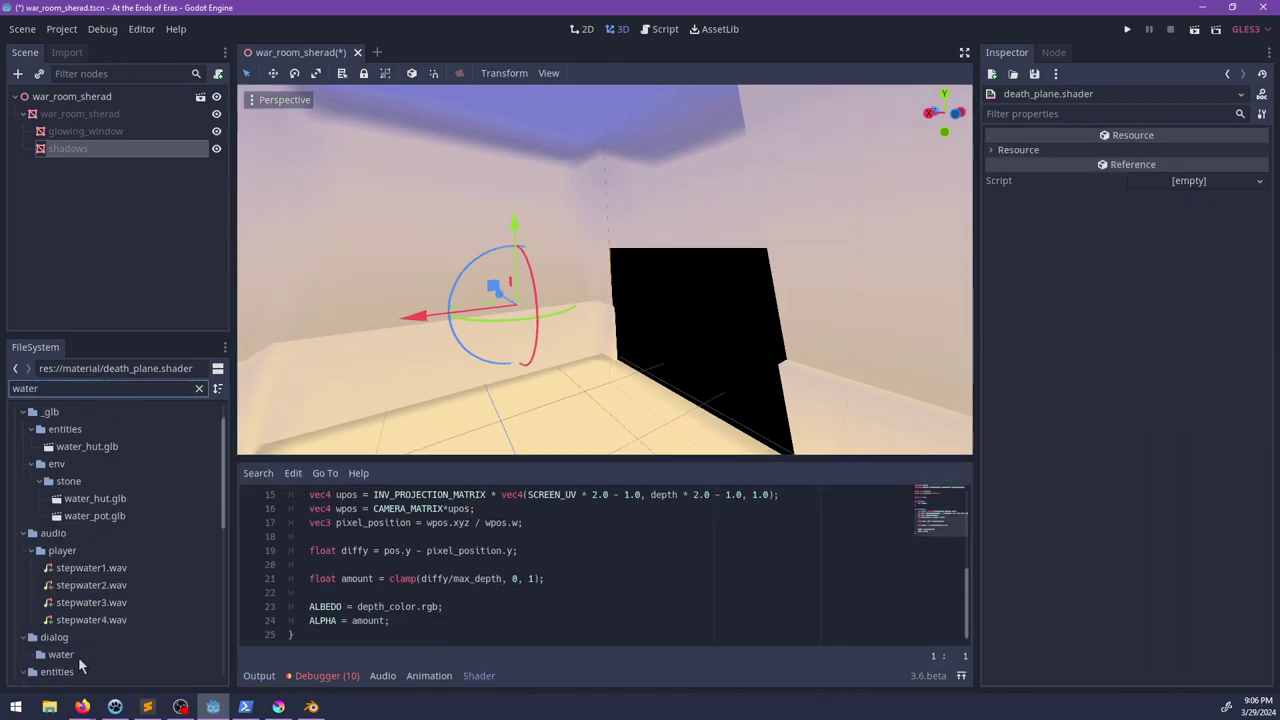
scroll(80, 665, down, 6)
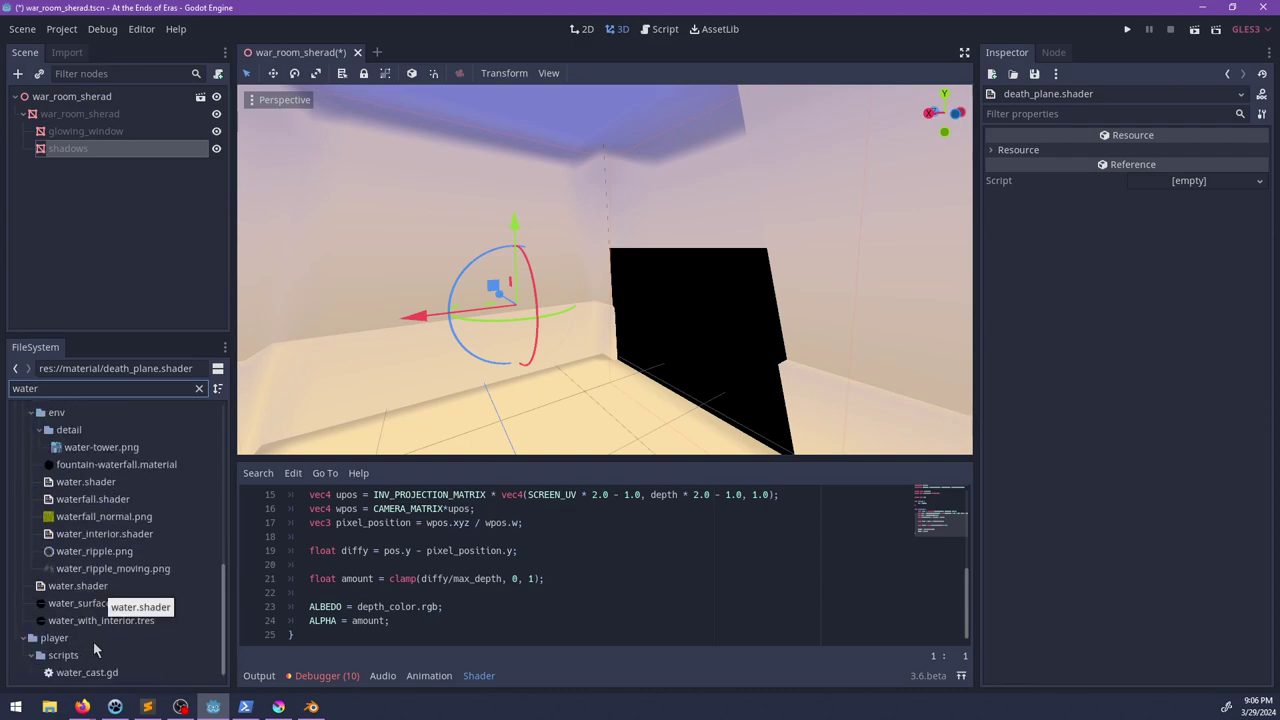
click(95, 606)
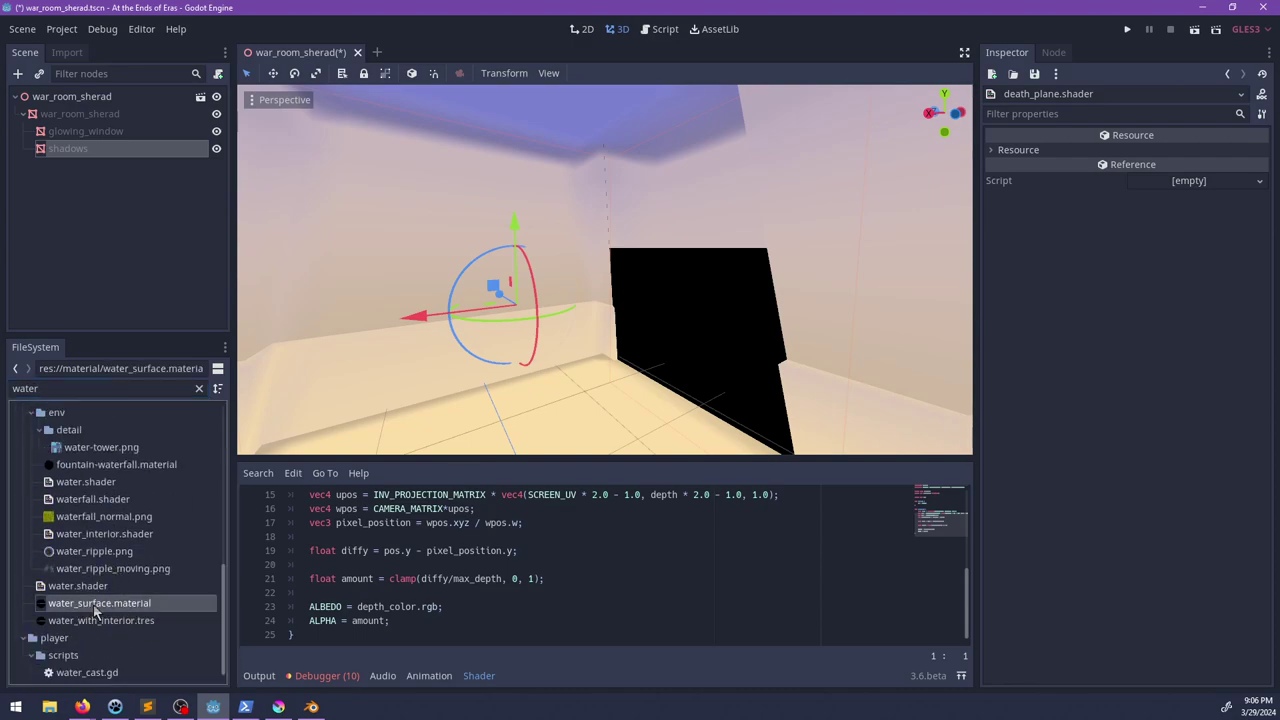
double_click(94, 605)
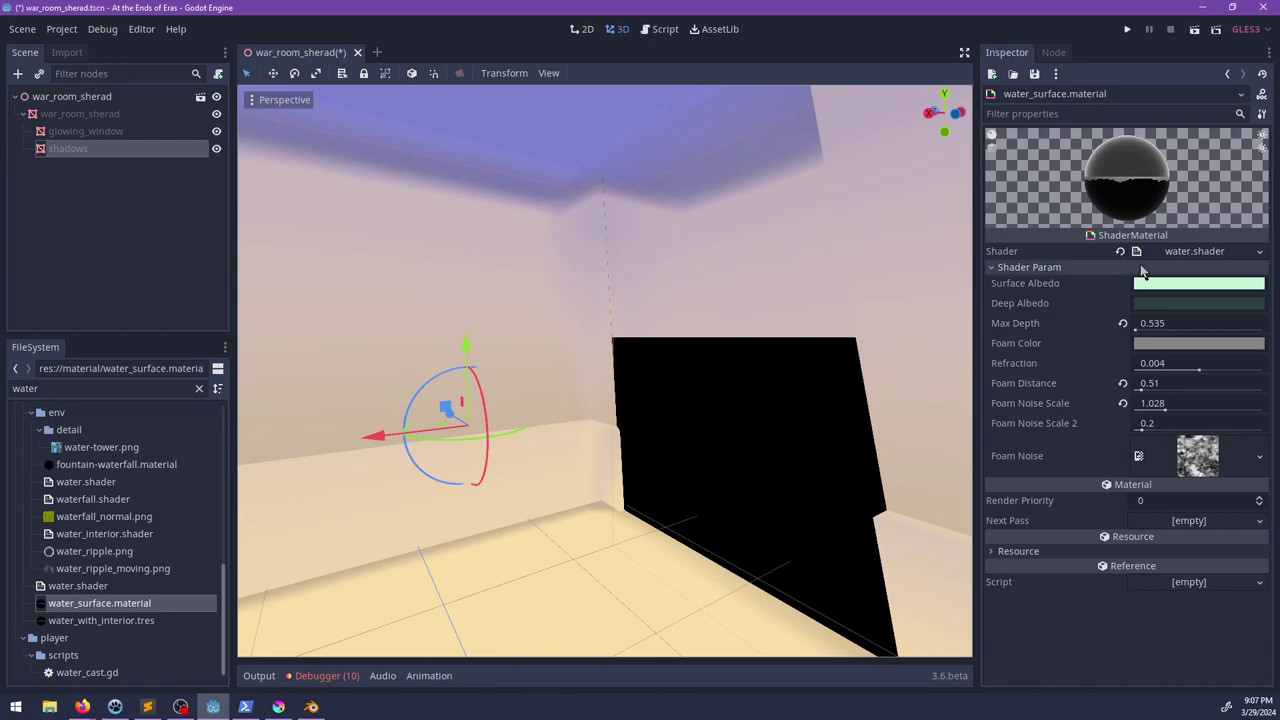
Step: Open the code of the material's water.shader and examine how its fragment function computes pixel_position and diffy
click(1176, 253)
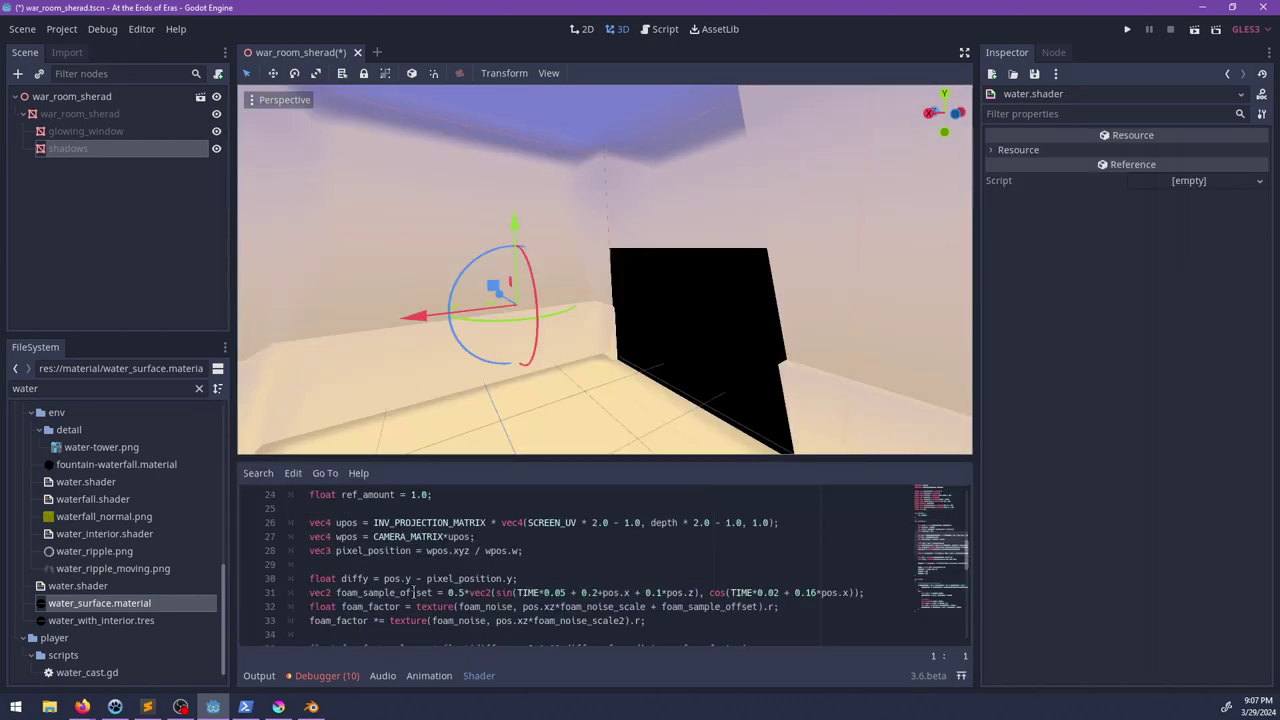
scroll(480, 584, down, 4)
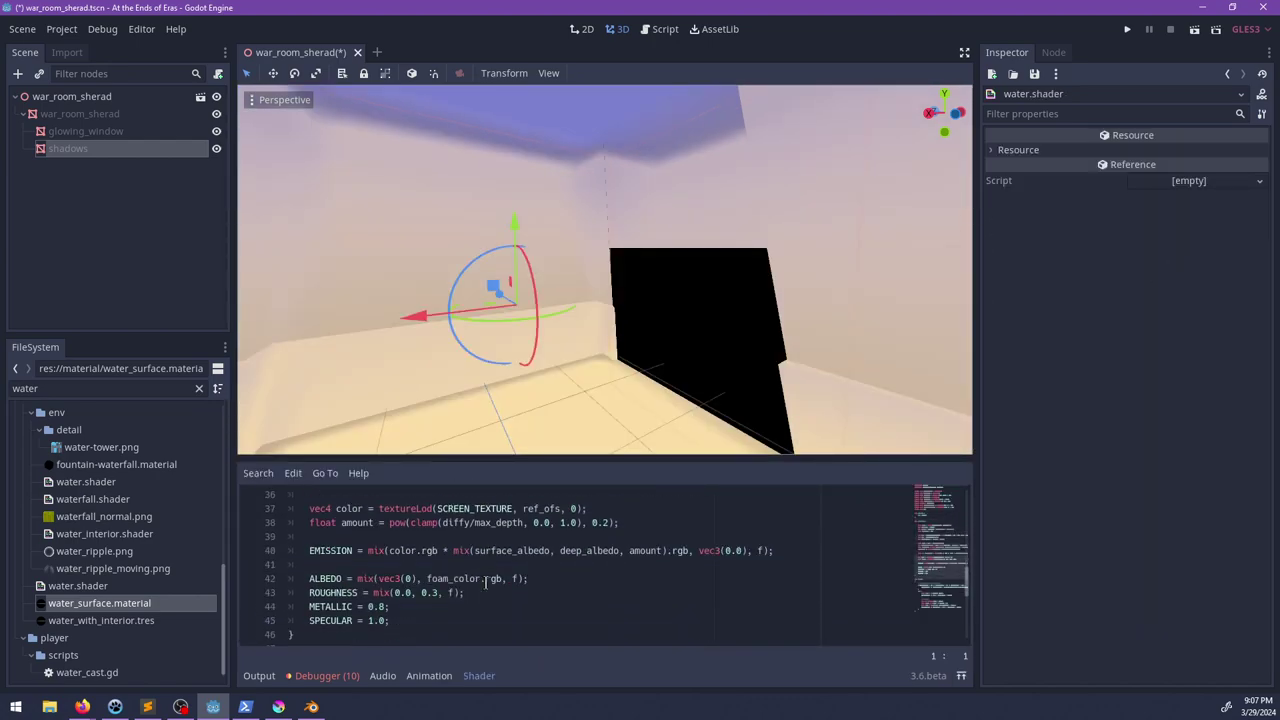
scroll(486, 584, up, 3)
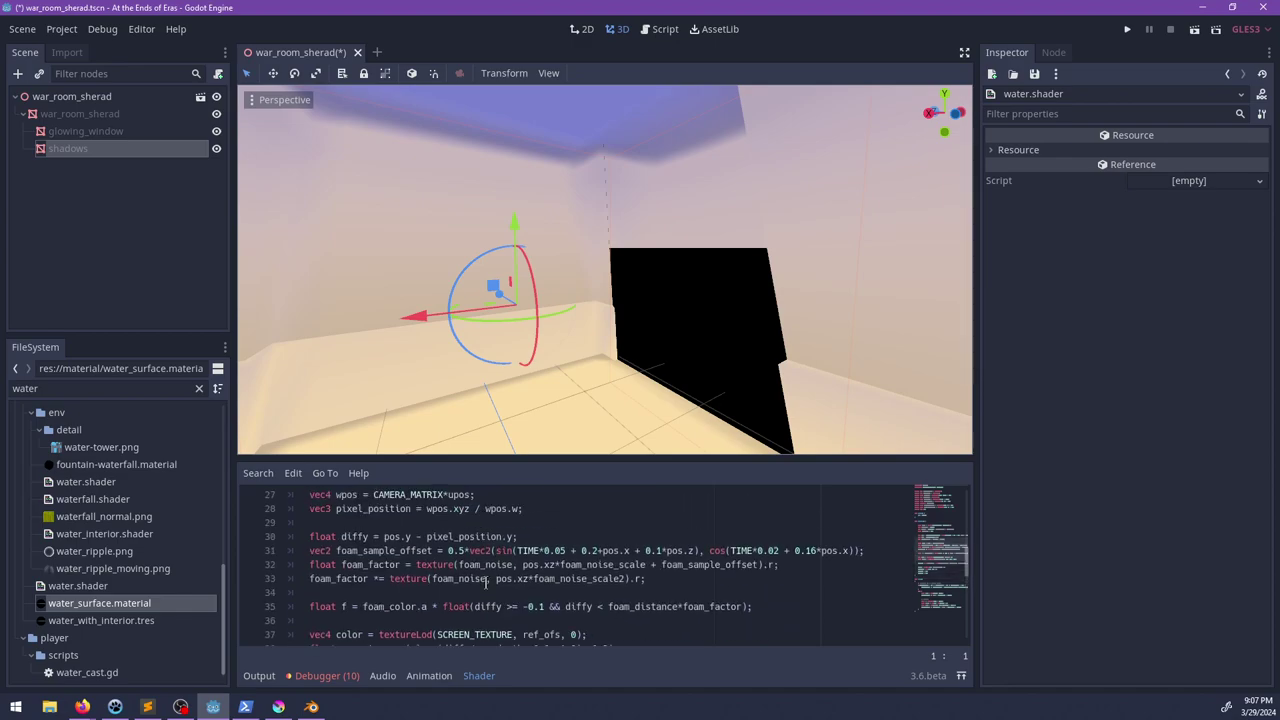
double_click(391, 536)
scroll(478, 540, up, 1)
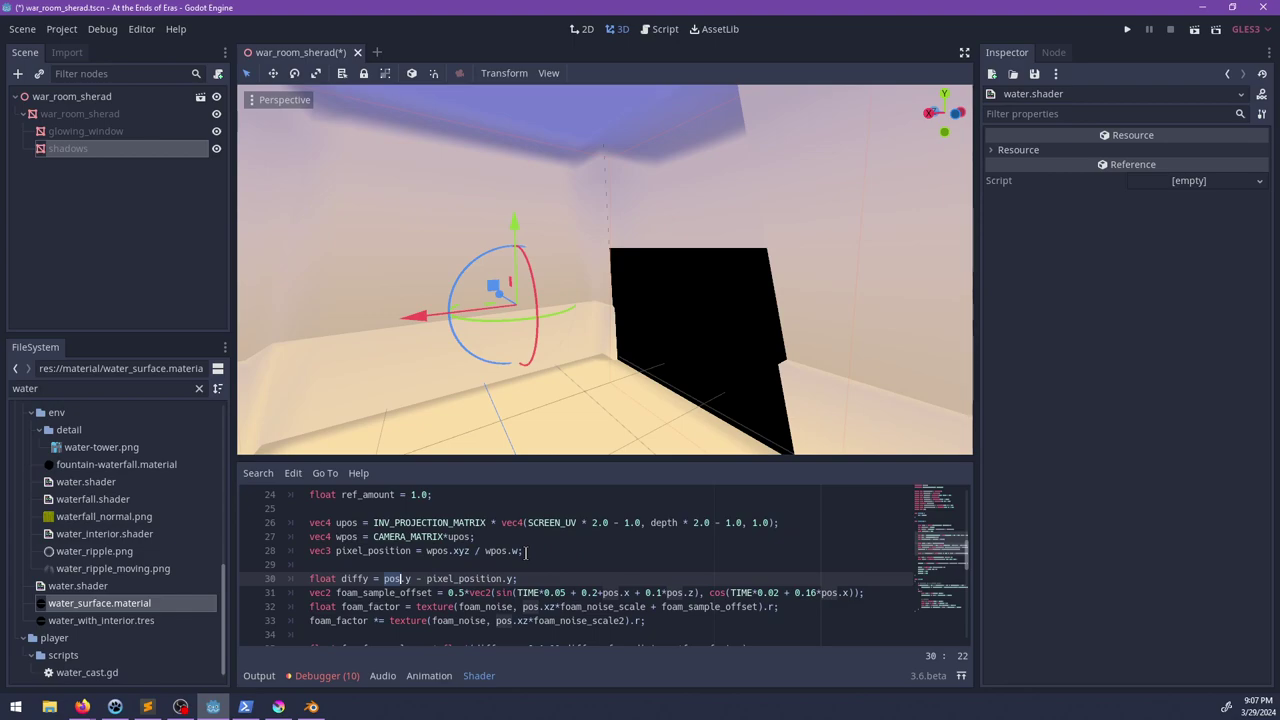
scroll(525, 551, up, 2)
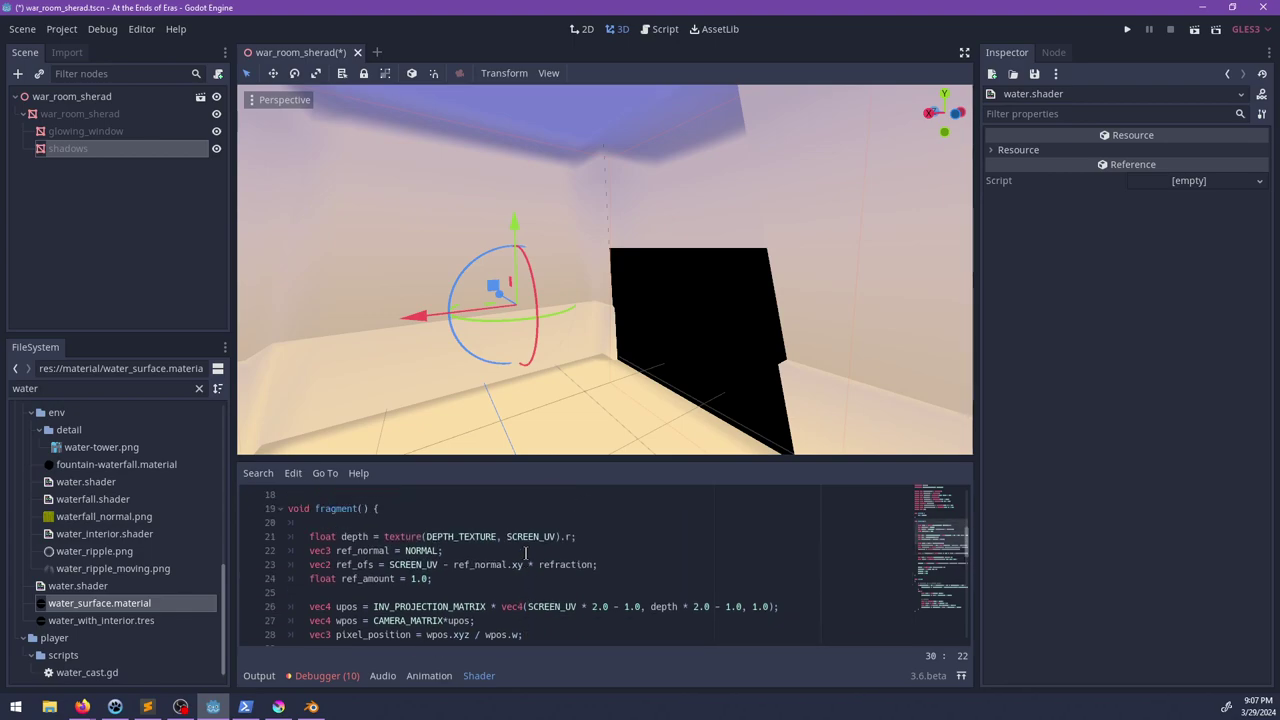
scroll(525, 551, down, 1)
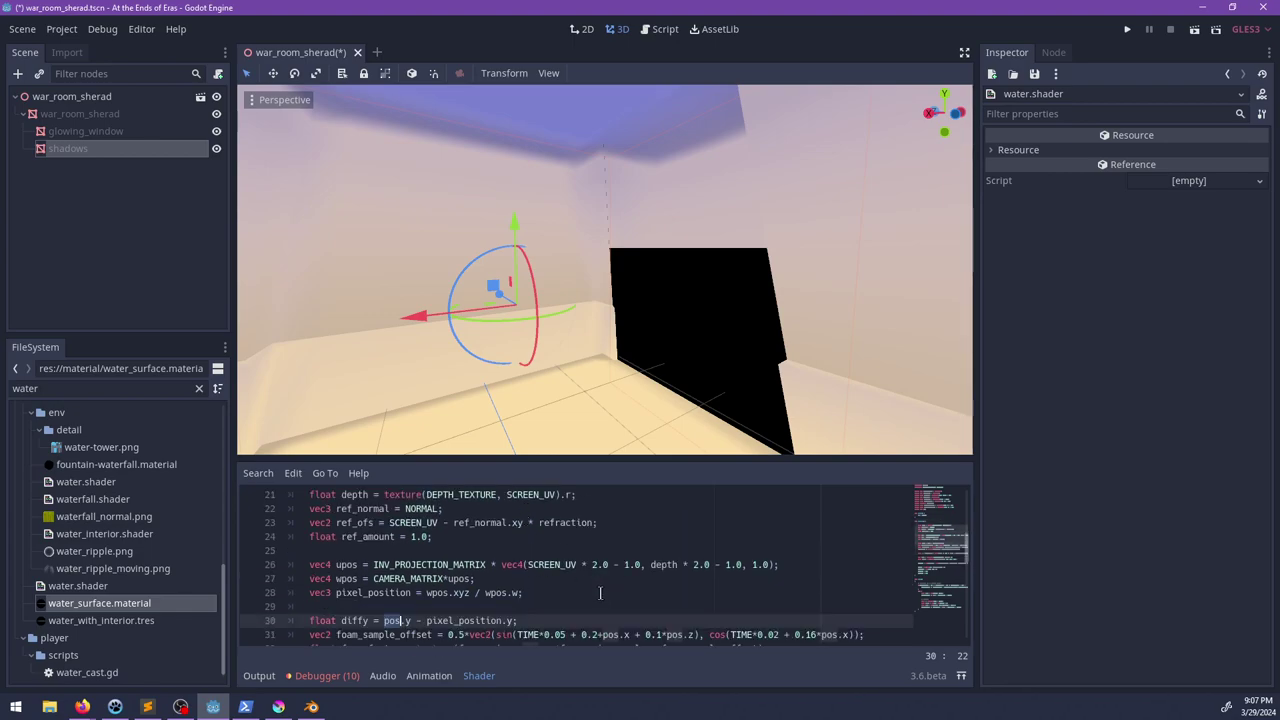
Step: Switch to Sublime Text, collapse the project's ui folder and expand its material folder
click(147, 707)
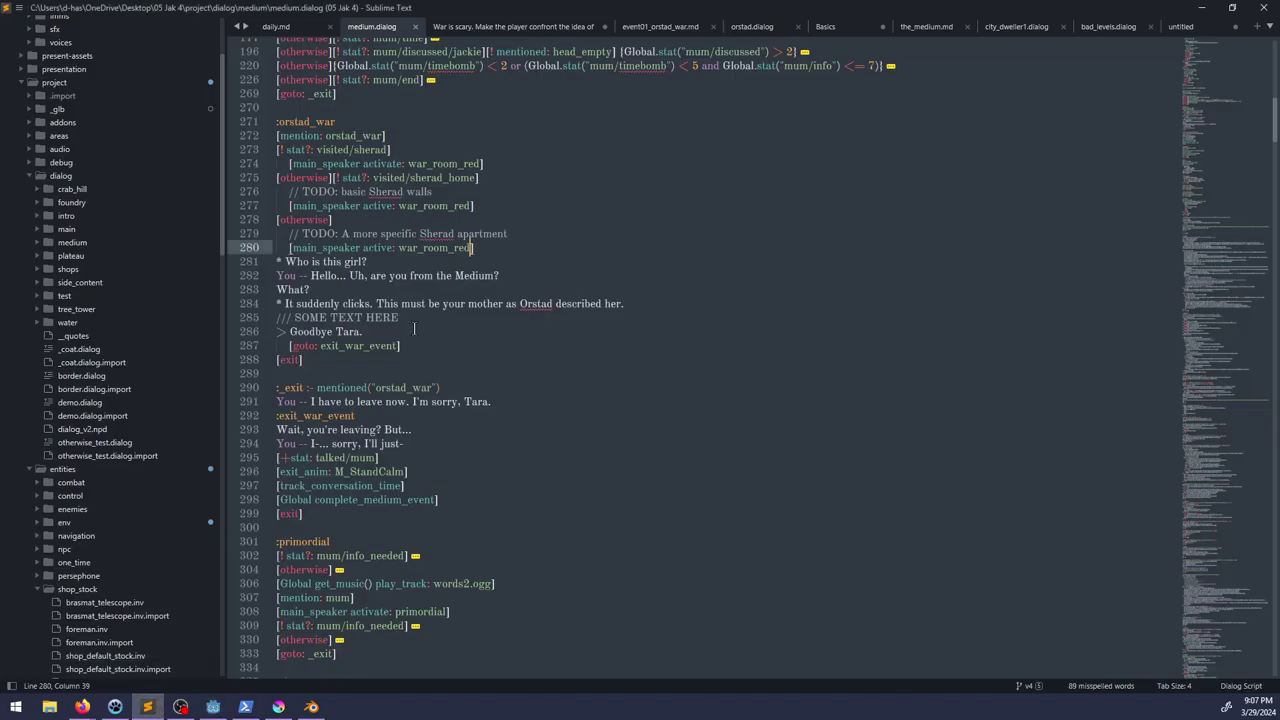
scroll(114, 374, down, 20)
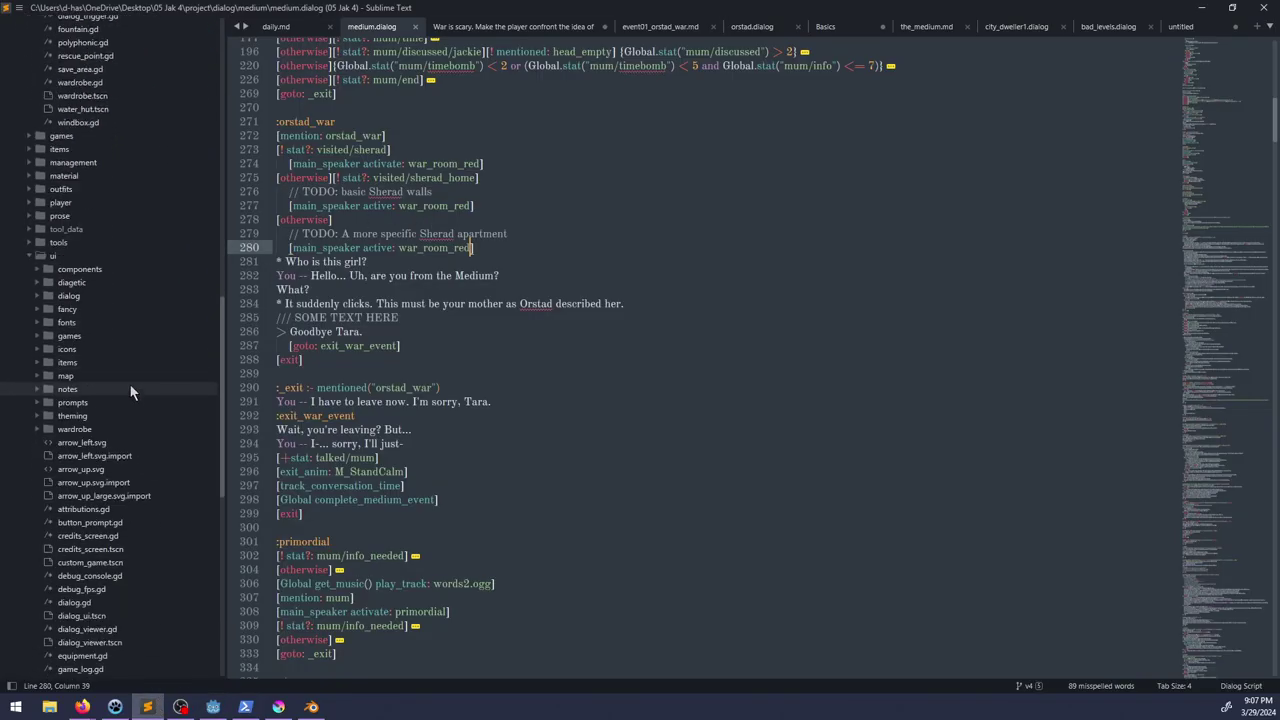
scroll(129, 386, down, 5)
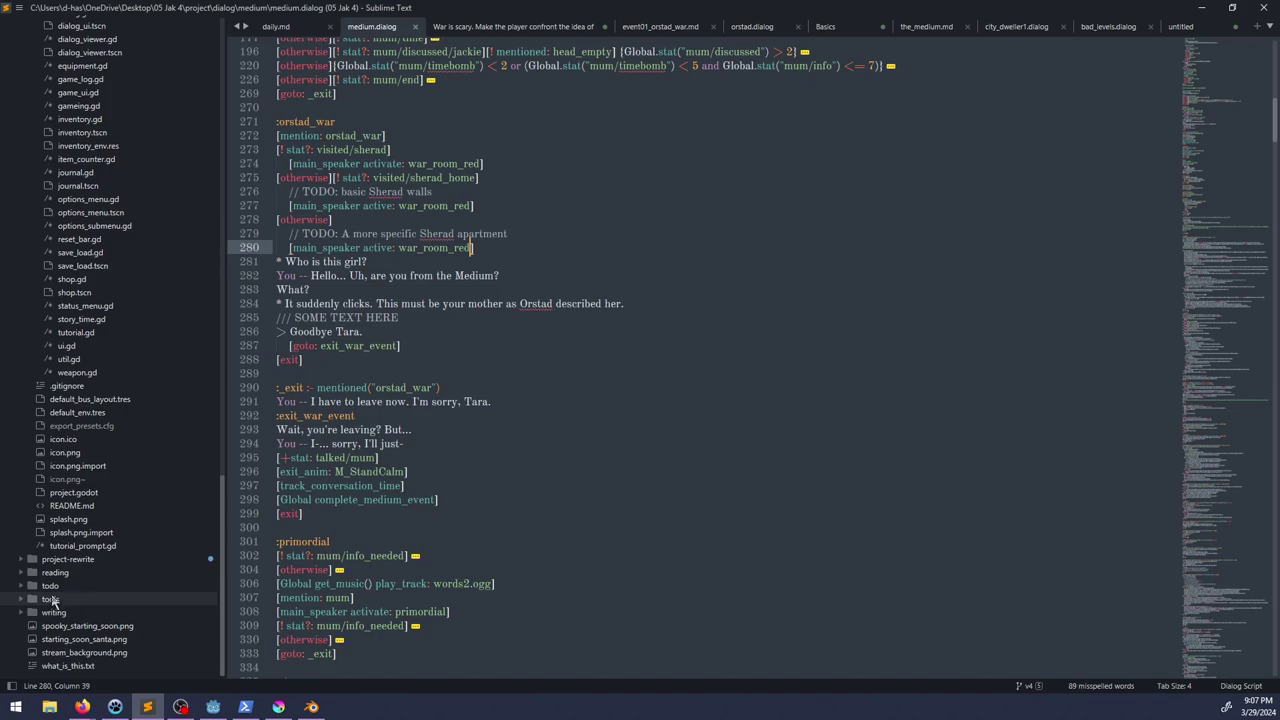
scroll(132, 433, up, 7)
scroll(131, 433, up, 8)
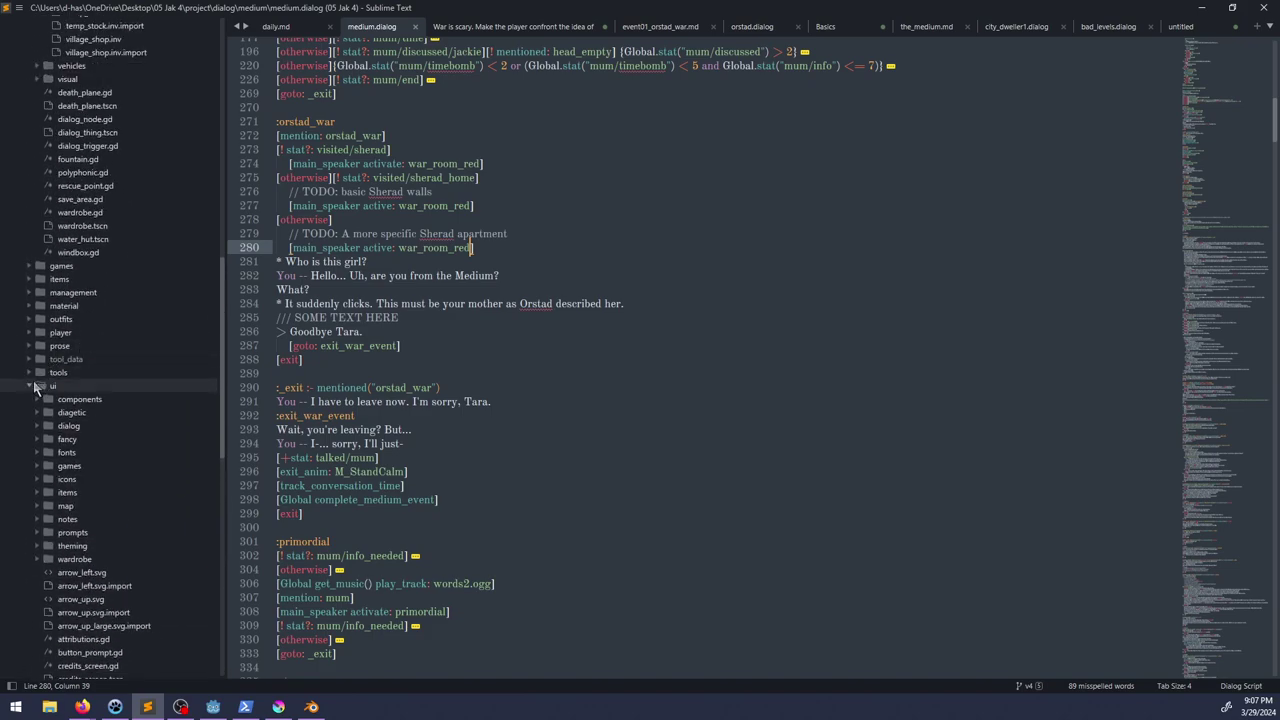
click(37, 385)
scroll(100, 320, down, 1)
click(165, 345)
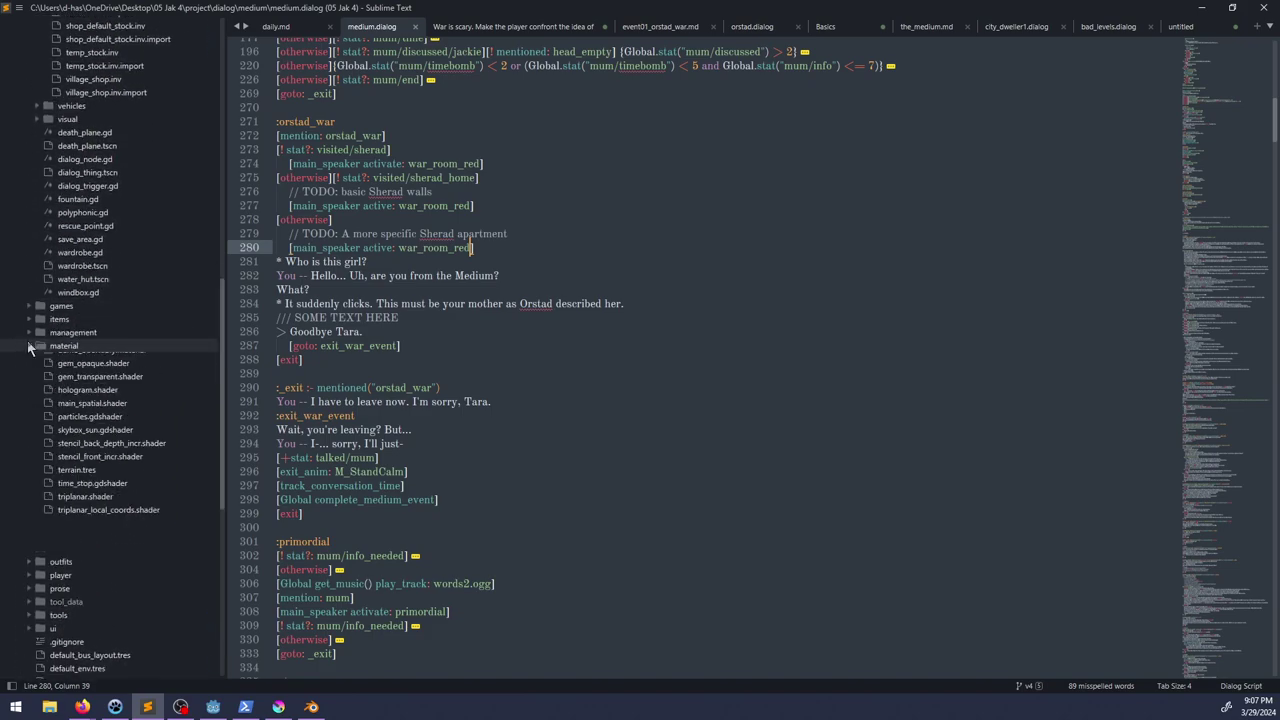
scroll(162, 380, down, 7)
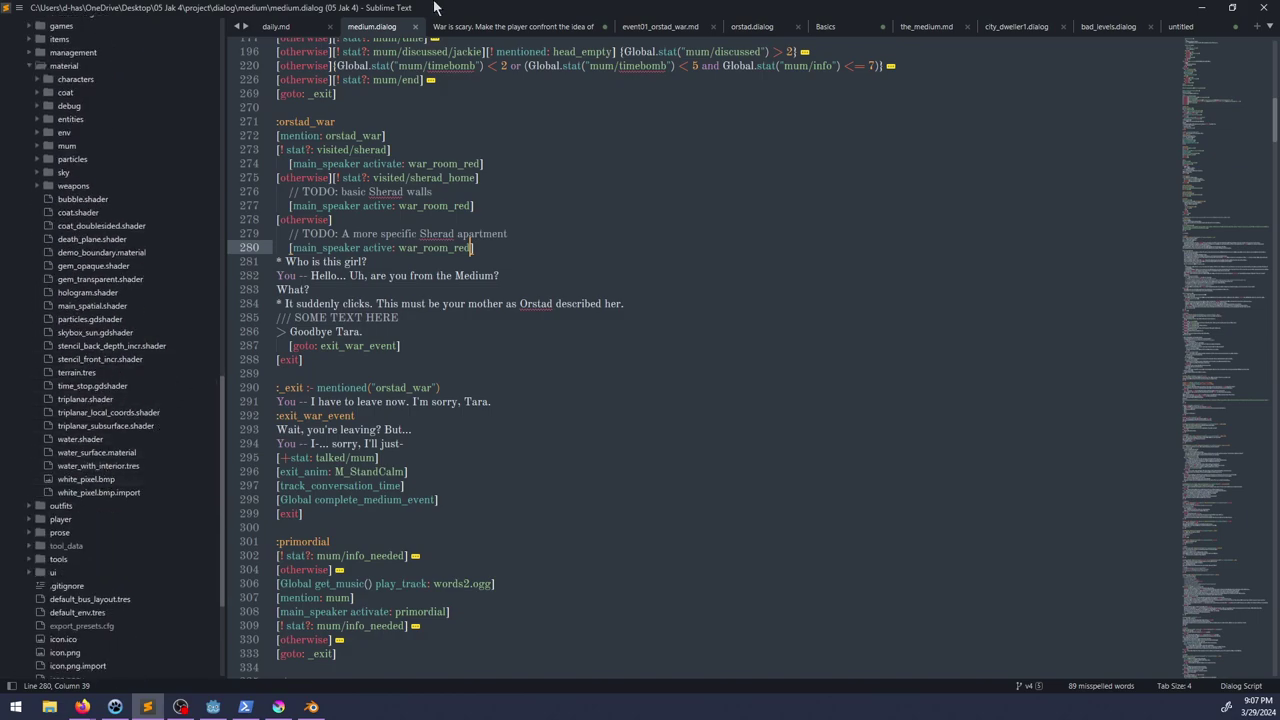
Step: Close all files to the right of medium.dialog, discarding the changes in the unsaved ones
right_click(376, 29)
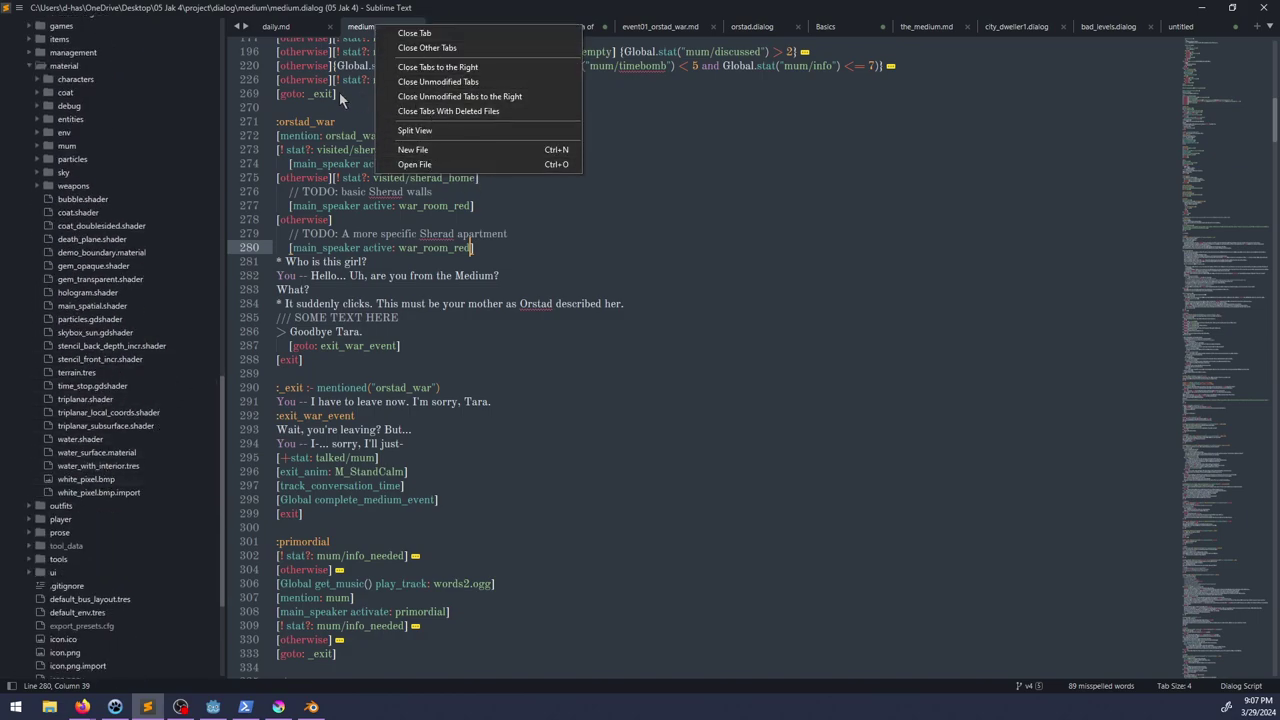
click(436, 50)
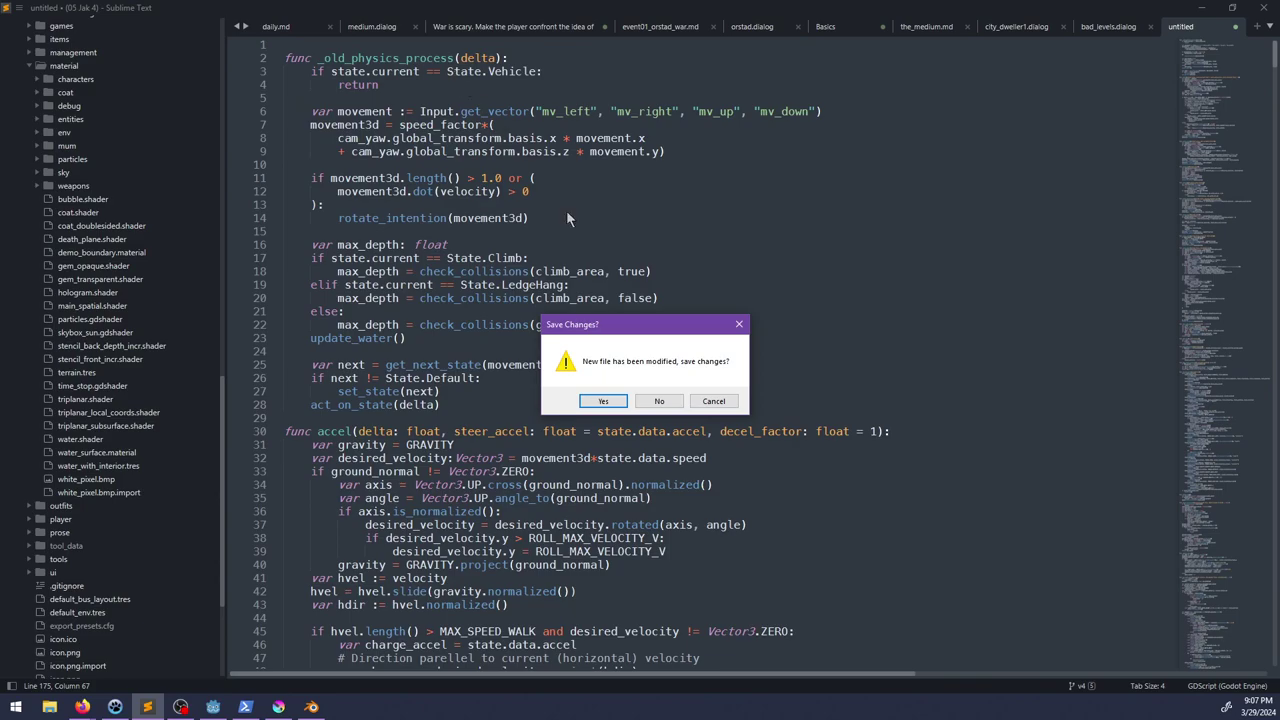
click(662, 402)
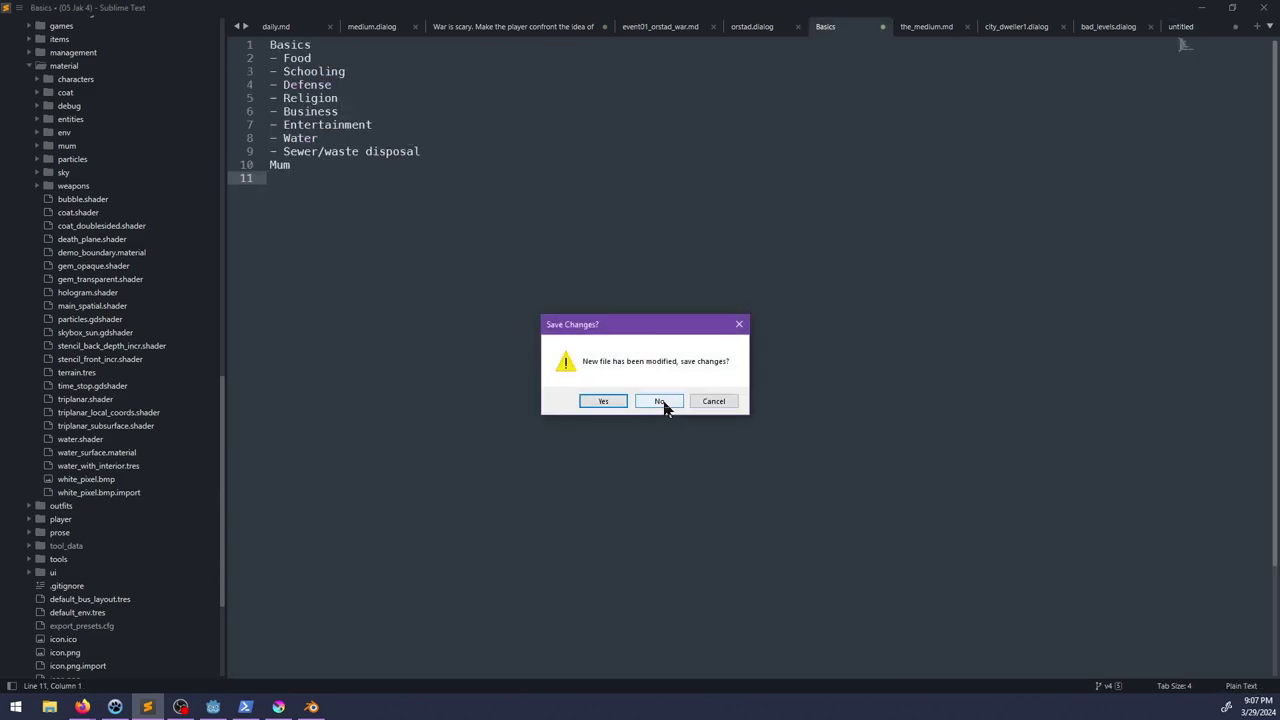
click(662, 402)
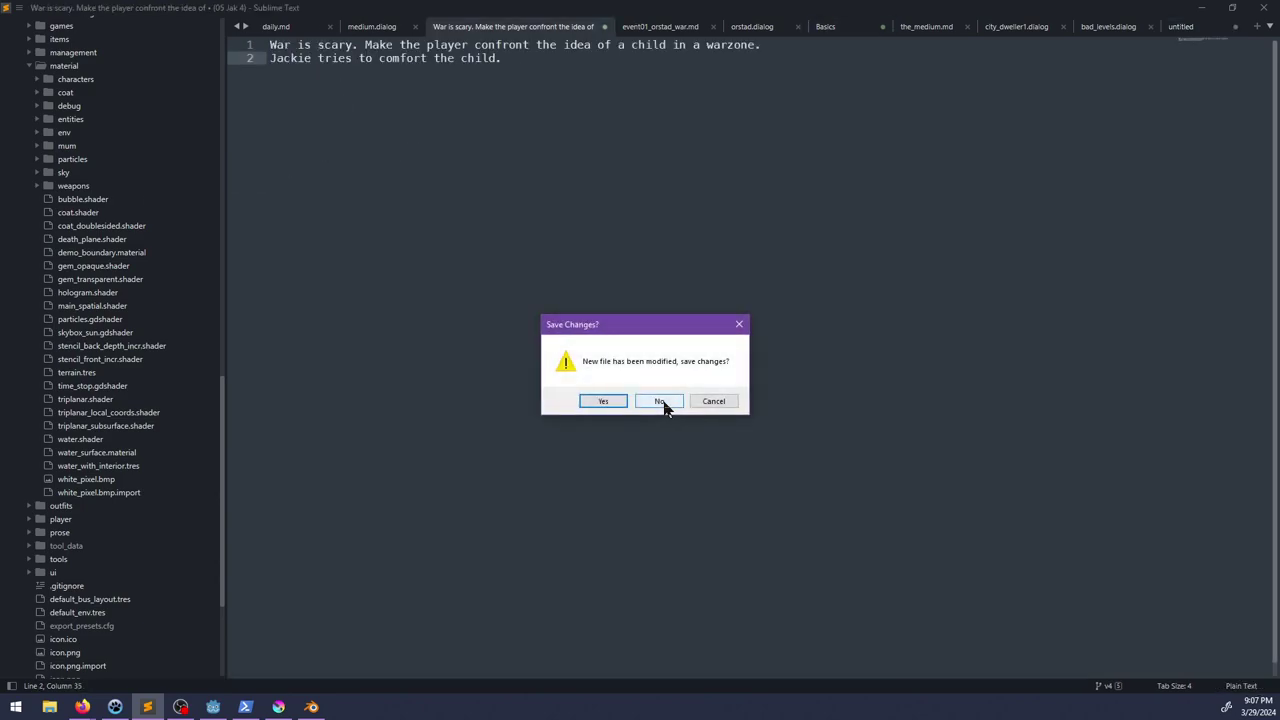
click(662, 402)
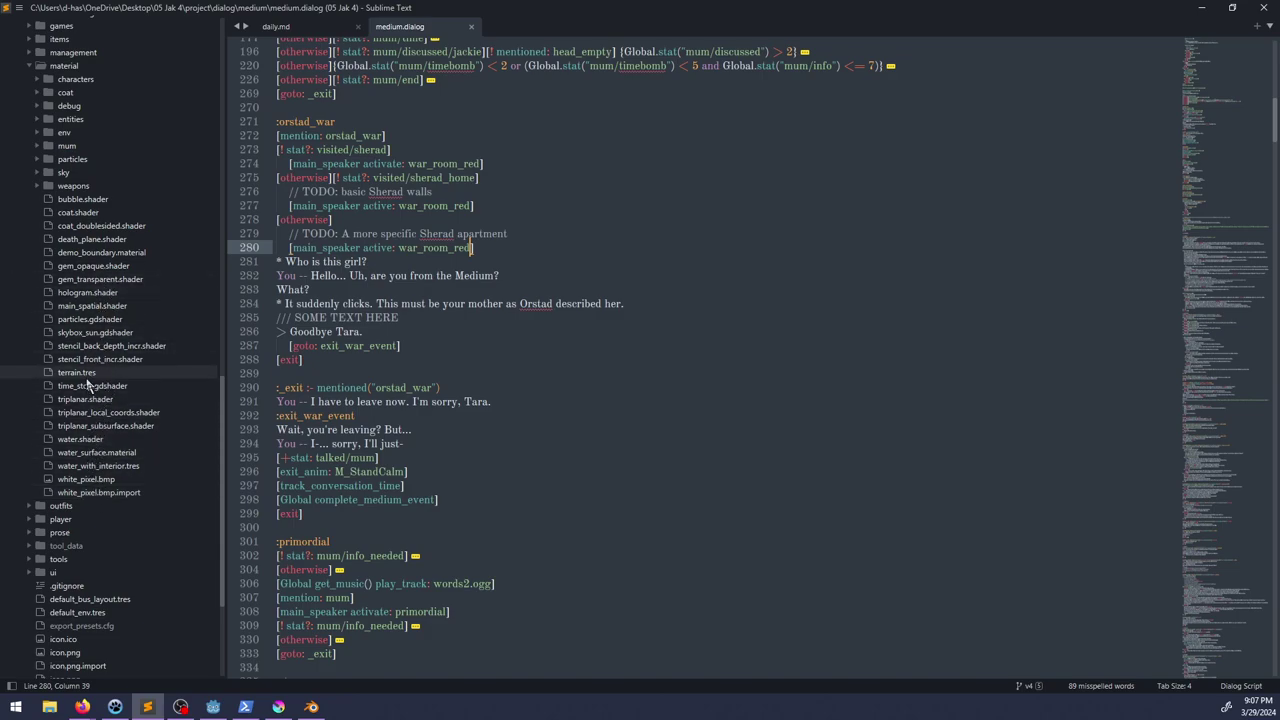
Step: Expand the env folder inside material and open its water.shader file
click(31, 136)
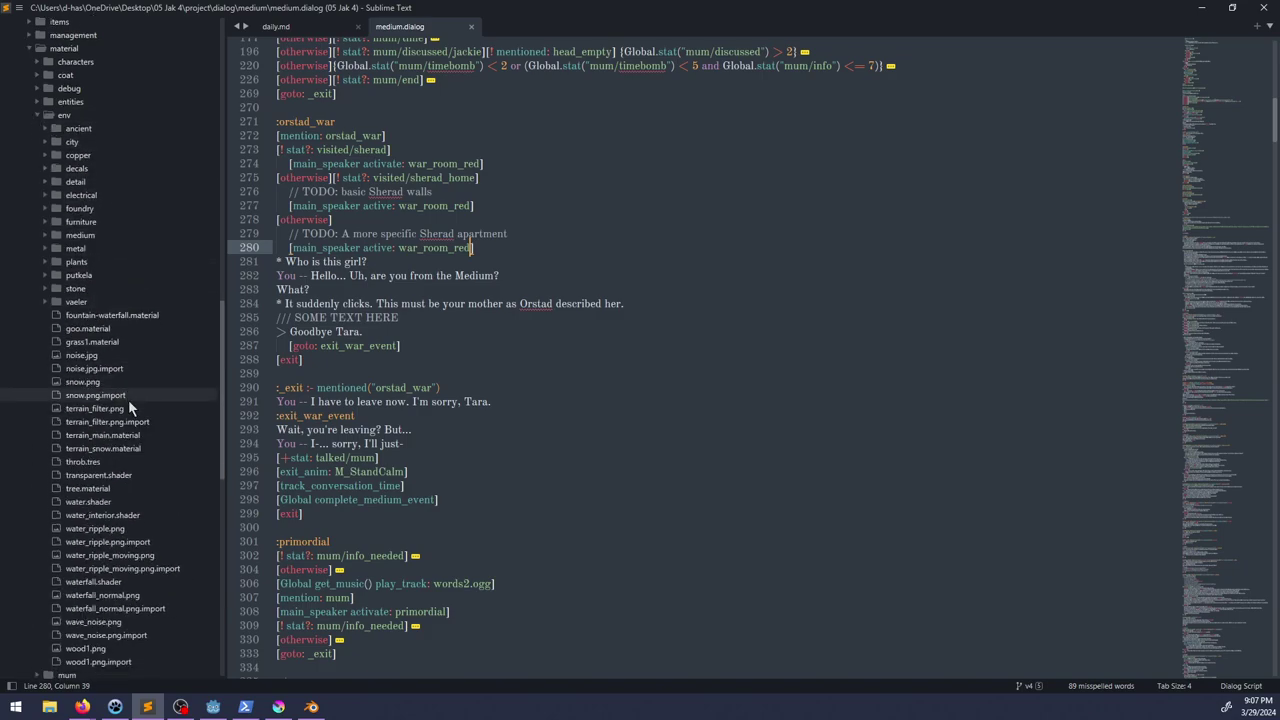
scroll(128, 400, down, 3)
click(110, 359)
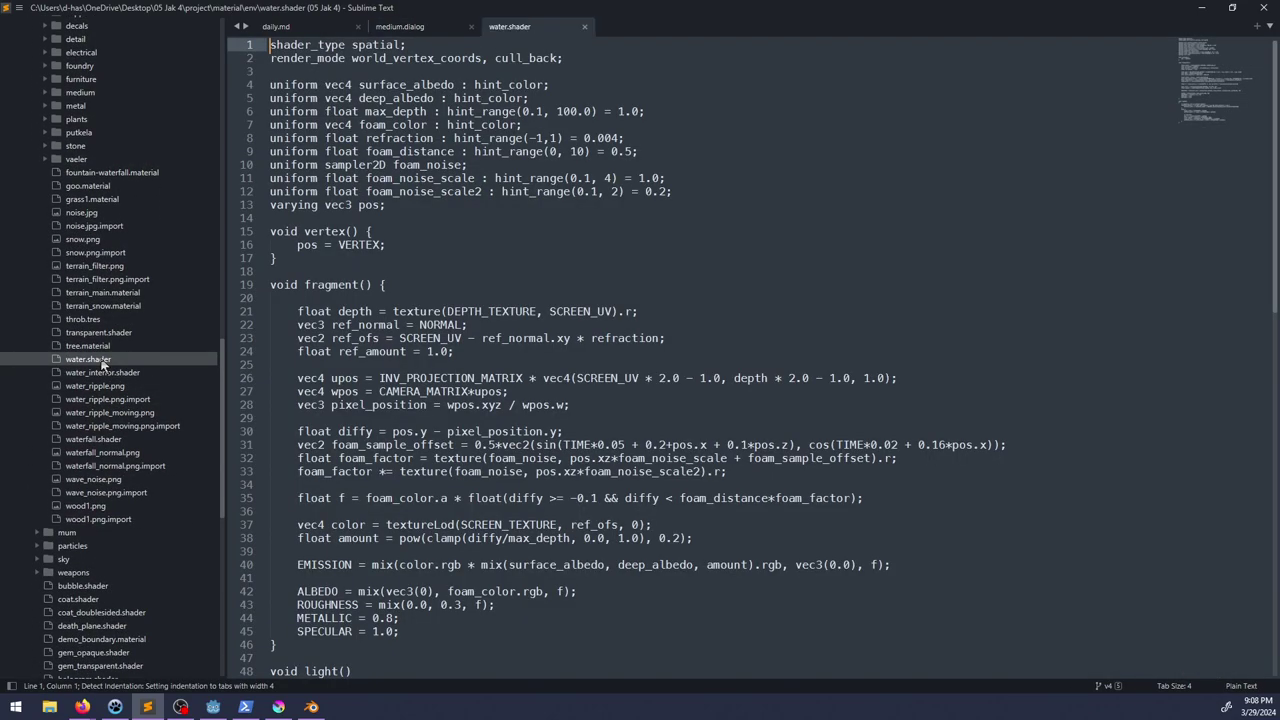
scroll(144, 471, up, 3)
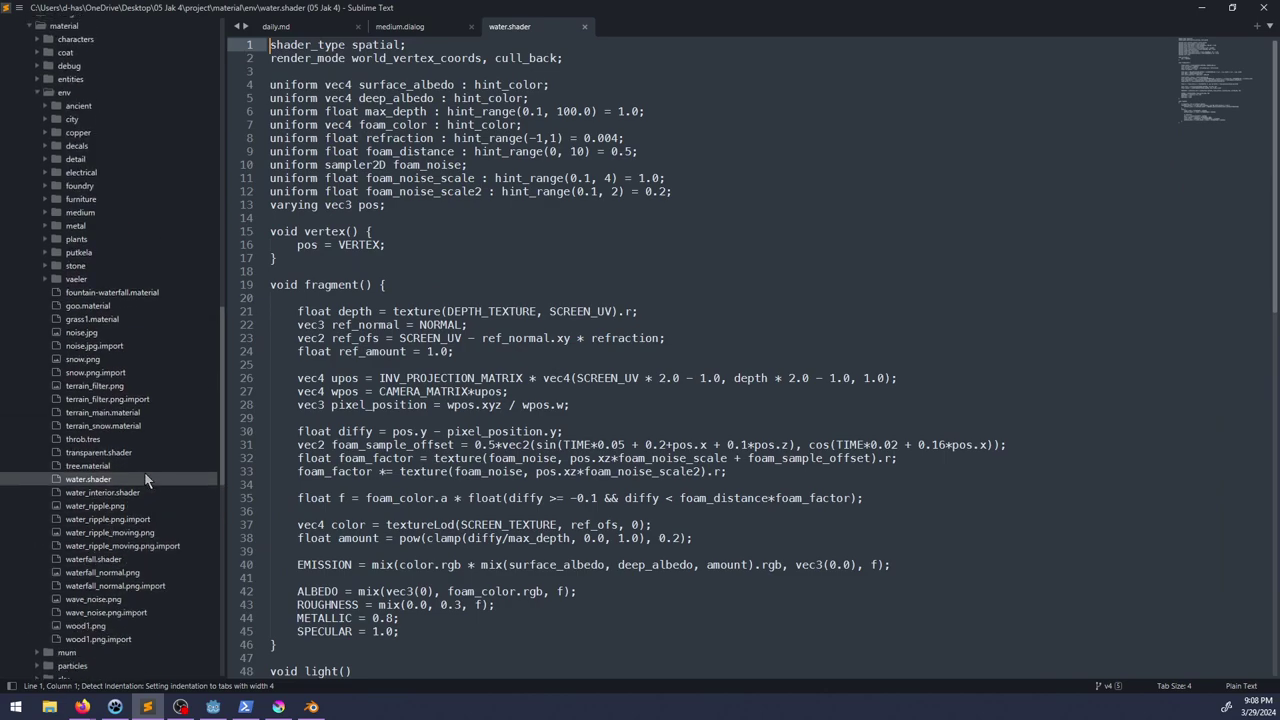
click(37, 79)
click(37, 79)
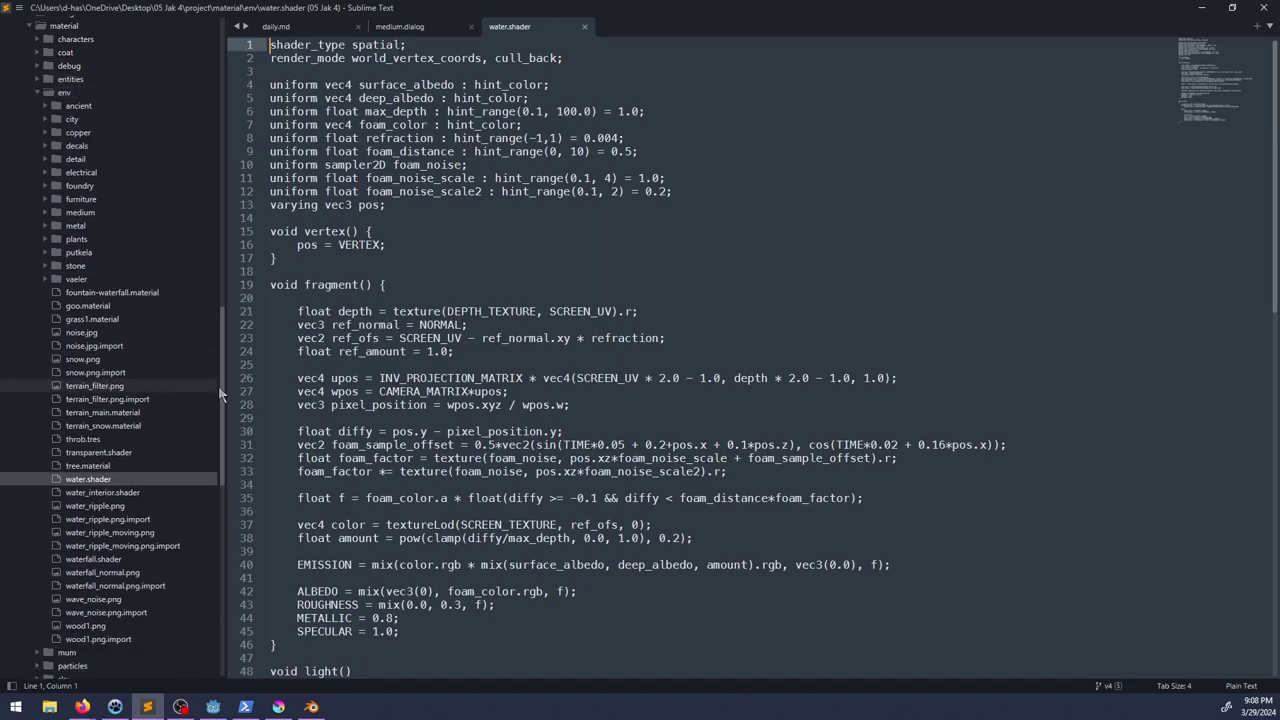
Step: Switch to Godot and search the project files for "death" to locate the death plane shader
key(alt+Tab)
double_click(62, 389)
text(death)
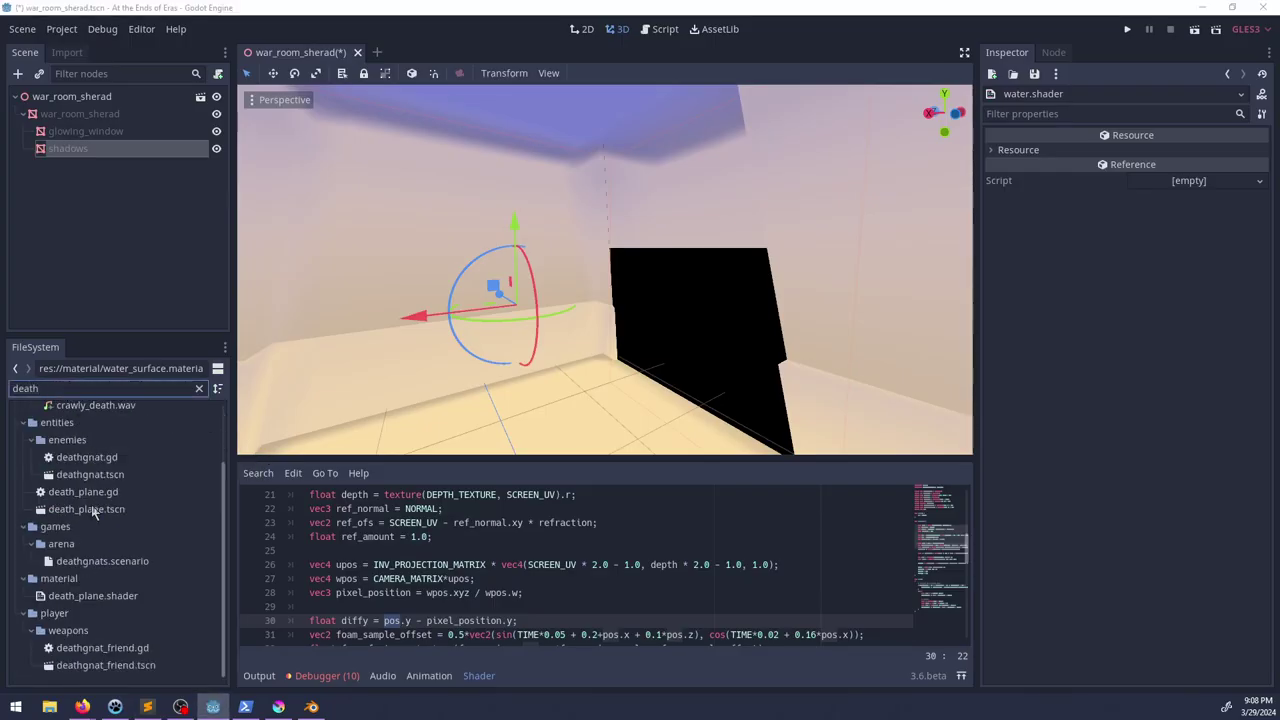
Step: Return to Sublime Text and open death_plane.shader from the material folder
key(alt+Tab)
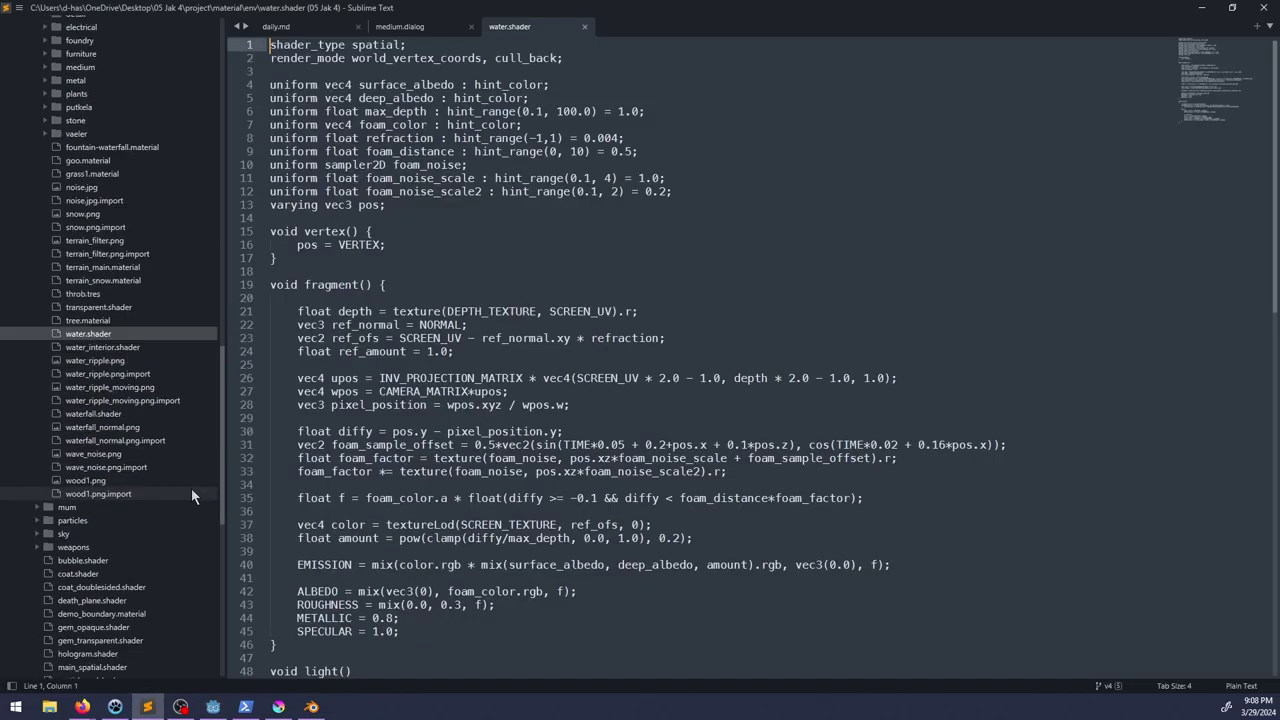
scroll(181, 486, down, 5)
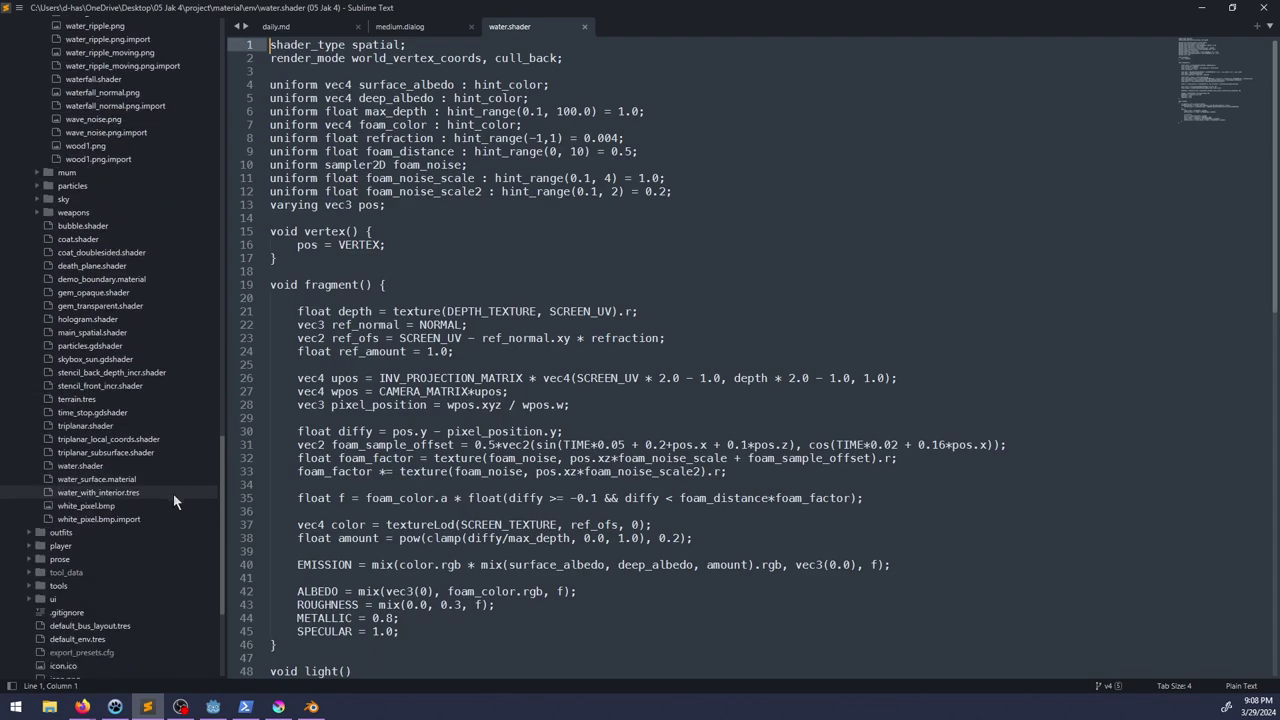
click(92, 265)
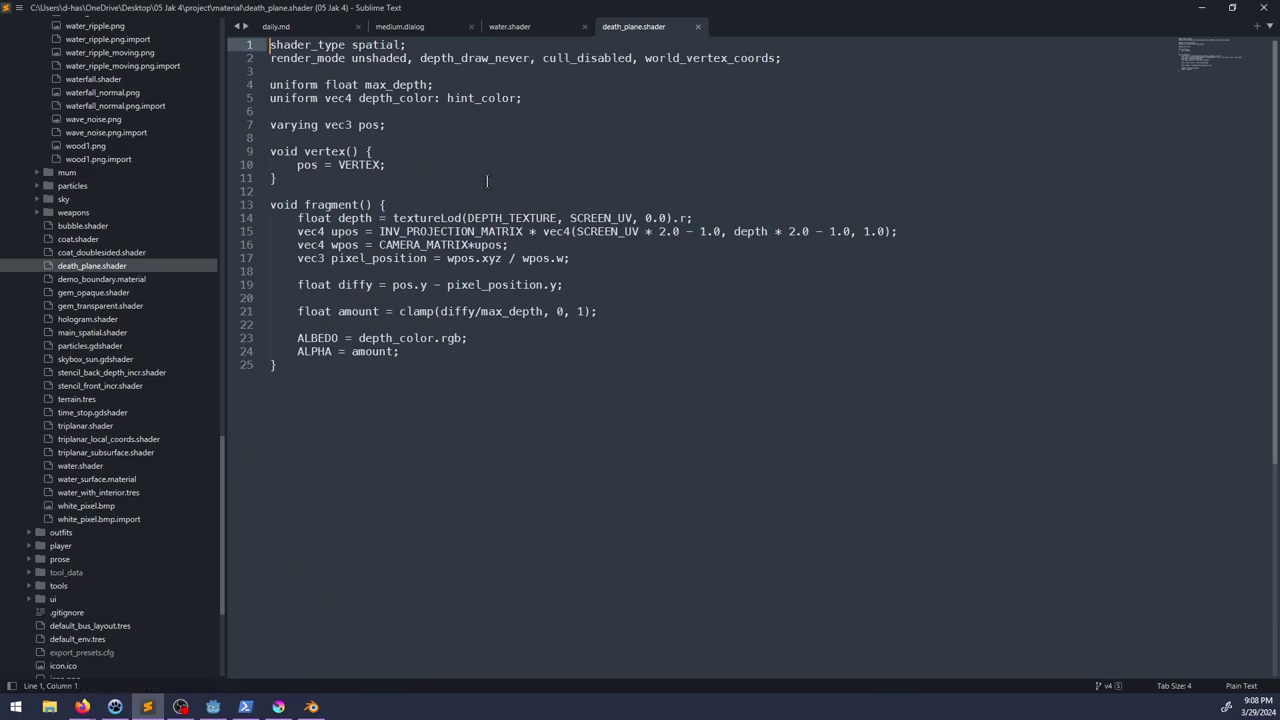
Step: Examine the fragment and light functions in water.shader, focusing on the mix calls that set ALBEDO and ROUGHNESS
click(505, 27)
scroll(520, 100, down, 4)
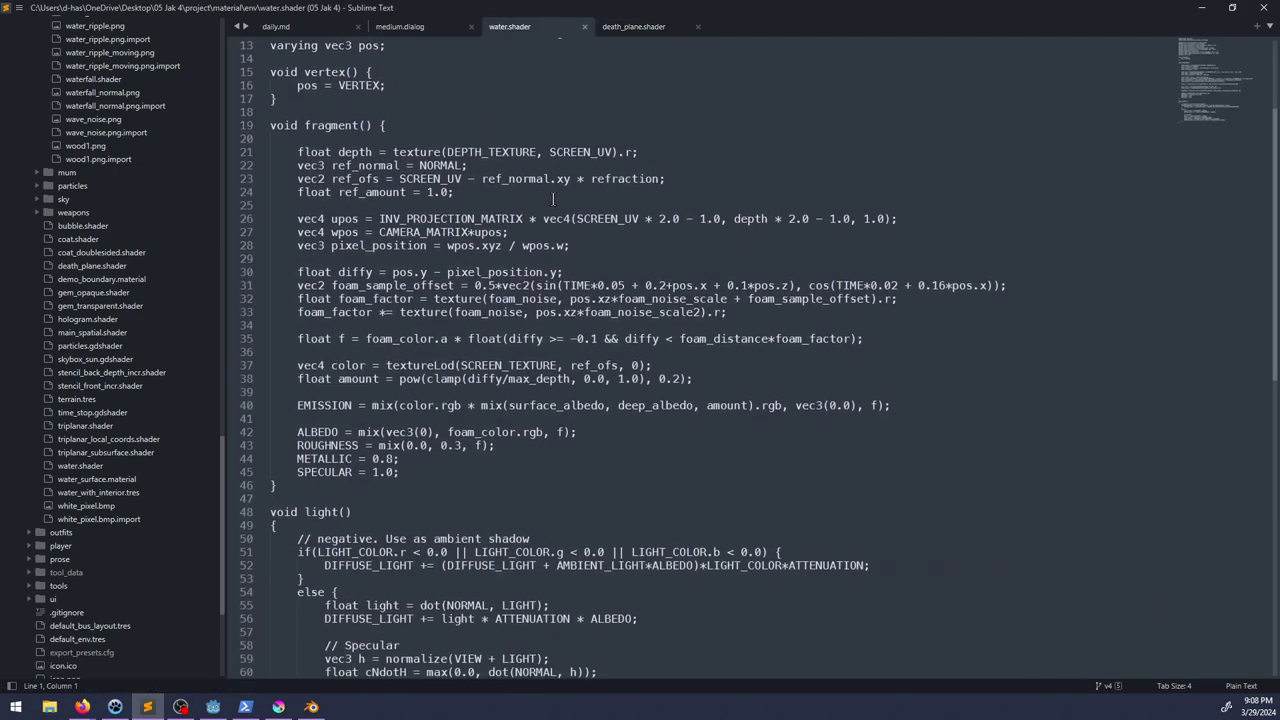
scroll(565, 200, down, 7)
scroll(565, 200, up, 7)
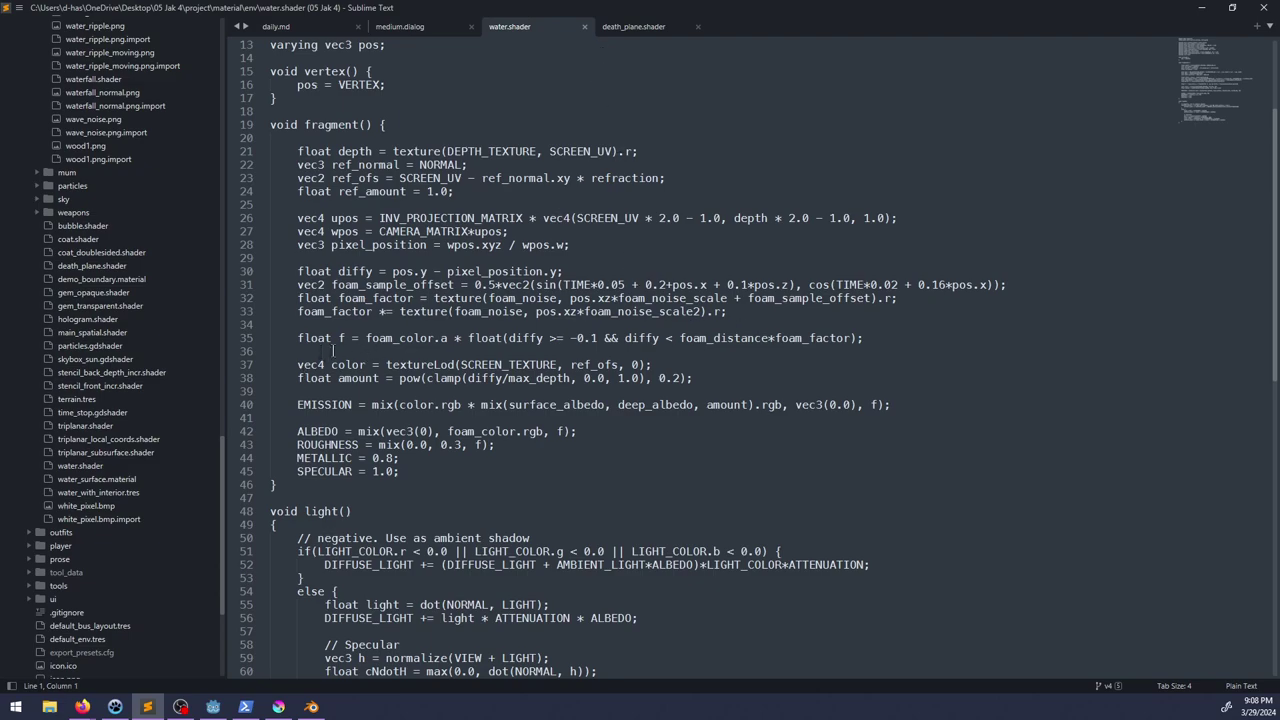
double_click(369, 431)
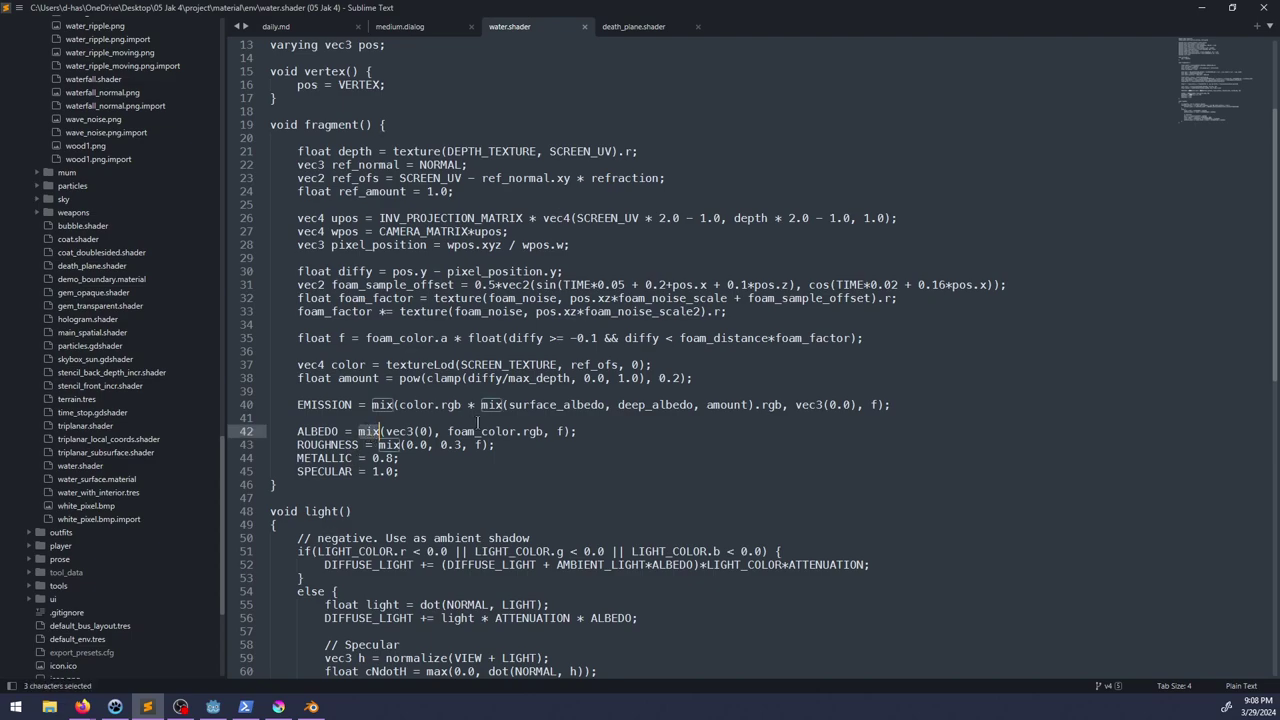
double_click(478, 431)
click(333, 445)
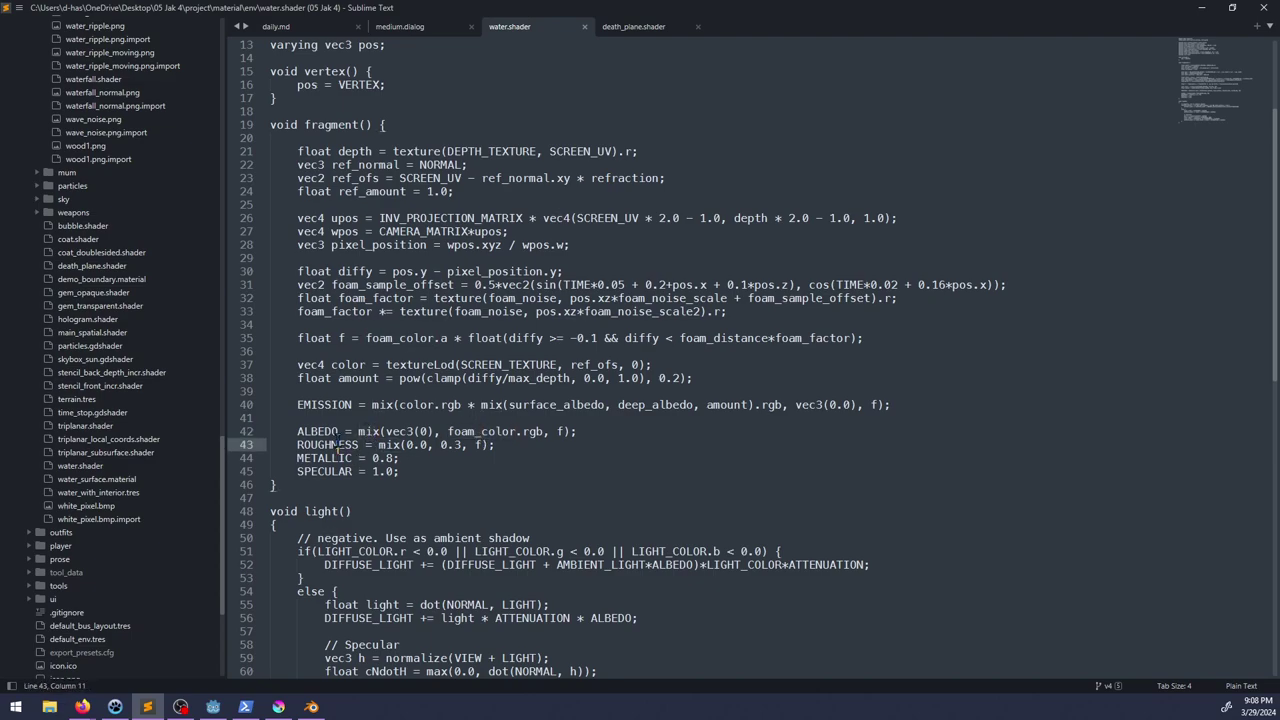
click(562, 431)
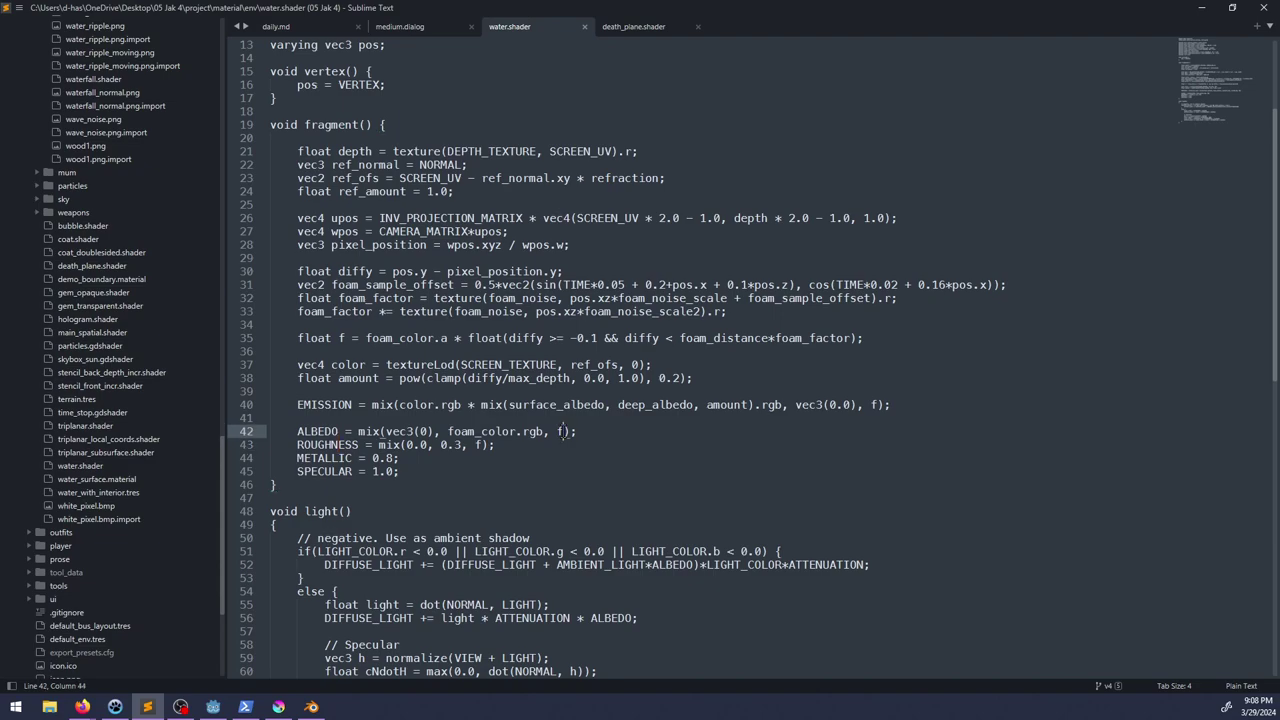
Step: Trace the f and diffy variables in water.shader's fragment function, and open water_interior.shader from the env folder
double_click(561, 431)
double_click(530, 338)
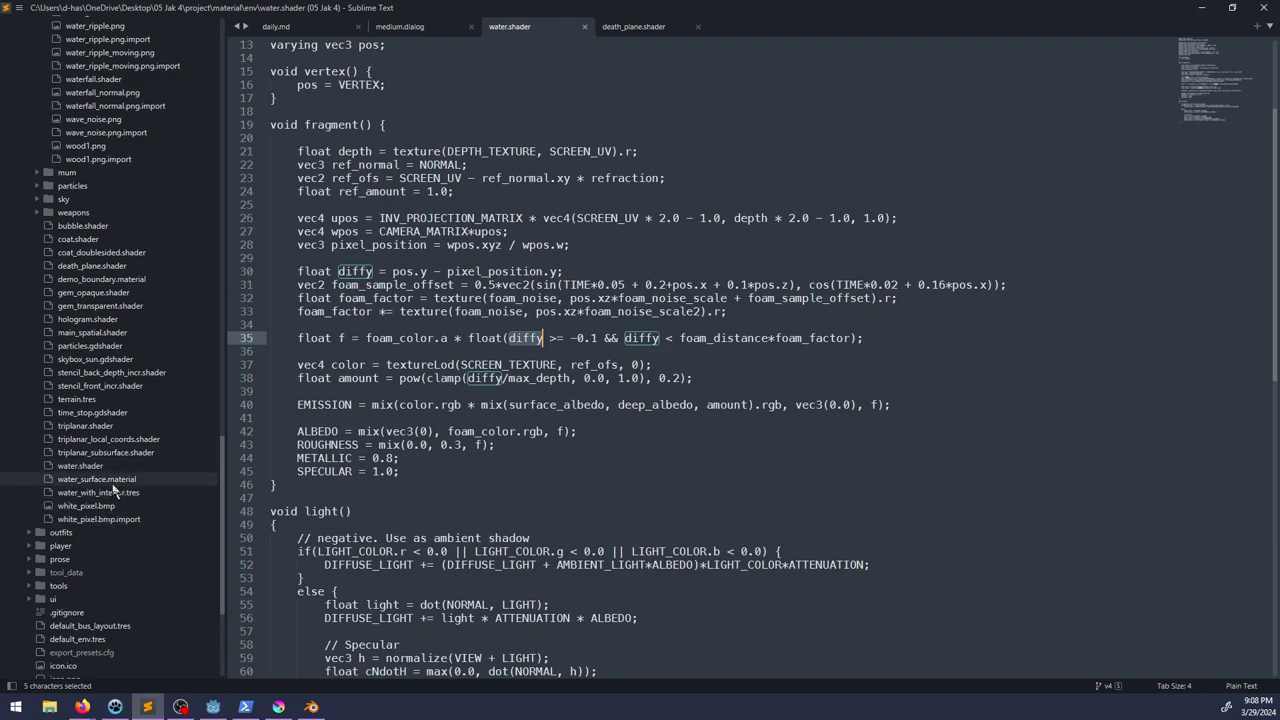
scroll(135, 293, up, 2)
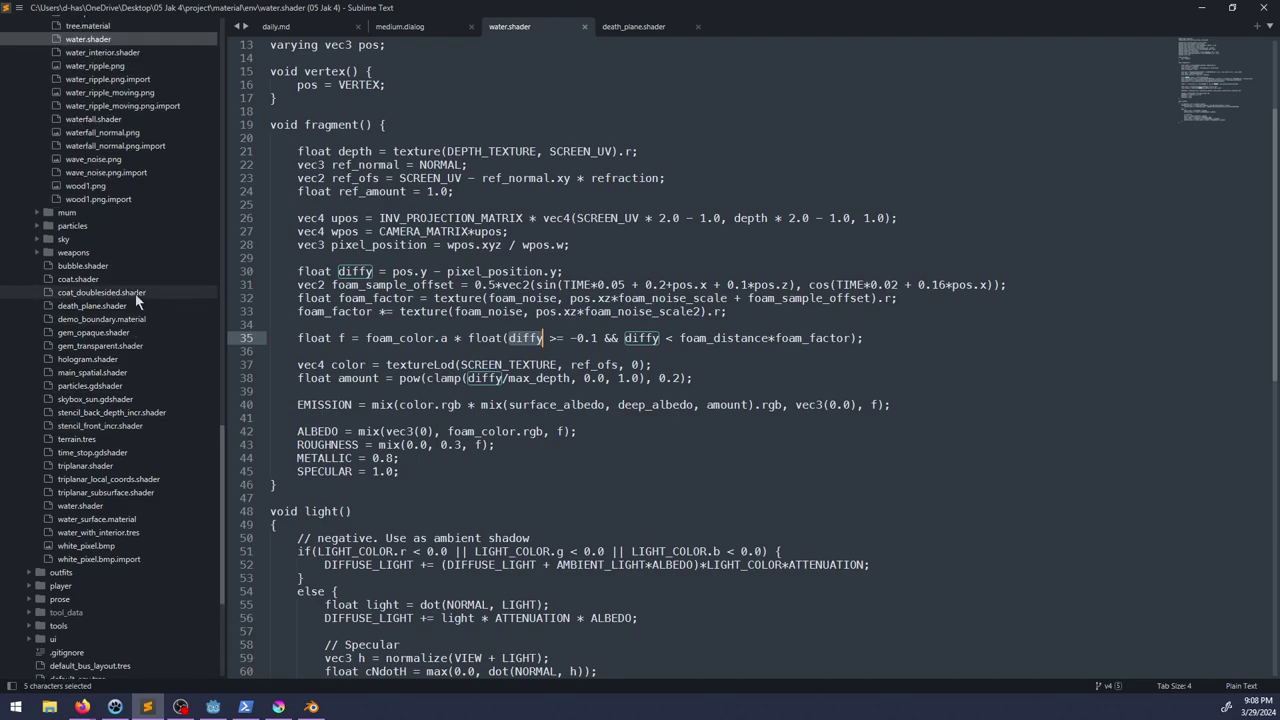
scroll(135, 293, up, 2)
scroll(110, 338, up, 5)
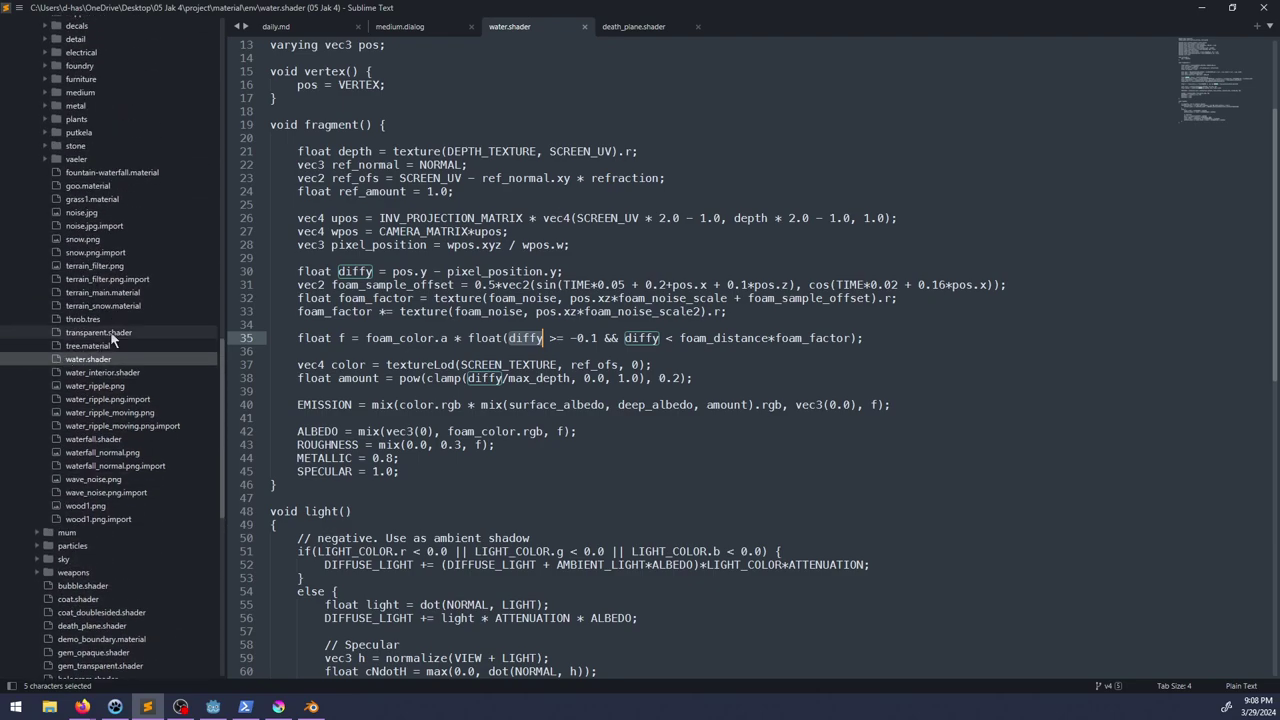
click(115, 372)
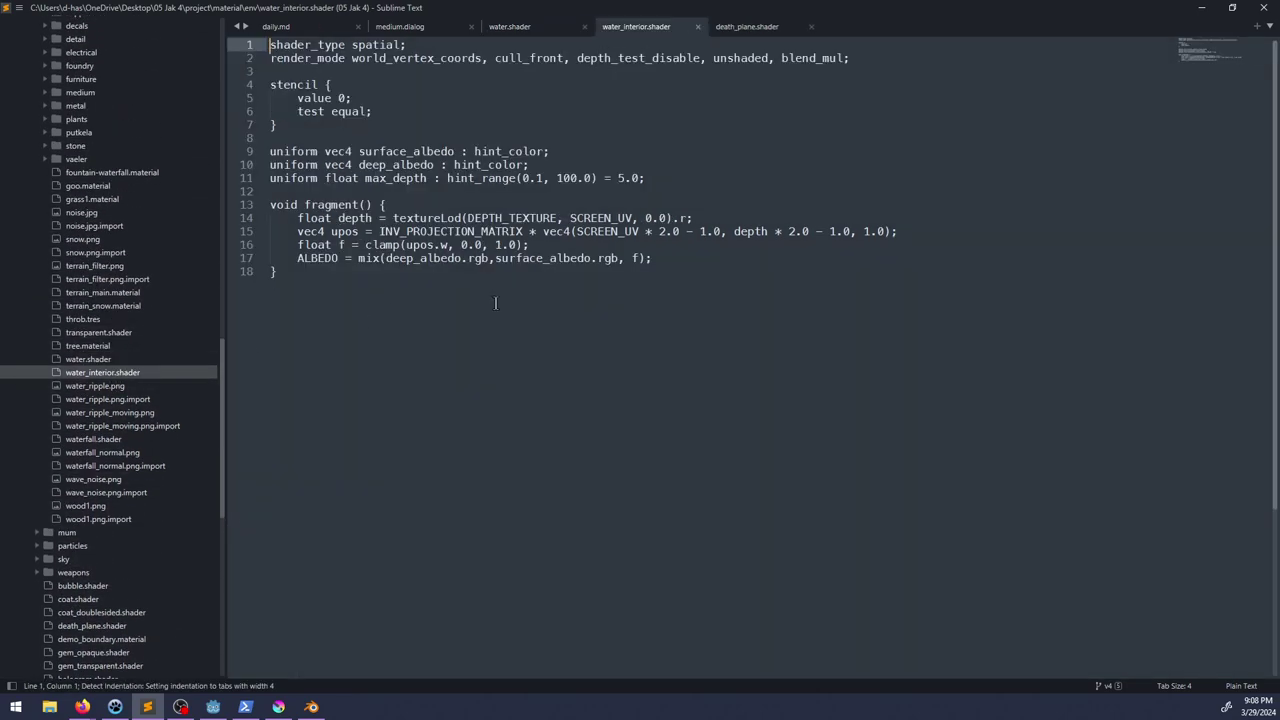
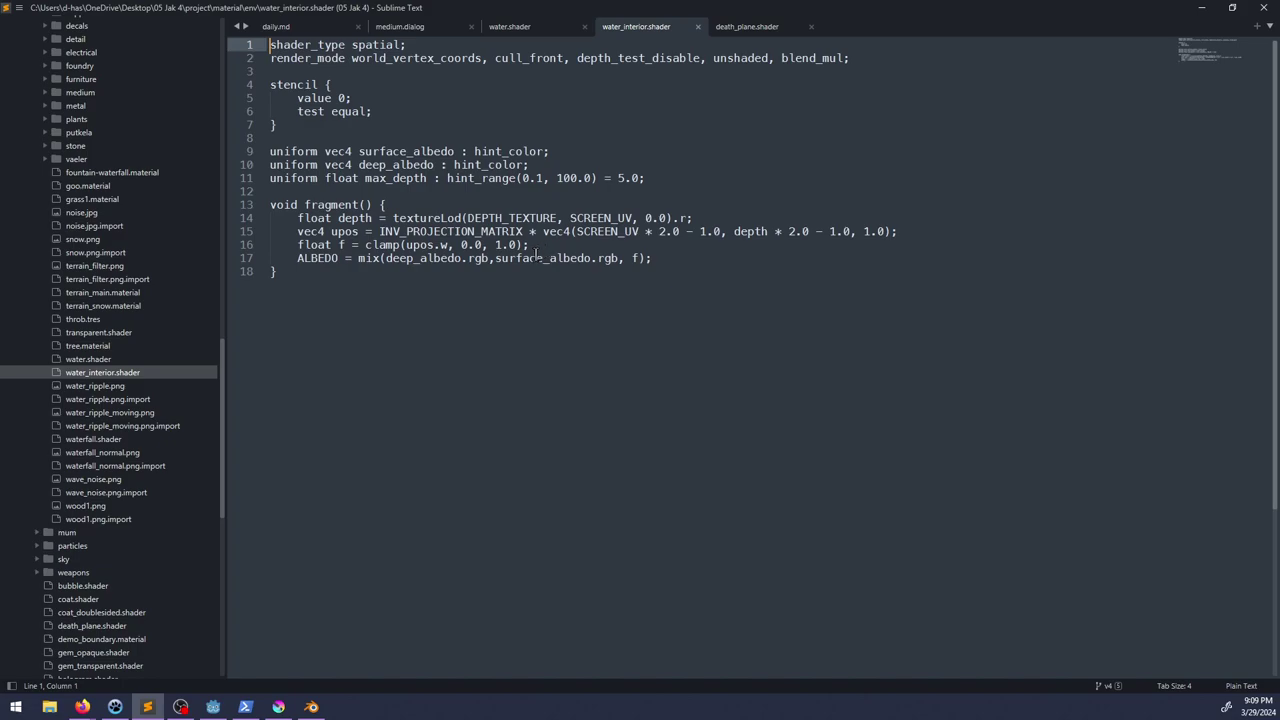
Step: Copy the depth, upos and f lines from water_interior.shader's fragment function and switch to Godot
drag(546, 258, 286, 217)
key(ctrl+c)
key(alt+Tab)
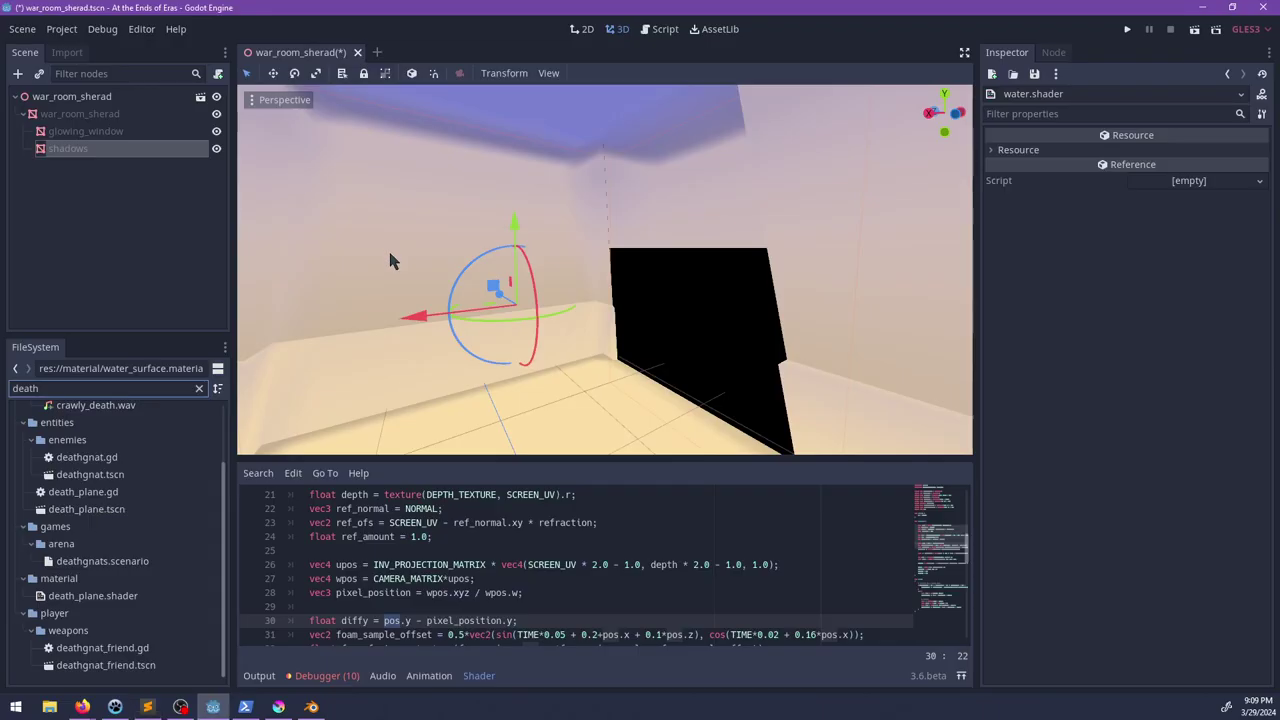
Step: Open death_plane.shader in an enlarged shader editor and replace its depth-to-diffy lines in fragment() with the copied depth, upos and f lines
scroll(390, 550, down, 2)
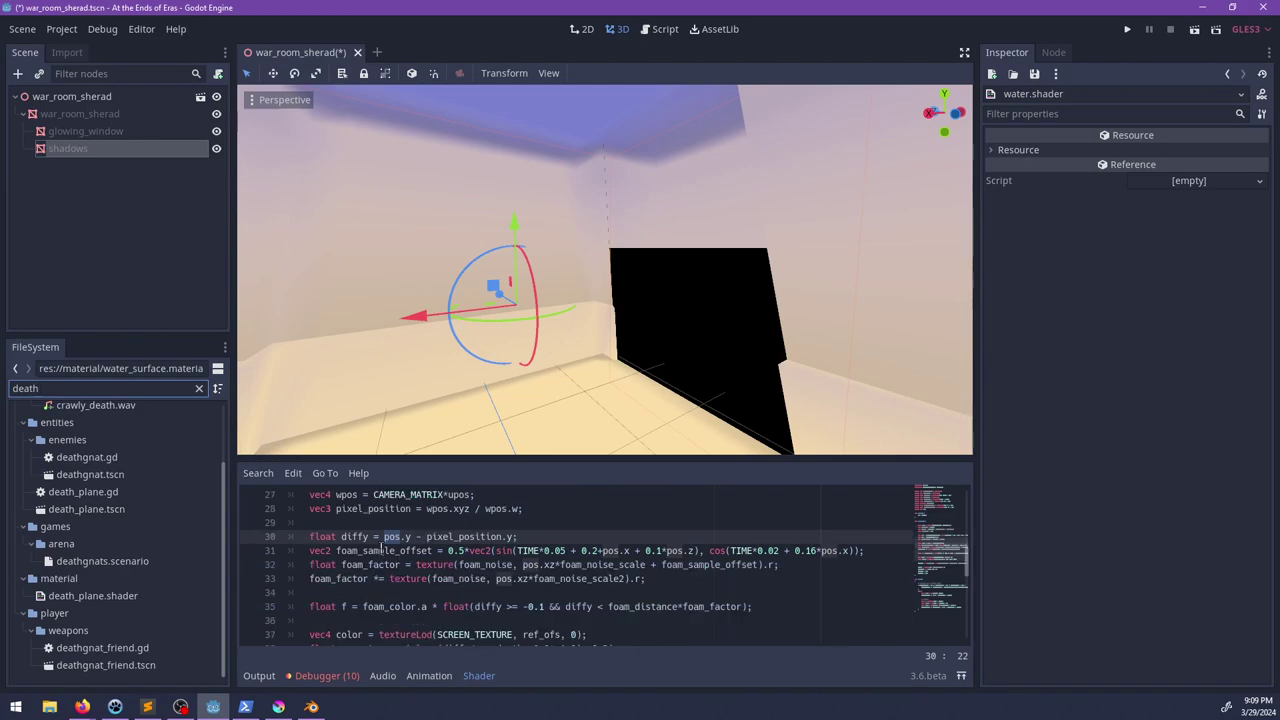
click(93, 598)
scroll(368, 576, down, 5)
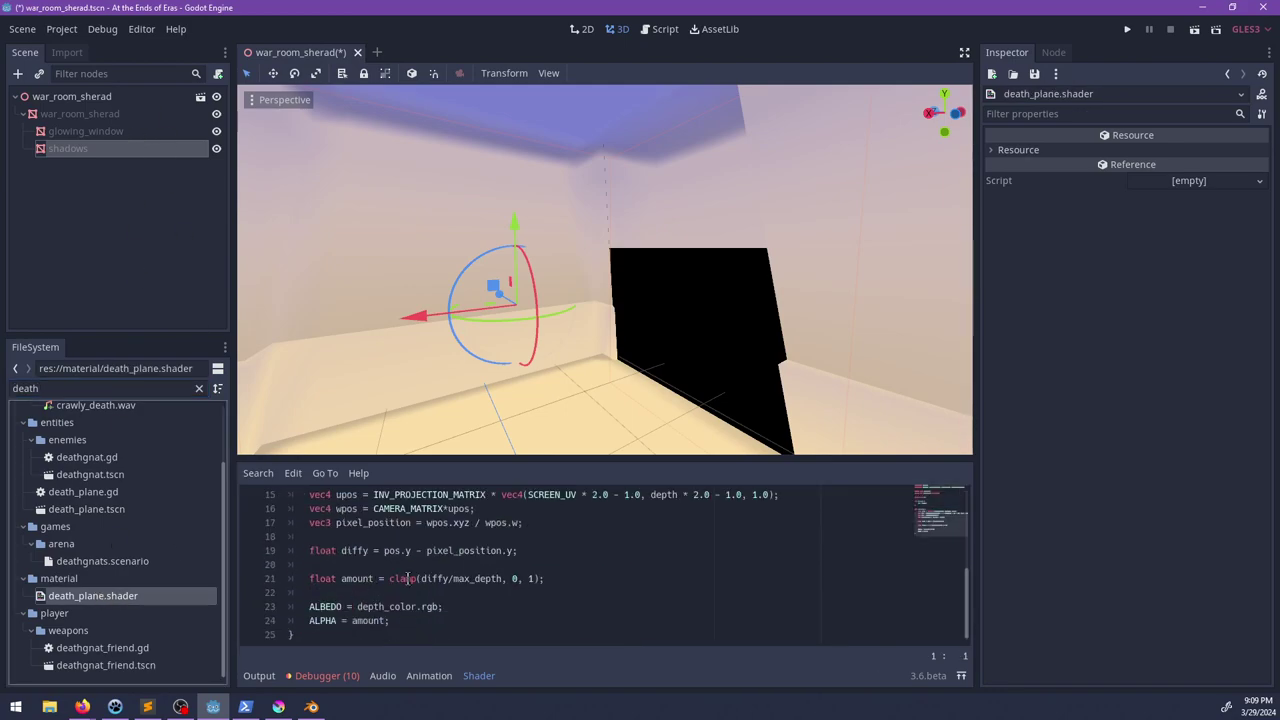
scroll(393, 578, up, 1)
drag(396, 458, 398, 313)
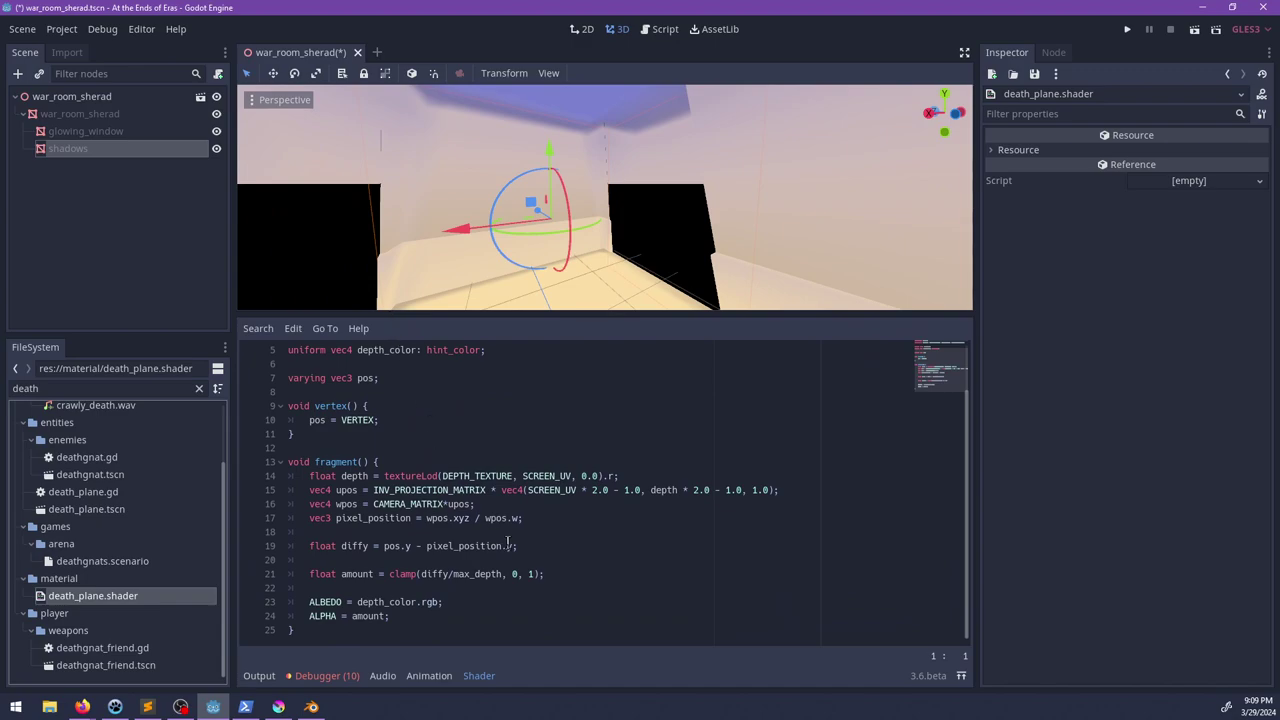
drag(538, 546, 306, 476)
key(ctrl+v)
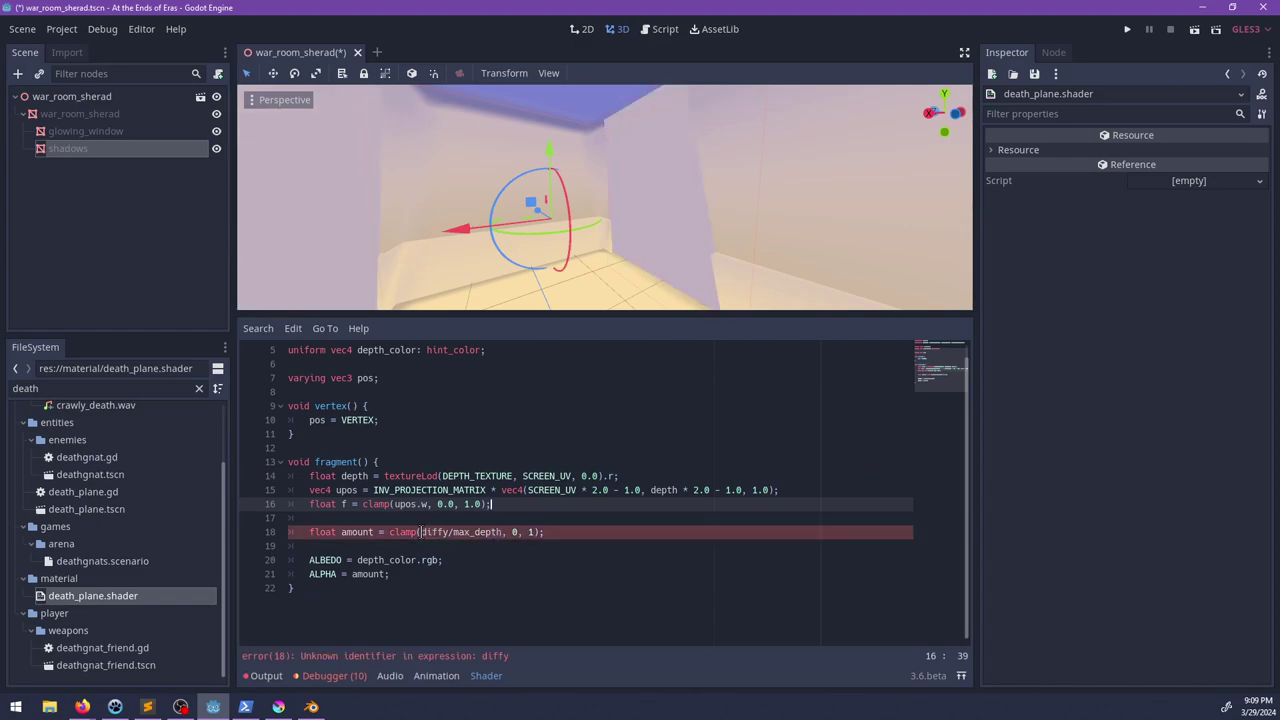
Step: Replace diffy/max_depth with f in the amount clamp and check the shadow planes in the viewport
drag(423, 531, 498, 533)
text(f)
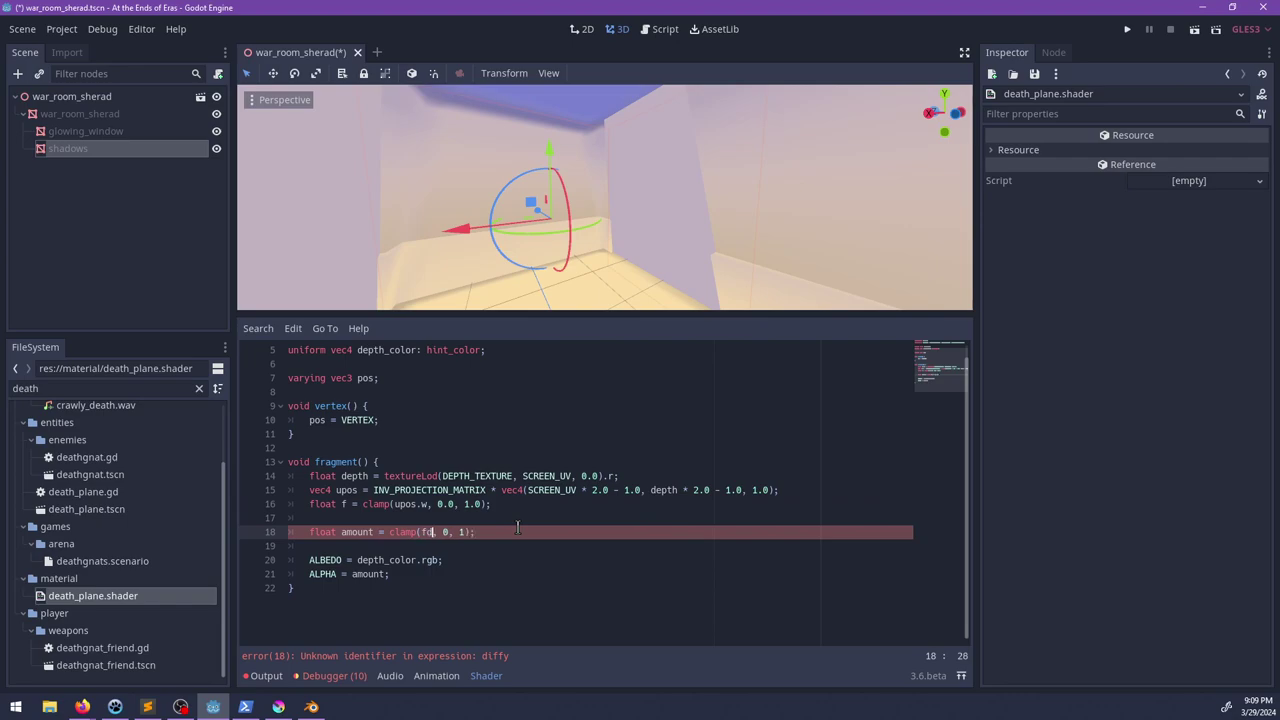
key(Escape)
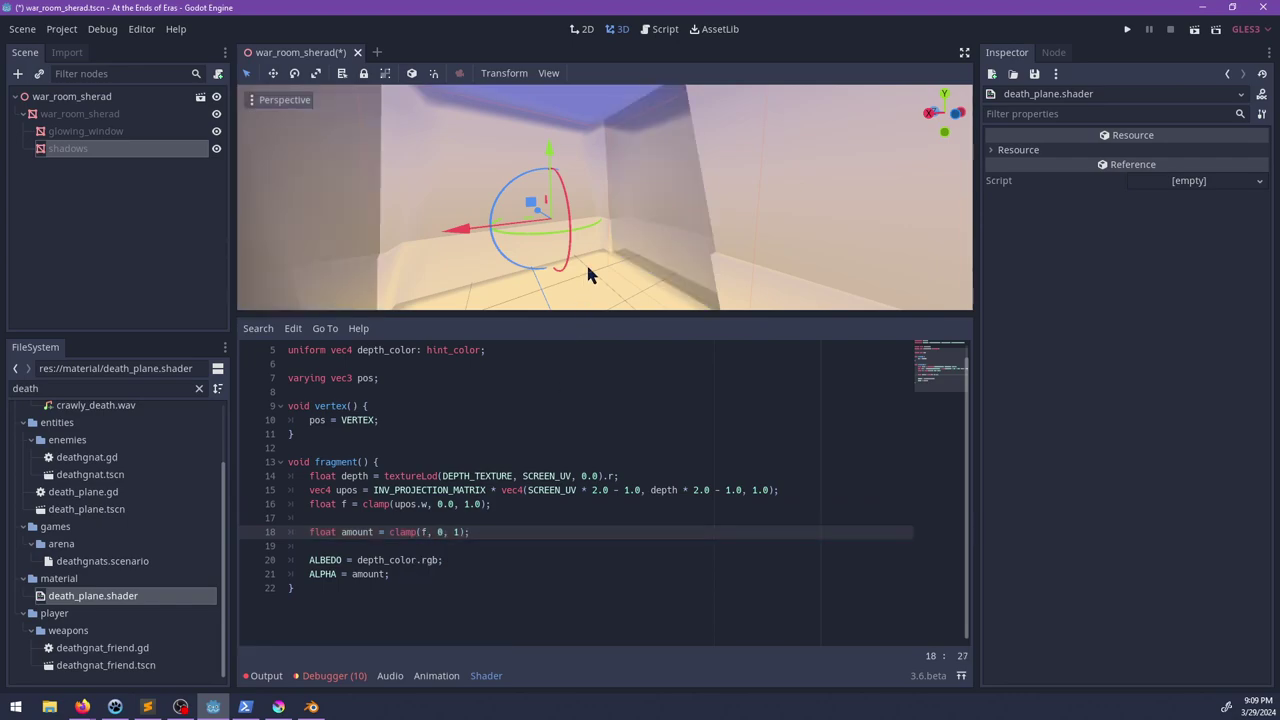
middle_drag(588, 268, 524, 312)
click(485, 532)
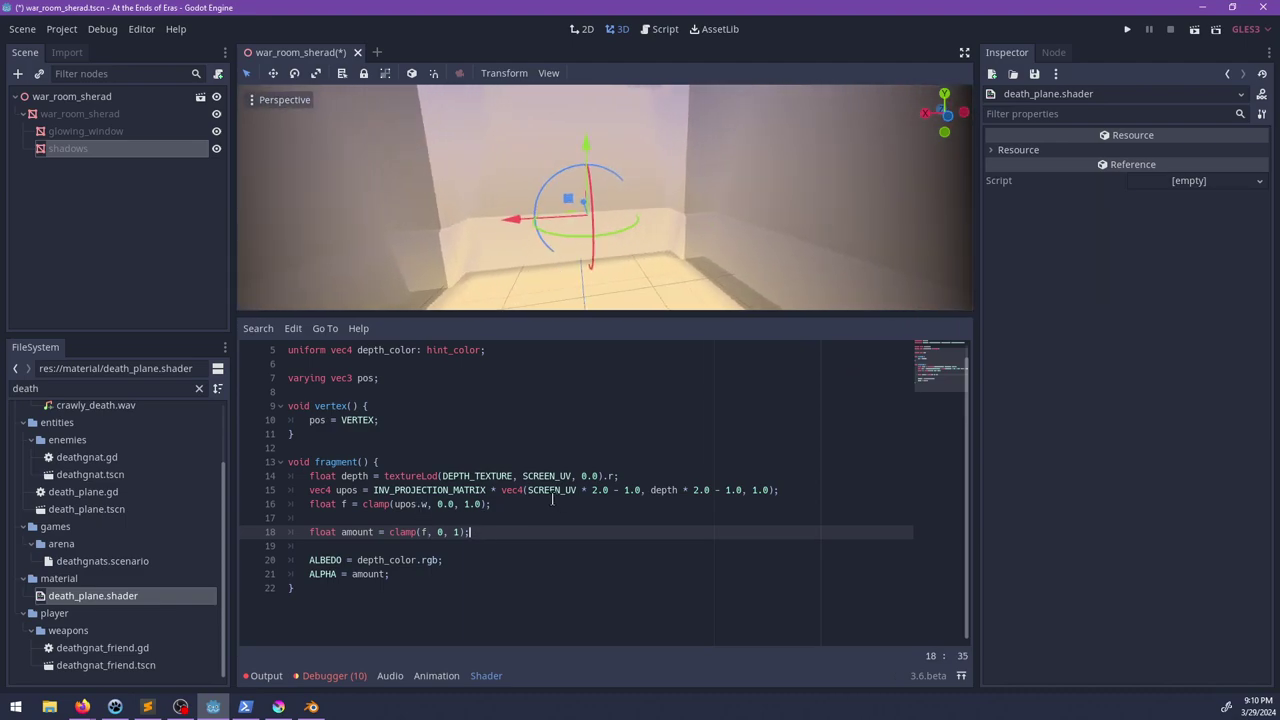
Step: Return to water_interior.shader in Sublime Text and insert a space before surface_albedo in the ALBEDO mix call
key(alt+Tab)
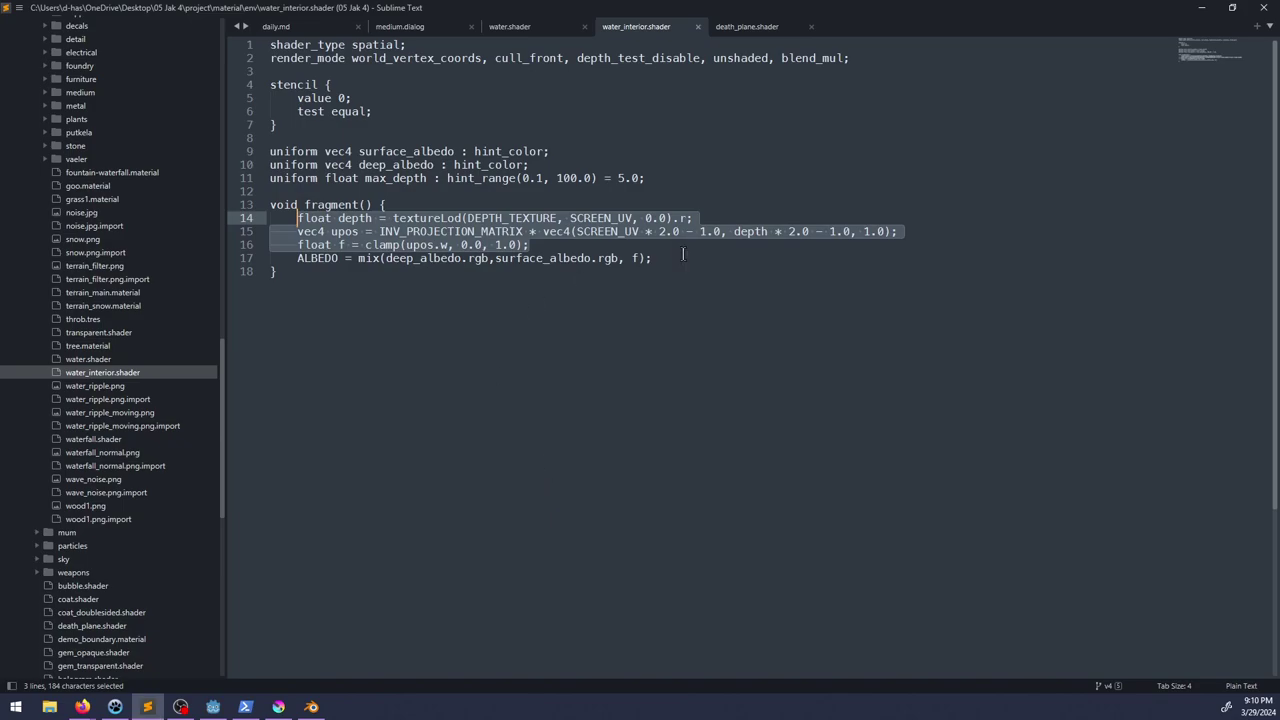
click(683, 254)
click(496, 258)
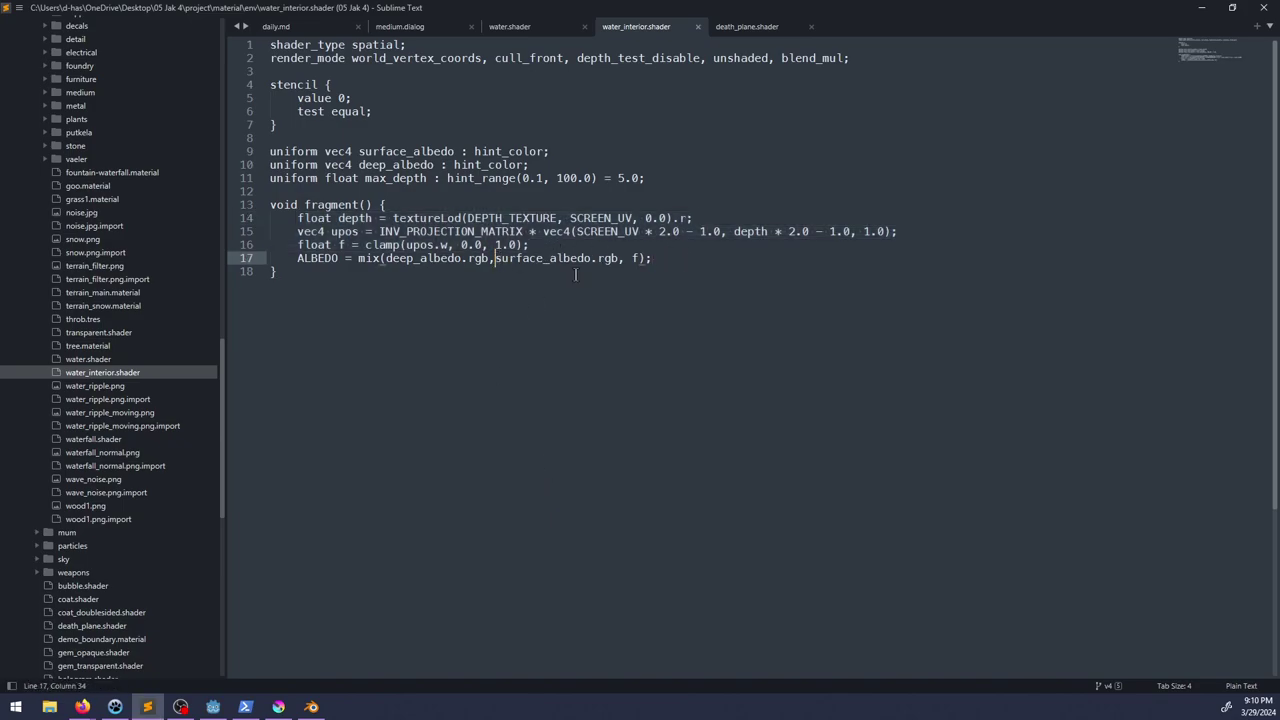
Step: Switch back to Godot and invert upos.w to 1-upos.w inside the clamp of death_plane.shader's f line
key(alt+Tab)
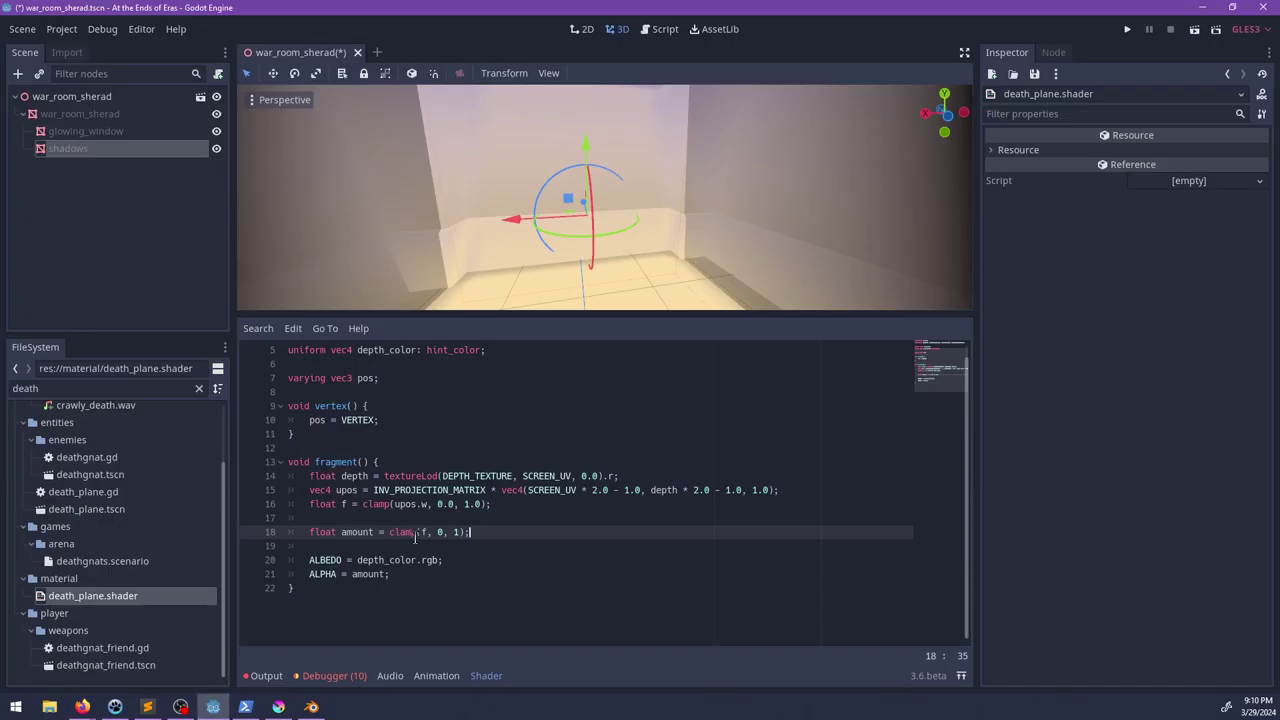
click(391, 504)
text(1-)
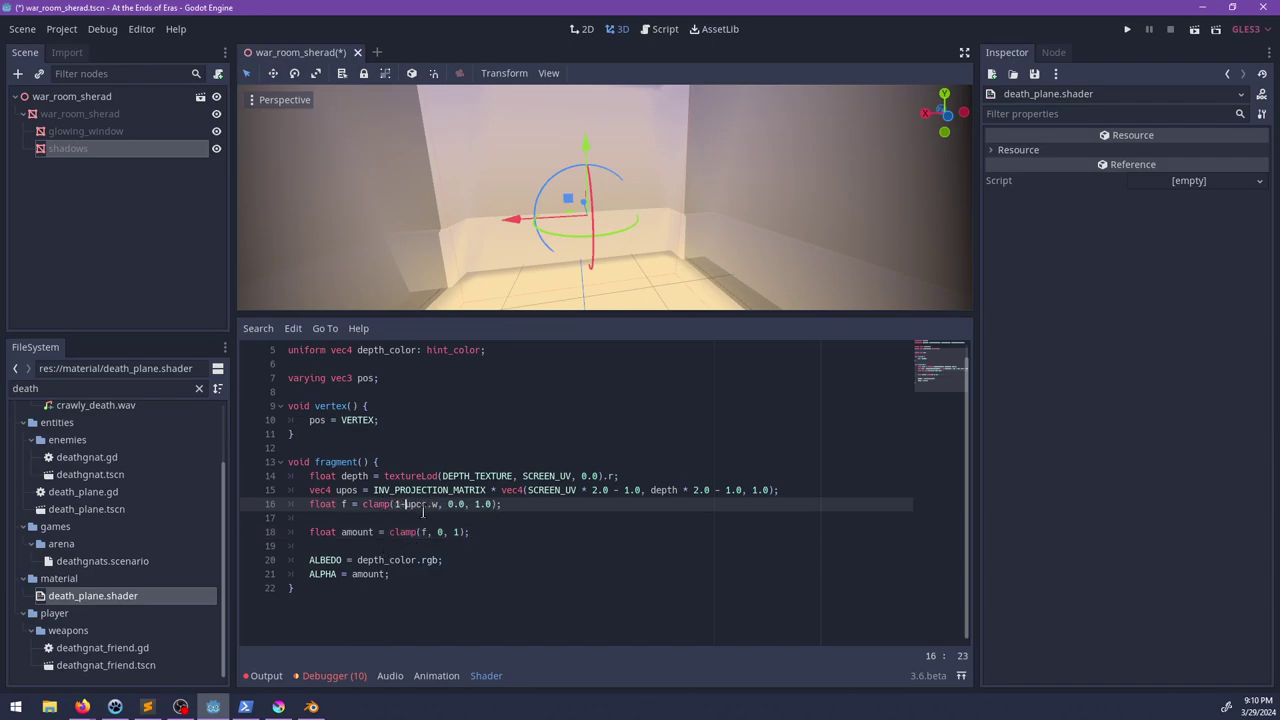
Step: Remove the clamp from the f line so that it reads float f = 1.0 - upos.w;
key(Right)
key(ctrl+shift+Left)
key(ctrl+shift+Left)
key(ctrl+shift+Left)
key(ctrl+x)
key(ctrl+Left)
key(ctrl+shift+Right)
key(ctrl+shift+Right)
key(ctrl+shift+Right)
key(ctrl+shift+Right)
key(Right)
key(Right)
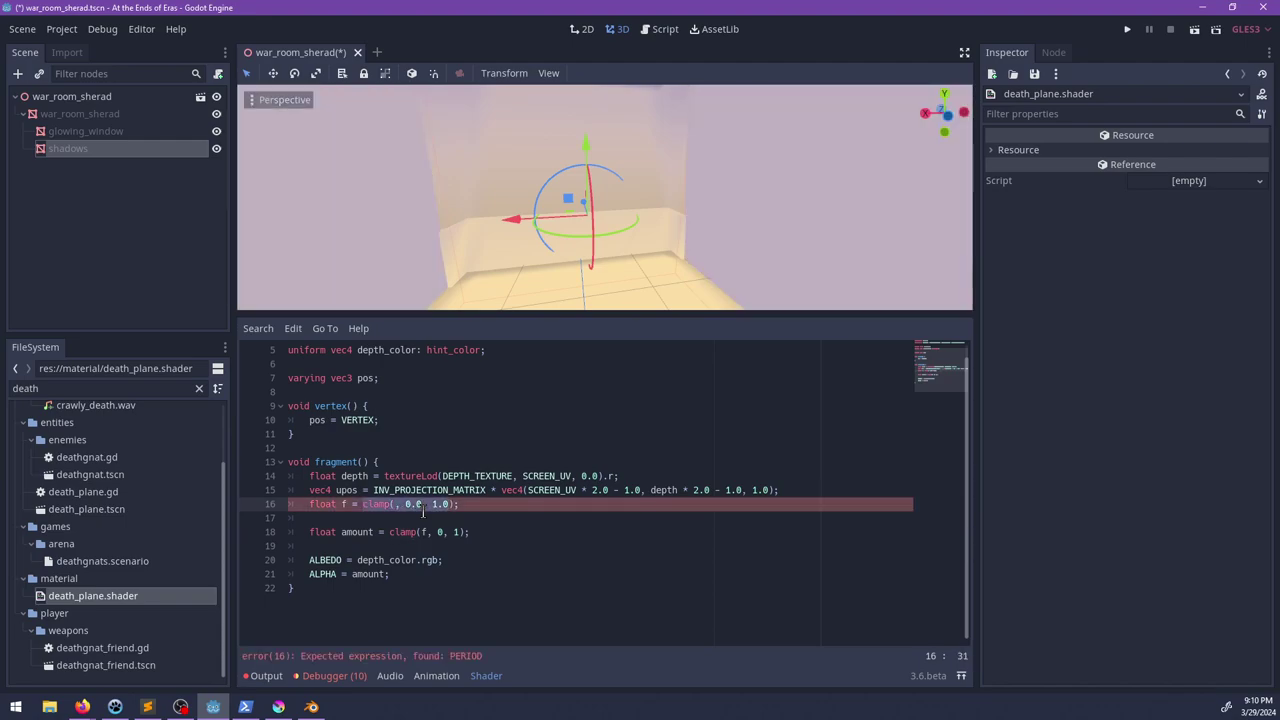
key(ctrl+v)
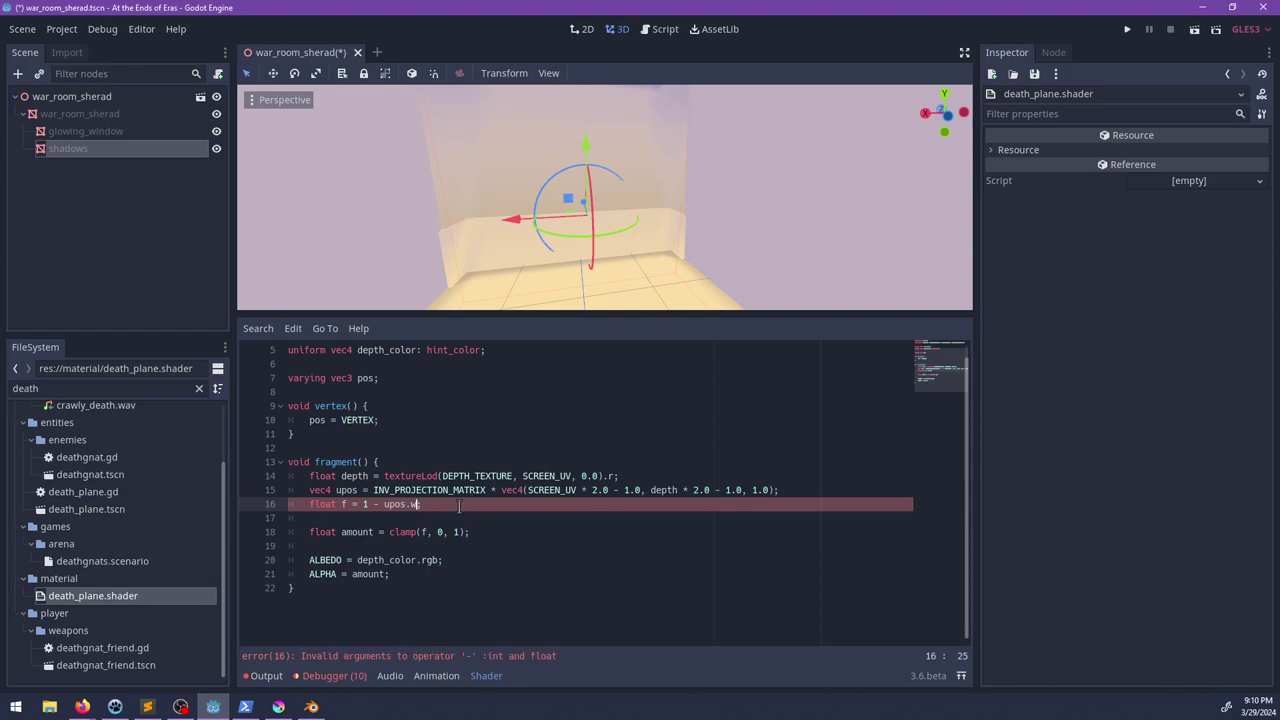
click(369, 504)
text(.0)
Step: Inspect the shading of the alcove shadow planes from close up and from outside the room
scroll(705, 231, up, 2)
scroll(705, 223, up, 6)
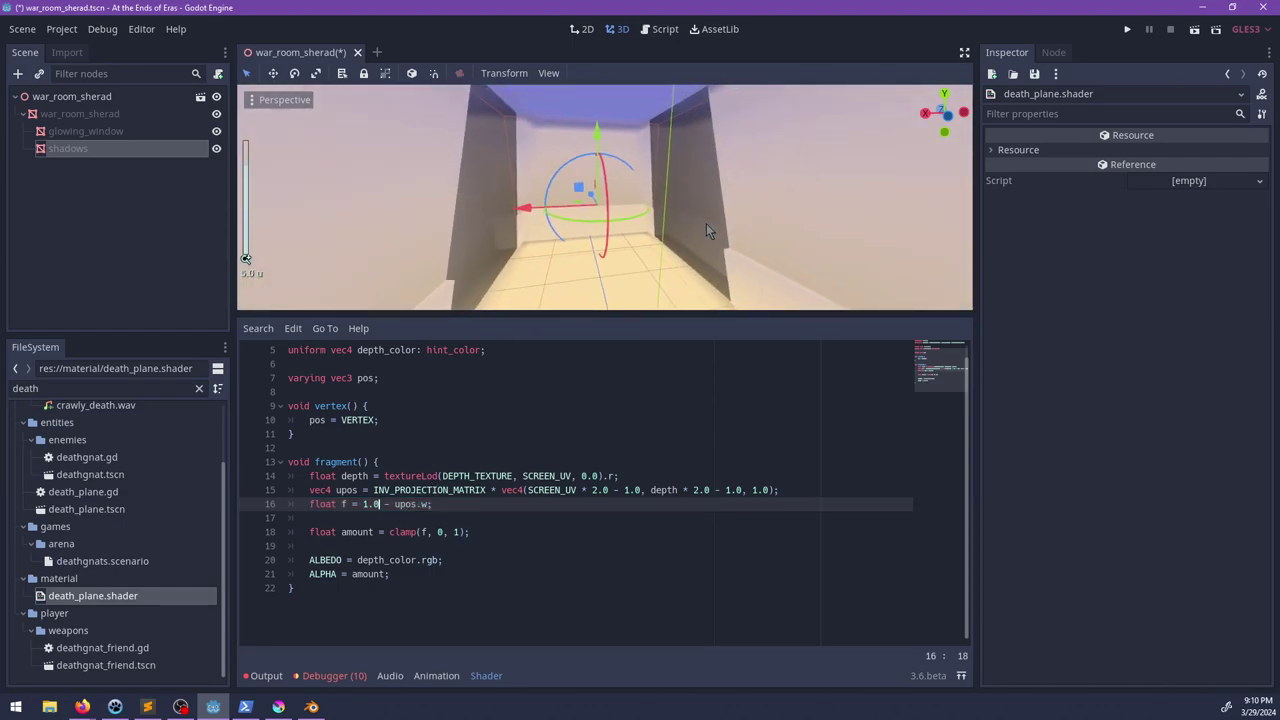
scroll(600, 215, down, 7)
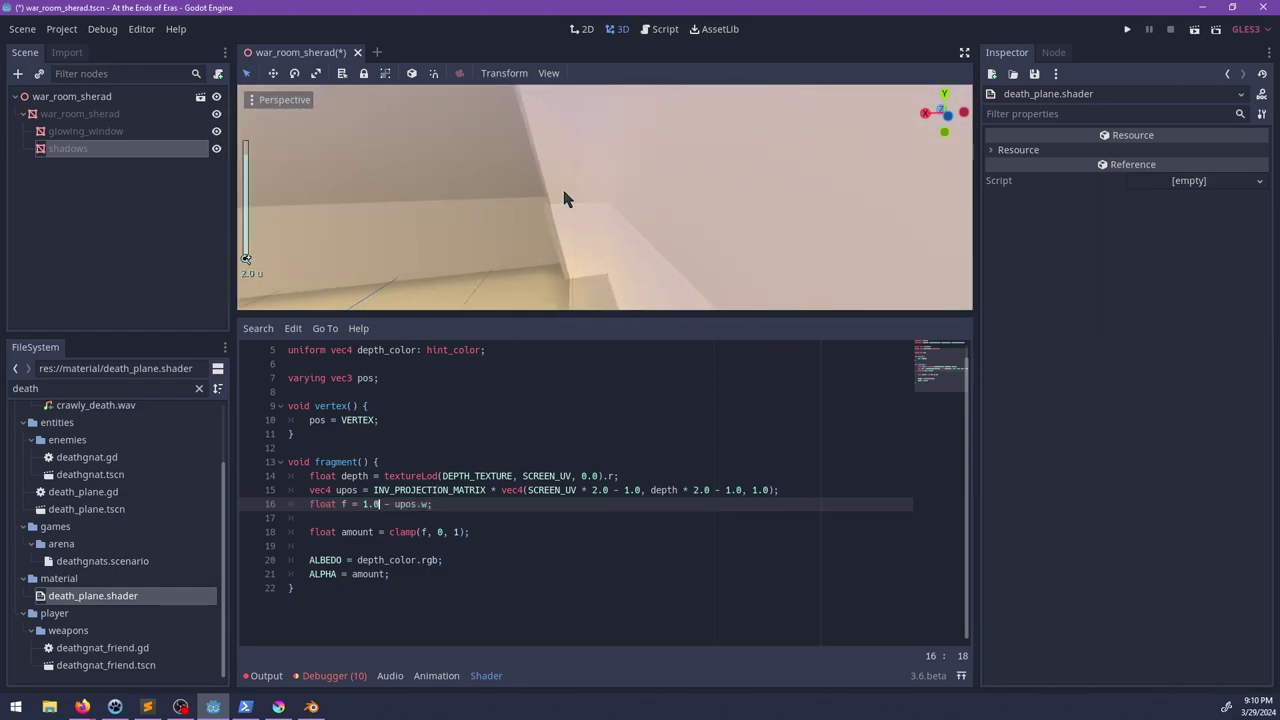
scroll(631, 198, up, 8)
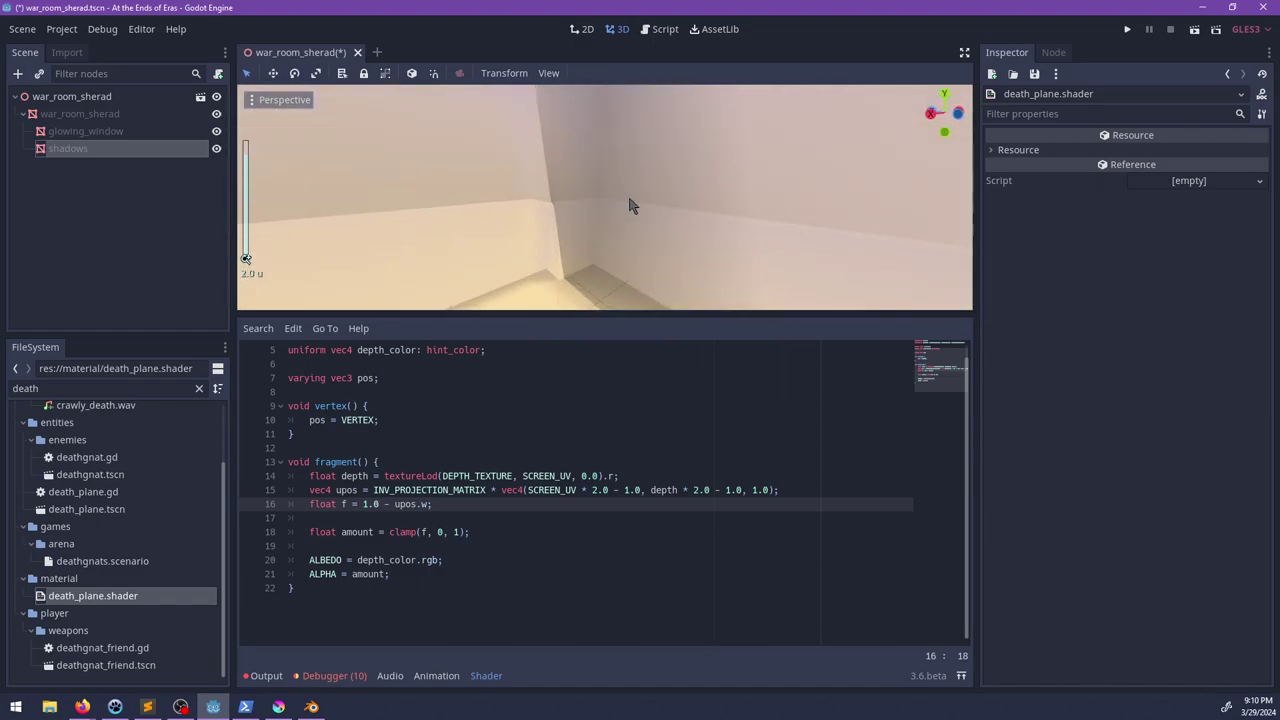
scroll(631, 198, down, 11)
scroll(630, 200, down, 5)
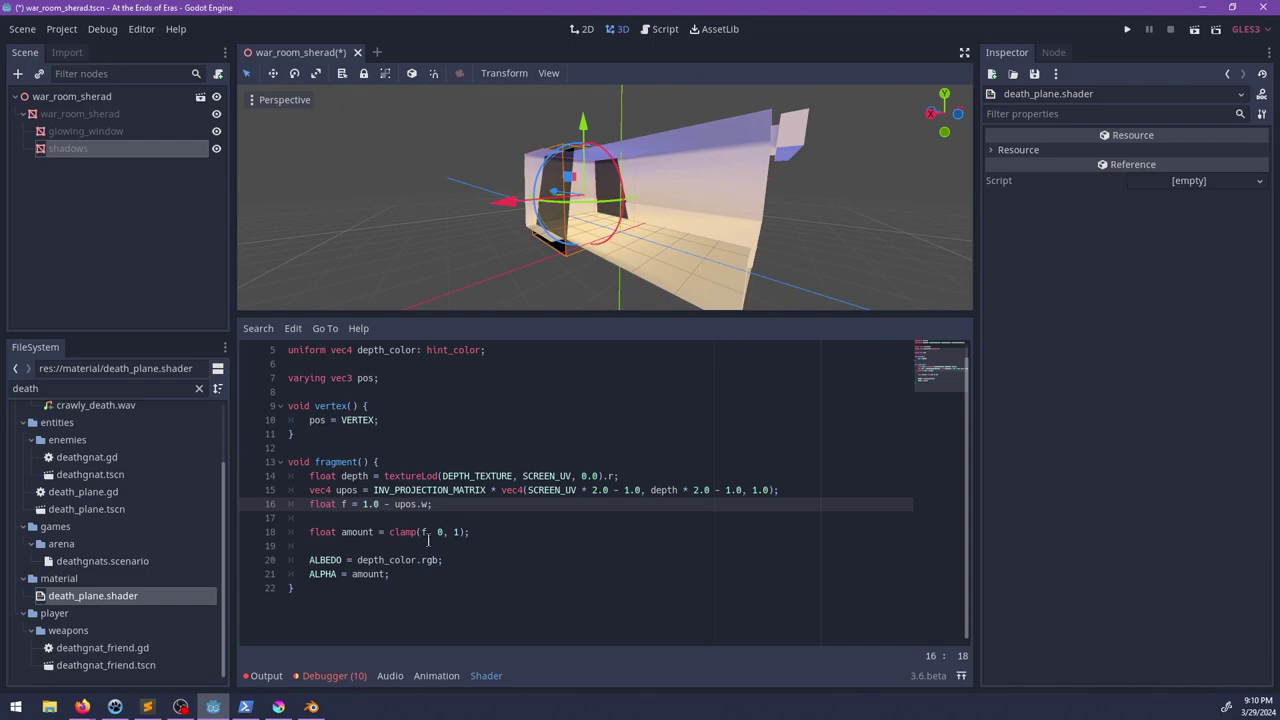
Step: Remove the blank line between the f and amount lines in the fragment function, keeping the amount clamp
drag(490, 530, 496, 517)
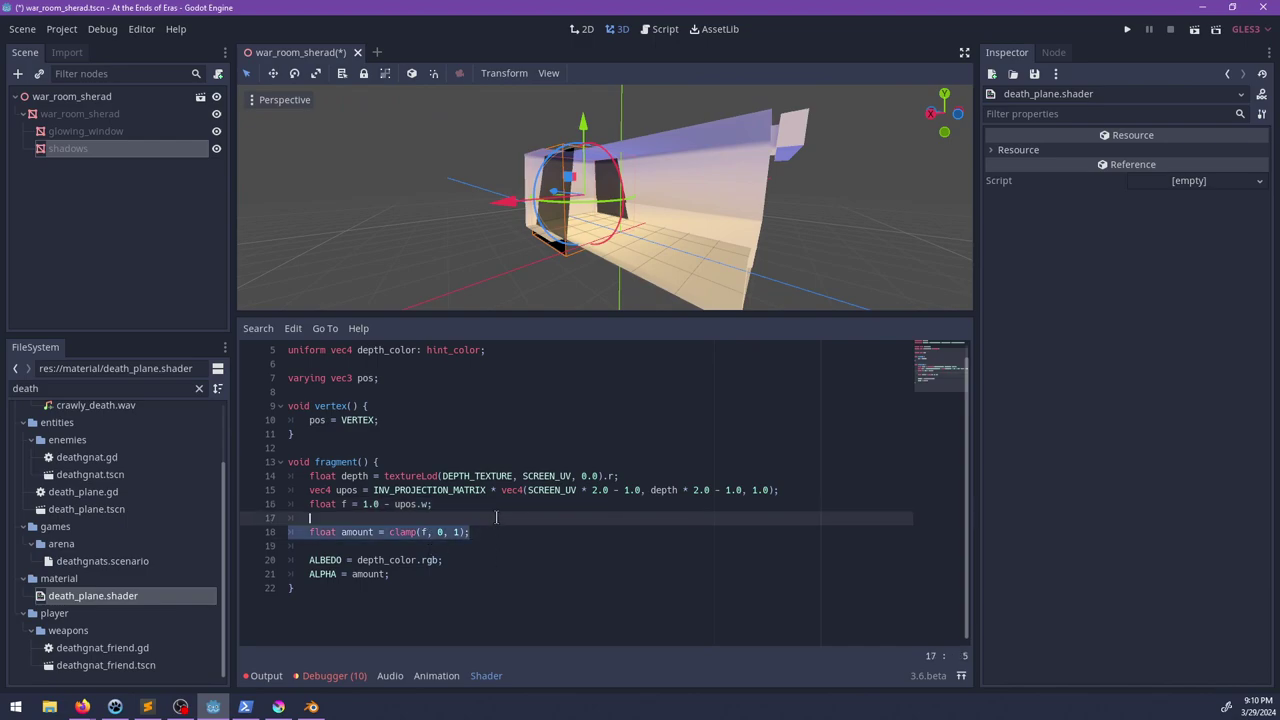
key(BackSpace)
key(BackSpace)
key(BackSpace)
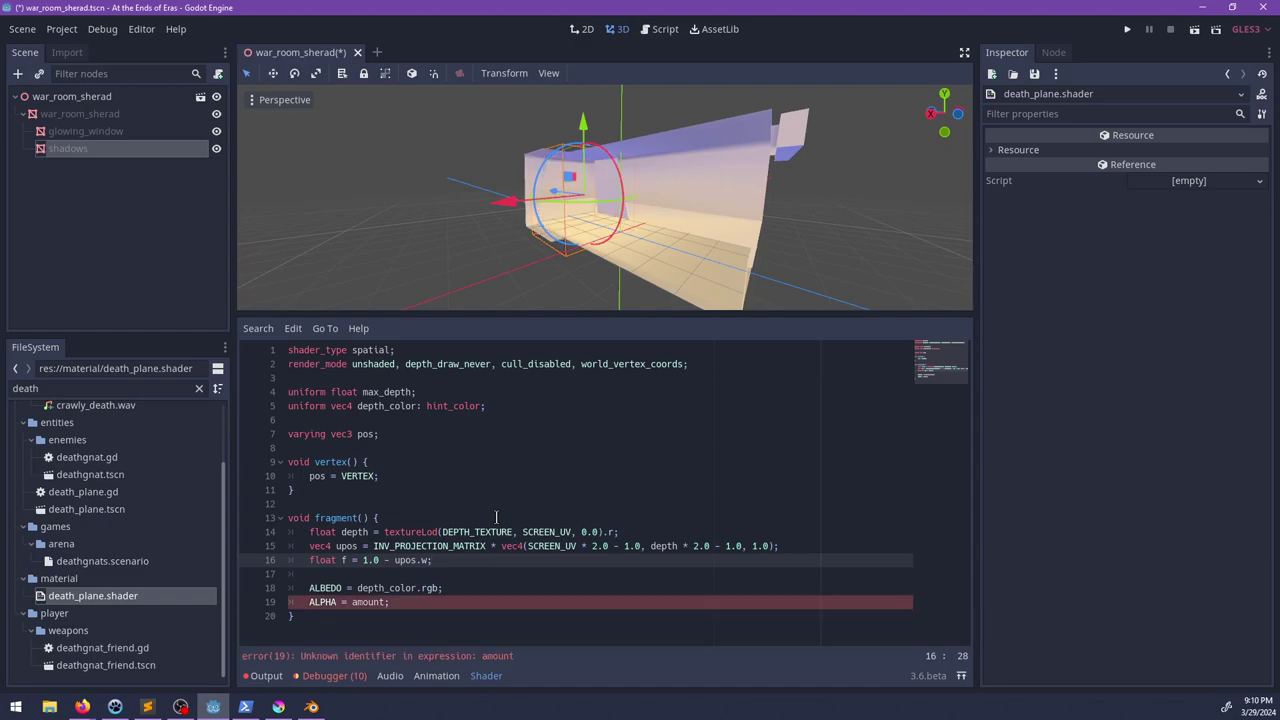
key(ctrl+z)
key(ctrl+z)
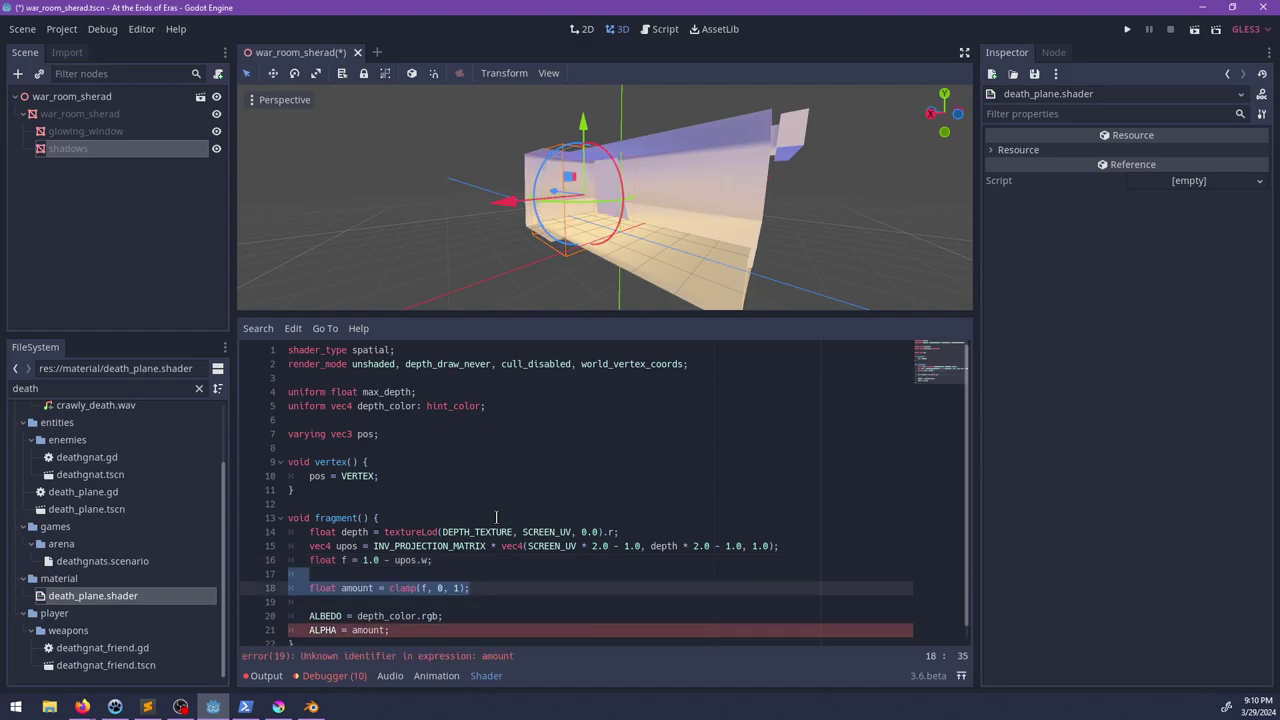
key(ctrl+y)
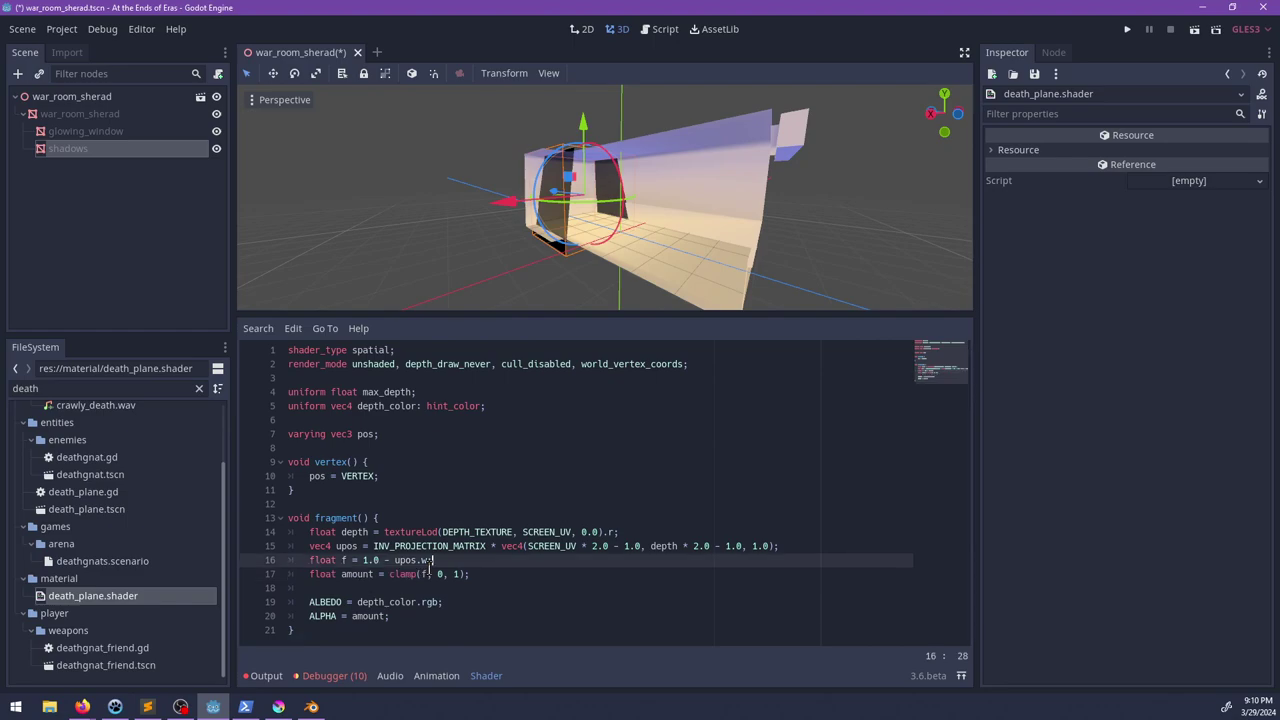
Step: Review the shadow planes in the viewport and compare them with how upos is computed and used in water.shader
scroll(694, 206, down, 15)
scroll(640, 217, up, 20)
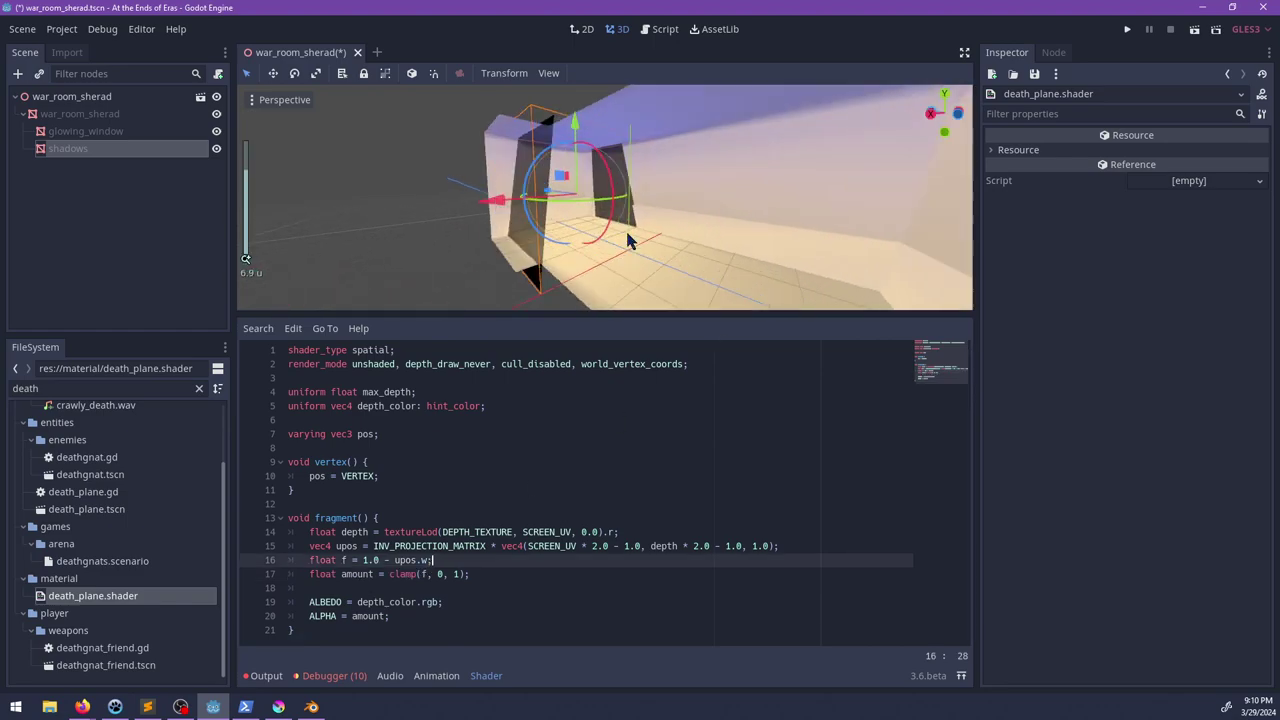
middle_drag(626, 229, 613, 255)
scroll(630, 254, up, 3)
key(alt+Tab)
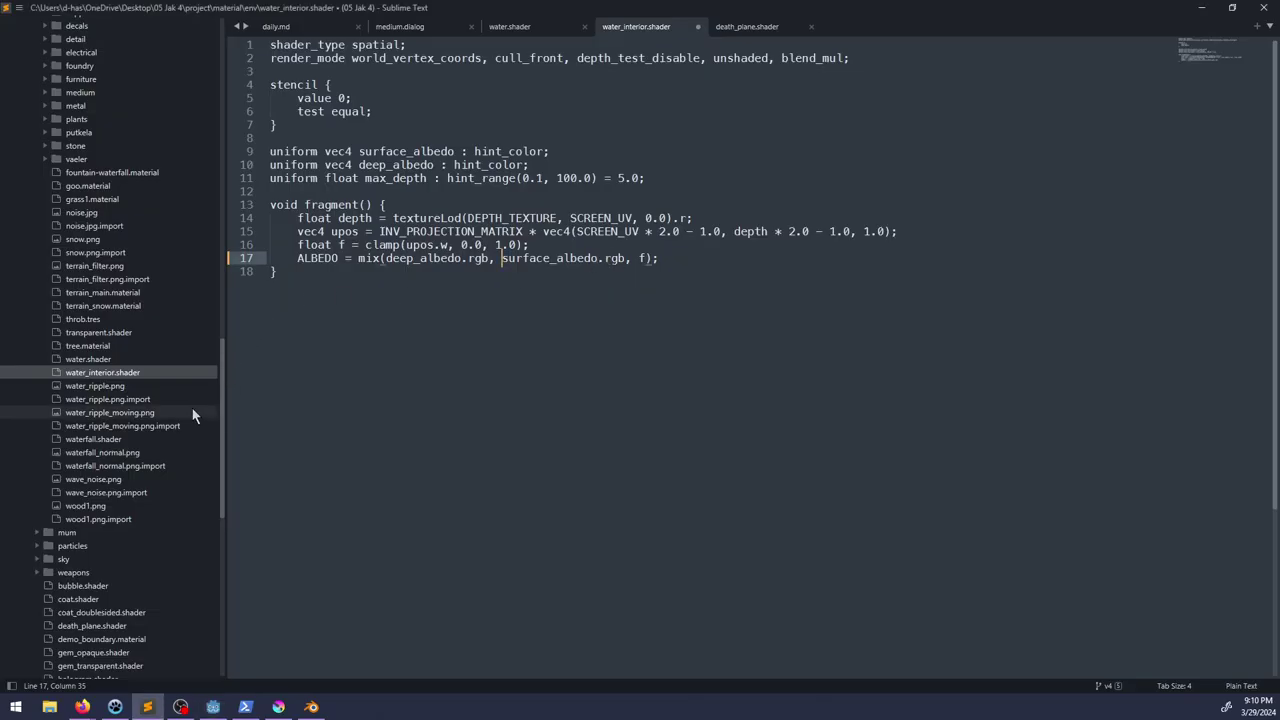
click(95, 360)
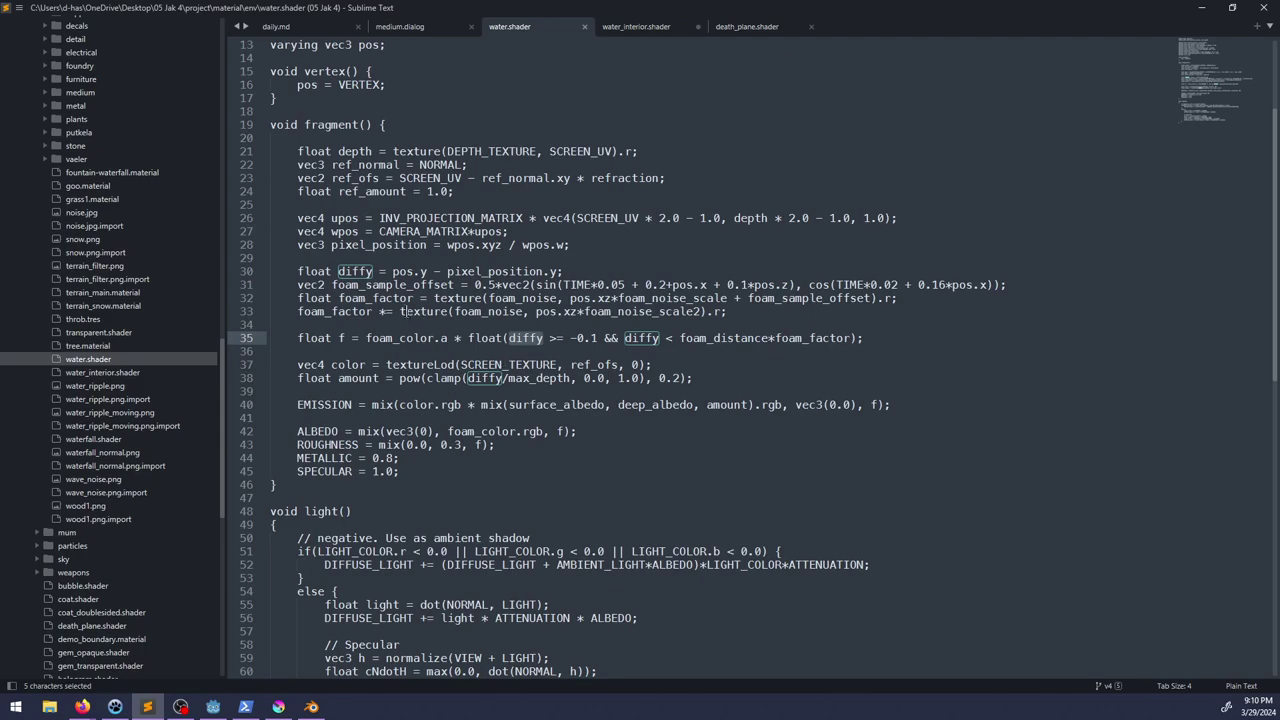
click(365, 325)
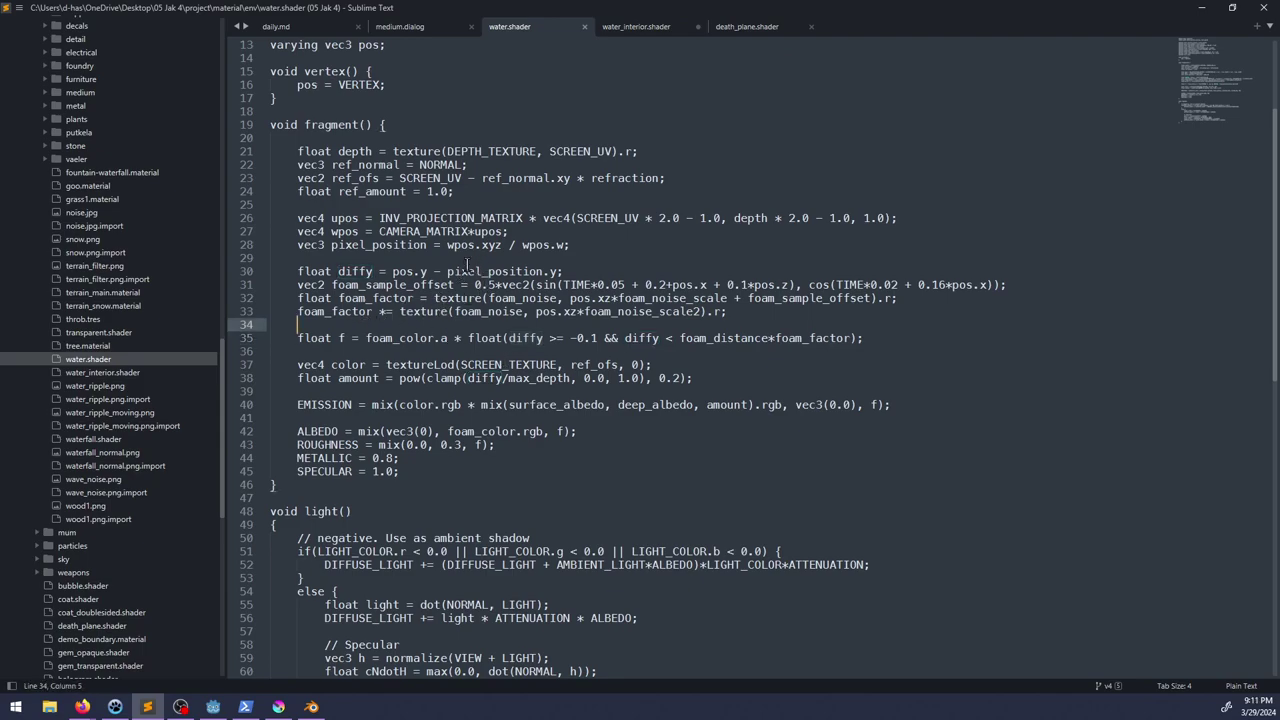
double_click(400, 231)
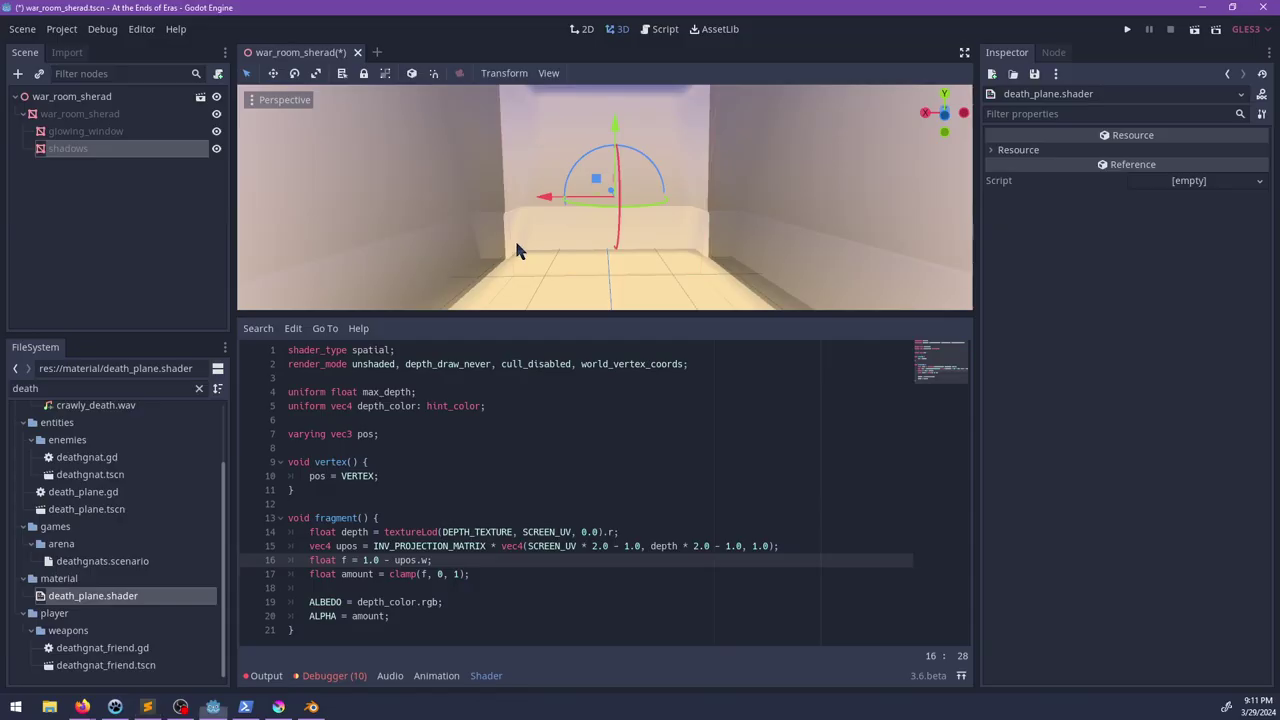
key(alt+Tab)
key(alt+Tab)
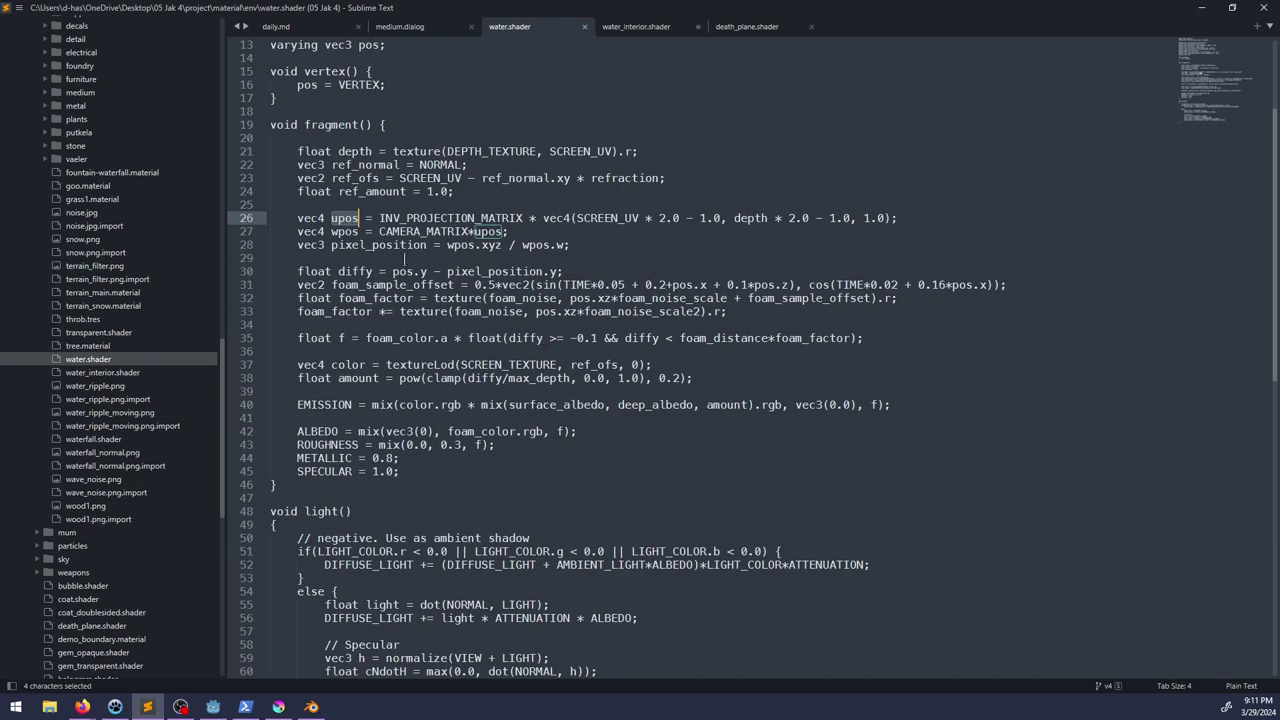
Step: Copy the wpos and pixel_position lines from water.shader and paste them below the f line in Godot's death_plane.shader
drag(522, 231, 297, 231)
key(alt+Tab)
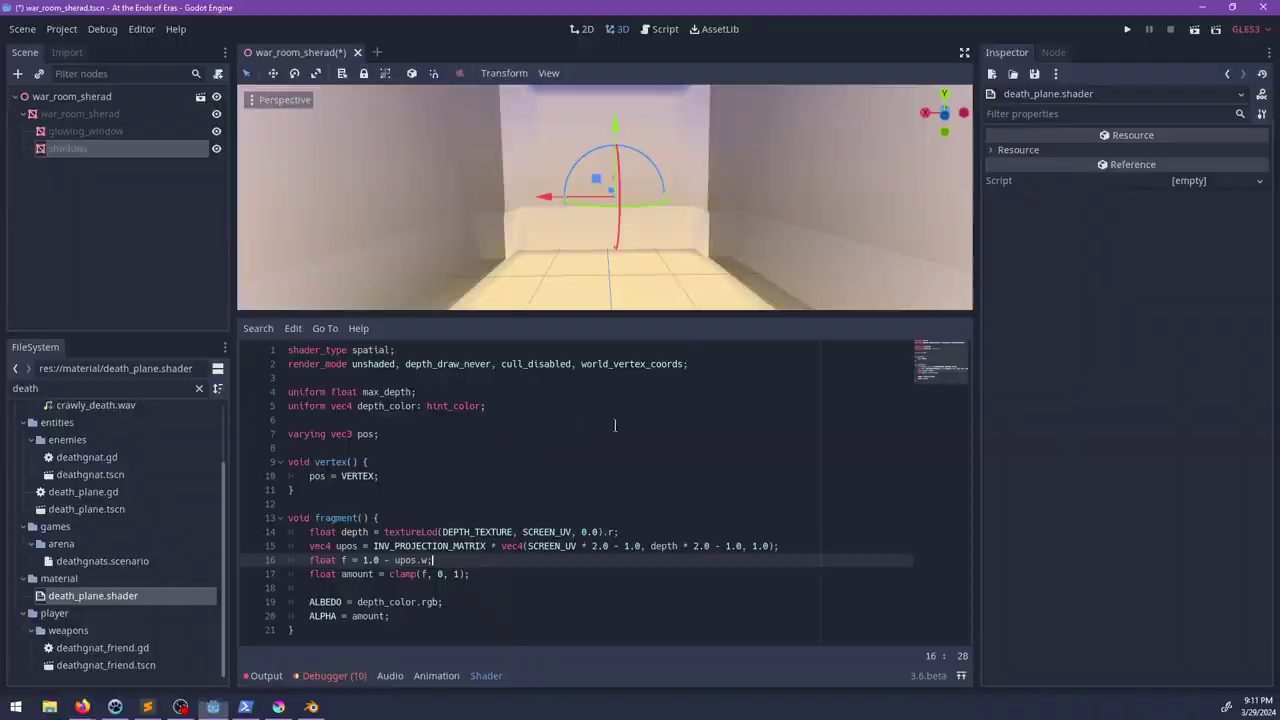
key(alt+Tab)
drag(570, 244, 297, 231)
key(ctrl+c)
key(alt+Tab)
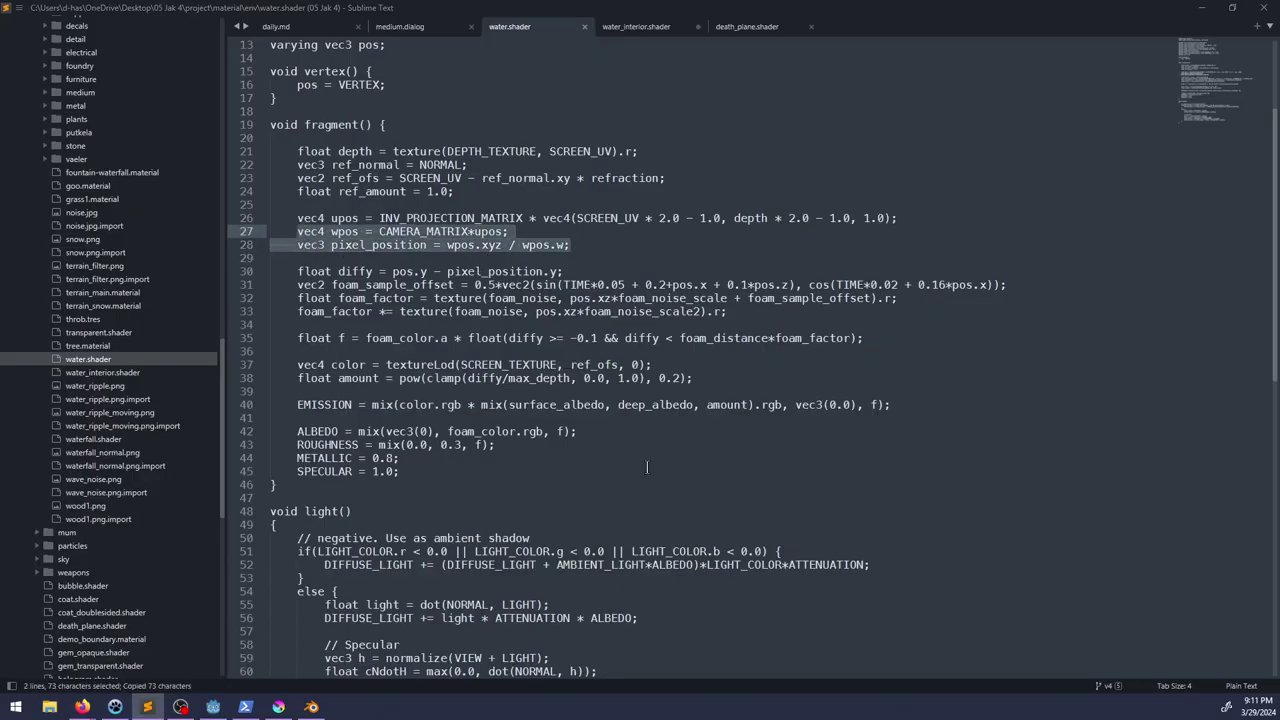
key(Return)
key(ctrl+v)
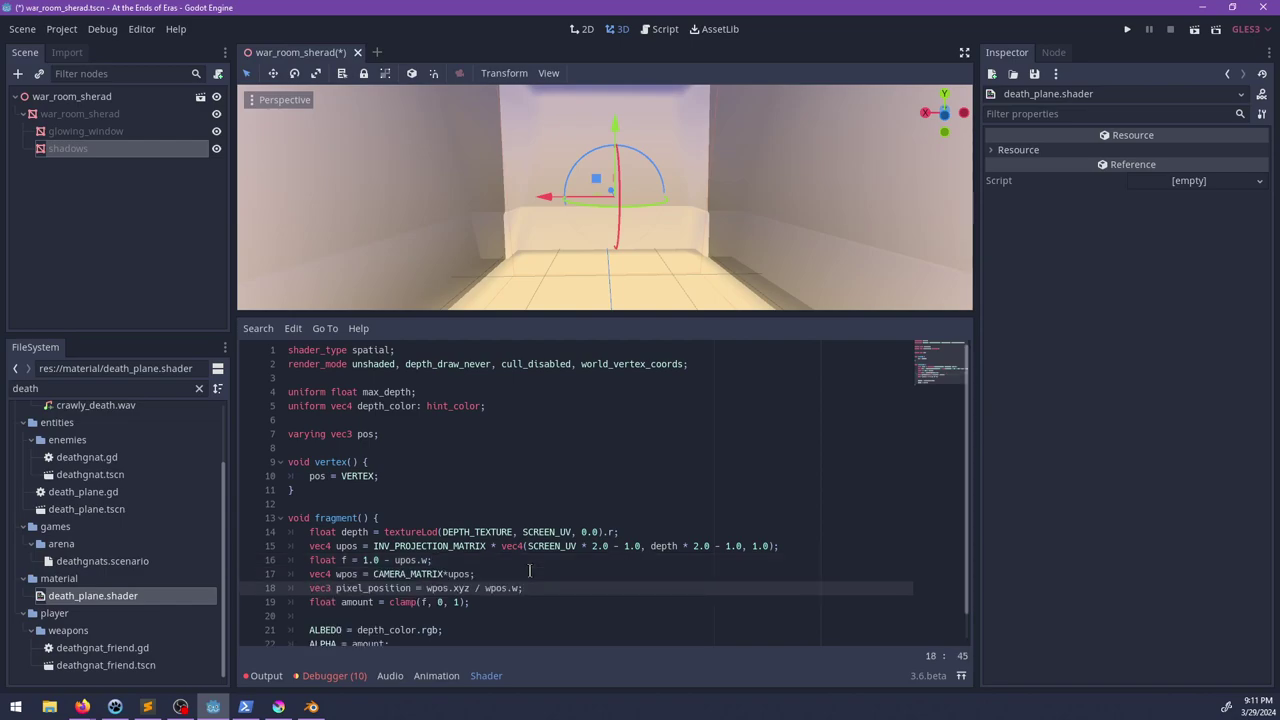
Step: Compare the fragment code in death_plane.shader with the depth calculation in water.shader
key(alt+Tab)
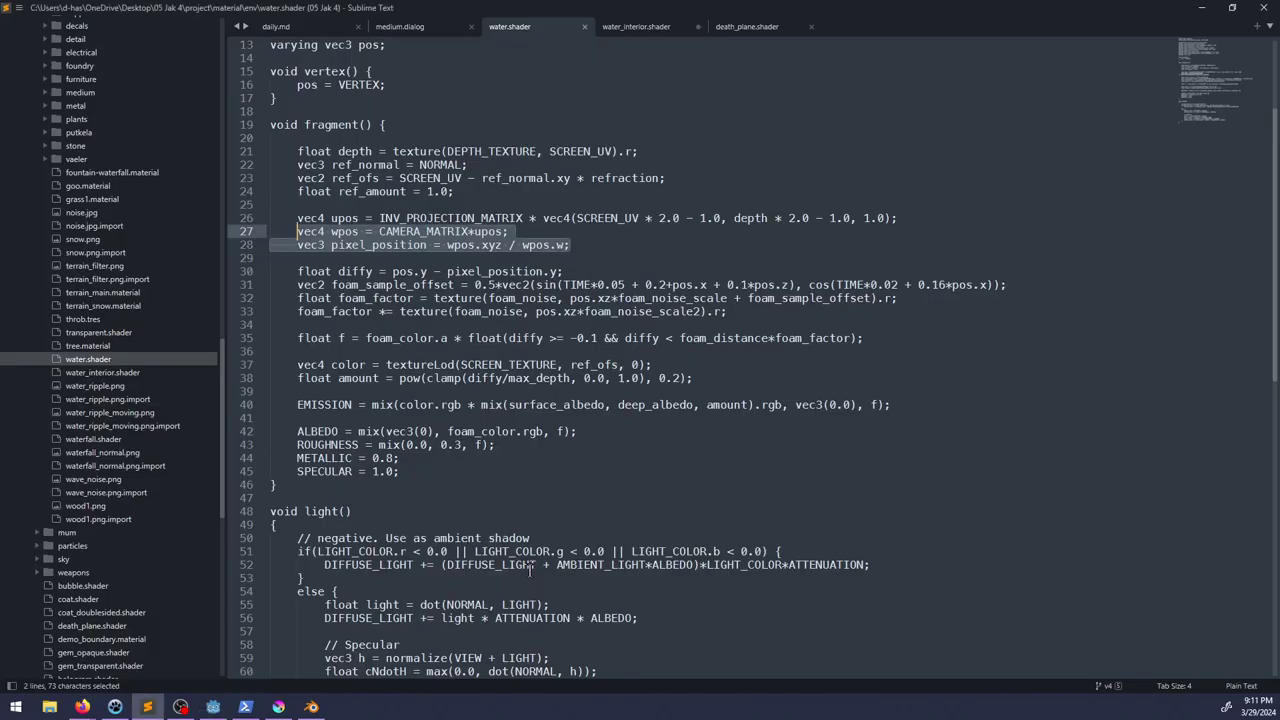
key(alt+Tab)
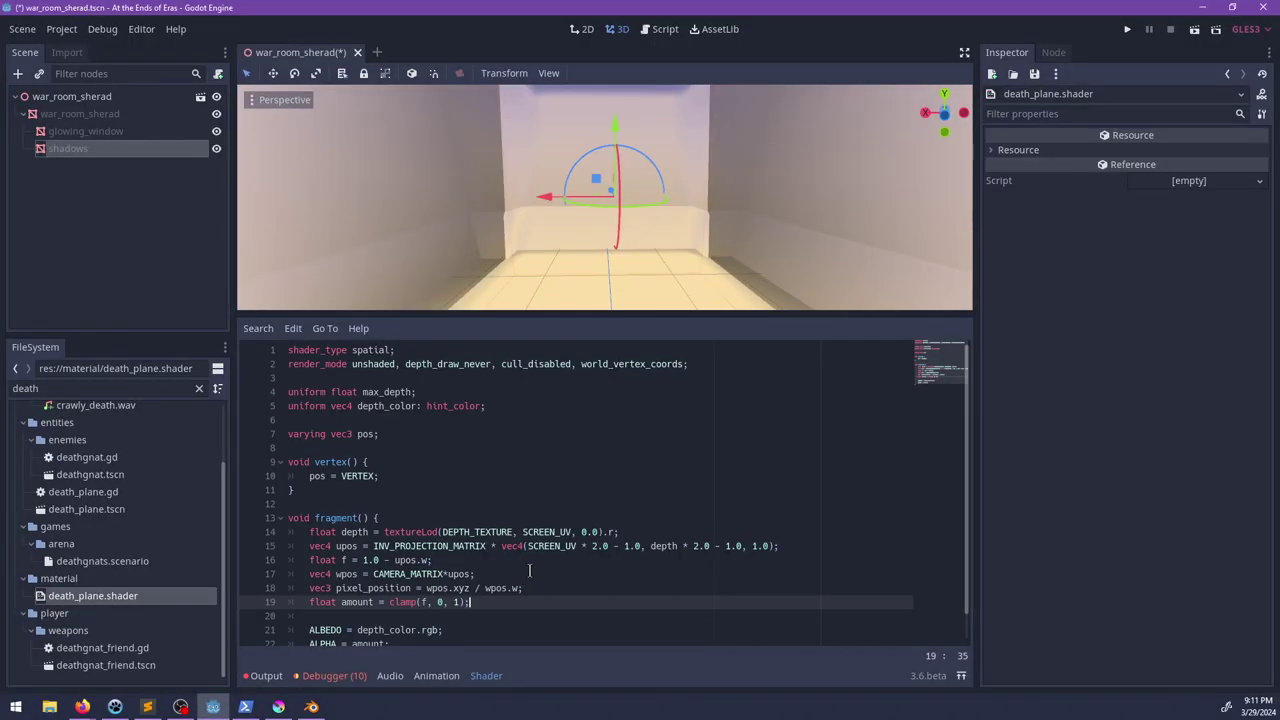
key(alt+Tab)
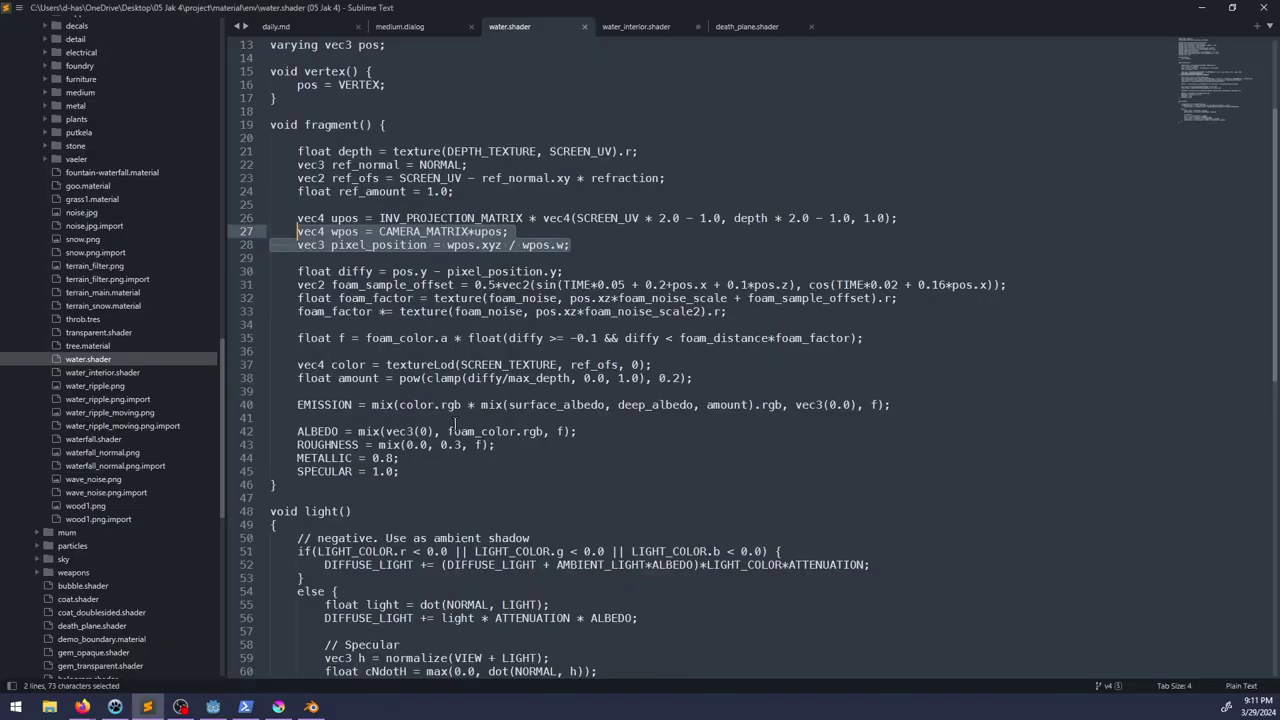
key(alt+Tab)
scroll(428, 592, down, 1)
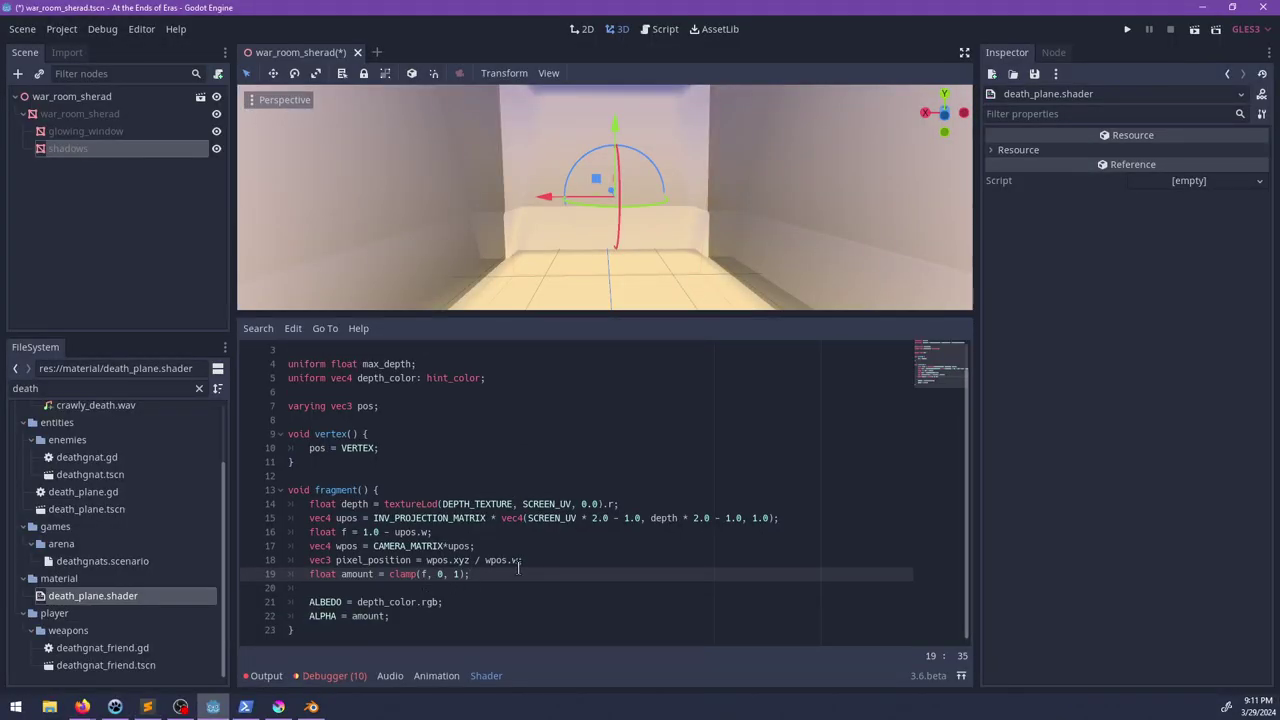
key(alt+Tab)
key(alt+Tab)
Step: Undo the recent fragment edits back to the version with the wpos, pixel_position and diffy = pos.y - pixel_position.y lines
drag(522, 560, 524, 532)
key(BackSpace)
key(ctrl+z)
key(ctrl+z)
key(ctrl+z)
key(ctrl+z)
key(ctrl+z)
key(ctrl+z)
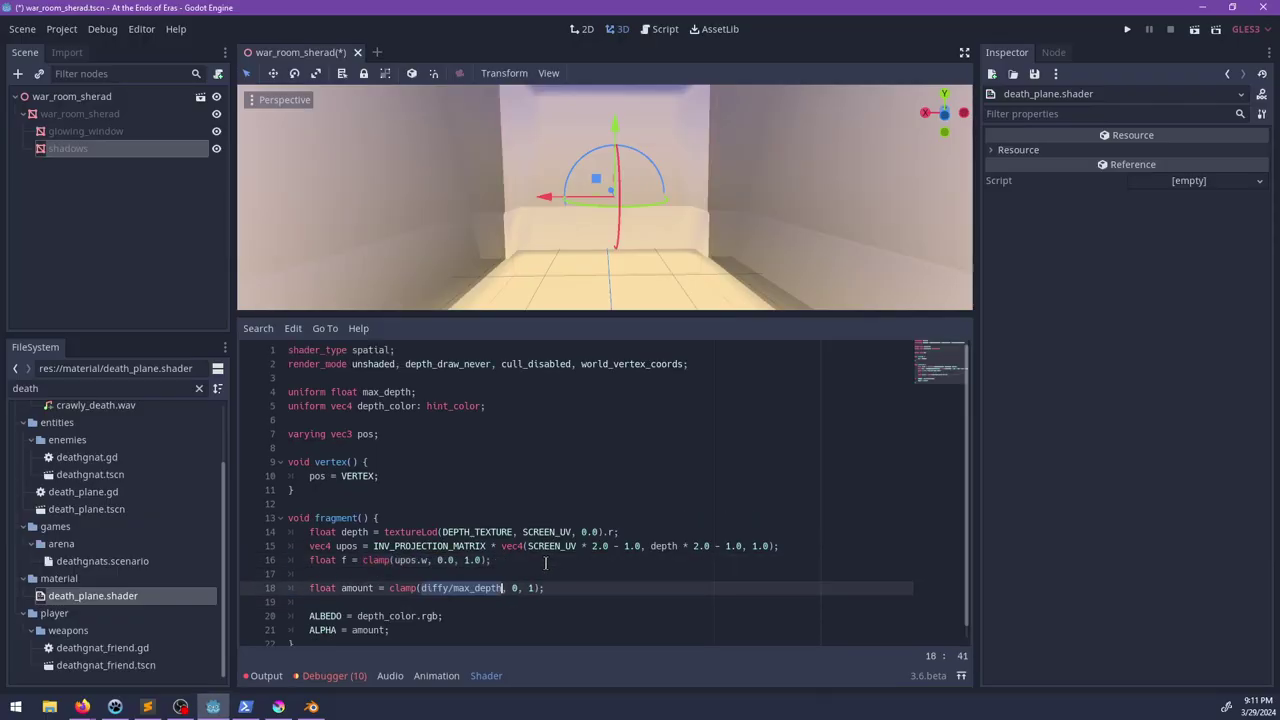
Step: Change the diffy line in the fragment function to float diffy = length(pos - pixel_position);
scroll(545, 563, down, 1)
click(383, 560)
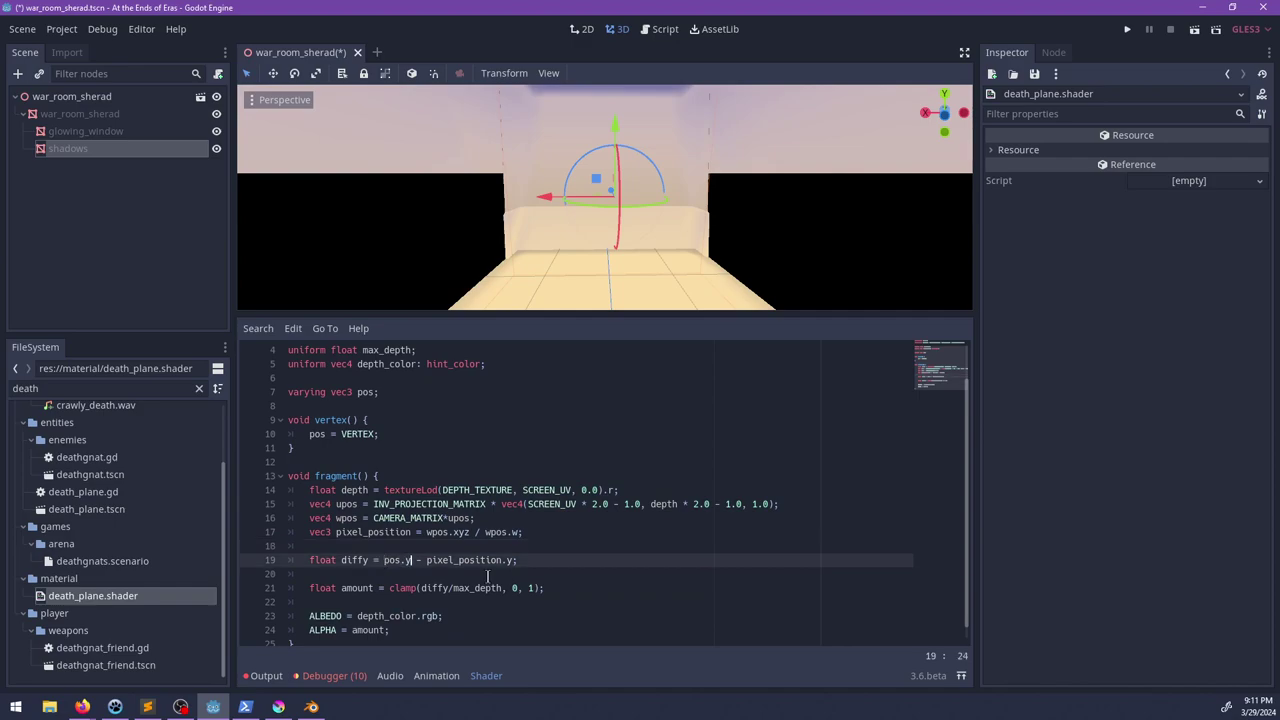
key(BackSpace)
key(BackSpace)
text(pi)
key(BackSpace)
key(BackSpace)
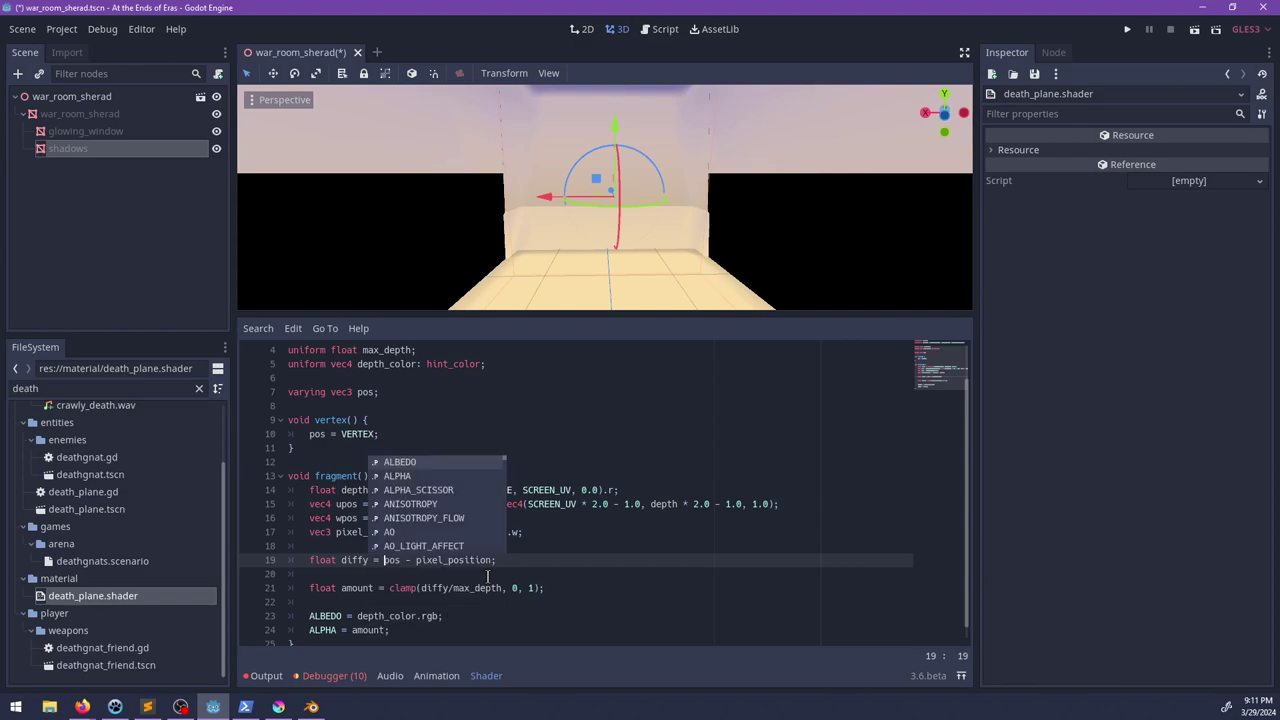
text(;ength)
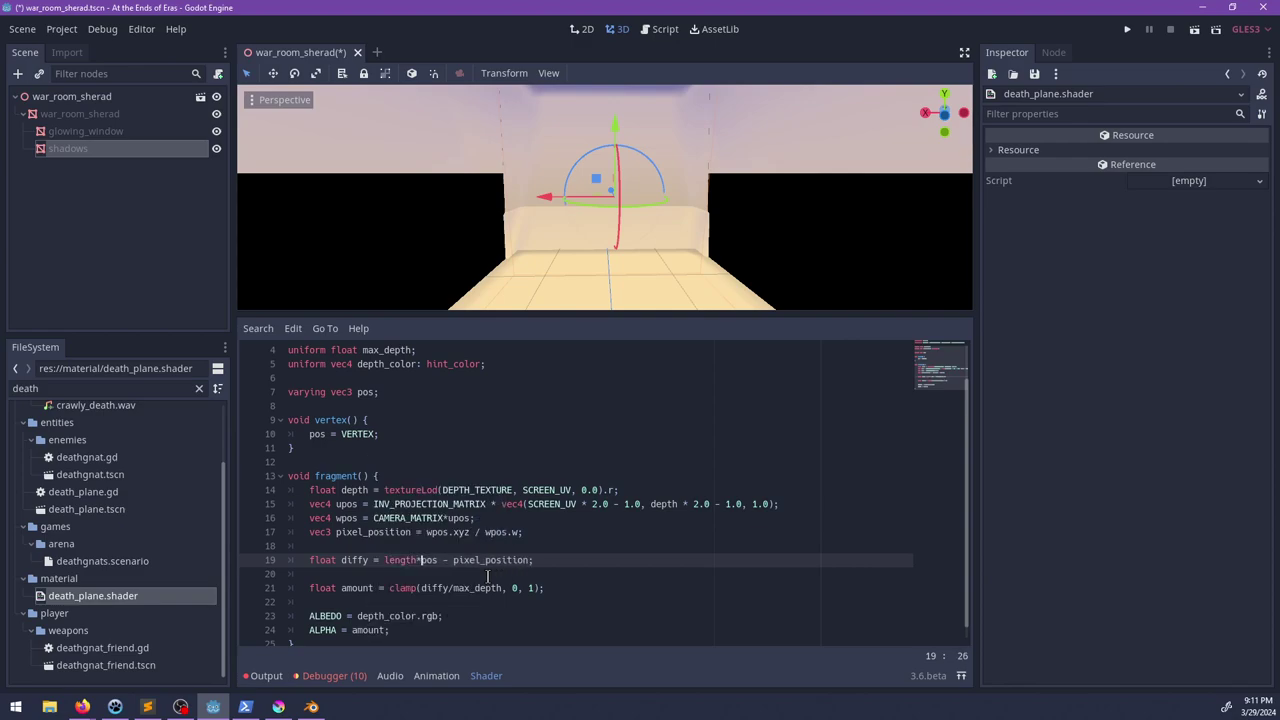
text(()
text())
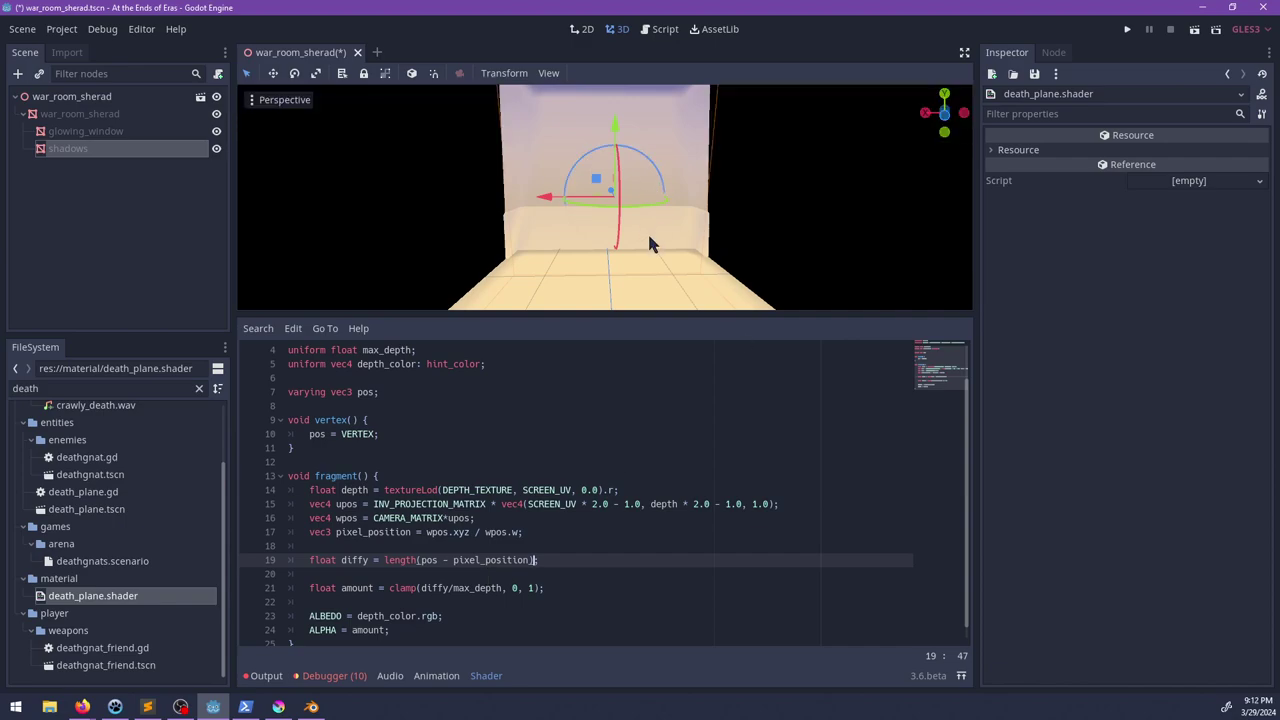
Step: Inspect the alcove shadow planes from an angle and save the scene
scroll(650, 240, up, 4)
middle_drag(660, 238, 568, 243)
scroll(669, 210, up, 5)
scroll(629, 222, down, 4)
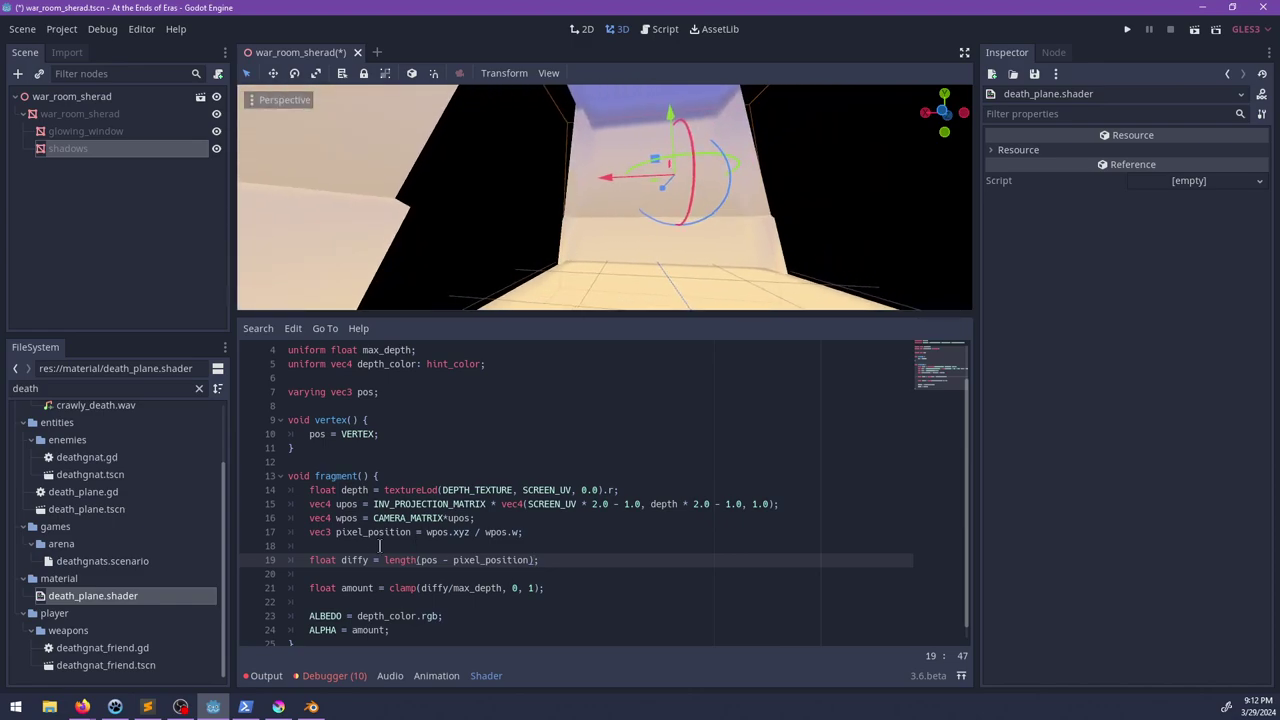
double_click(430, 560)
click(549, 519)
key(ctrl+s)
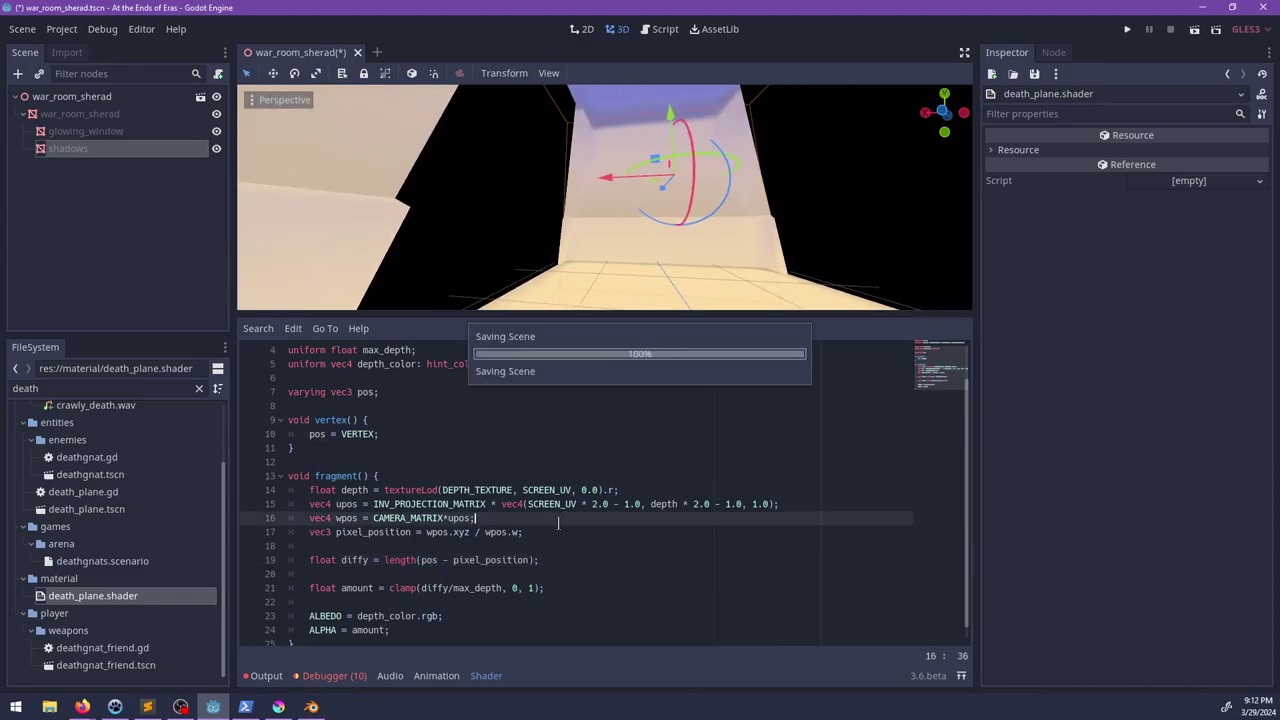
click(562, 528)
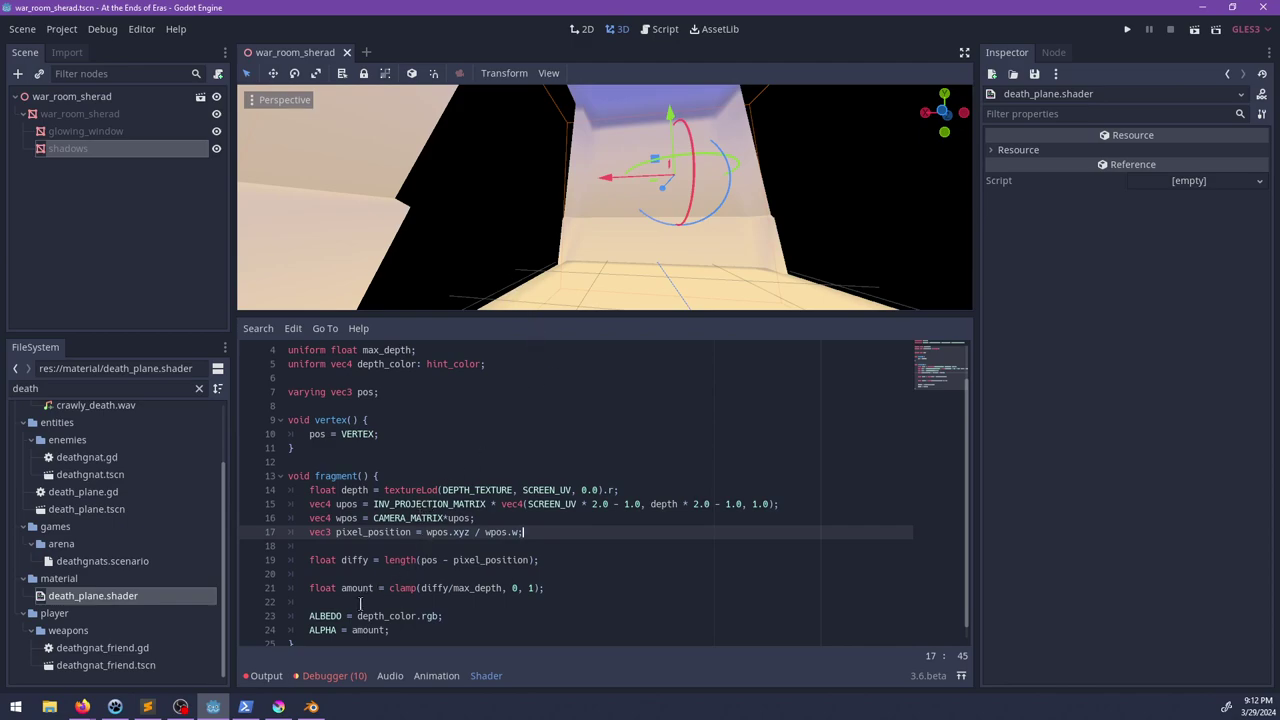
Step: Remove the blank line between the diffy and amount lines
click(438, 615)
double_click(397, 616)
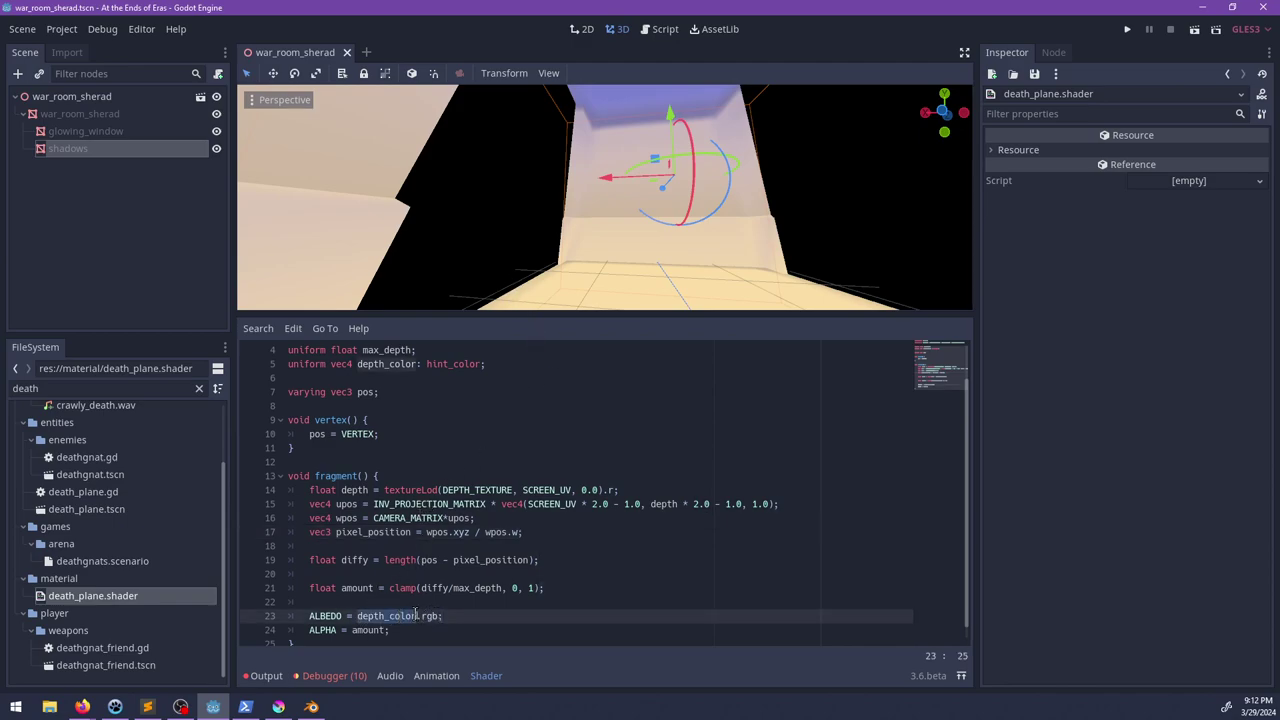
key(ctrl+Right)
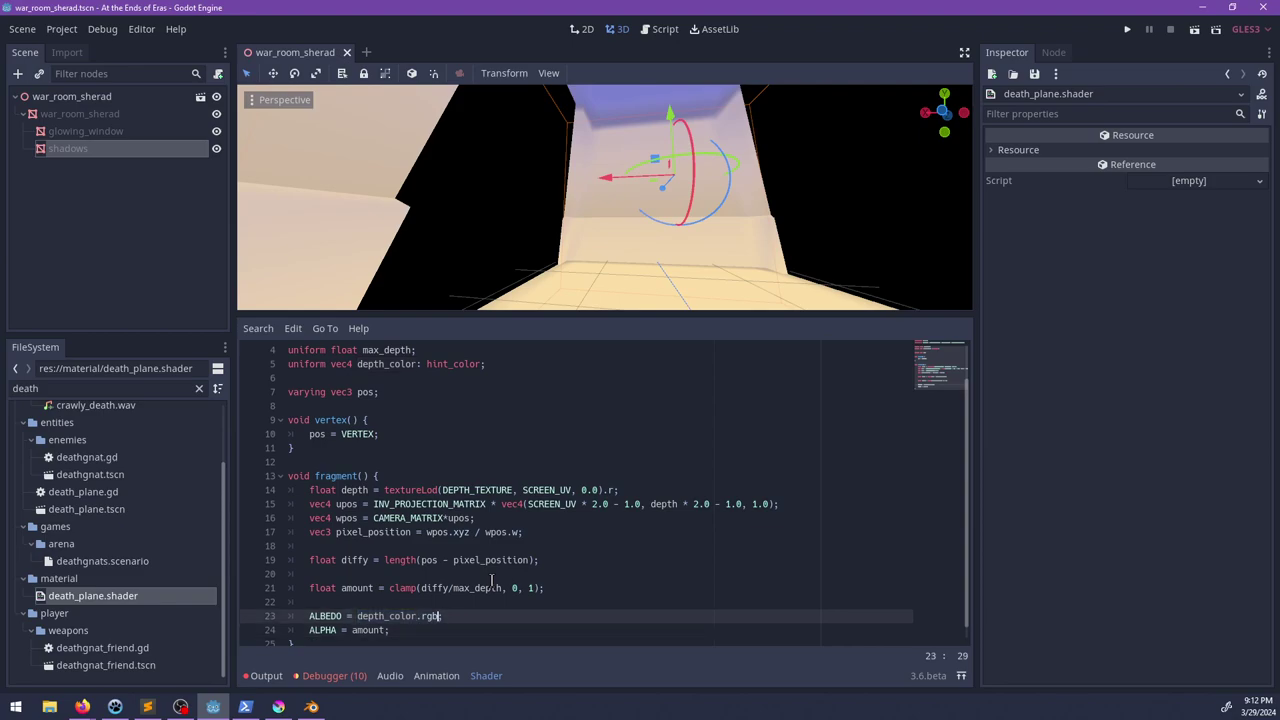
scroll(491, 580, down, 1)
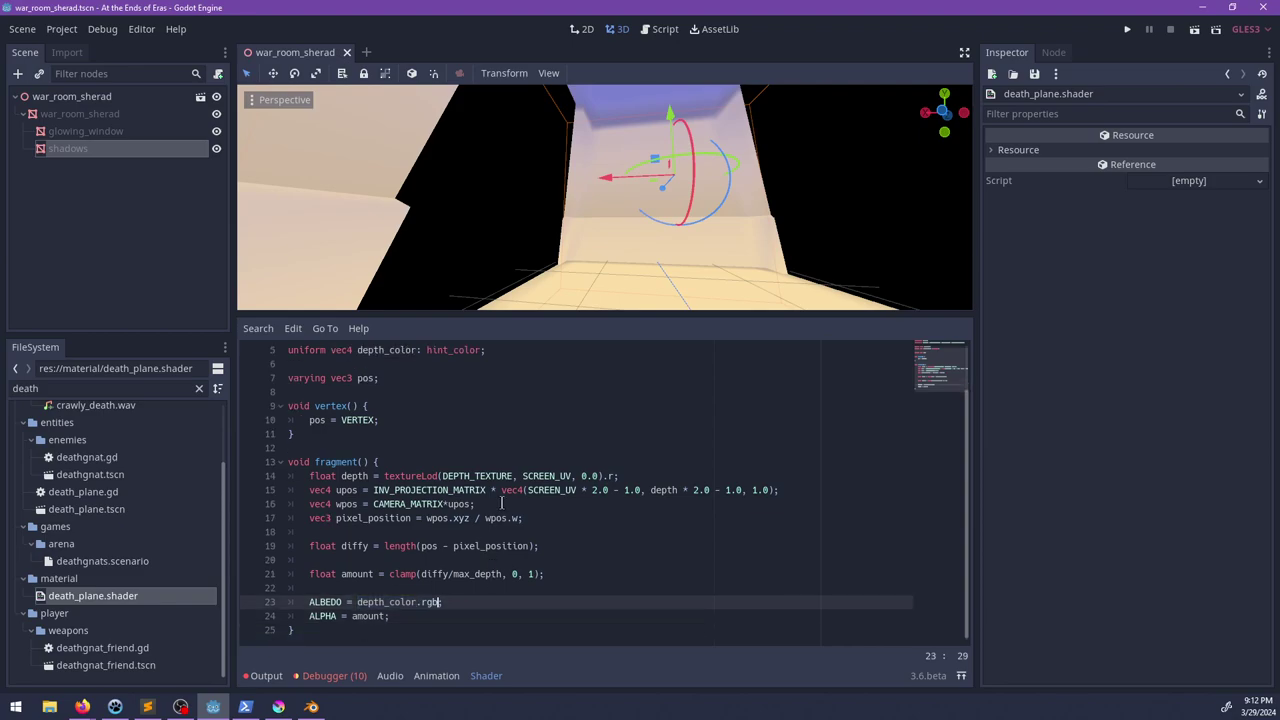
click(415, 562)
key(BackSpace)
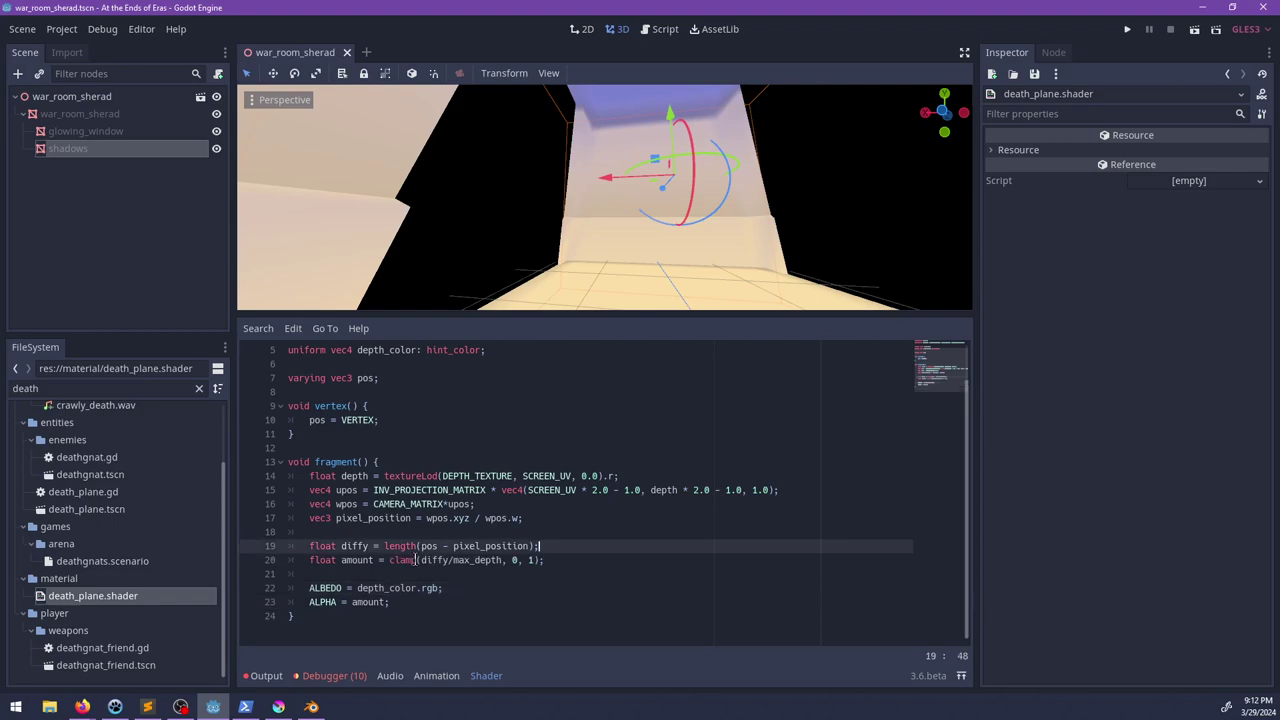
Step: Set ALBEDO to upos.xyz with depth_color.rgb commented out, save, and check the colours on the shadow planes
key(Down)
key(Down)
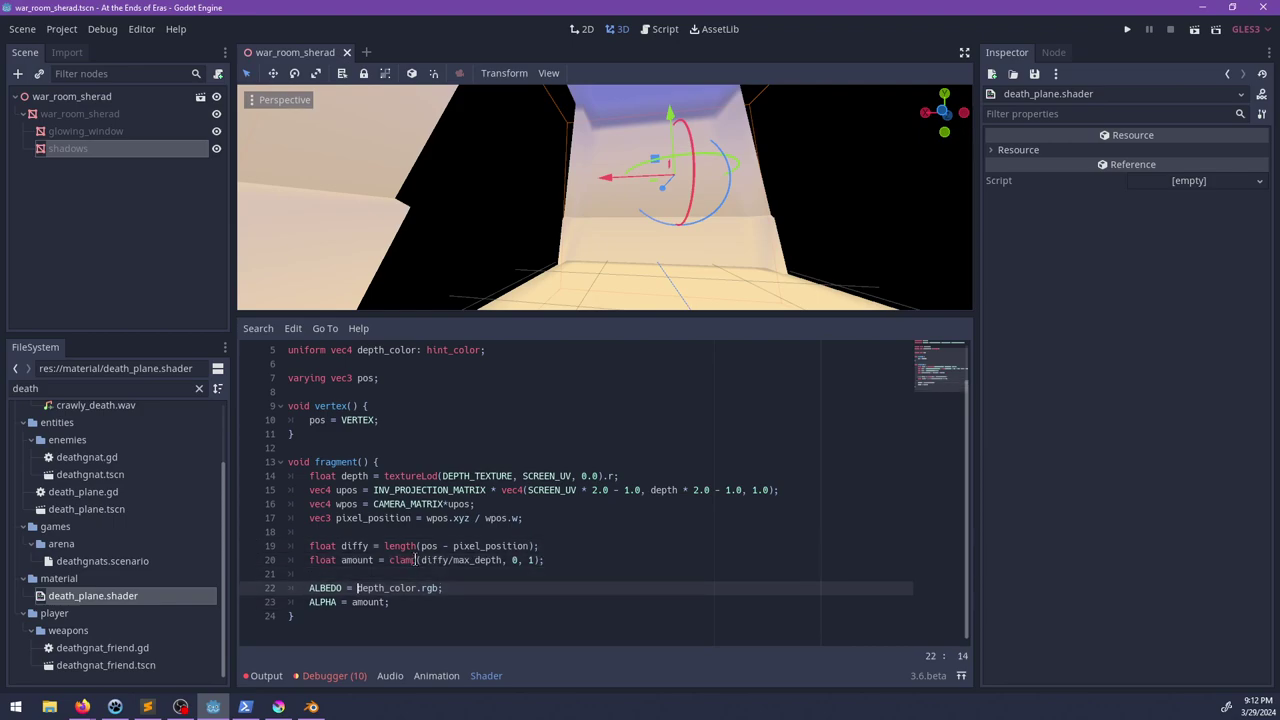
text(up)
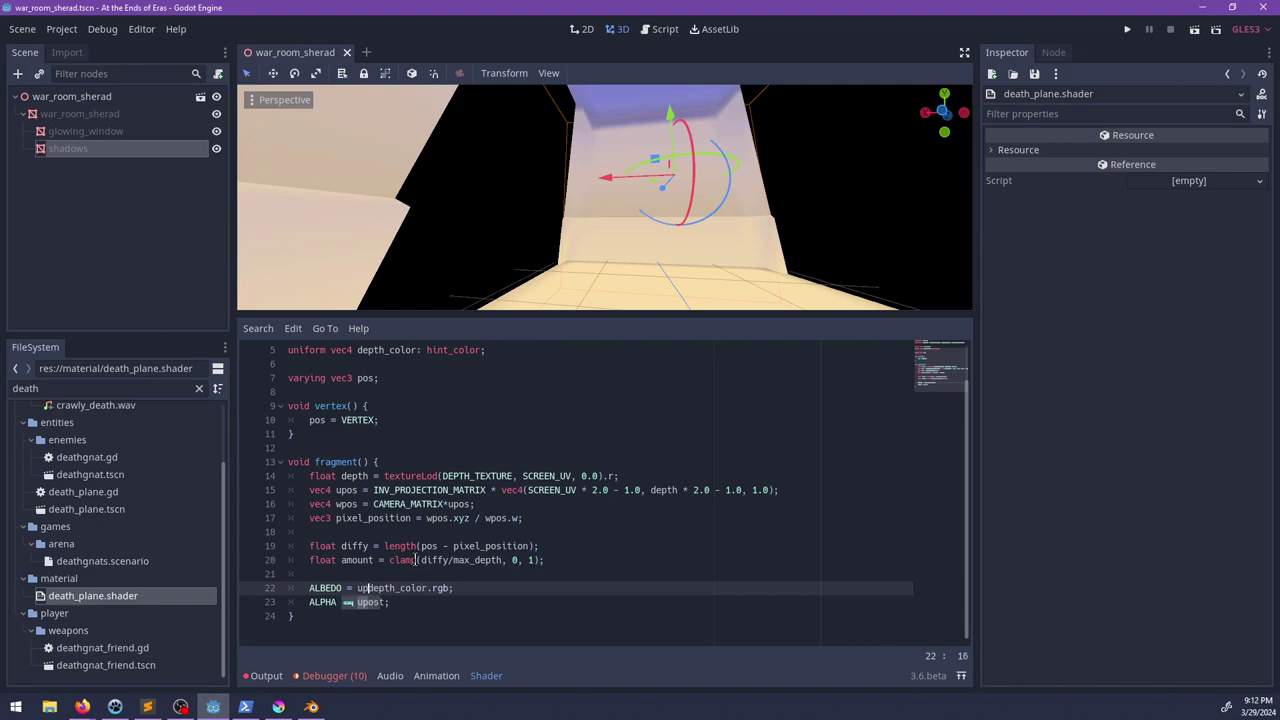
key(BackSpace)
key(BackSpace)
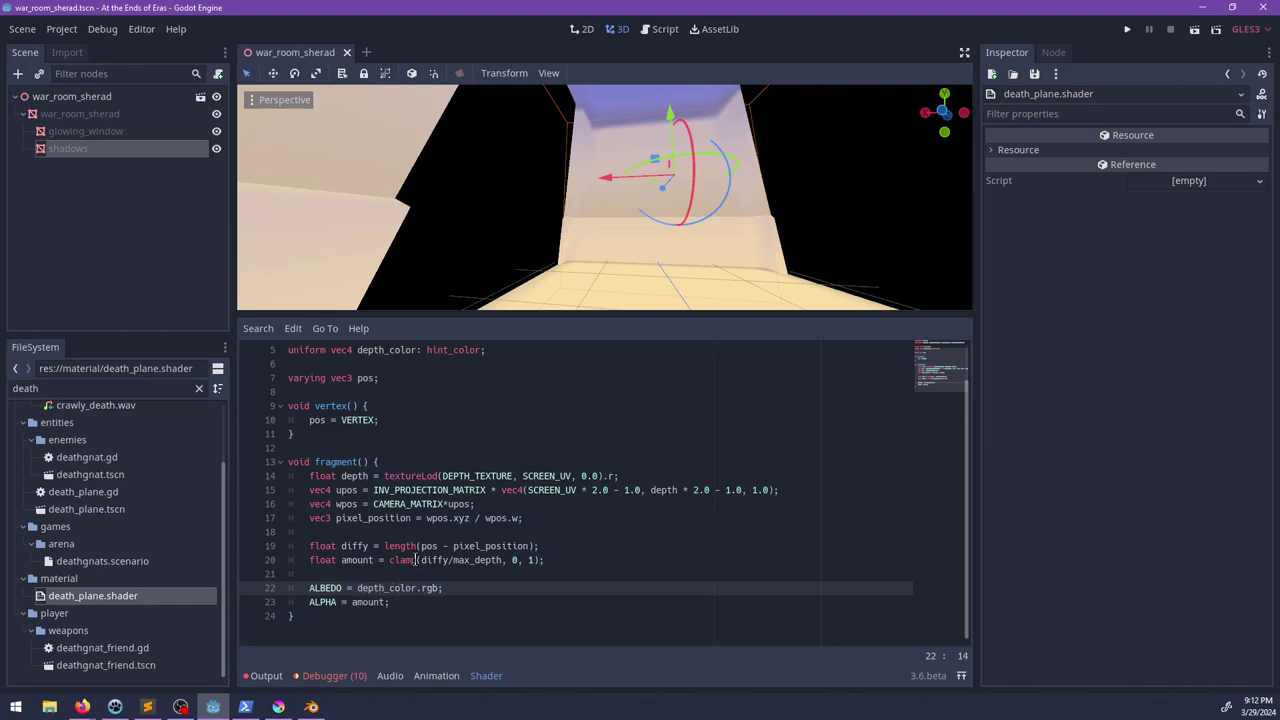
text(upos.xyz; //)
key(ctrl+s)
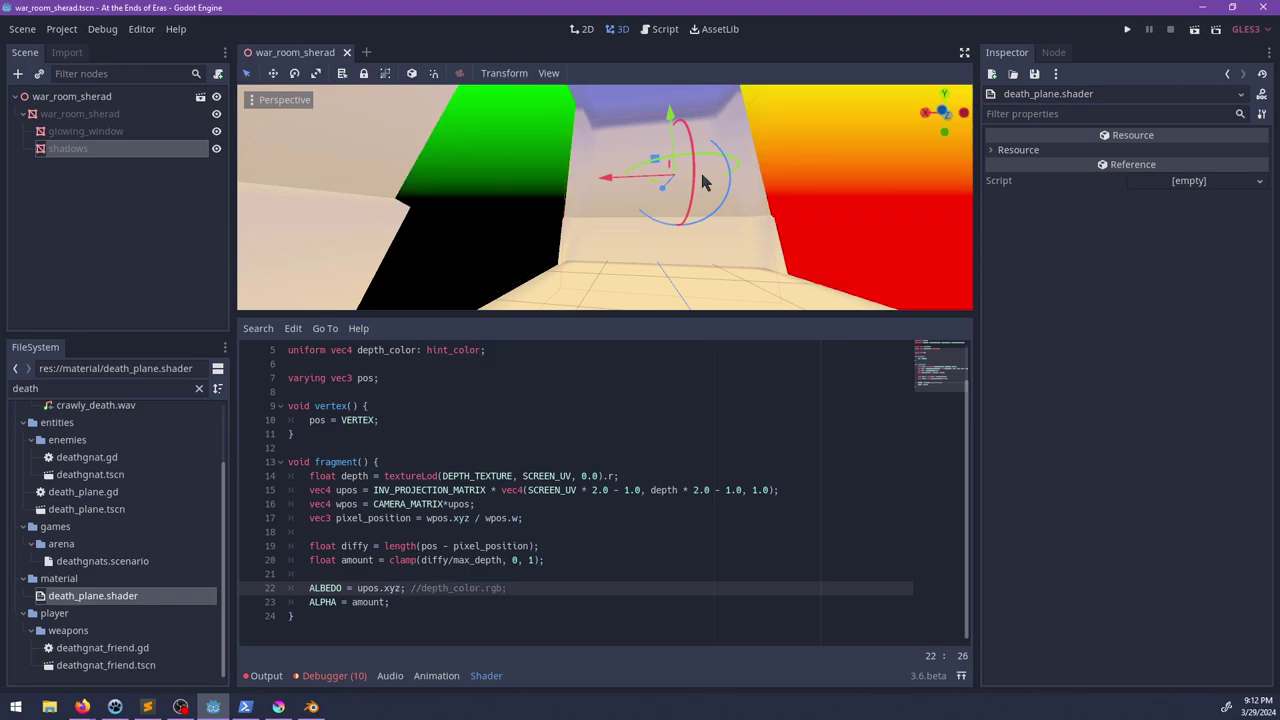
scroll(722, 186, down, 4)
middle_drag(702, 175, 645, 210)
scroll(634, 198, up, 5)
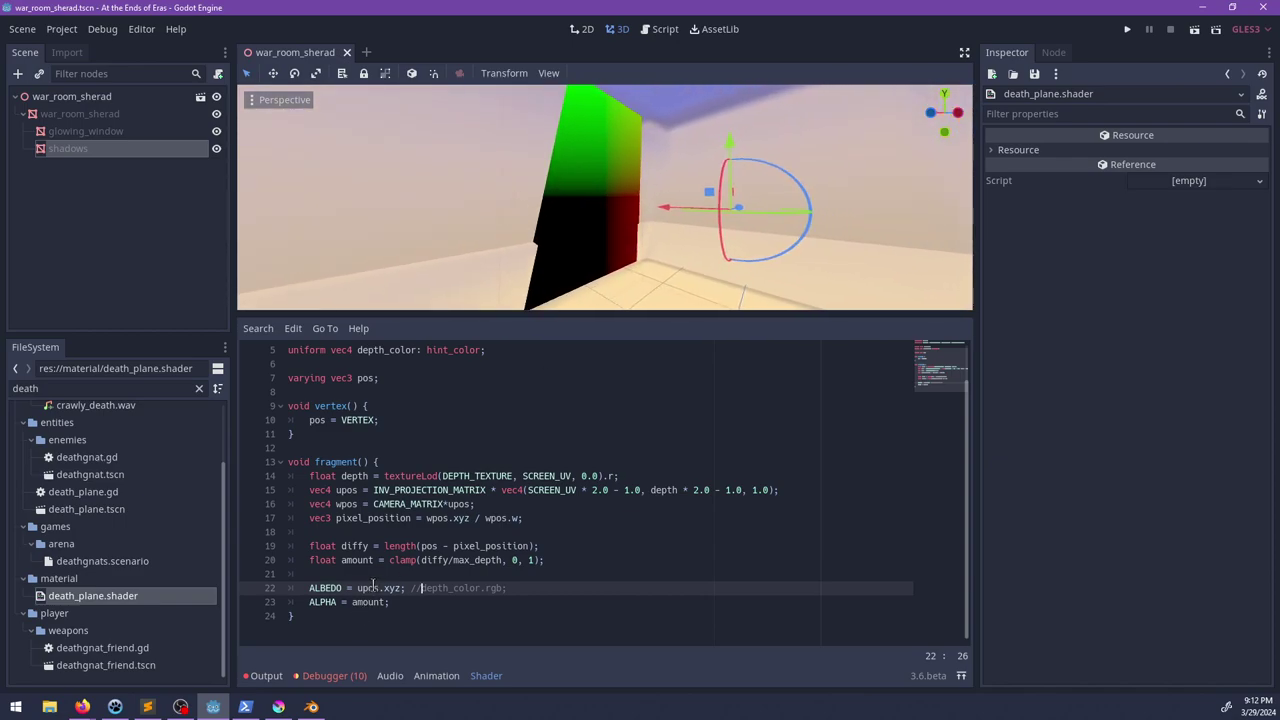
Step: Switch the ALBEDO debug output to wpos.xyz and examine the shadow planes from several angles
double_click(373, 587)
text(2)
key(BackSpace)
text(wpos)
middle_drag(655, 180, 602, 182)
shift+middle_drag(567, 183, 607, 160)
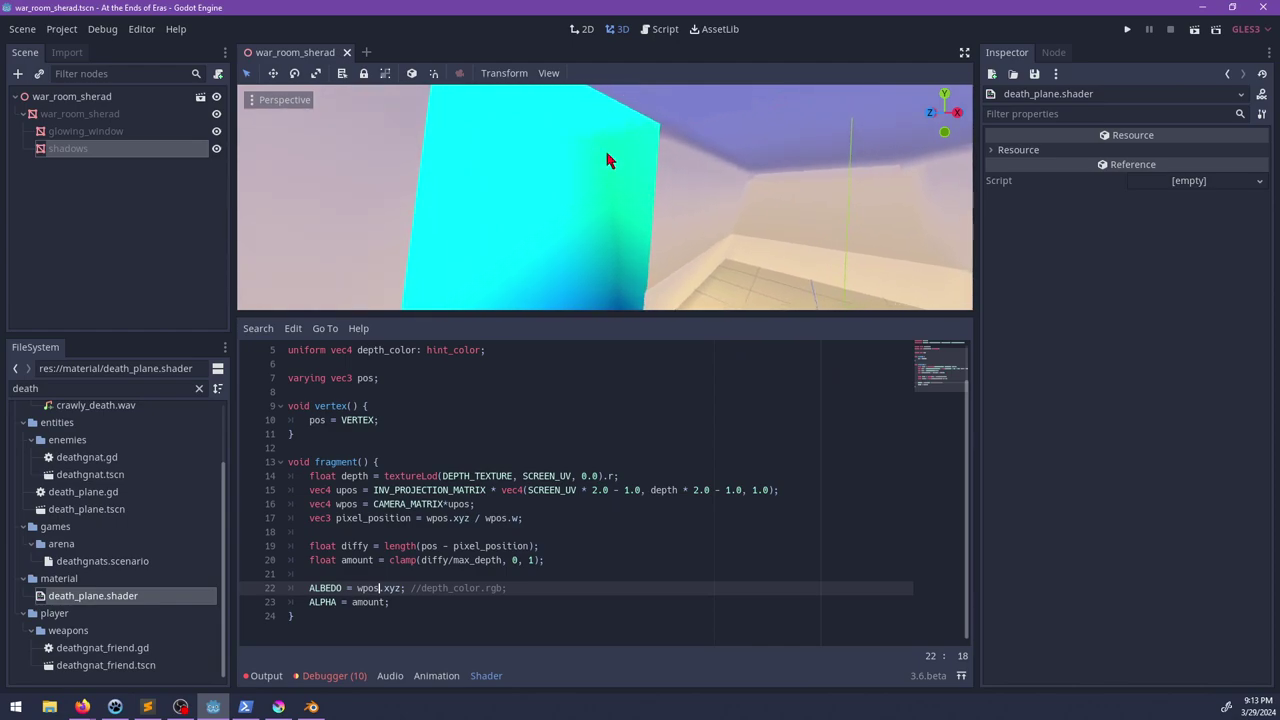
key(BackSpace)
middle_drag(648, 250, 558, 250)
text(w)
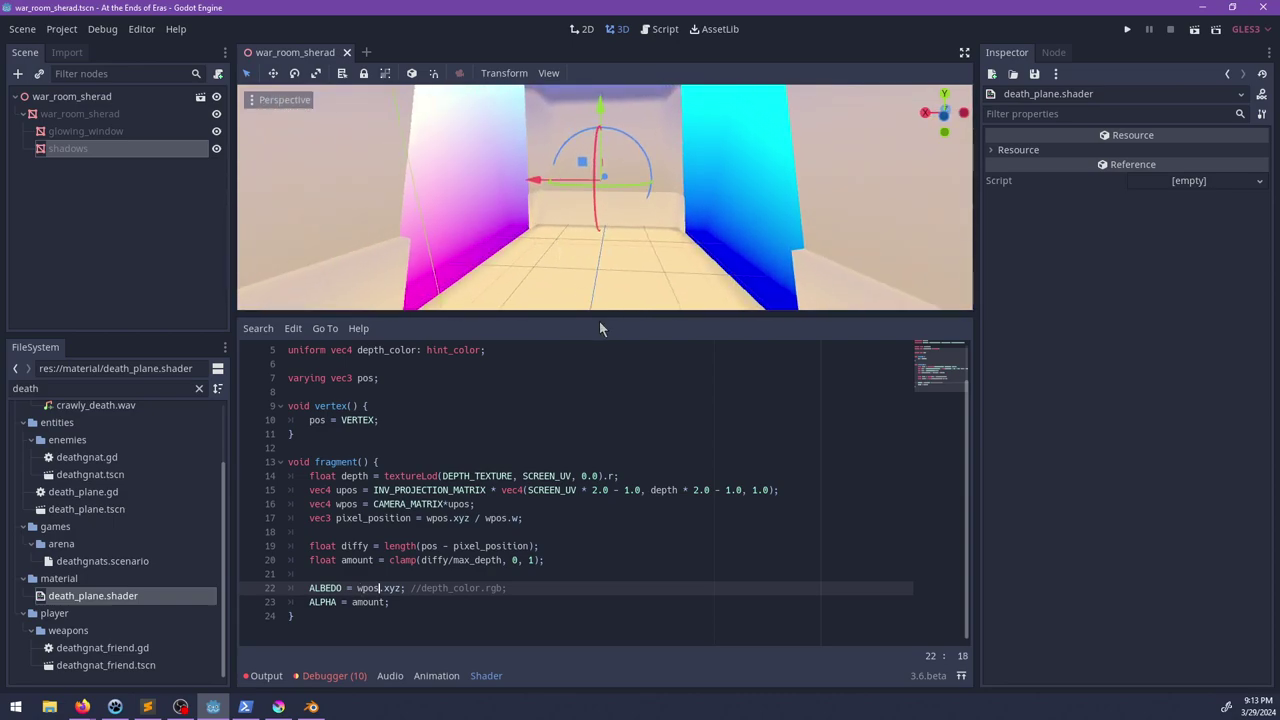
Step: Replace the ALBEDO debug output with vec3(diffy), keeping depth_color.rgb commented out
key(BackSpace)
key(BackSpace)
key(BackSpace)
key(BackSpace)
text(diffy)
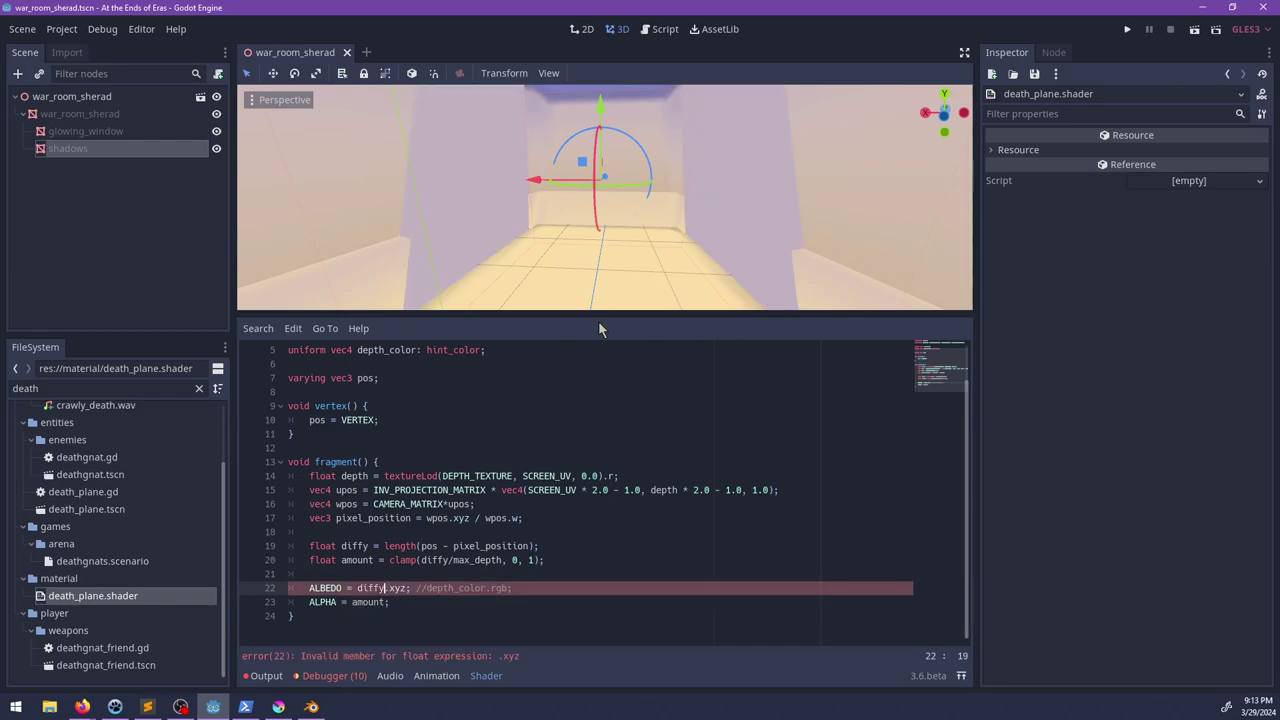
key(shift+Right)
key(shift+Right)
key(shift+Right)
key(shift+Right)
key(BackSpace)
key(ctrl+Left)
text(vec4)
text(()
text())
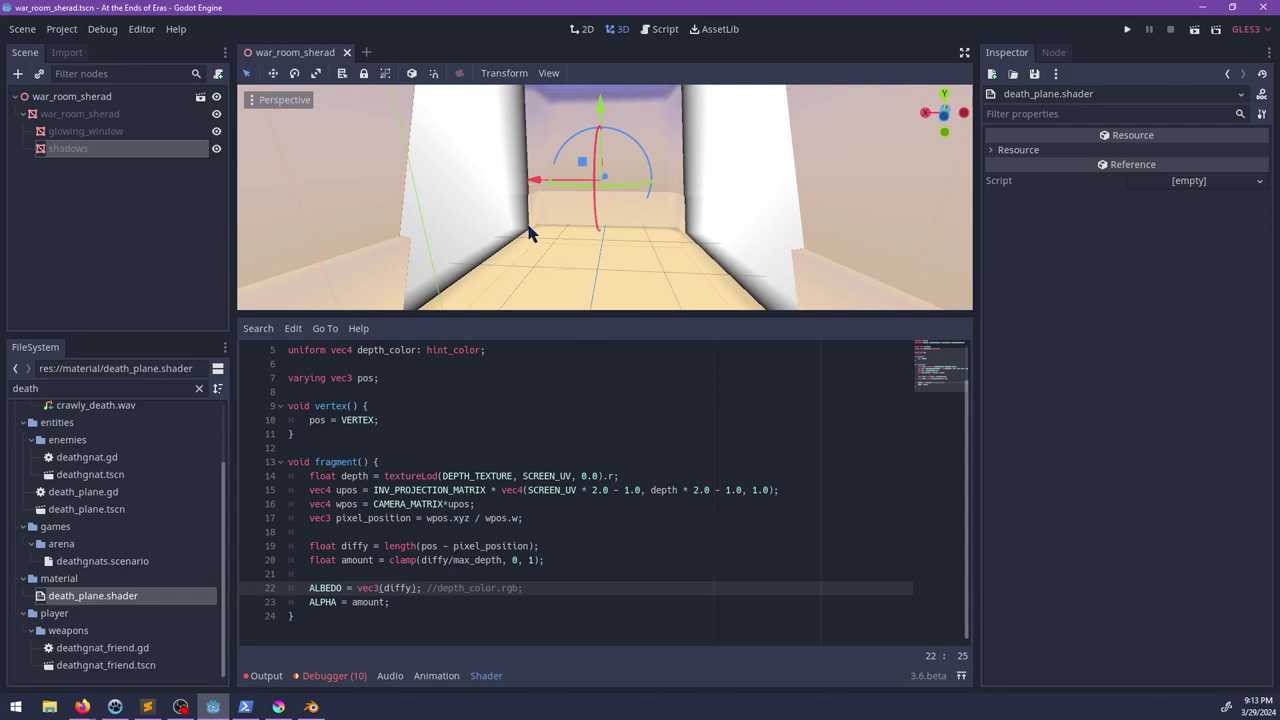
Step: Try outputting vec3(diffy/max_depth) as ALBEDO, save, and undo the added division
double_click(430, 547)
double_click(355, 546)
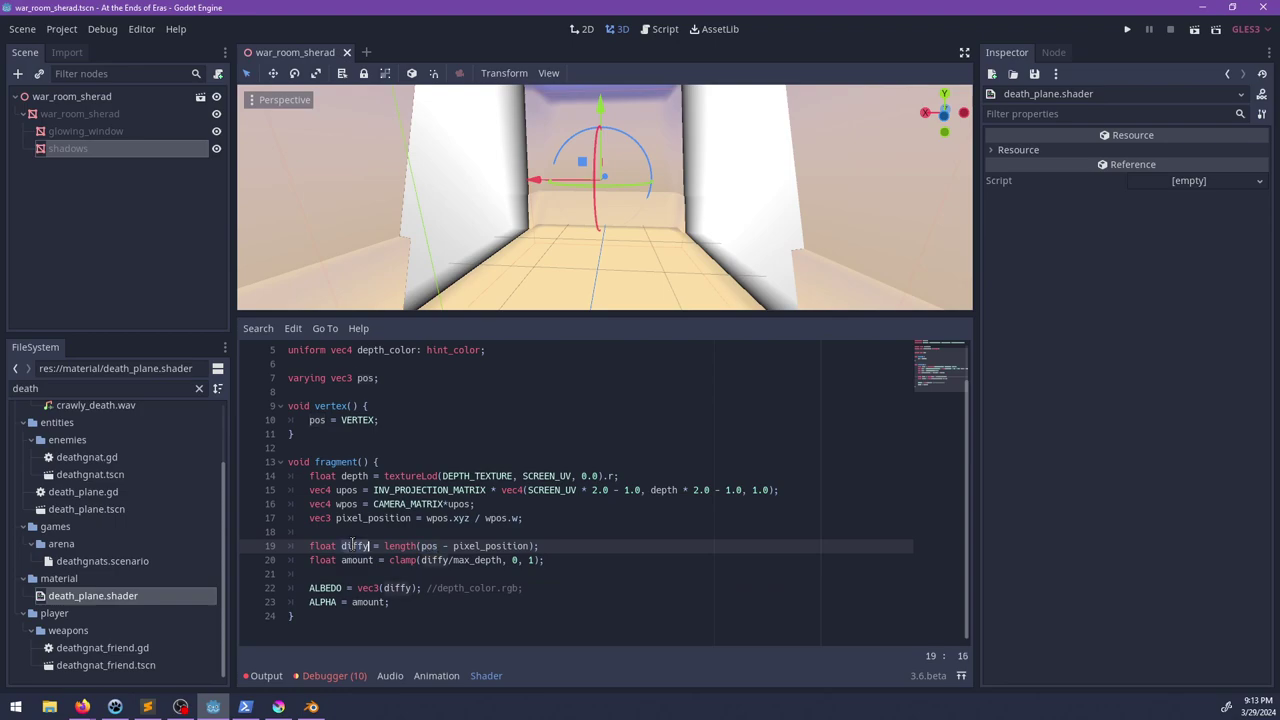
double_click(433, 560)
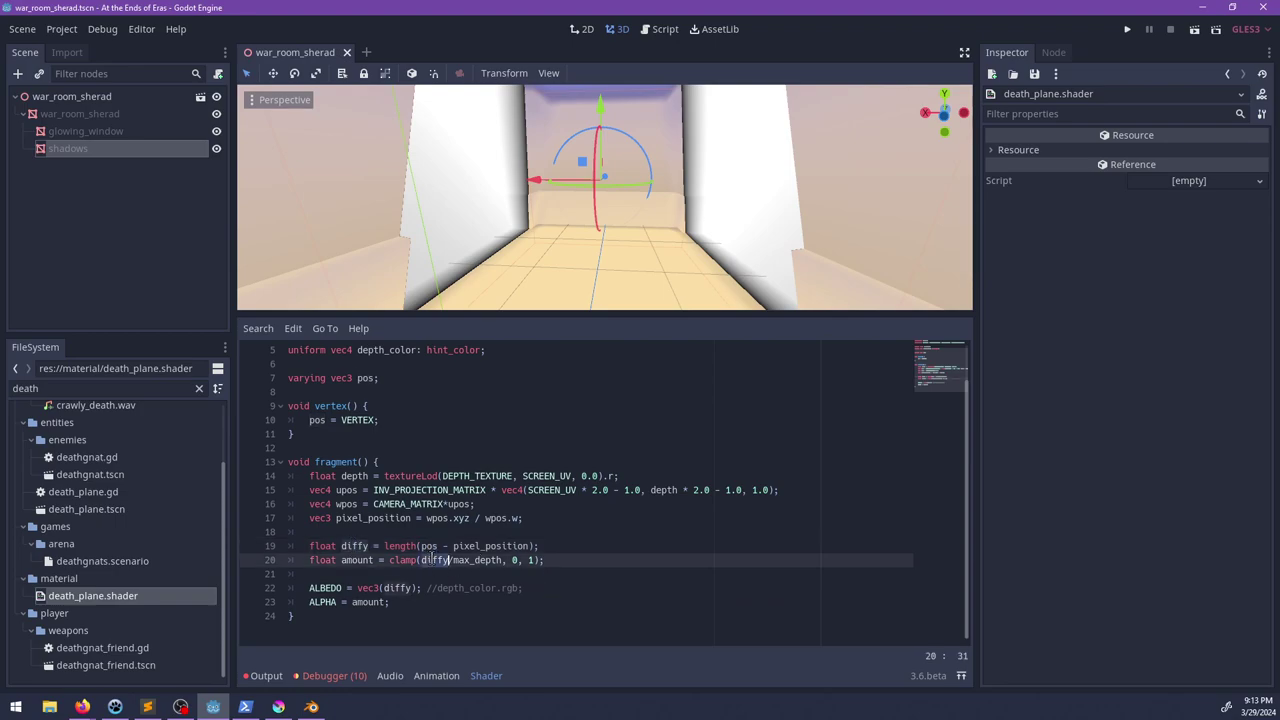
middle_drag(522, 222, 516, 257)
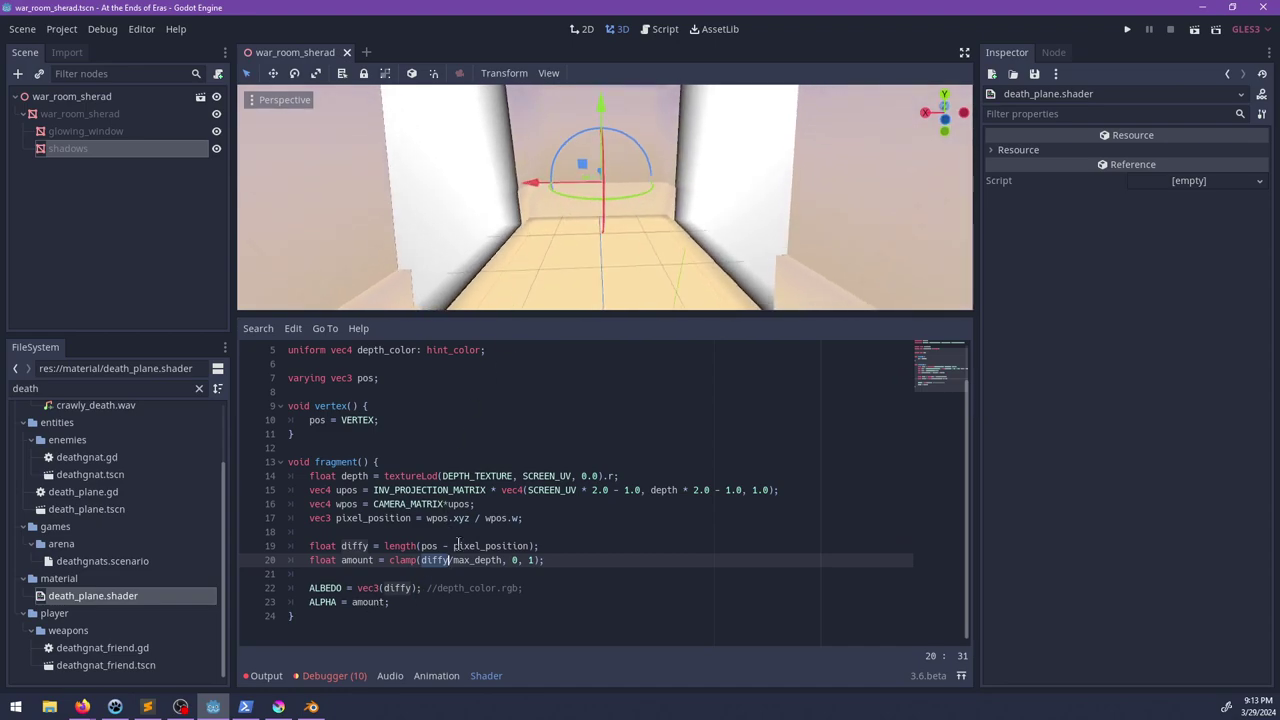
click(415, 588)
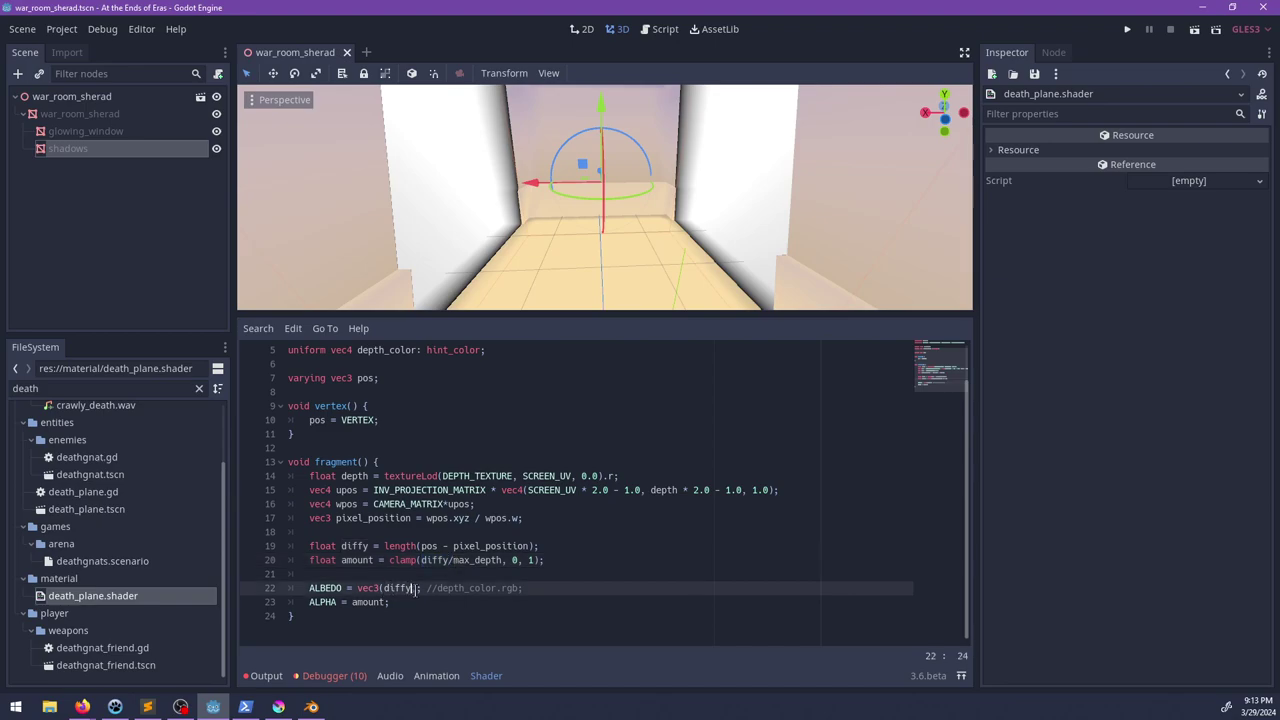
text(/max_depth)
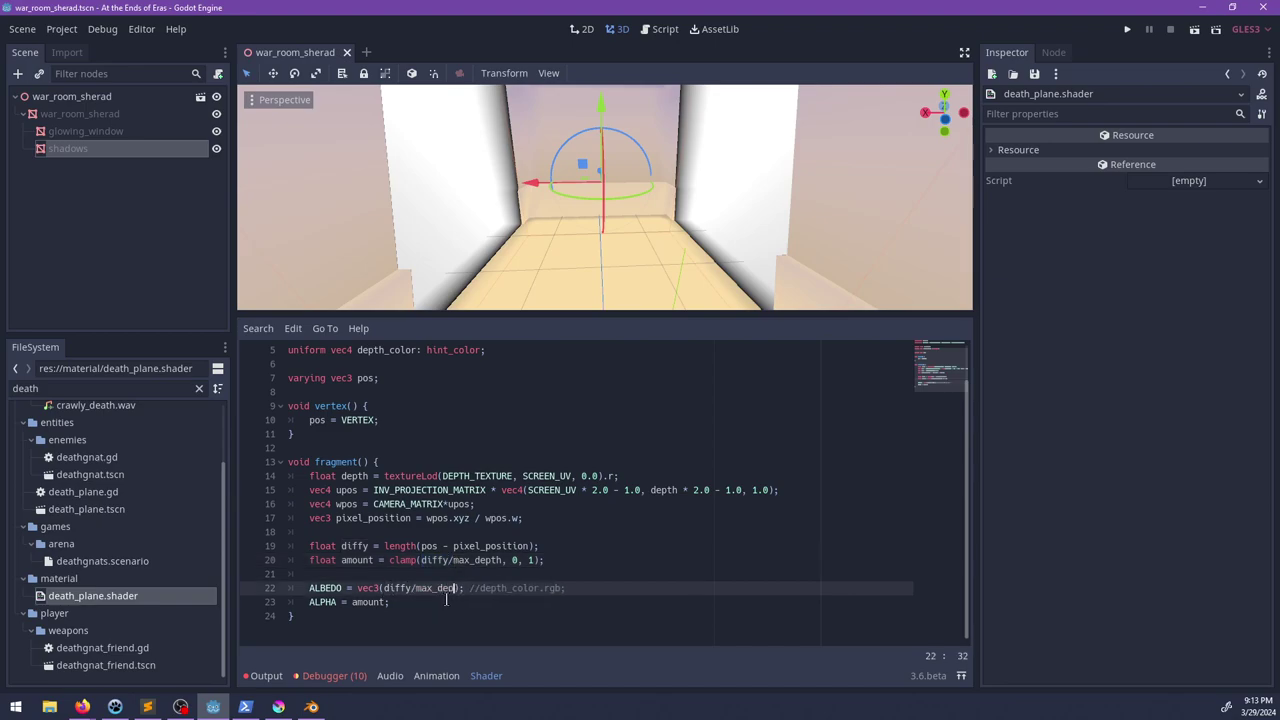
key(ctrl+s)
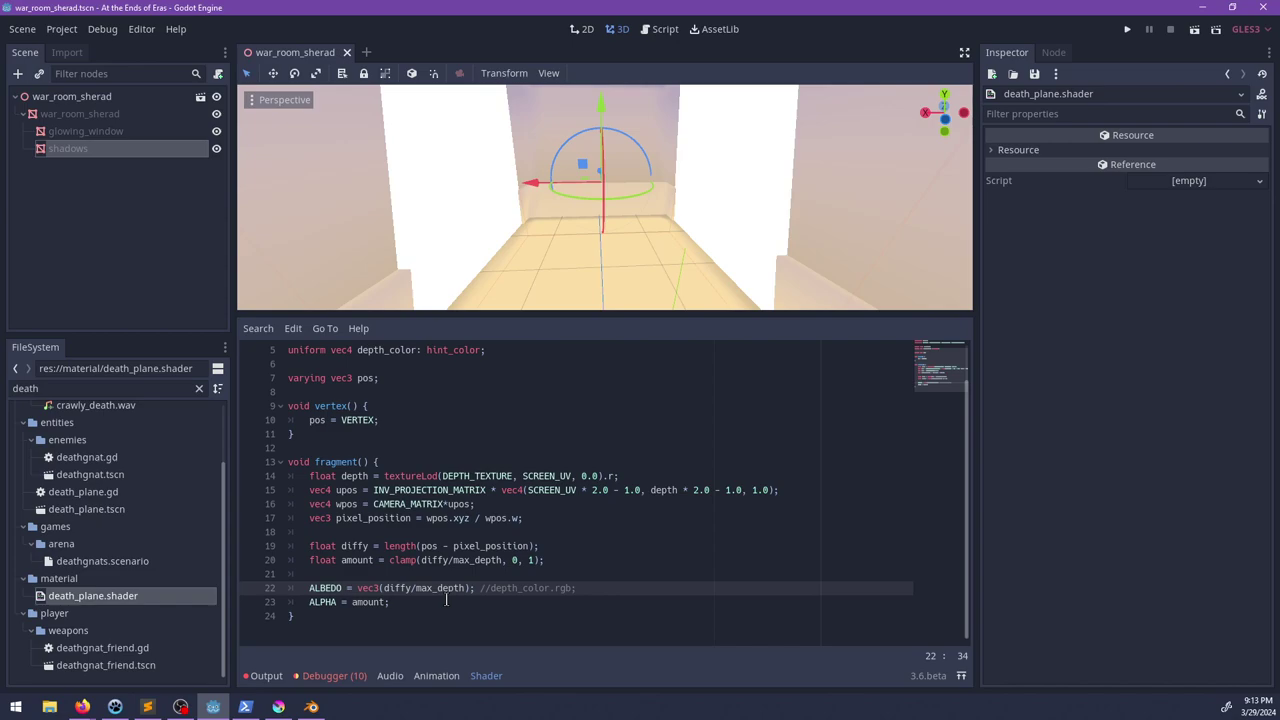
key(ctrl+z)
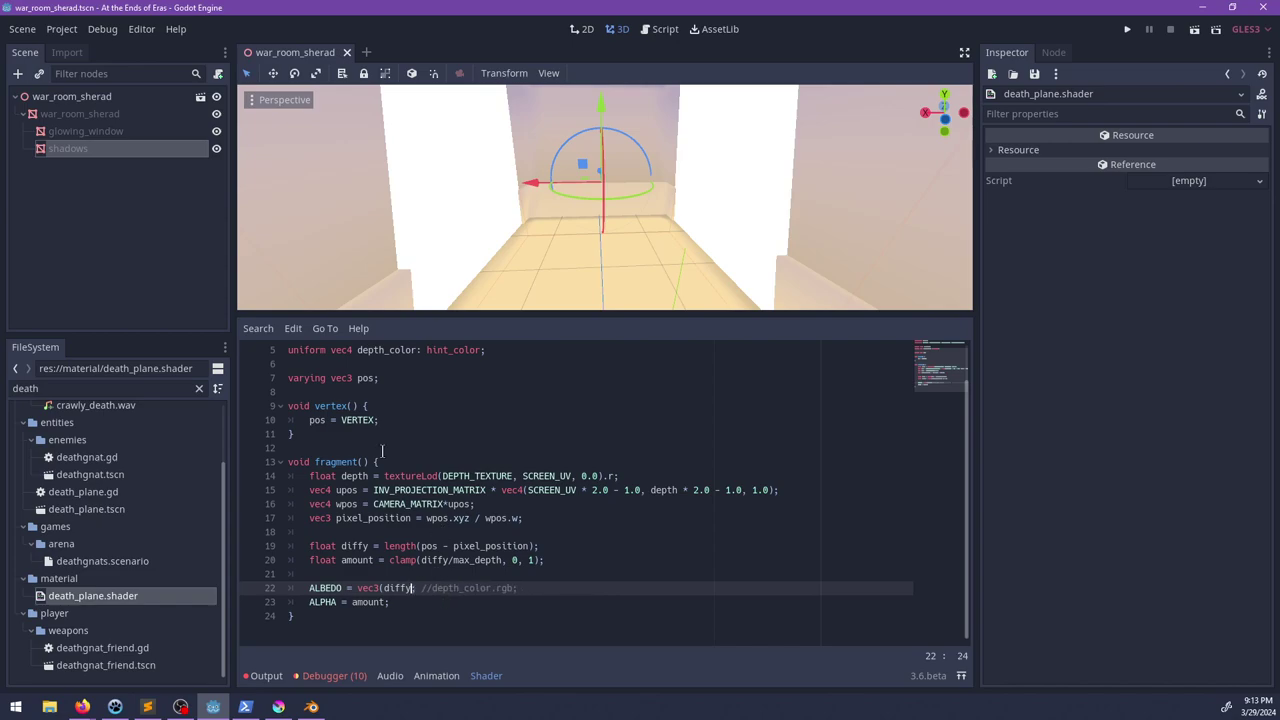
Step: Open death_plane.shader from the shadows material and give the max_depth uniform a default value of 10.0
click(517, 286)
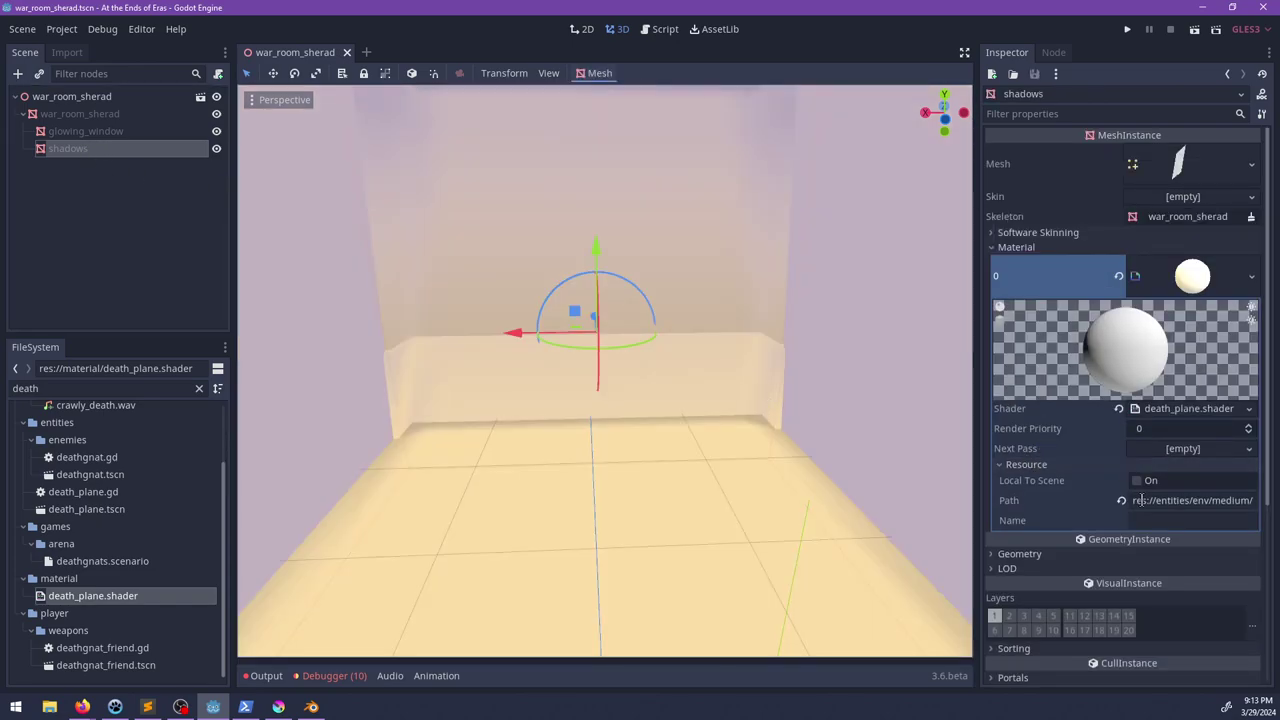
click(1160, 410)
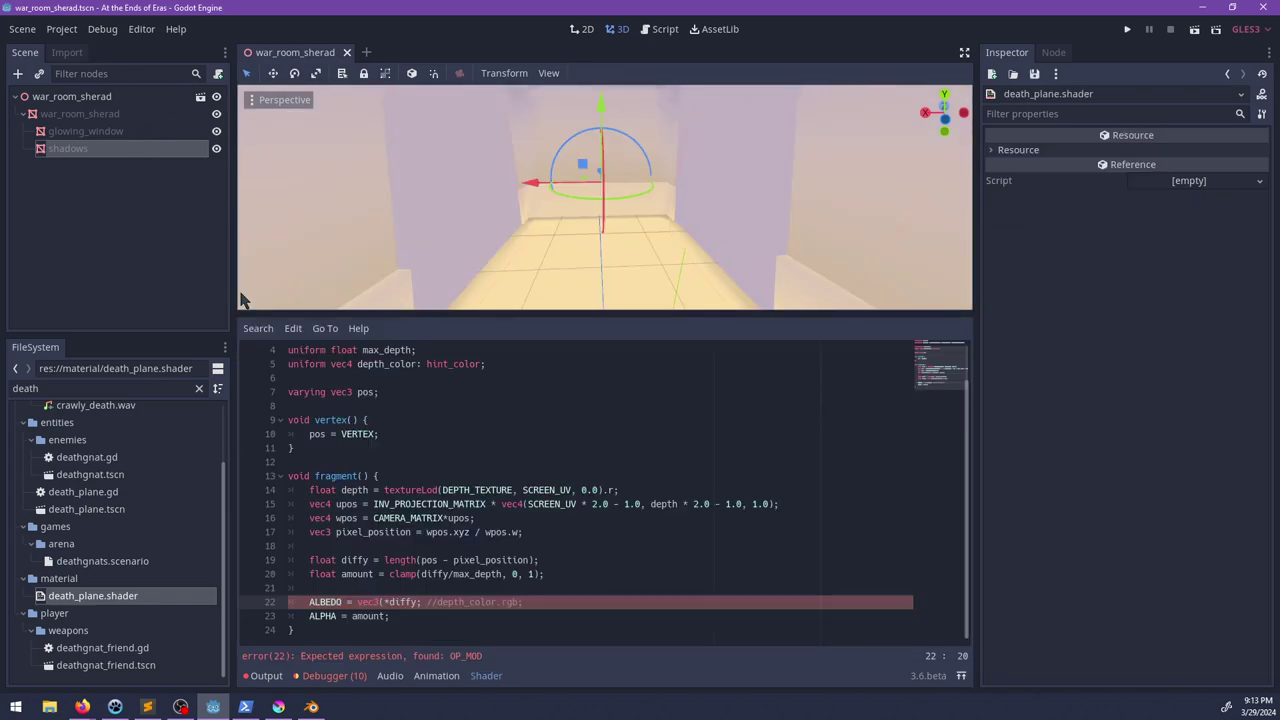
scroll(490, 474, up, 1)
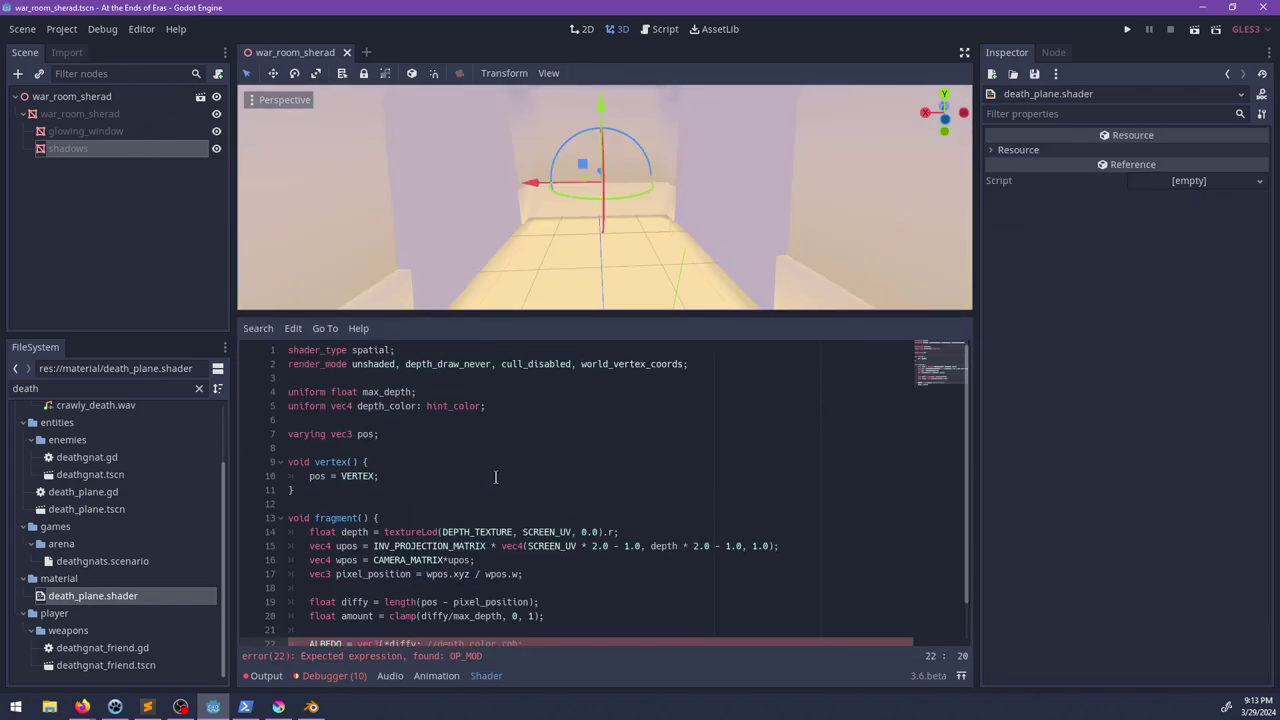
click(414, 393)
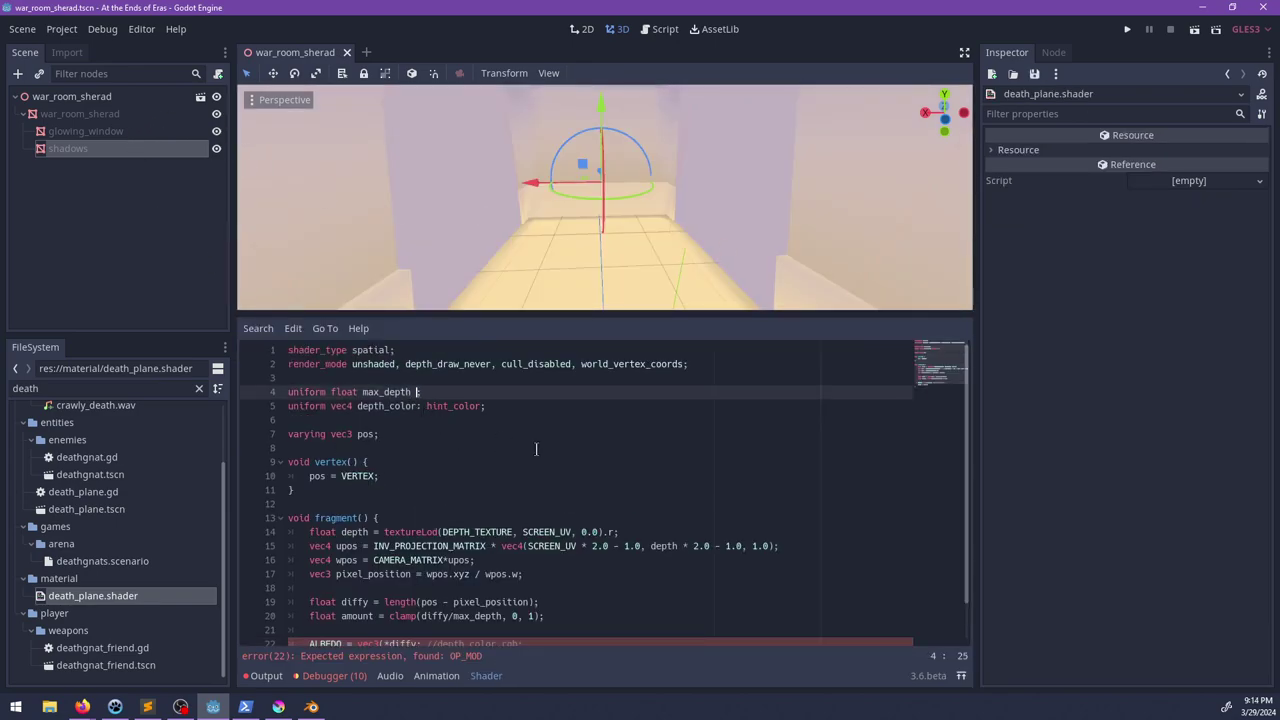
key(BackSpace)
Step: Remove the unfinished vec3 and diffy debug expression from the ALBEDO assignment in the fragment function
scroll(545, 485, down, 1)
click(386, 602)
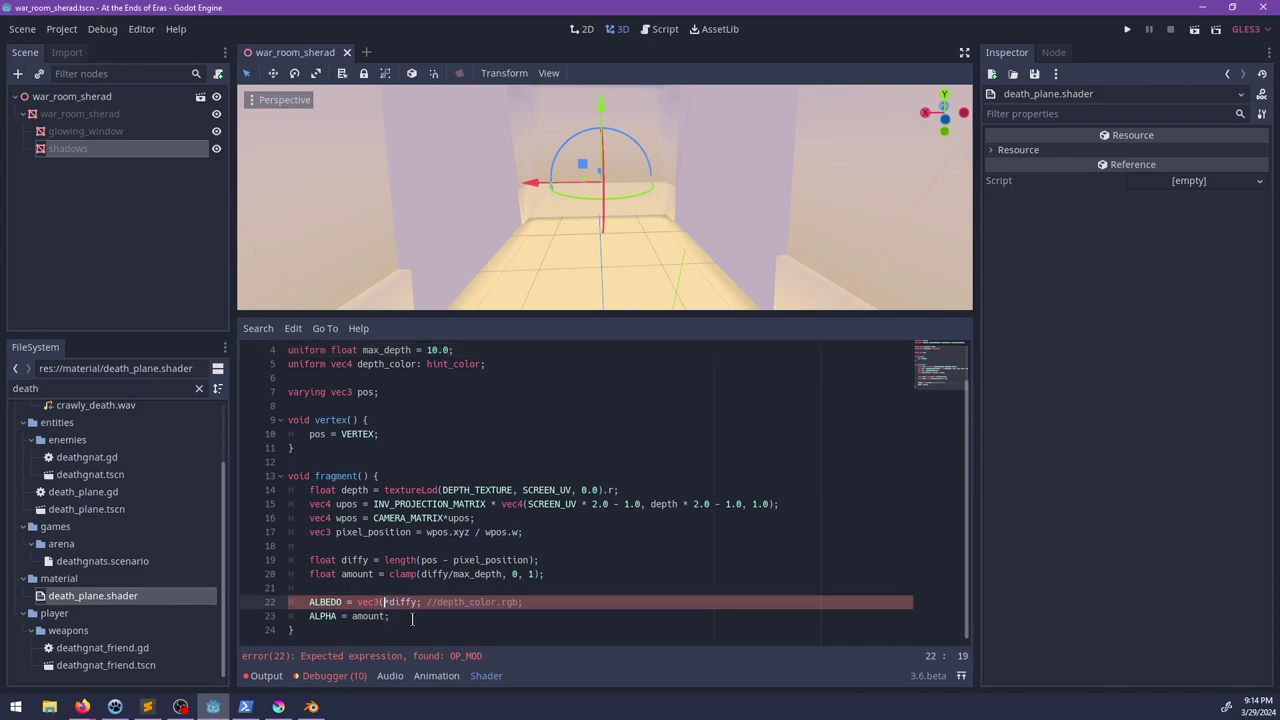
key(BackSpace)
key(BackSpace)
key(BackSpace)
key(BackSpace)
key(BackSpace)
key(BackSpace)
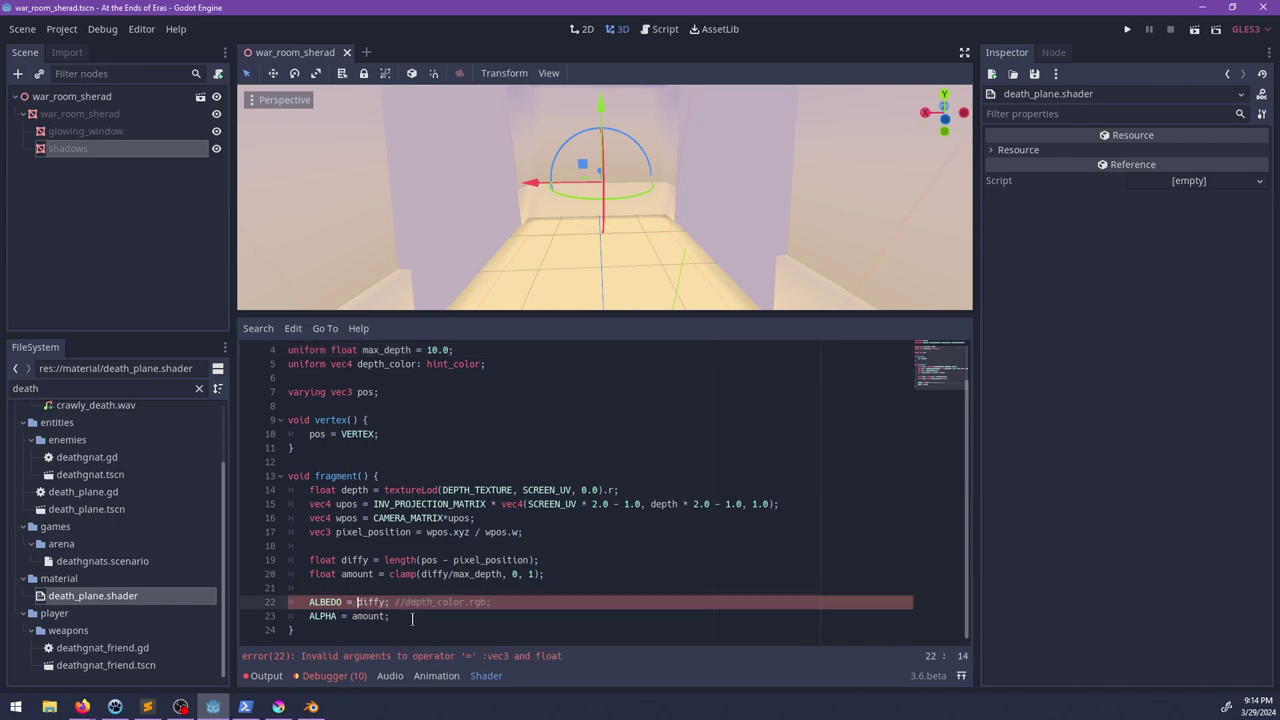
key(BackSpace)
key(BackSpace)
key(BackSpace)
key(BackSpace)
key(BackSpace)
Step: Uncomment depth_color.rgb so that it is assigned to ALBEDO again, and save
key(ctrl+Right)
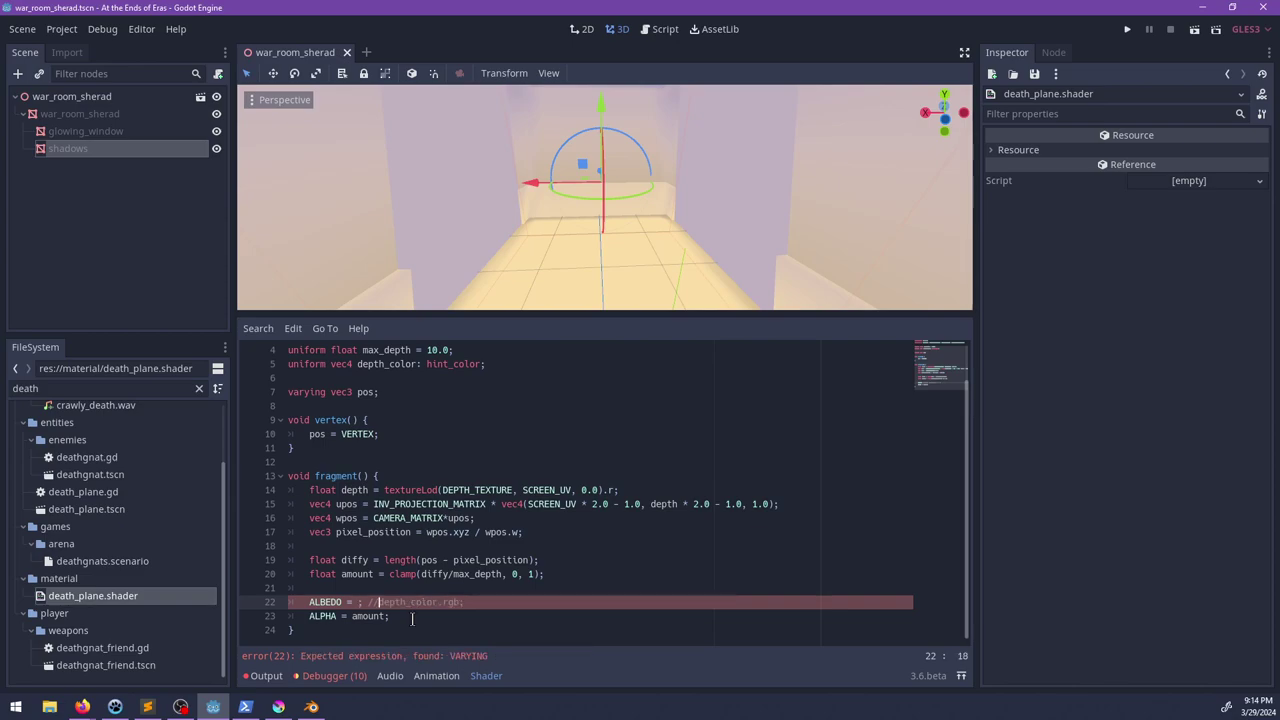
key(BackSpace)
key(BackSpace)
key(BackSpace)
key(BackSpace)
drag(540, 574, 401, 573)
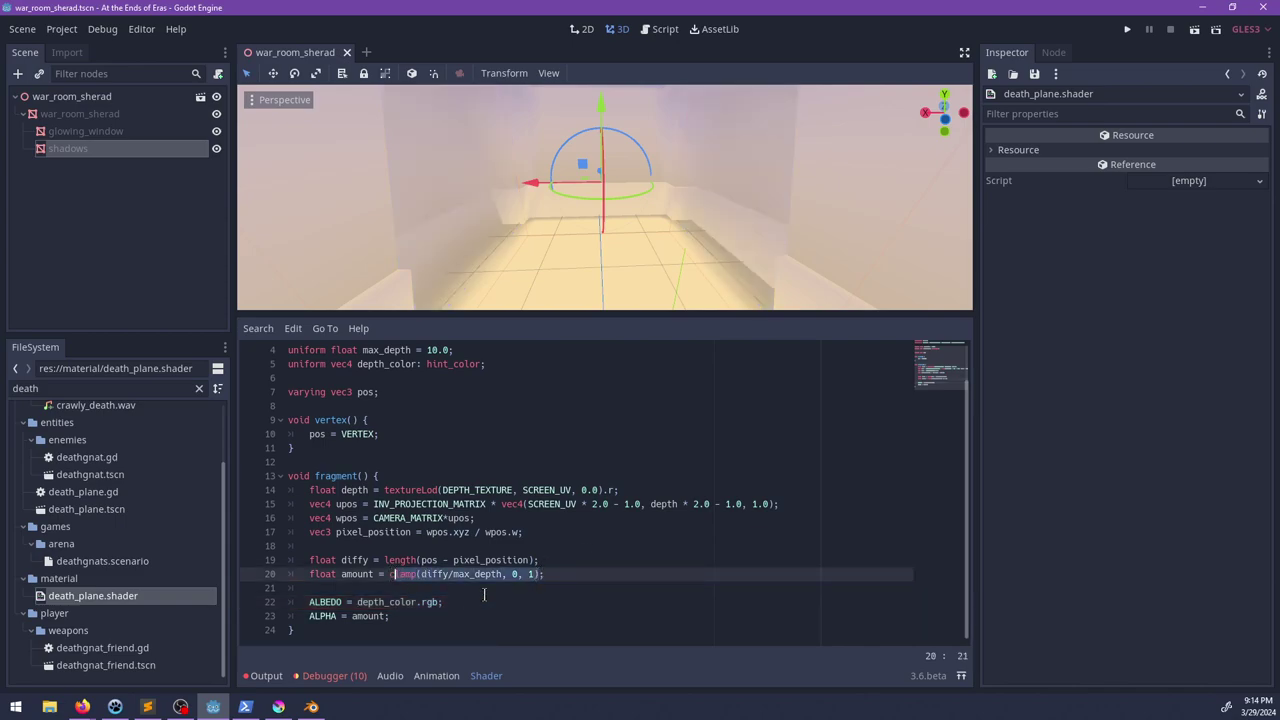
click(585, 578)
scroll(643, 180, down, 3)
key(ctrl+s)
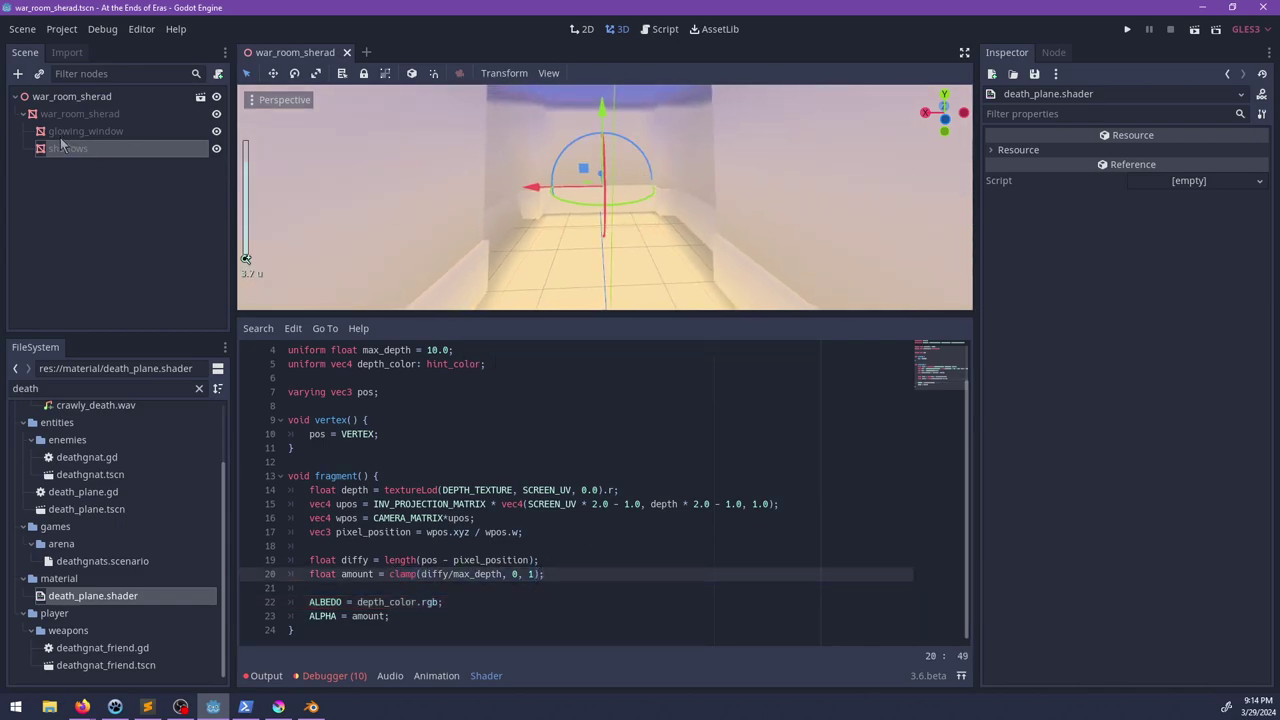
Step: Set the Max Depth shader parameter of the shadows mesh's material to 0.5
click(66, 148)
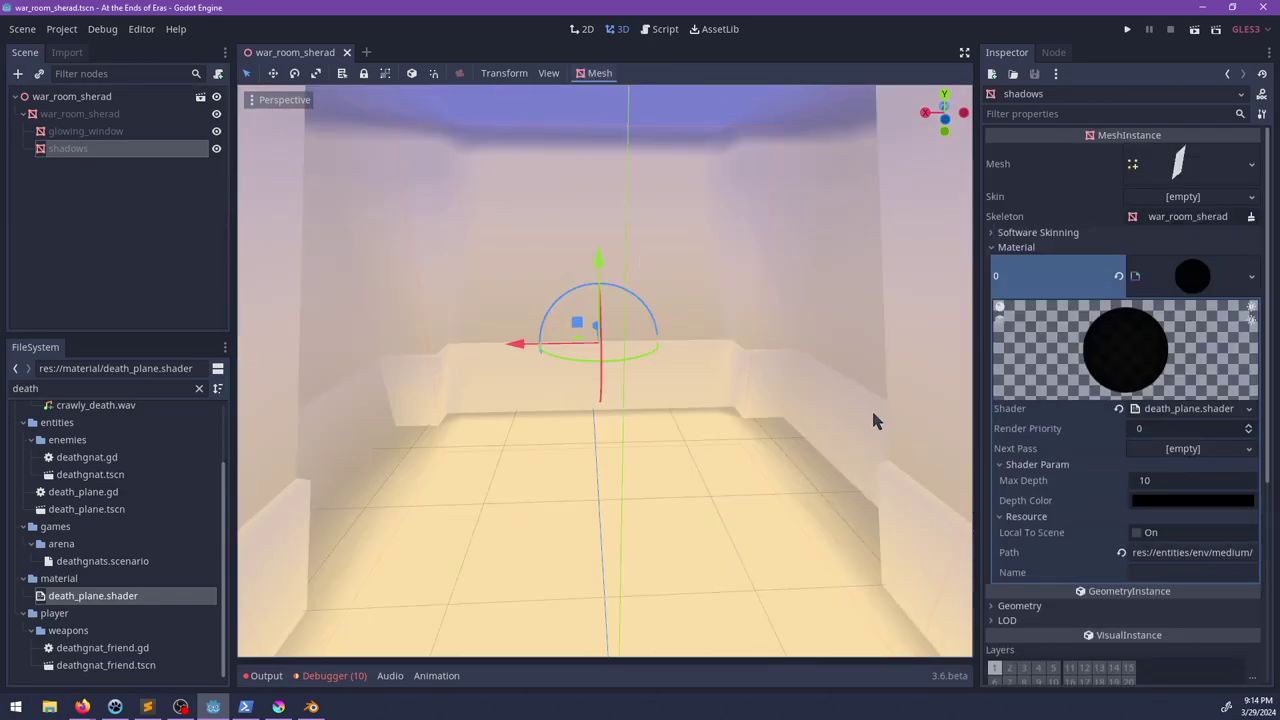
click(1175, 482)
text(.)
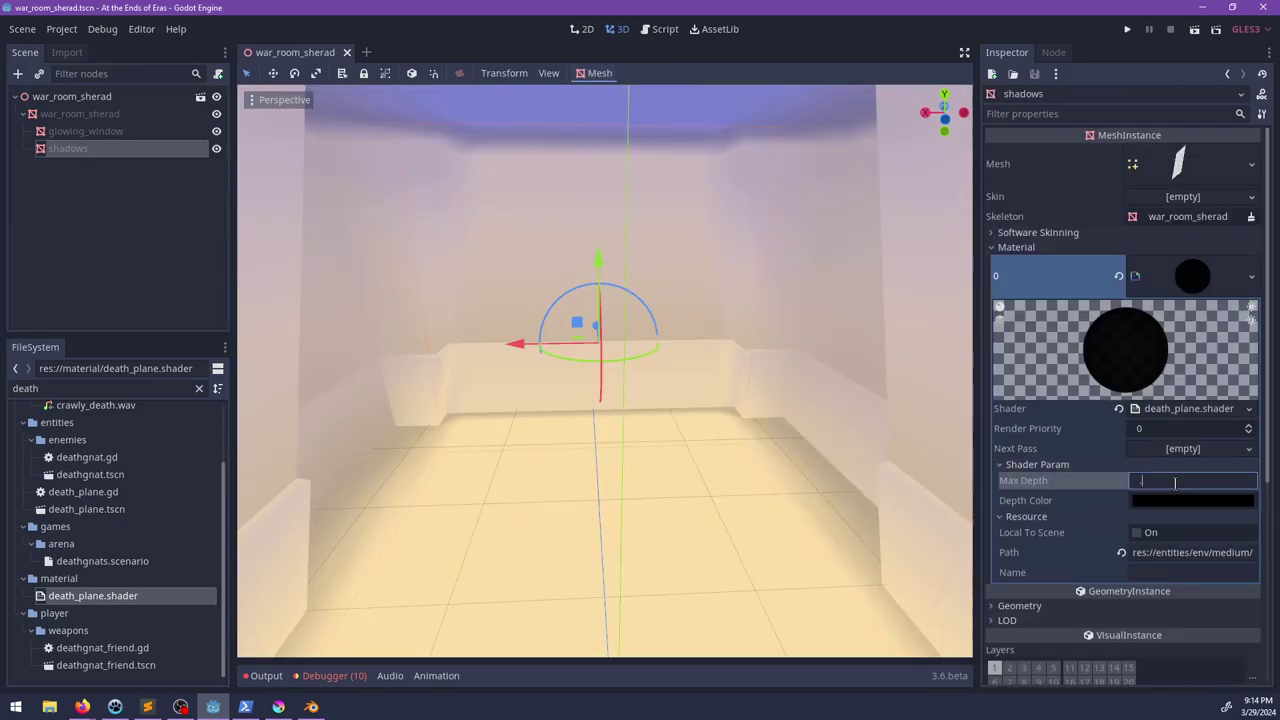
text(5)
key(Return)
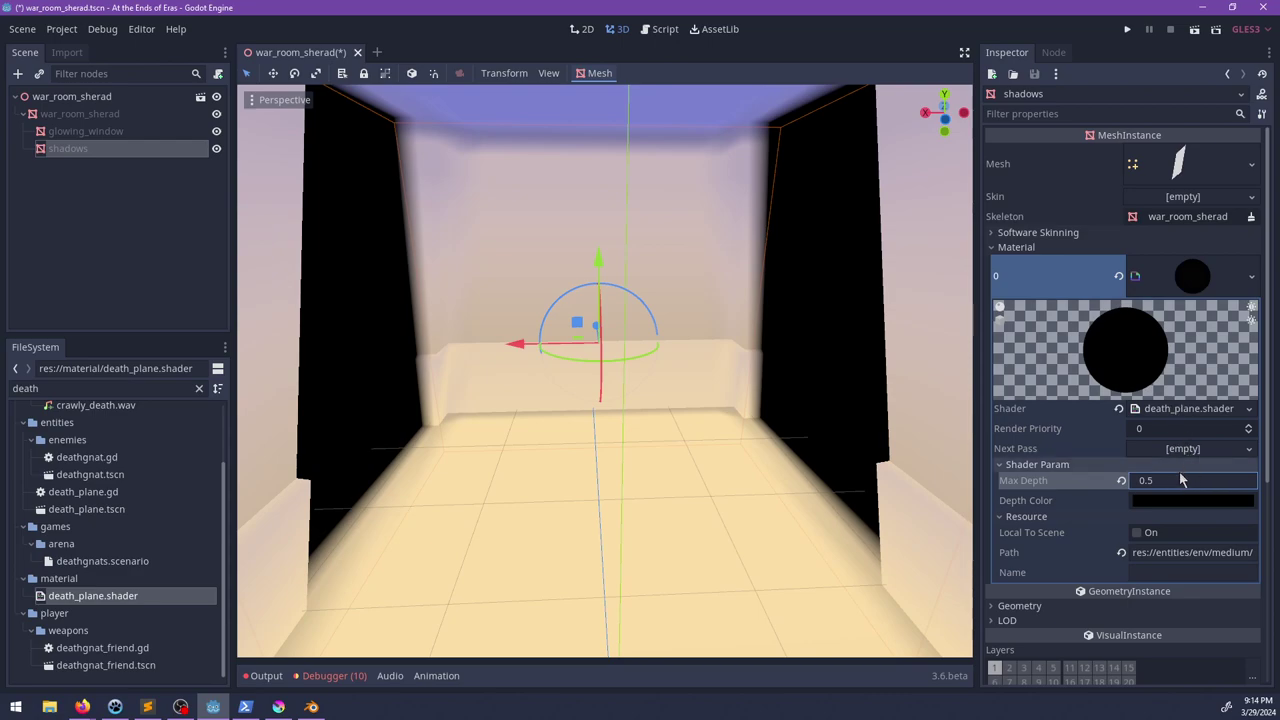
Step: Try a Max Depth of 1 on the shadows material and check the fade in the alcove
click(1170, 481)
text(1)
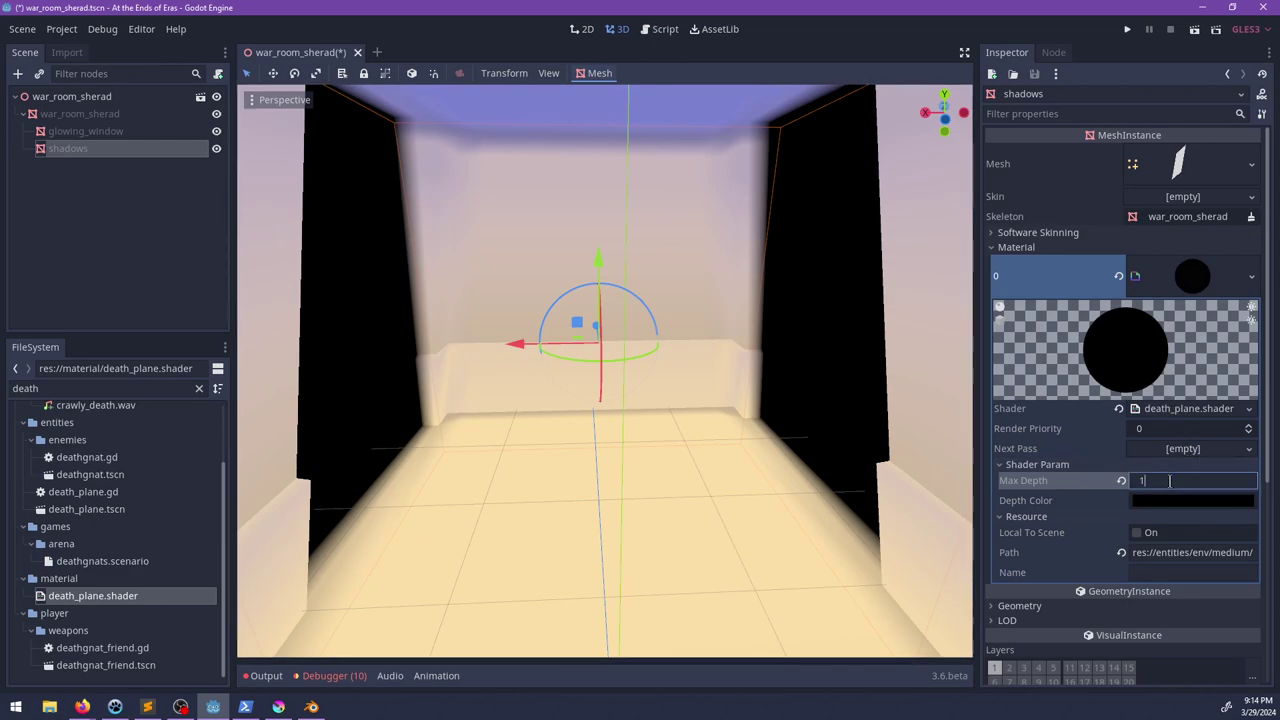
key(Return)
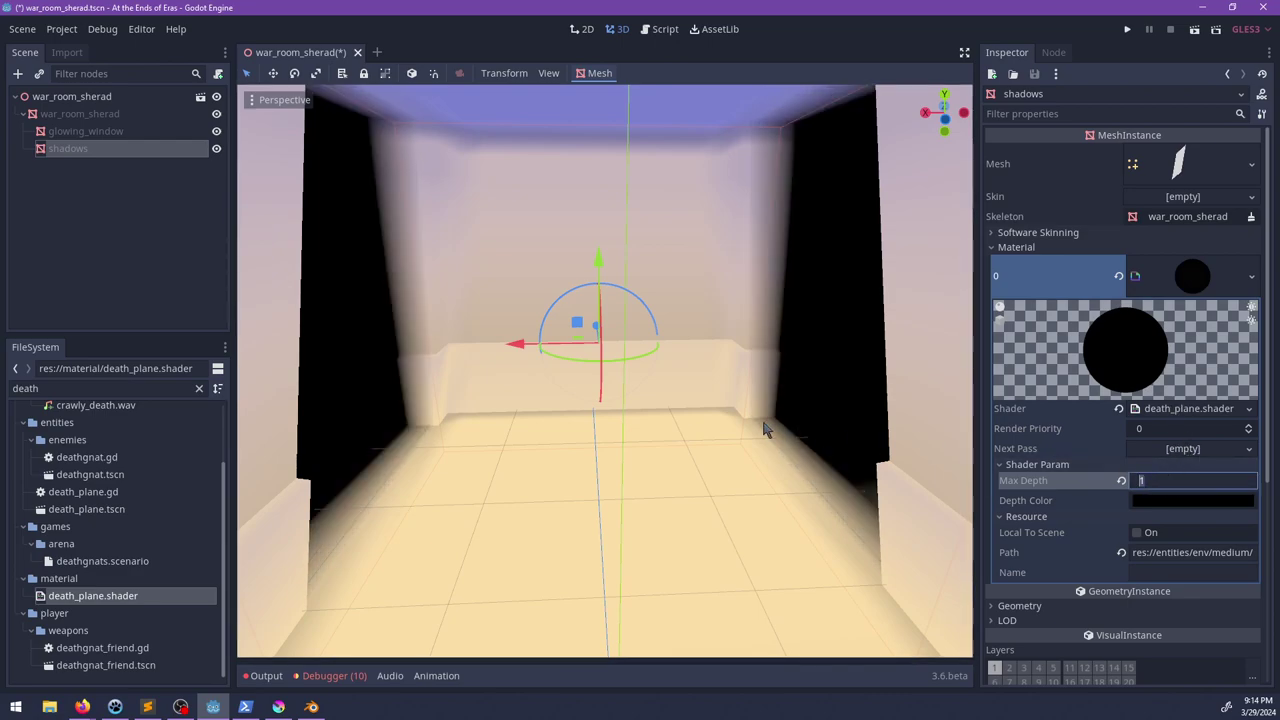
middle_drag(763, 428, 826, 418)
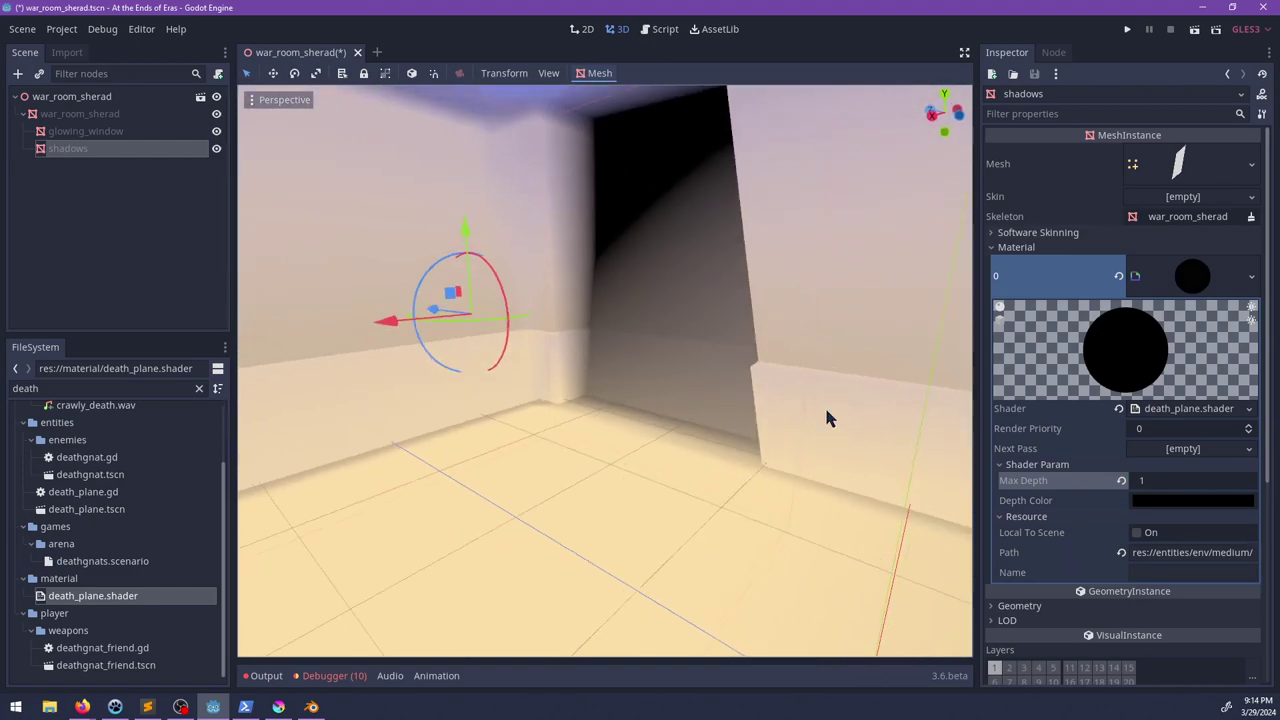
middle_drag(650, 438, 740, 408)
scroll(641, 405, up, 3)
Step: Set the shadows material's Max Depth to 0.5 again
click(1172, 481)
text(.)
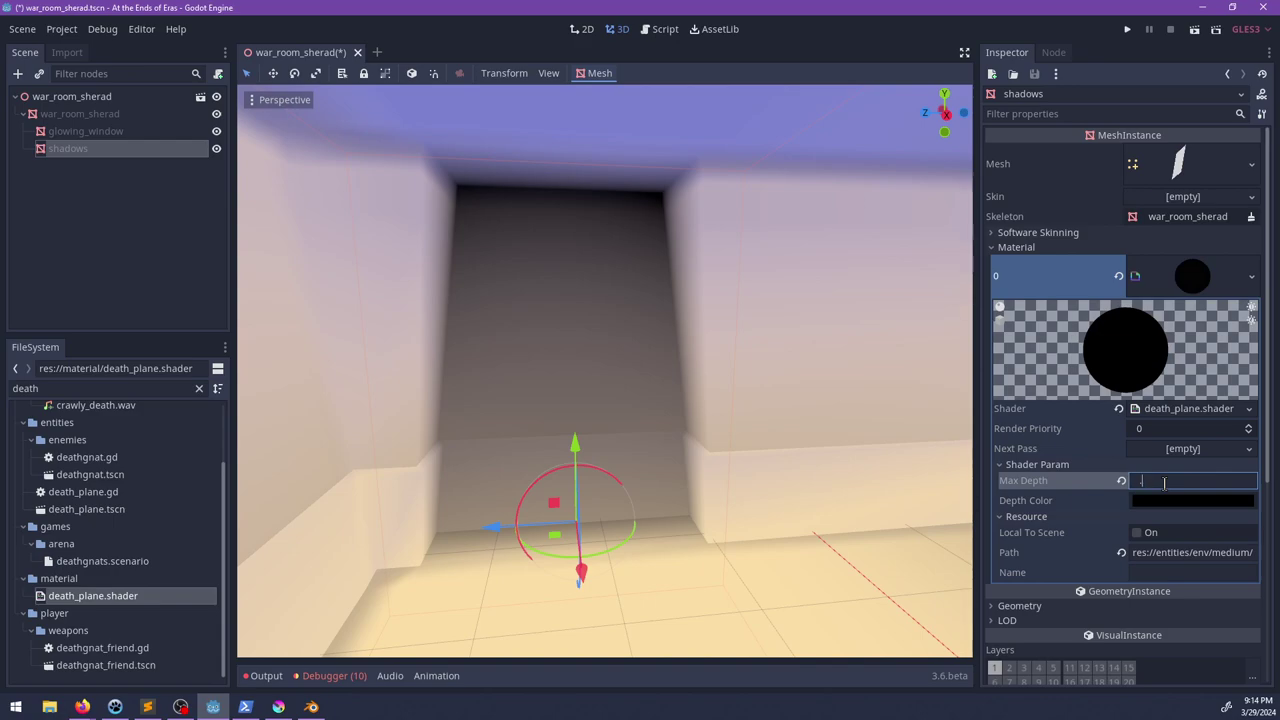
text(5)
key(Return)
Step: Examine the fade along the edges of the alcove shadow planes from close up and from several angles
middle_drag(900, 485, 611, 309)
scroll(620, 409, up, 3)
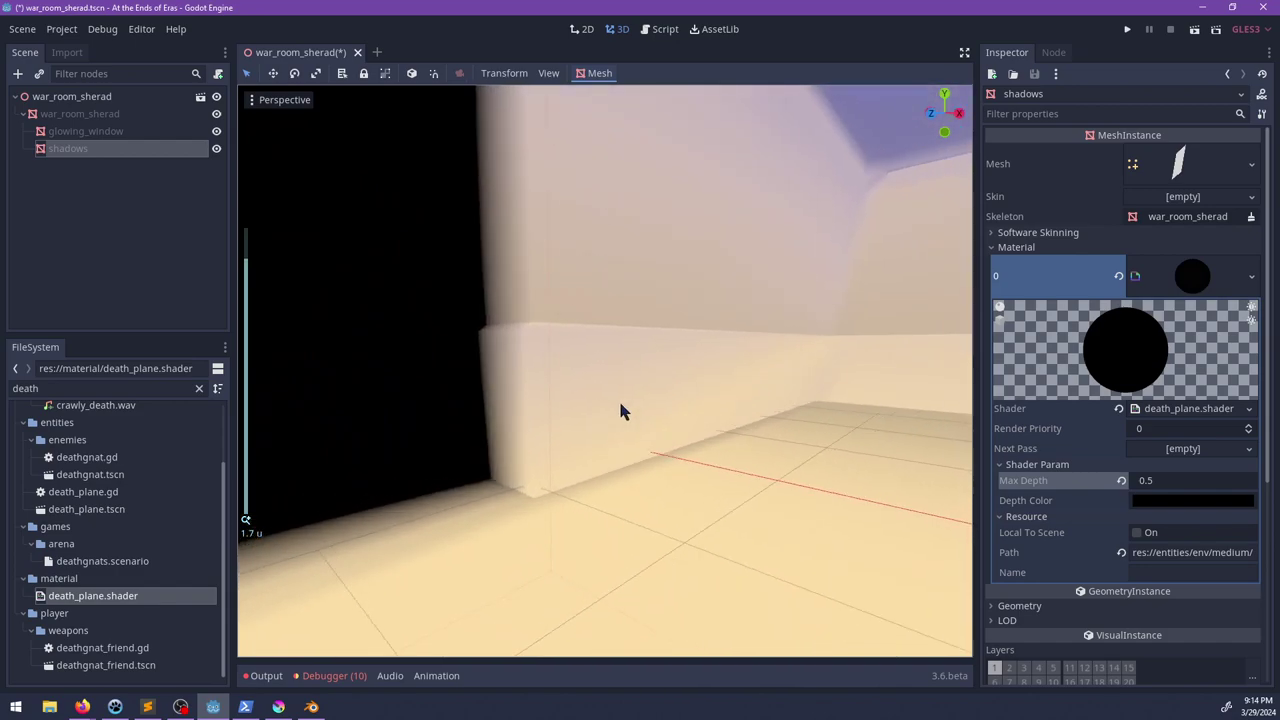
middle_drag(620, 409, 623, 336)
scroll(702, 459, down, 6)
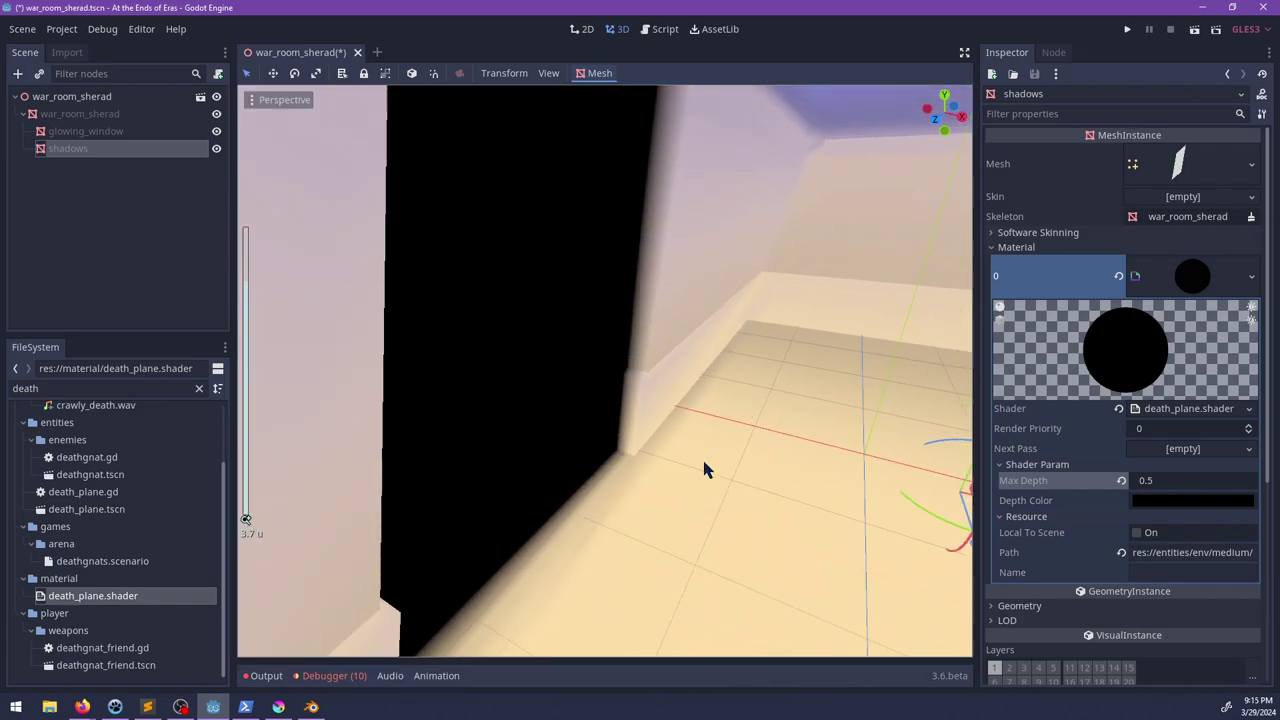
scroll(700, 462, up, 3)
middle_drag(700, 465, 638, 513)
scroll(782, 462, up, 5)
scroll(700, 380, up, 2)
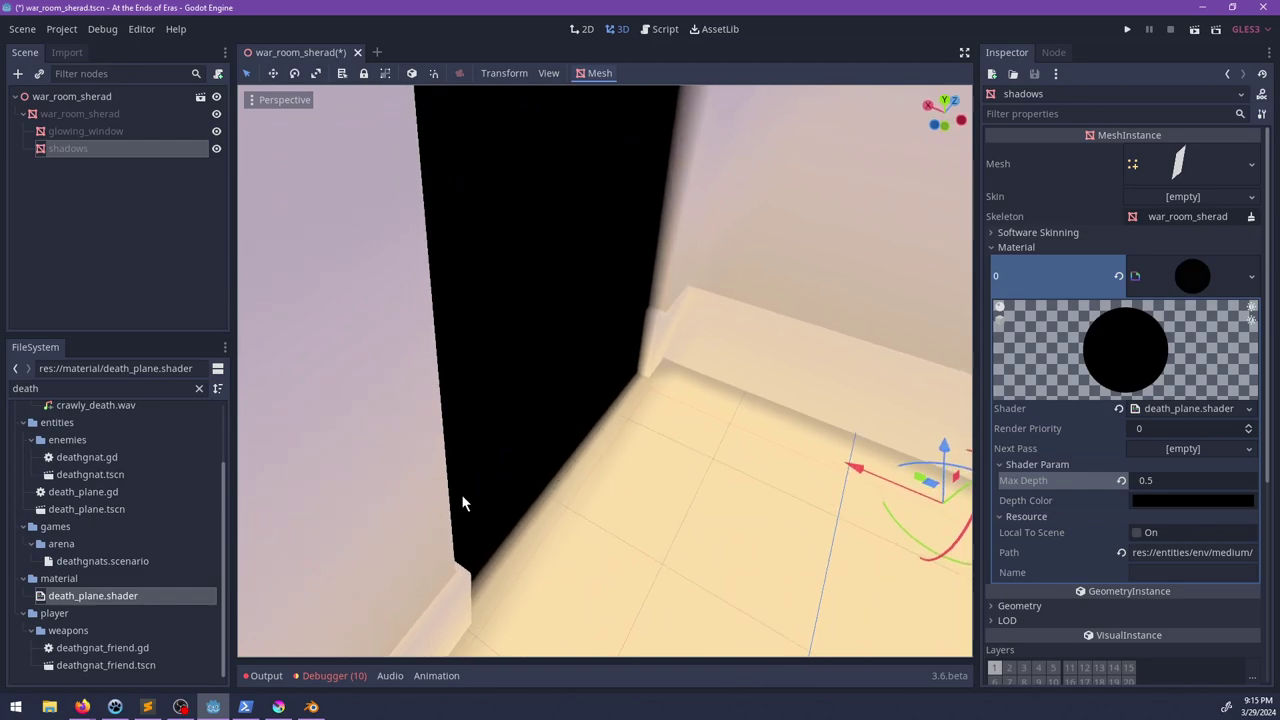
middle_drag(640, 265, 725, 296)
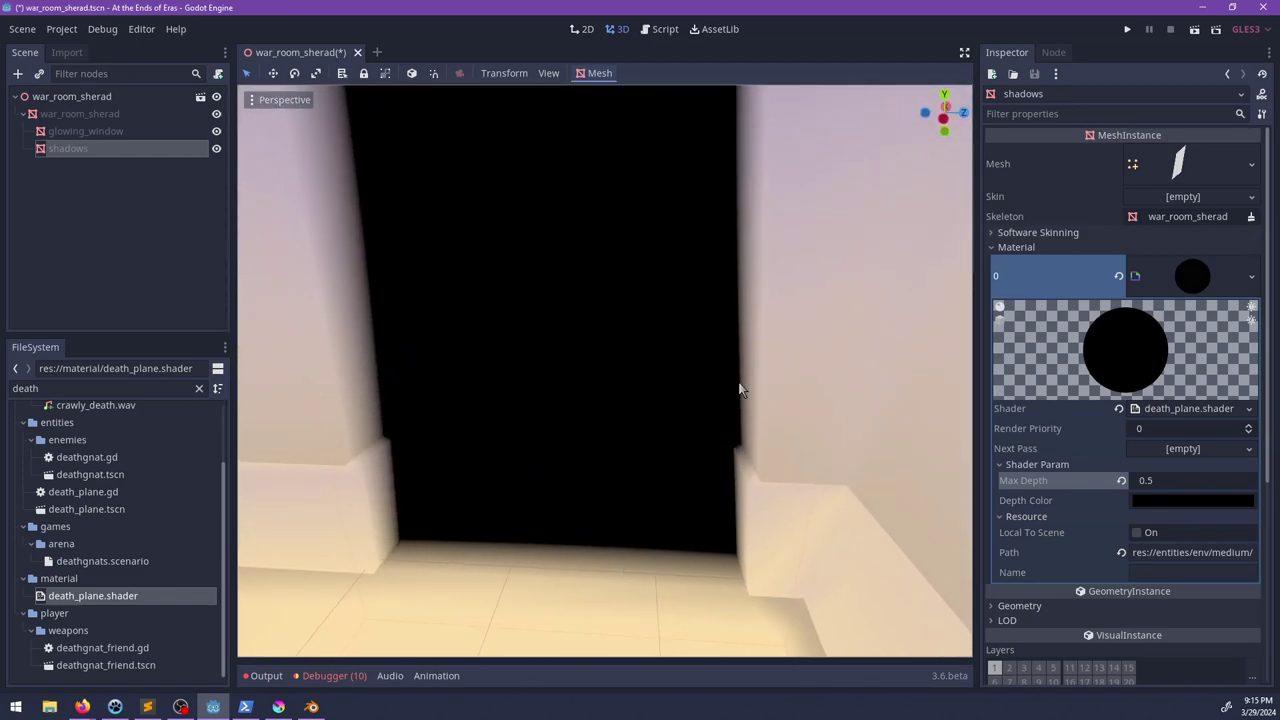
middle_drag(744, 388, 864, 382)
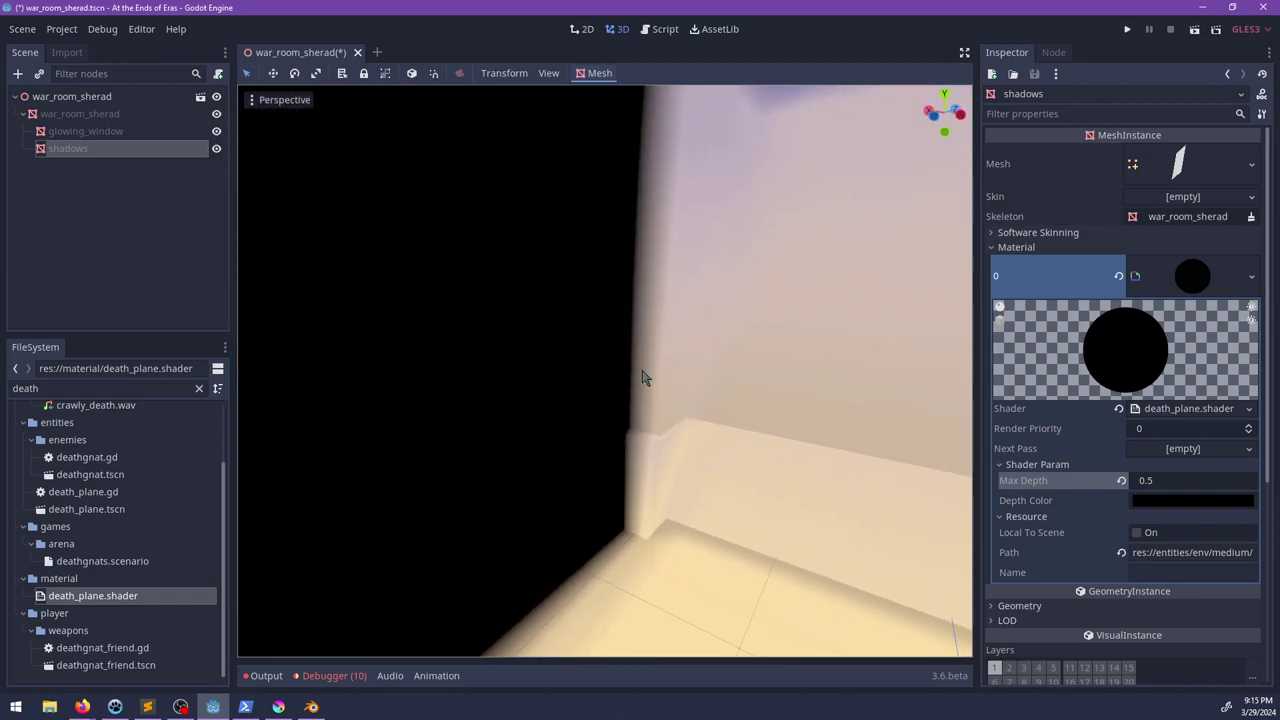
middle_drag(638, 383, 600, 366)
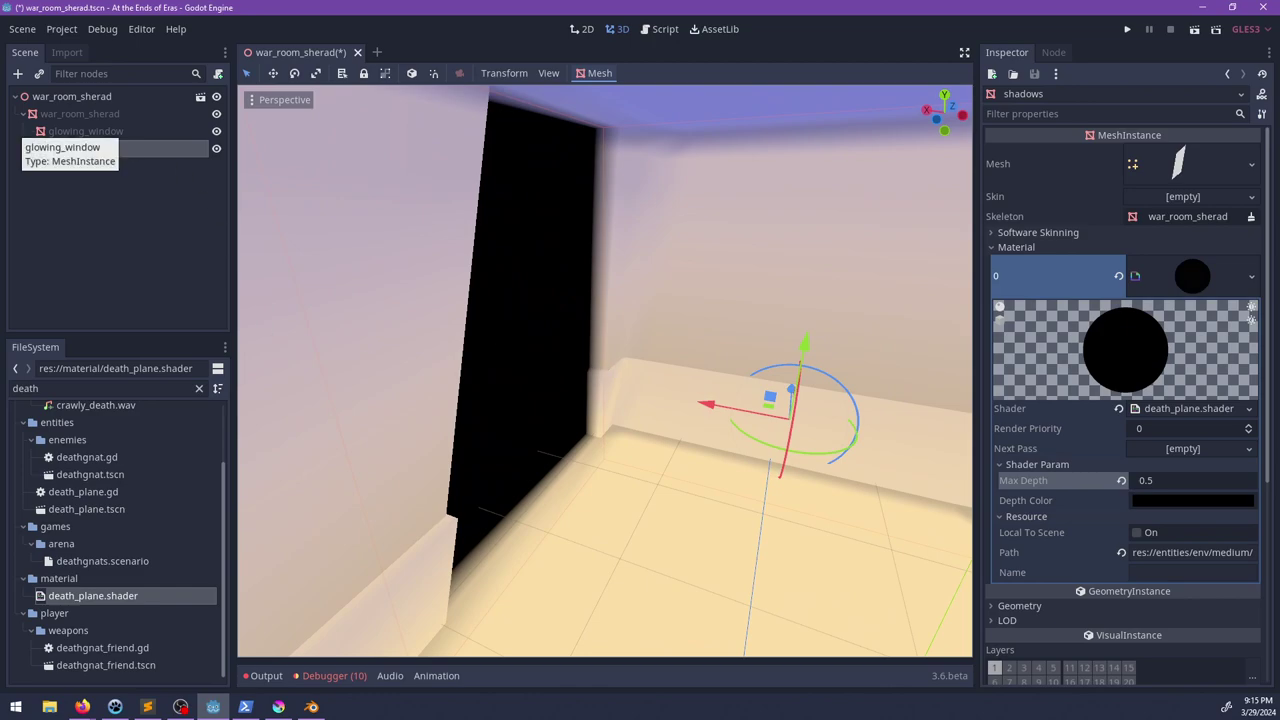
Step: Save the war_room_sherad scene and check the shadow planes on both sides of the room
key(alt+Tab)
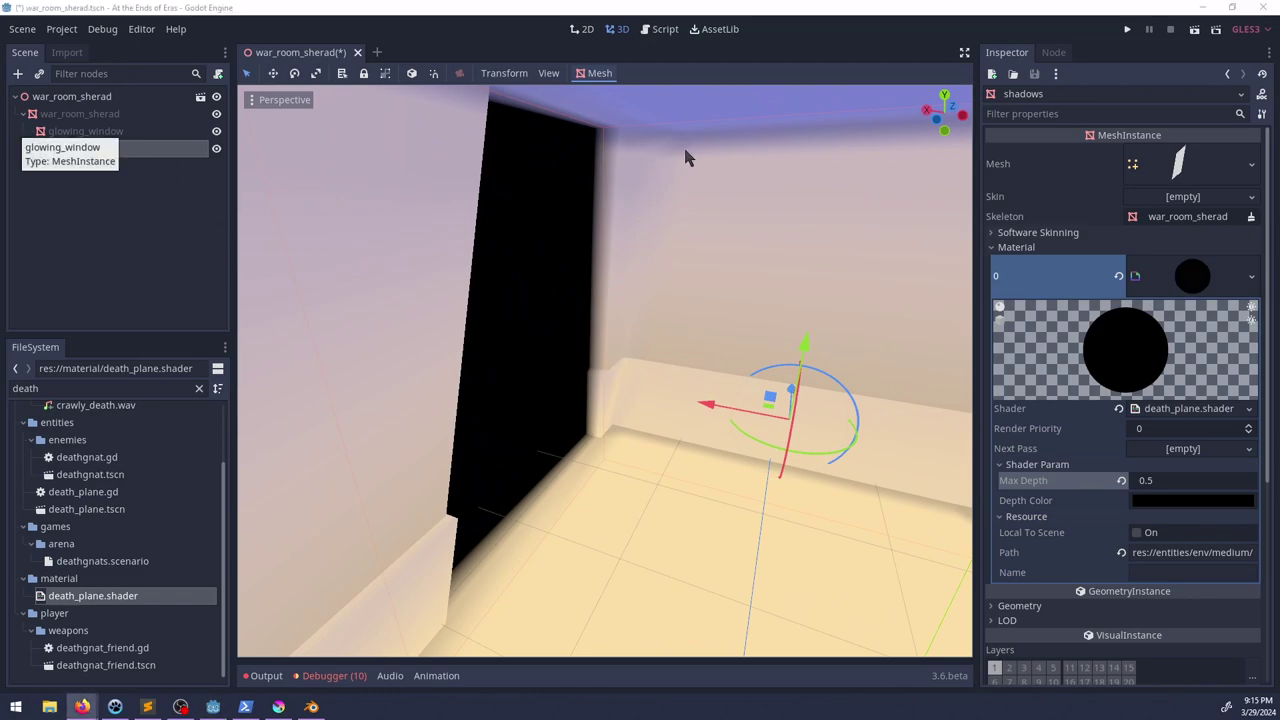
middle_drag(686, 157, 623, 247)
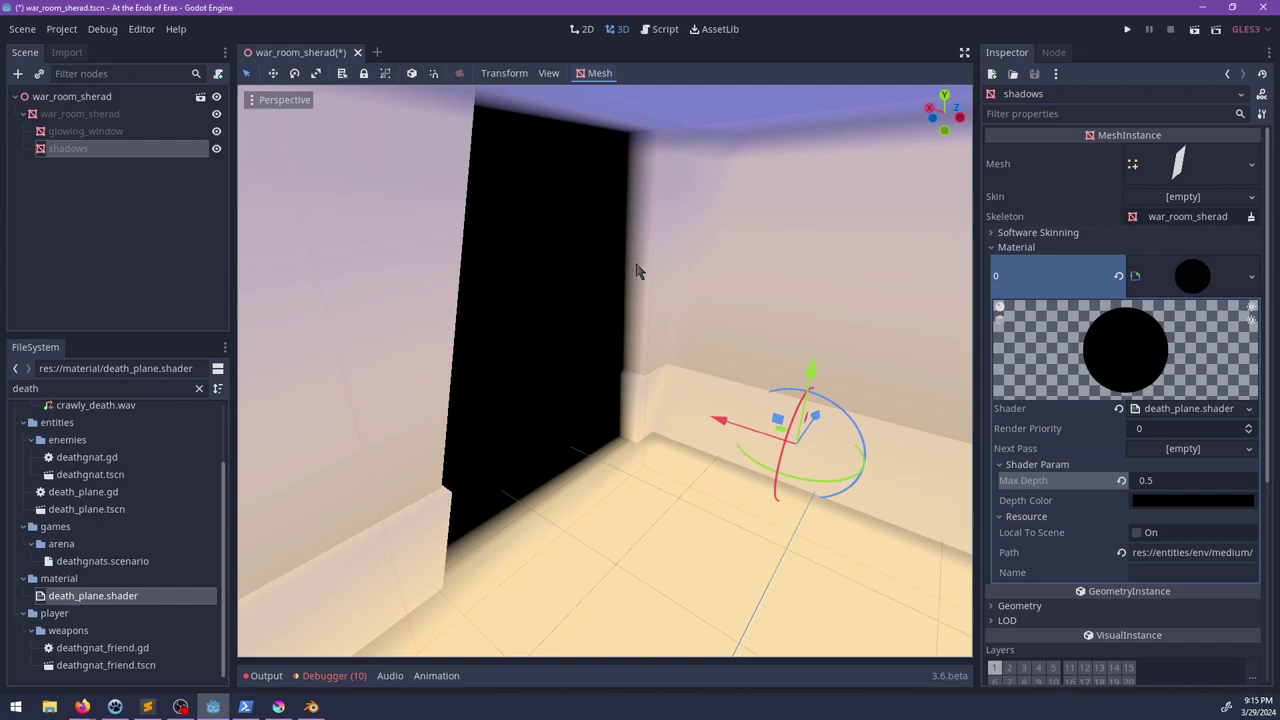
scroll(650, 229, down, 4)
middle_drag(650, 229, 713, 333)
key(ctrl+s)
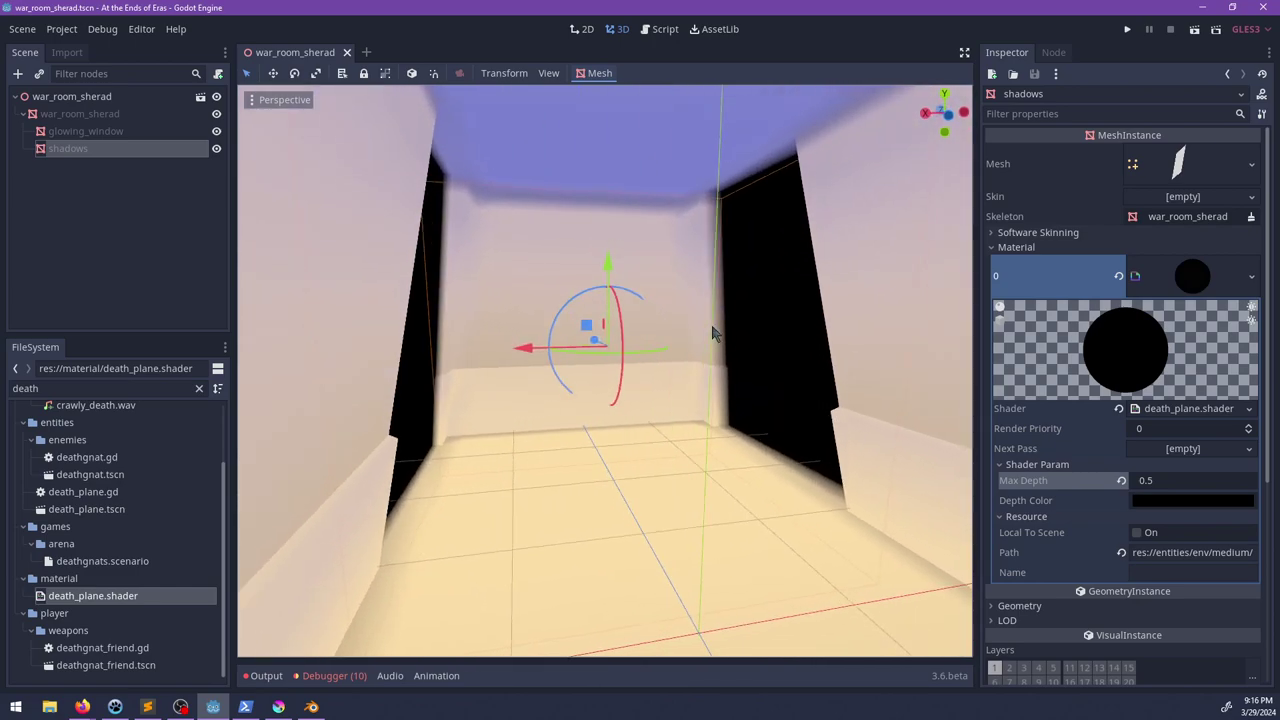
middle_drag(713, 333, 673, 333)
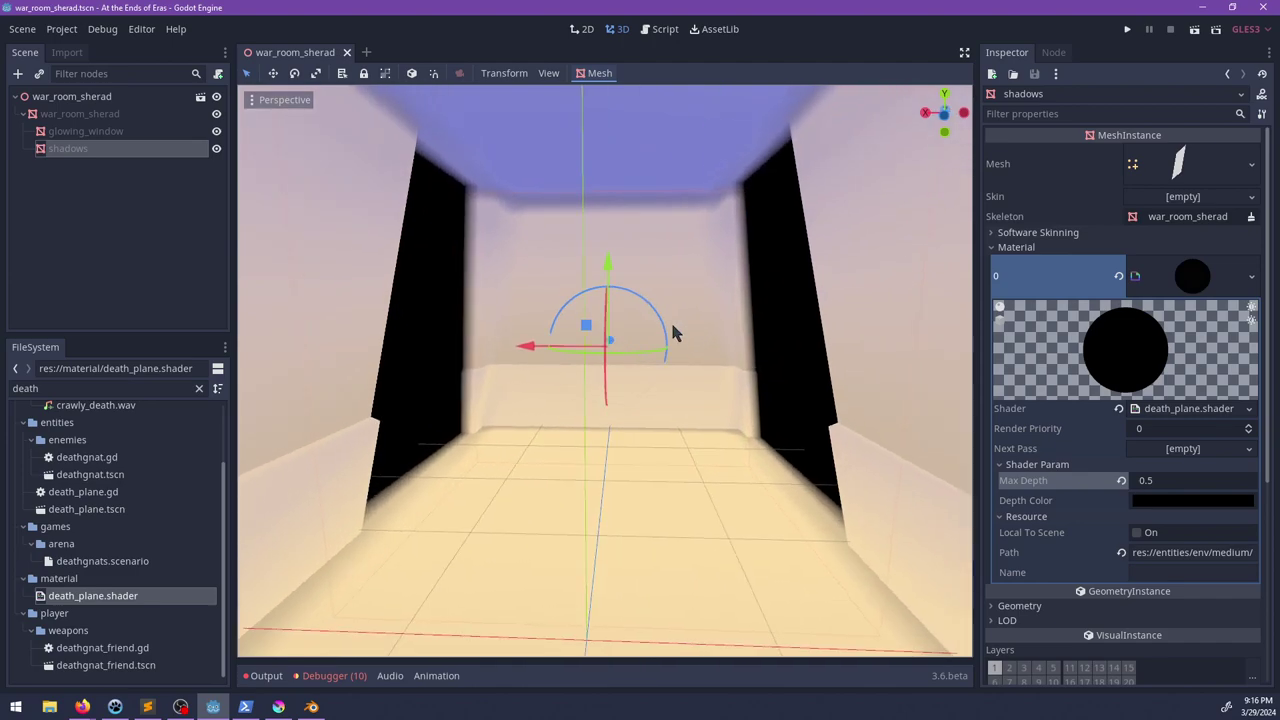
middle_drag(672, 328, 700, 329)
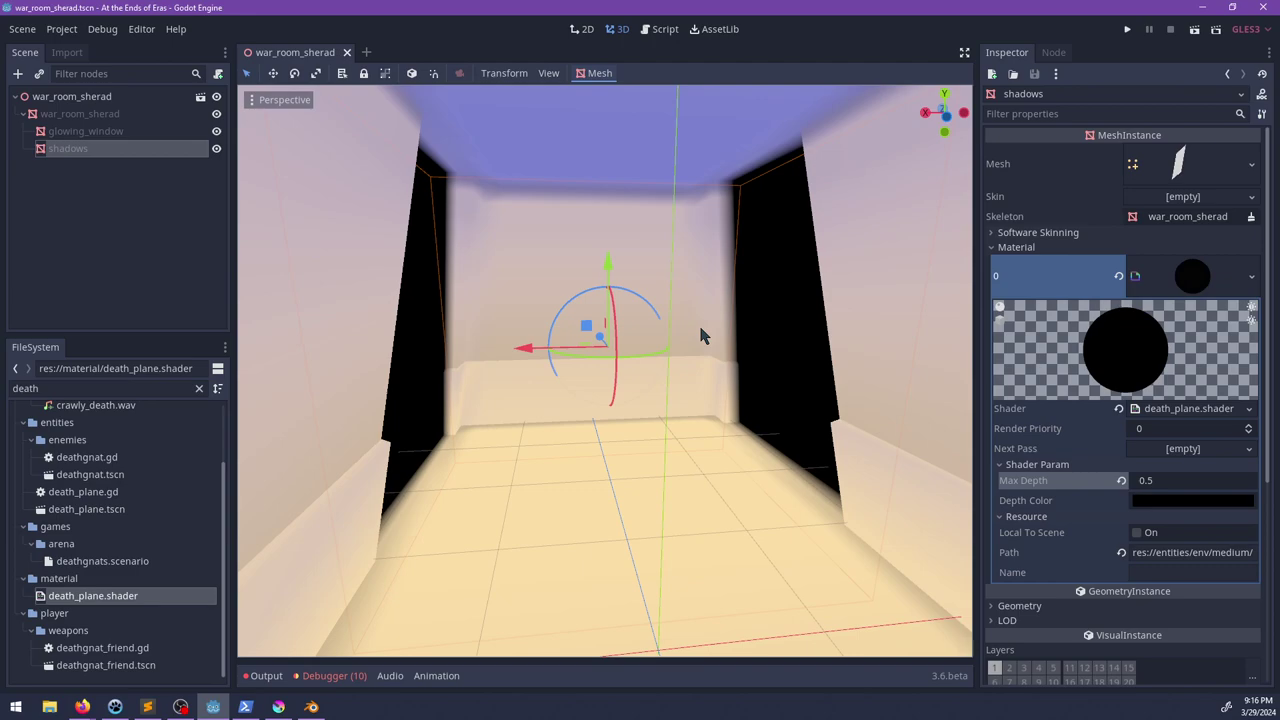
Step: Reopen death_plane.shader for editing from the shadows mesh's material
click(660, 29)
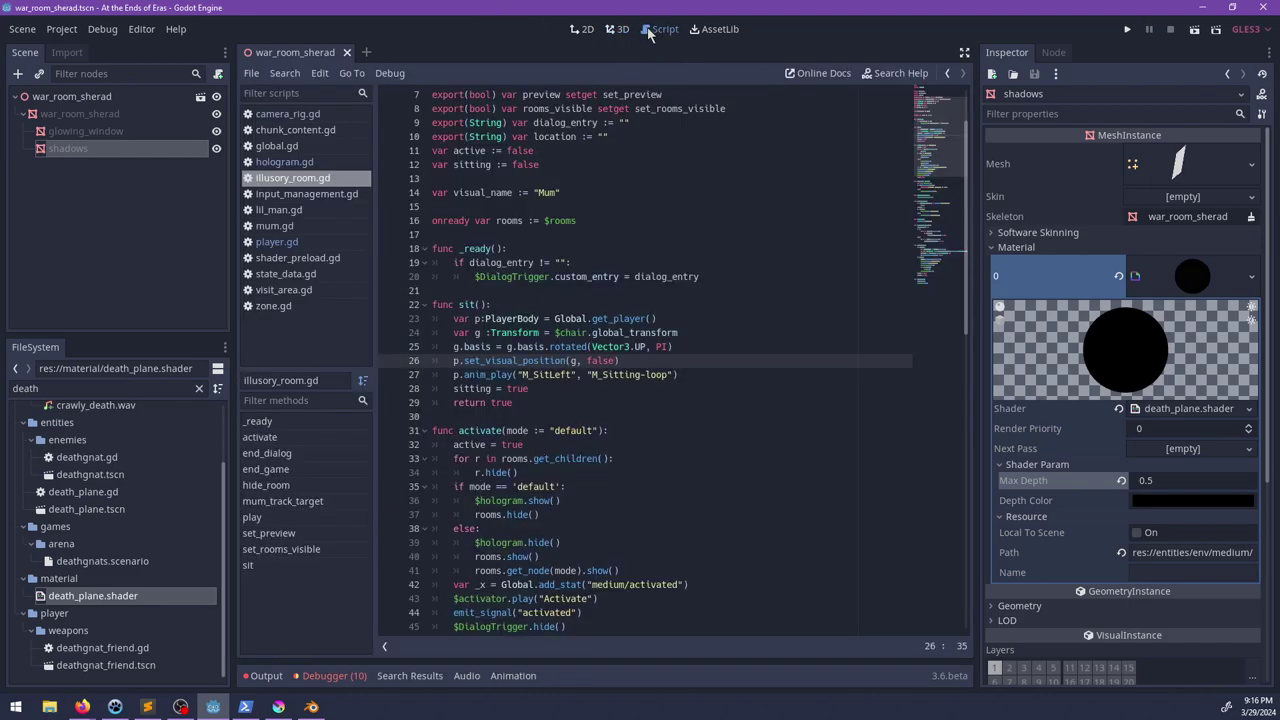
click(617, 29)
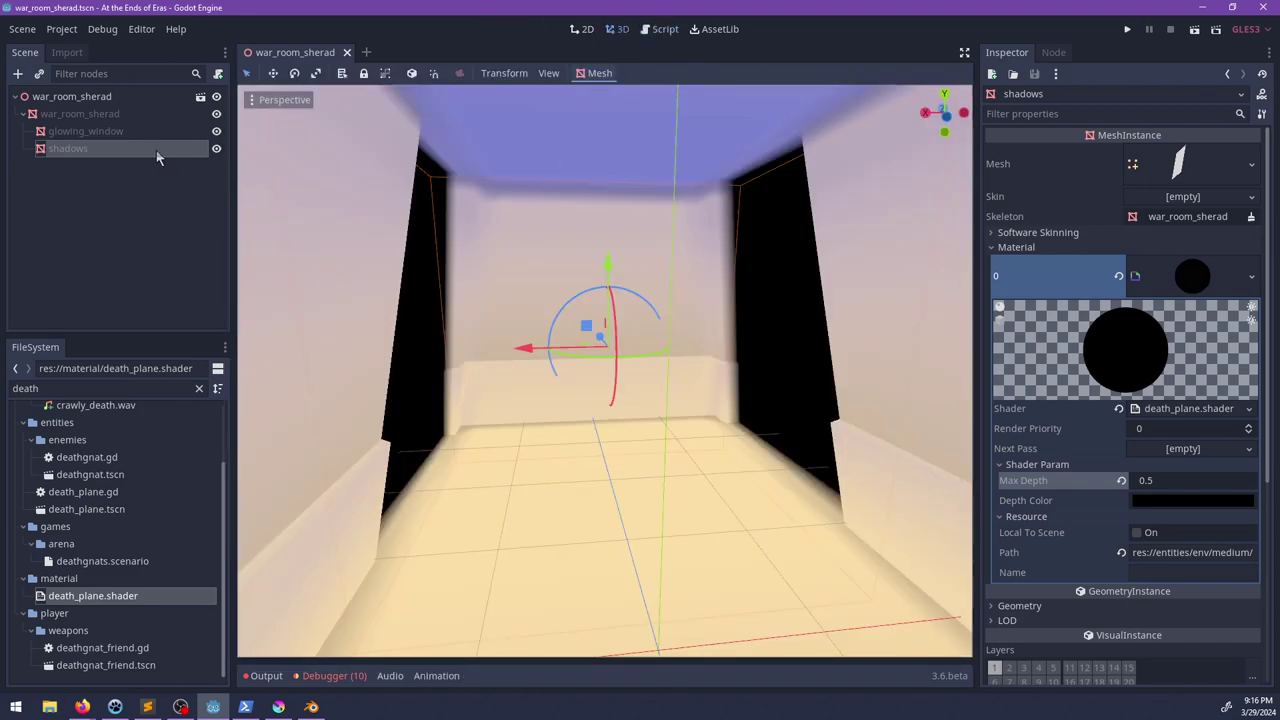
click(268, 676)
click(268, 676)
click(1150, 409)
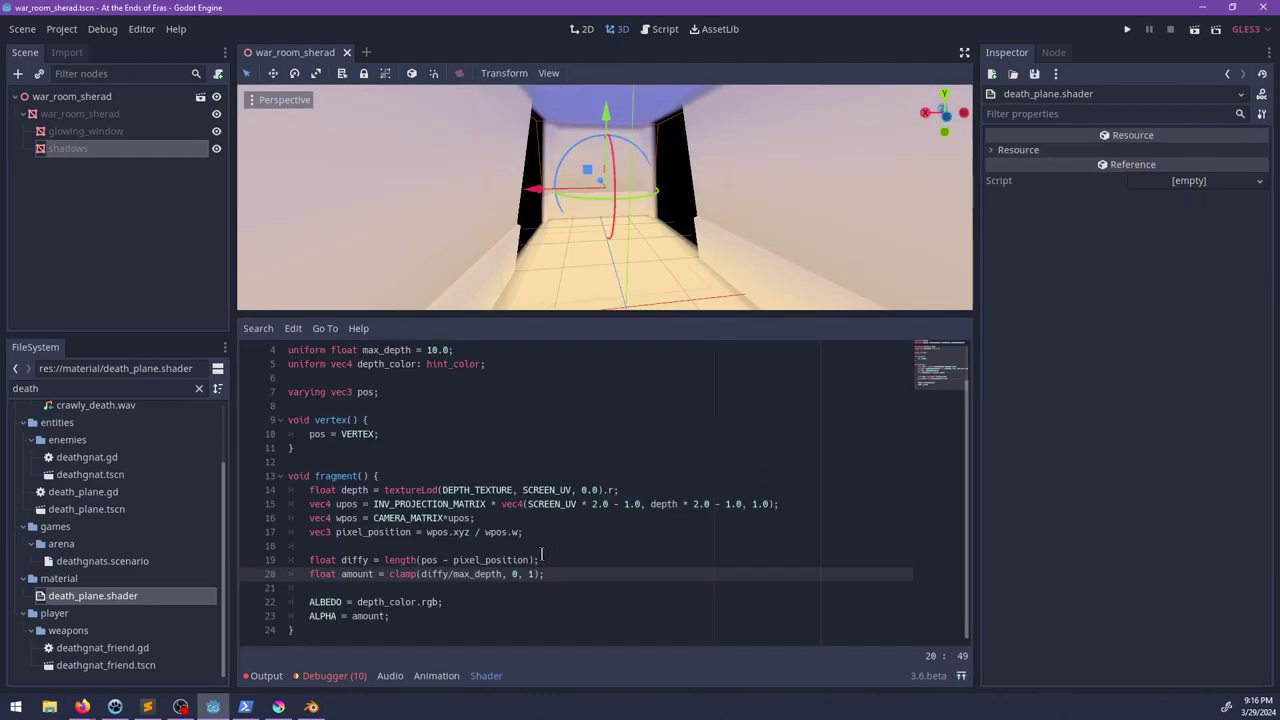
Step: Switch to Sublime Text and create a new empty file
click(147, 706)
click(675, 244)
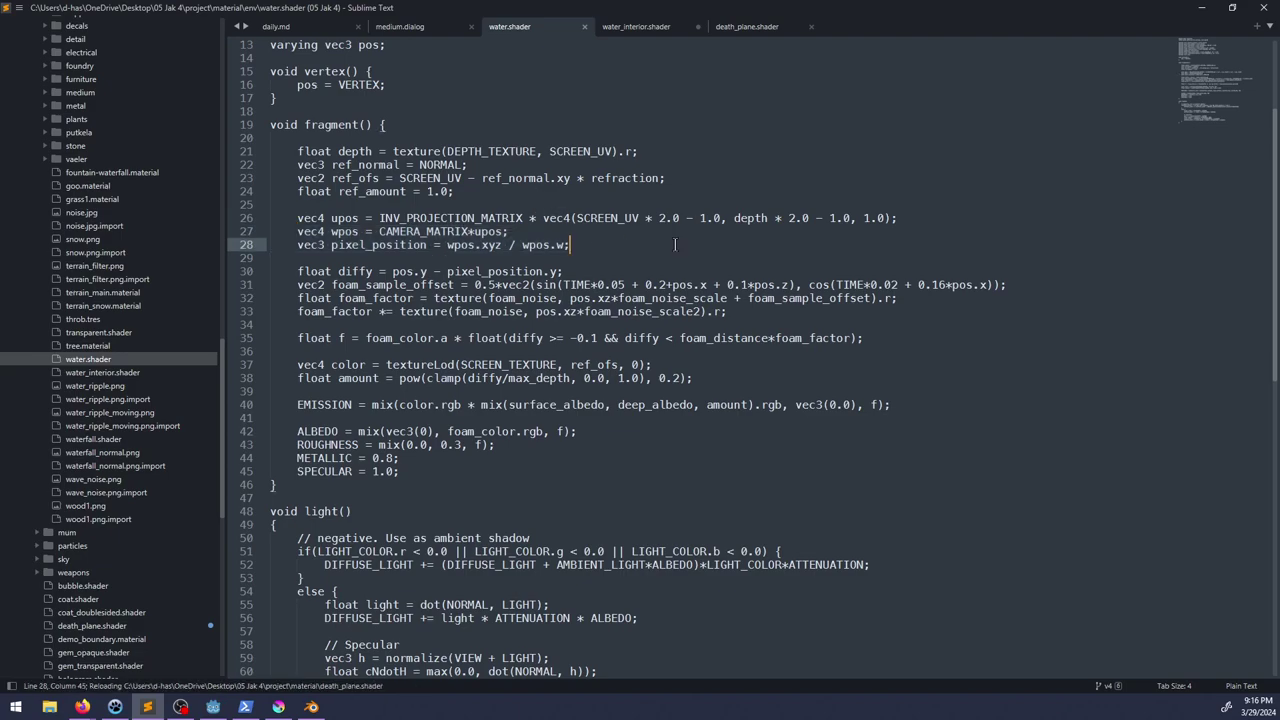
key(ctrl+n)
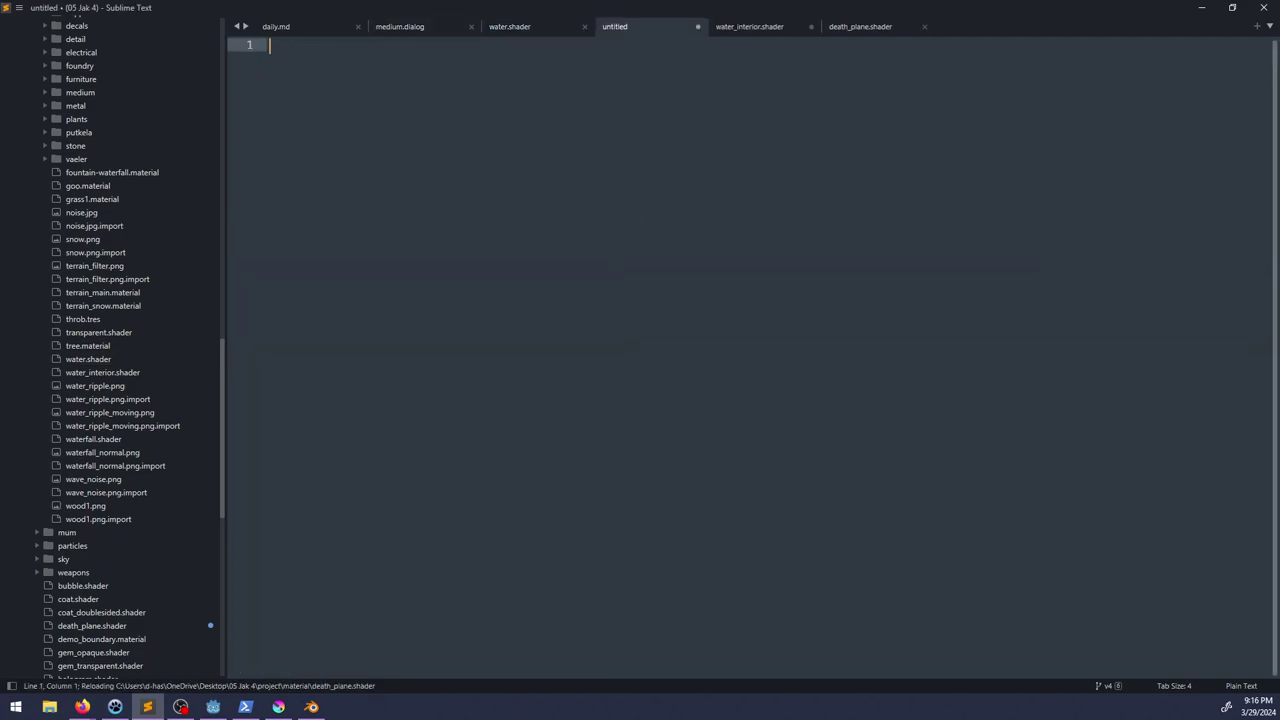
Step: Switch to Firefox and search the web for "distance to plane"
key(alt+Tab)
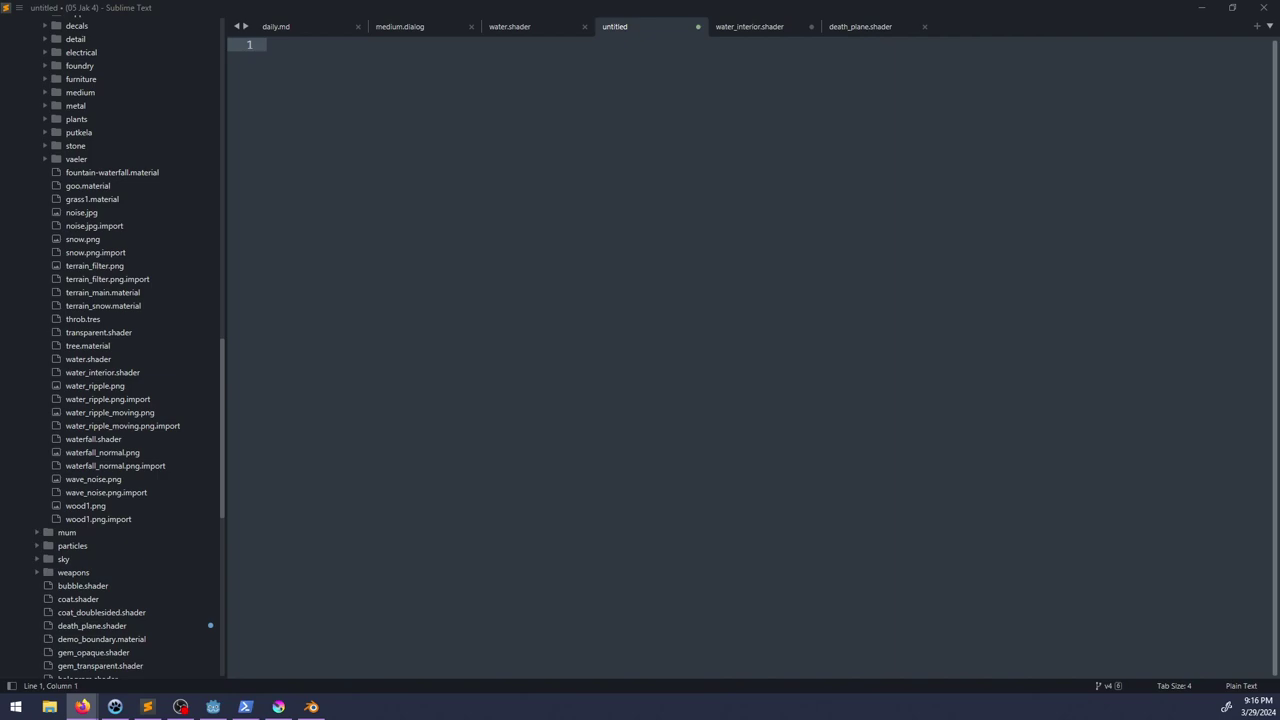
text(distance)
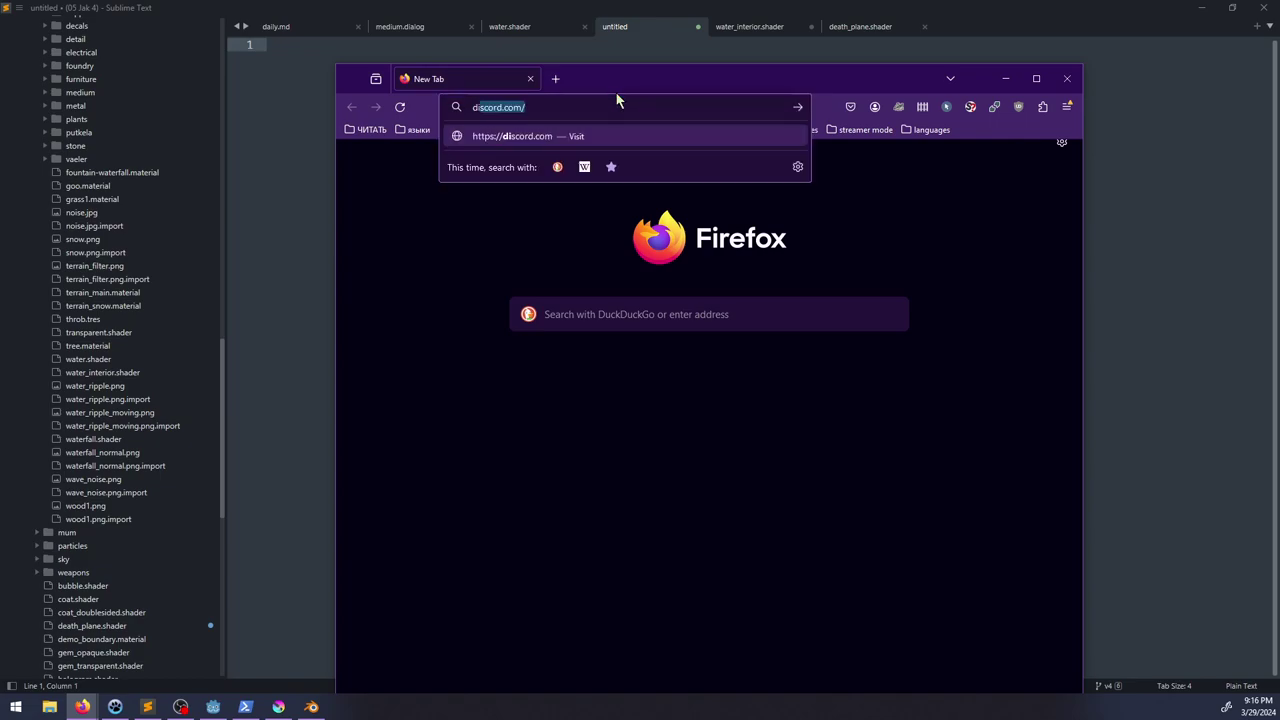
text( to plane)
key(Return)
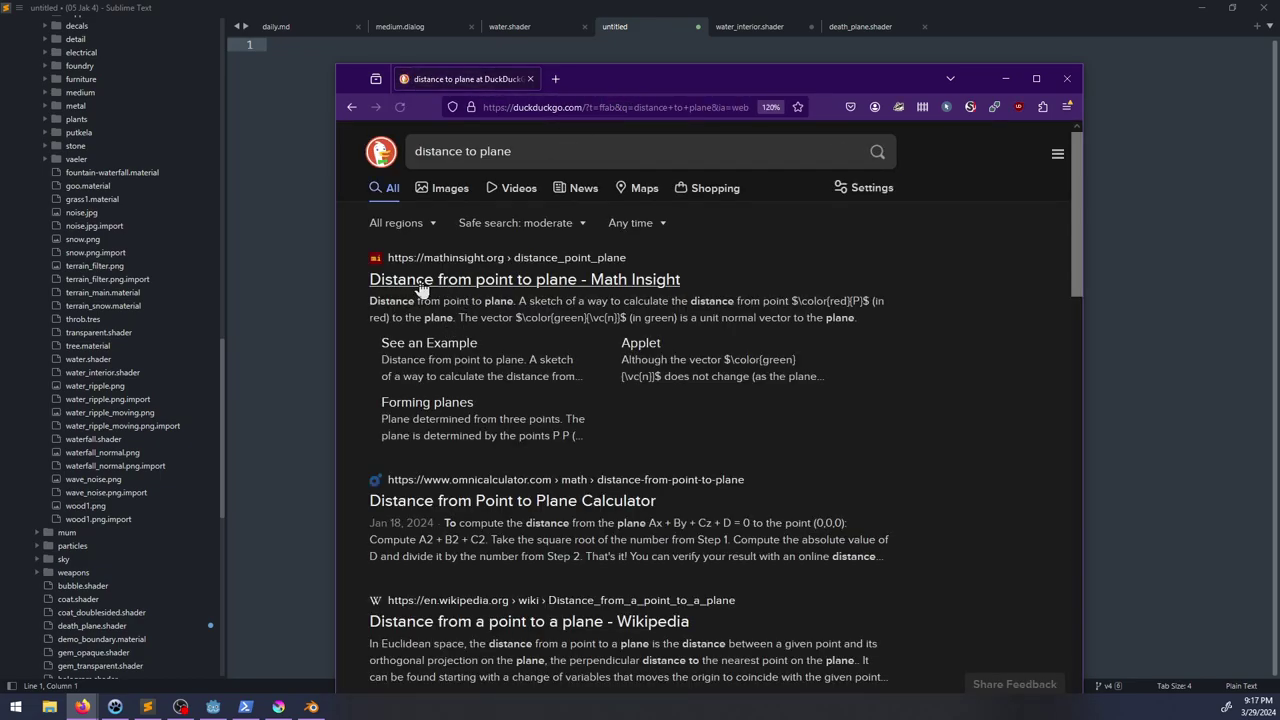
Step: Open the Math Insight article "Distance from point to plane" from the search results and reposition the browser window over the Godot editor
click(421, 287)
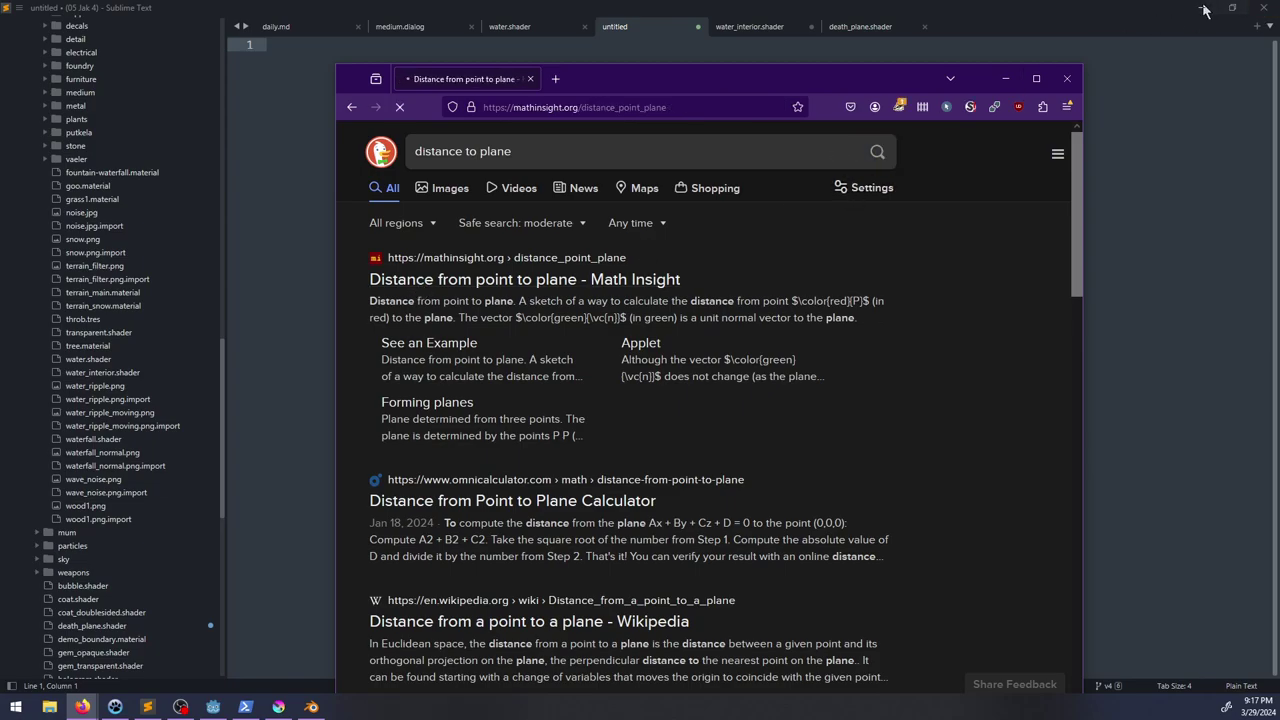
scroll(612, 367, down, 1)
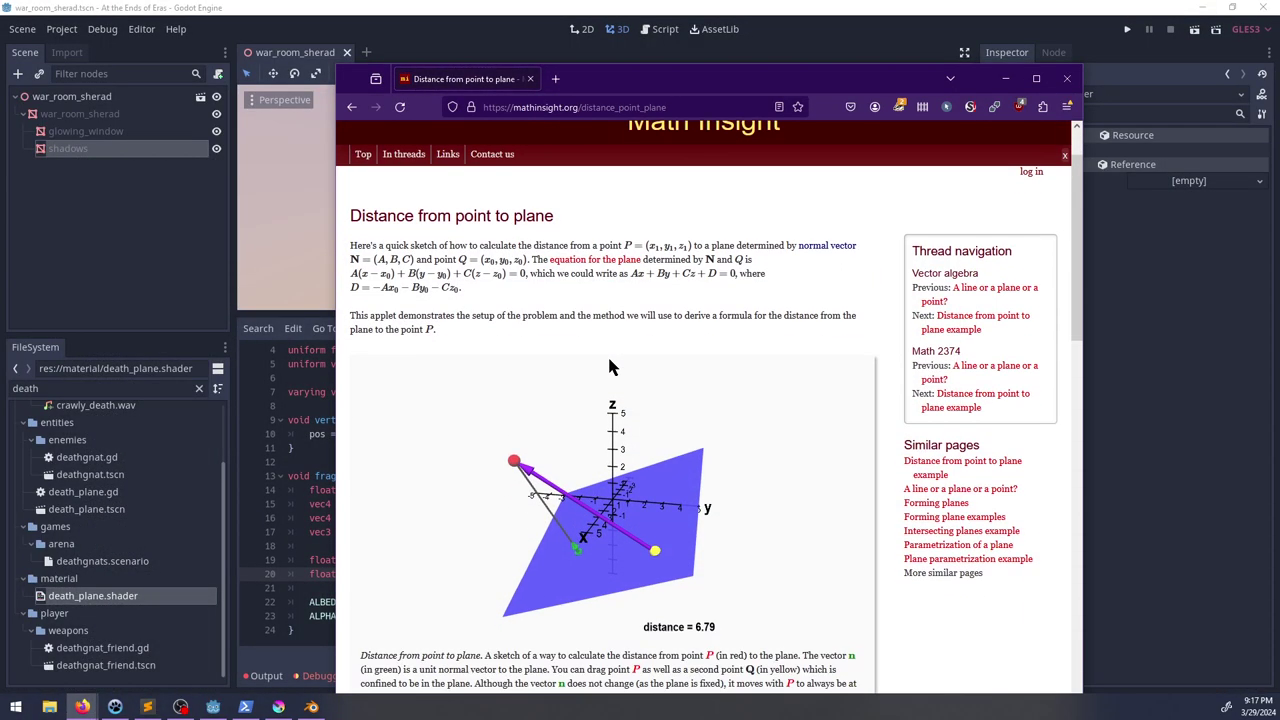
drag(622, 79, 397, 53)
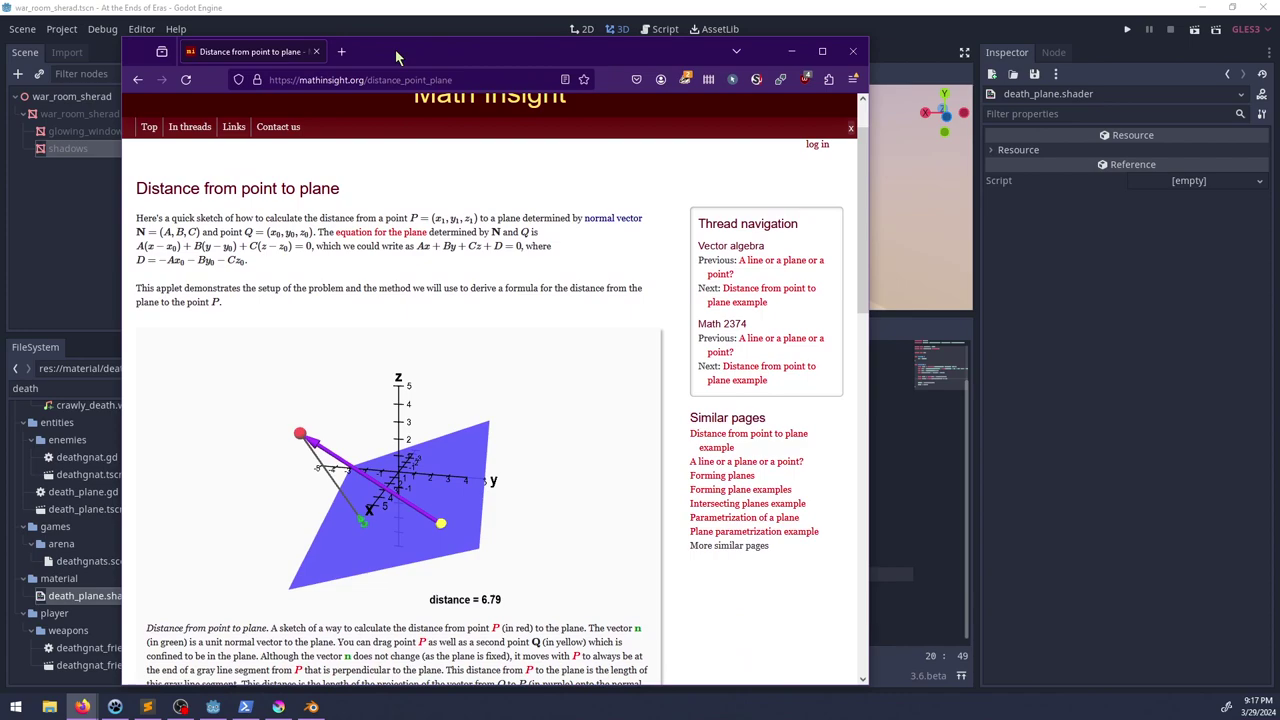
Step: Switch to Godot and insert two new lines below the pixel_position line in the fragment() function of death_plane.shader
click(855, 12)
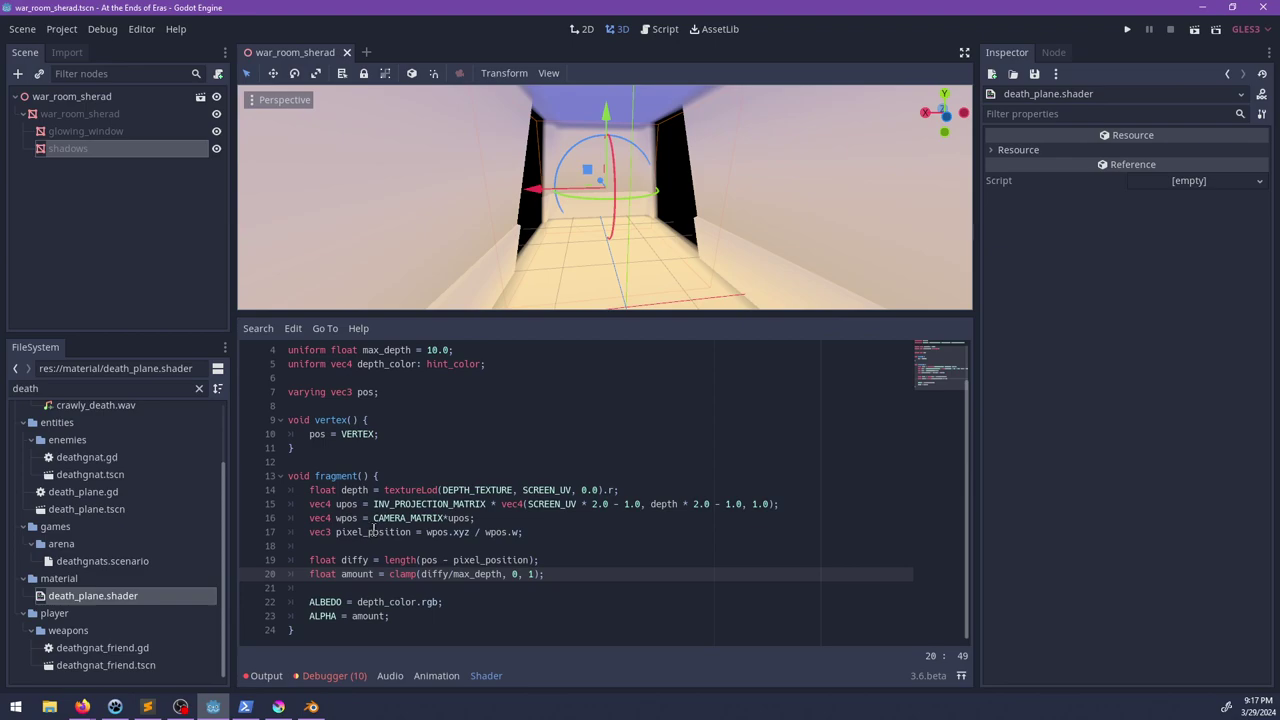
double_click(366, 392)
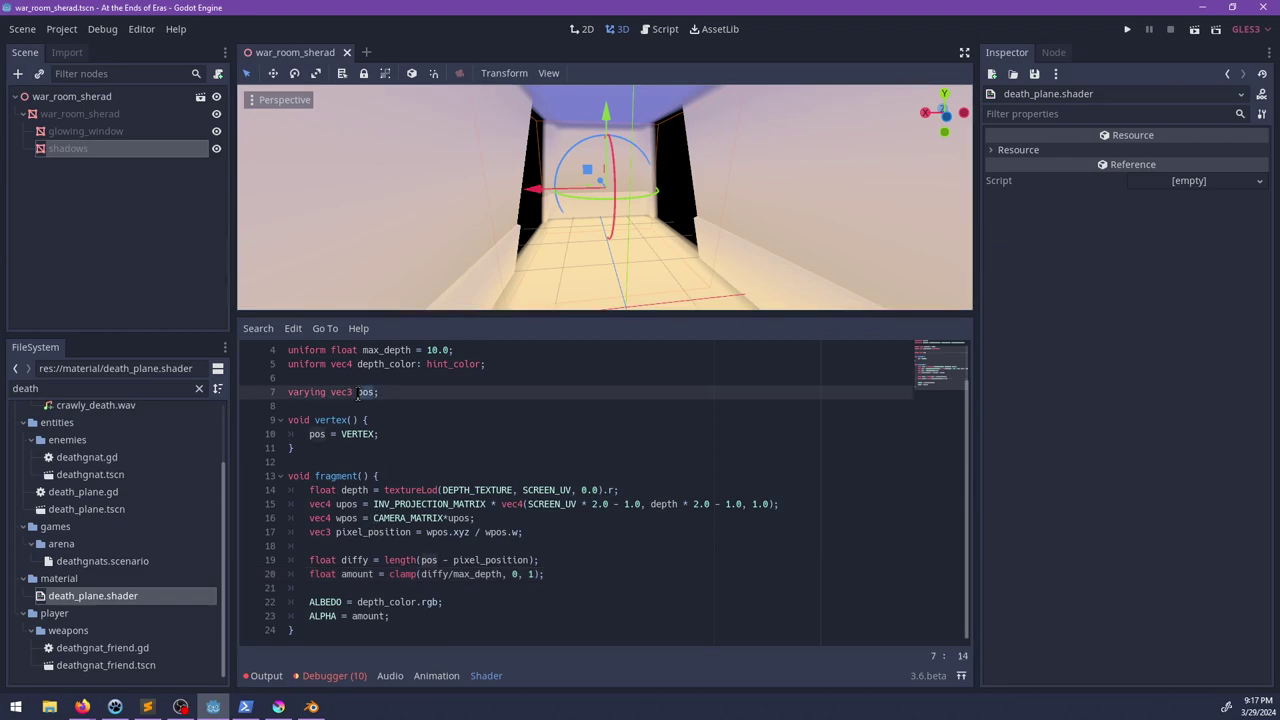
click(558, 520)
click(560, 531)
key(Return)
key(Return)
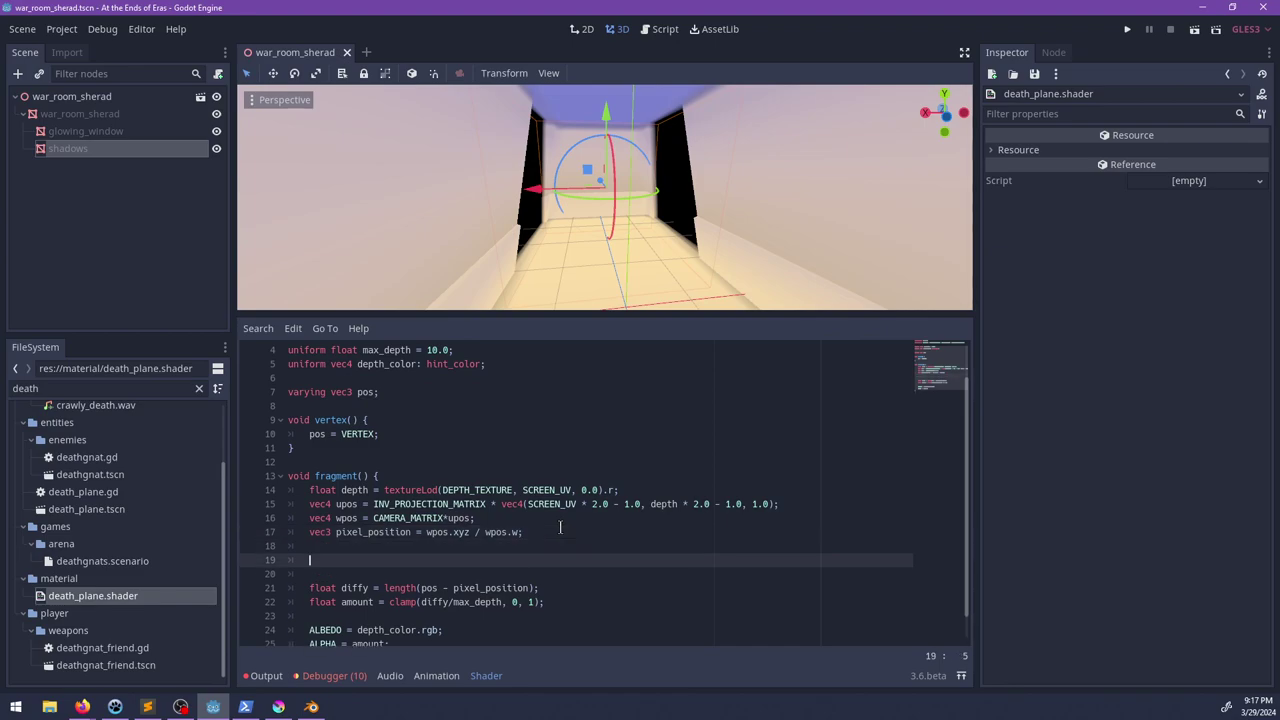
Step: Switch back to Firefox and read how the article defines point P, normal vector N and plane point Q
key(alt+Tab)
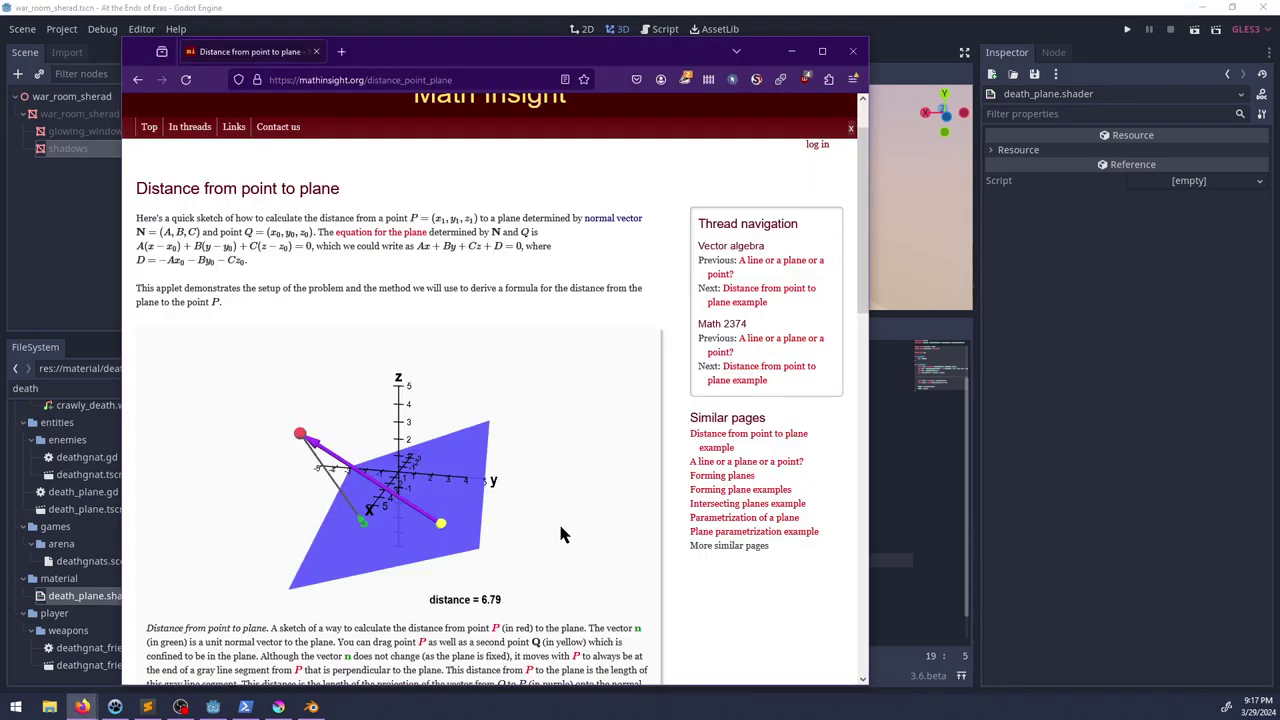
drag(412, 218, 455, 218)
click(533, 218)
drag(243, 233, 254, 234)
click(250, 231)
scroll(462, 320, down, 3)
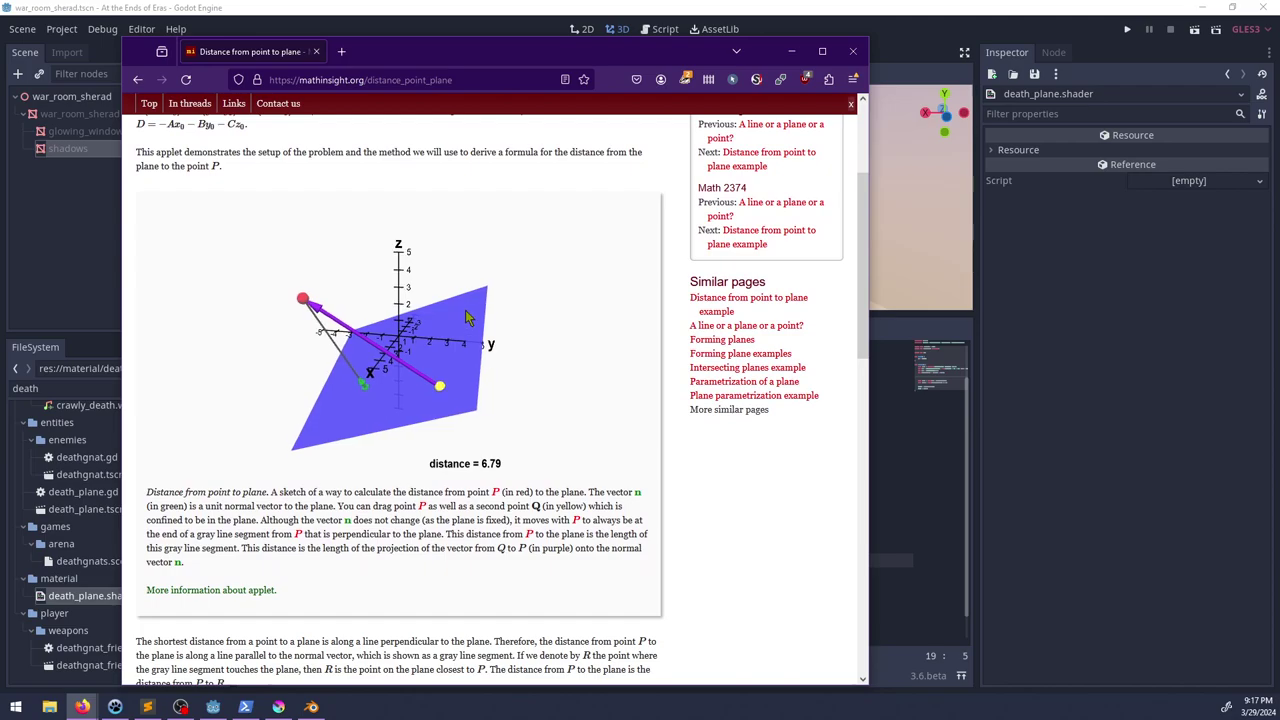
scroll(437, 240, up, 2)
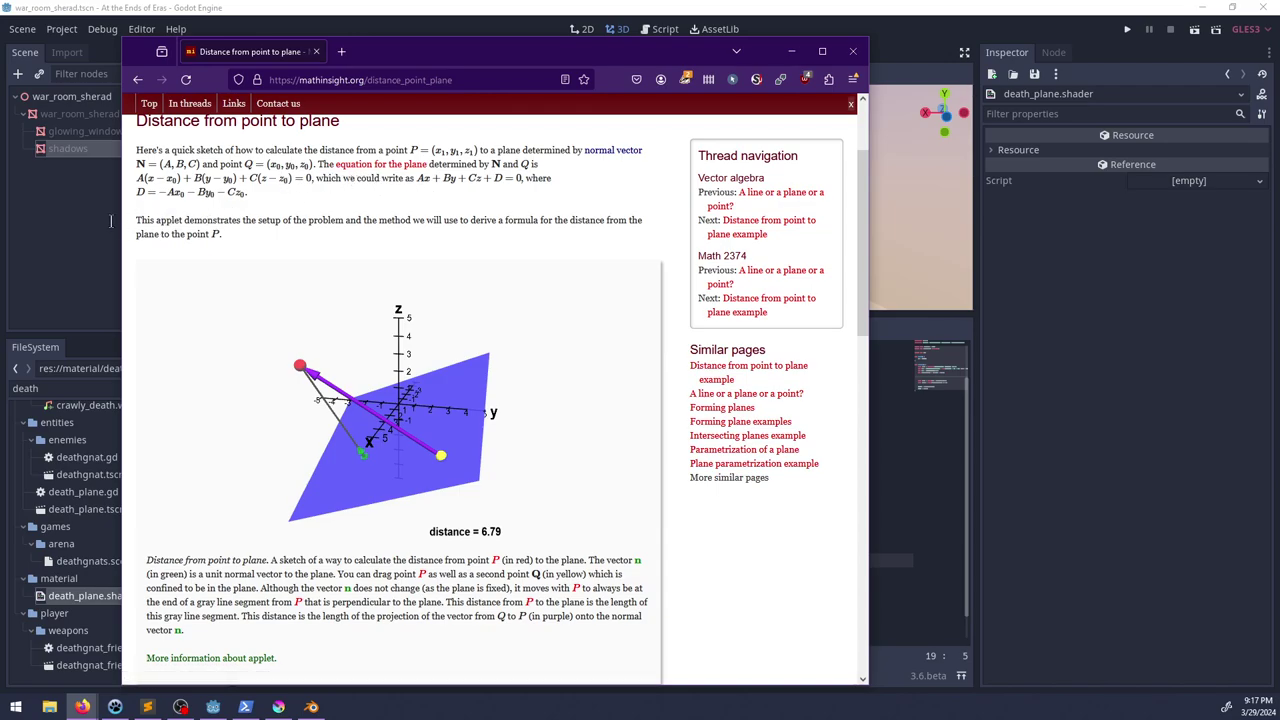
Step: Examine the derivation of the point-to-plane distance formula, including the unit normal, the vector from Q to P and the dot product
scroll(660, 220, down, 10)
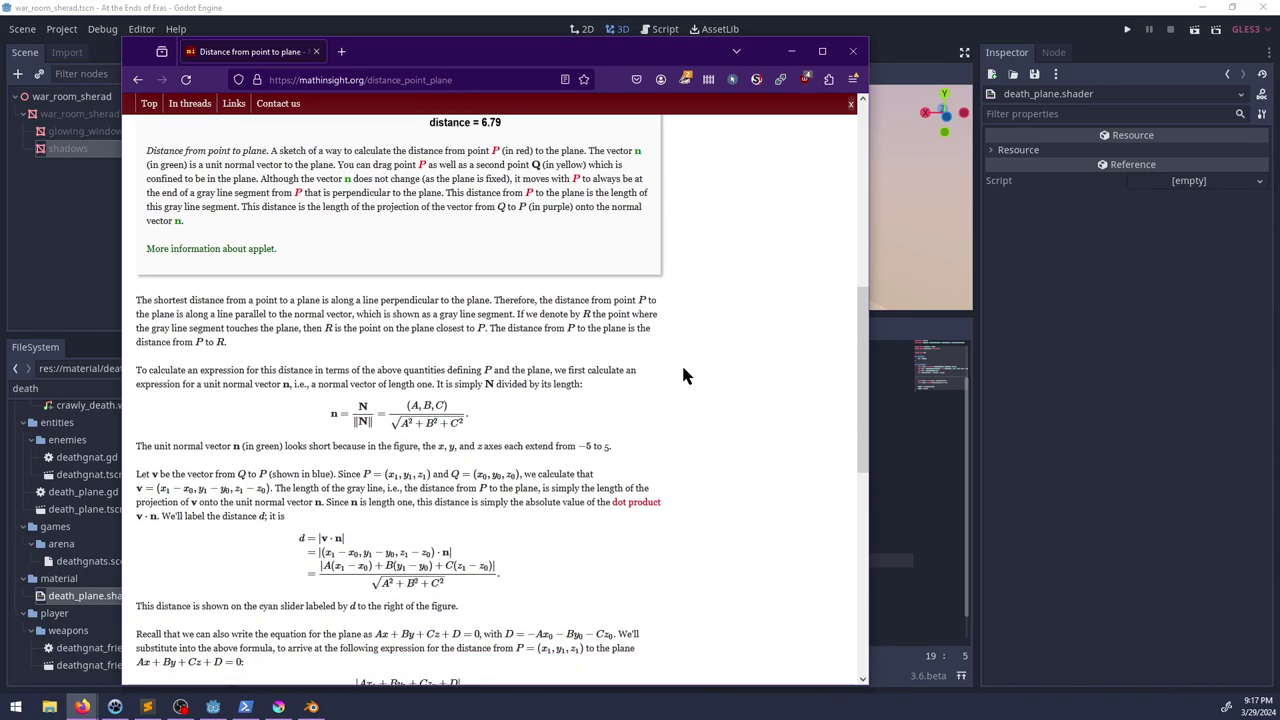
scroll(684, 374, down, 2)
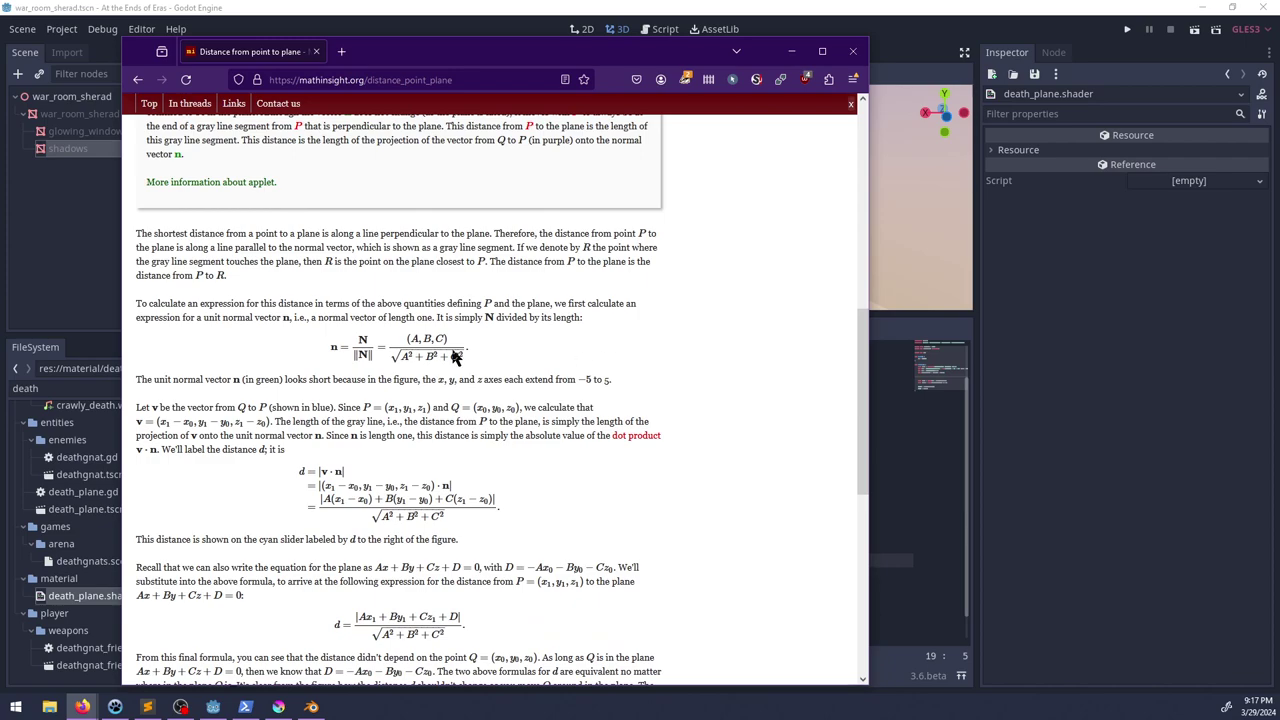
scroll(268, 413, down, 1)
scroll(258, 395, down, 2)
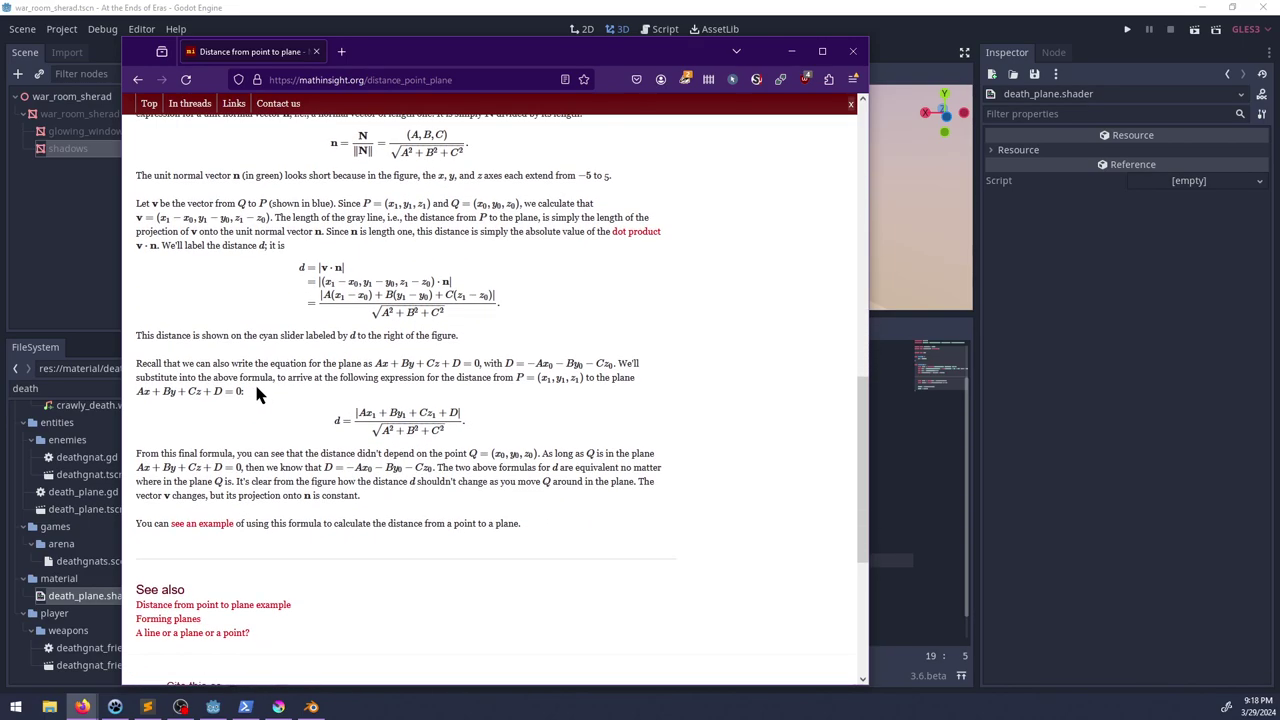
scroll(256, 383, down, 1)
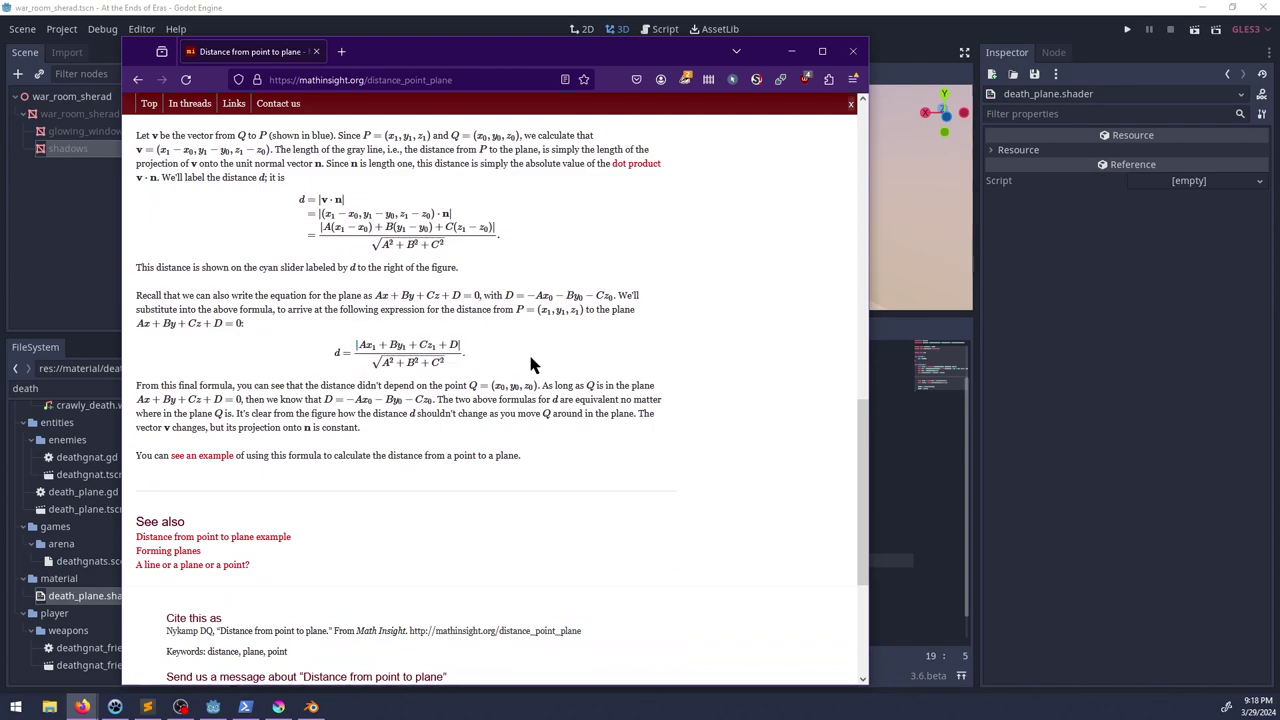
scroll(530, 360, up, 1)
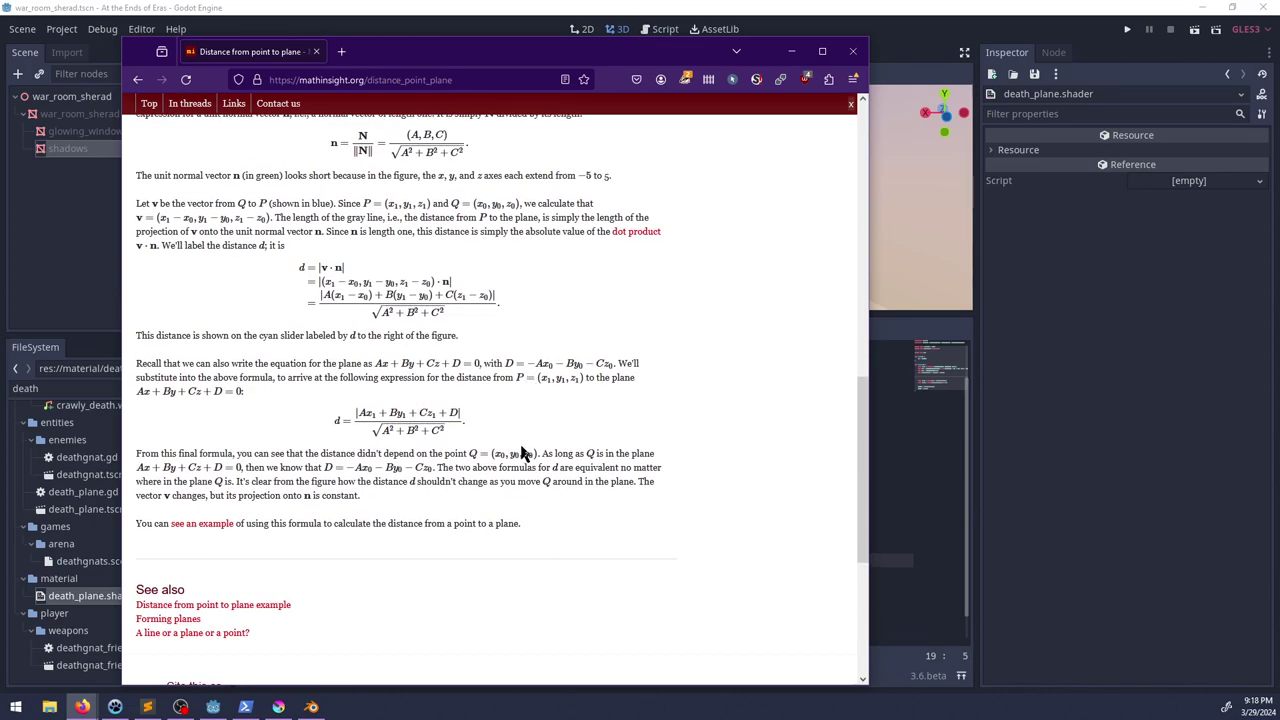
scroll(520, 450, up, 5)
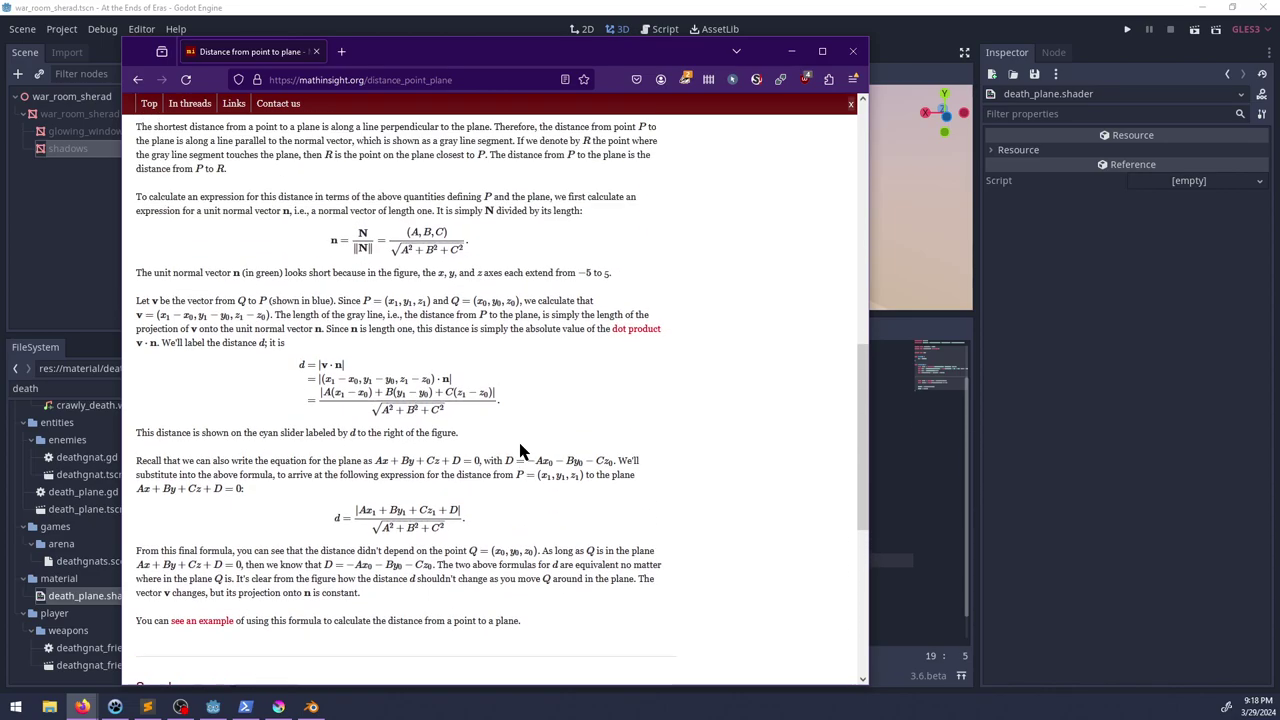
scroll(520, 445, down, 4)
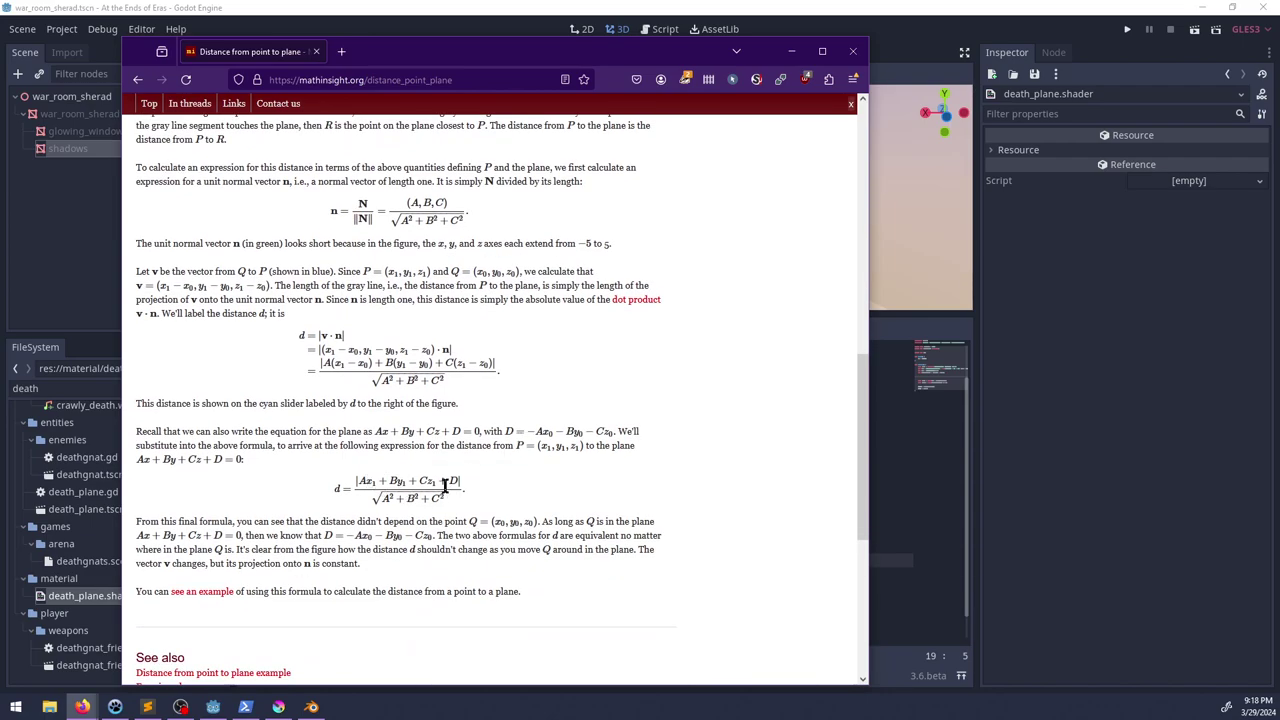
scroll(290, 465, up, 3)
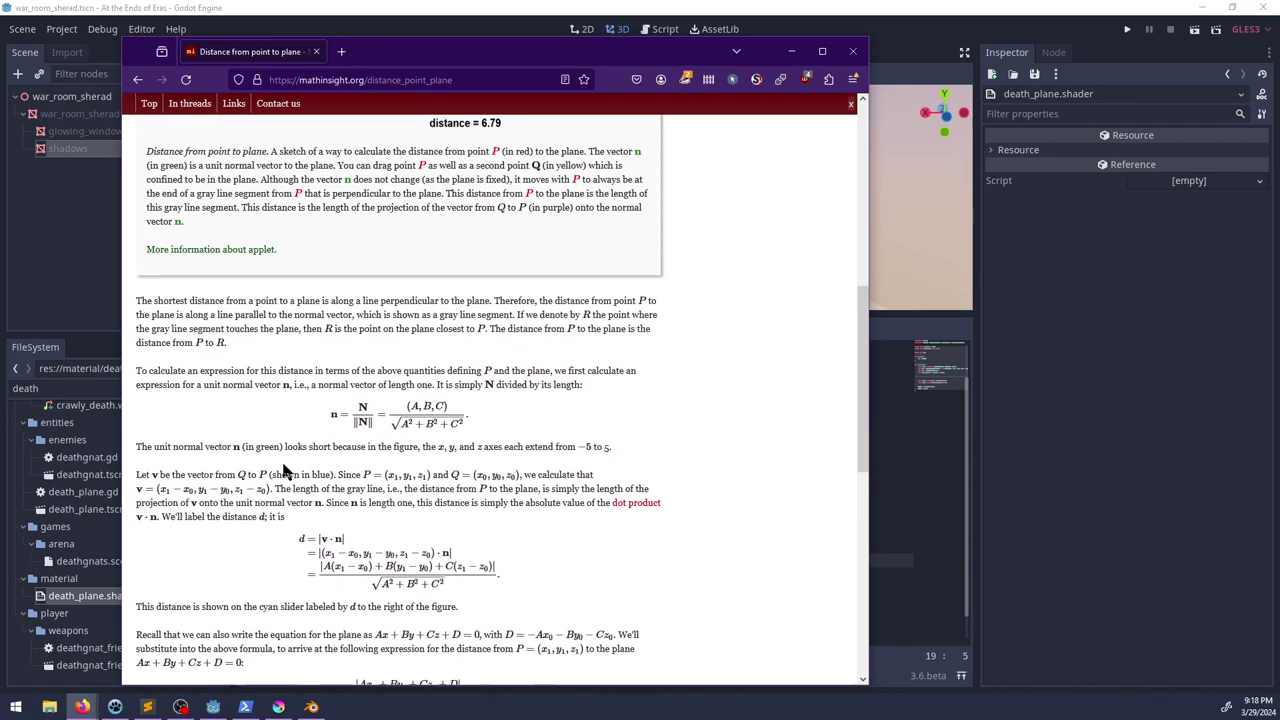
scroll(258, 473, up, 2)
scroll(256, 481, down, 4)
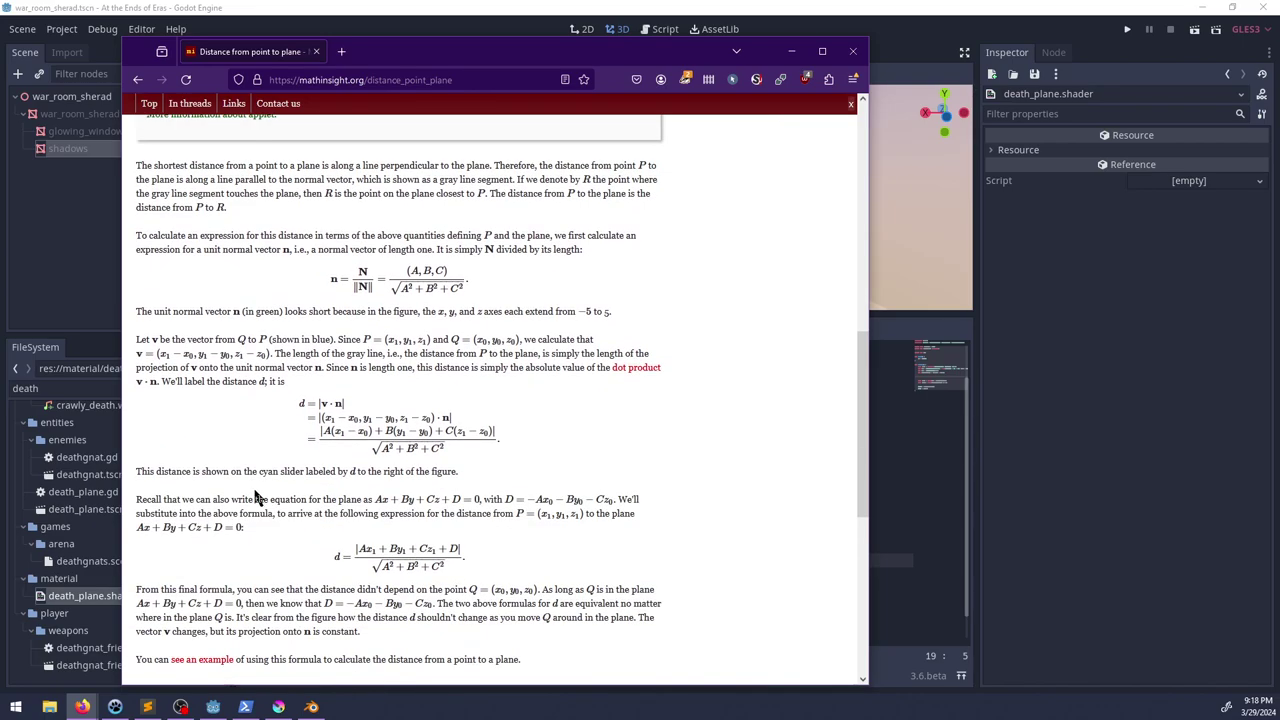
scroll(256, 496, up, 1)
scroll(519, 469, down, 2)
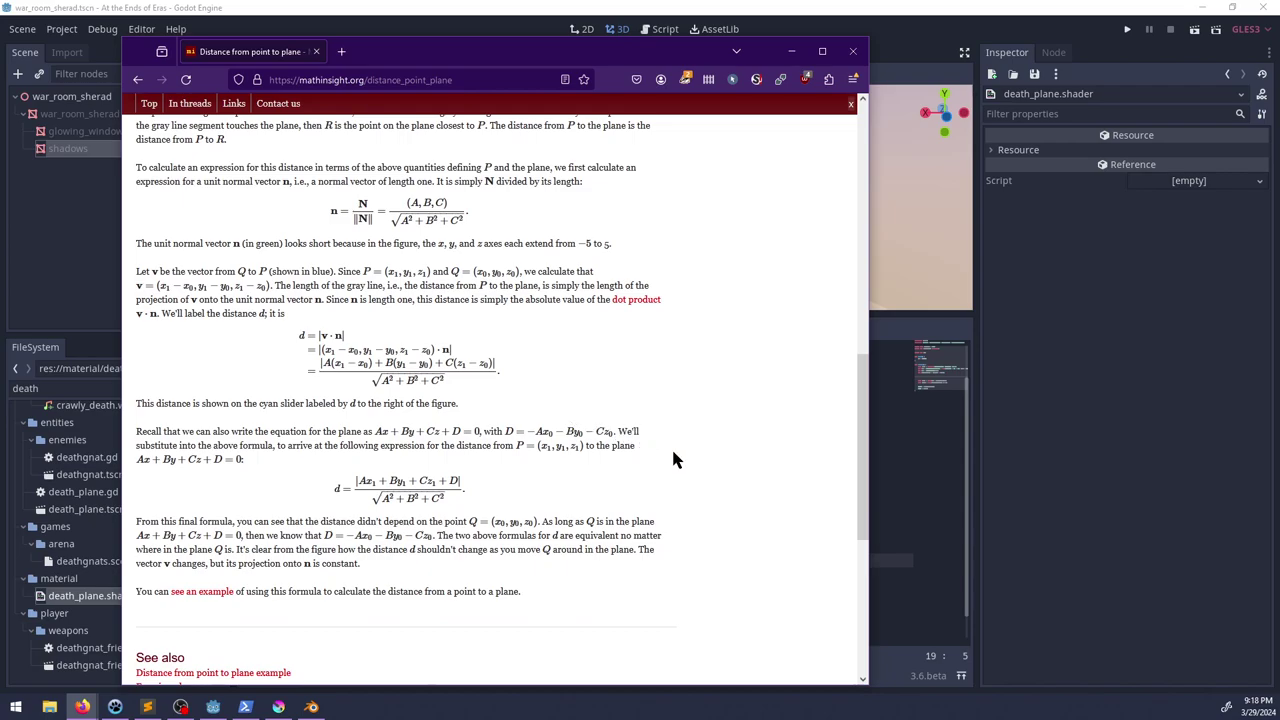
scroll(665, 461, up, 10)
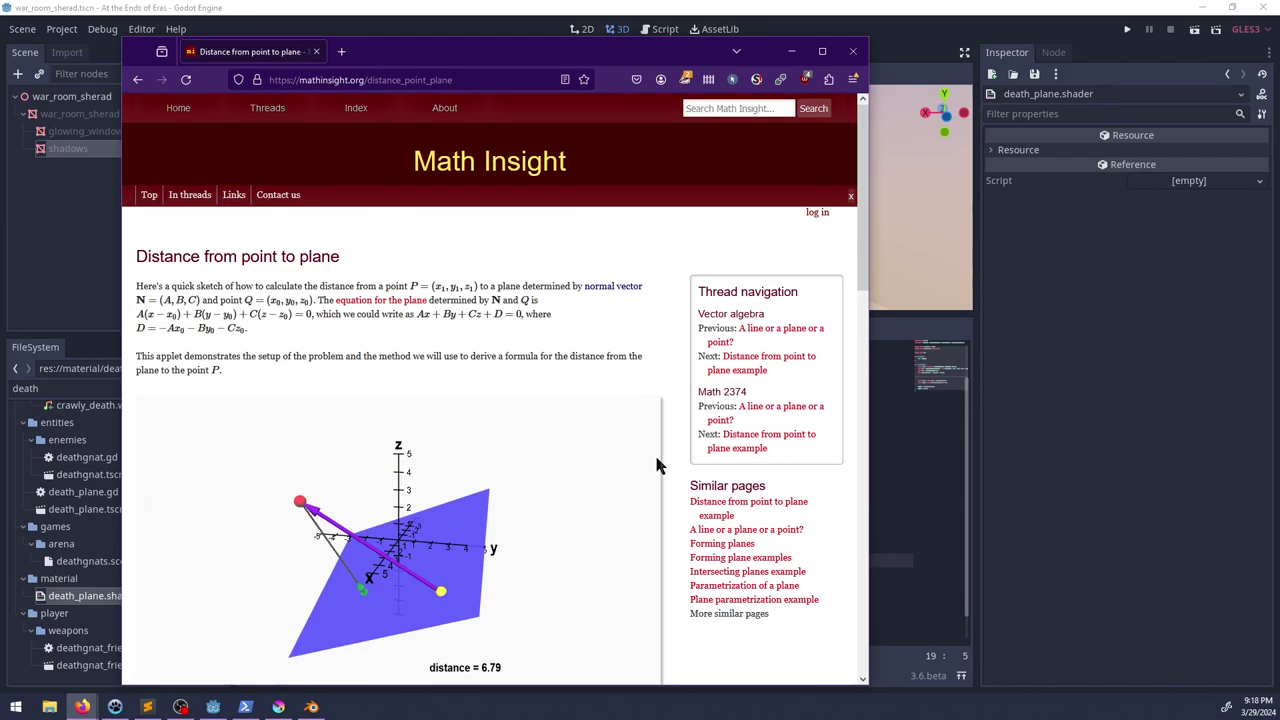
scroll(665, 465, down, 3)
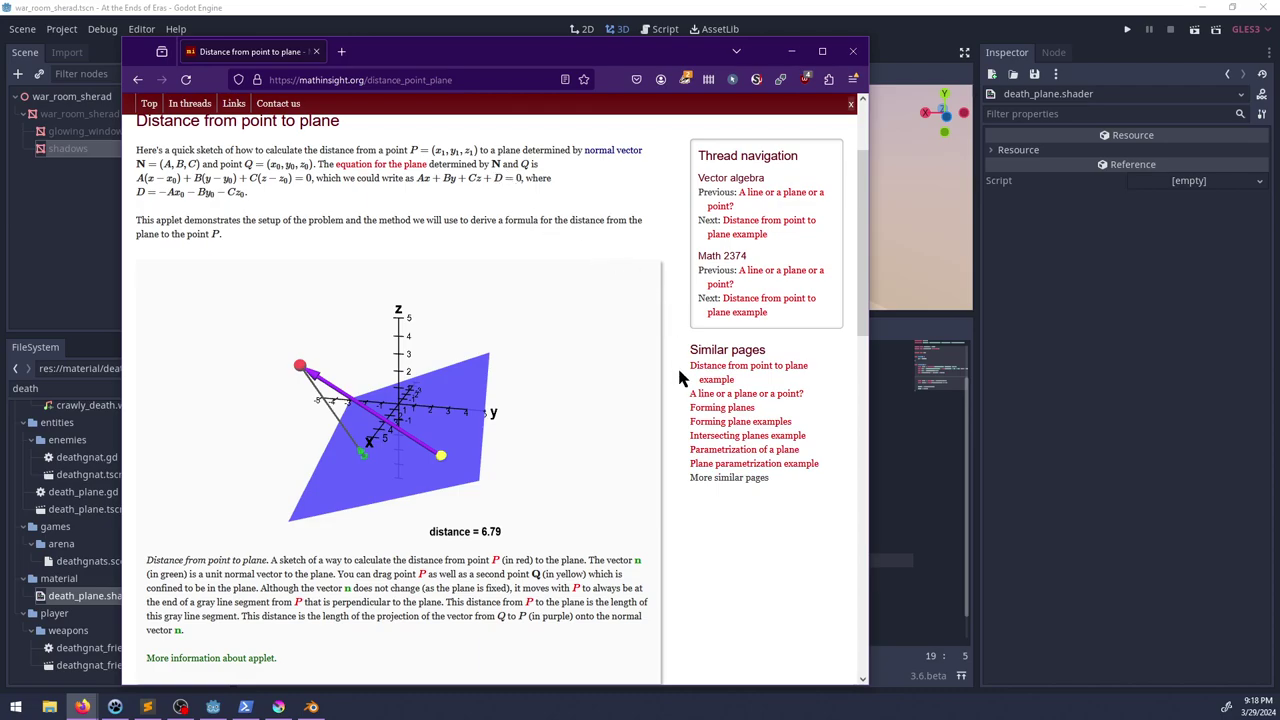
scroll(676, 378, down, 5)
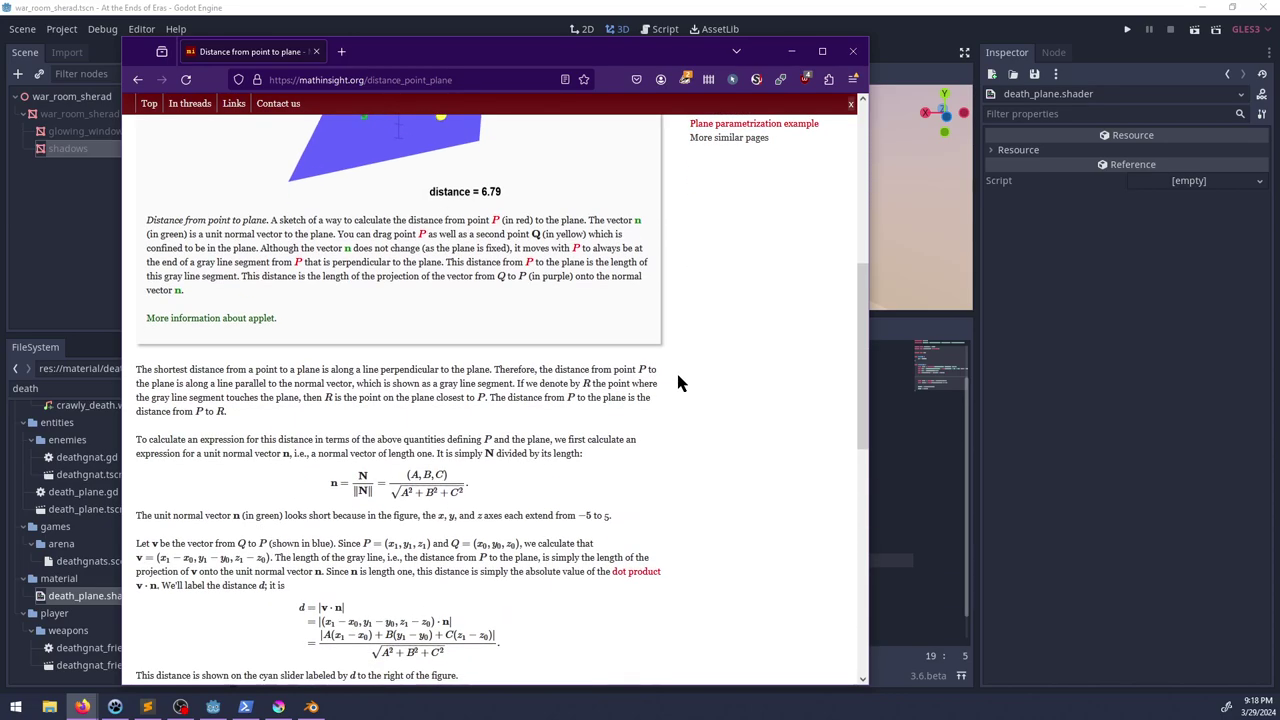
Step: Move the browser window out of the way and start a "float dist =" declaration on the blank line below pixel_position in Godot
drag(397, 53, 0, 120)
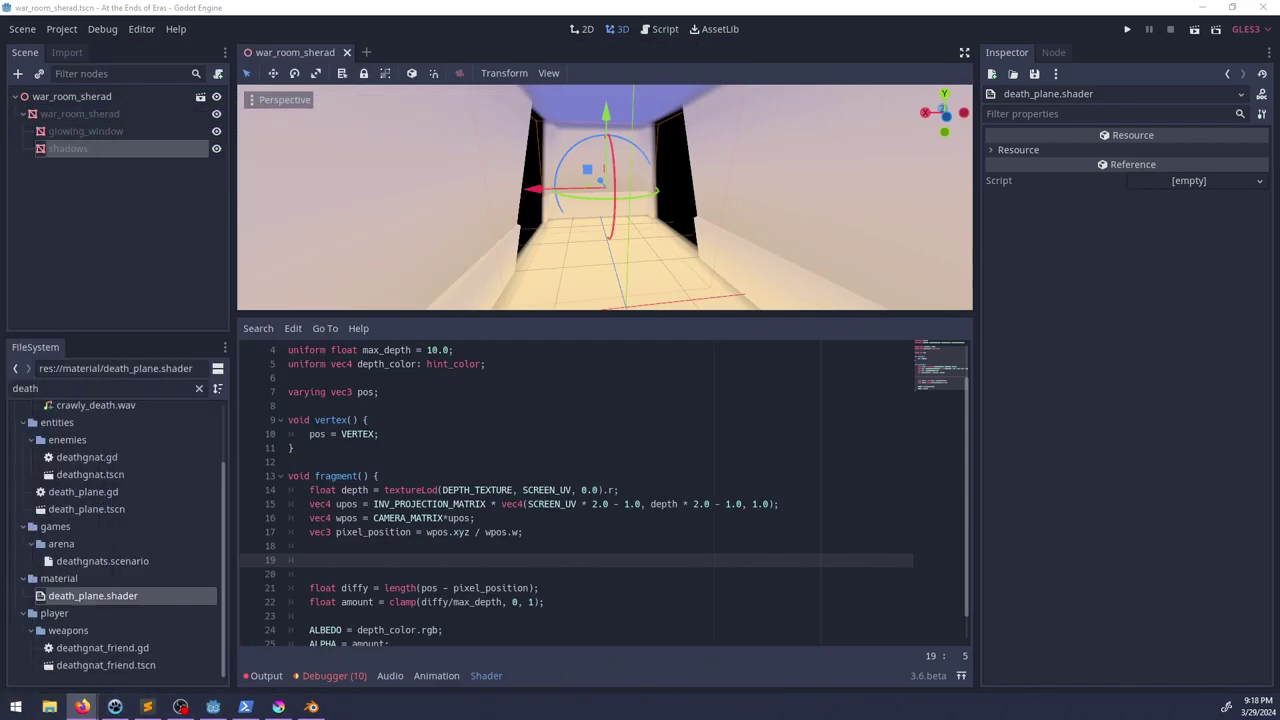
click(376, 564)
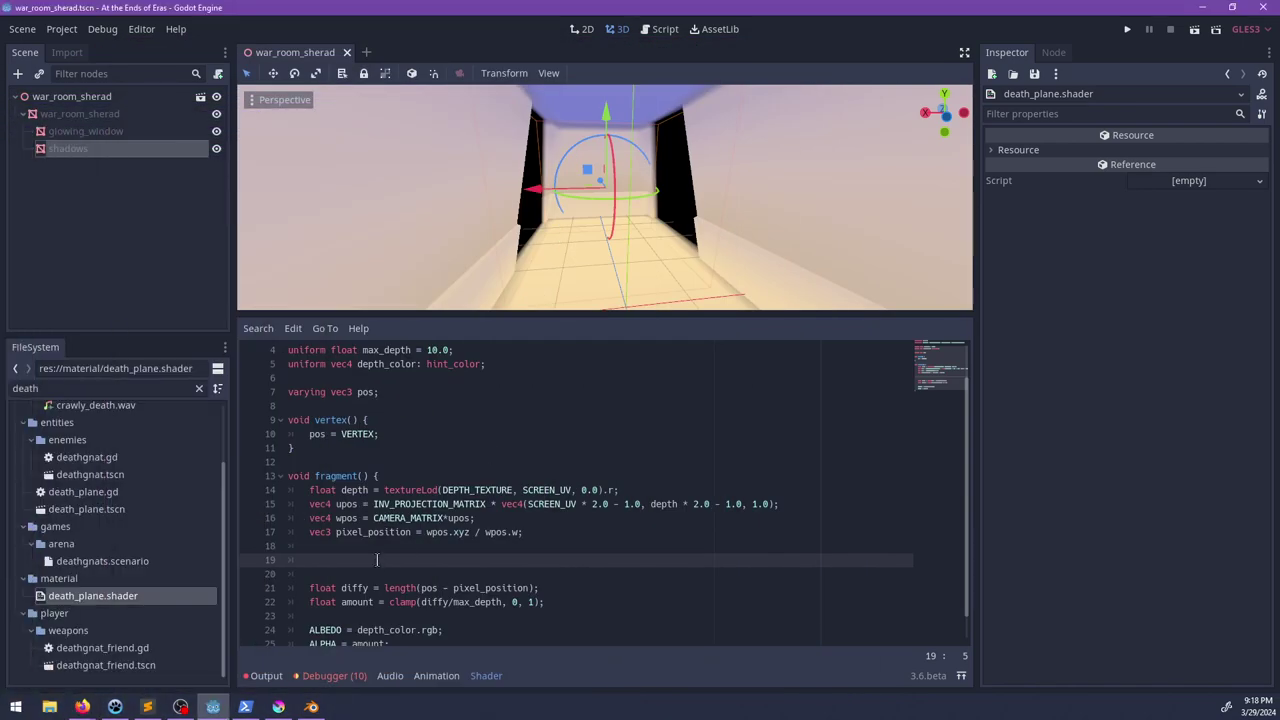
text(float dist =)
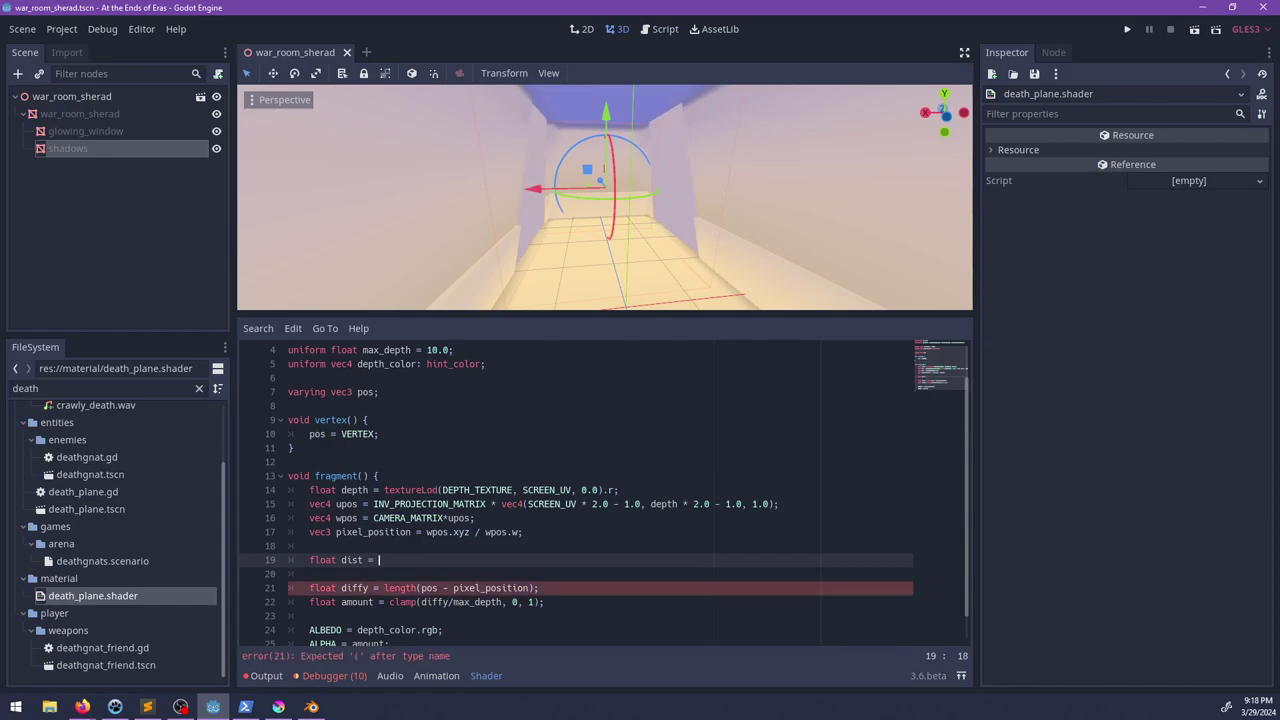
Step: Bring the Math Insight page back into view and compare the formula d = |v · n| with the applet diagram
drag(0, 135, 612, 72)
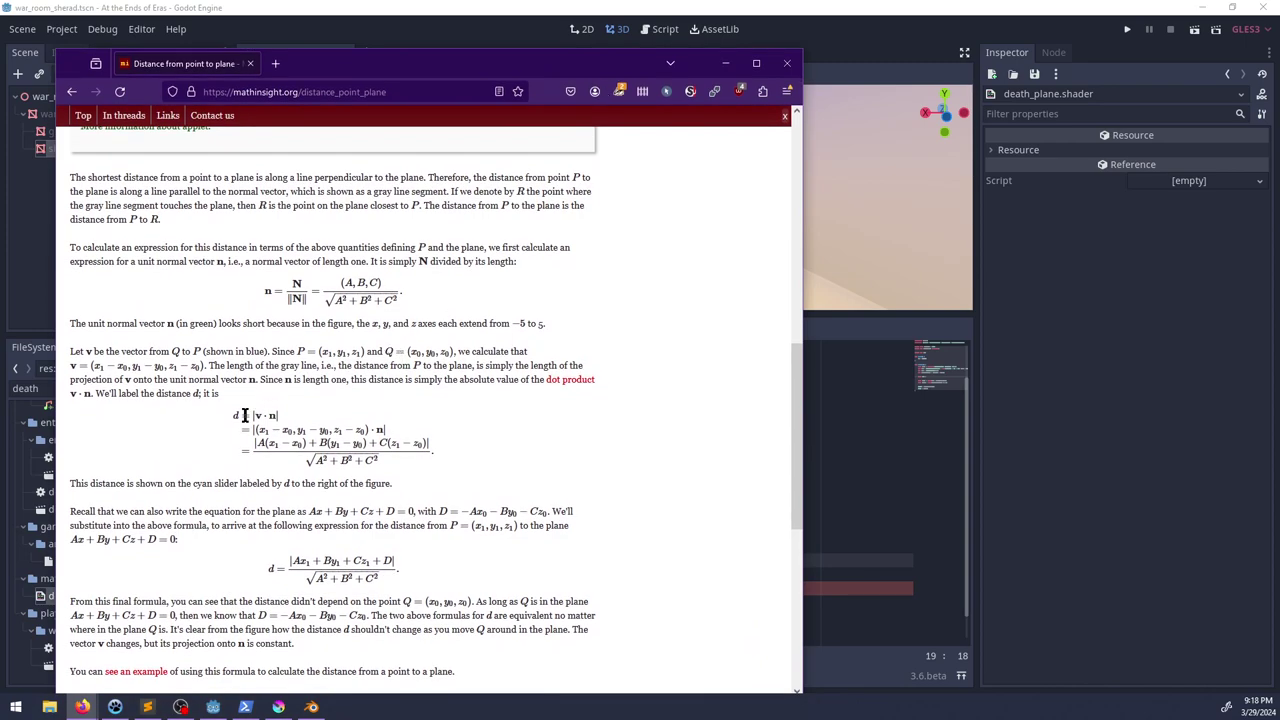
drag(252, 415, 319, 416)
click(285, 408)
scroll(228, 372, up, 5)
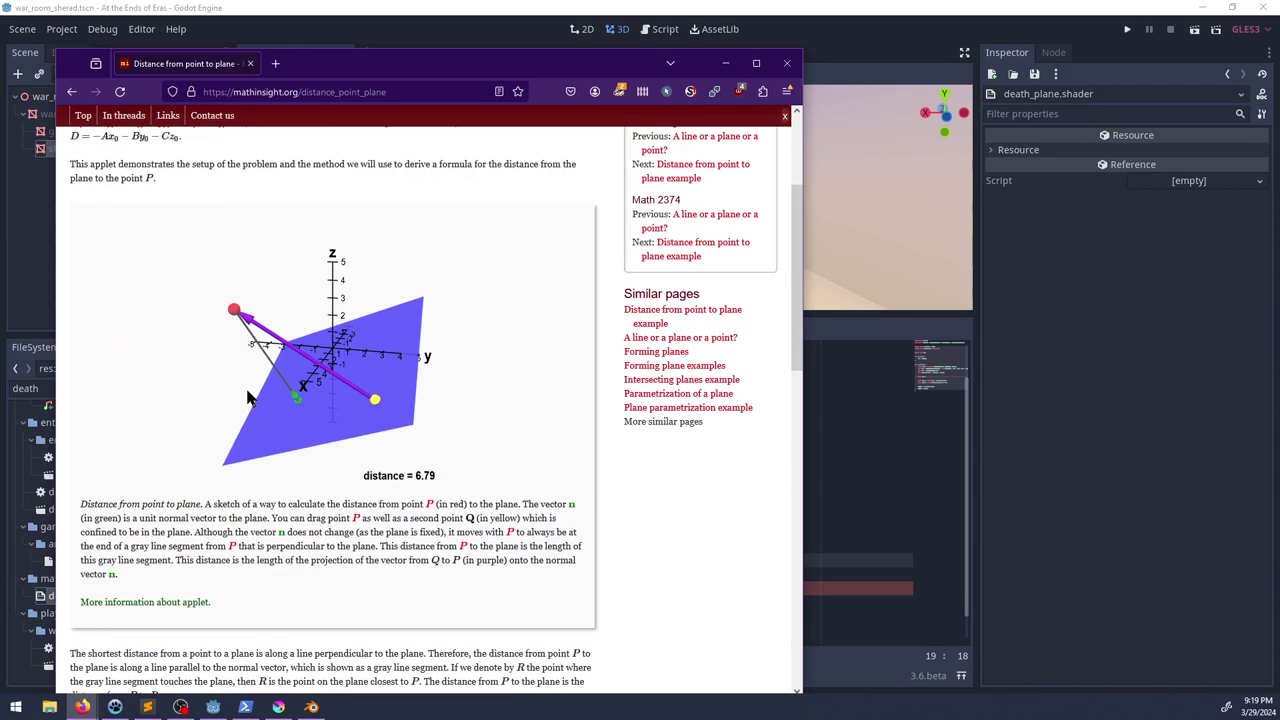
scroll(250, 405, down, 3)
scroll(362, 582, down, 1)
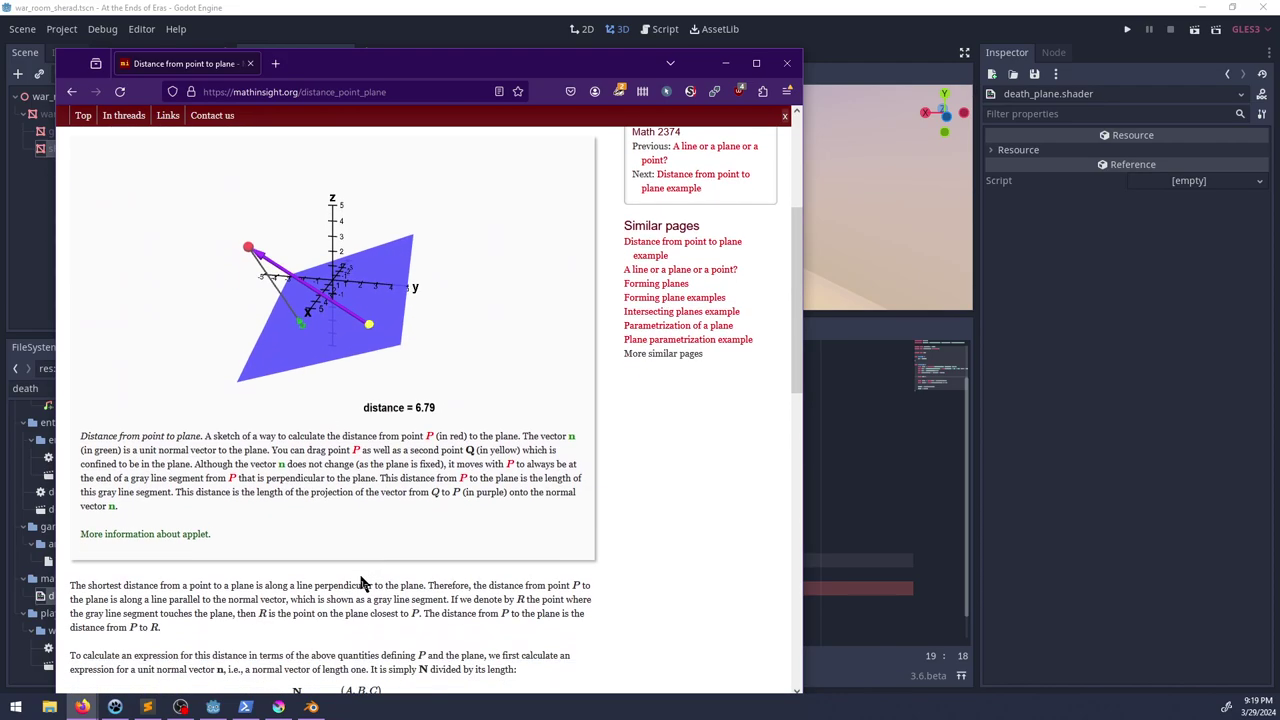
scroll(363, 584, down, 4)
Step: Return to Godot's shader code and complete the dist declaration as length((pos - pixel_position).dot(NORMAL));
key(alt+Tab)
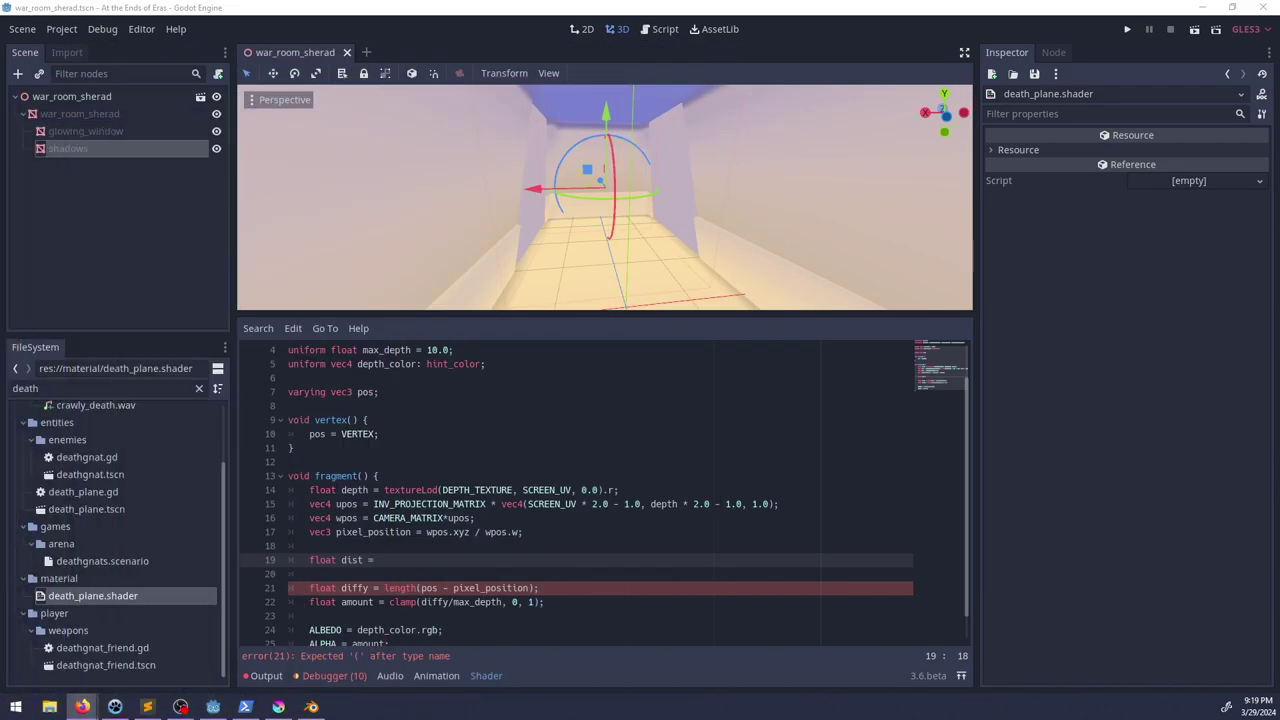
click(405, 559)
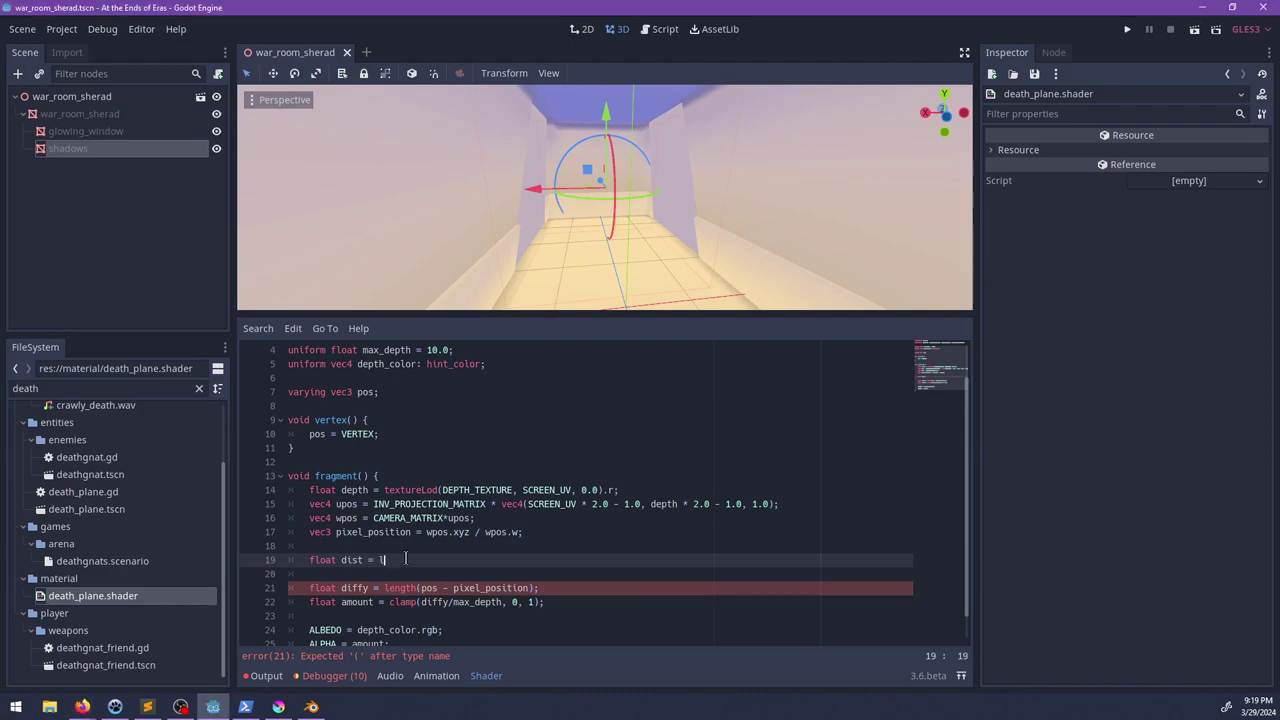
text(ength()
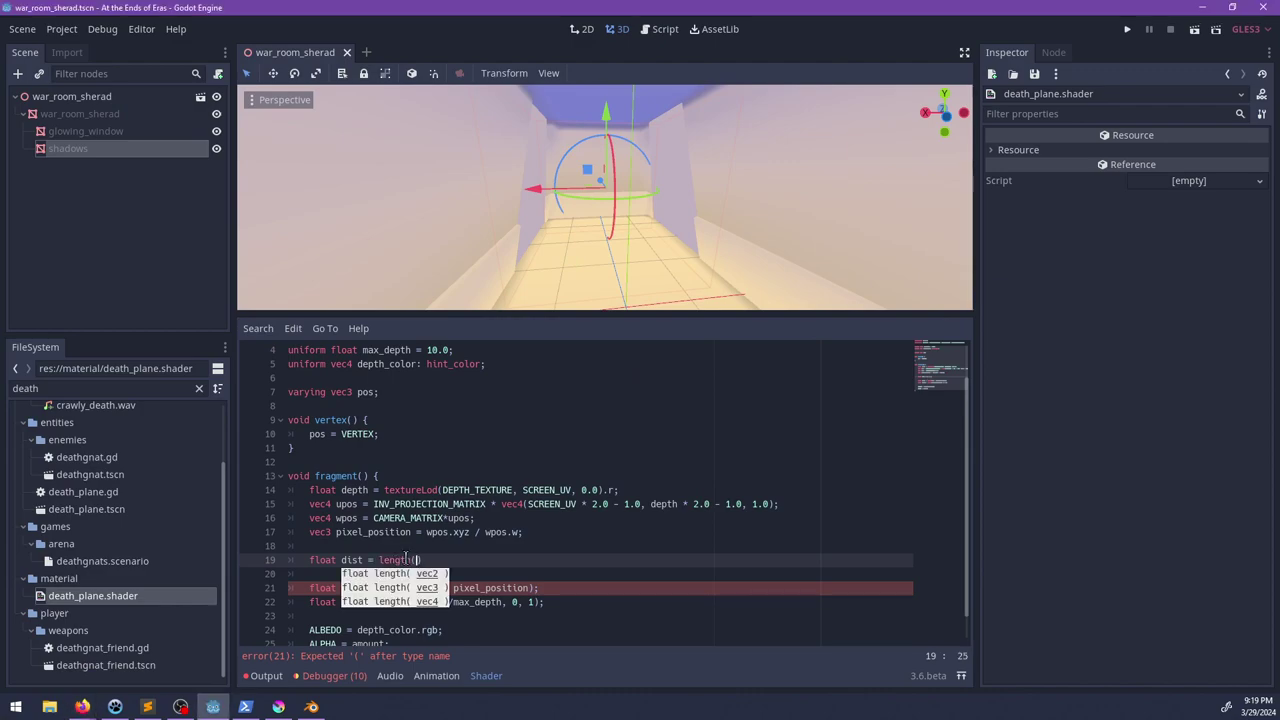
key(Escape)
text(pos)
key(BackSpace)
key(BackSpace)
key(BackSpace)
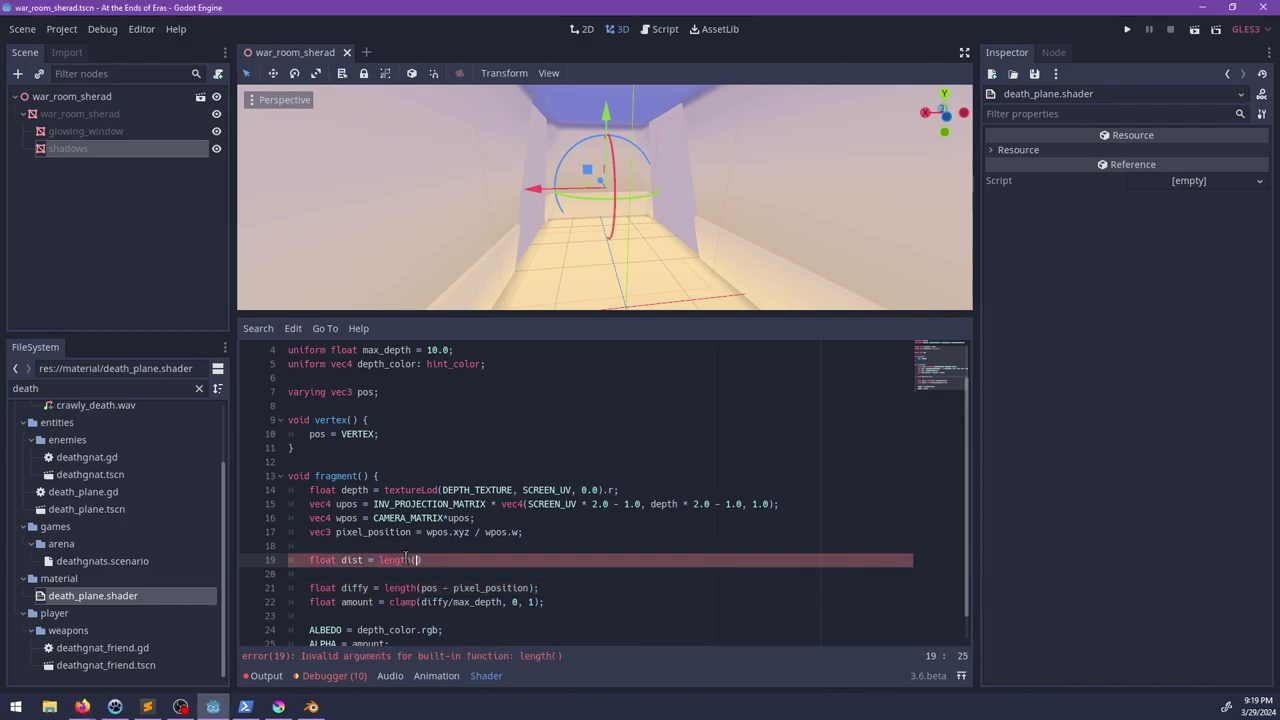
text(()pos-)
key(BackSpace)
key(BackSpace)
text(- pixel_position).dot(NORMAL));)
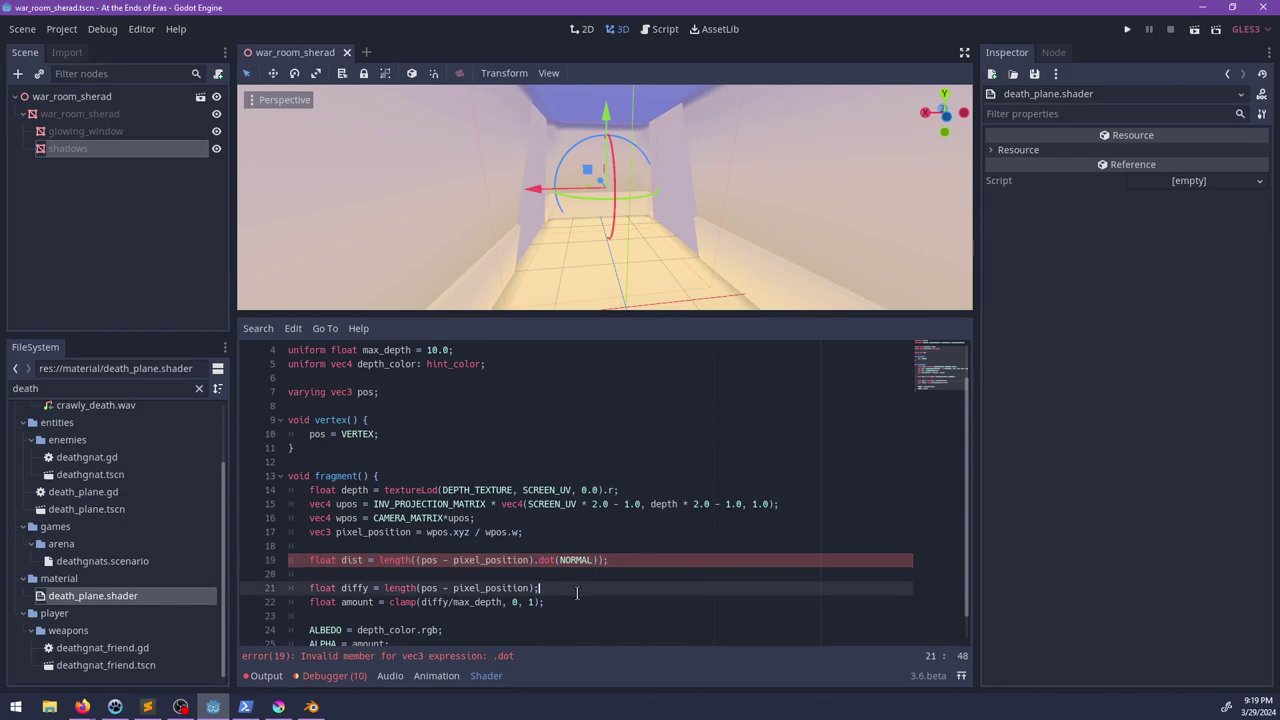
Step: Delete the line declaring diffy and the blank line above it from the fragment() function
drag(576, 592, 565, 581)
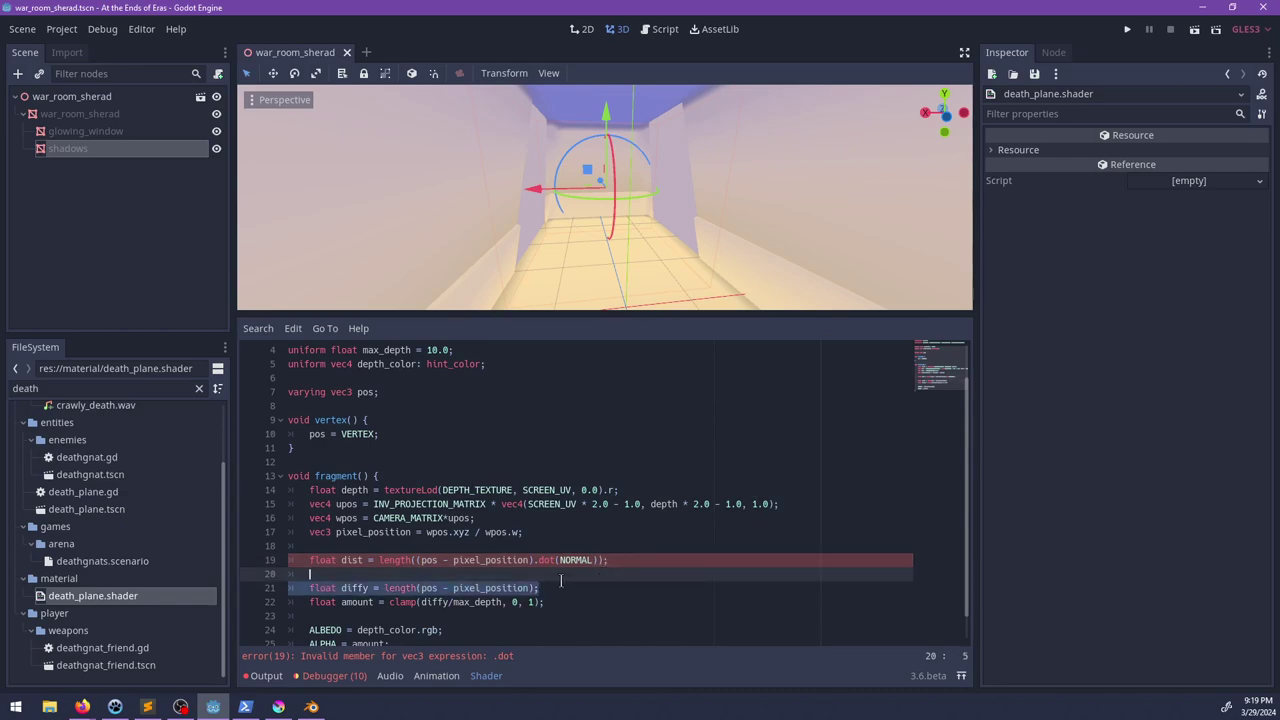
key(BackSpace)
key(BackSpace)
key(BackSpace)
Step: Replace diffy with dist in the clamp expression of the amount declaration
key(Down)
key(ctrl+Left)
key(ctrl+Left)
key(ctrl+Left)
key(ctrl+Left)
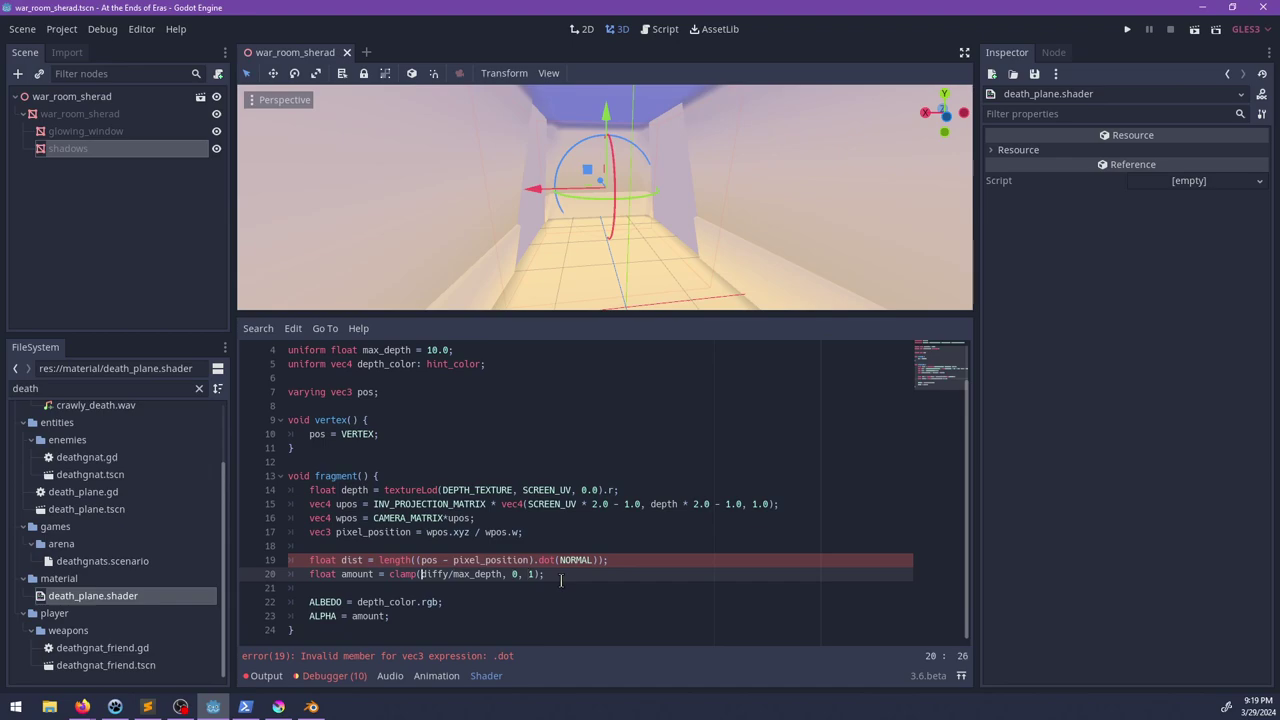
key(ctrl+Delete)
text(dist)
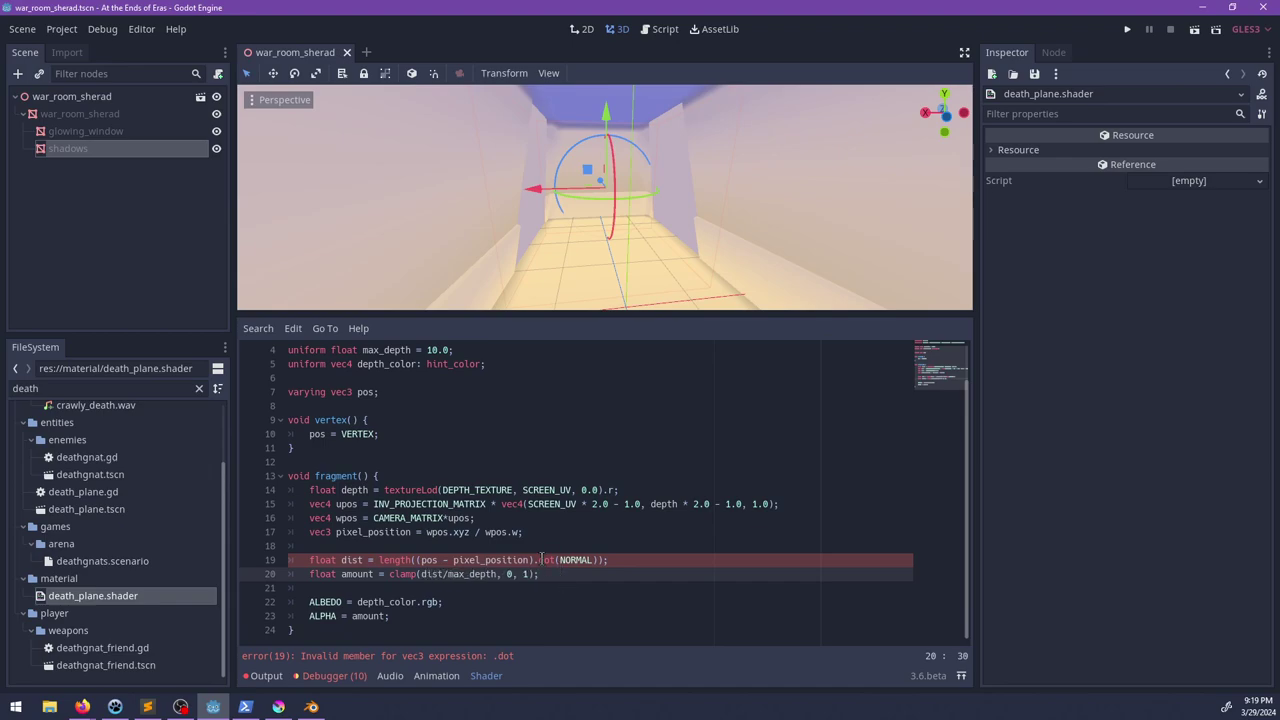
Step: Try to insert .xyz before .dot(NORMAL) in the dist declaration
double_click(546, 560)
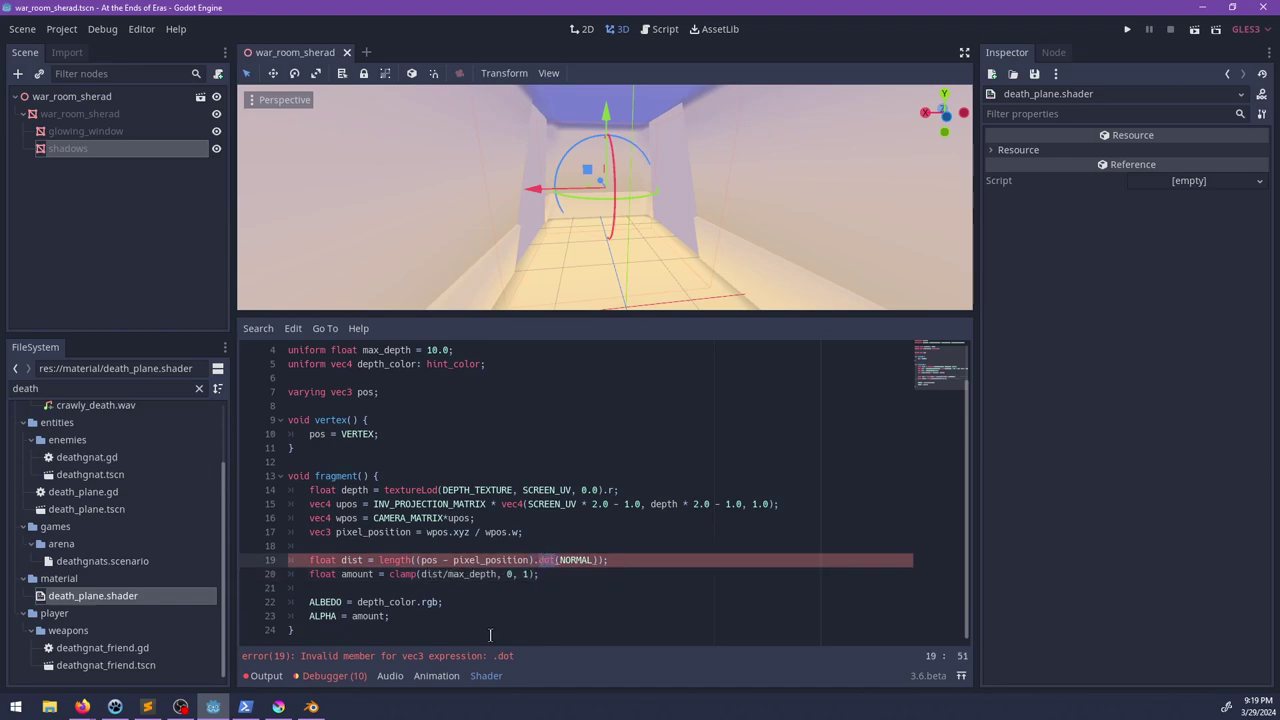
click(453, 560)
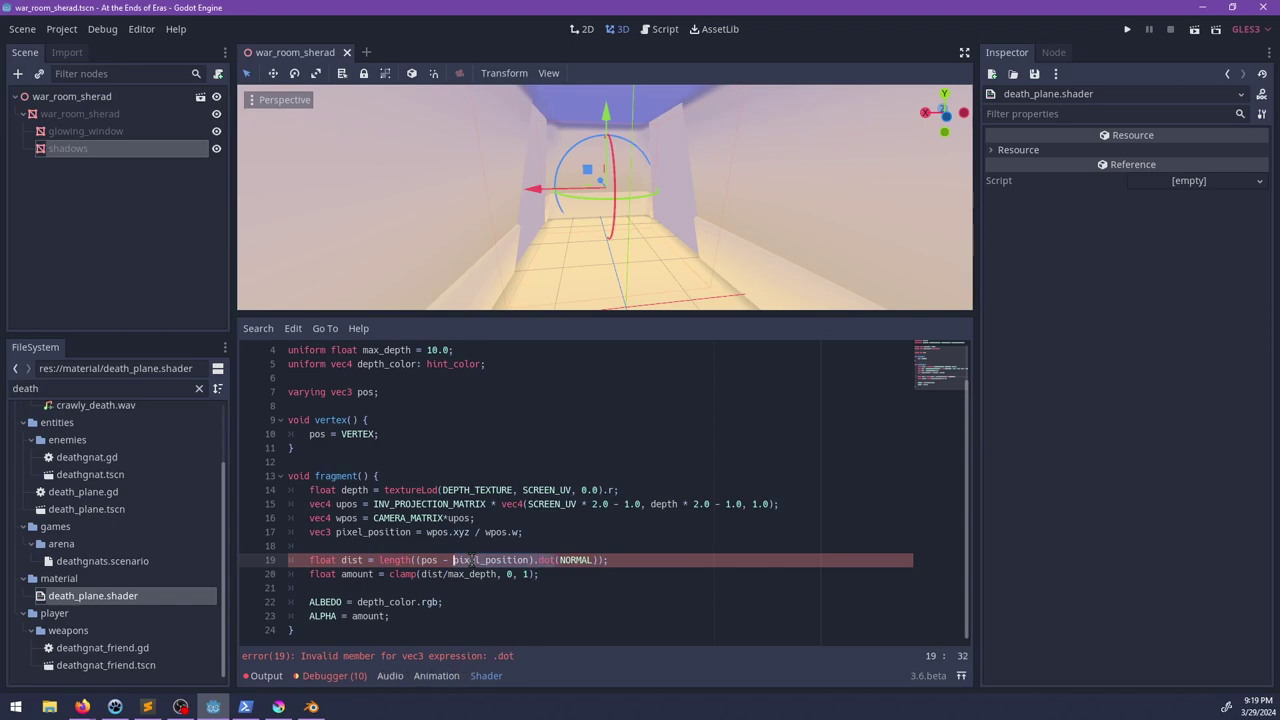
key(Right)
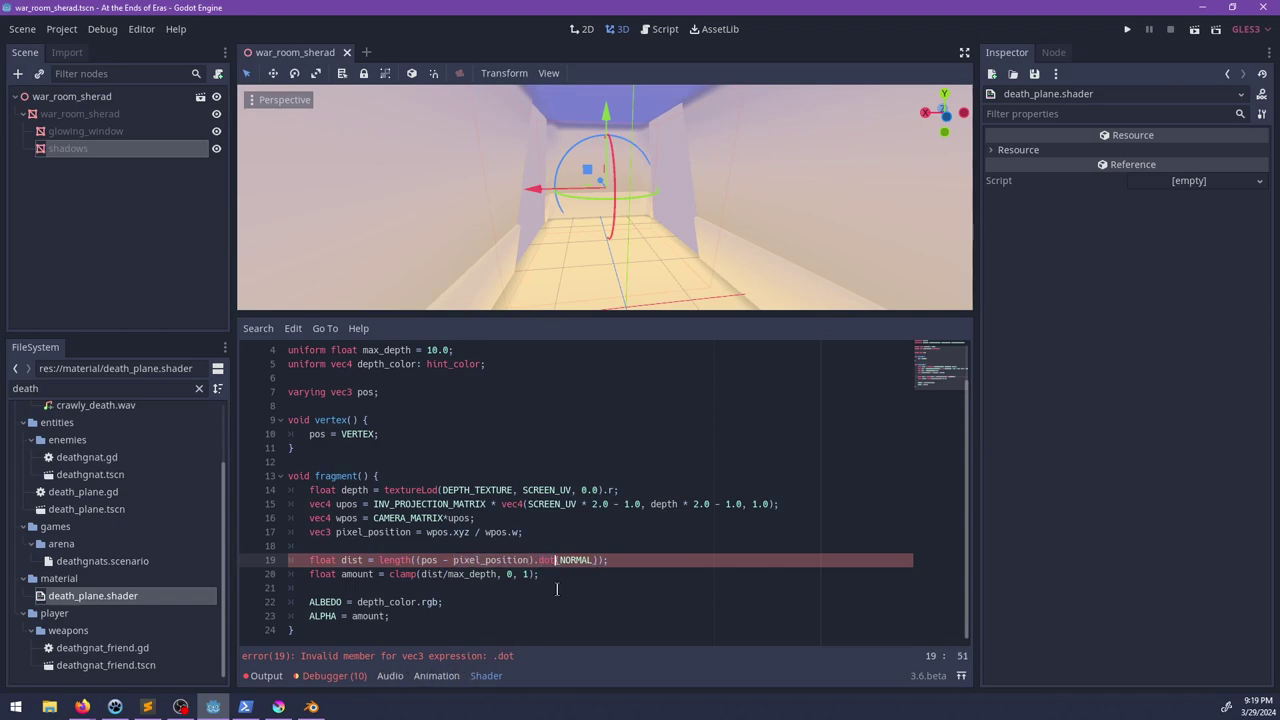
key(Left)
key(Left)
key(Left)
key(Left)
text(.xy)
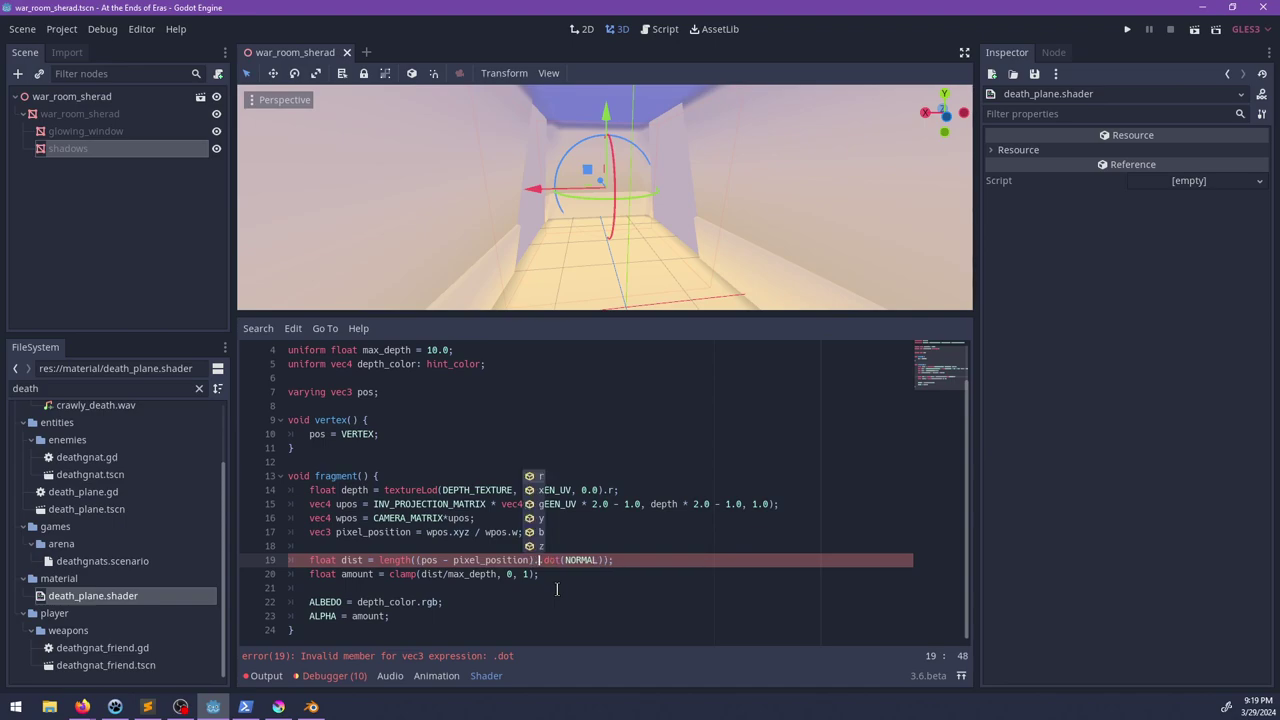
text(z)
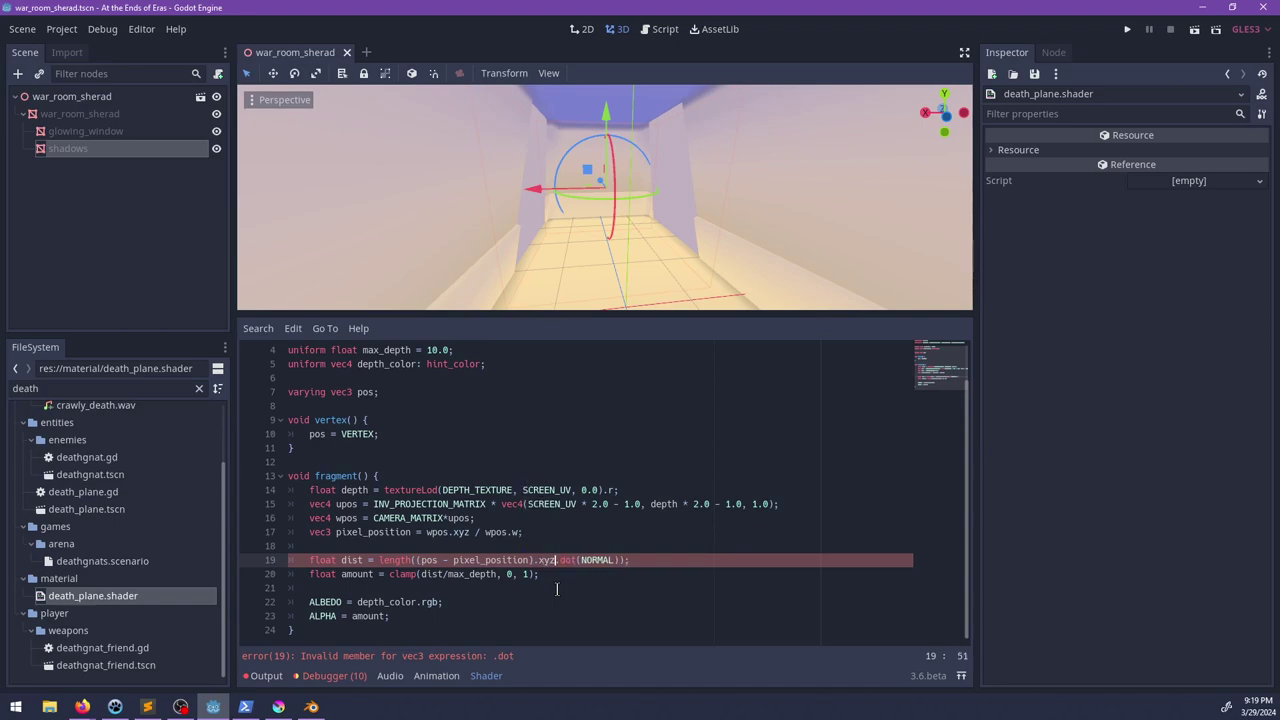
key(BackSpace)
key(BackSpace)
key(BackSpace)
key(BackSpace)
Step: Rewrite the dist expression with the dot function as length(dot(pos - pixel_position, NORMAL))
key(Right)
key(Right)
key(Right)
key(BackSpace)
key(BackSpace)
key(BackSpace)
key(BackSpace)
key(BackSpace)
key(Delete)
text(,)
key(ctrl+Right)
key(ctrl+Left)
key(ctrl+Left)
key(ctrl+Left)
key(ctrl+Left)
text(dot)
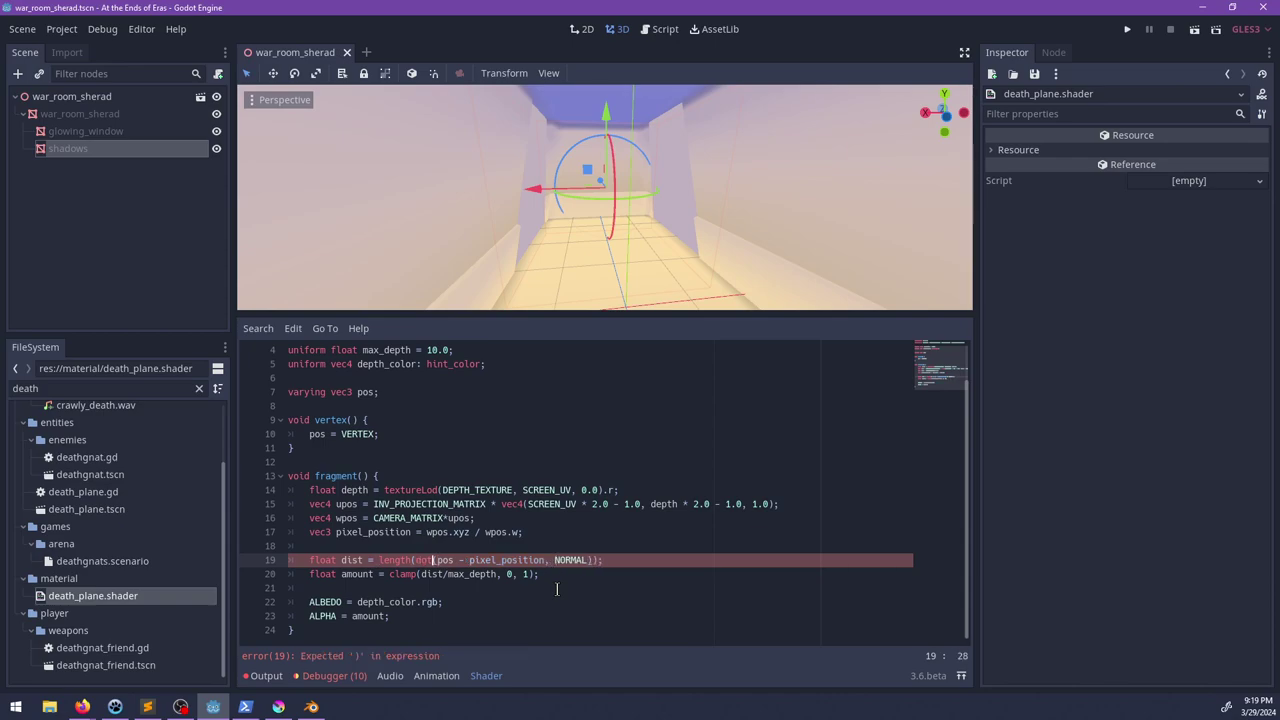
text(()
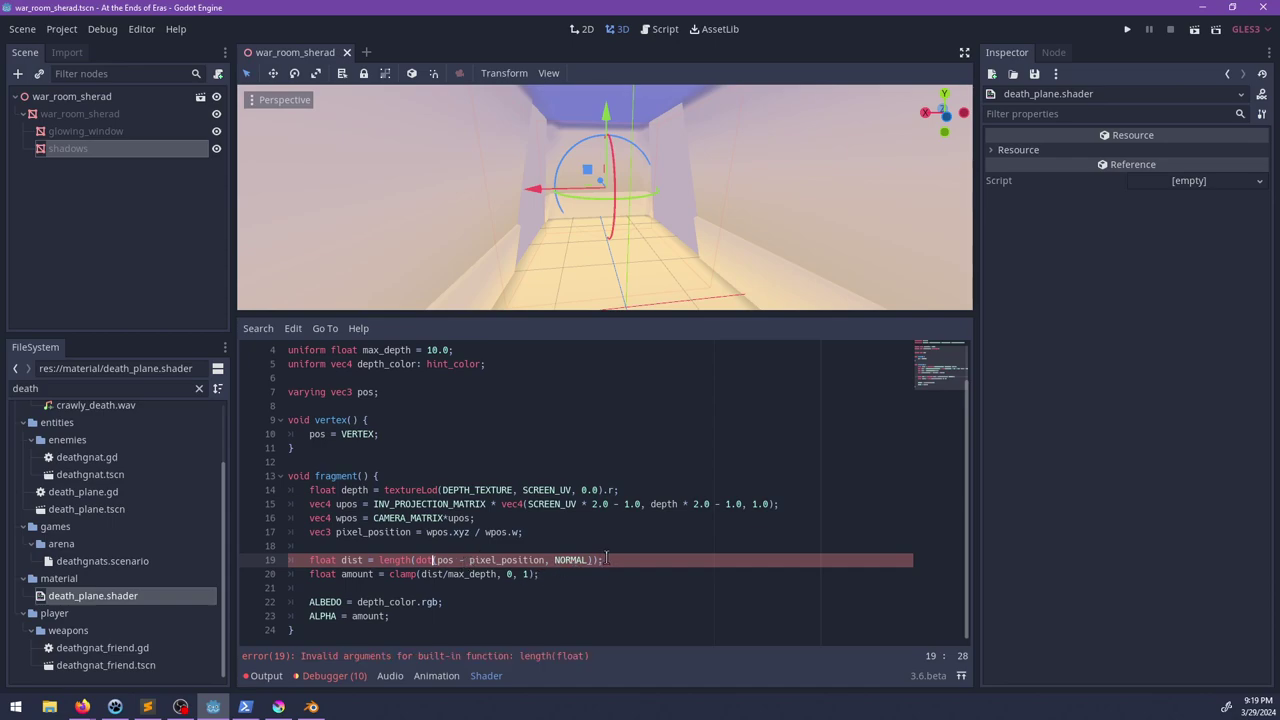
Step: Wrap pos - pixel_position in parentheses inside the dot call and append .xyz to it
click(436, 560)
text(()
text())
key(Right)
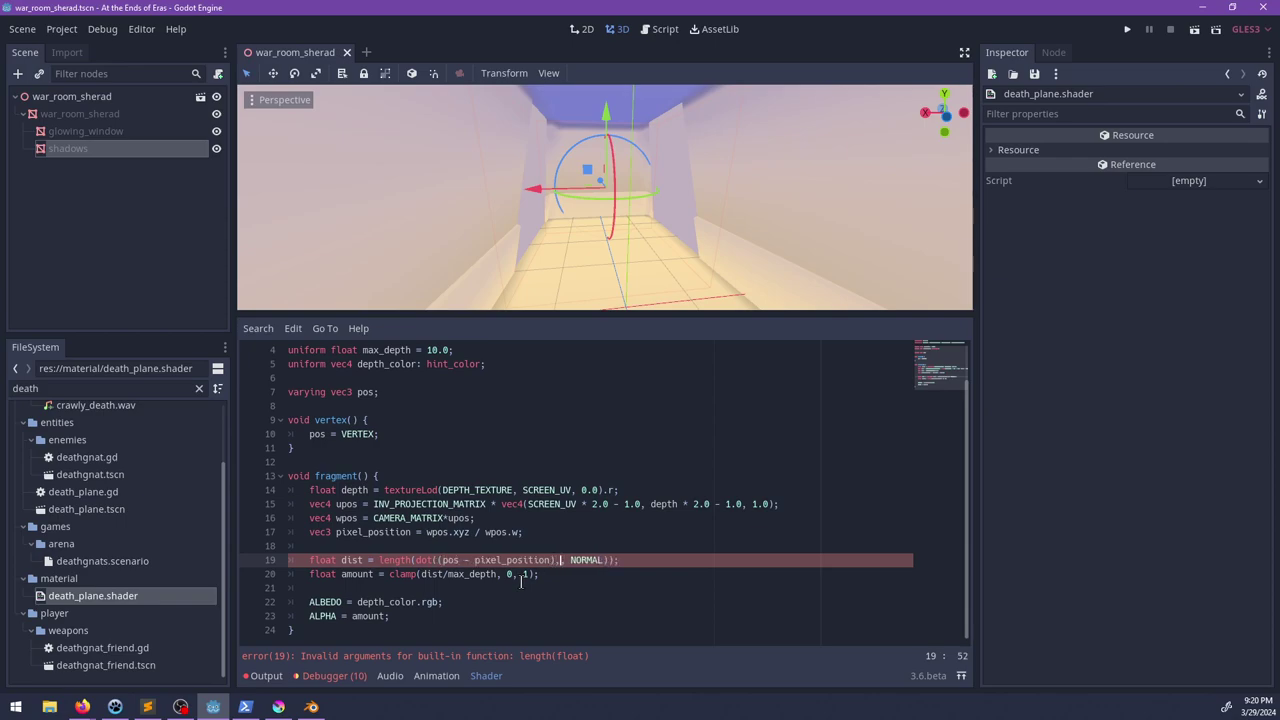
key(Left)
text(.xyz)
Step: Move the dot expression out of length() into a new line above: float d = dot((pos - pixel_position).xyz, NORMAL);
drag(622, 561, 414, 561)
key(ctrl+c)
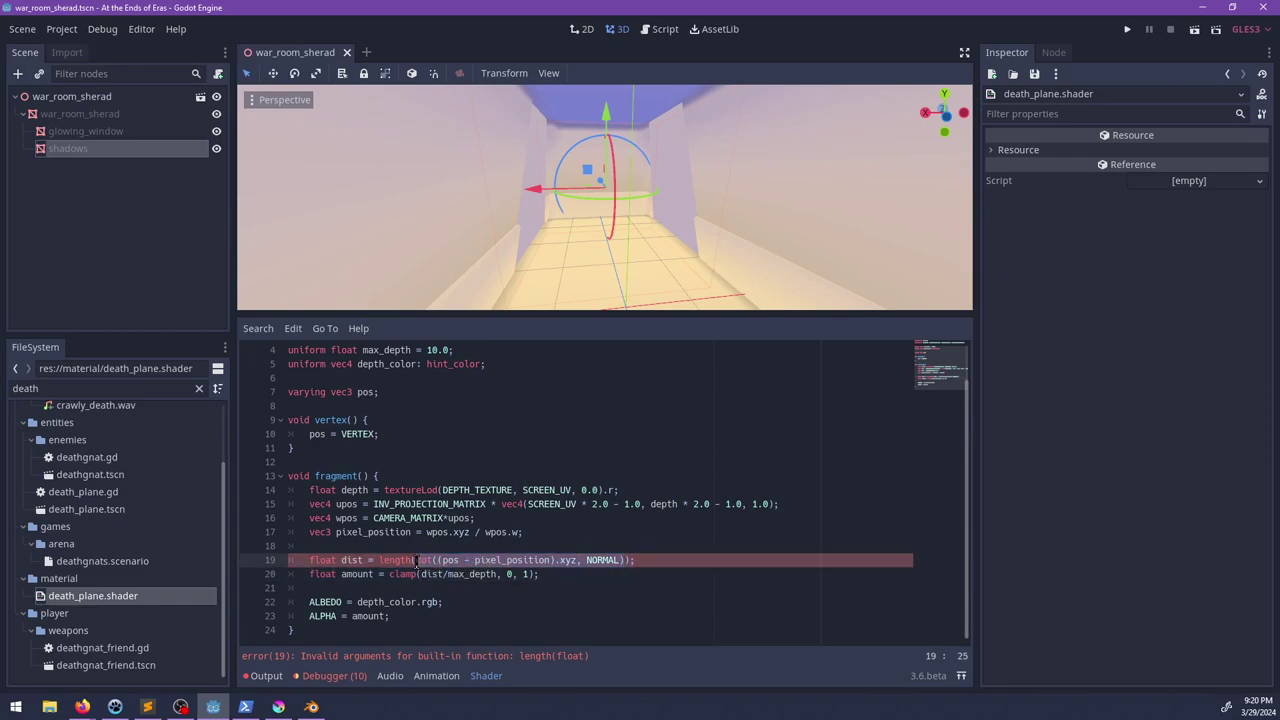
key(BackSpace)
click(431, 545)
key(Return)
text(float dot)
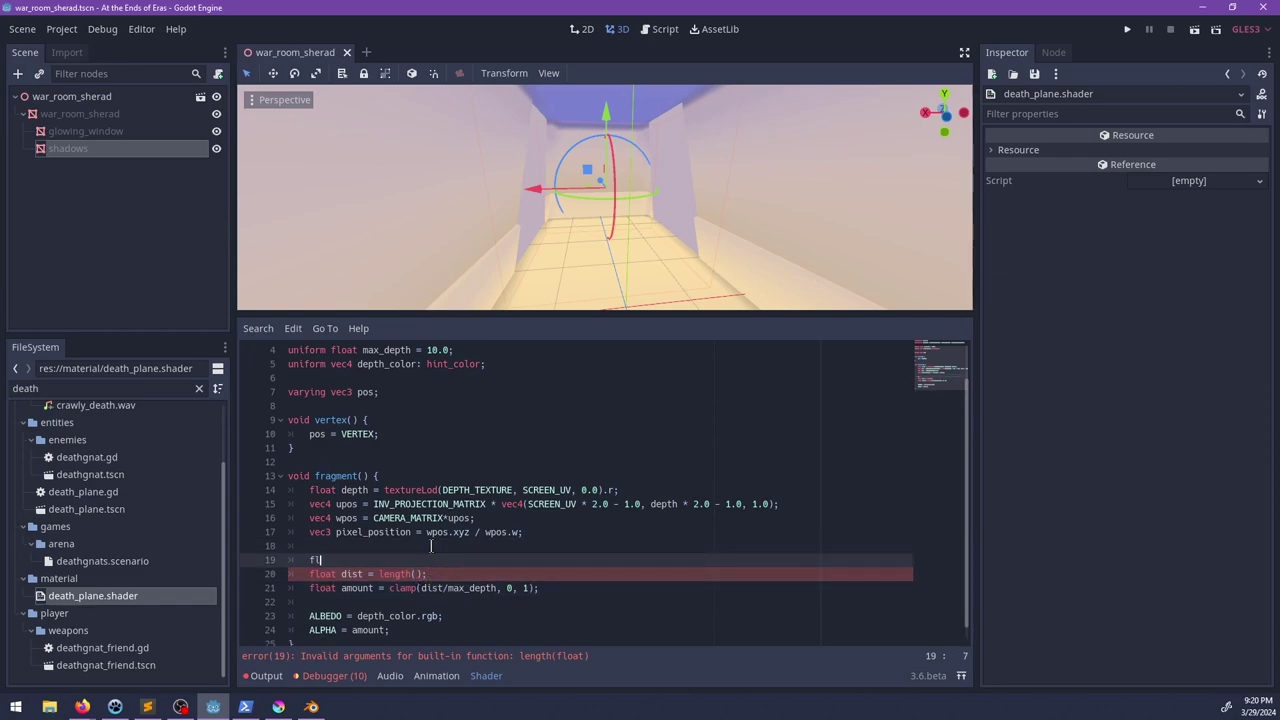
key(BackSpace)
key(BackSpace)
key(BackSpace)
key(BackSpace)
text(d =)
key(ctrl+v)
text(;)
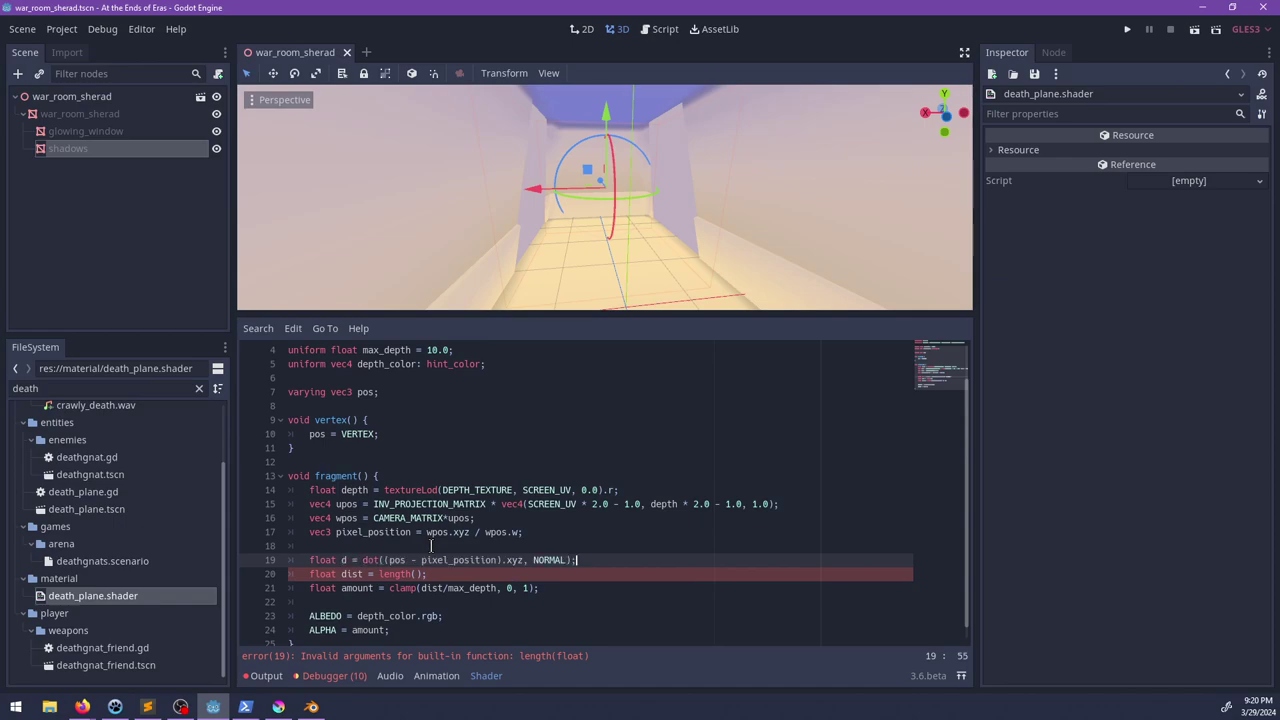
Step: Pass d as the argument of length() in the dist declaration
key(Down)
key(Left)
key(Left)
text(d)
key(Escape)
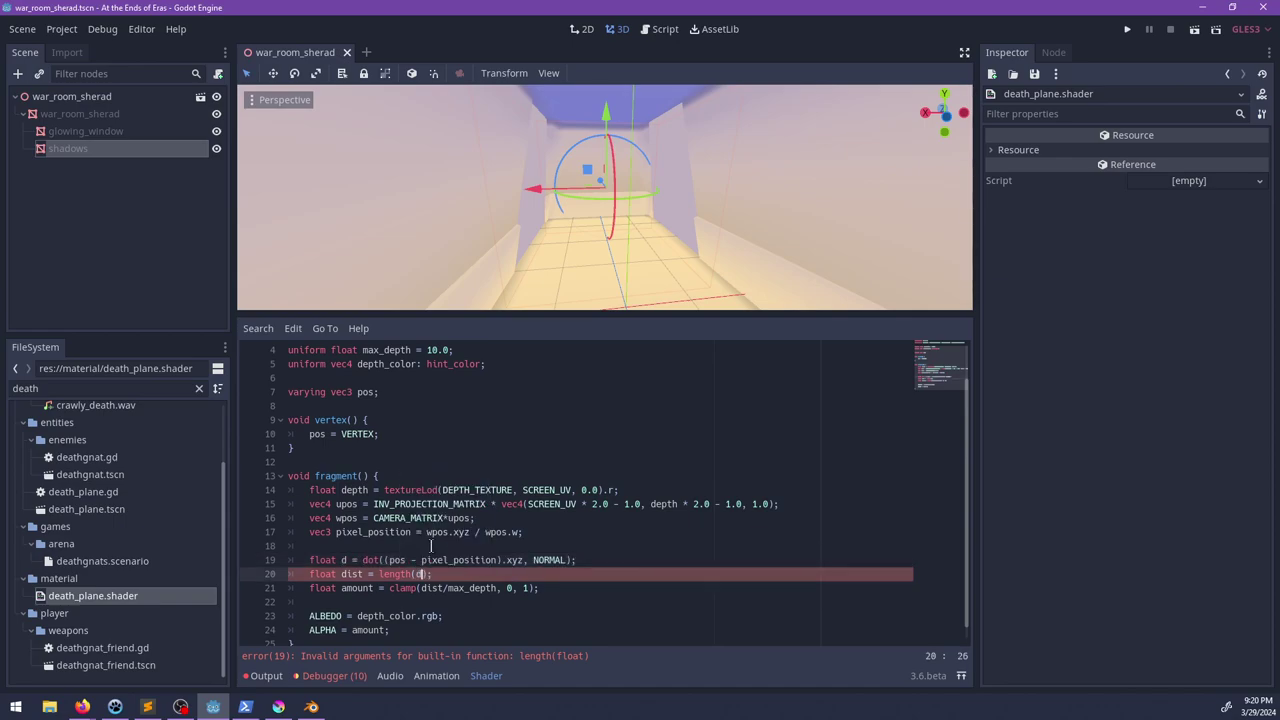
key(Up)
key(Left)
key(Left)
key(Left)
key(Left)
key(Left)
key(Left)
key(Left)
key(Left)
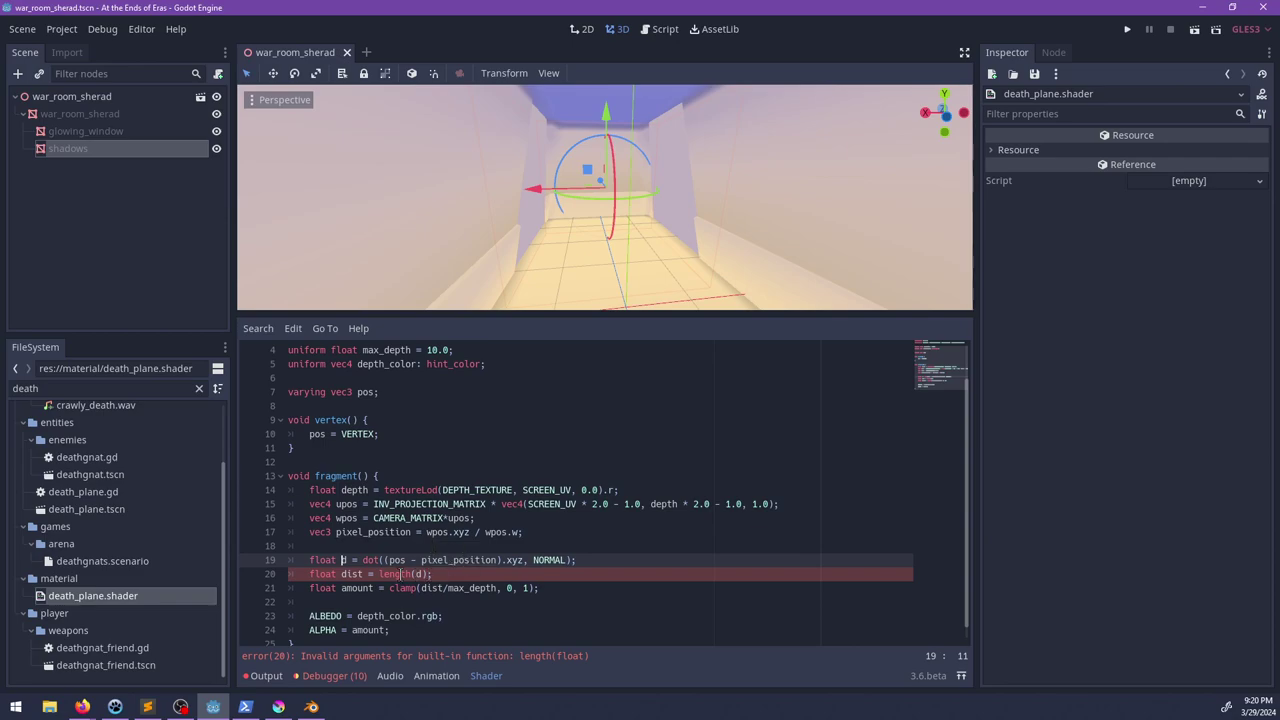
Step: Replace the length function with abs in the dist declaration
double_click(393, 574)
text(bal)
key(BackSpace)
key(BackSpace)
key(BackSpace)
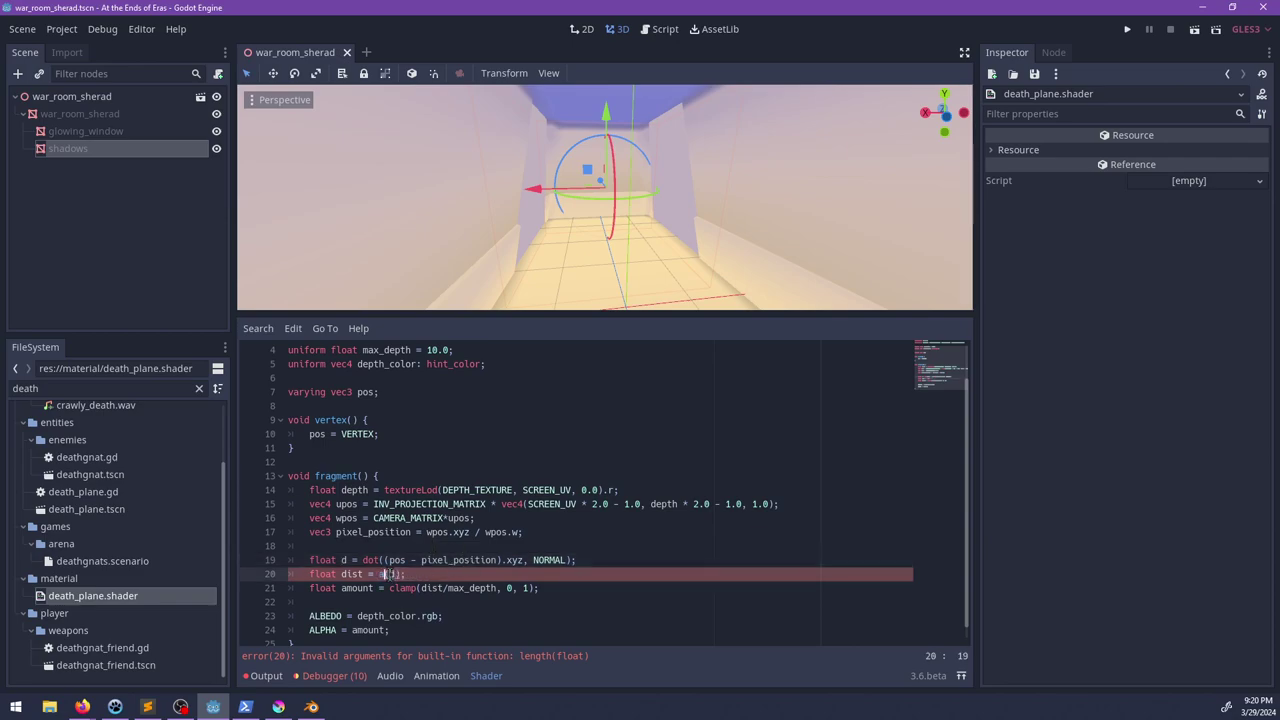
text(abs)
Step: Move the dot expression into abs() in place of d, delete the float d line and save the shader
drag(362, 560, 569, 560)
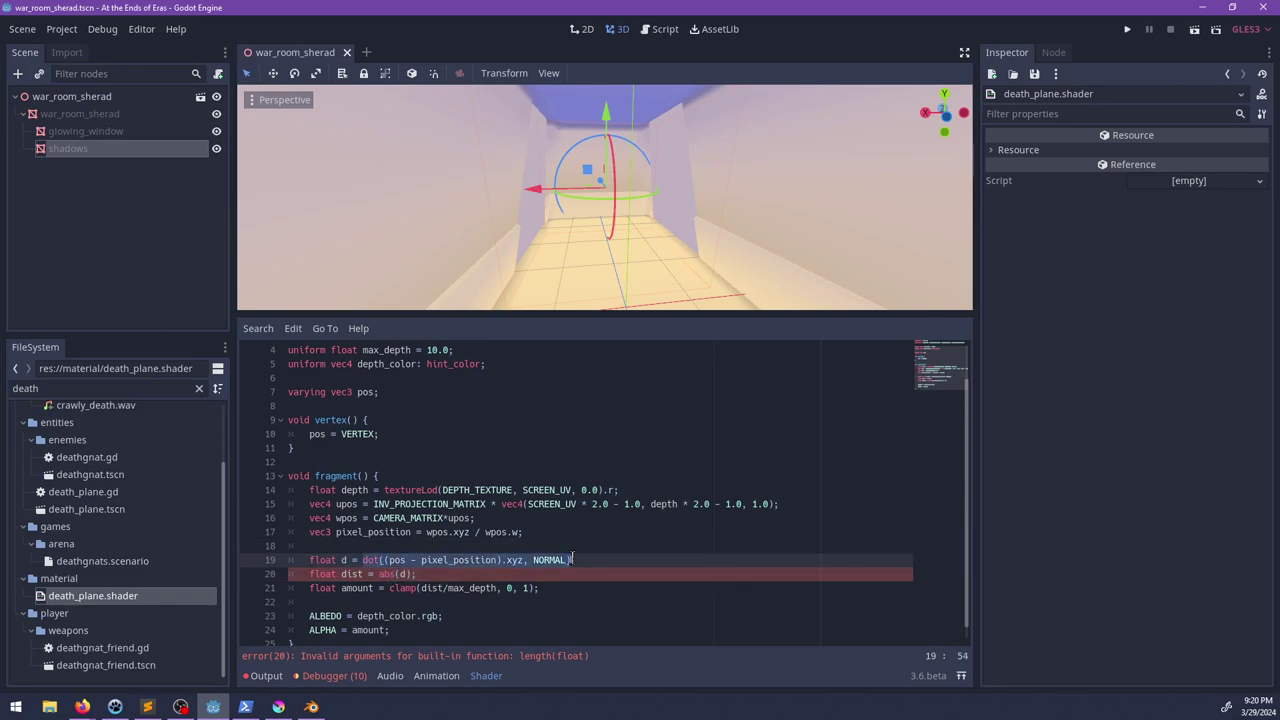
key(BackSpace)
click(401, 574)
key(BackSpace)
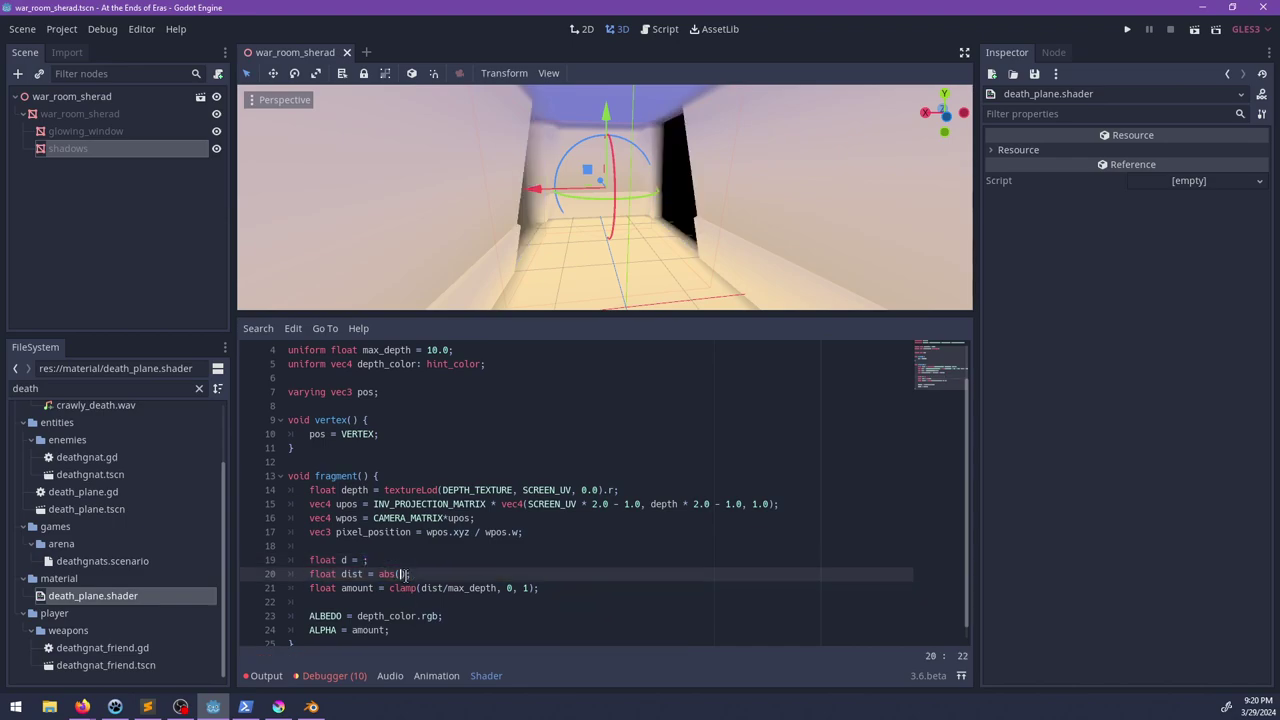
key(ctrl+v)
key(Up)
key(ctrl+shift+k)
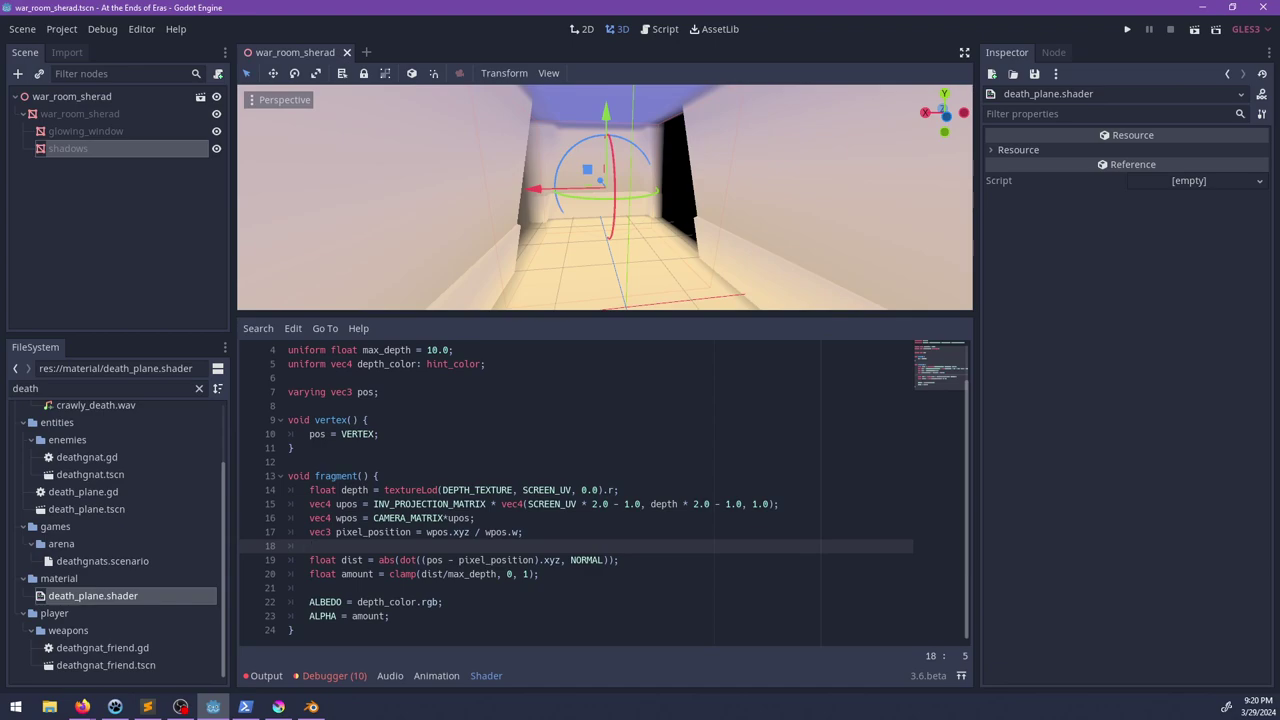
key(alt+Tab)
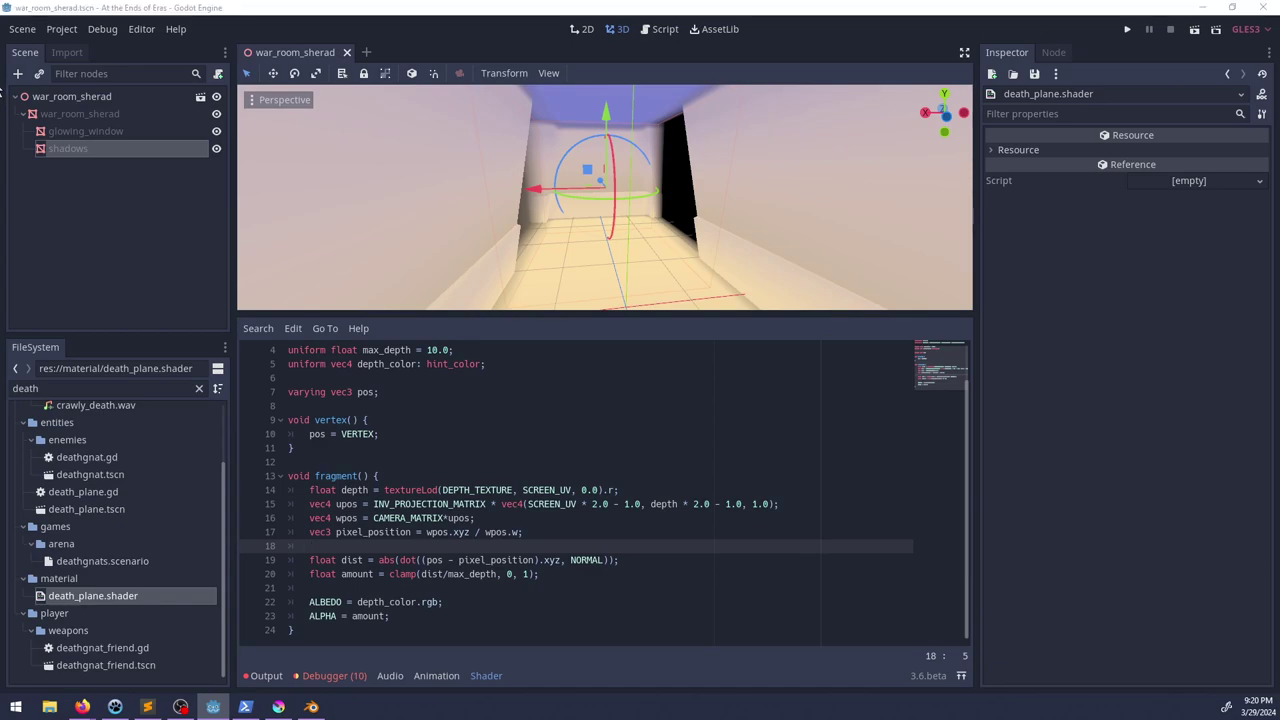
click(550, 531)
key(ctrl+s)
Step: Examine the shadow planes in the 3D viewport from several angles against the pos and NORMAL terms of dist
middle_drag(630, 192, 500, 240)
scroll(551, 224, up, 4)
scroll(497, 246, down, 6)
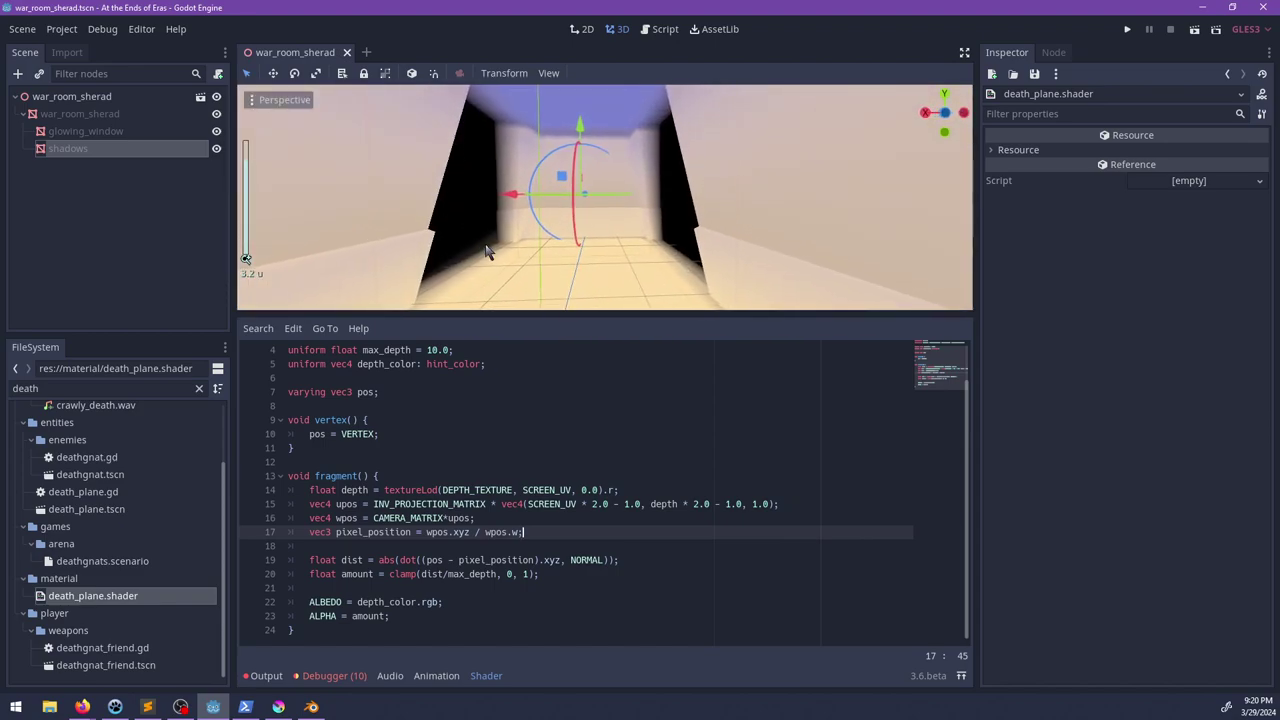
scroll(500, 265, up, 3)
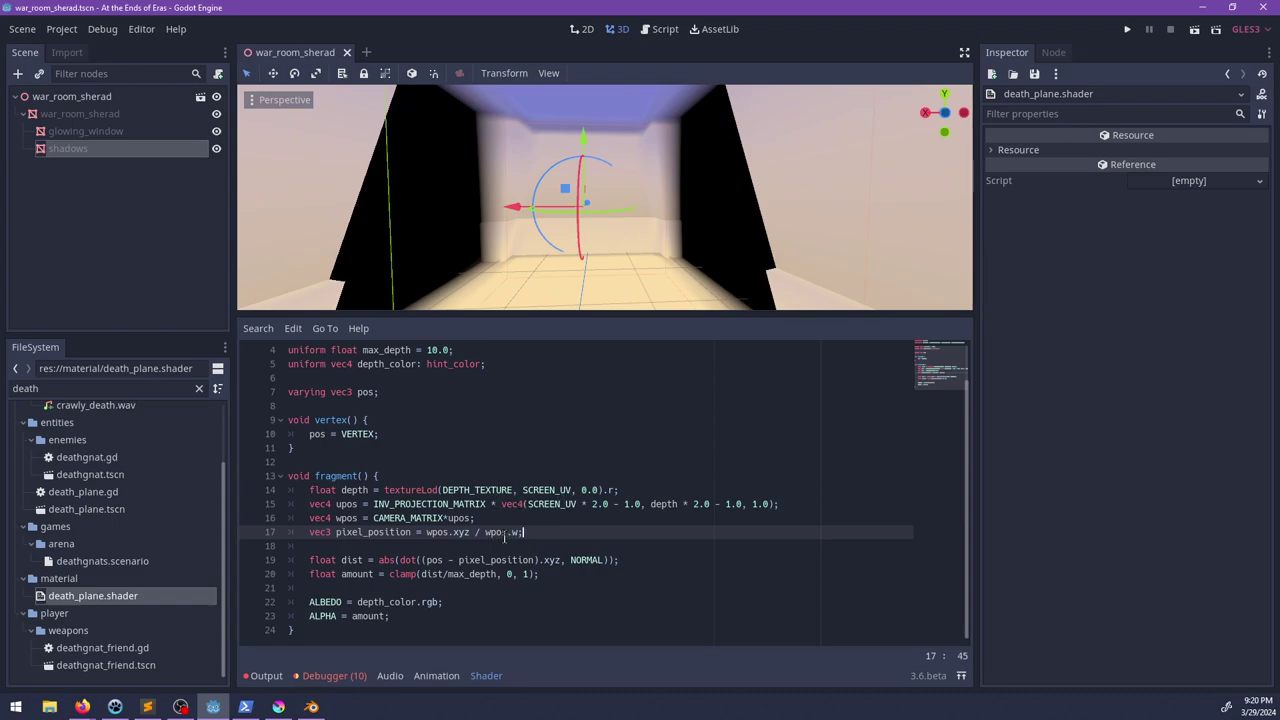
click(603, 560)
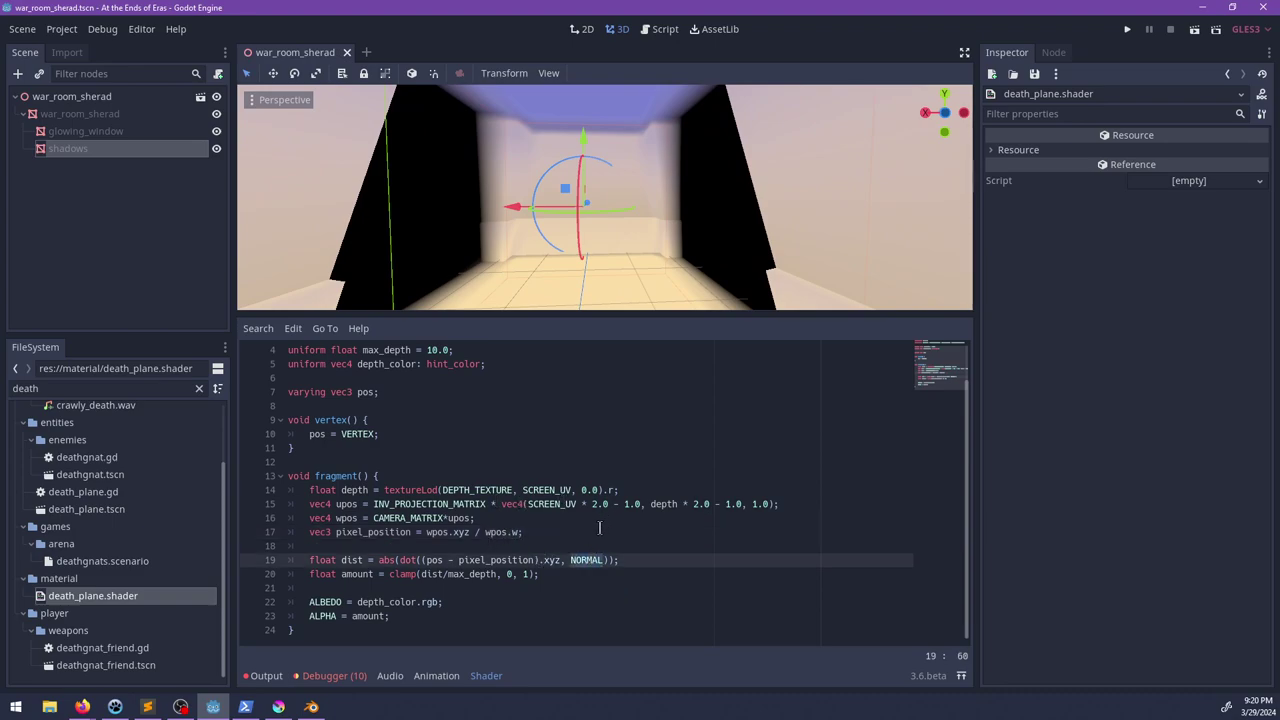
click(441, 560)
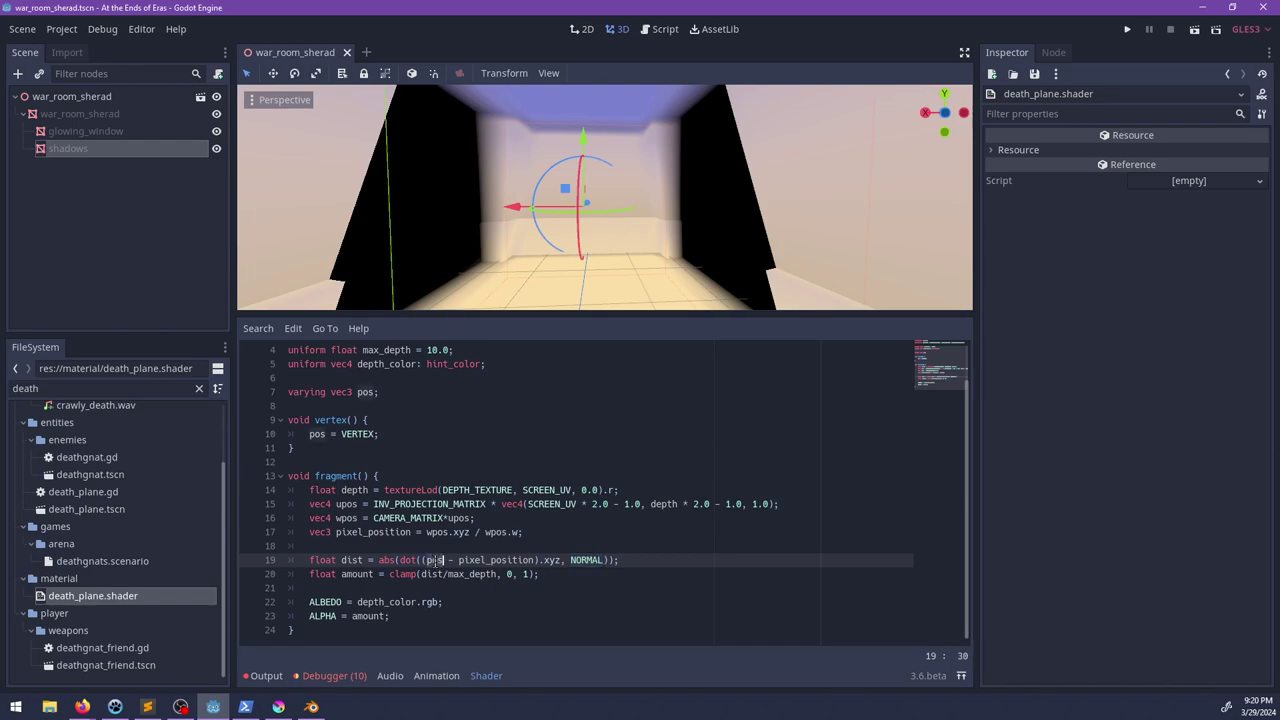
middle_drag(437, 206, 487, 265)
middle_drag(438, 208, 511, 190)
scroll(550, 216, up, 2)
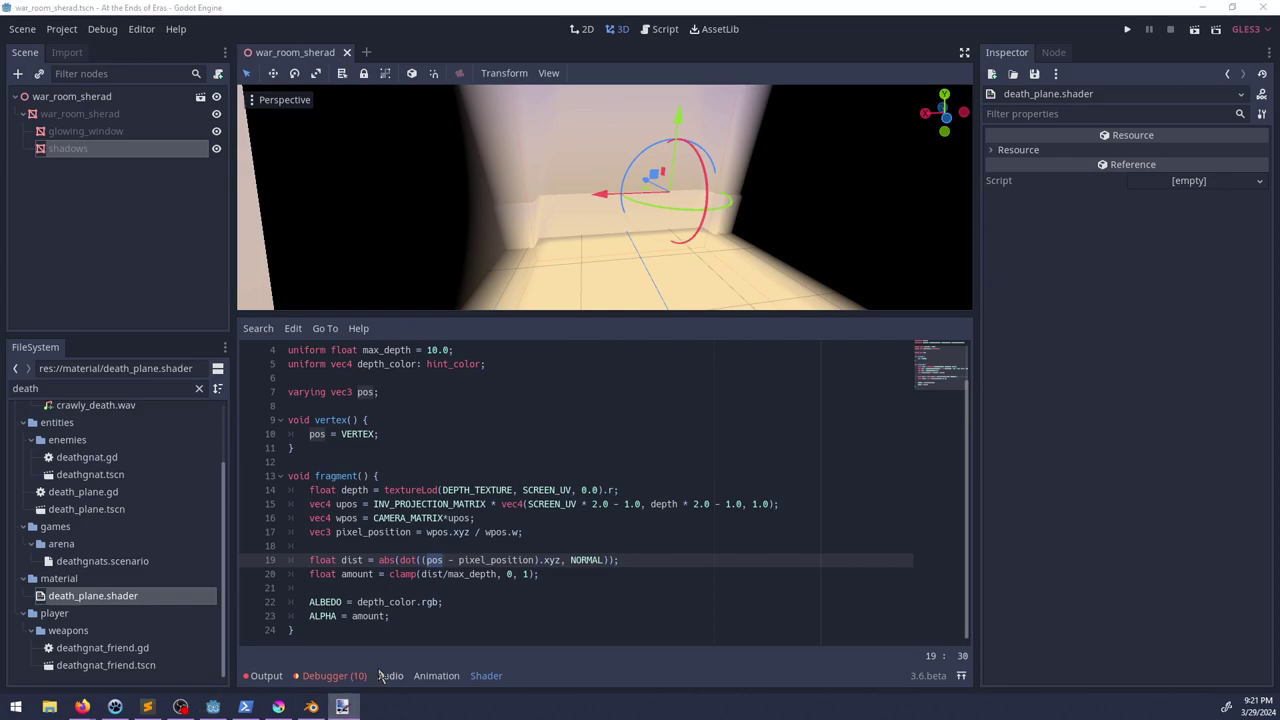
Step: Switch to paint.net and sketch a diagonal plane line, a freehand outline beside it and two rays crossing the line
mouse_move(0, 337)
mouse_down()
mouse_move(24, 337)
mouse_move(621, 3)
mouse_up()
drag(531, 247, 353, 434)
key(ctrl+z)
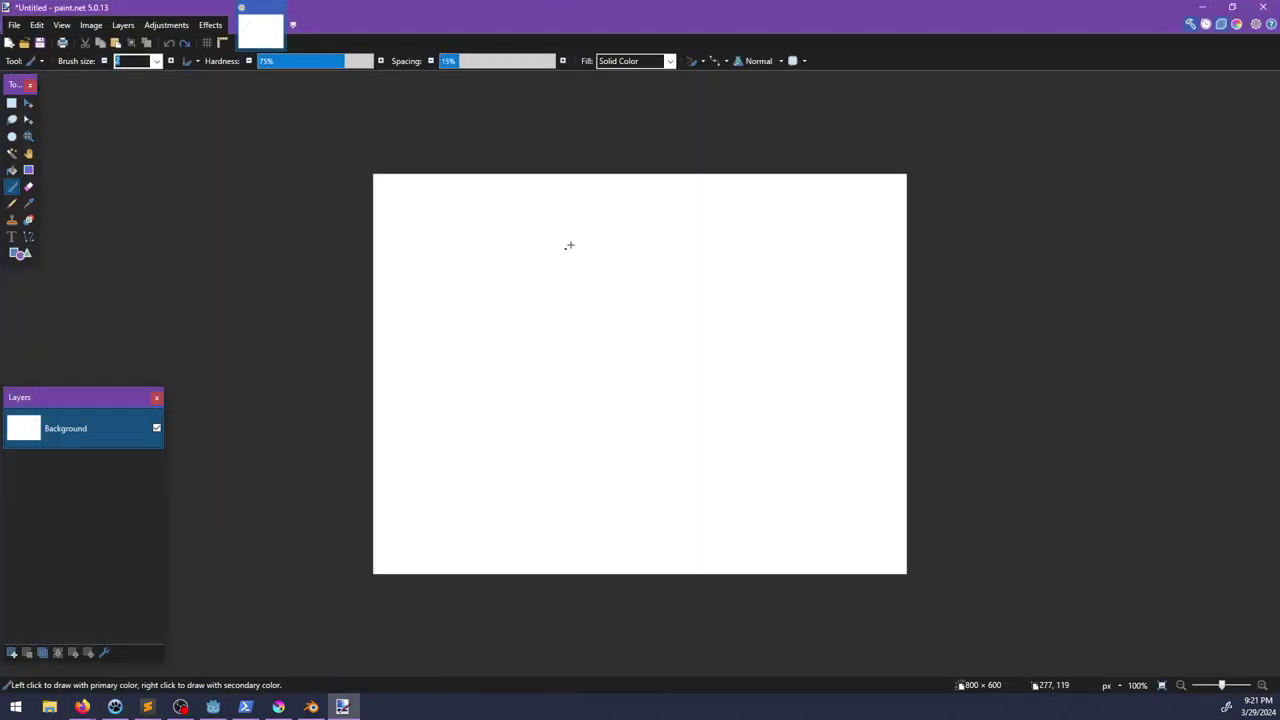
drag(573, 242, 345, 525)
mouse_move(381, 312)
mouse_down()
mouse_move(445, 329)
mouse_move(505, 292)
mouse_move(392, 274)
mouse_up()
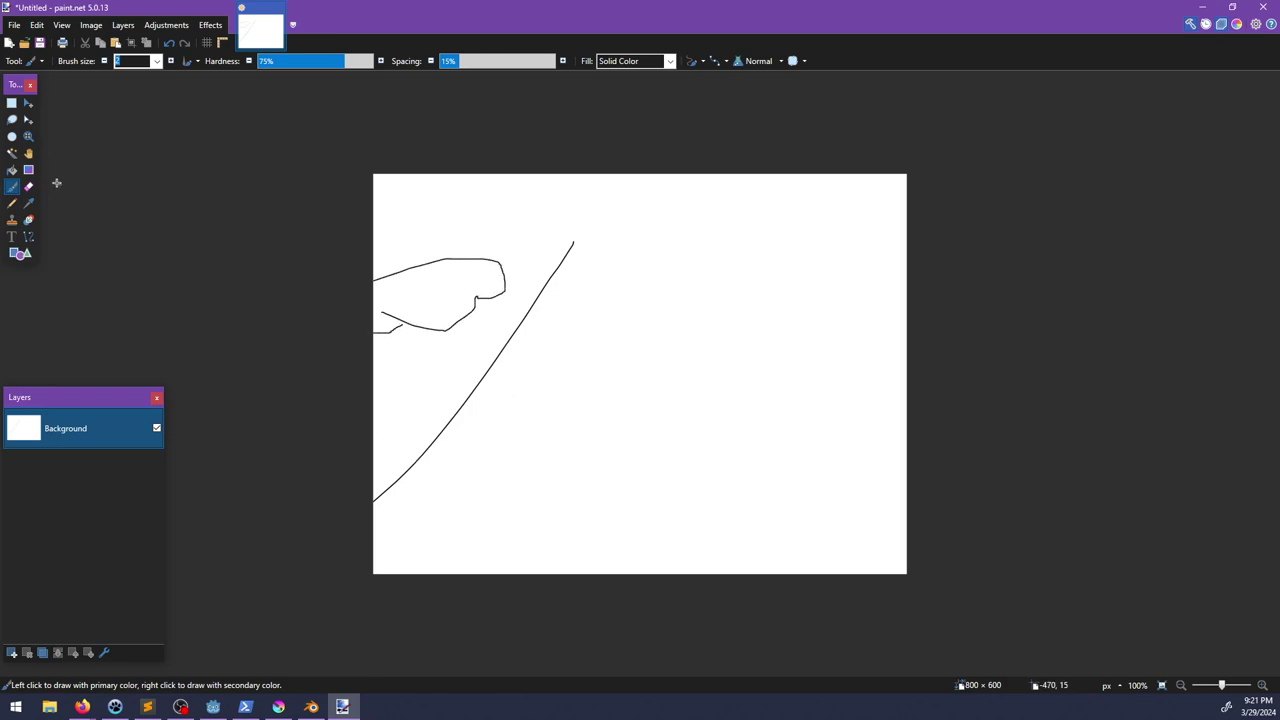
drag(474, 470, 477, 326)
drag(653, 381, 512, 322)
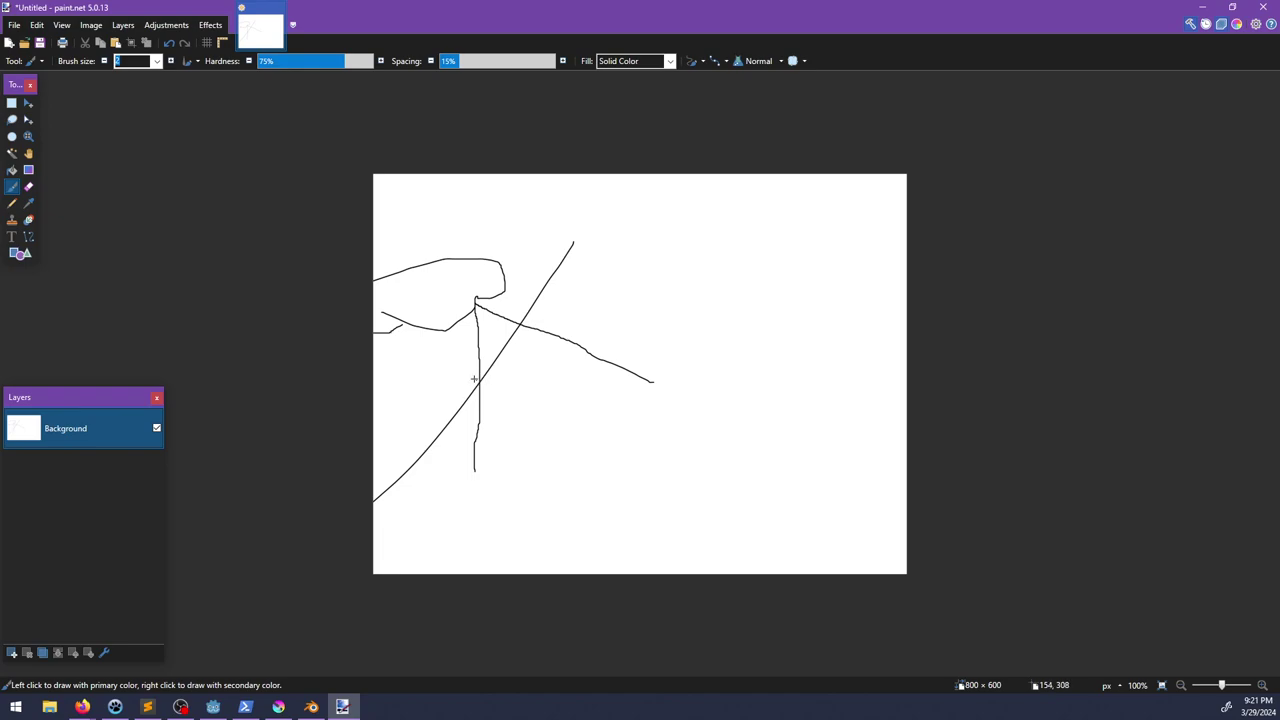
Step: Undo the ray strokes and sketch a short line from the outline's tip towards the diagonal line
key(ctrl+z)
mouse_move(496, 378)
mouse_down()
mouse_move(464, 382)
mouse_move(488, 386)
mouse_up()
key(ctrl+z)
key(ctrl+z)
key(ctrl+z)
drag(473, 306, 505, 330)
key(ctrl+z)
drag(475, 306, 504, 326)
Step: Return to Godot, substitute n for the subtraction in dist, and declare vec3 d = pos - pixel_position; on a new line above it
key(alt+Tab)
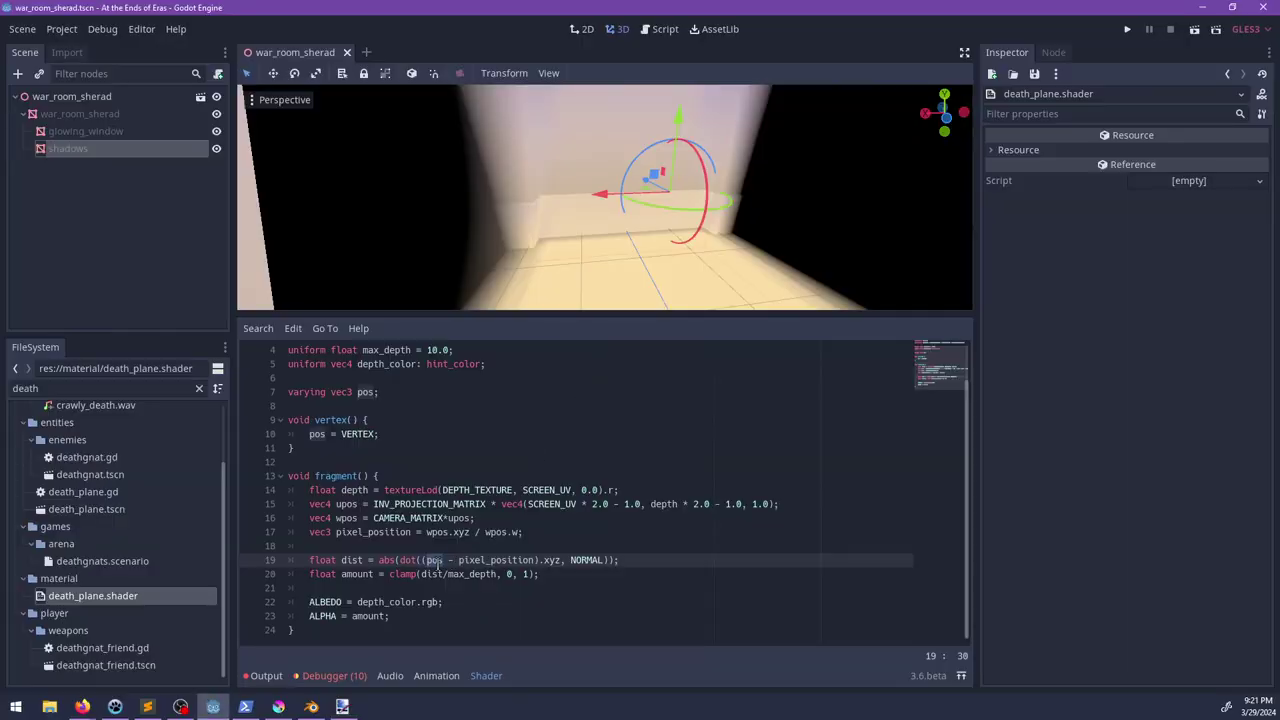
drag(425, 561, 537, 561)
text((n)
key(Up)
key(Return)
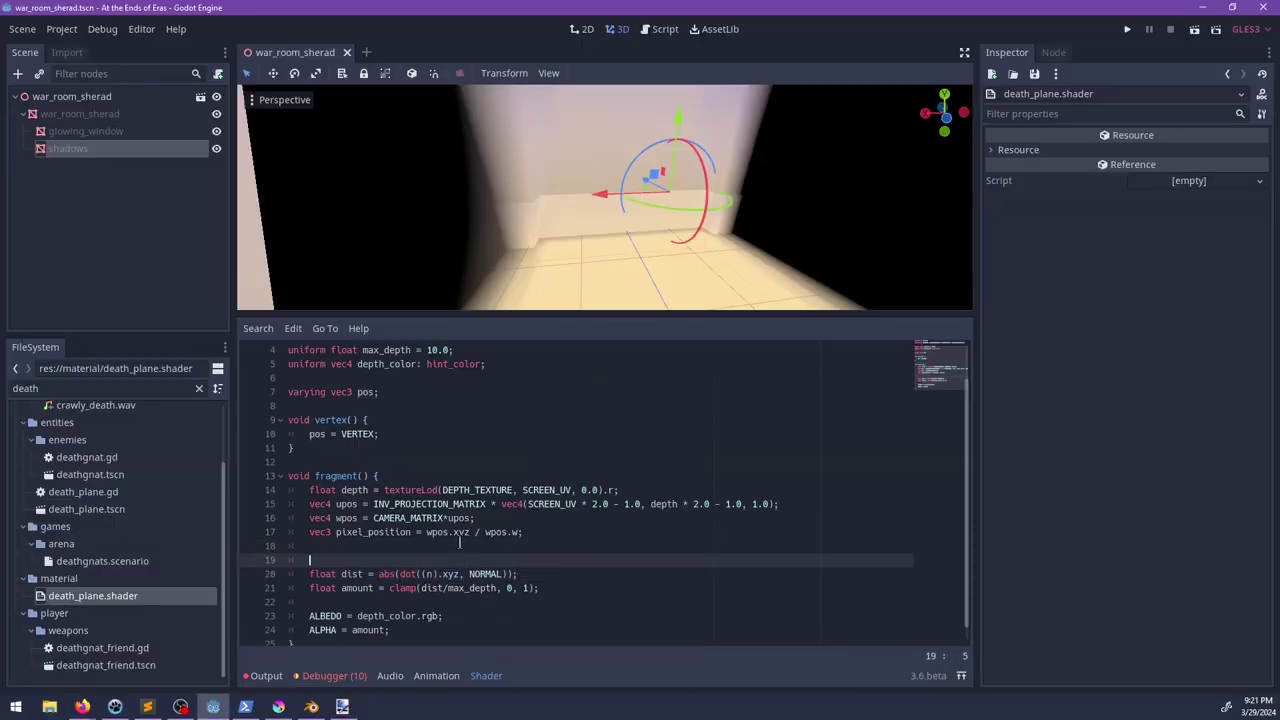
text(vec3 d = pos - pixel_positio)
Step: Replace (n).xyz with d as the first argument of the dot call
key(Down)
key(ctrl+shift+Left)
key(ctrl+shift+Left)
key(ctrl+shift+Left)
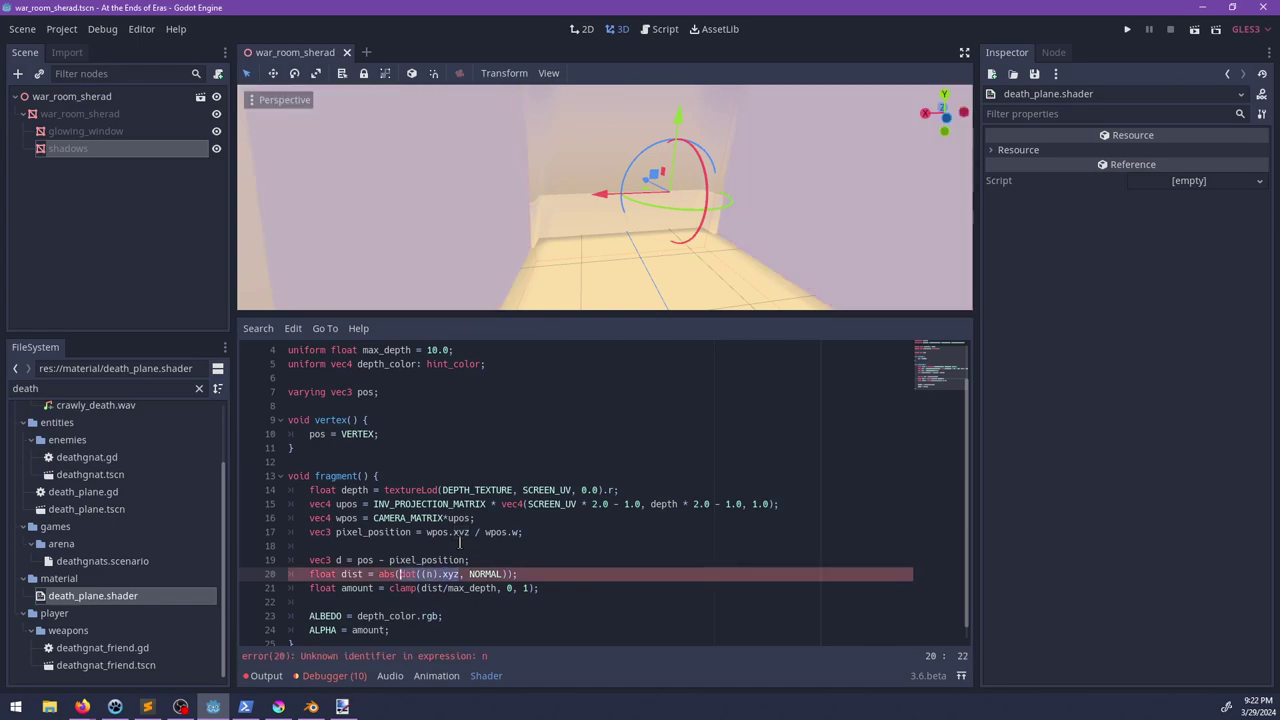
key(ctrl+shift+Right)
key(ctrl+shift+Right)
key(BackSpace)
key(BackSpace)
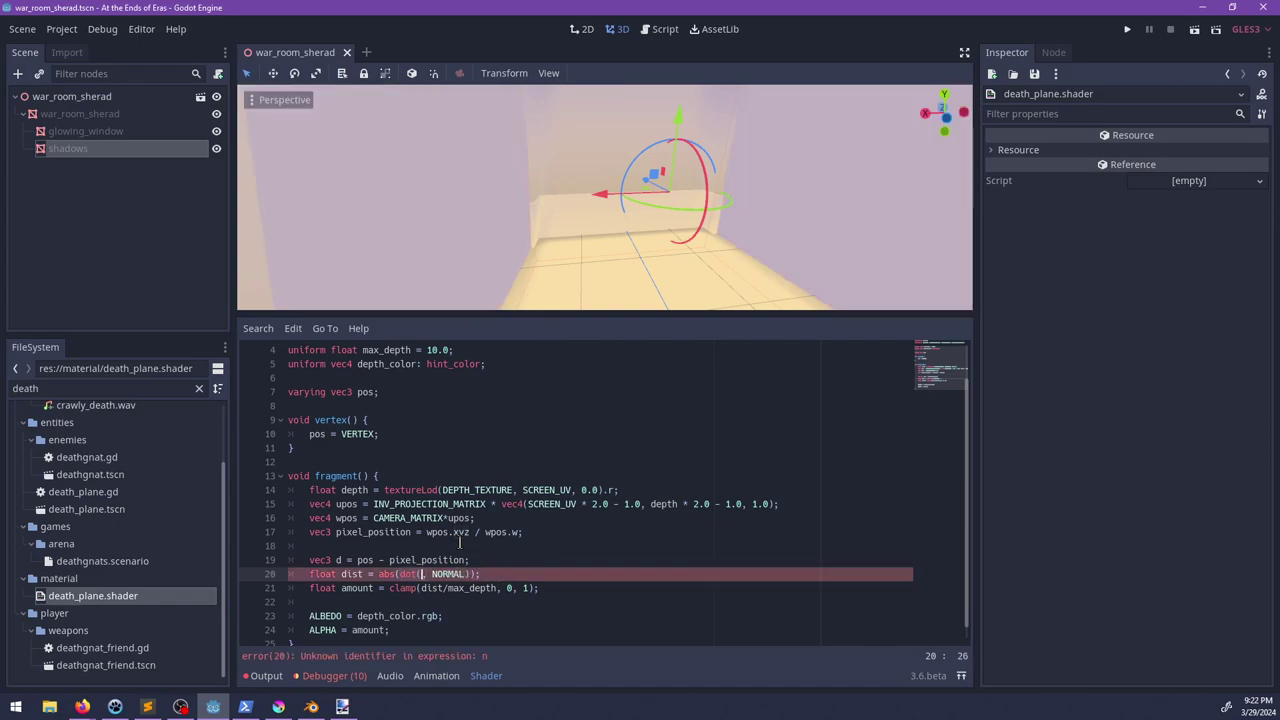
text(d)
Step: Try computing dist as length(d*dot(d, NORMAL)) and check the shadows down the corridor
key(Left)
key(Left)
key(Left)
key(Left)
key(Left)
text(d*)
key(BackSpace)
key(BackSpace)
key(BackSpace)
text(length)
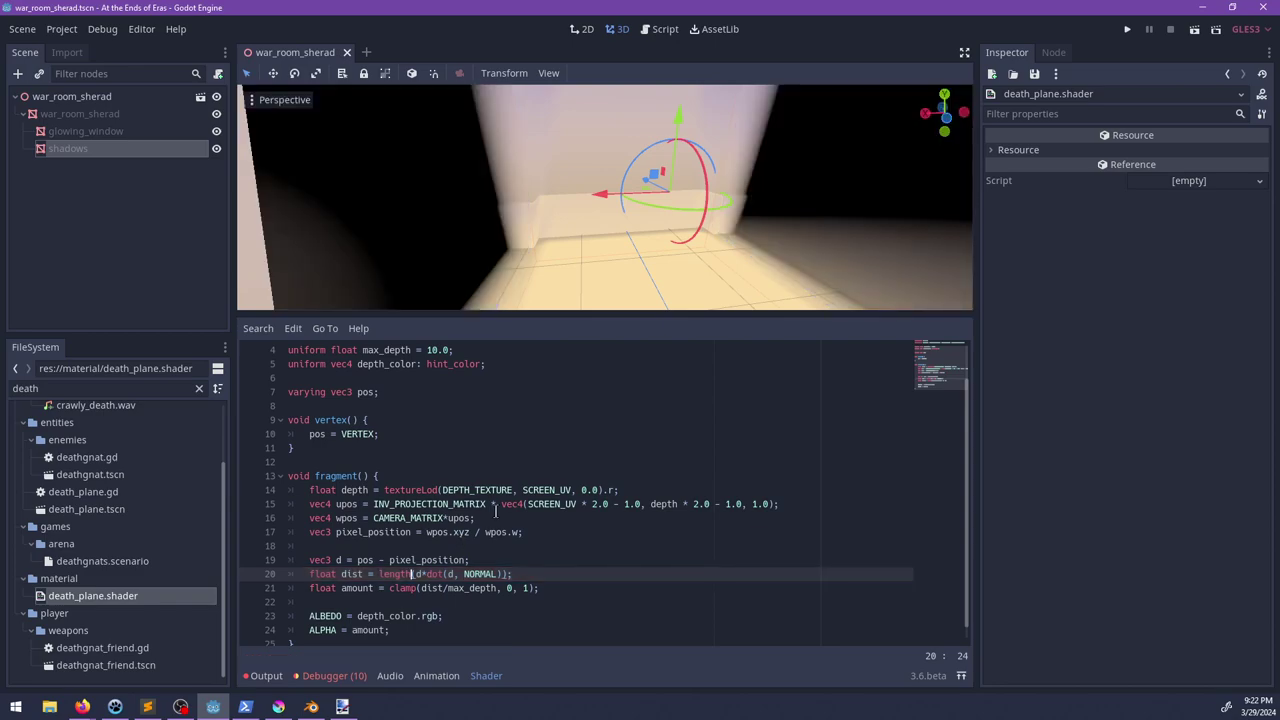
scroll(517, 266, down, 3)
middle_drag(660, 228, 595, 223)
Step: Change the dist expression to abs(dot(d, NORMAL)) and inspect the shadow plane up close in the viewport
click(427, 574)
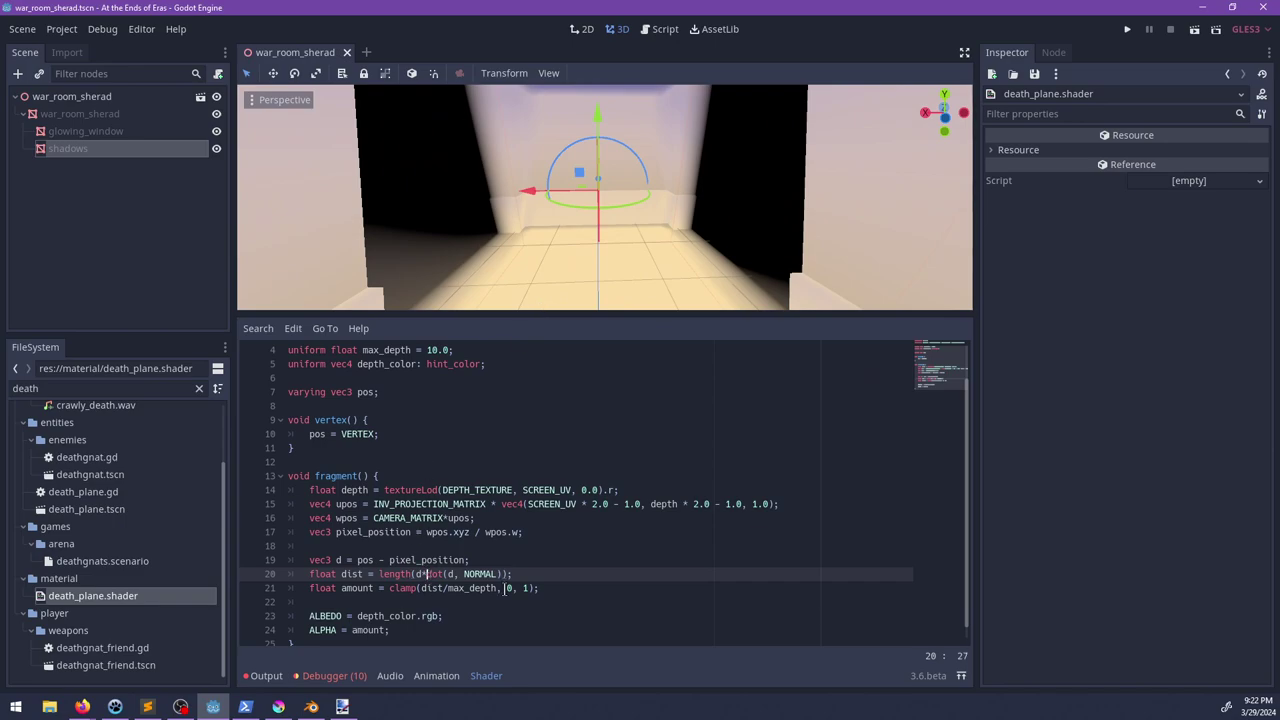
key(BackSpace)
key(BackSpace)
key(BackSpace)
key(BackSpace)
key(BackSpace)
key(BackSpace)
key(BackSpace)
key(BackSpace)
text(abs)
mouse_move(682, 222)
middle_down()
mouse_move(696, 202)
mouse_move(608, 157)
mouse_move(823, 194)
mouse_move(814, 217)
mouse_move(688, 246)
mouse_move(590, 228)
mouse_move(820, 213)
middle_up()
scroll(665, 200, up, 6)
middle_drag(617, 207, 540, 295)
scroll(447, 587, down, 1)
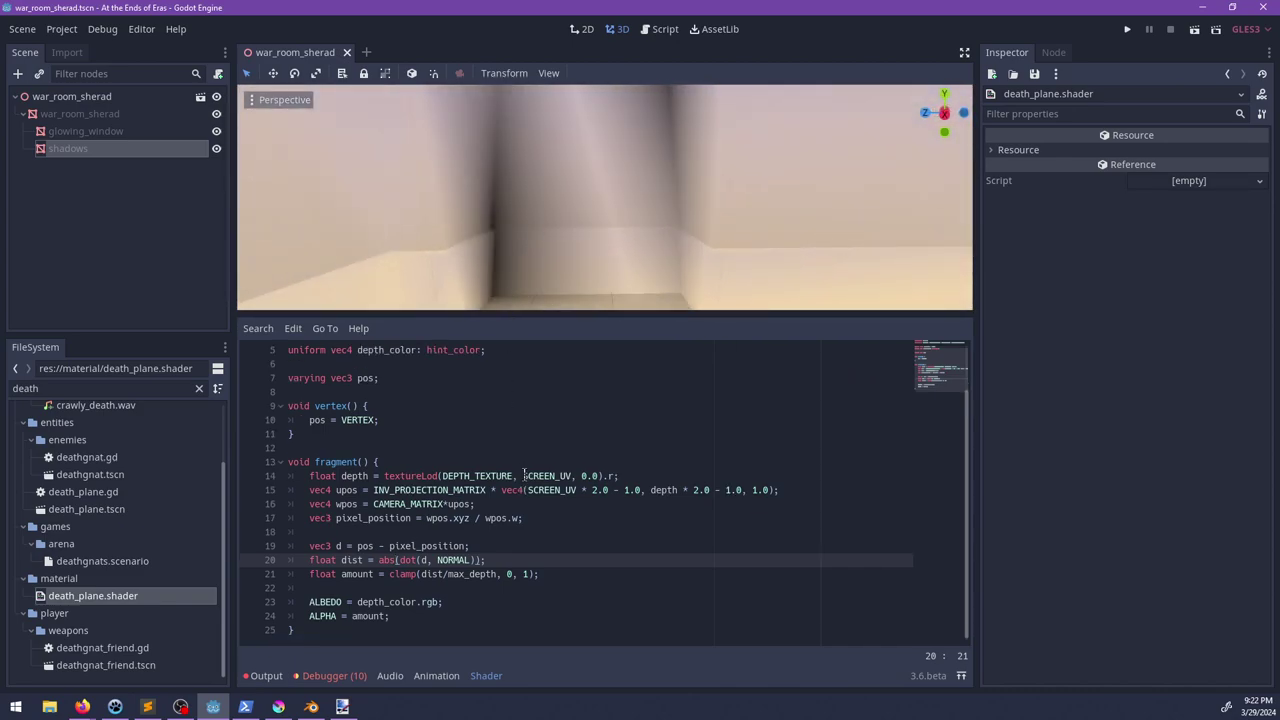
click(360, 616)
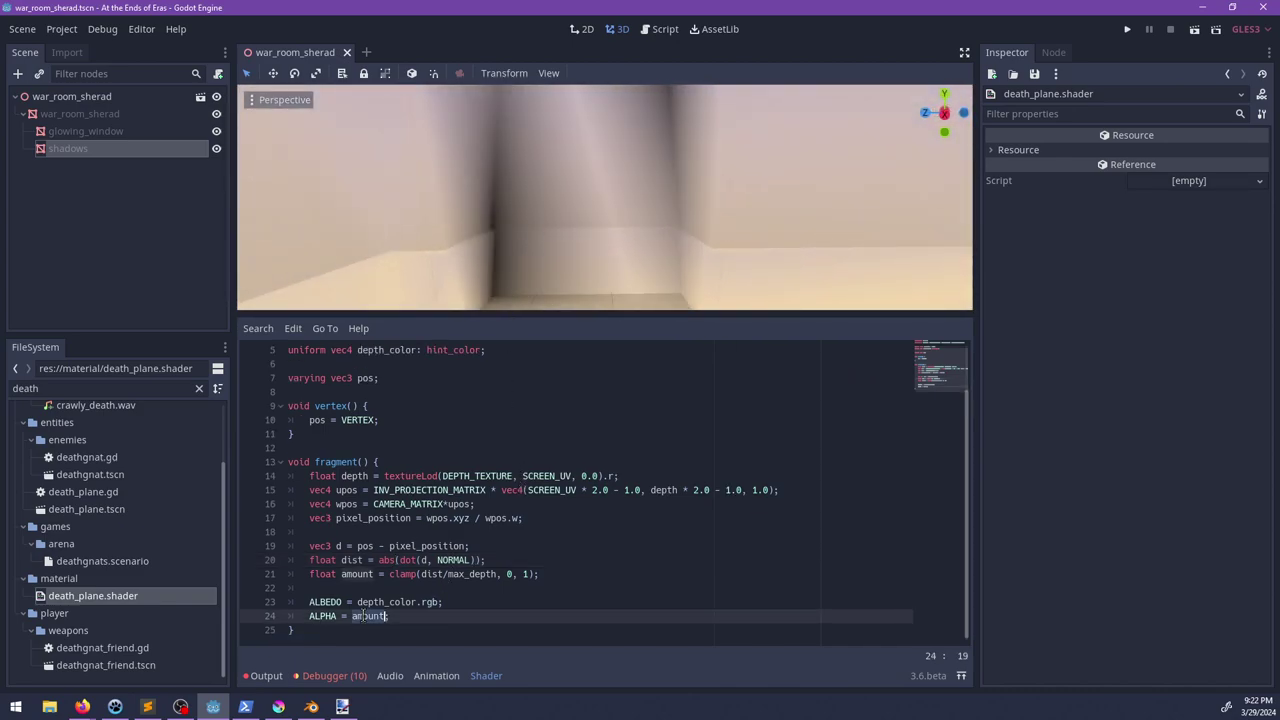
double_click(428, 574)
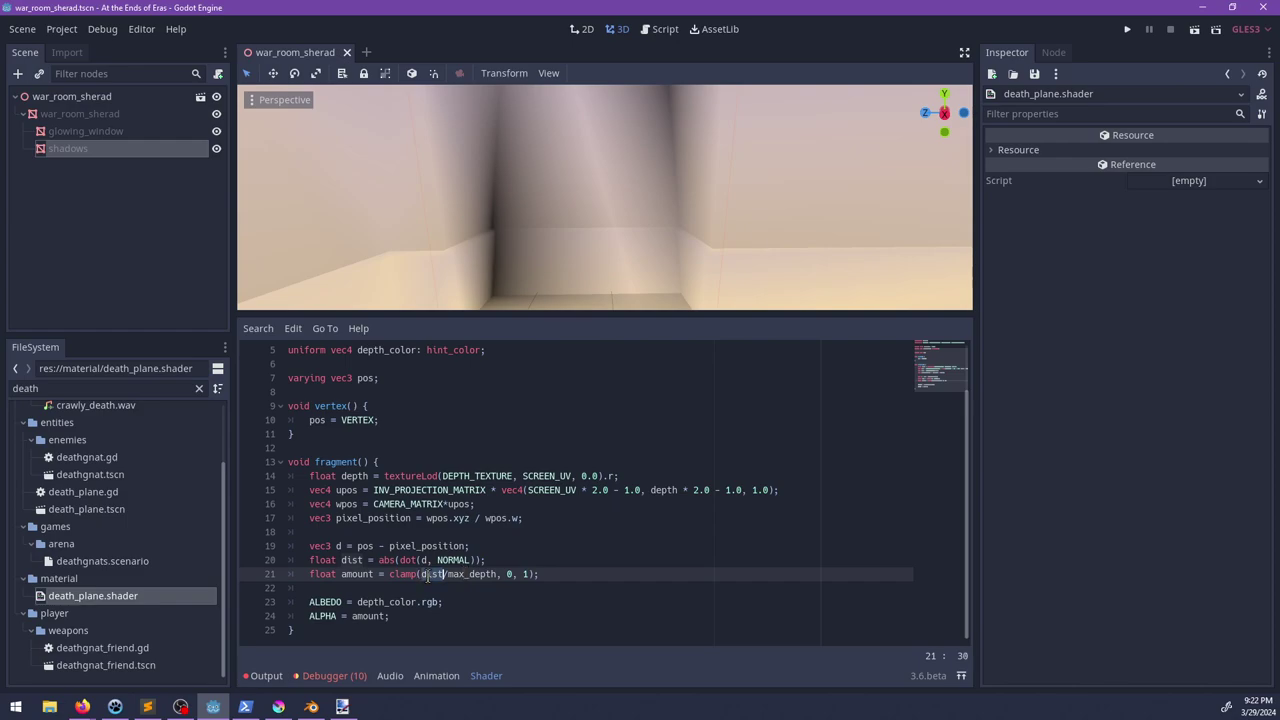
click(498, 551)
click(500, 559)
scroll(678, 208, down, 3)
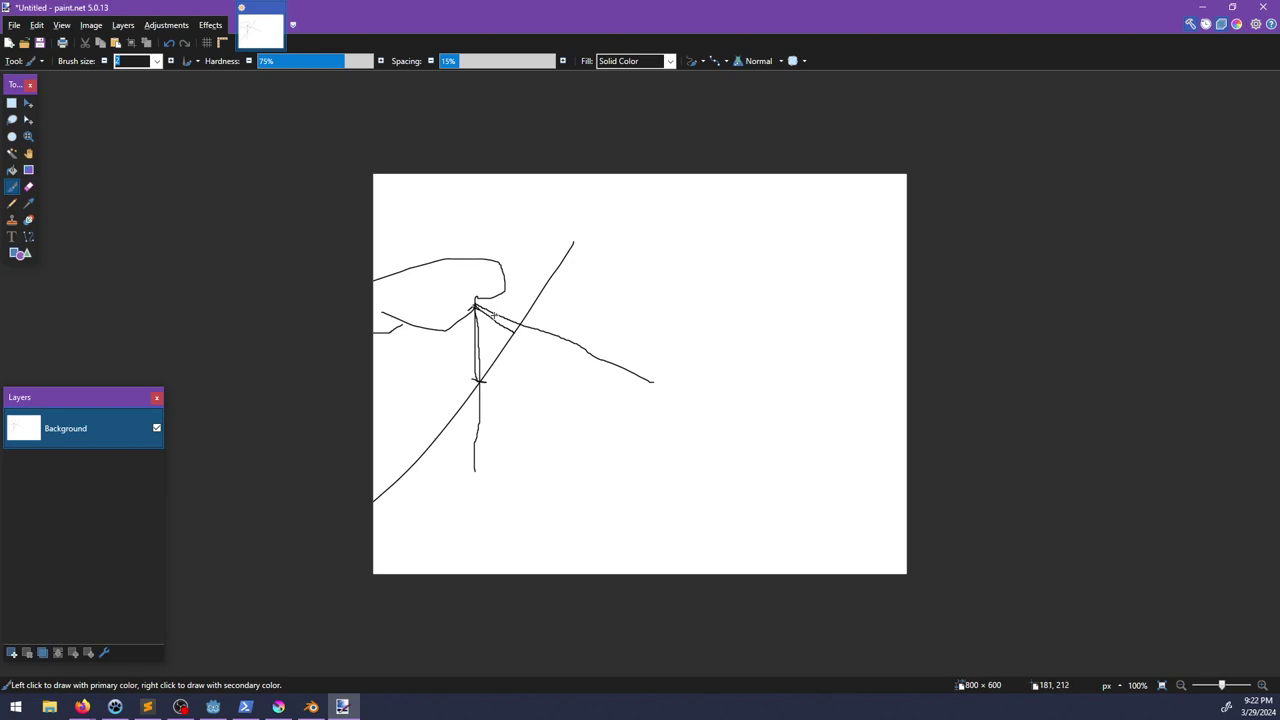
mouse_move(458, 369)
mouse_down()
mouse_move(519, 291)
mouse_move(490, 376)
mouse_move(510, 351)
mouse_up()
key(ctrl+z)
key(alt+Tab)
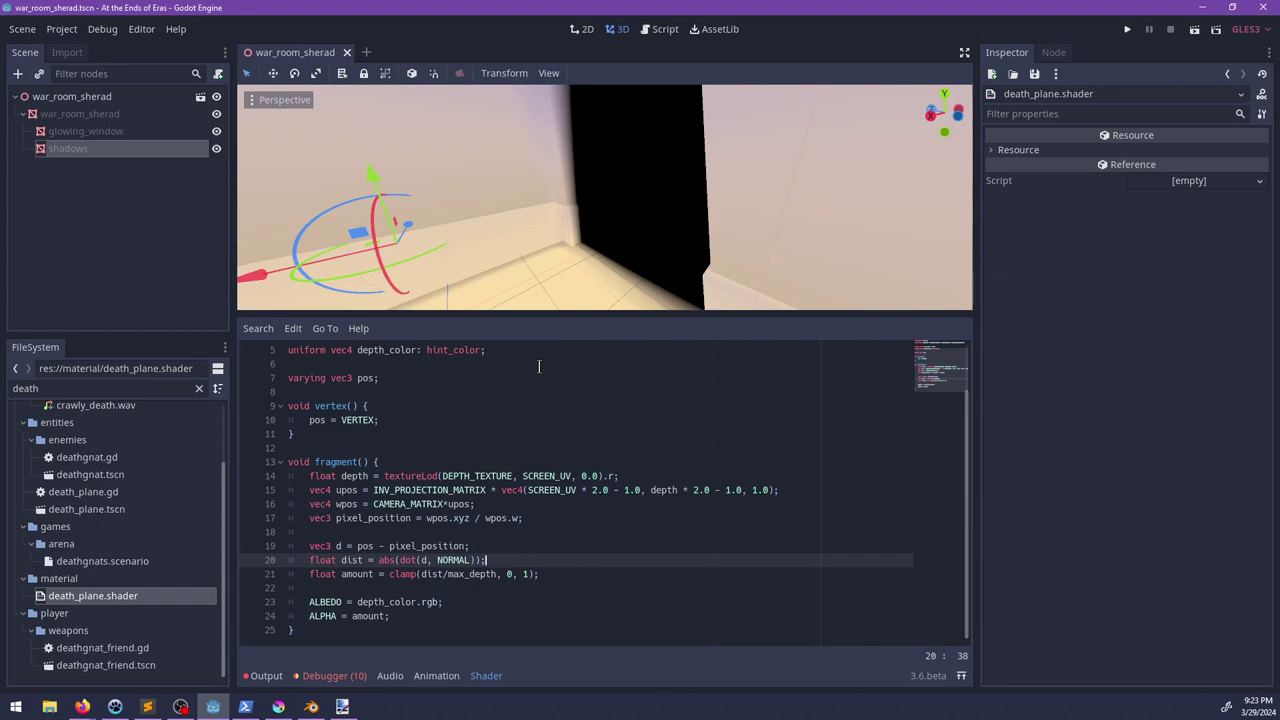
Step: Try computing d as pos - wpos.xyz in the fragment function and inspect the shadow planes
click(417, 557)
double_click(417, 546)
text(wp)
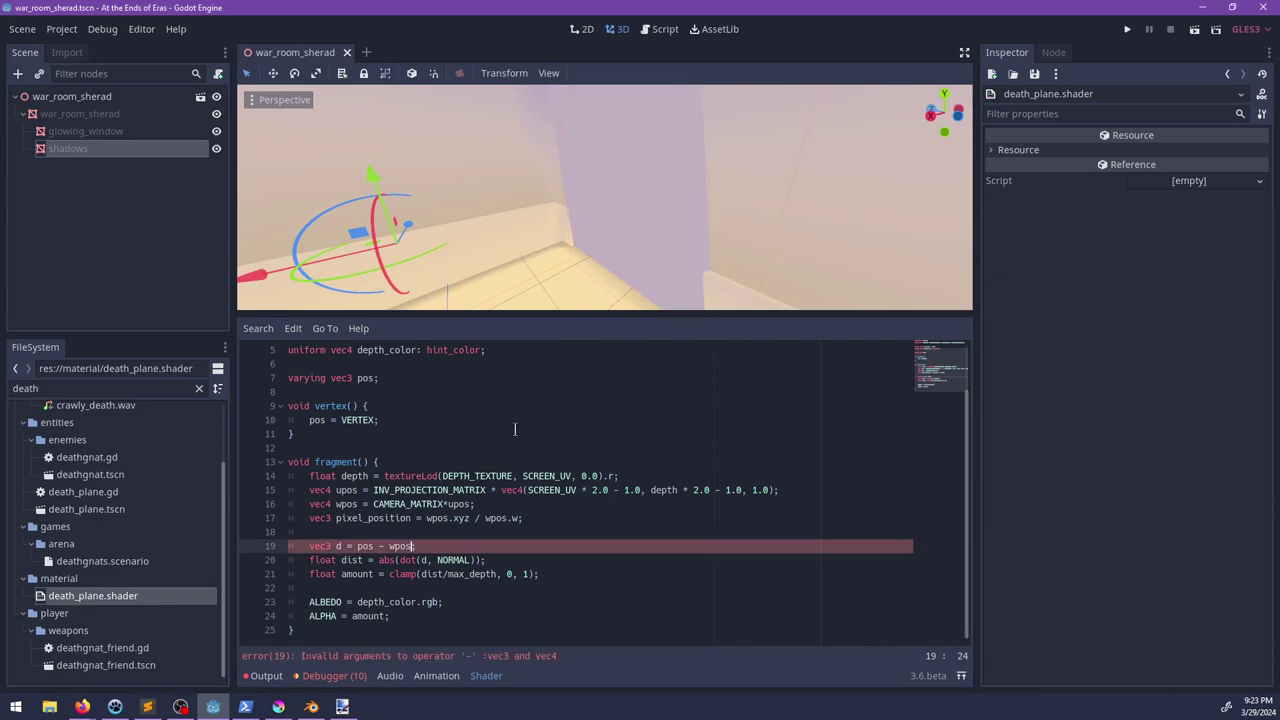
scroll(558, 277, down, 5)
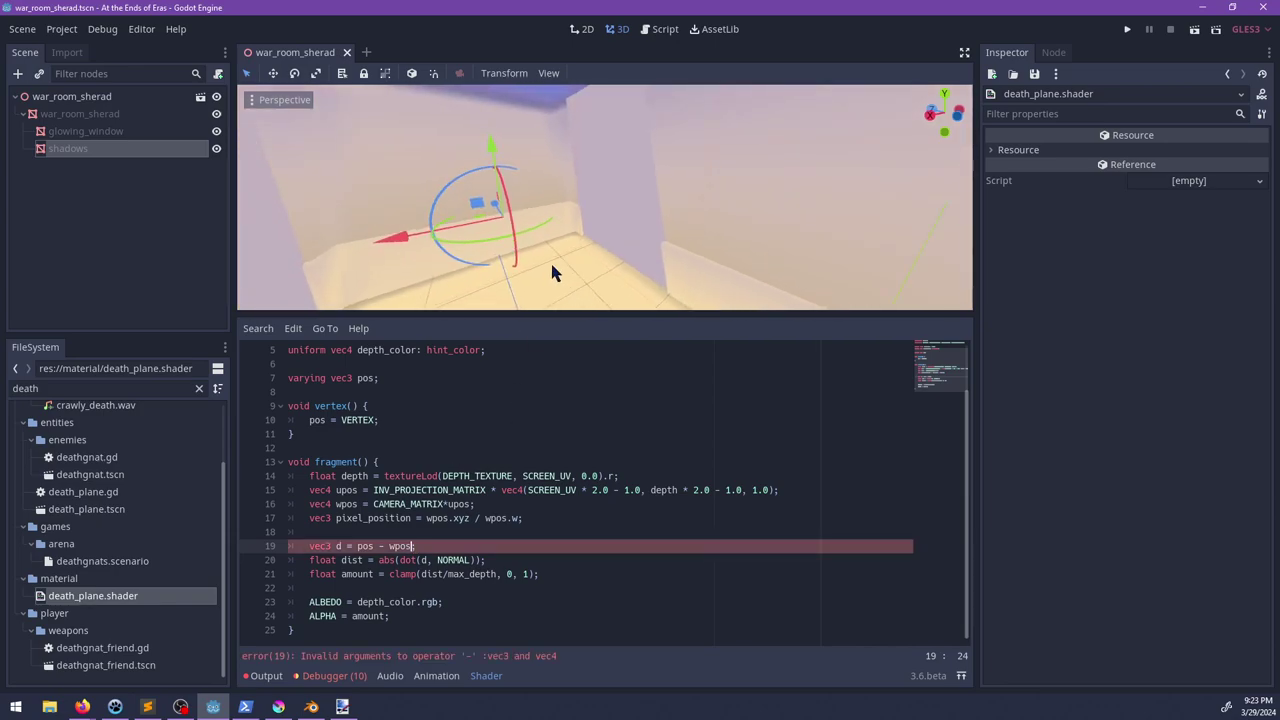
text(.xyz;)
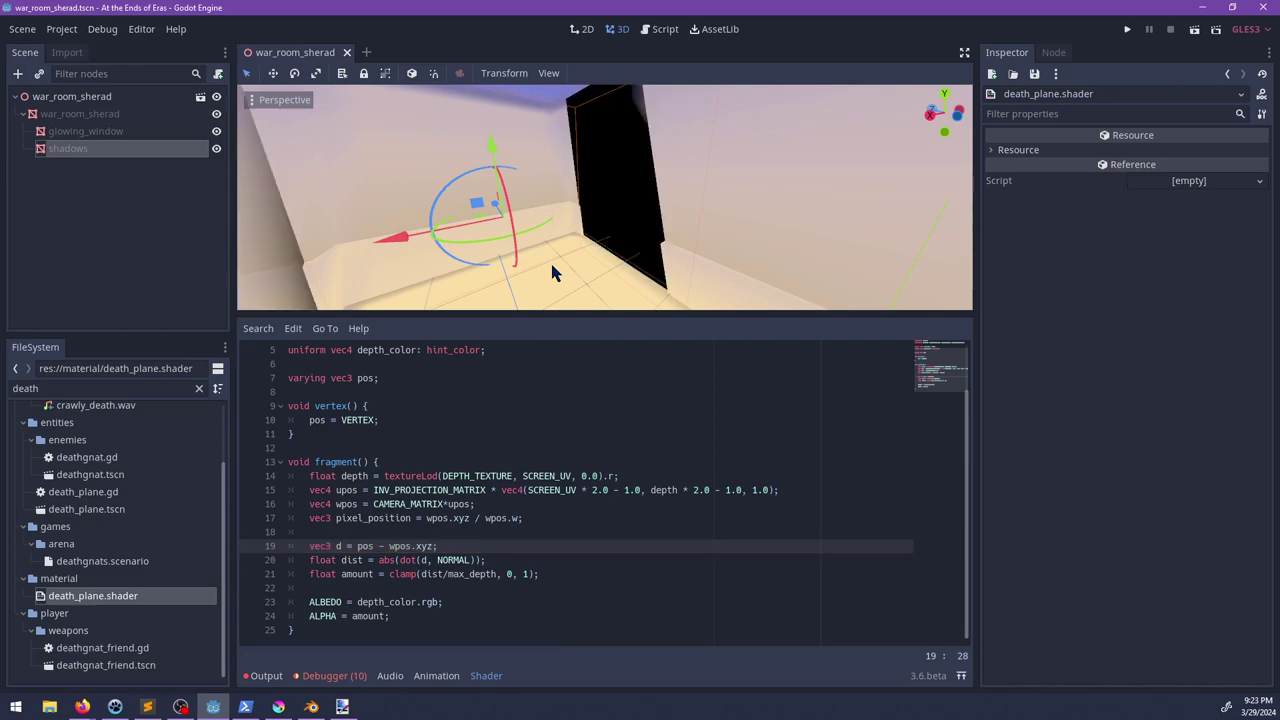
mouse_move(554, 229)
middle_down()
mouse_move(652, 203)
mouse_move(503, 232)
mouse_move(714, 246)
mouse_move(577, 244)
mouse_move(560, 230)
mouse_move(588, 220)
mouse_move(432, 236)
mouse_move(560, 210)
mouse_move(512, 244)
mouse_move(575, 254)
middle_up()
Step: Try multiplying by the w component, making d equal pos - wpos.xyz*wpos.w, and view the shadow plane from another angle
key(BackSpace)
key(BackSpace)
key(BackSpace)
key(BackSpace)
key(ctrl+z)
text(wpos)
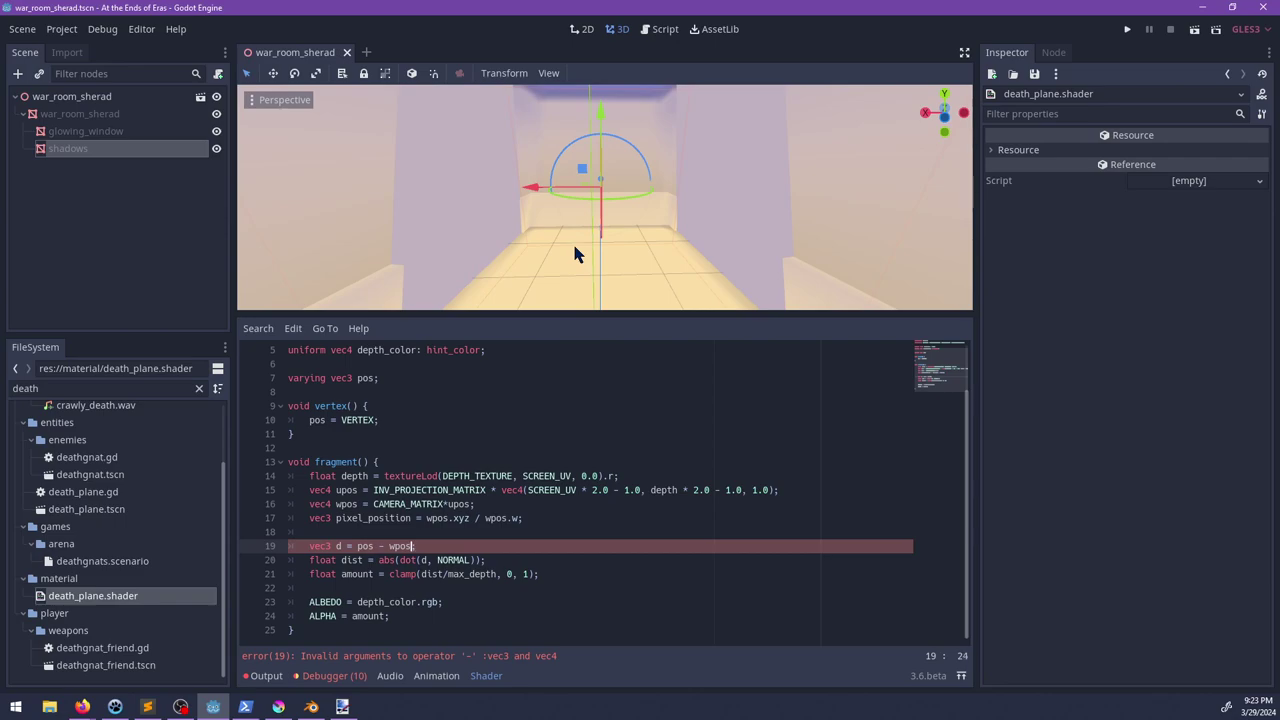
text(.xyz*wpos.w)
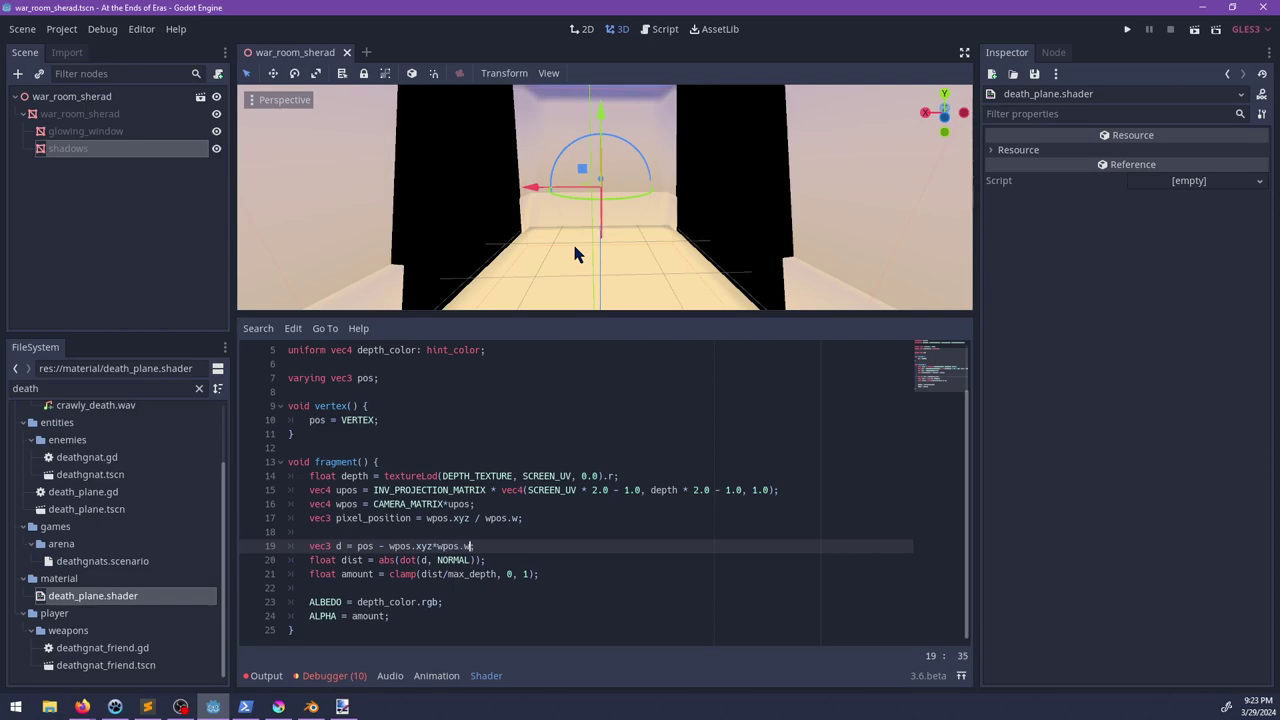
middle_drag(634, 217, 579, 365)
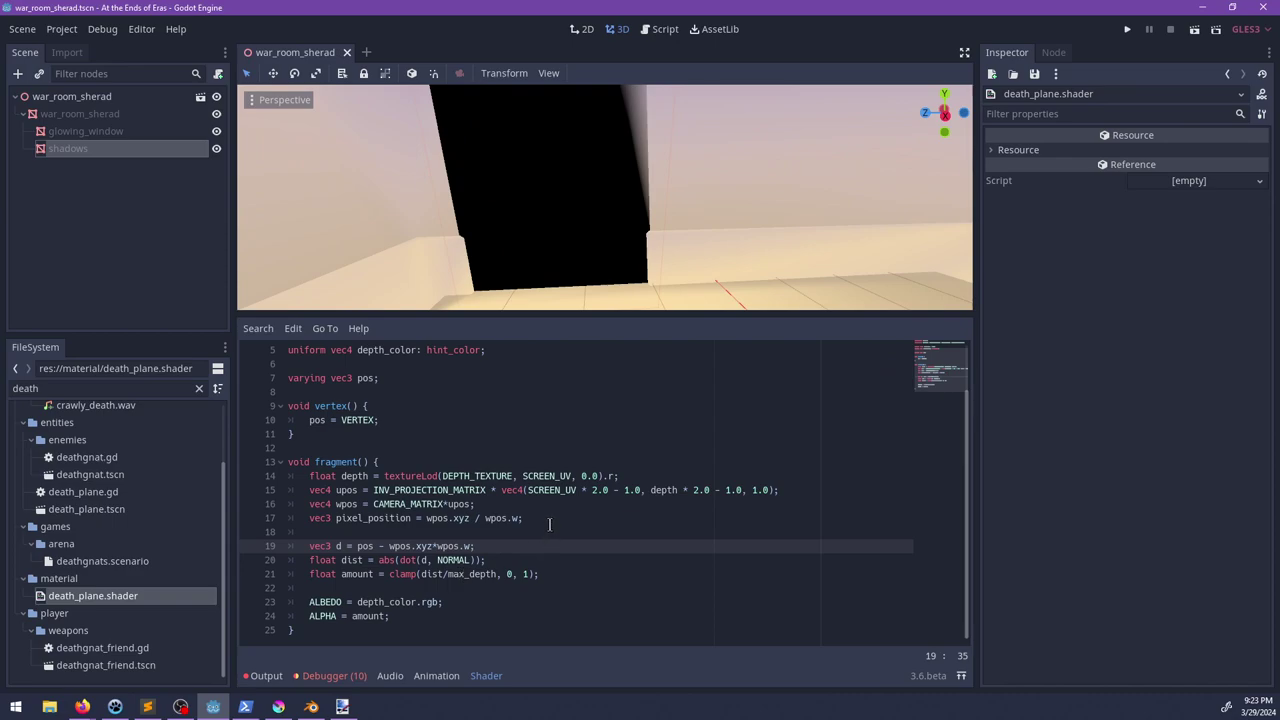
Step: Restore d to pos - pixel_position, save, and check the shadow plane in the viewport
key(BackSpace)
key(BackSpace)
key(BackSpace)
key(BackSpace)
key(BackSpace)
key(BackSpace)
key(BackSpace)
key(BackSpace)
key(BackSpace)
key(BackSpace)
key(BackSpace)
key(BackSpace)
key(BackSpace)
key(BackSpace)
key(BackSpace)
key(BackSpace)
text(pixel_positio)
key(ctrl+s)
mouse_move(622, 252)
middle_down()
mouse_move(512, 237)
mouse_move(491, 177)
mouse_move(554, 163)
mouse_move(608, 176)
mouse_move(577, 248)
mouse_move(515, 235)
mouse_move(514, 270)
mouse_move(630, 280)
mouse_move(582, 211)
mouse_move(637, 189)
mouse_move(646, 140)
mouse_move(546, 154)
mouse_move(473, 248)
middle_up()
Step: Replace the depth_color.rgb output with vec3(dist) as ALBEDO to visualize the computed distance
double_click(369, 602)
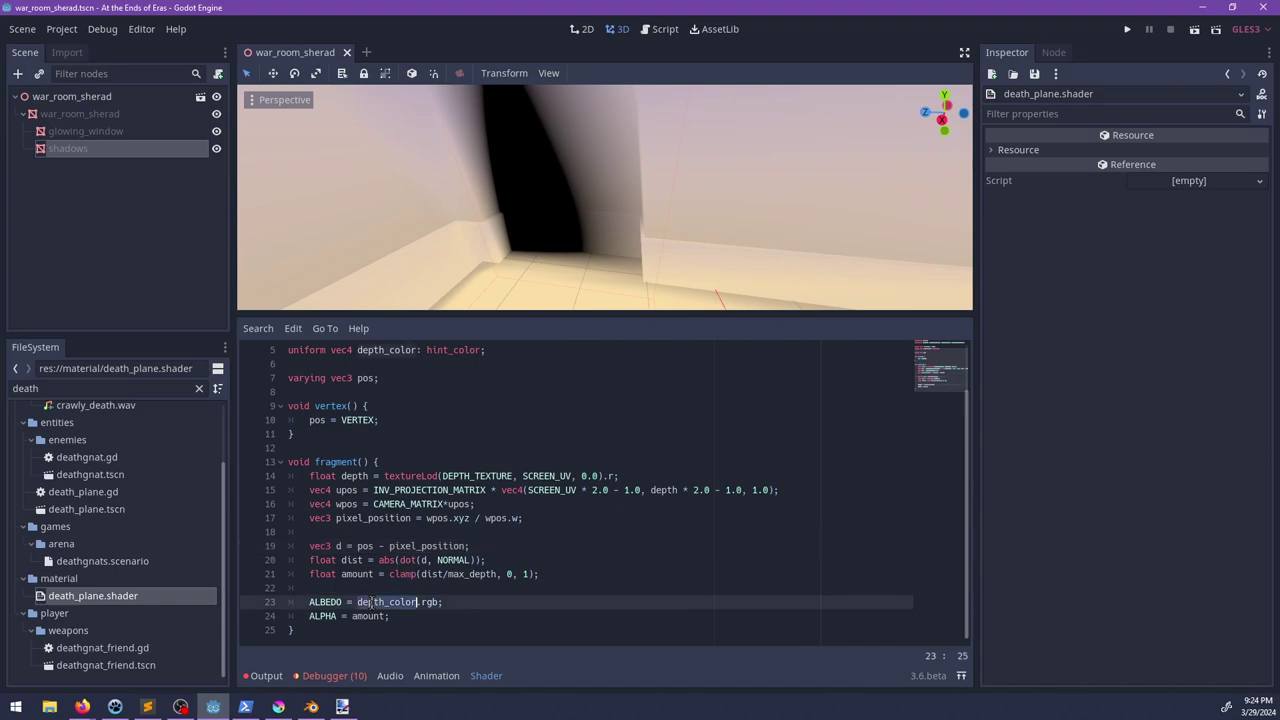
key(End)
key(ctrl+shift+Left)
key(ctrl+shift+Left)
text(ve)
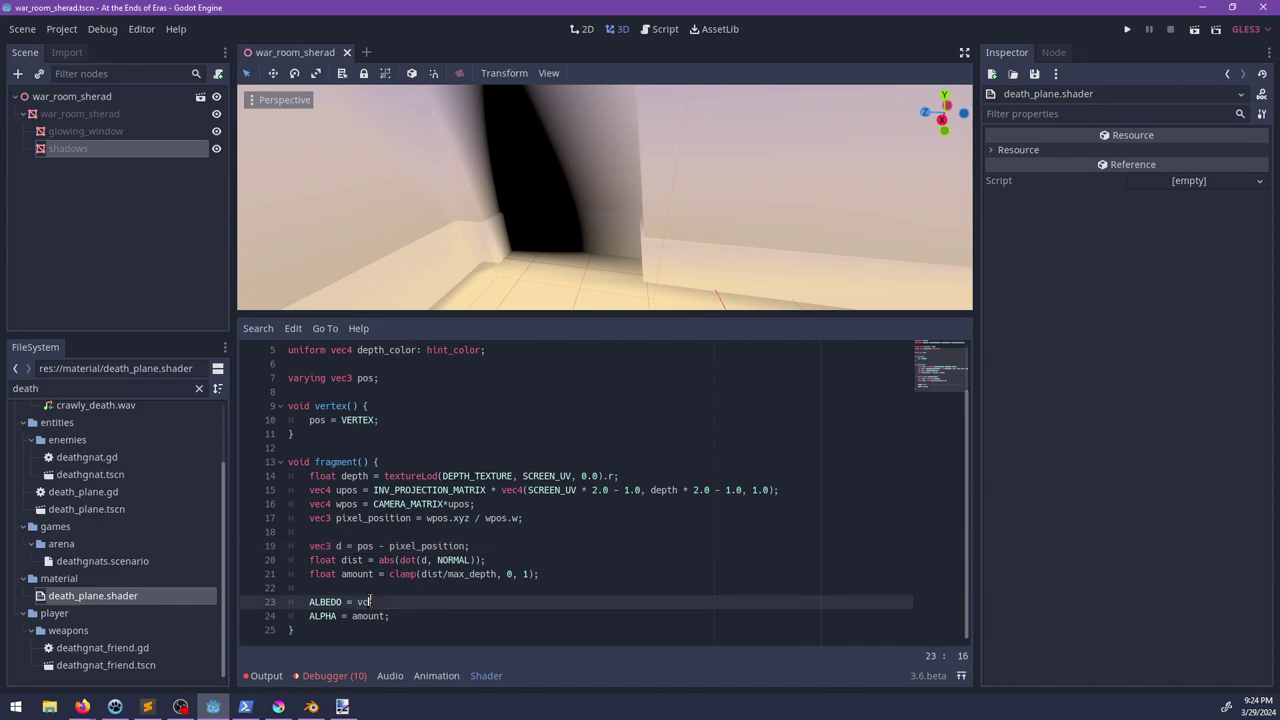
text(c3(dist);)
key(Down)
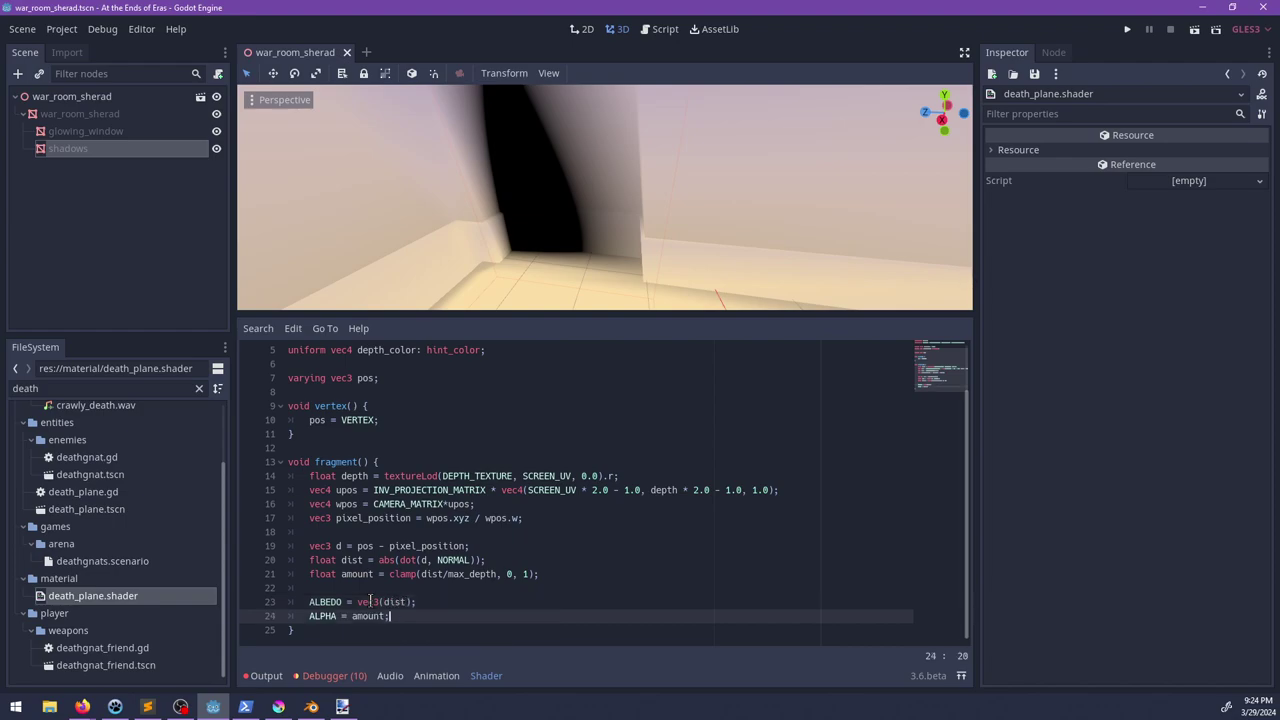
Step: Set ALPHA to 1.0 with amount commented out, save, and inspect the opaque distance shading on the shadow planes
key(ctrl+Left)
text(1.)
key(BackSpace)
text(//)
text(.0;)
key(BackSpace)
key(BackSpace)
key(BackSpace)
text(.0;)
key(Left)
key(Left)
key(ctrl+s)
scroll(631, 194, down, 4)
middle_drag(610, 206, 503, 200)
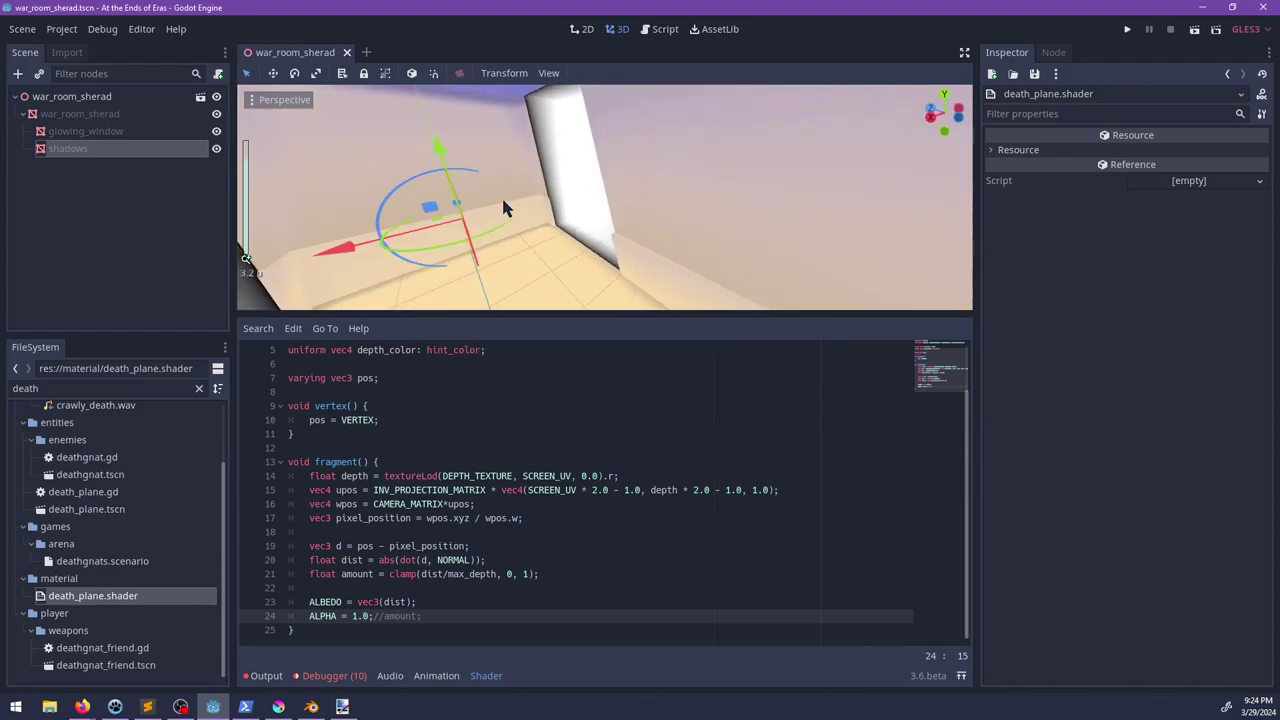
scroll(503, 200, up, 4)
middle_drag(474, 246, 630, 260)
scroll(683, 221, down, 3)
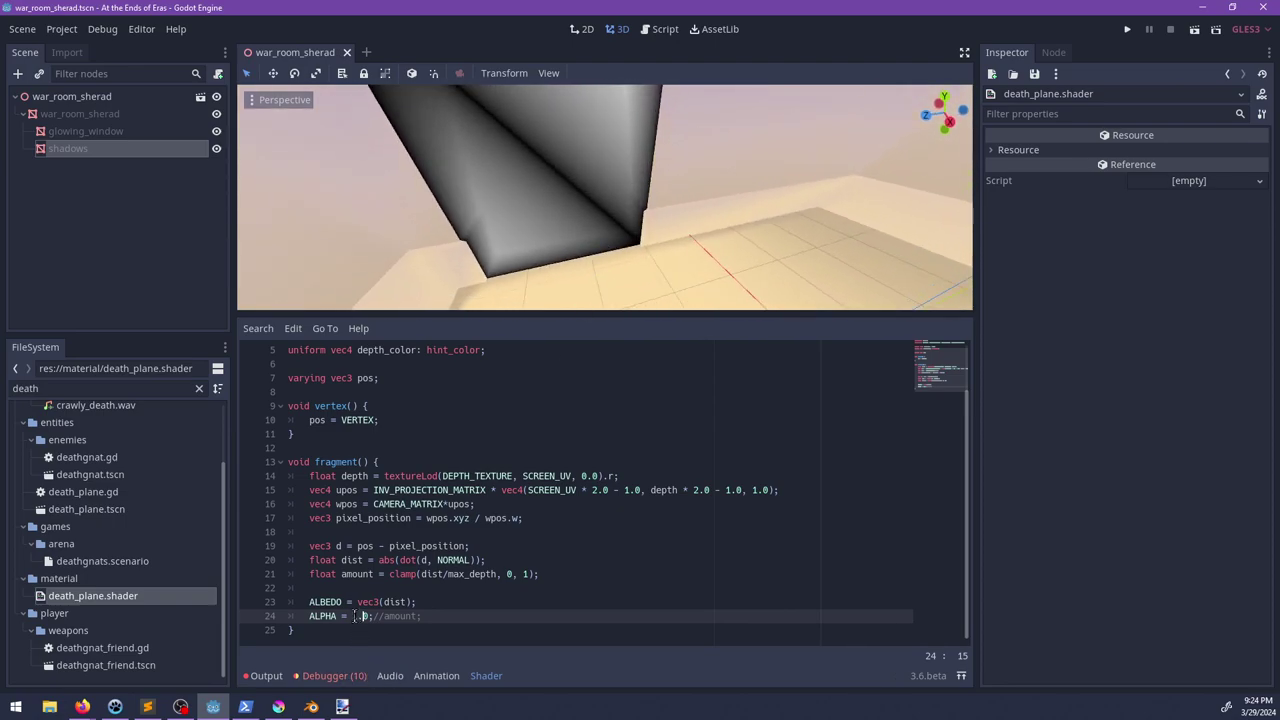
Step: Change ALBEDO to vec3(amount), save, and examine how the shading on the shadow plane varies with the viewing angle
click(391, 601)
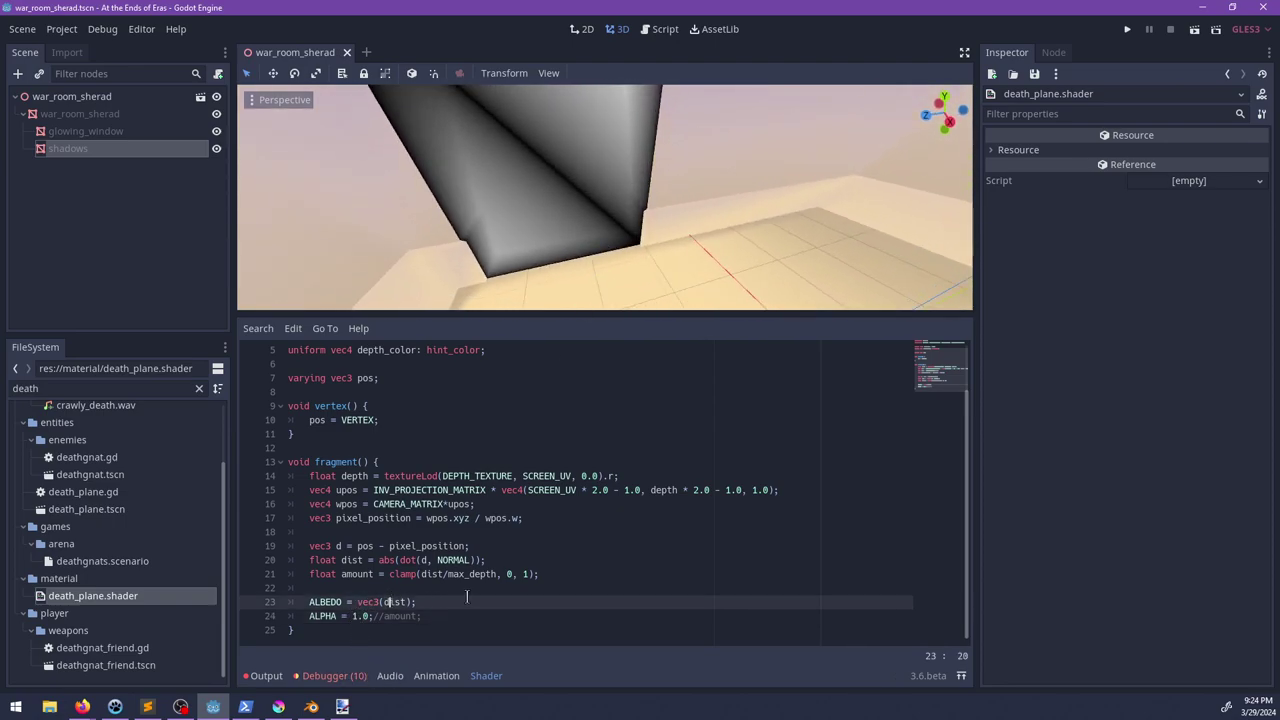
double_click(391, 601)
text(amounth)
key(ctrl+s)
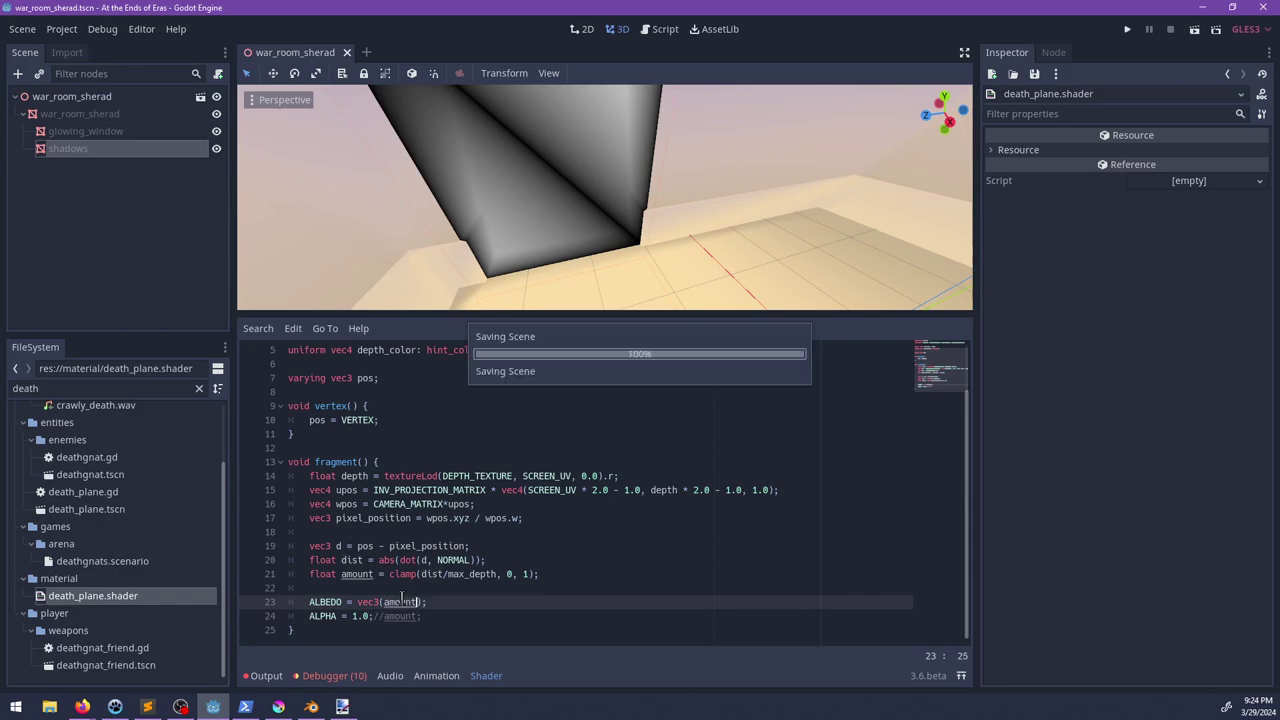
mouse_move(750, 189)
middle_down()
mouse_move(596, 182)
mouse_move(590, 254)
mouse_move(612, 208)
mouse_move(576, 179)
middle_up()
scroll(572, 240, down, 6)
scroll(638, 208, up, 4)
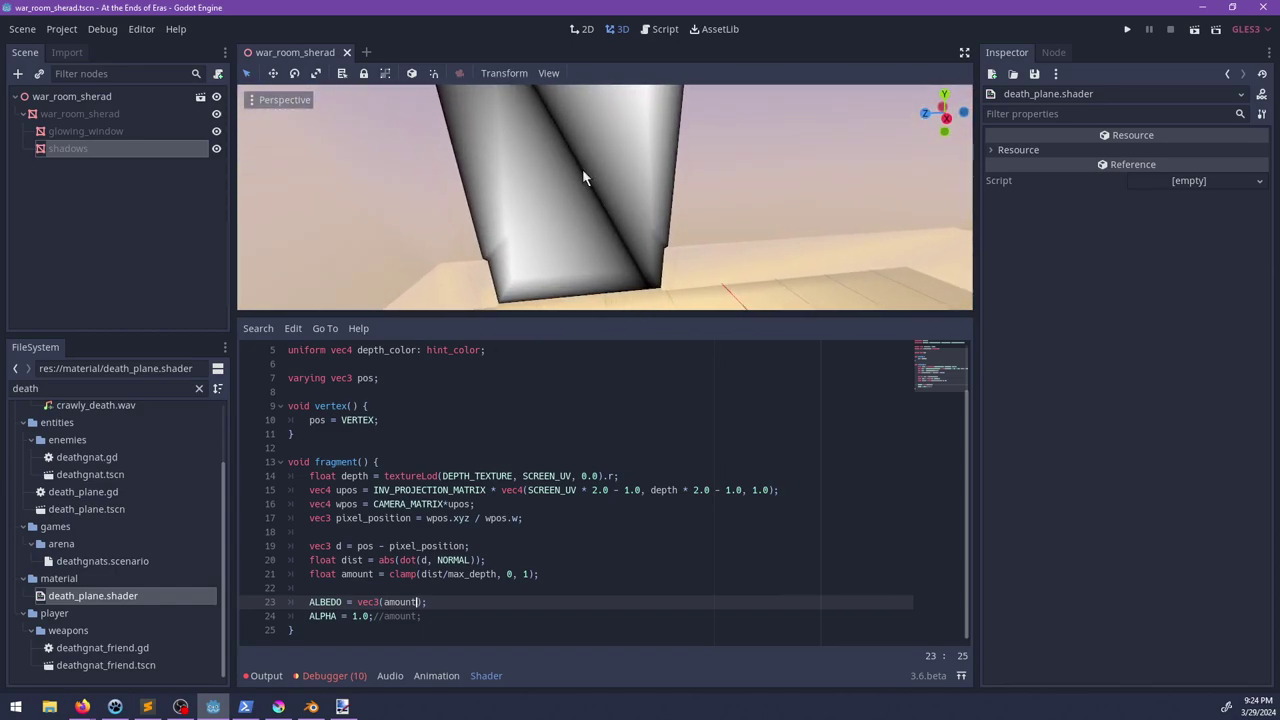
middle_drag(586, 177, 624, 217)
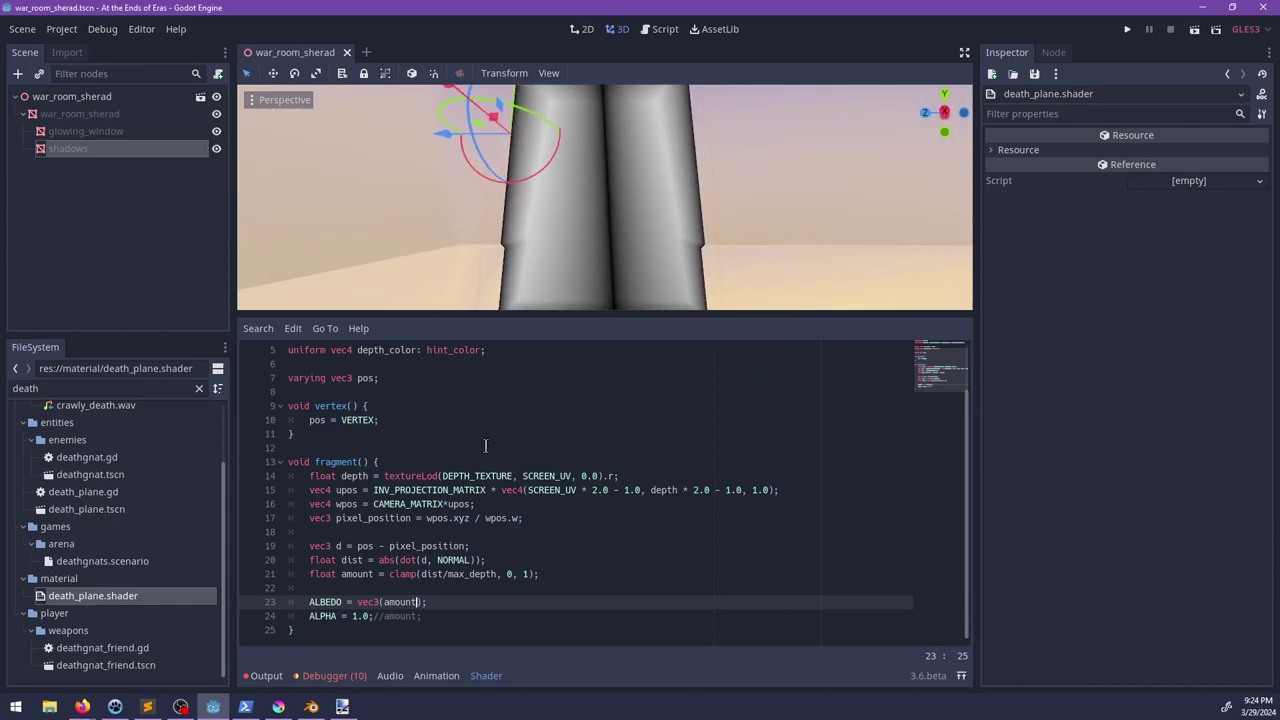
double_click(423, 561)
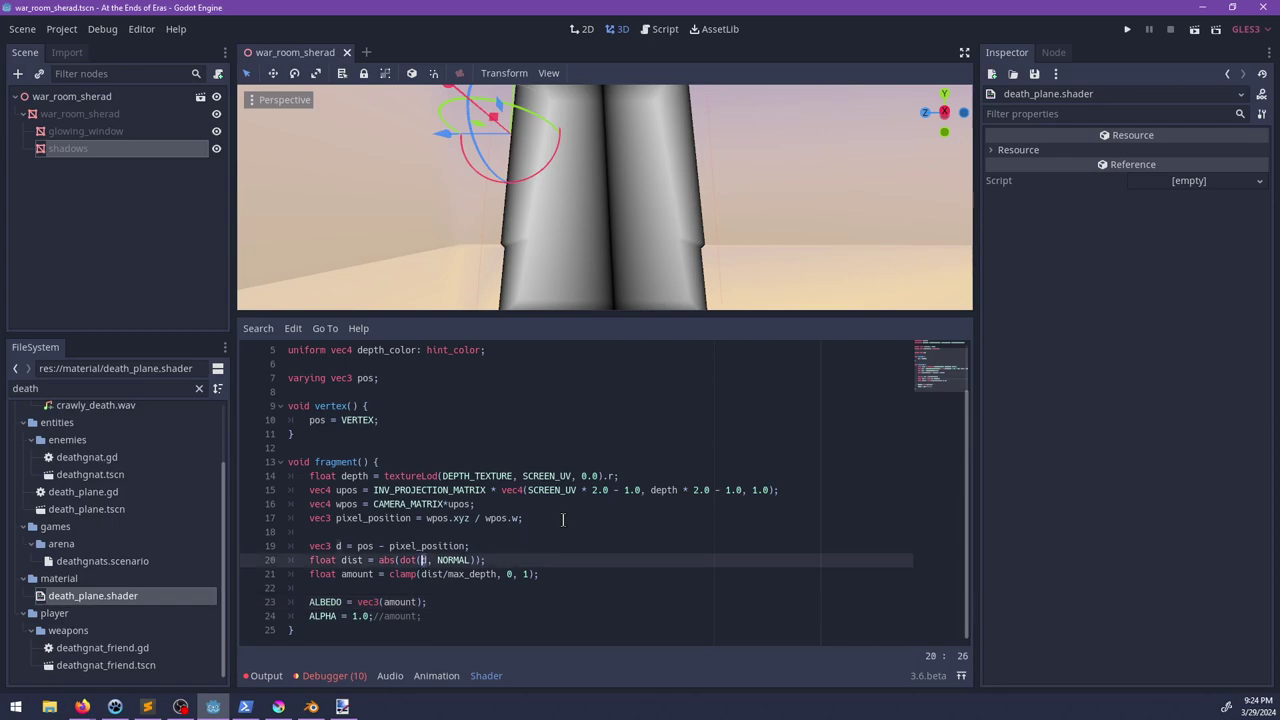
middle_drag(624, 223, 624, 219)
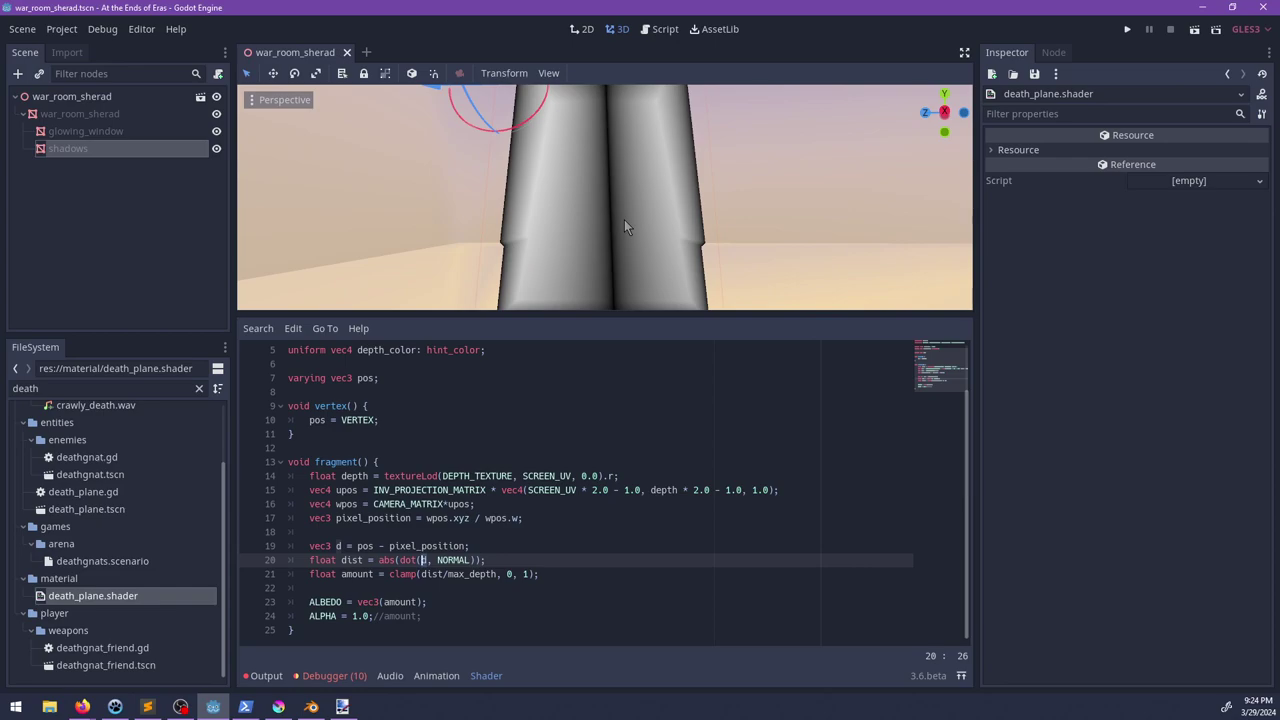
middle_drag(624, 219, 585, 234)
double_click(446, 556)
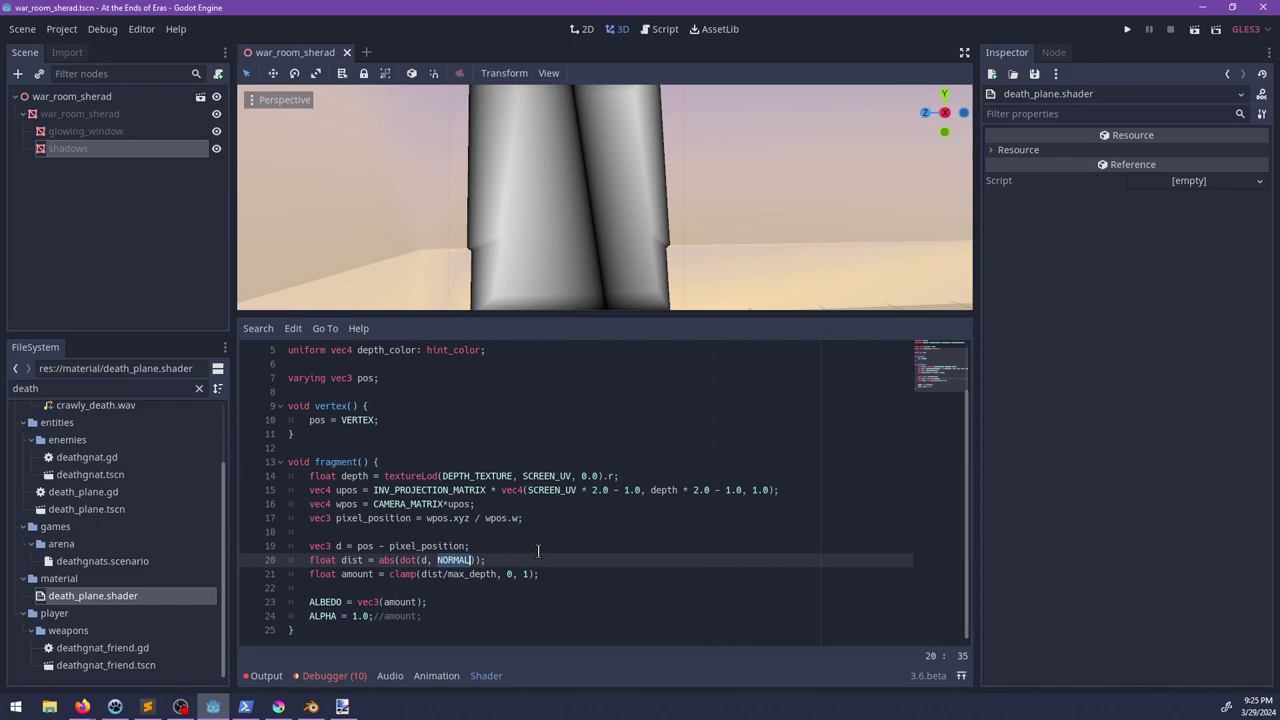
Step: Declare a varying vec3 world_normal below the pos varying
scroll(538, 551, up, 2)
click(391, 434)
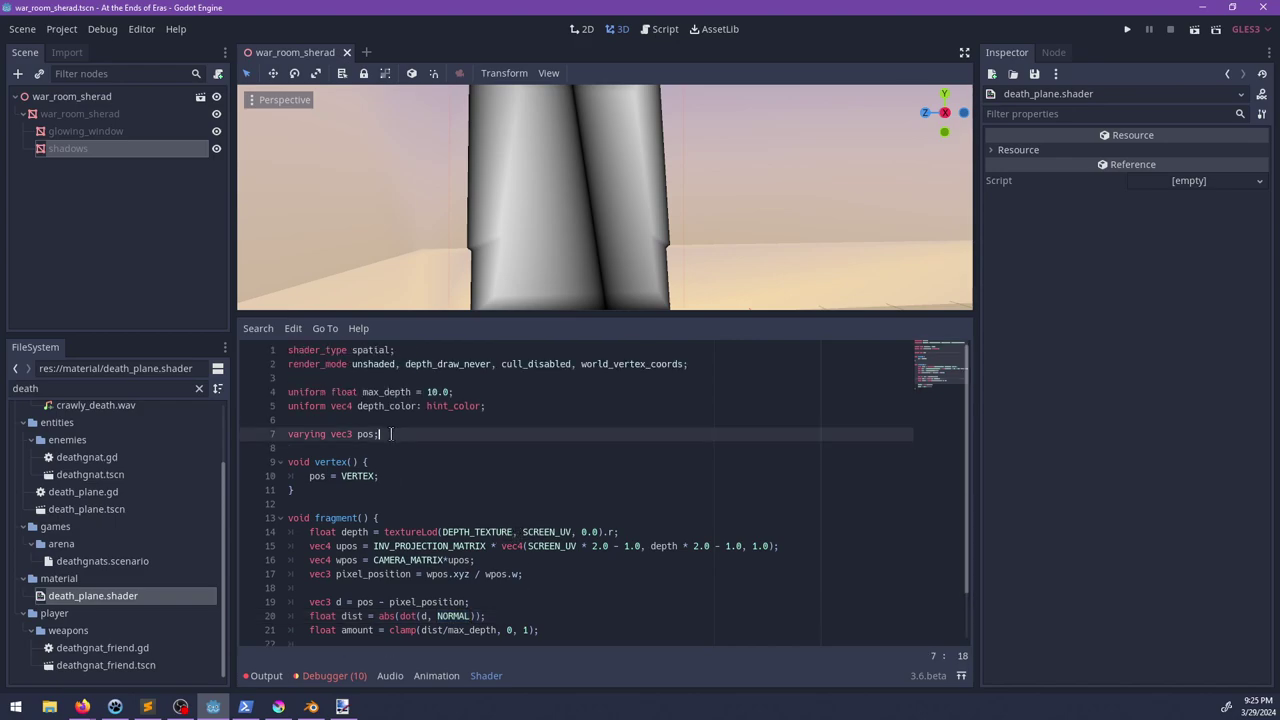
key(Return)
text(varying vec3)
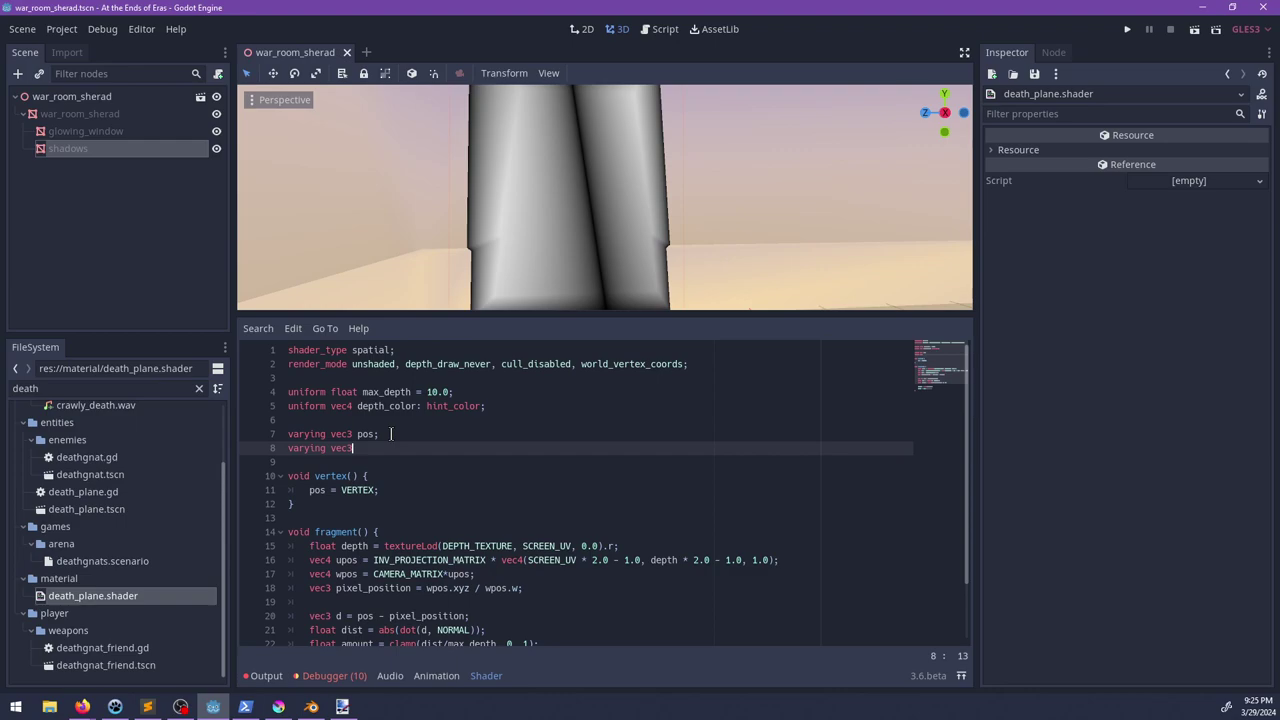
text( world_normal;)
Step: Assign NORMAL to world_normal in the vertex function, below the pos assignment
key(Down)
key(Down)
key(Down)
key(Return)
text(normal)
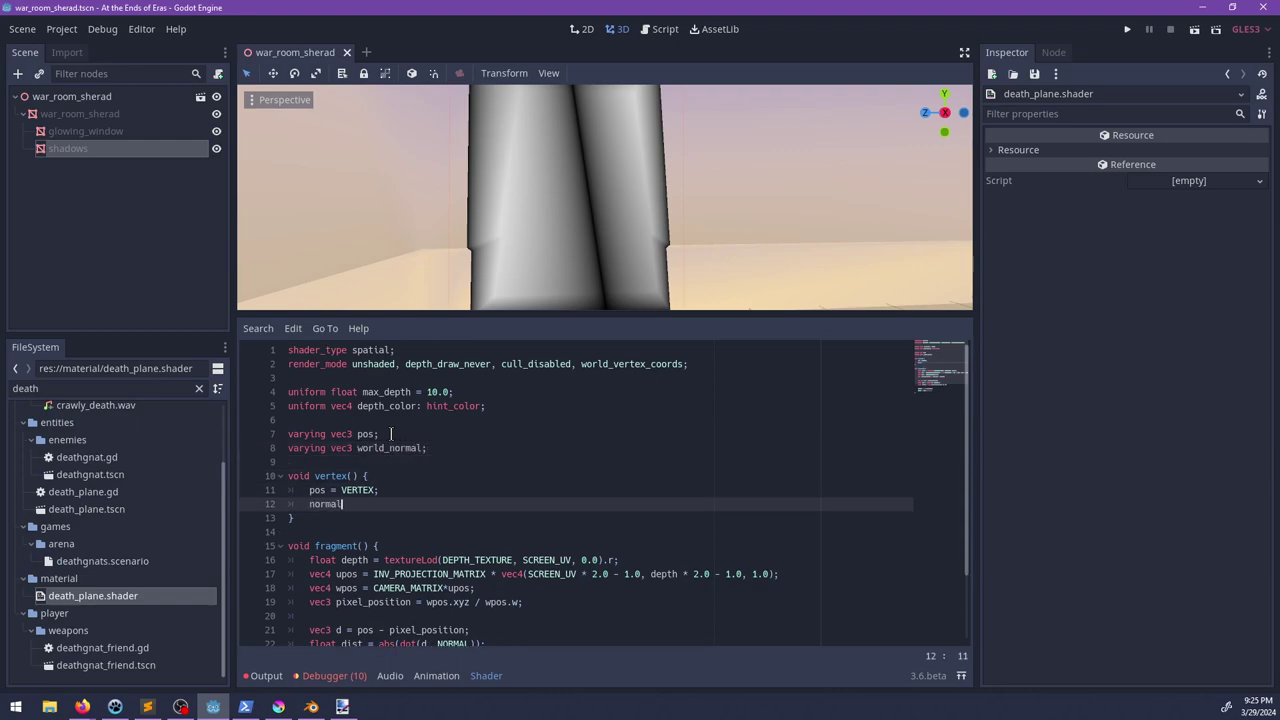
text( = NORMAL;)
scroll(460, 580, down, 2)
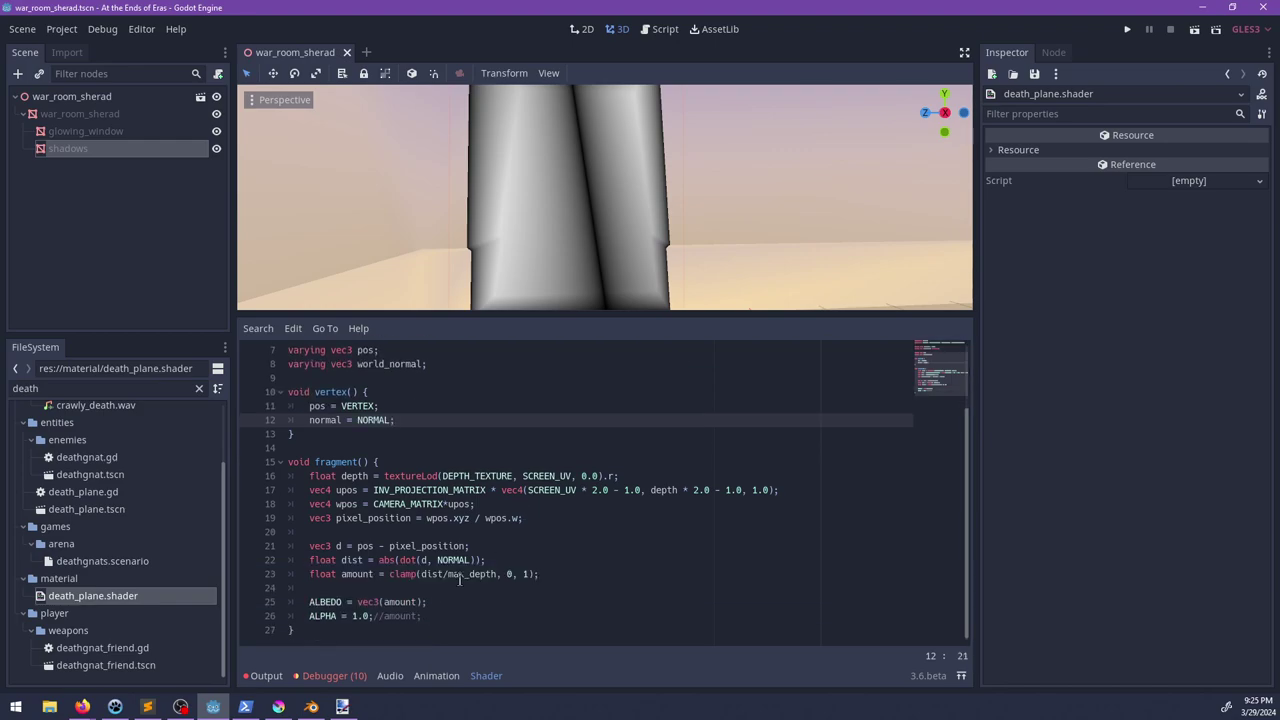
click(309, 420)
text(world_)
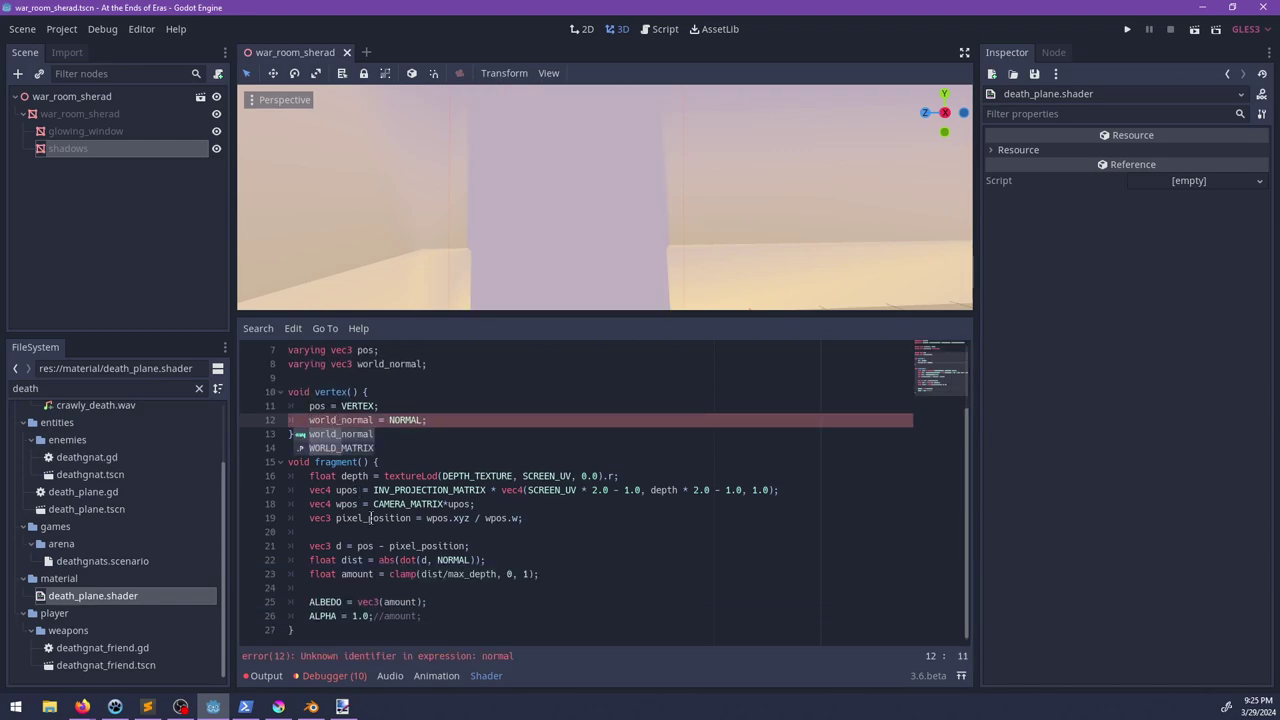
Step: Use world_normal instead of NORMAL in the dist dot product, save, and inspect the shadow plane from different angles
double_click(452, 560)
text(wo)
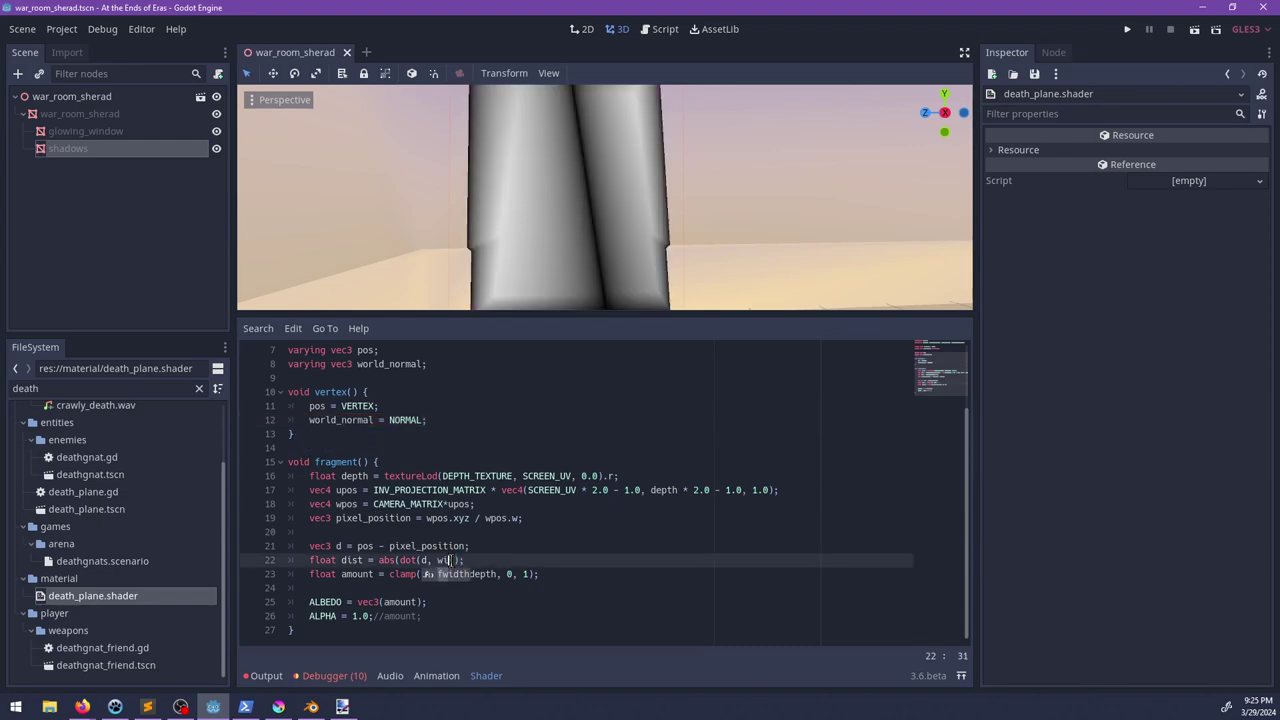
text(rld_normal)
key(ctrl+s)
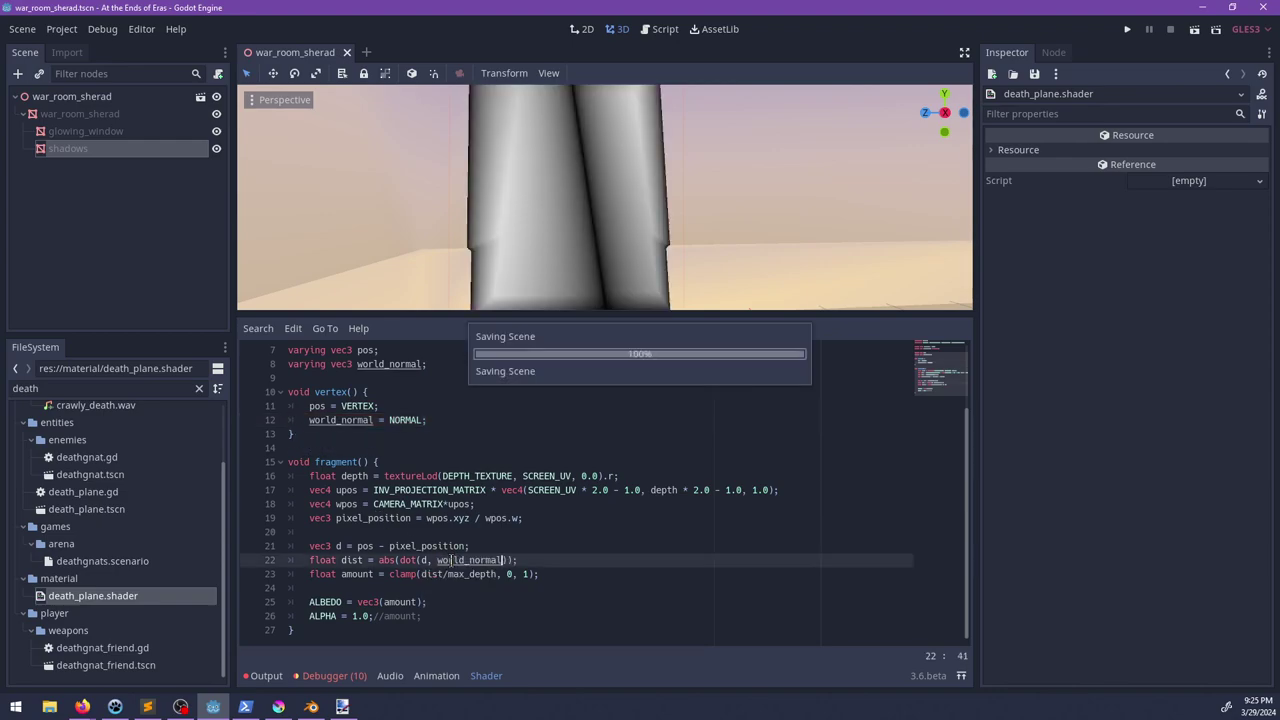
middle_drag(571, 300, 645, 295)
scroll(528, 134, up, 3)
scroll(627, 215, down, 2)
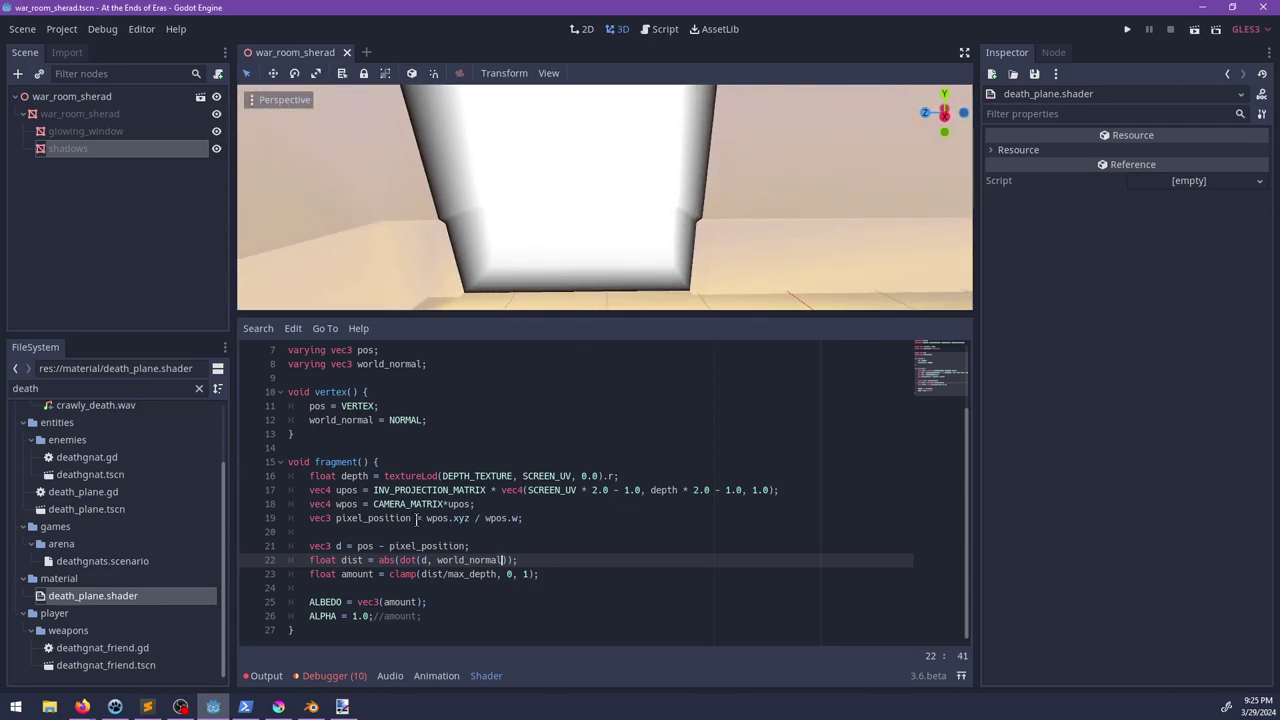
Step: Restore ALPHA to amount by removing the temporary 1.0 value and the comment marks
click(373, 616)
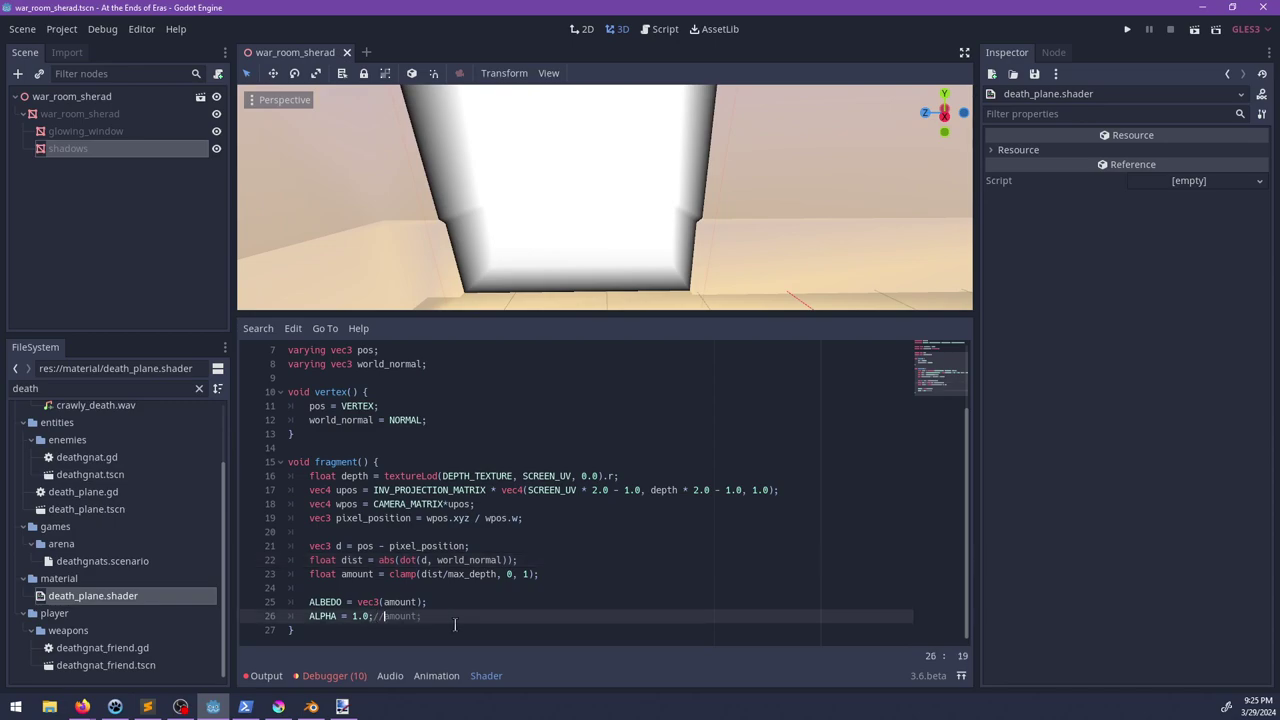
key(BackSpace)
key(BackSpace)
key(BackSpace)
key(BackSpace)
key(BackSpace)
key(BackSpace)
Step: Set ALBEDO back to depth_color.rgb and save the shader
key(Up)
key(ctrl+shift+Right)
key(ctrl+shift+Right)
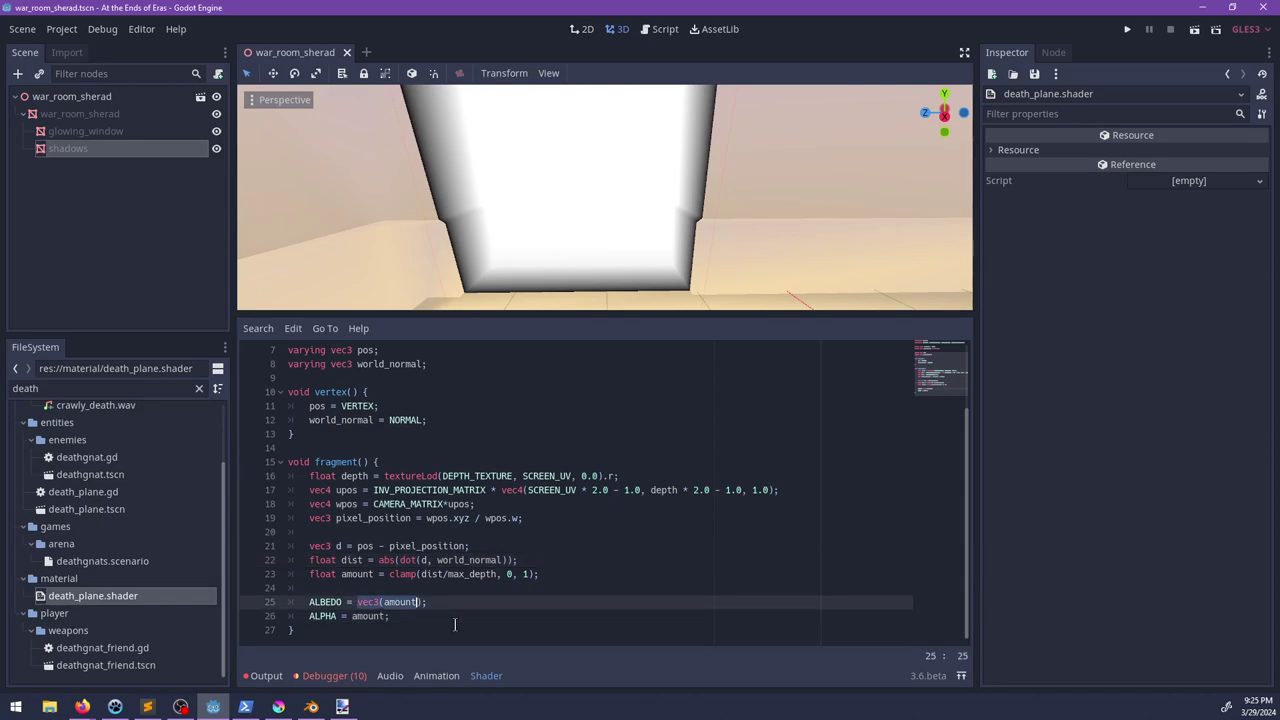
key(BackSpace)
text(depth)
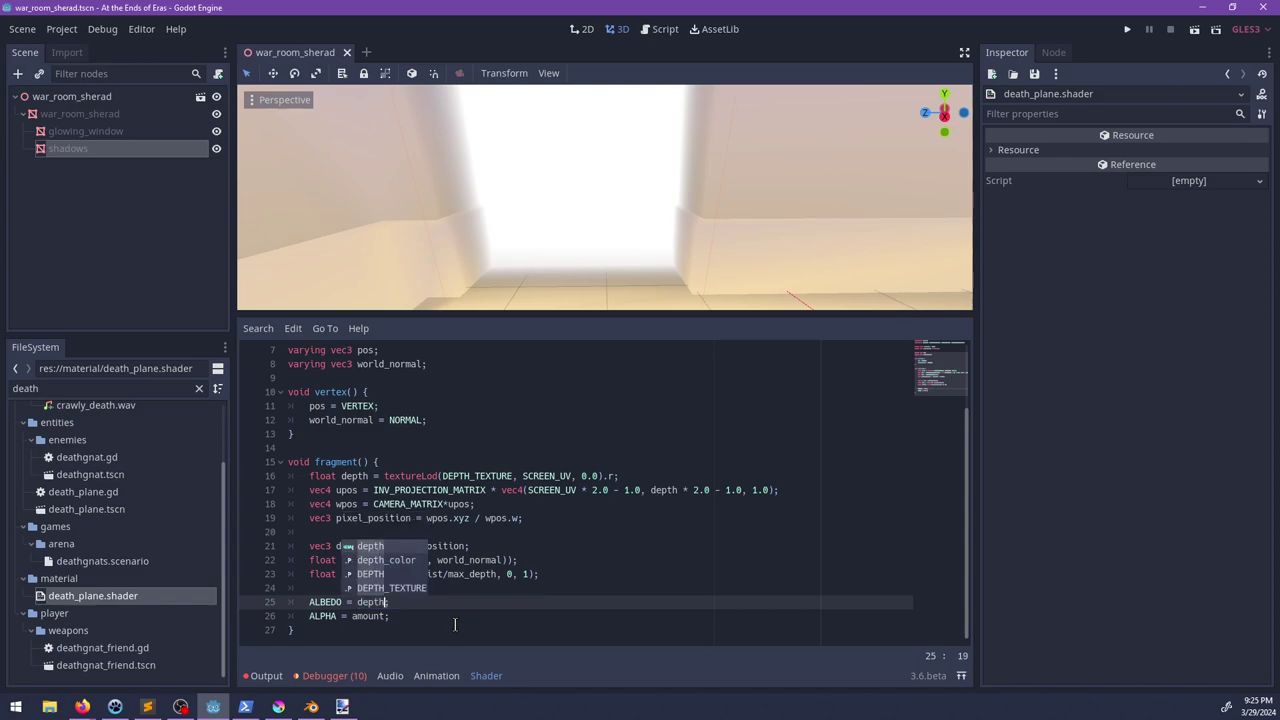
key(Down)
key(Return)
text(.rgb)
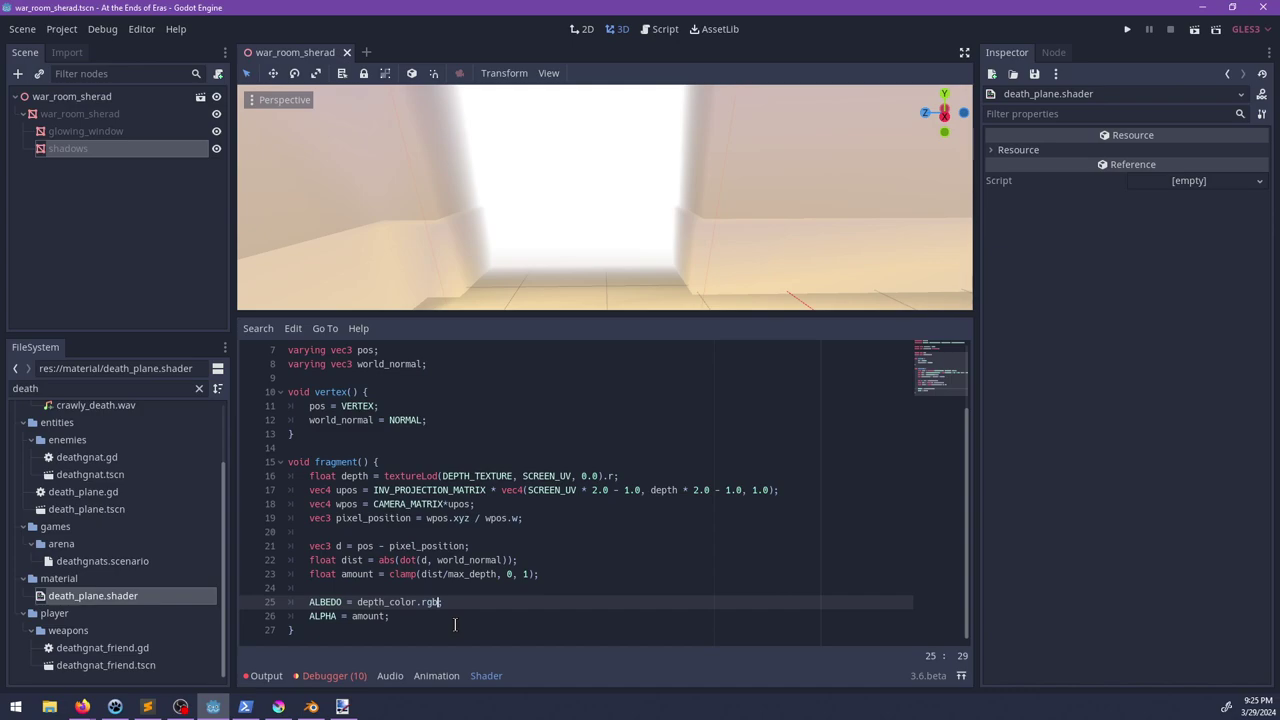
key(ctrl+s)
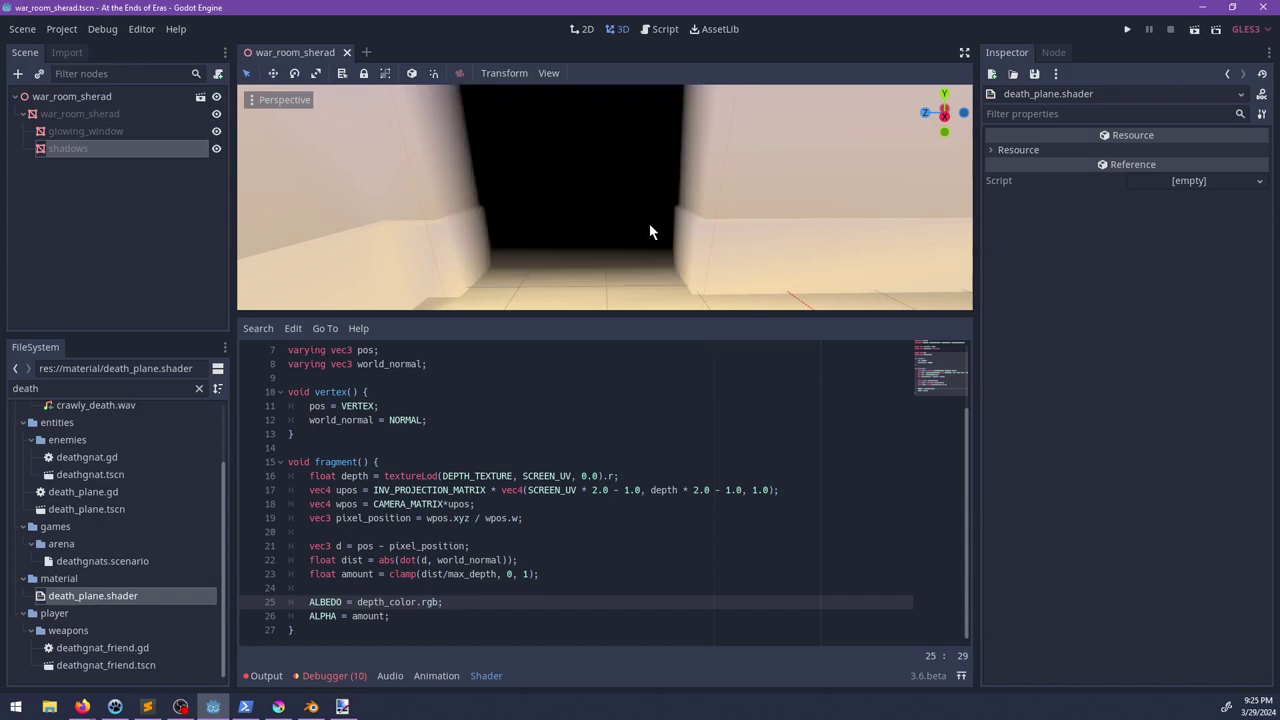
Step: Lower the Max Depth of the shadows node's death_plane material, trying 0.3 and settling on 0.4
scroll(649, 223, down, 2)
middle_drag(649, 223, 460, 190)
scroll(411, 498, up, 2)
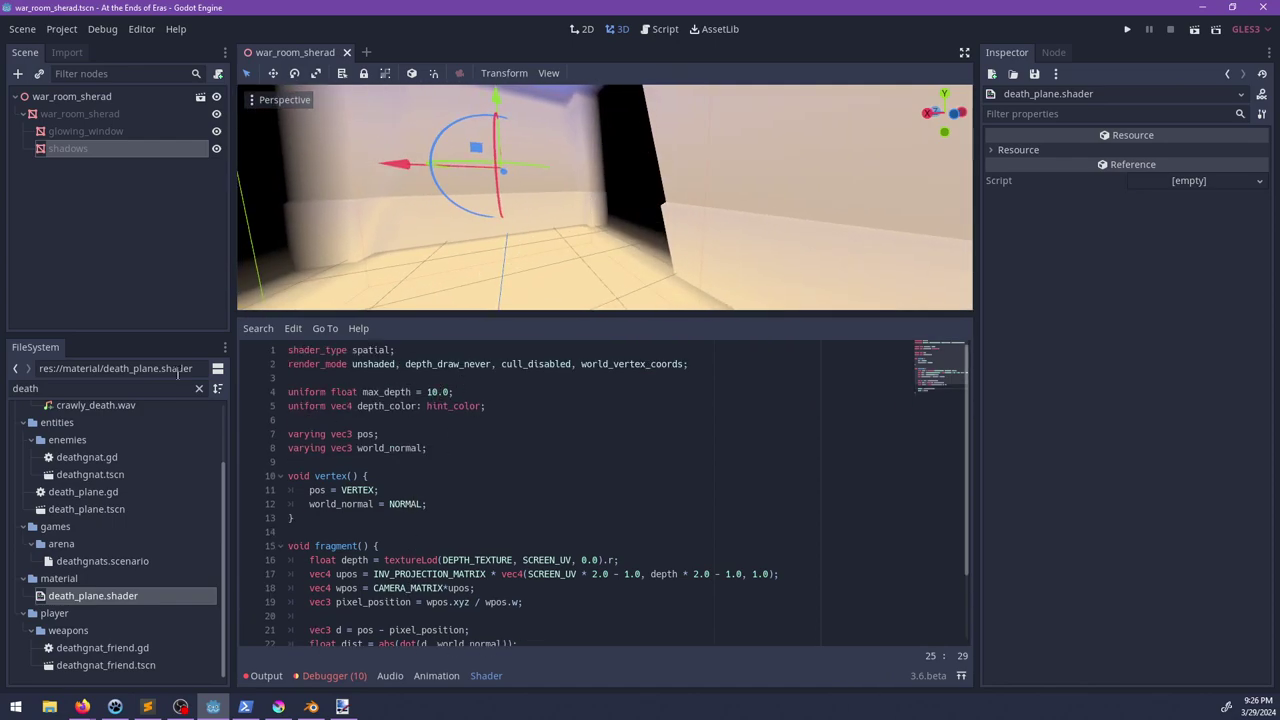
click(105, 150)
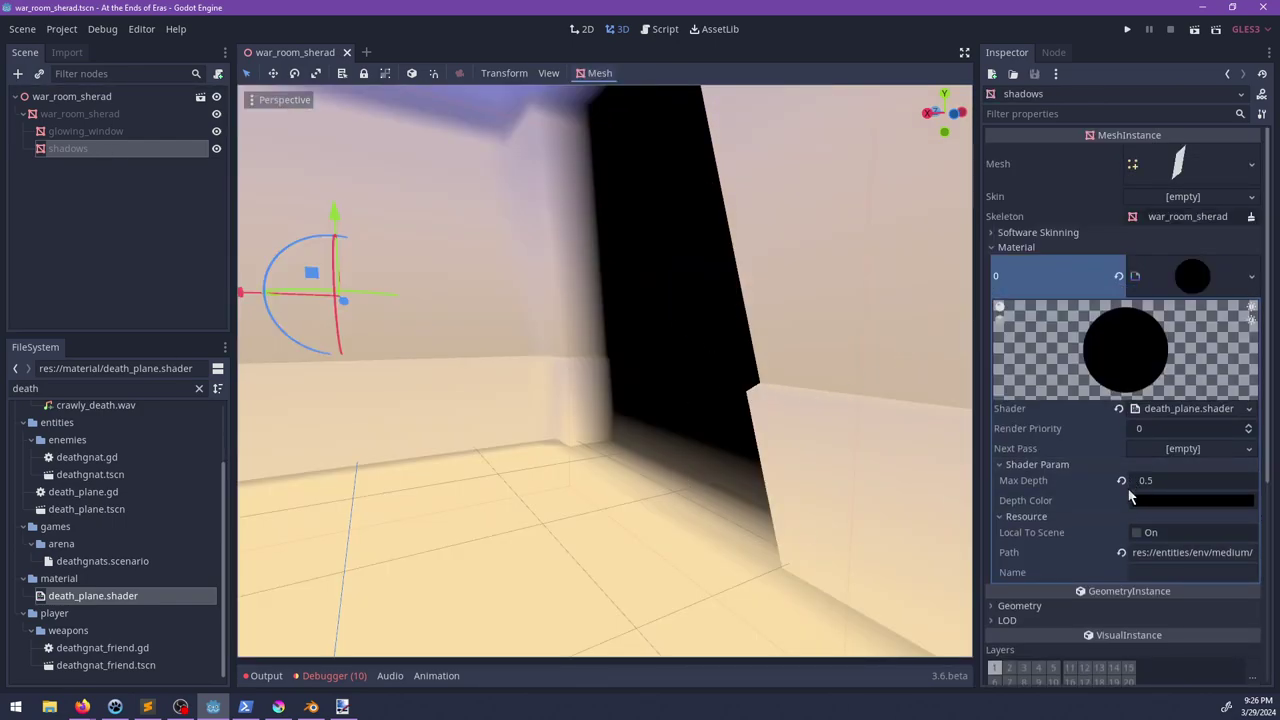
click(1176, 479)
key(BackSpace)
text(3)
key(Return)
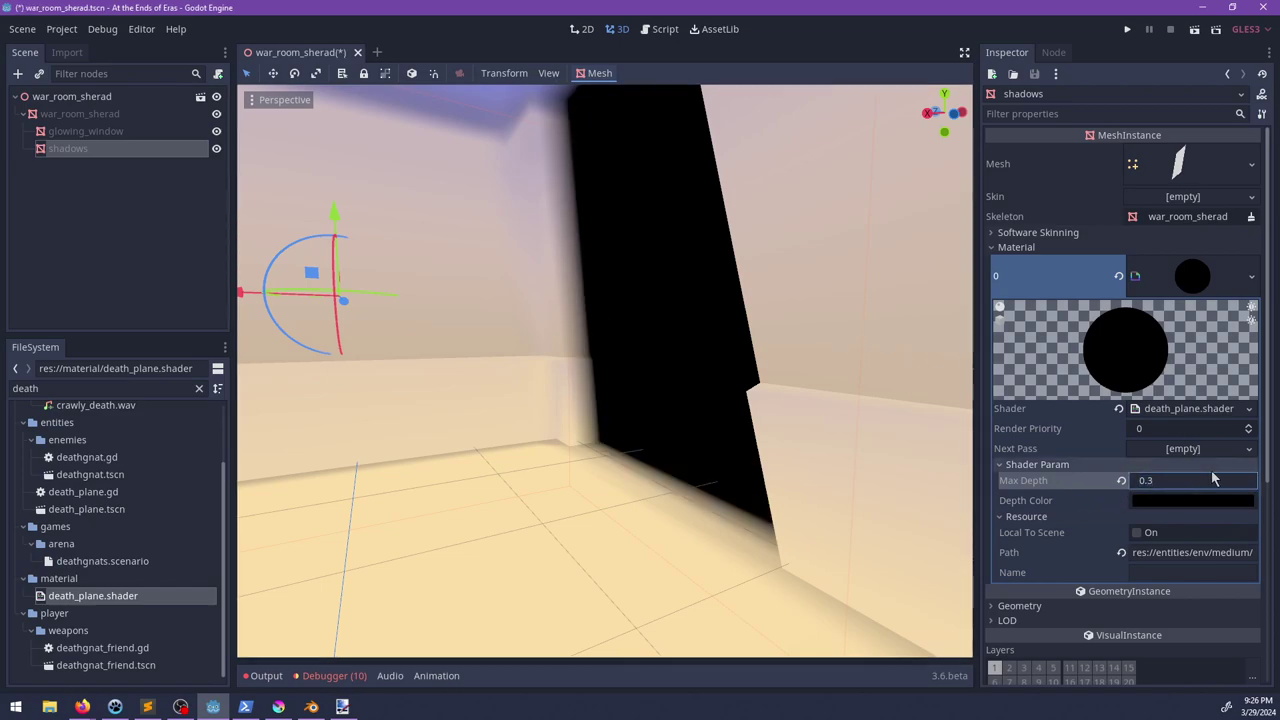
click(1176, 481)
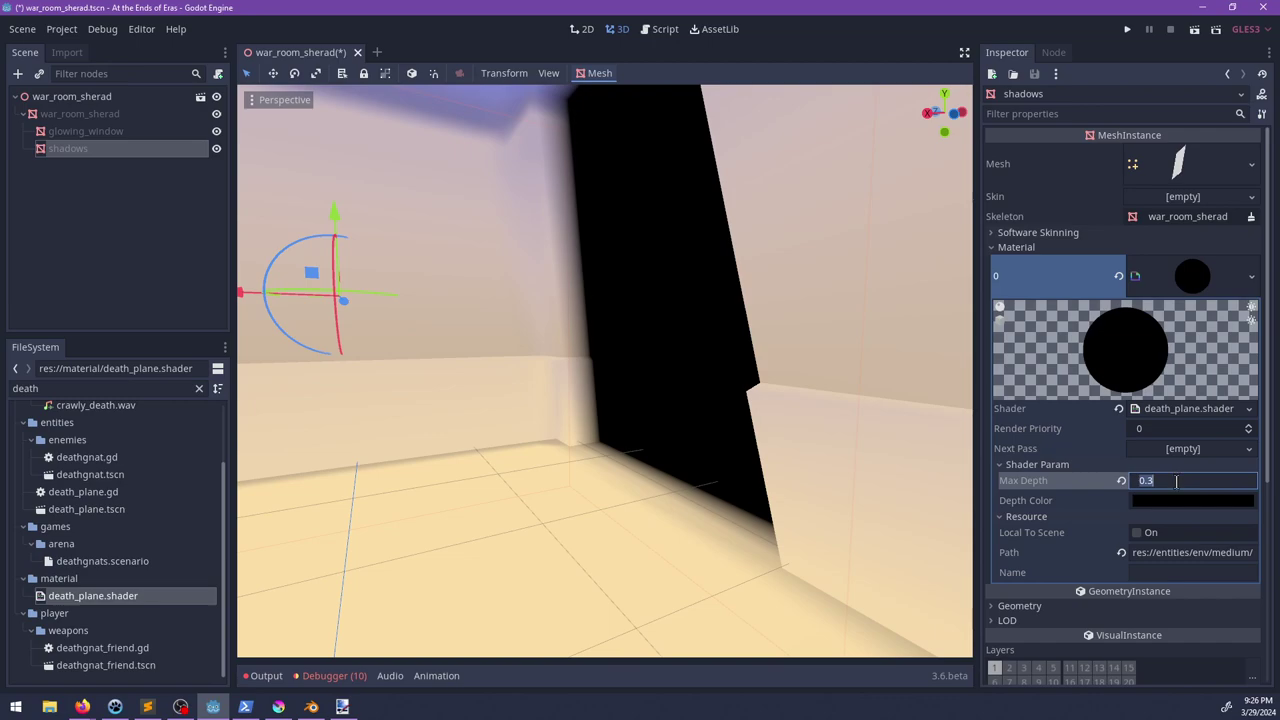
text(4)
key(Return)
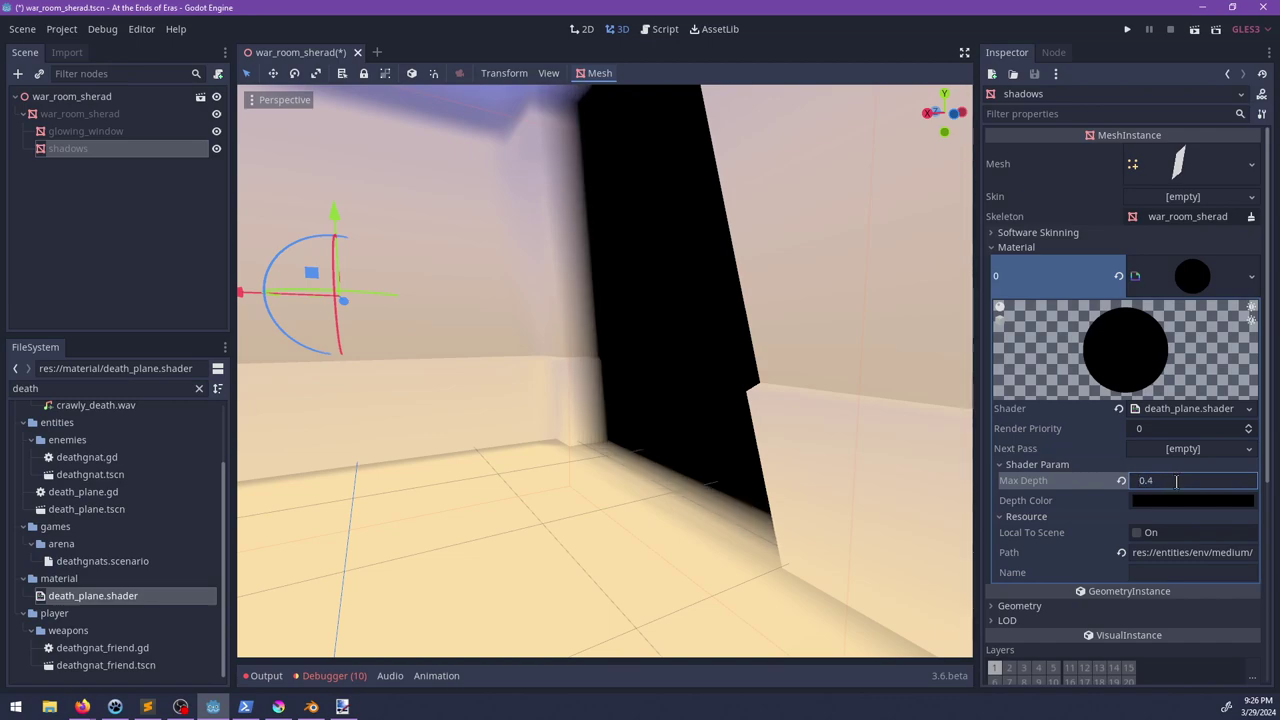
Step: Inspect the fade of the shadow planes from several angles inside the room and save the scene
middle_drag(792, 398, 649, 368)
scroll(649, 368, down, 3)
scroll(670, 370, up, 2)
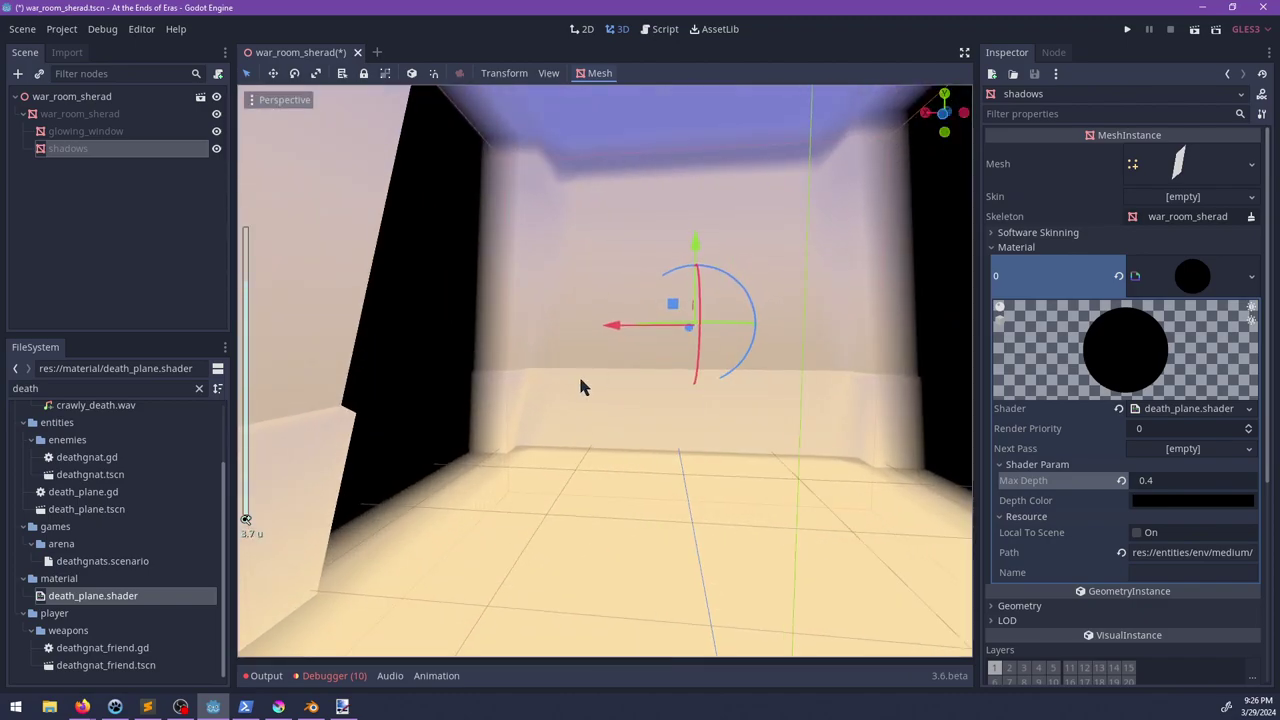
middle_drag(578, 385, 759, 425)
scroll(646, 443, up, 3)
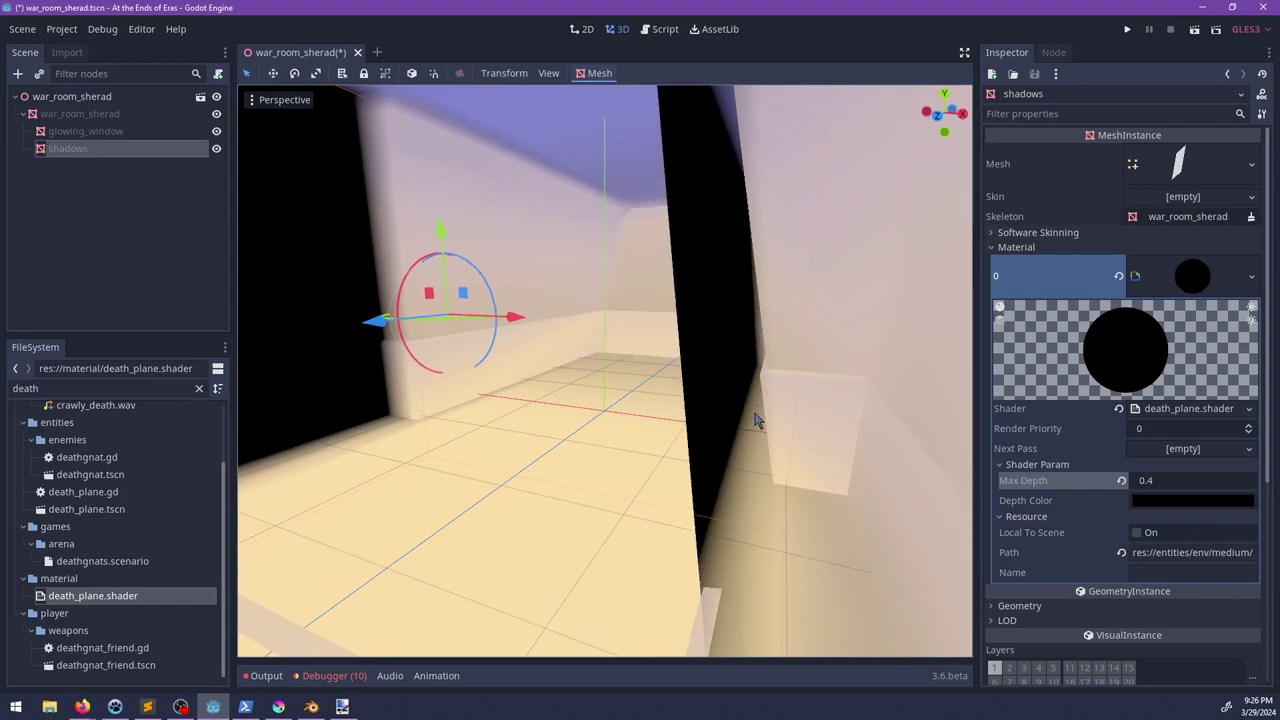
middle_drag(742, 443, 690, 432)
scroll(697, 416, down, 6)
key(ctrl+s)
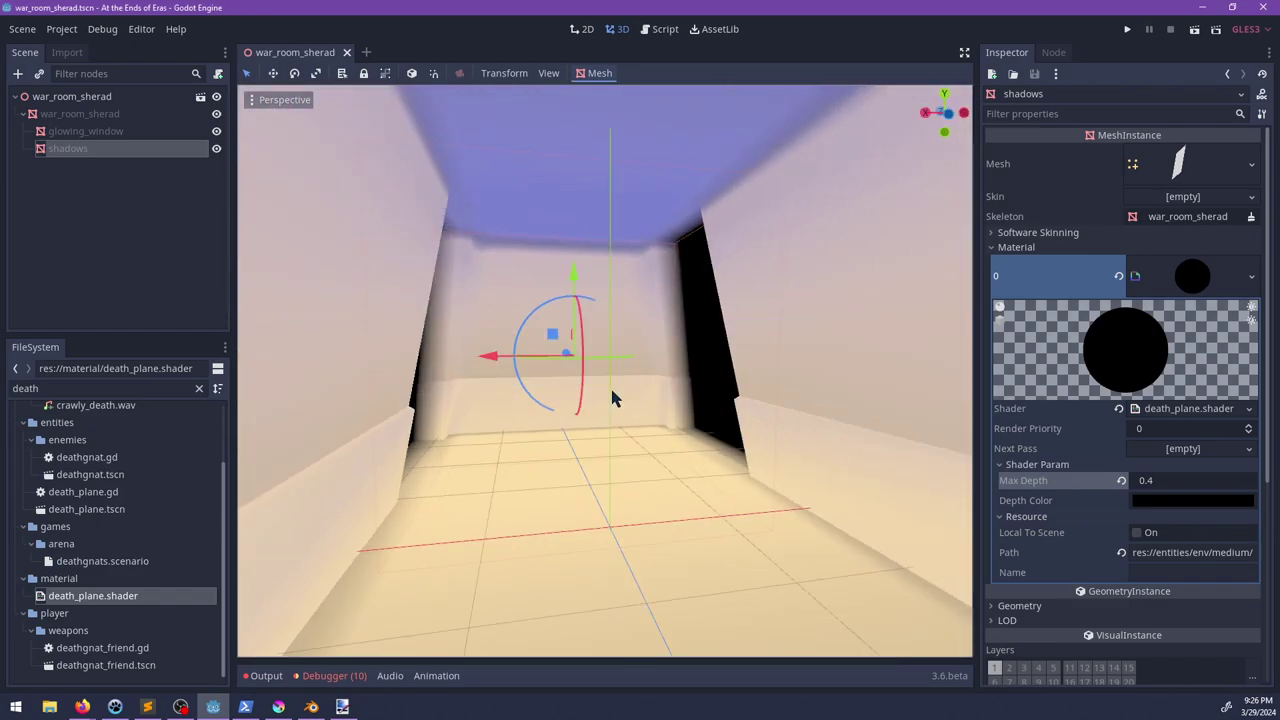
Step: View the room from outside and expand the Material section of the glowing_window node
scroll(620, 385, down, 9)
middle_drag(637, 375, 682, 391)
scroll(682, 391, up, 4)
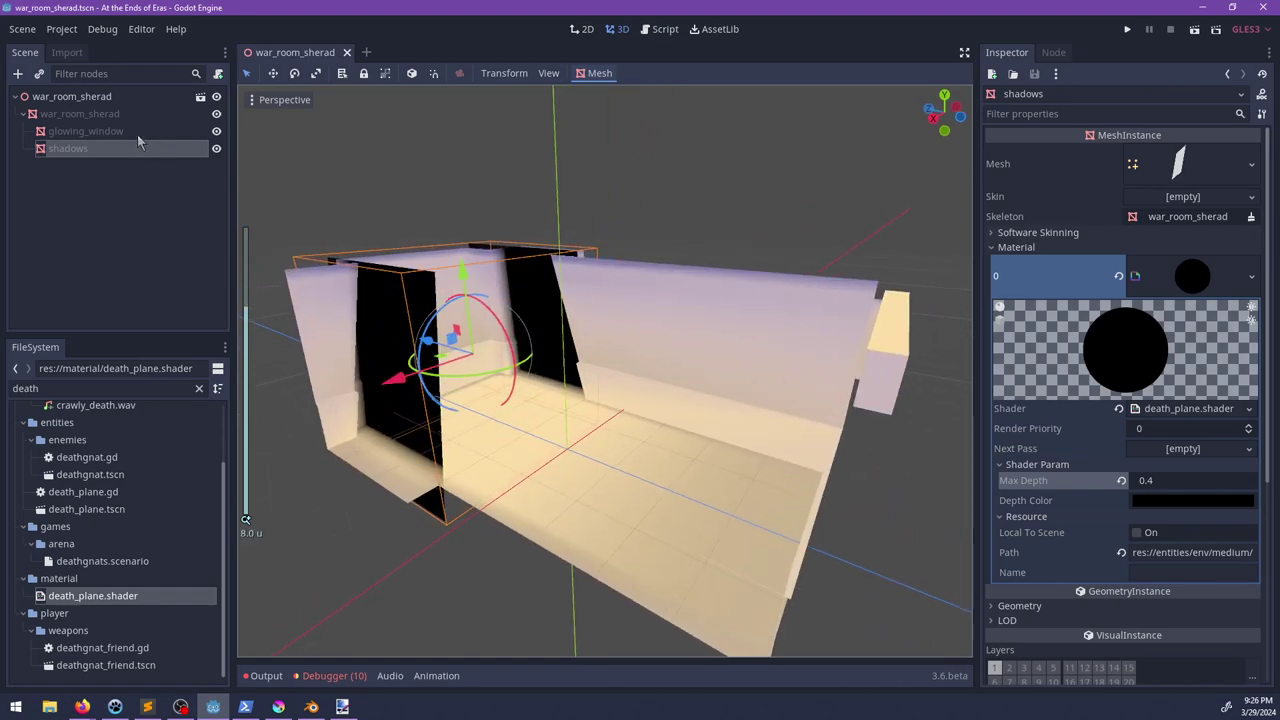
click(138, 134)
scroll(340, 292, up, 8)
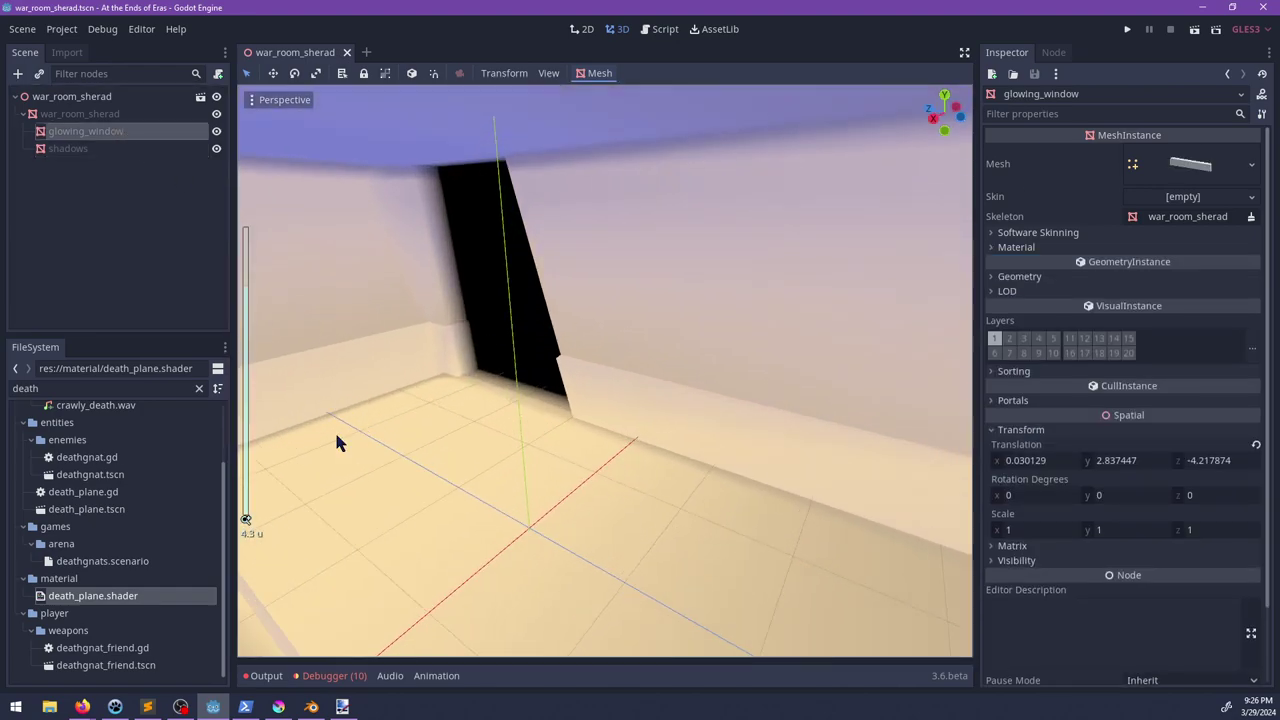
click(1018, 246)
Step: Search the project files for triplanar and assign triplanar_local_coords.shader to material slot 1 of the war_room_sherad mesh
double_click(93, 382)
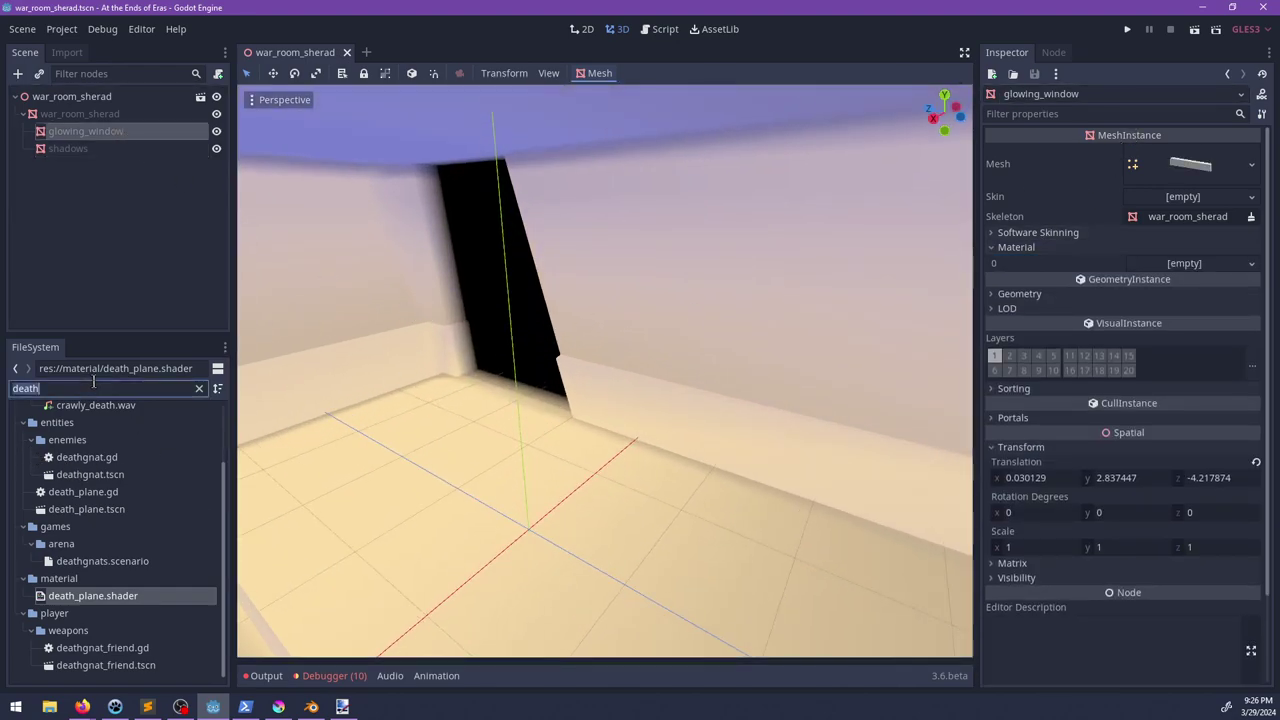
click(85, 114)
click(123, 393)
key(BackSpace)
key(BackSpace)
key(BackSpace)
key(BackSpace)
key(BackSpace)
text(triplanar)
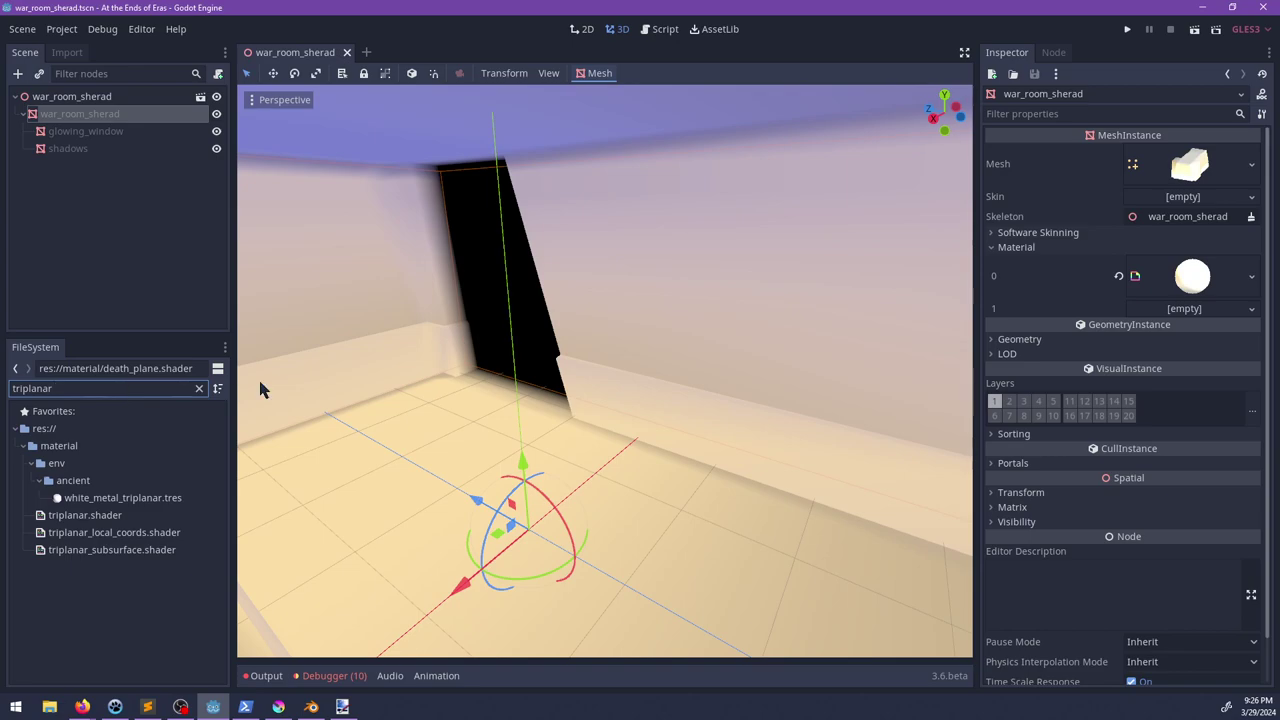
drag(115, 514, 809, 378)
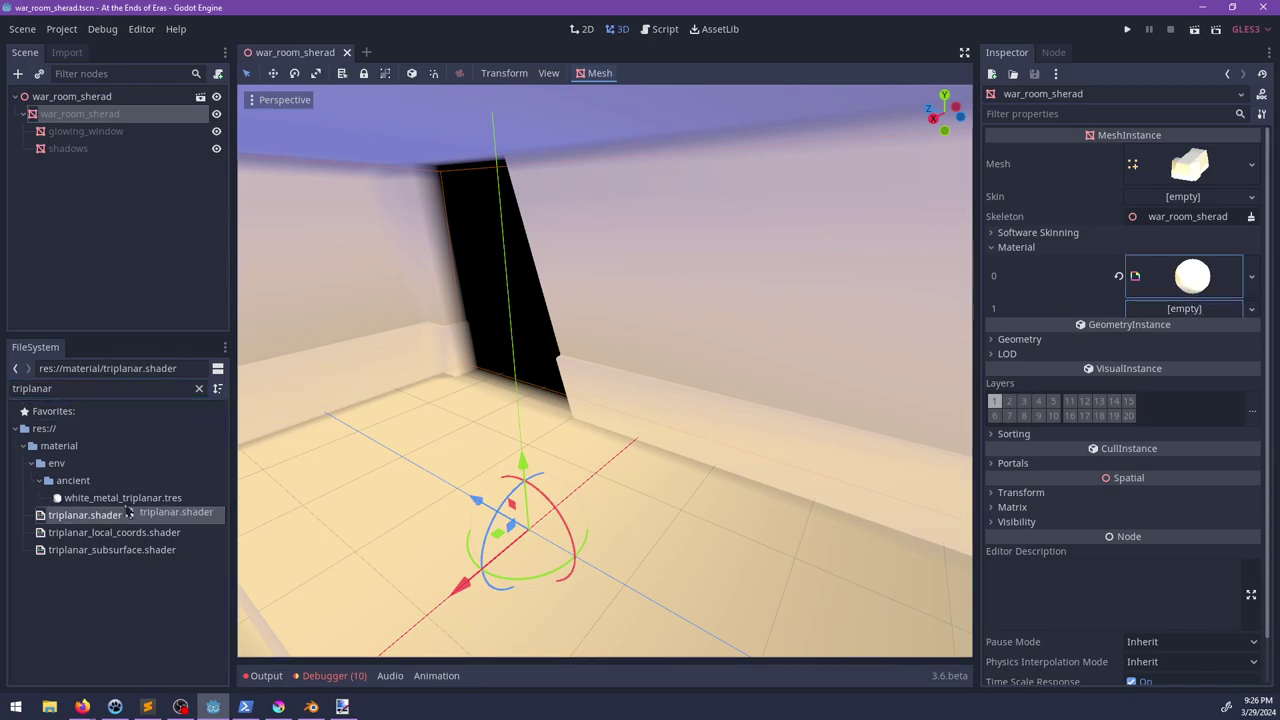
drag(100, 519, 1185, 312)
click(1188, 320)
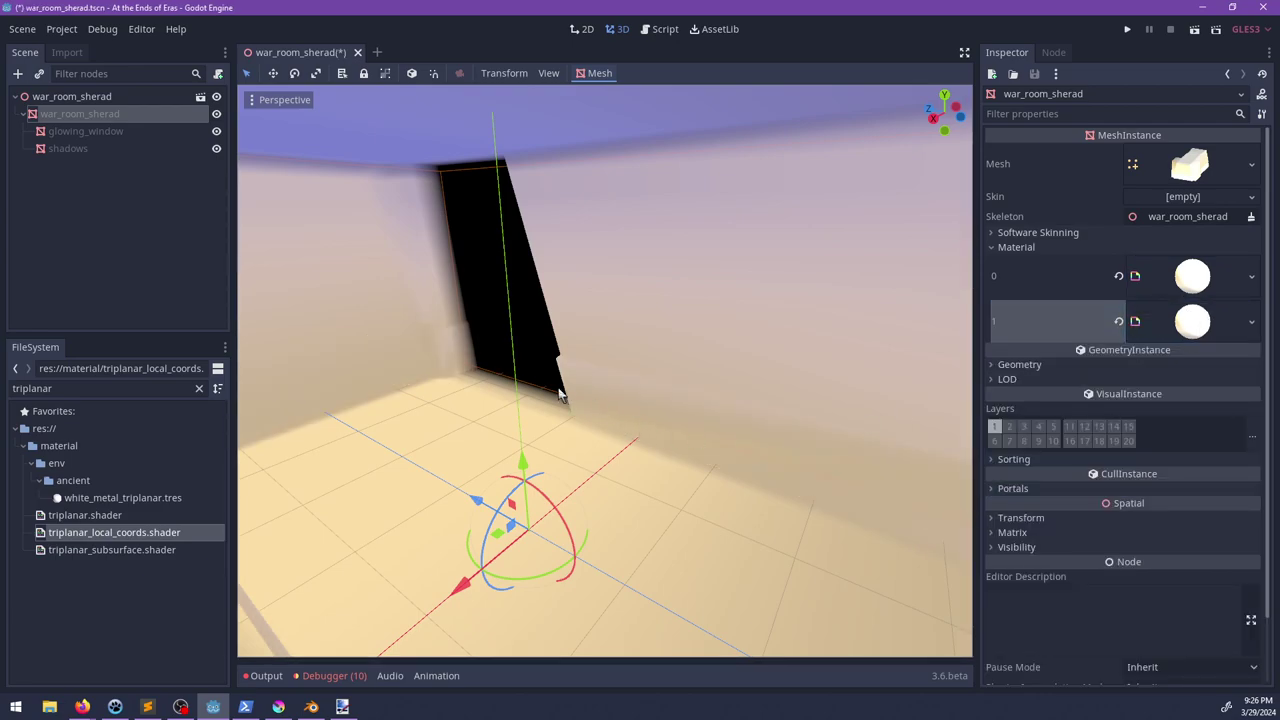
Step: Examine the materials of the glowing_window and shadows nodes and look over the room from different angles
click(90, 134)
click(77, 149)
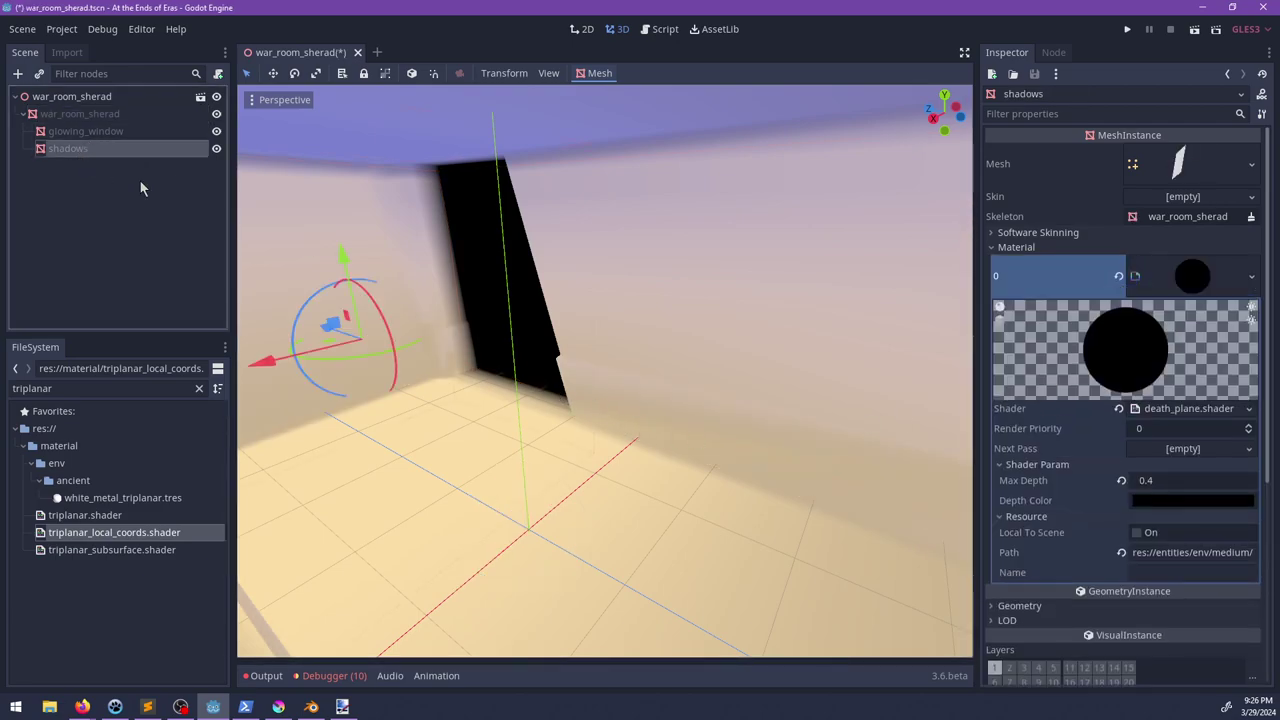
middle_drag(643, 318, 549, 315)
click(388, 314)
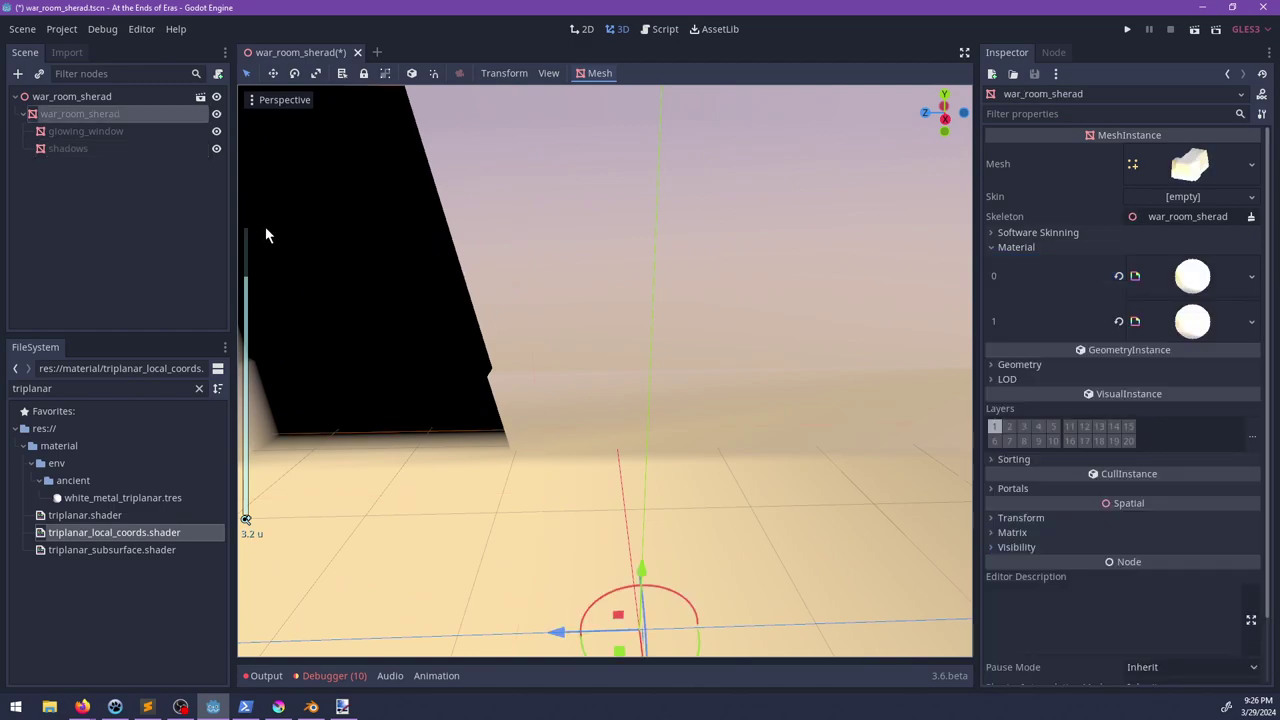
click(85, 150)
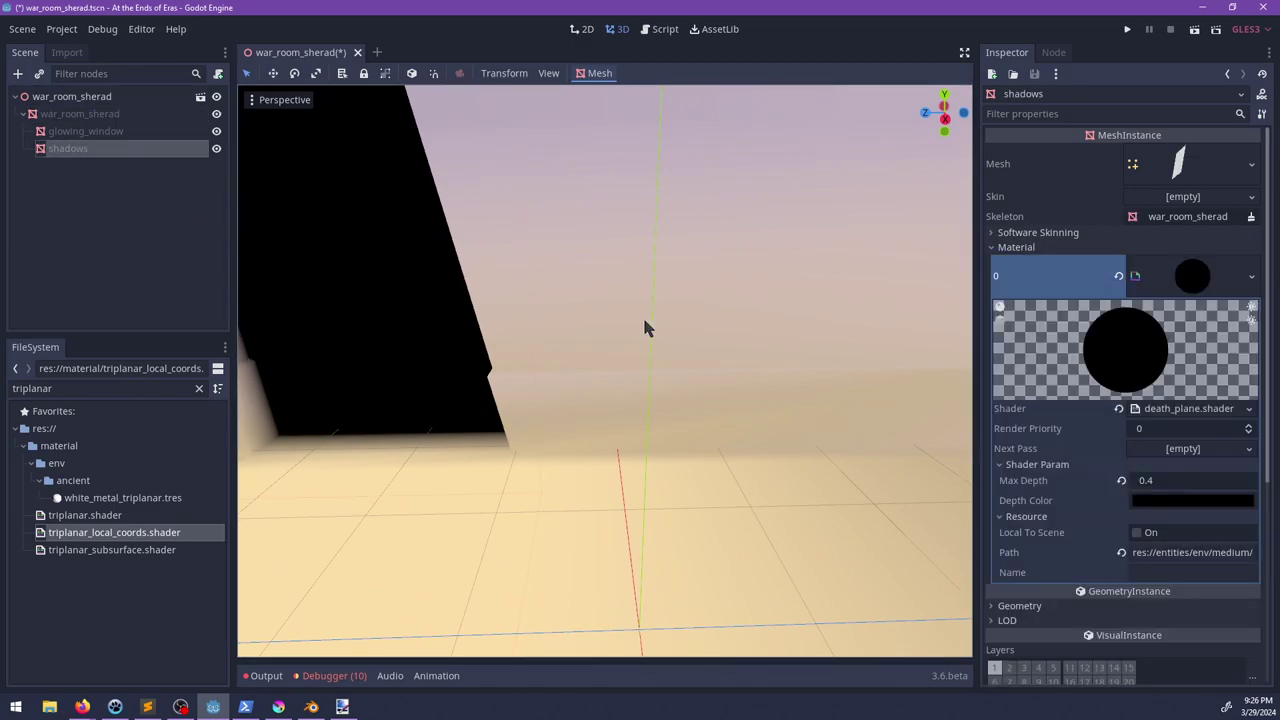
click(86, 131)
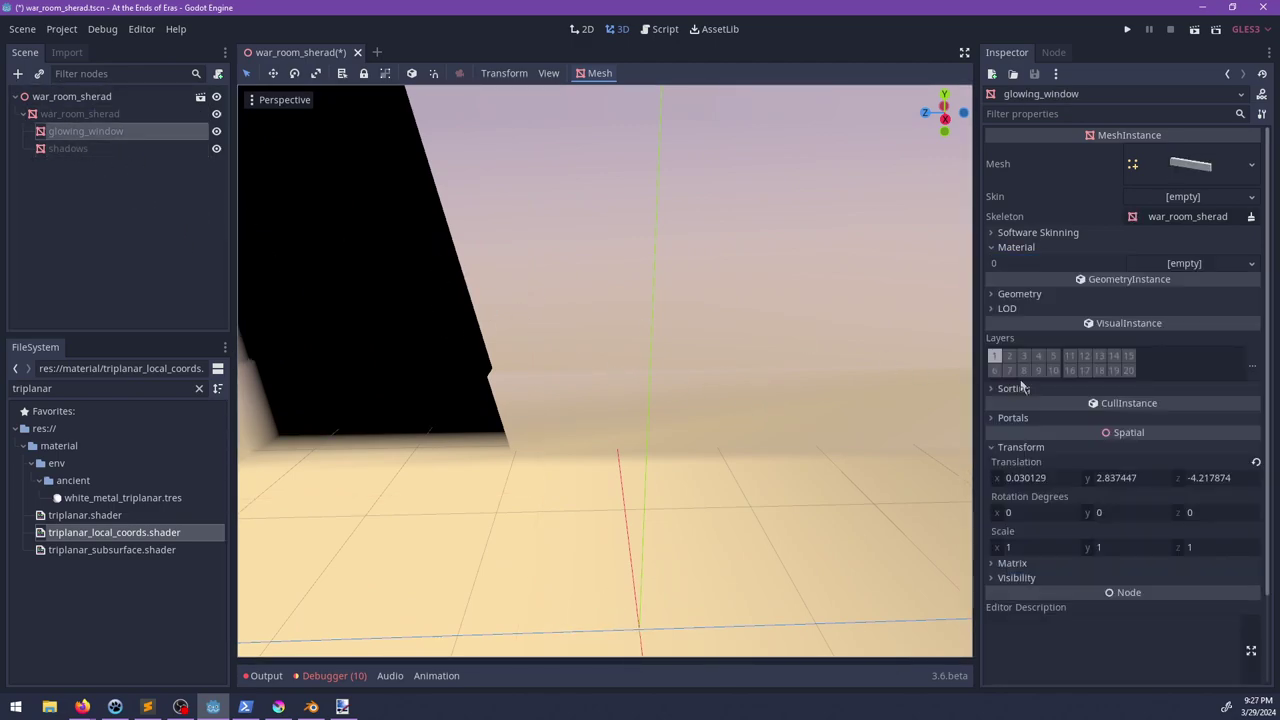
click(1183, 264)
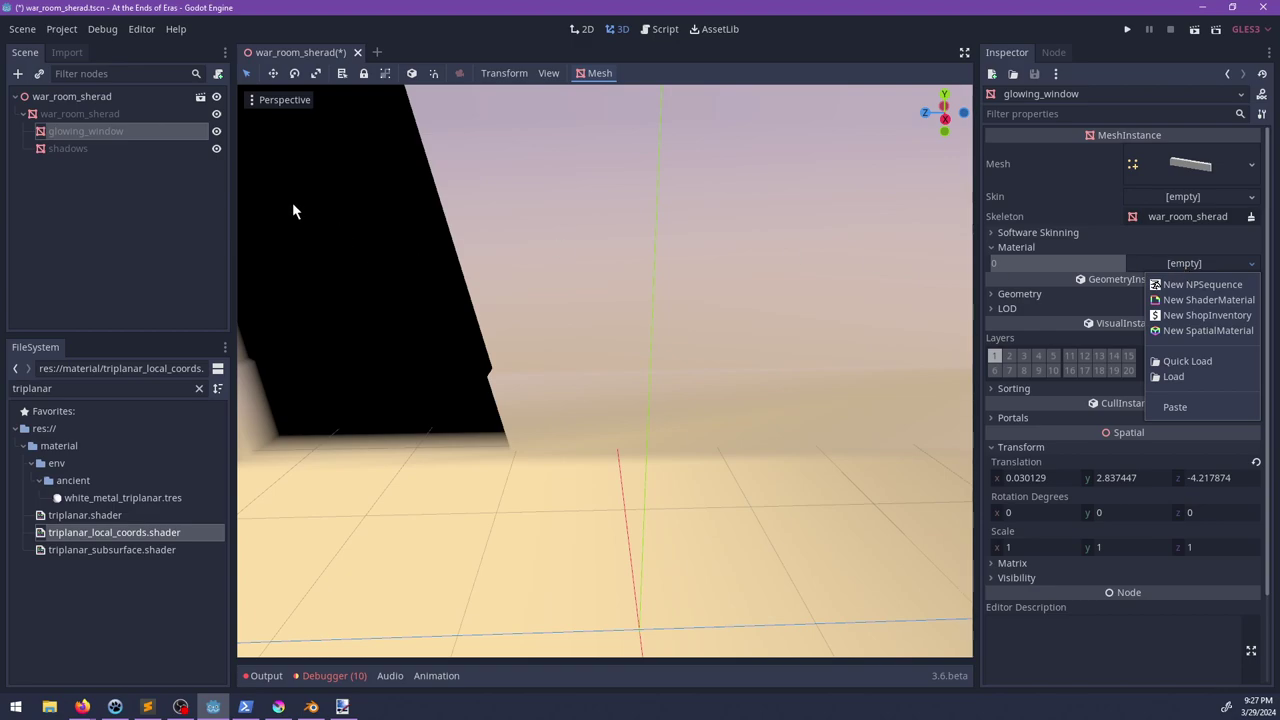
key(Escape)
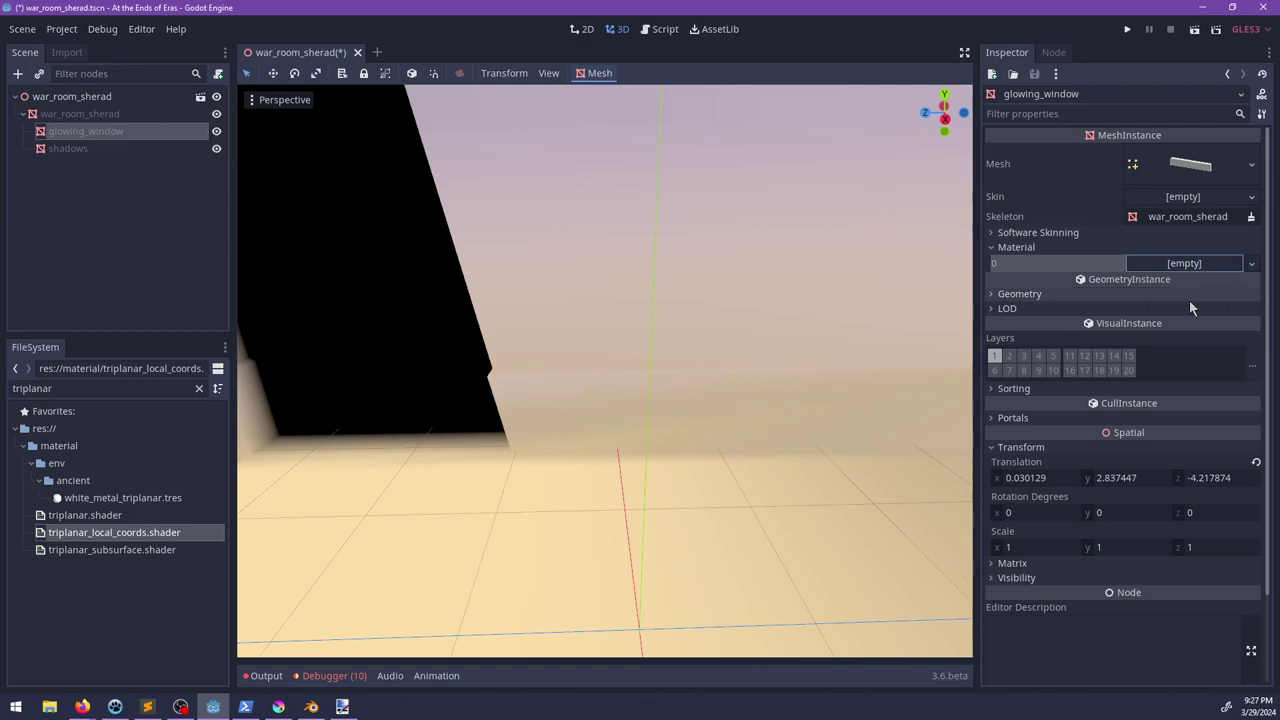
middle_drag(451, 470, 583, 489)
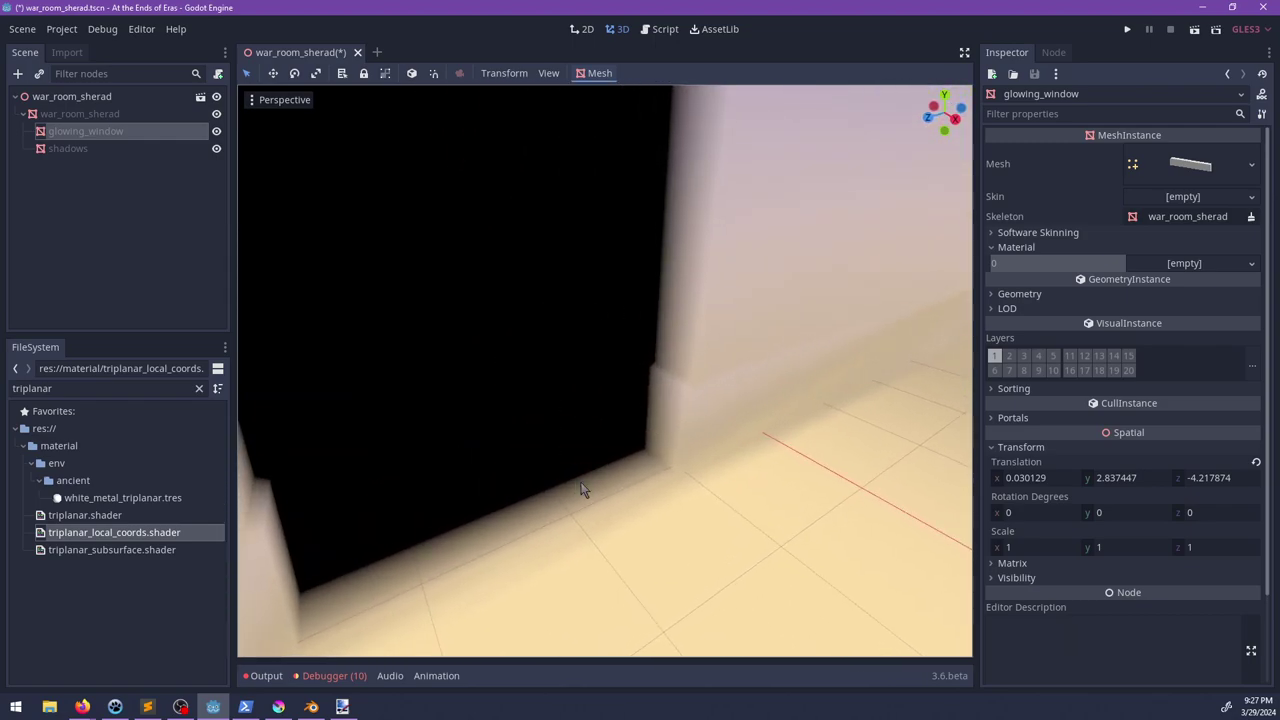
mouse_move(658, 450)
middle_down()
mouse_move(566, 460)
mouse_move(458, 432)
mouse_move(517, 396)
mouse_move(703, 431)
mouse_move(685, 443)
mouse_move(497, 423)
mouse_move(660, 440)
middle_up()
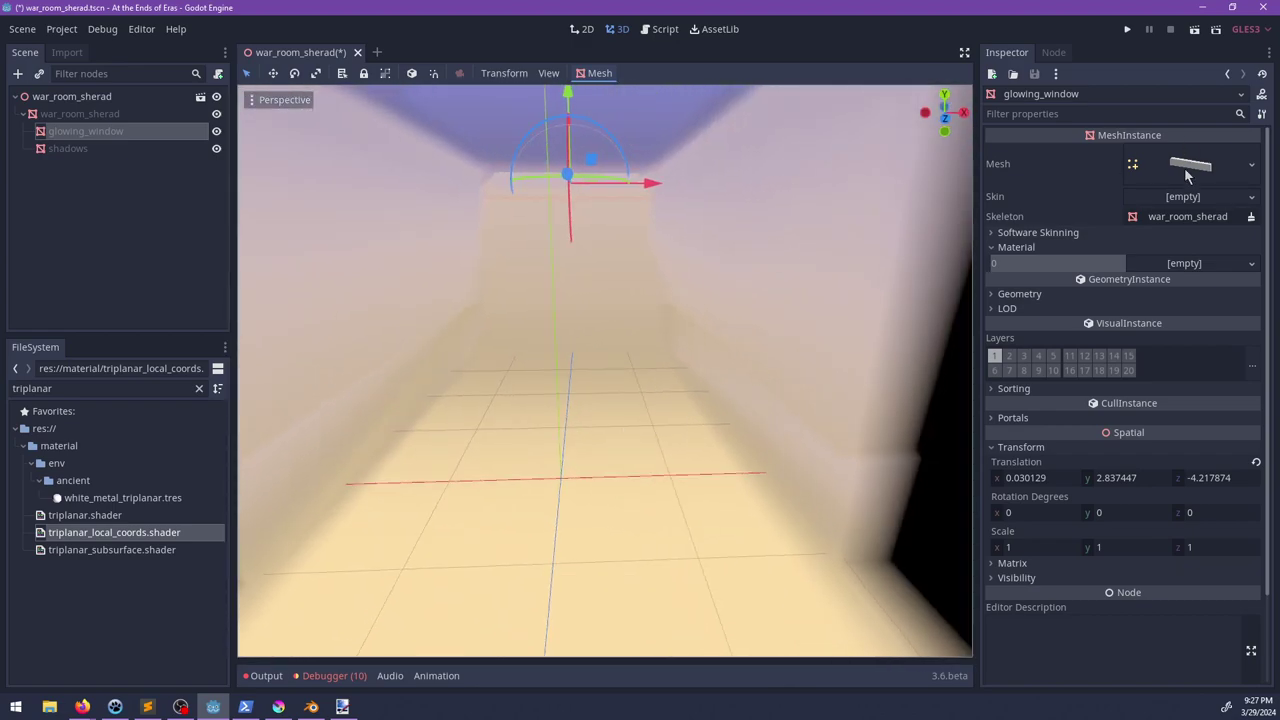
Step: Clear the file search and expand both materials of the war_room_sherad mesh for editing
double_click(137, 390)
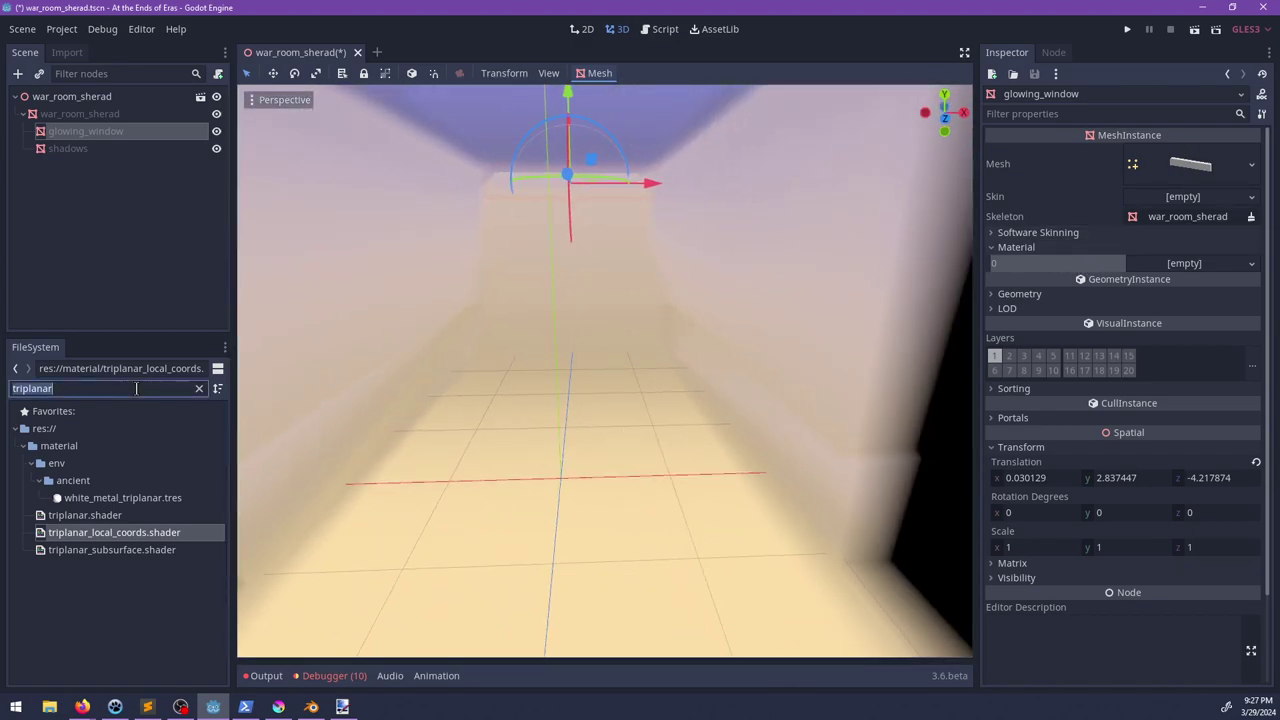
key(BackSpace)
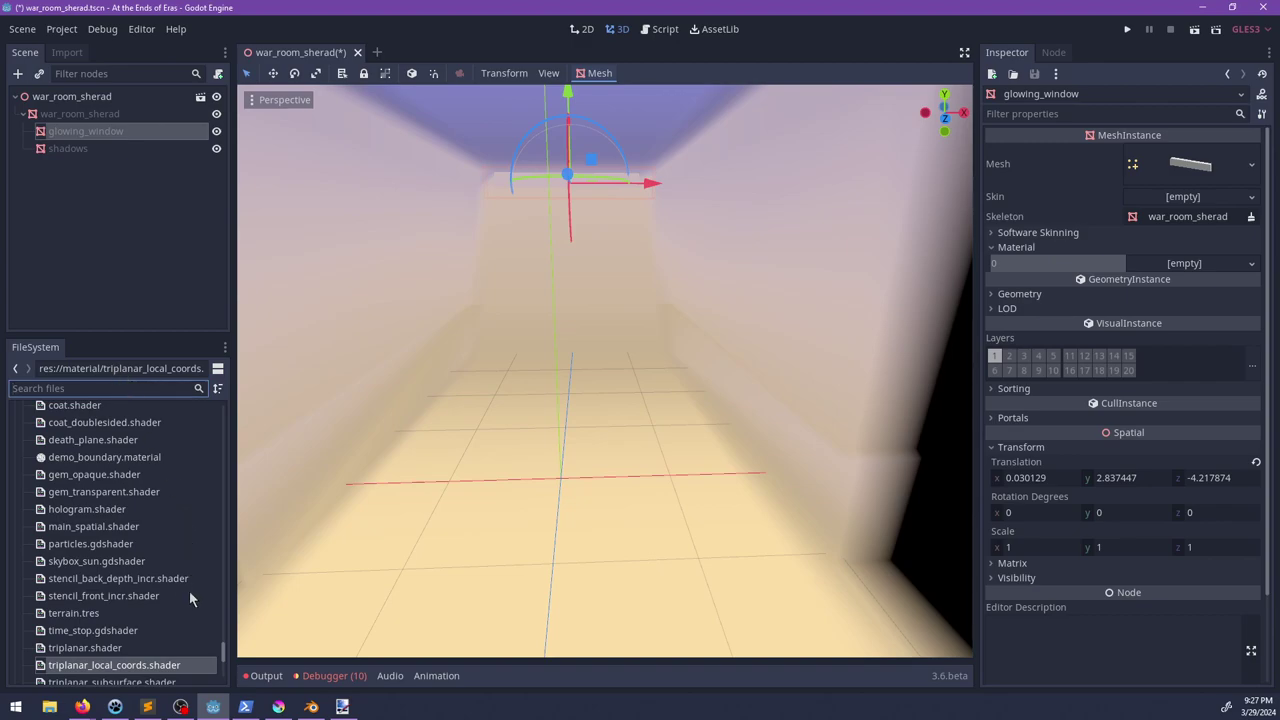
drag(177, 670, 64, 152)
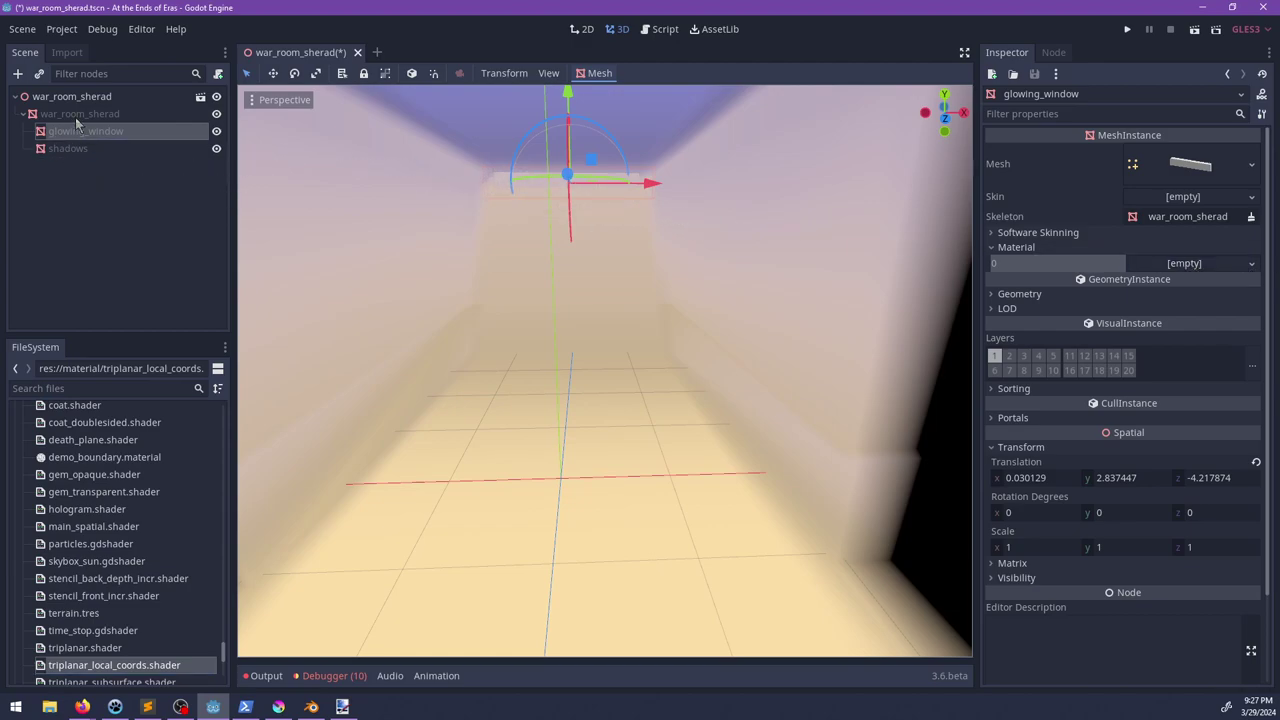
click(78, 115)
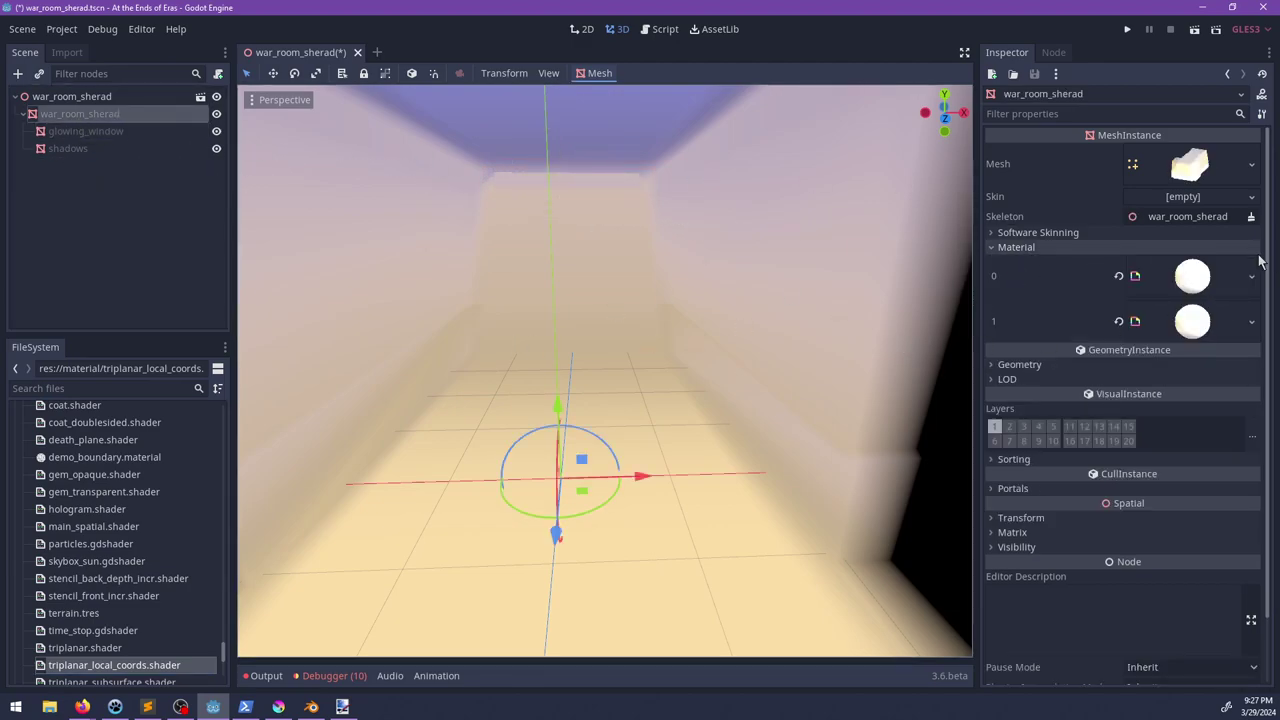
click(1203, 318)
click(1195, 270)
Step: Search the files for monu and assign monument_floor.png as Ground and monument_brick1.png as Wall in material 0
click(90, 388)
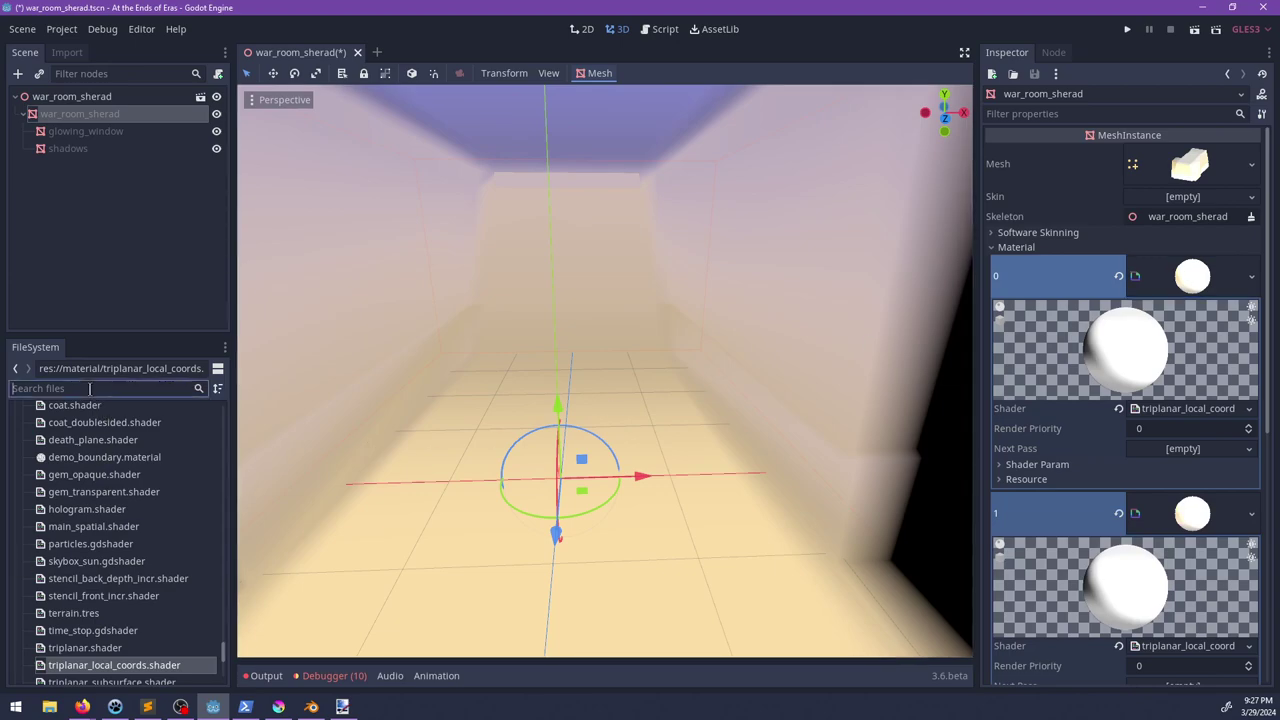
text(monu)
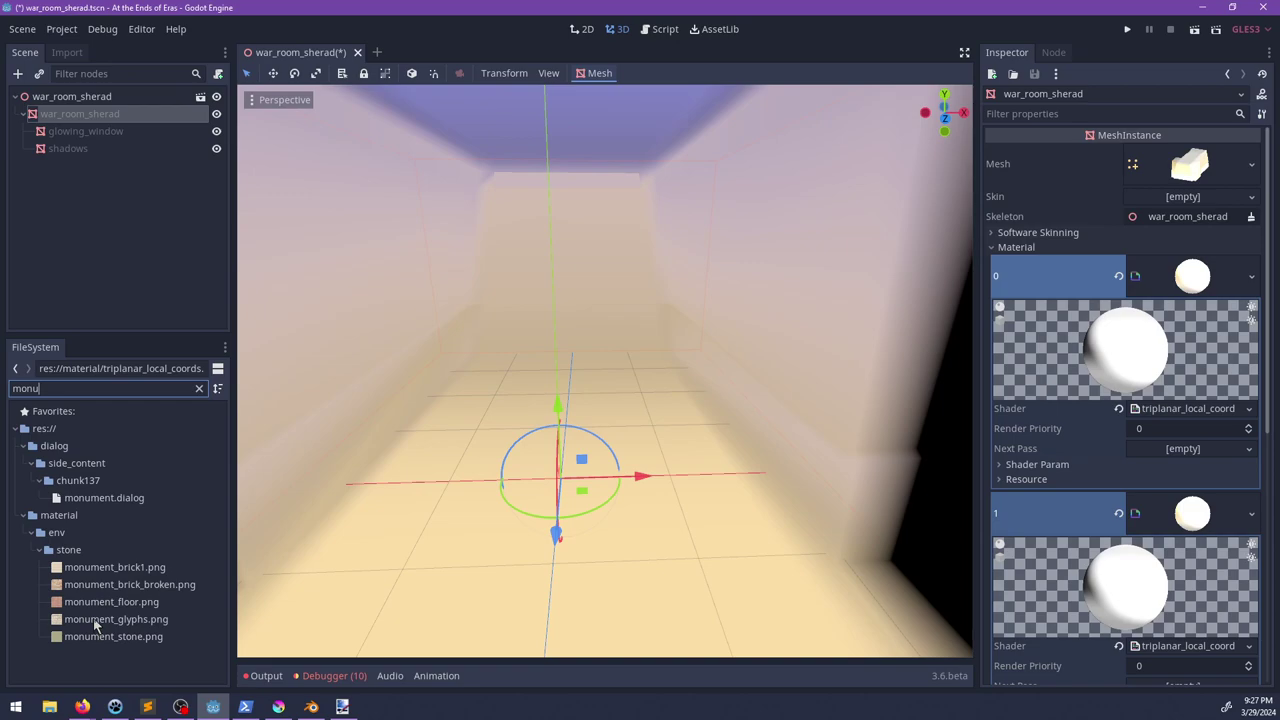
drag(100, 602, 1011, 406)
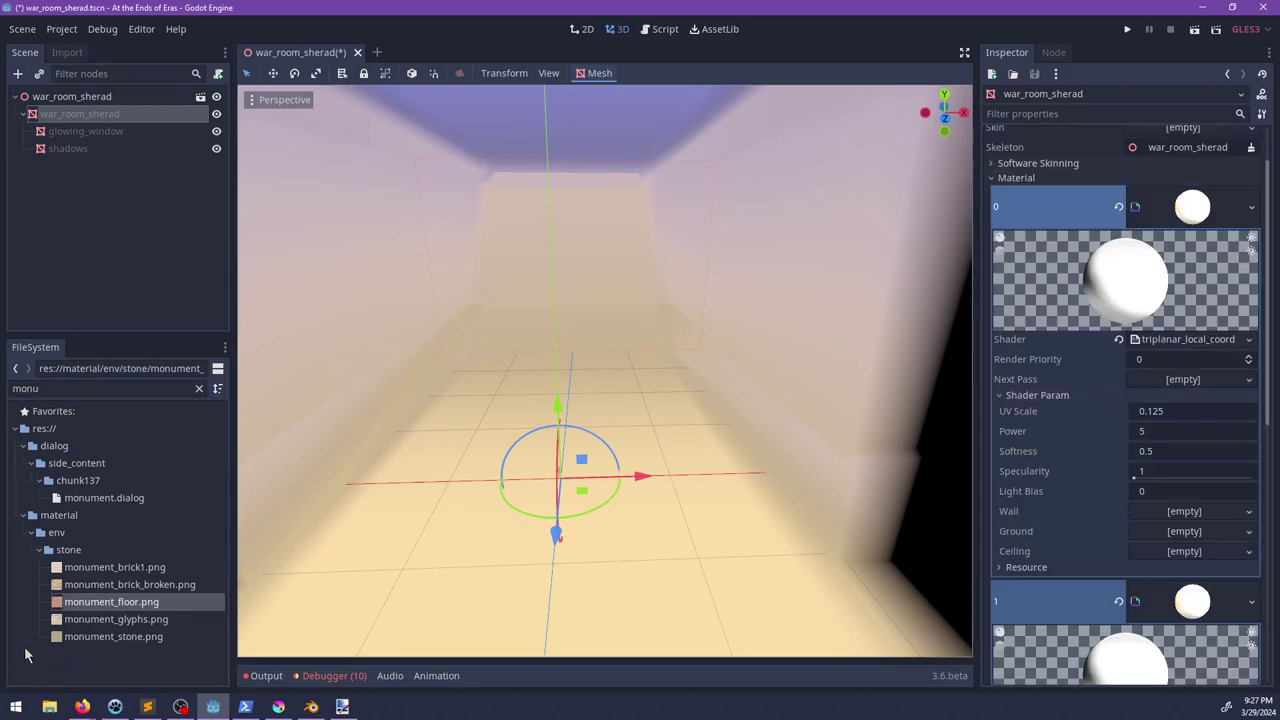
drag(75, 603, 1172, 535)
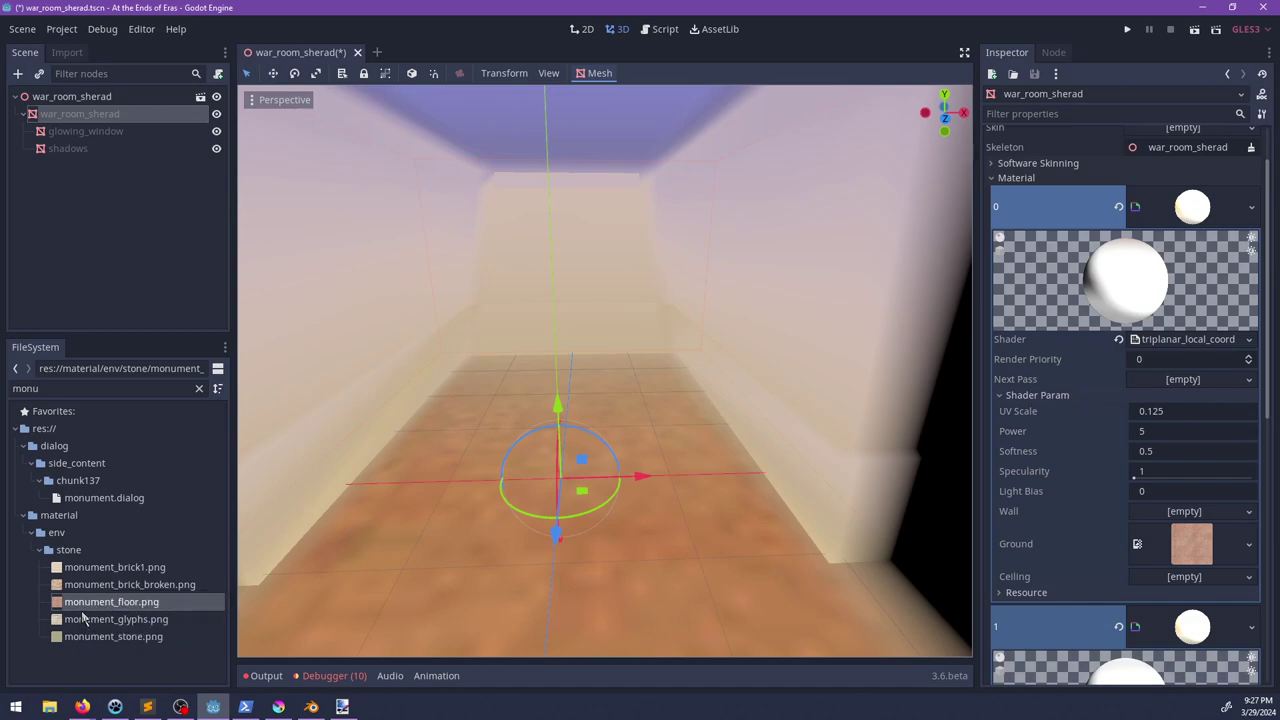
drag(100, 572, 1175, 515)
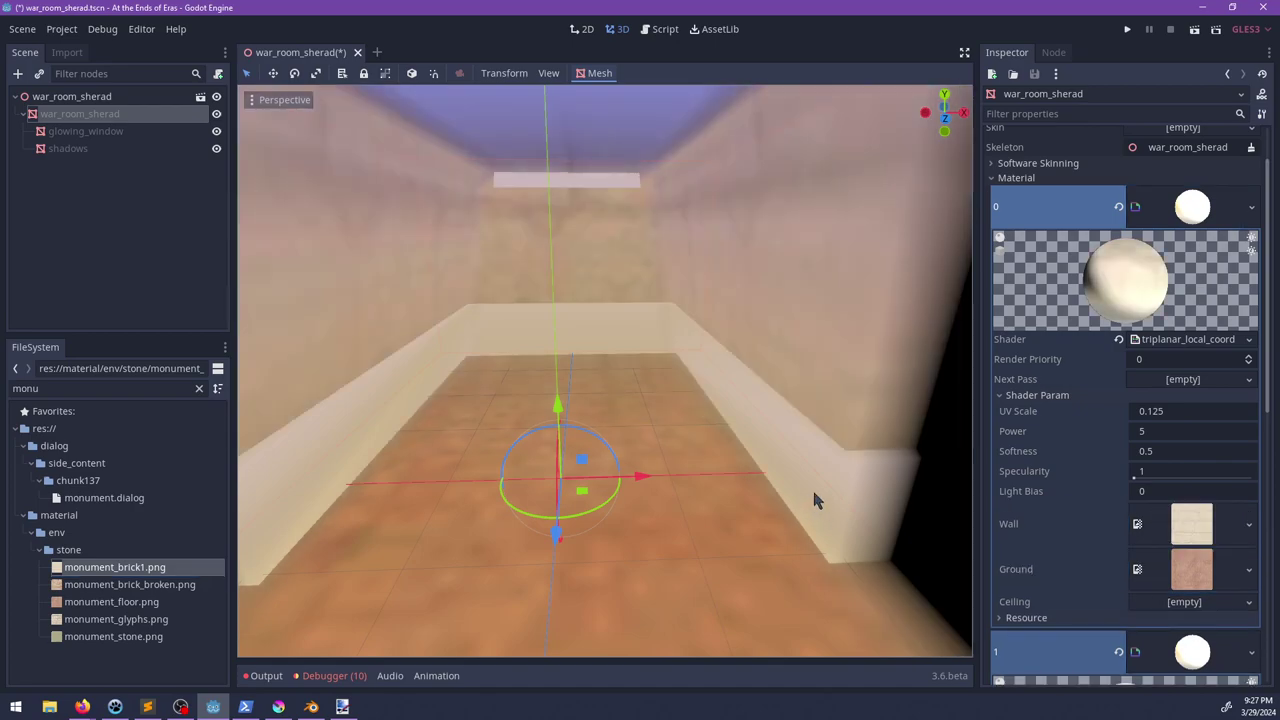
Step: Set the UV Scale of material 0 to 1 and inspect the brick walls and floor
click(1145, 413)
key(Return)
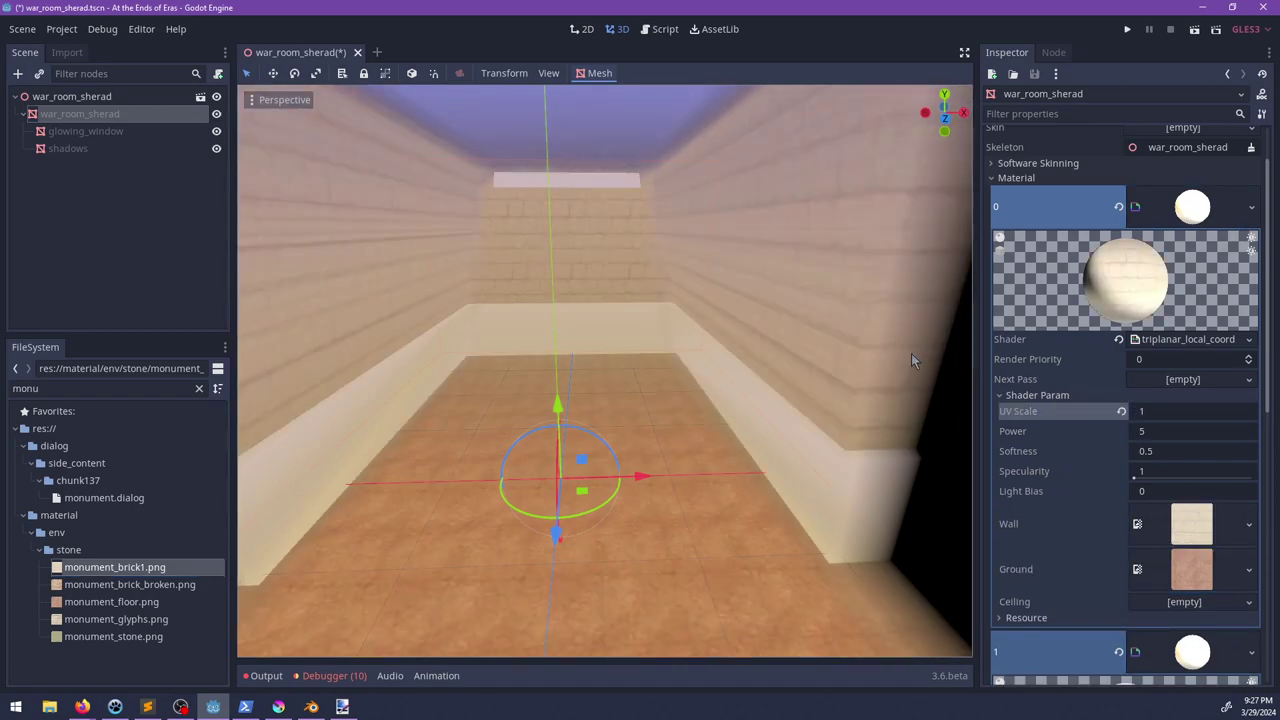
scroll(800, 357, down, 3)
middle_drag(768, 357, 836, 356)
scroll(712, 401, up, 4)
middle_drag(553, 398, 790, 430)
scroll(549, 400, down, 5)
Step: Set the Power parameter of material 0 to 1 and check the texture blending along the walls
click(1200, 432)
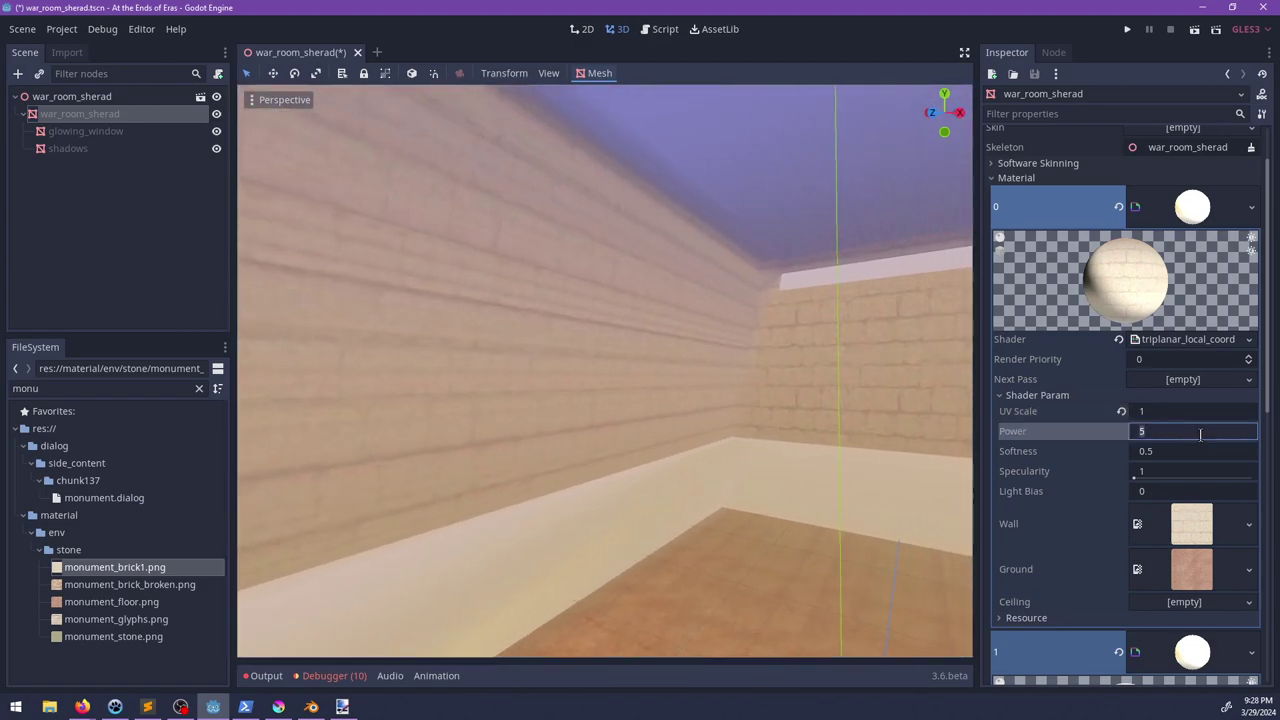
key(Return)
scroll(791, 356, down, 4)
middle_drag(791, 356, 630, 345)
Step: Reuse the Ground texture as the Ceiling texture of material 0, check the room, and collapse that material
drag(1190, 570, 1190, 603)
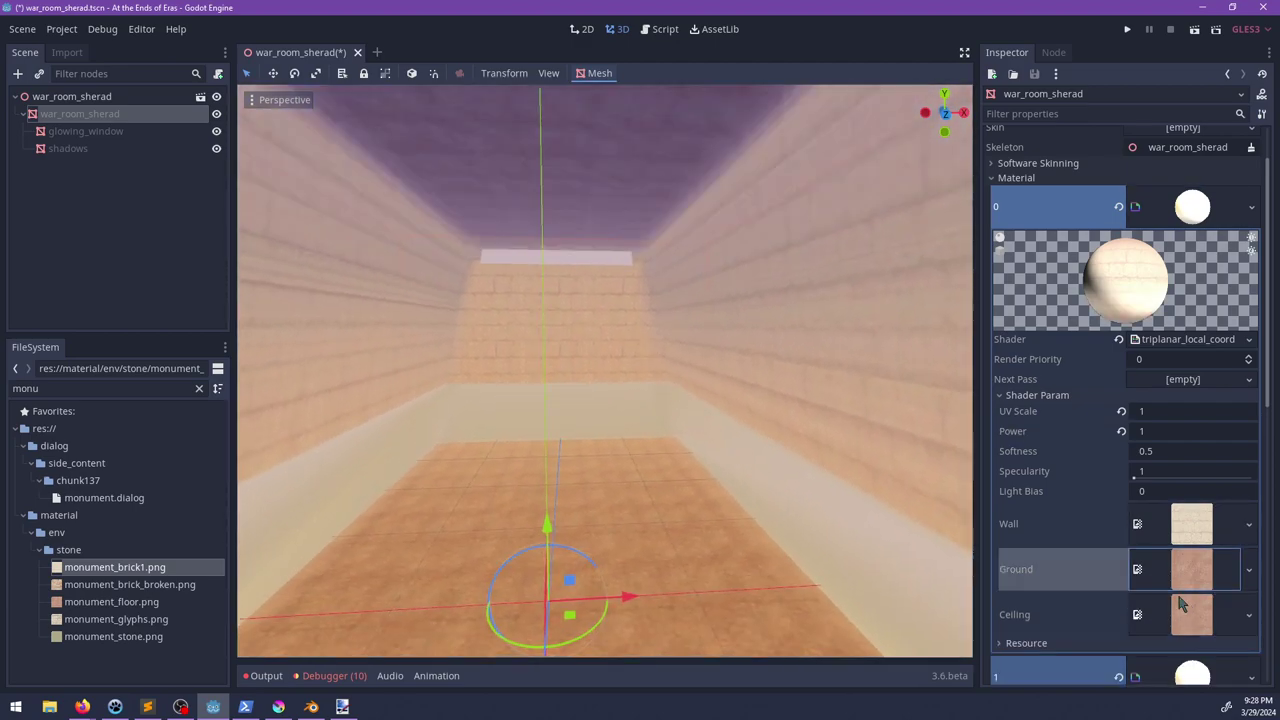
middle_drag(724, 447, 610, 430)
click(1187, 208)
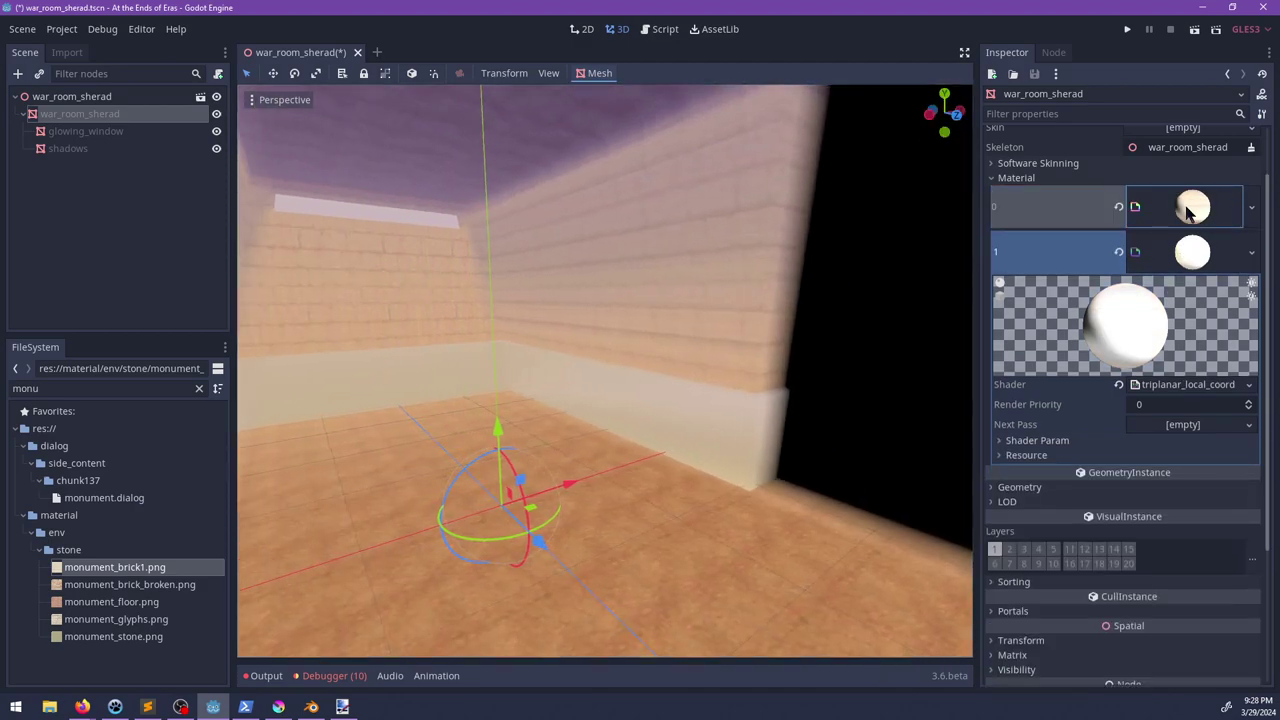
Step: Assign monument_floor.png as Ground and Ceiling and monument_glyphs.png as Wall in material 1's shader parameters
click(1157, 441)
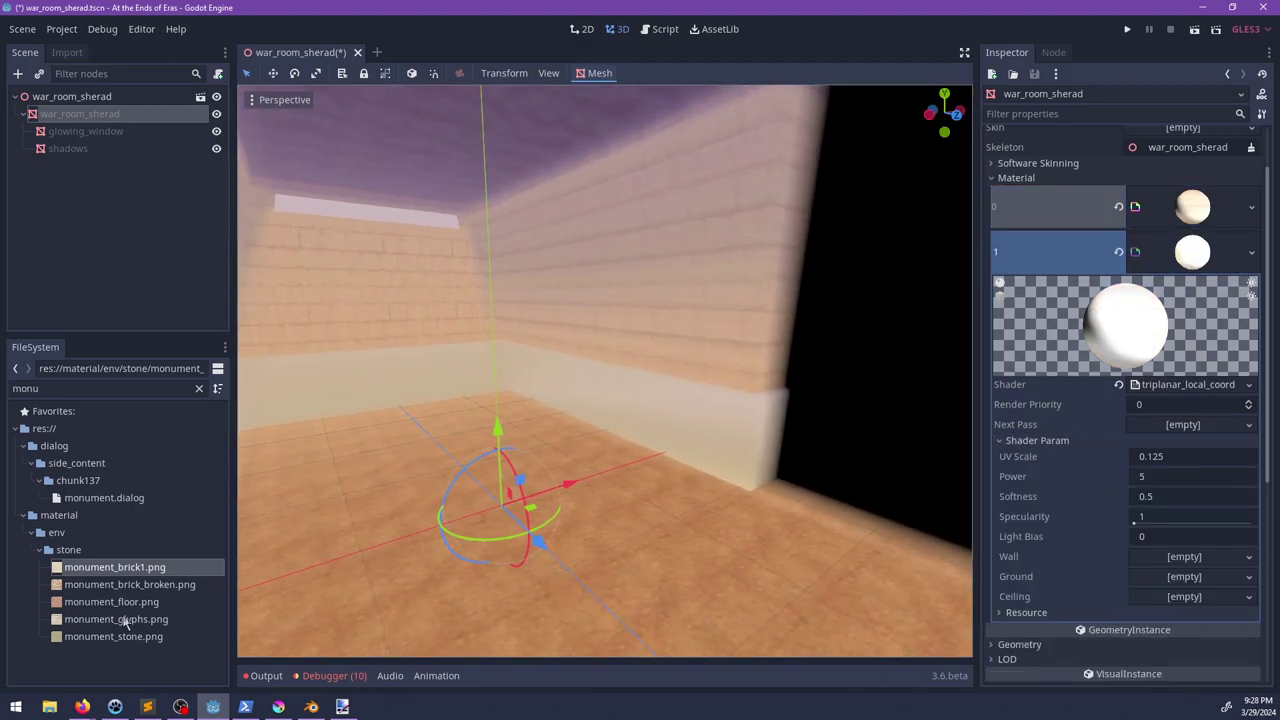
drag(110, 607, 1172, 583)
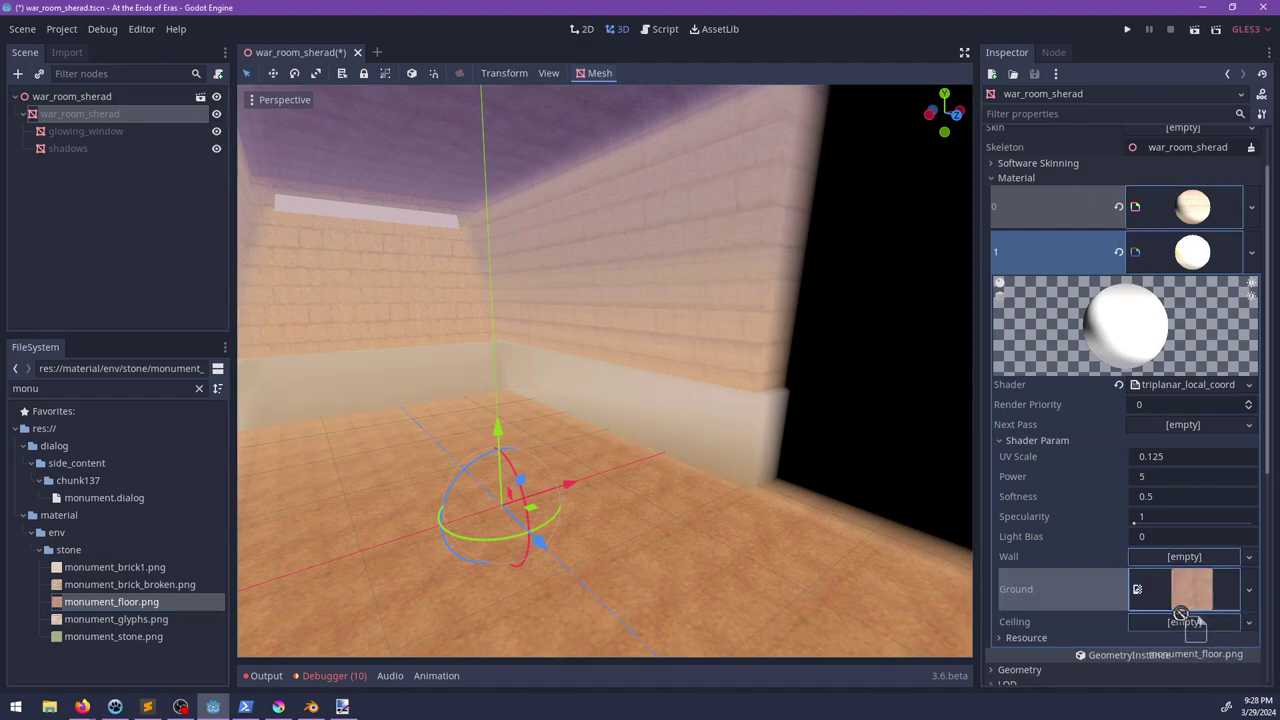
drag(115, 622, 1178, 565)
Step: Set the UV Scale and Power of material 1 to 1, inspect the lower walls, and save the scene
click(1166, 456)
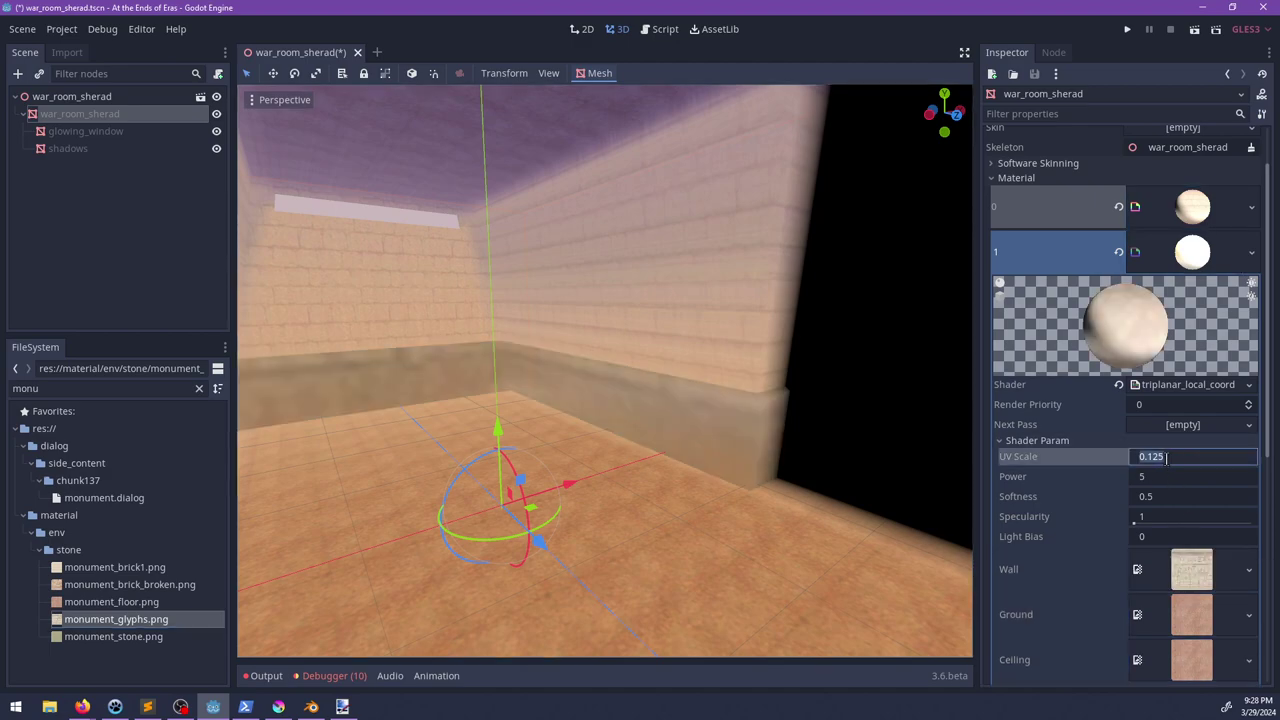
text(1)
key(Tab)
text(1)
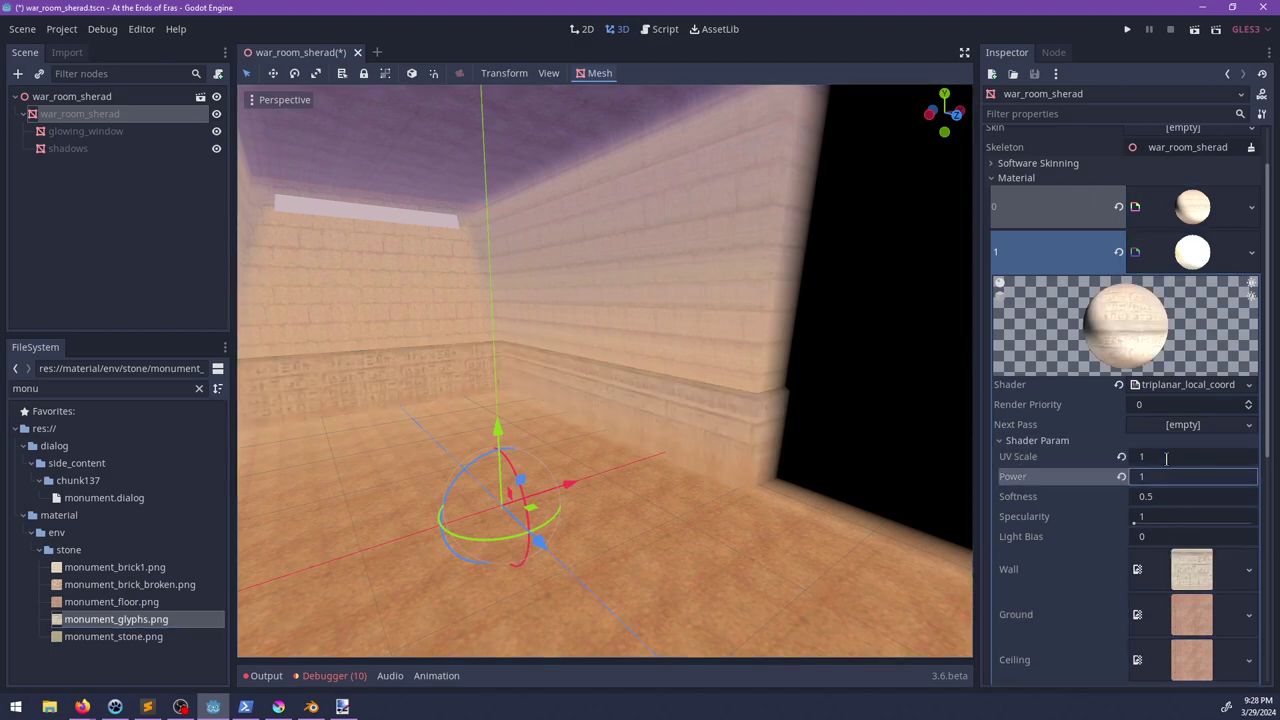
middle_drag(591, 434, 522, 398)
scroll(503, 431, down, 1)
scroll(568, 393, up, 14)
middle_drag(605, 383, 700, 417)
scroll(700, 417, down, 3)
key(ctrl+s)
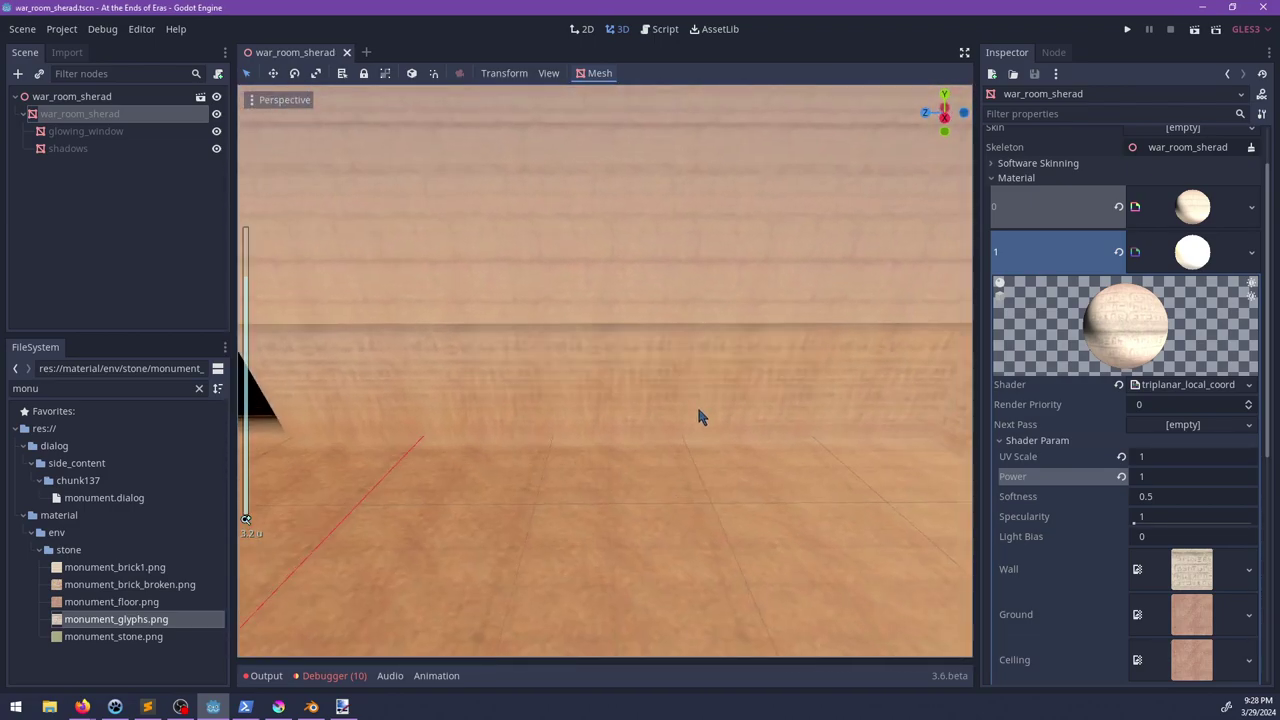
Step: Set the Softness of material 1 to 1, save the scene, and check the glyph band along the walls
click(1141, 498)
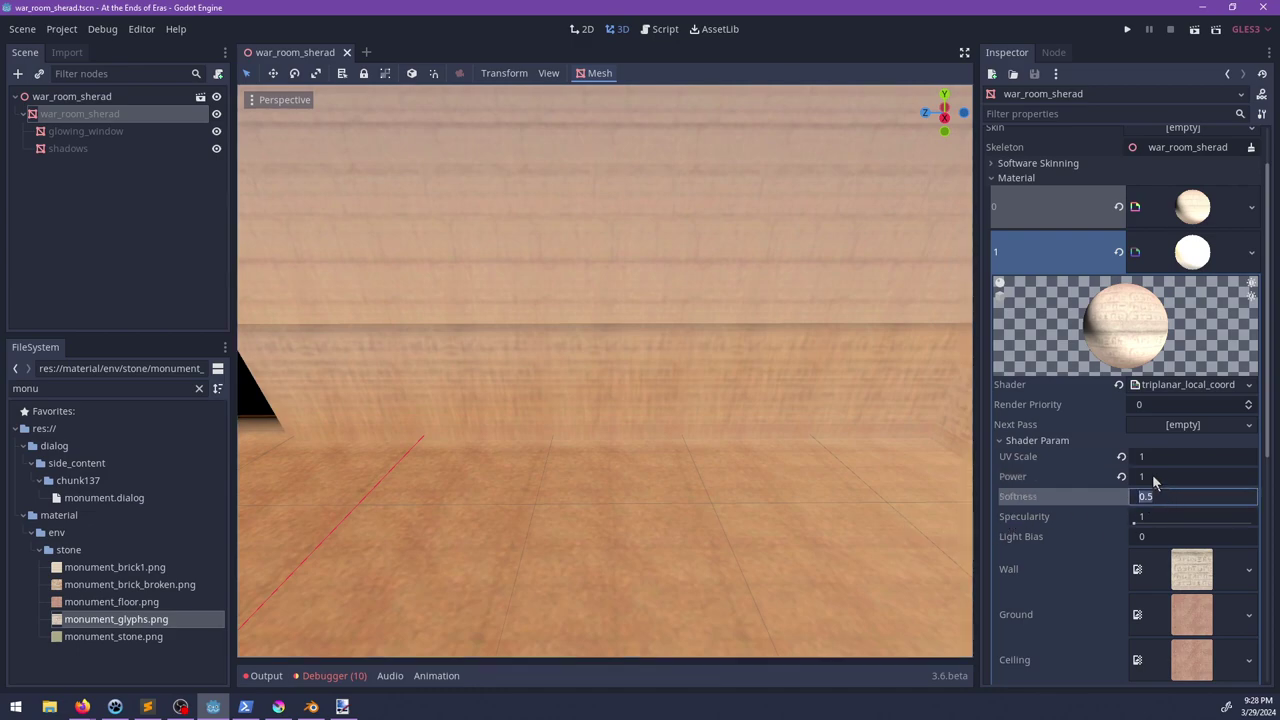
text(1)
key(Return)
middle_drag(782, 324, 650, 358)
scroll(672, 414, down, 1)
key(ctrl+s)
scroll(585, 389, up, 4)
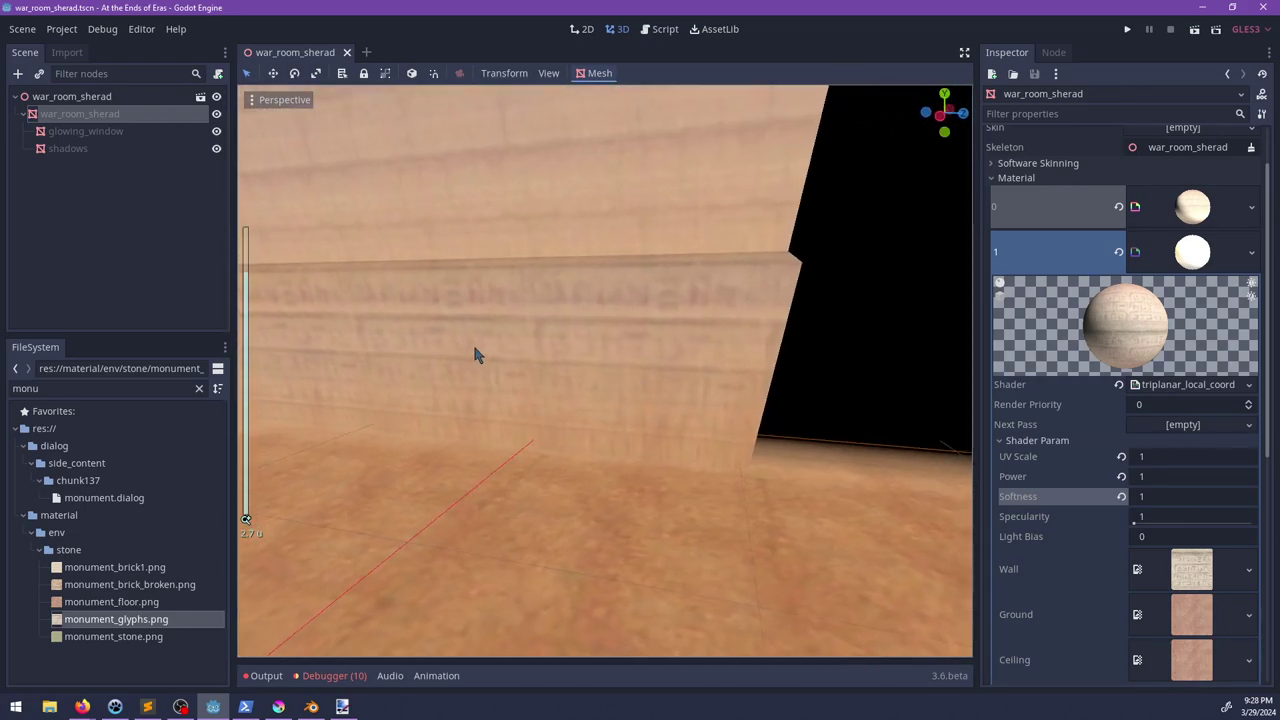
middle_drag(475, 354, 720, 410)
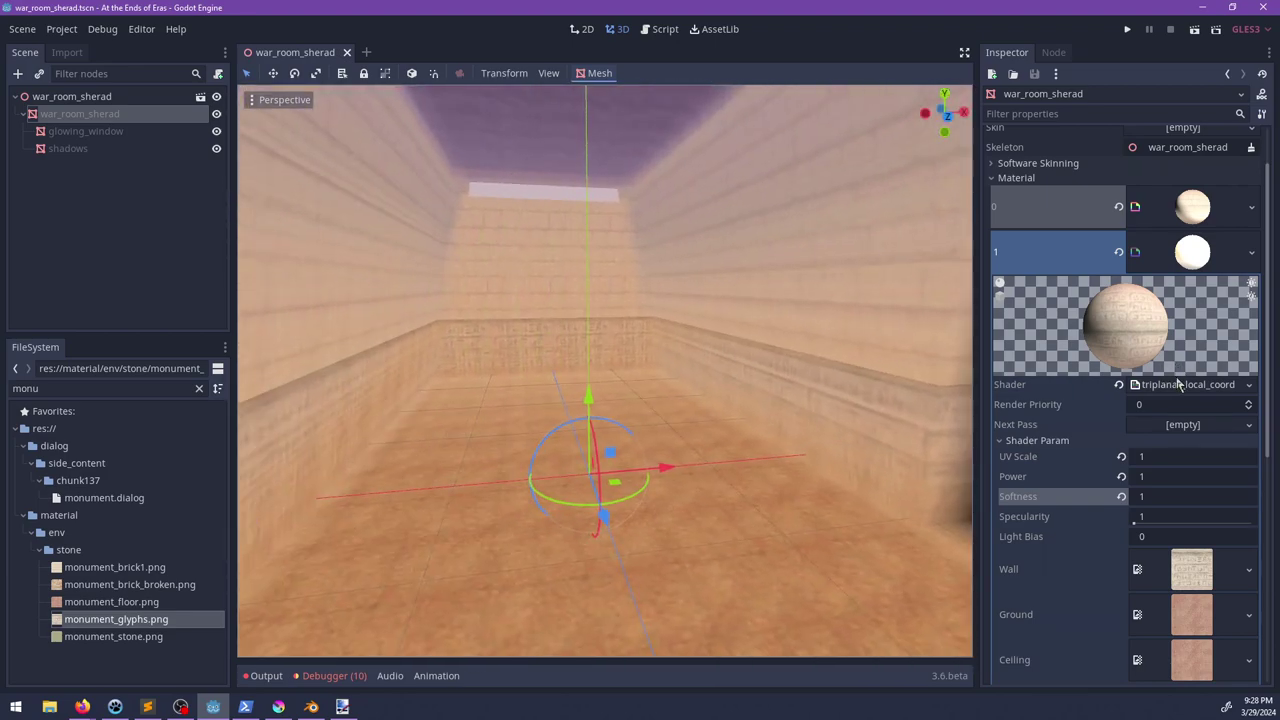
Step: Open the triplanar_local_coords shader and review its fragment and light functions against the room's wall texturing
click(1180, 385)
scroll(600, 480, down, 5)
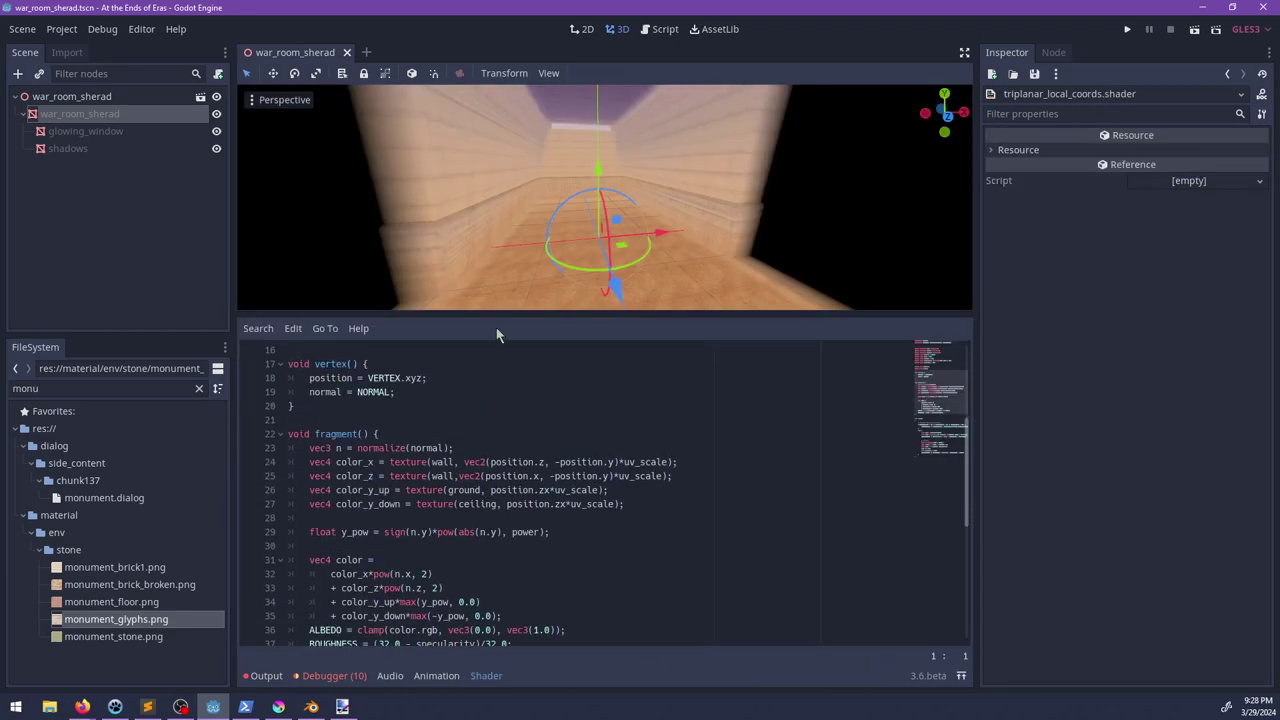
drag(496, 329, 496, 458)
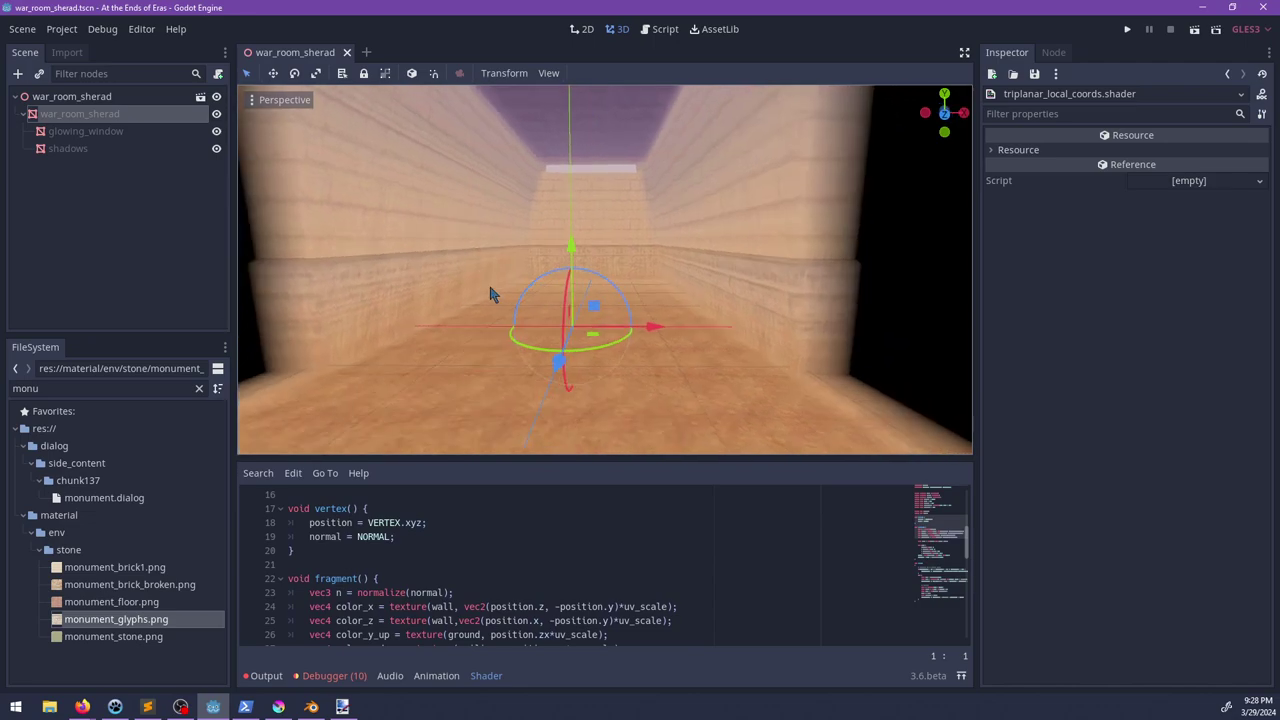
middle_drag(680, 290, 451, 366)
scroll(646, 331, up, 8)
scroll(423, 593, down, 10)
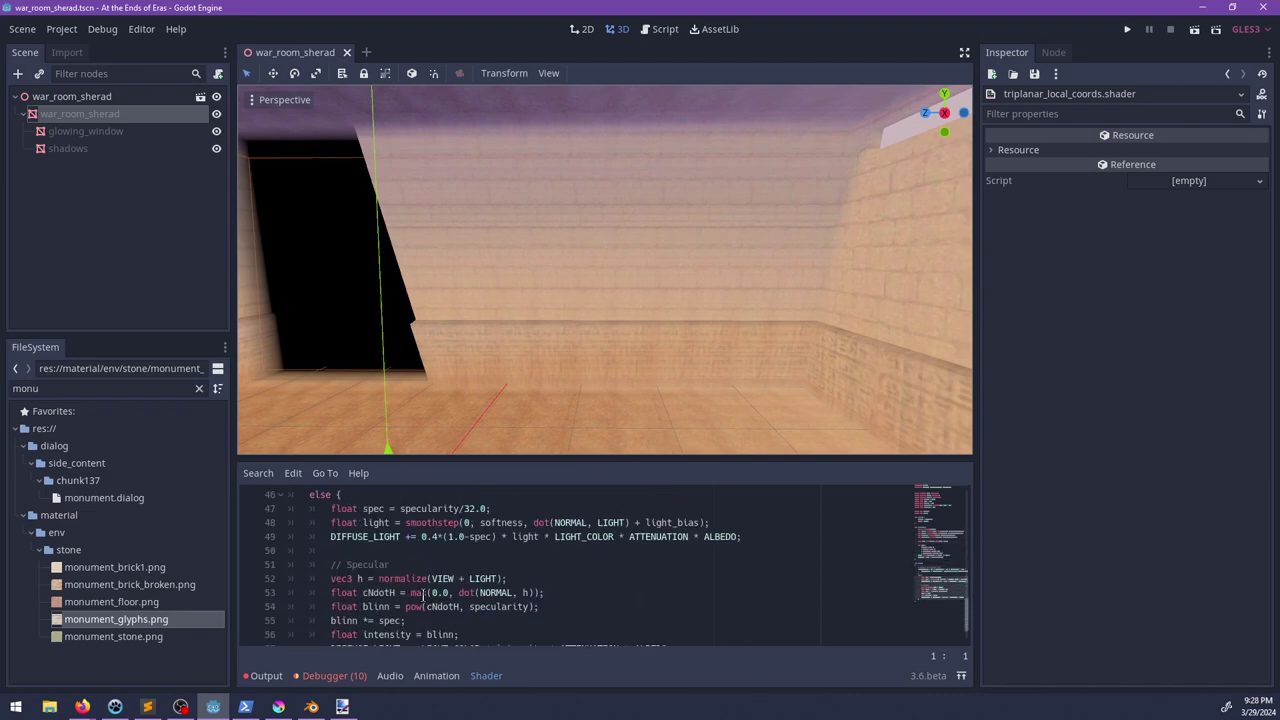
middle_drag(517, 323, 655, 327)
scroll(670, 280, up, 3)
scroll(648, 325, down, 6)
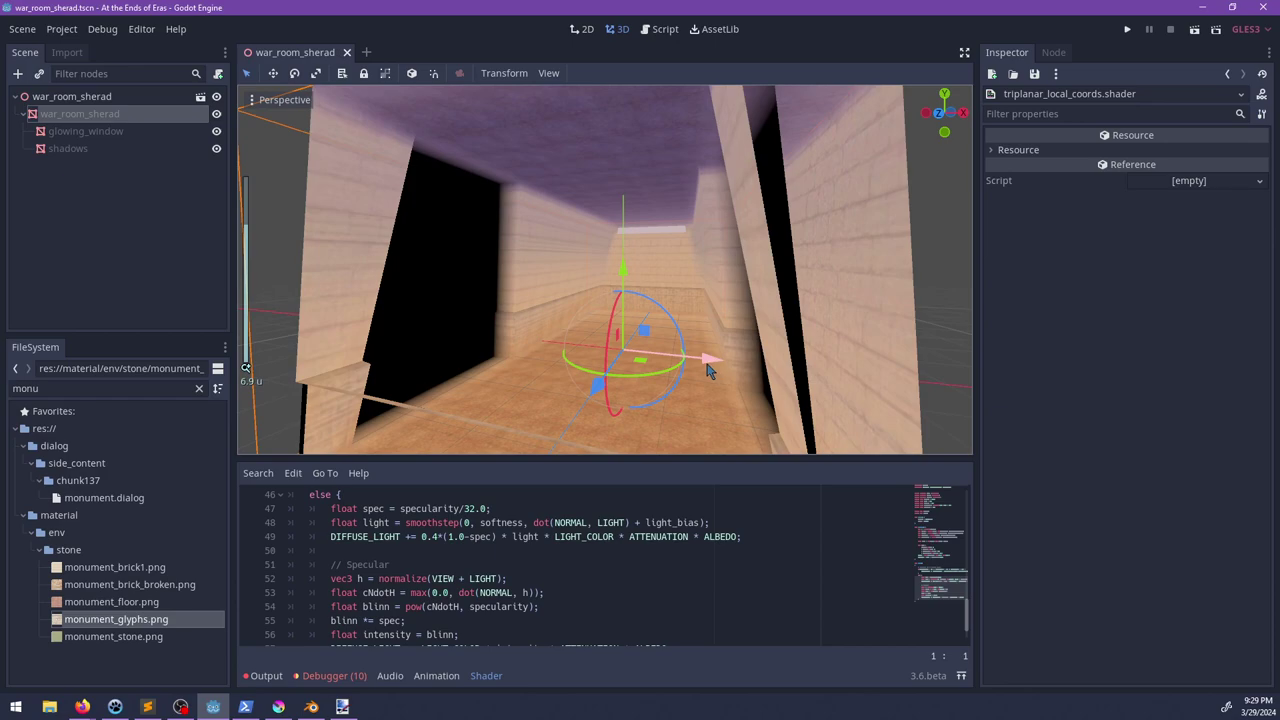
scroll(707, 370, down, 5)
middle_drag(707, 370, 643, 326)
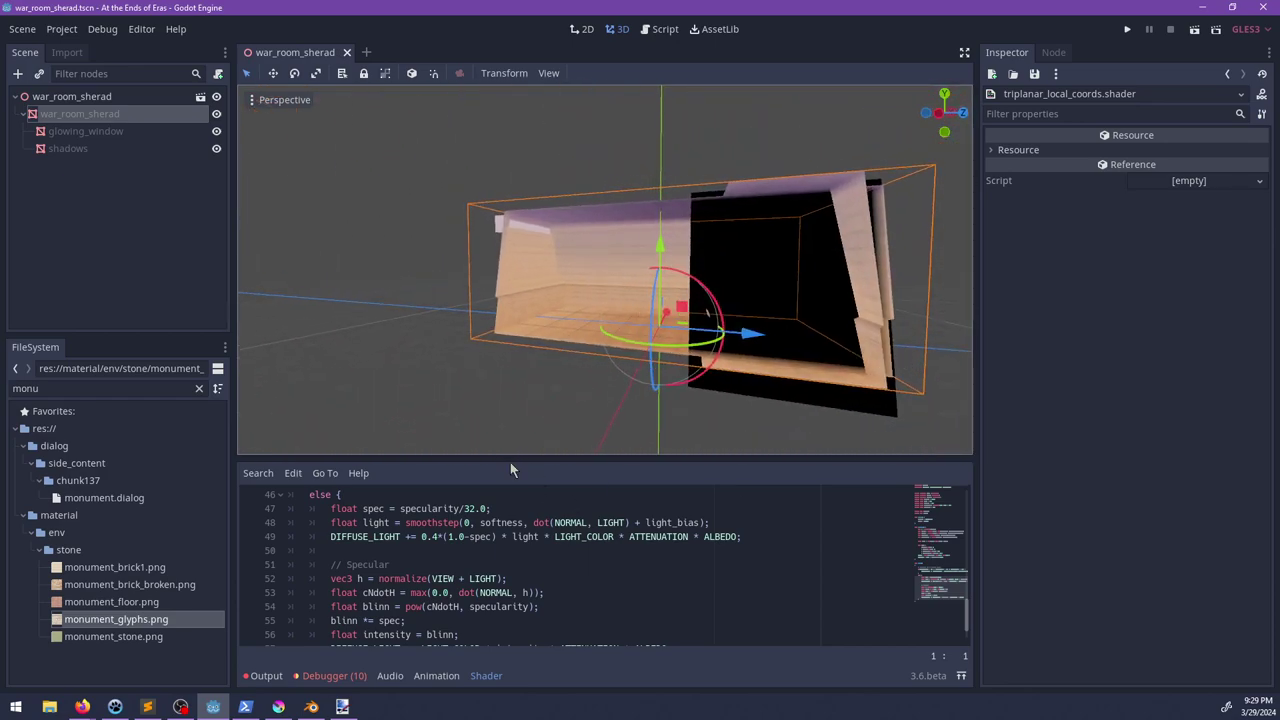
Step: Examine the position-based wall texture lookups in the shader's fragment function, save, and compare them with the room walls
drag(507, 458, 503, 366)
scroll(566, 531, up, 6)
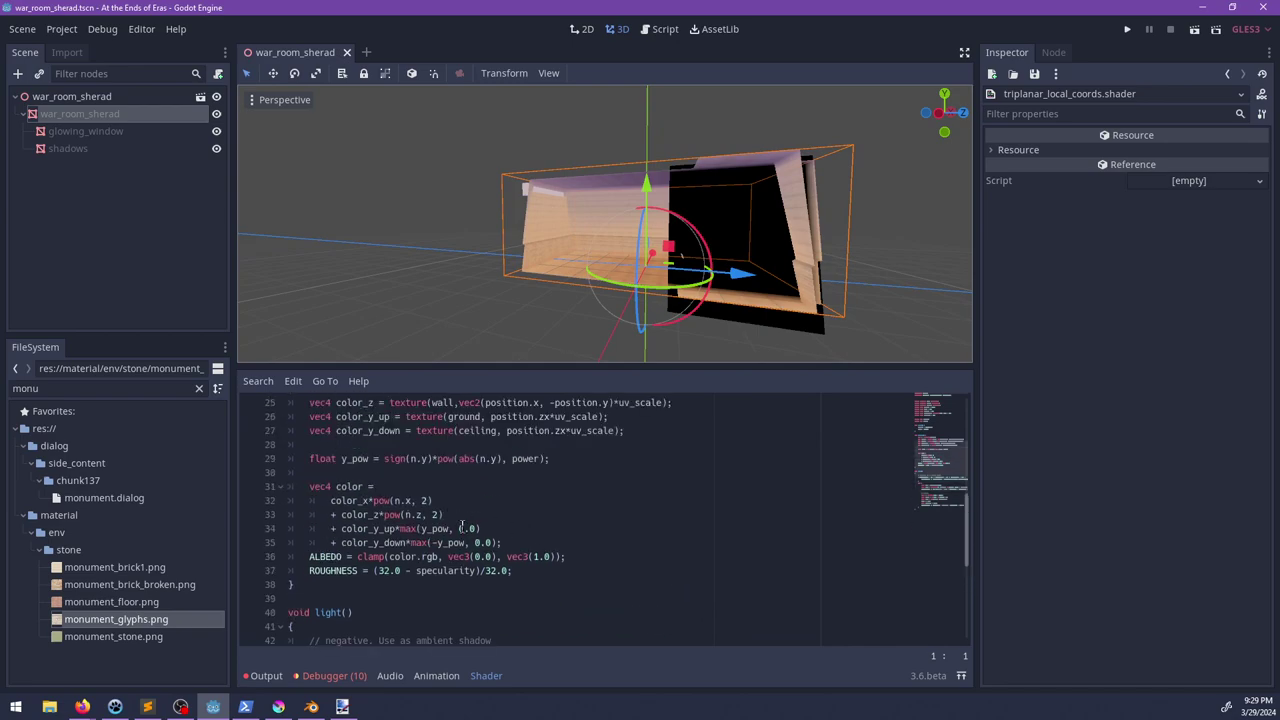
scroll(462, 524, up, 2)
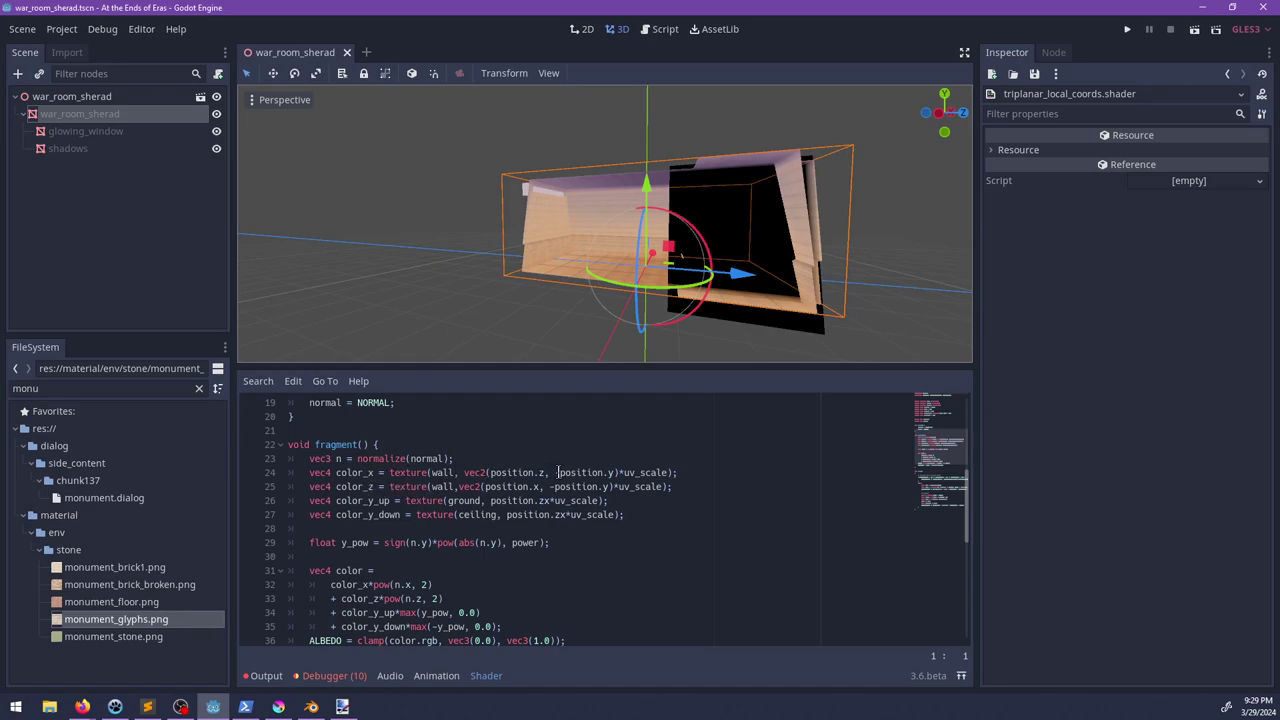
double_click(515, 472)
scroll(610, 296, up, 5)
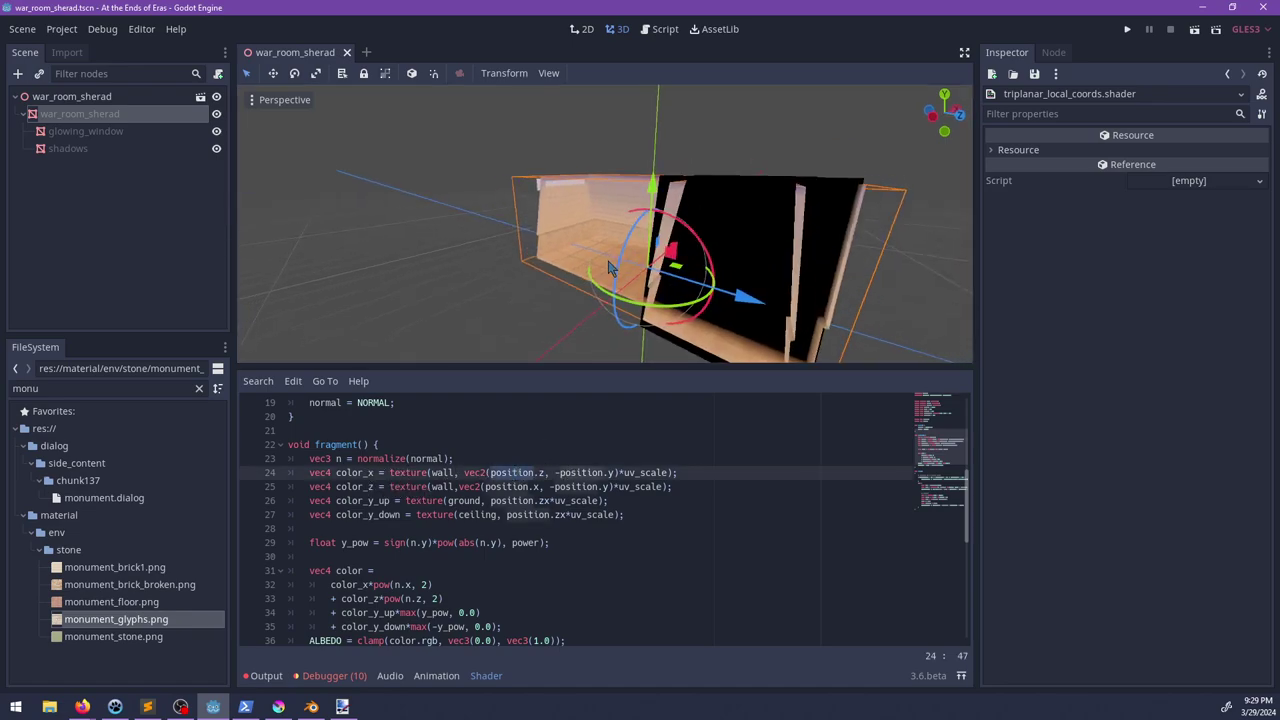
middle_drag(609, 289, 542, 273)
scroll(542, 273, down, 4)
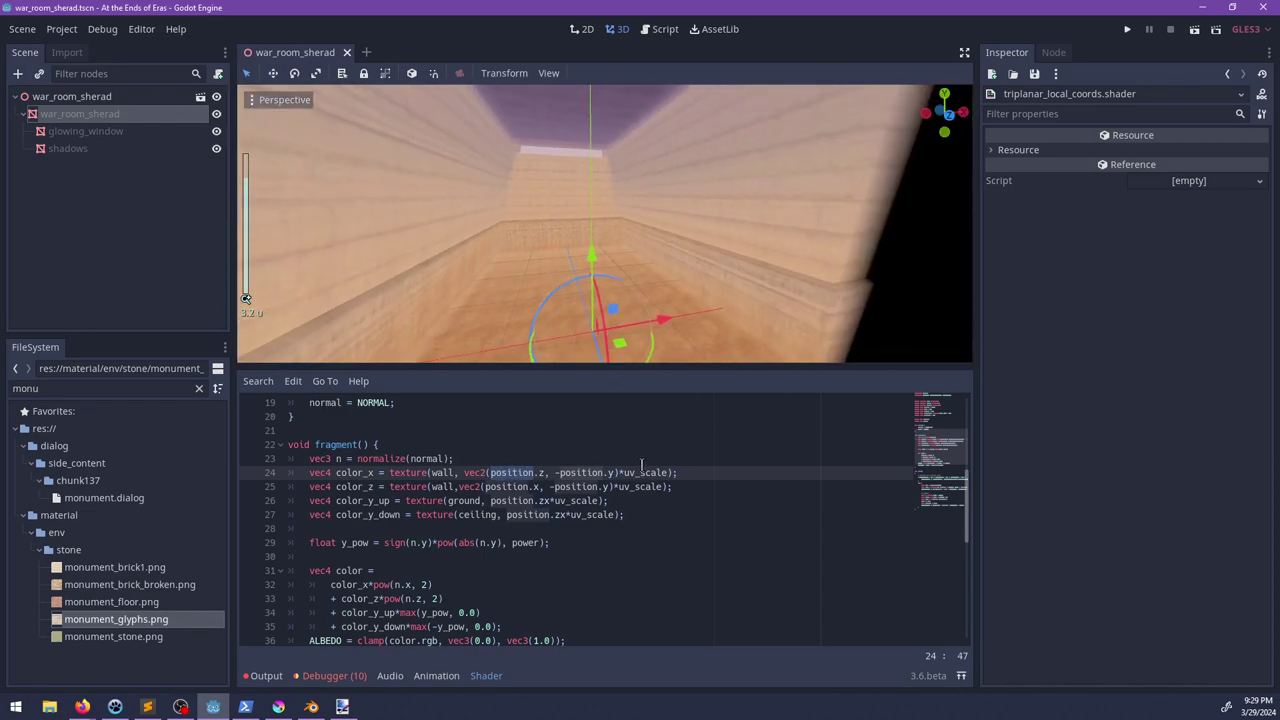
click(628, 472)
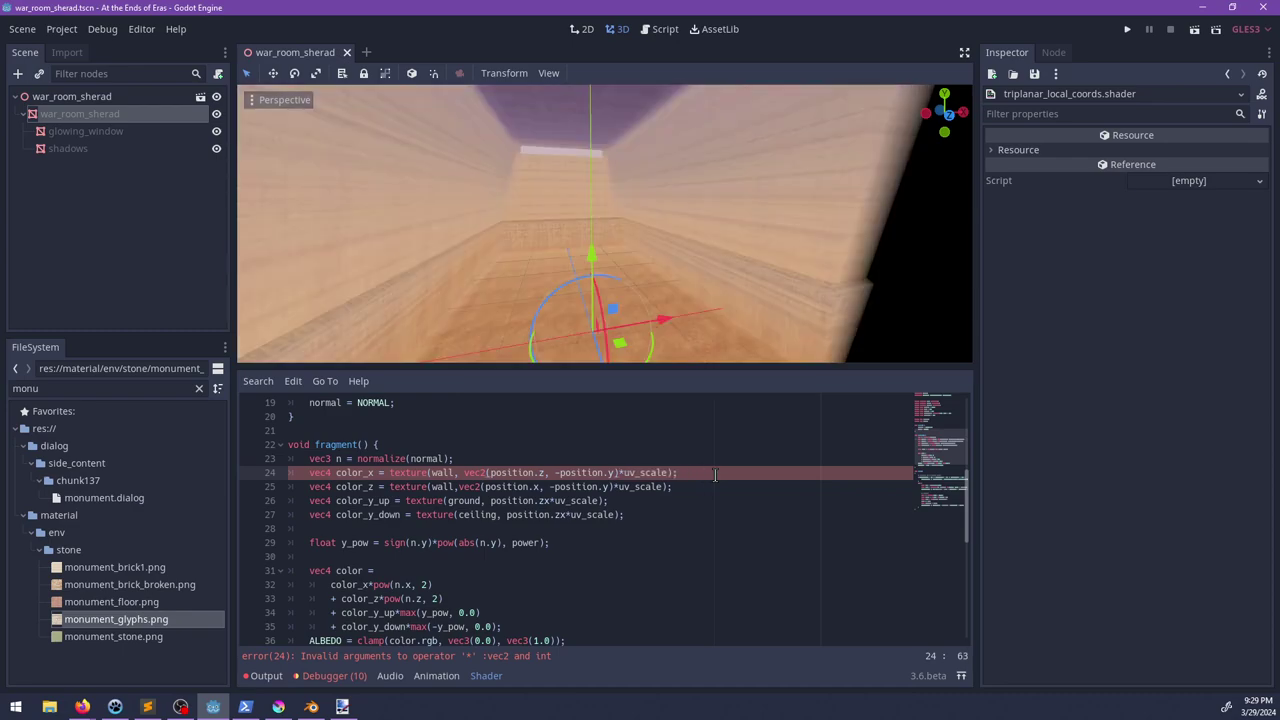
key(ctrl+s)
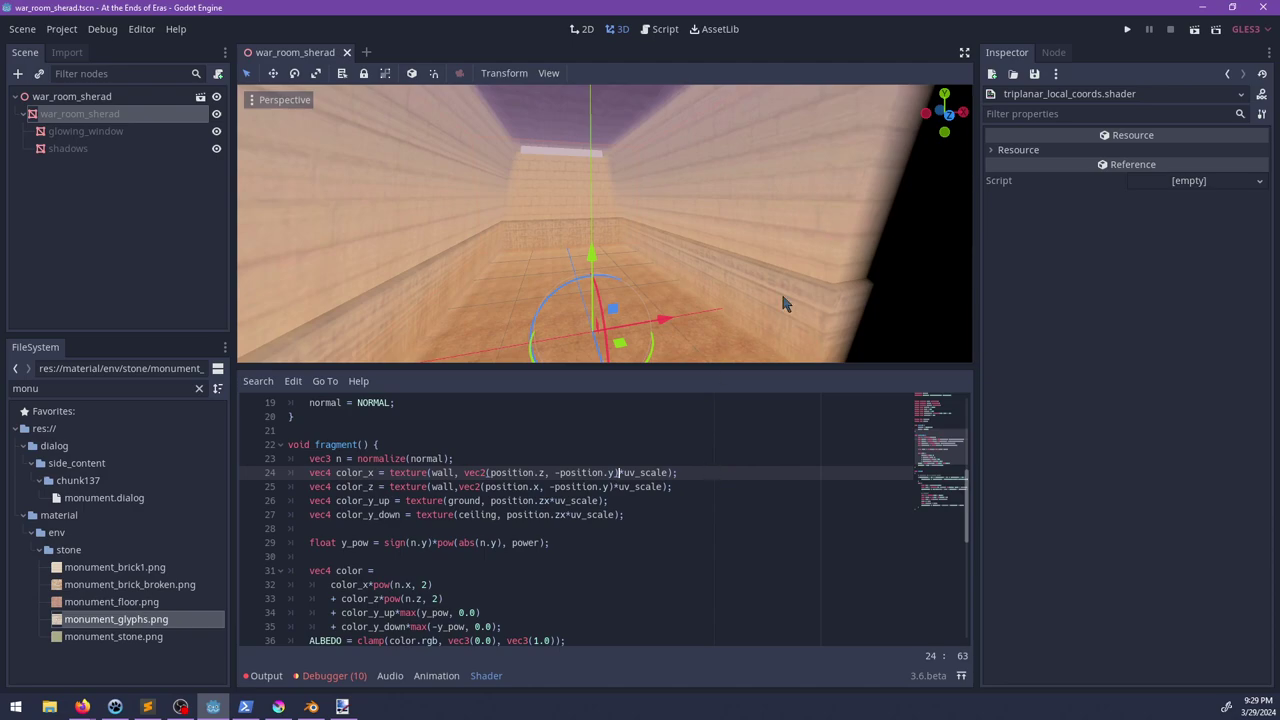
middle_drag(716, 241, 238, 98)
scroll(583, 259, up, 3)
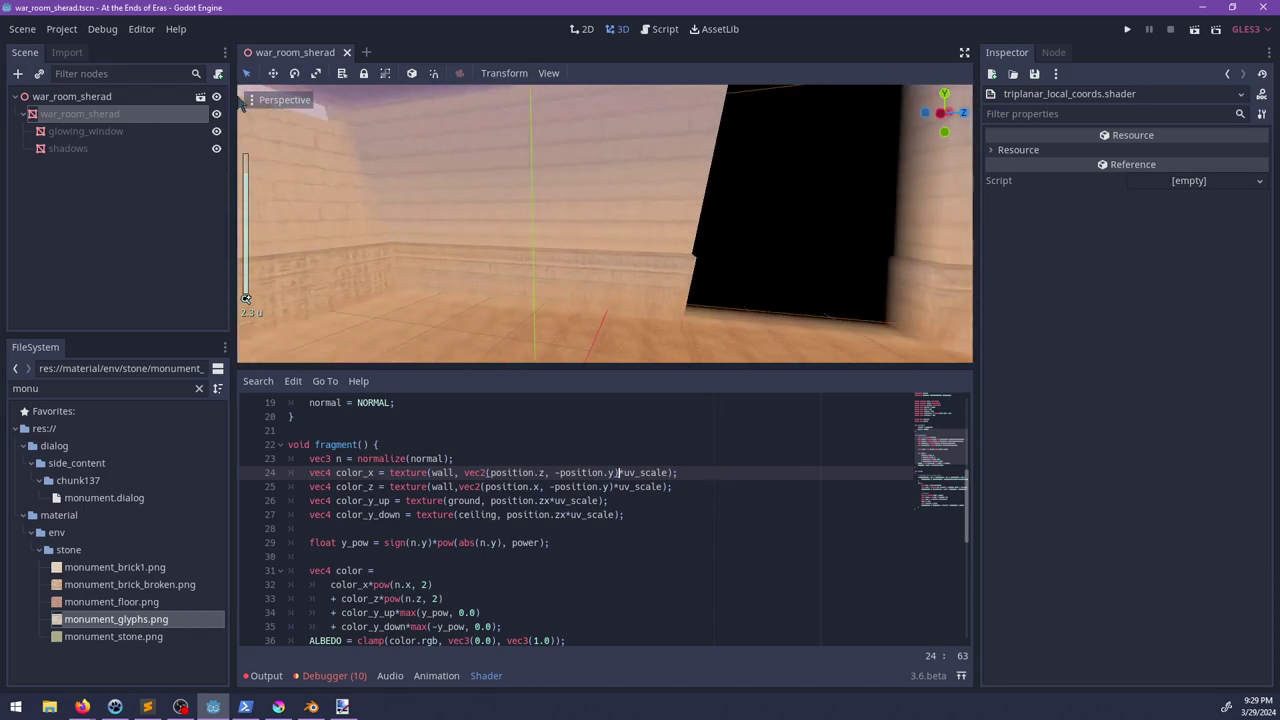
Step: Return to the room mesh's properties and set the Power parameter of material 1 to 3
click(123, 114)
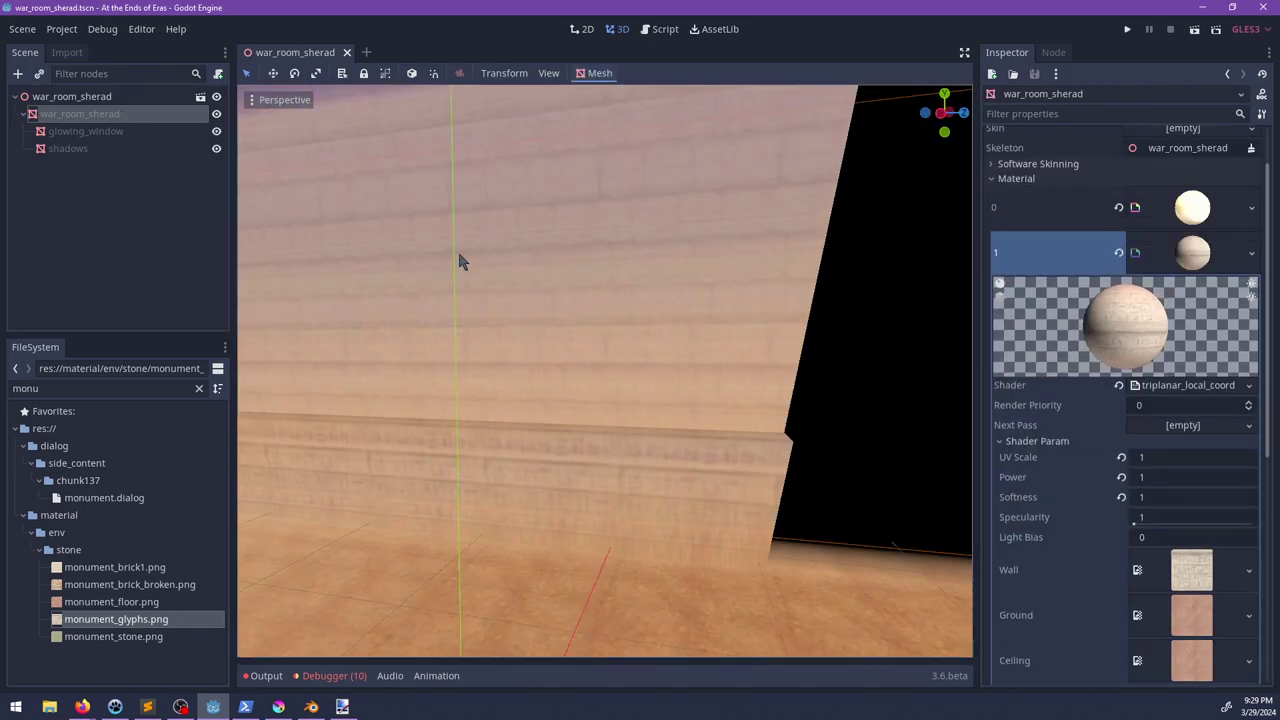
click(1157, 457)
click(1163, 478)
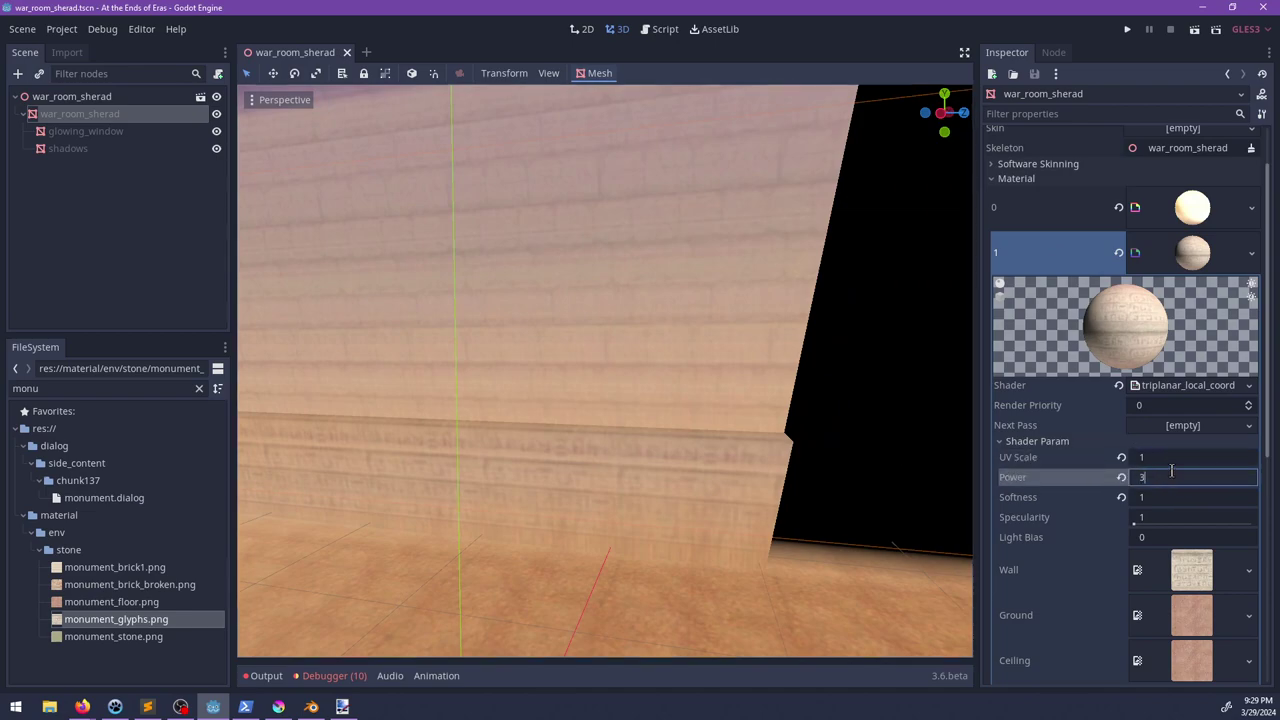
key(Return)
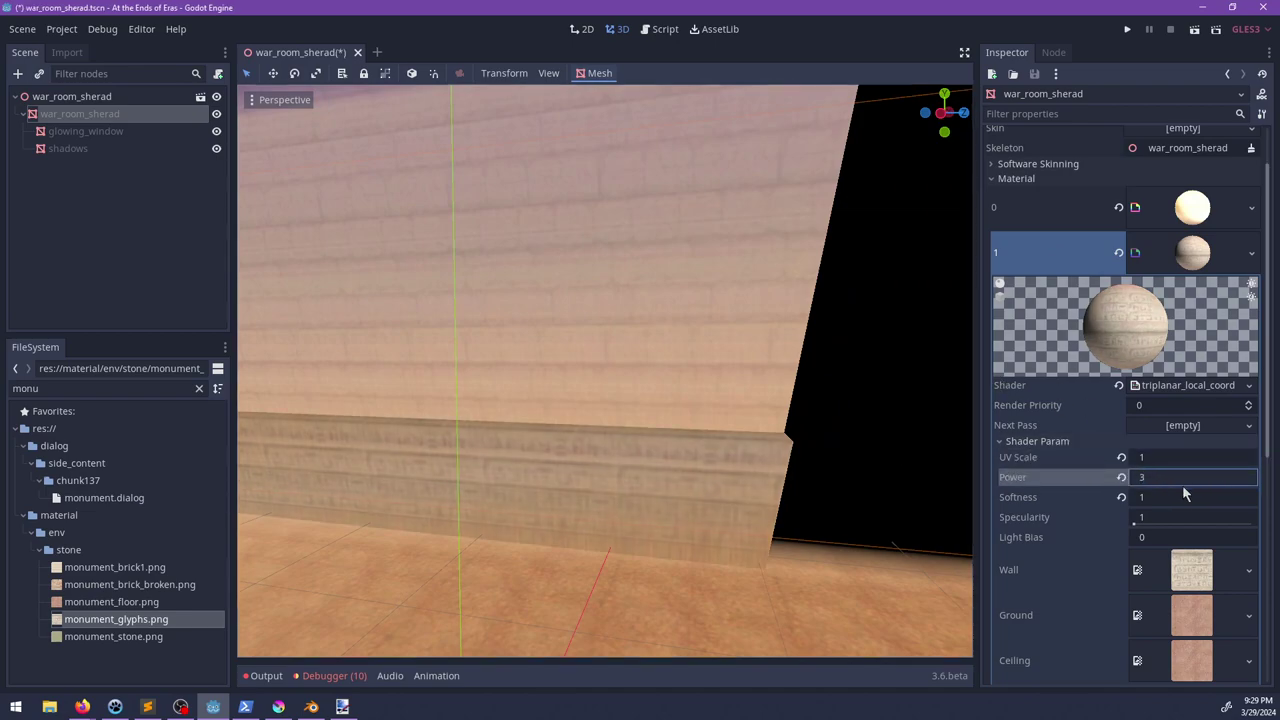
Step: Expand material 0 of the room mesh, set its Power to 3, and check the walls
click(80, 131)
click(80, 114)
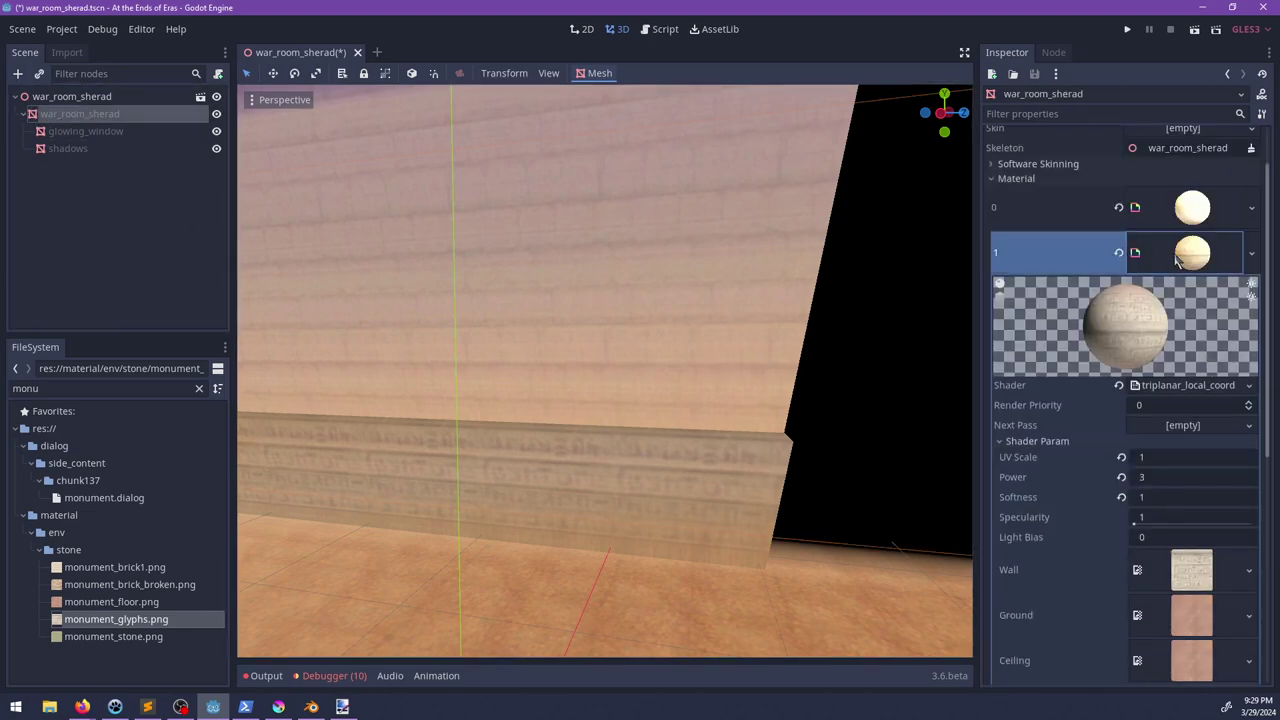
click(1210, 207)
click(1175, 438)
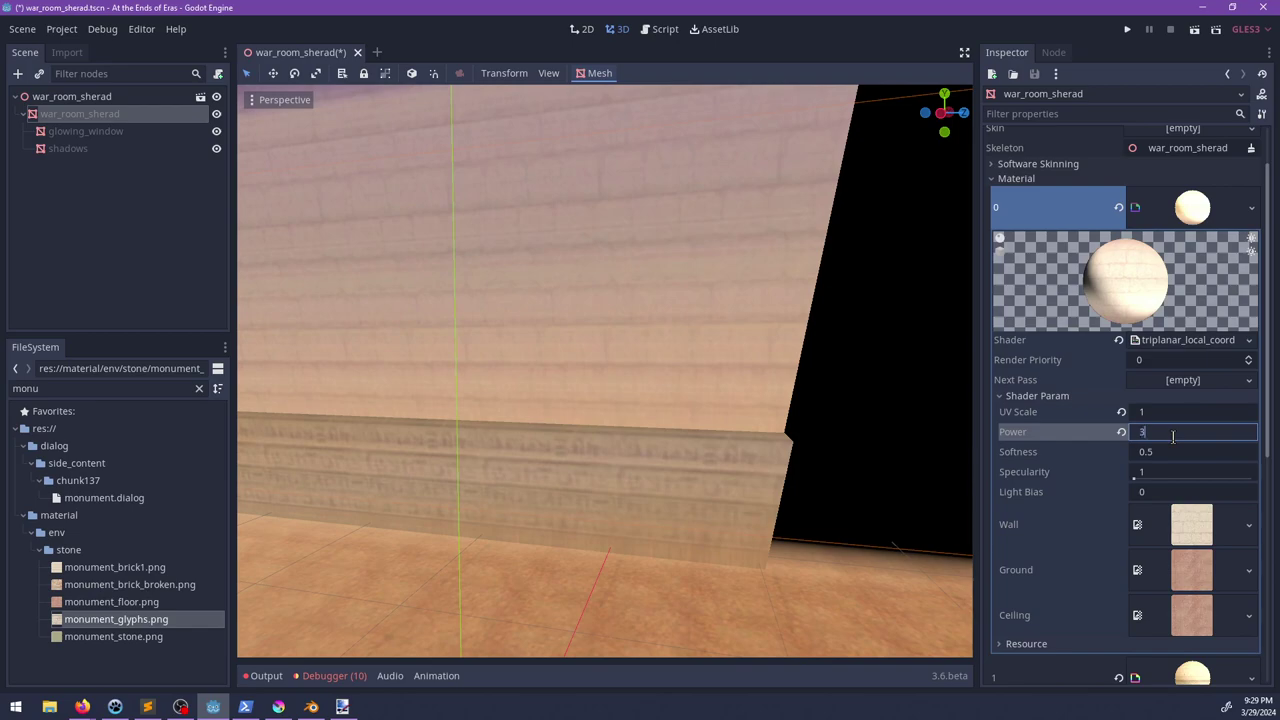
key(Return)
scroll(618, 371, down, 8)
middle_drag(618, 371, 493, 376)
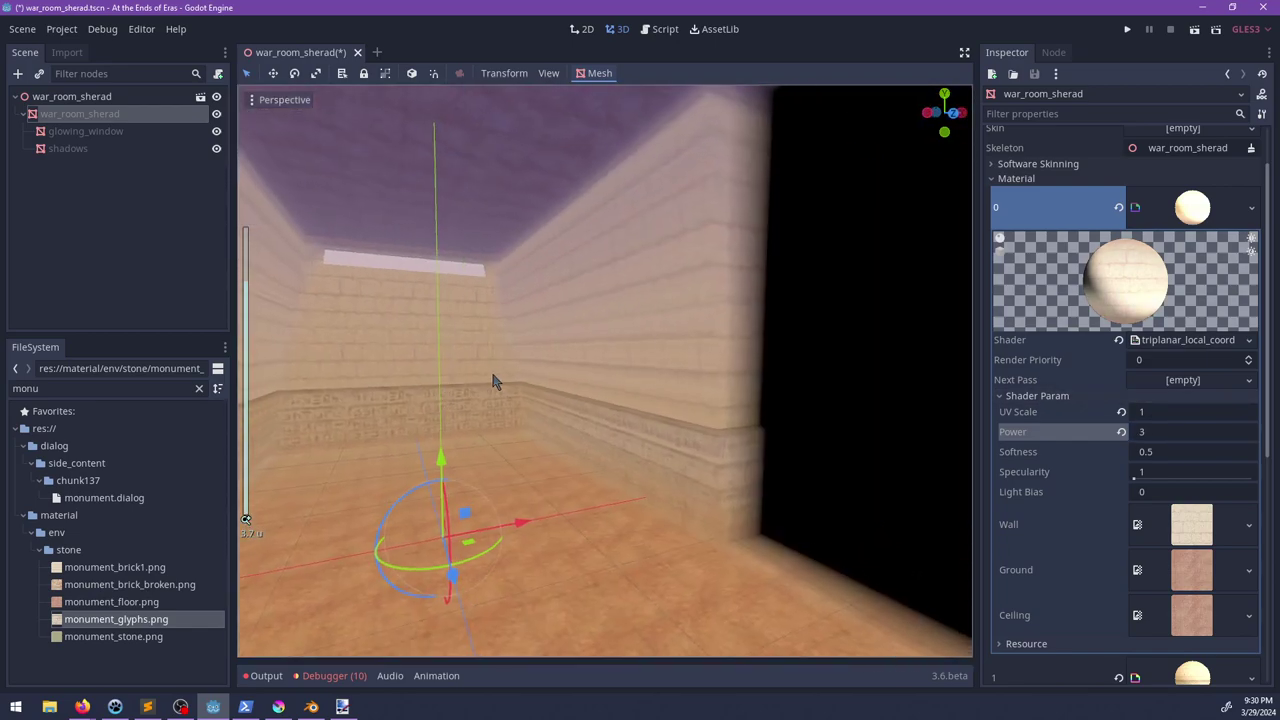
Step: Try a Power of 10 in material 0, settle on 5, and save the scene
click(1193, 441)
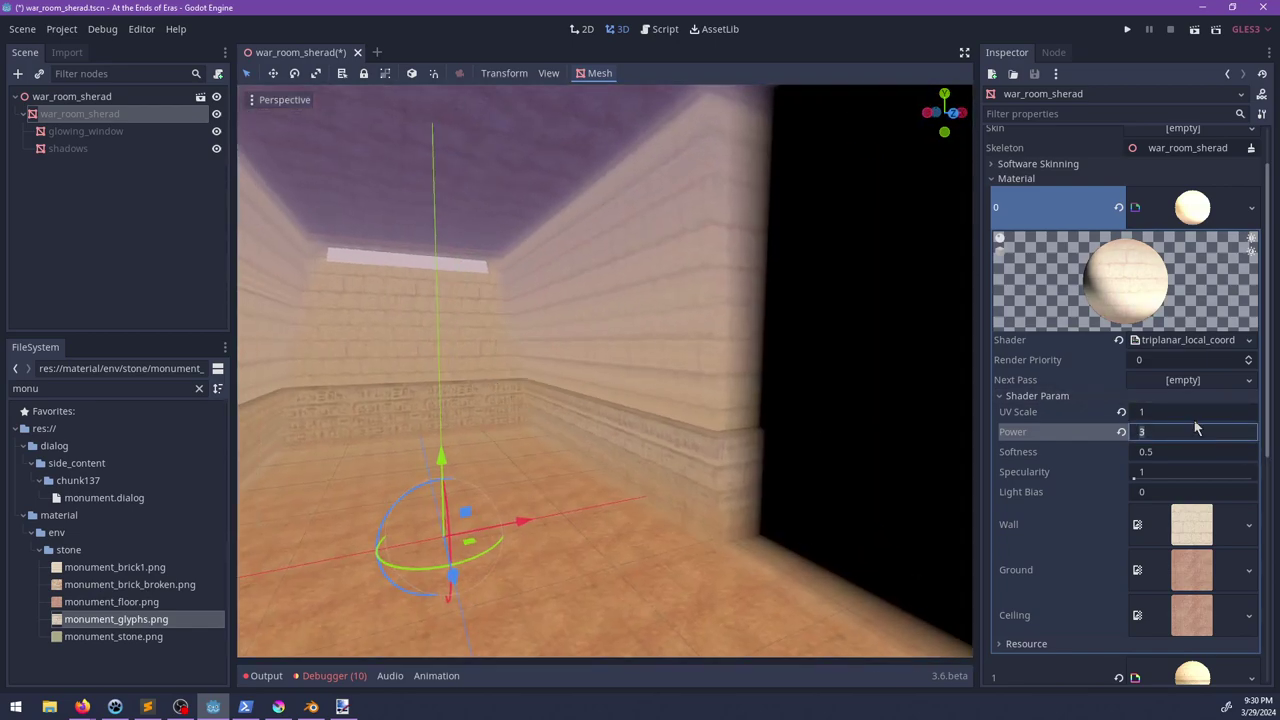
text(10)
key(Return)
key(Return)
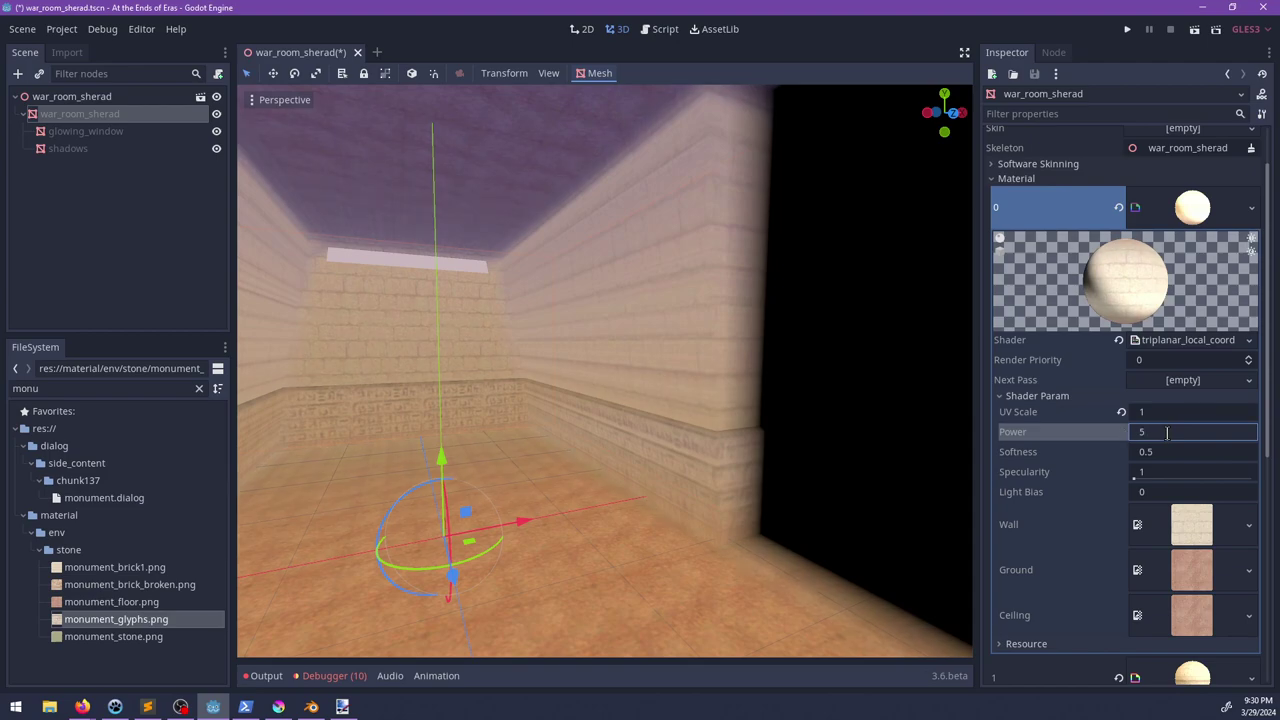
mouse_move(590, 432)
middle_down()
mouse_move(546, 443)
mouse_move(666, 362)
mouse_move(523, 371)
mouse_move(457, 414)
mouse_move(614, 352)
middle_up()
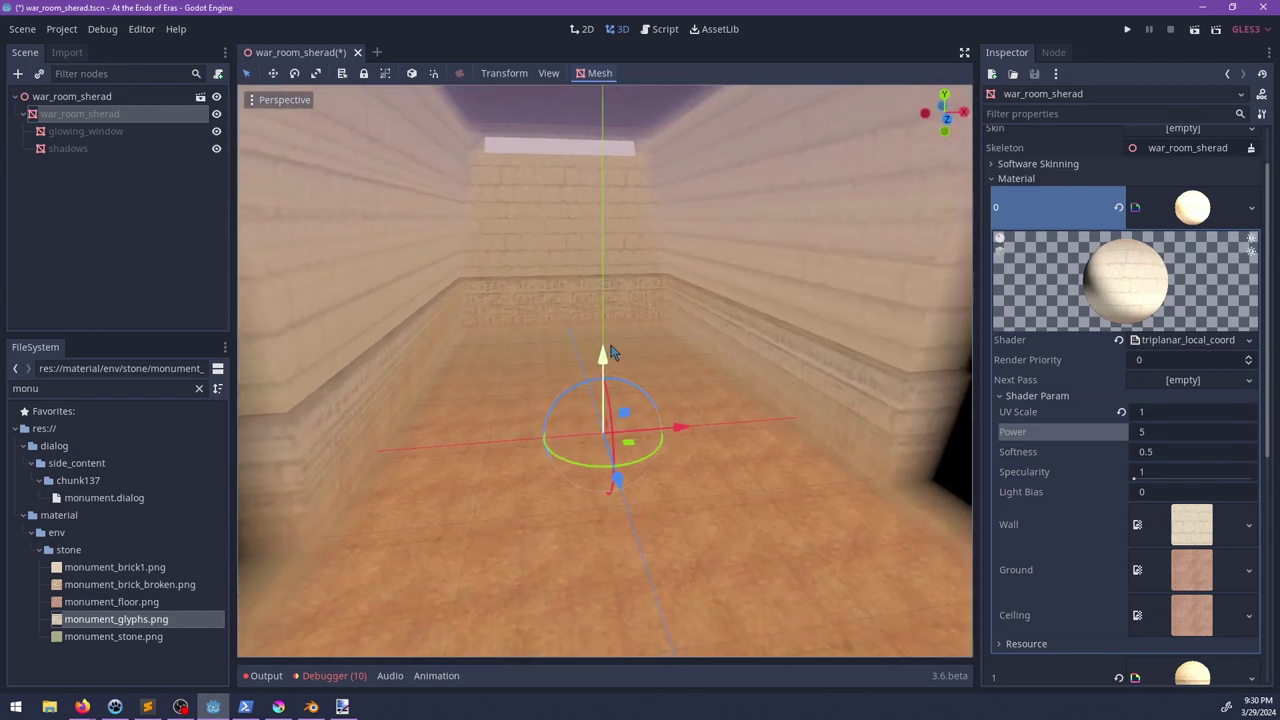
key(ctrl+s)
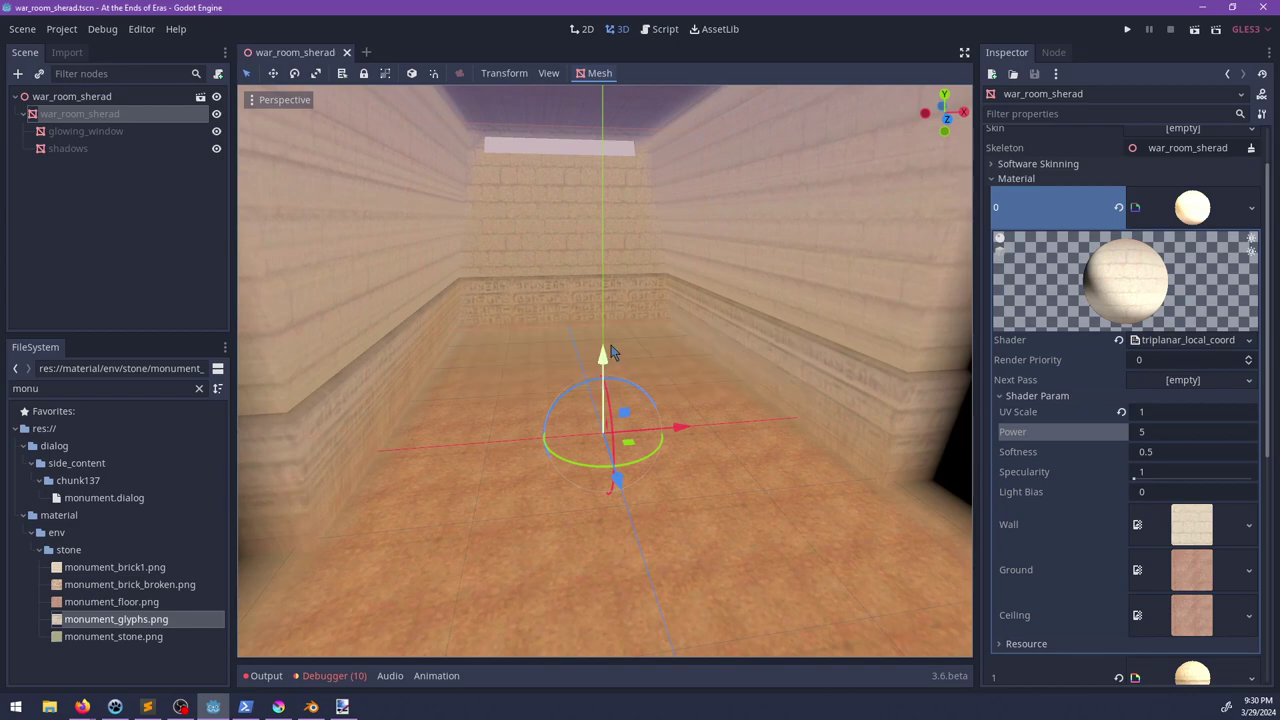
Step: Inspect the brick walls, glyph band and ceiling up close for stretched or blended textures
mouse_move(738, 354)
shift+middle_down()
mouse_move(566, 396)
mouse_move(723, 364)
shift+middle_up()
scroll(700, 375, up, 3)
middle_drag(590, 431, 657, 397)
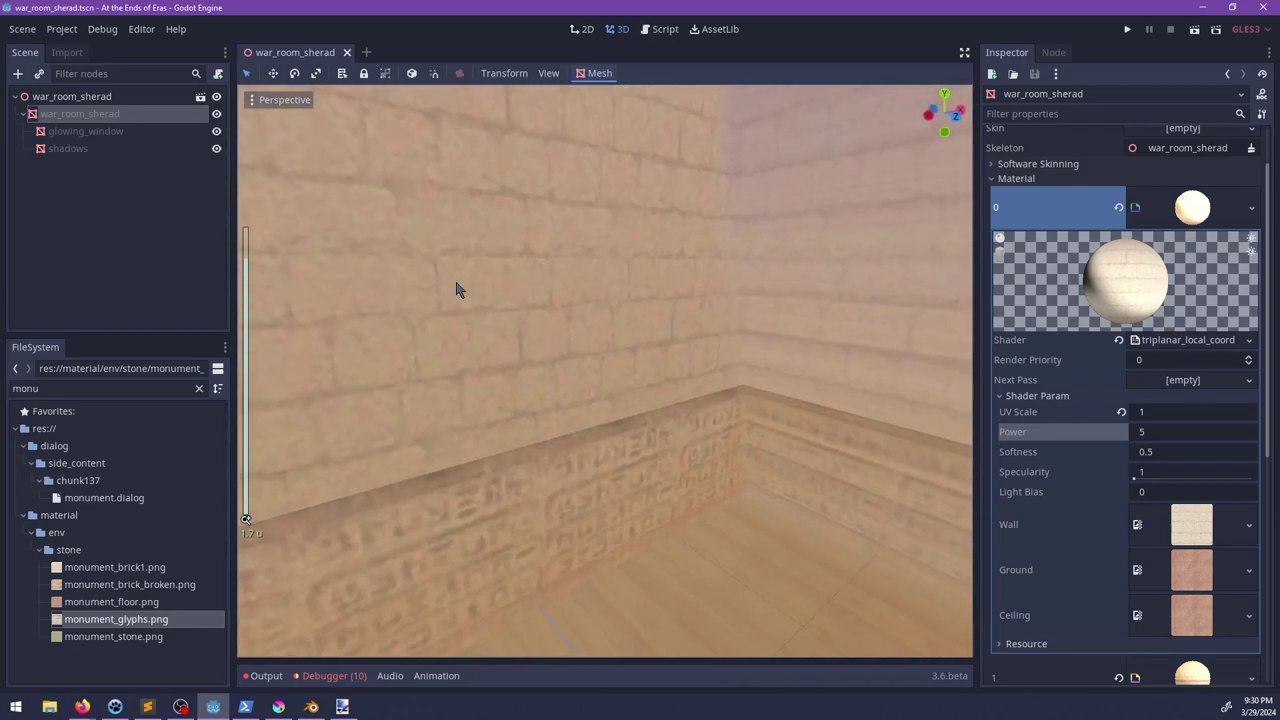
shift+middle_drag(456, 283, 494, 470)
scroll(466, 360, down, 6)
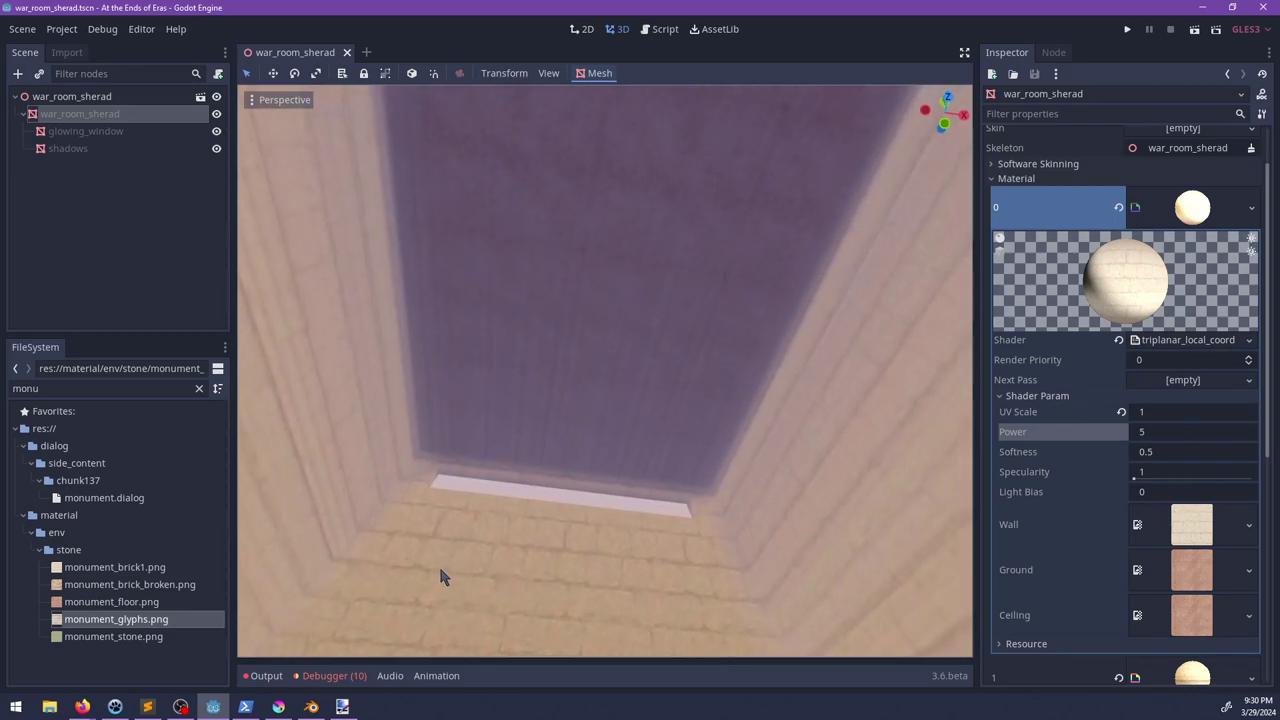
scroll(494, 485, up, 3)
scroll(494, 485, down, 2)
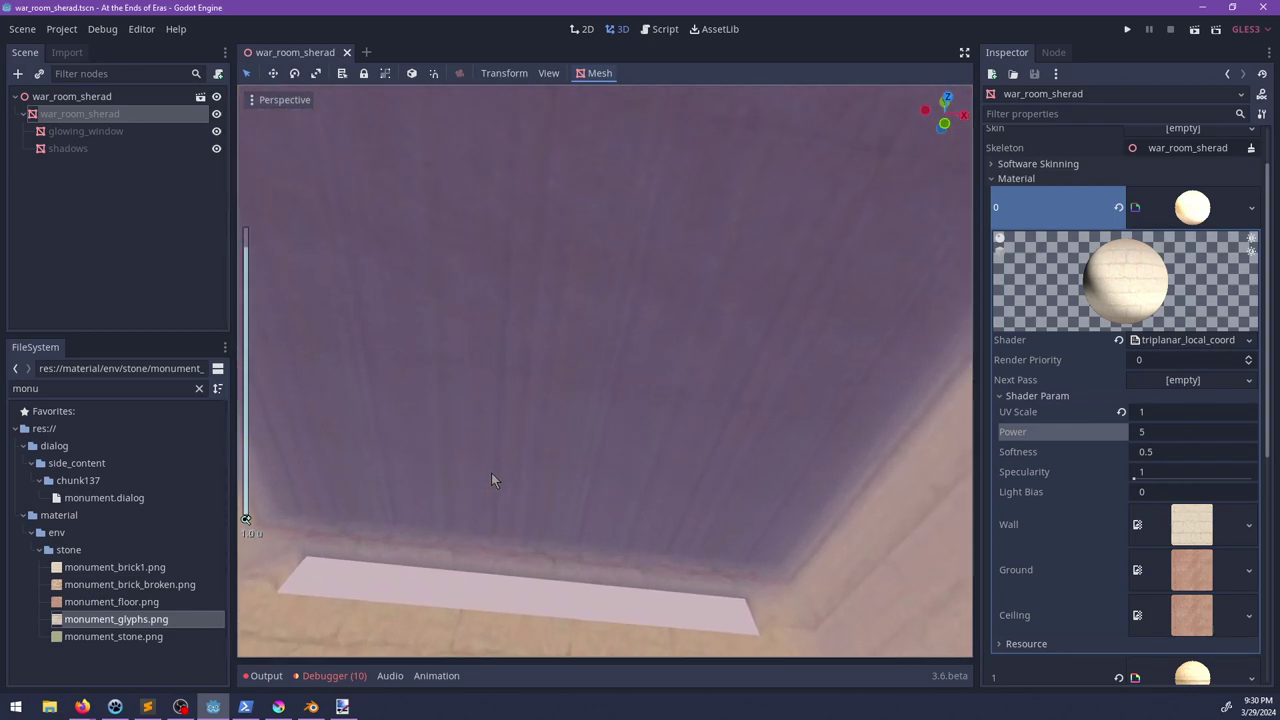
middle_drag(491, 472, 574, 386)
scroll(527, 385, down, 2)
Step: Switch to Blender and view the interior of the war_room_sherad mesh towards its end wall
click(311, 707)
scroll(508, 334, up, 1)
middle_drag(508, 335, 724, 367)
click(528, 360)
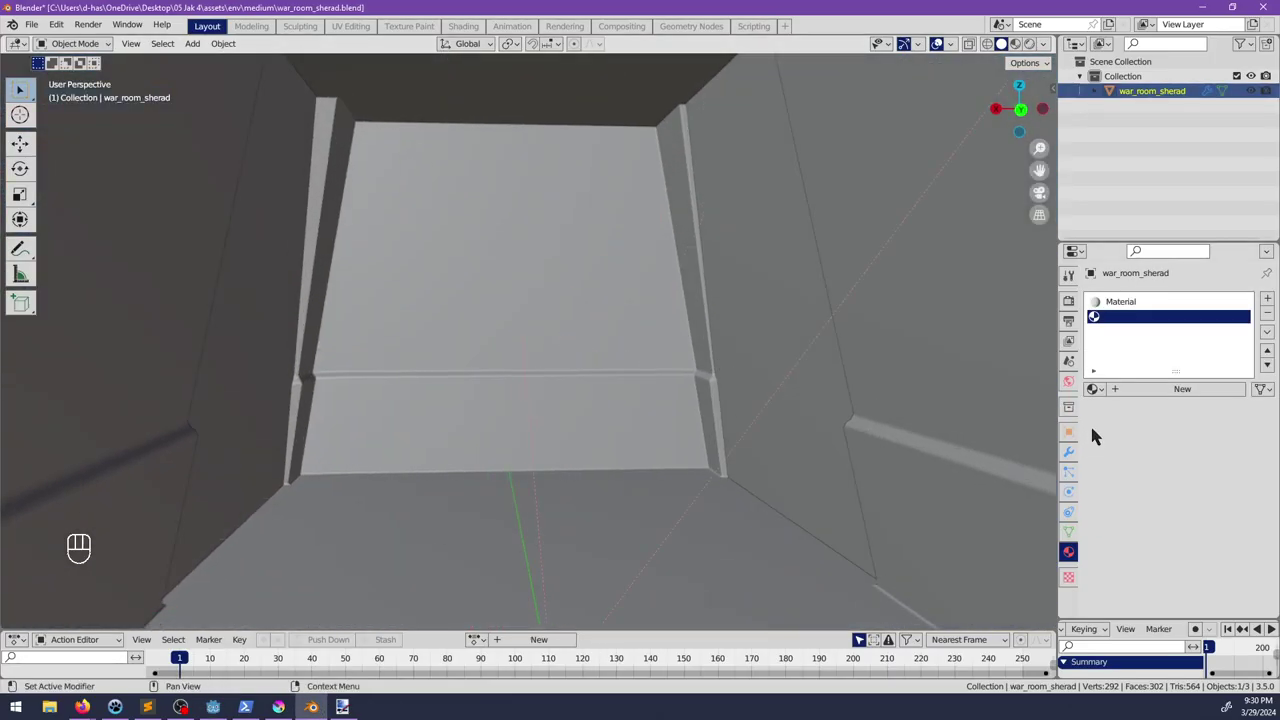
Step: Try the room mesh's shading with Auto Smooth turned off, and enable Auto Smooth again
click(1068, 531)
scroll(1150, 515, down, 3)
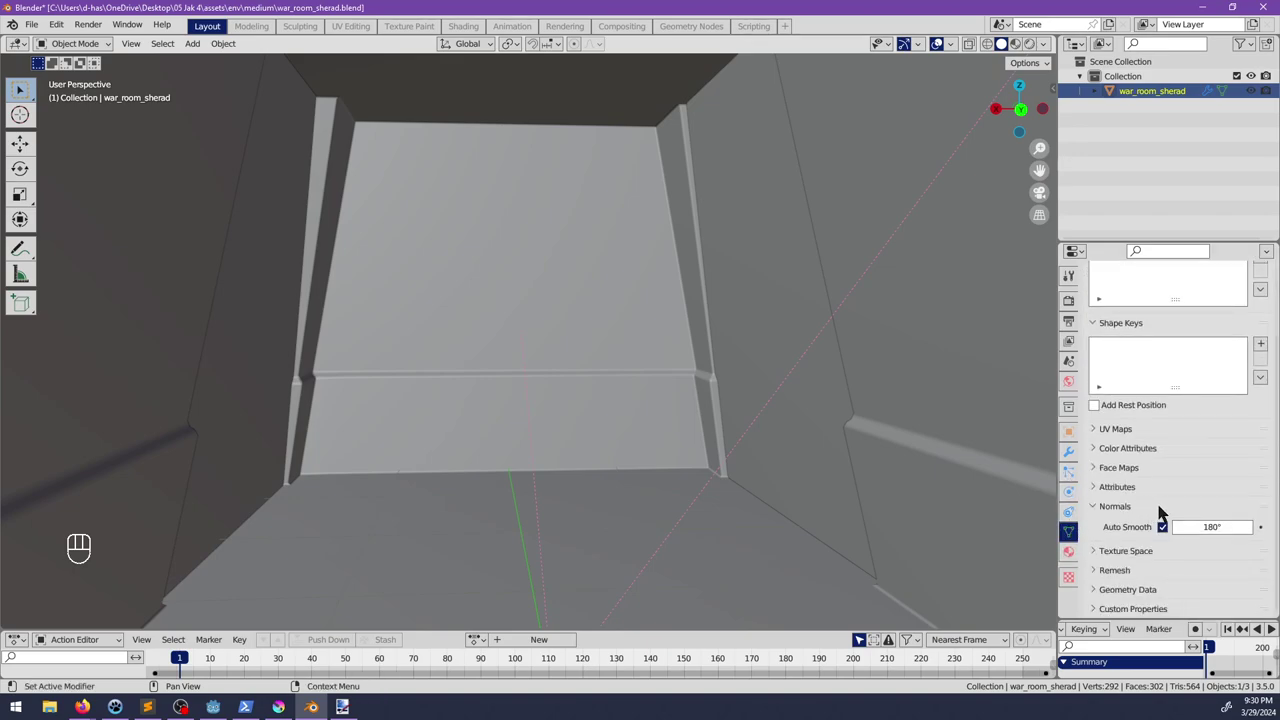
click(1163, 527)
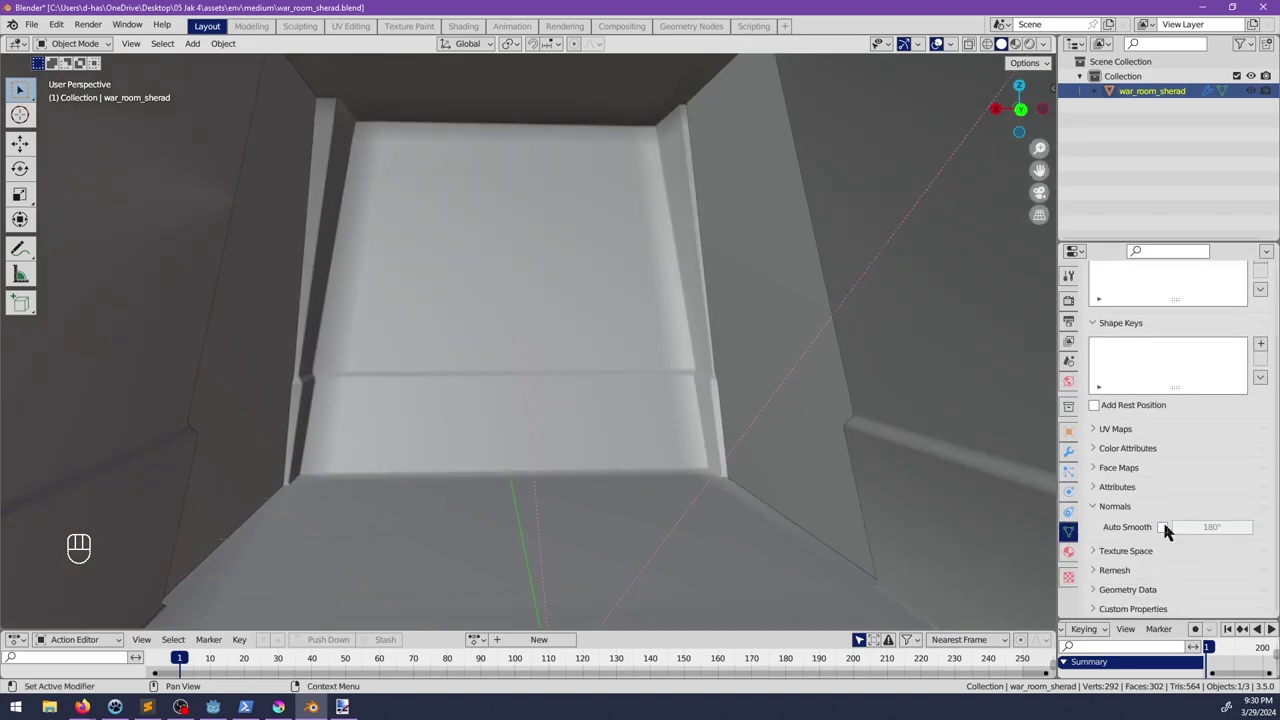
scroll(628, 363, down, 2)
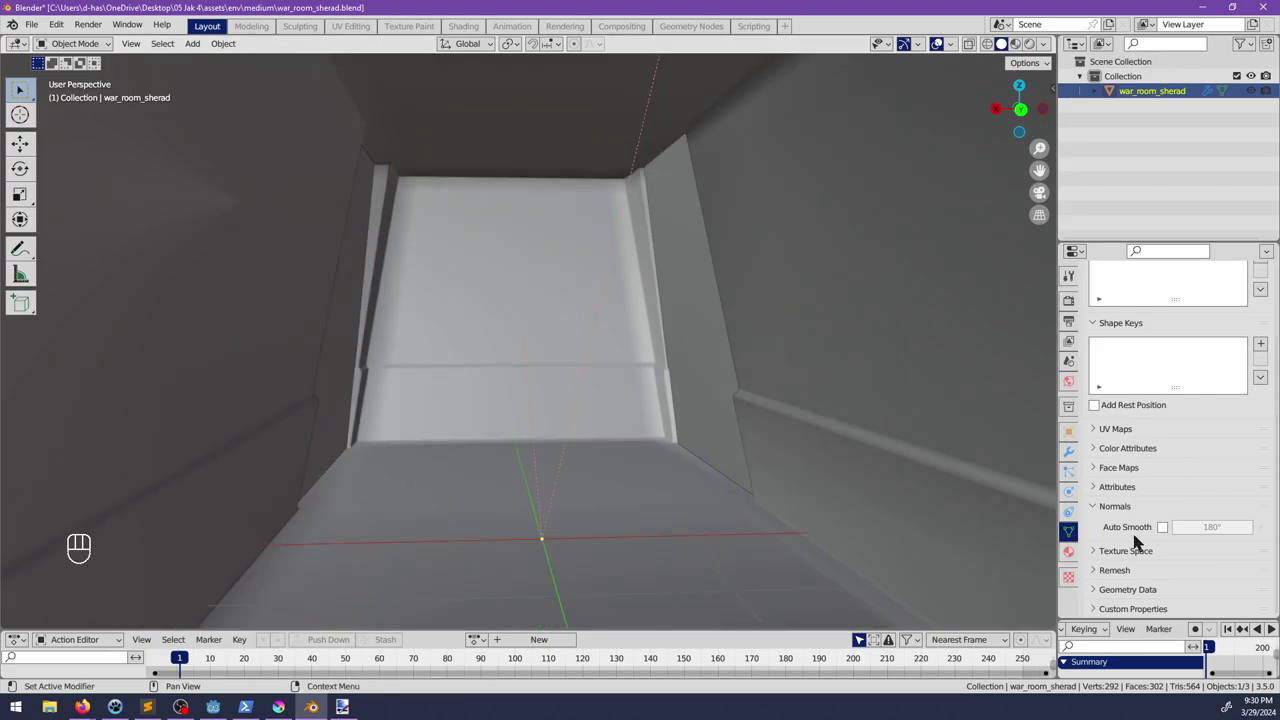
click(1163, 527)
Step: Disable Harden Normals in the room's Bevel modifier, check the shading from inside, and save the Blender file
click(1068, 451)
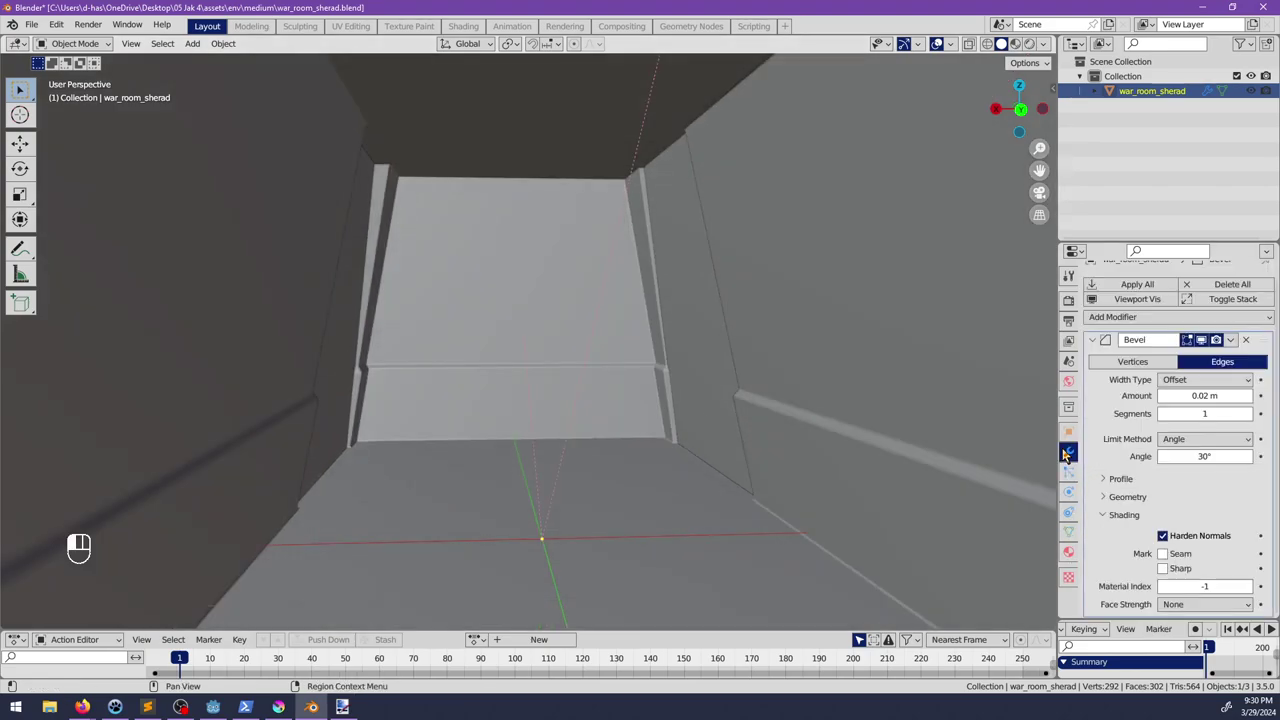
click(1163, 536)
middle_drag(1001, 494, 497, 366)
key(ctrl+s)
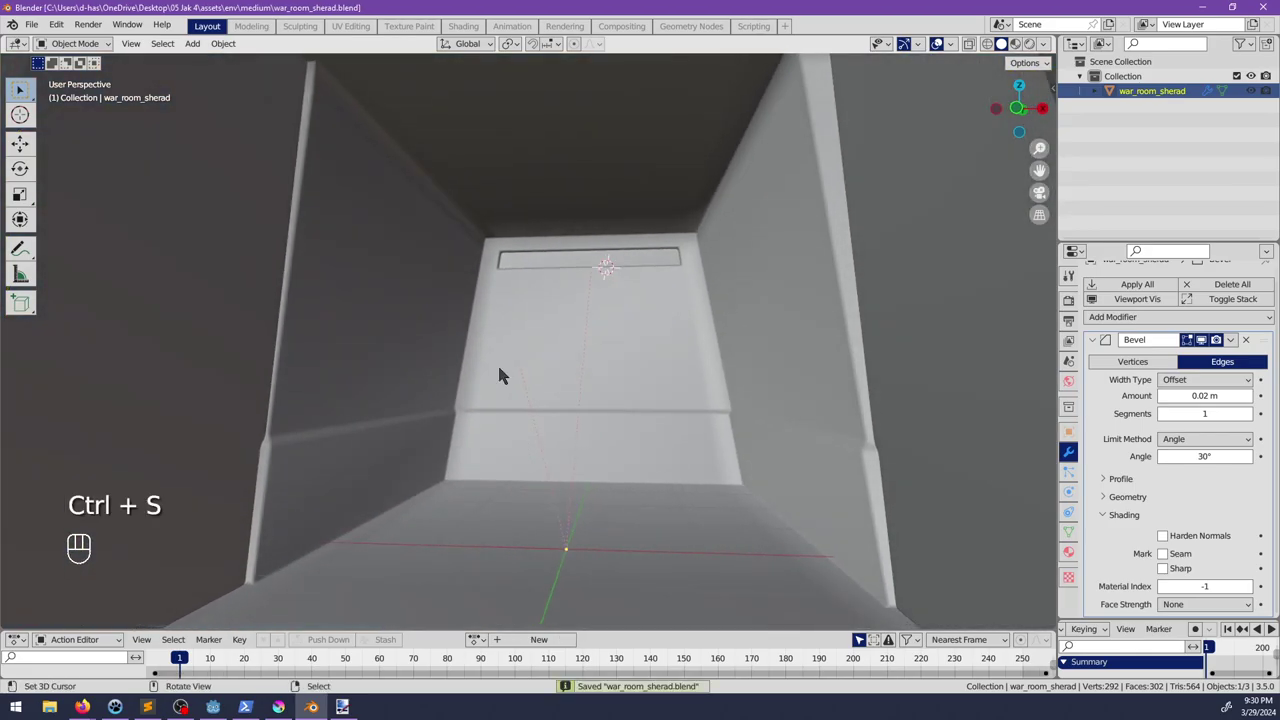
Step: Switch back to Godot and inspect the texture blending along the room's walls, corners and floor
key(alt+Tab)
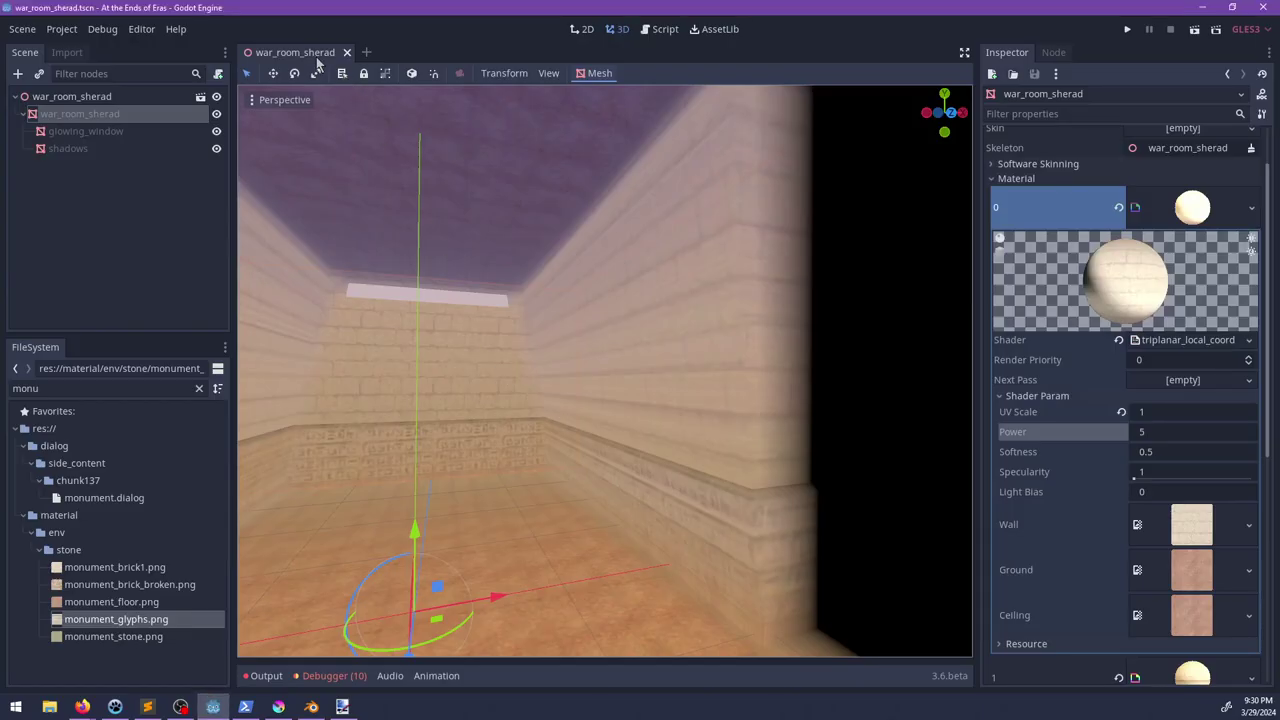
middle_drag(461, 373, 509, 417)
shift+middle_drag(509, 417, 625, 375)
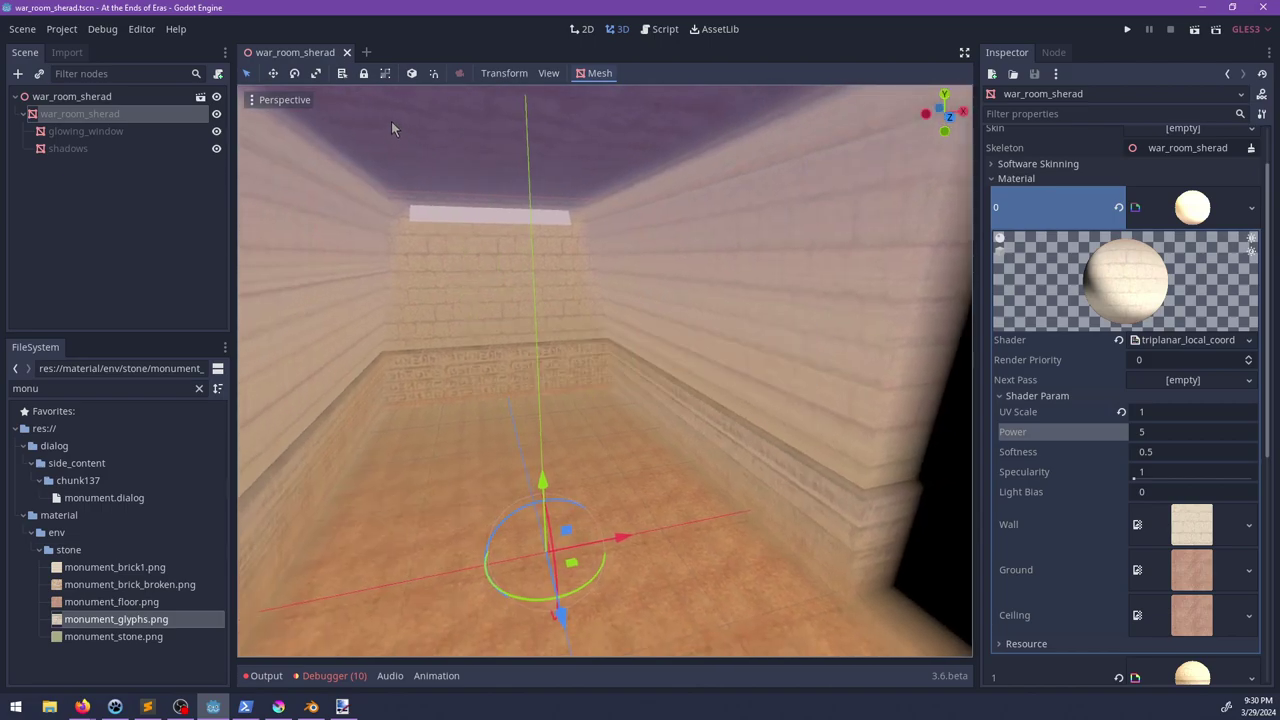
Step: Close the war_room_sherad scene, switch to Blender and save the war_room_sherad.blend file
click(348, 52)
key(alt+Tab)
key(ctrl+s)
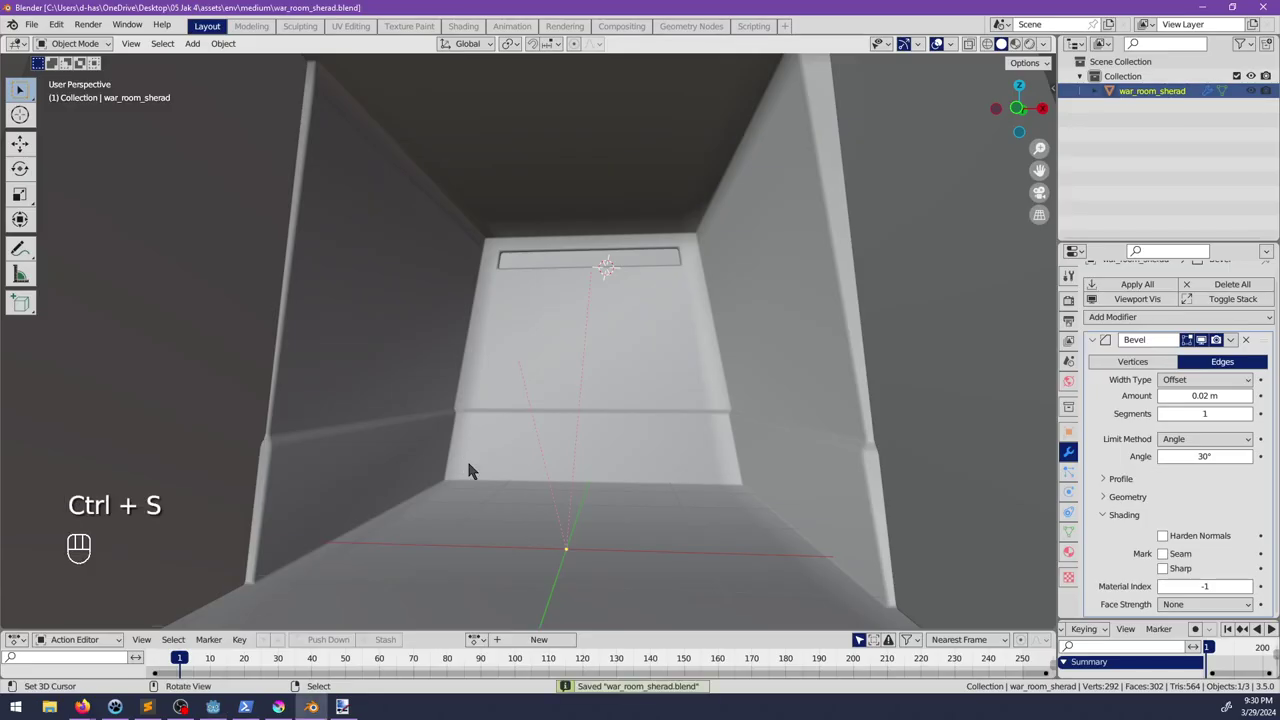
Step: Switch to Godot, filter the project files by "sherad" and open war_room_sherad.tscn
key(alt+Tab)
double_click(112, 388)
text(sherad)
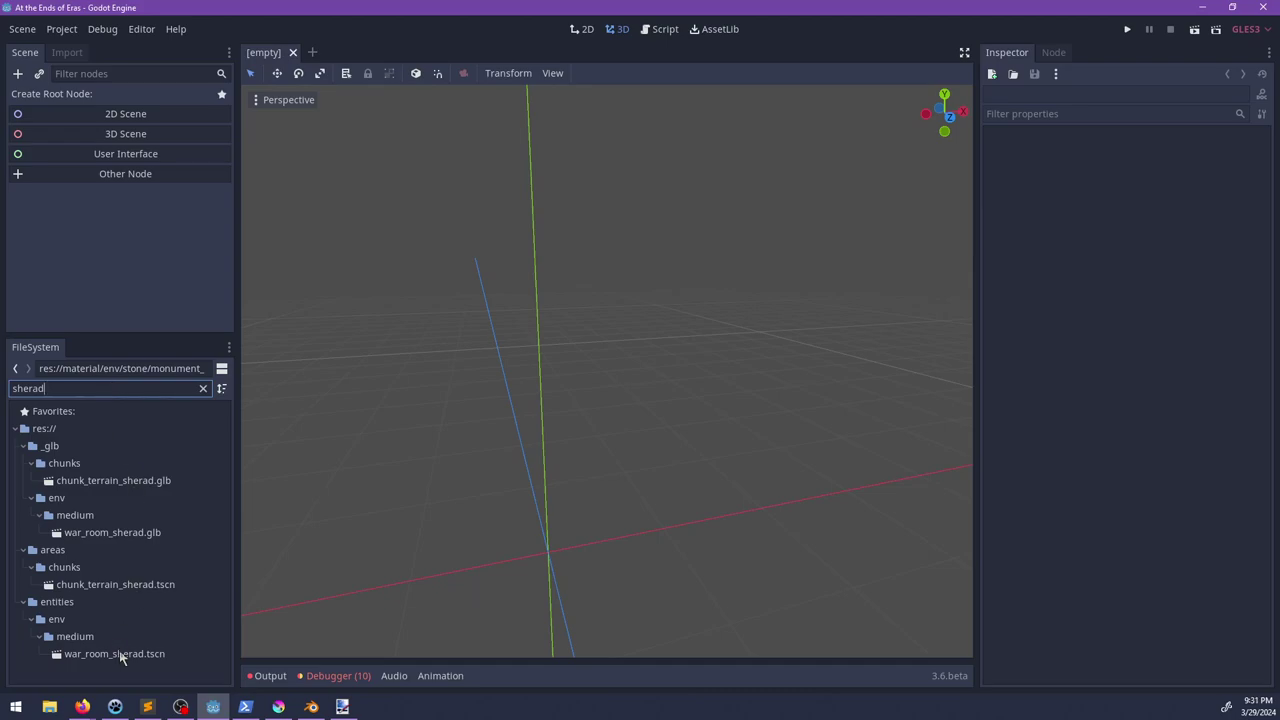
double_click(121, 656)
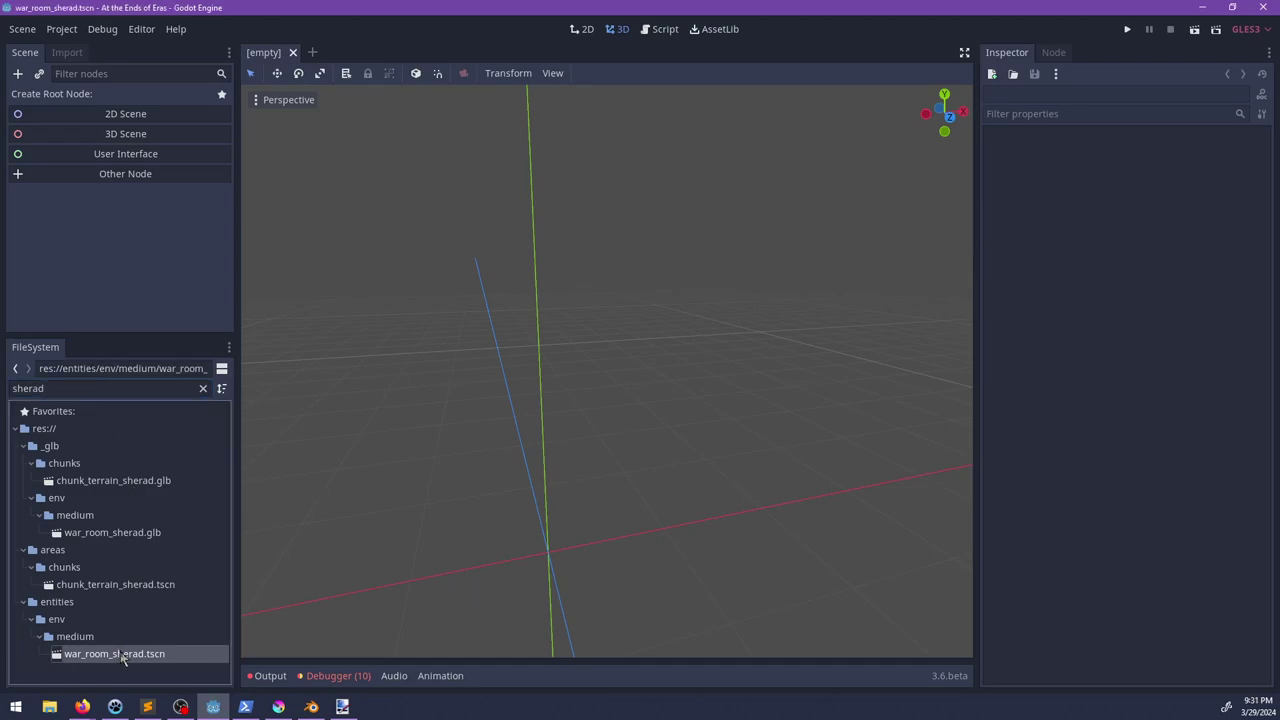
key(alt+Tab)
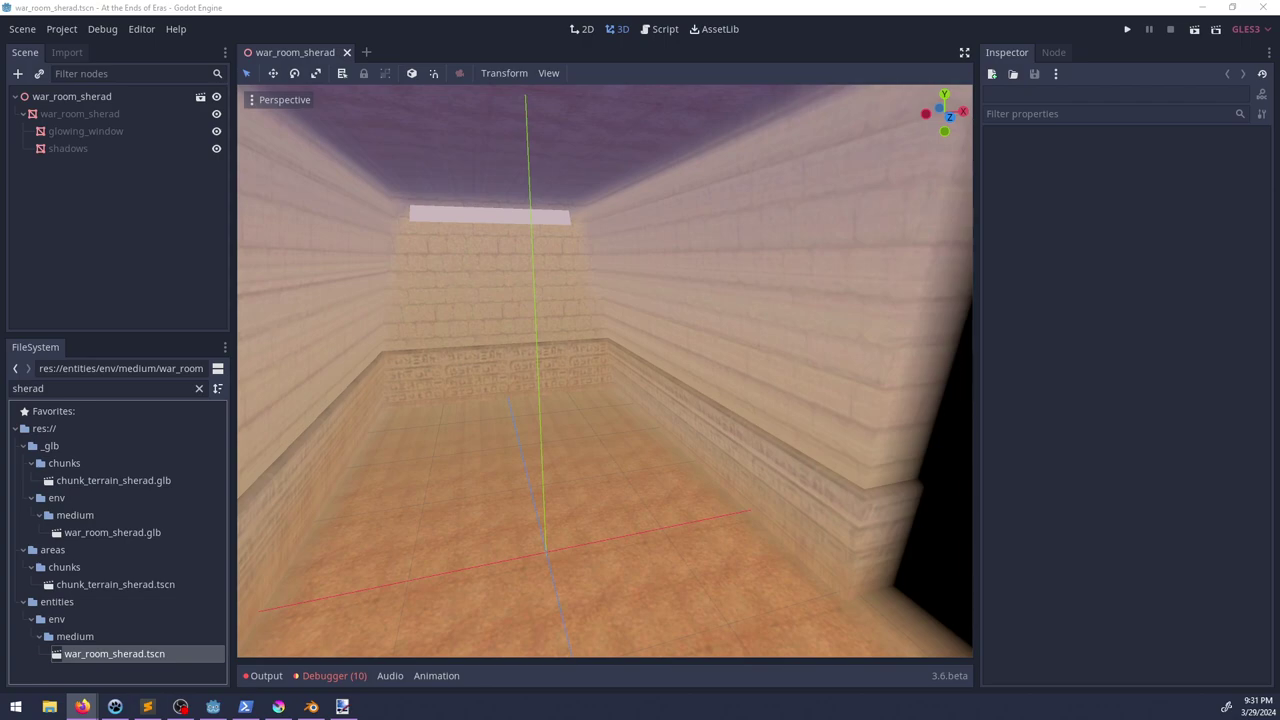
key(alt+Tab)
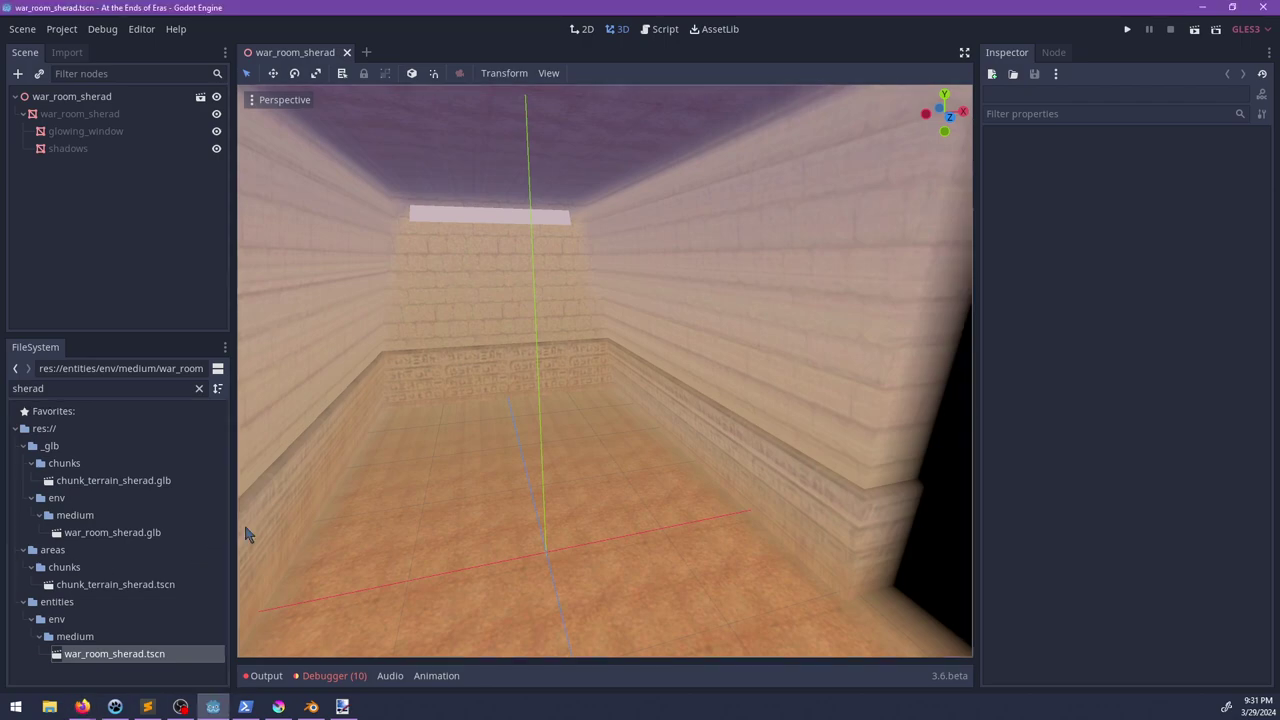
Step: Inspect the properties of the glowing_window, shadows and war_room_sherad mesh nodes
middle_drag(555, 402, 480, 358)
click(89, 131)
middle_drag(480, 358, 529, 377)
scroll(529, 377, down, 3)
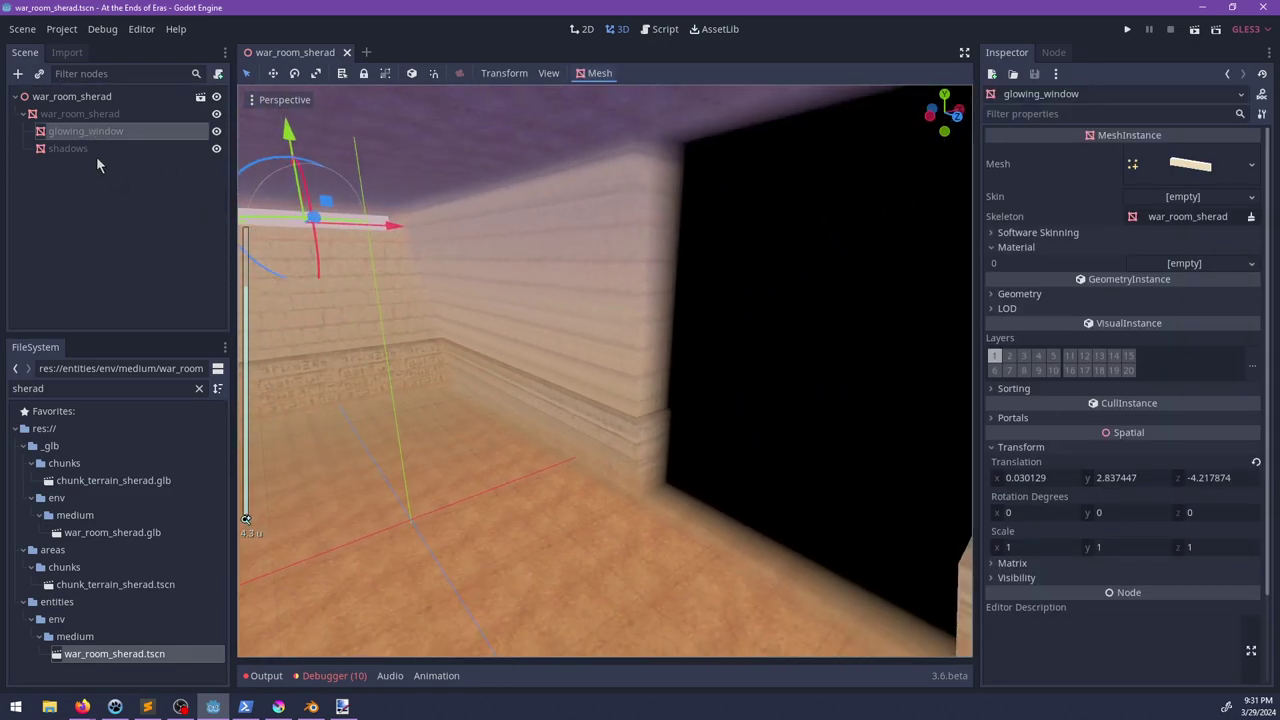
click(75, 149)
click(68, 115)
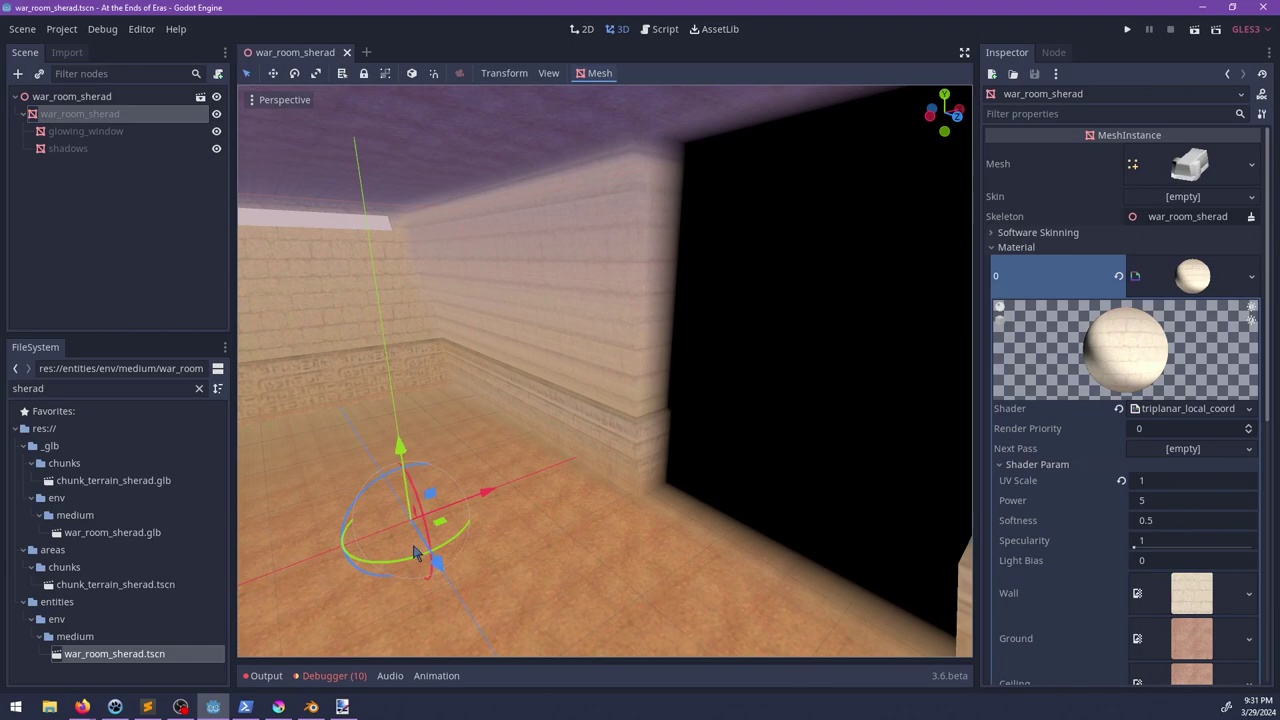
Step: Try moving the war_room_sherad mesh along its Z axis, and undo the move
drag(411, 564, 457, 547)
key(ctrl+z)
middle_drag(575, 472, 537, 461)
scroll(536, 465, up, 2)
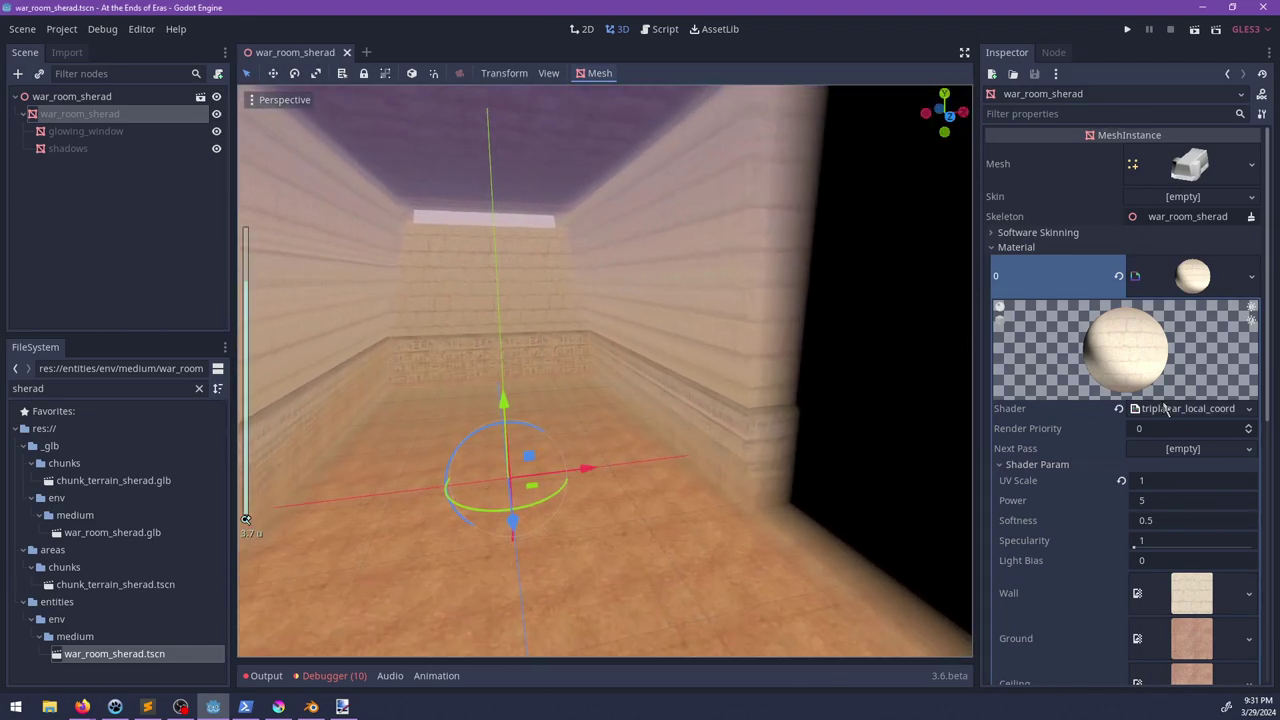
Step: Examine the room's material parameters and how the wall texture looks at the room's open end
scroll(1210, 412, down, 5)
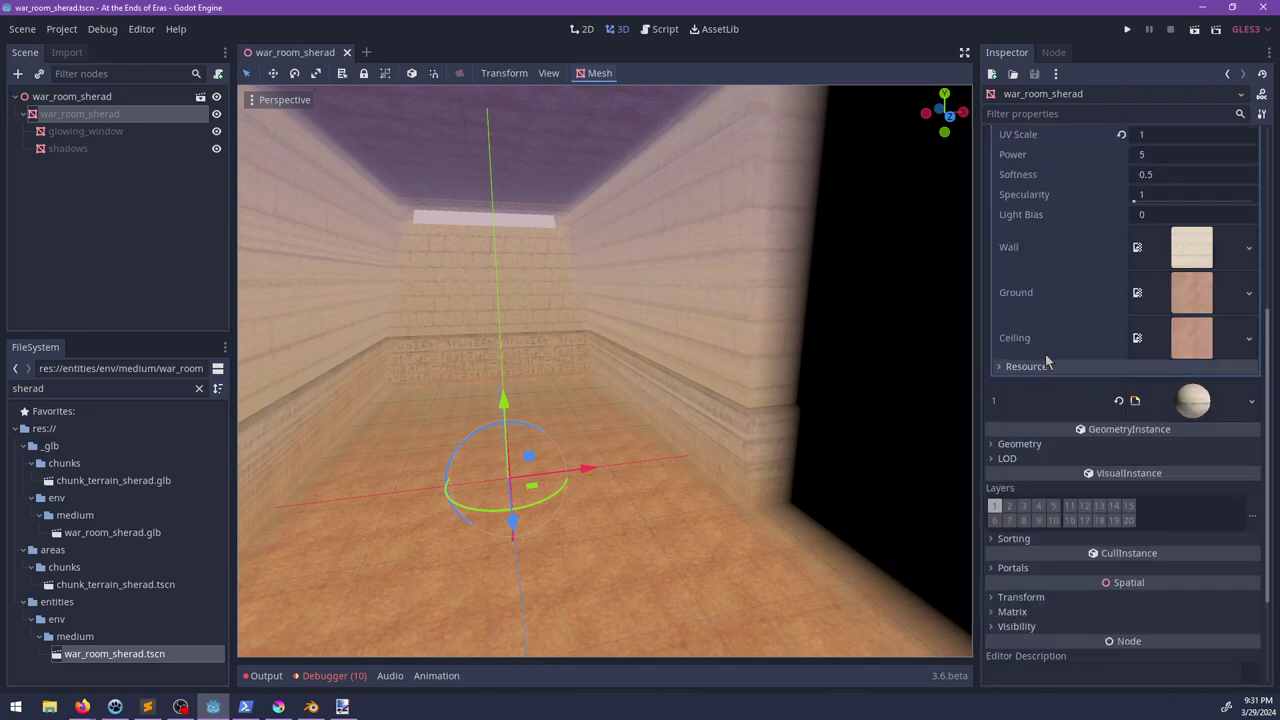
scroll(586, 398, up, 3)
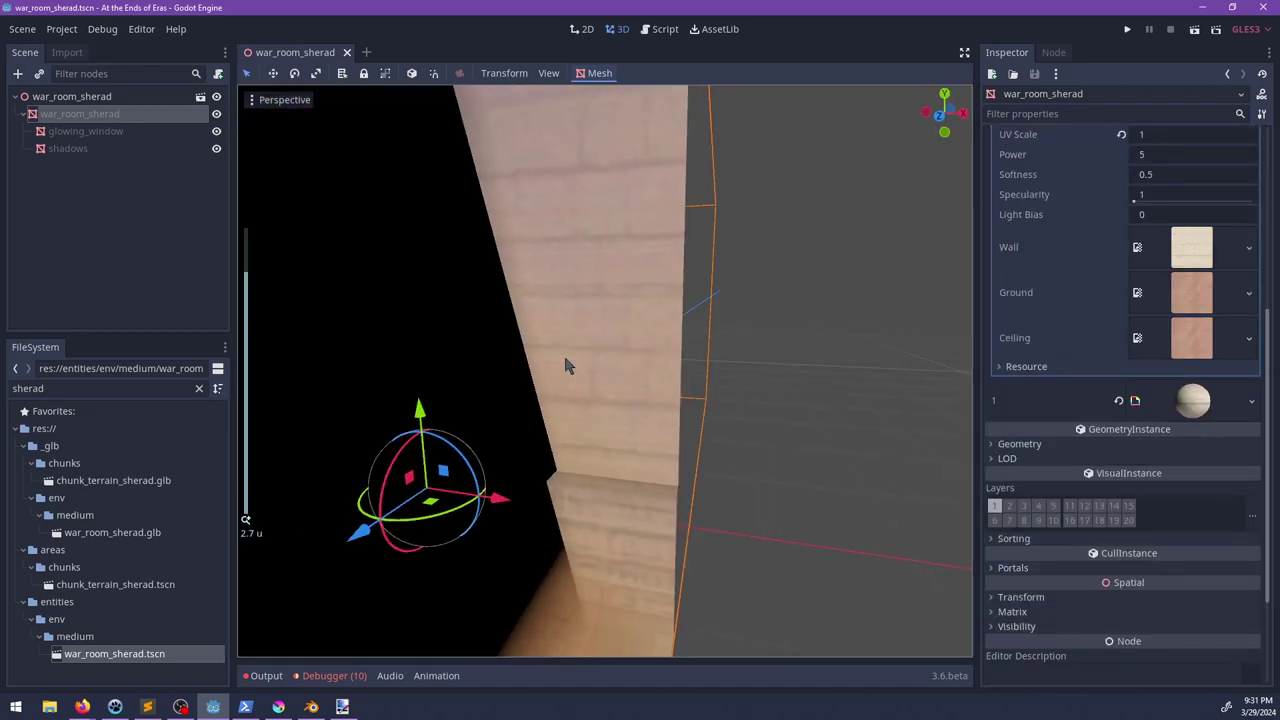
middle_drag(565, 366, 665, 366)
Step: Filter the project files by "war_ro" and open war_room_red.tscn to view its interior for comparison
double_click(71, 387)
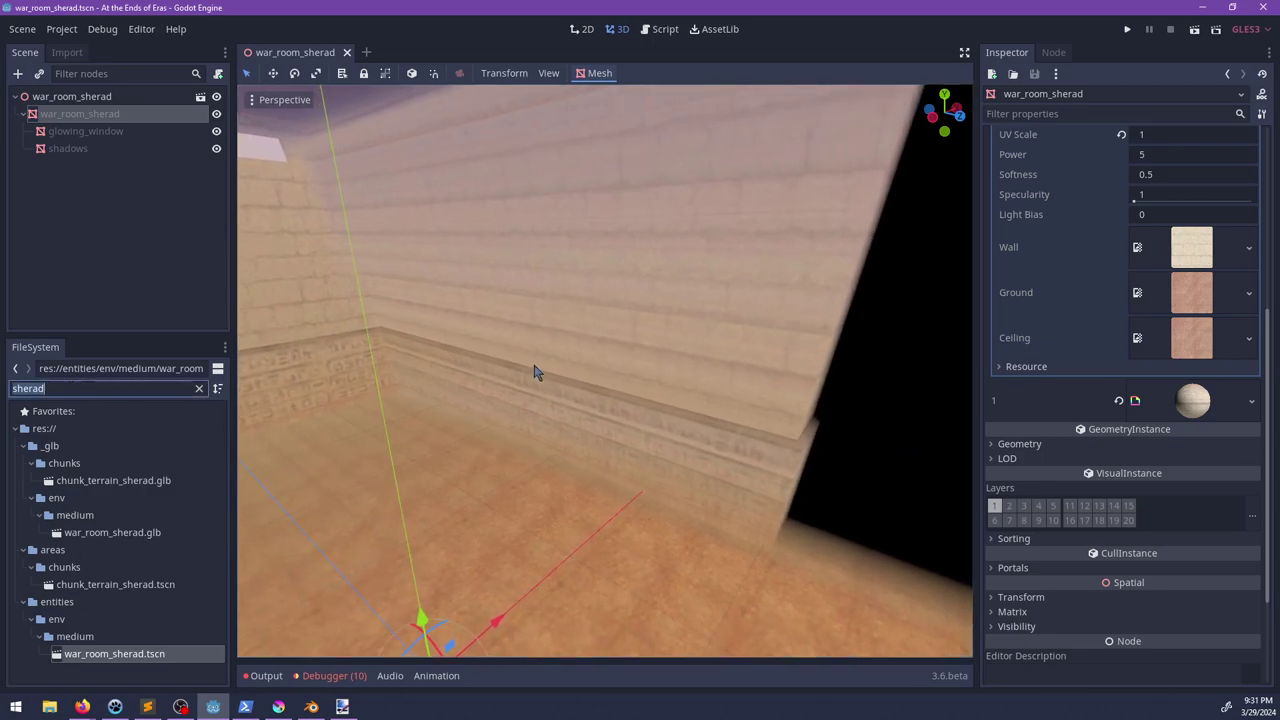
shift+middle_drag(556, 374, 508, 396)
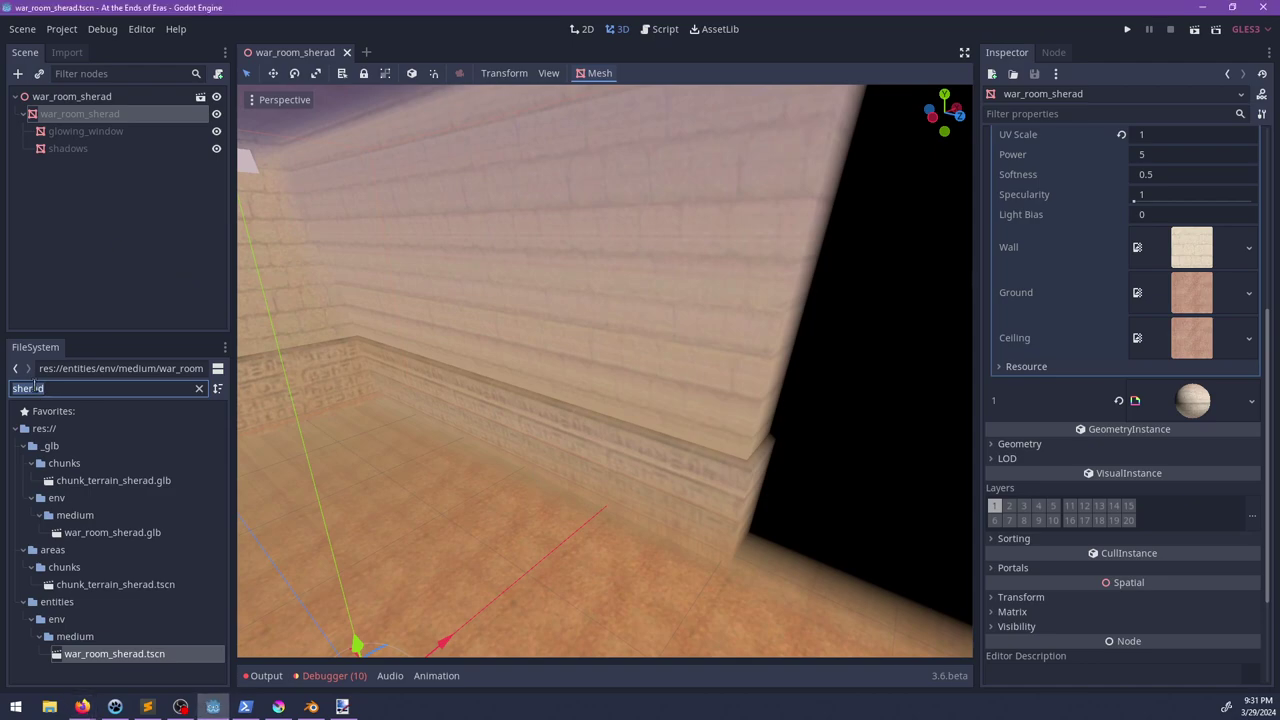
text(war_ro)
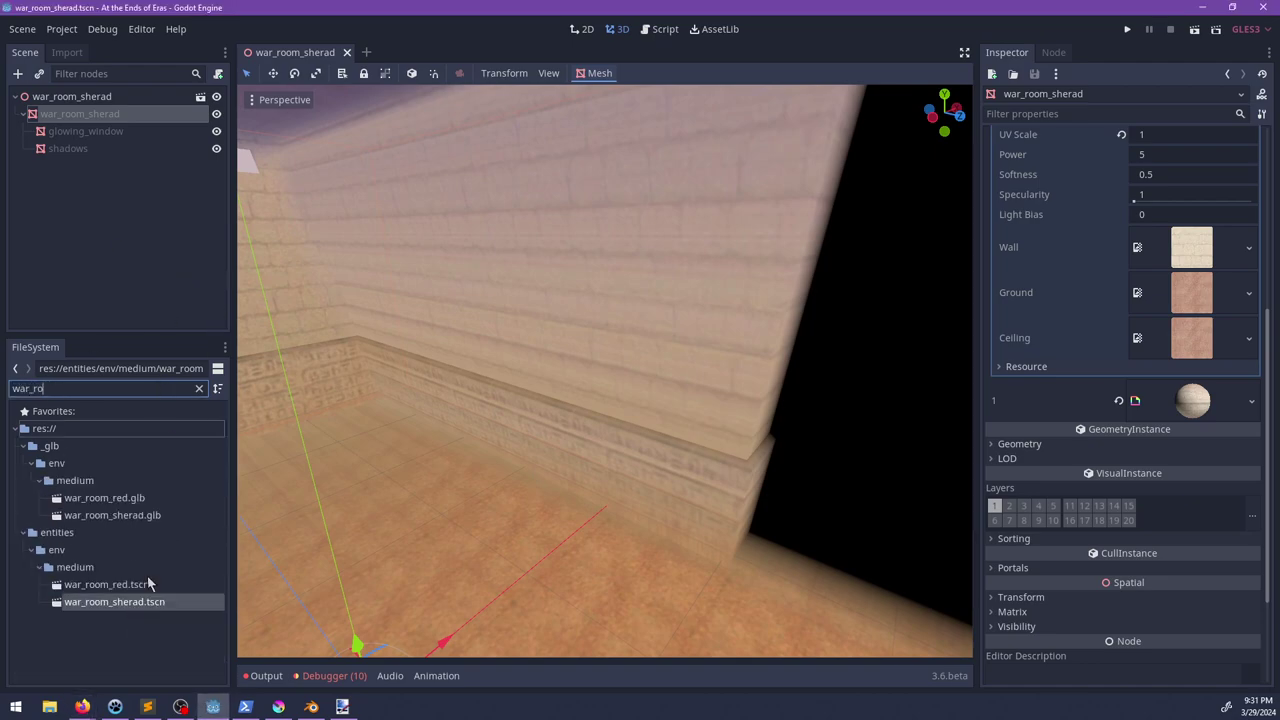
double_click(148, 582)
scroll(506, 411, down, 8)
middle_drag(506, 411, 374, 189)
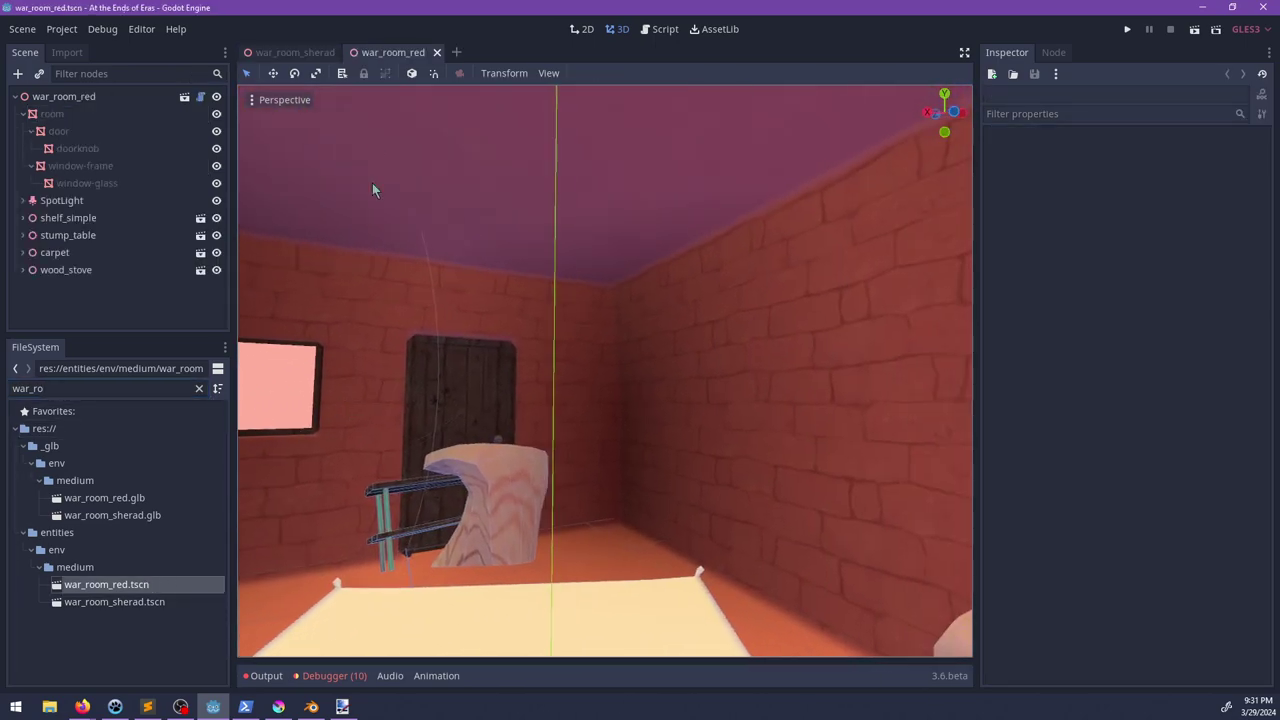
Step: Return to the war_room_sherad scene and examine its walls, floor and end window from several angles
click(296, 55)
middle_drag(485, 330, 641, 340)
scroll(486, 351, down, 5)
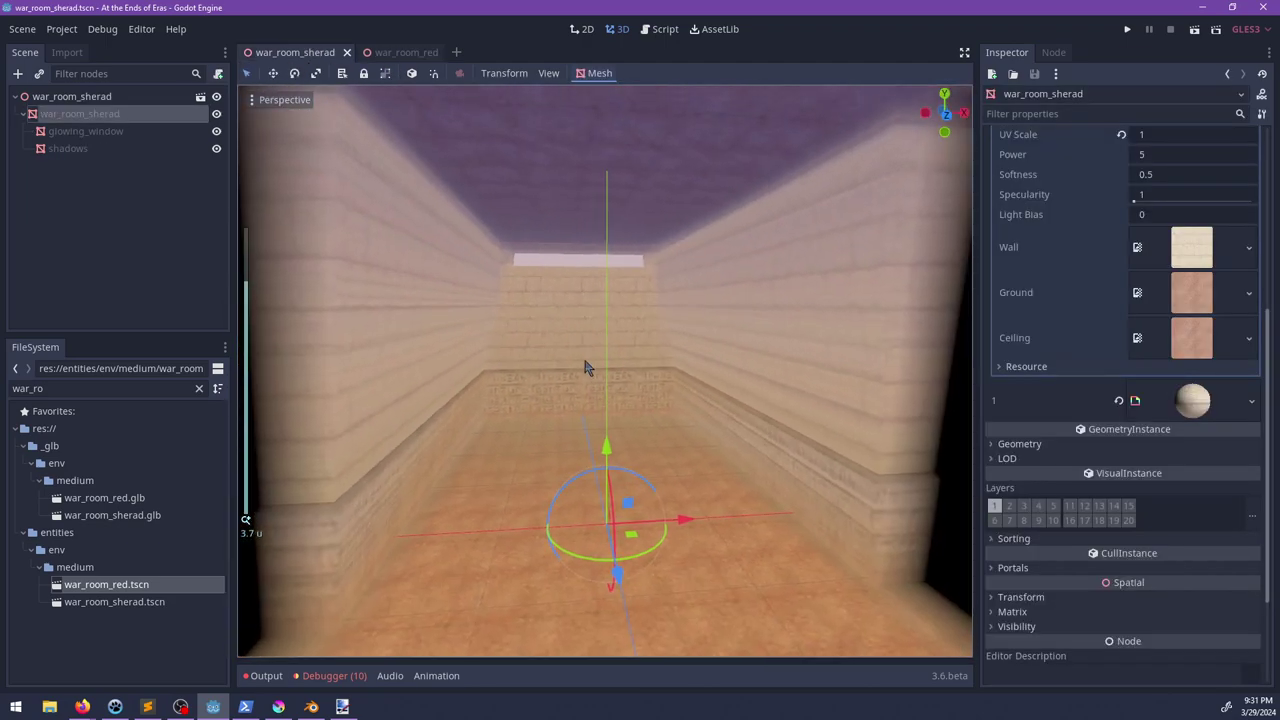
shift+middle_drag(573, 380, 582, 342)
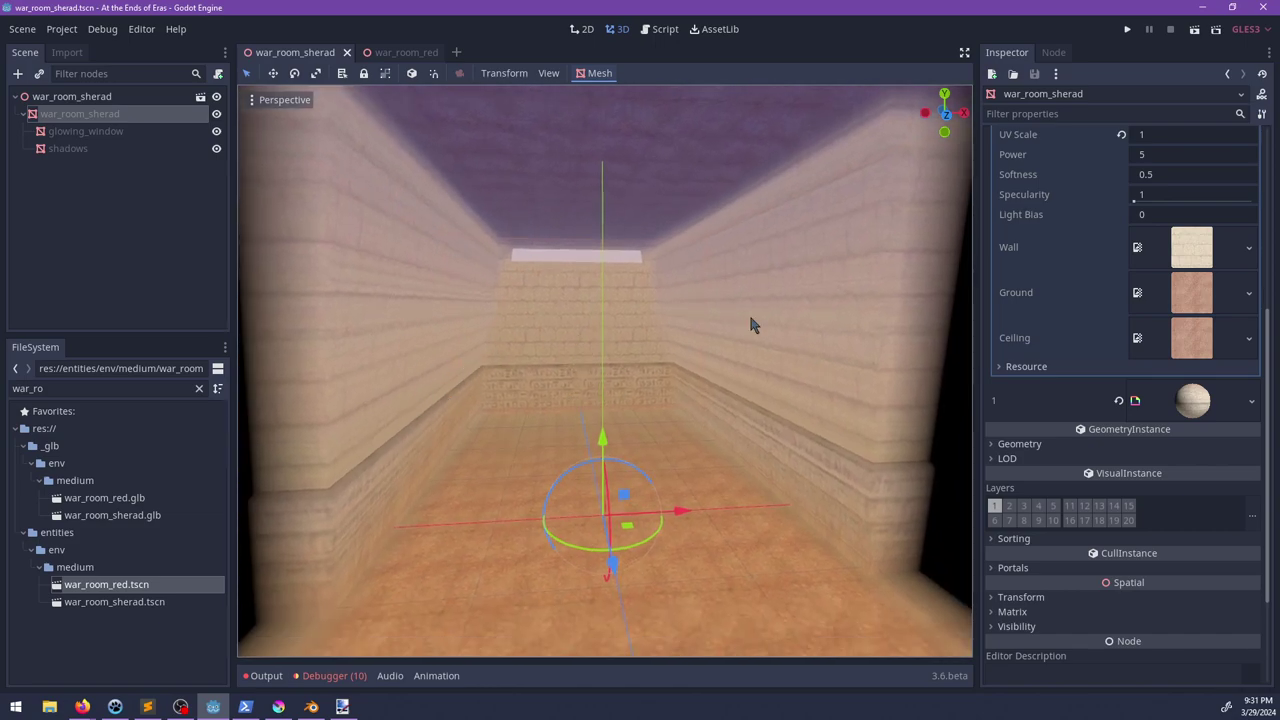
middle_drag(751, 323, 471, 345)
scroll(470, 338, down, 10)
middle_drag(702, 344, 809, 323)
scroll(551, 414, up, 10)
middle_drag(551, 414, 757, 394)
scroll(749, 397, up, 4)
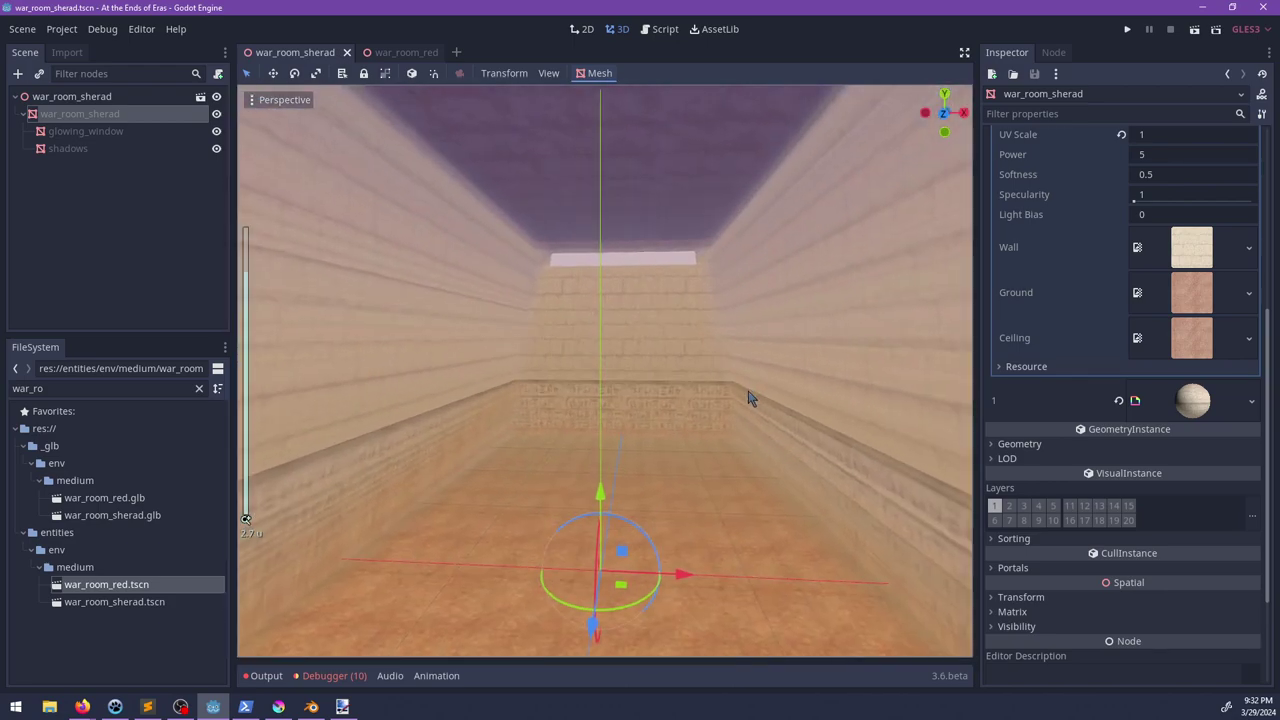
scroll(657, 424, down, 2)
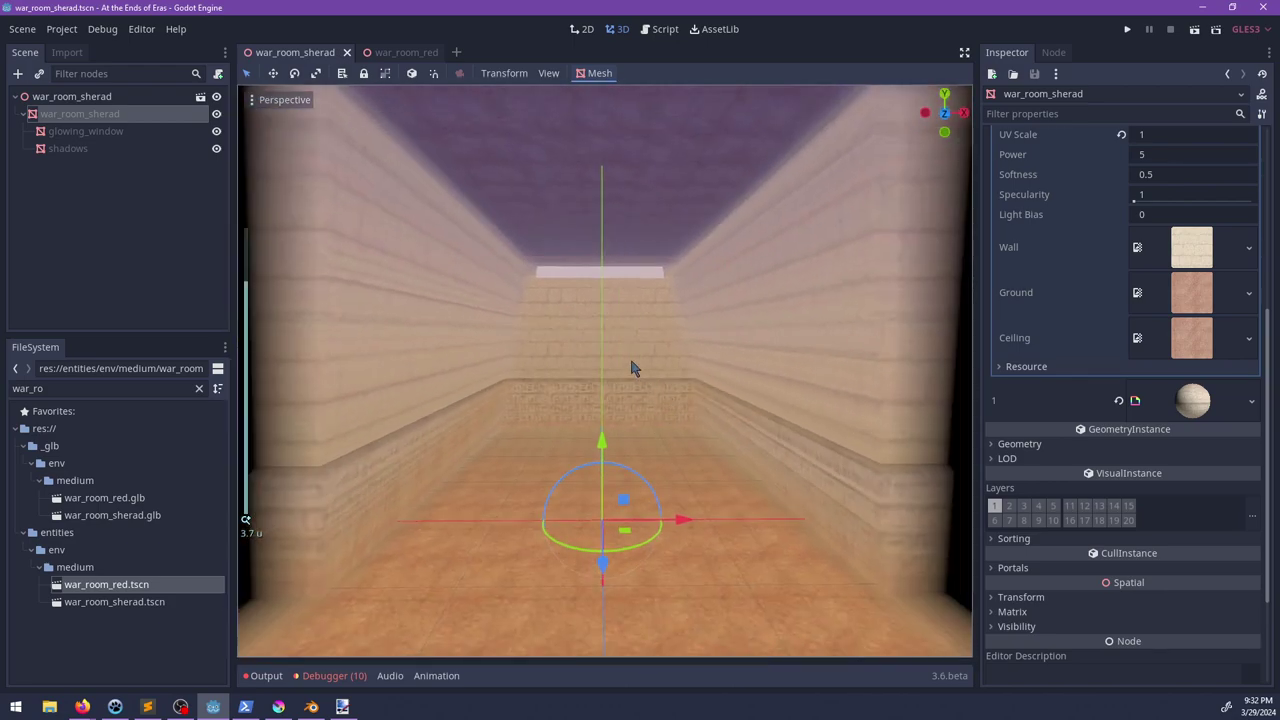
Step: Switch to Blender and enter Edit Mode on the war_room_sherad mesh with X-ray on, facing the window recess
click(311, 706)
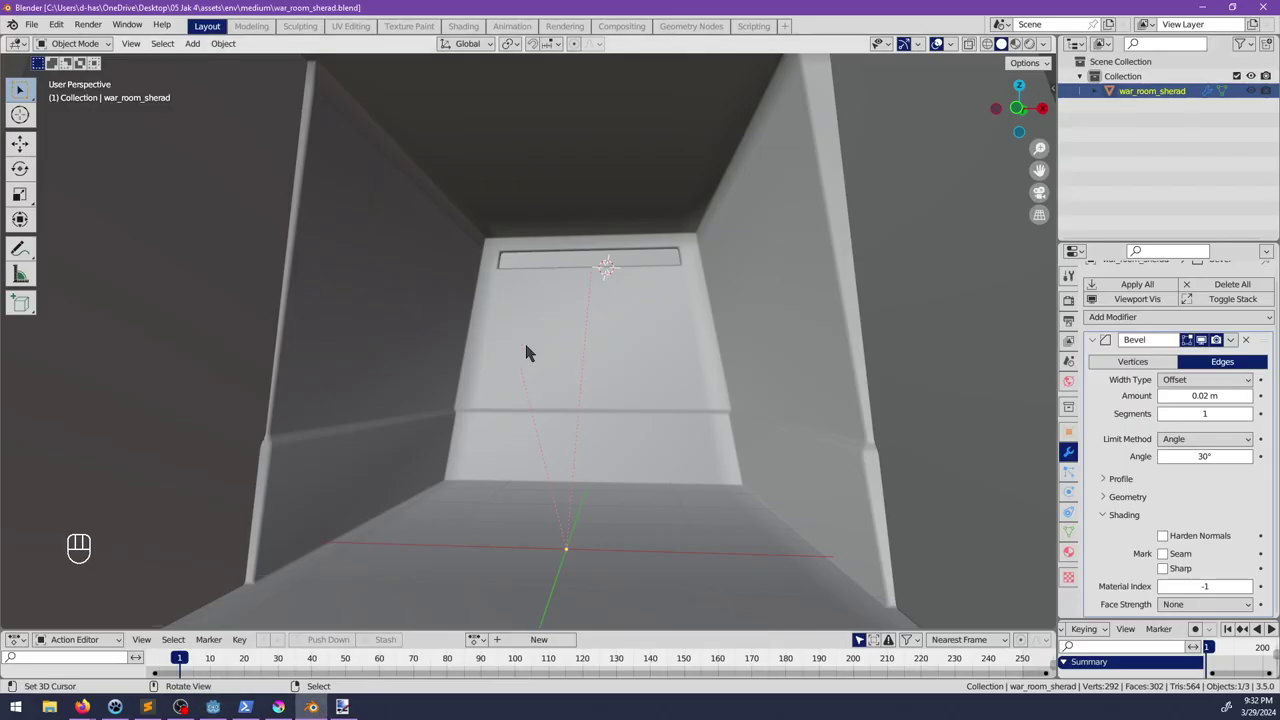
middle_drag(640, 348, 410, 370)
shift+middle_drag(728, 312, 468, 312)
click(684, 311)
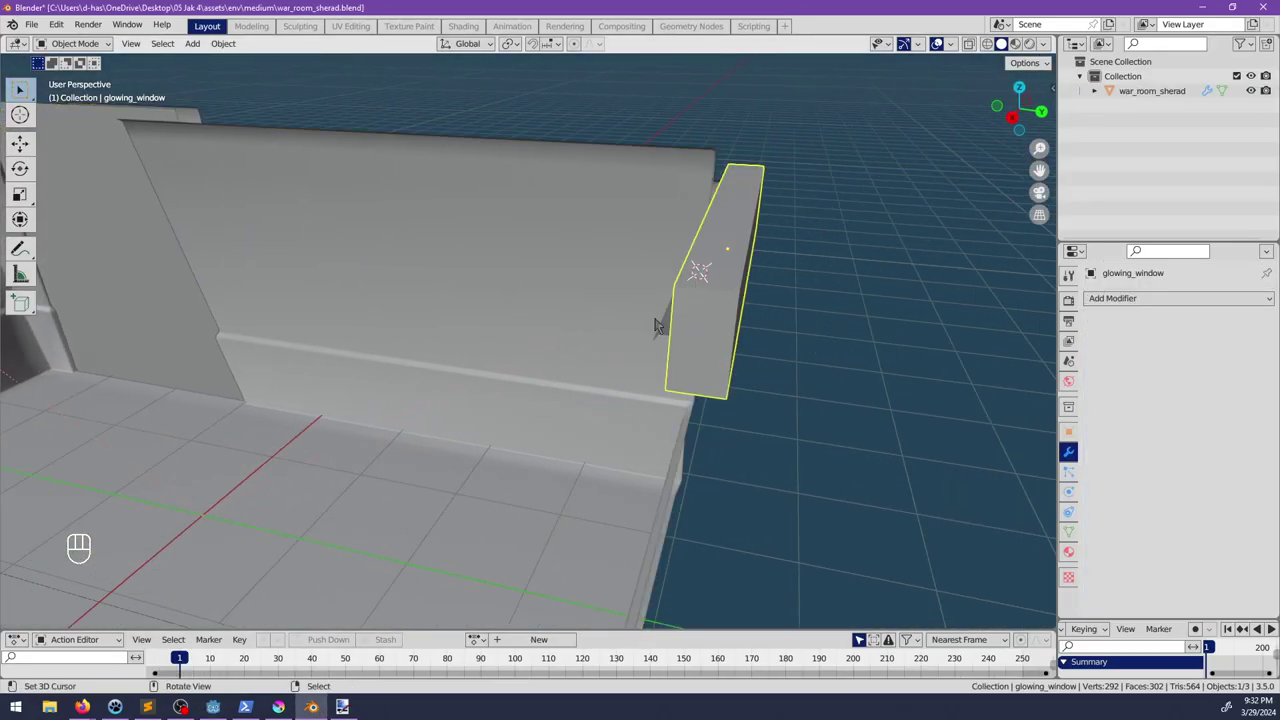
click(655, 319)
key(Tab)
middle_drag(724, 286, 695, 284)
key(alt+z)
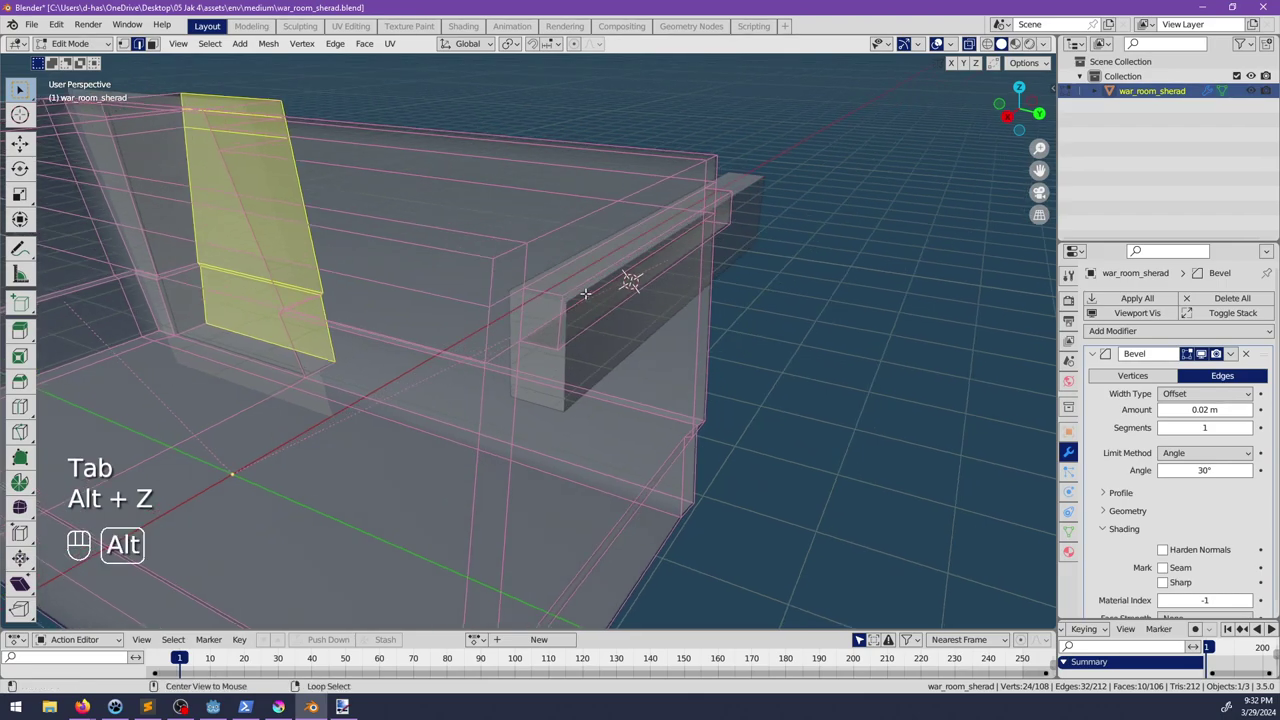
Step: Delete the back face of the window recess in the end wall and clear the selection
alt+click(586, 292)
shift+click(586, 323)
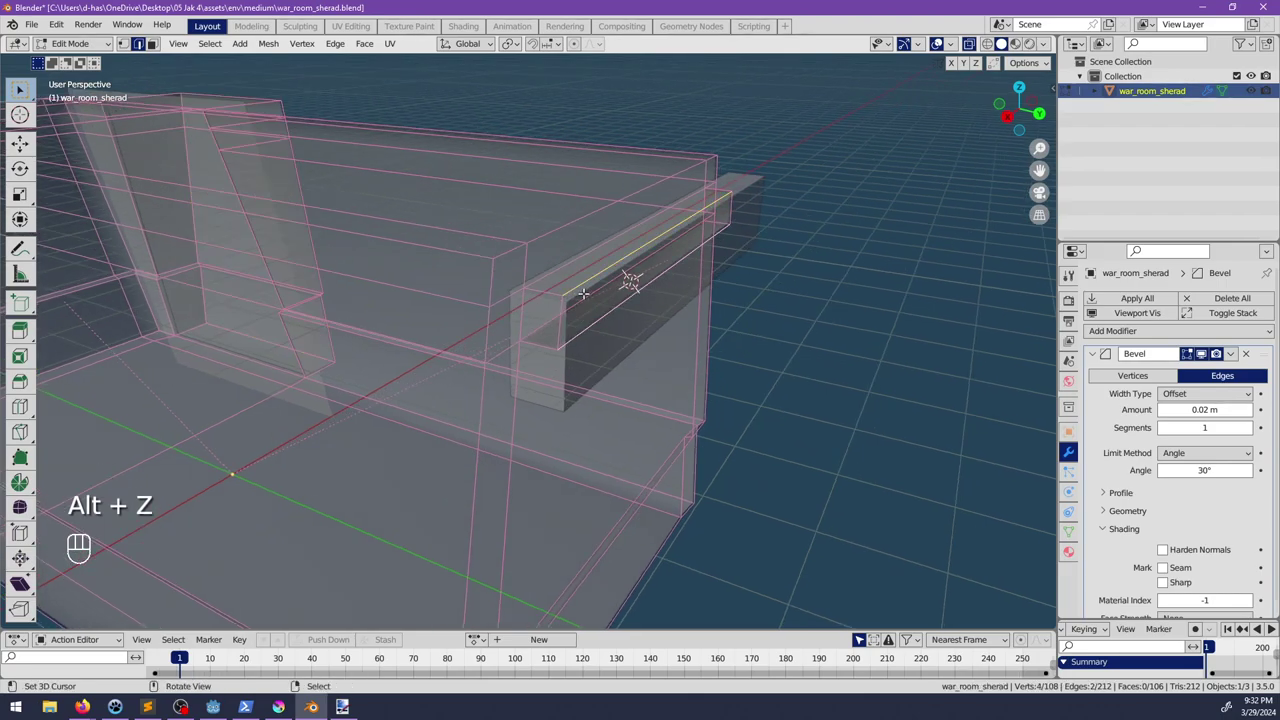
click(152, 43)
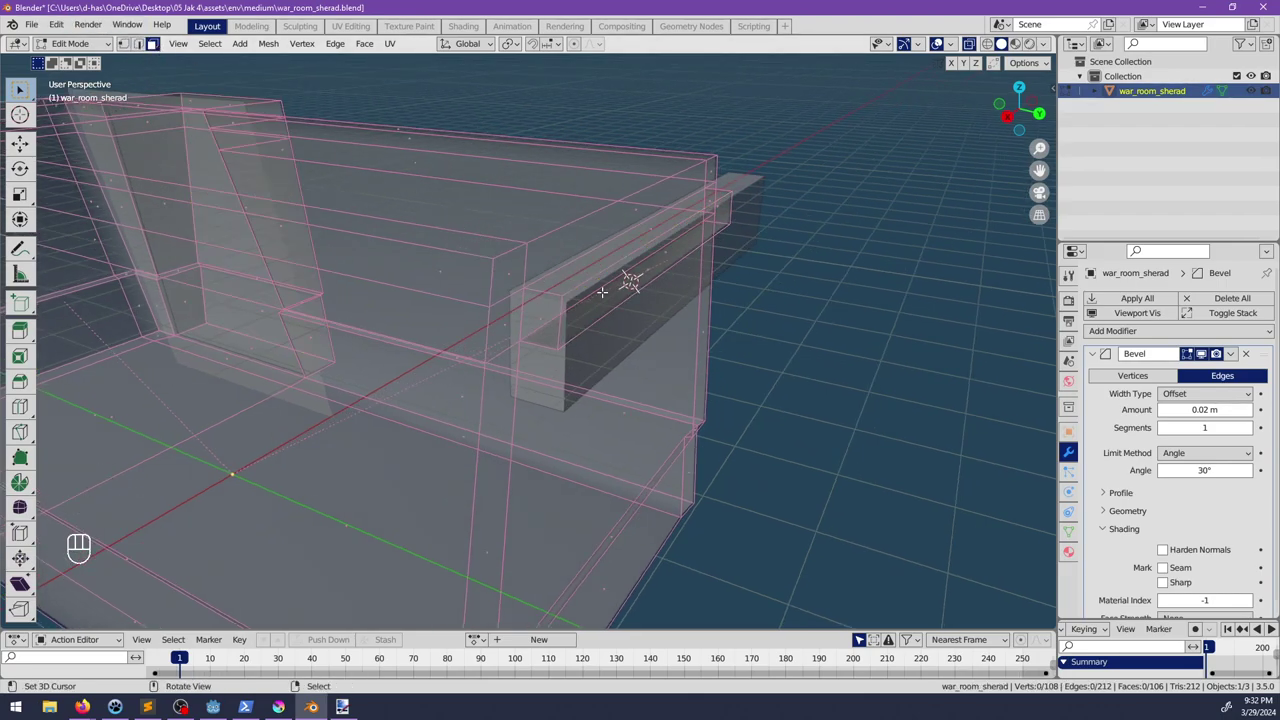
key(x)
click(672, 285)
key(alt+a)
Step: Move the outer edge loop of the window recess inward along Y to the glowing_window block, and turn X-ray off
middle_drag(672, 285, 504, 332)
key(Tab)
key(Tab)
middle_drag(504, 332, 543, 349)
click(138, 43)
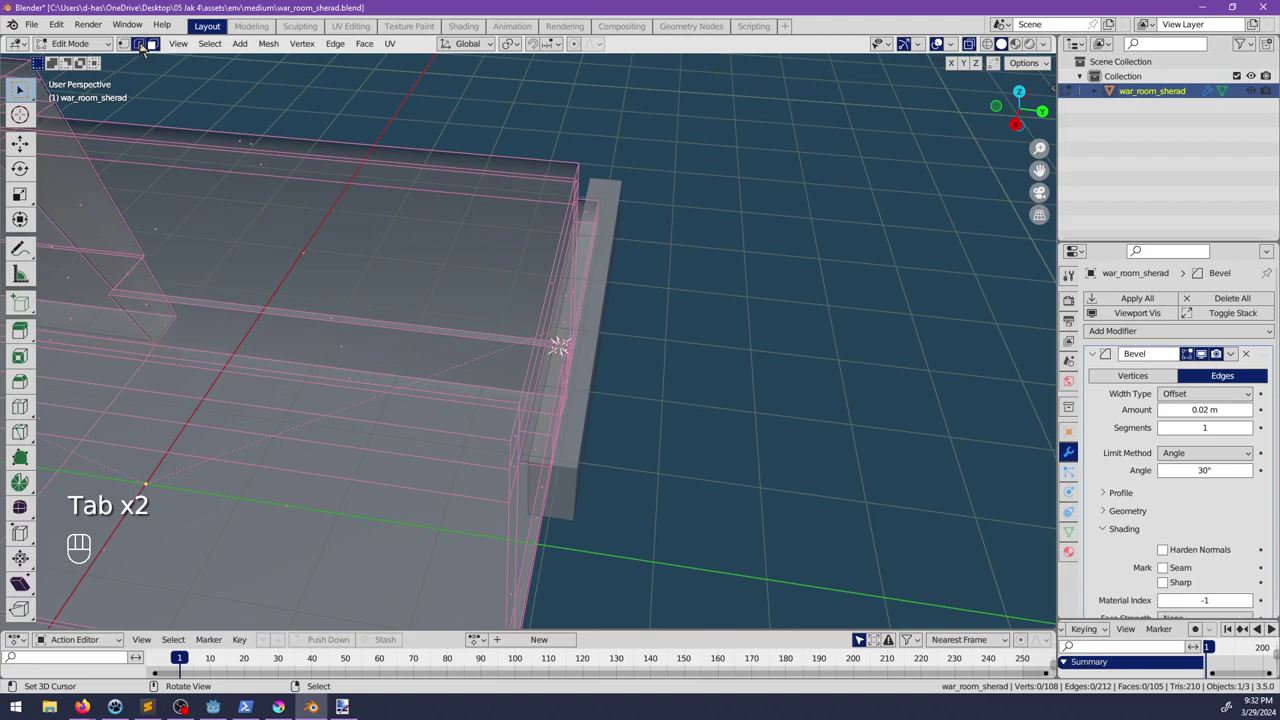
alt+click(578, 259)
middle_drag(578, 259, 637, 322)
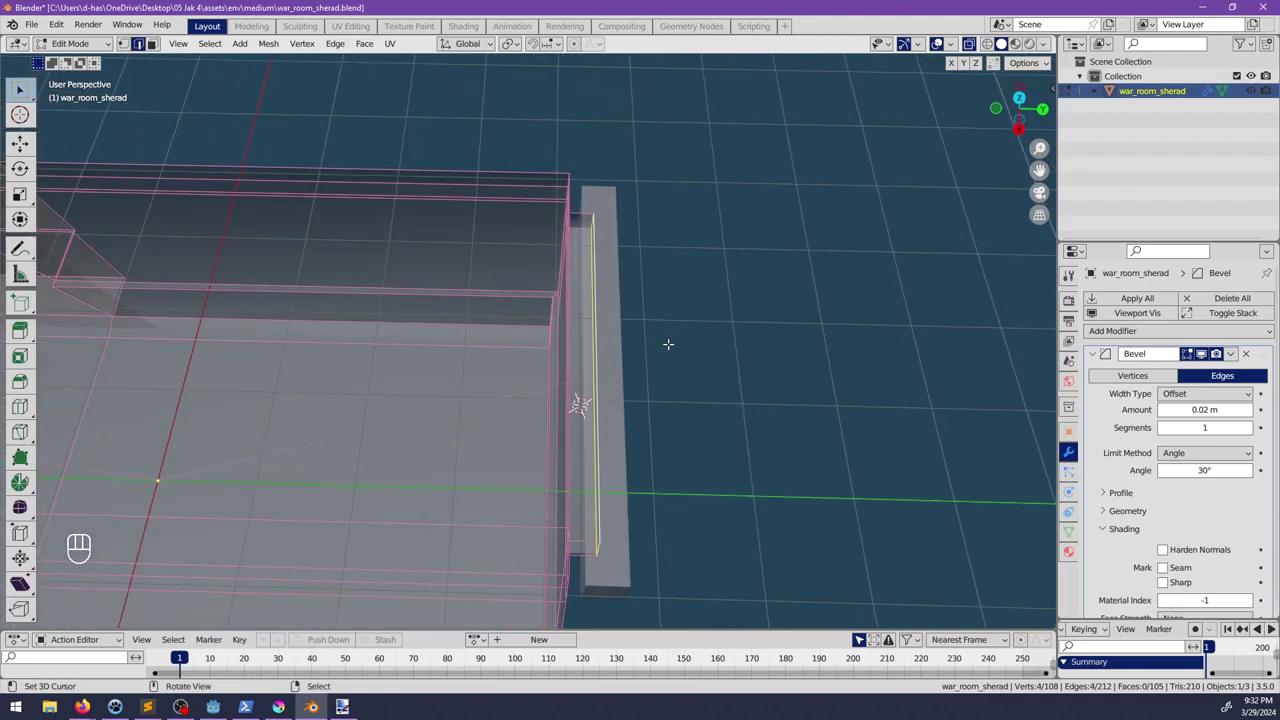
key(g)
key(y)
click(653, 355)
key(alt+z)
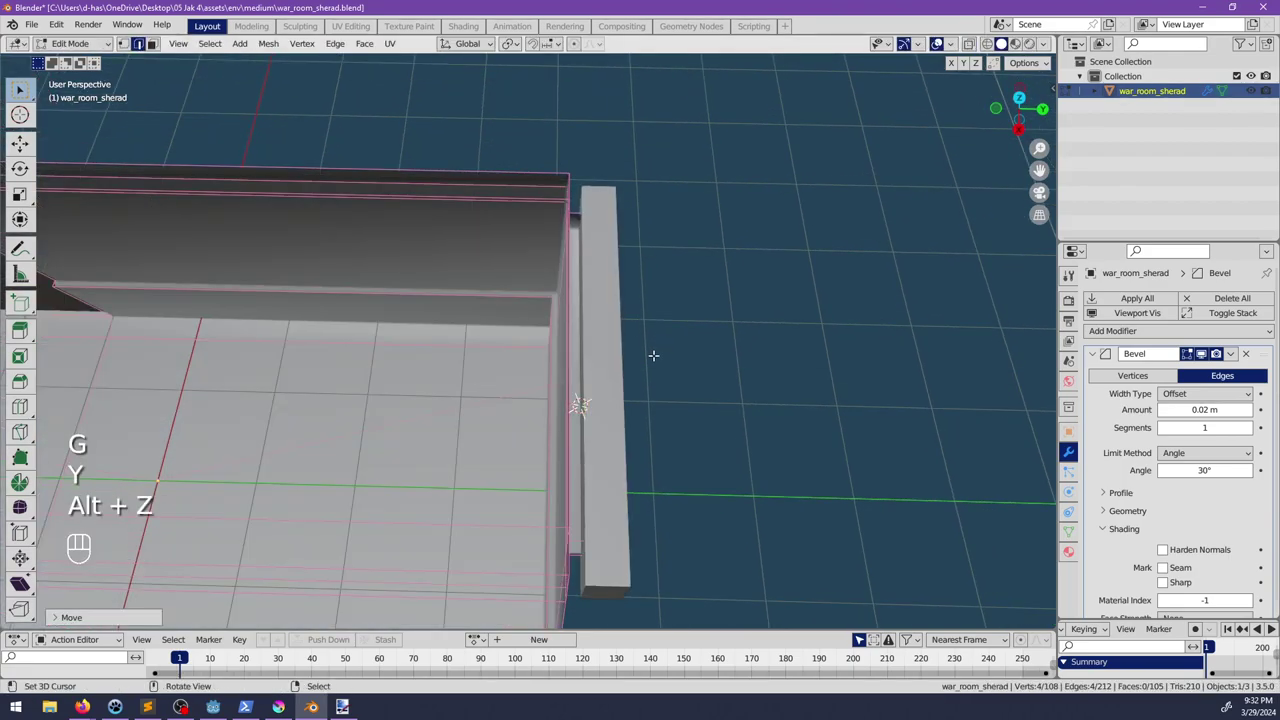
Step: Leave Edit Mode, check the window recess from inside the room, deselect everything and save the file
scroll(653, 355, up, 2)
middle_drag(653, 355, 567, 300)
key(Tab)
scroll(660, 300, up, 3)
key(alt+a)
key(ctrl+s)
scroll(642, 309, down, 4)
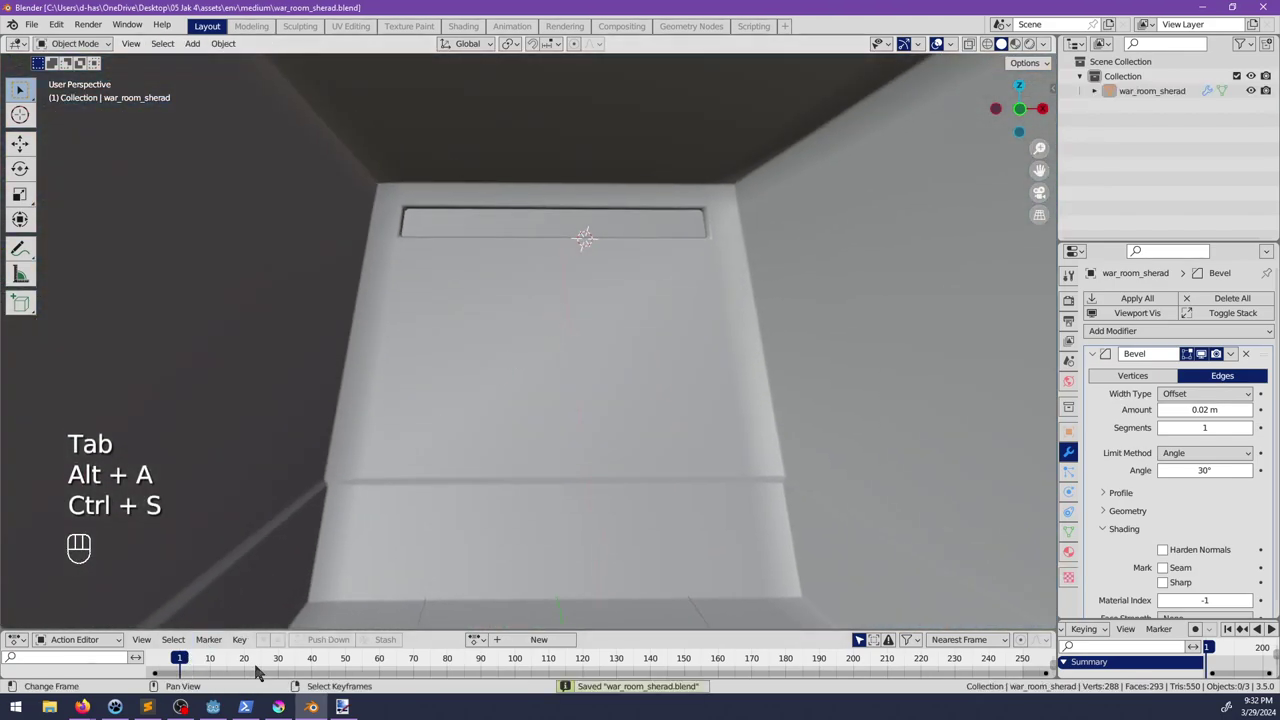
Step: Enable Harden Normals on the room's Bevel modifier and save the Blender file
scroll(1160, 508, down, 1)
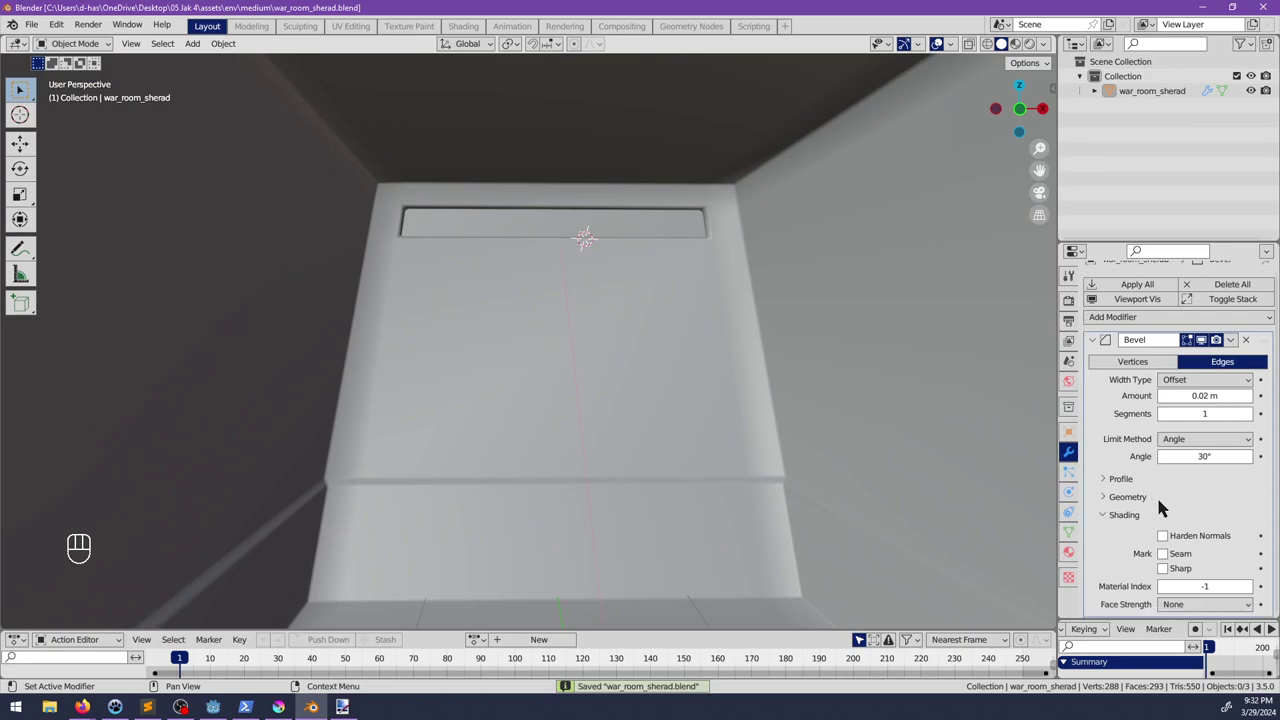
click(1163, 535)
middle_drag(790, 470, 743, 438)
key(ctrl+s)
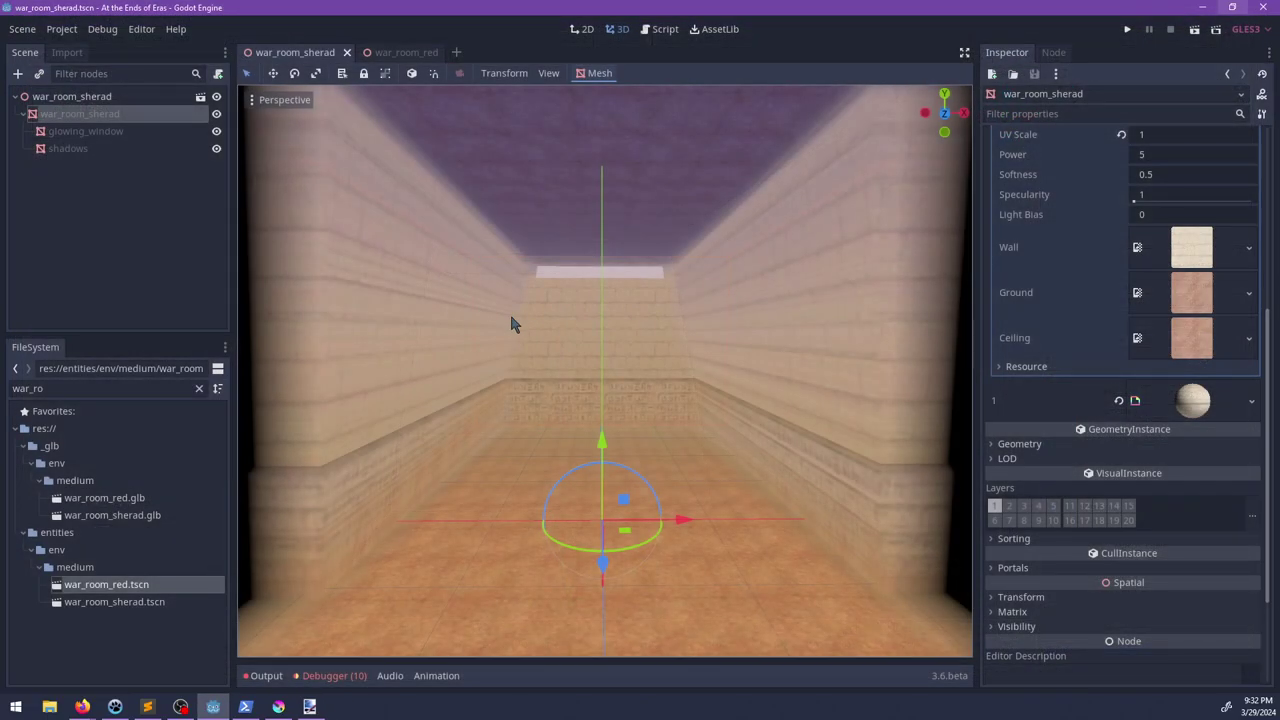
Step: In Godot, save the scene, close all open scenes and reopen war_room_sherad.tscn
key(ctrl+s)
right_click(308, 52)
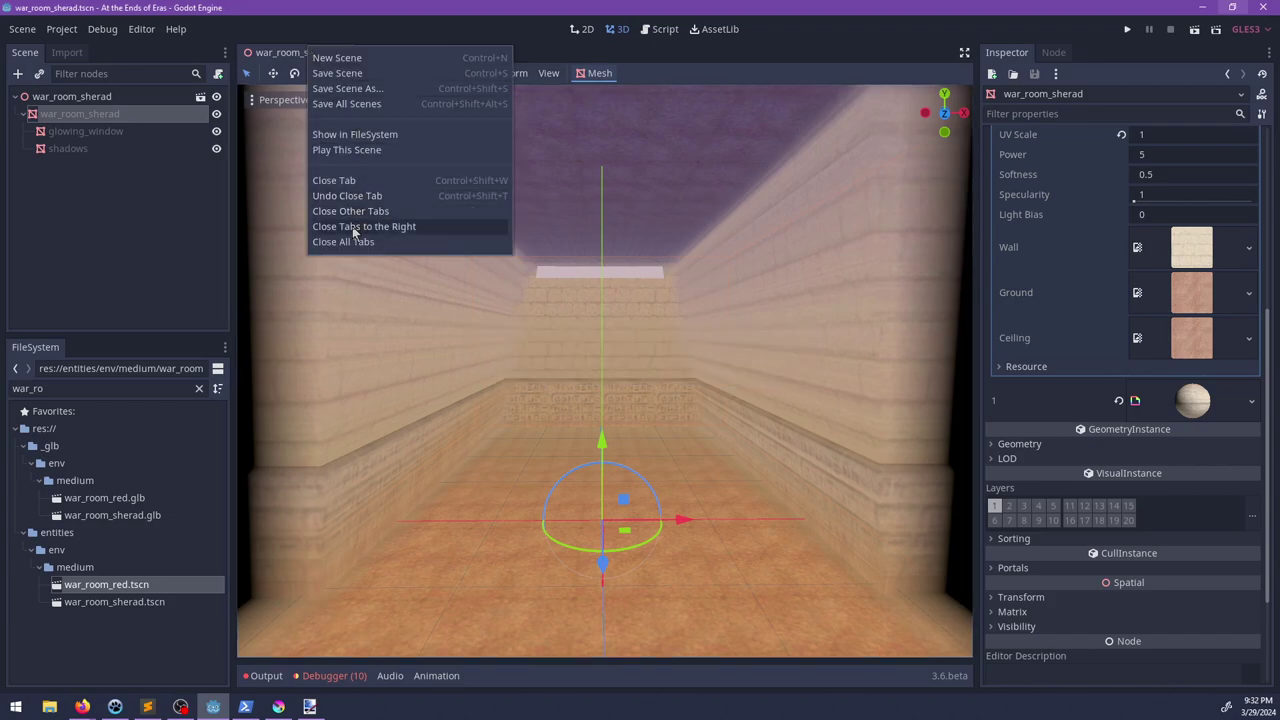
click(345, 241)
double_click(114, 601)
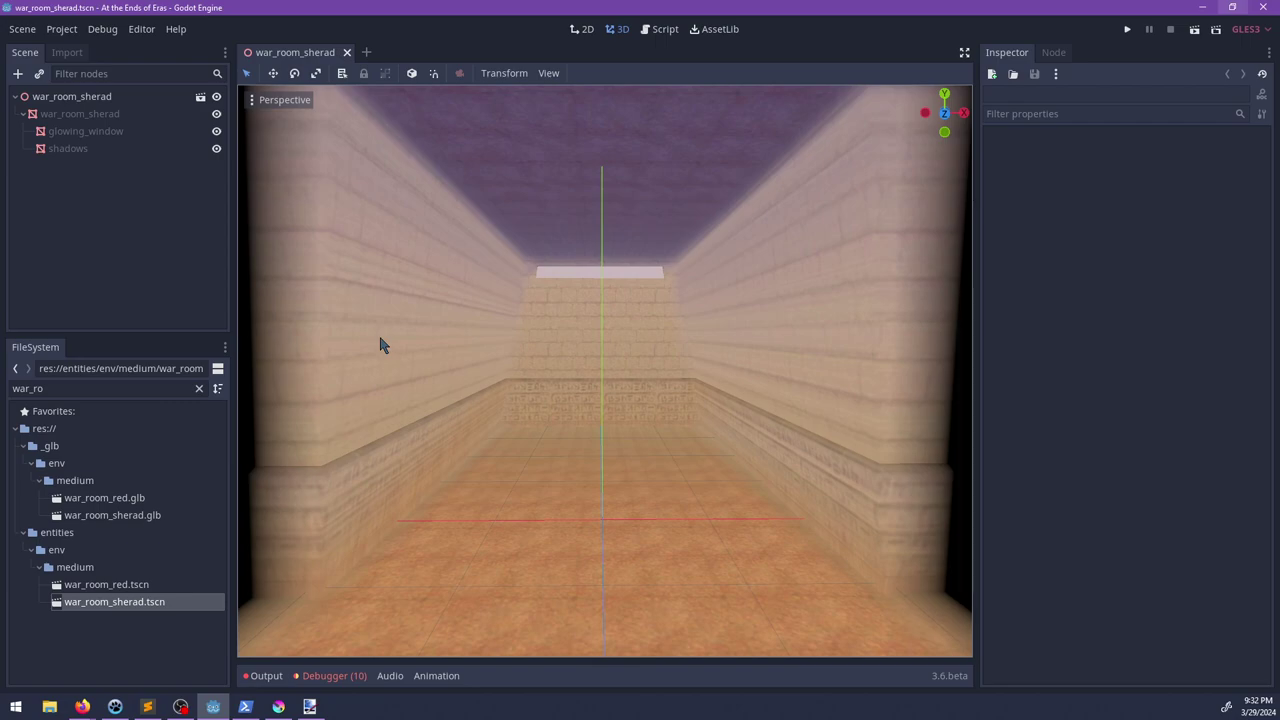
Step: Select the war_room_sherad mesh, collapse its material 0 settings and expand its Transform properties
click(278, 707)
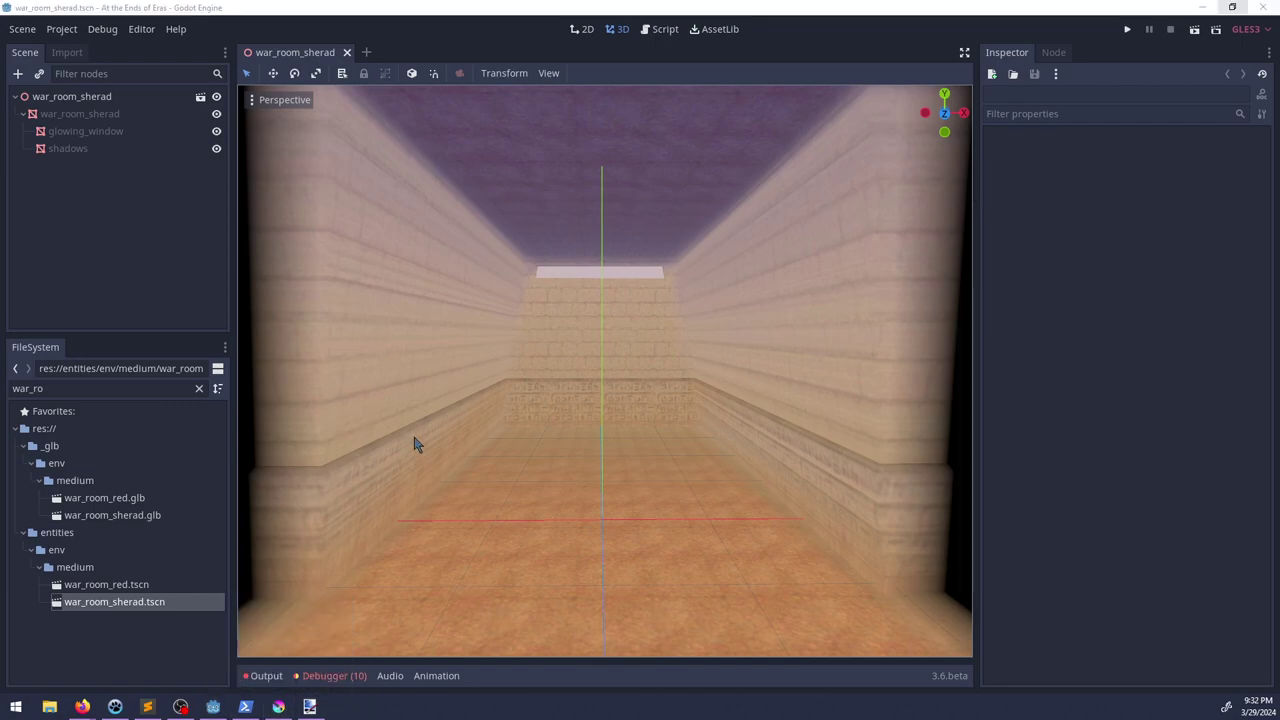
click(417, 343)
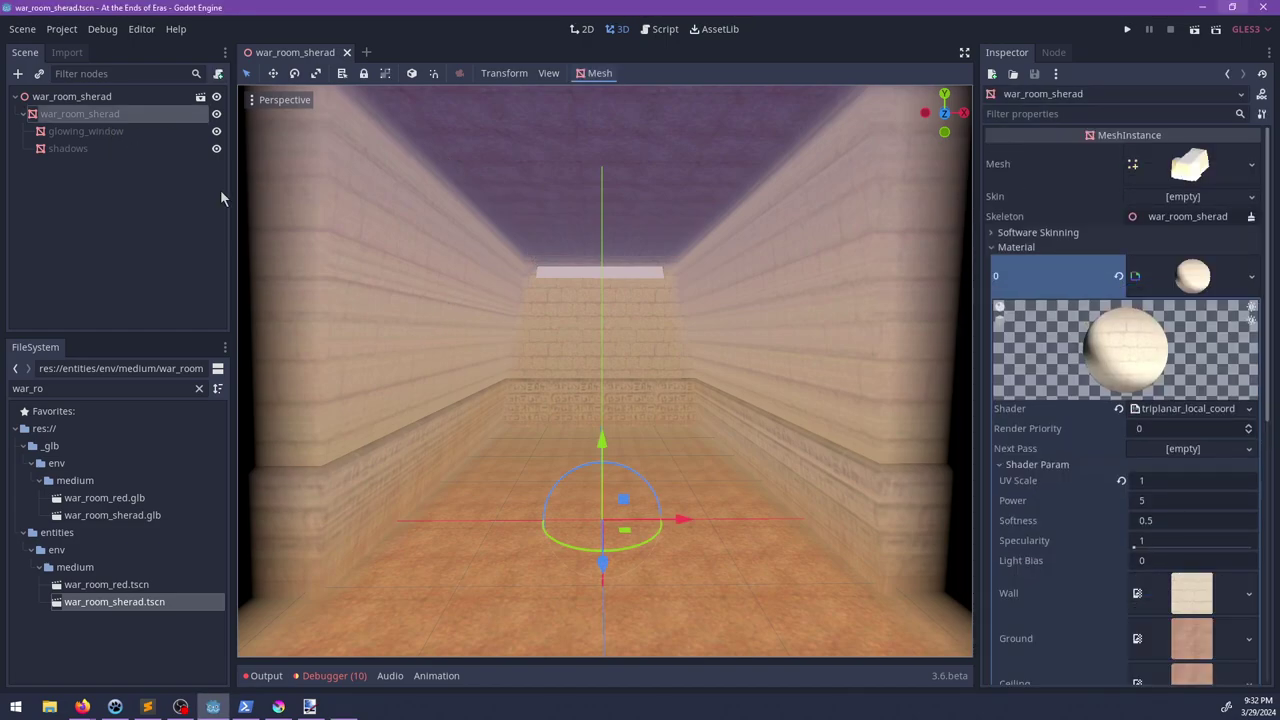
scroll(1139, 529, down, 5)
scroll(1139, 529, up, 5)
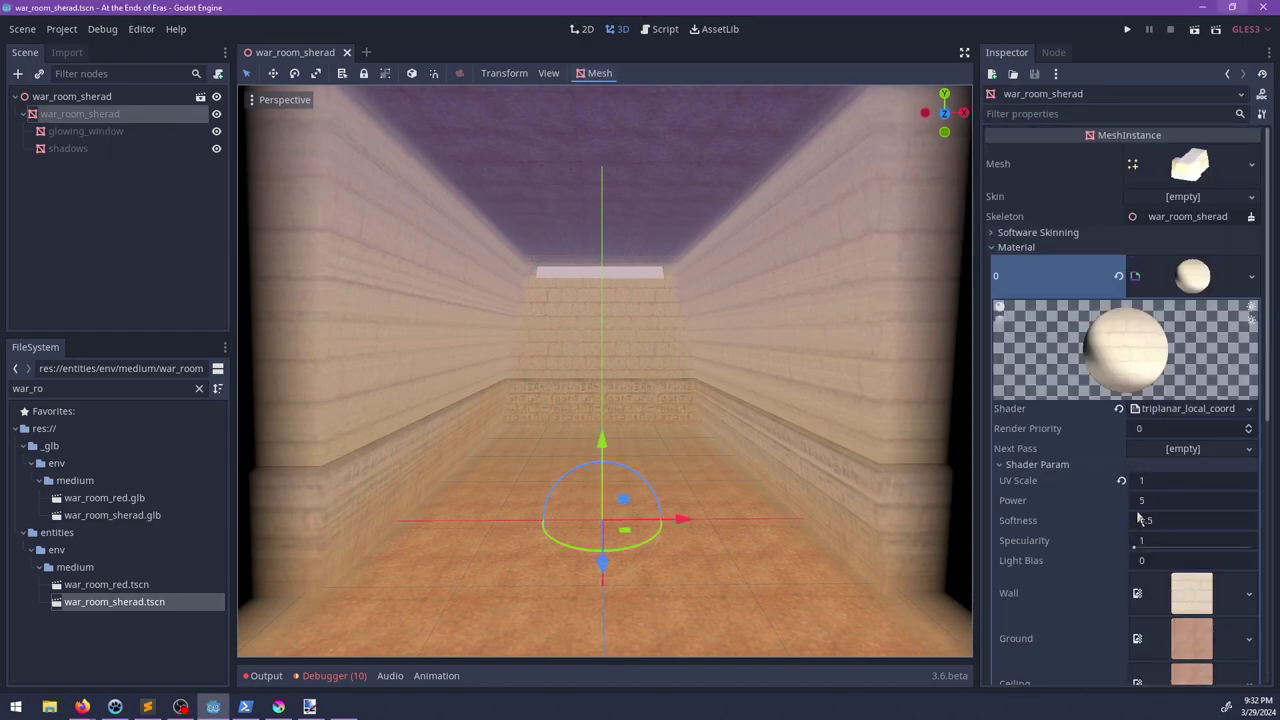
click(1190, 285)
click(1021, 517)
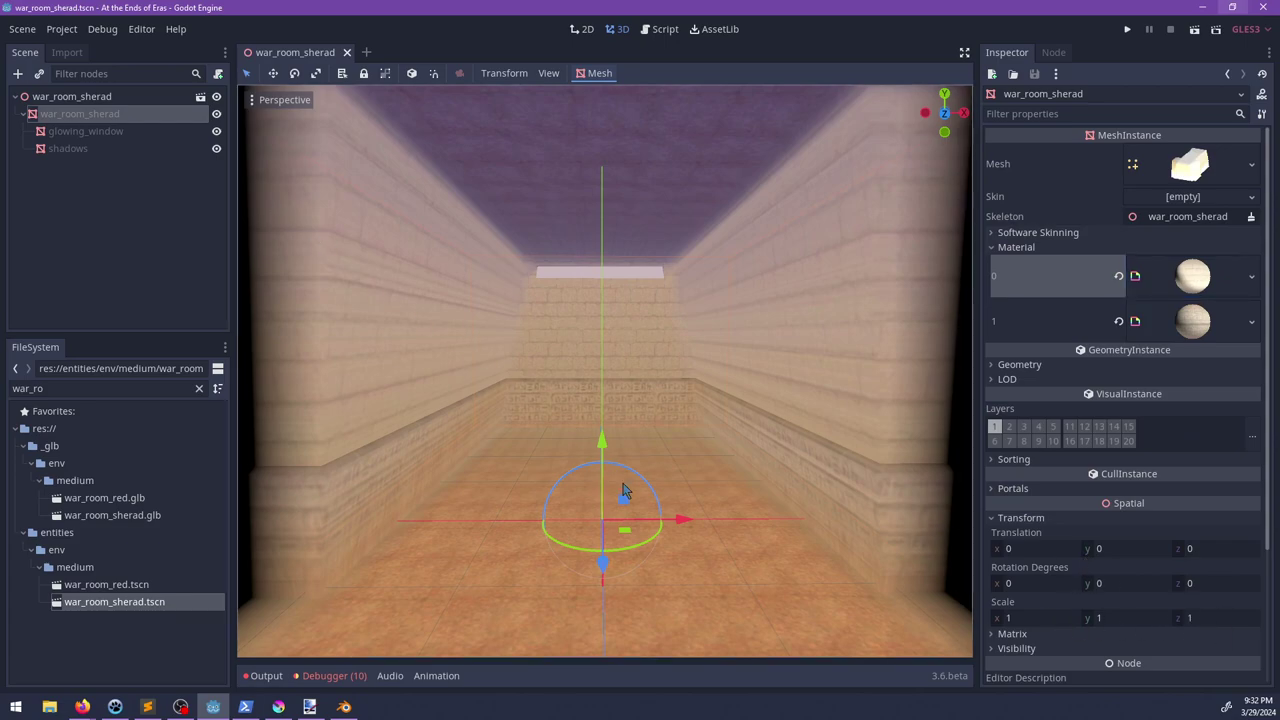
Step: Expand the transform Matrix properties of the war_room_sherad mesh
click(82, 100)
click(1021, 150)
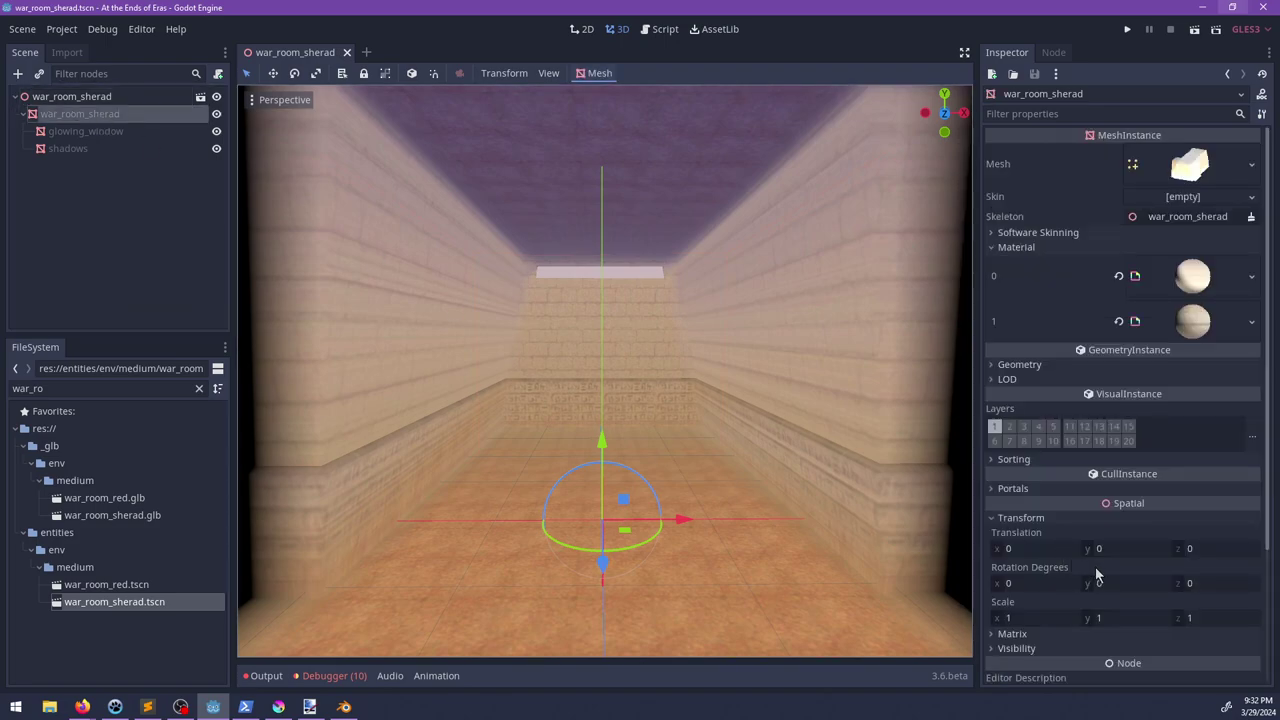
scroll(1096, 569, down, 4)
click(1019, 464)
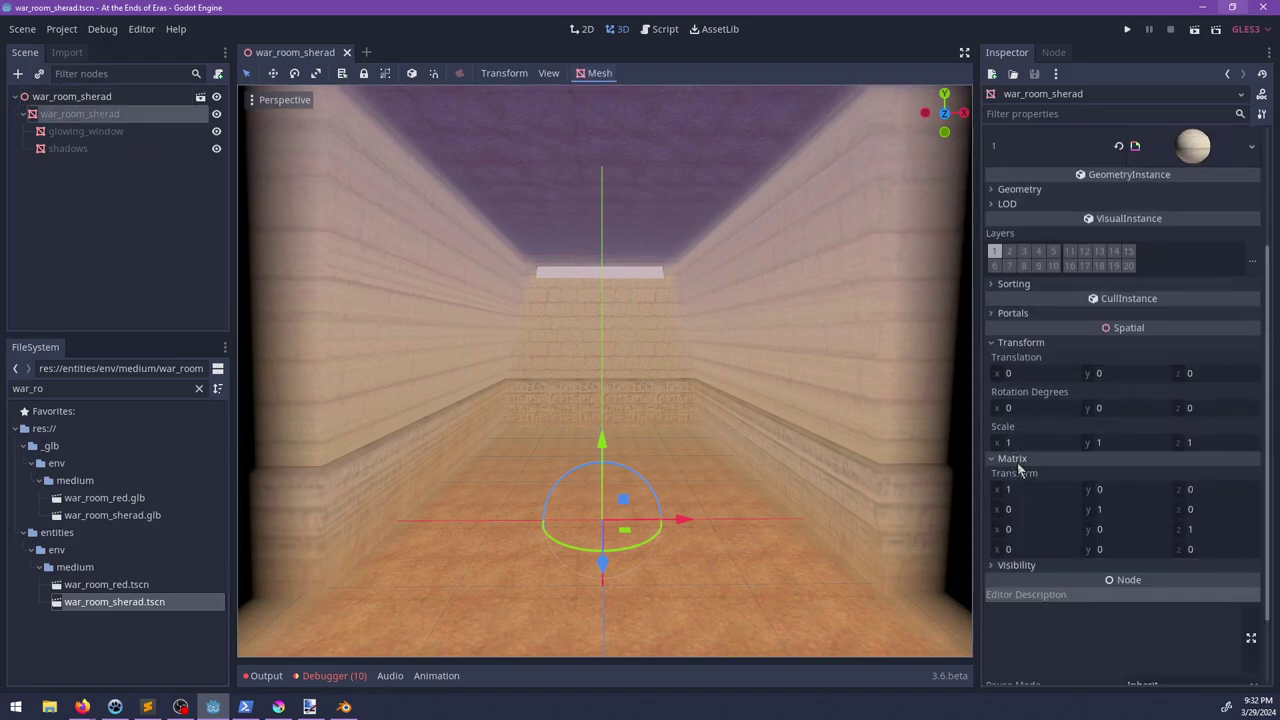
Step: Switch to the room file in Blender, select the war_room_sherad mesh and display its transform values
key(alt+Tab)
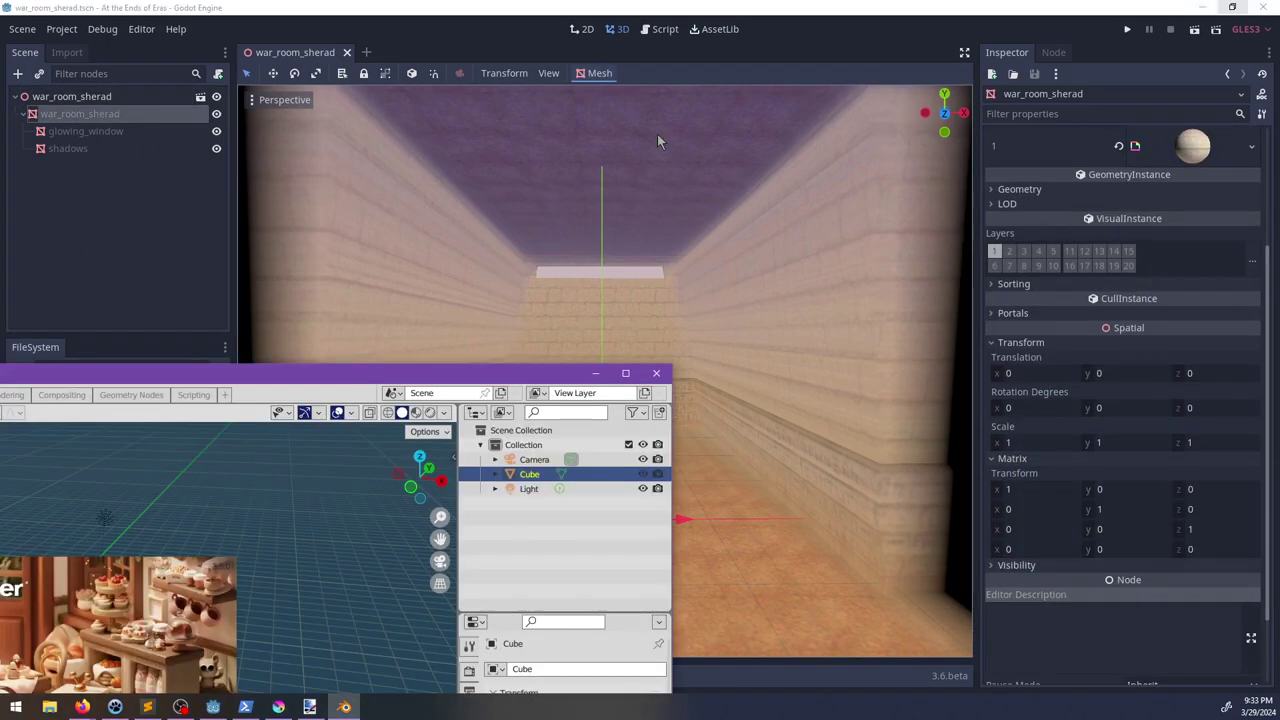
click(686, 397)
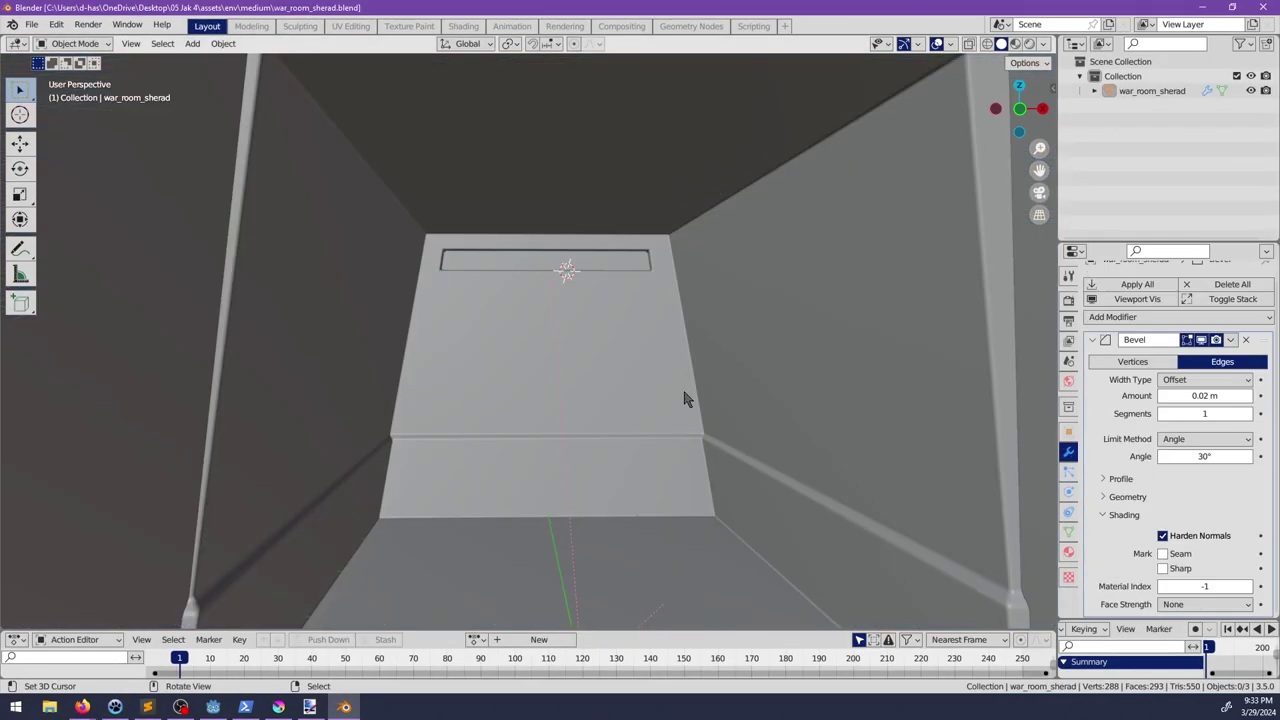
click(581, 380)
scroll(666, 367, down, 3)
middle_drag(667, 372, 603, 437)
key(n)
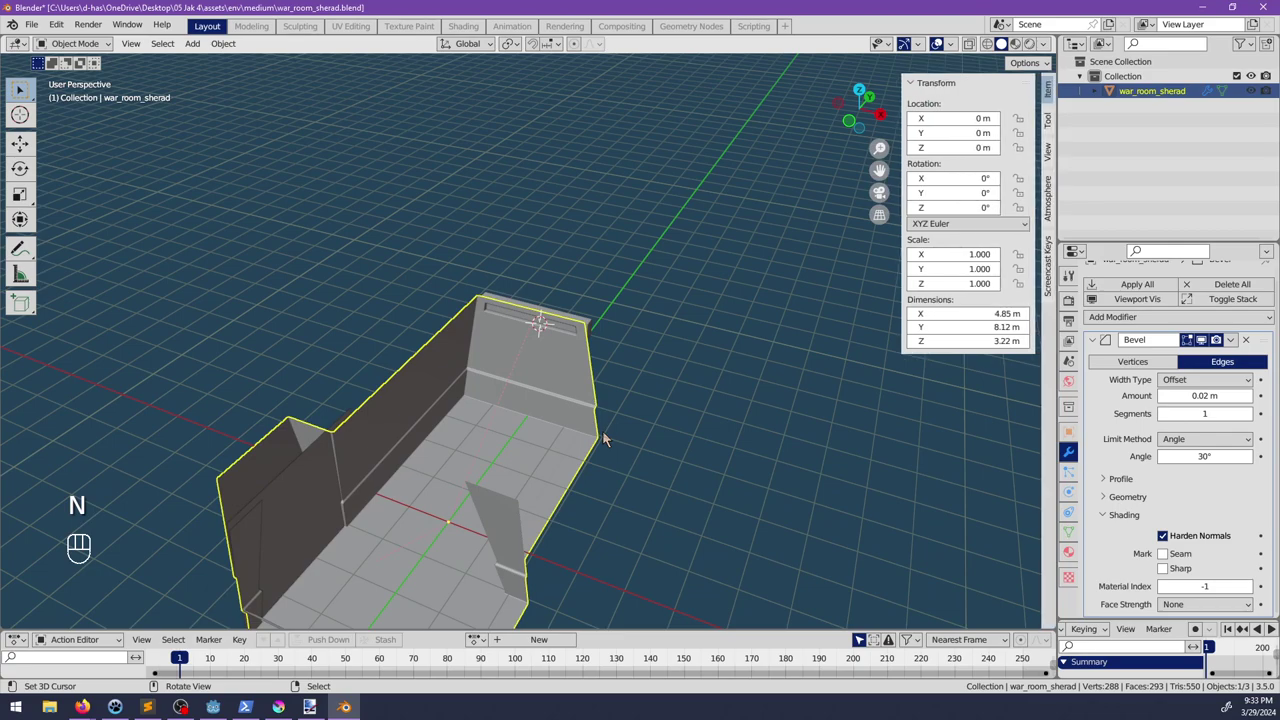
Step: Select every object, apply Scale, deselect everything, save the file and close Blender
key(a)
key(ctrl+a)
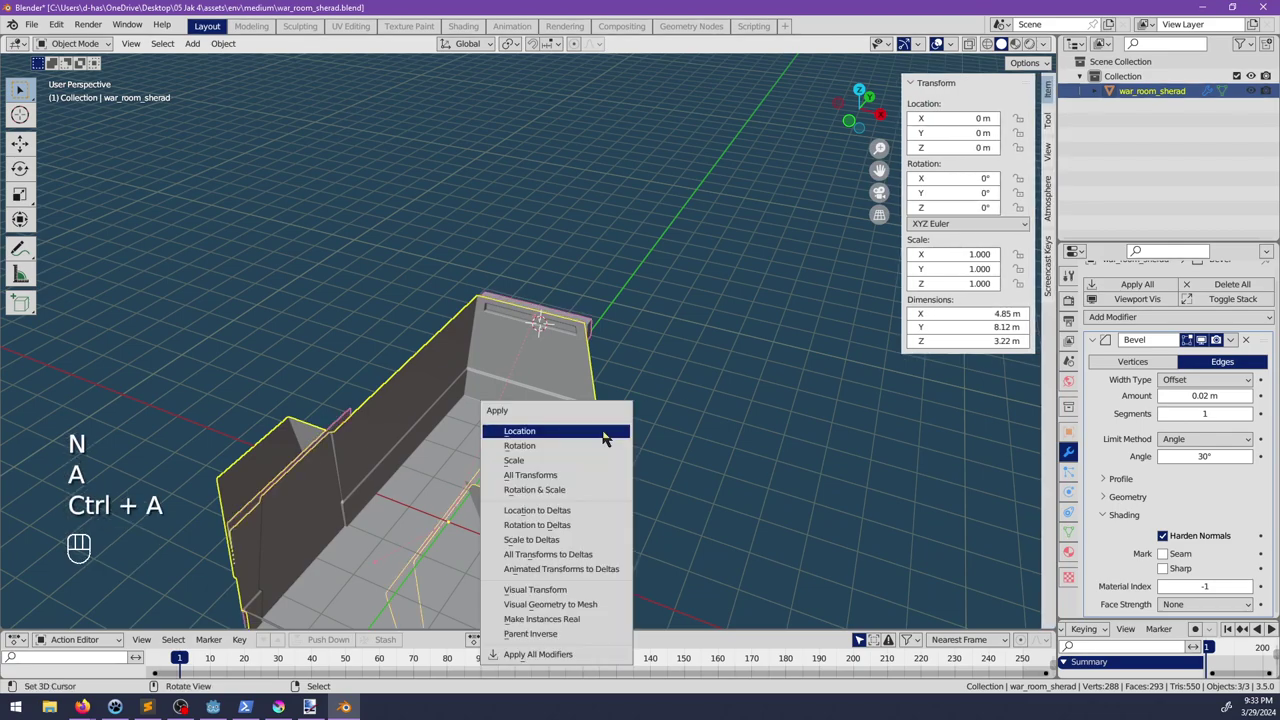
click(566, 458)
key(alt+a)
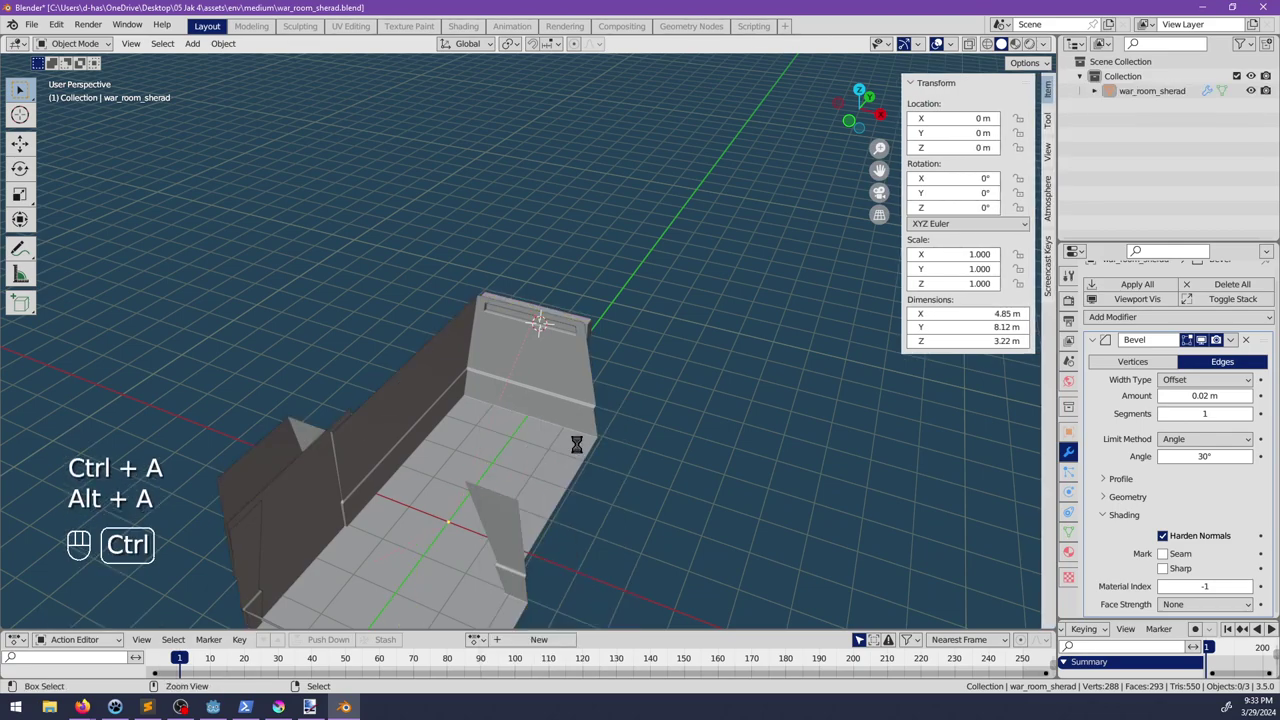
key(ctrl+s)
click(1262, 8)
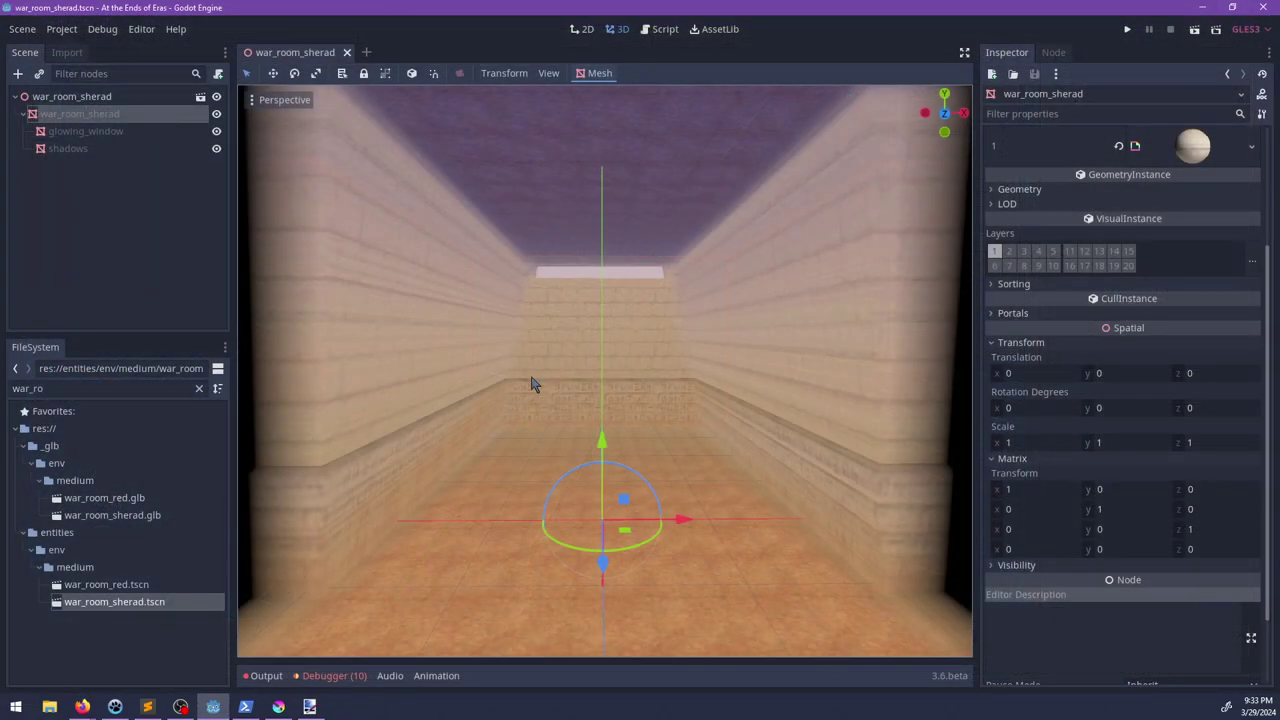
Step: In Godot, inspect the room's walls, floor and window from the front and from the side
middle_drag(554, 331, 553, 359)
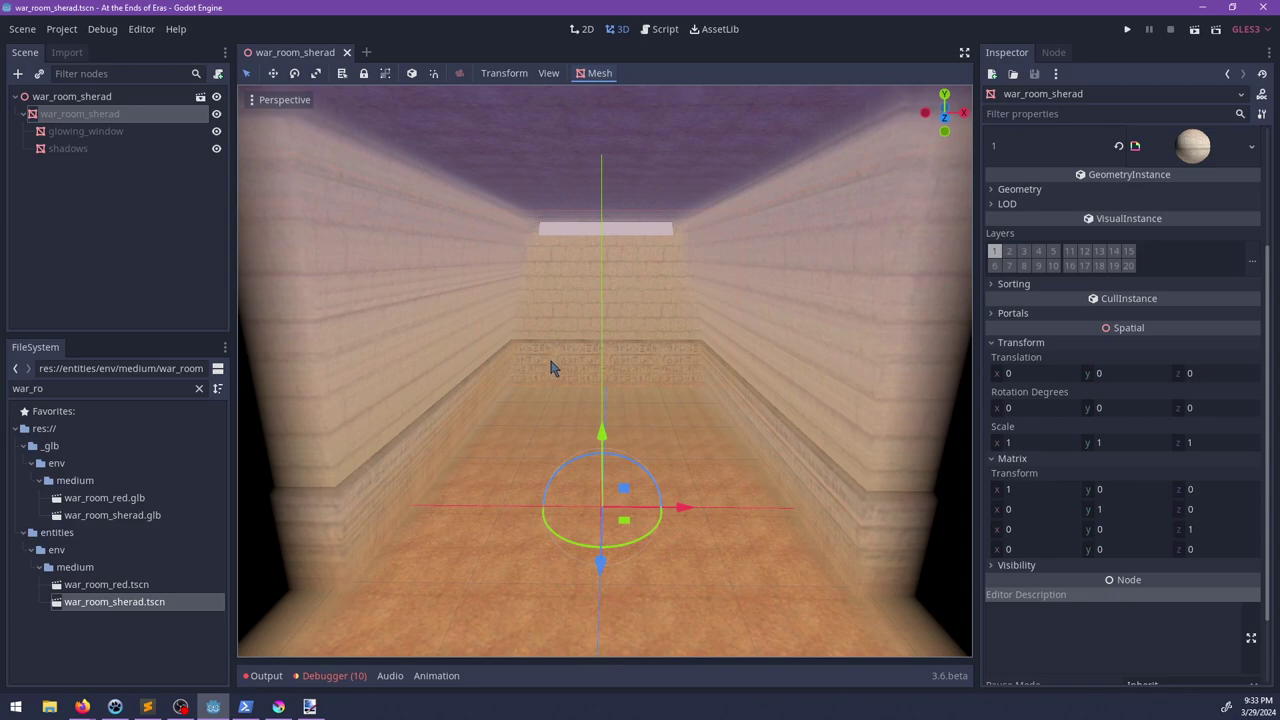
key(alt+Tab)
key(alt+Tab)
middle_drag(417, 348, 720, 418)
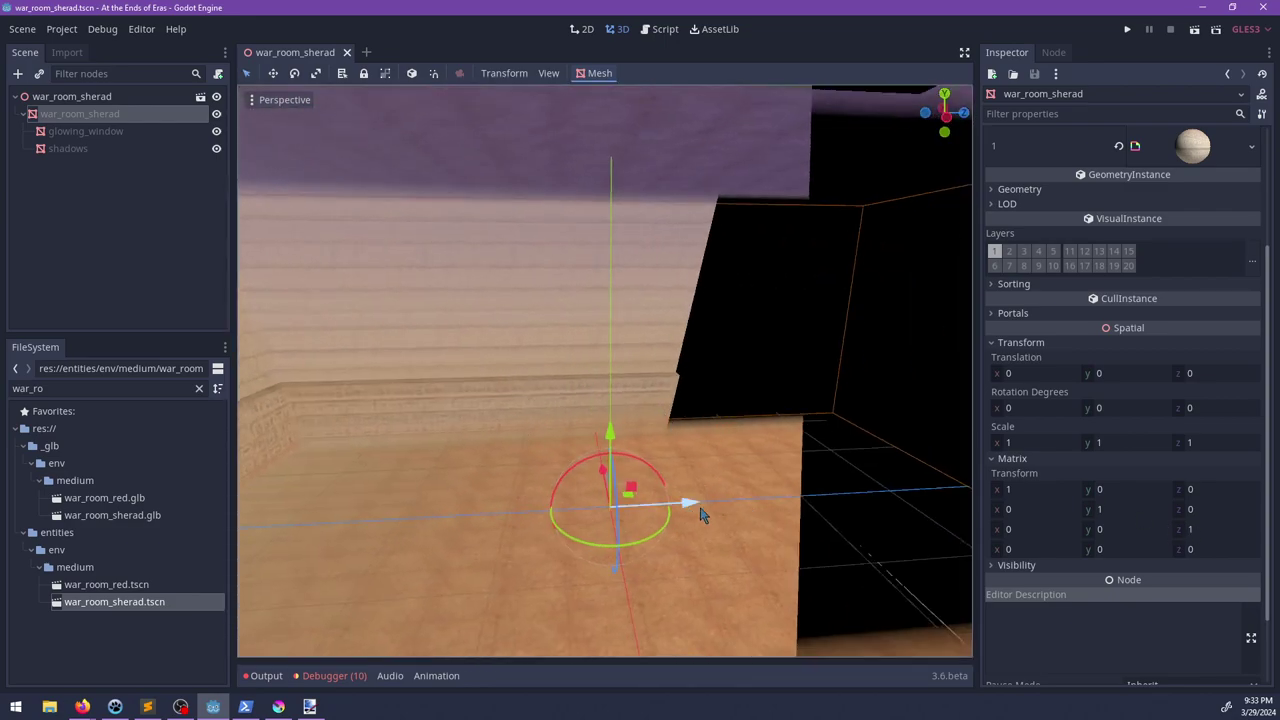
drag(700, 514, 672, 486)
key(ctrl+z)
middle_drag(604, 433, 649, 414)
key(q)
scroll(584, 427, down, 5)
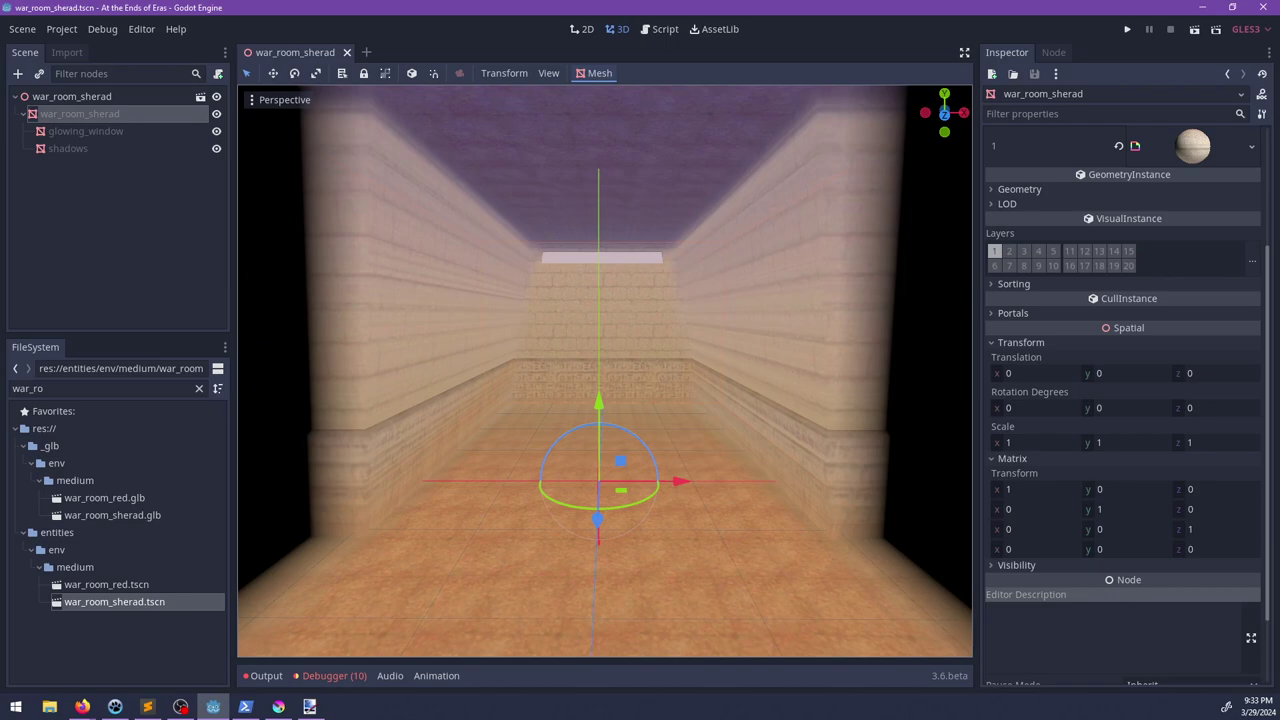
key(alt+Tab)
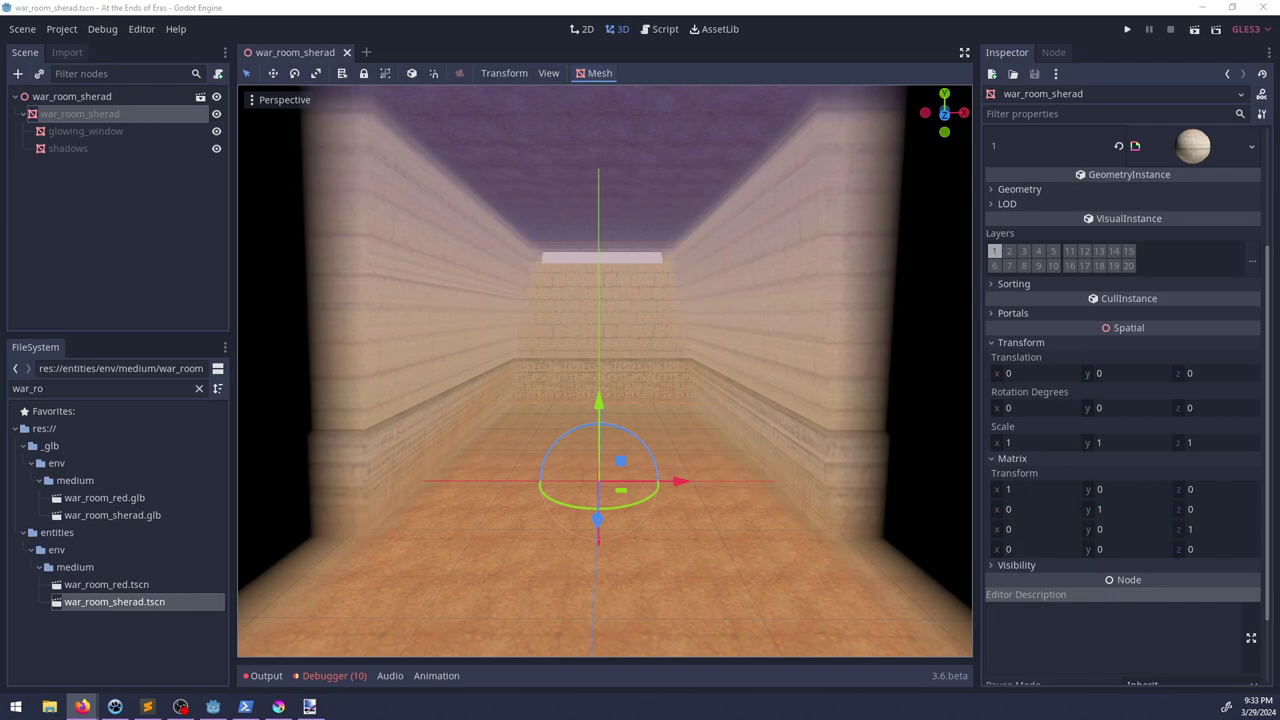
Step: Check the properties of the glowing_window and war_room_sherad nodes, and examine the room from above and from inside
click(112, 132)
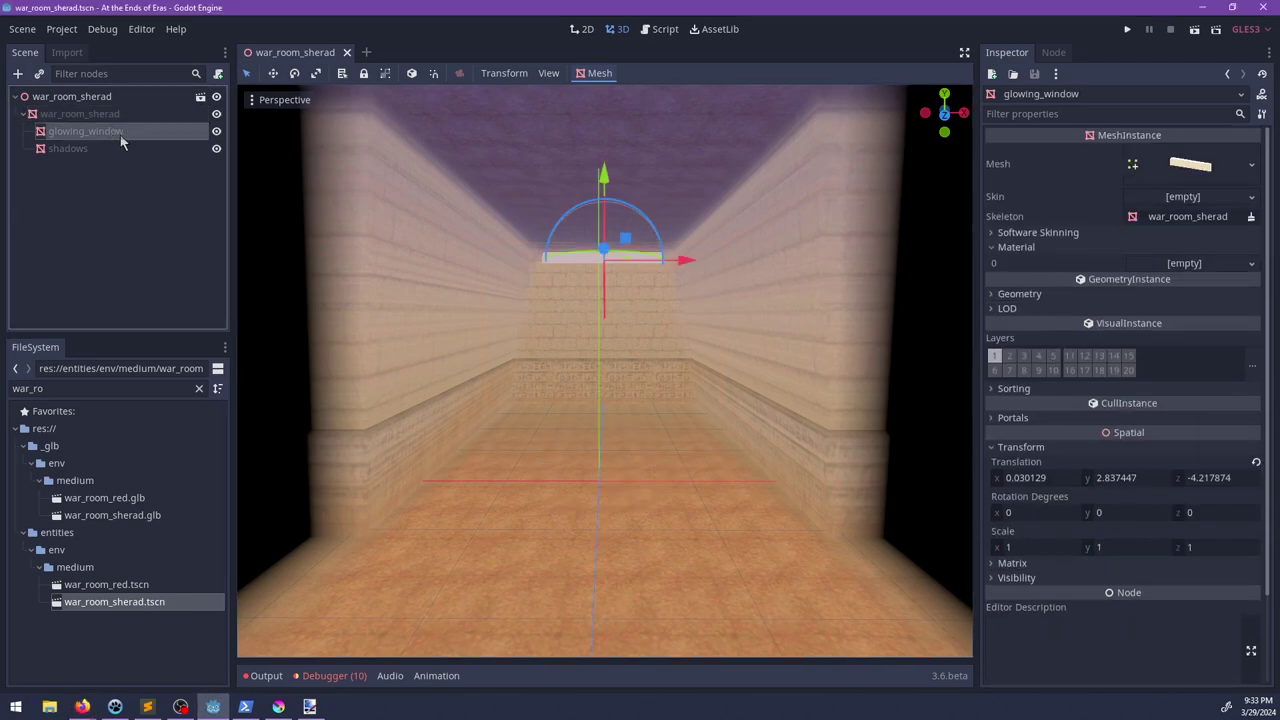
click(78, 114)
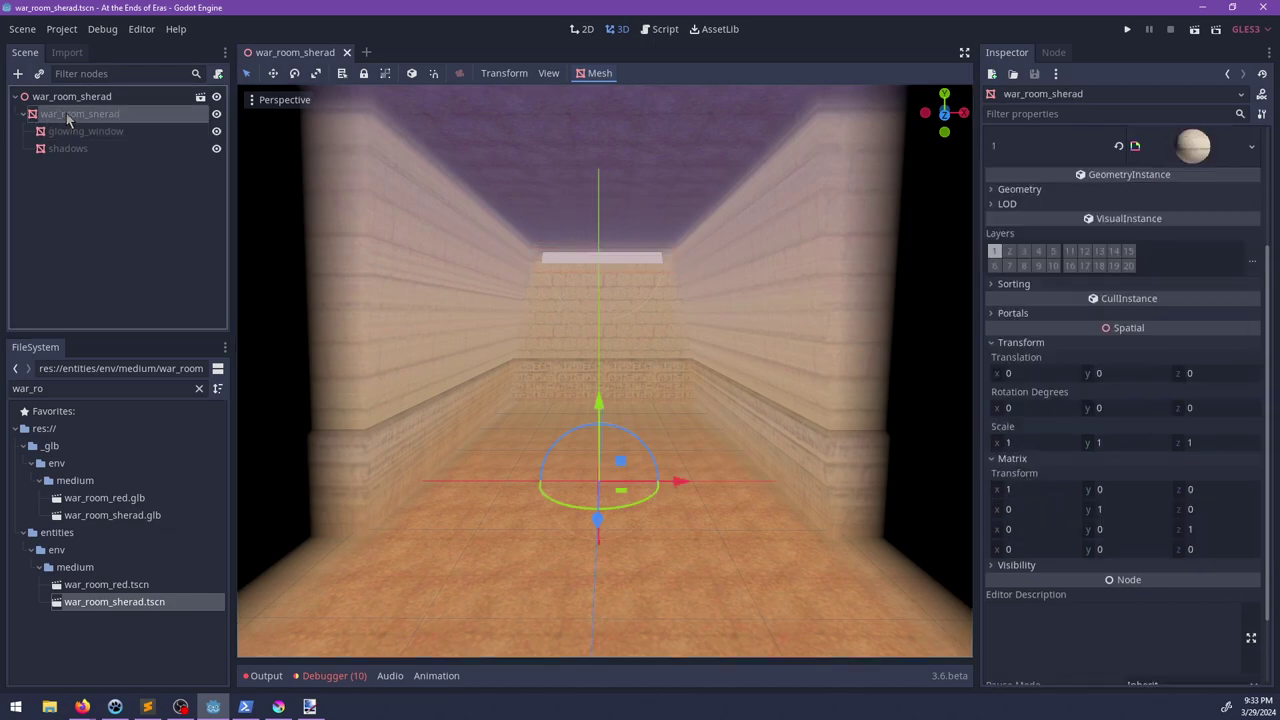
scroll(559, 319, down, 5)
scroll(616, 316, up, 8)
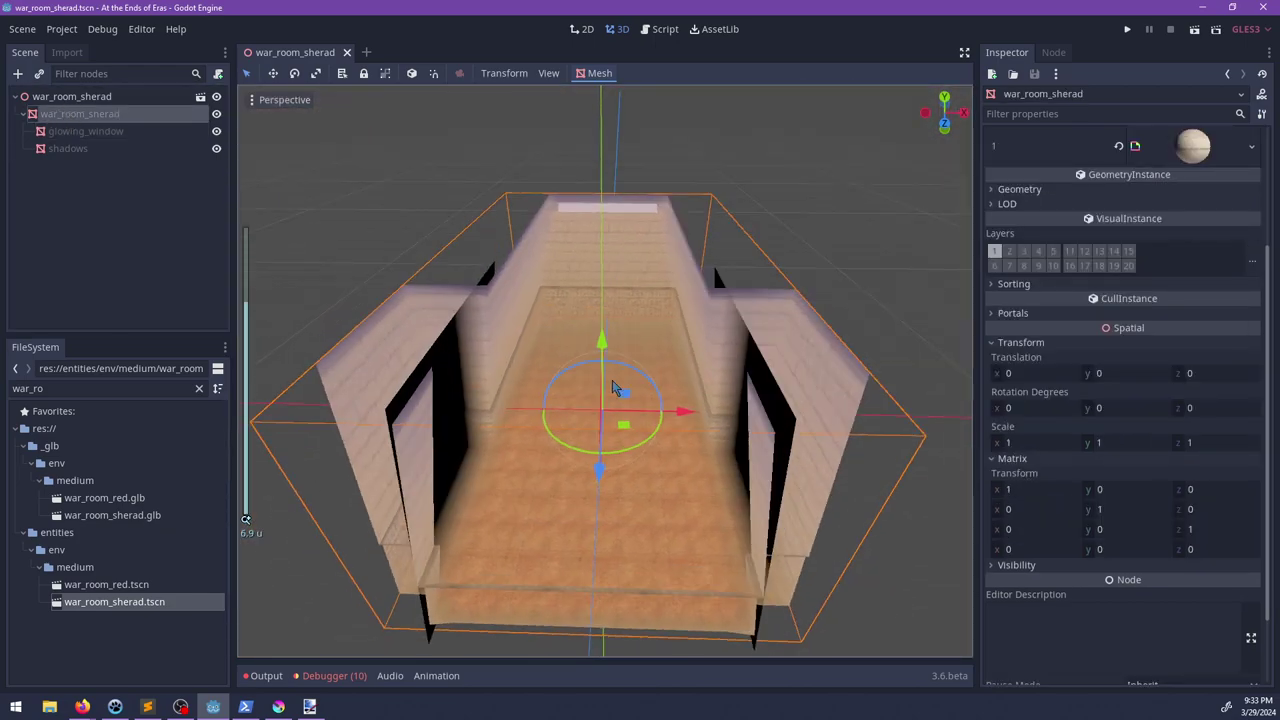
scroll(1052, 194, up, 4)
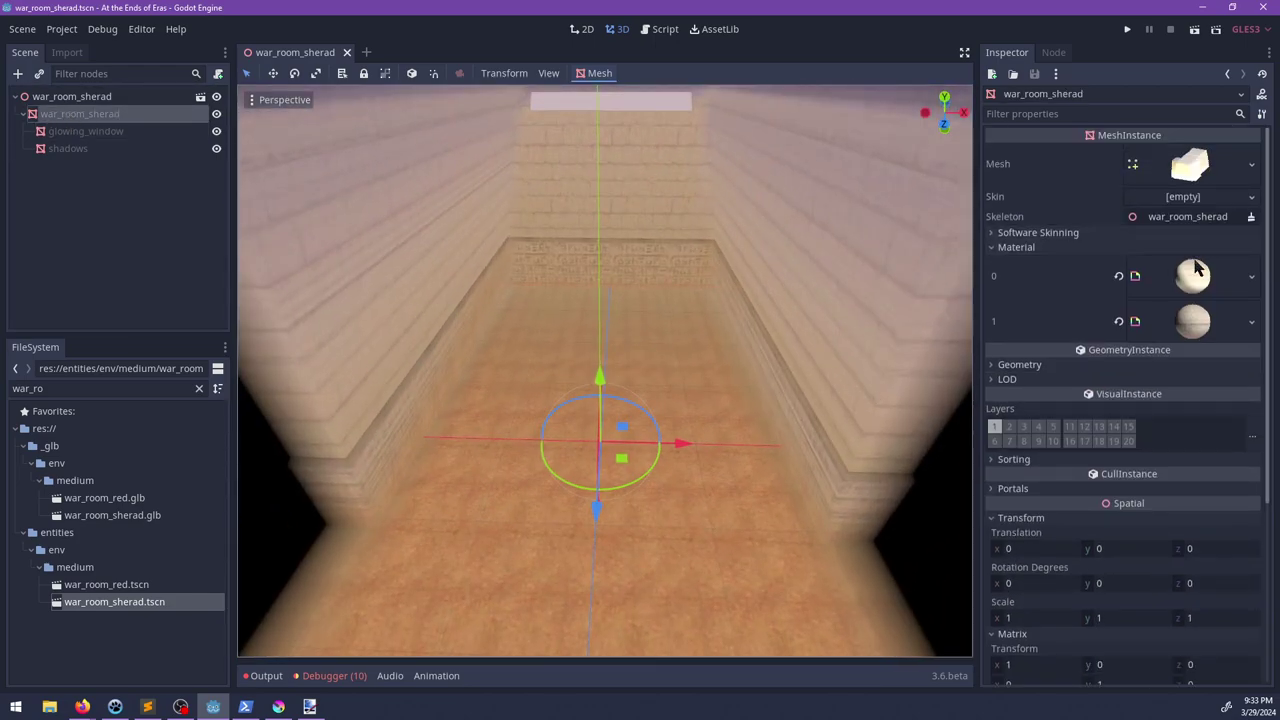
scroll(569, 343, up, 5)
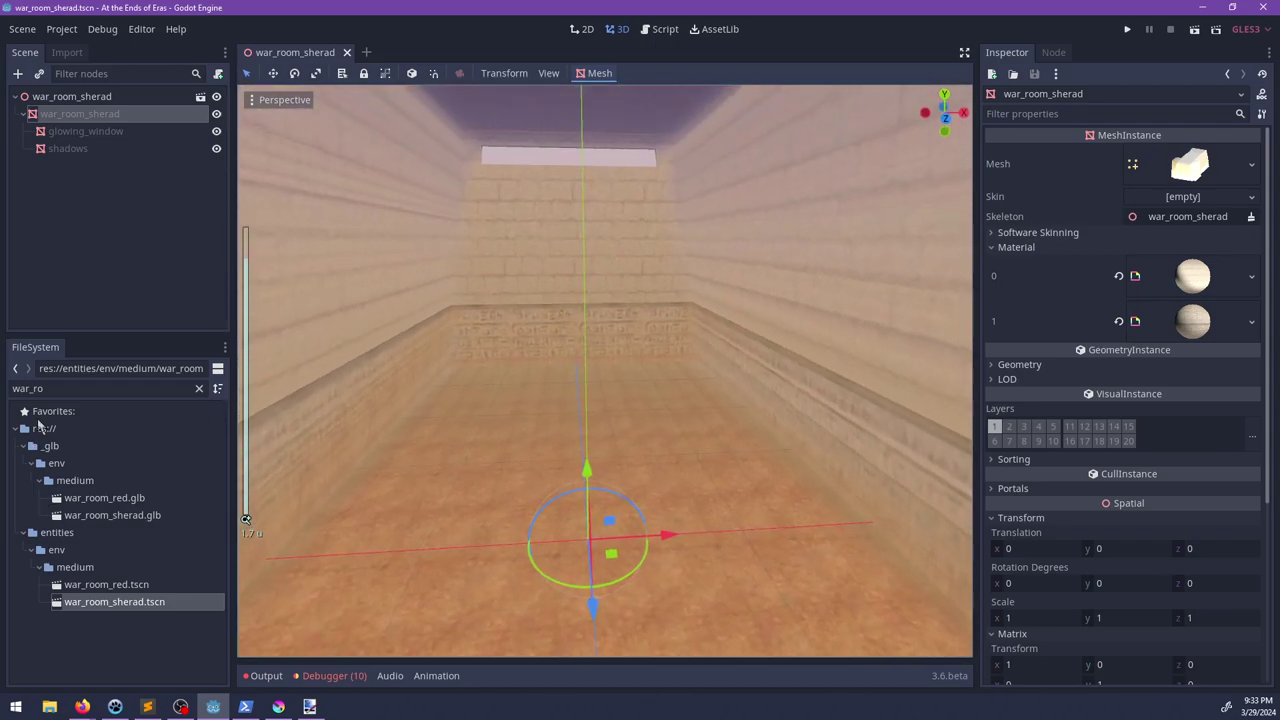
Step: Search the project files for "bricks" and try bricks.material in material slot 0 of the war_room_sherad mesh
double_click(60, 389)
text(bricks)
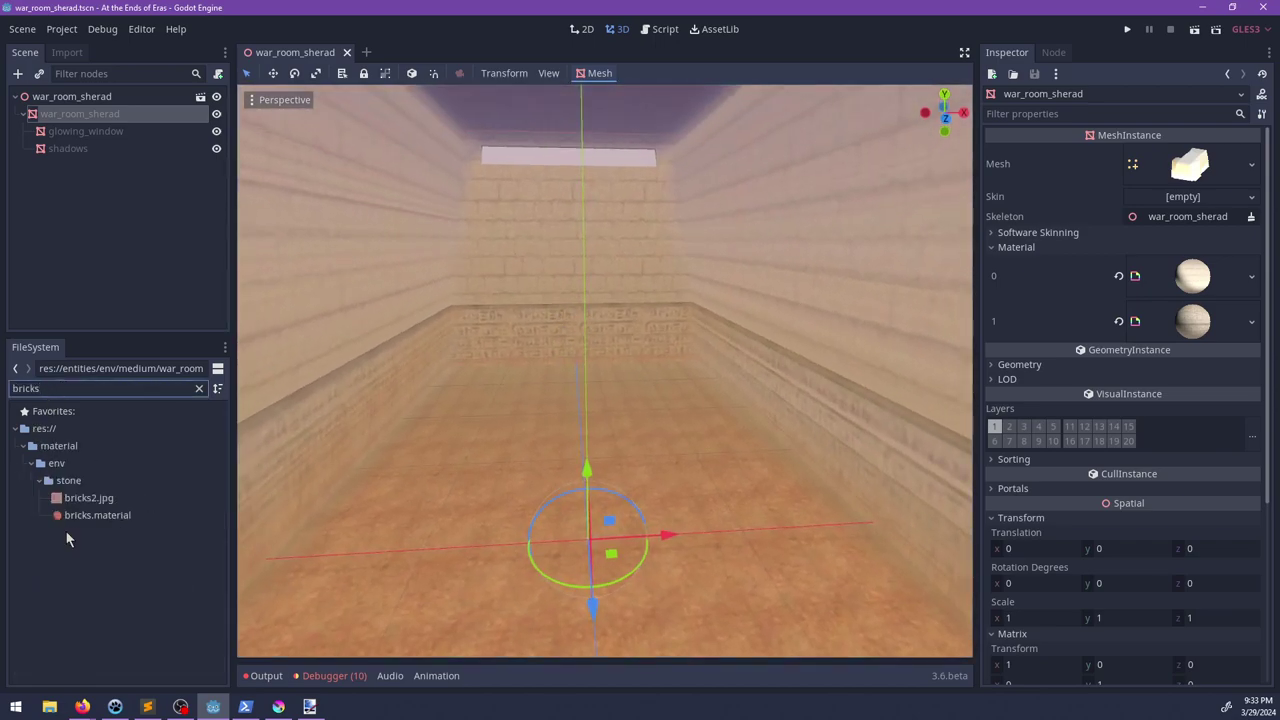
drag(72, 516, 1245, 277)
middle_drag(767, 353, 676, 354)
right_drag(676, 361, 655, 337)
key(ctrl+z)
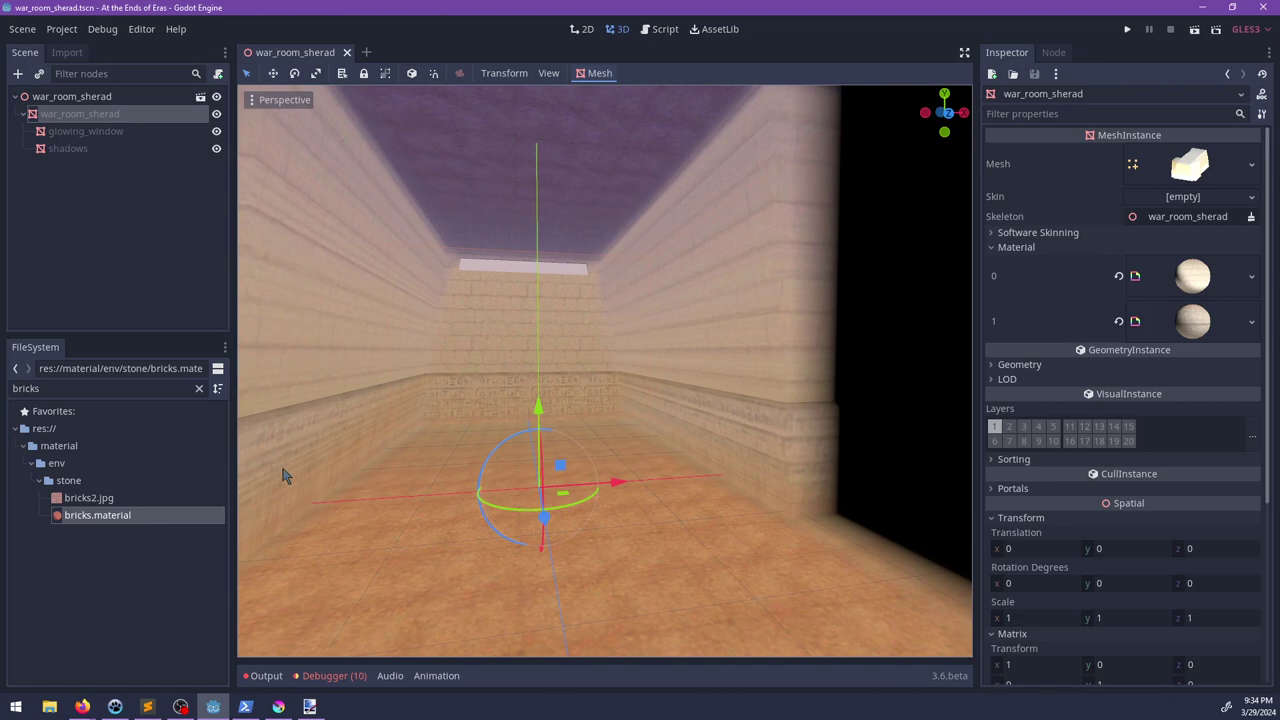
Step: Open a new Blender session and delete all the default objects from the scene
click(278, 707)
click(278, 707)
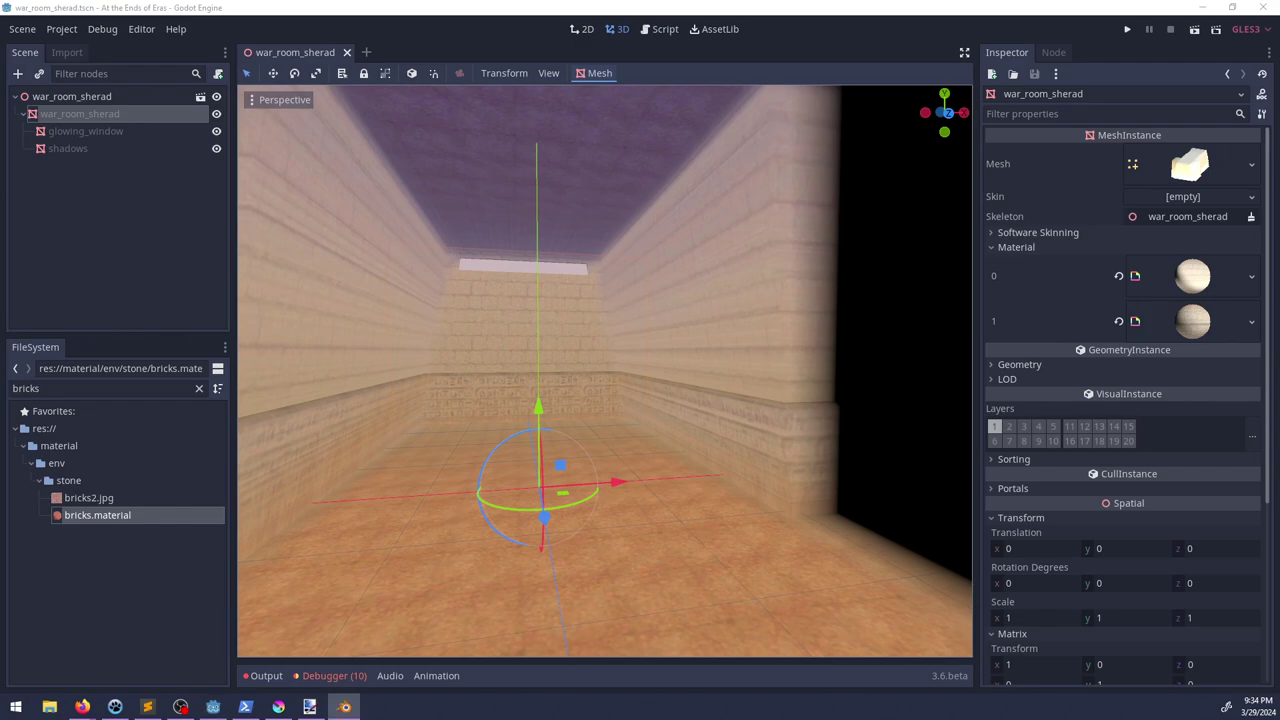
key(Escape)
key(a)
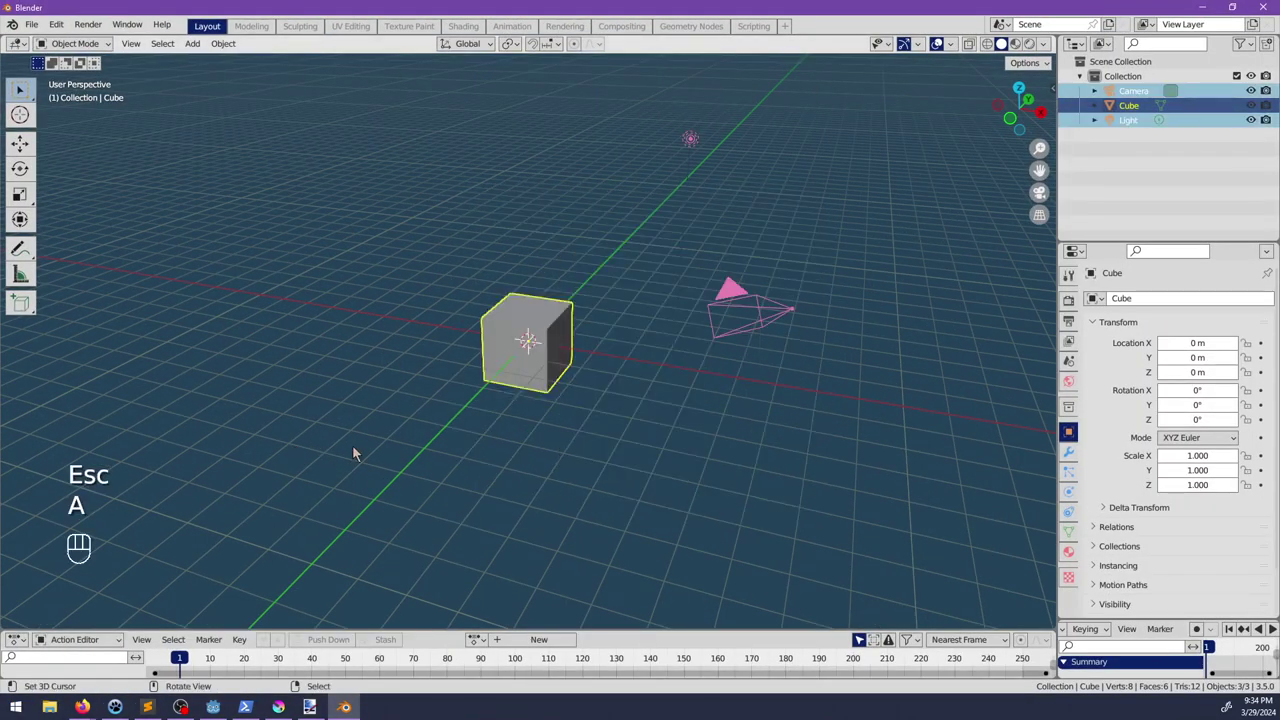
key(x)
click(355, 452)
Step: Add a cube mesh and, in Edit Mode, stretch it along Z and widen it along X and Y into a box
key(shift+a)
mouse_move(355, 399)
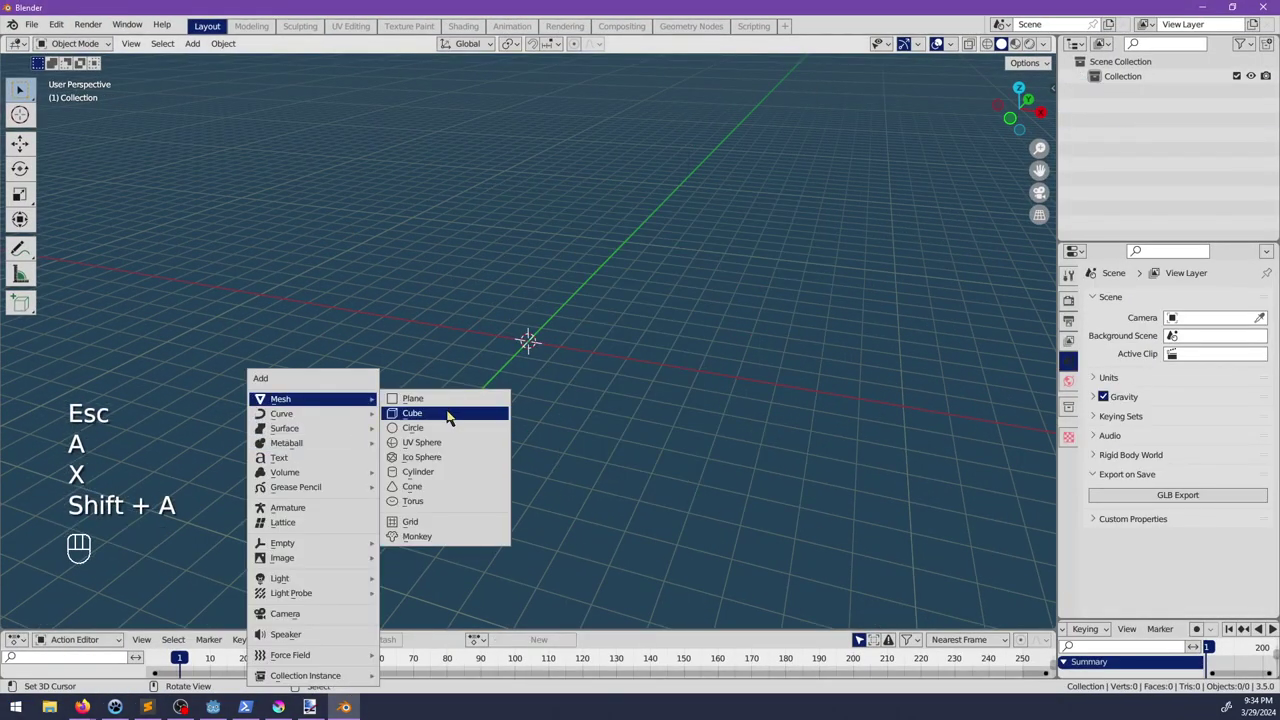
click(449, 412)
key(Tab)
key(s)
key(z)
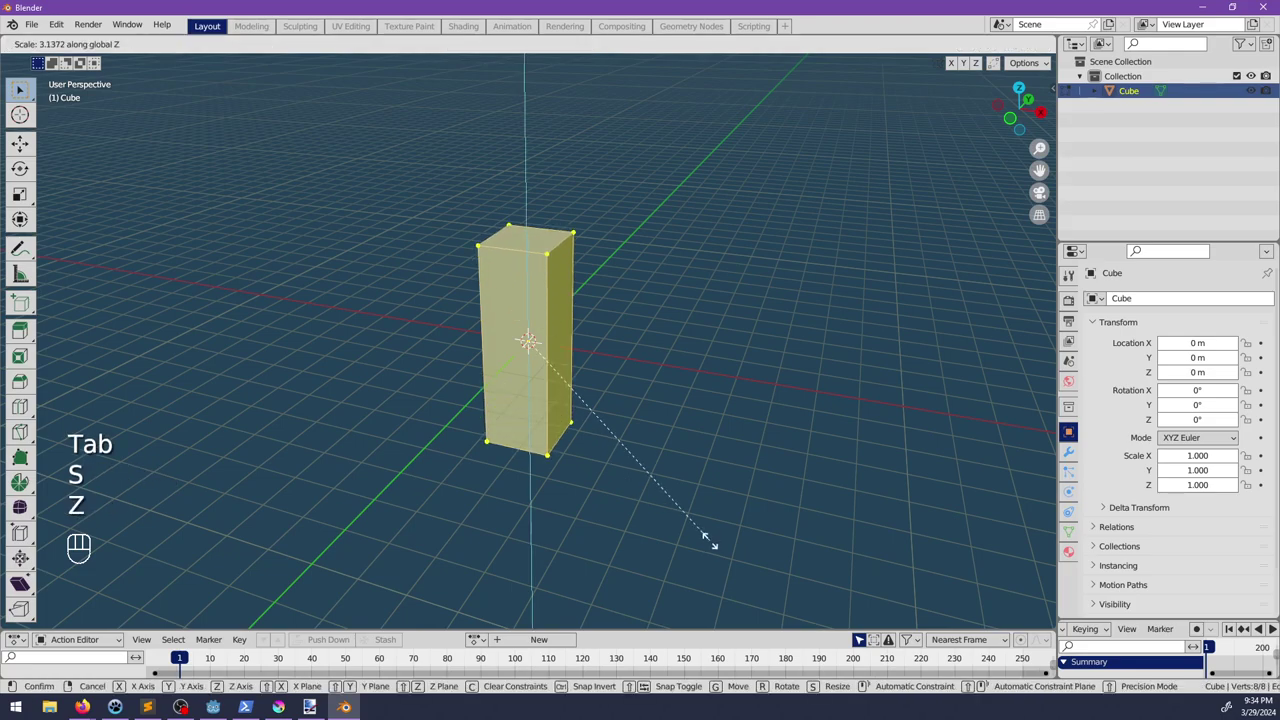
key(s)
key(shift+z)
click(789, 550)
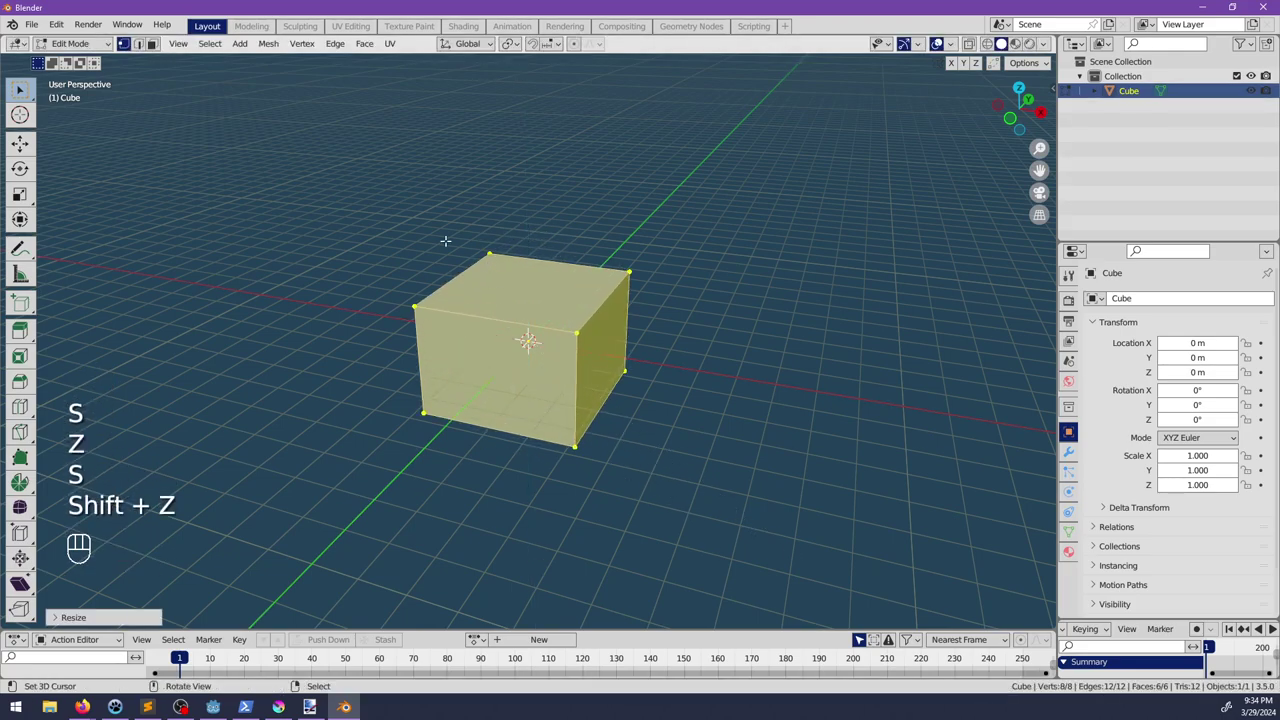
Step: Switch to face selection and shrink the box's top face so that the side walls taper inward
right_click(151, 43)
click(152, 43)
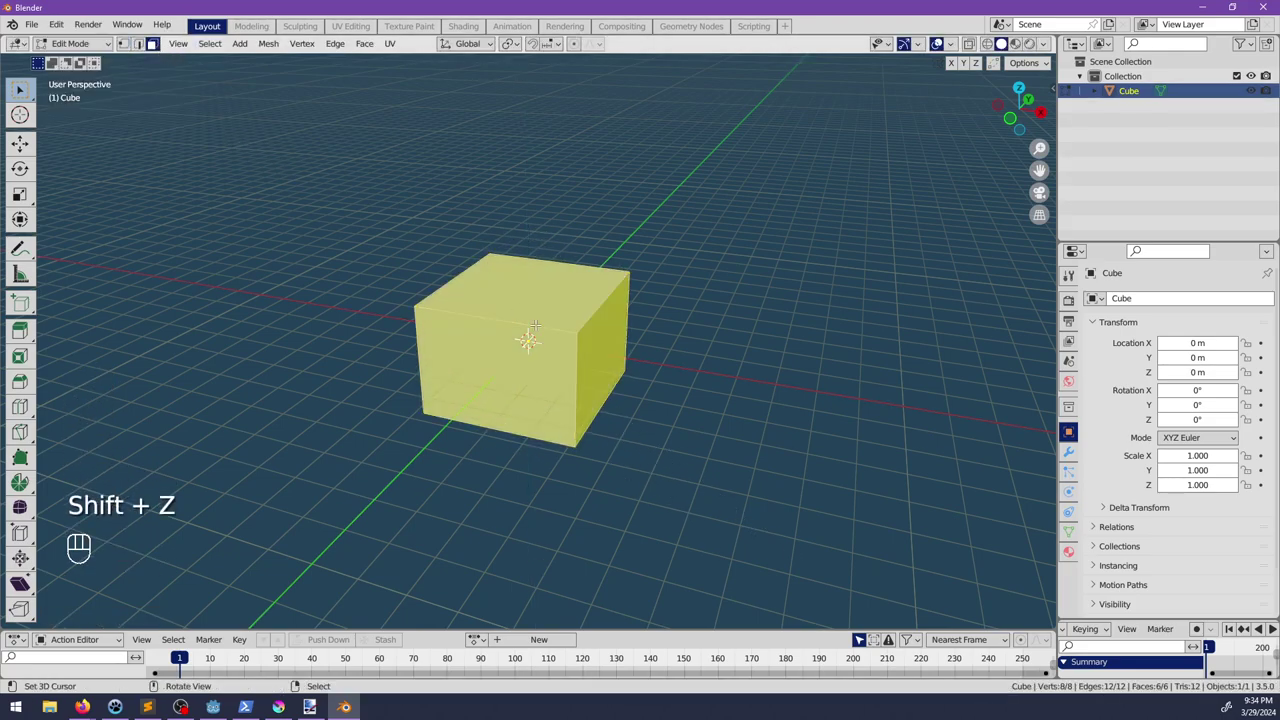
click(564, 305)
key(s)
click(583, 331)
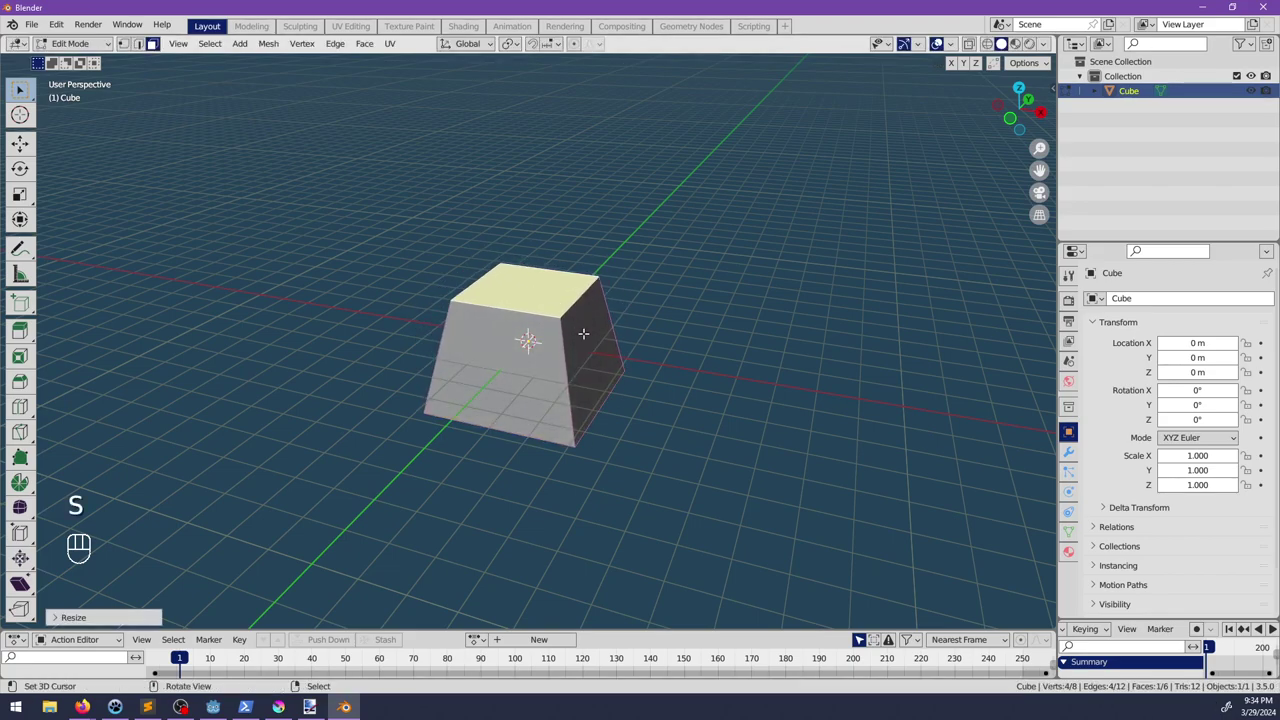
Step: Flip the normals of all the box's faces to point inward and return to Object Mode
key(a)
key(alt+n)
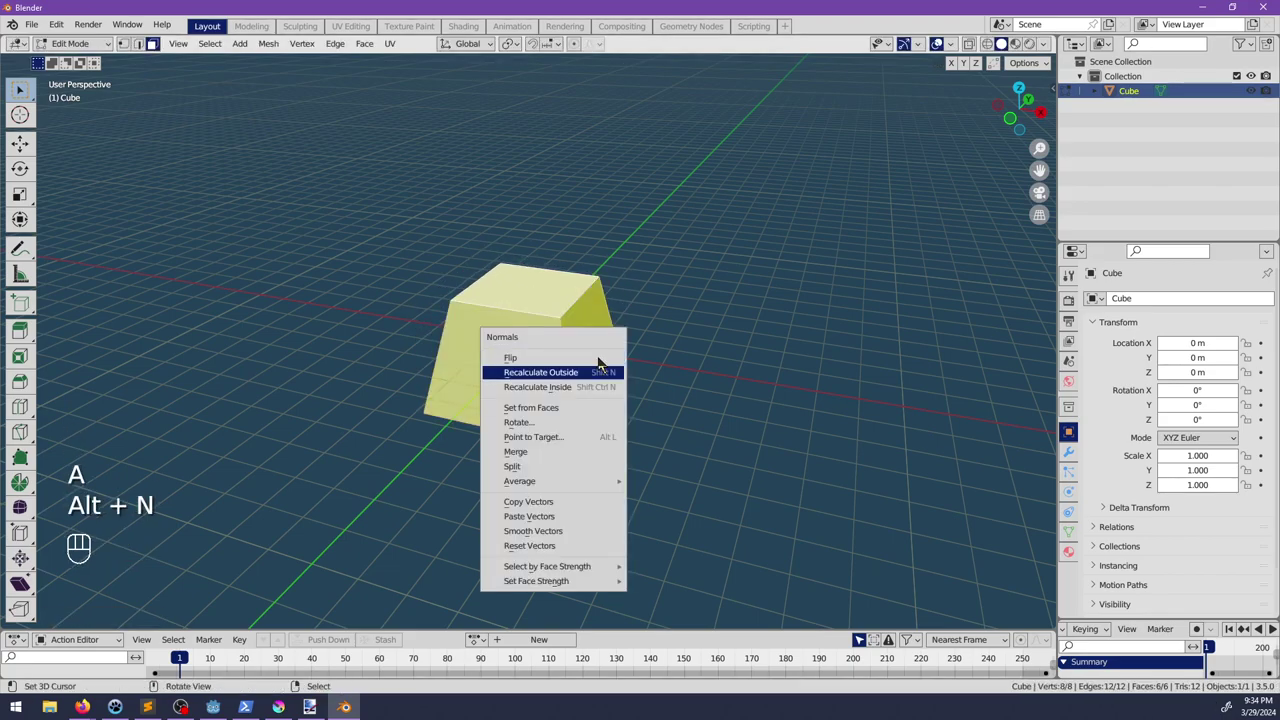
click(598, 358)
key(Tab)
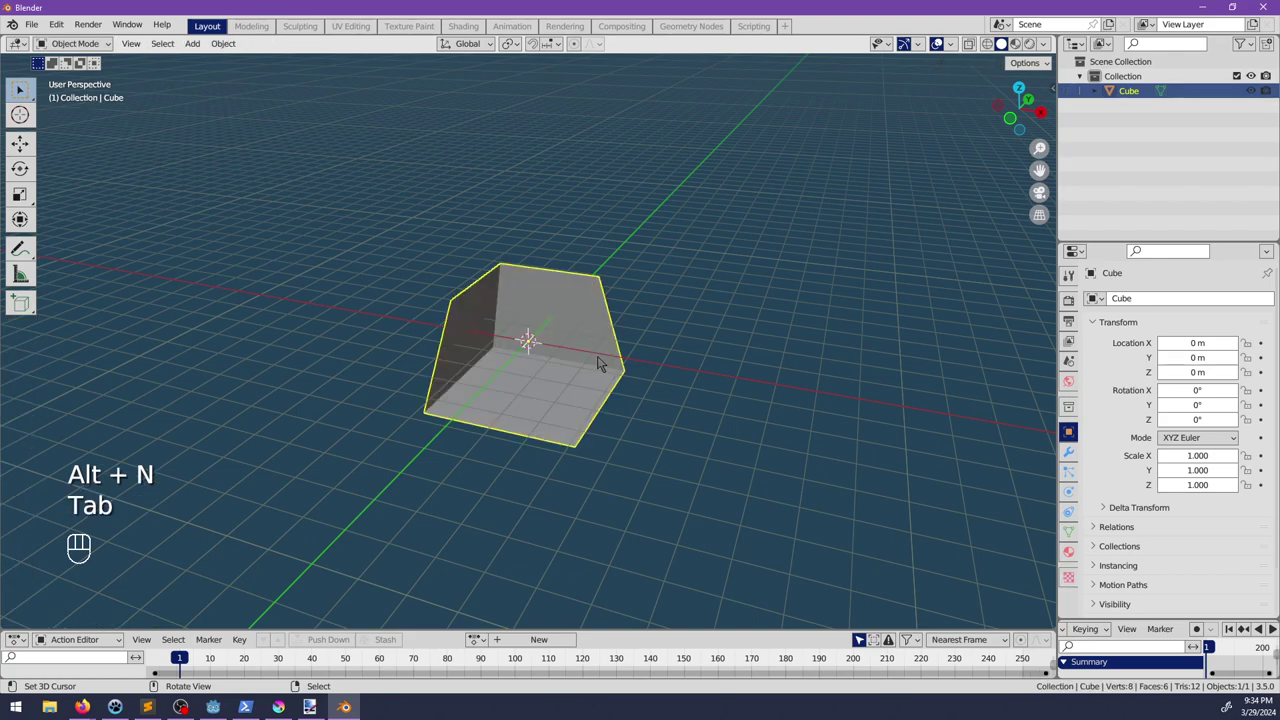
Step: Save the new file as blend.blend in the assets\test folder
key(ctrl+s)
click(313, 117)
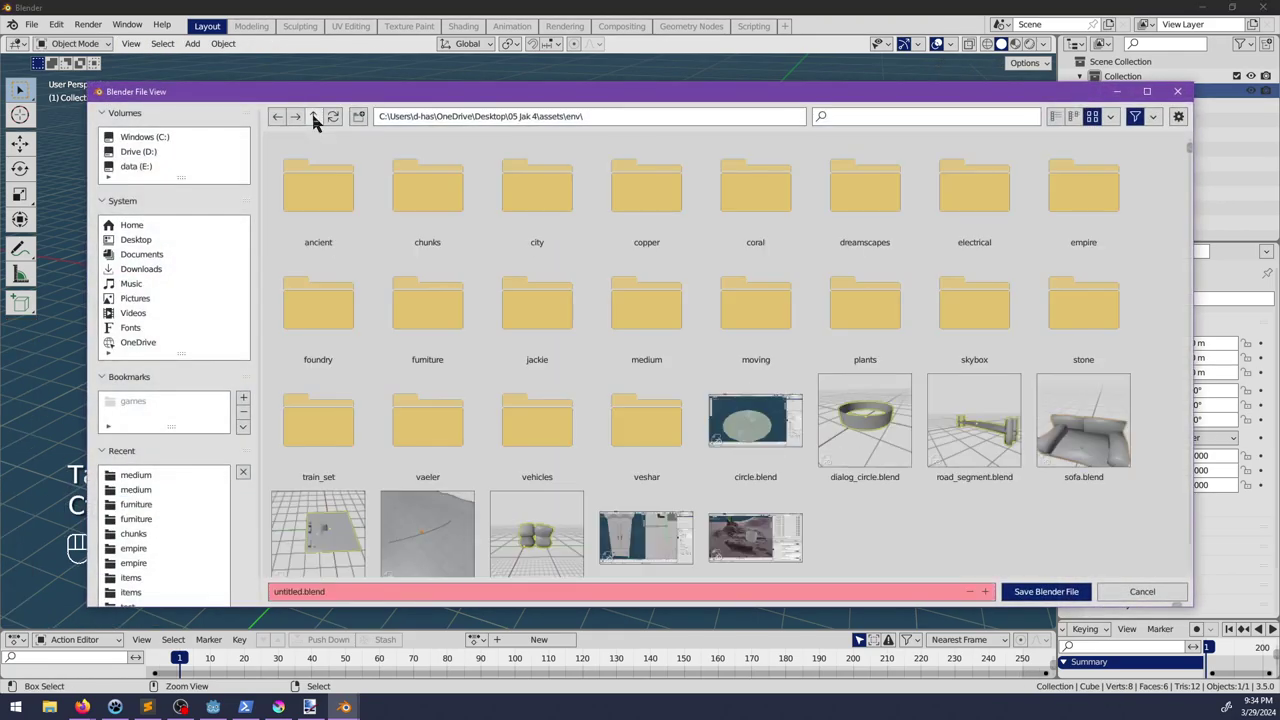
click(313, 117)
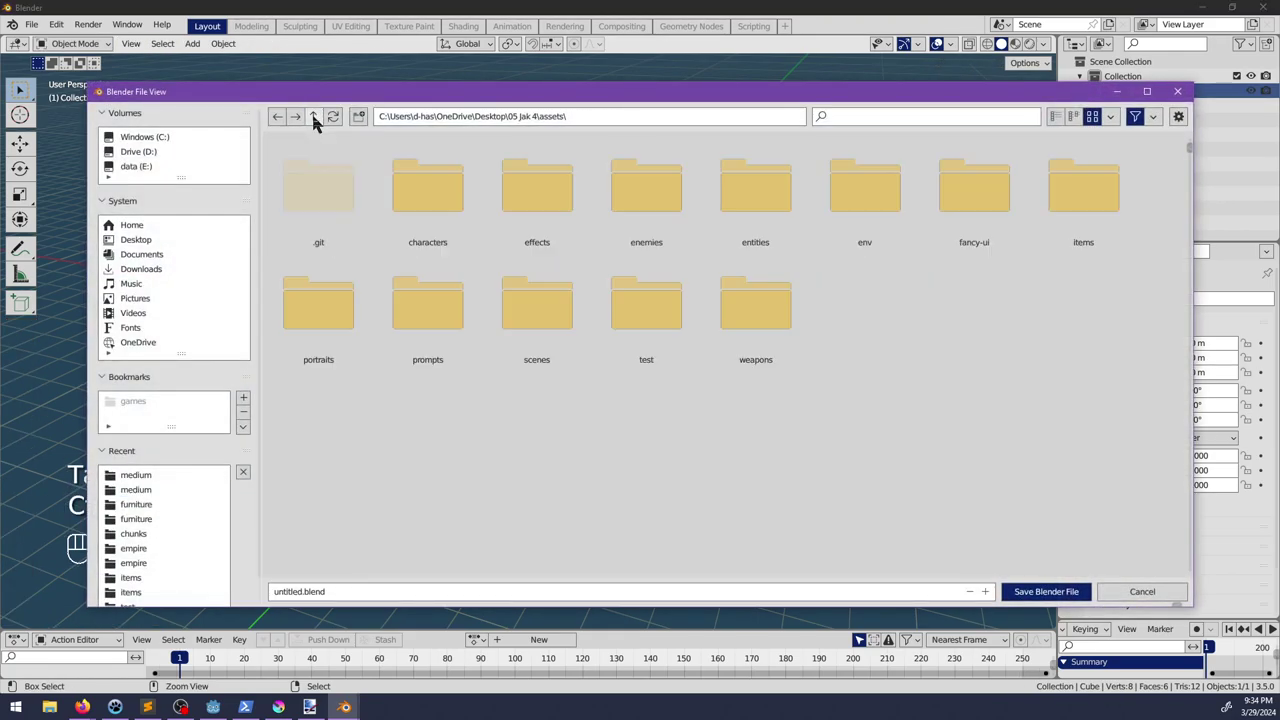
double_click(662, 302)
click(300, 591)
click(300, 591)
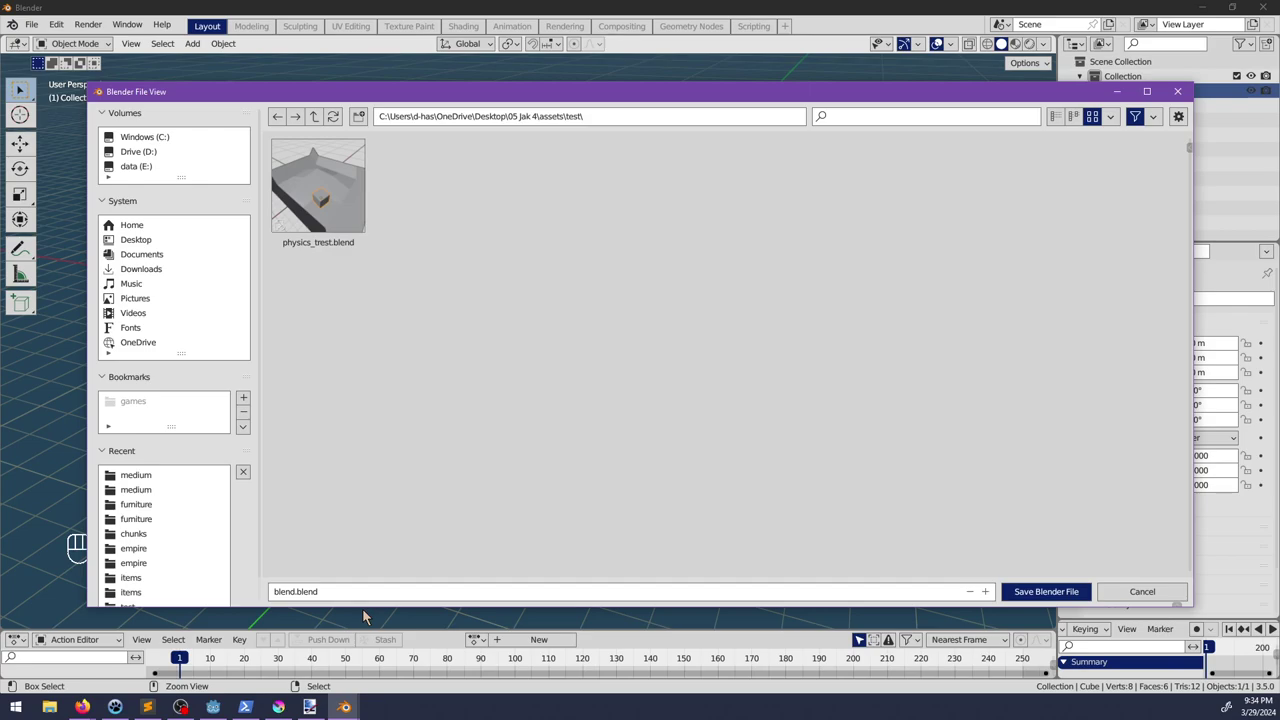
click(1050, 592)
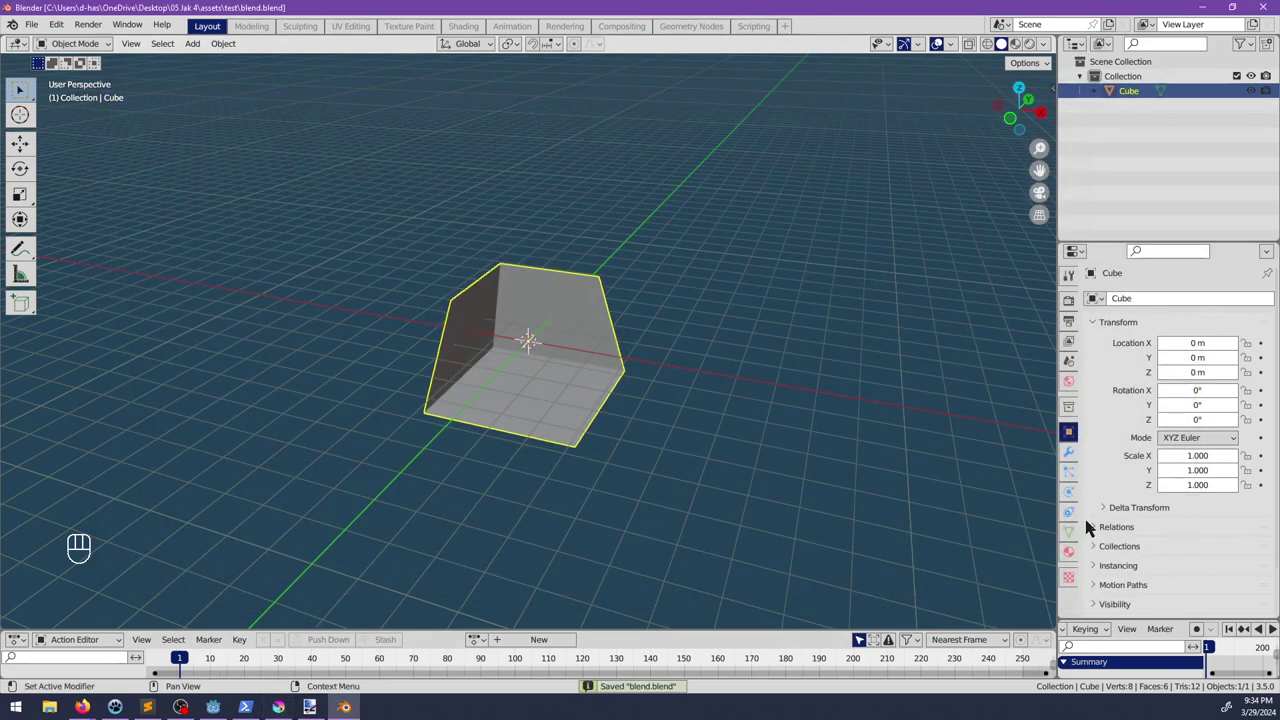
Step: Export the tapered box as blend.glb into the project's _glb\test folder using the scene's GLB export-on-save setting
click(1068, 341)
click(1068, 361)
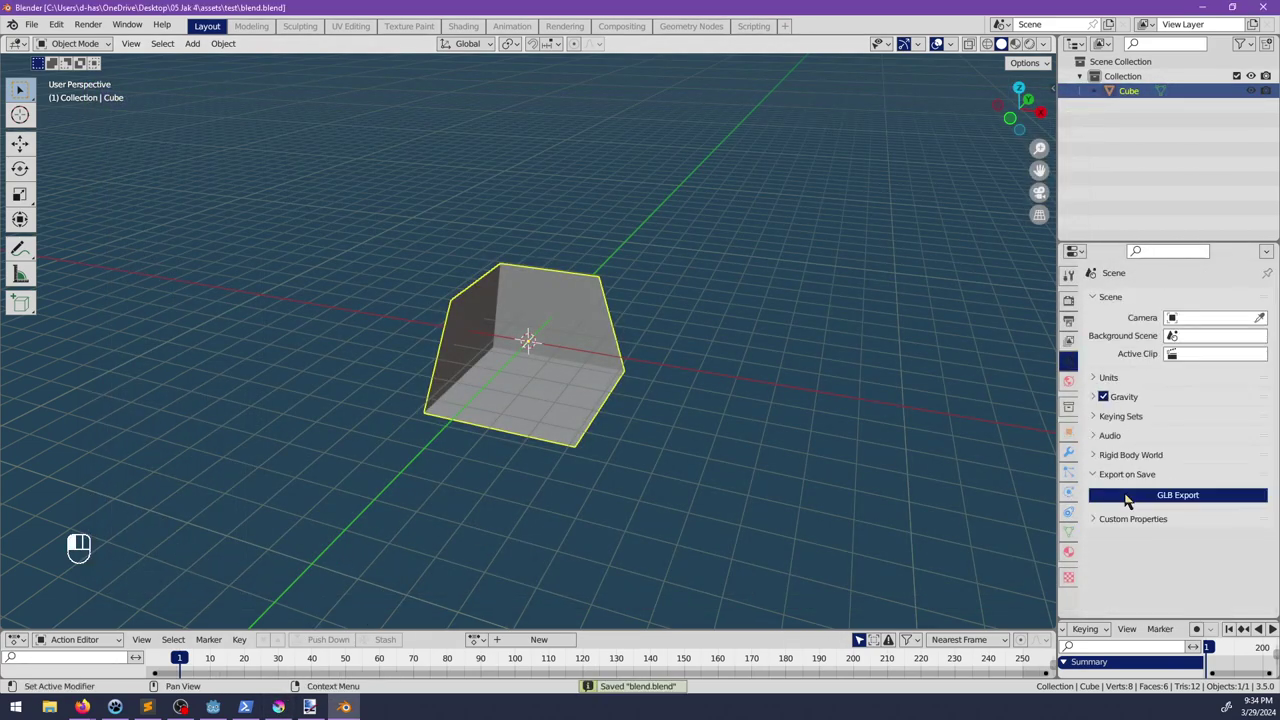
click(1128, 492)
click(137, 490)
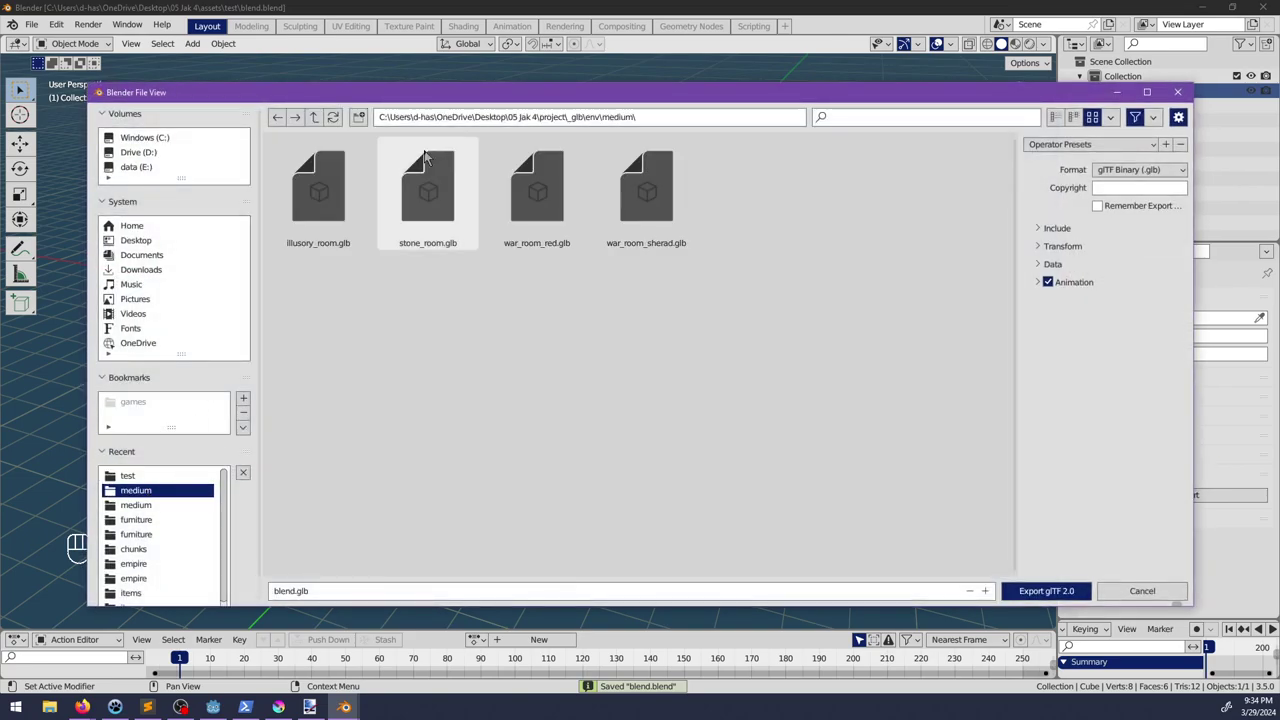
click(313, 117)
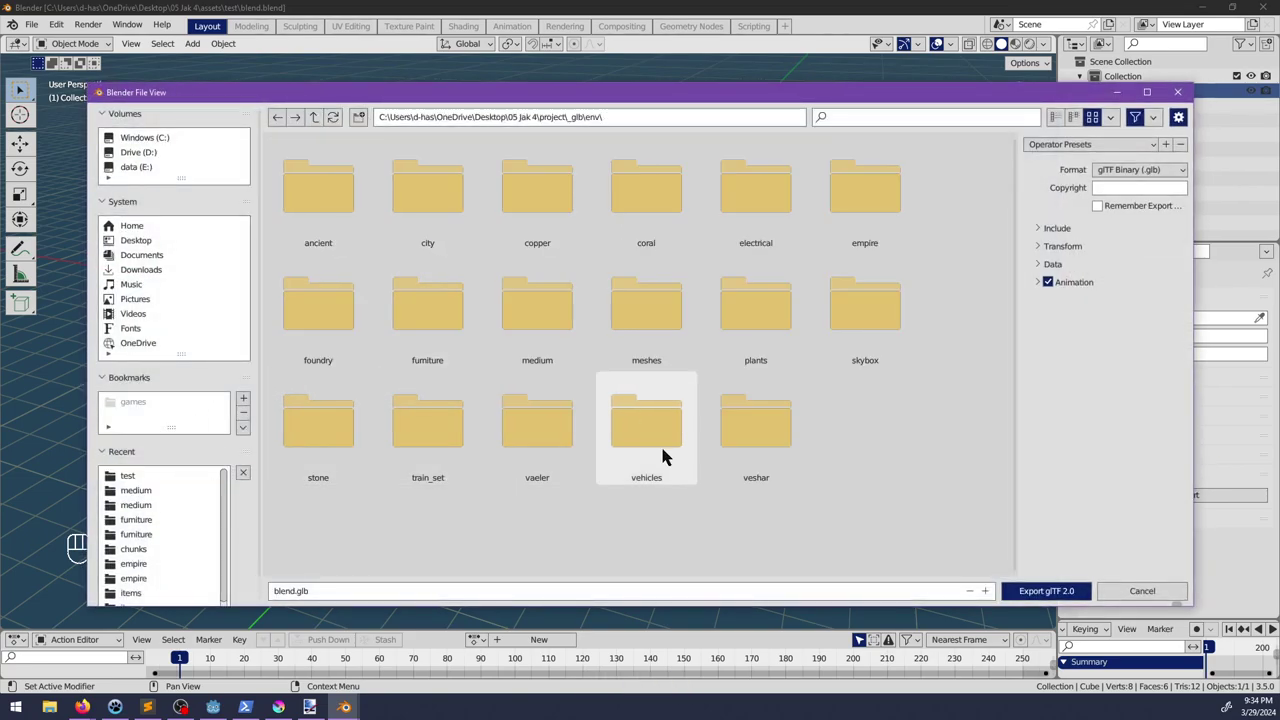
click(313, 117)
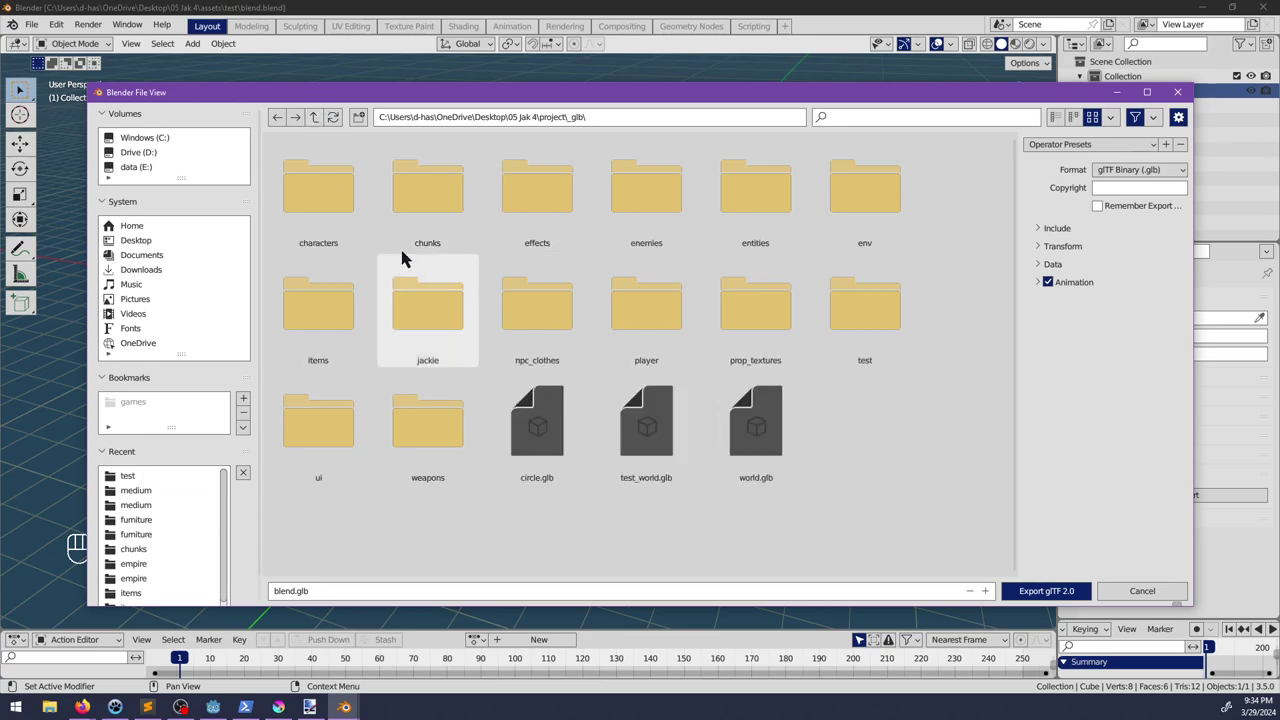
double_click(886, 310)
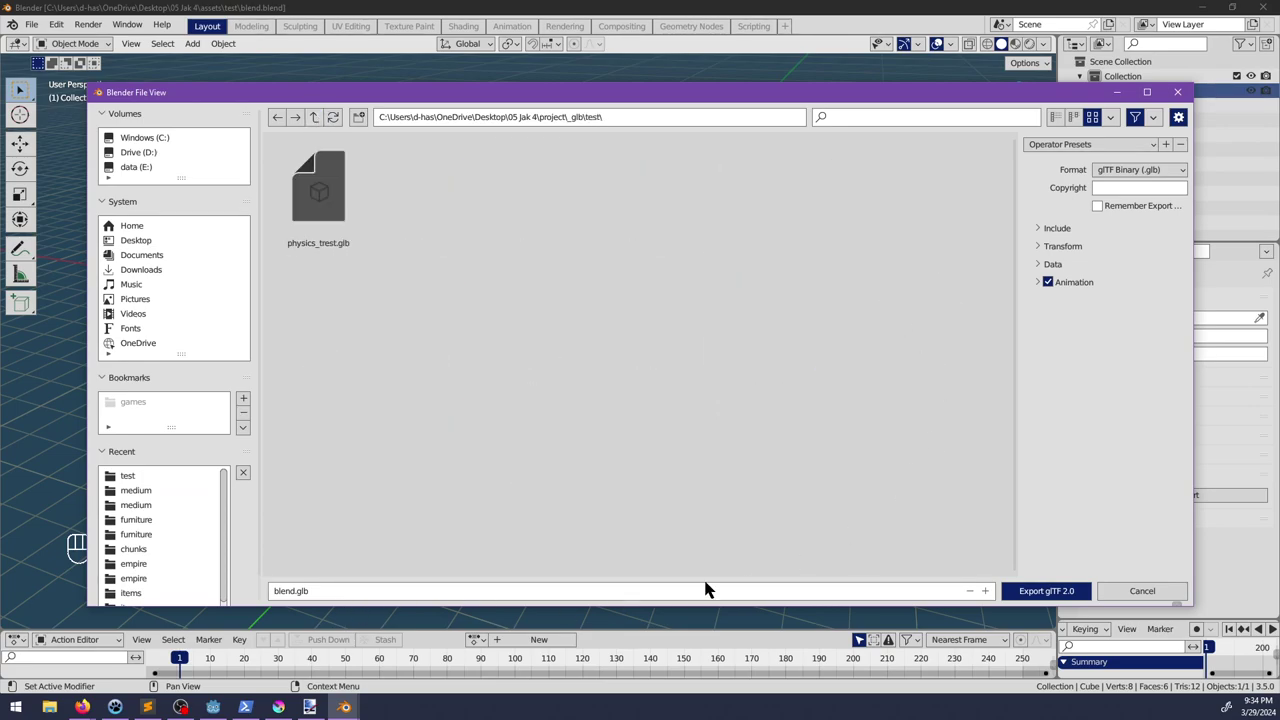
click(1037, 596)
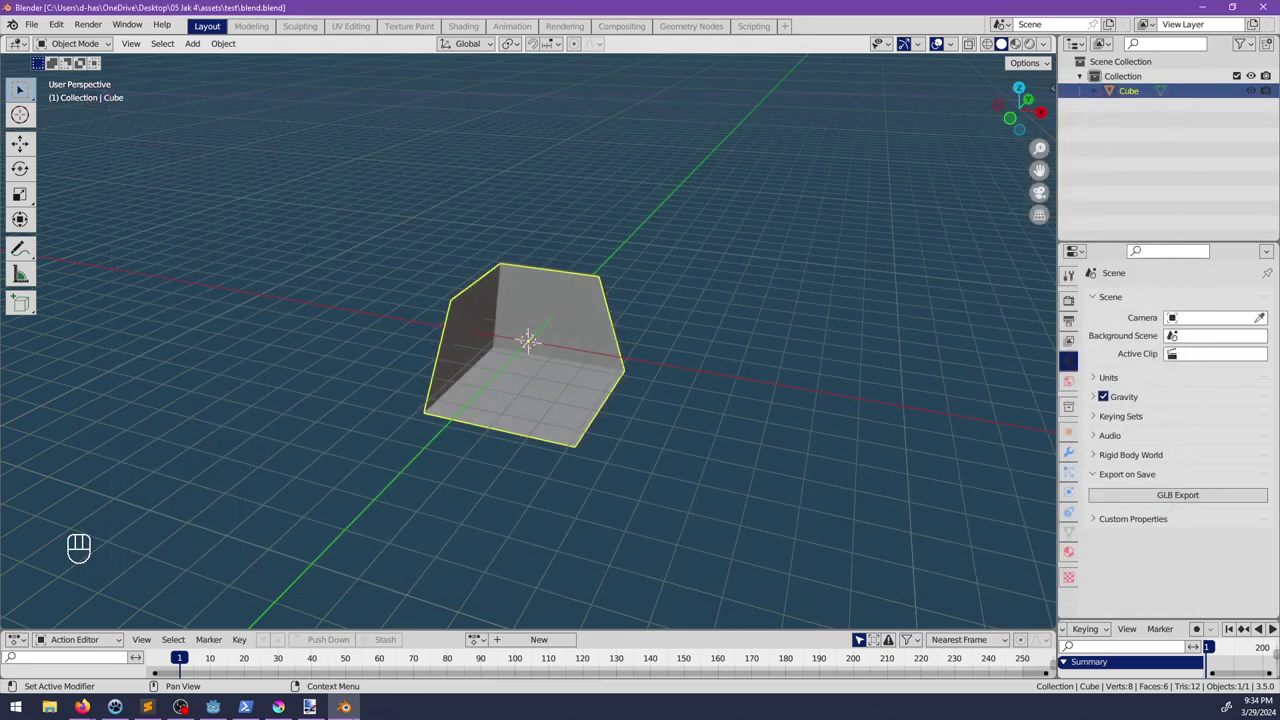
Step: Switch to Godot, find blend.glb, open it as a new inherited scene and frame its Cube mesh
click(213, 707)
double_click(91, 388)
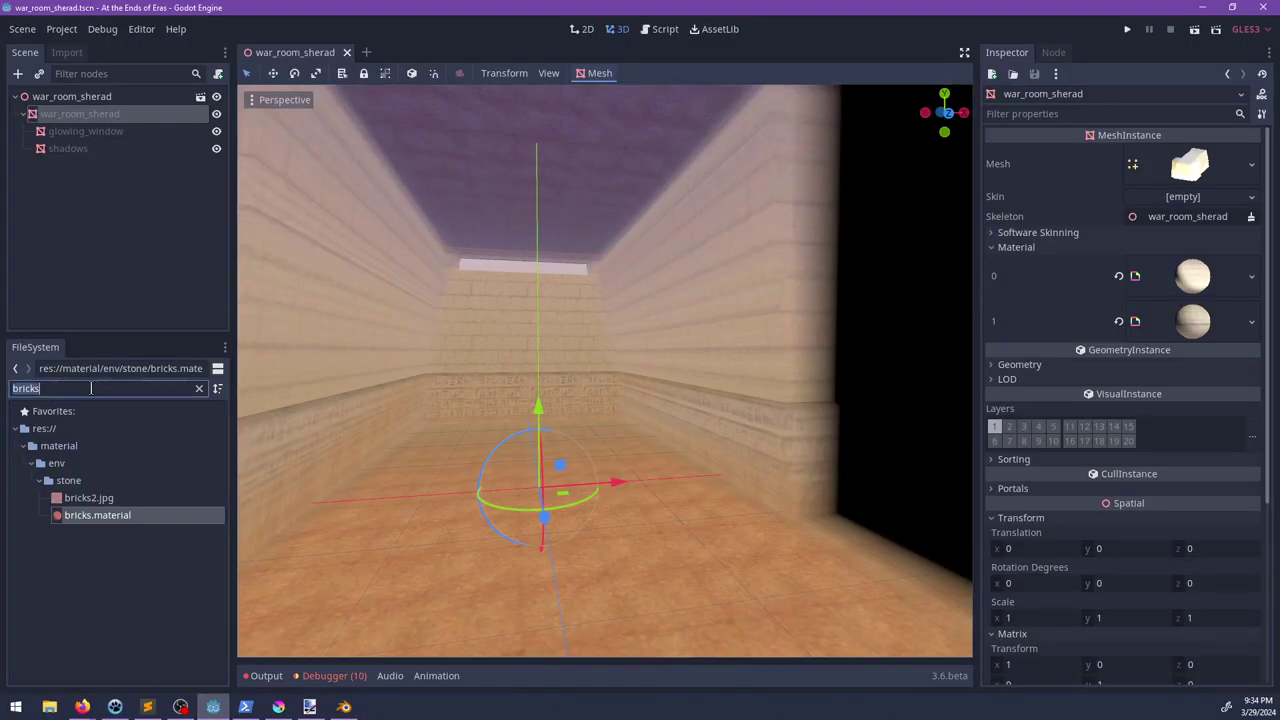
text(blend)
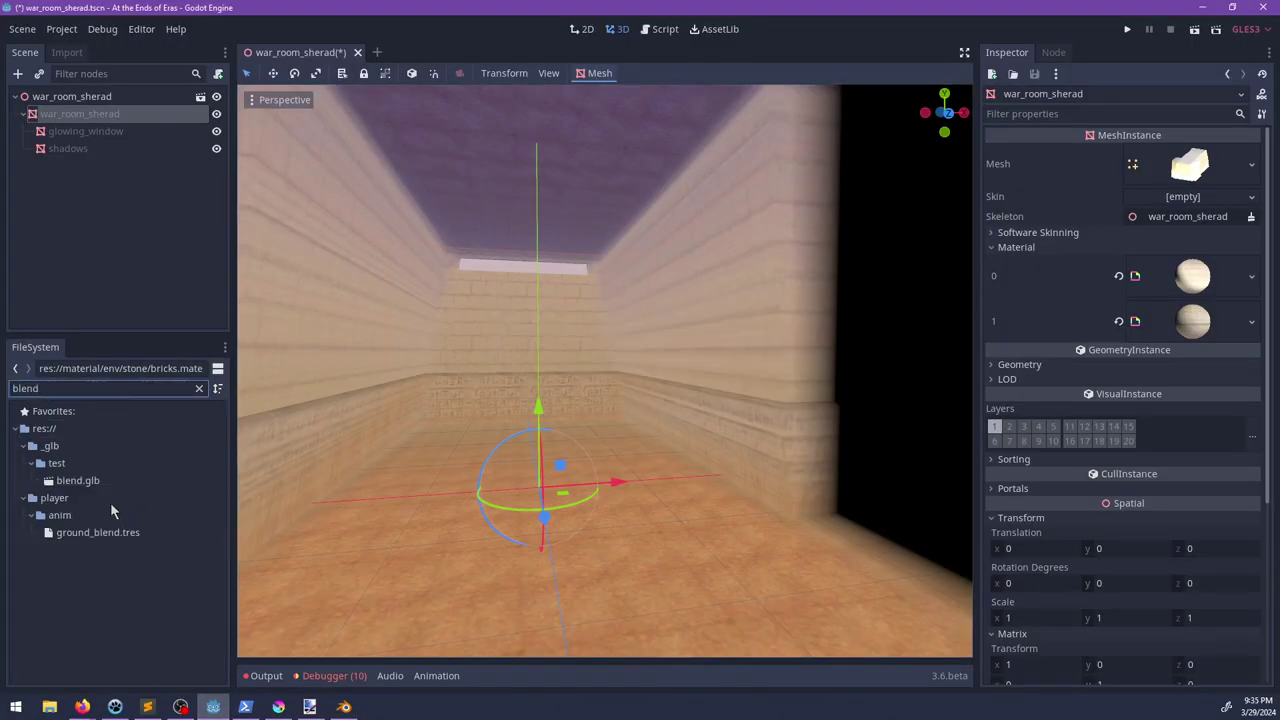
double_click(92, 481)
click(537, 372)
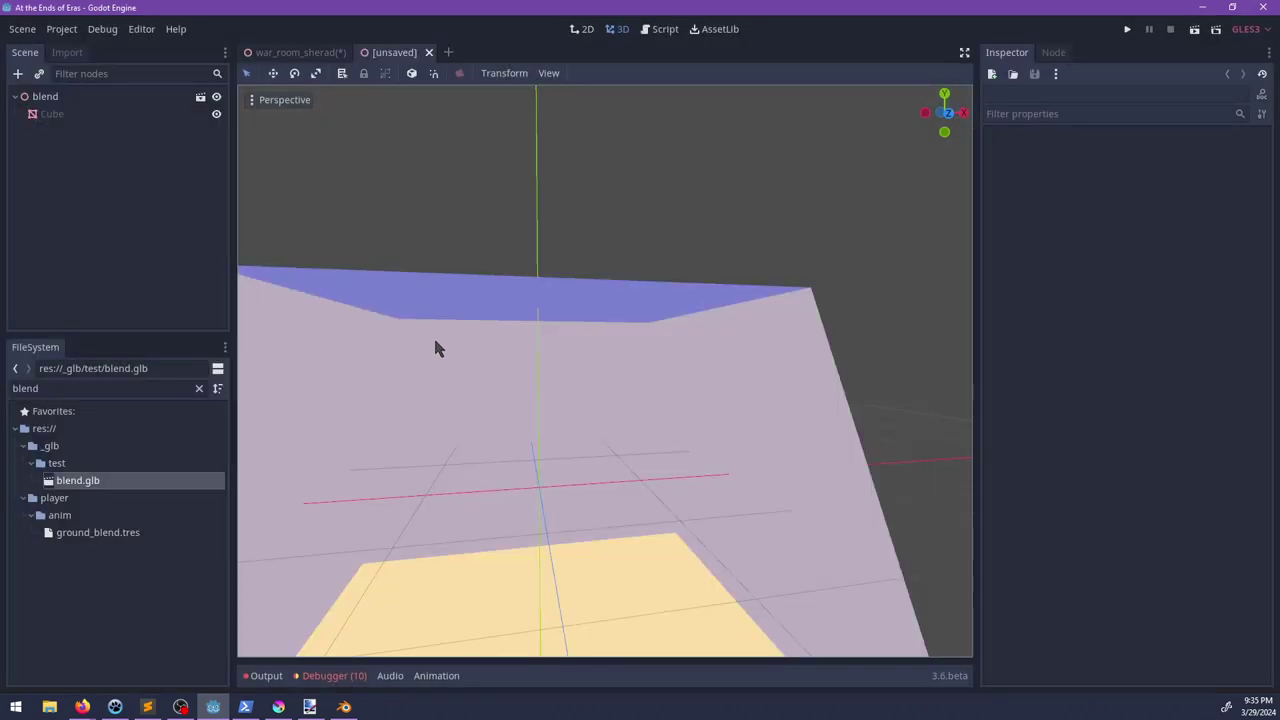
click(89, 114)
key(f)
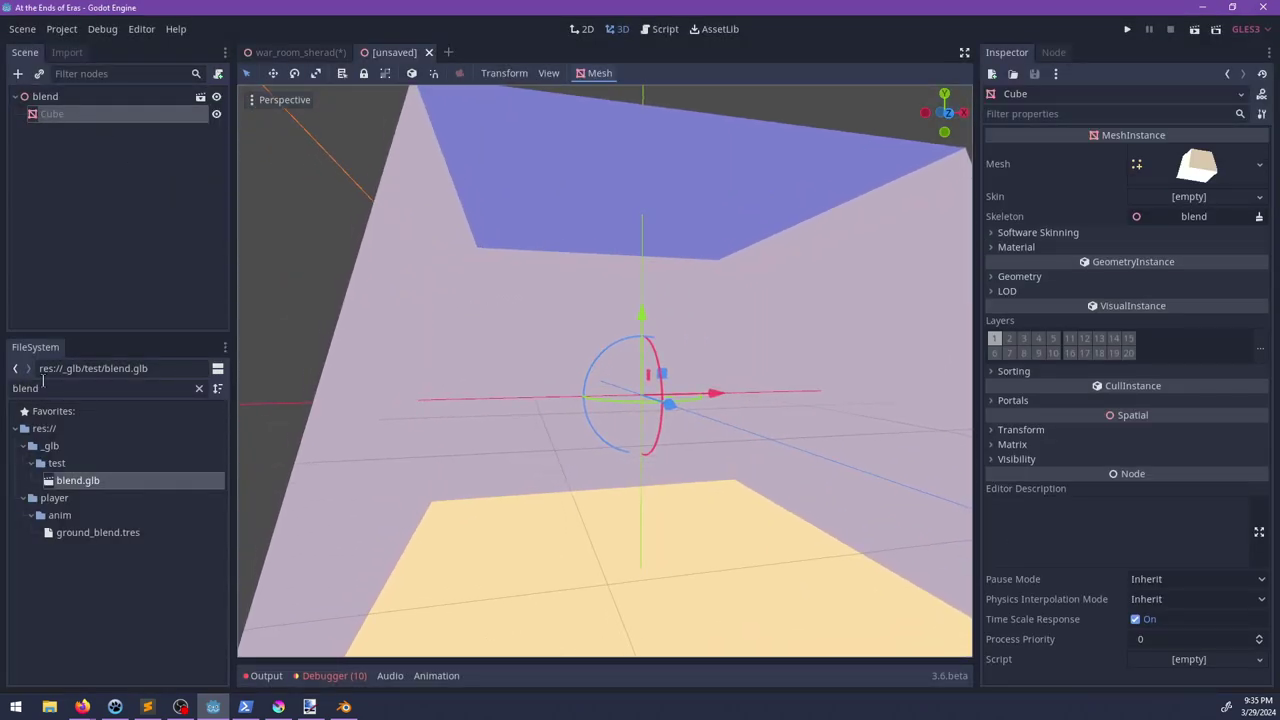
double_click(48, 386)
text(tr)
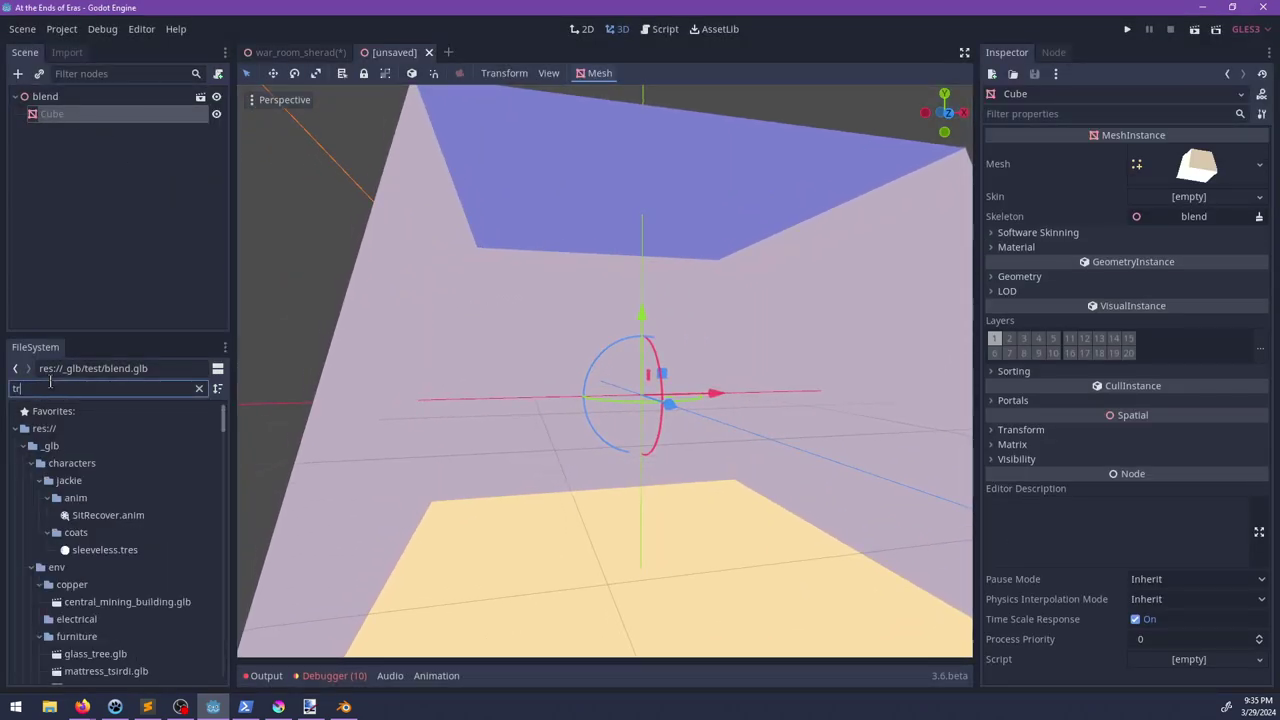
text(iplan)
key(ctrl+a)
text(stone)
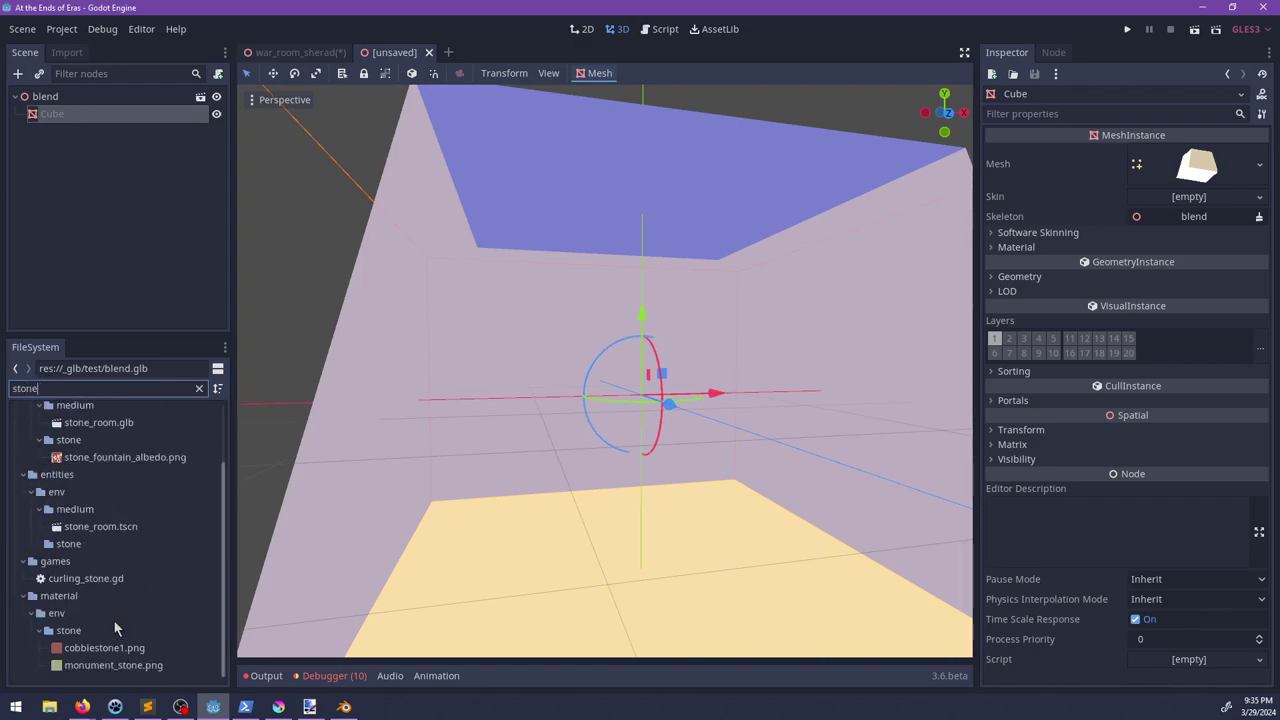
Step: Search the project files for "brick" and assign bricks.material to the Cube's material slot 0
key(BackSpace)
key(BackSpace)
key(BackSpace)
key(BackSpace)
key(BackSpace)
text(brick)
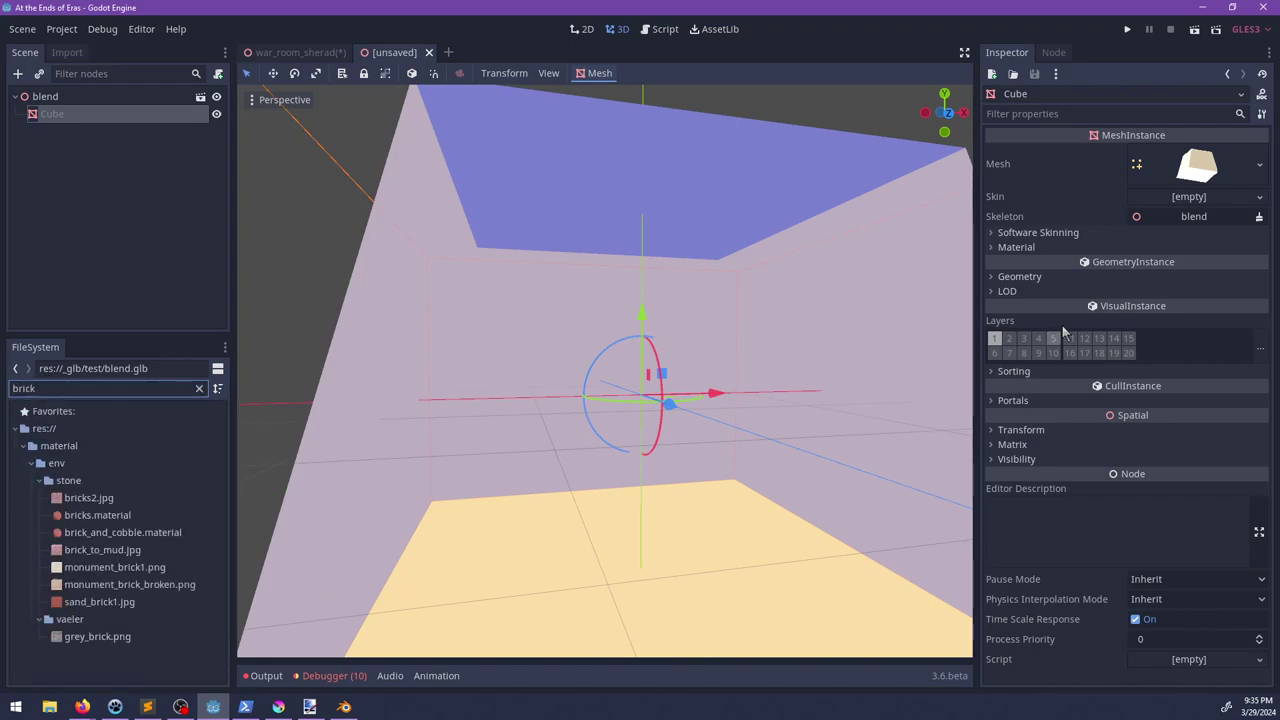
click(1016, 247)
drag(99, 521, 1180, 266)
Step: Examine the brick texture at the test box's corners and compare it with the walls in the war_room_sherad scene
shift+middle_drag(714, 361, 578, 362)
scroll(653, 376, up, 3)
middle_drag(653, 377, 757, 377)
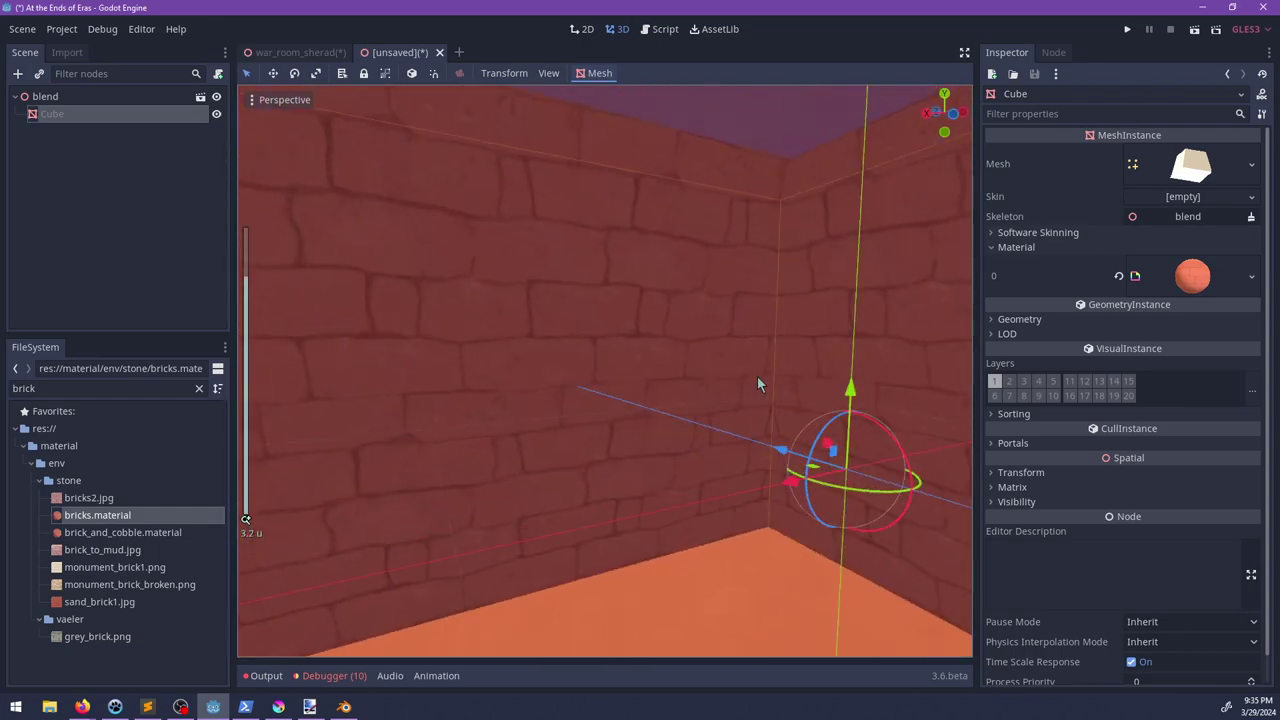
click(302, 52)
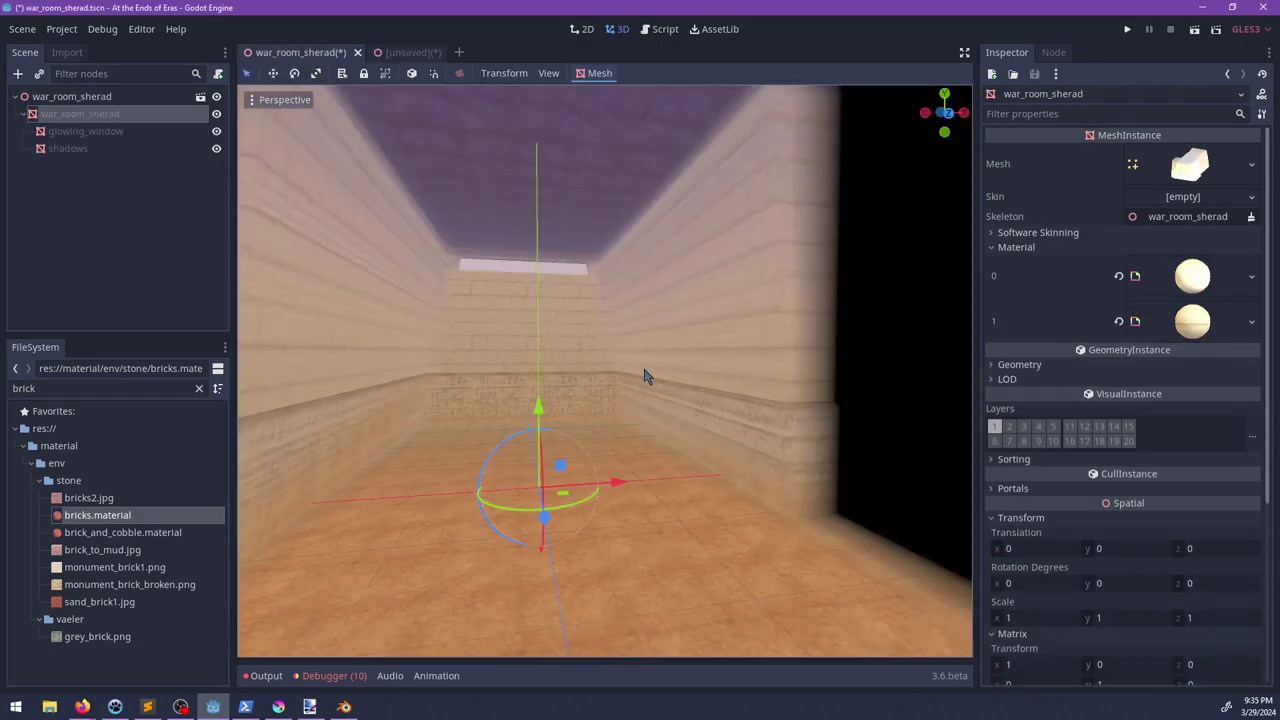
middle_drag(645, 376, 586, 246)
click(405, 52)
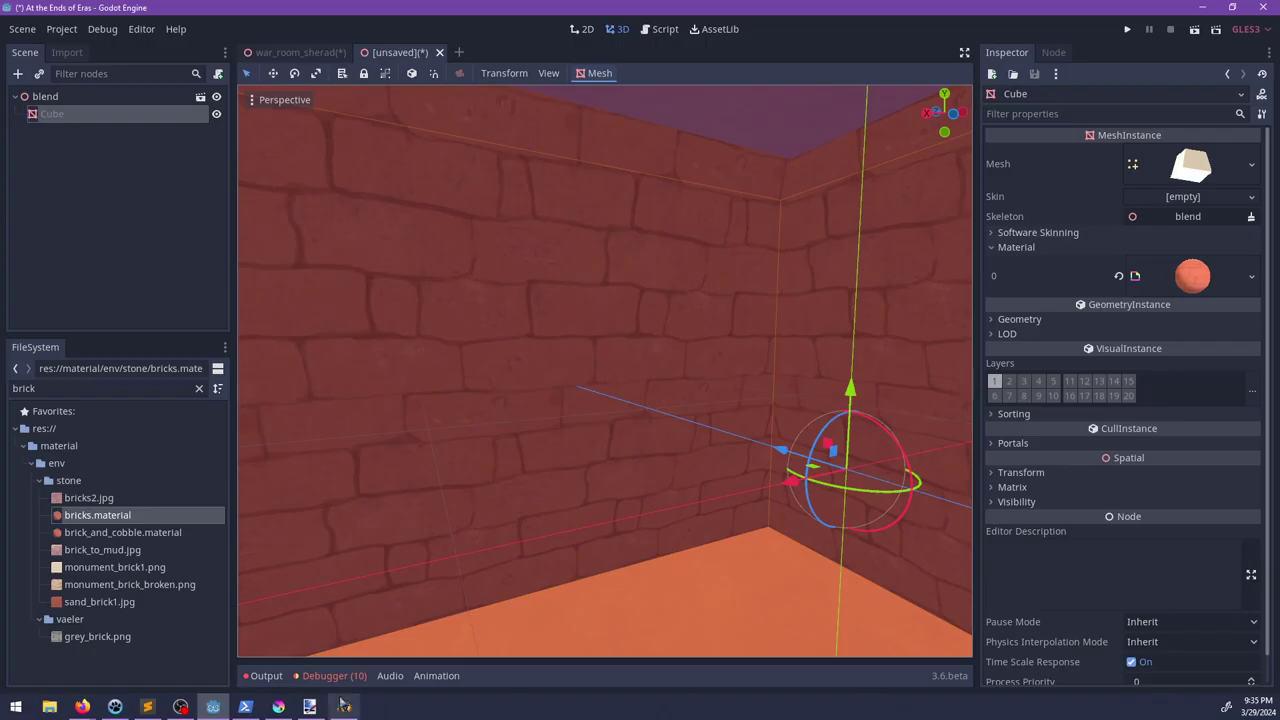
Step: Switch to Blender and add a Bevel modifier to the tapered box
click(343, 706)
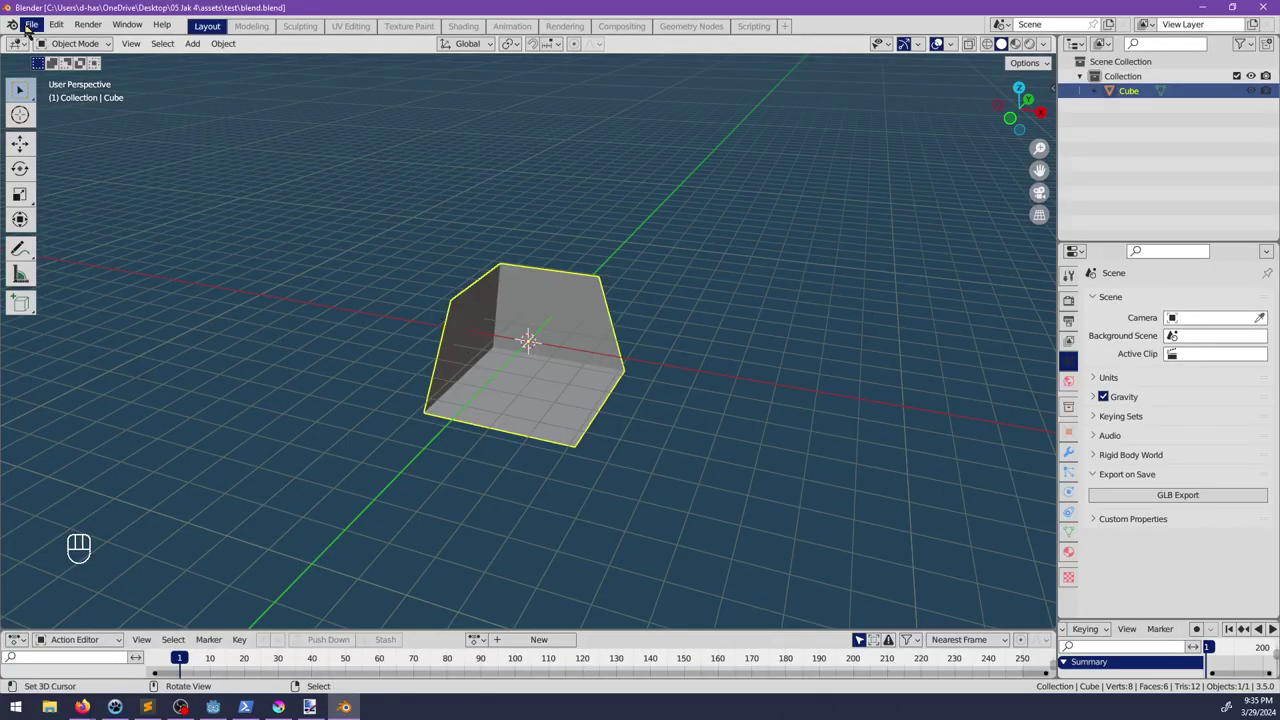
click(1068, 551)
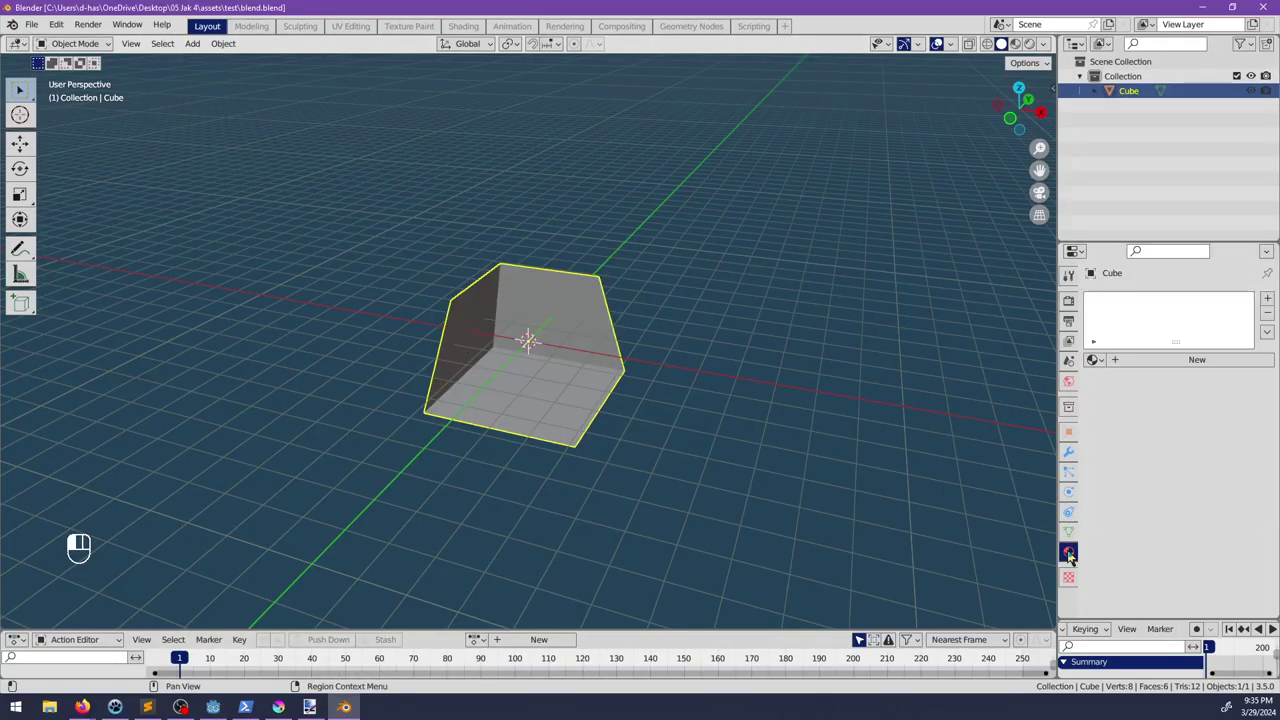
click(1093, 361)
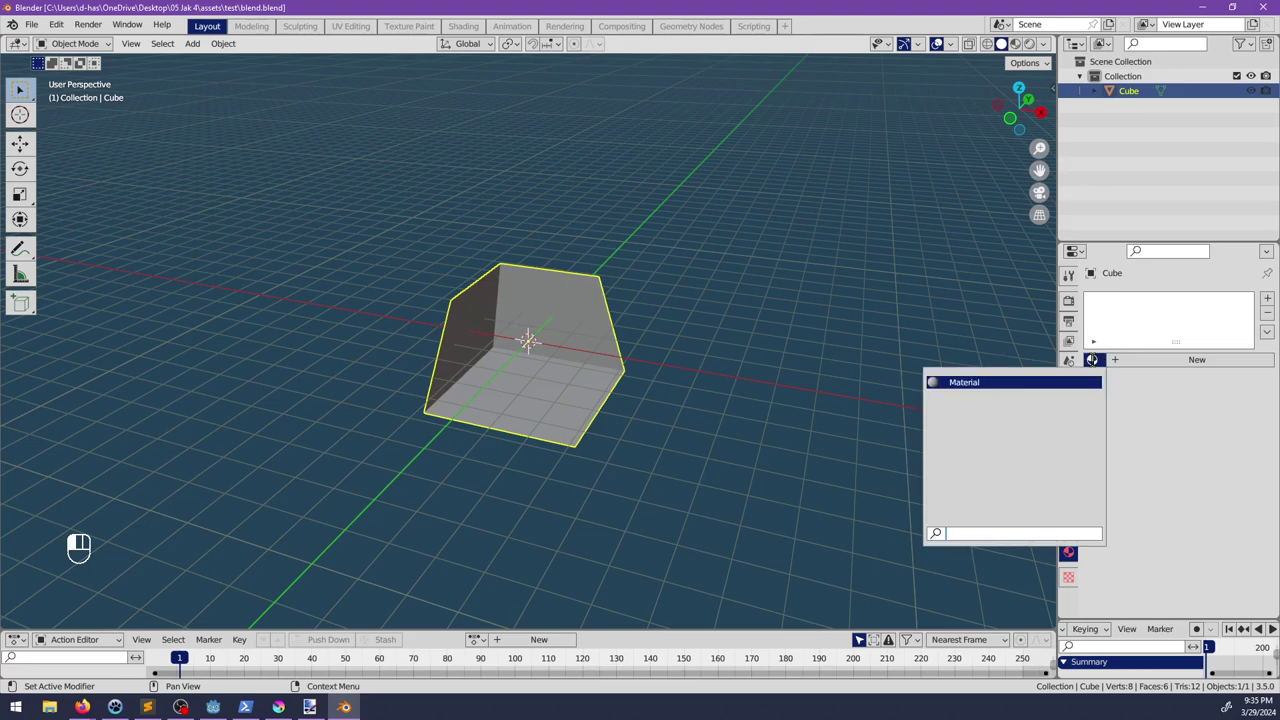
click(1068, 445)
click(1119, 300)
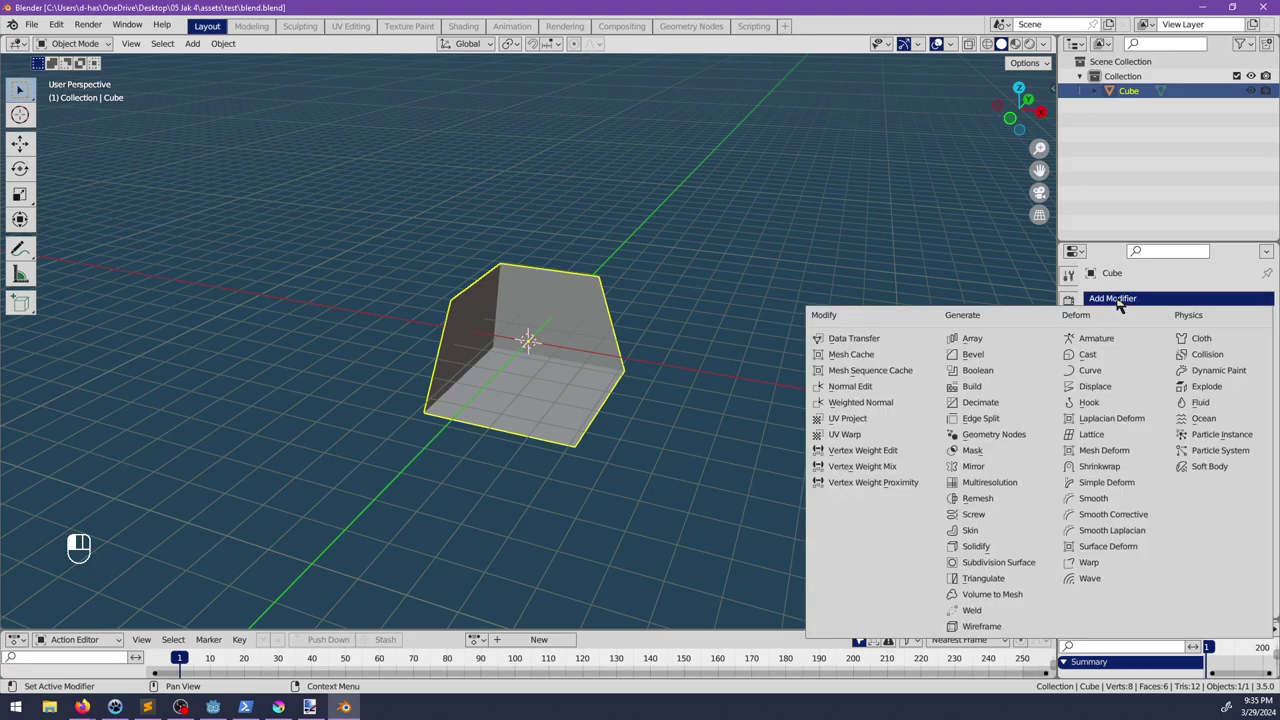
click(975, 354)
scroll(672, 412, up, 2)
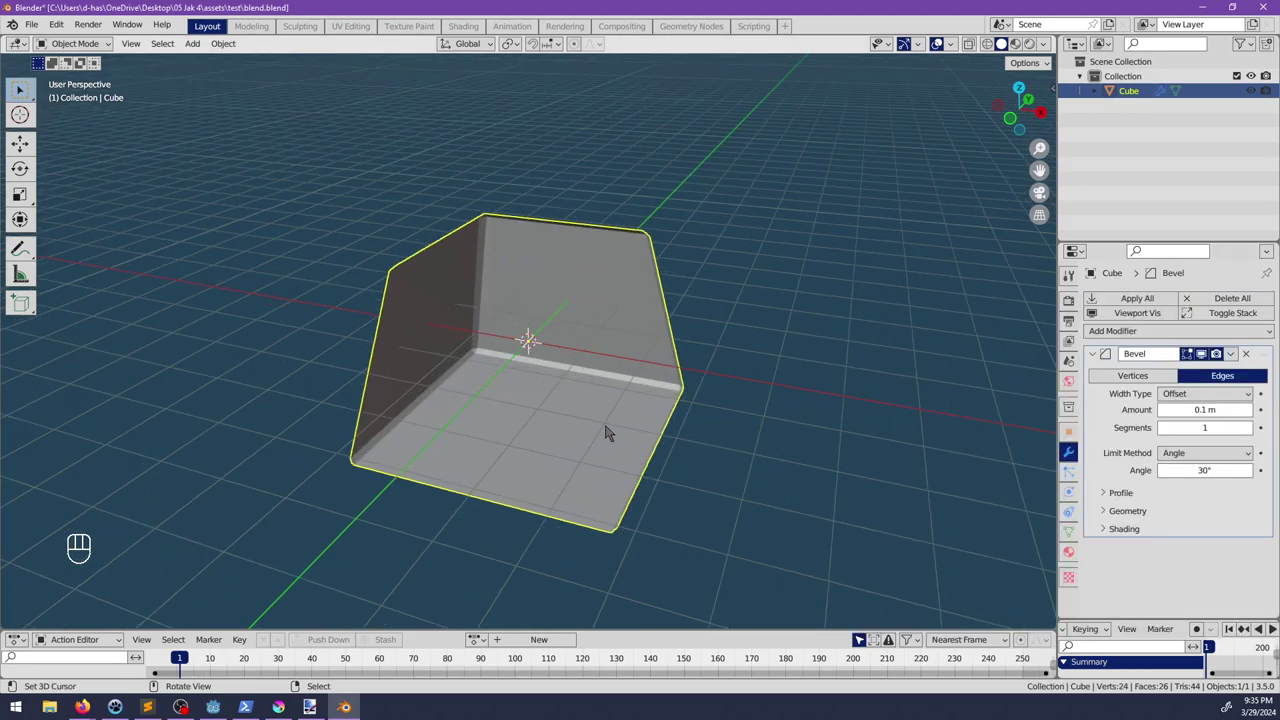
Step: Apply Shade Auto Smooth to the box with an angle of 180° and save the file
key(space)
text(aut)
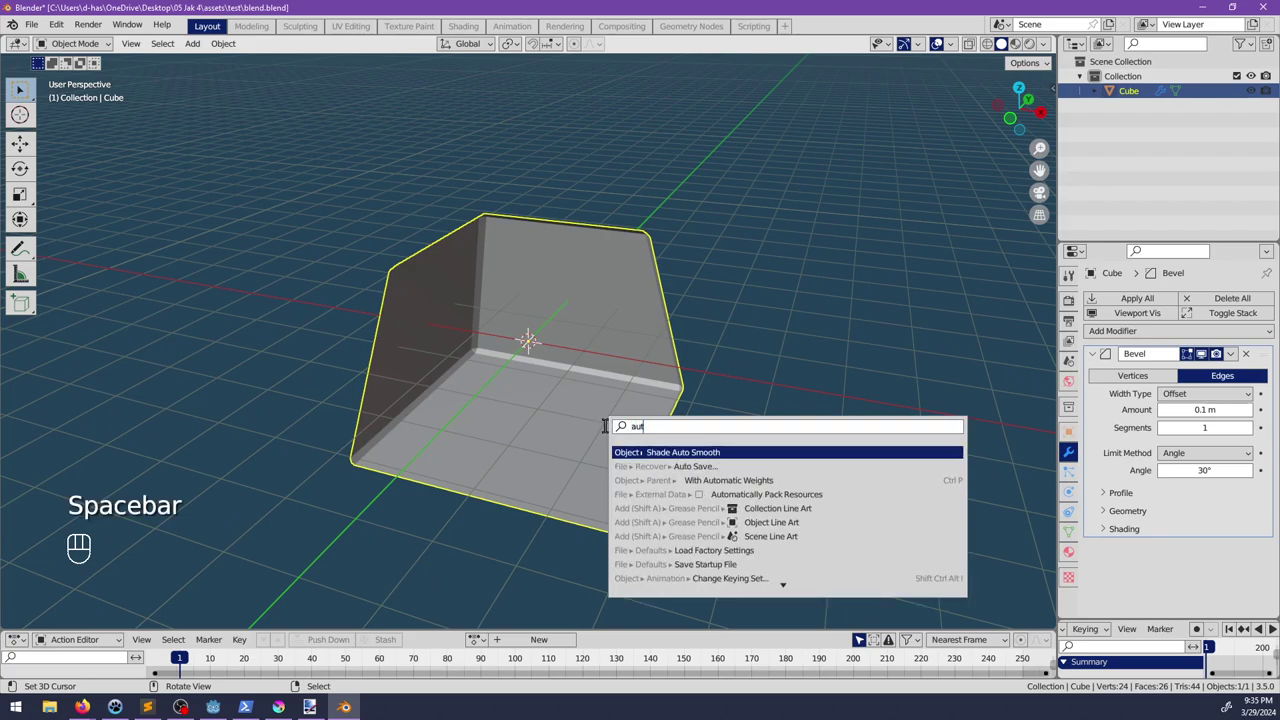
key(Return)
click(1068, 532)
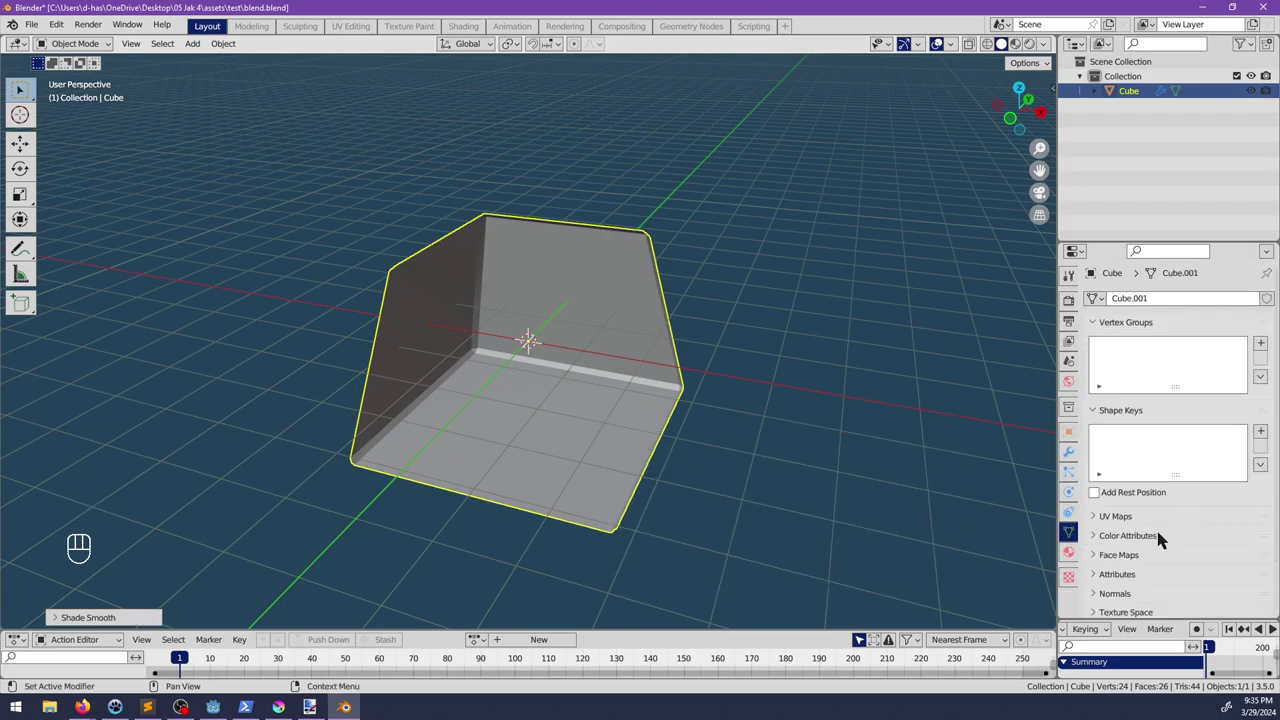
scroll(1158, 540, down, 2)
click(1127, 541)
click(1162, 561)
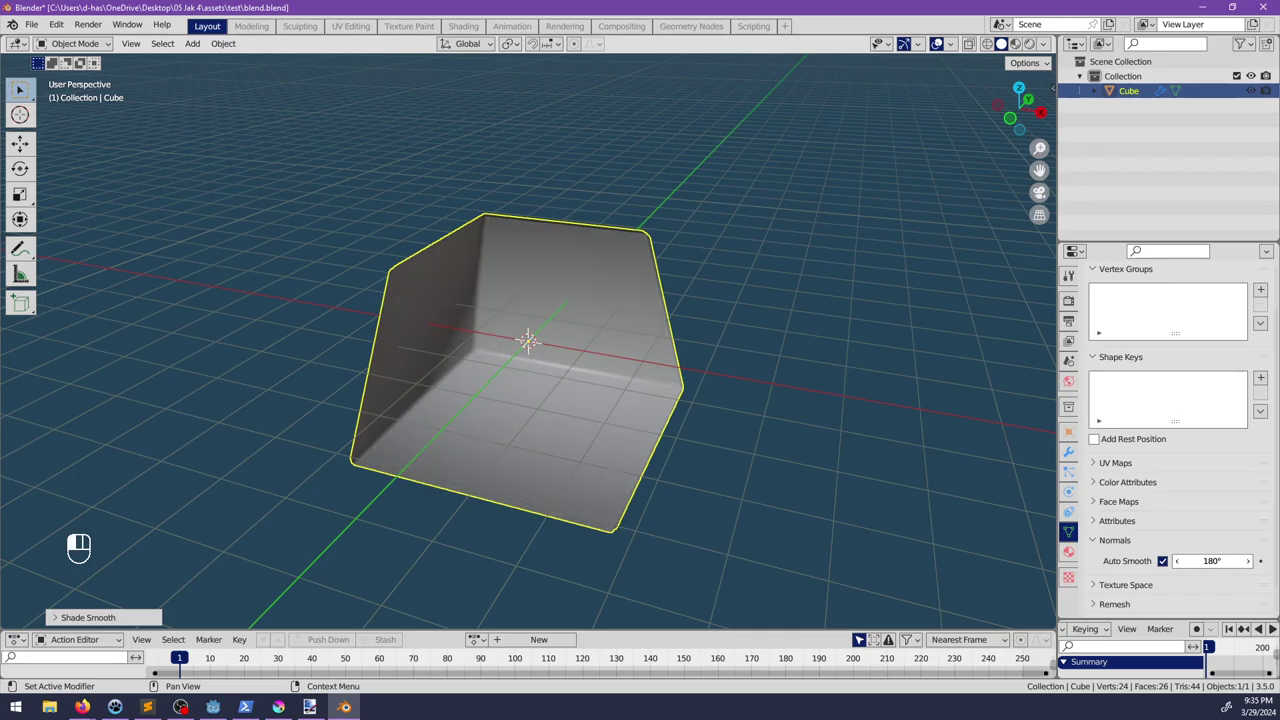
middle_drag(1000, 514, 606, 374)
key(ctrl+s)
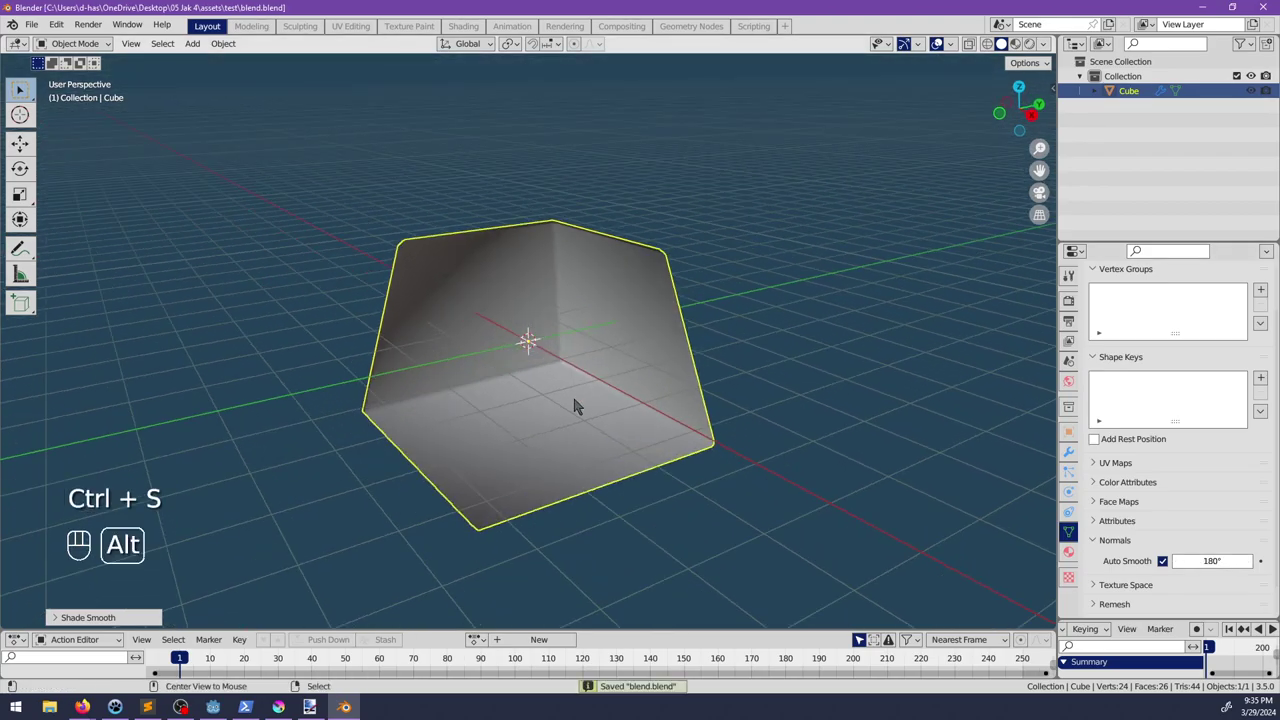
Step: Switch to Godot, close the unsaved test scene without saving, and open the reimported blend.glb as a new inherited scene
key(alt+Tab)
click(441, 52)
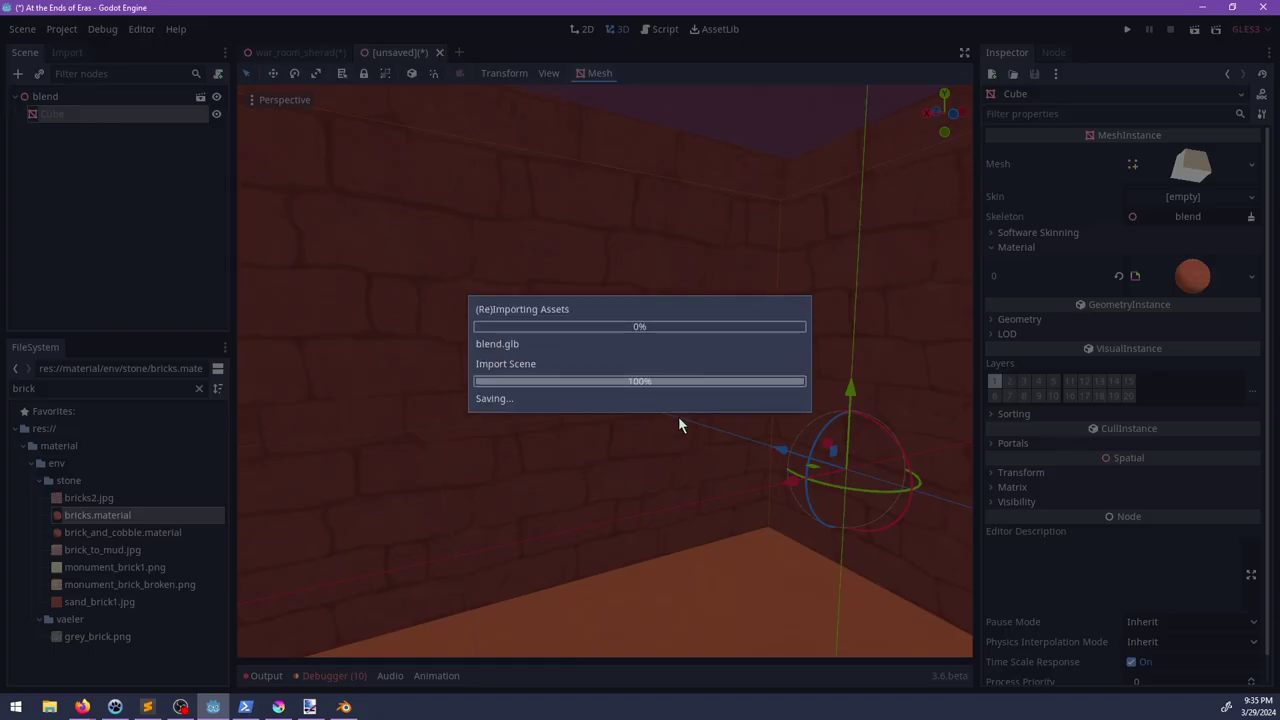
click(706, 367)
double_click(86, 390)
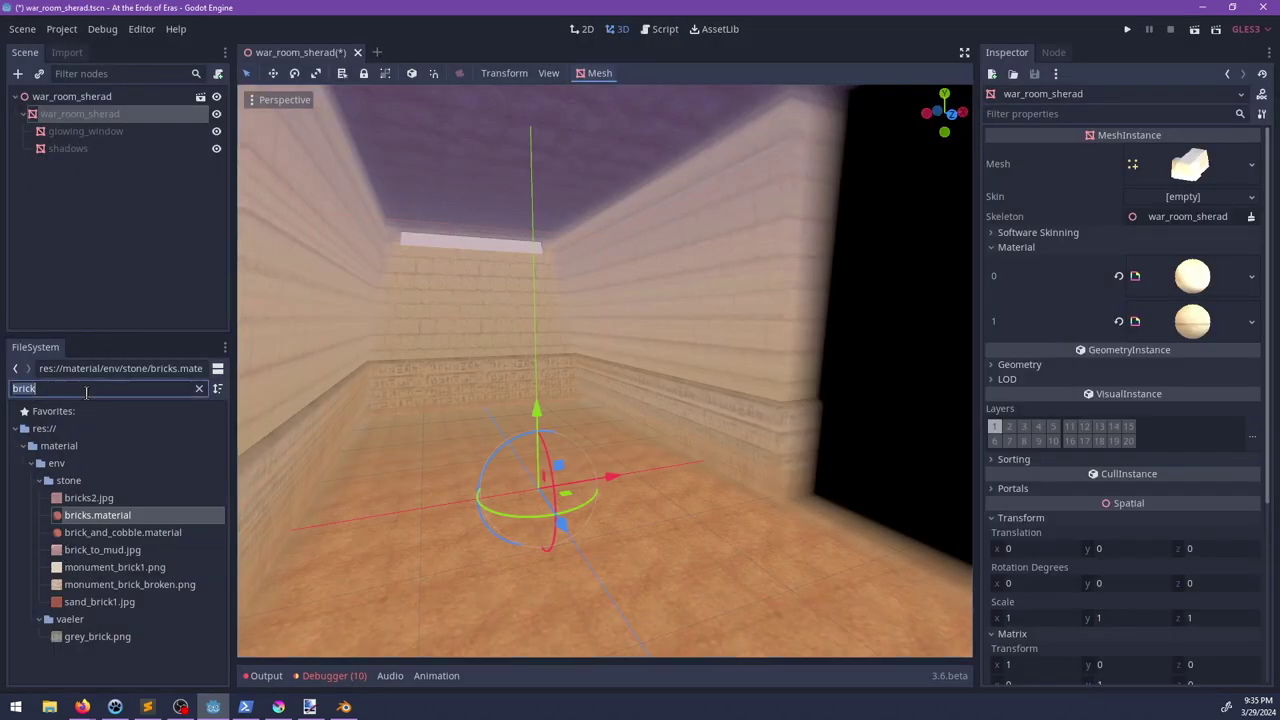
text(blend)
double_click(90, 480)
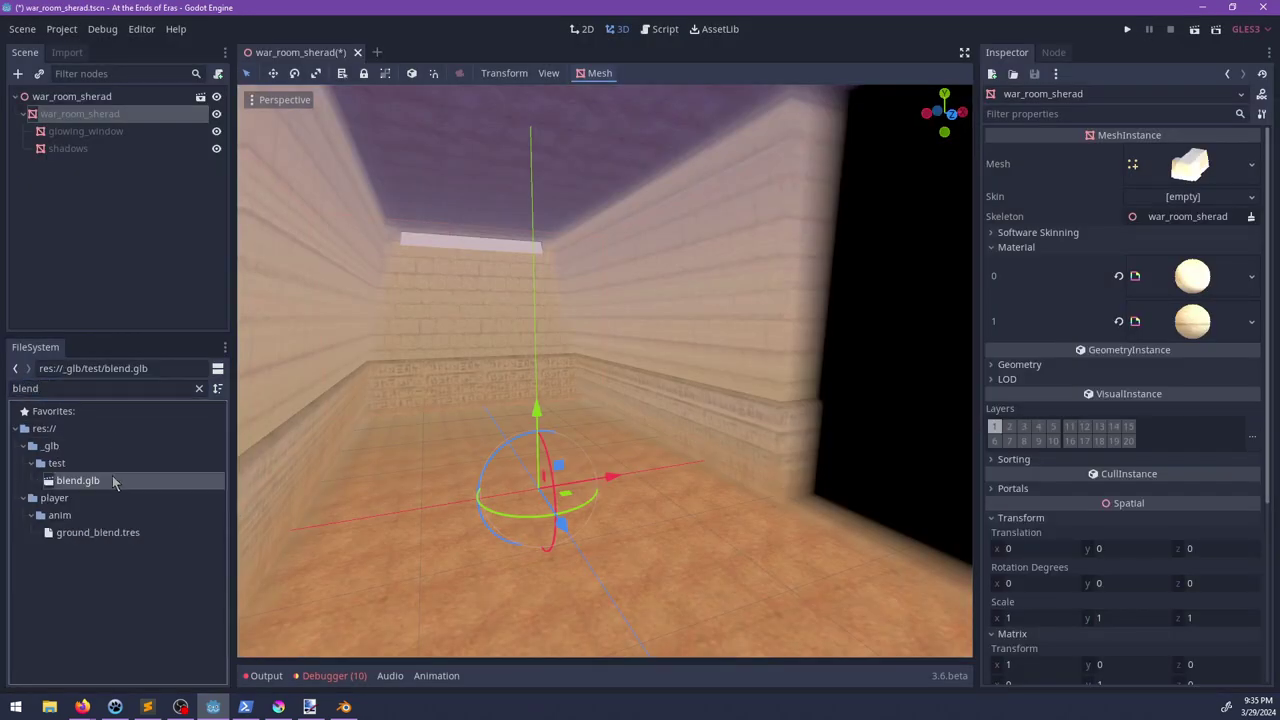
click(537, 372)
middle_drag(460, 365, 620, 350)
Step: Assign bricks.material to material slot 0 of the beveled Cube mesh
click(82, 116)
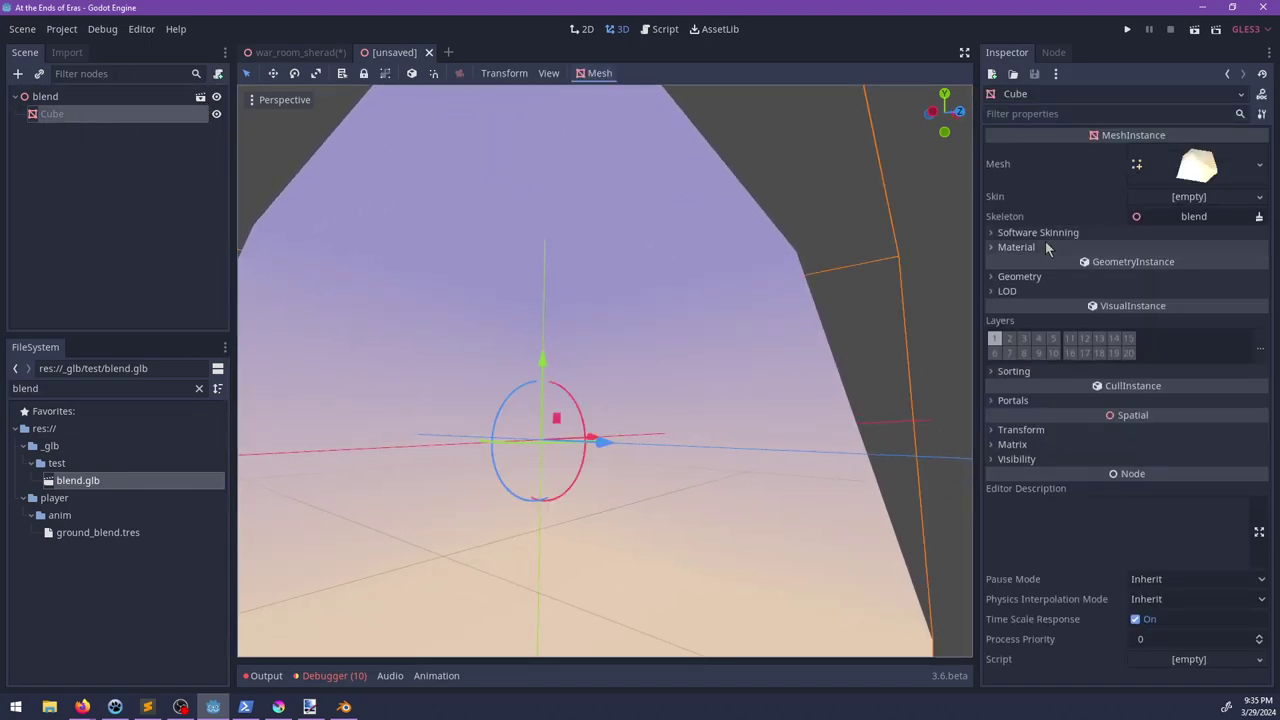
click(1016, 247)
double_click(95, 390)
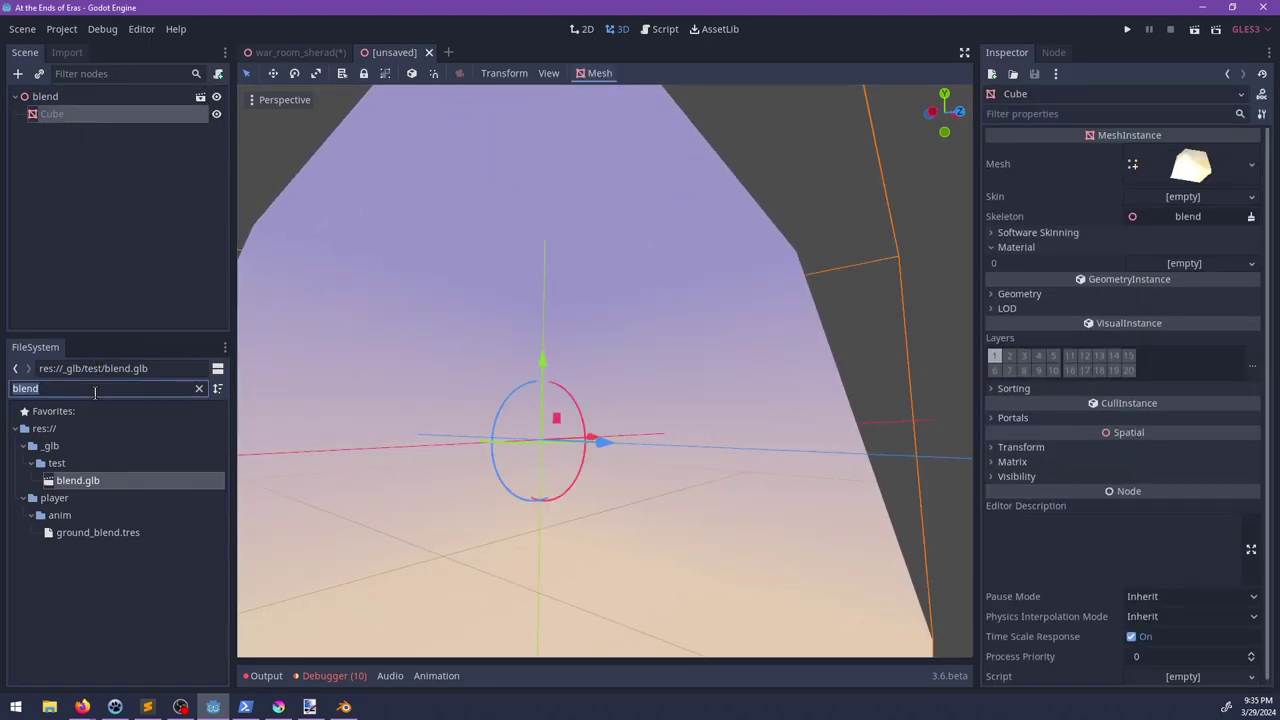
text(brick)
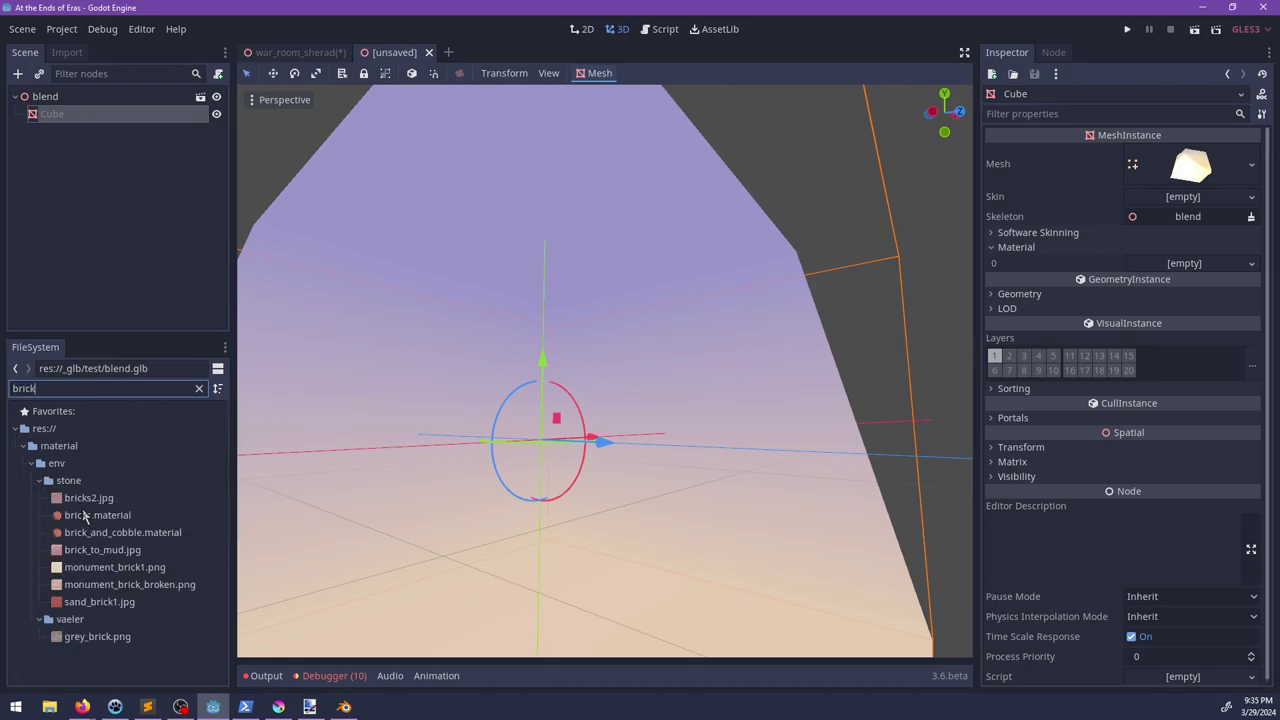
drag(85, 515, 1165, 272)
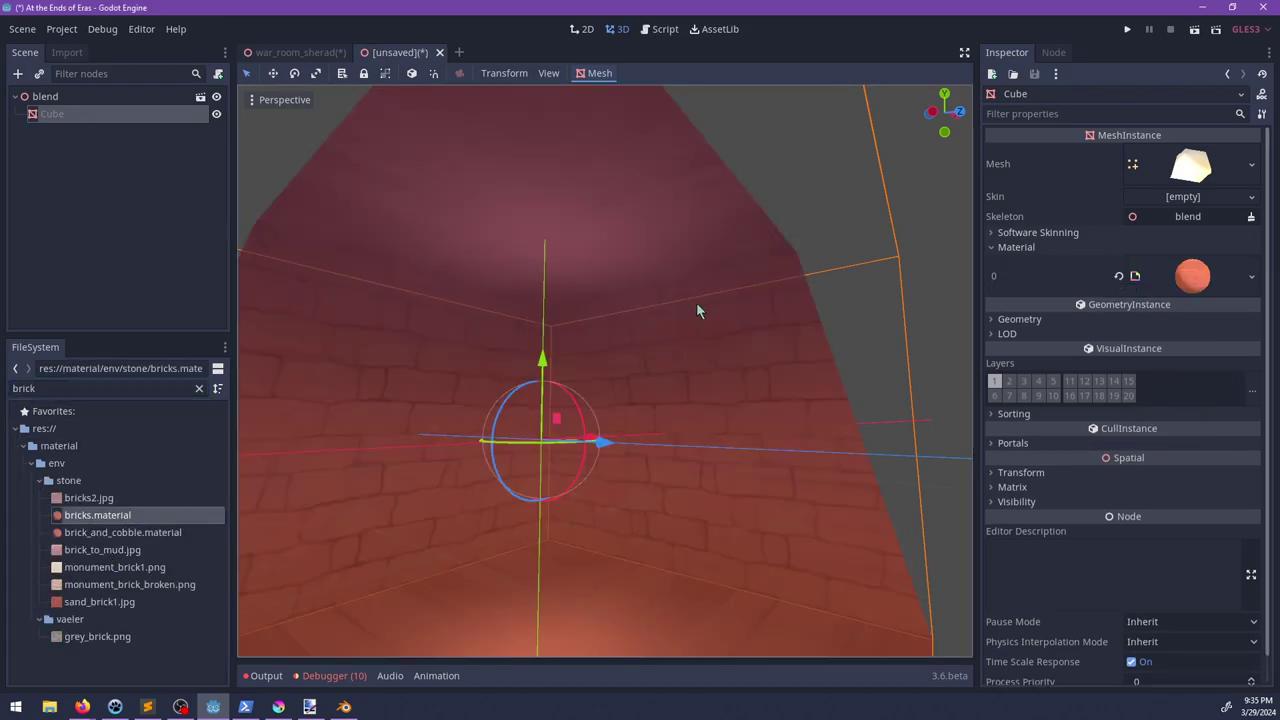
middle_drag(698, 311, 663, 314)
Step: Inspect the beveled box's smooth shading in Blender and compare it with the wall corners of war_room_sherad in Godot
key(alt+Tab)
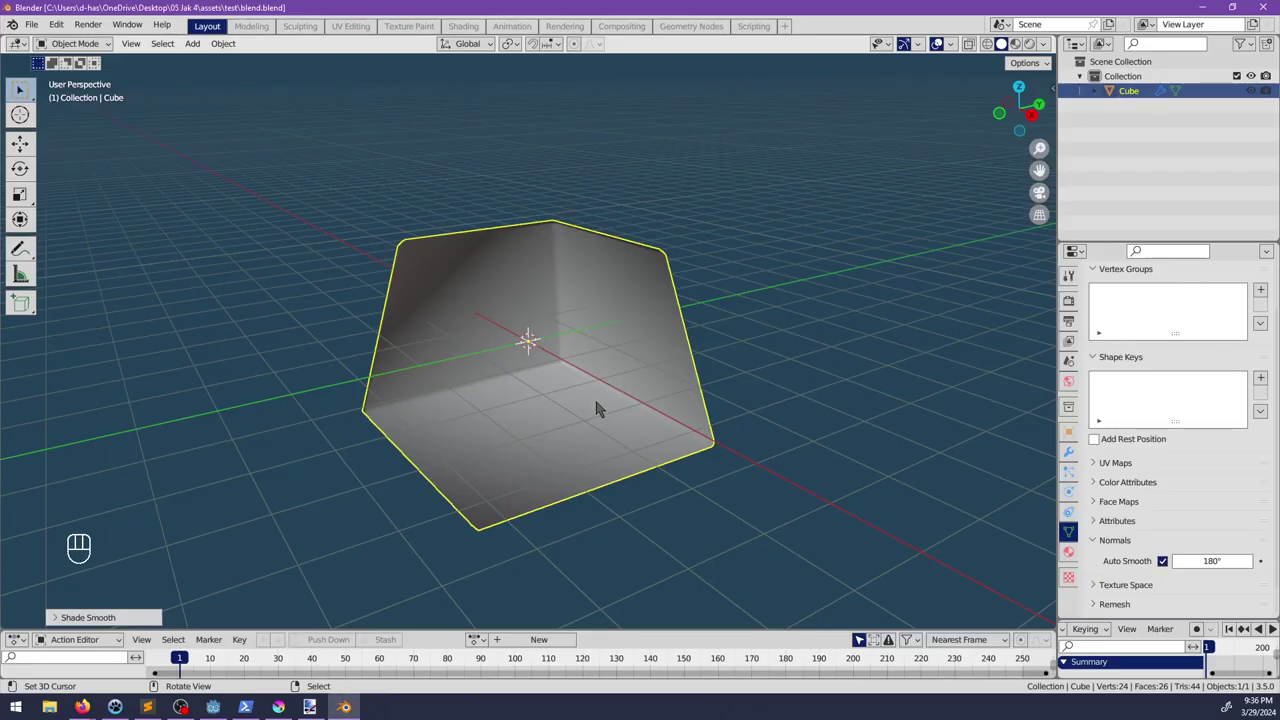
middle_drag(521, 381, 643, 360)
key(alt+Tab)
click(298, 52)
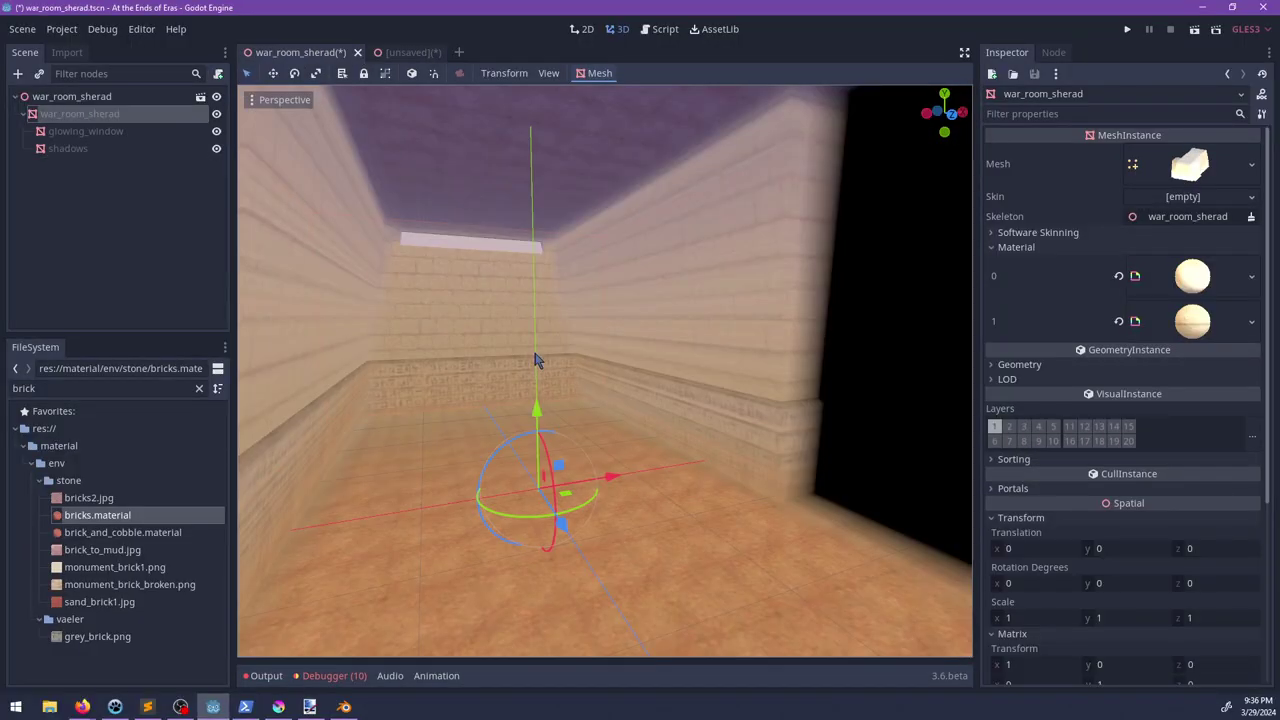
middle_drag(535, 360, 585, 240)
scroll(585, 240, down, 3)
scroll(557, 320, up, 5)
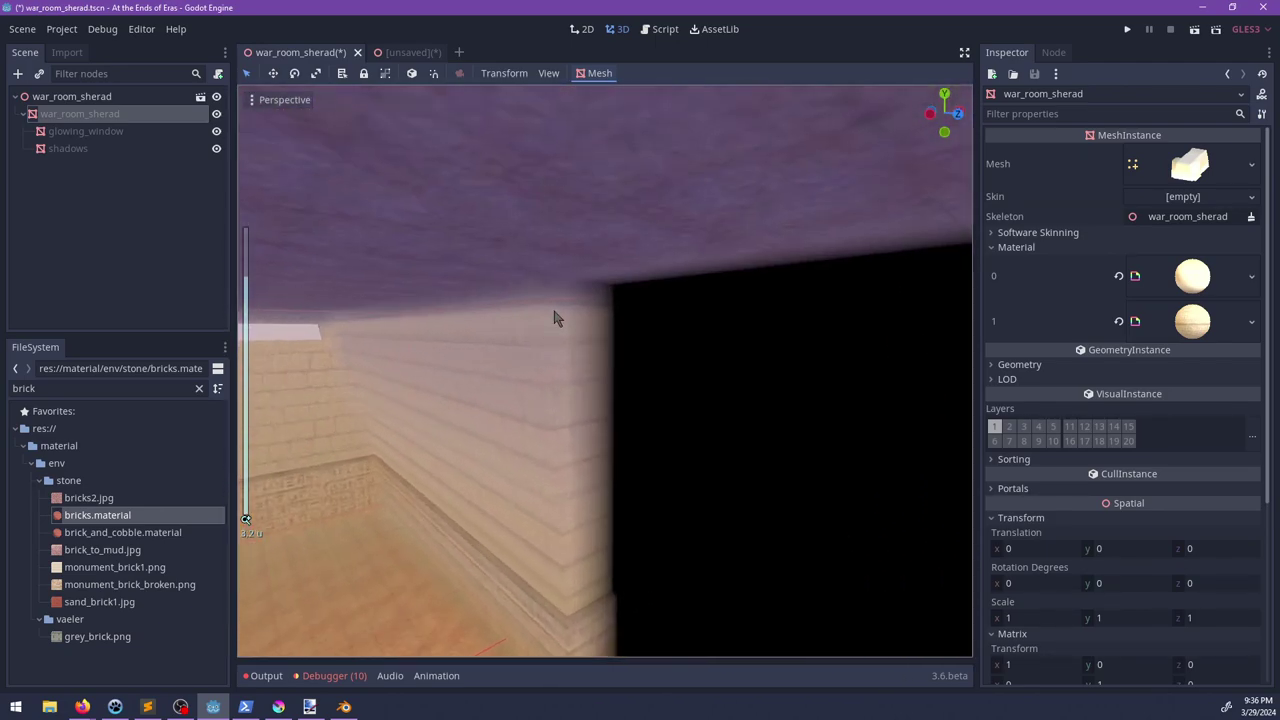
Step: Switch to Blender and open the recent file war_room_sherad.blend
middle_drag(557, 320, 536, 423)
scroll(657, 346, up, 9)
click(344, 706)
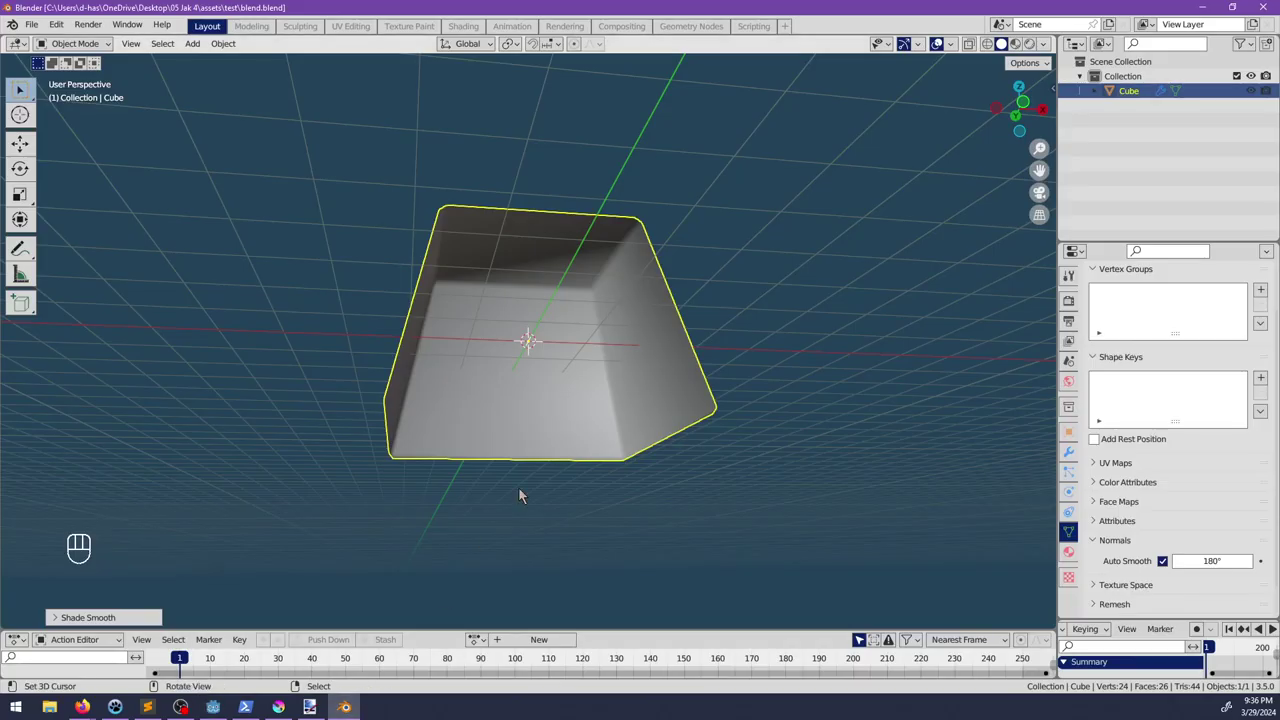
middle_drag(613, 277, 500, 361)
click(31, 24)
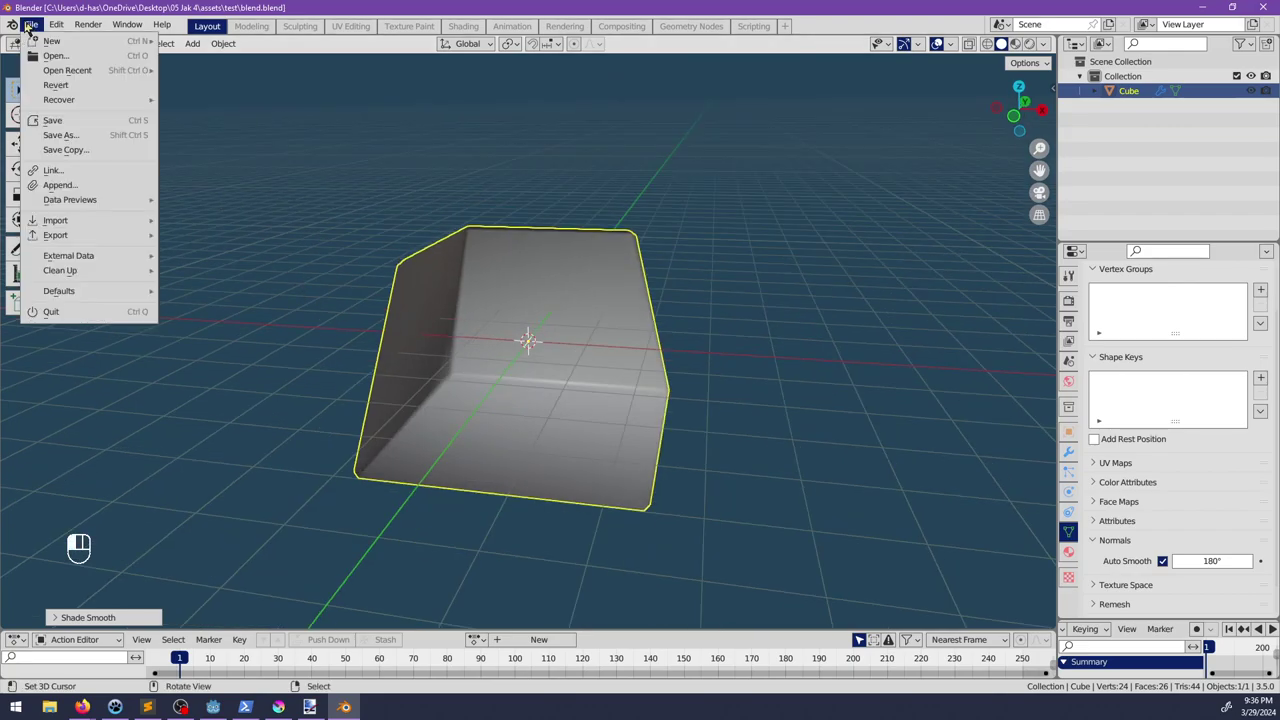
mouse_move(105, 70)
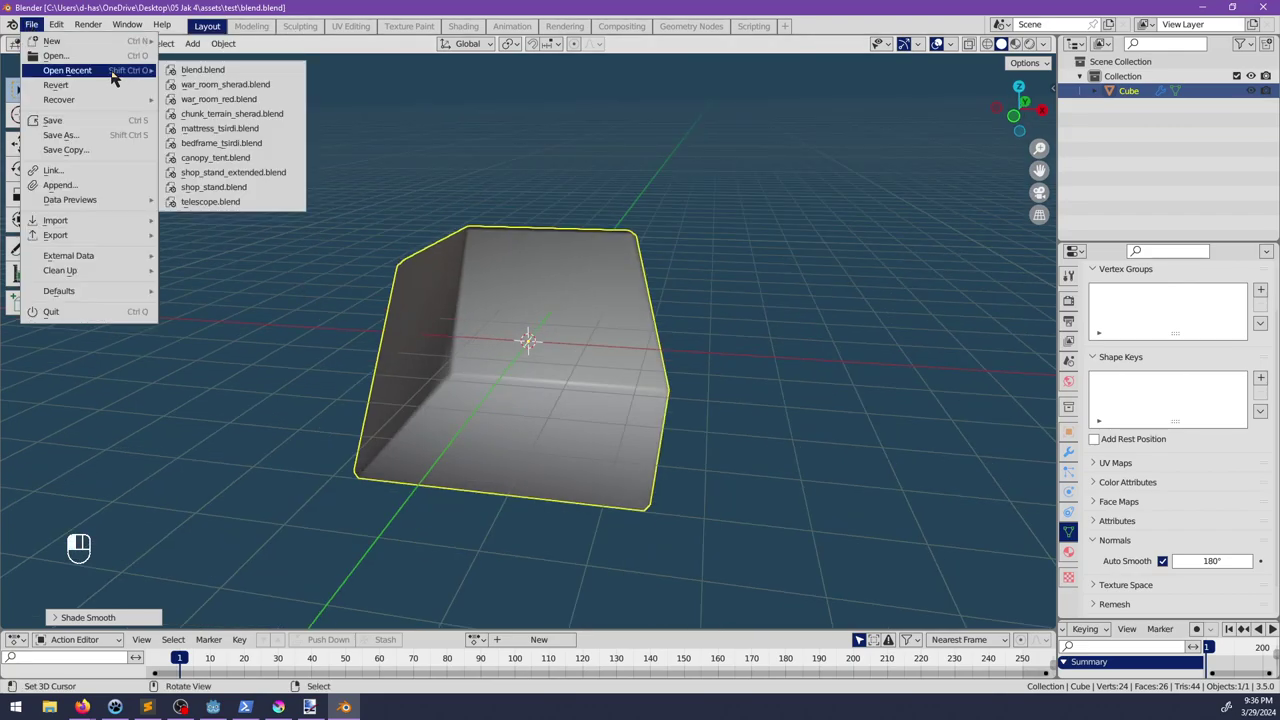
click(262, 84)
shift+middle_drag(541, 406, 540, 292)
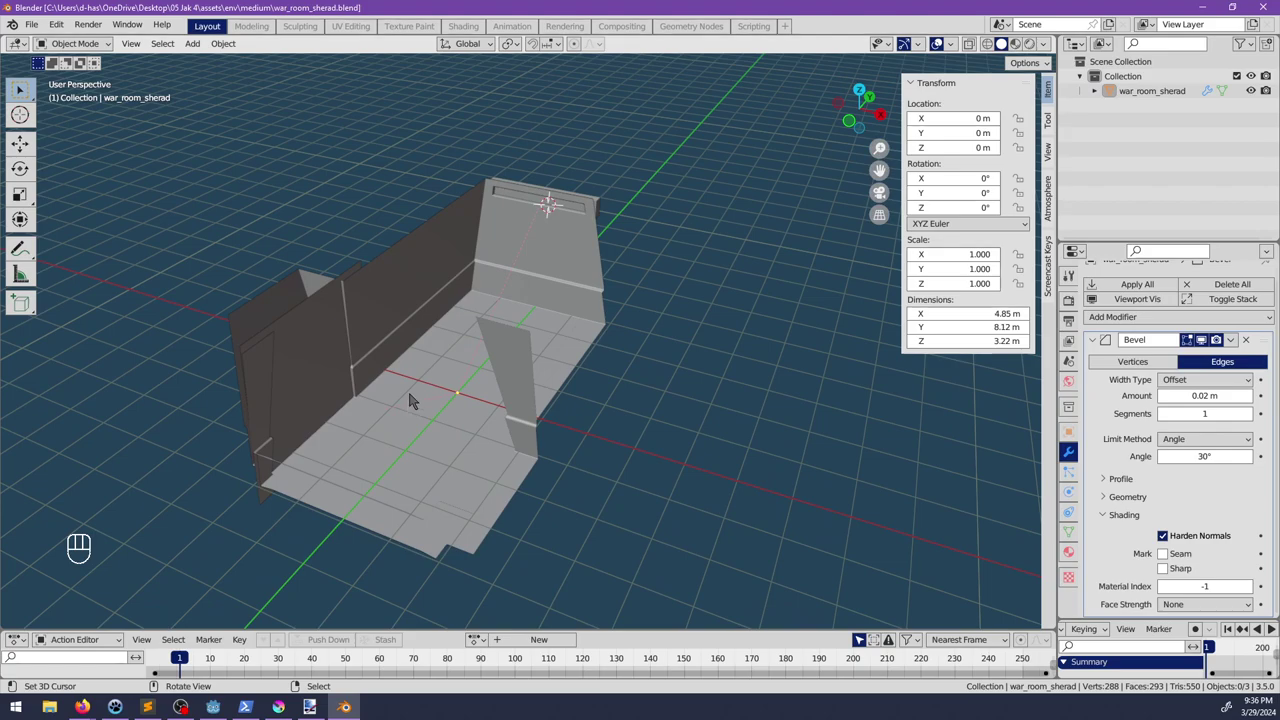
Step: Export the room as war_room_sherad.glb in glTF Binary format with the export settings remembered, and save the Blender file
click(414, 400)
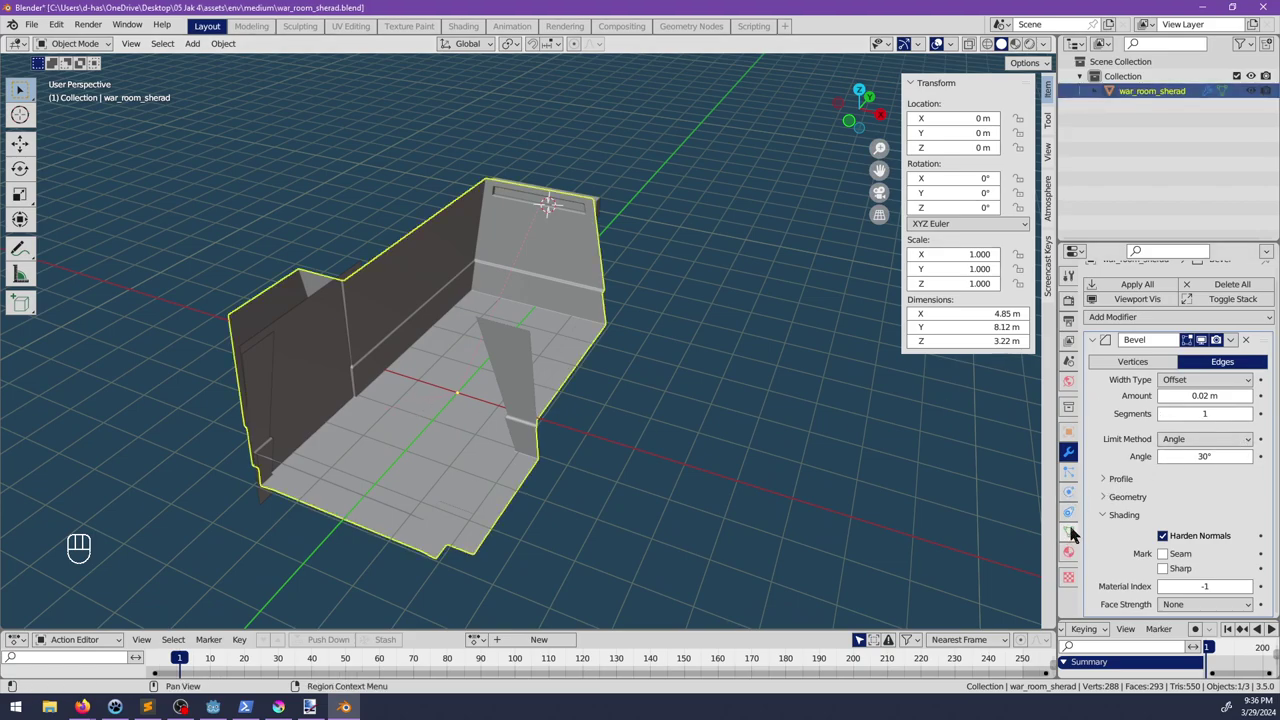
click(1068, 360)
click(1126, 520)
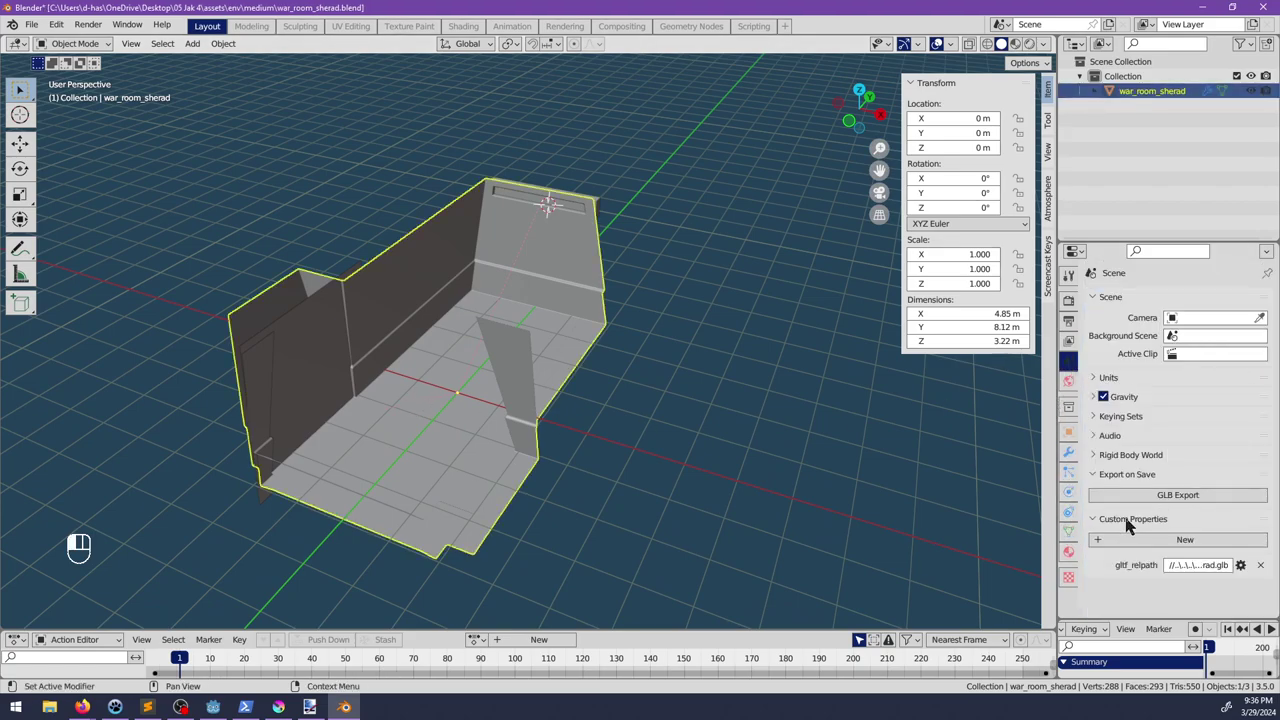
click(1128, 495)
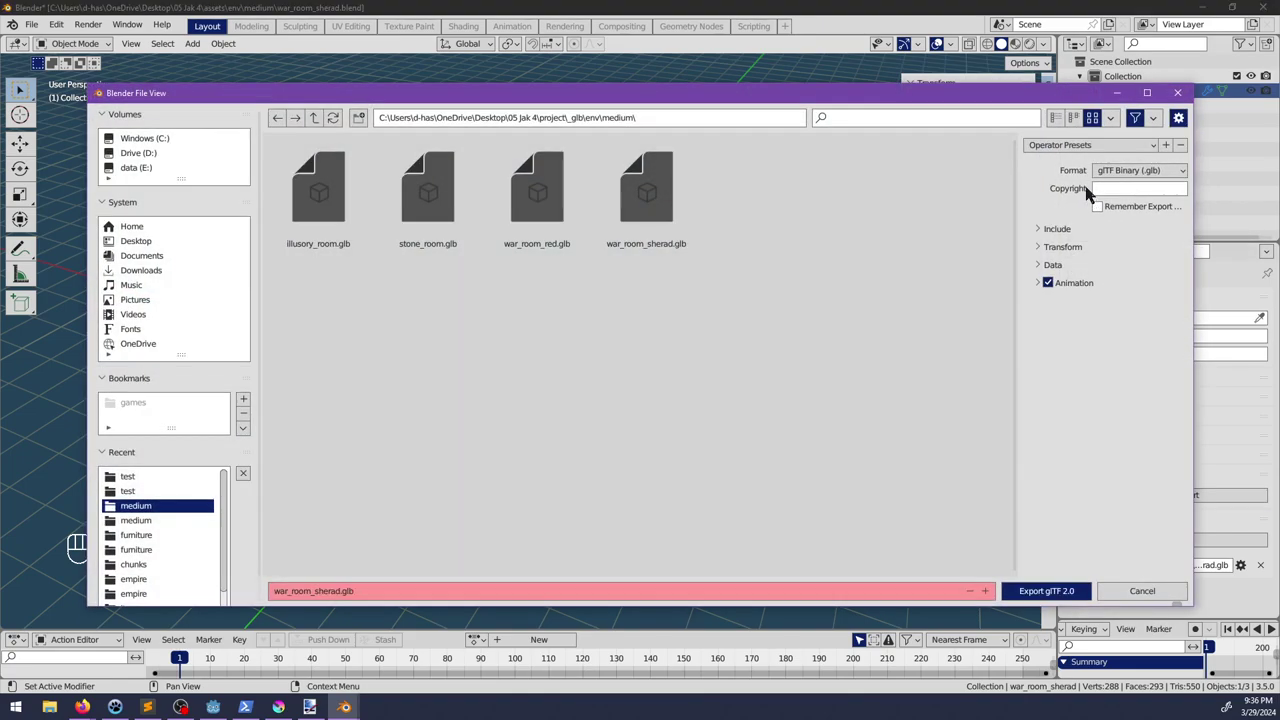
click(1066, 247)
click(1066, 248)
click(1068, 264)
click(1070, 301)
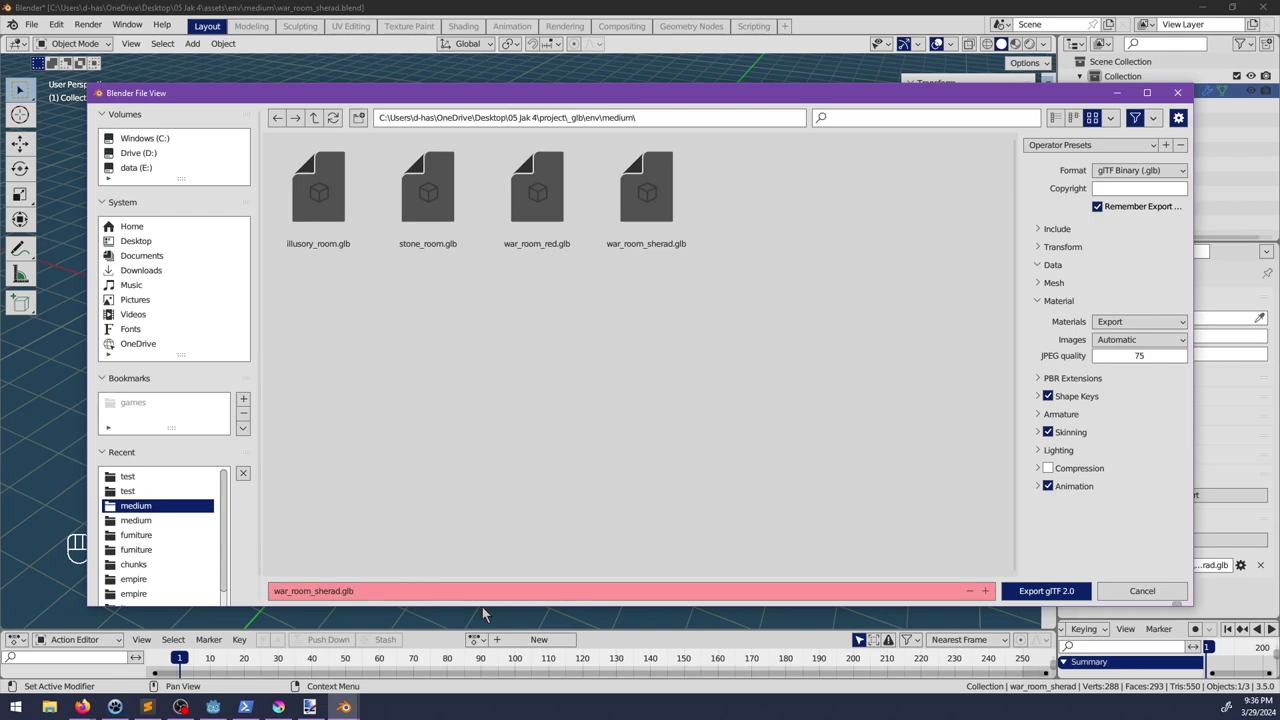
click(1026, 592)
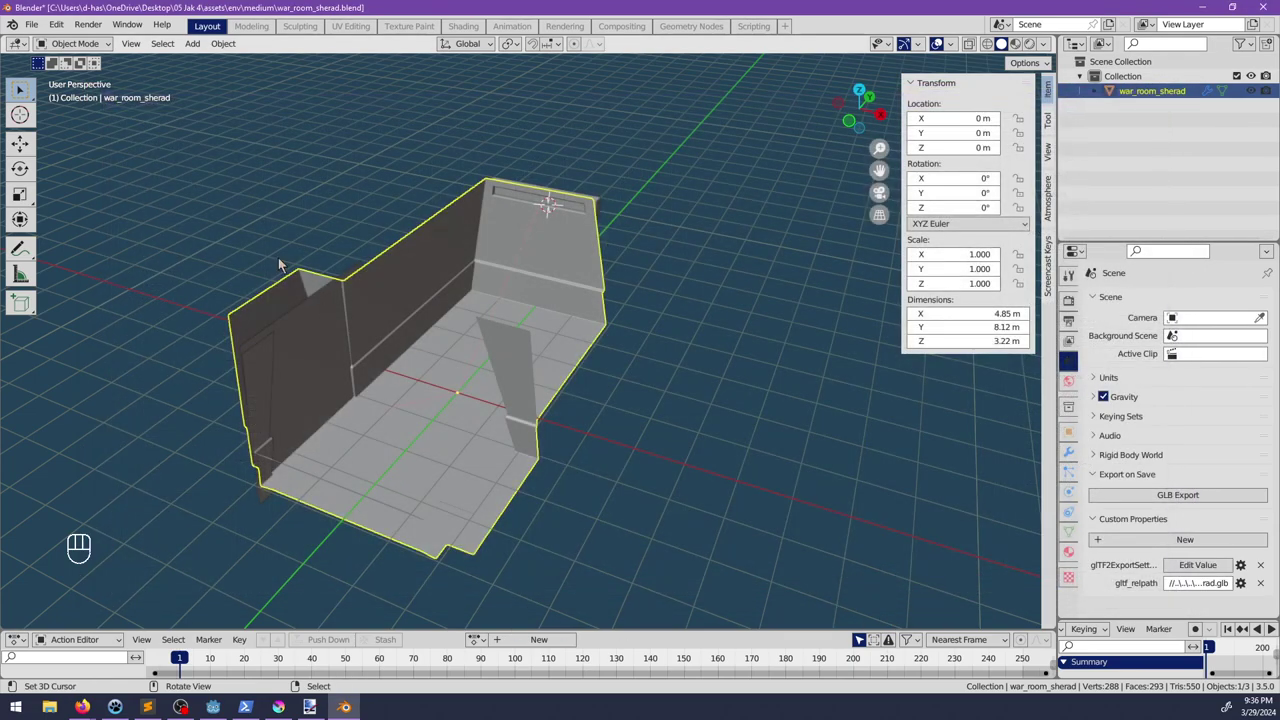
key(ctrl+s)
Step: Open war_room_red.blend and check its material and the scene's GLB export properties
click(31, 24)
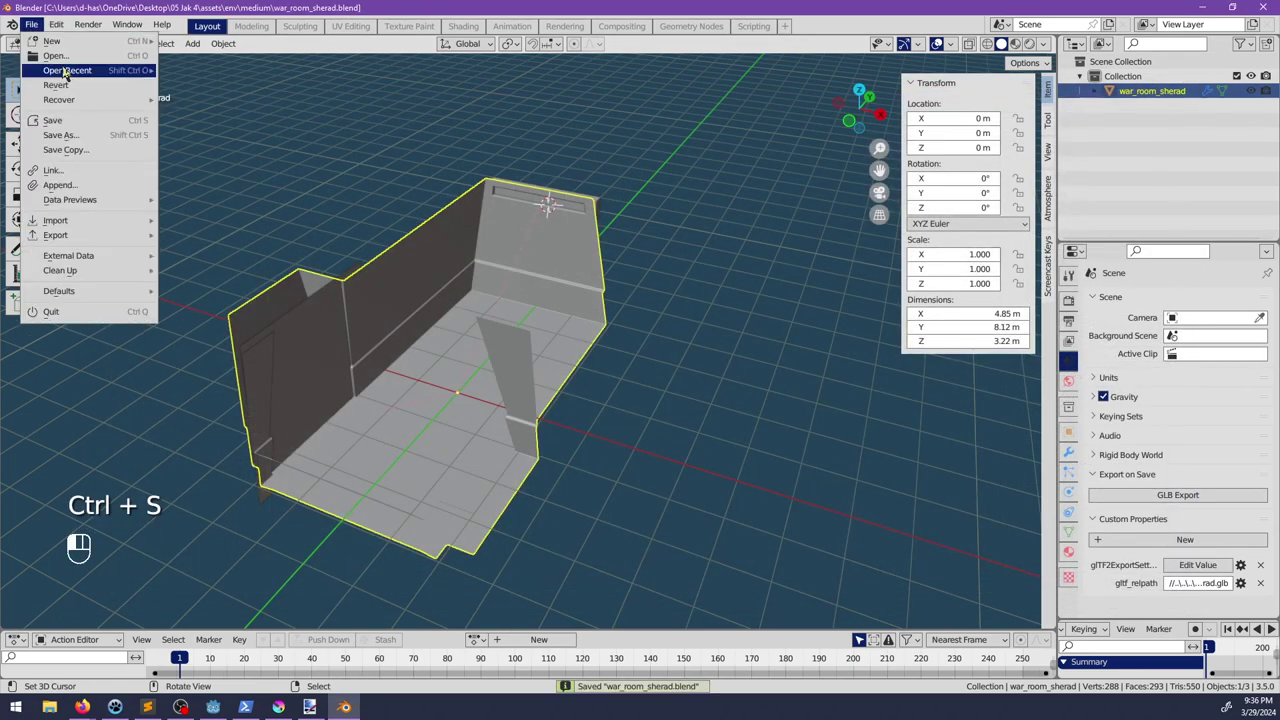
mouse_move(66, 72)
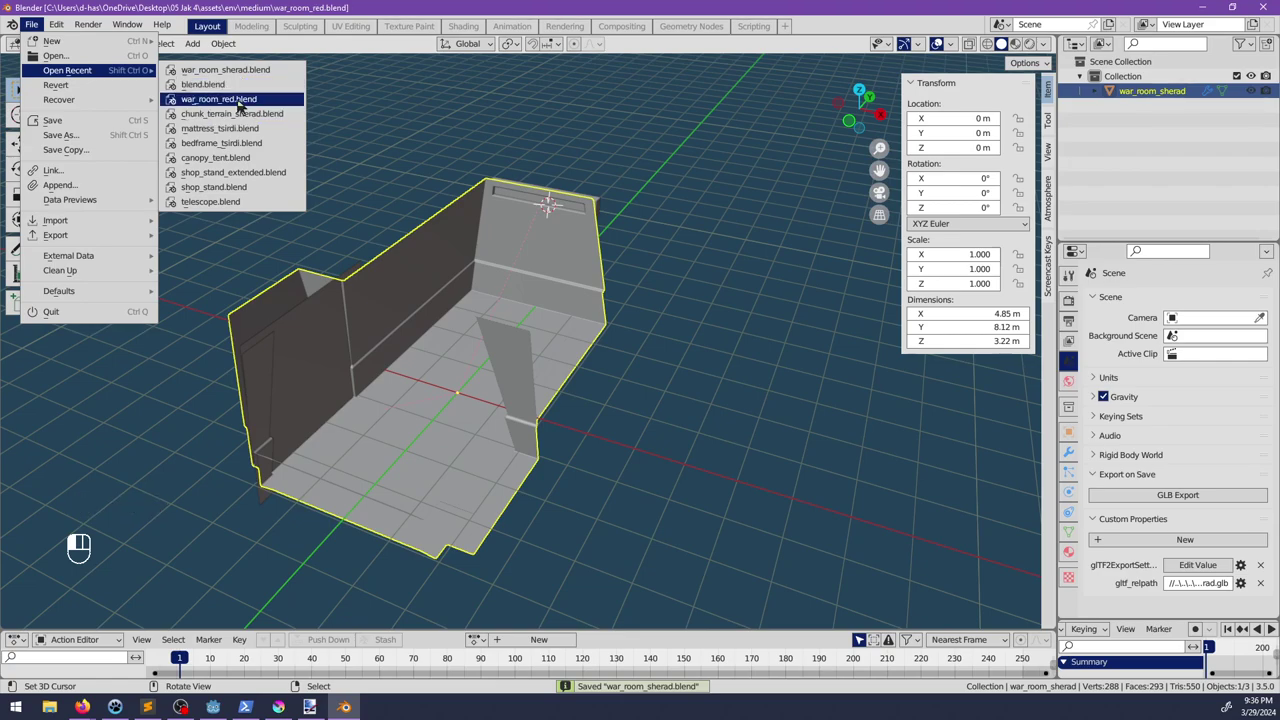
click(240, 99)
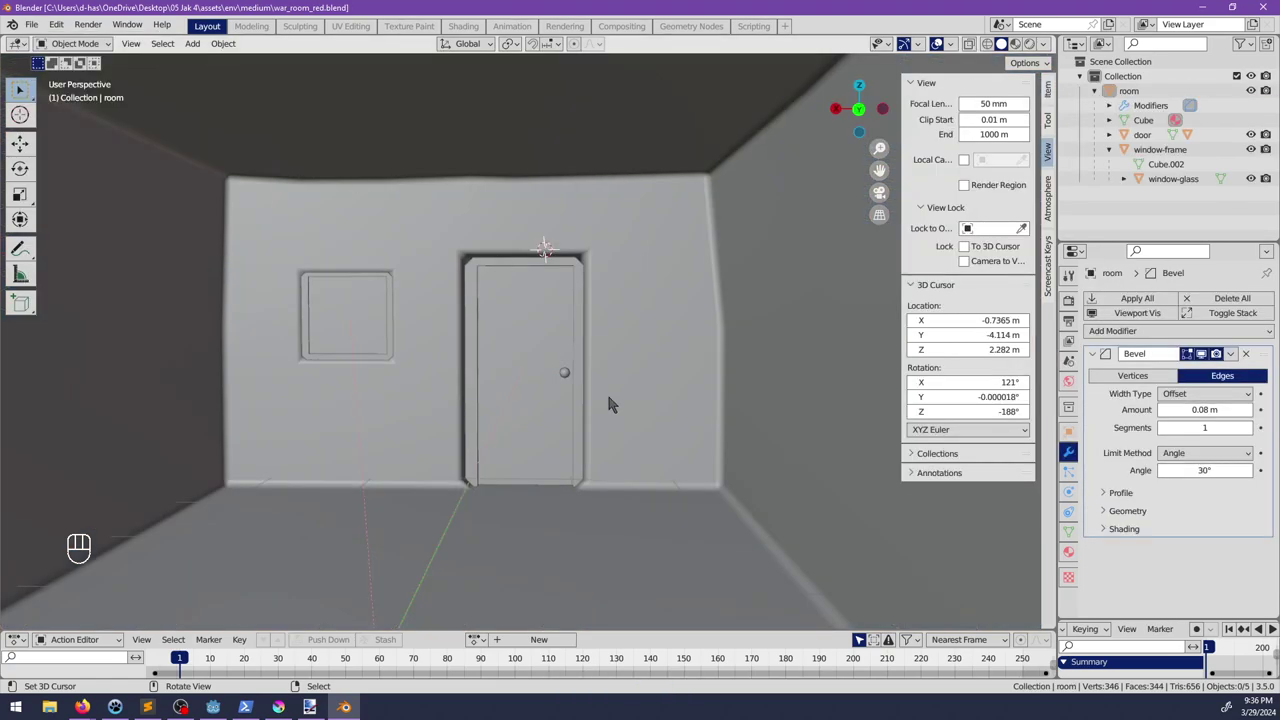
click(1069, 531)
click(1069, 551)
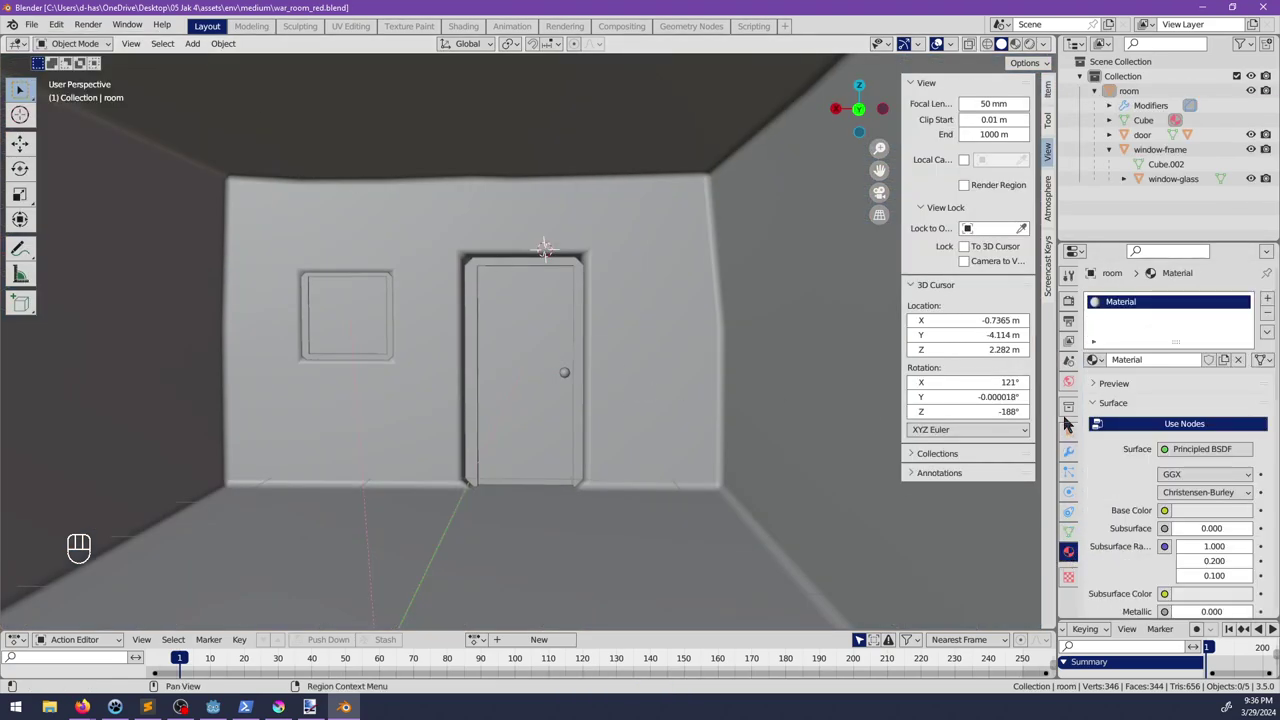
click(1068, 360)
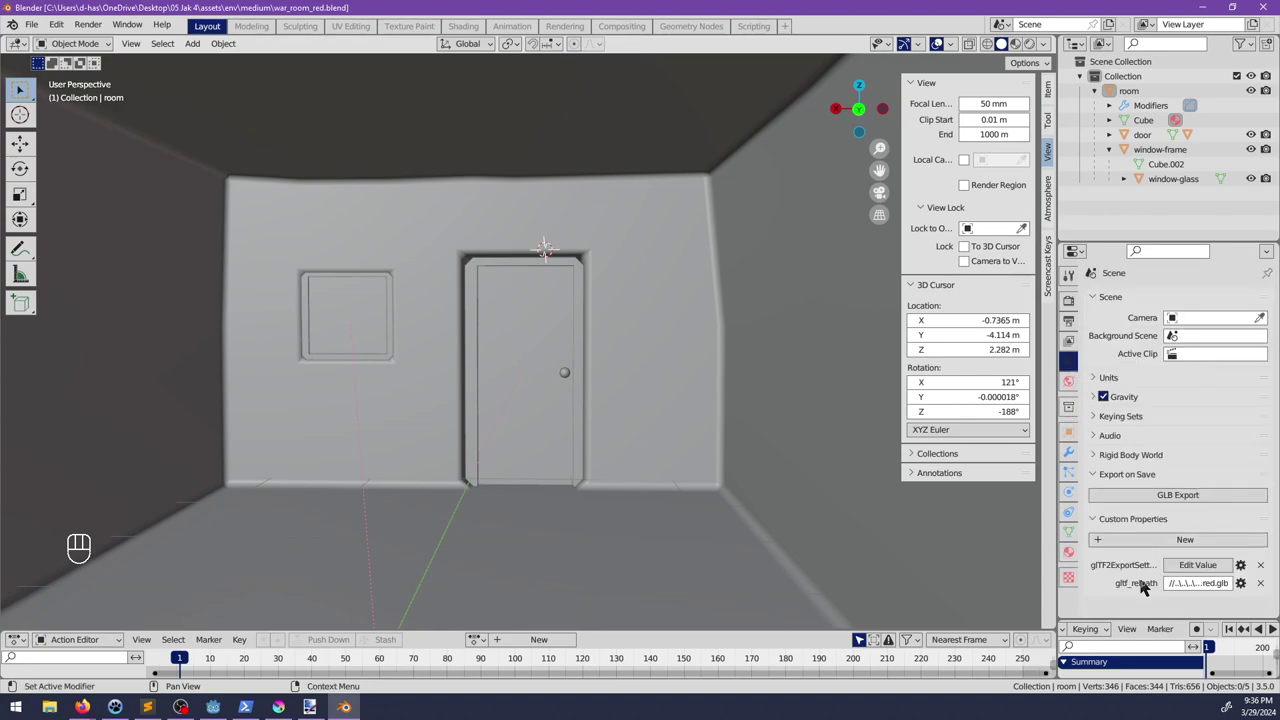
Step: Reopen war_room_sherad.blend and save it to trigger its GLB export
click(31, 24)
mouse_move(95, 72)
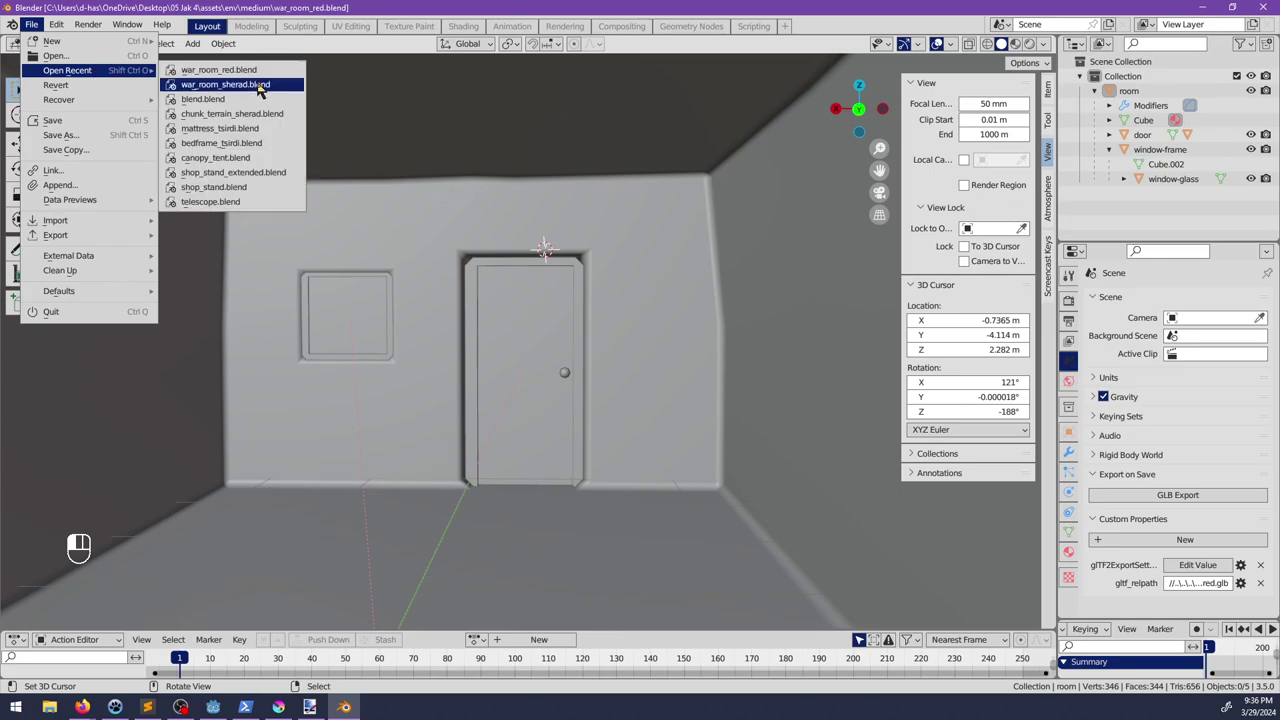
click(258, 85)
middle_drag(640, 543, 546, 449)
key(ctrl+s)
Step: Switch to Godot, save the war_room_sherad scene, and close all scenes while discarding the unsaved test scene
key(alt+Tab)
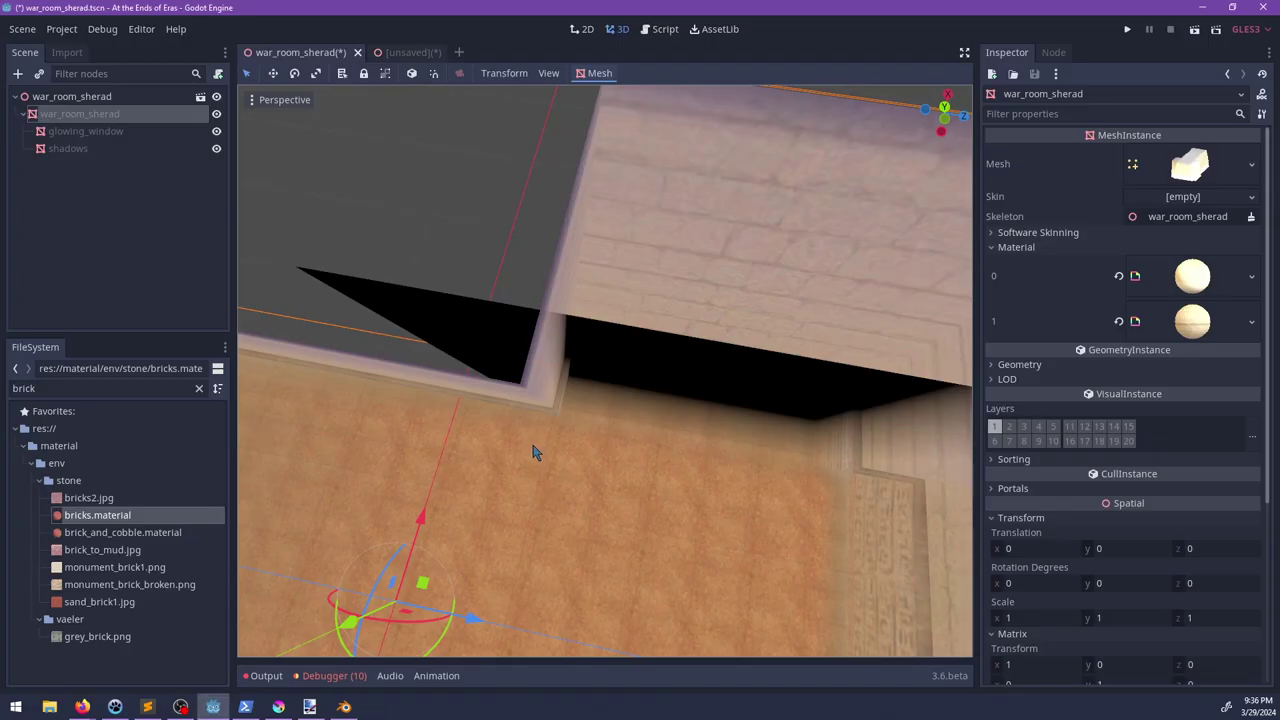
key(ctrl+s)
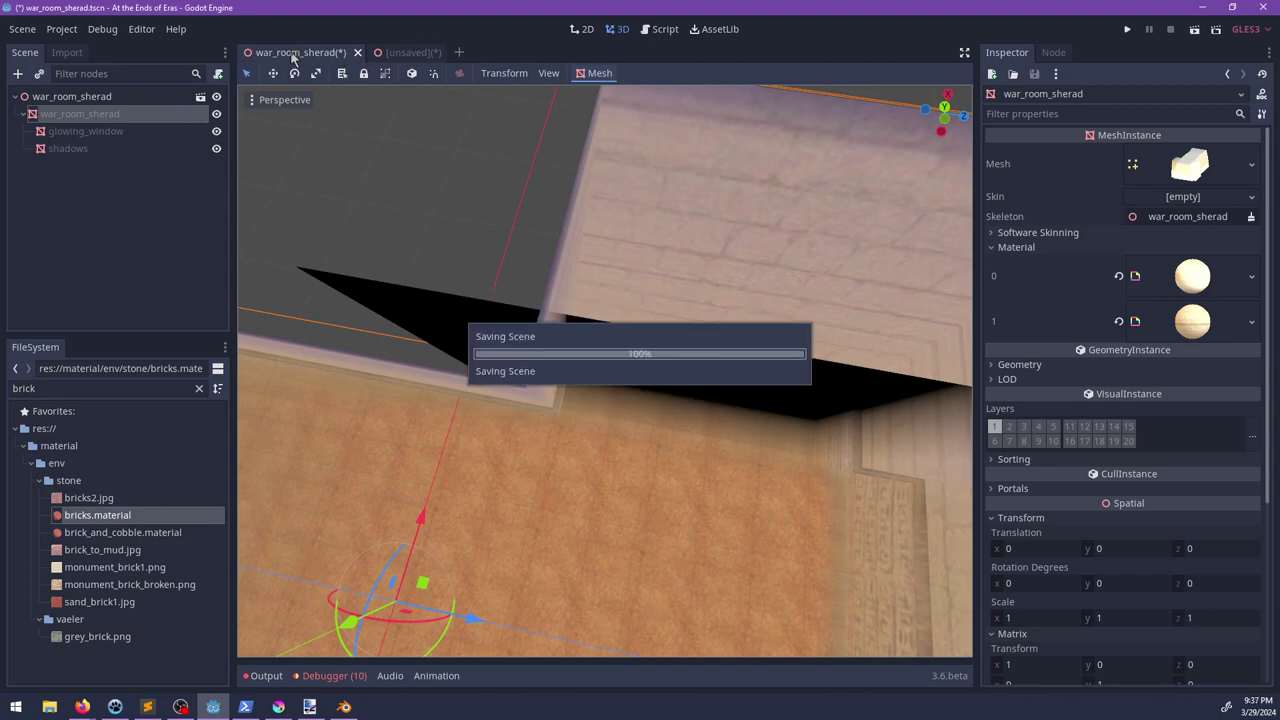
right_click(296, 55)
click(327, 247)
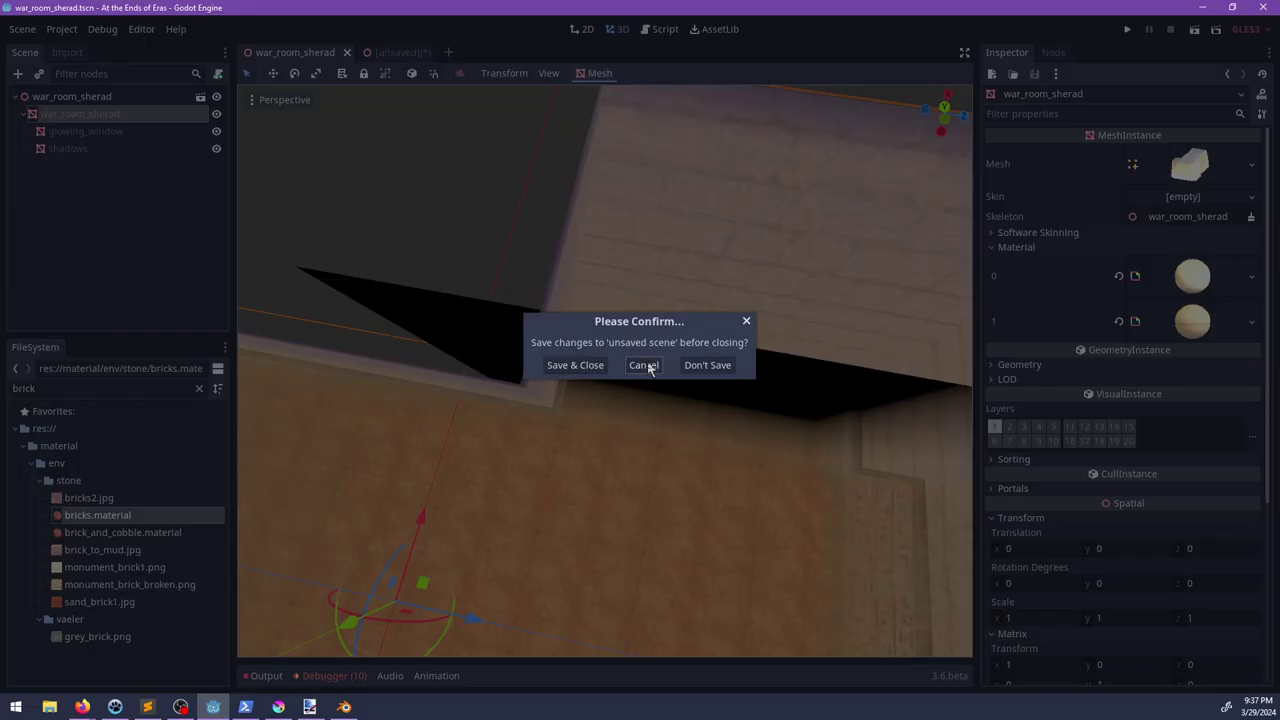
click(708, 366)
Step: Filter the project files for "blend" and delete blend.glb from the _glb/test folder
double_click(89, 390)
text(blend)
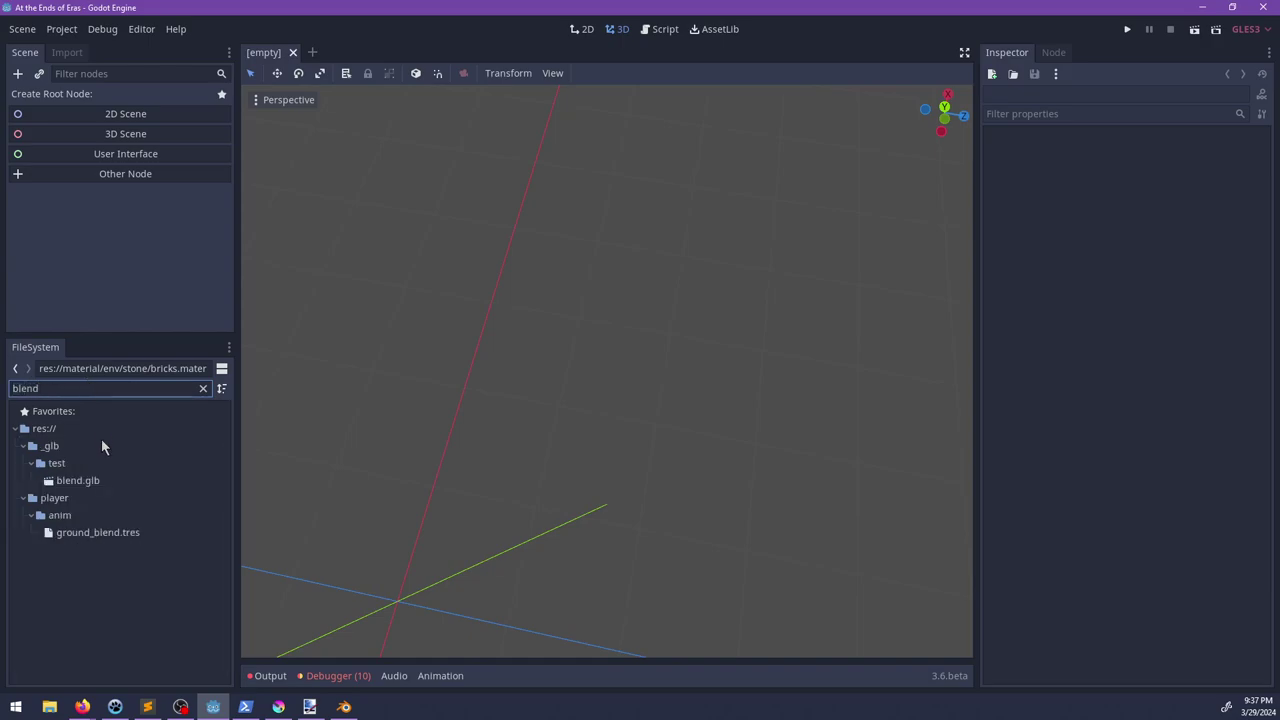
click(89, 474)
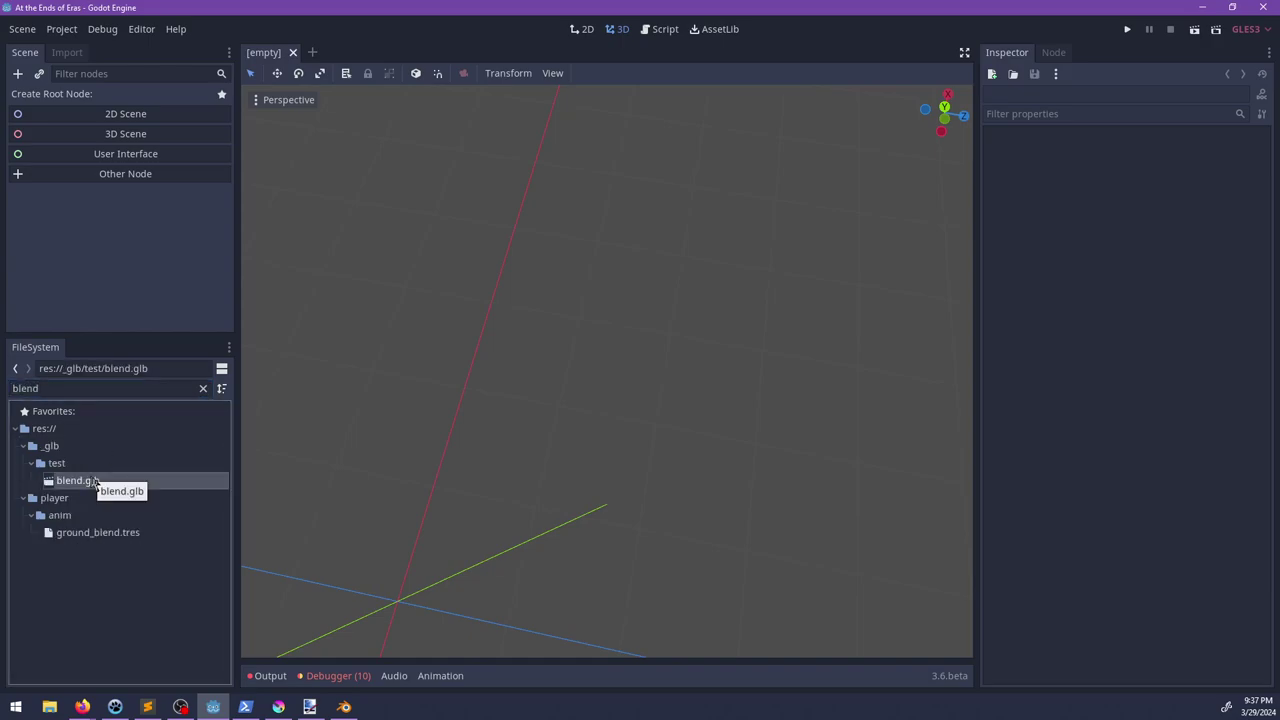
key(Delete)
key(Return)
Step: Filter the project files for "war_room", open war_room_sherad.tscn, and inspect the walls around the doorway
double_click(89, 388)
text(war_room)
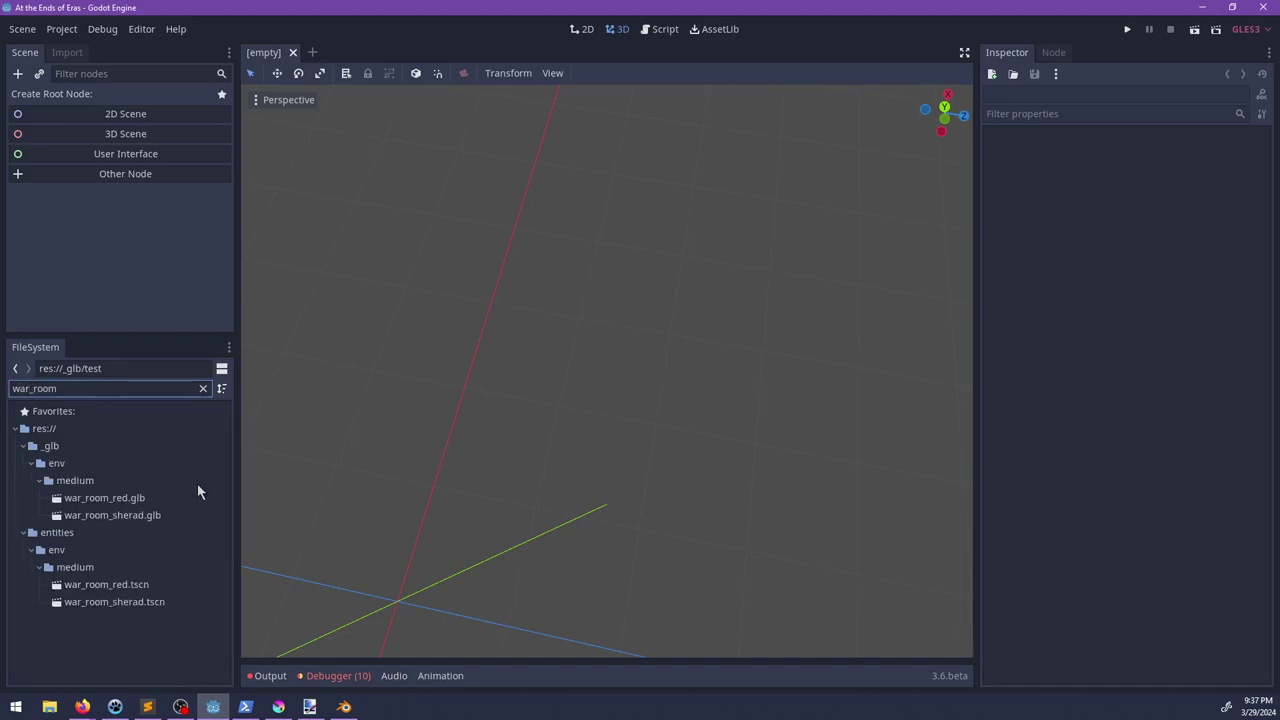
double_click(141, 601)
scroll(575, 398, up, 5)
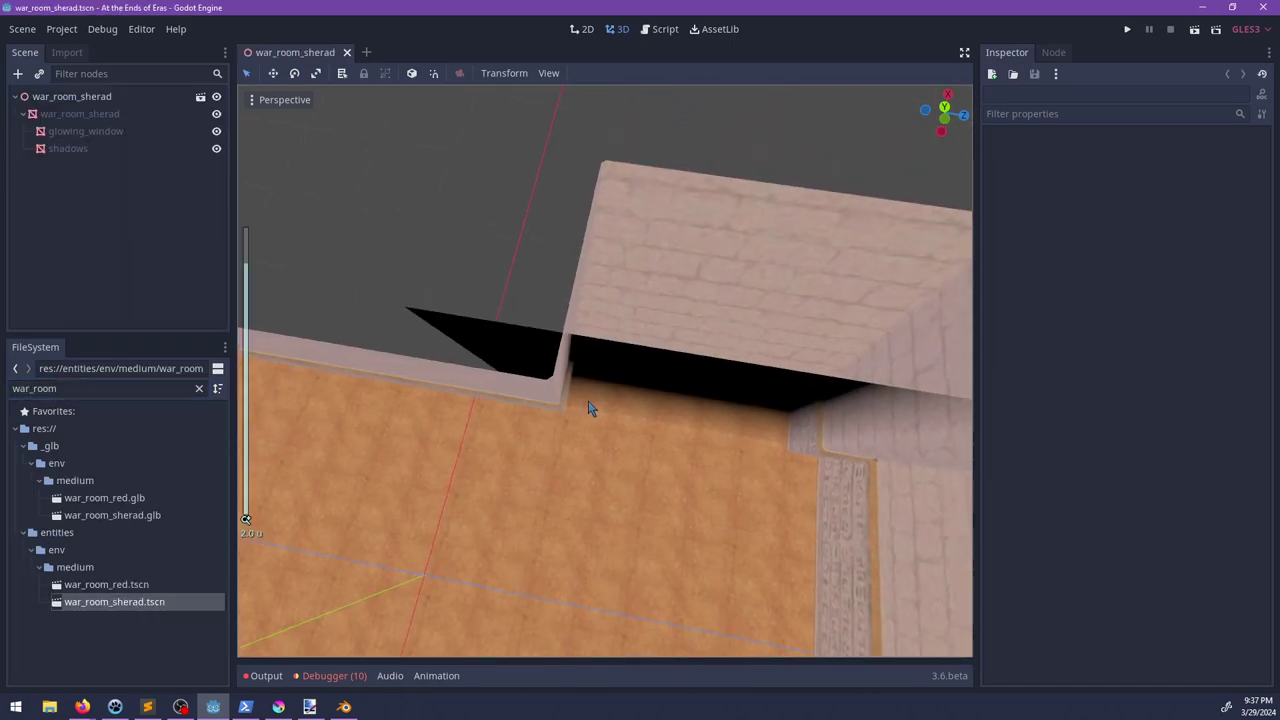
middle_drag(597, 282, 664, 357)
scroll(623, 398, down, 5)
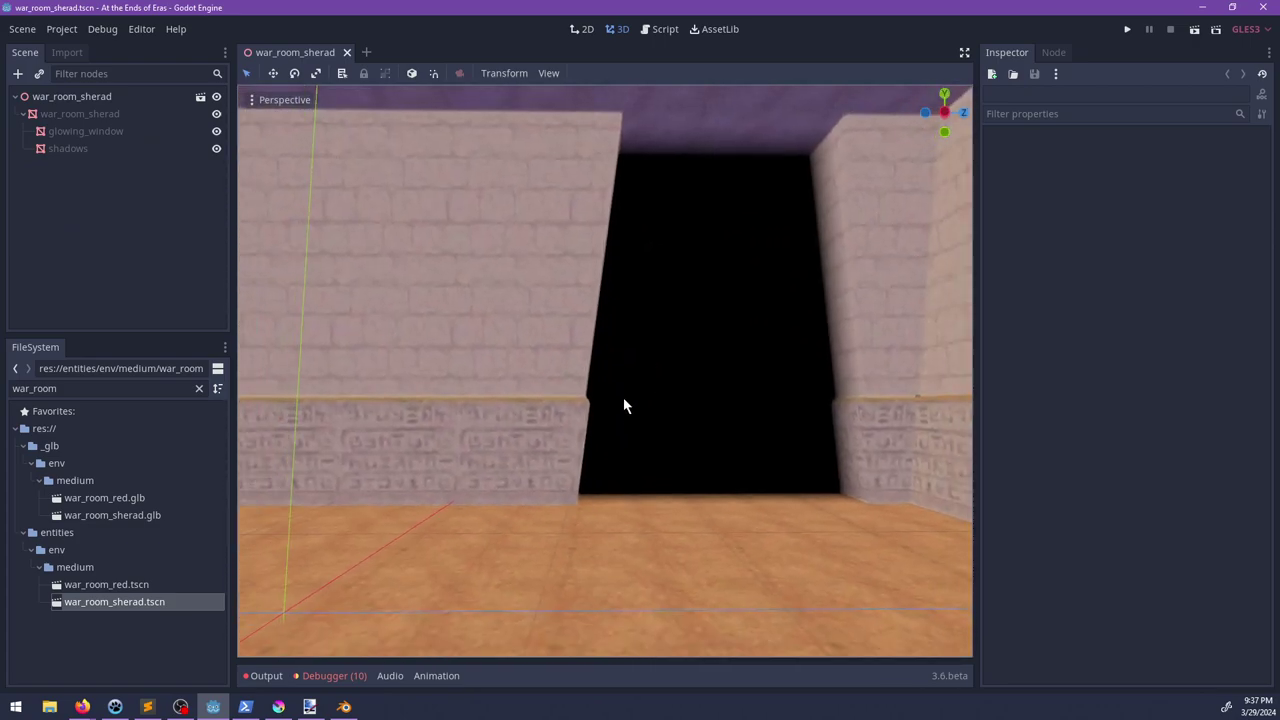
Step: Open the unused 'correction' variable warning and replace (v+g) with correction in the move_and_collide call in player.gd
click(343, 679)
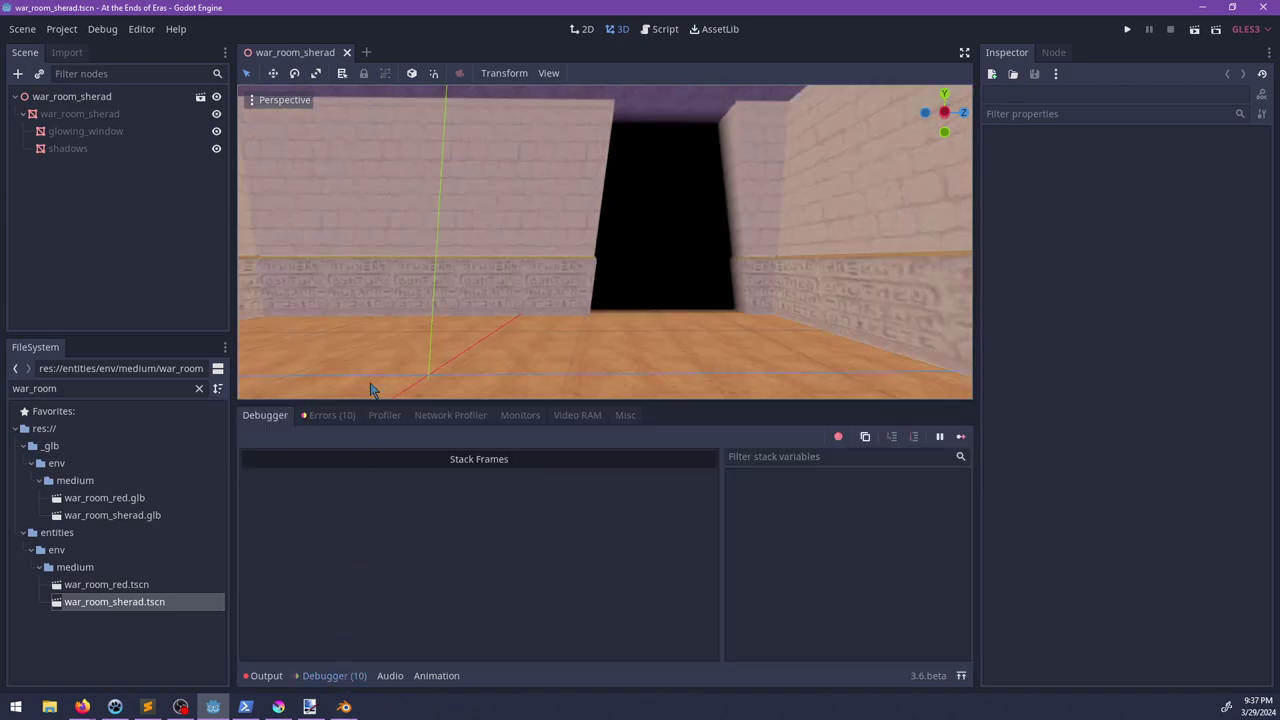
click(322, 415)
double_click(445, 460)
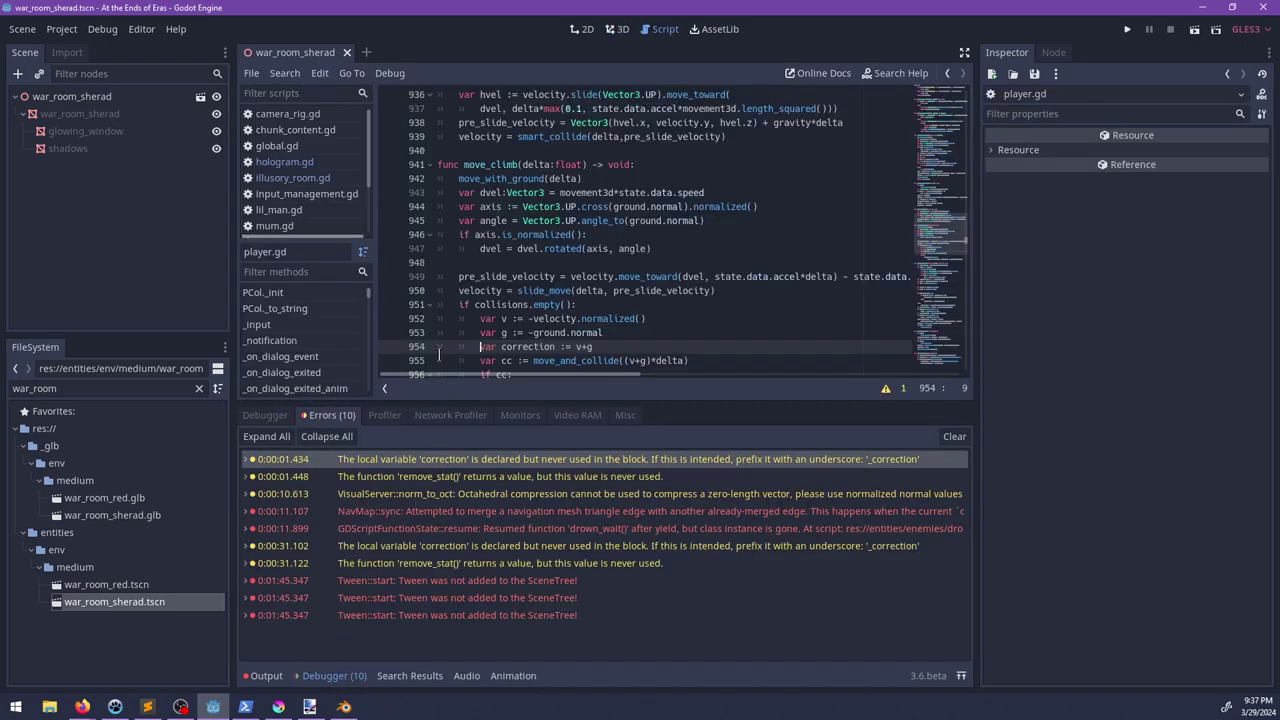
scroll(648, 206, down, 2)
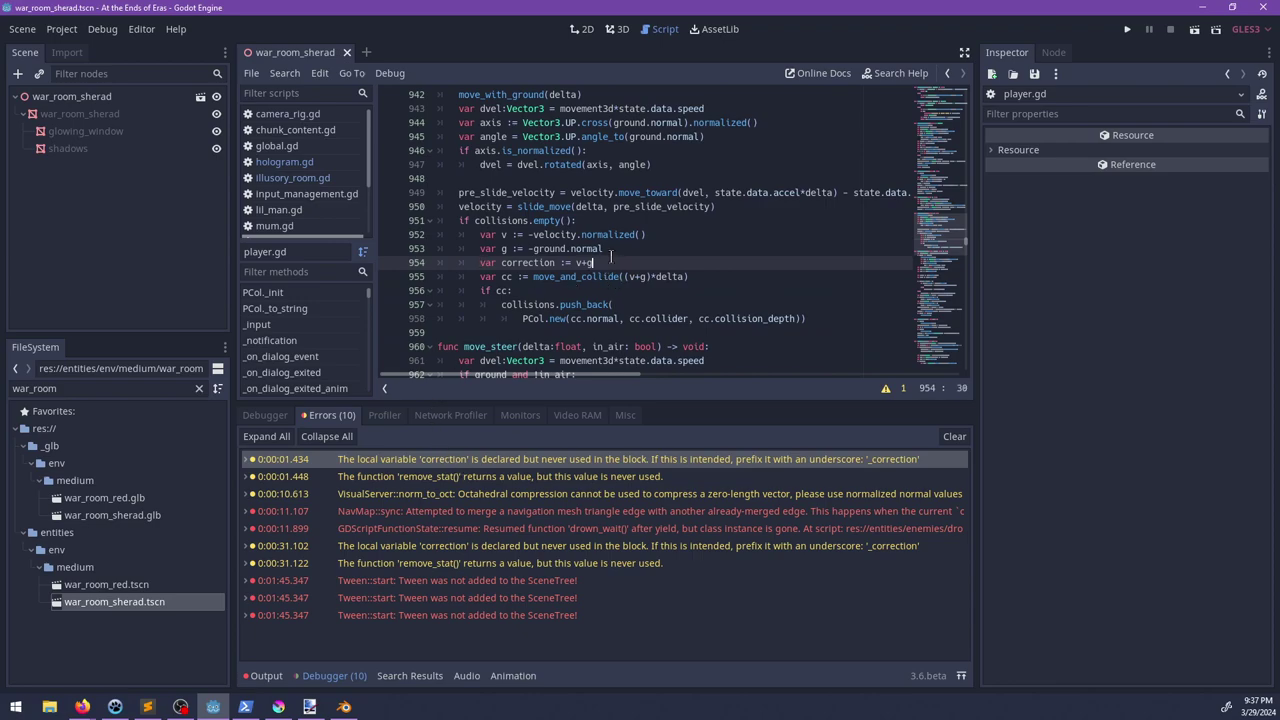
drag(651, 276, 631, 276)
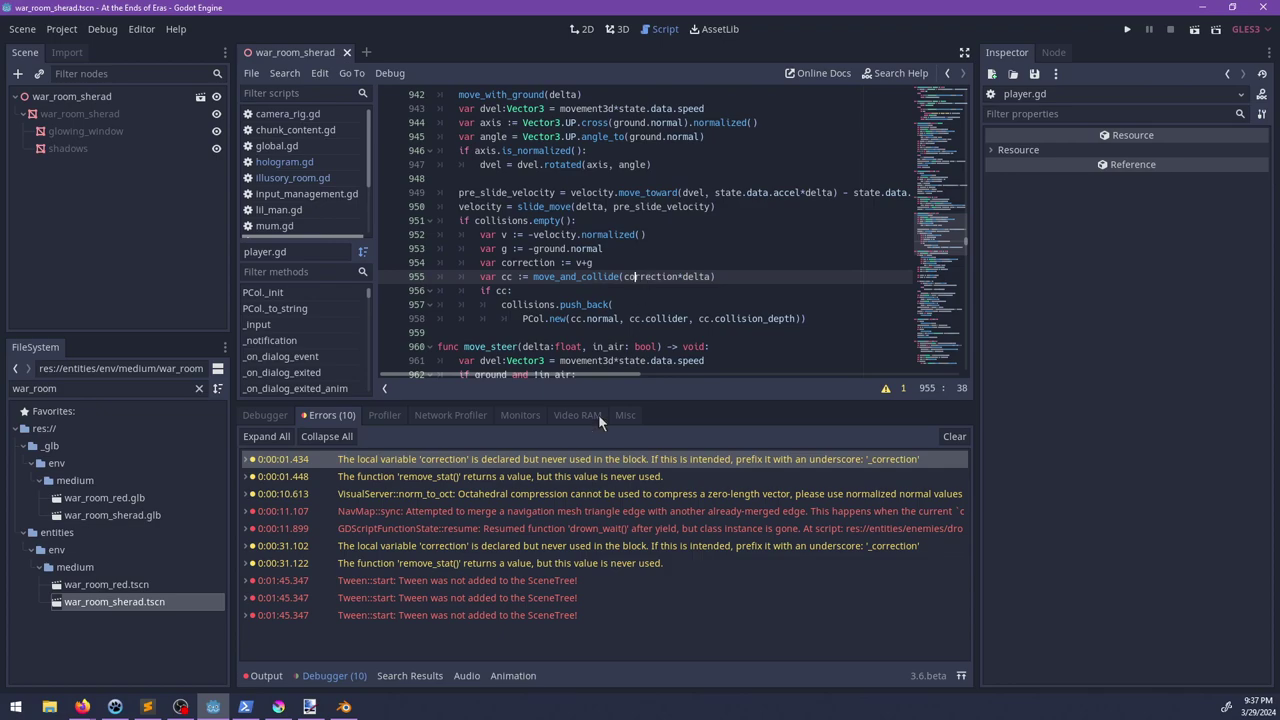
Step: In global.gd, assign the remove_stat('medium_event') result to var _x, save the script, and clear the error list
click(536, 476)
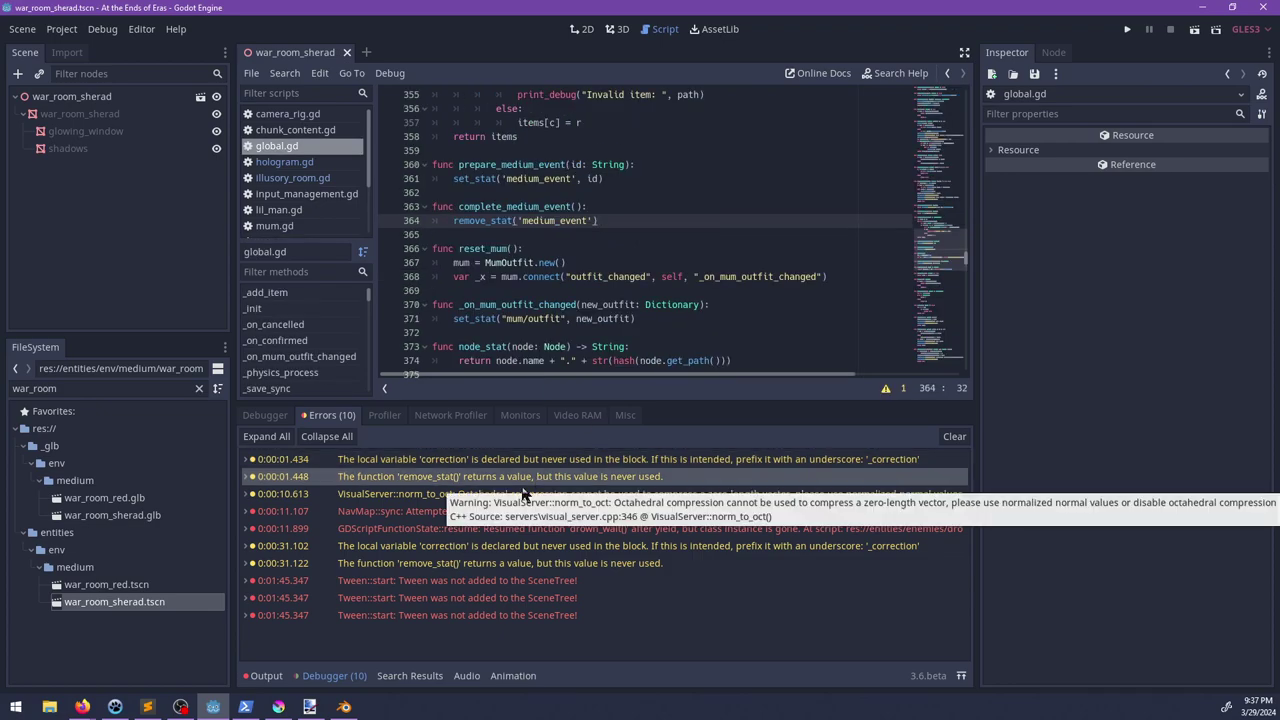
click(455, 221)
text(var _x =)
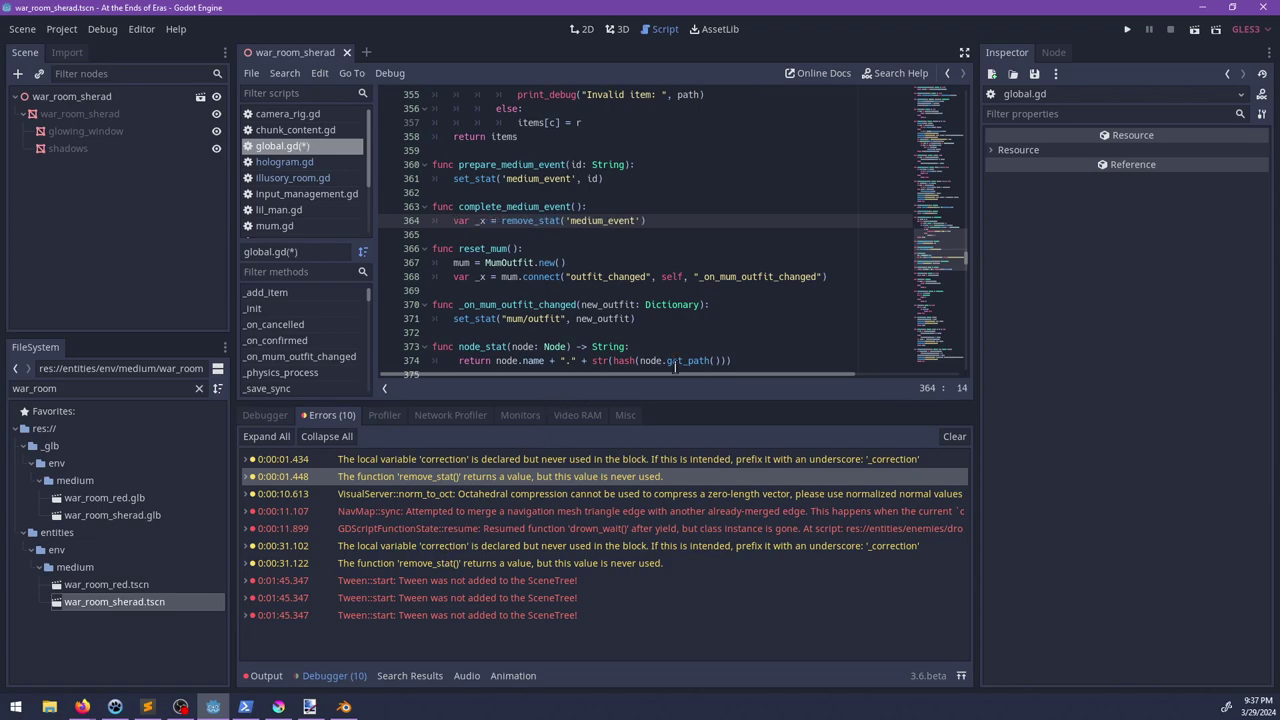
key(ctrl+s)
click(954, 437)
Step: Check the project's uncommitted changes with git status in PowerShell, then return to Godot
click(245, 706)
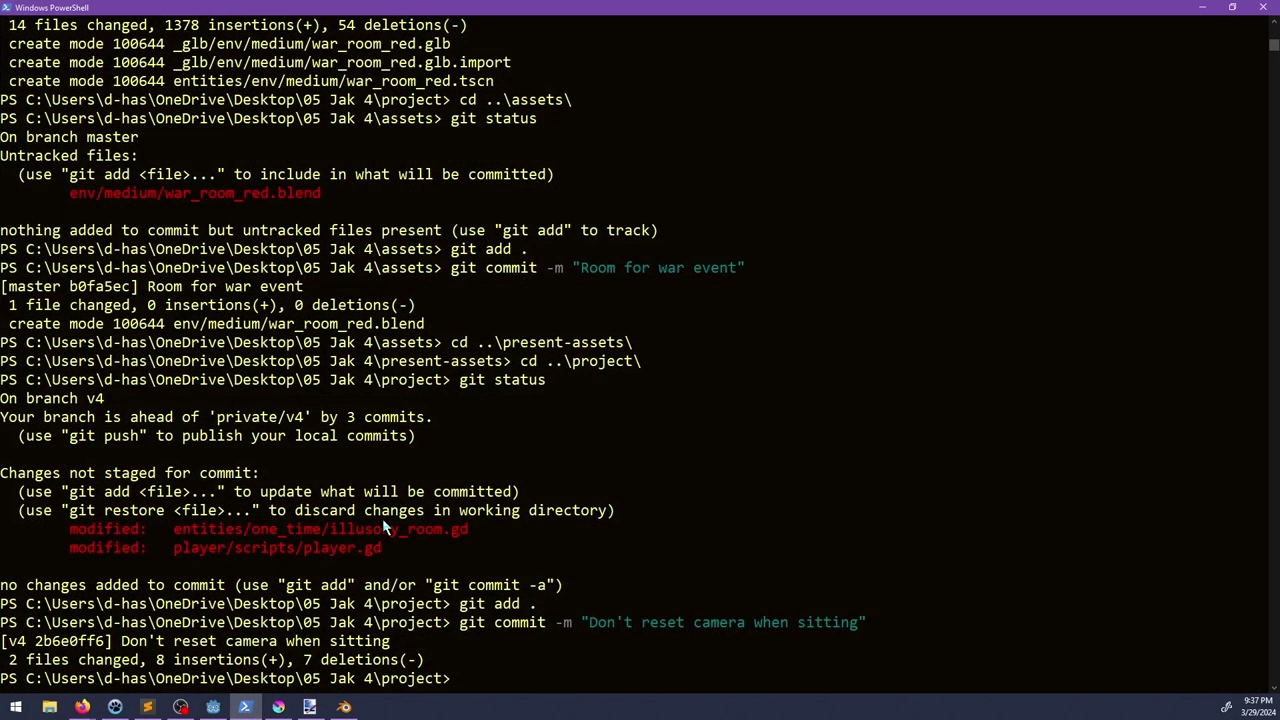
text(git status)
key(Return)
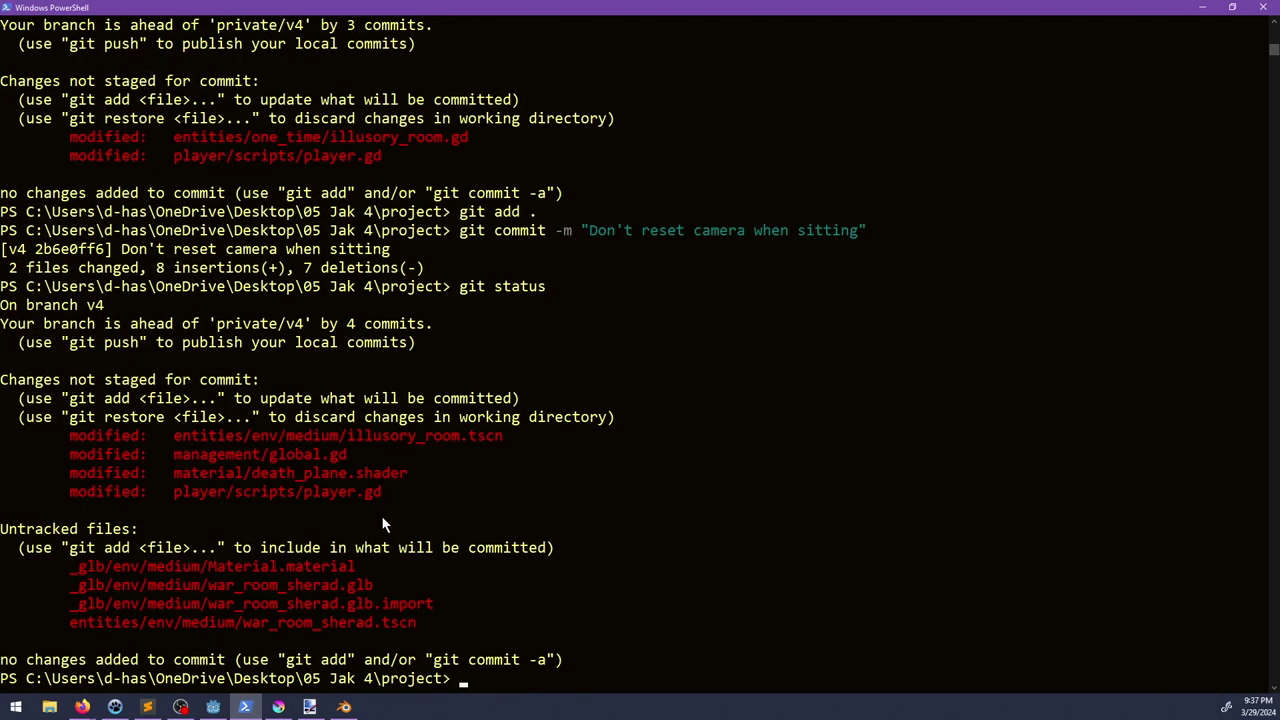
click(1205, 8)
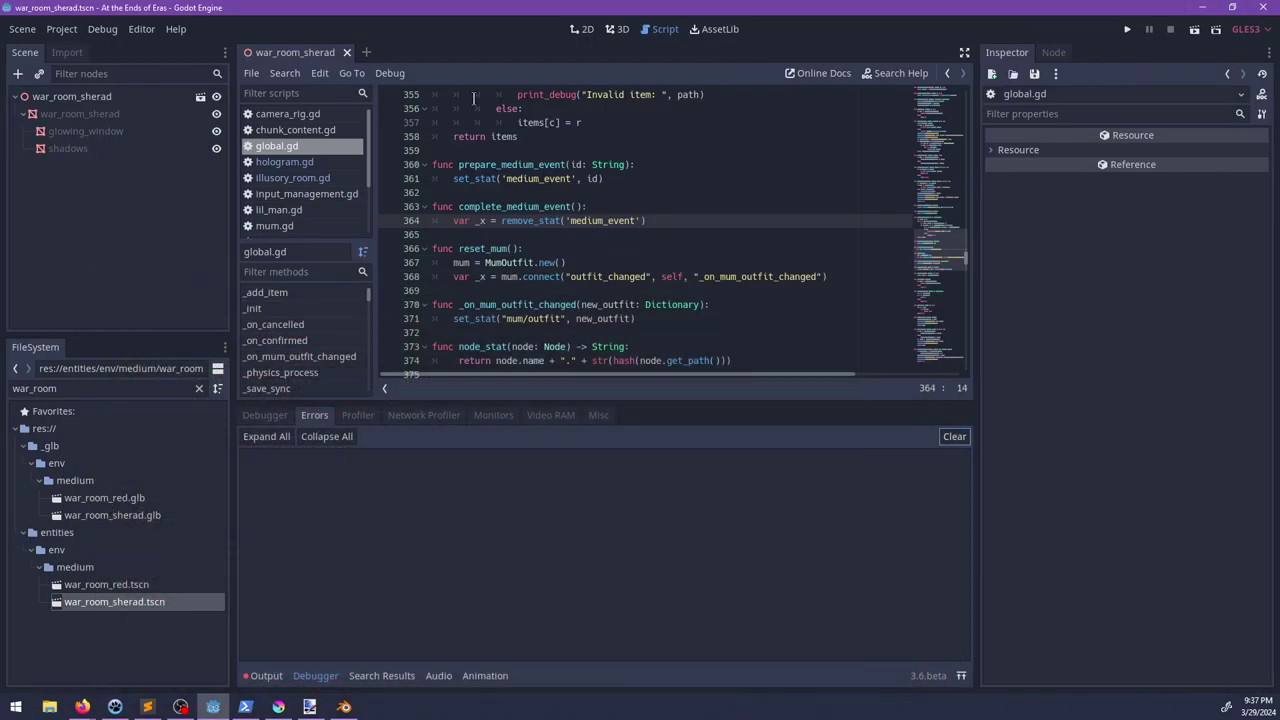
Step: In the 3D editor, disable layer 1 and enable layer 17 for the war_room_sherad, glowing_window and shadows meshes
click(614, 33)
scroll(597, 288, down, 5)
middle_drag(597, 288, 548, 270)
scroll(620, 230, up, 4)
scroll(548, 270, up, 2)
click(85, 117)
shift+click(69, 149)
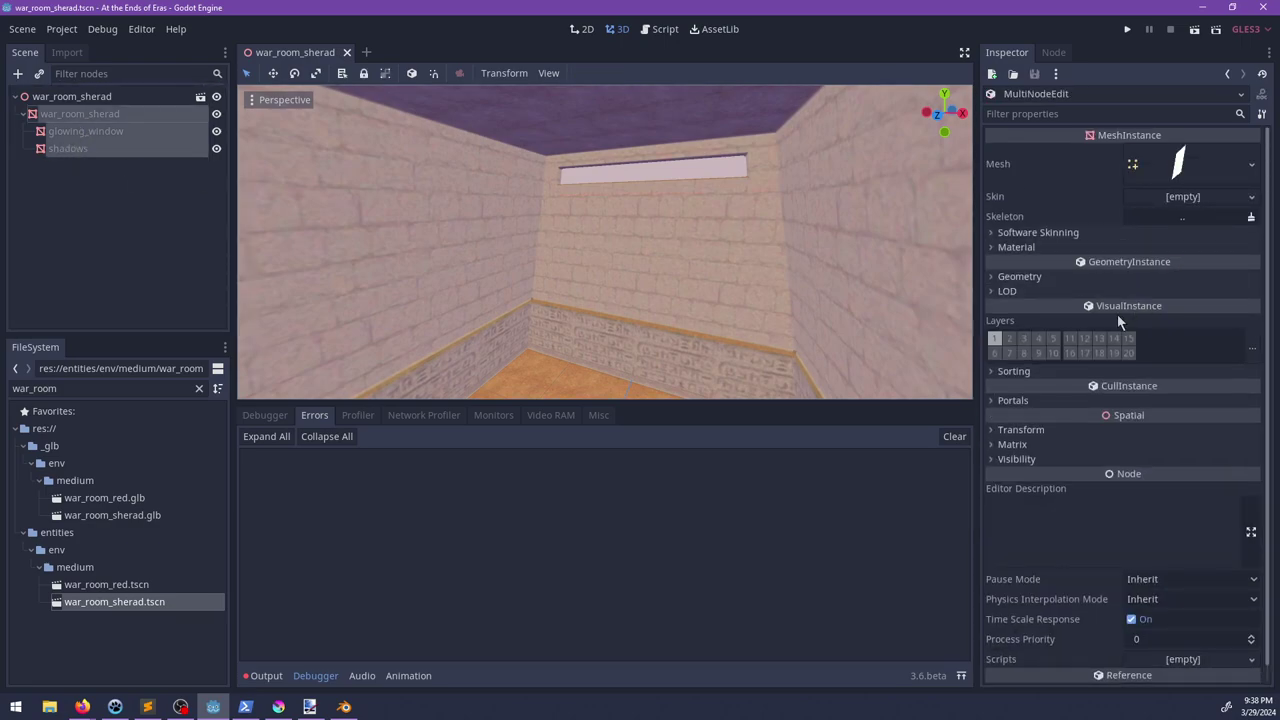
click(1019, 276)
click(995, 416)
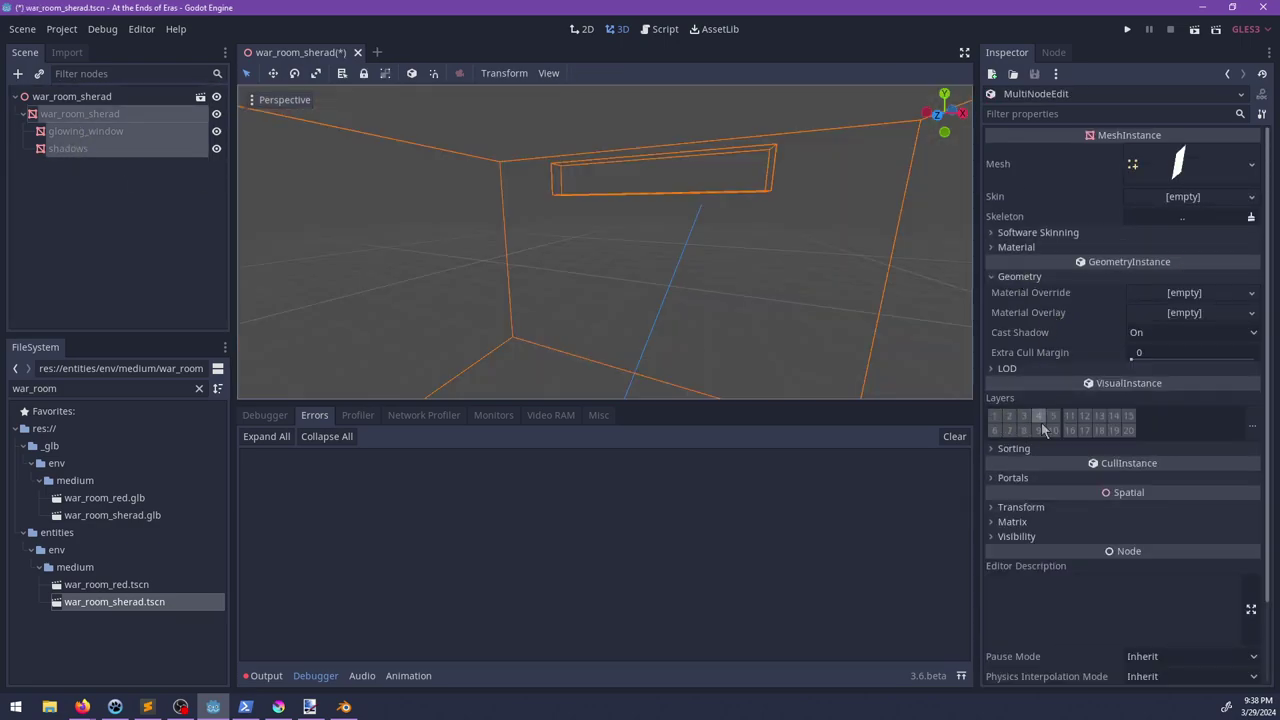
click(1084, 430)
middle_drag(616, 262, 676, 229)
Step: Assign a new SpatialMaterial to material slot 0 of the glowing_window mesh and open its properties
click(98, 133)
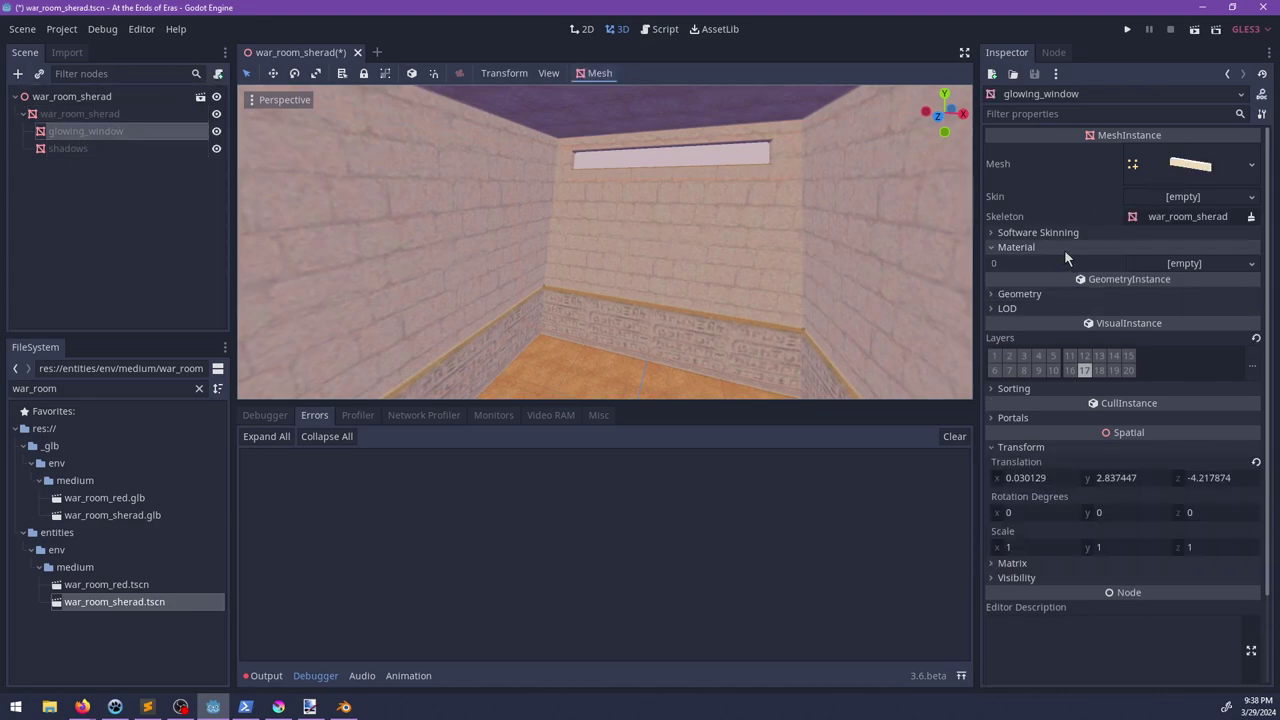
click(1160, 263)
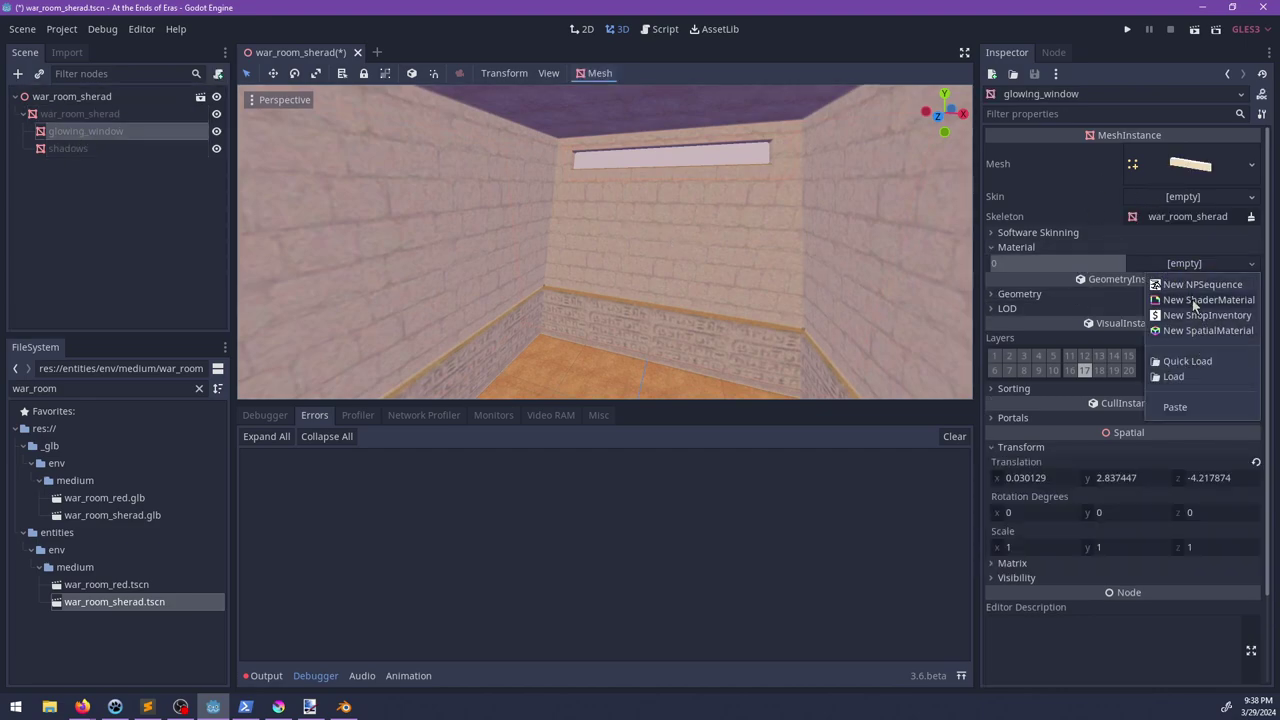
click(1207, 330)
click(1190, 276)
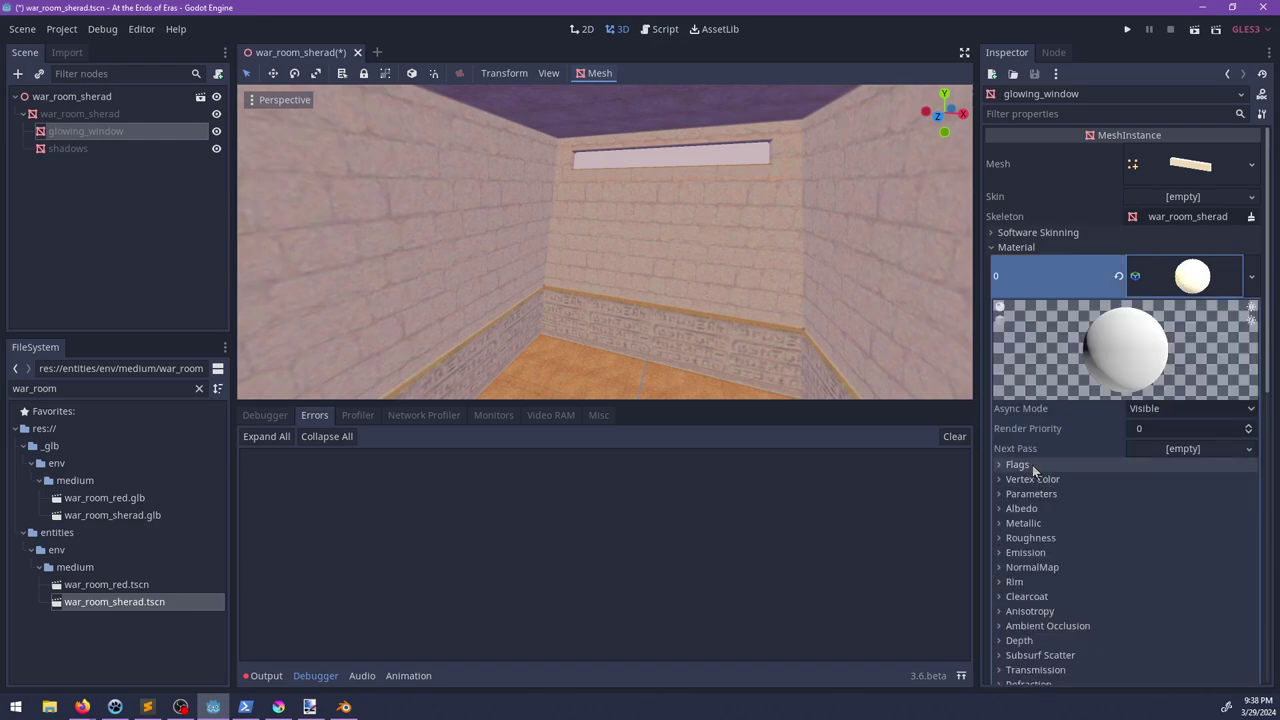
Step: Turn on the Unshaded flag for the glowing_window material
click(1030, 508)
click(1172, 526)
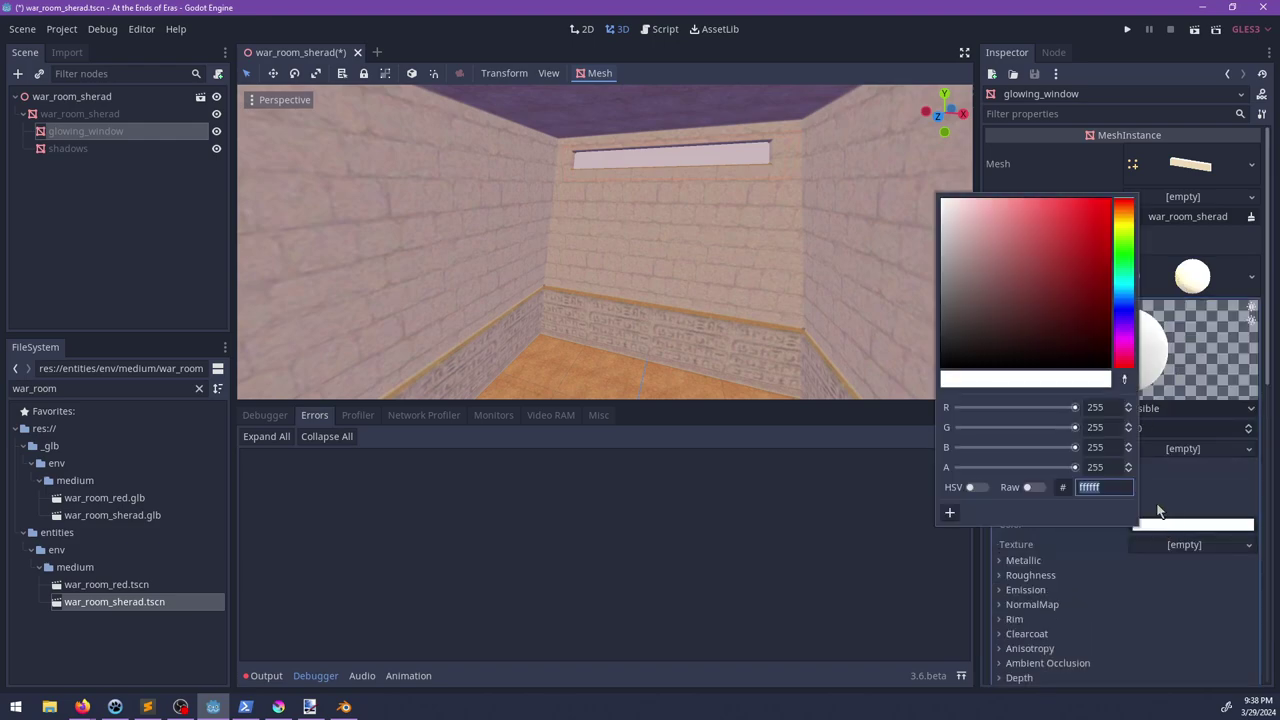
click(1168, 478)
click(1034, 466)
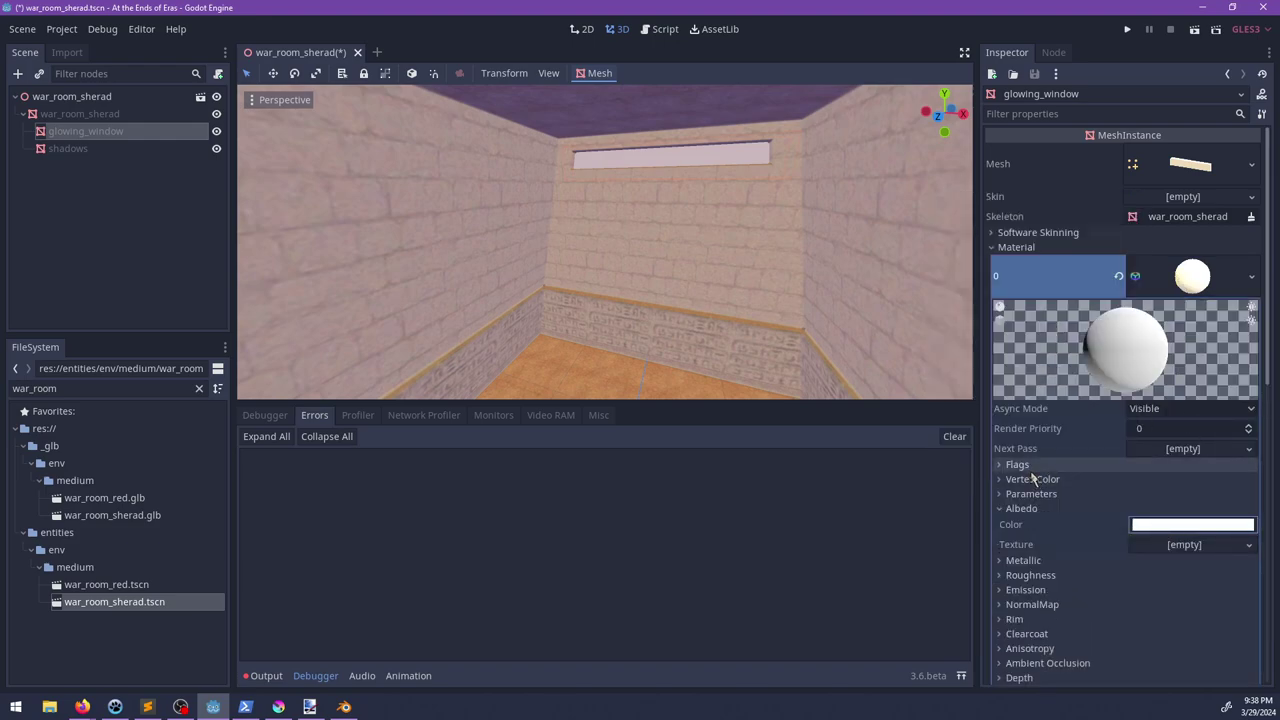
click(1034, 468)
click(1040, 466)
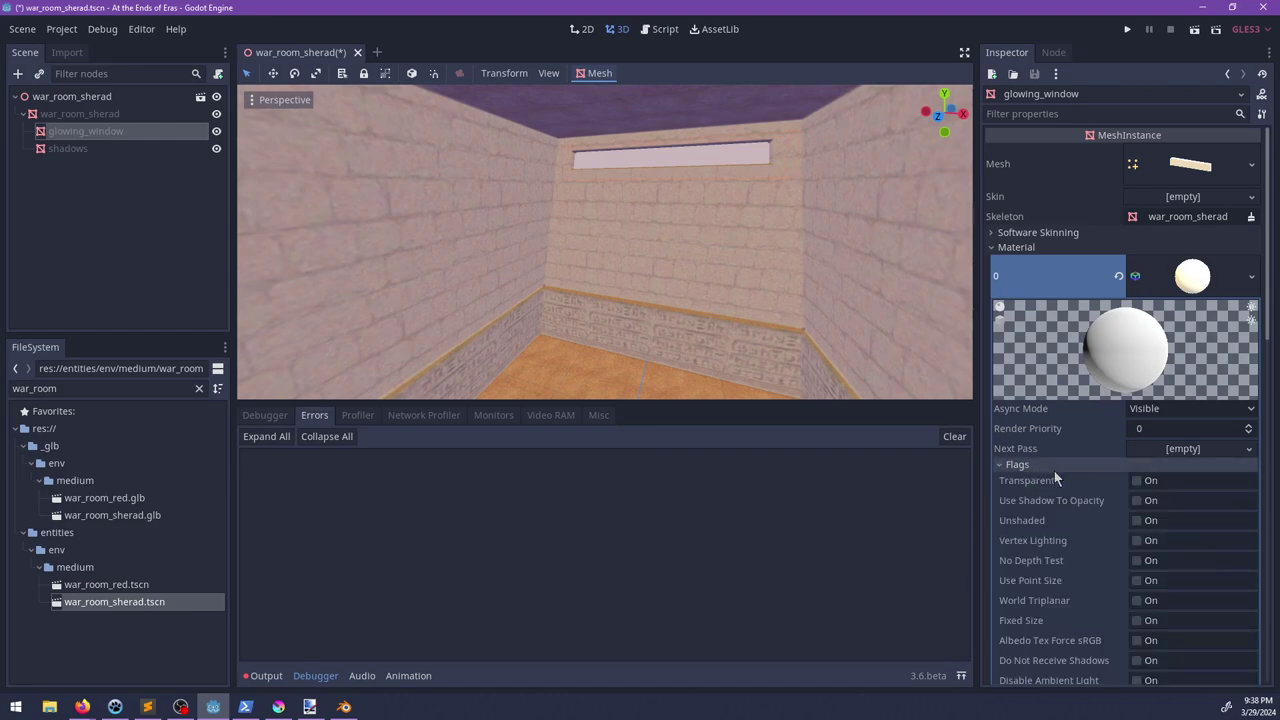
scroll(1017, 506, down, 2)
scroll(1106, 461, down, 2)
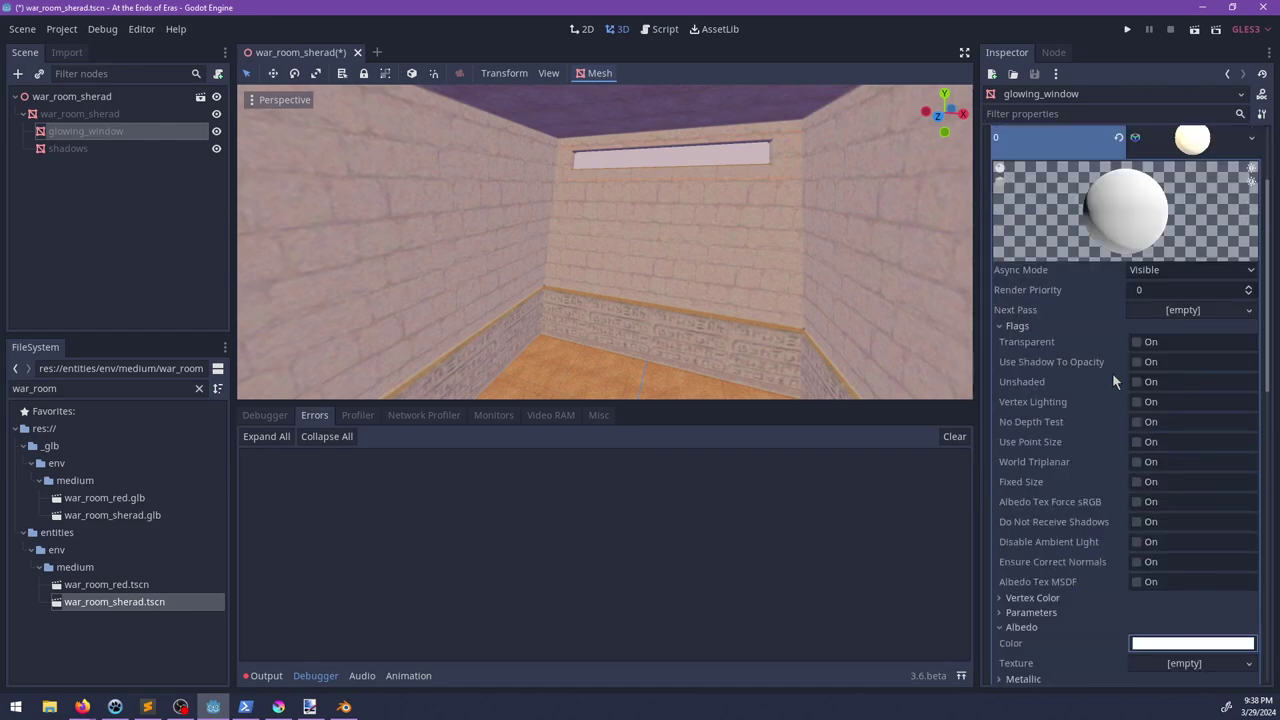
click(1137, 381)
Step: Set the glowing_window material's albedo colour to a pale warm peach
scroll(1110, 450, down, 7)
click(1172, 368)
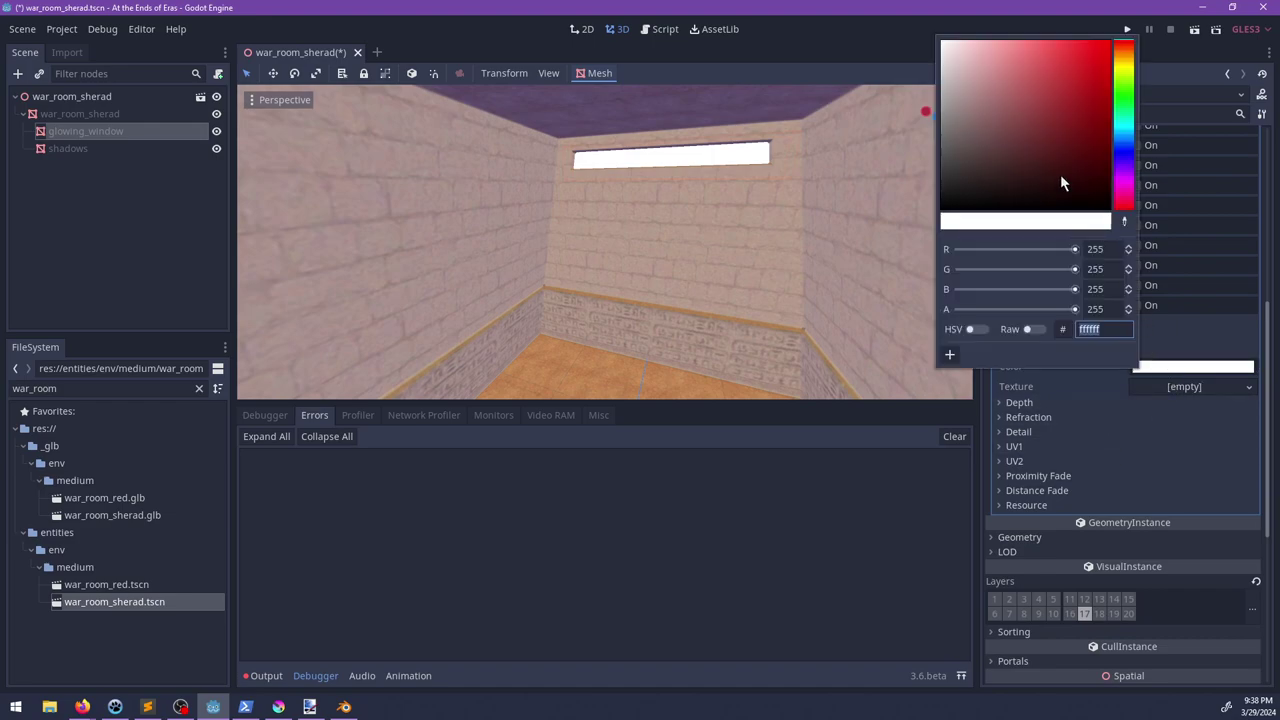
drag(1121, 97, 1122, 68)
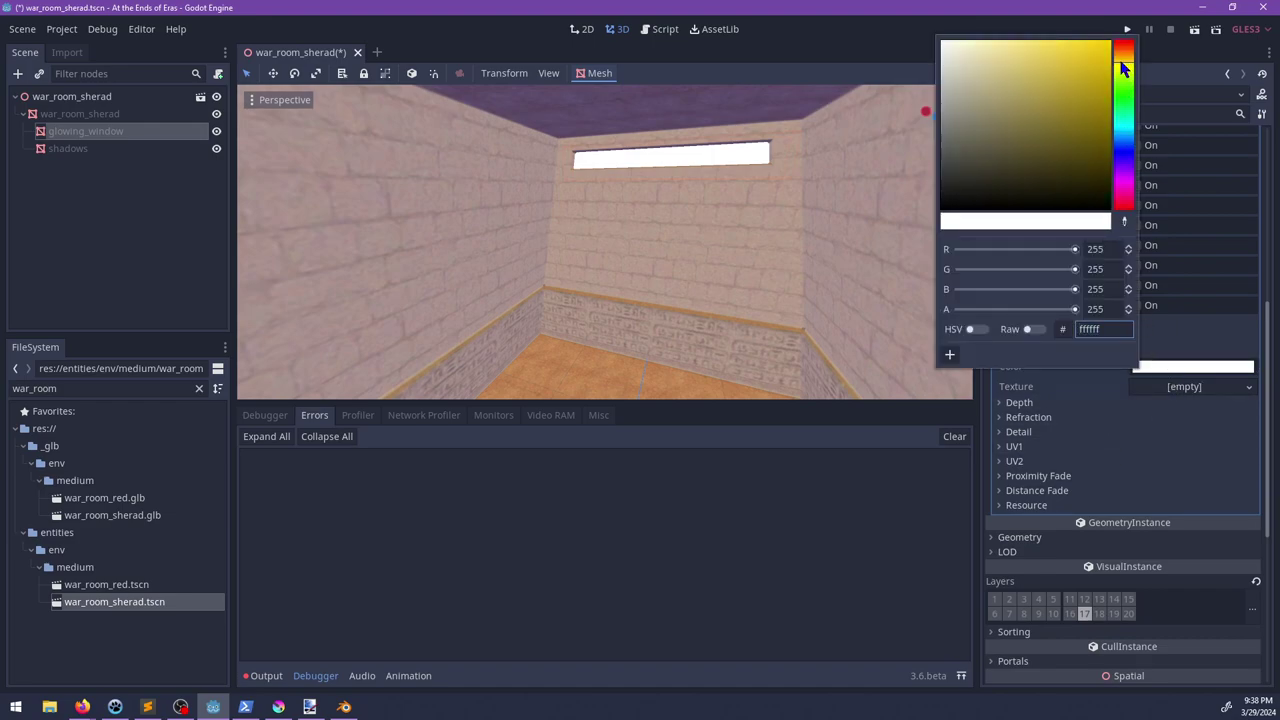
drag(1022, 66, 988, 47)
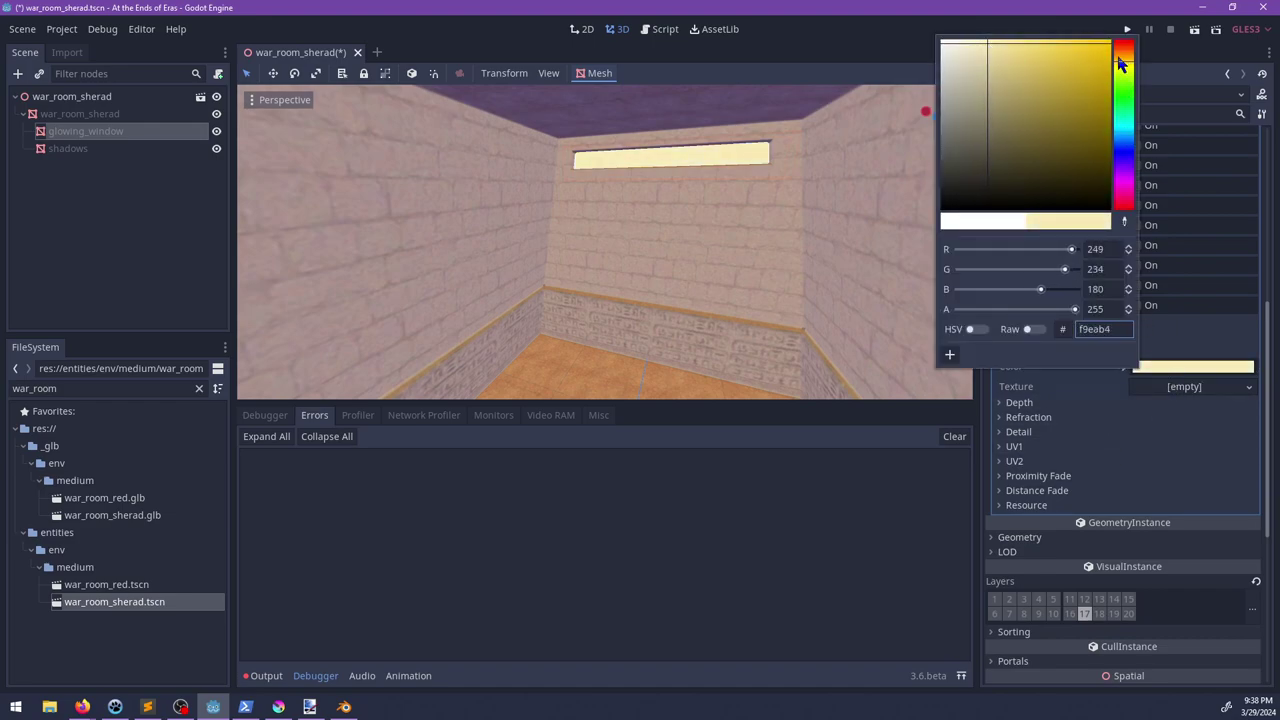
drag(1119, 58, 1123, 55)
Step: Add a SpotLight node as a child of the war_room_sherad root node
middle_drag(690, 265, 591, 267)
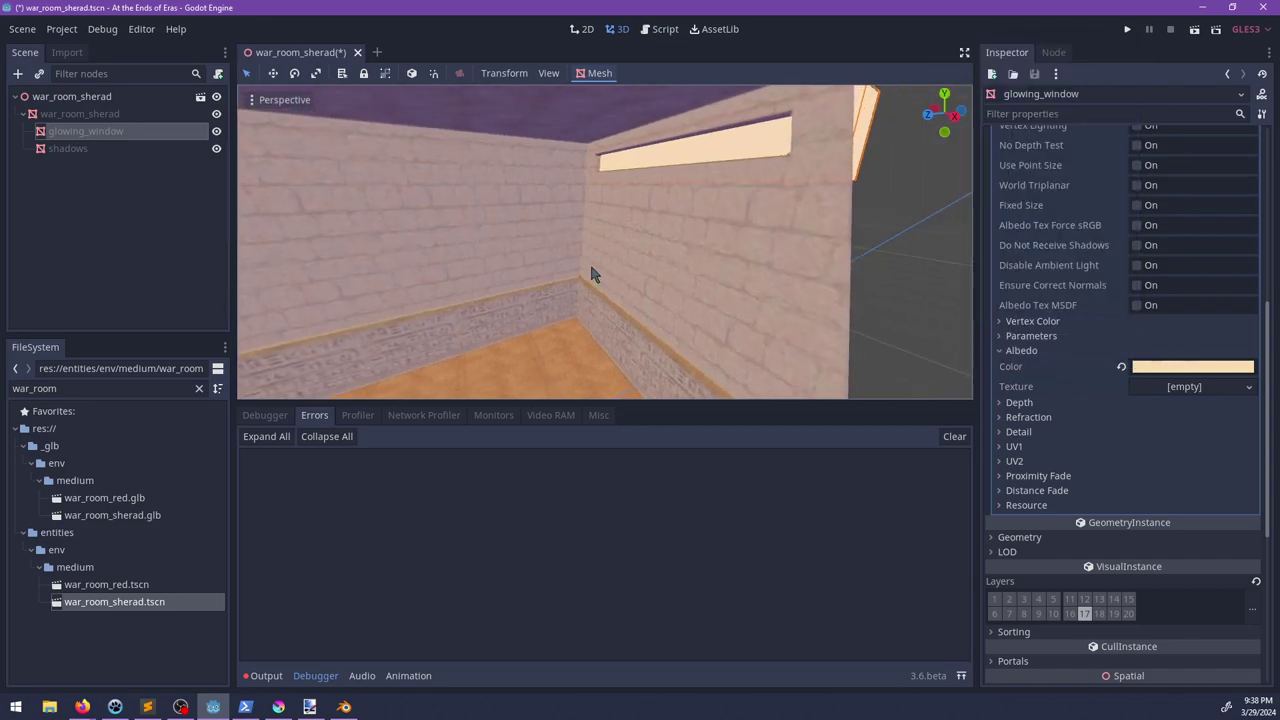
scroll(591, 272, down, 3)
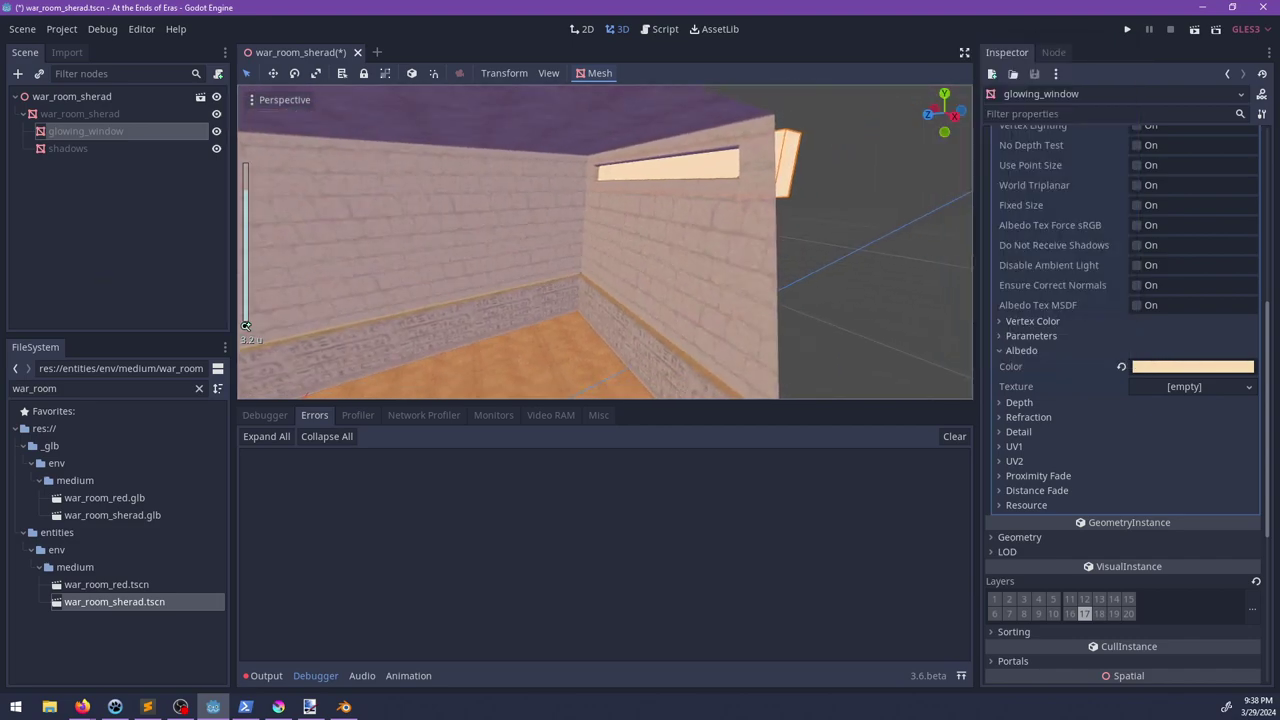
key(f)
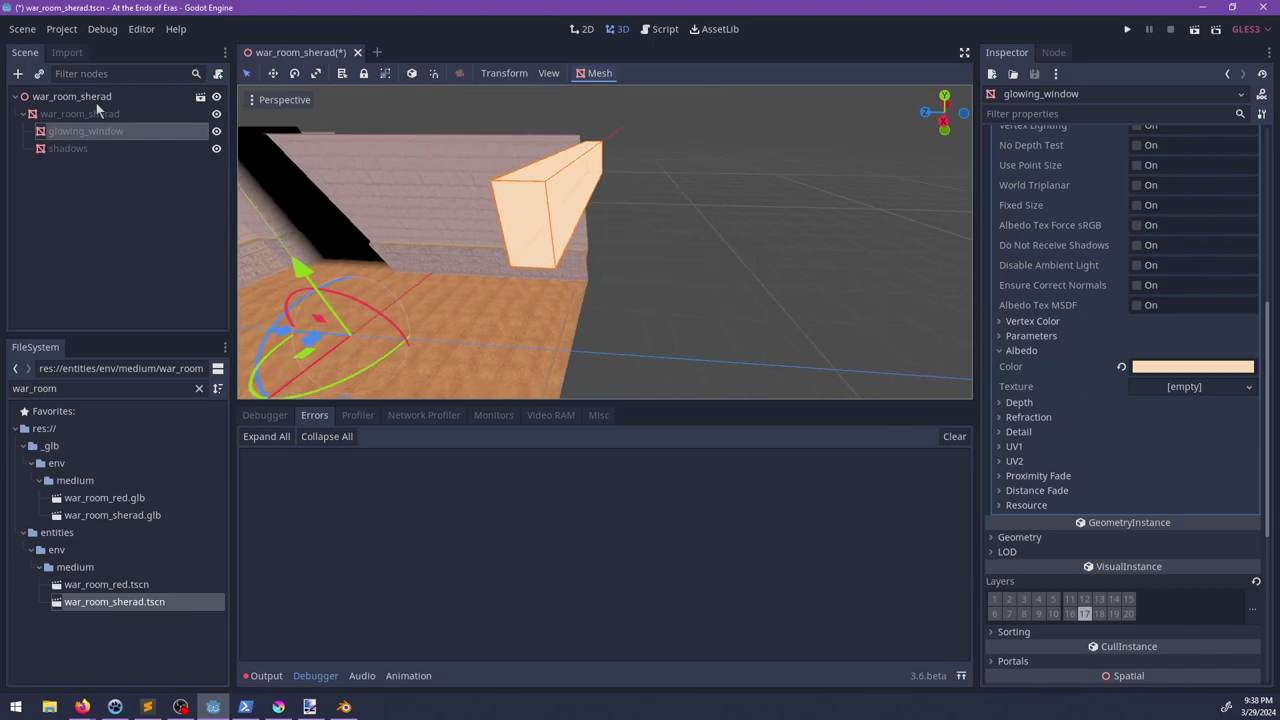
click(95, 101)
key(ctrl+a)
text(spo)
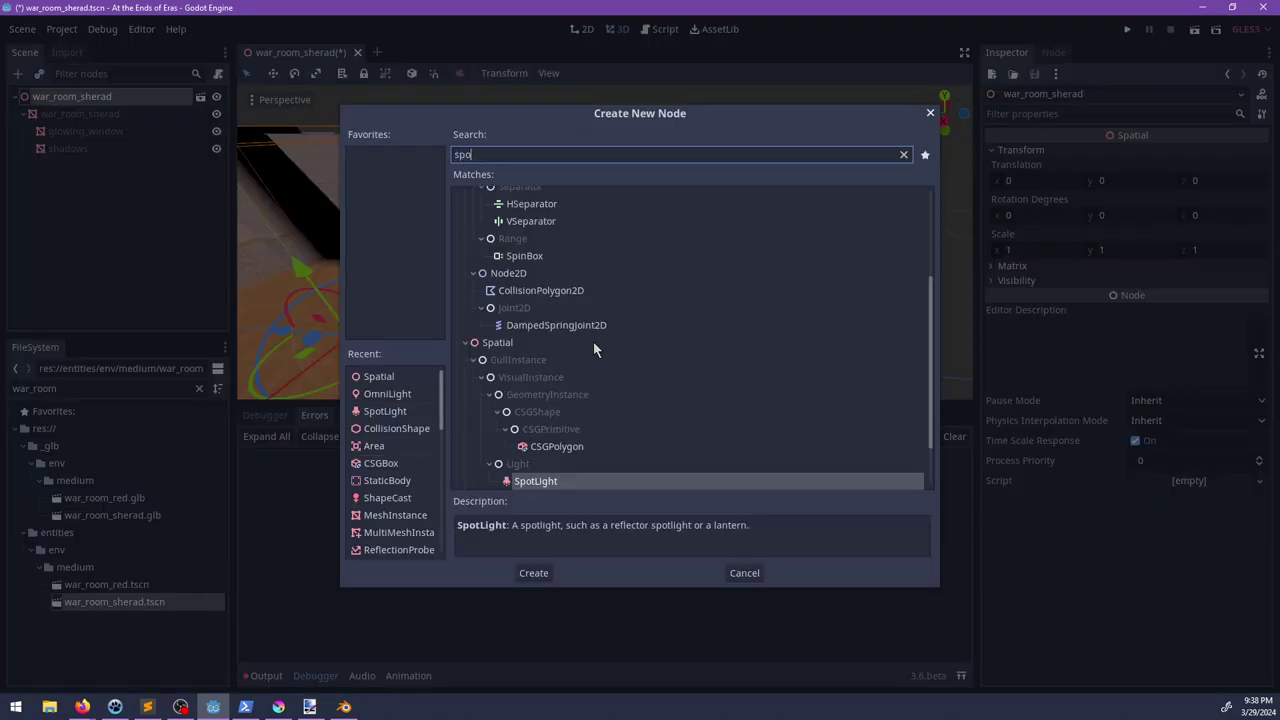
key(Return)
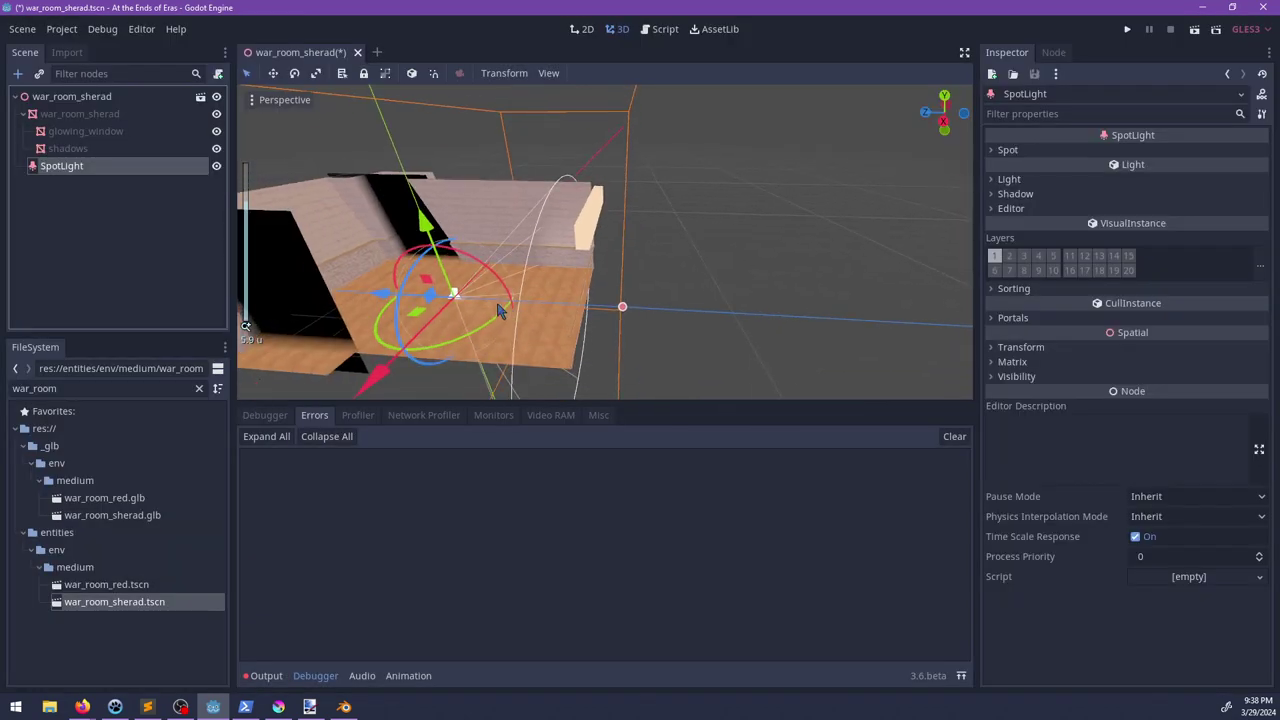
Step: Turn the SpotLight downward toward the room, move it outside above the window, and extend its range to about 14
middle_drag(500, 310, 418, 302)
drag(466, 266, 462, 384)
drag(410, 293, 626, 142)
scroll(592, 262, down, 8)
middle_drag(590, 260, 611, 289)
drag(554, 280, 451, 382)
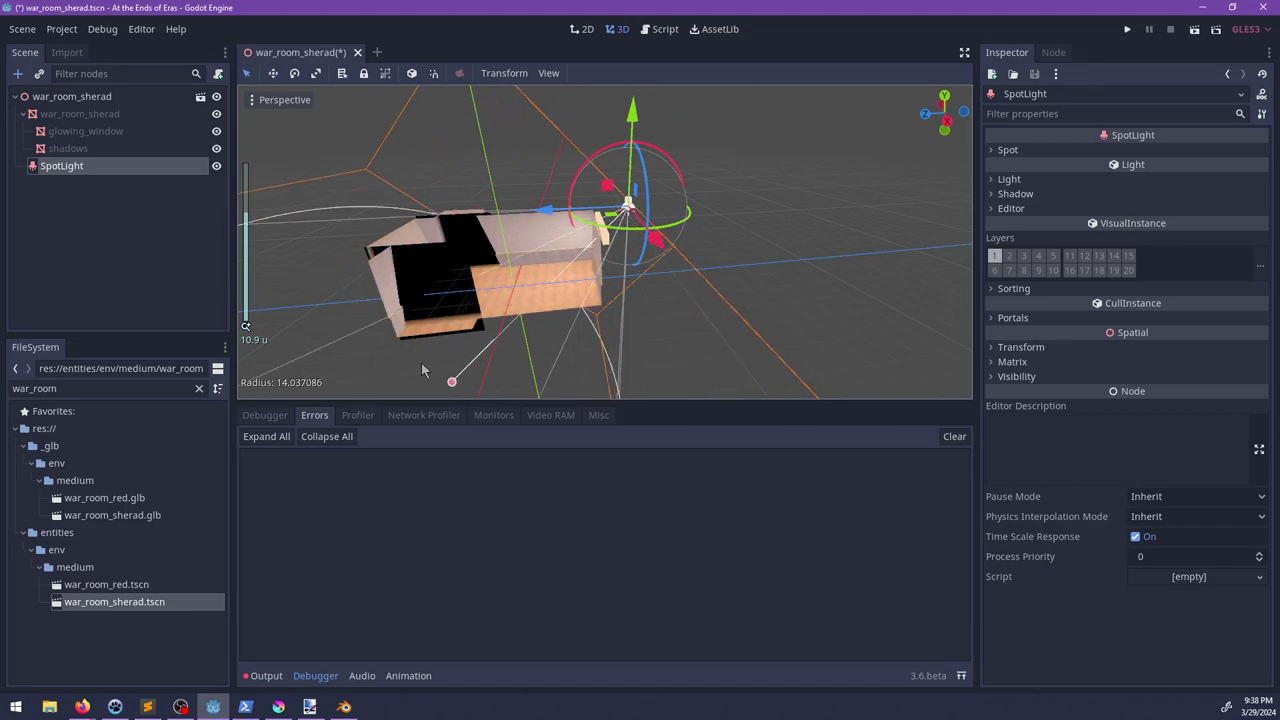
Step: Put the SpotLight on layer 17 only and restrict its light cull mask to layer 17
click(994, 256)
click(1087, 272)
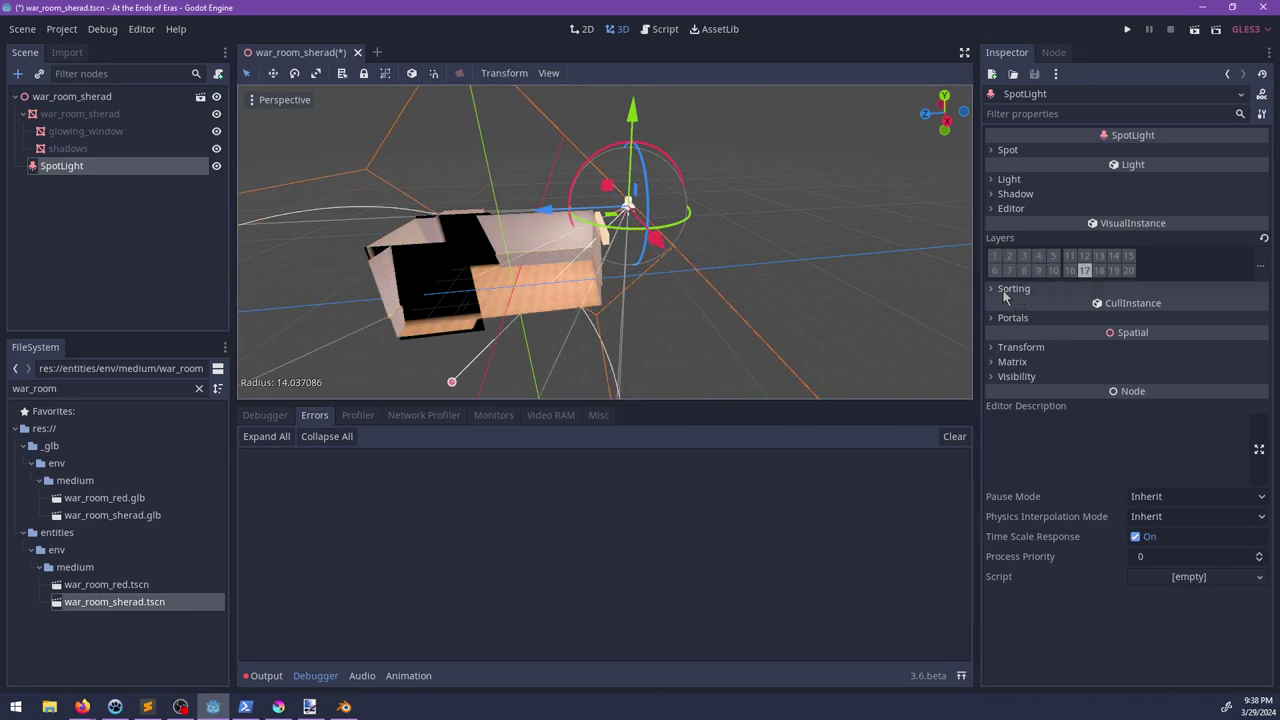
click(1009, 179)
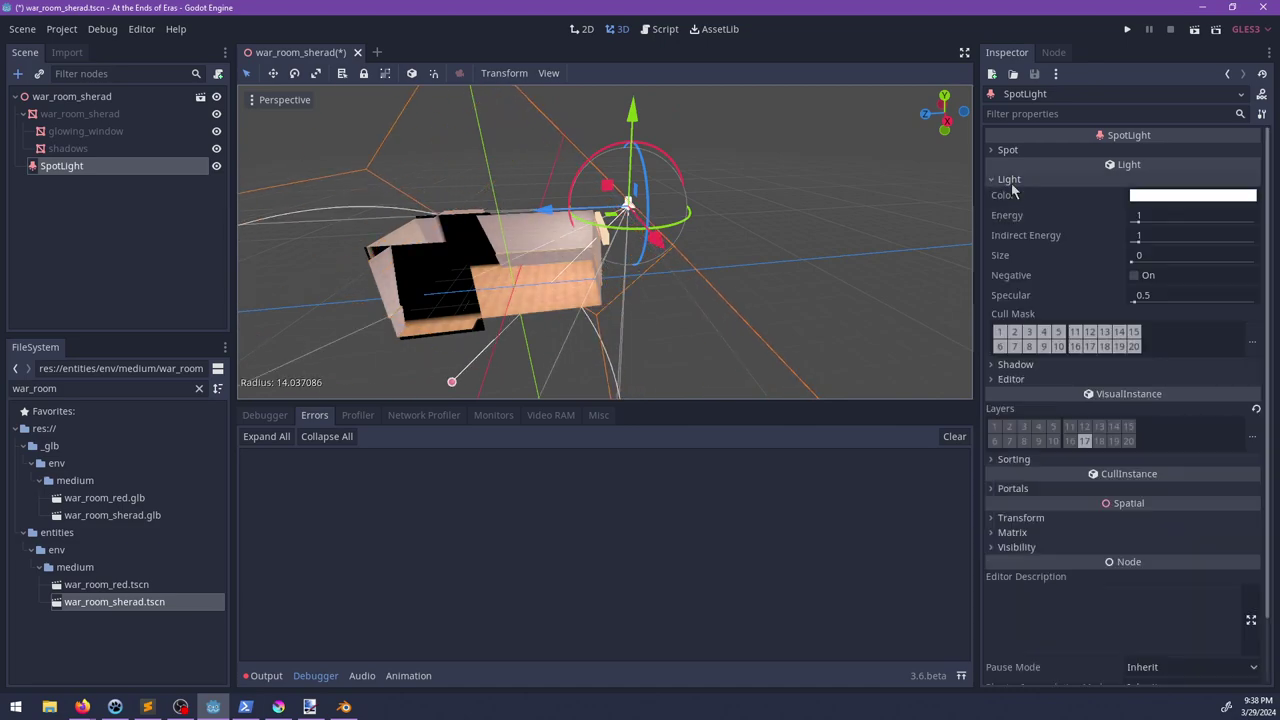
click(1013, 332)
click(1030, 332)
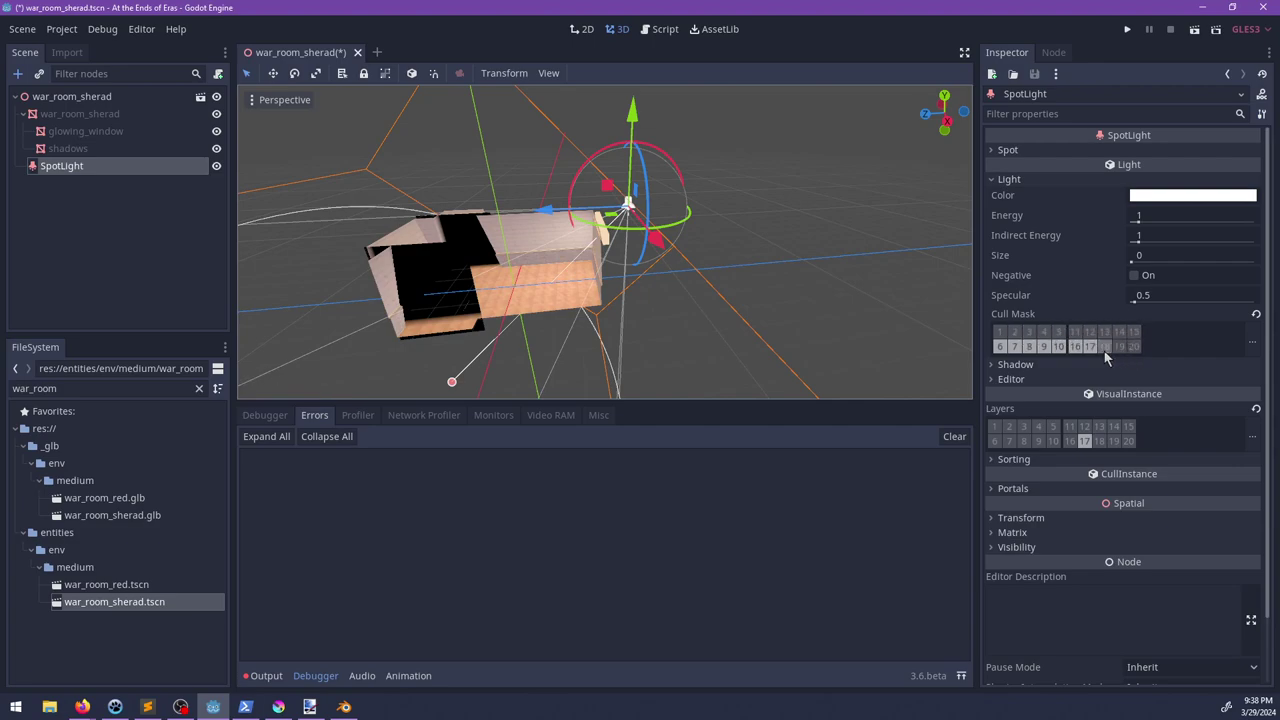
click(1088, 348)
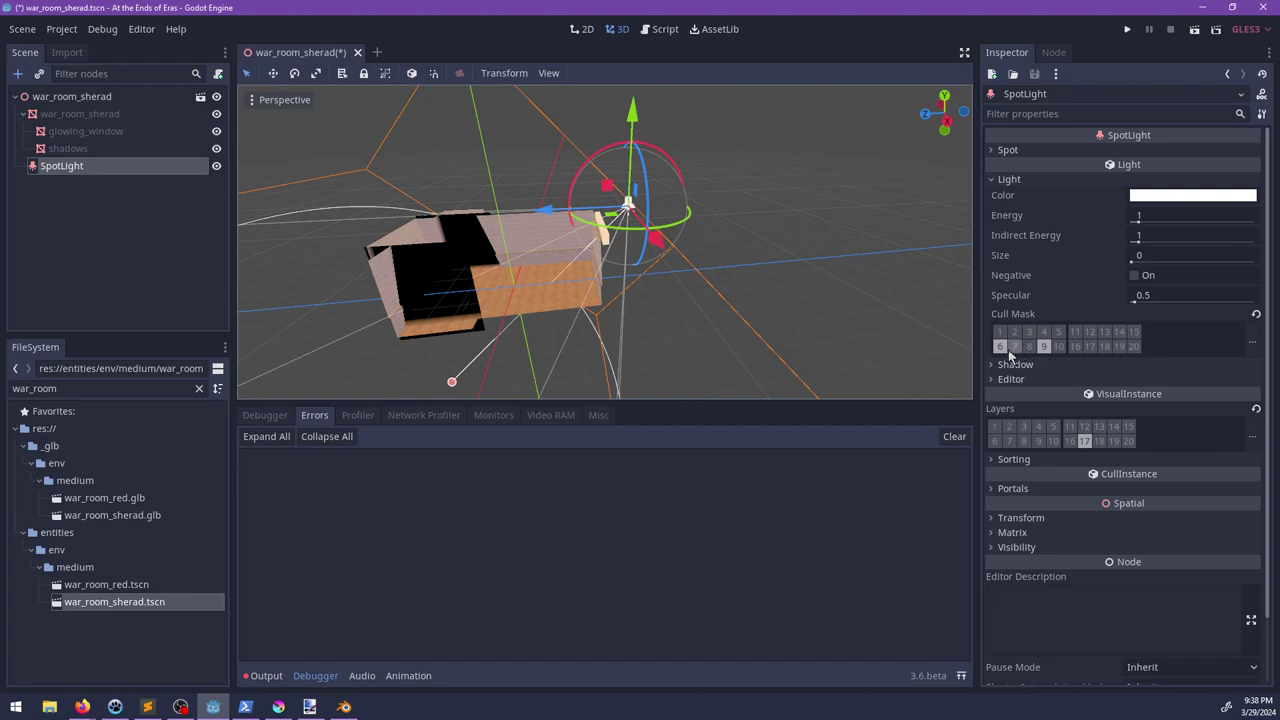
click(1091, 348)
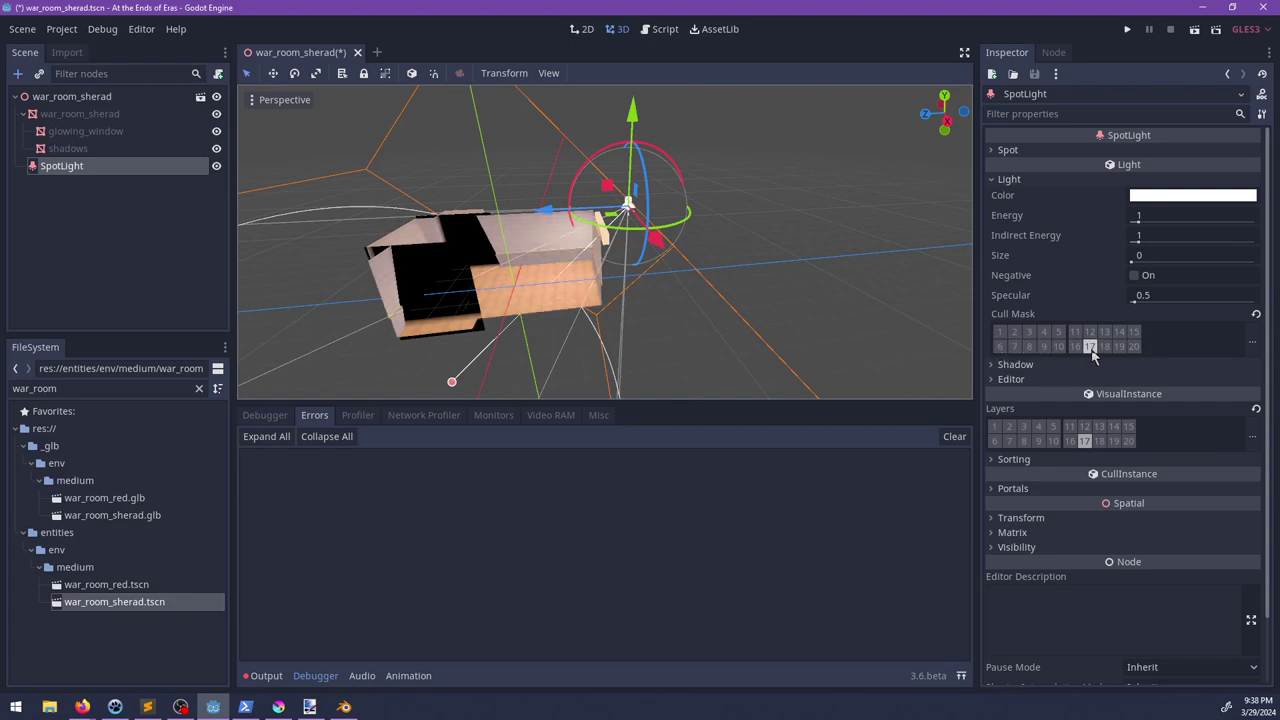
Step: Enable shadows on the SpotLight
scroll(646, 265, up, 7)
middle_drag(646, 265, 930, 293)
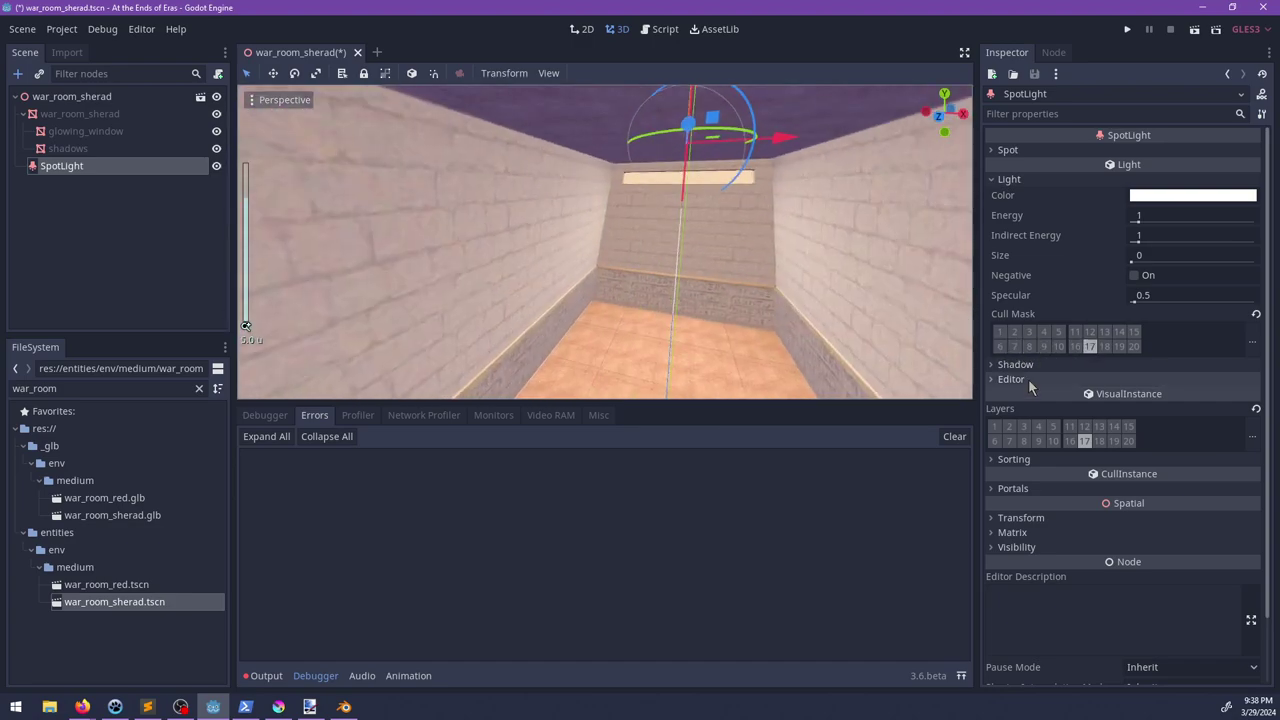
click(1016, 364)
click(1134, 381)
Step: Set Cast Shadow to Double-Sided for the war_room_sherad mesh
middle_drag(800, 250, 540, 236)
scroll(540, 236, down, 4)
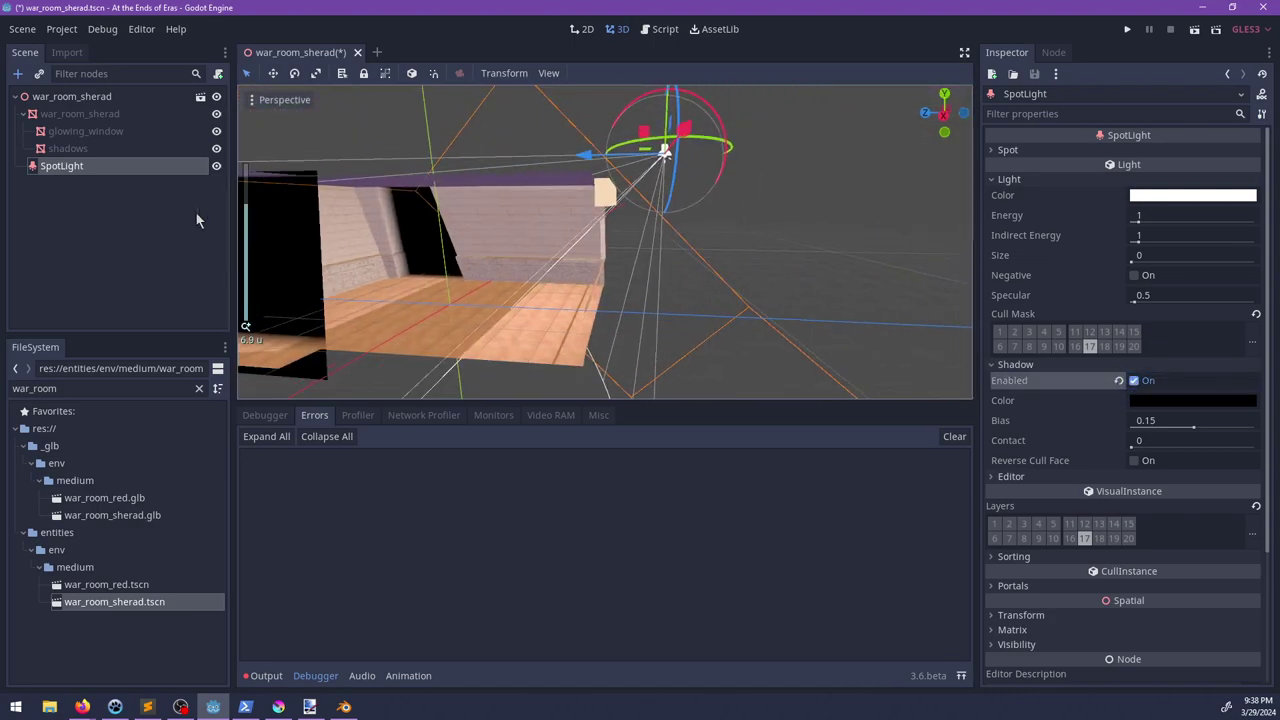
click(80, 113)
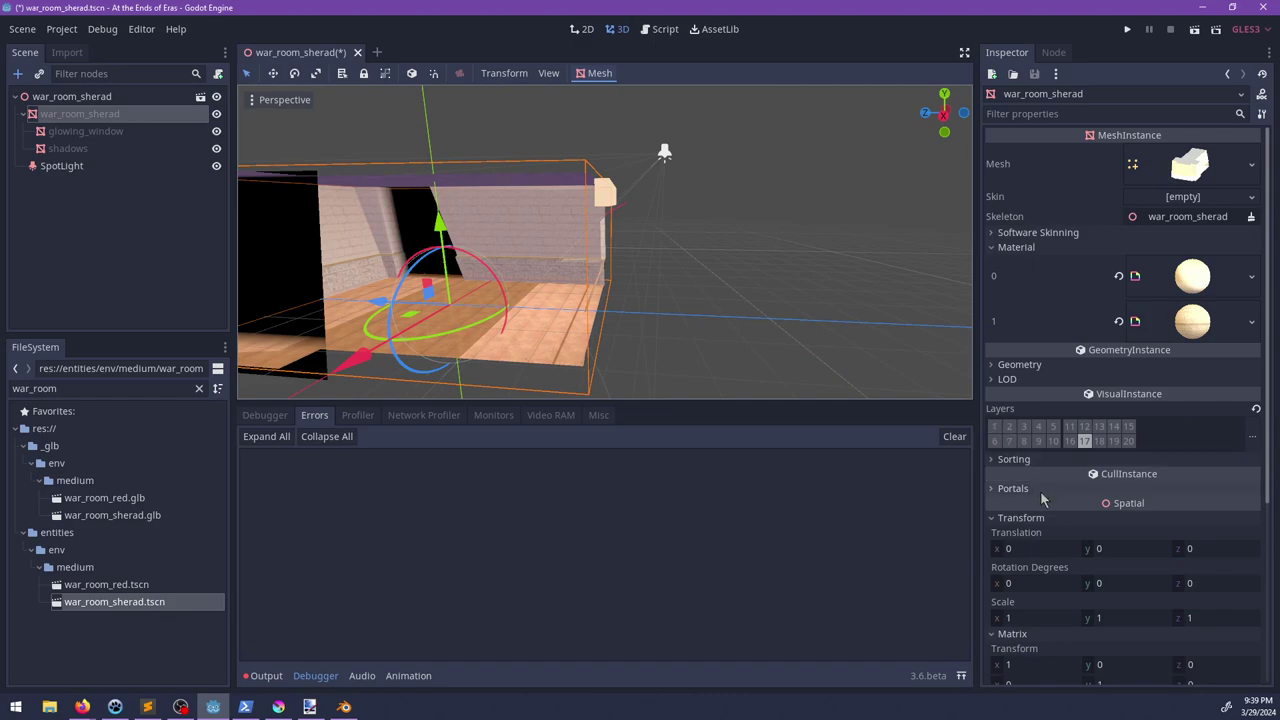
click(1020, 365)
click(1160, 420)
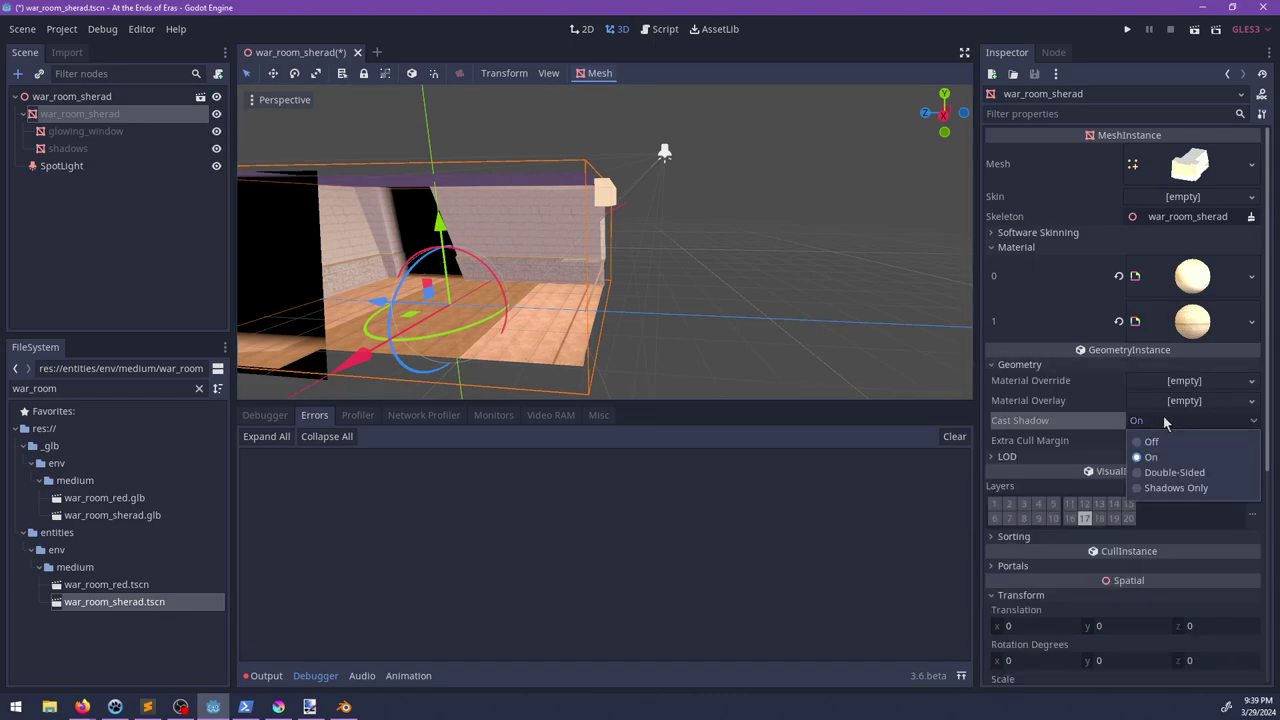
click(1180, 477)
Step: Examine the SpotLight's lighting and shadows around the room from inside and outside, including the shadows mesh
scroll(814, 315, up, 6)
middle_drag(698, 326, 660, 256)
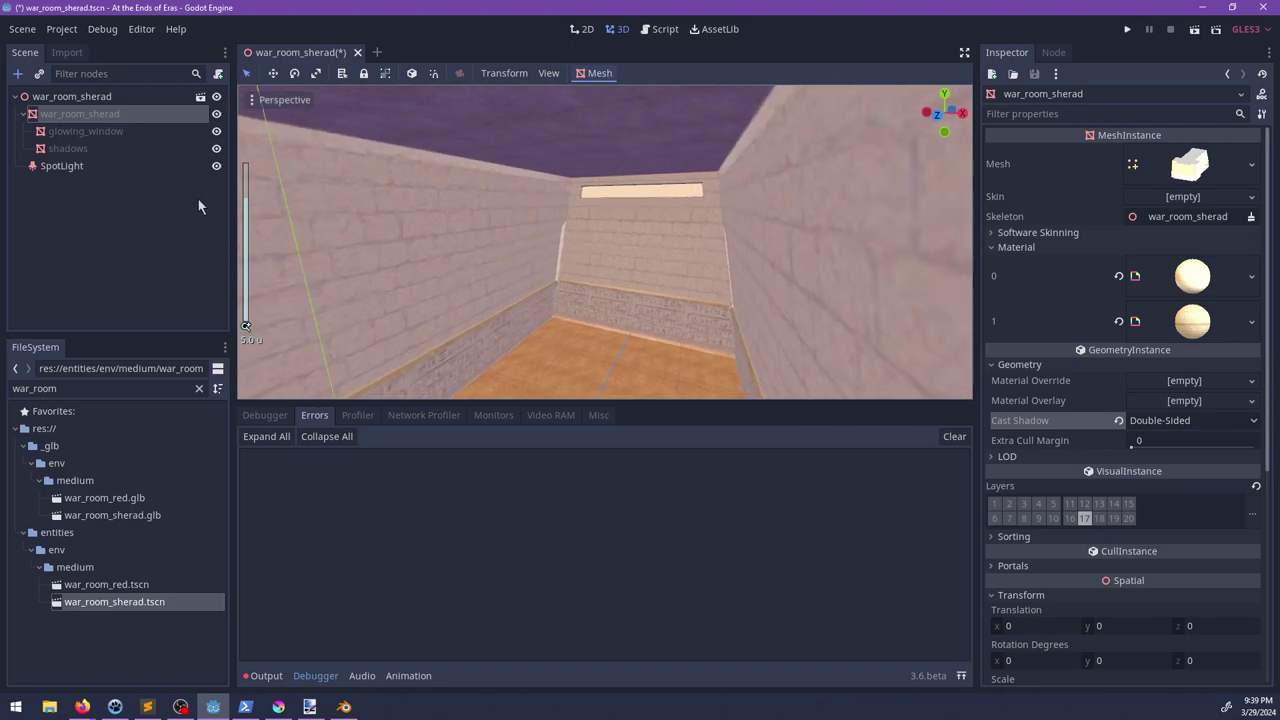
click(60, 149)
key(f)
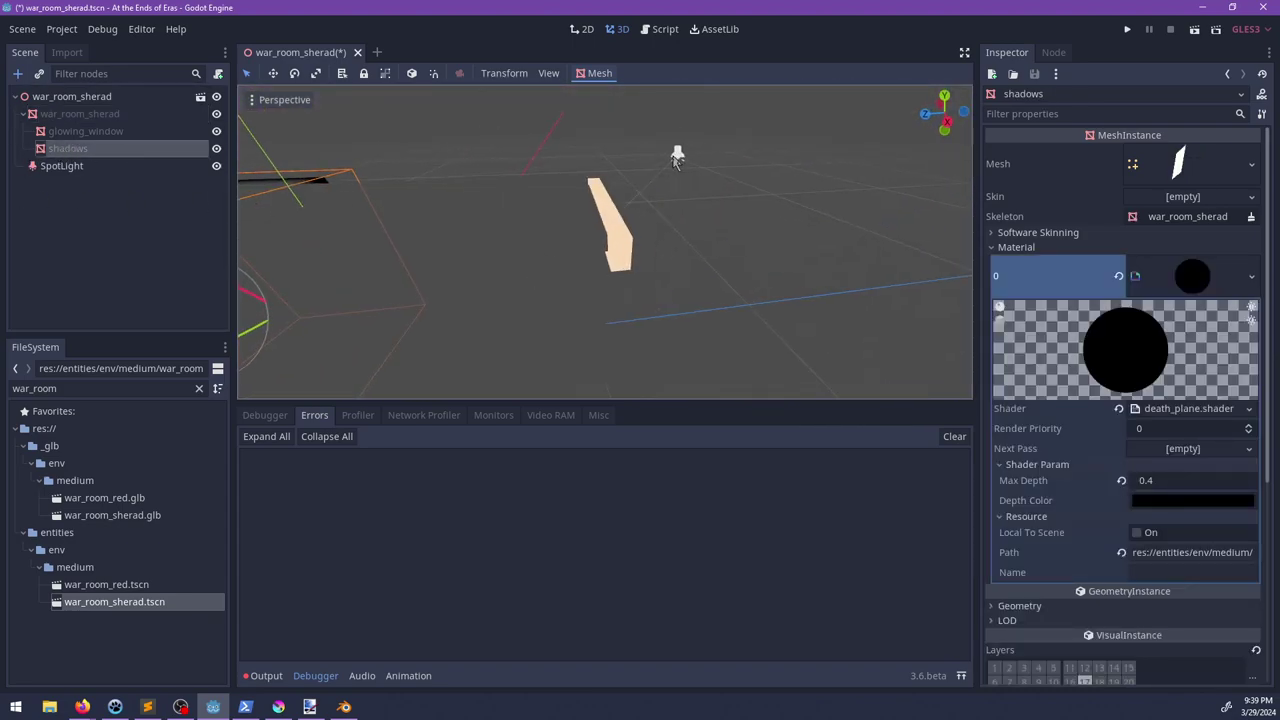
click(676, 157)
scroll(640, 185, down, 7)
middle_drag(600, 210, 766, 277)
scroll(686, 260, down, 3)
shift+middle_drag(683, 335, 900, 245)
scroll(675, 282, up, 6)
scroll(586, 285, up, 4)
middle_drag(586, 285, 492, 216)
click(499, 216)
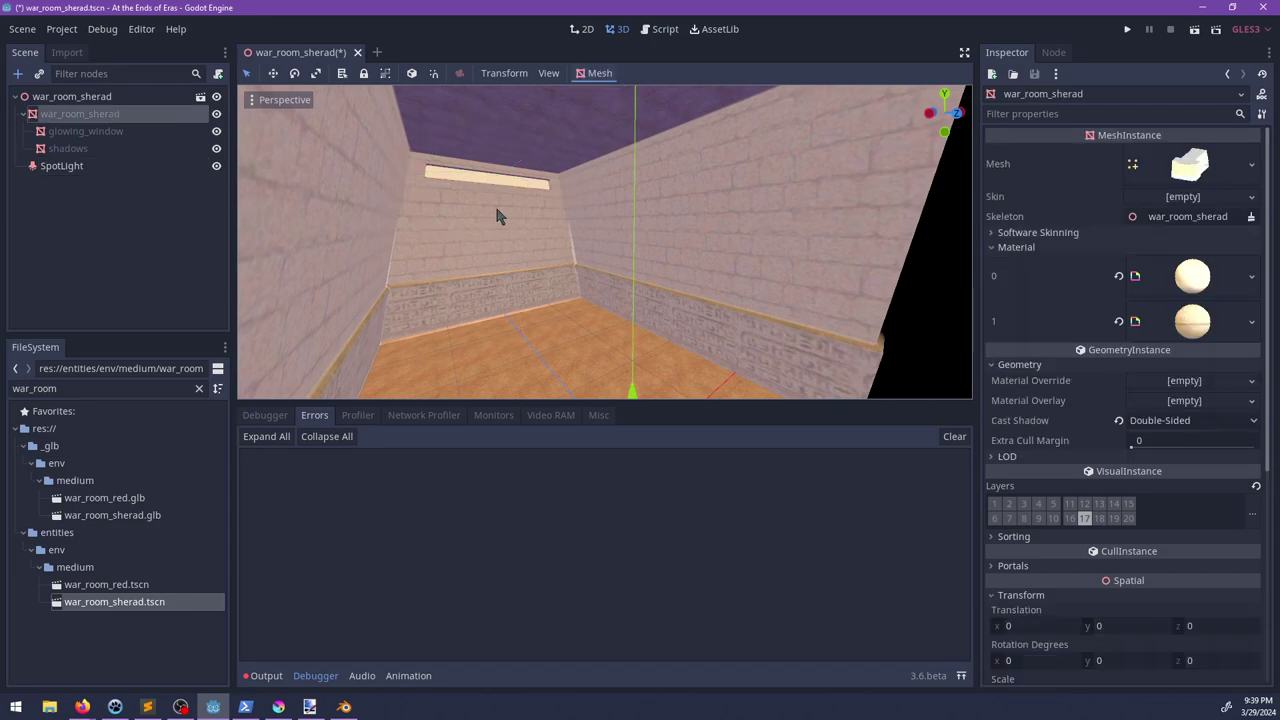
Step: Try Shadows Only for the glowing_window mesh, then set its Cast Shadow to Off
click(465, 178)
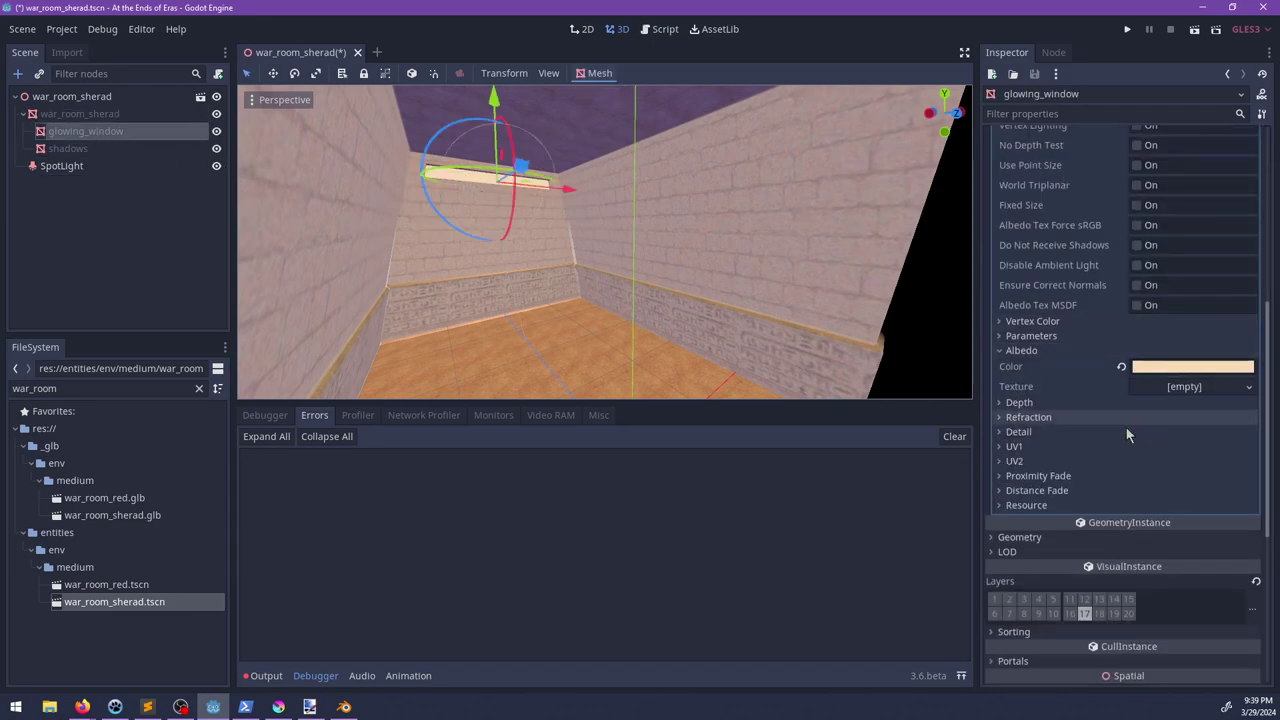
click(1026, 538)
click(1158, 596)
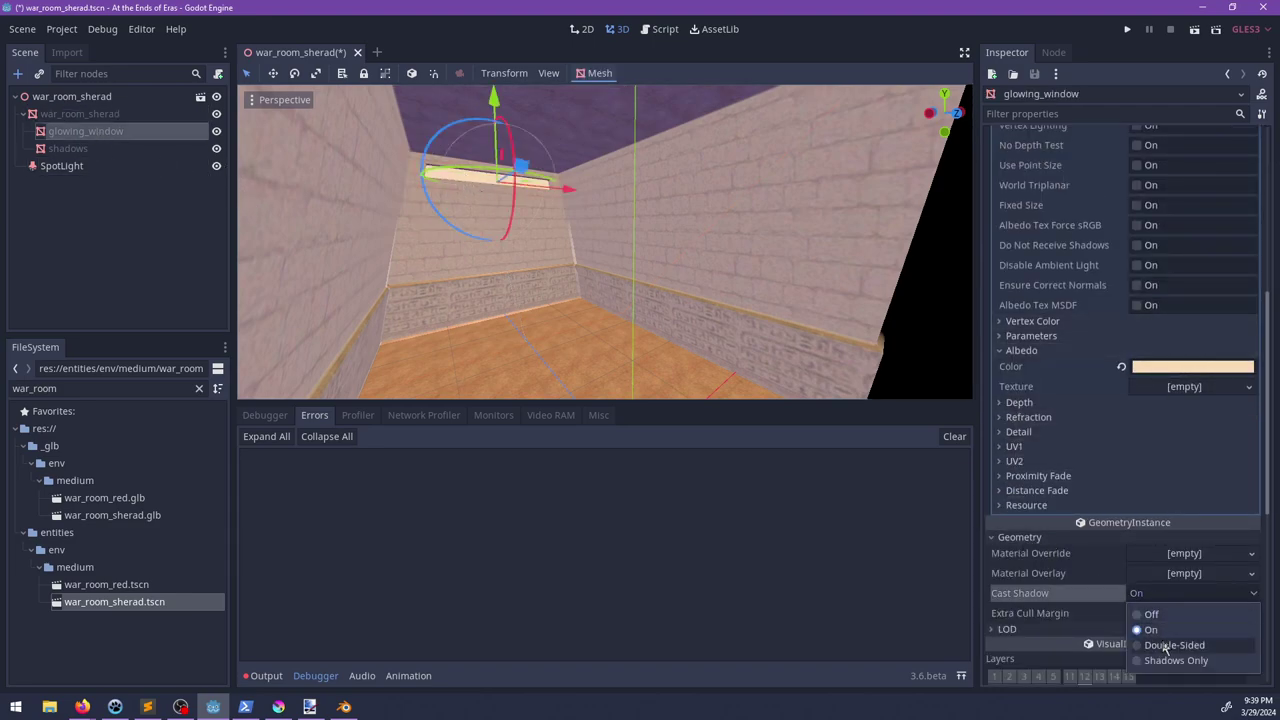
click(1166, 661)
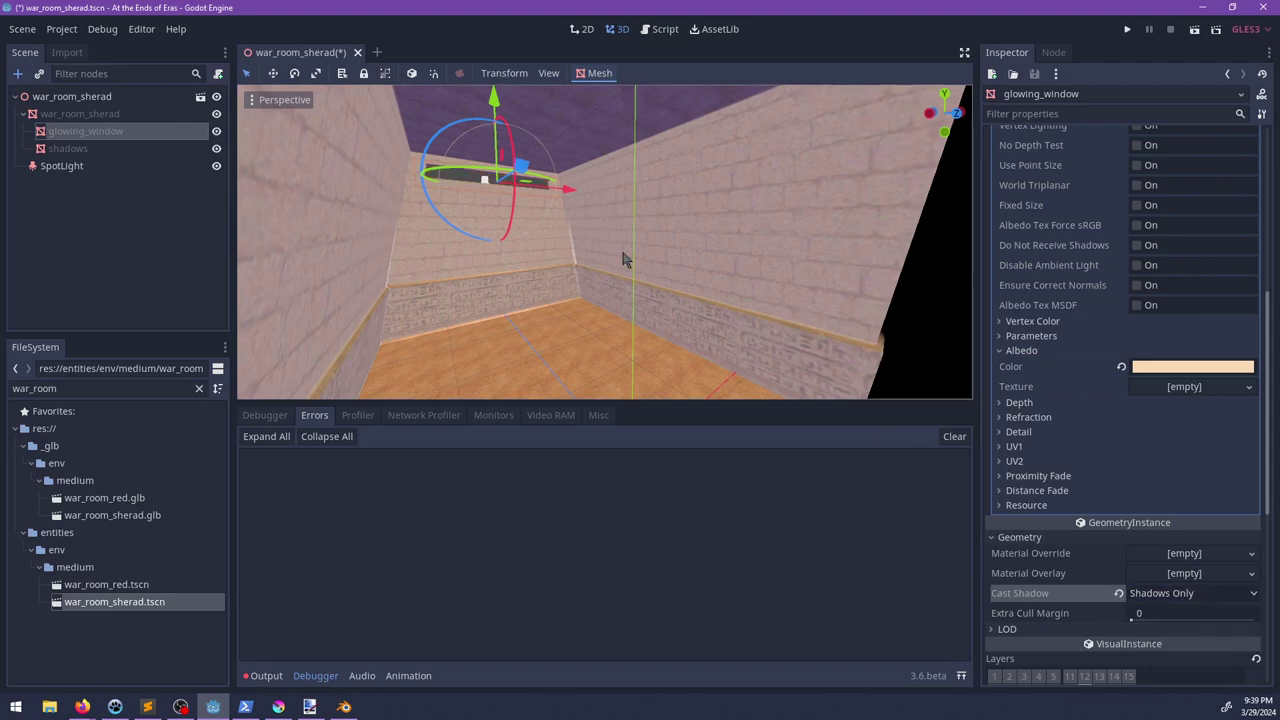
click(1162, 594)
click(1152, 615)
Step: Narrow the cone angle of the SpotLight behind the window
scroll(520, 190, up, 5)
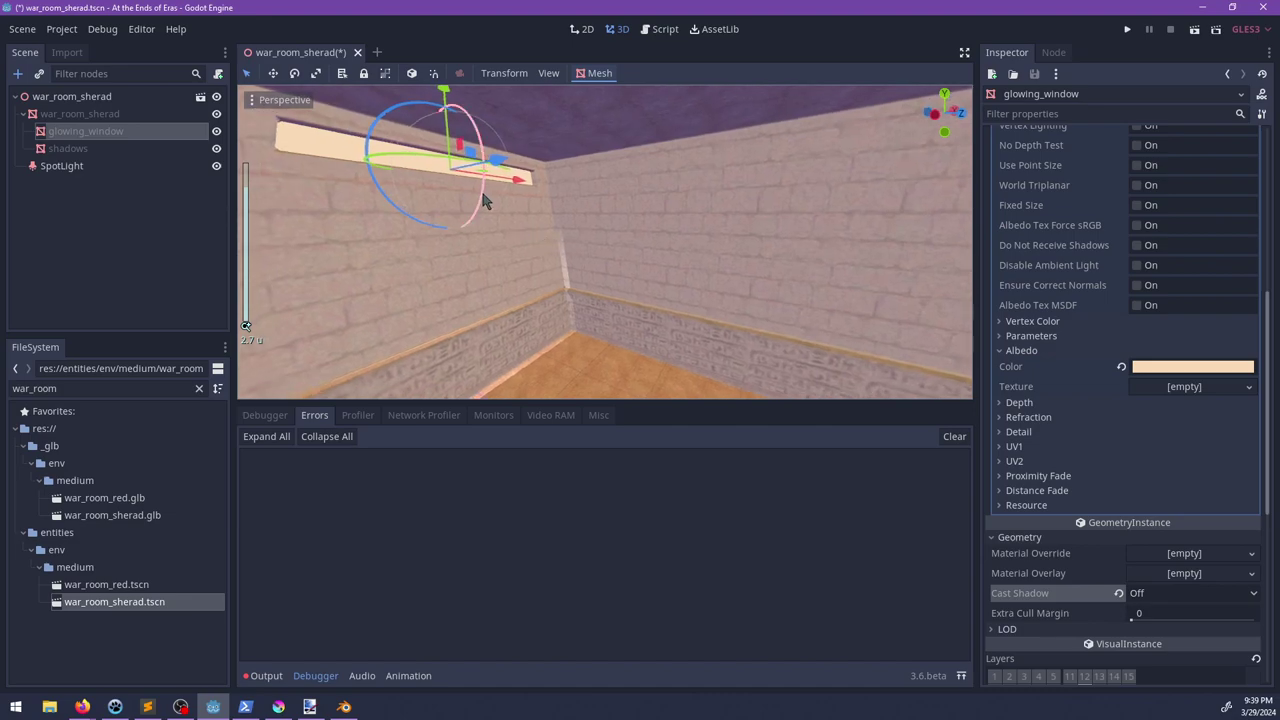
drag(484, 194, 399, 108)
click(63, 166)
middle_drag(420, 140, 530, 233)
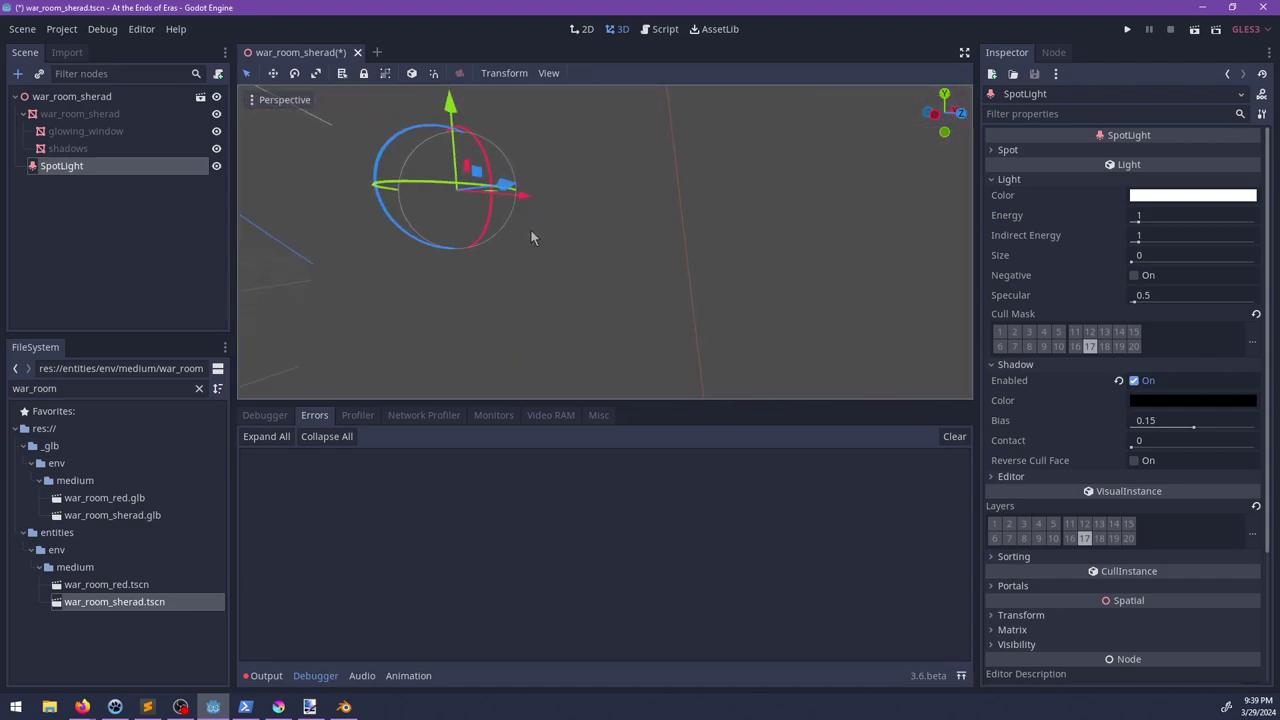
scroll(500, 234, down, 3)
middle_drag(380, 232, 773, 296)
scroll(770, 295, down, 6)
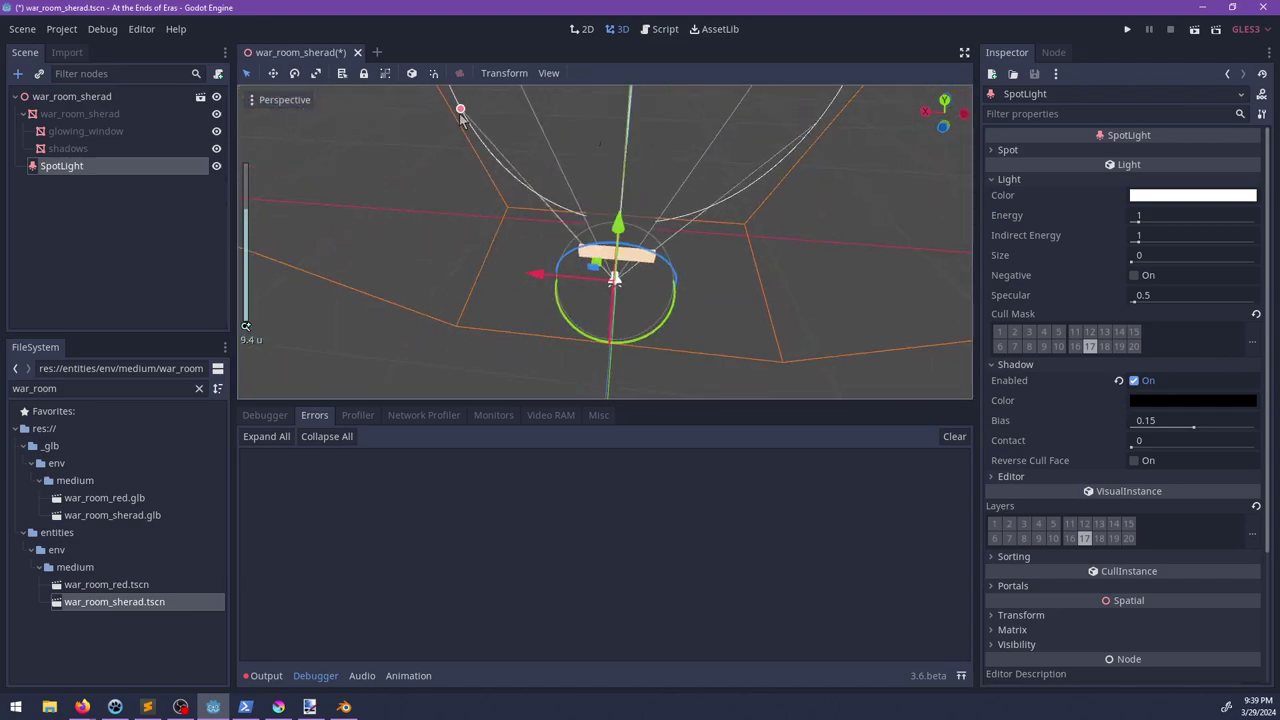
drag(460, 112, 535, 118)
Step: Tilt the SpotLight about its side-to-side axis and raise it slightly behind the window
middle_drag(672, 264, 608, 265)
scroll(554, 246, up, 2)
scroll(554, 183, up, 10)
scroll(566, 197, down, 2)
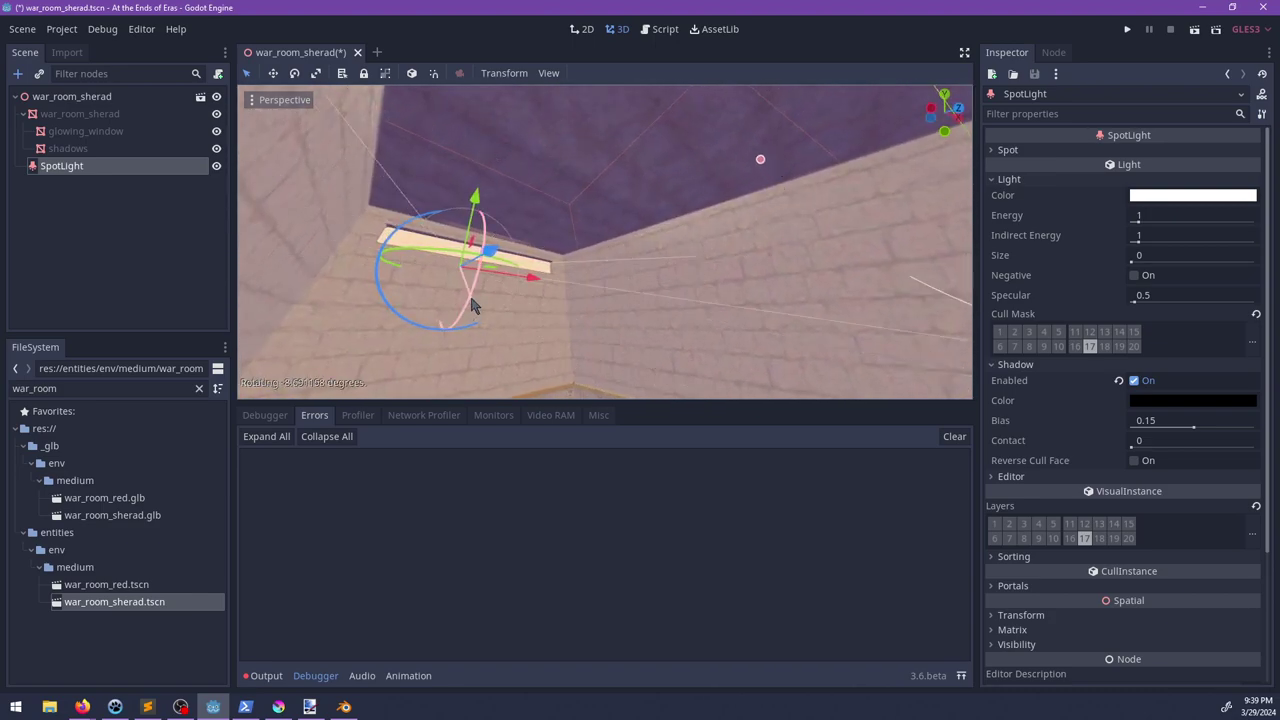
mouse_move(480, 307)
mouse_down()
mouse_move(472, 326)
mouse_move(458, 315)
mouse_up()
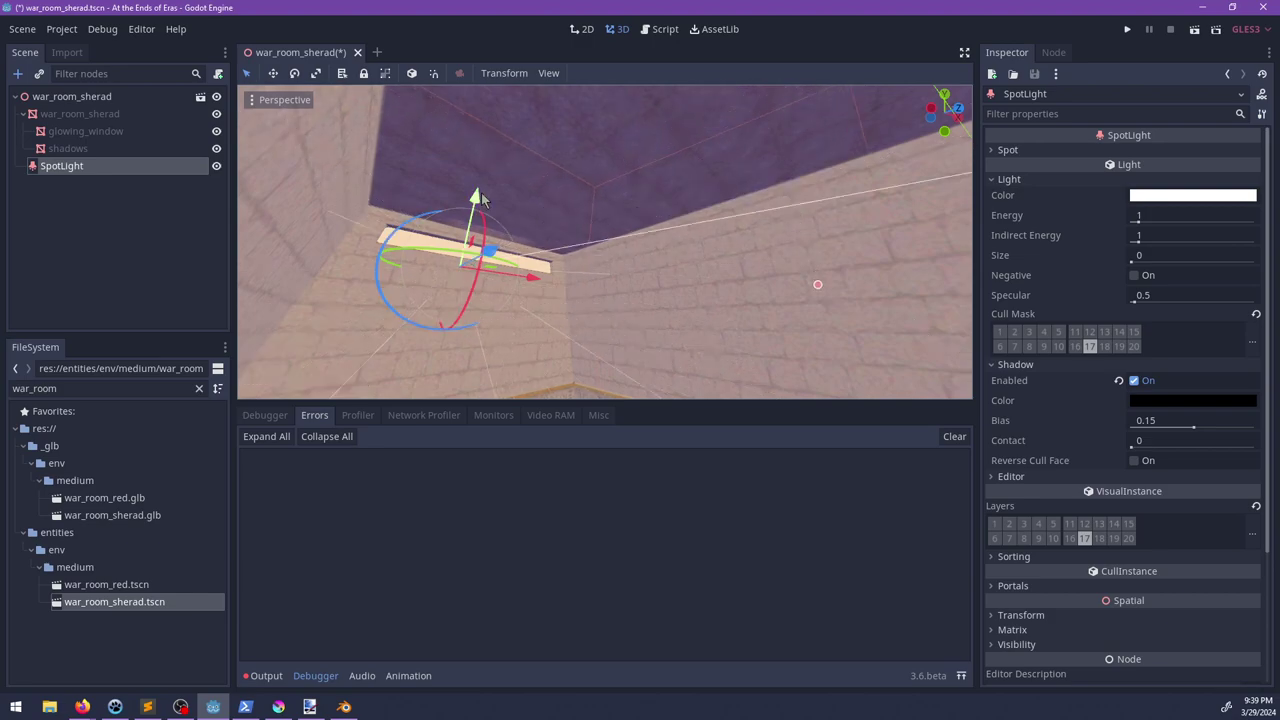
mouse_move(481, 194)
mouse_down()
mouse_move(485, 166)
mouse_move(482, 181)
mouse_up()
scroll(632, 262, down, 4)
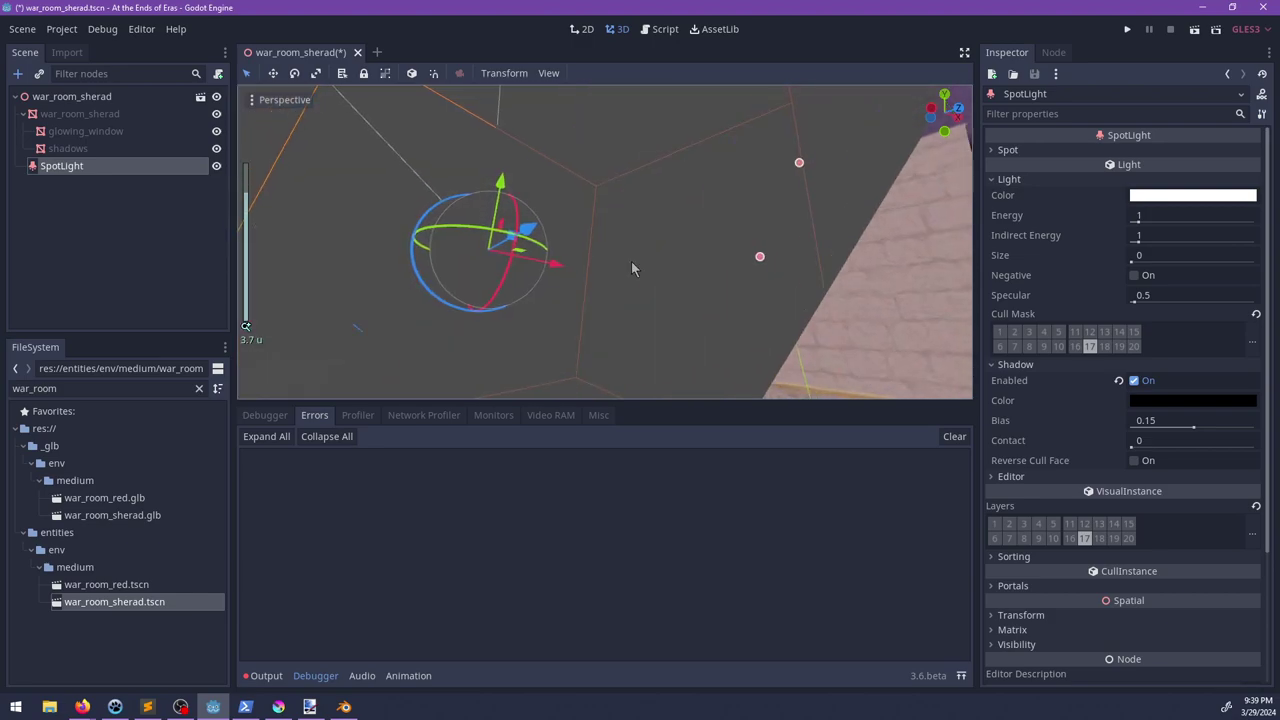
Step: Raise the SpotLight above the window and aim it down toward the room's floor
middle_drag(632, 262, 551, 311)
scroll(617, 202, down, 6)
middle_drag(617, 202, 472, 221)
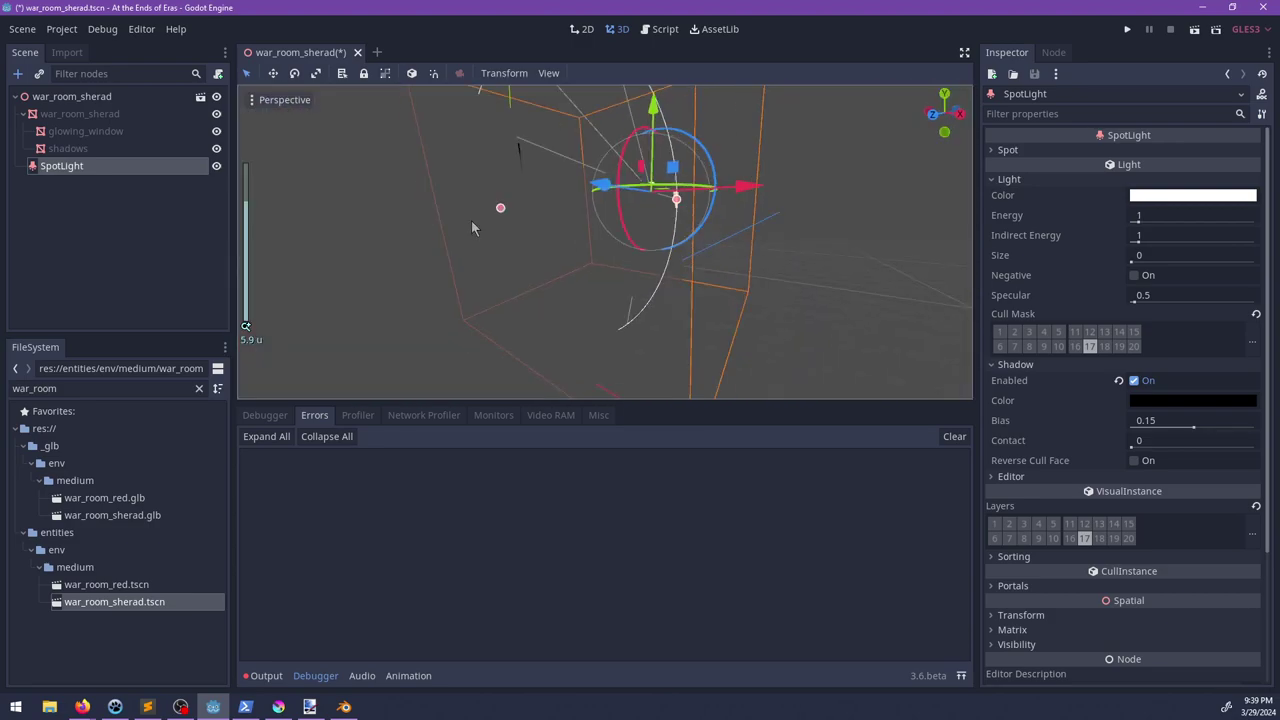
scroll(471, 228, up, 4)
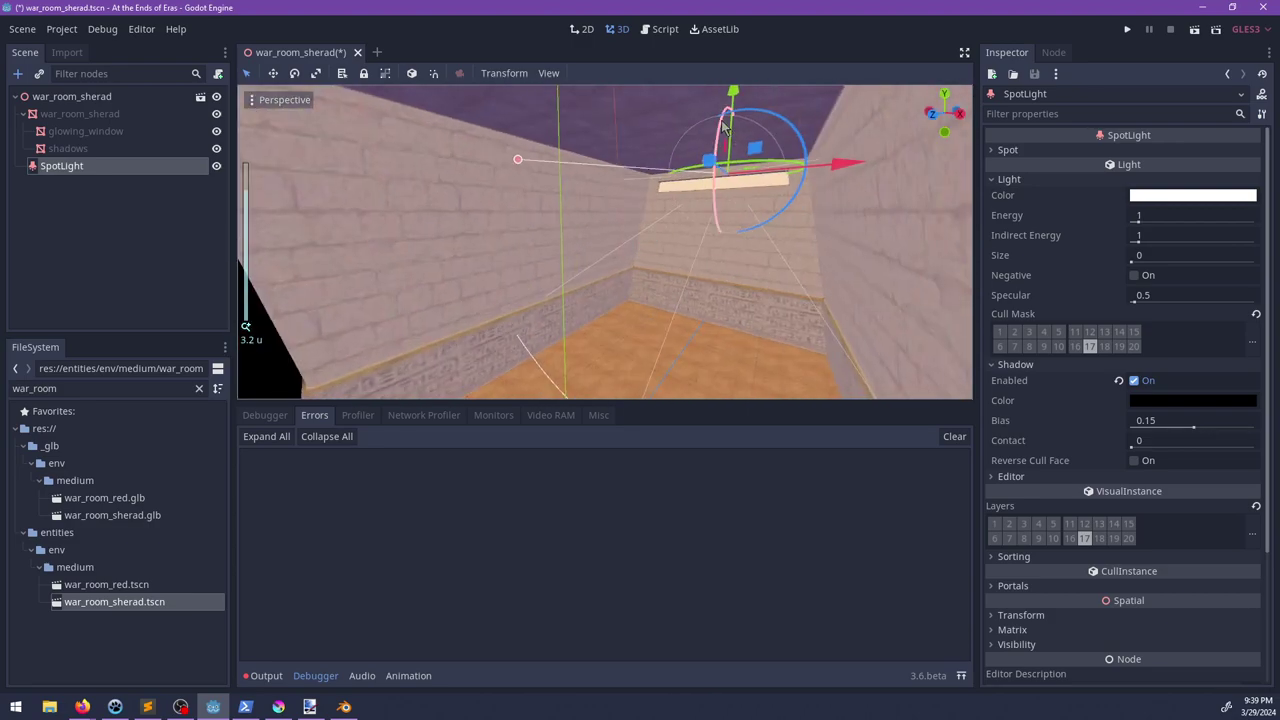
drag(732, 96, 740, 62)
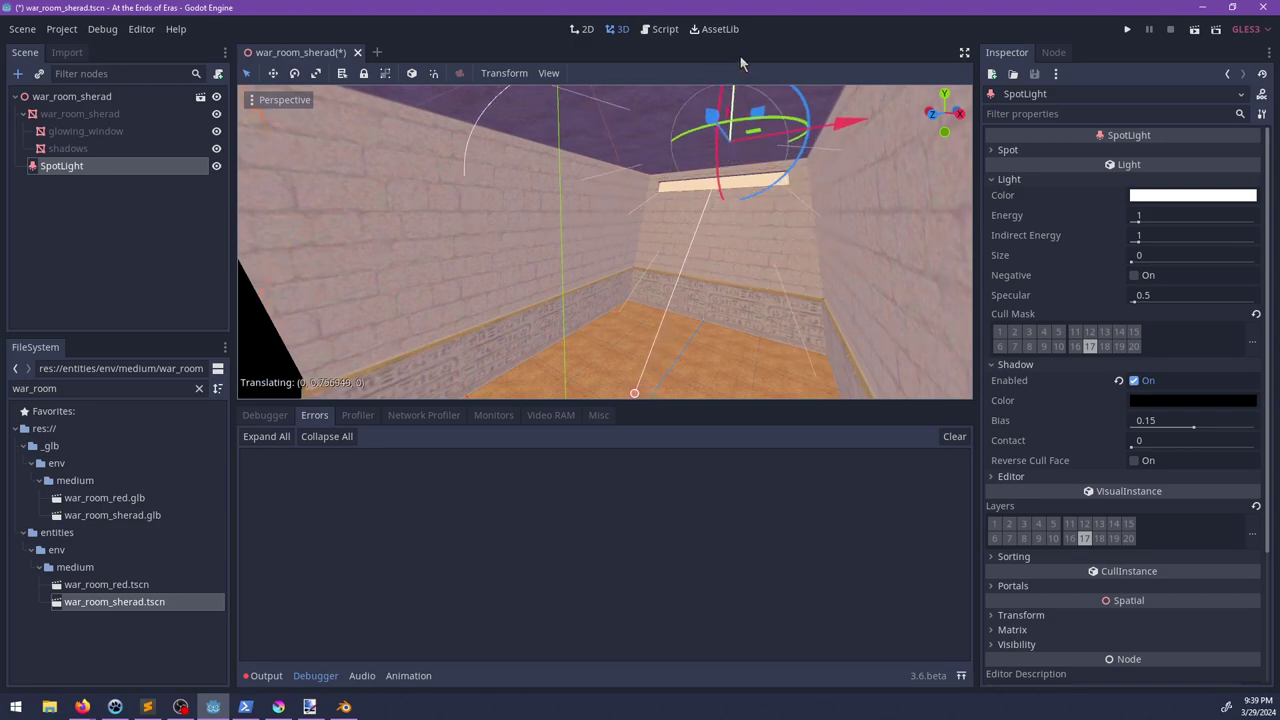
middle_drag(698, 135, 681, 230)
drag(589, 119, 589, 127)
Step: Adjust the SpotLight's range to a radius of about 7.2 so its cone extends along the floor
middle_drag(610, 217, 554, 268)
scroll(557, 320, down, 2)
shift+middle_drag(557, 328, 630, 286)
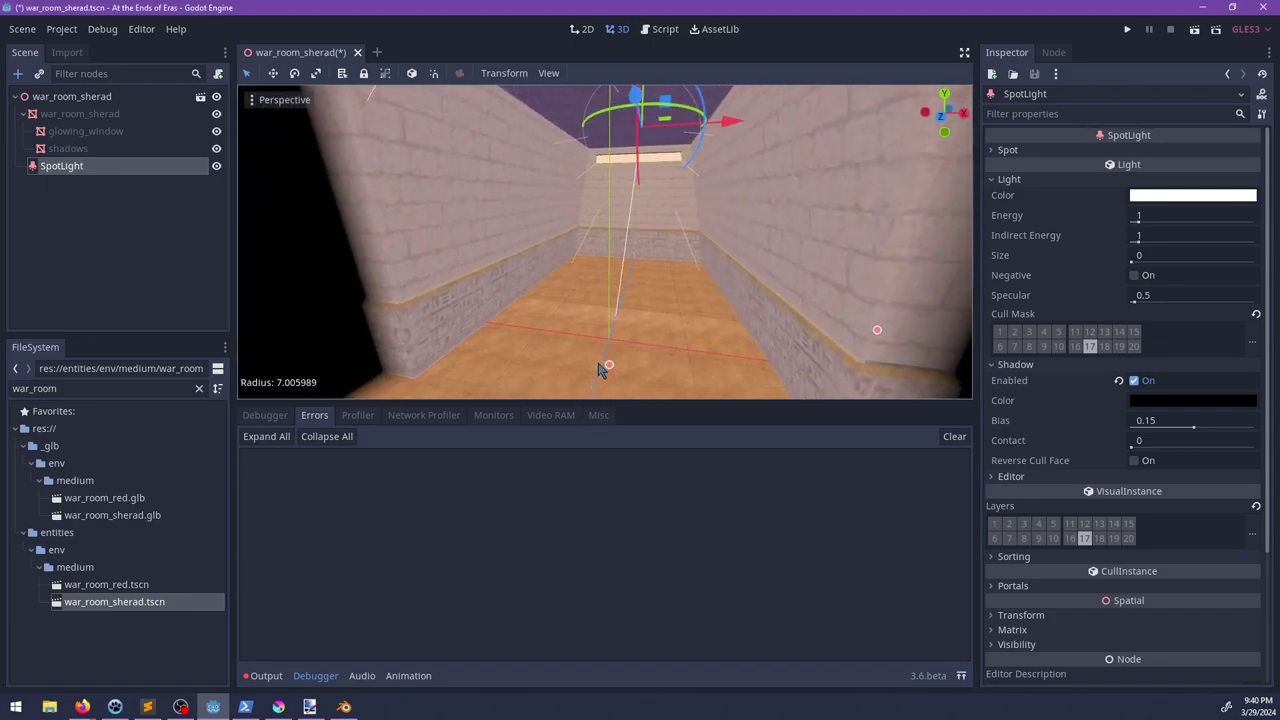
middle_drag(600, 370, 586, 181)
scroll(586, 181, down, 5)
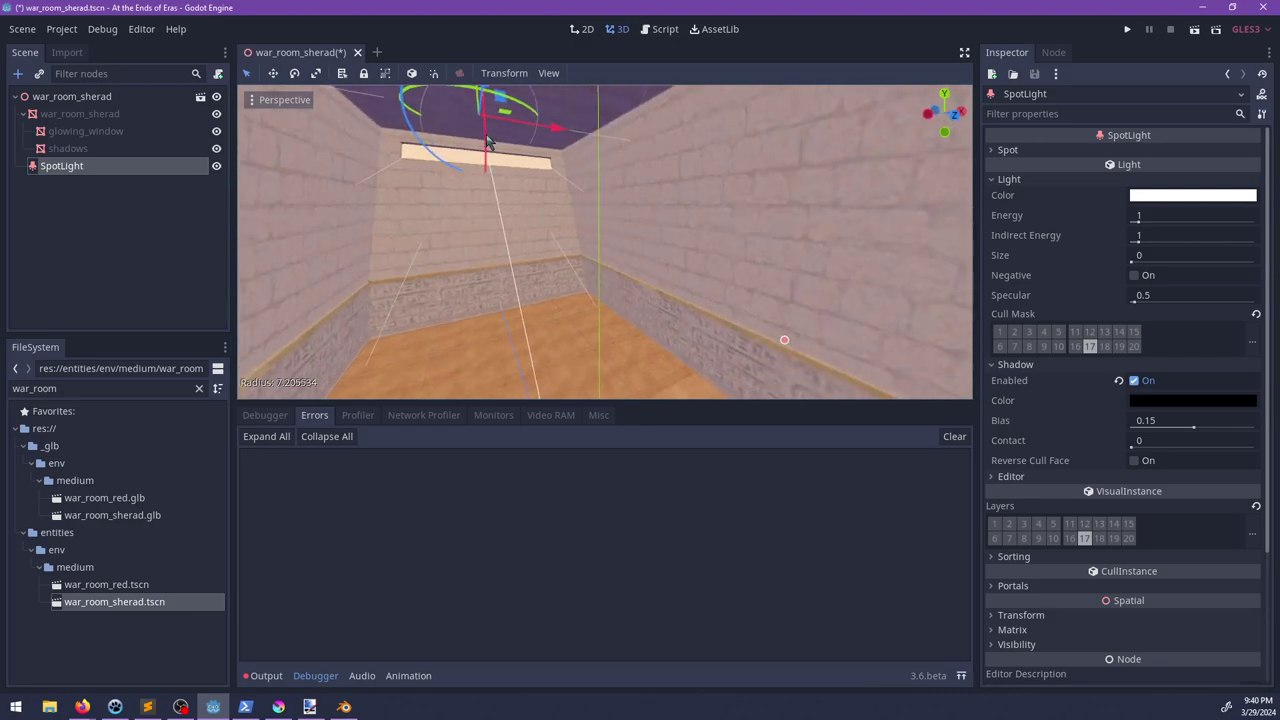
Step: Raise the SpotLight a little more above the window and save the scene
shift+middle_drag(488, 164, 600, 242)
shift+middle_drag(483, 118, 544, 257)
drag(523, 104, 522, 78)
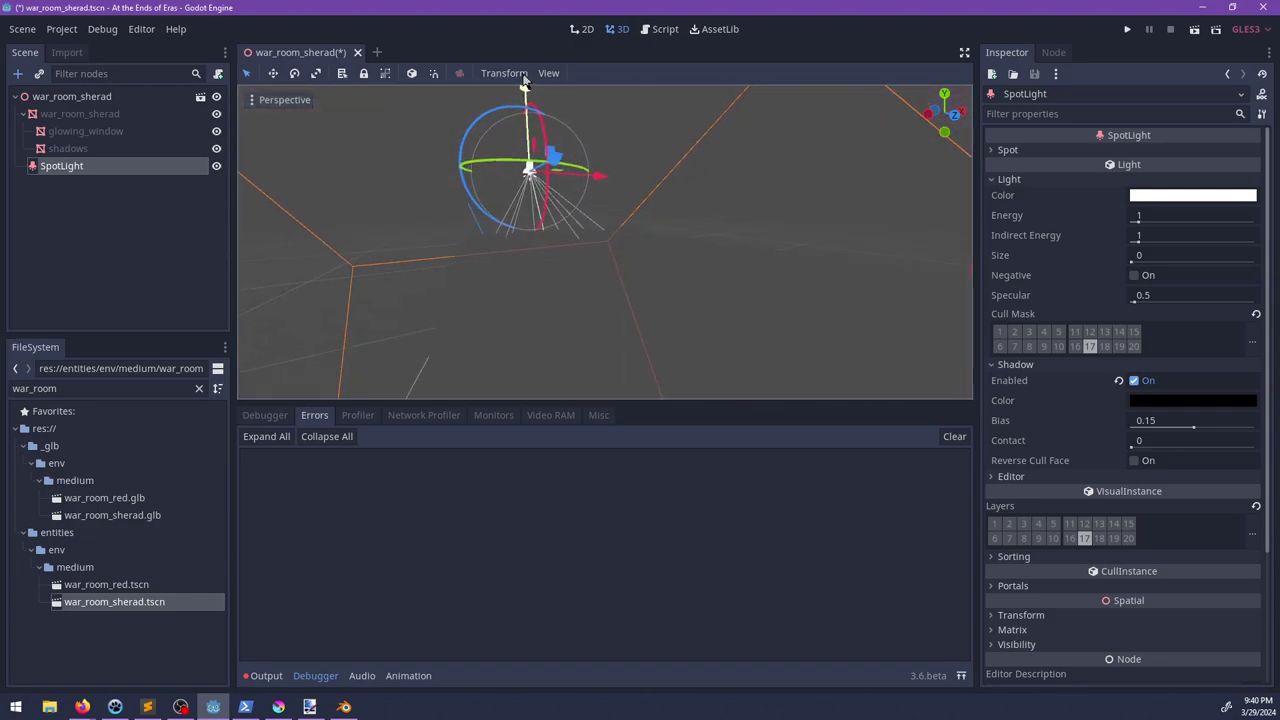
middle_drag(521, 88, 497, 219)
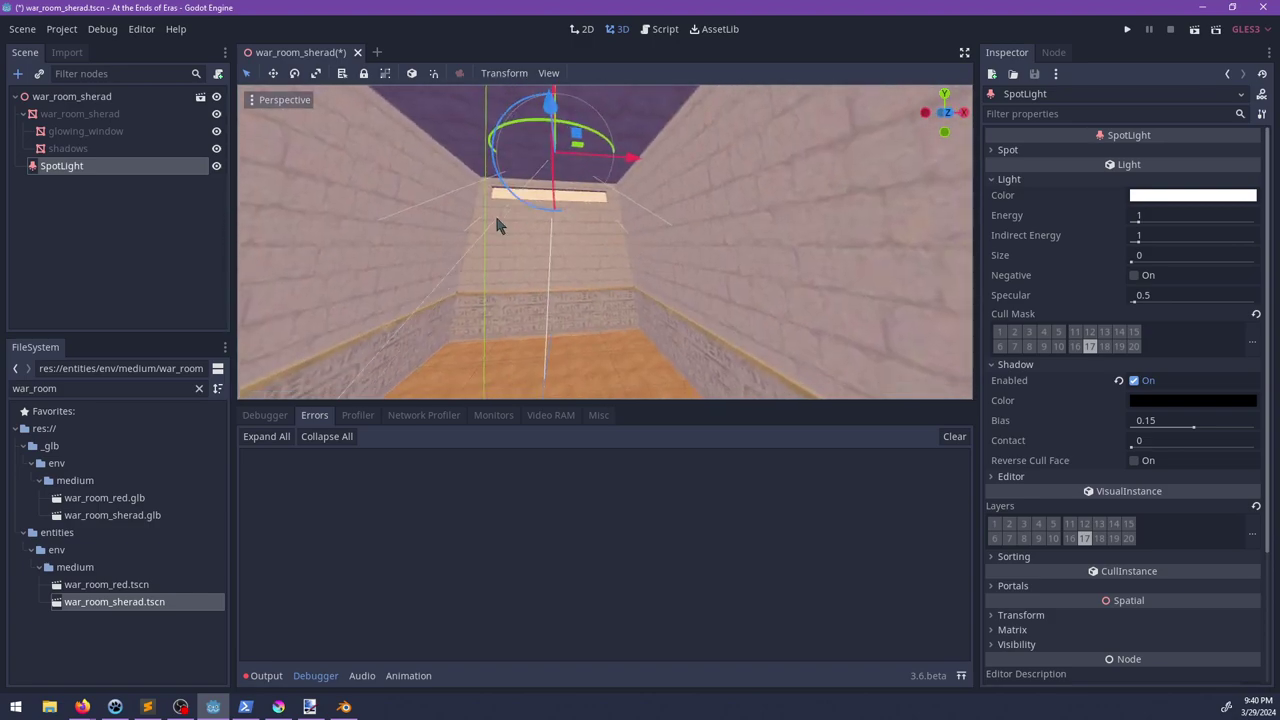
click(80, 96)
key(ctrl+s)
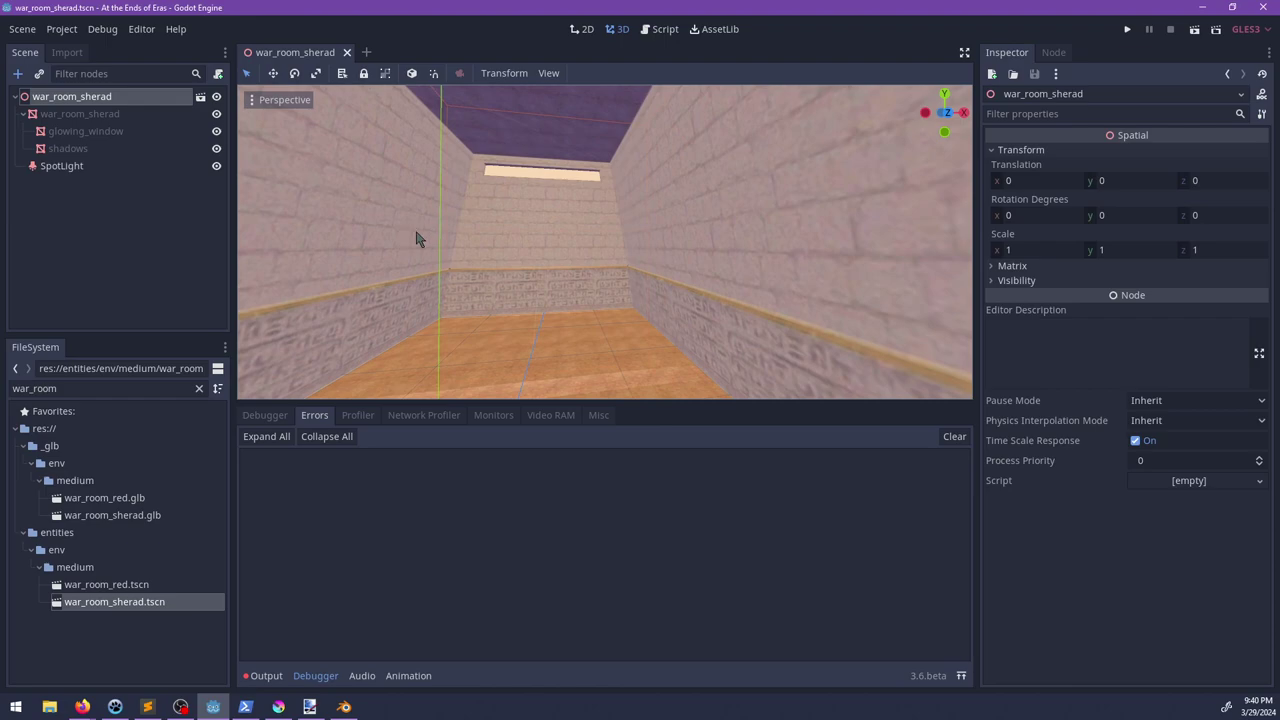
middle_drag(480, 268, 590, 248)
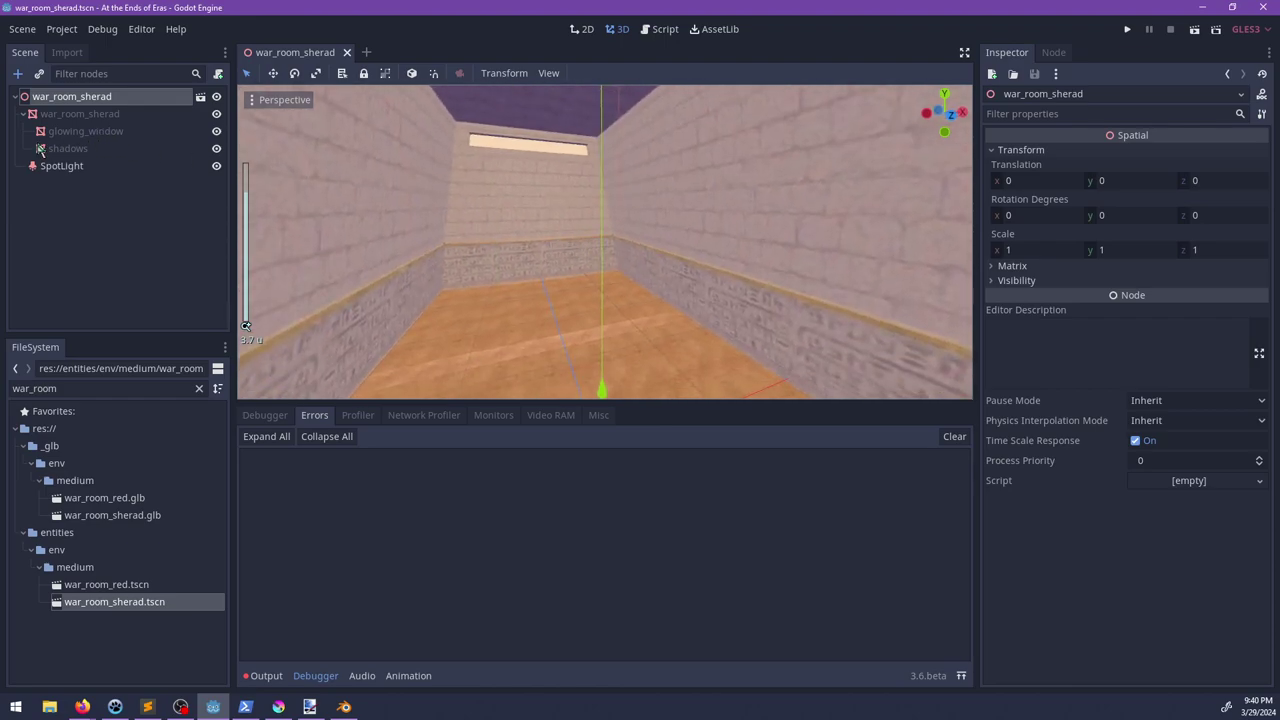
click(58, 168)
click(76, 96)
key(ctrl+a)
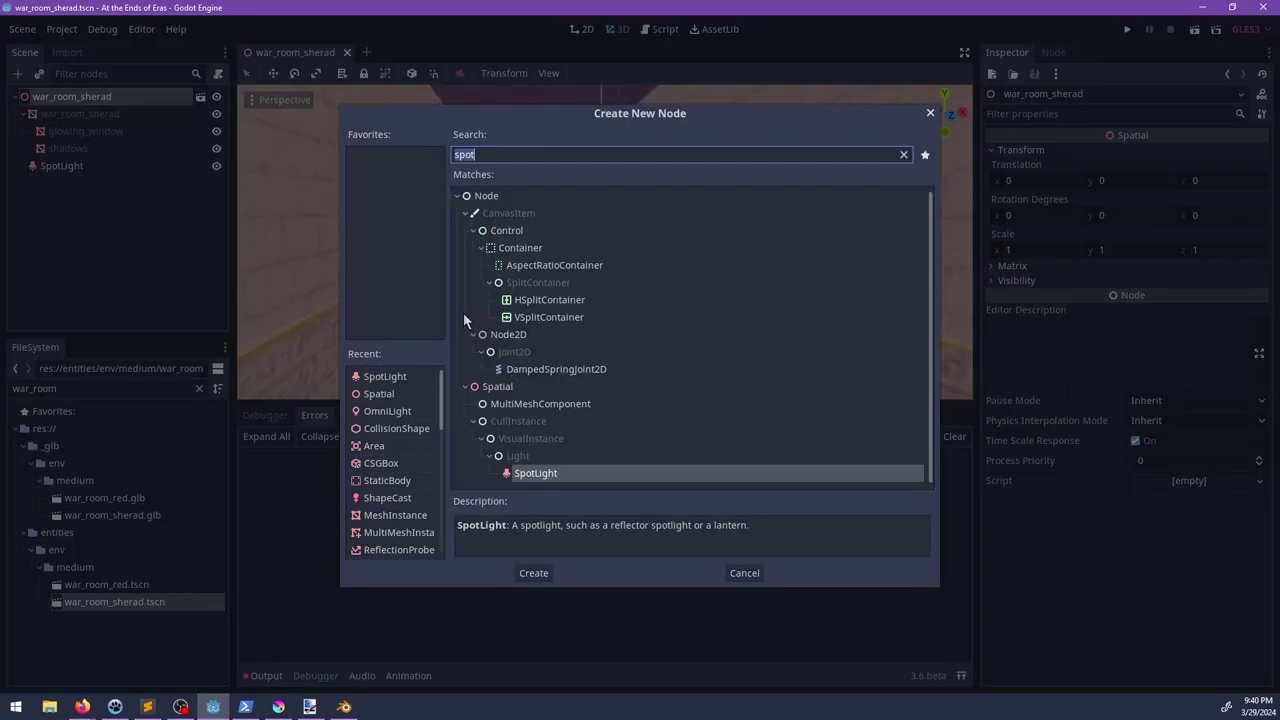
key(Escape)
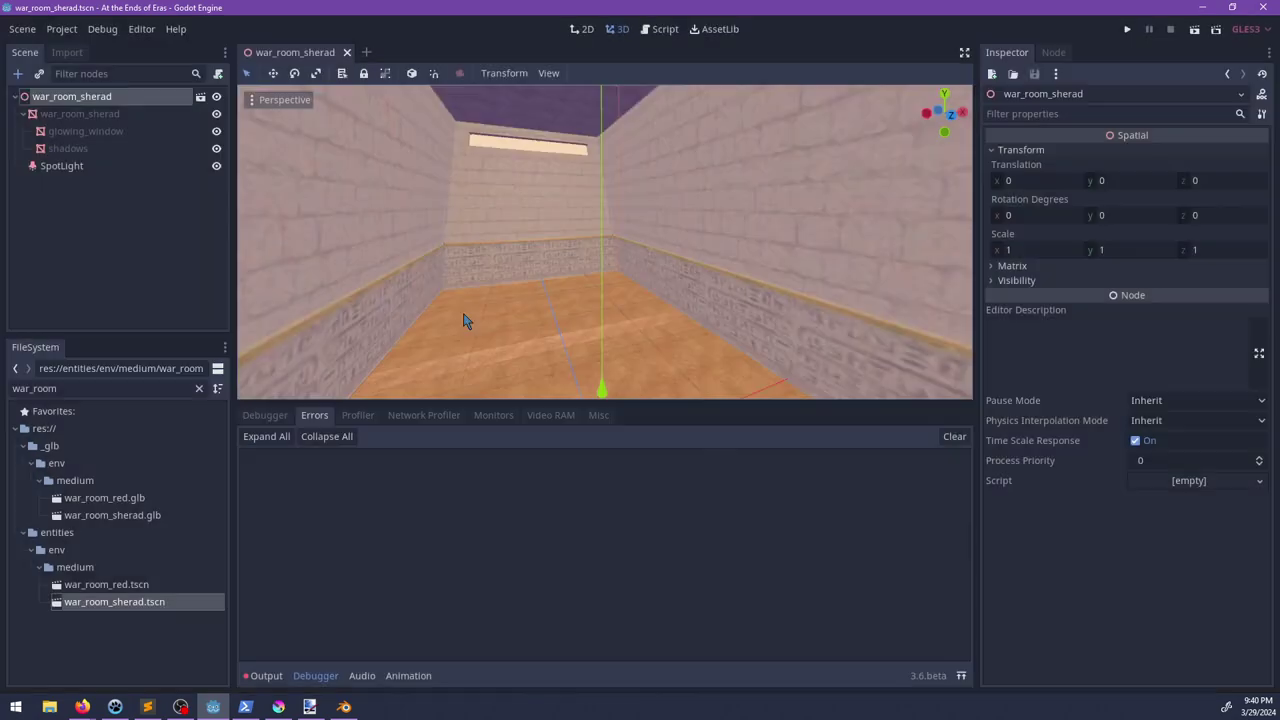
Step: Set the SpotLight's light color to a pale orange, about fbcb93
click(62, 167)
click(1160, 197)
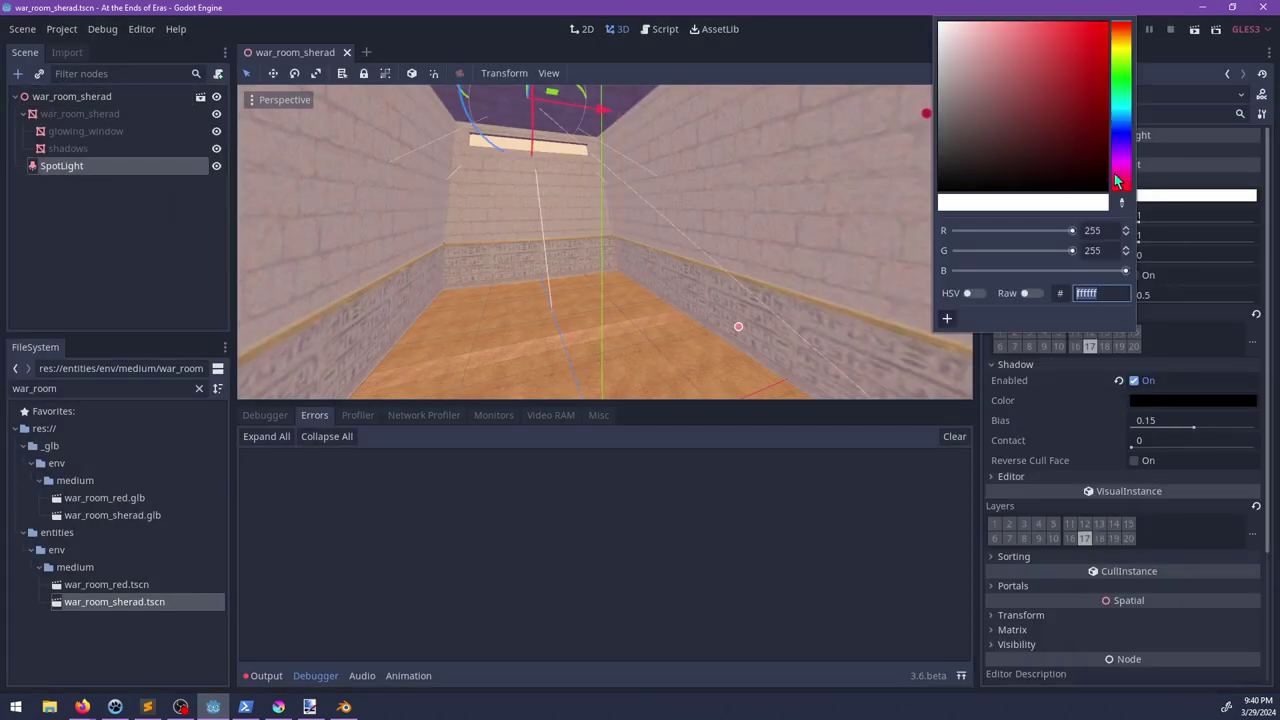
drag(1120, 46, 1118, 40)
click(1010, 30)
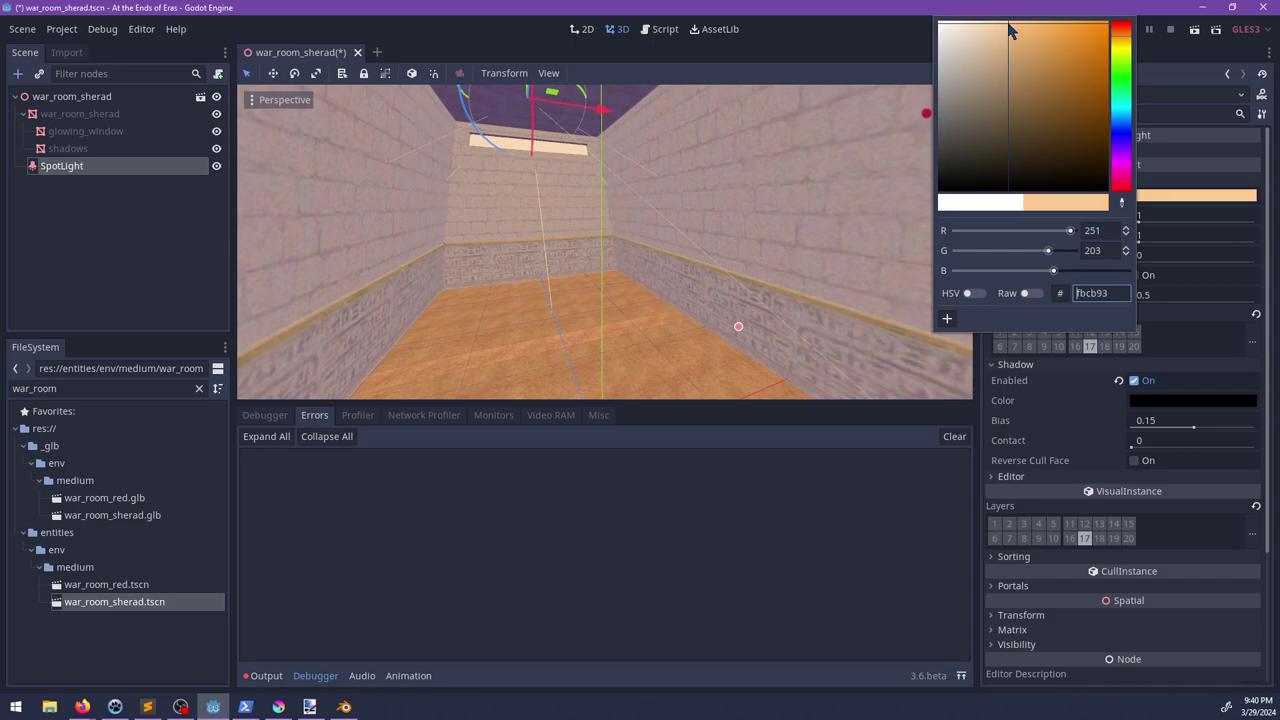
middle_drag(640, 232, 540, 330)
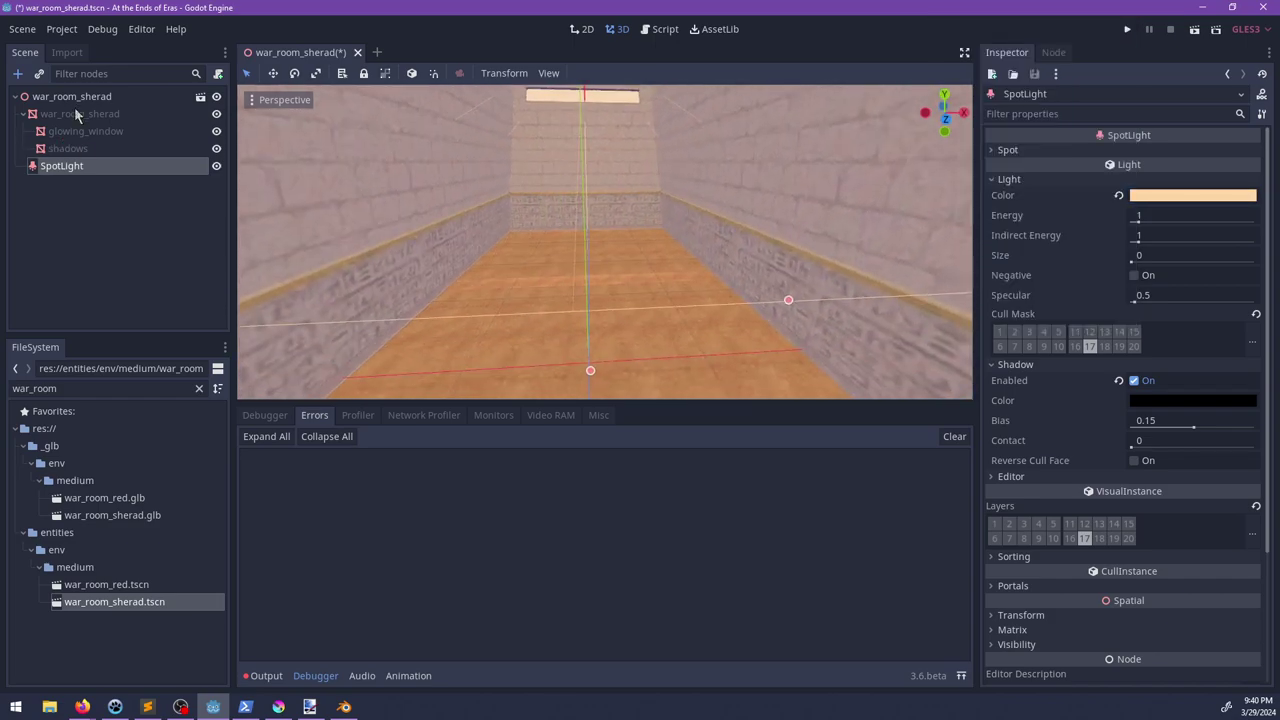
Step: Add an OmniLight node and place it directly under the scene root, above the SpotLight
key(ctrl+a)
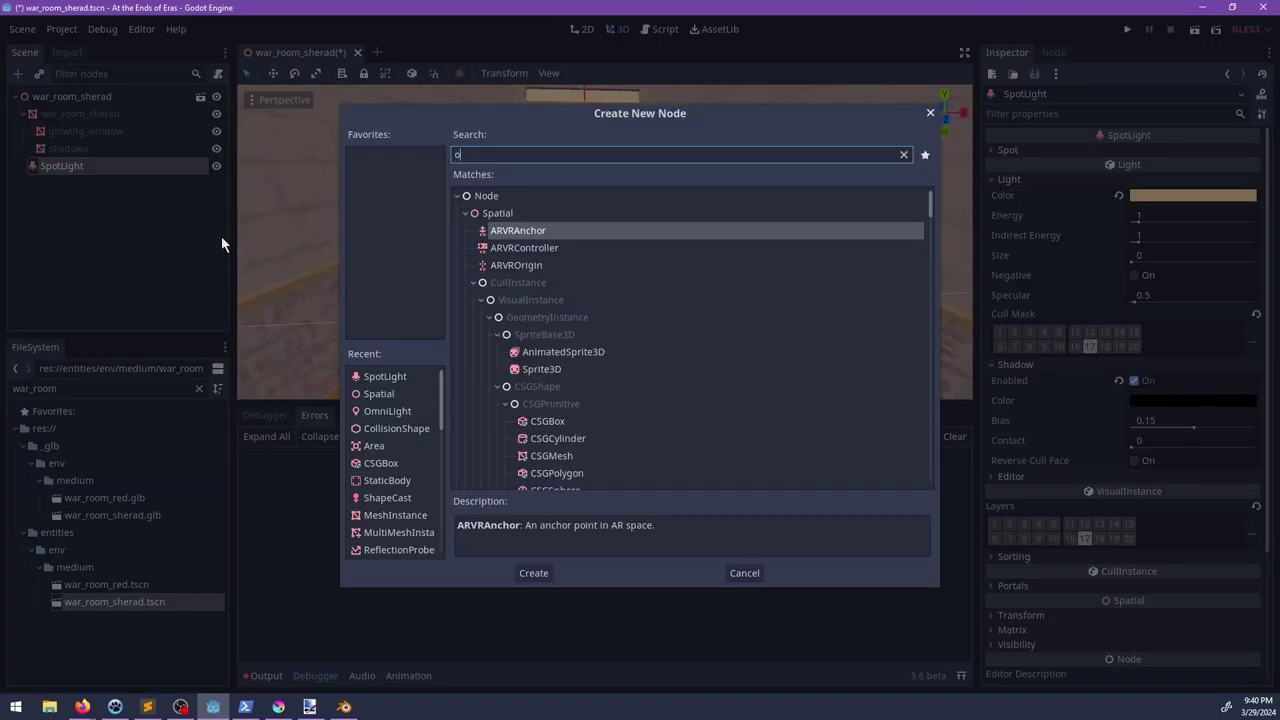
text(omni)
key(Return)
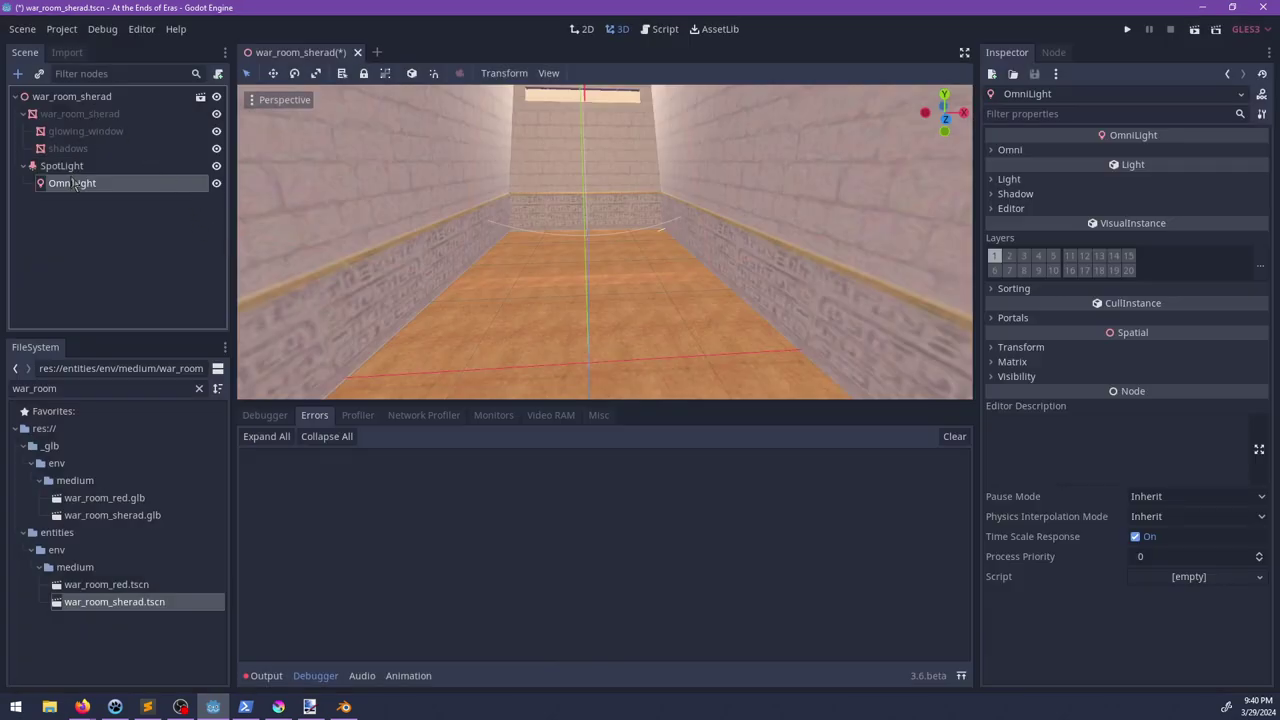
drag(46, 167, 46, 165)
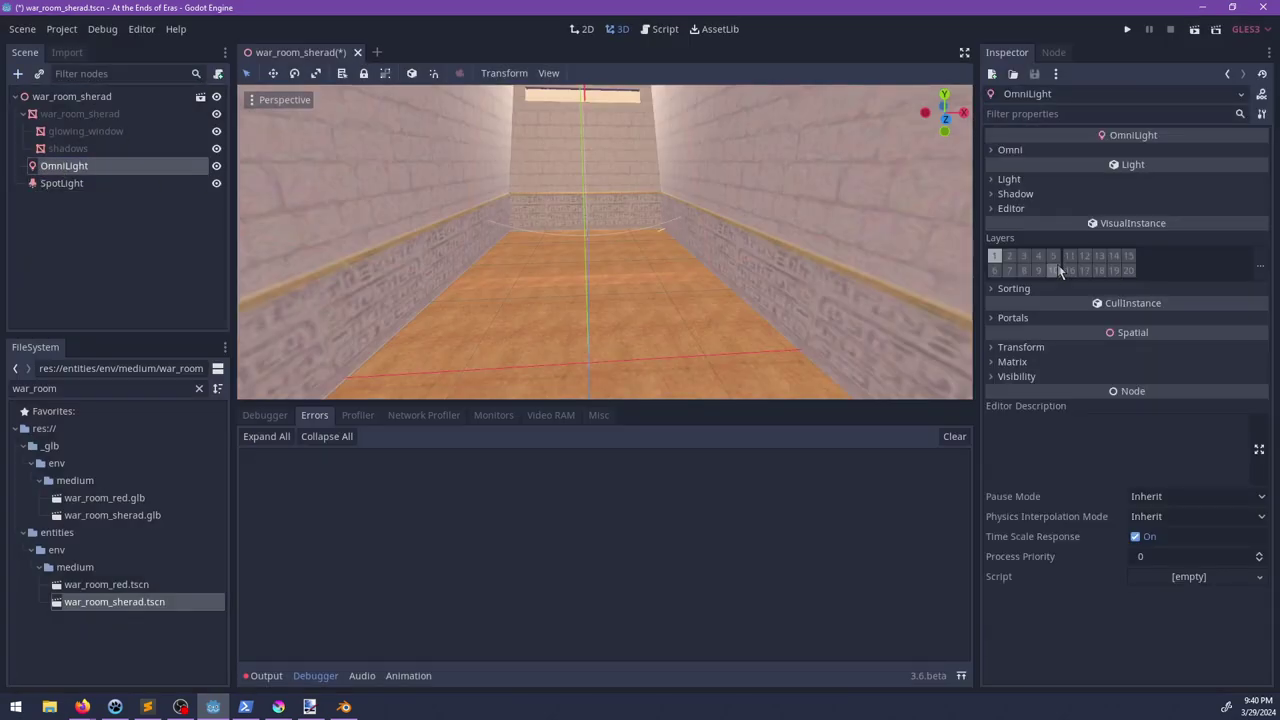
Step: Turn off layer 1 and turn on layer 17 in the OmniLight's render layers
click(995, 257)
click(1084, 270)
scroll(634, 189, down, 5)
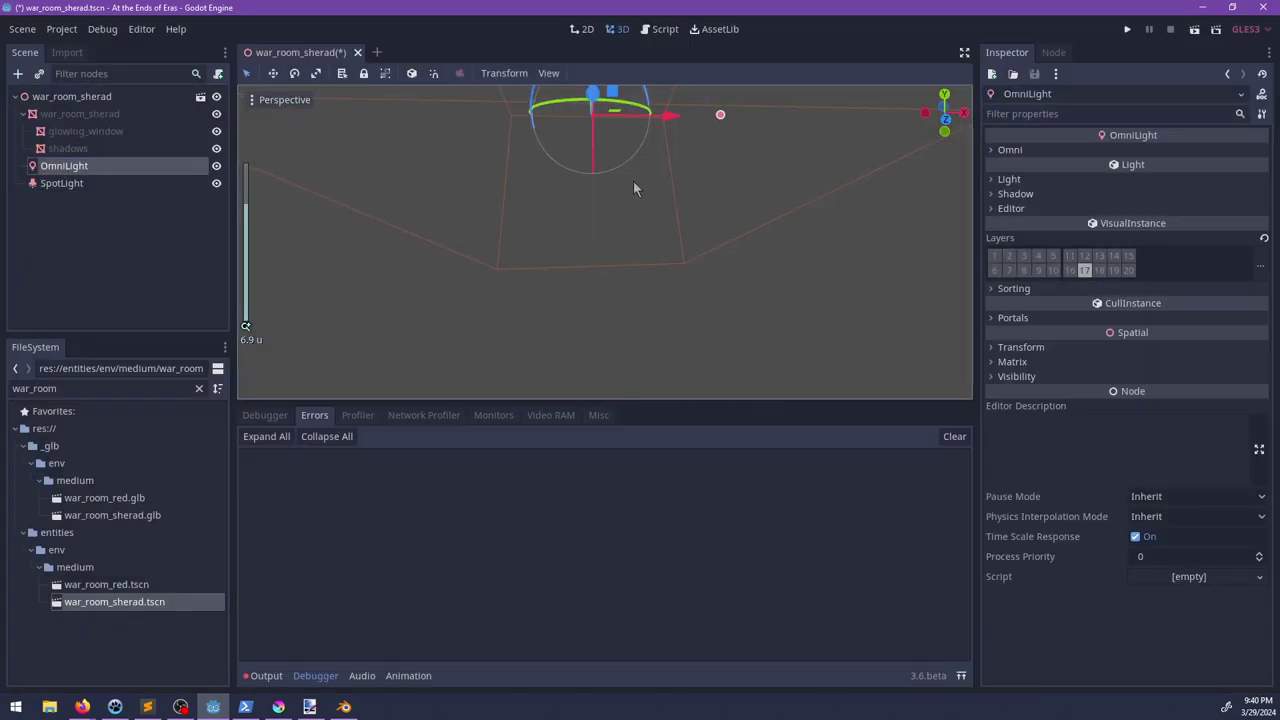
Step: Move the OmniLight from the window area into the interior of the room
middle_drag(665, 294, 666, 331)
key(f)
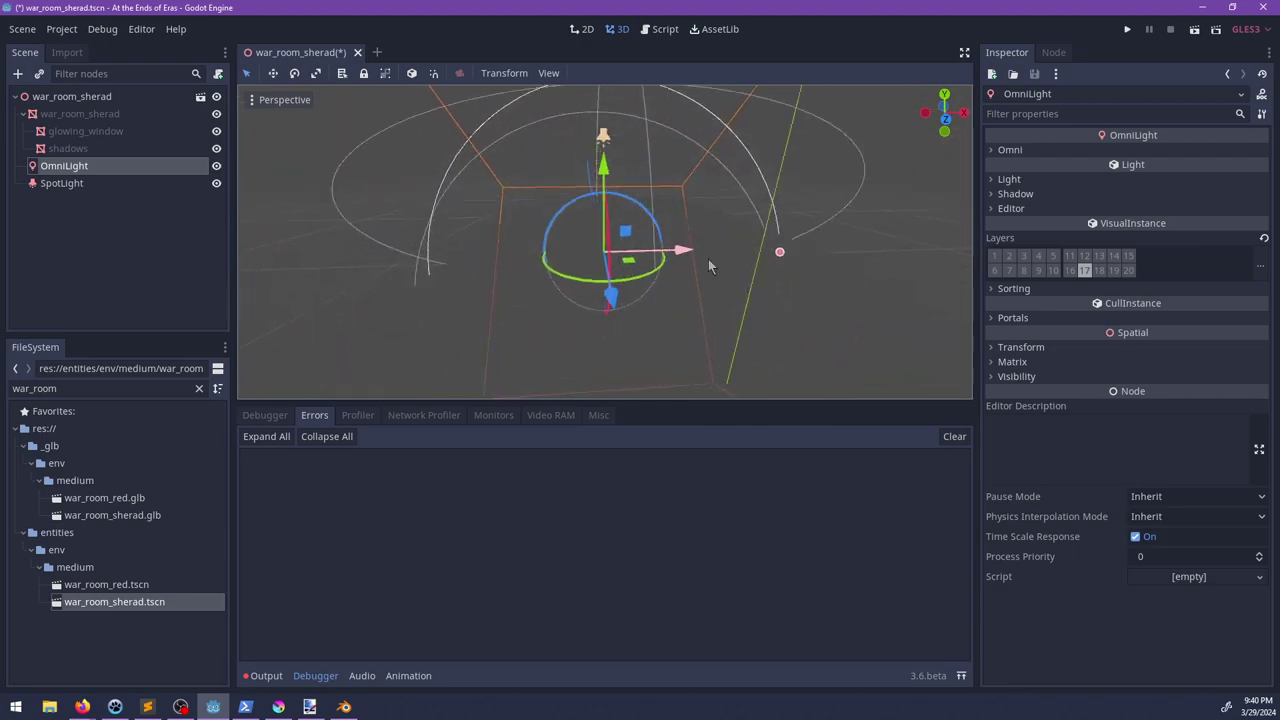
scroll(708, 259, up, 8)
middle_drag(708, 259, 556, 260)
drag(526, 246, 380, 256)
shift+middle_drag(332, 276, 716, 234)
scroll(637, 210, down, 4)
Step: Try other positions for the OmniLight in the room and undo those moves
drag(648, 242, 600, 318)
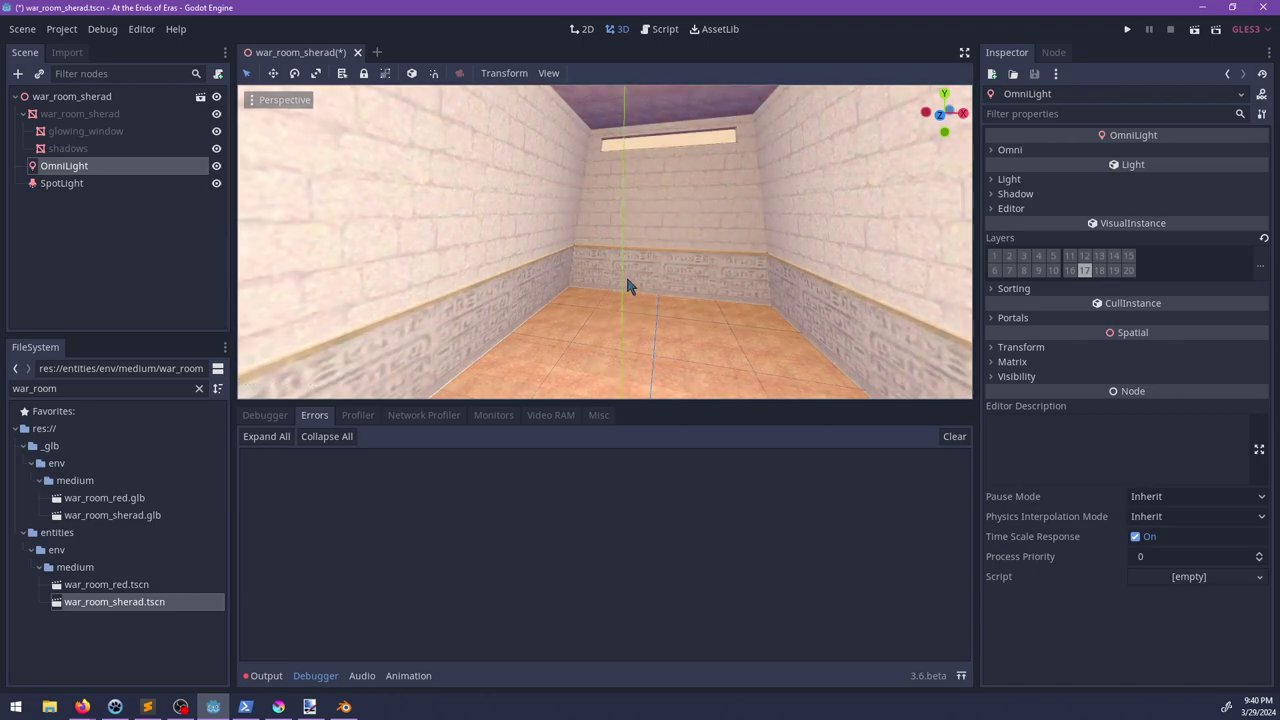
key(ctrl+z)
middle_drag(637, 266, 599, 258)
drag(599, 258, 520, 292)
key(ctrl+z)
middle_drag(522, 278, 600, 262)
Step: Set the OmniLight's light color to a soft orange
click(1060, 152)
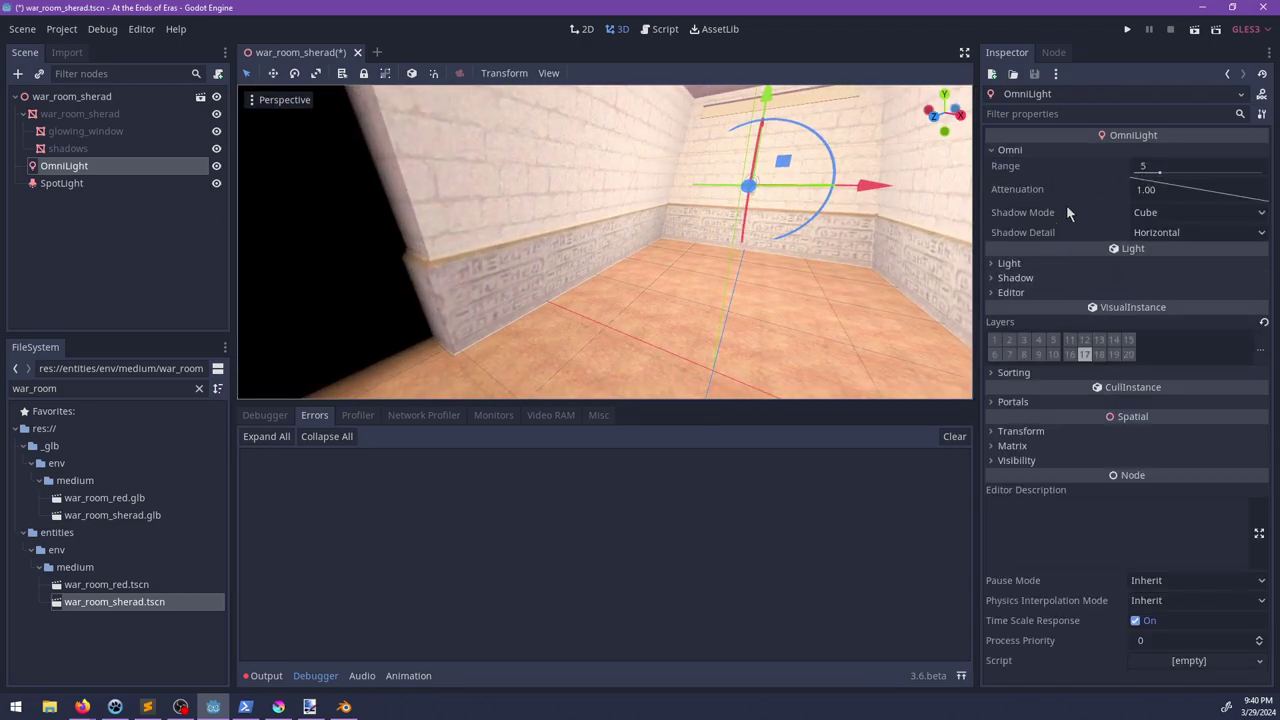
click(1010, 263)
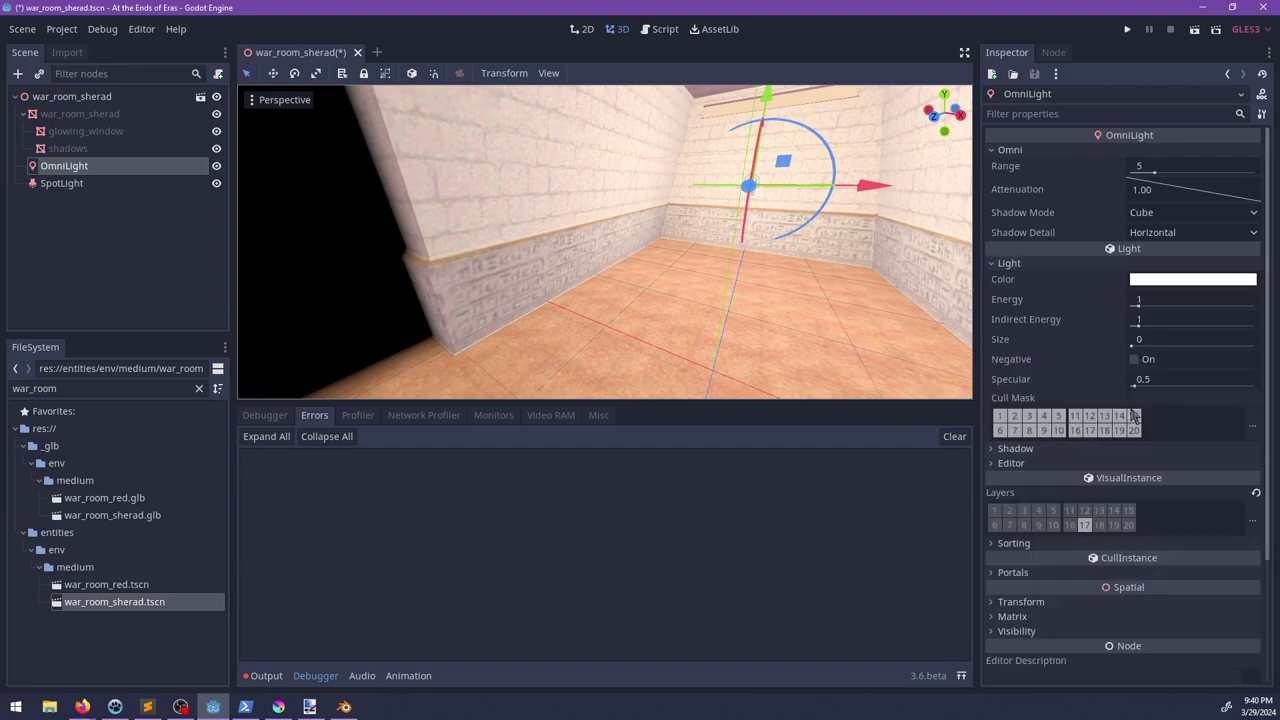
click(1153, 279)
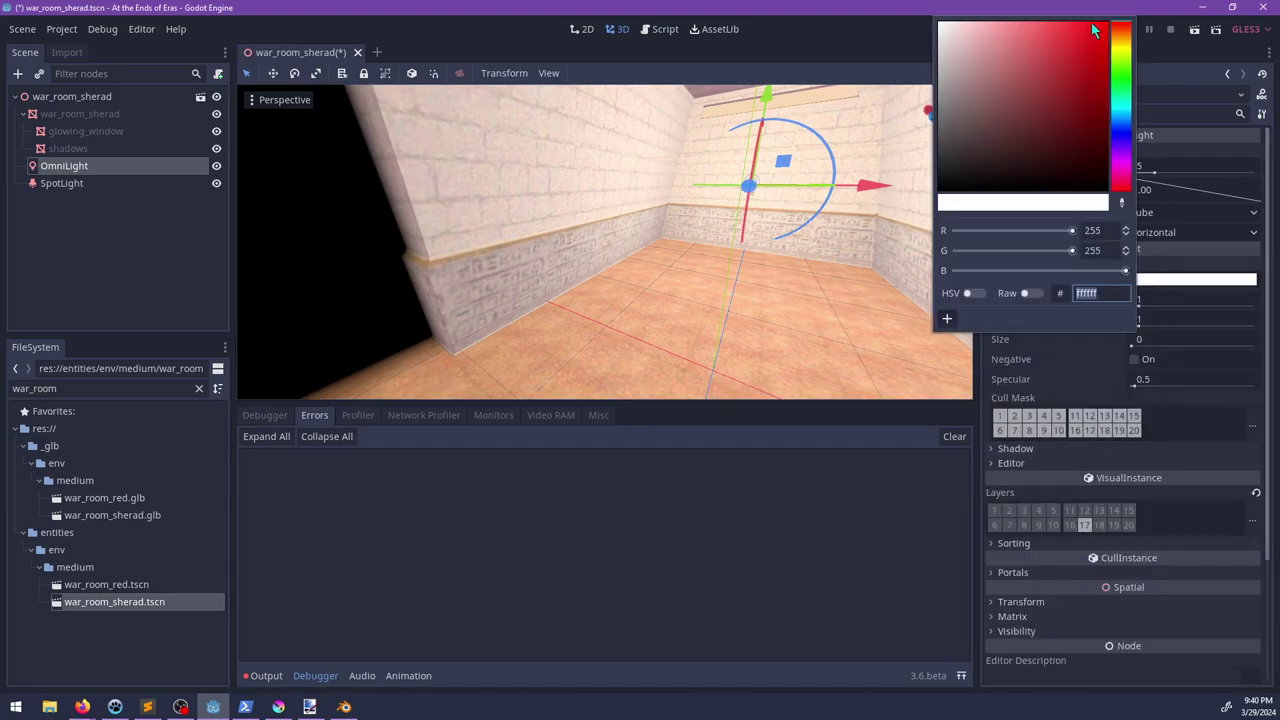
click(1121, 46)
click(1117, 37)
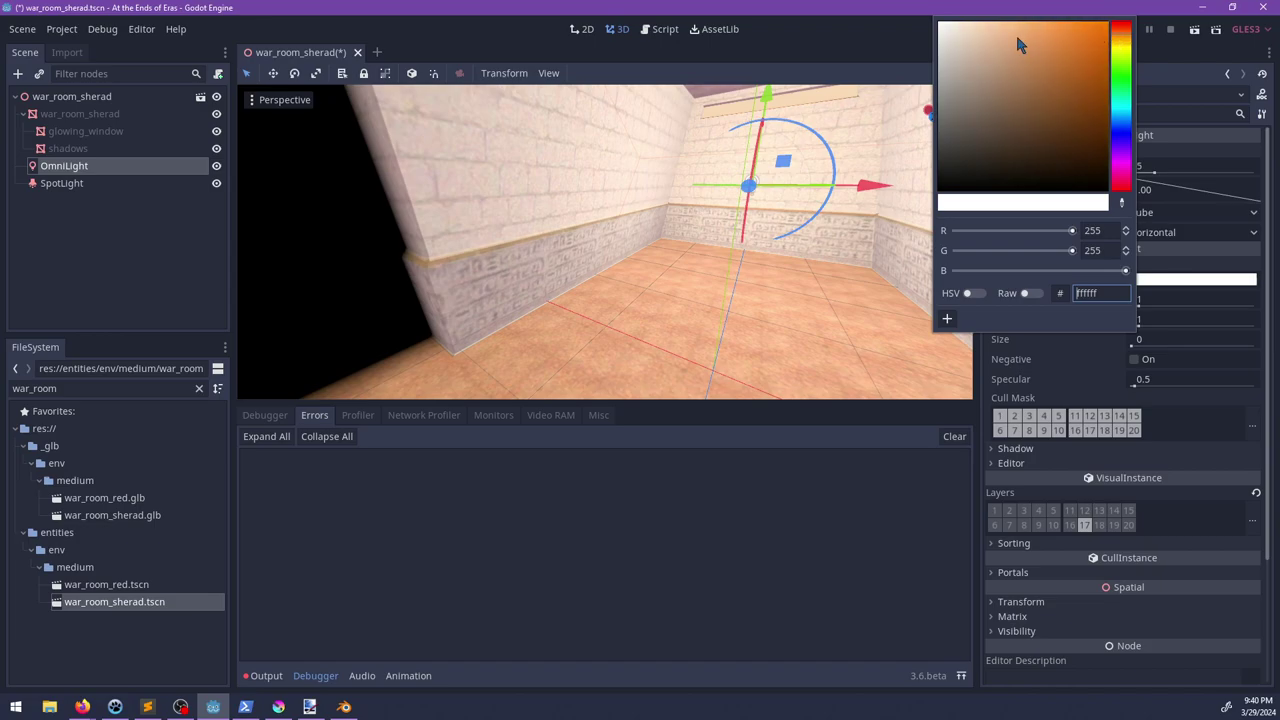
drag(1018, 38, 1024, 35)
Step: Reduce the OmniLight's range to about 2.44 and lower it toward the floor
scroll(582, 313, down, 5)
middle_drag(642, 266, 707, 280)
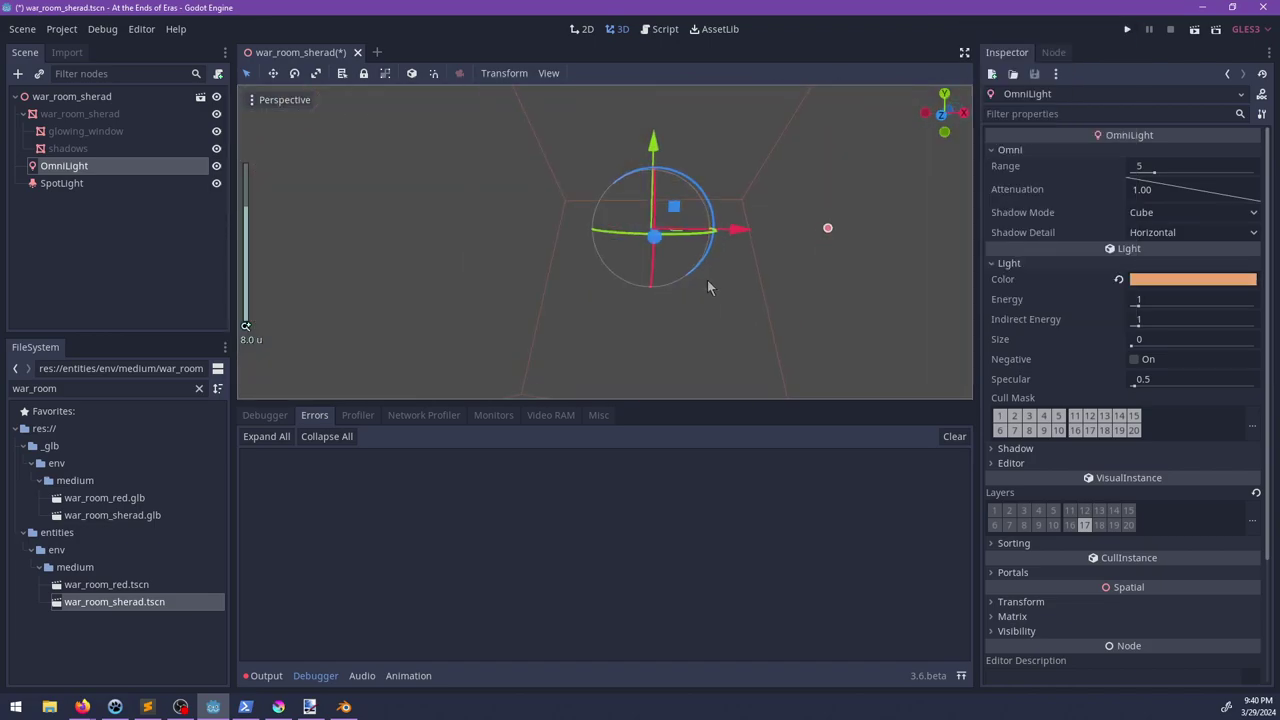
scroll(707, 288, up, 2)
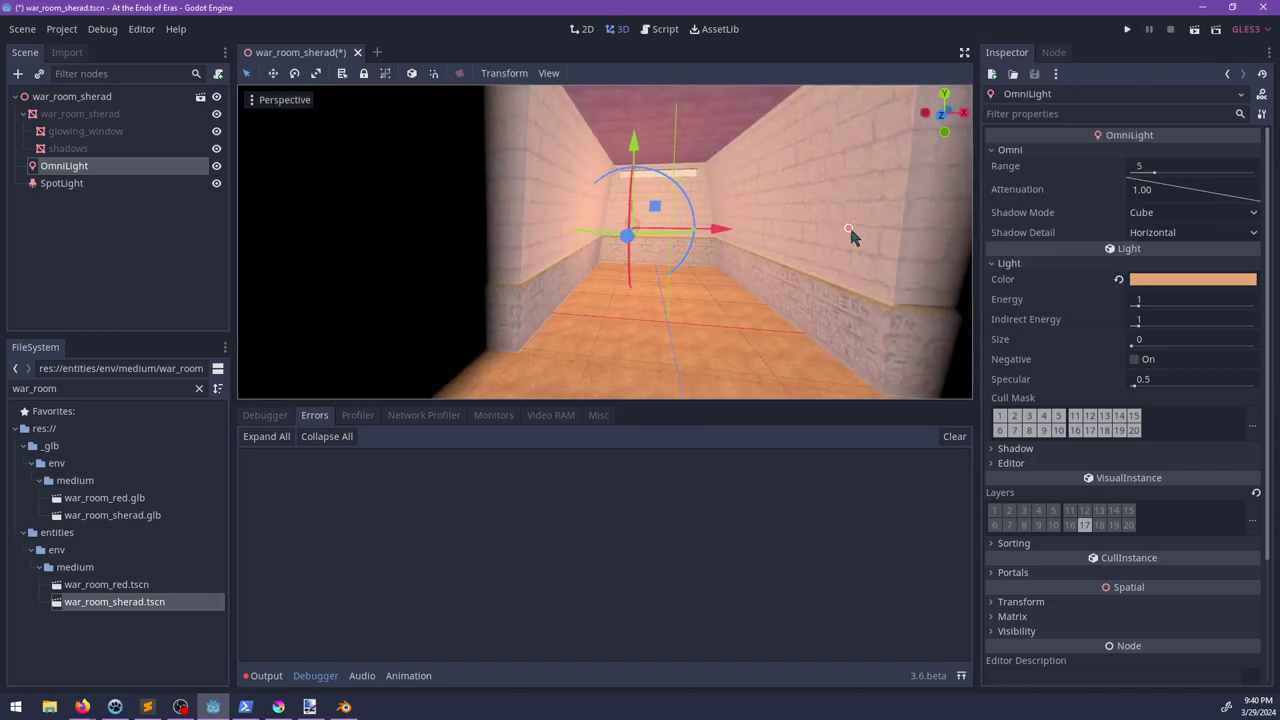
drag(878, 232, 788, 238)
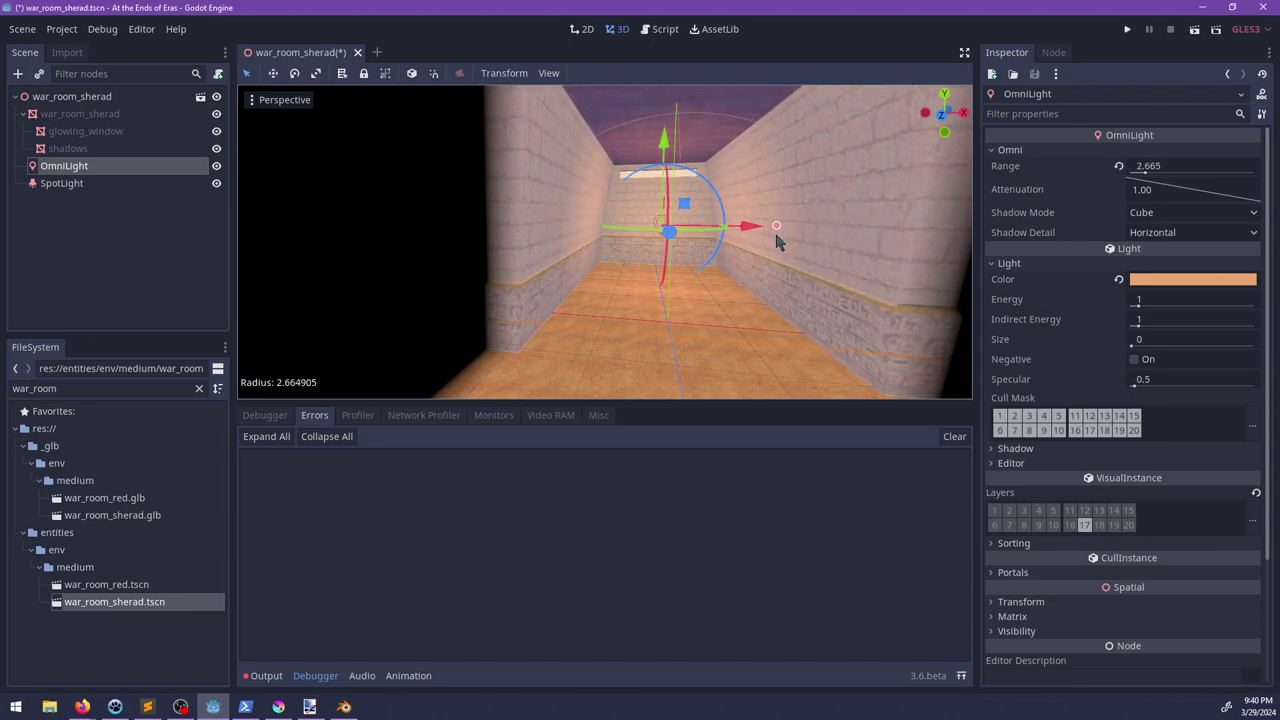
drag(661, 140, 661, 174)
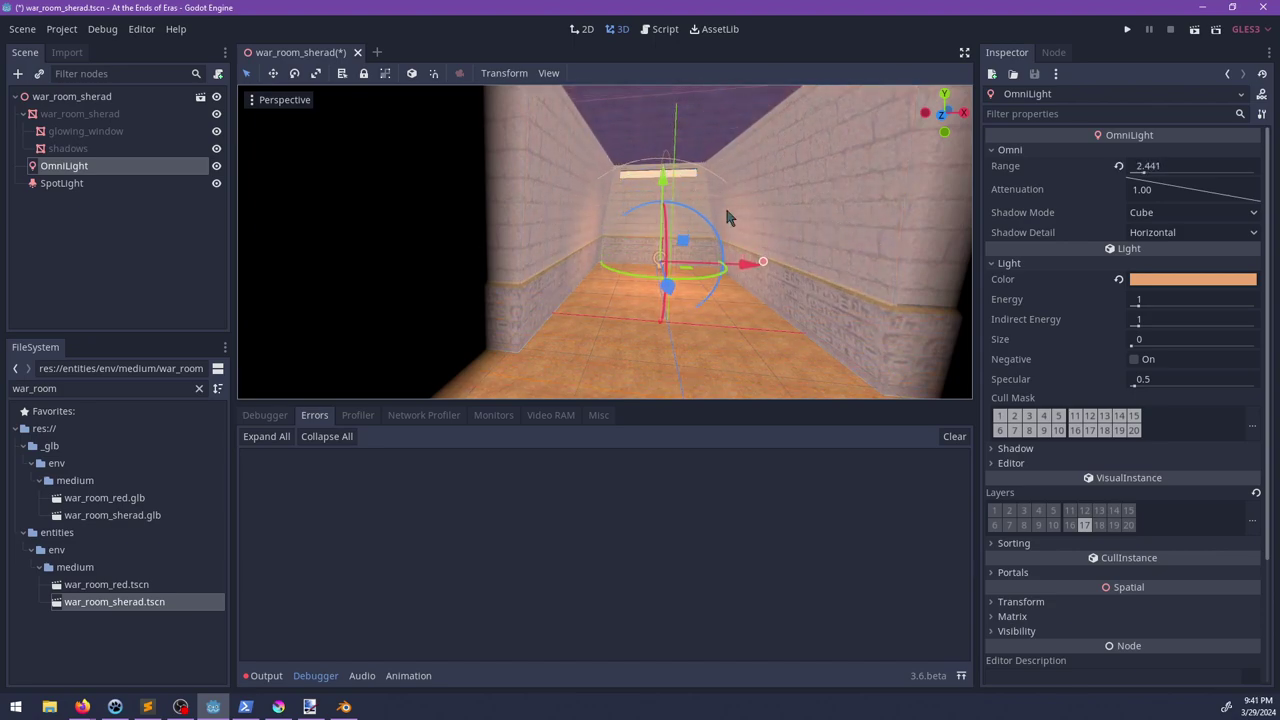
Step: Shift the OmniLight along the room's length, away from the window wall
middle_drag(727, 216, 657, 343)
drag(657, 343, 624, 378)
shift+middle_drag(646, 345, 680, 286)
scroll(698, 262, up, 2)
scroll(680, 286, up, 2)
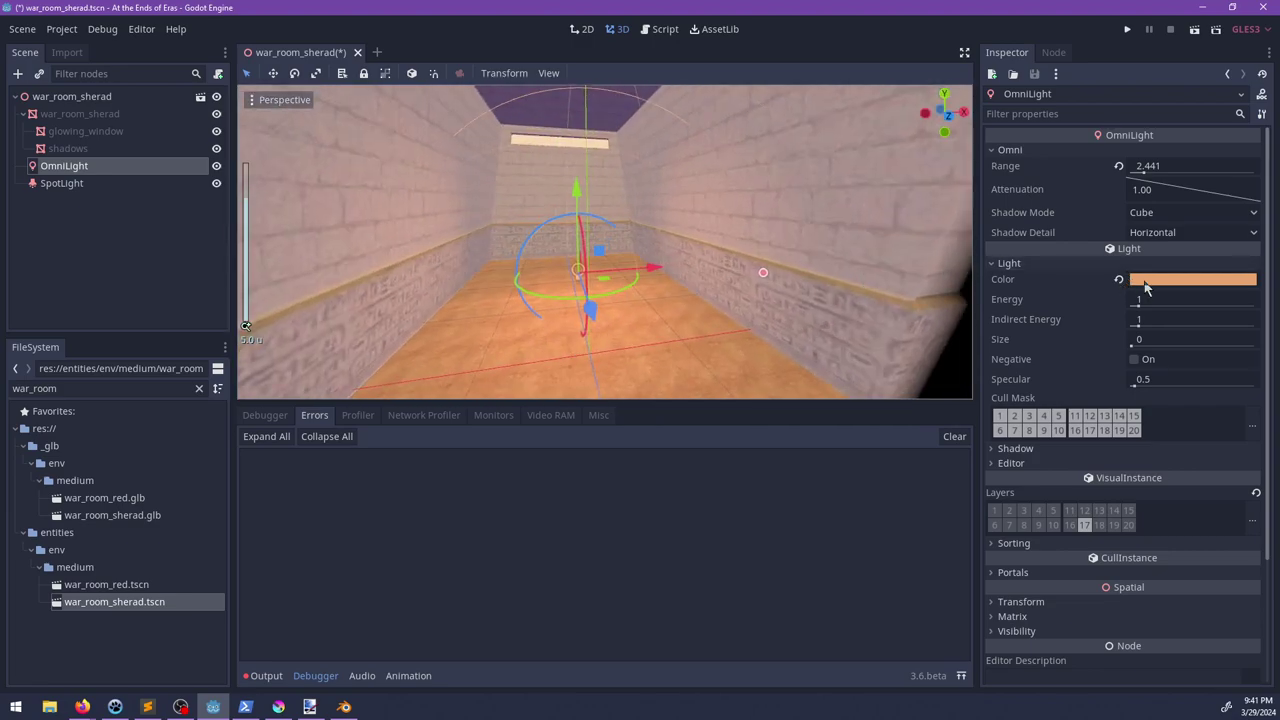
Step: Set the OmniLight's energy to 0.5
click(1146, 287)
click(1163, 300)
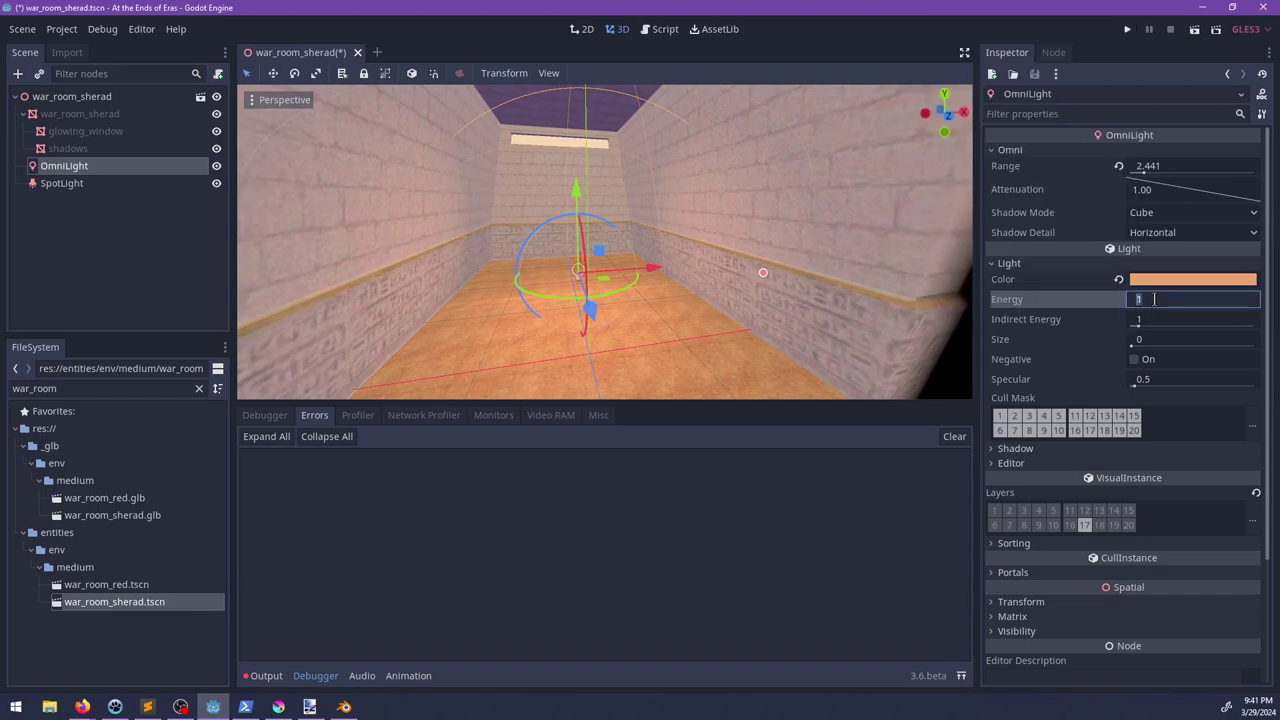
text(.5)
key(Return)
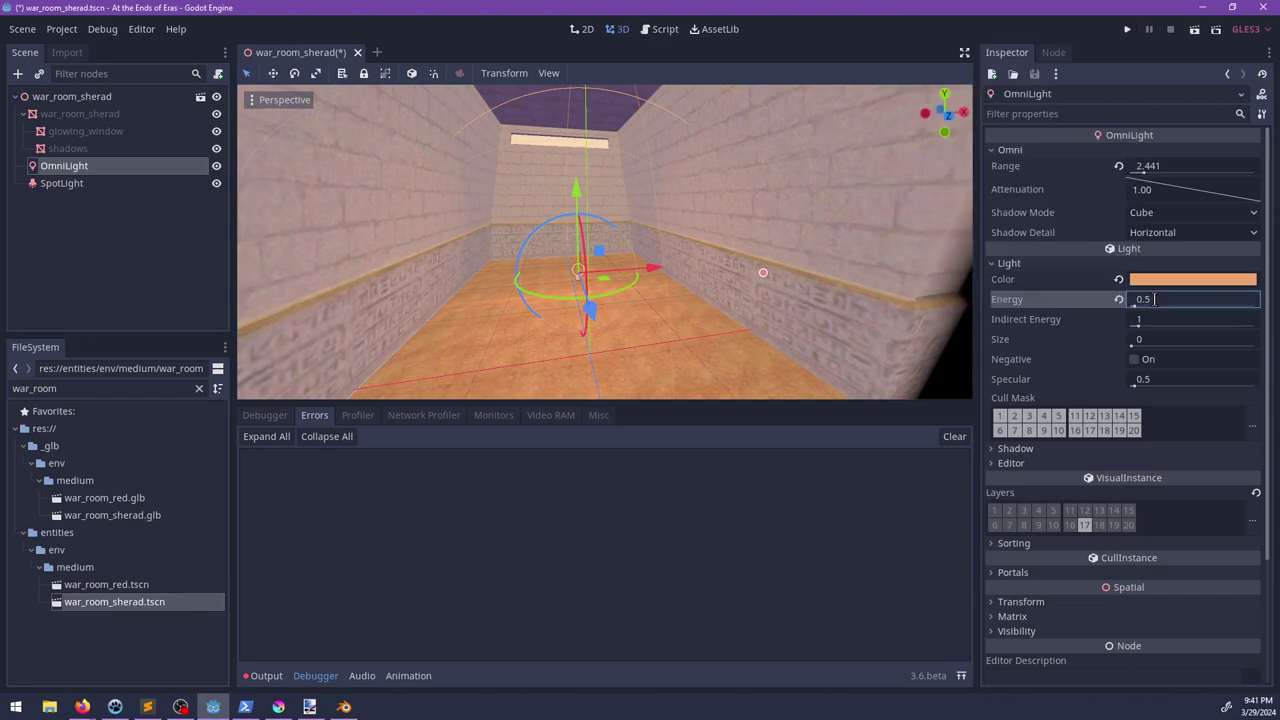
Step: Duplicate the OmniLight and move the copy along the room's length
scroll(695, 225, up, 7)
middle_drag(695, 217, 734, 281)
scroll(642, 284, down, 5)
key(ctrl+d)
drag(800, 316, 661, 293)
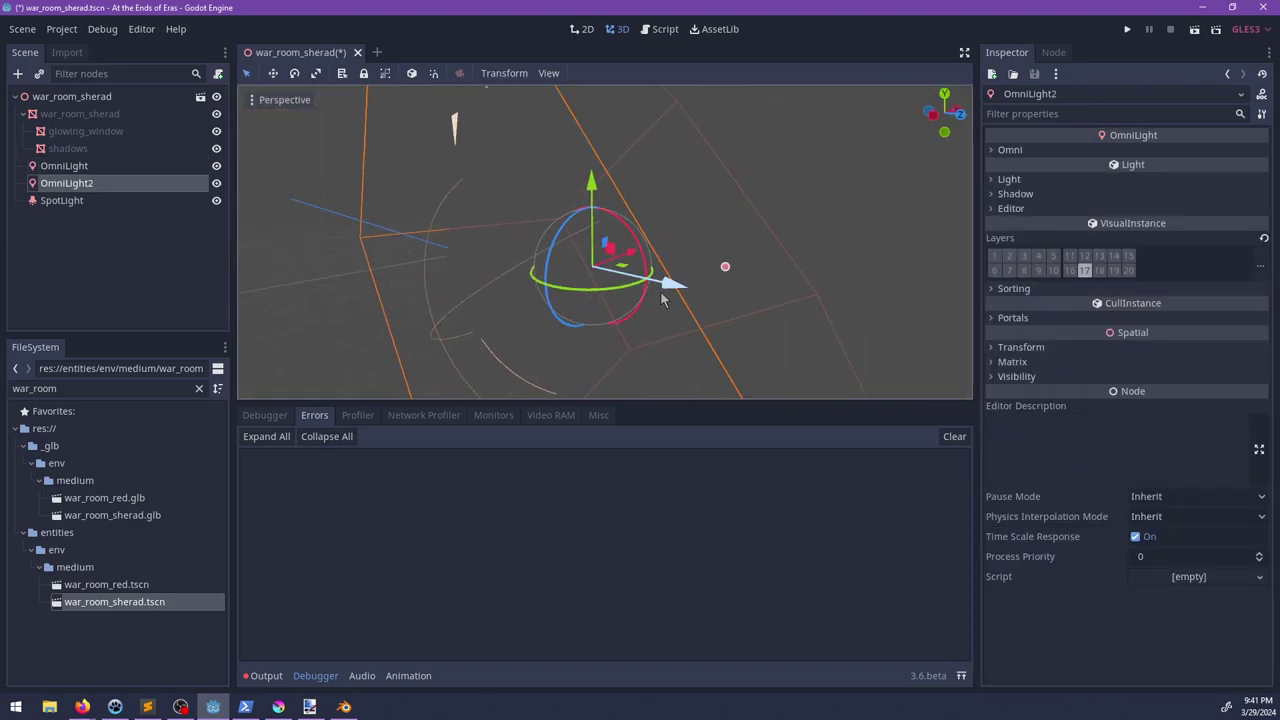
Step: Reset OmniLight2's color to the default white and turn it into a negative light
scroll(662, 300, up, 3)
click(1046, 179)
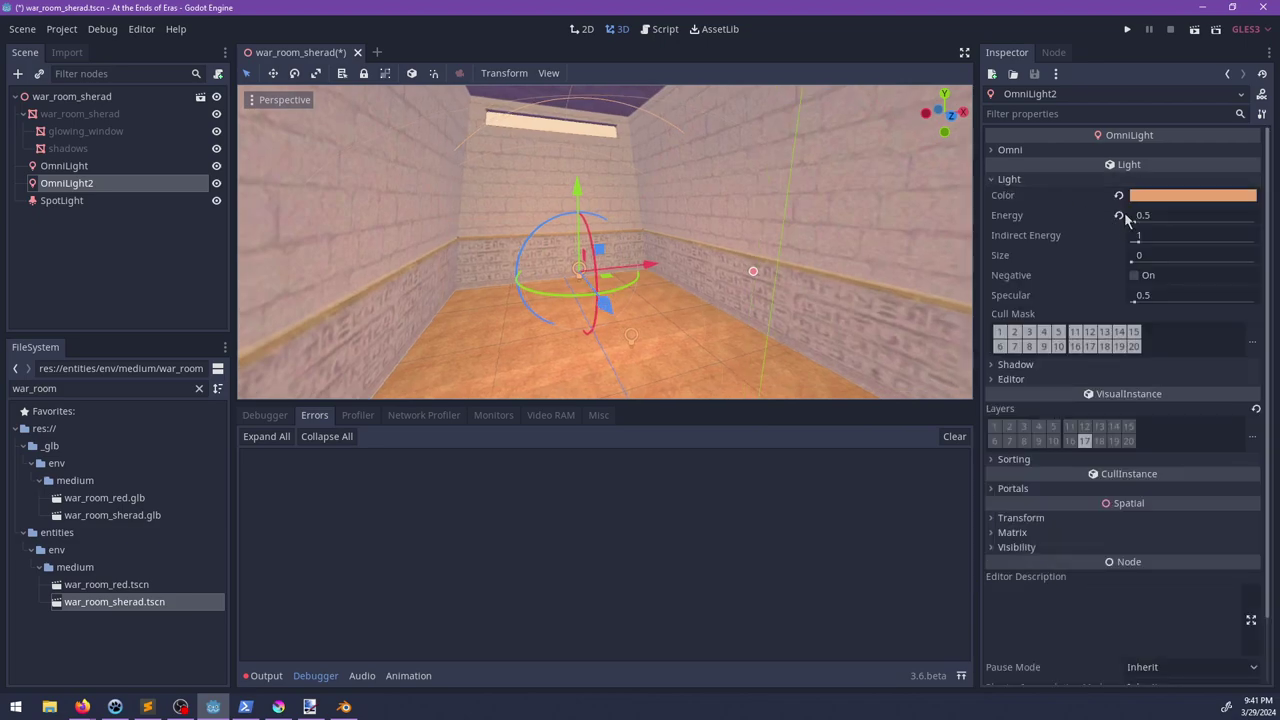
click(1120, 196)
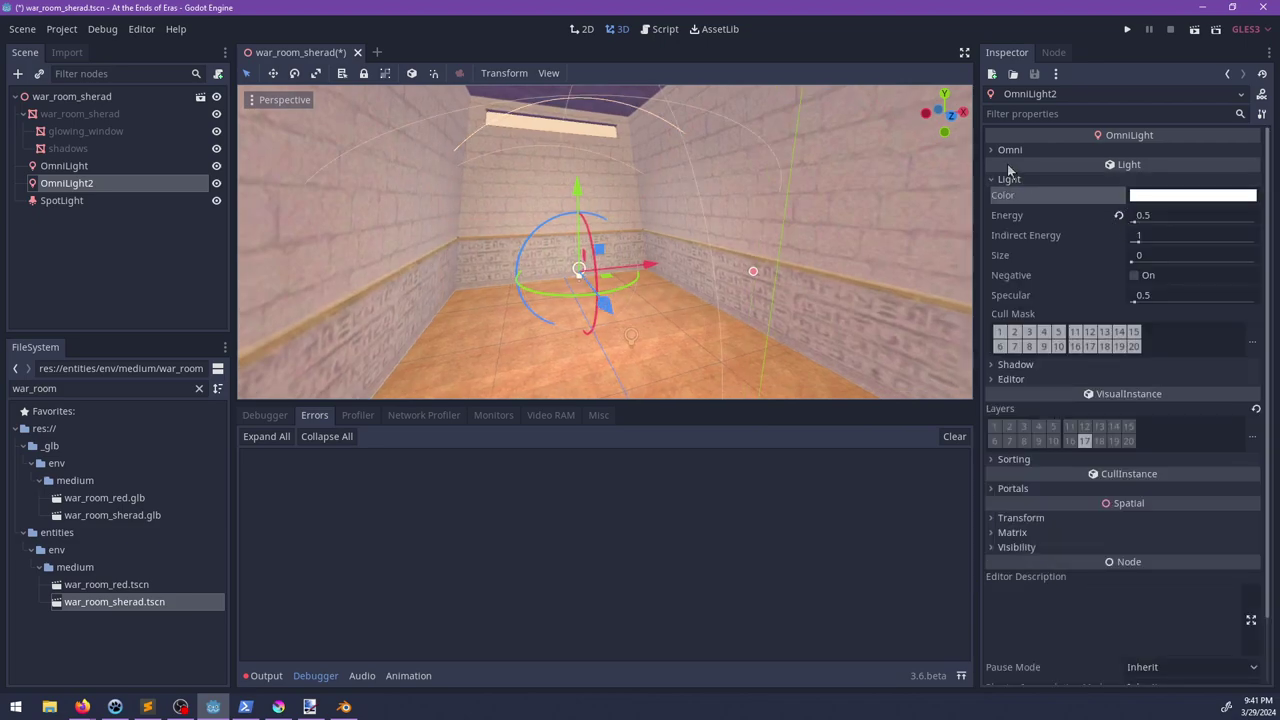
click(1134, 276)
Step: Move OmniLight2 low into one corner of the room beneath the window wall
middle_drag(712, 222, 729, 255)
drag(614, 328, 545, 251)
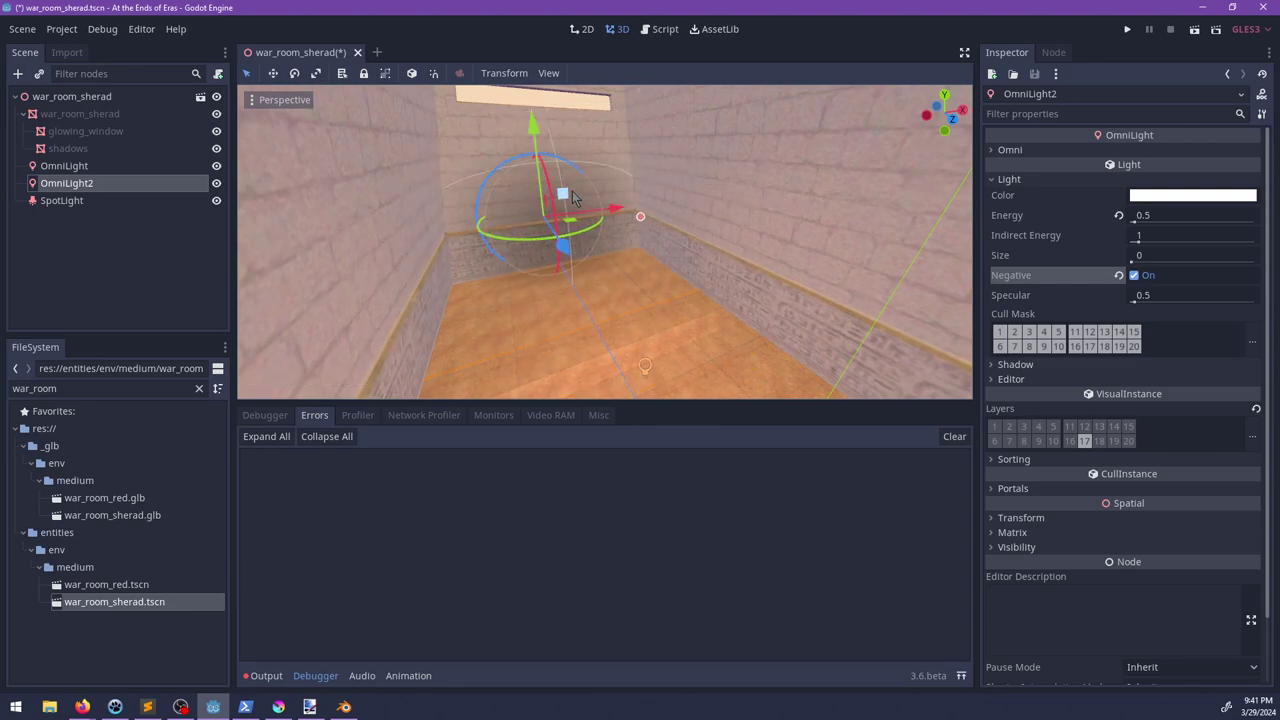
drag(572, 197, 517, 236)
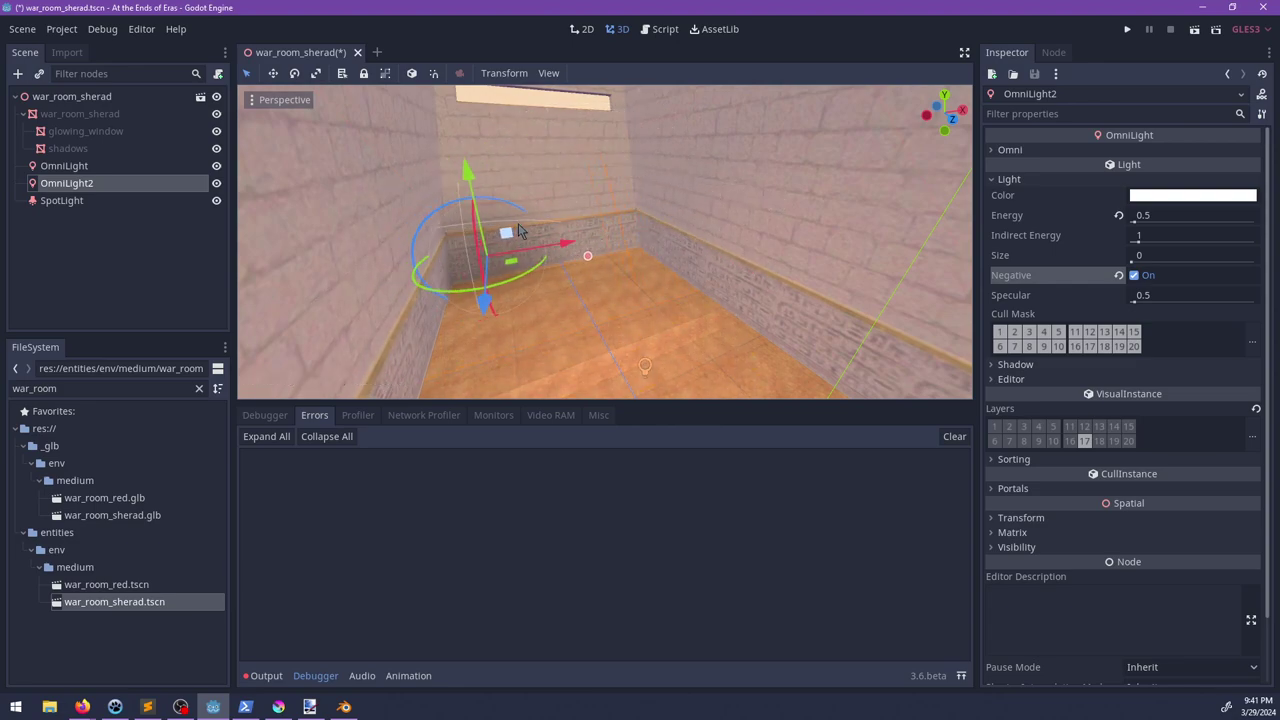
middle_drag(519, 231, 497, 232)
drag(604, 252, 666, 268)
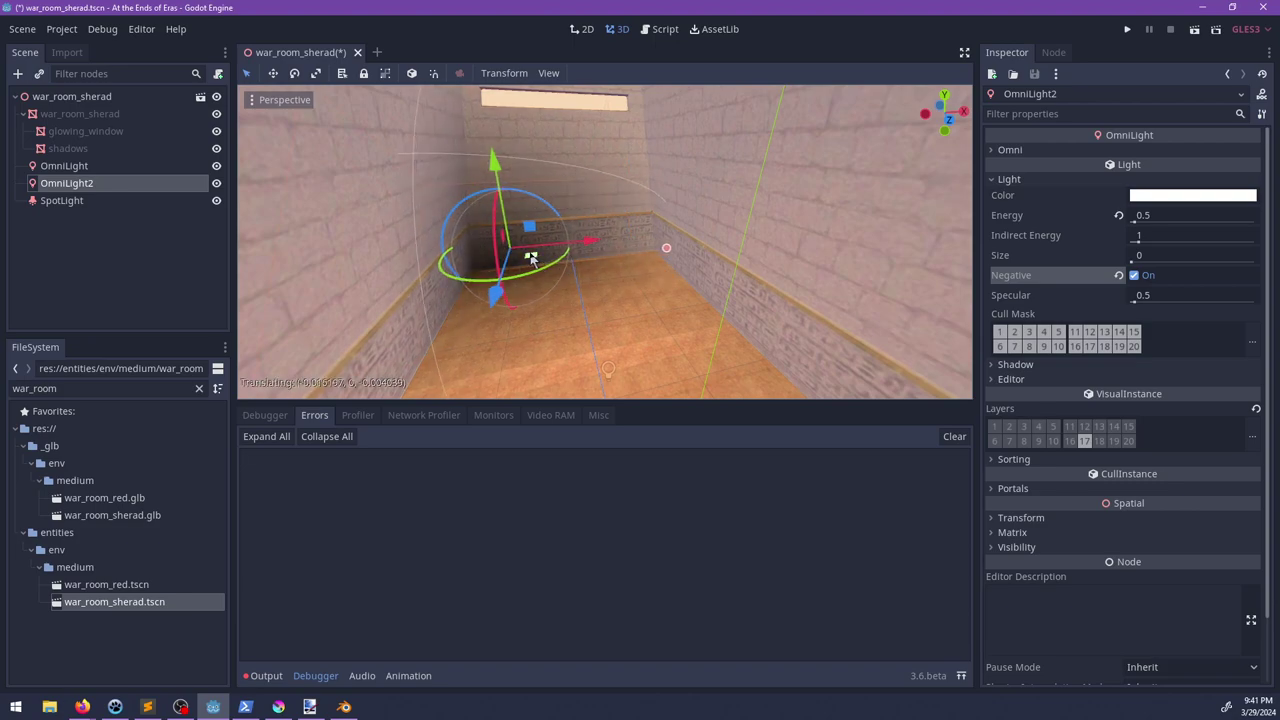
Step: Duplicate OmniLight2 and place the copy in the opposite corner beside the window wall
drag(531, 258, 672, 240)
key(ctrl+d)
middle_drag(663, 241, 645, 311)
scroll(772, 228, up, 3)
scroll(645, 311, up, 2)
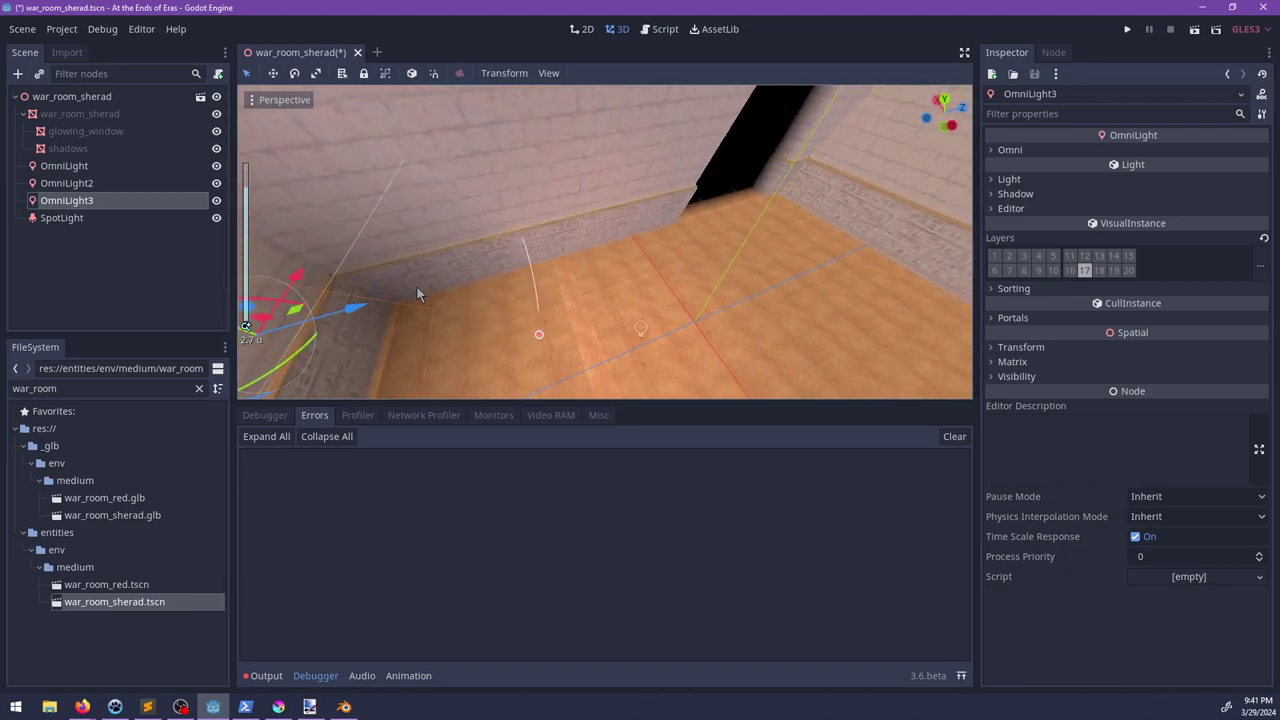
Step: Duplicate OmniLight3, move the copy to the far end of the room and raise it toward the ceiling
key(ctrl+d)
drag(359, 306, 866, 237)
middle_drag(866, 237, 716, 257)
drag(733, 254, 780, 253)
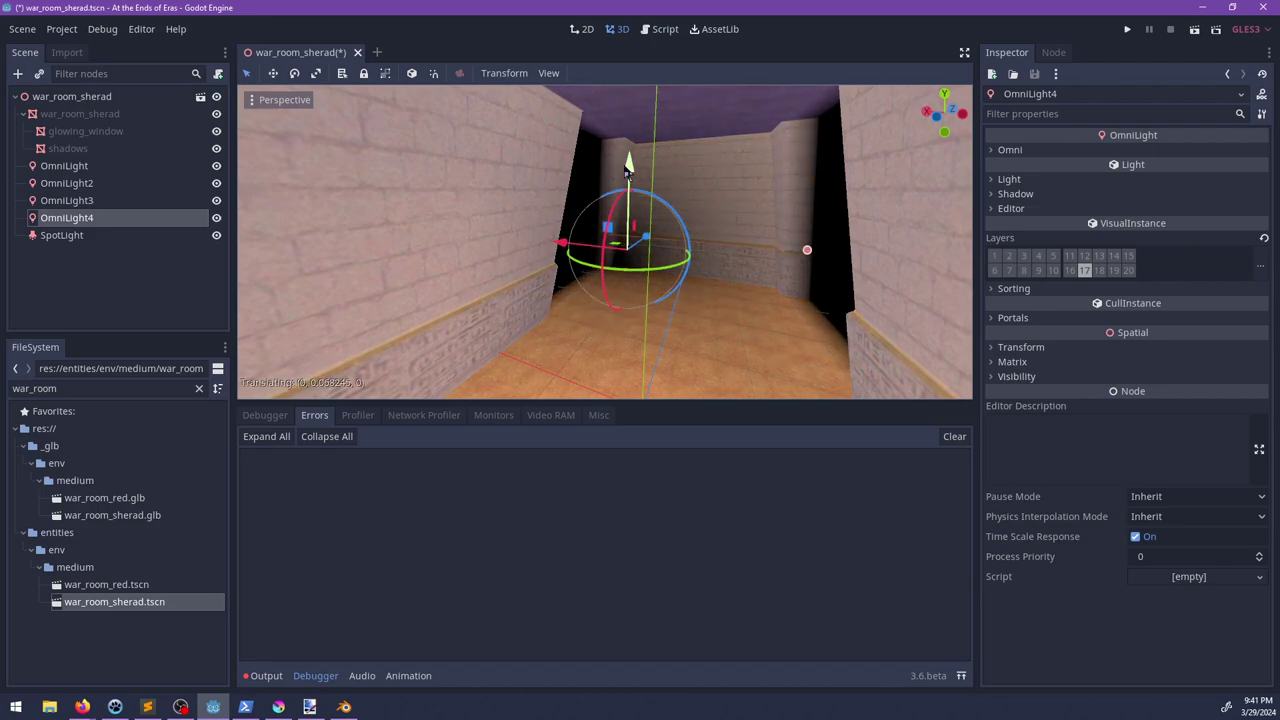
drag(627, 170, 629, 38)
middle_drag(622, 330, 600, 120)
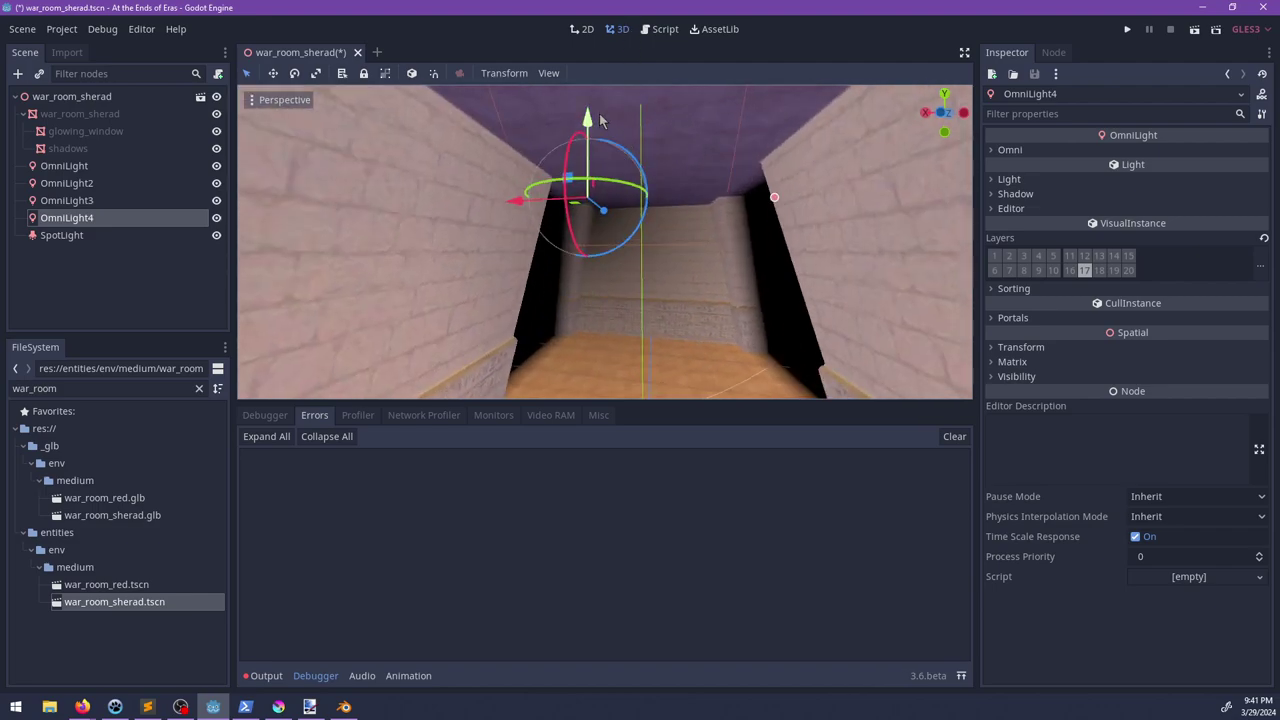
drag(601, 120, 592, 104)
Step: Duplicate OmniLight4 and shift the copy across the room's width to the opposite side wall
key(ctrl+d)
drag(526, 192, 621, 198)
middle_drag(607, 194, 676, 200)
drag(630, 250, 642, 239)
drag(593, 203, 648, 205)
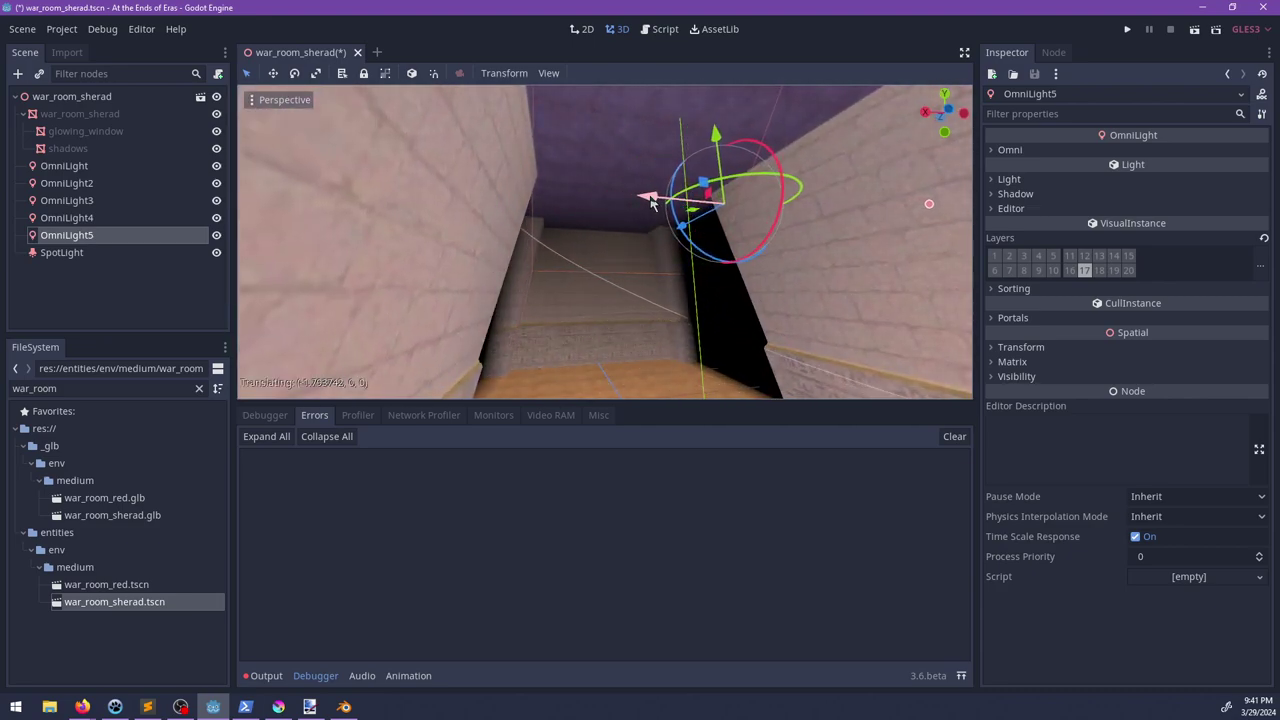
Step: Check the darkened corners from inside the room and save the war_room_sherad scene
mouse_move(648, 205)
middle_down()
mouse_move(637, 220)
mouse_move(576, 204)
mouse_move(587, 265)
mouse_move(434, 264)
middle_up()
scroll(592, 289, down, 4)
scroll(610, 254, up, 8)
scroll(595, 261, up, 4)
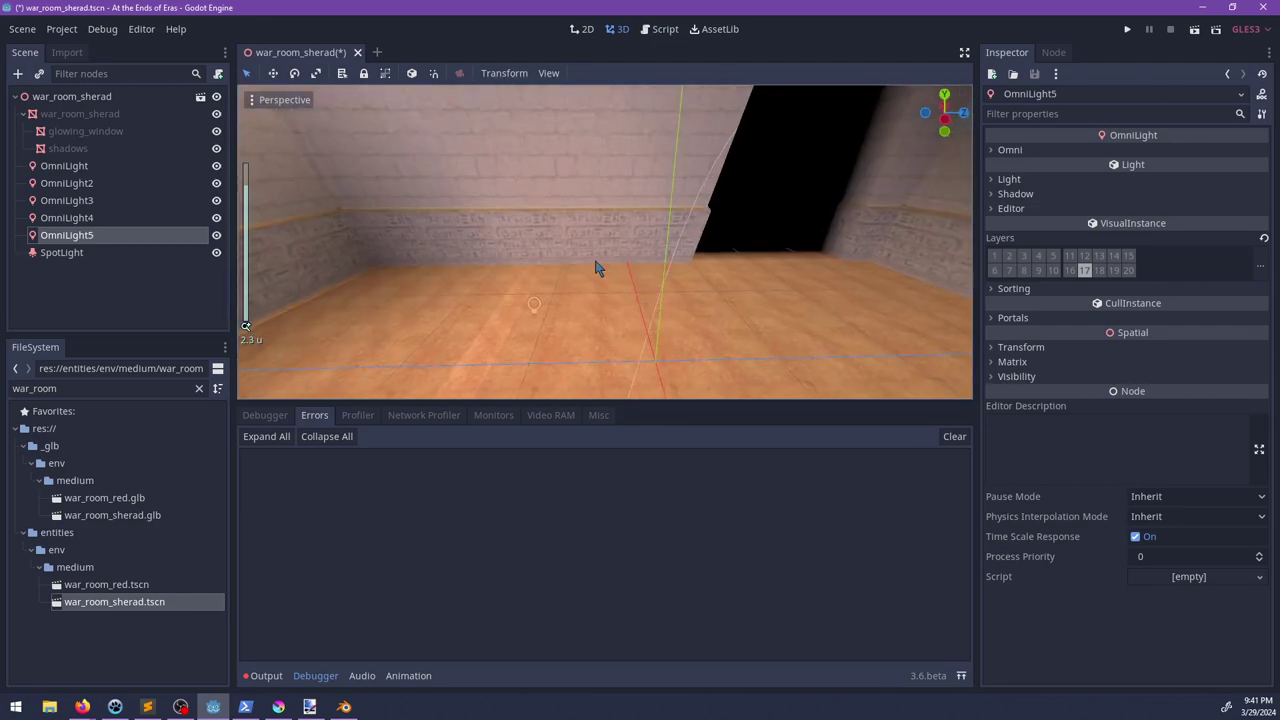
middle_drag(595, 261, 435, 250)
key(ctrl+s)
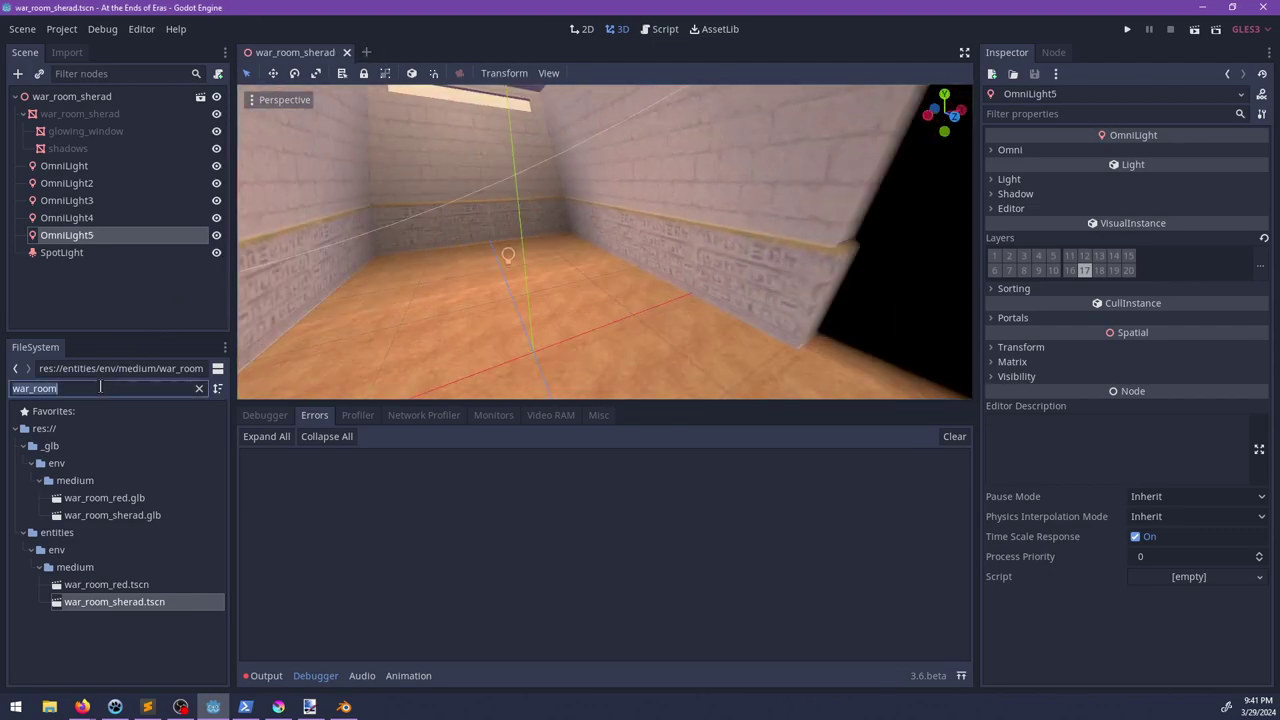
Step: Open the illusory_room scene and instance war_room_sherad.tscn under its rooms node
text(illus)
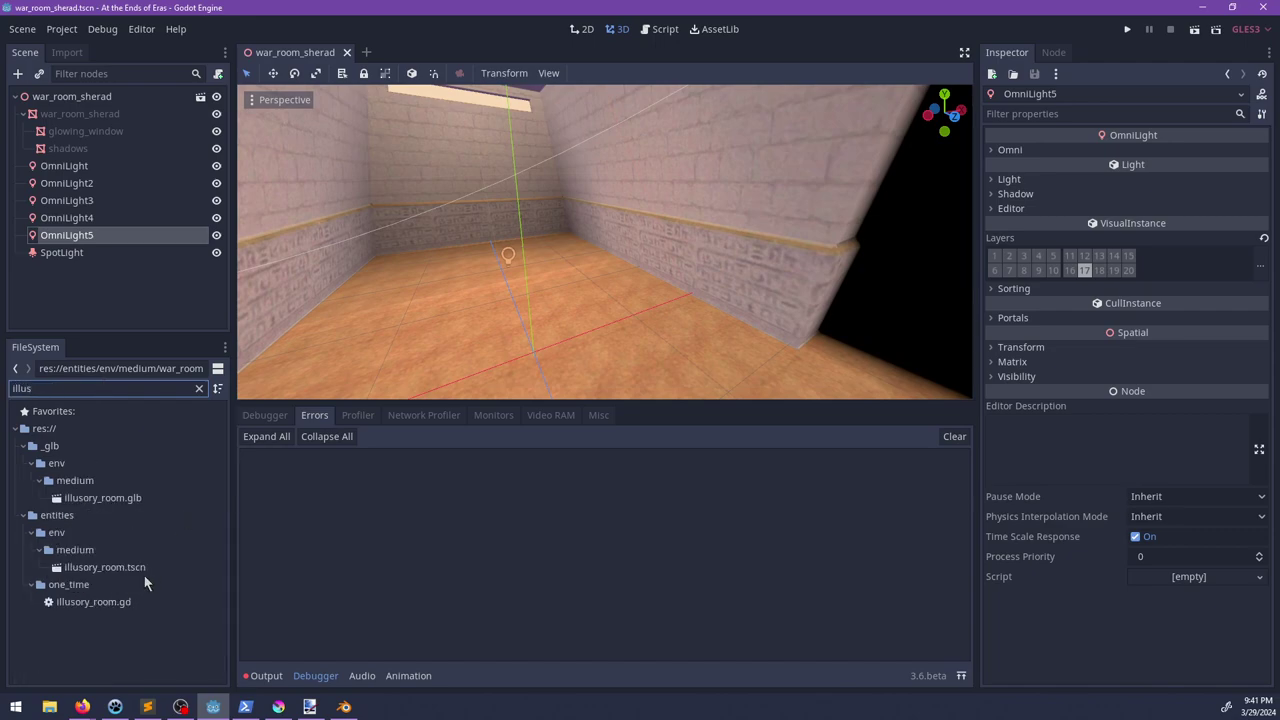
click(106, 567)
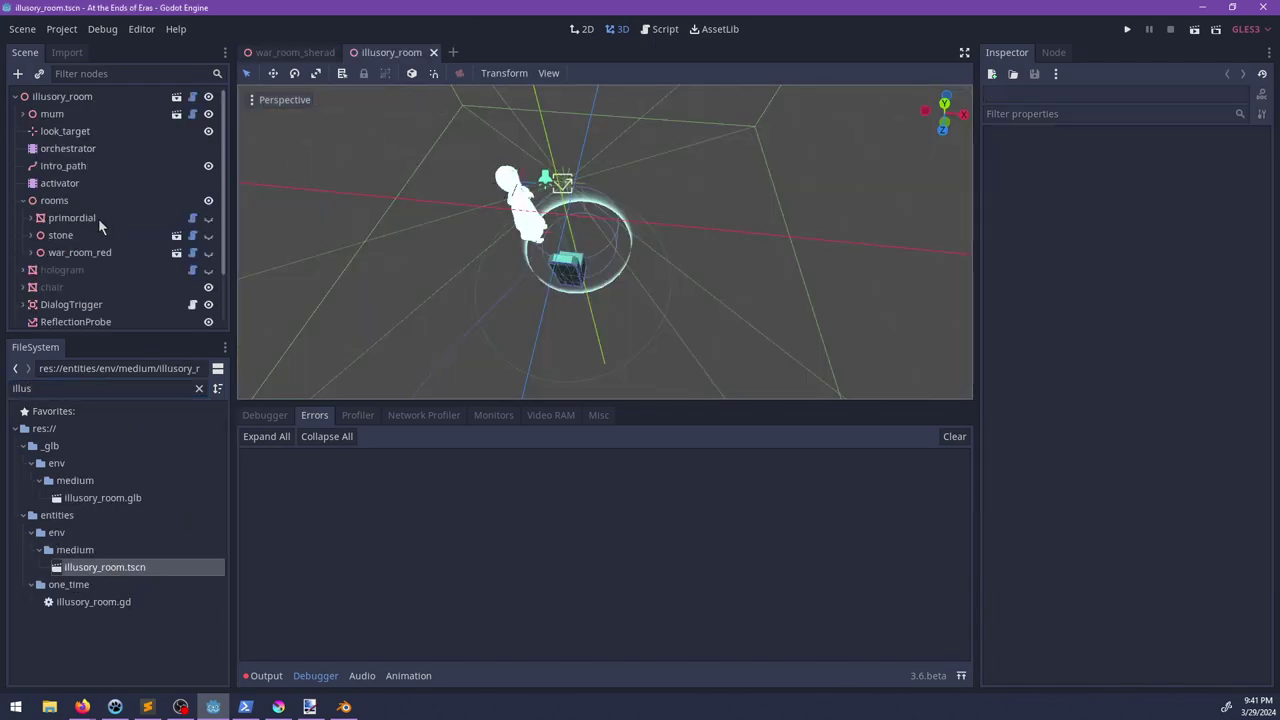
click(55, 201)
text(war_room)
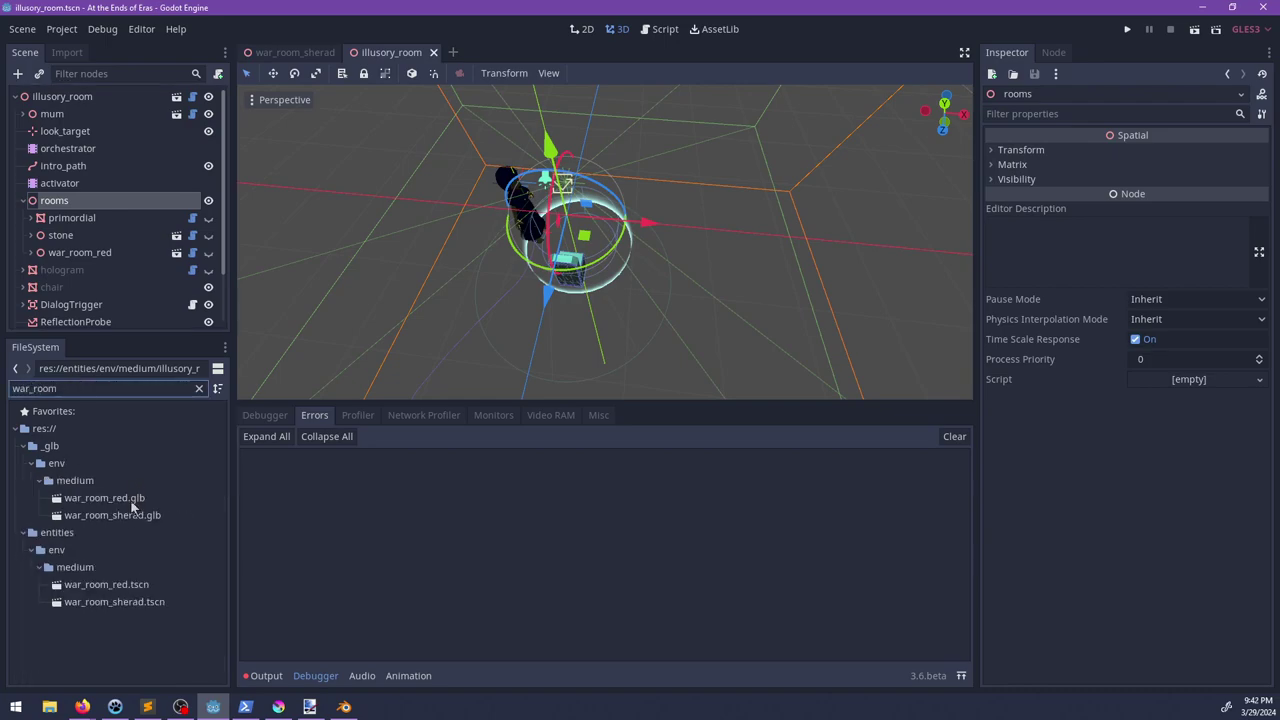
drag(116, 606, 50, 202)
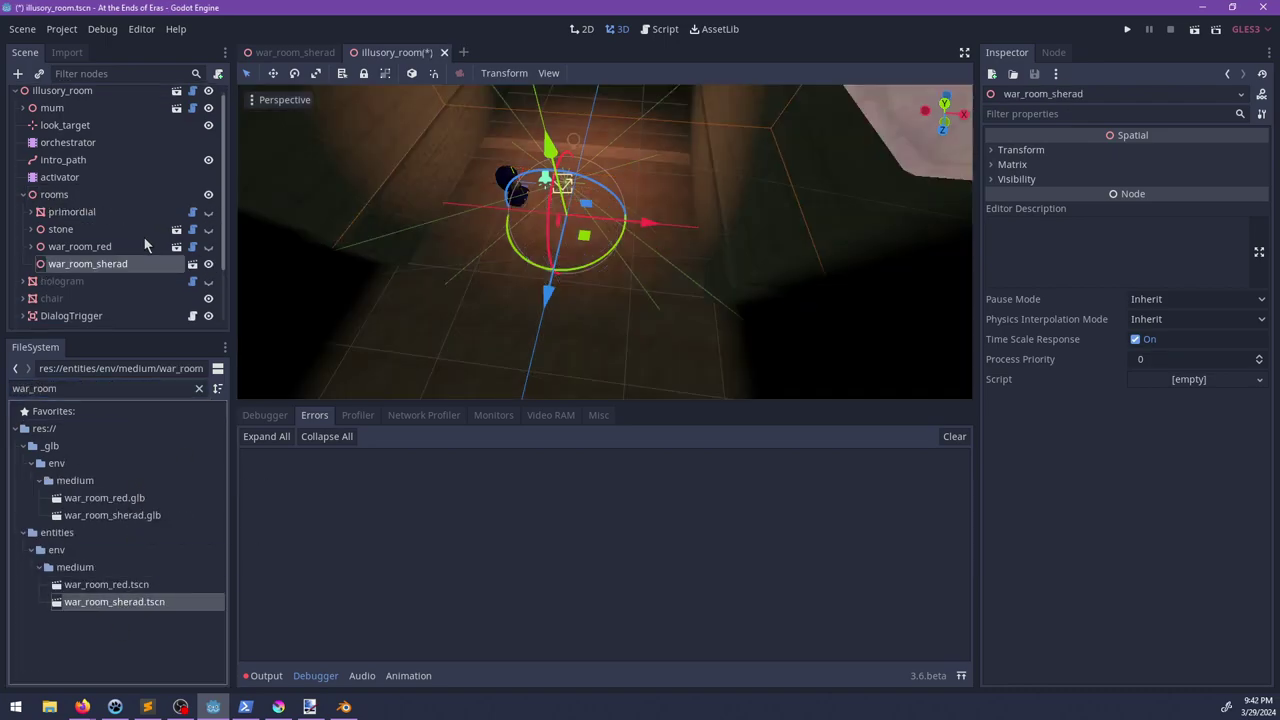
Step: Lower the war_room_sherad instance until its floor lines up with the base of the chair and glowing ring
middle_drag(590, 330, 663, 295)
scroll(616, 175, up, 5)
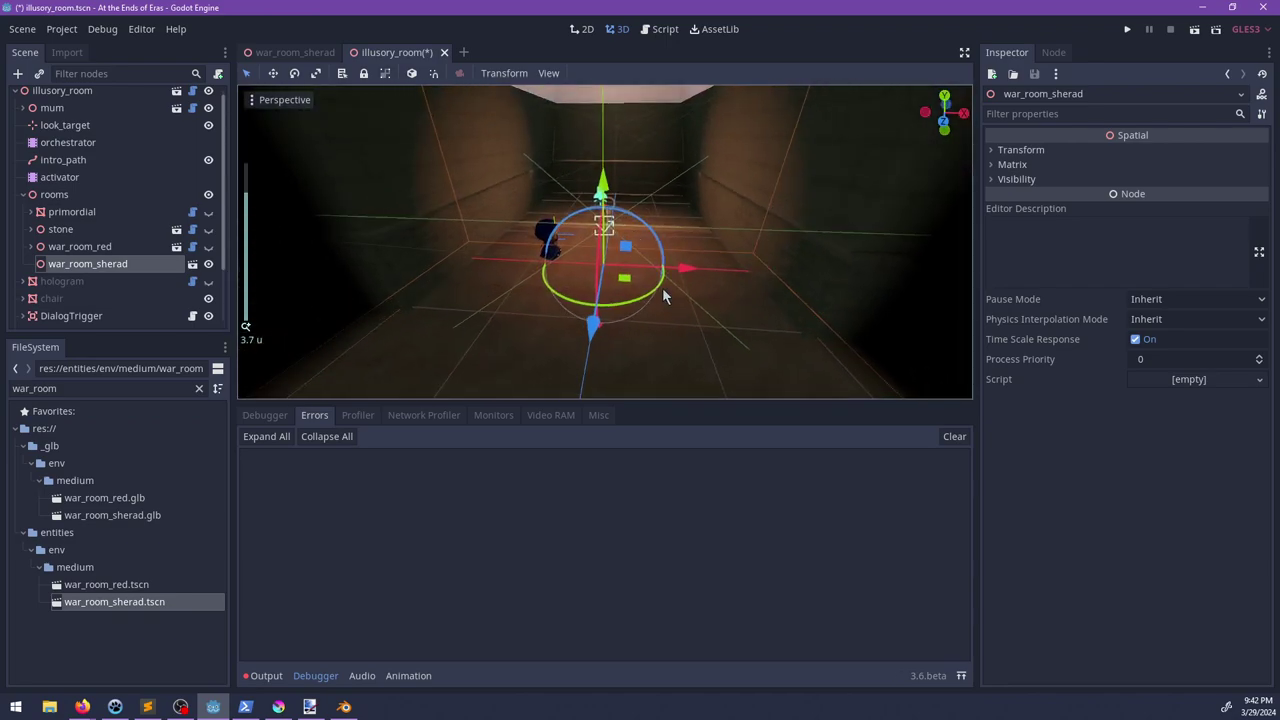
drag(604, 182, 604, 250)
key(f)
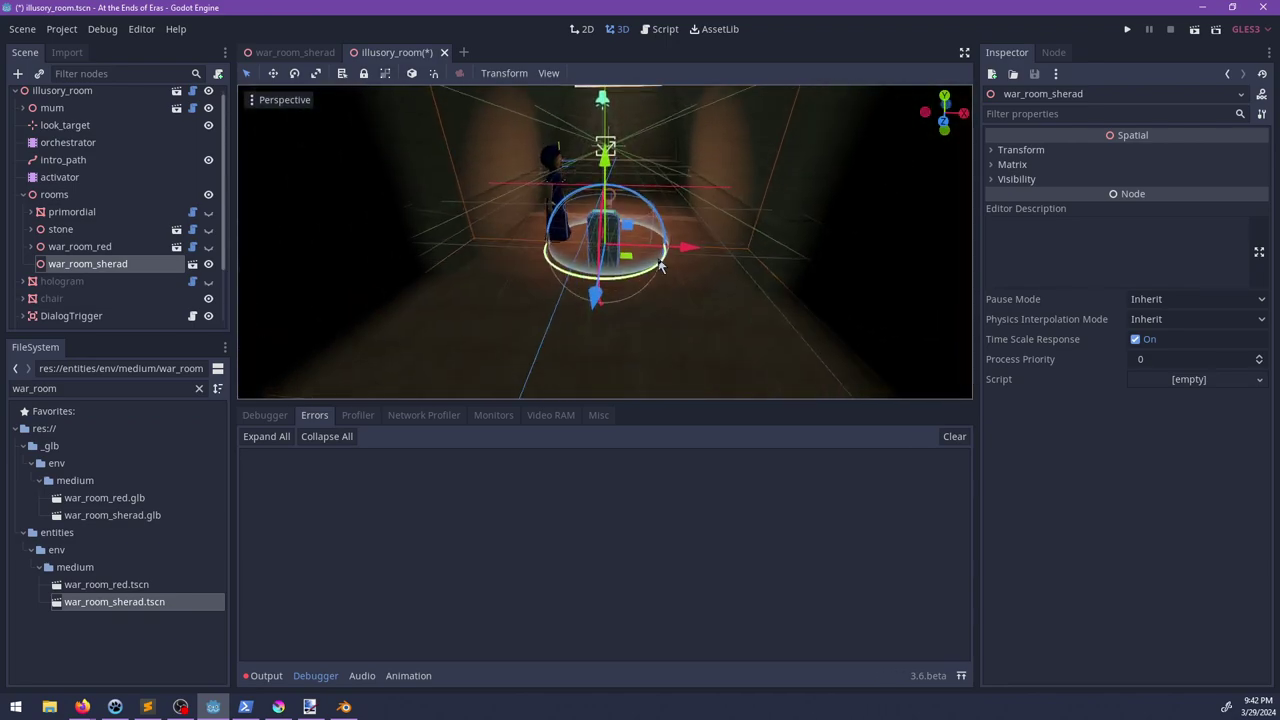
scroll(660, 266, up, 2)
shift+middle_drag(660, 266, 574, 160)
drag(615, 133, 618, 163)
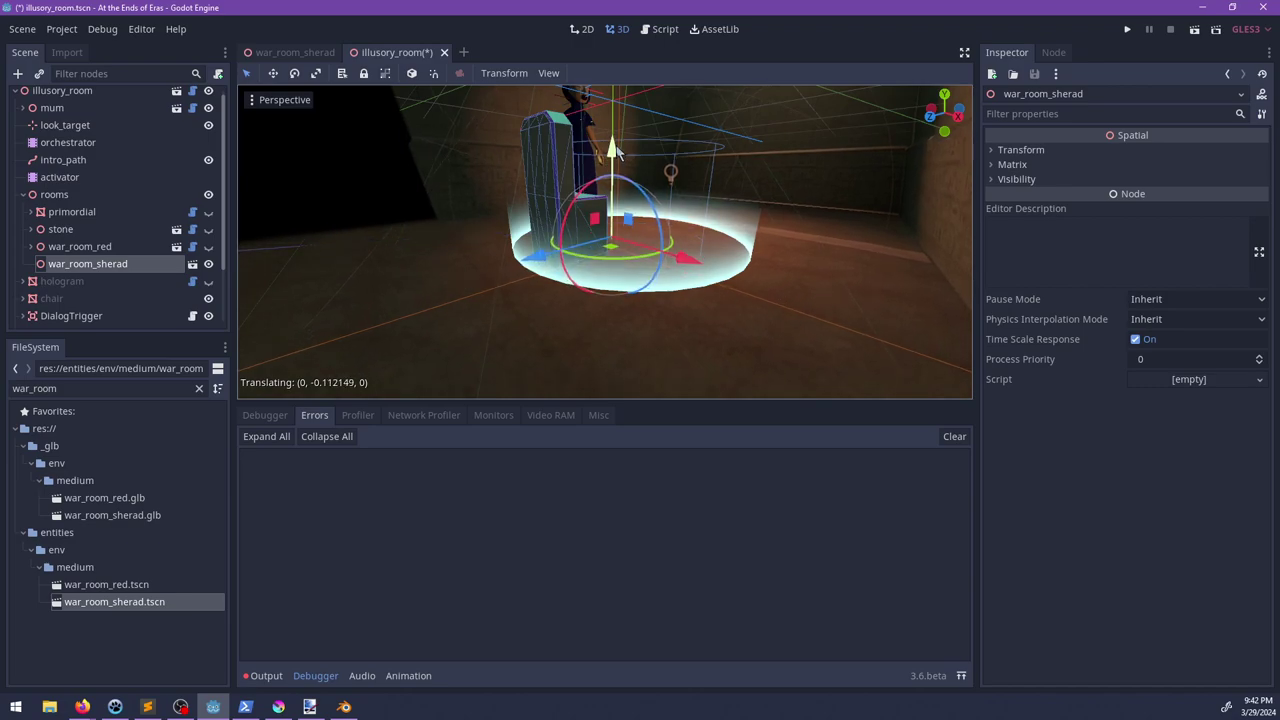
drag(617, 152, 617, 151)
scroll(620, 180, up, 12)
middle_drag(640, 240, 523, 223)
drag(627, 147, 628, 148)
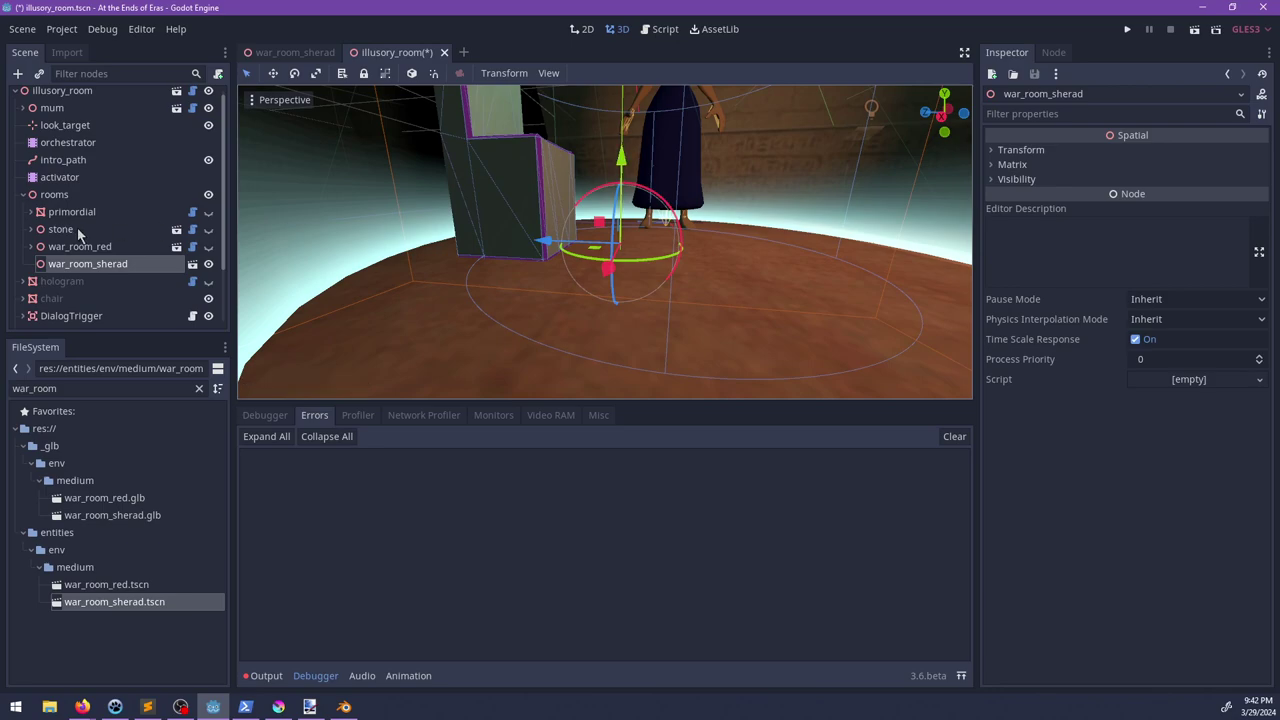
Step: Show war_room_red and compare its floor and carpet height with war_room_sherad
click(208, 247)
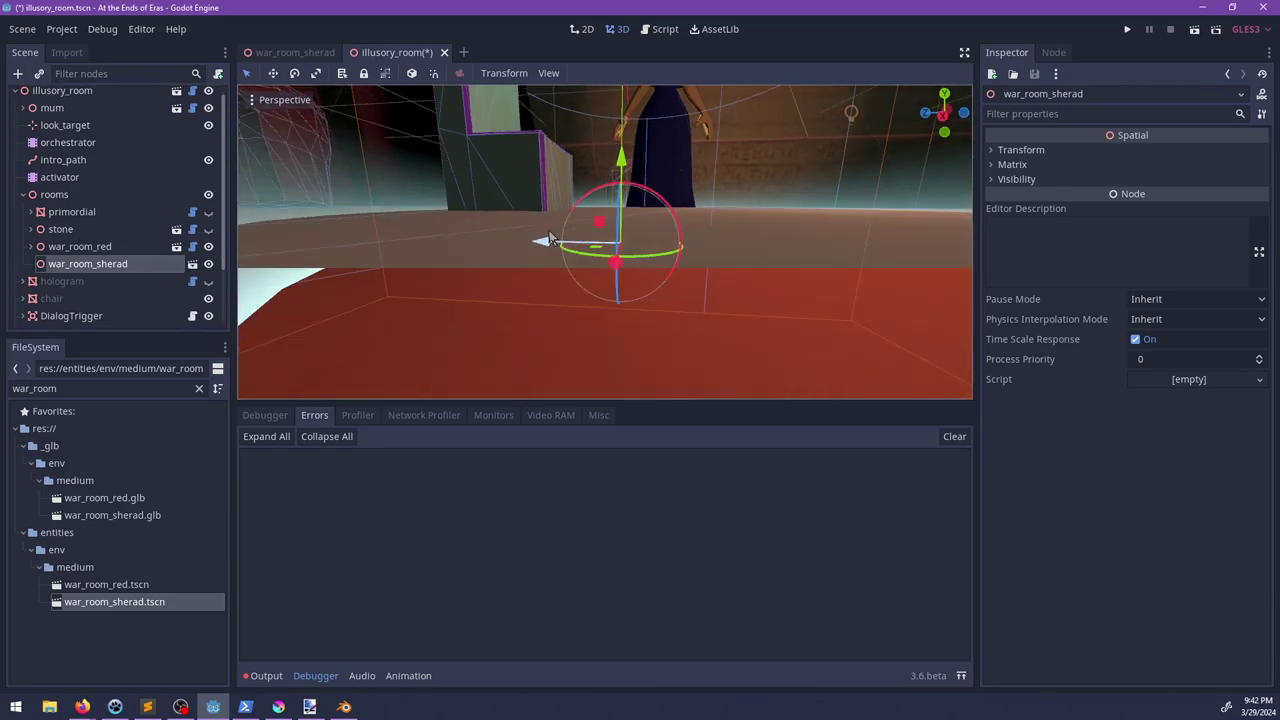
middle_drag(555, 231, 460, 262)
scroll(554, 223, down, 4)
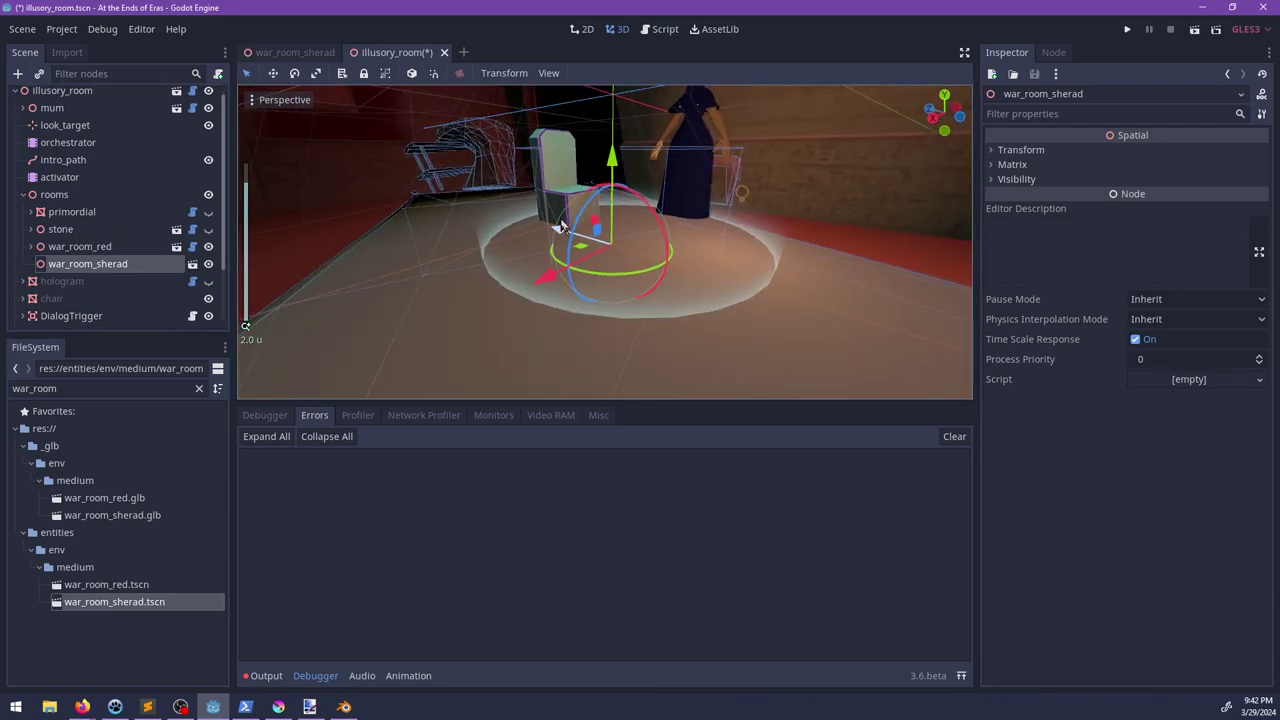
middle_drag(554, 223, 423, 295)
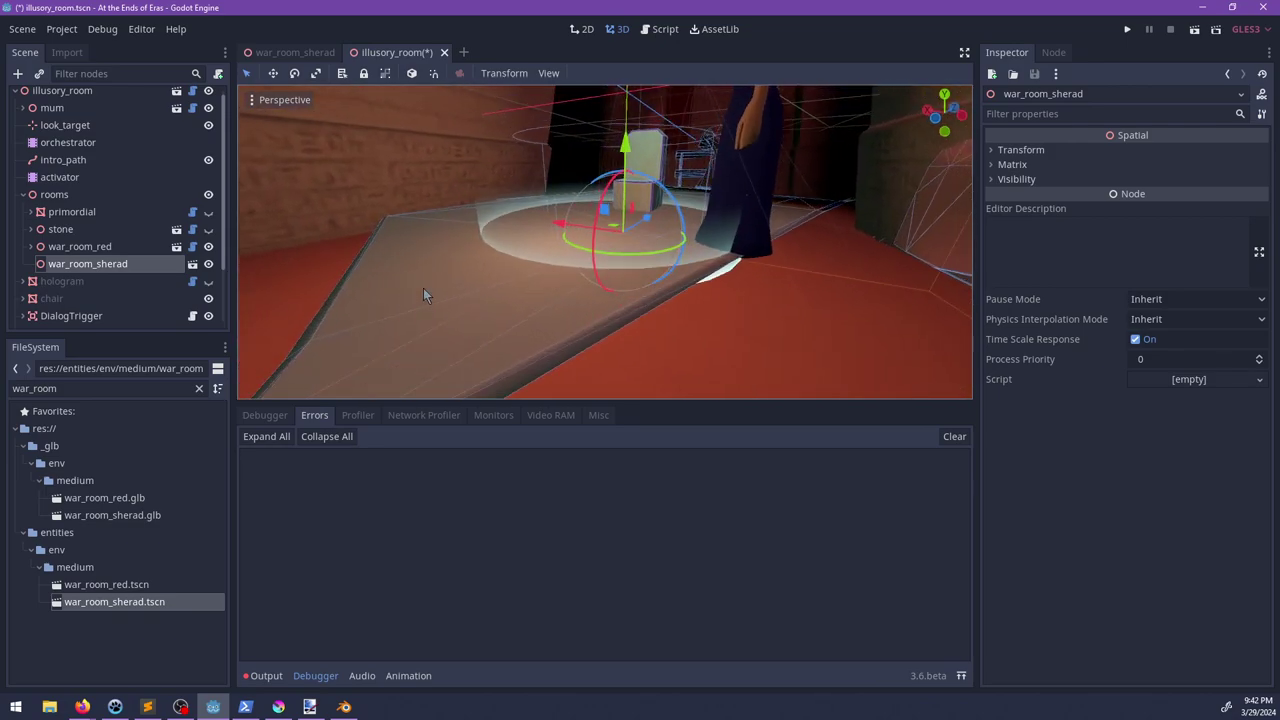
Step: Open the war_room_red scene, lower its carpet mesh slightly toward the floor and save the scene
click(176, 247)
scroll(523, 253, down, 3)
middle_drag(523, 245, 517, 206)
click(525, 244)
scroll(531, 223, up, 4)
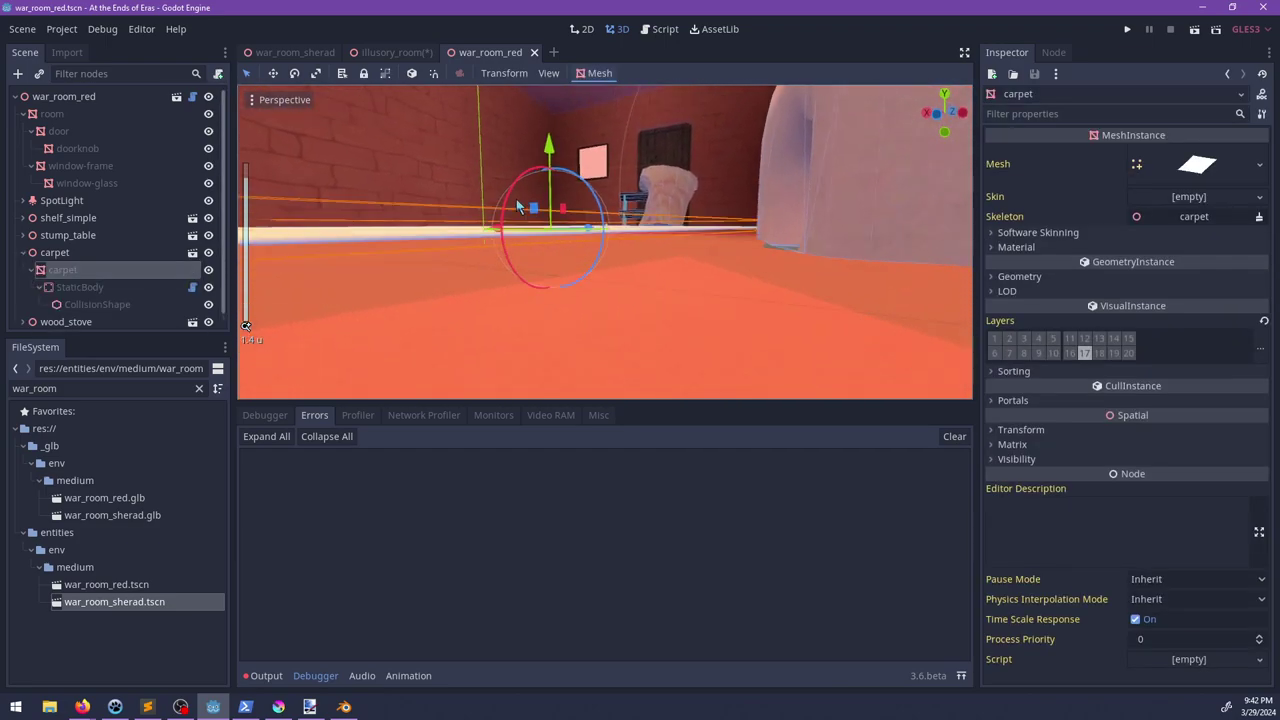
drag(553, 155, 549, 160)
middle_drag(557, 240, 714, 309)
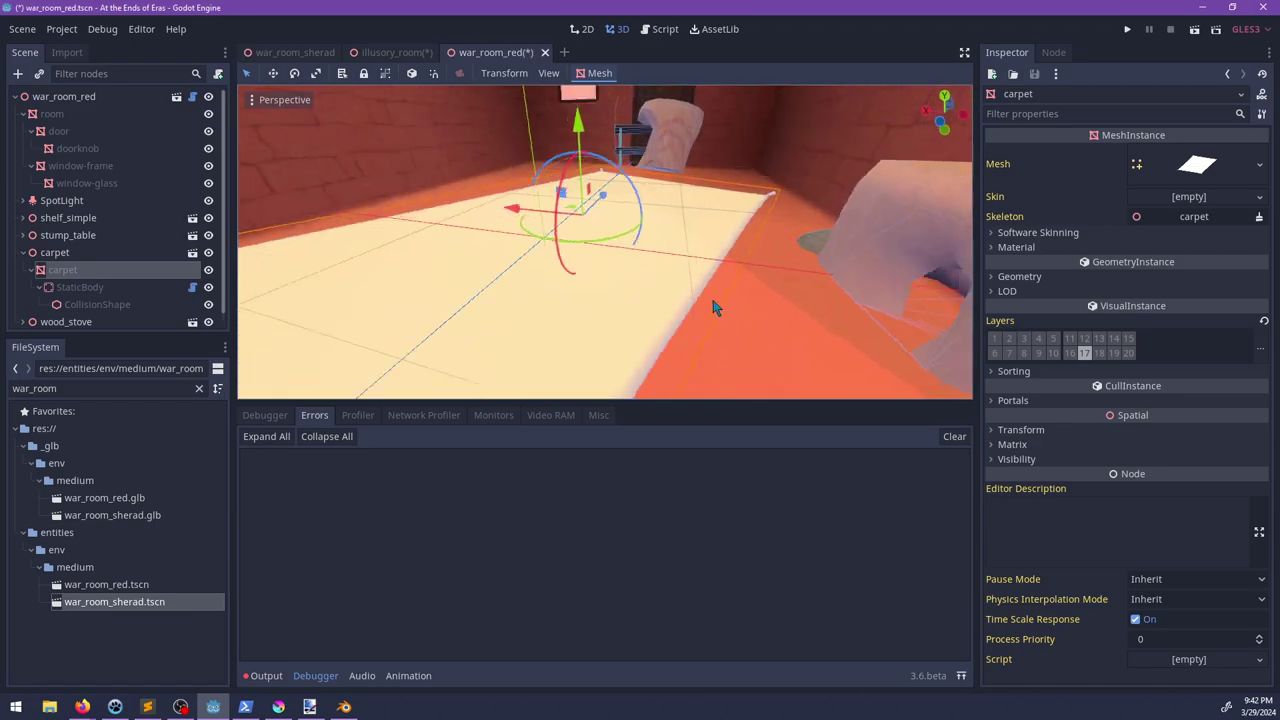
scroll(645, 265, down, 4)
key(ctrl+s)
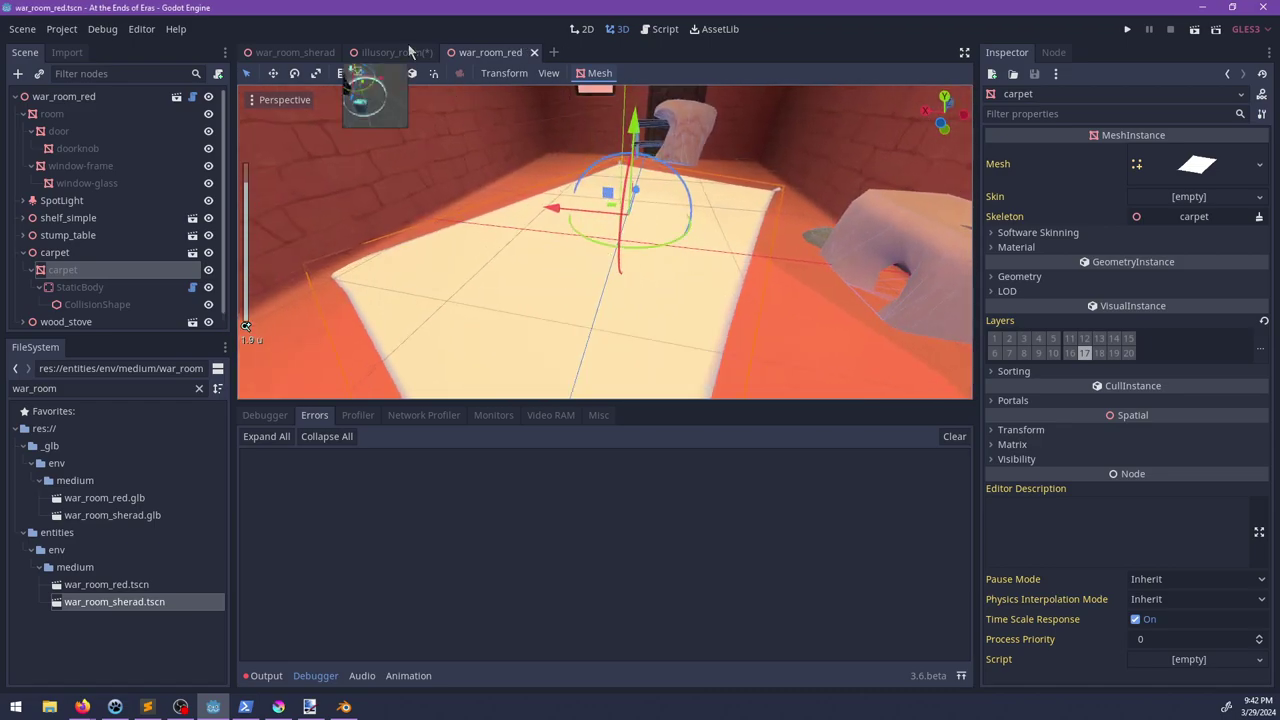
Step: Return to the illusory_room scene, hide the mum node and save
click(390, 52)
scroll(622, 262, up, 6)
middle_drag(617, 263, 680, 270)
scroll(655, 275, down, 7)
key(ctrl+s)
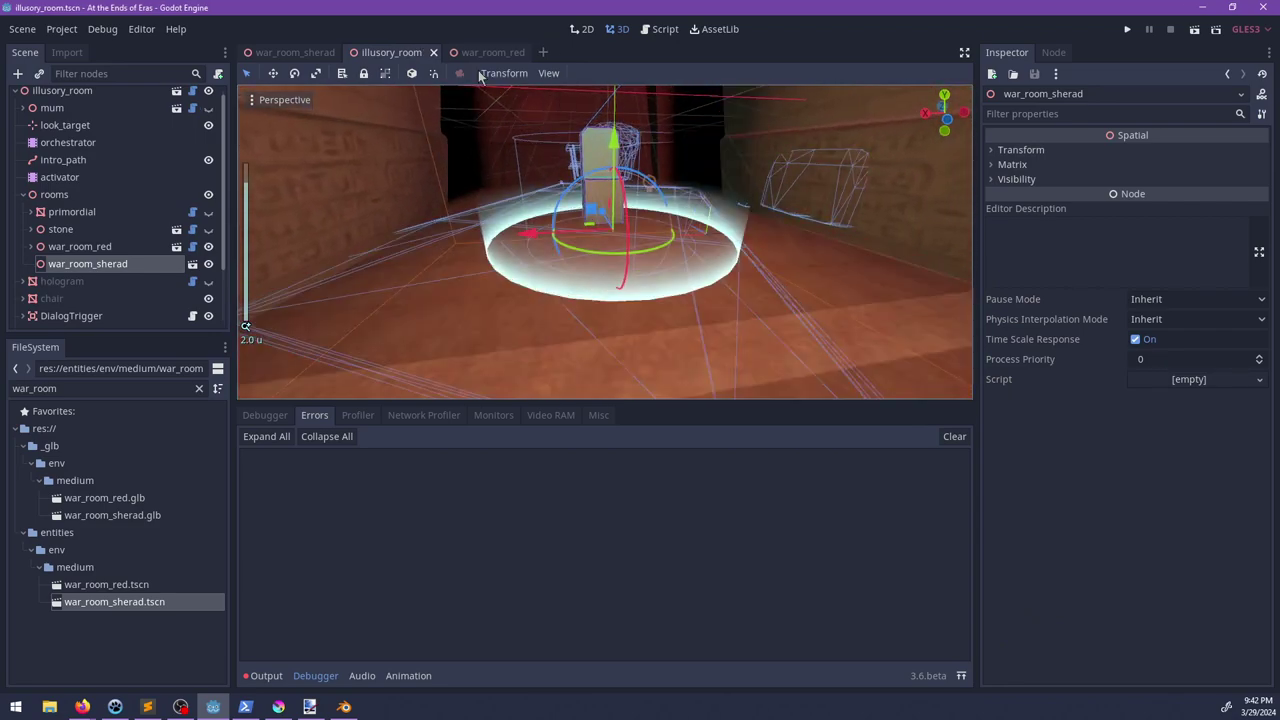
Step: Hide war_room_red and briefly show the stone room to compare its floor height with war_room_sherad
middle_drag(573, 226, 734, 241)
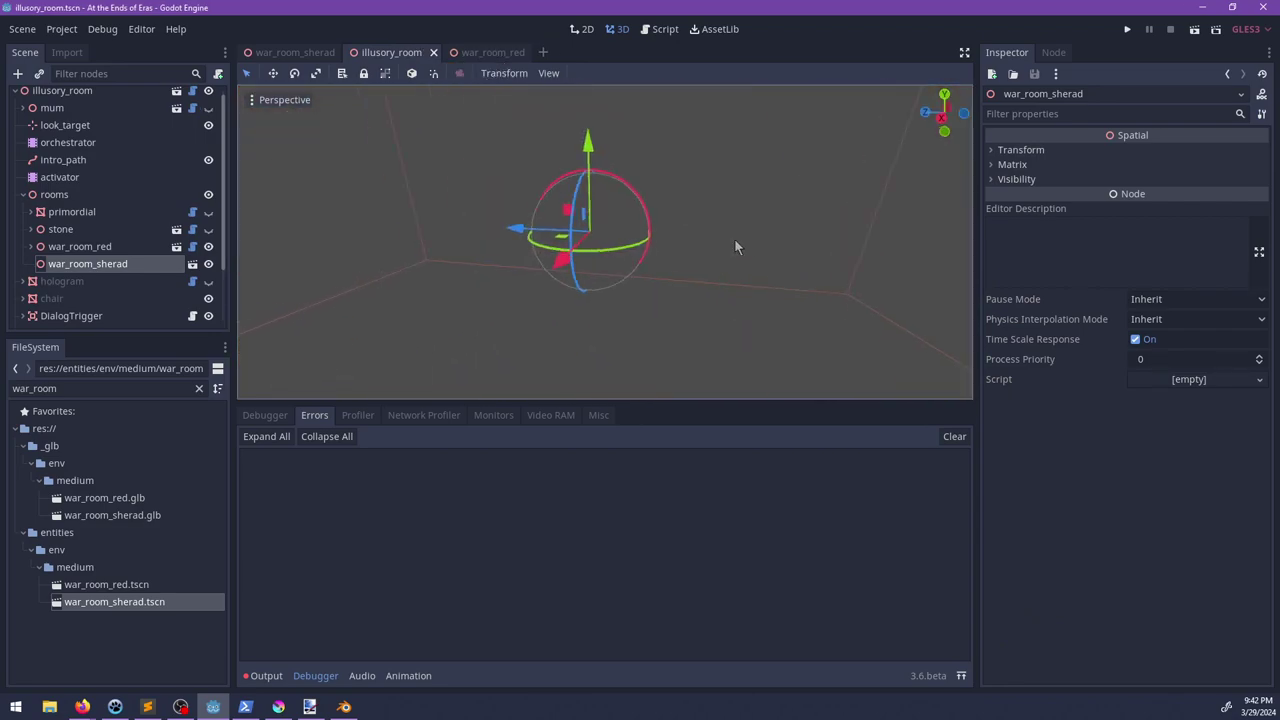
scroll(480, 291, up, 4)
middle_drag(479, 291, 574, 266)
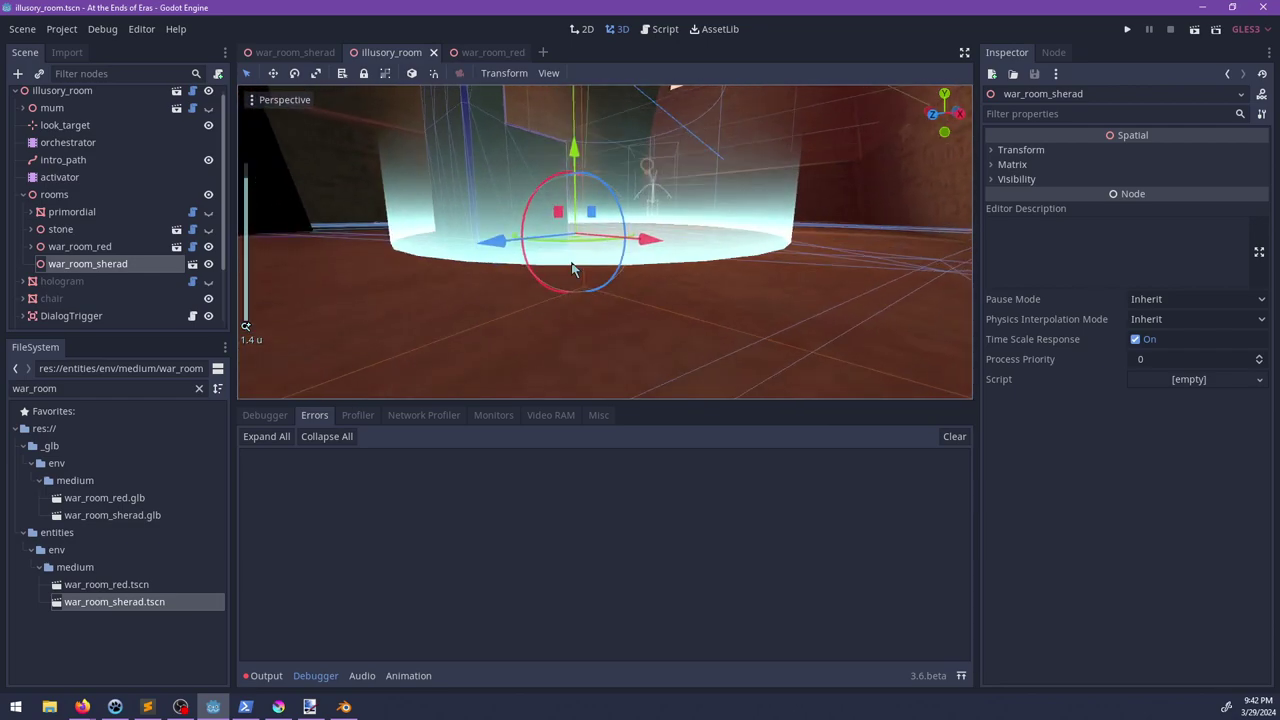
click(208, 247)
click(208, 230)
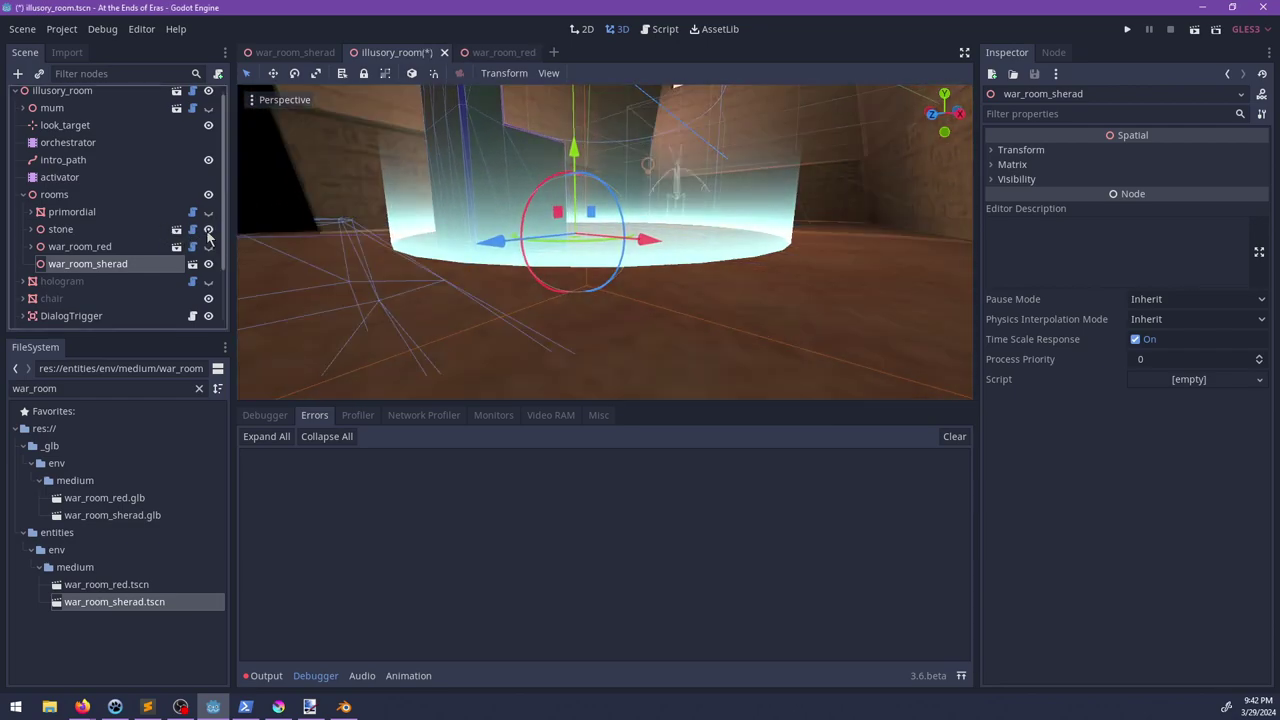
click(208, 230)
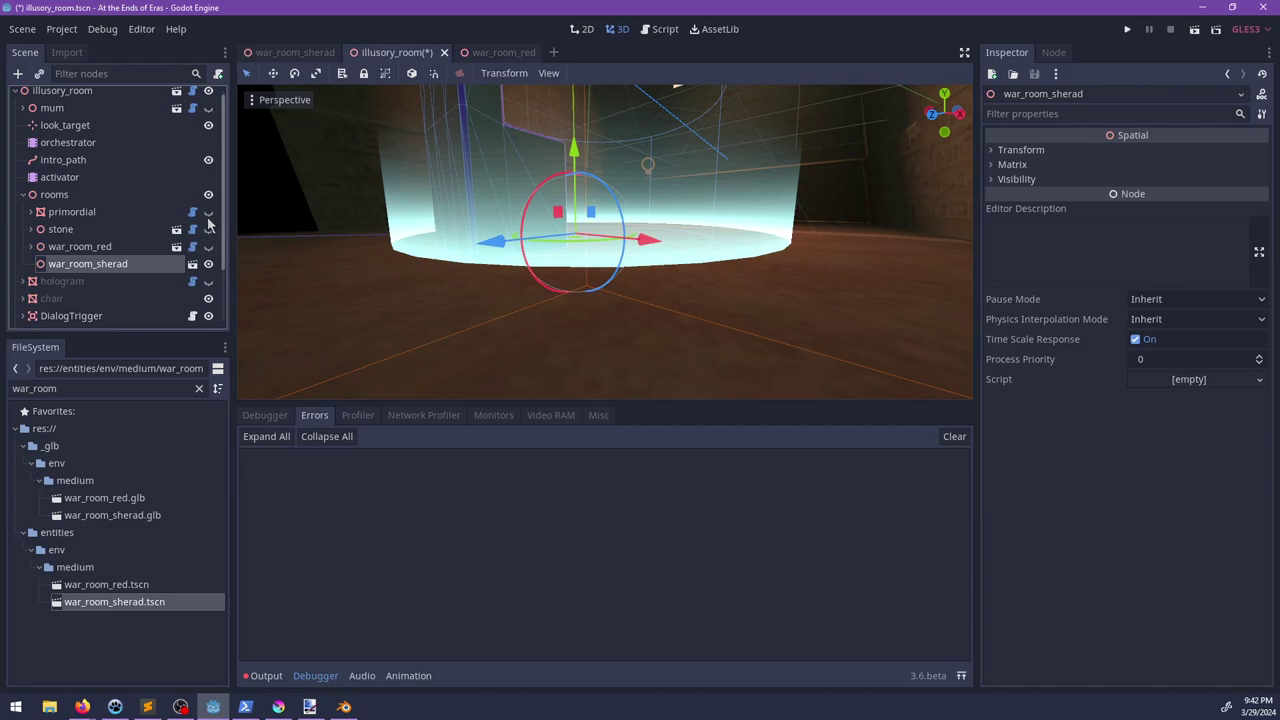
Step: Toggle the war_room_sherad and primordial rooms' visibility and examine the sherad room's lighting inside illusory_room
scroll(467, 230, down, 4)
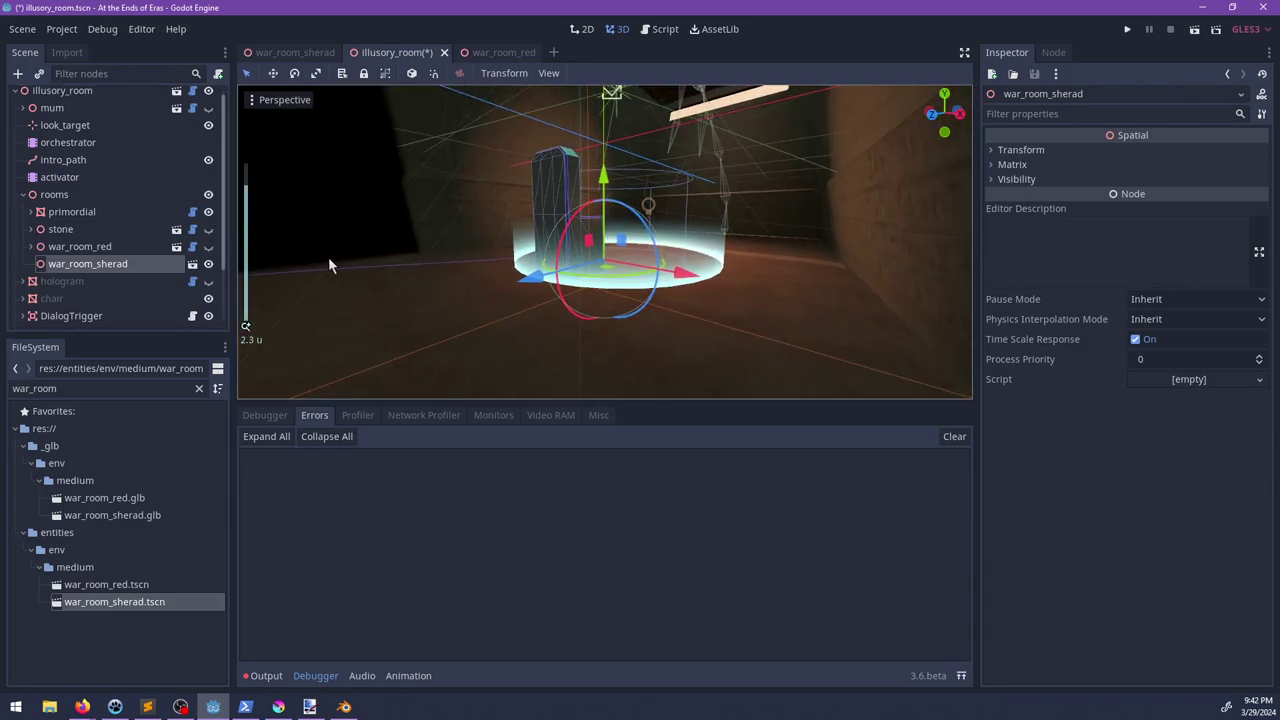
scroll(570, 277, down, 10)
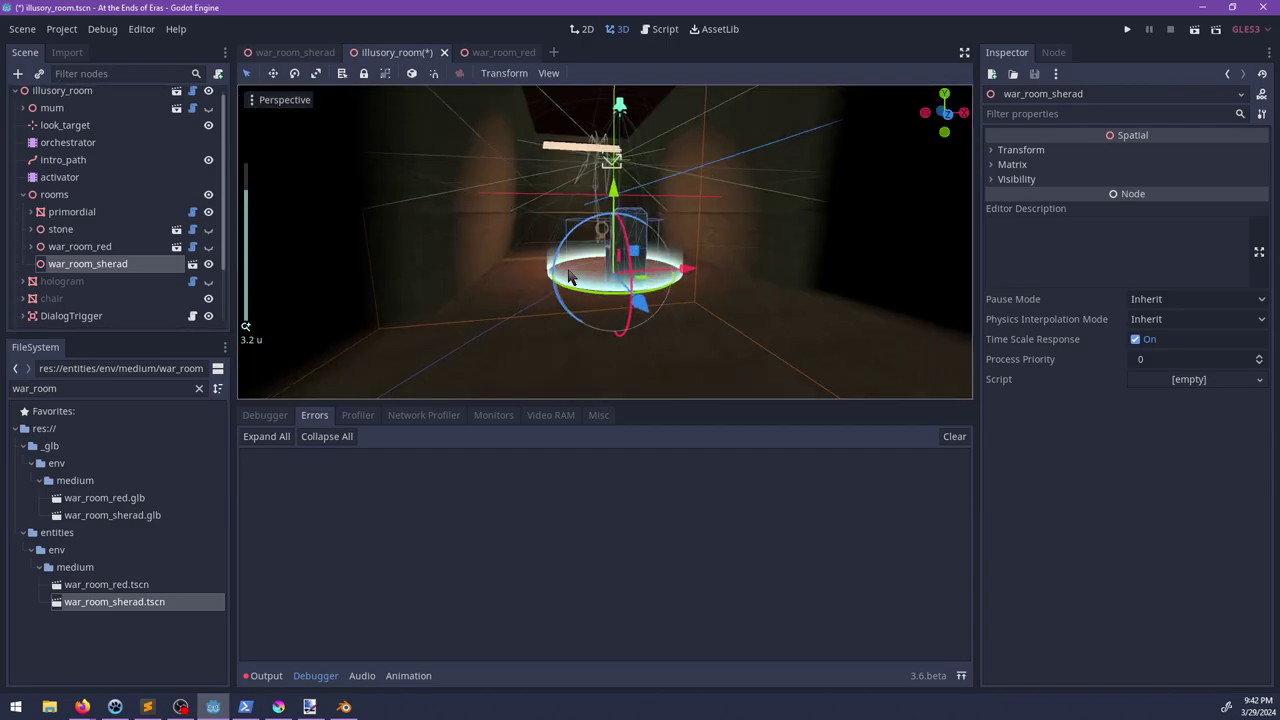
scroll(570, 277, up, 9)
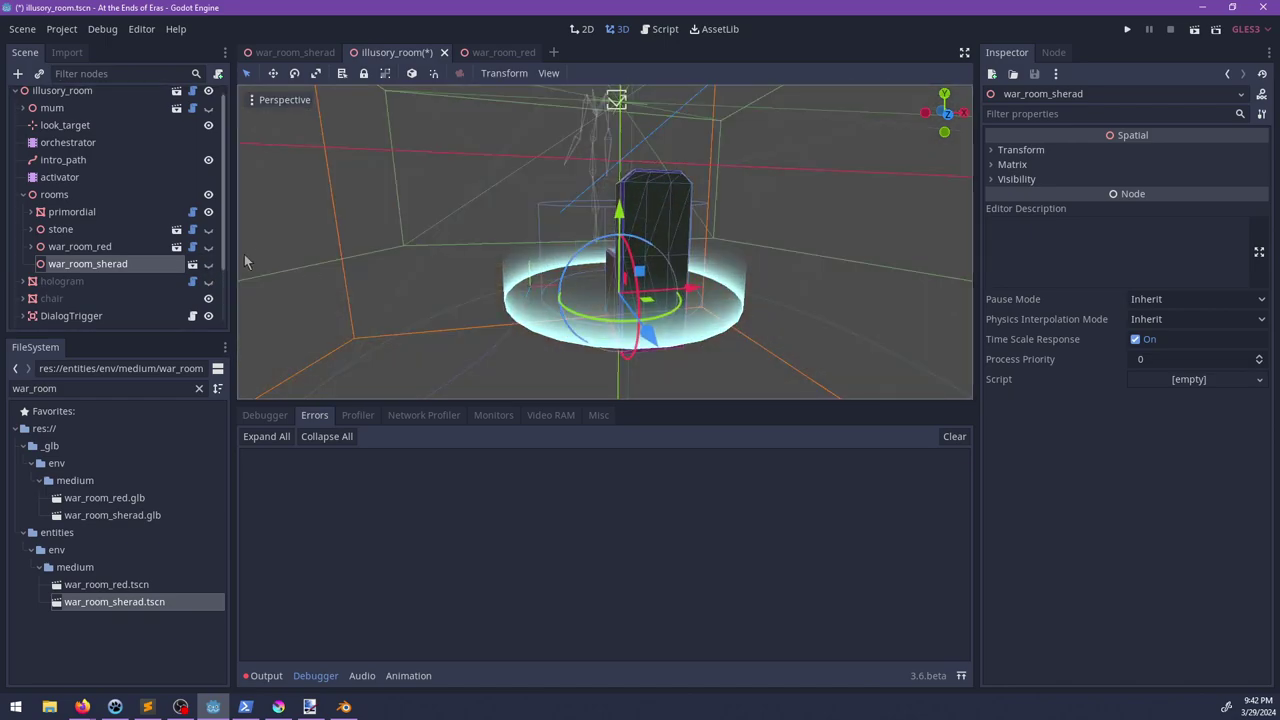
click(208, 264)
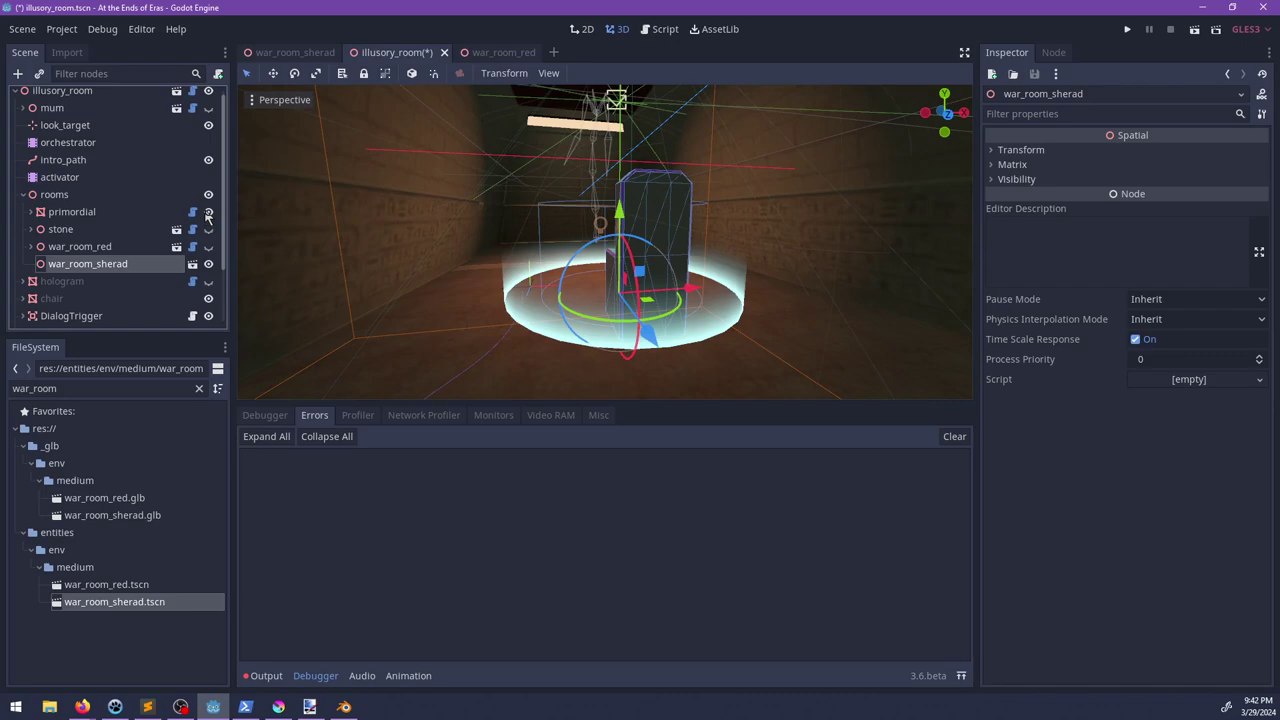
click(208, 214)
middle_drag(426, 228, 625, 333)
scroll(567, 232, up, 4)
scroll(647, 253, down, 6)
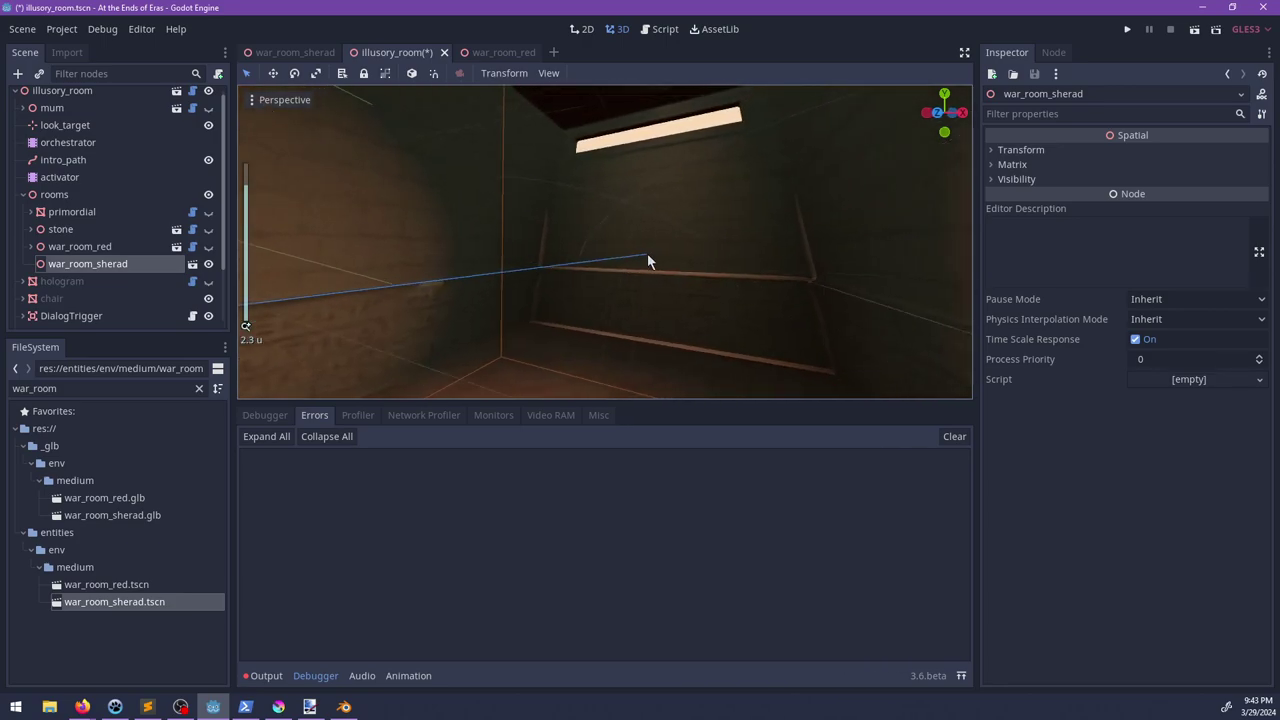
Step: Open the war_room_sherad scene and narrow the SpotLight's aperture to about 19.5 degrees
middle_drag(647, 260, 674, 263)
scroll(685, 283, down, 10)
scroll(660, 246, up, 4)
click(492, 52)
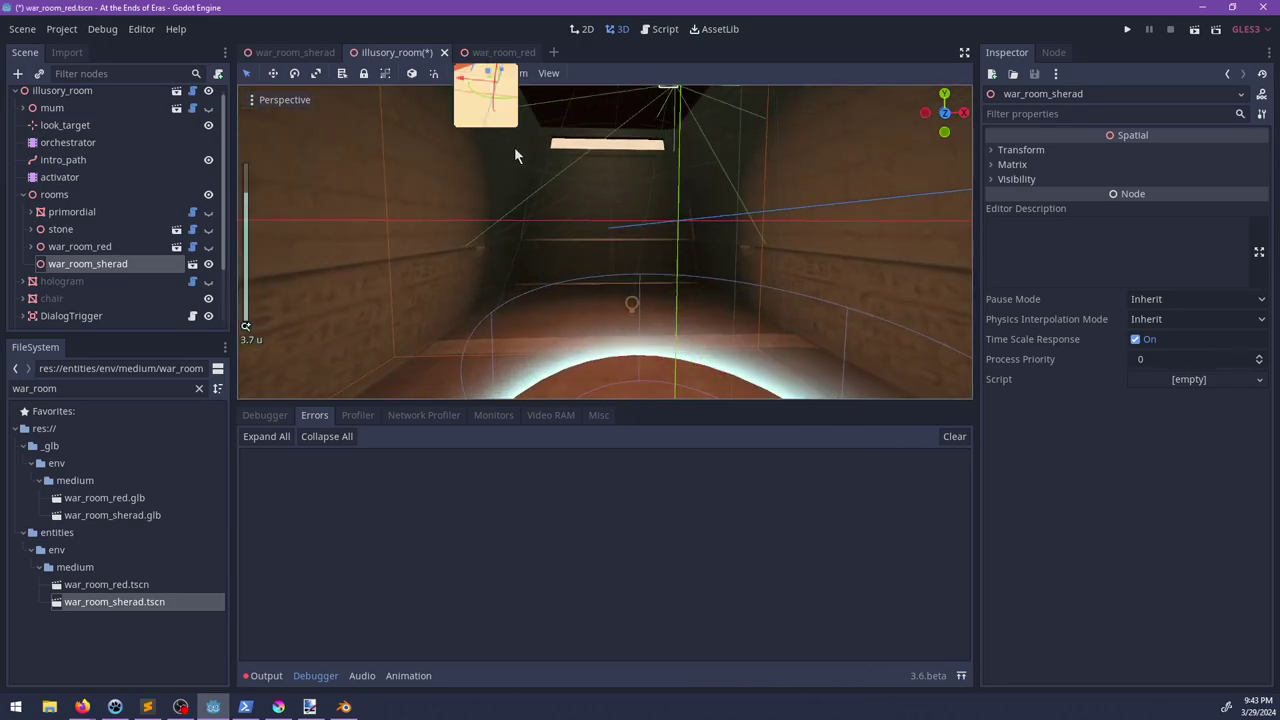
click(290, 52)
scroll(670, 293, down, 3)
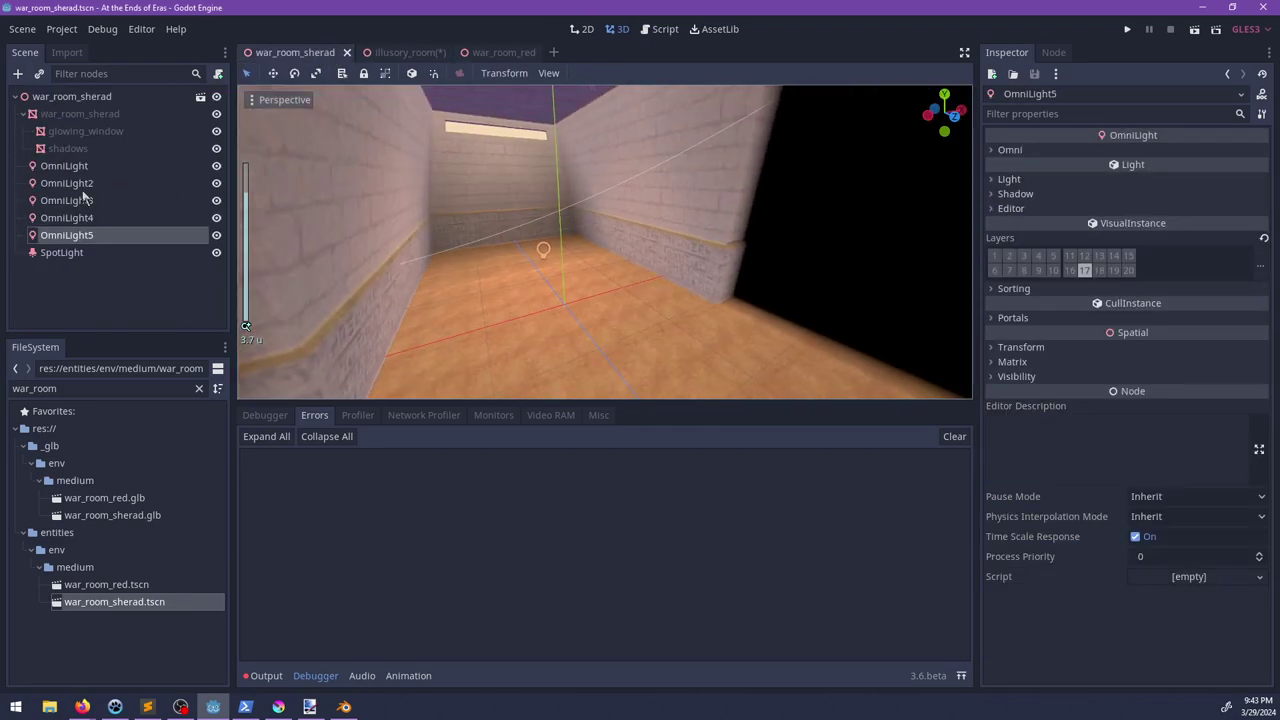
click(61, 252)
scroll(586, 266, down, 2)
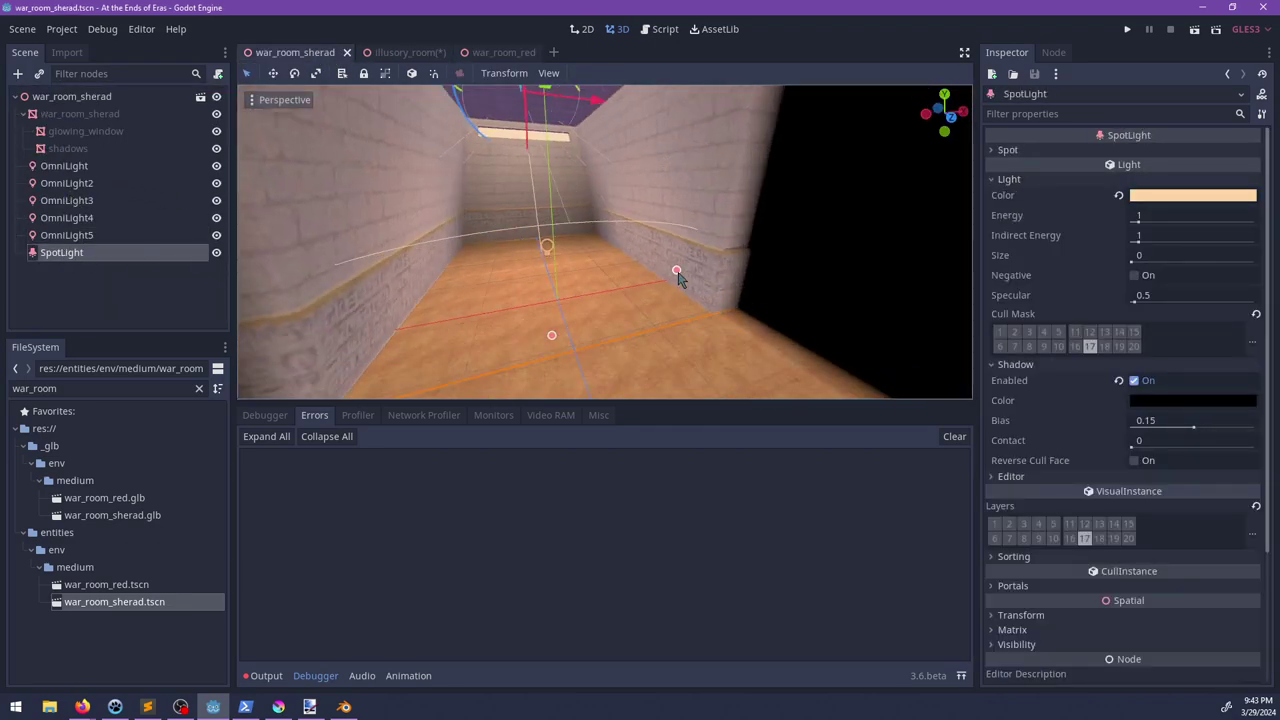
drag(677, 278, 635, 285)
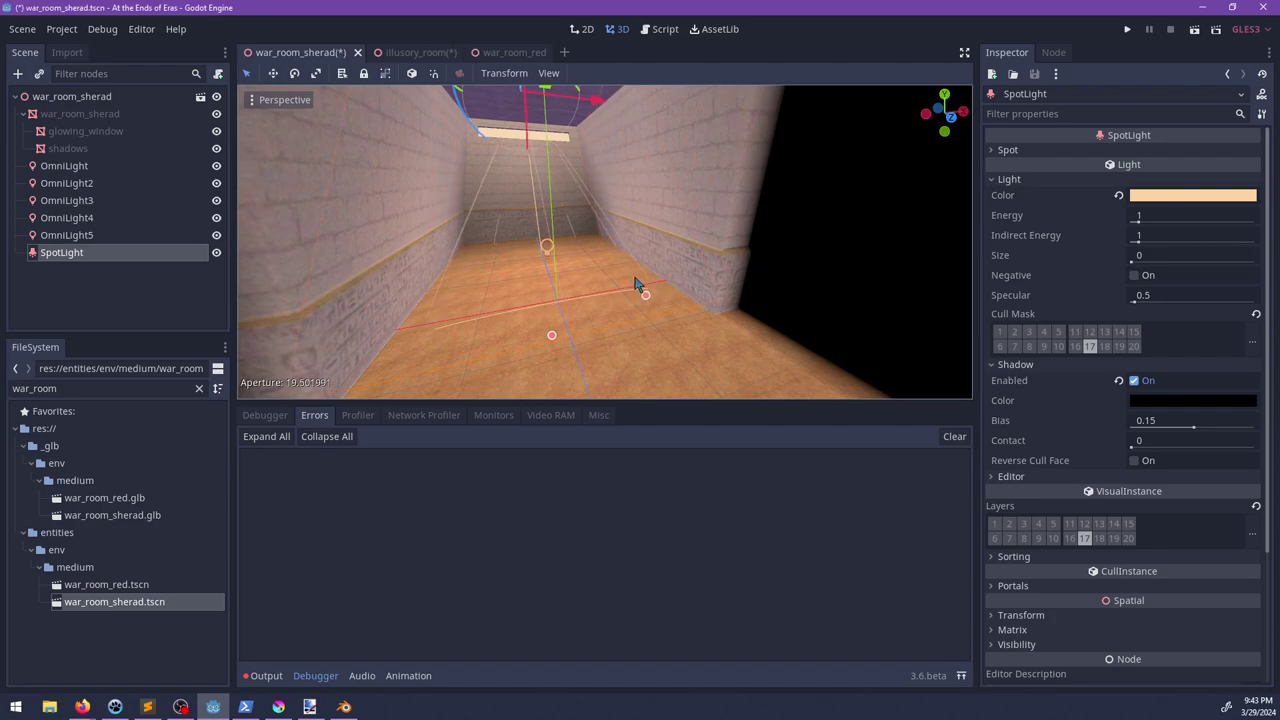
Step: Tilt the SpotLight, shift it slightly sideways along its X axis and save the war_room_sherad scene
shift+middle_drag(600, 205, 625, 288)
drag(480, 148, 503, 170)
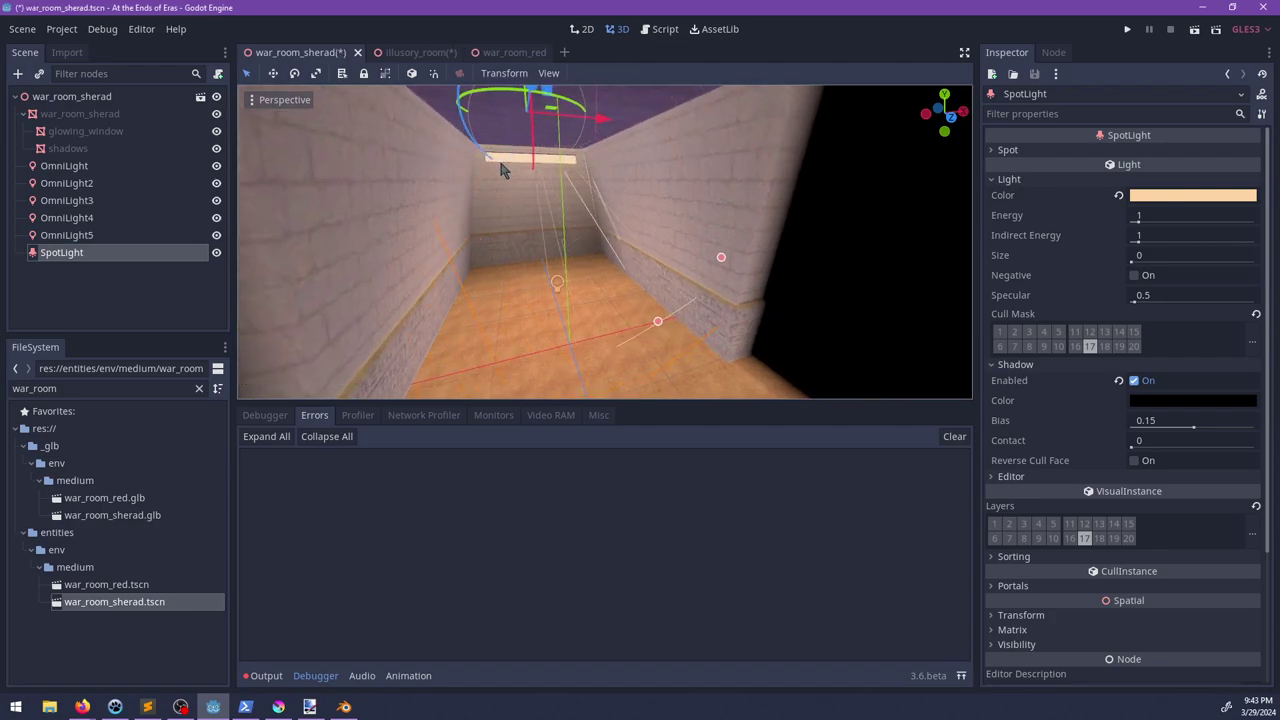
shift+middle_drag(604, 124, 611, 148)
drag(605, 130, 577, 140)
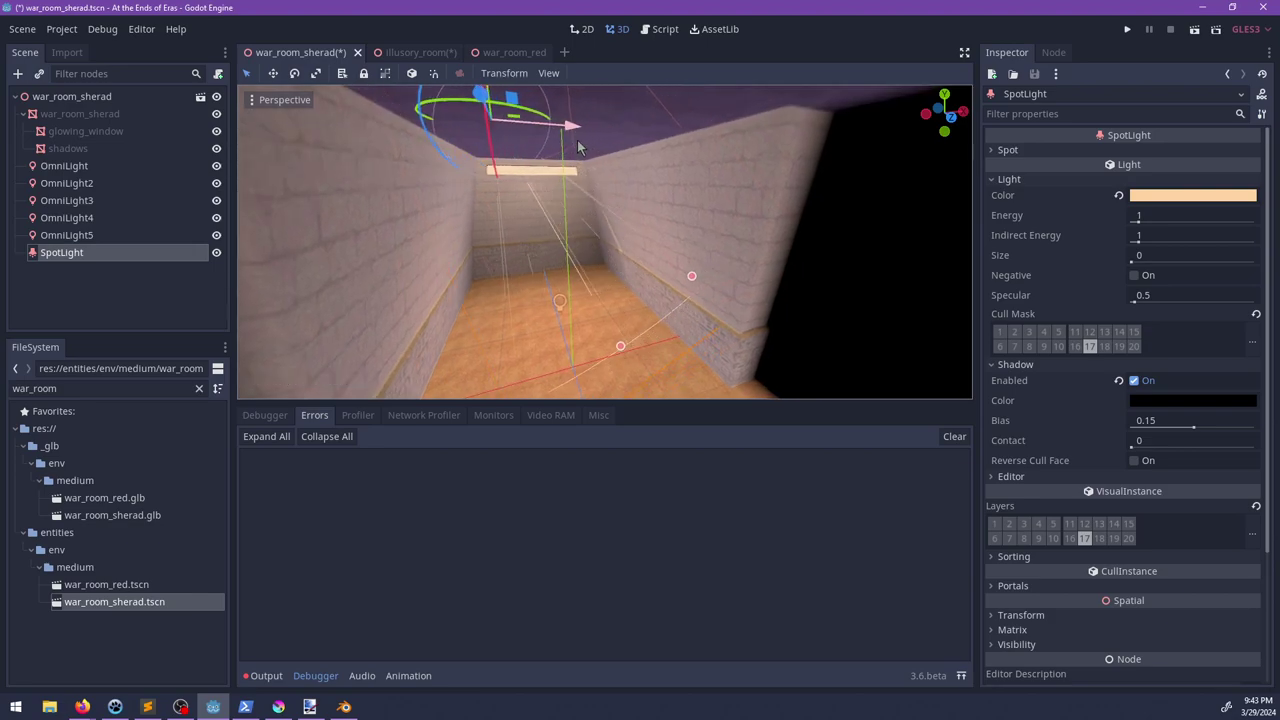
shift+middle_drag(577, 128, 663, 251)
middle_drag(577, 208, 604, 173)
key(ctrl+s)
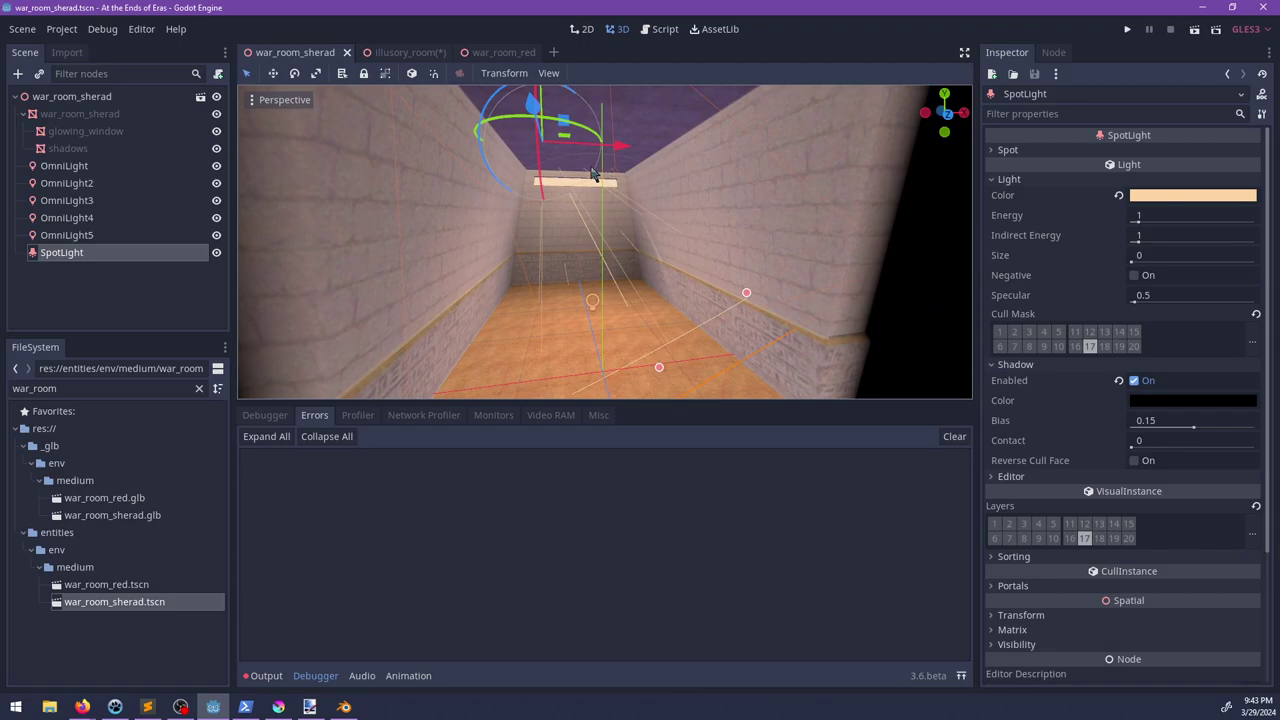
Step: Examine the sherad room's lighting inside illusory_room and compare it with the war_room_red scene
click(400, 52)
middle_drag(564, 266, 640, 220)
scroll(560, 199, down, 4)
scroll(662, 208, down, 4)
scroll(662, 208, up, 4)
click(500, 52)
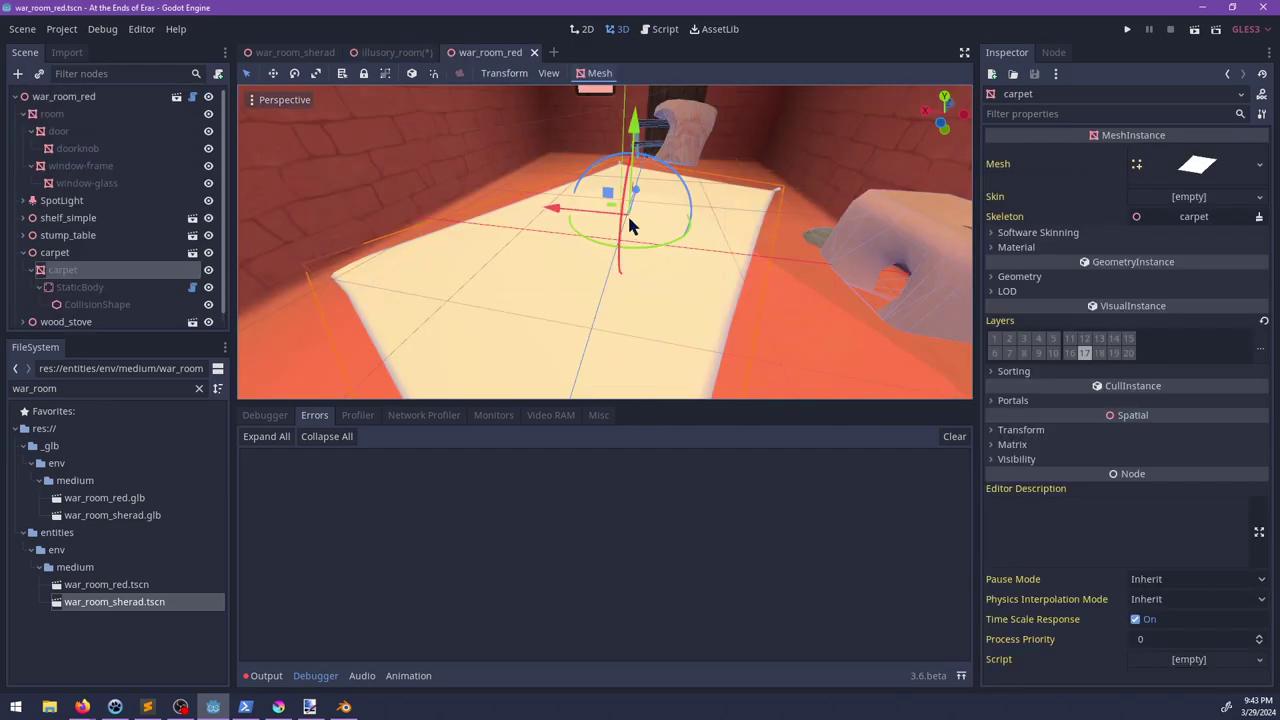
key(ctrl+Tab)
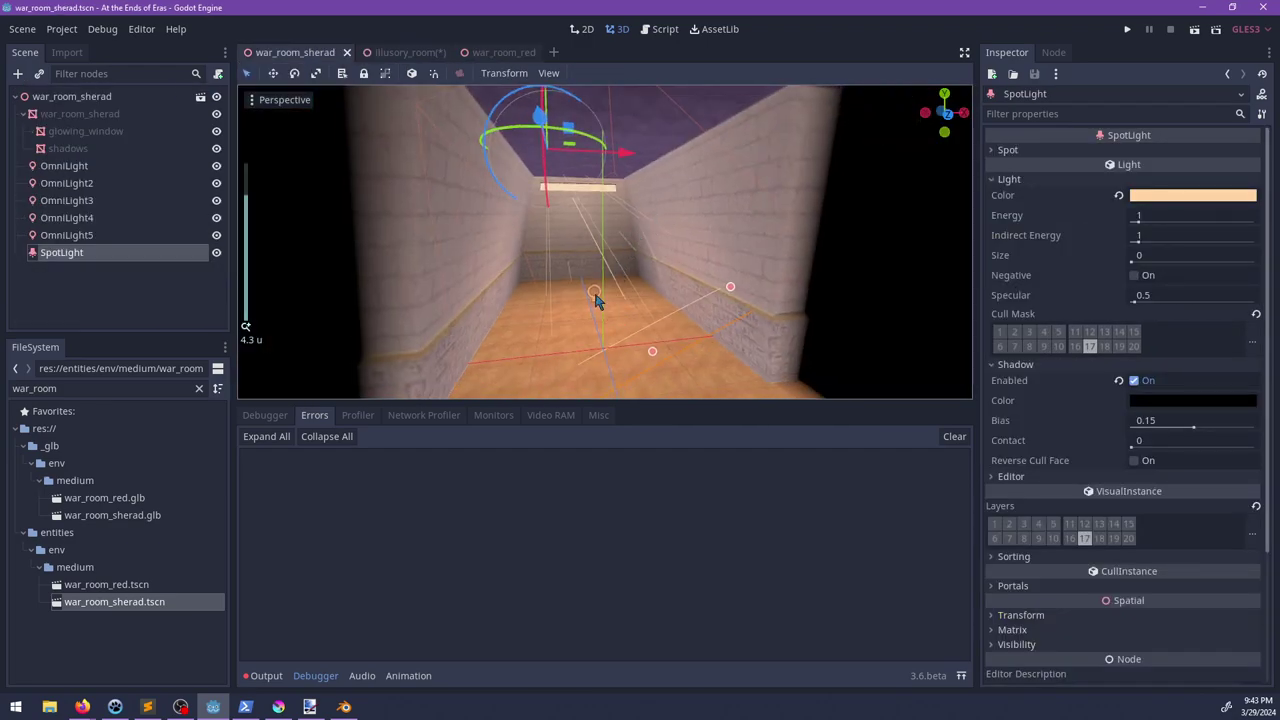
Step: Reposition the first OmniLight near the middle of the sherad room and save the scene
click(594, 293)
key(f)
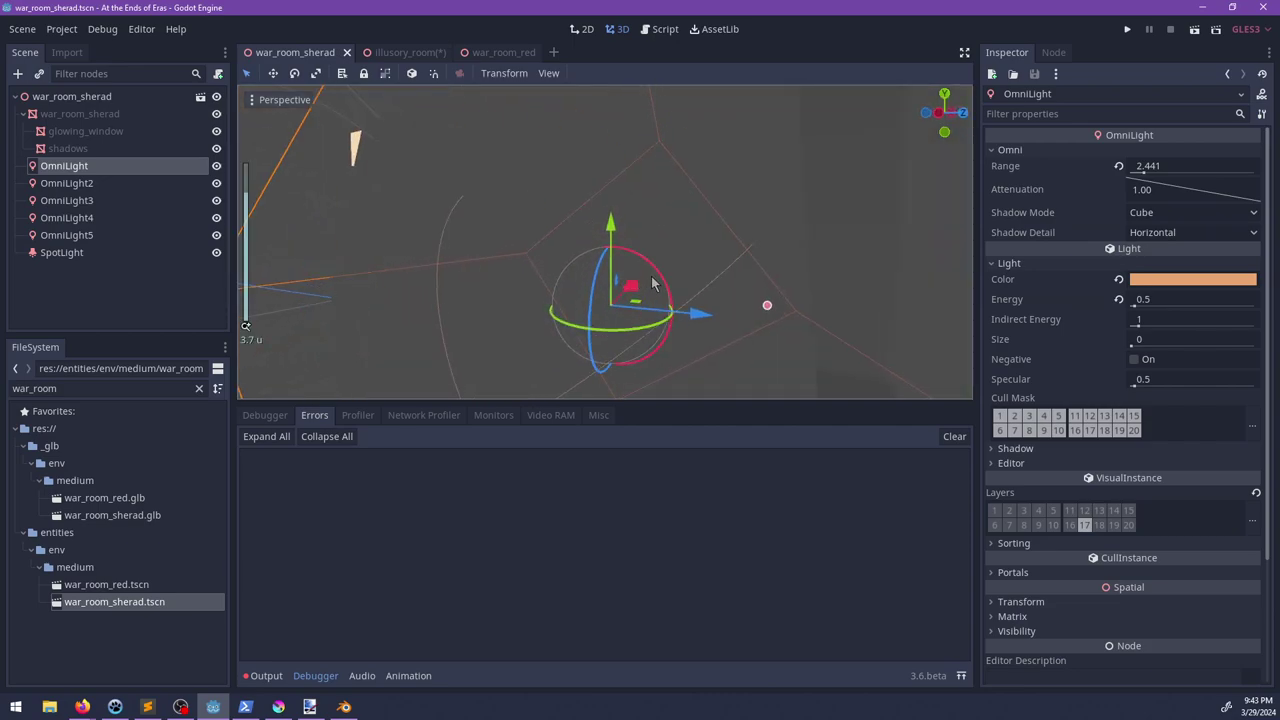
drag(652, 282, 588, 272)
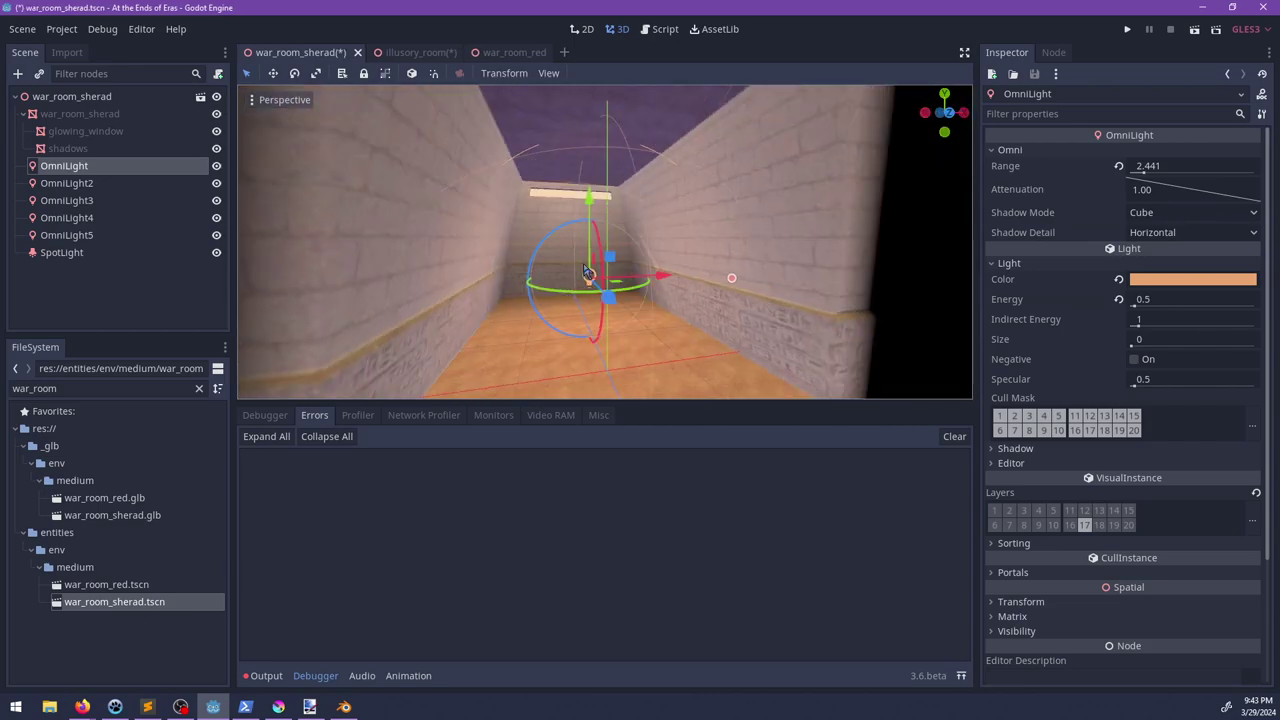
key(ctrl+s)
Step: Close the war_room_red scene, return to illusory_room and save it
click(500, 52)
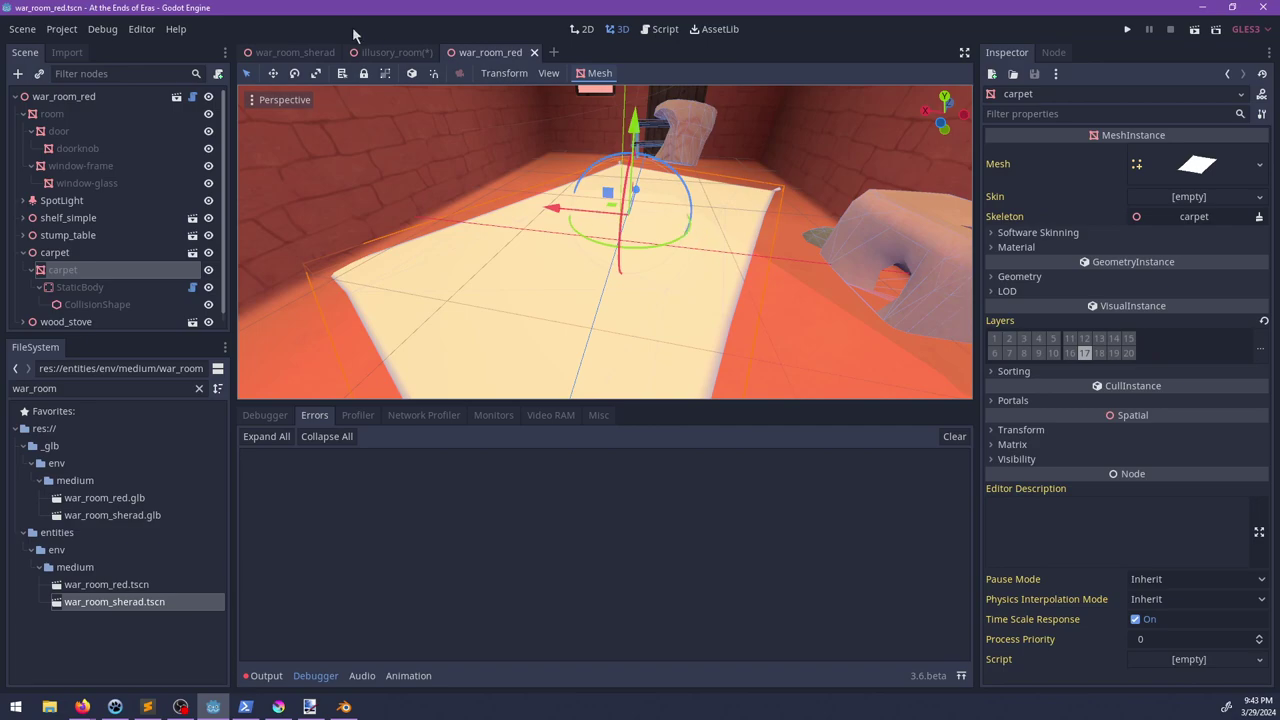
click(392, 52)
click(482, 52)
click(402, 52)
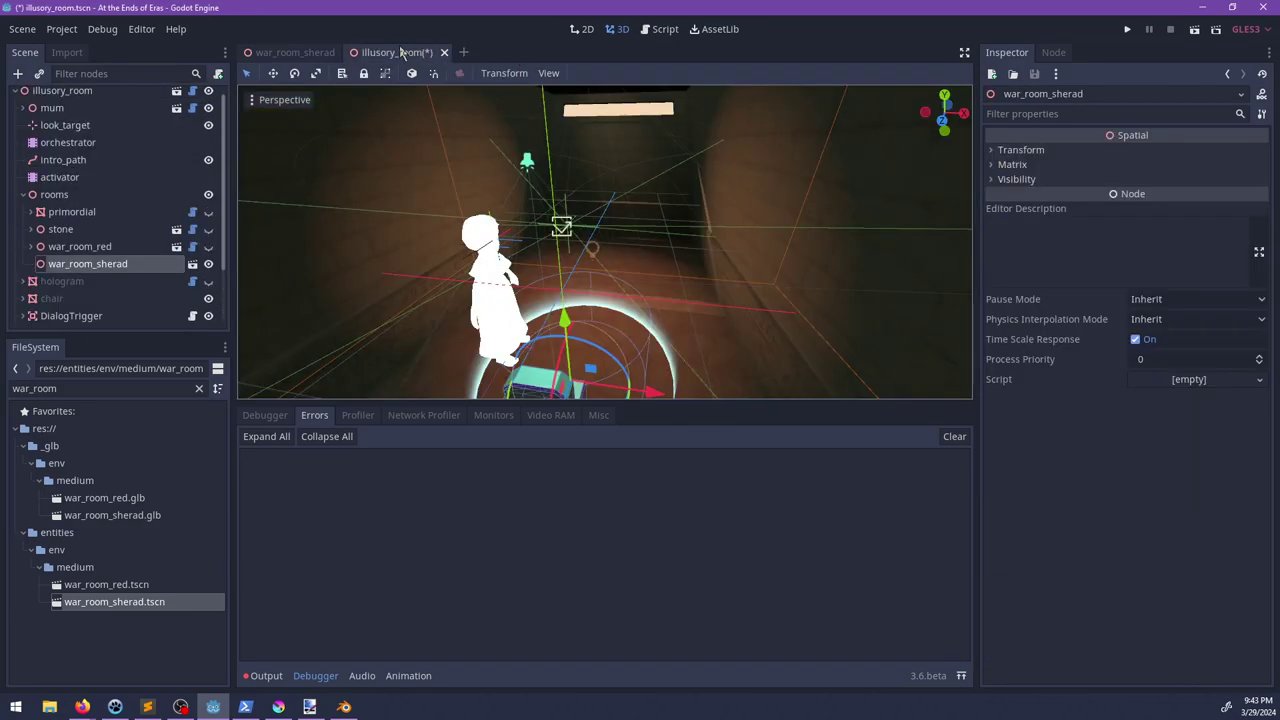
key(ctrl+s)
middle_drag(642, 231, 641, 199)
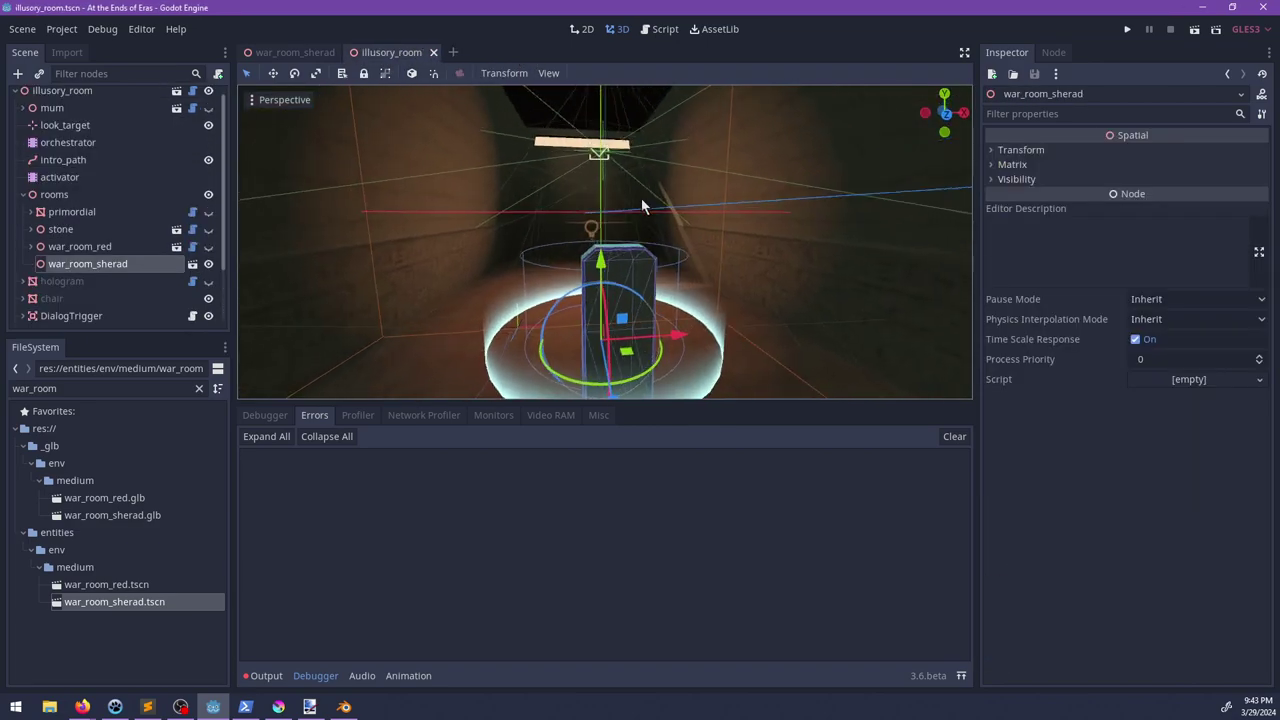
Step: Find lil_man.tscn by filtering project files for "lil_man" and add an instance as a child of war_room_sherad
double_click(85, 386)
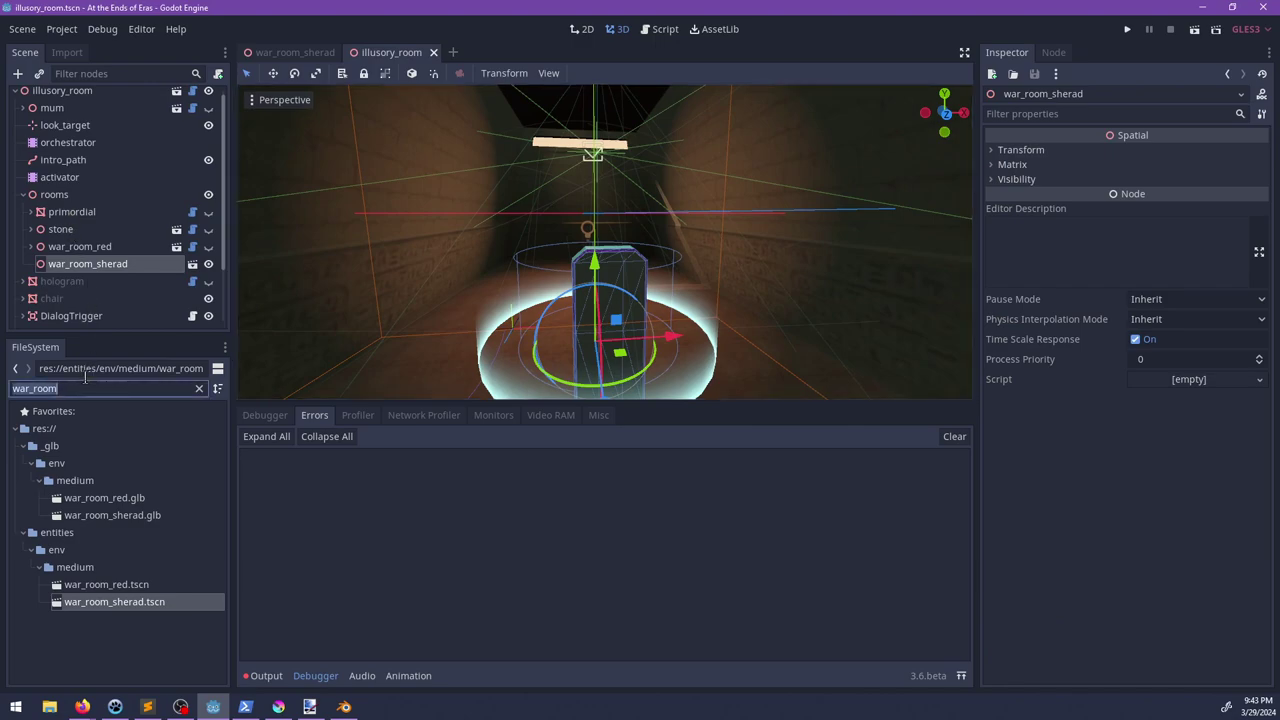
text(lil_man)
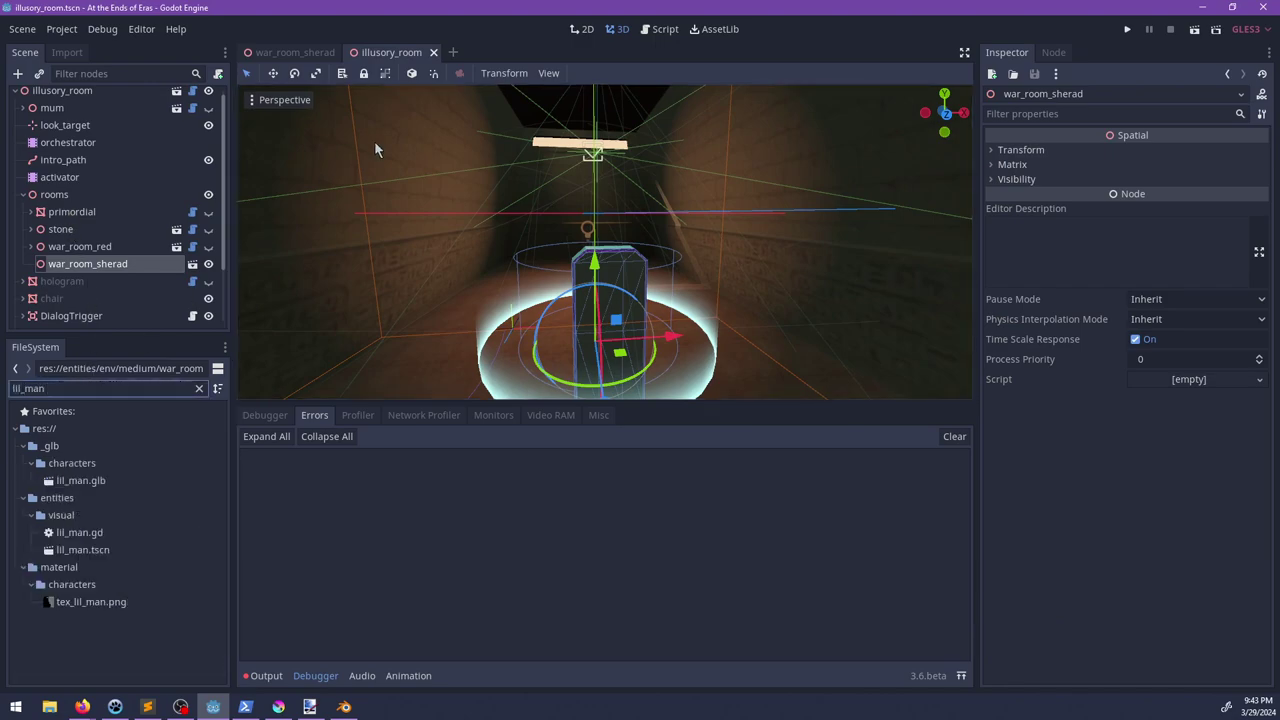
scroll(534, 190, up, 5)
middle_drag(555, 186, 545, 272)
drag(141, 556, 100, 268)
scroll(606, 250, down, 20)
scroll(606, 286, up, 15)
middle_drag(606, 286, 610, 188)
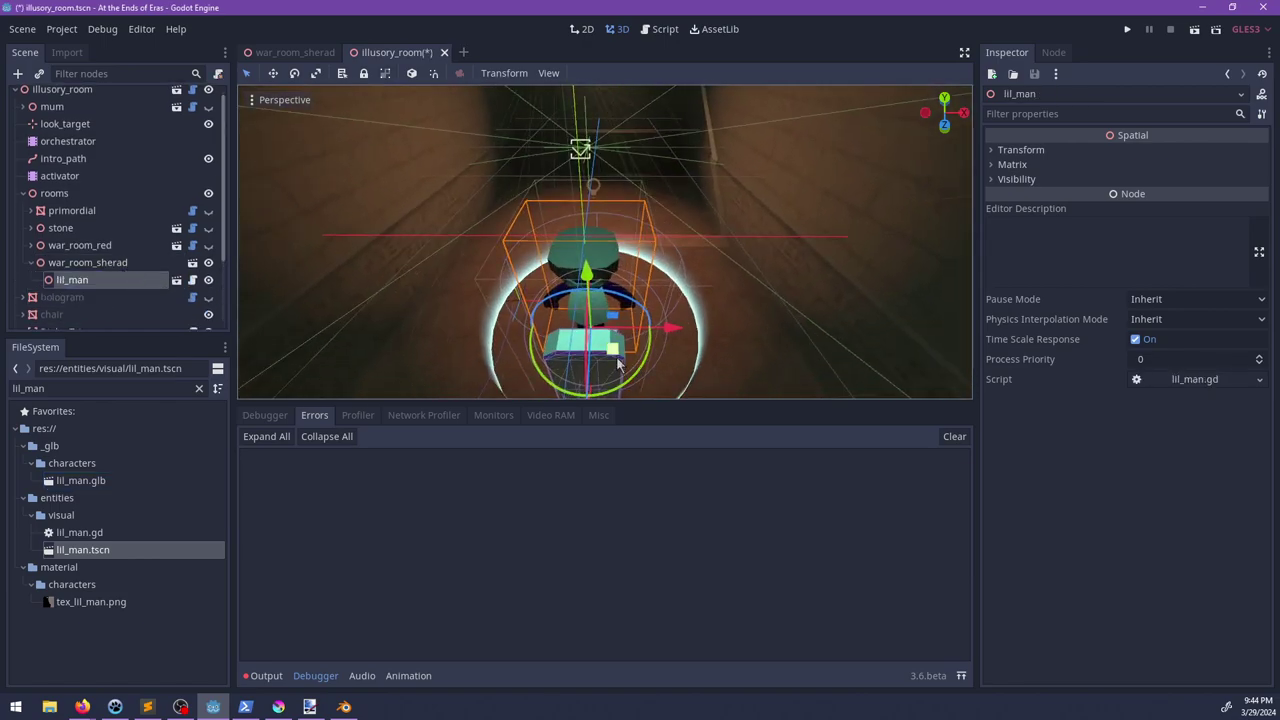
Step: Move lil_man across the sherad room's floor, turn it about its vertical axis and save illusory_room
drag(617, 355, 570, 225)
key(f)
scroll(590, 245, up, 15)
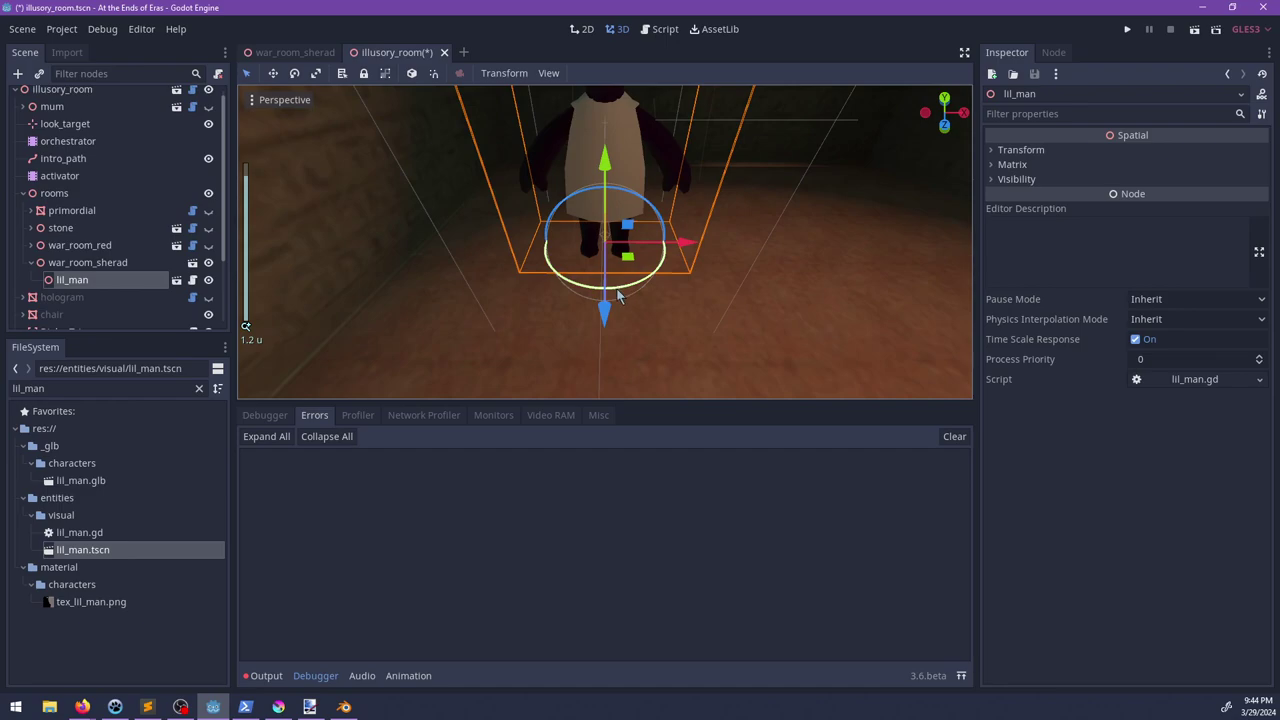
drag(617, 292, 654, 286)
shift+middle_drag(695, 253, 524, 256)
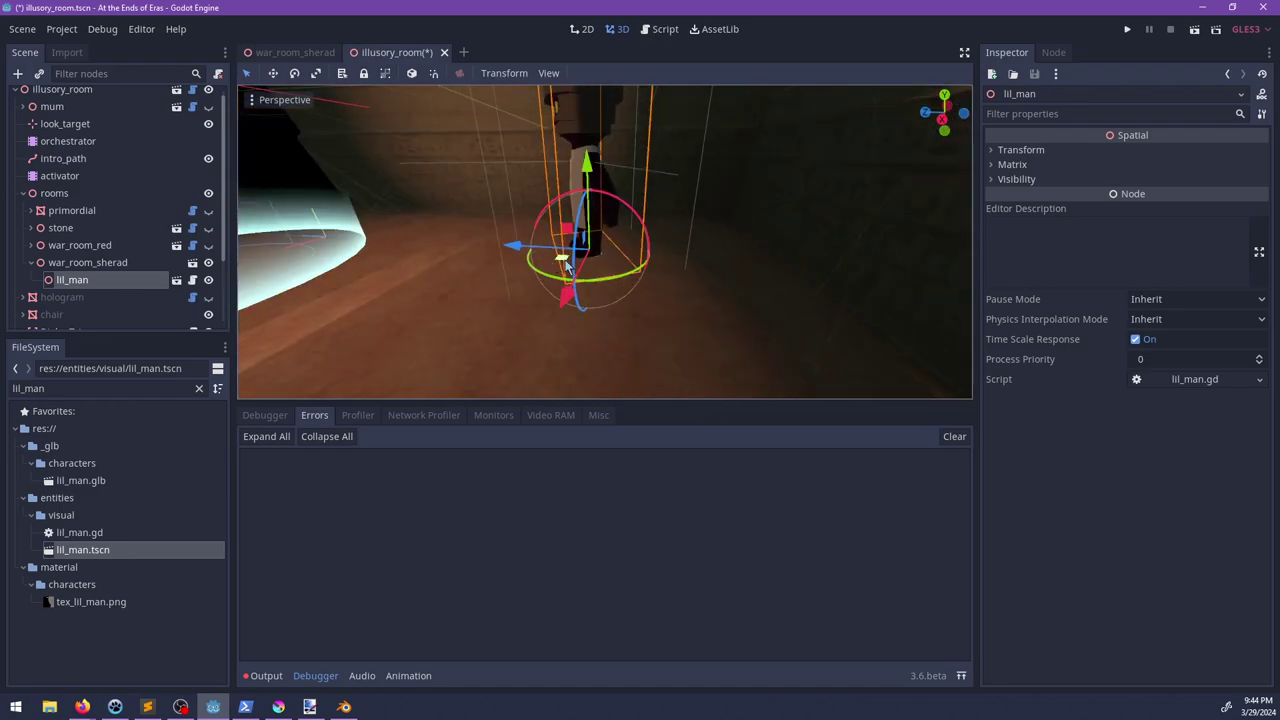
drag(563, 258, 686, 242)
middle_drag(620, 305, 693, 273)
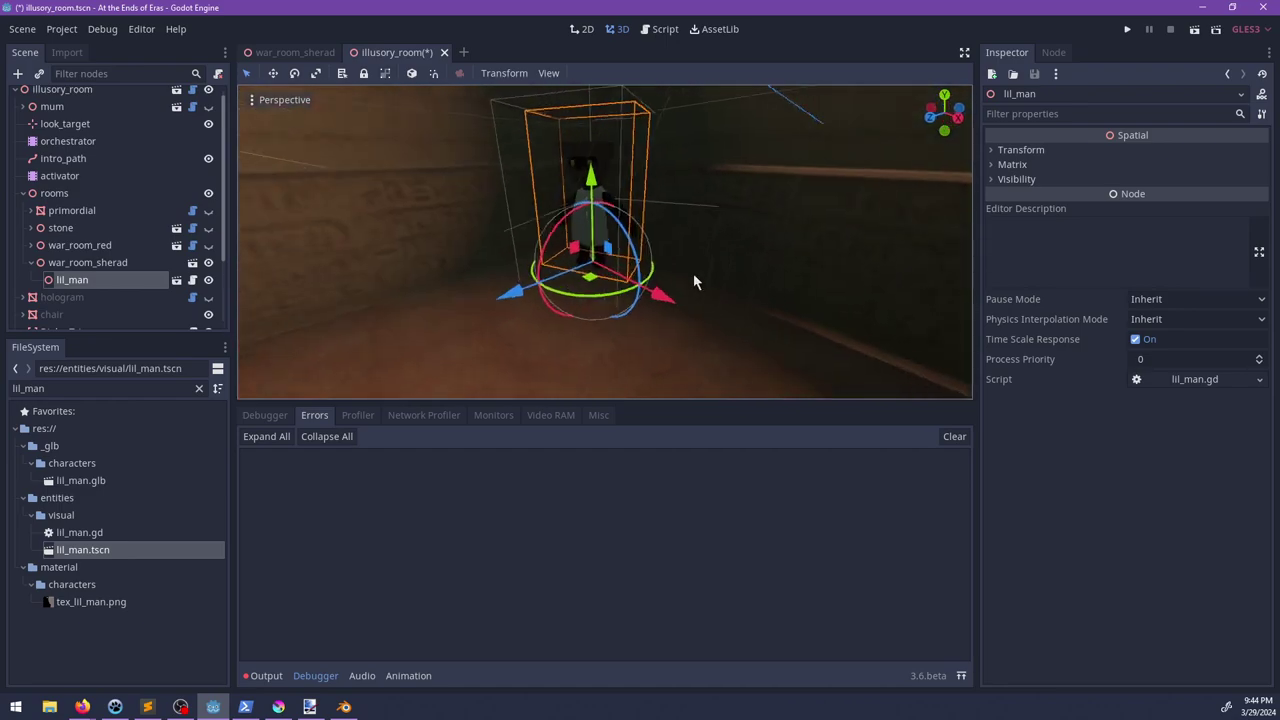
scroll(630, 258, down, 4)
middle_drag(568, 243, 542, 269)
scroll(689, 268, down, 2)
key(ctrl+s)
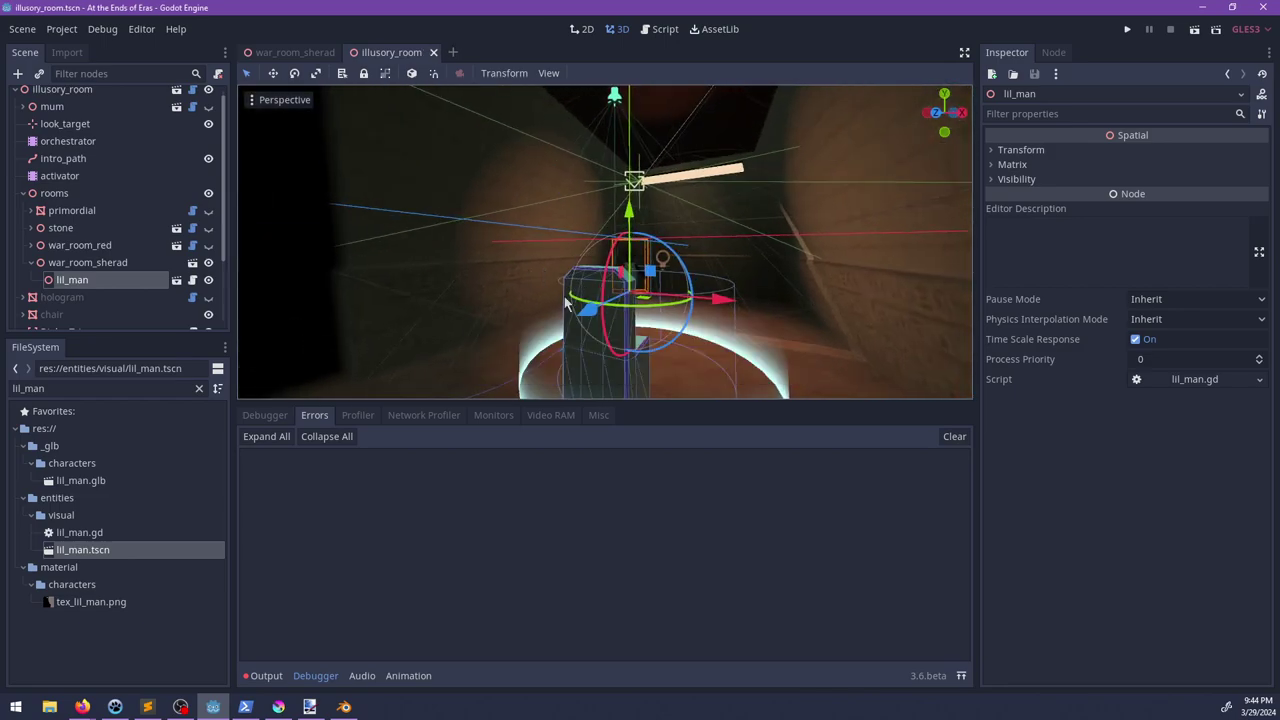
Step: Run the game, hide war_room_sherad and save illusory_room while it loads, and close the game
key(F5)
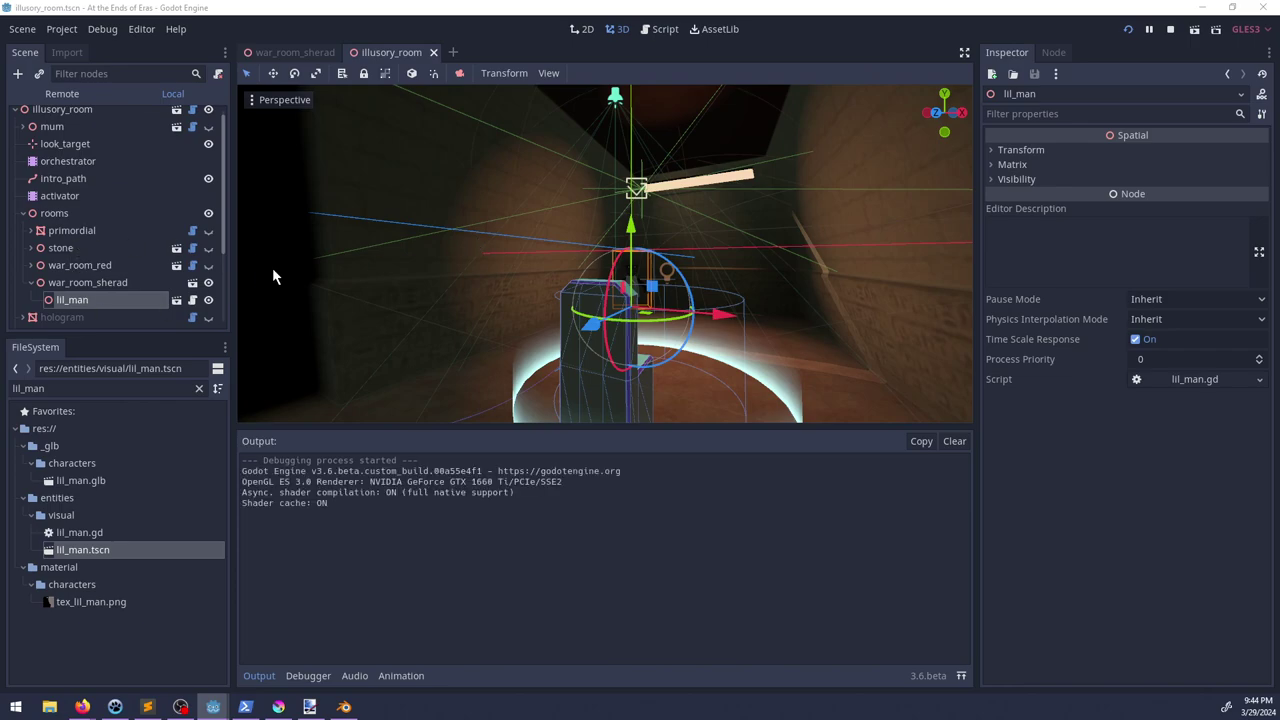
click(208, 282)
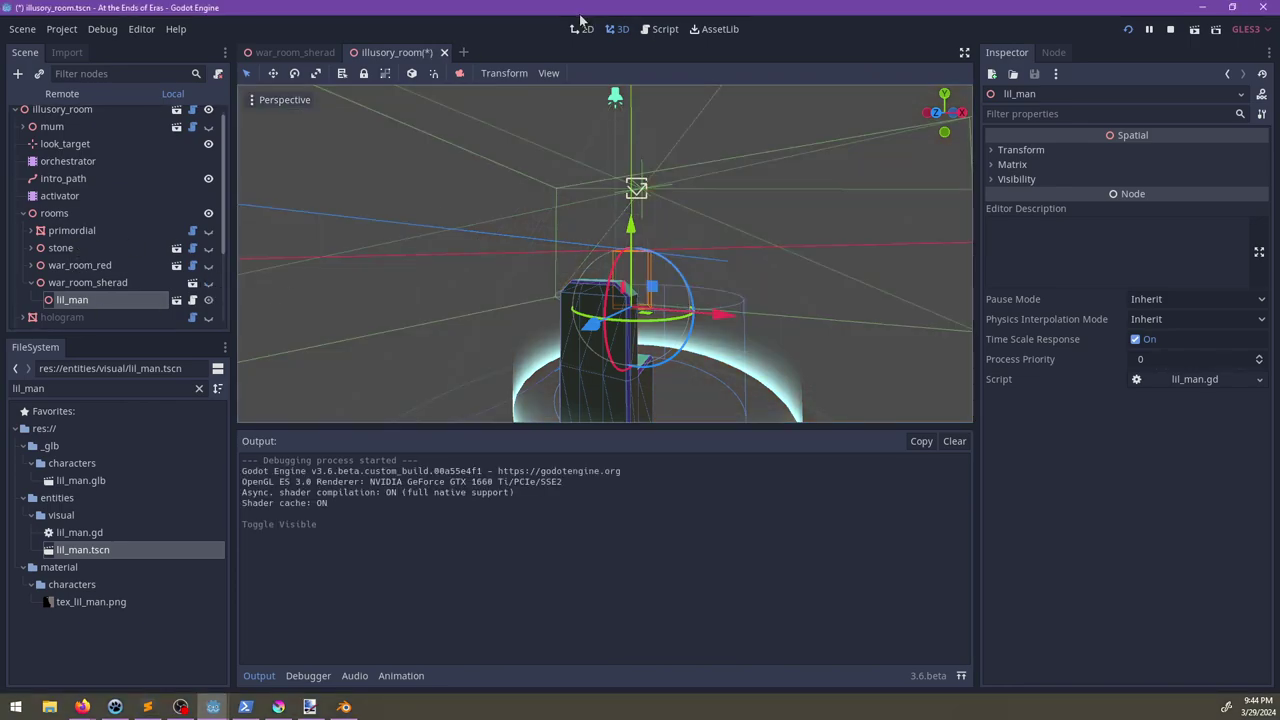
key(ctrl+s)
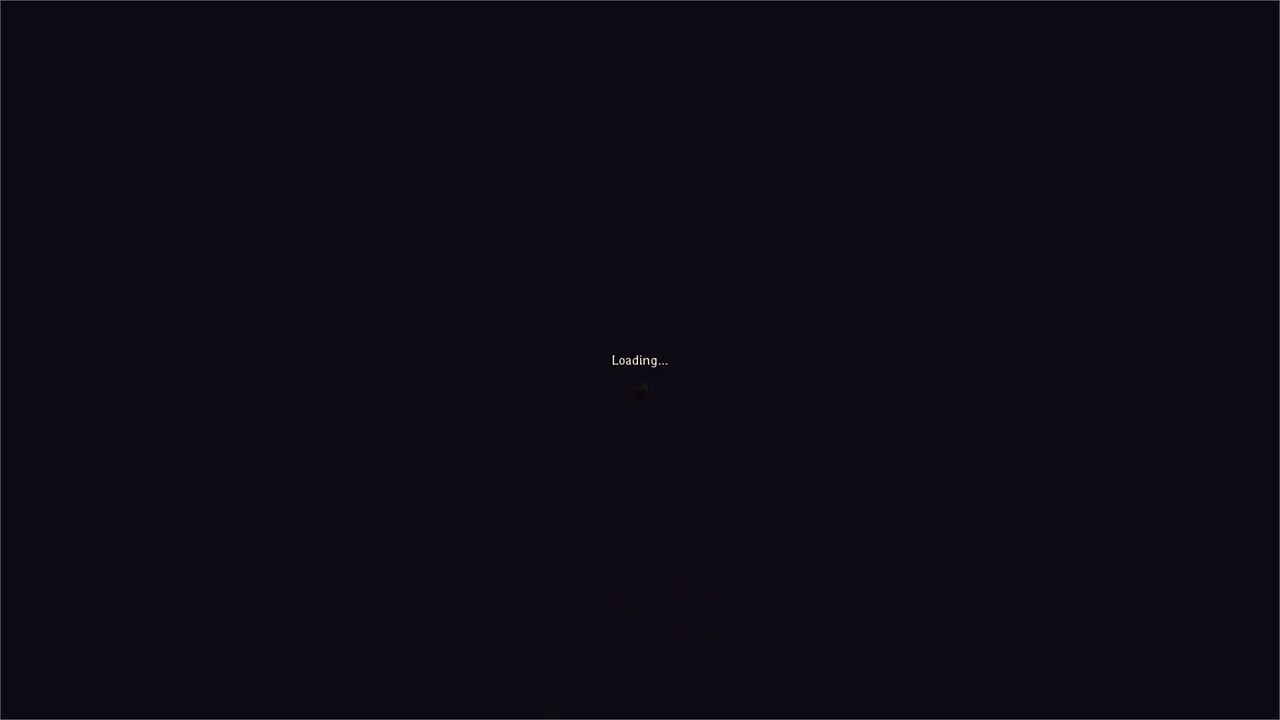
key(alt+F4)
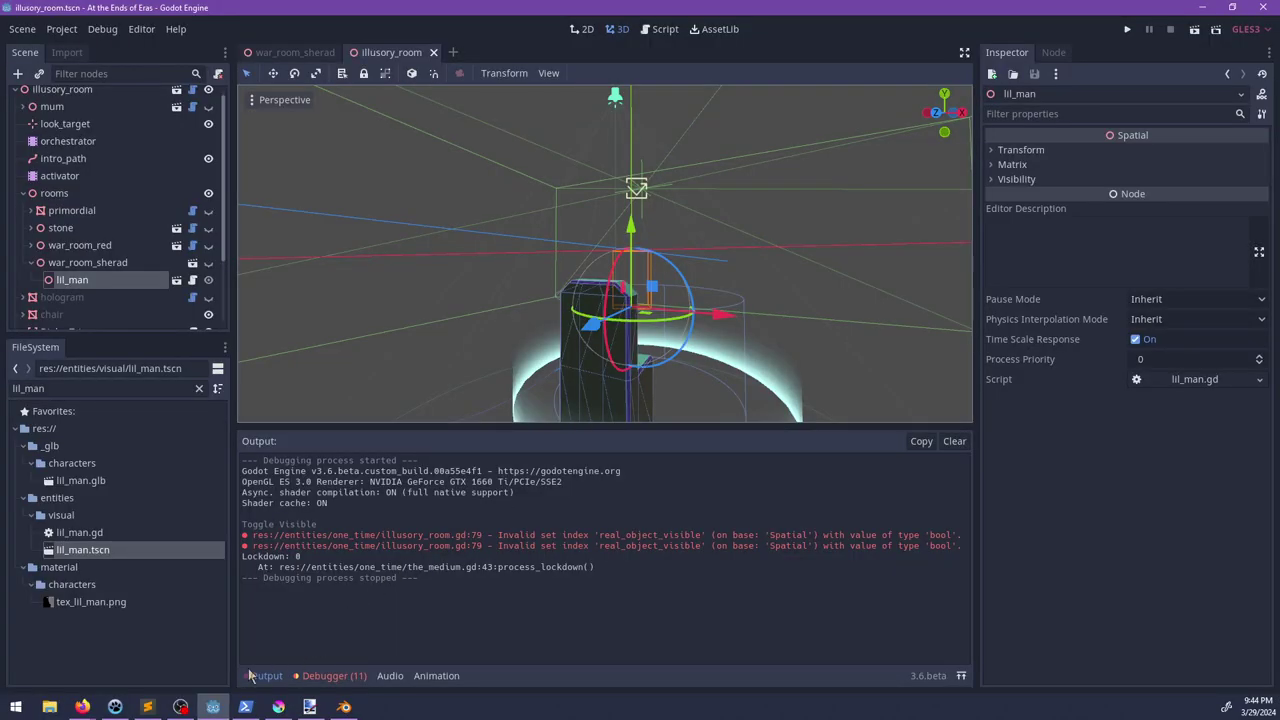
Step: Switch to Sublime Text and delete the visited/sherad_home branch from the orstad_war section of medium.dialog
click(147, 706)
click(477, 27)
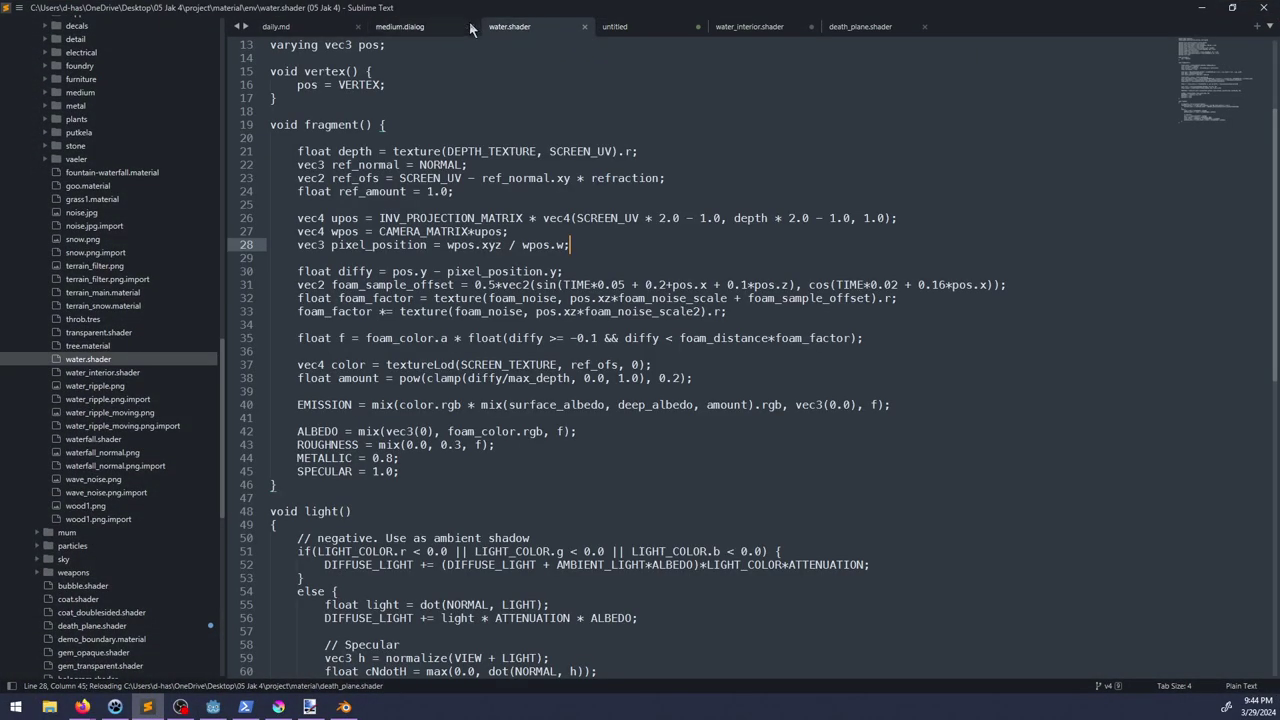
click(440, 27)
drag(507, 220, 541, 168)
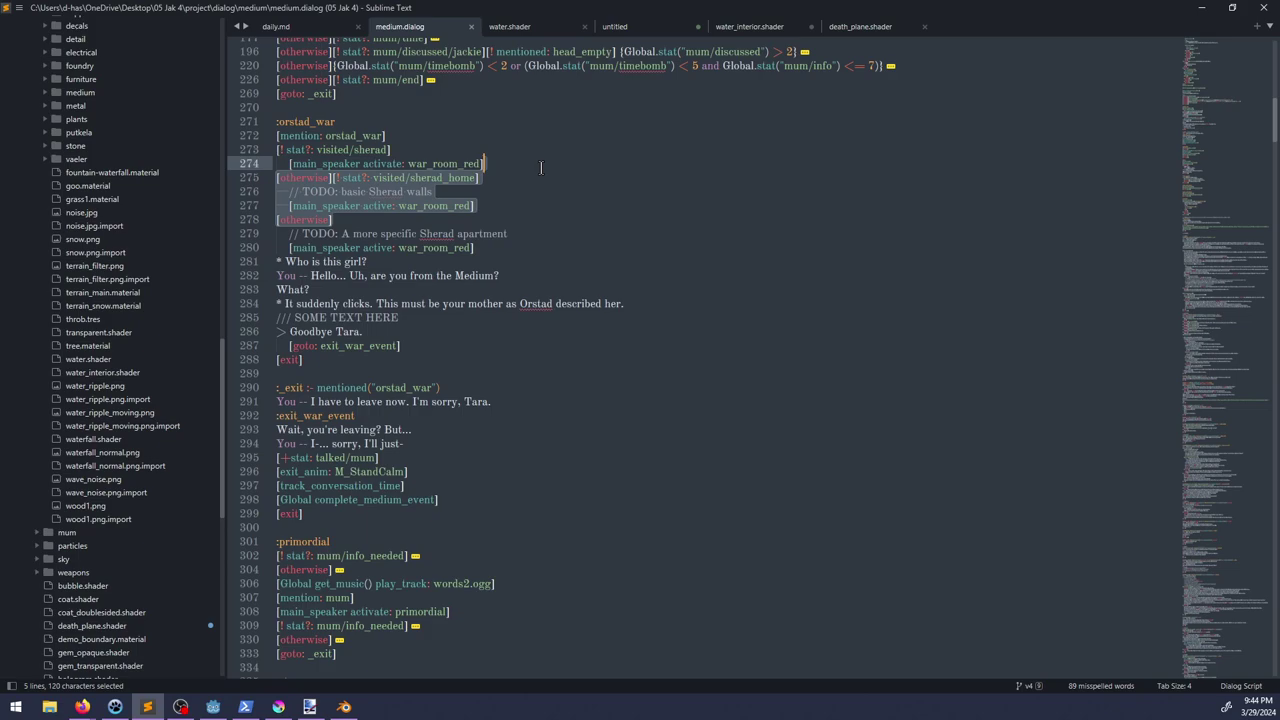
drag(508, 204, 507, 169)
key(BackSpace)
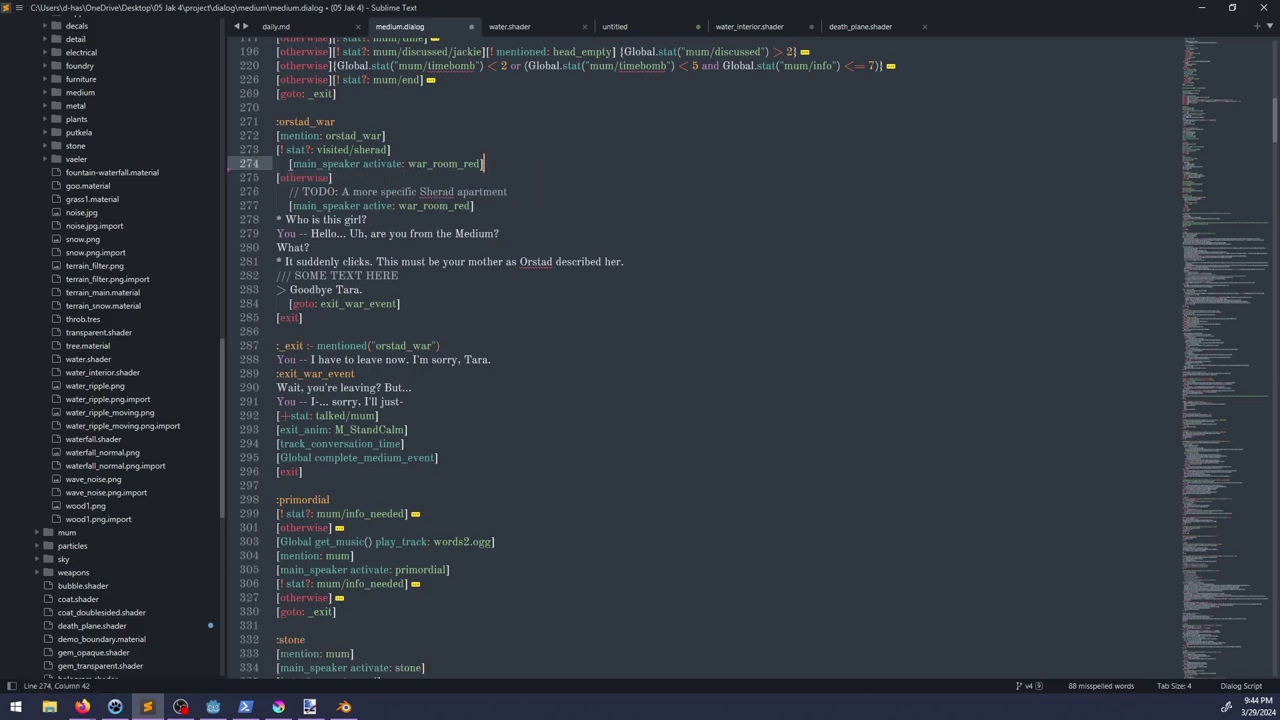
Step: Change the room in the remaining otherwise branch of orstad_war to war_room_sherad
key(Down)
key(Down)
key(Down)
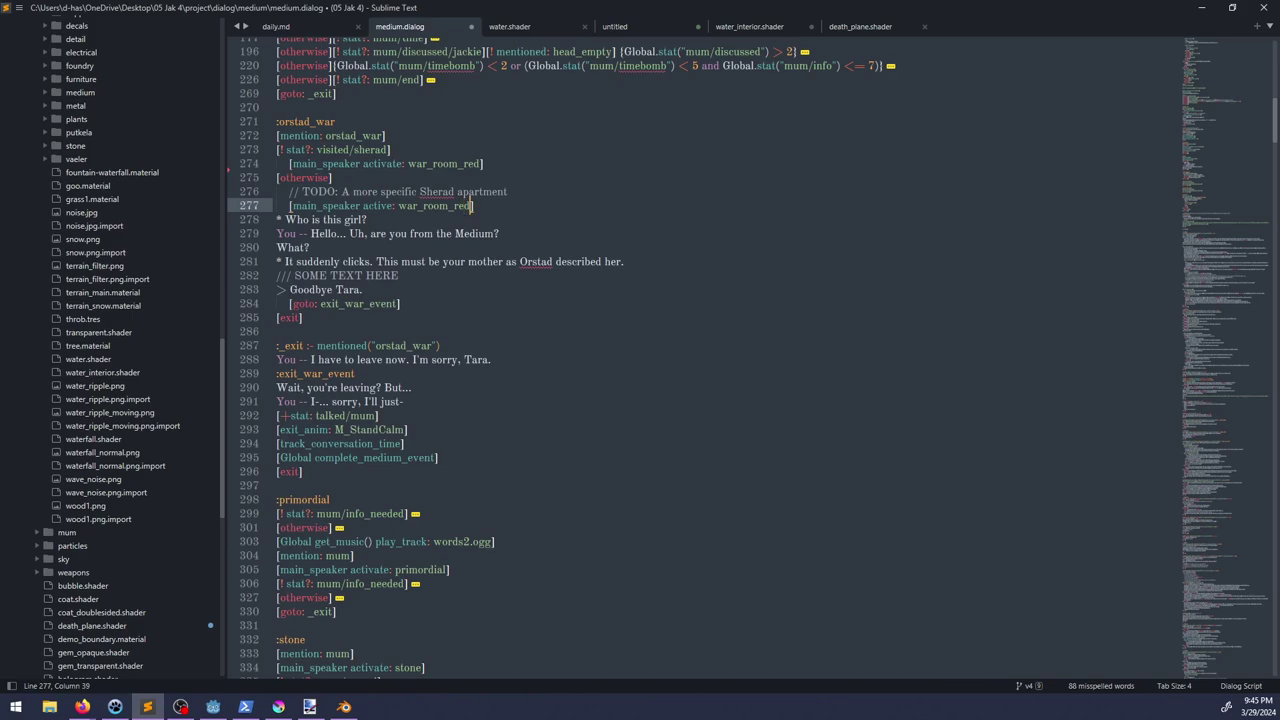
key(BackSpace)
key(BackSpace)
text(ar)
text(rad)
Step: Extend the TODO comment about the Sherad apartment with "and the tree if I want" and save medium.dialog
key(Up)
key(End)
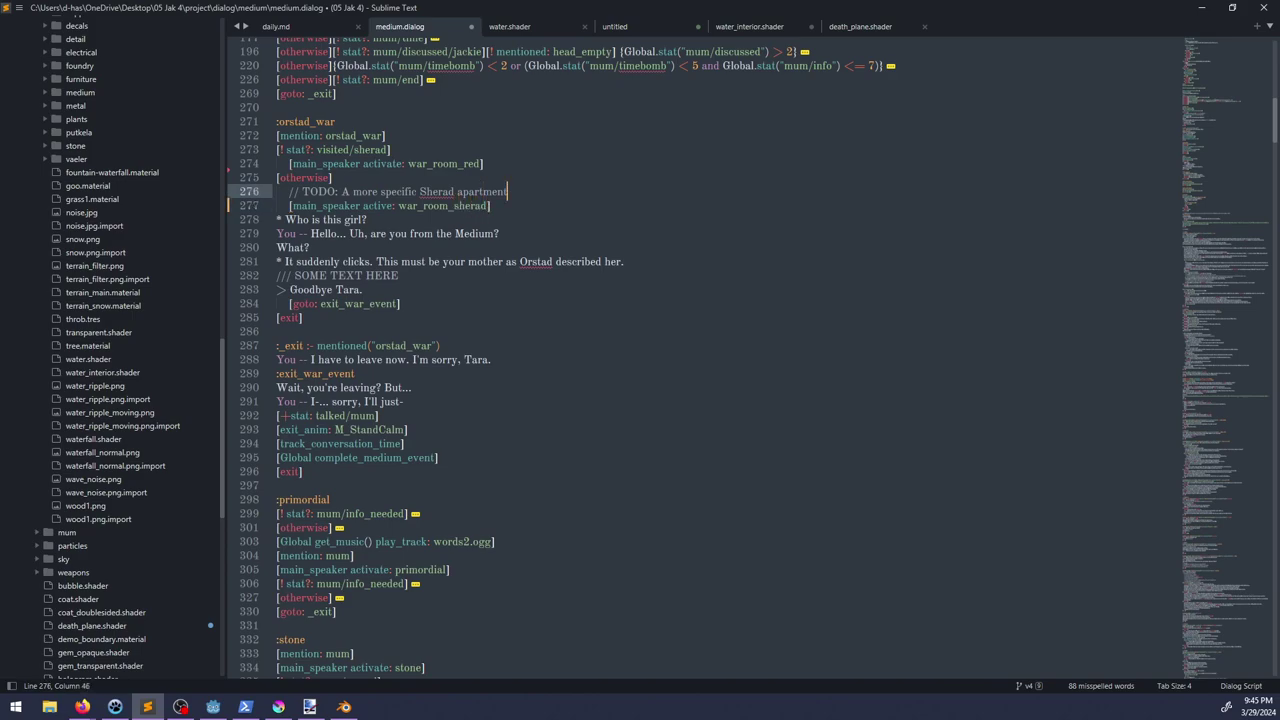
text(Sherad apartment and the tree if I want)
key(ctrl+s)
Step: Test the running game by choosing "Let's keep going." and walking around, and stop it in Godot at the script error
key(alt+Tab)
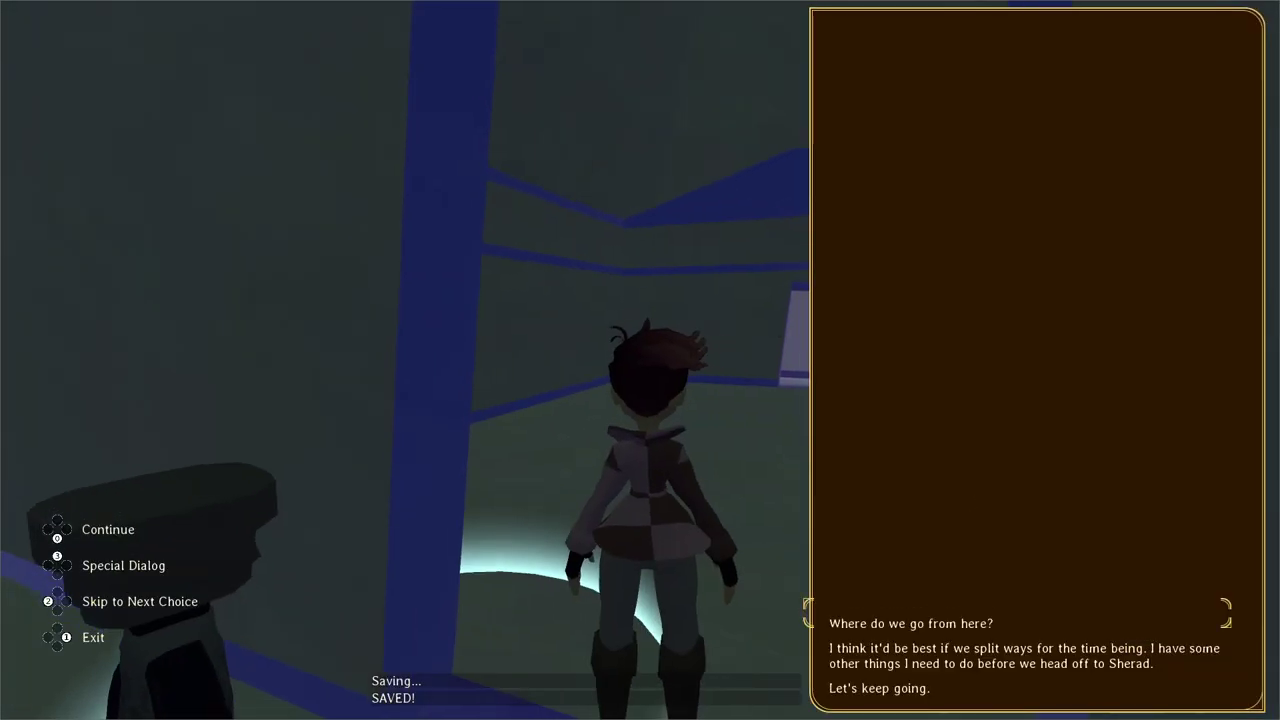
key(Down)
key(Down)
key(Return)
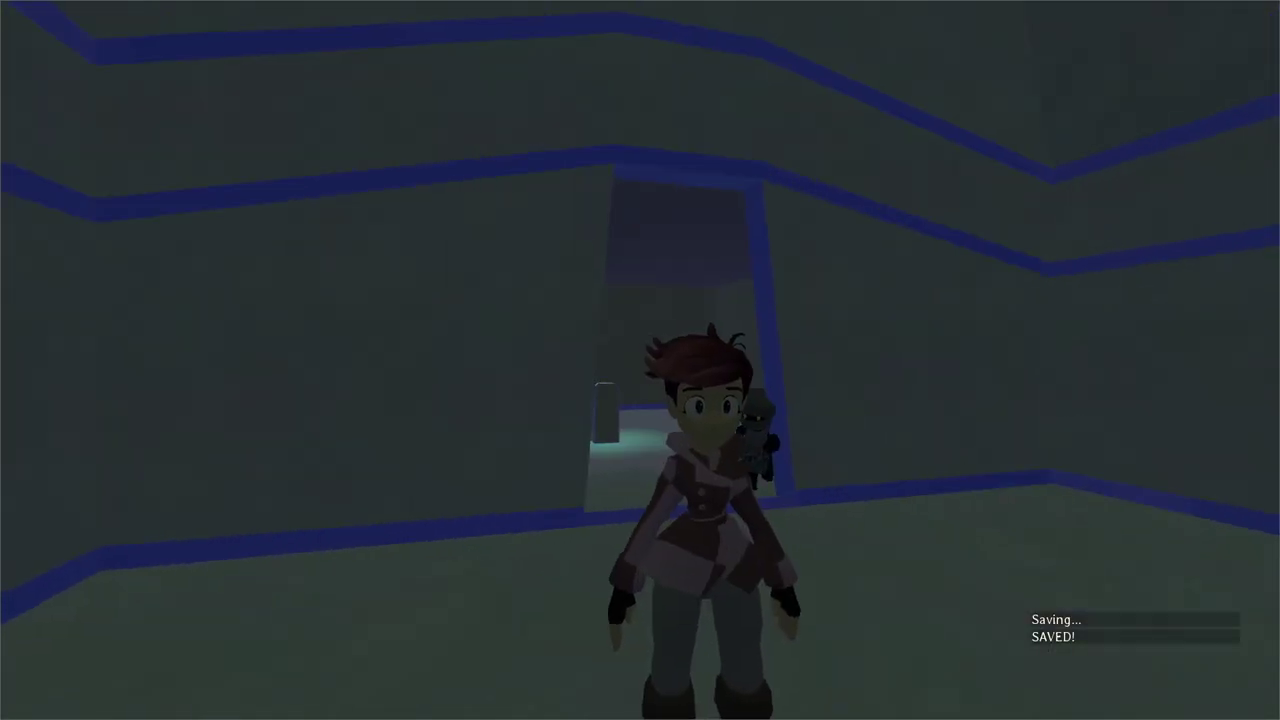
key(s)
key(w)
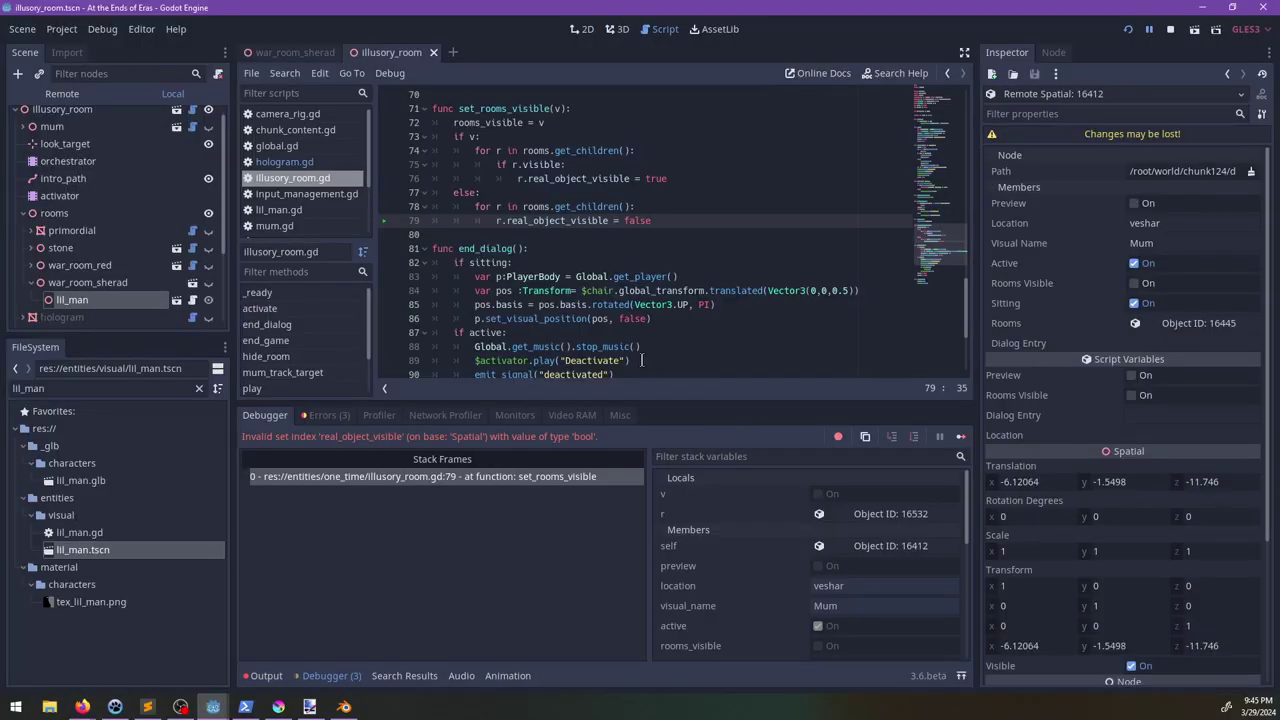
click(1171, 30)
Step: Open the war_room_sherad scene from illusory_room and attach hologram.gd to its root node
click(95, 262)
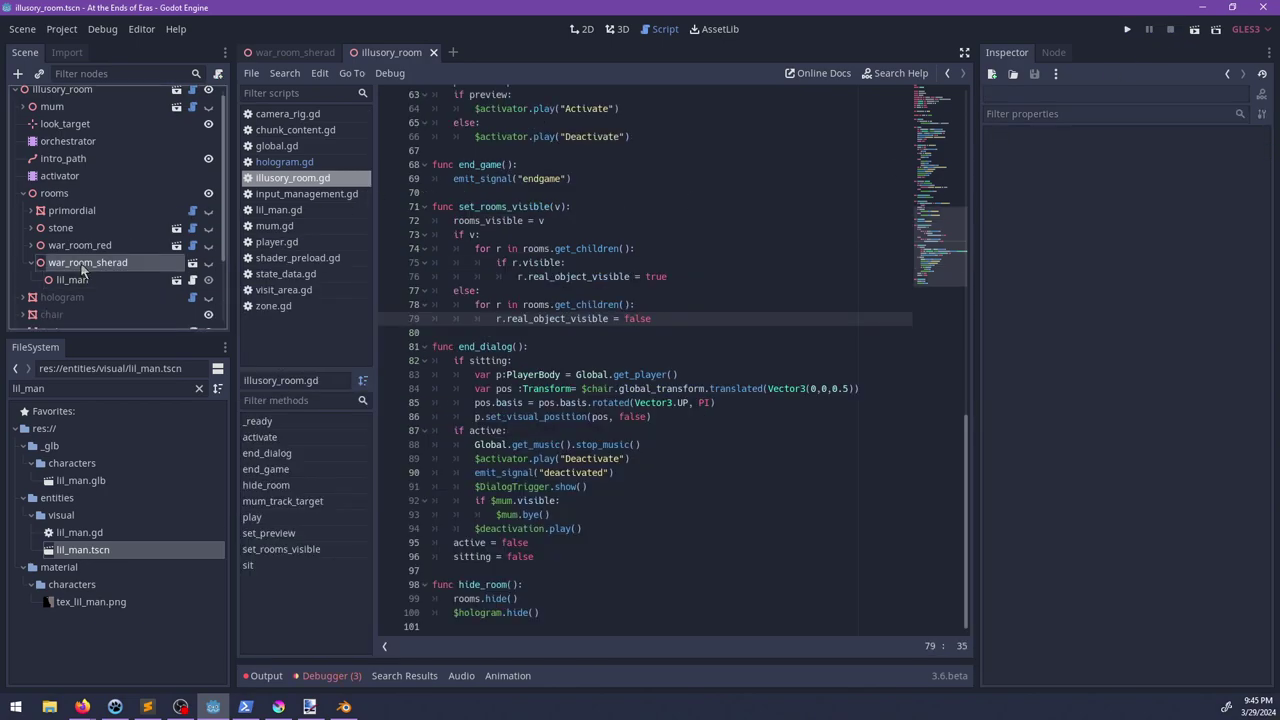
click(193, 262)
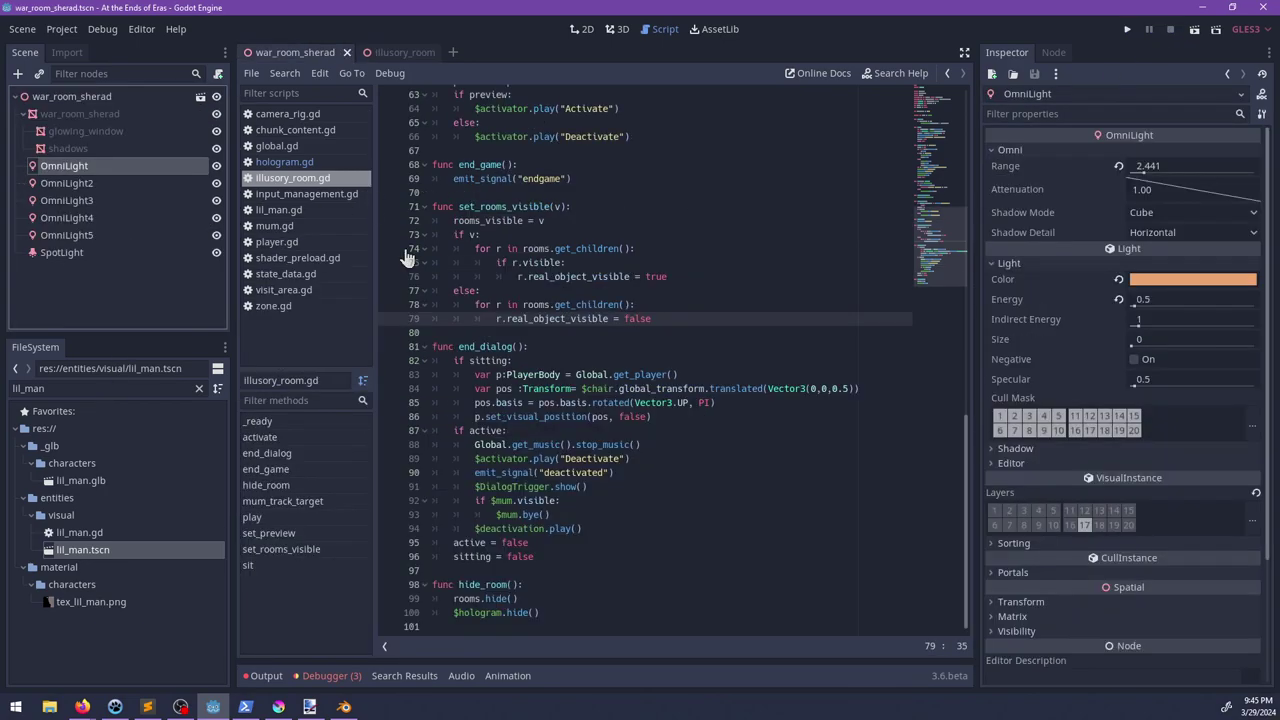
double_click(104, 388)
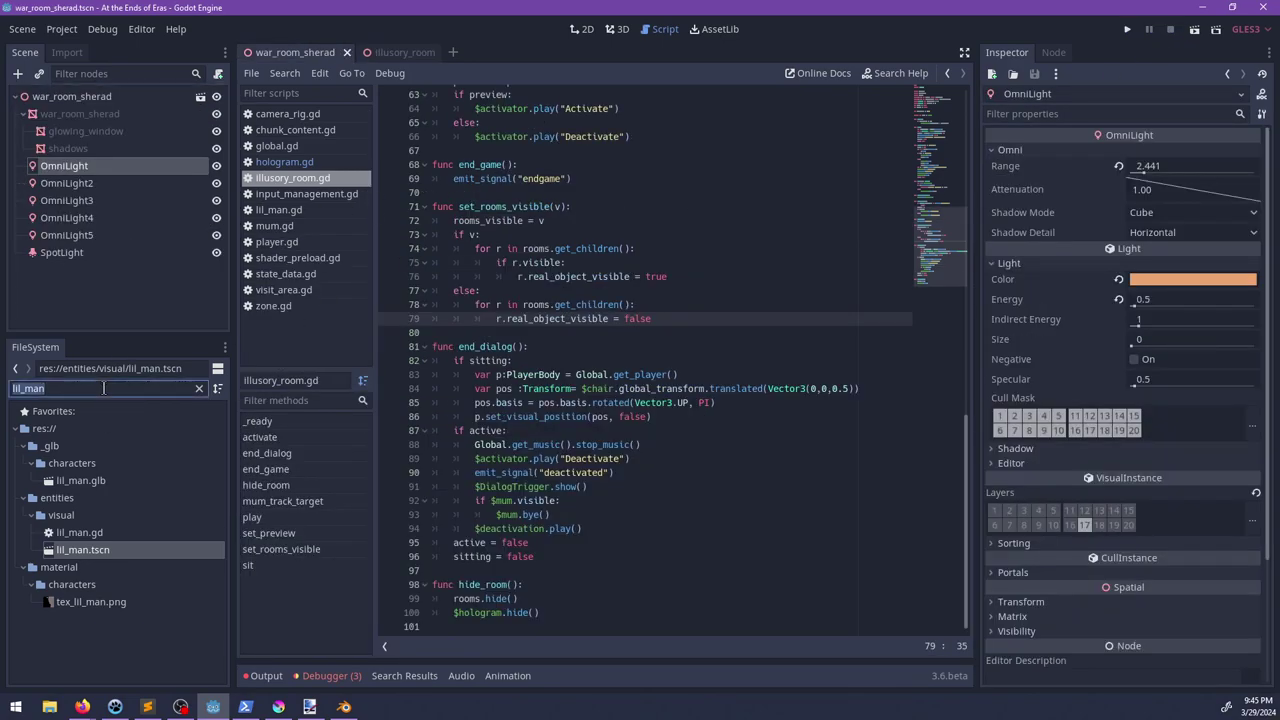
text(hologram)
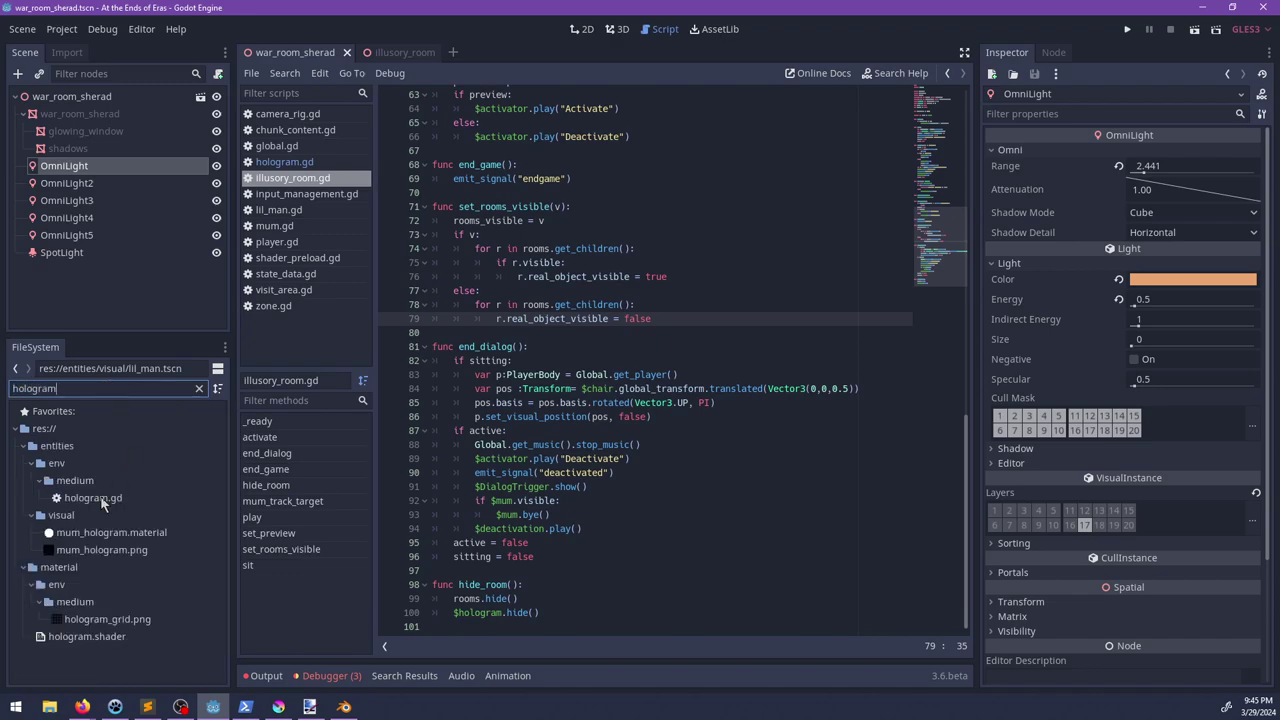
click(101, 498)
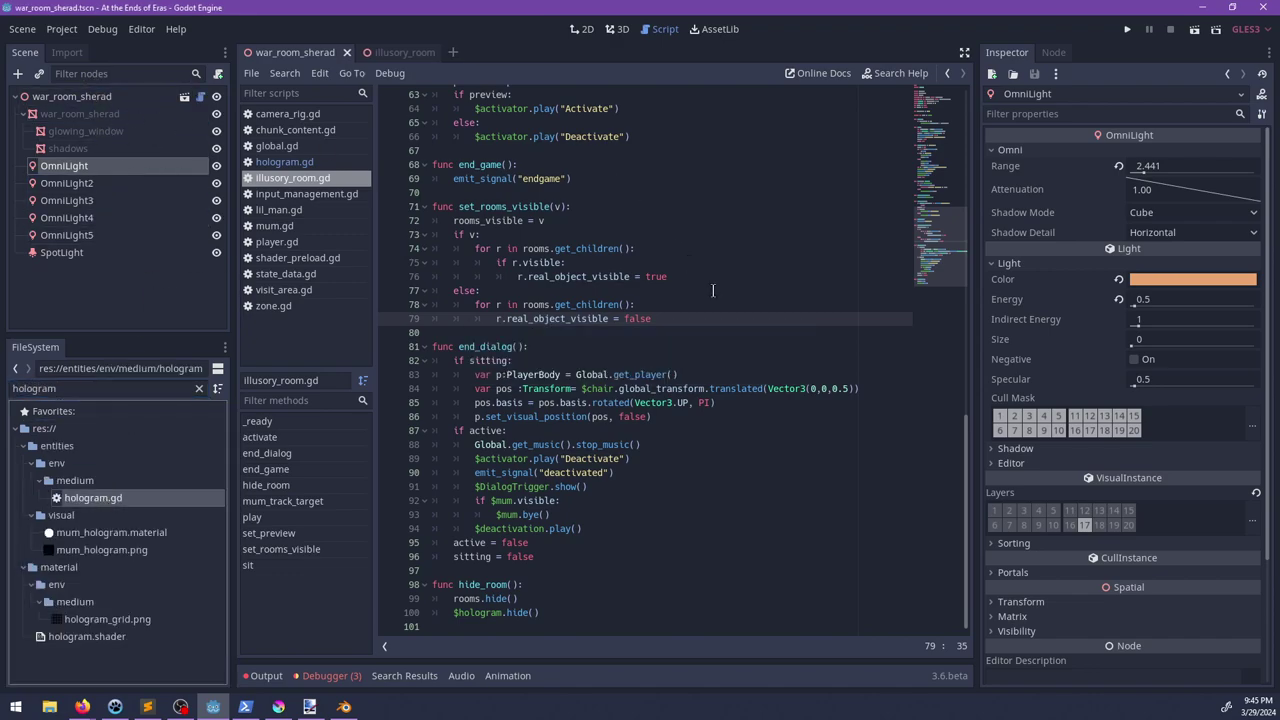
Step: Run the game, walk to the chair, and play the "Who is this girl?" conversation through to leaving the room
key(F5)
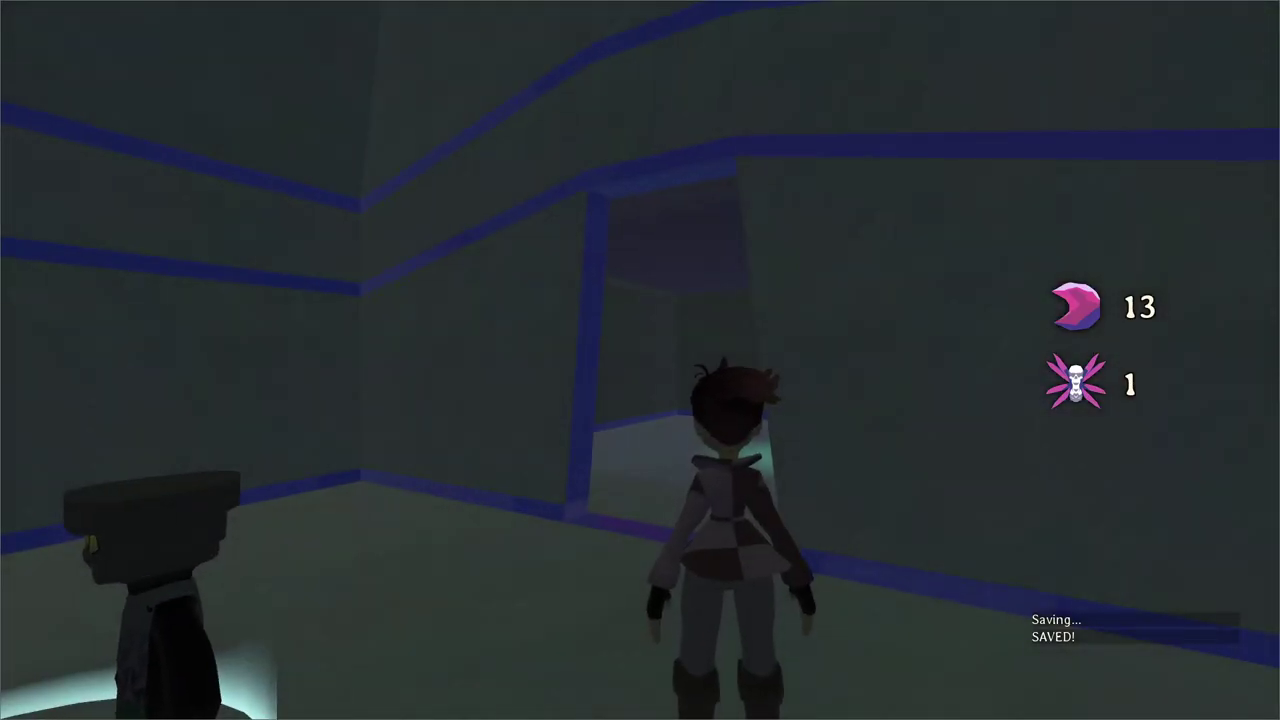
key(w)
key(w)
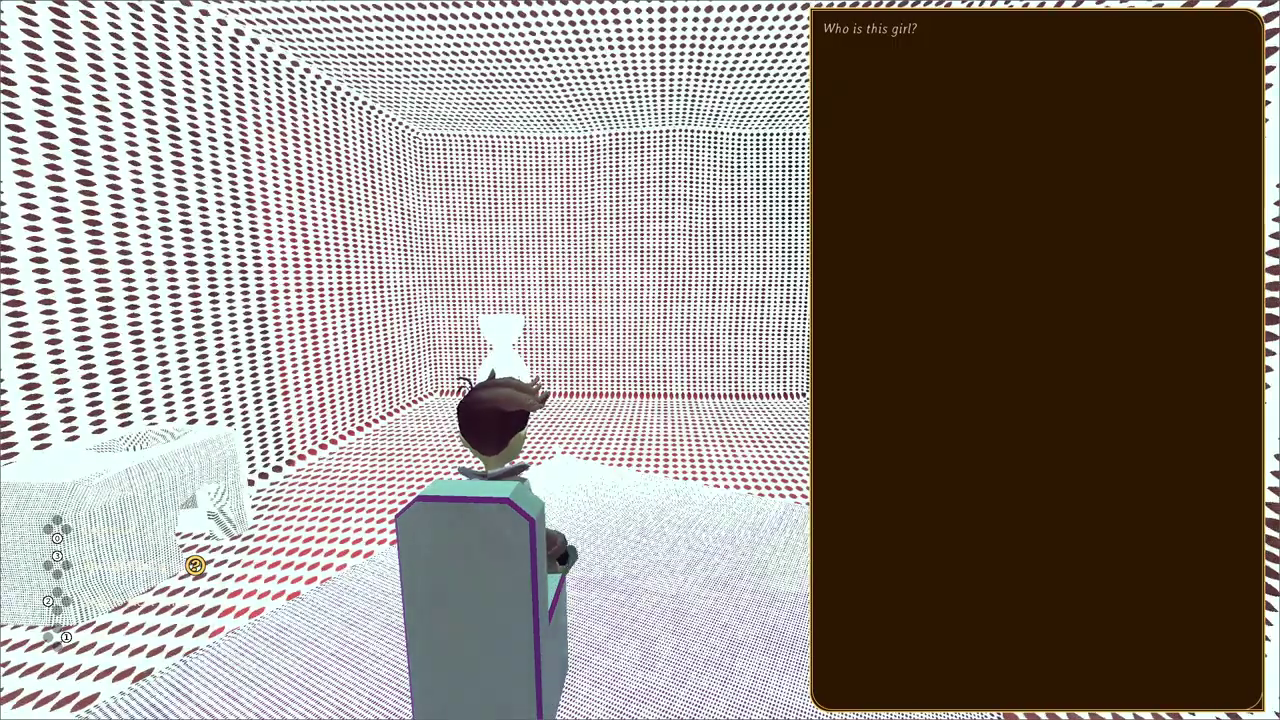
key(space)
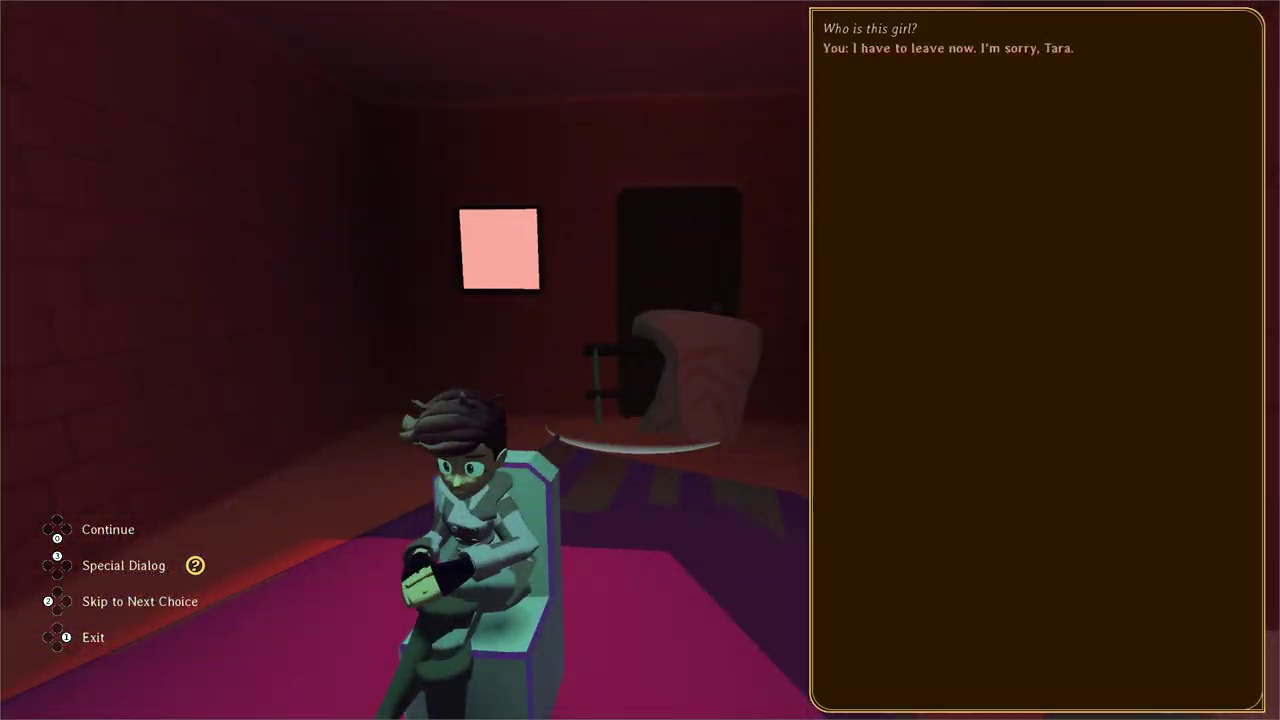
key(space)
key(space)
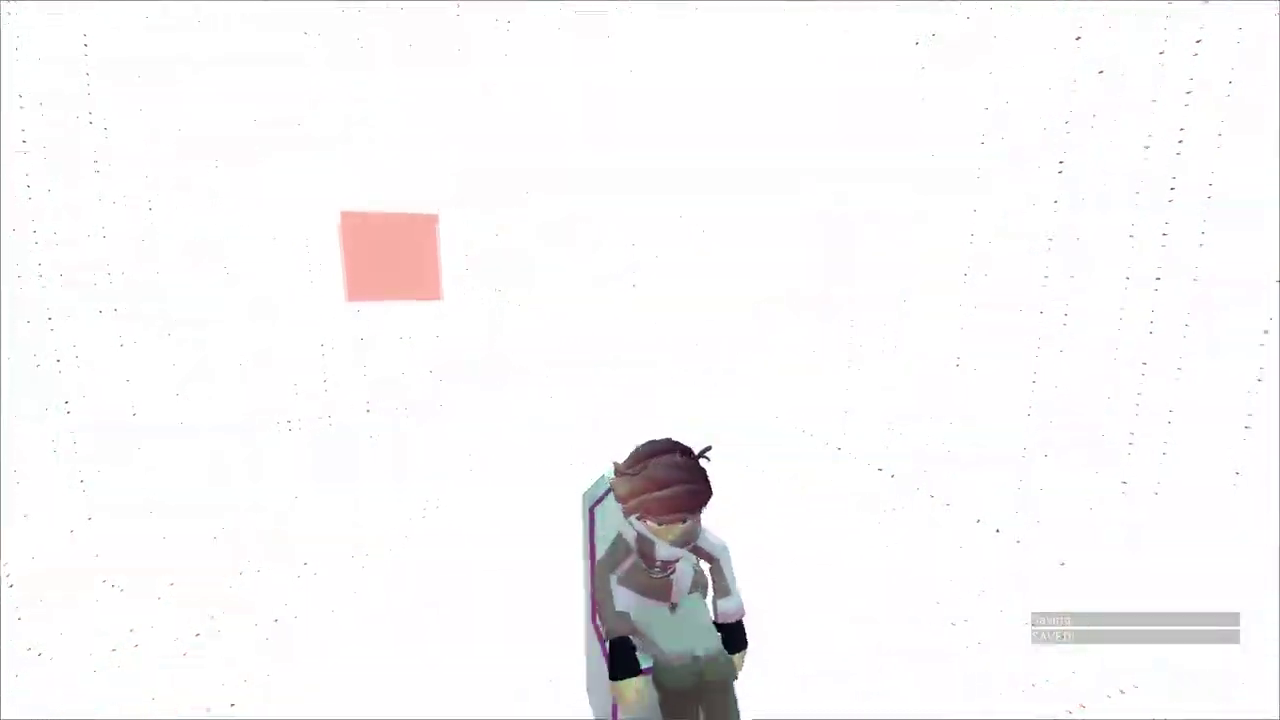
key(w)
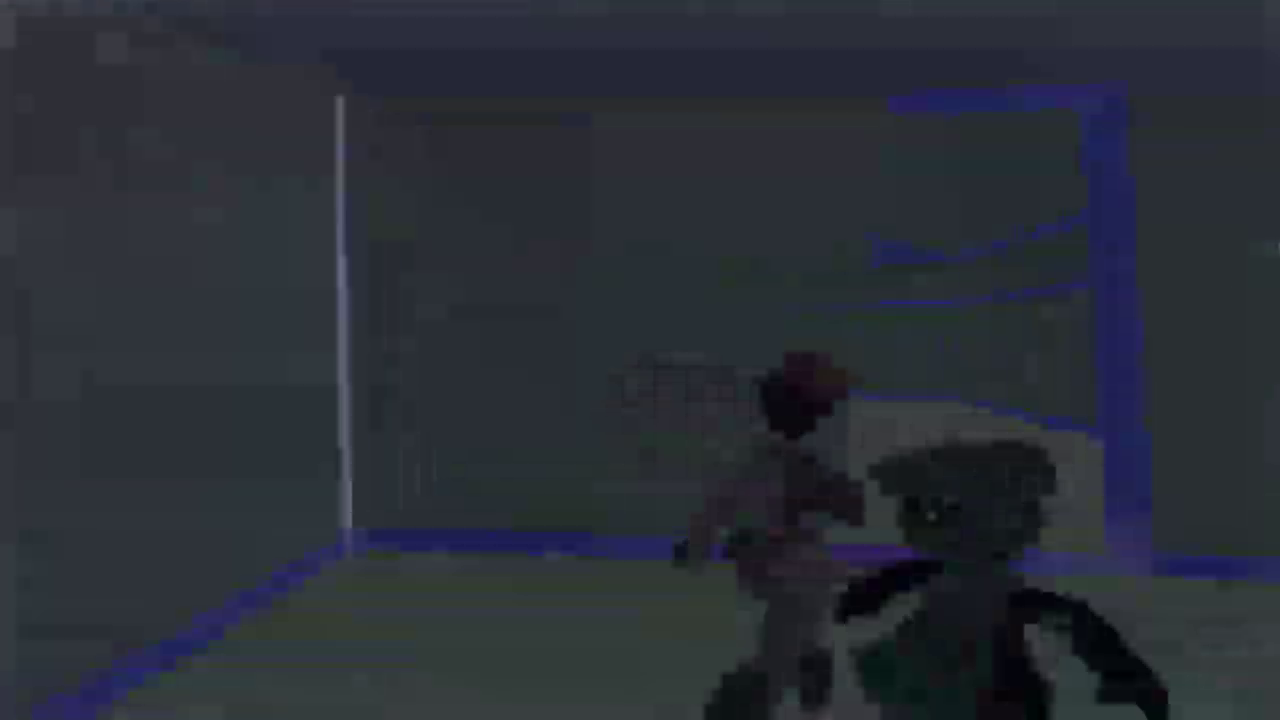
Step: Teleport in the running game to _terrain_sherad, then return to the chair and start the conversation again
key(grave)
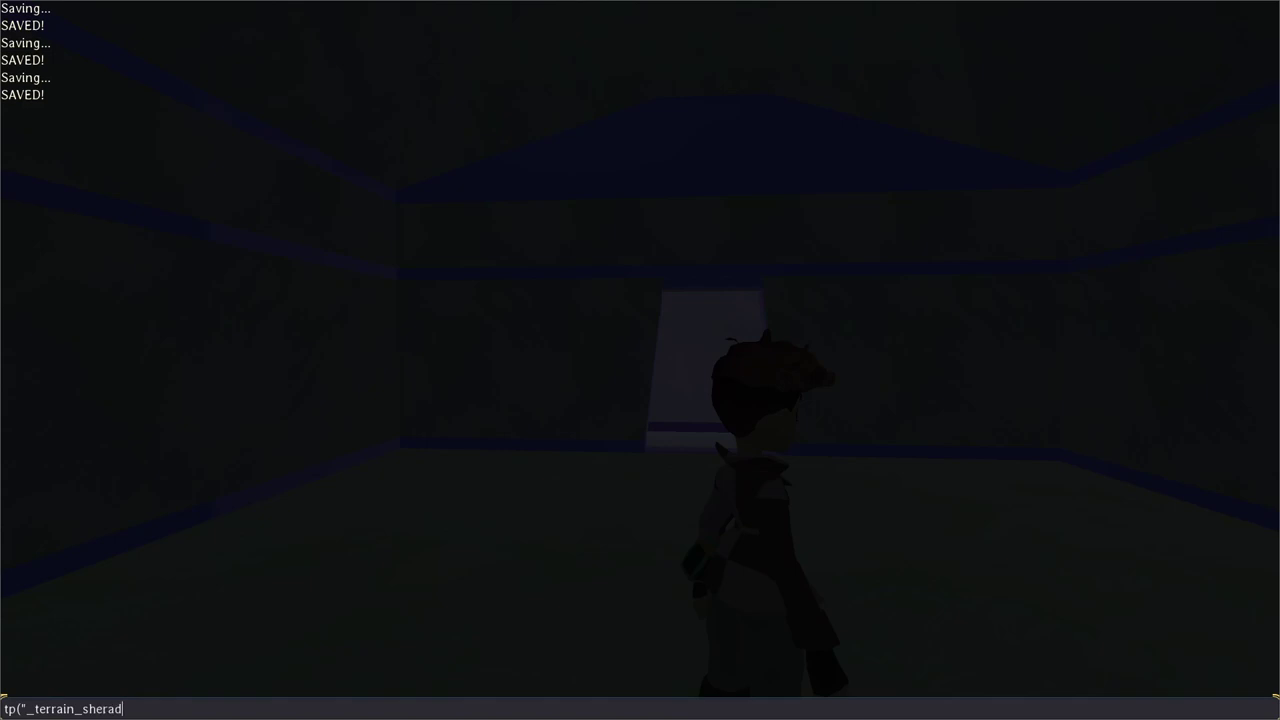
key(Return)
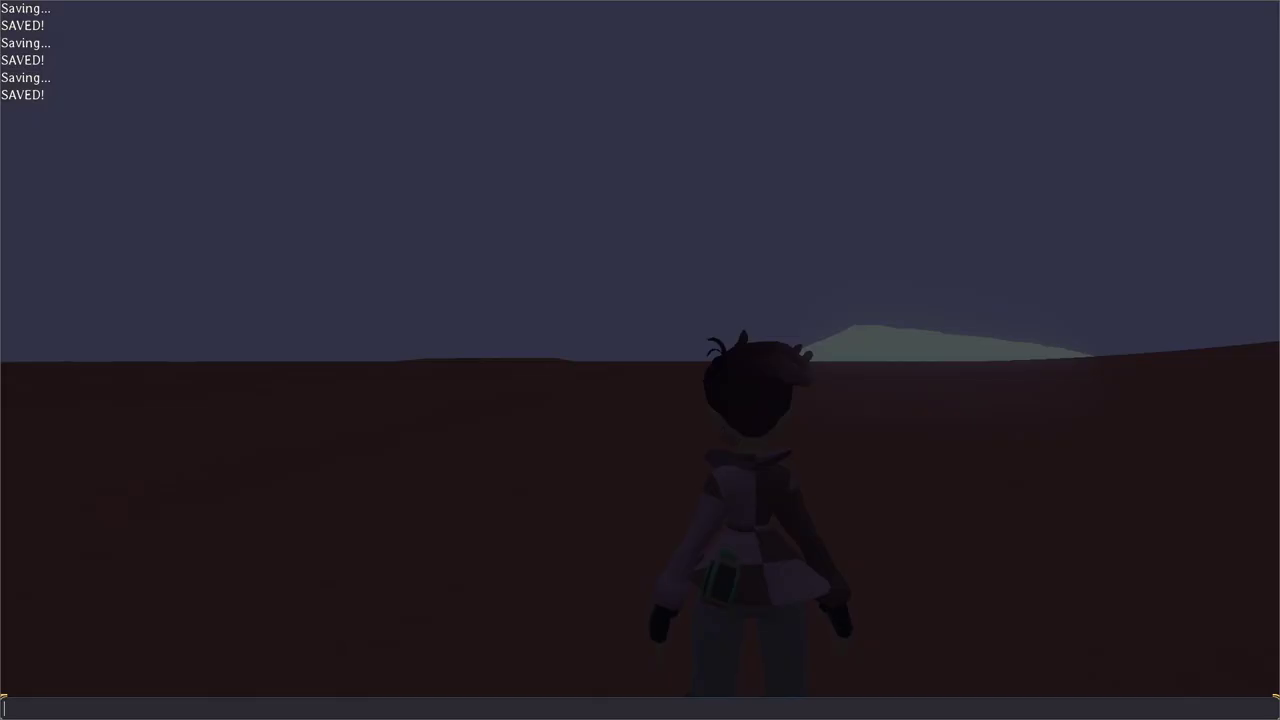
key(grave)
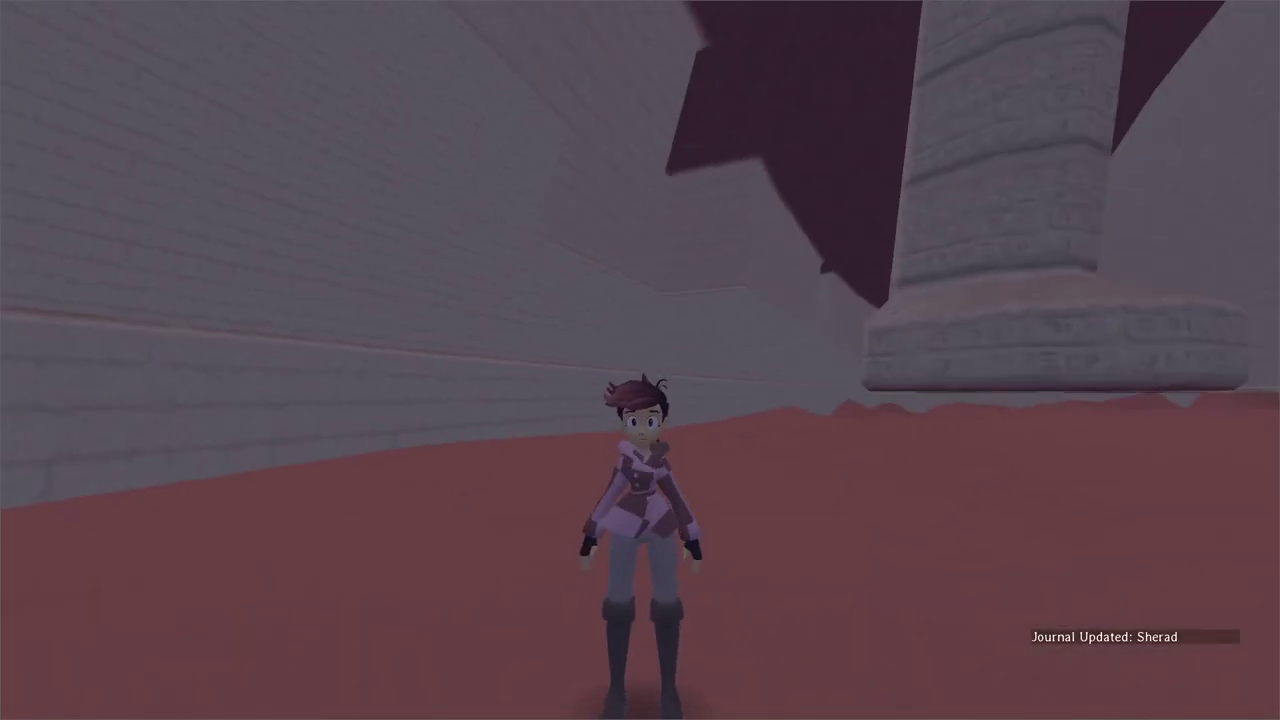
key(w)
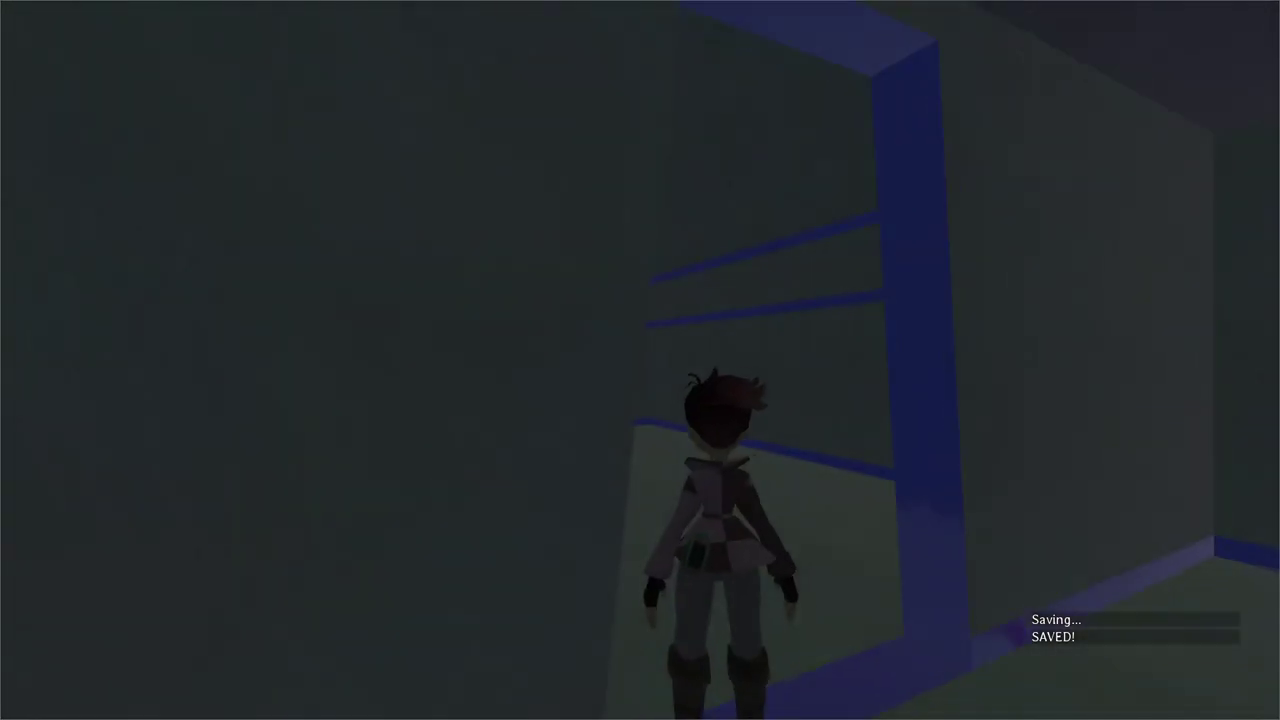
key(d)
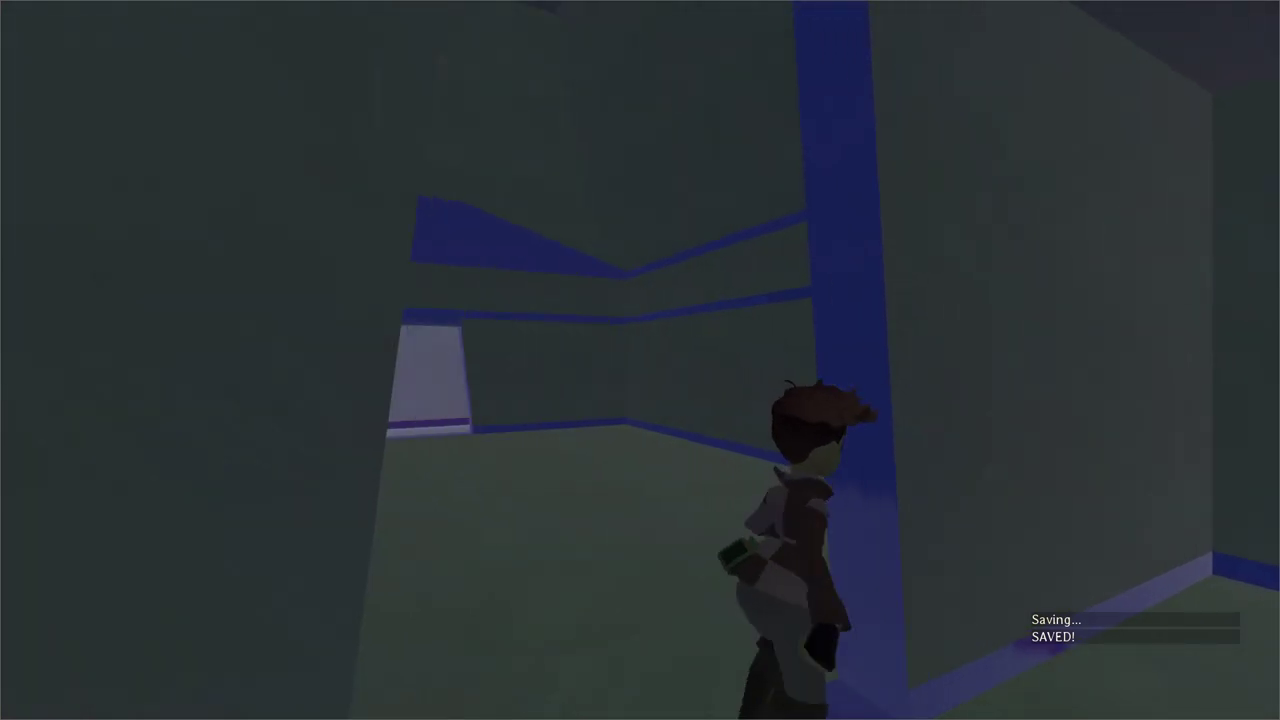
key(w)
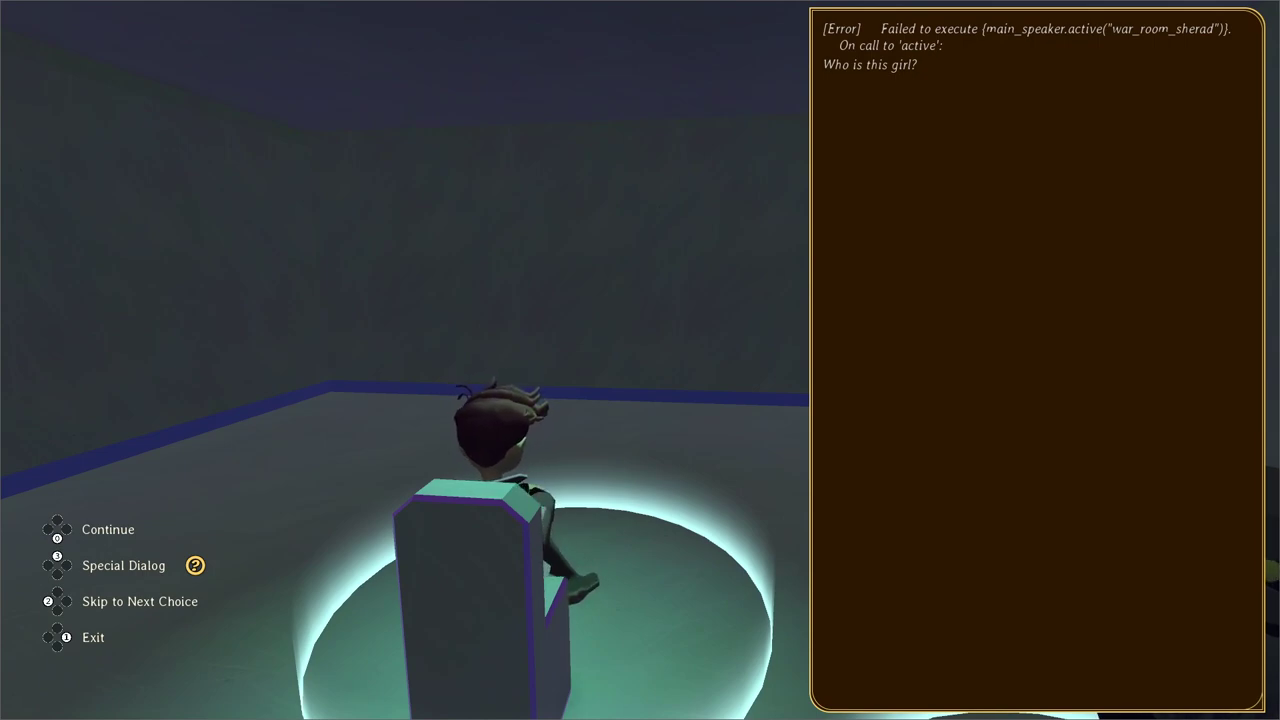
Step: Check the Godot output, switch to Sublime Text, and correct the war_room_sherad call in medium.dialog to activate
key(alt+Tab)
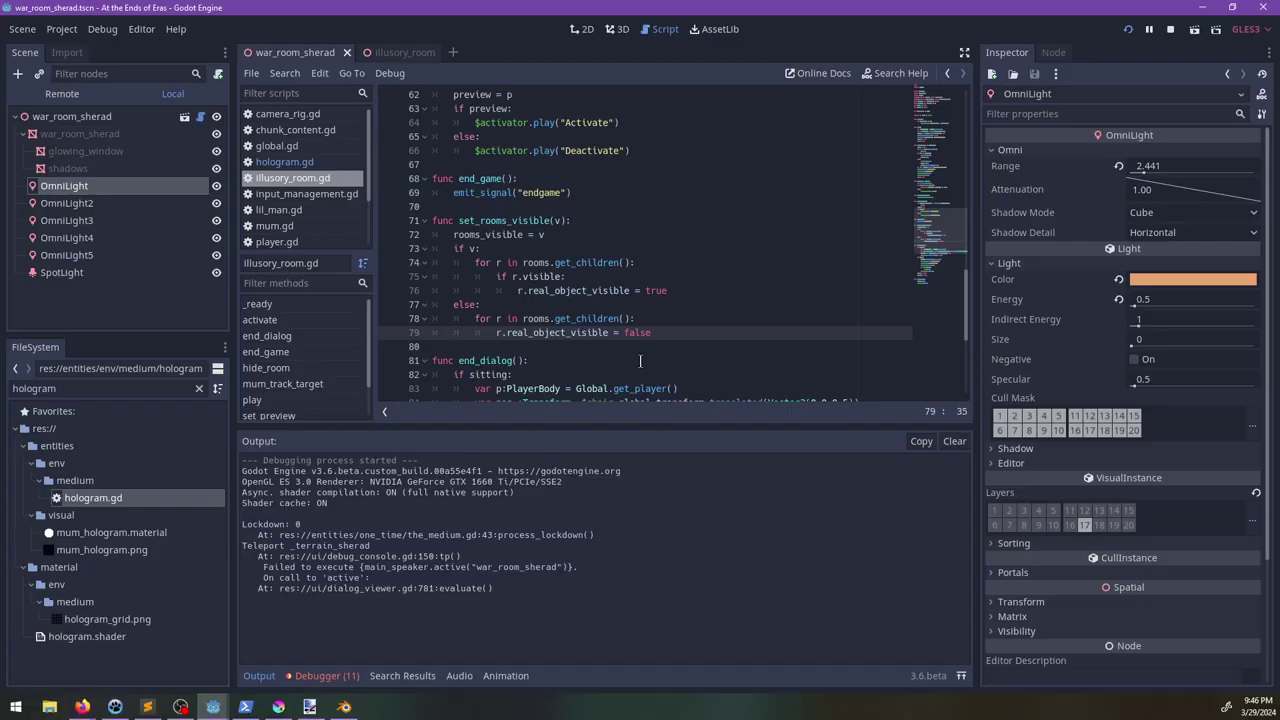
key(alt+Tab)
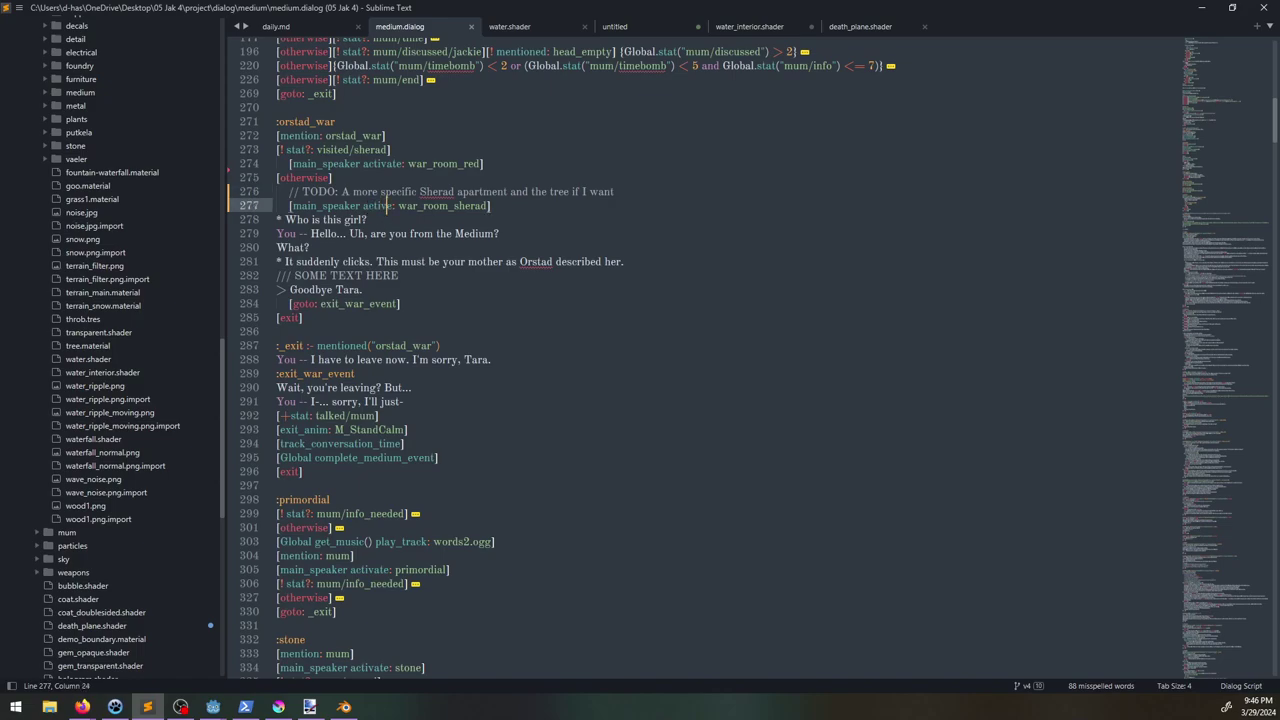
key(alt+Tab)
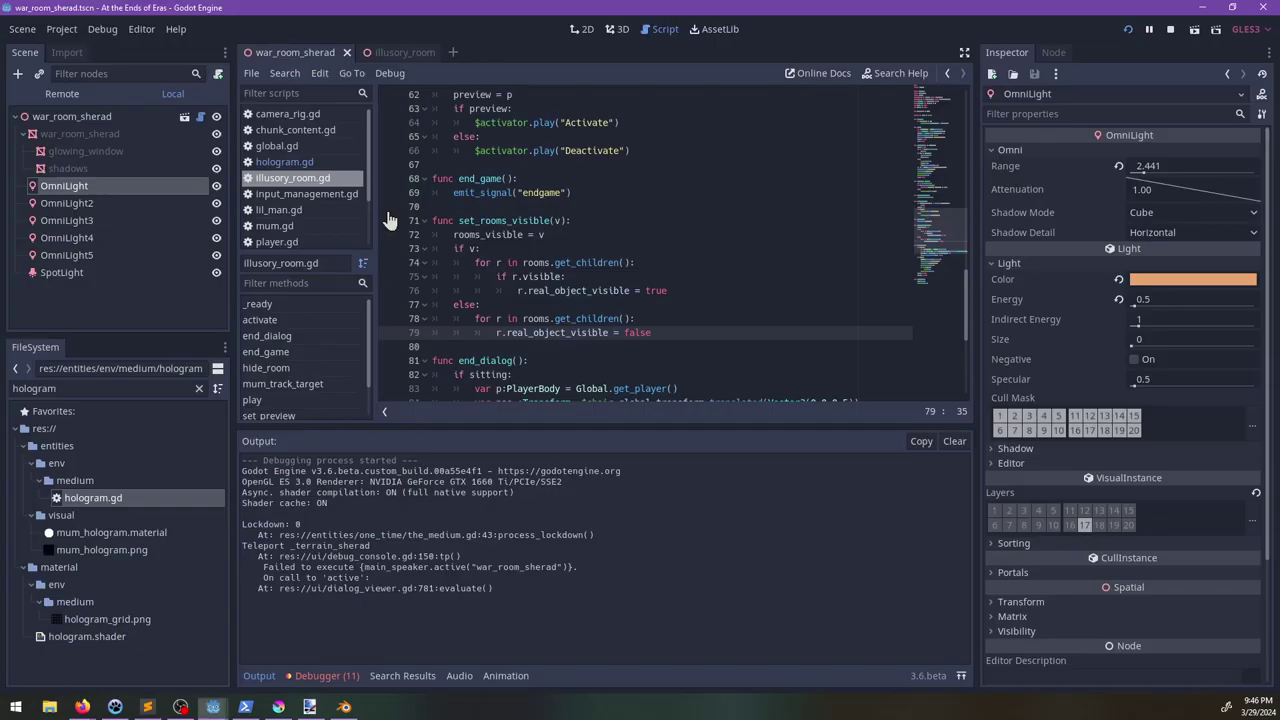
Step: Rerun the game from Godot, walk past lil_man to the chair, and start the conversation to test war_room_sherad
key(F5)
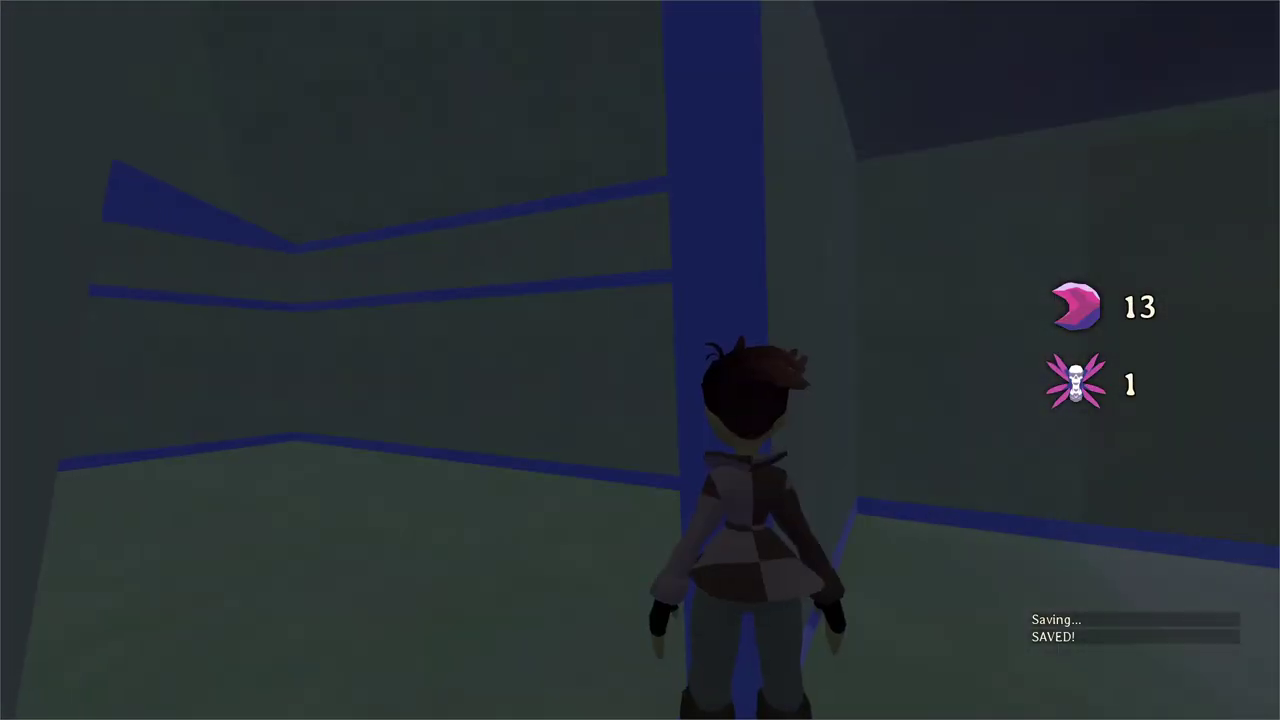
key(w)
key(s)
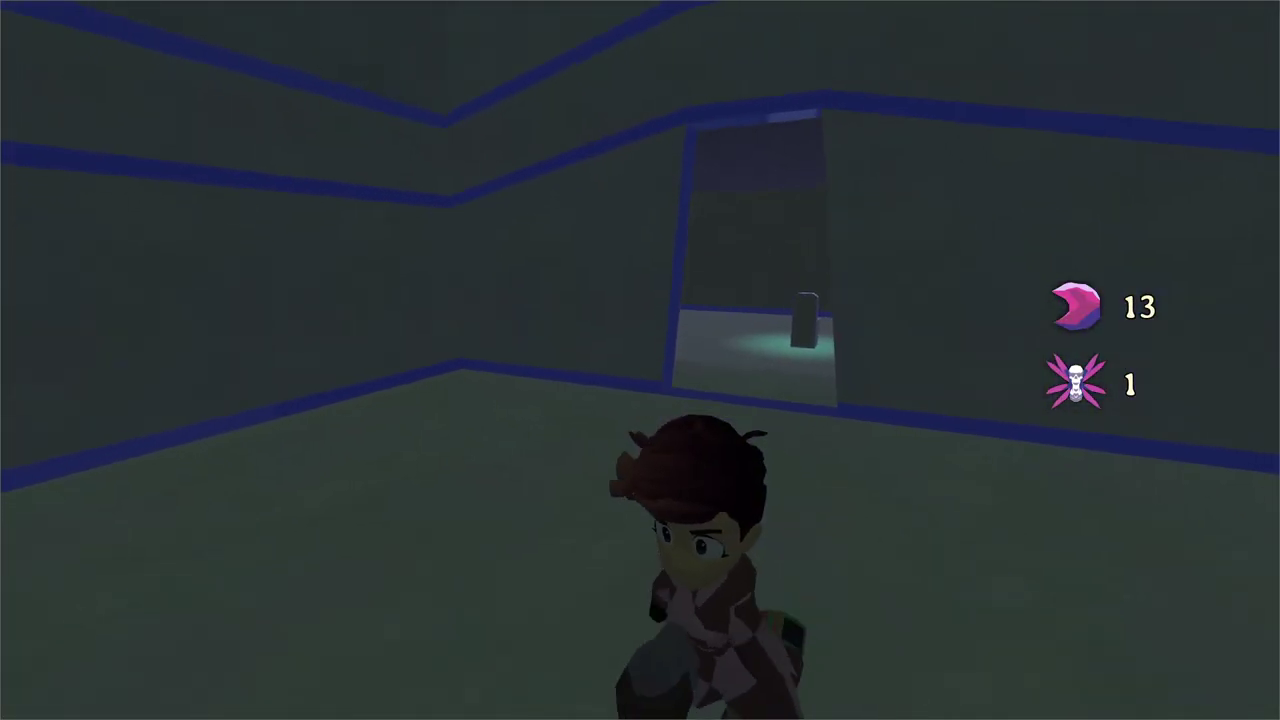
key(w)
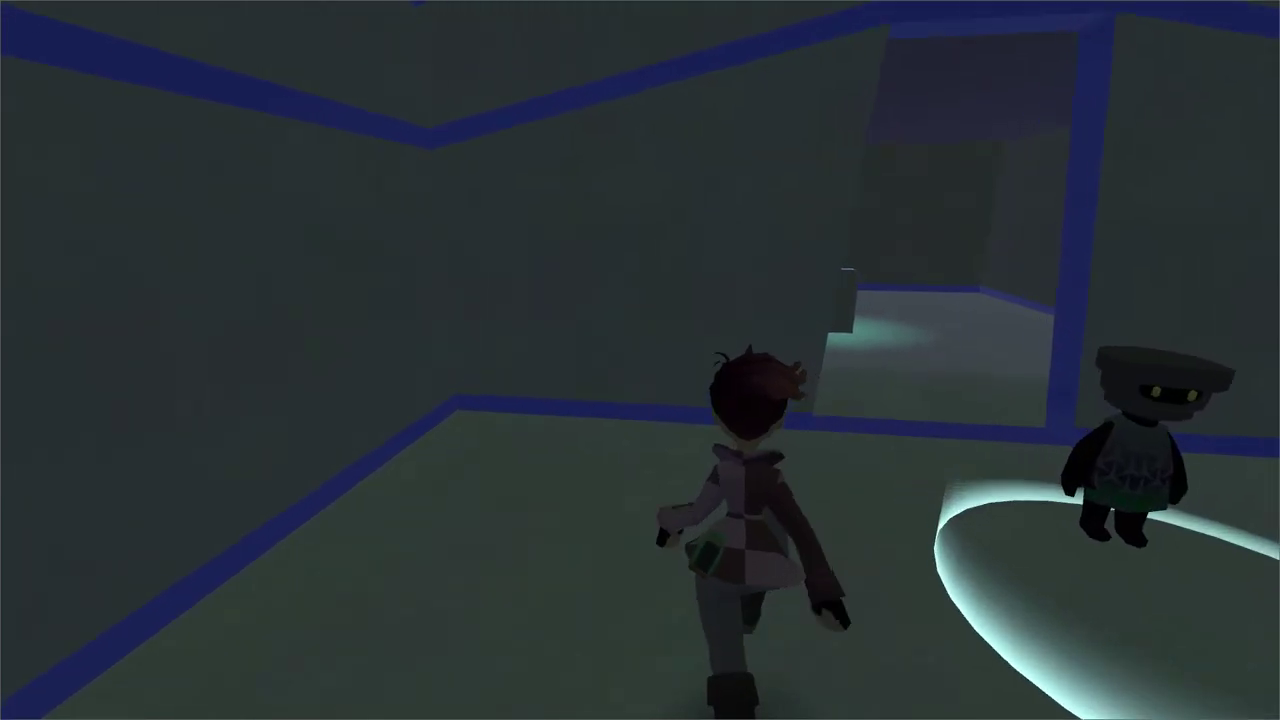
key(w)
key(e)
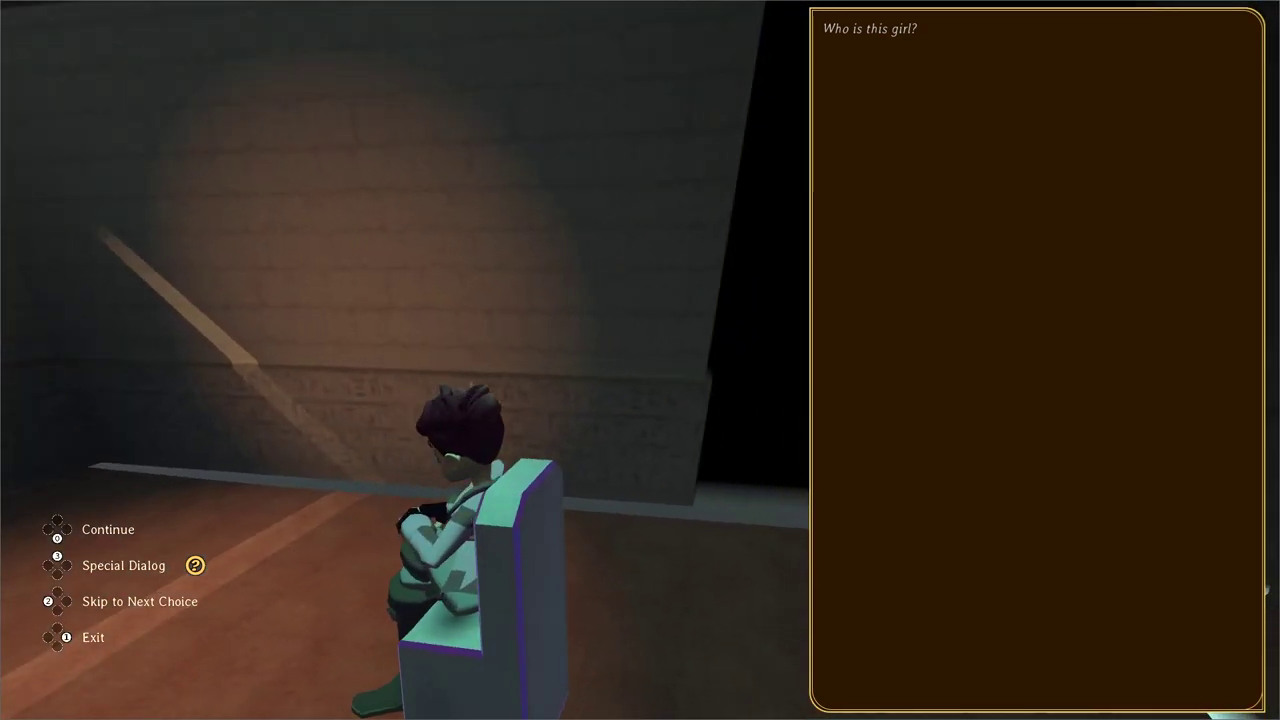
Step: Return to Godot, nudge war_room_sherad along the vertical axis in illusory_room's 3D view, and save the scene
key(alt+Tab)
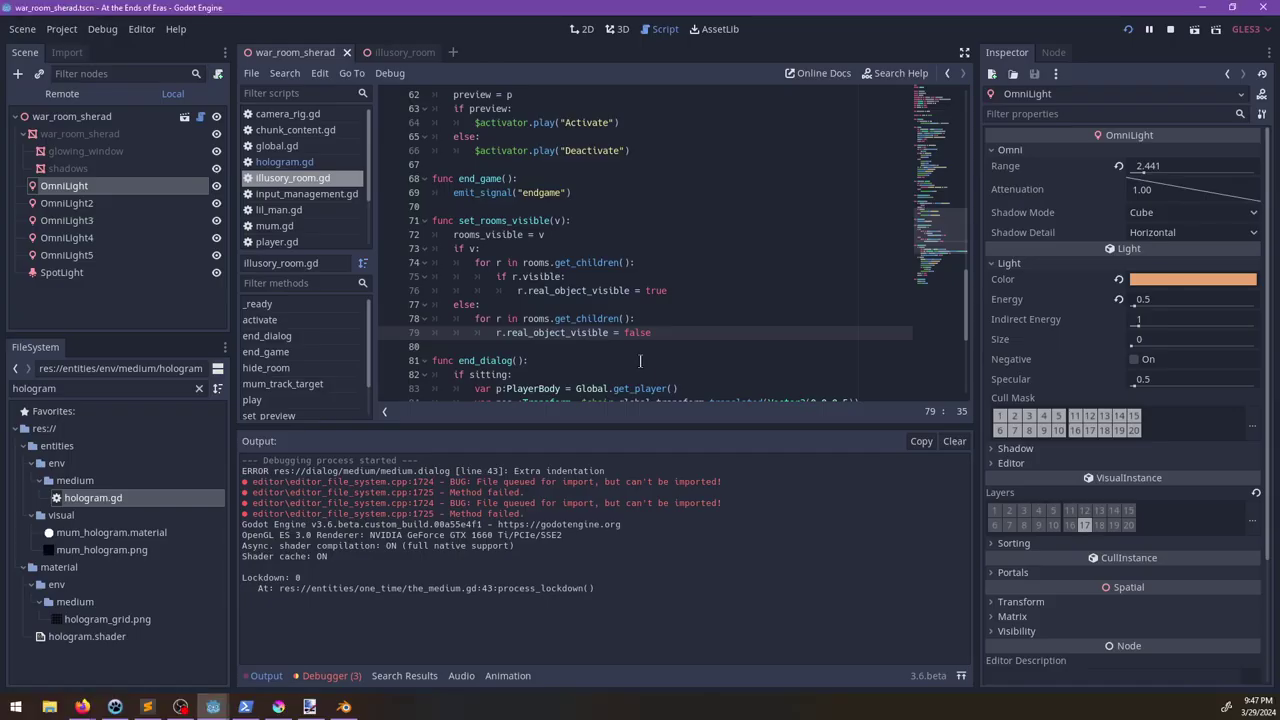
click(400, 52)
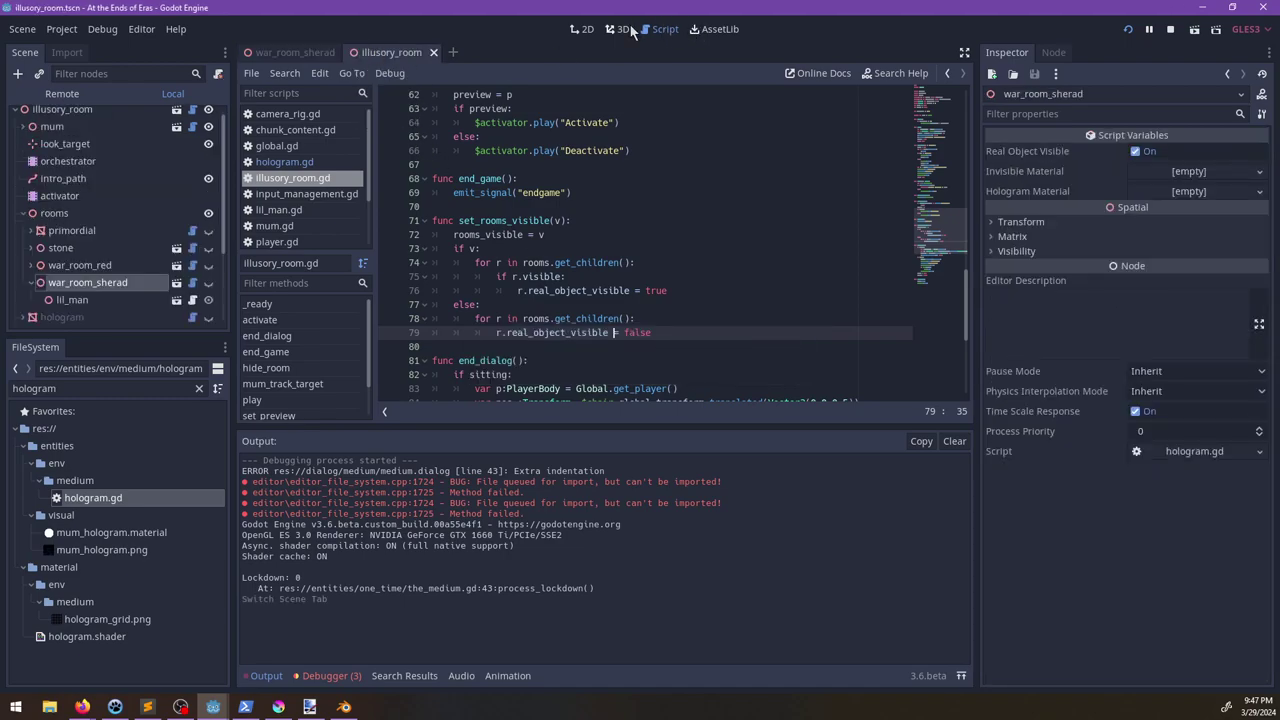
click(617, 29)
key(f)
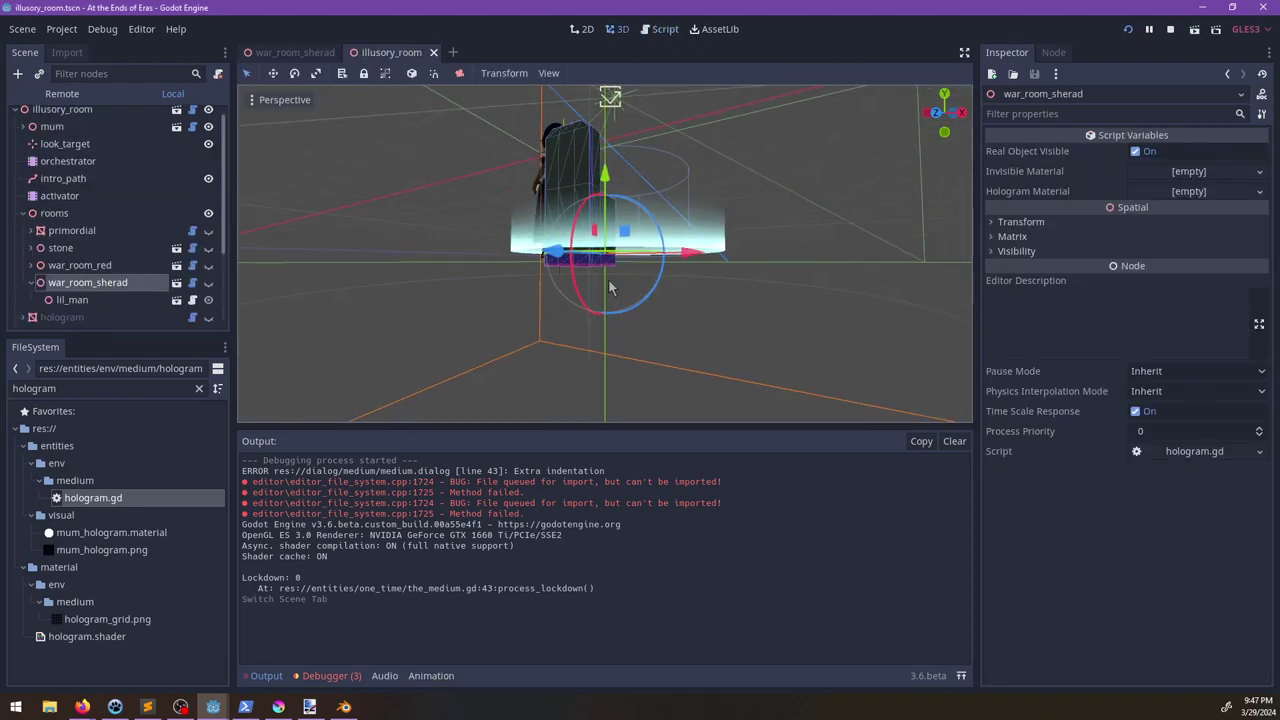
scroll(606, 240, up, 7)
drag(605, 178, 604, 178)
key(ctrl+s)
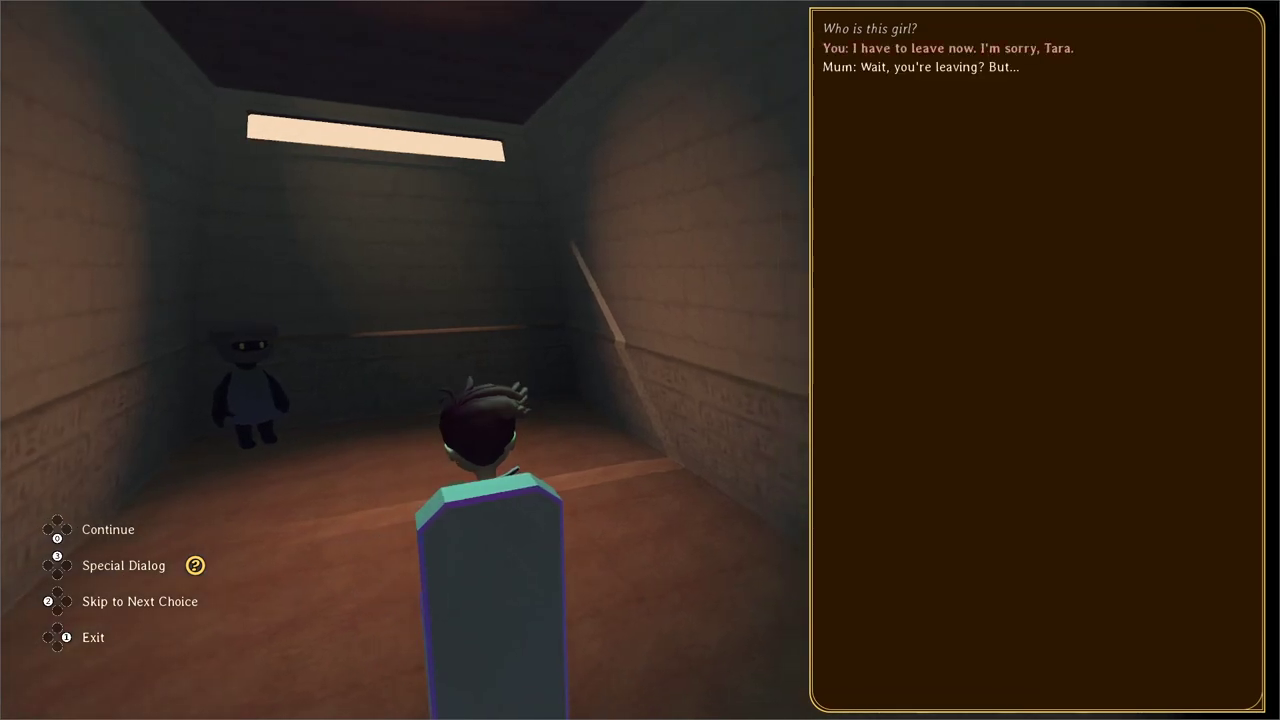
Step: Finish the leaving conversation in the running game and stop the game
key(Return)
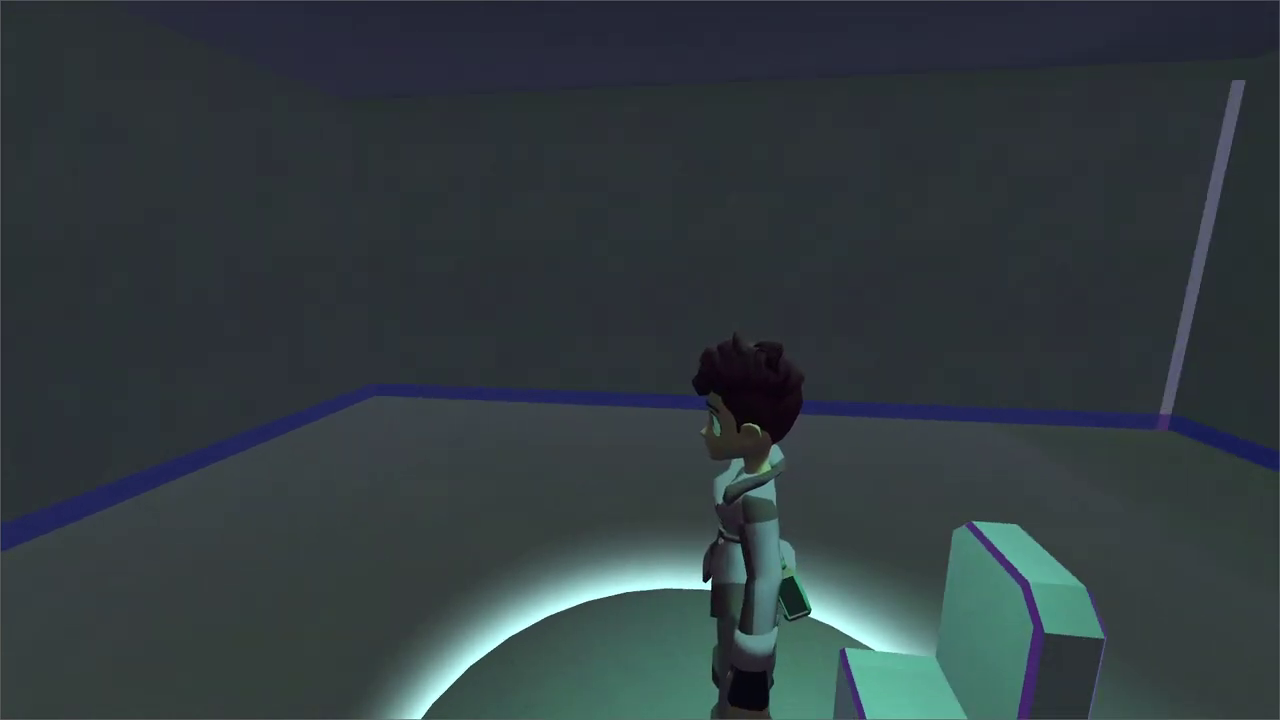
key(F8)
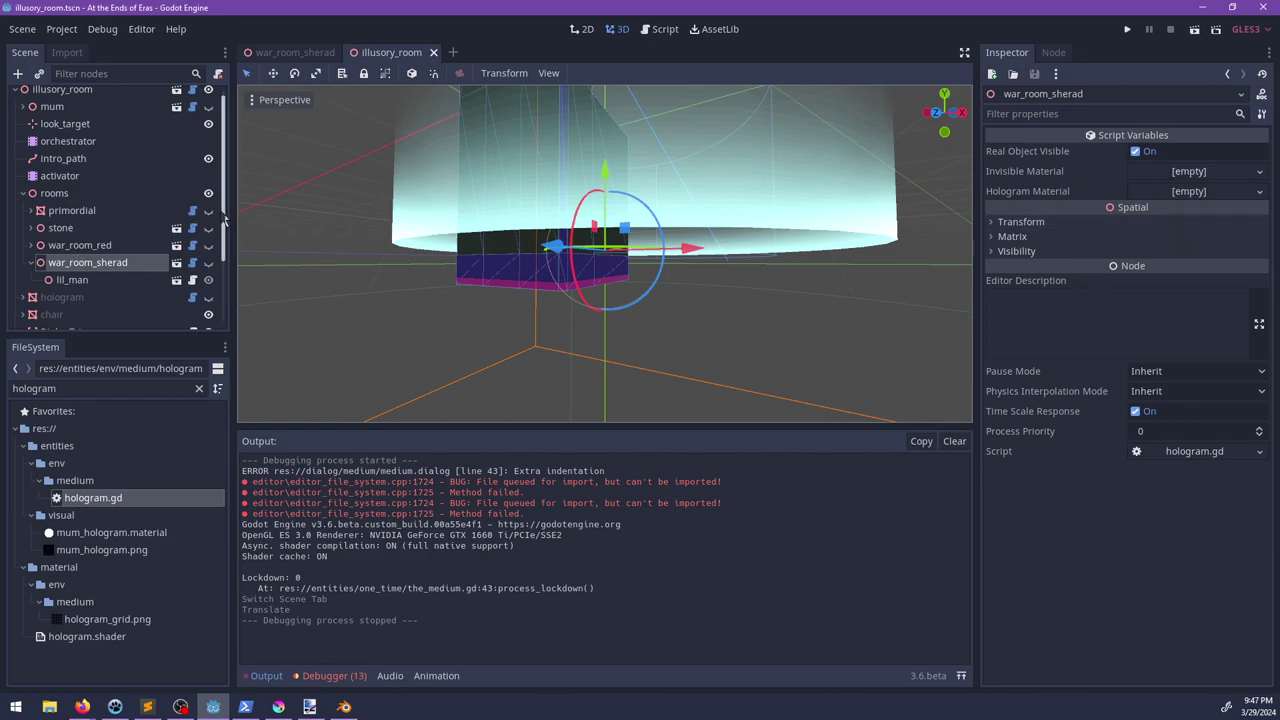
Step: Copy war_room_red's Invisible Material to war_room_sherad and turn off Real Object Visible on war_room_sherad
click(79, 245)
click(1259, 184)
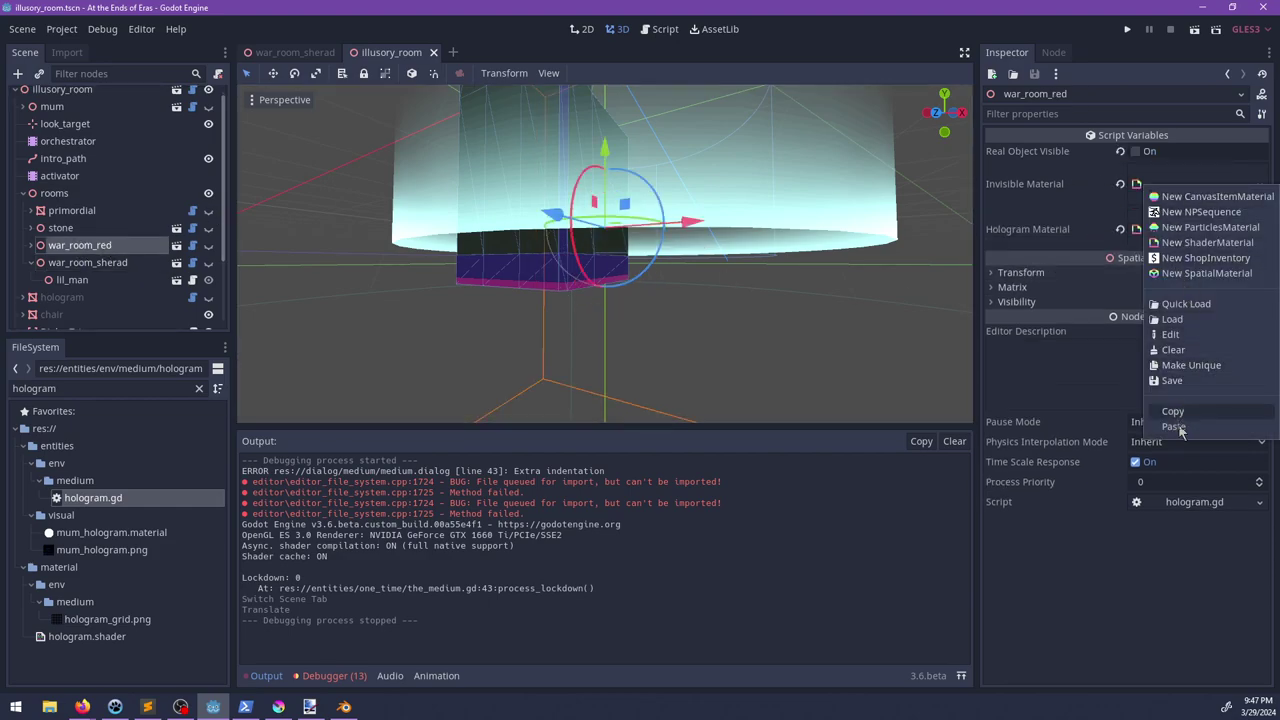
click(1174, 413)
click(578, 258)
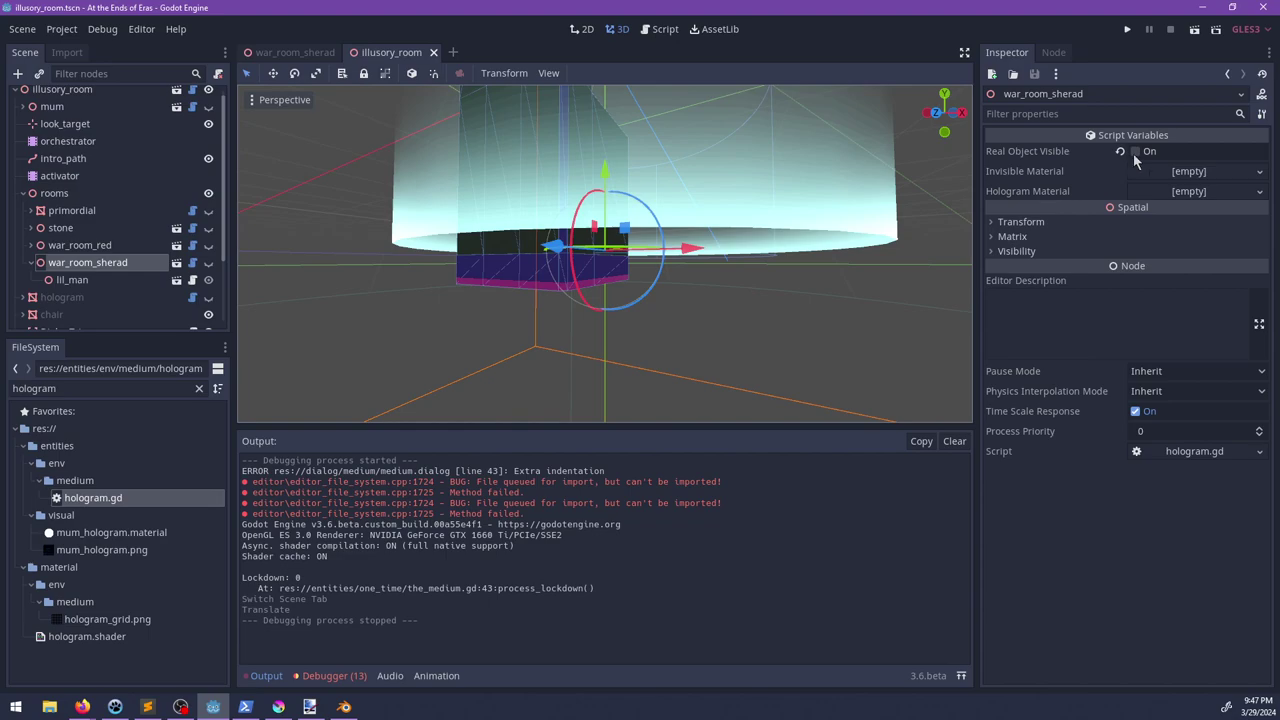
click(1172, 171)
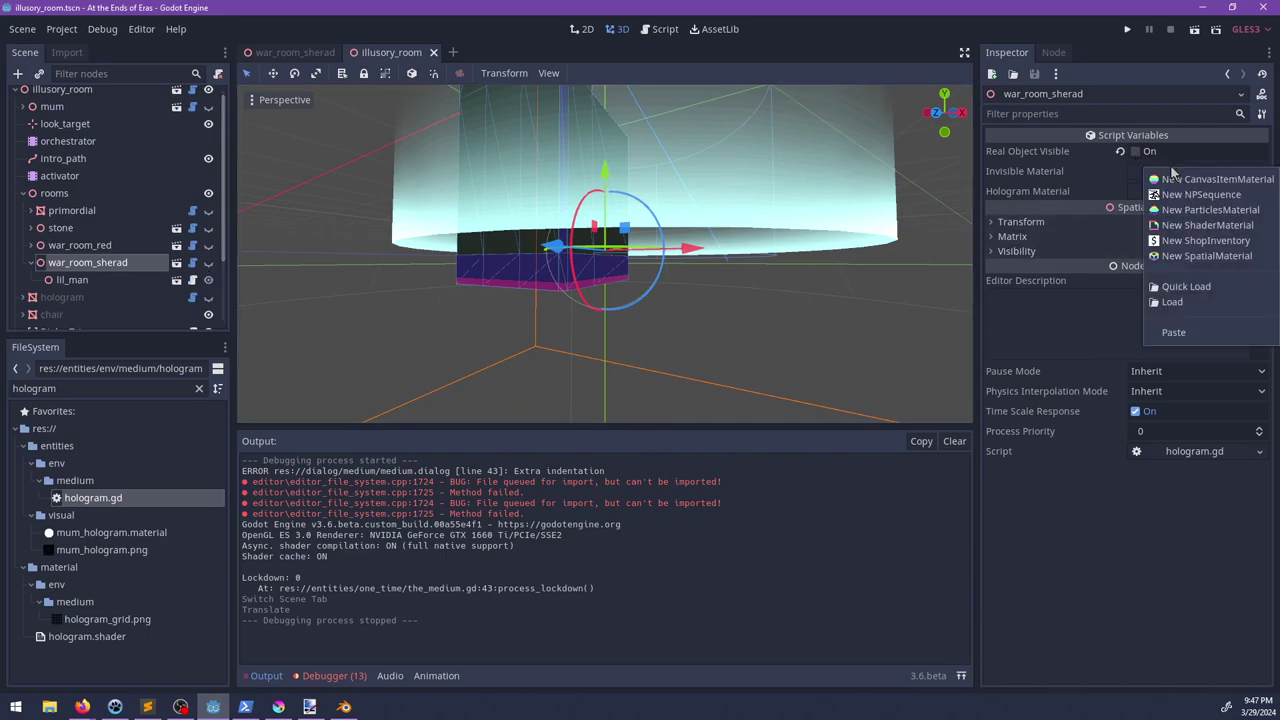
click(1178, 332)
Step: Copy war_room_red's Hologram Material to war_room_sherad and save illusory_room
click(105, 246)
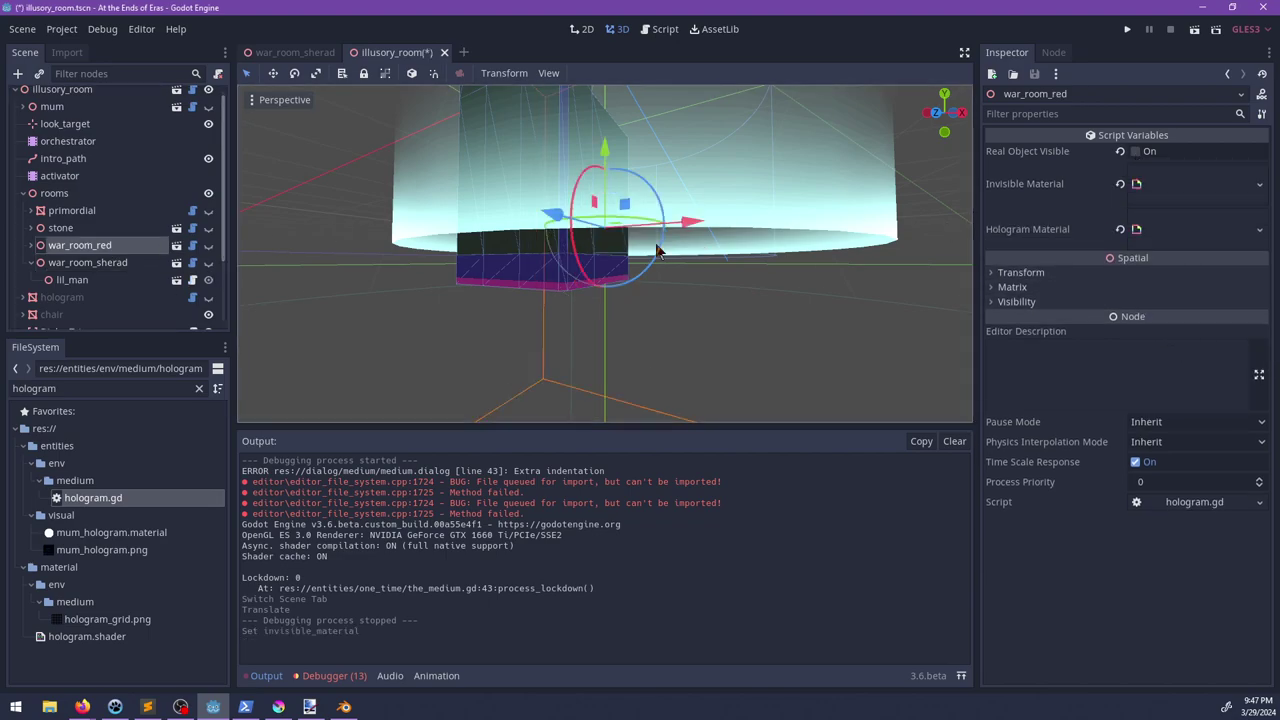
click(1180, 231)
click(1190, 454)
click(95, 264)
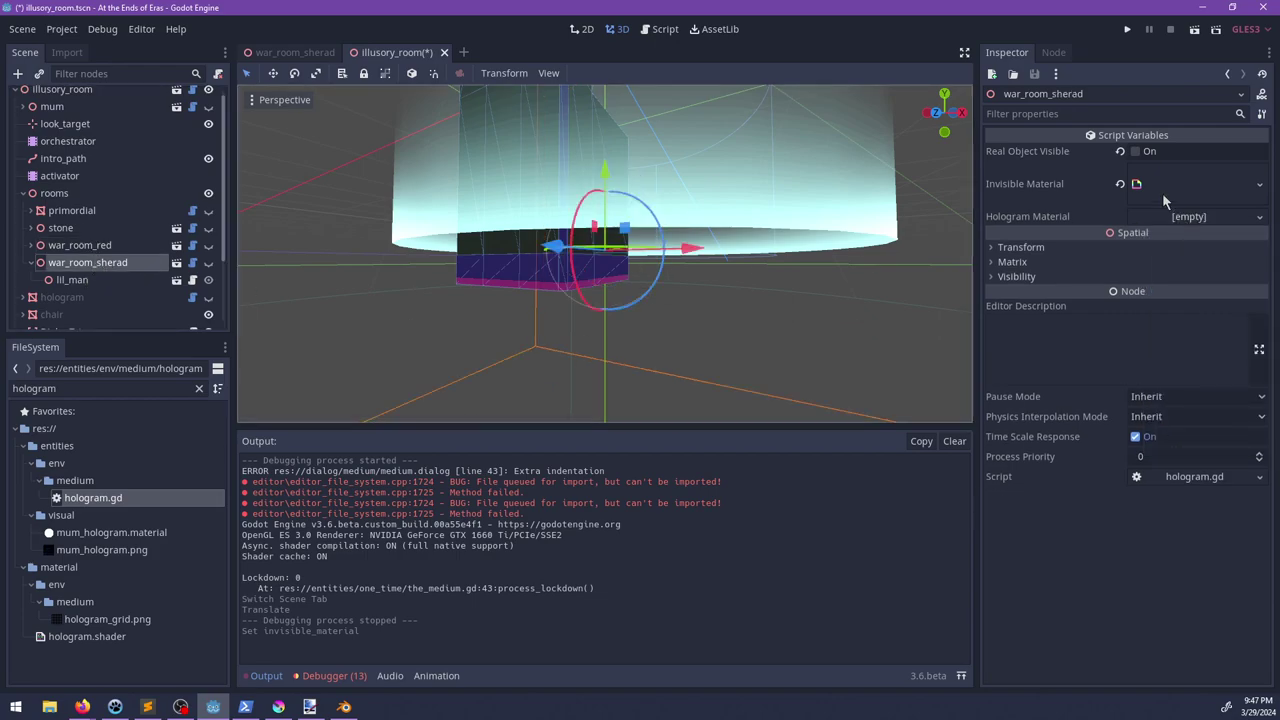
click(1186, 216)
click(1175, 386)
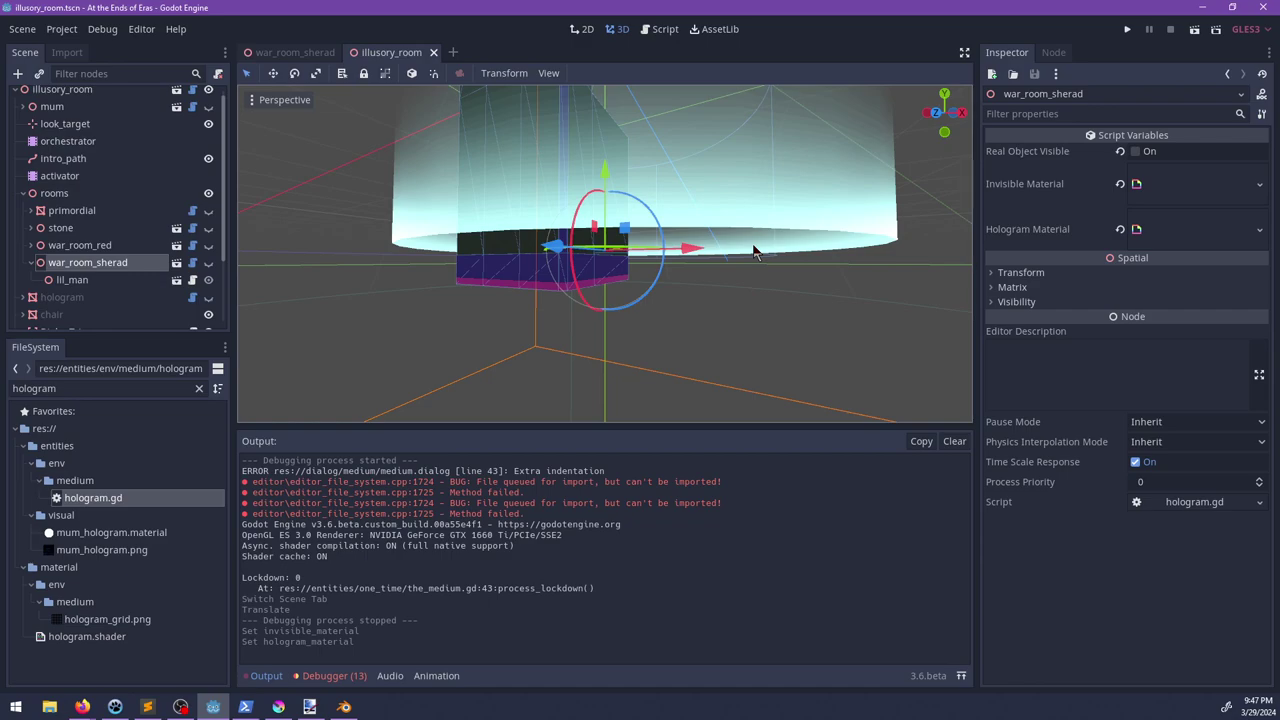
Step: Run the game, enter the illusory room and play through the conversation with Mum until saying goodbye
key(F5)
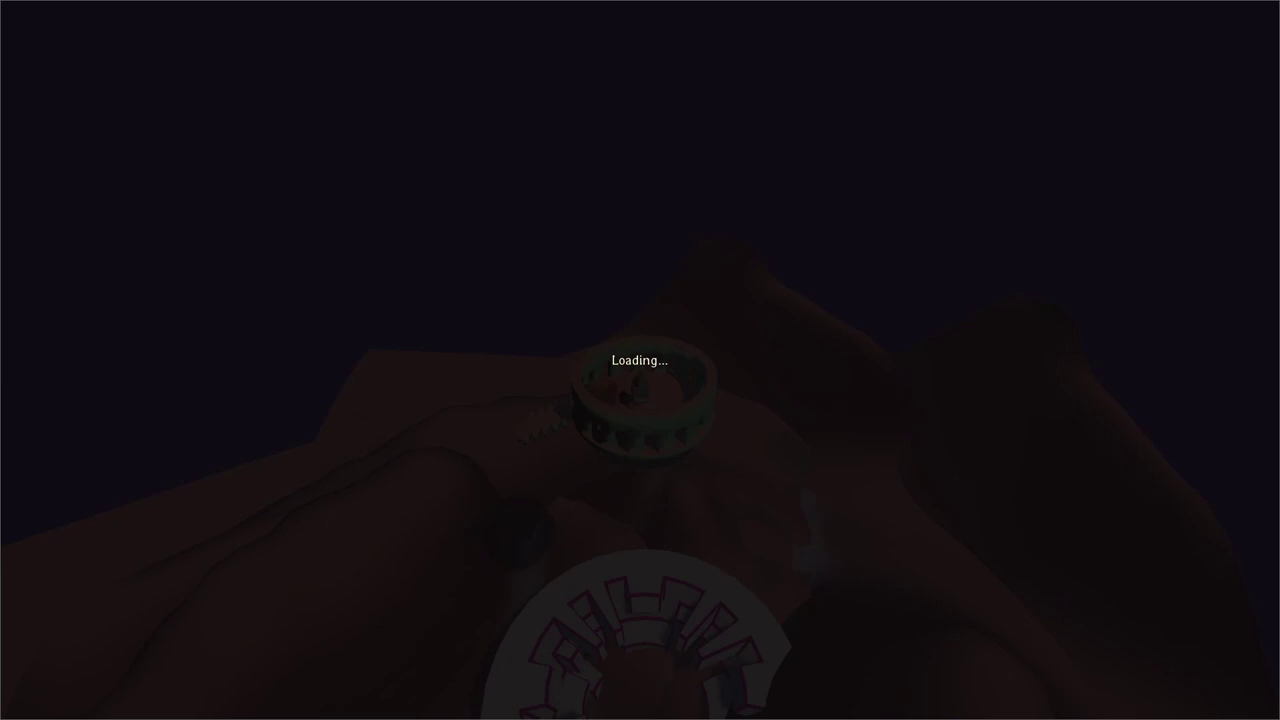
key(a)
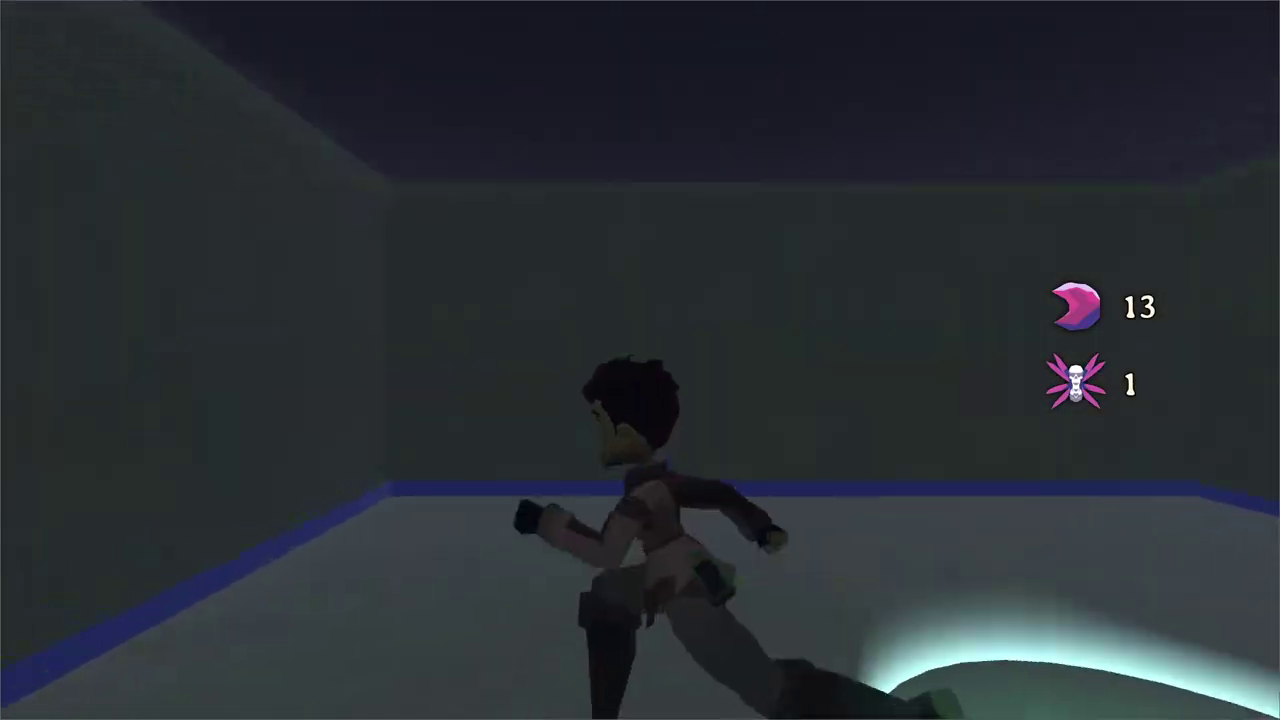
key(w)
key(e)
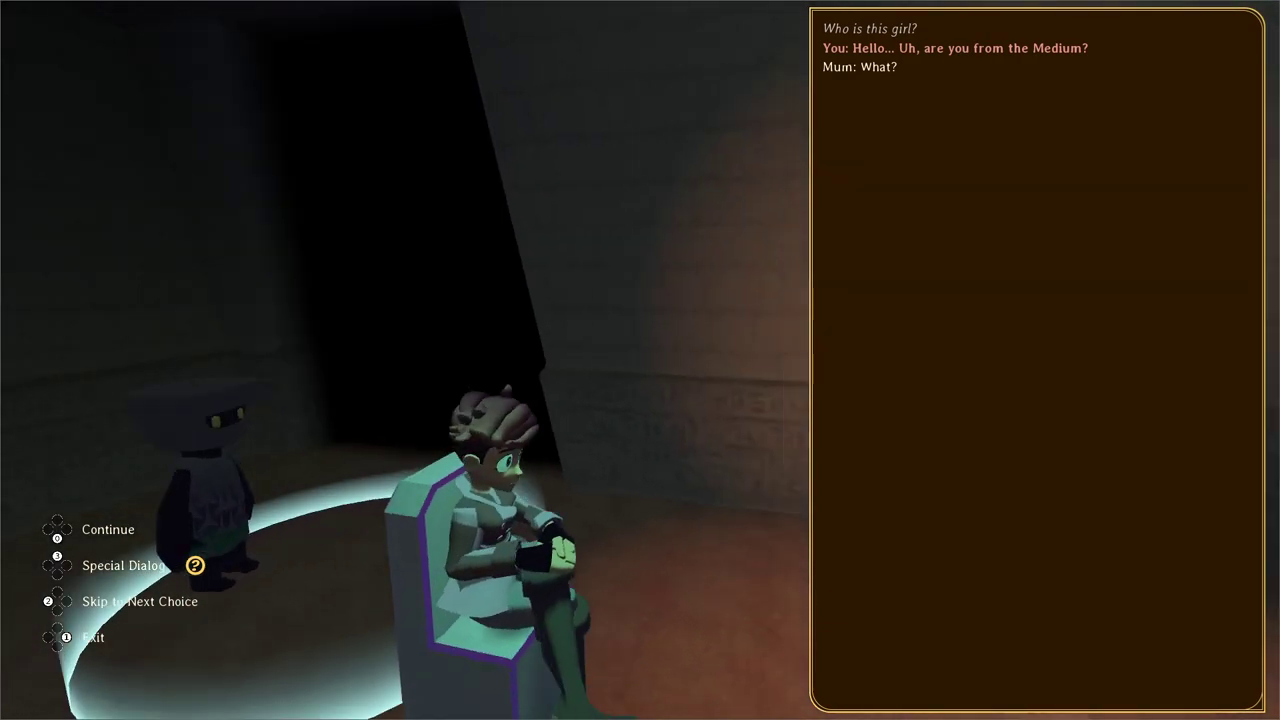
key(space)
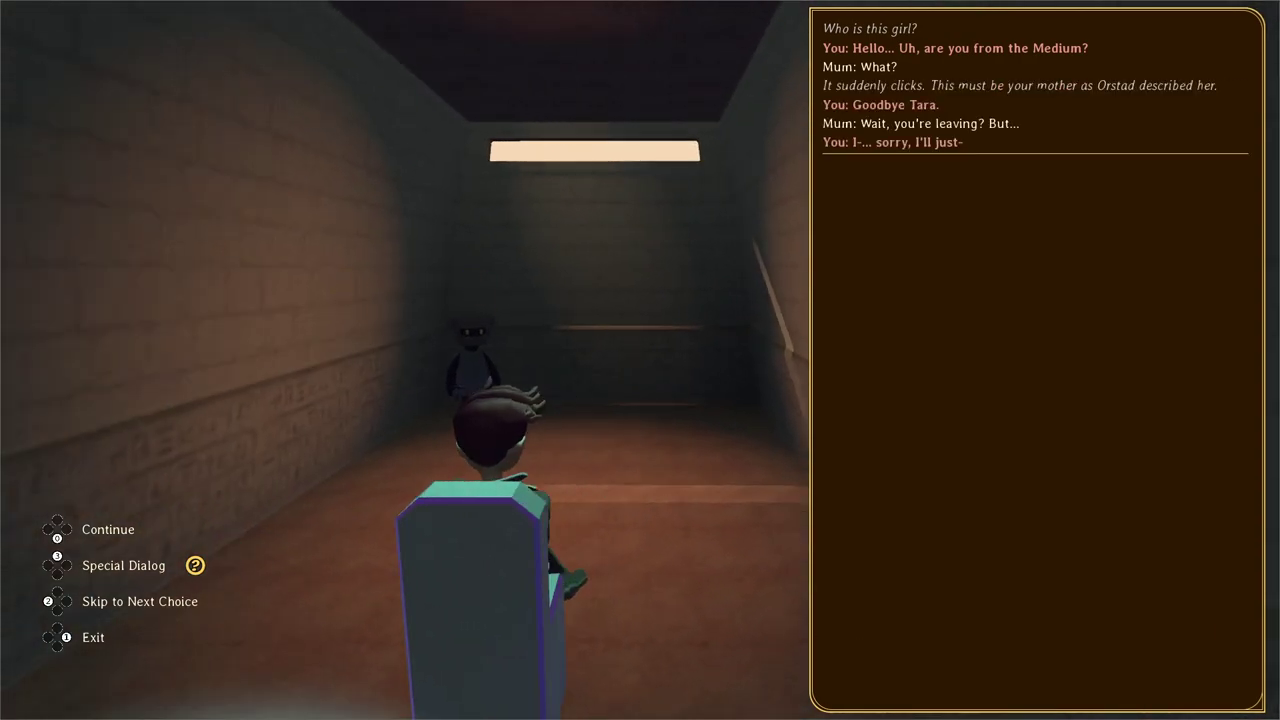
key(space)
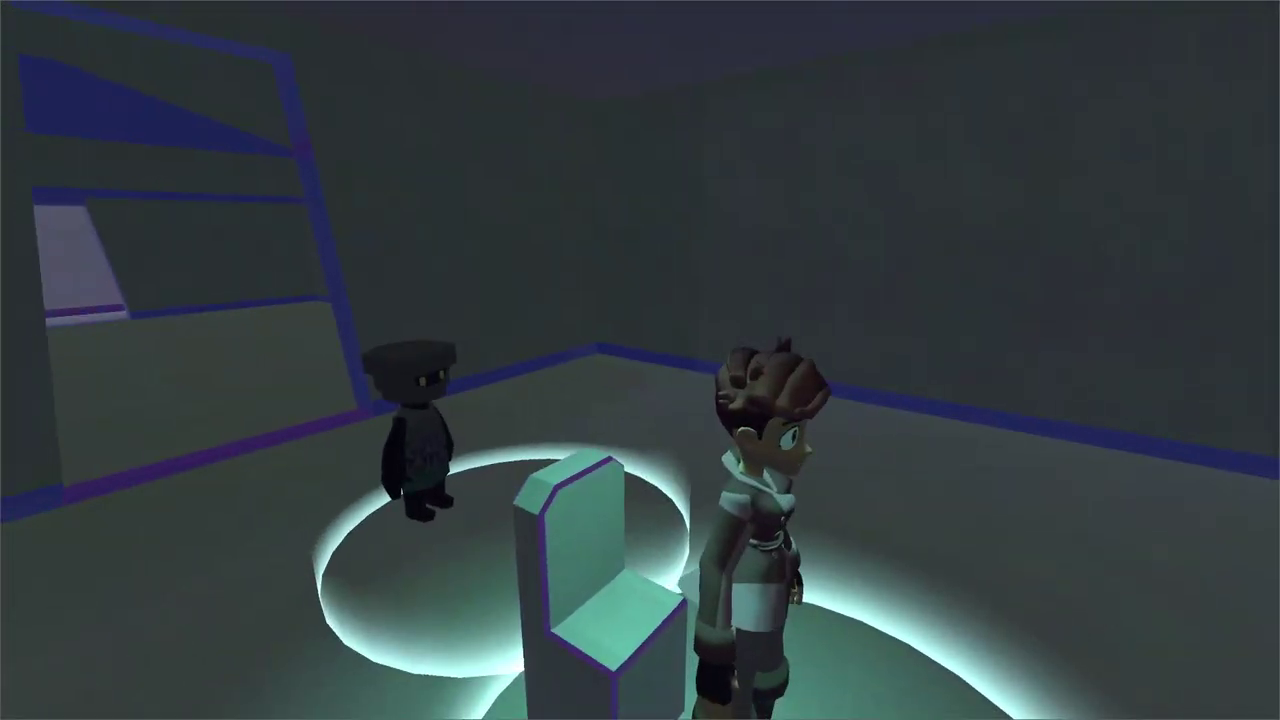
Step: Leave the white building, go back inside and play the leaving conversation with Mum again to check the room
key(a)
key(w)
key(a)
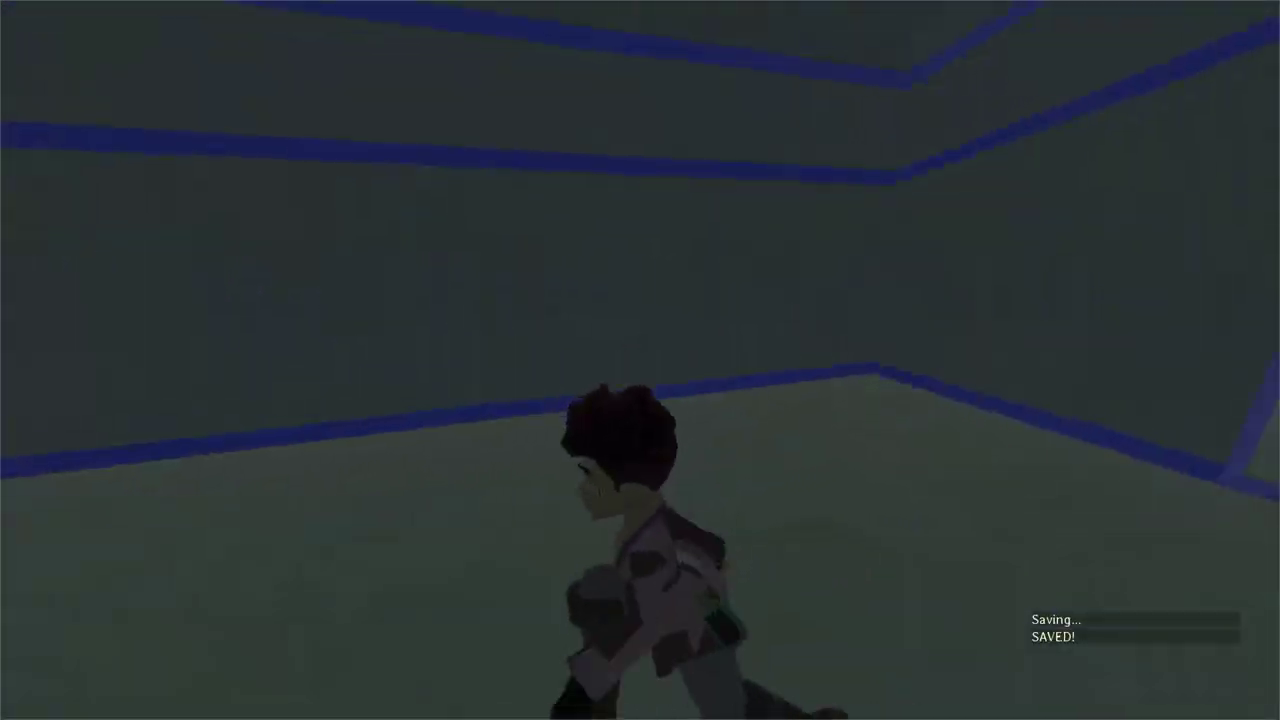
key(s)
key(s)
key(a)
key(w)
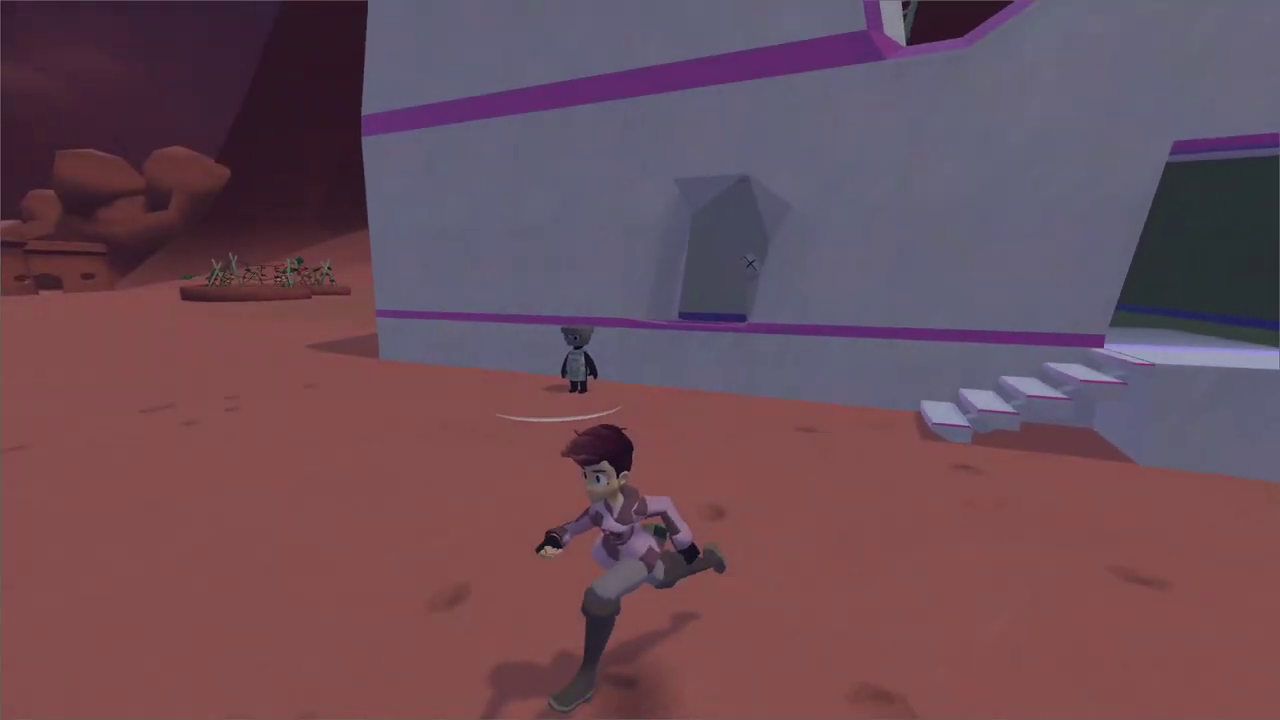
key(w)
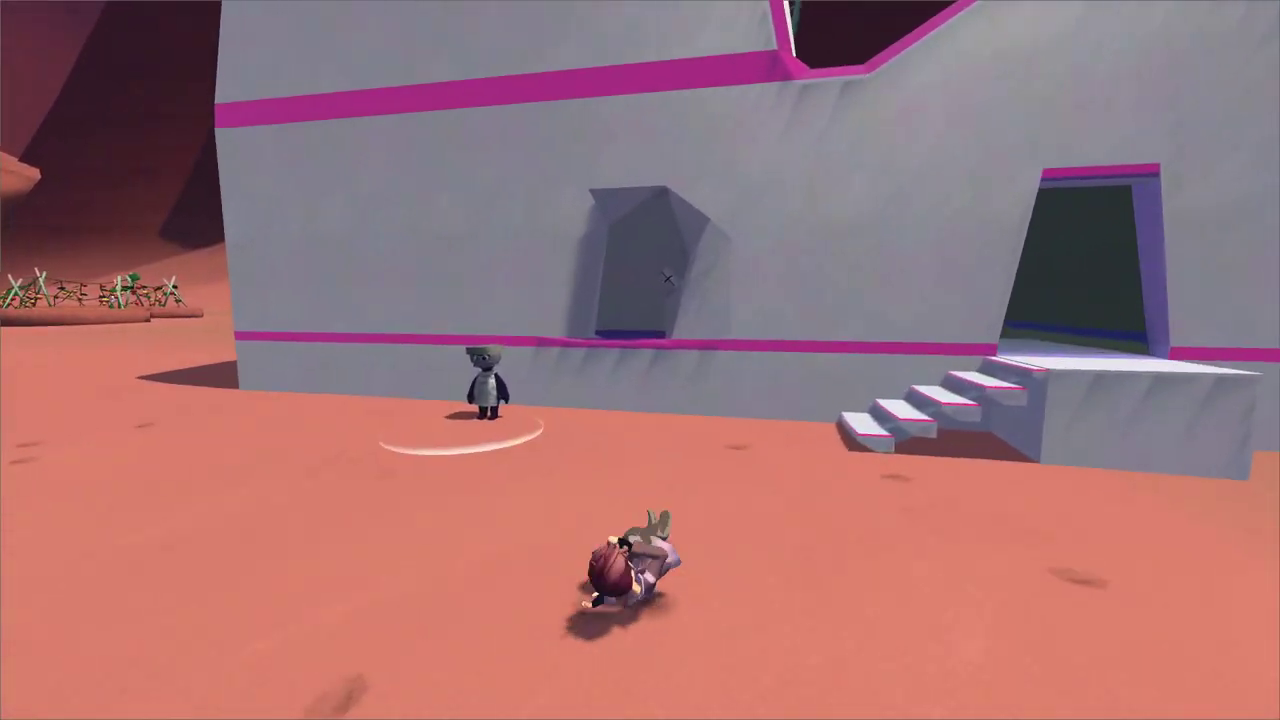
key(w)
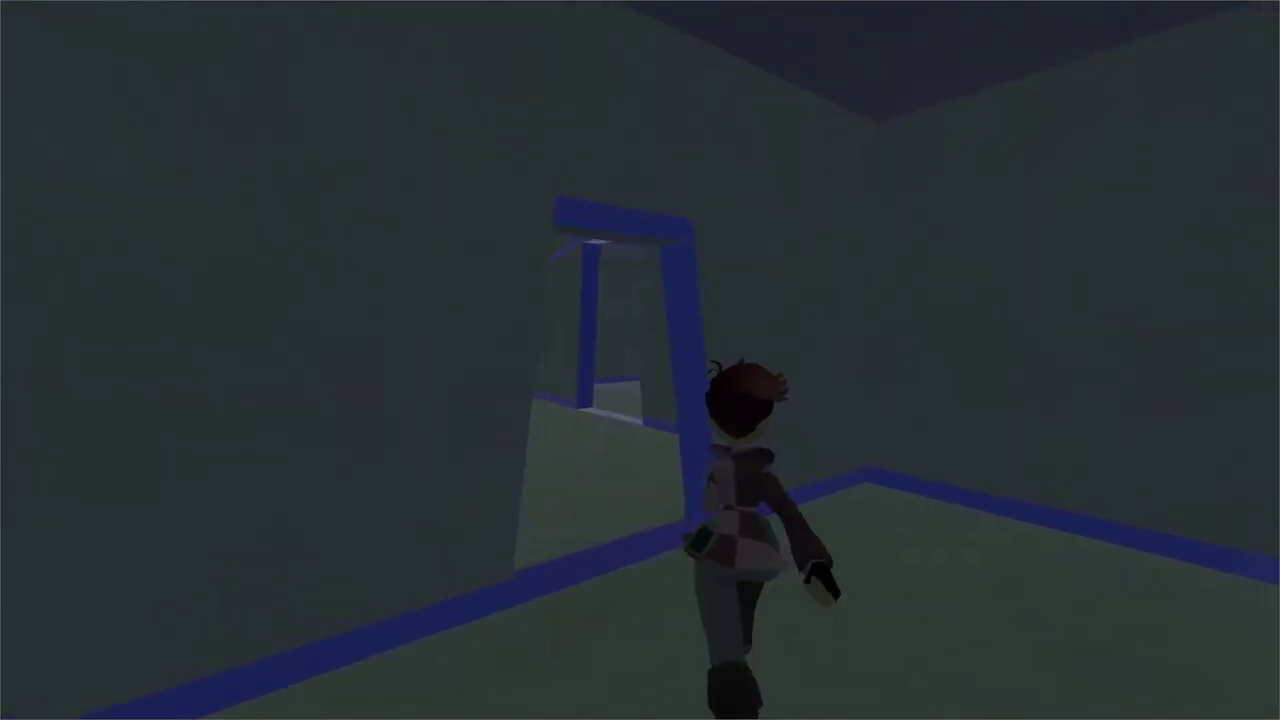
key(w)
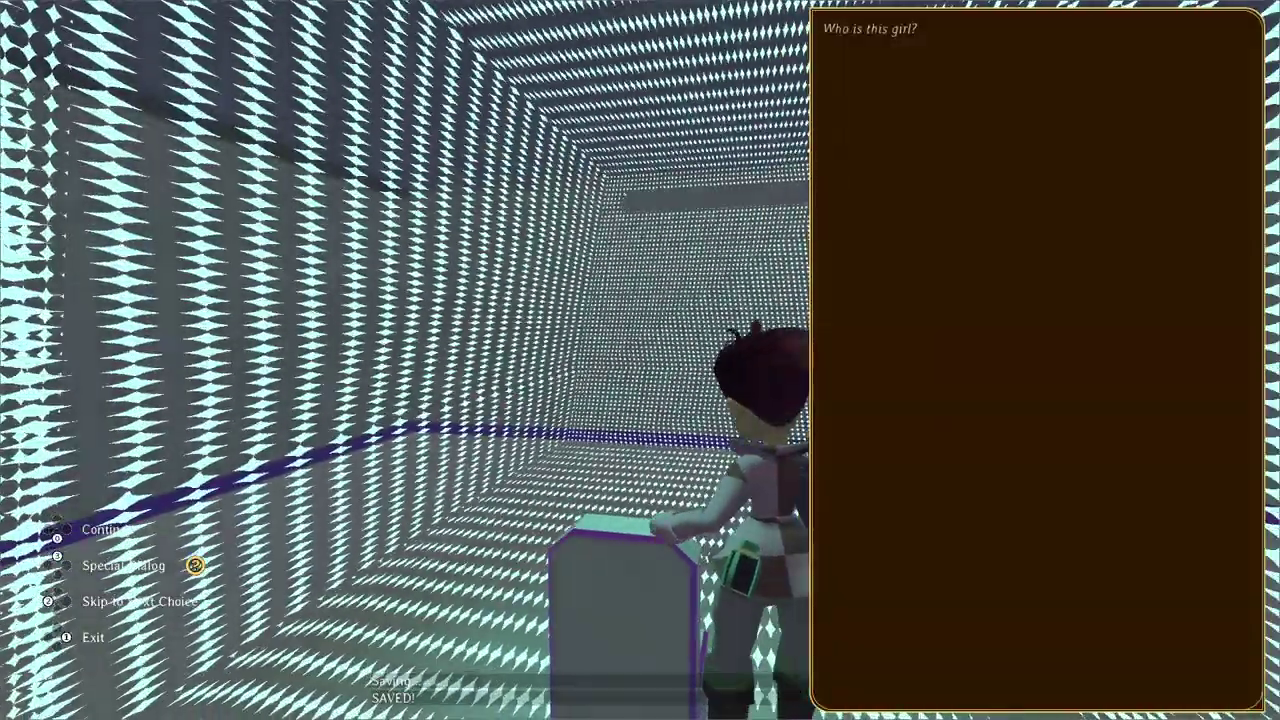
key(w)
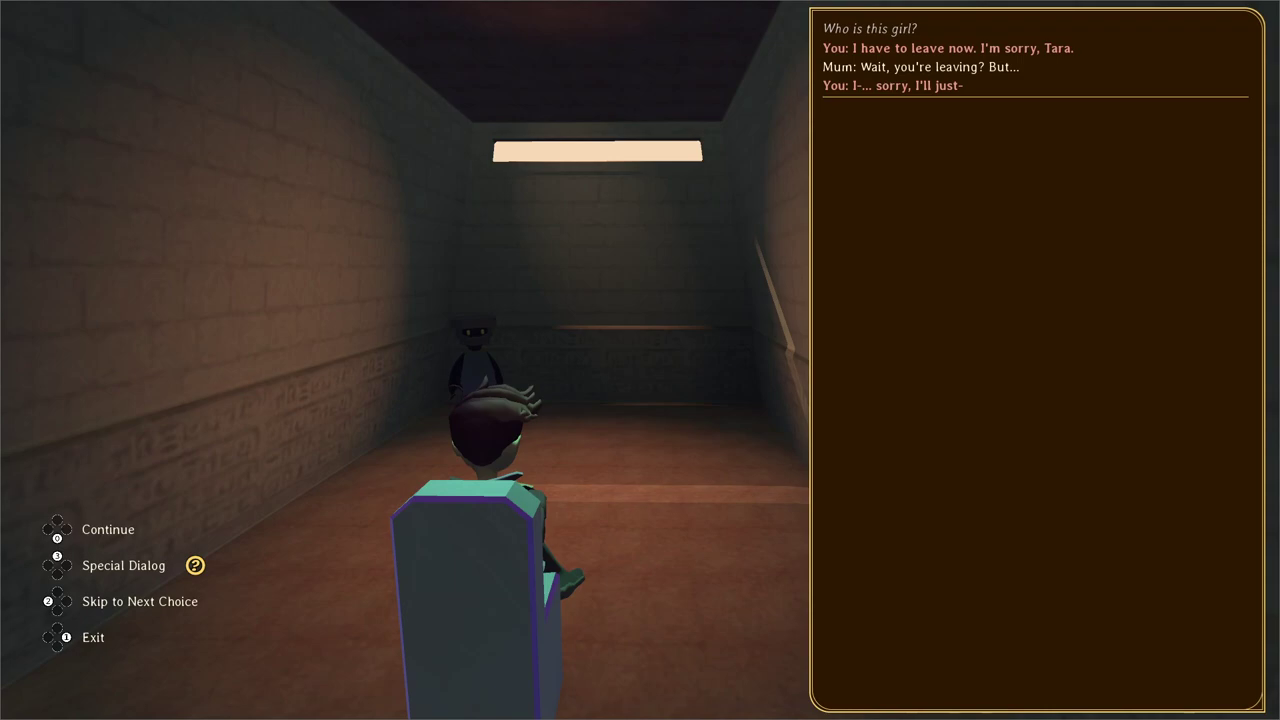
key(space)
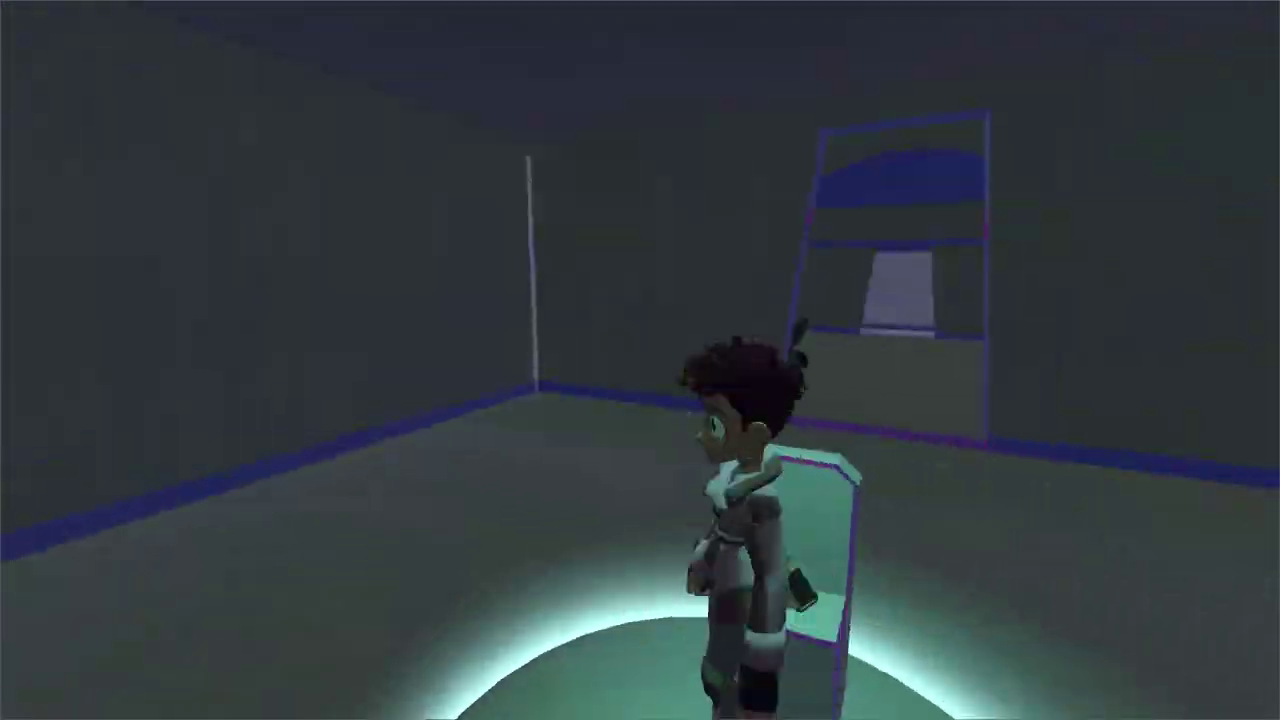
Step: Go through the building once more and replay the illusory room's conversation to its end
key(w)
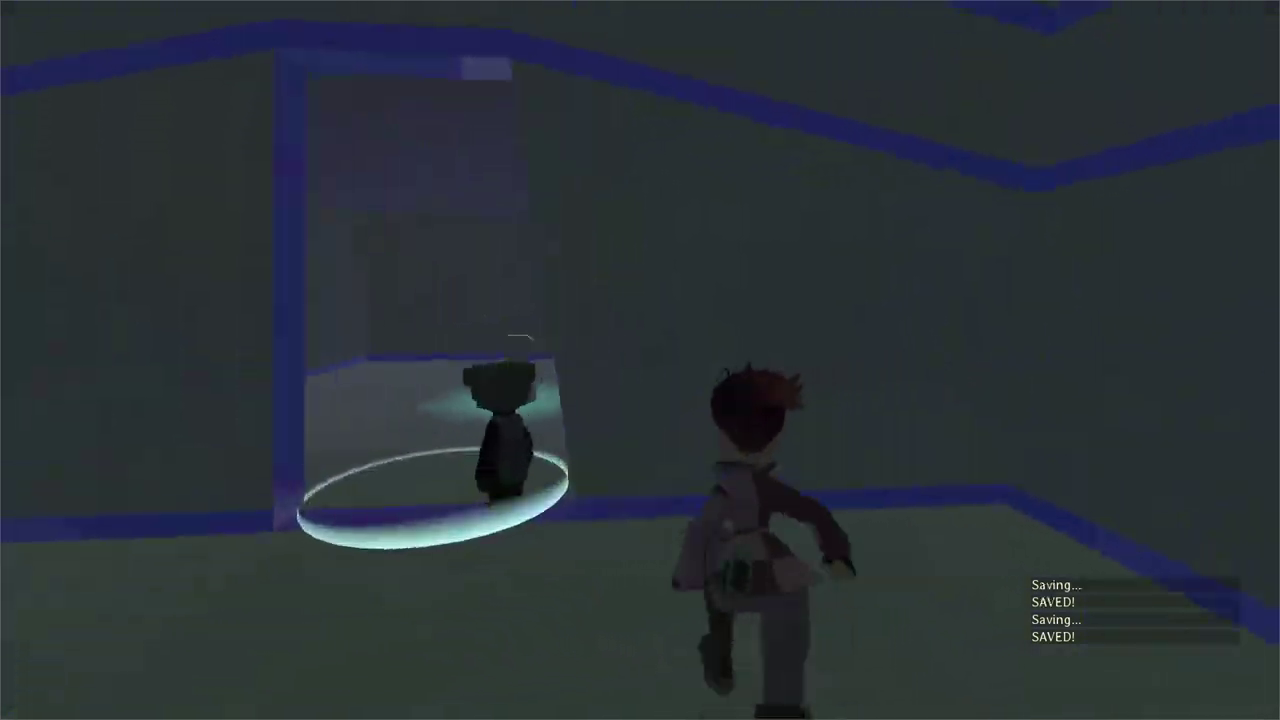
key(w)
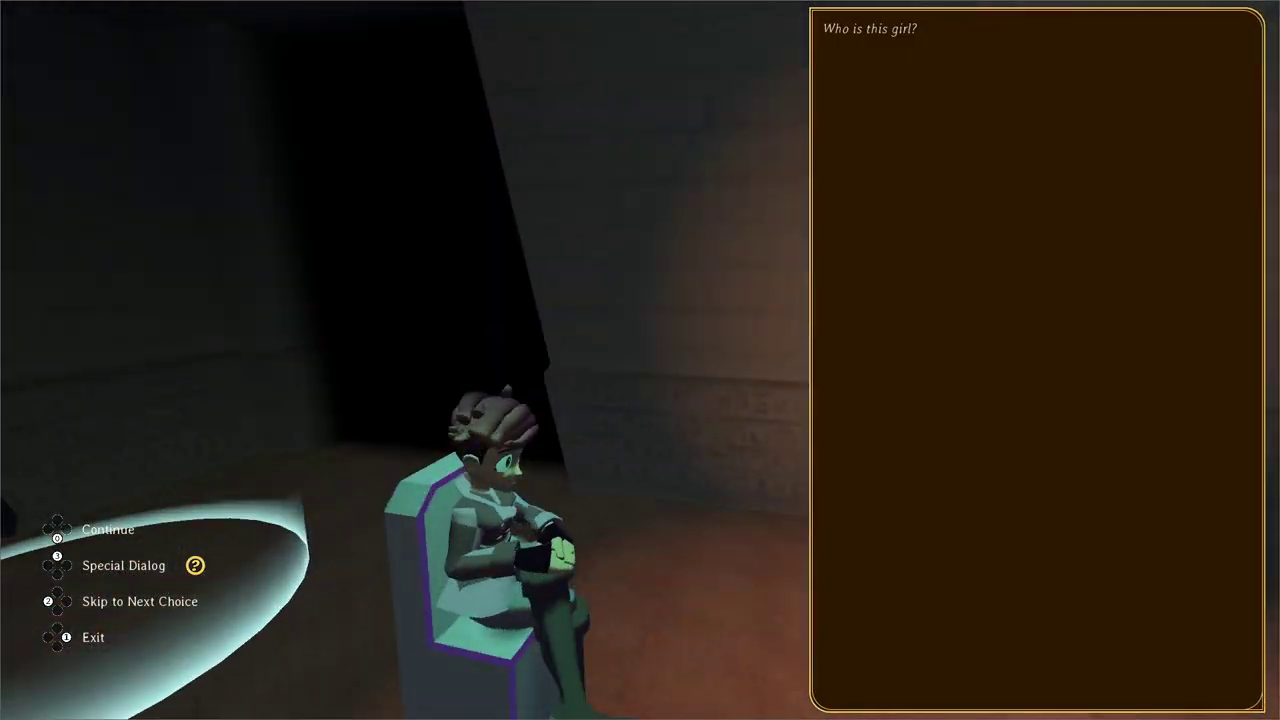
key(Return)
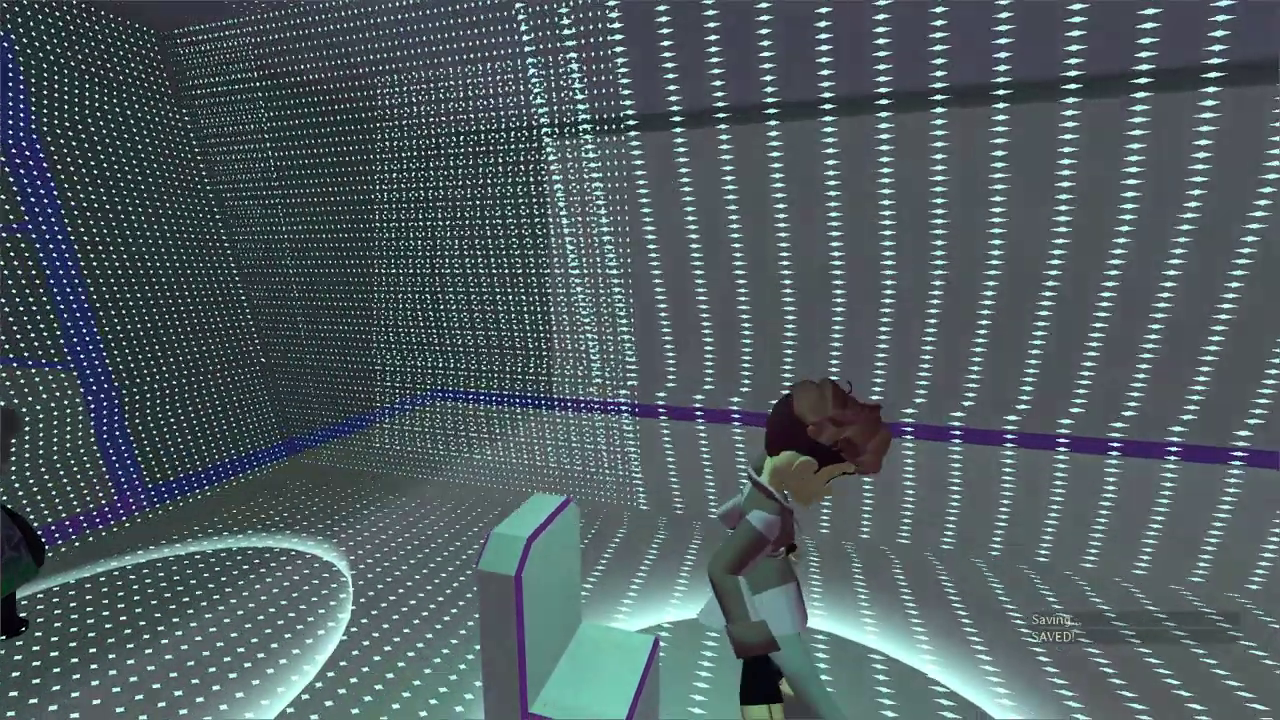
Step: Run out of the room, move around outside the white building and stop the game
key(w)
key(w)
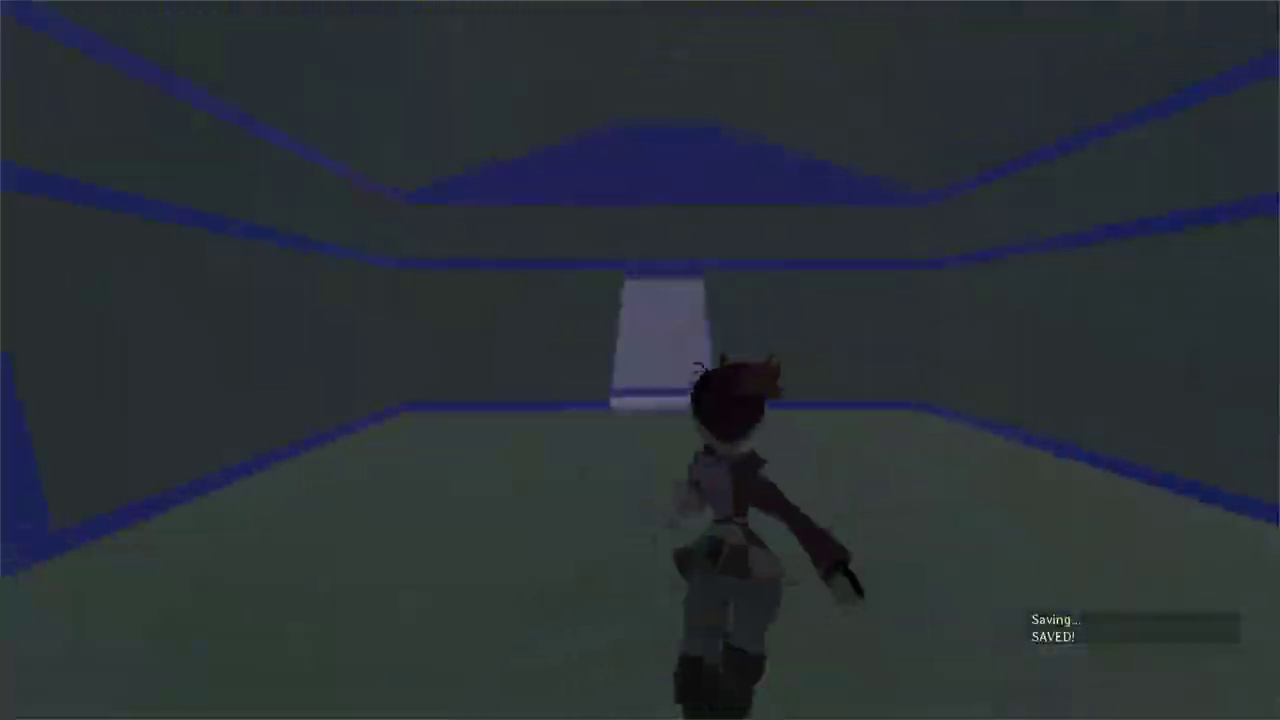
key(w)
key(s)
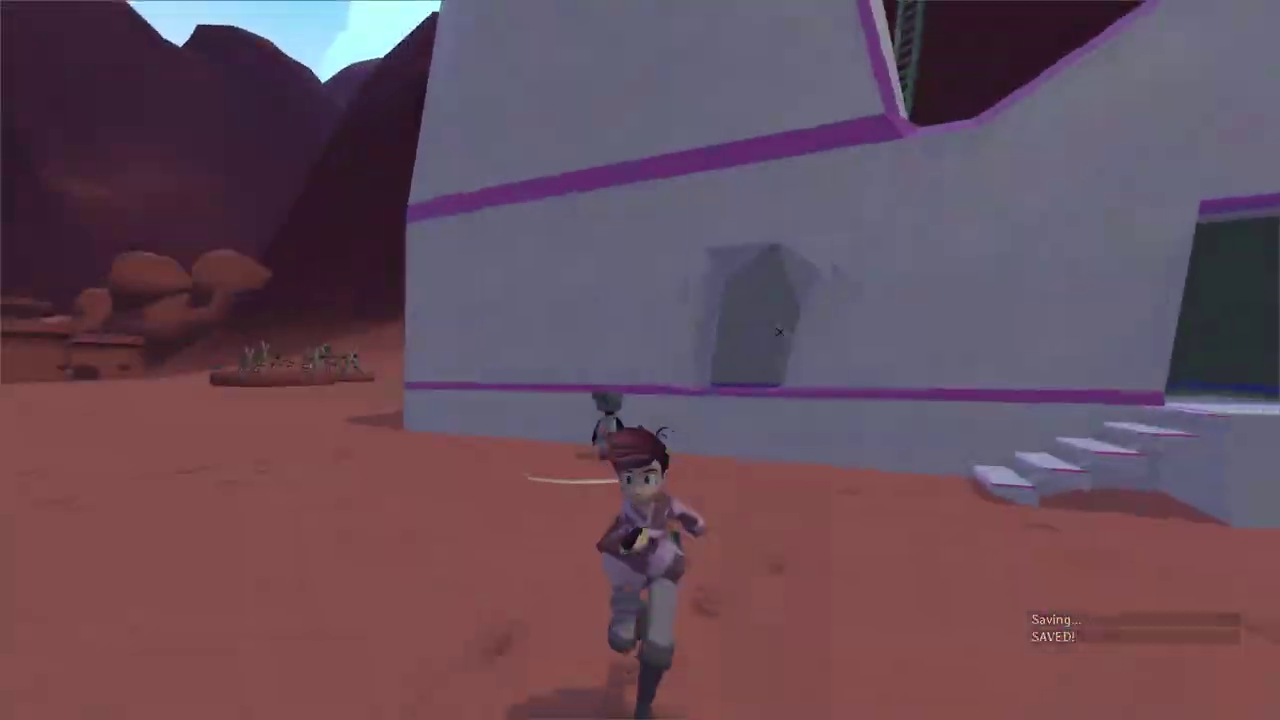
key(w)
key(a)
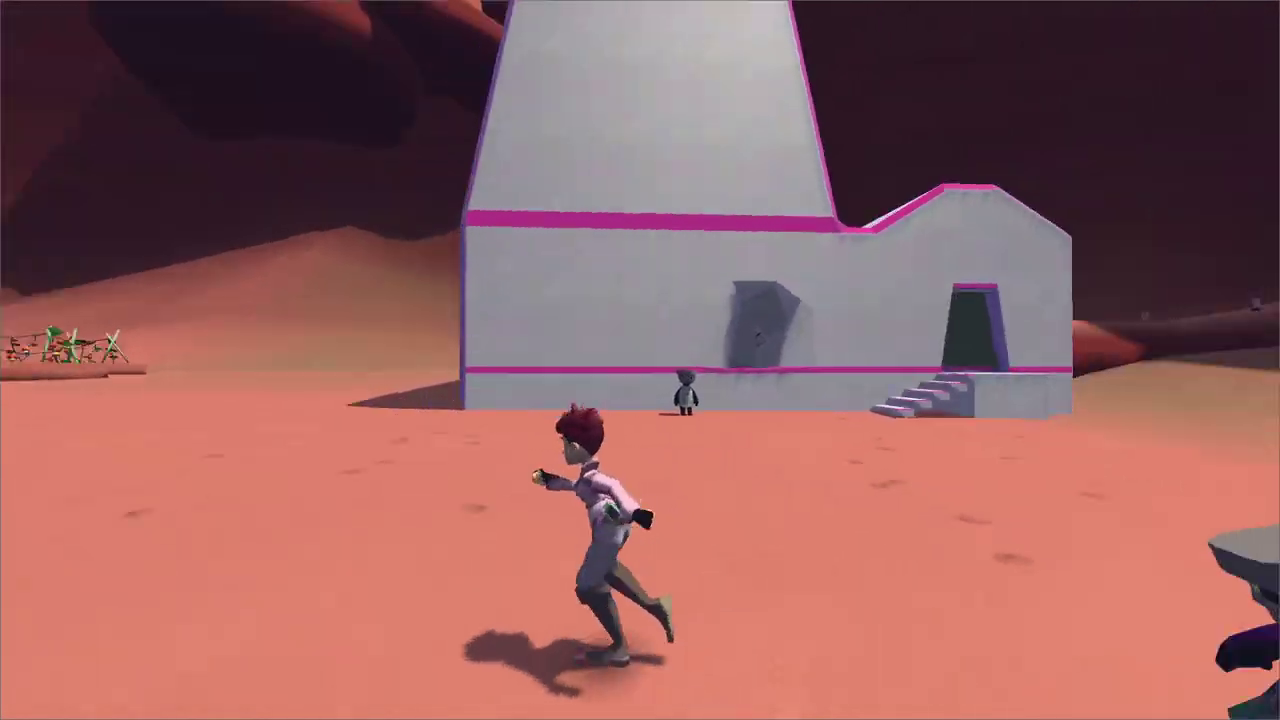
key(s)
key(s)
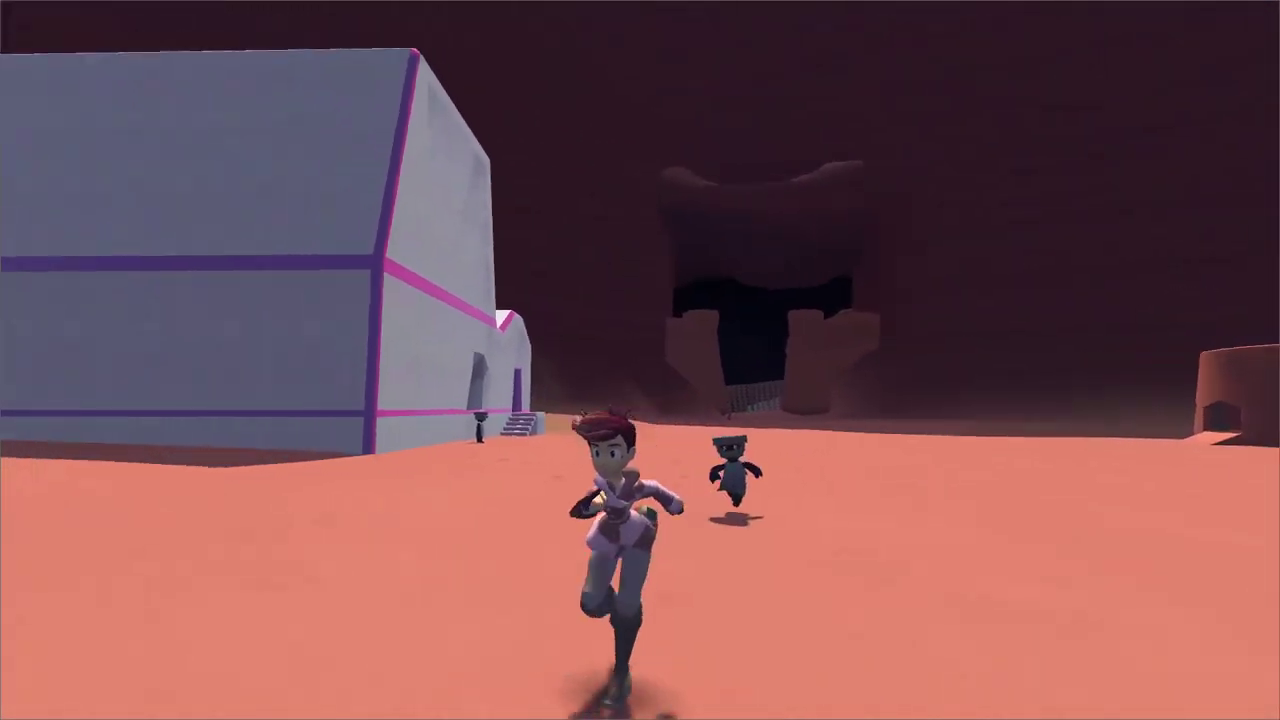
key(d)
key(w)
key(d)
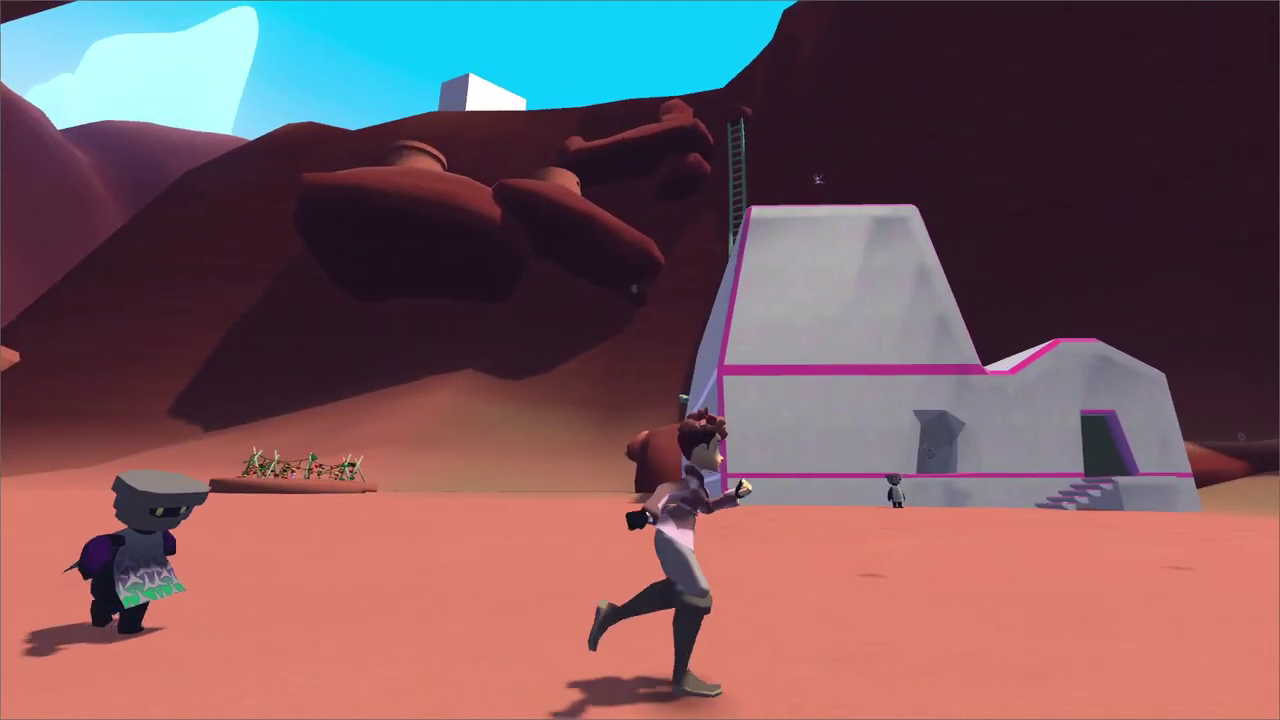
key(Escape)
key(Return)
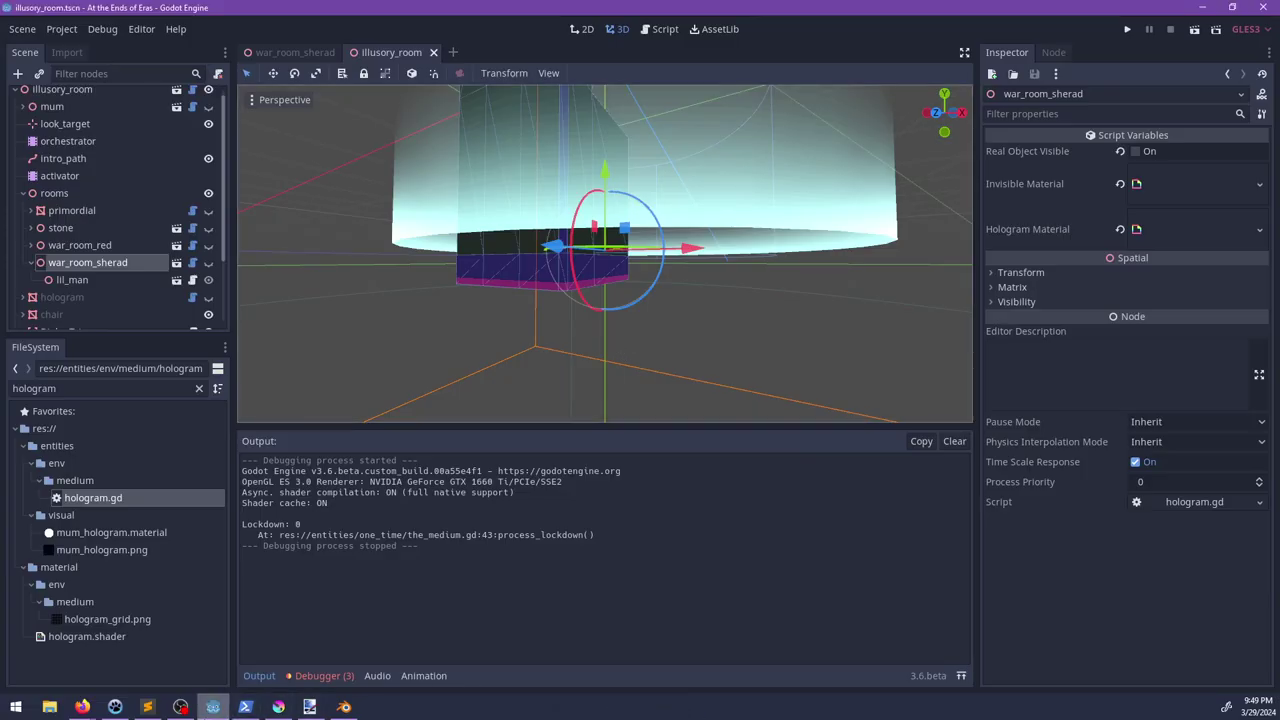
Step: Switch to PowerShell and check the project's changed files with git status
click(245, 706)
text(git)
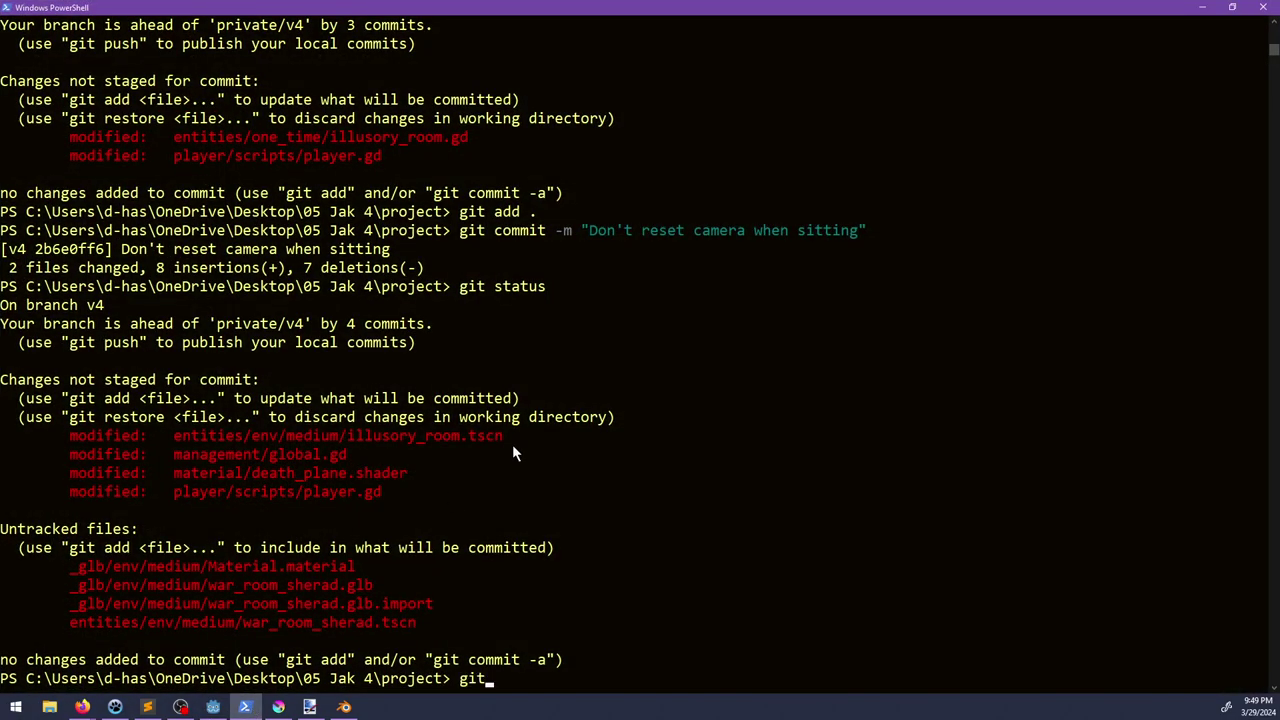
text( status)
key(Return)
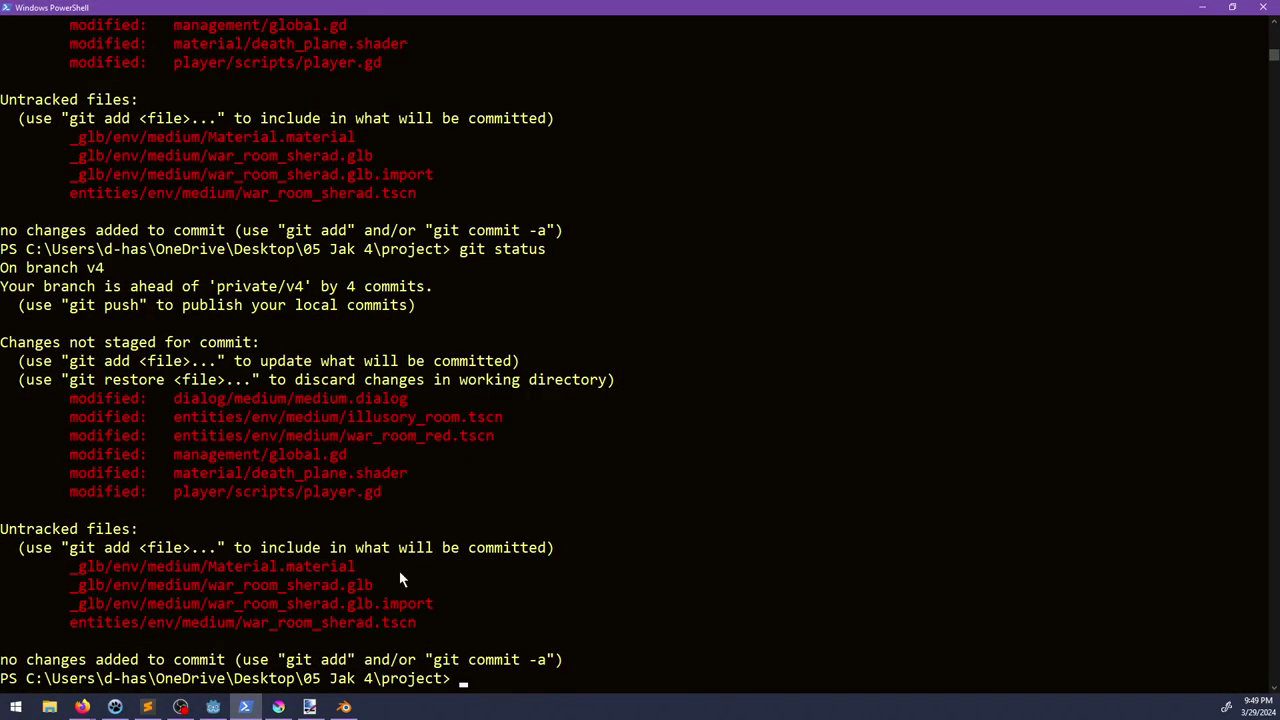
Step: Switch to NP-ToDo, change the priority of Sherad apartment and mark Generic tan brick as completed
click(115, 706)
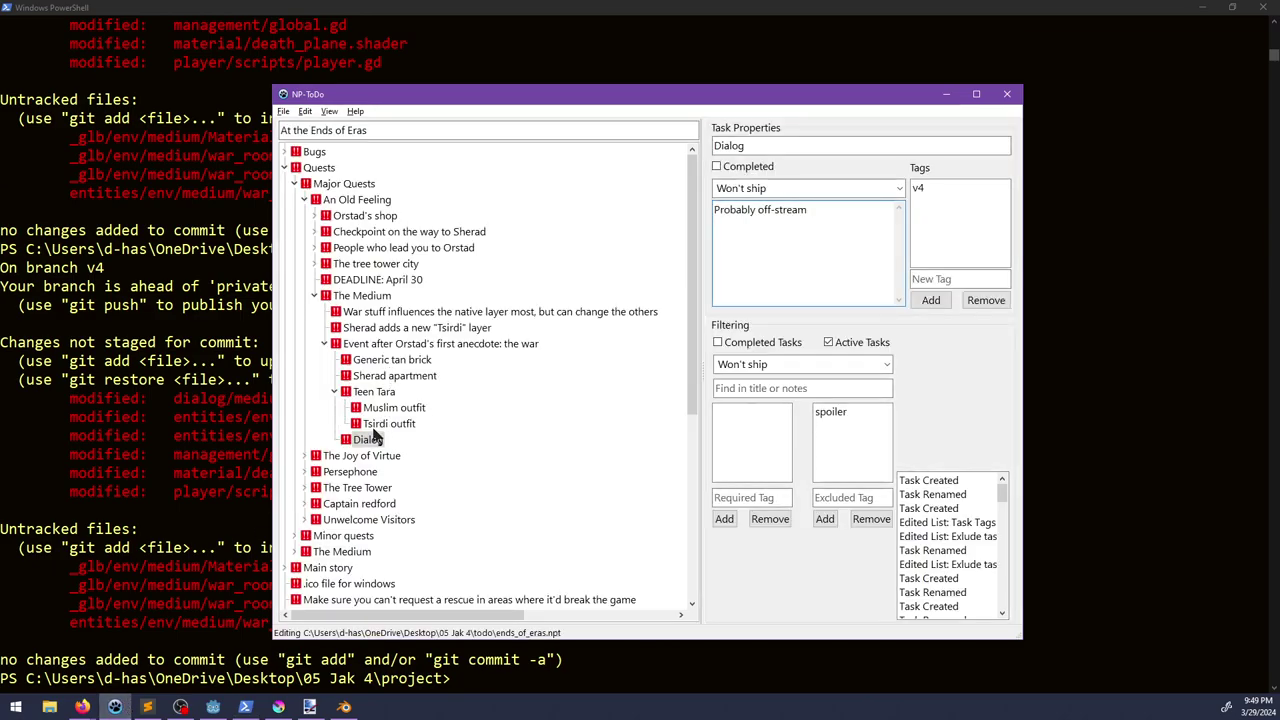
right_click(376, 383)
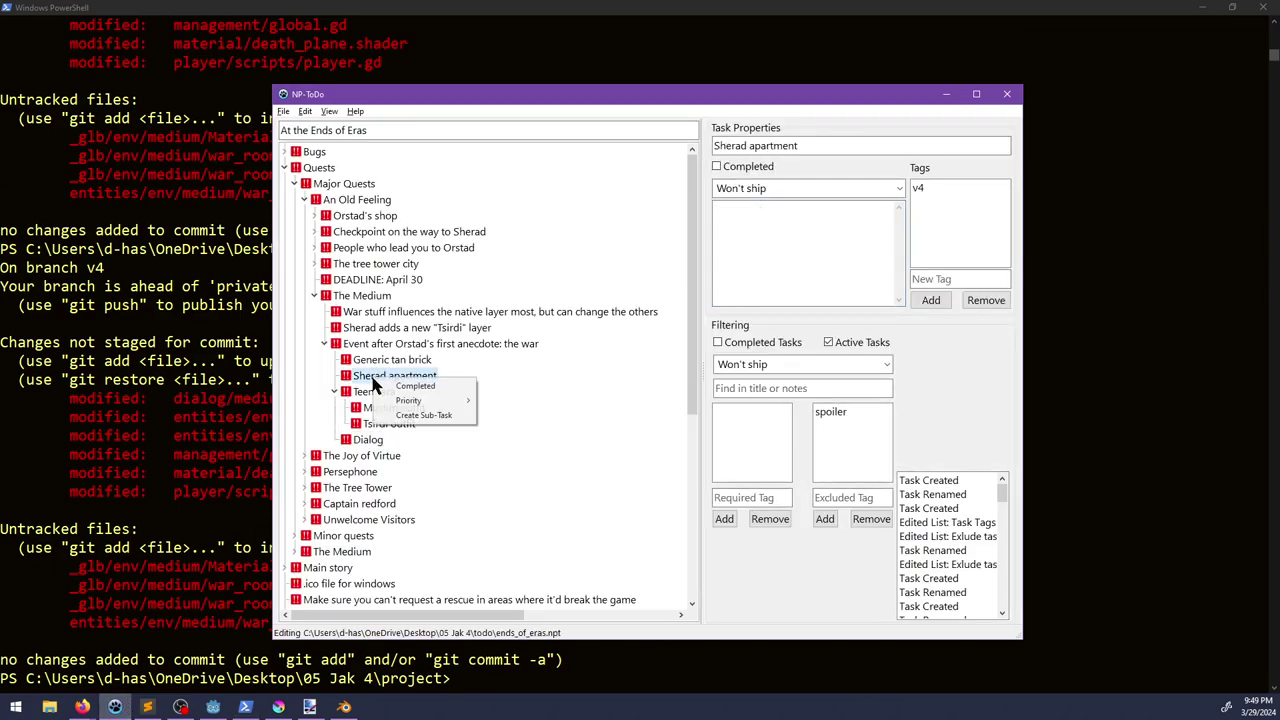
mouse_move(430, 400)
click(500, 416)
click(425, 365)
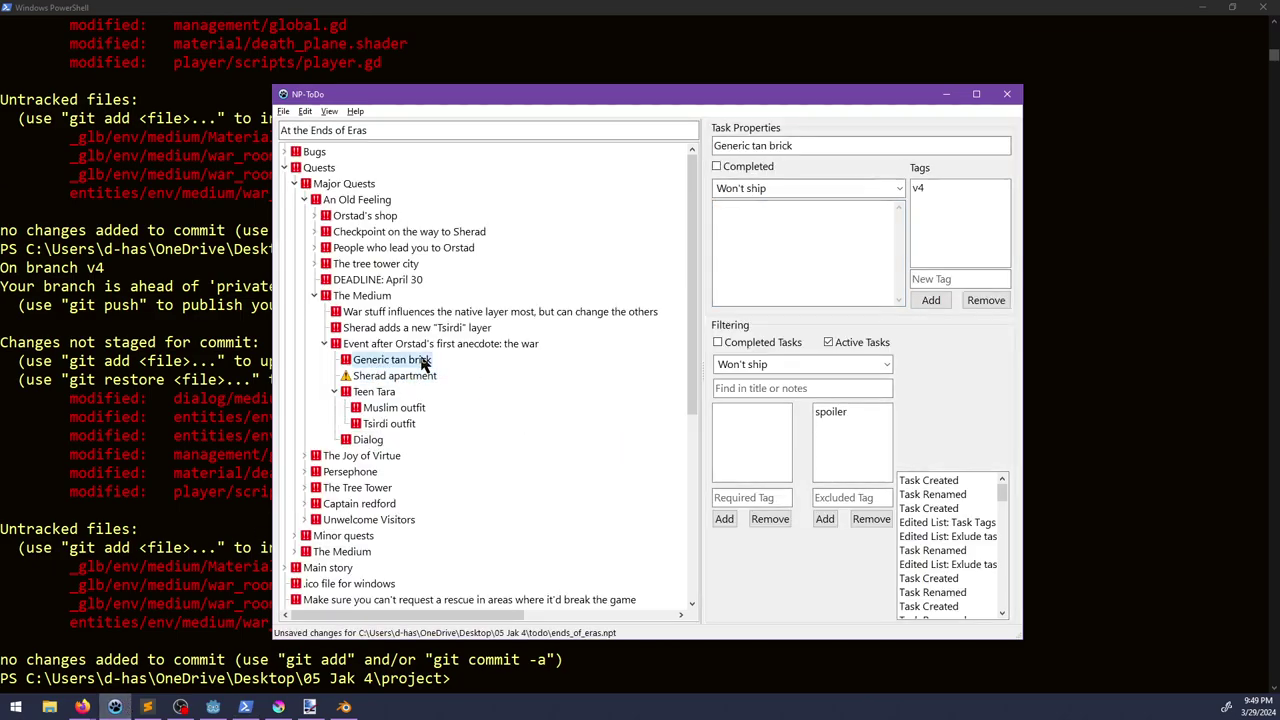
right_click(425, 365)
click(449, 368)
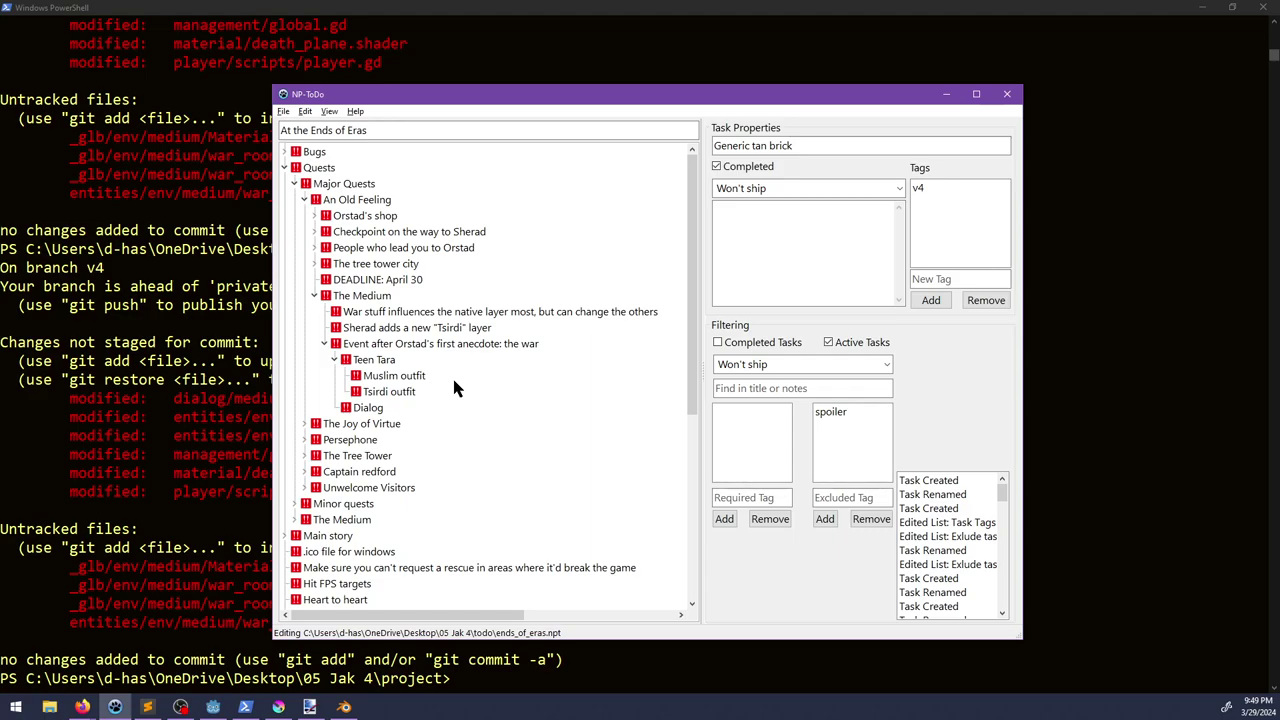
Step: Add the sub-task "More evidence of conflict in the rooms" under the event after Orstad's first anecdote
click(408, 344)
key(ctrl+n)
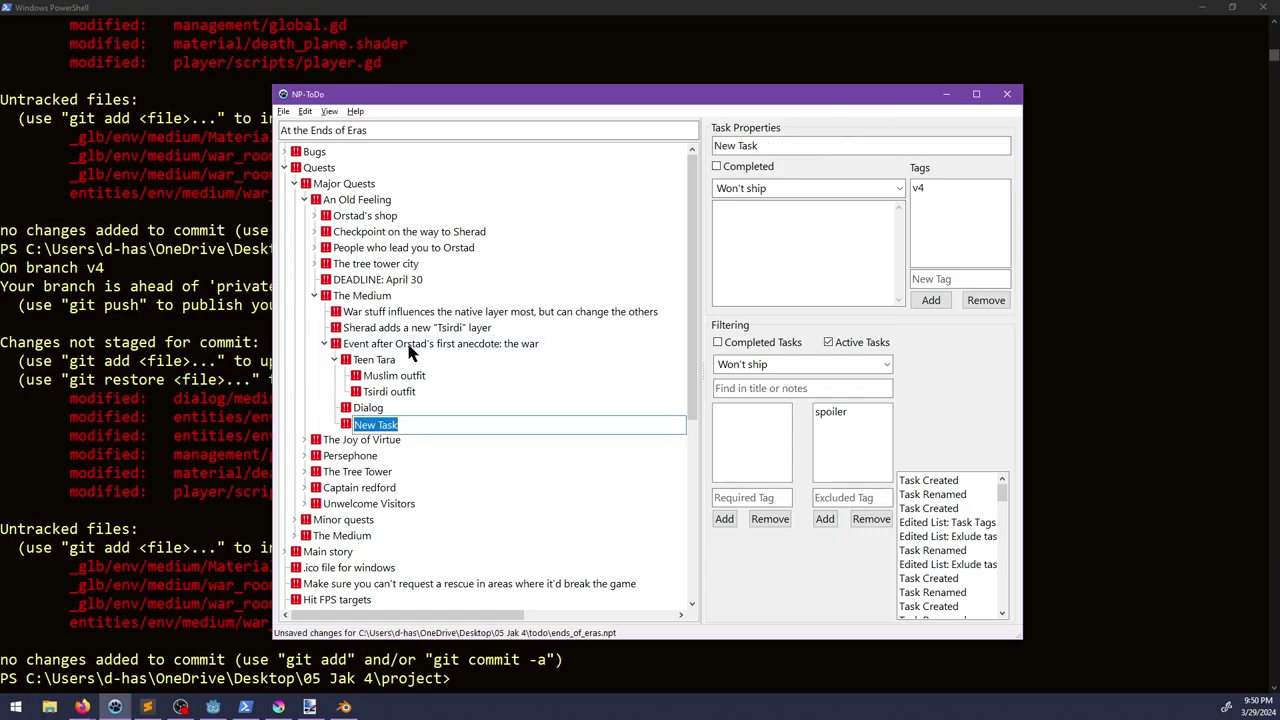
text(More evidence of)
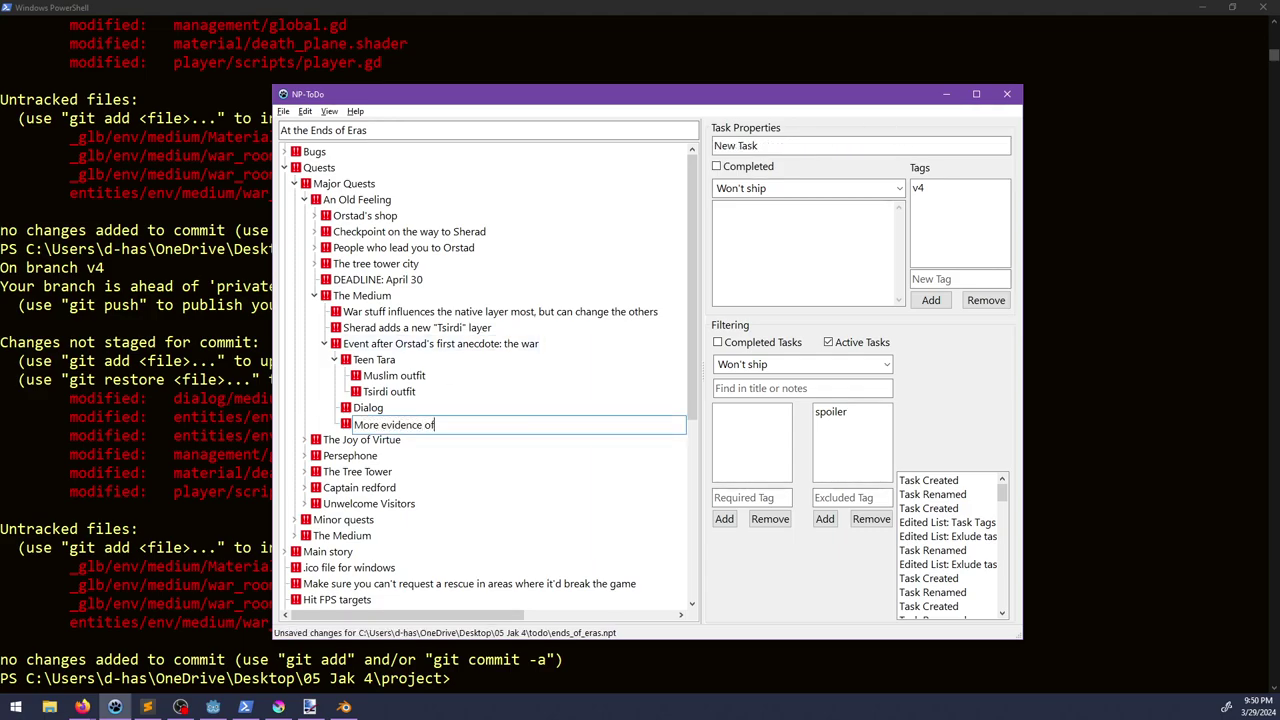
text( conflict in the rooms)
key(Return)
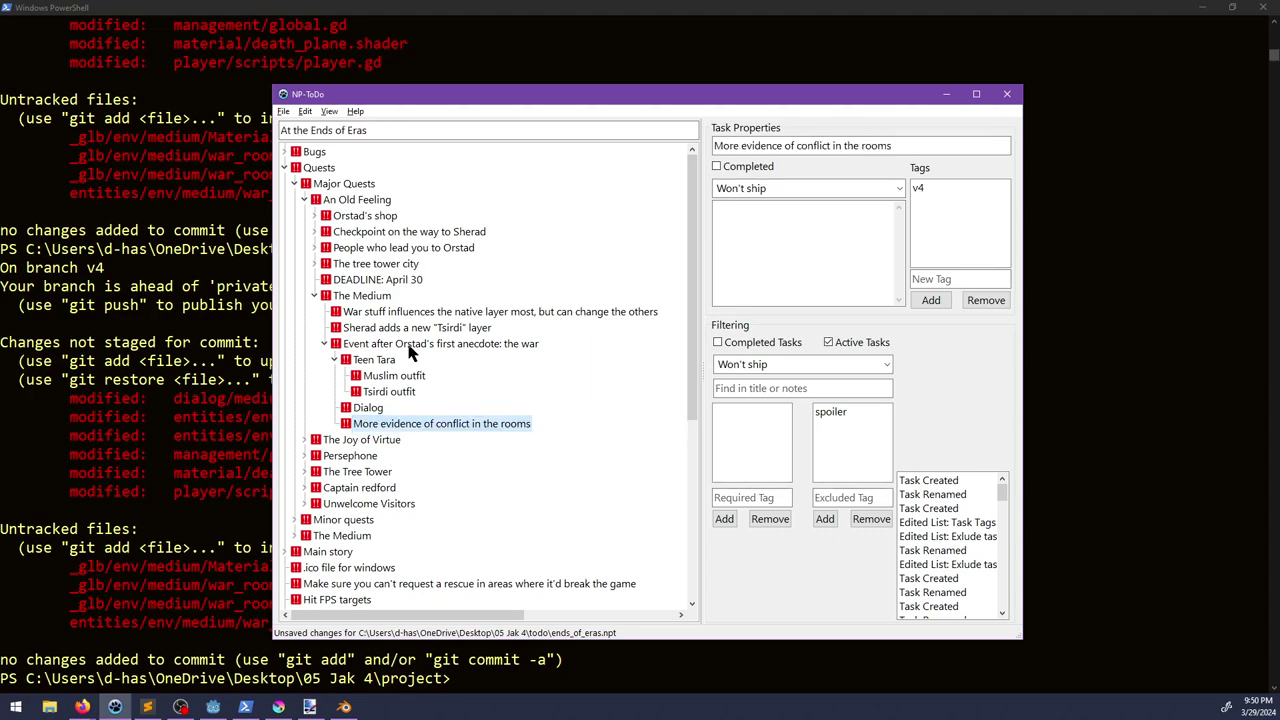
click(374, 409)
click(372, 362)
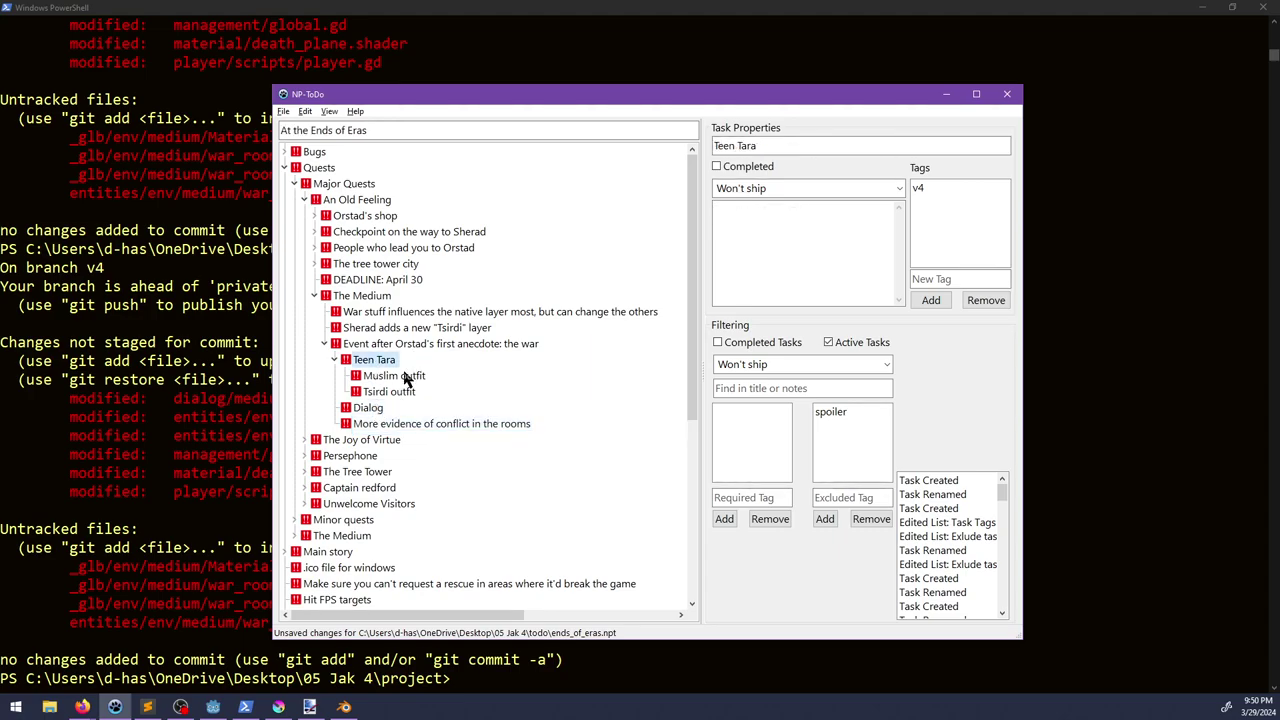
click(335, 359)
click(335, 359)
Step: Return to PowerShell and try to remove the stray material with git rm .\_glb\env\medium\Material.material
key(alt+Tab)
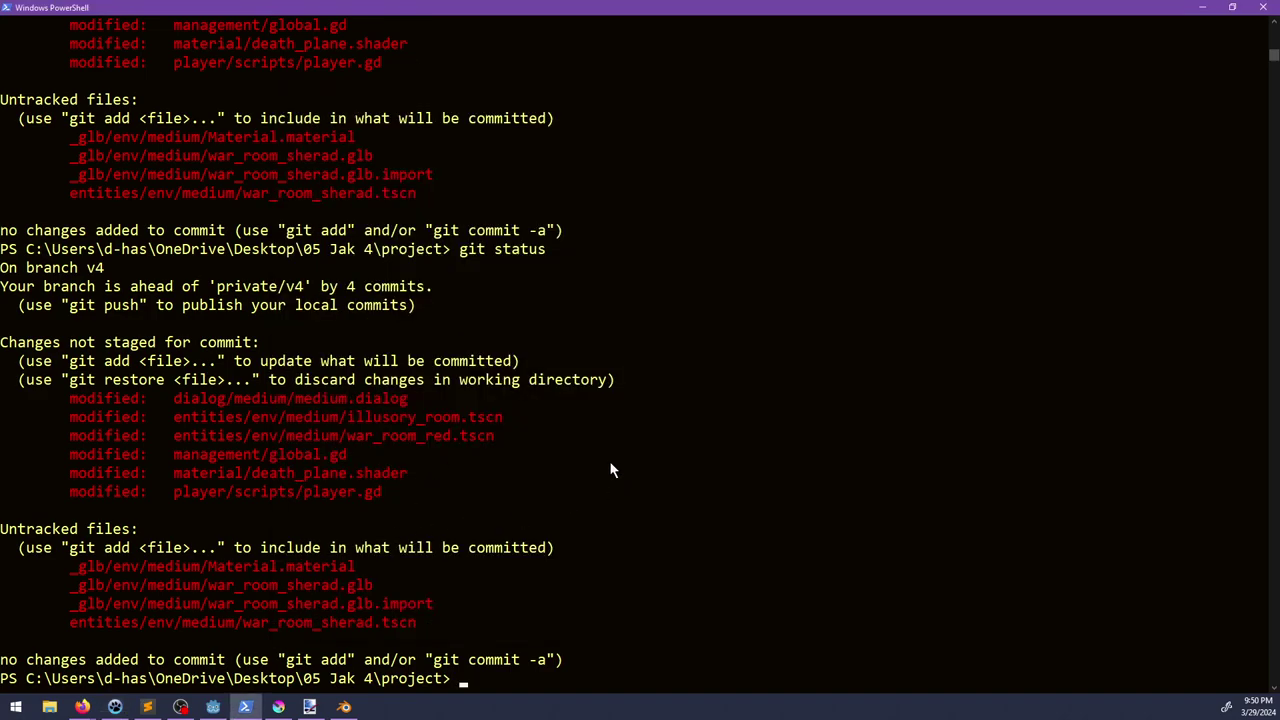
text(git status)
key(Escape)
text(git rm .\_g)
key(Tab)
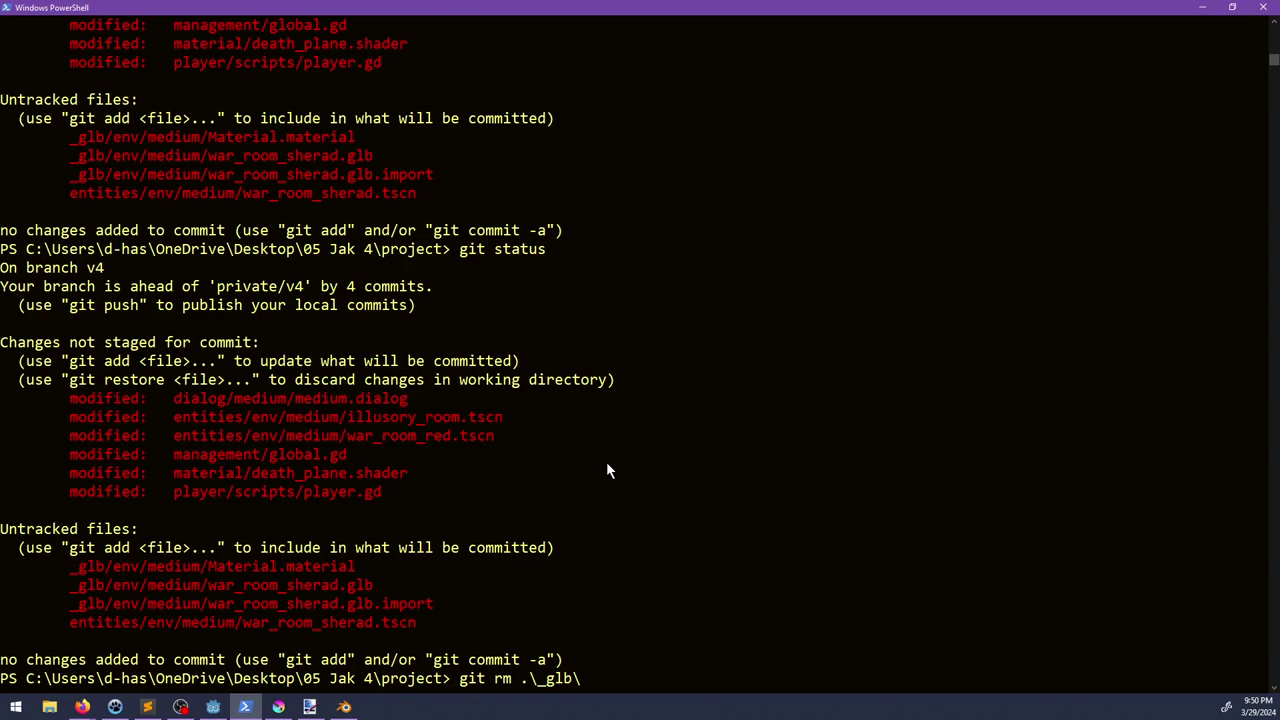
text(me)
key(BackSpace)
key(BackSpace)
text(e)
key(Tab)
text(me)
key(BackSpace)
key(BackSpace)
key(BackSpace)
key(BackSpace)
key(BackSpace)
key(BackSpace)
key(BackSpace)
key(BackSpace)
key(BackSpace)
key(BackSpace)
text(env\me)
key(Tab)
text(Ma)
key(Tab)
key(Return)
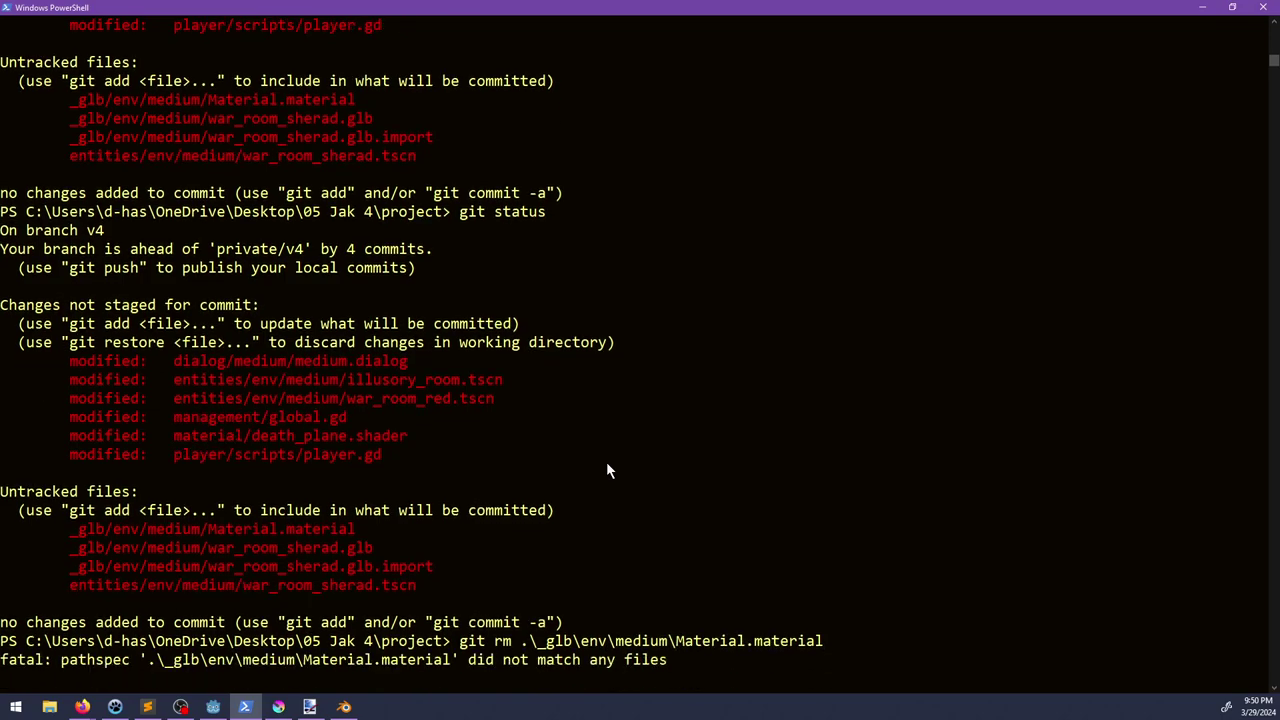
key(Up)
key(ctrl+Left)
key(ctrl+Left)
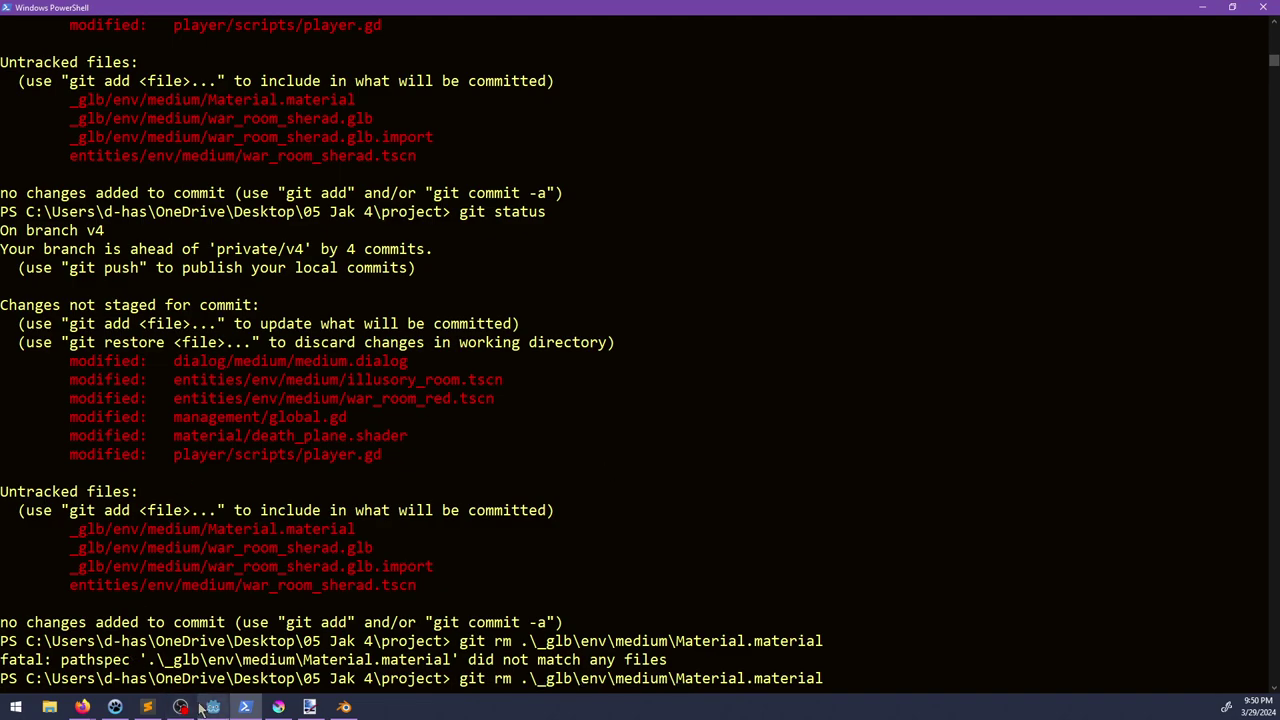
Step: Switch to Blender, re-export war_room_sherad.glb with Materials set to Placeholder, and save the blend file
click(344, 707)
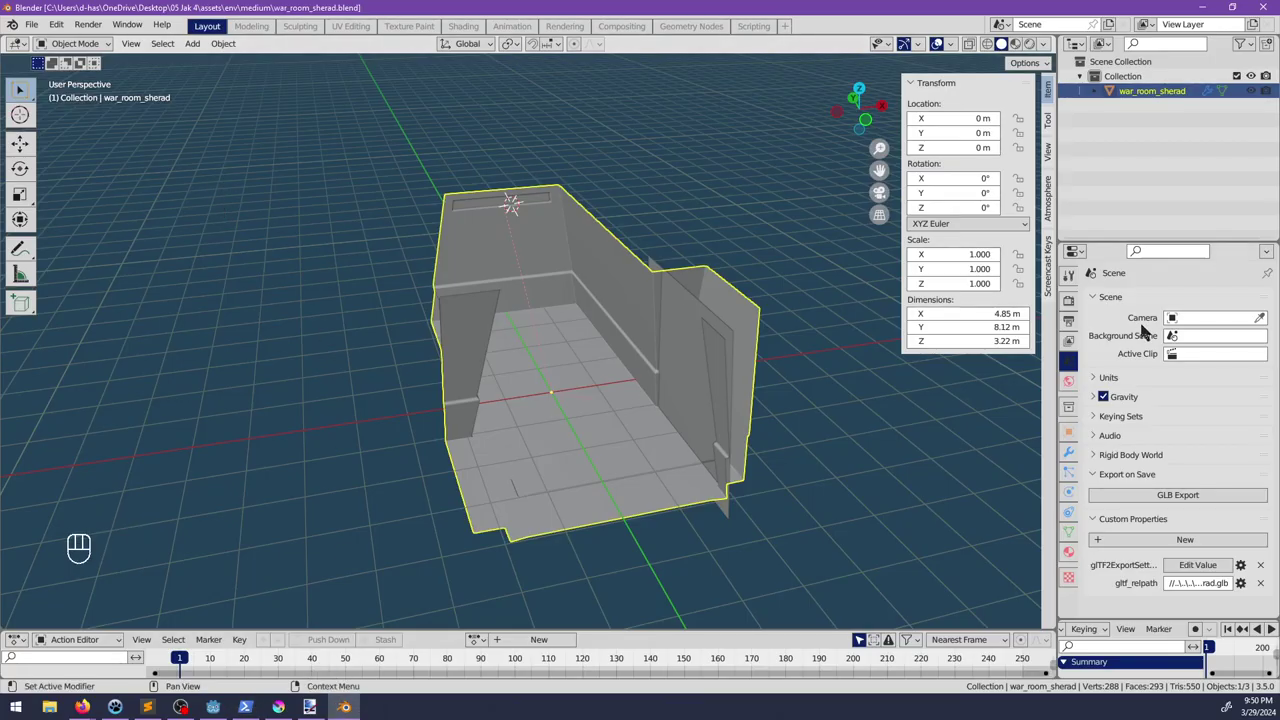
click(1162, 497)
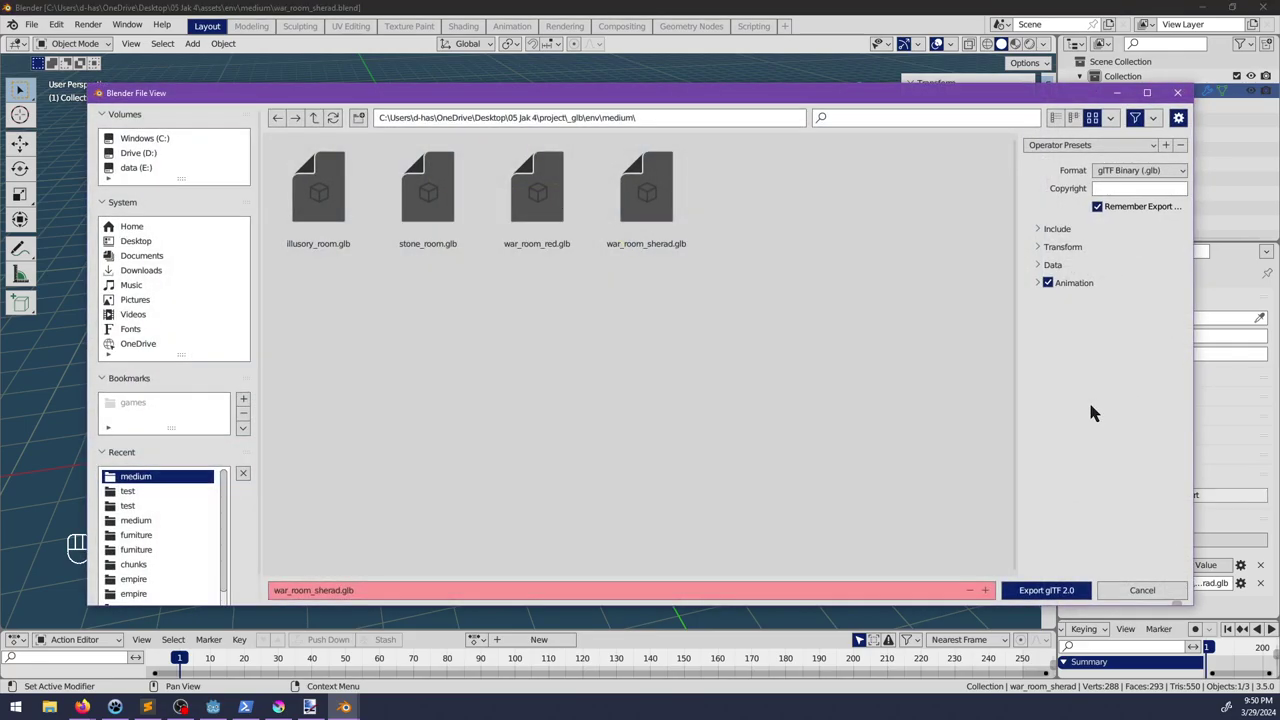
click(1053, 266)
click(1064, 301)
click(1140, 321)
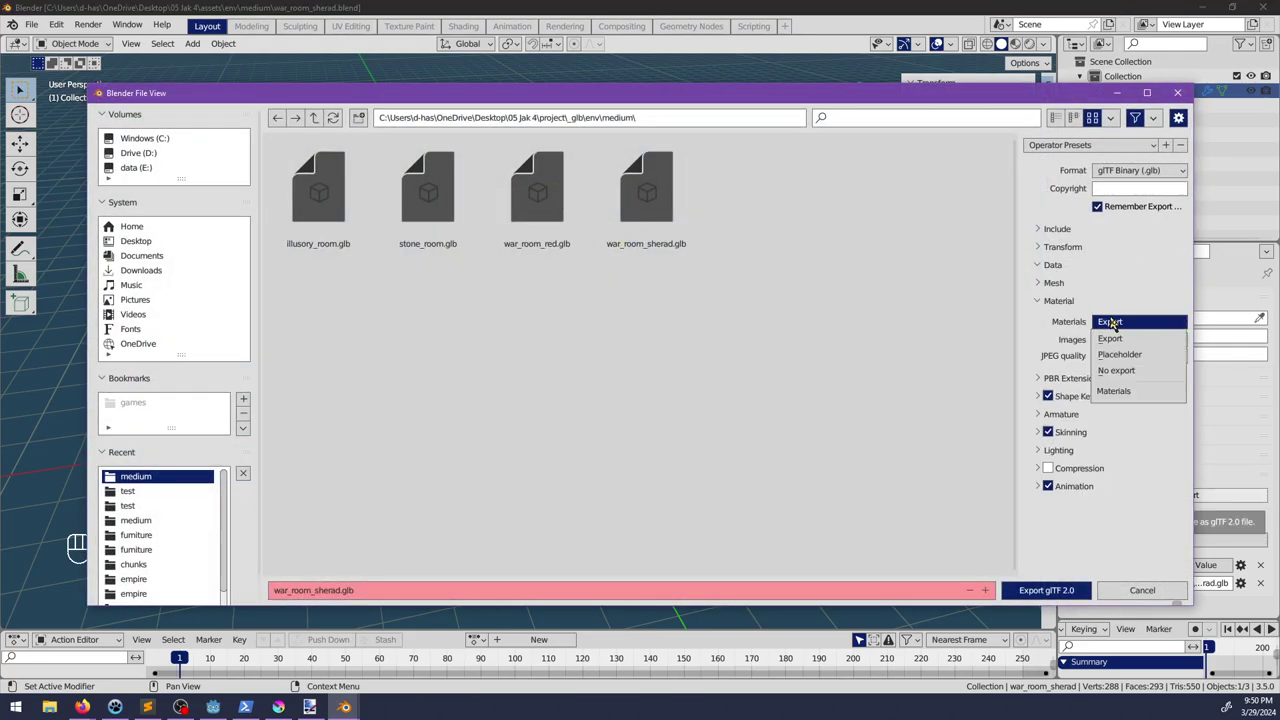
click(1110, 357)
click(1046, 590)
key(ctrl+s)
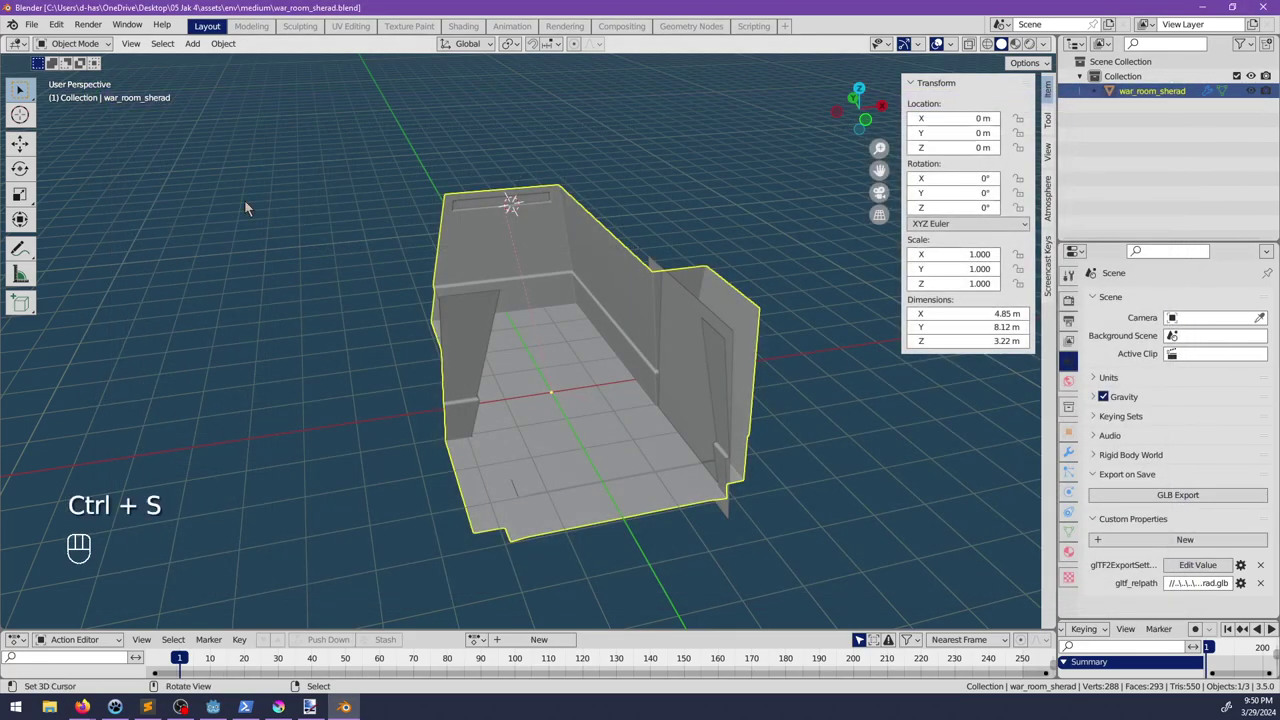
Step: Open the recent file war_room_red.blend
click(56, 25)
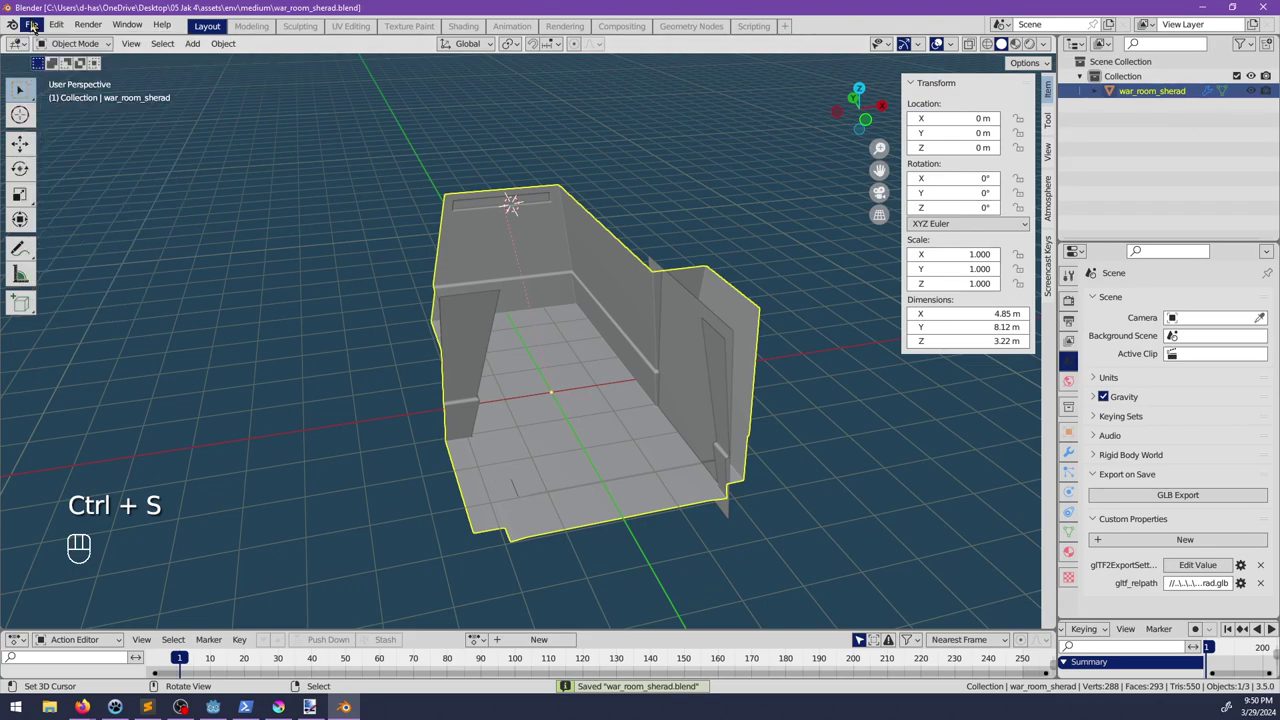
click(32, 24)
mouse_move(80, 70)
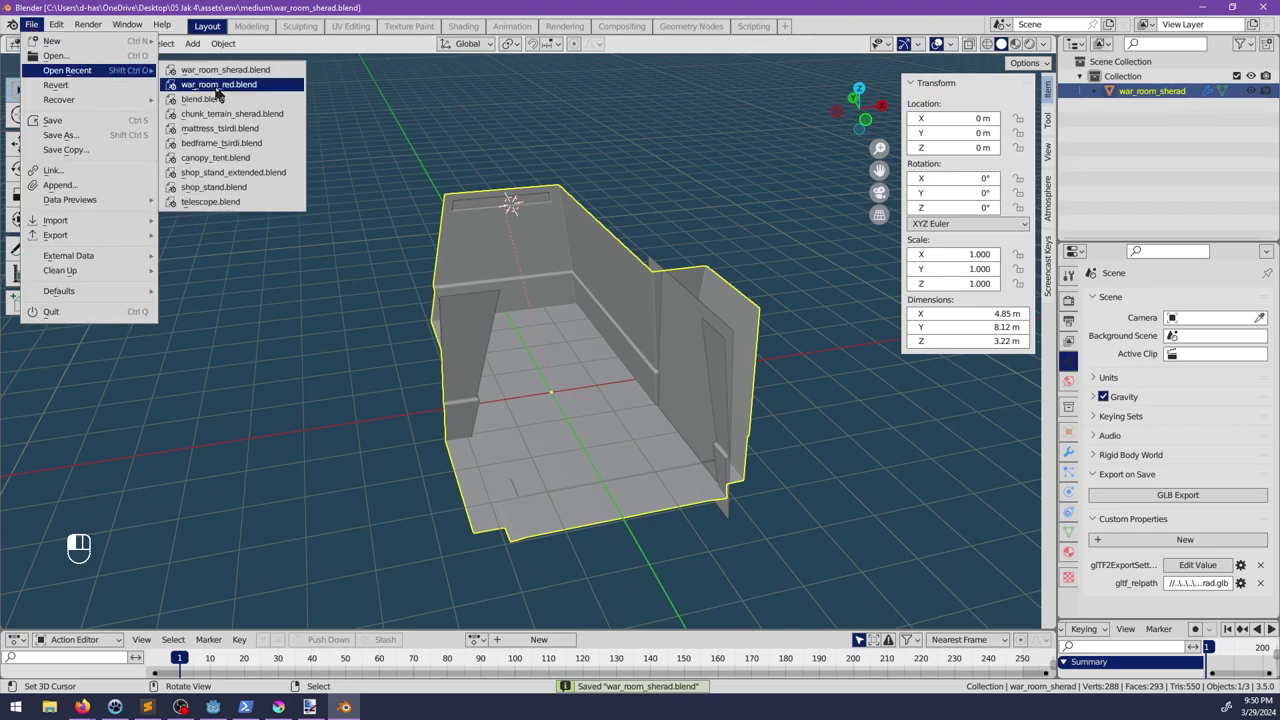
click(218, 85)
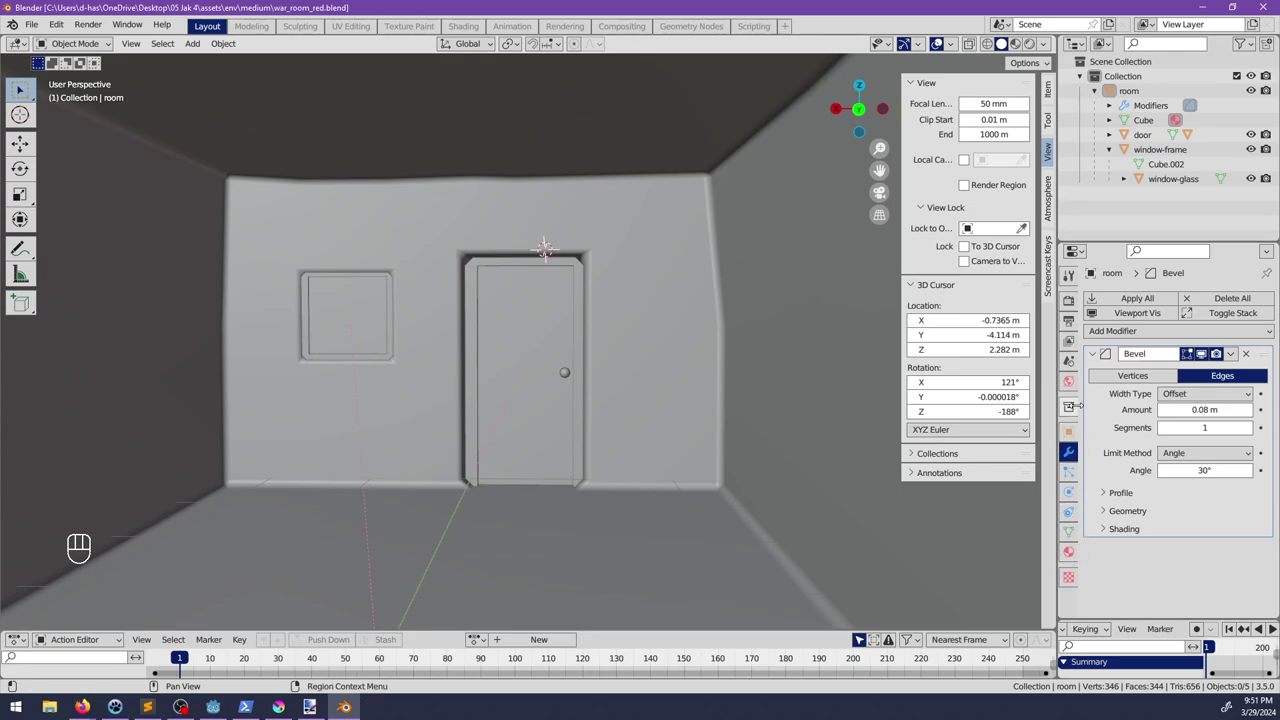
Step: Re-export war_room_red.glb through the scene's GLB Export with the Materials option at Placeholder
click(1068, 361)
click(1177, 495)
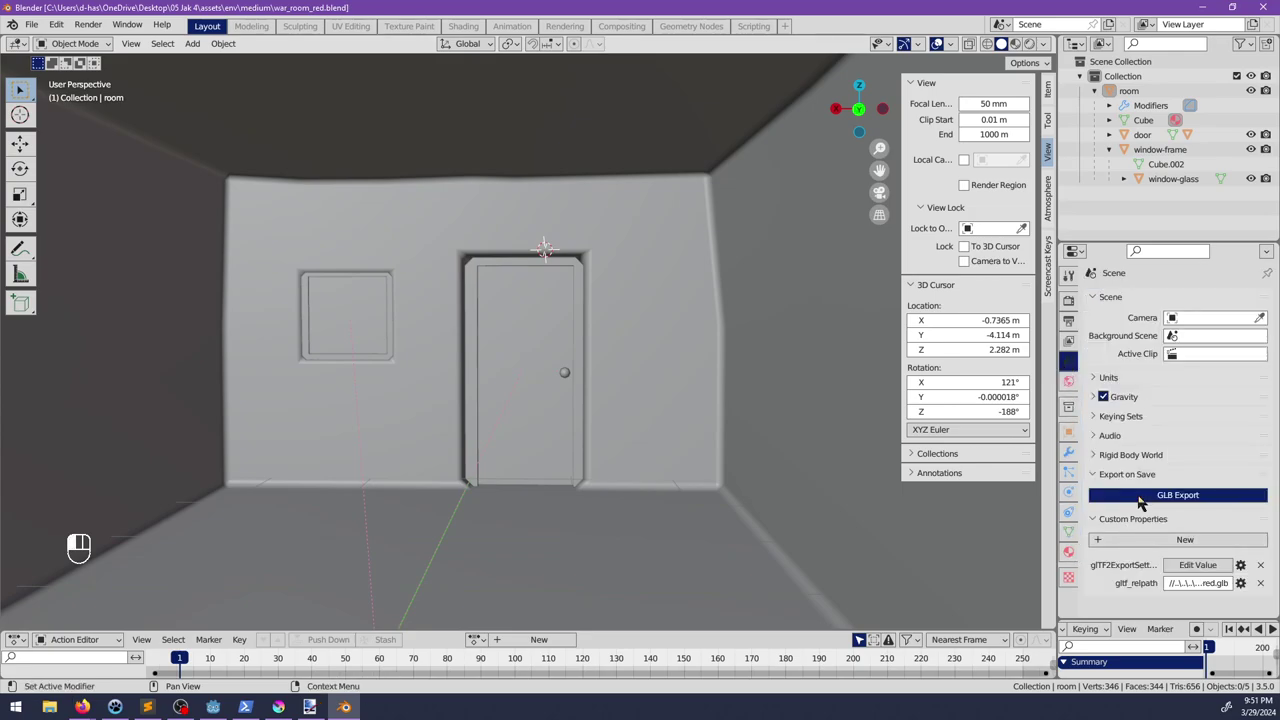
click(1063, 249)
click(1063, 248)
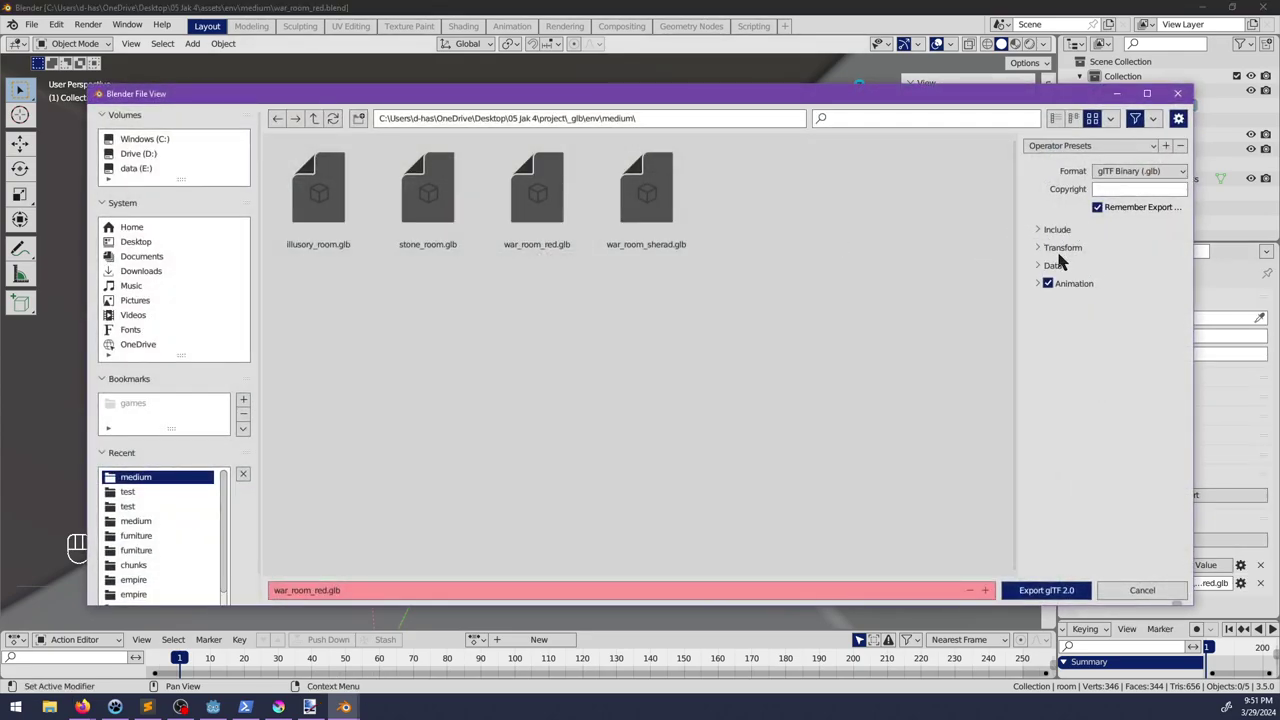
click(1055, 265)
click(1056, 284)
click(1056, 284)
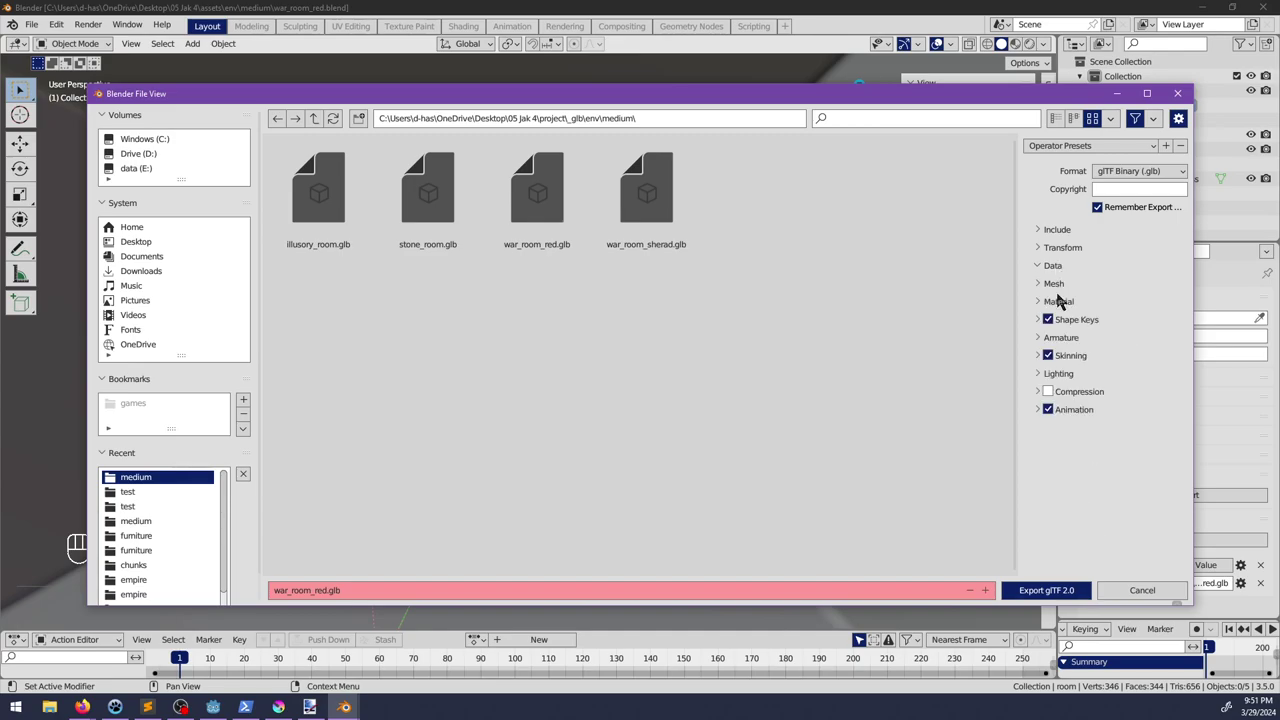
click(1058, 301)
click(1100, 322)
click(1110, 323)
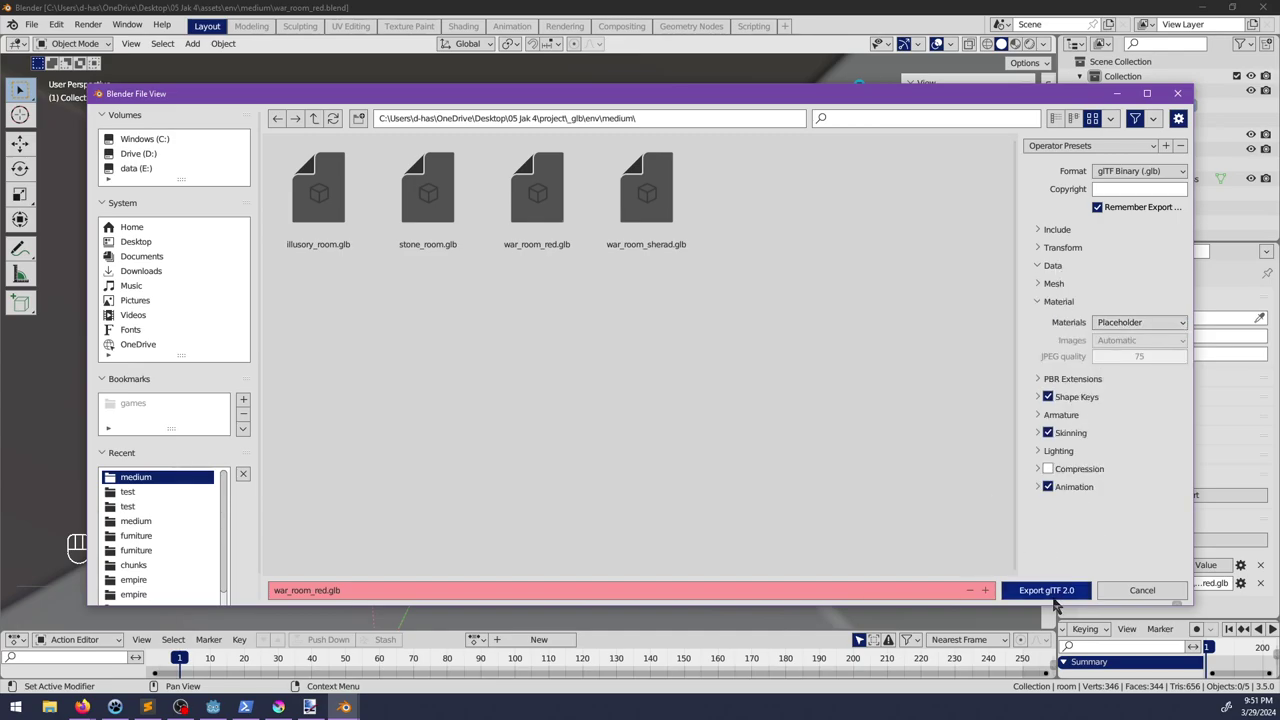
click(1046, 590)
Step: Switch to Godot and save the illusory_room scene
click(213, 707)
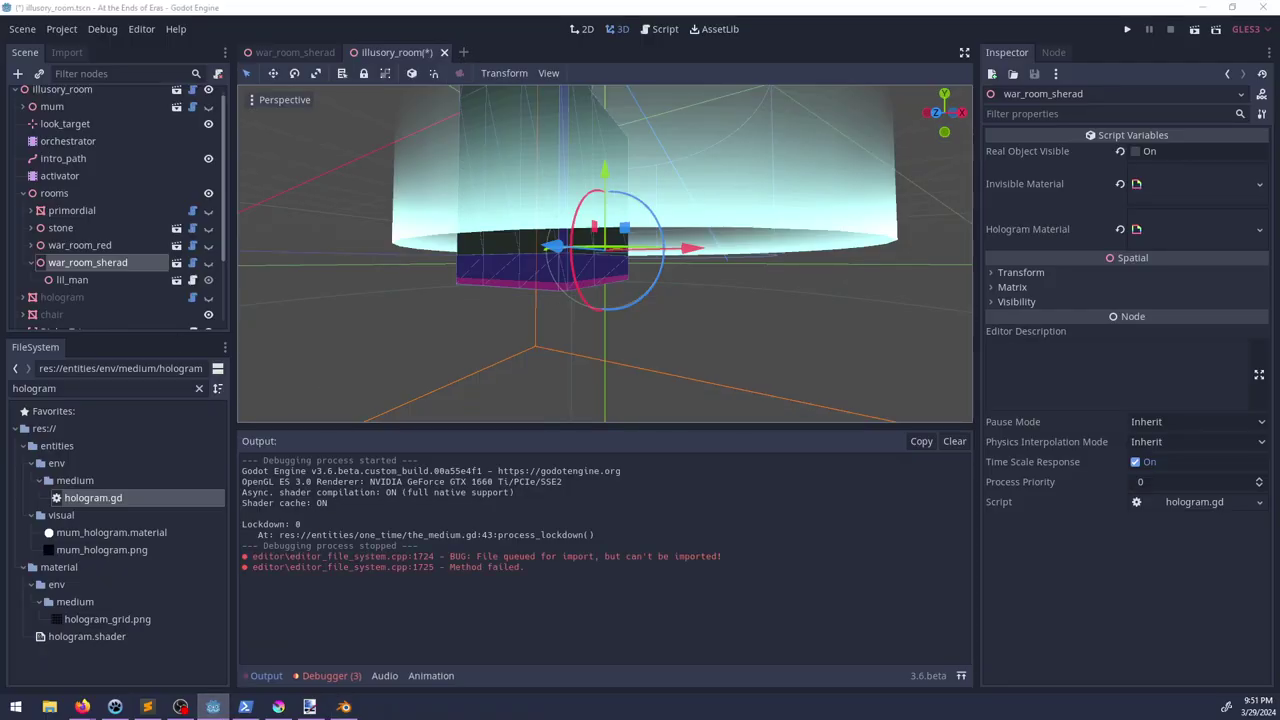
click(82, 707)
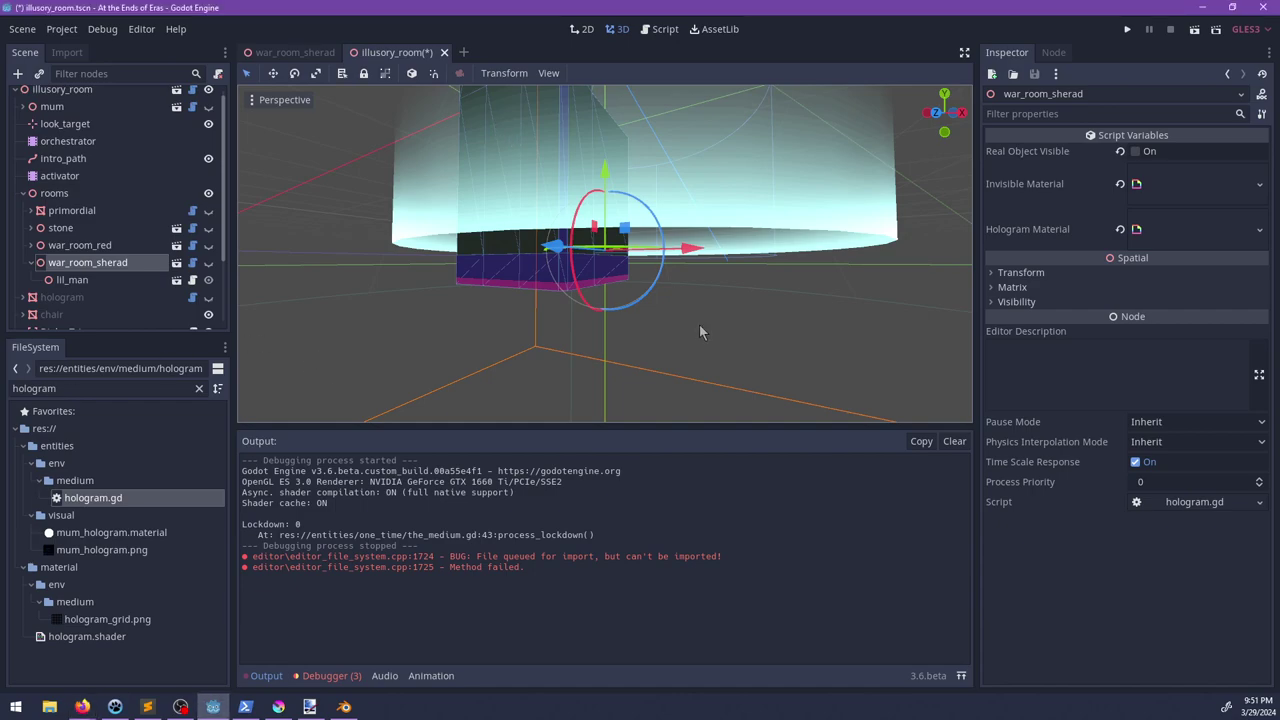
key(ctrl+s)
Step: Filter the project files by "material" and delete Material.material from _glb/env/medium
double_click(81, 388)
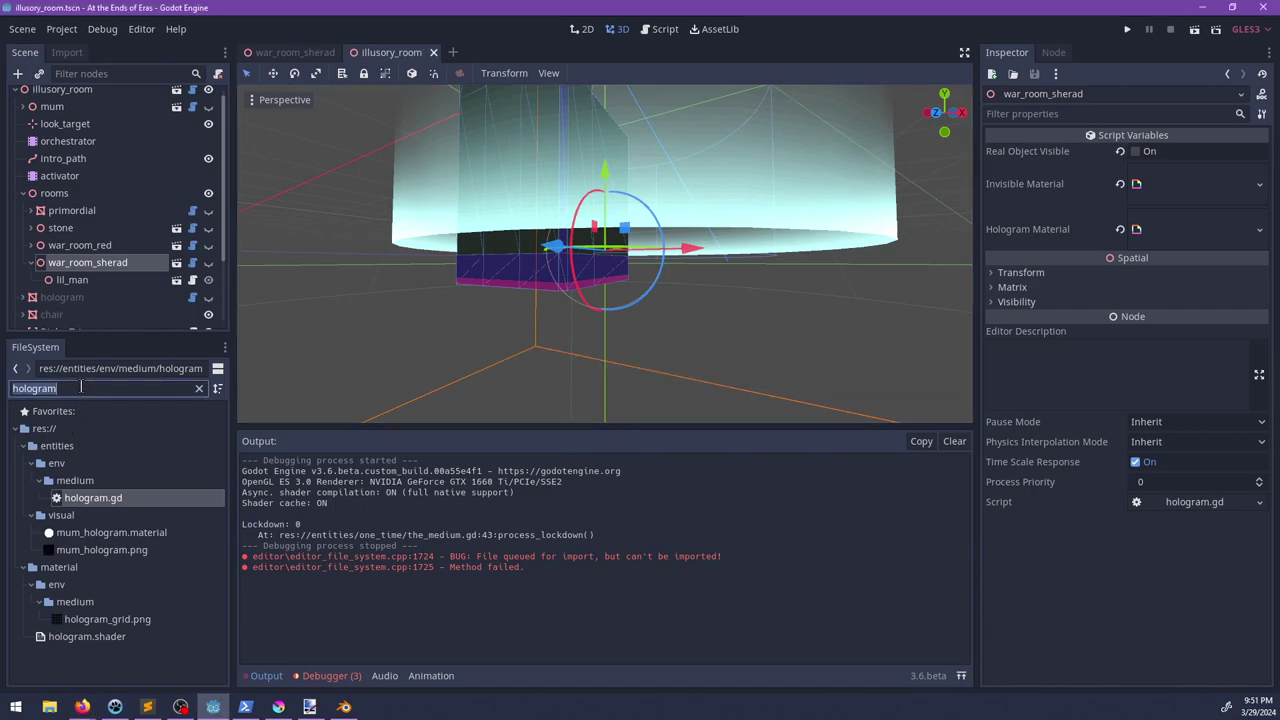
text(material)
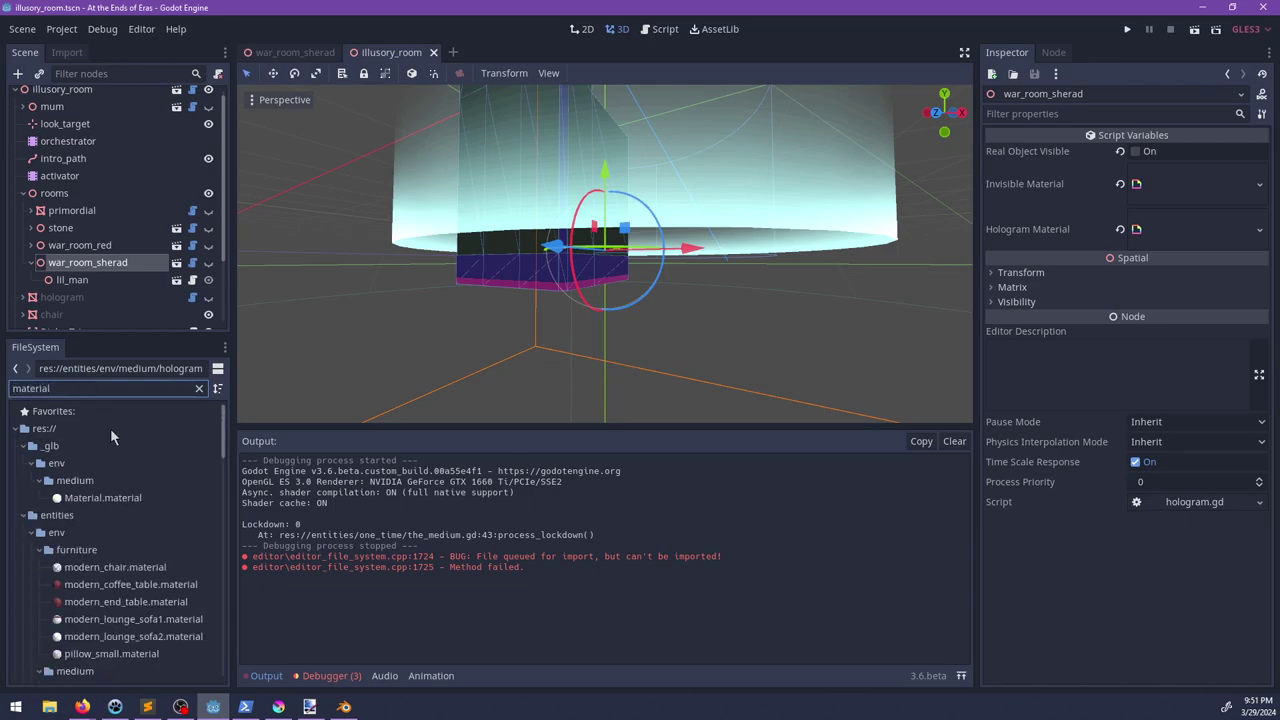
click(110, 481)
click(113, 499)
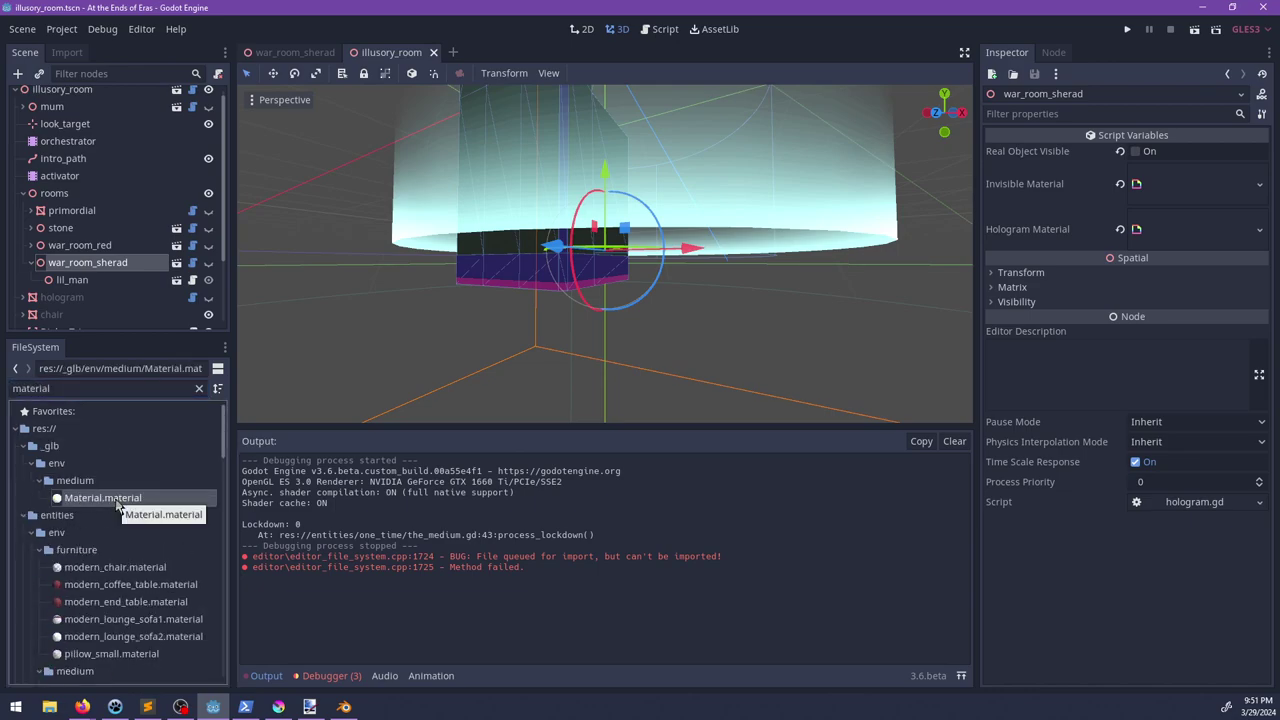
key(Delete)
key(Return)
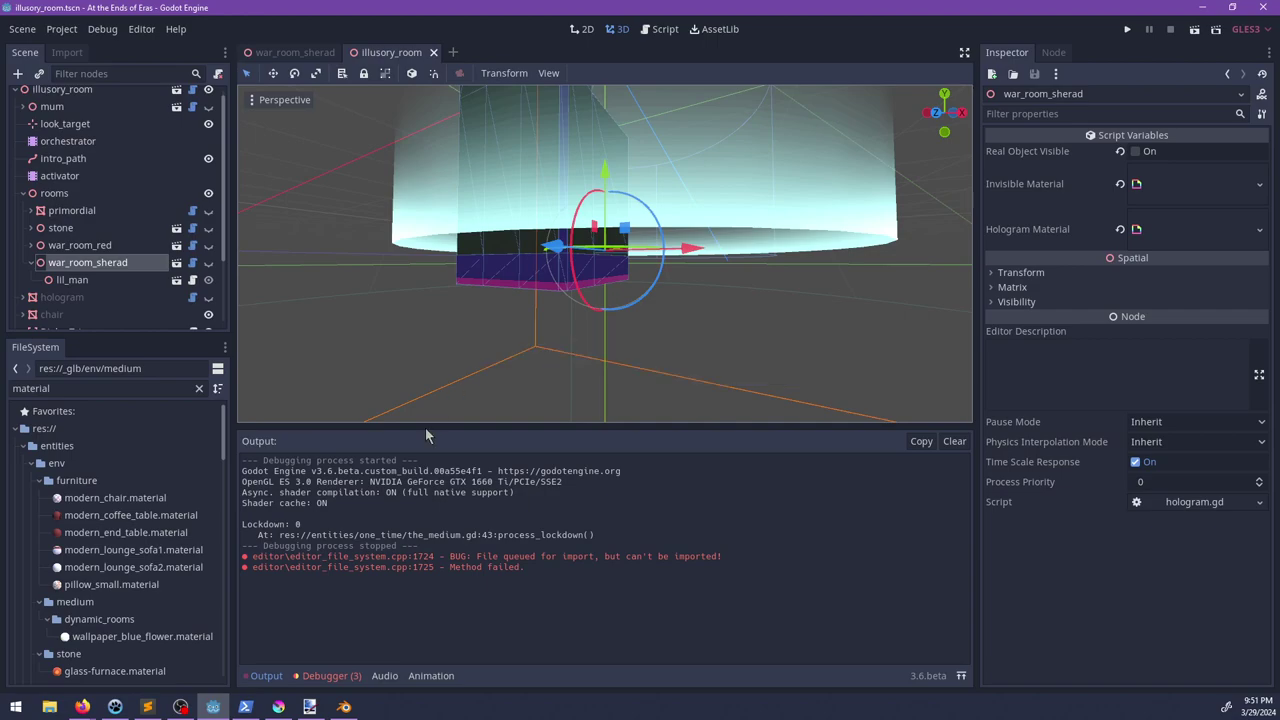
Step: Return to PowerShell, clear the leftover git rm command, and check the project's changed files with git status
click(245, 706)
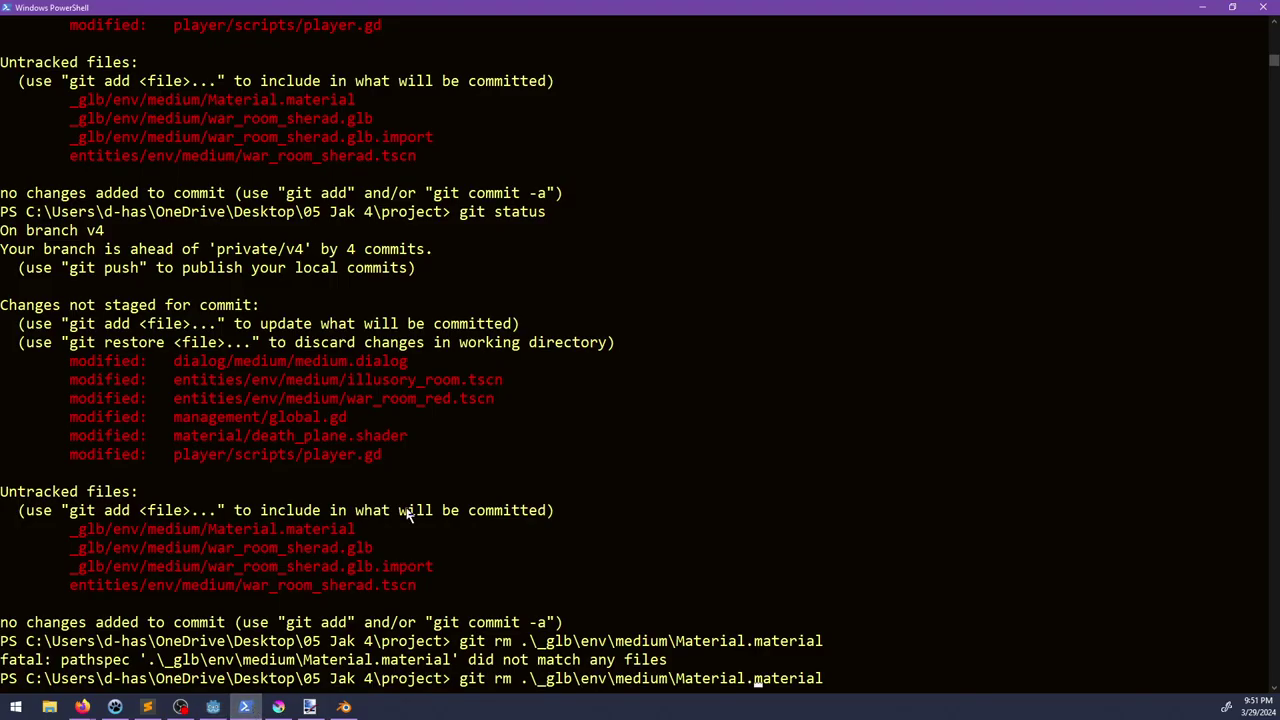
key(BackSpace)
key(BackSpace)
key(BackSpace)
key(BackSpace)
key(BackSpace)
key(BackSpace)
key(BackSpace)
key(BackSpace)
key(BackSpace)
key(BackSpace)
key(BackSpace)
key(BackSpace)
key(BackSpace)
key(BackSpace)
key(BackSpace)
key(BackSpace)
key(BackSpace)
key(BackSpace)
key(BackSpace)
key(BackSpace)
text(git)
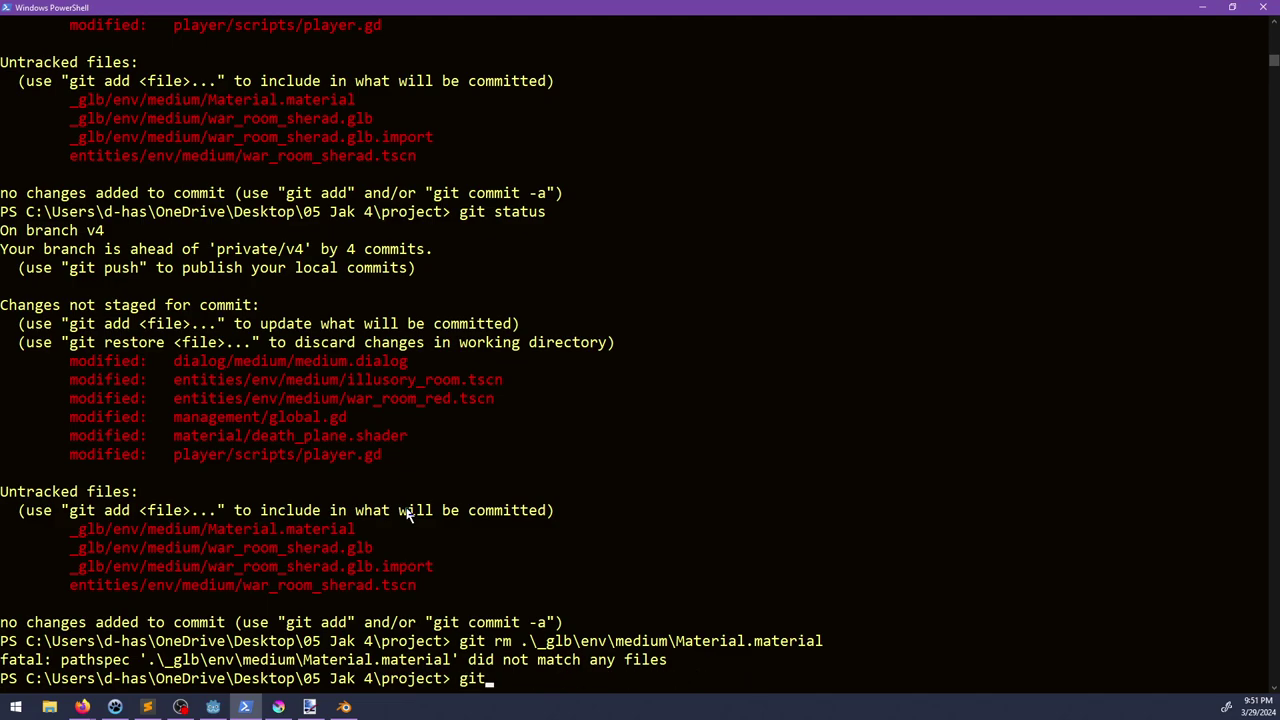
text( status)
key(Return)
Step: Stage all project changes with git add . and commit them with the message "Cool rooms for the Medium"
text(git add .)
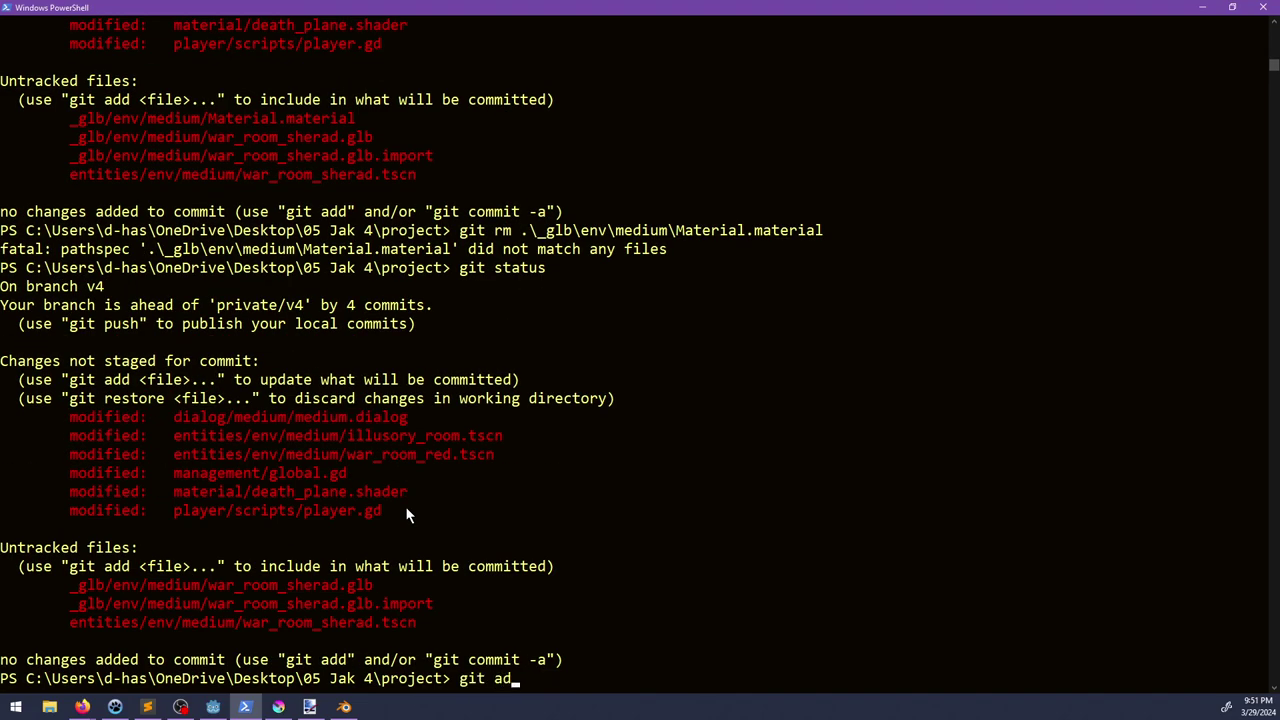
key(Return)
text(git commit -m)
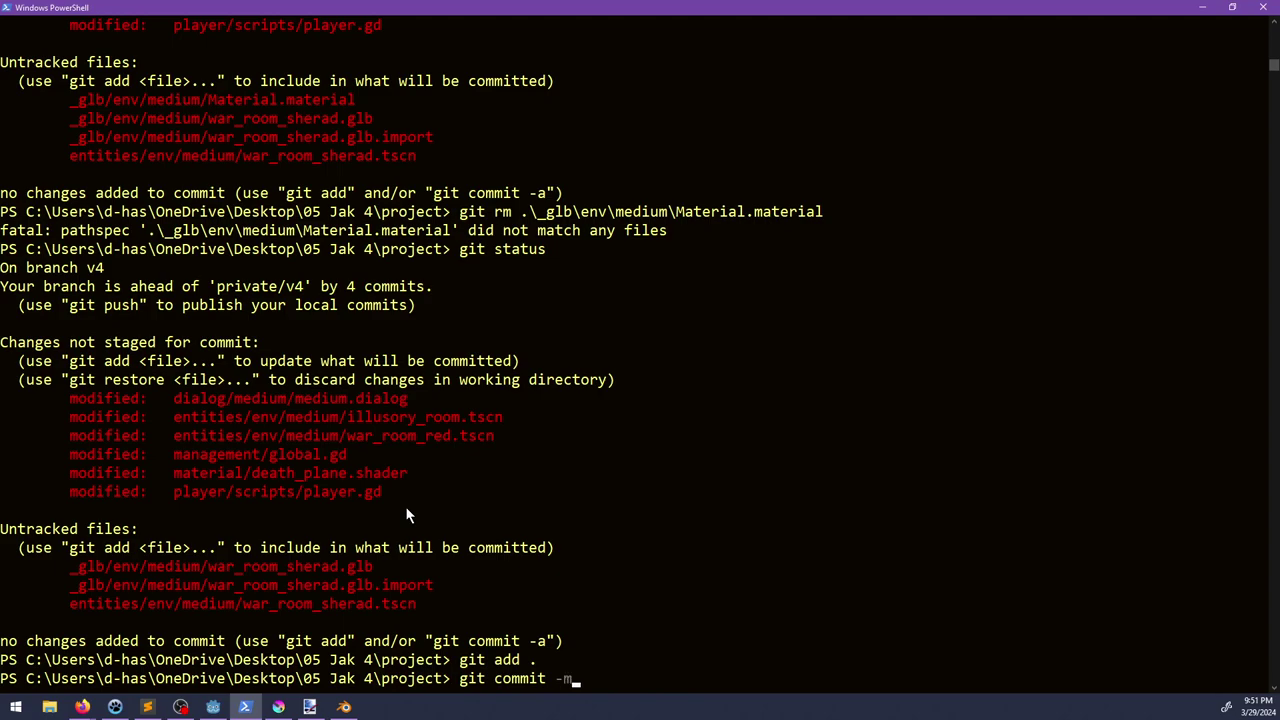
text( "Coo)
key(BackSpace)
key(BackSpace)
key(BackSpace)
key(BackSpace)
key(BackSpace)
key(BackSpace)
key(BackSpace)
key(BackSpace)
text(Cool rooms for the Medium)
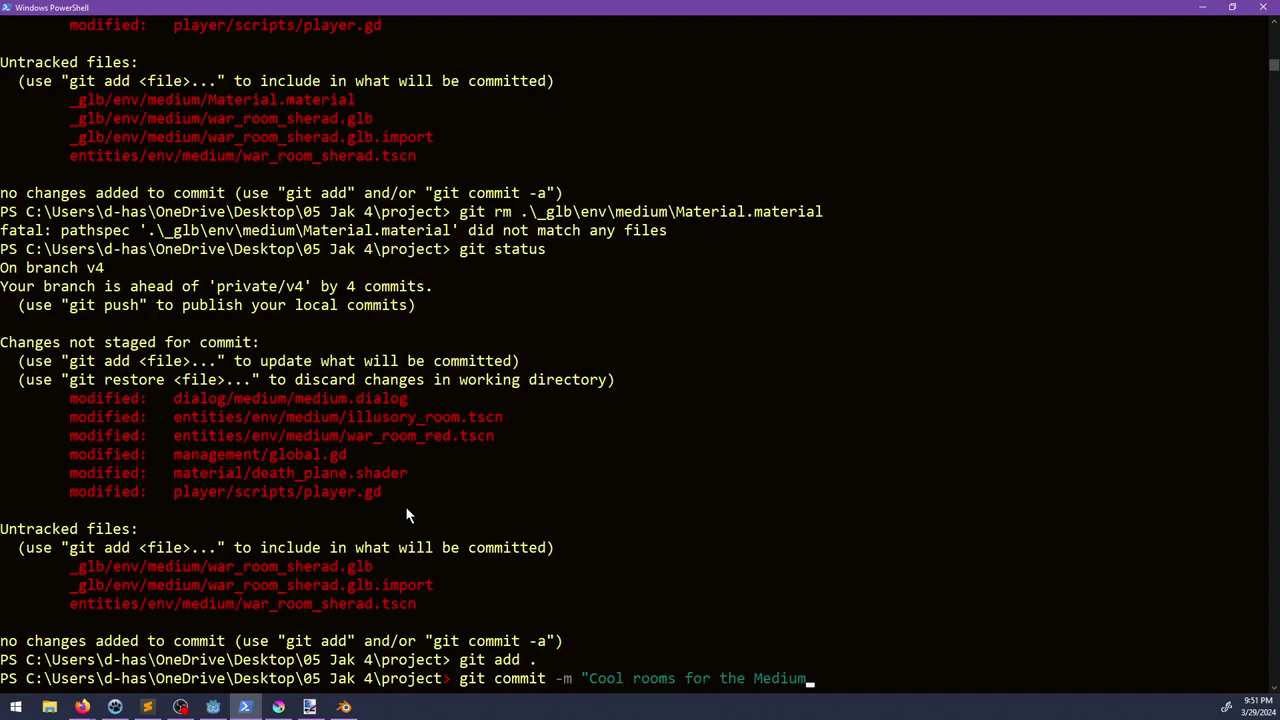
text(")
key(Return)
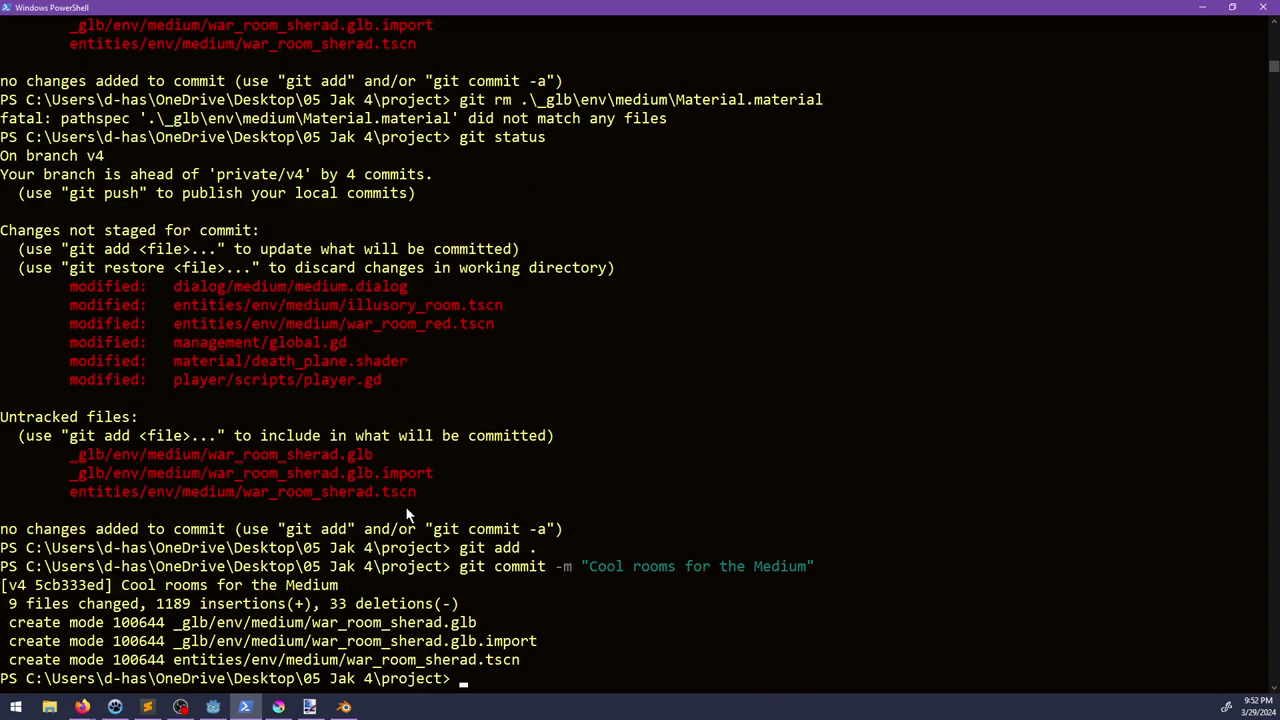
Step: Change to the ..\assets\ directory and check its repository with git status
text(cd ..\assets\)
key(Return)
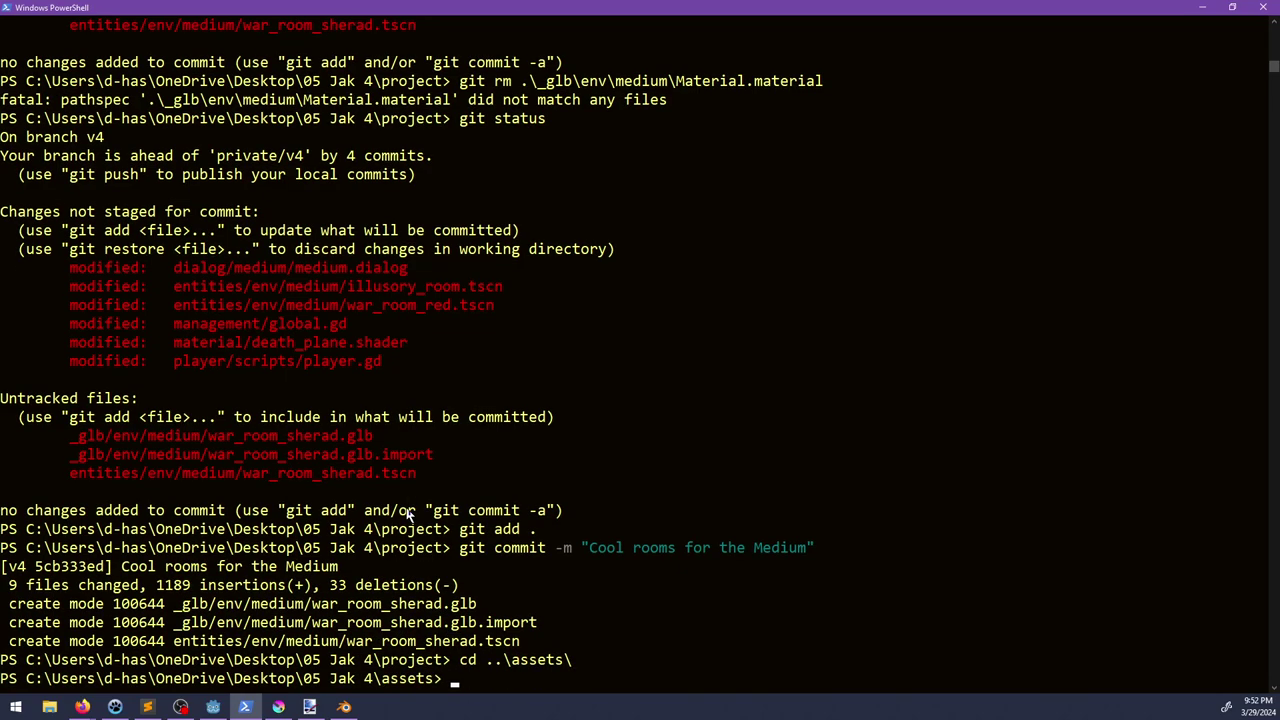
text(git status)
key(Return)
Step: Stage all files in the assets repository and commit them with the message "Cool medium stuff"
text(git add .)
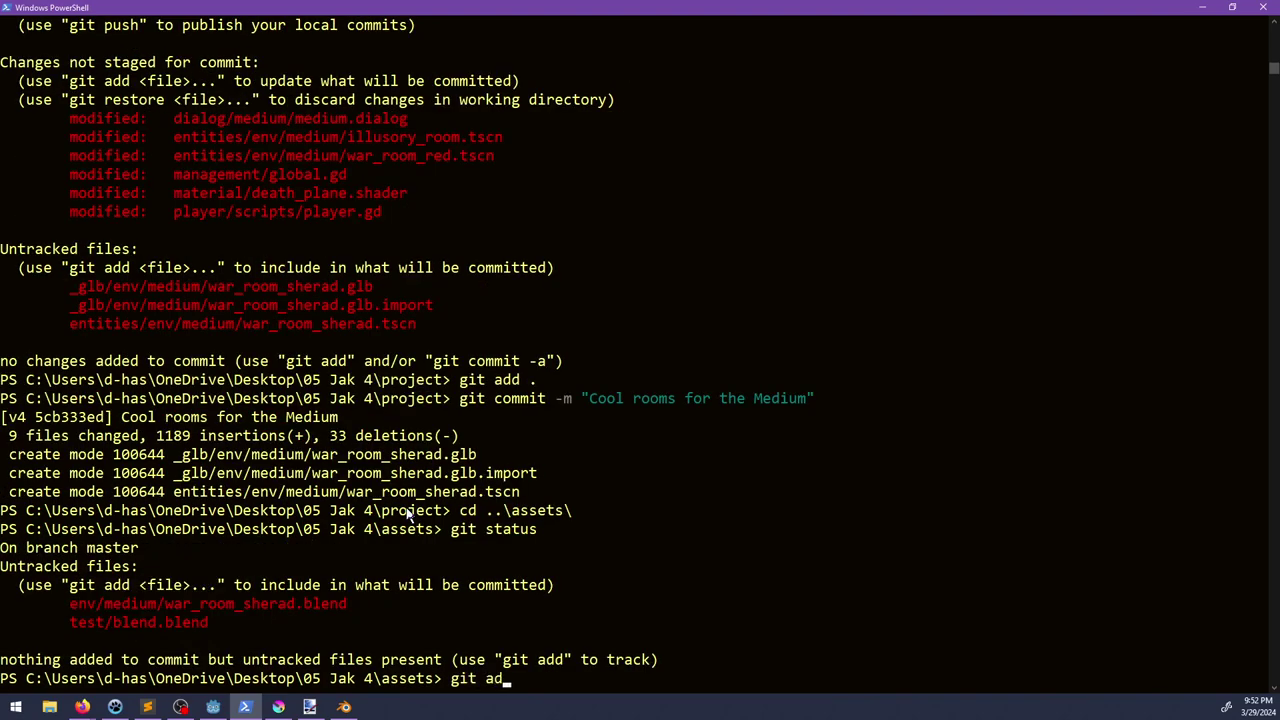
key(Return)
text(git commit -)
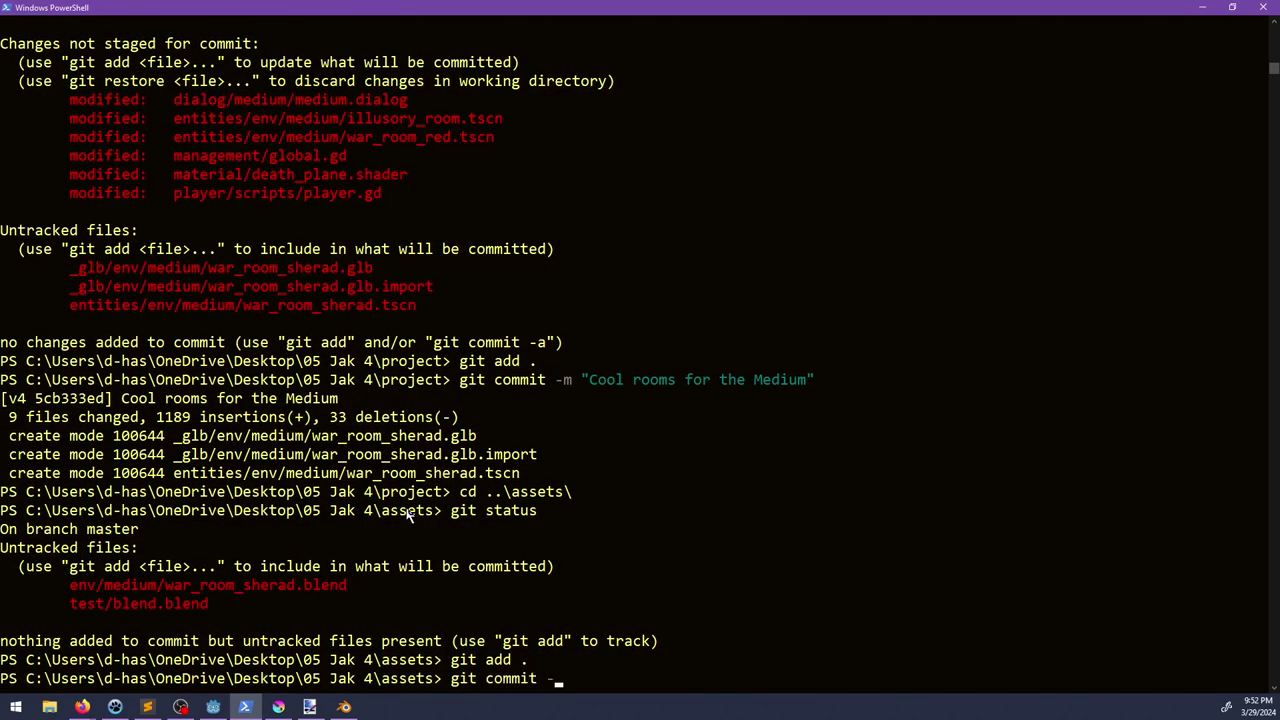
text(m "Cool medium stuff:)
text(")
key(Return)
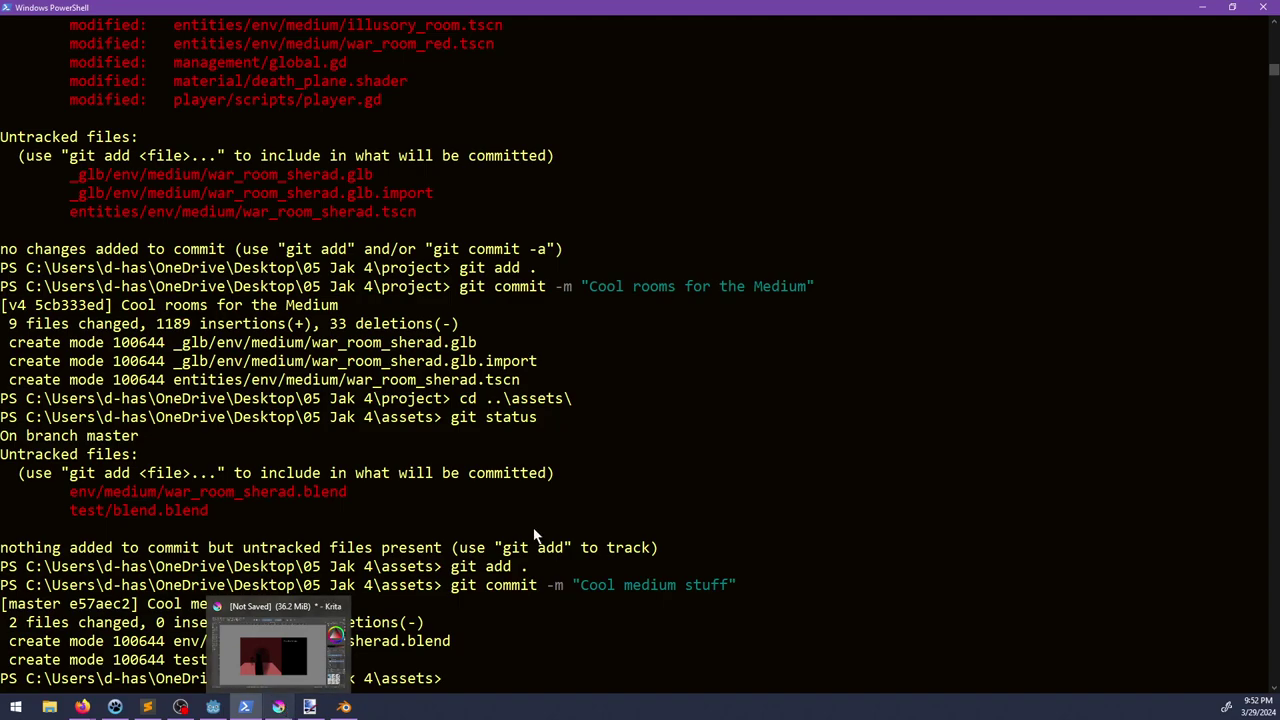
Step: Switch to Krita, look over the unsaved dialog mock-up painting, and close the program without saving it
click(618, 398)
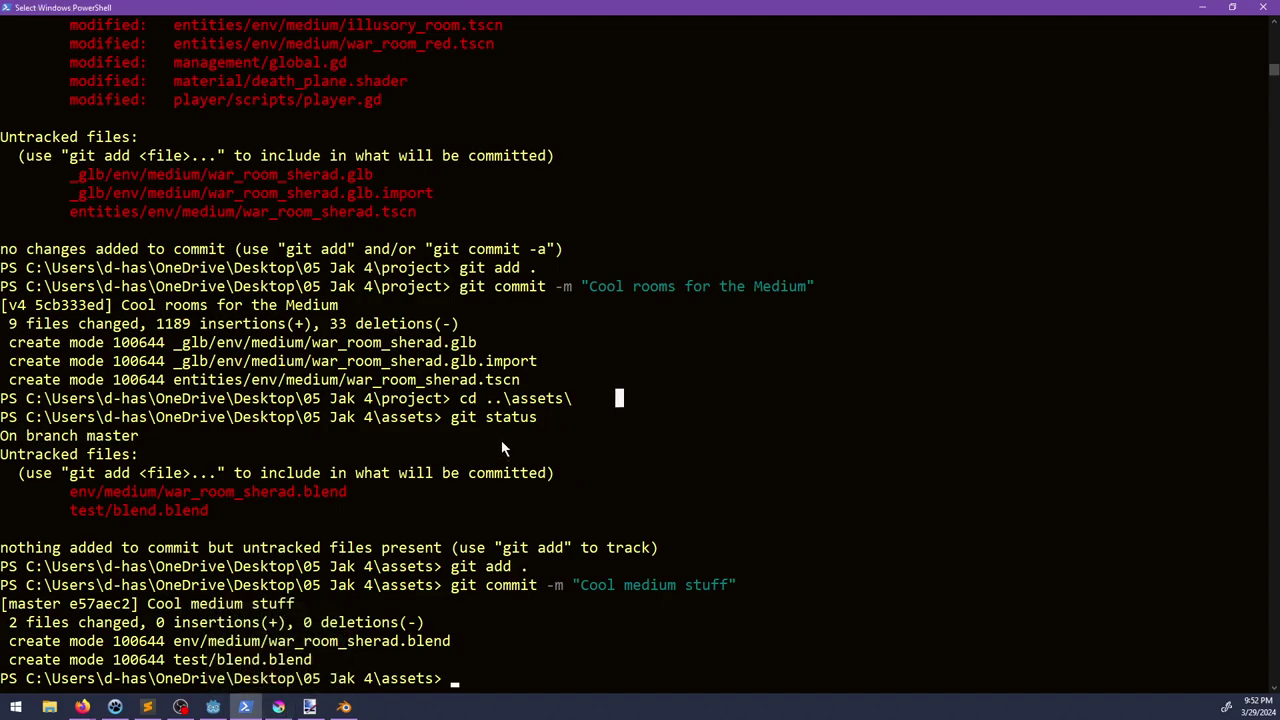
click(278, 706)
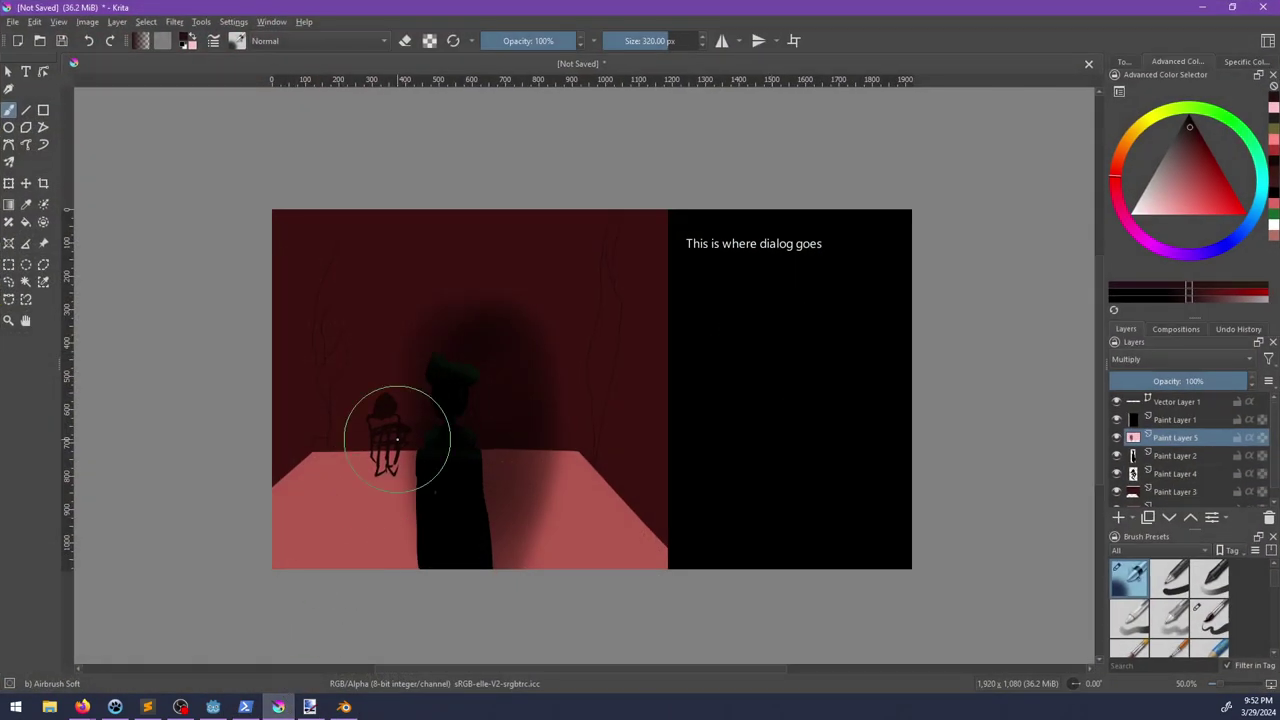
ctrl+scroll(535, 461, up, 1)
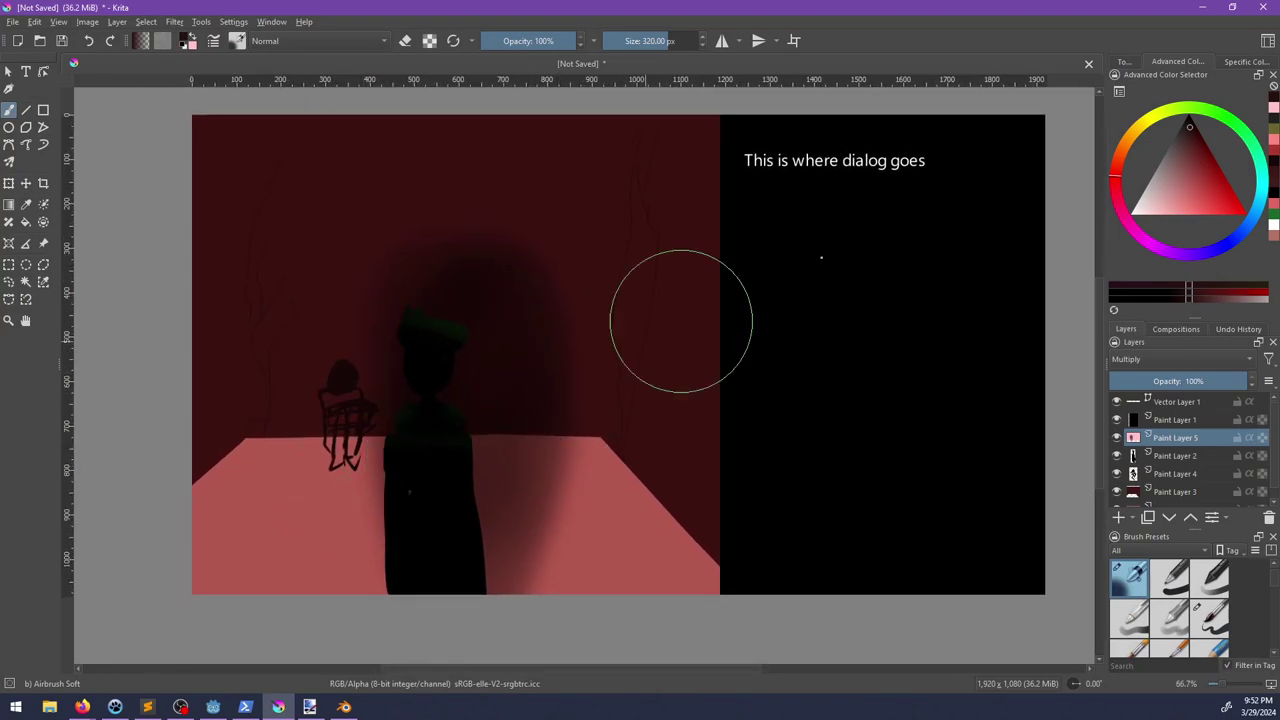
click(1259, 10)
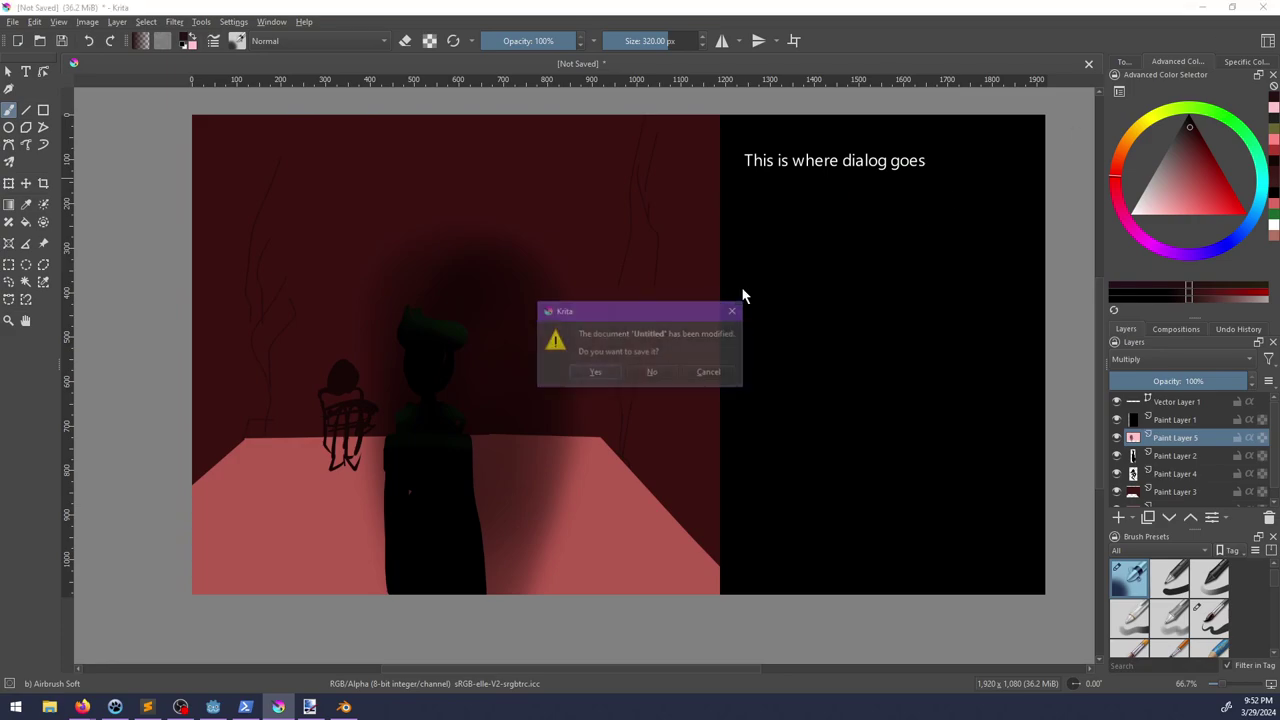
click(652, 371)
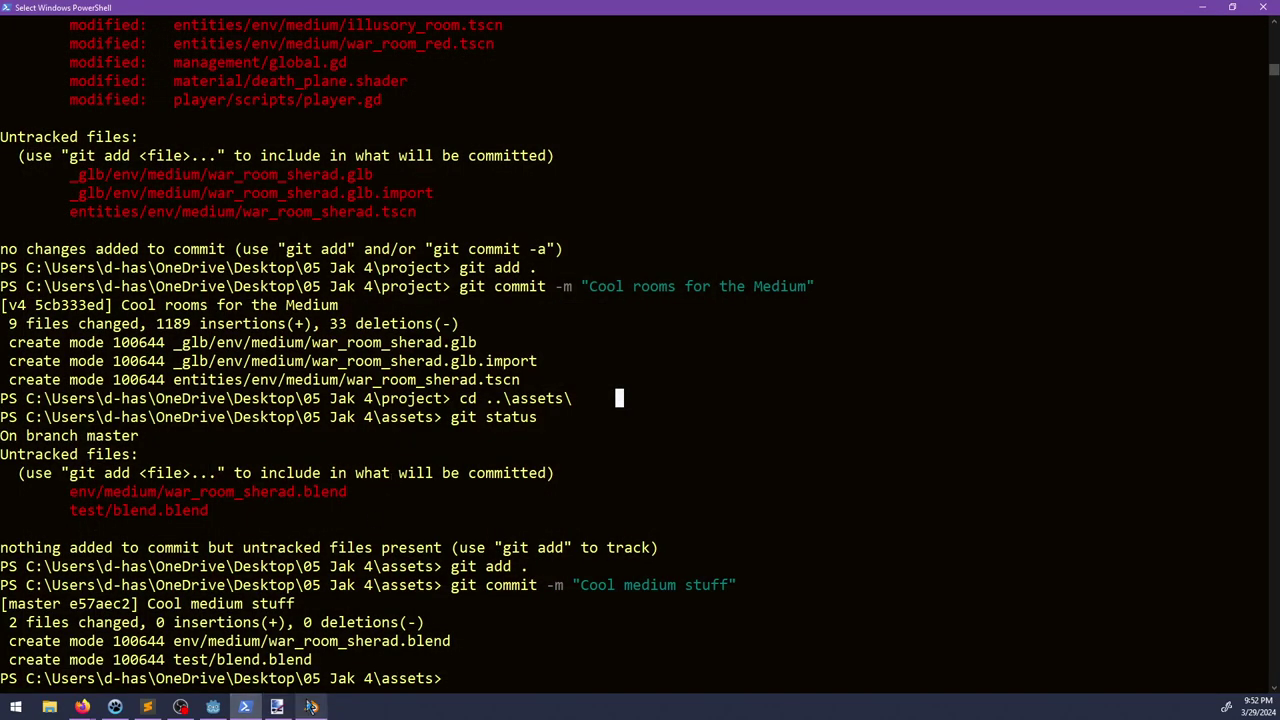
Step: Switch to Blender, look over the war_room_red model, and close the program
click(311, 707)
scroll(541, 408, down, 3)
middle_drag(551, 410, 370, 450)
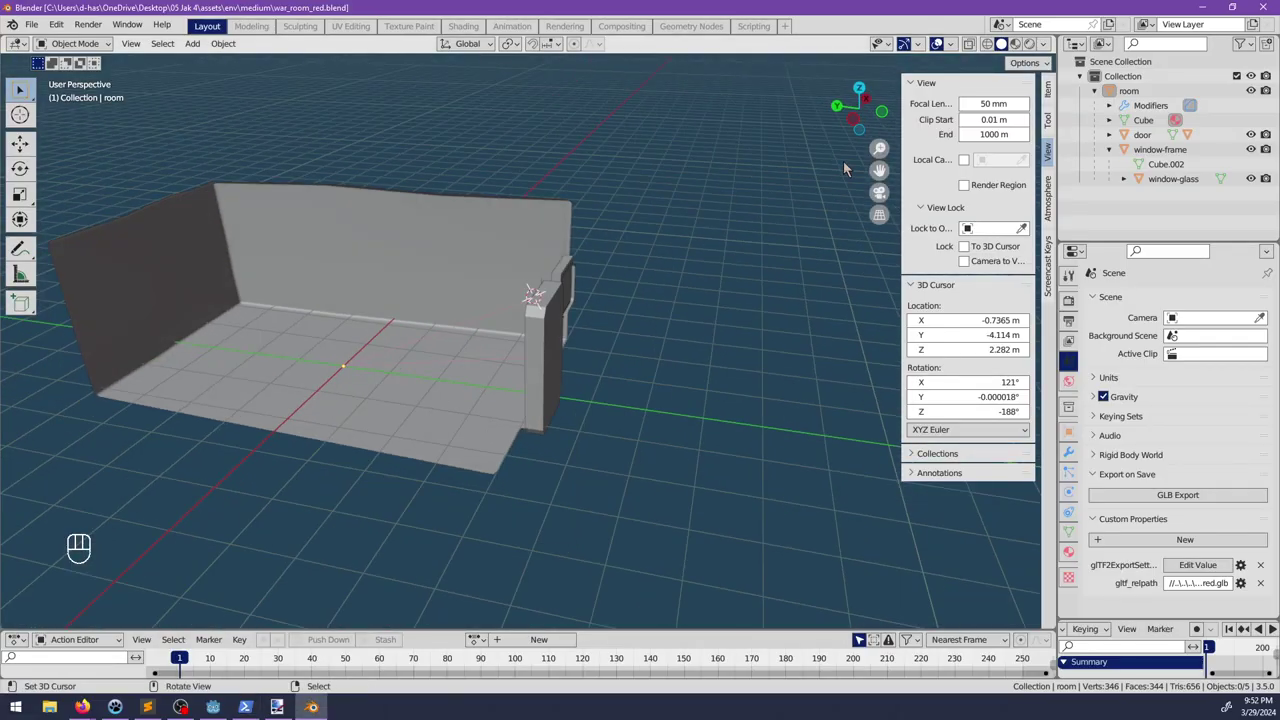
click(1265, 8)
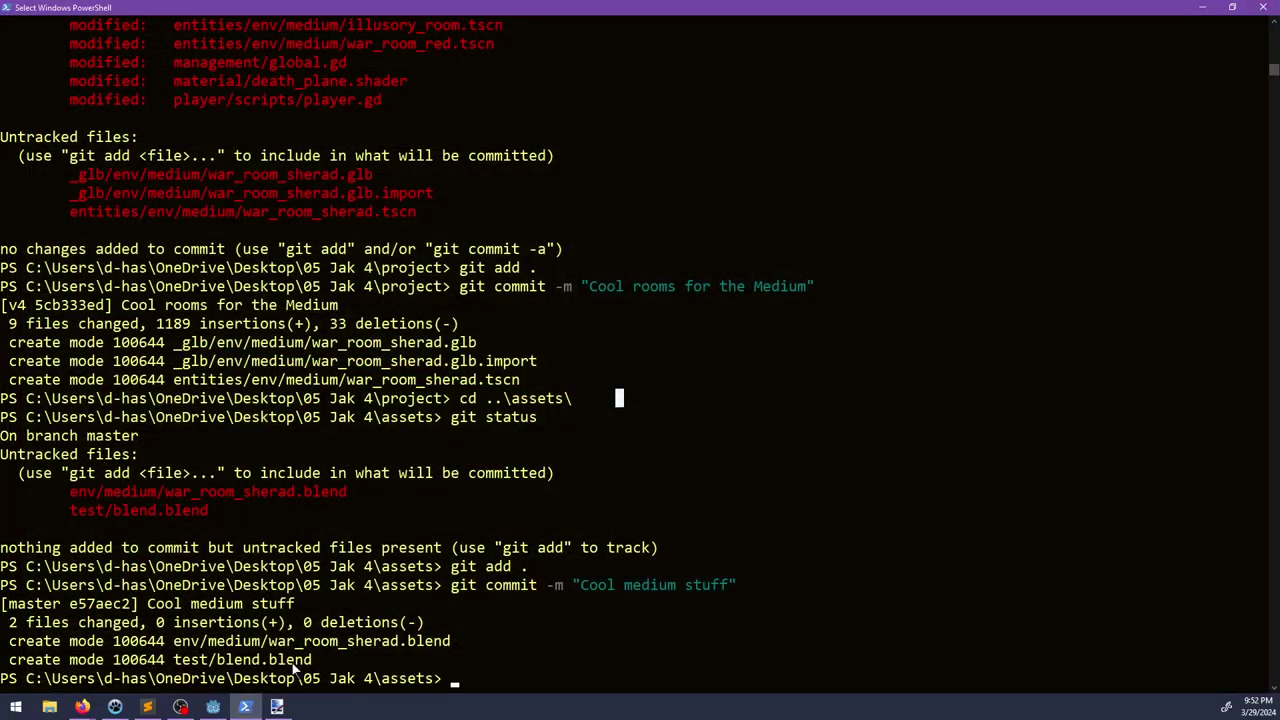
Step: Switch to Godot, look over the corridor and lights of the war_room_sherad scene, and close that scene
click(213, 707)
middle_drag(622, 304, 309, 117)
click(290, 52)
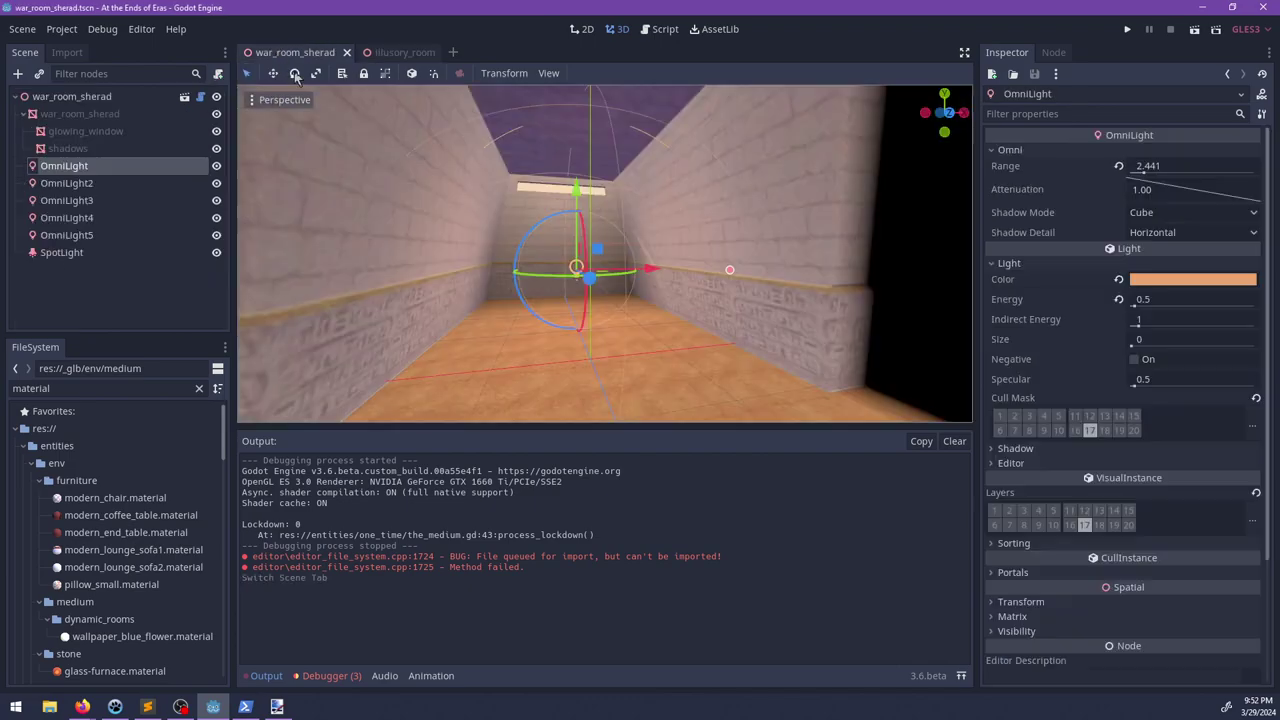
scroll(600, 241, down, 5)
scroll(764, 299, up, 5)
middle_drag(764, 299, 752, 323)
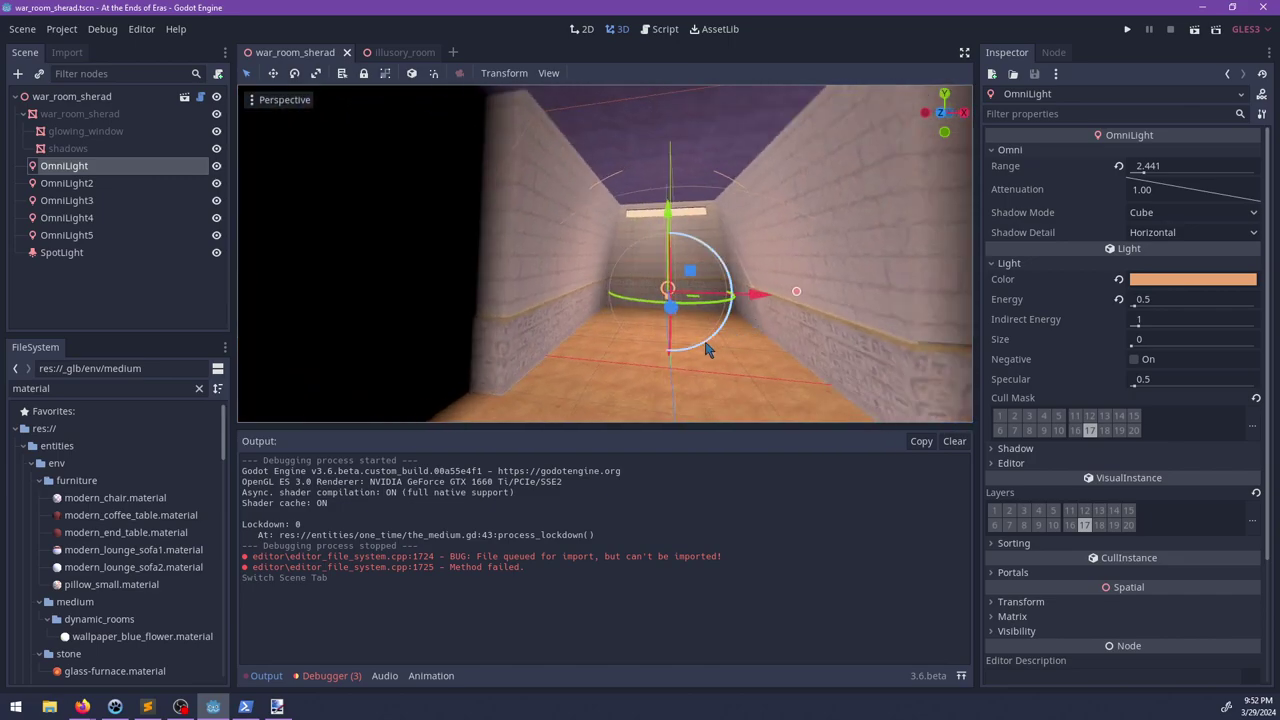
middle_drag(626, 324, 538, 350)
middle_drag(630, 337, 670, 297)
scroll(483, 240, up, 2)
middle_drag(483, 240, 472, 277)
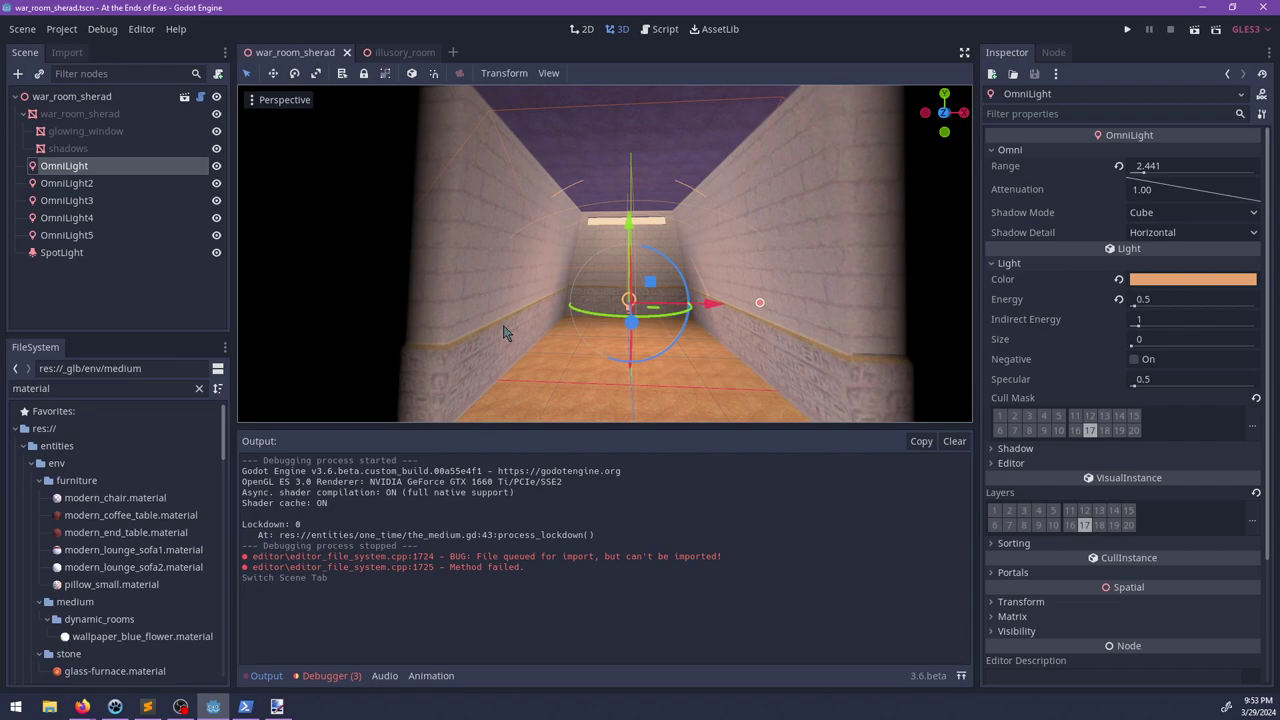
scroll(505, 333, up, 5)
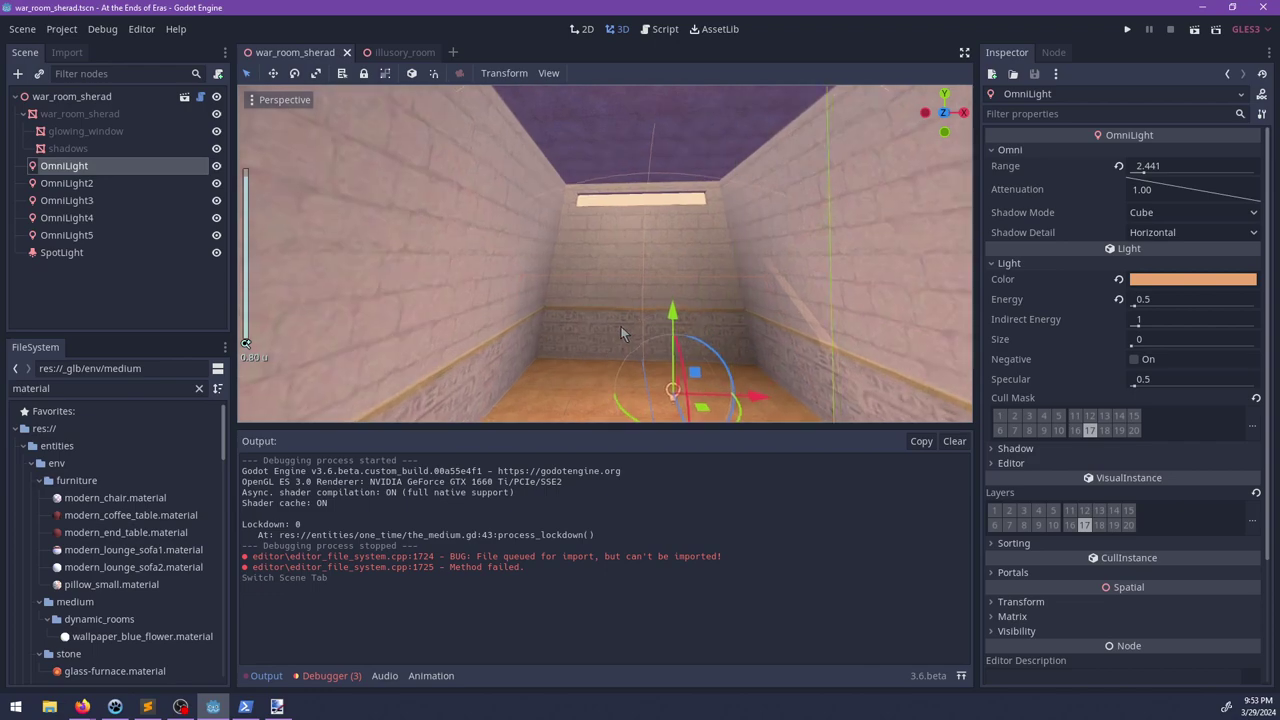
scroll(620, 319, down, 13)
shift+middle_drag(570, 298, 500, 300)
scroll(603, 238, down, 7)
right_drag(454, 231, 520, 213)
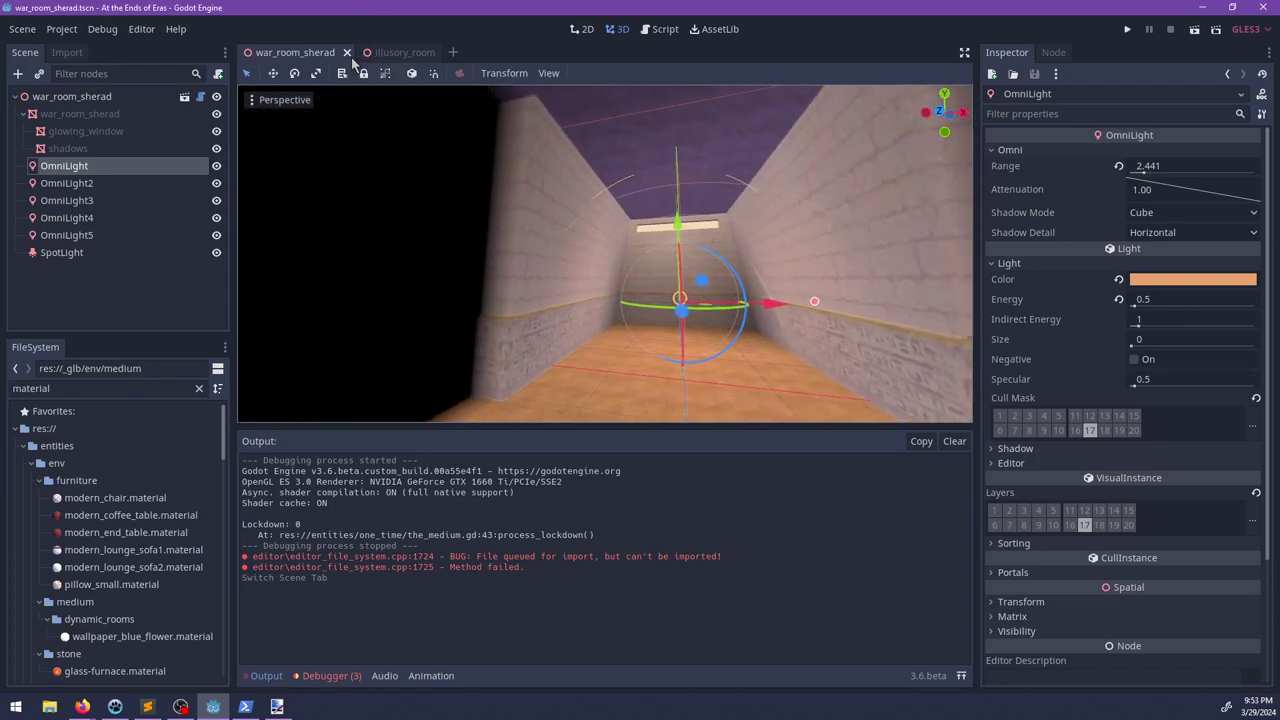
click(347, 52)
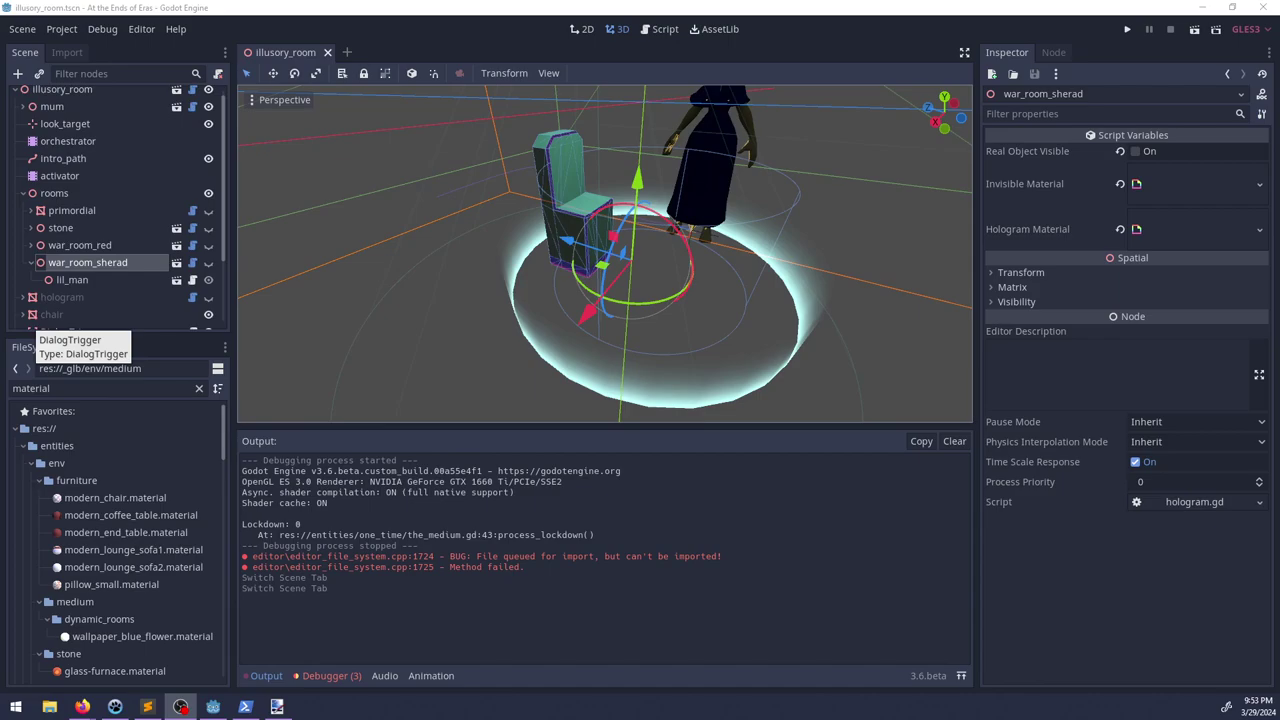
Step: Switch to Sublime Text and review the orstad_war section of medium.dialog, from its mention line through the "Goodbye Tara." choice
click(147, 706)
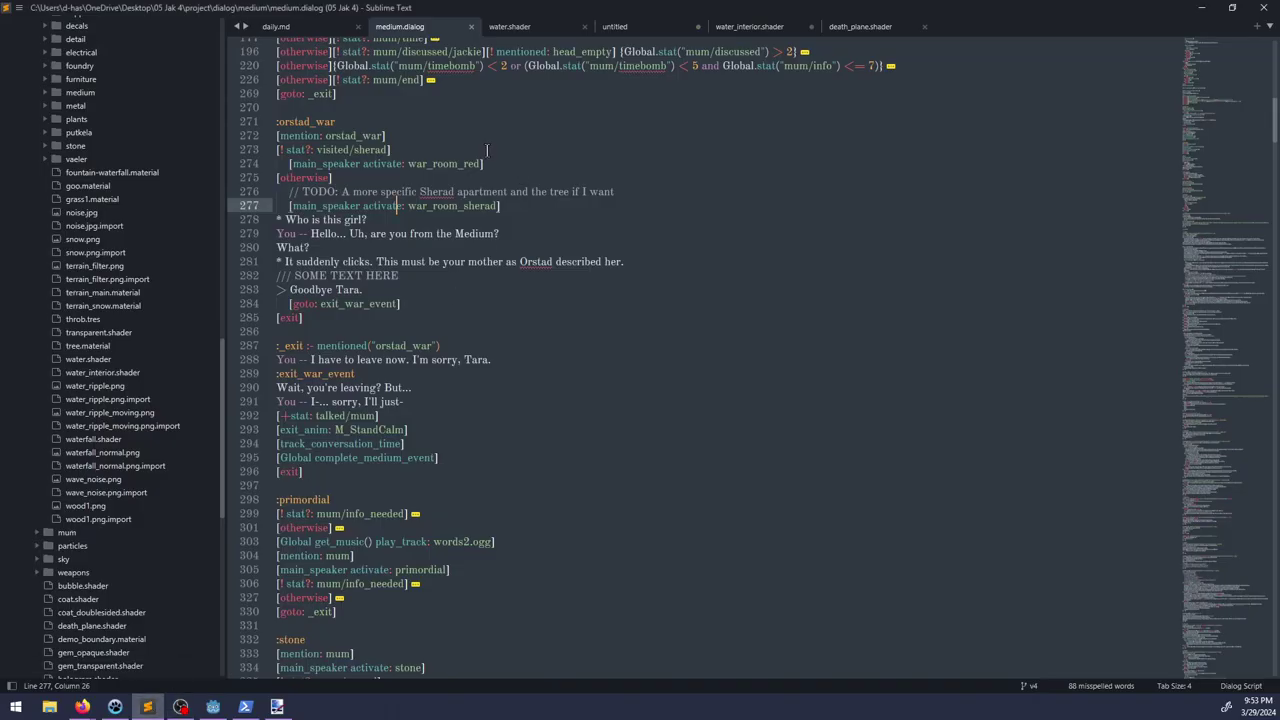
scroll(490, 160, up, 10)
scroll(510, 260, down, 9)
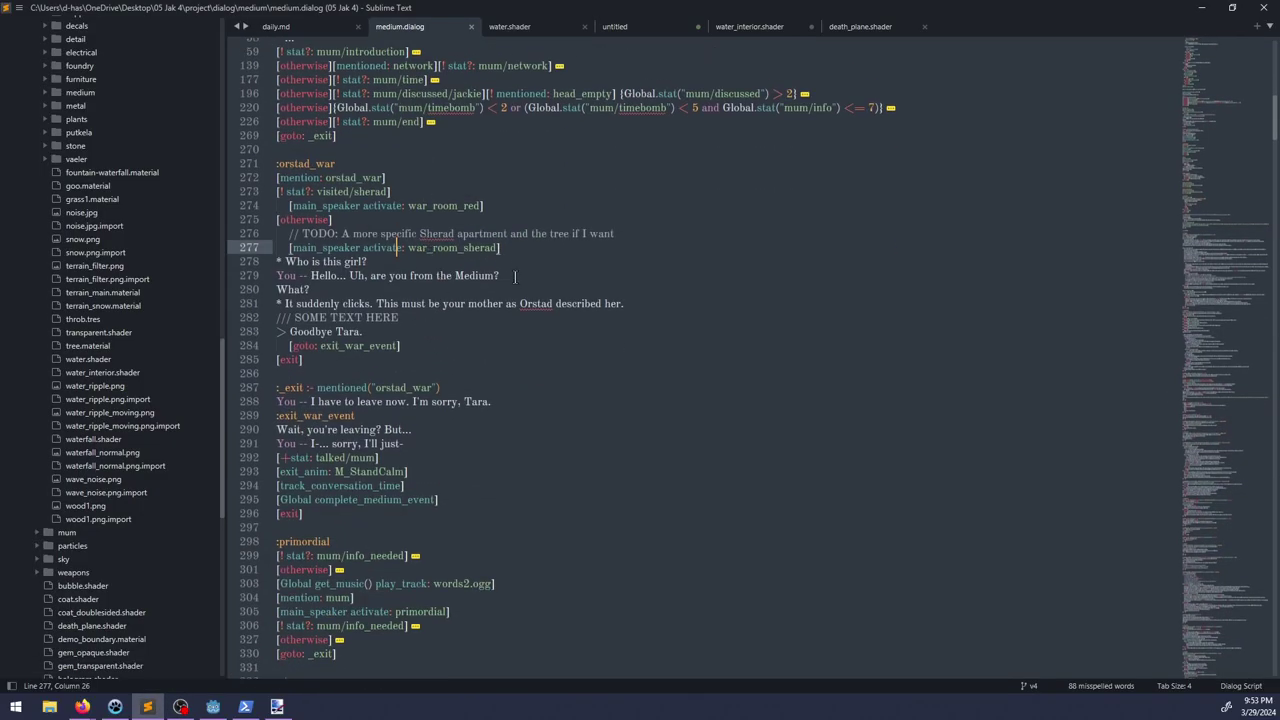
drag(434, 334, 274, 178)
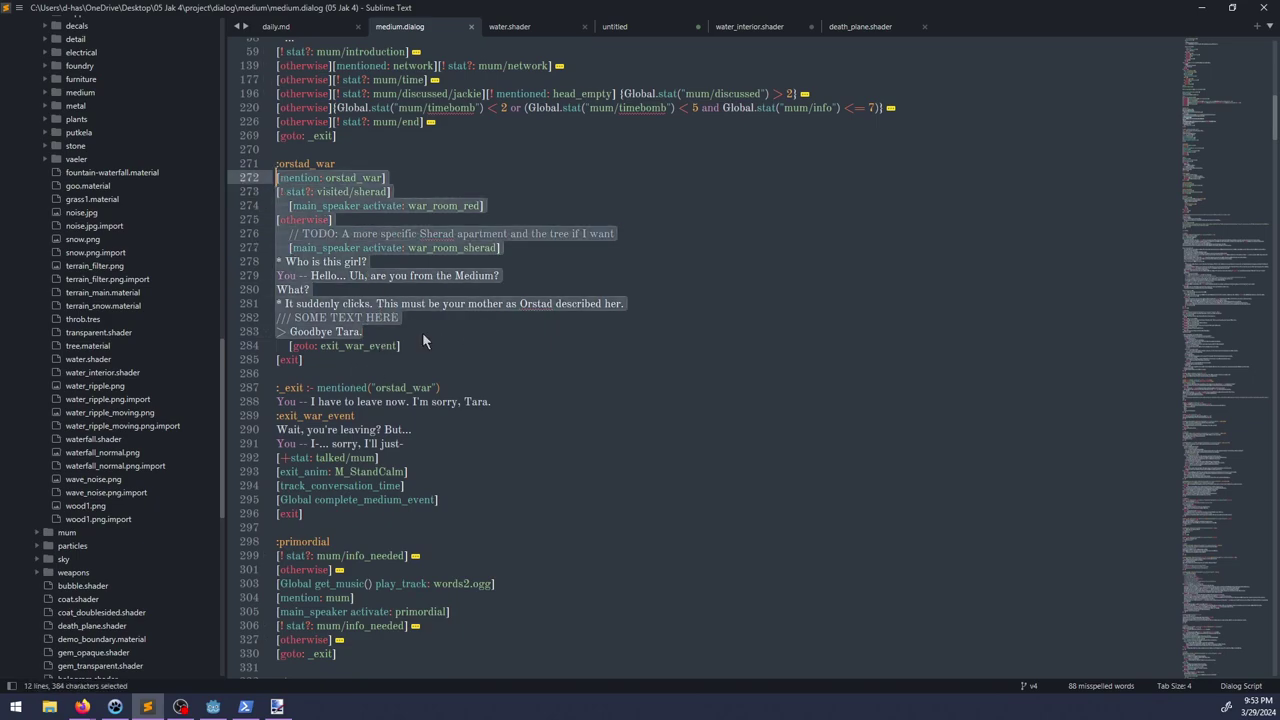
key(Right)
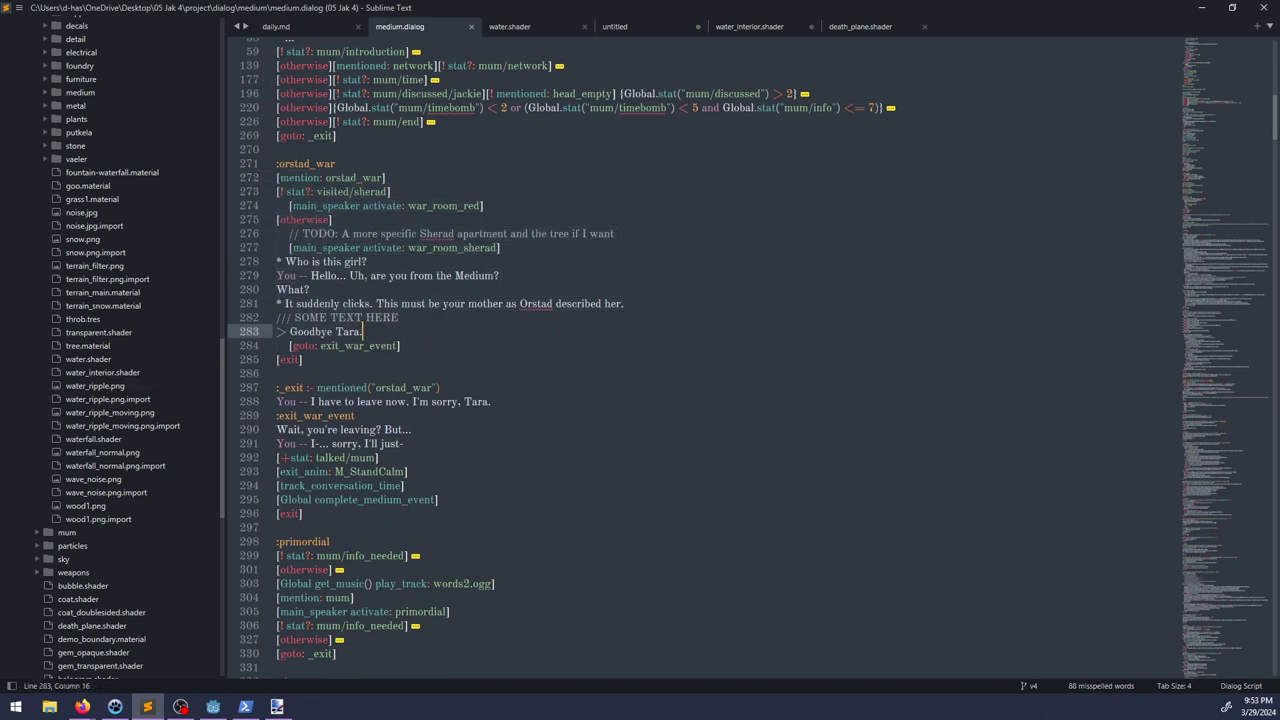